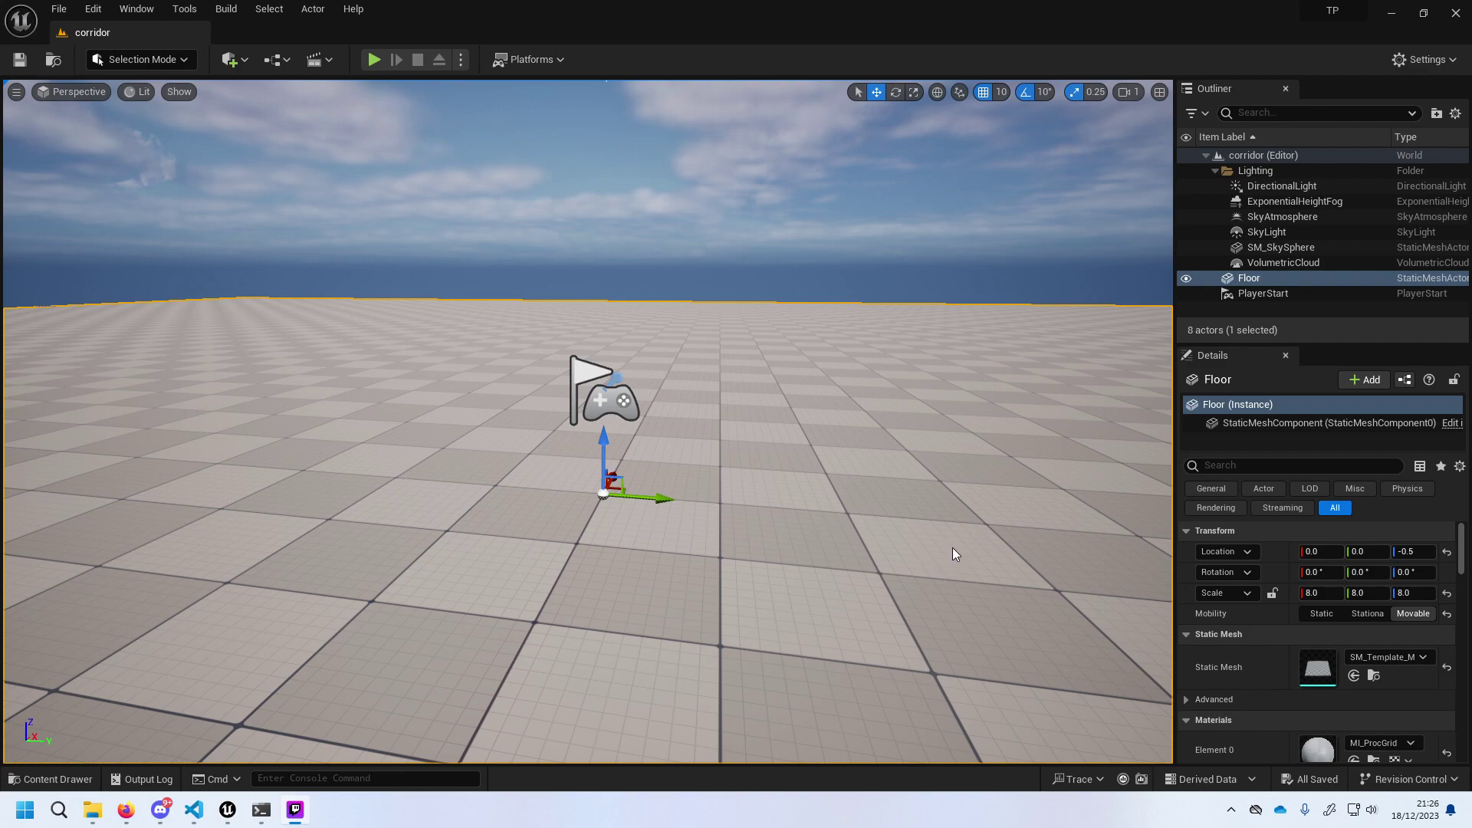
# Move the viewport closer to the PlayerStart and tilt it down toward the floor.
pyautogui.moveTo(927, 471)
pyautogui.mouseDown(button='right')
pyautogui.moveTo(882, 452)
pyautogui.moveTo(974, 454)
pyautogui.mouseUp(button='right')
pyautogui.press('a')
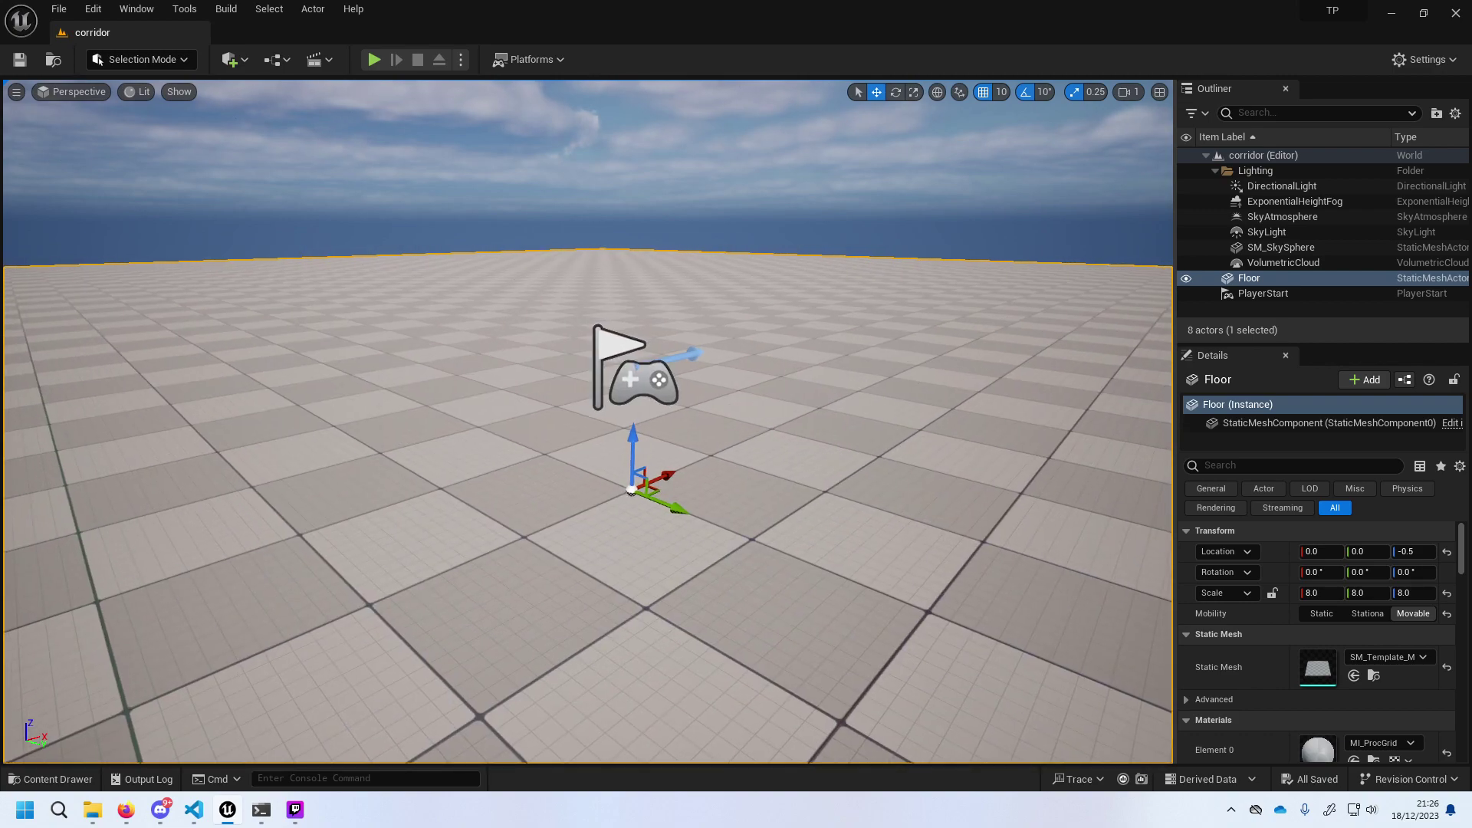
pyautogui.moveTo(927, 453); pyautogui.dragTo(973, 498, button='right')
pyautogui.moveTo(743, 407); pyautogui.dragTo(721, 391, button='right')
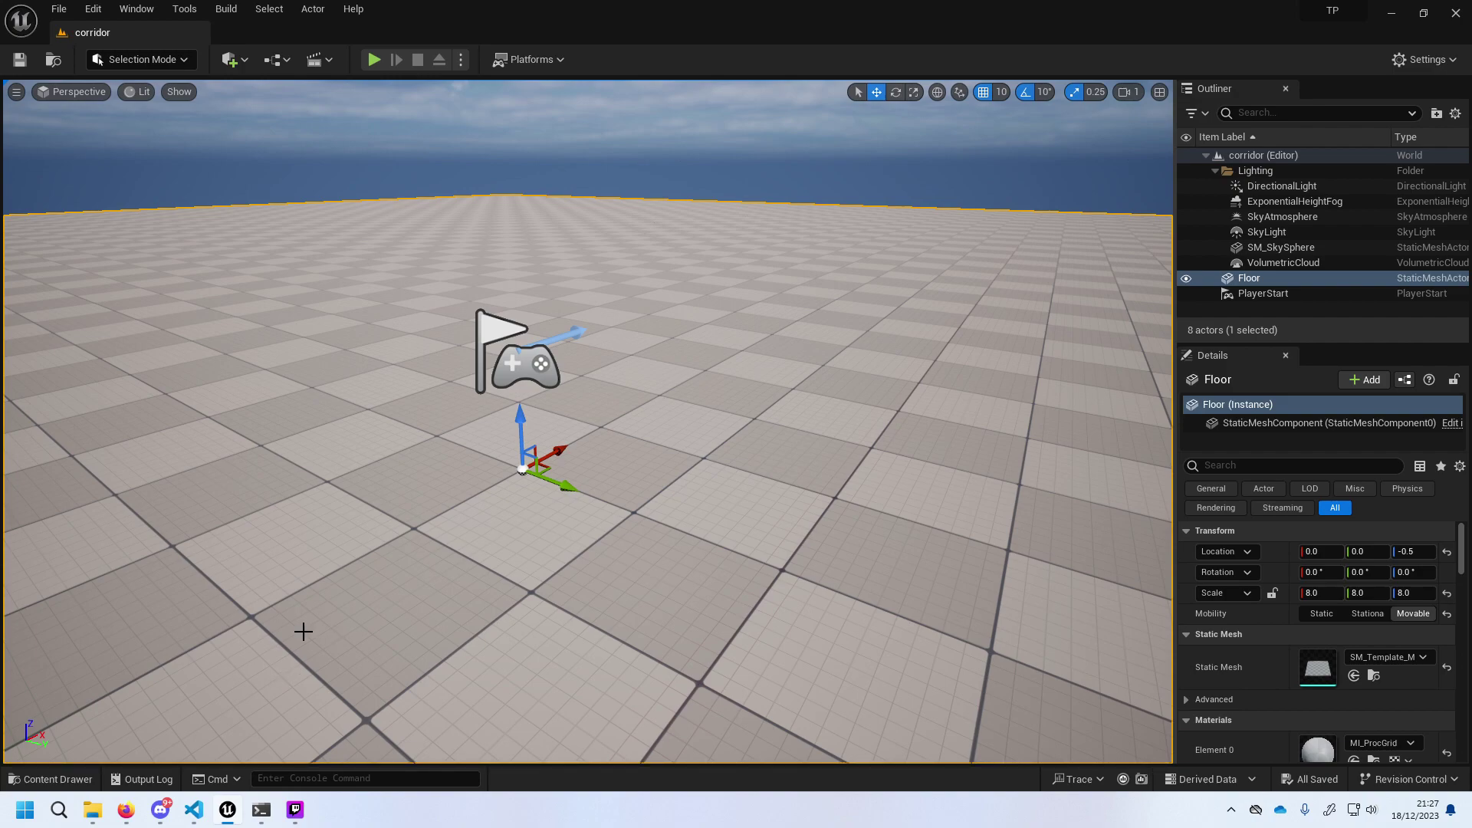
# Browse the project's Content folder in the Content Drawer, then close the drawer.
pyautogui.click(48, 779)
pyautogui.click(301, 610)
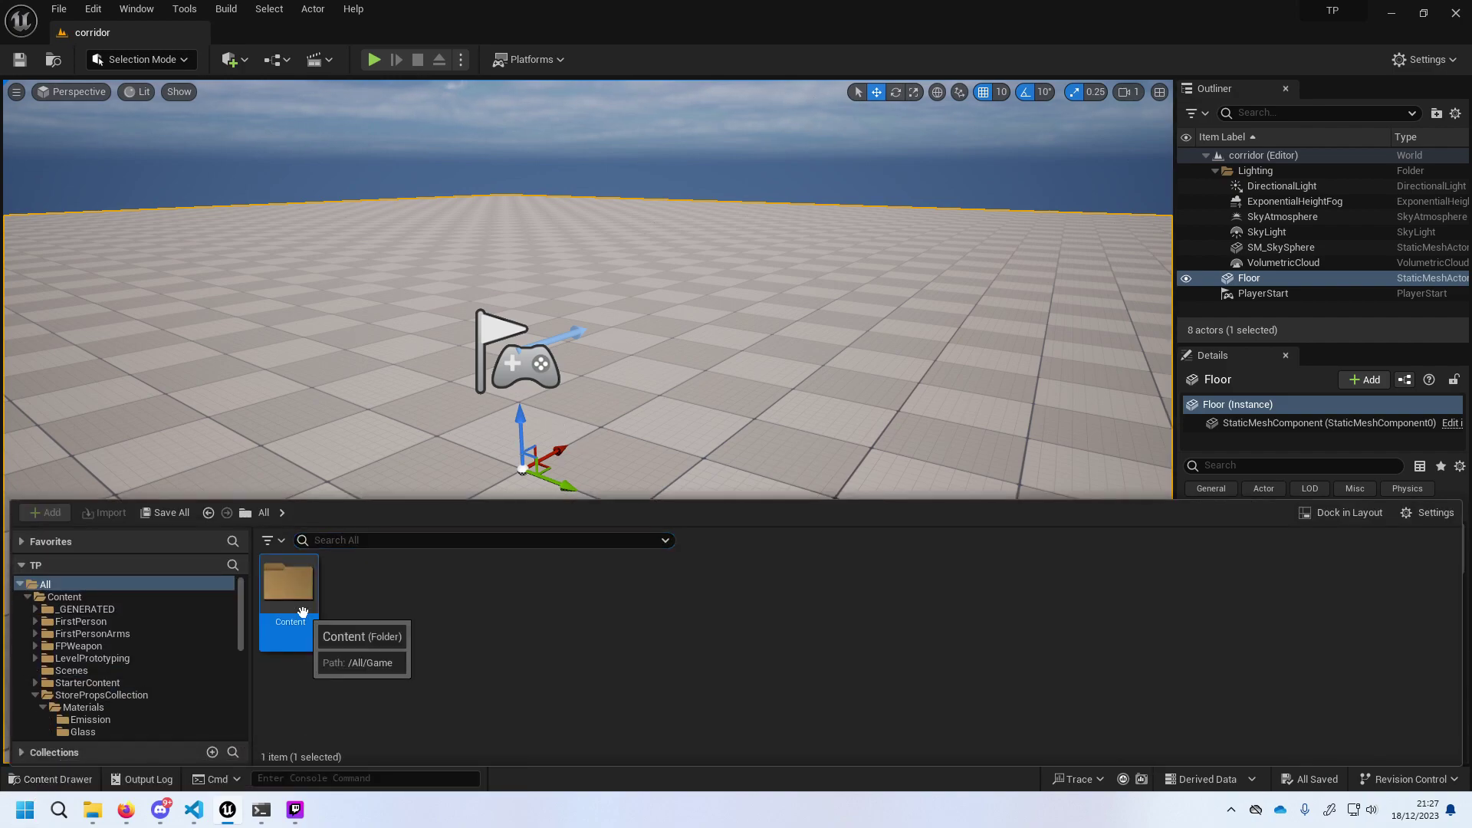
pyautogui.doubleClick(285, 601)
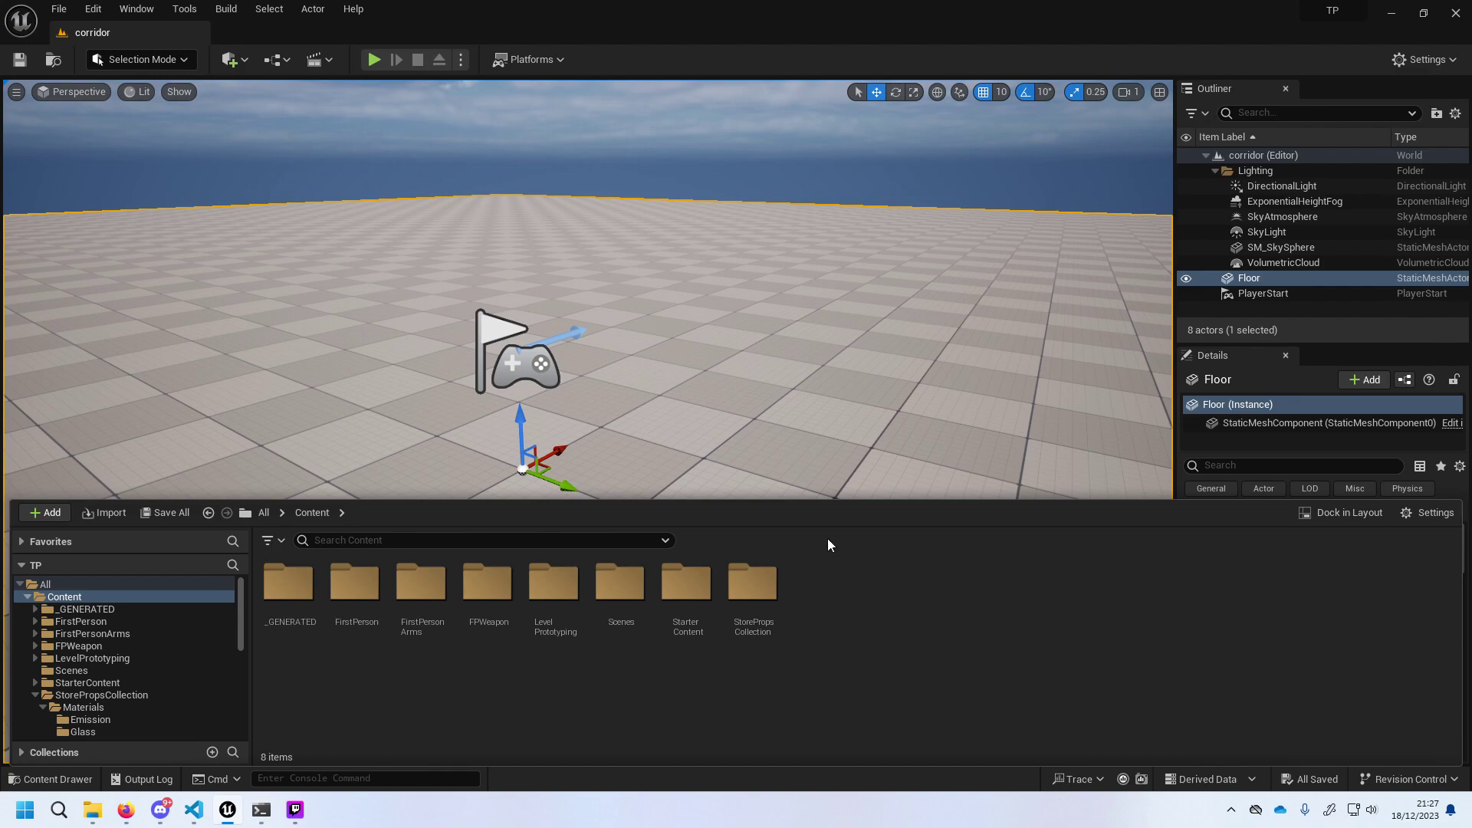
pyautogui.click(619, 497)
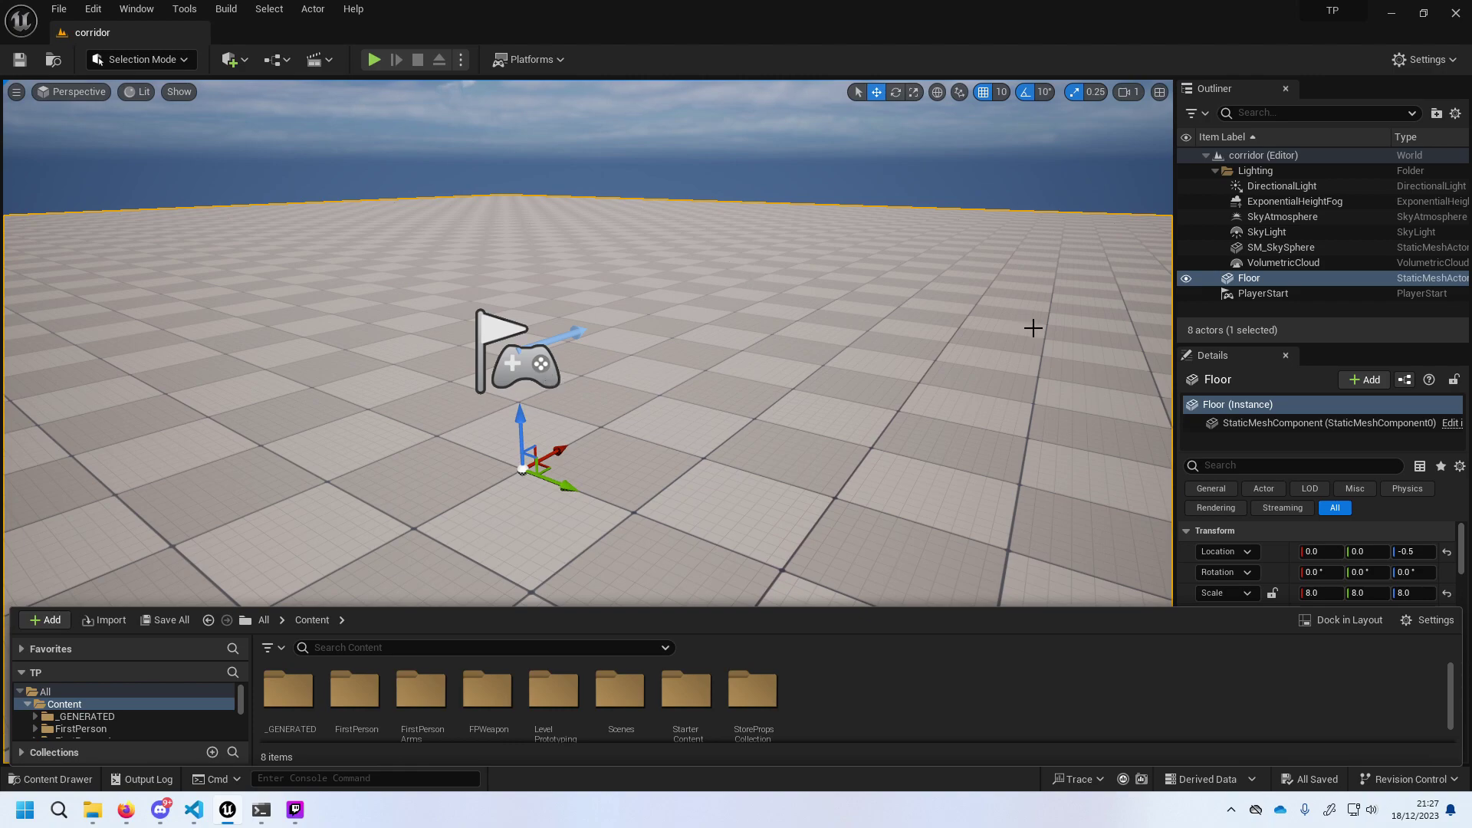
# Pull the view back from the PlayerStart and bring up the editor modes list.
pyautogui.moveTo(739, 376); pyautogui.dragTo(740, 381)
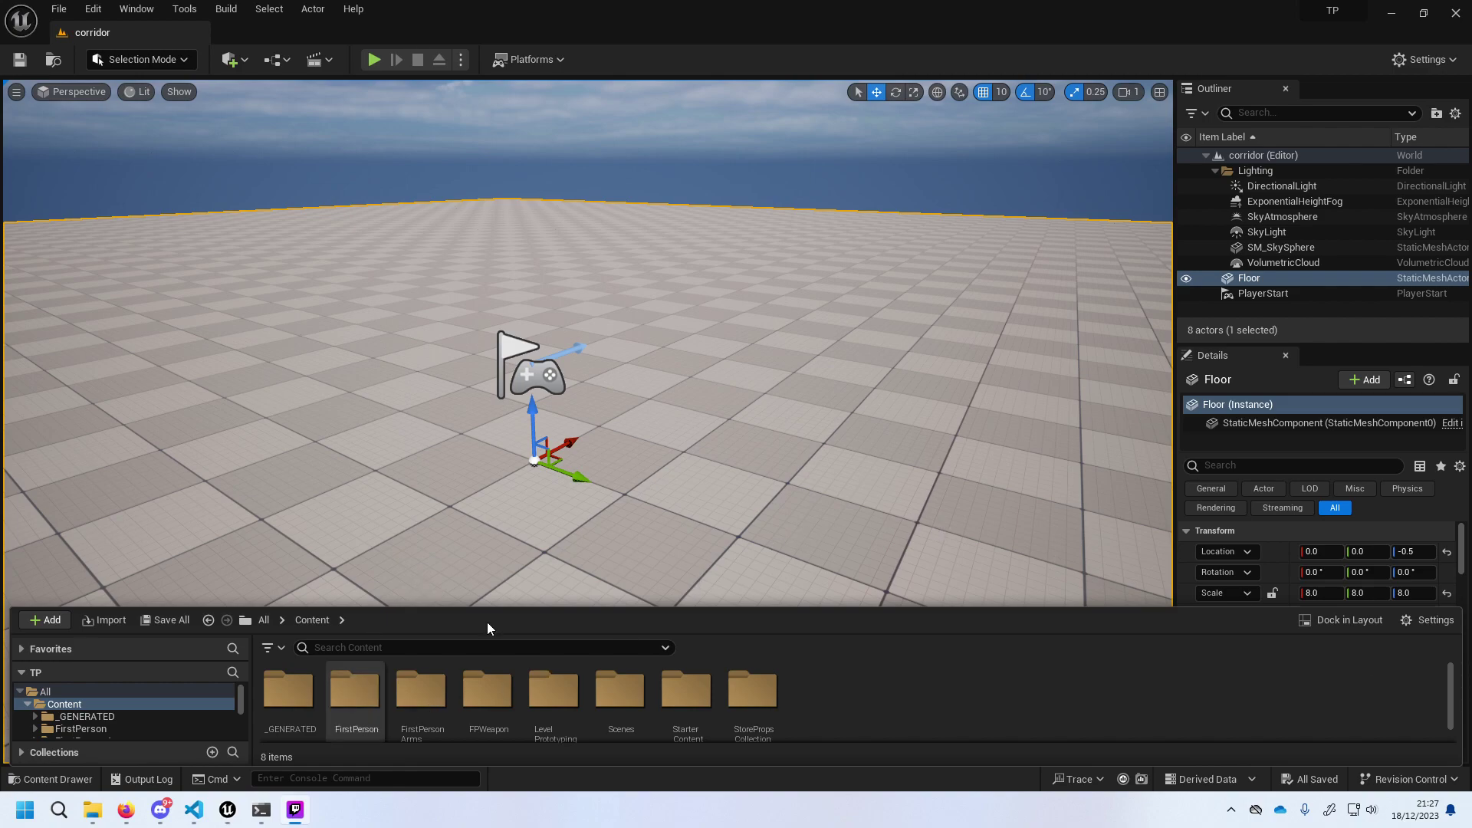
pyautogui.scroll(-1, 675, 664)
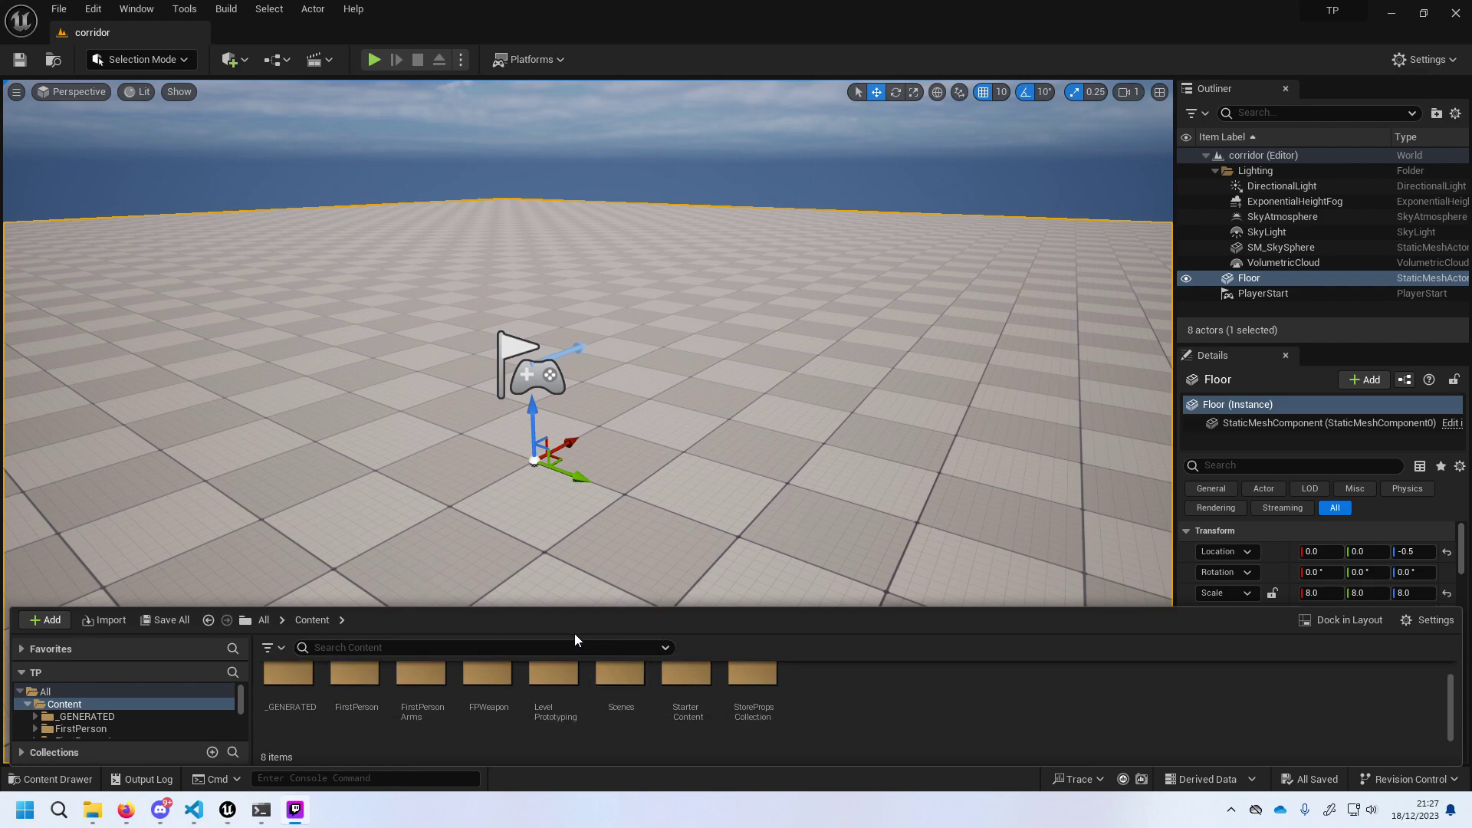
pyautogui.scroll(1, 554, 686)
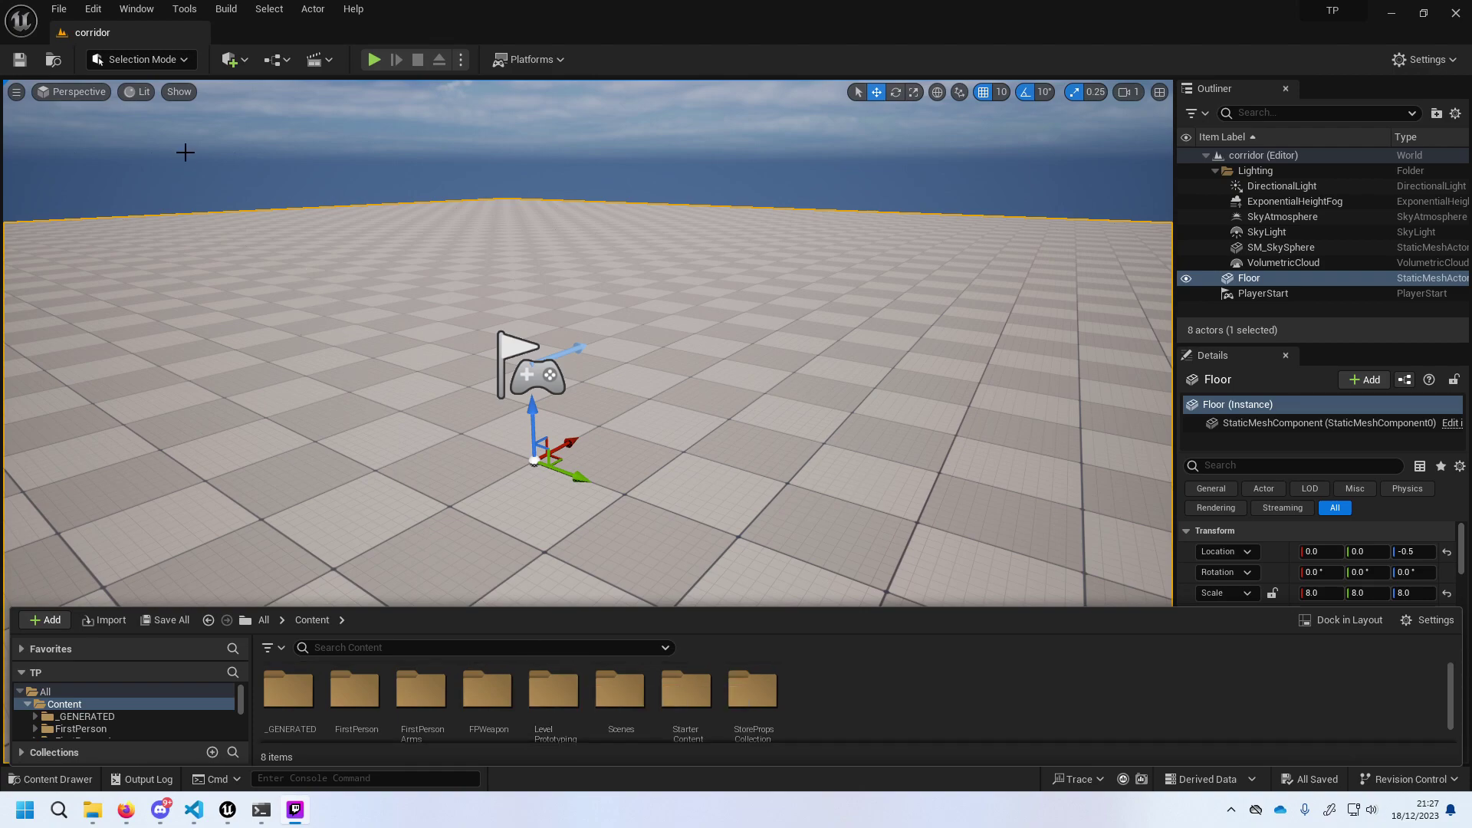
pyautogui.click(150, 61)
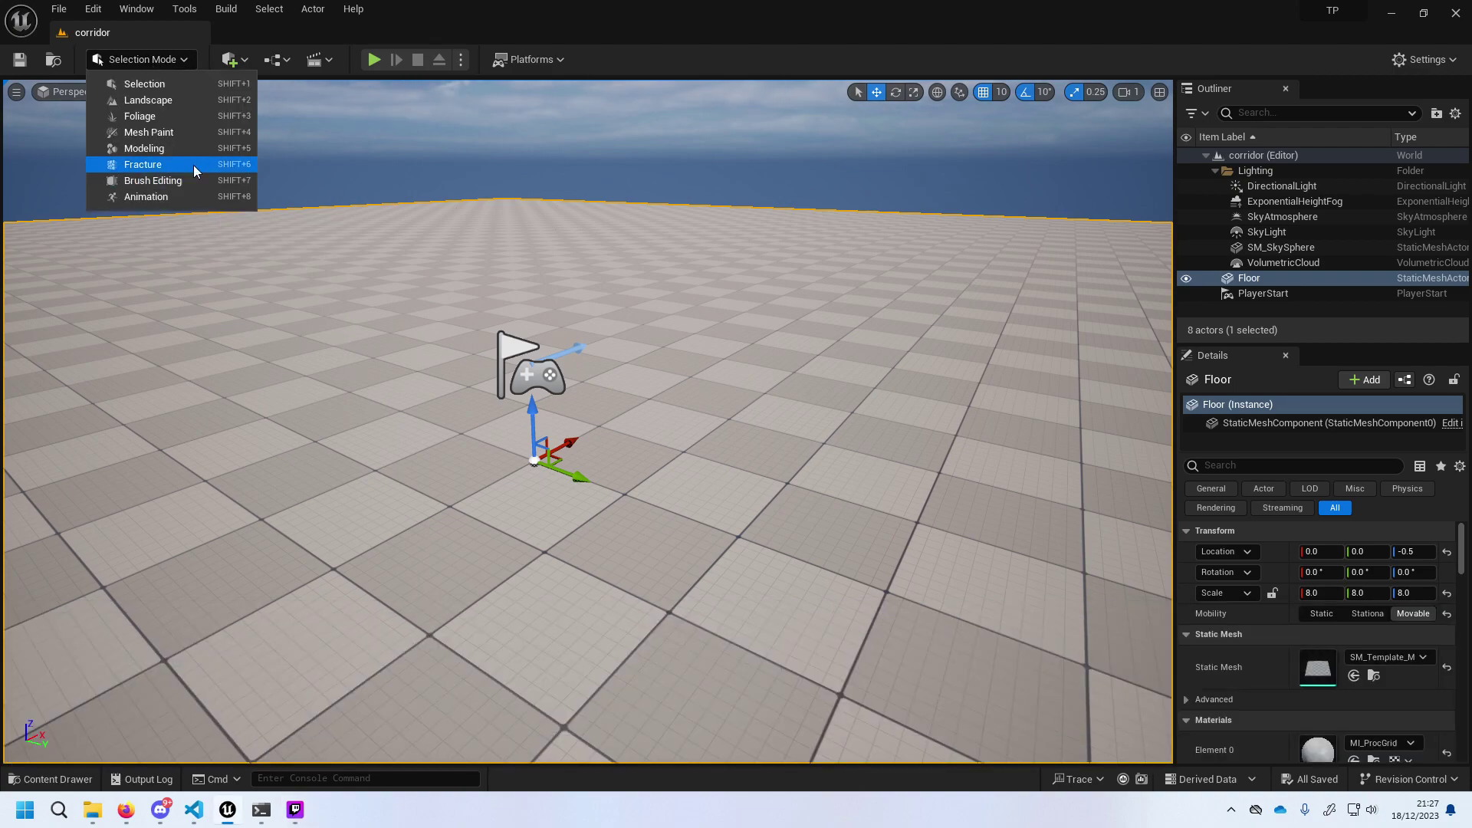
# Pick Modeling from the Selection Mode dropdown to reveal the Box, Sphere, Cylinder and Torus tools.
pyautogui.click(157, 85)
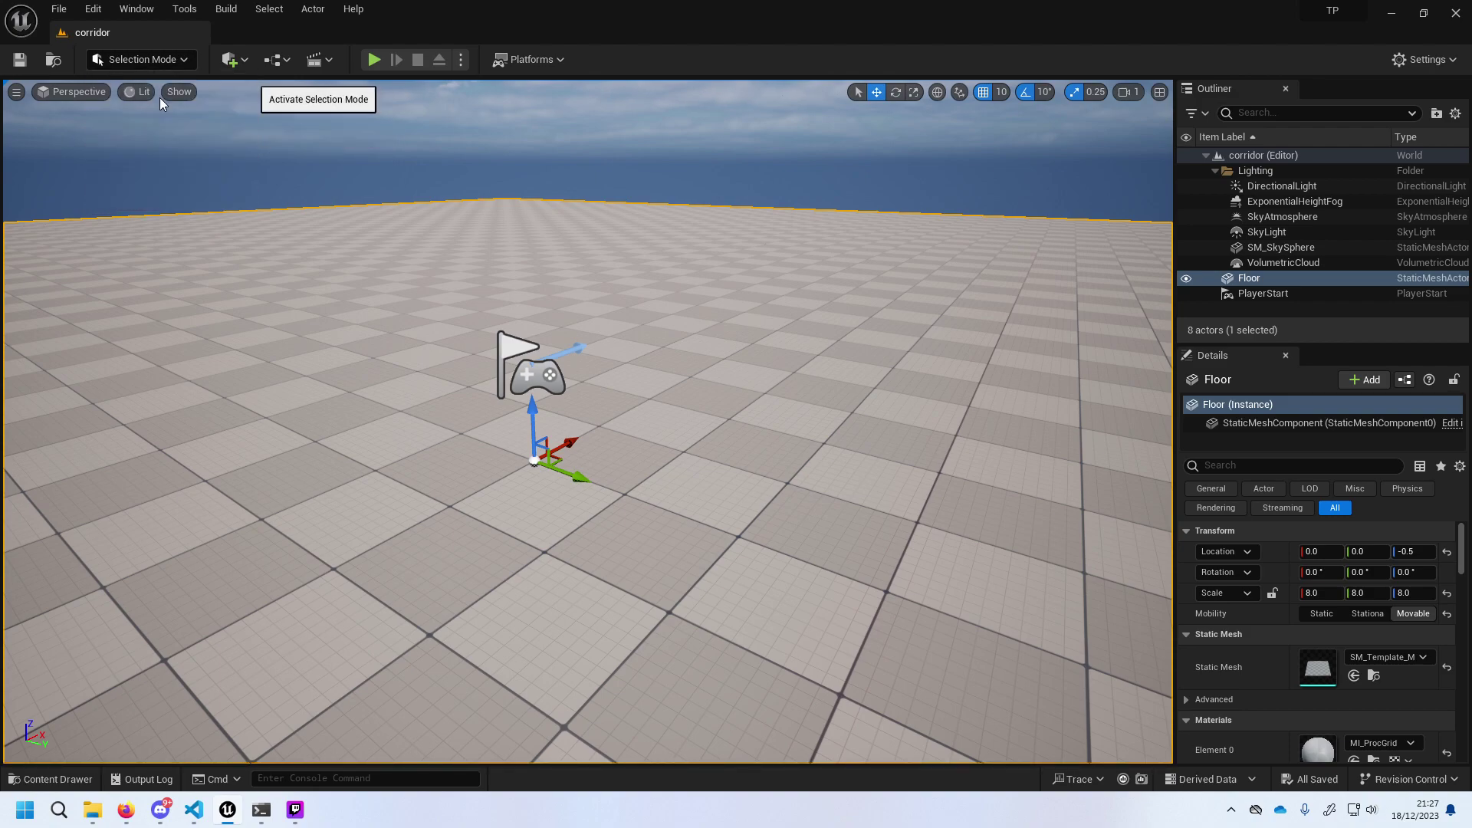
pyautogui.click(143, 59)
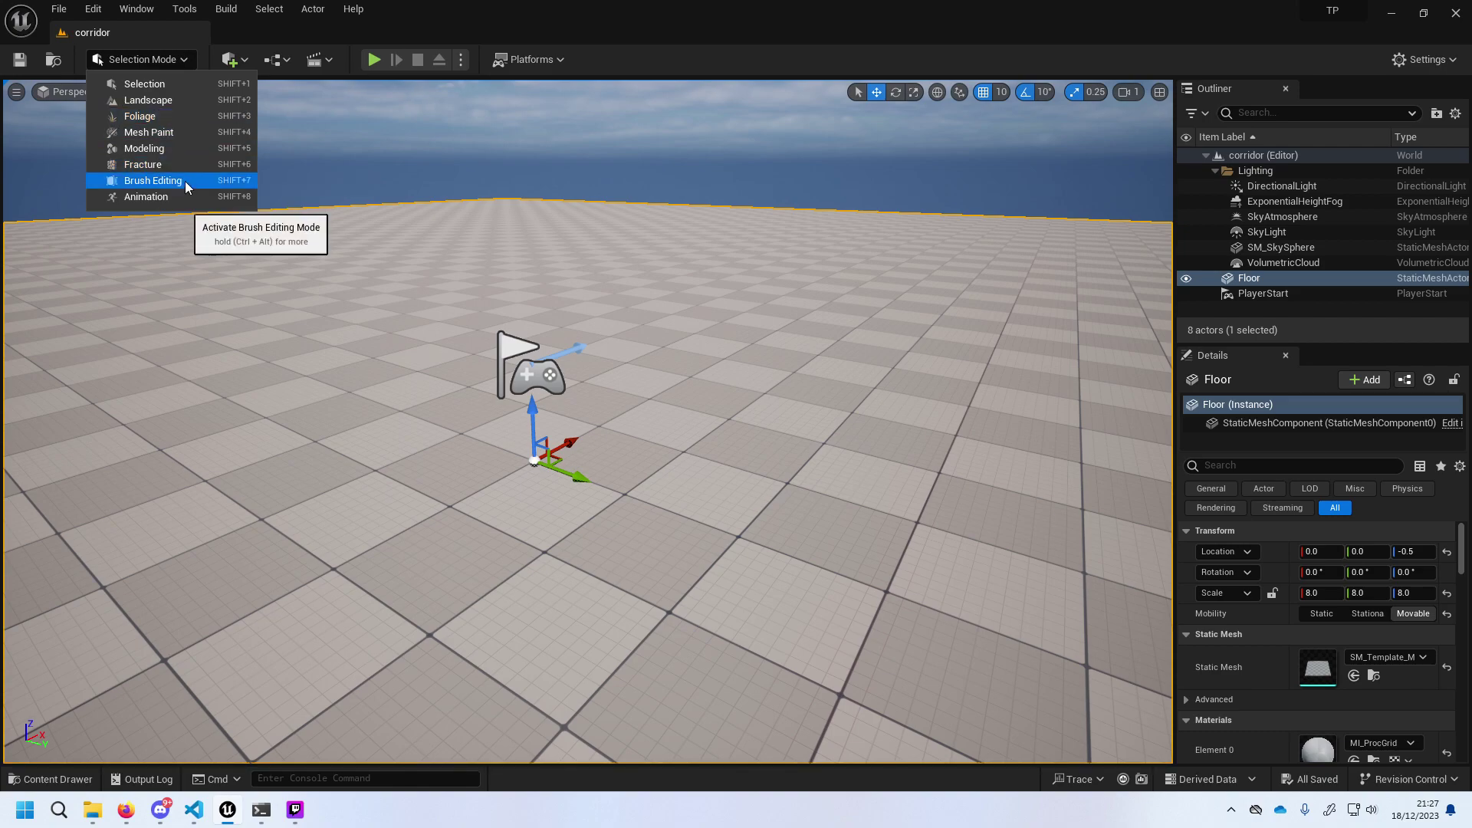
pyautogui.click(161, 85)
pyautogui.click(145, 60)
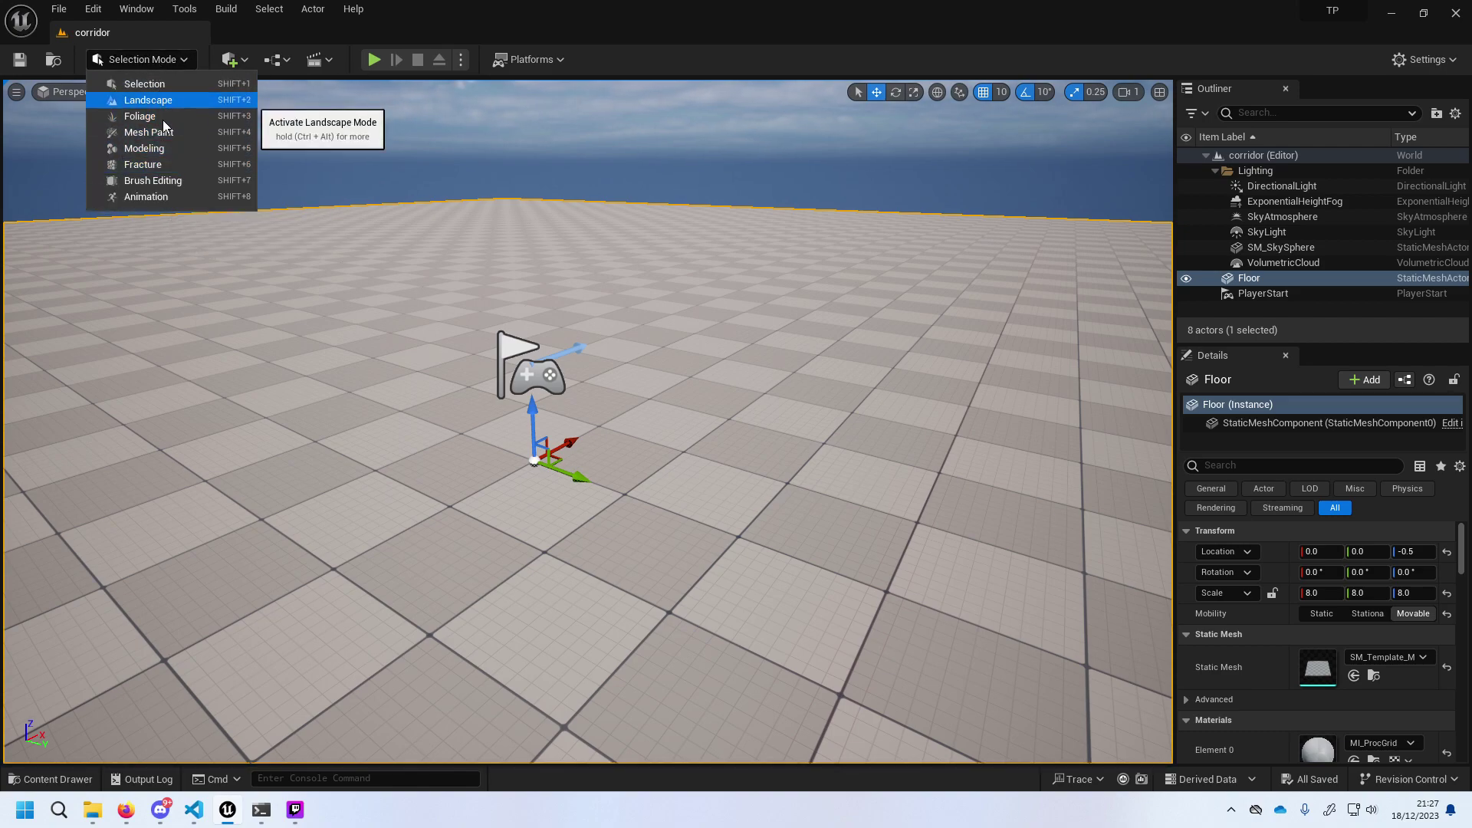
pyautogui.click(150, 149)
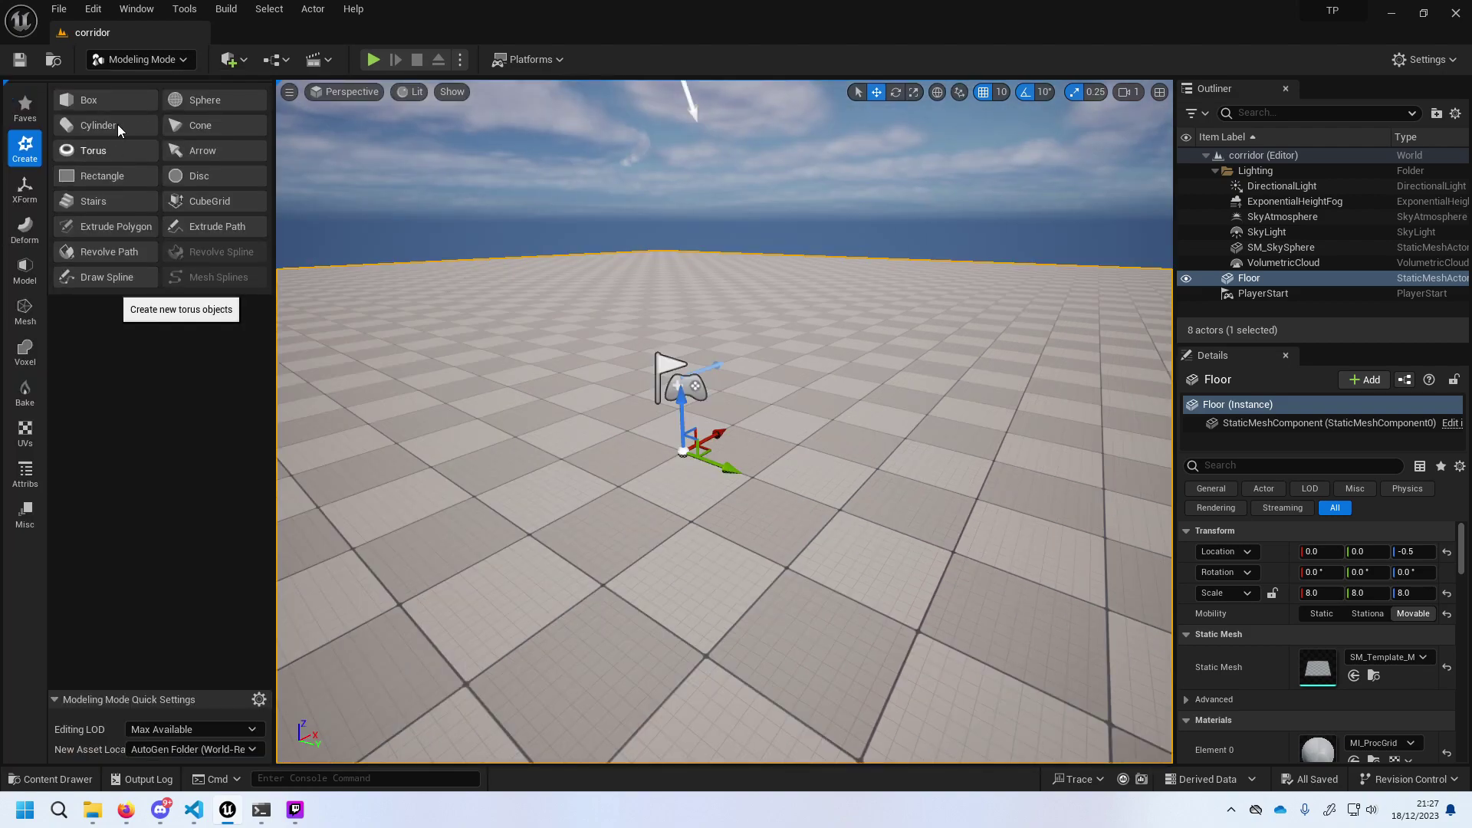
# Start a Rectangle mesh on the floor and undo an accidental 90° Floor rotation.
pyautogui.click(117, 183)
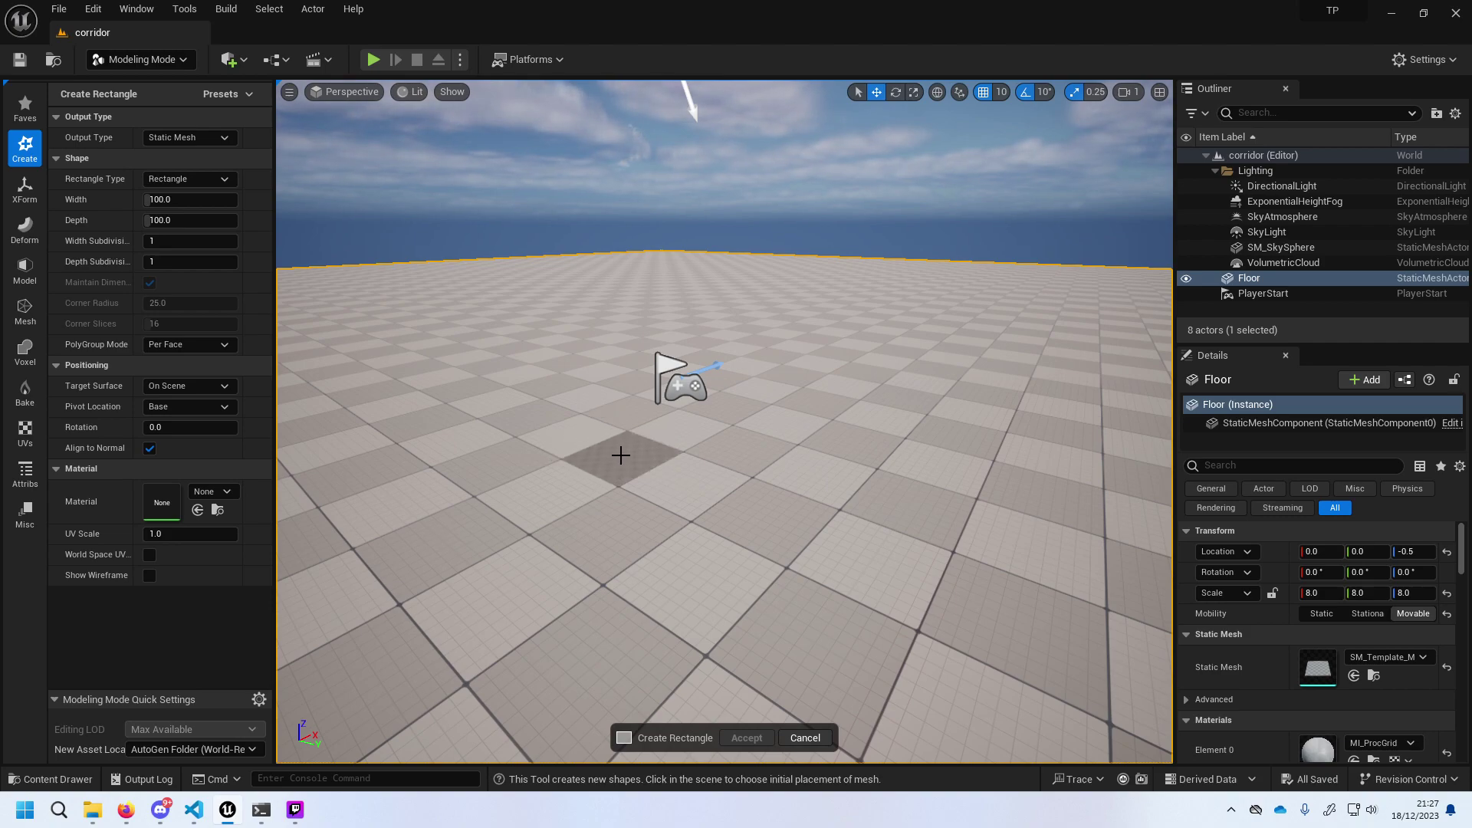
pyautogui.click(621, 454)
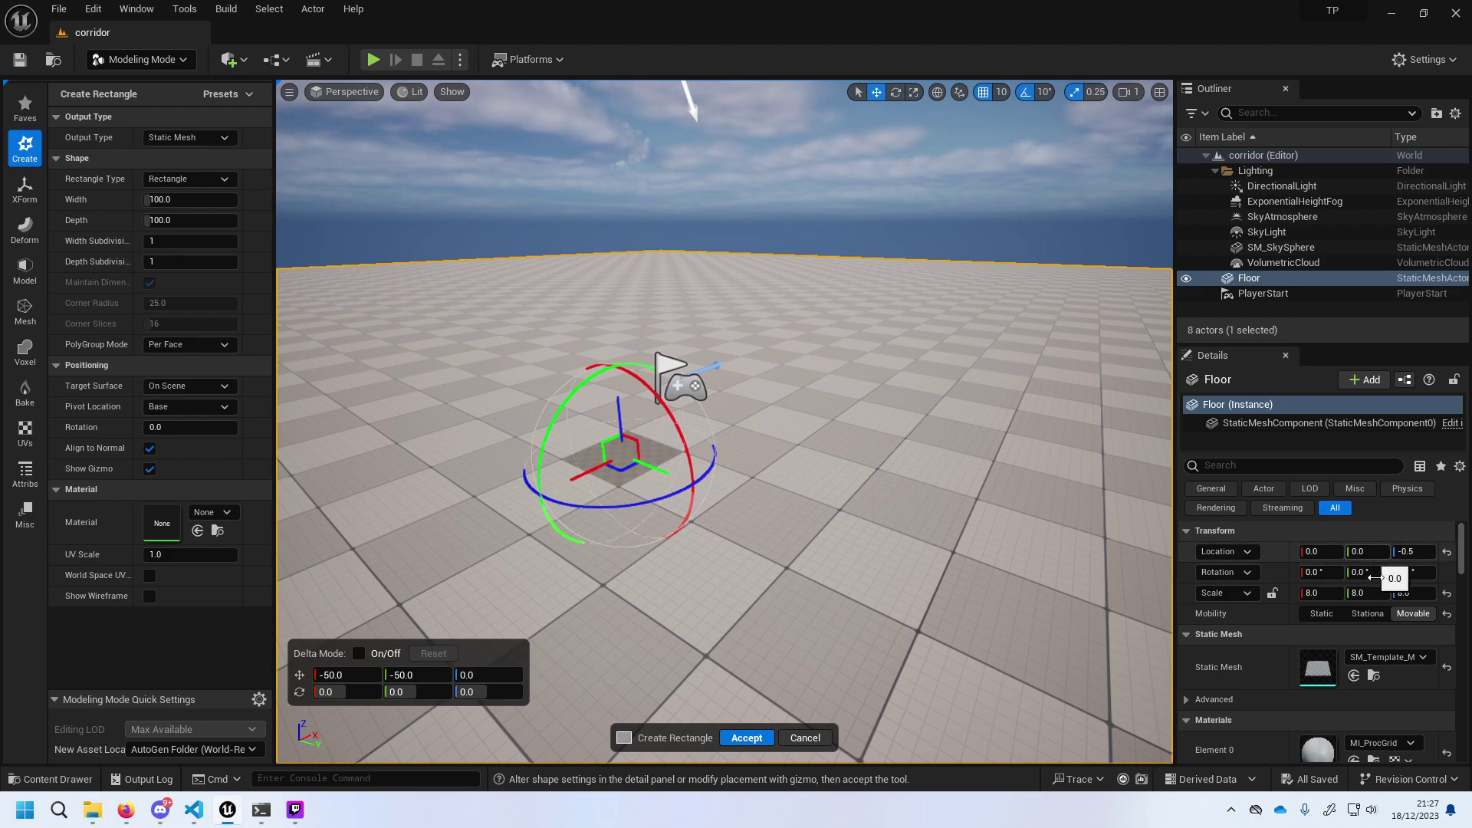
pyautogui.click(1415, 572)
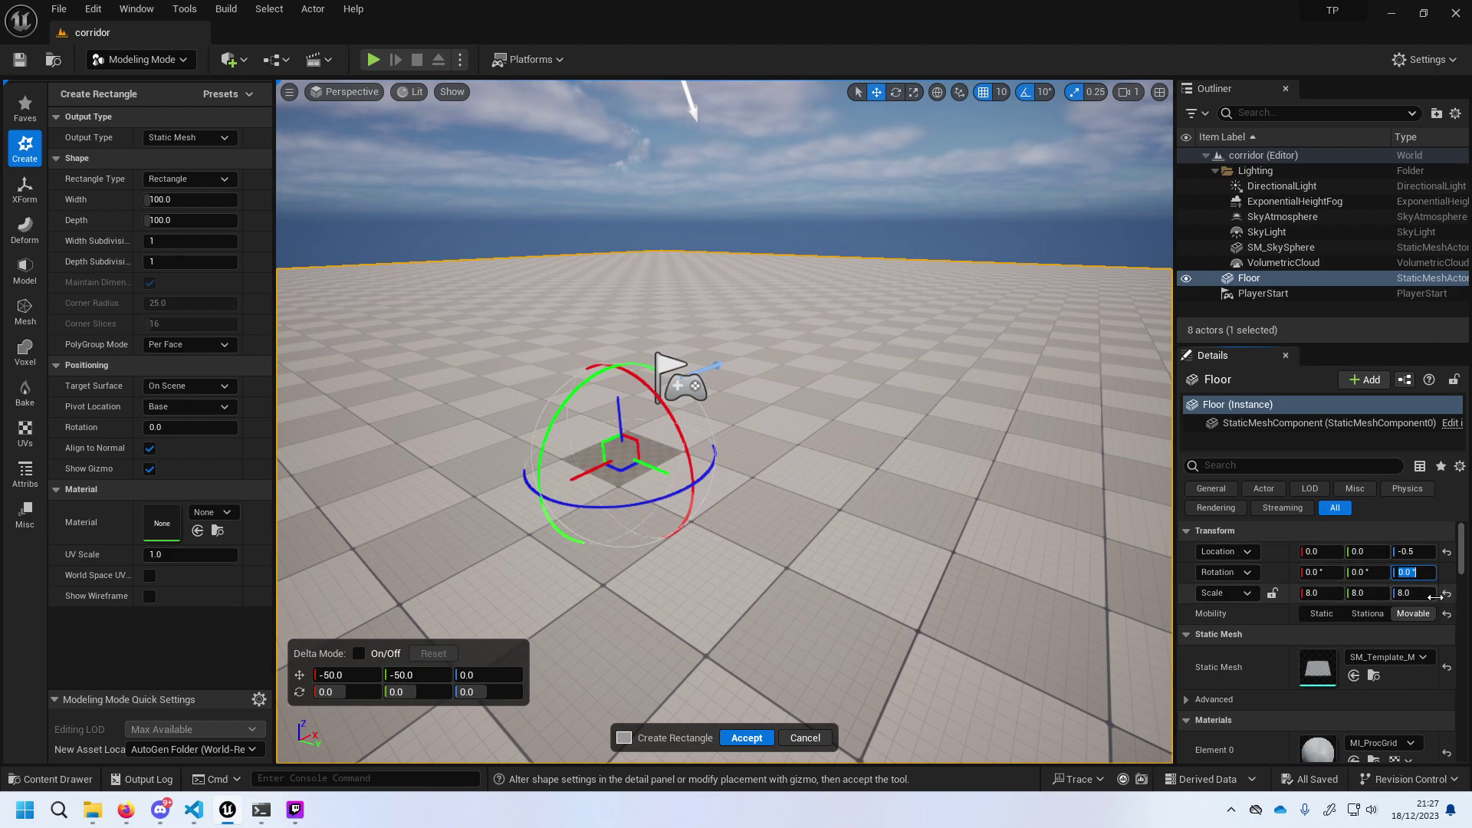
pyautogui.write('90')
pyautogui.press('Return')
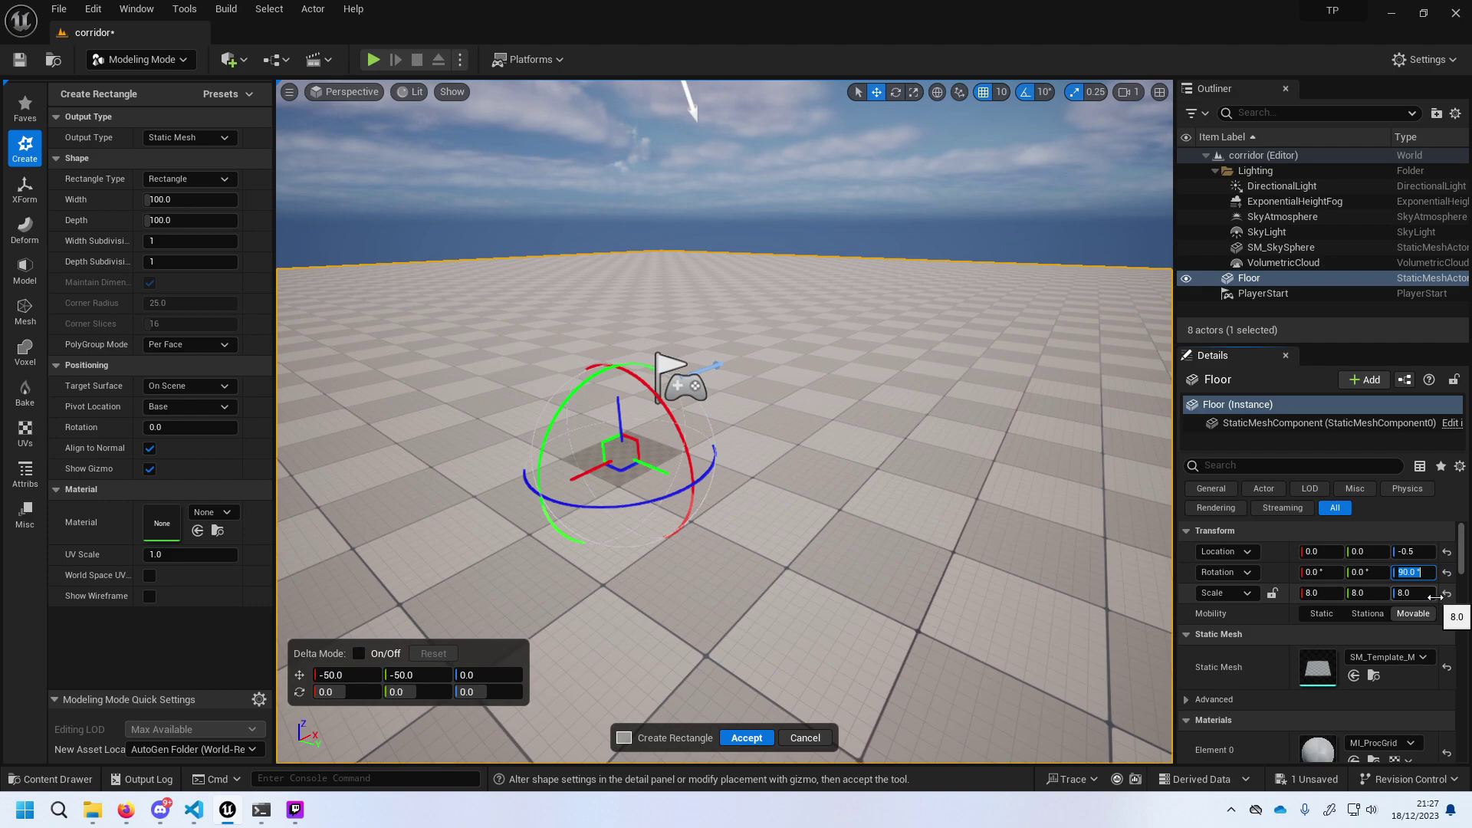
pyautogui.hotkey('ctrl', 'z')
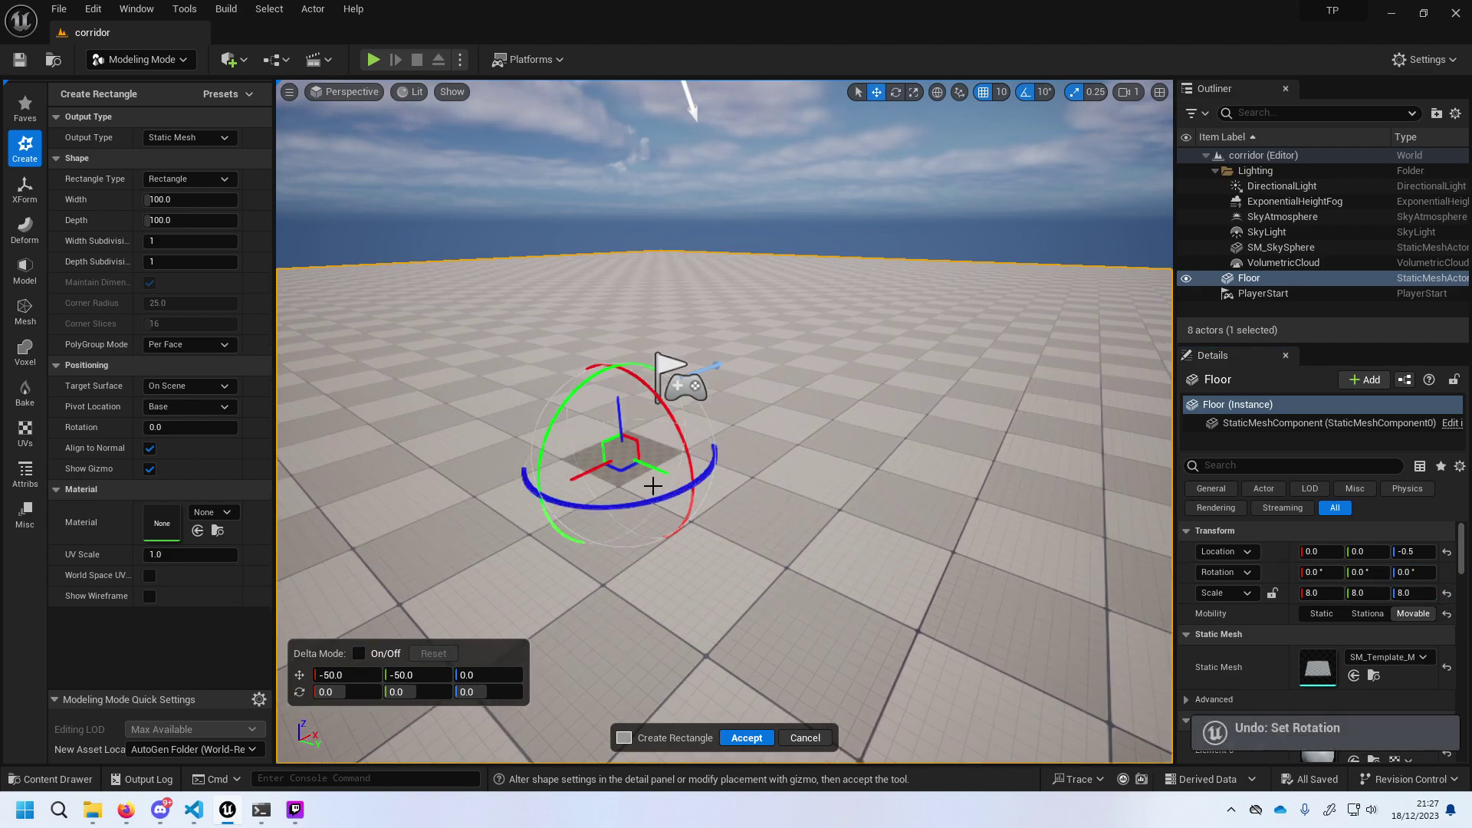
# Undo a stray tilt of the rectangle, keeping it flat as a 100 × 100 preview.
pyautogui.moveTo(560, 432)
pyautogui.mouseDown()
pyautogui.moveTo(572, 443)
pyautogui.moveTo(621, 410)
pyautogui.mouseUp()
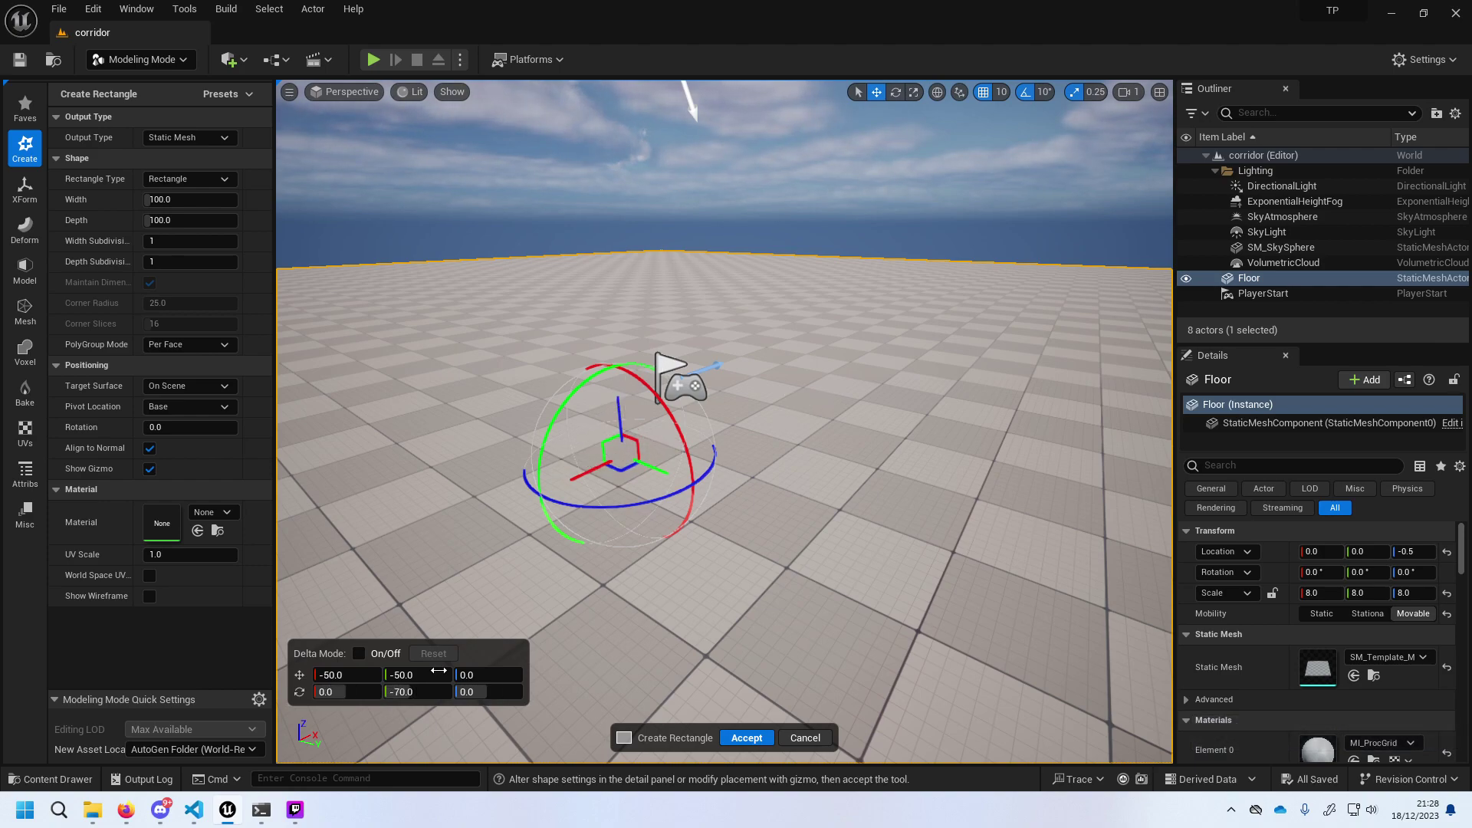
pyautogui.moveTo(836, 498)
pyautogui.mouseDown(button='right')
pyautogui.moveTo(882, 475)
pyautogui.moveTo(832, 493)
pyautogui.mouseUp(button='right')
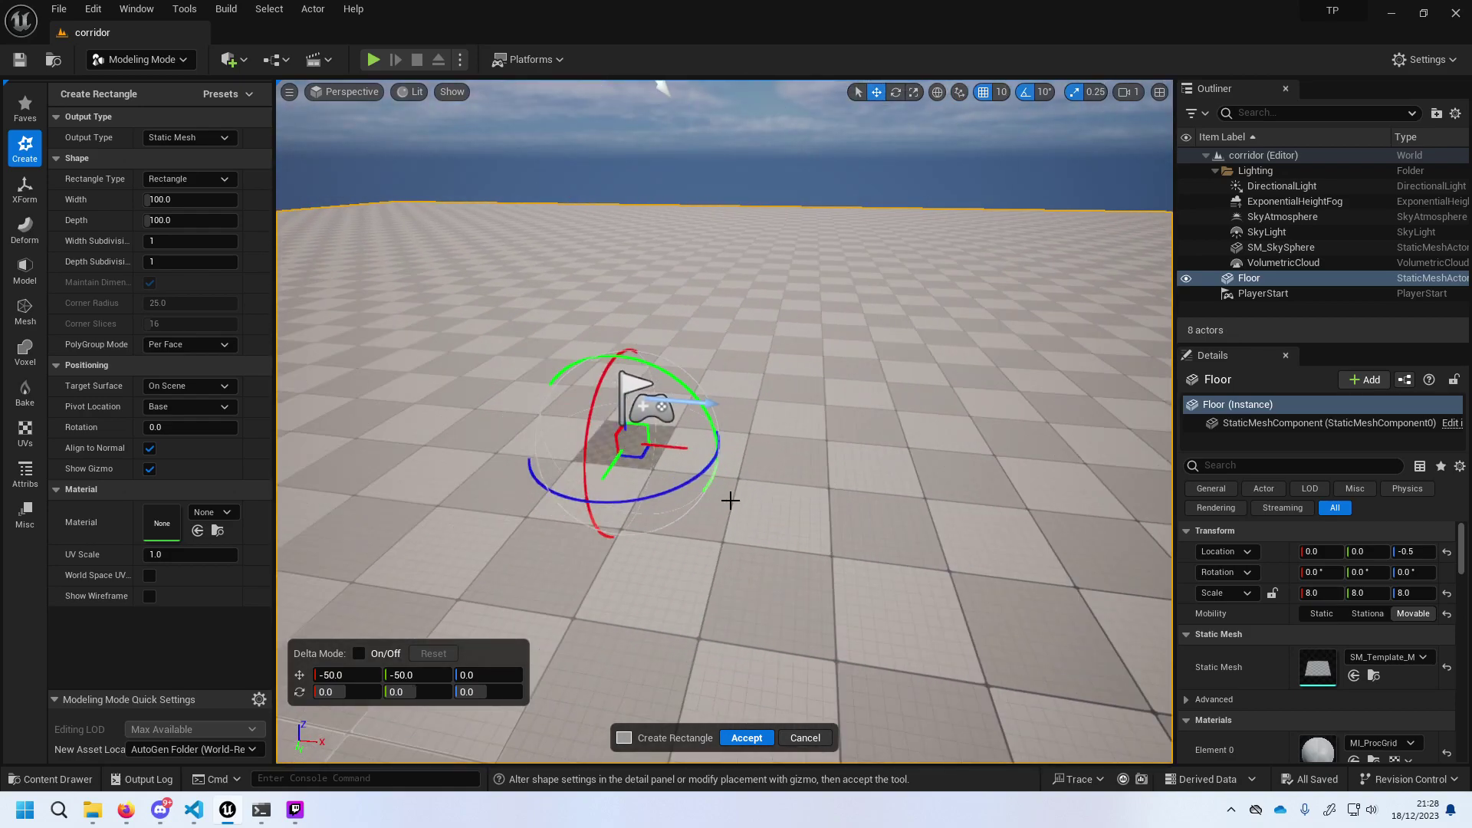
pyautogui.hotkey('ctrl', 'z')
pyautogui.moveTo(729, 499); pyautogui.dragTo(682, 495, button='right')
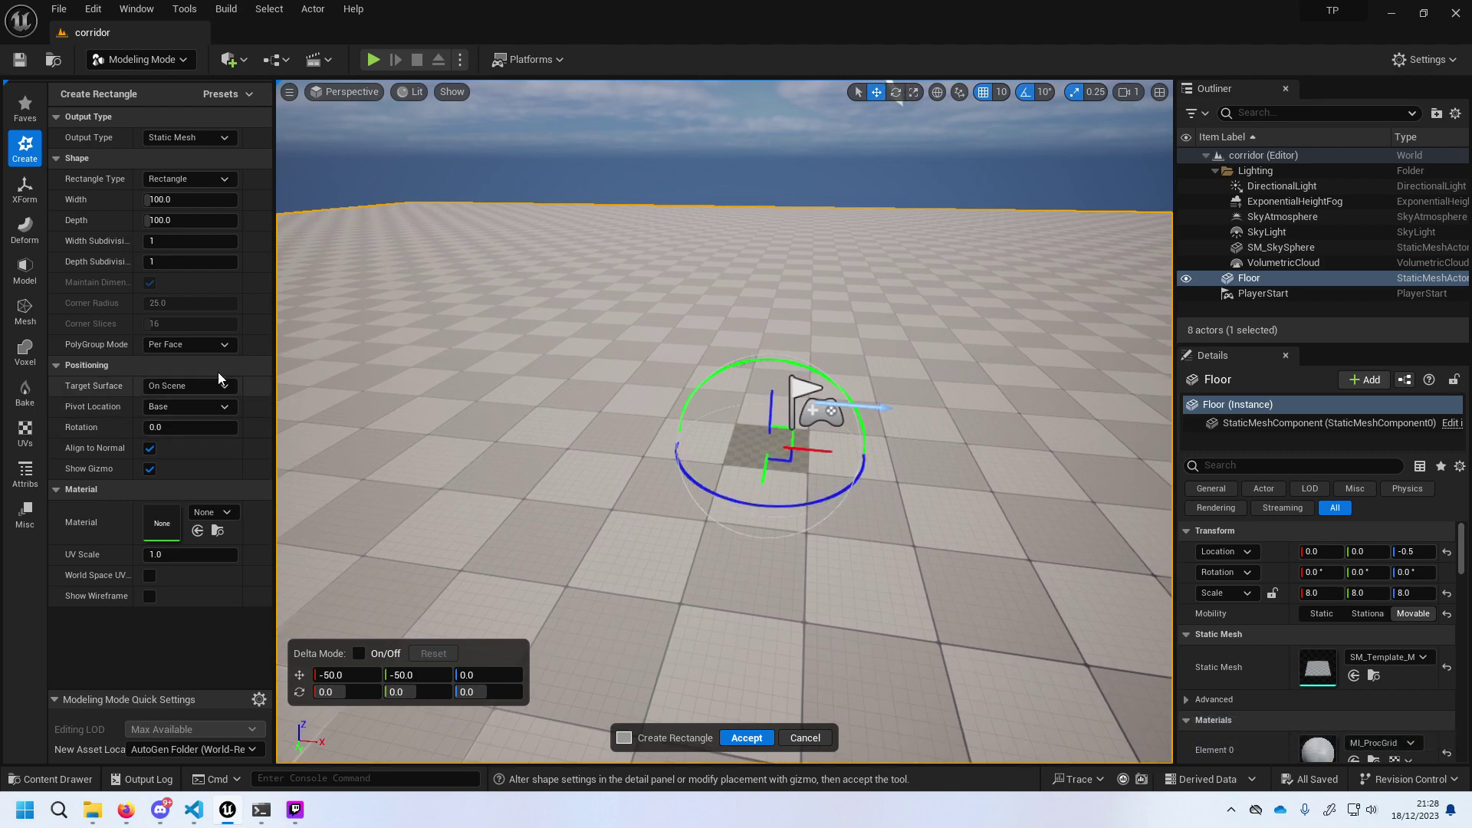
# Keep PolyGroup Mode at Per Face and rotate the rectangle upright like a wall.
pyautogui.click(196, 346)
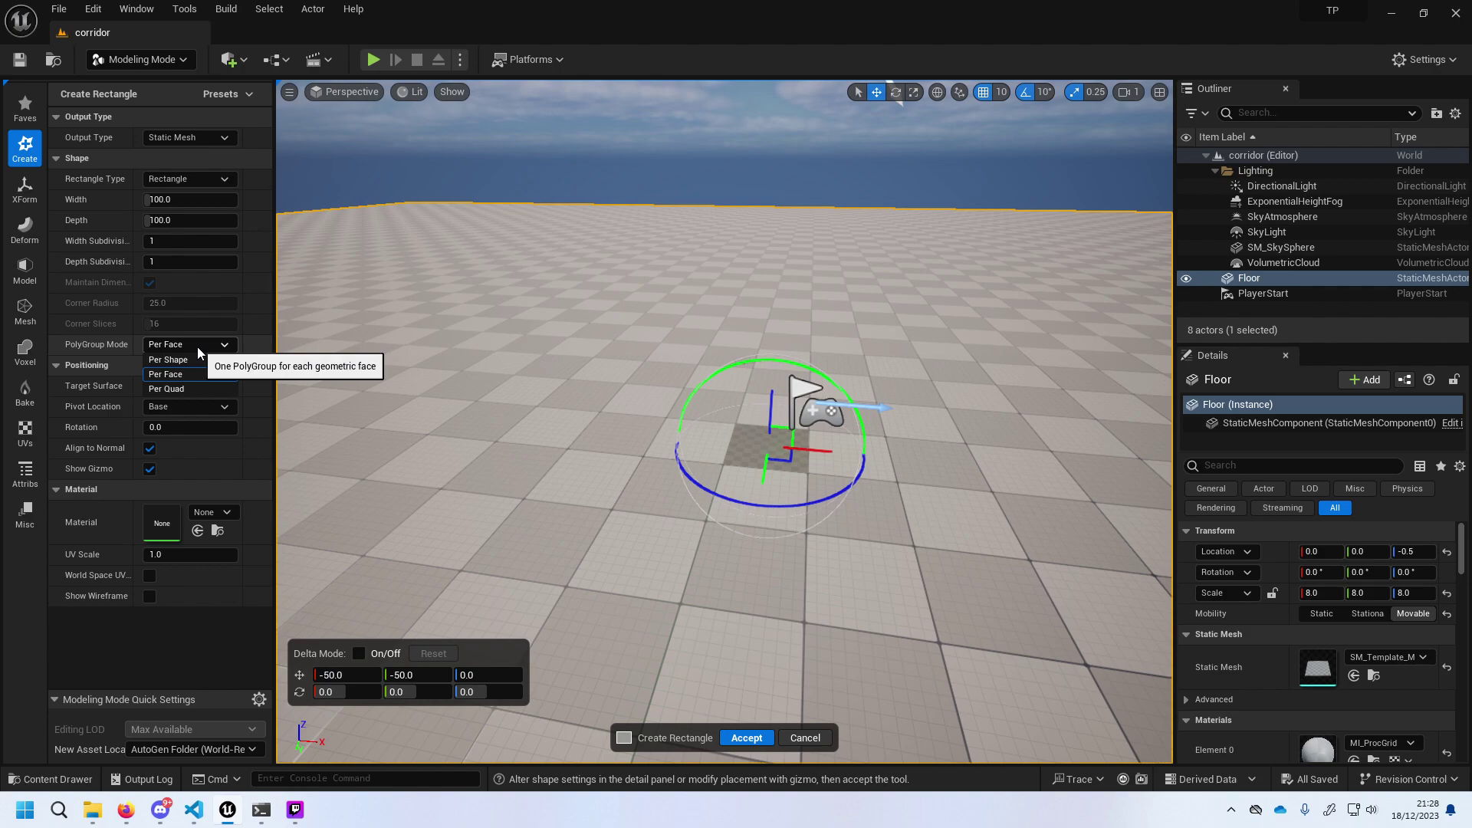
pyautogui.click(196, 347)
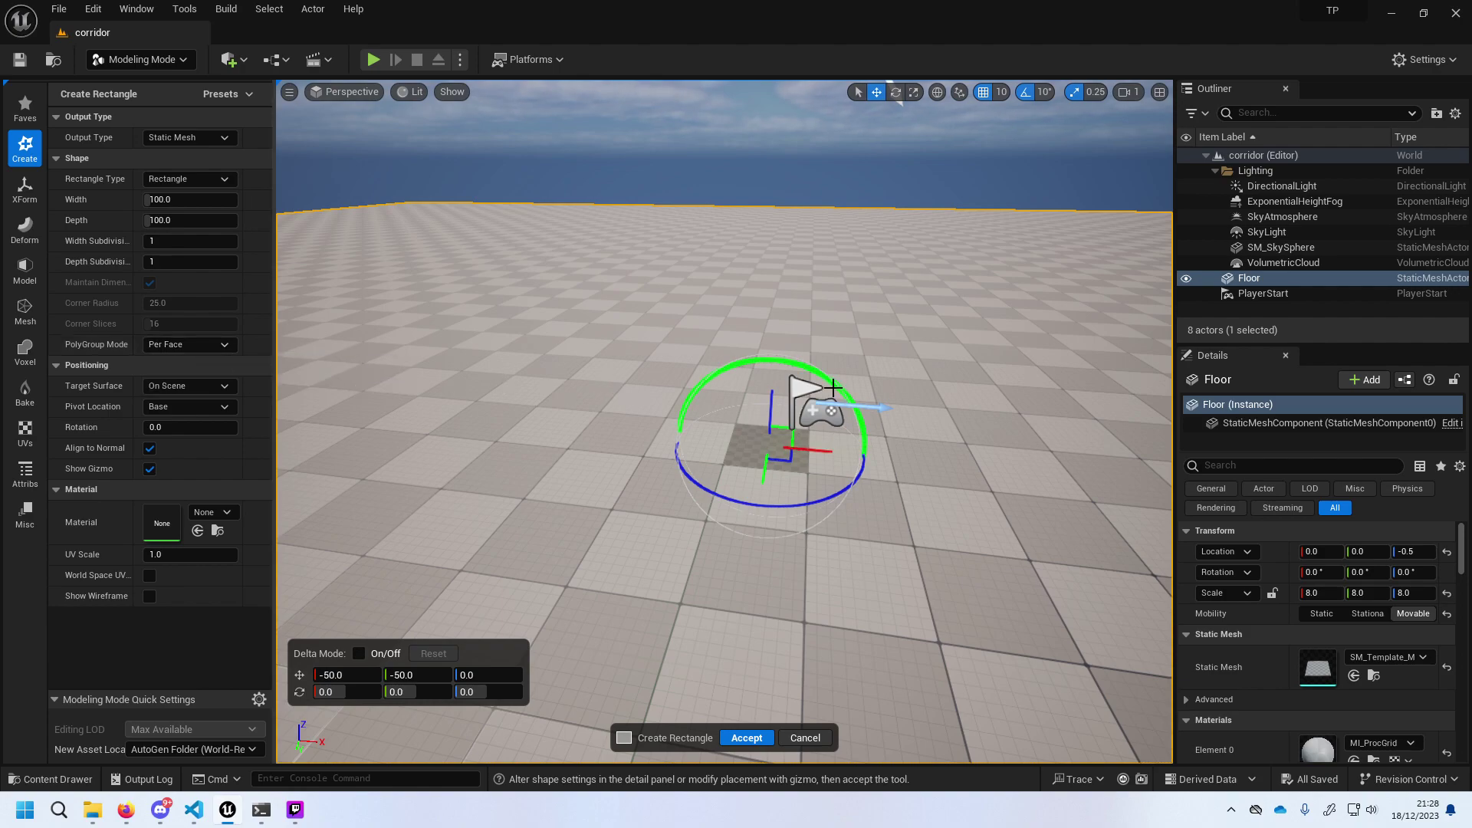
pyautogui.moveTo(836, 383); pyautogui.dragTo(1012, 538)
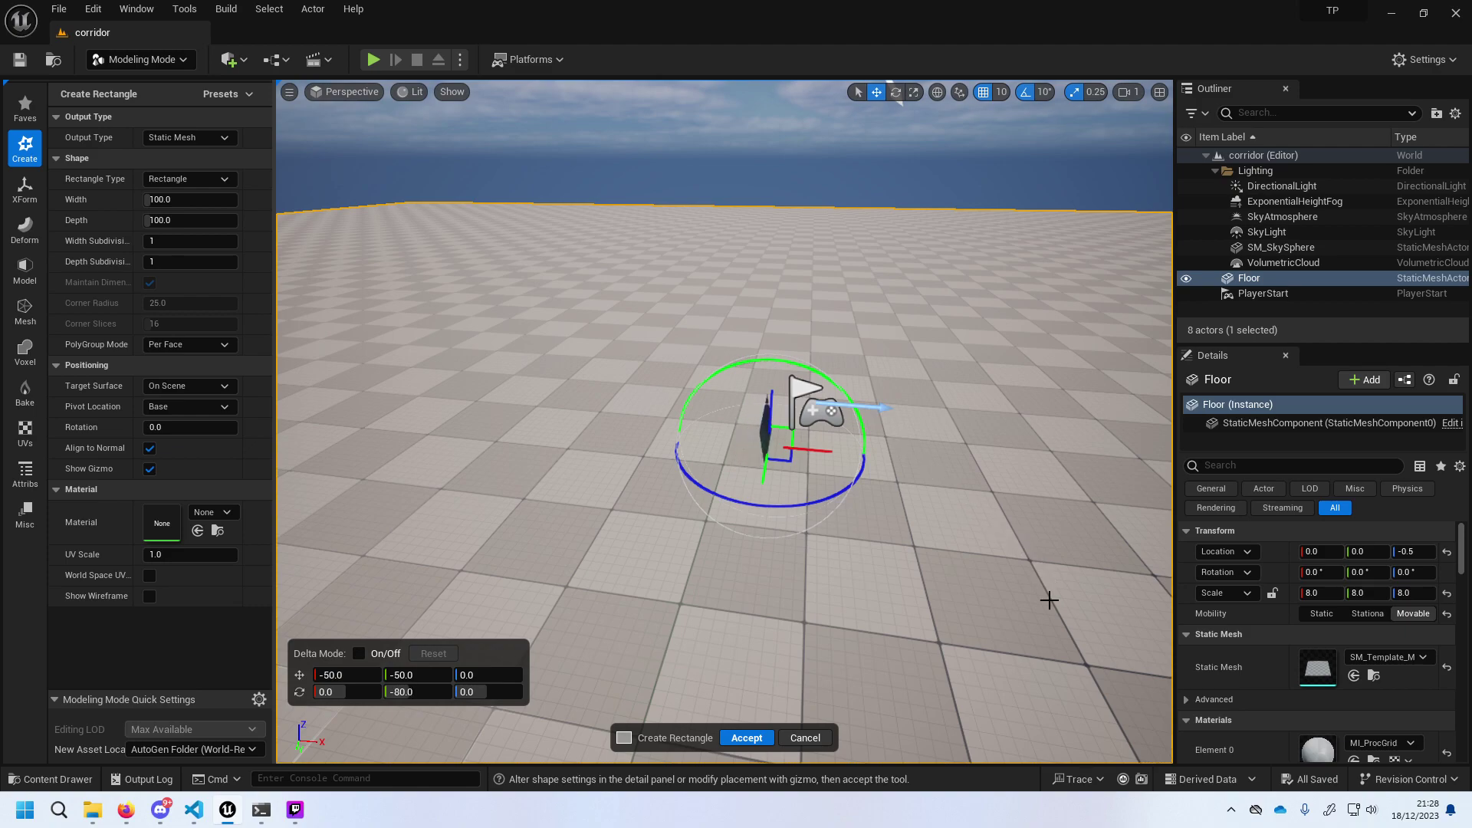
pyautogui.moveTo(1049, 600); pyautogui.dragTo(1044, 616)
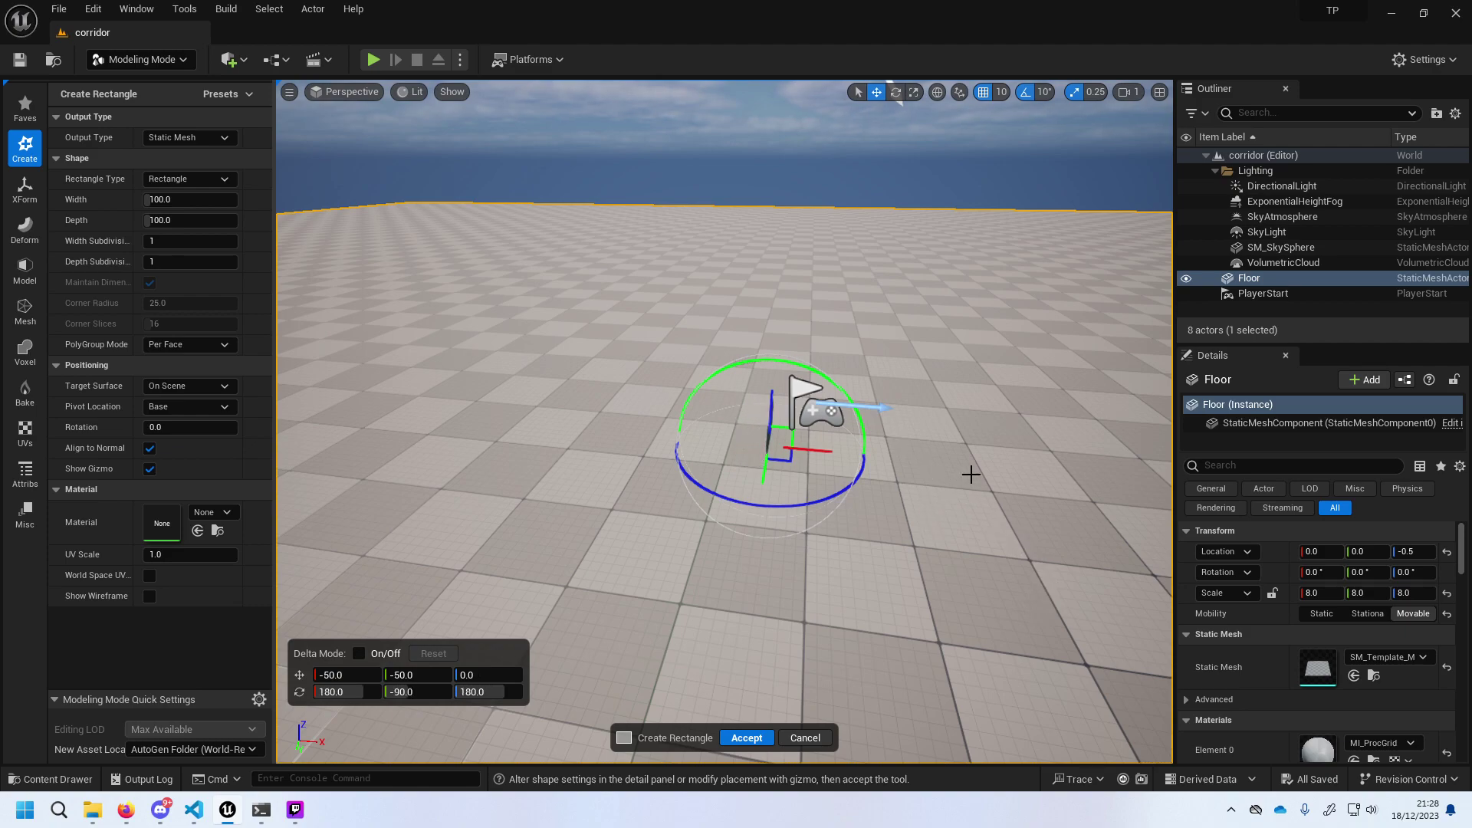
pyautogui.press('g')
pyautogui.press('g')
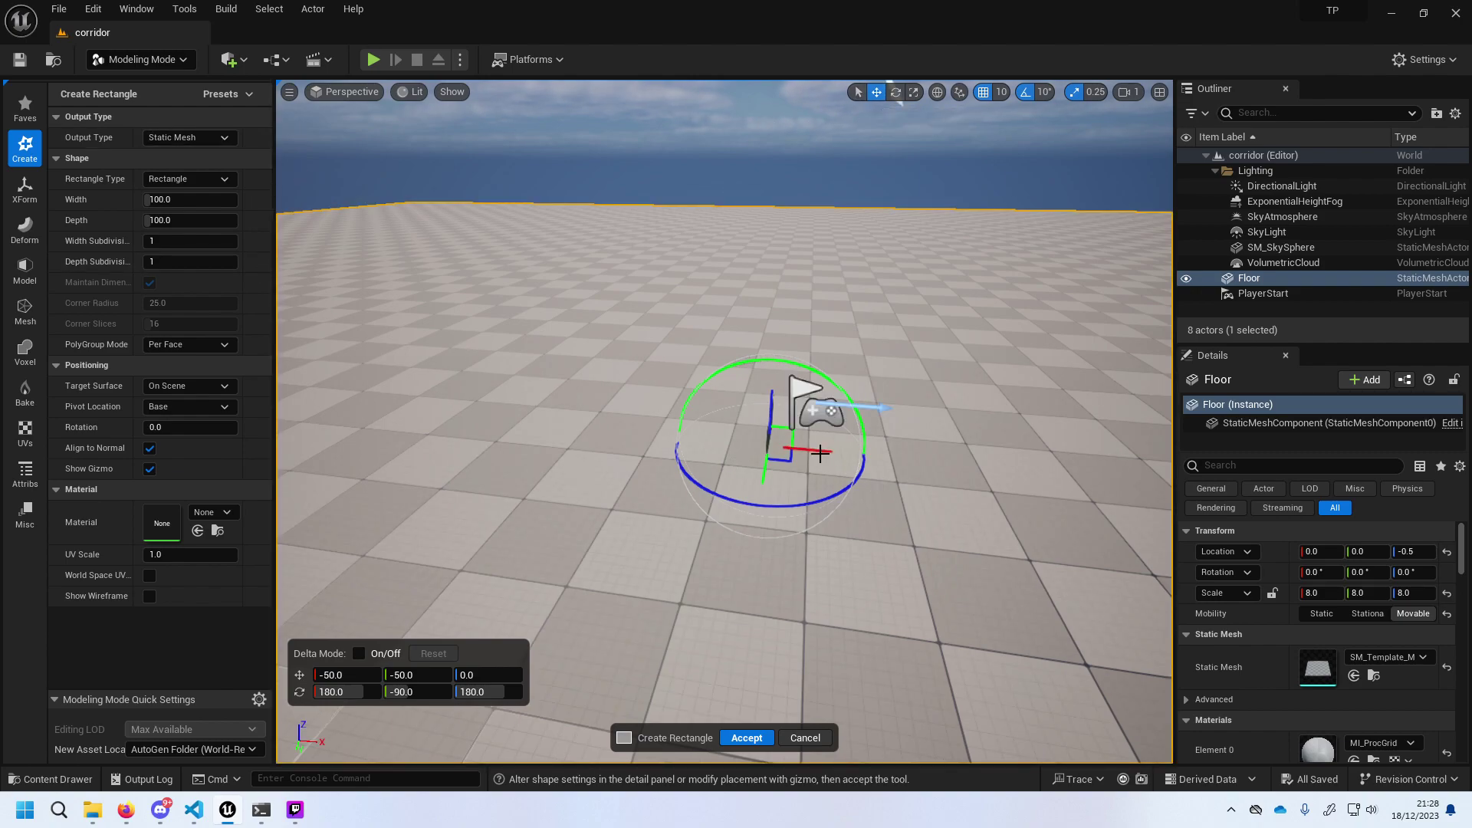
# Offset the rectangle -100 on X, undo stray moves, and reset Width Subdivisions to 1.
pyautogui.moveTo(820, 453); pyautogui.dragTo(784, 463)
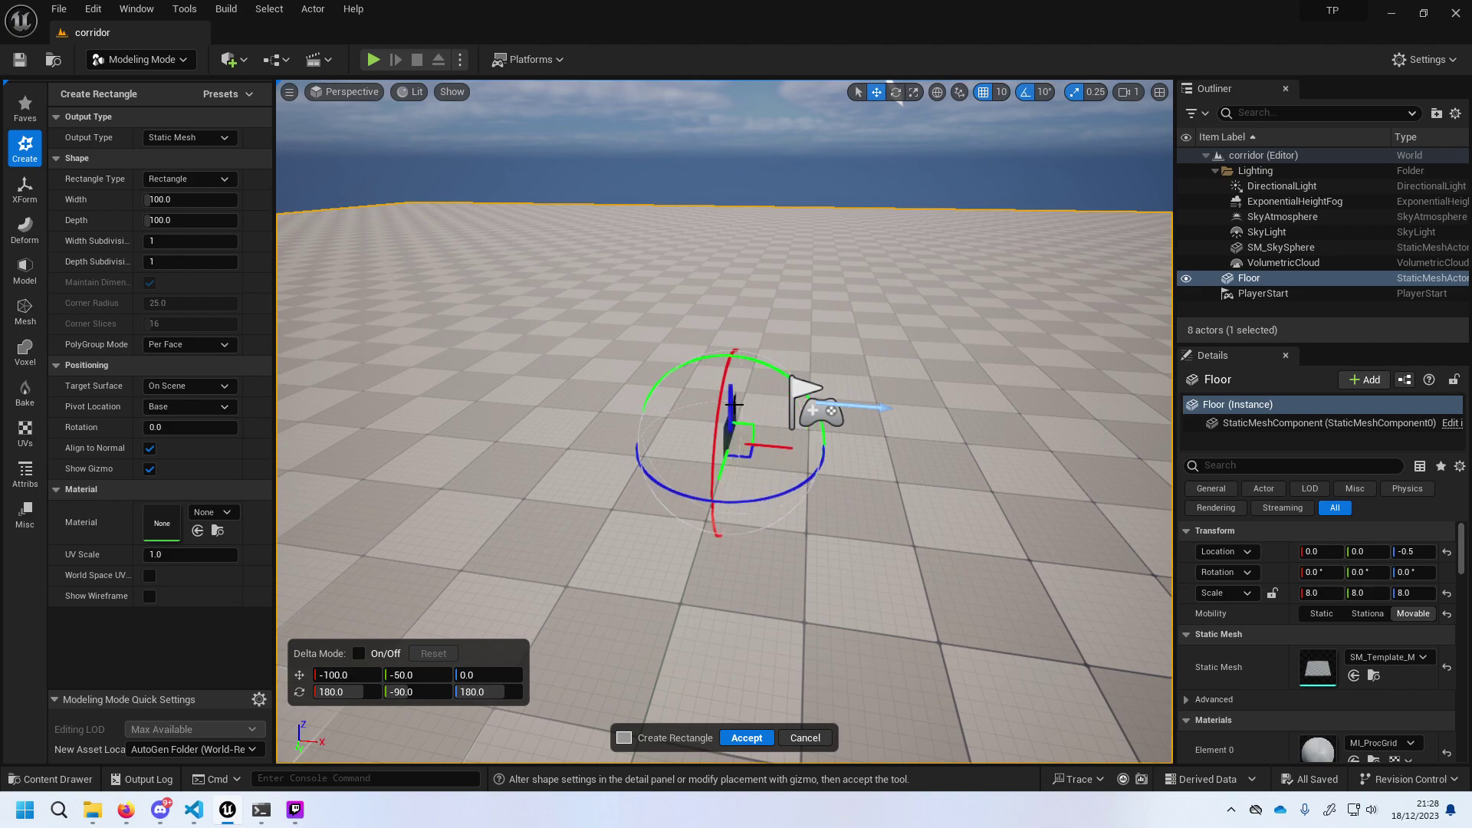
pyautogui.moveTo(734, 404); pyautogui.dragTo(731, 372)
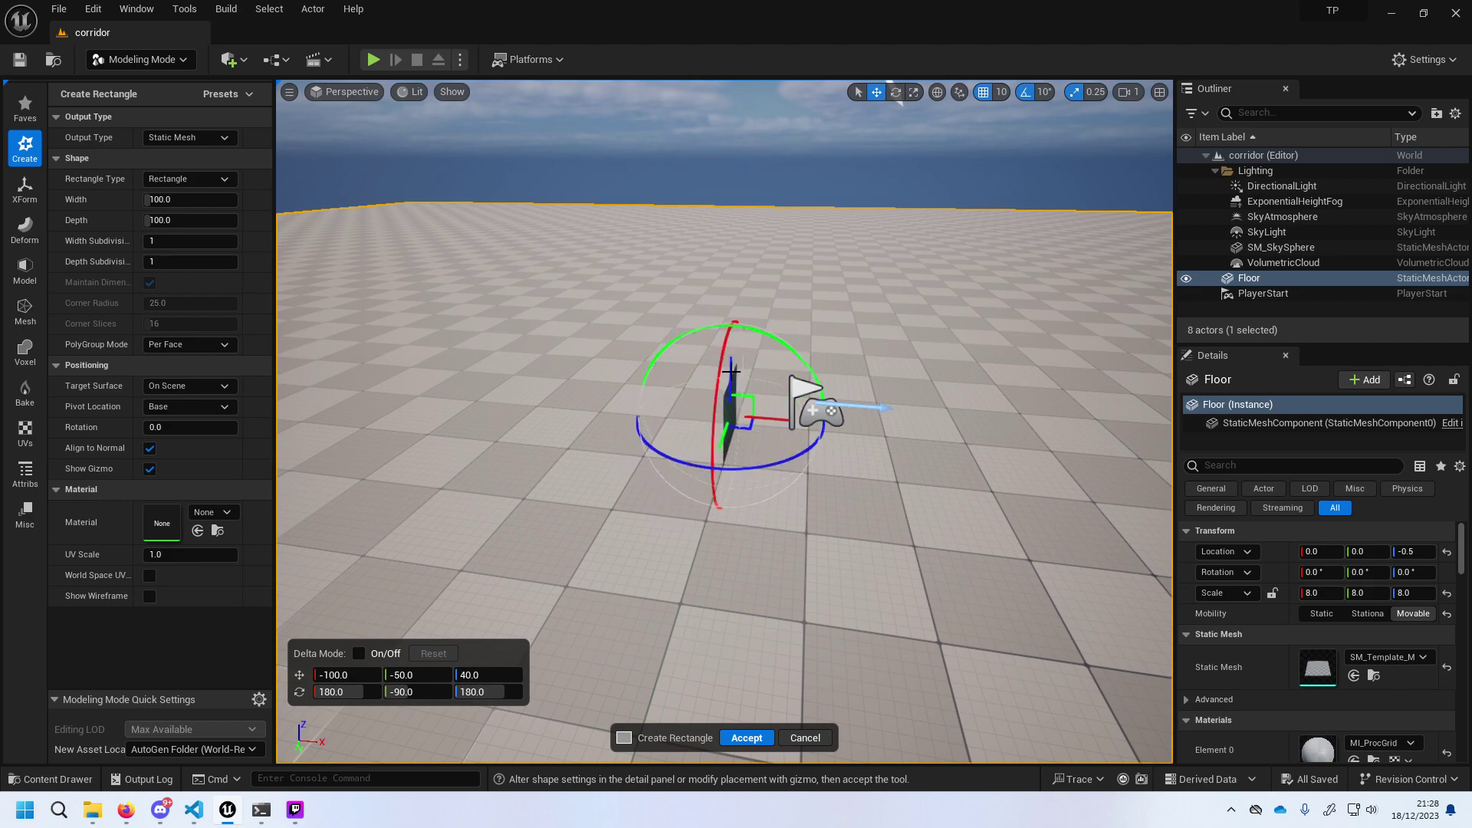
pyautogui.moveTo(725, 422)
pyautogui.mouseDown(button='right')
pyautogui.moveTo(843, 422)
pyautogui.moveTo(690, 421)
pyautogui.moveTo(903, 400)
pyautogui.moveTo(879, 398)
pyautogui.mouseUp(button='right')
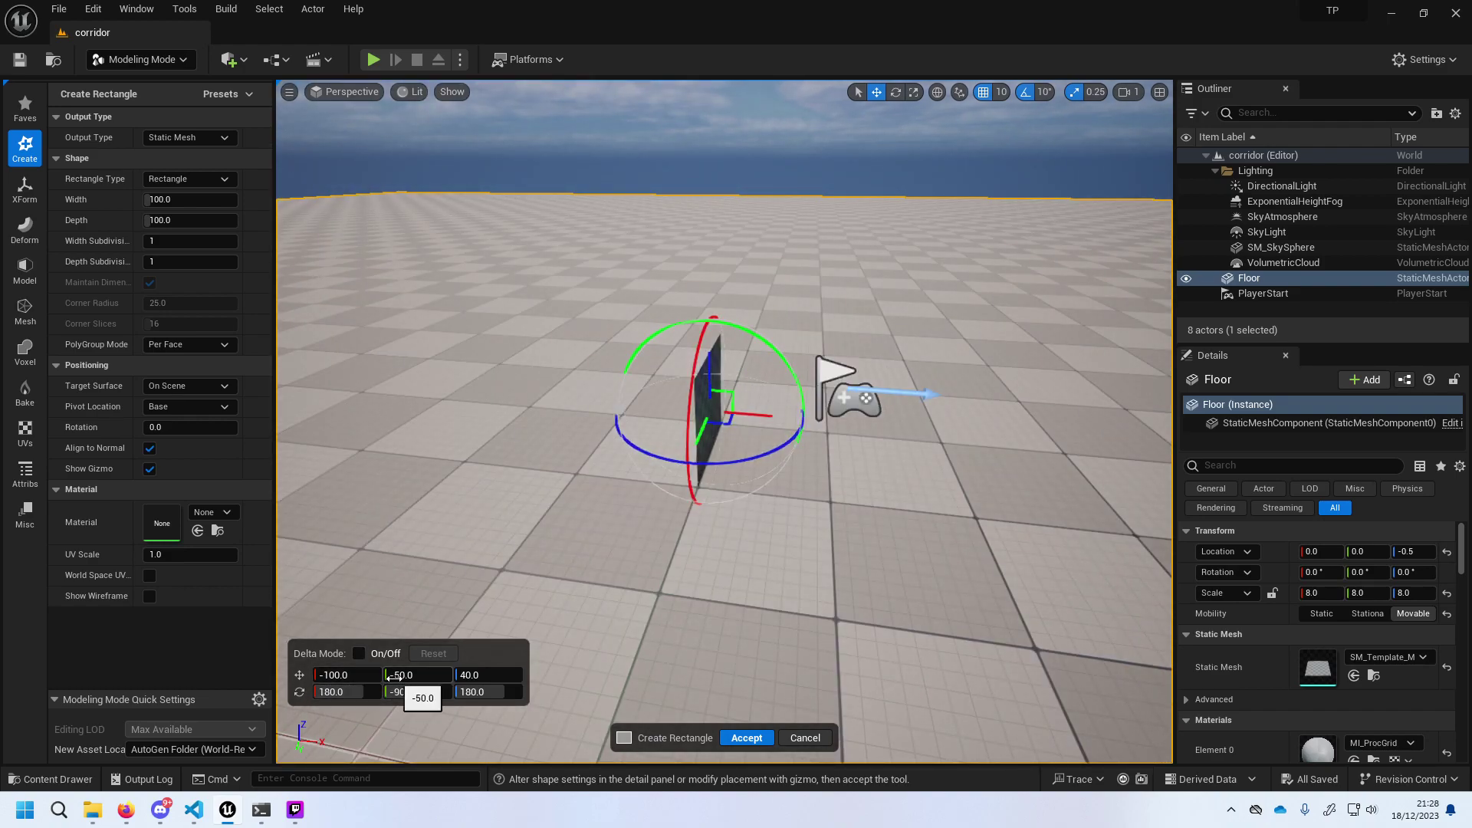
pyautogui.moveTo(391, 677); pyautogui.dragTo(392, 677)
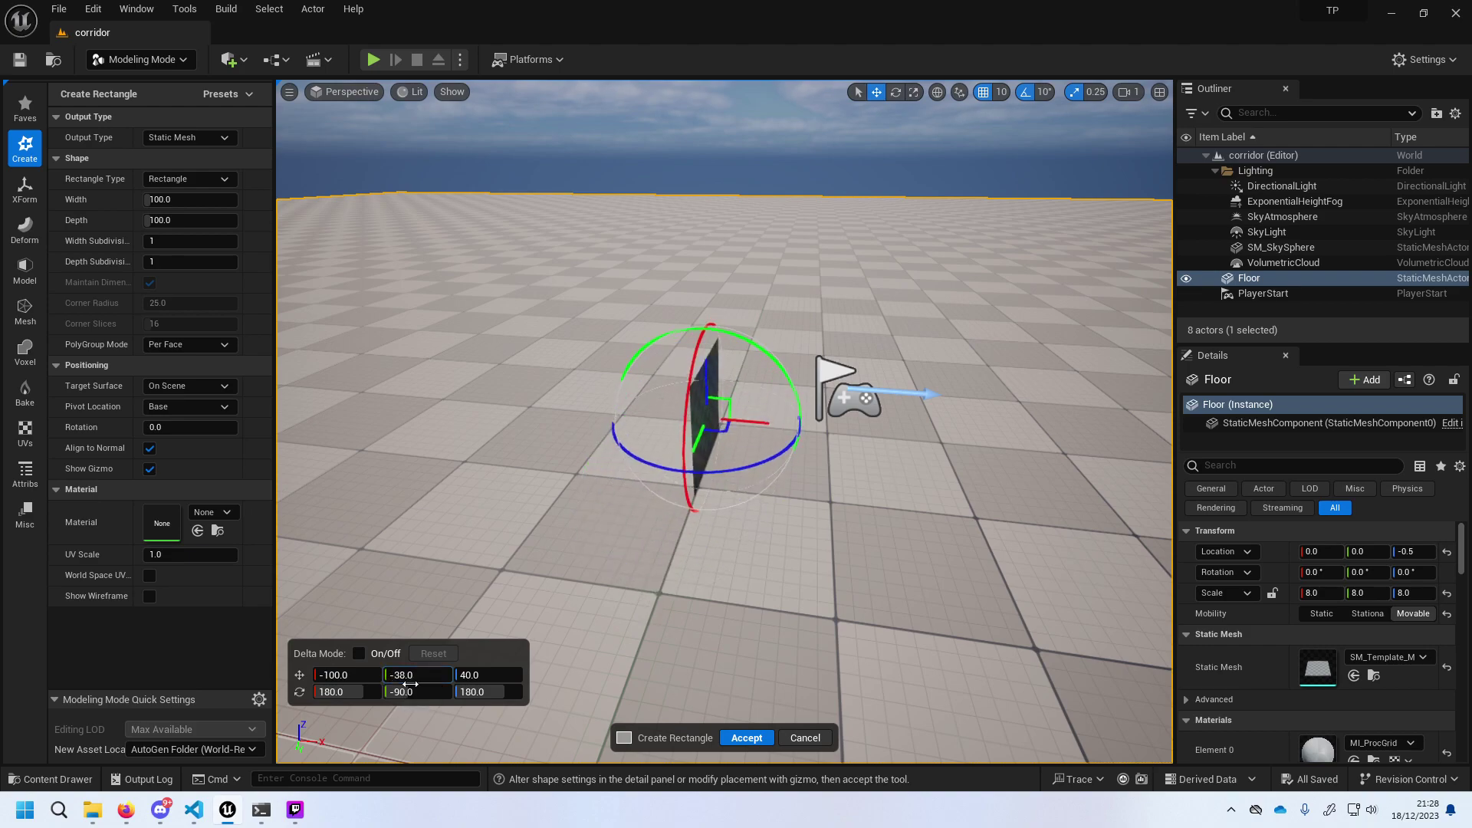
pyautogui.hotkey('ctrl', 'z')
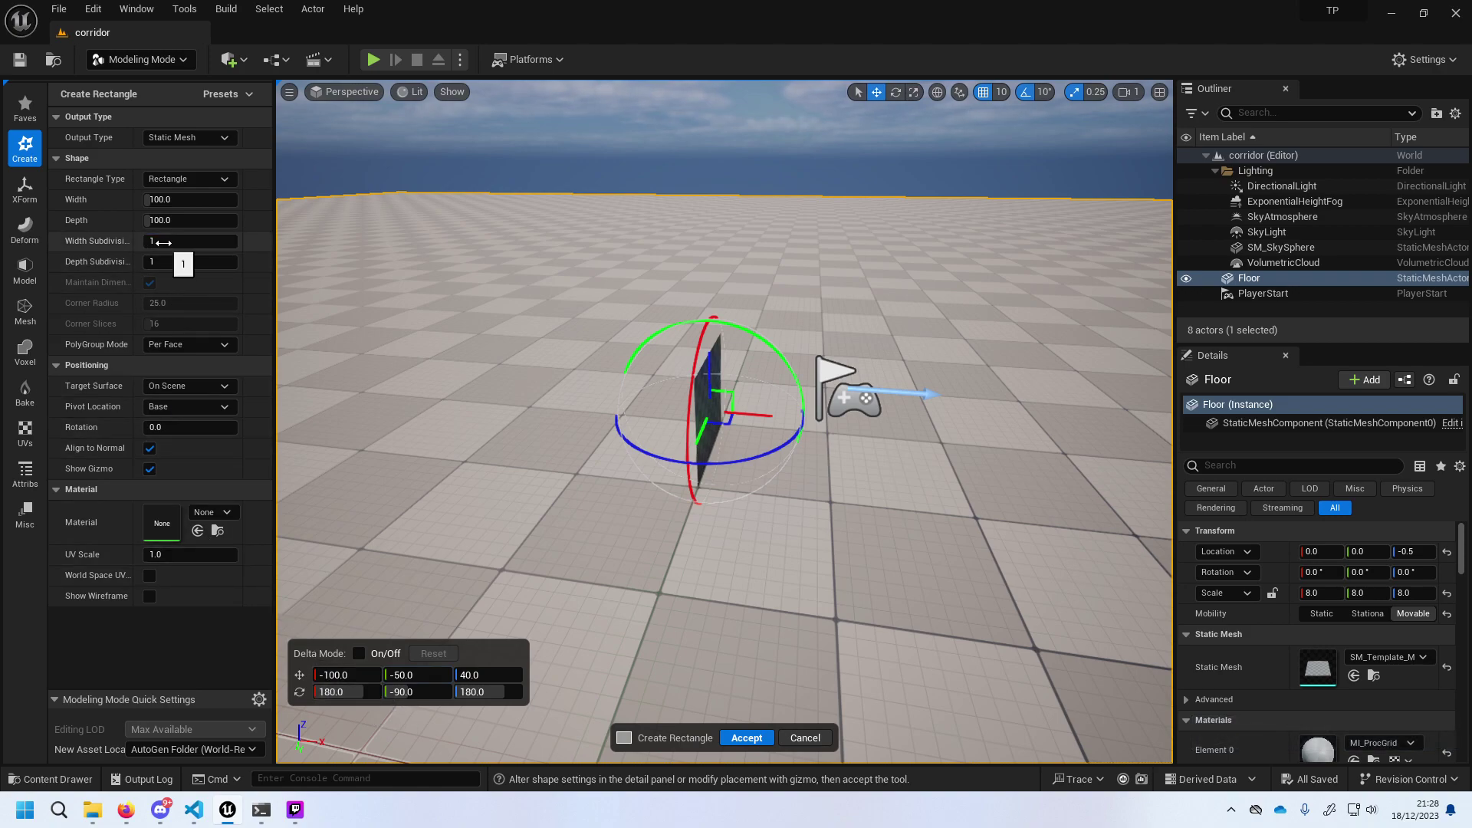
pyautogui.moveTo(191, 240)
pyautogui.mouseDown()
pyautogui.moveTo(196, 259)
pyautogui.moveTo(234, 224)
pyautogui.moveTo(200, 200)
pyautogui.mouseUp()
pyautogui.hotkey('ctrl', 'z')
pyautogui.hotkey('ctrl', 'z')
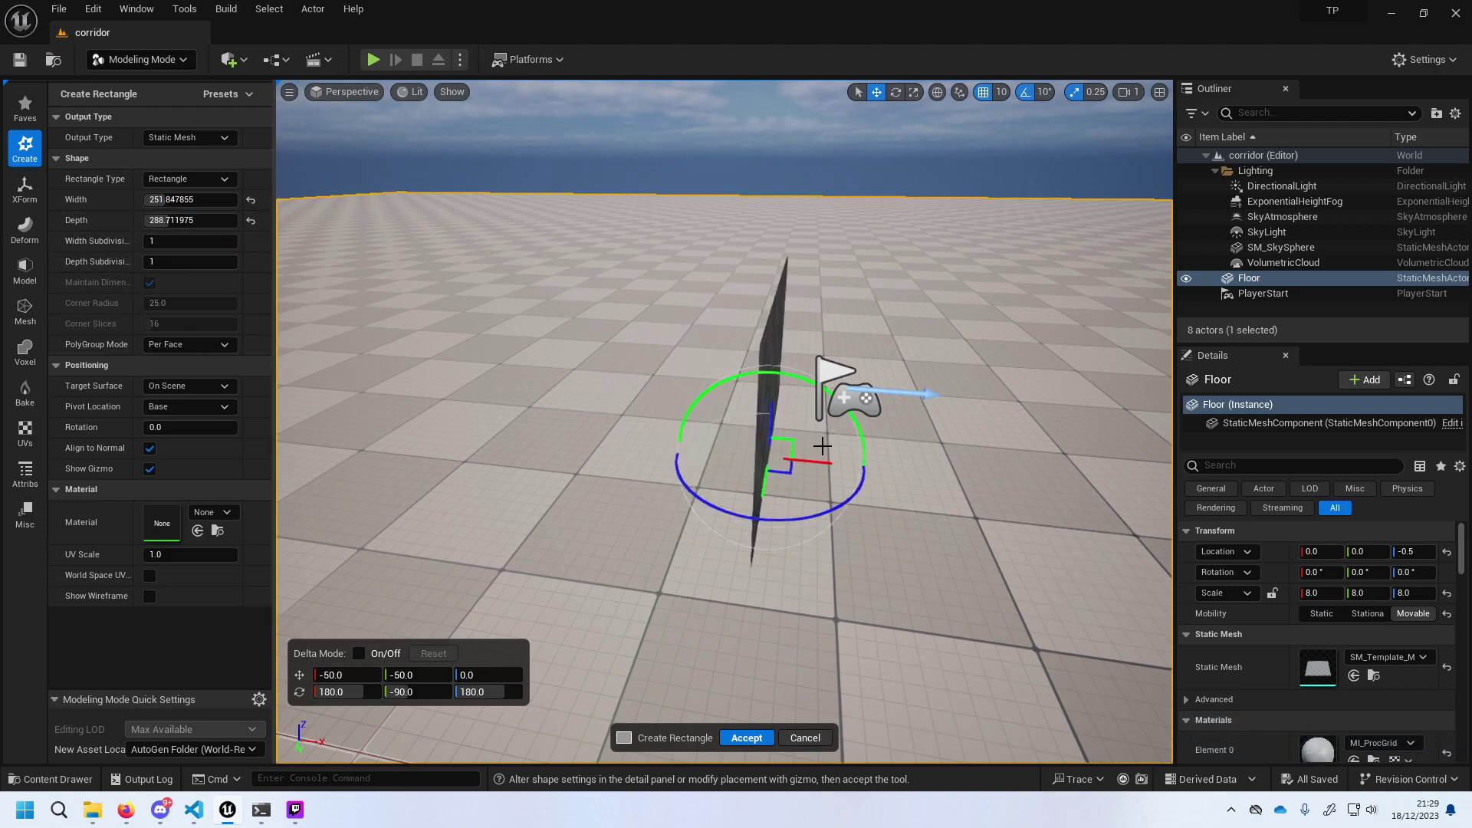
# Move the rectangle to -100 on X and set its Width to 200.
pyautogui.moveTo(825, 463); pyautogui.dragTo(761, 470)
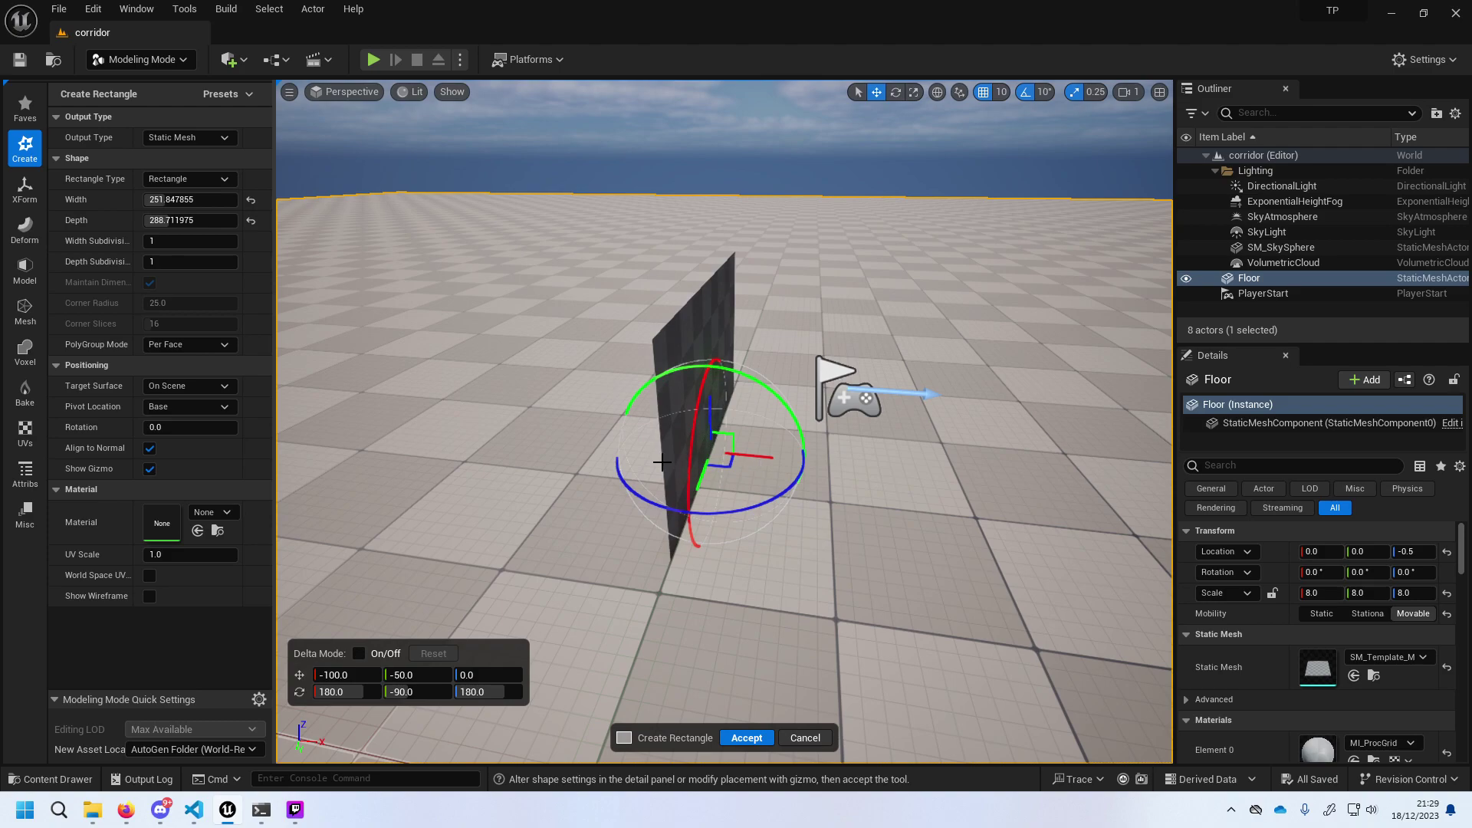
pyautogui.click(191, 201)
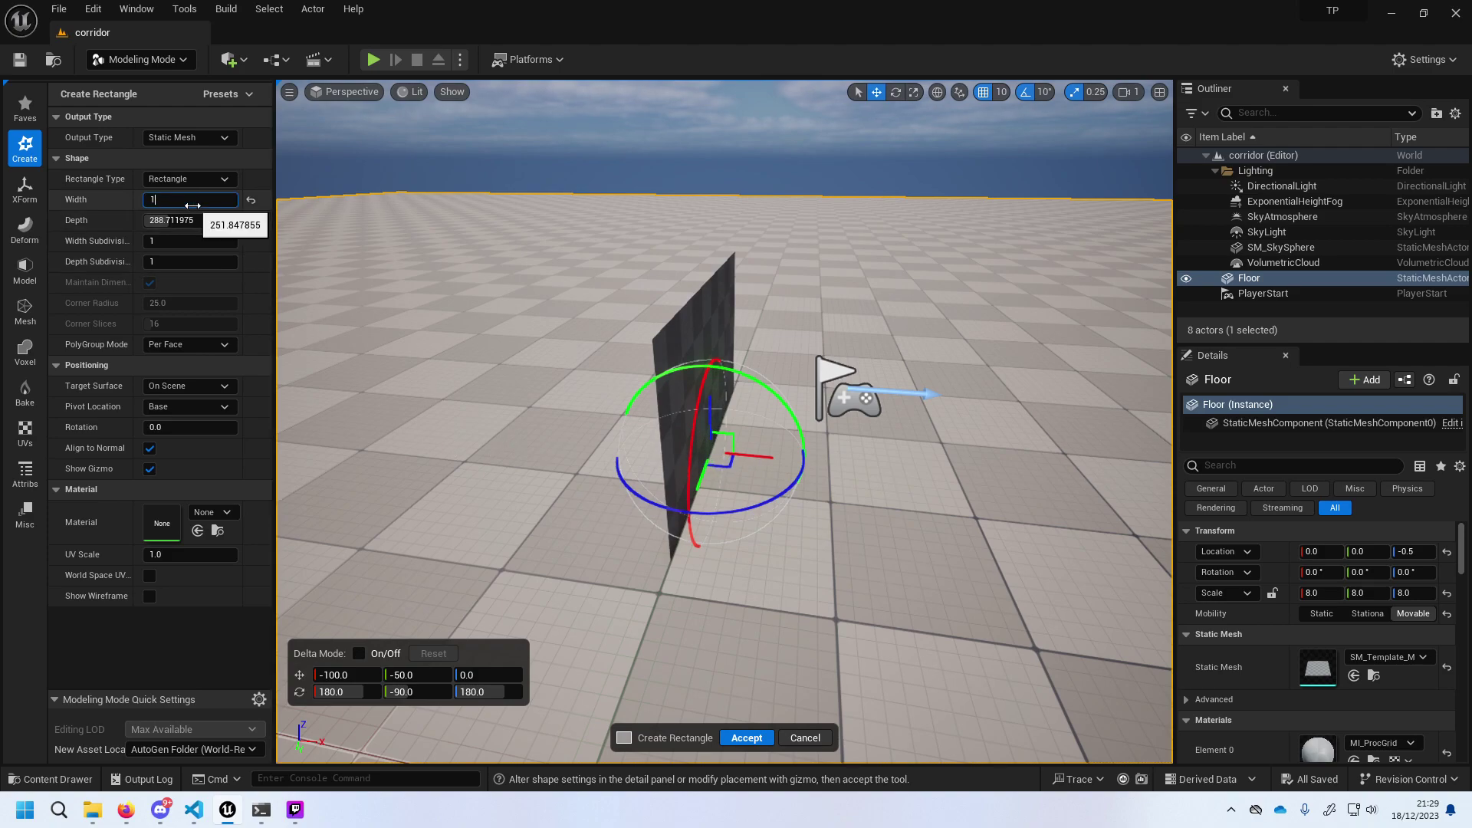
pyautogui.write('00.0')
pyautogui.press('Return')
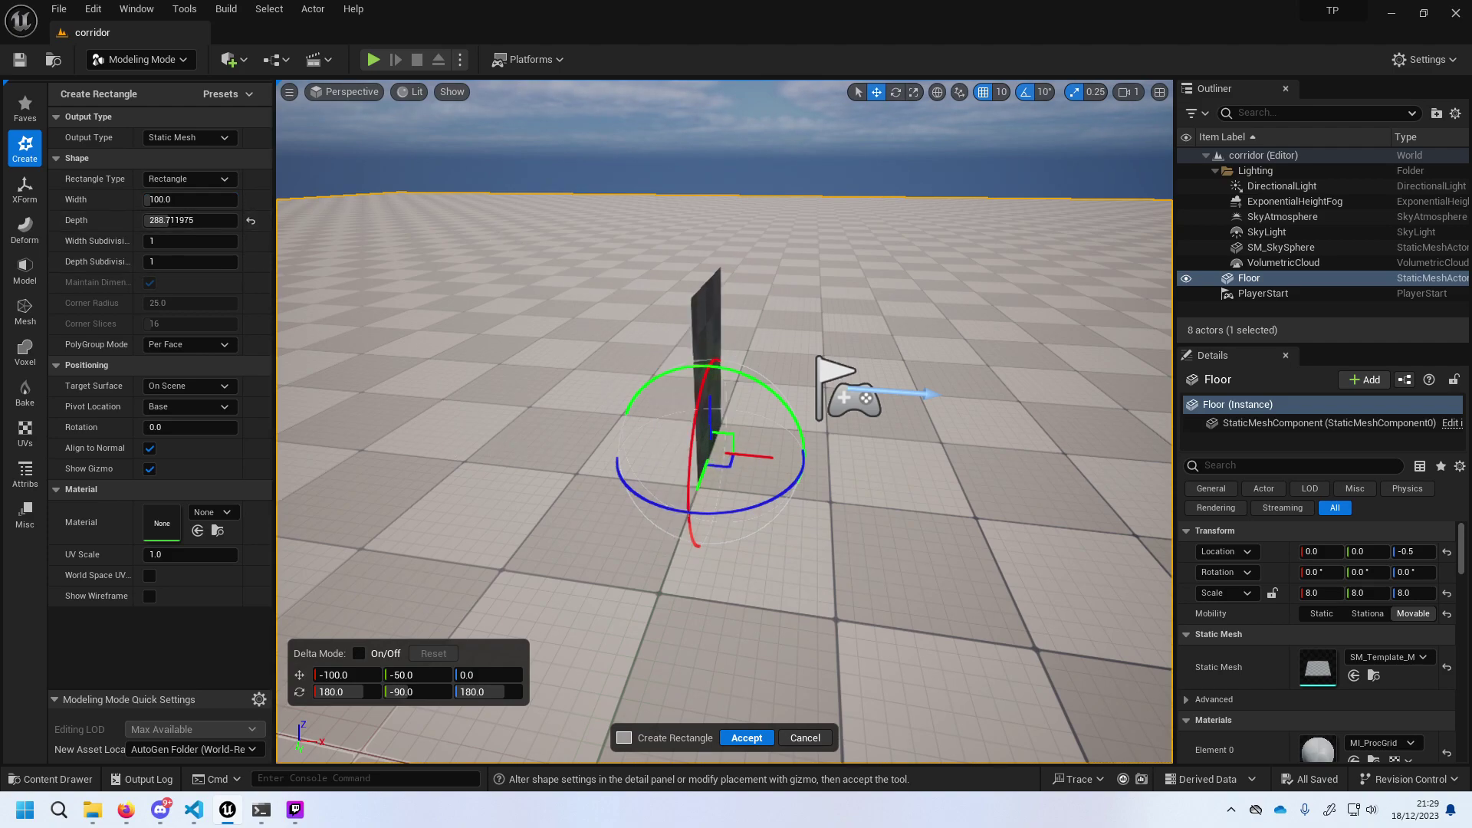
pyautogui.moveTo(496, 239); pyautogui.dragTo(430, 239, button='right')
pyautogui.moveTo(769, 306); pyautogui.dragTo(769, 306, button='right')
pyautogui.write('200')
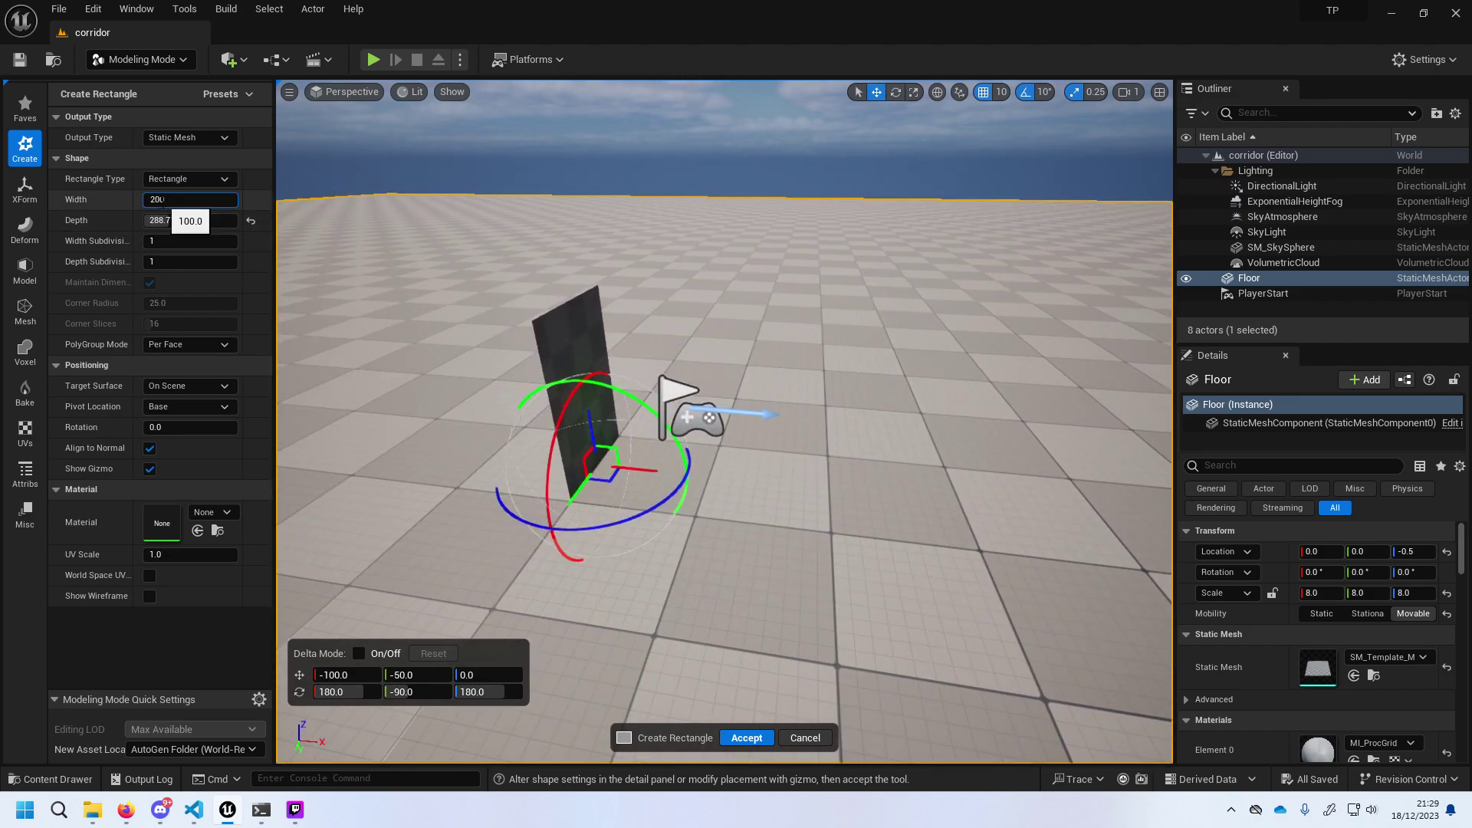
pyautogui.press('Return')
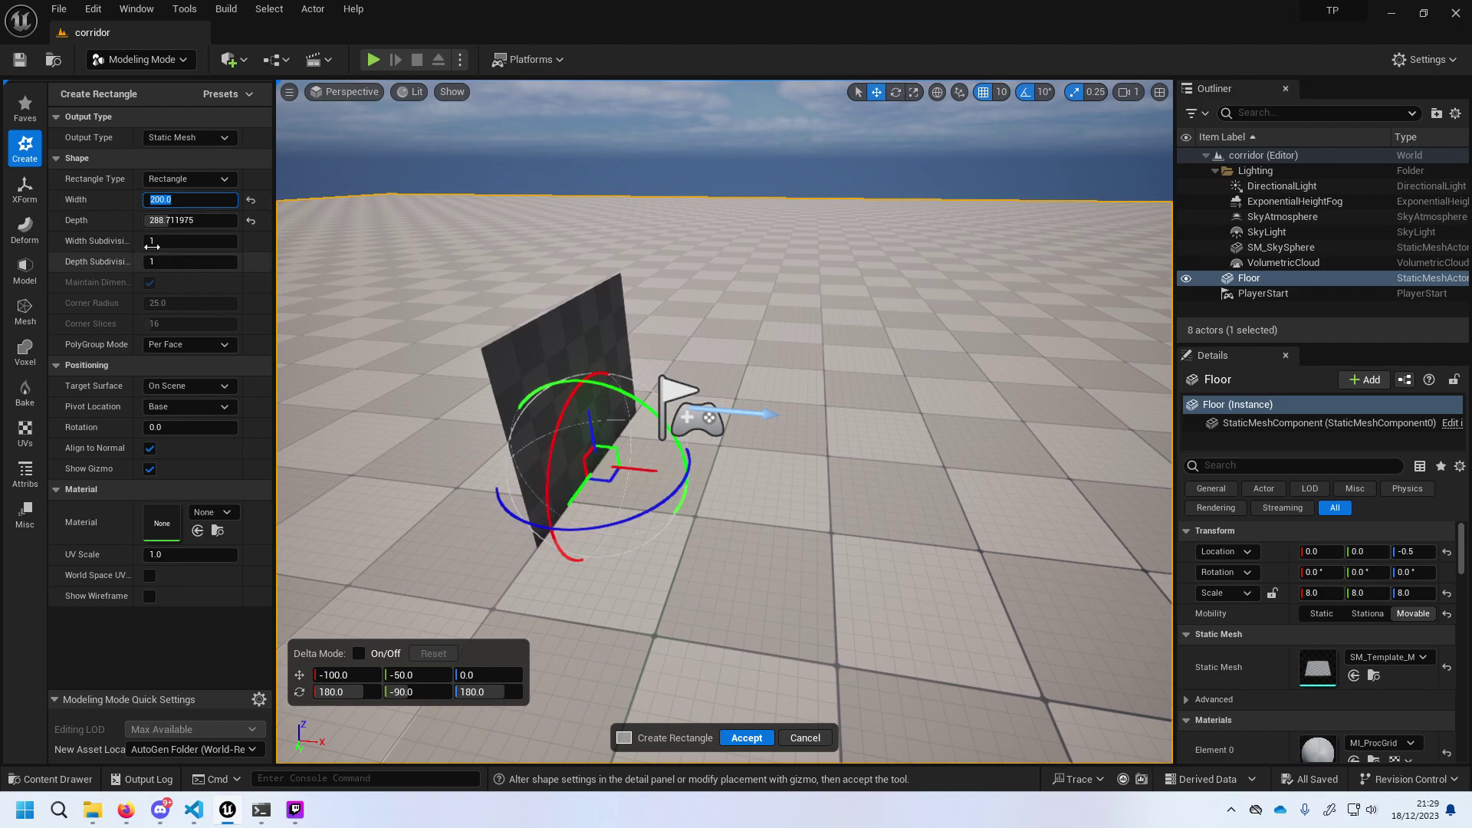
# Set the rectangle's Depth to 250 and move it back to 0 on Y.
pyautogui.click(172, 220)
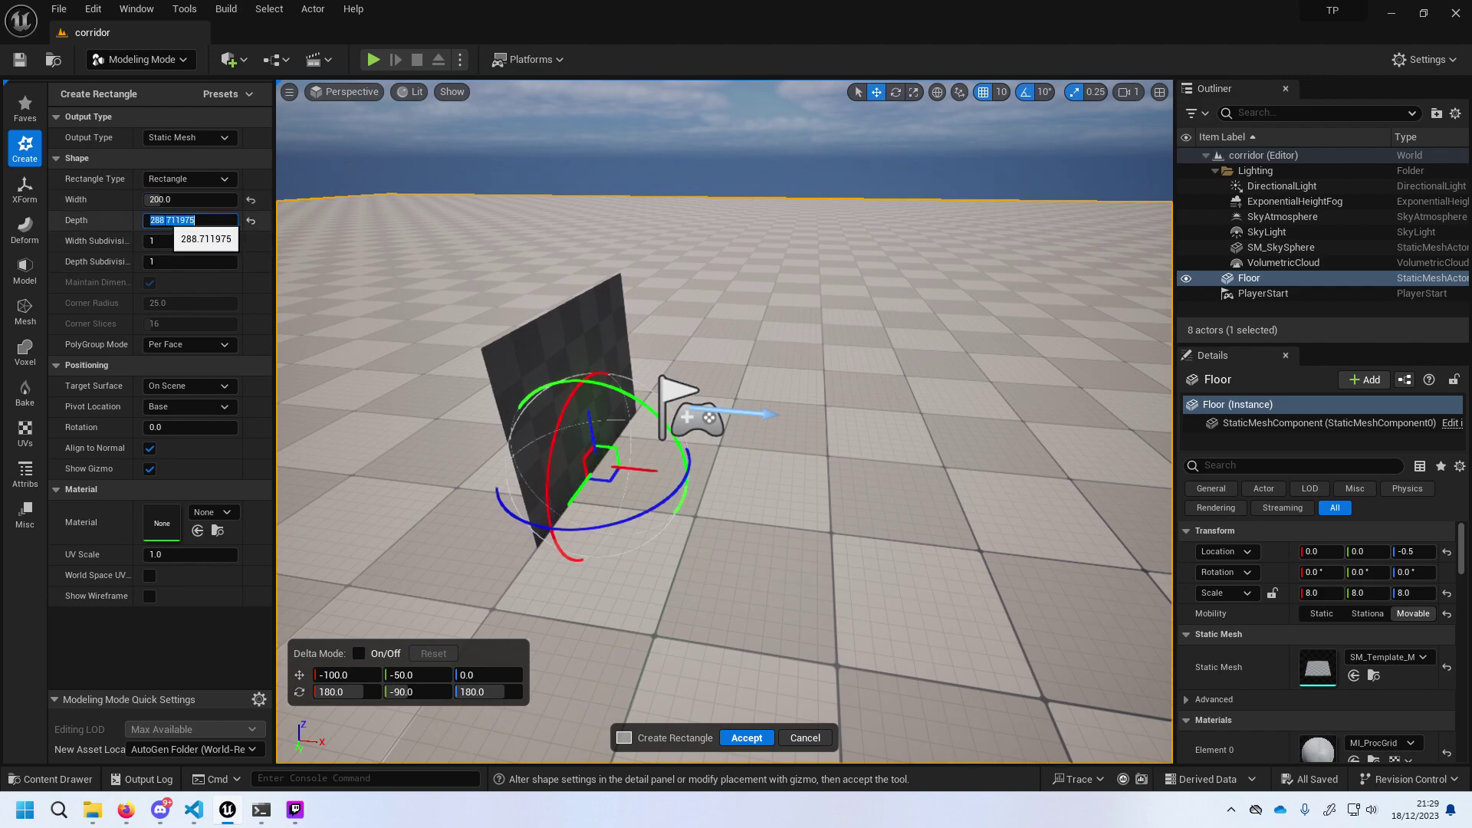
pyautogui.write('250')
pyautogui.press('Return')
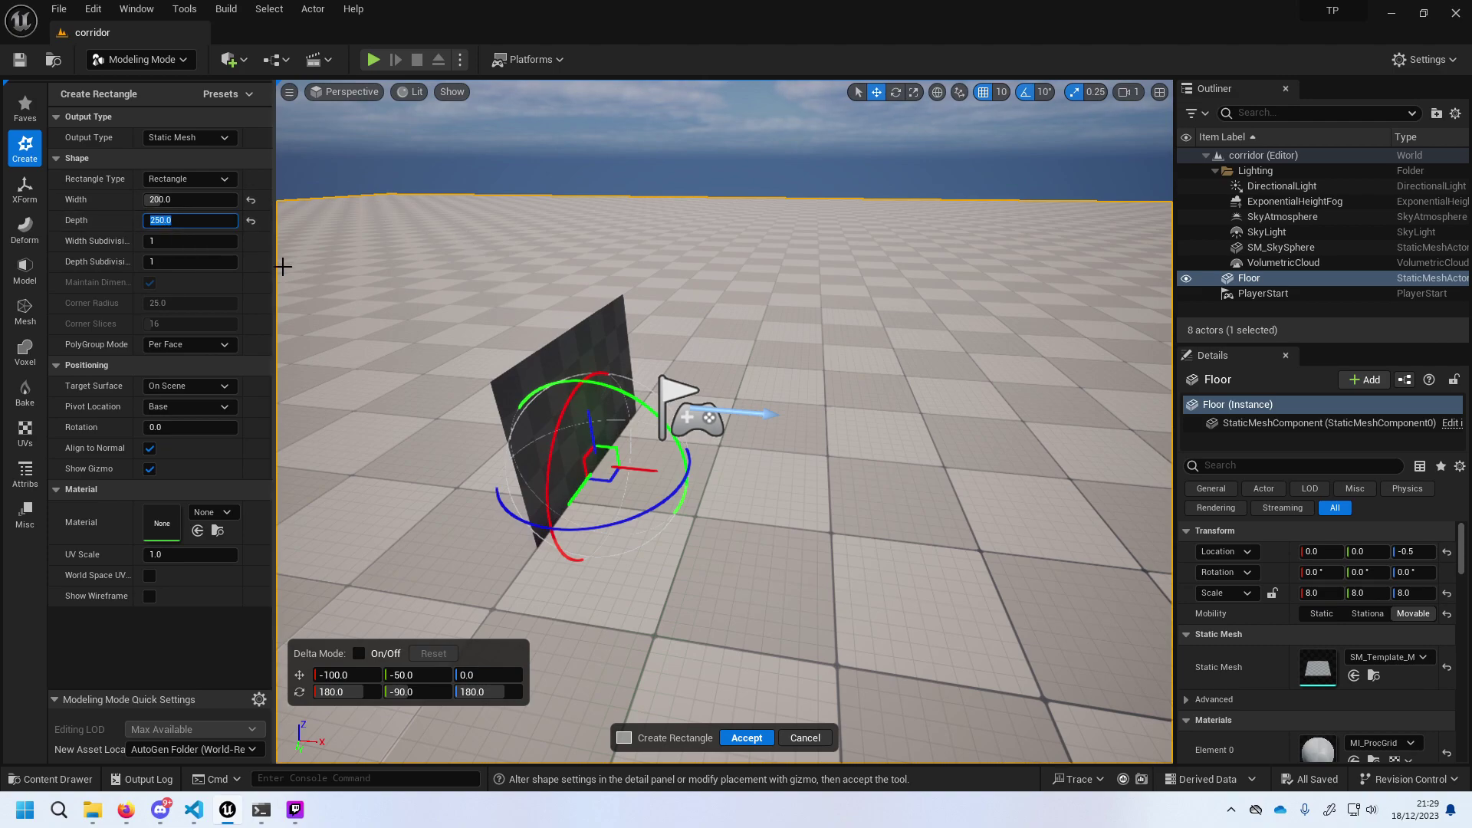
pyautogui.moveTo(585, 484); pyautogui.dragTo(558, 535)
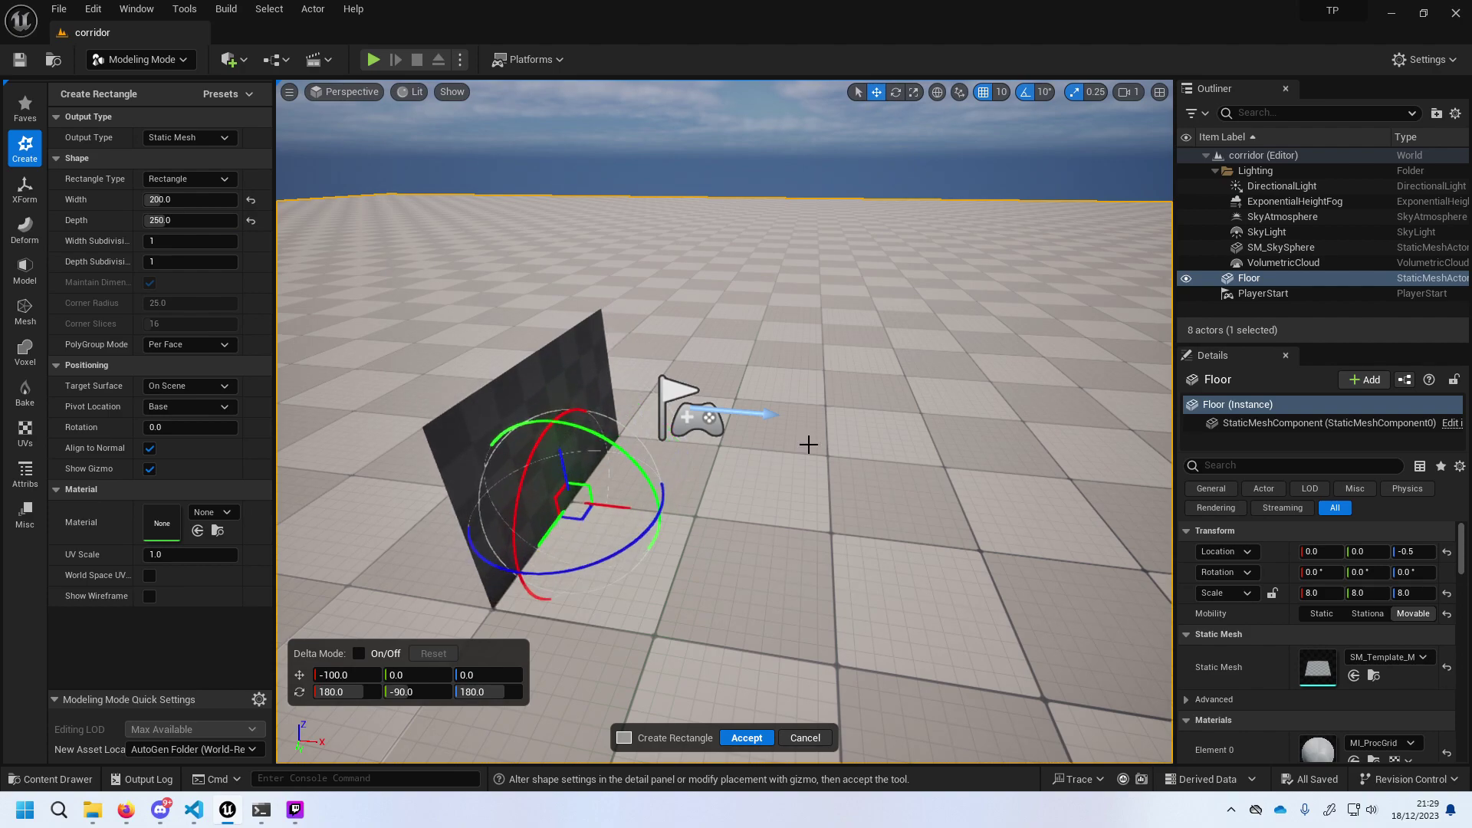
pyautogui.moveTo(808, 444); pyautogui.dragTo(808, 444, button='right')
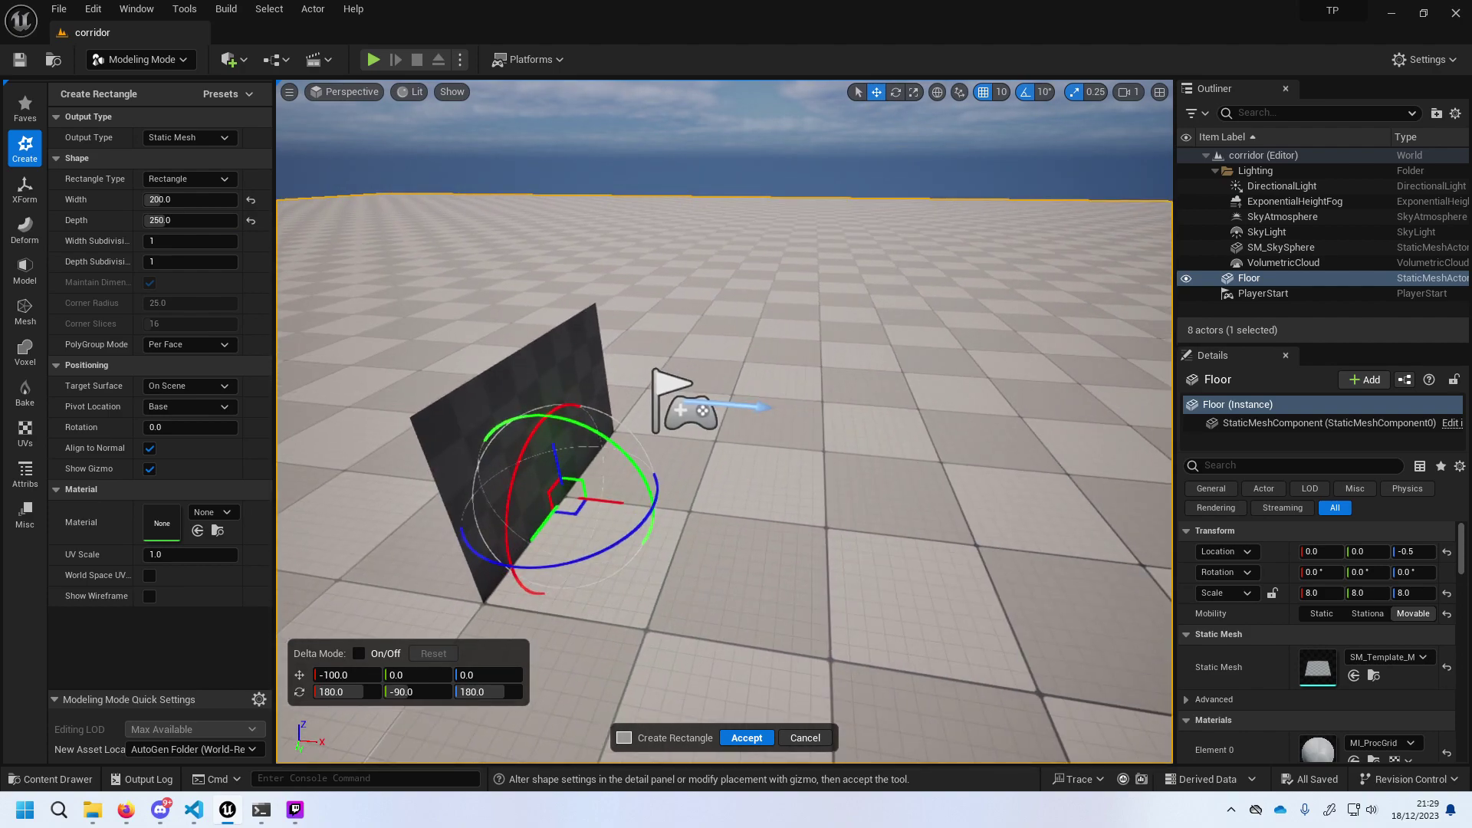
pyautogui.moveTo(691, 415); pyautogui.dragTo(692, 415, button='right')
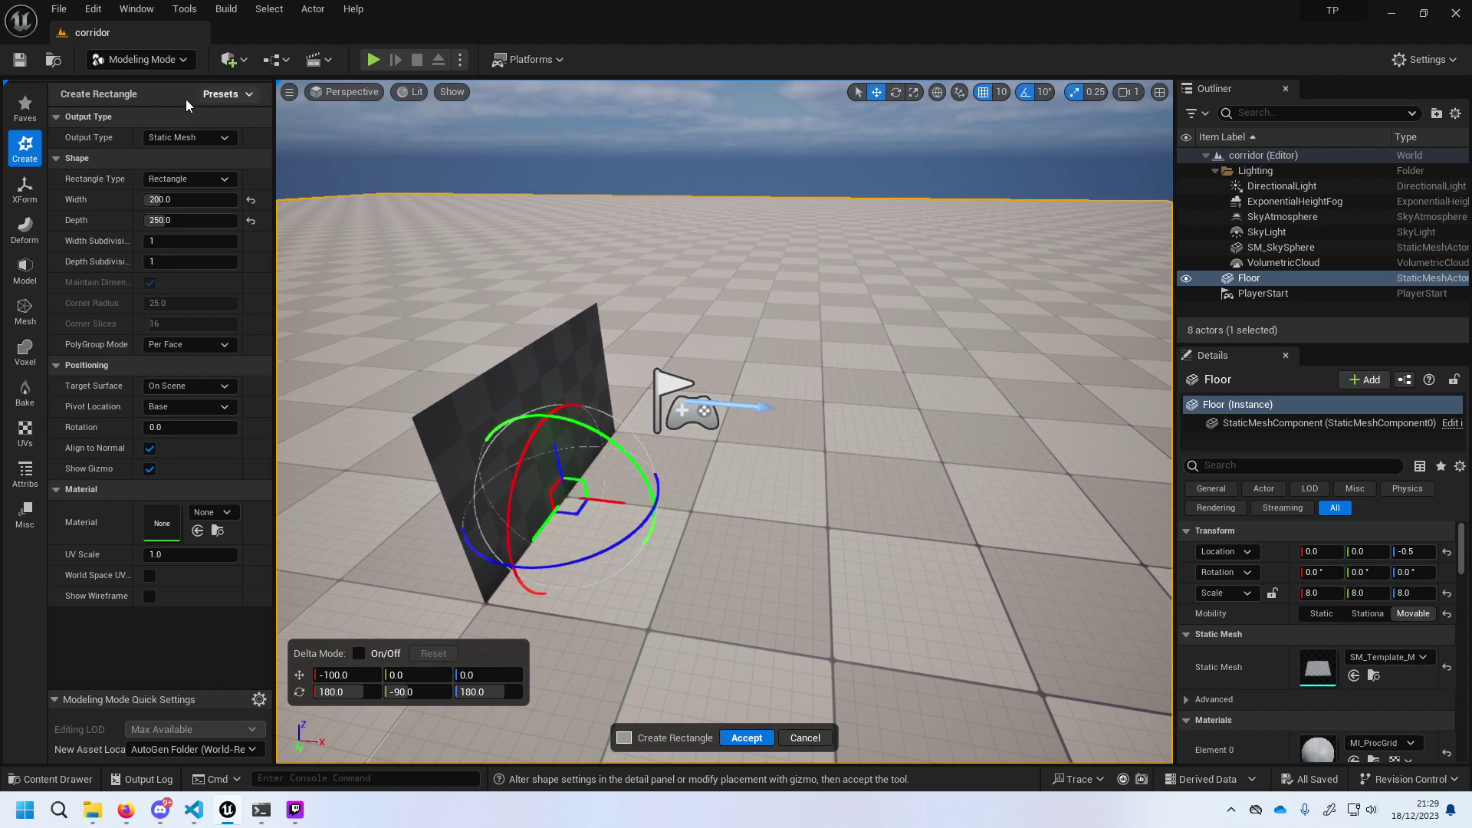
# Play-test the level and walk toward the wall to inspect its position.
pyautogui.click(373, 61)
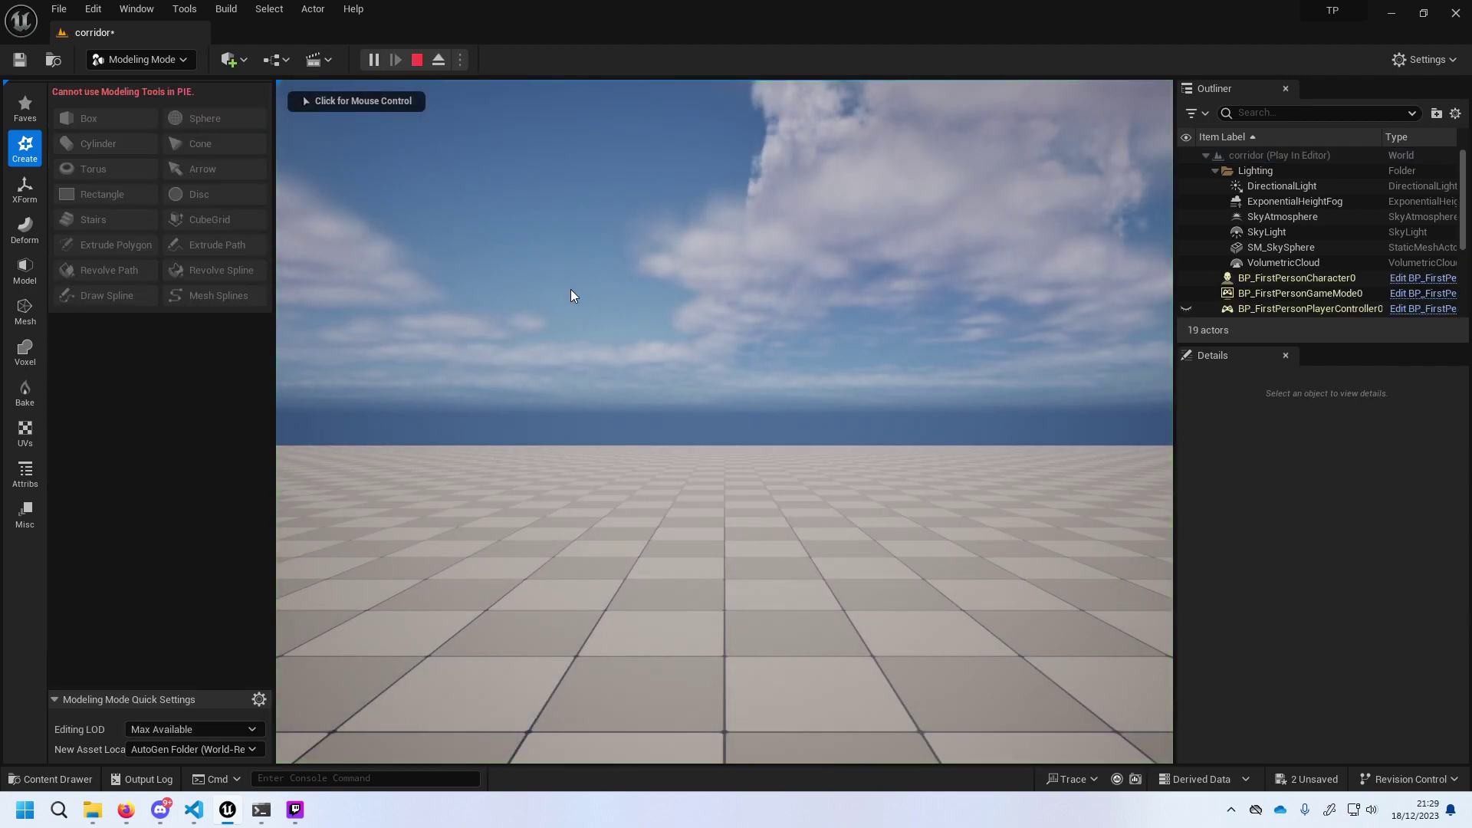
pyautogui.click(691, 288)
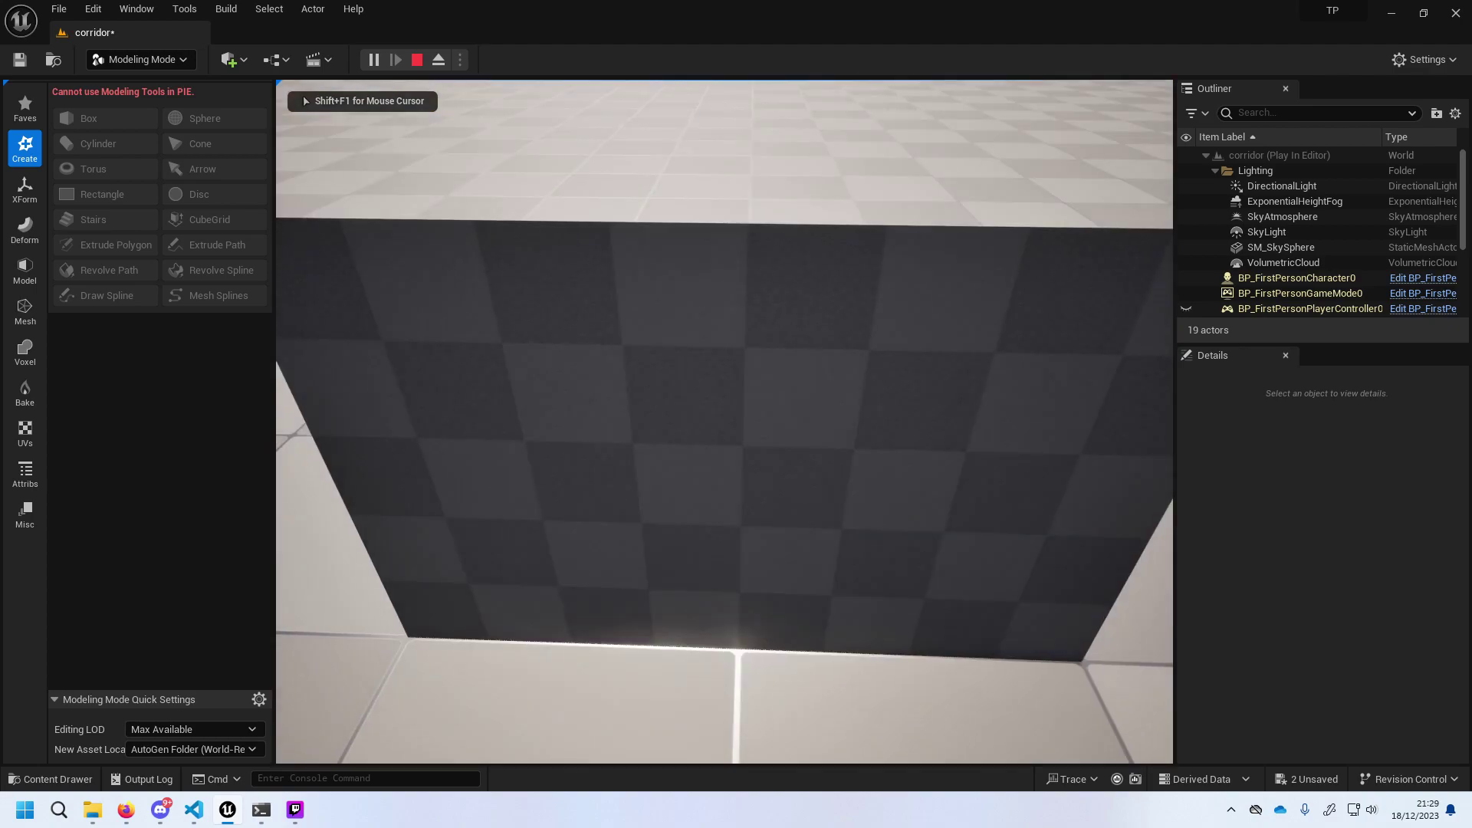
pyautogui.press('s')
pyautogui.press('w')
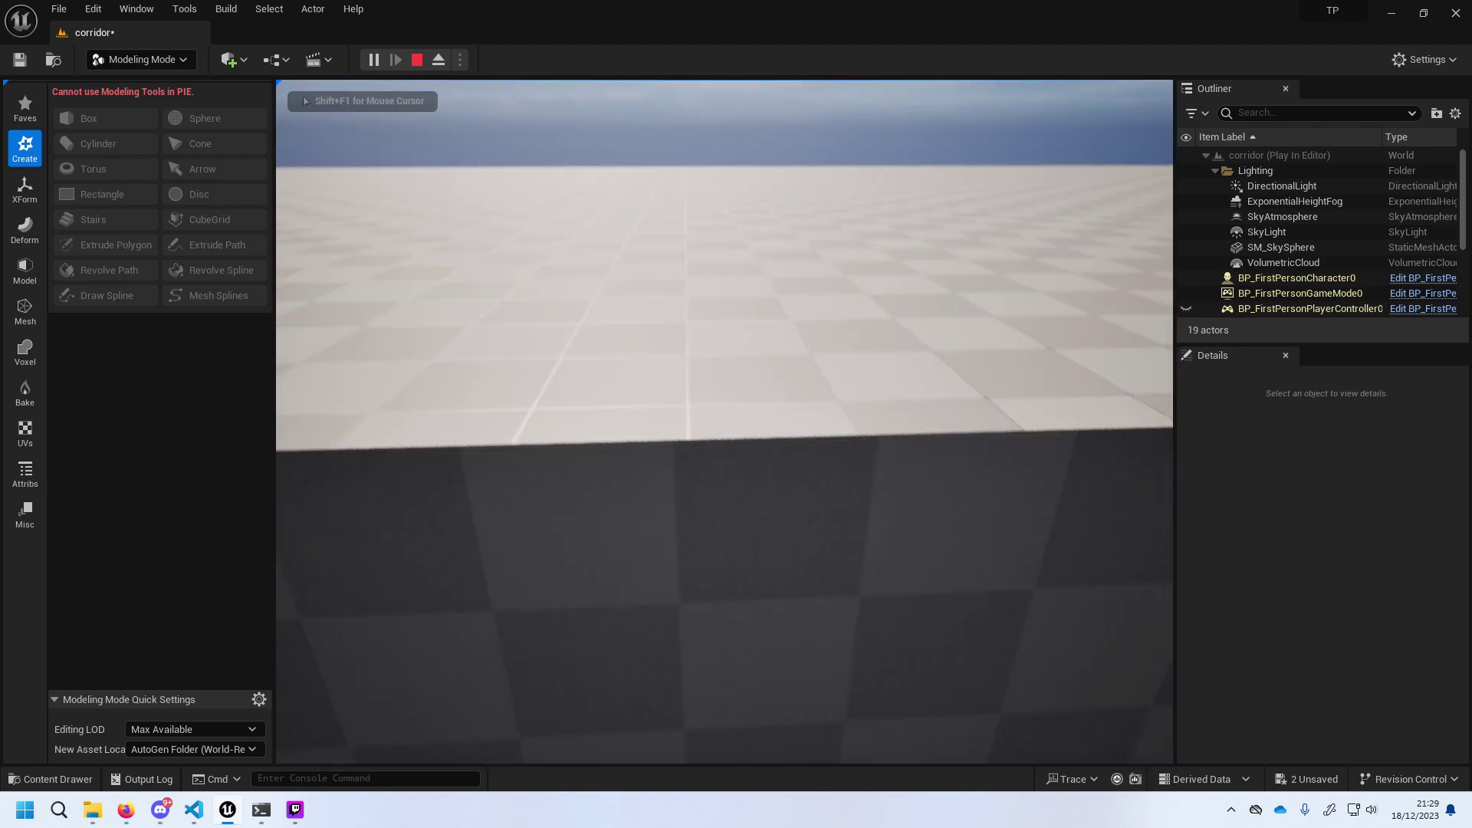
pyautogui.press('Escape')
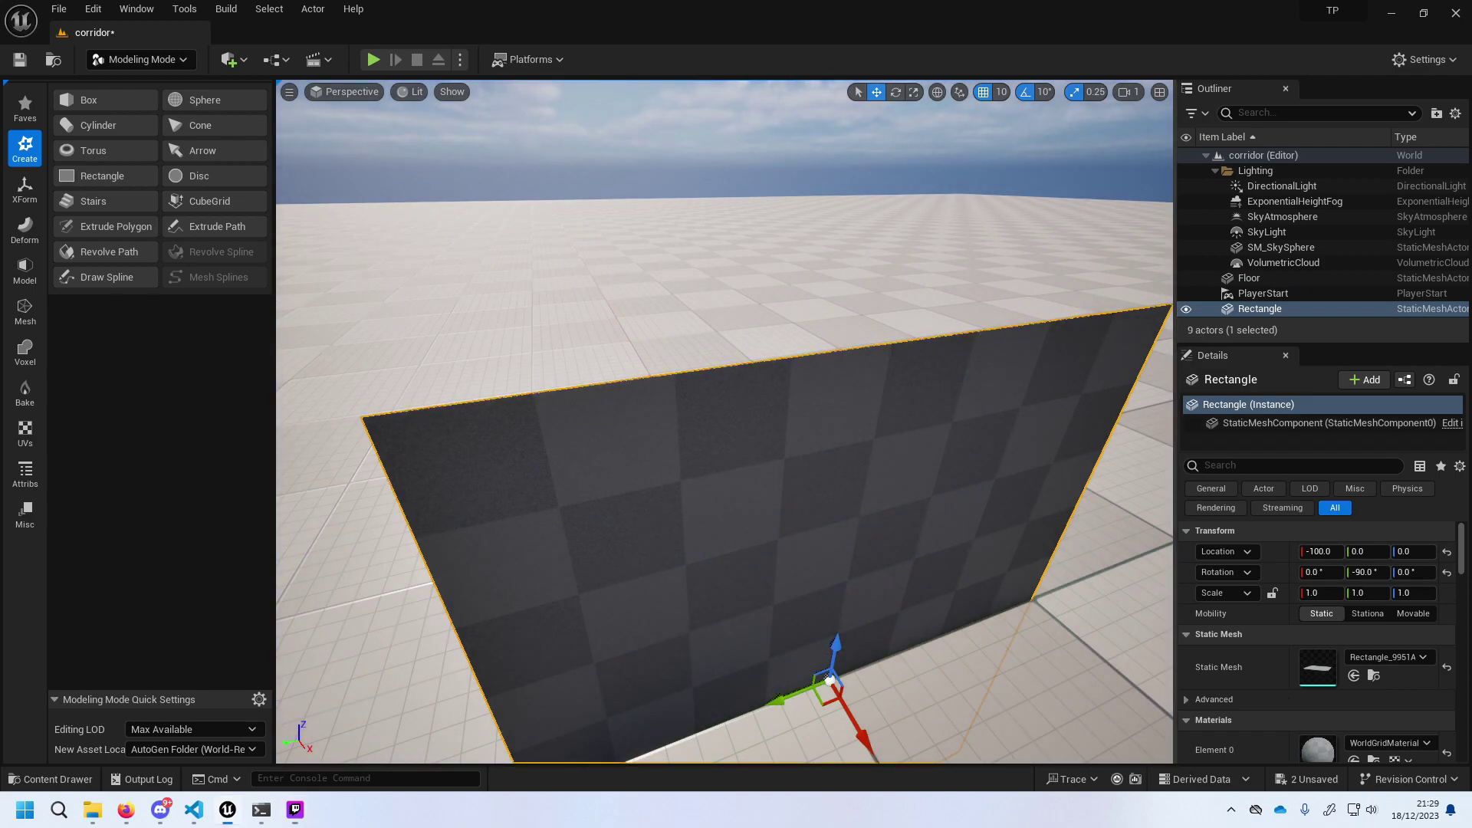
# Raise the Rectangle wall to Location Z 120, then play-test again to check it.
pyautogui.moveTo(829, 679); pyautogui.dragTo(847, 296)
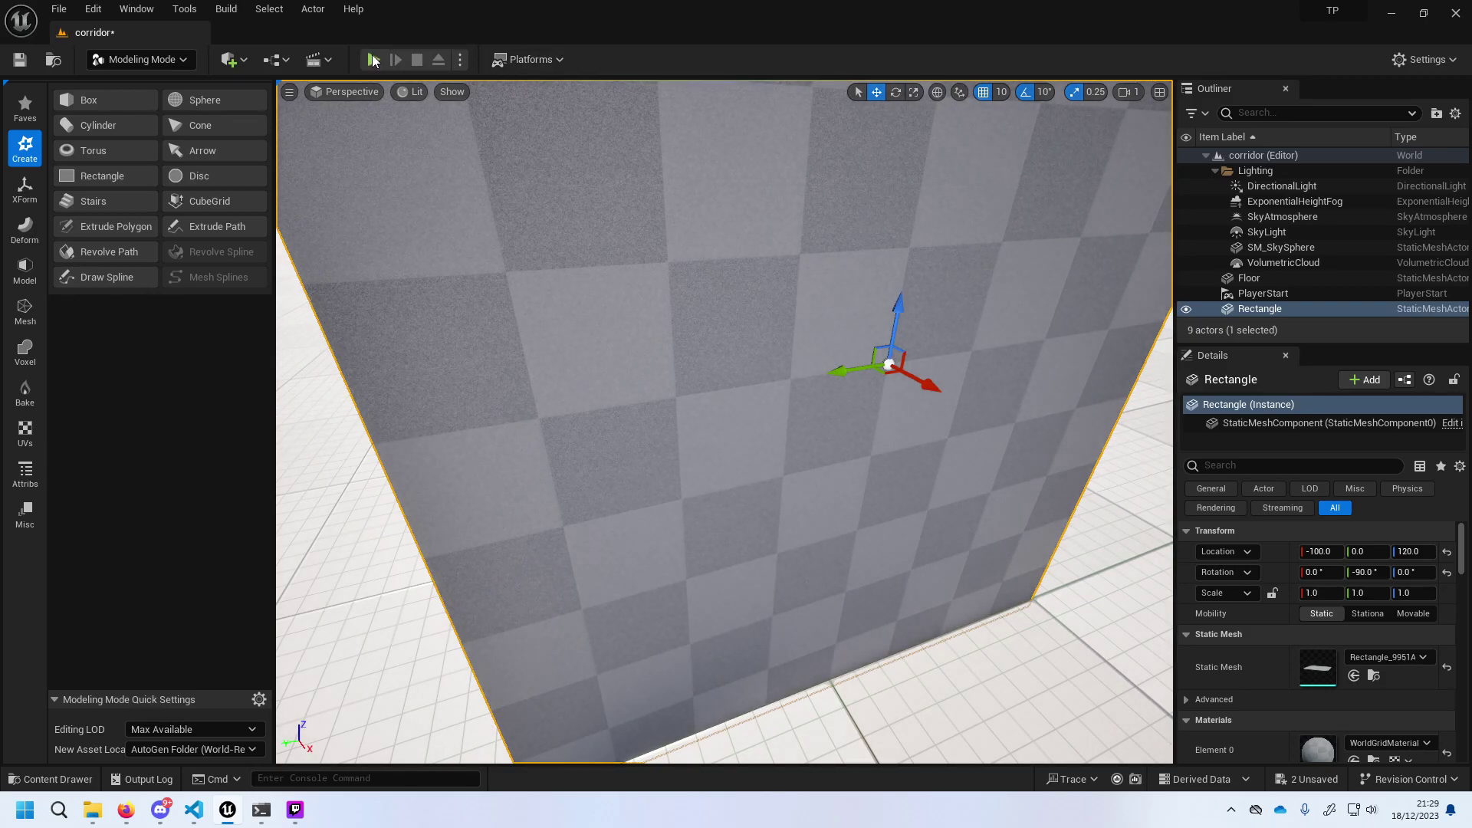
pyautogui.click(374, 60)
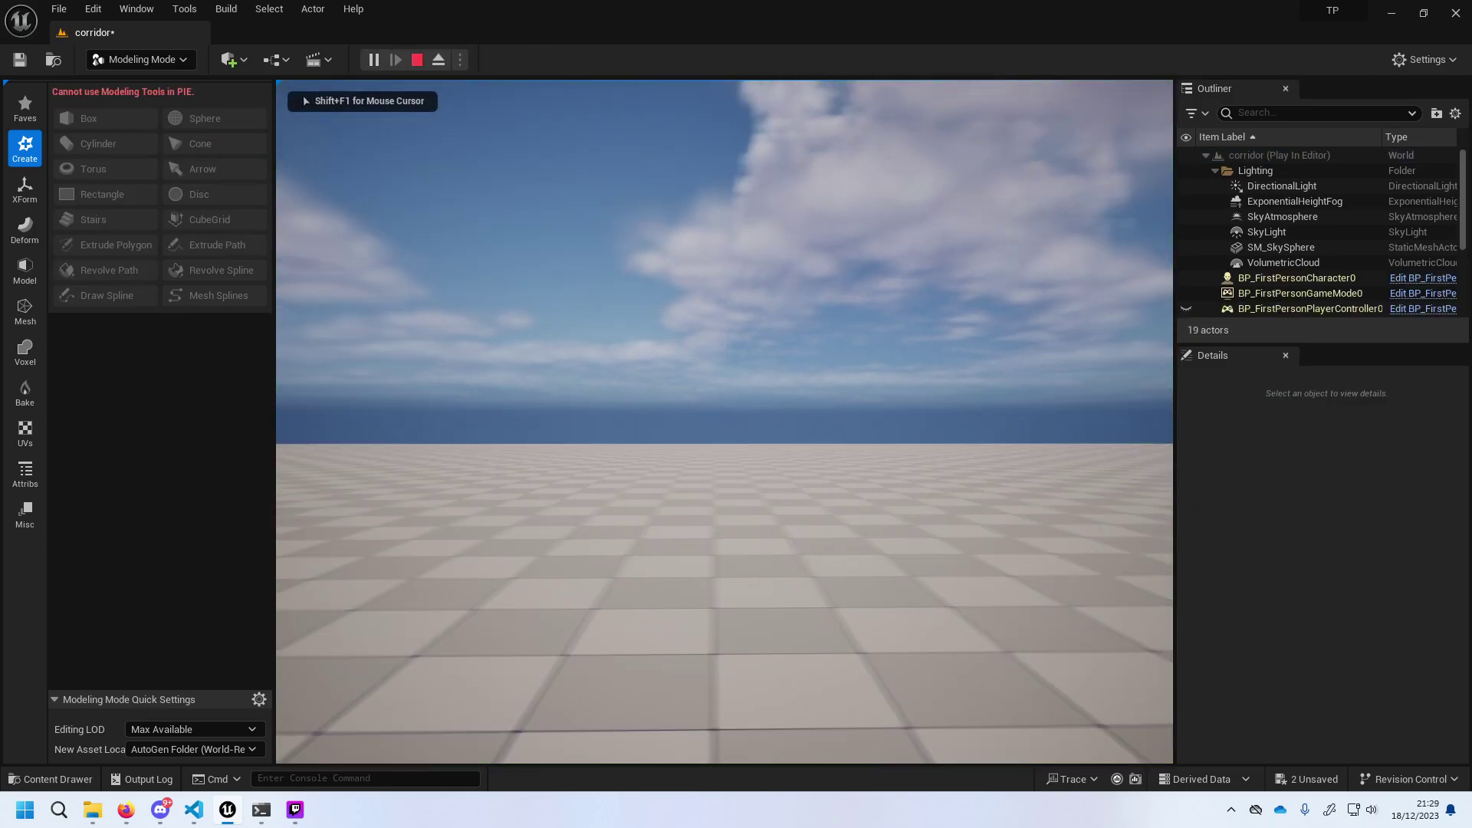
pyautogui.press('w')
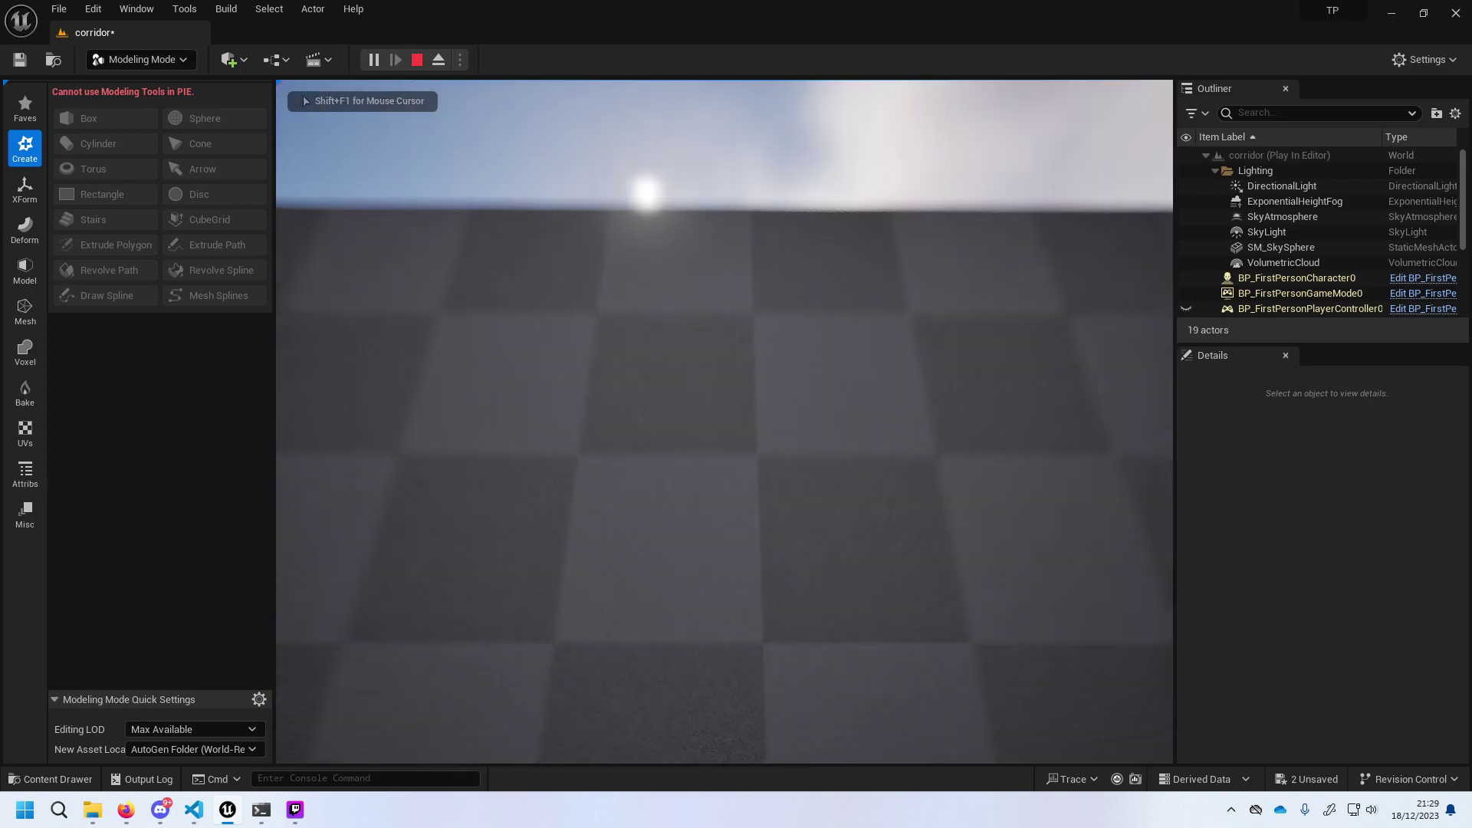
pyautogui.press('s')
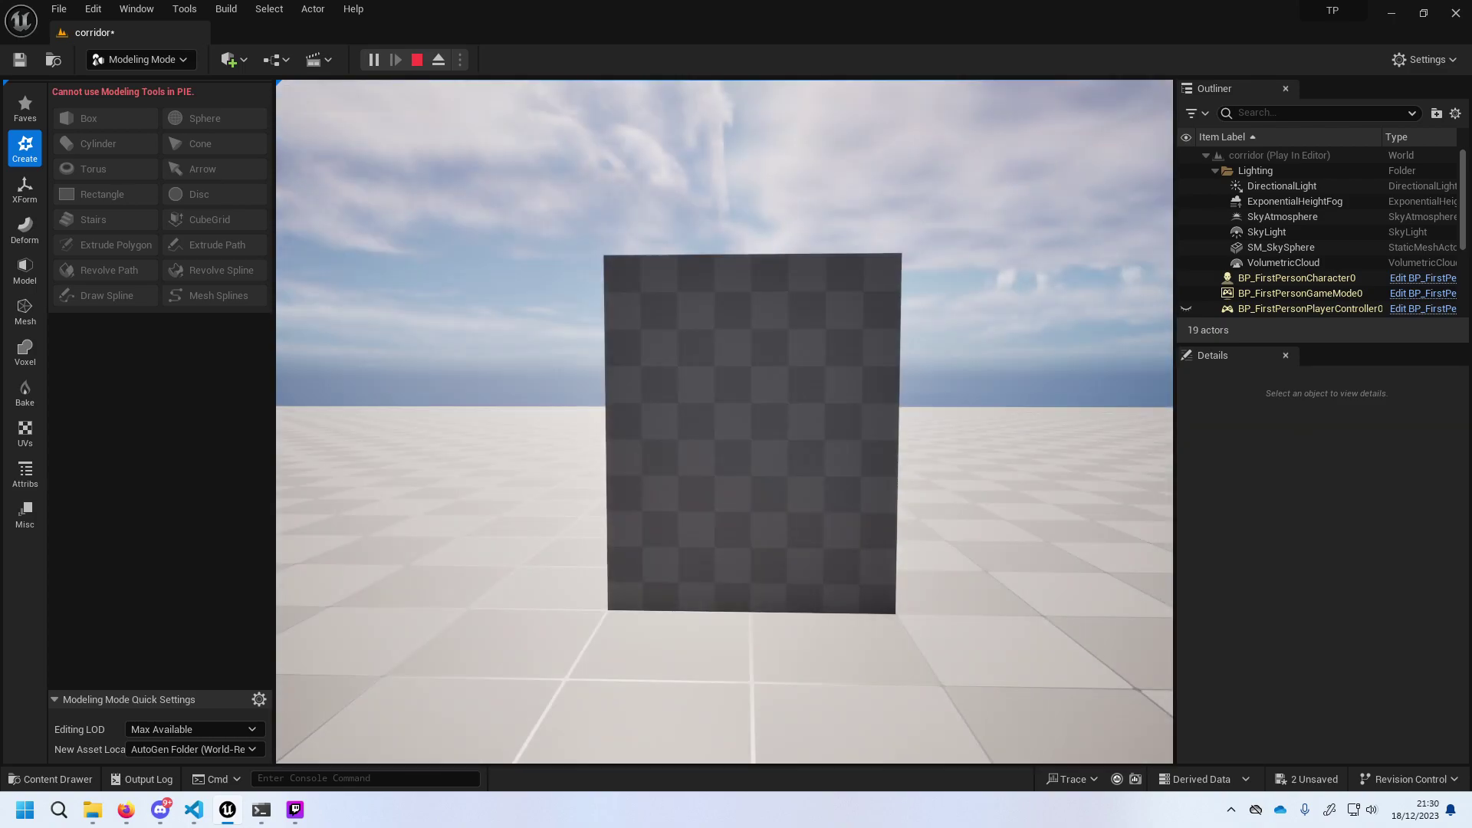
pyautogui.press('w')
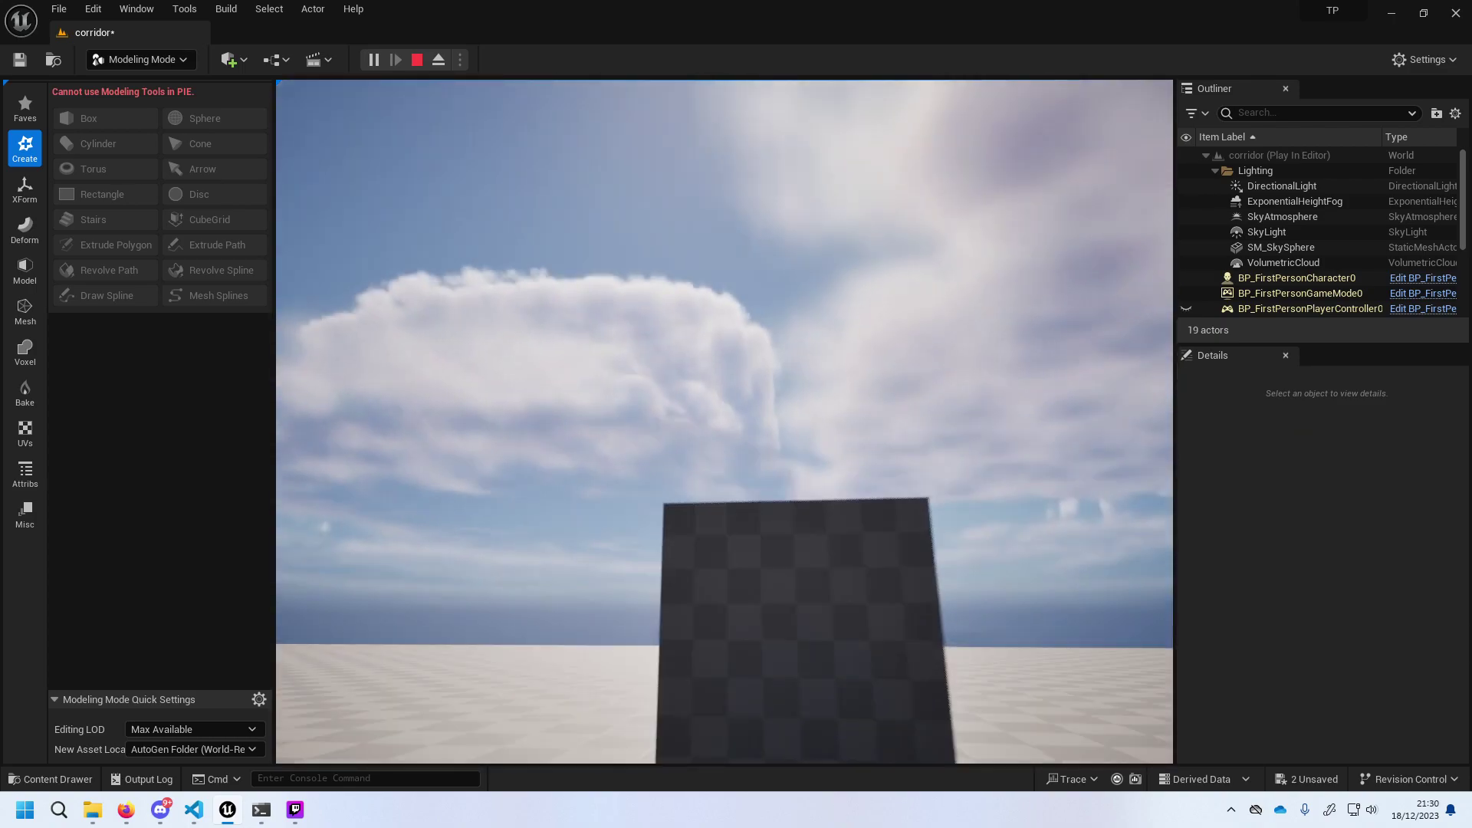
pyautogui.press('s')
pyautogui.press('w')
pyautogui.press('Escape')
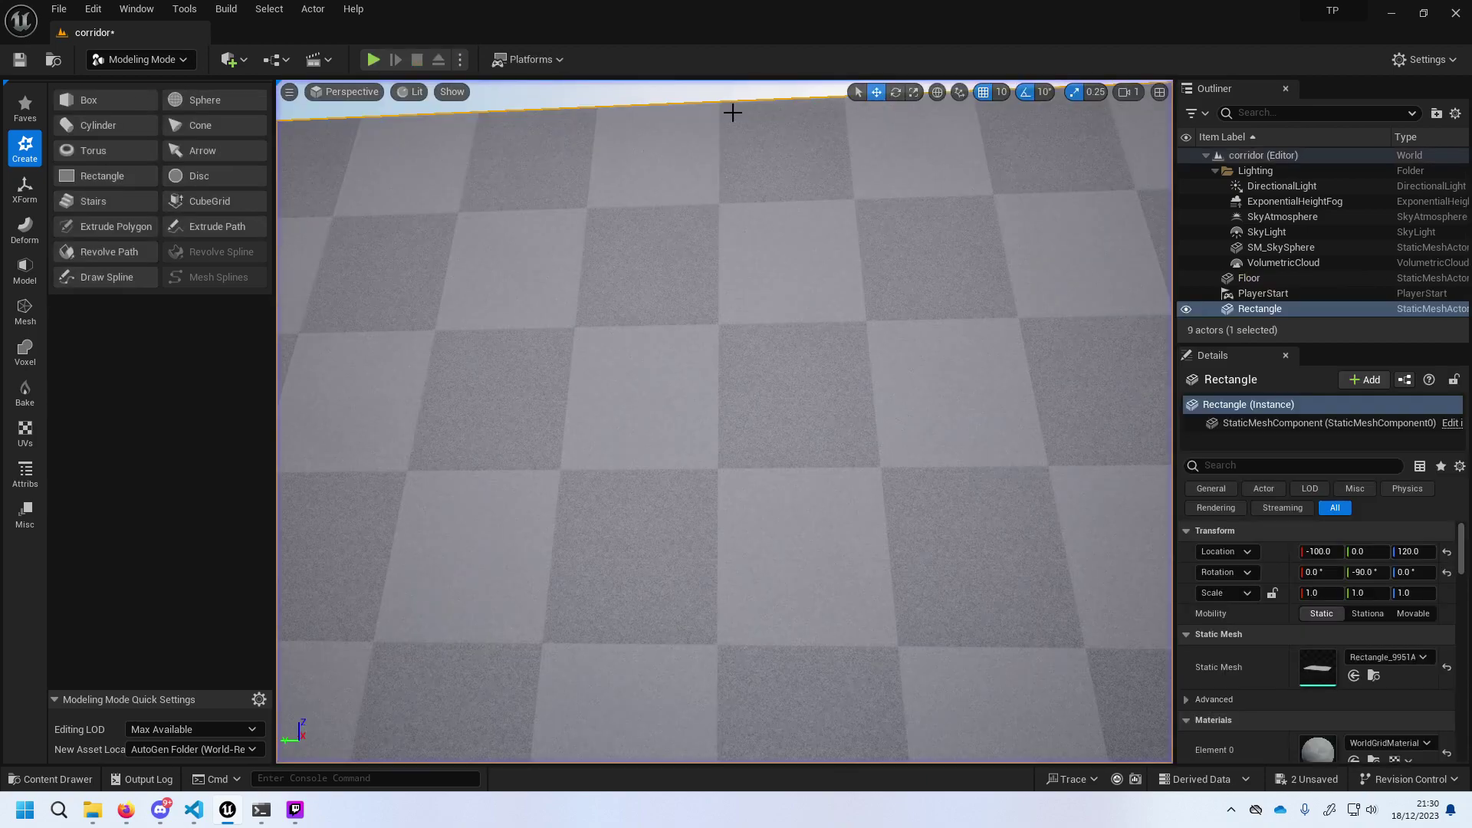
# Frame the Rectangle wall with F and orbit to view it from the side.
pyautogui.press('f')
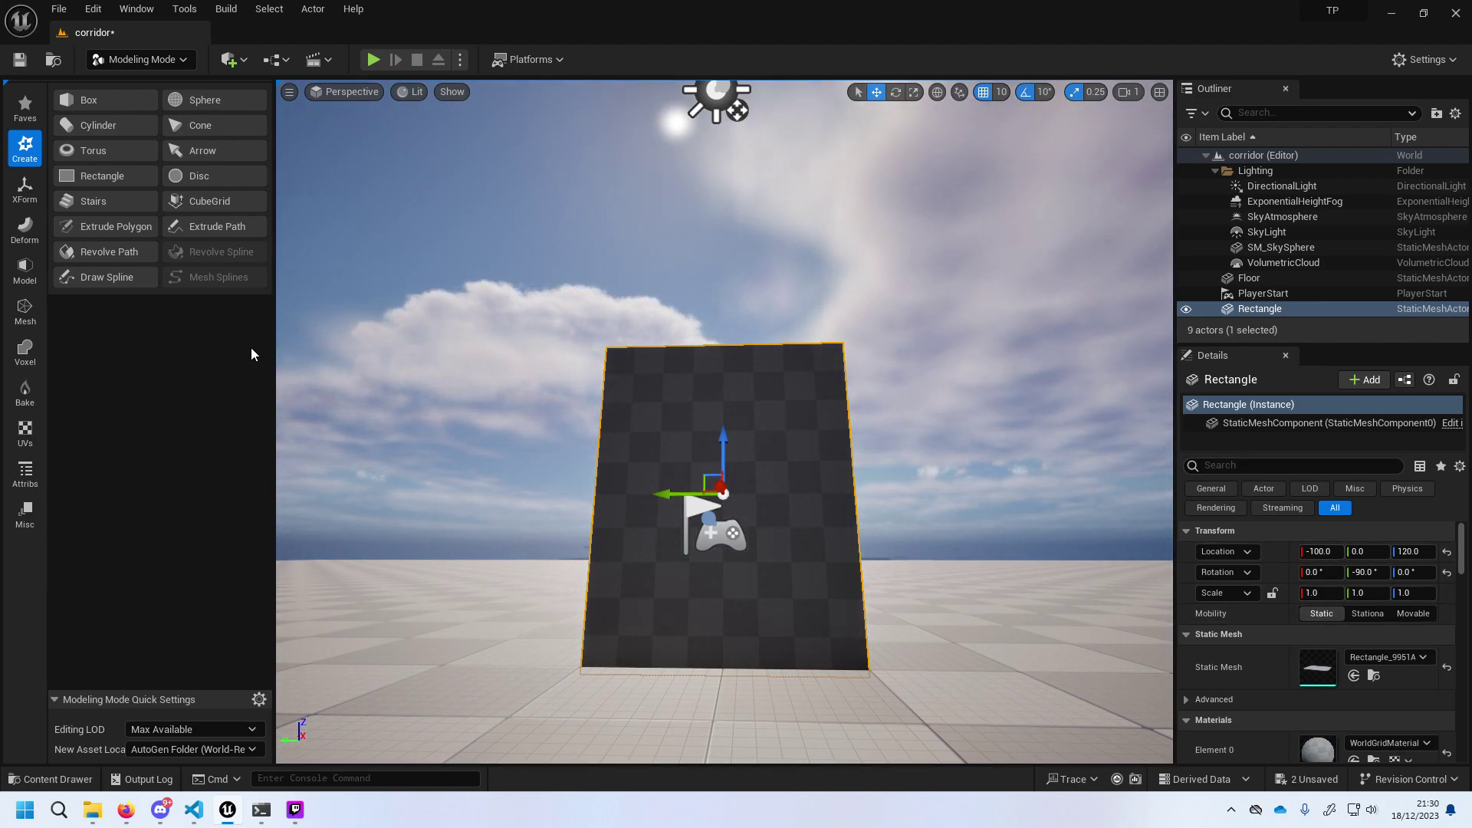
pyautogui.moveTo(602, 316); pyautogui.dragTo(591, 310, button='right')
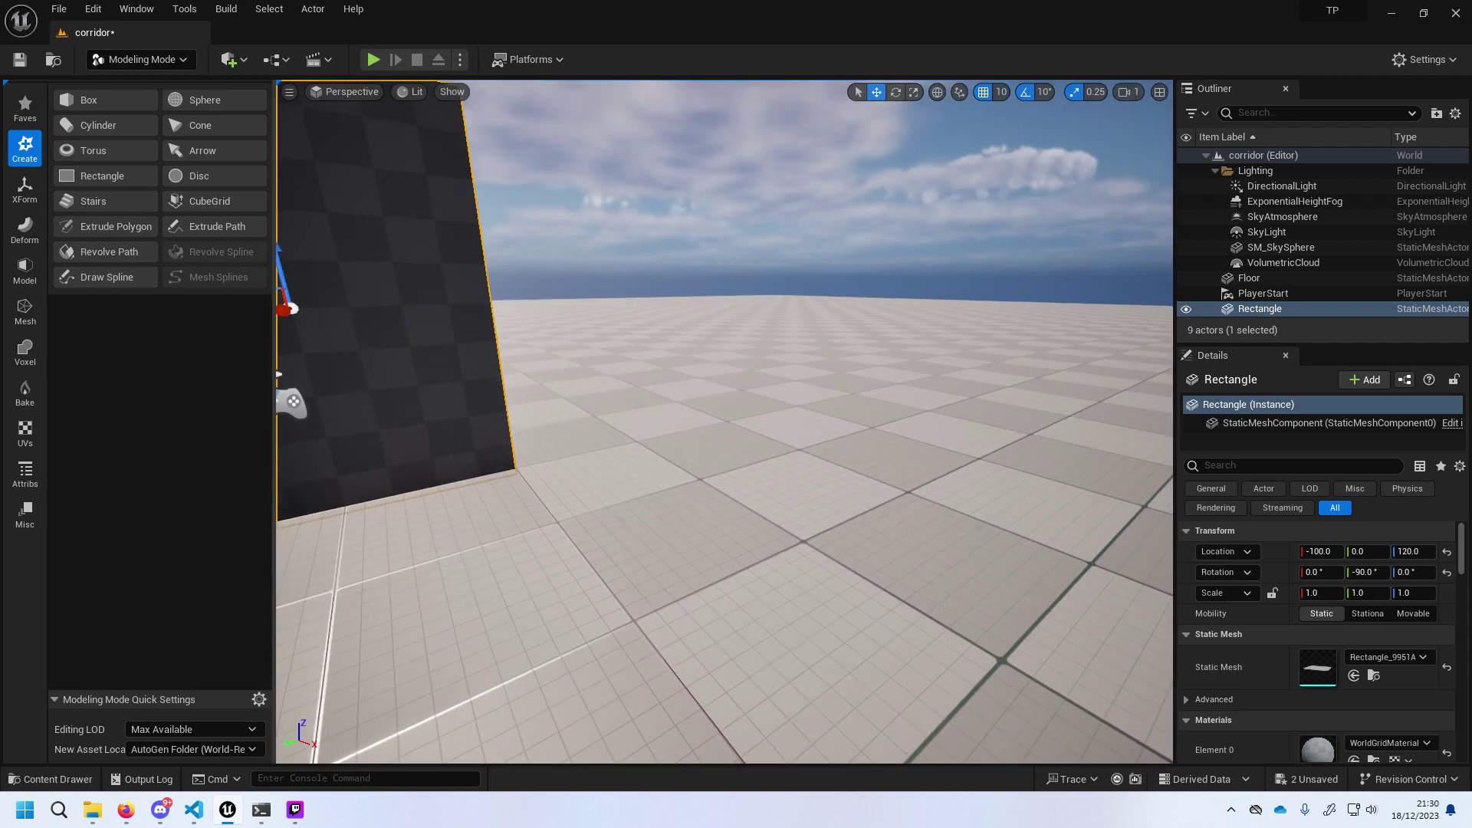
pyautogui.press('f')
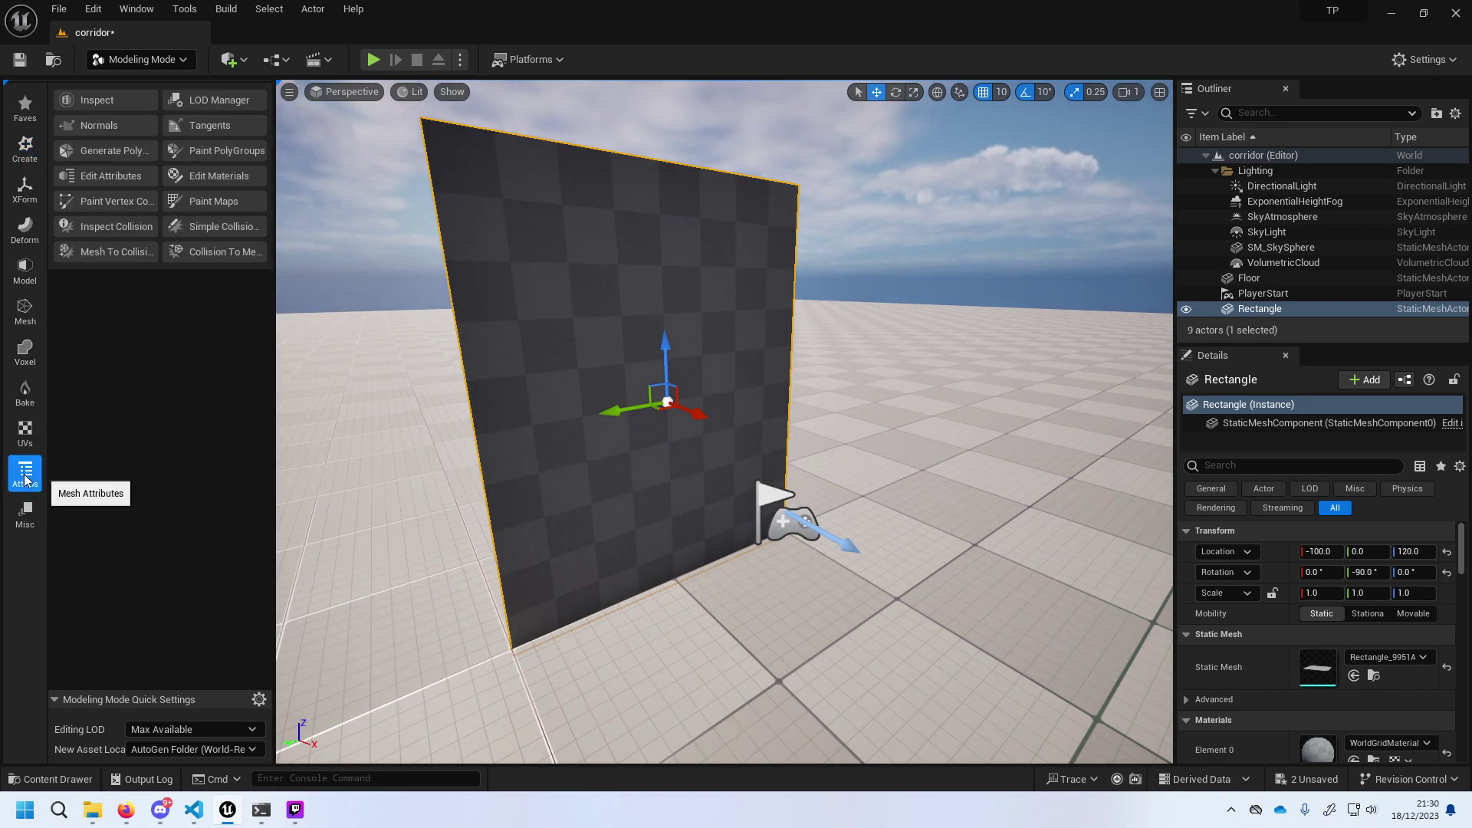
# Return to the Create shapes and select and focus the Rectangle wall in the Outliner.
pyautogui.click(23, 108)
pyautogui.click(17, 152)
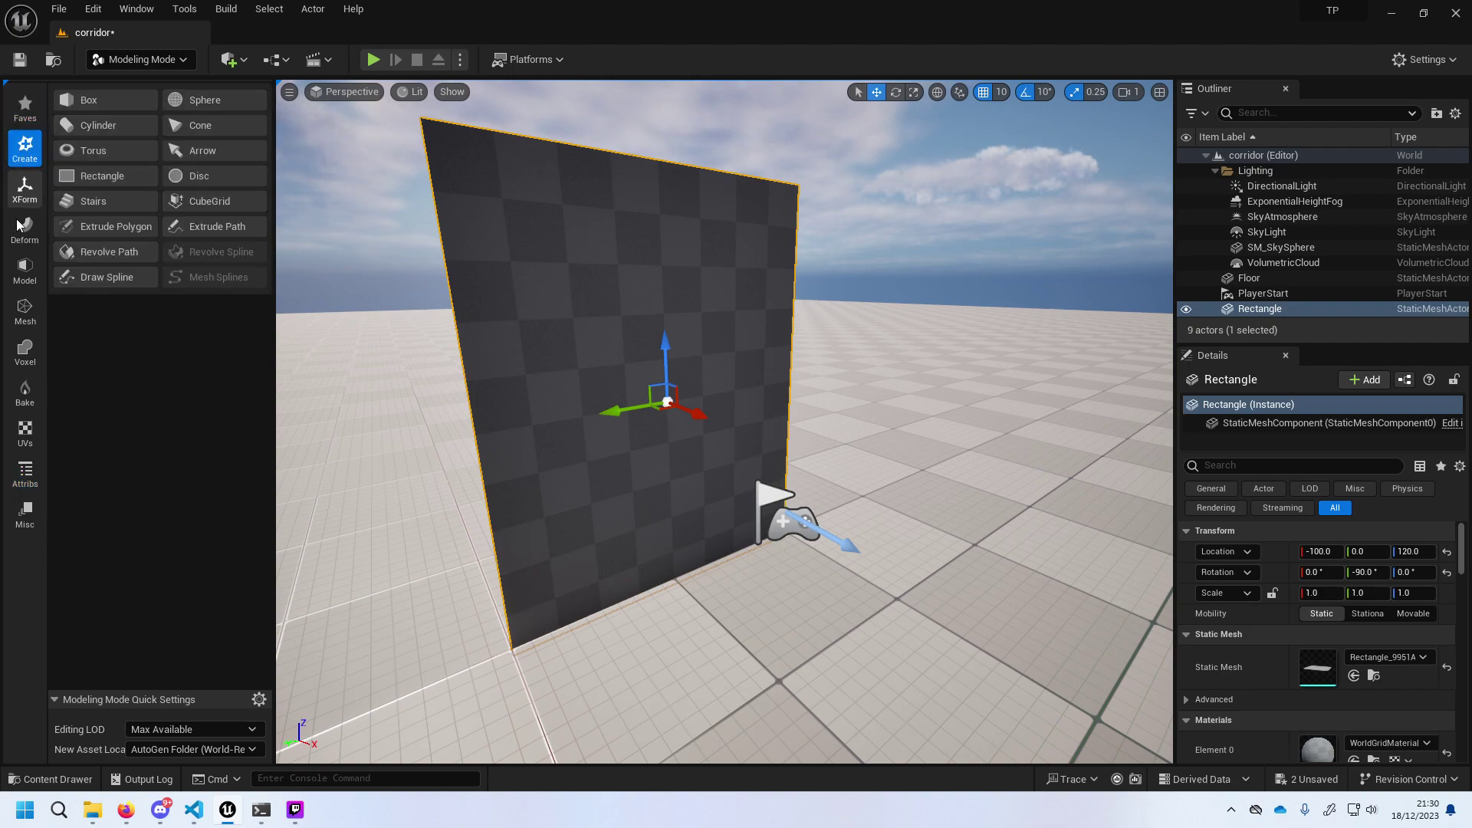
pyautogui.click(1282, 294)
pyautogui.doubleClick(1283, 310)
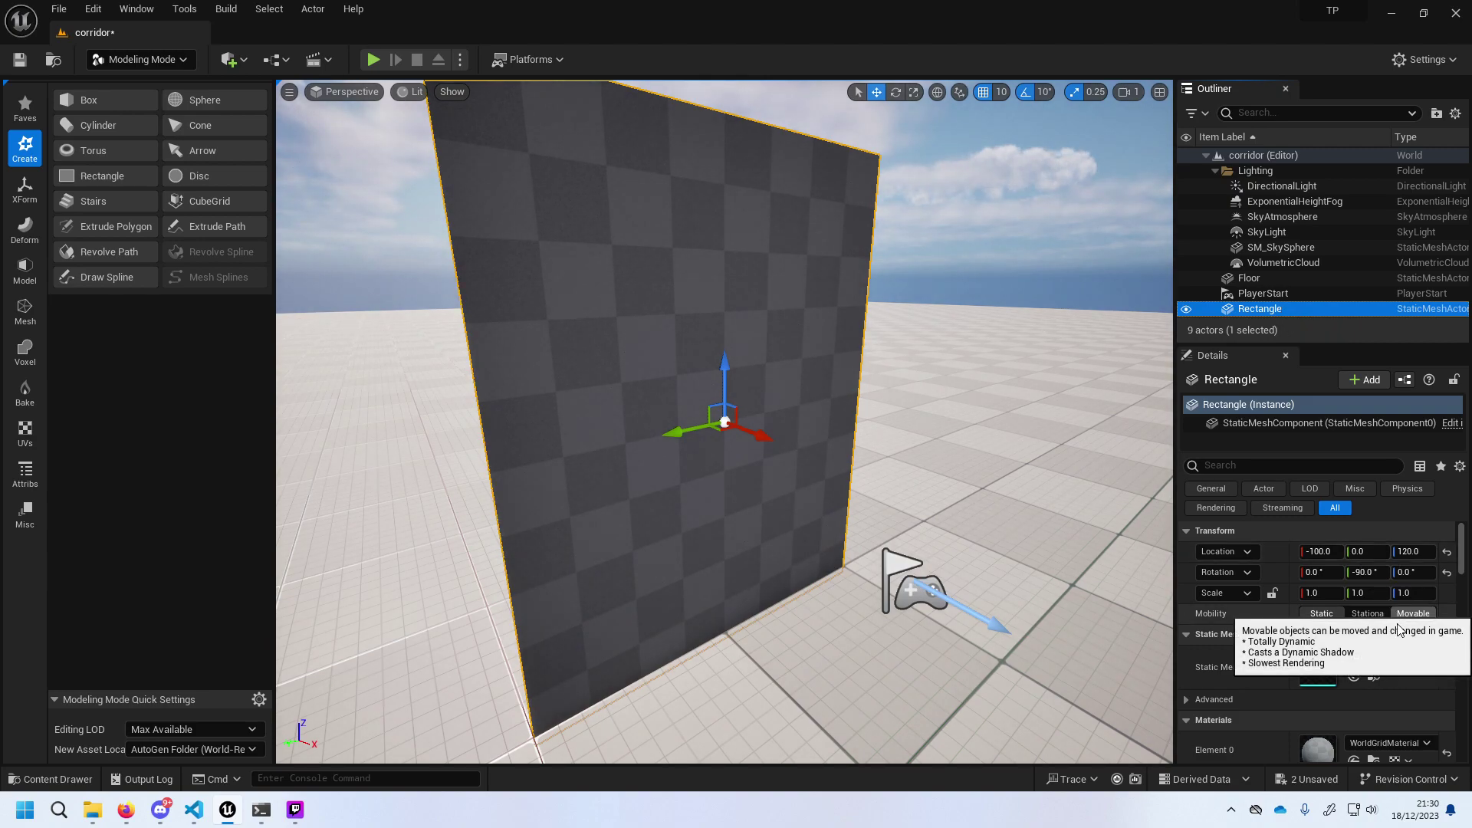
# Show the wall's StaticMeshComponent in Details, filtered to its General transform properties.
pyautogui.scroll(-2, 1381, 621)
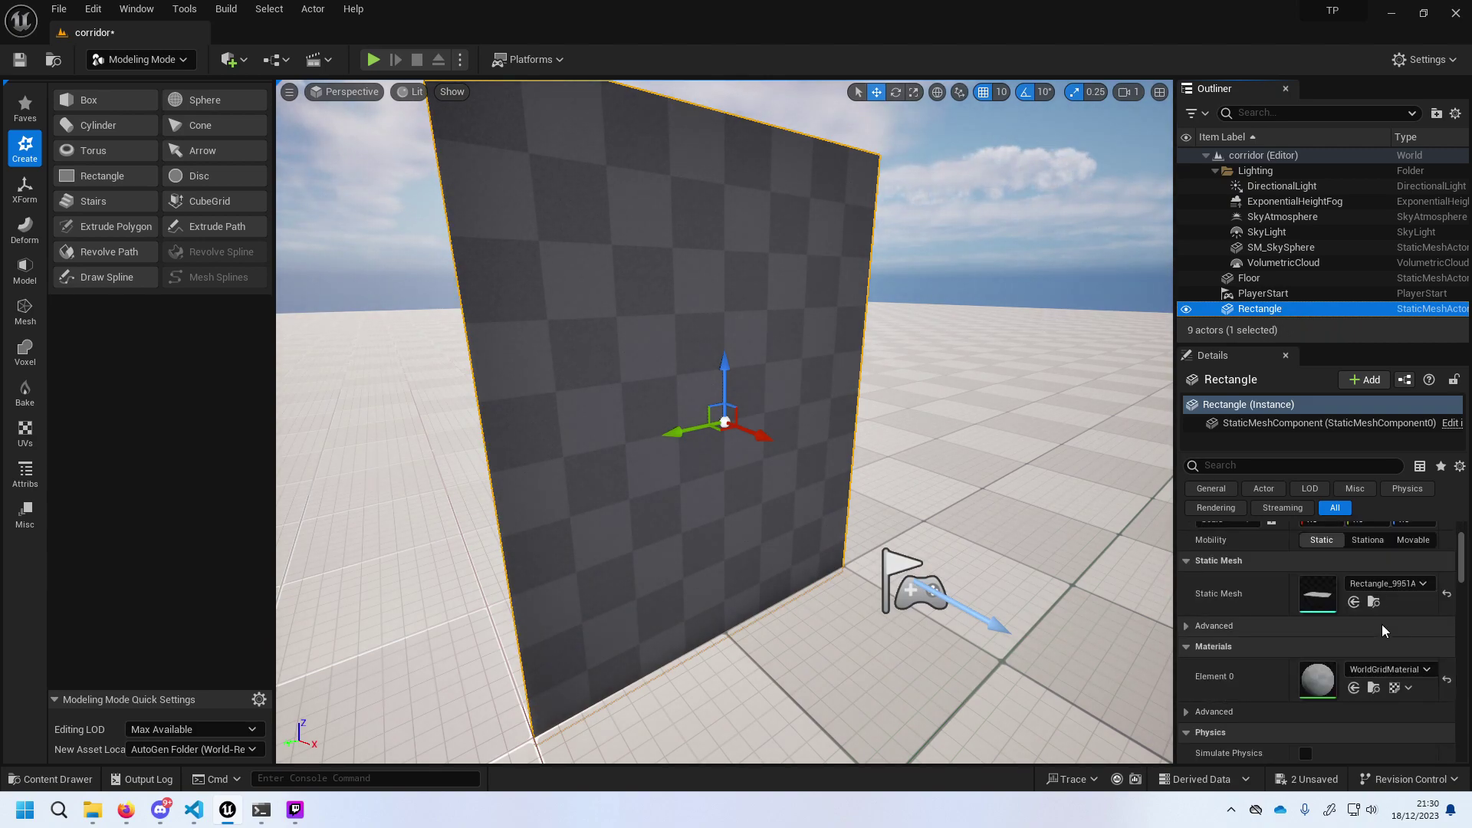
pyautogui.scroll(-2, 1384, 627)
pyautogui.scroll(-2, 1387, 629)
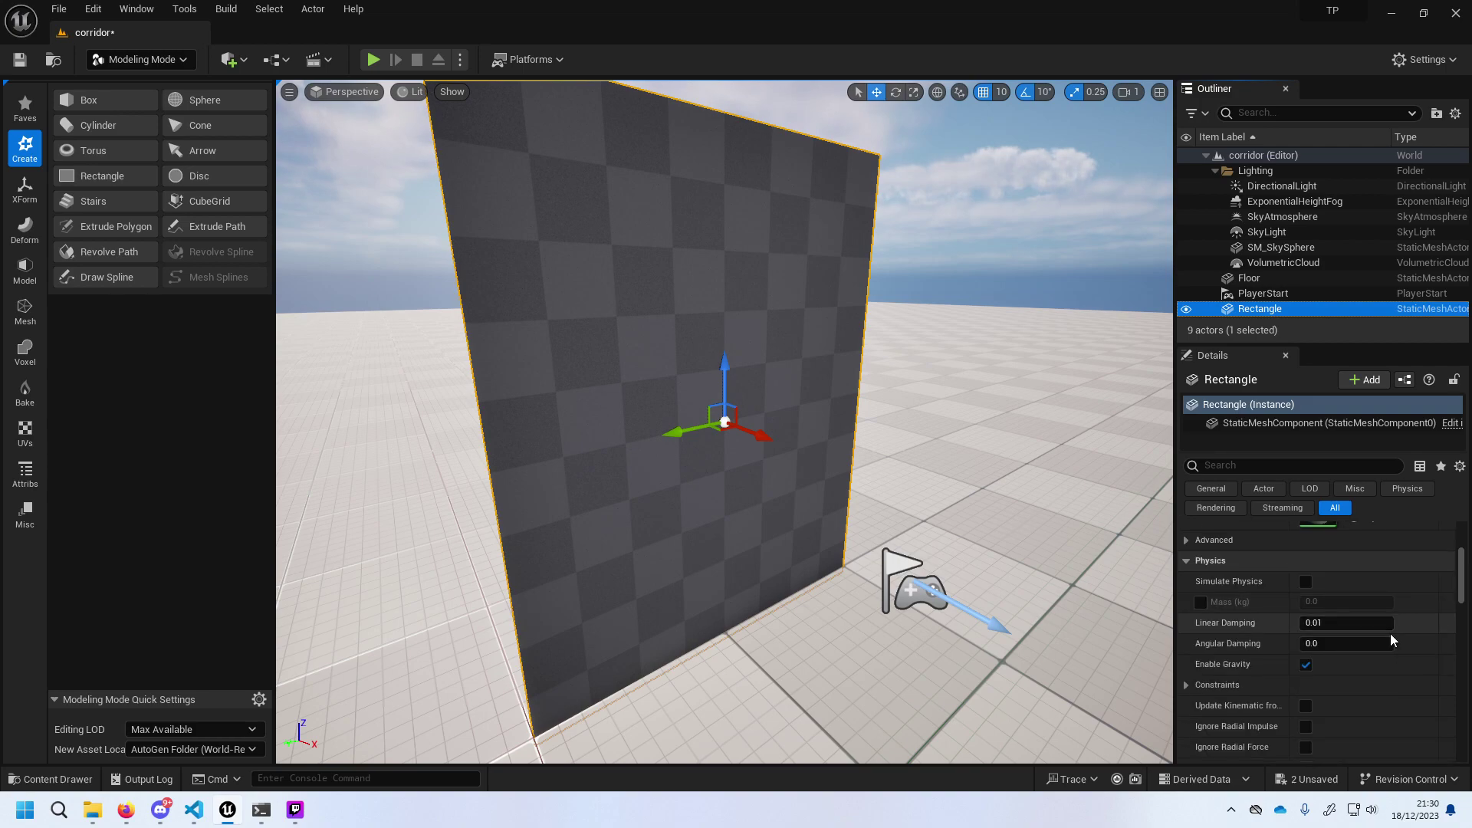
pyautogui.scroll(-2, 1392, 633)
pyautogui.scroll(-2, 1393, 631)
pyautogui.scroll(-2, 1396, 628)
pyautogui.scroll(-1, 1396, 628)
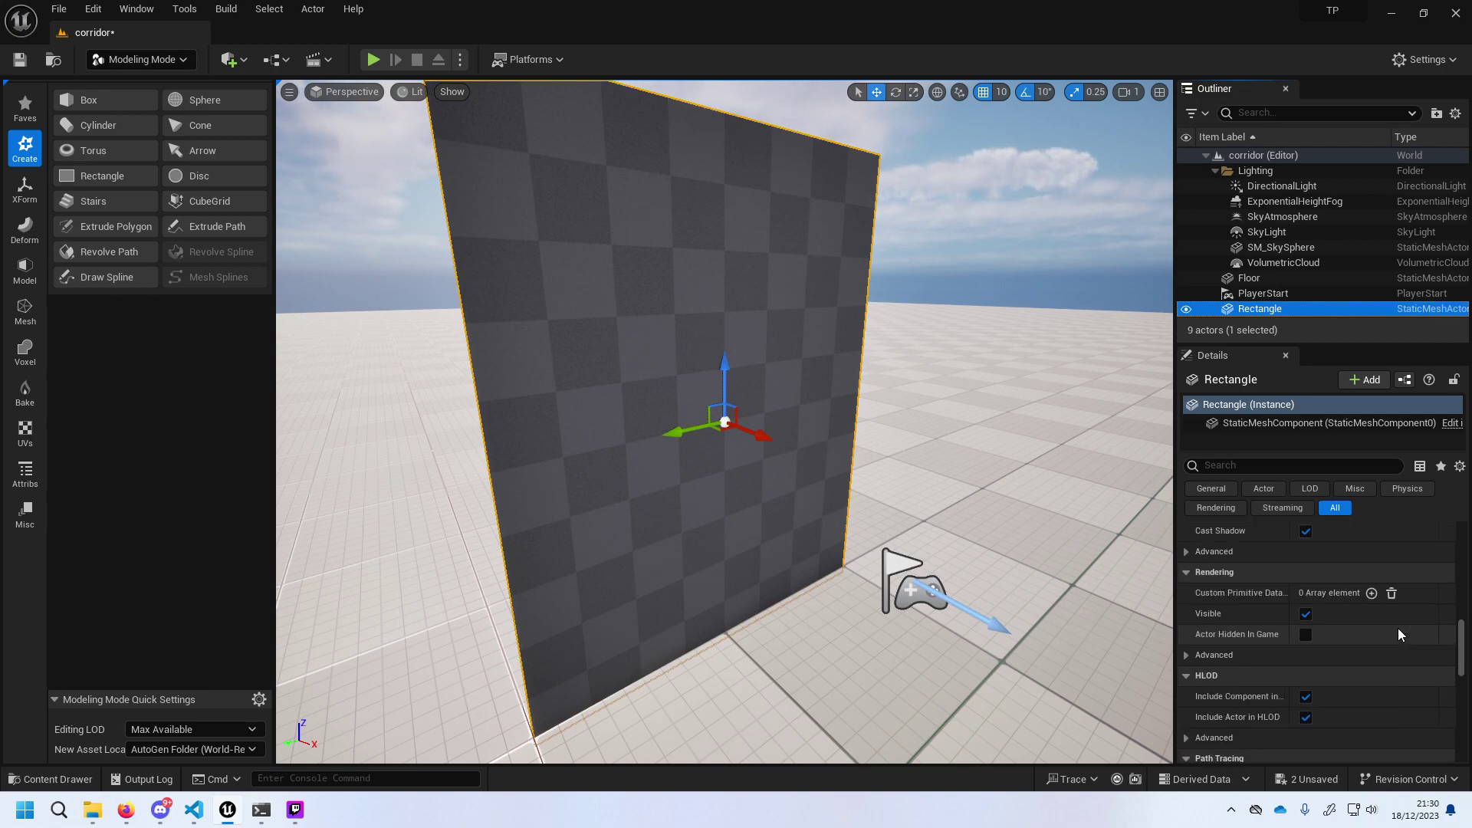
pyautogui.scroll(-2, 1397, 628)
pyautogui.scroll(-2, 1397, 625)
pyautogui.scroll(-2, 1398, 626)
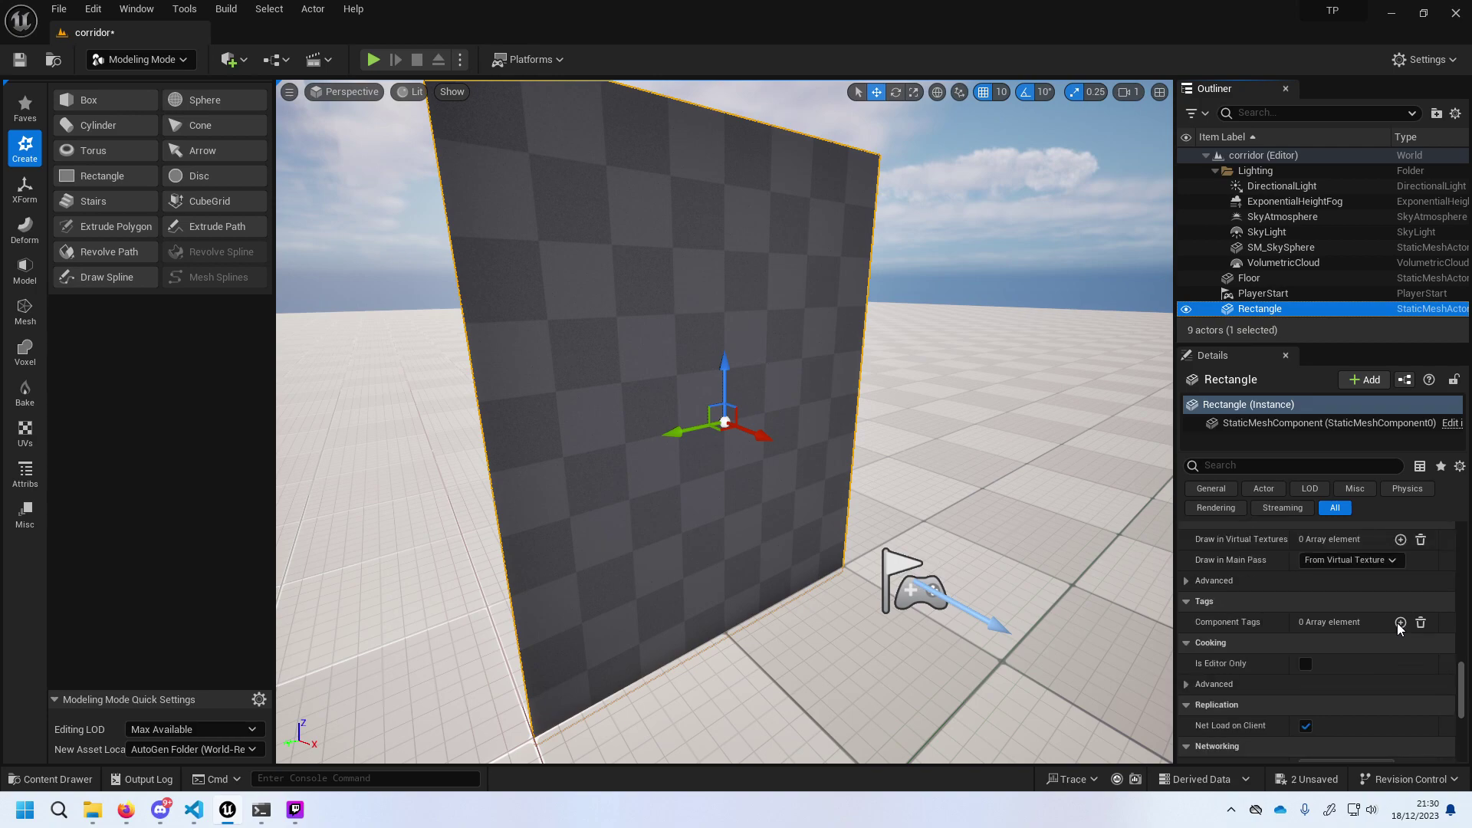
pyautogui.click(1333, 426)
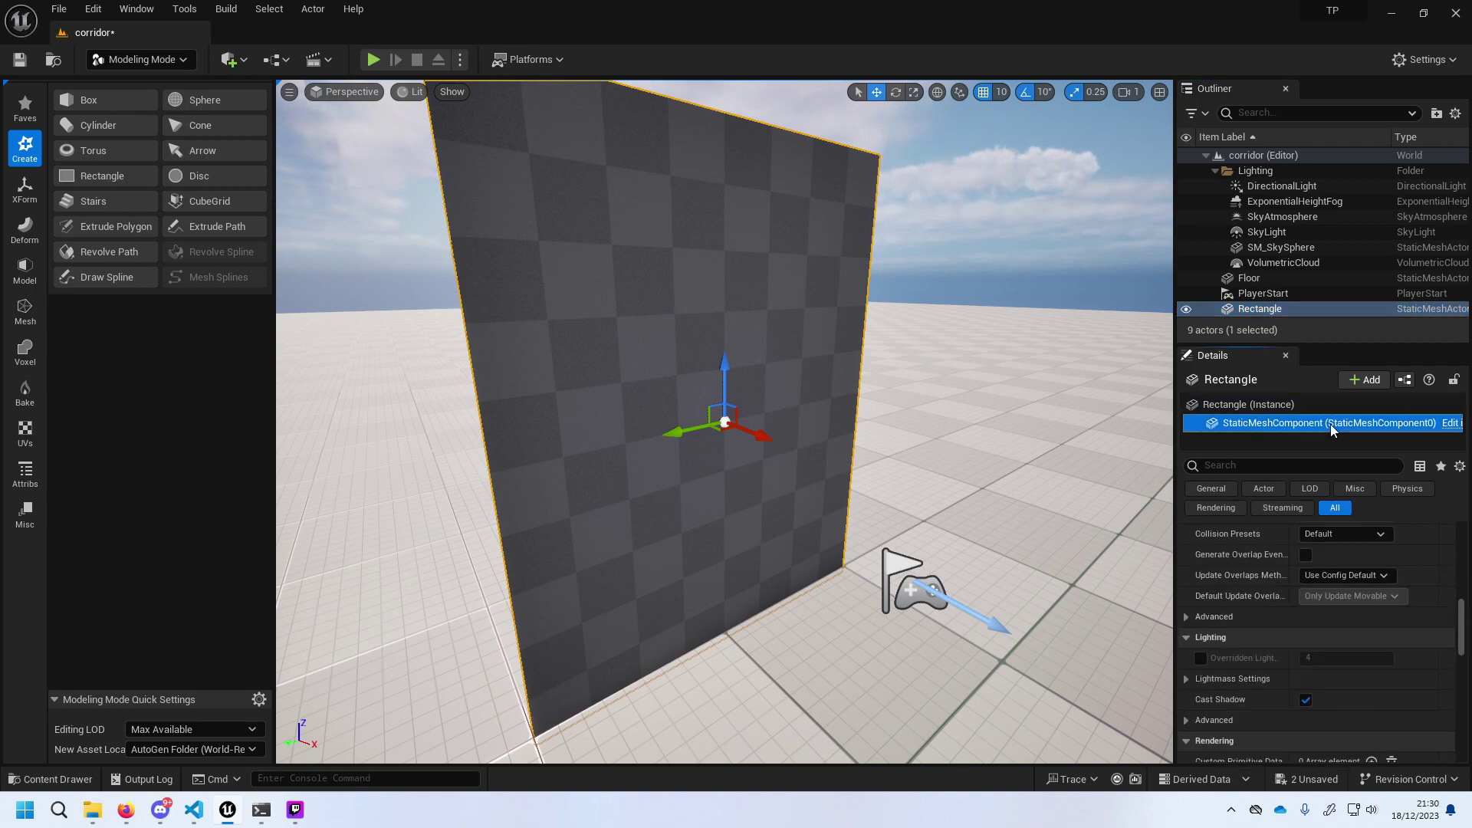
pyautogui.scroll(-3, 1388, 642)
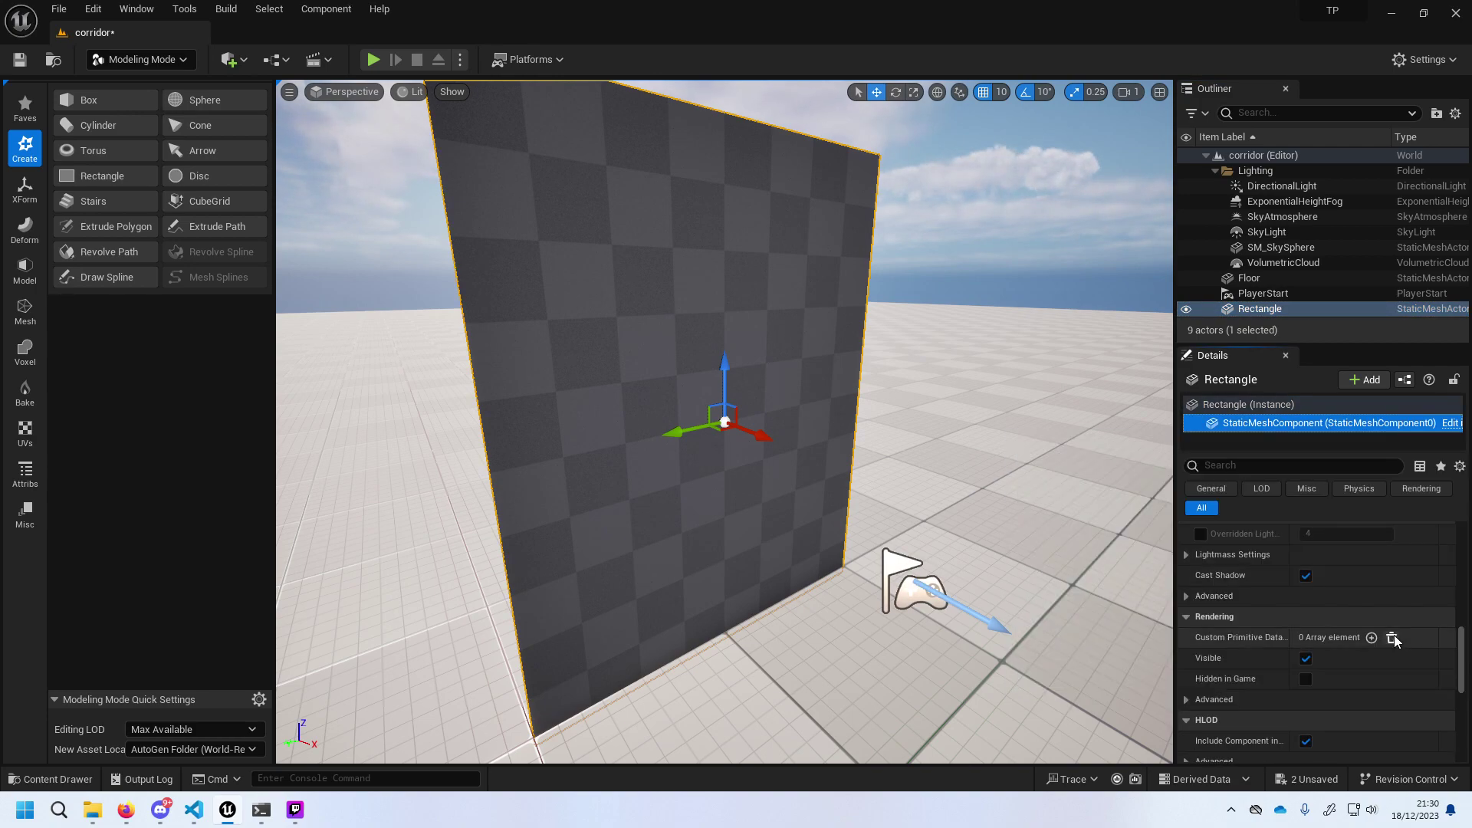
pyautogui.scroll(-1, 1393, 633)
pyautogui.scroll(-2, 1391, 627)
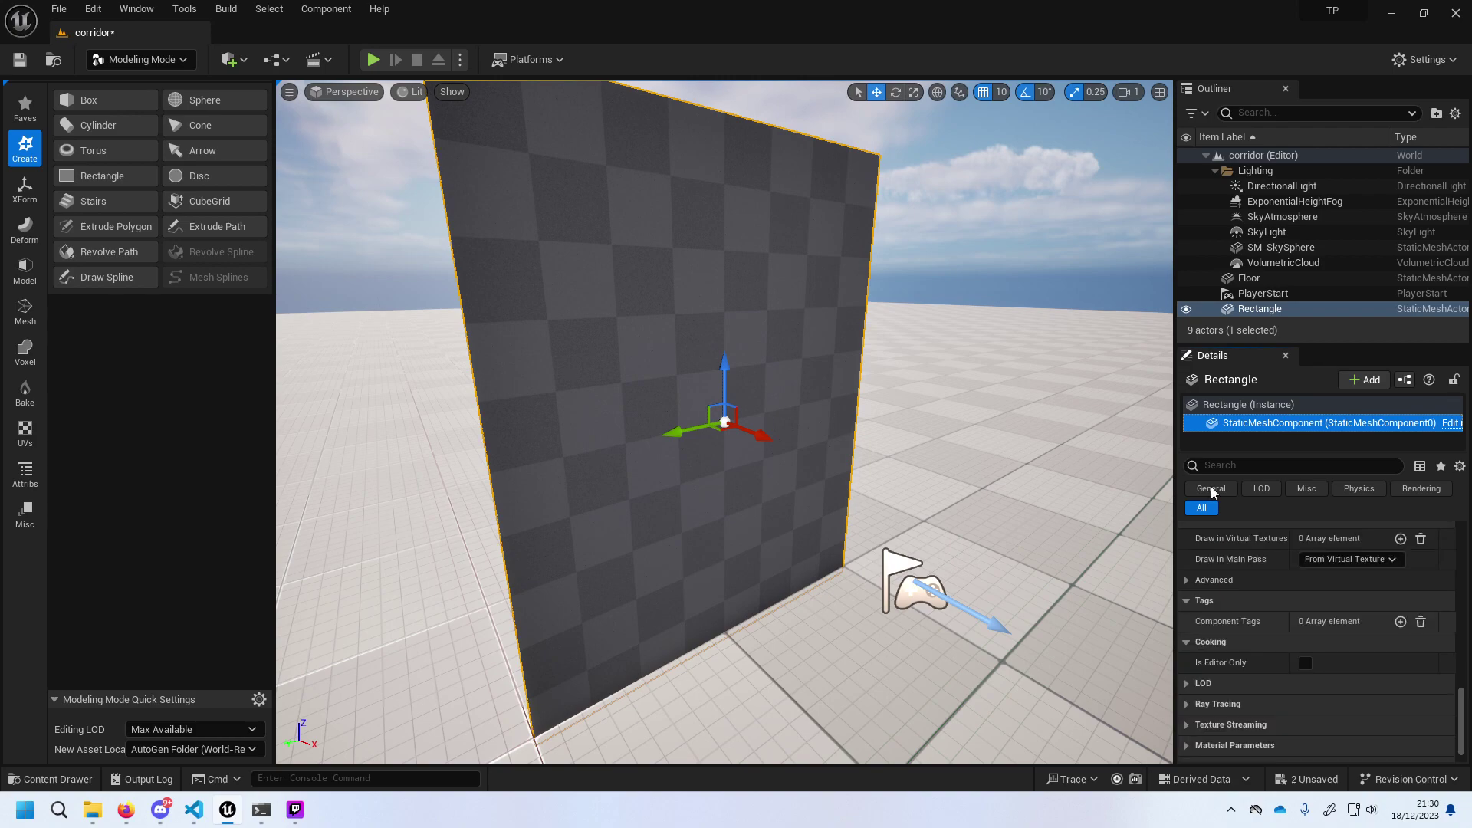
pyautogui.click(1211, 491)
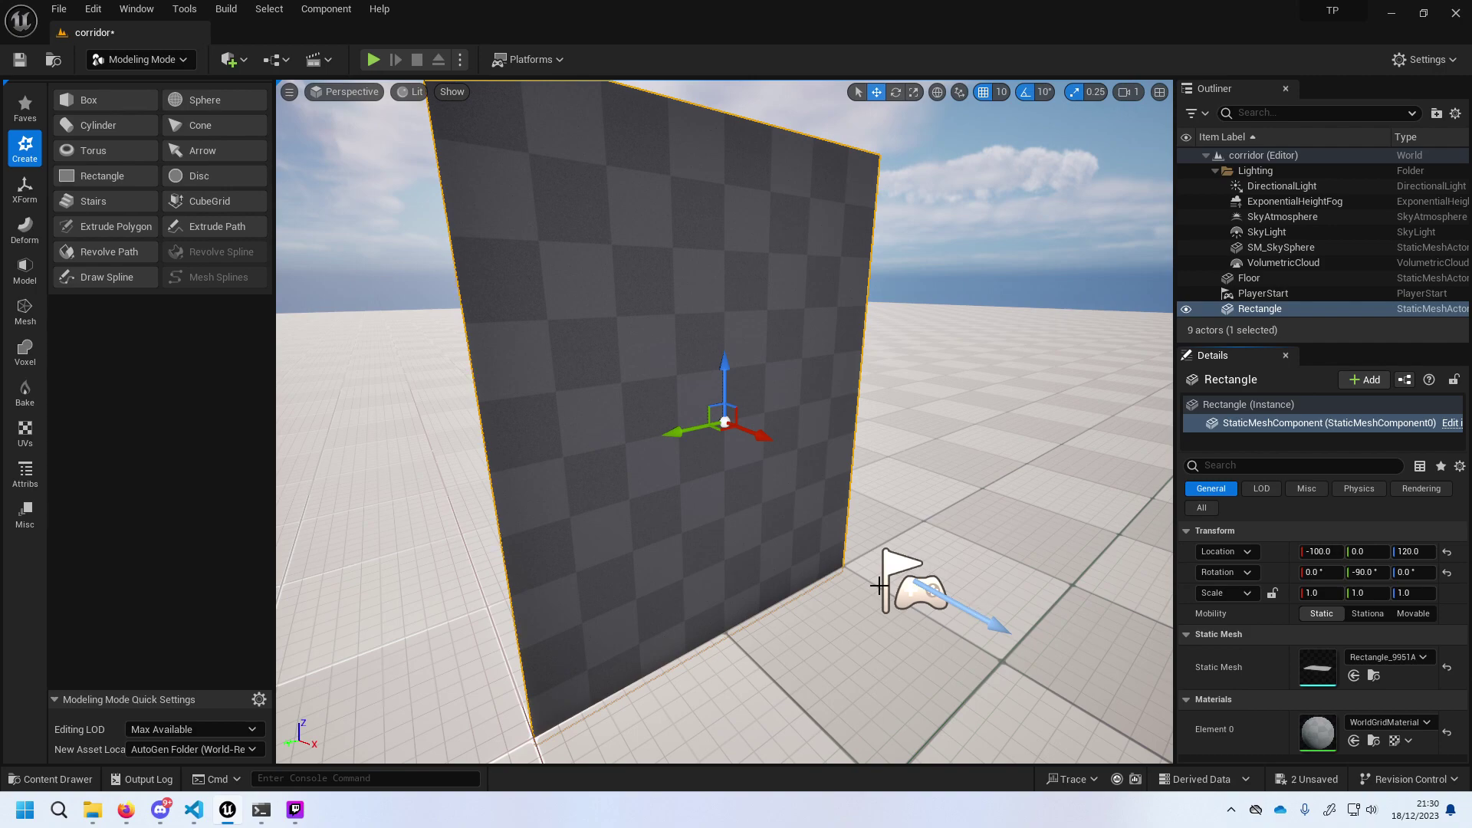
# Review the transform (-100, 0, 120, rotation -90) and look around the wall.
pyautogui.scroll(-3, 878, 585)
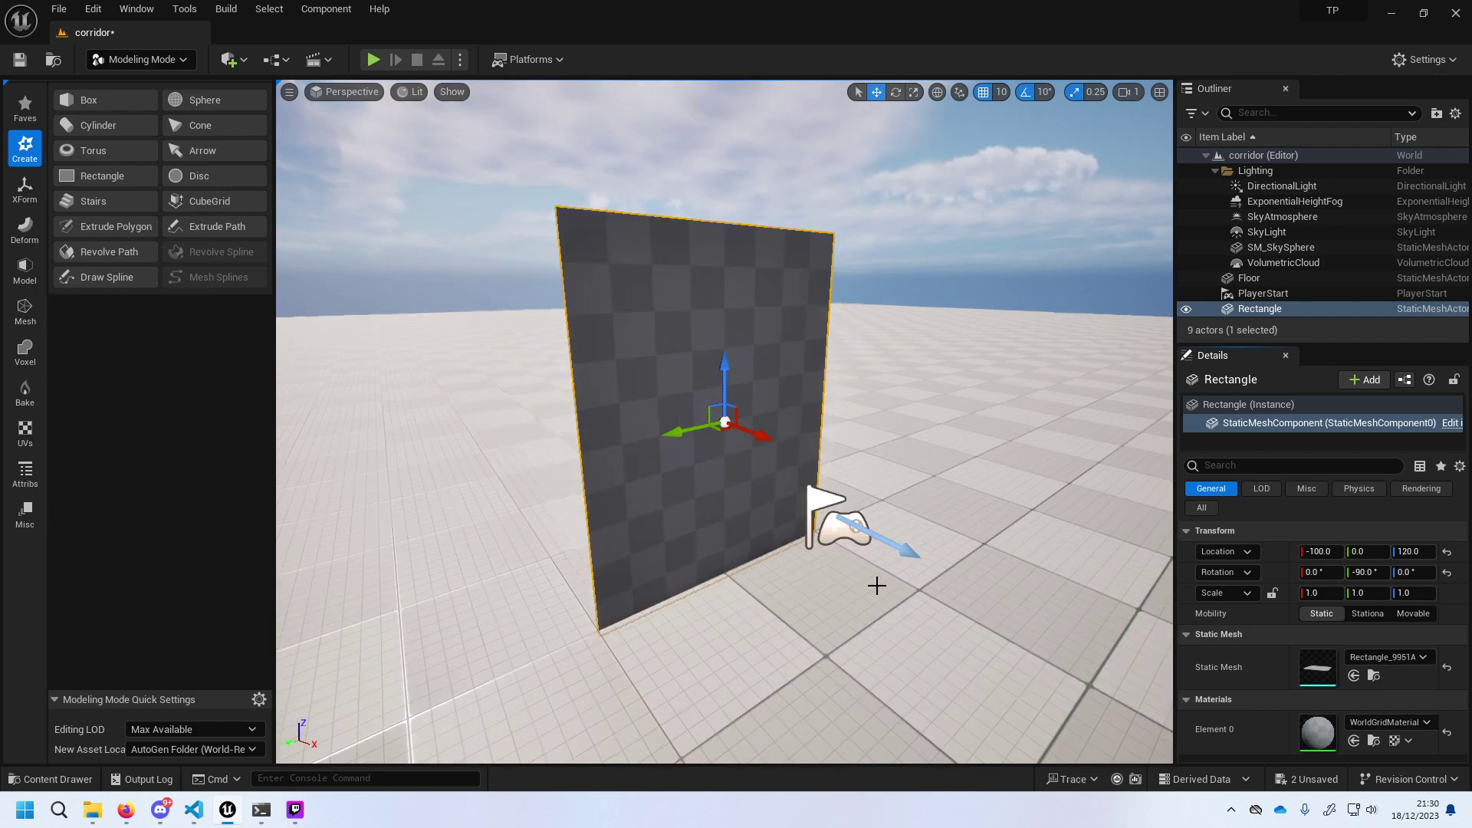
pyautogui.scroll(-3, 844, 575)
pyautogui.scroll(1, 787, 562)
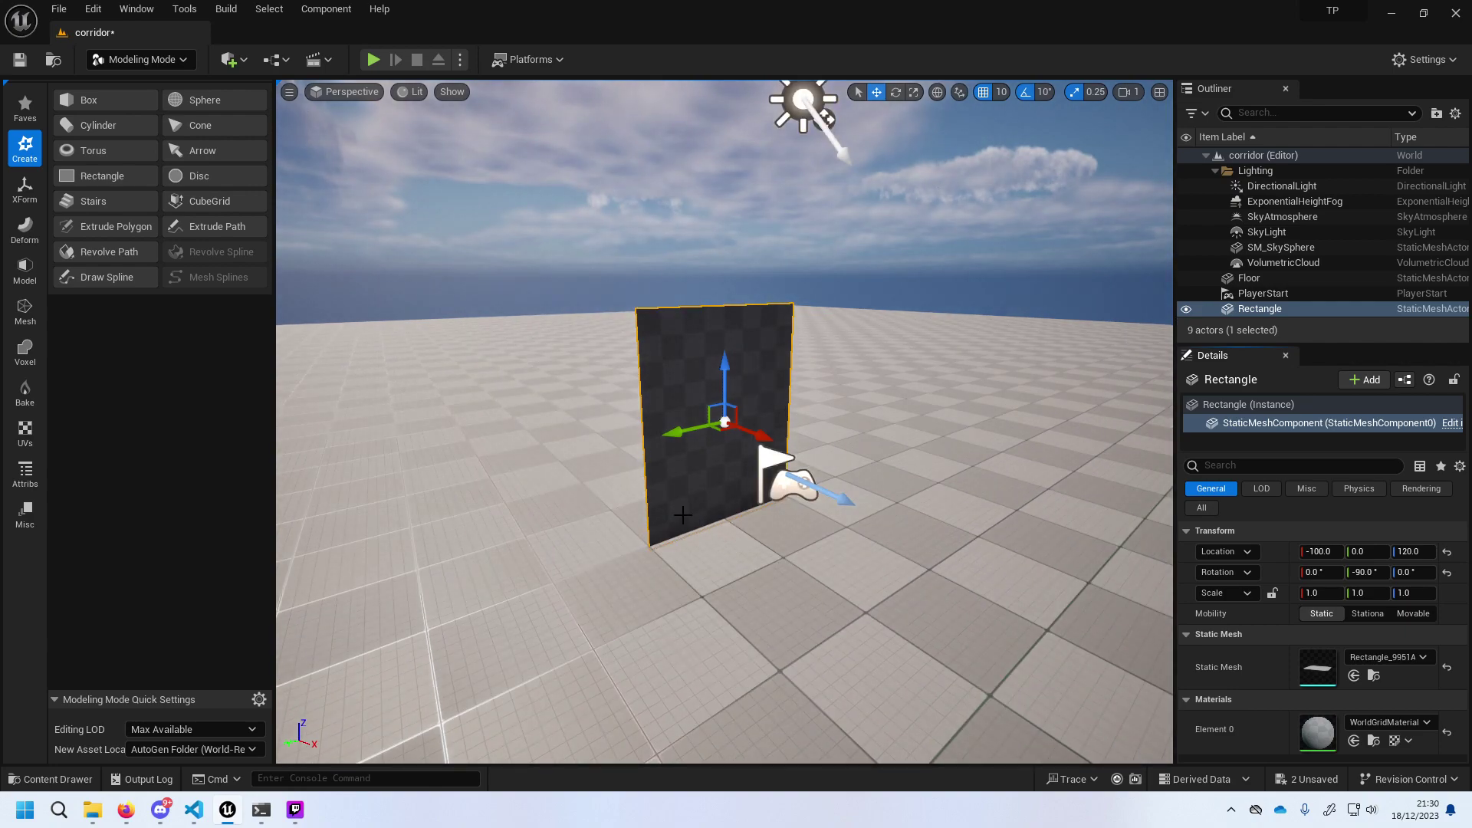
pyautogui.moveTo(787, 563); pyautogui.dragTo(649, 564, button='right')
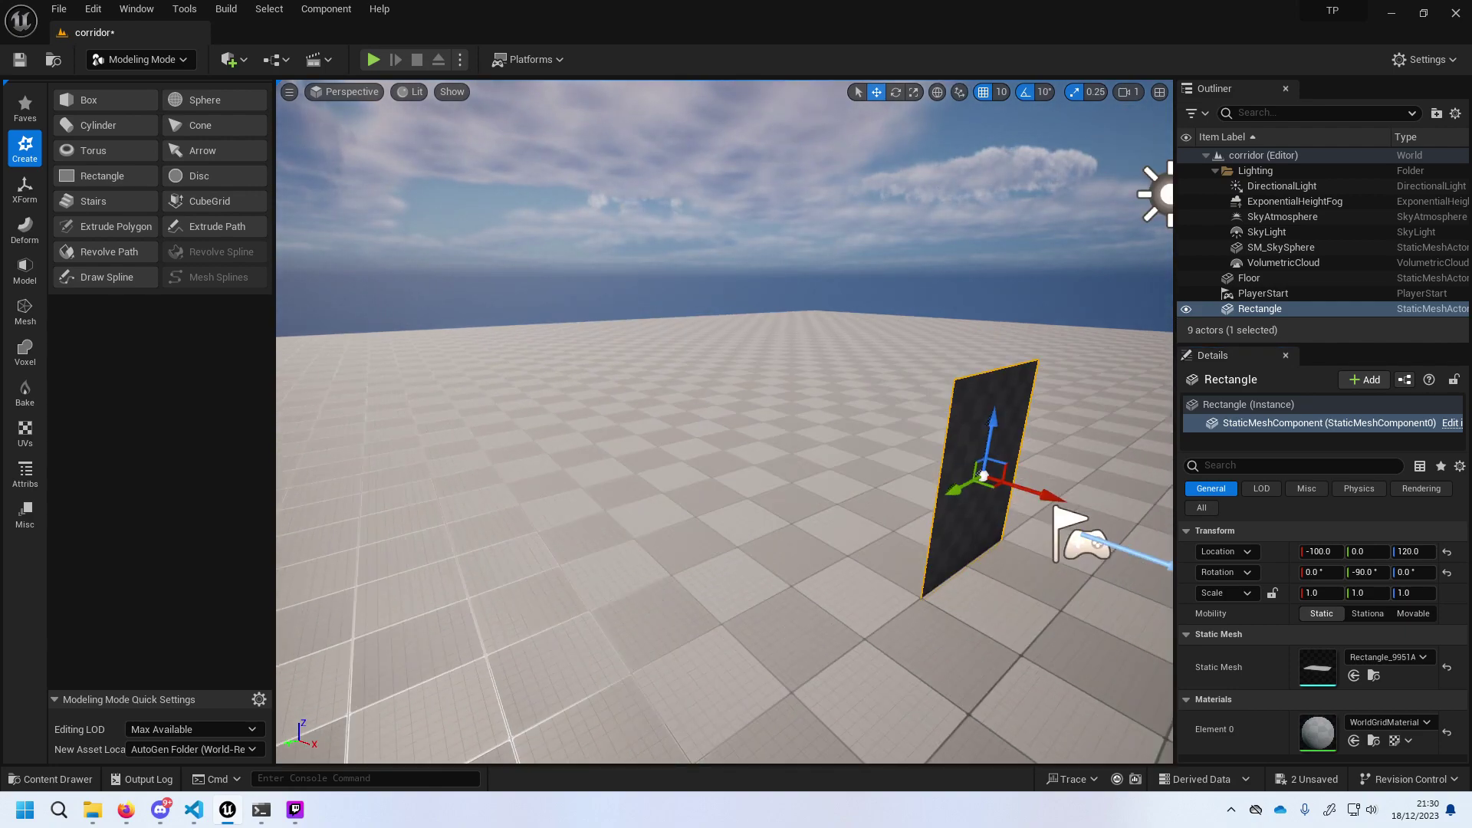
pyautogui.moveTo(690, 521); pyautogui.dragTo(844, 514, button='right')
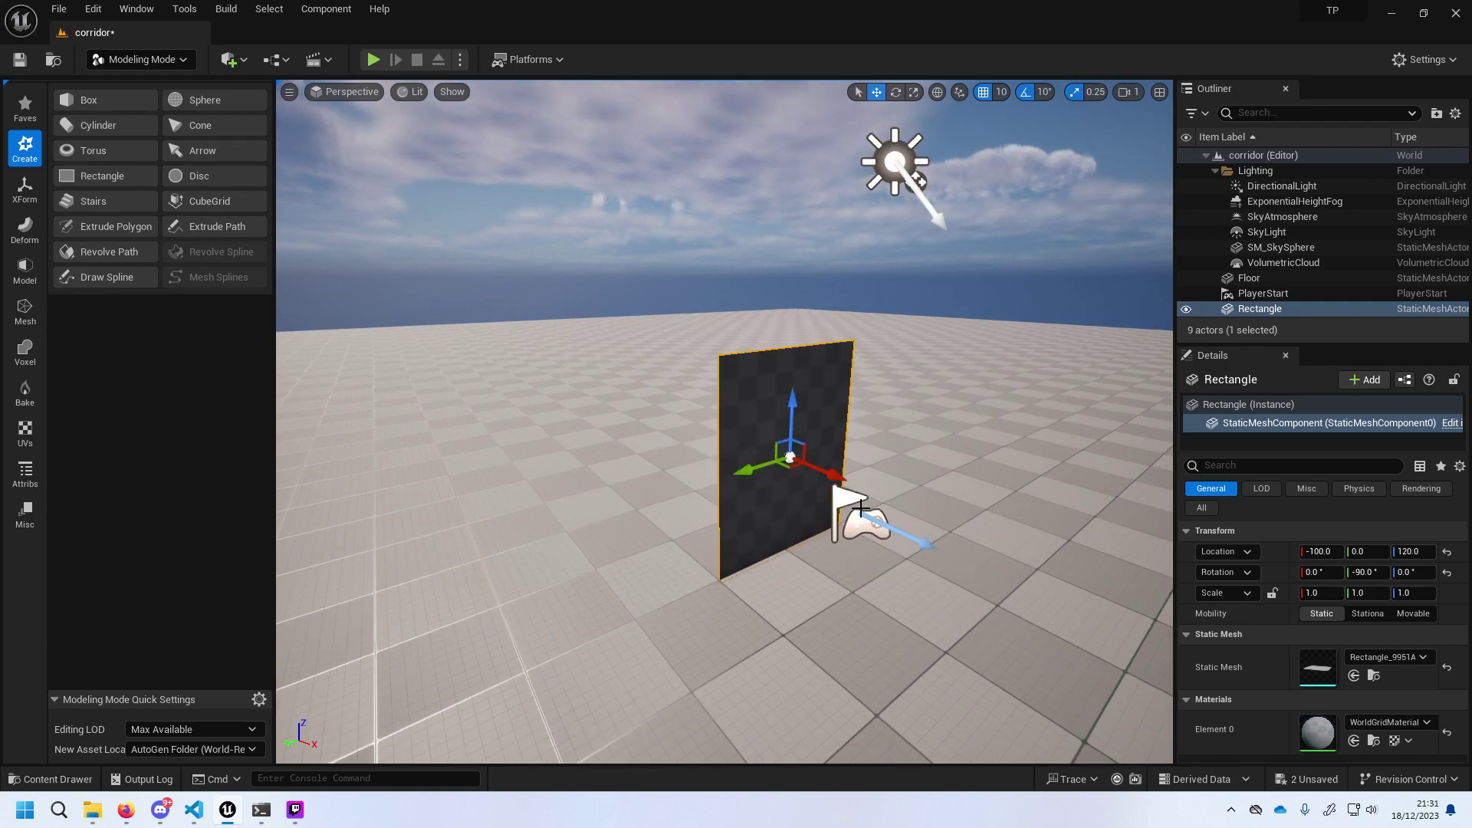
# Delete the Rectangle wall from the level.
pyautogui.rightClick(771, 537)
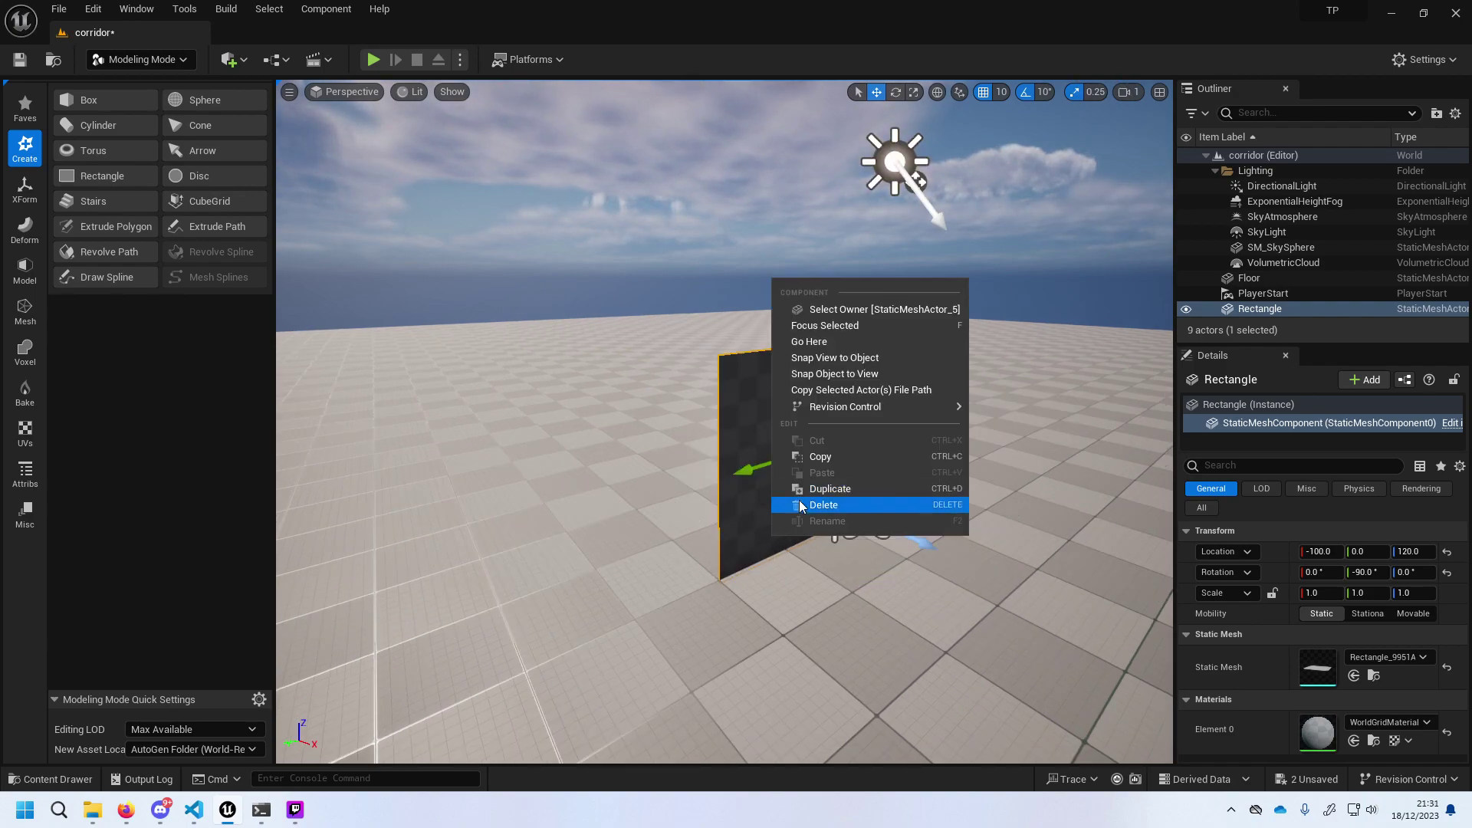
pyautogui.press('Escape')
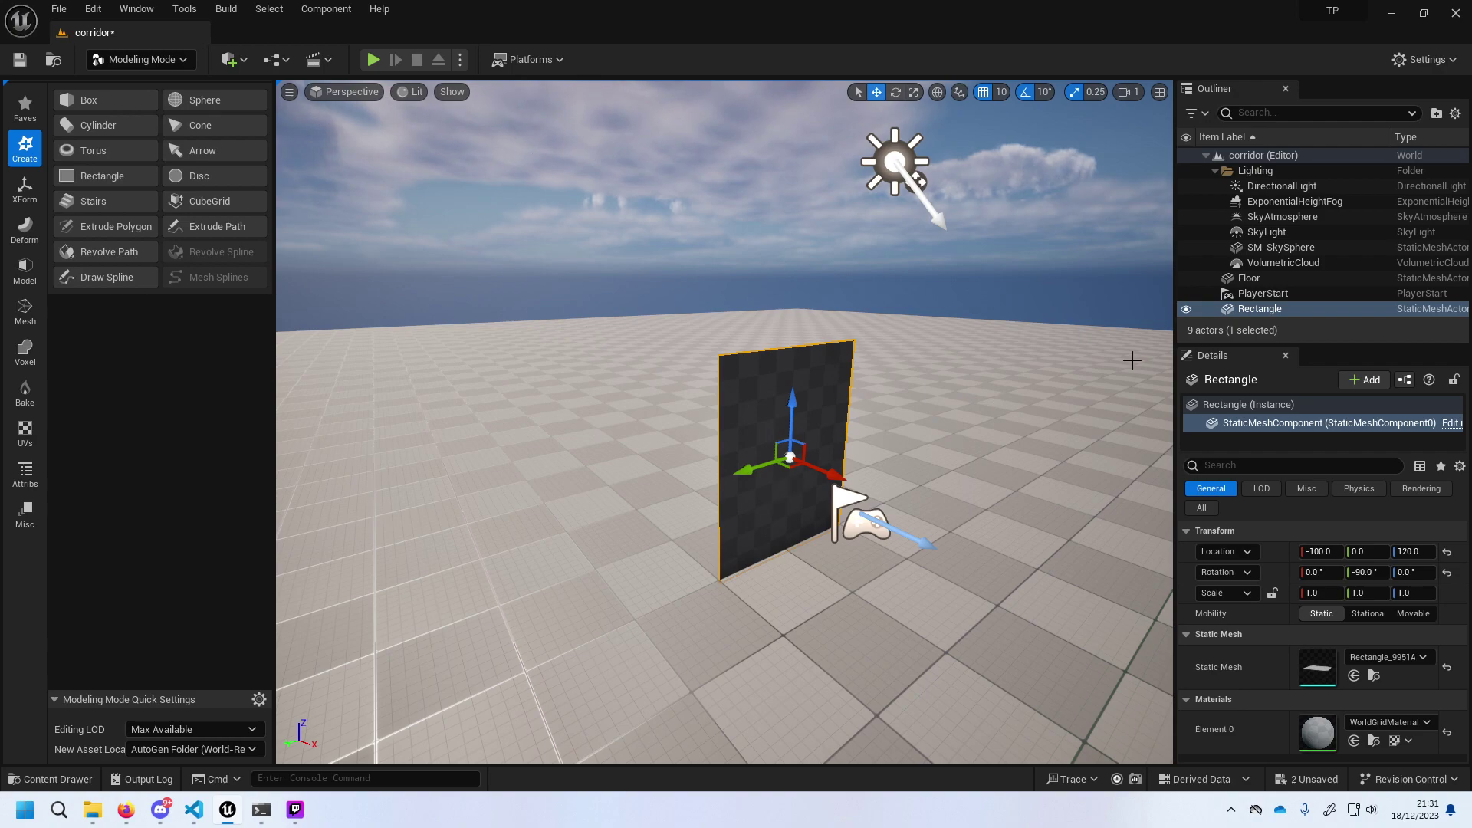
pyautogui.click(1263, 293)
pyautogui.click(798, 447)
pyautogui.press('Delete')
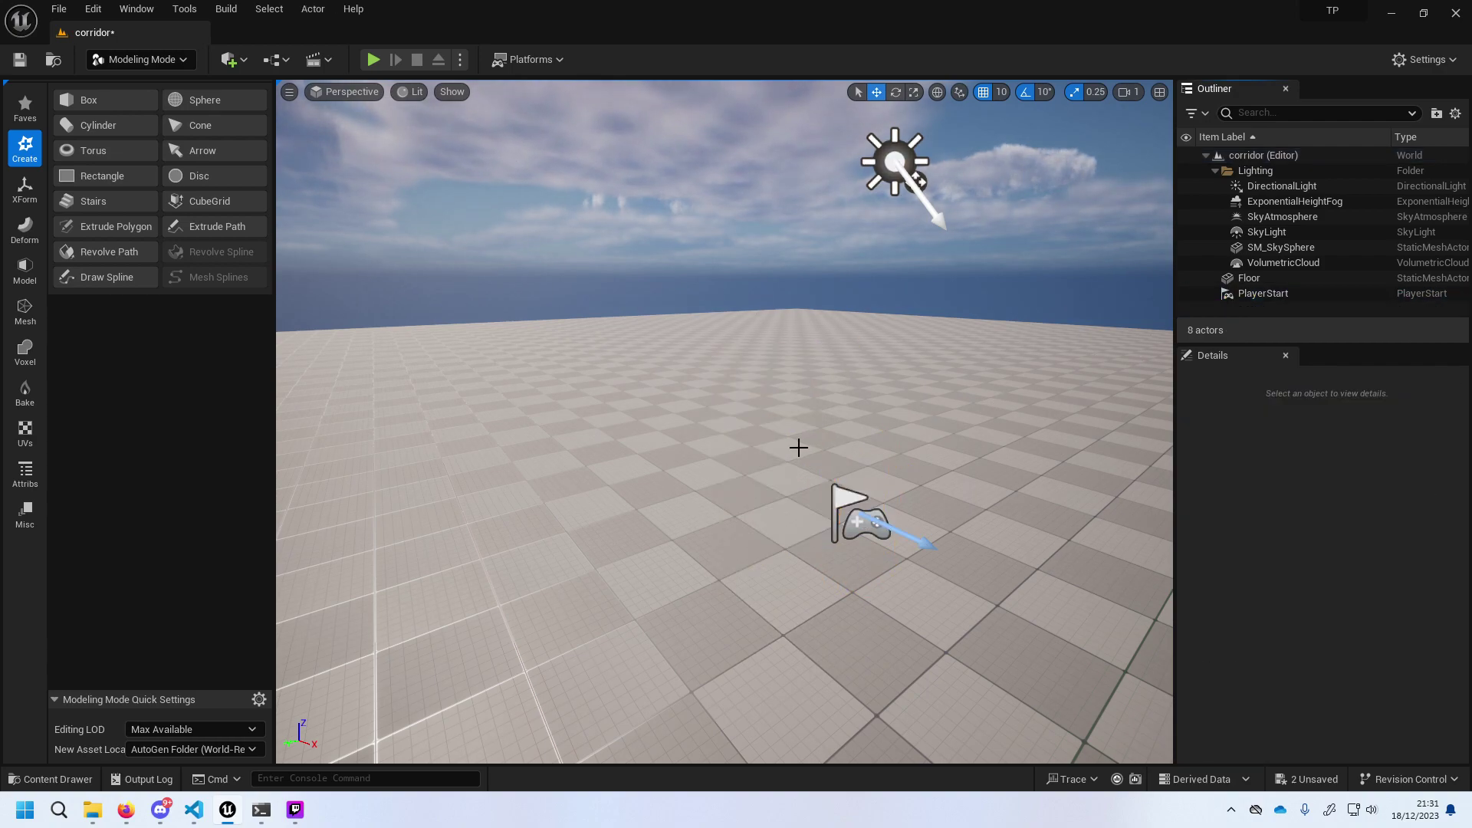
# Start a Box and place a 100-unit box preview on the floor at -150, -50, 0.
pyautogui.click(91, 107)
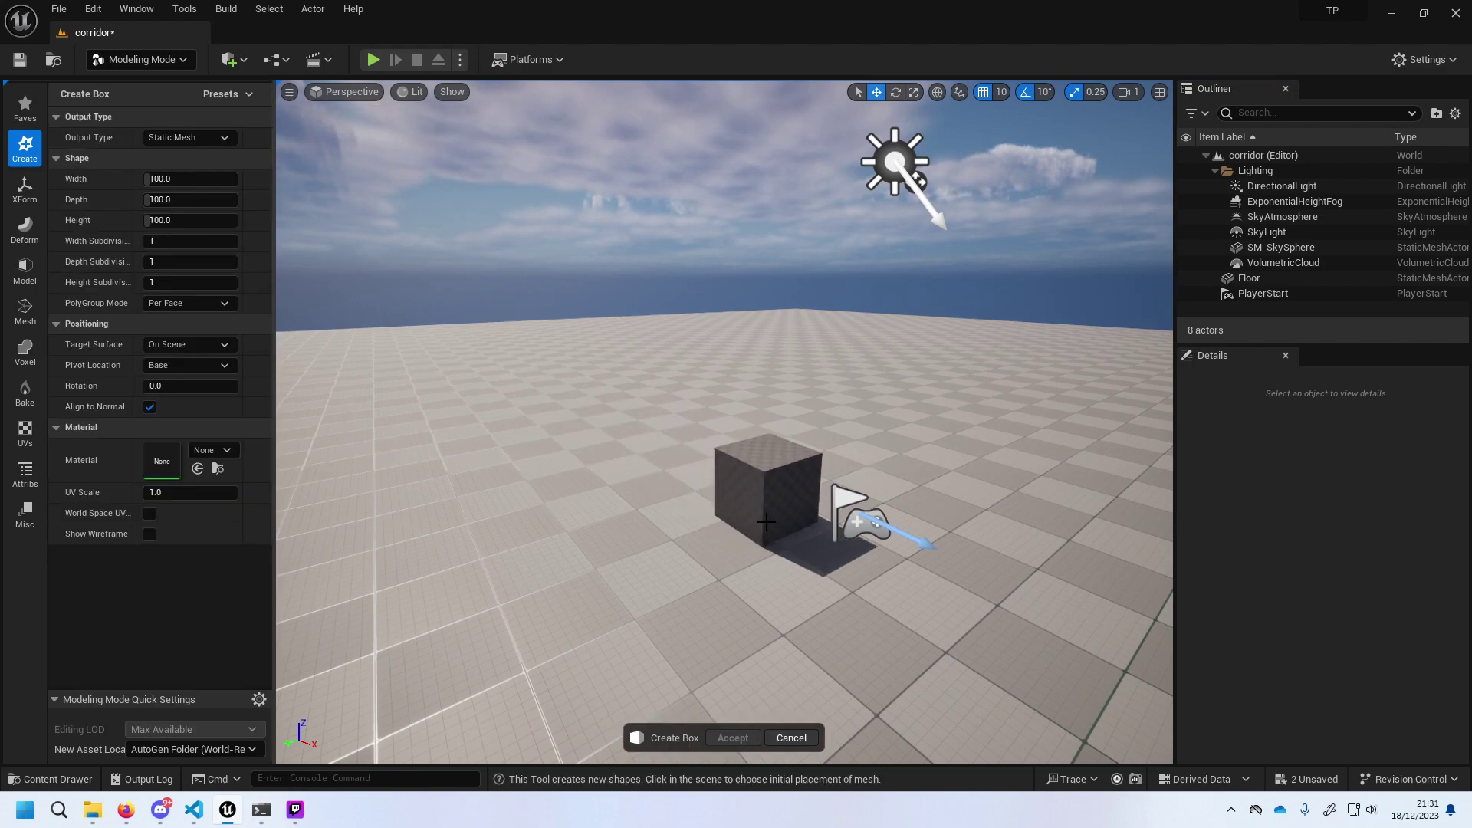
pyautogui.click(787, 518)
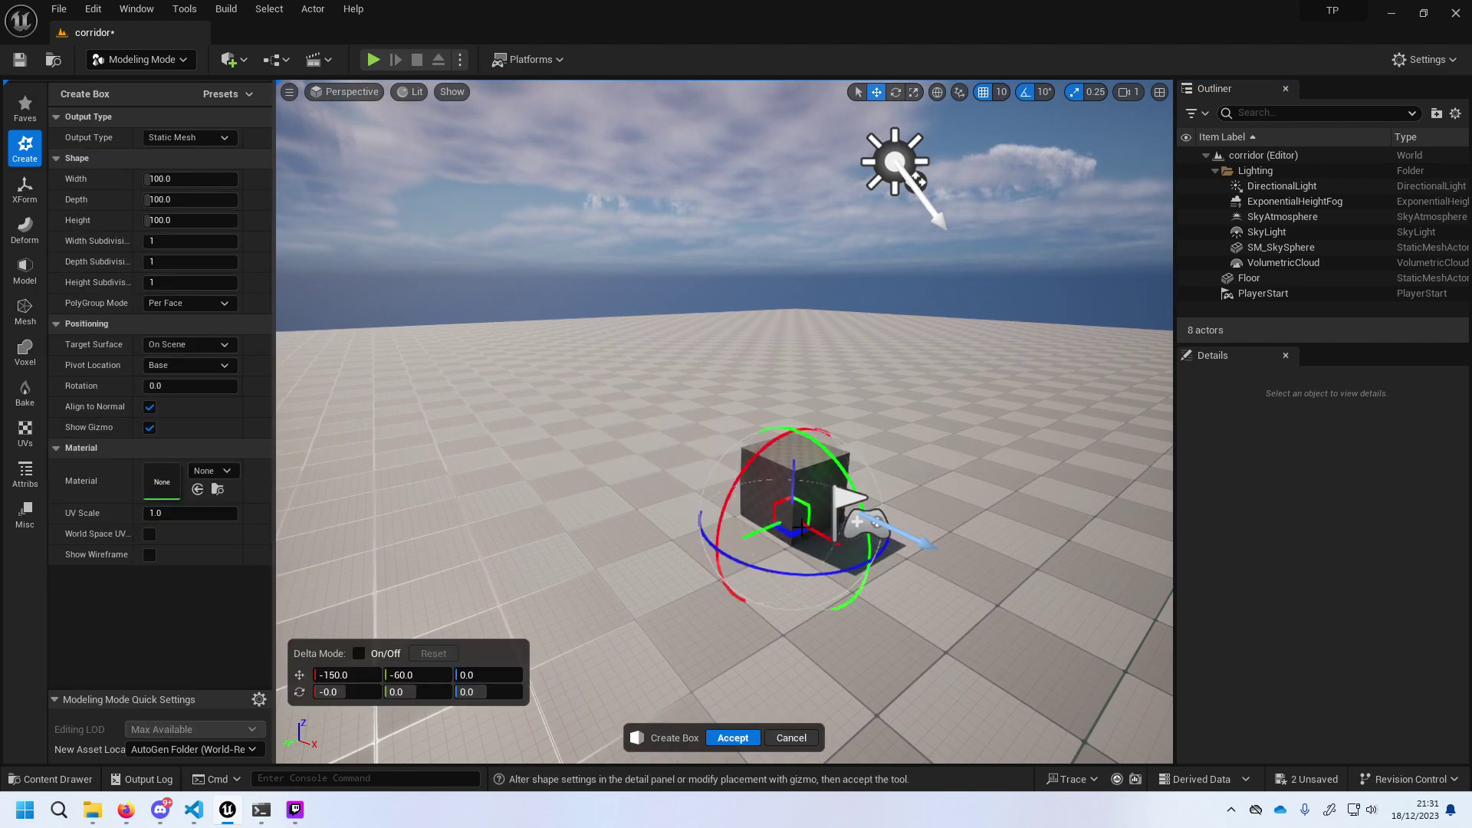
pyautogui.hotkey('ctrl', 'z')
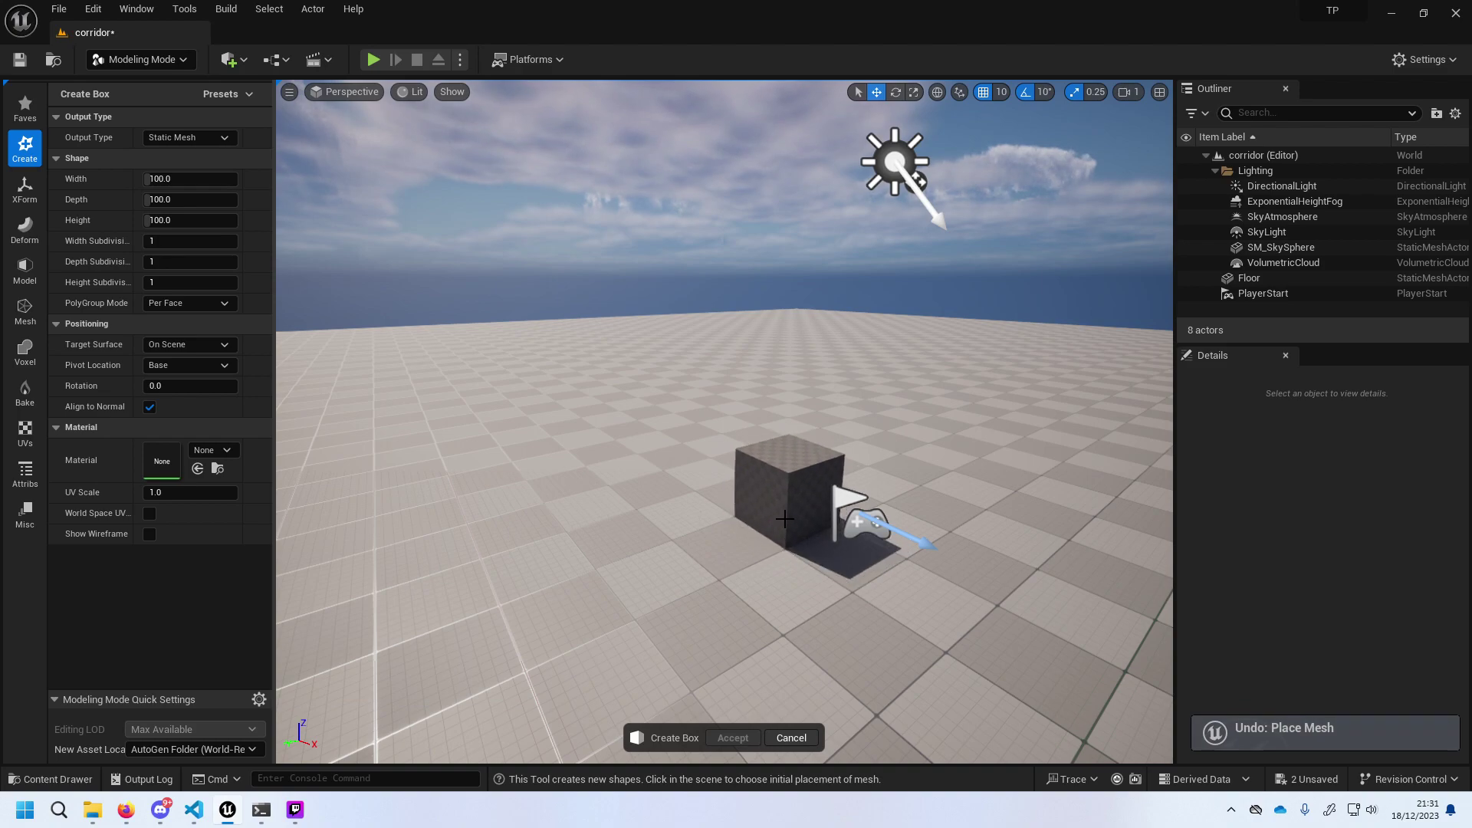
pyautogui.click(785, 519)
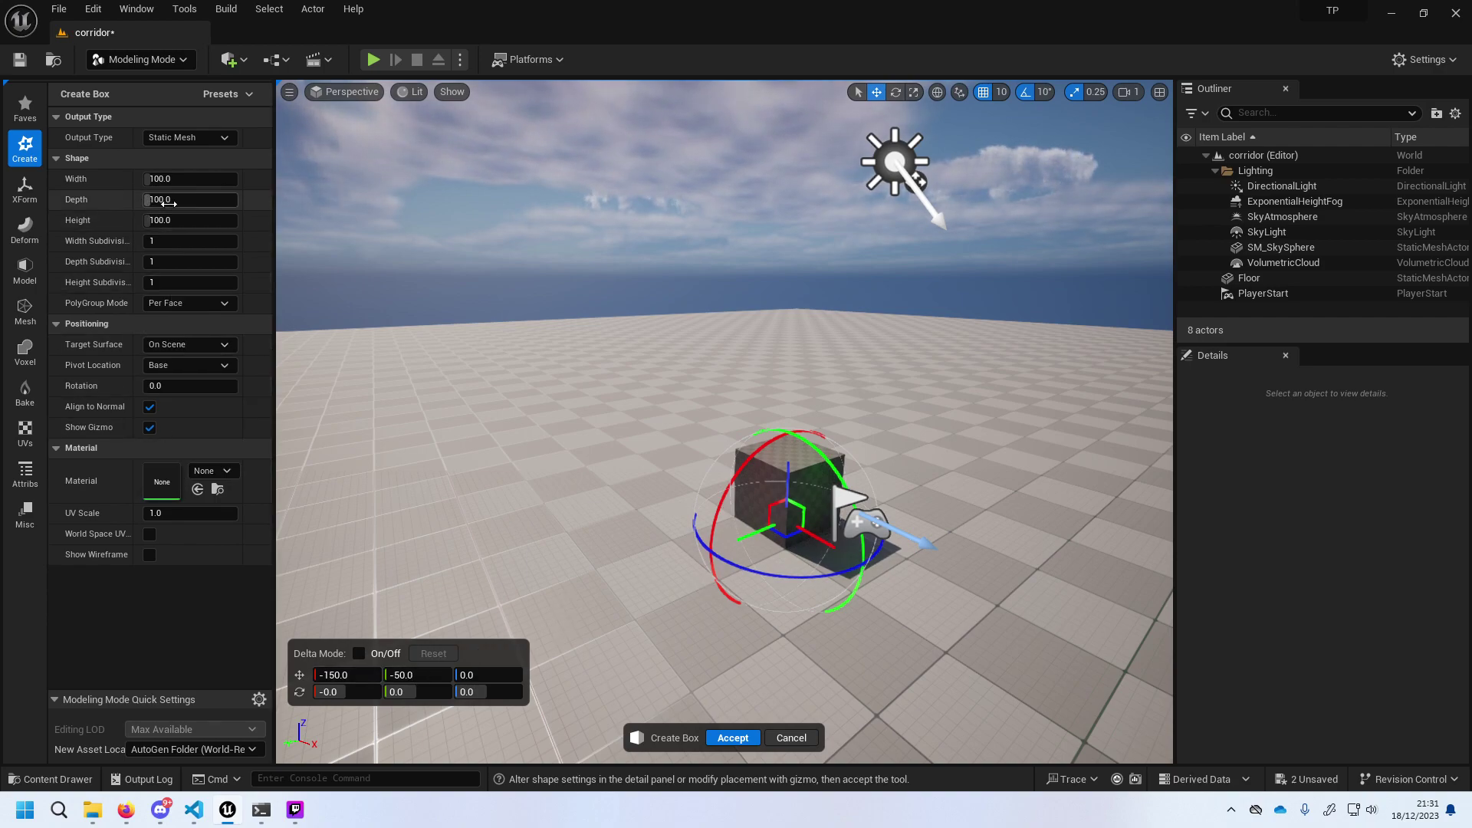
# Set the box Height to 280 and Depth to 10.
pyautogui.click(131, 227)
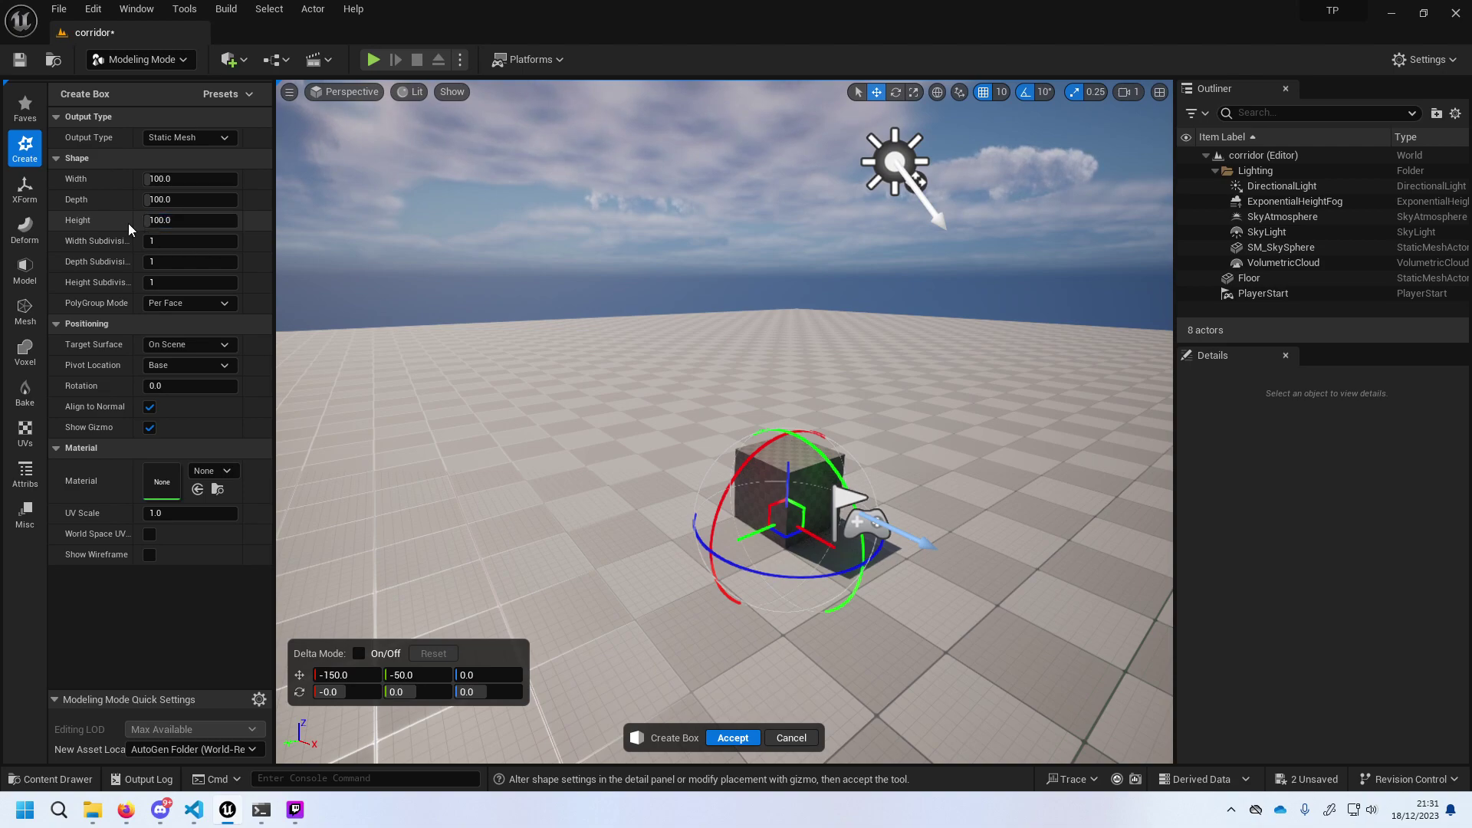
pyautogui.moveTo(143, 220); pyautogui.dragTo(207, 220)
pyautogui.click(192, 220)
pyautogui.write('280')
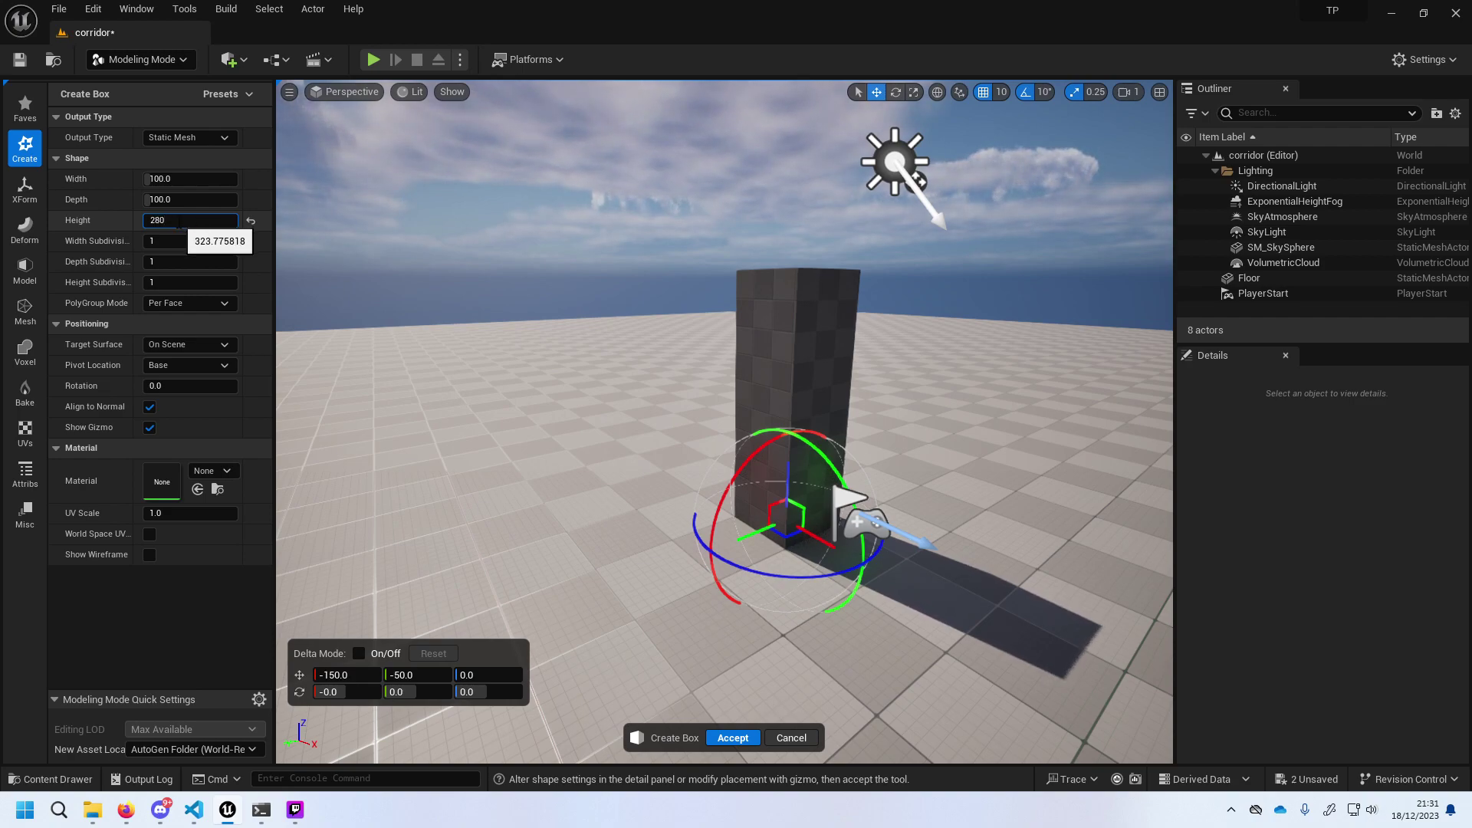
pyautogui.press('Return')
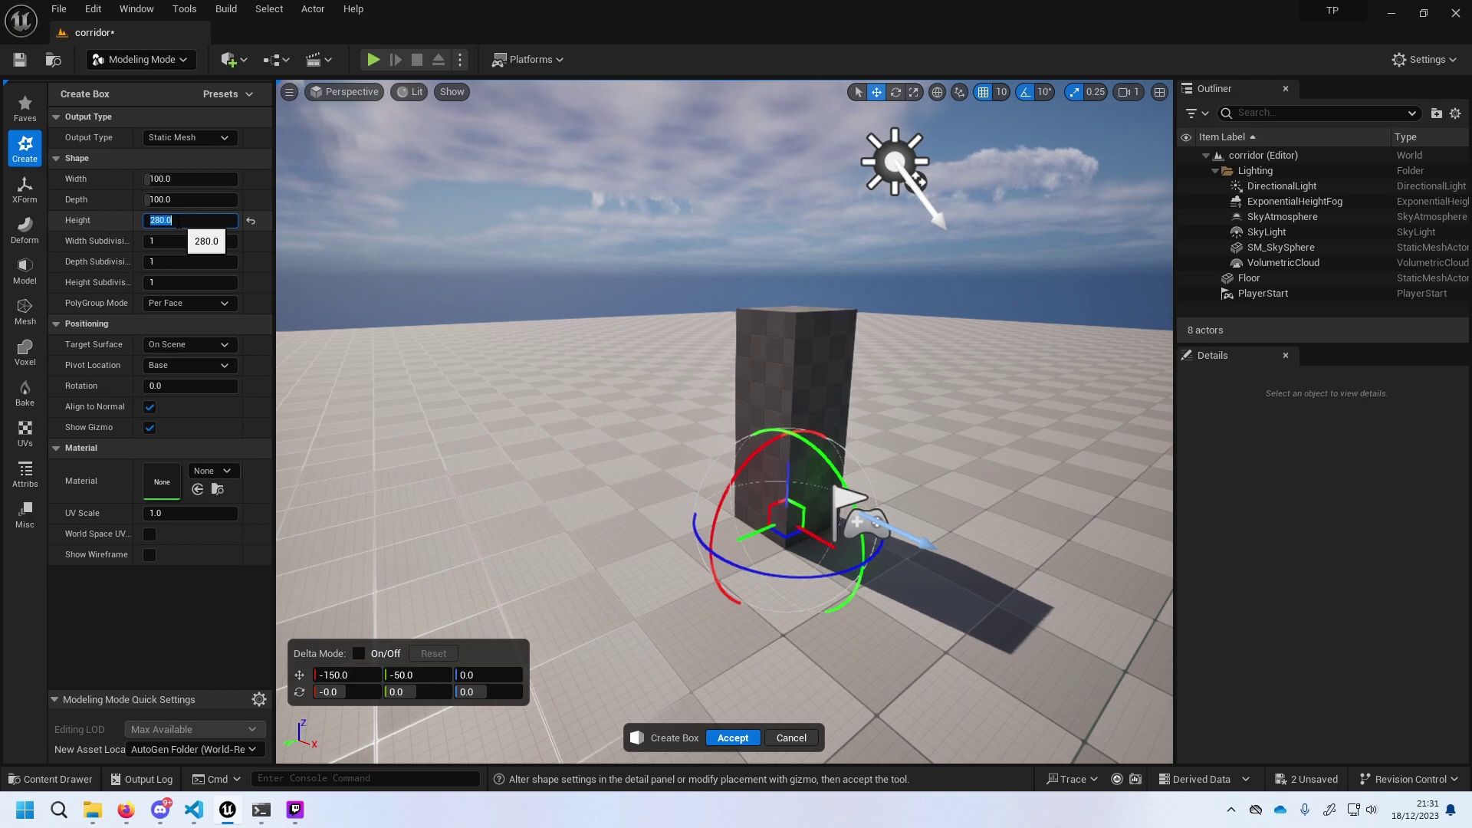
pyautogui.moveTo(176, 199)
pyautogui.mouseDown()
pyautogui.moveTo(230, 199)
pyautogui.moveTo(145, 199)
pyautogui.moveTo(184, 200)
pyautogui.mouseUp()
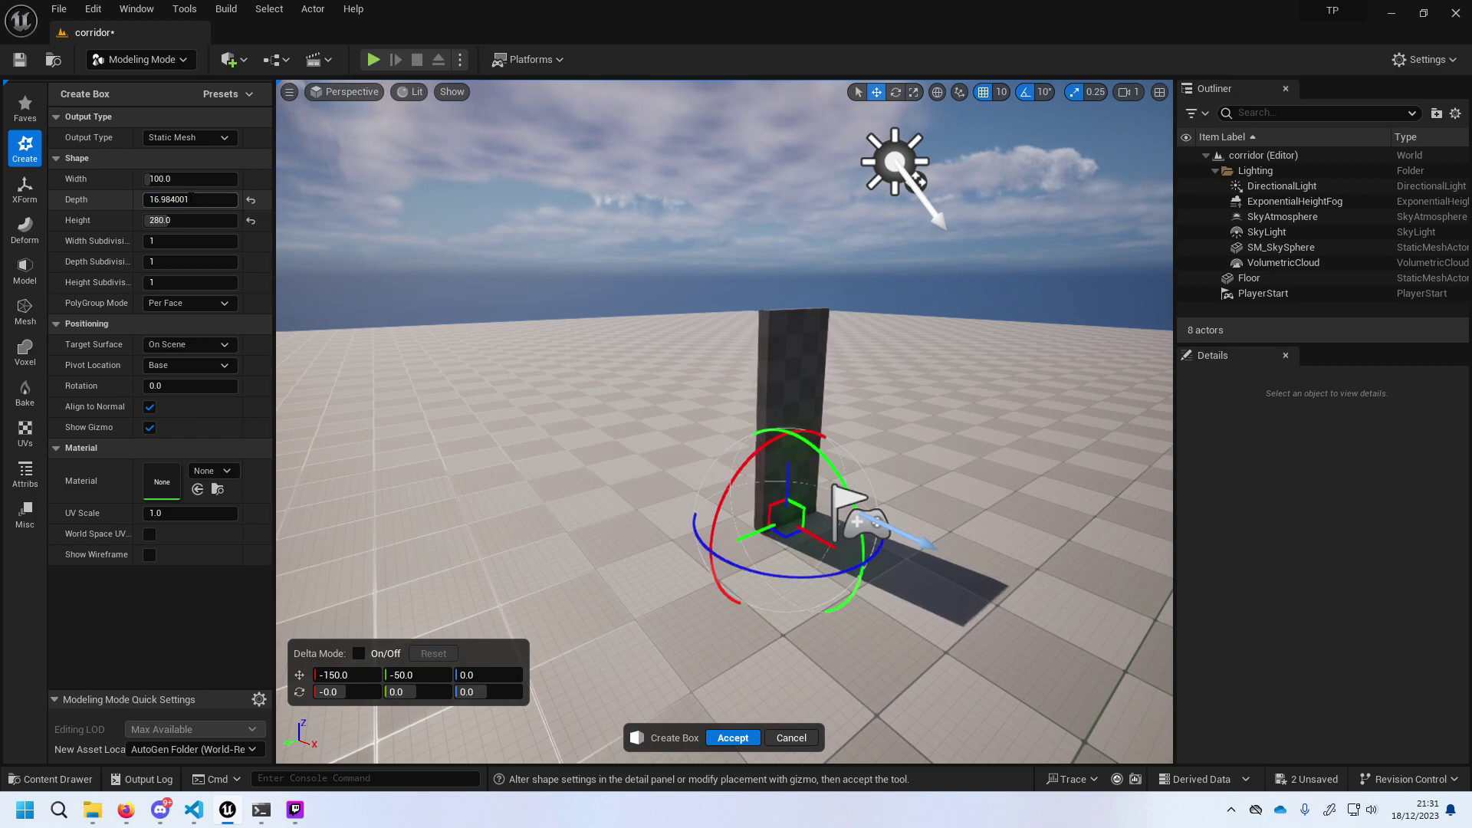
pyautogui.click(184, 200)
pyautogui.write('10')
pyautogui.press('Return')
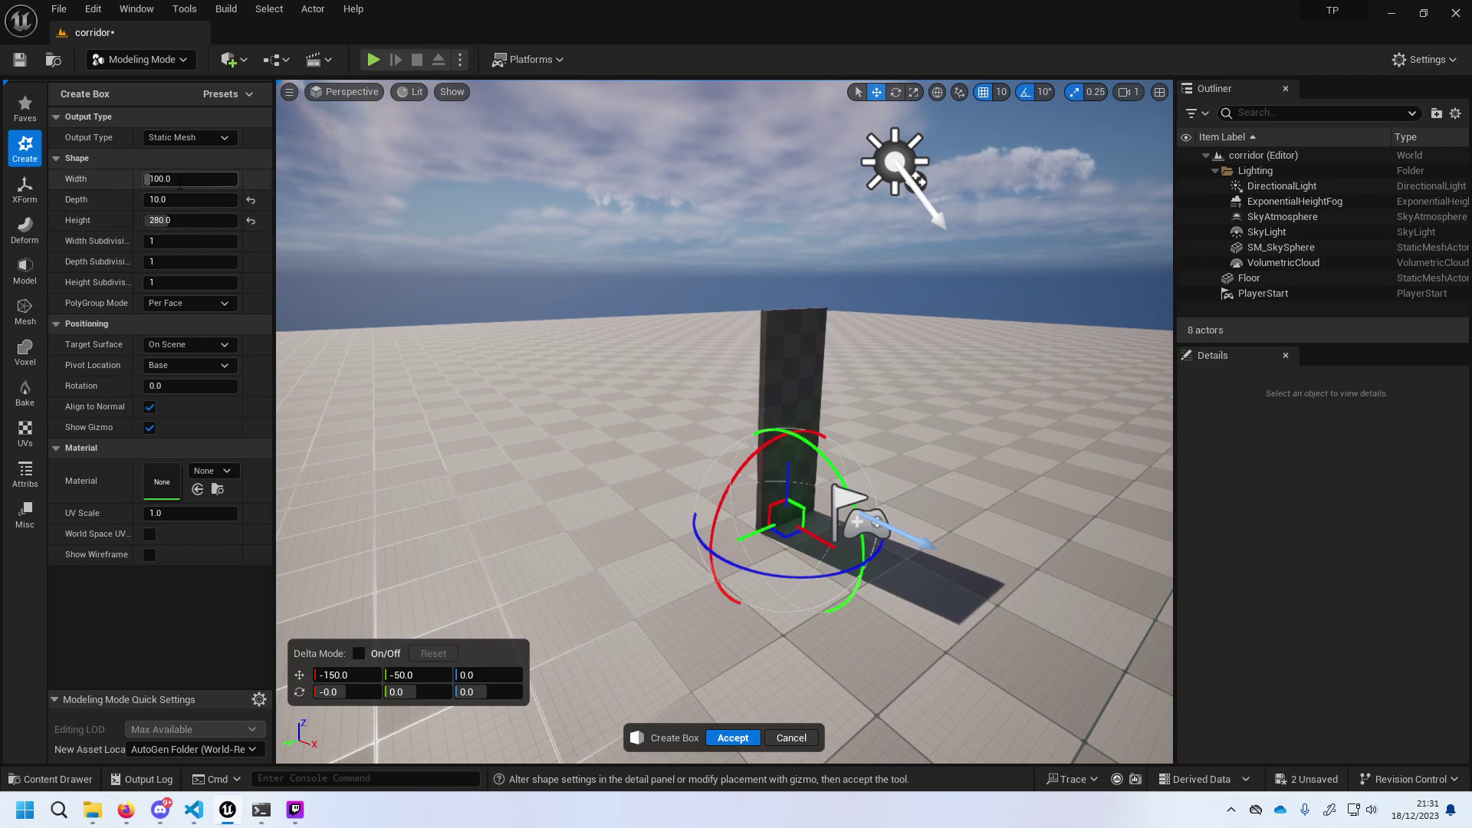
# Set the box Width to 200 and keep the Output Type as Static Mesh.
pyautogui.click(185, 180)
pyautogui.click(185, 179)
pyautogui.hotkey('ctrl', 'a')
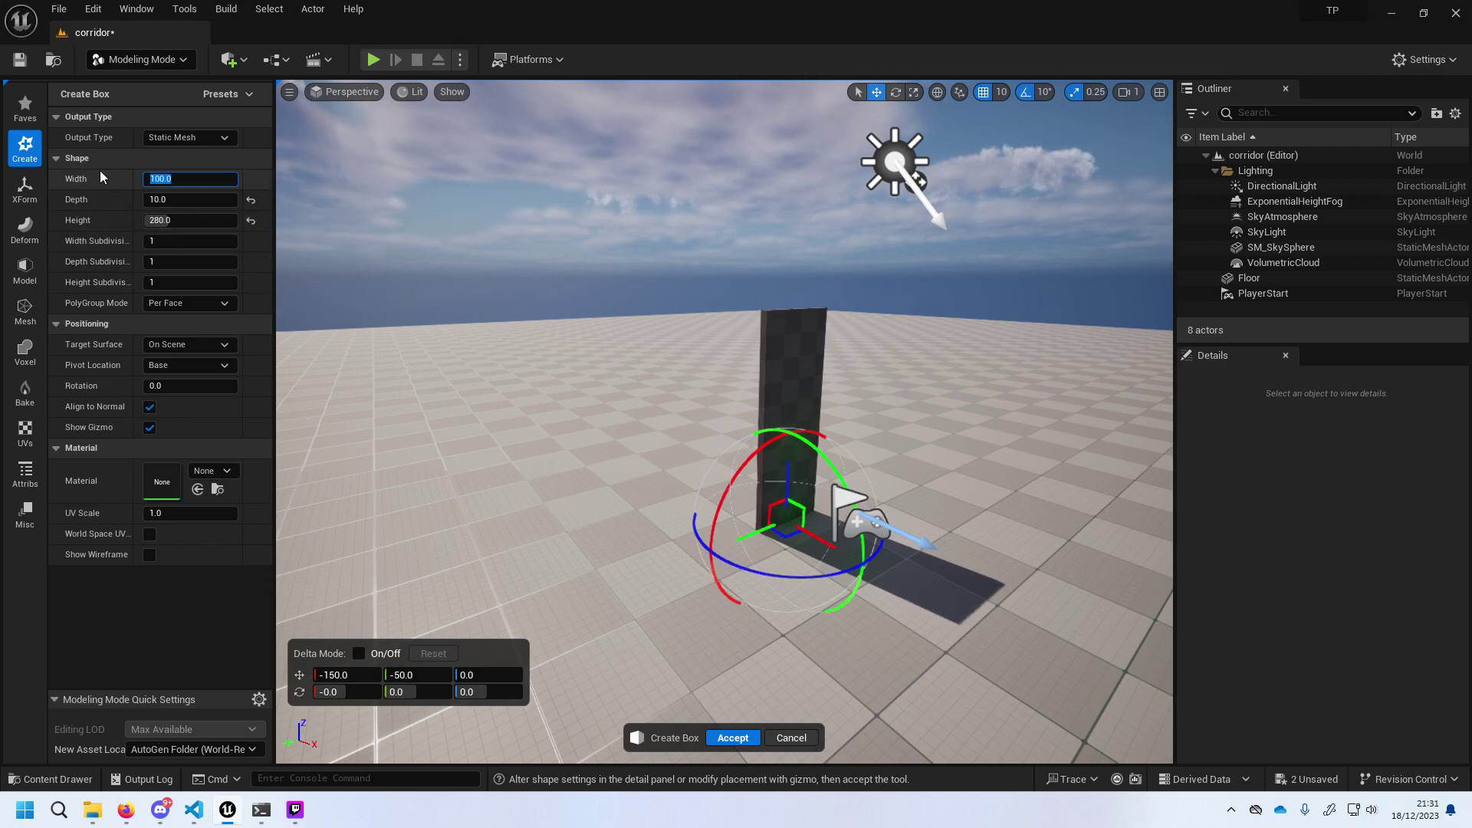
pyautogui.write('200')
pyautogui.press('Return')
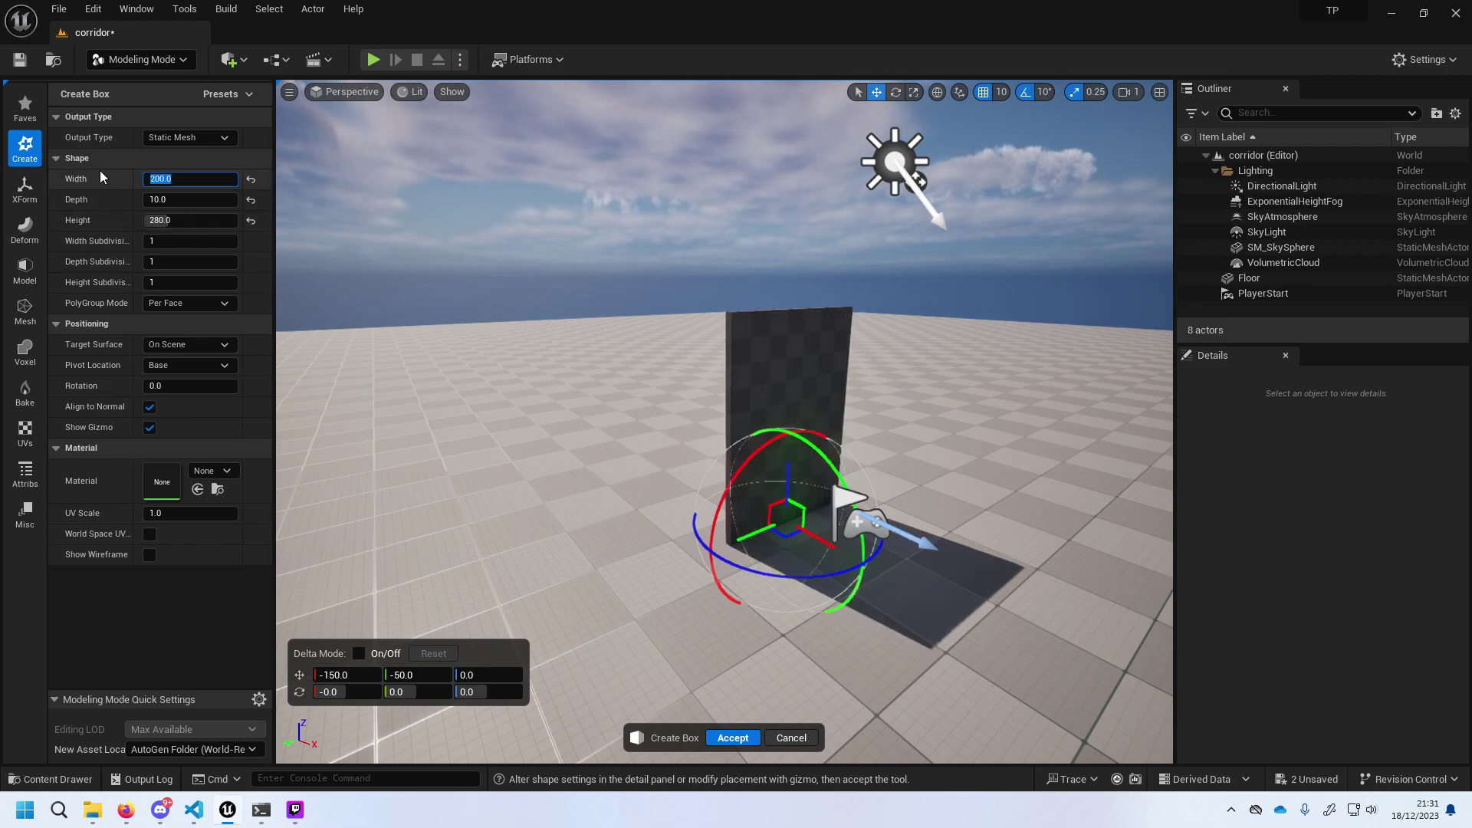
pyautogui.moveTo(864, 332)
pyautogui.mouseDown(button='right')
pyautogui.moveTo(843, 332)
pyautogui.moveTo(893, 334)
pyautogui.mouseUp(button='right')
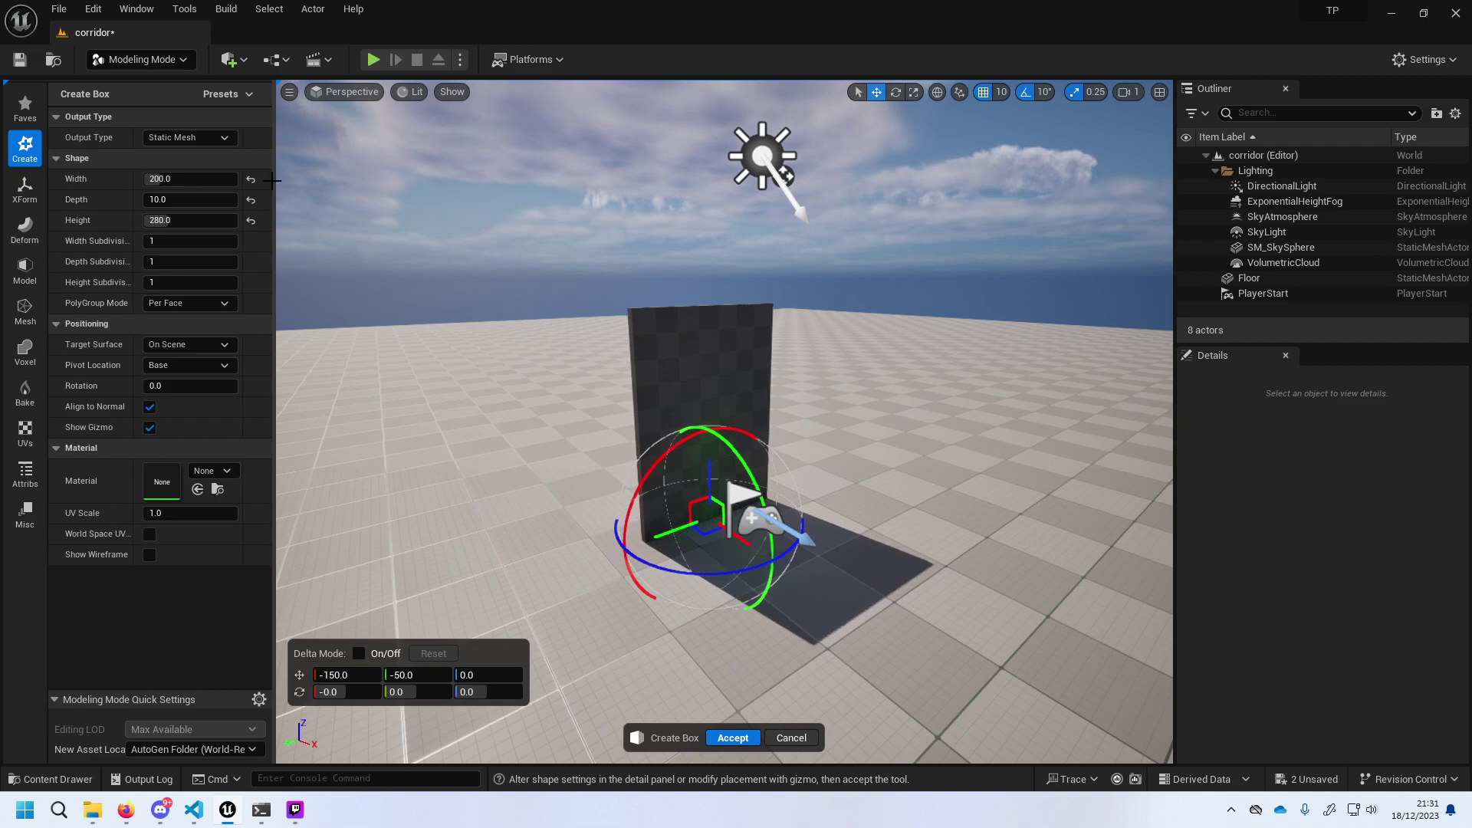
pyautogui.click(197, 138)
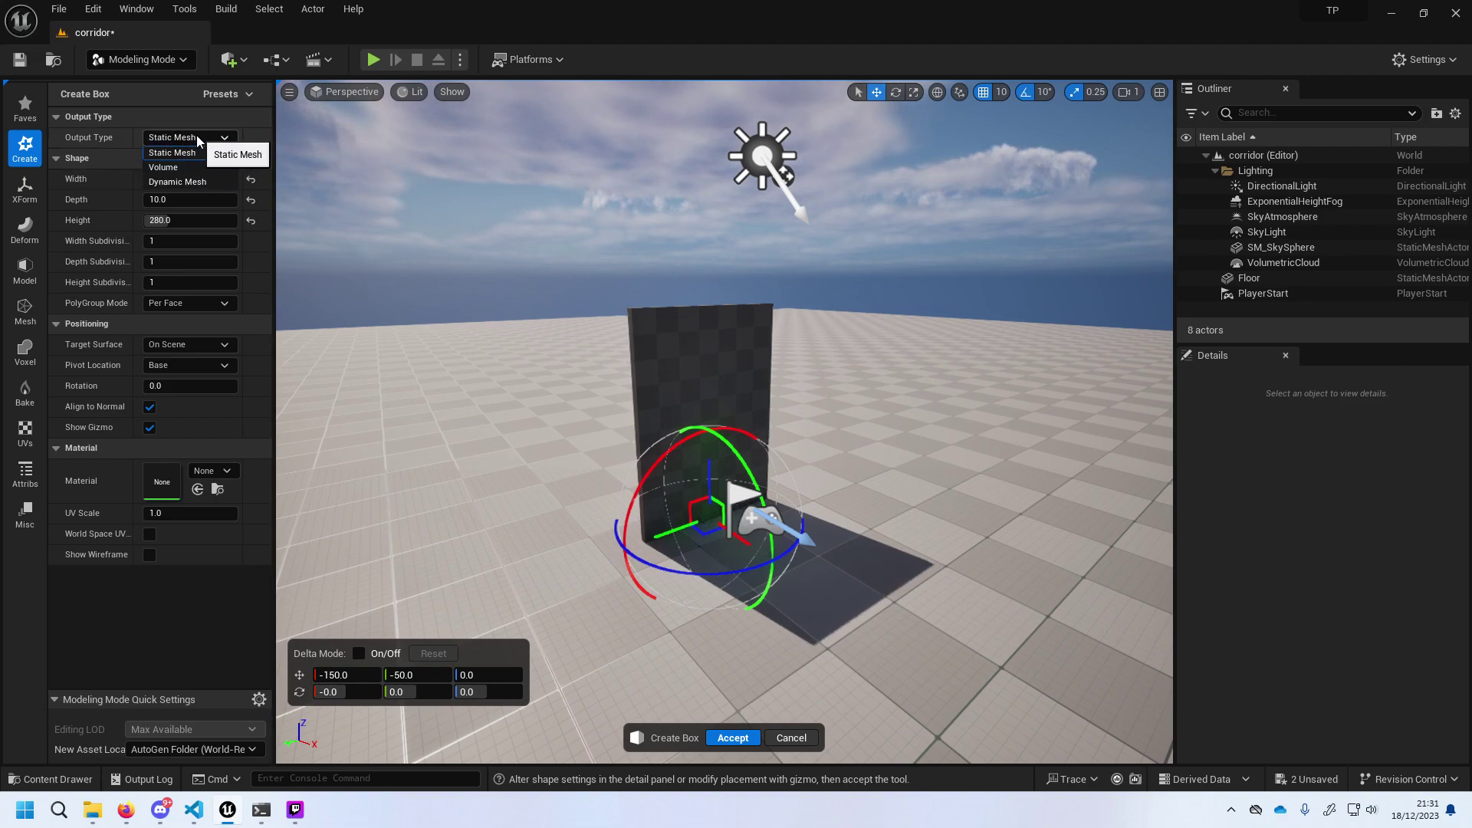
pyautogui.click(197, 139)
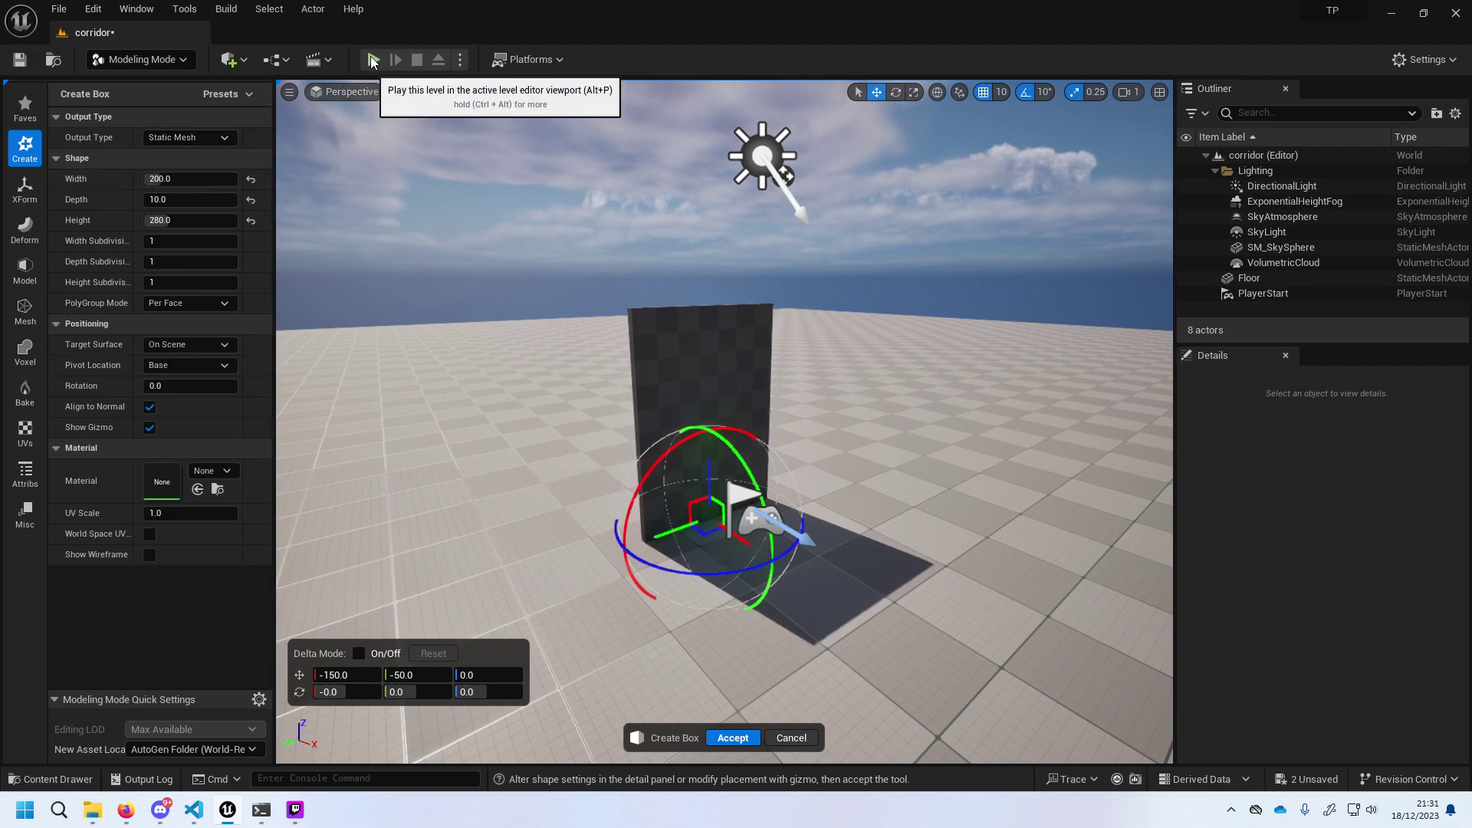
pyautogui.click(372, 59)
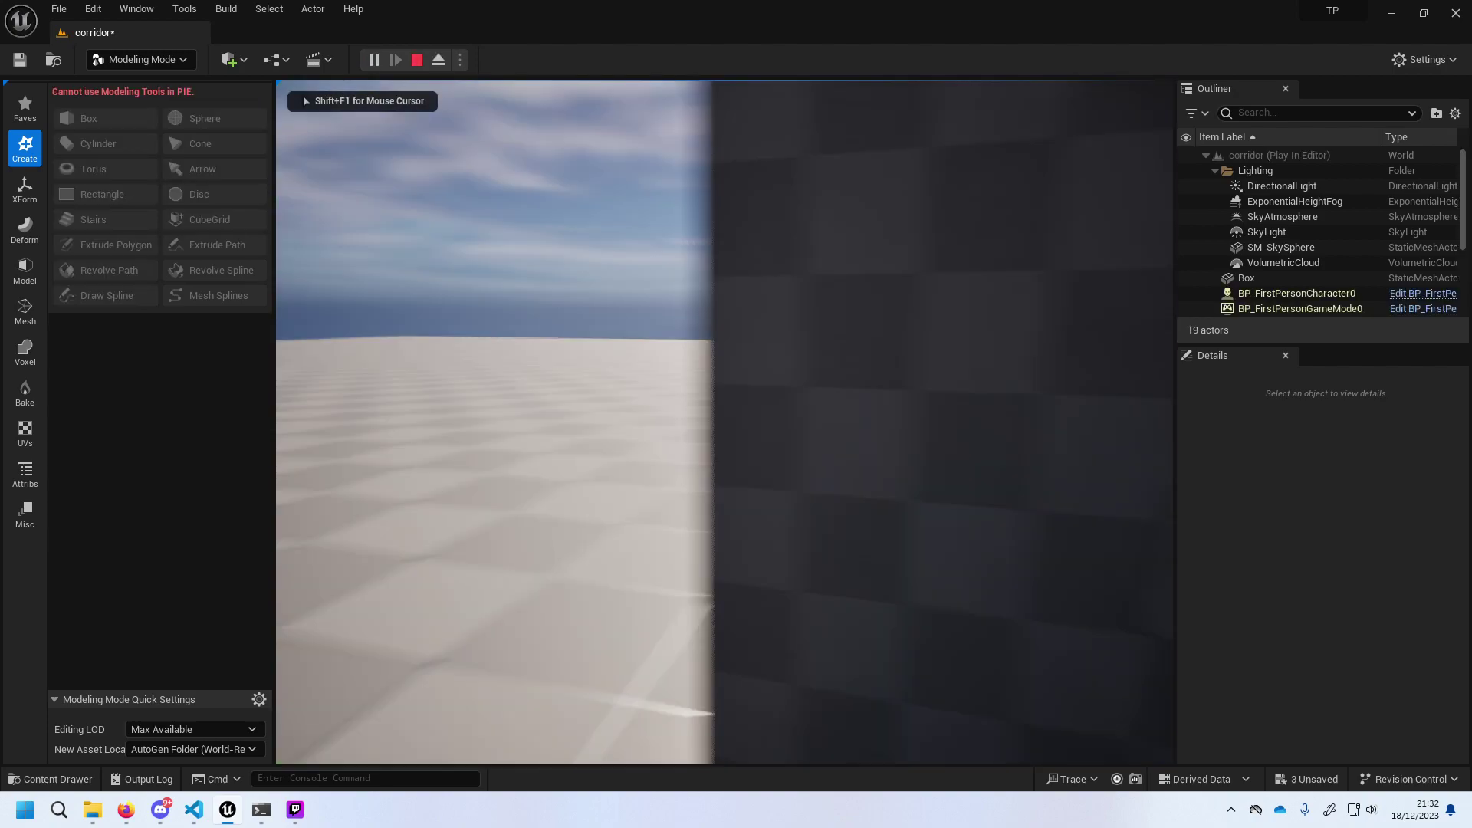
pyautogui.press('s')
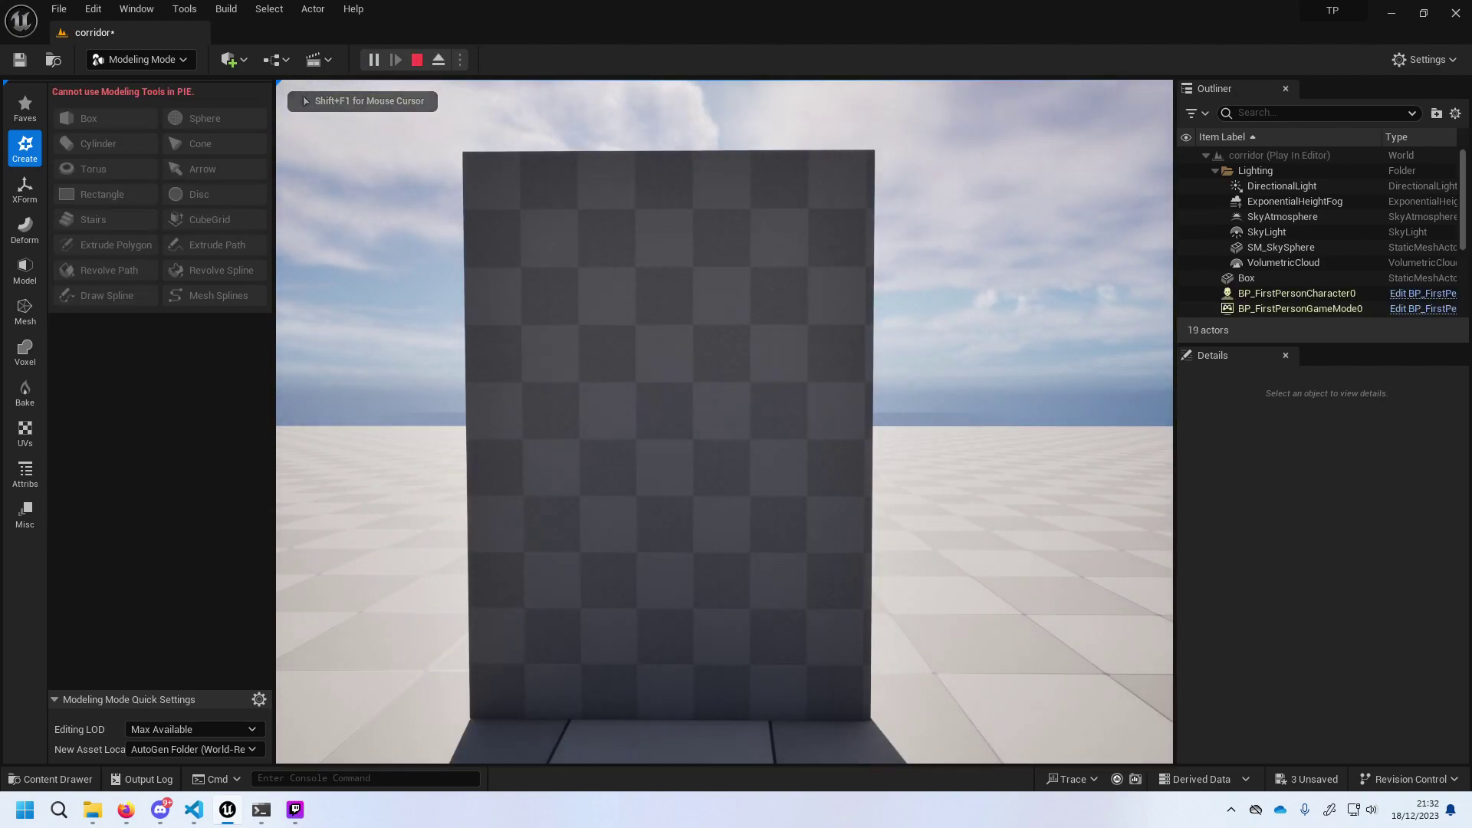
pyautogui.press('w')
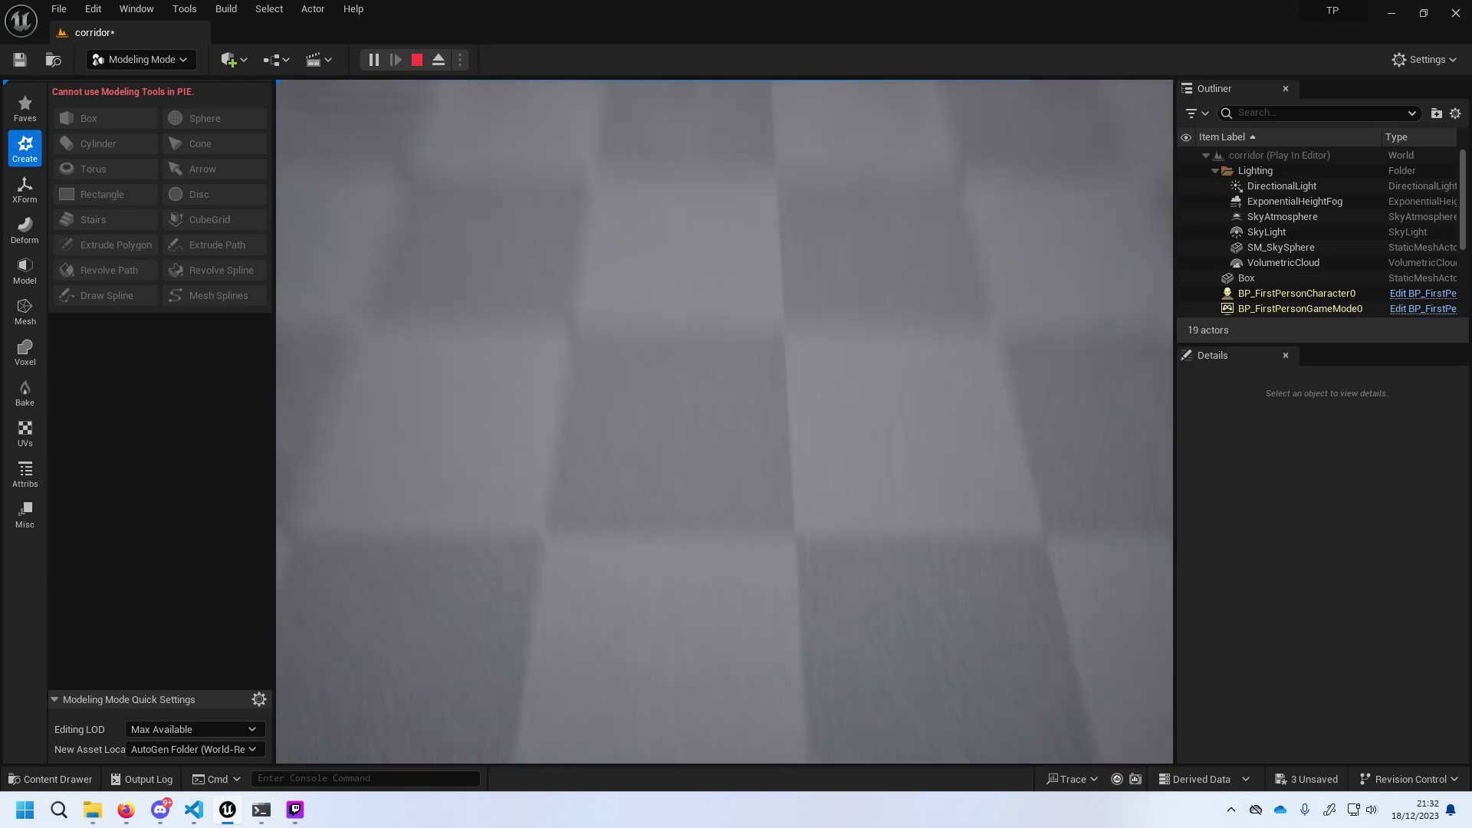
pyautogui.press('space')
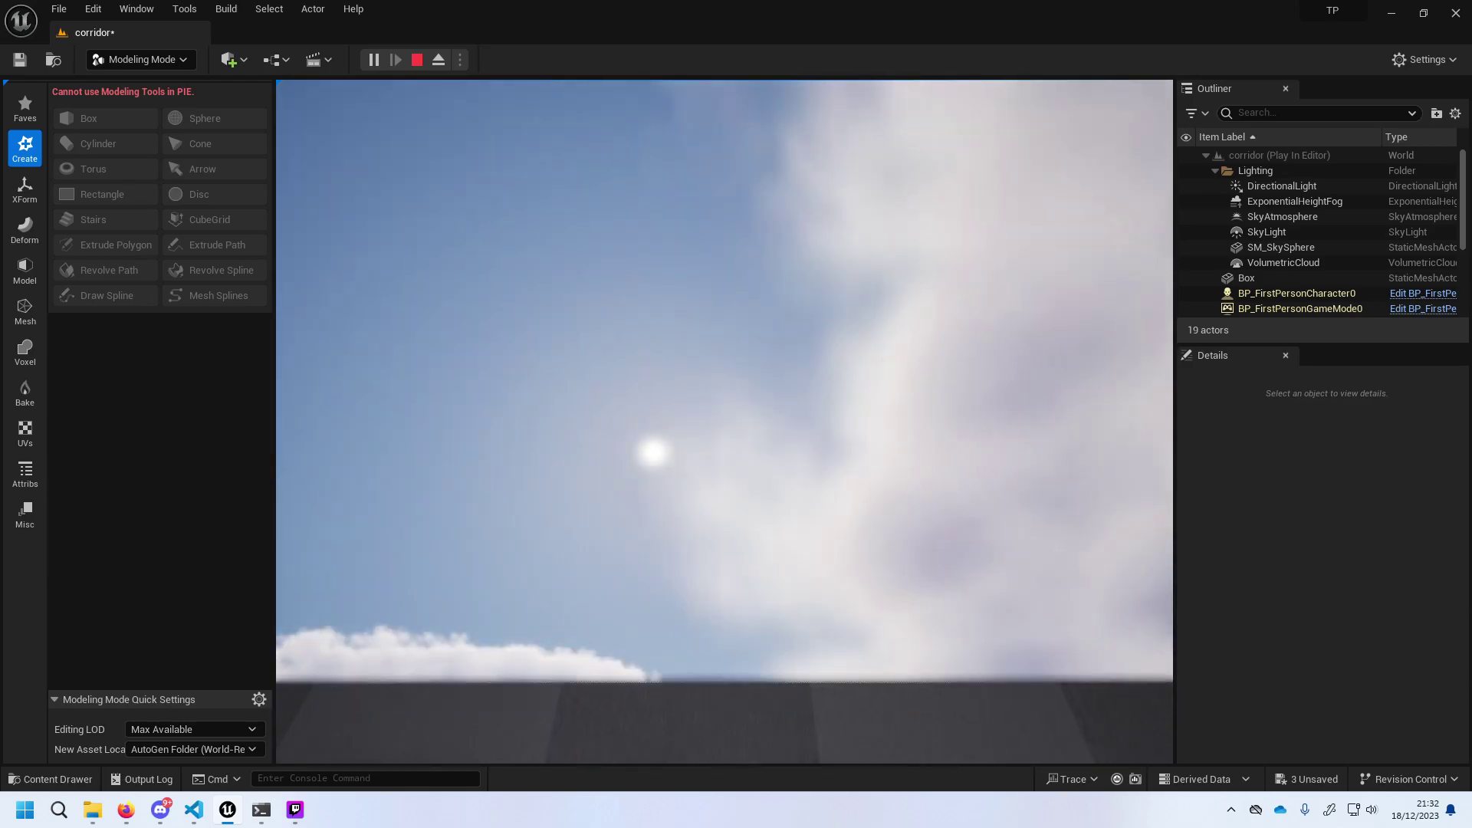
pyautogui.press('space')
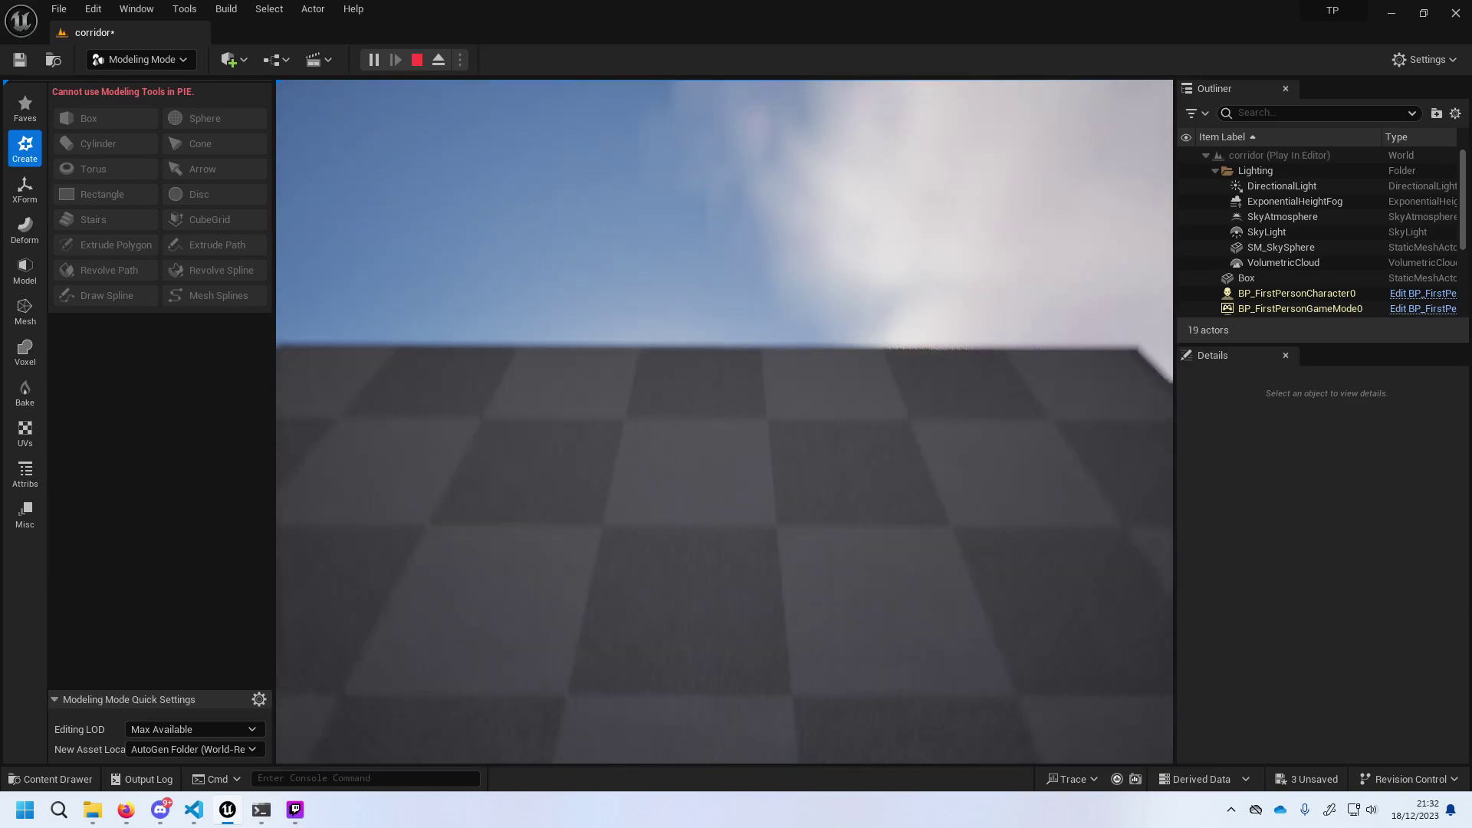
pyautogui.press('s')
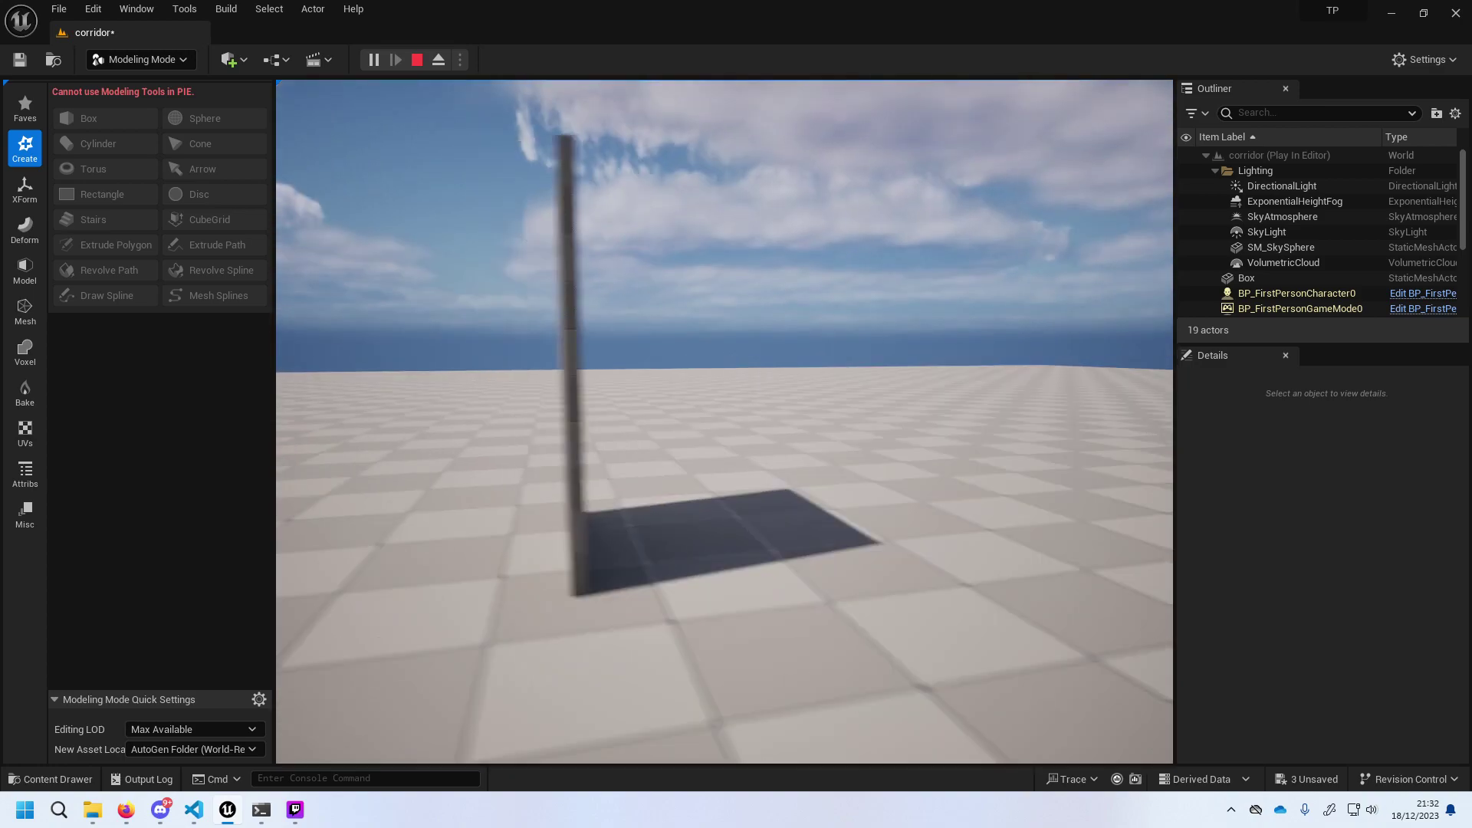
pyautogui.press('Escape')
pyautogui.press('f')
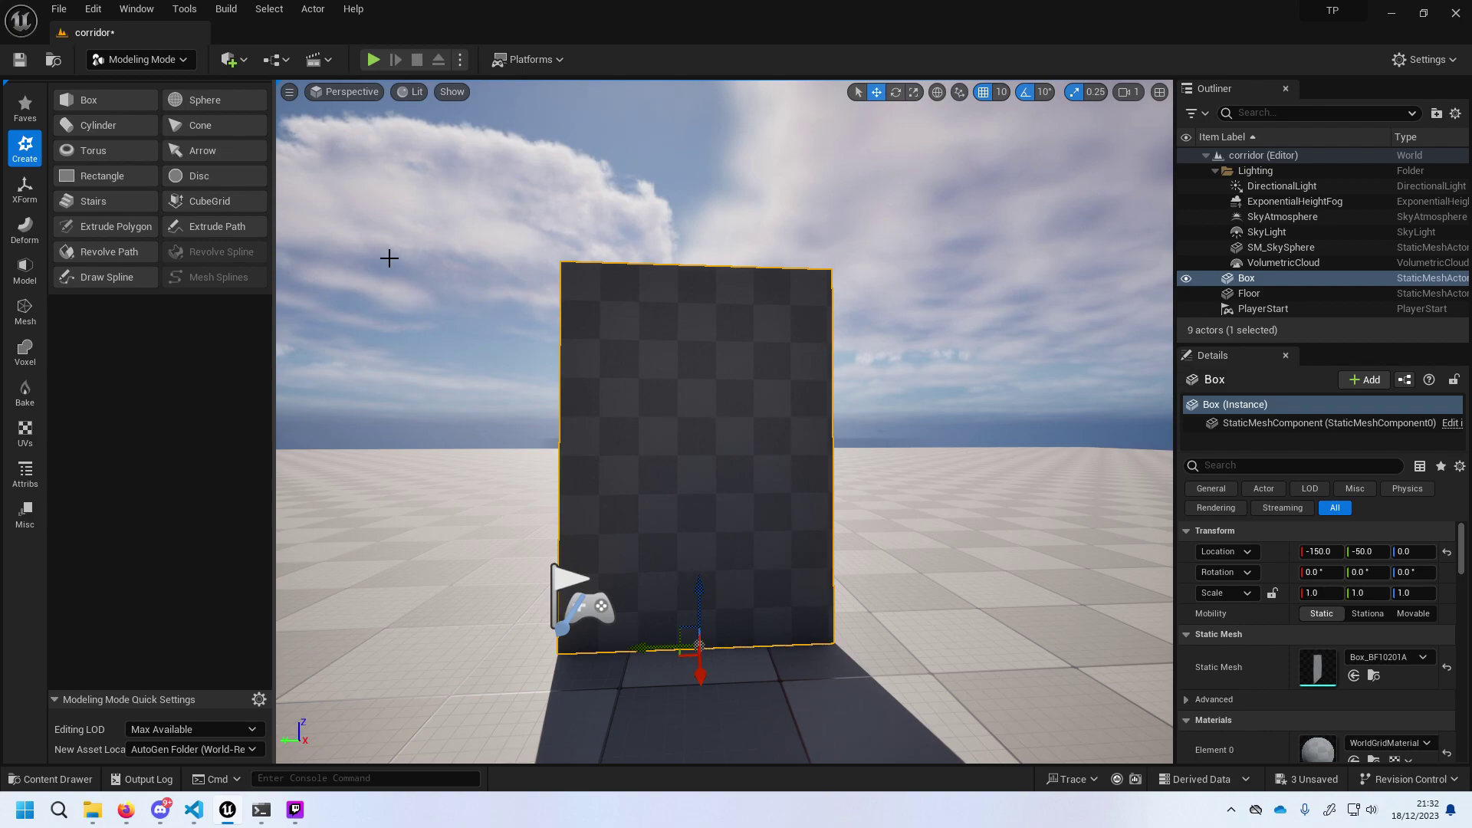
pyautogui.click(1244, 280)
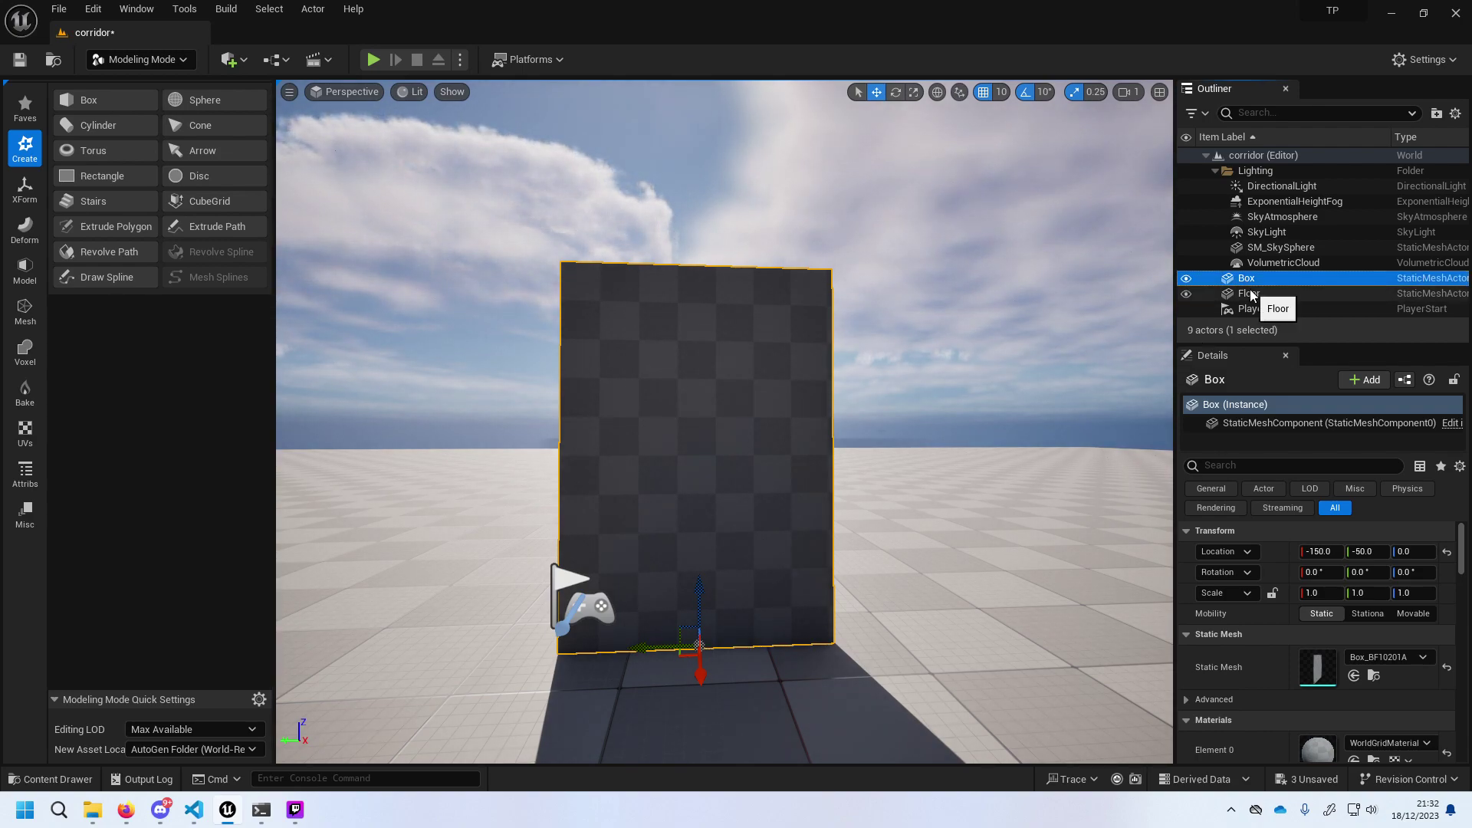
# Delete the old box and create a 'walls' folder in the Outliner.
pyautogui.press('Delete')
pyautogui.rightClick(1263, 149)
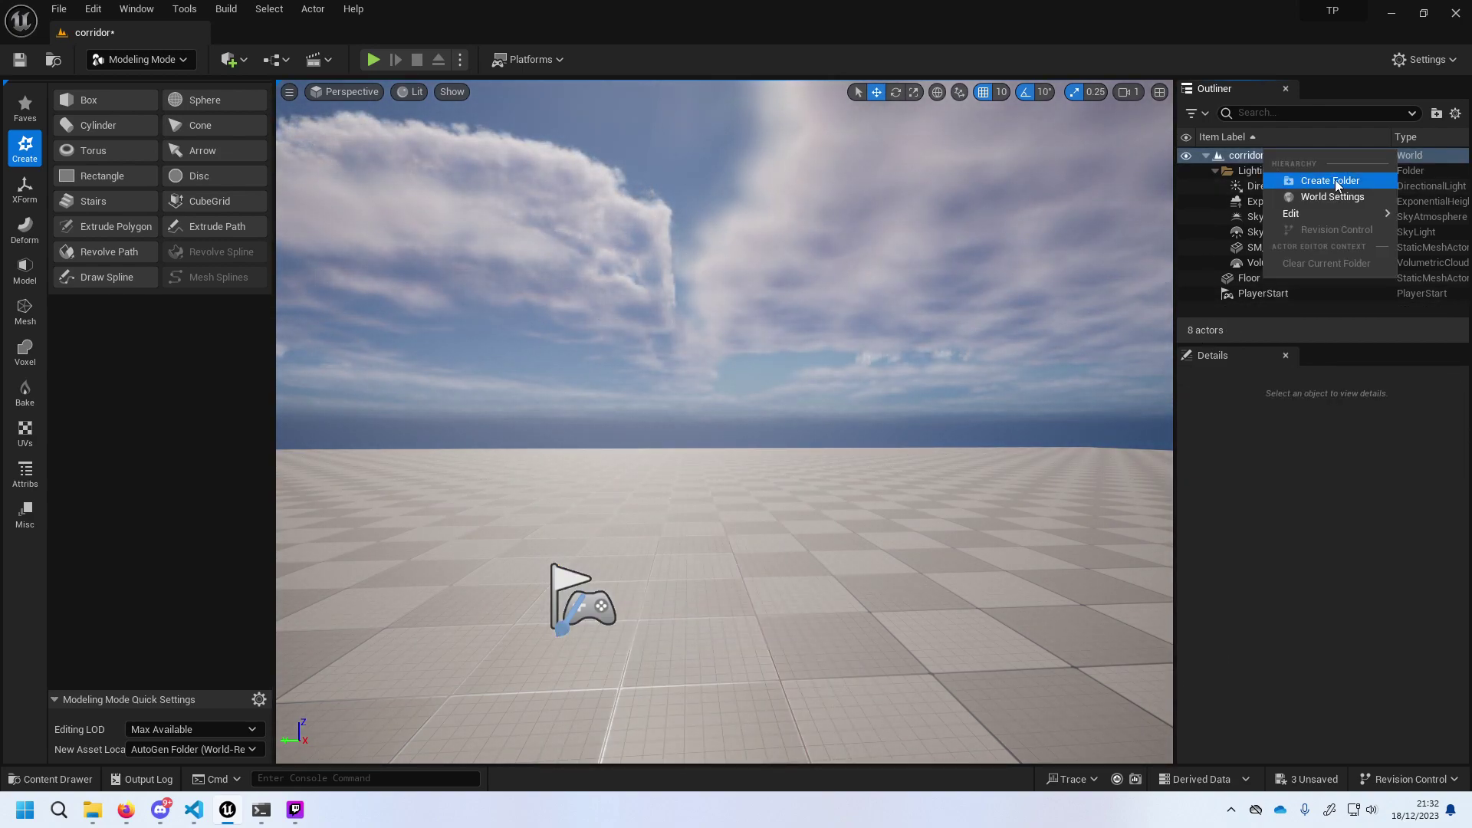
pyautogui.click(1336, 179)
pyautogui.write('wall')
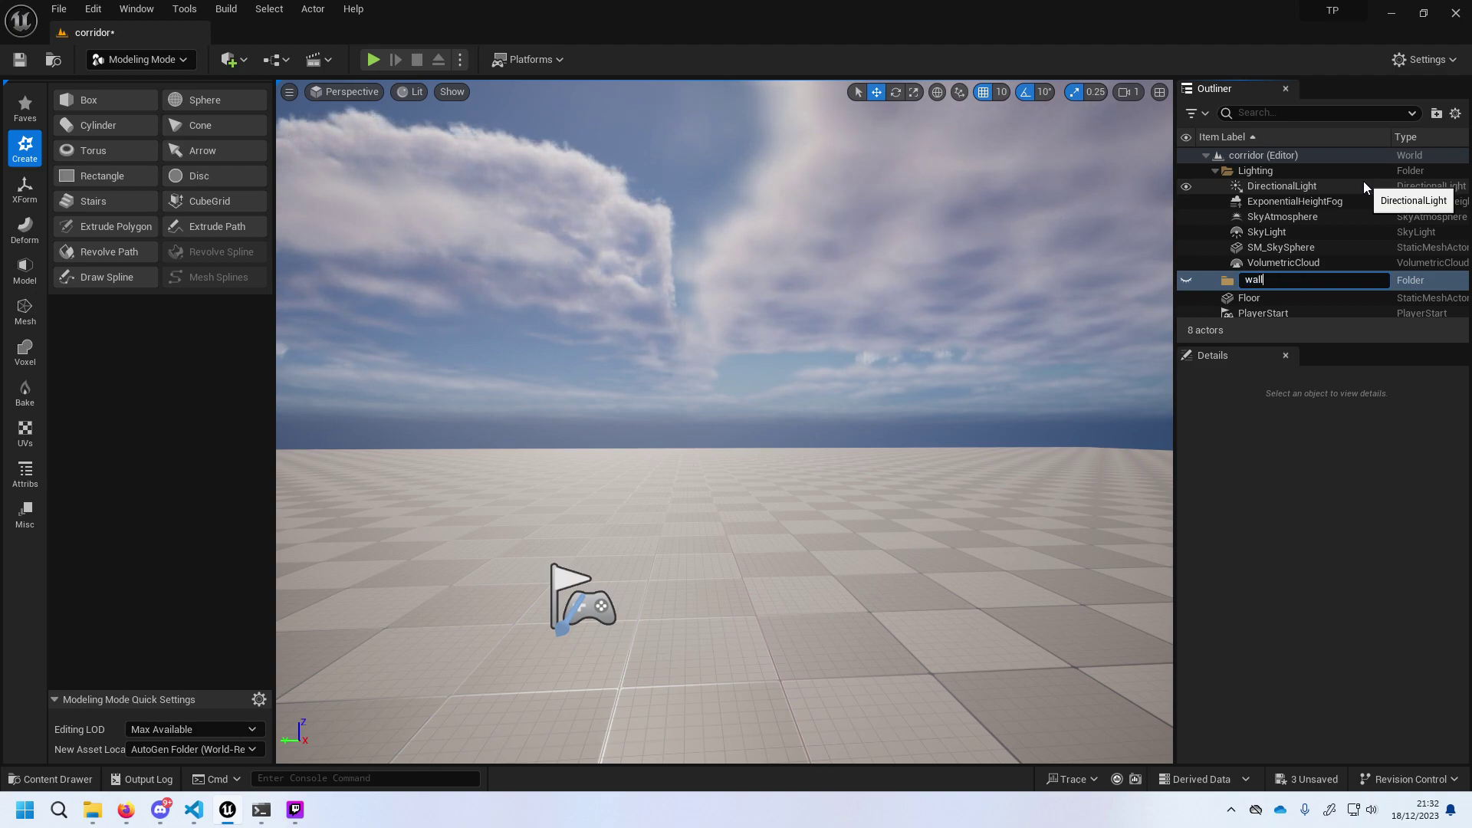
pyautogui.write('s')
pyautogui.press('Return')
pyautogui.click(1325, 277)
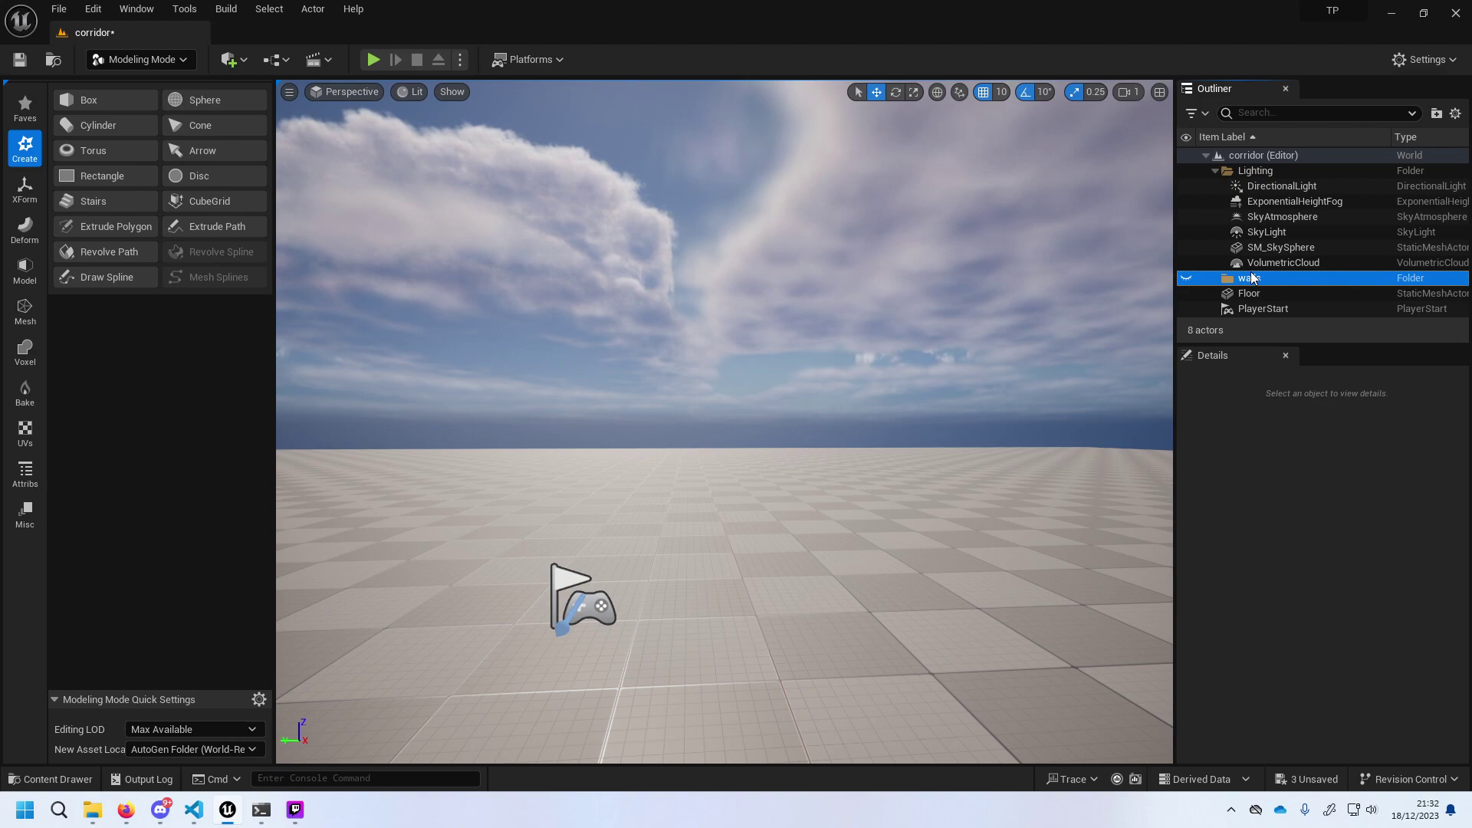
# Place a new box preview with width 300 and shift it 50 units along Y.
pyautogui.click(95, 103)
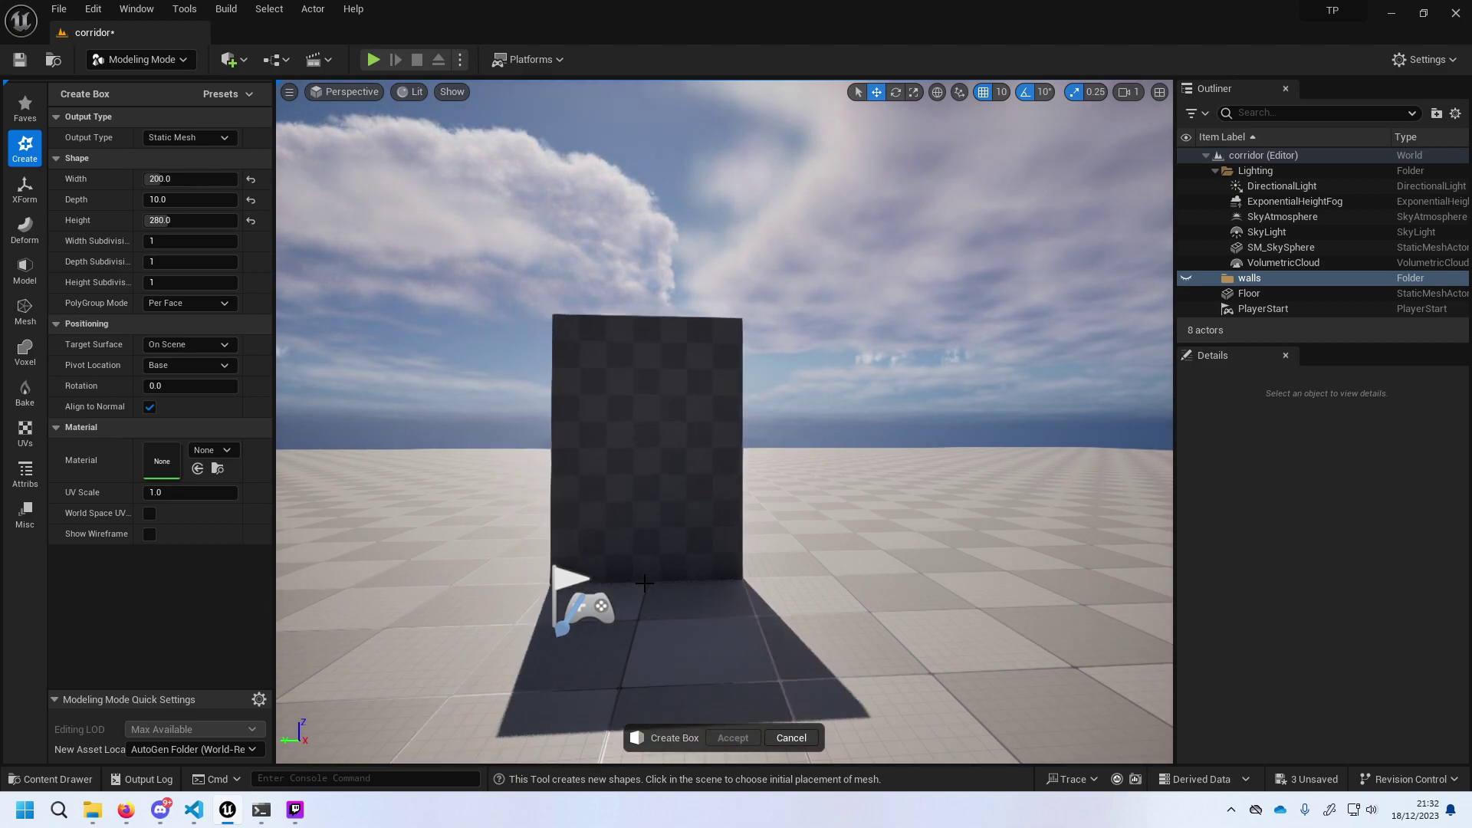
pyautogui.click(648, 571)
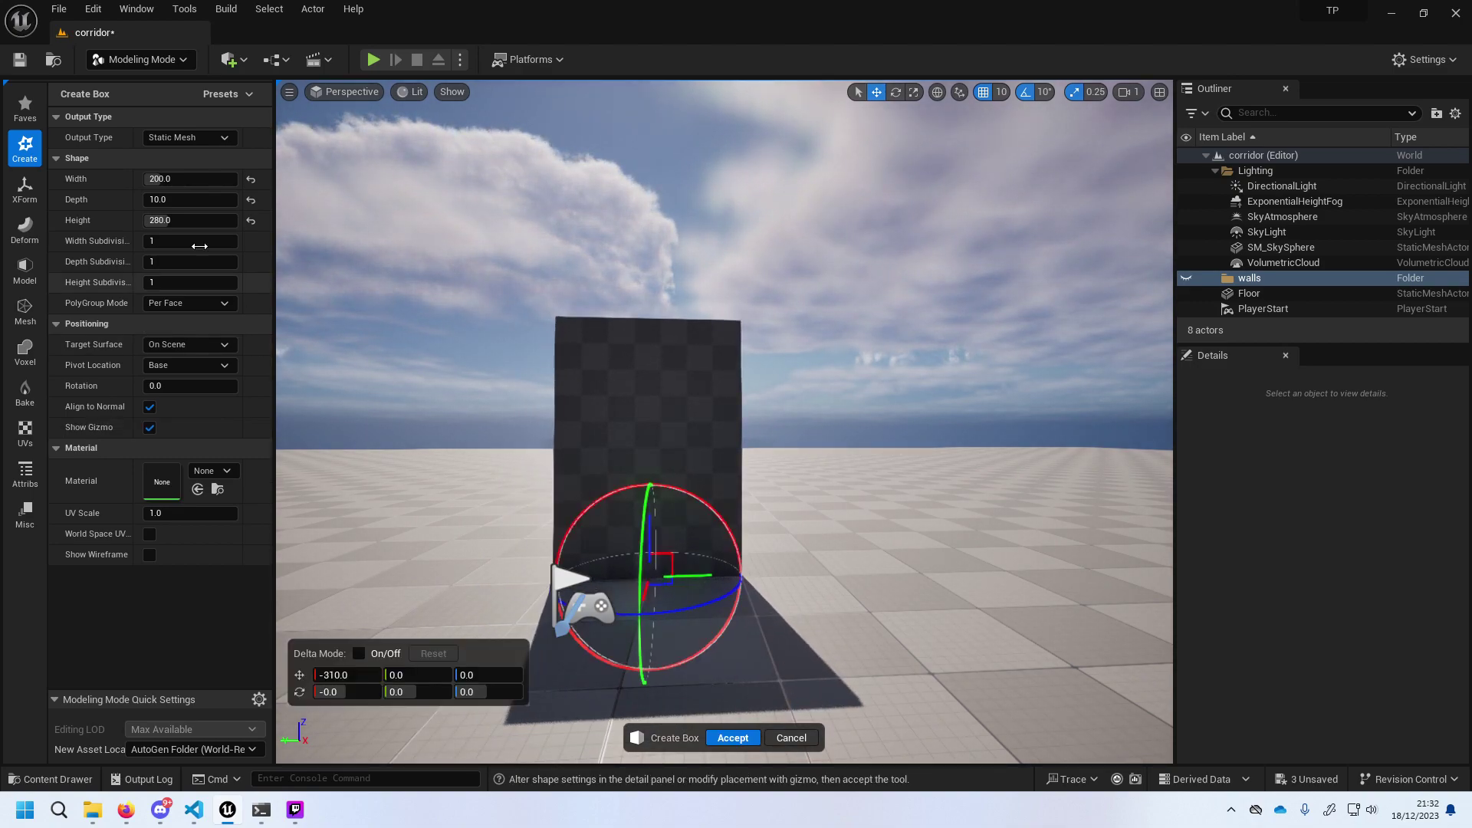
pyautogui.click(180, 179)
pyautogui.write('300')
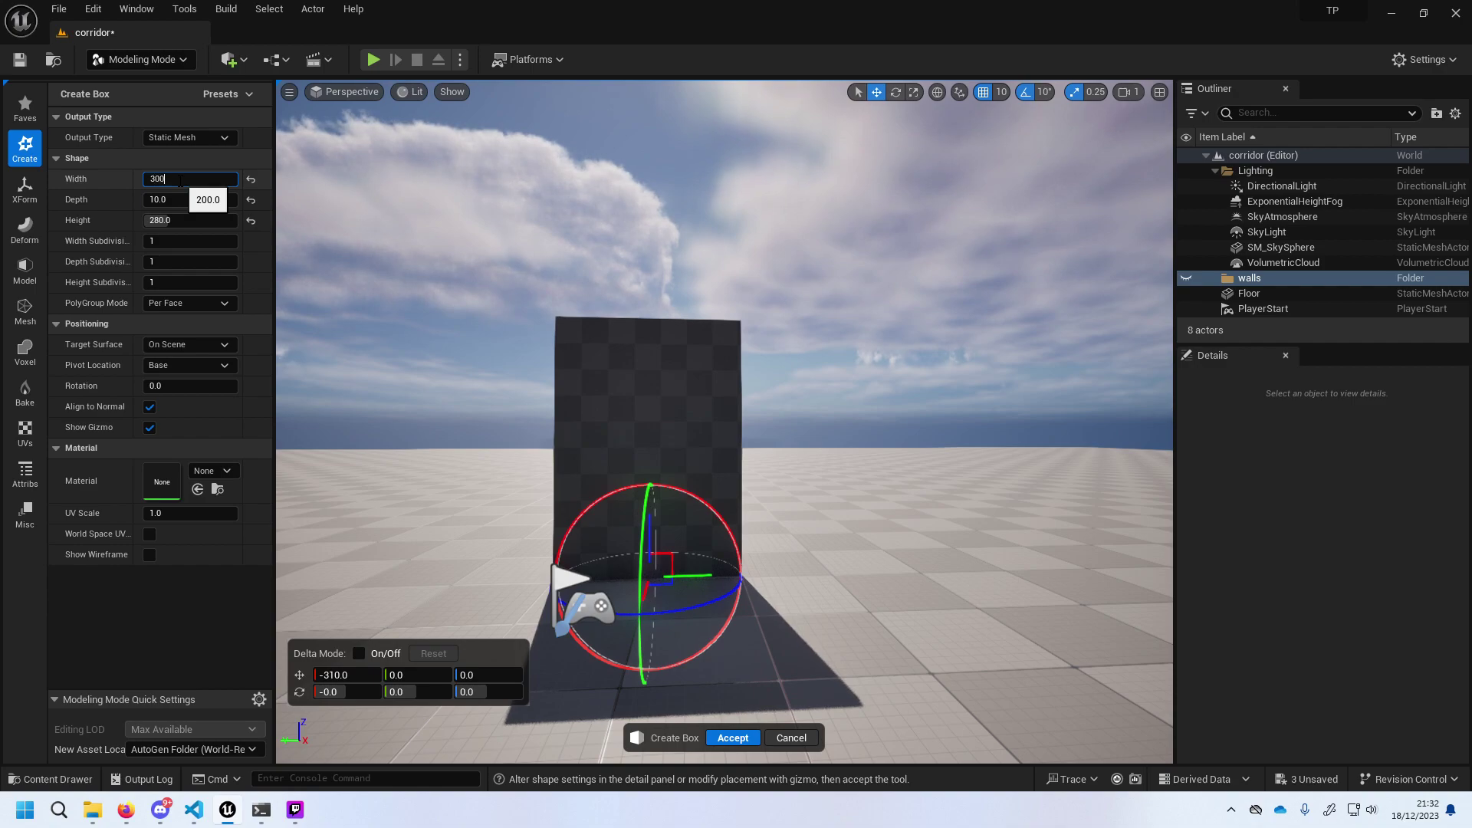
pyautogui.press('Return')
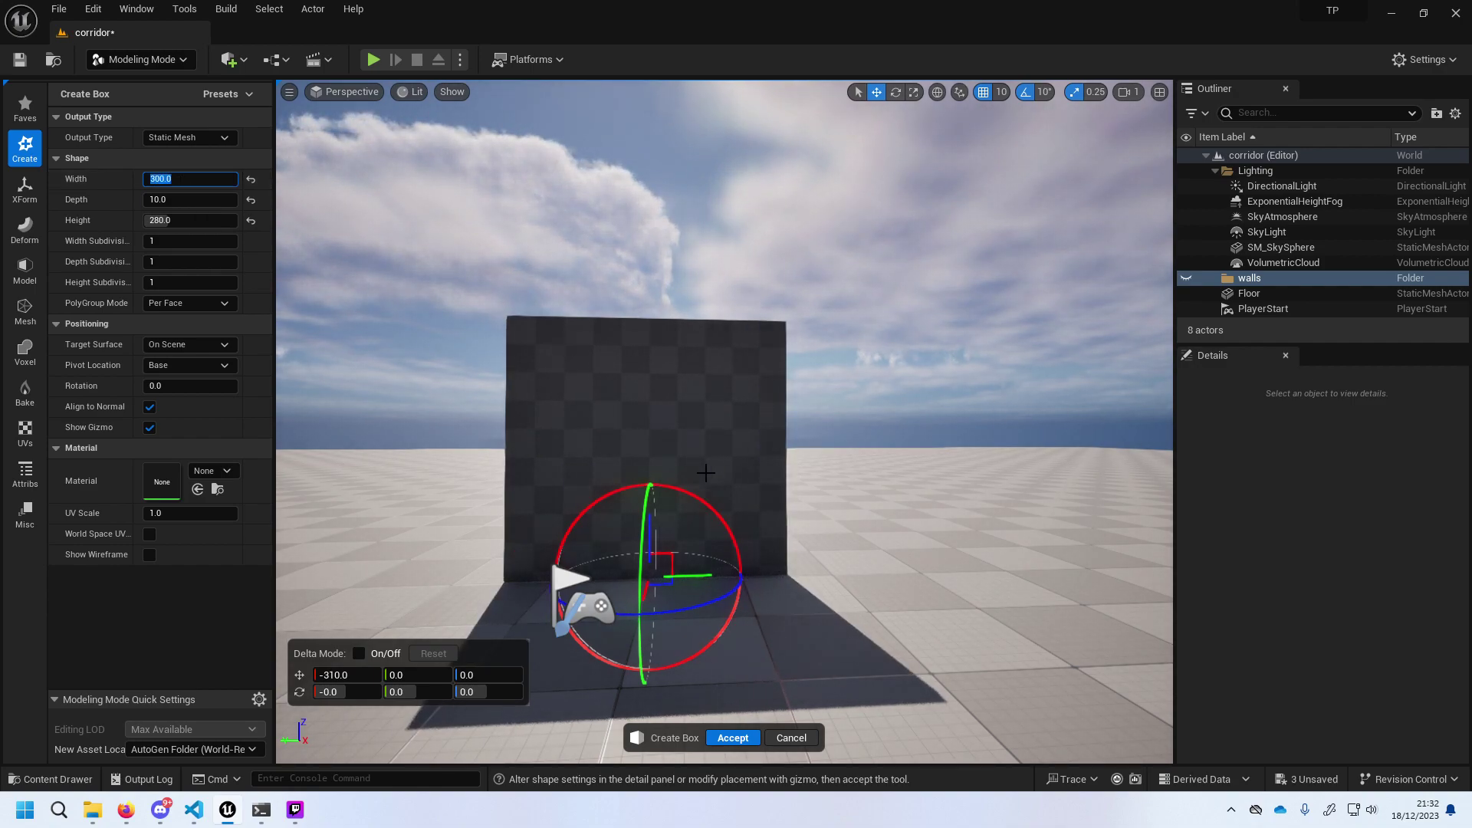
pyautogui.moveTo(703, 575); pyautogui.dragTo(658, 585)
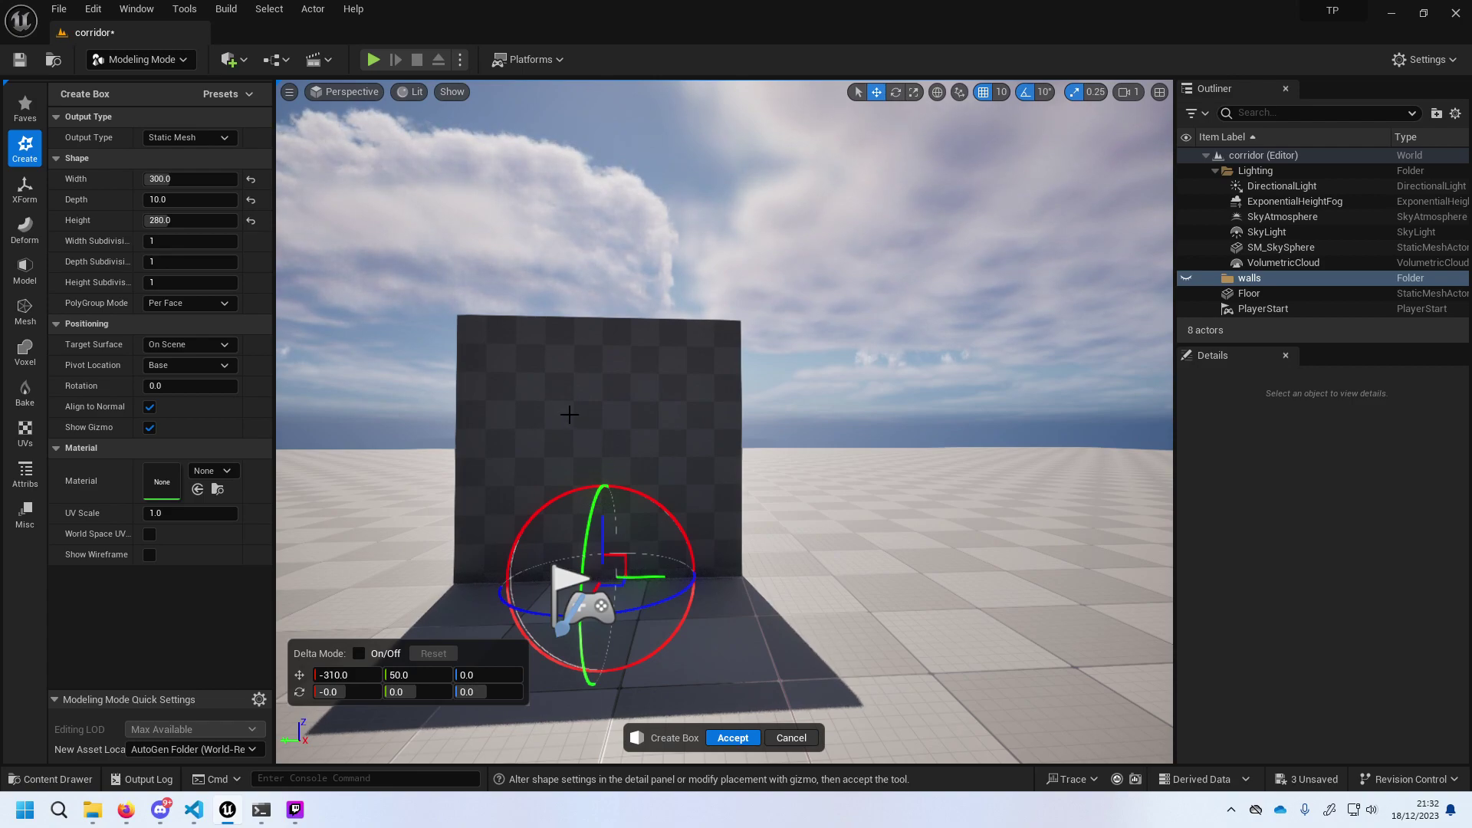
pyautogui.scroll(-1, 569, 414)
pyautogui.scroll(3, 550, 380)
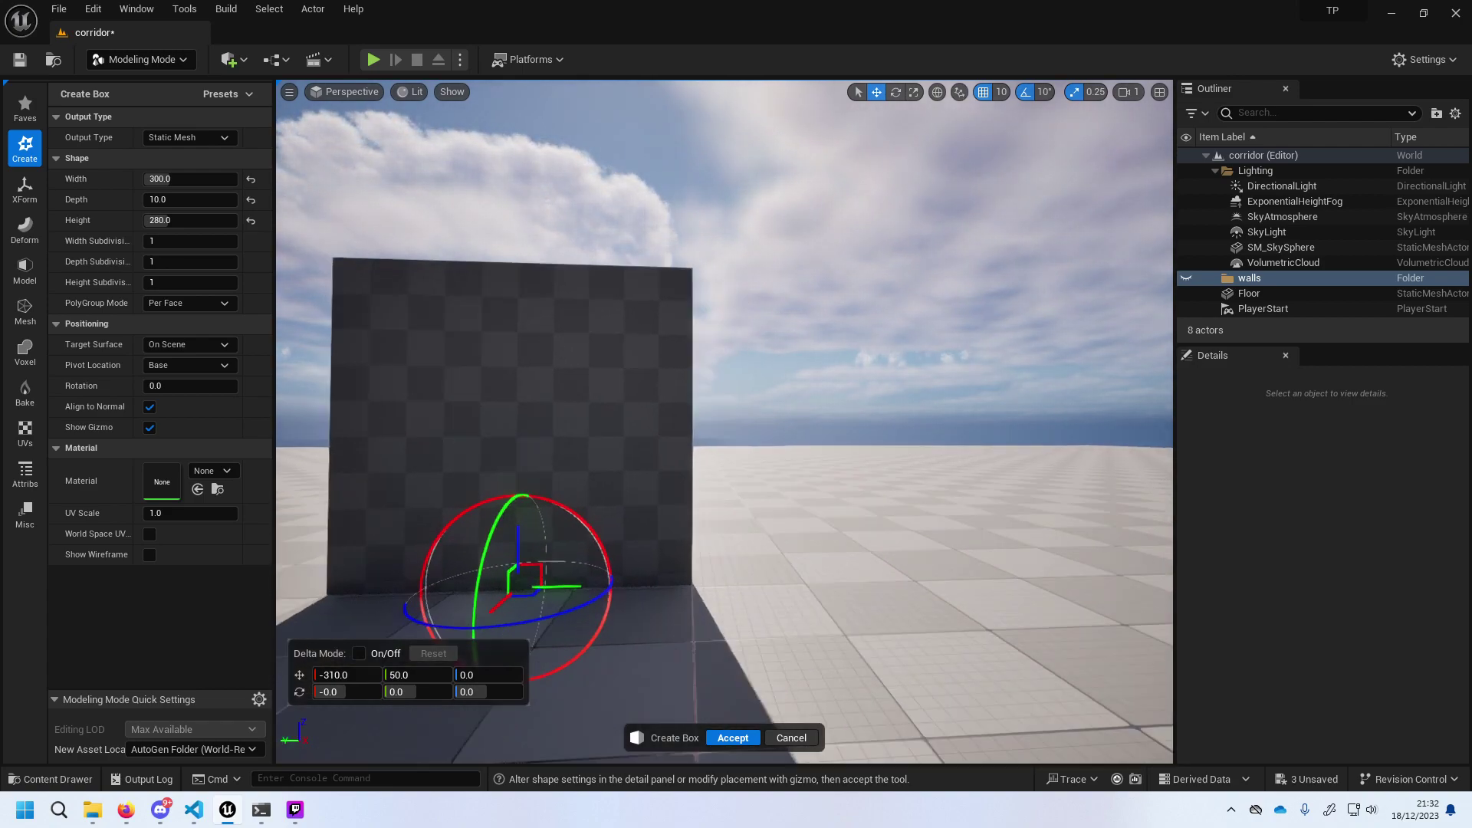
pyautogui.moveTo(473, 398); pyautogui.dragTo(396, 398, button='middle')
pyautogui.click(1251, 280)
# Add a subfolder named room1 under the walls folder and select it.
pyautogui.rightClick(1252, 279)
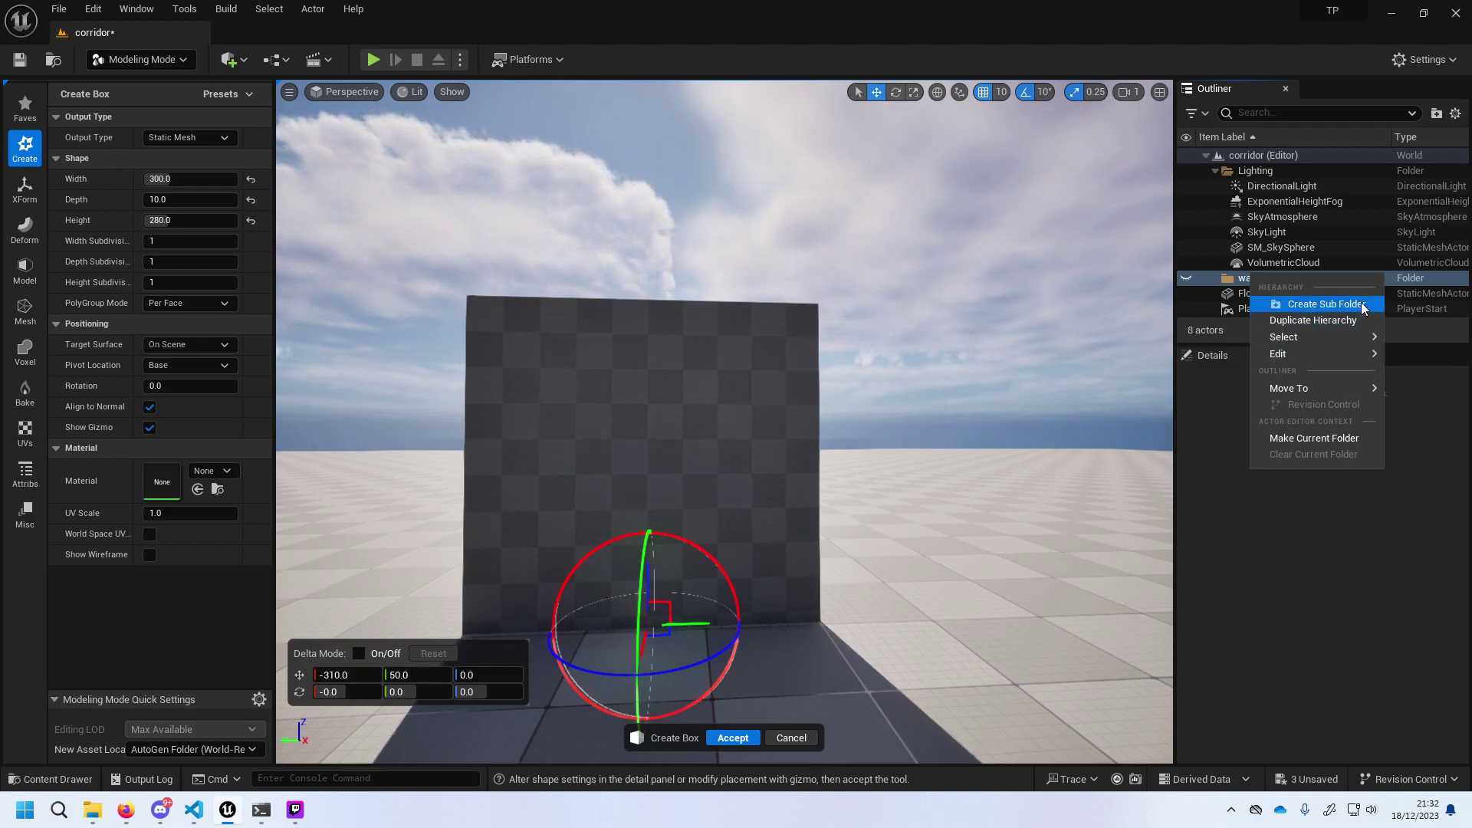
pyautogui.click(1338, 304)
pyautogui.write('room1')
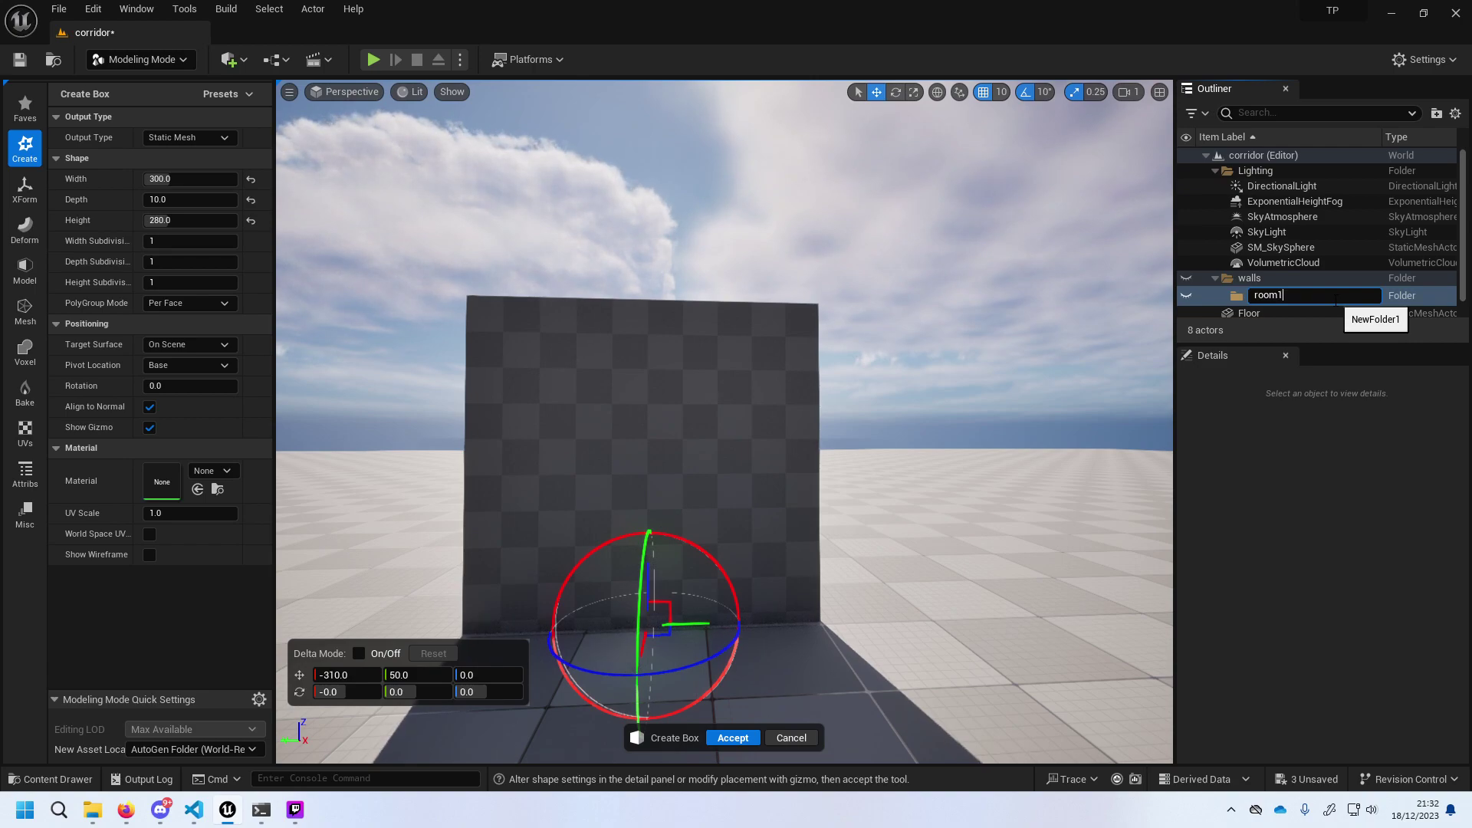
pyautogui.press('Return')
pyautogui.click(1335, 299)
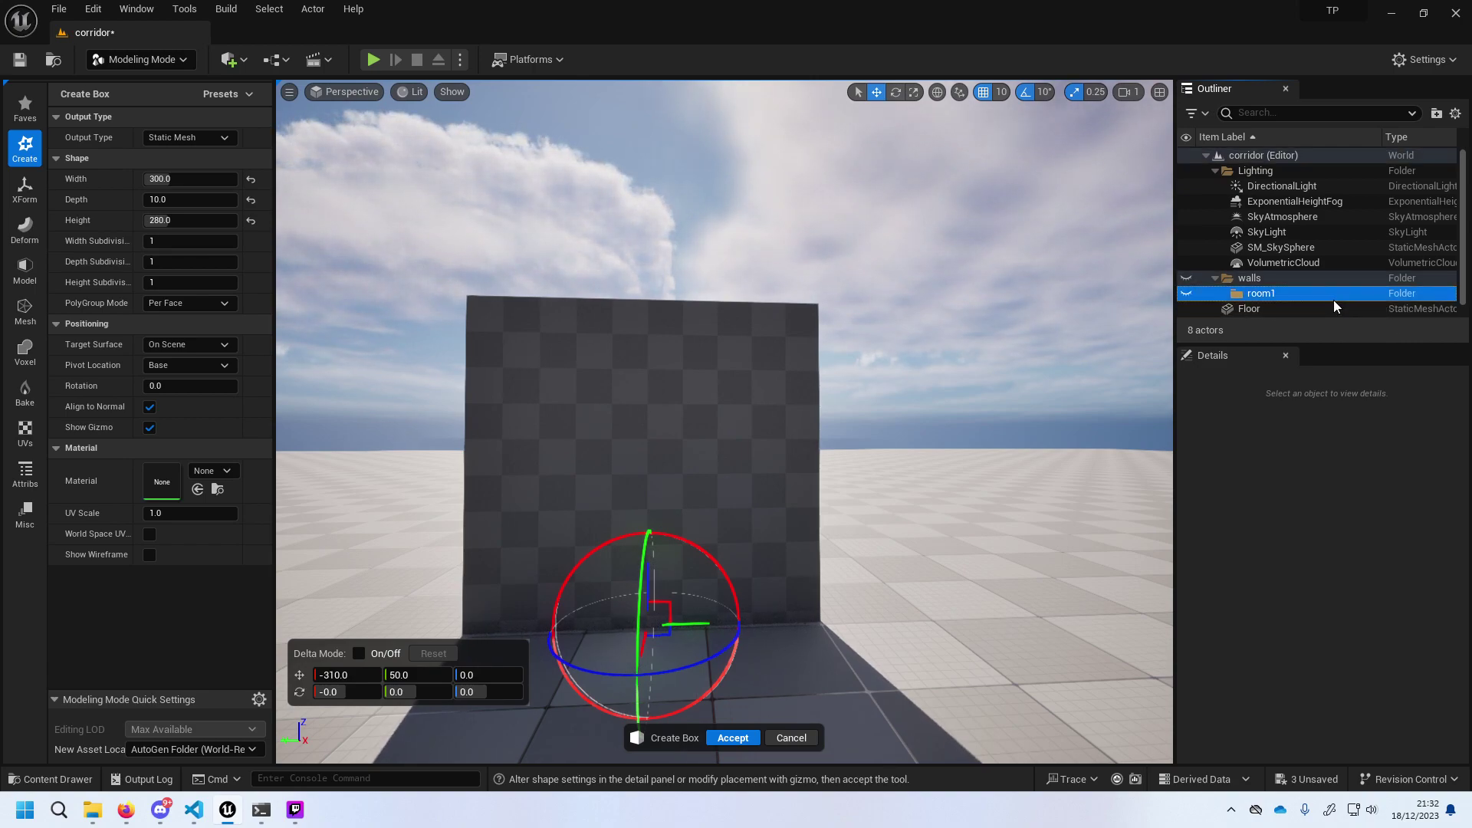
# Check the new-asset save location options without changing them, then reselect room1.
pyautogui.scroll(-1, 1333, 301)
pyautogui.scroll(1, 1299, 294)
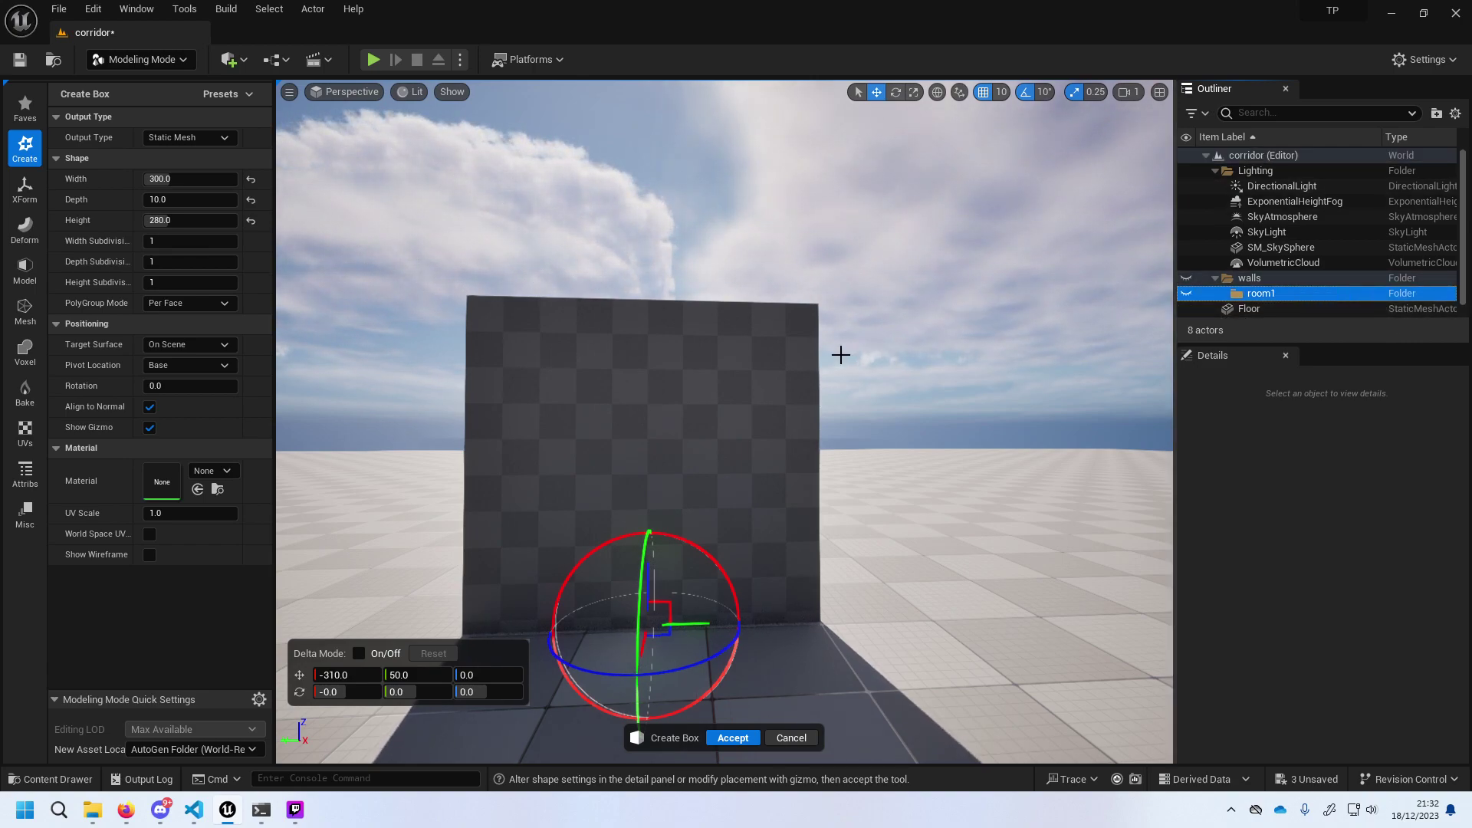
pyautogui.scroll(-2, 808, 361)
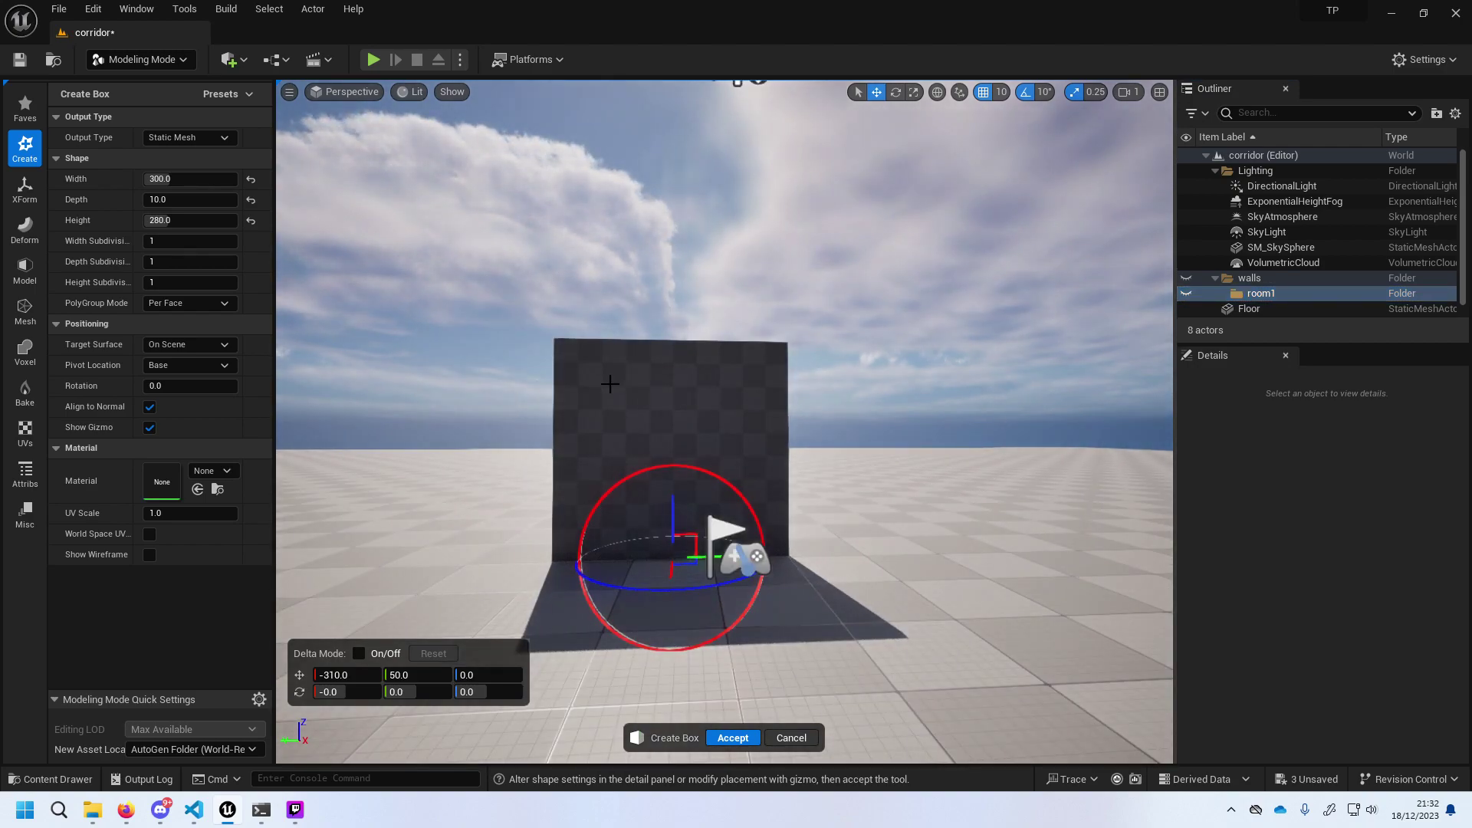
pyautogui.scroll(-1, 1296, 265)
pyautogui.scroll(1, 1278, 306)
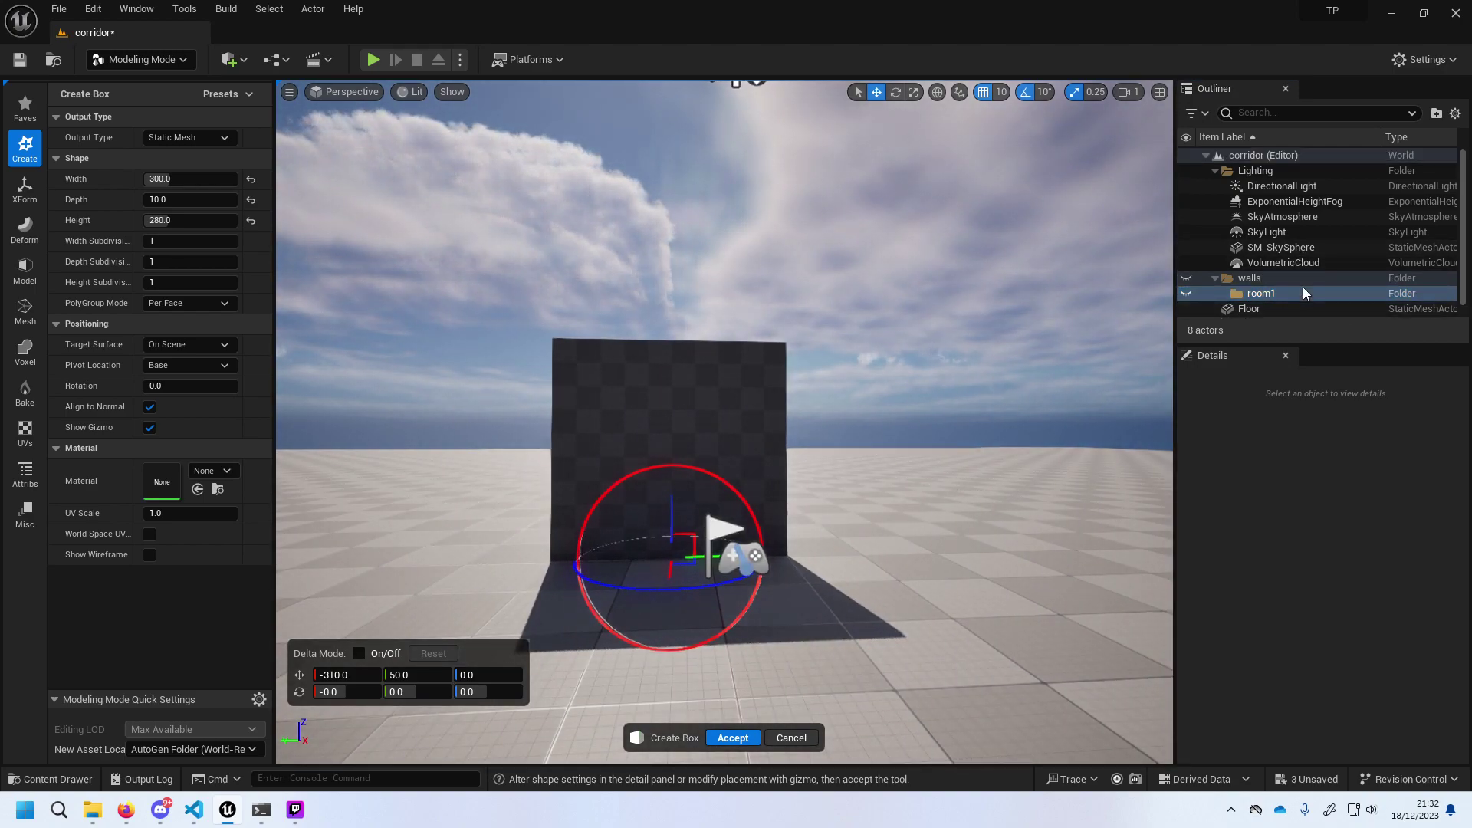
pyautogui.click(1295, 201)
pyautogui.click(713, 154)
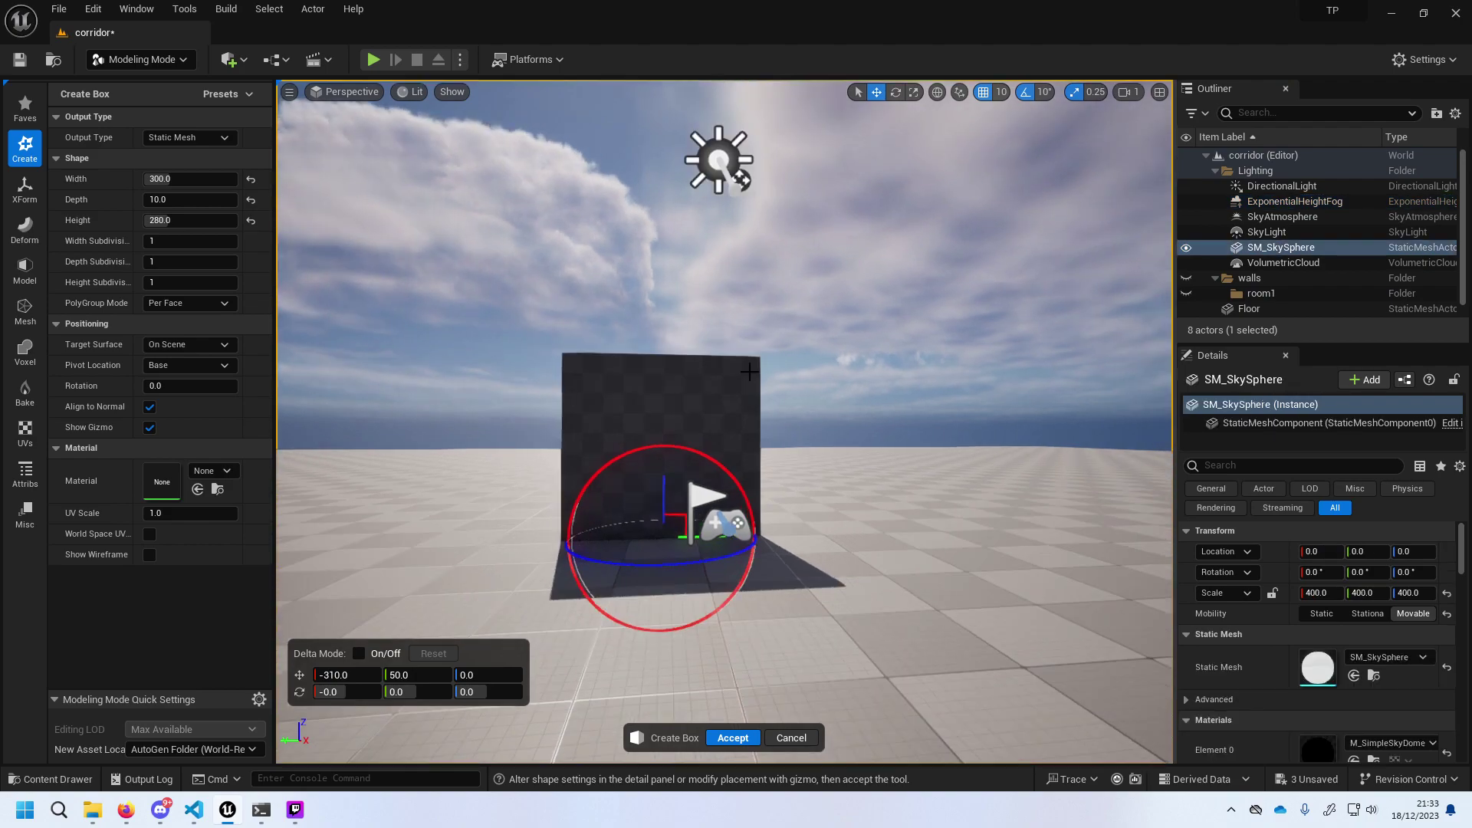
pyautogui.moveTo(749, 118); pyautogui.dragTo(316, 318)
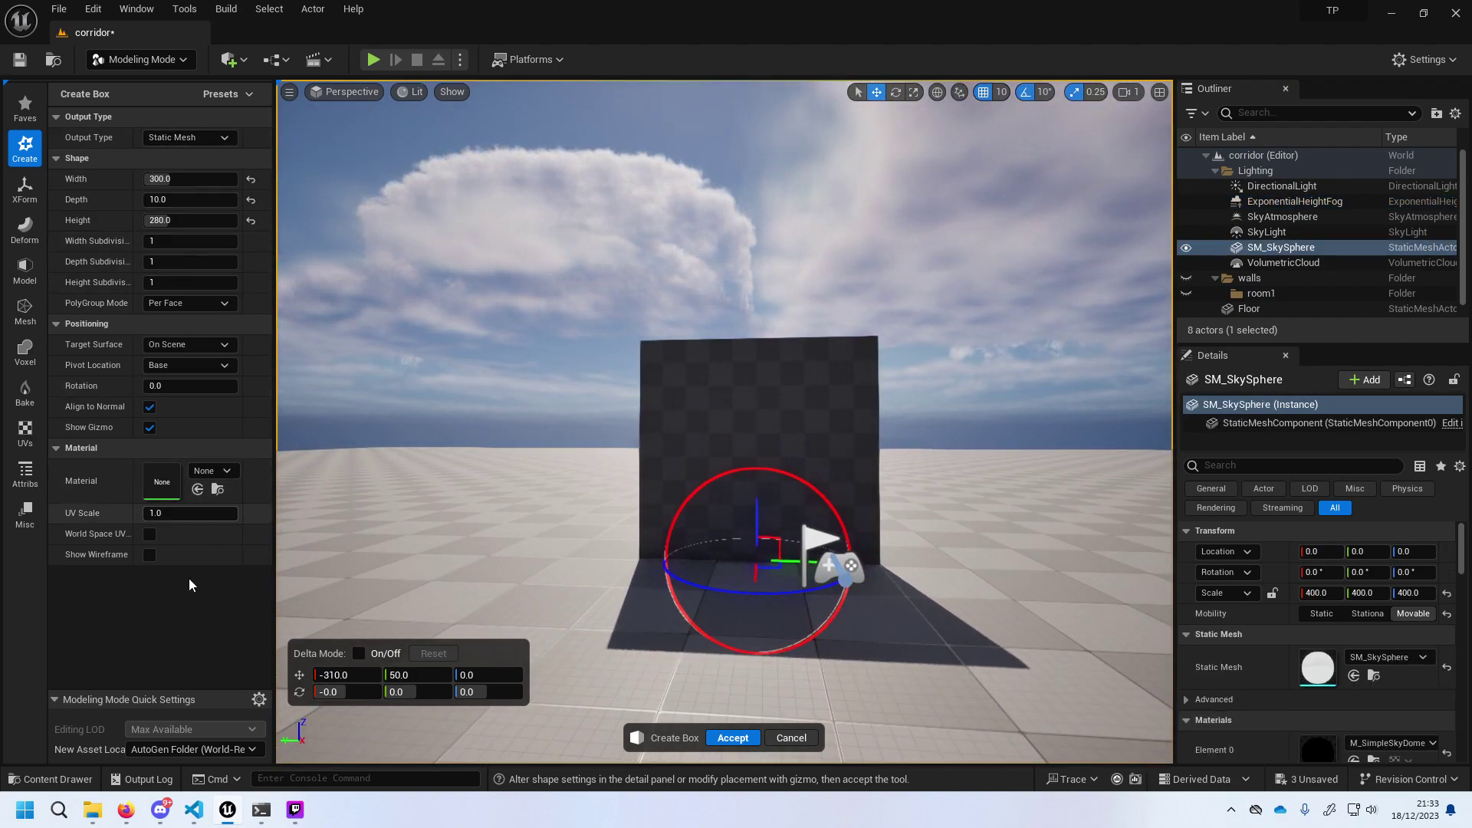
pyautogui.click(203, 747)
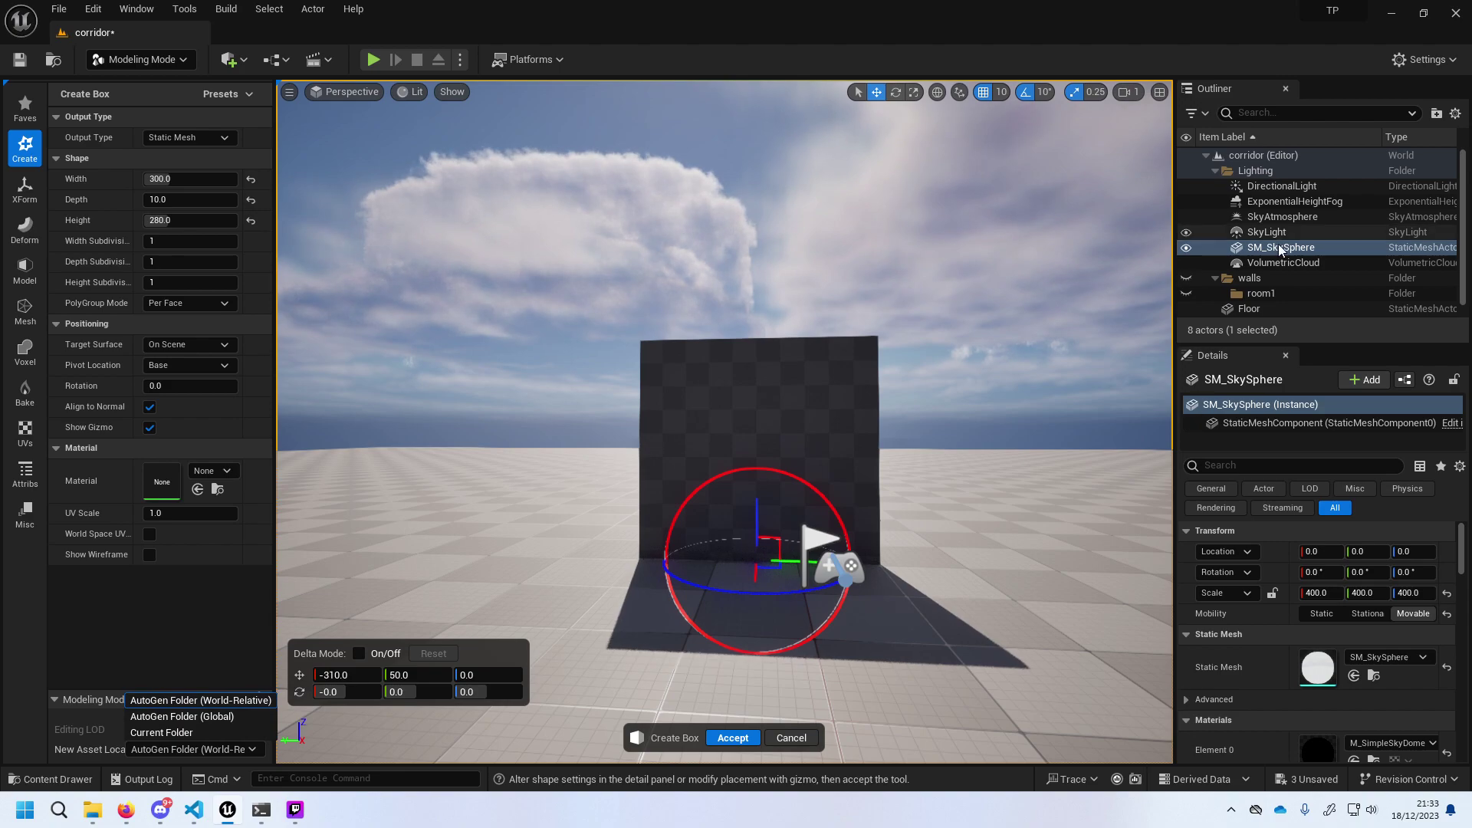
pyautogui.click(1276, 319)
pyautogui.click(1273, 294)
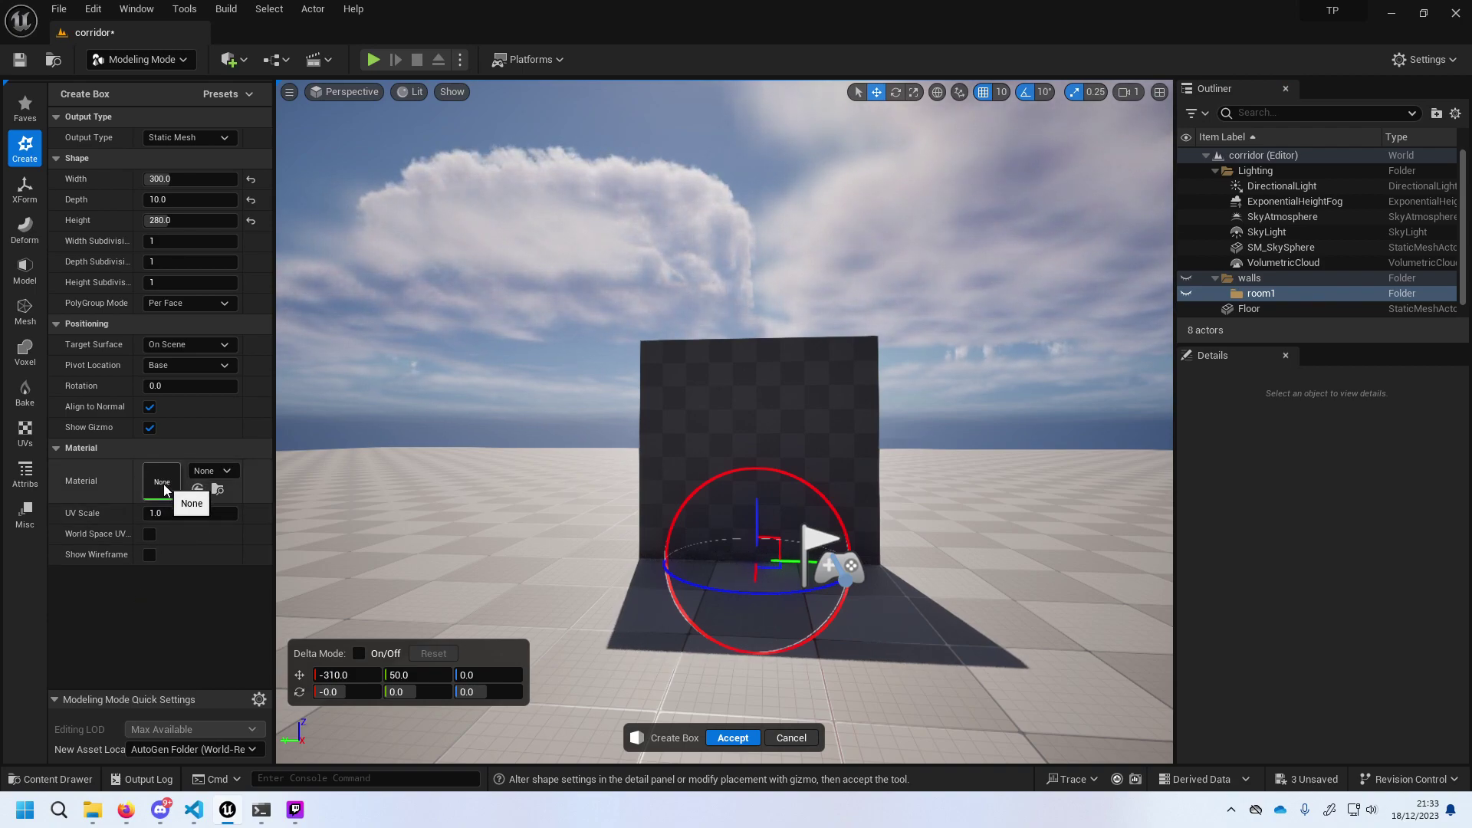
# Try the hewn stone brick material, then M_Concrete_Tiles, on the box.
pyautogui.click(208, 471)
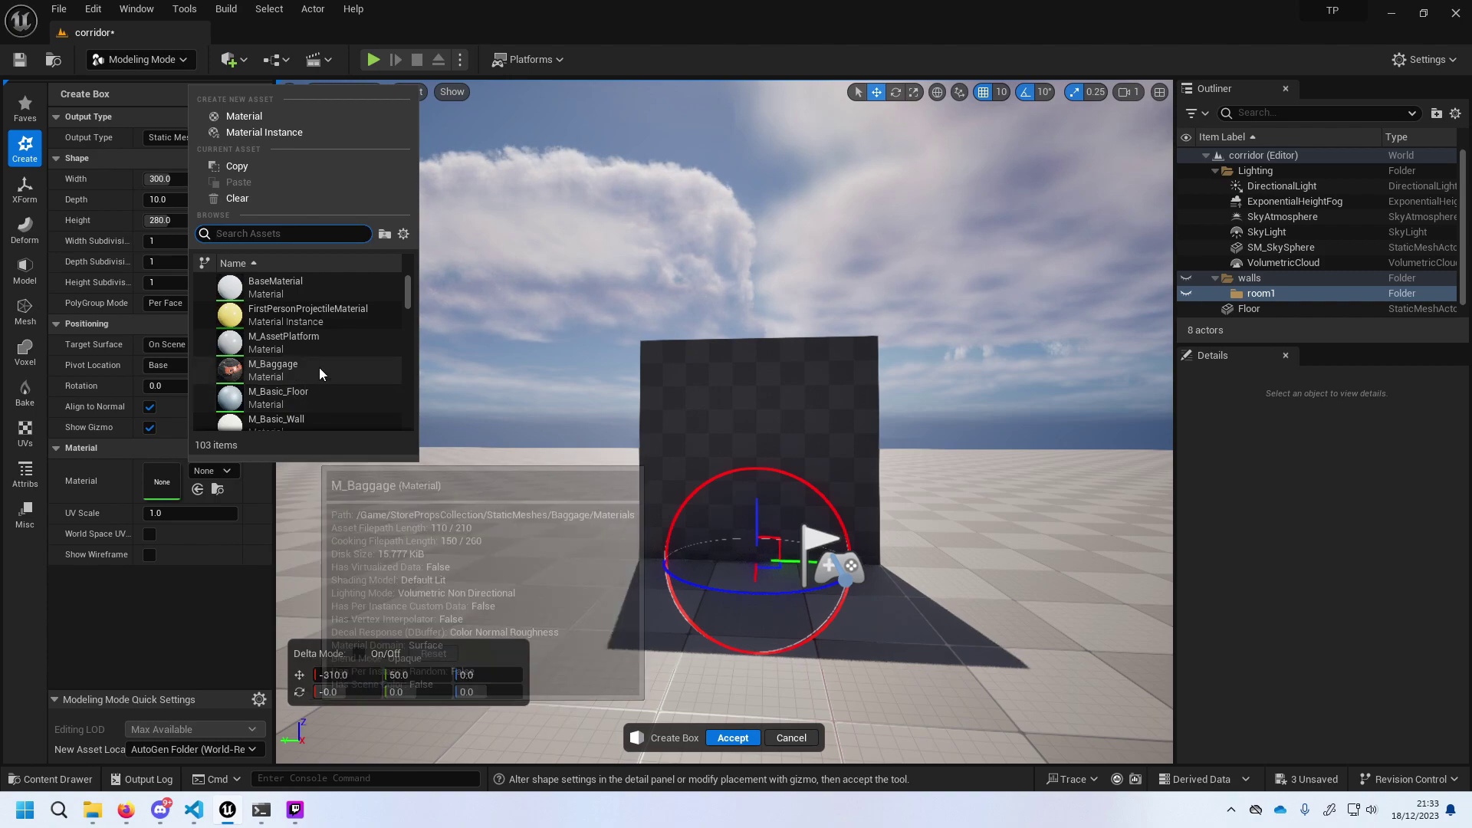
pyautogui.scroll(-3, 339, 302)
pyautogui.scroll(-3, 341, 302)
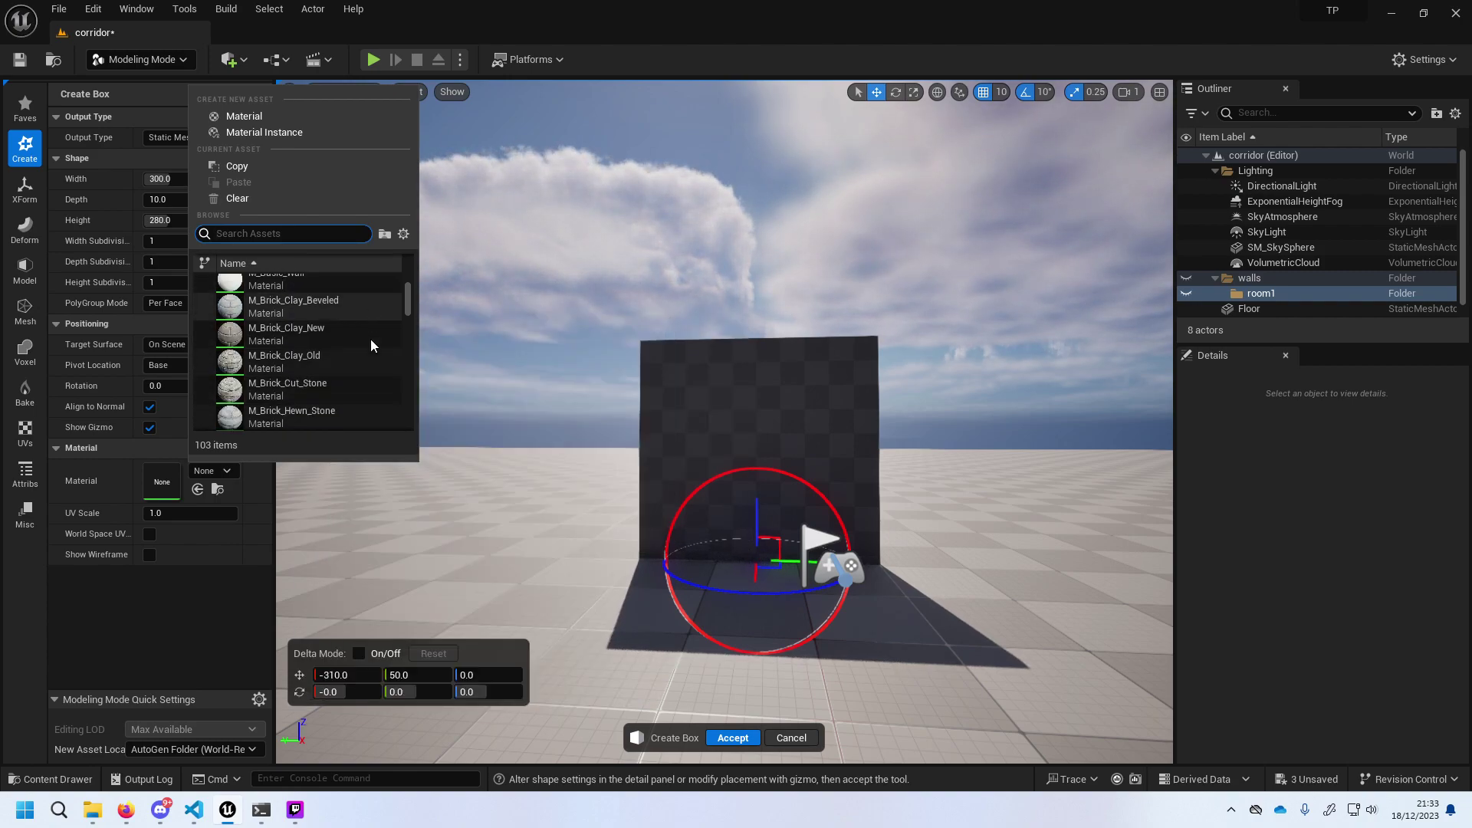
pyautogui.click(371, 346)
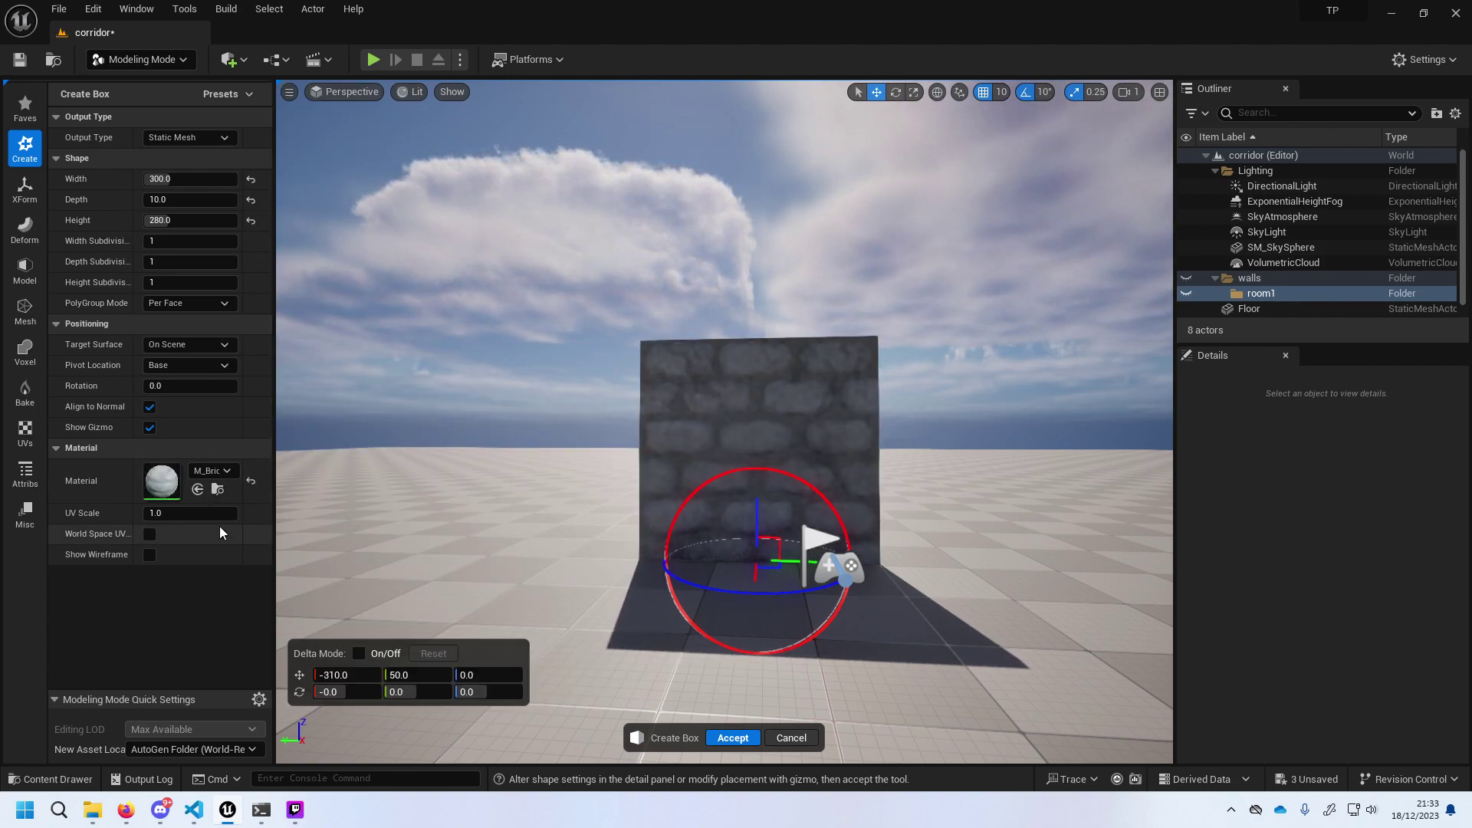
pyautogui.click(205, 473)
pyautogui.scroll(-3, 327, 390)
pyautogui.scroll(-3, 328, 388)
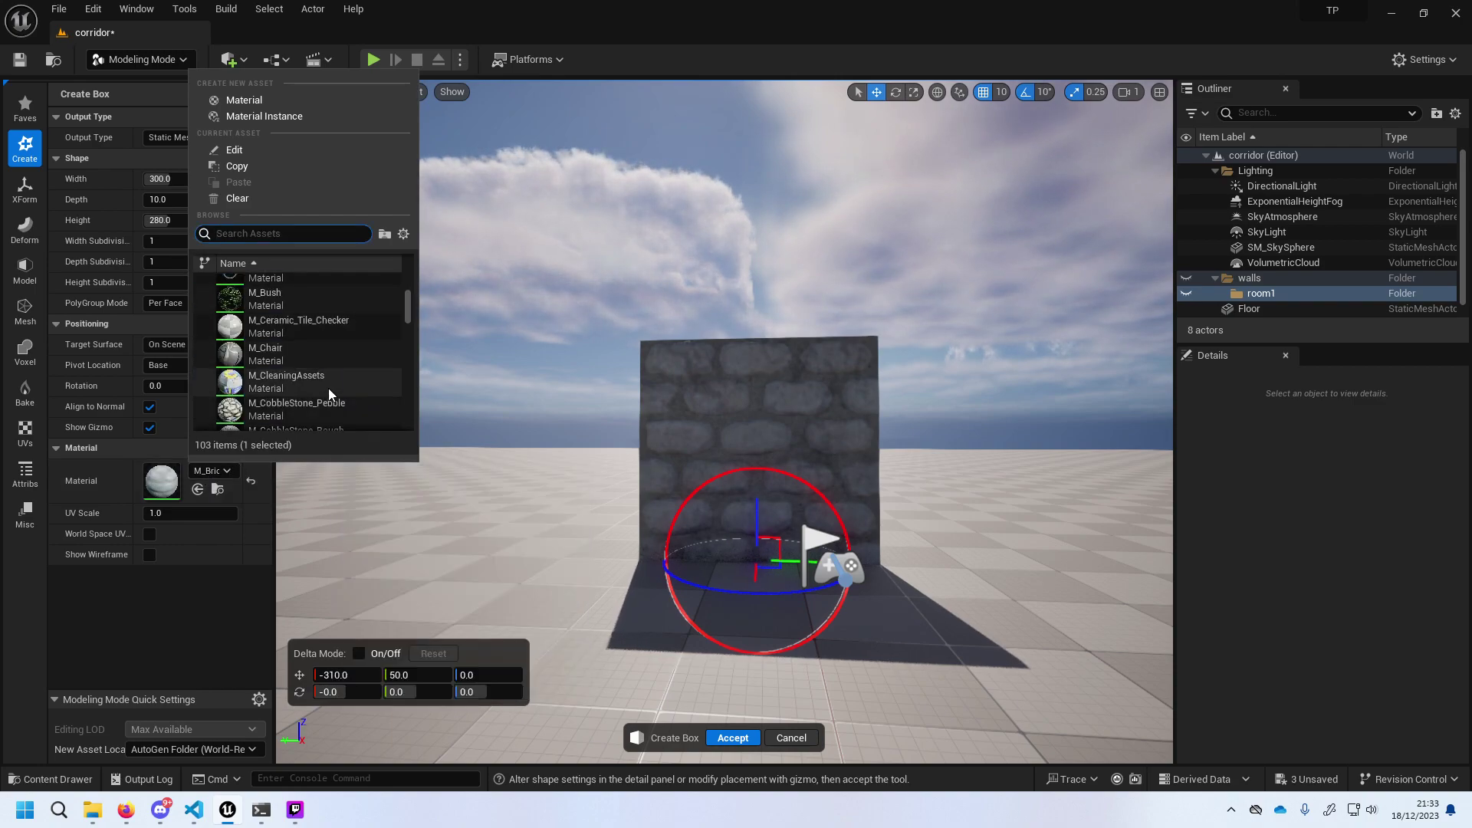
pyautogui.scroll(-2, 361, 376)
pyautogui.scroll(-1, 368, 375)
pyautogui.scroll(-1, 369, 376)
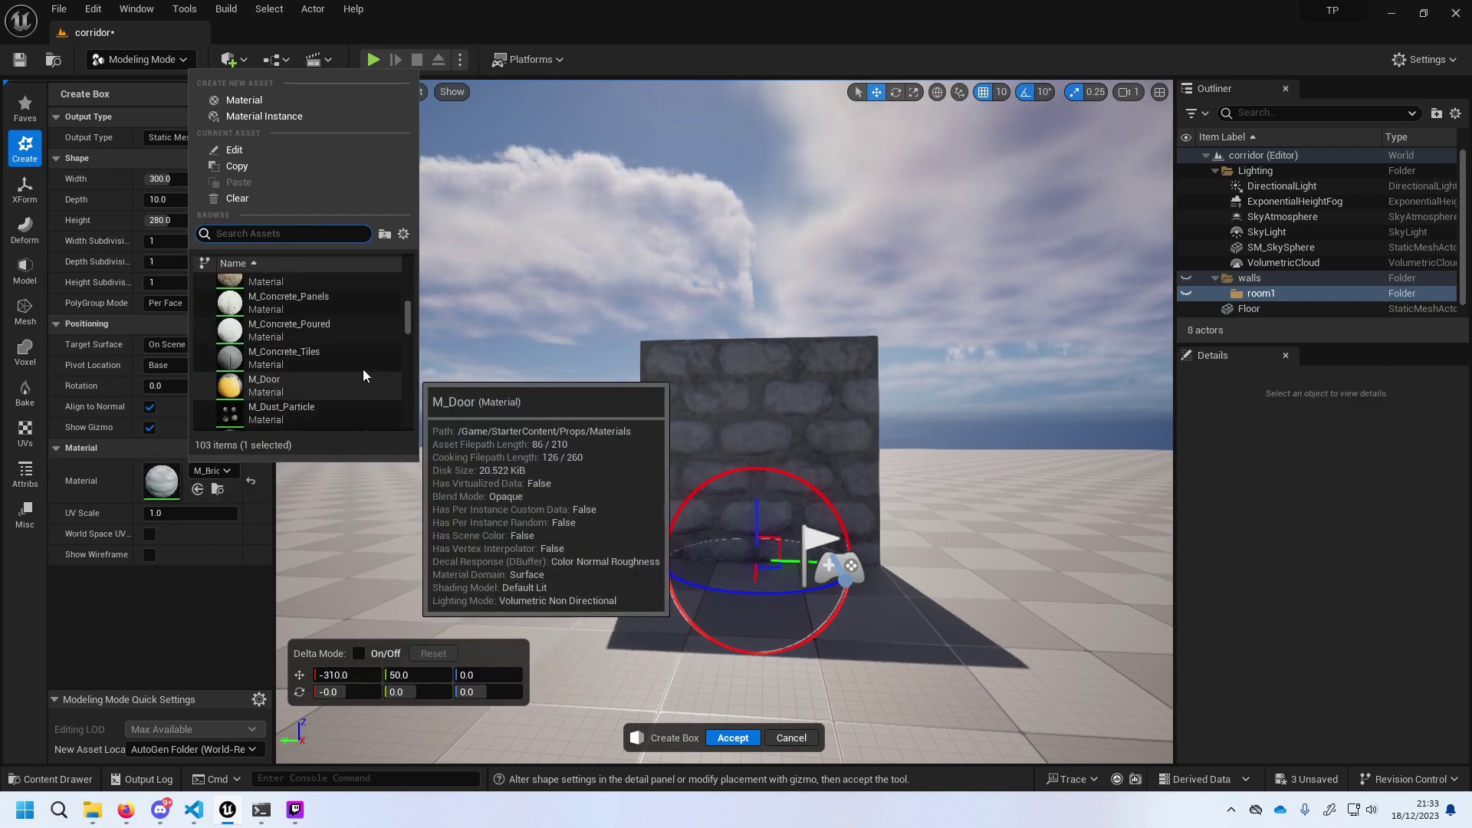
pyautogui.click(358, 364)
# Search the material list for 'wall' and apply M_Basic_Wall to the box.
pyautogui.click(206, 473)
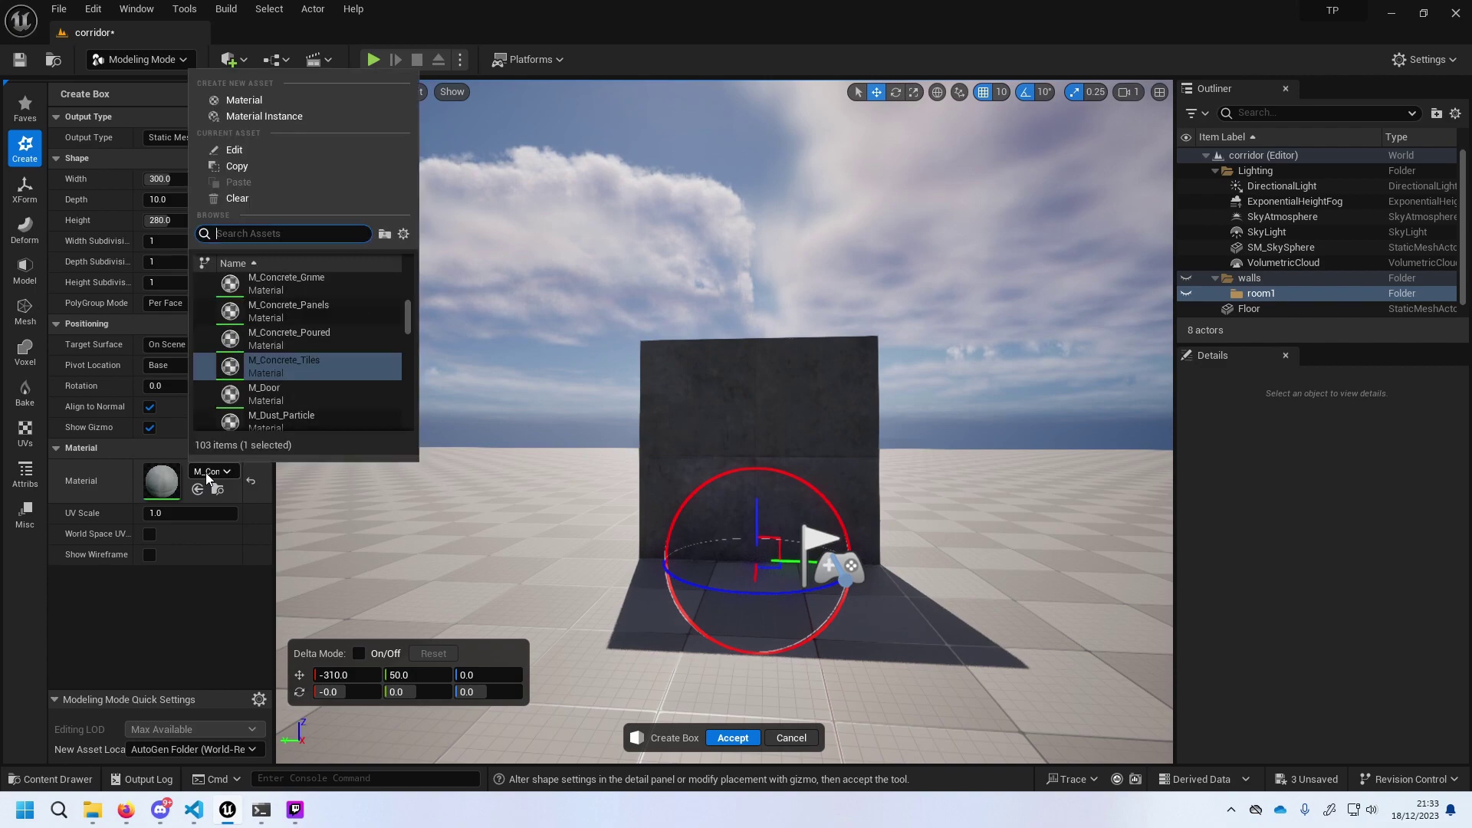
pyautogui.scroll(-3, 332, 375)
pyautogui.scroll(-2, 337, 385)
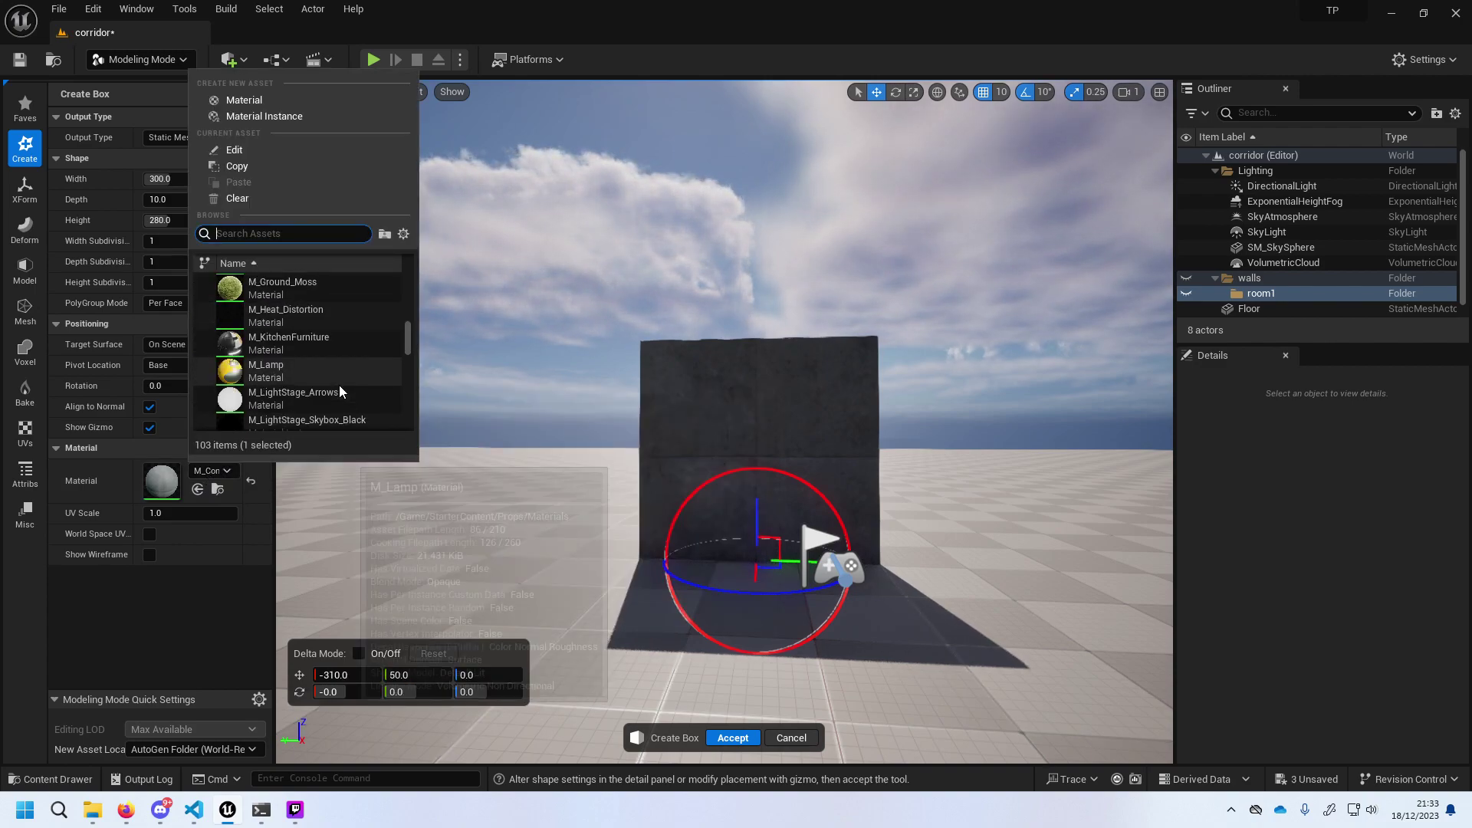
pyautogui.scroll(-1, 339, 385)
pyautogui.scroll(-2, 339, 385)
pyautogui.scroll(-1, 339, 384)
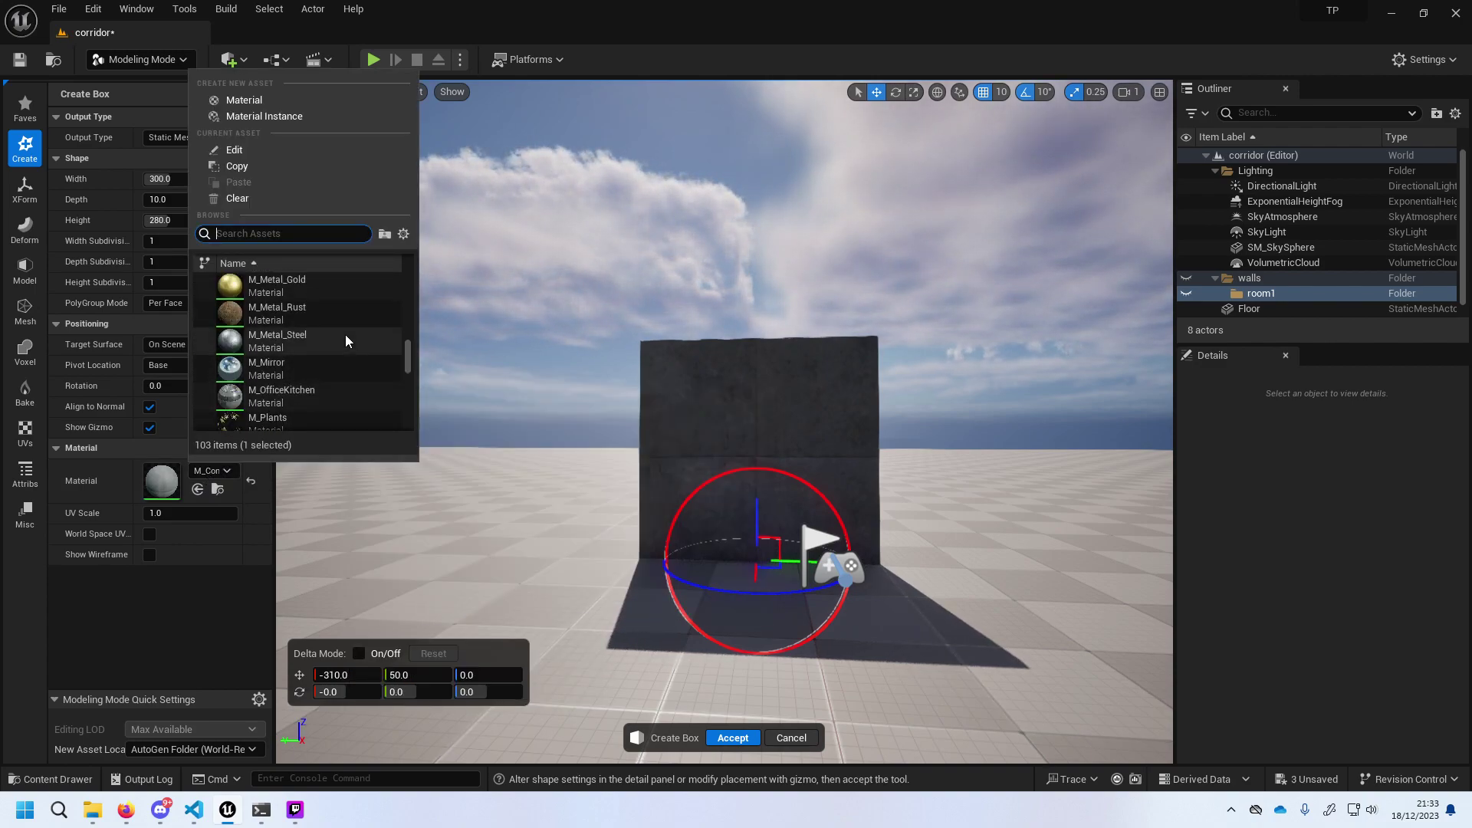
pyautogui.scroll(1, 330, 318)
pyautogui.scroll(-2, 325, 330)
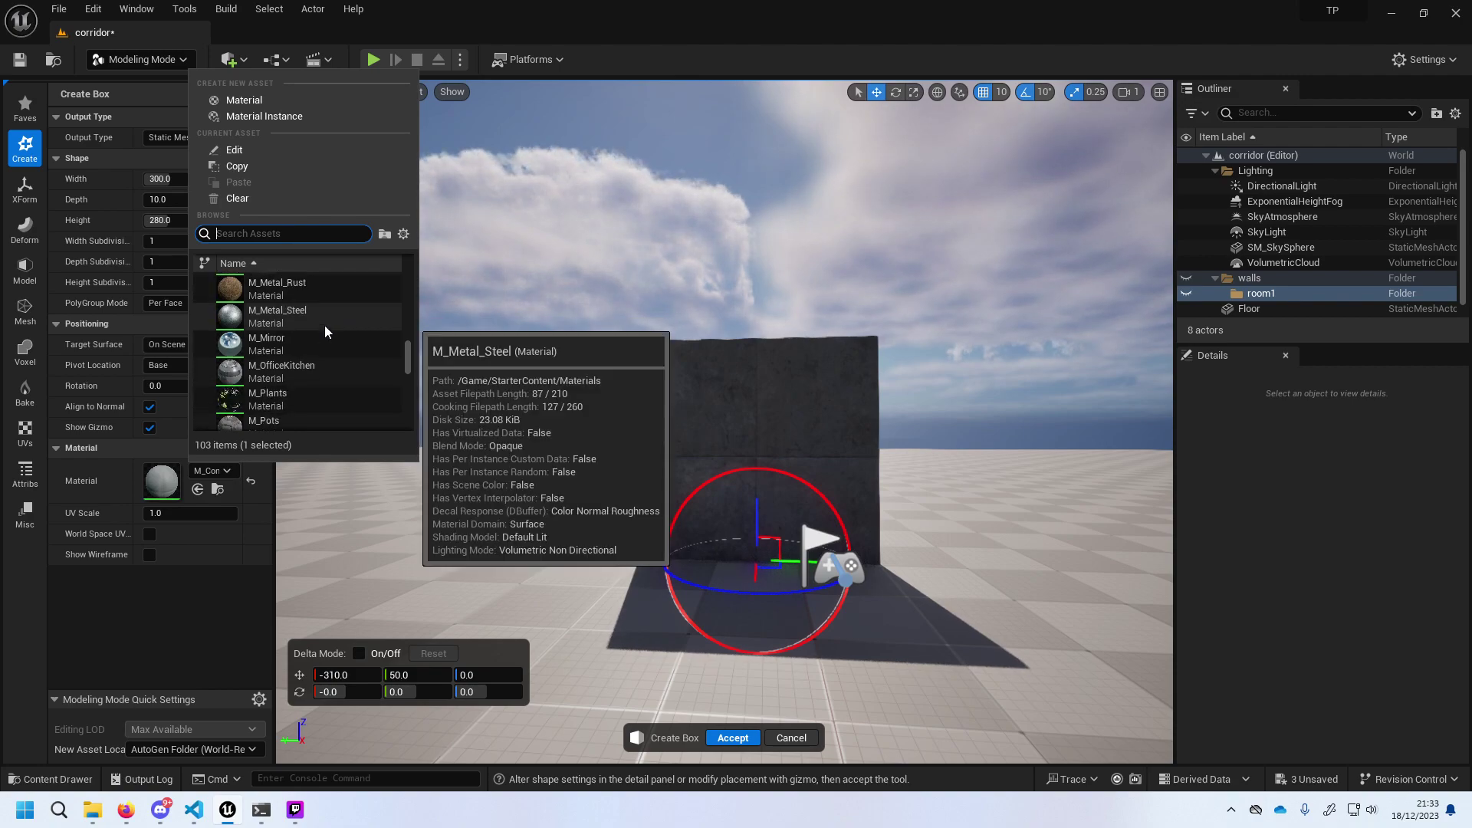
pyautogui.scroll(-2, 325, 333)
pyautogui.scroll(-2, 325, 336)
pyautogui.scroll(-2, 325, 331)
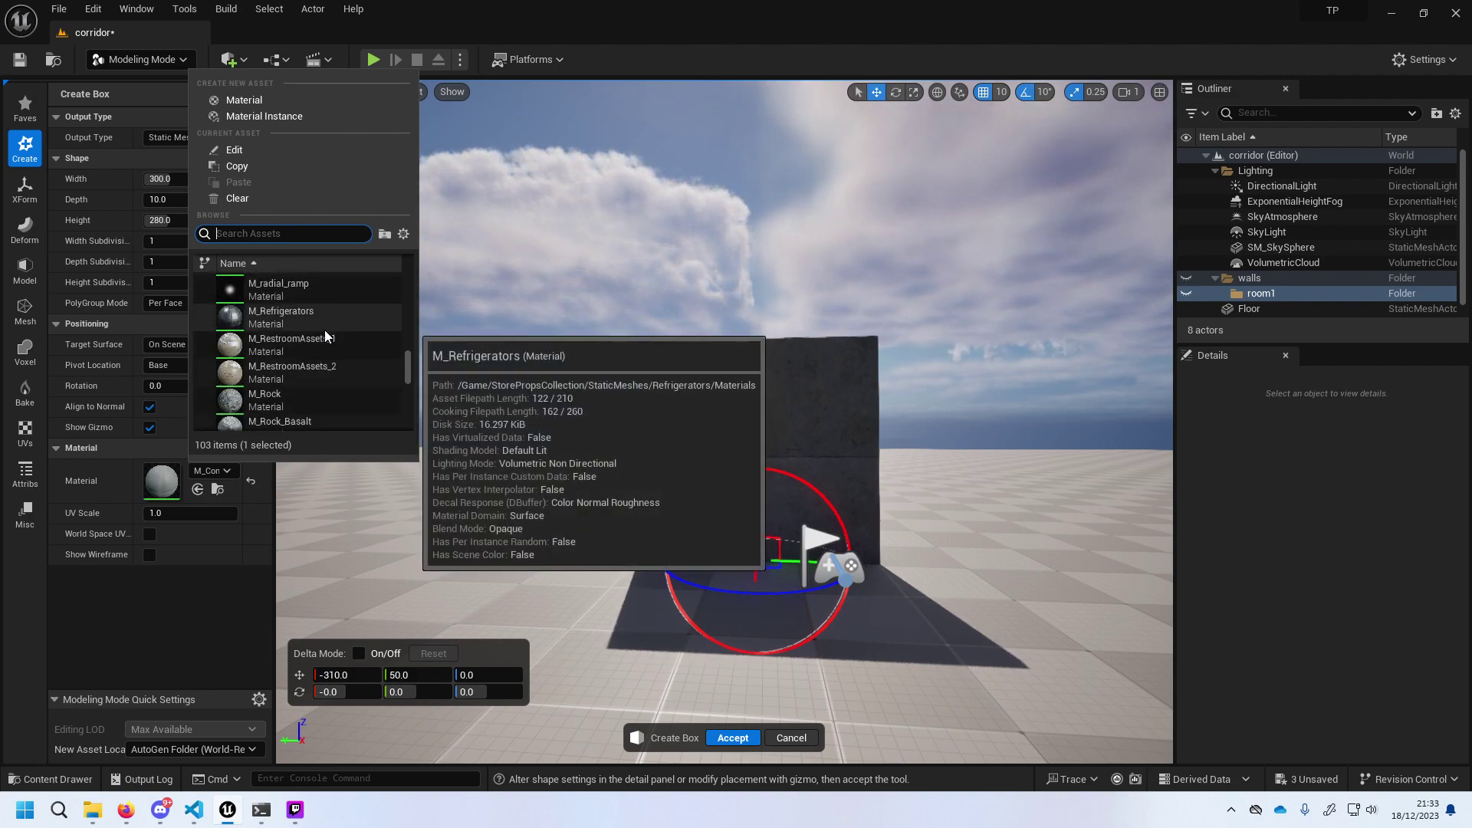
pyautogui.scroll(-2, 325, 331)
pyautogui.scroll(-2, 326, 332)
pyautogui.scroll(-2, 325, 332)
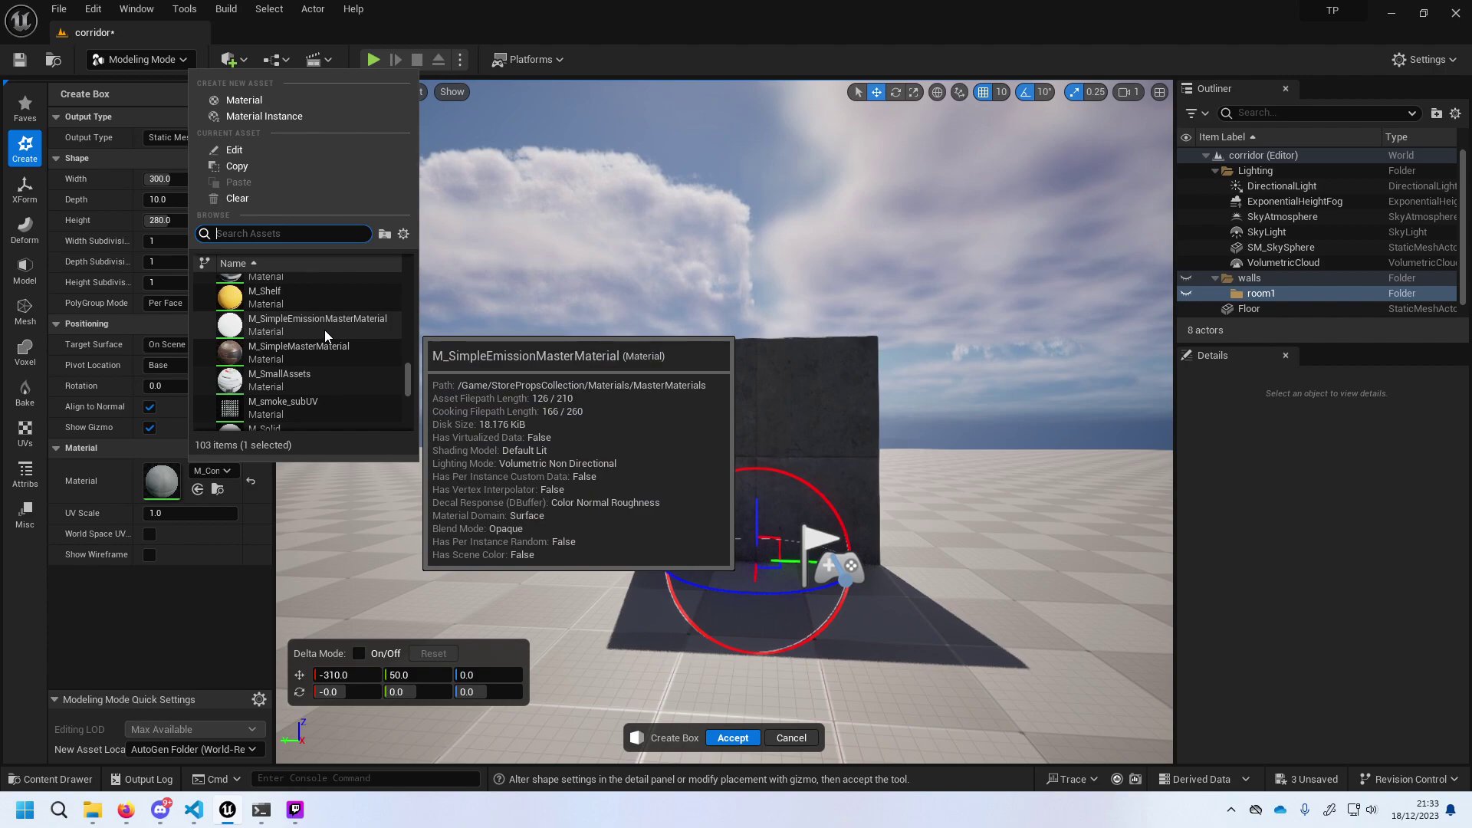
pyautogui.scroll(-3, 325, 330)
pyautogui.scroll(-3, 325, 330)
pyautogui.write('wall')
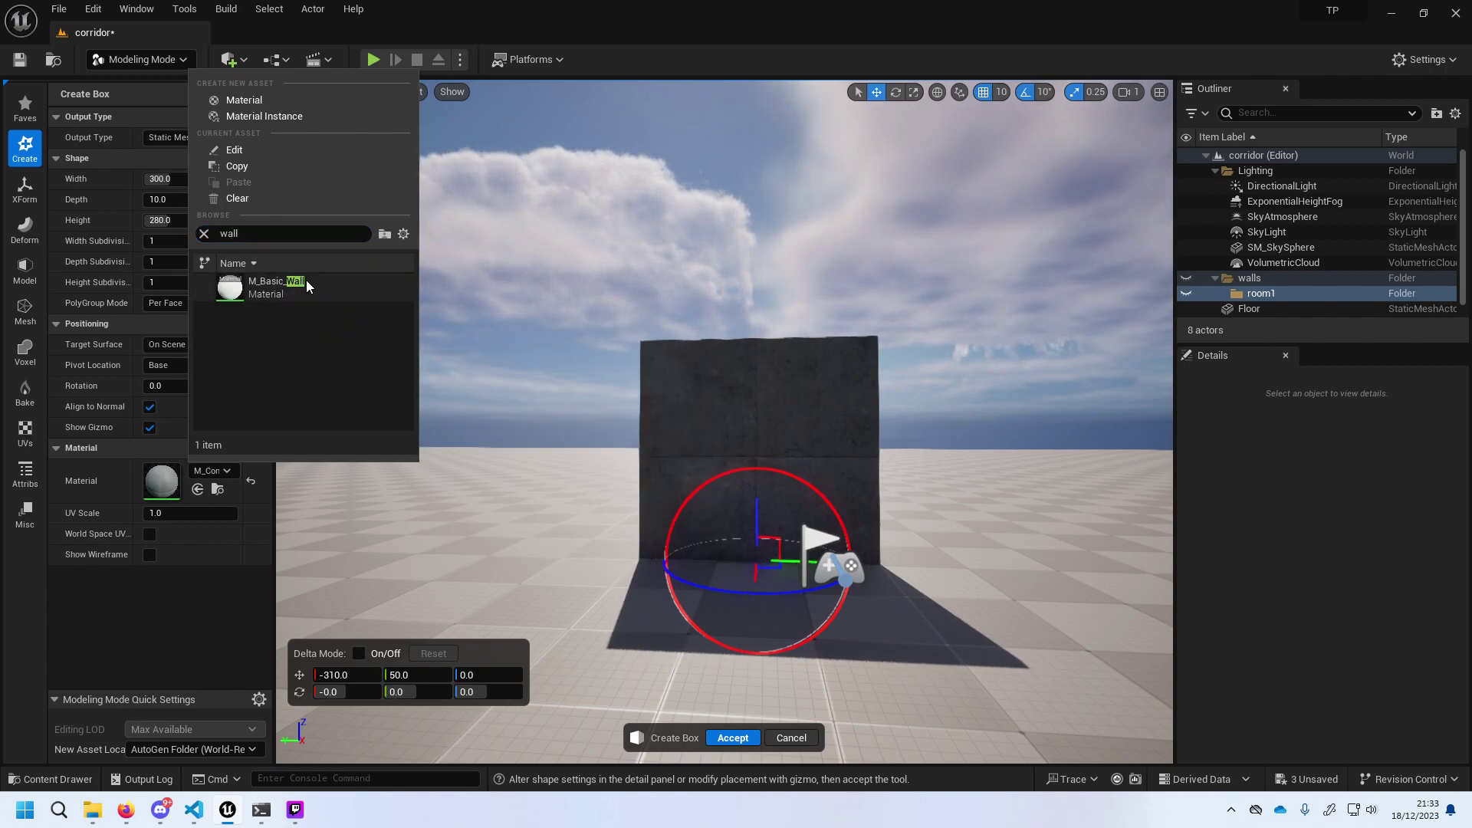
pyautogui.click(306, 280)
# Reopen the box's material list and search for 'tile'.
pyautogui.moveTo(572, 370)
pyautogui.mouseDown(button='right')
pyautogui.moveTo(959, 388)
pyautogui.moveTo(799, 379)
pyautogui.mouseUp(button='right')
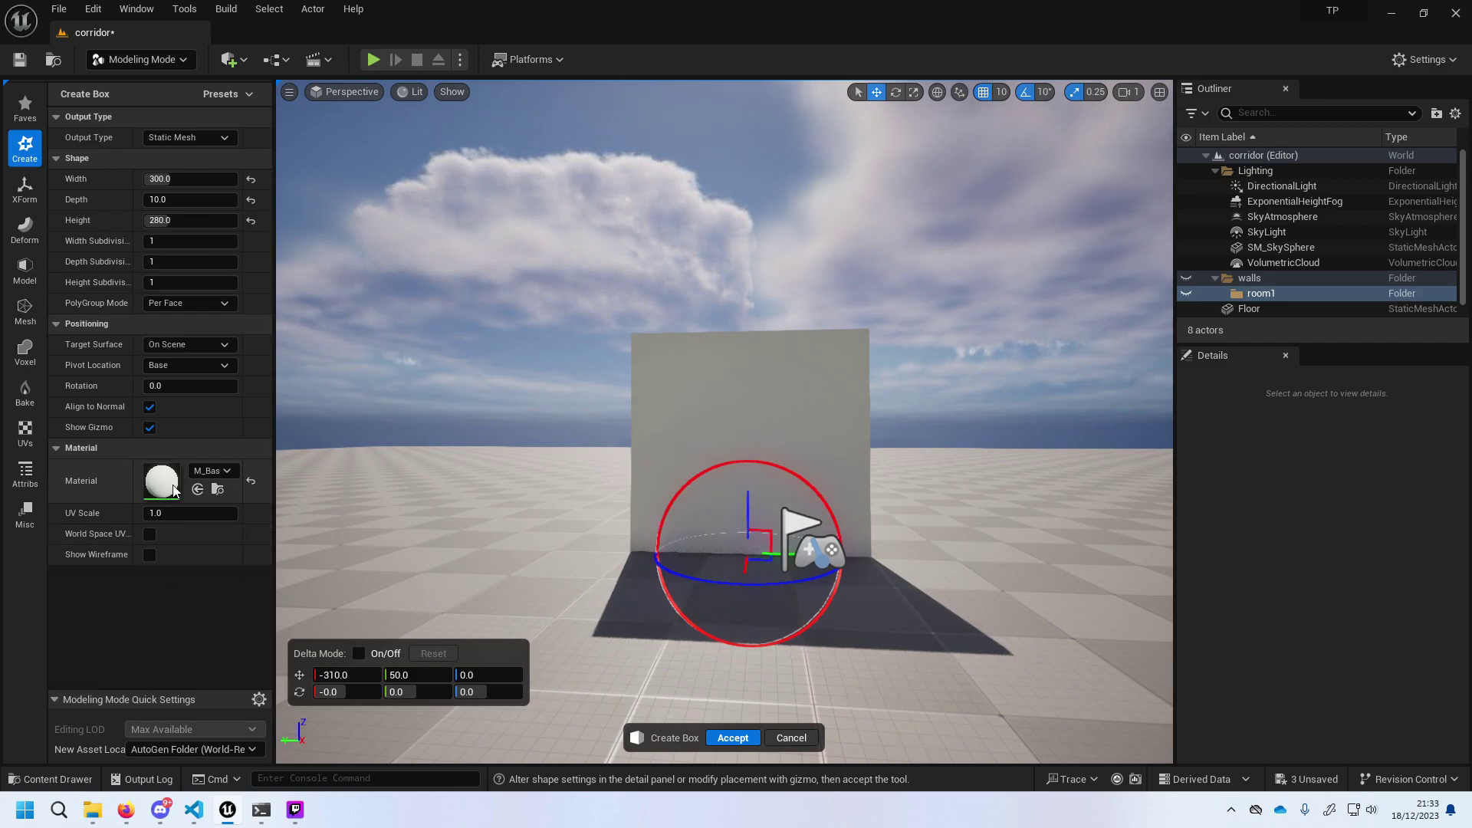
pyautogui.click(194, 475)
pyautogui.scroll(-2, 286, 374)
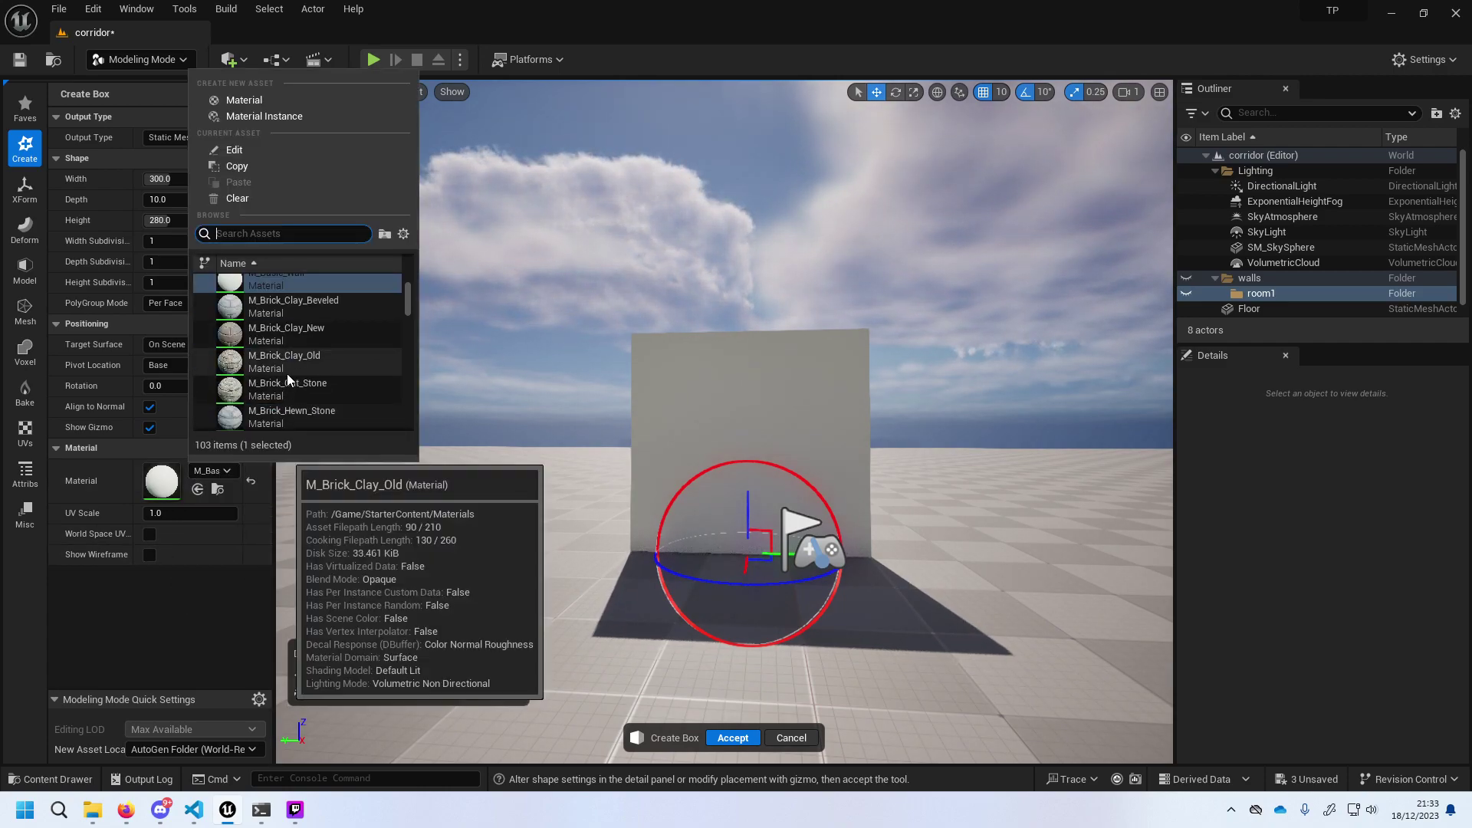
pyautogui.write('wall')
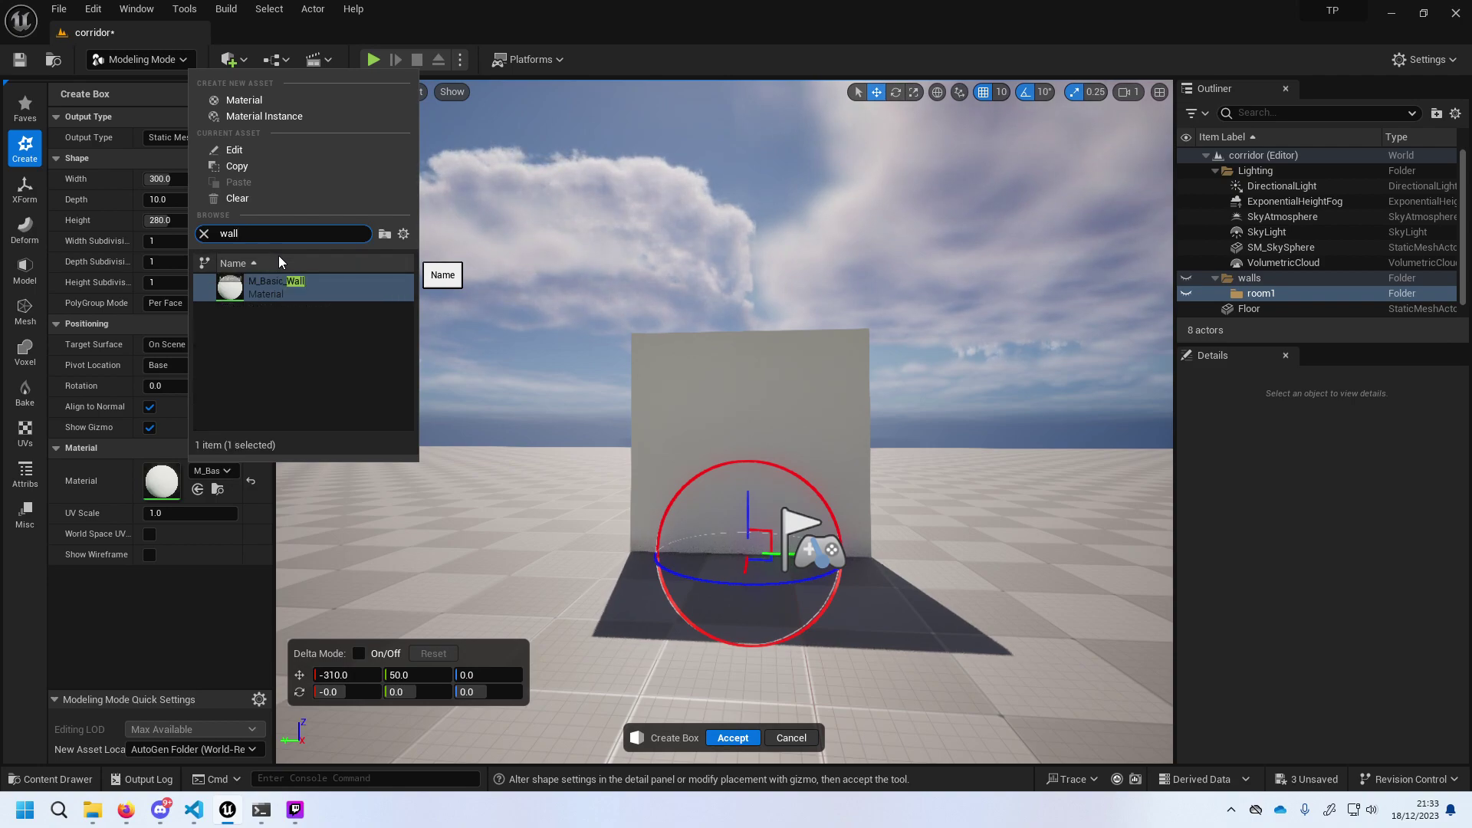
pyautogui.press('BackSpace')
pyautogui.press('BackSpace')
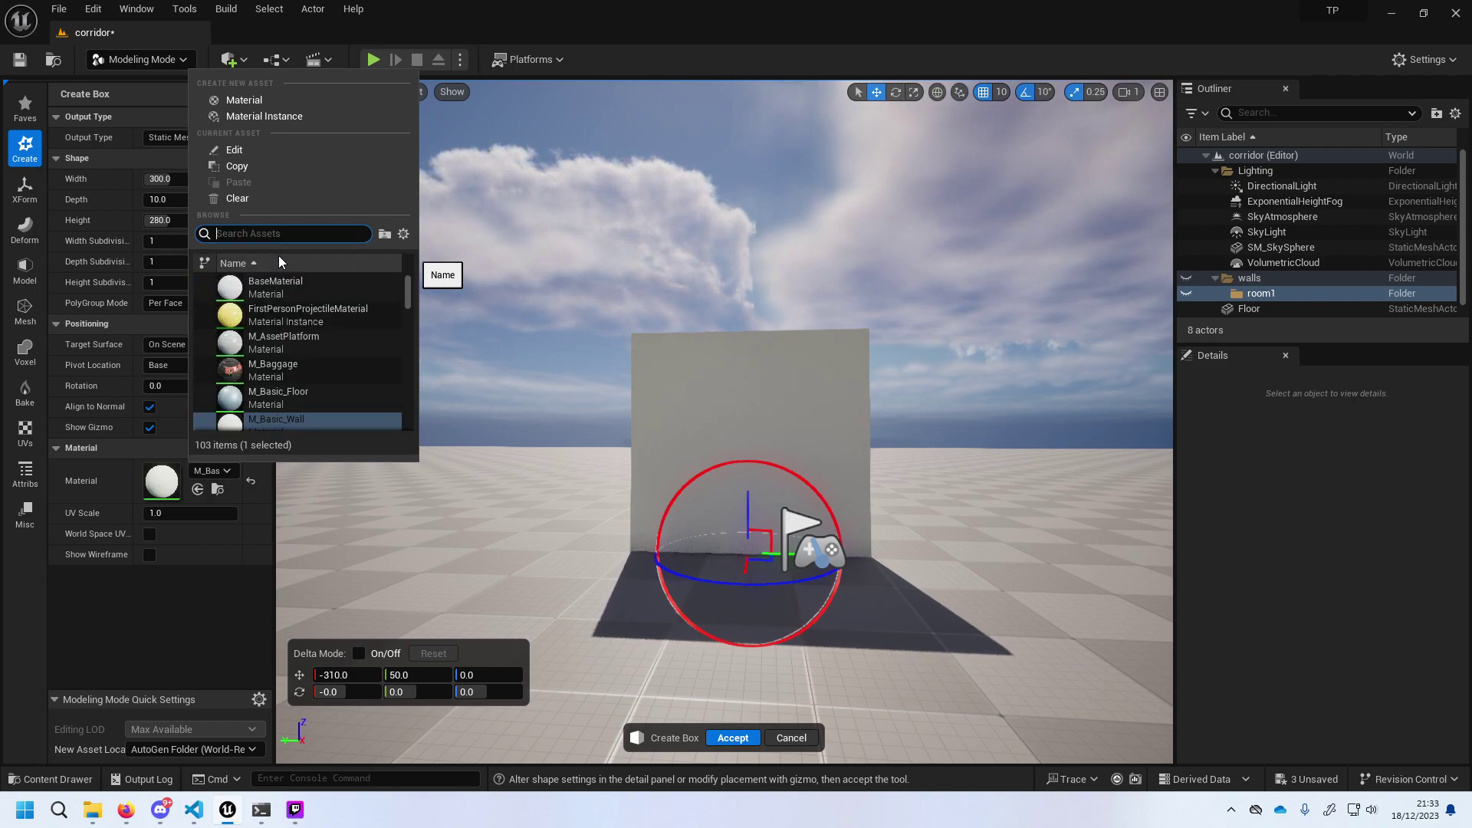
pyautogui.write('brixk')
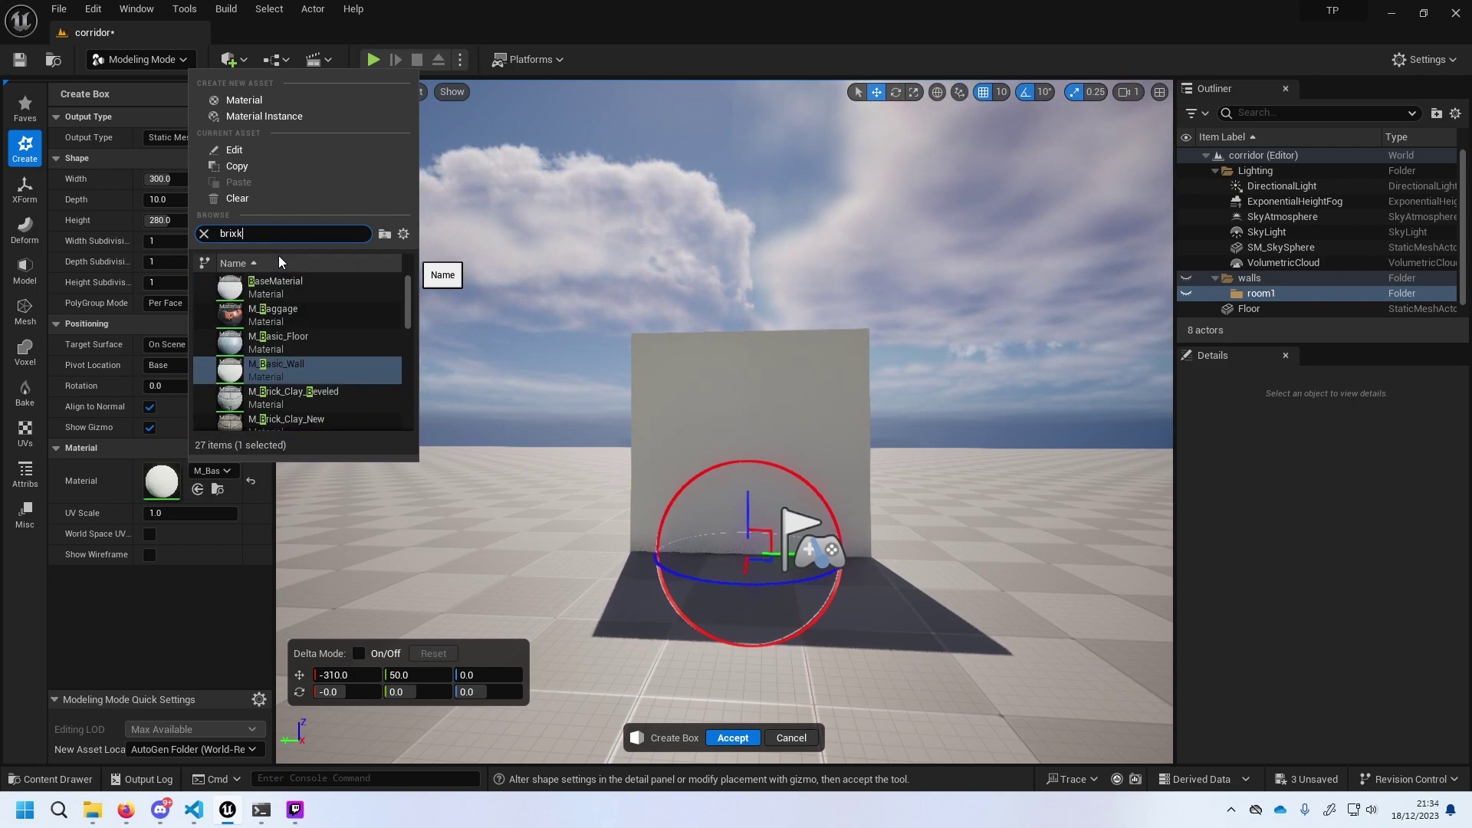
pyautogui.press('BackSpace')
pyautogui.press('BackSpace')
pyautogui.press('BackSpace')
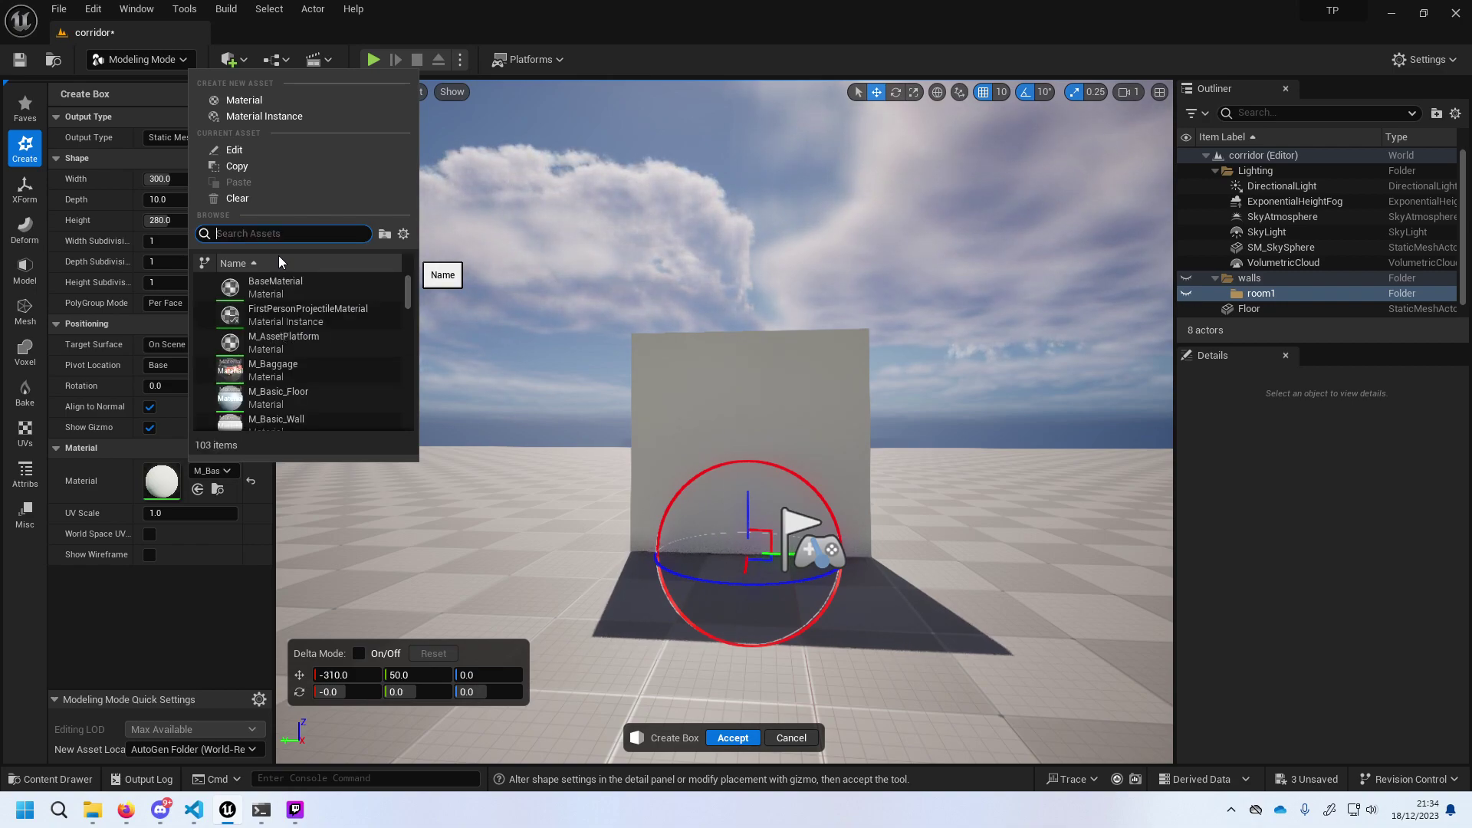
pyautogui.write('tile')
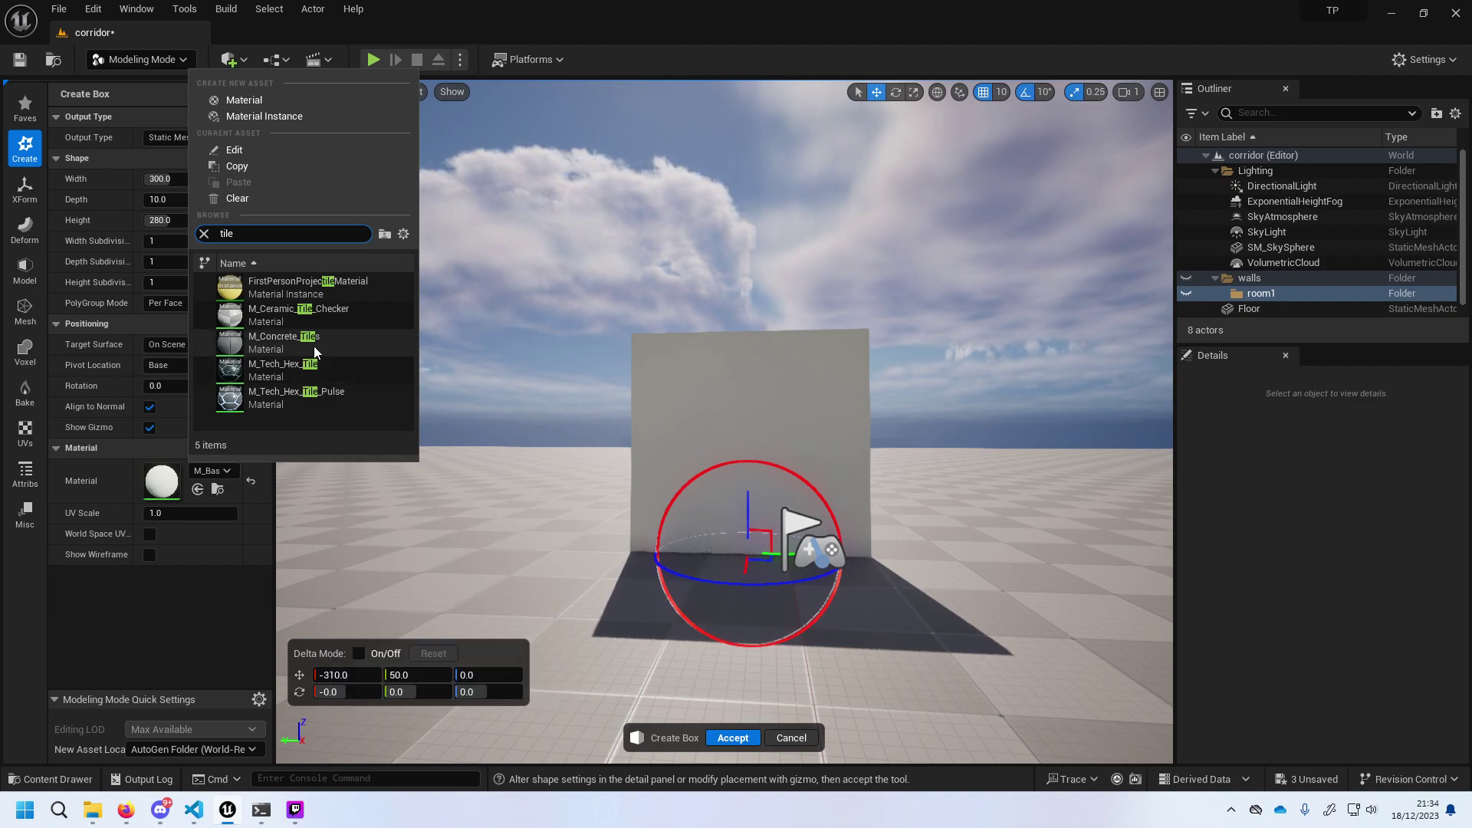
# Apply M_Ceramic_Tile_Checker, then return its UV scale to 1.0 after adjusting it.
pyautogui.click(306, 316)
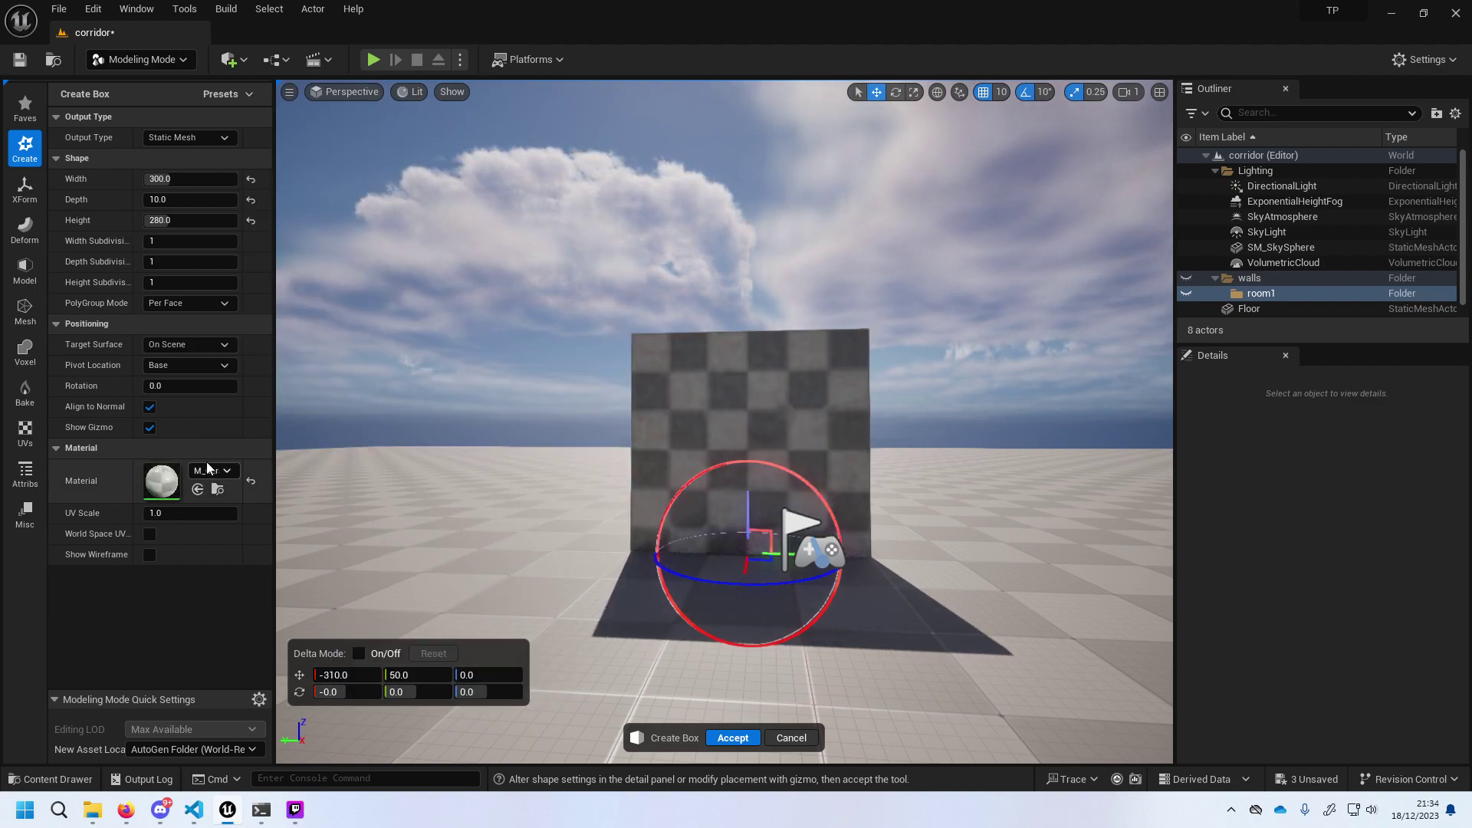
pyautogui.click(626, 392)
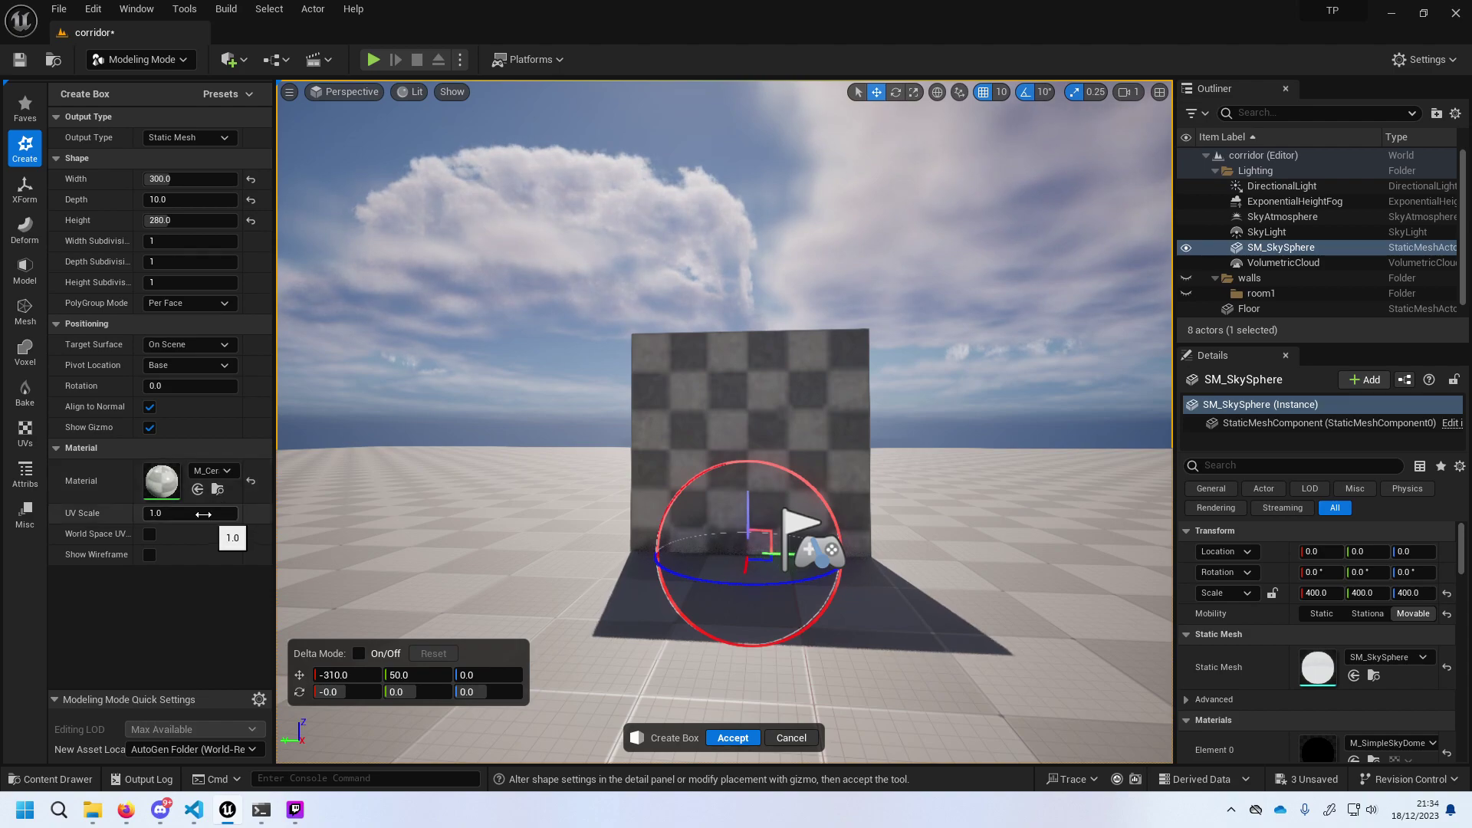
pyautogui.moveTo(219, 512)
pyautogui.mouseDown()
pyautogui.moveTo(184, 512)
pyautogui.moveTo(201, 514)
pyautogui.mouseUp()
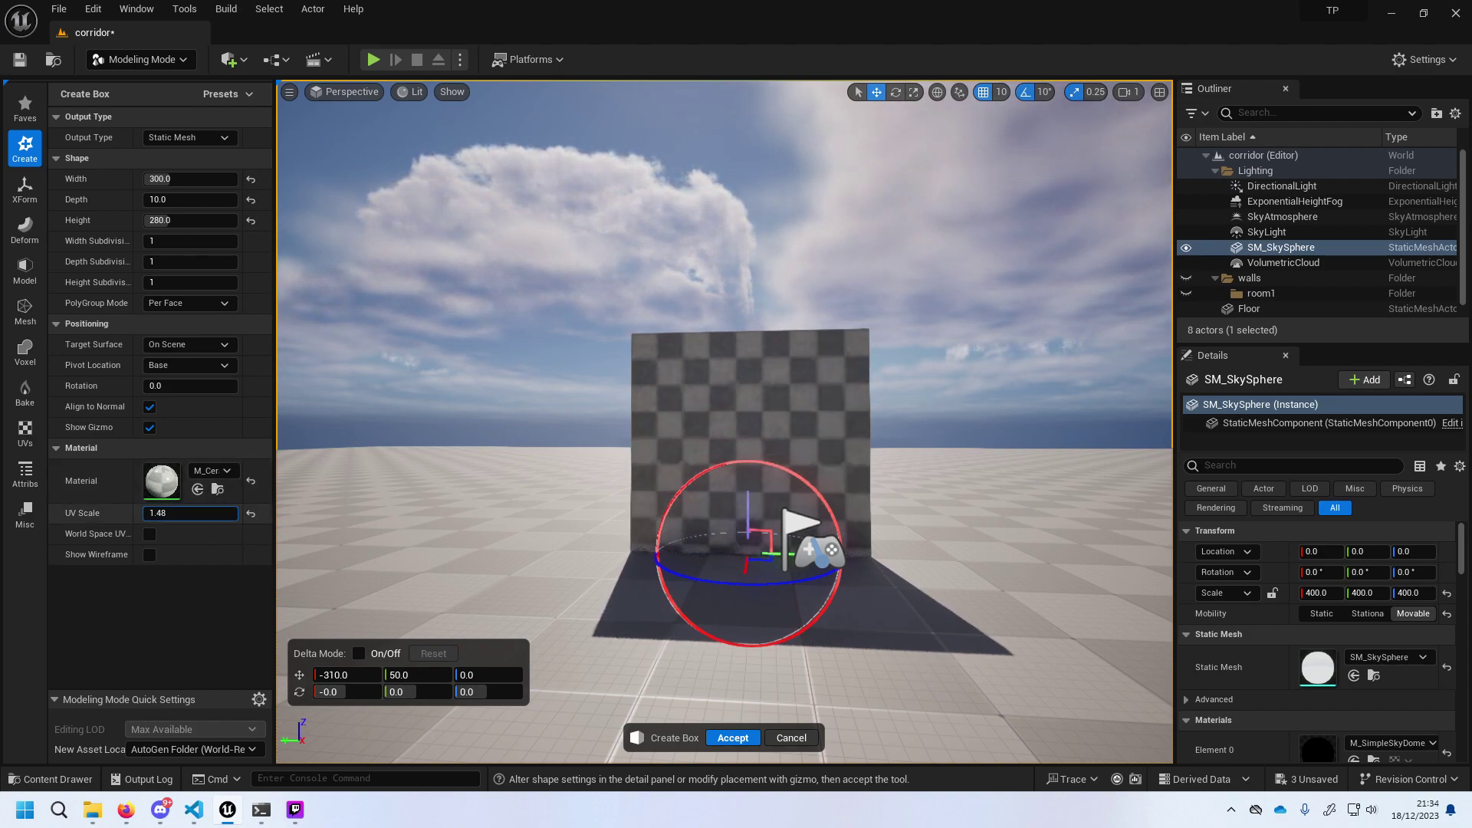
pyautogui.hotkey('ctrl', 'z')
pyautogui.click(191, 513)
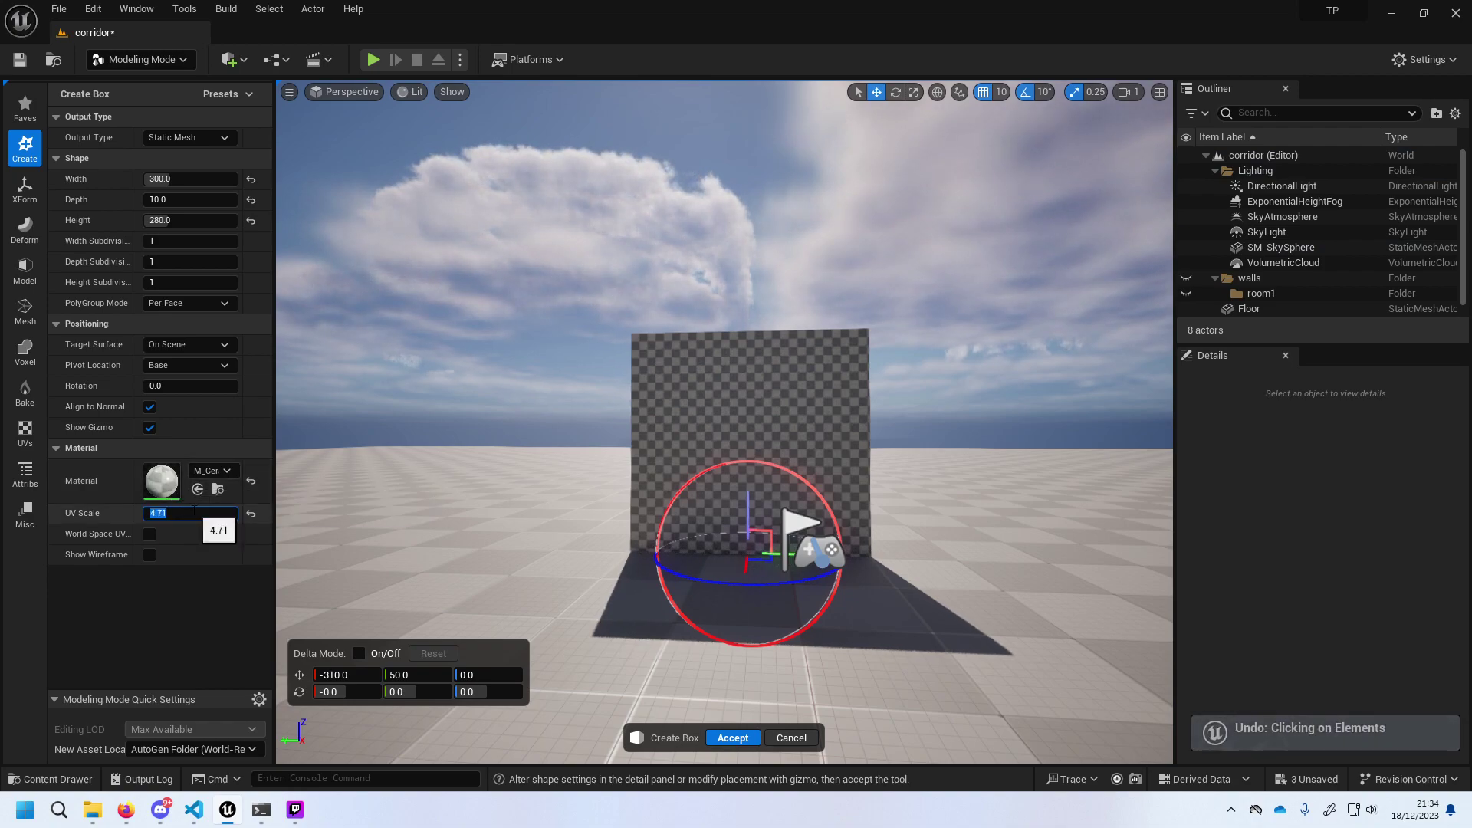
pyautogui.write('1')
pyautogui.press('Return')
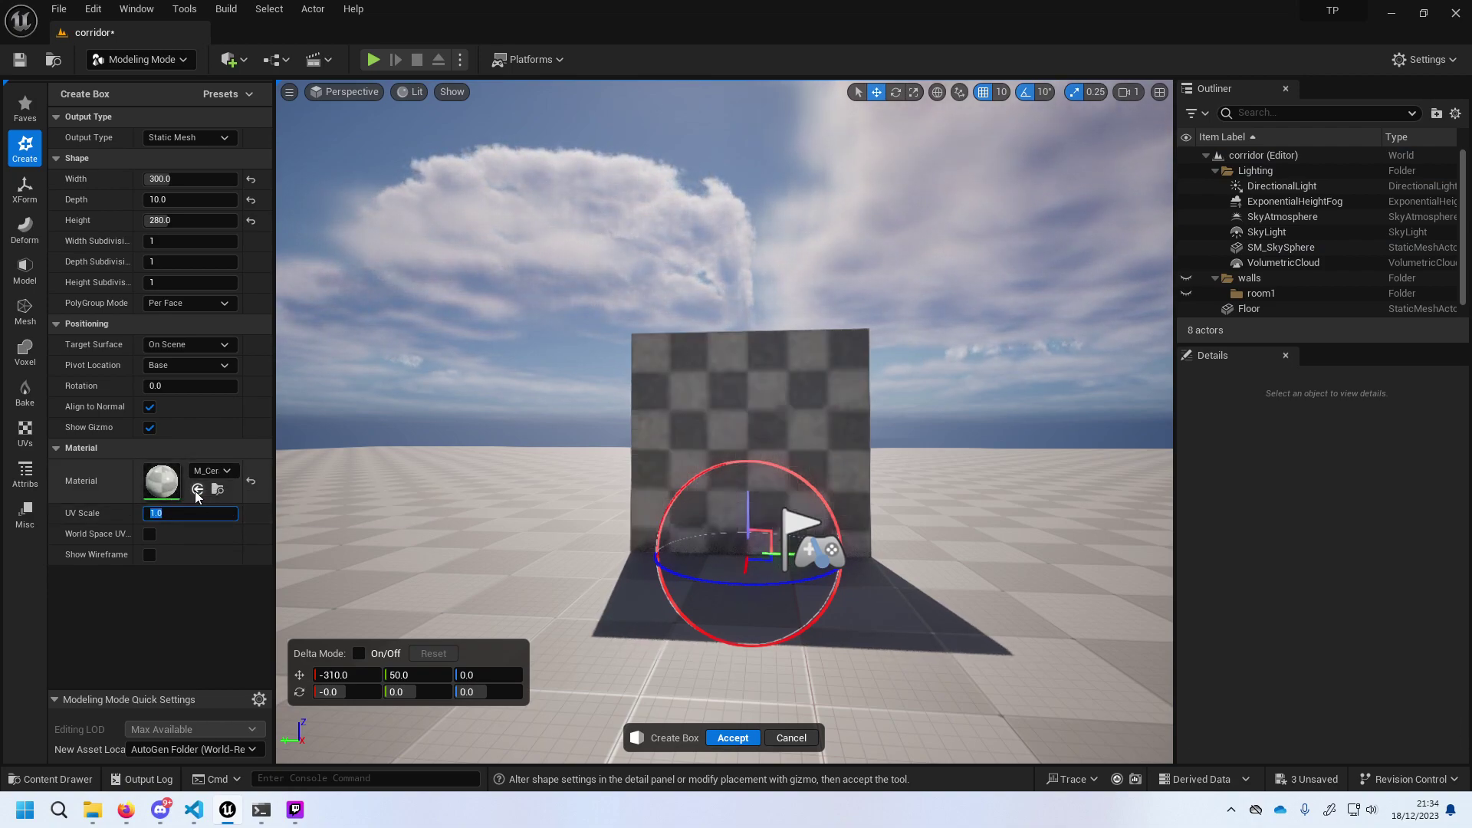
# Open and close the checker material editor, then reapply M_Basic_Wall.
pyautogui.doubleClick(161, 482)
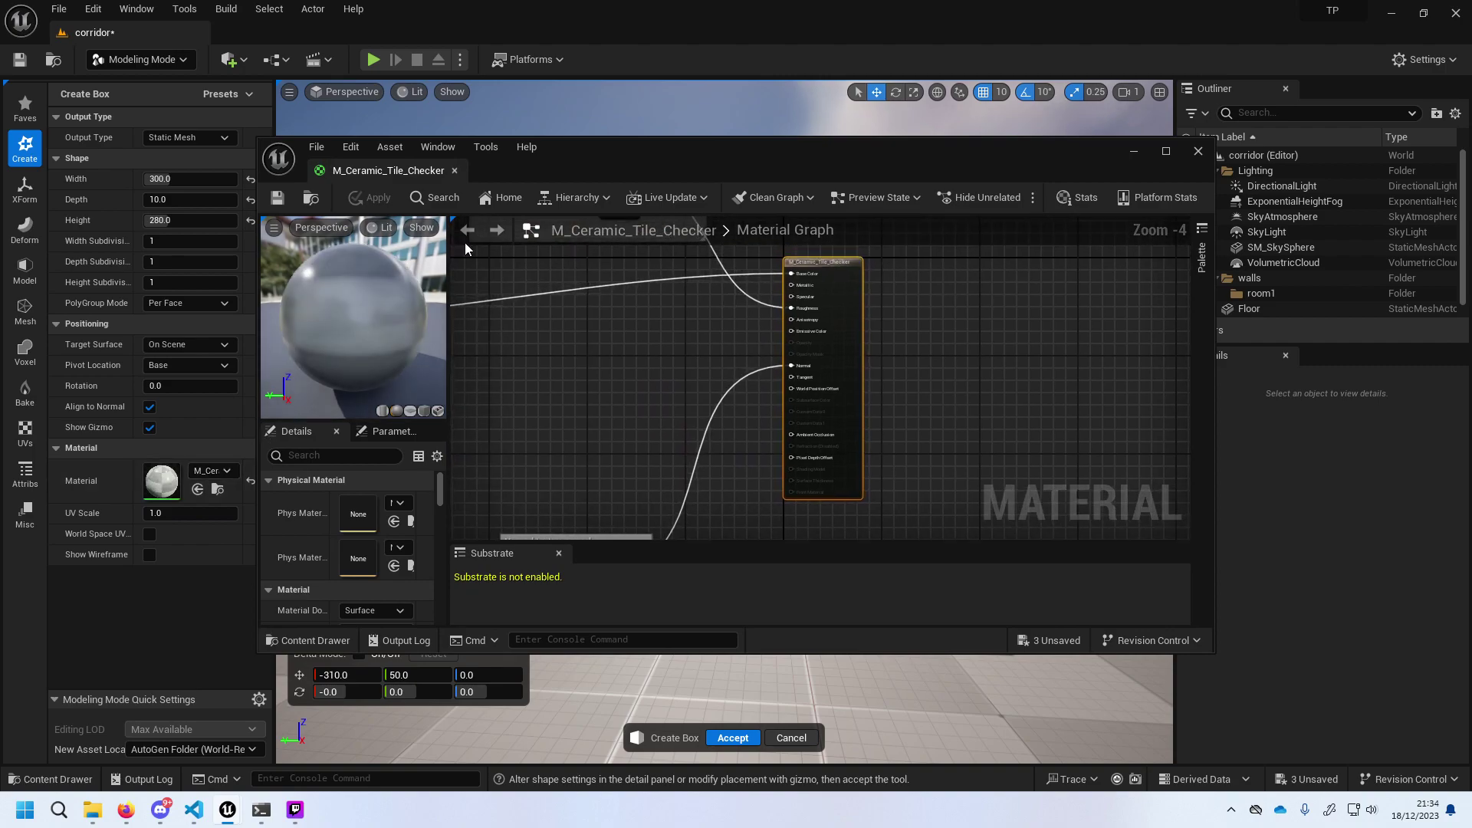
pyautogui.click(1199, 154)
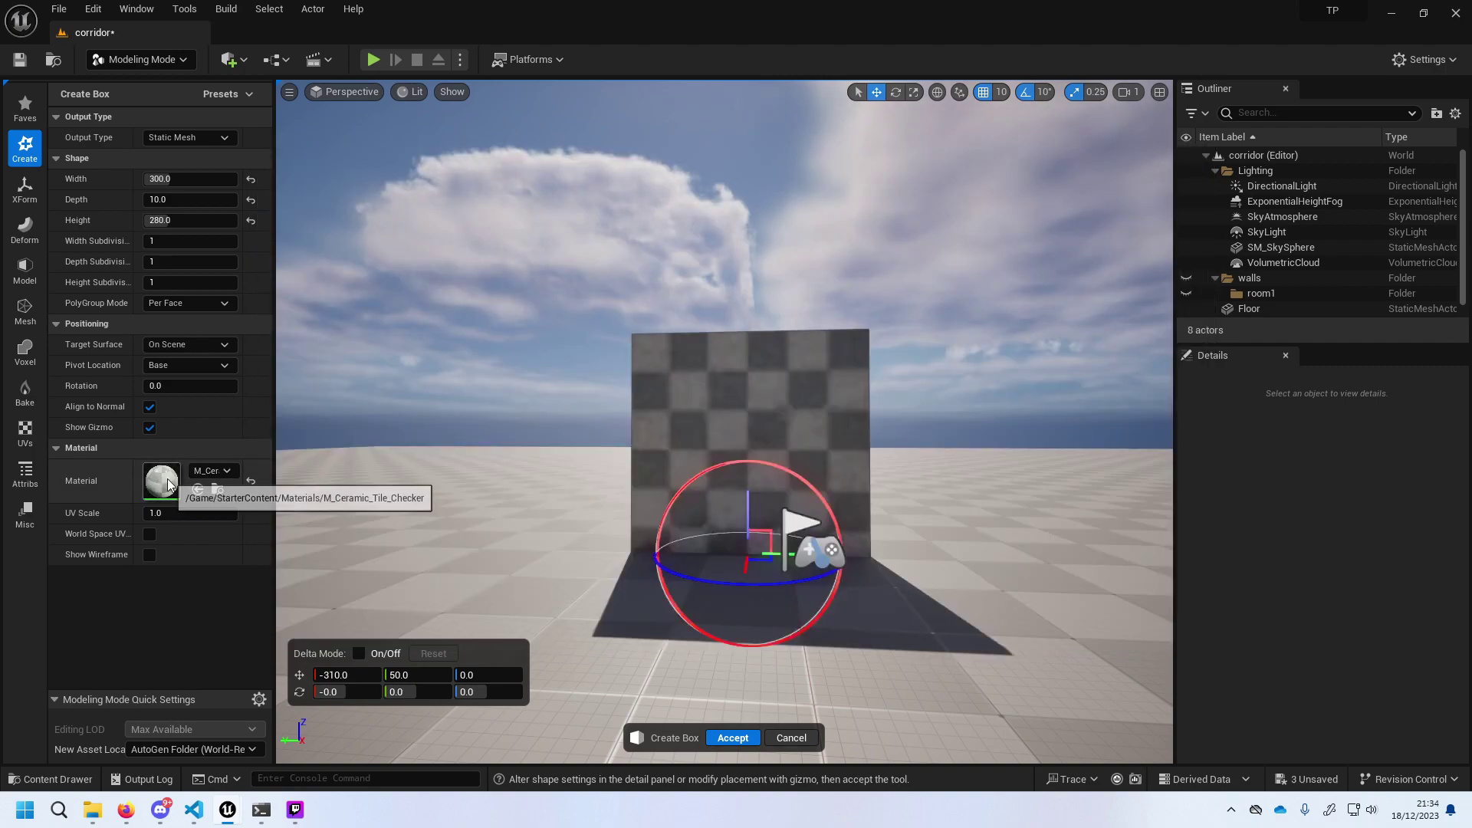
pyautogui.click(207, 470)
pyautogui.write('wall')
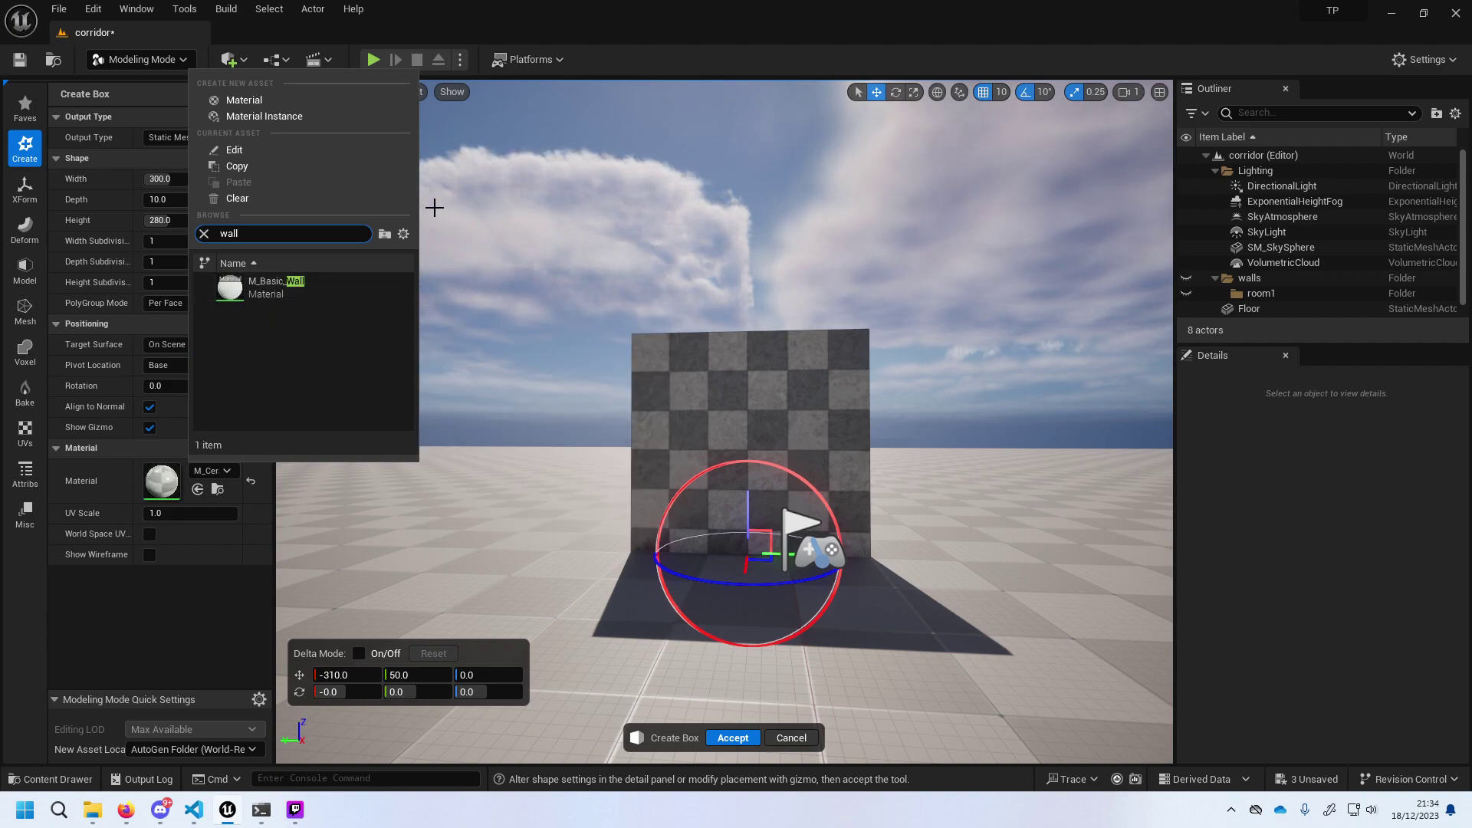
pyautogui.click(274, 286)
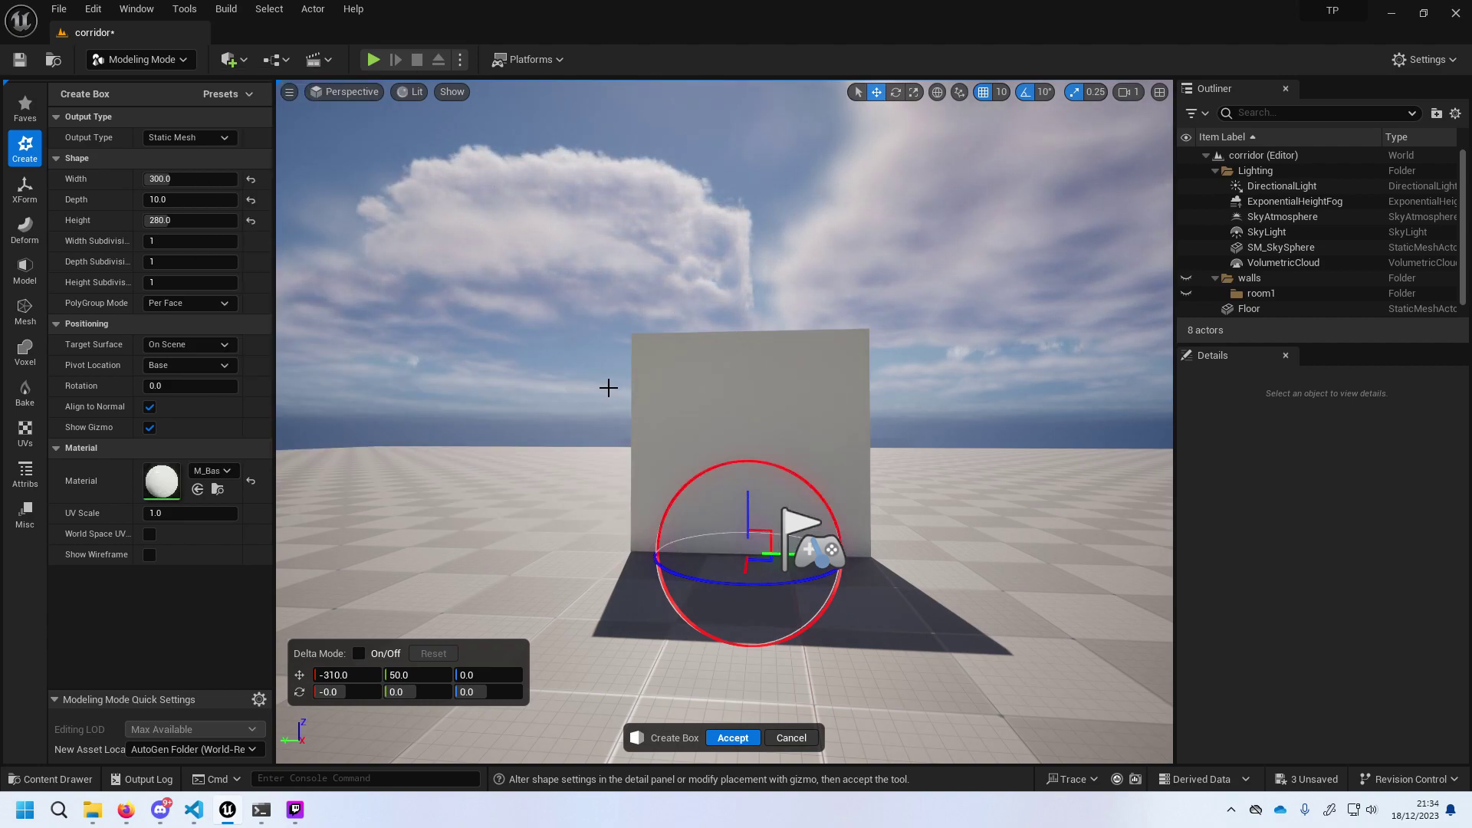
pyautogui.moveTo(552, 385); pyautogui.dragTo(545, 388, button='right')
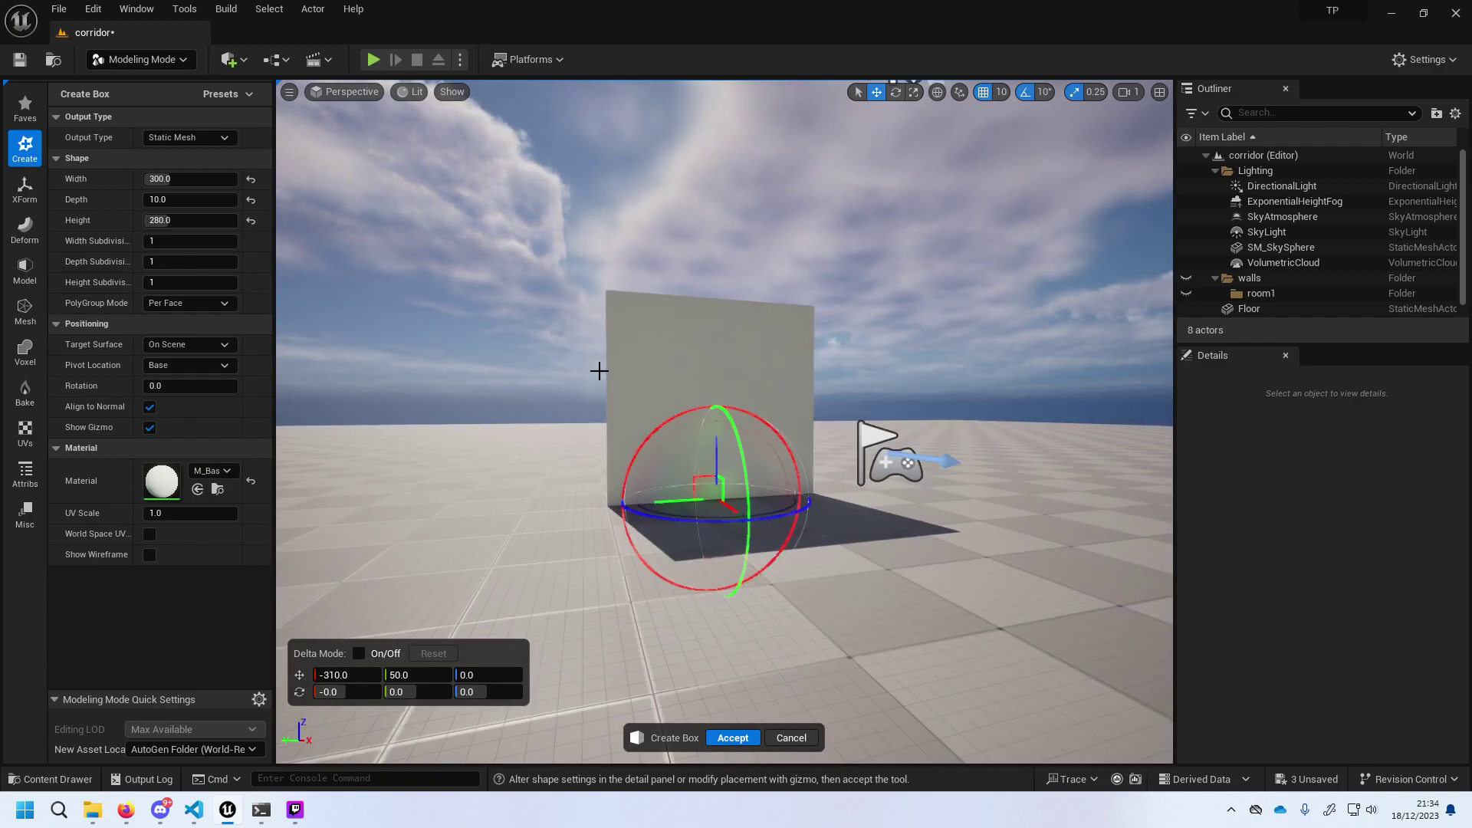
pyautogui.moveTo(732, 521); pyautogui.dragTo(800, 612)
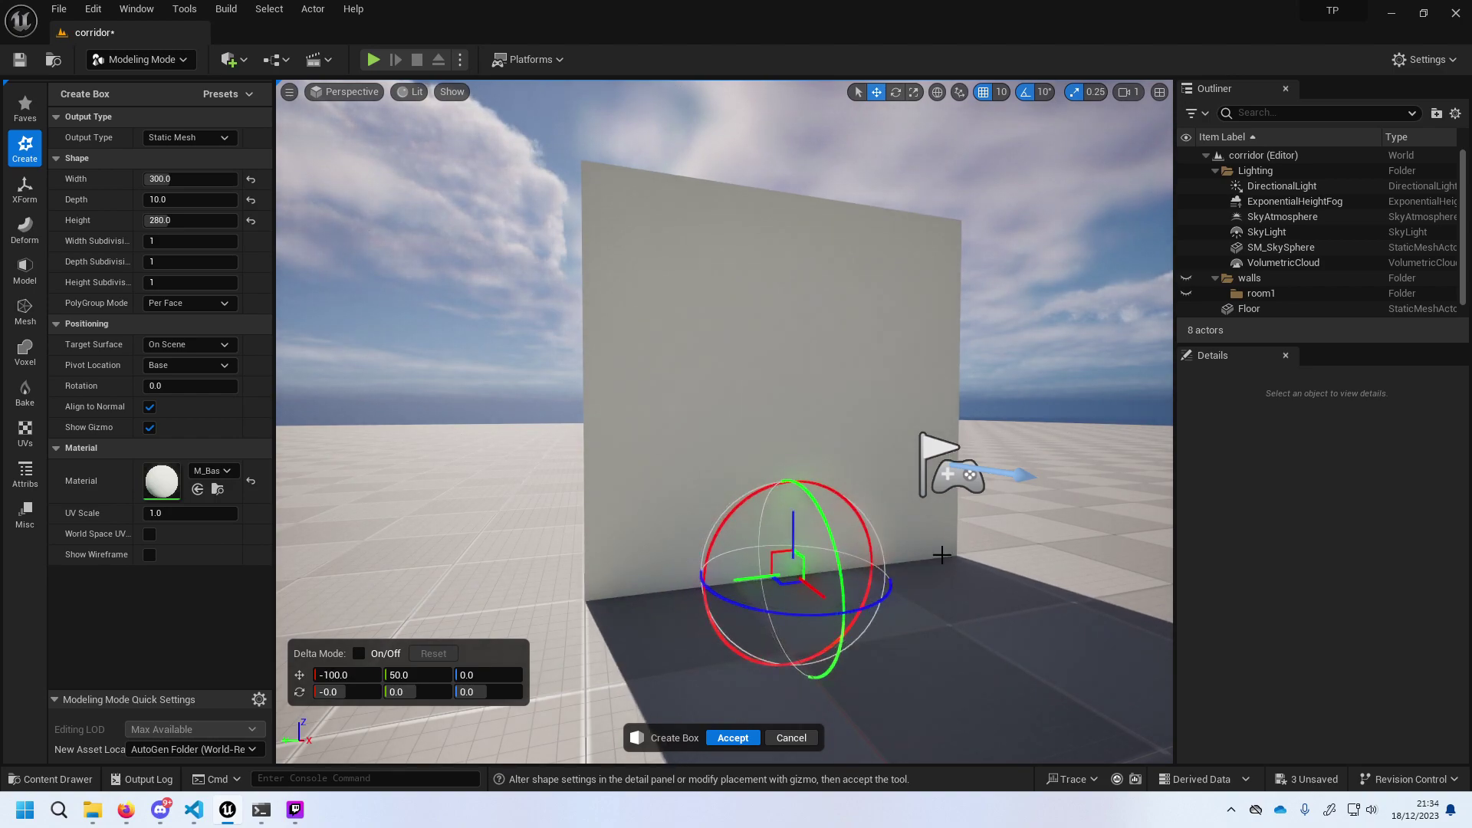
pyautogui.moveTo(941, 554); pyautogui.dragTo(942, 554, button='right')
pyautogui.scroll(1, 942, 555)
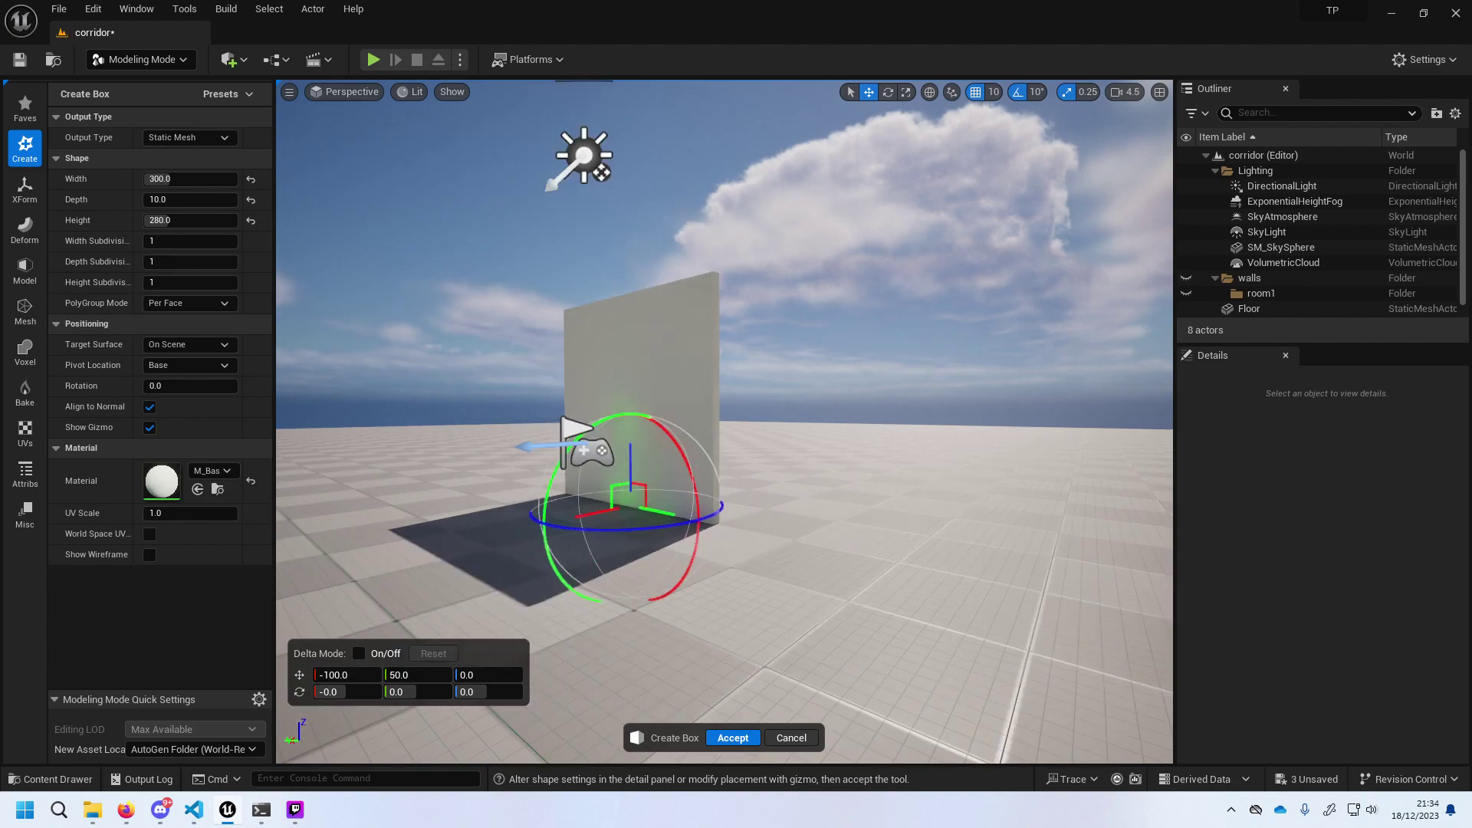
pyautogui.moveTo(942, 554); pyautogui.dragTo(779, 573, button='right')
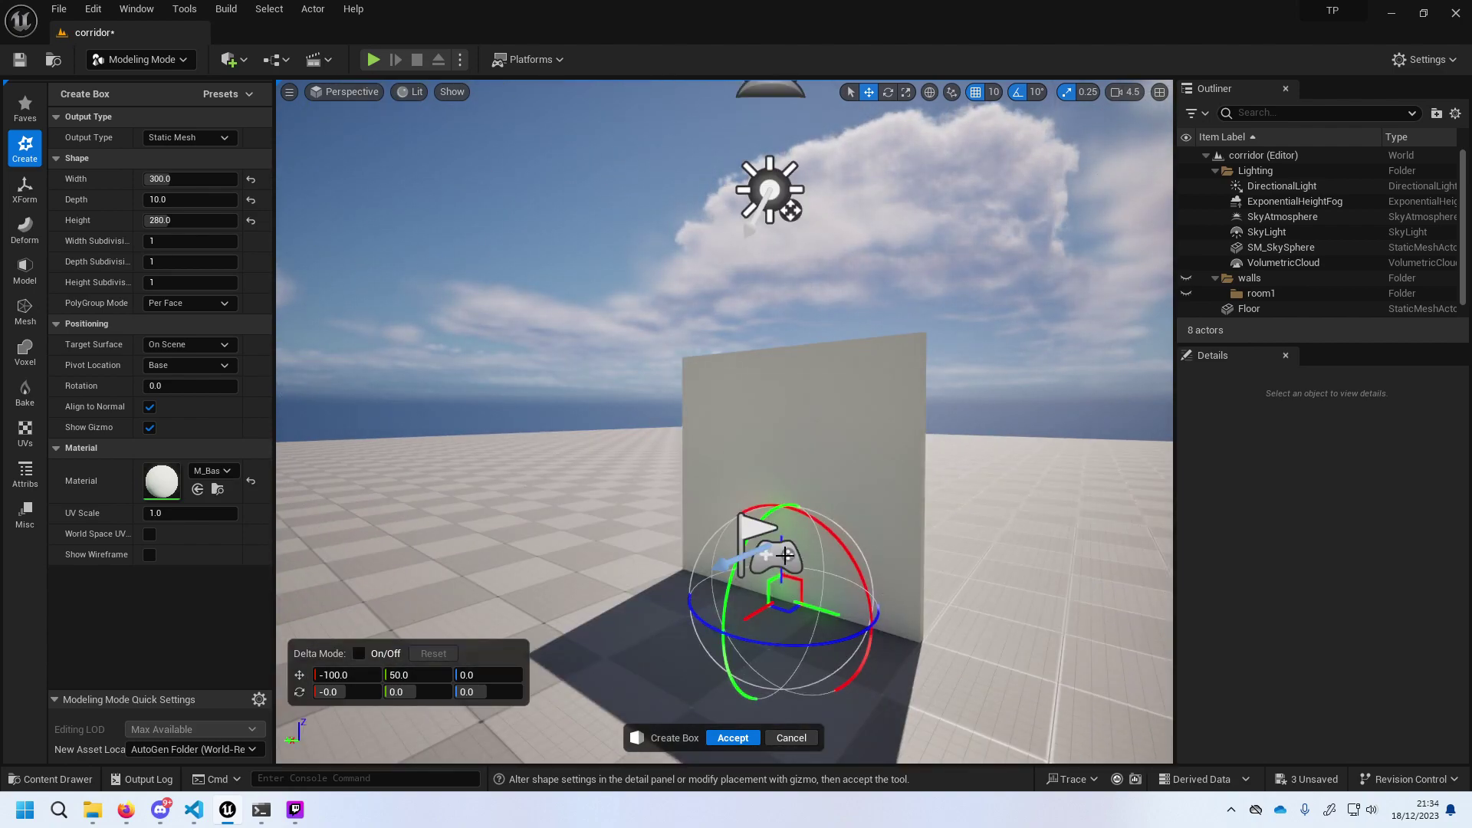
pyautogui.click(765, 552)
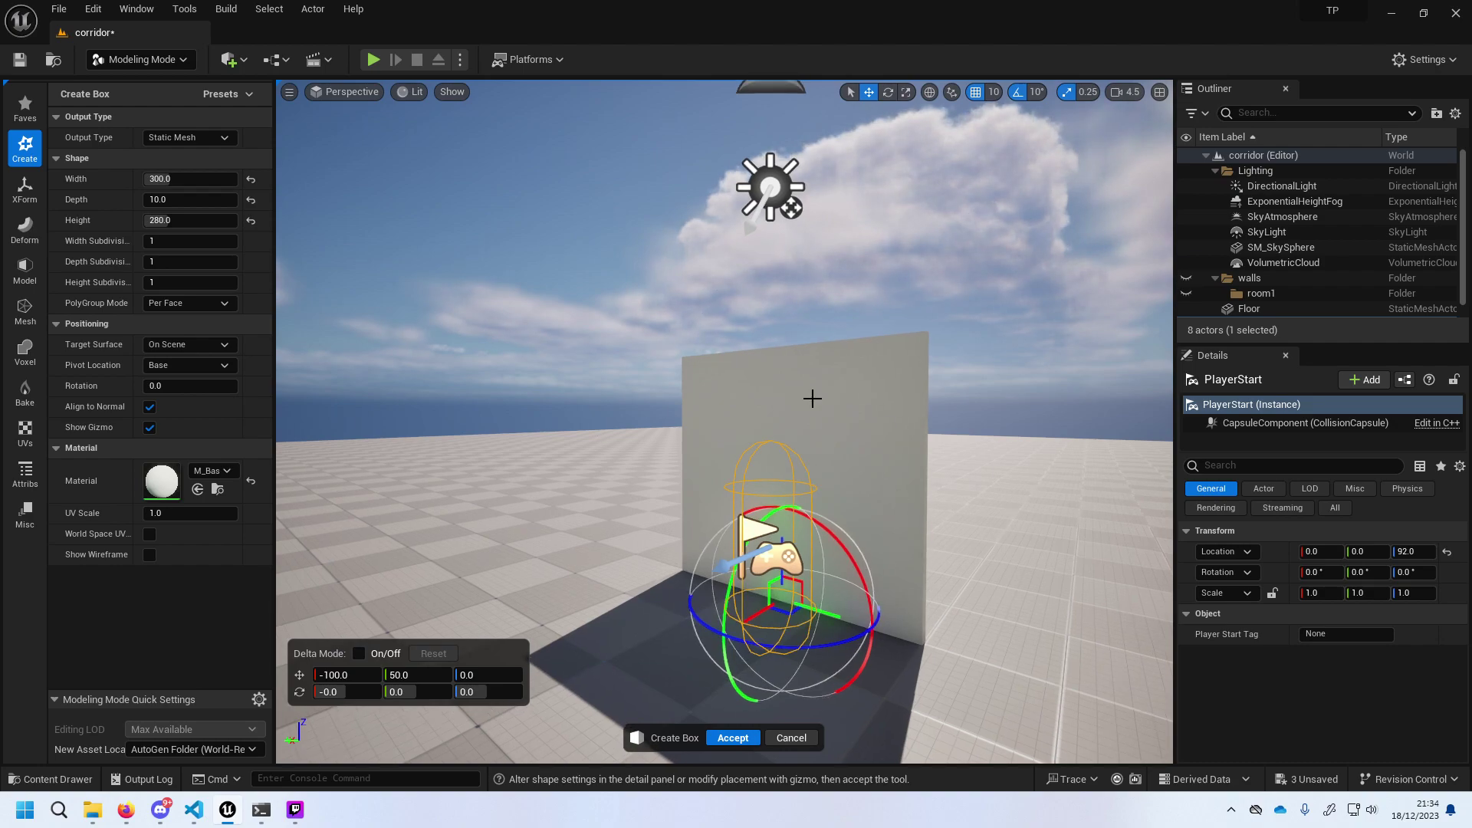
pyautogui.click(591, 521)
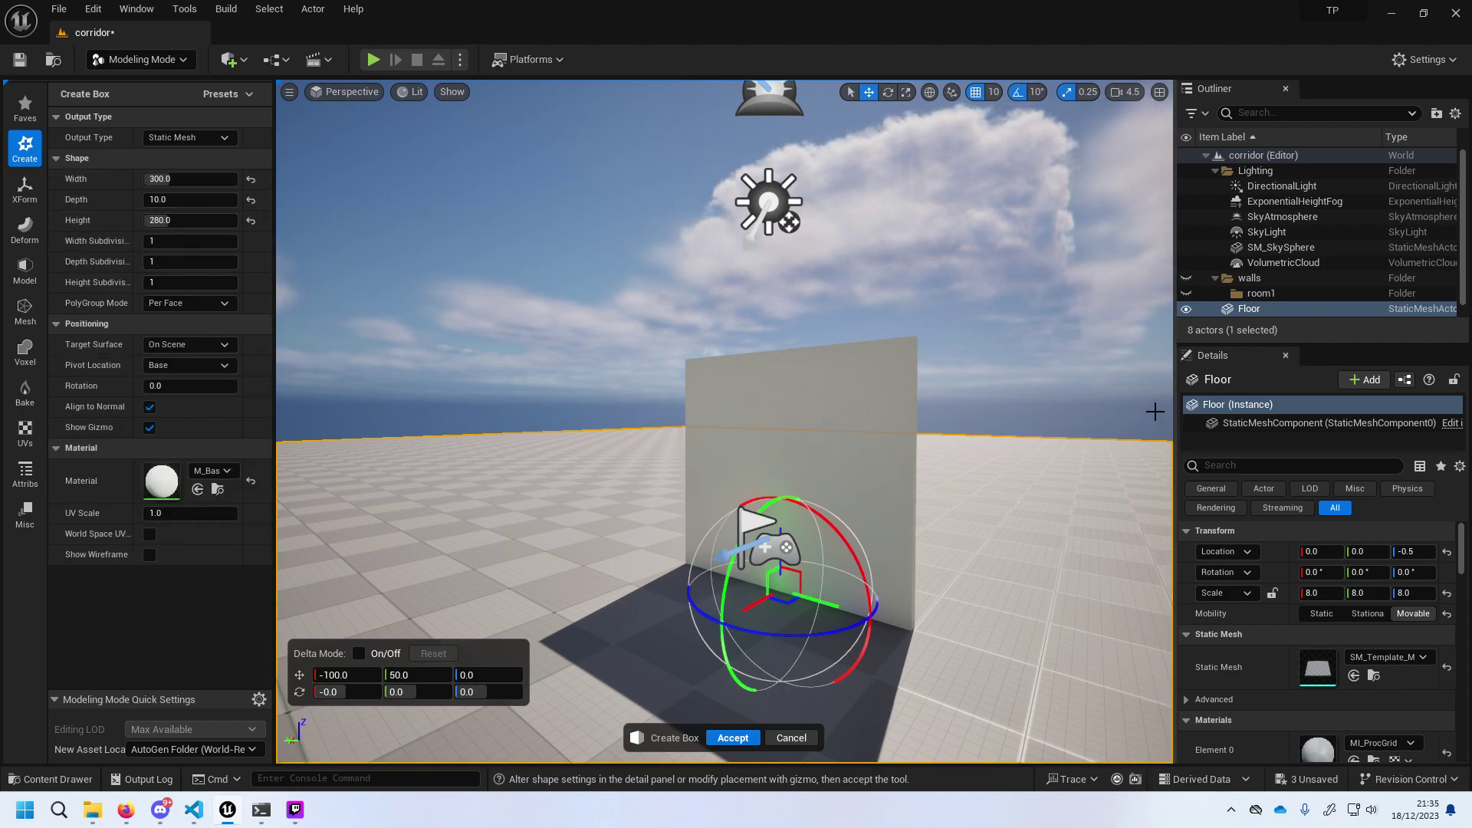
pyautogui.moveTo(1145, 444); pyautogui.dragTo(831, 390)
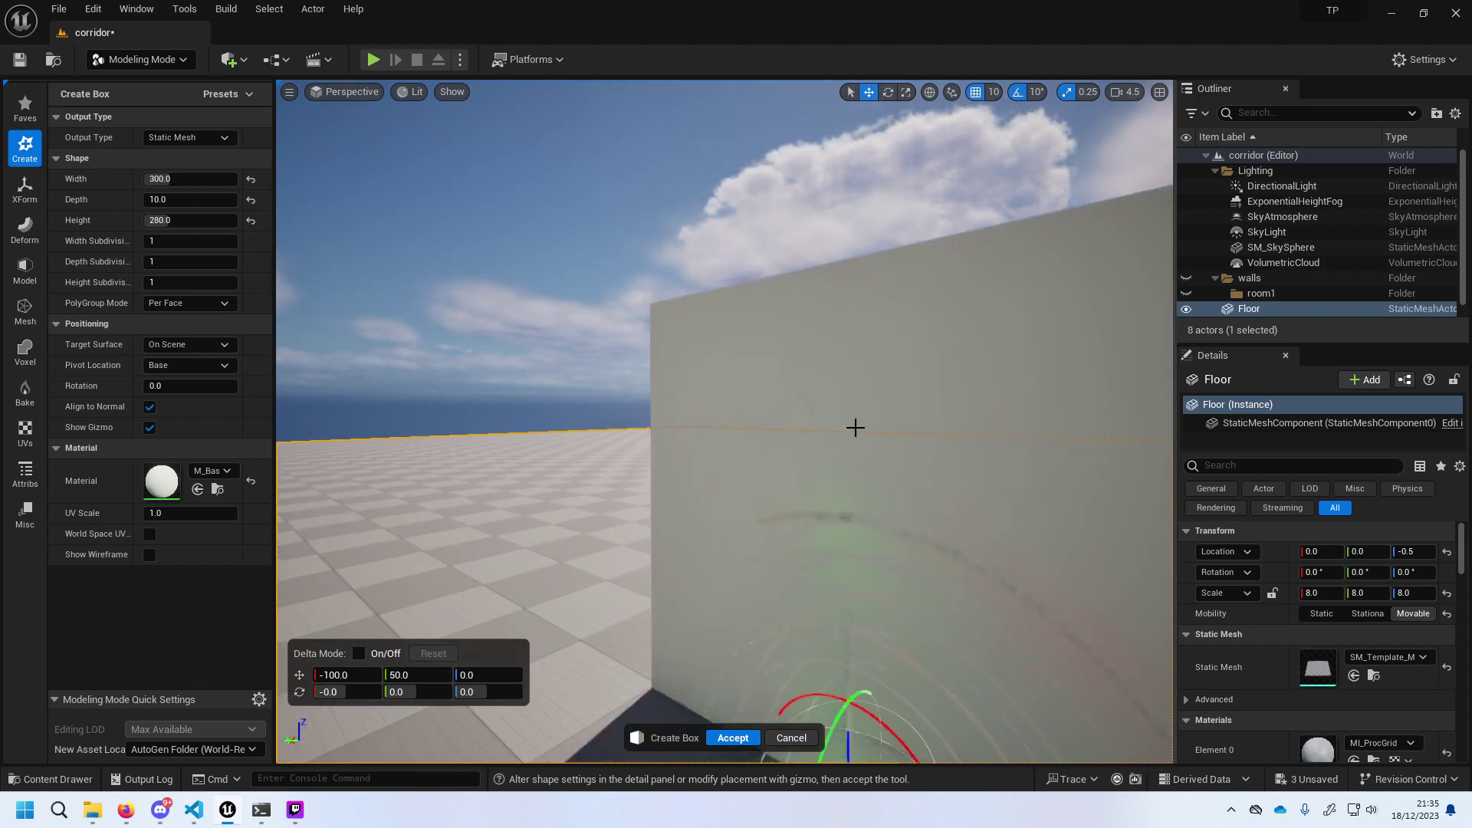
pyautogui.scroll(-5, 831, 390)
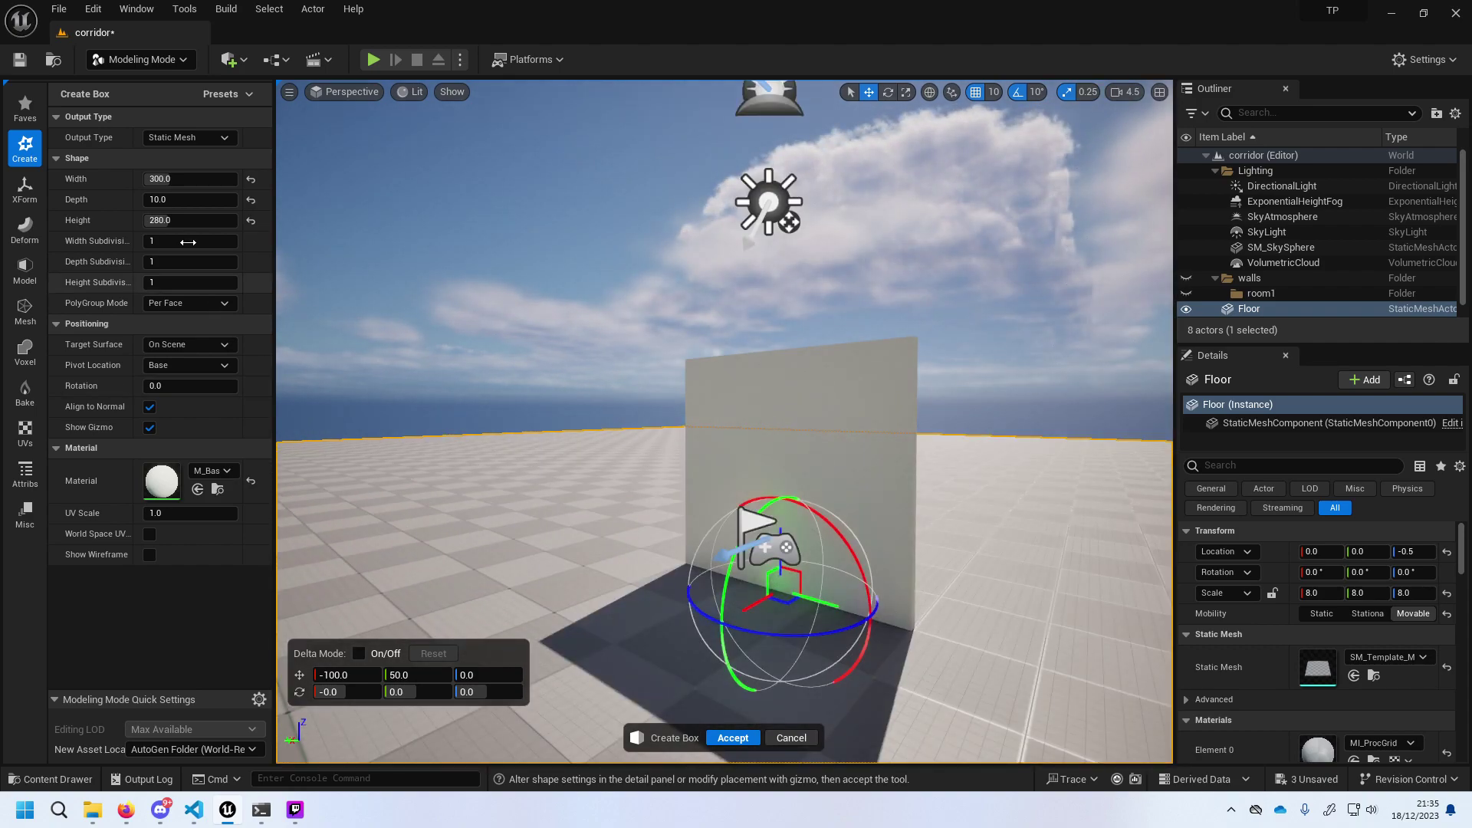
pyautogui.moveTo(153, 220); pyautogui.dragTo(154, 221)
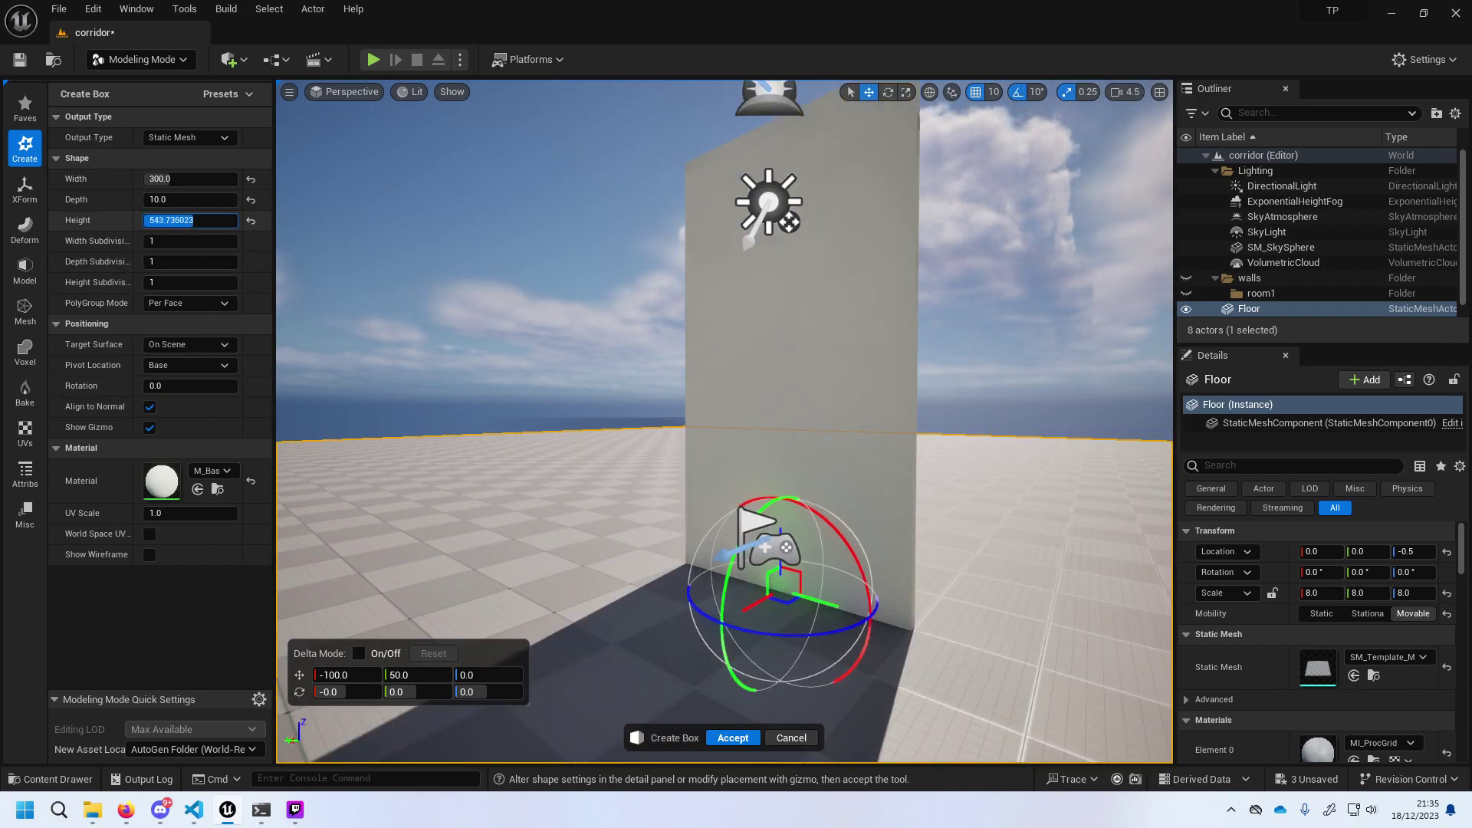
pyautogui.hotkey('ctrl', 'z')
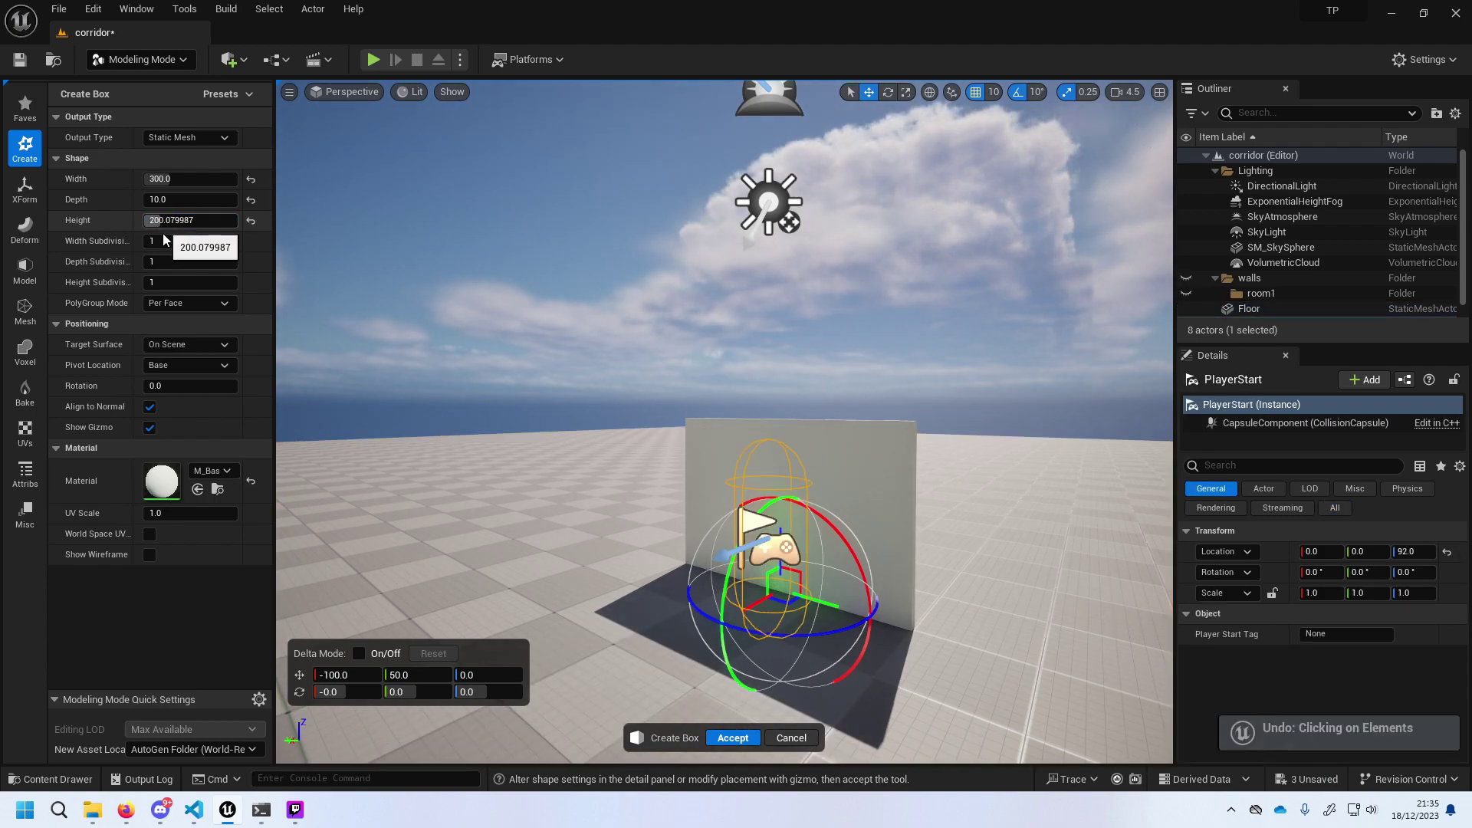
pyautogui.hotkey('ctrl', 'z')
pyautogui.hotkey('ctrl', 'z')
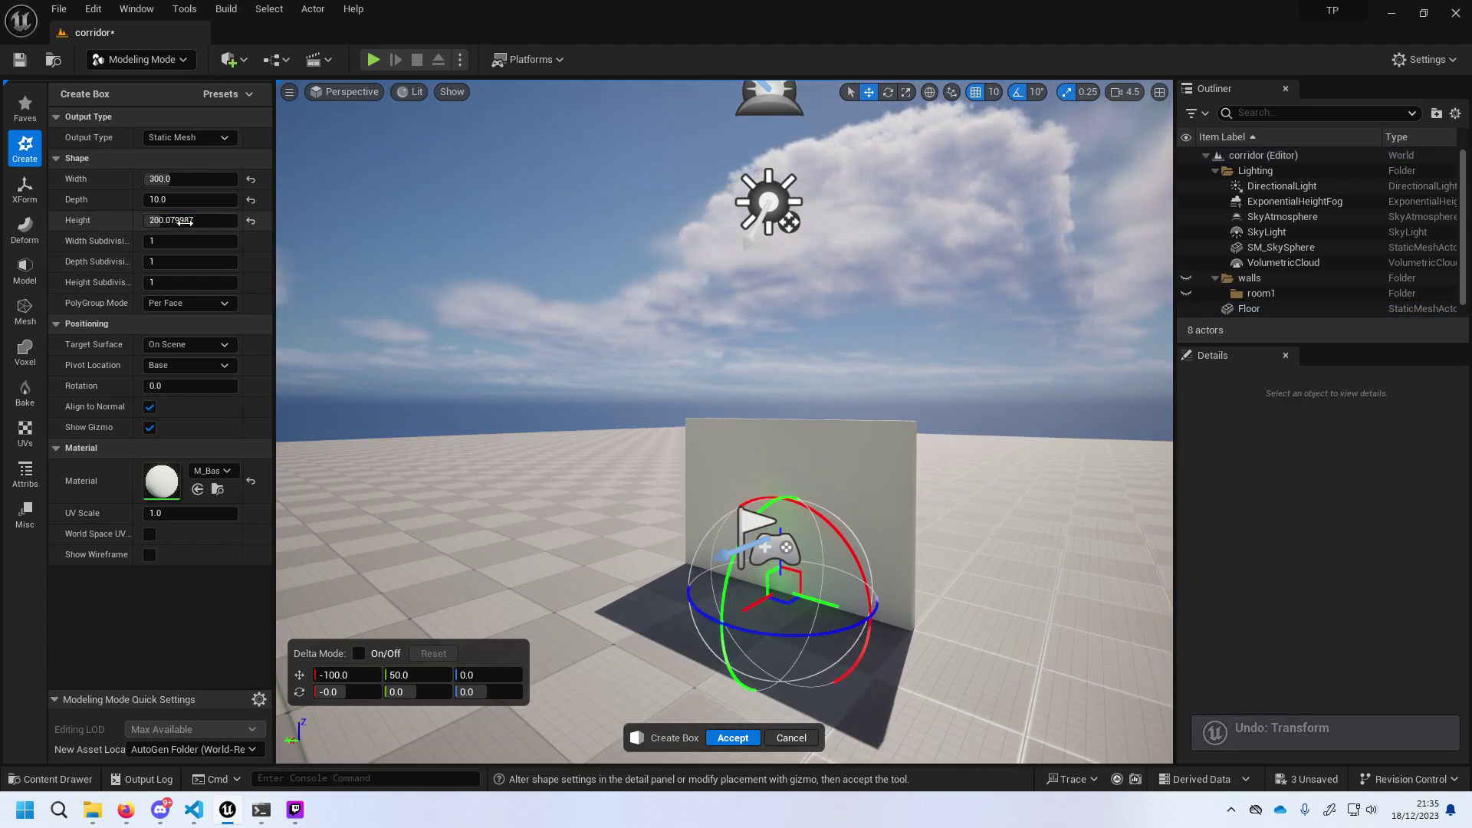
pyautogui.click(187, 221)
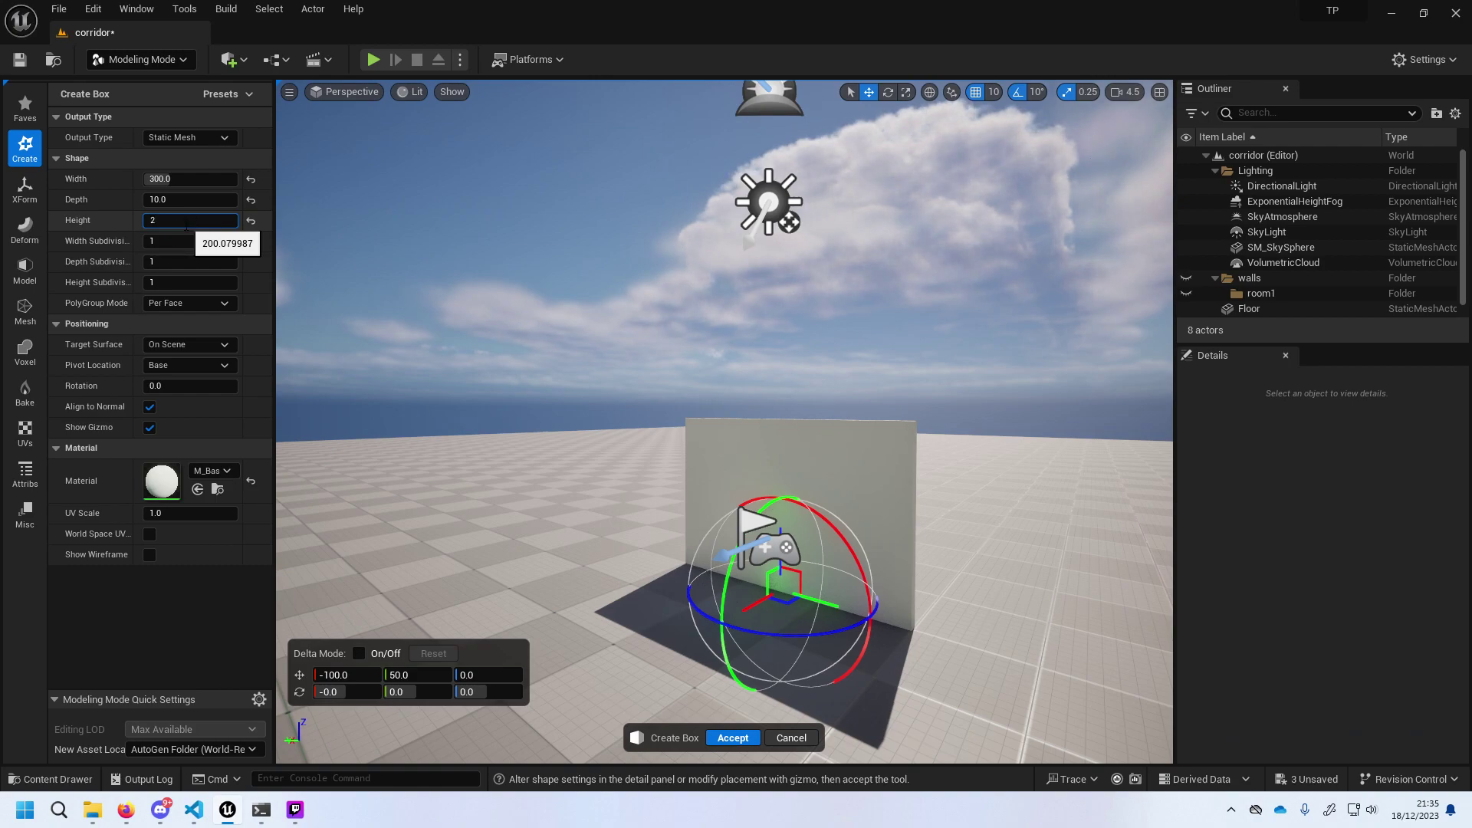
pyautogui.write('80')
pyautogui.press('Return')
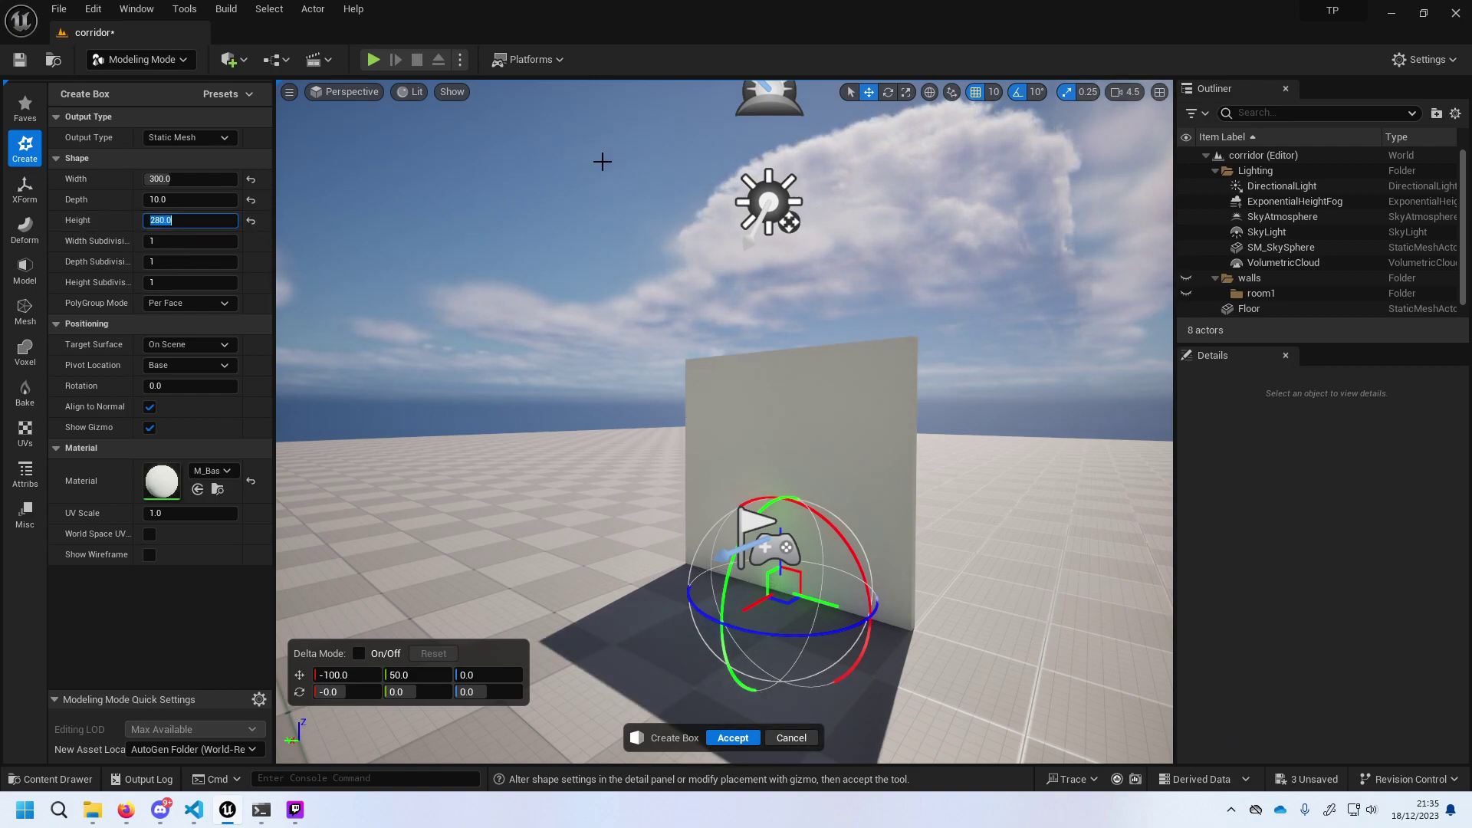
pyautogui.click(187, 137)
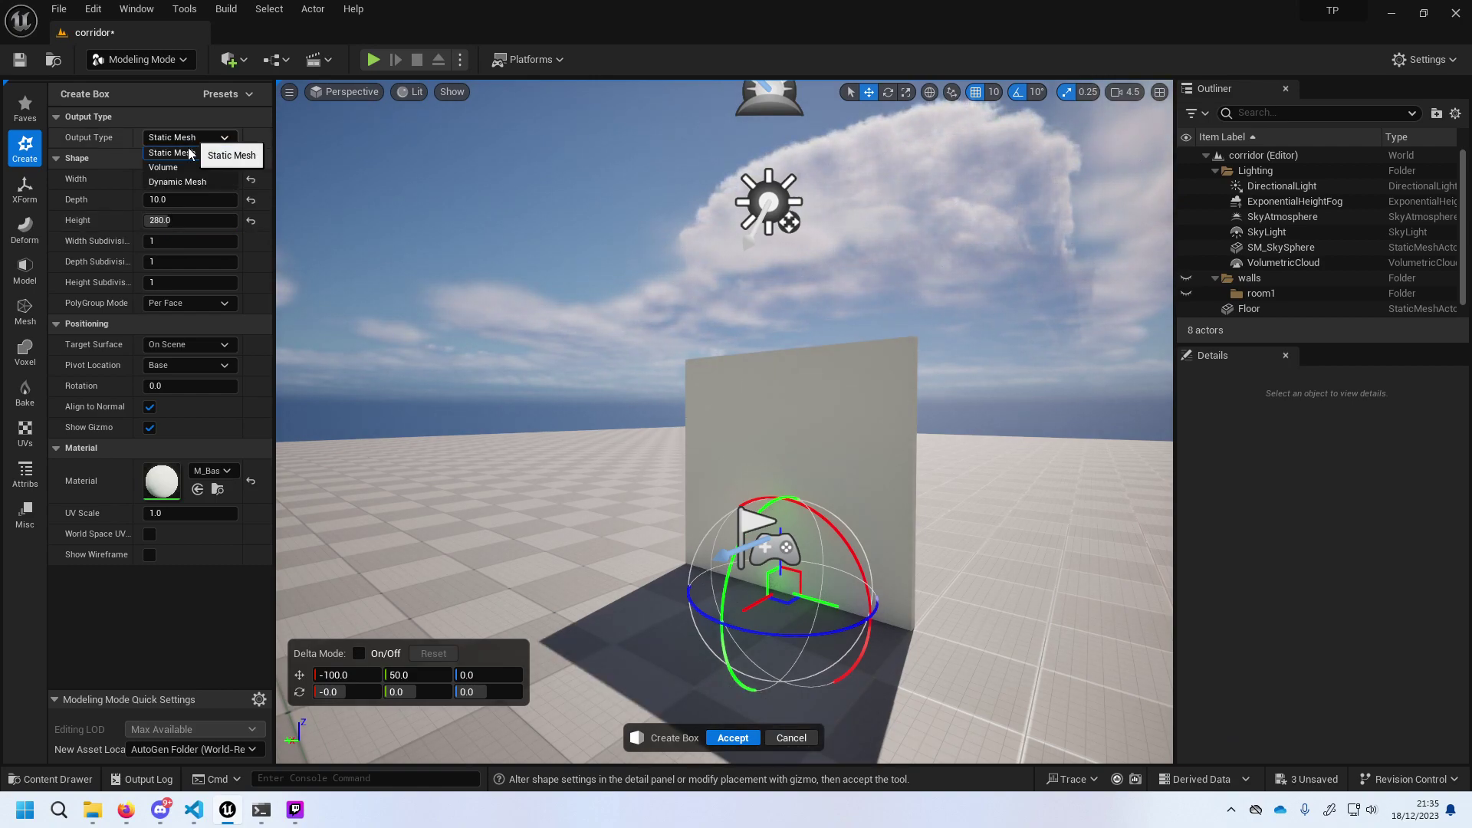
pyautogui.click(183, 163)
pyautogui.click(186, 138)
pyautogui.click(182, 151)
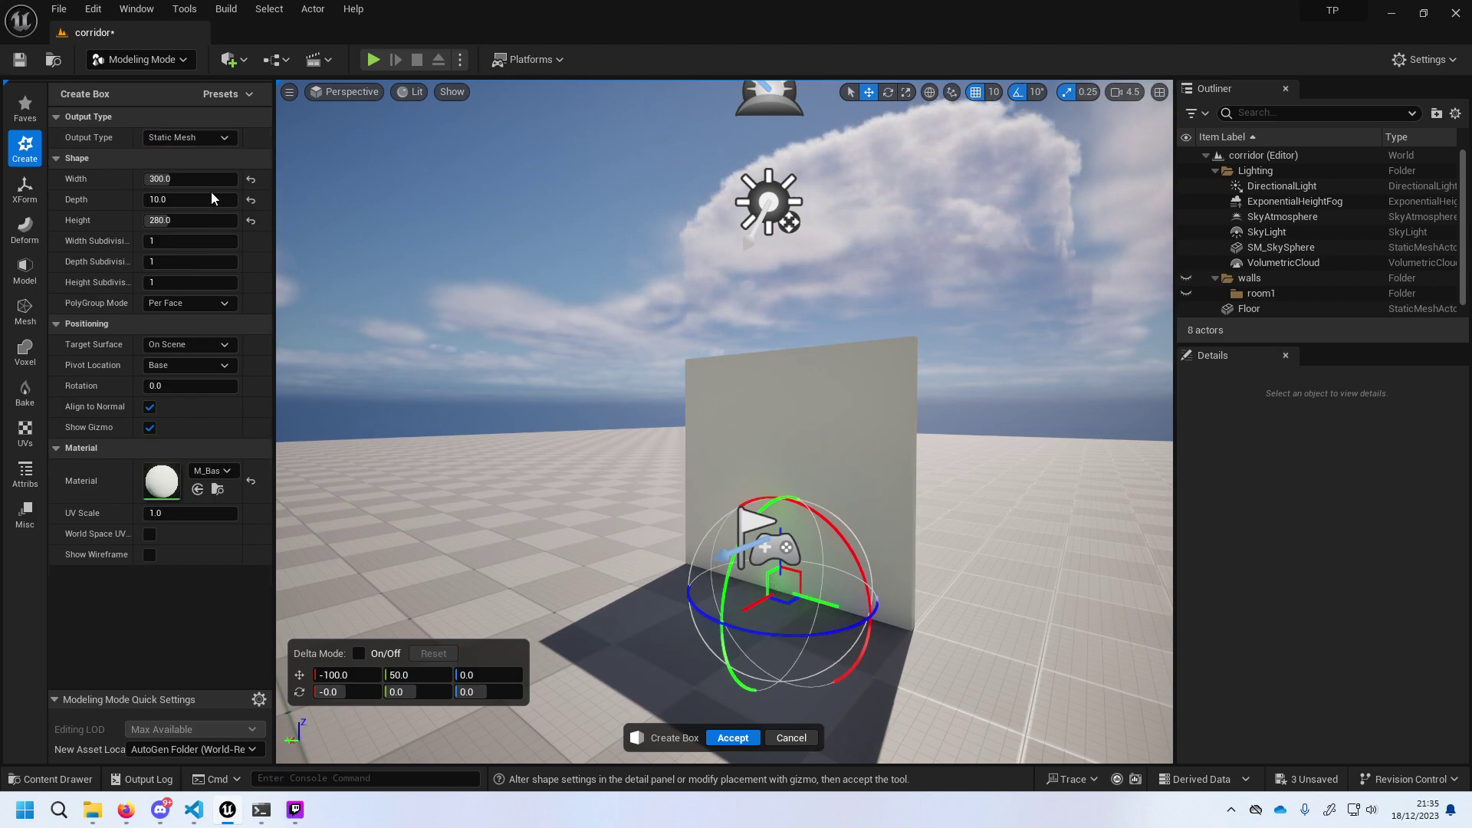
pyautogui.moveTo(203, 180); pyautogui.dragTo(206, 180)
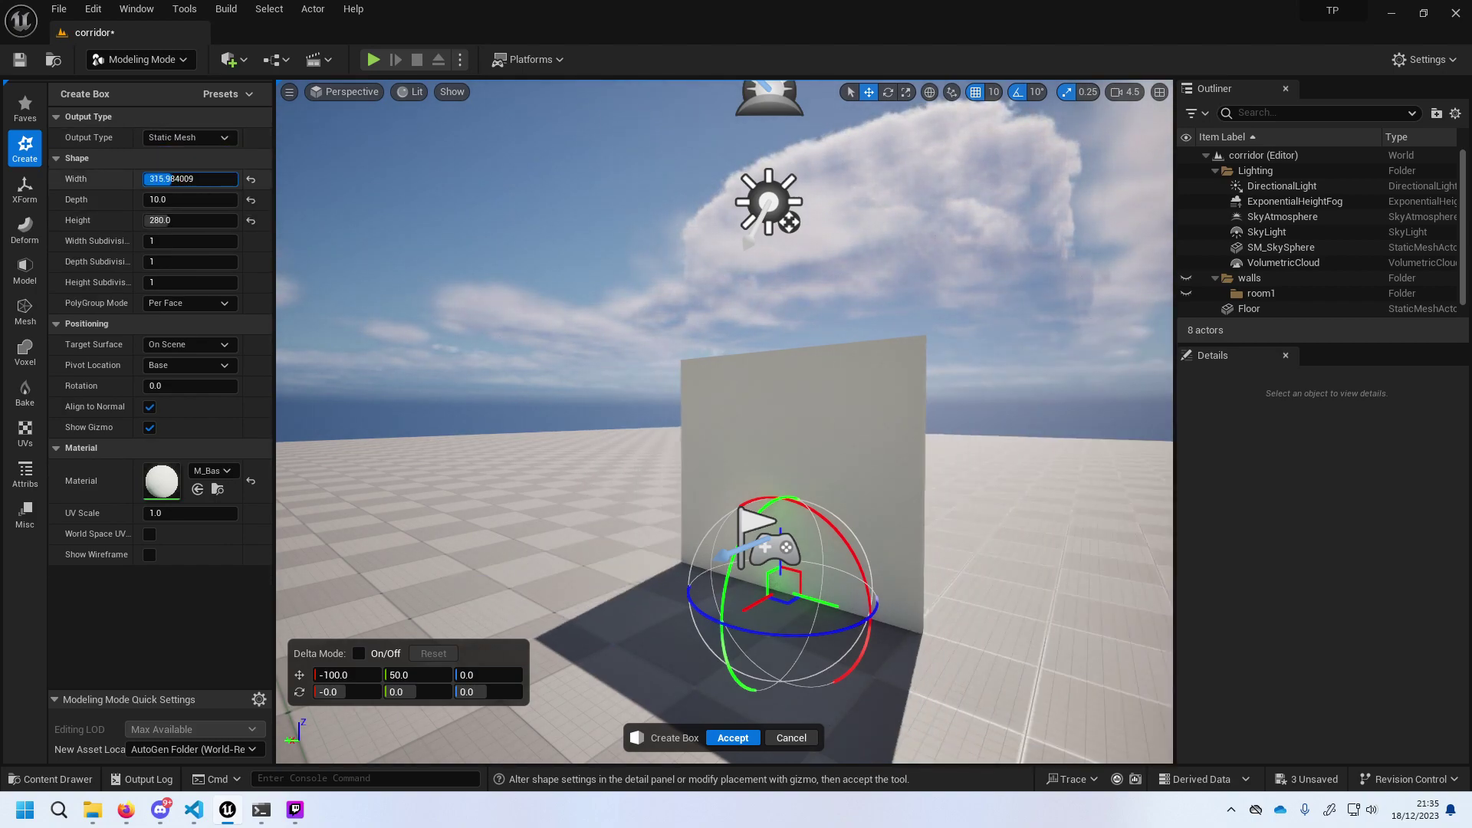
pyautogui.hotkey('ctrl', 'z')
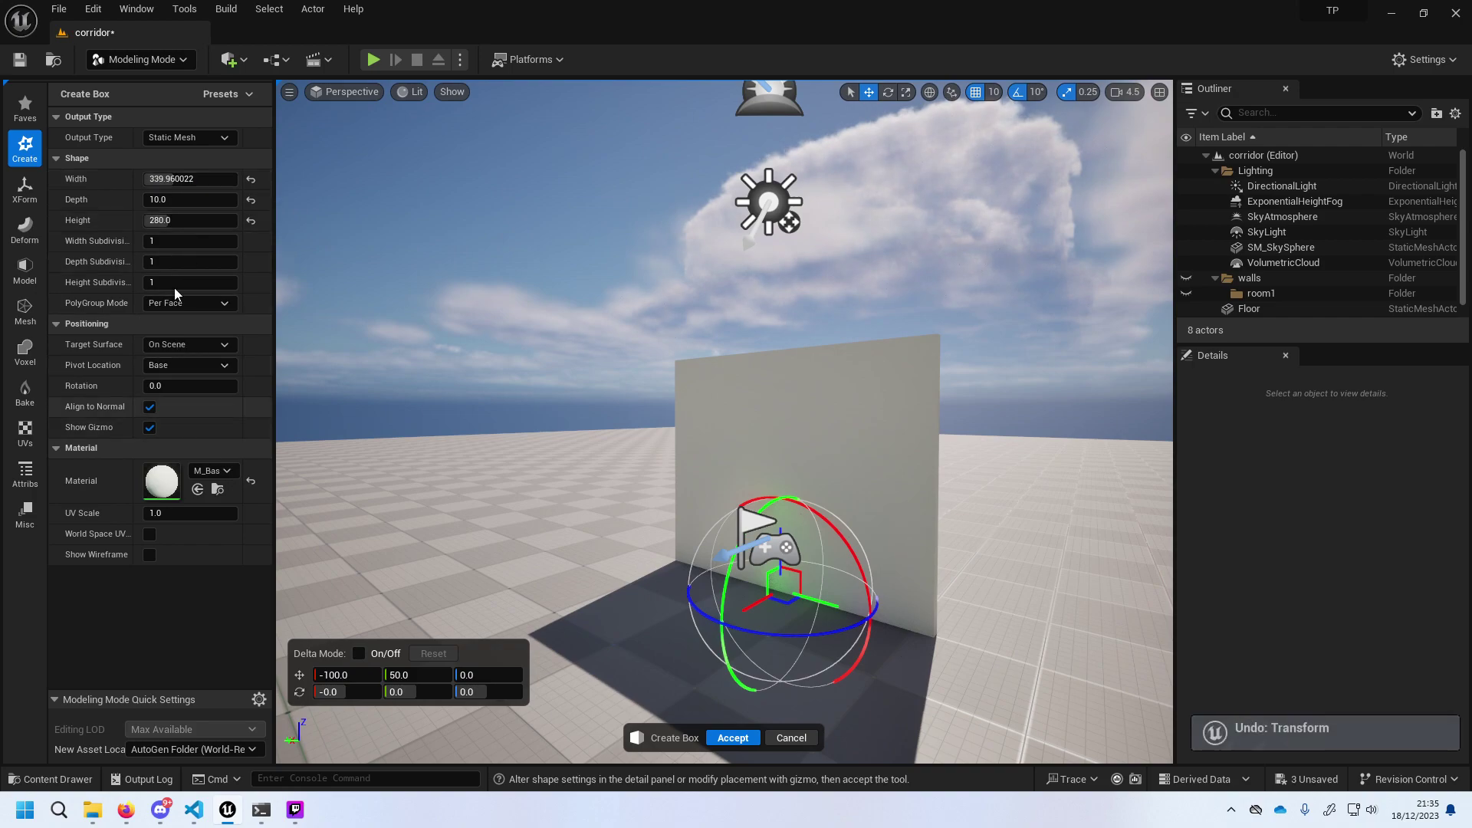
pyautogui.click(169, 180)
pyautogui.write('3')
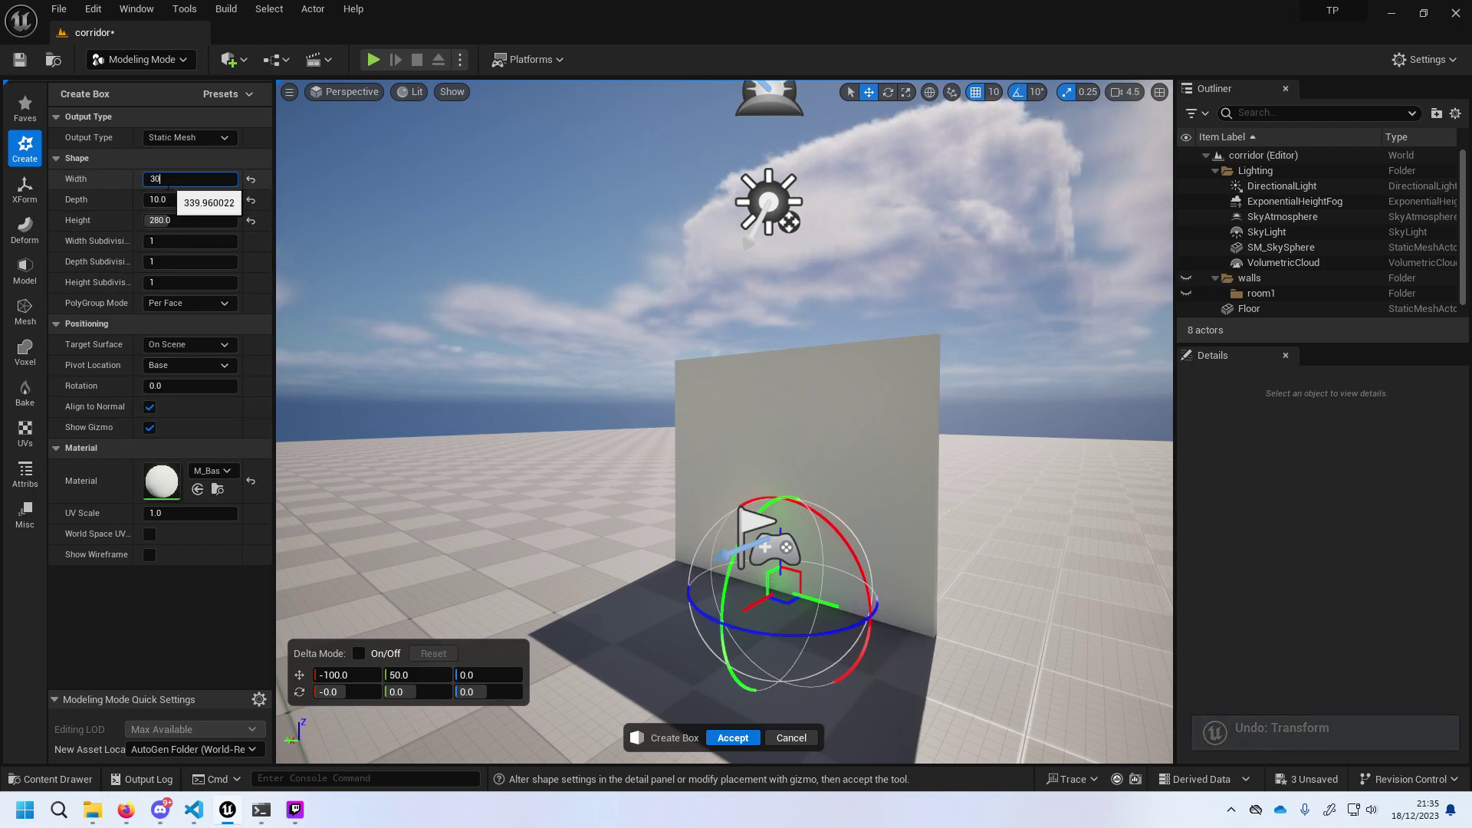
pyautogui.write('0')
pyautogui.press('Return')
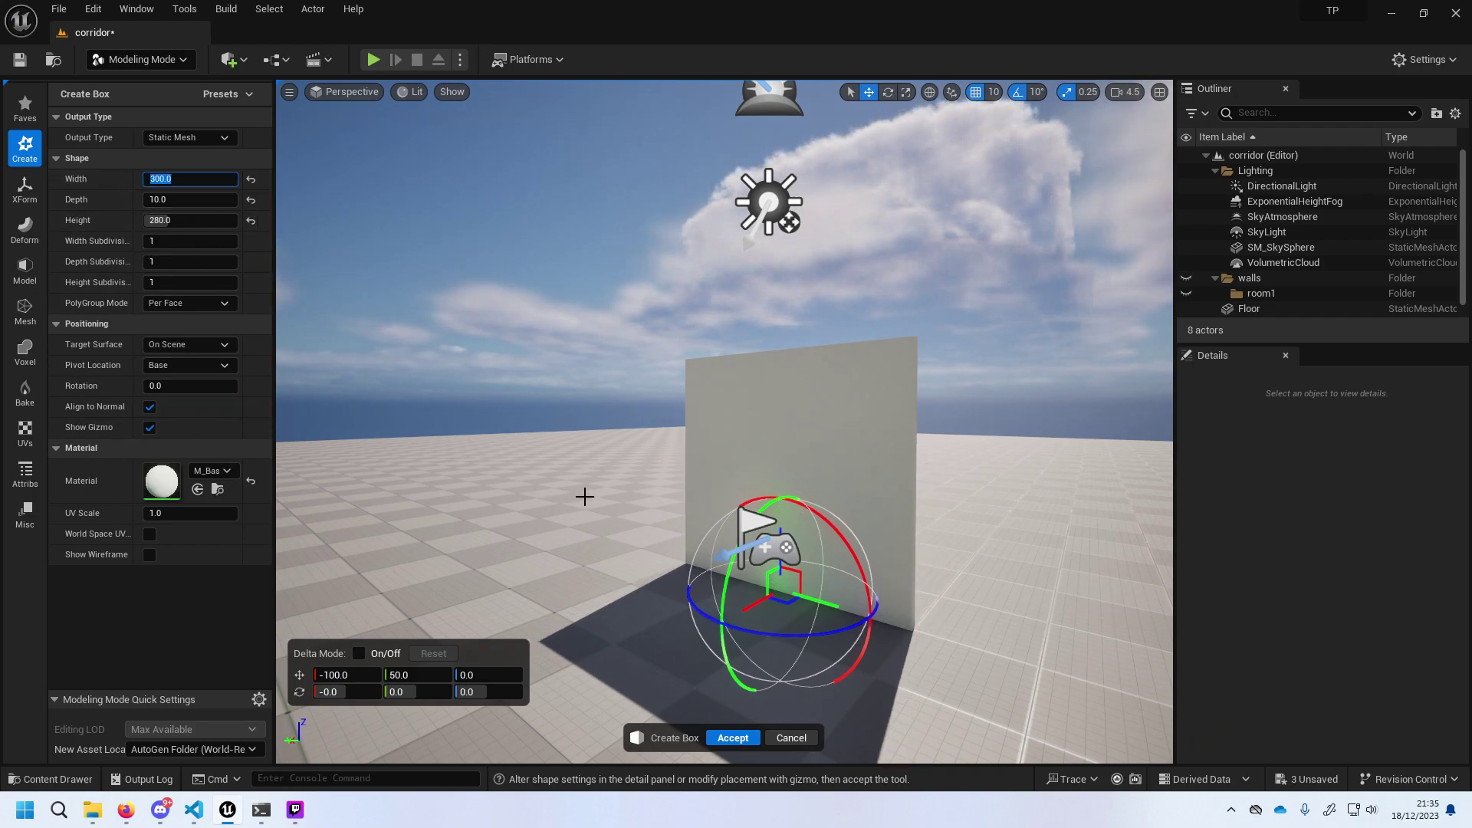
pyautogui.scroll(-2, 585, 496)
pyautogui.scroll(-2, 572, 503)
pyautogui.scroll(-2, 572, 503)
pyautogui.scroll(2, 726, 627)
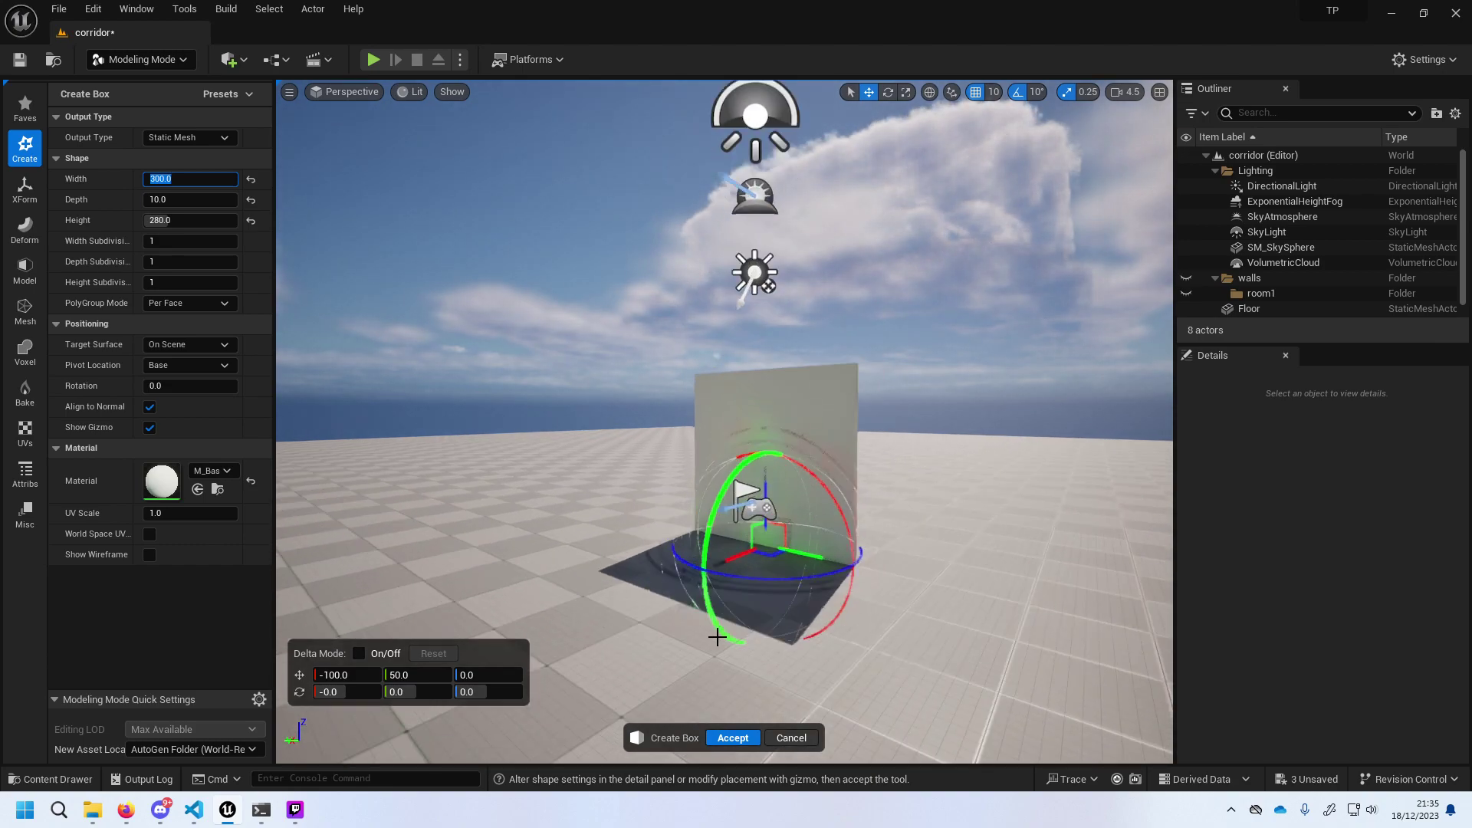
pyautogui.scroll(2, 726, 628)
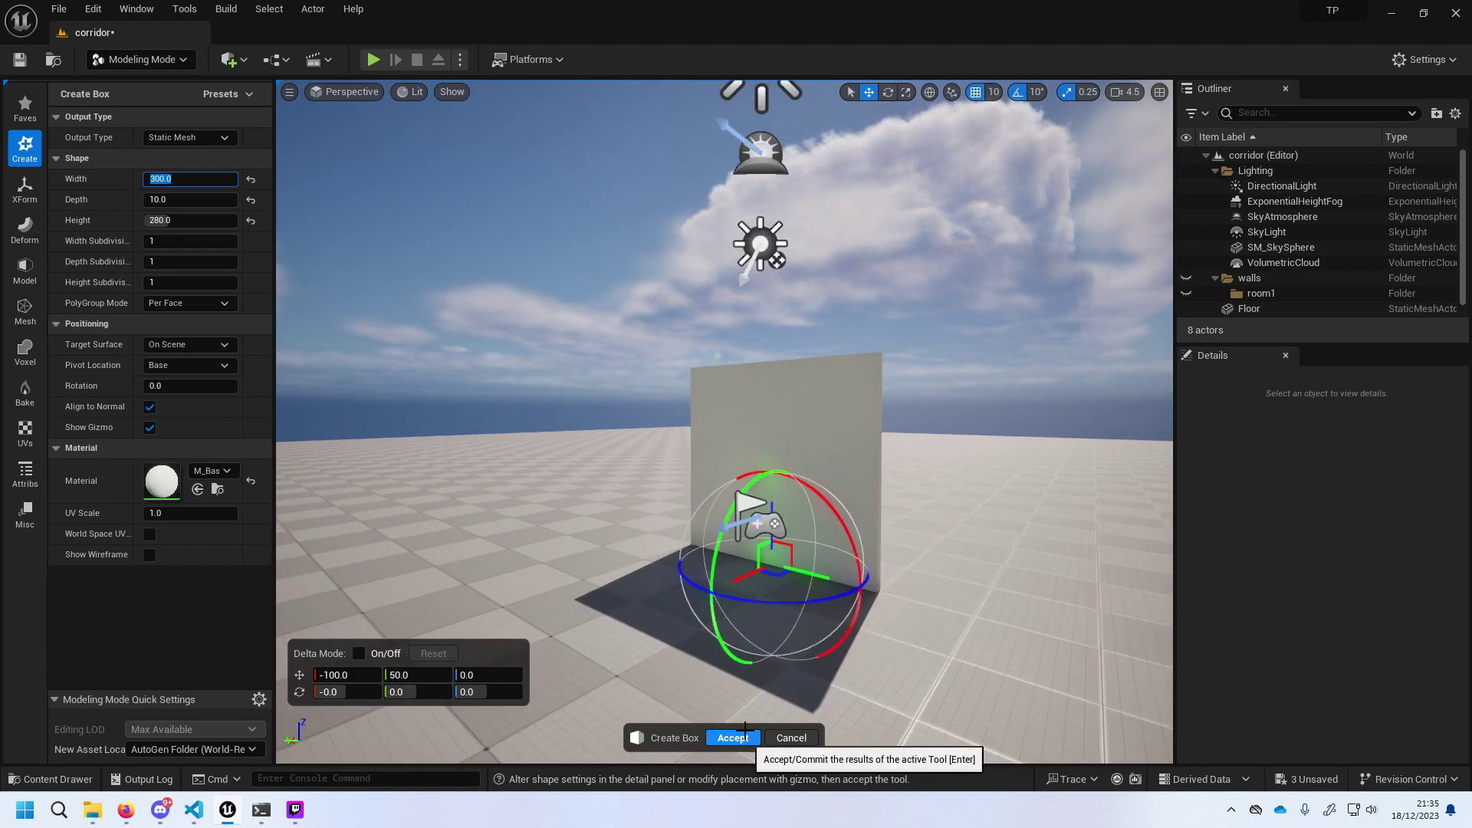
# Accept the box, move it to Y −40, and drop it into the walls/room1 folder.
pyautogui.click(743, 735)
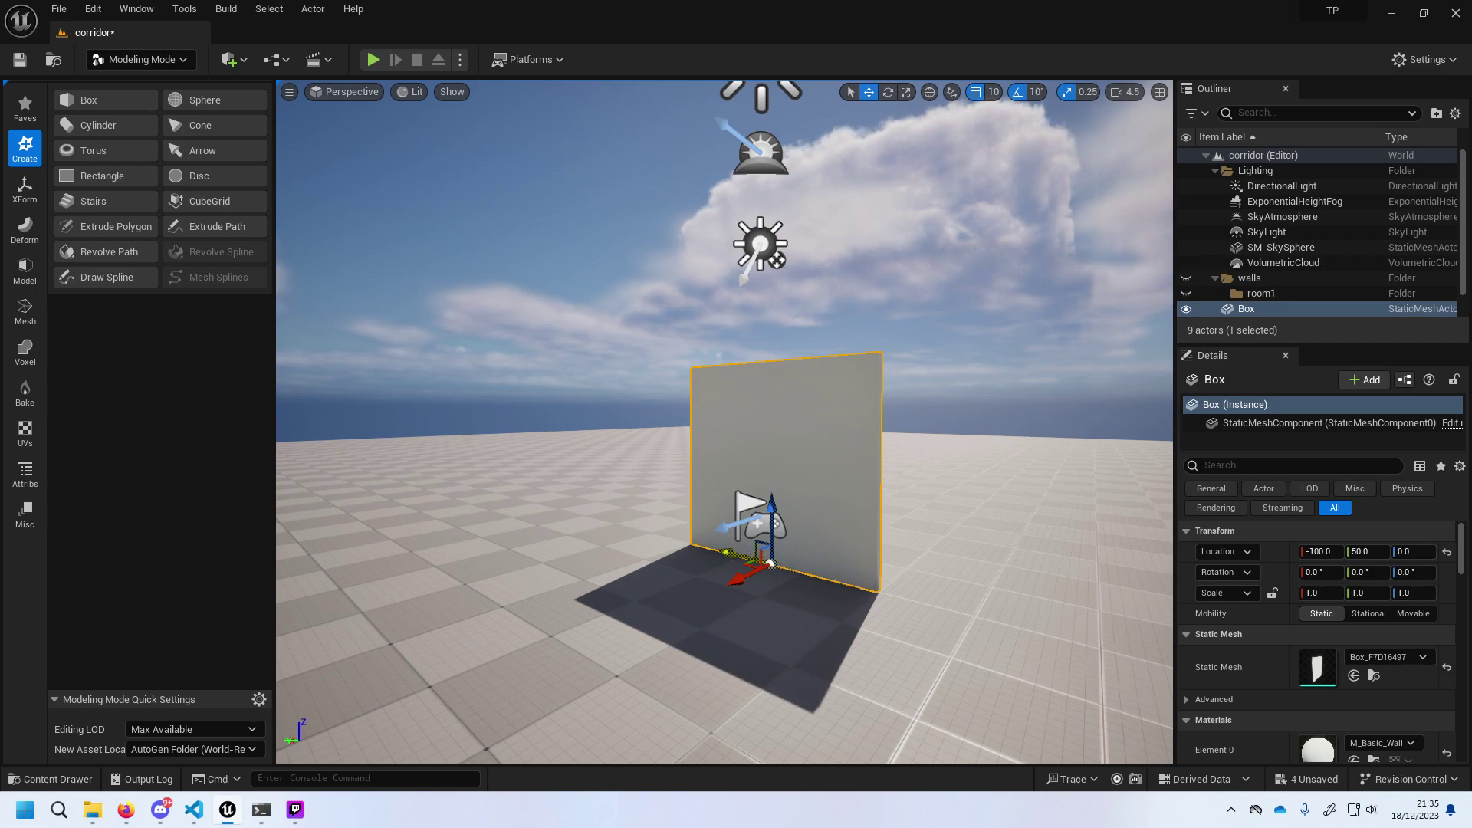
pyautogui.moveTo(736, 554); pyautogui.dragTo(785, 589)
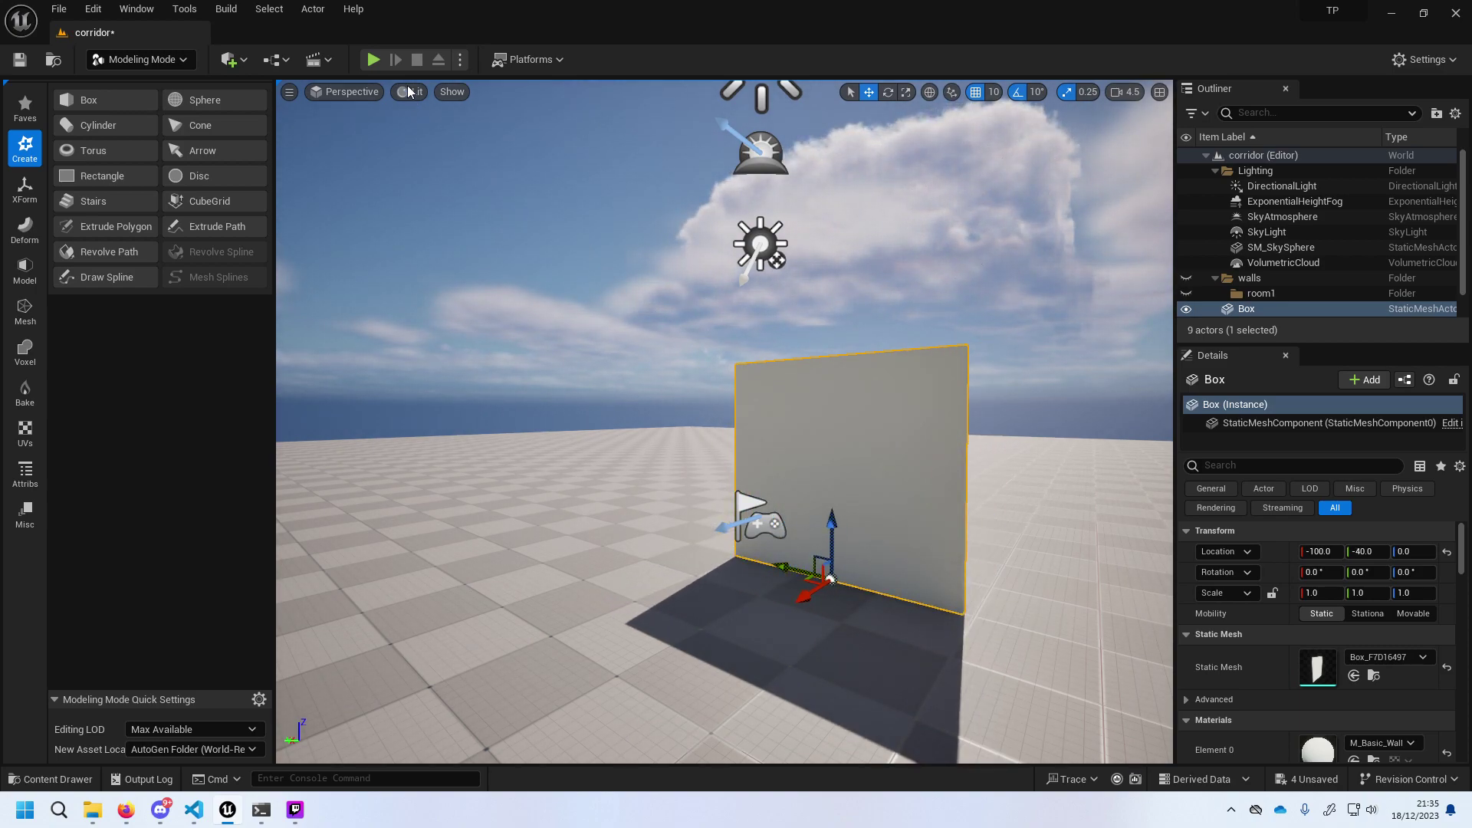
pyautogui.moveTo(1269, 307); pyautogui.dragTo(1265, 296)
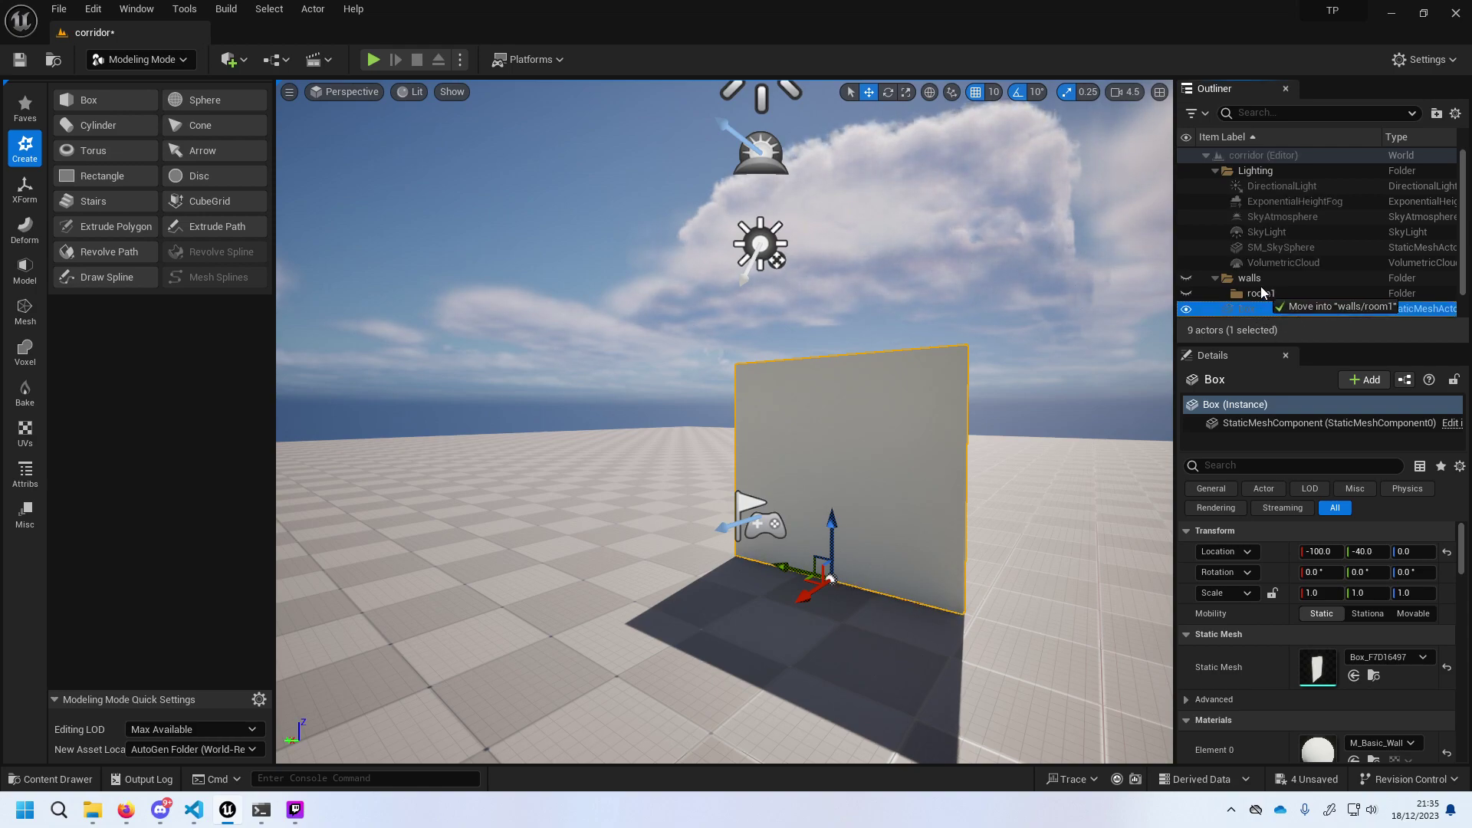
pyautogui.click(1284, 296)
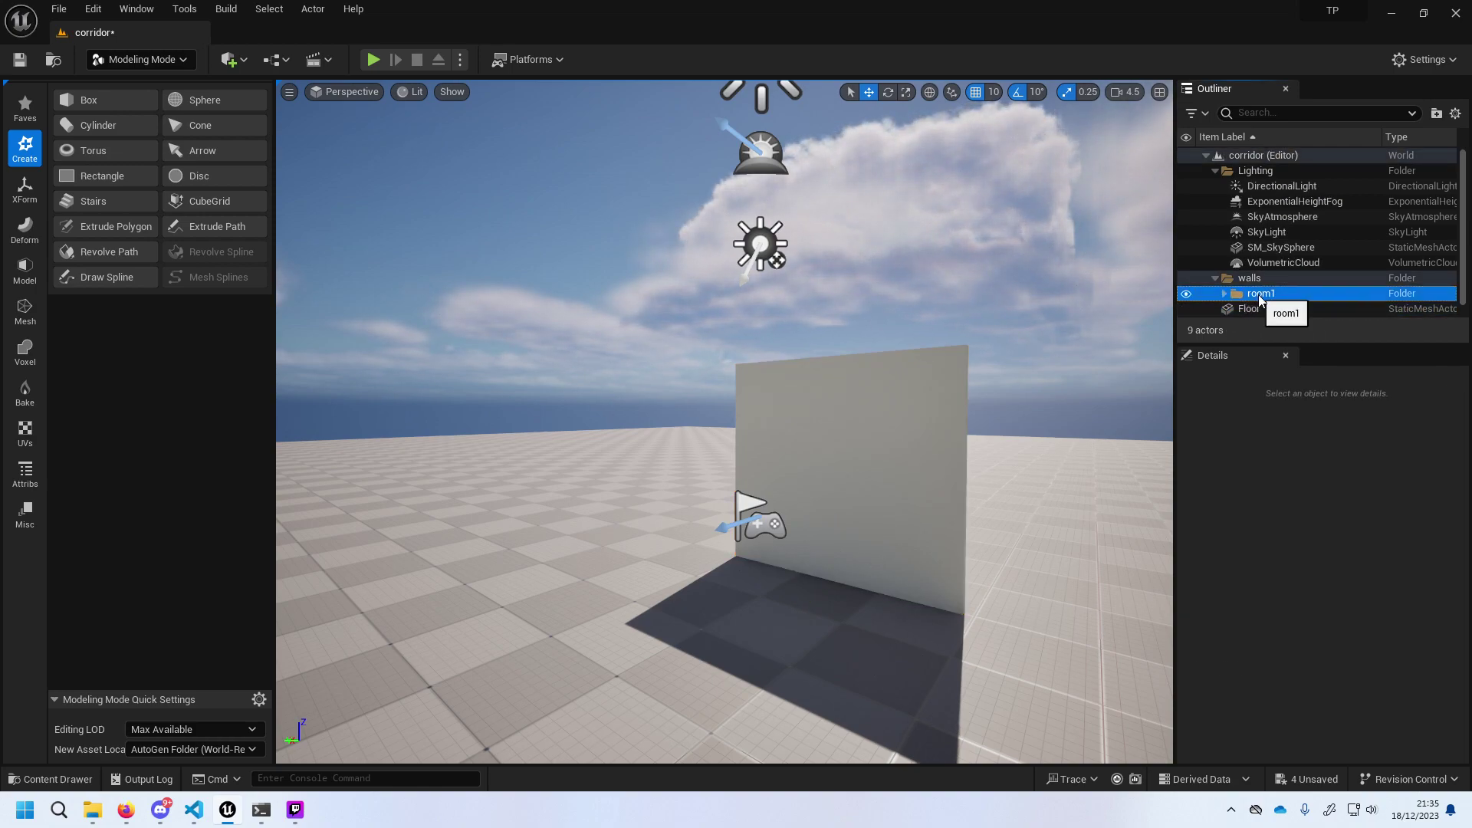
pyautogui.press('Left')
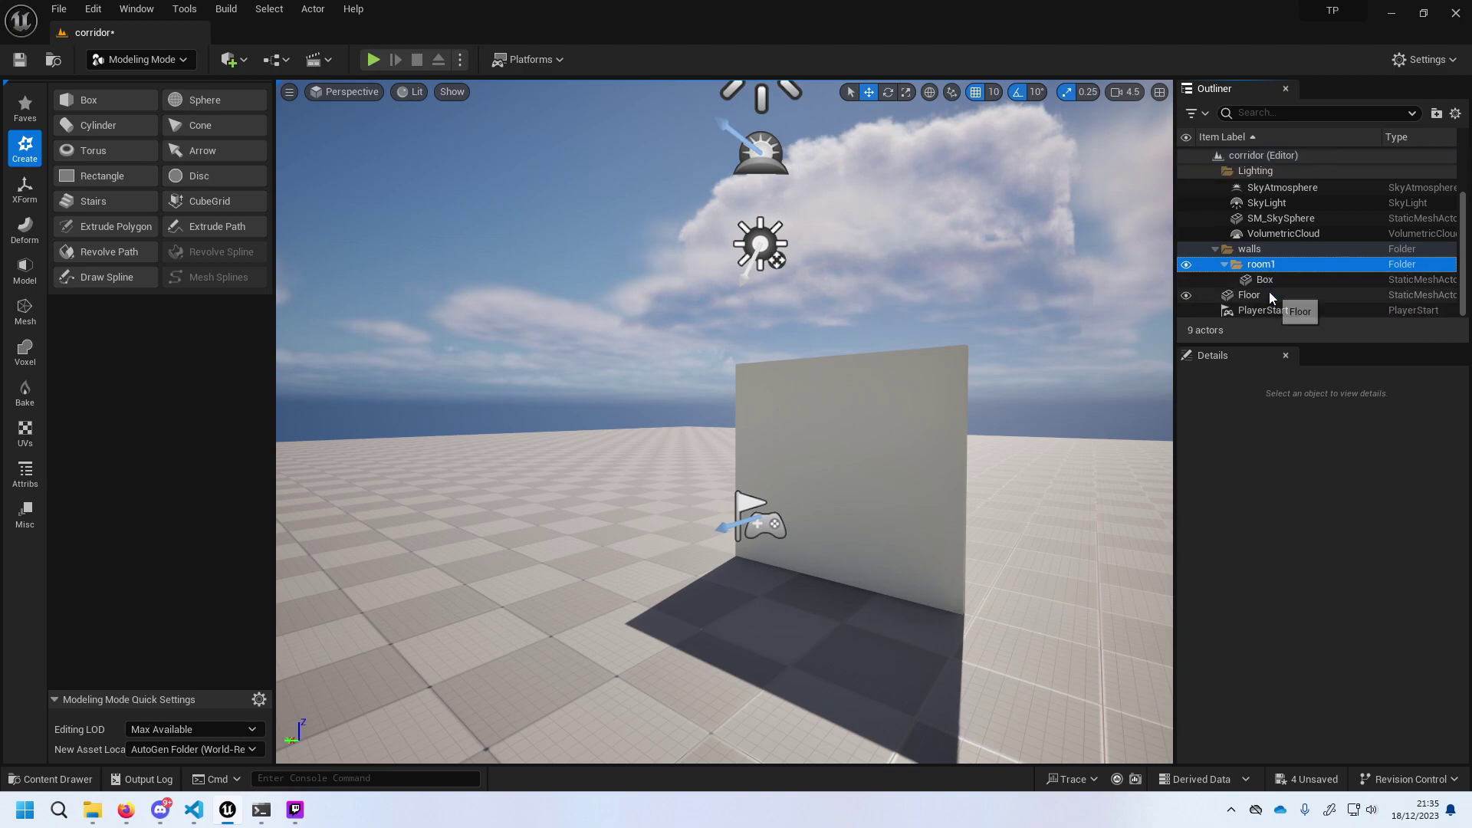
pyautogui.press('Left')
pyautogui.press('Left')
# Rename the walls folder to rooms.
pyautogui.doubleClick(1244, 279)
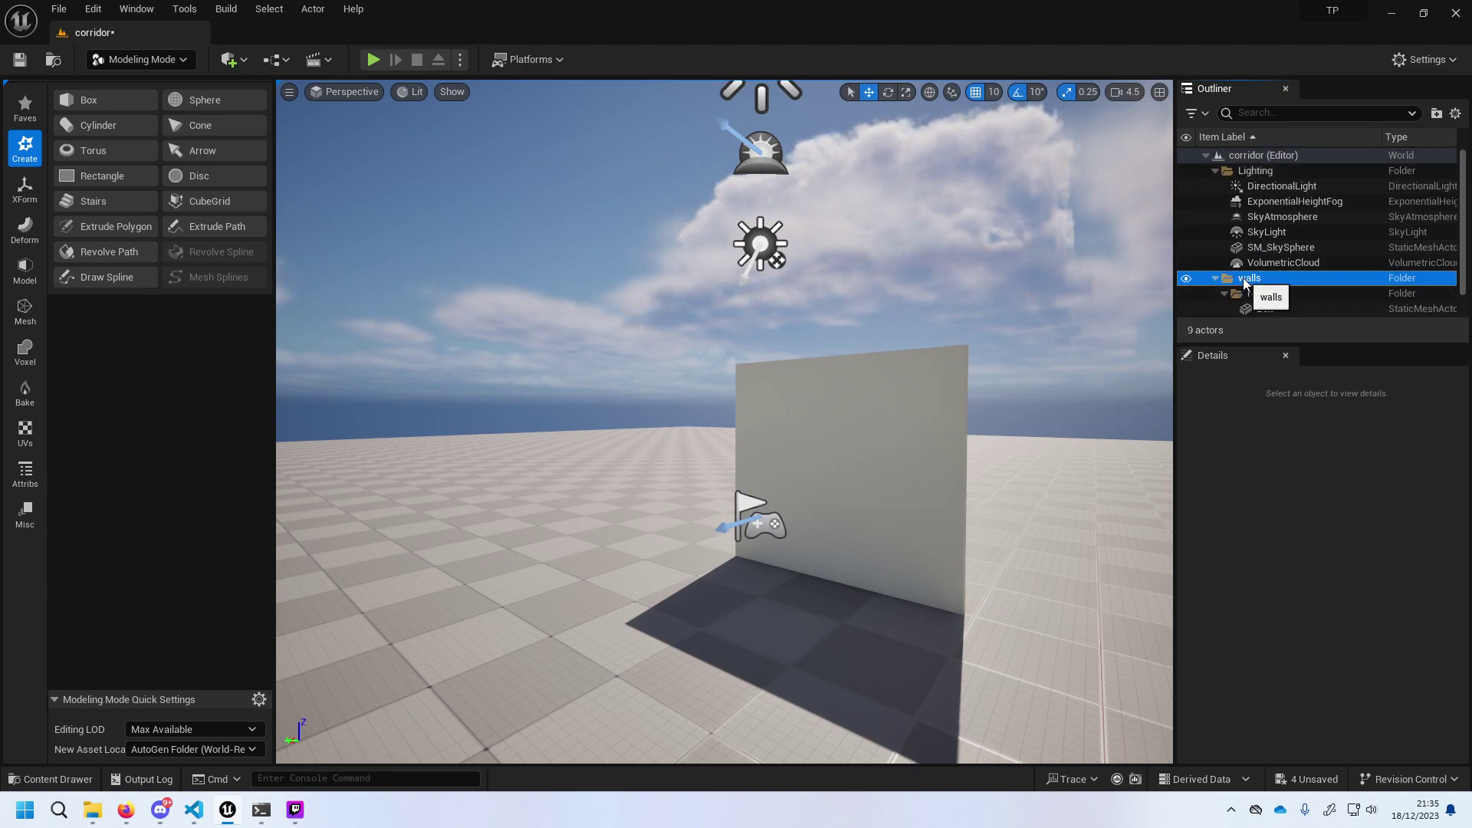
pyautogui.rightClick(1244, 281)
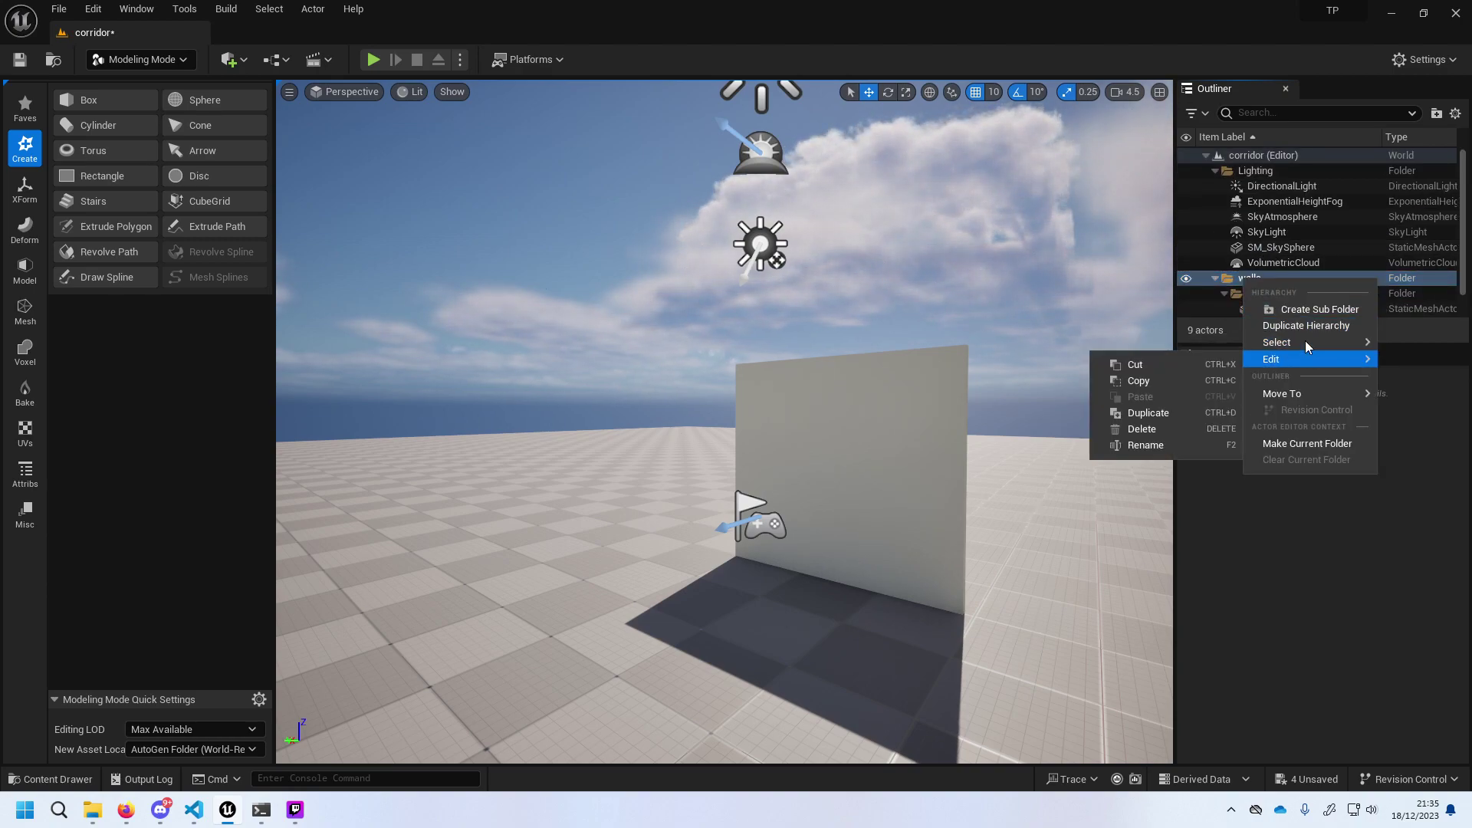
pyautogui.moveTo(1330, 397)
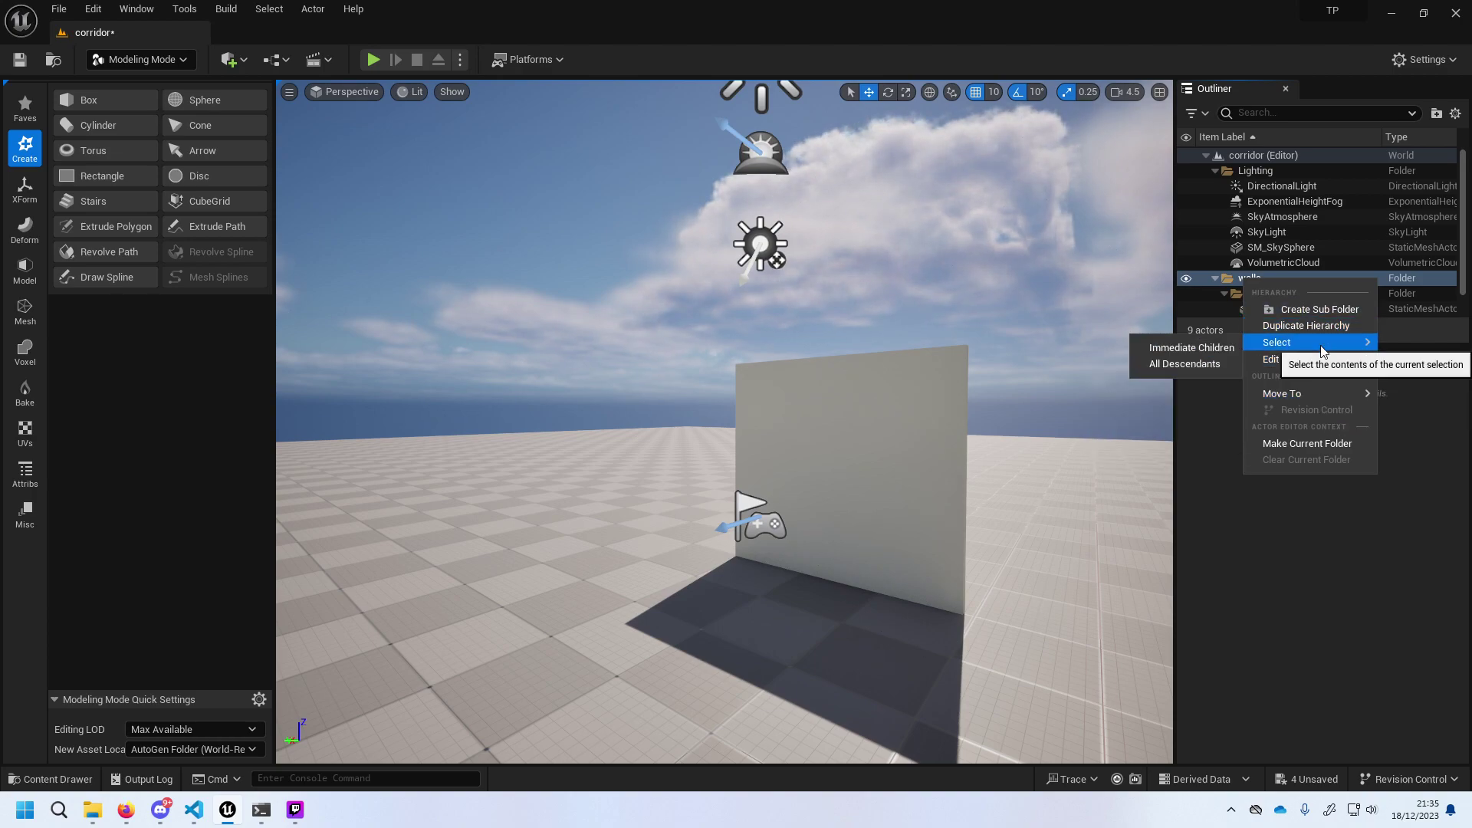
pyautogui.moveTo(1322, 361)
pyautogui.click(1190, 448)
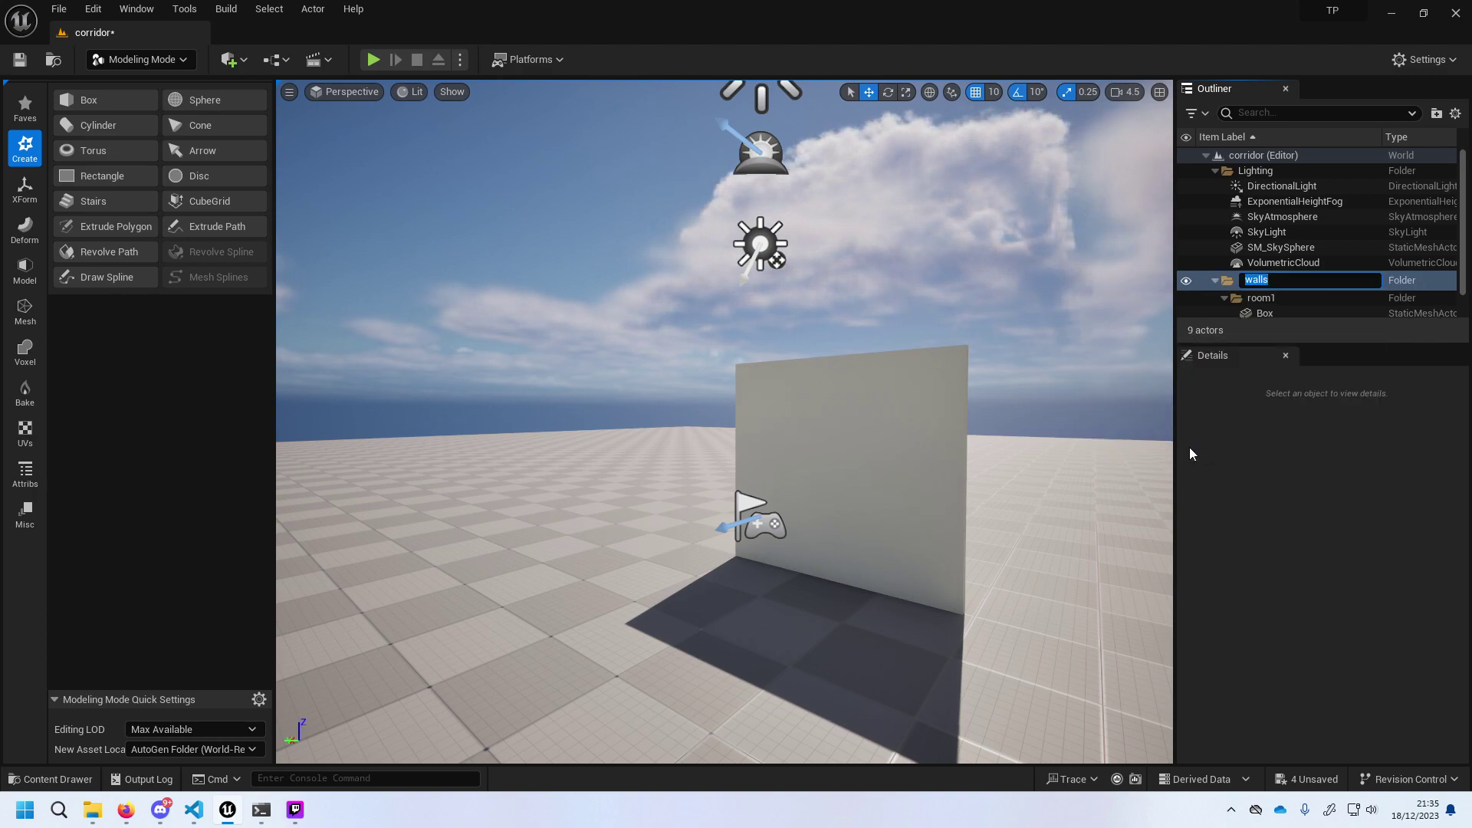
pyautogui.write('rooms')
pyautogui.press('Return')
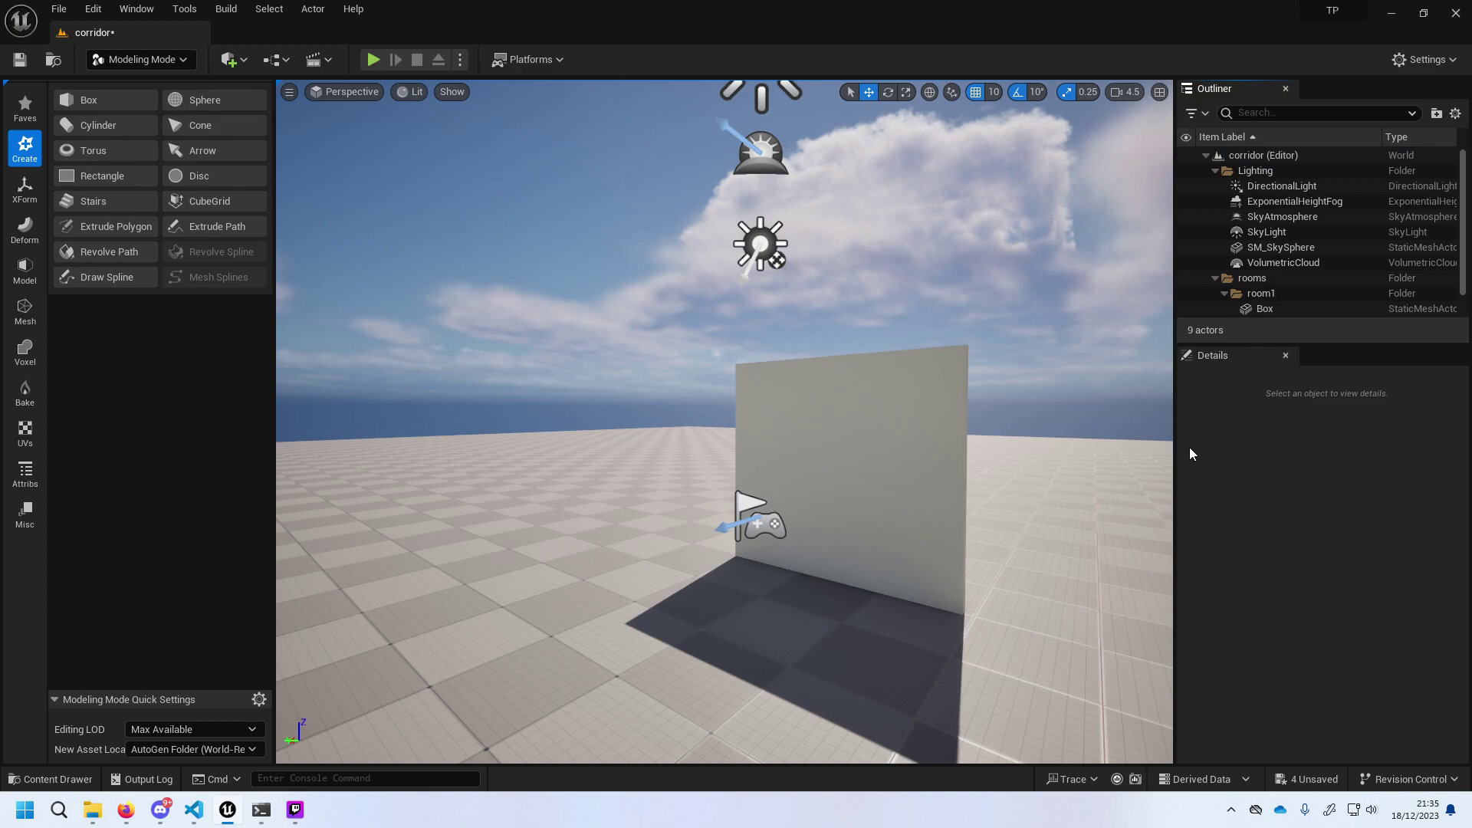
# Rename the room1 folder to toilet.
pyautogui.rightClick(1260, 297)
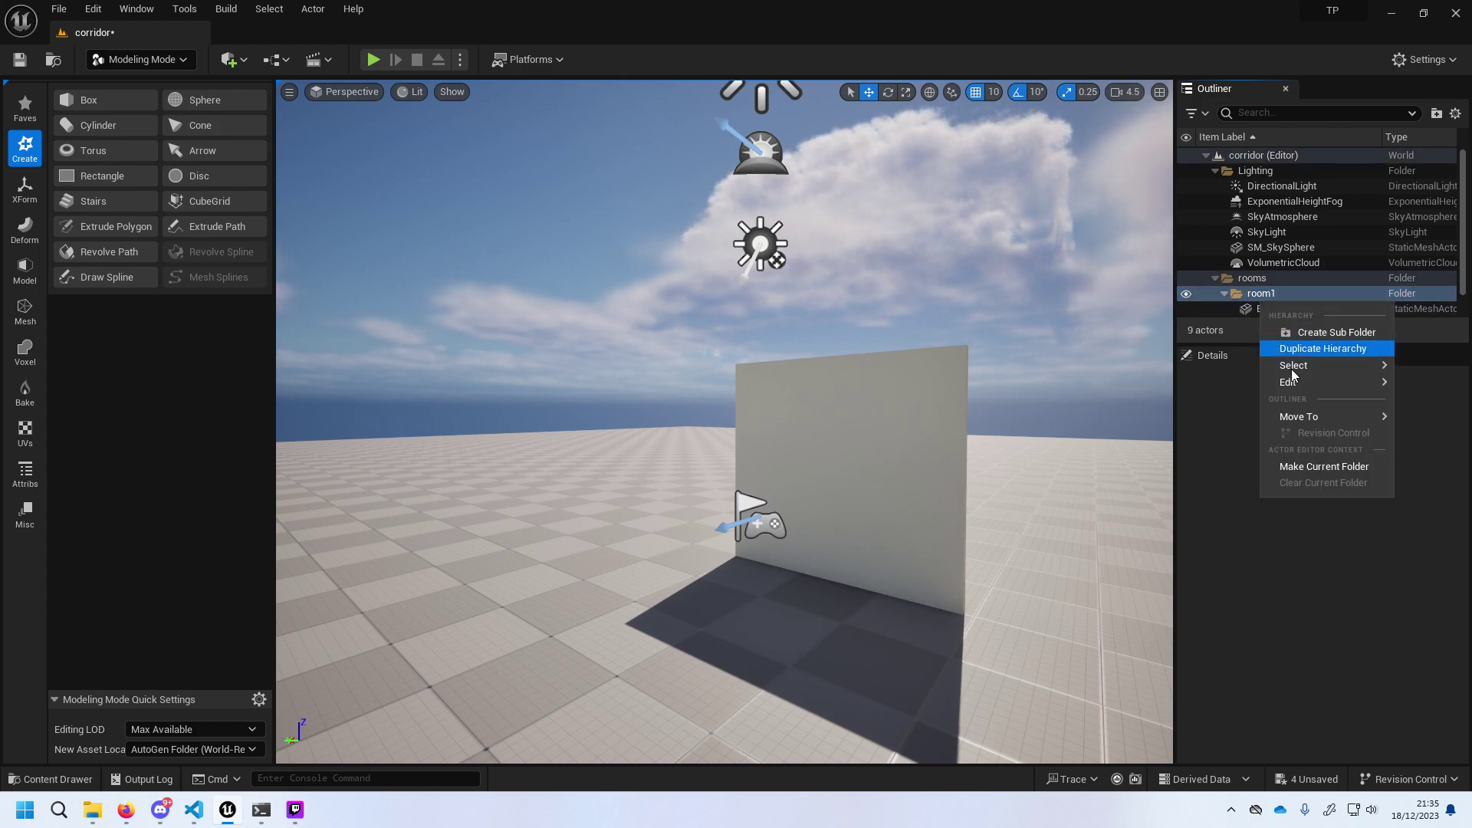
pyautogui.moveTo(1330, 421)
pyautogui.moveTo(1336, 383)
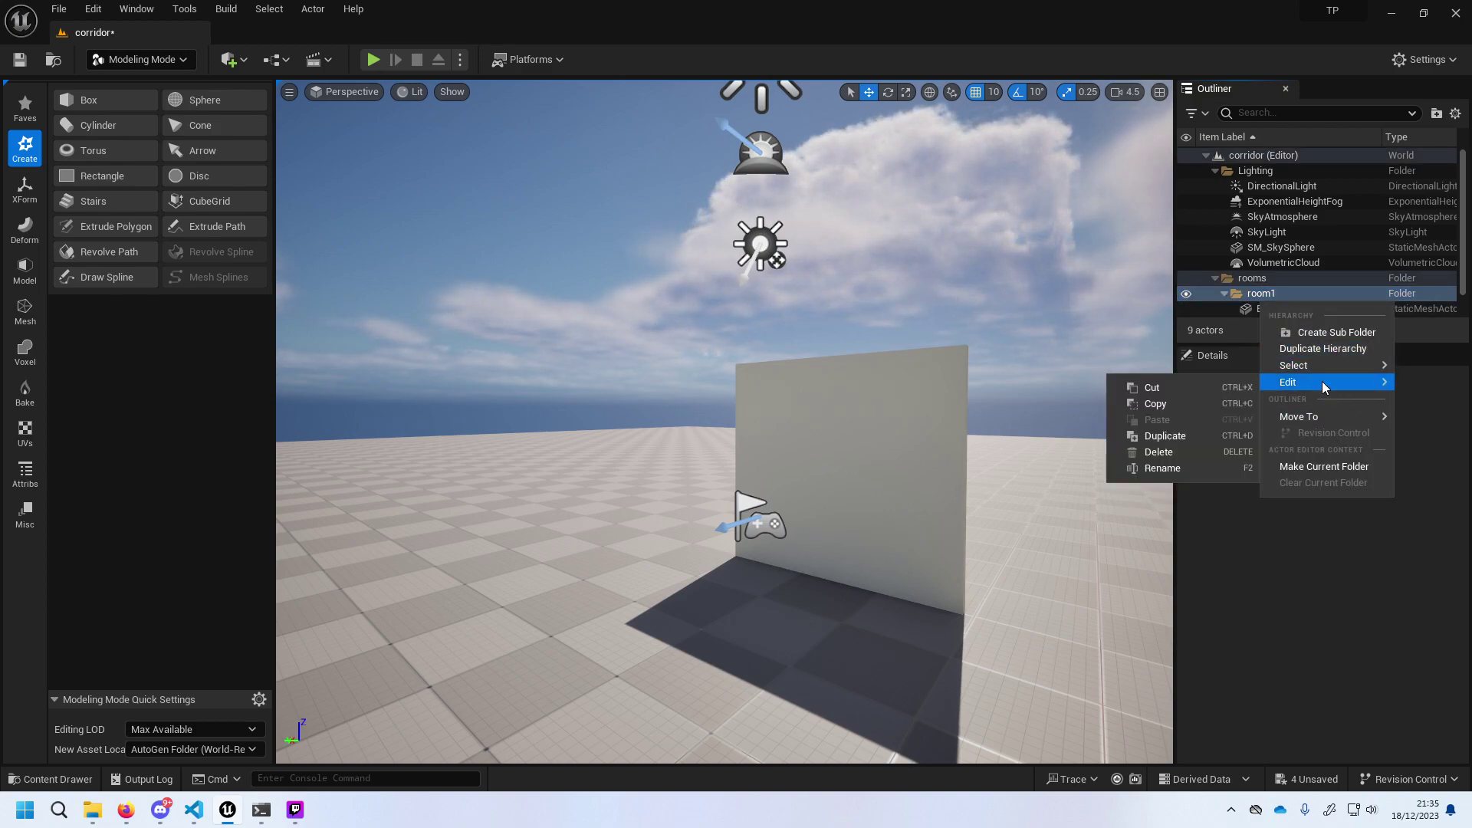
pyautogui.click(1207, 468)
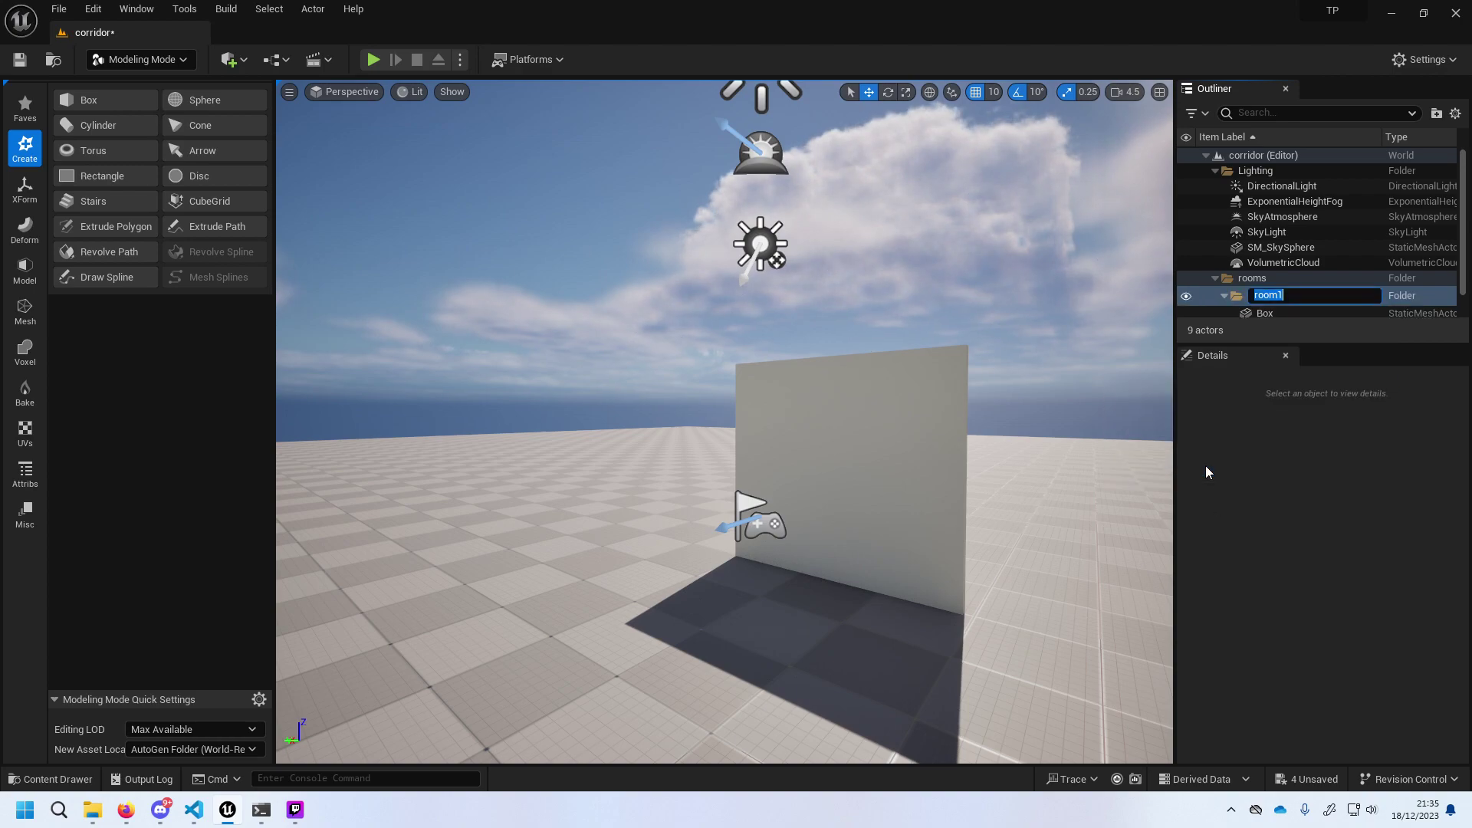
pyautogui.write('toilet')
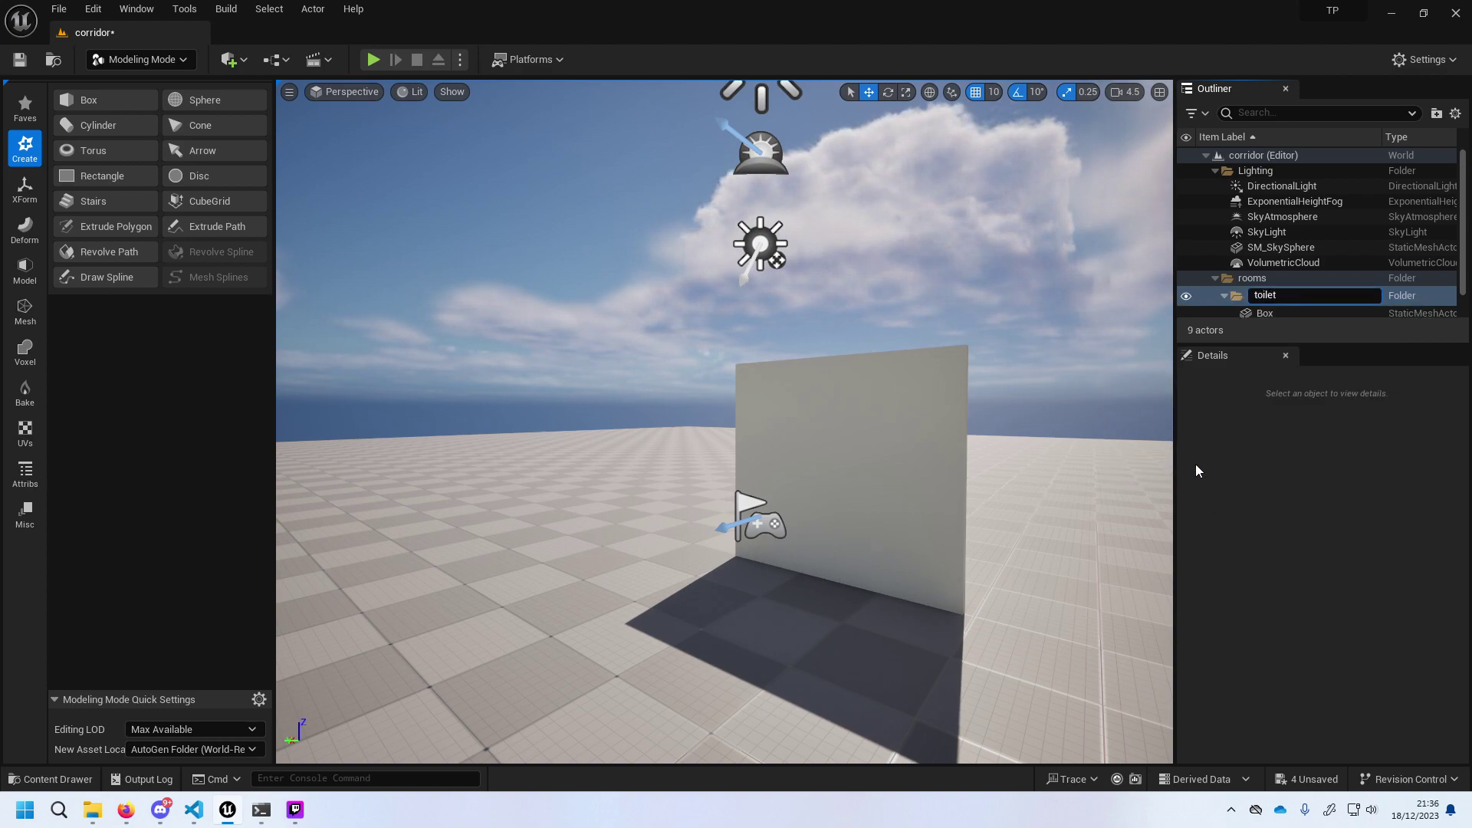
pyautogui.press('Return')
# Shift the back wall to Y −50 and discard a trial copy that lay flat.
pyautogui.click(1250, 310)
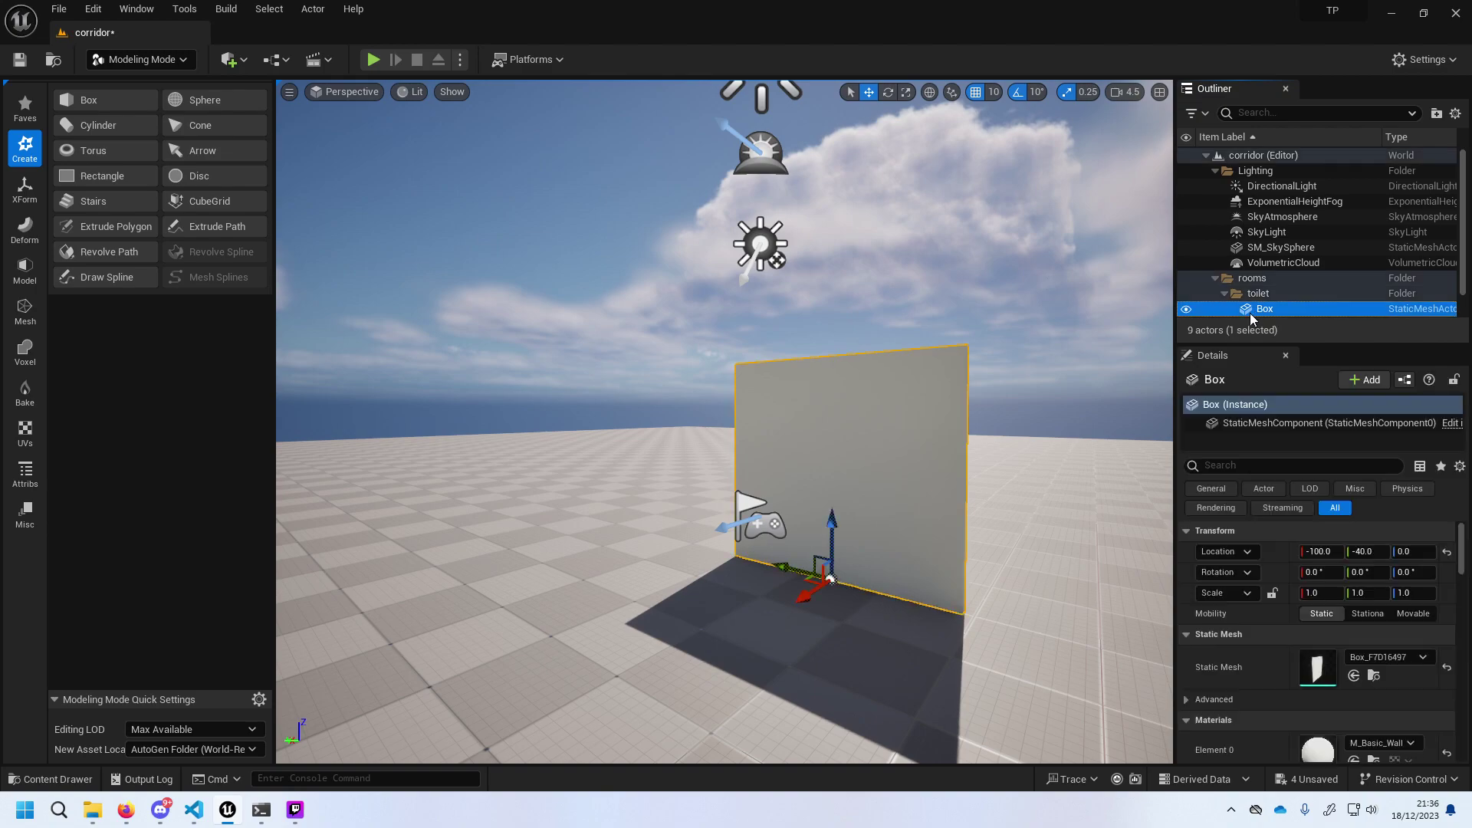
pyautogui.moveTo(882, 445)
pyautogui.mouseDown(button='right')
pyautogui.moveTo(989, 441)
pyautogui.moveTo(782, 483)
pyautogui.mouseUp(button='right')
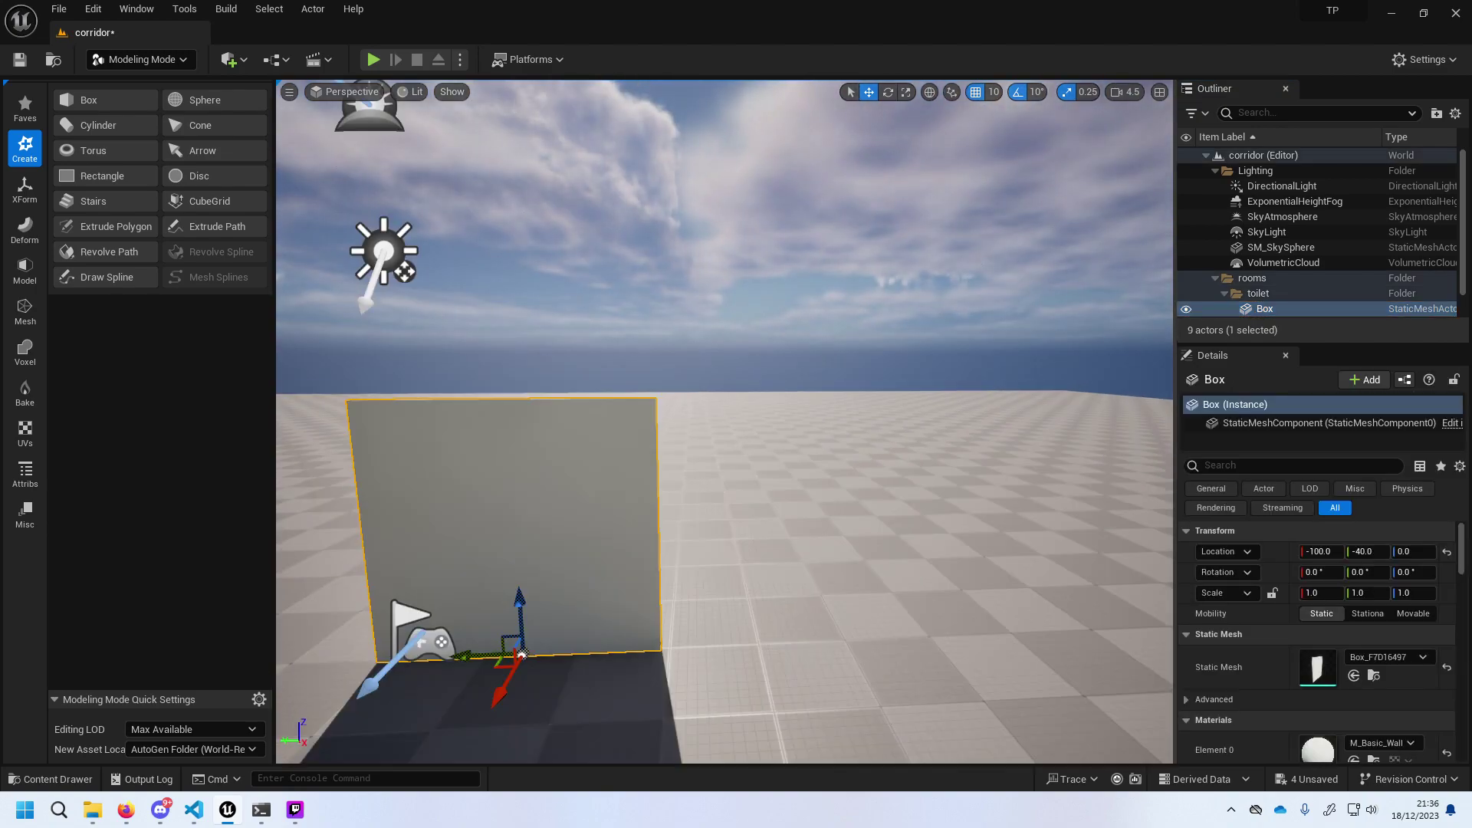
pyautogui.scroll(-2, 774, 480)
pyautogui.scroll(-2, 727, 448)
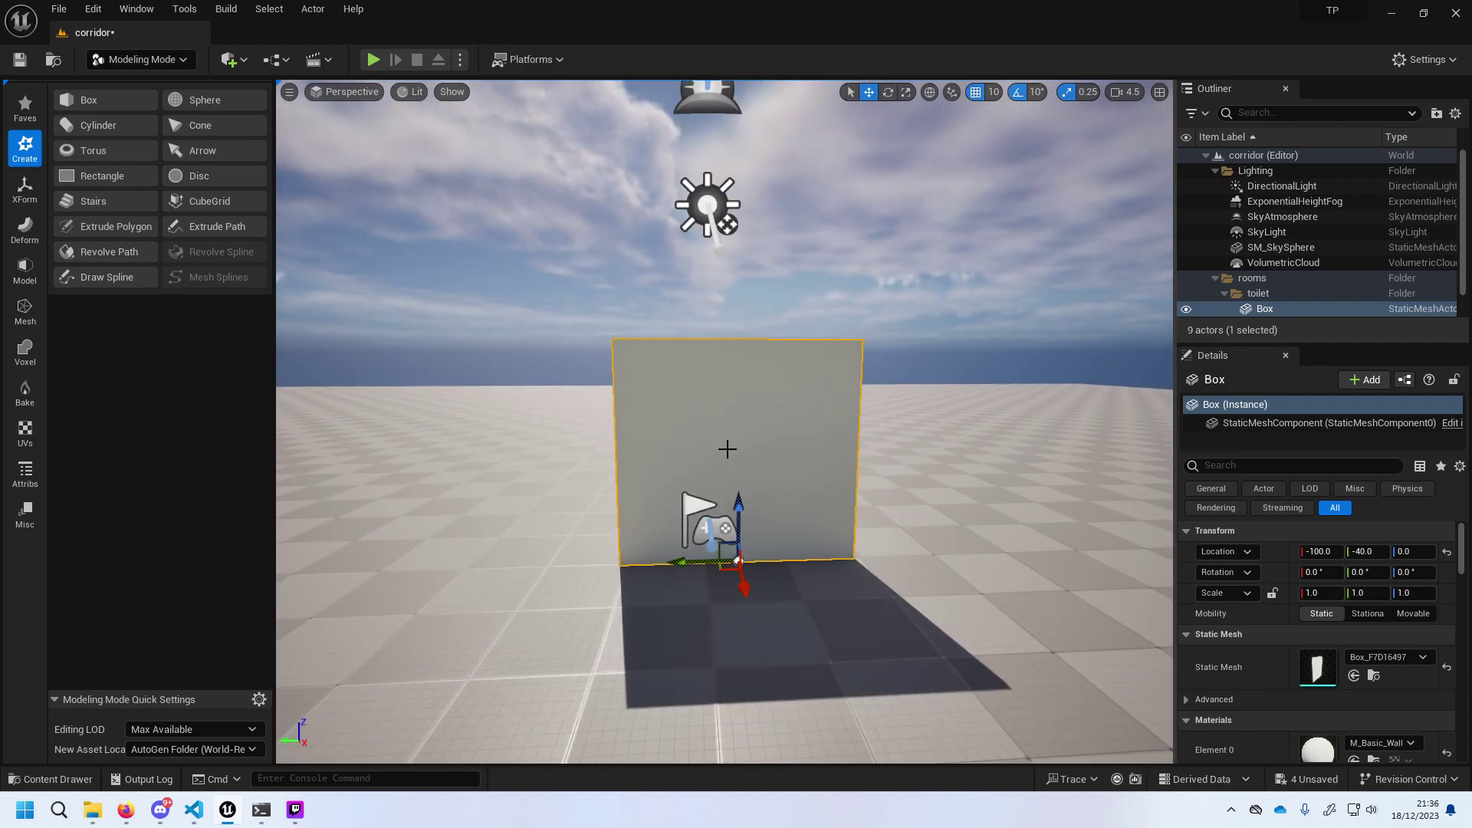
pyautogui.scroll(-2, 744, 467)
pyautogui.scroll(-1, 757, 486)
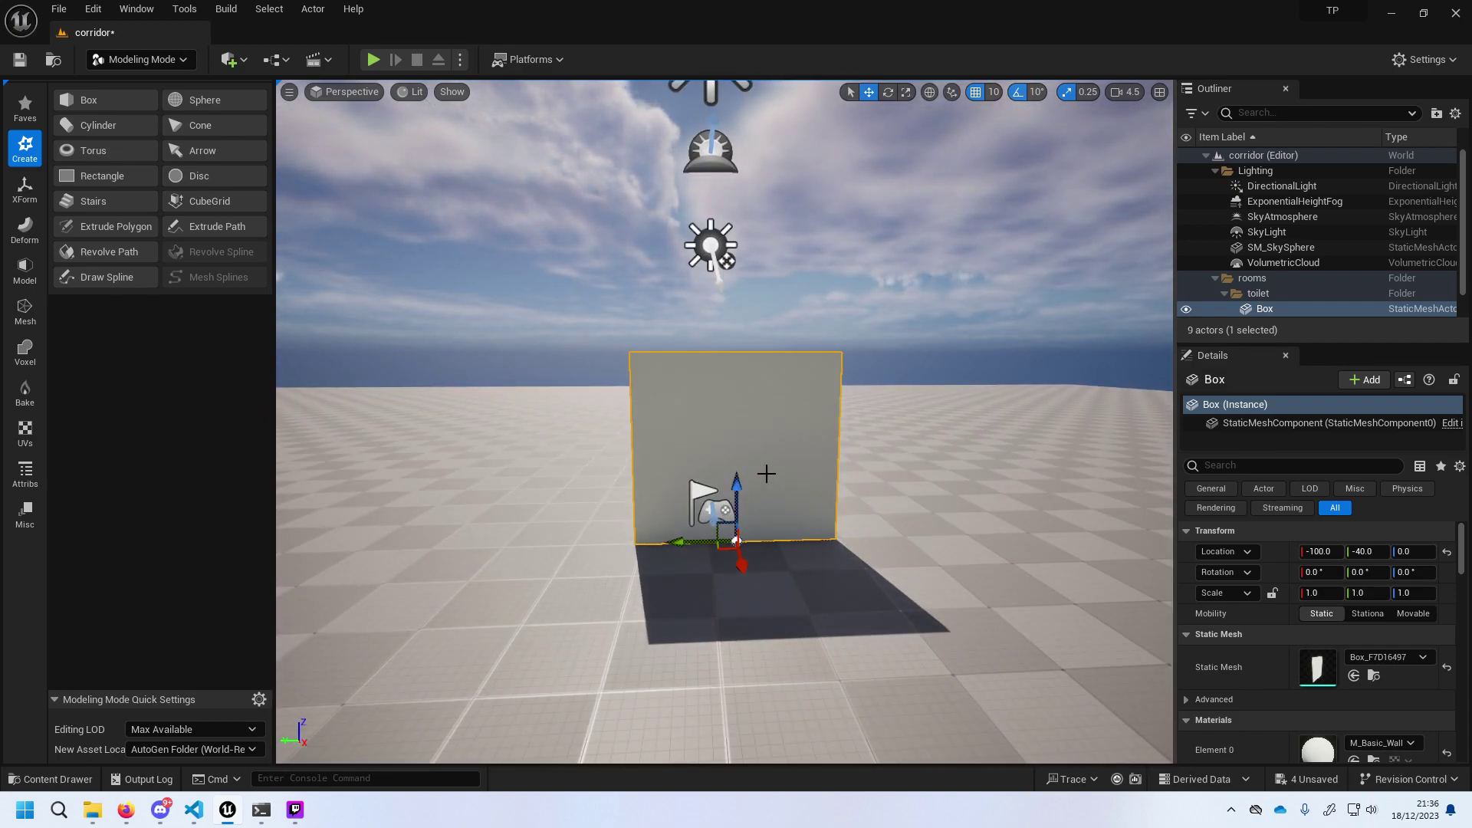
pyautogui.moveTo(685, 540); pyautogui.dragTo(692, 539)
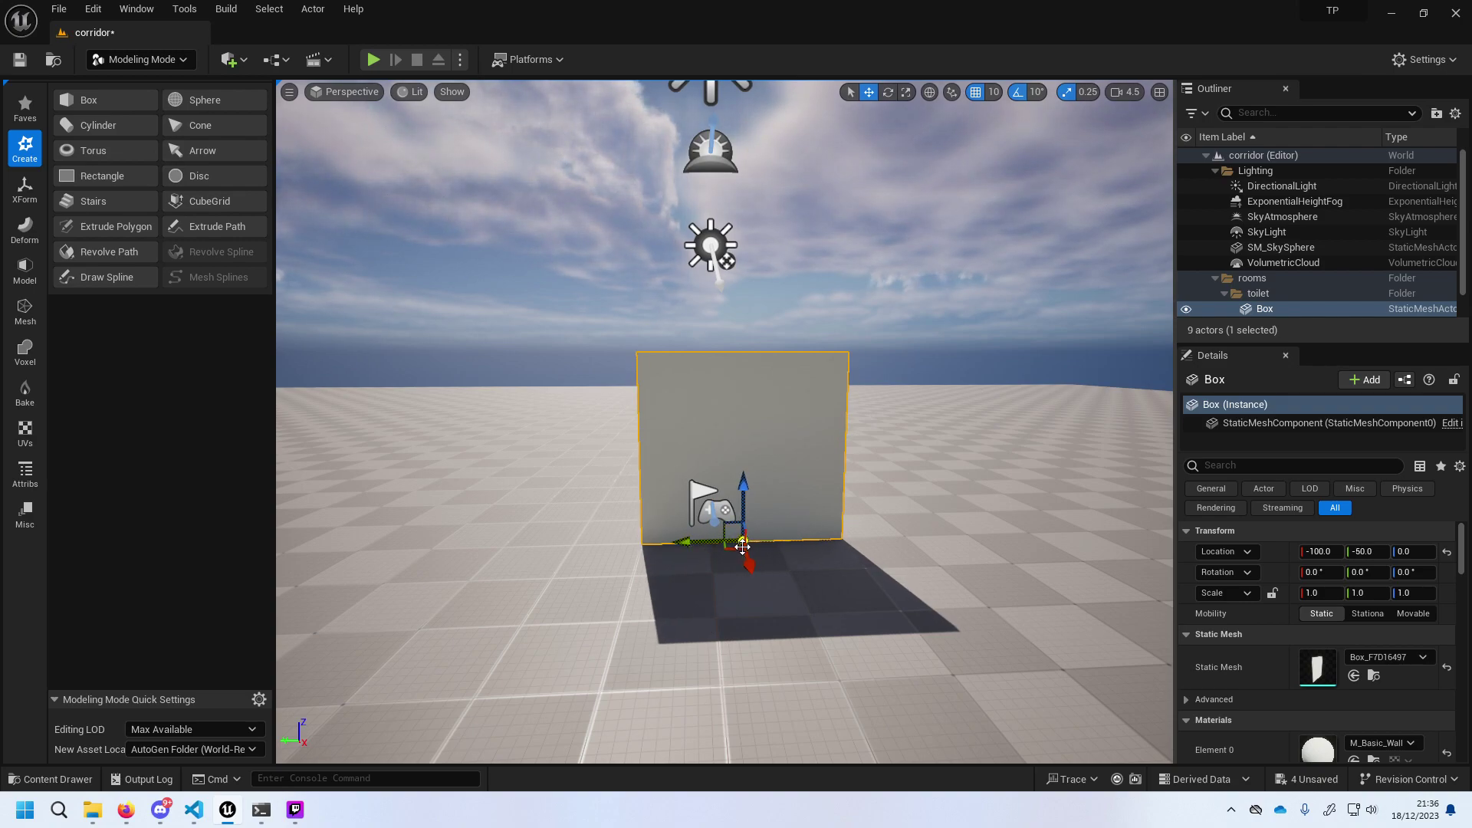
pyautogui.hotkey('ctrl', 'd')
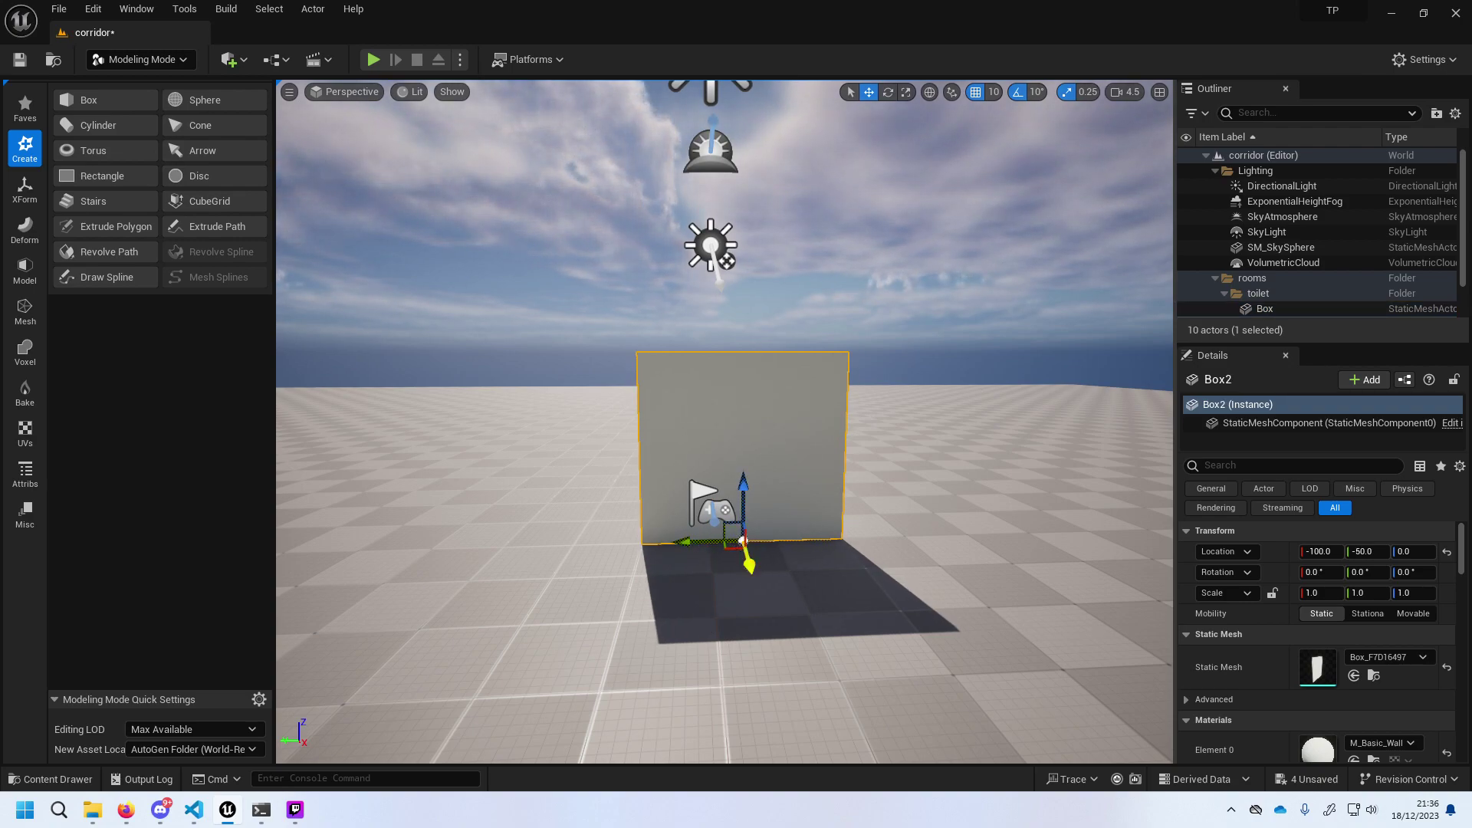
pyautogui.moveTo(746, 558); pyautogui.dragTo(778, 644)
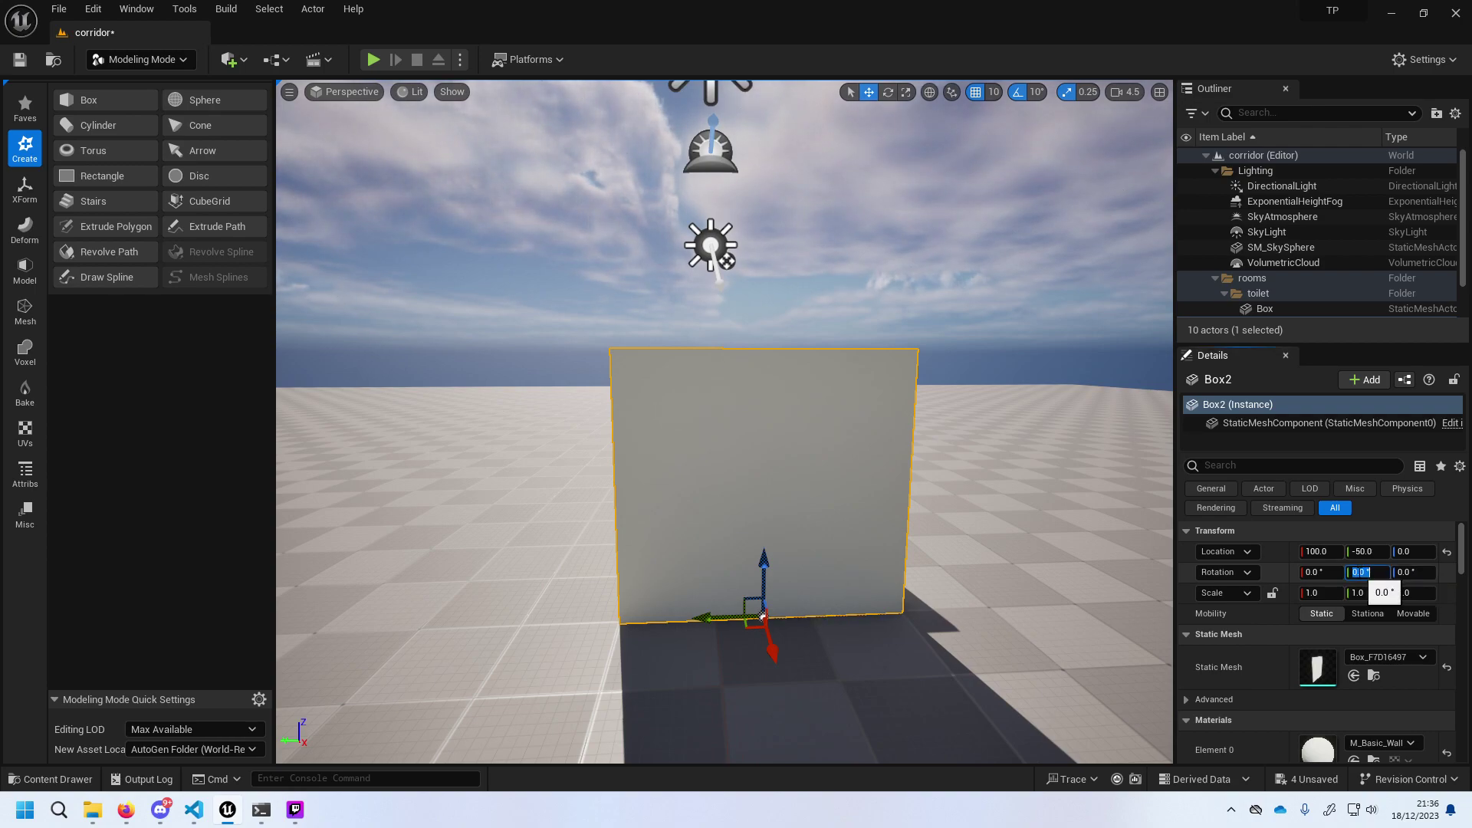
pyautogui.write('90')
pyautogui.press('Return')
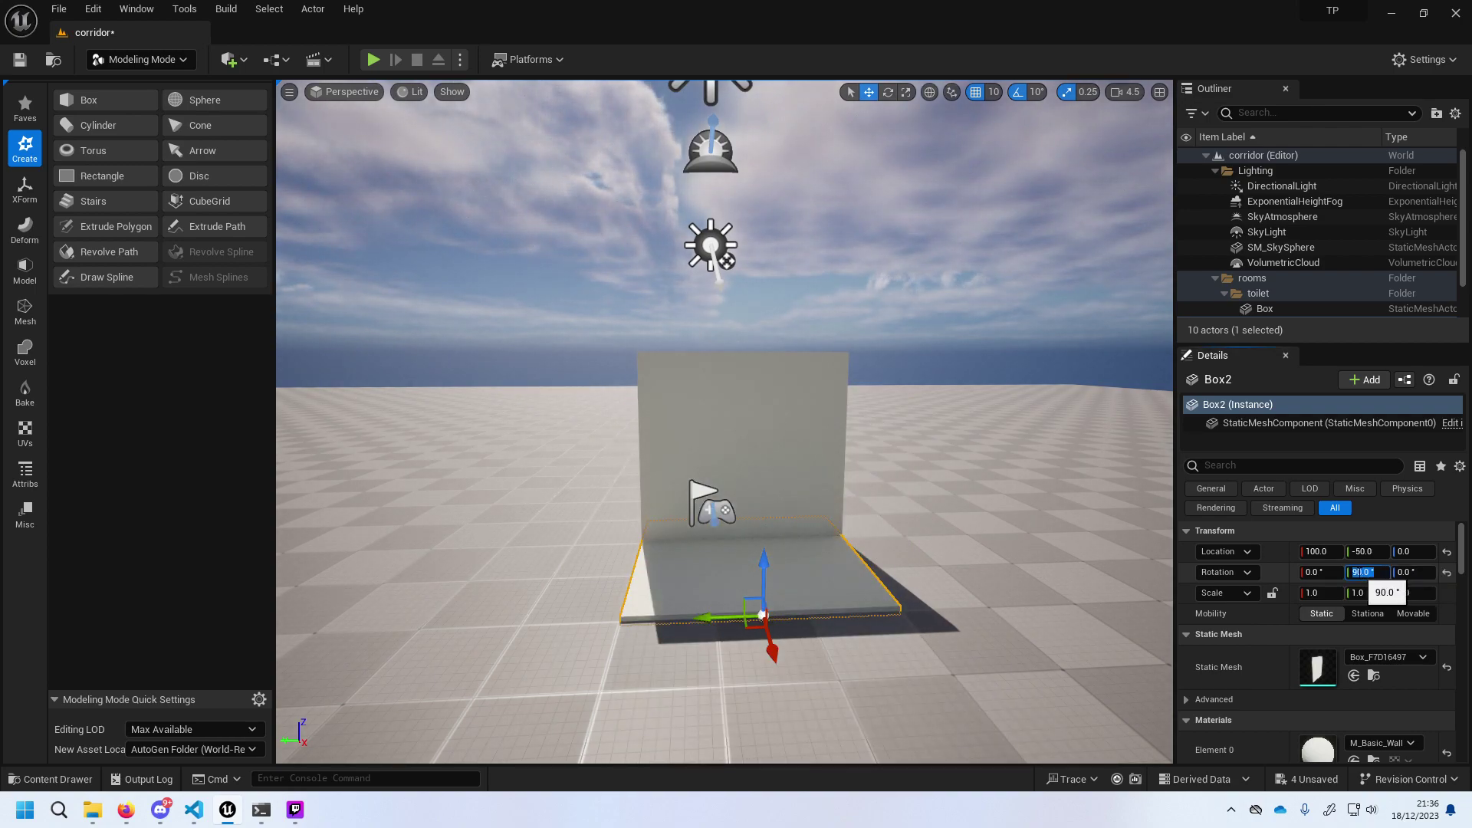
pyautogui.press('Return')
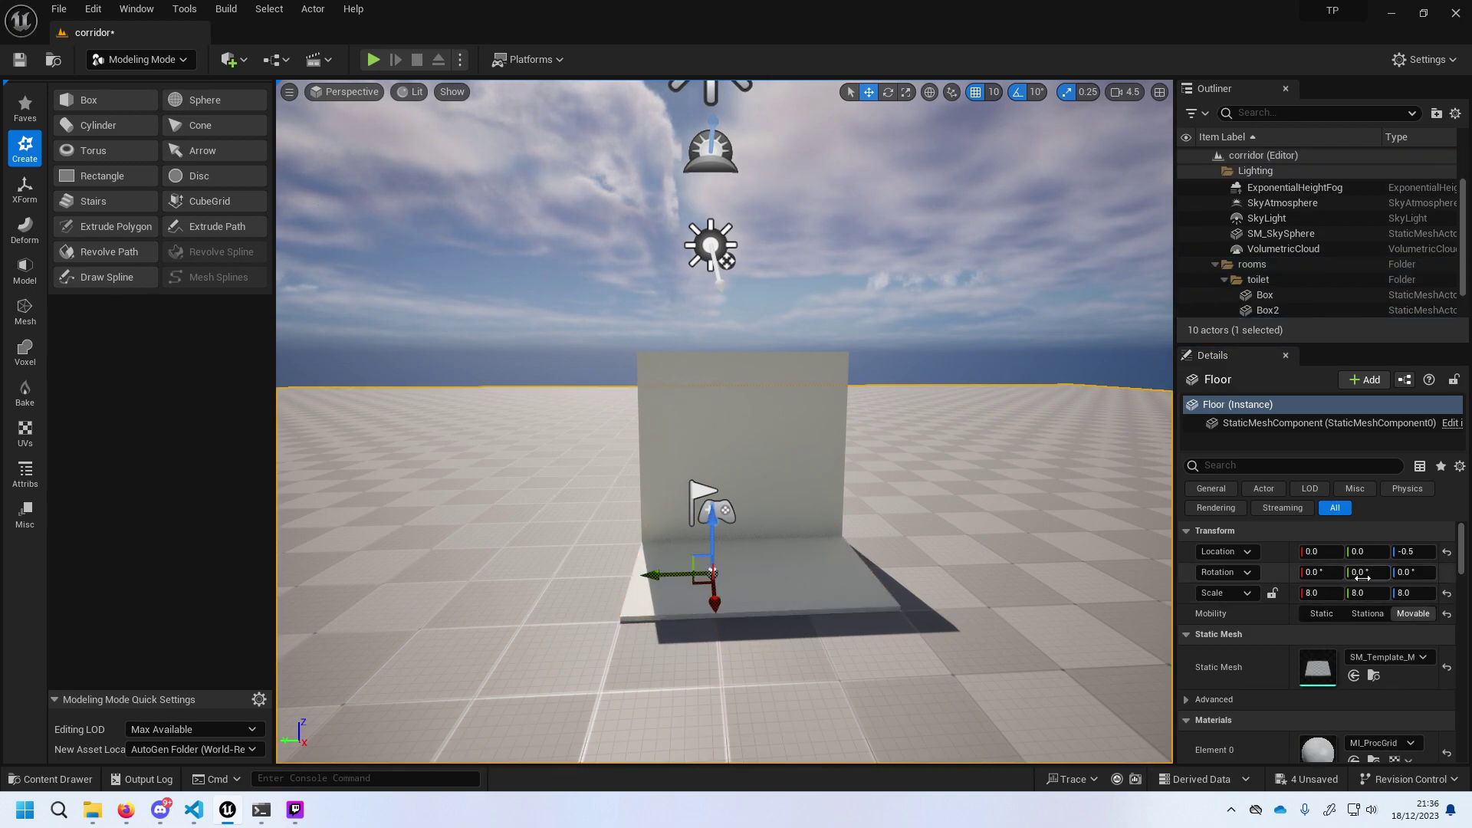
pyautogui.press('Delete')
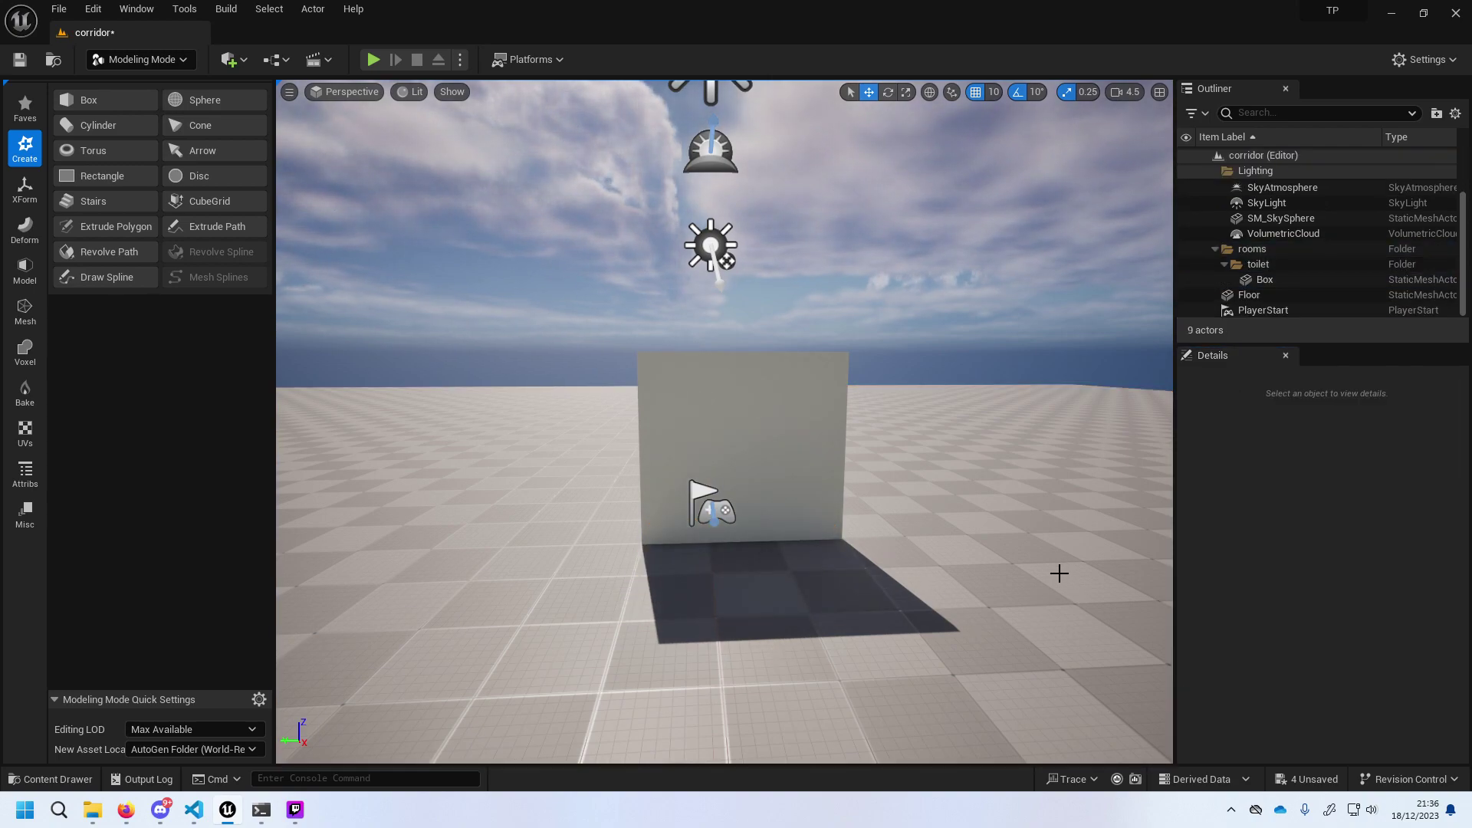
# Make Box2 rotated 90° about Z at Y −200, then duplicate it as Box3 opposite.
pyautogui.click(1265, 279)
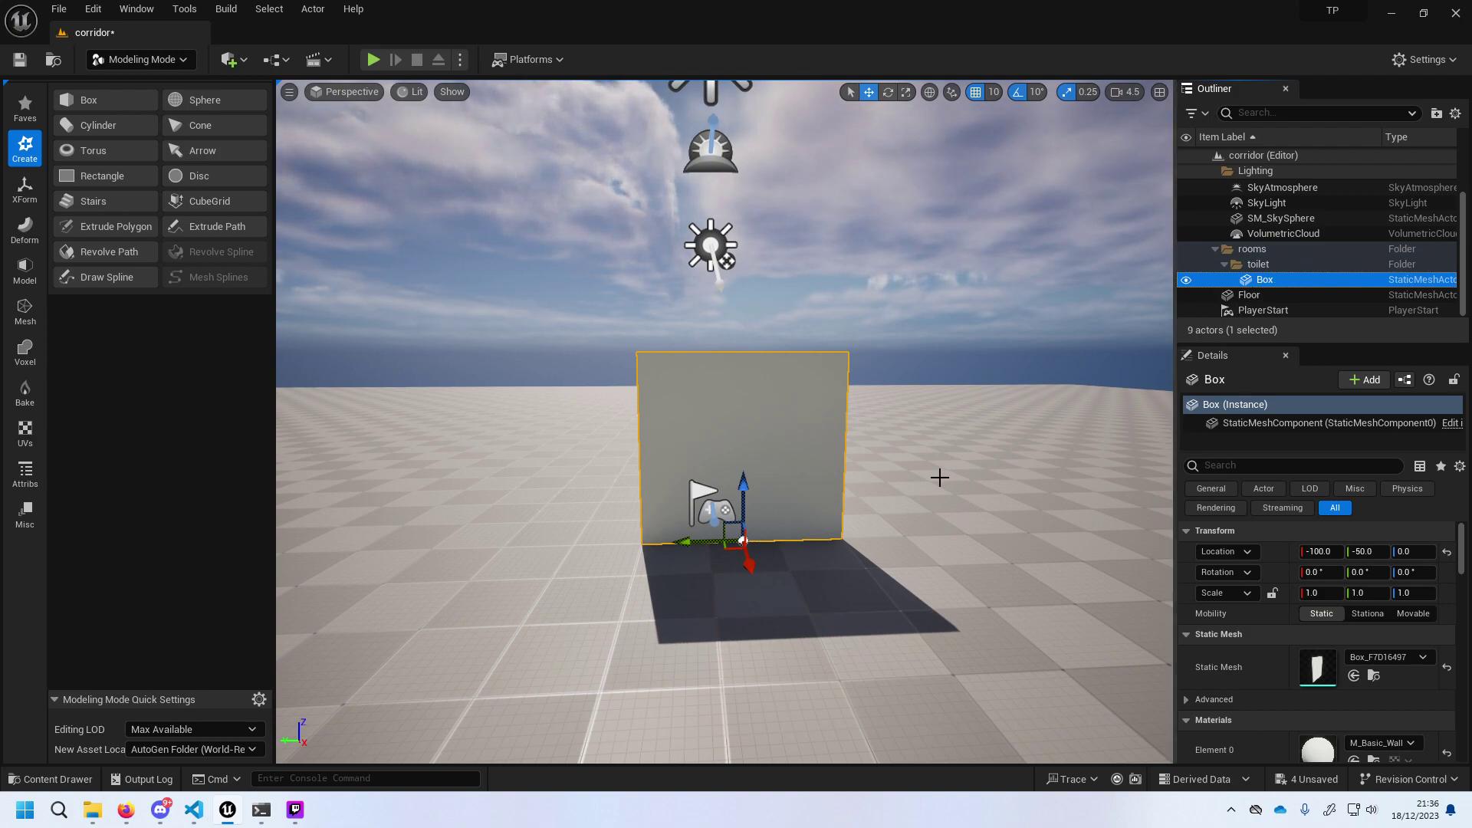
pyautogui.hotkey('ctrl', 'd')
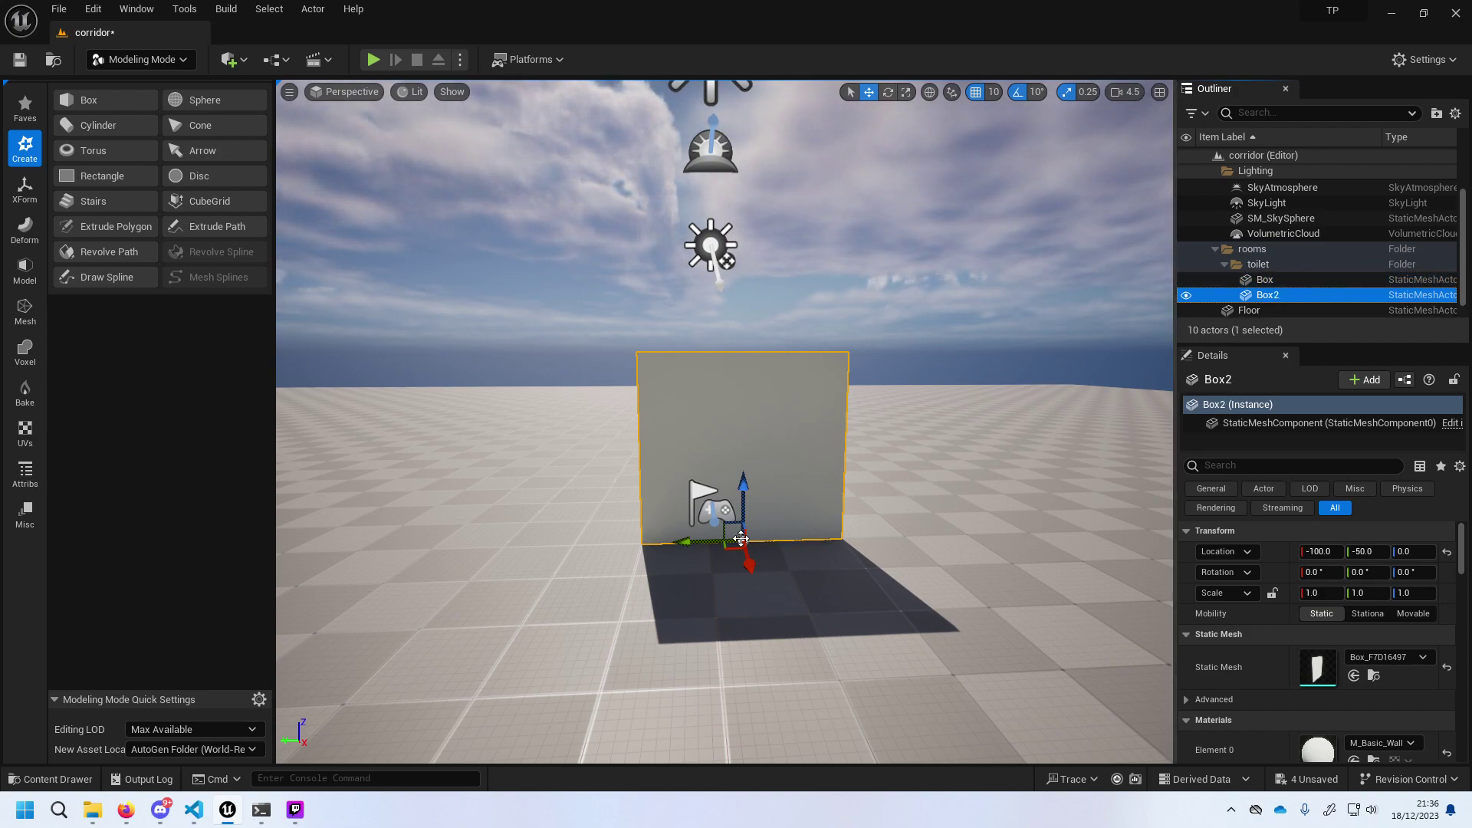
pyautogui.click(1338, 572)
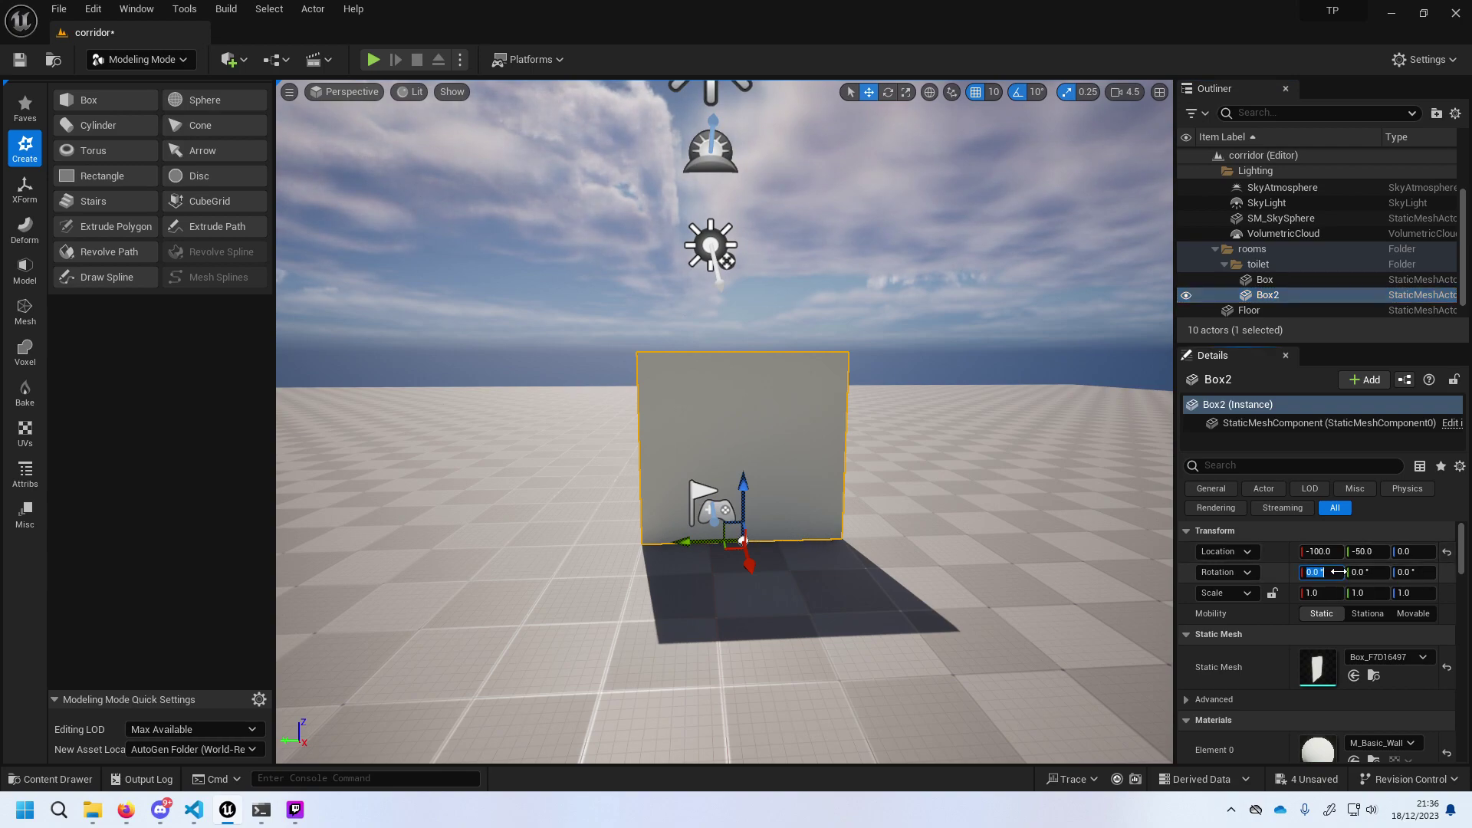
pyautogui.write('90')
pyautogui.press('Return')
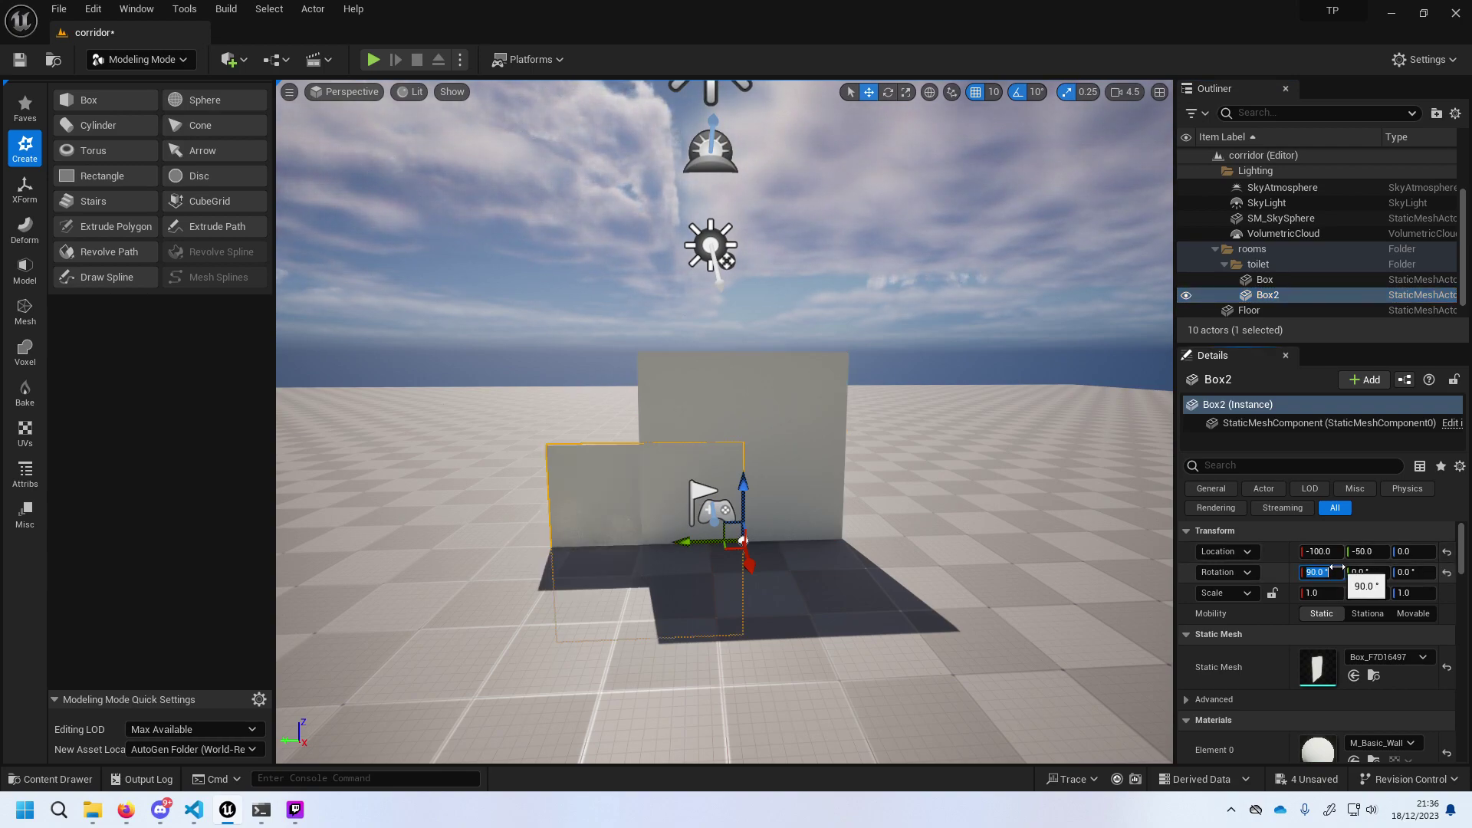
pyautogui.scroll(-2, 804, 444)
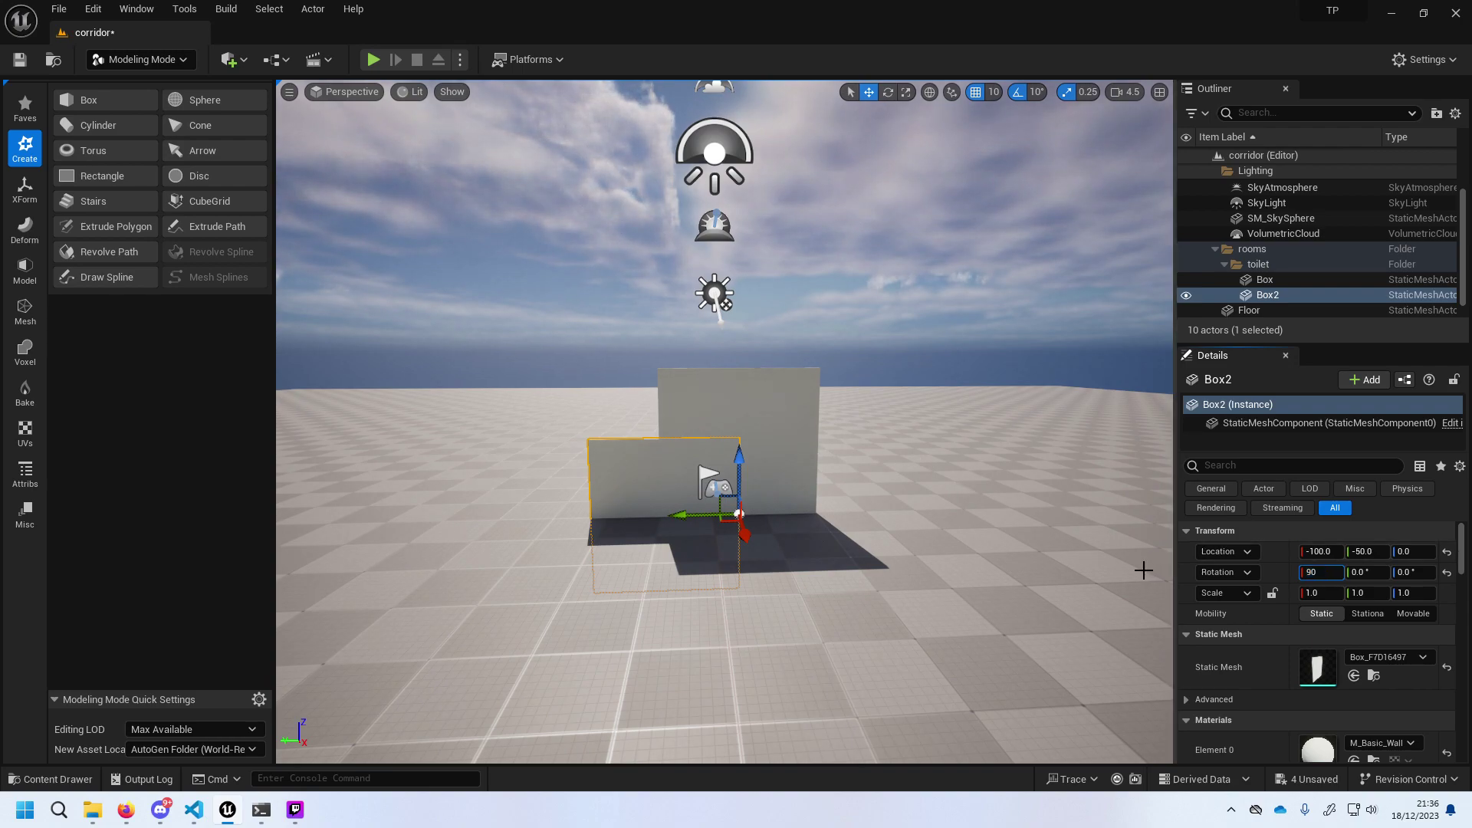
pyautogui.hotkey('ctrl', 'z')
pyautogui.hotkey('ctrl', 'z')
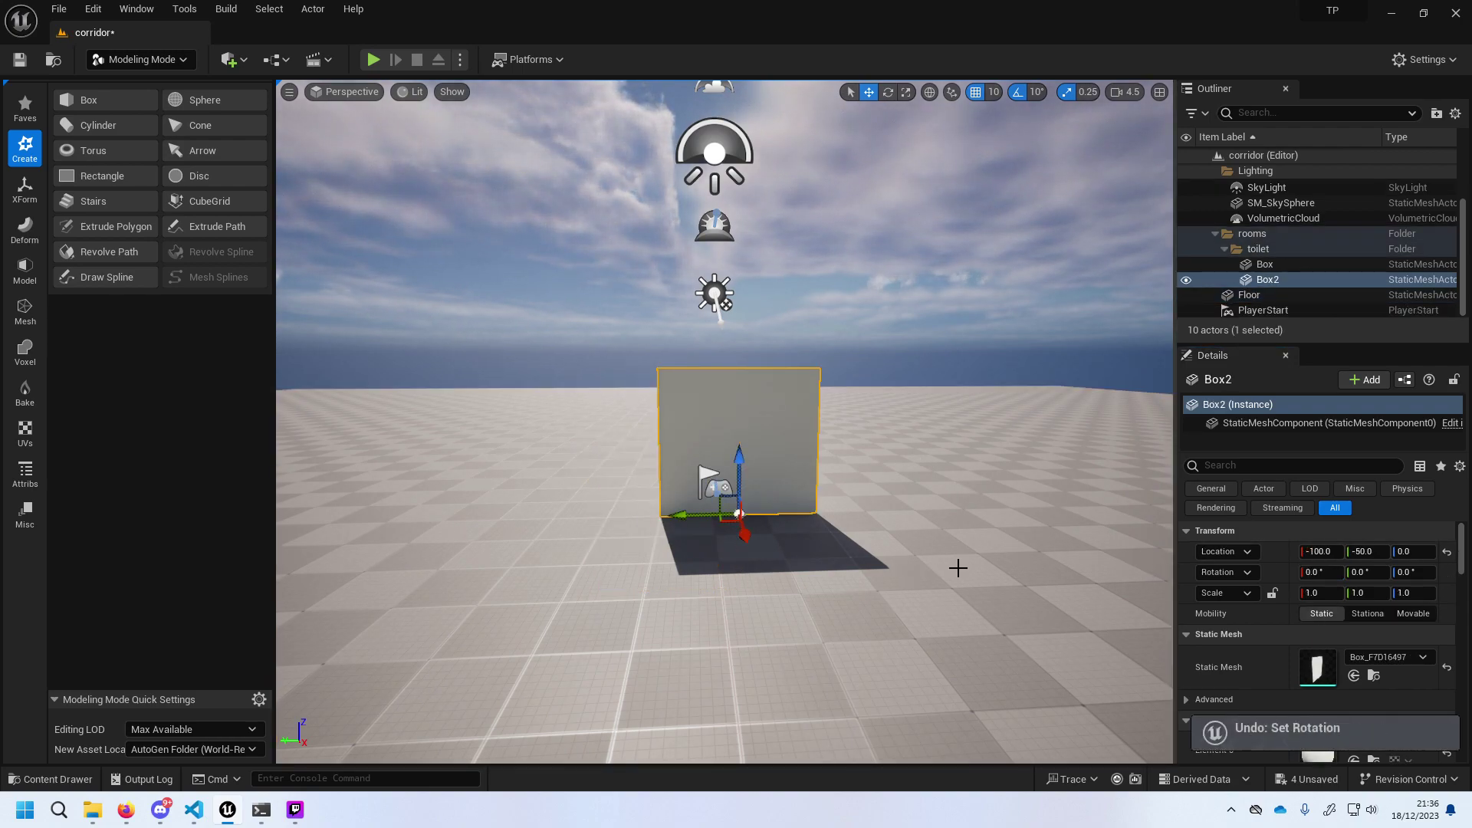
pyautogui.click(1396, 572)
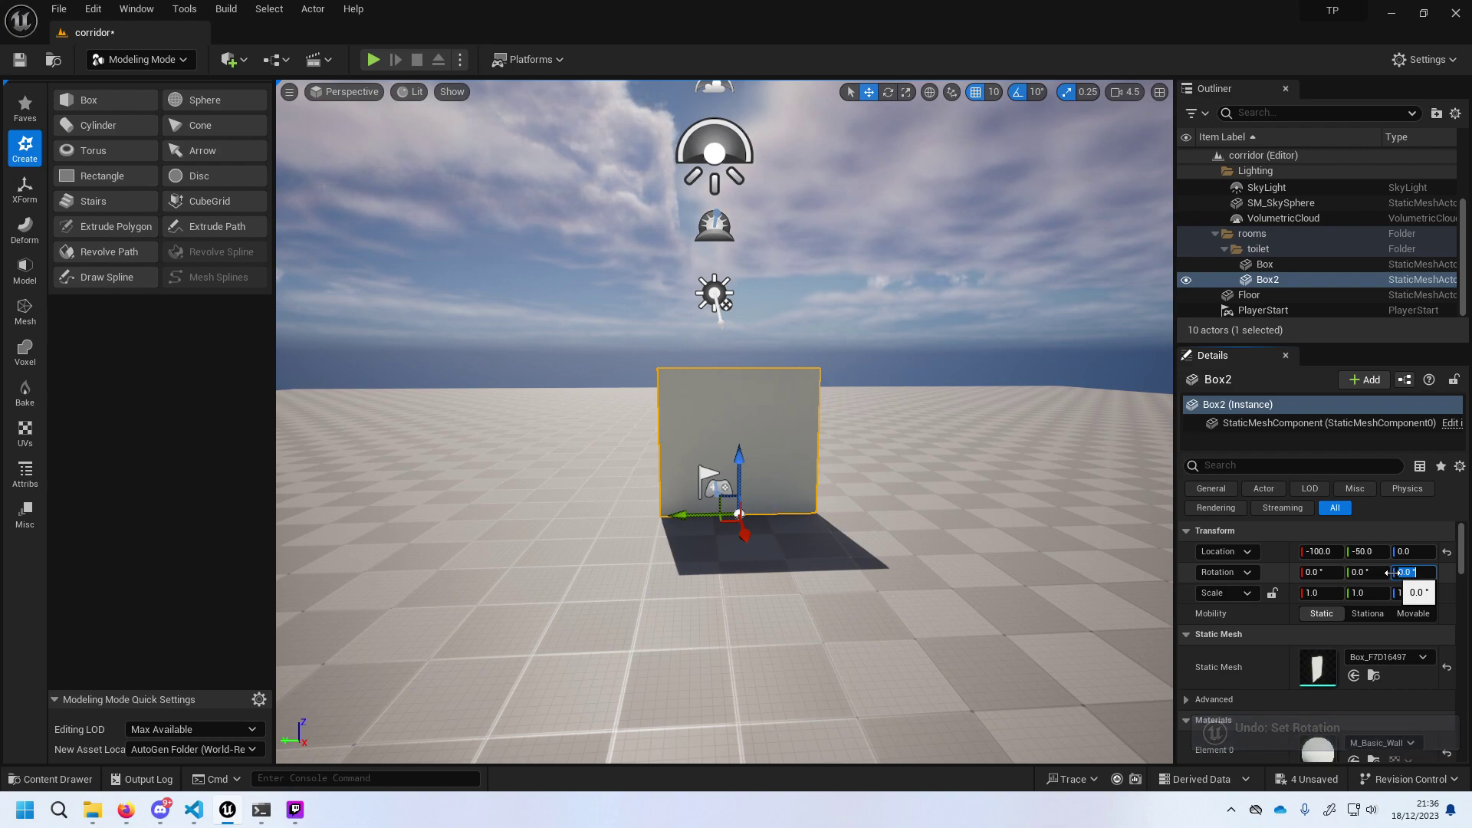
pyautogui.write('90')
pyautogui.press('Return')
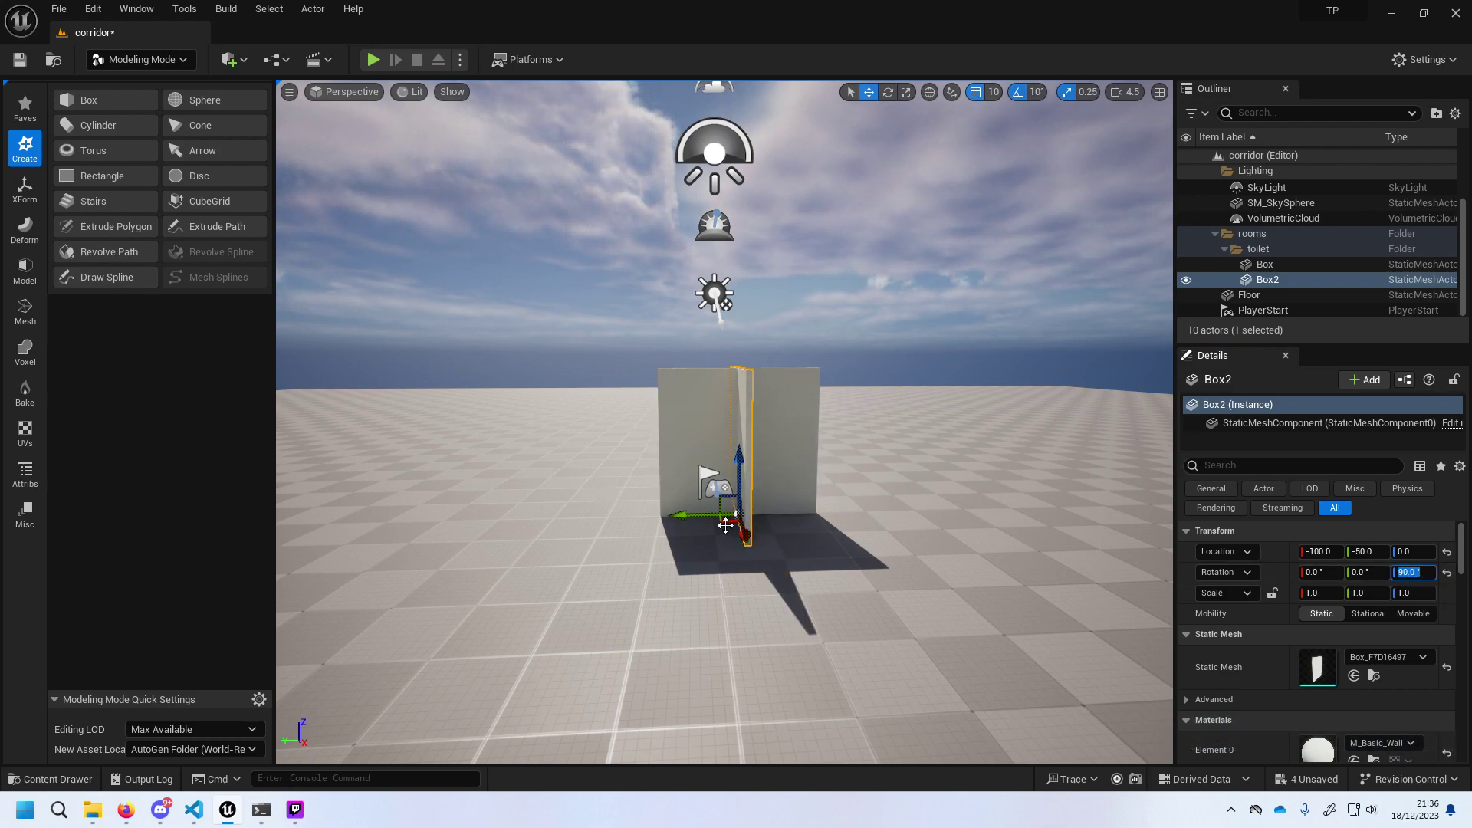
pyautogui.moveTo(699, 516)
pyautogui.mouseDown()
pyautogui.moveTo(747, 548)
pyautogui.moveTo(850, 535)
pyautogui.moveTo(862, 579)
pyautogui.mouseUp()
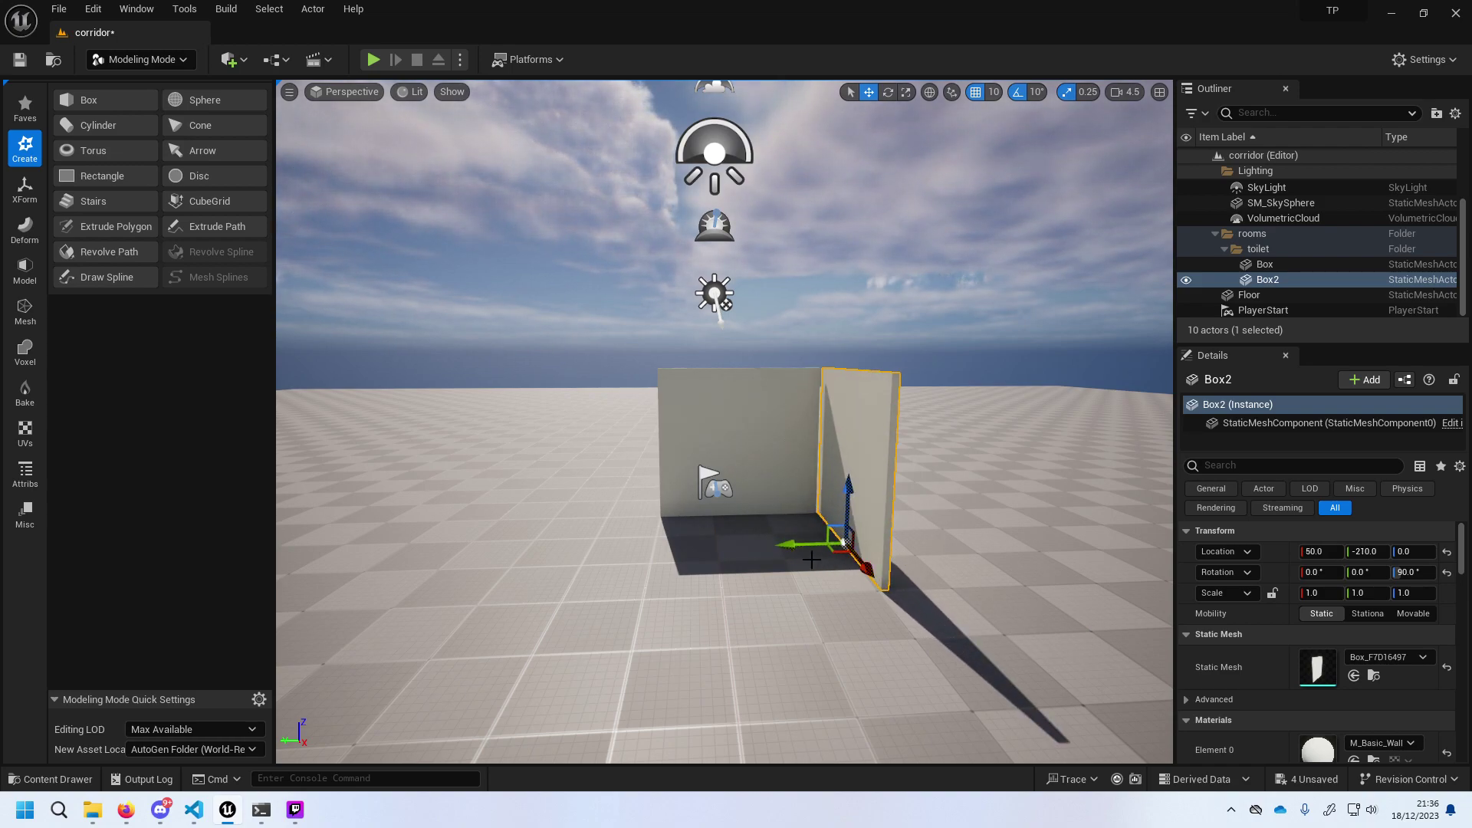
pyautogui.moveTo(795, 547); pyautogui.dragTo(788, 547)
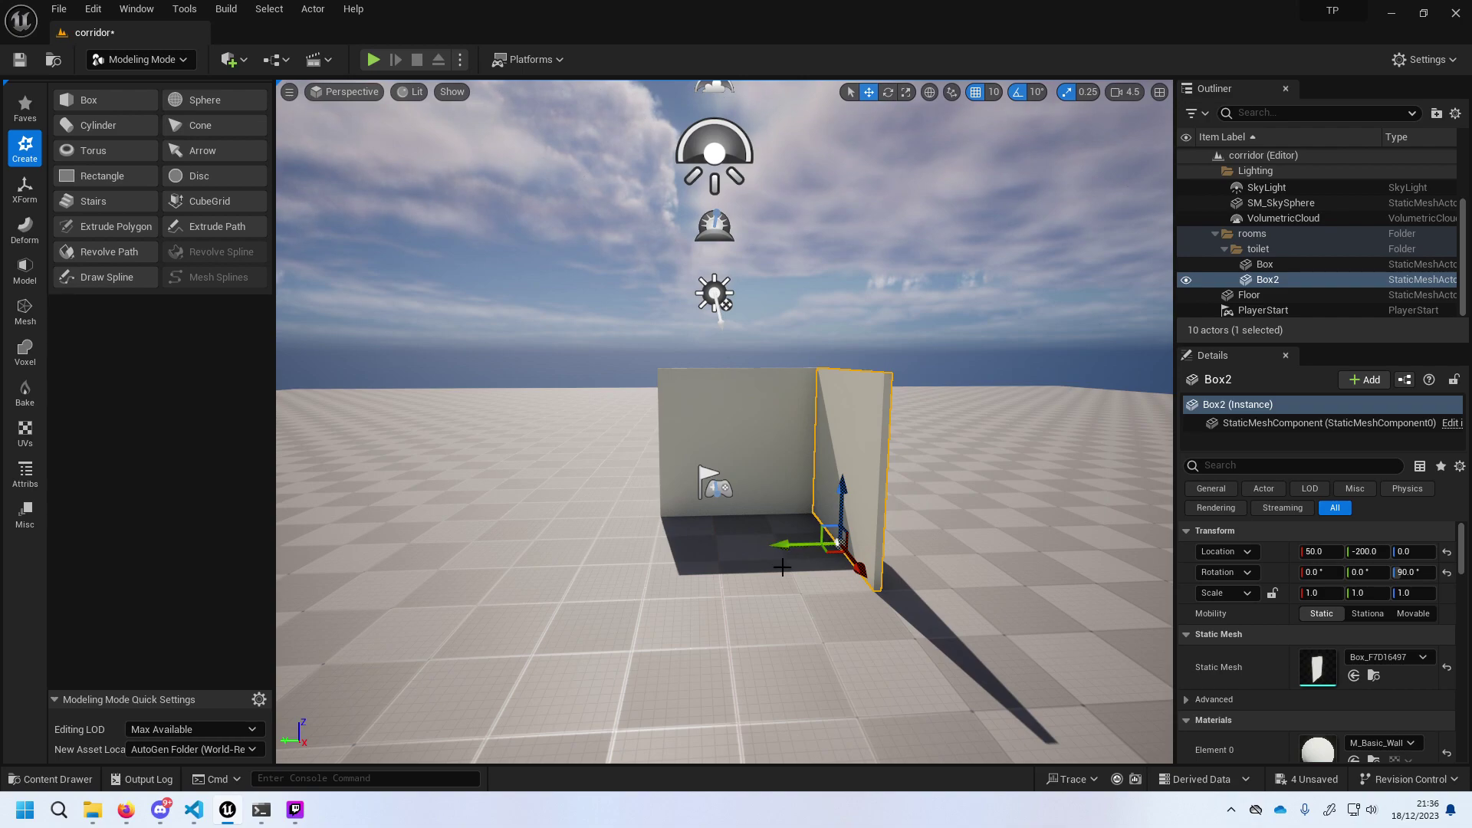
pyautogui.hotkey('ctrl', 'd')
pyautogui.moveTo(790, 546)
pyautogui.mouseDown()
pyautogui.moveTo(622, 565)
pyautogui.moveTo(607, 580)
pyautogui.mouseUp()
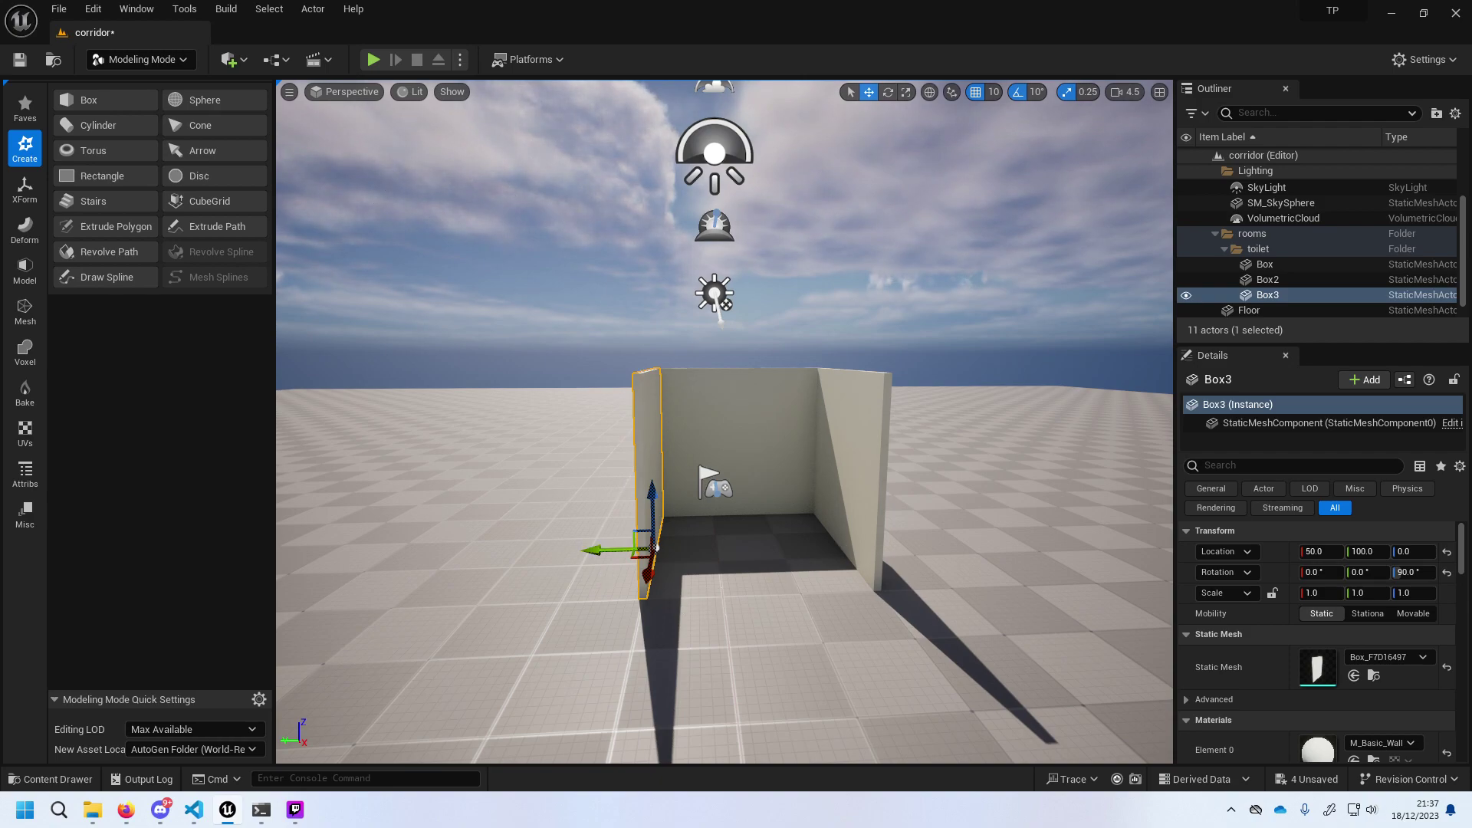
# Settle Box3 on the left side at Y 100.
pyautogui.hotkey('ctrl', 'z')
pyautogui.hotkey('ctrl', 'y')
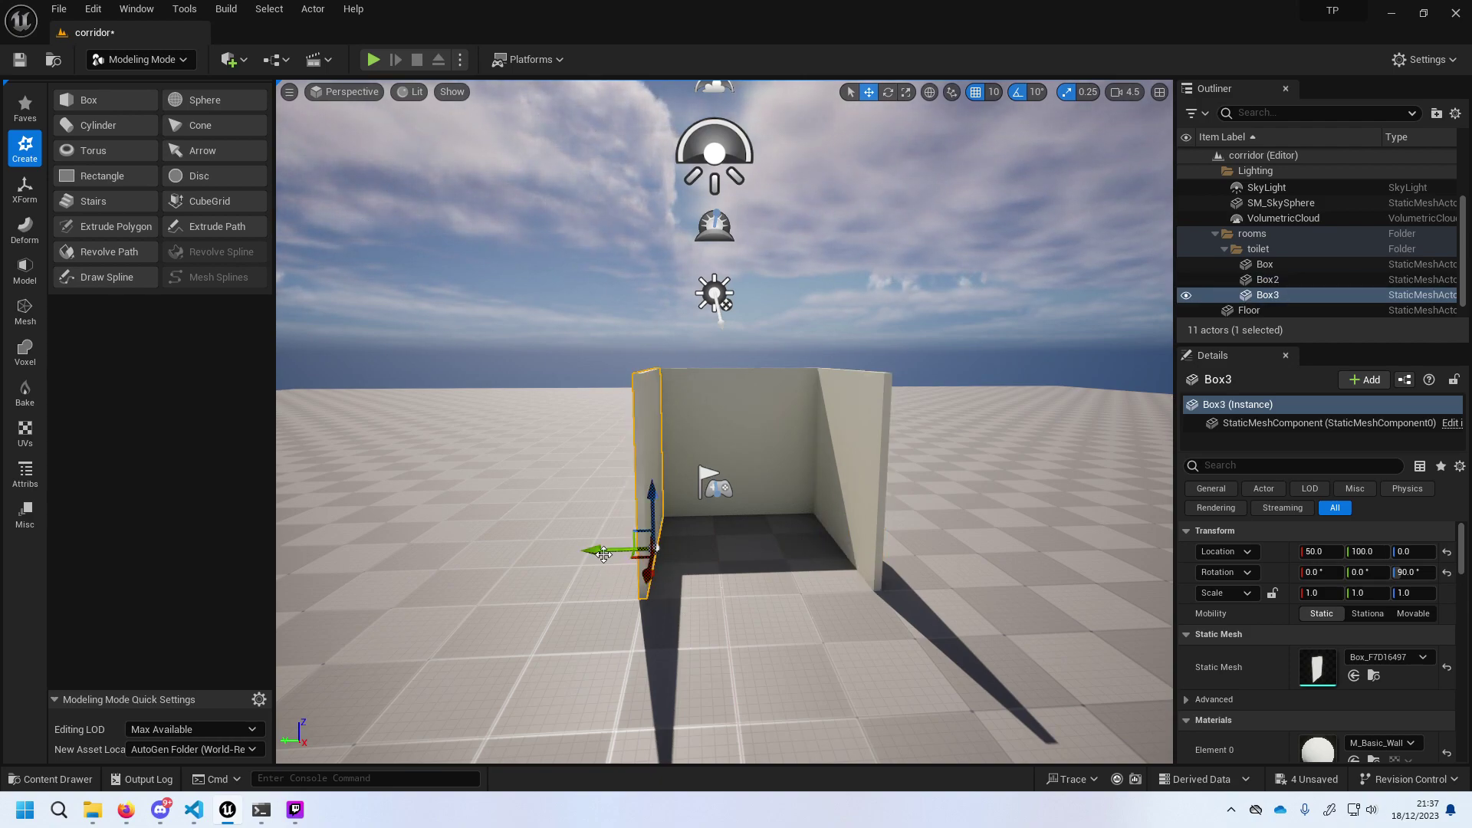
pyautogui.moveTo(604, 554); pyautogui.dragTo(600, 576)
pyautogui.moveTo(675, 600); pyautogui.dragTo(790, 491, button='middle')
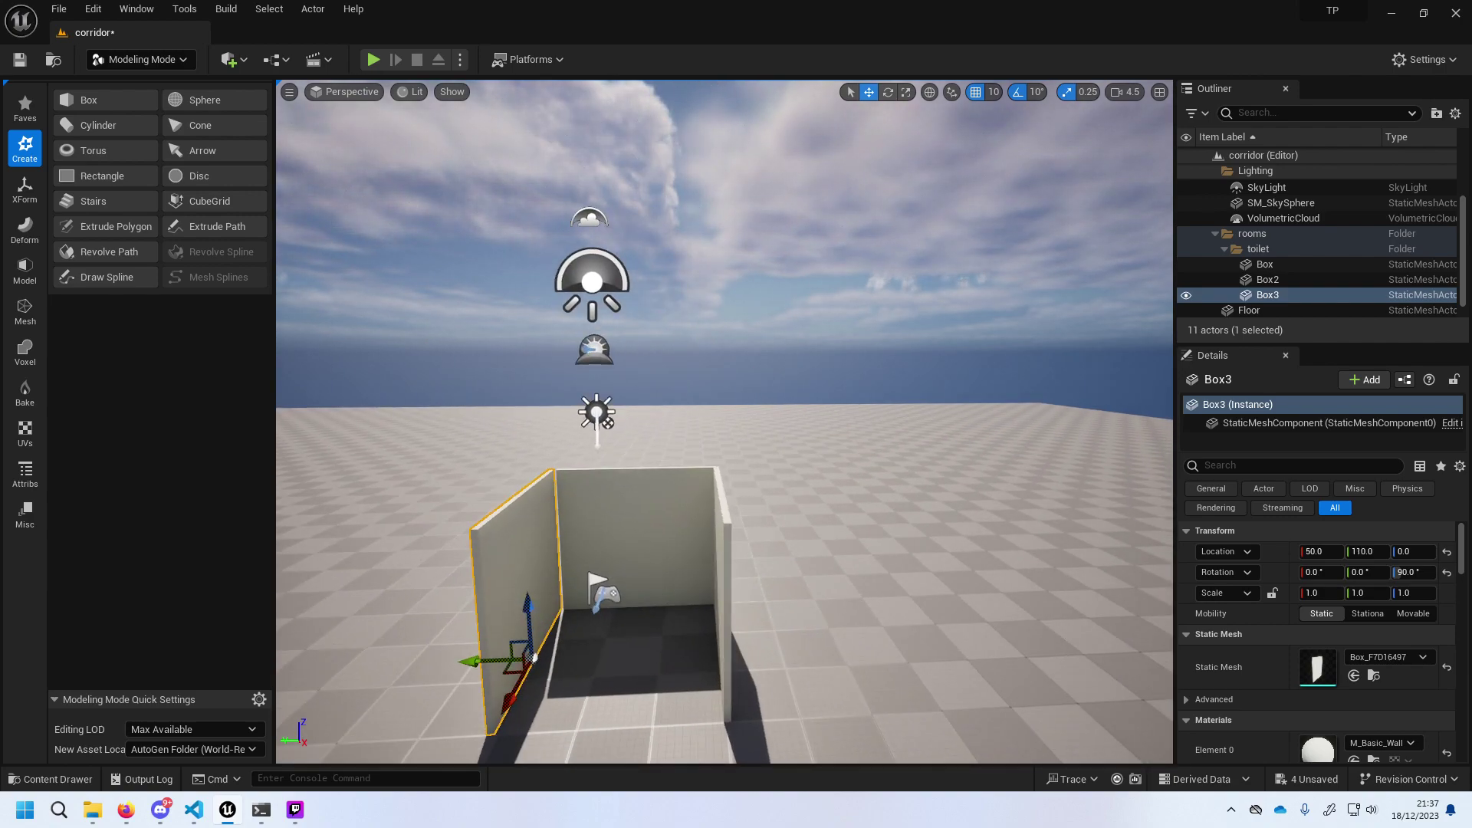
pyautogui.moveTo(790, 491)
pyautogui.mouseDown(button='right')
pyautogui.moveTo(790, 537)
pyautogui.moveTo(736, 537)
pyautogui.mouseUp(button='right')
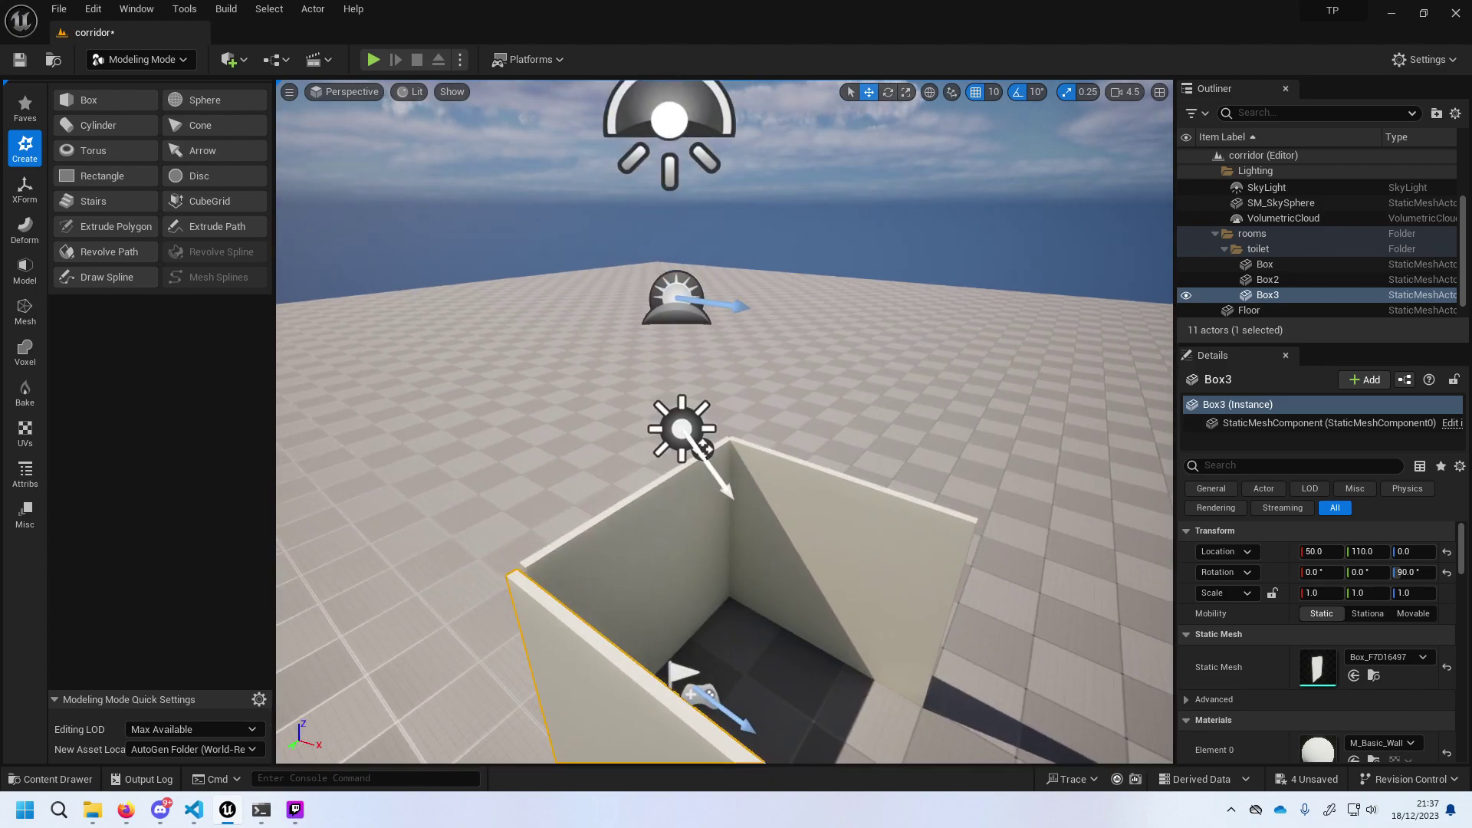
pyautogui.scroll(-2, 607, 620)
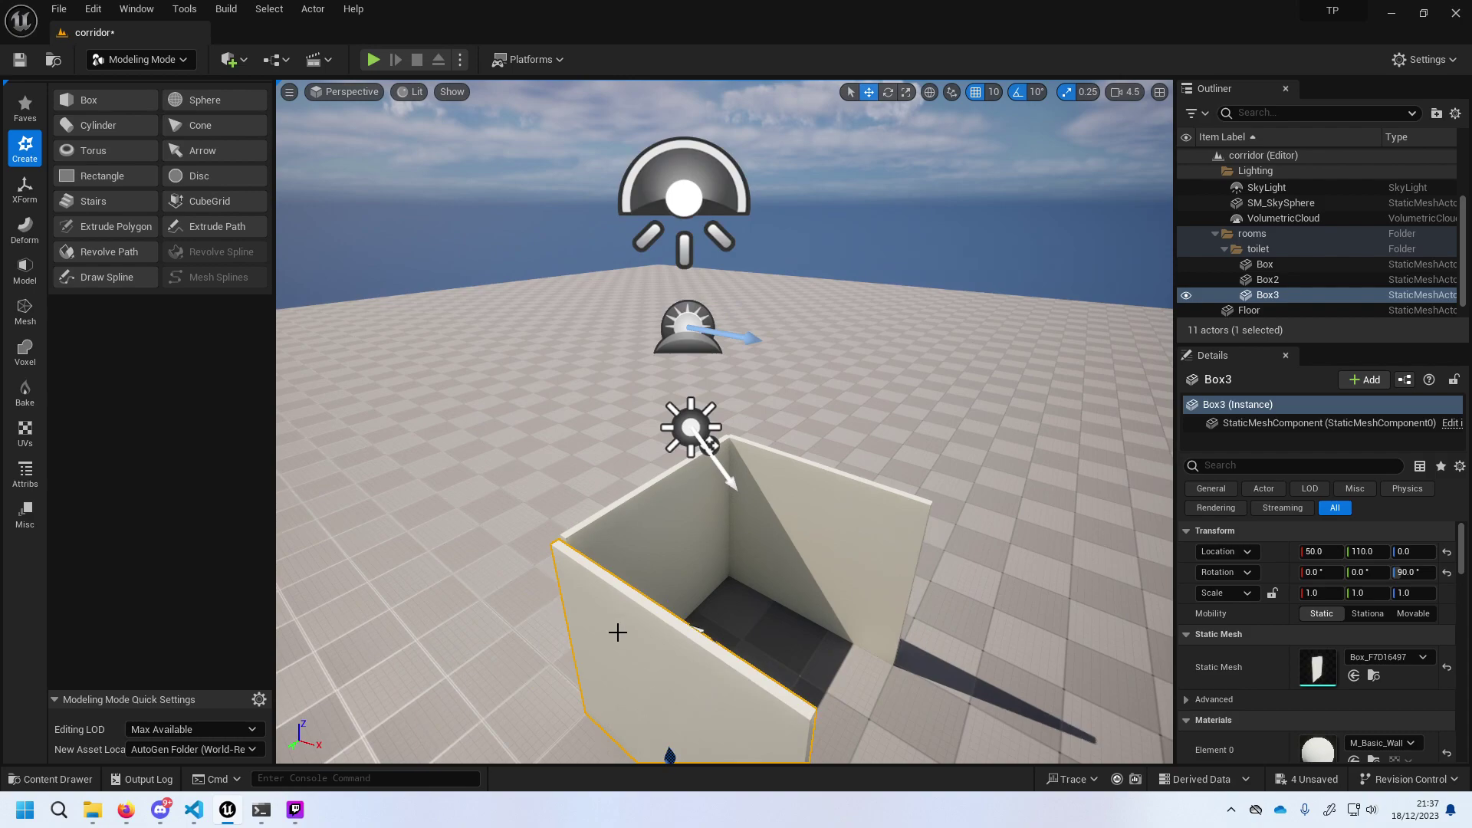
pyautogui.scroll(-2, 618, 632)
pyautogui.moveTo(656, 756); pyautogui.dragTo(800, 646)
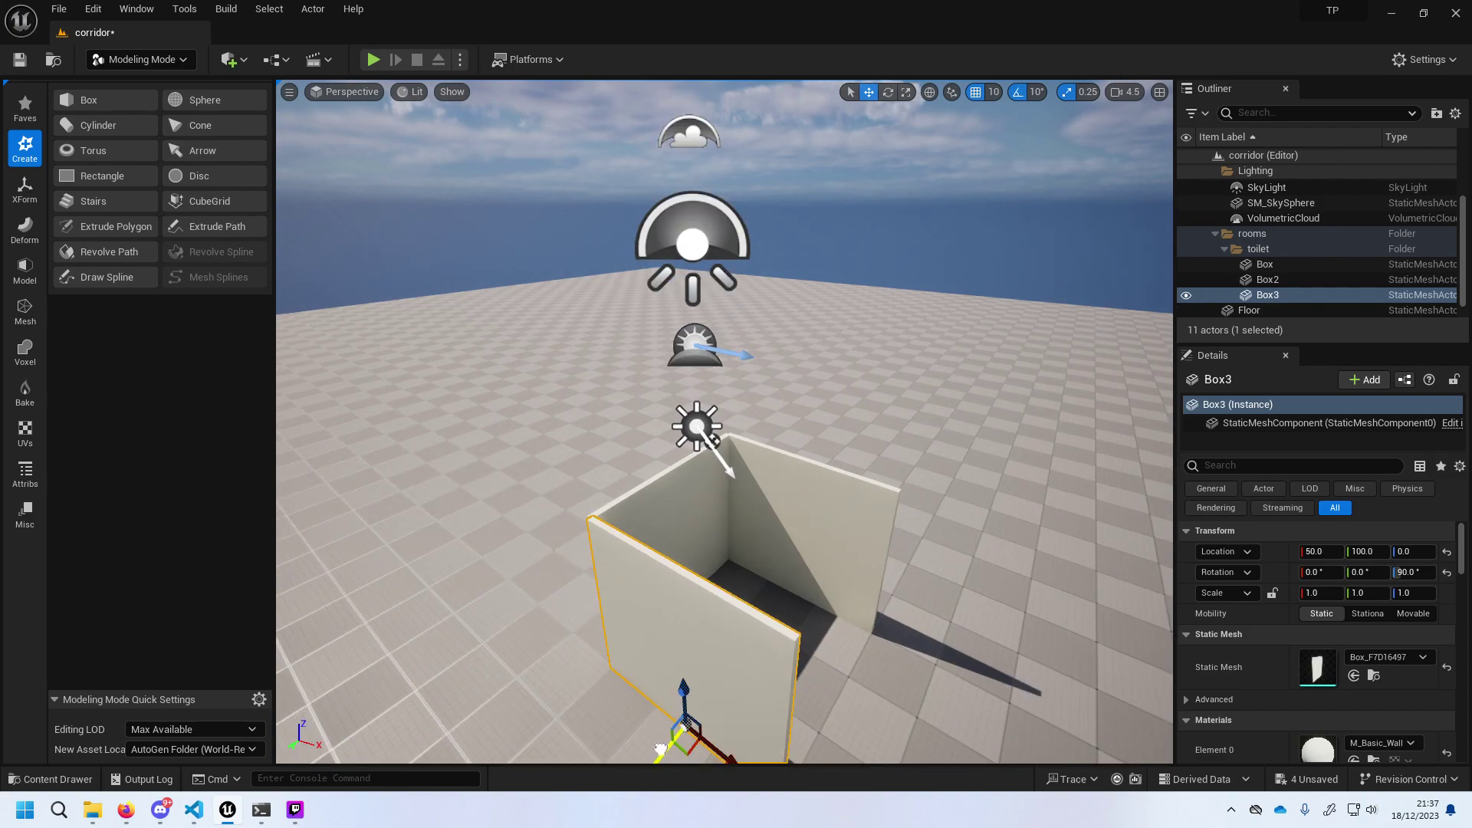
pyautogui.moveTo(799, 646); pyautogui.dragTo(789, 652, button='right')
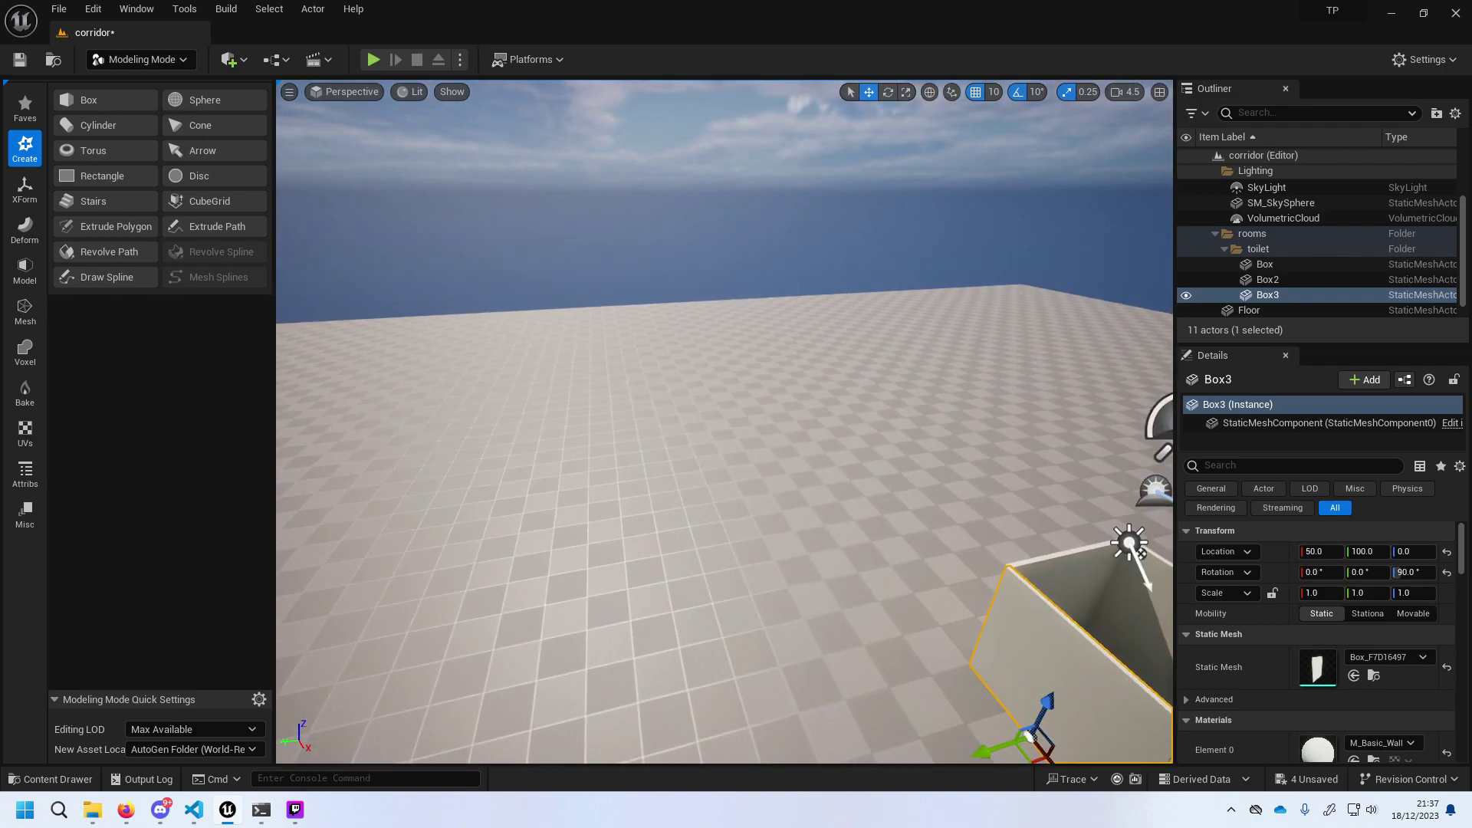
pyautogui.moveTo(790, 652); pyautogui.dragTo(713, 533, button='right')
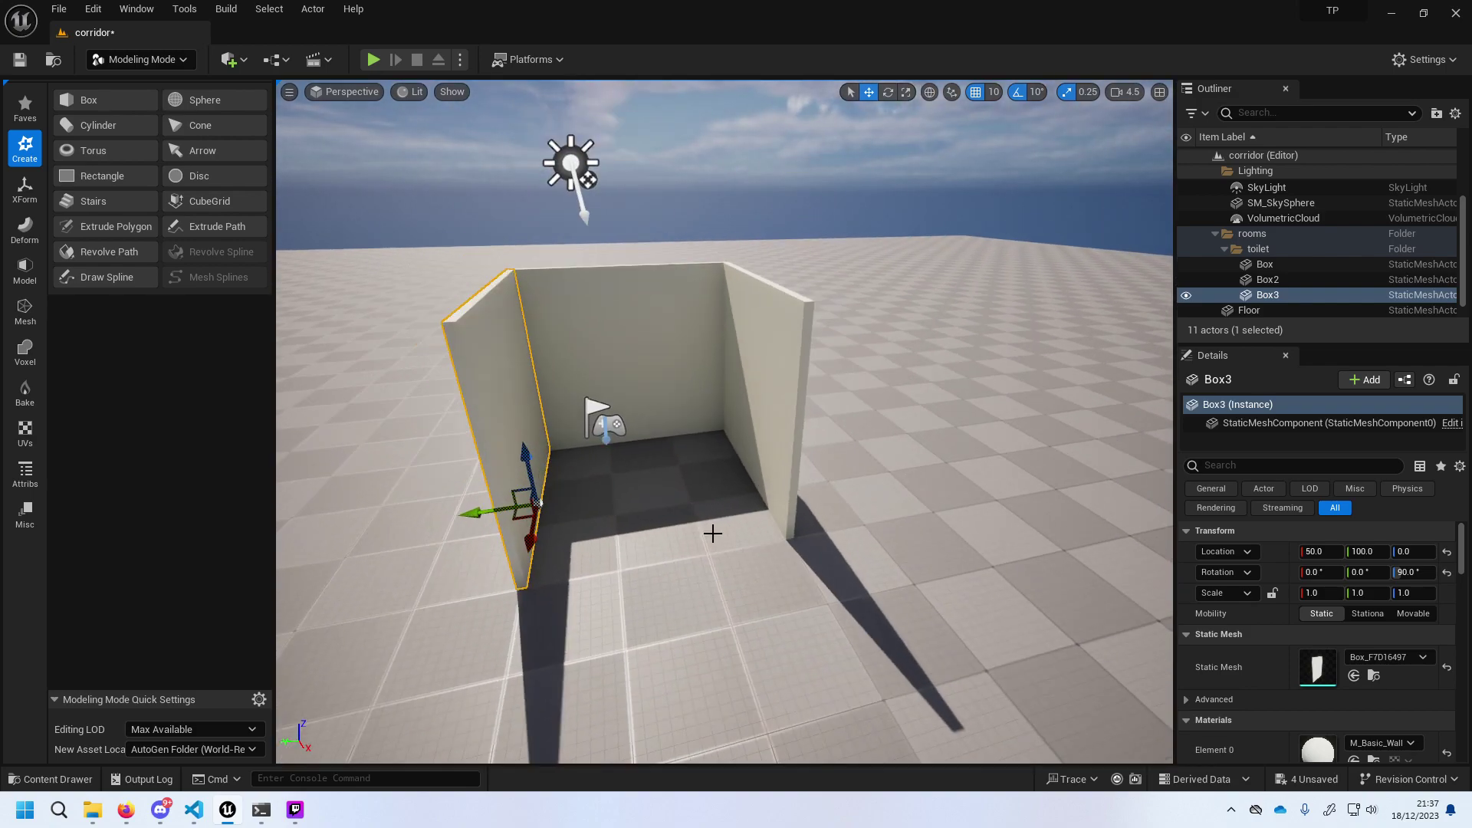
# Duplicate the back wall as Box4 and move it to the front at 200, −50, 0.
pyautogui.click(658, 409)
pyautogui.hotkey('ctrl', 'd')
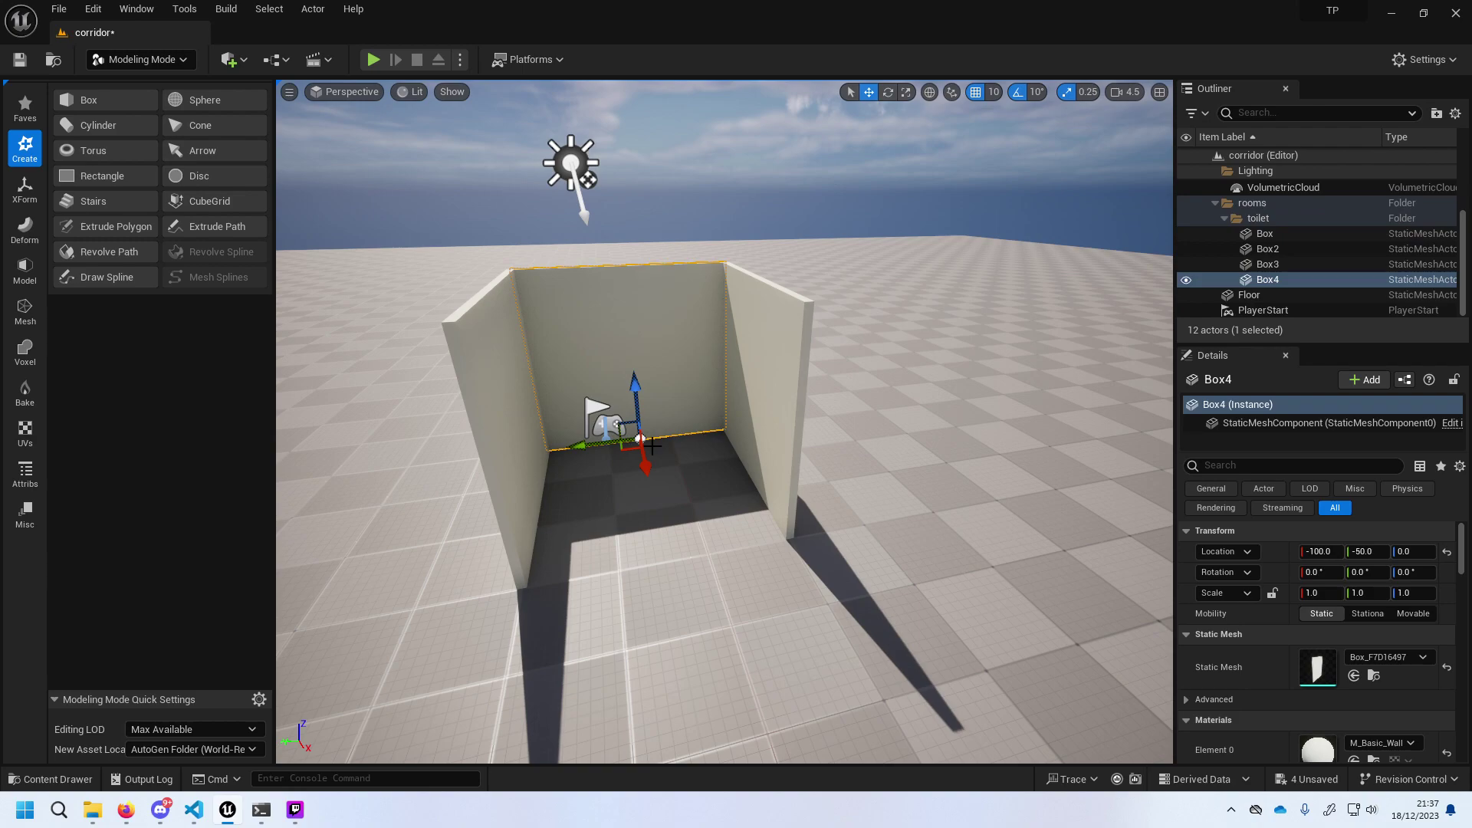
pyautogui.moveTo(645, 464); pyautogui.dragTo(709, 615)
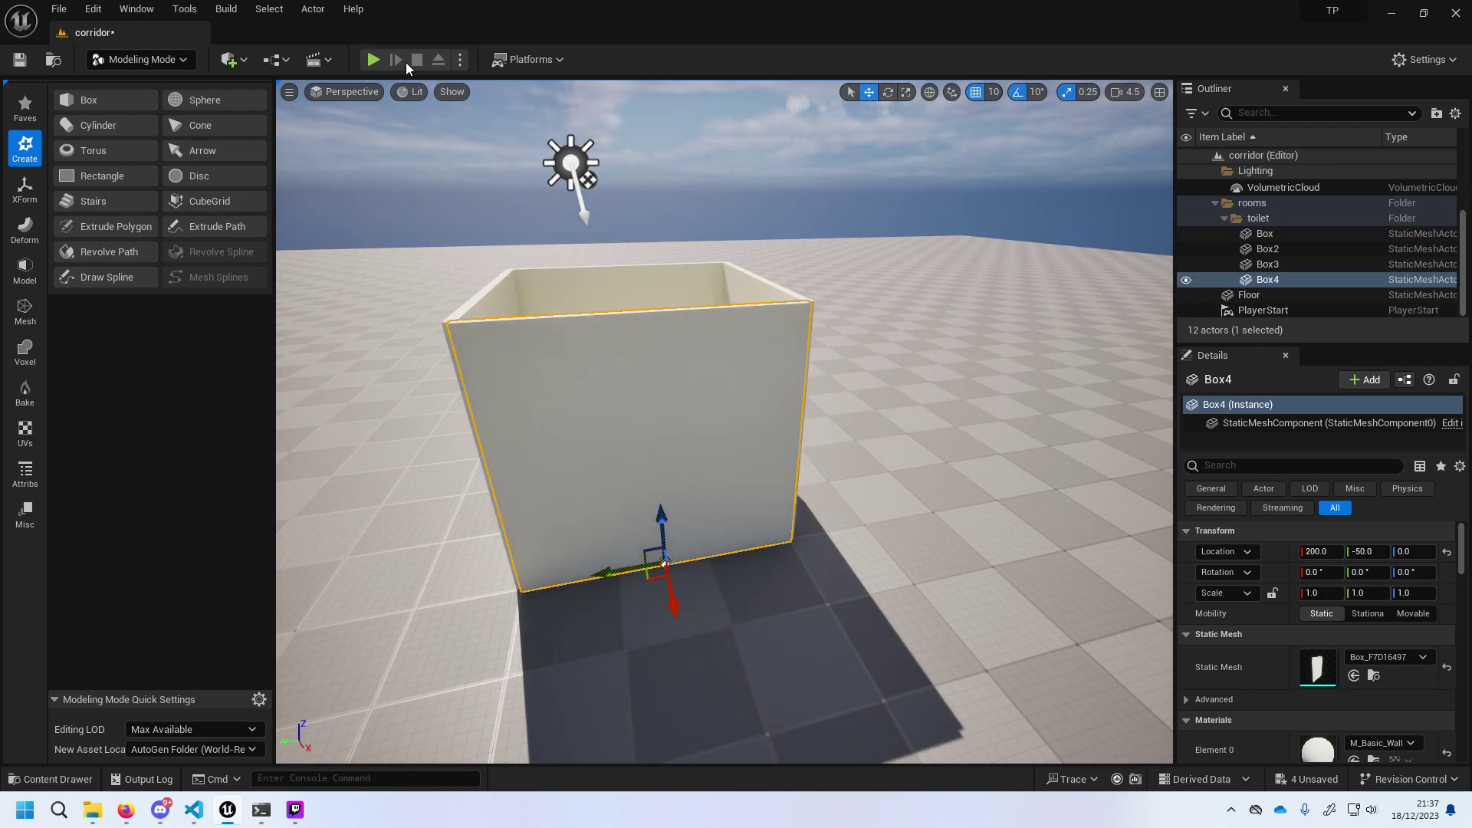
# Create a sub folder named 'walls' inside the toilet folder.
pyautogui.click(1262, 219)
pyautogui.rightClick(1263, 222)
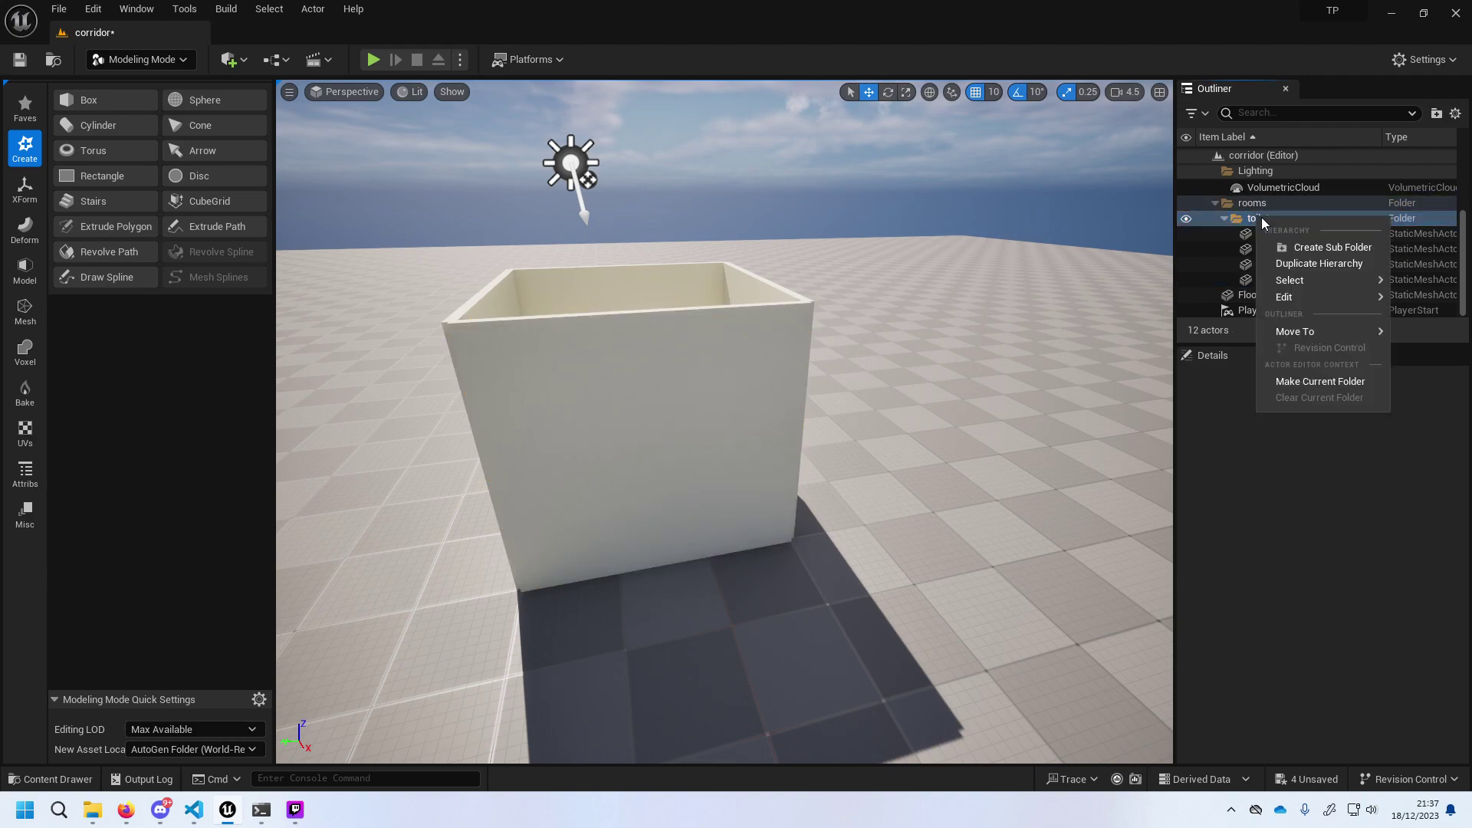
pyautogui.moveTo(1322, 299)
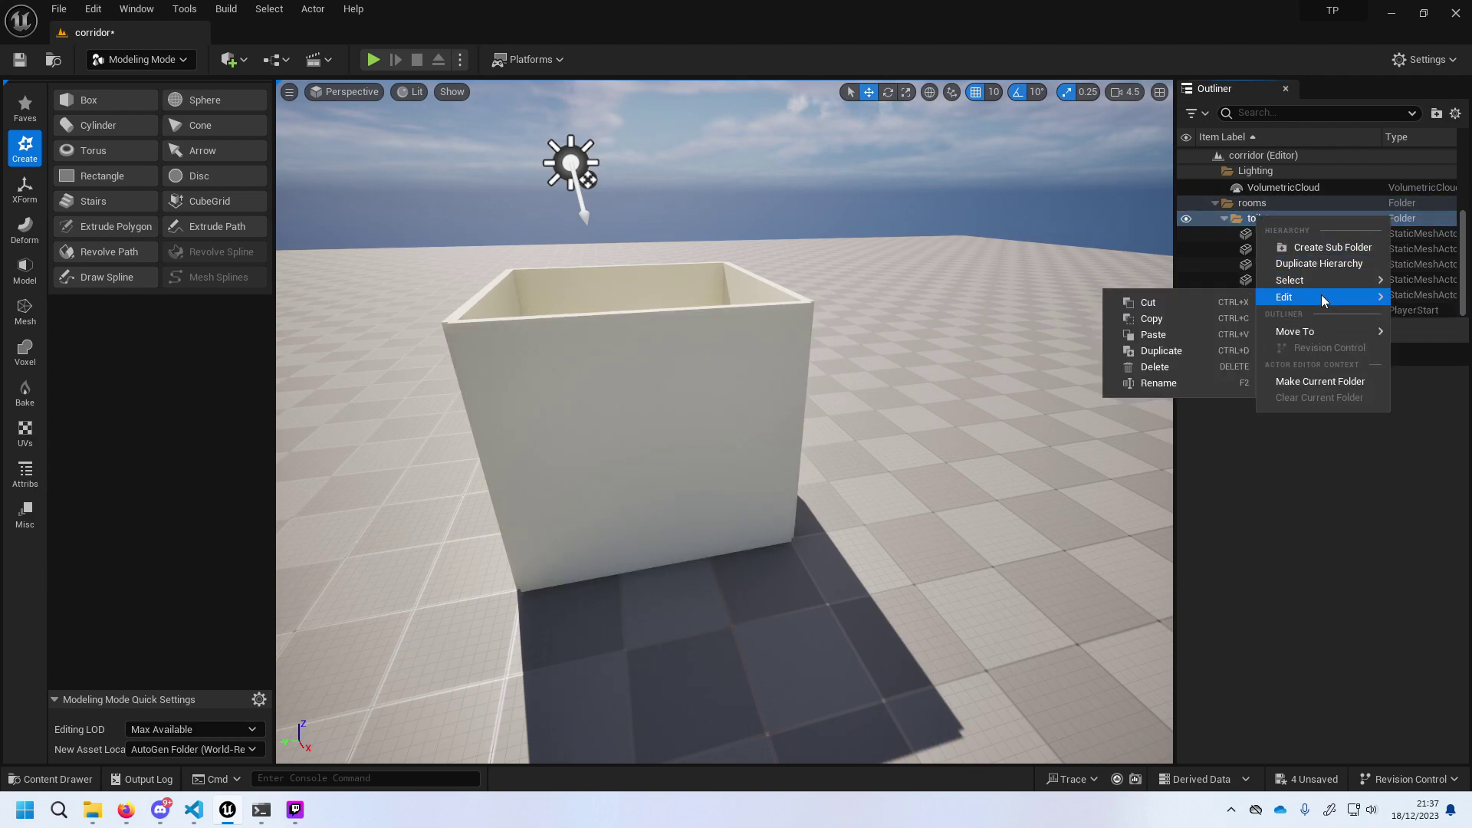
pyautogui.click(1363, 251)
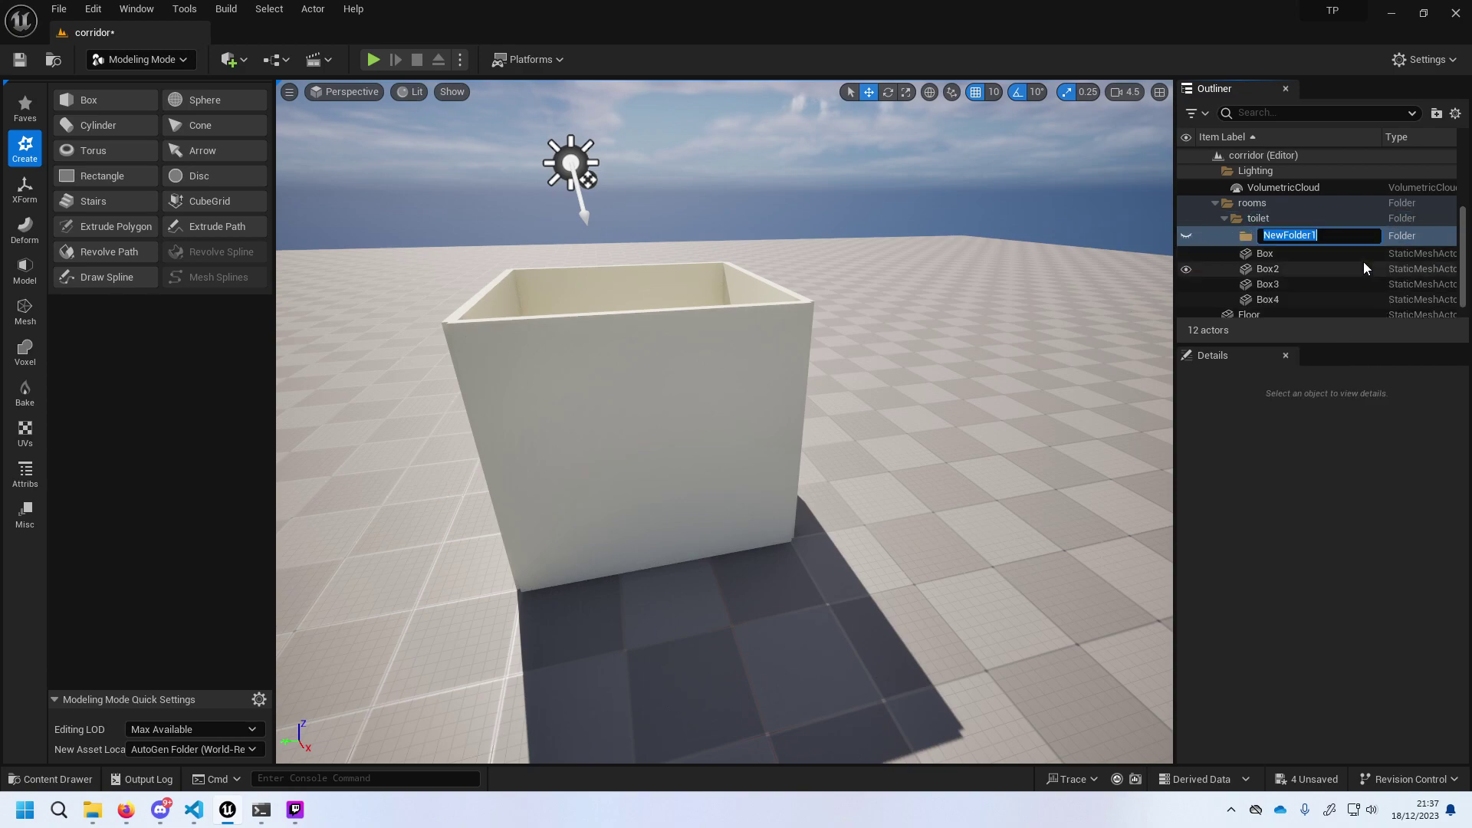
pyautogui.write('walls')
pyautogui.press('Return')
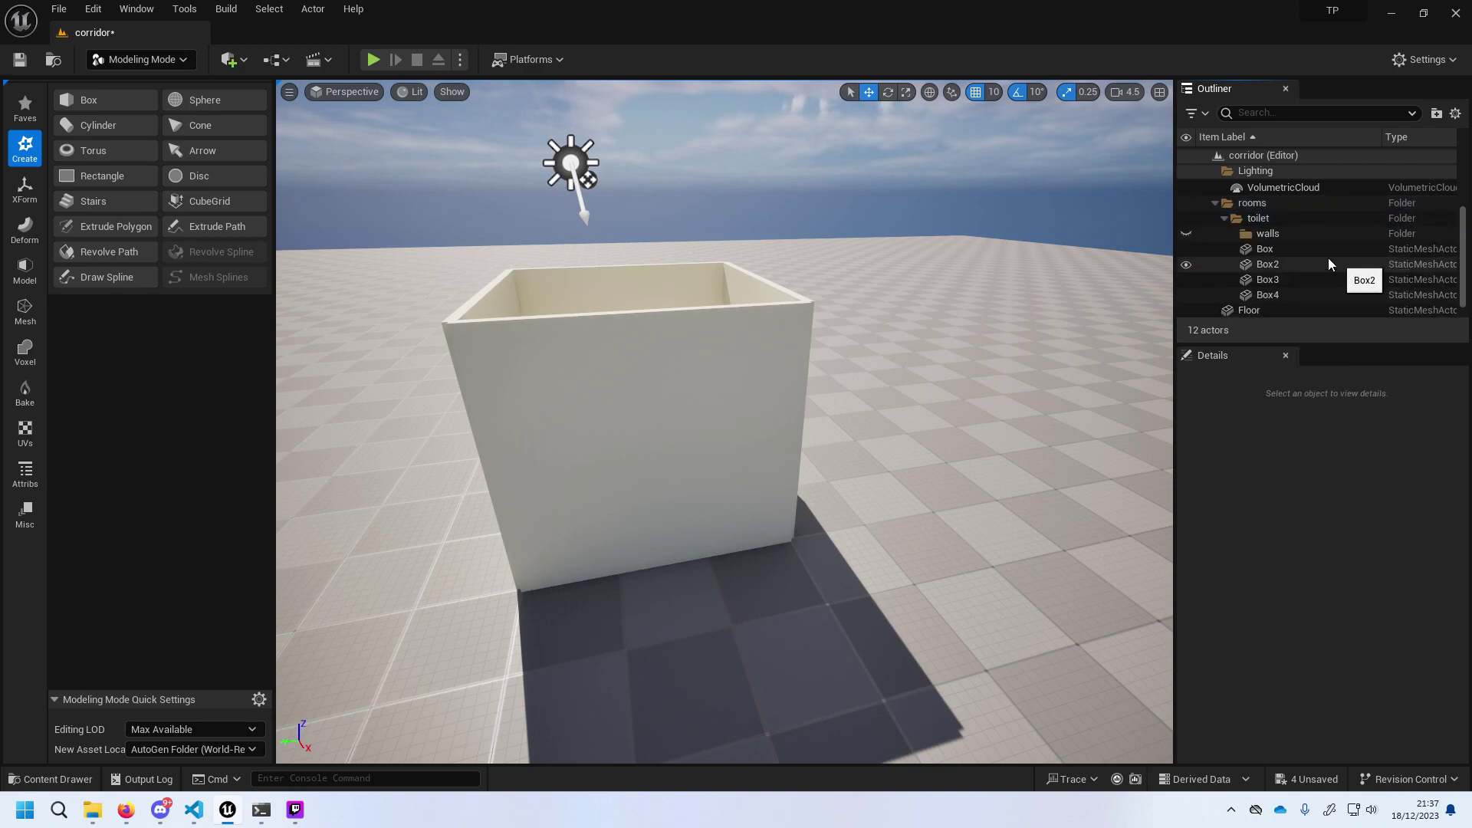
# Select the four walls Box through Box4 and move them into the walls folder.
pyautogui.click(1323, 251)
pyautogui.hotkey('shift', 'Down')
pyautogui.hotkey('shift', 'Down')
pyautogui.hotkey('shift', 'Down')
pyautogui.moveTo(1291, 248)
pyautogui.mouseDown()
pyautogui.moveTo(1263, 231)
pyautogui.moveTo(1277, 238)
pyautogui.moveTo(1229, 239)
pyautogui.mouseUp()
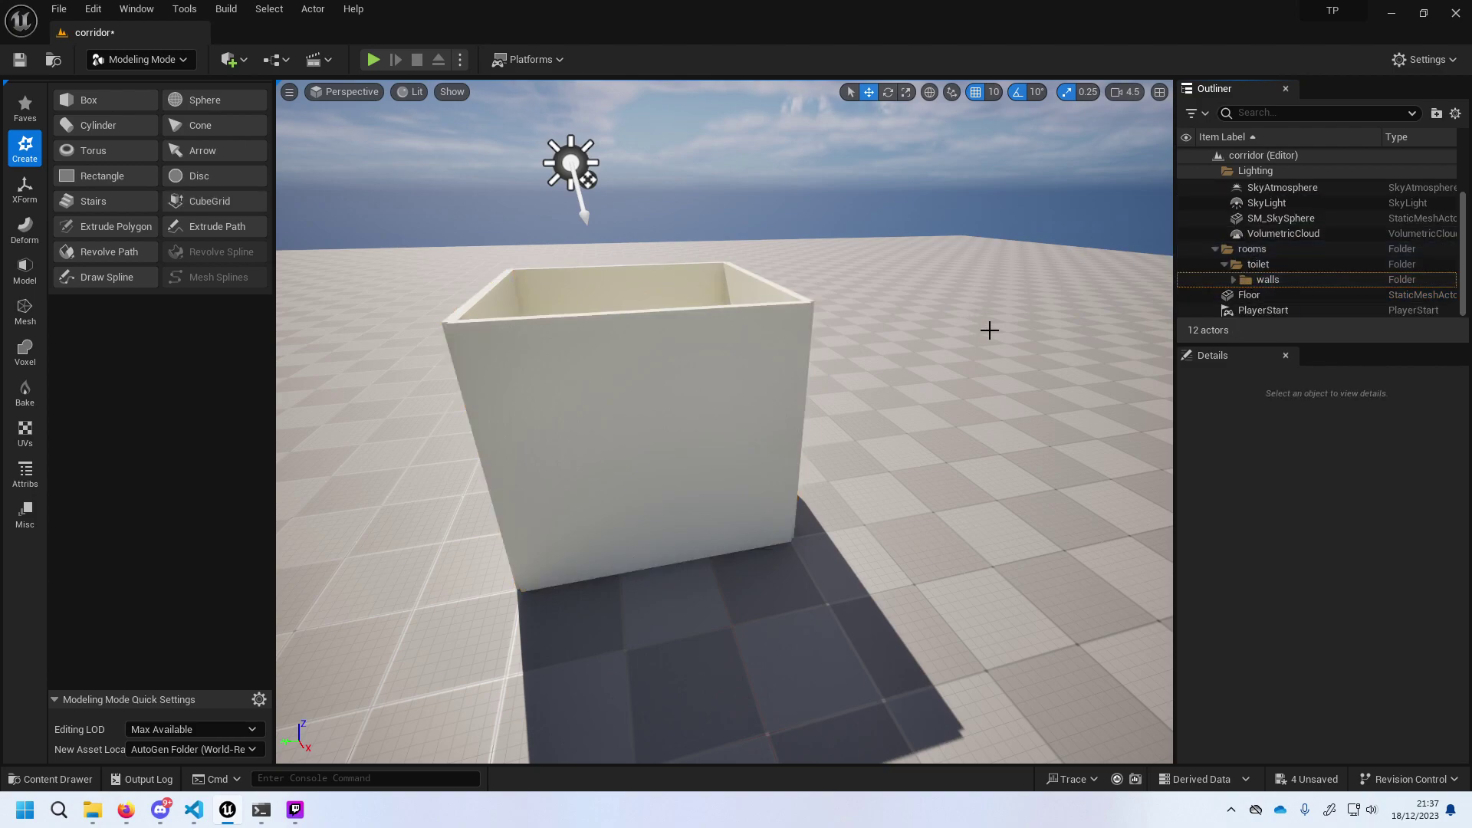
# Duplicate wall Box2 as Box5 and set its Y rotation to 90 so it lies flat.
pyautogui.click(718, 357)
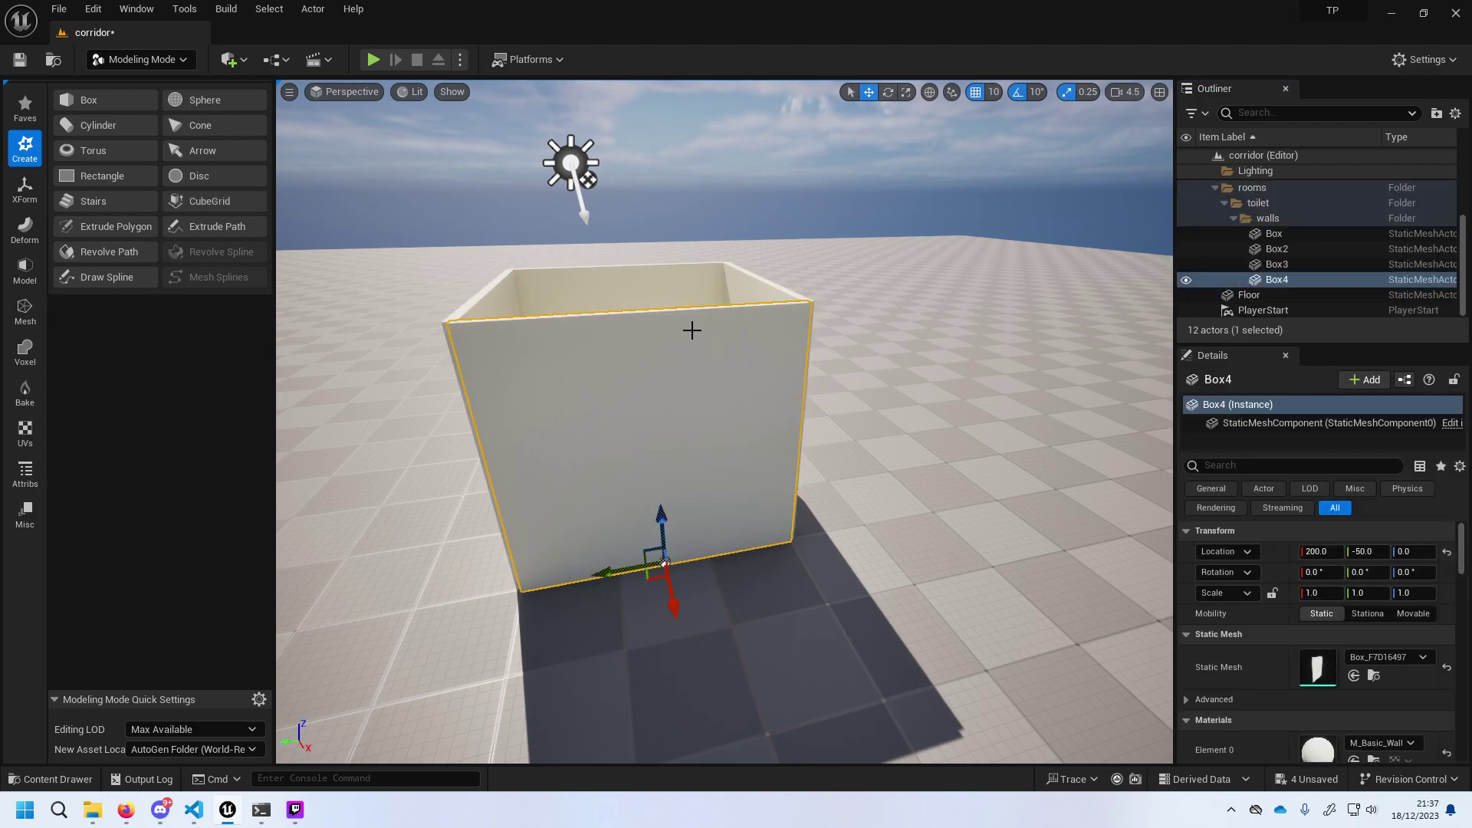
pyautogui.click(745, 298)
pyautogui.hotkey('ctrl', 'd')
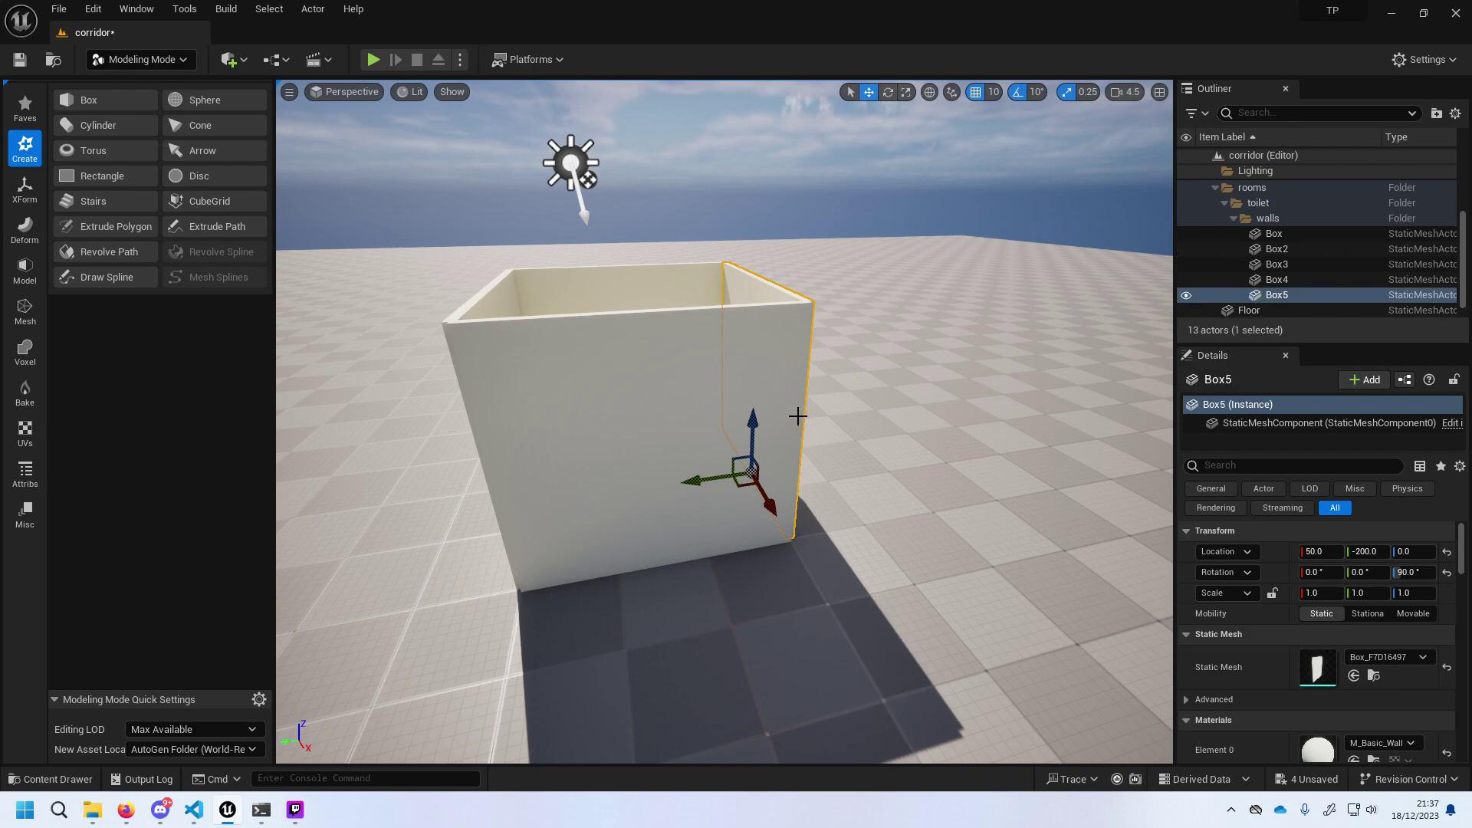
pyautogui.click(1369, 572)
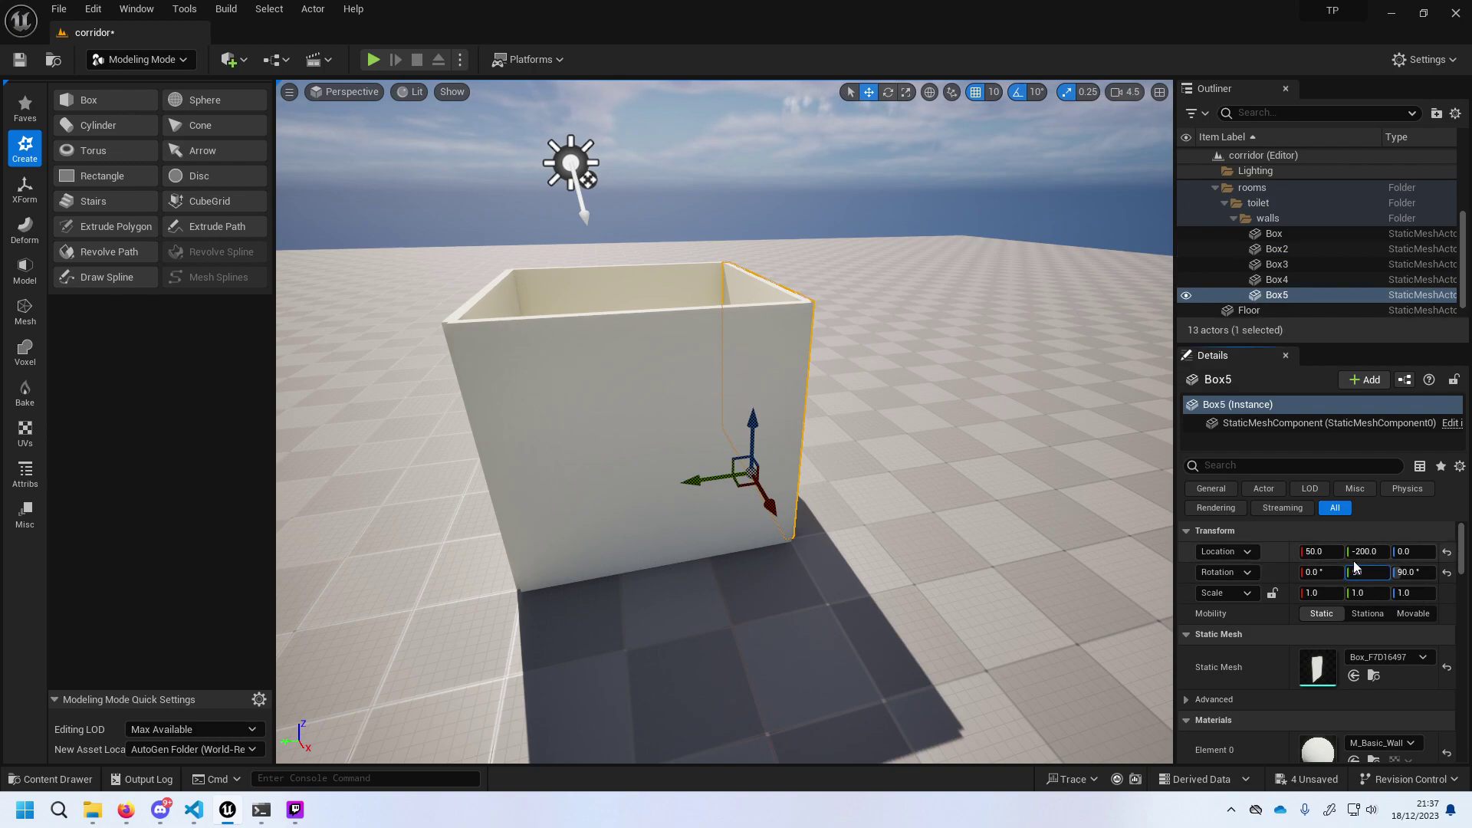
pyautogui.write('90')
pyautogui.press('Return')
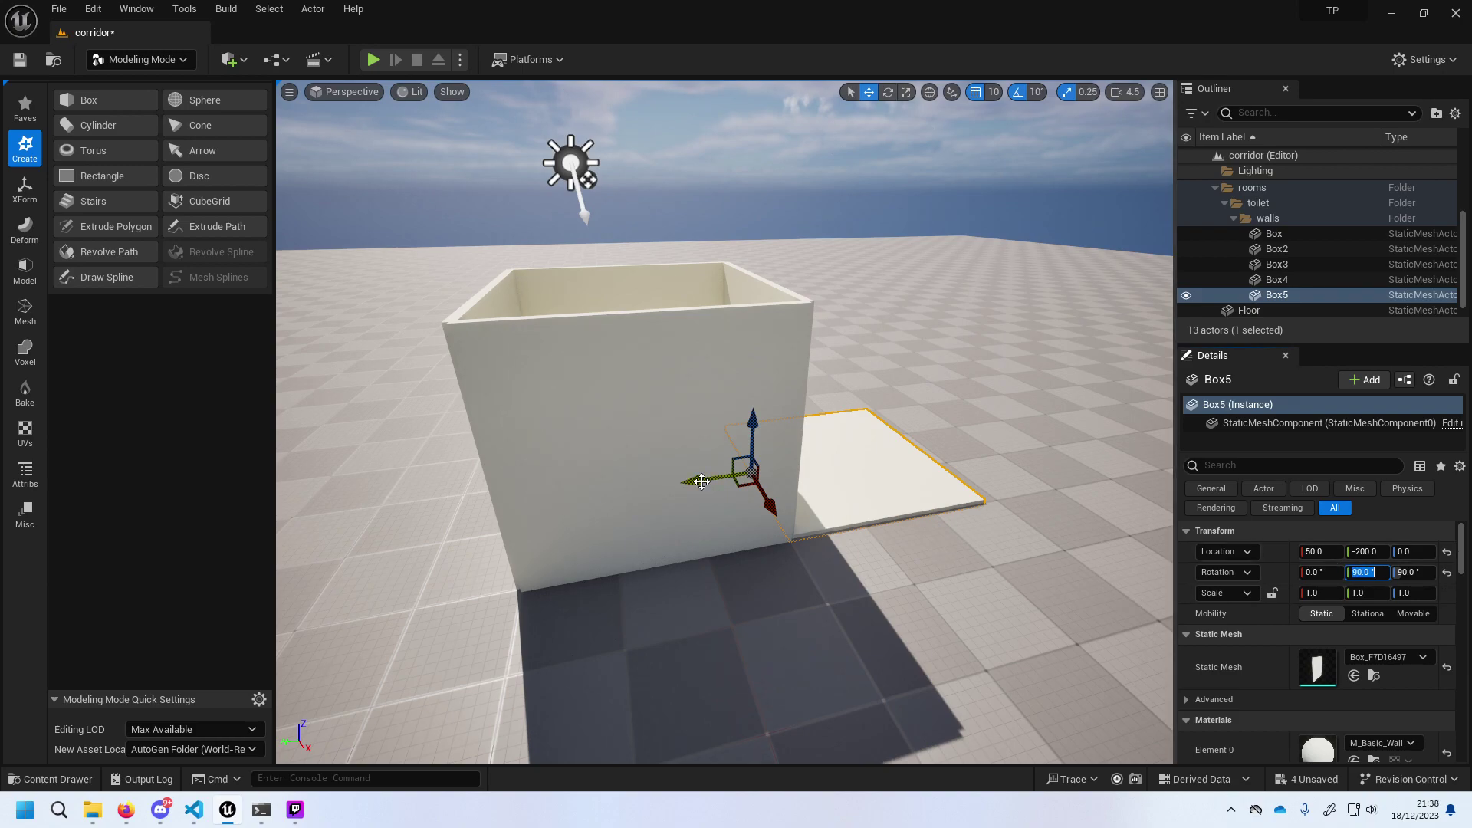
# Move the flat slab over the room's footprint and up onto the wall tops.
pyautogui.moveTo(701, 481); pyautogui.dragTo(496, 518)
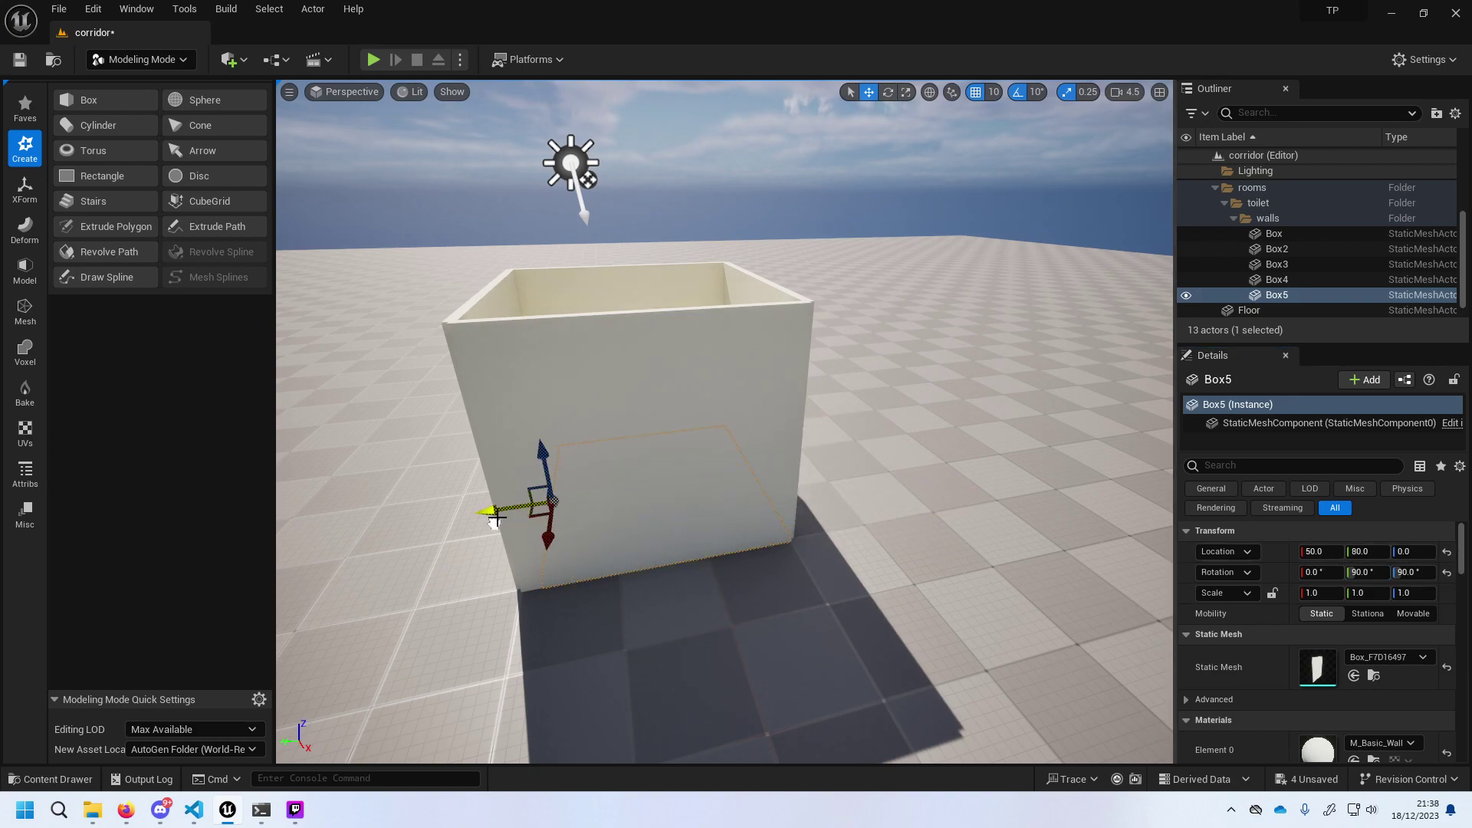
pyautogui.moveTo(544, 456)
pyautogui.mouseDown()
pyautogui.moveTo(528, 227)
pyautogui.moveTo(531, 239)
pyautogui.mouseUp()
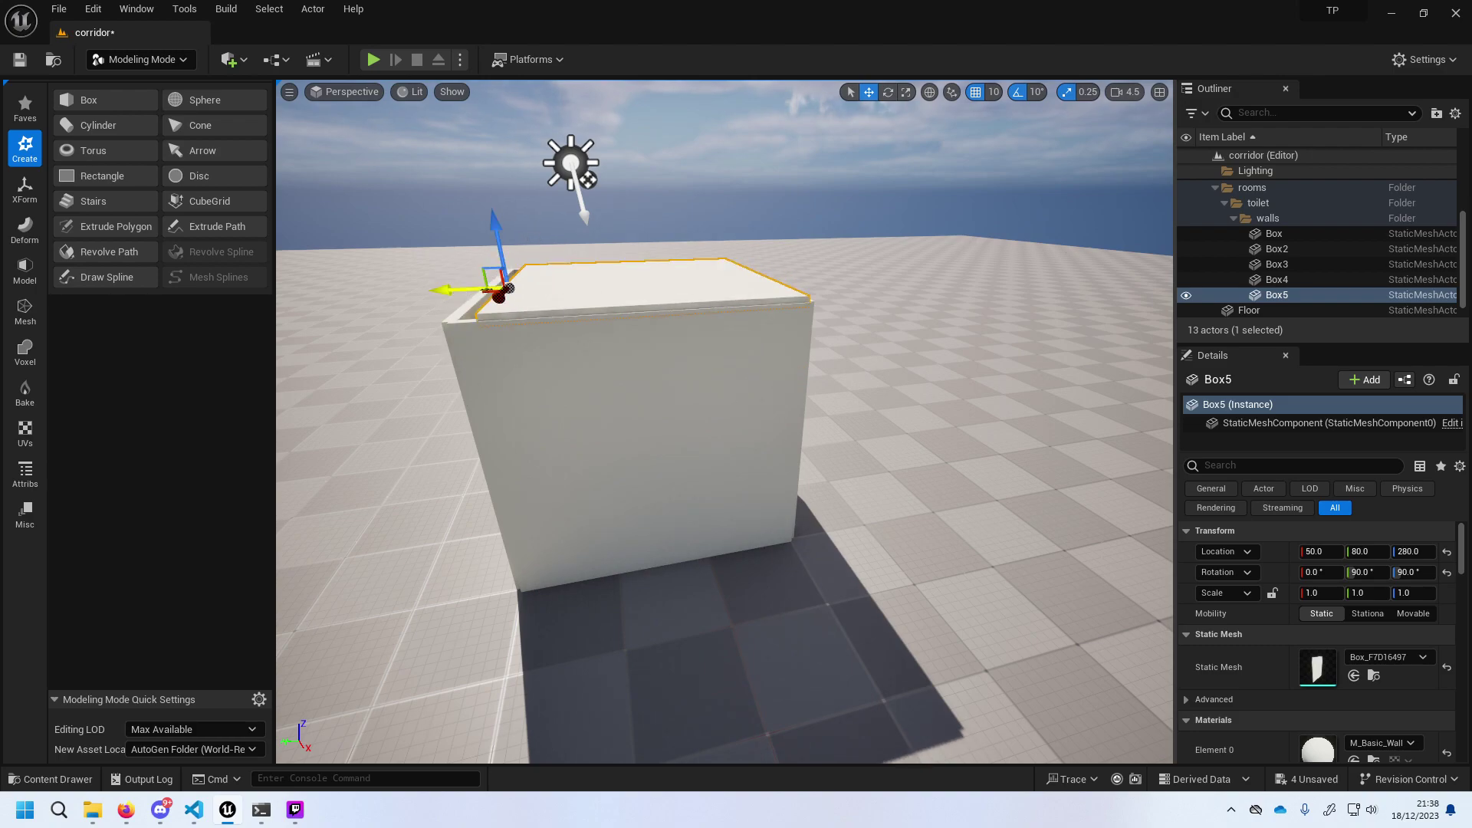
pyautogui.moveTo(460, 290); pyautogui.dragTo(449, 292)
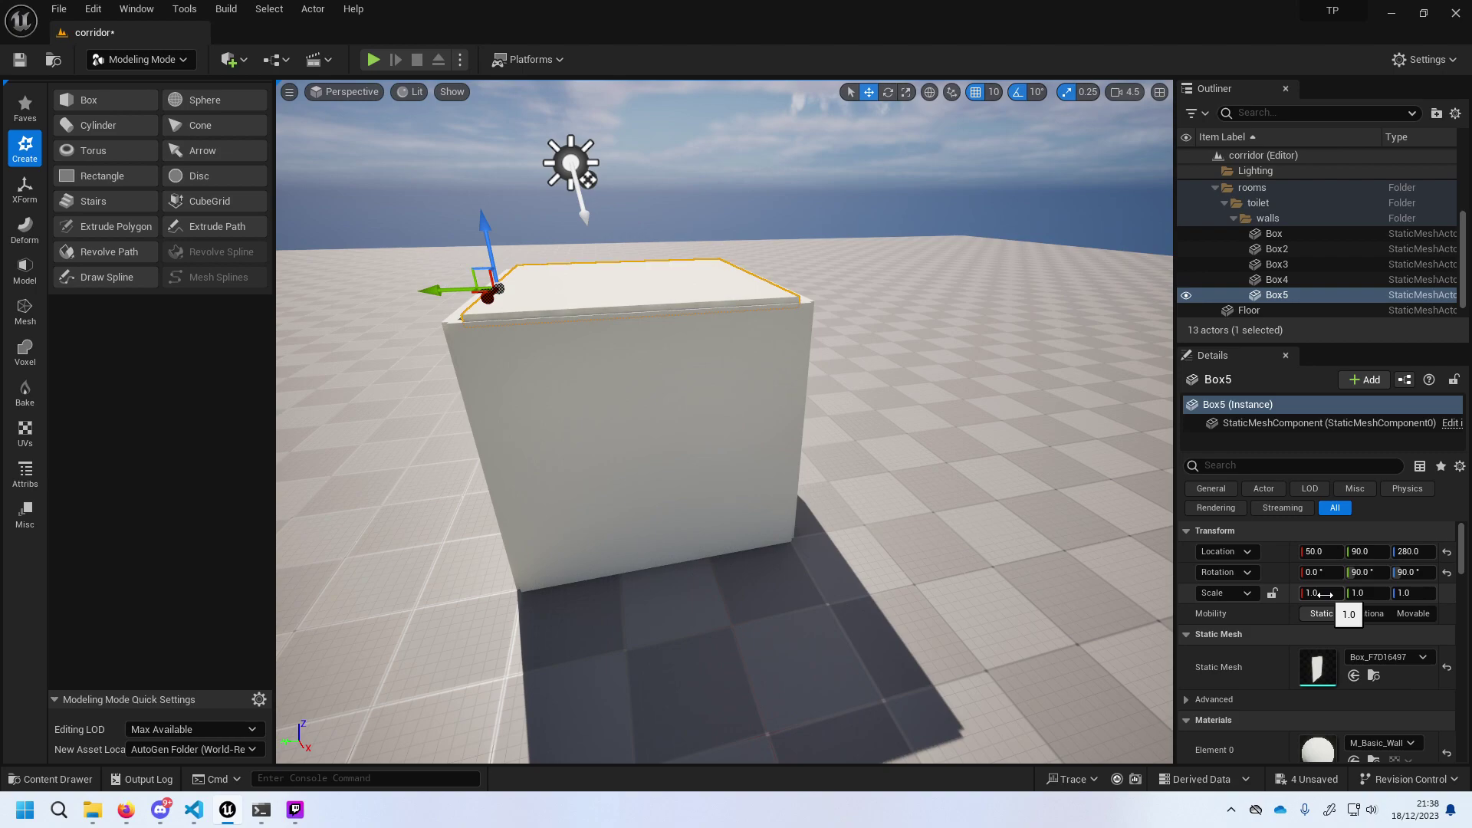
# Scale the slab to 1.0 × 1.005 × 1.055 and align it at 50, 100, 280.
pyautogui.click(1325, 596)
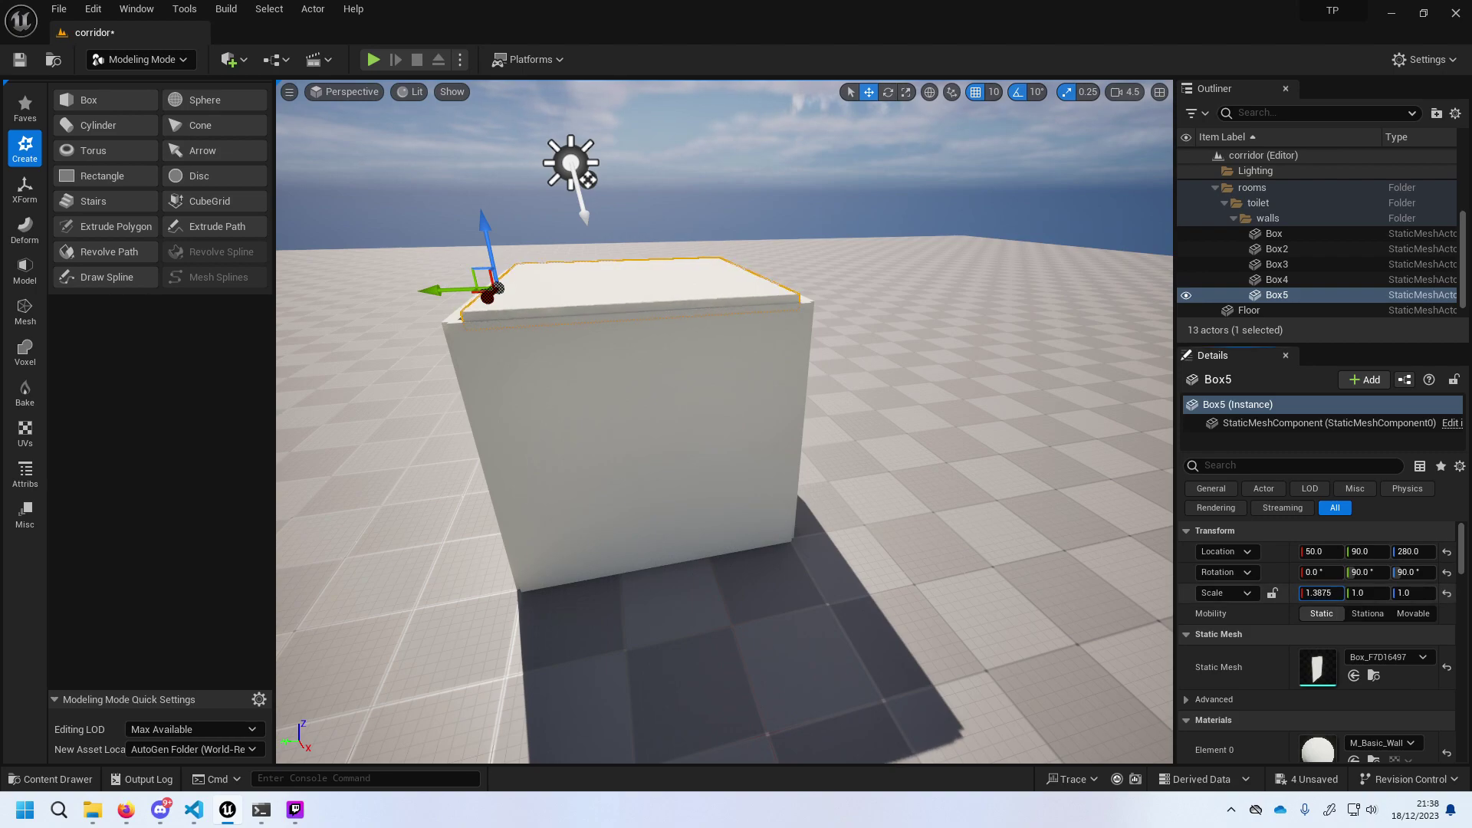
pyautogui.moveTo(1319, 593); pyautogui.dragTo(1352, 611)
pyautogui.hotkey('ctrl', 'z')
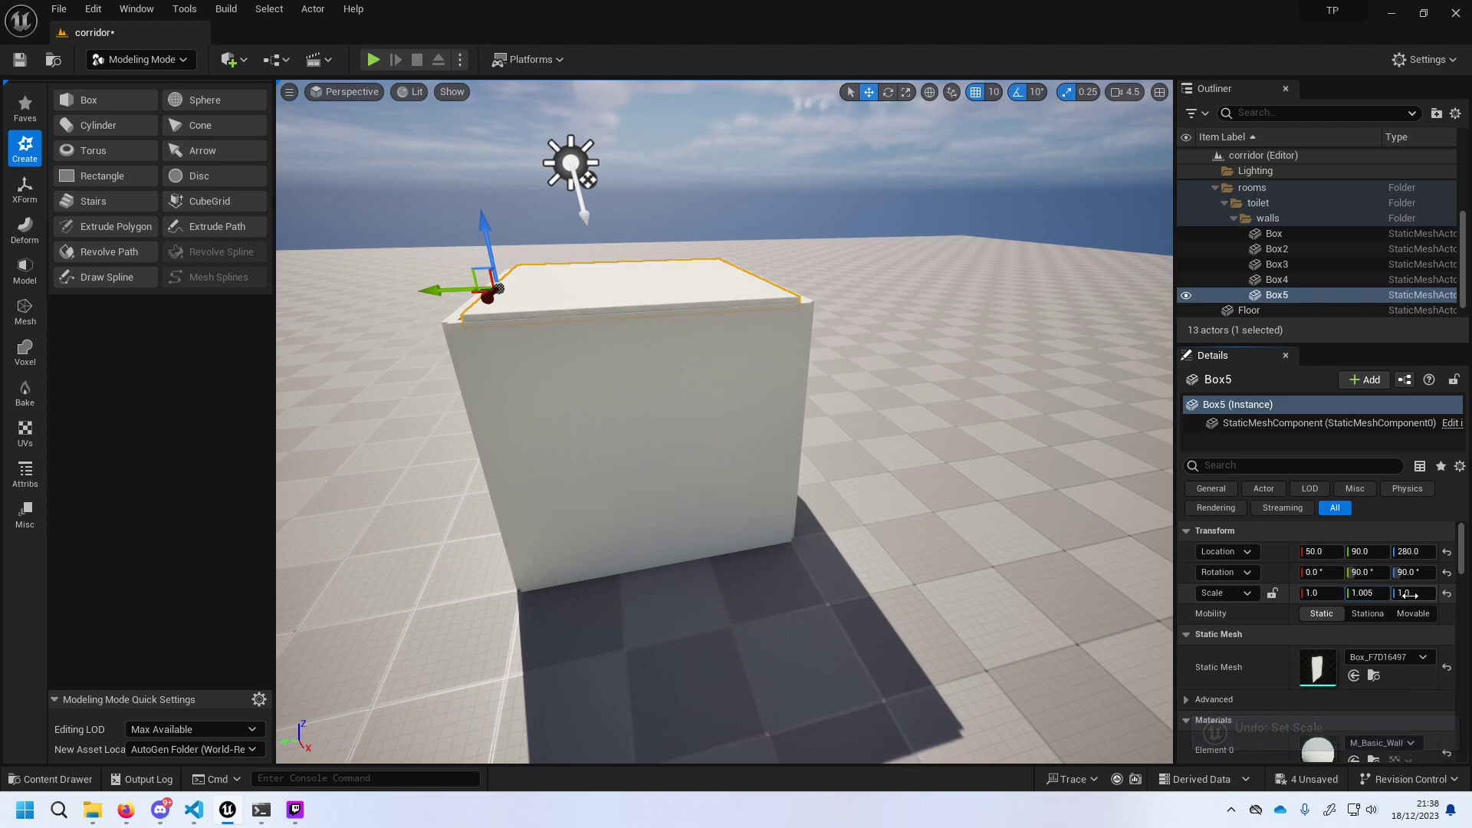
pyautogui.moveTo(1414, 592); pyautogui.dragTo(1428, 593)
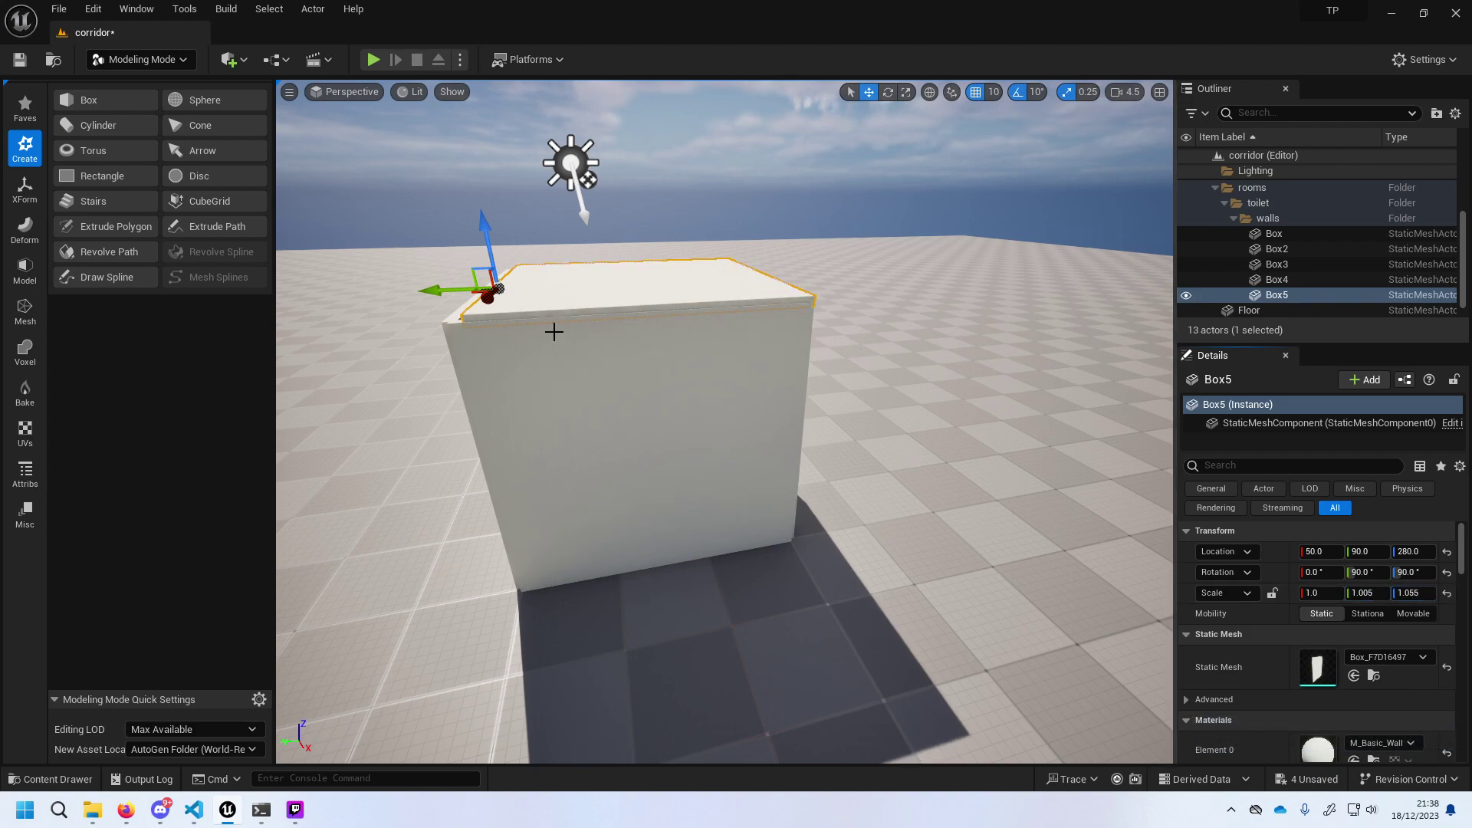
pyautogui.moveTo(442, 288); pyautogui.dragTo(438, 290)
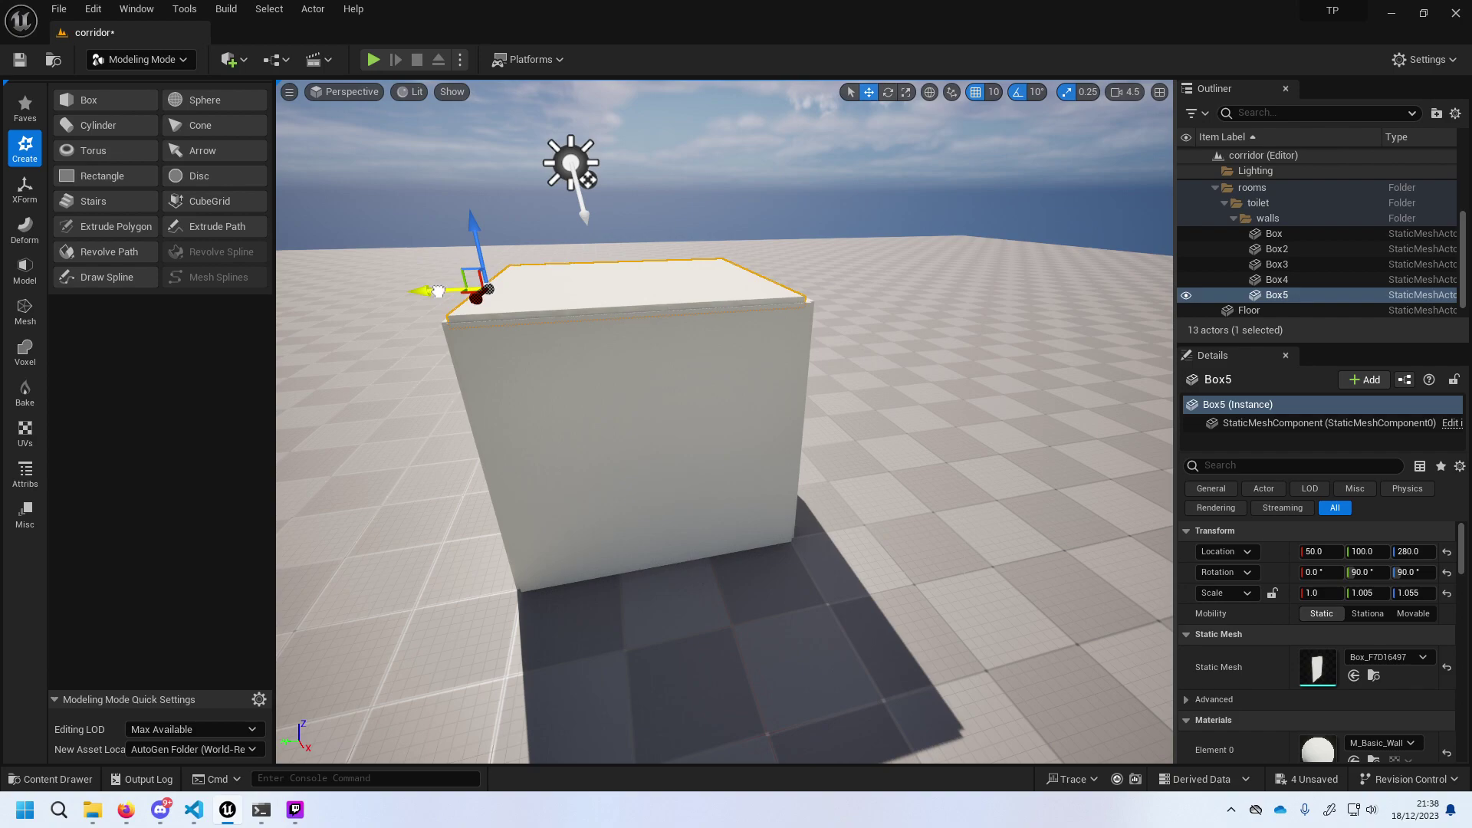
# Rename Box5 to 'ceiling' and drop it into the toilet folder next to walls.
pyautogui.doubleClick(1276, 296)
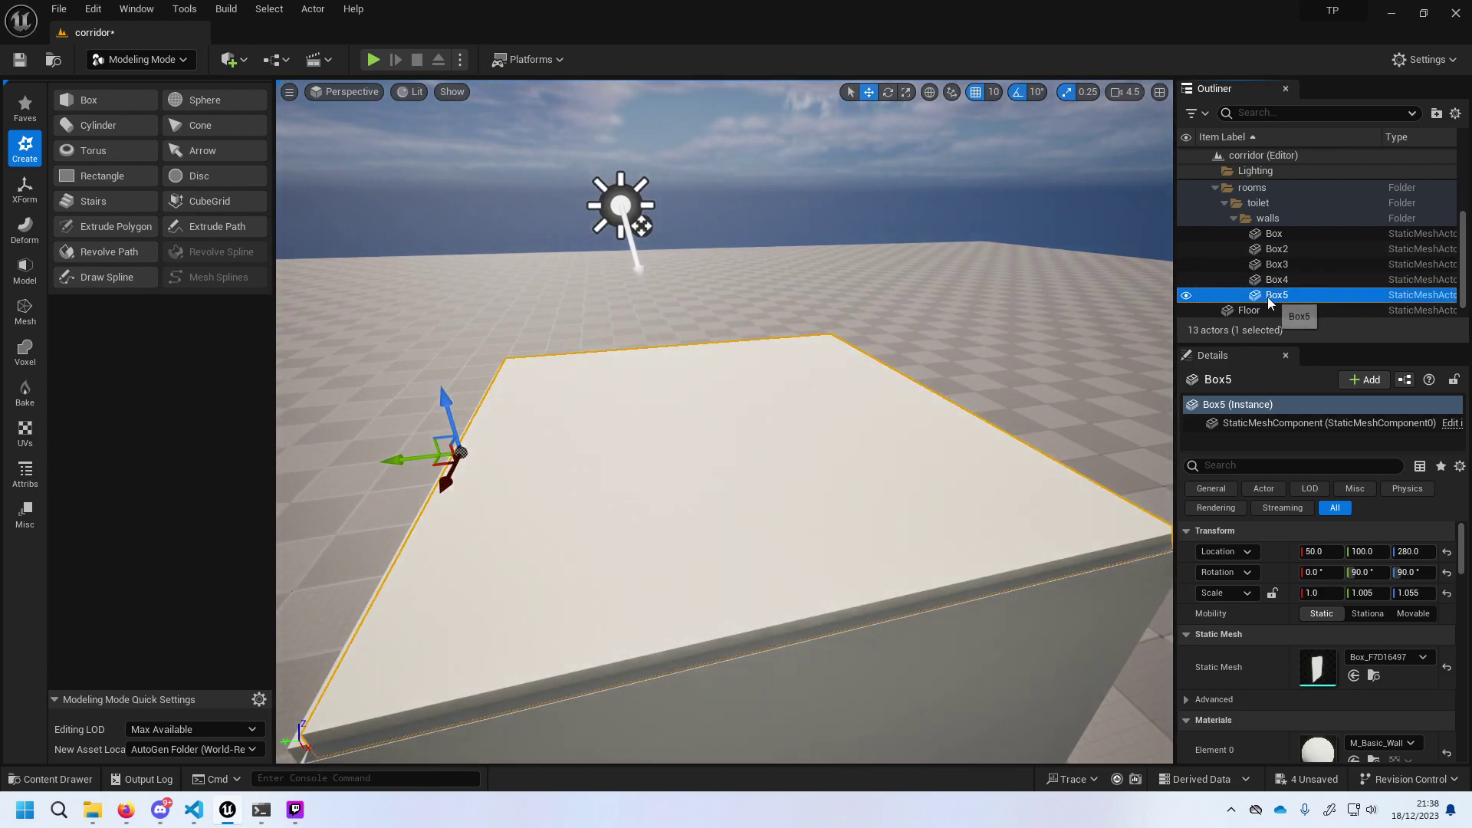
pyautogui.click(1268, 297)
pyautogui.write('c')
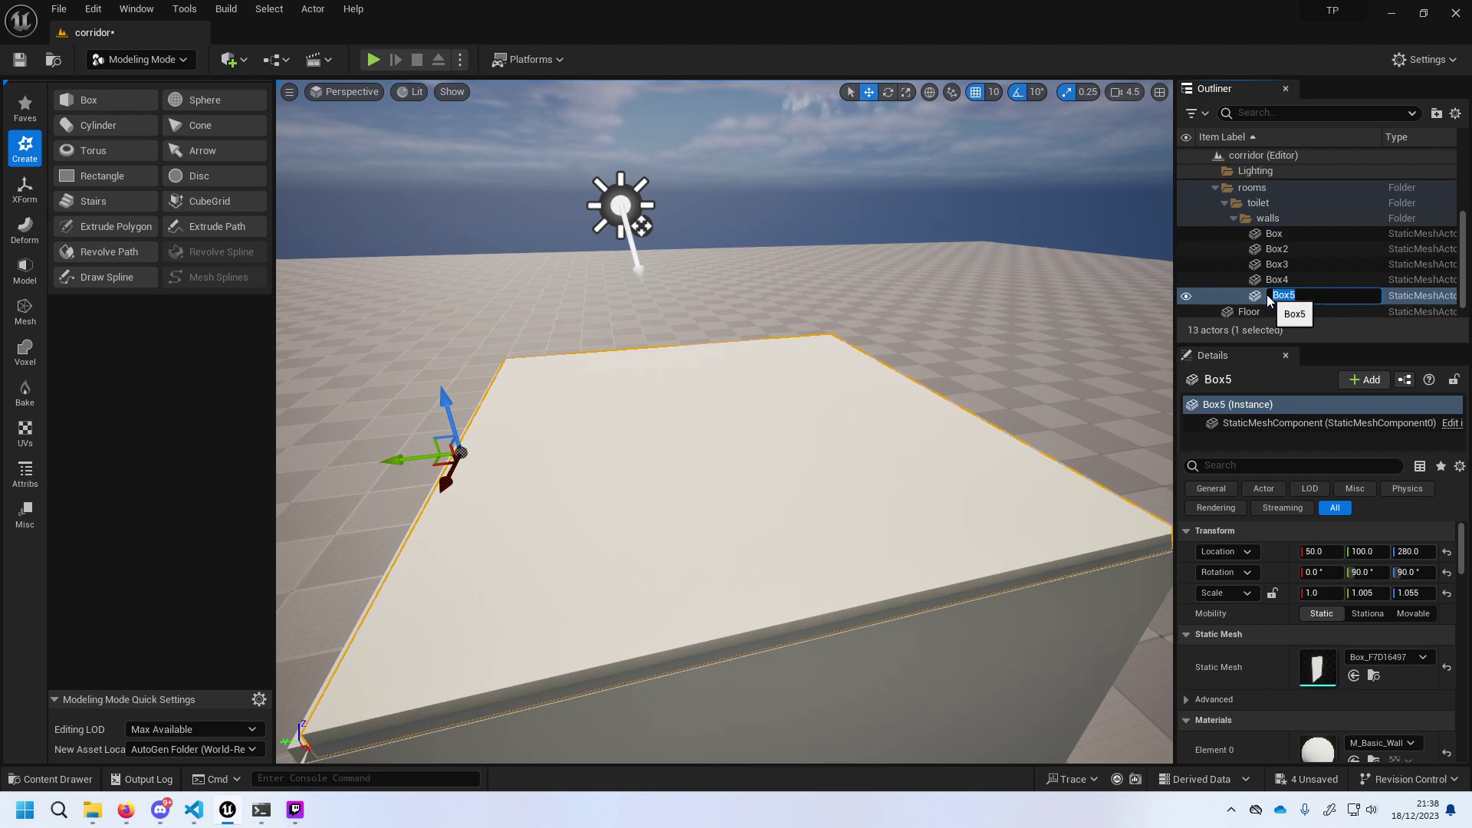
pyautogui.write('ieling')
pyautogui.press('Return')
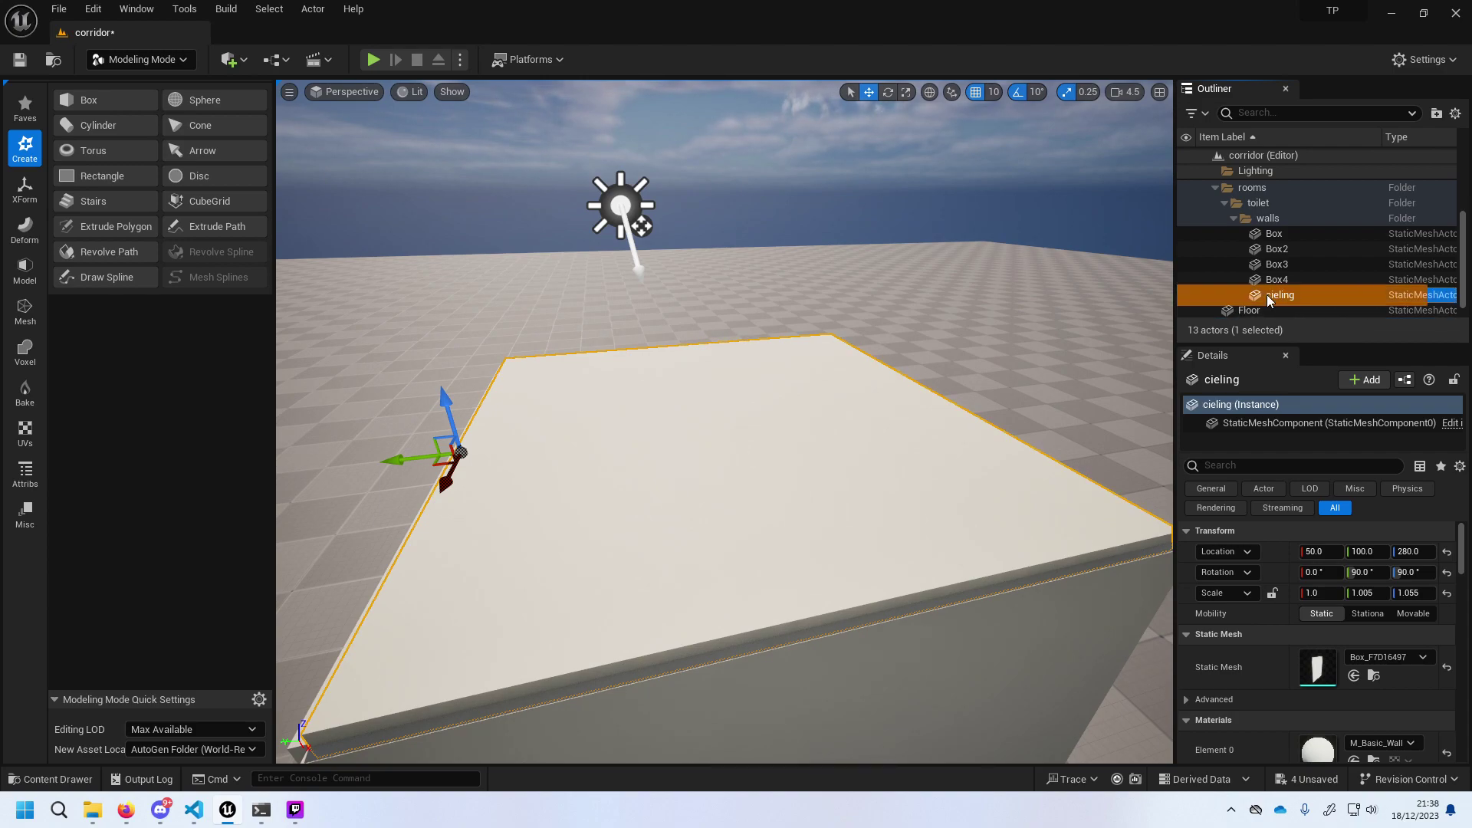
pyautogui.click(1267, 295)
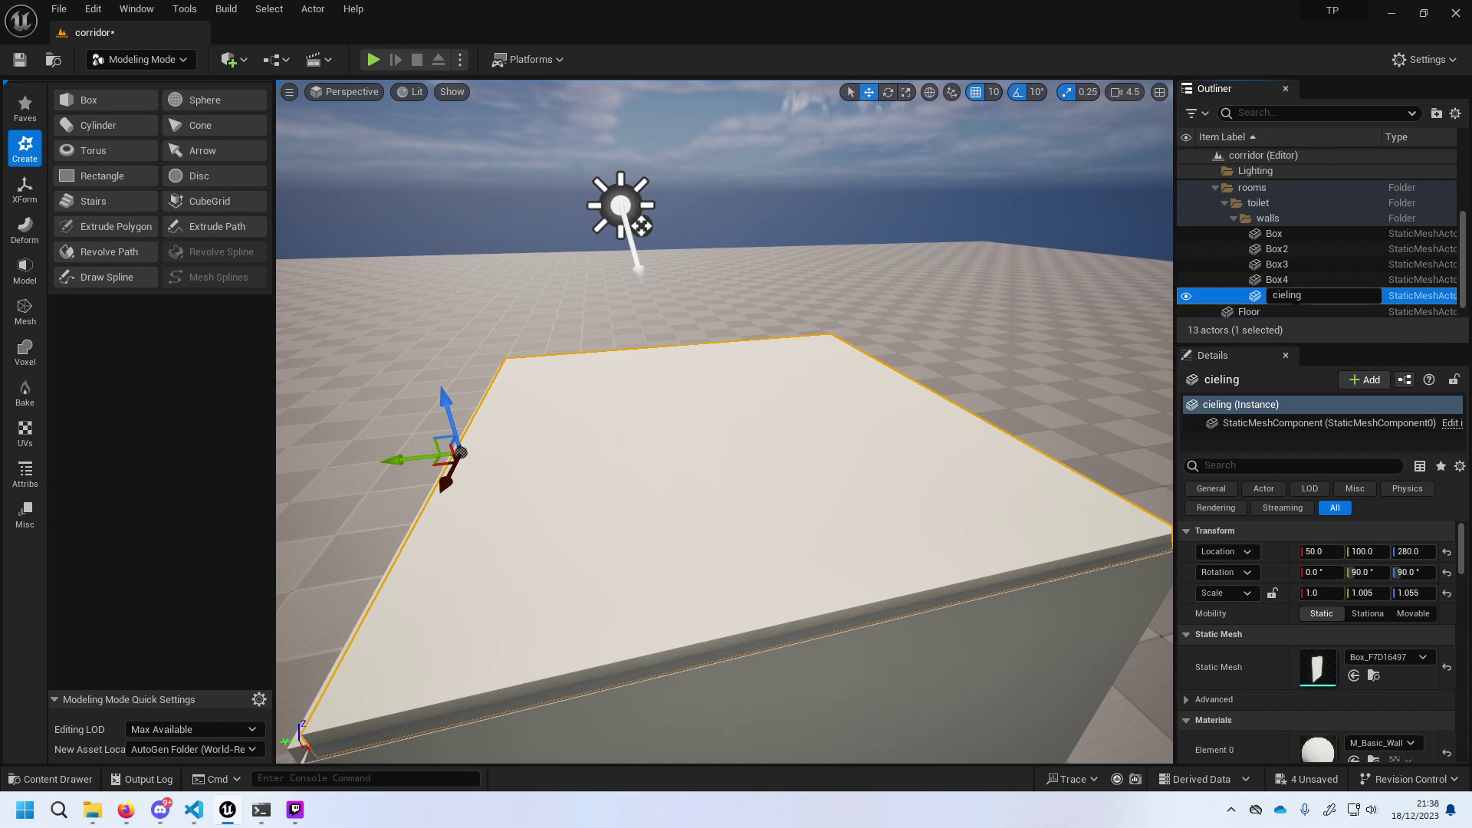
pyautogui.write('c')
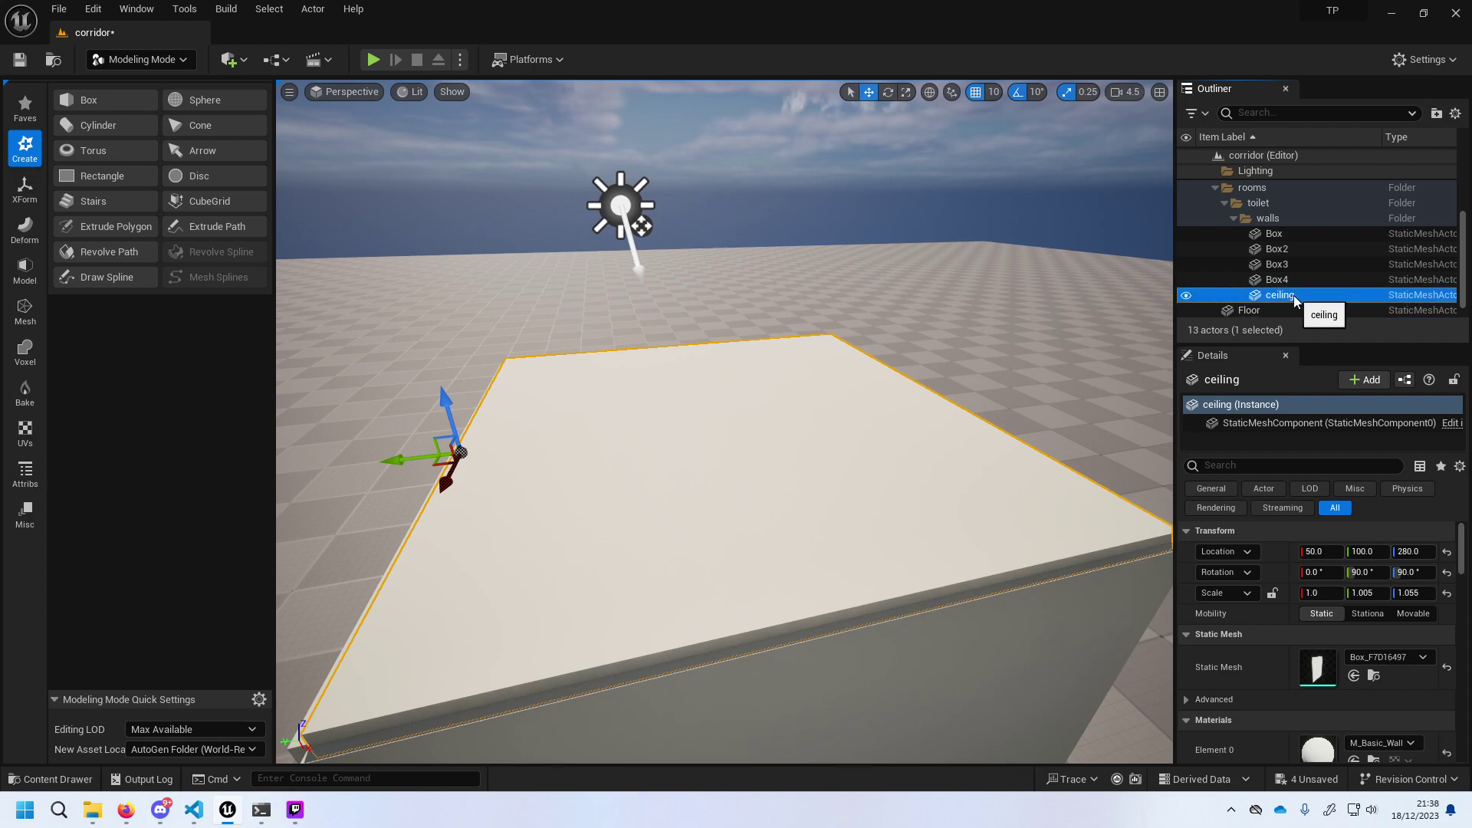
pyautogui.write('g')
pyautogui.moveTo(1236, 295); pyautogui.dragTo(1258, 204)
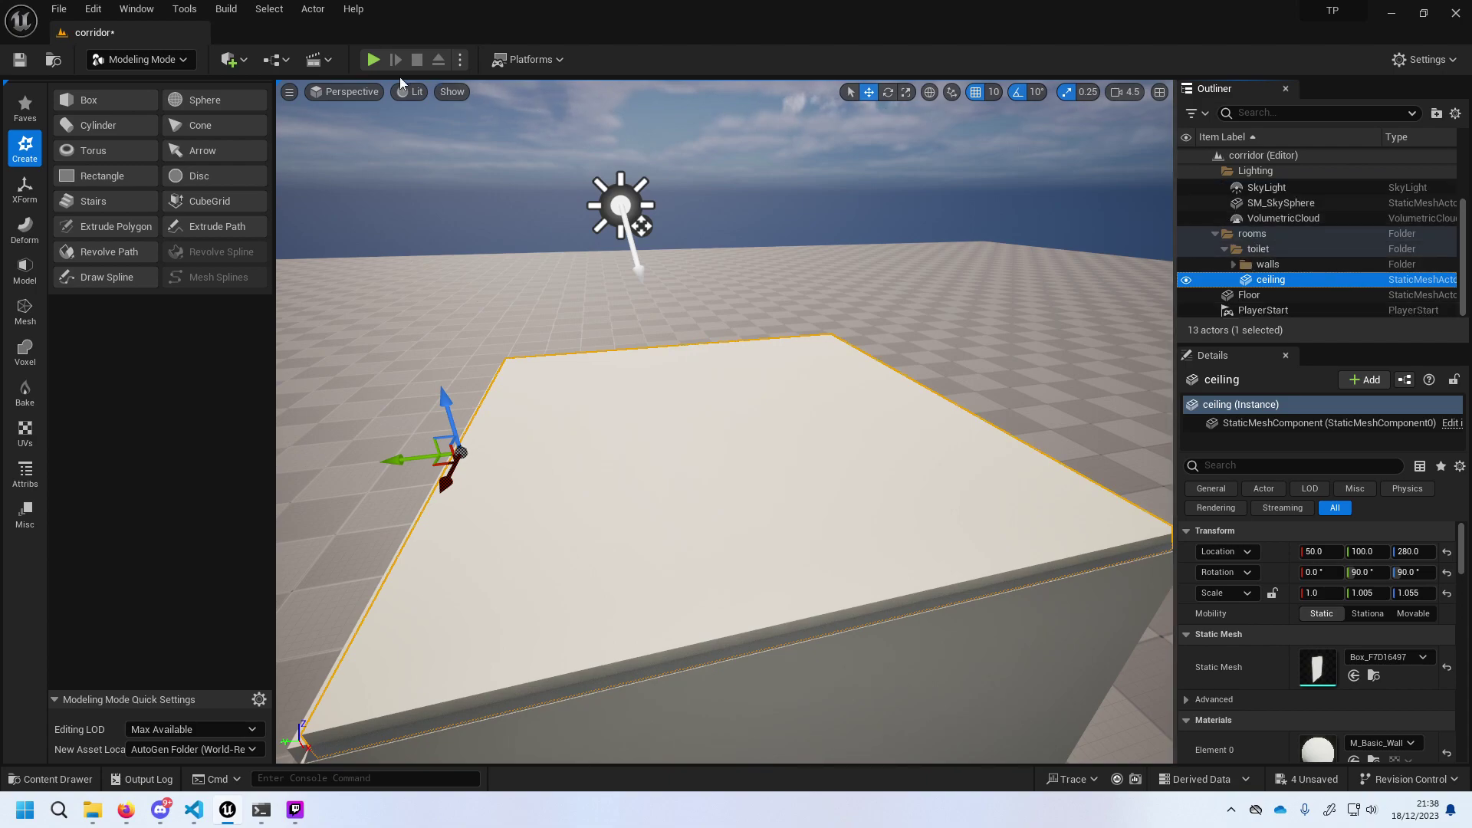
pyautogui.click(373, 59)
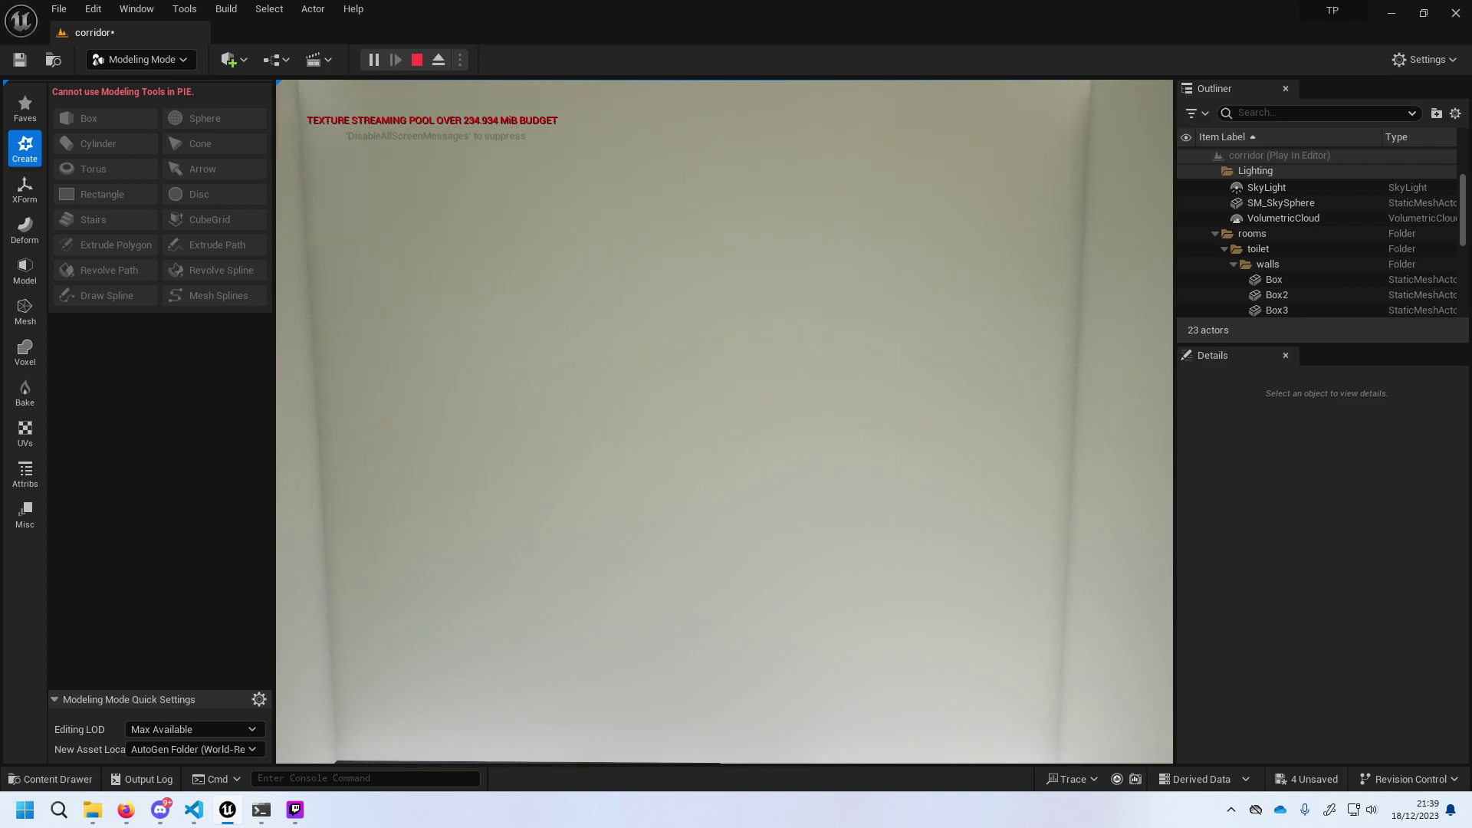
pyautogui.press('Escape')
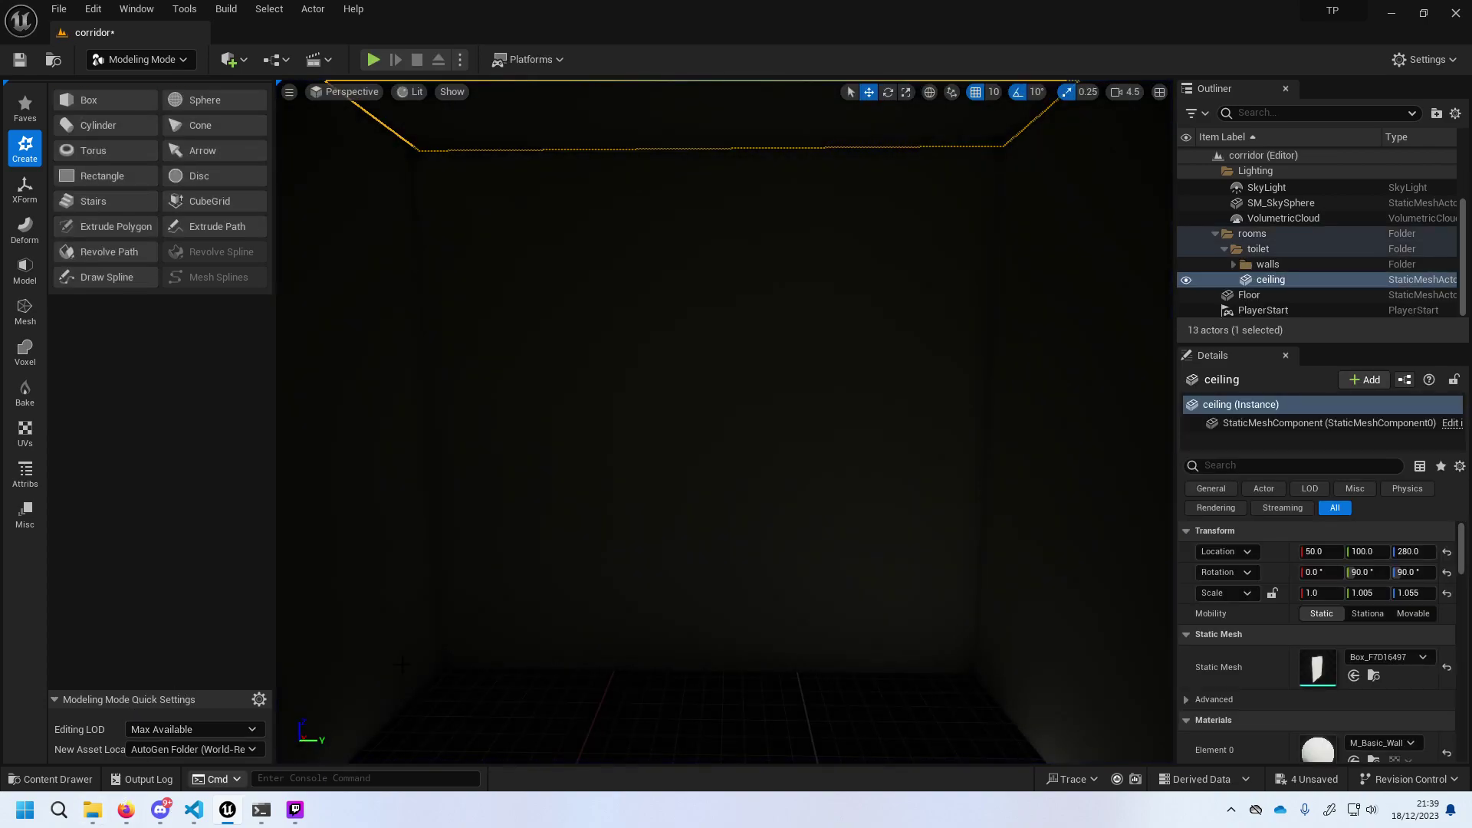
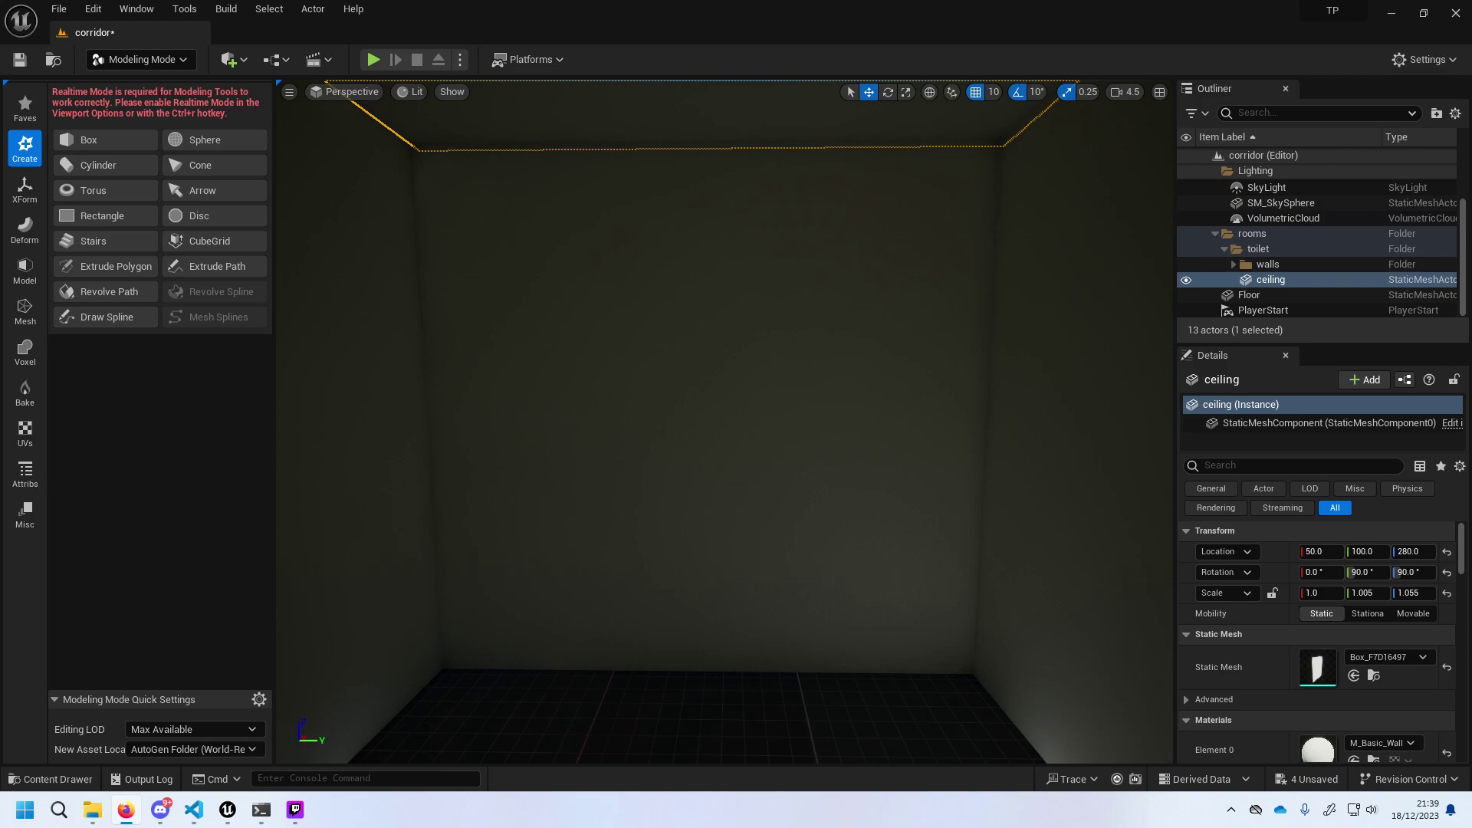
# Turn on Realtime with Ctrl+R, play-test the toilet room, then stop with Esc.
pyautogui.hotkey('alt', 'Tab')
pyautogui.hotkey('ctrl', 'r')
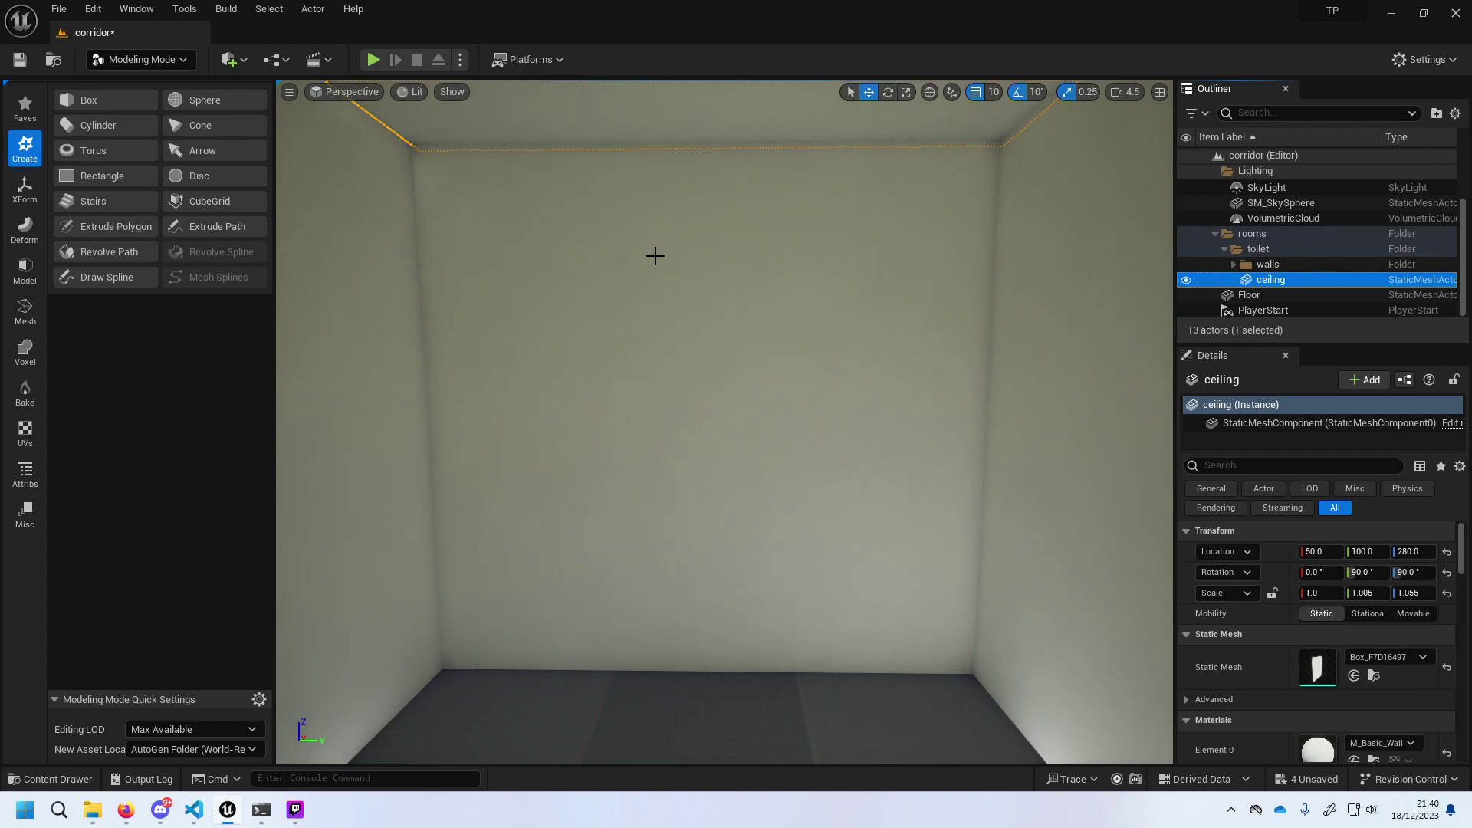
pyautogui.click(373, 60)
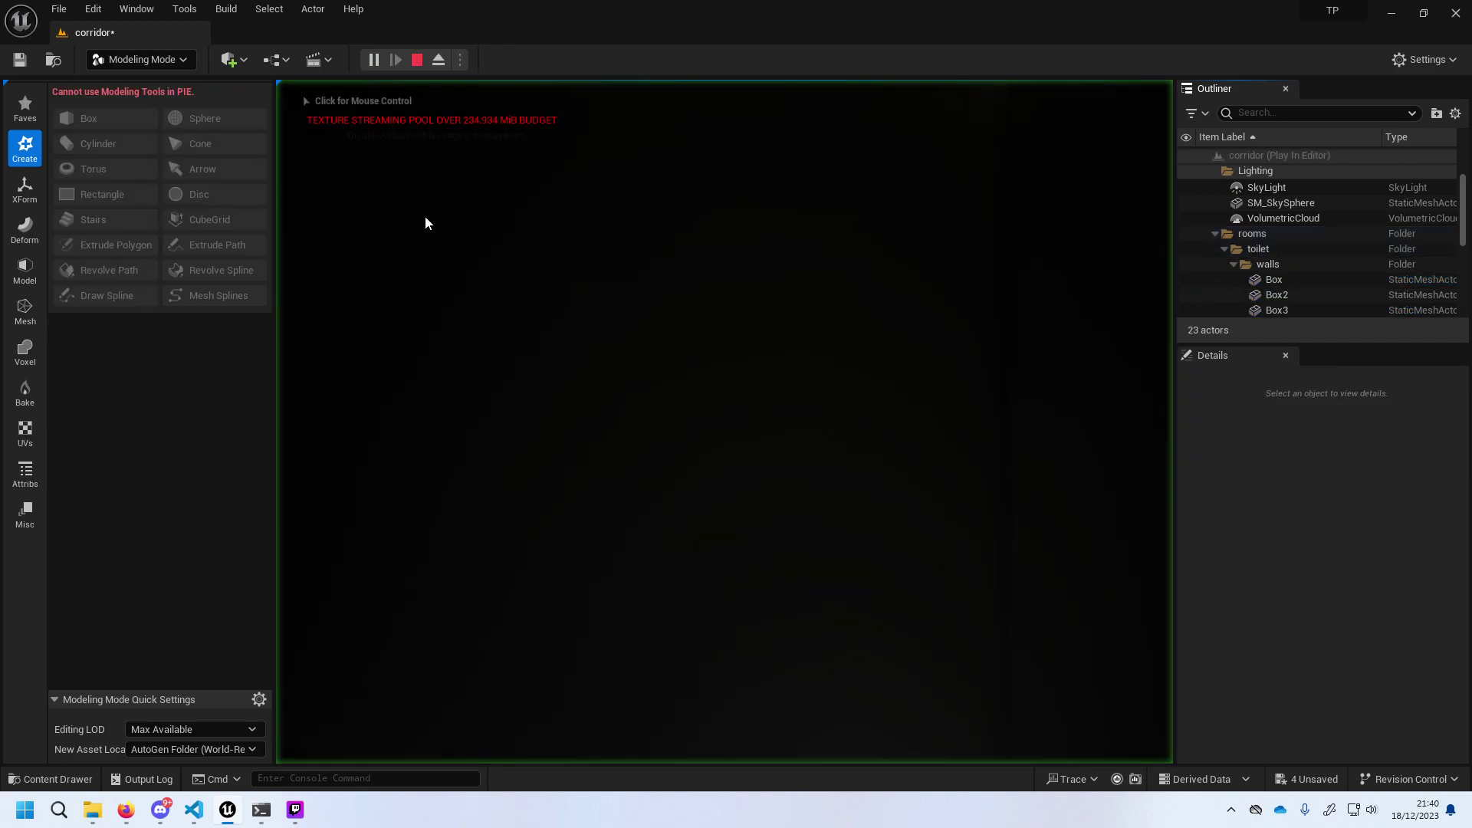
pyautogui.click(498, 303)
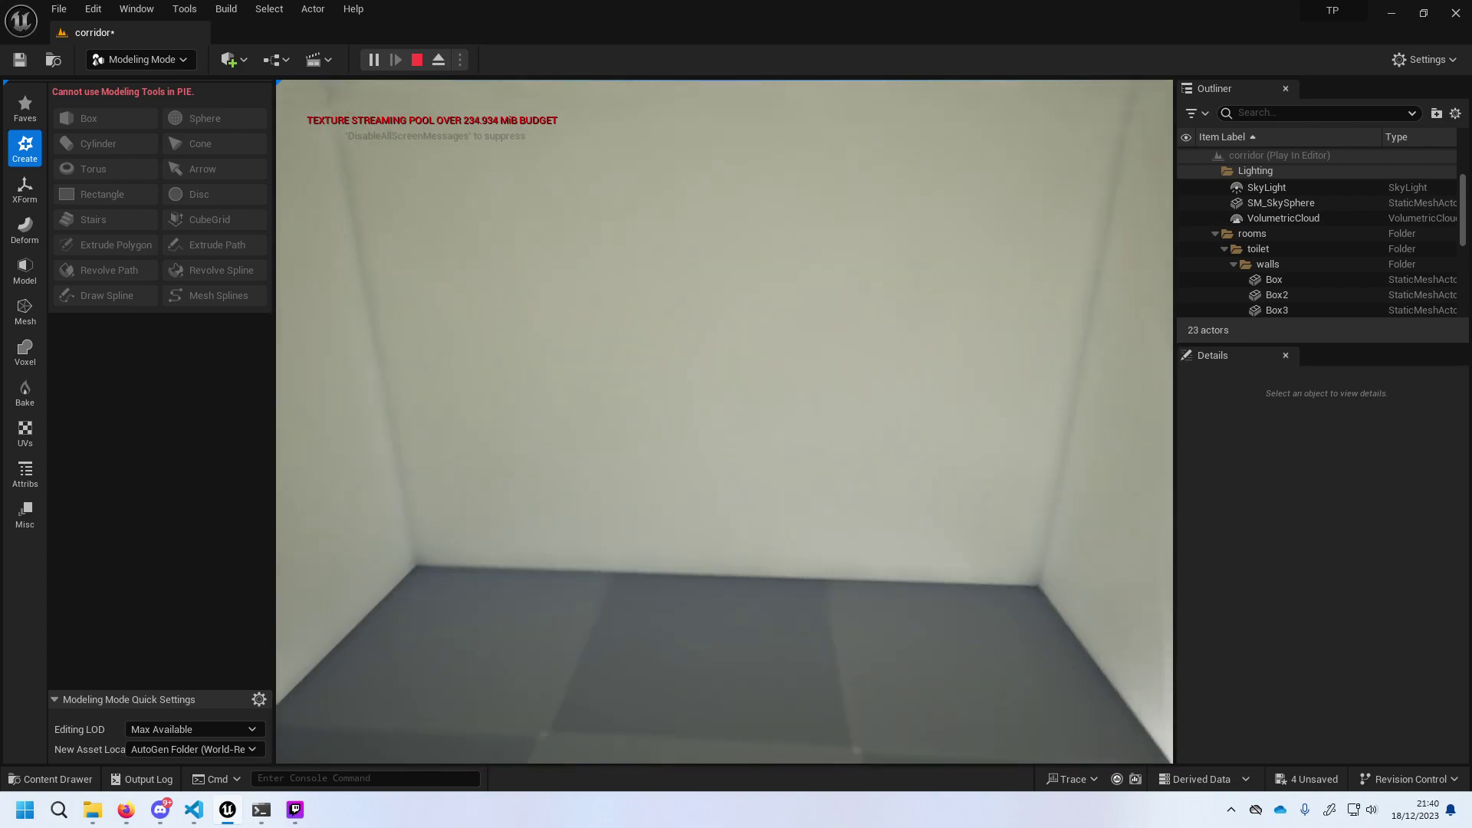
pyautogui.press('Escape')
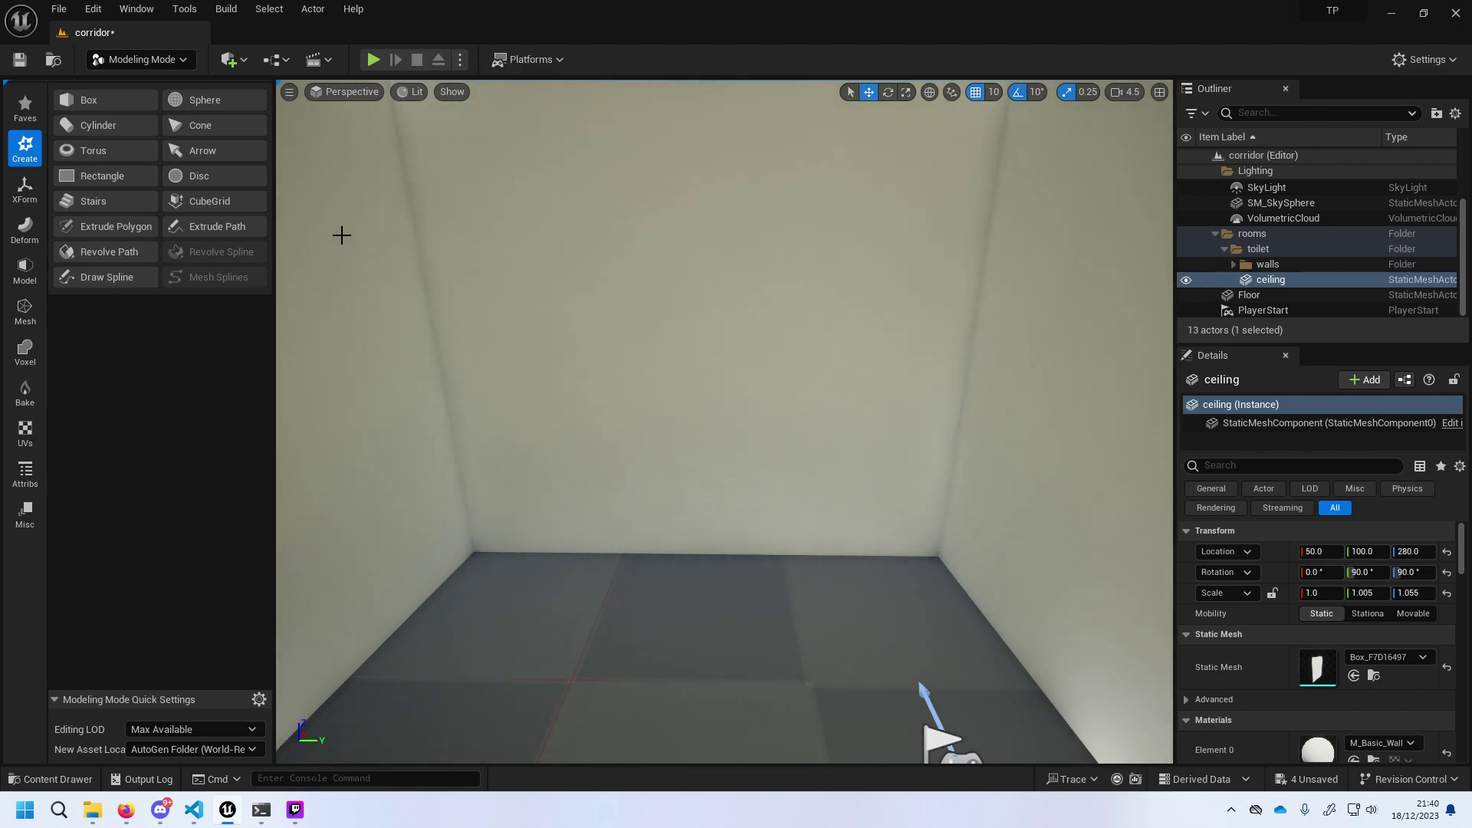
# Drag SM_RestroomCabinDoor from StorePropsCollection > StaticMeshes > RestroomAssets into the room before the far wall.
pyautogui.click(589, 213)
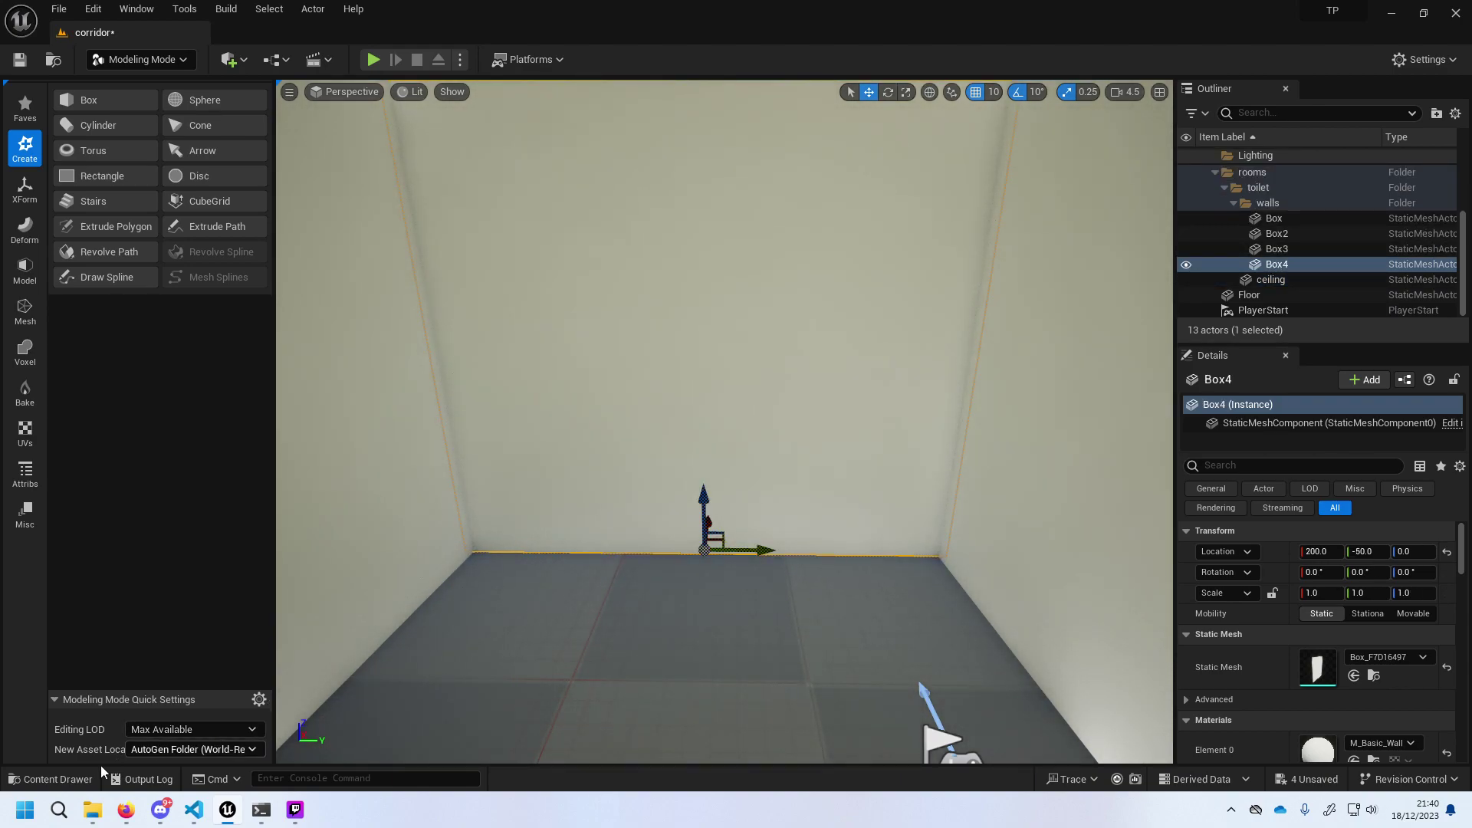
pyautogui.click(47, 779)
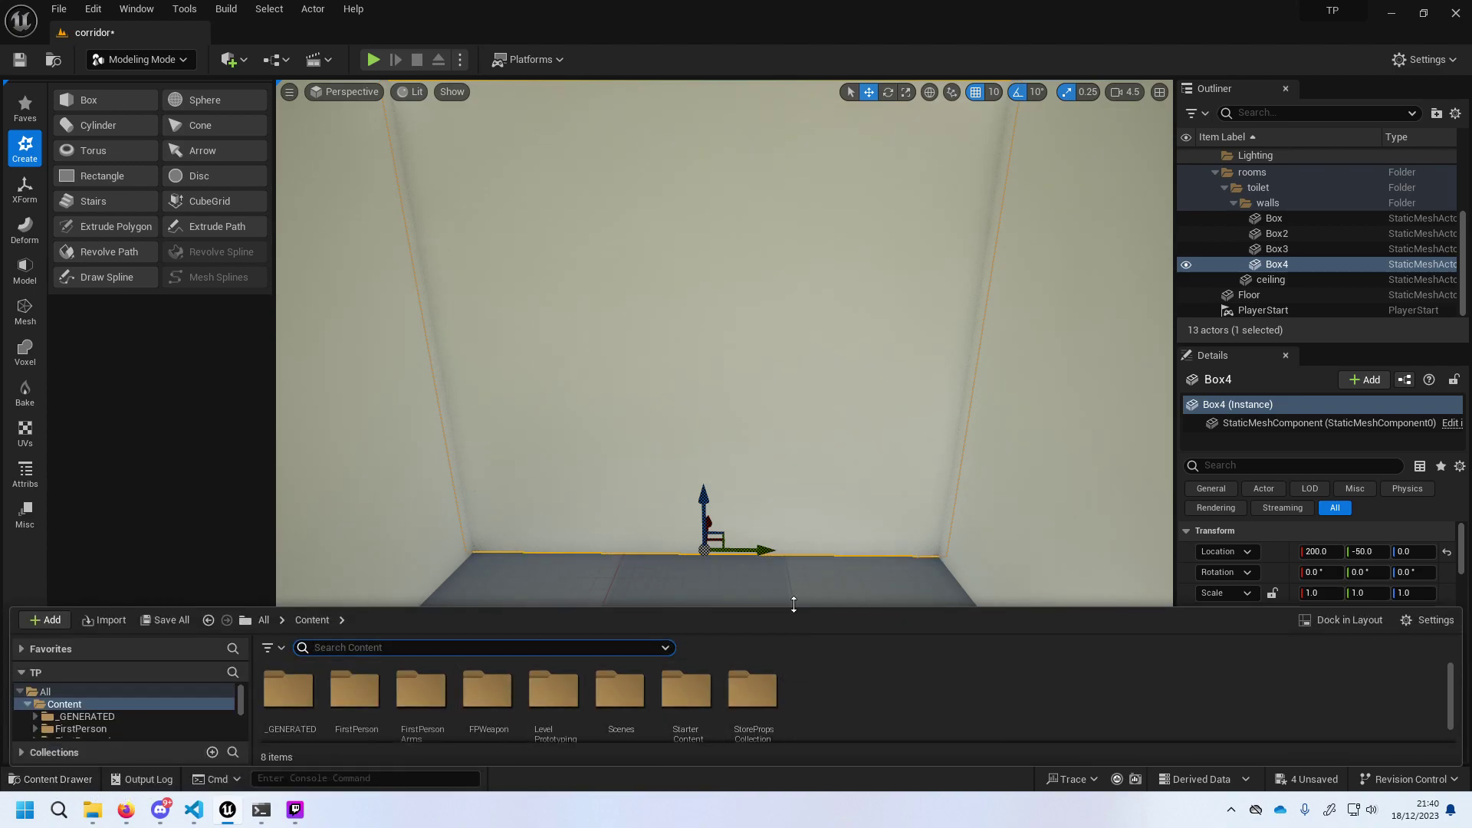
pyautogui.moveTo(795, 609); pyautogui.dragTo(794, 583)
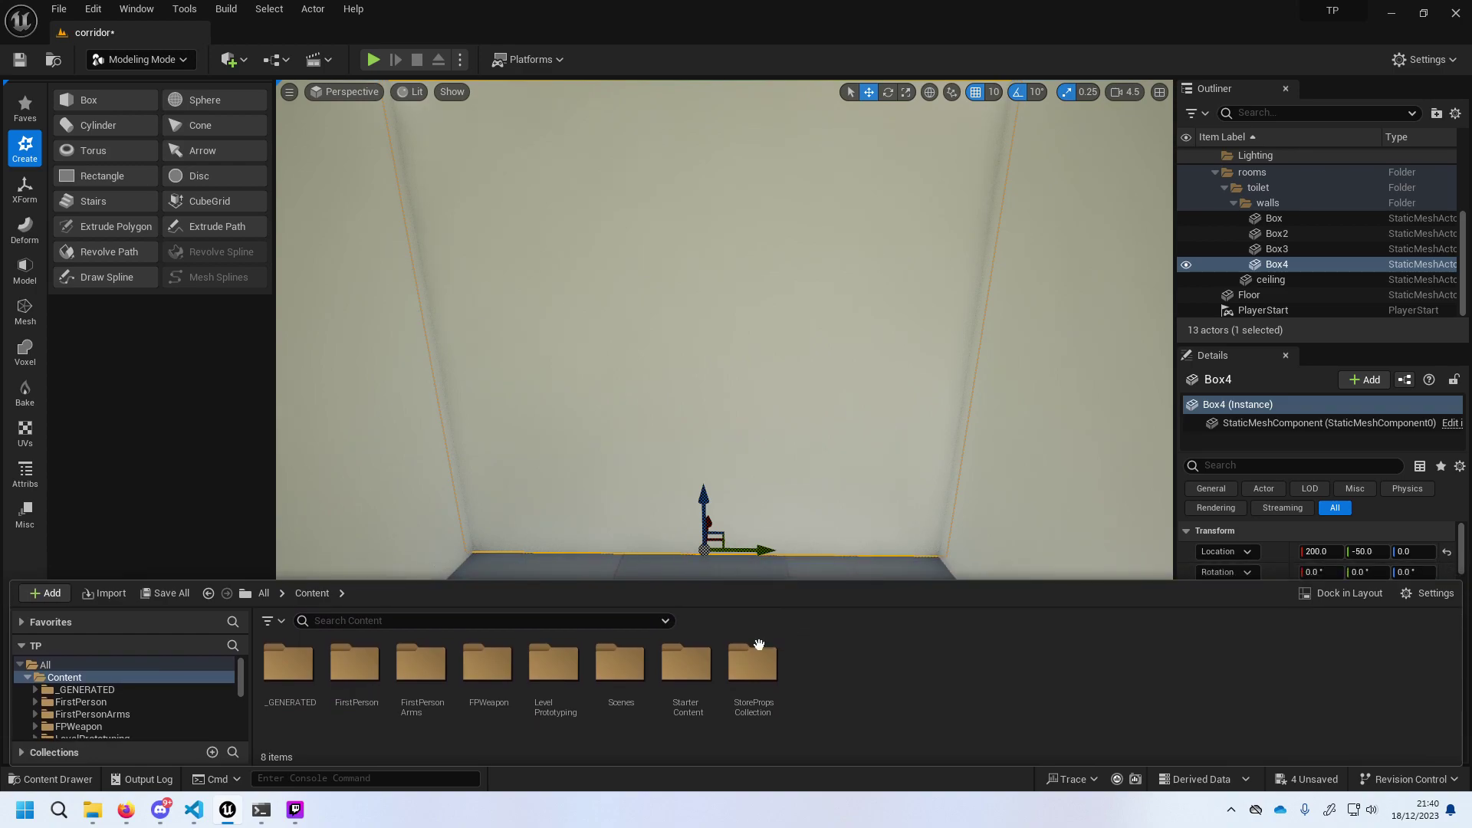
pyautogui.doubleClick(749, 658)
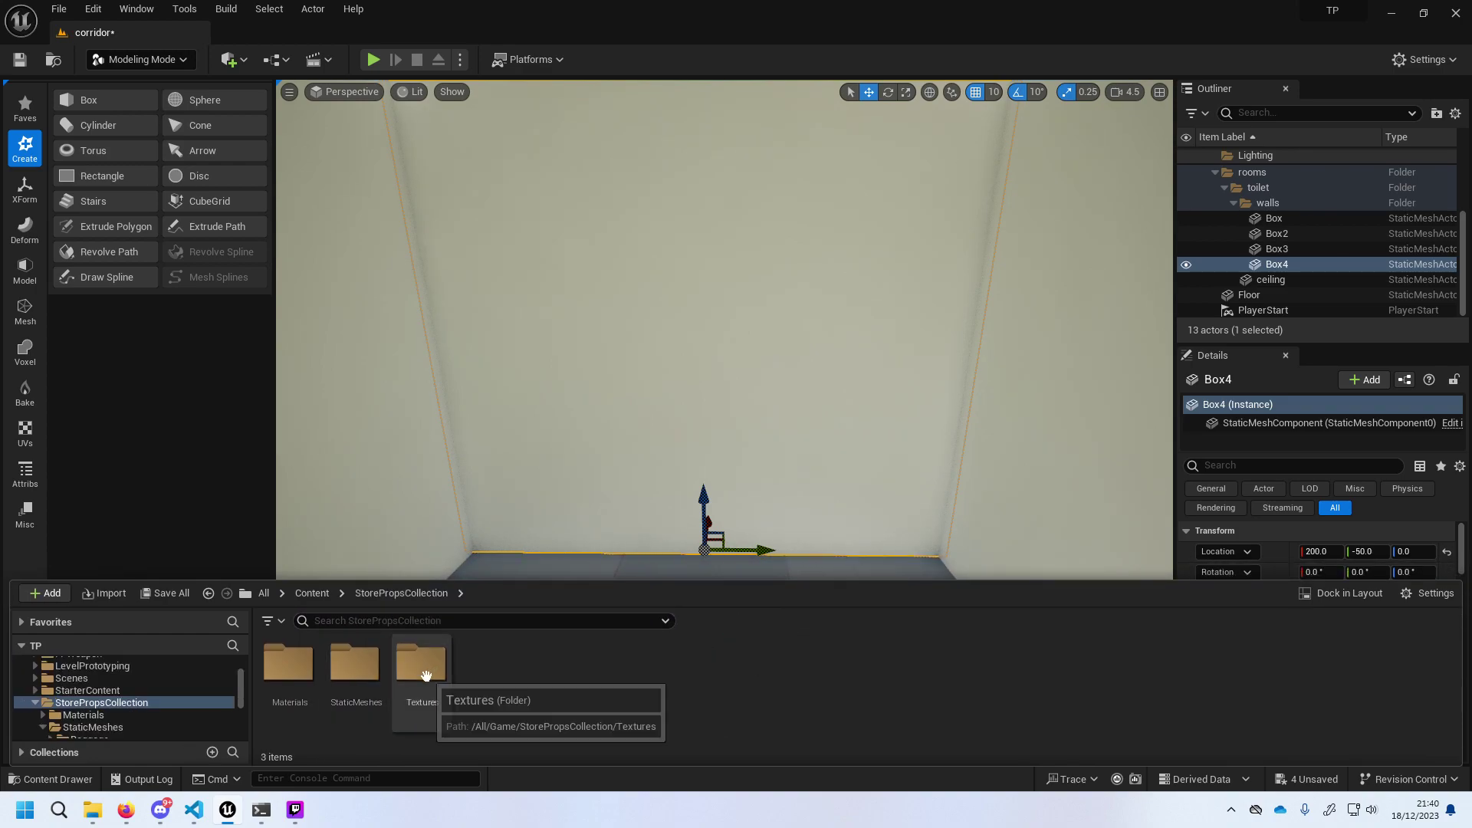
pyautogui.doubleClick(353, 677)
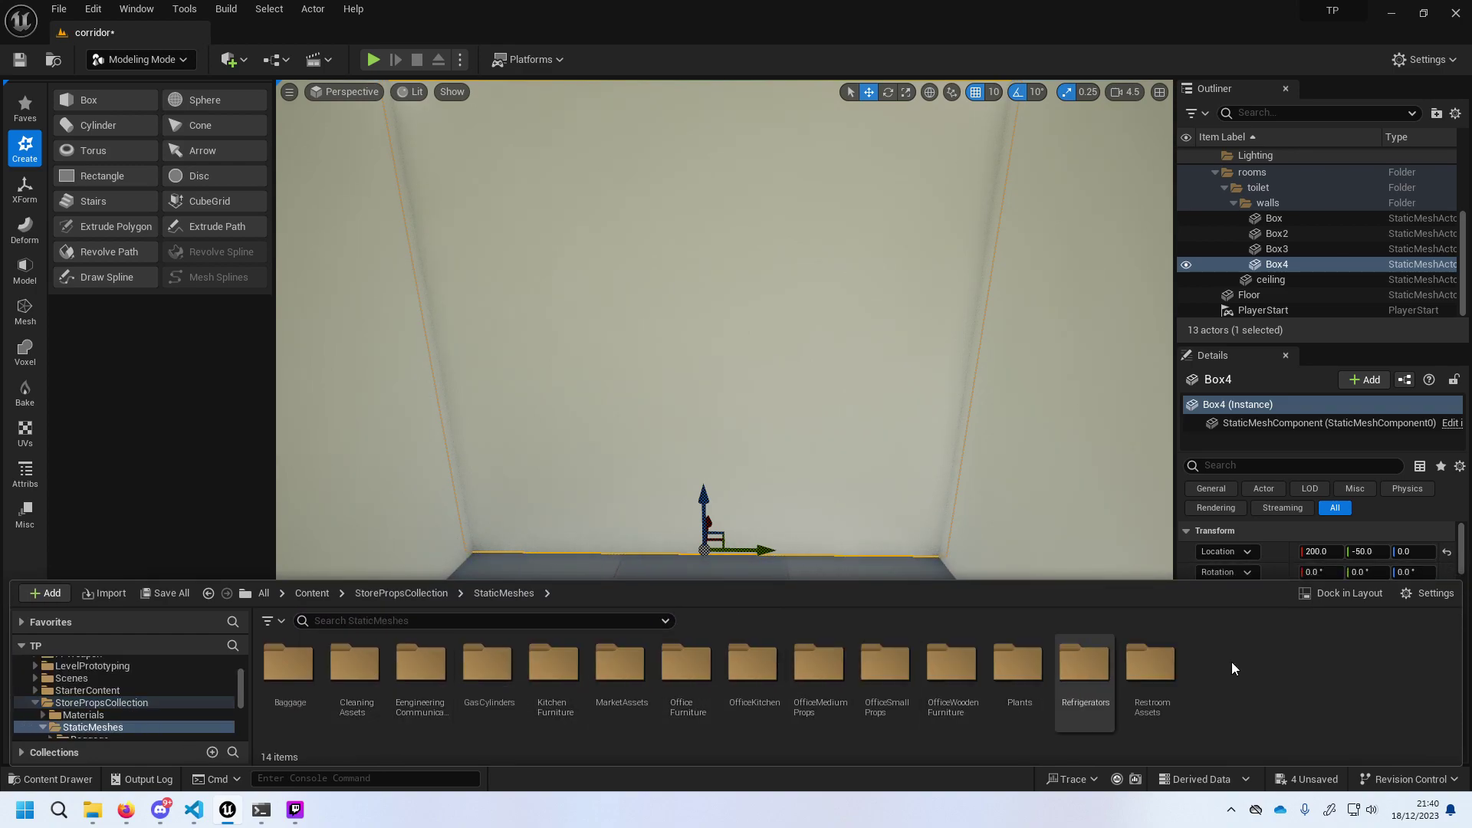
pyautogui.doubleClick(1150, 664)
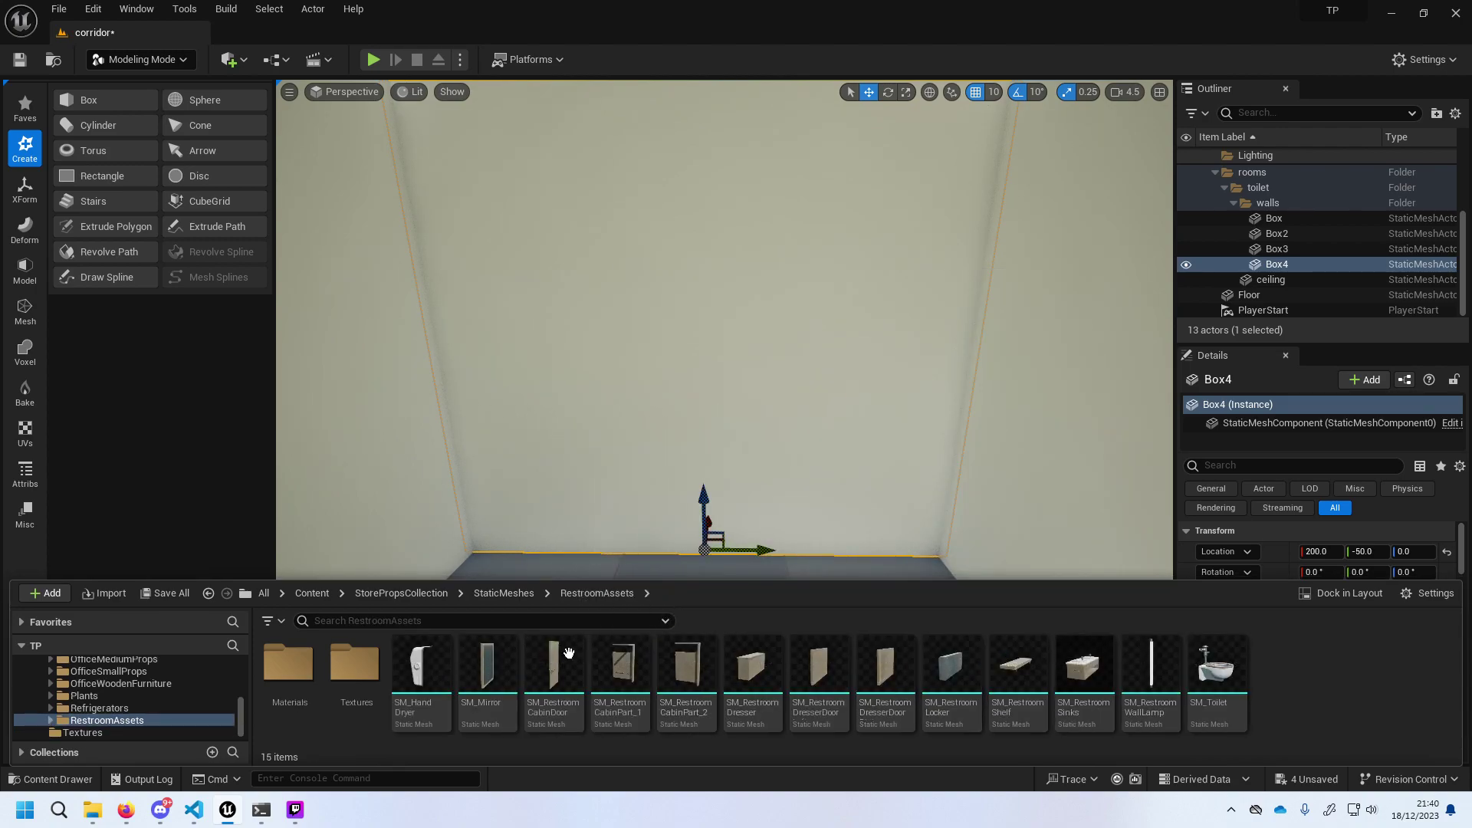
pyautogui.moveTo(524, 679)
pyautogui.mouseDown()
pyautogui.moveTo(617, 583)
pyautogui.moveTo(618, 561)
pyautogui.mouseUp()
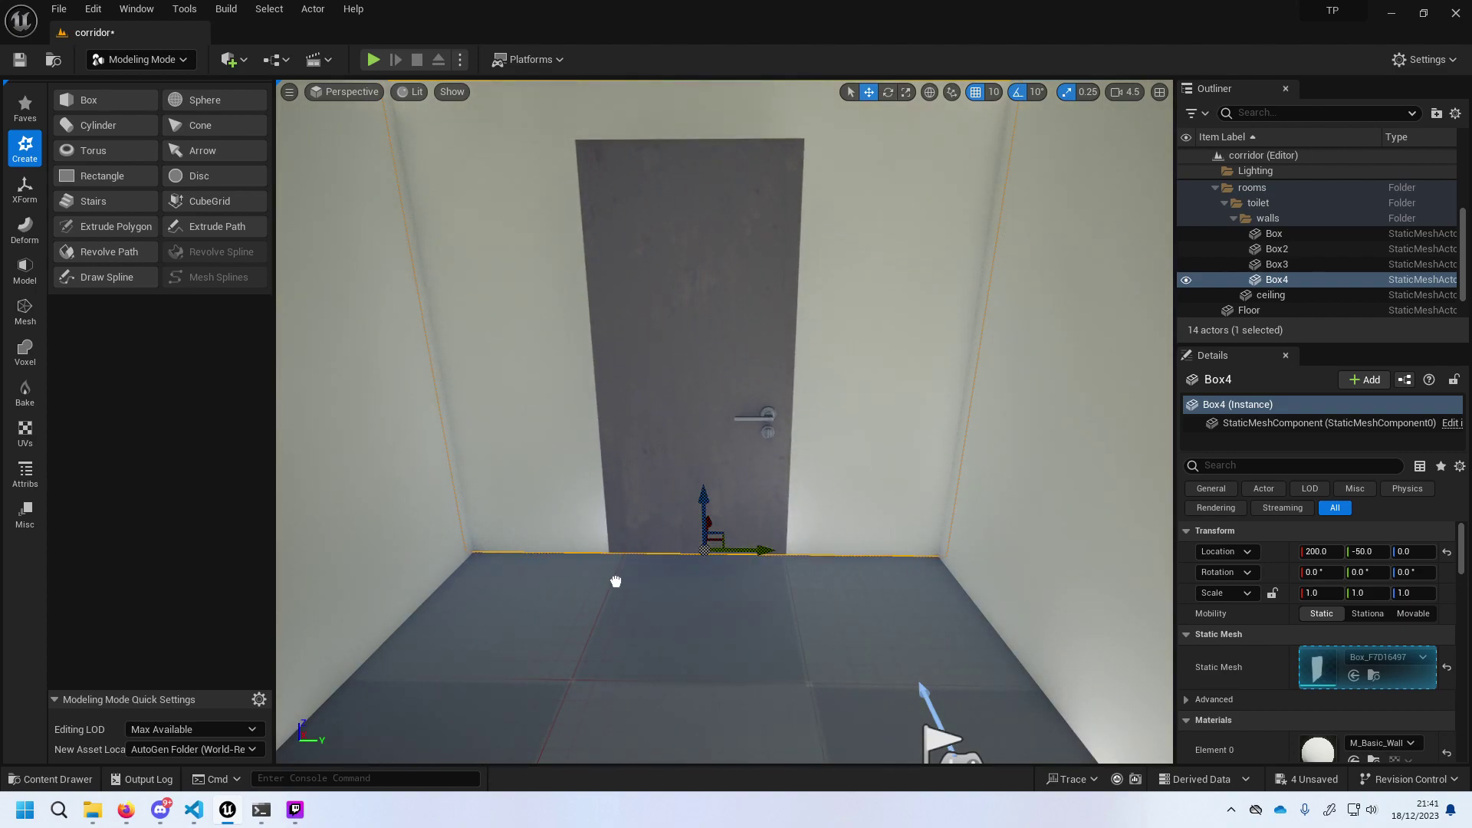
# Drop the cabin door before the far wall, frame it, and lower it 10 units.
pyautogui.moveTo(616, 581); pyautogui.dragTo(616, 580)
pyautogui.moveTo(691, 505)
pyautogui.mouseDown(button='right')
pyautogui.moveTo(583, 506)
pyautogui.moveTo(881, 424)
pyautogui.mouseUp(button='right')
pyautogui.press('f')
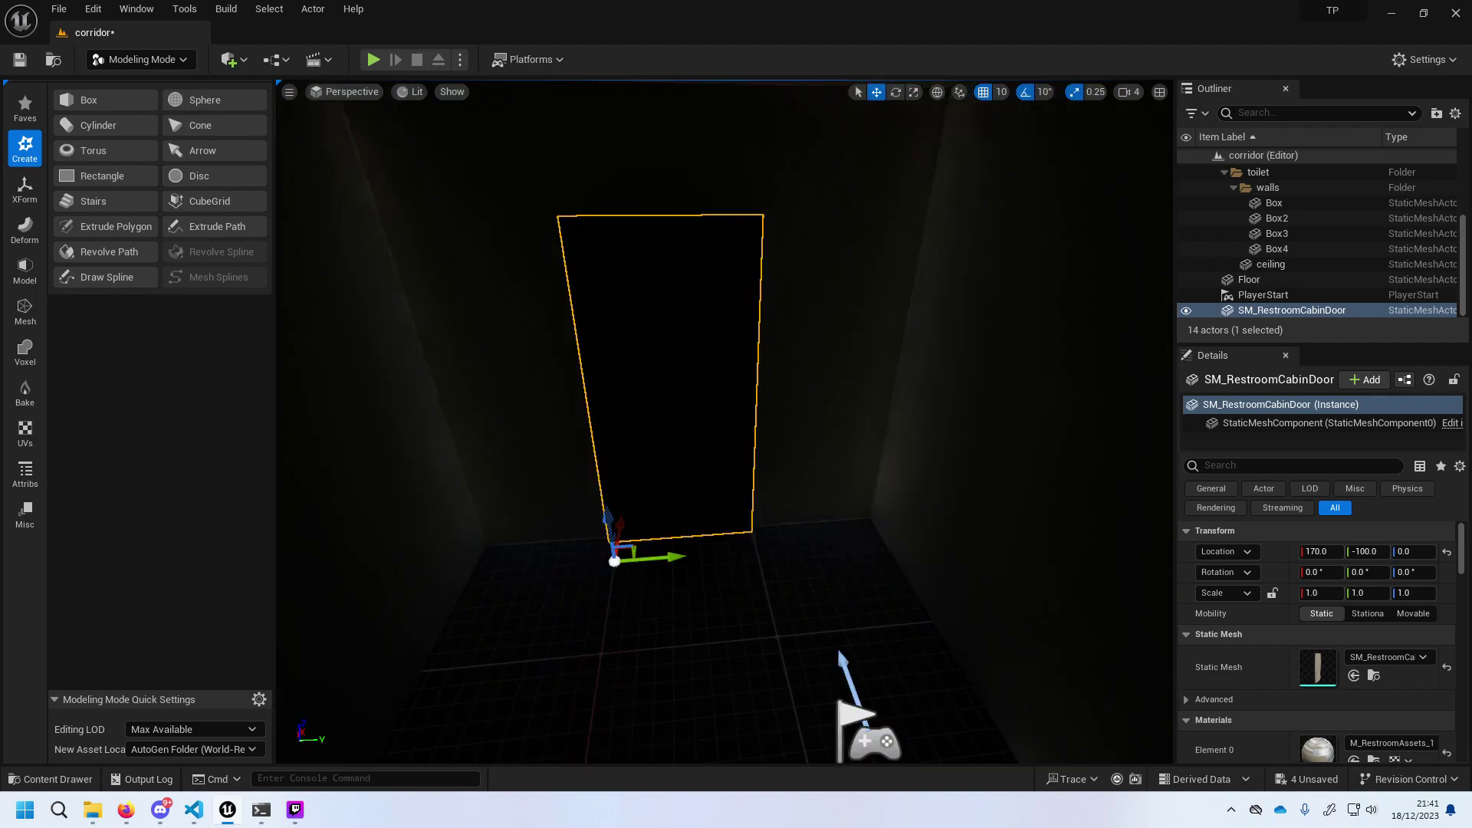
pyautogui.moveTo(595, 481); pyautogui.dragTo(596, 481, button='right')
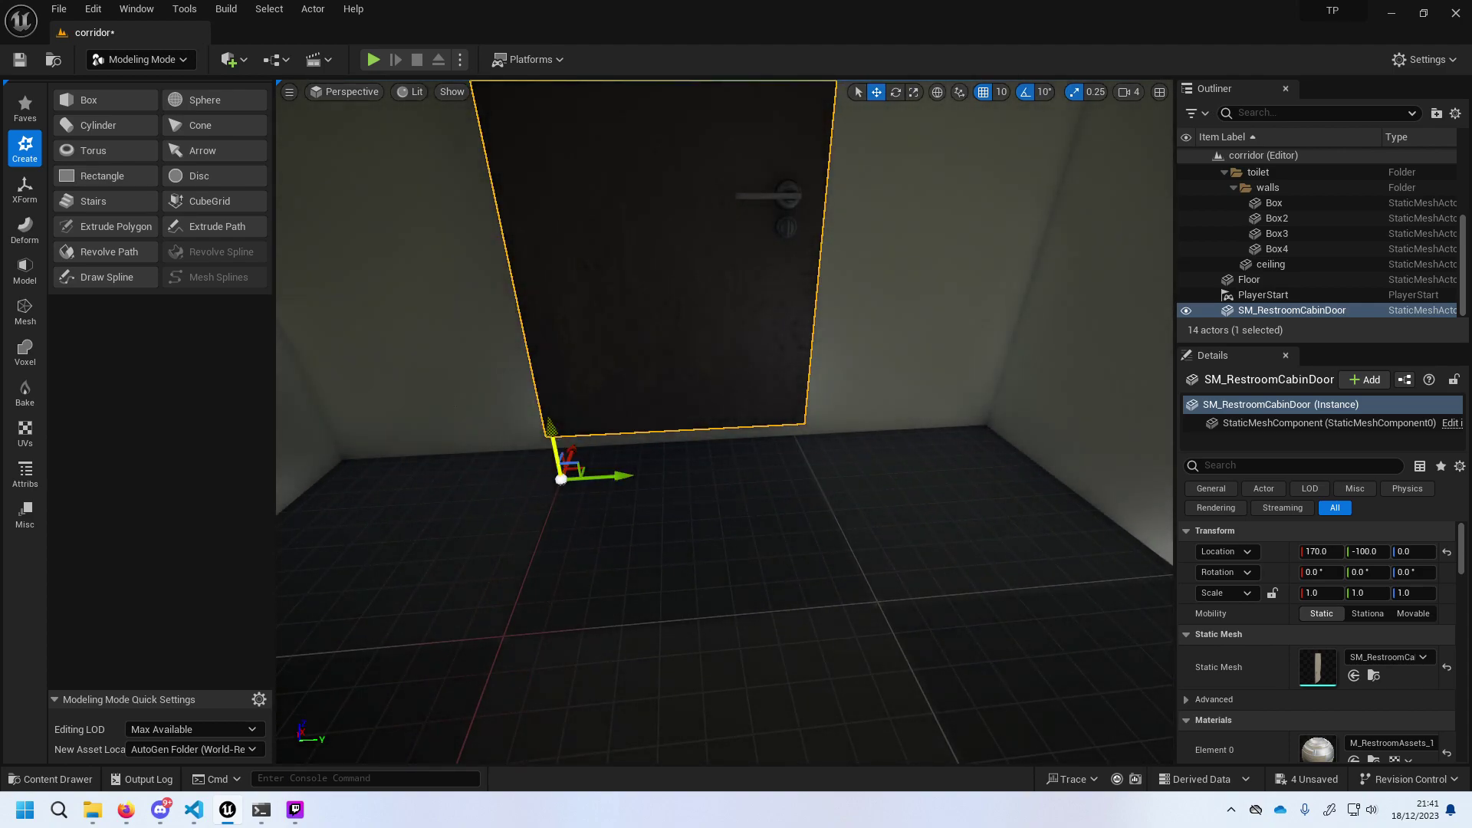
pyautogui.moveTo(566, 459); pyautogui.dragTo(573, 476)
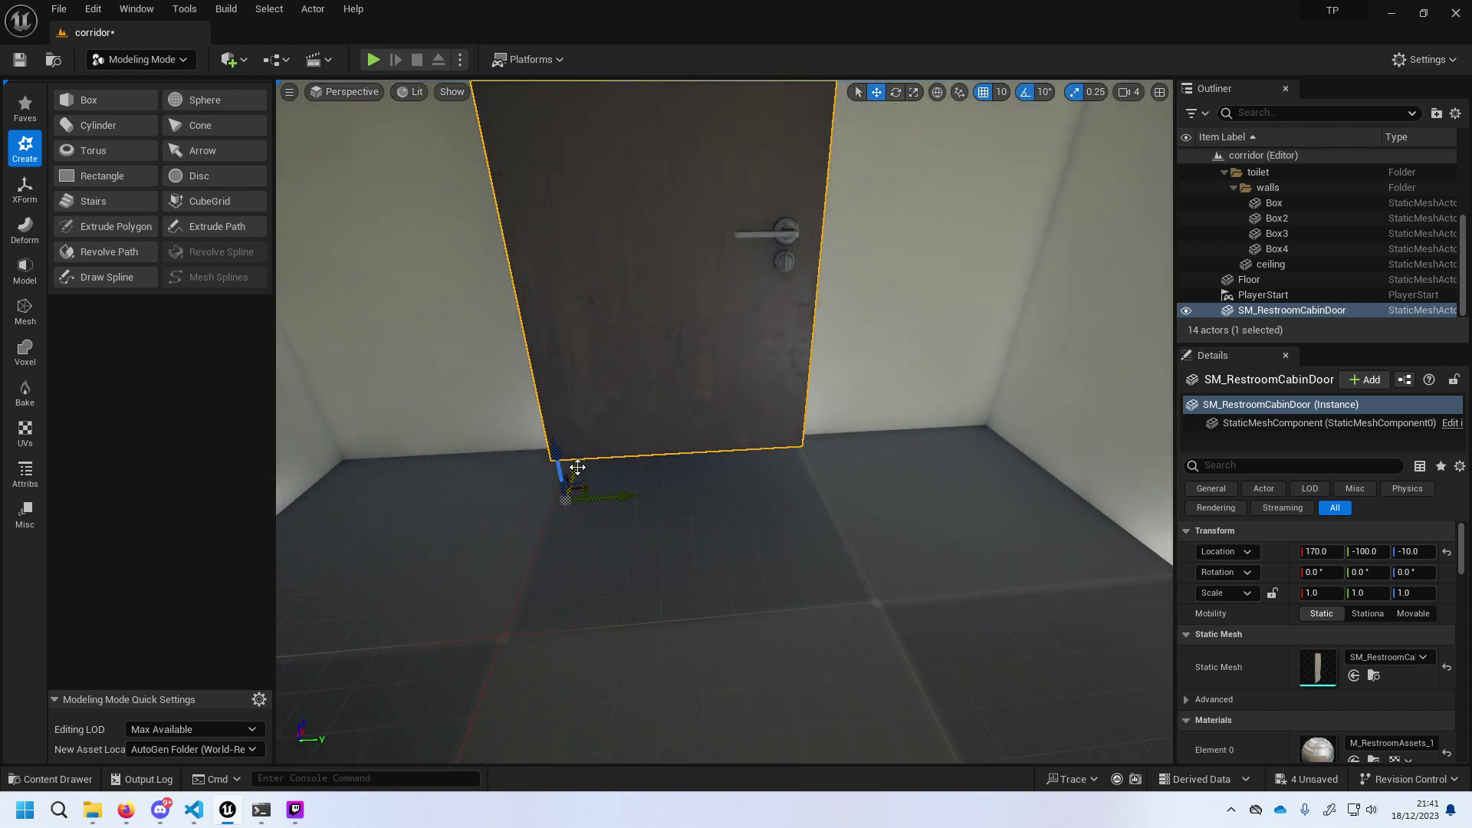
pyautogui.moveTo(569, 483); pyautogui.dragTo(687, 737, button='right')
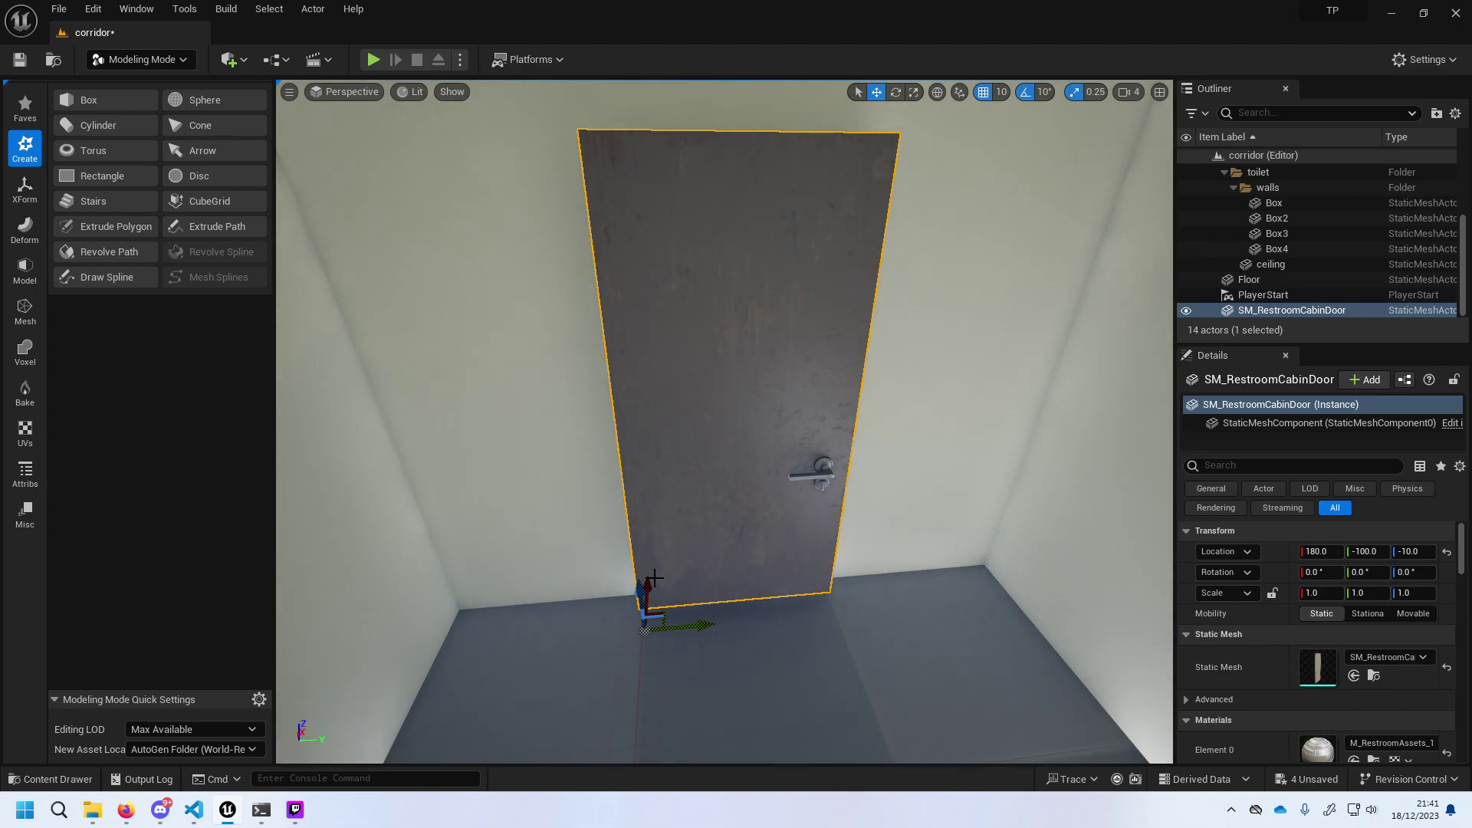
# Nudge the door 10 units toward the wall and lower it another 10 to Z -20.
pyautogui.moveTo(652, 583); pyautogui.dragTo(654, 567)
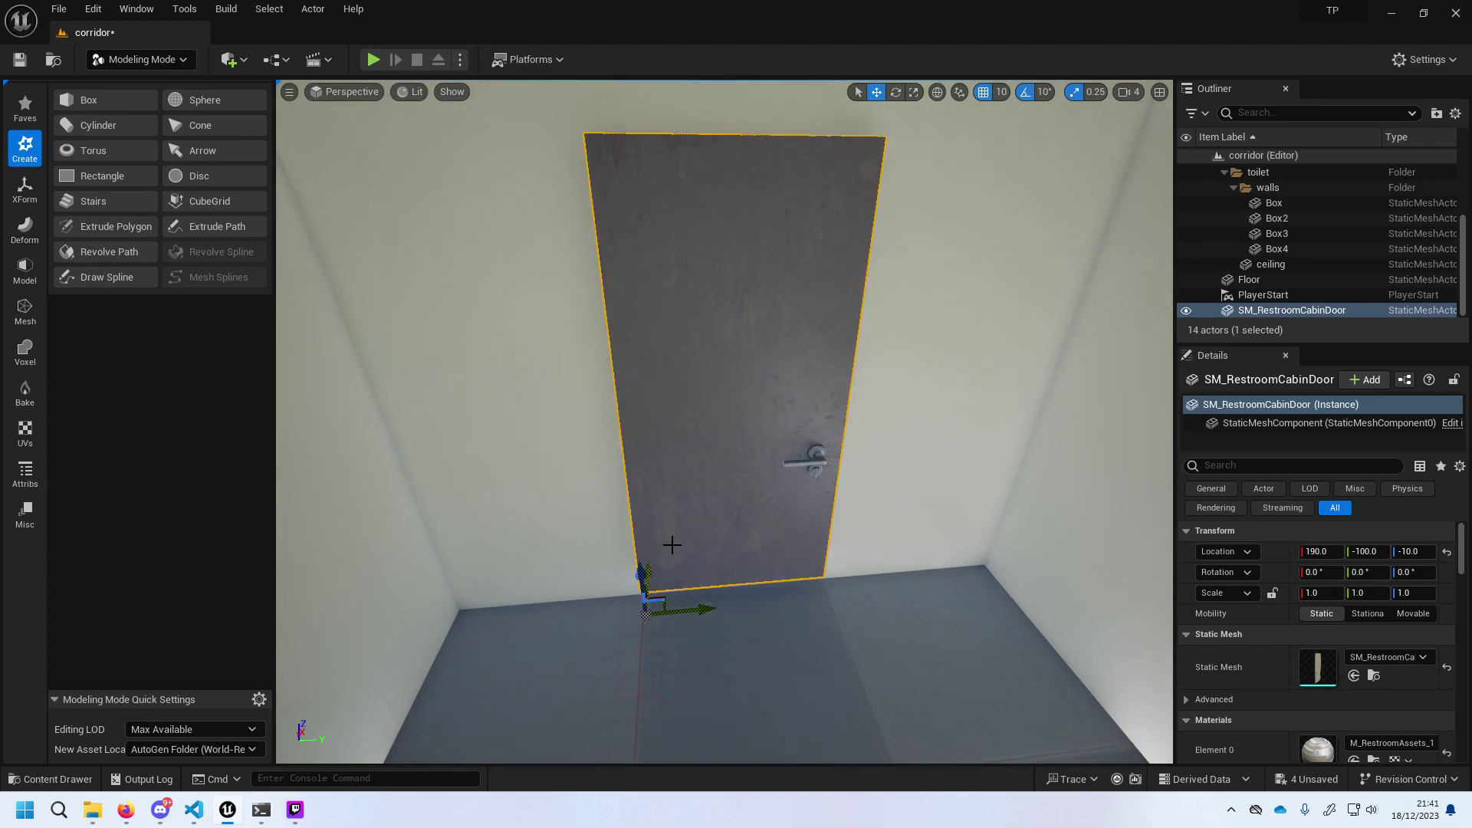
pyautogui.scroll(3, 671, 537)
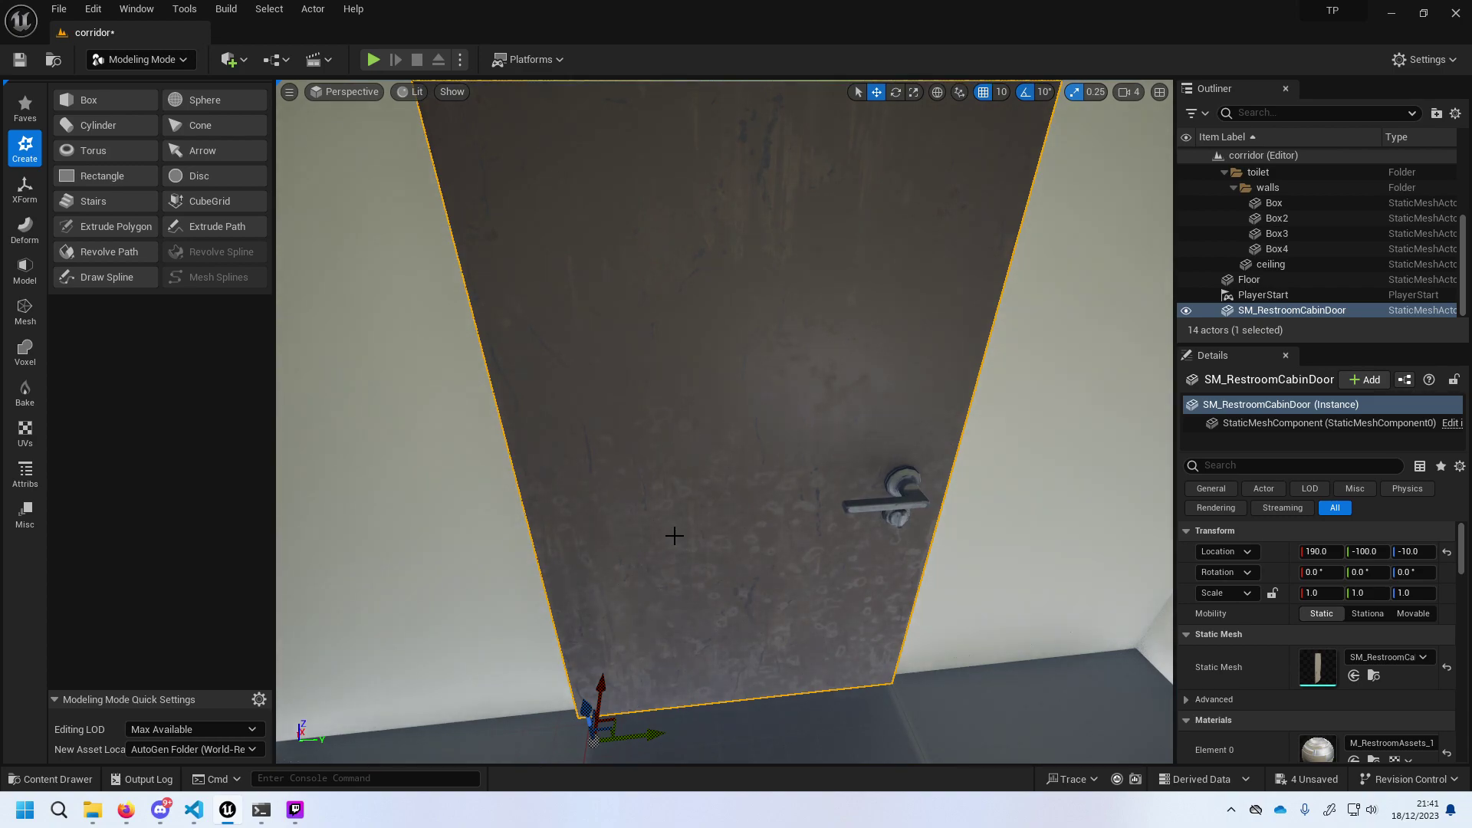
pyautogui.moveTo(656, 598); pyautogui.dragTo(656, 598, button='right')
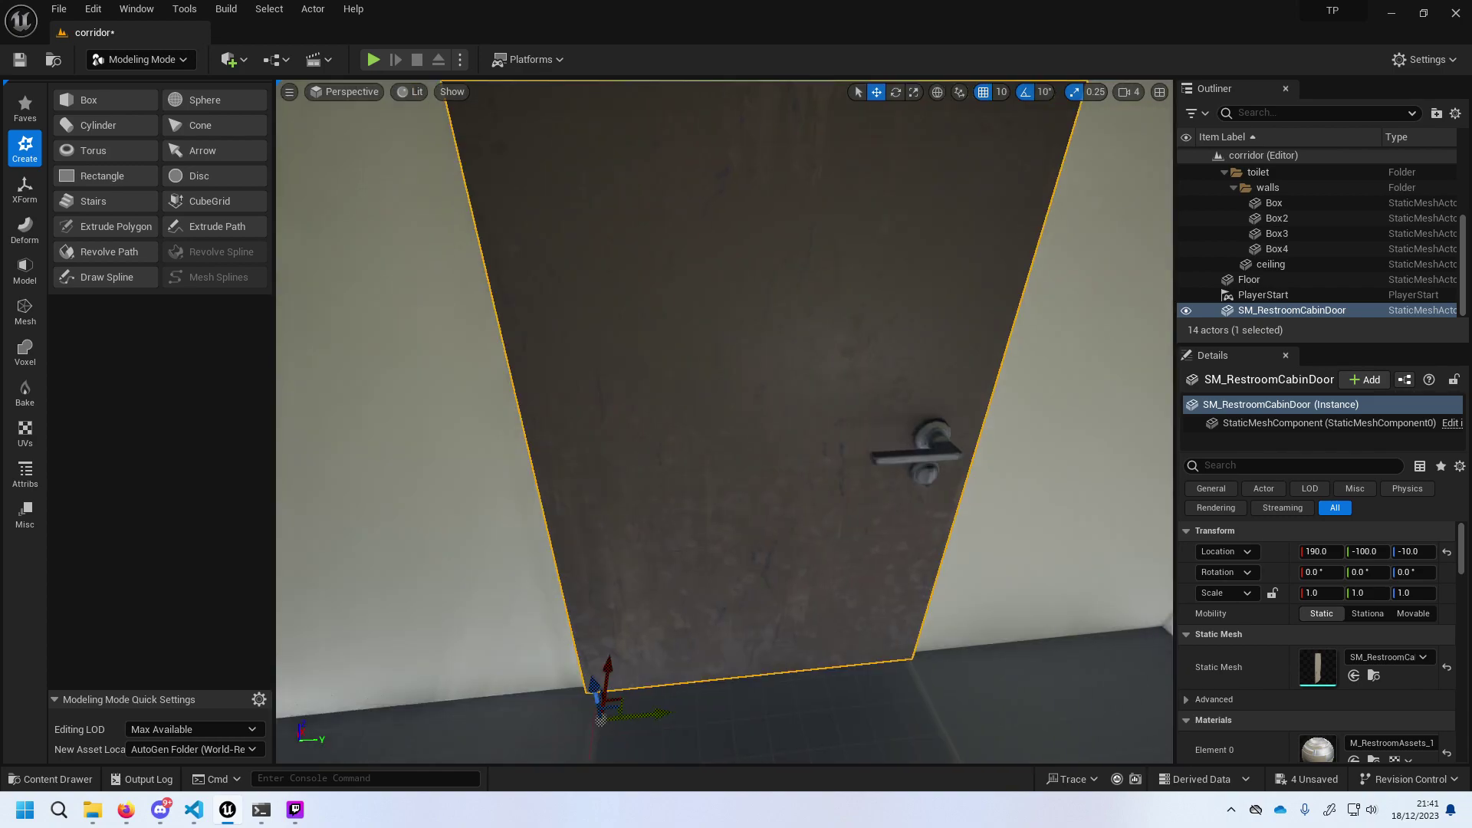
pyautogui.moveTo(608, 690); pyautogui.dragTo(618, 709)
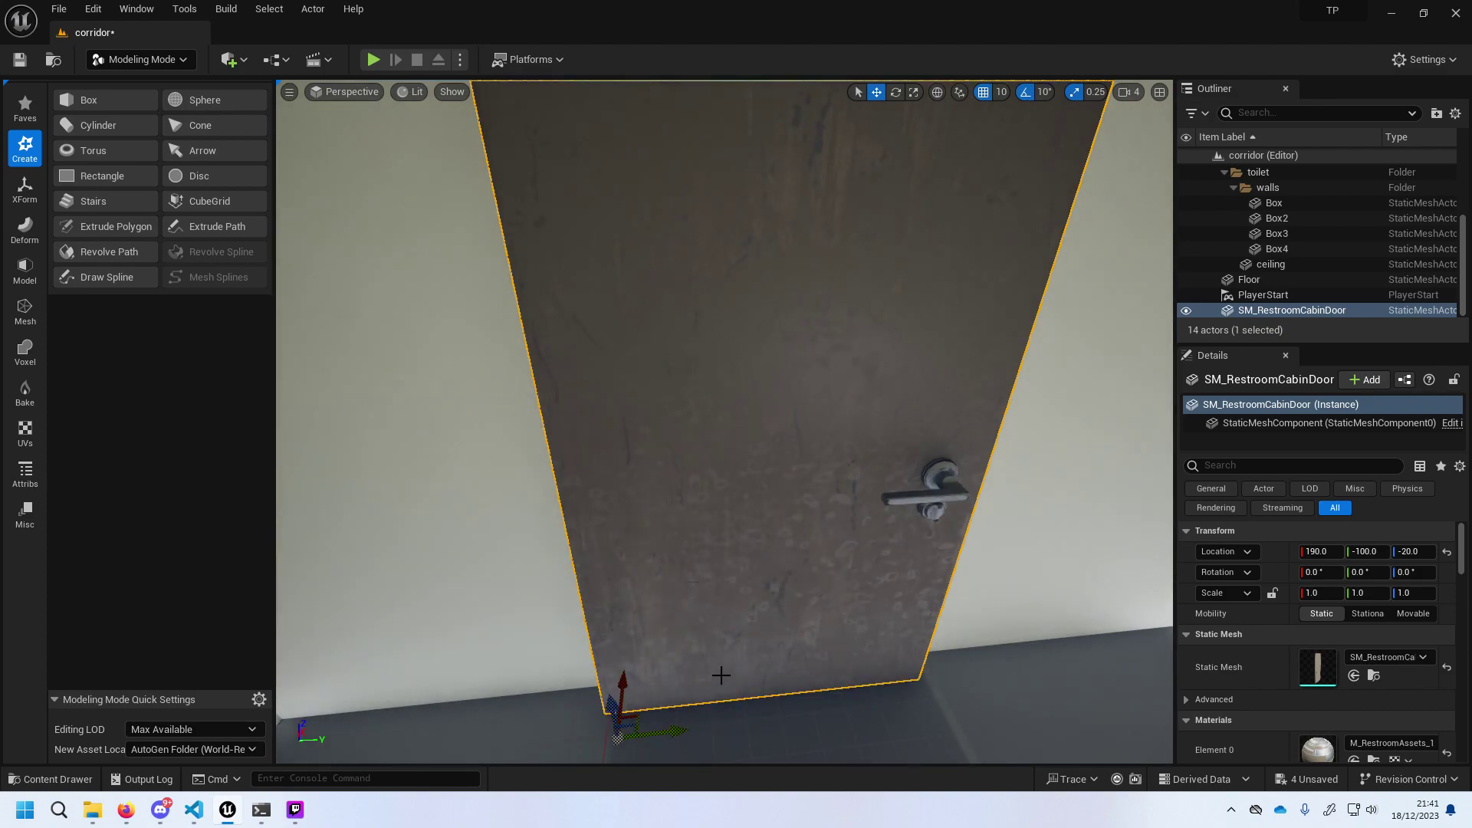
pyautogui.moveTo(721, 675); pyautogui.dragTo(700, 721, button='right')
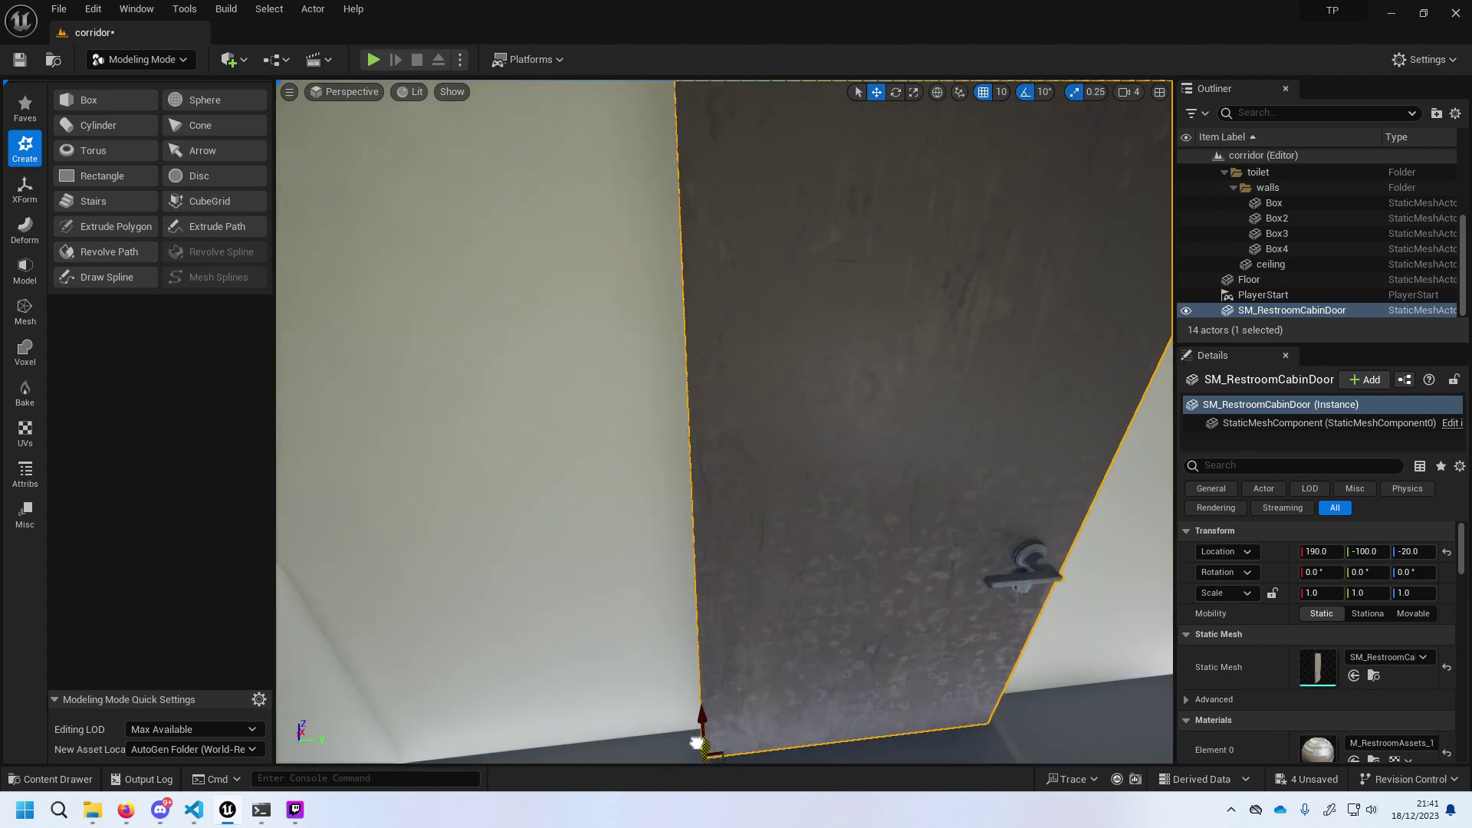
pyautogui.moveTo(739, 713)
pyautogui.mouseDown(button='right')
pyautogui.moveTo(736, 687)
pyautogui.moveTo(602, 595)
pyautogui.mouseUp(button='right')
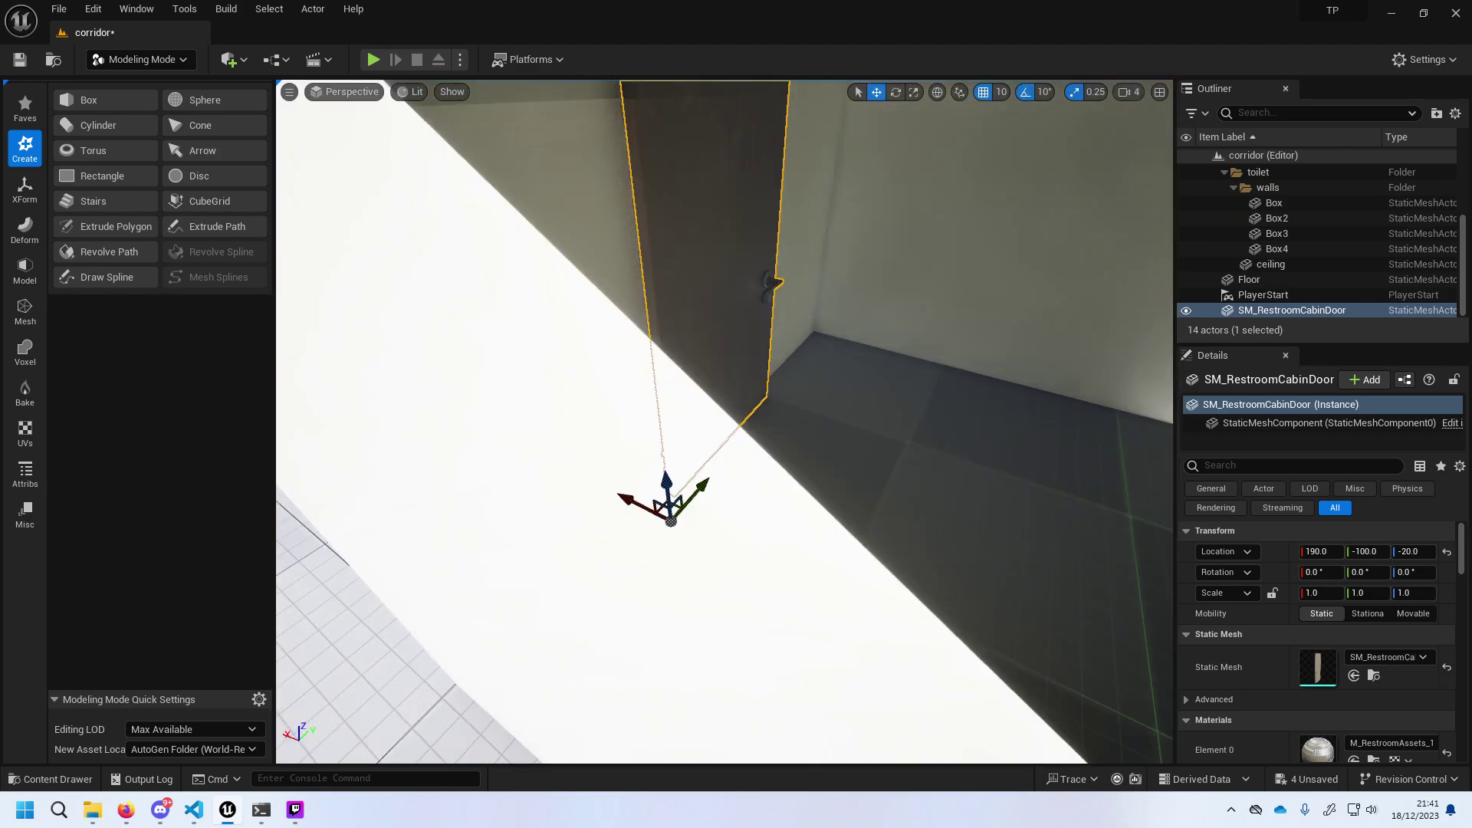
pyautogui.moveTo(582, 545); pyautogui.dragTo(582, 545, button='right')
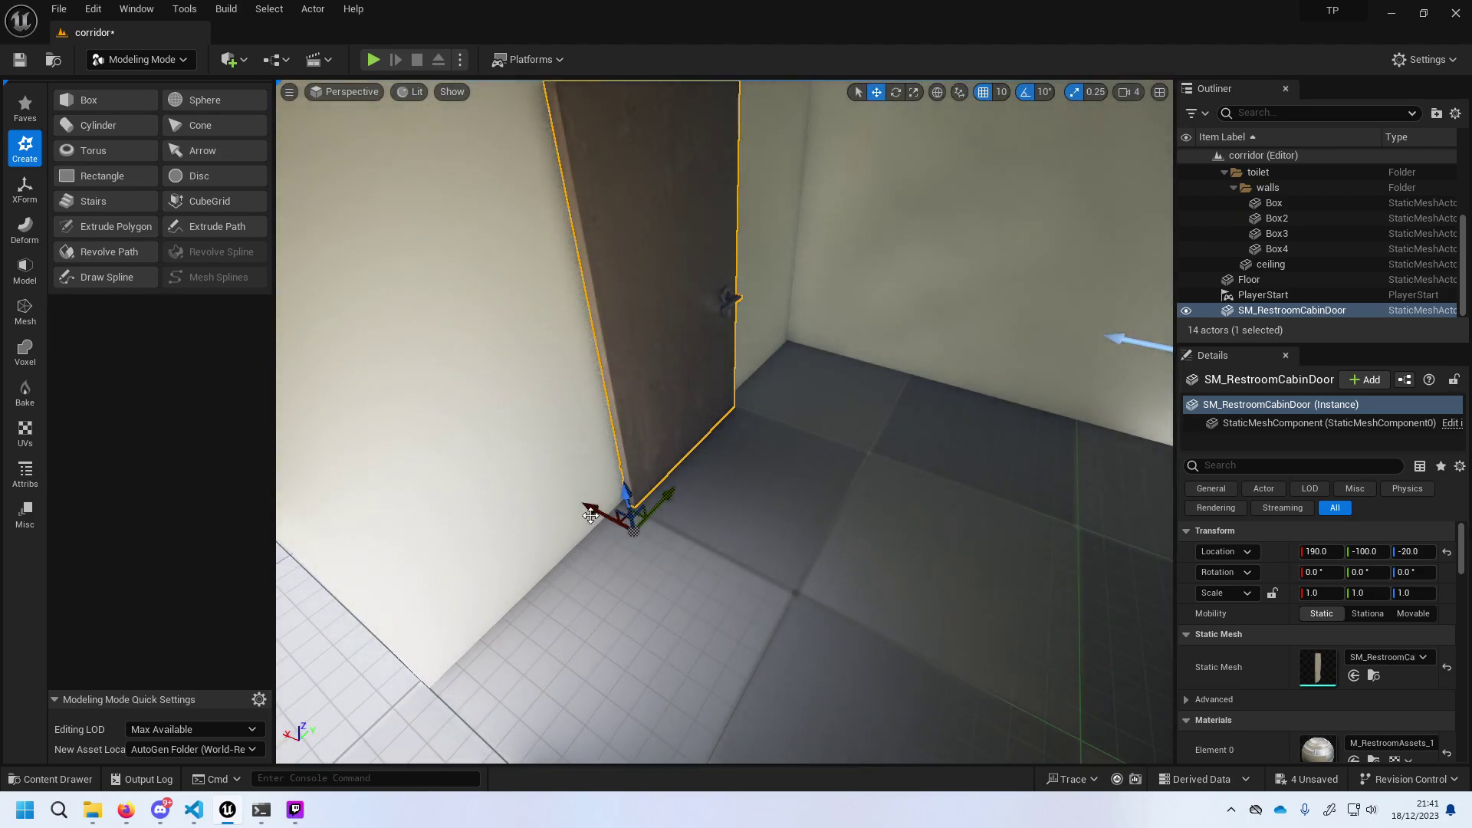
# Push the door back into the far wall at X 200, check the placement, and select Box4.
pyautogui.moveTo(594, 512); pyautogui.dragTo(583, 504)
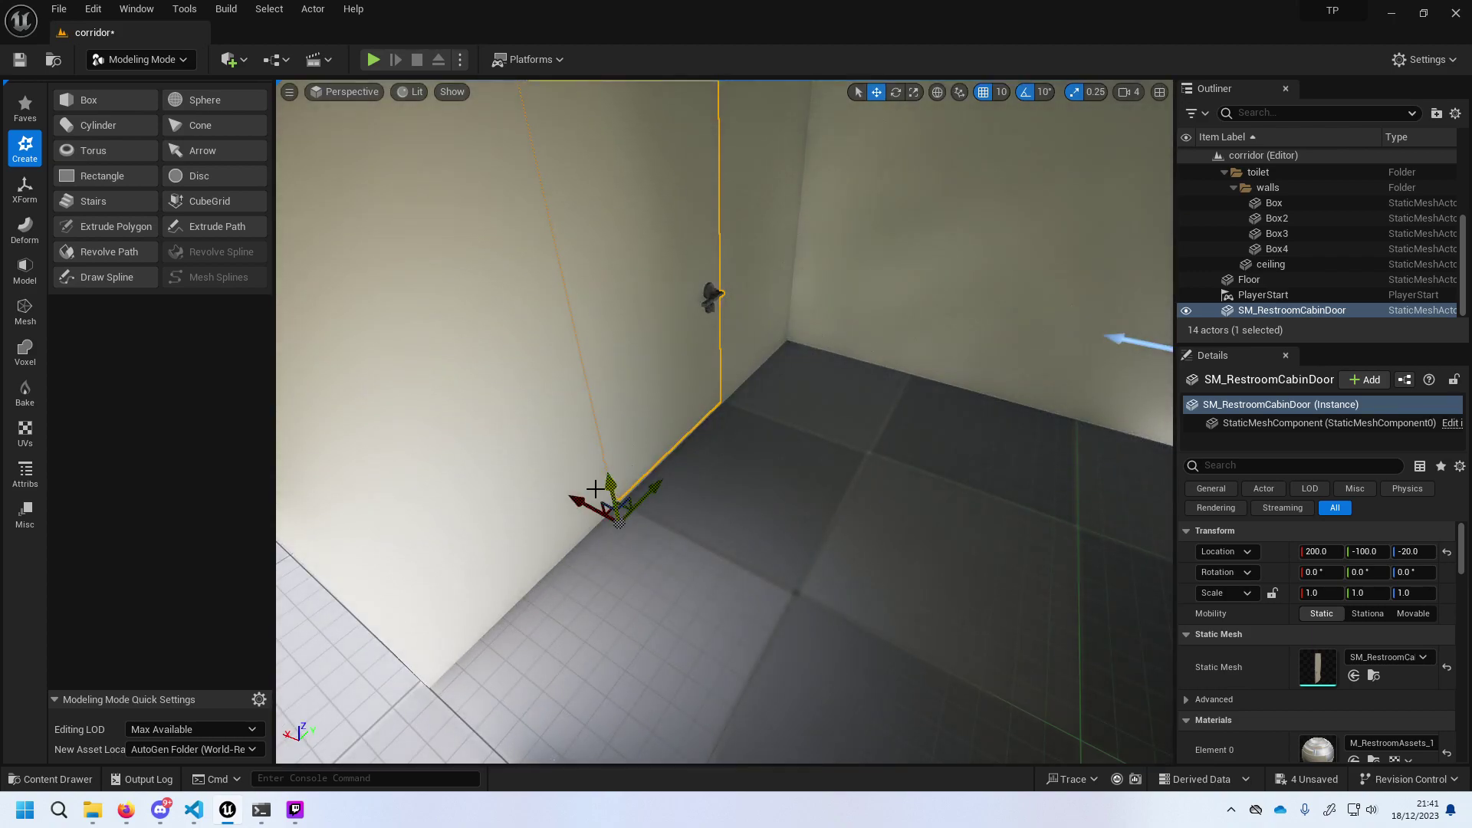
pyautogui.moveTo(618, 510); pyautogui.dragTo(590, 515, button='right')
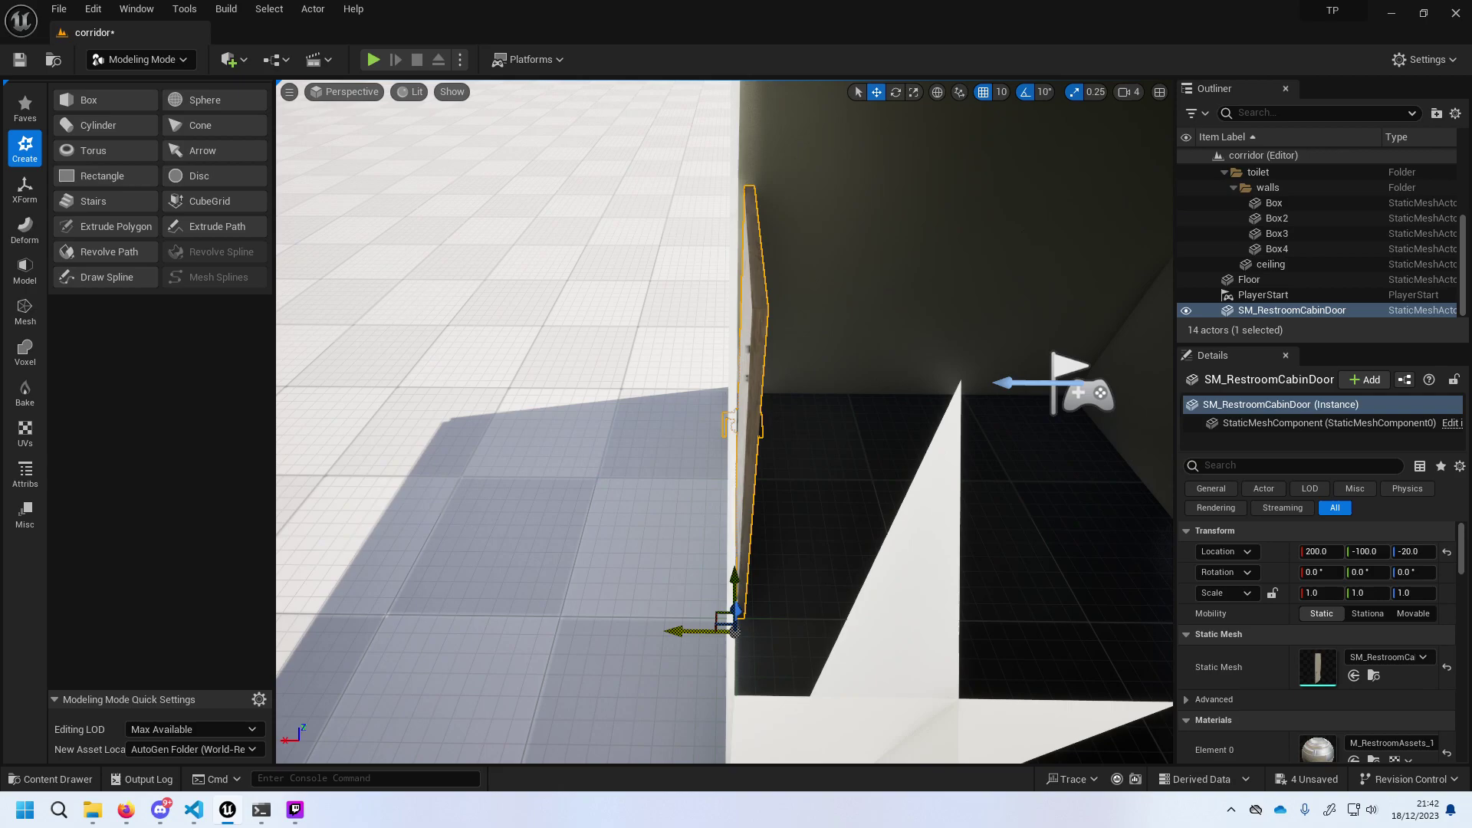
pyautogui.moveTo(684, 631); pyautogui.dragTo(667, 634)
pyautogui.moveTo(620, 519)
pyautogui.mouseDown(button='right')
pyautogui.moveTo(583, 499)
pyautogui.moveTo(444, 604)
pyautogui.mouseUp(button='right')
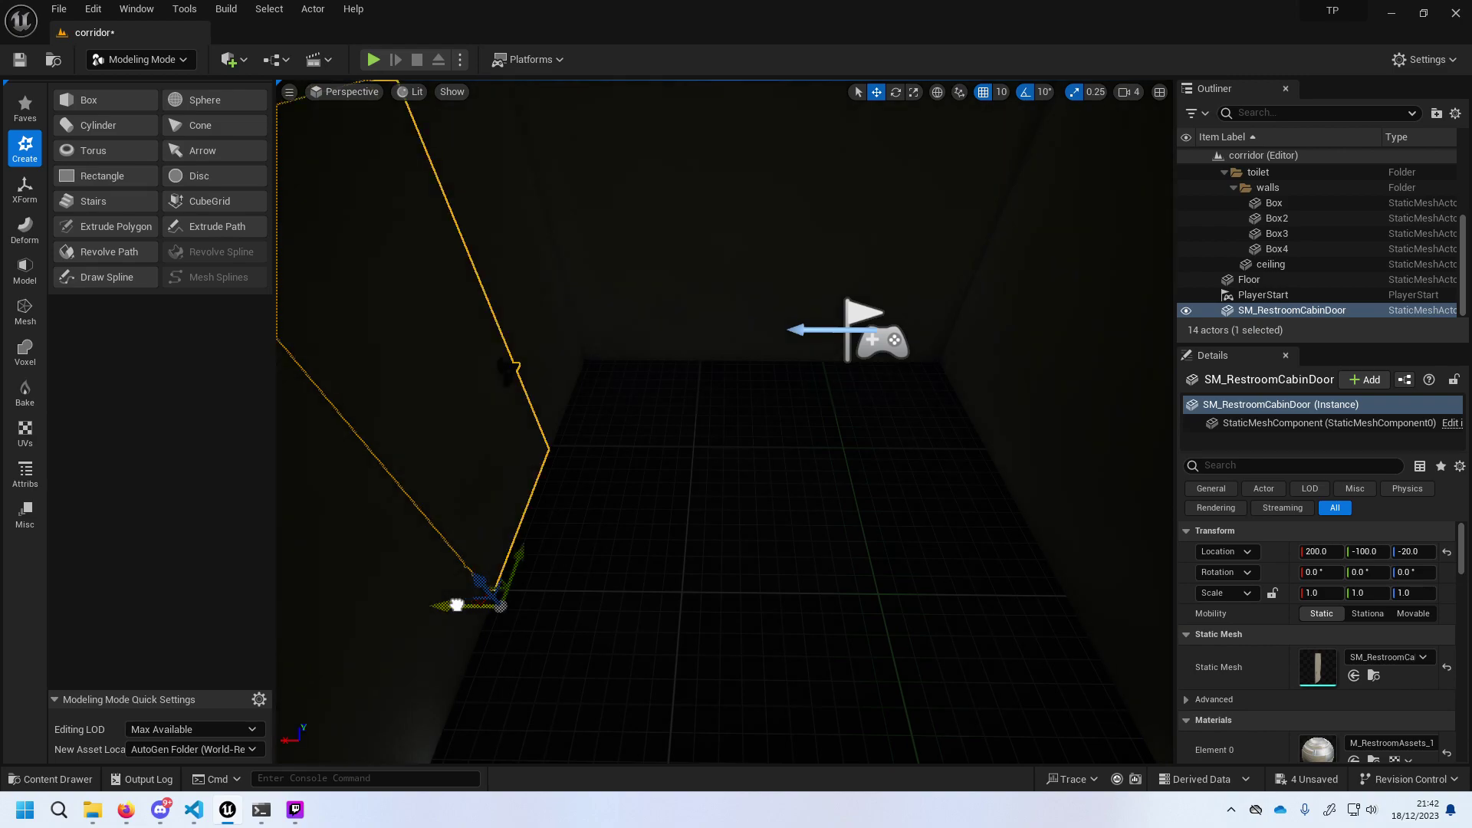
pyautogui.click(401, 608)
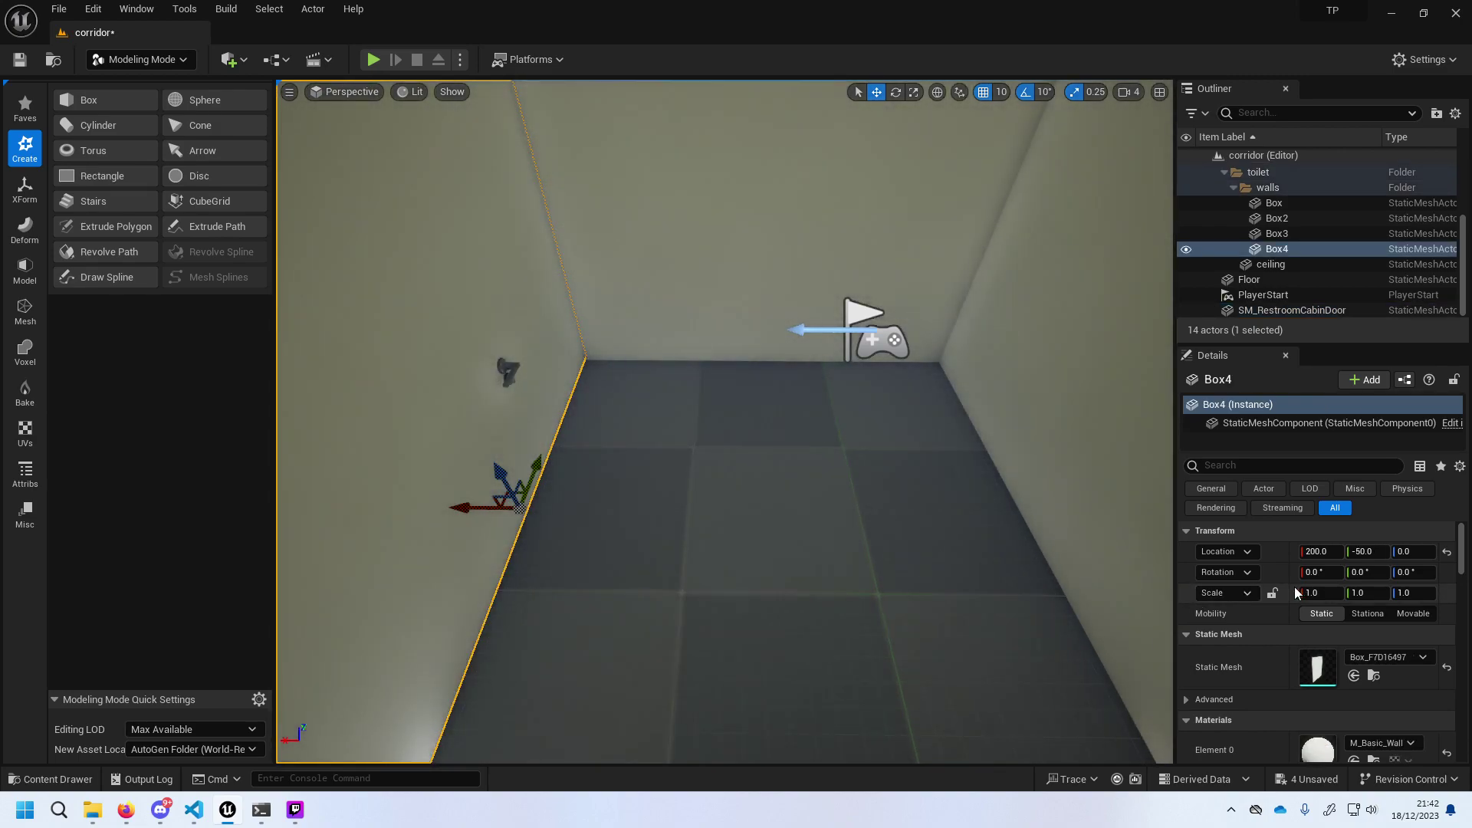
# Frame the far wall, then fly the view past the cabin door into the dark toilet room.
pyautogui.press('f')
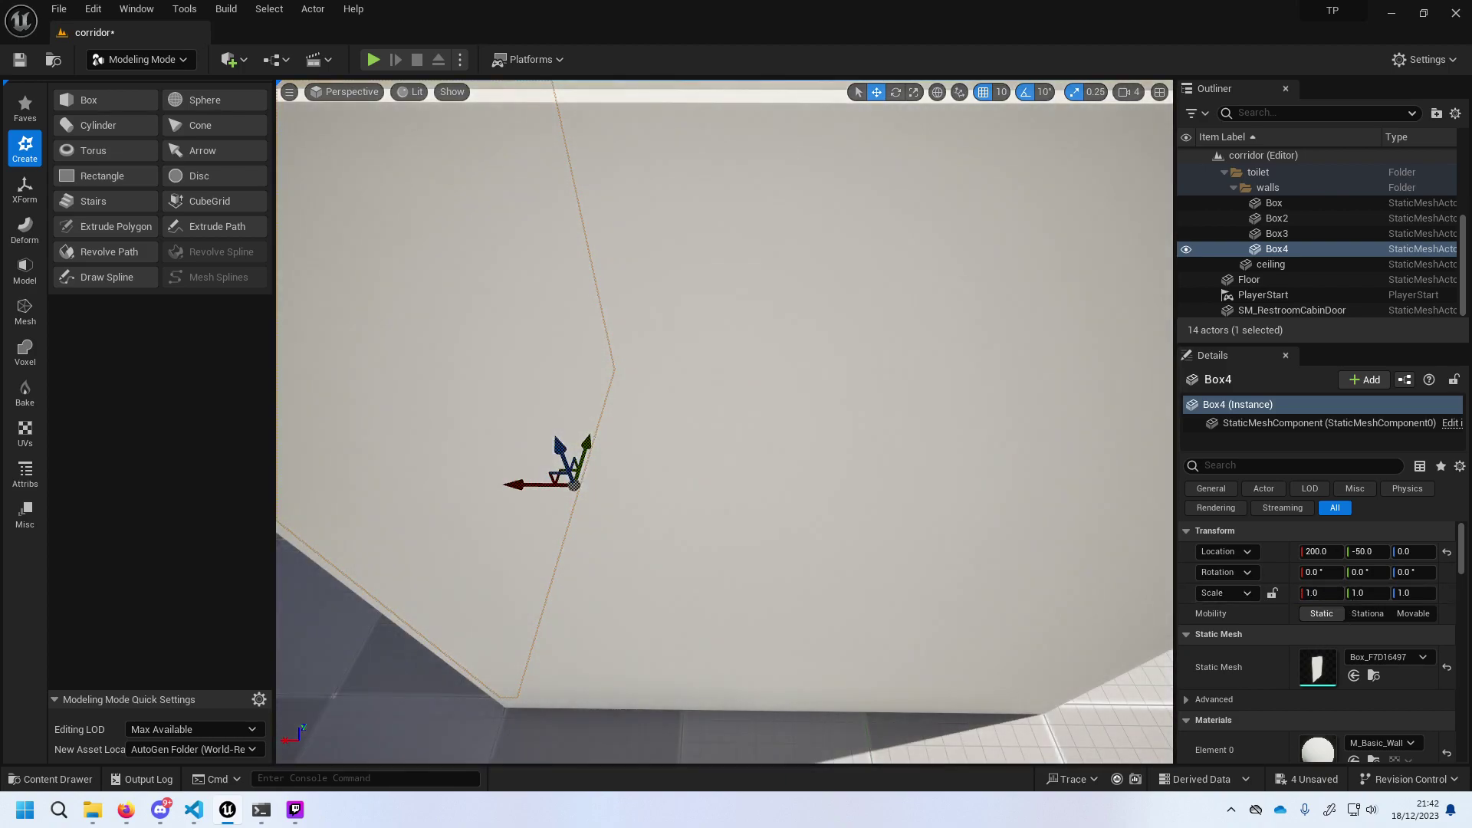
pyautogui.moveTo(726, 420); pyautogui.dragTo(725, 420, button='right')
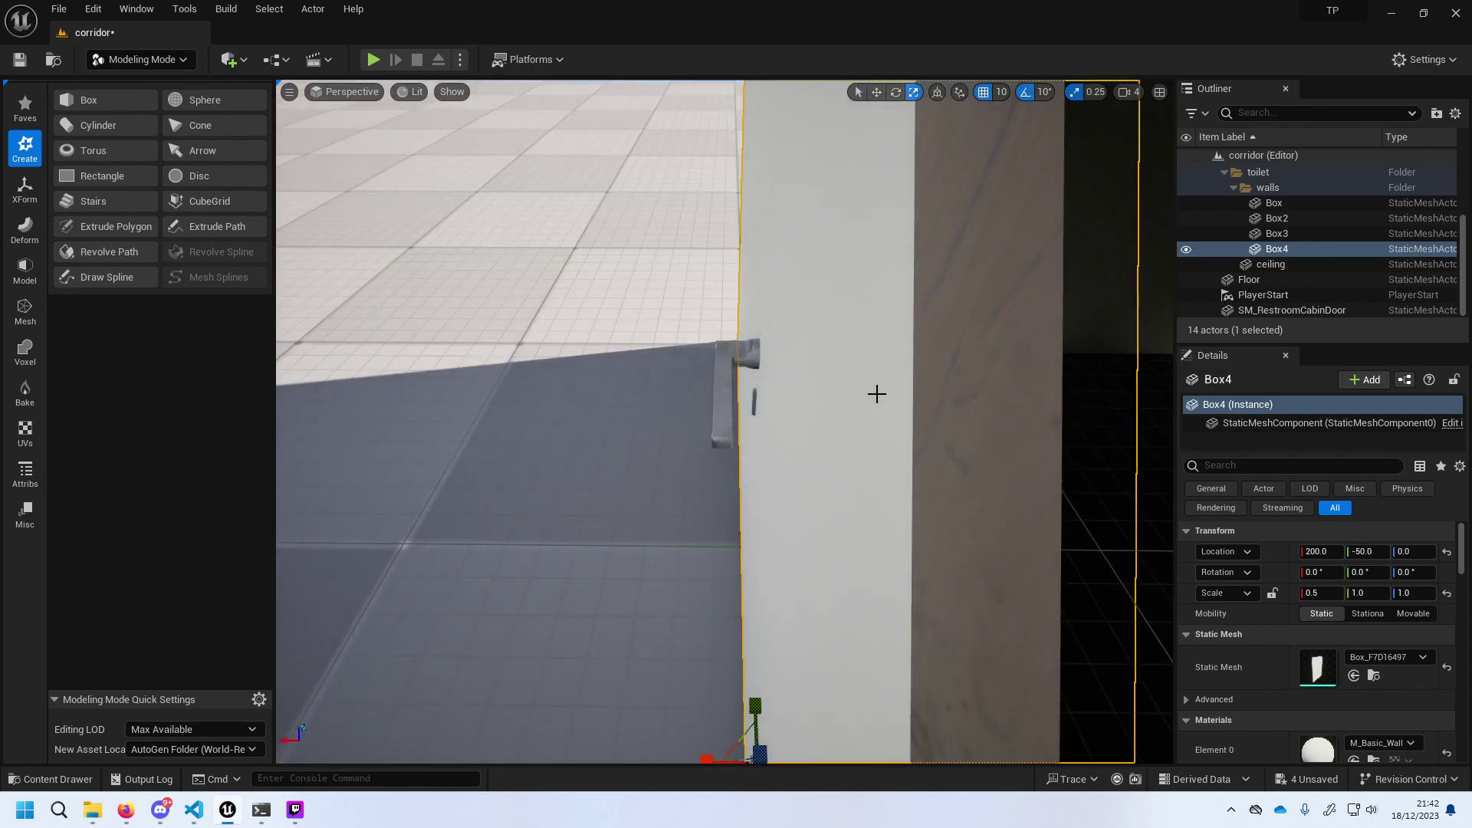
pyautogui.moveTo(874, 395); pyautogui.dragTo(874, 394, button='right')
pyautogui.moveTo(693, 437); pyautogui.dragTo(729, 548, button='right')
pyautogui.click(694, 437)
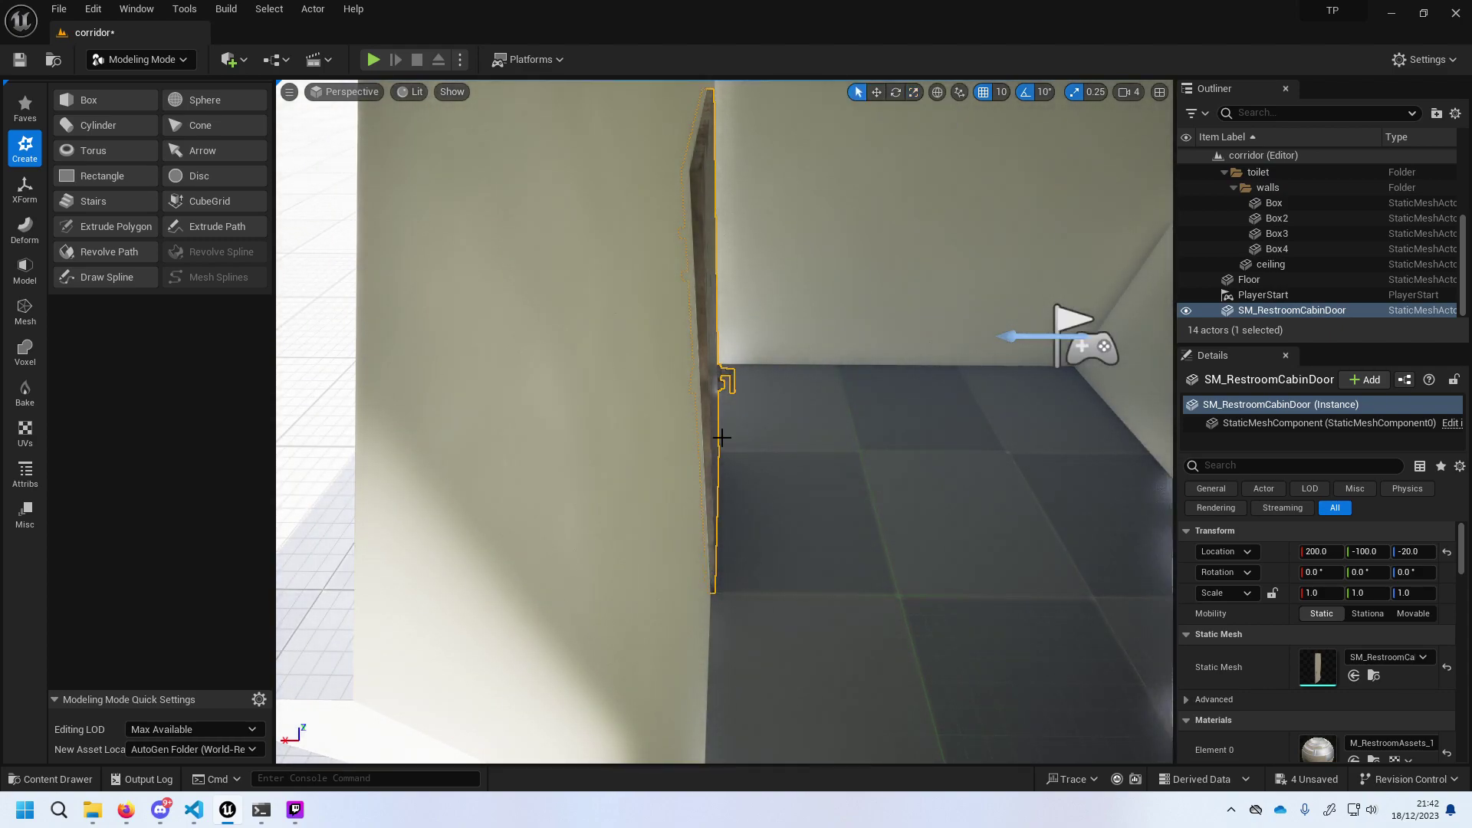
pyautogui.moveTo(714, 457); pyautogui.dragTo(727, 371, button='right')
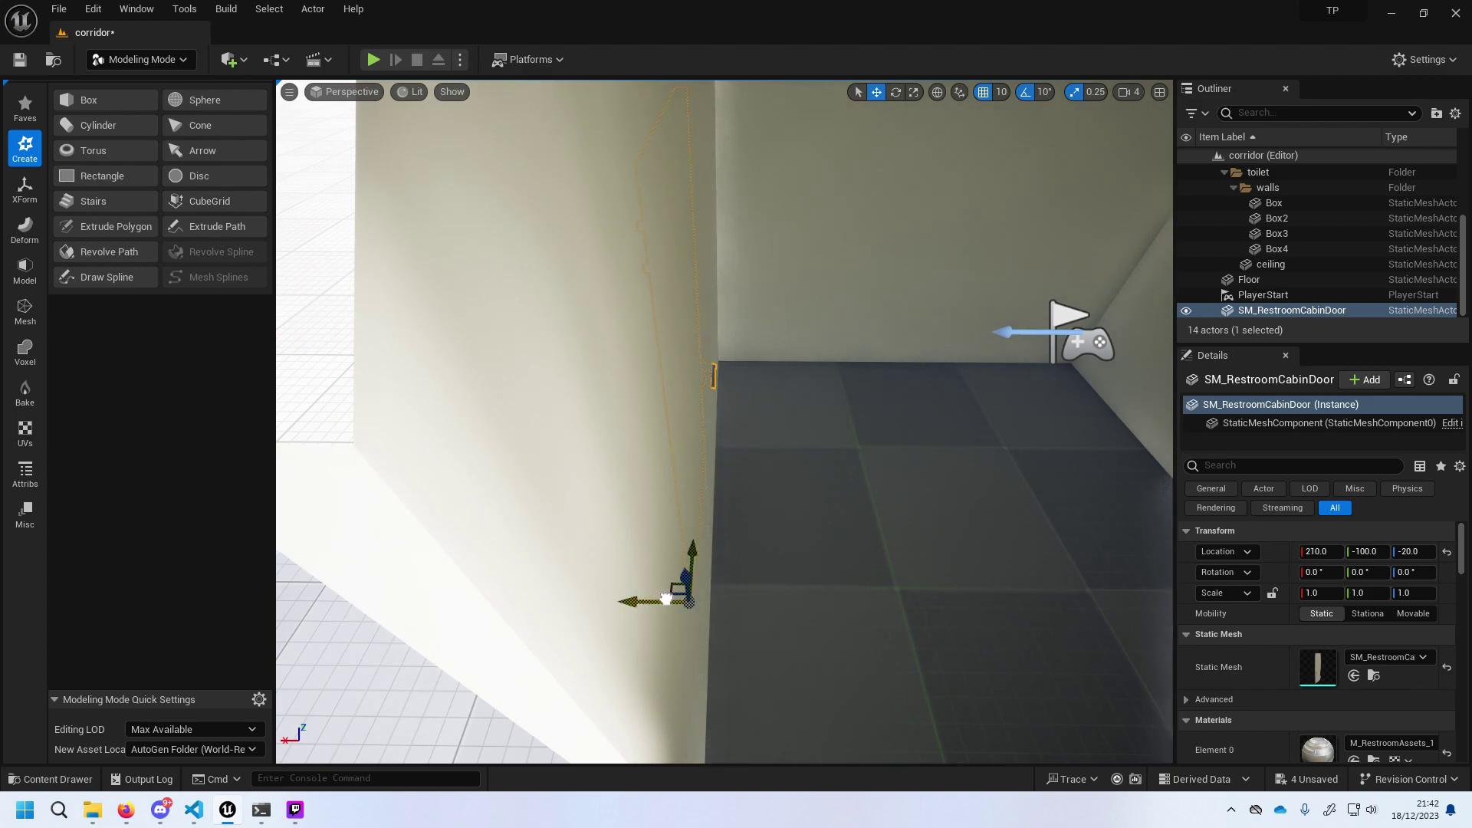
pyautogui.moveTo(669, 599); pyautogui.dragTo(660, 613, button='right')
pyautogui.moveTo(725, 422); pyautogui.dragTo(736, 406, button='right')
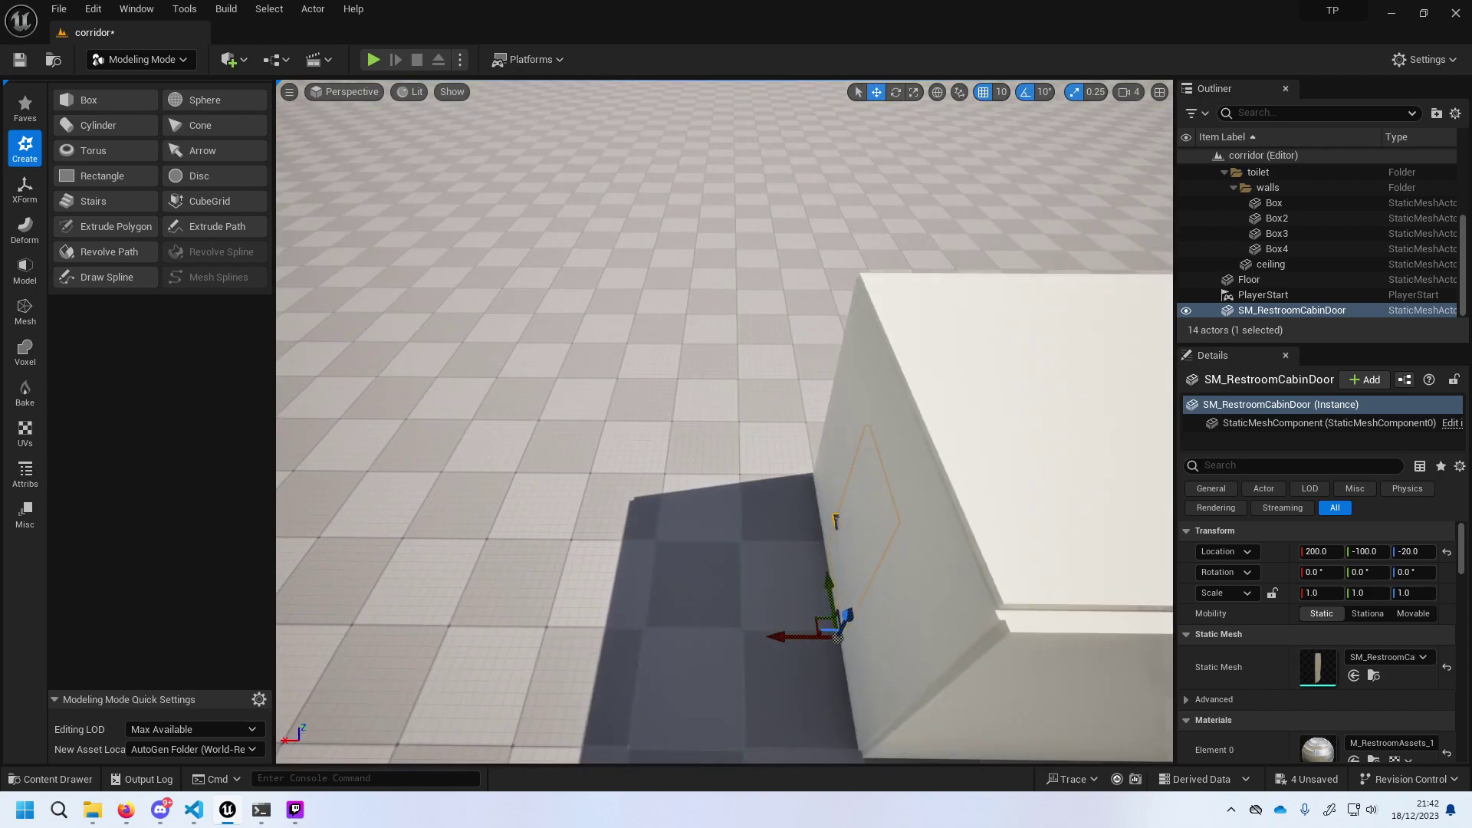
pyautogui.moveTo(591, 536); pyautogui.dragTo(595, 542, button='right')
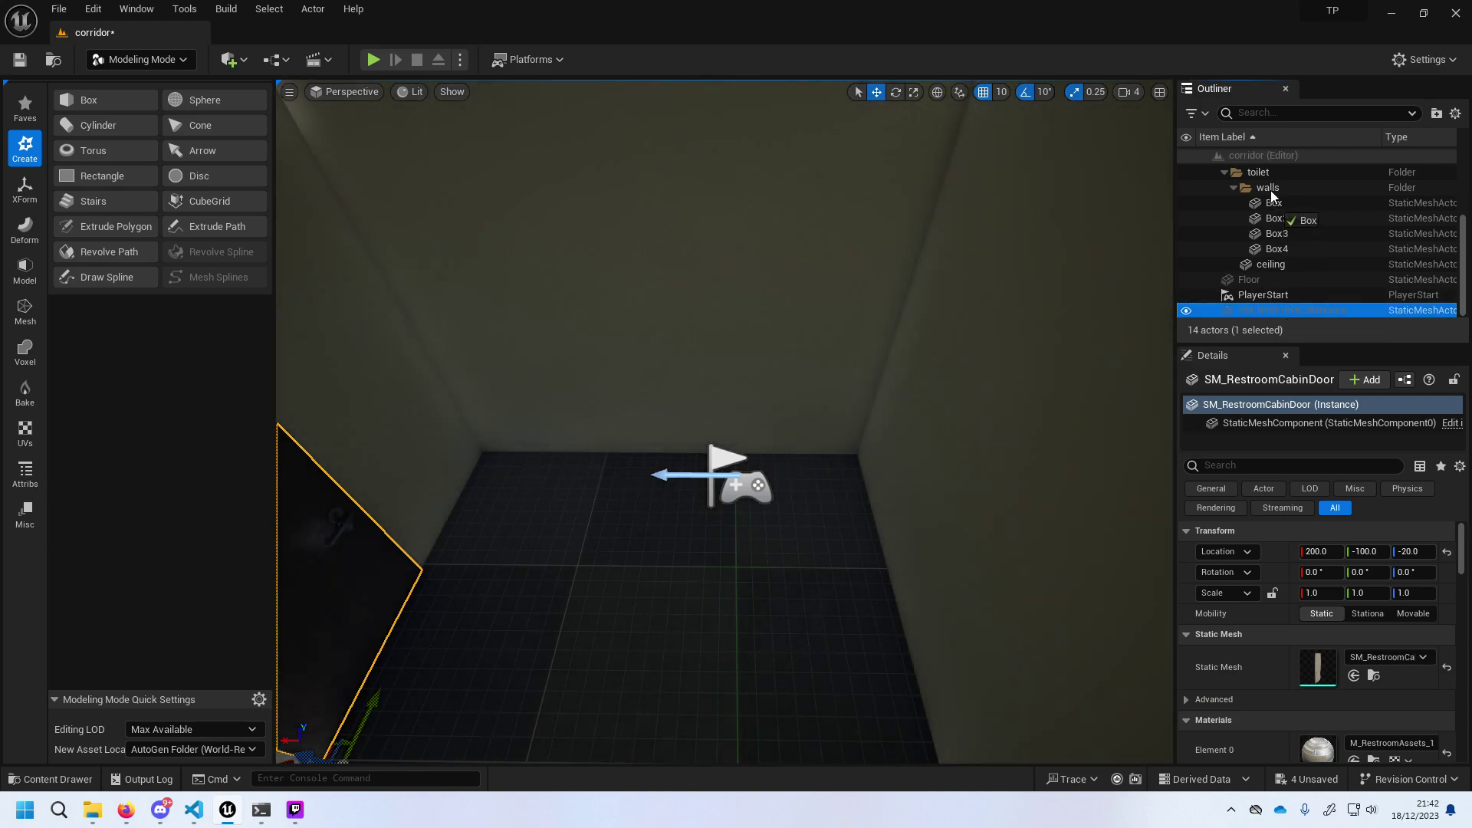
# Move the cabin door into the Outliner's toilet folder and bring up its actions menu.
pyautogui.moveTo(1282, 311); pyautogui.dragTo(1262, 173)
pyautogui.doubleClick(1283, 281)
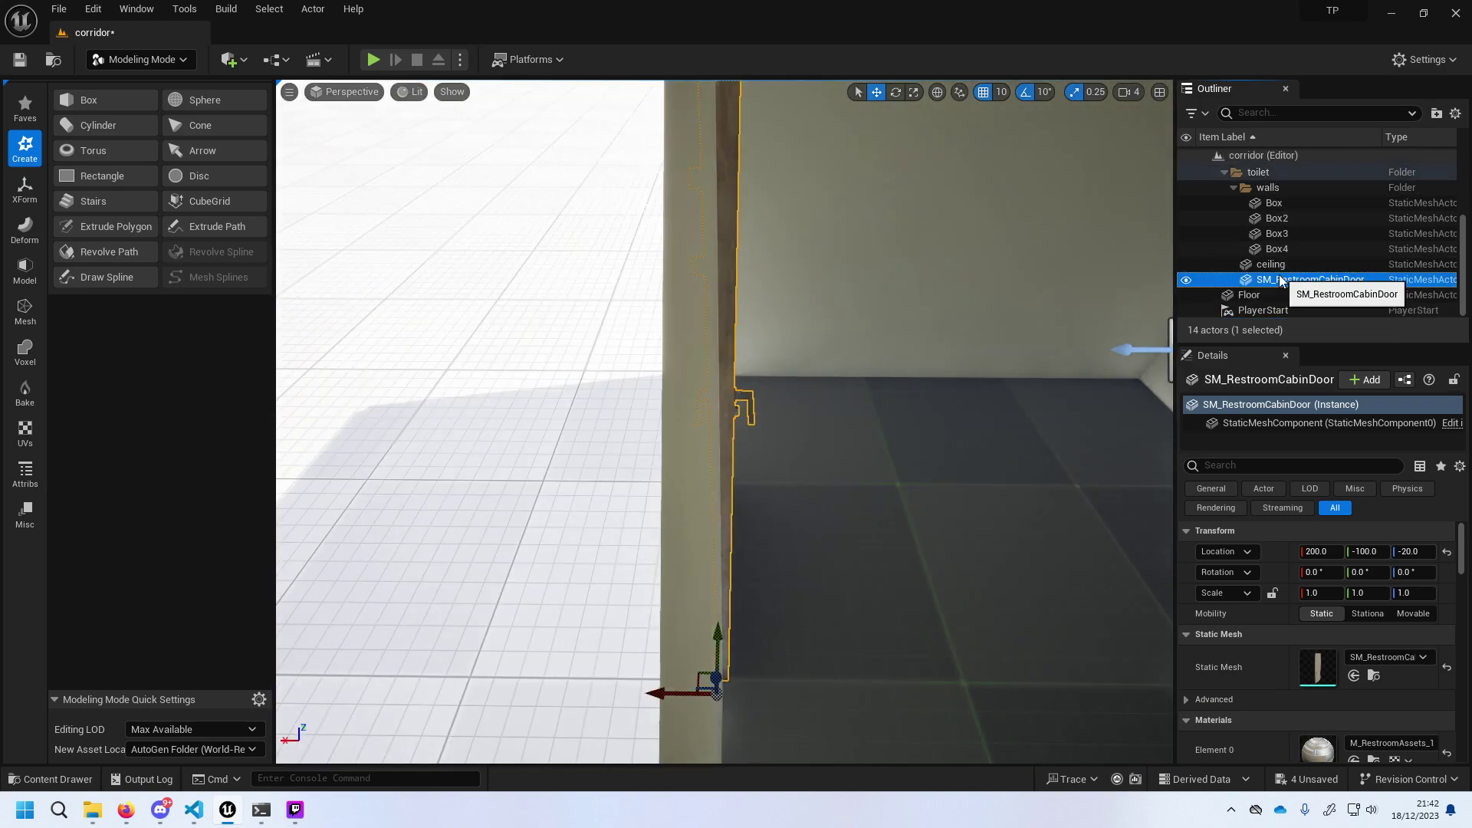
pyautogui.rightClick(1282, 281)
pyautogui.moveTo(1294, 544)
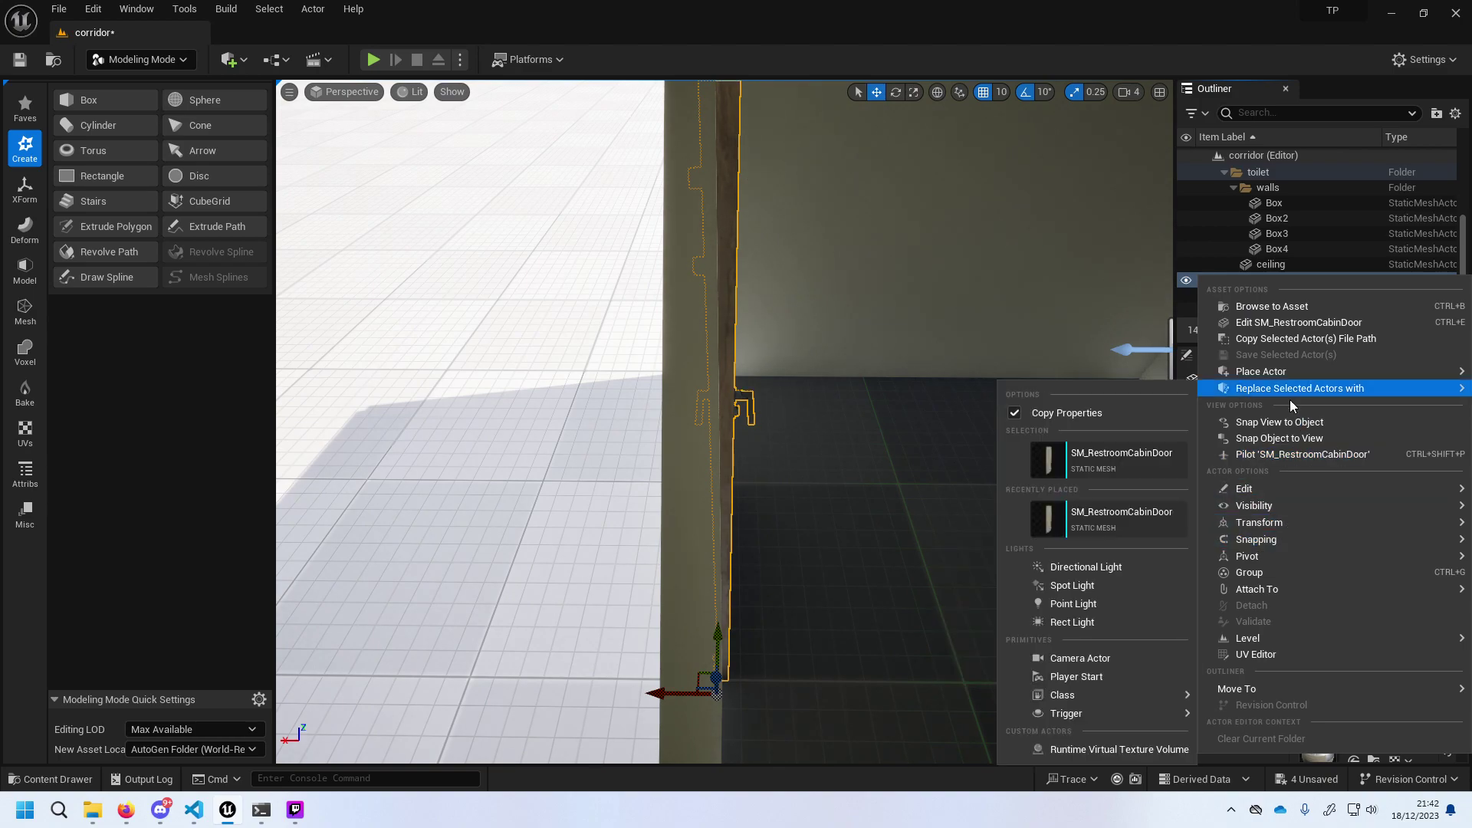
pyautogui.click(1288, 247)
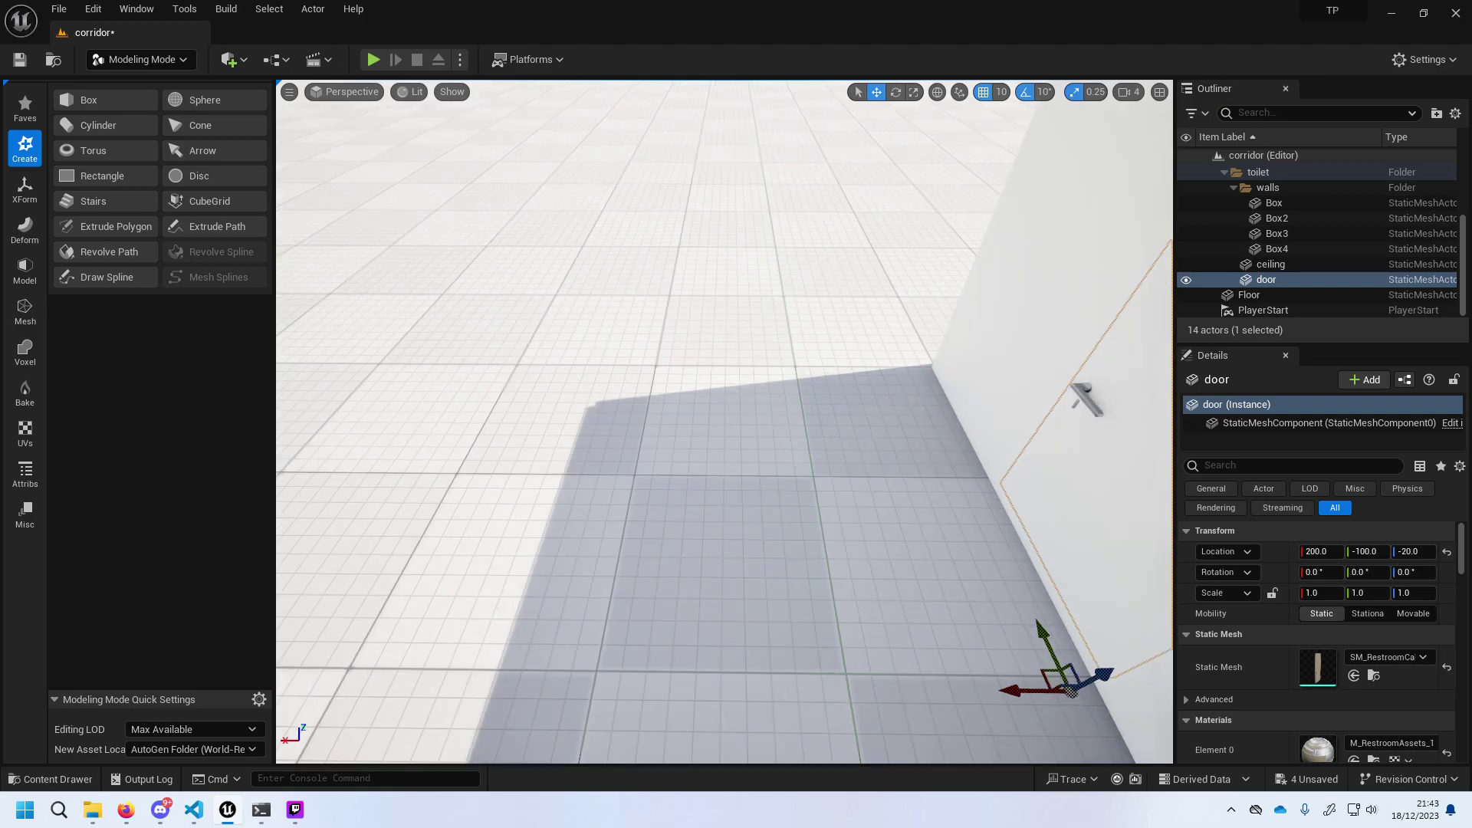
# Inspect the door from above and inside the room, adjusting camera speed.
pyautogui.moveTo(1068, 394); pyautogui.dragTo(721, 406, button='right')
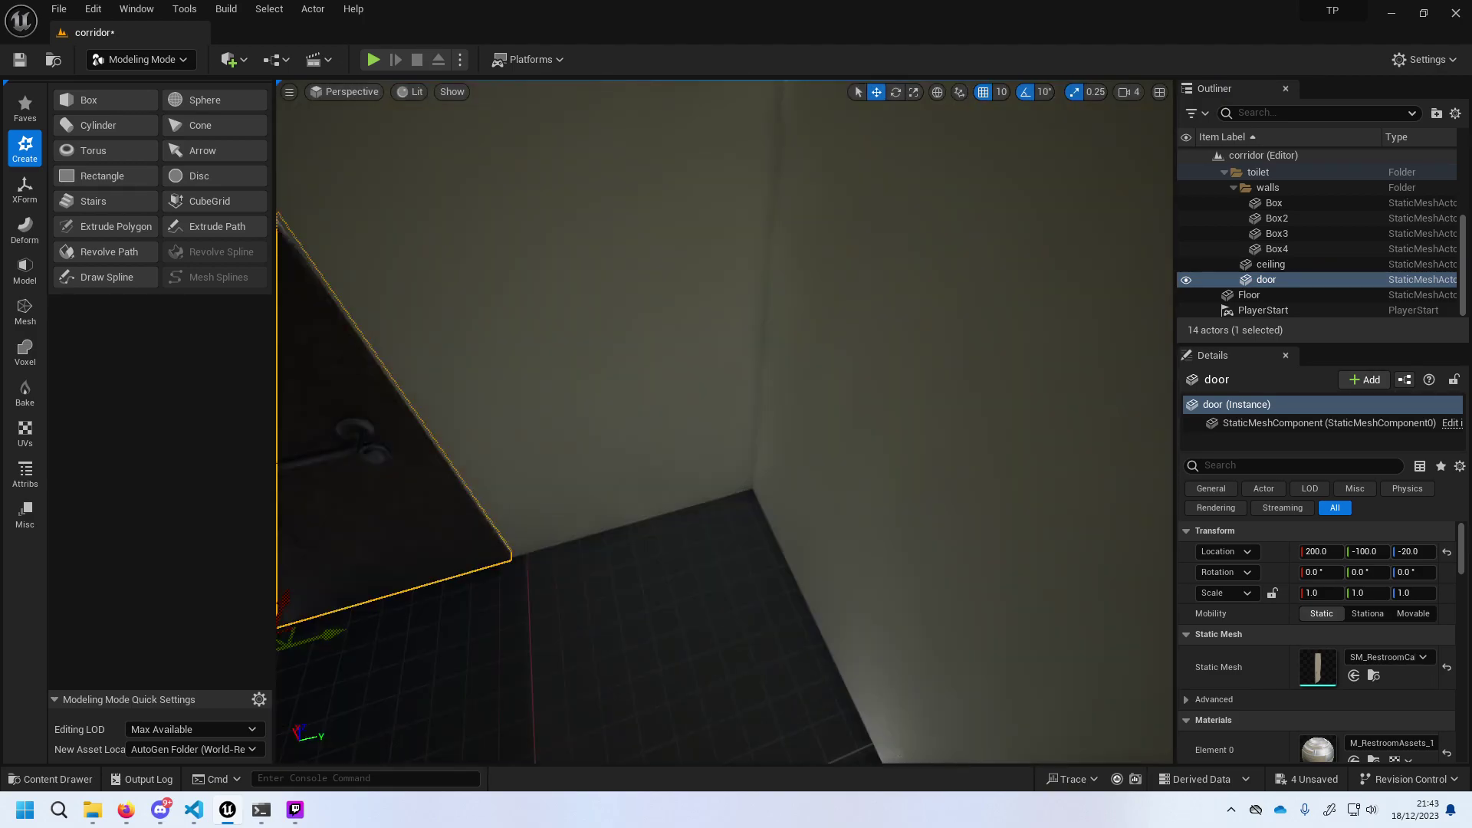
pyautogui.moveTo(968, 423); pyautogui.dragTo(968, 423, button='right')
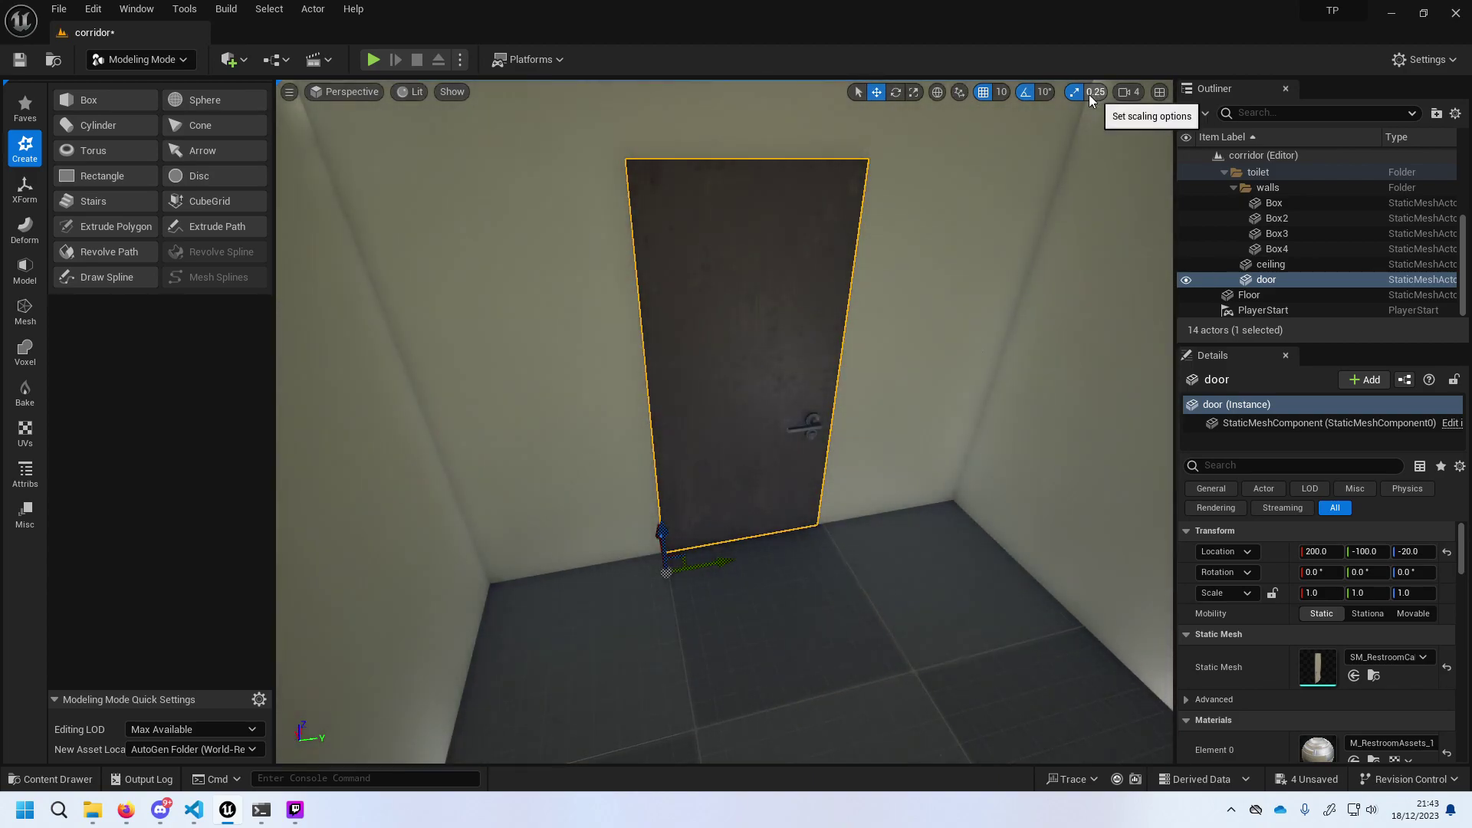
pyautogui.click(1121, 94)
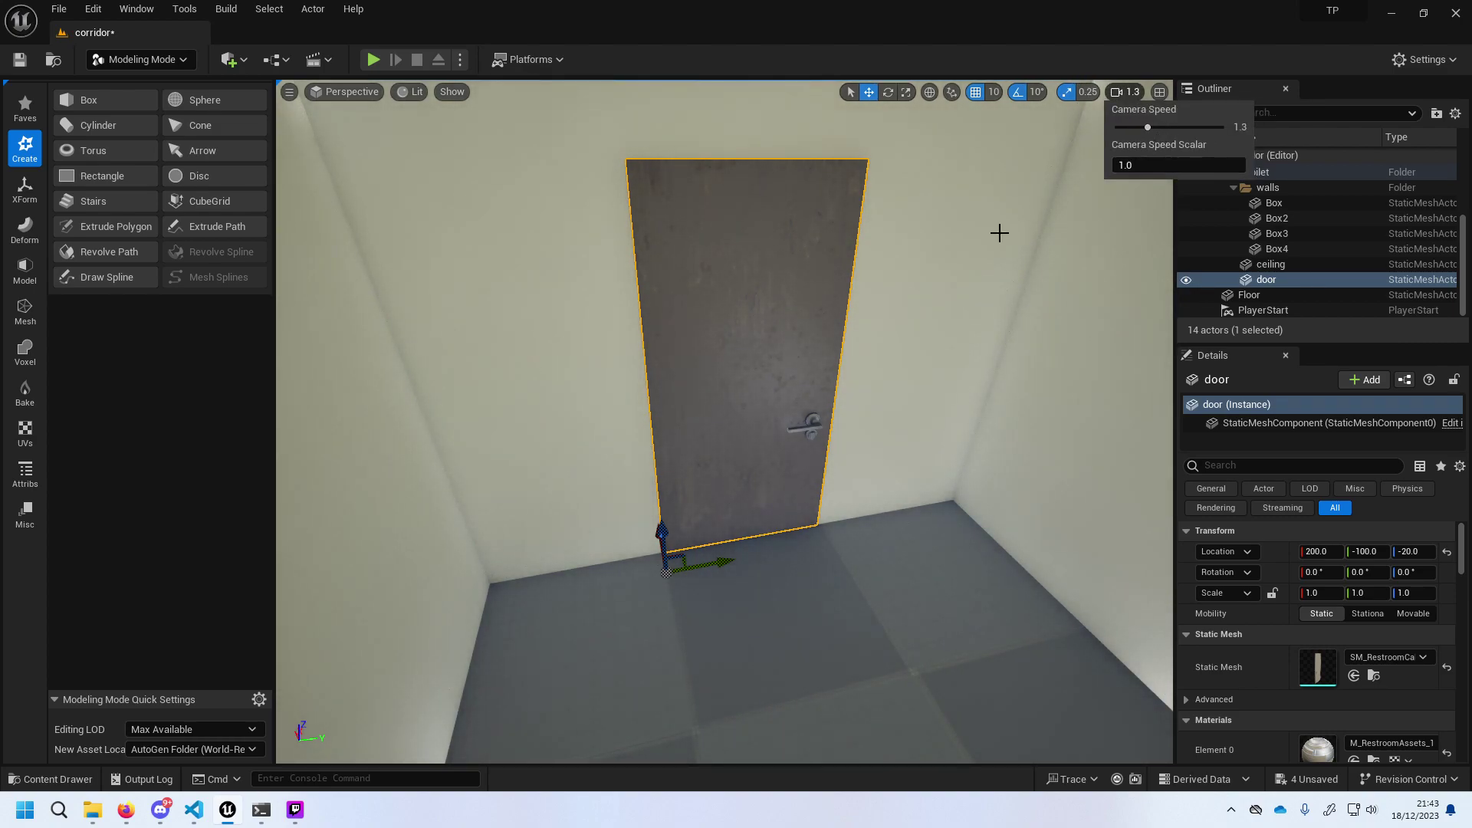
pyautogui.moveTo(999, 233); pyautogui.dragTo(999, 233, button='right')
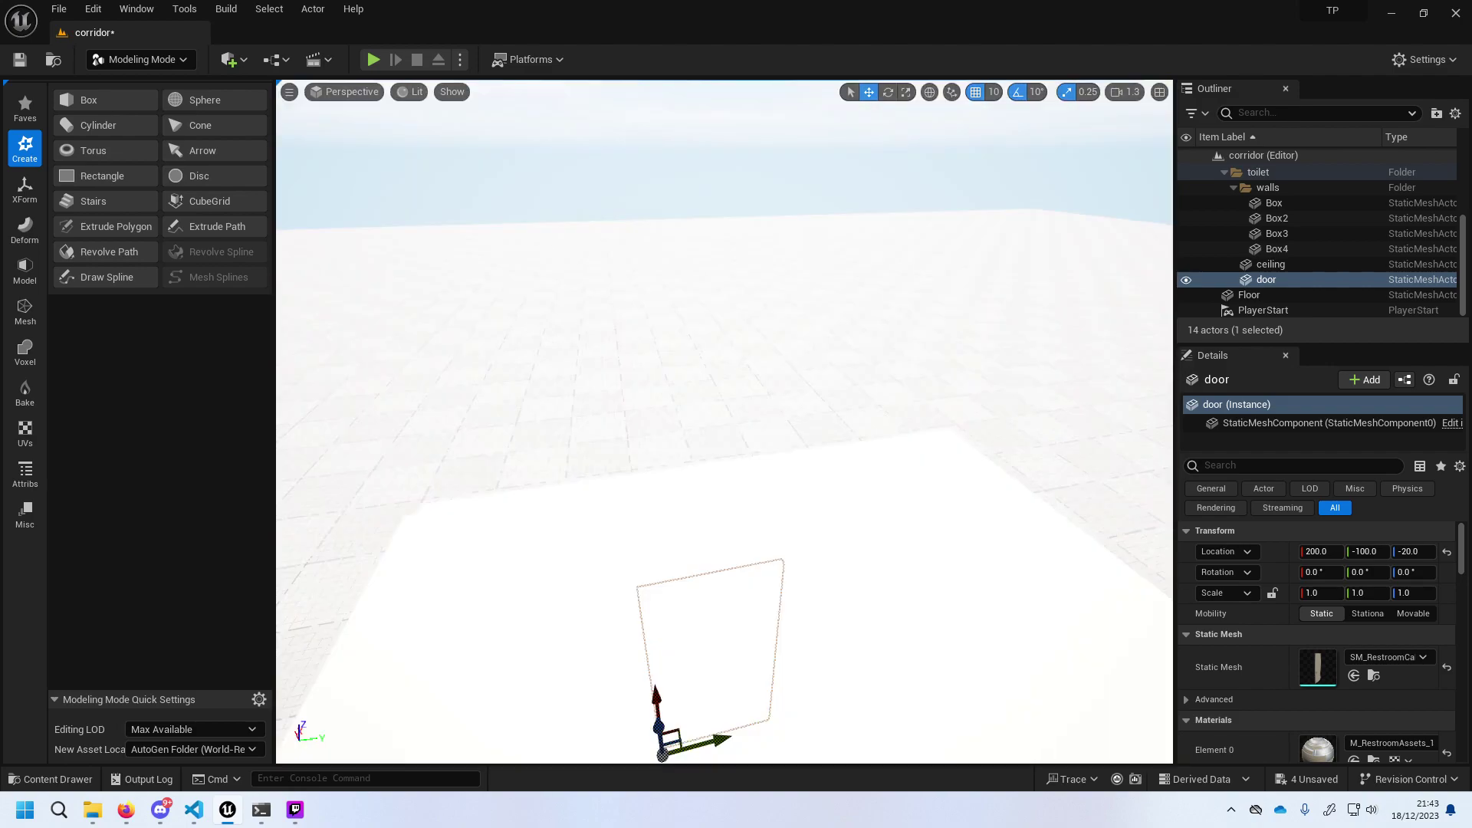
pyautogui.press('f')
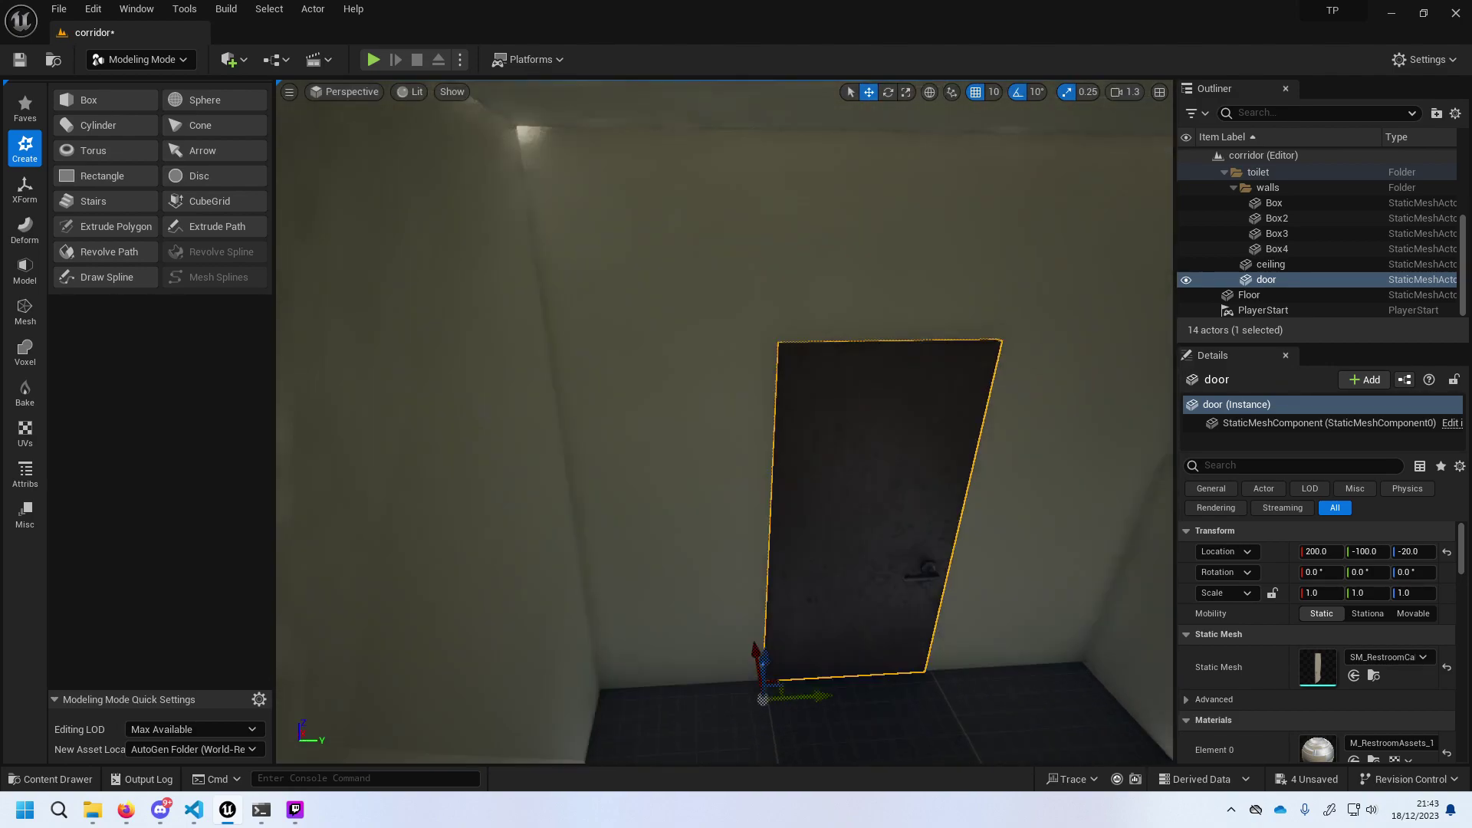
pyautogui.moveTo(970, 274); pyautogui.dragTo(969, 274, button='right')
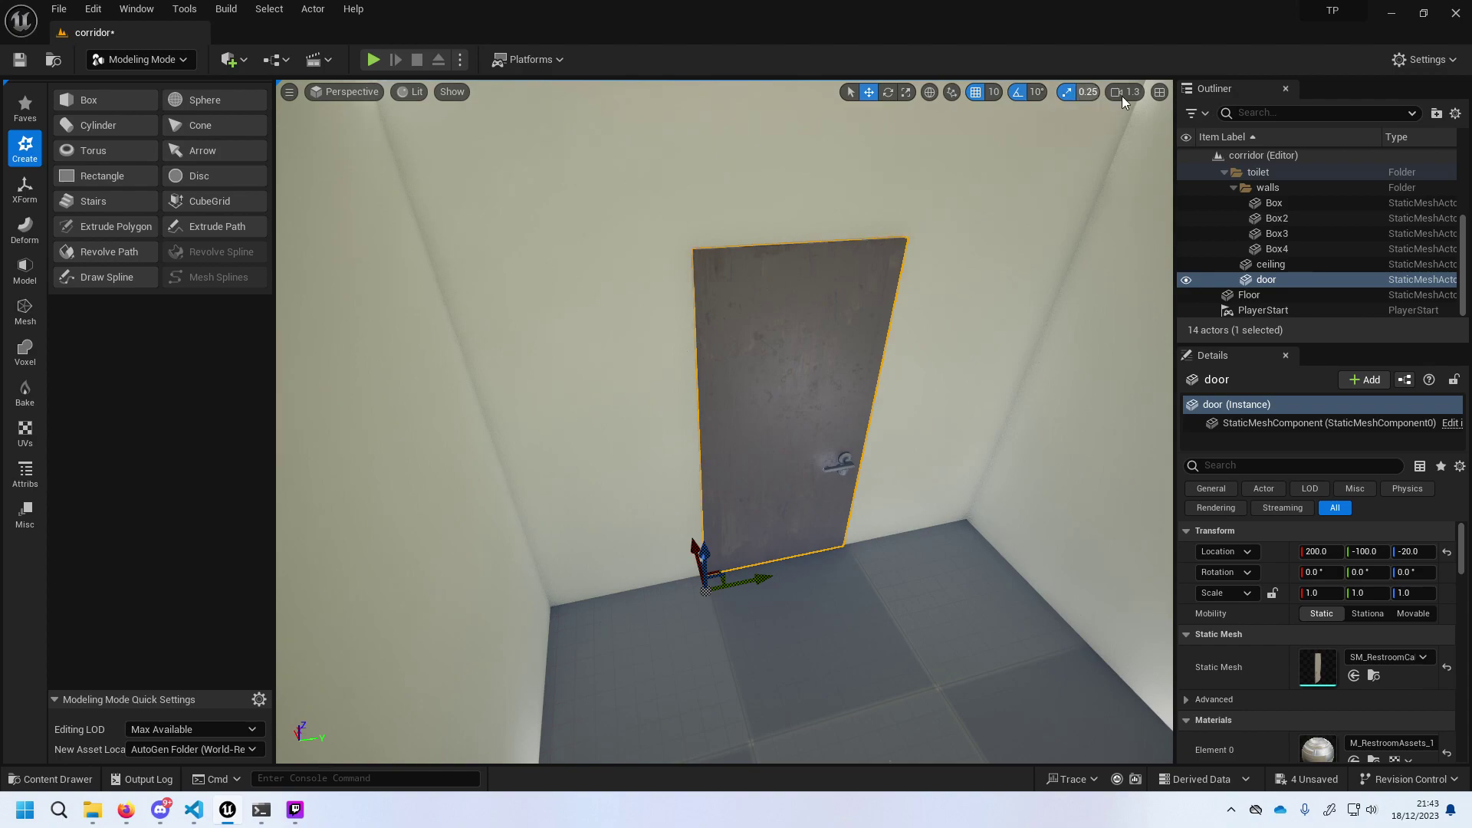
# Return to a single perspective view and frame the door head-on from inside the room.
pyautogui.click(1158, 93)
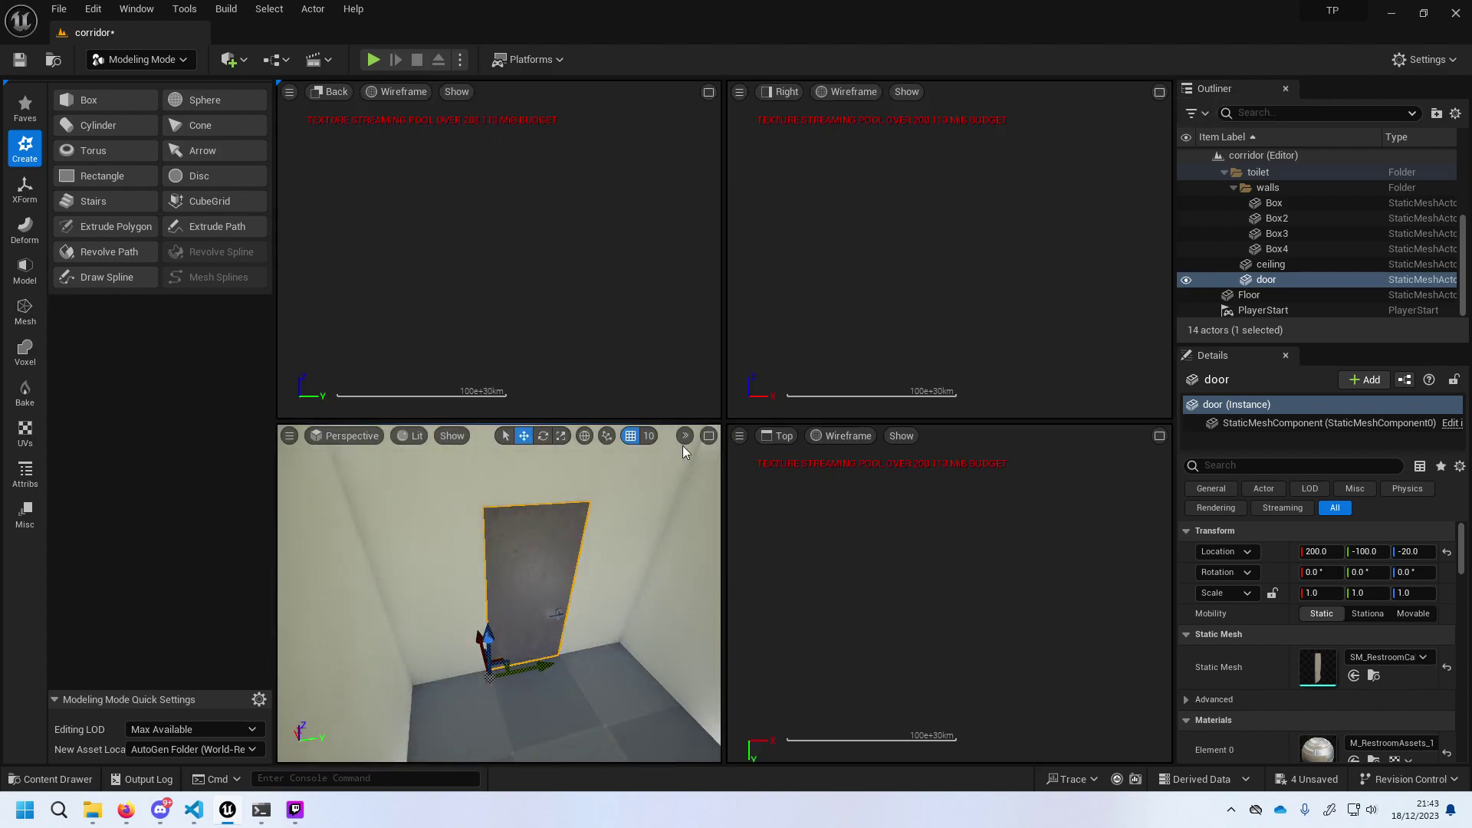
pyautogui.click(710, 436)
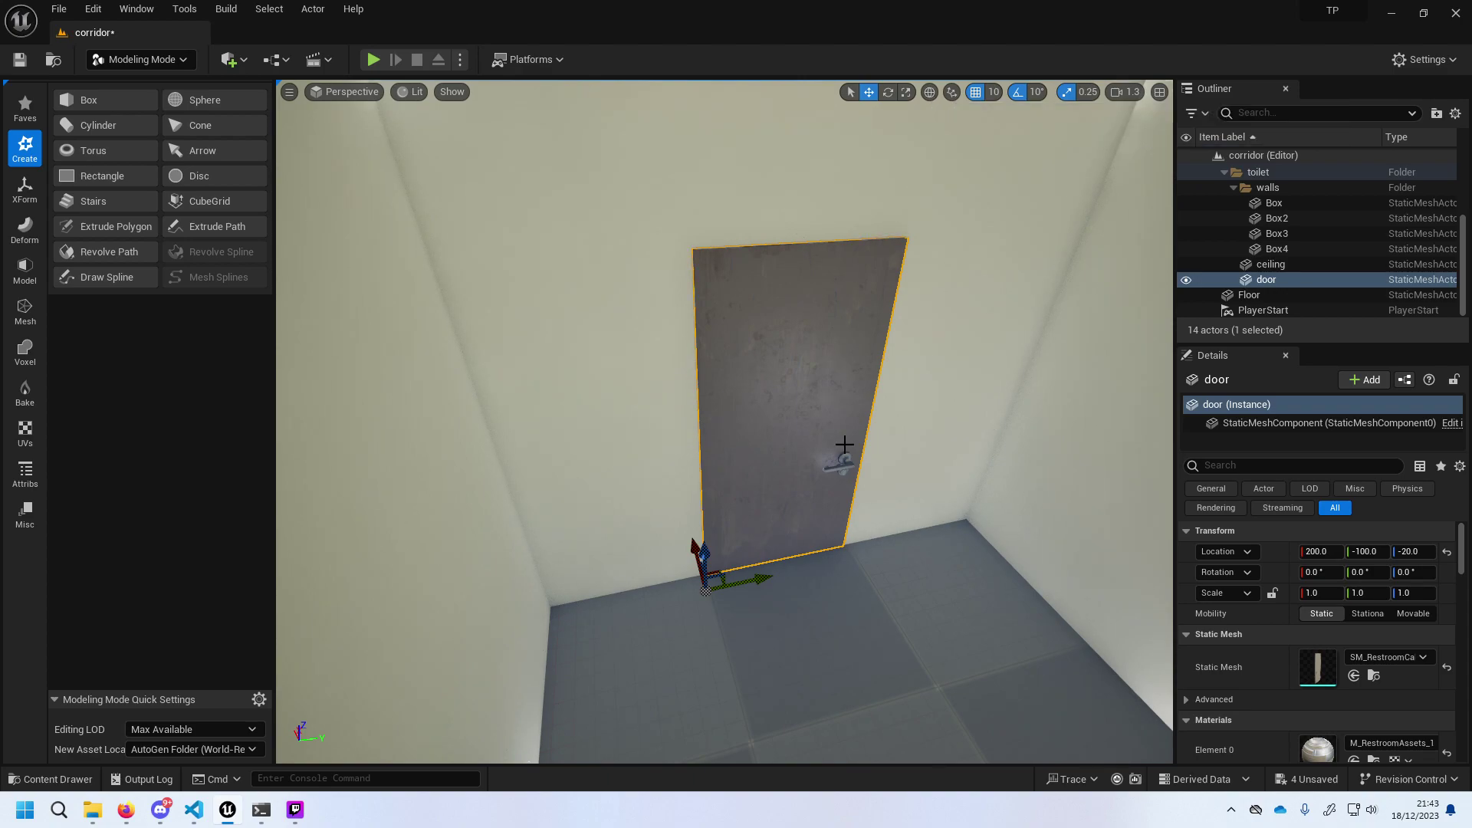
pyautogui.moveTo(877, 448); pyautogui.dragTo(862, 481)
pyautogui.press('f')
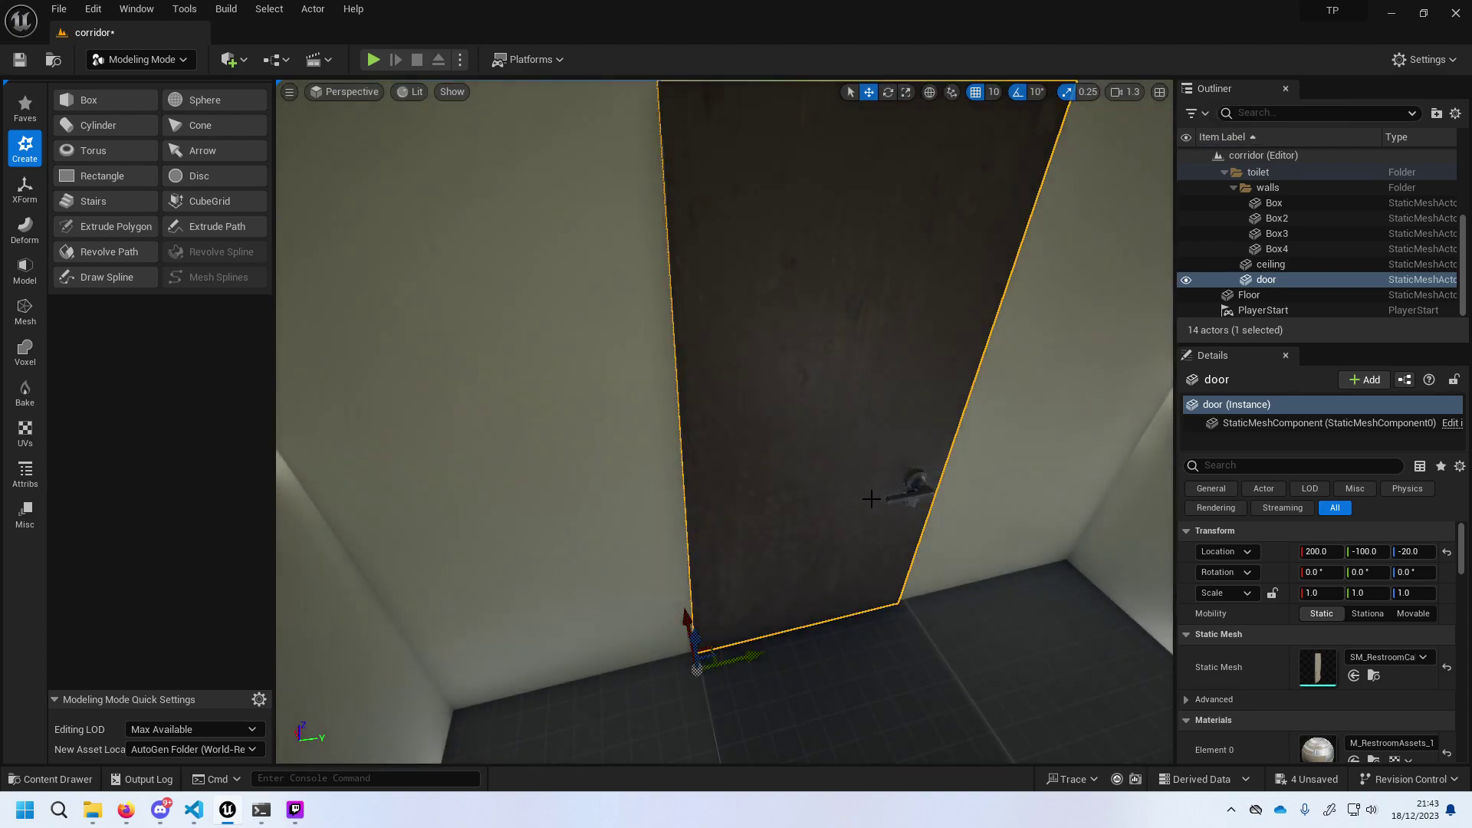
pyautogui.scroll(-3, 792, 610)
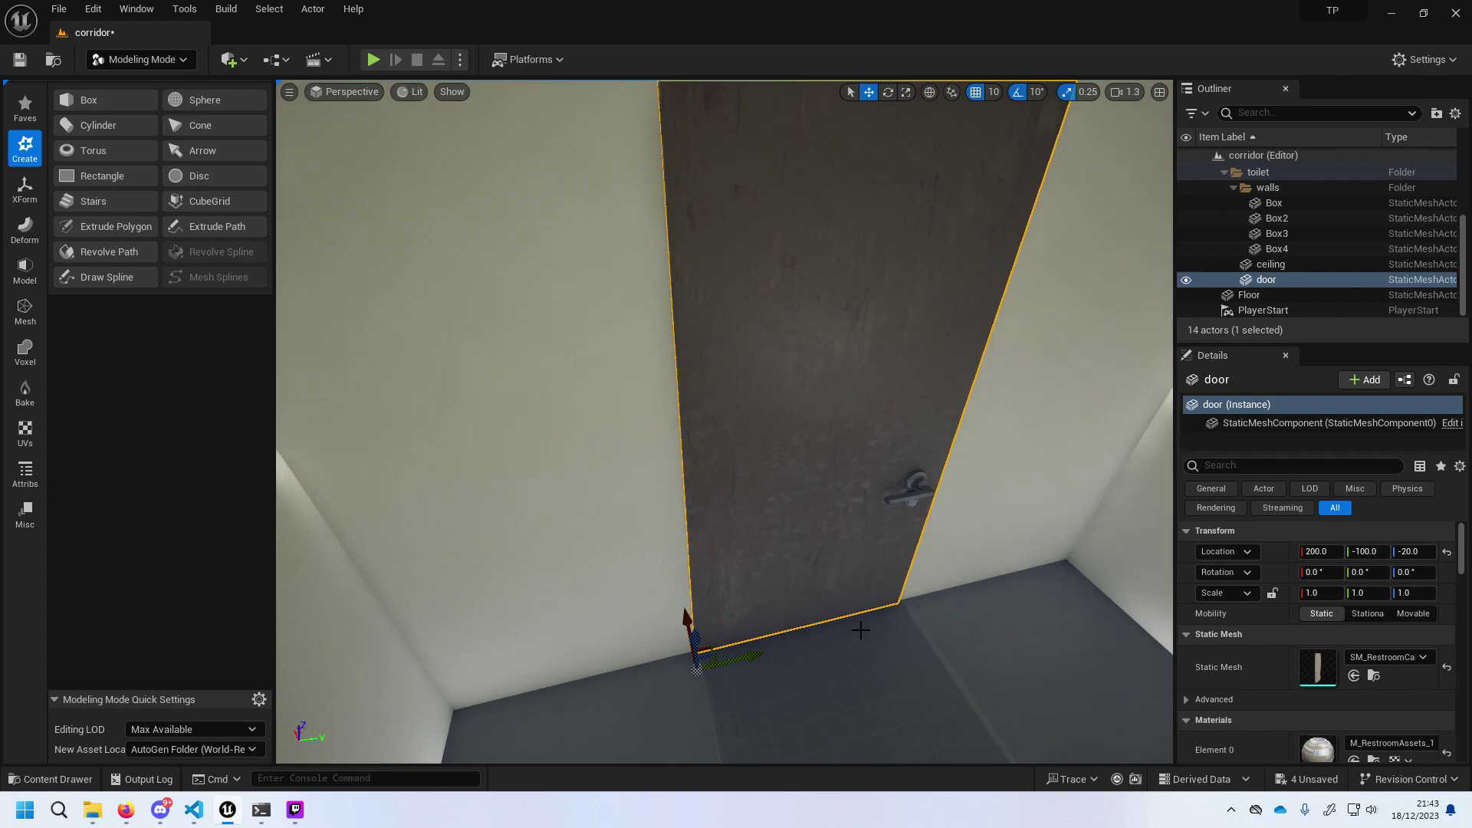
pyautogui.scroll(-10, 862, 649)
pyautogui.scroll(12, 862, 649)
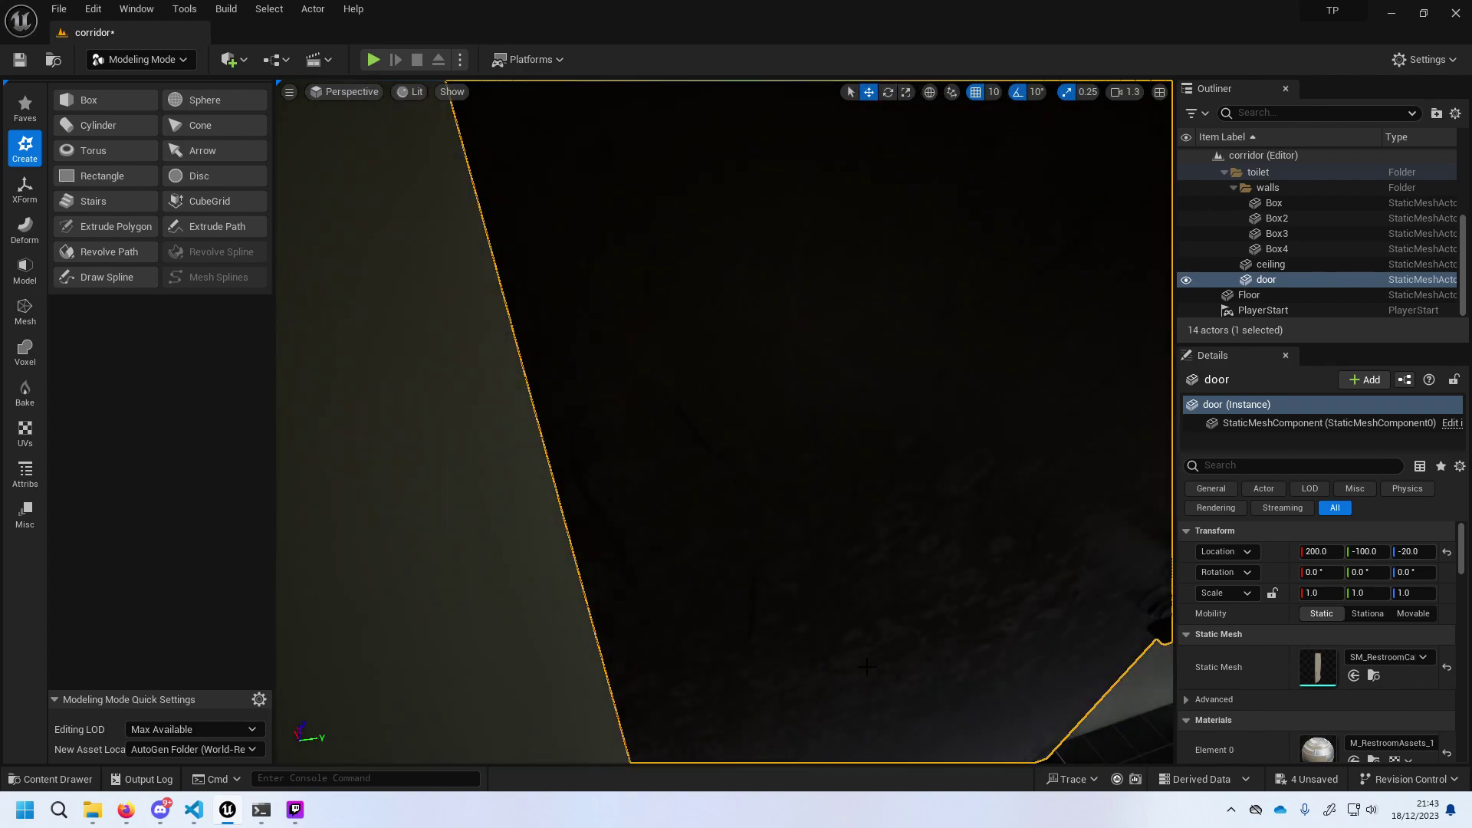
pyautogui.scroll(-3, 867, 649)
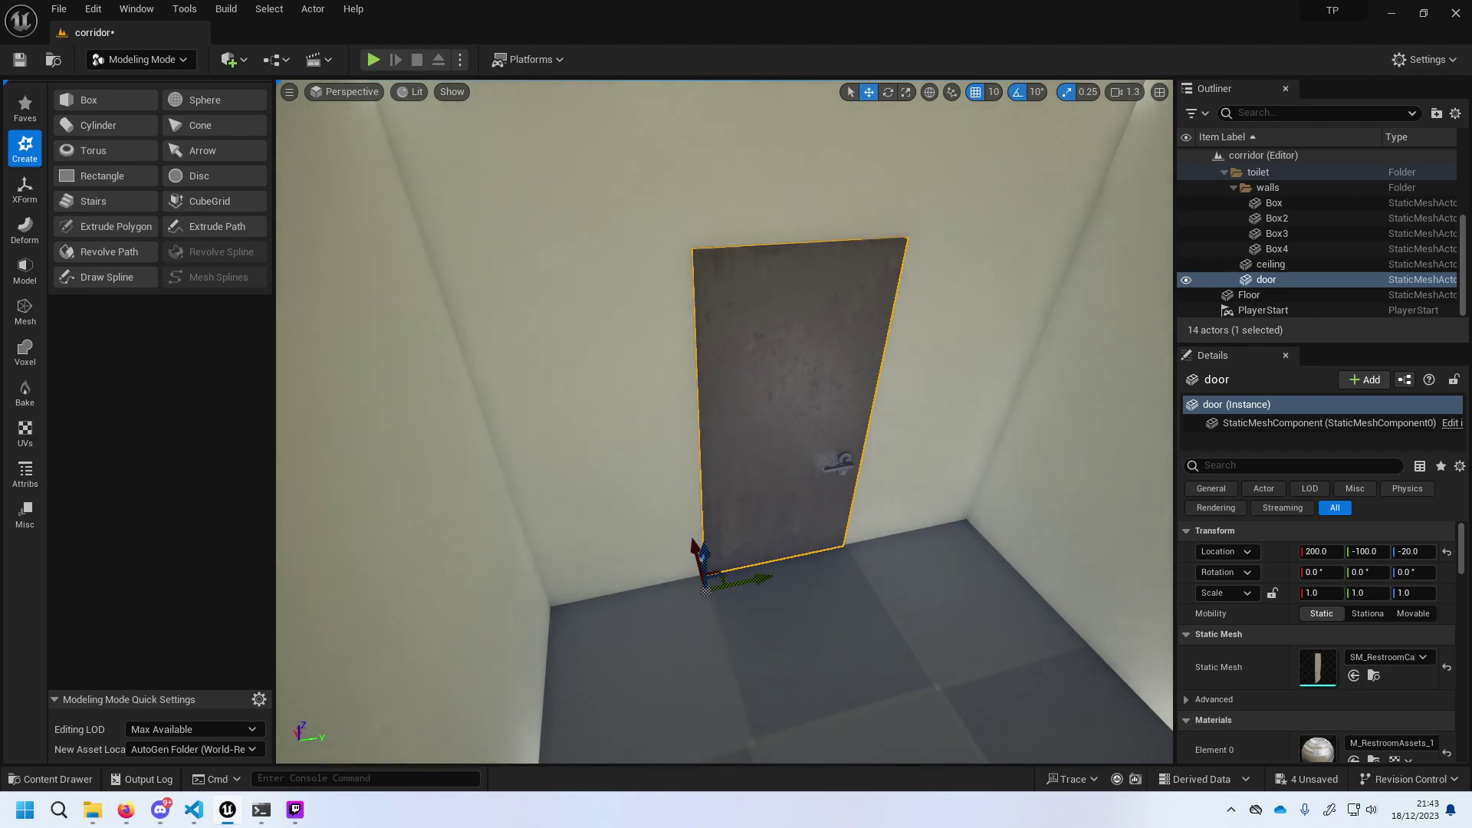
pyautogui.moveTo(814, 624); pyautogui.dragTo(783, 608, button='right')
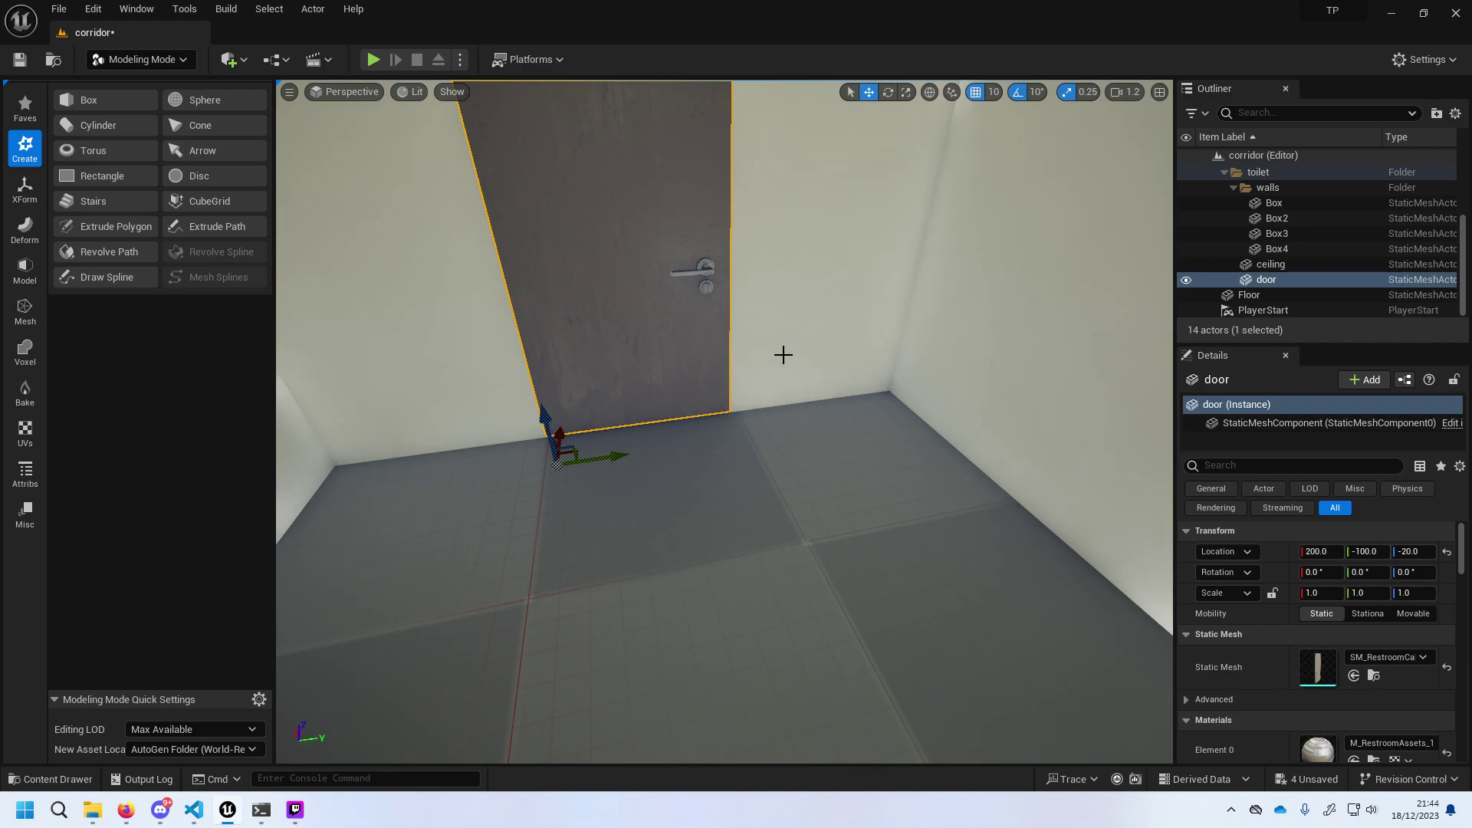
pyautogui.moveTo(783, 354); pyautogui.dragTo(783, 355, button='right')
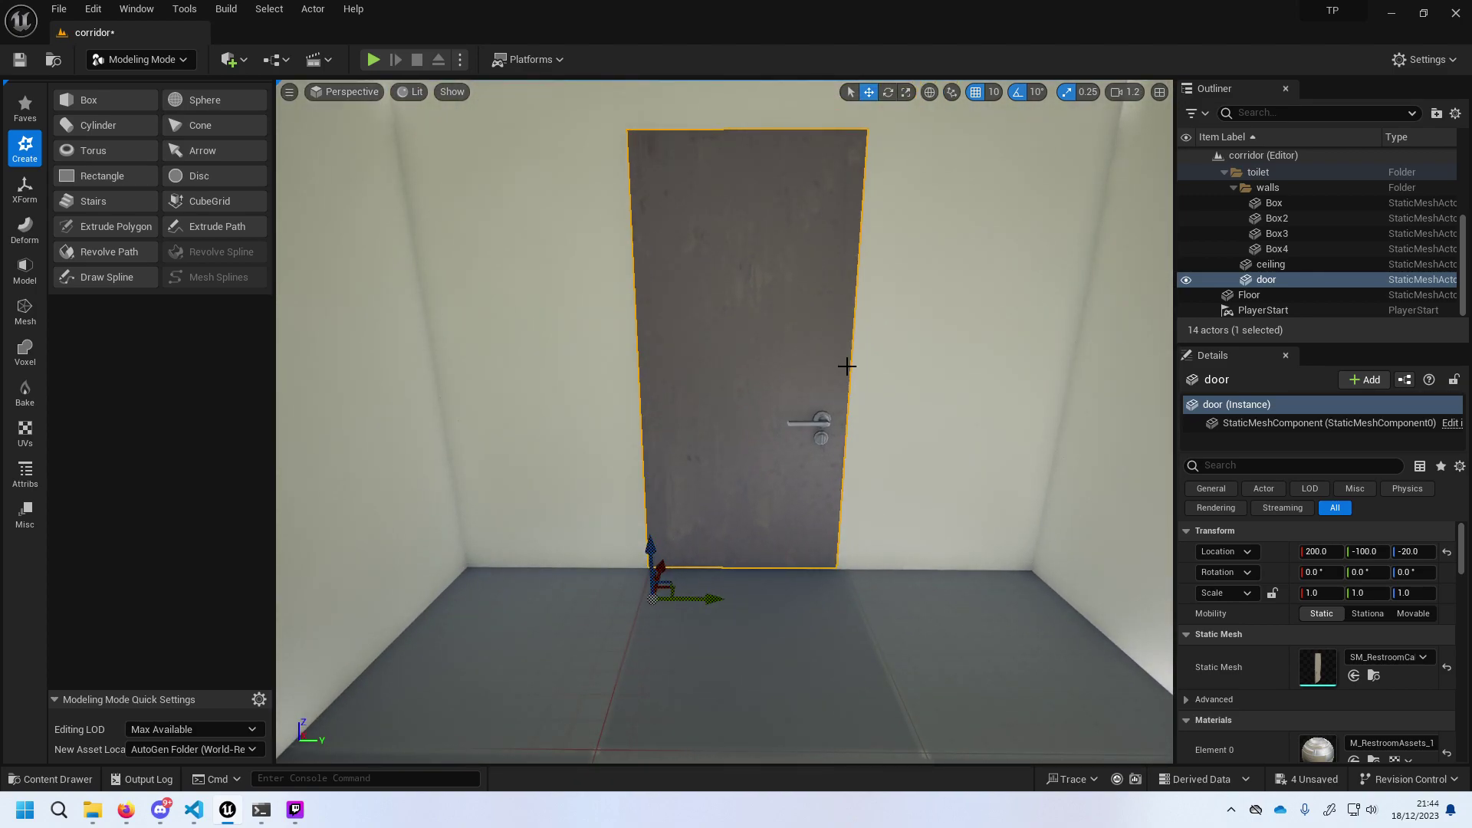
pyautogui.click(1327, 204)
pyautogui.click(1066, 277)
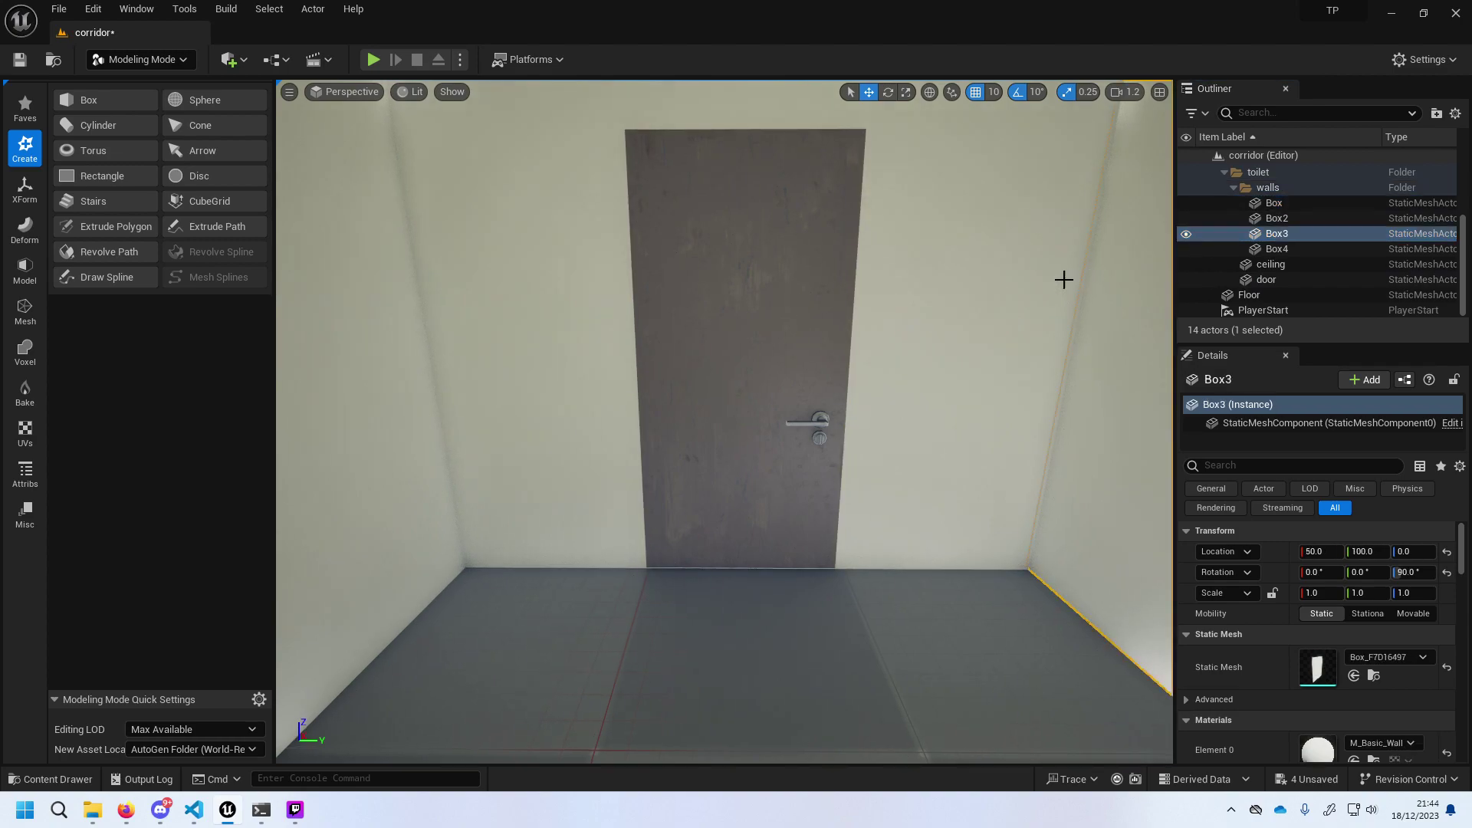
pyautogui.click(1276, 233)
pyautogui.click(1279, 219)
pyautogui.click(1287, 233)
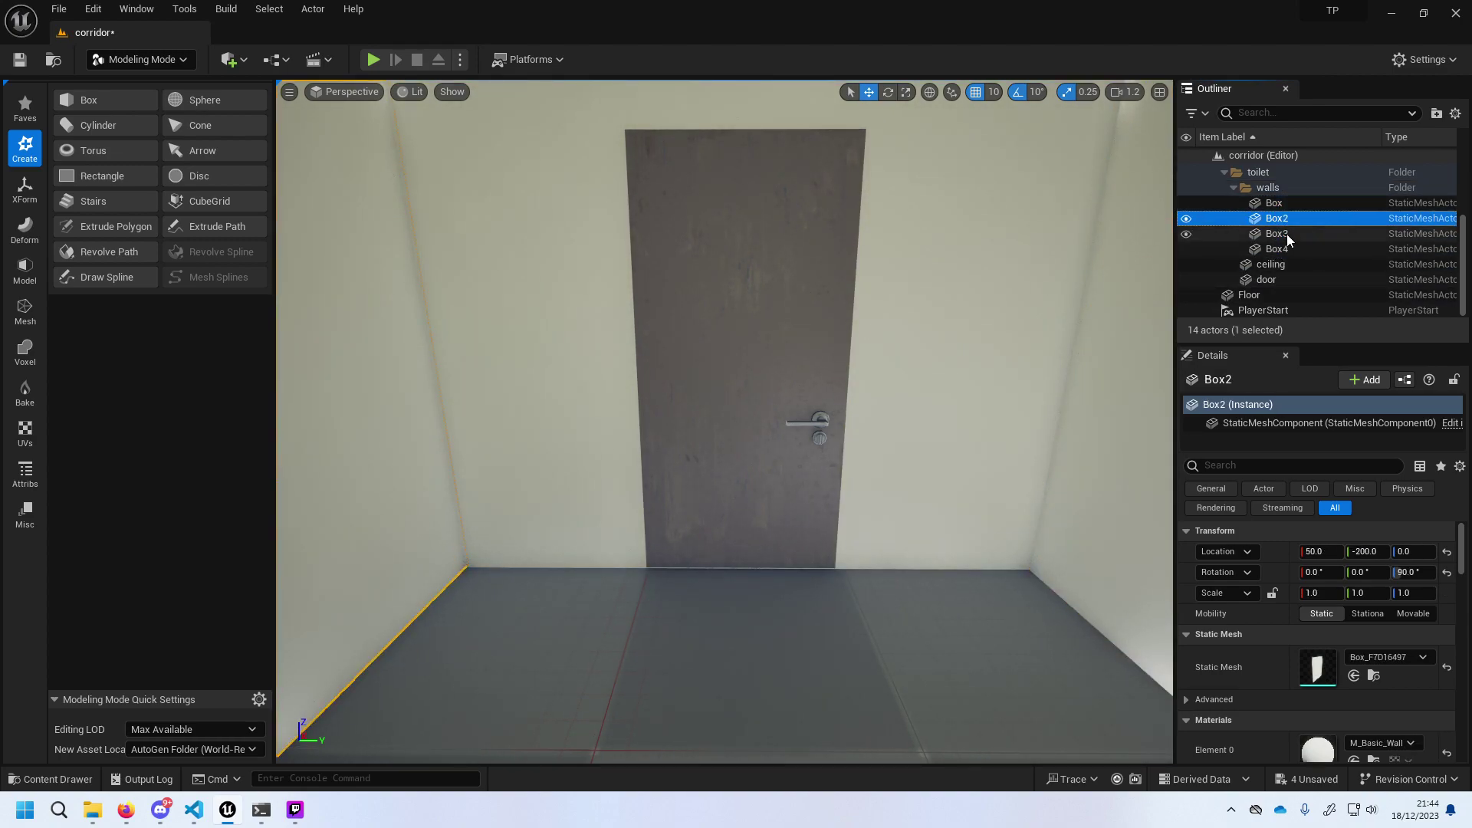
pyautogui.click(1287, 249)
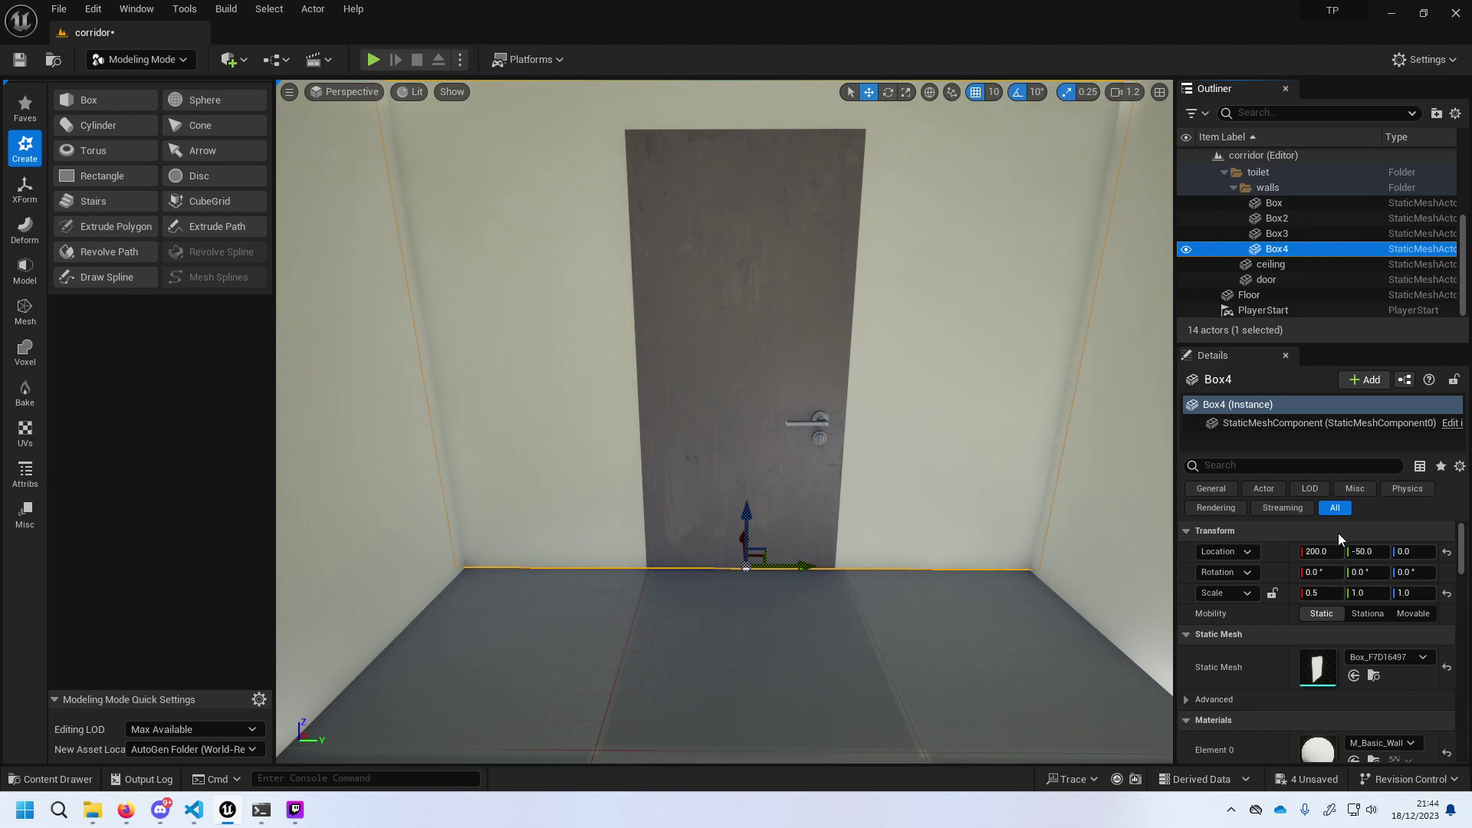
pyautogui.scroll(-5, 1417, 671)
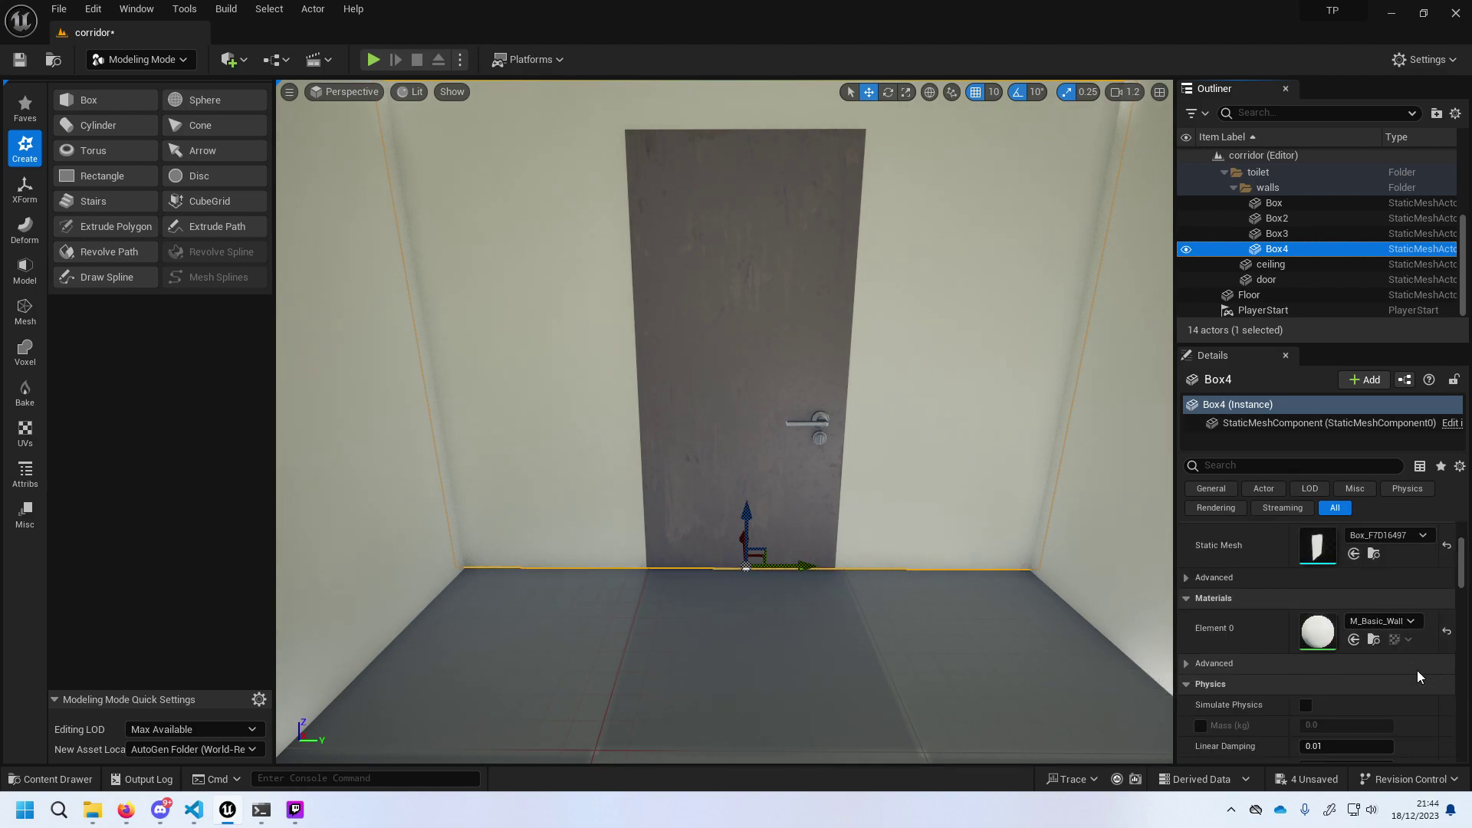
pyautogui.scroll(-3, 1418, 670)
pyautogui.scroll(-3, 1414, 666)
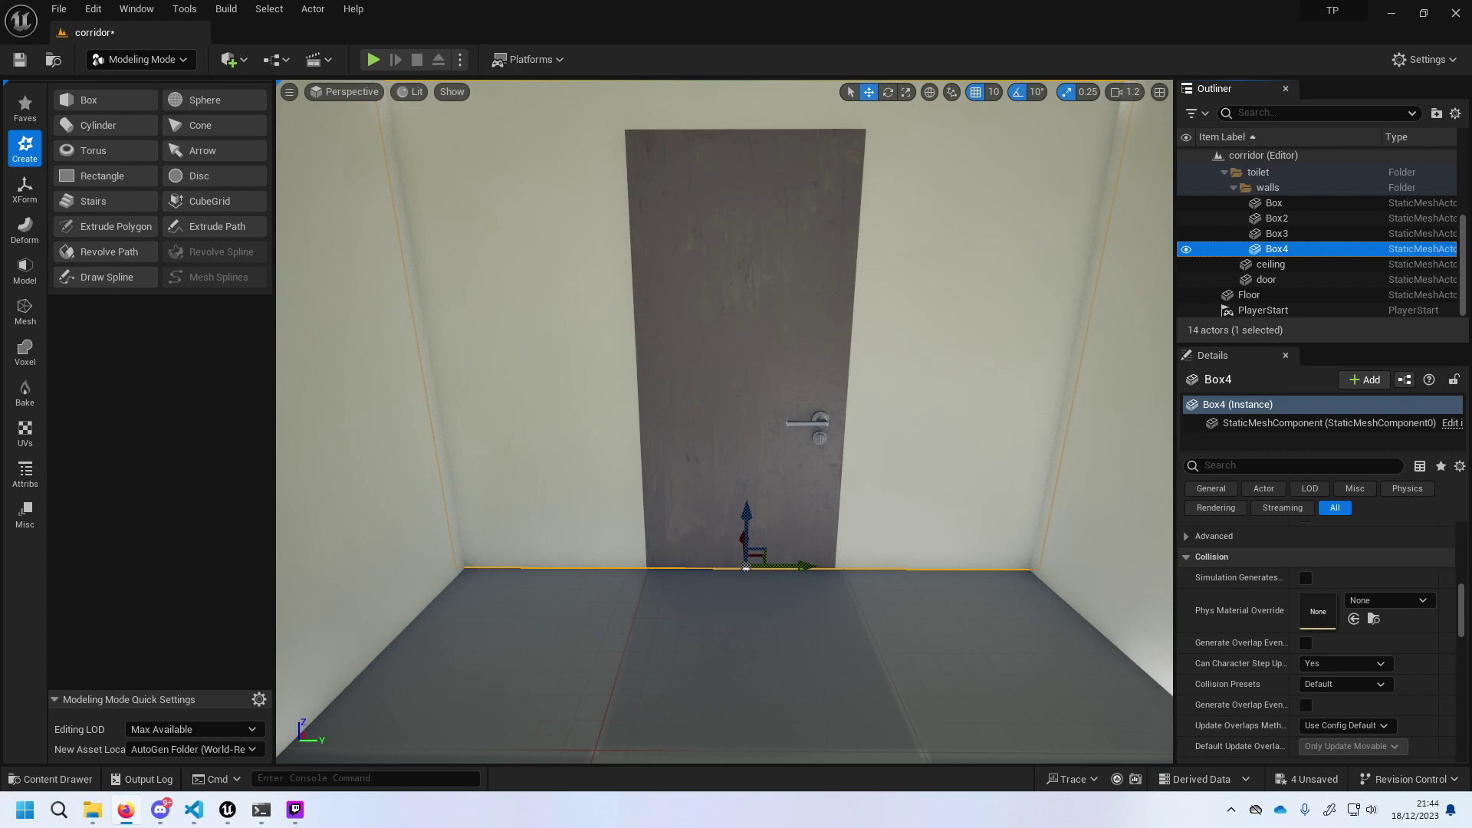
pyautogui.click(84, 100)
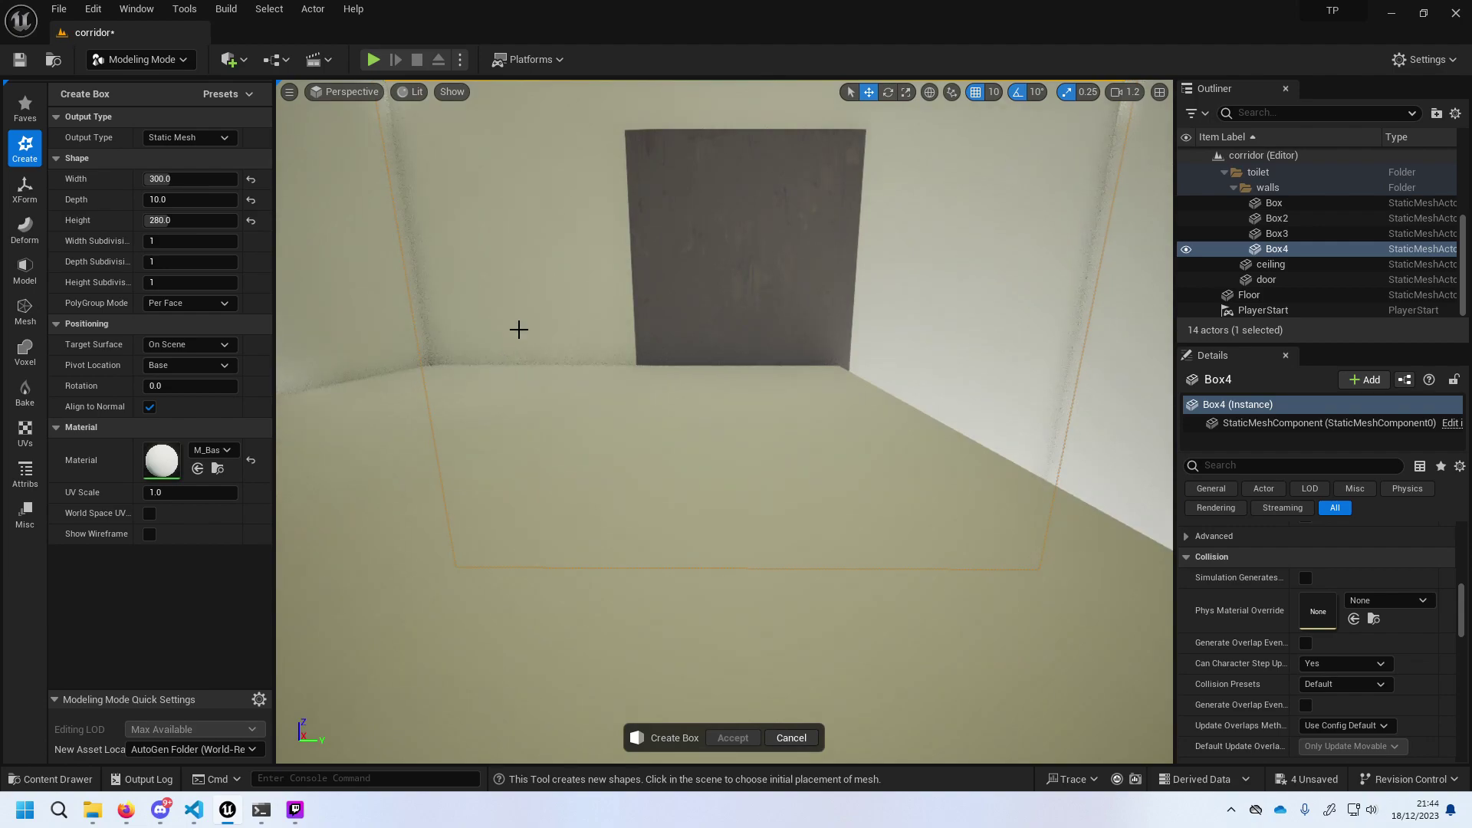
pyautogui.click(663, 371)
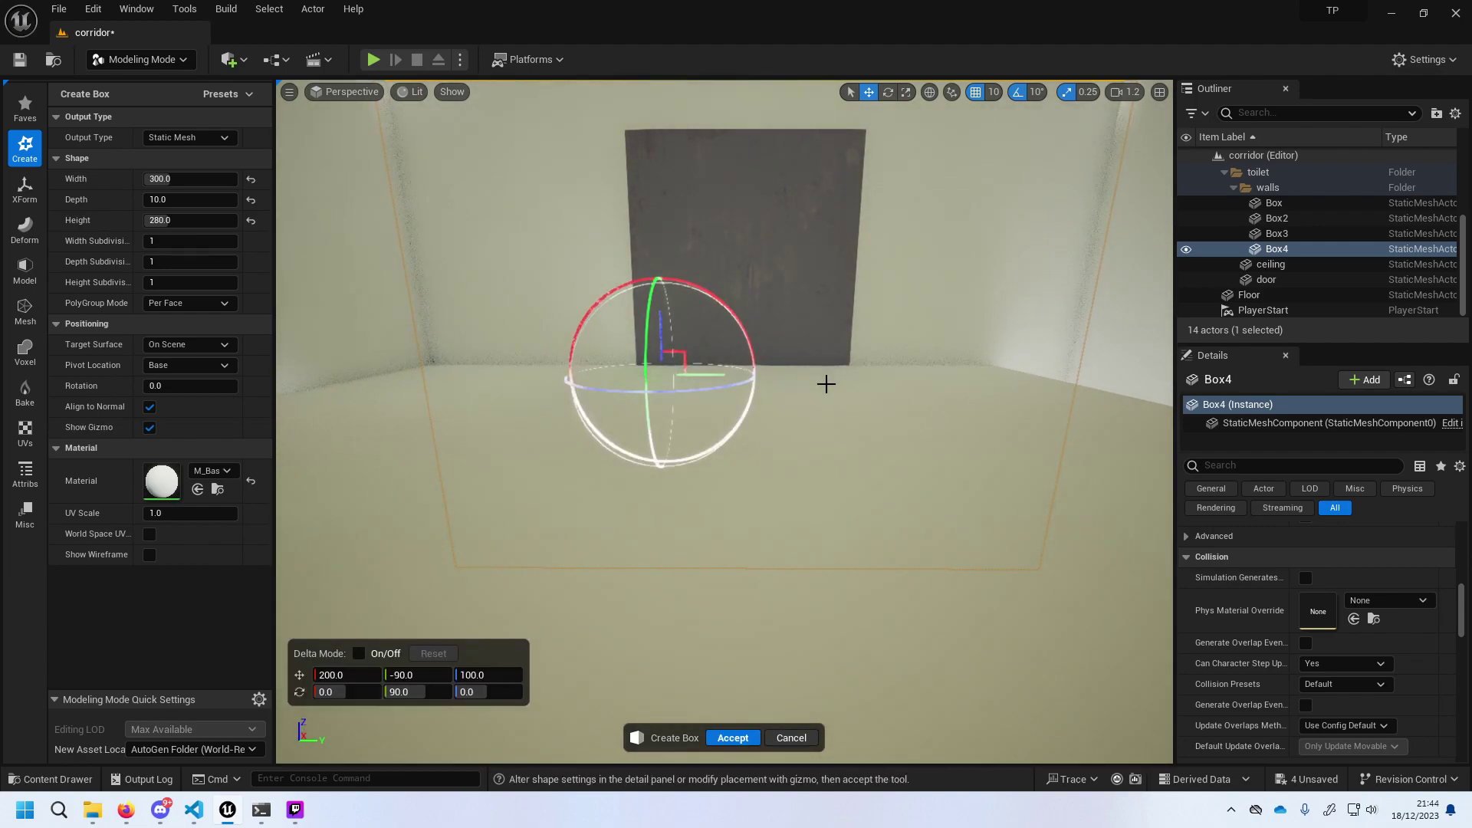
pyautogui.hotkey('ctrl', 'z')
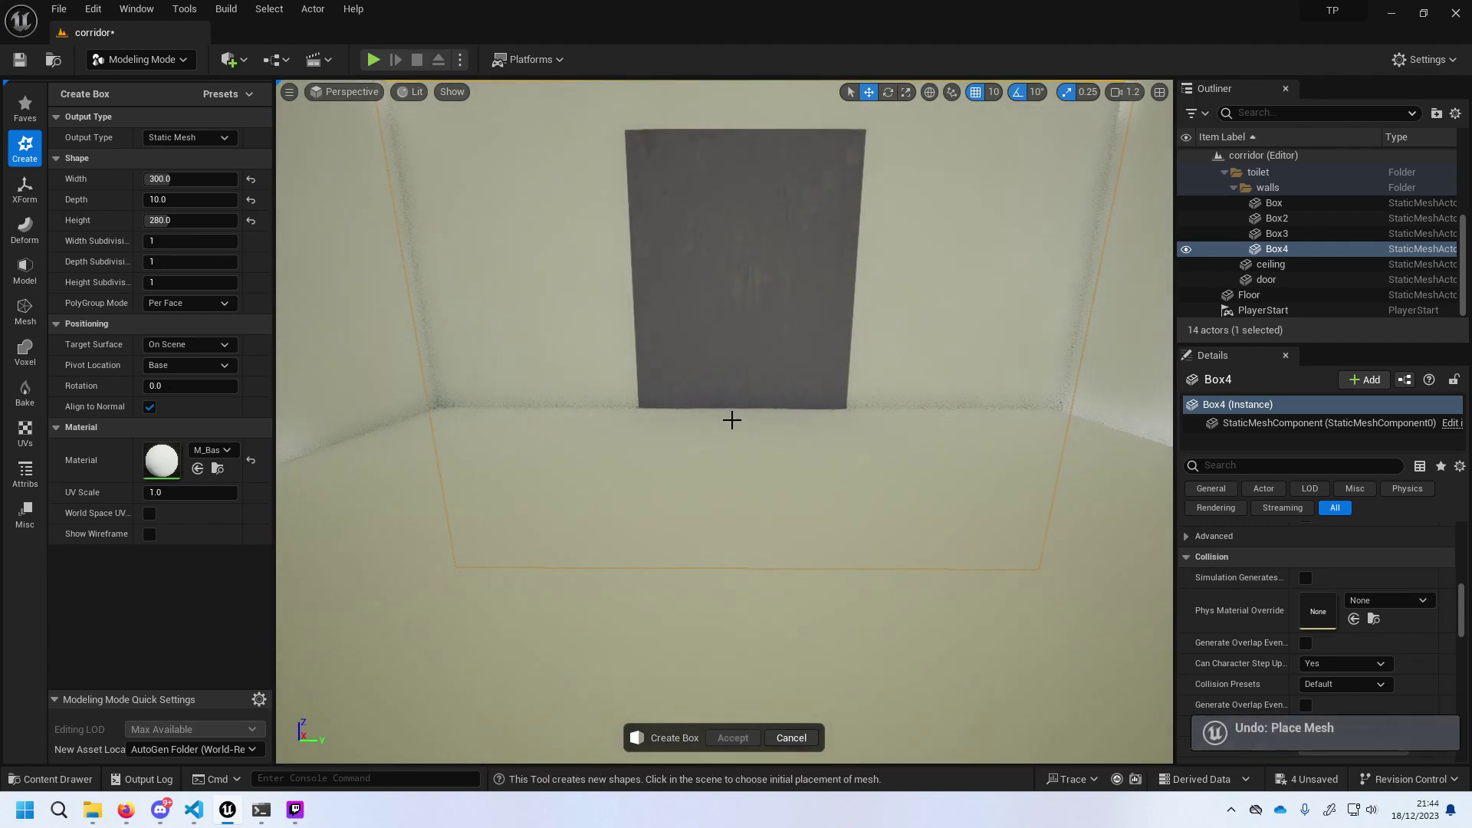
pyautogui.click(732, 419)
pyautogui.press('Delete')
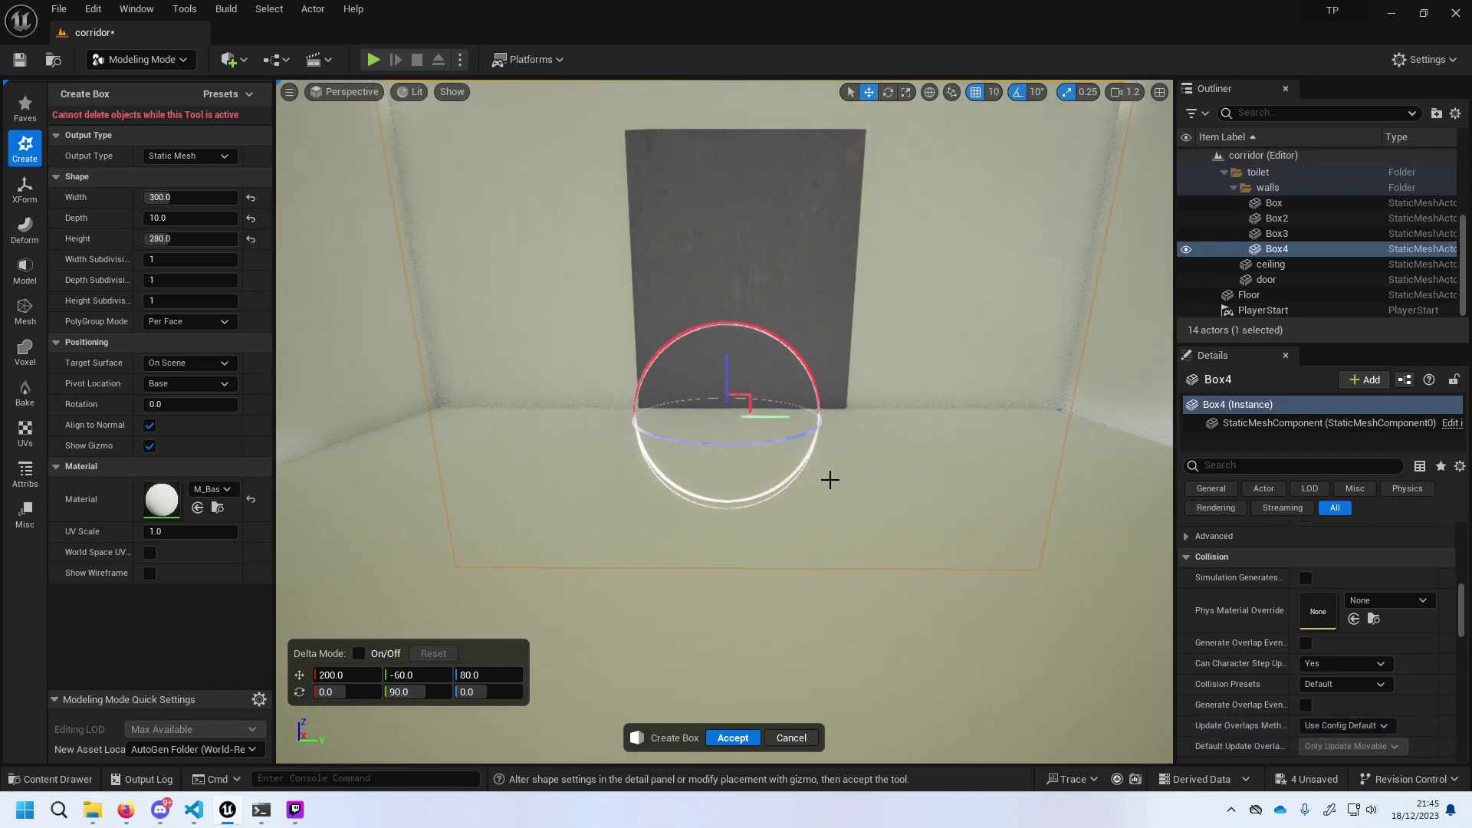
pyautogui.click(792, 738)
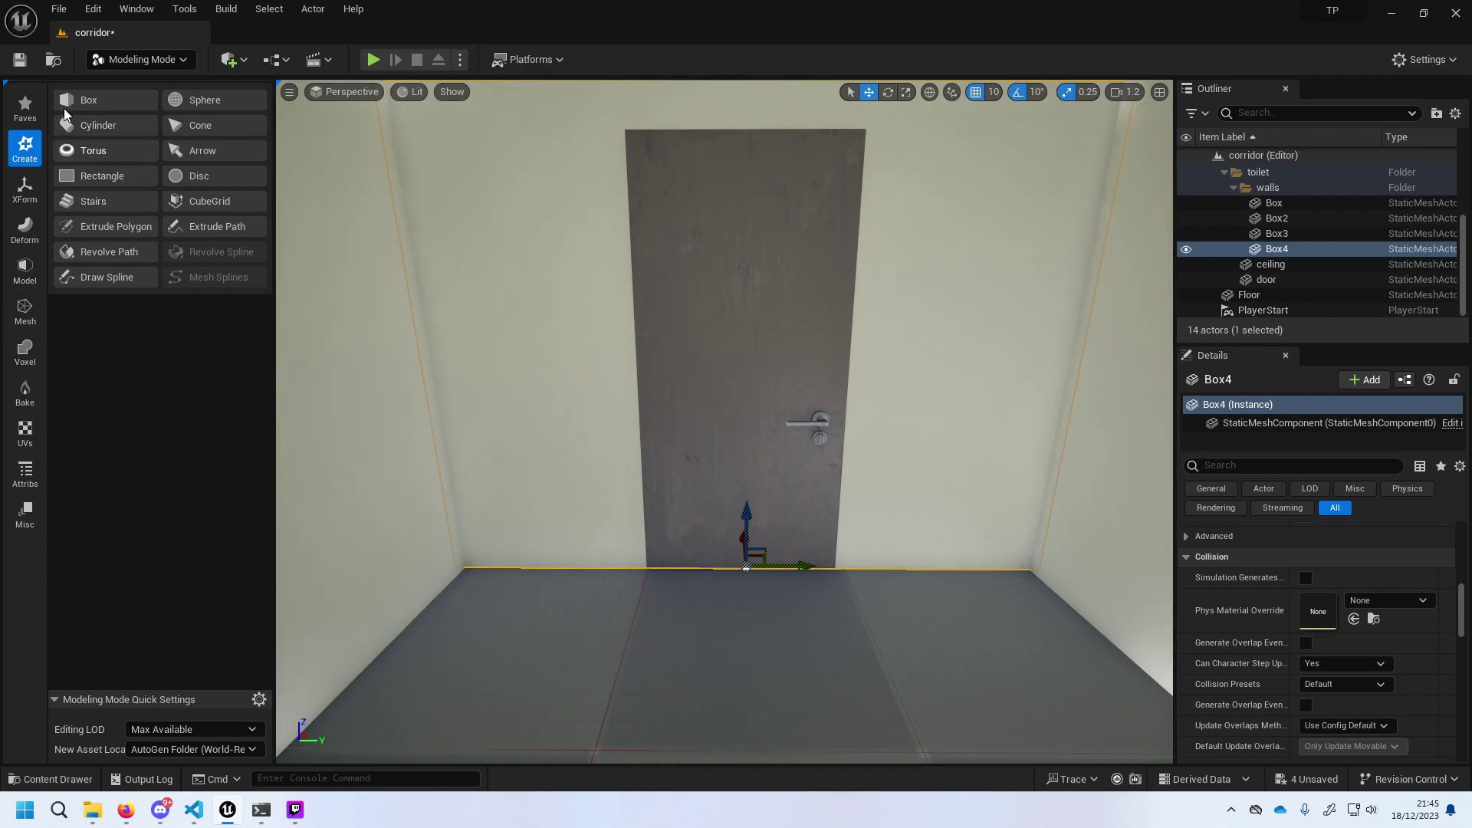
# Start a new box inside the room and set its height to 10.
pyautogui.click(66, 108)
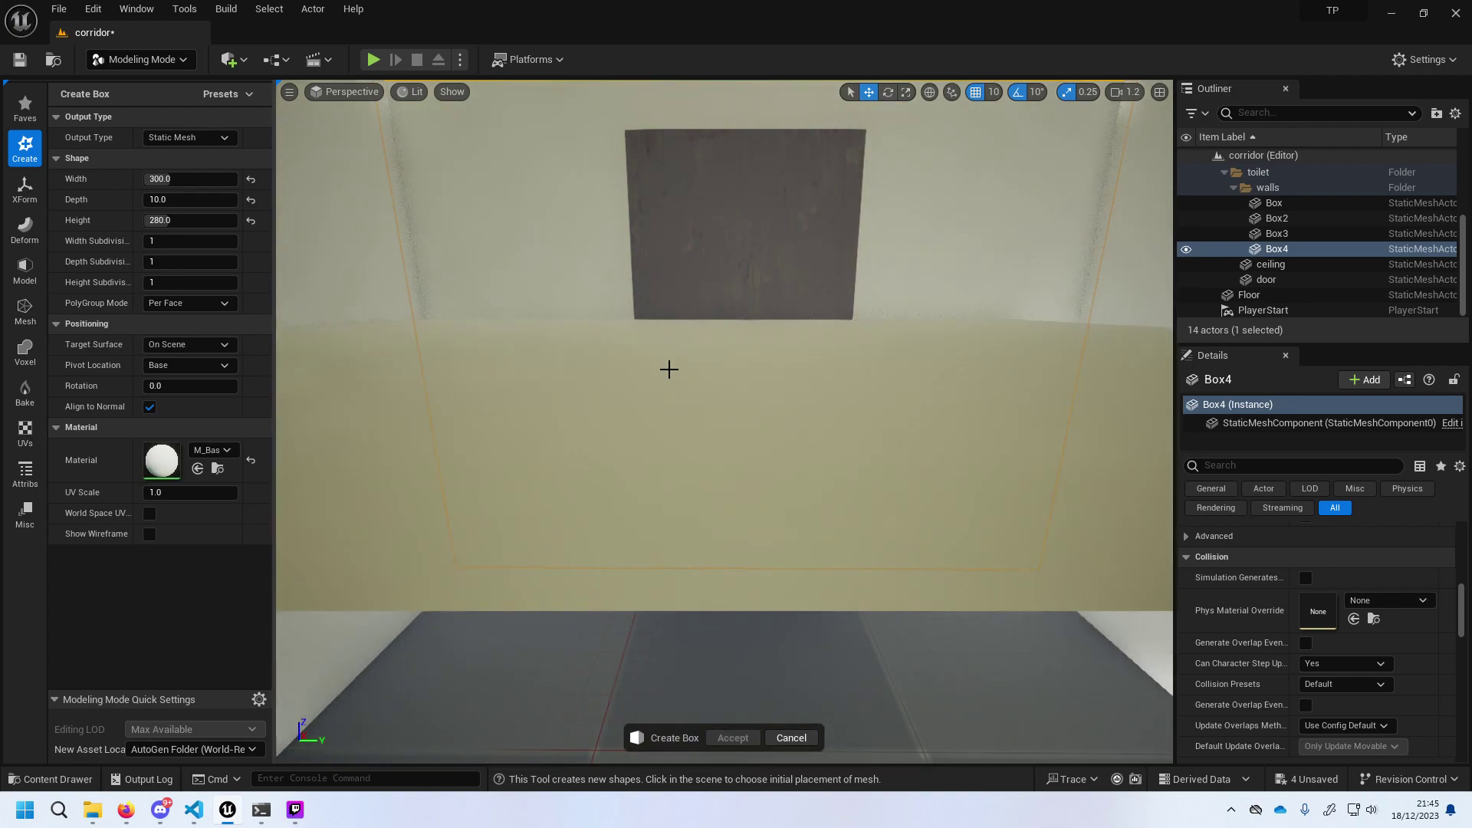
pyautogui.click(667, 371)
pyautogui.click(176, 221)
pyautogui.write('1')
pyautogui.press('Return')
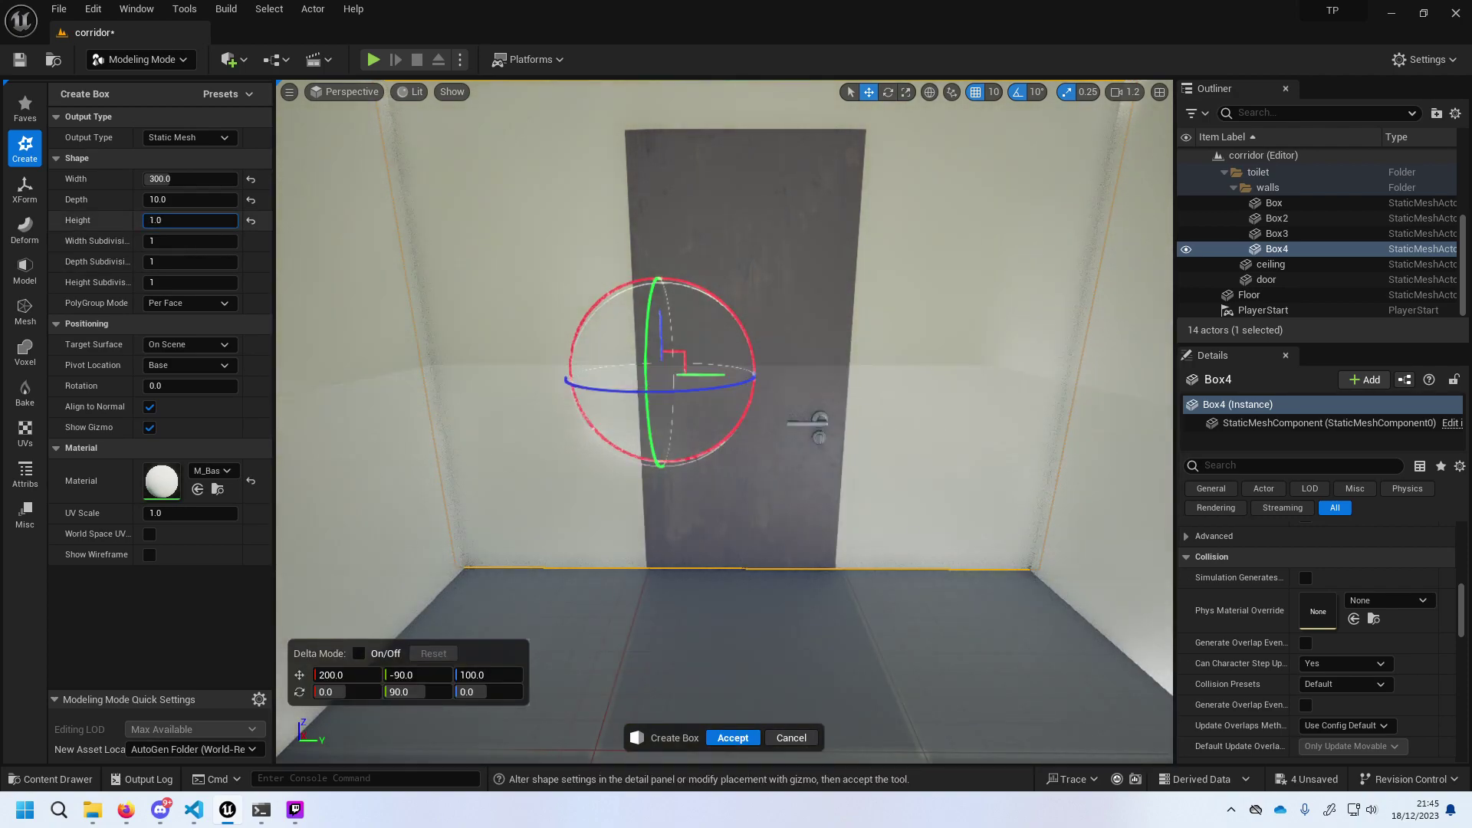
pyautogui.moveTo(153, 221); pyautogui.dragTo(184, 191)
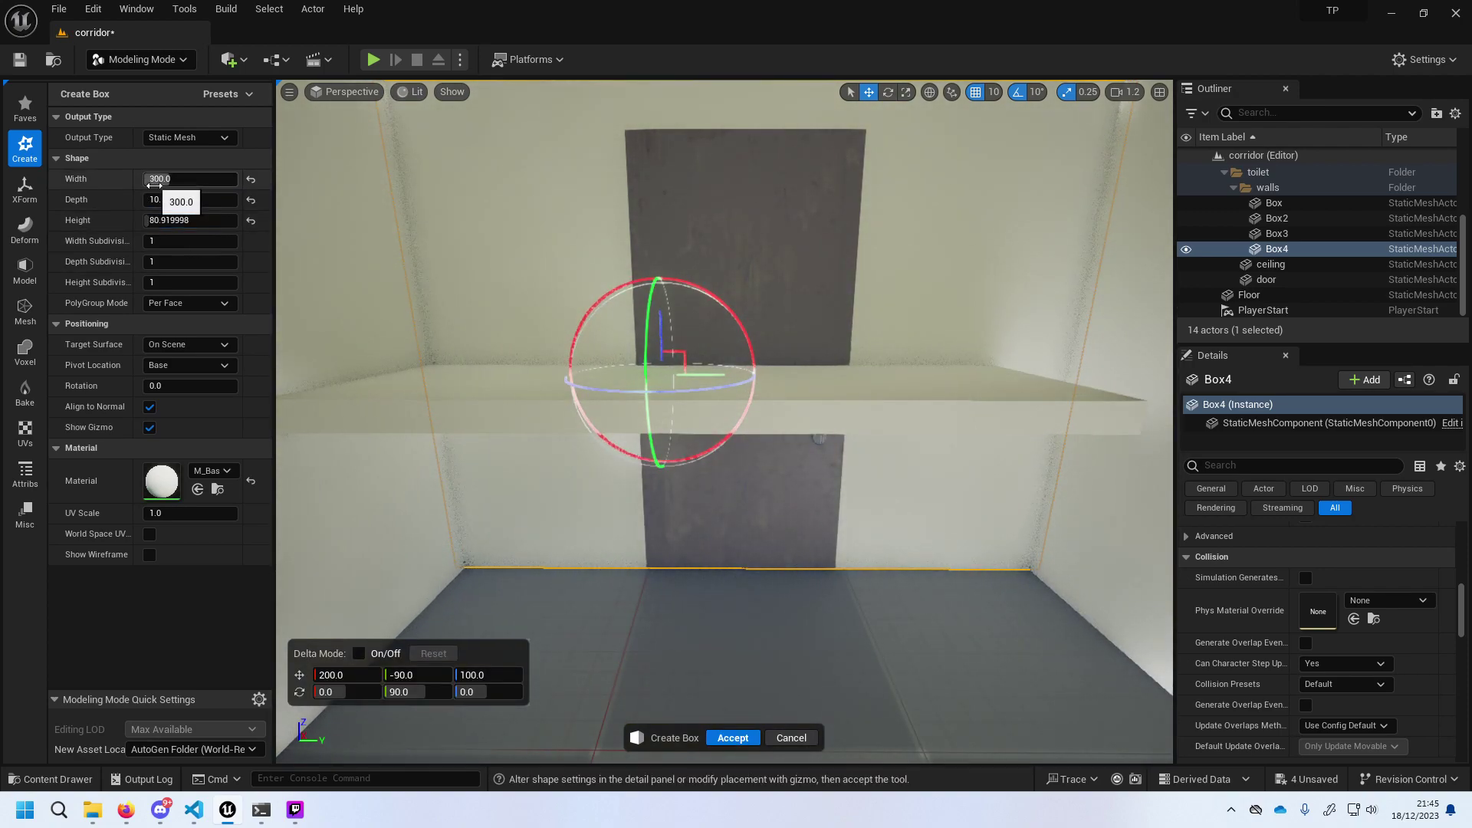
pyautogui.moveTo(155, 221); pyautogui.dragTo(173, 218)
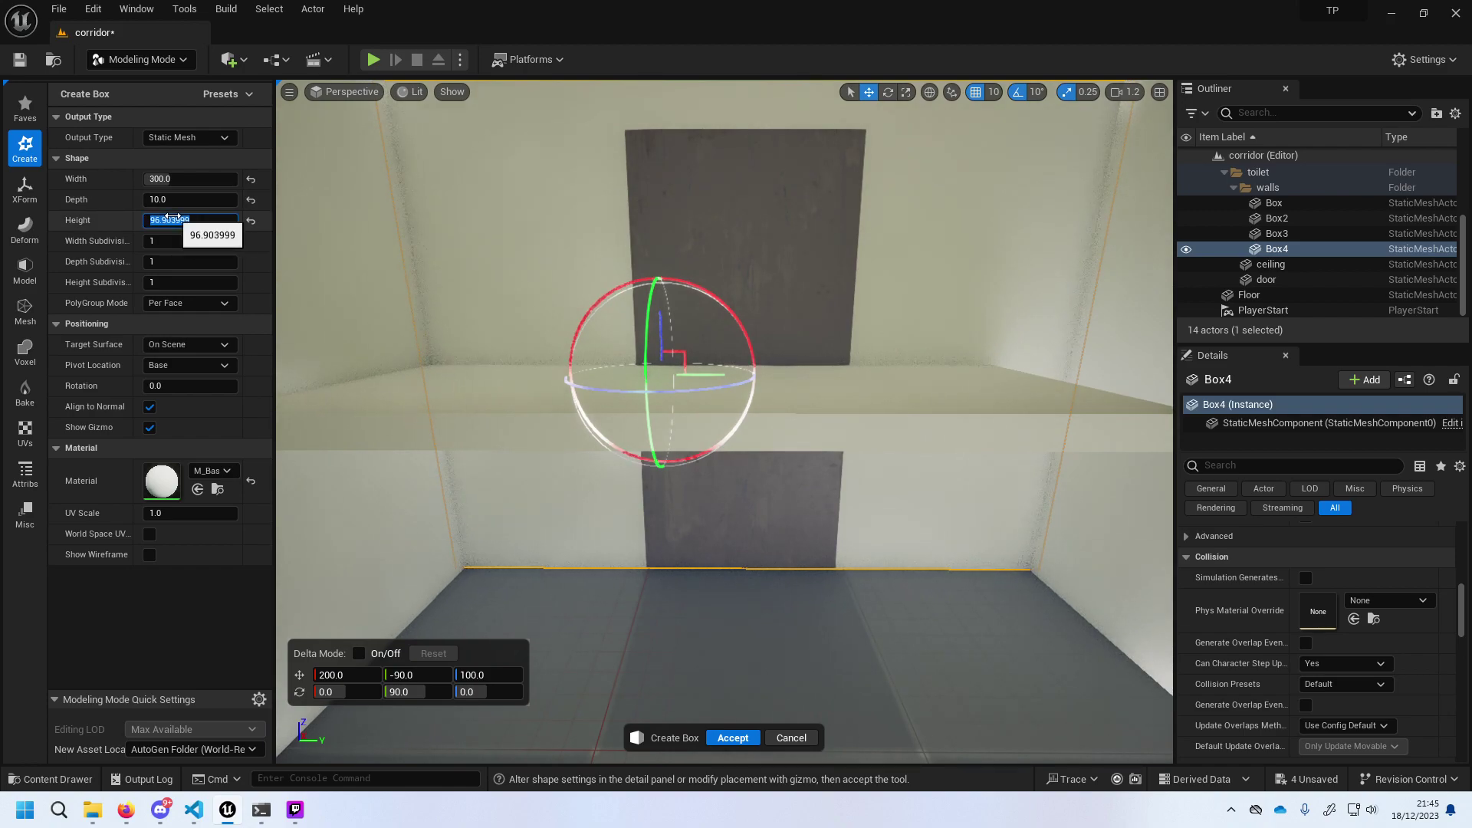
pyautogui.write('0')
pyautogui.press('Return')
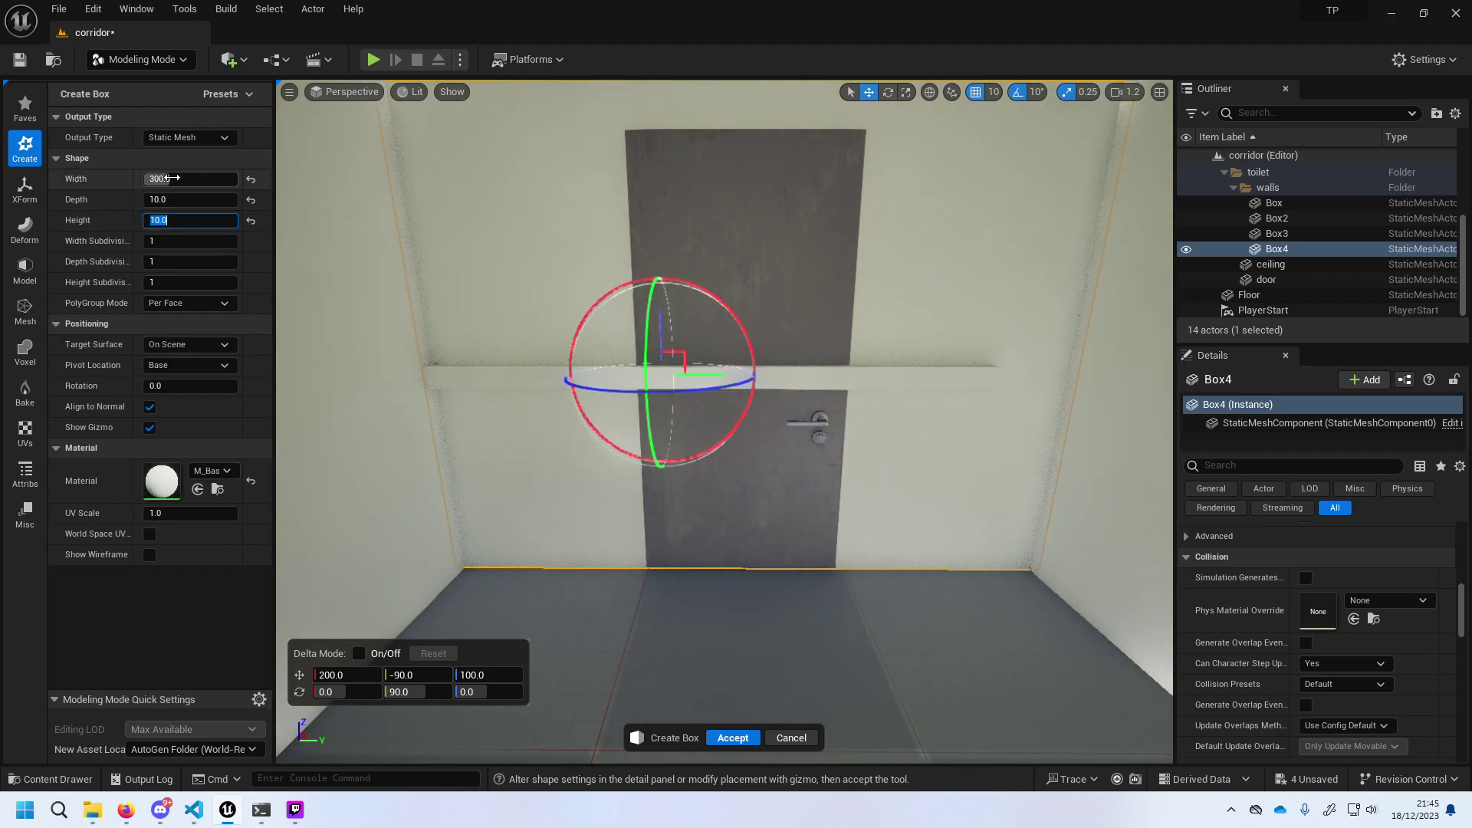
# Set the box width to 10, slide it to Y -50, and stretch its depth to about 218.
pyautogui.click(175, 177)
pyautogui.write('10')
pyautogui.press('Return')
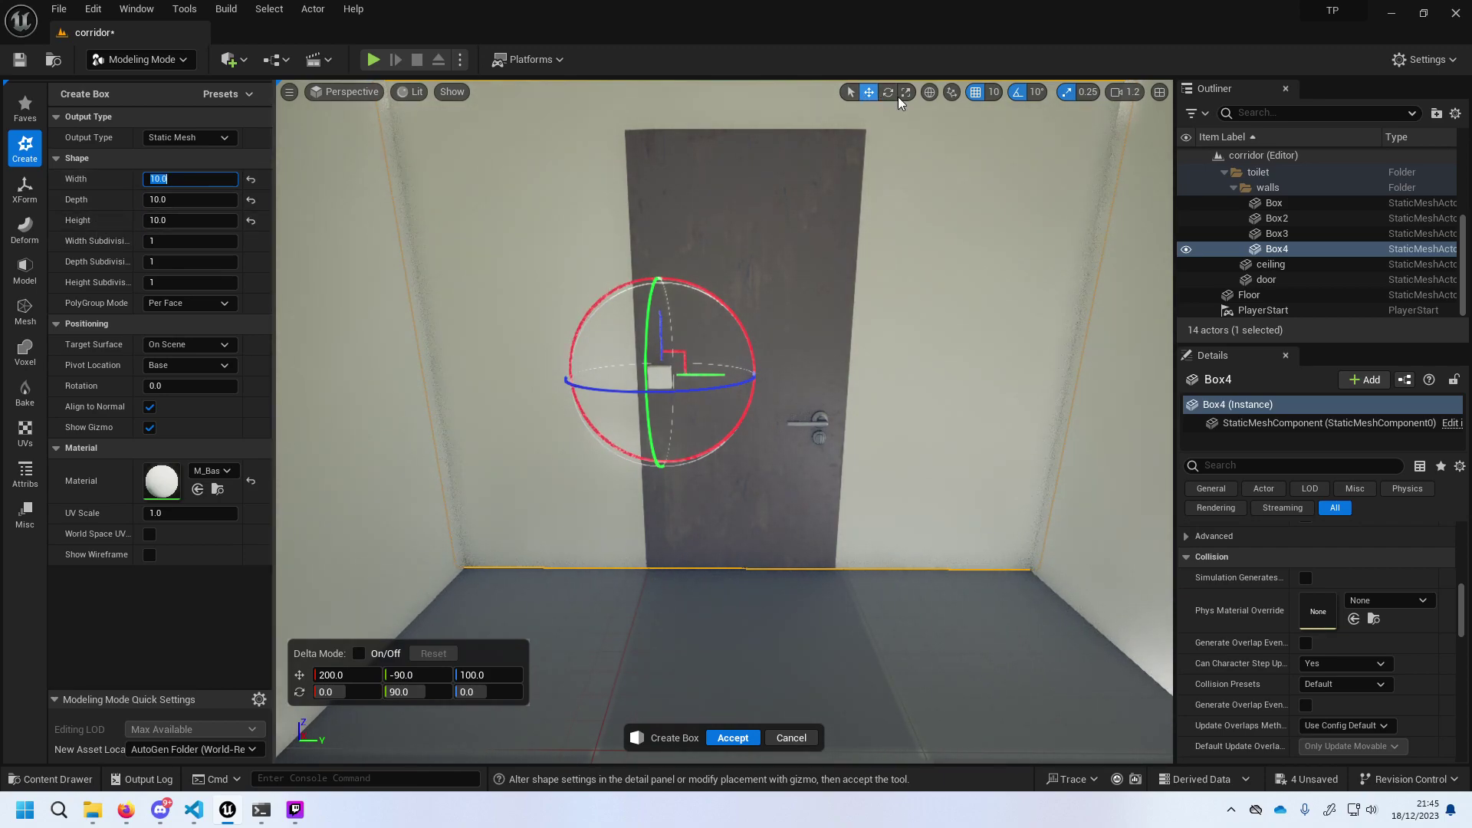
pyautogui.moveTo(714, 375); pyautogui.dragTo(789, 379)
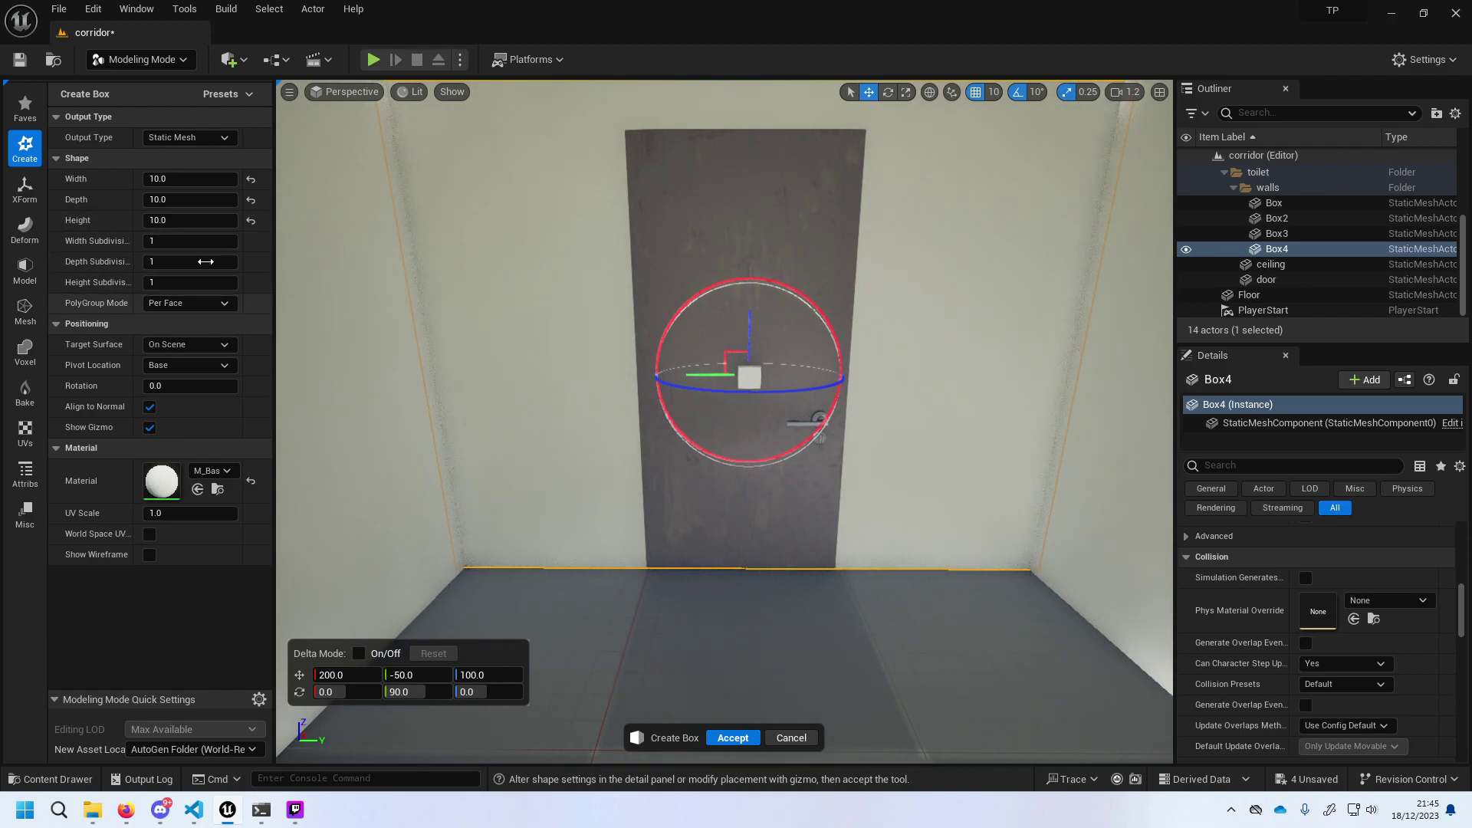
pyautogui.moveTo(145, 201)
pyautogui.mouseDown()
pyautogui.moveTo(230, 201)
pyautogui.moveTo(162, 199)
pyautogui.mouseUp()
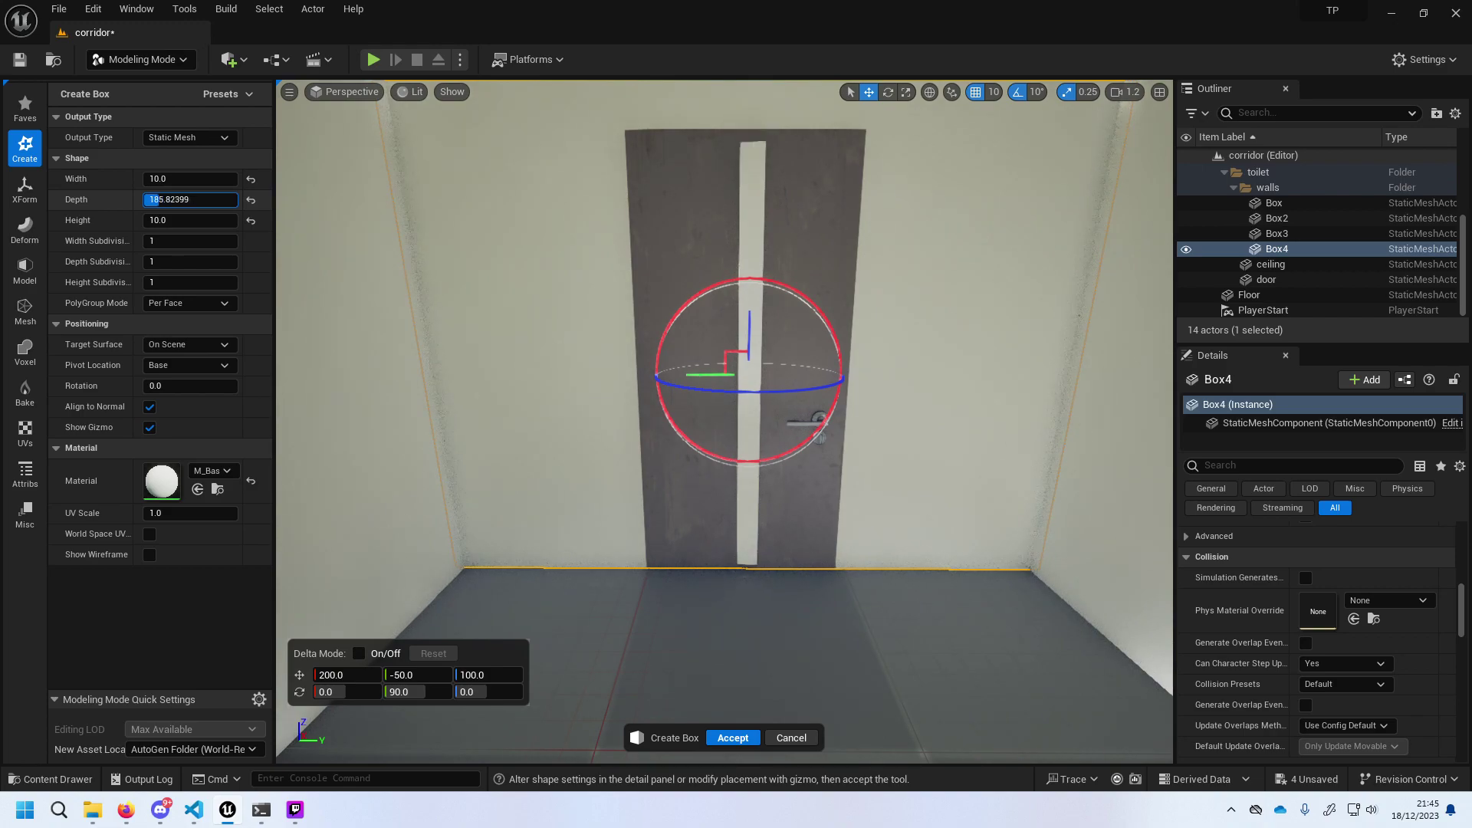
pyautogui.scroll(-2, 352, 204)
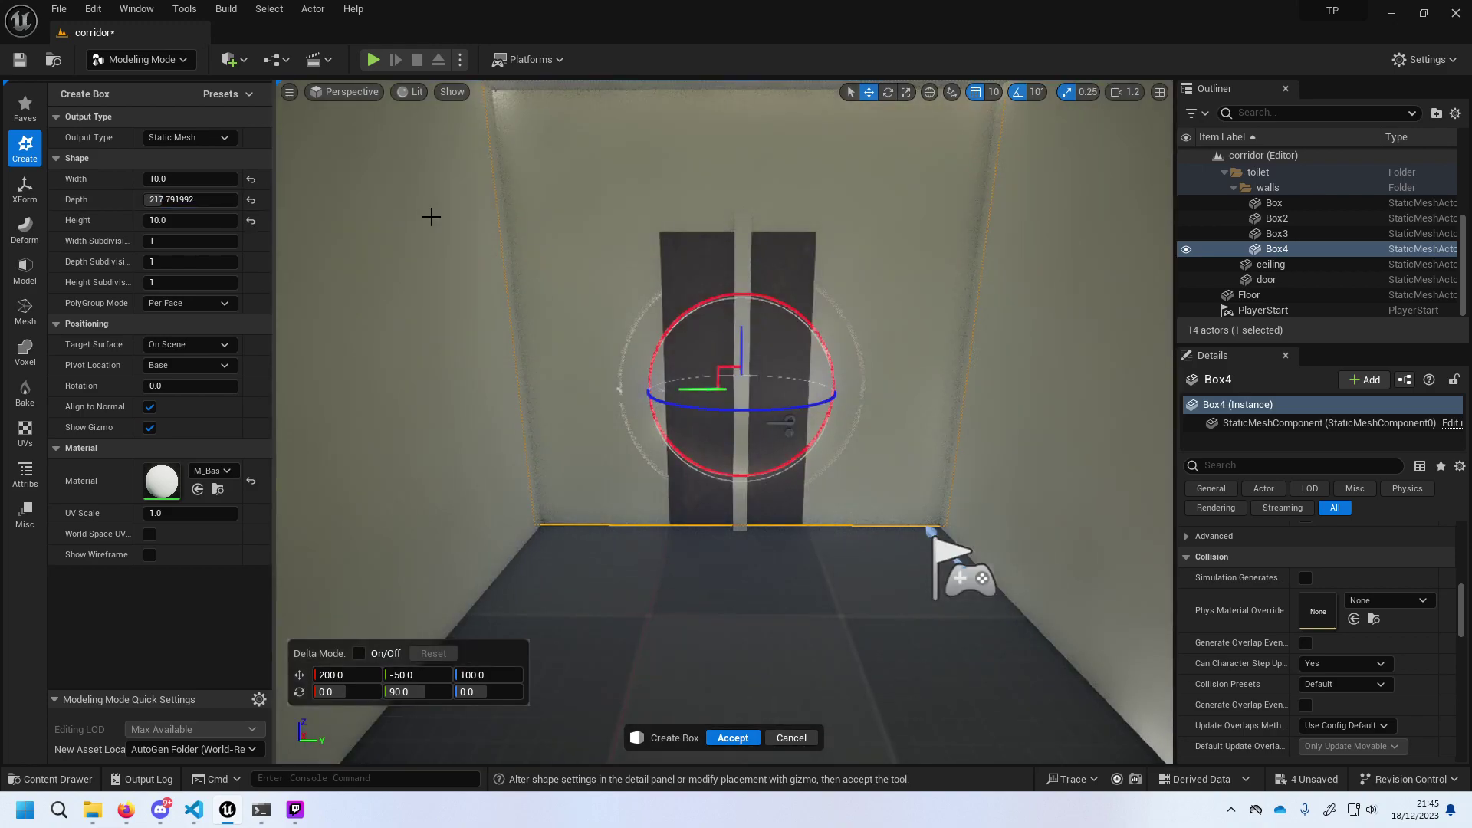
pyautogui.click(202, 204)
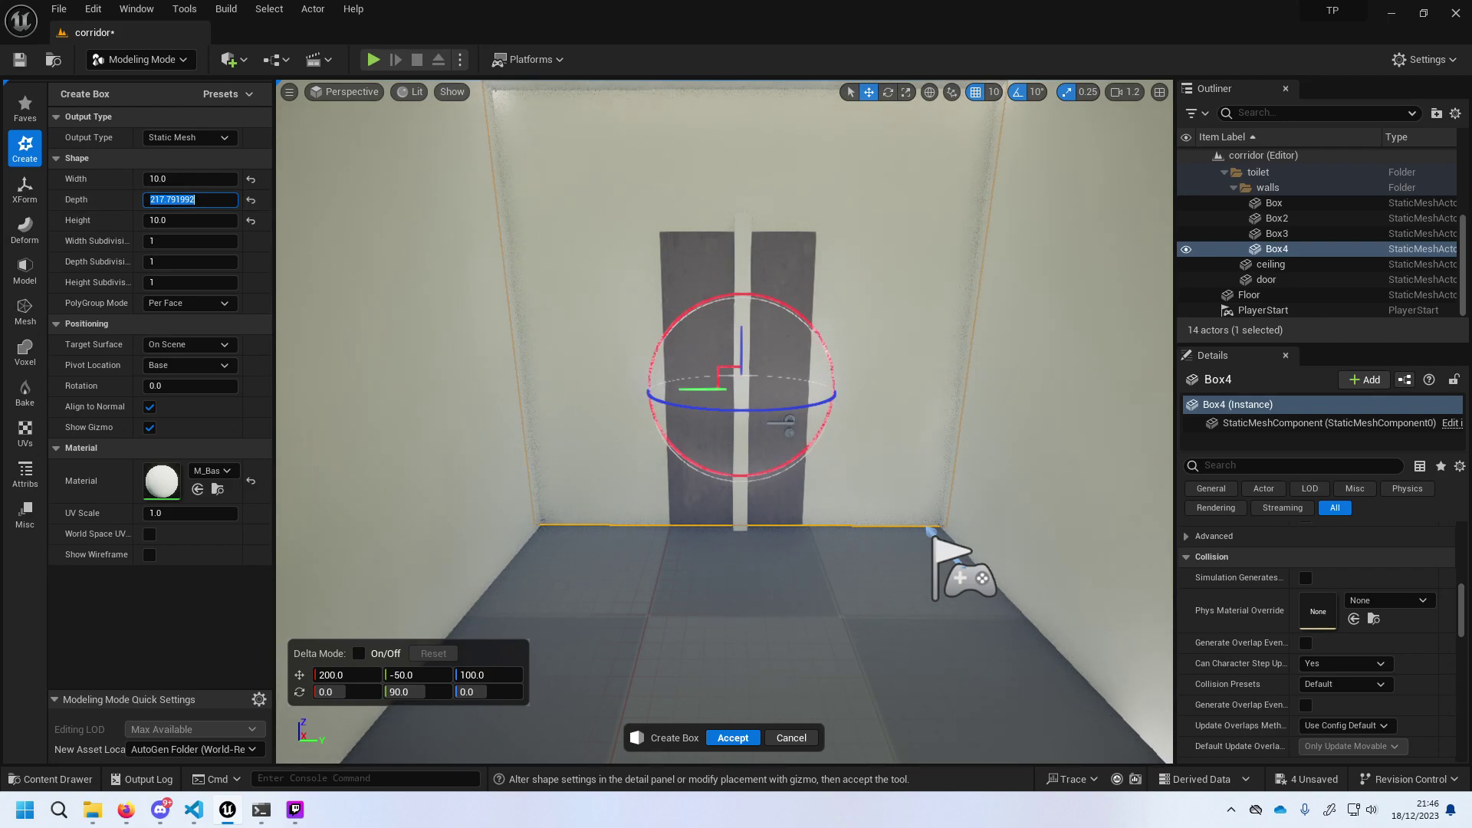
# Apply M_Brick_Cut_Stone to the box and shorten its depth to about 193.8.
pyautogui.doubleClick(159, 491)
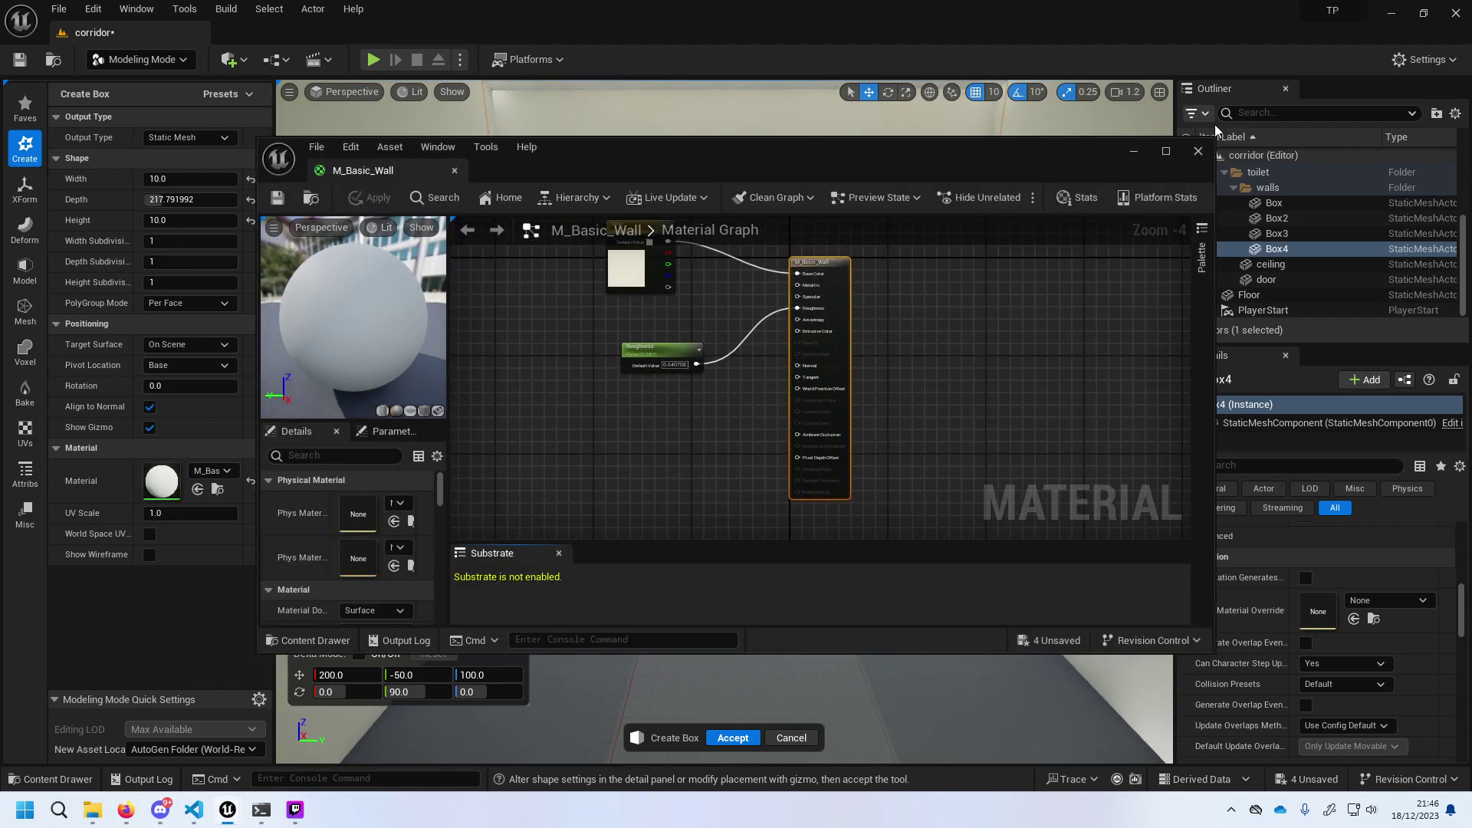
pyautogui.click(1198, 151)
pyautogui.click(212, 471)
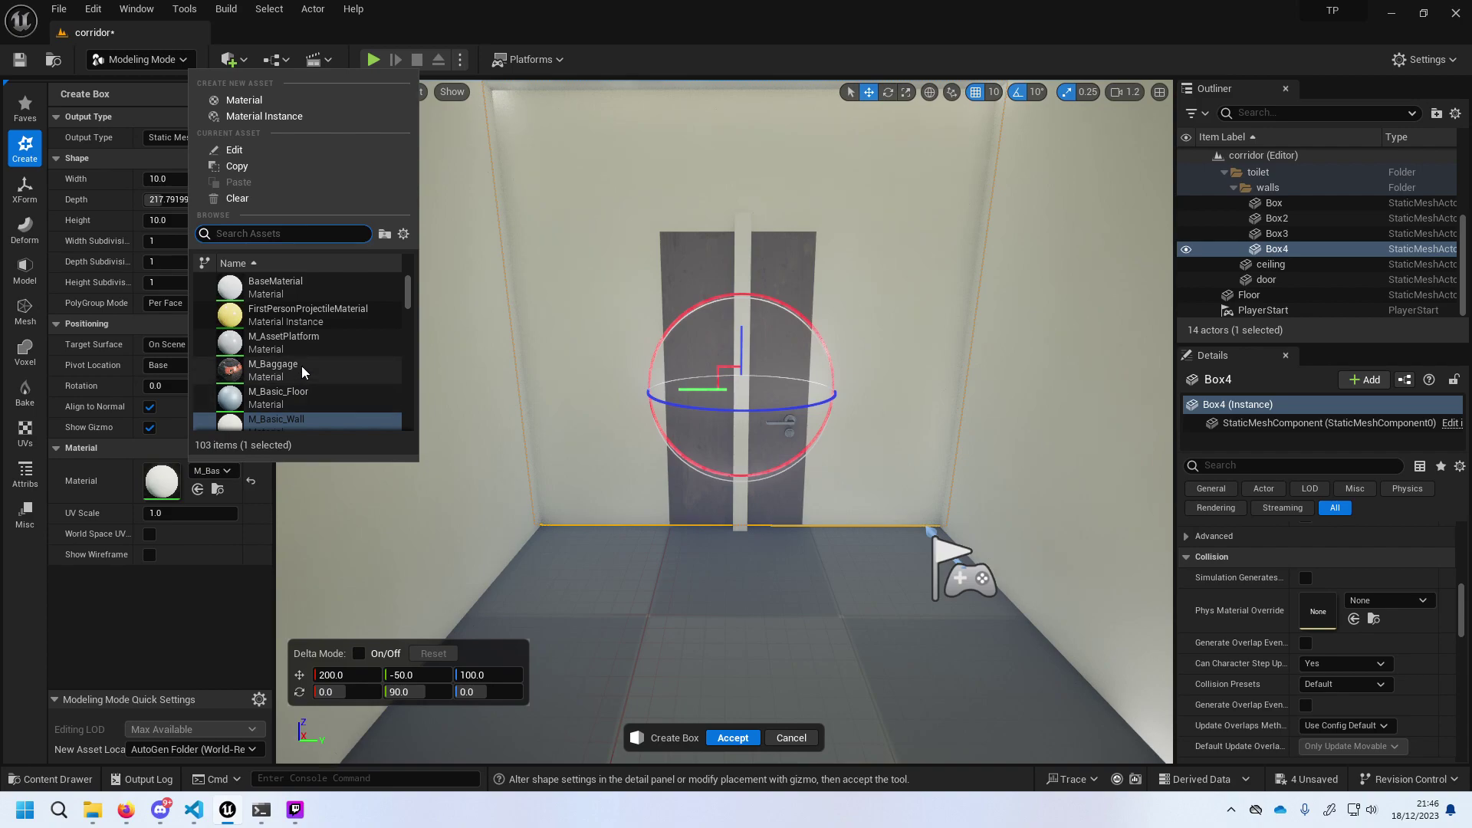
pyautogui.scroll(-3, 303, 372)
pyautogui.click(299, 391)
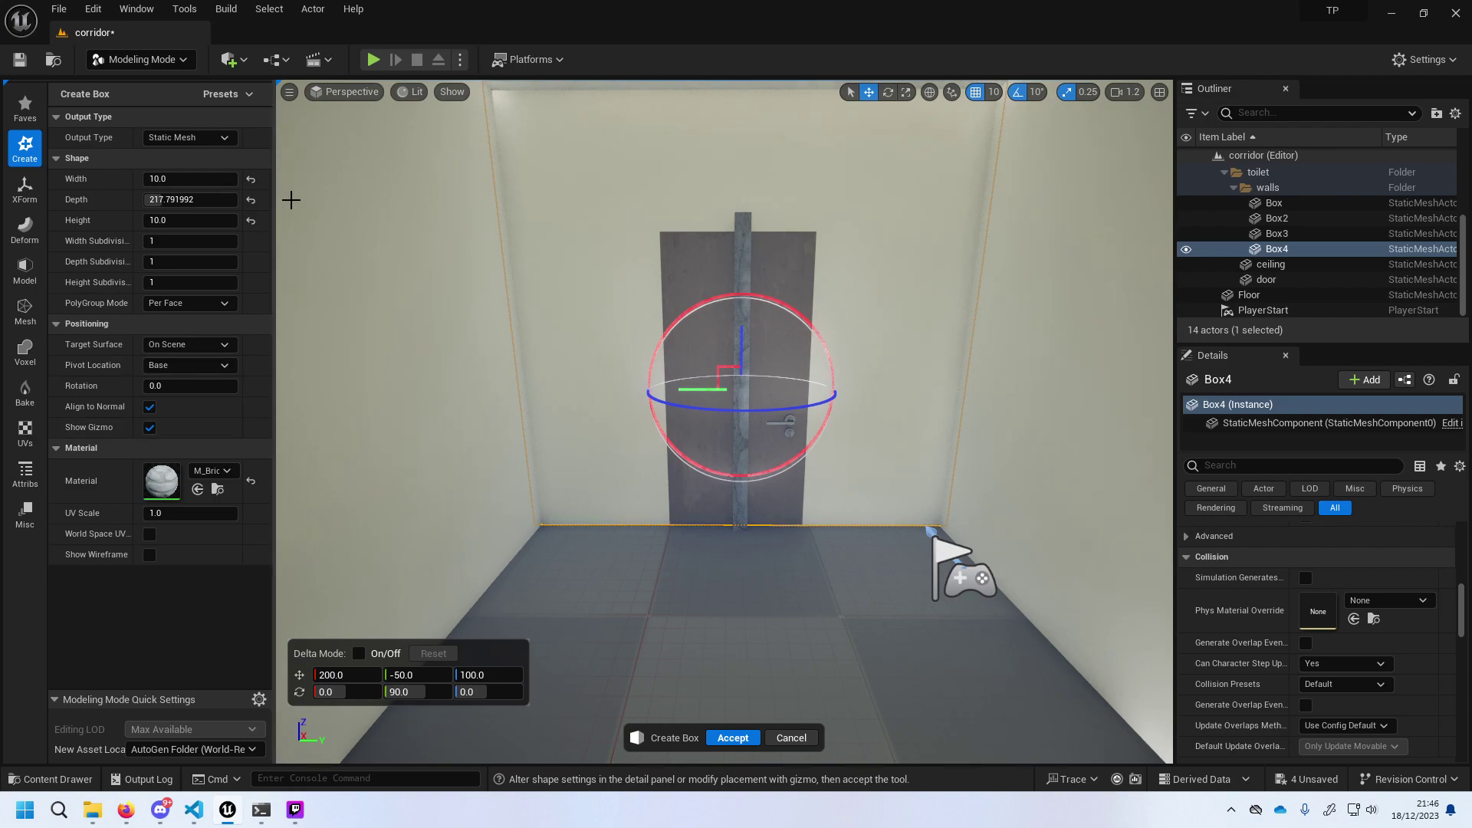
pyautogui.moveTo(192, 199)
pyautogui.mouseDown()
pyautogui.moveTo(138, 200)
pyautogui.moveTo(150, 200)
pyautogui.mouseUp()
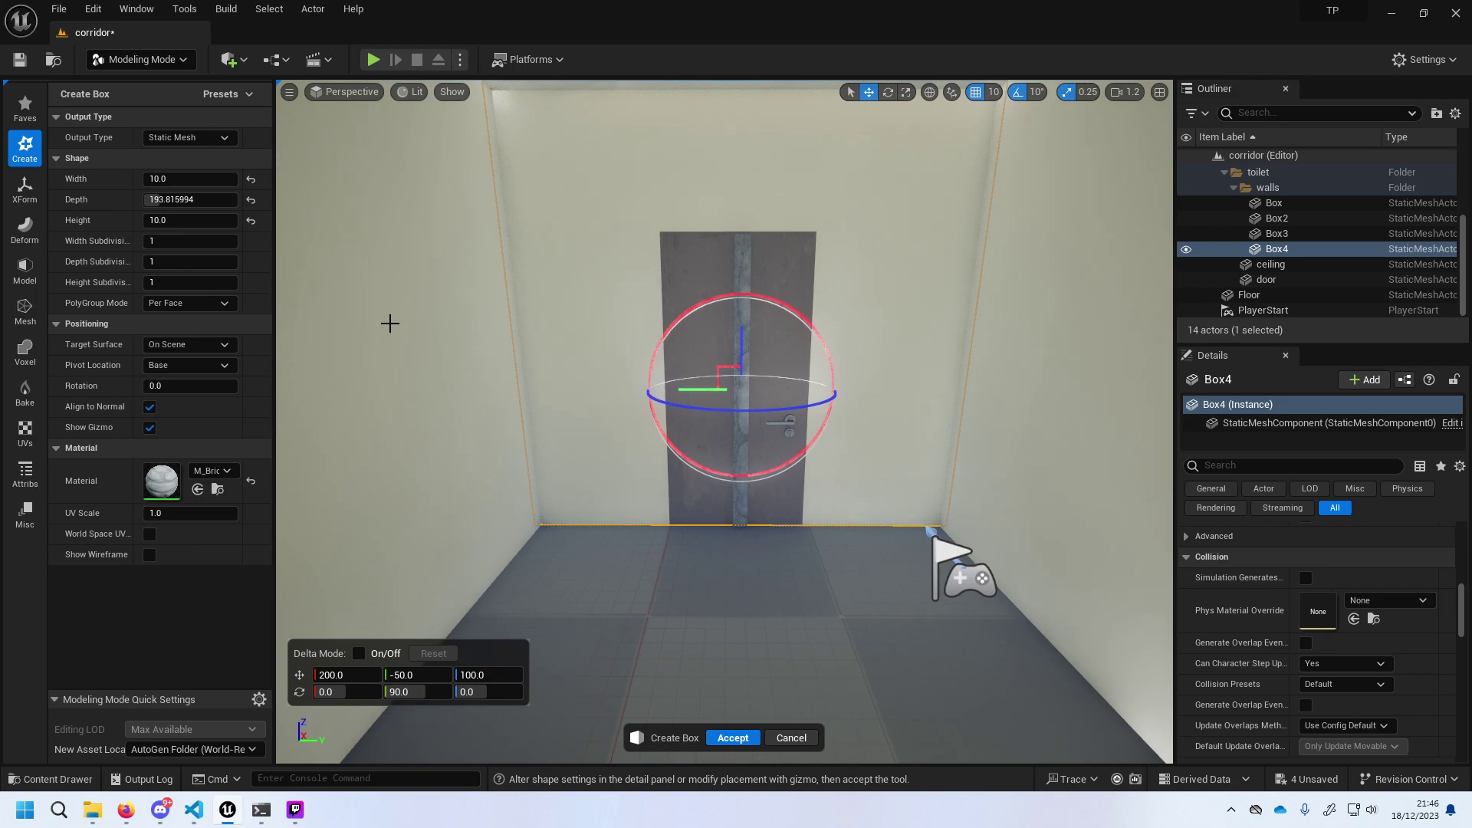
# Set the box height to about 33 and narrow its width to about 90.
pyautogui.click(678, 270)
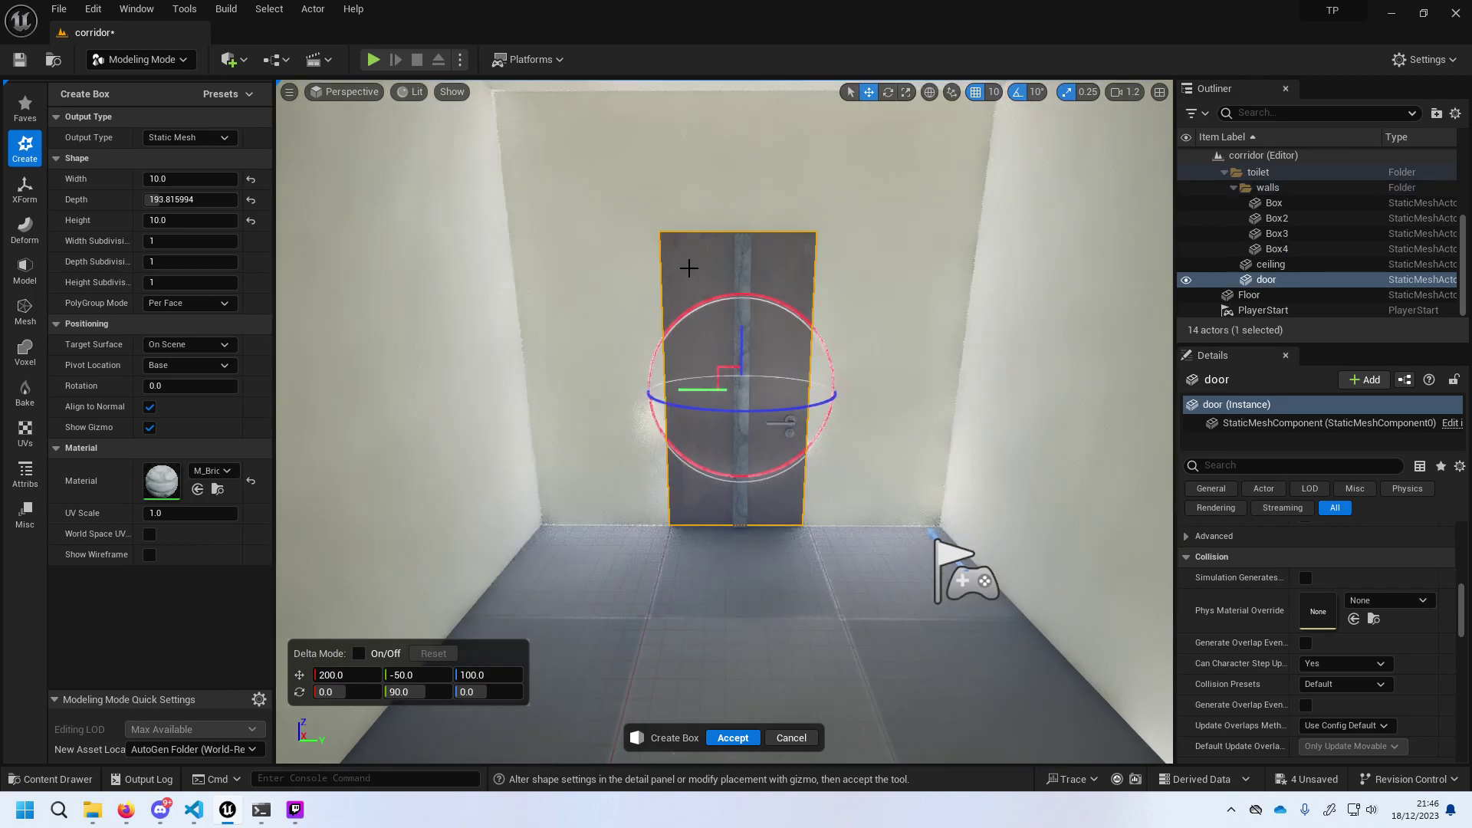
pyautogui.scroll(2, 1272, 591)
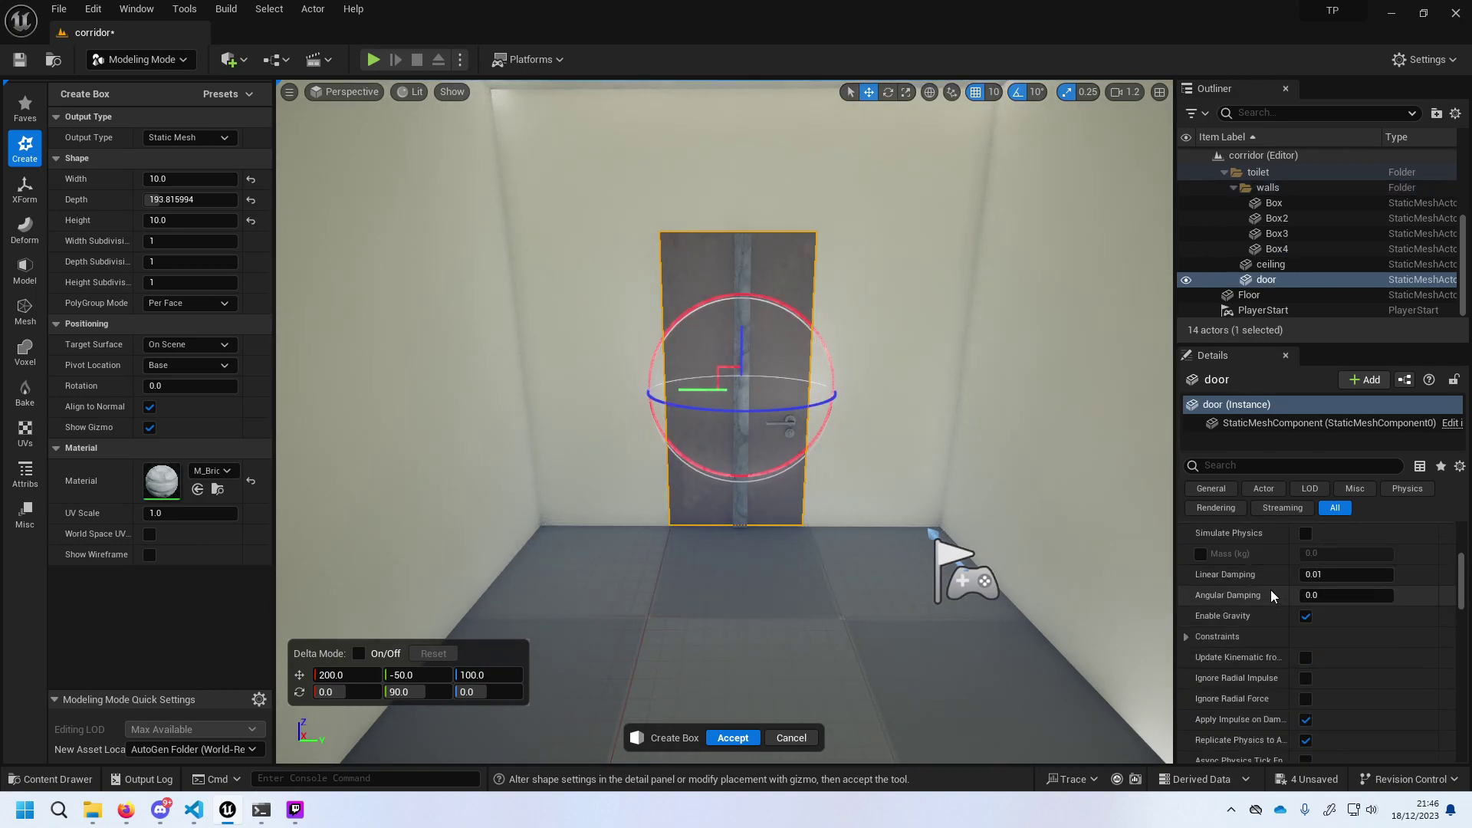
pyautogui.scroll(3, 1286, 598)
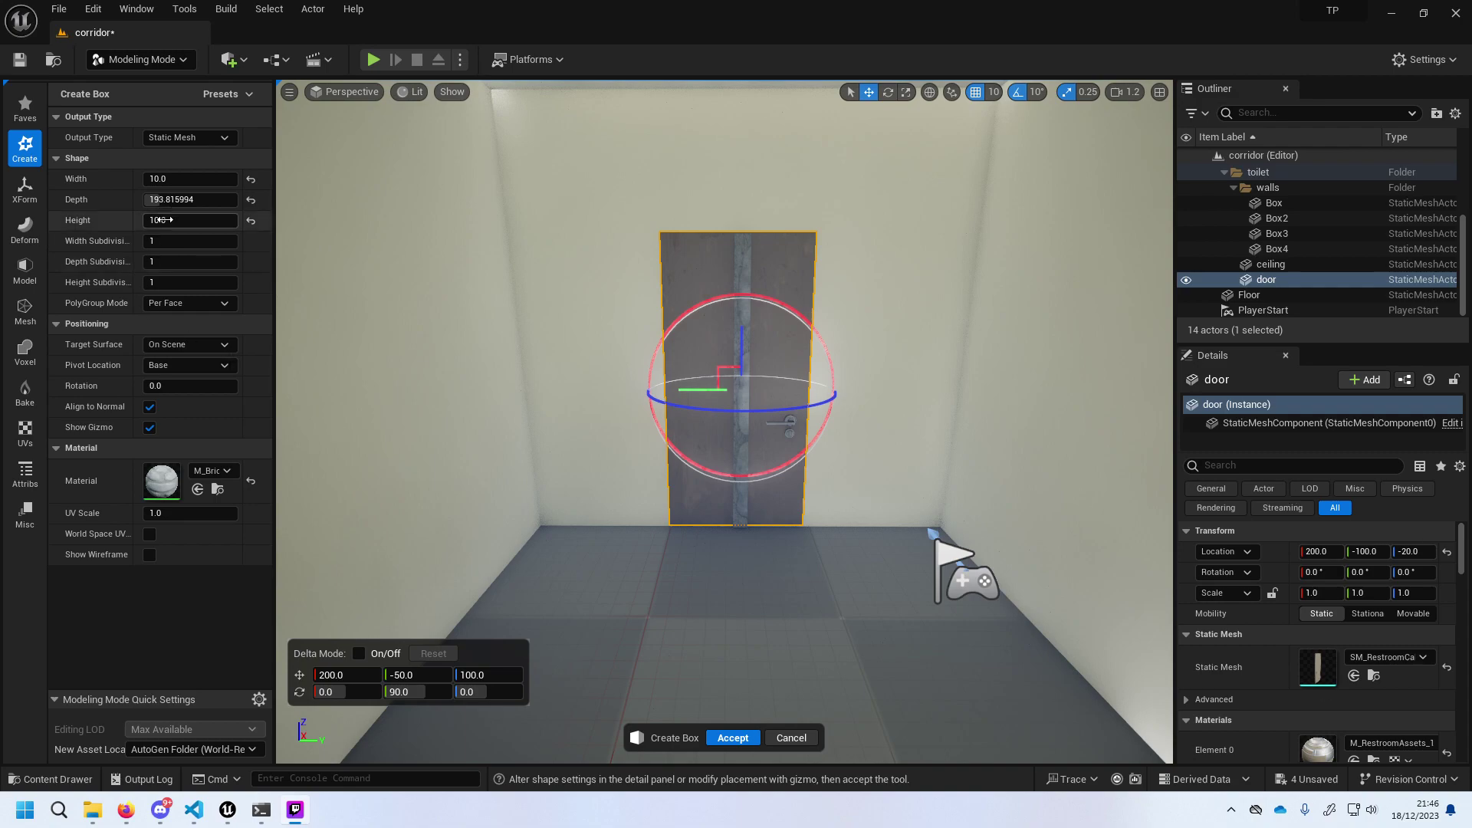
pyautogui.click(190, 220)
pyautogui.write('1')
pyautogui.press('Return')
pyautogui.moveTo(190, 220); pyautogui.dragTo(201, 221)
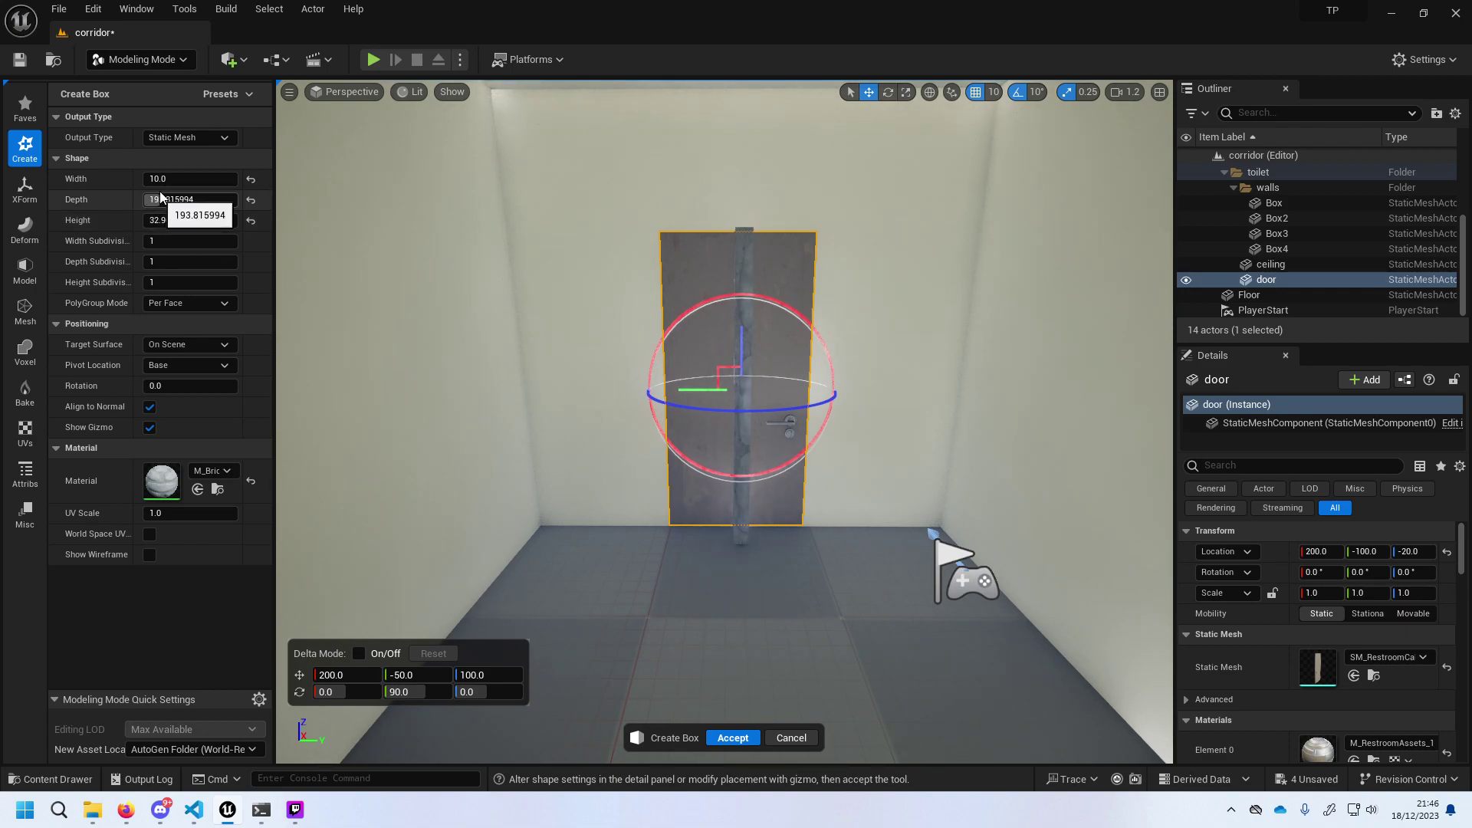
pyautogui.moveTo(192, 178); pyautogui.dragTo(195, 179)
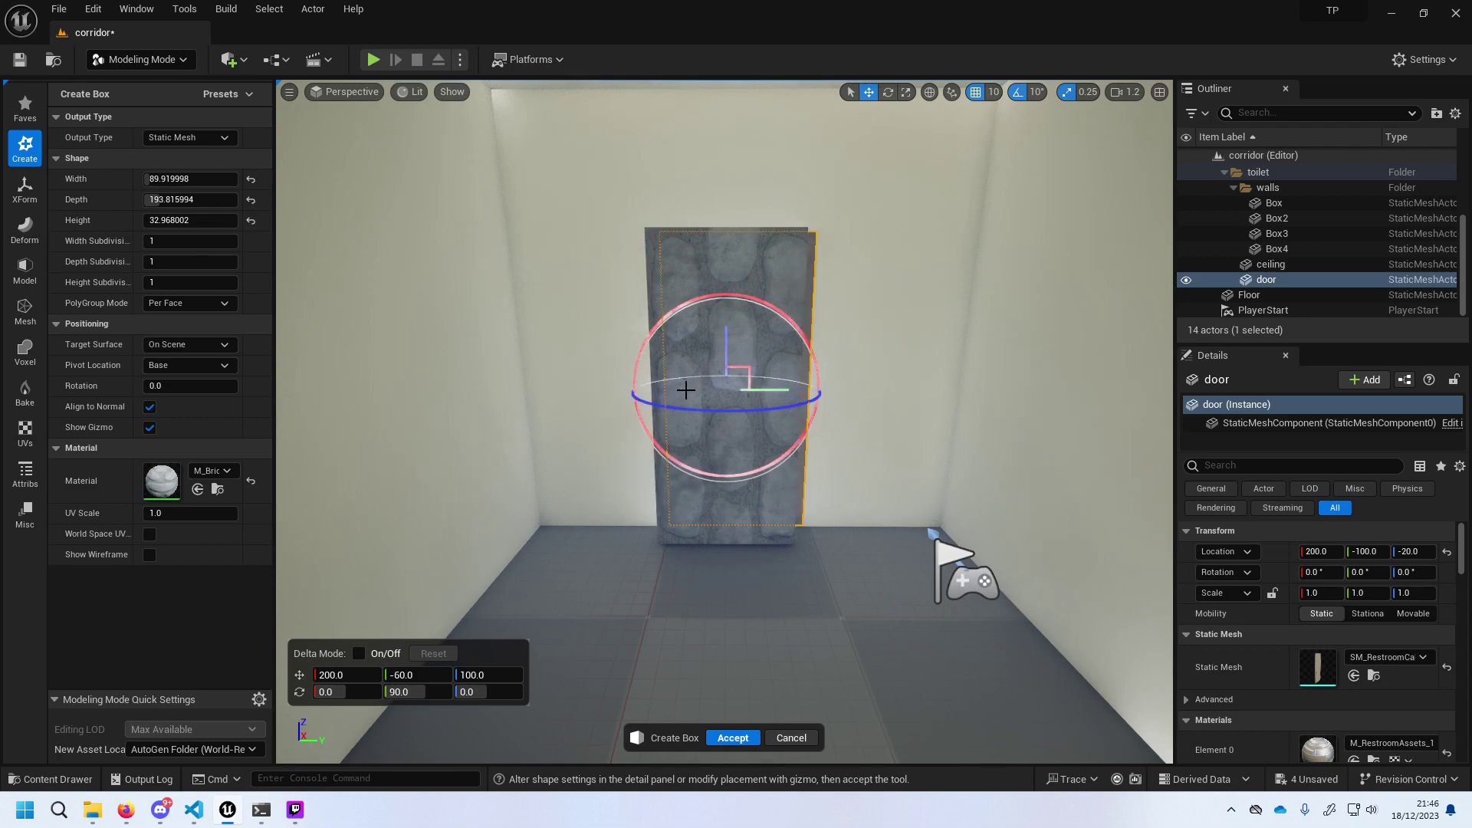
# Discard the pending box by cancelling the Create Box tool.
pyautogui.scroll(2, 667, 286)
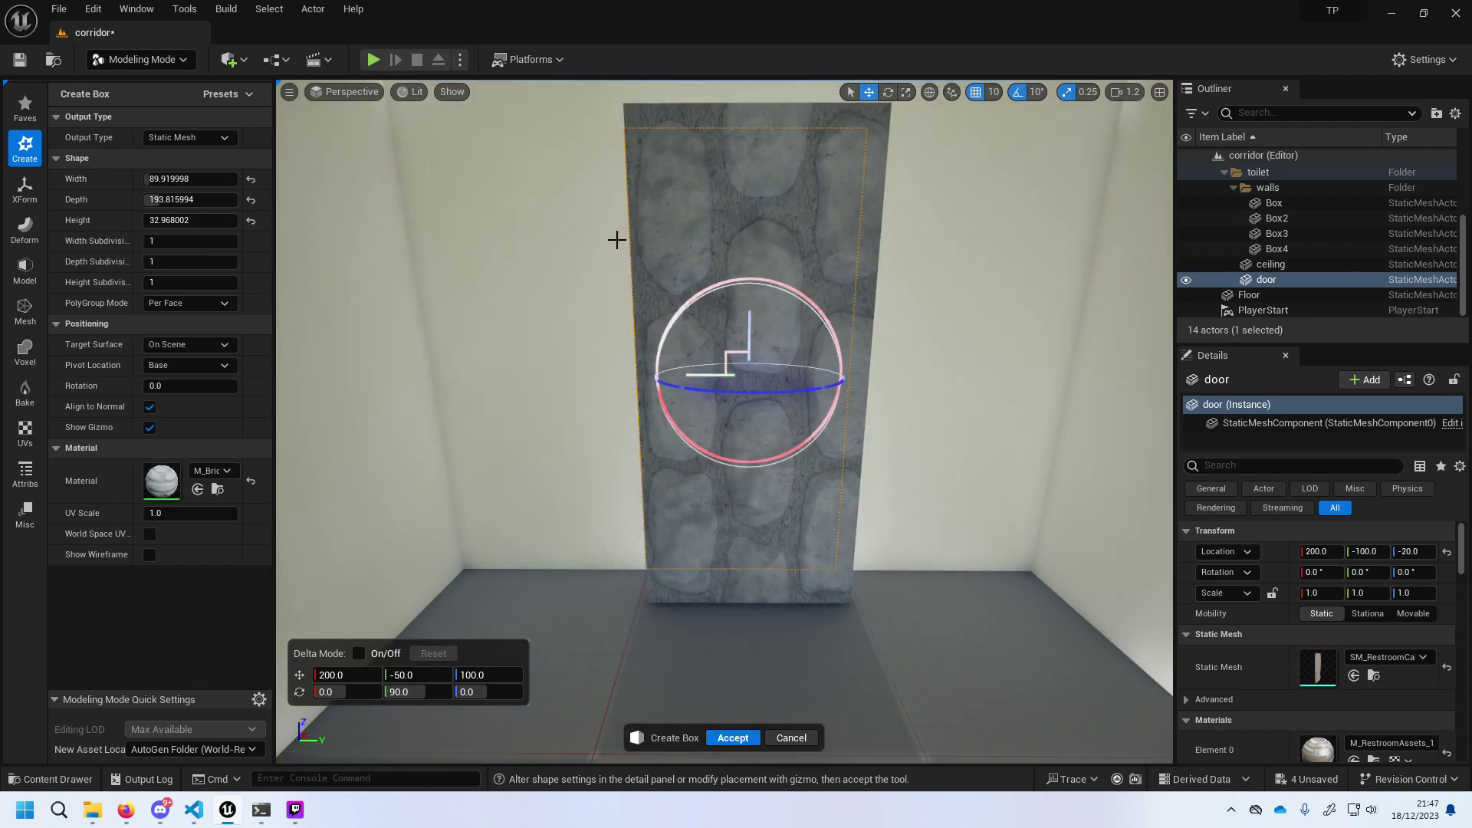
pyautogui.press('Delete')
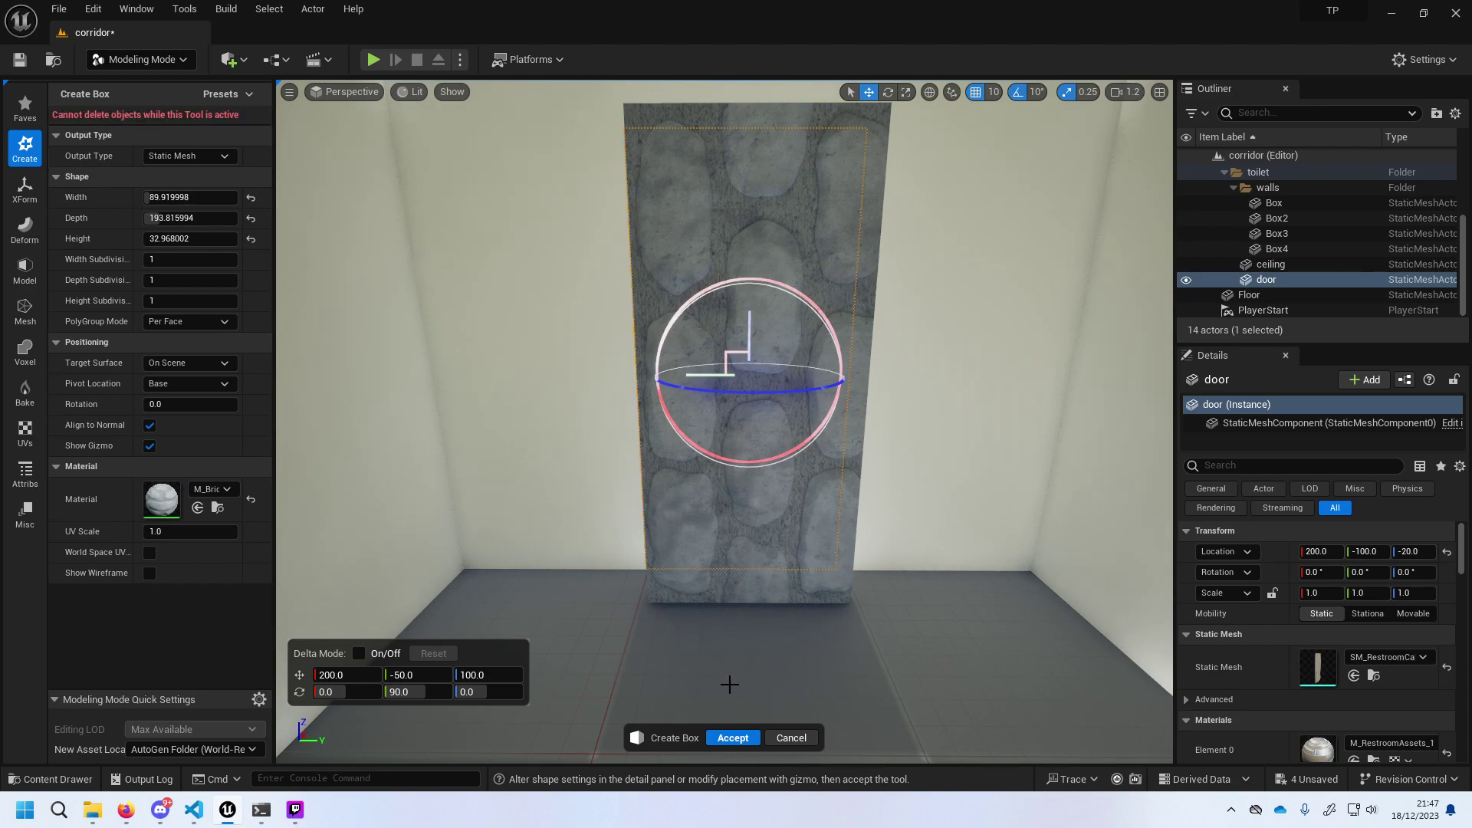
pyautogui.click(792, 738)
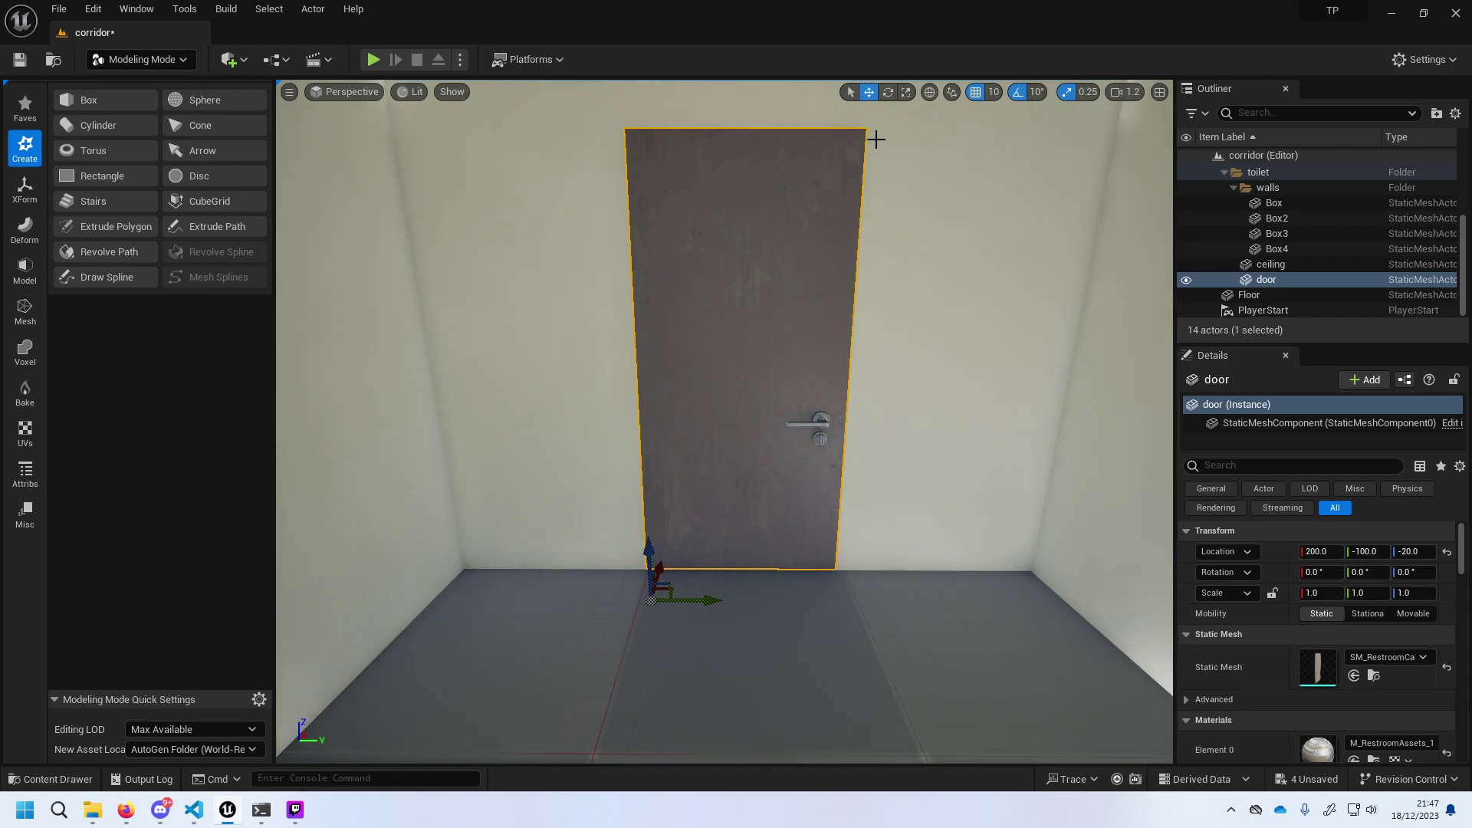
# Duplicate the door as door2 and scale it along X to about 4.25.
pyautogui.click(1247, 266)
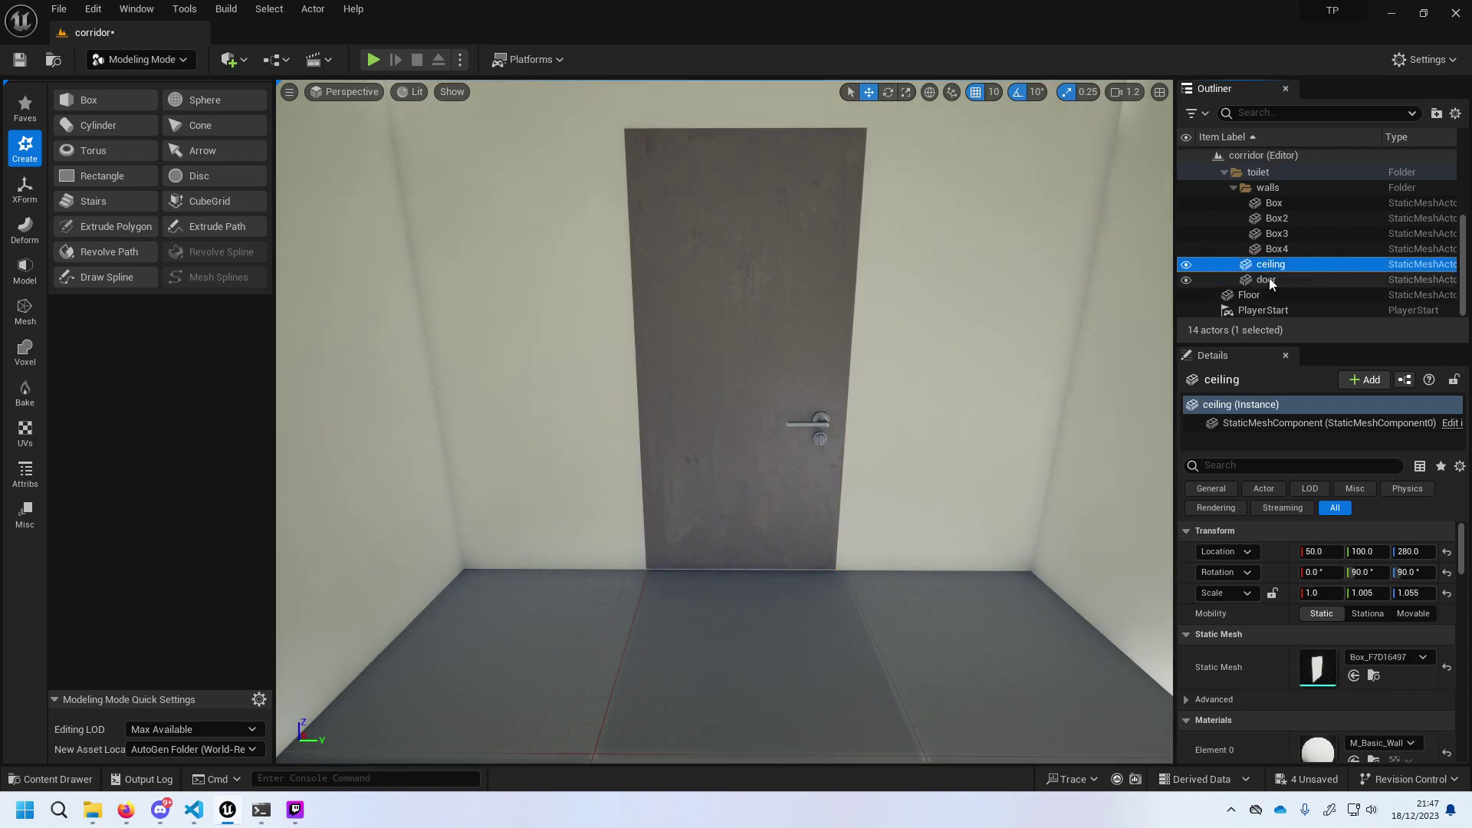
pyautogui.click(1268, 277)
pyautogui.hotkey('ctrl', 'd')
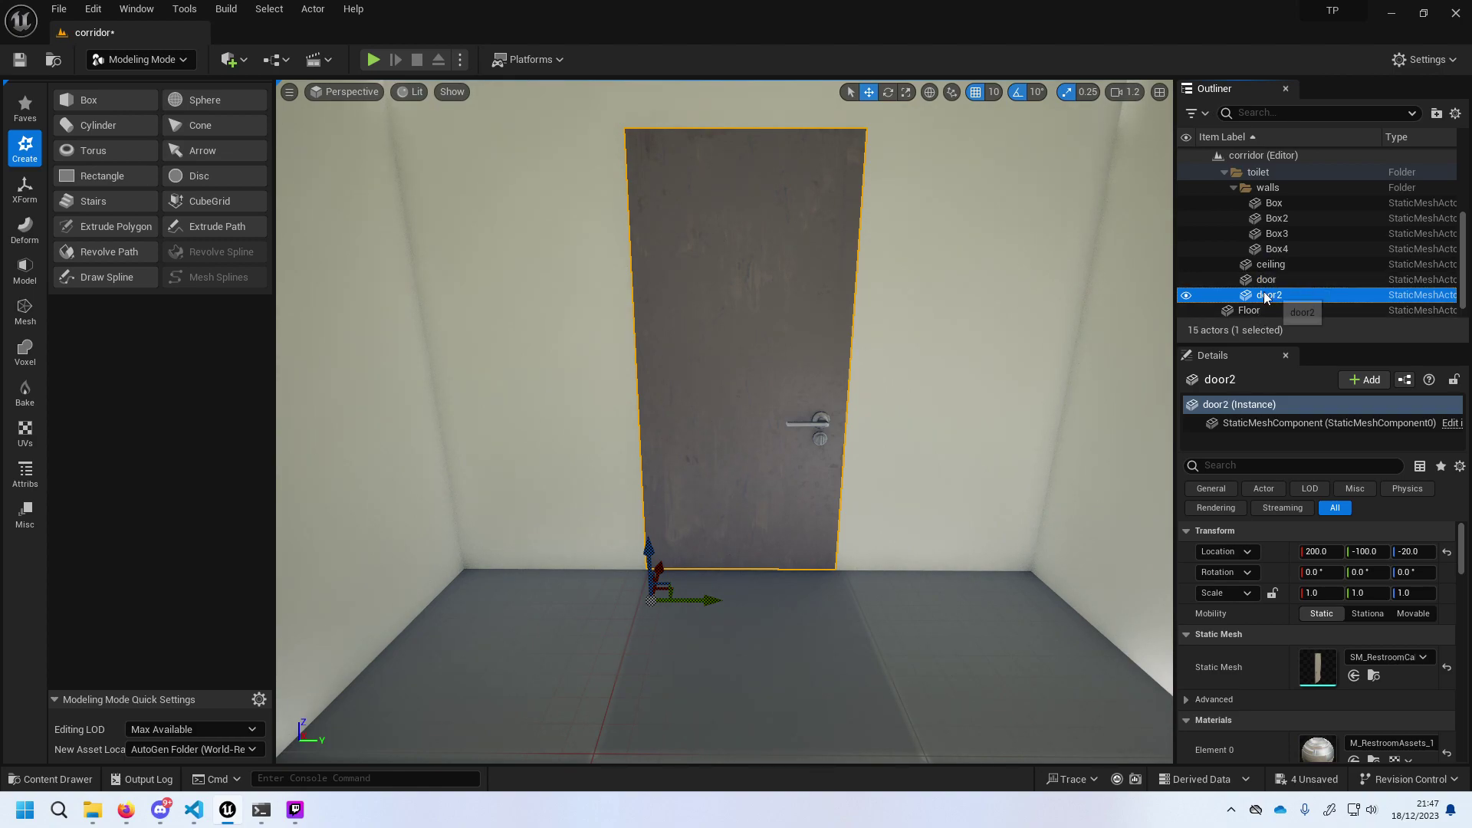
pyautogui.doubleClick(1264, 292)
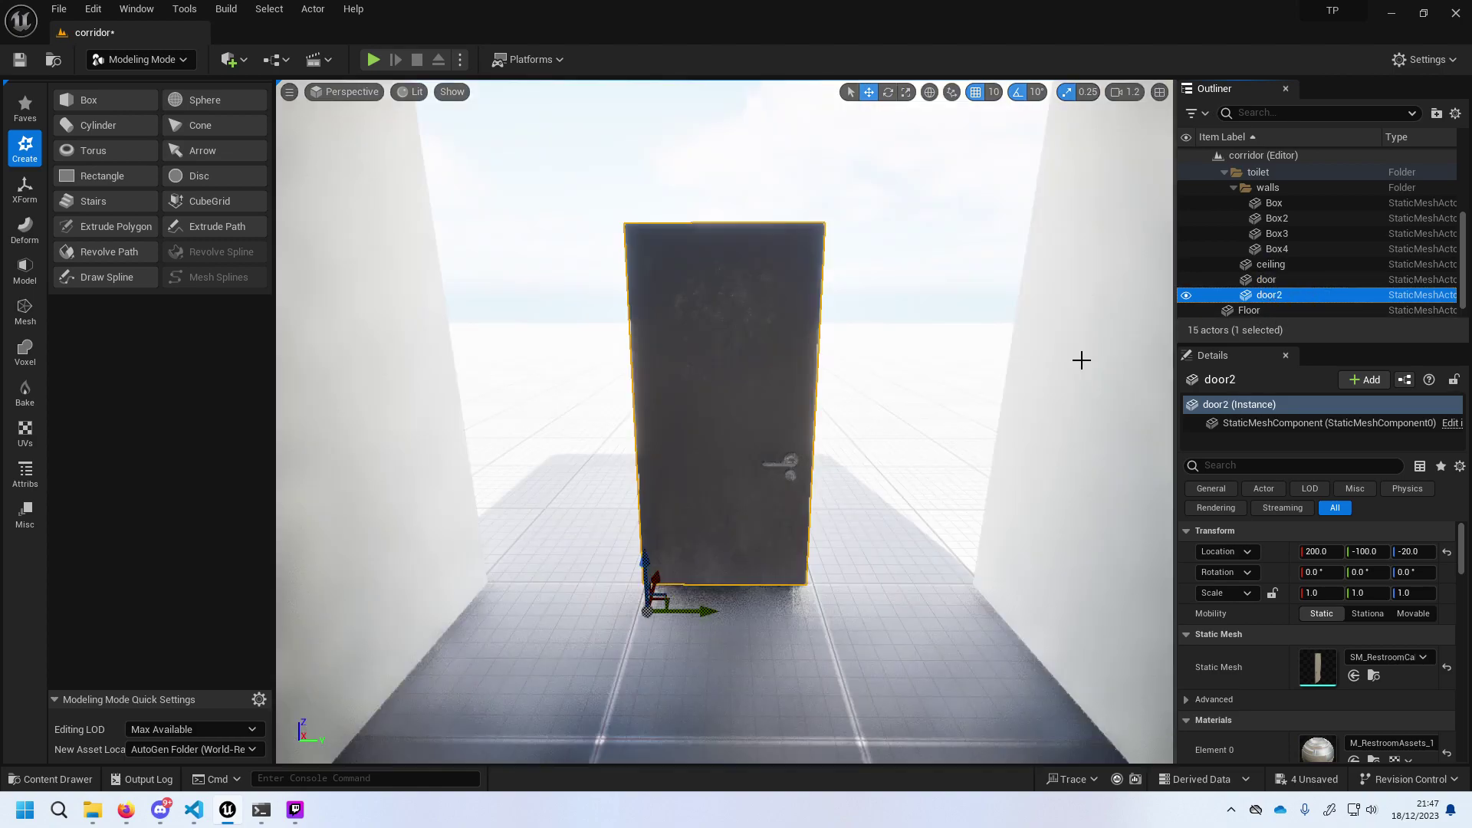
pyautogui.scroll(3, 1074, 361)
pyautogui.scroll(-3, 1063, 365)
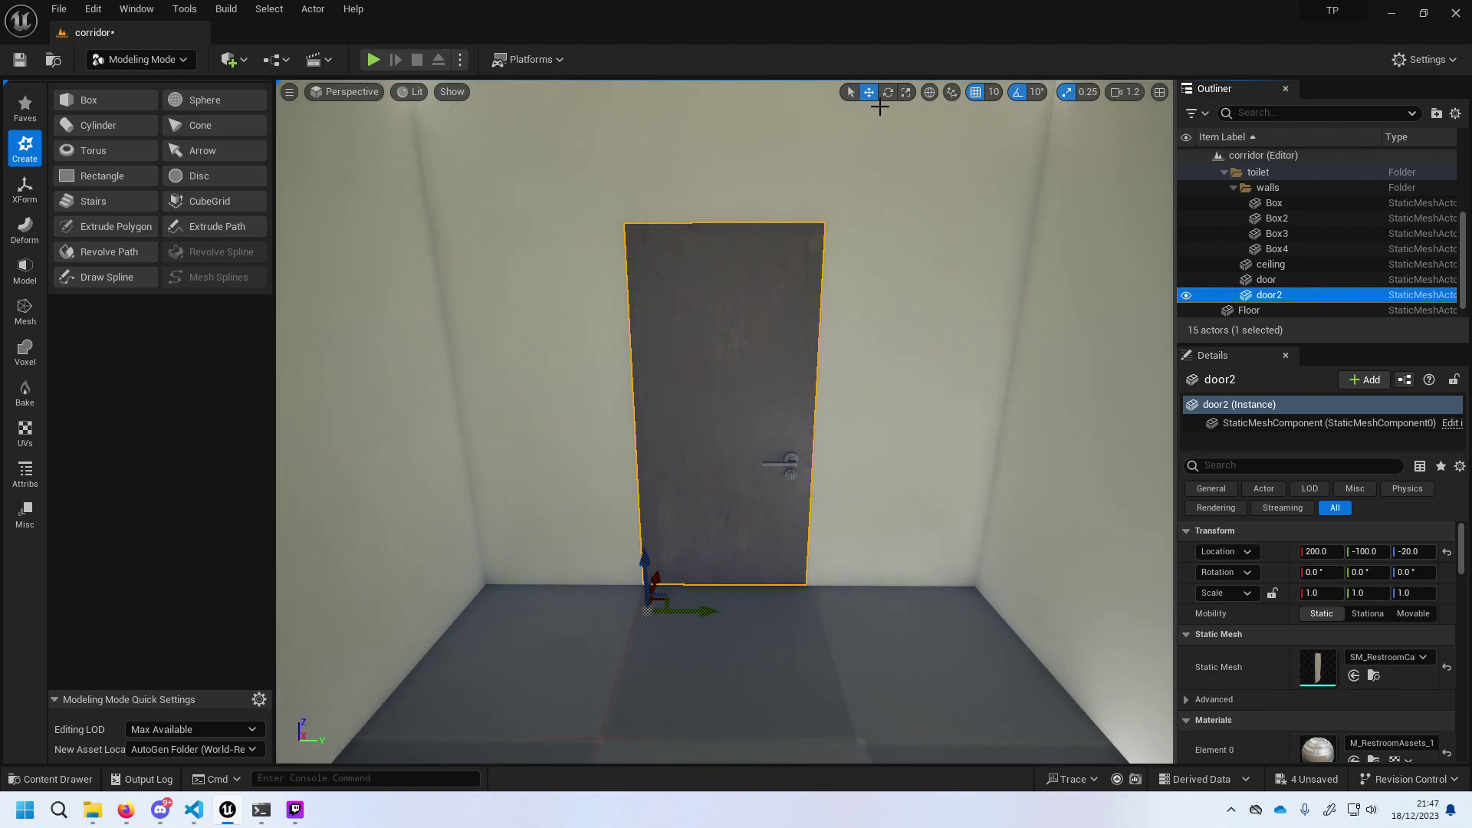
pyautogui.click(888, 92)
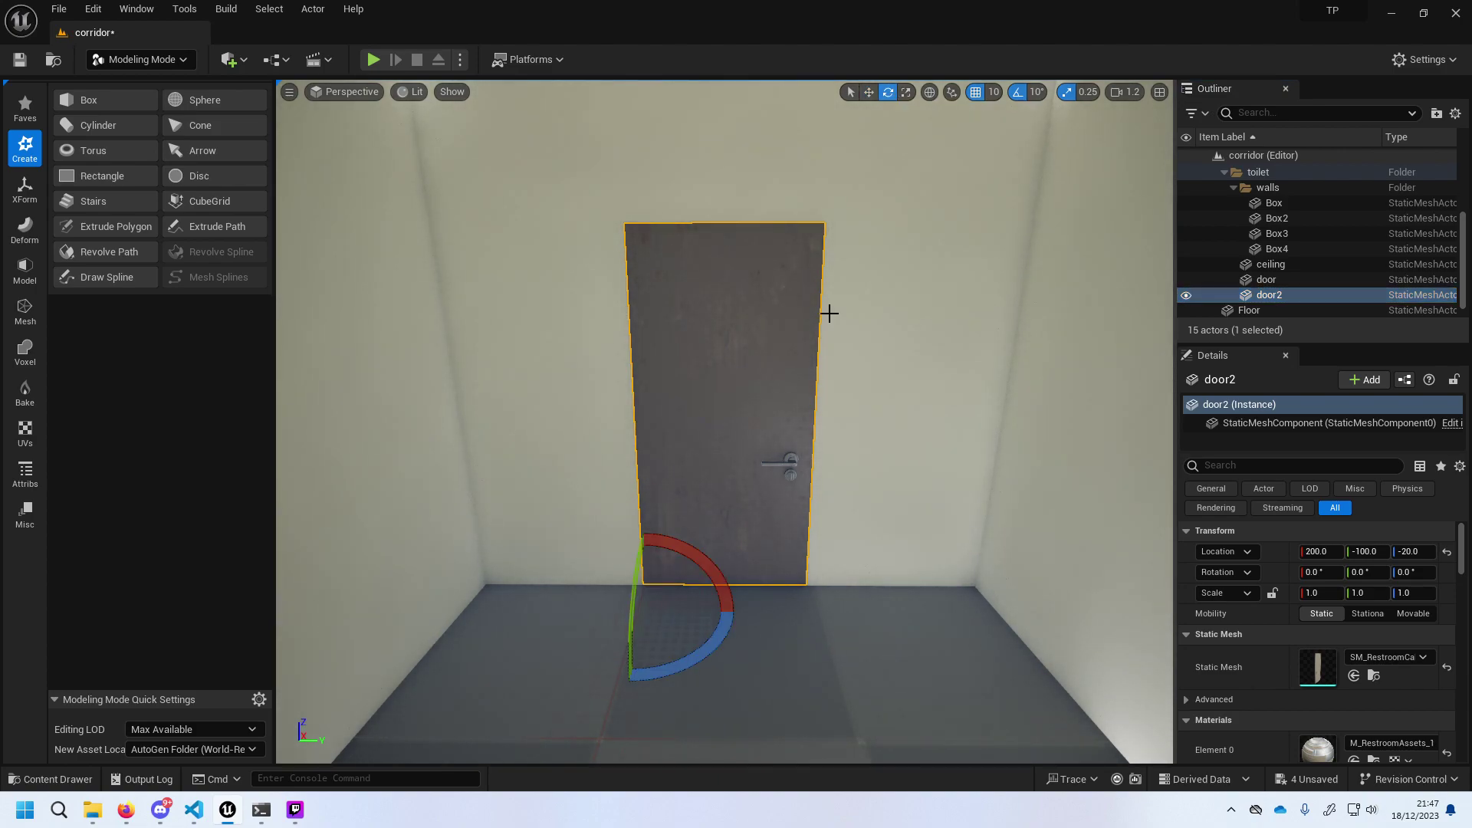
pyautogui.click(905, 92)
pyautogui.moveTo(648, 613)
pyautogui.mouseDown()
pyautogui.moveTo(648, 652)
pyautogui.moveTo(658, 582)
pyautogui.mouseUp()
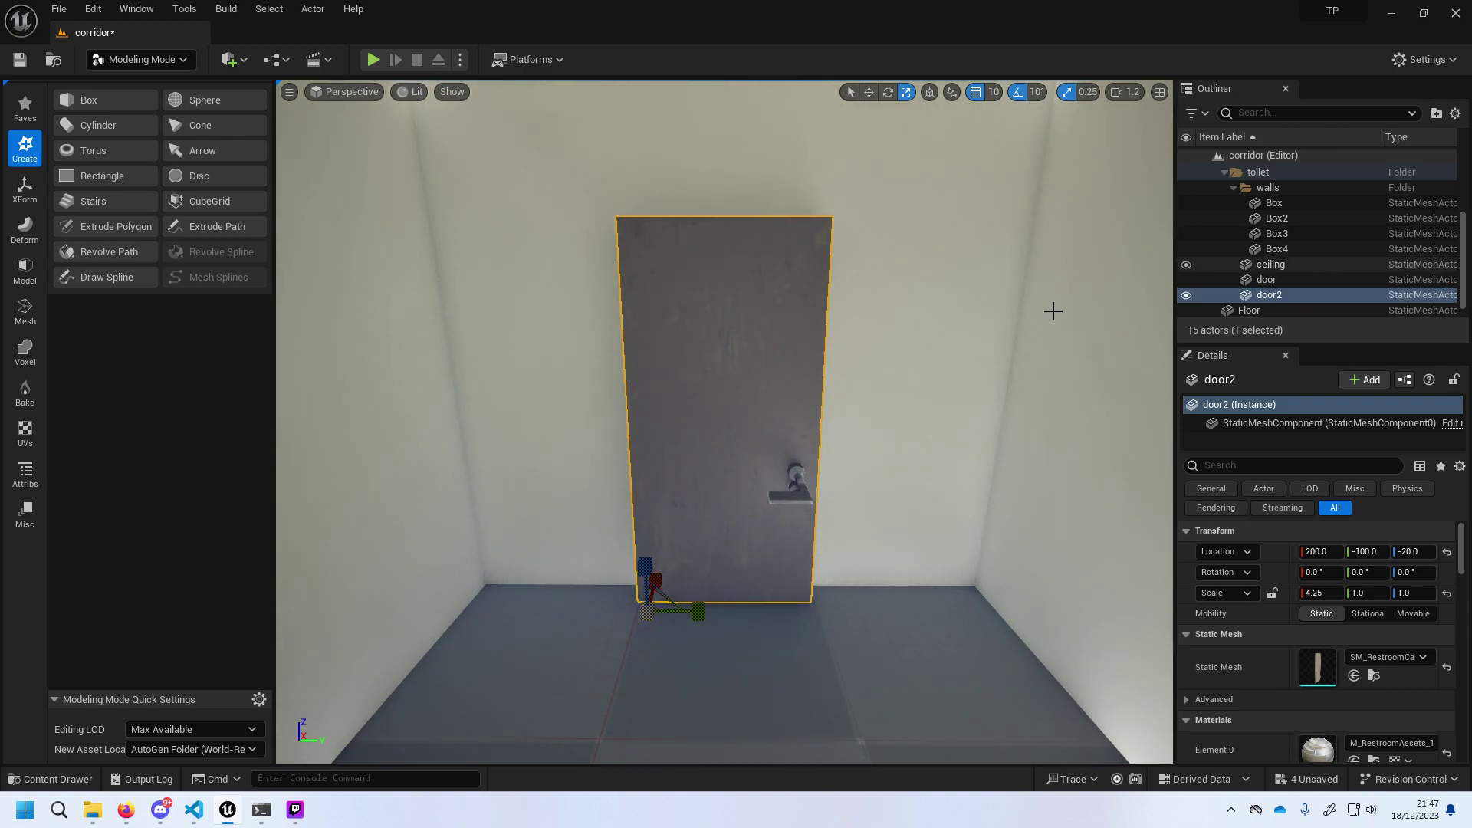
pyautogui.click(964, 227)
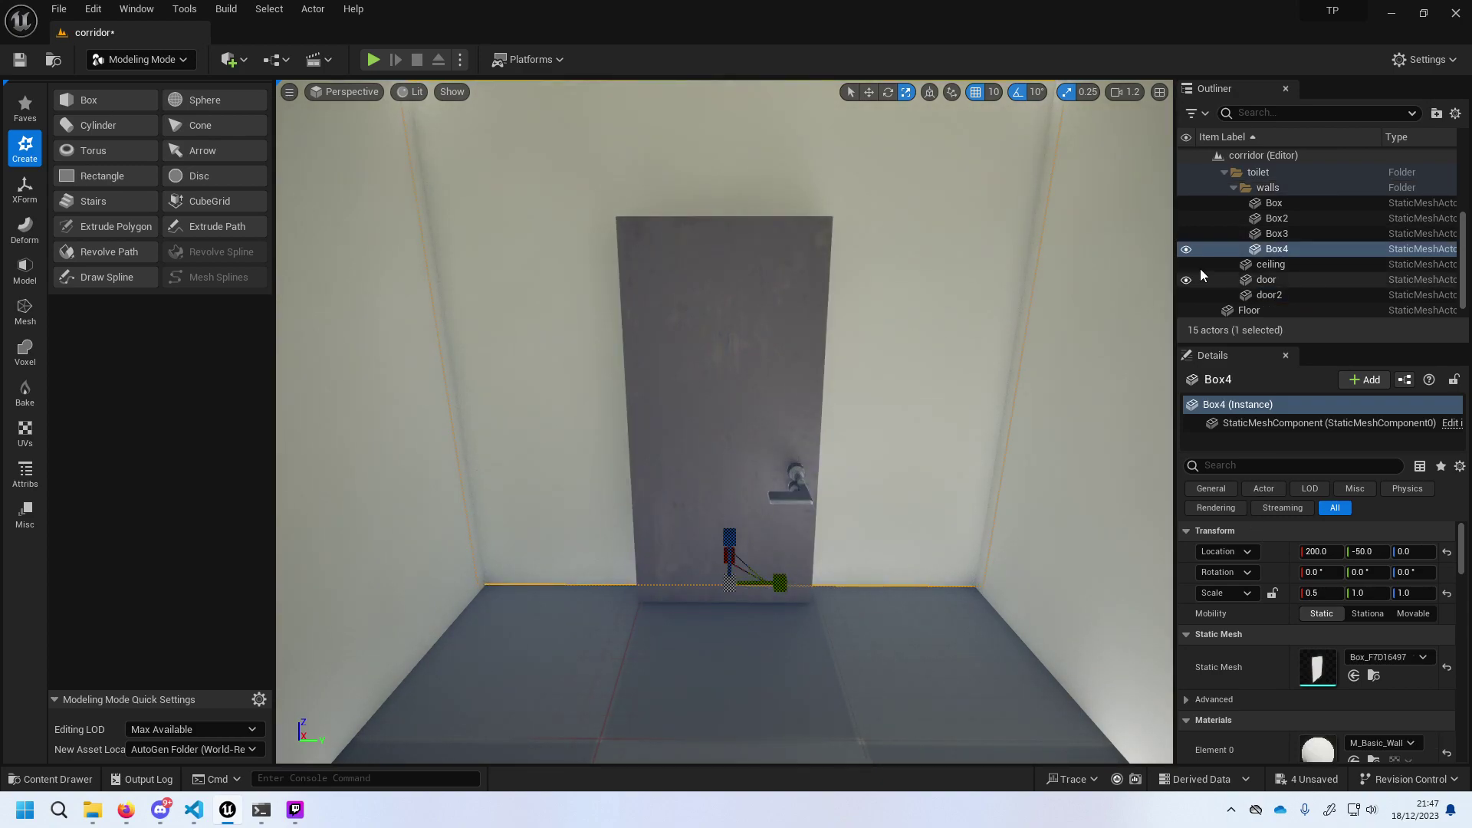
# Select Box4 together with door2 and switch the Modeling palette to the Model category.
pyautogui.keyDown('shift'); pyautogui.click(1286, 296); pyautogui.keyUp('shift')
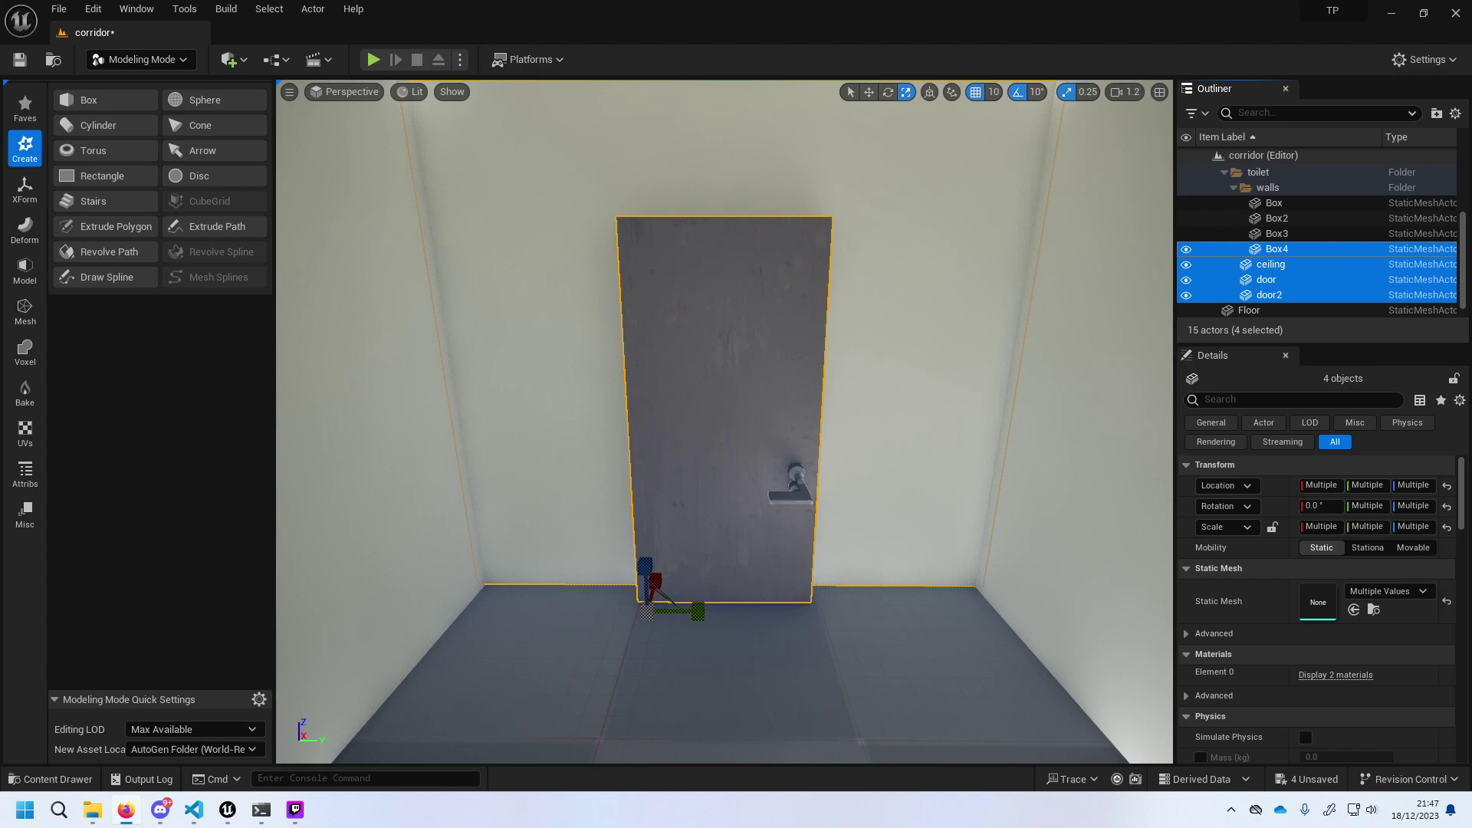
pyautogui.click(1287, 247)
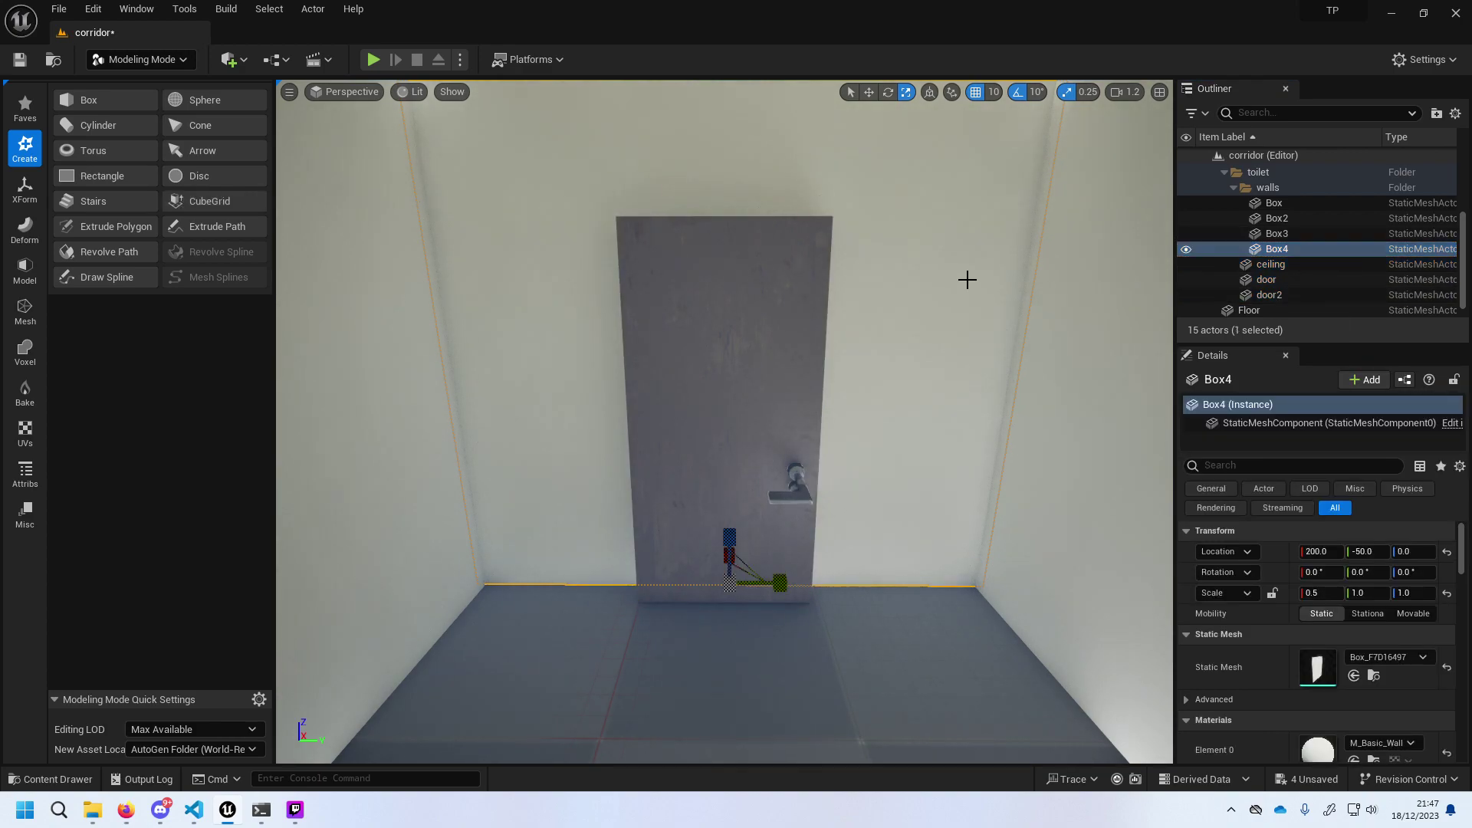
pyautogui.keyDown('ctrl'); pyautogui.click(710, 342); pyautogui.keyUp('ctrl')
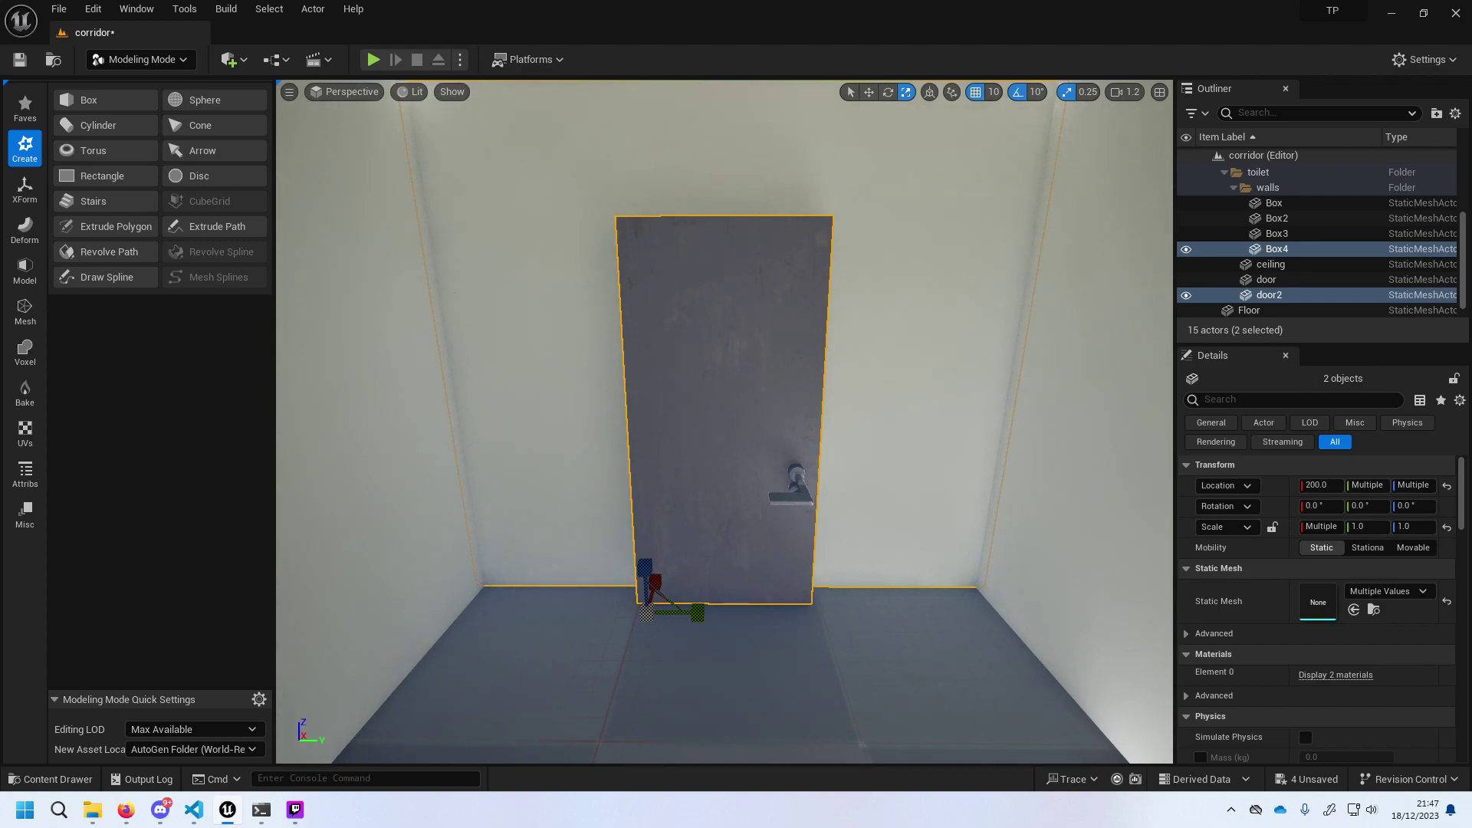
pyautogui.hotkey('alt', 'Tab')
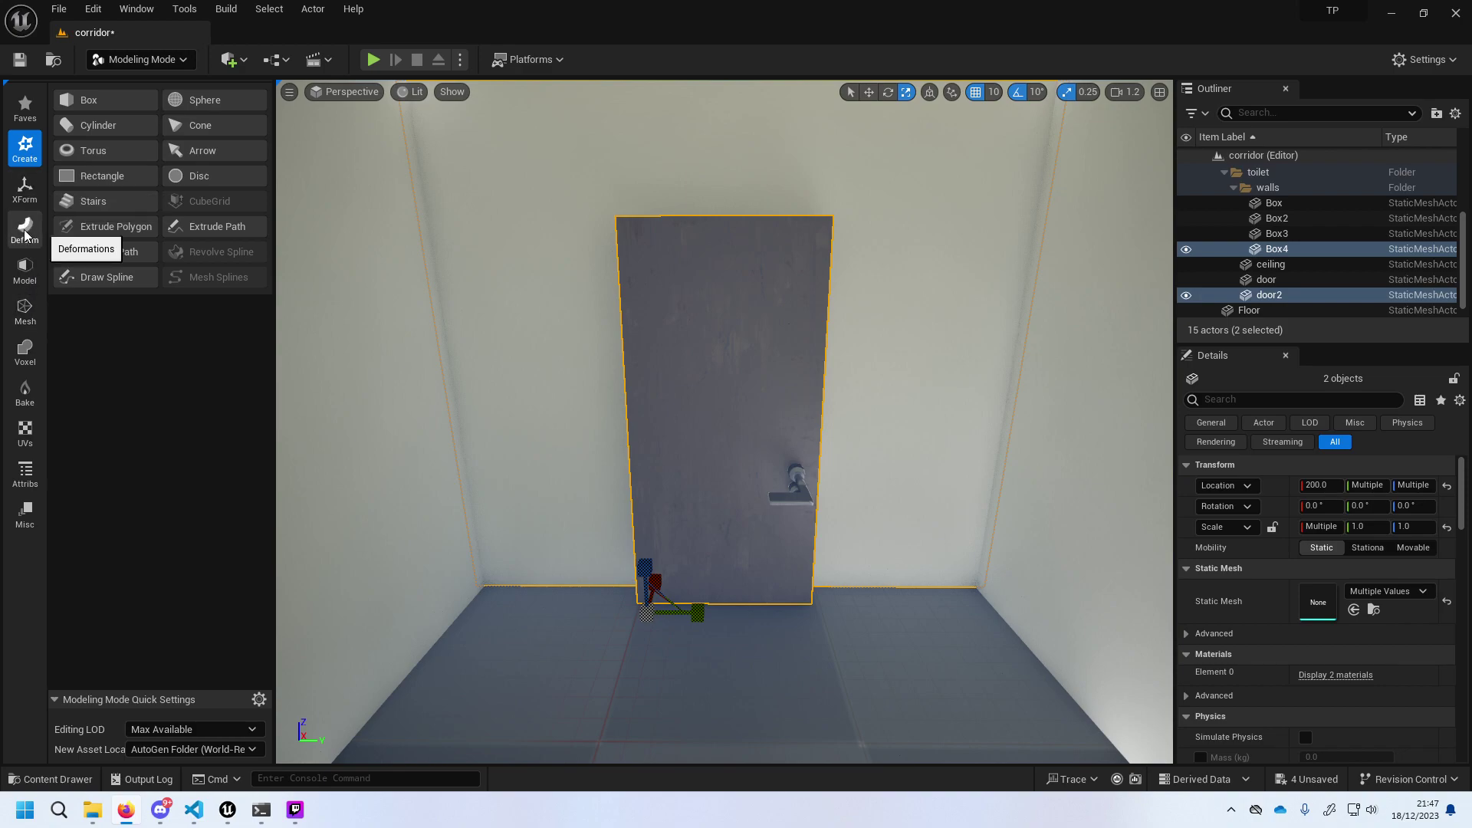
pyautogui.click(22, 198)
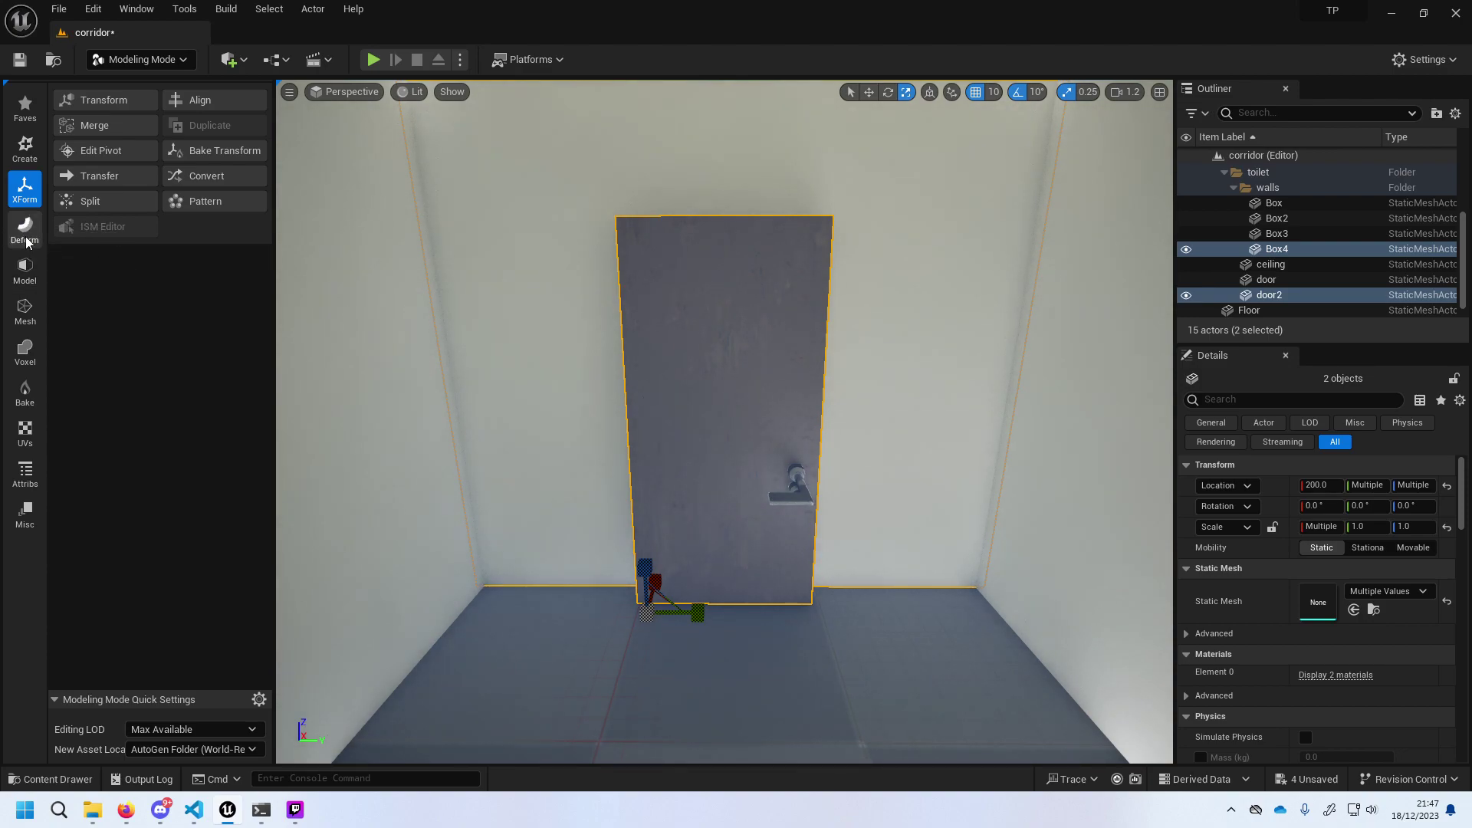
pyautogui.click(26, 230)
pyautogui.click(31, 271)
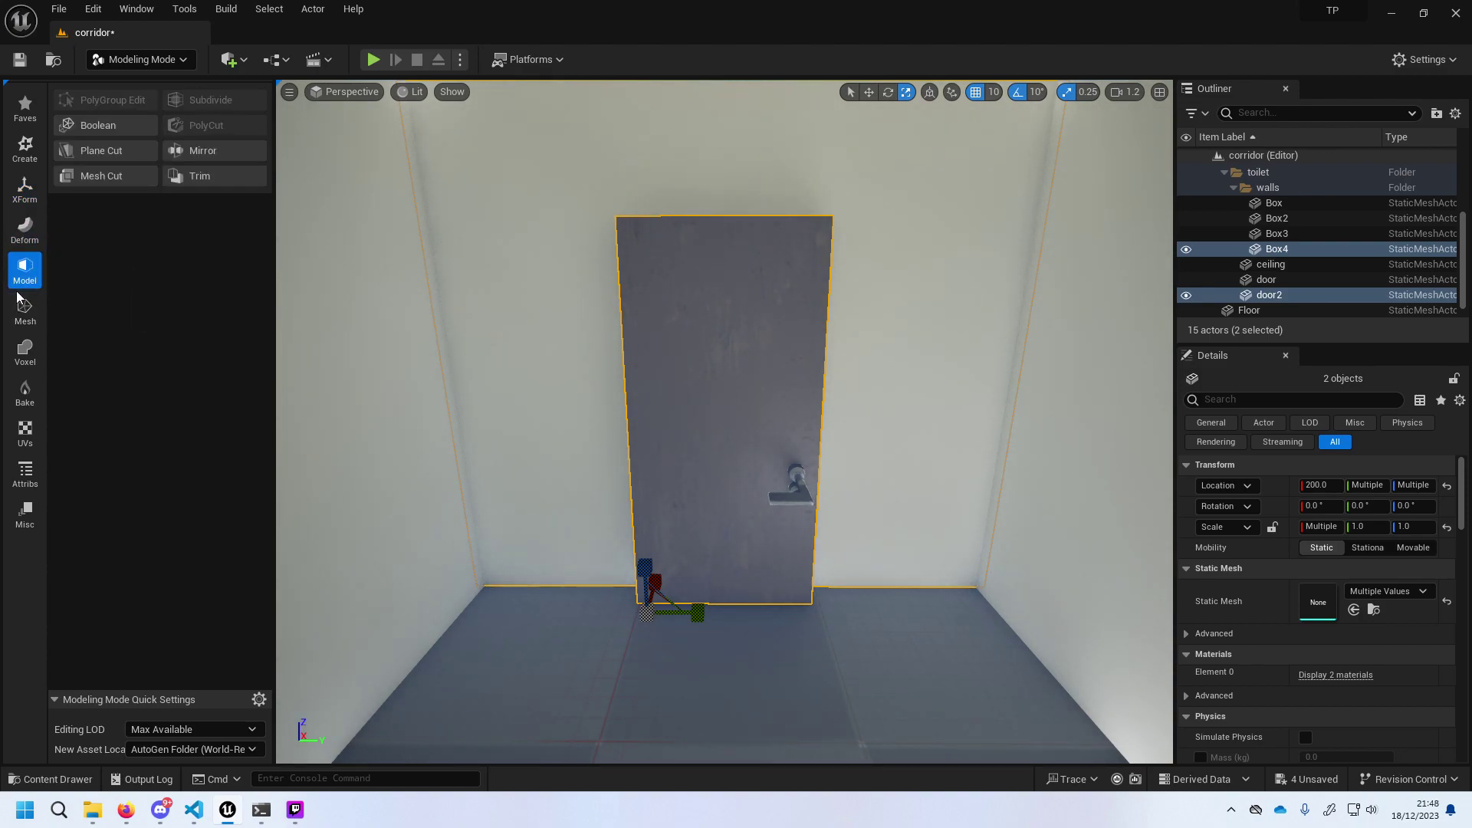
# Open Mesh Boolean in Difference A - B mode with door2, the Box4 wall and the door selected.
pyautogui.click(93, 126)
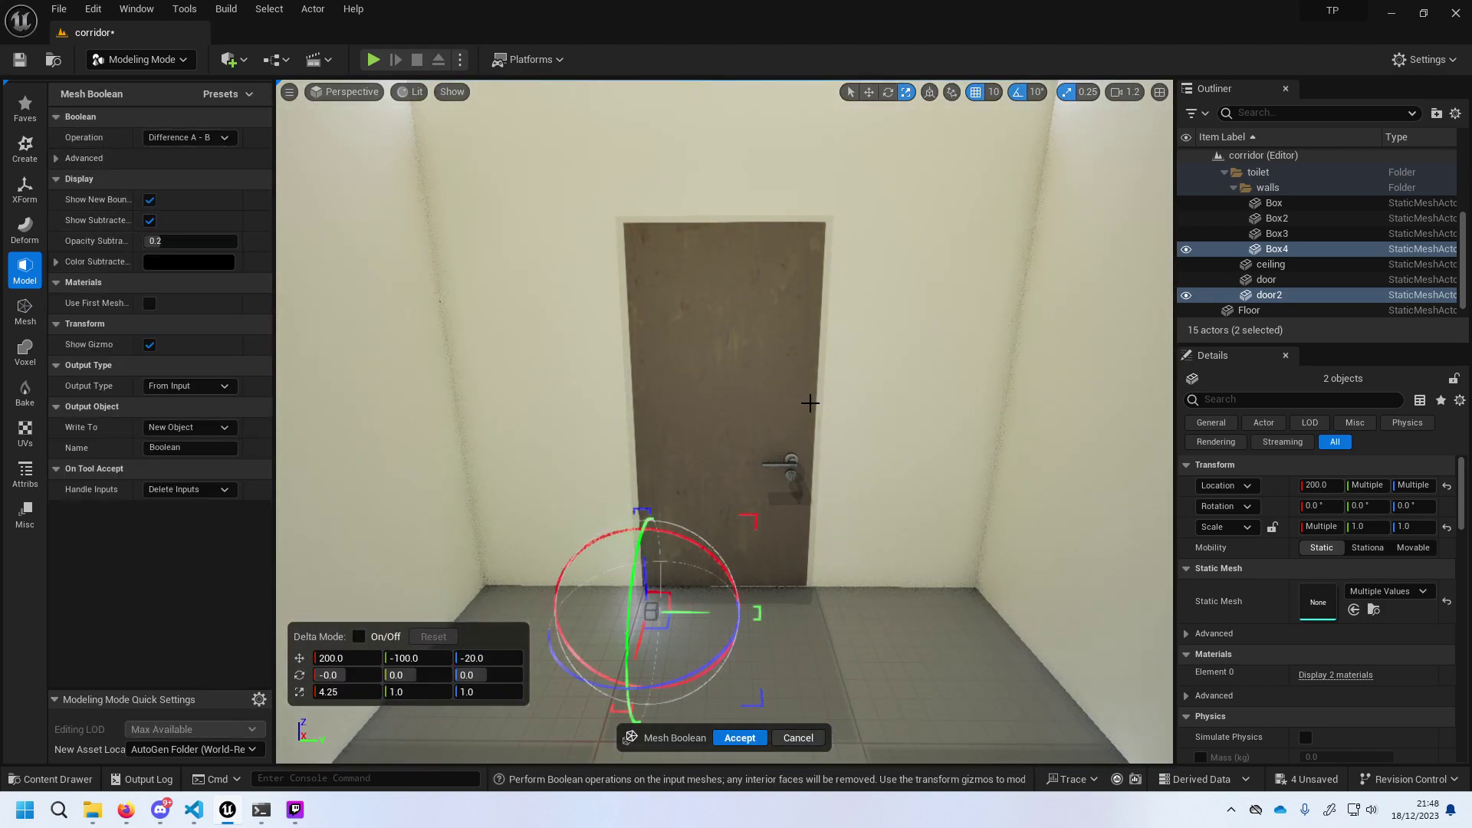
pyautogui.moveTo(810, 403); pyautogui.dragTo(747, 411)
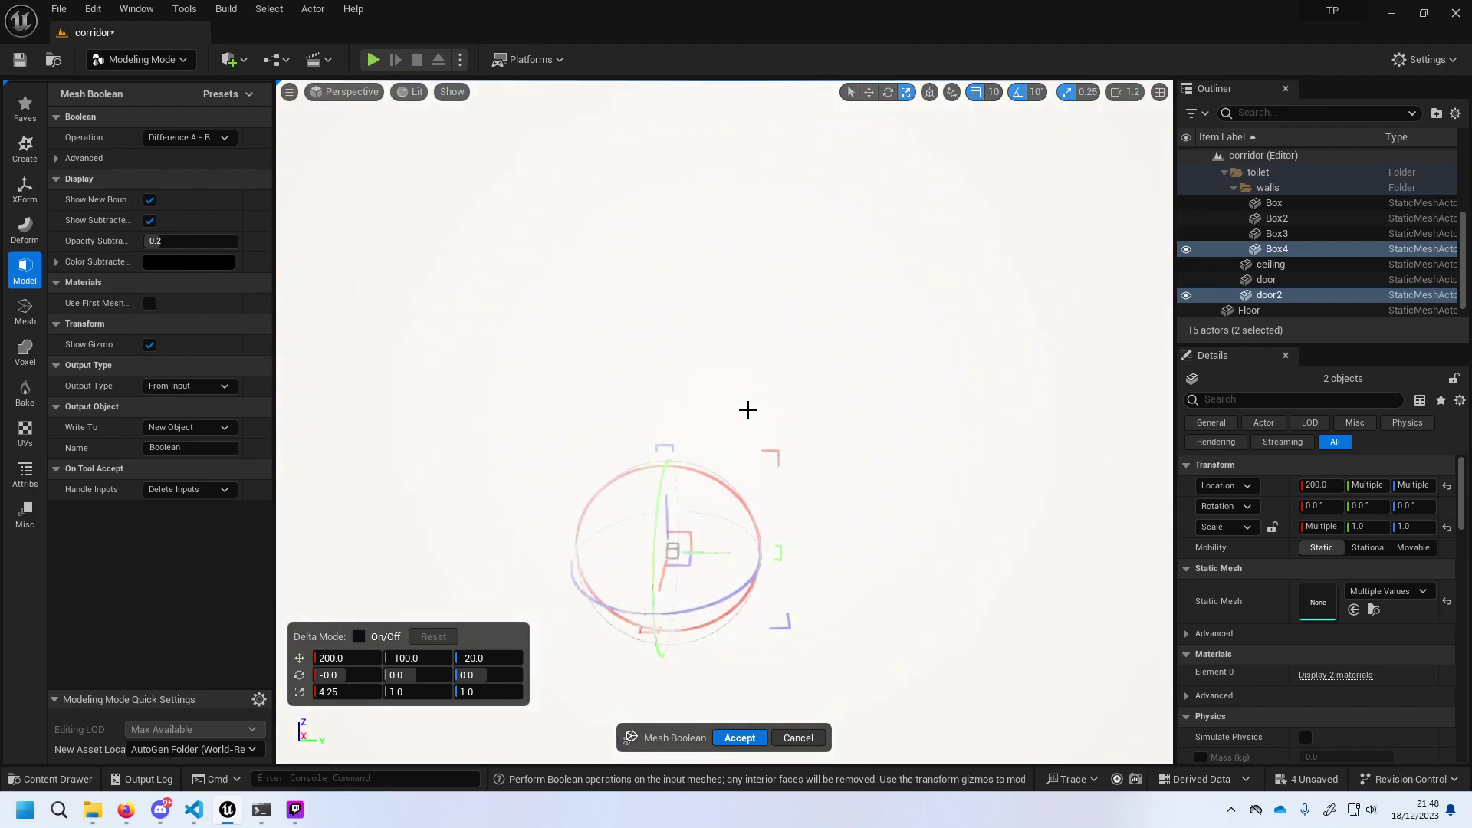
pyautogui.scroll(5, 750, 408)
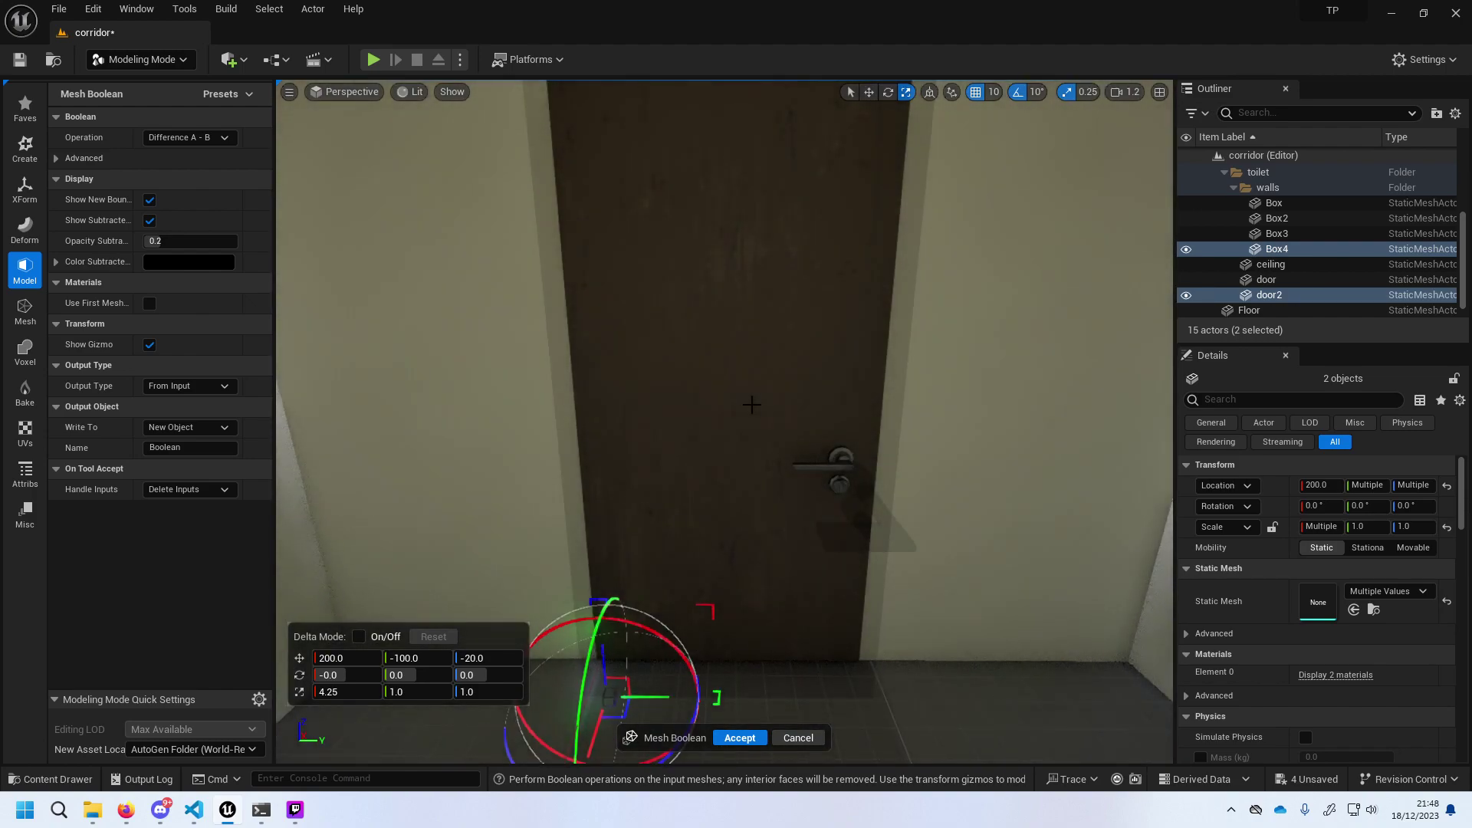
pyautogui.scroll(2, 752, 404)
pyautogui.scroll(-5, 752, 404)
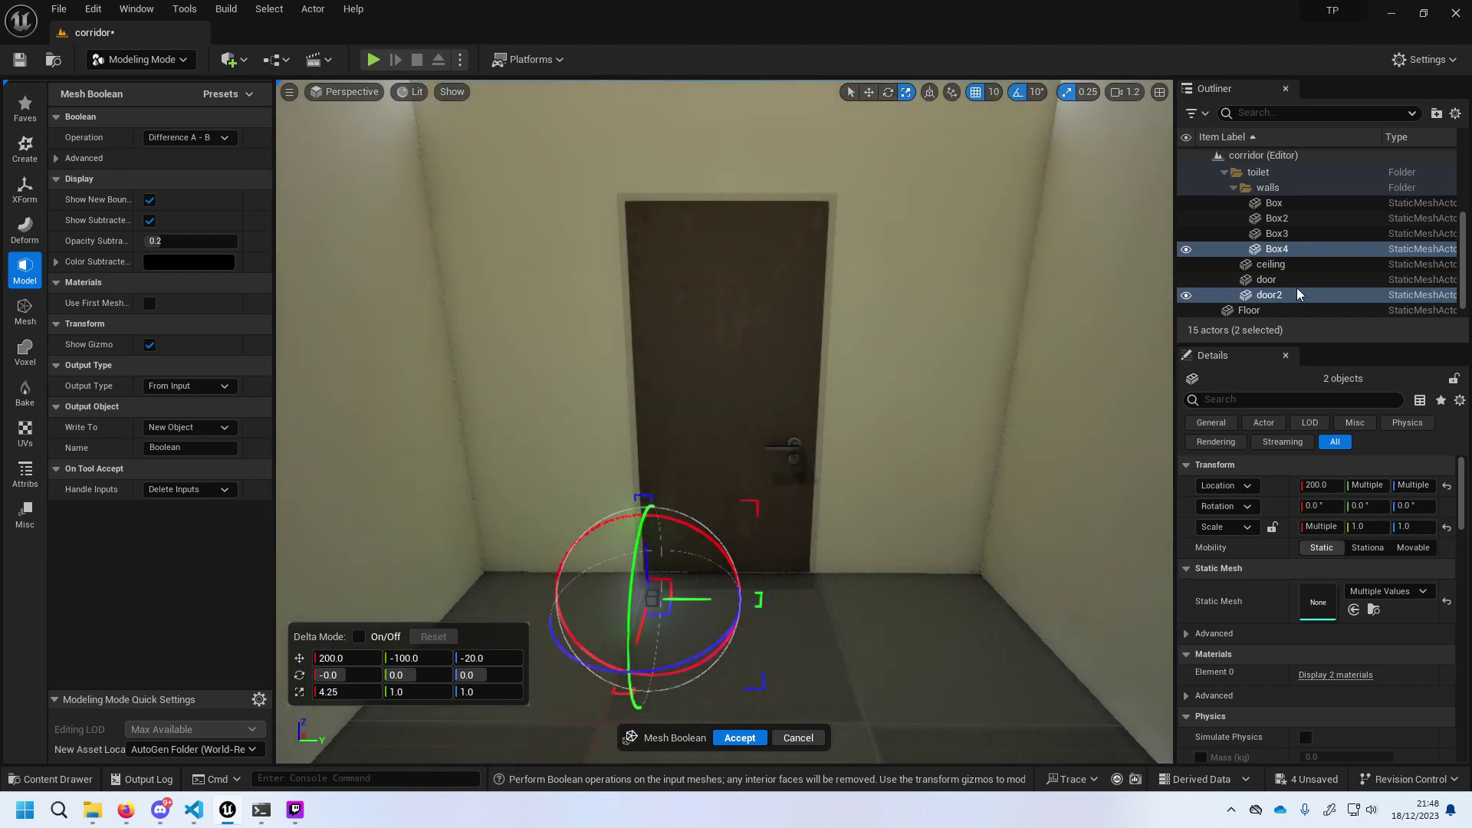
pyautogui.click(1298, 294)
pyautogui.click(1288, 247)
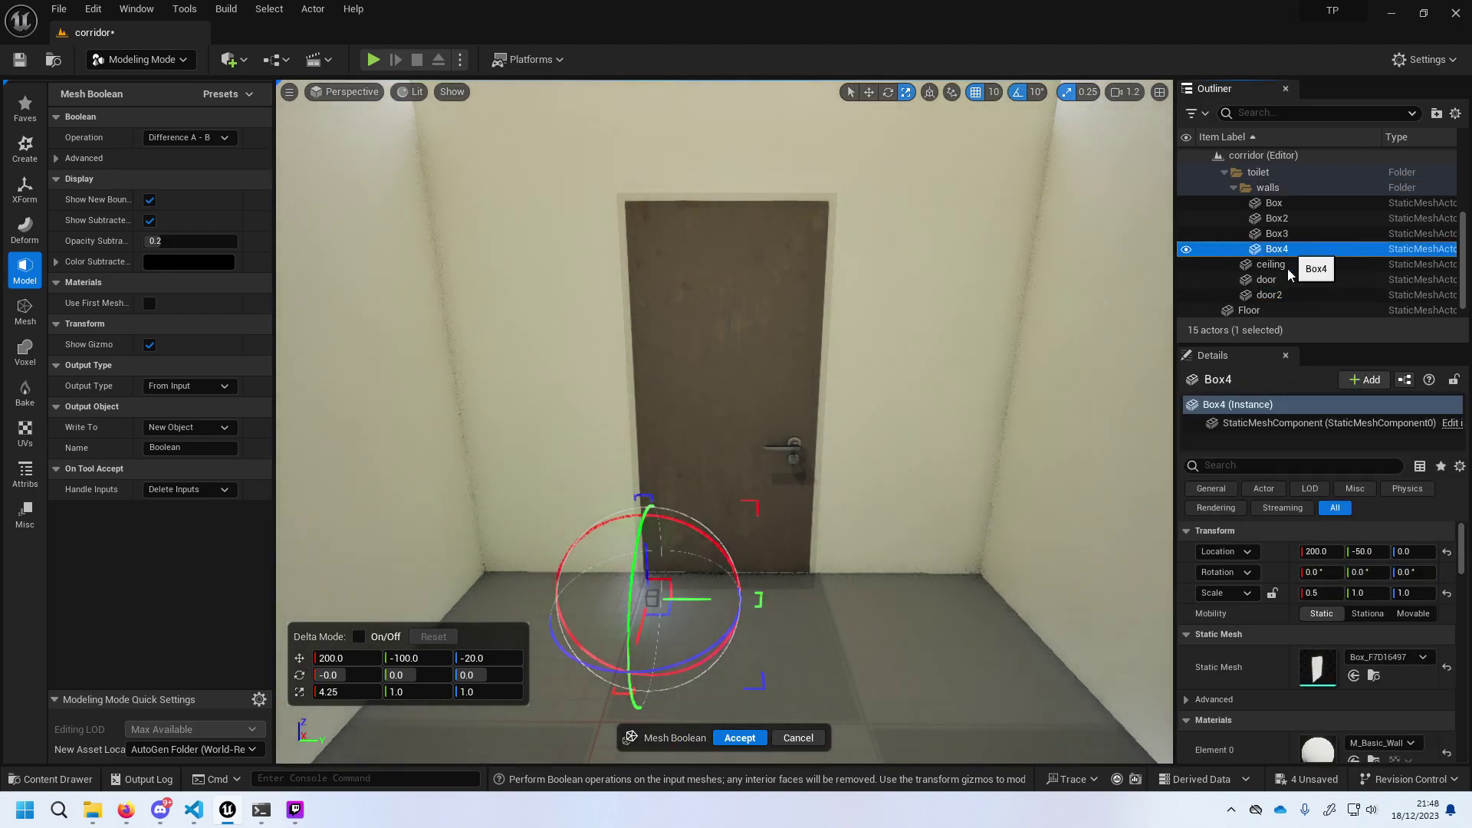
pyautogui.click(1269, 283)
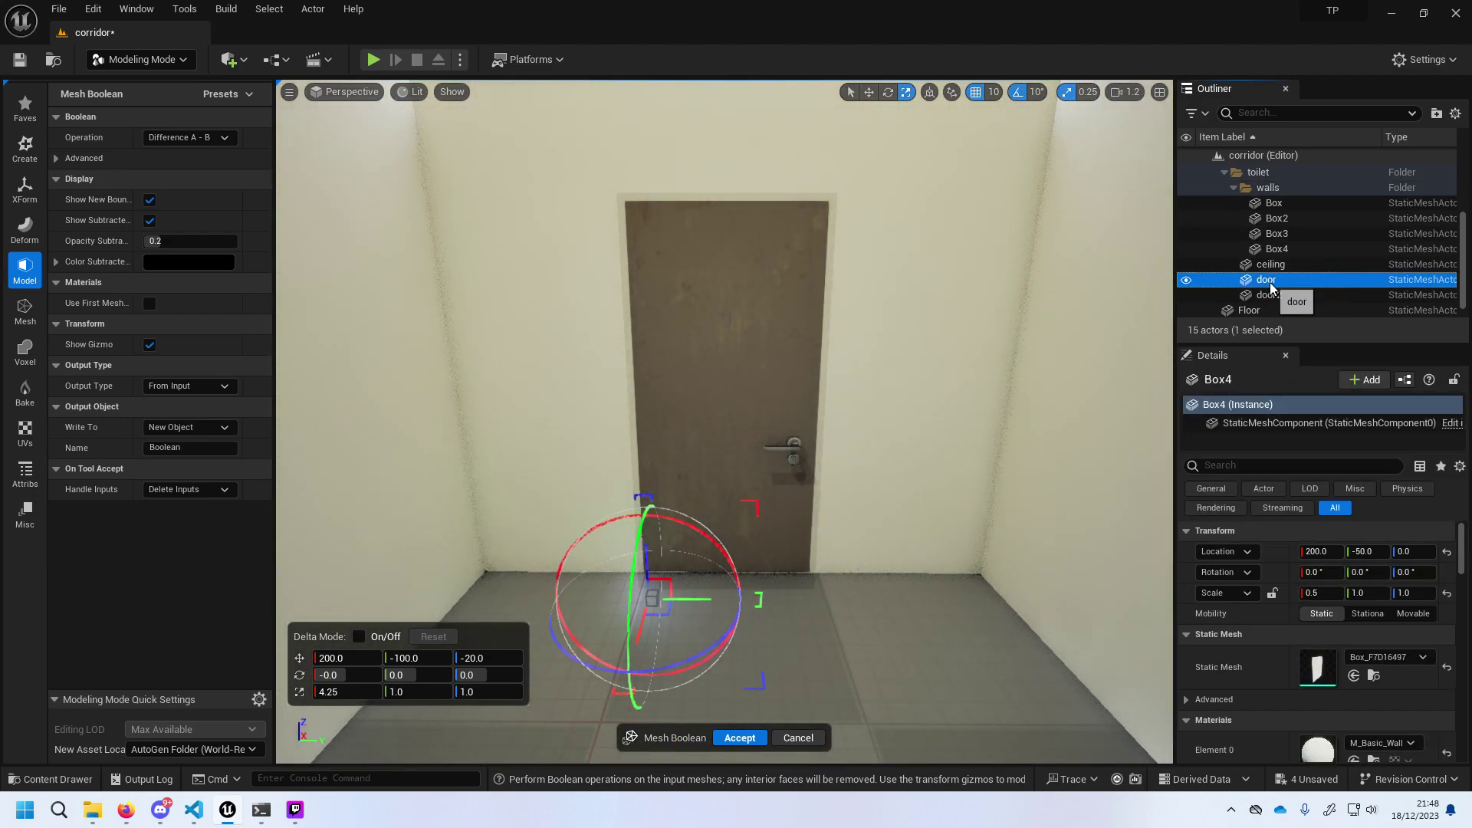
# Test-move the cutter along Y, undo it with Ctrl+Z, and reselect door2 and the door.
pyautogui.moveTo(704, 602)
pyautogui.mouseDown()
pyautogui.moveTo(582, 603)
pyautogui.moveTo(697, 608)
pyautogui.mouseUp()
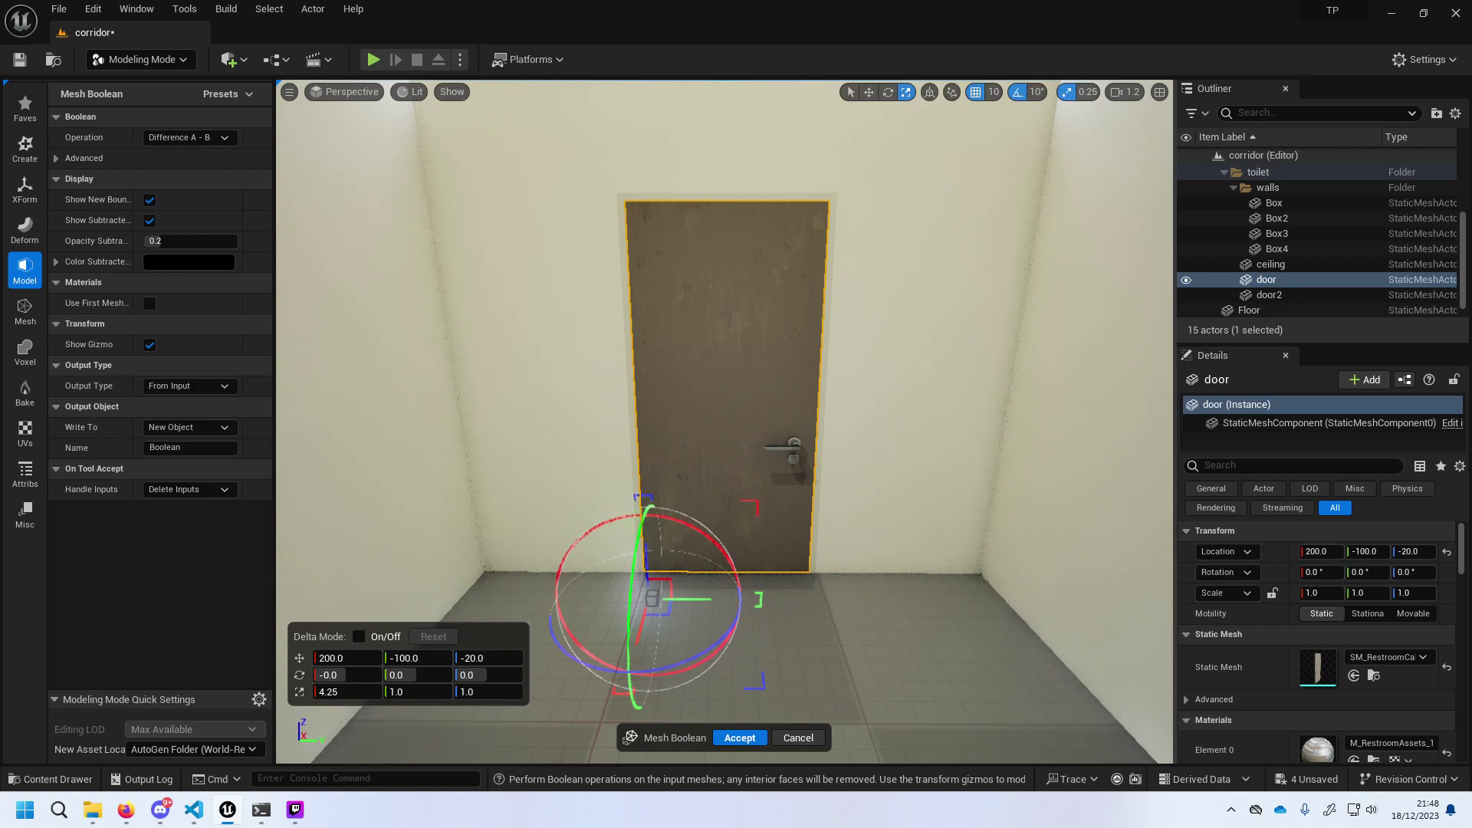
pyautogui.hotkey('ctrl', 'z')
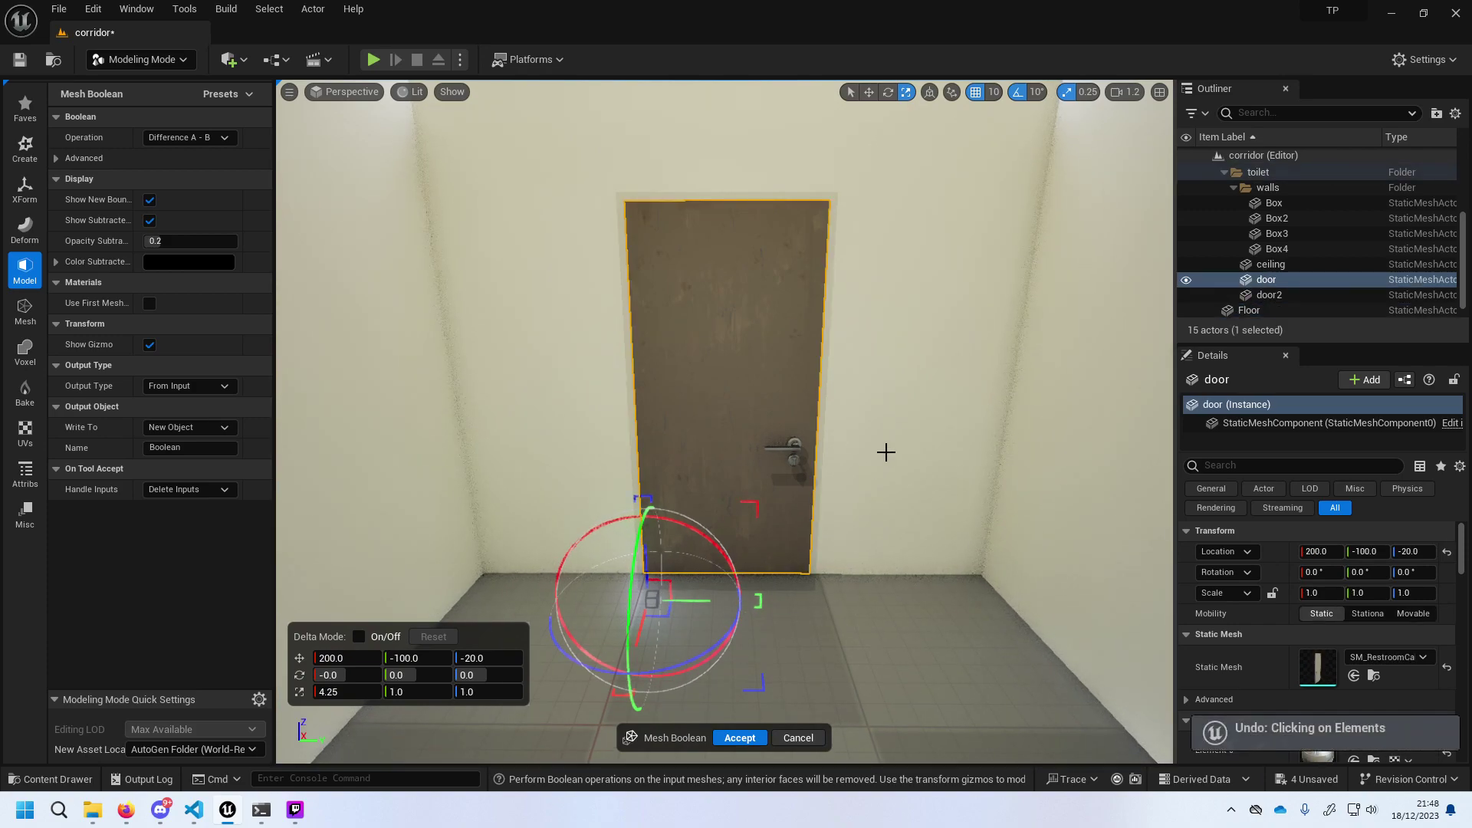
pyautogui.hotkey('ctrl', 'z')
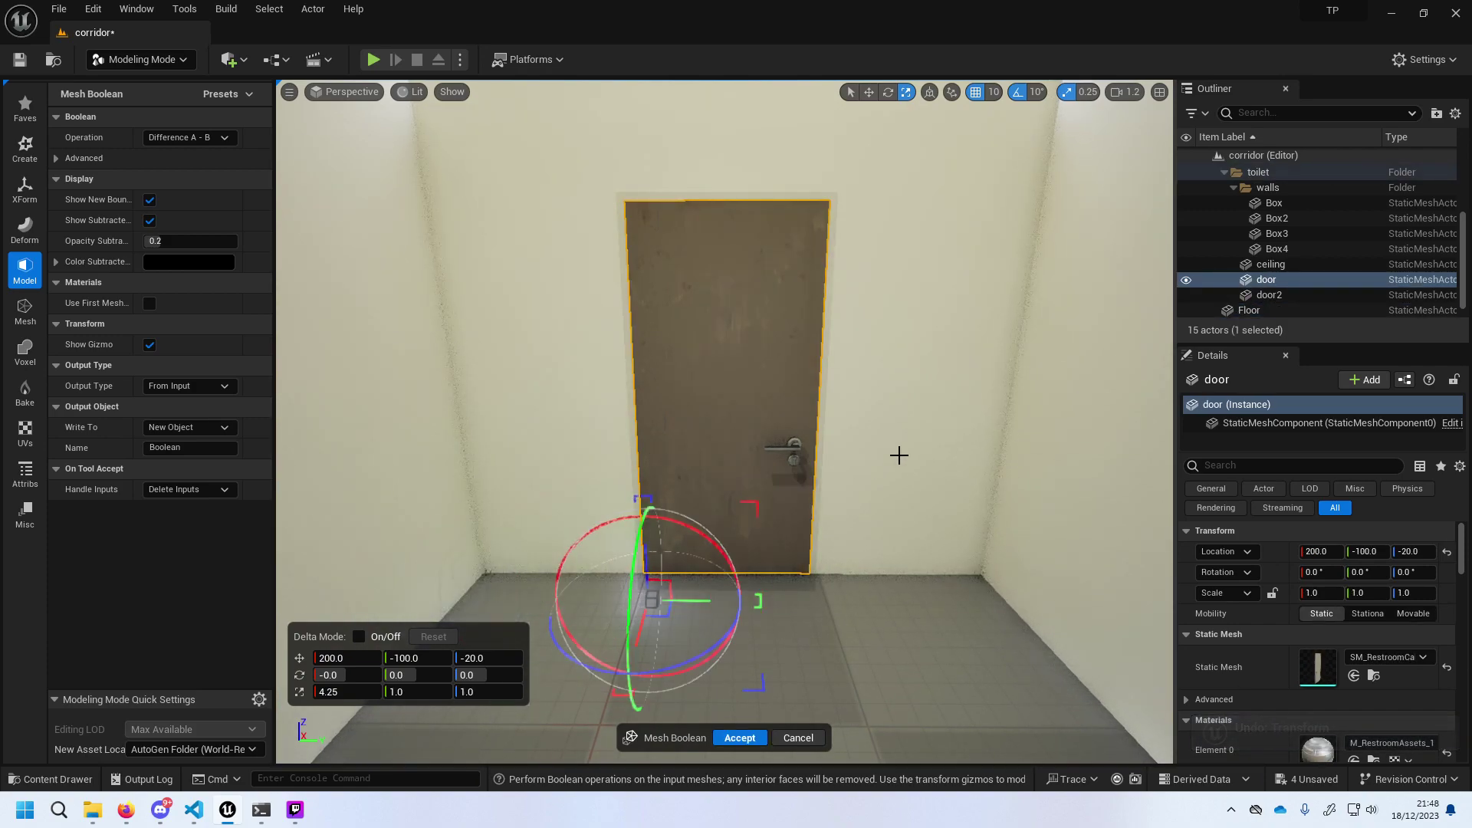
pyautogui.click(1270, 296)
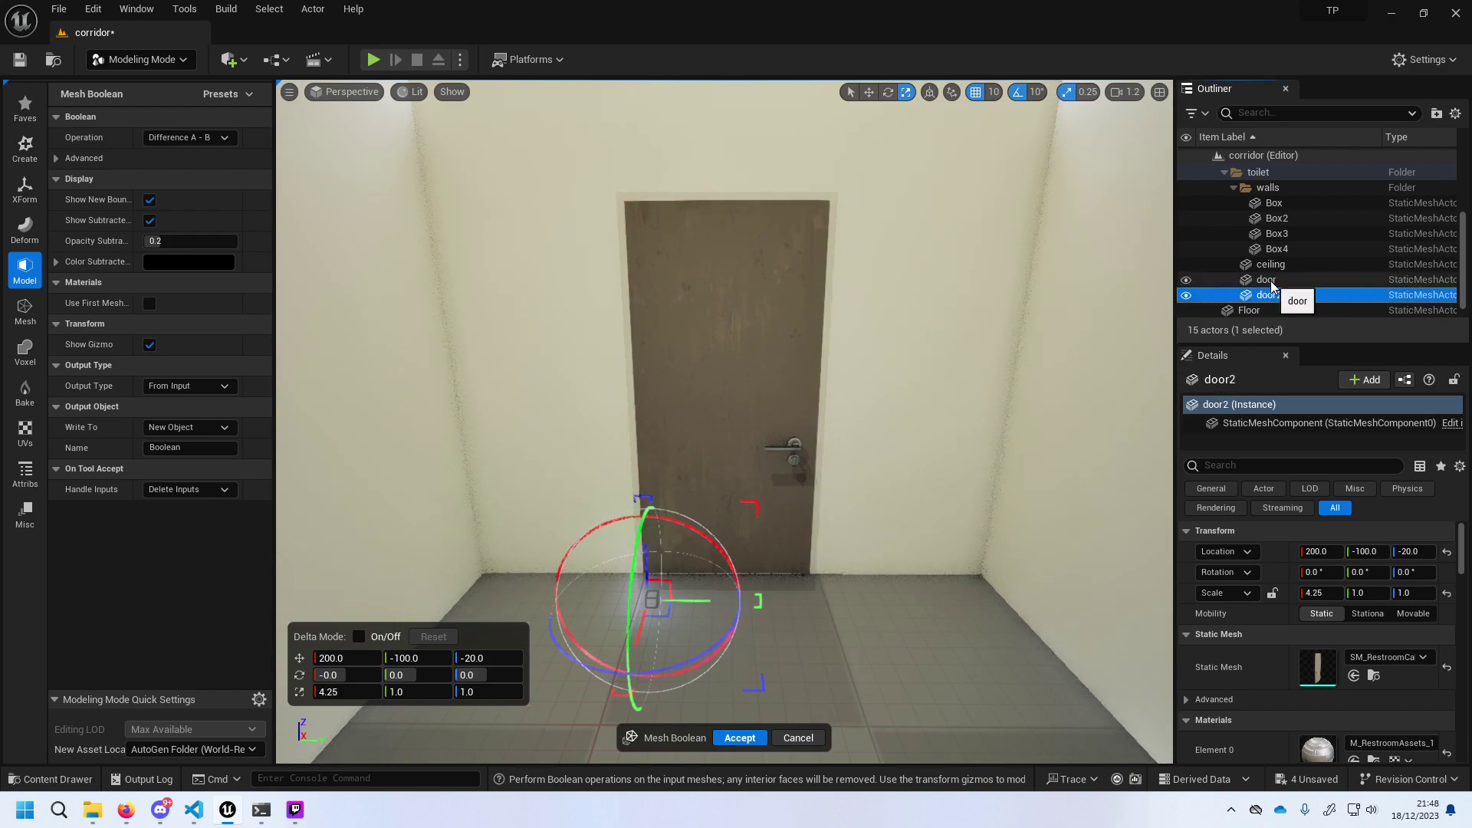
pyautogui.hotkey('ctrl', 'z')
pyautogui.click(1269, 297)
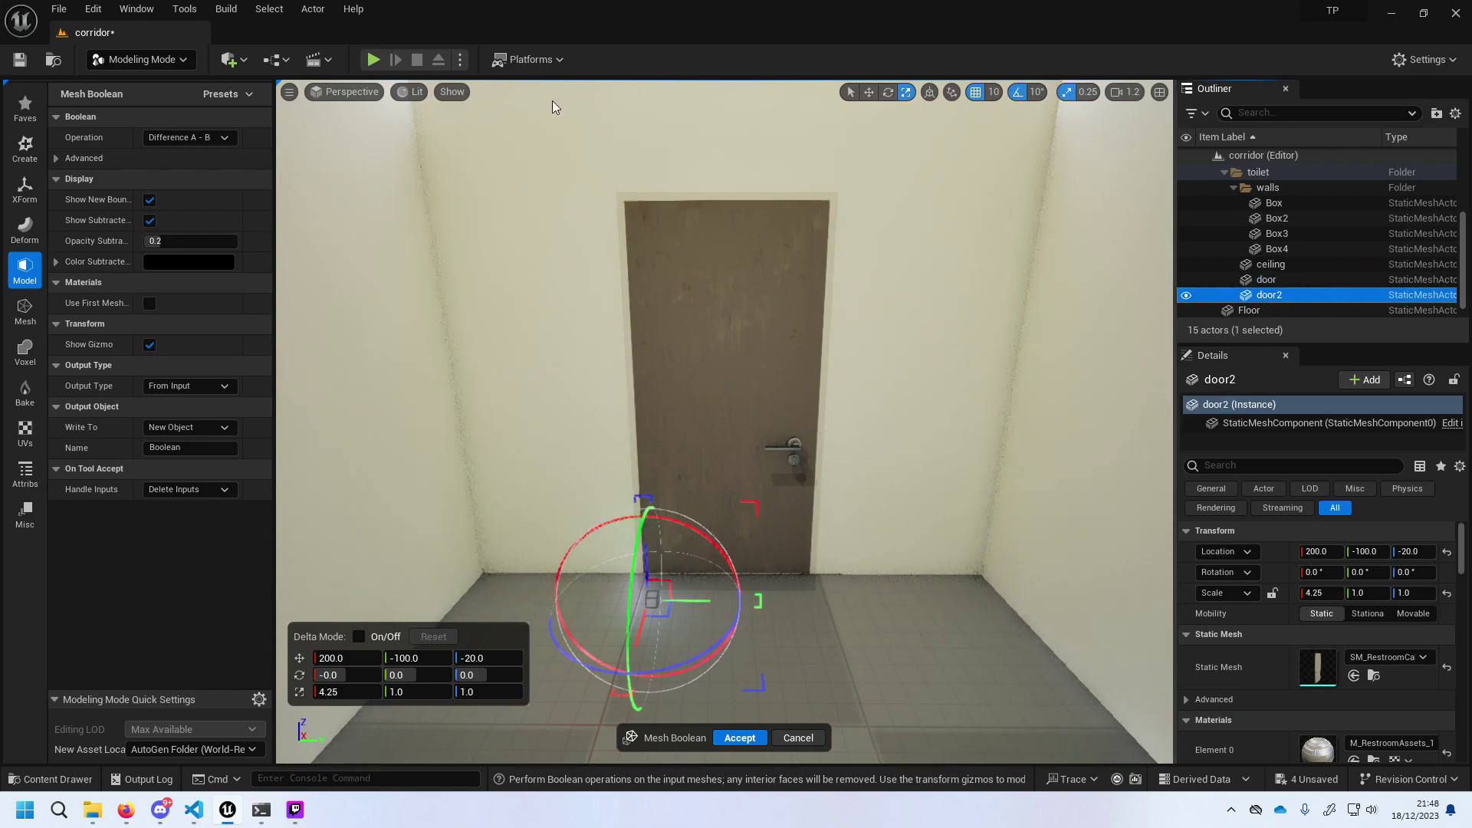
pyautogui.click(1266, 280)
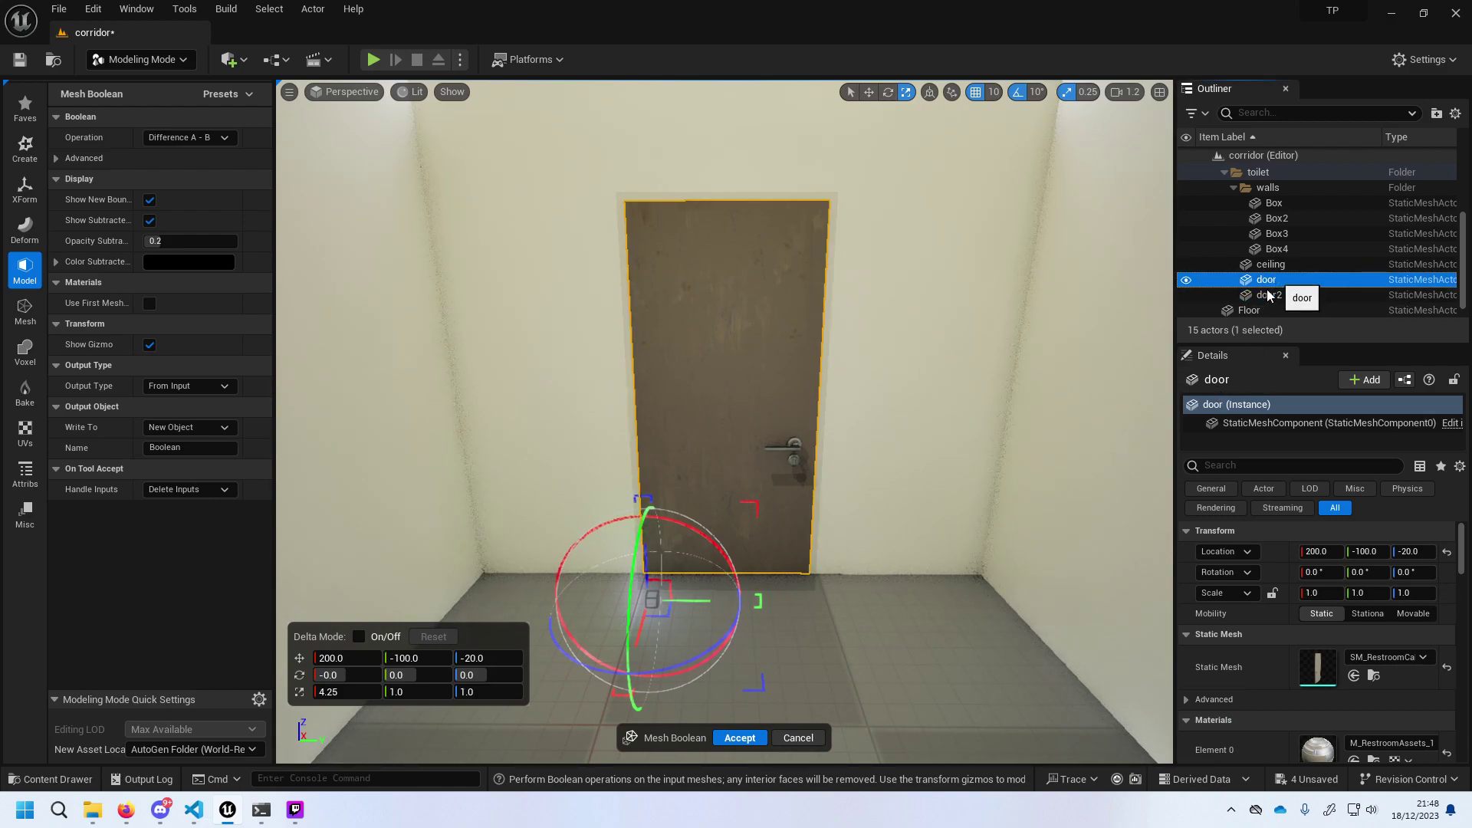
# Hide and show the door mesh to inspect the doorway cut in the wall.
pyautogui.click(1185, 281)
pyautogui.click(1186, 281)
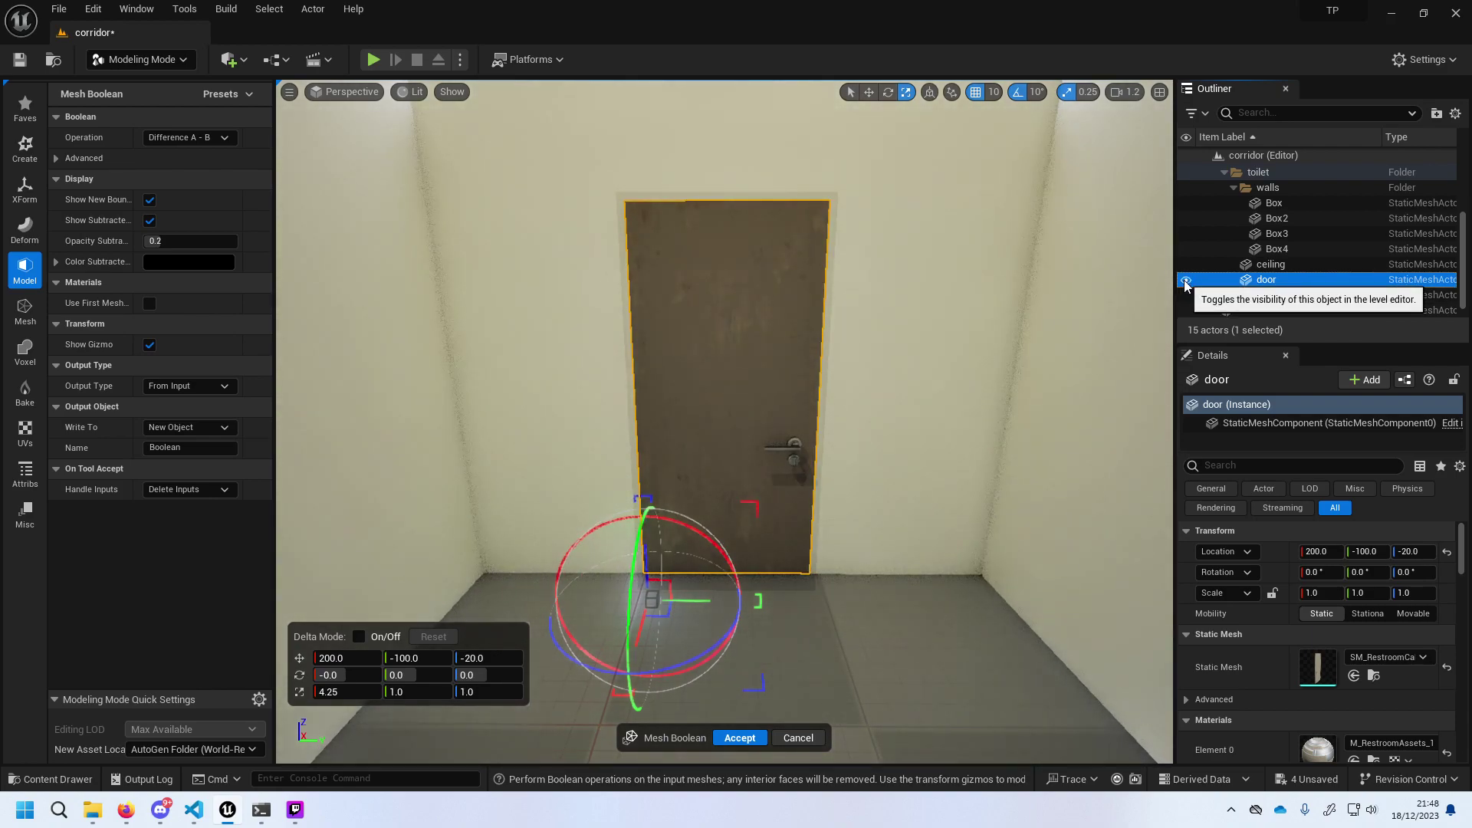
pyautogui.click(1185, 281)
pyautogui.scroll(5, 898, 299)
pyautogui.scroll(-3, 898, 299)
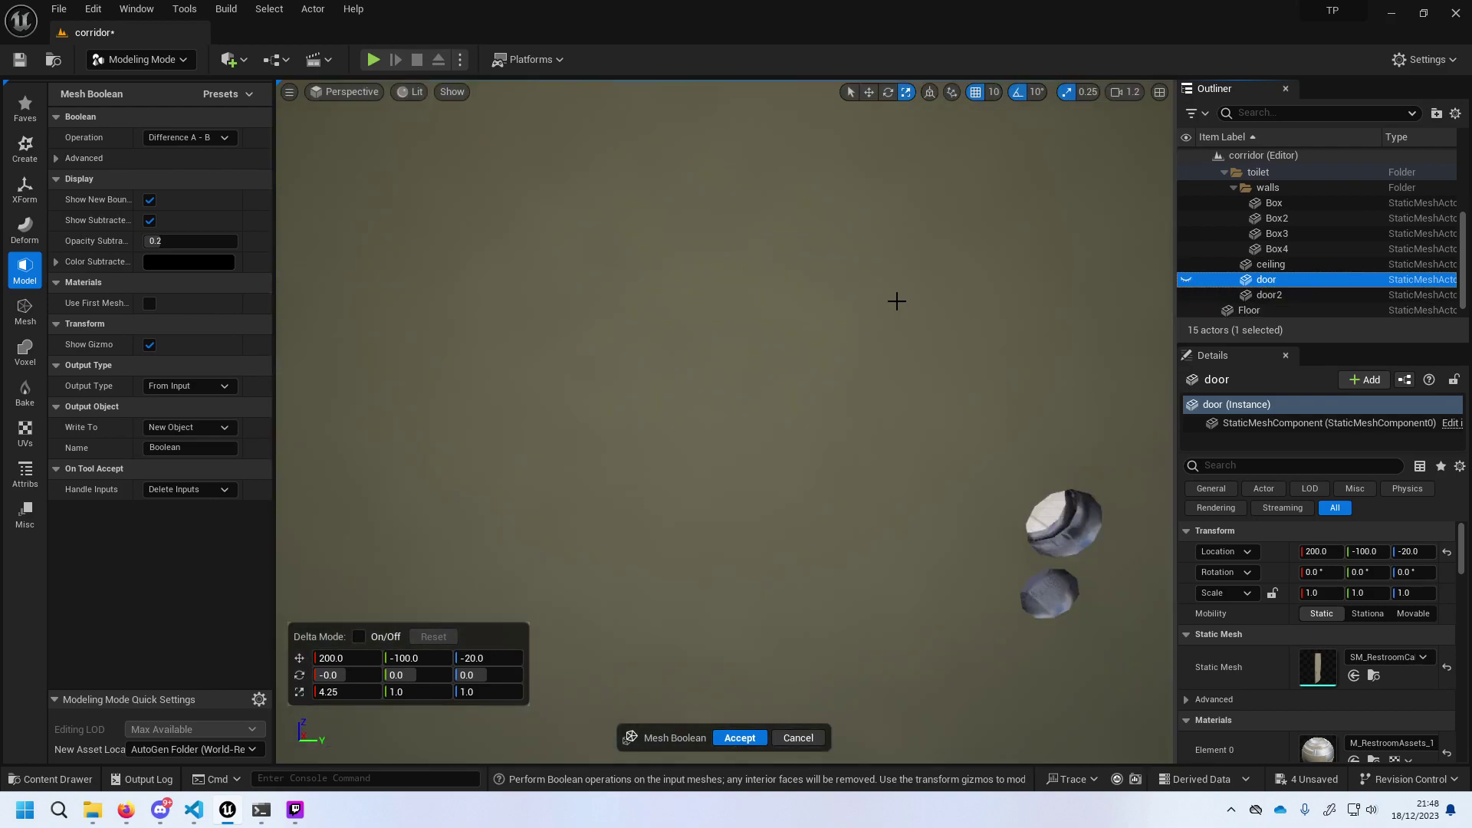
pyautogui.scroll(-2, 898, 299)
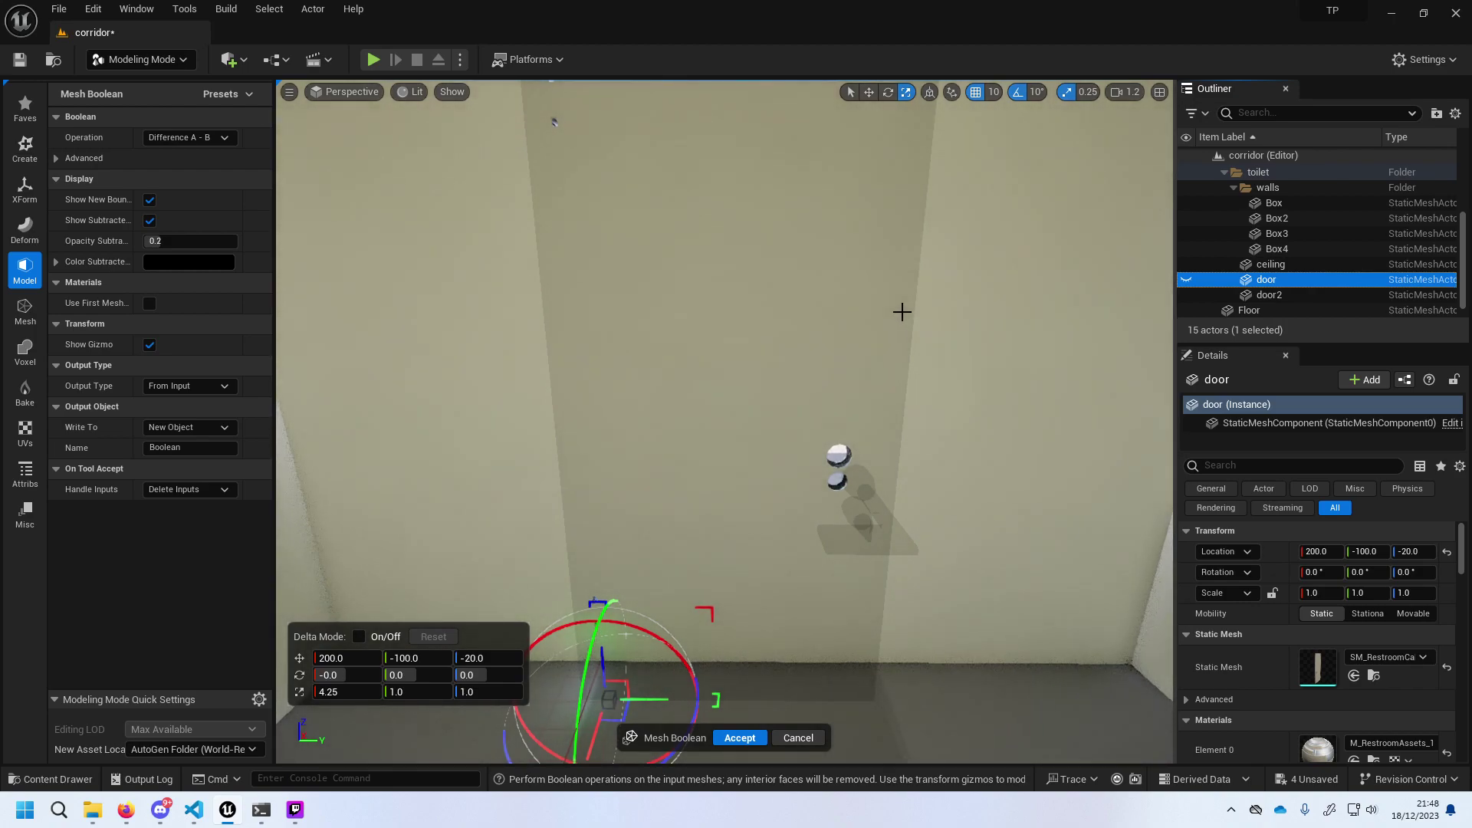
pyautogui.scroll(-2, 818, 298)
pyautogui.scroll(1, 818, 297)
pyautogui.scroll(1, 819, 296)
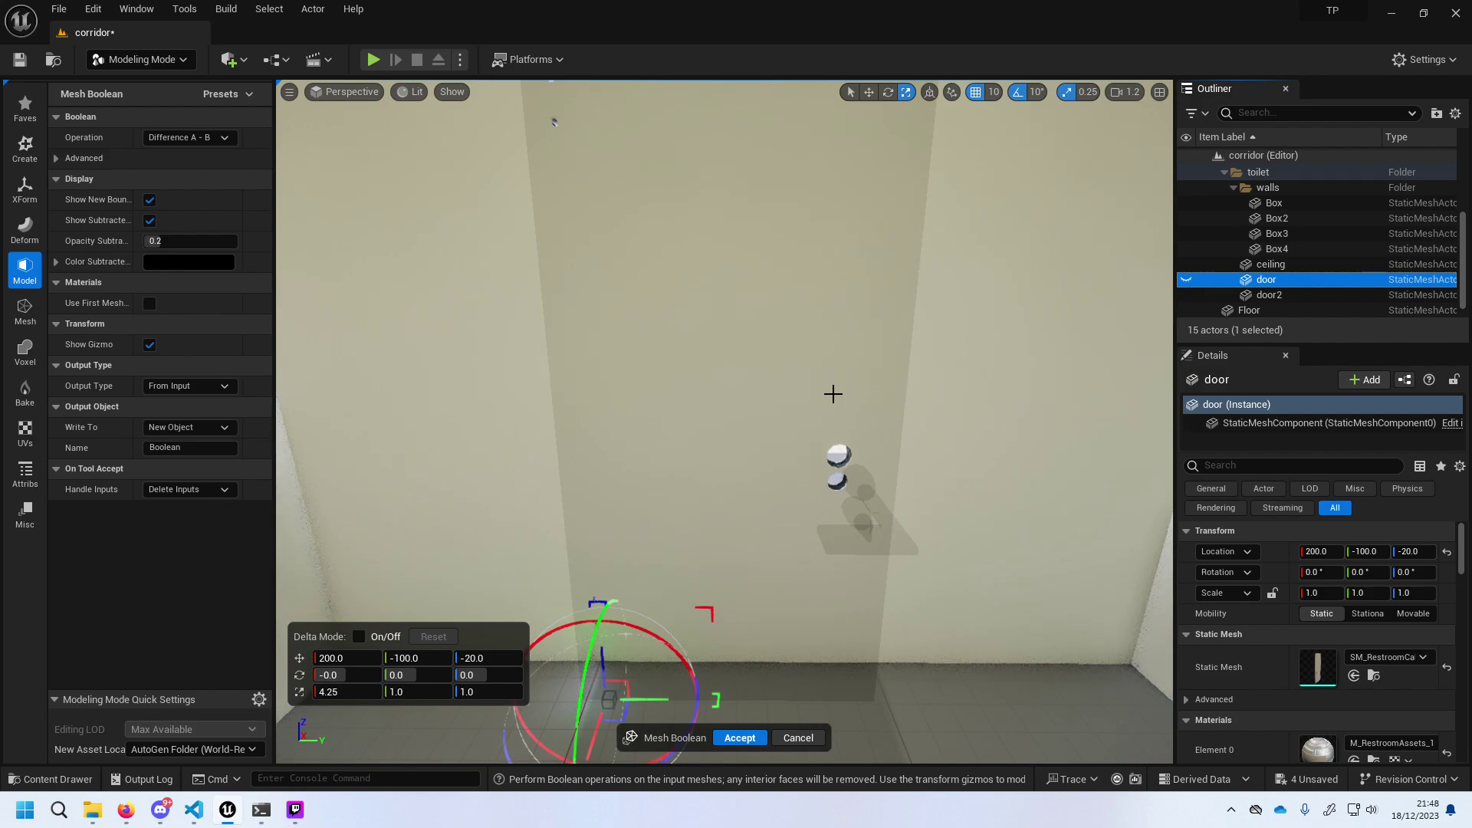
pyautogui.scroll(-2, 834, 394)
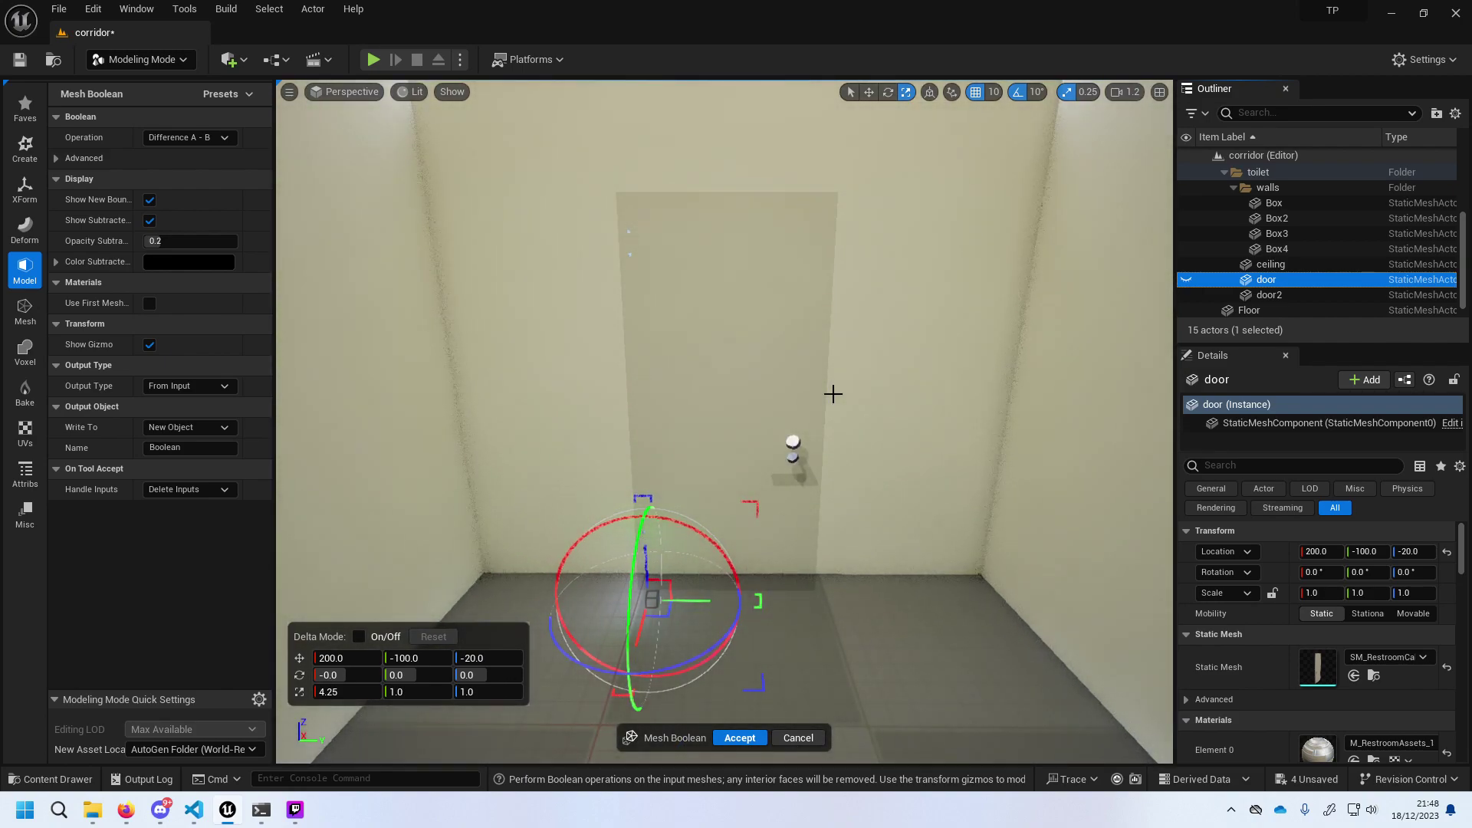
# Check the door and door2 selections and options, then Accept the Difference boolean.
pyautogui.click(1266, 296)
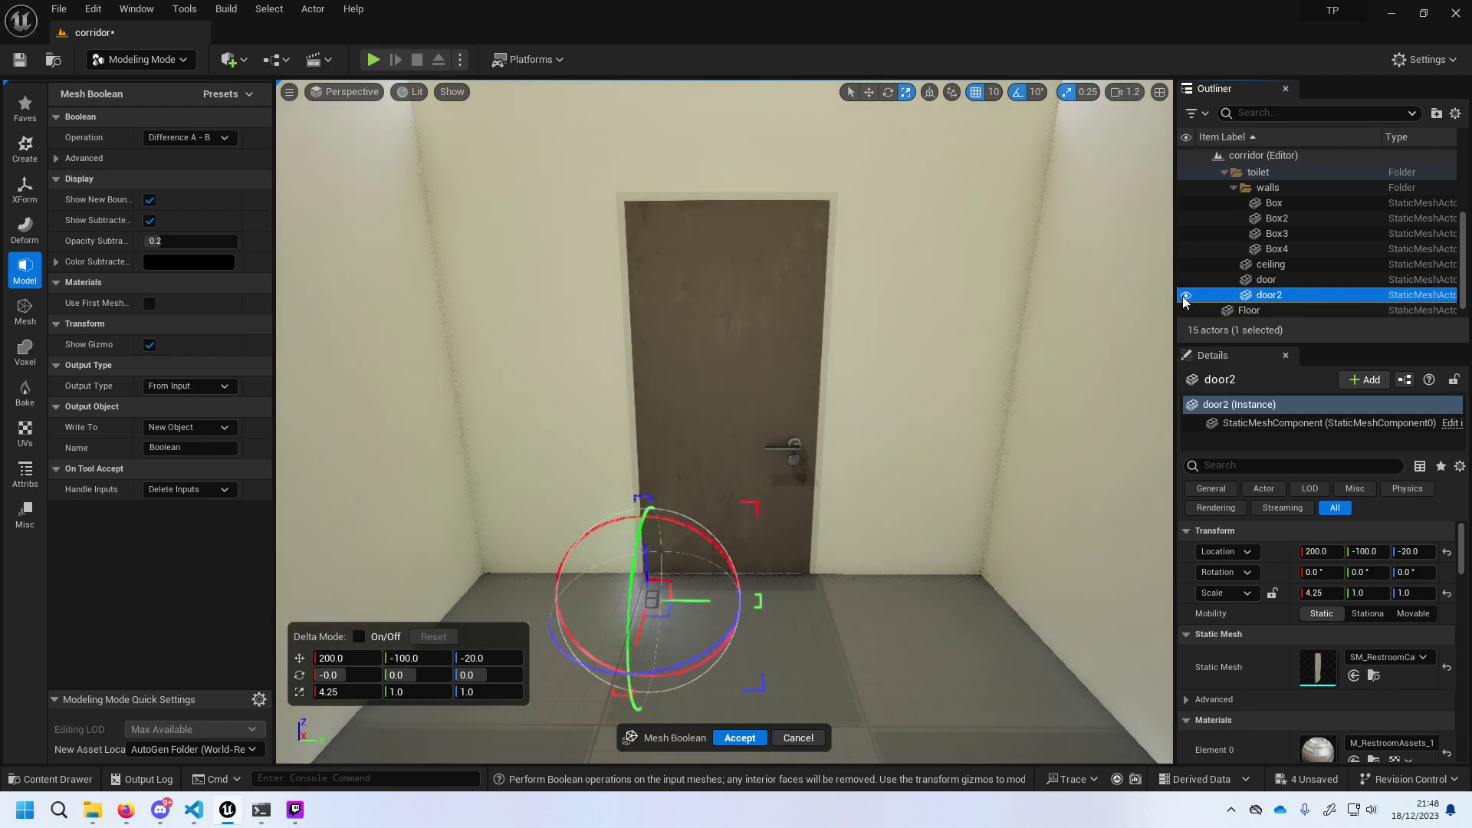
pyautogui.click(1262, 279)
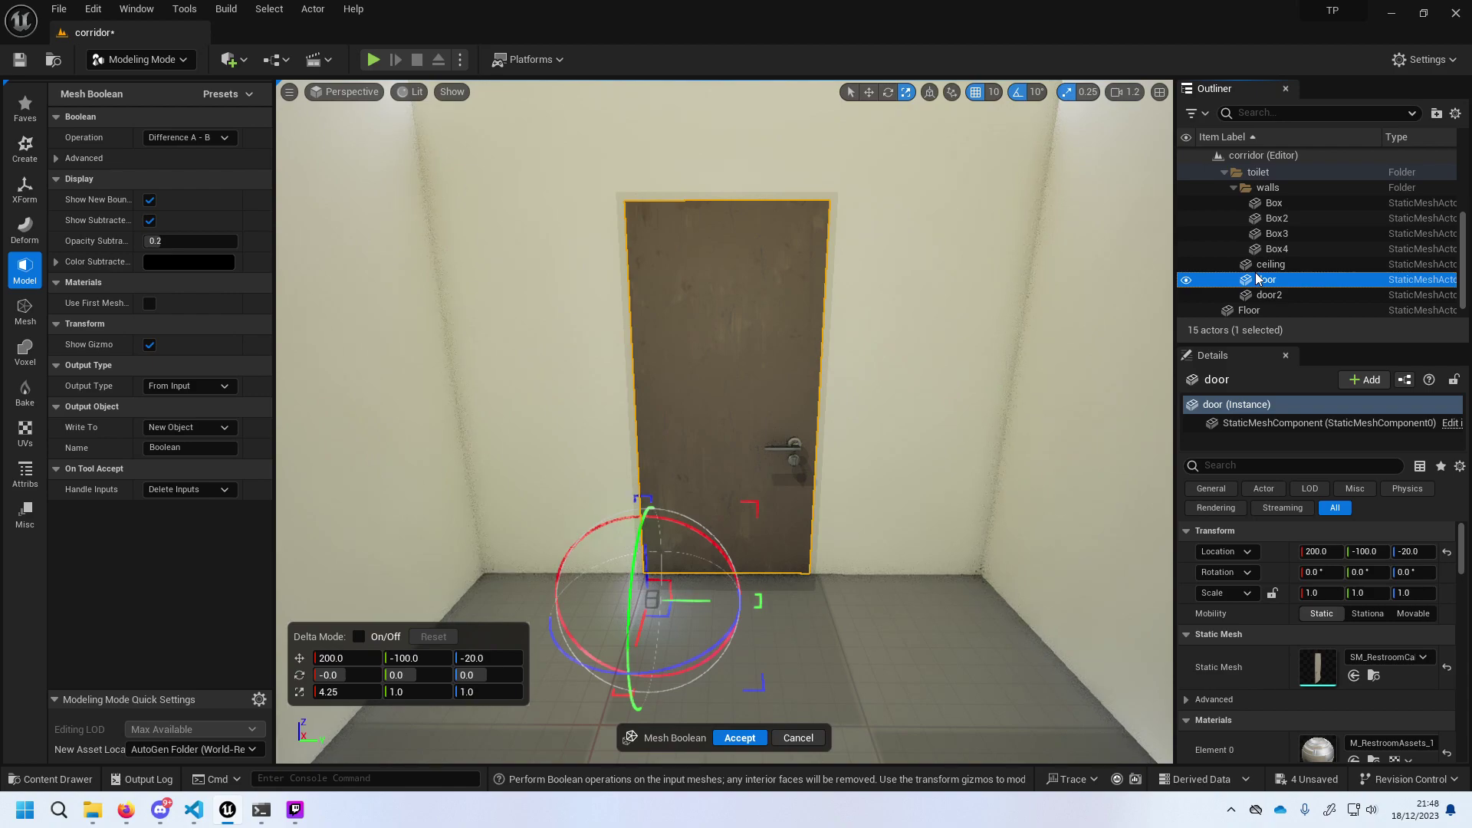
pyautogui.press('Delete')
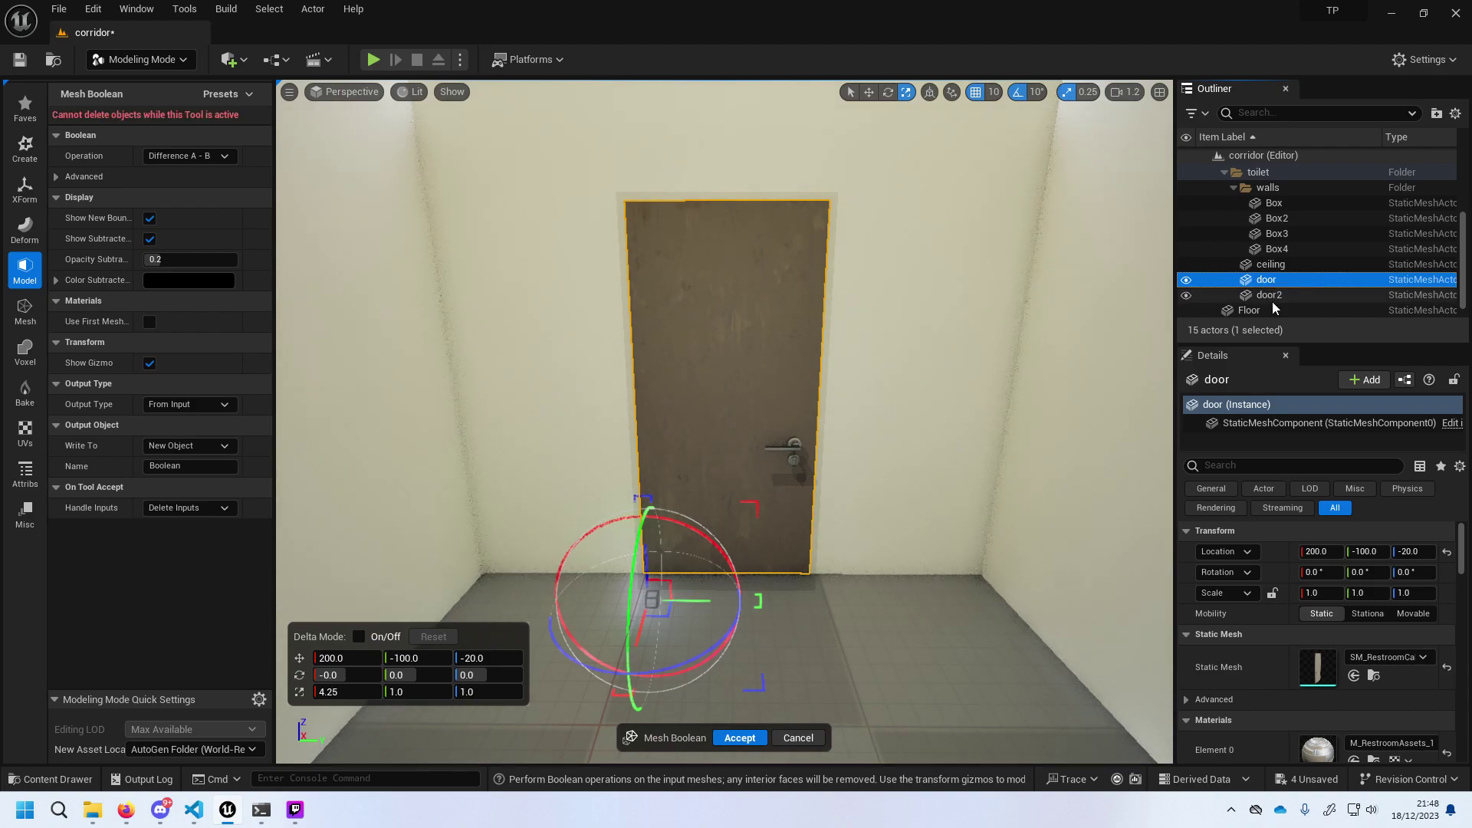
pyautogui.click(1270, 296)
pyautogui.click(1273, 282)
pyautogui.rightClick(1273, 282)
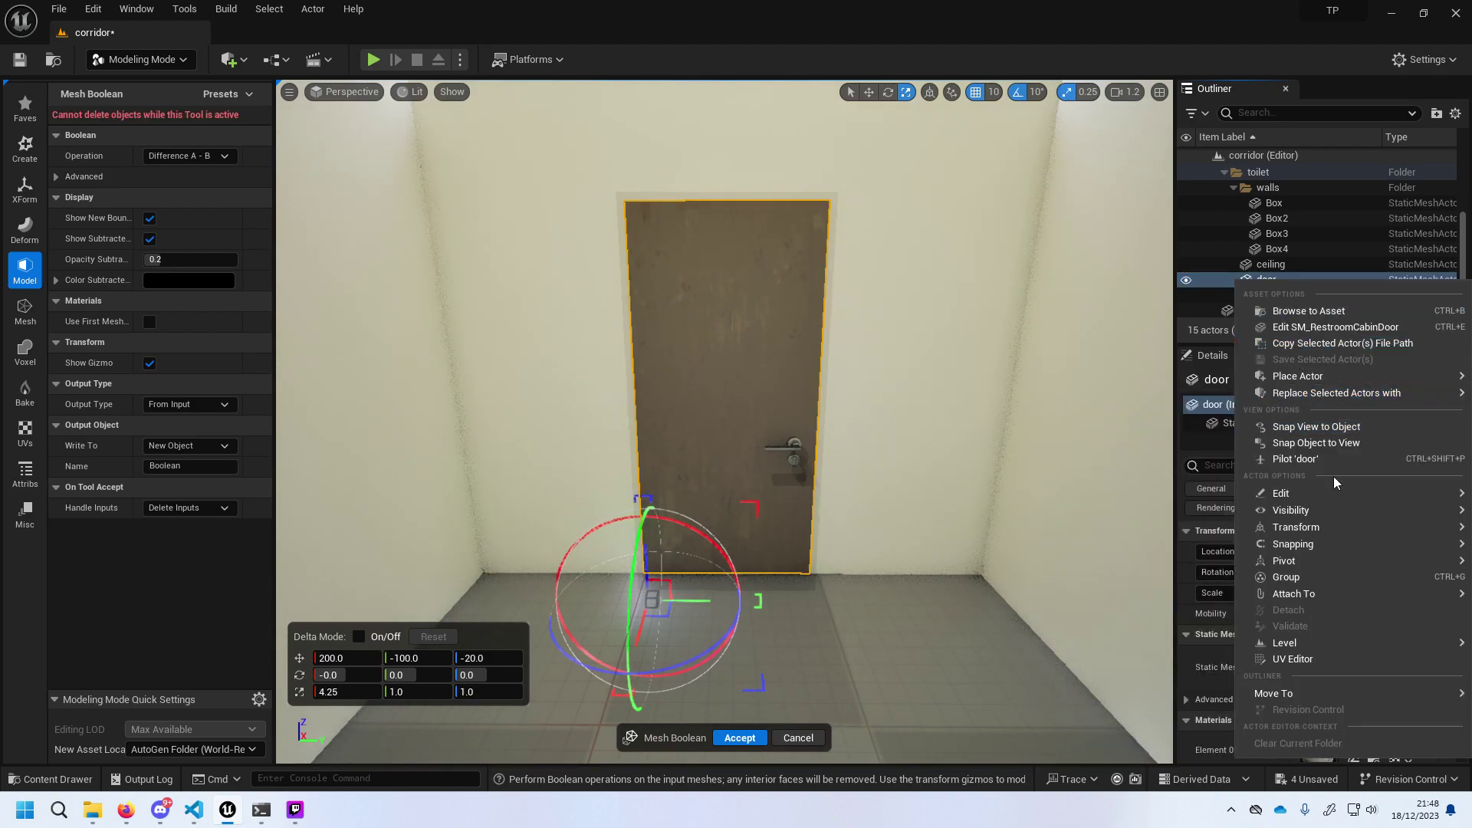
pyautogui.click(1265, 264)
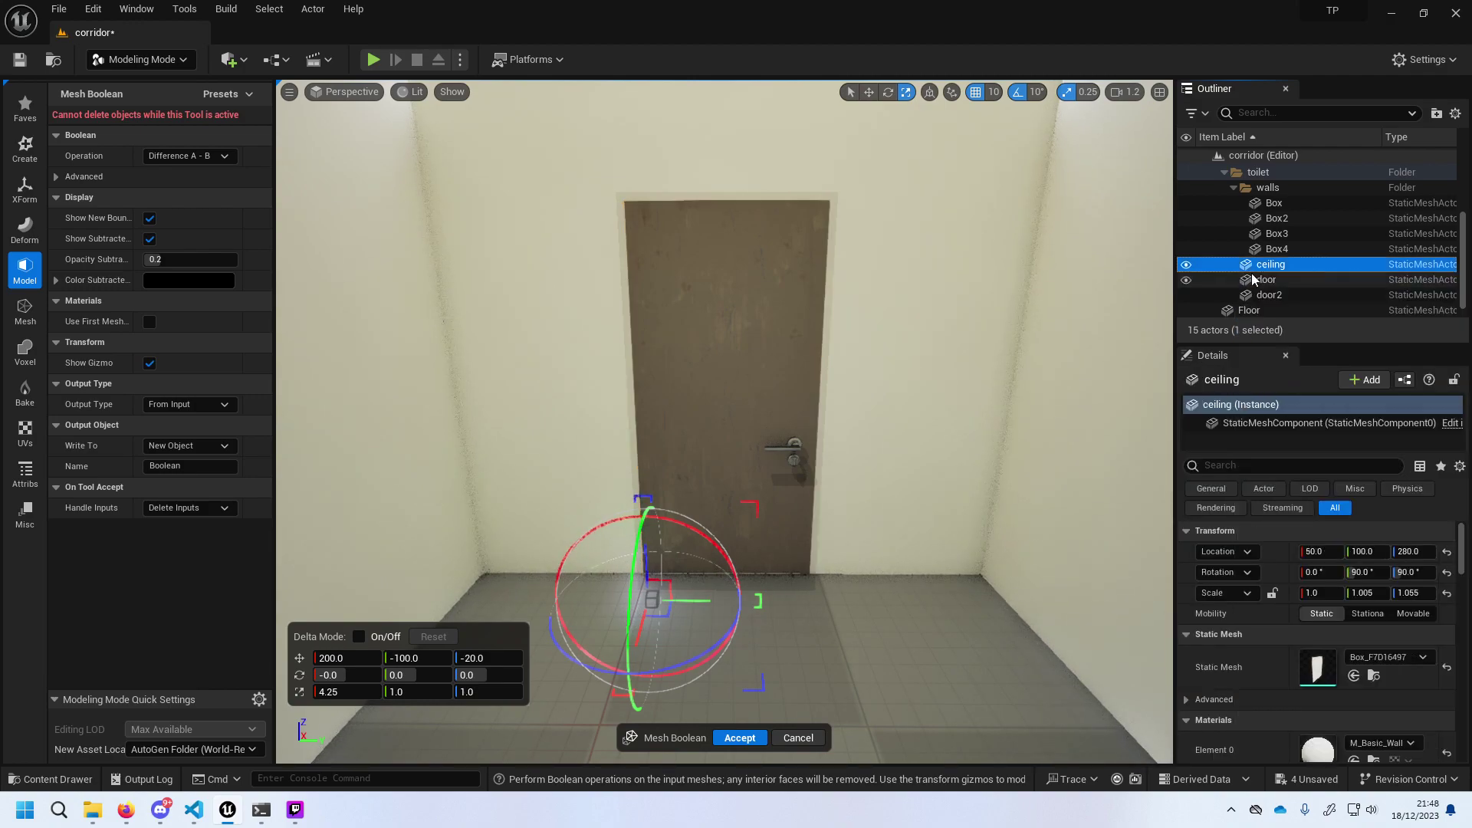
pyautogui.click(1258, 281)
pyautogui.click(1279, 294)
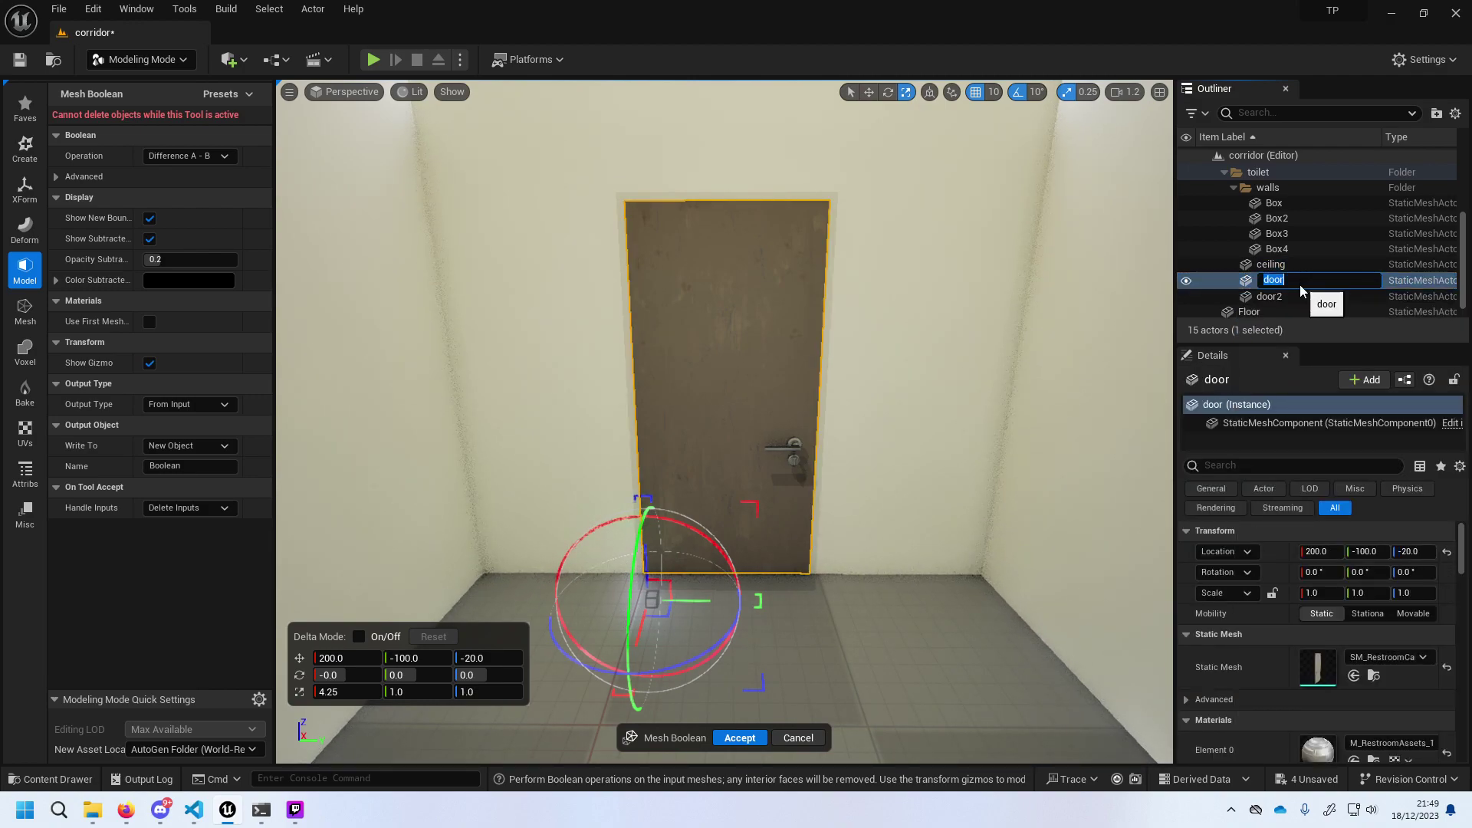
pyautogui.rightClick(1281, 293)
pyautogui.press('Escape')
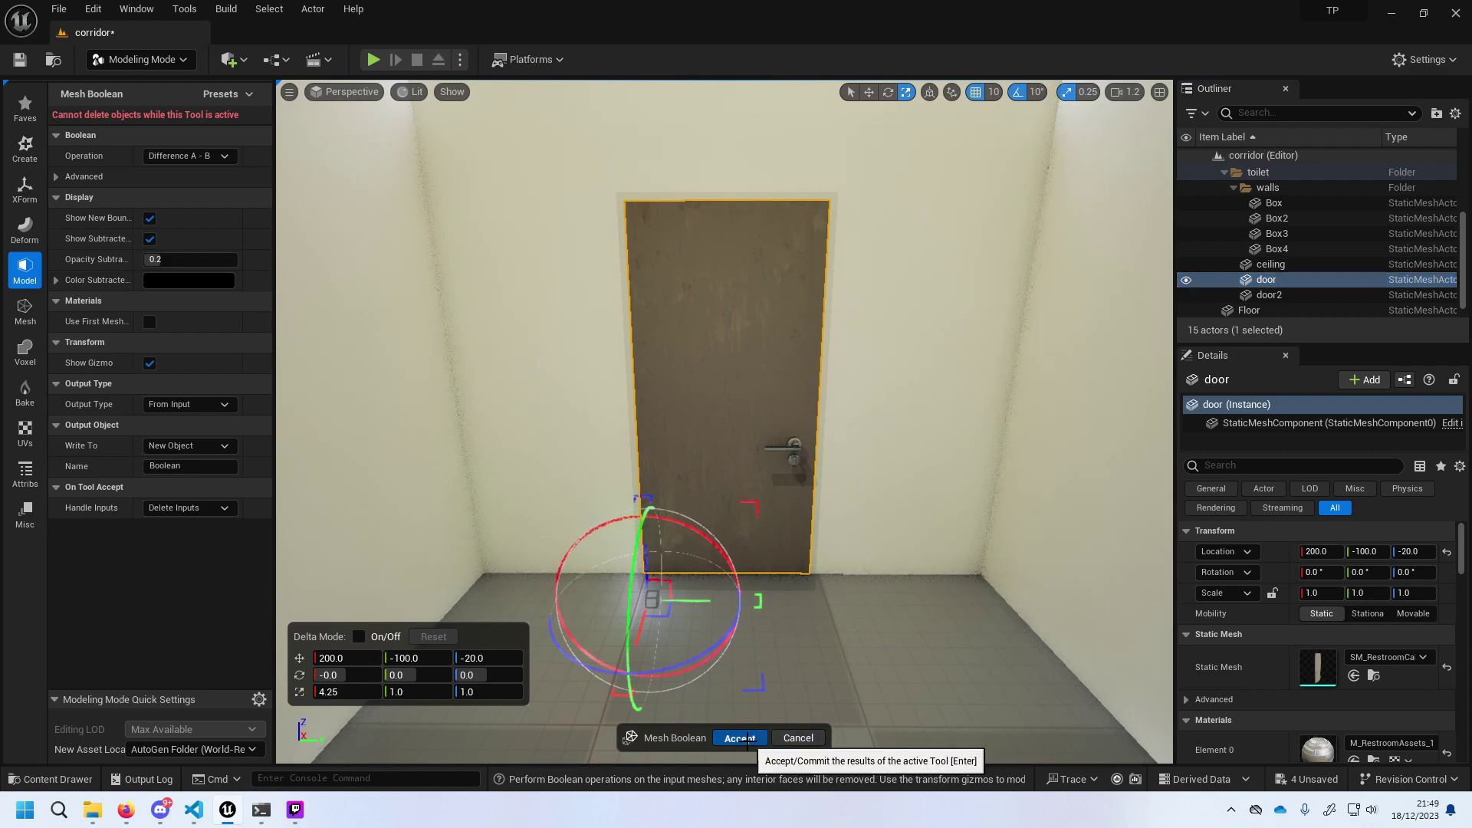
pyautogui.click(740, 737)
pyautogui.press('Escape')
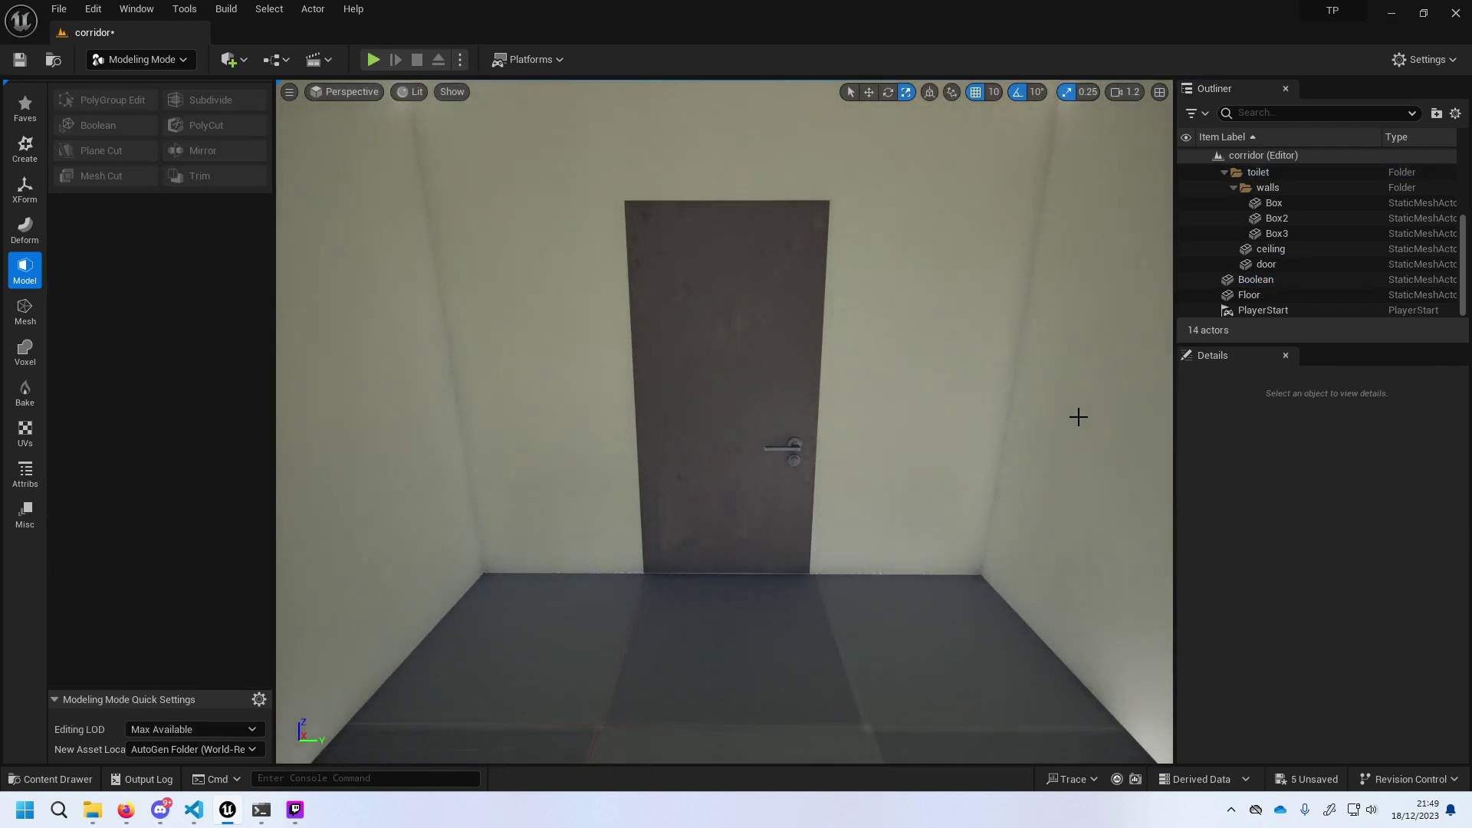
pyautogui.click(1212, 265)
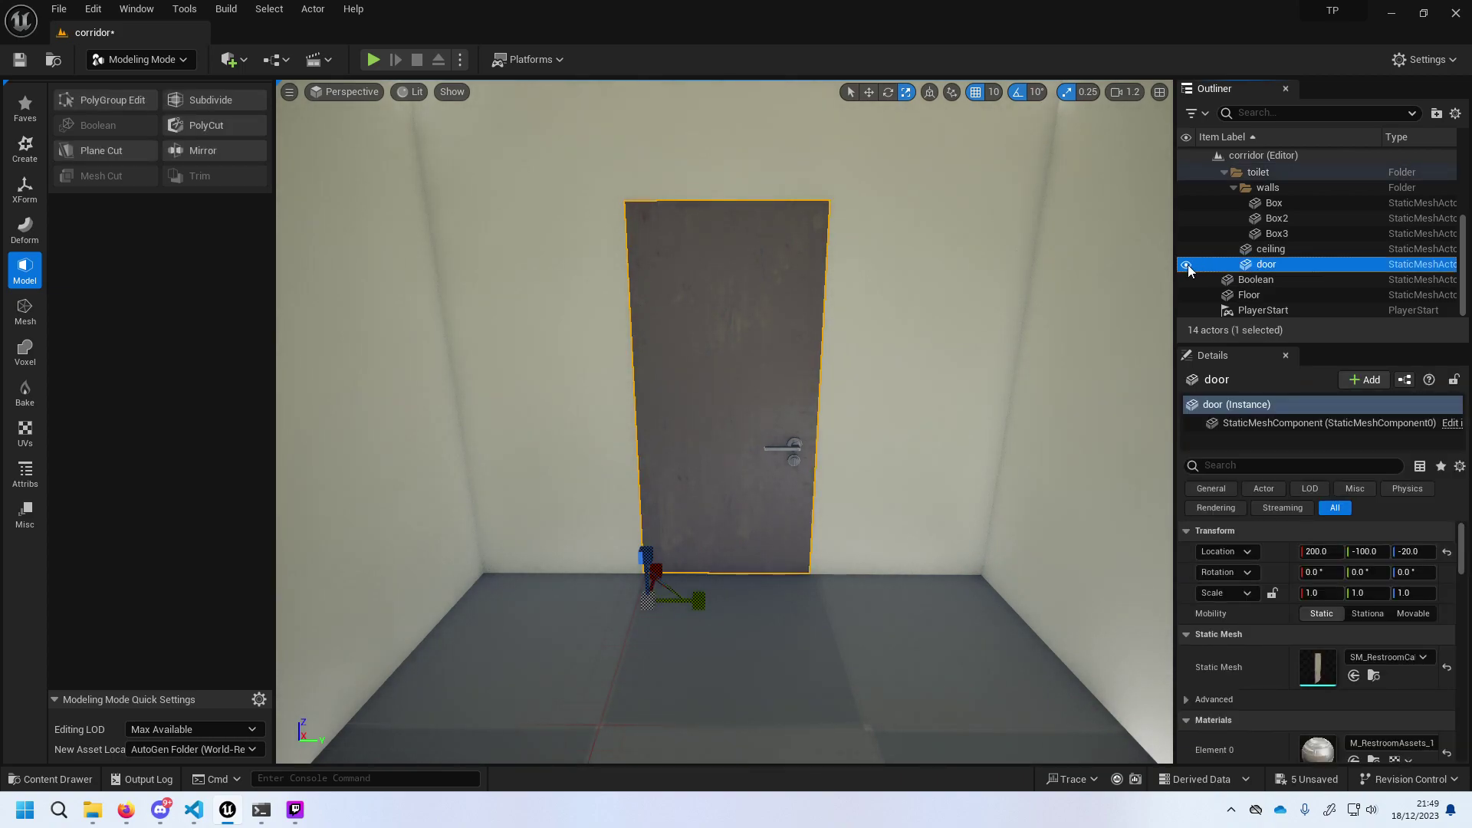
pyautogui.click(1187, 265)
pyautogui.click(1189, 265)
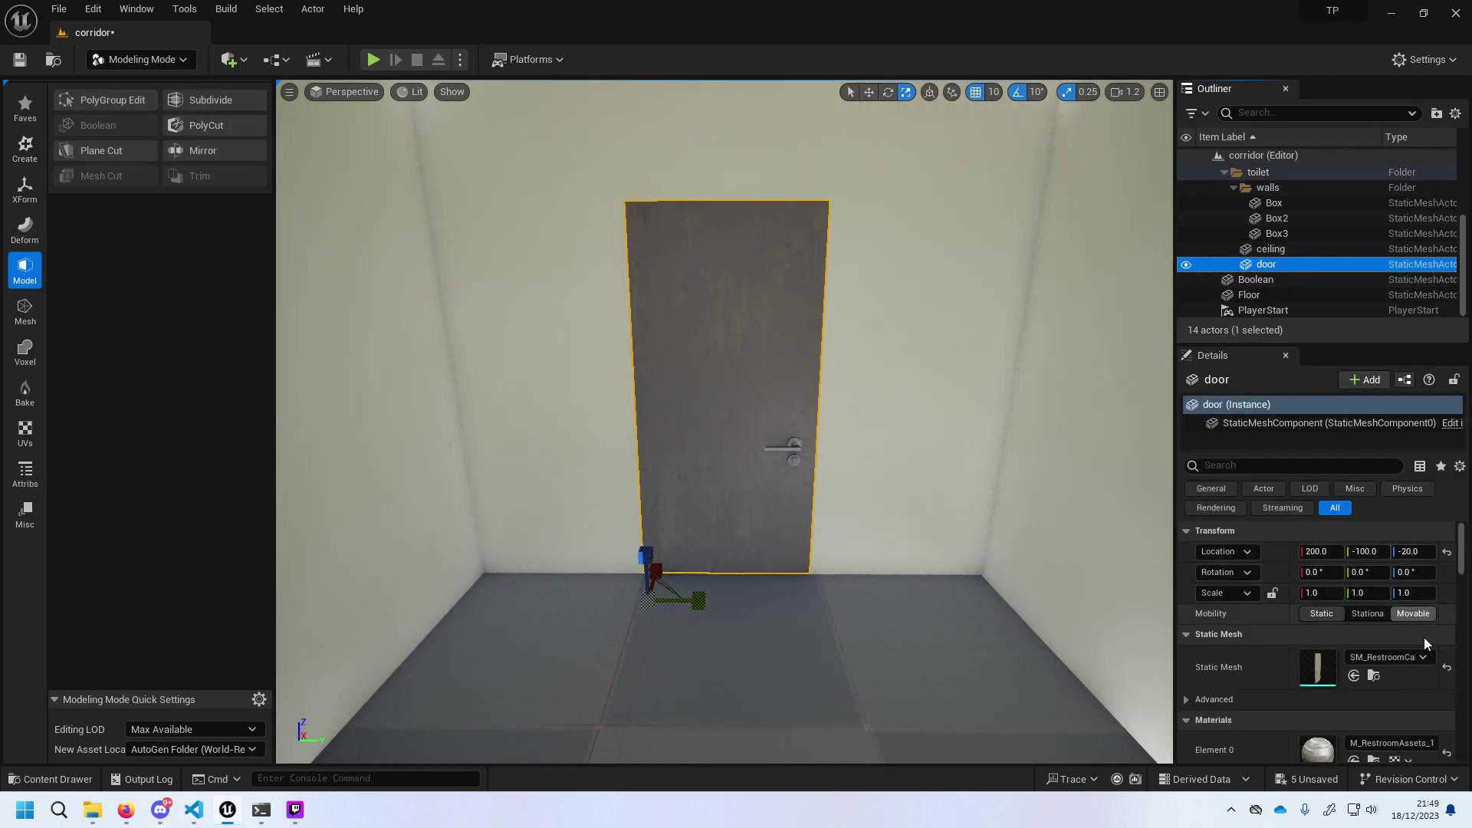
pyautogui.scroll(-5, 1395, 621)
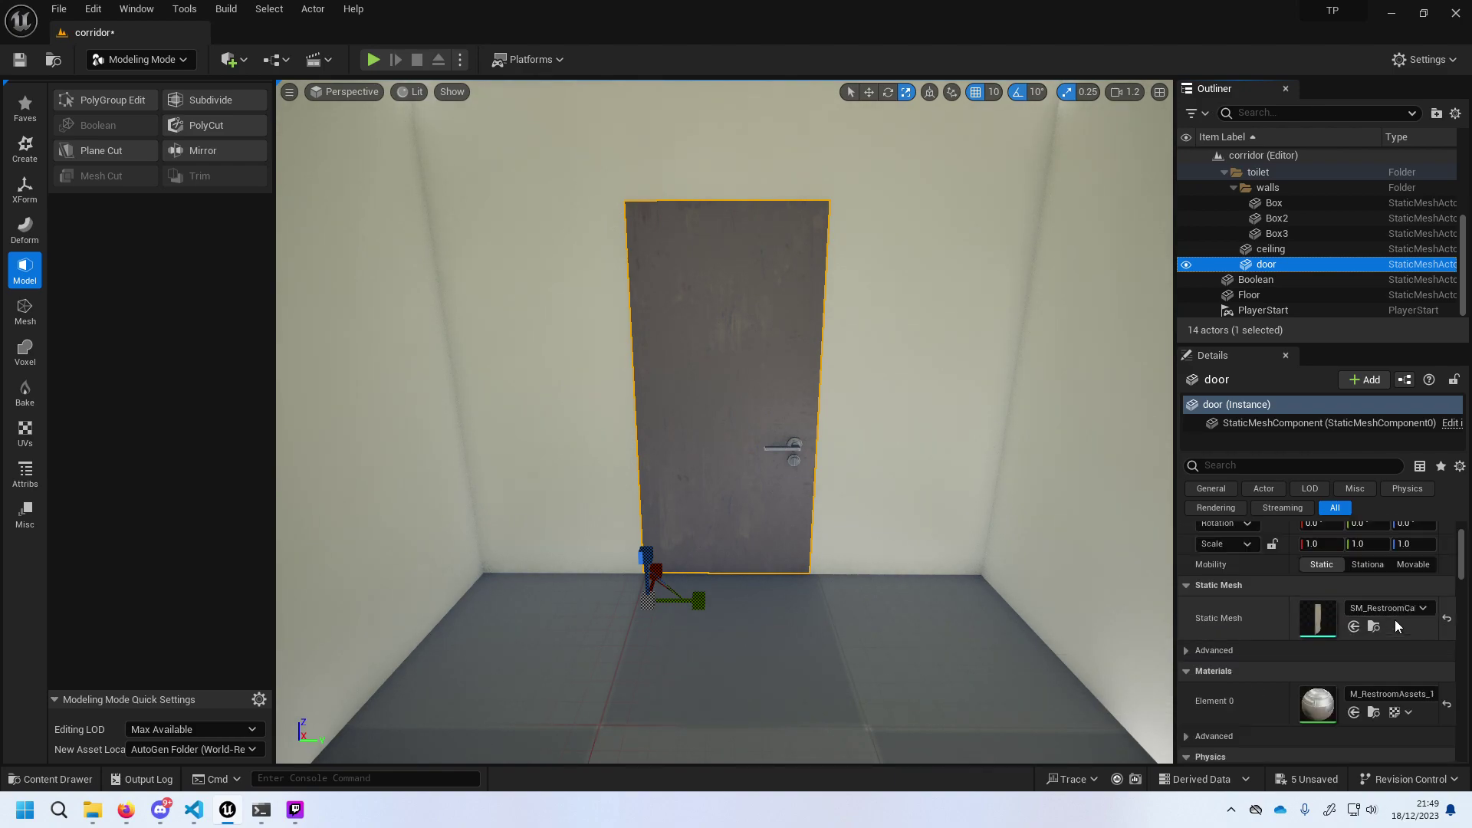
pyautogui.scroll(-3, 1396, 620)
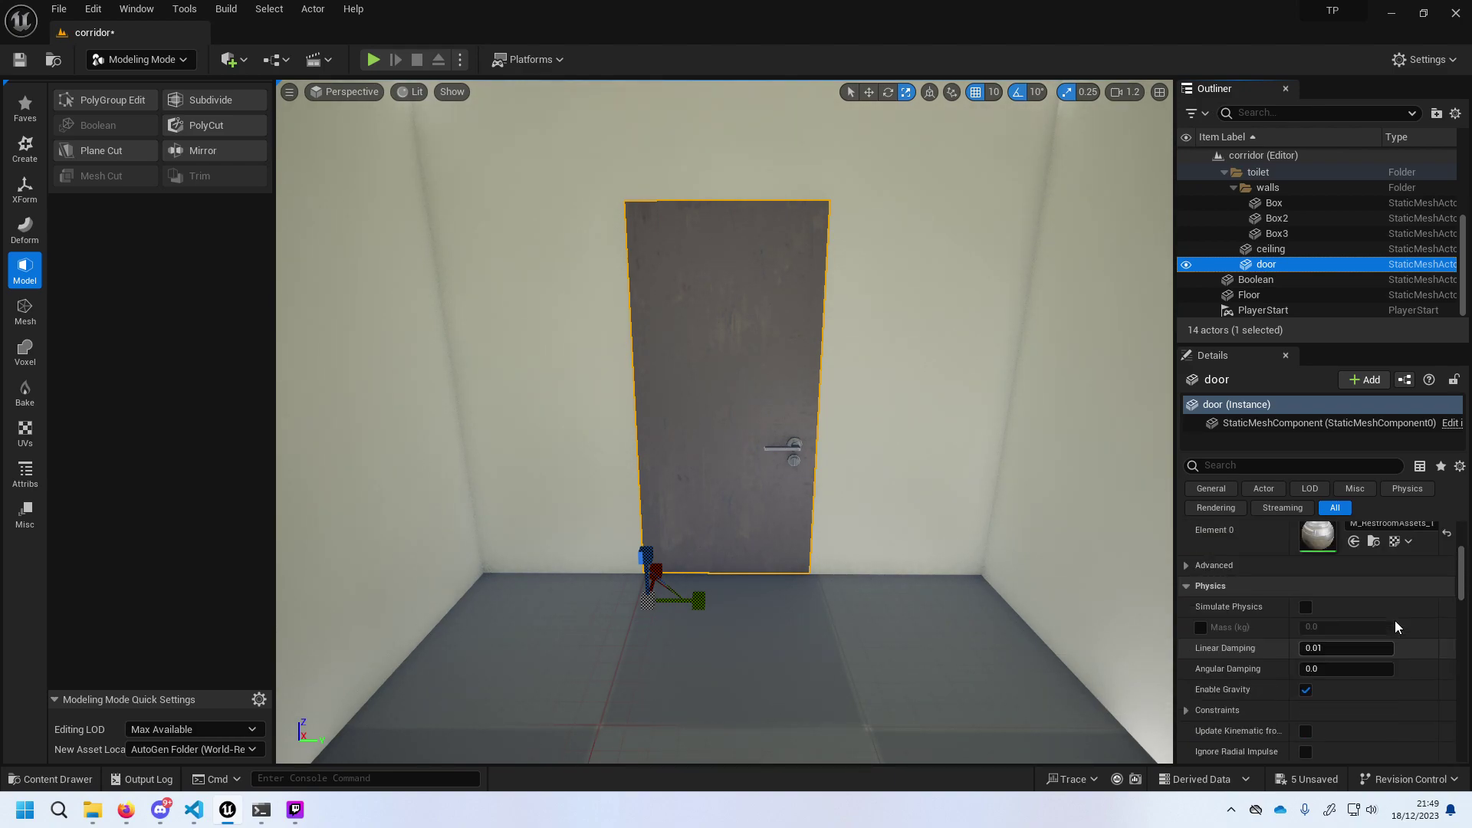
pyautogui.scroll(3, 1395, 619)
pyautogui.scroll(1, 1396, 620)
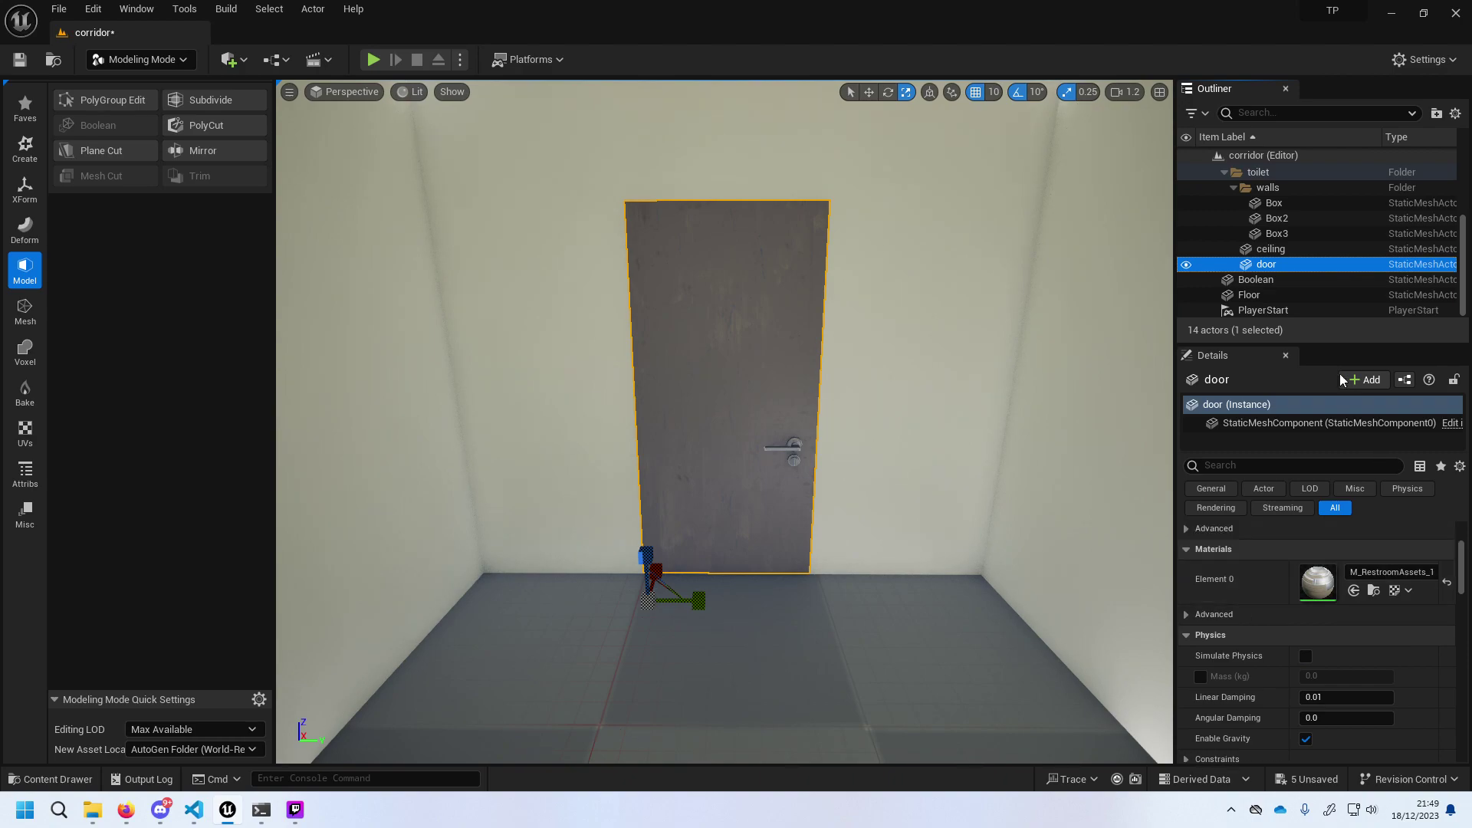
pyautogui.click(1286, 232)
pyautogui.click(1289, 219)
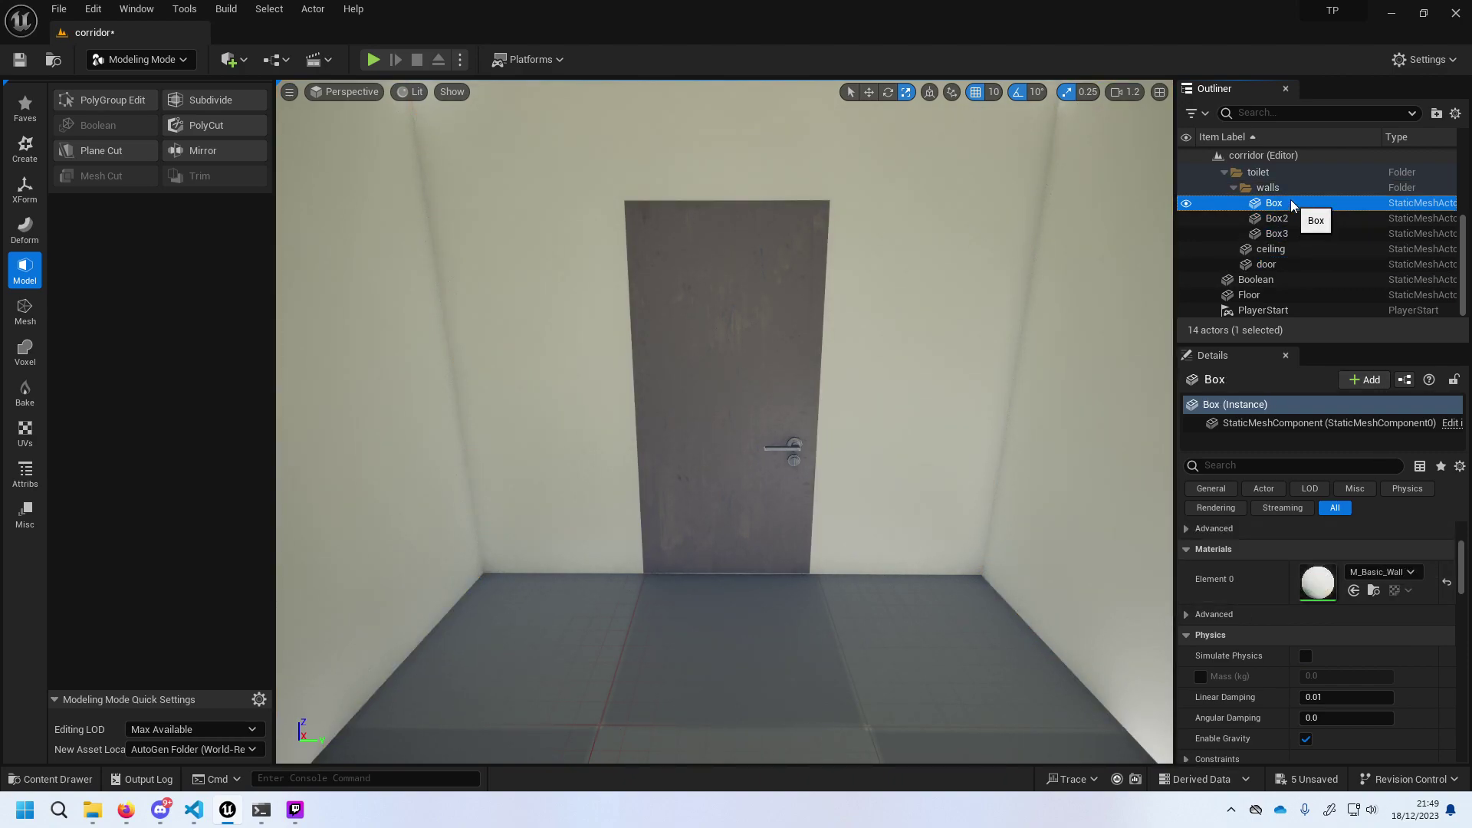
pyautogui.click(1288, 264)
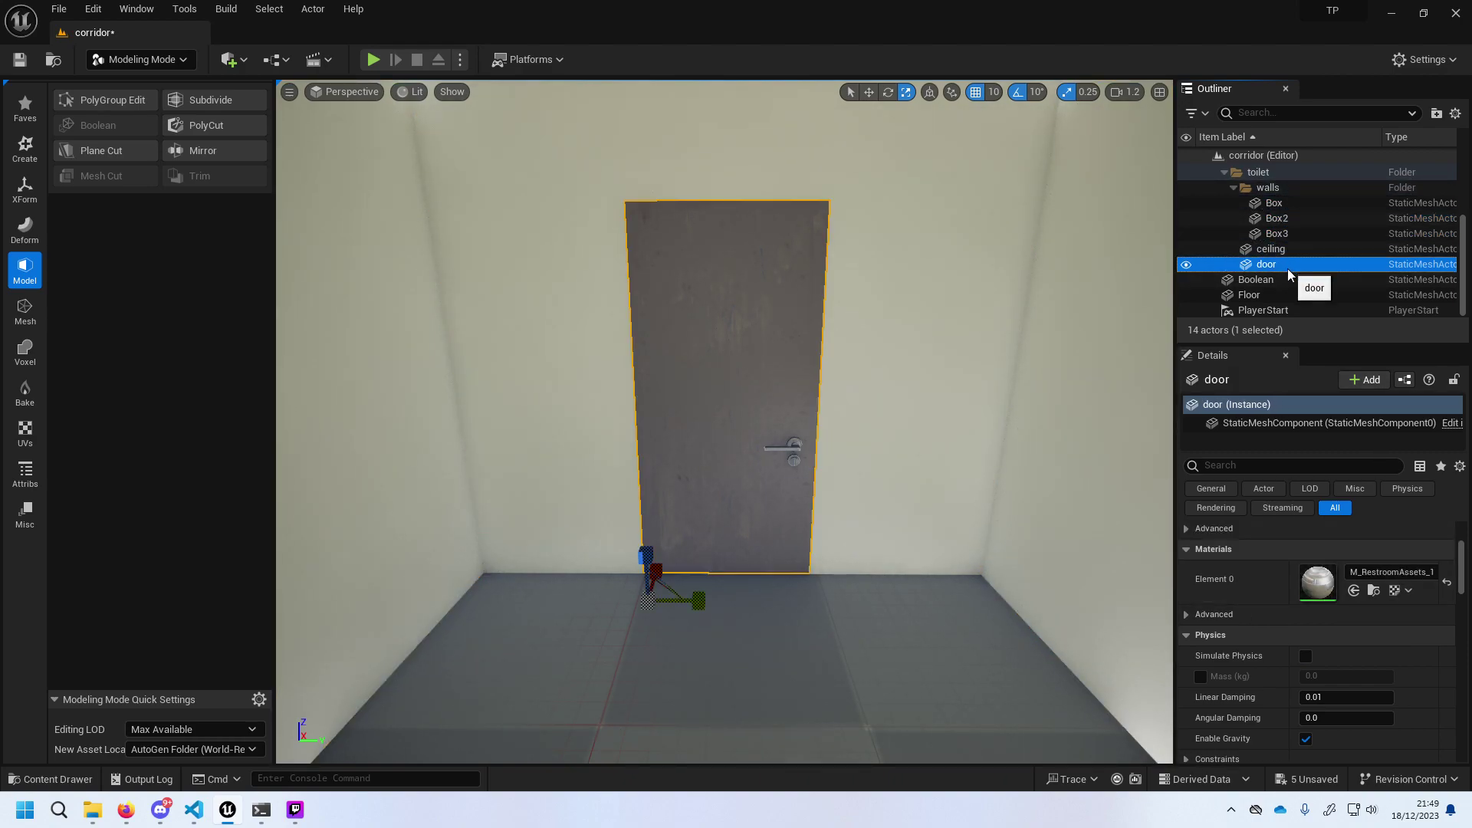
pyautogui.click(1287, 296)
pyautogui.click(1286, 268)
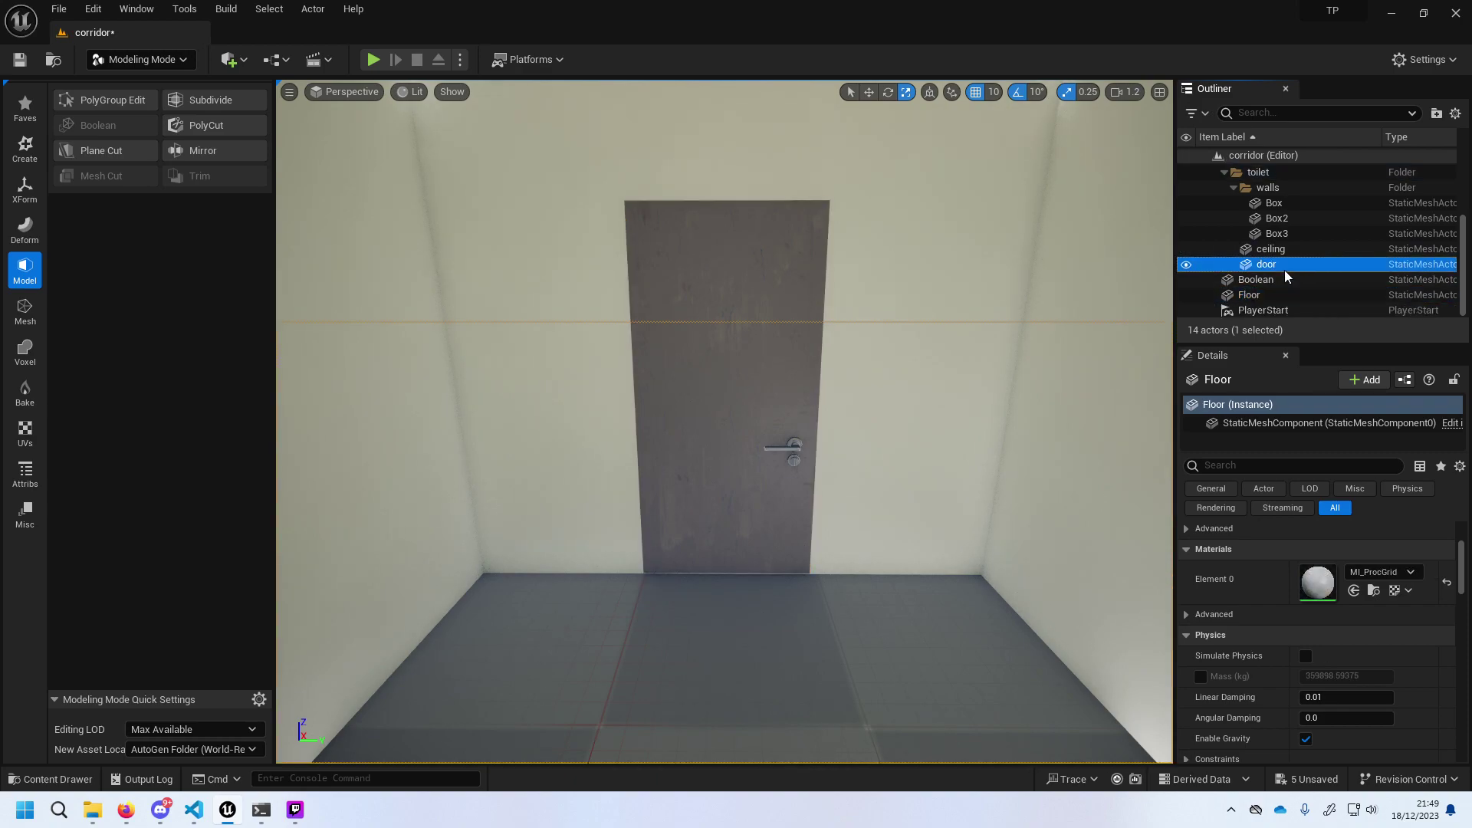
pyautogui.click(1292, 233)
pyautogui.click(1295, 220)
pyautogui.click(981, 263)
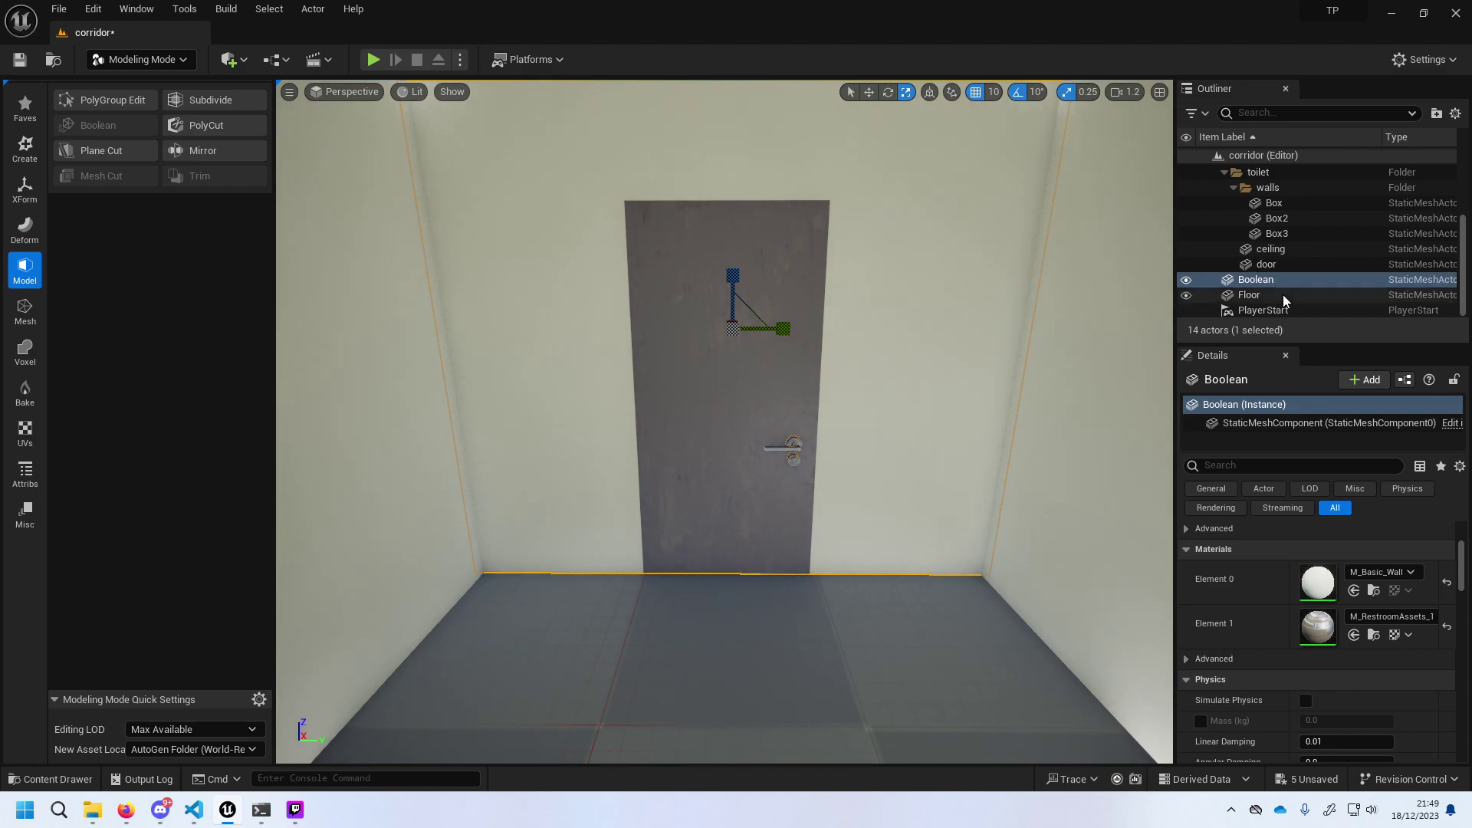
# Step through undo/redo history and delete the stray door2 copy.
pyautogui.hotkey('ctrl', 'z')
pyautogui.hotkey('ctrl', 'z')
pyautogui.hotkey('ctrl', 'z')
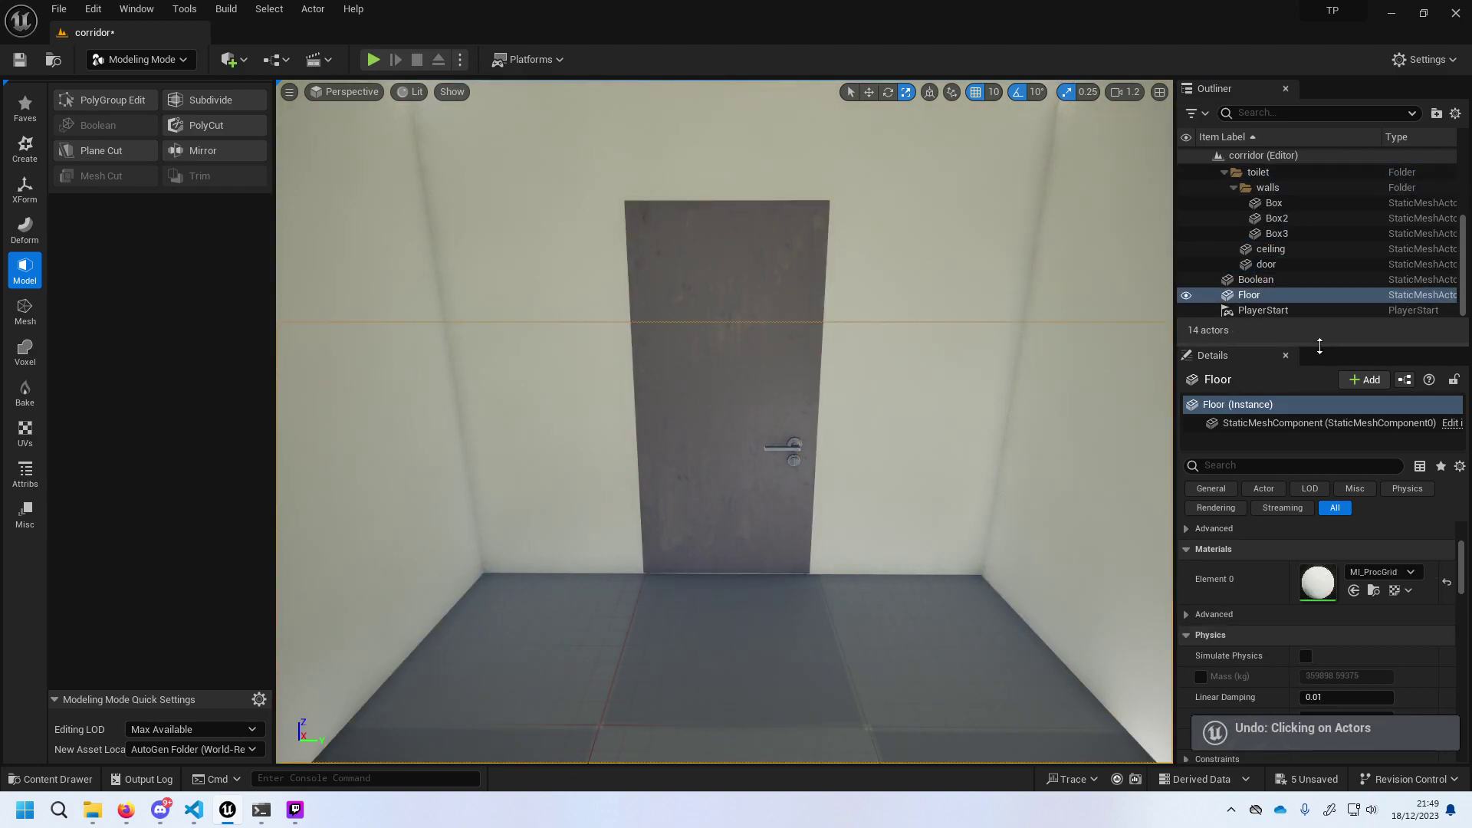
pyautogui.hotkey('ctrl', 'y')
pyautogui.hotkey('ctrl', 'y')
pyautogui.hotkey('ctrl', 'y')
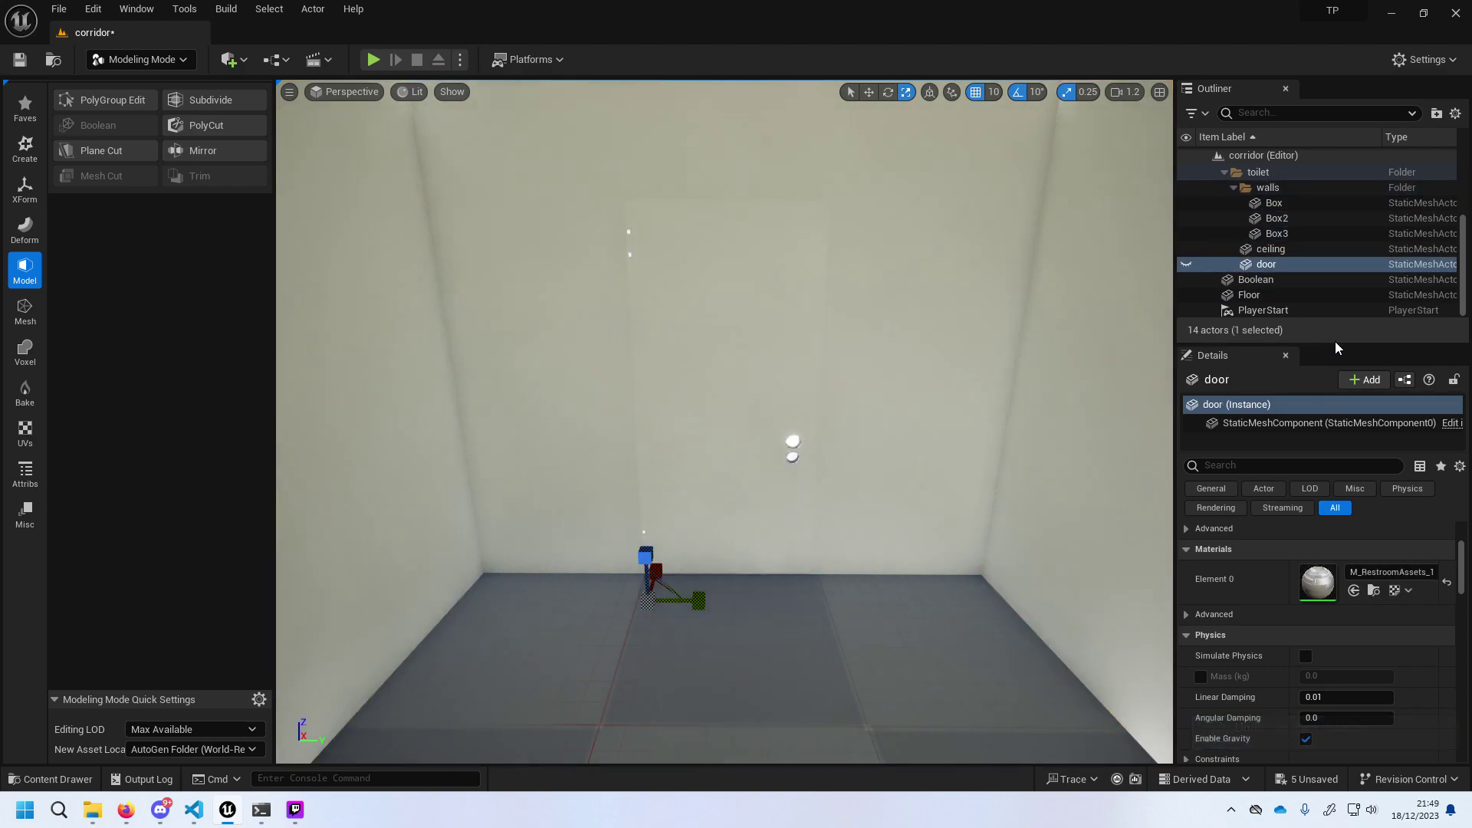
pyautogui.hotkey('ctrl', 'y')
pyautogui.hotkey('ctrl', 'y')
pyautogui.hotkey('ctrl', 'y')
pyautogui.hotkey('ctrl', 'z')
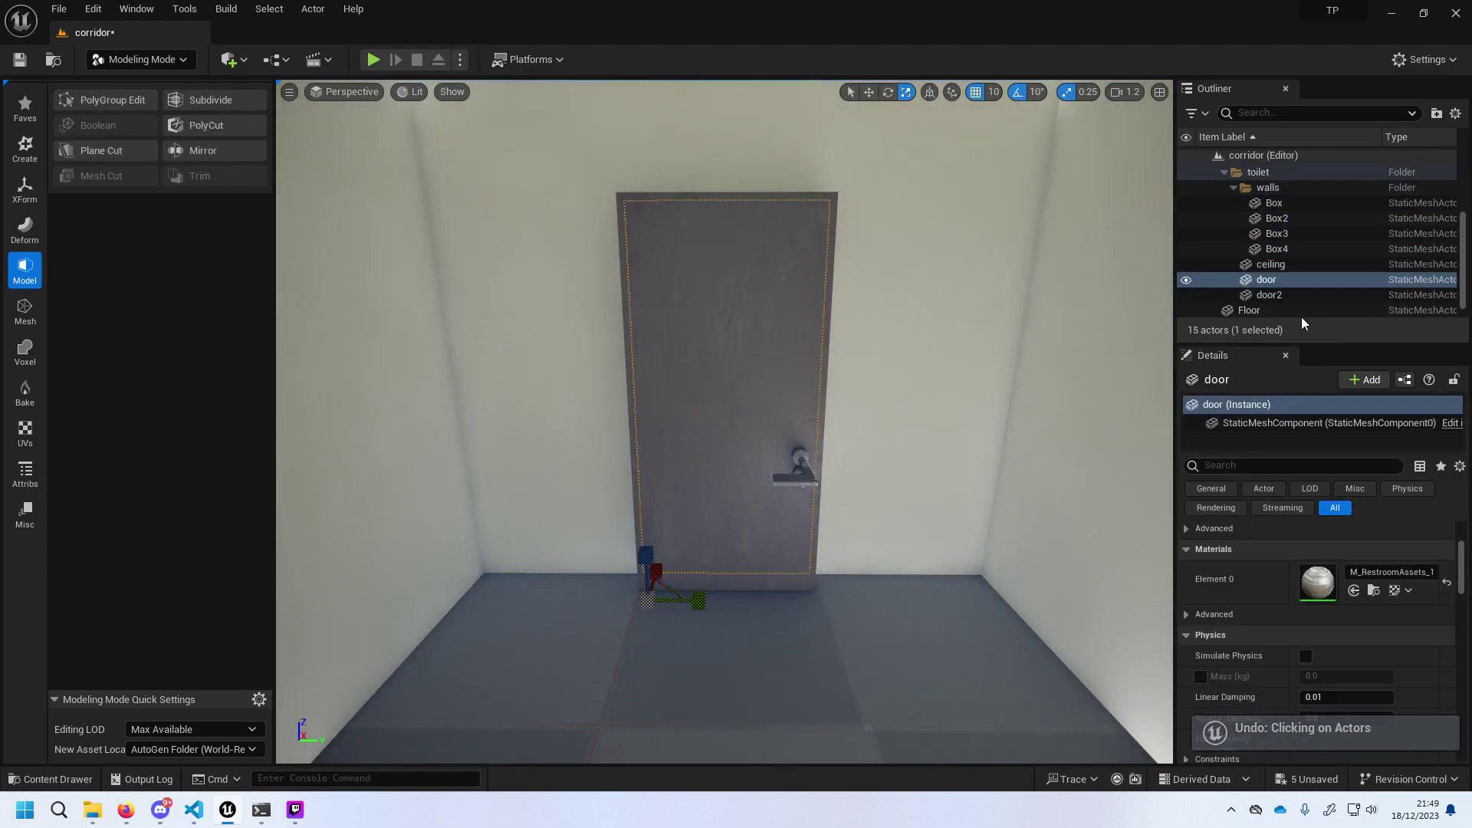
pyautogui.hotkey('ctrl', 'z')
pyautogui.click(1299, 296)
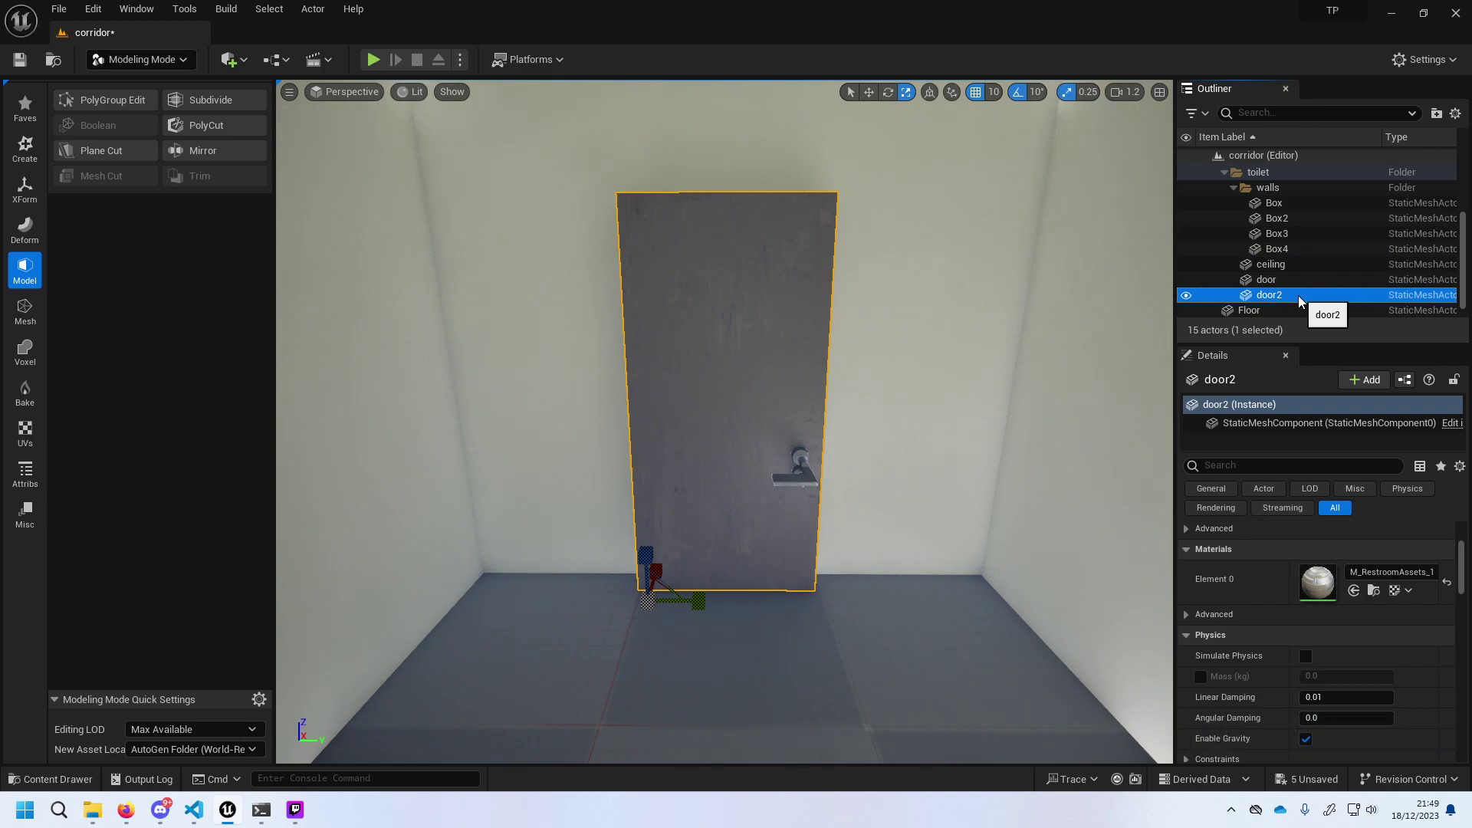
pyautogui.press('Delete')
# Duplicate the original door with Ctrl+D to create door2.
pyautogui.click(889, 386)
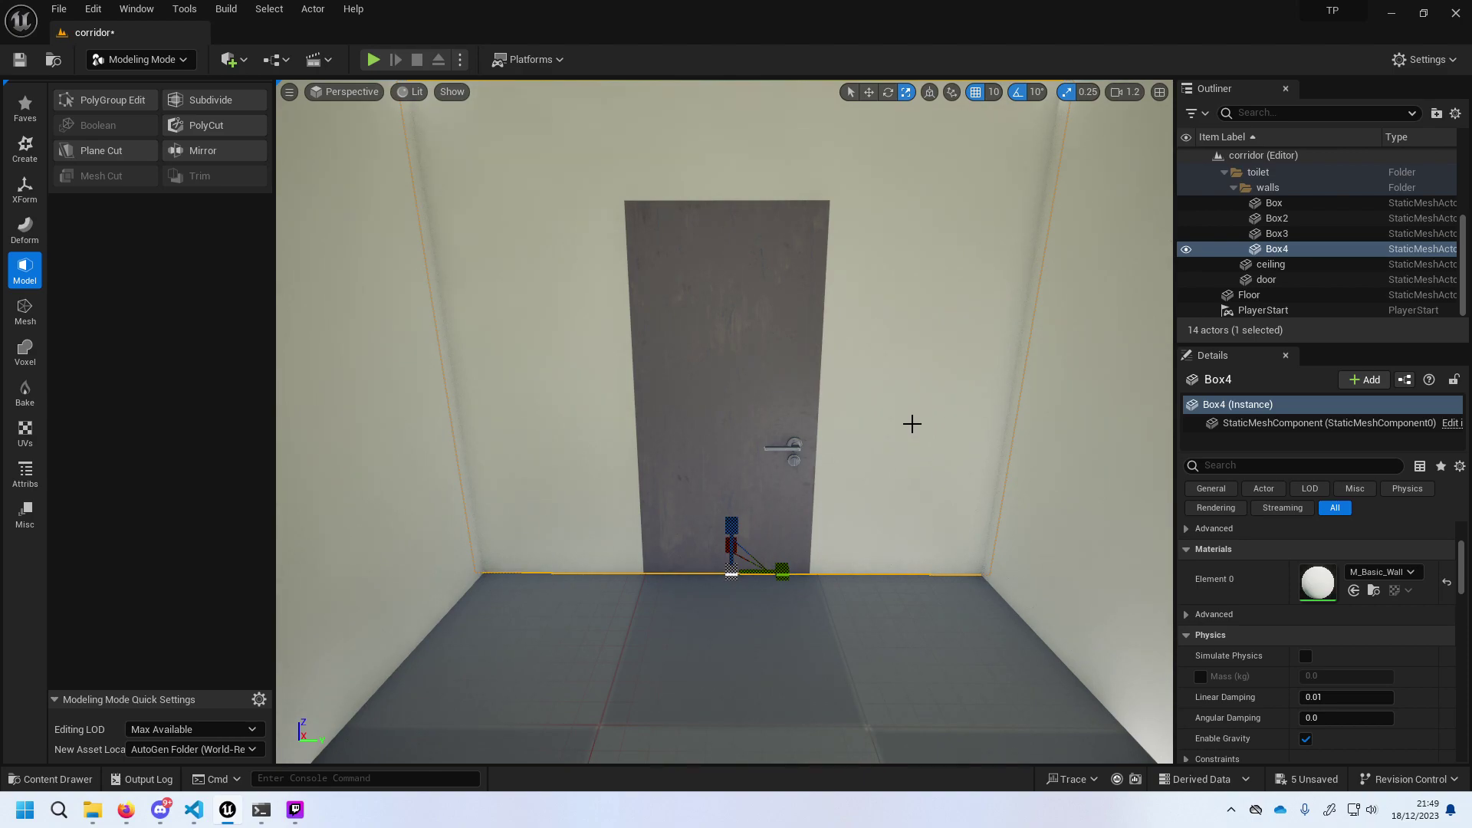
pyautogui.hotkey('ctrl', 'z')
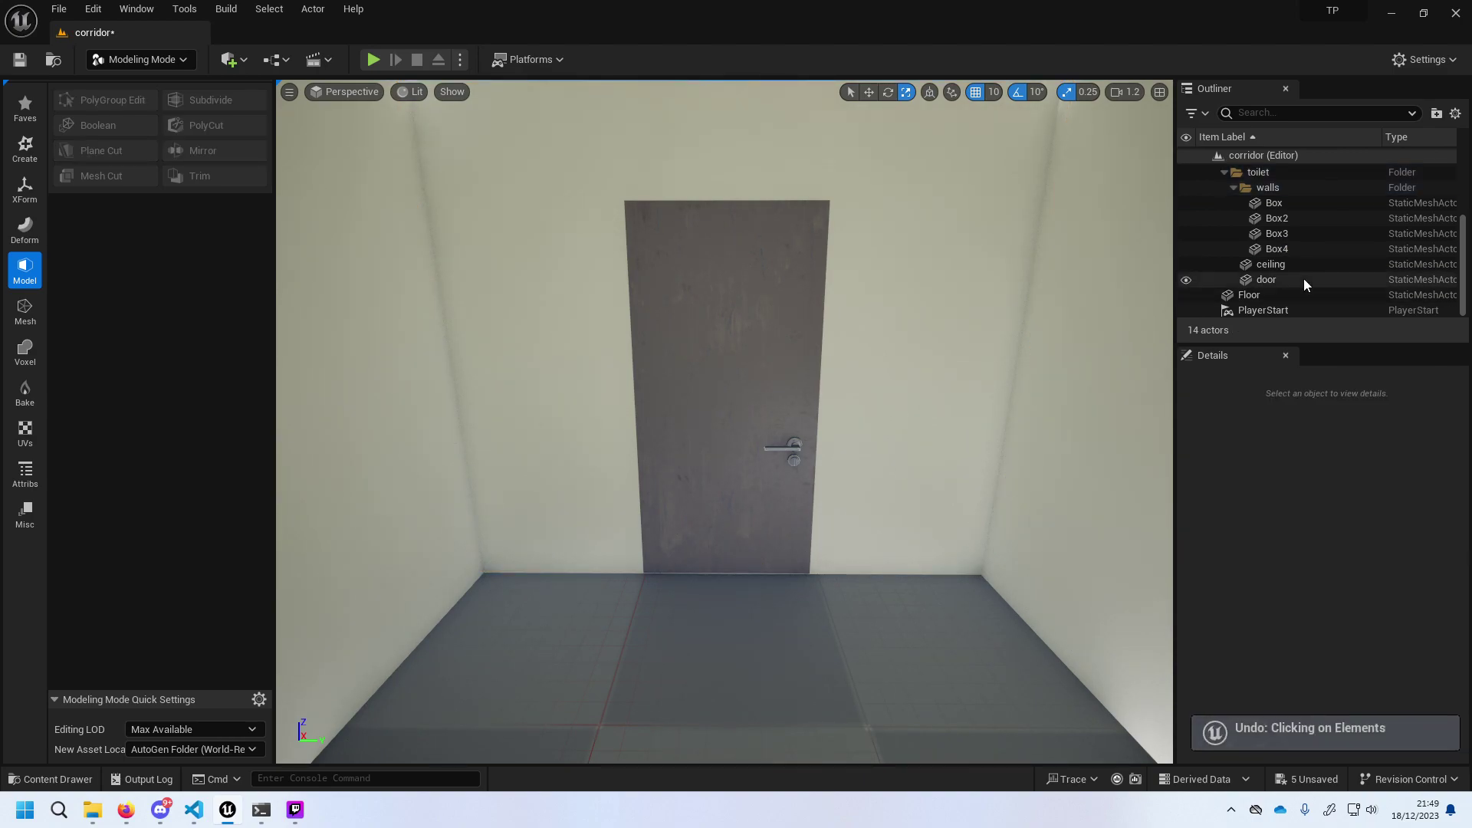
pyautogui.click(1304, 280)
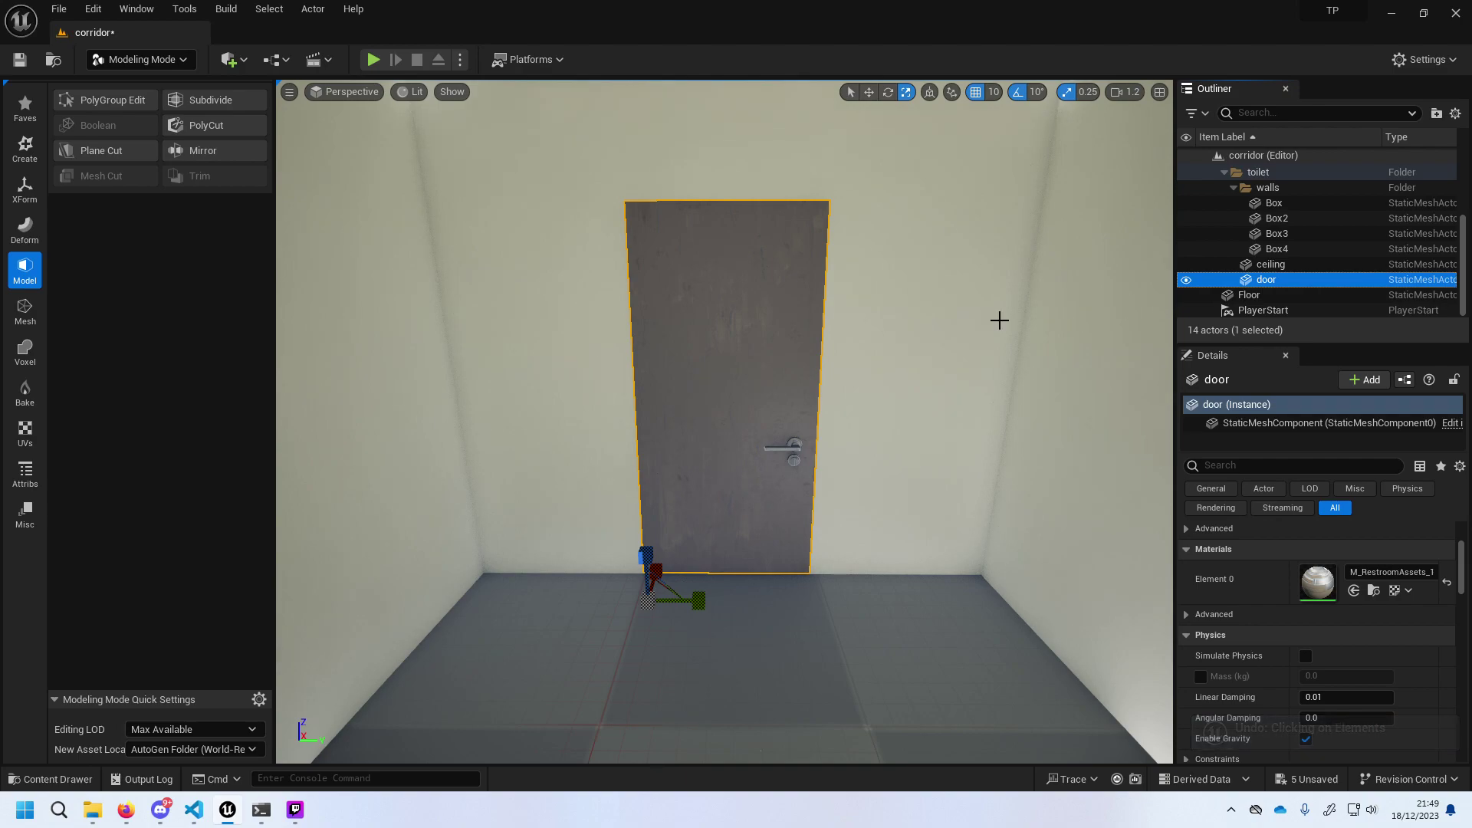
pyautogui.hotkey('ctrl', 'd')
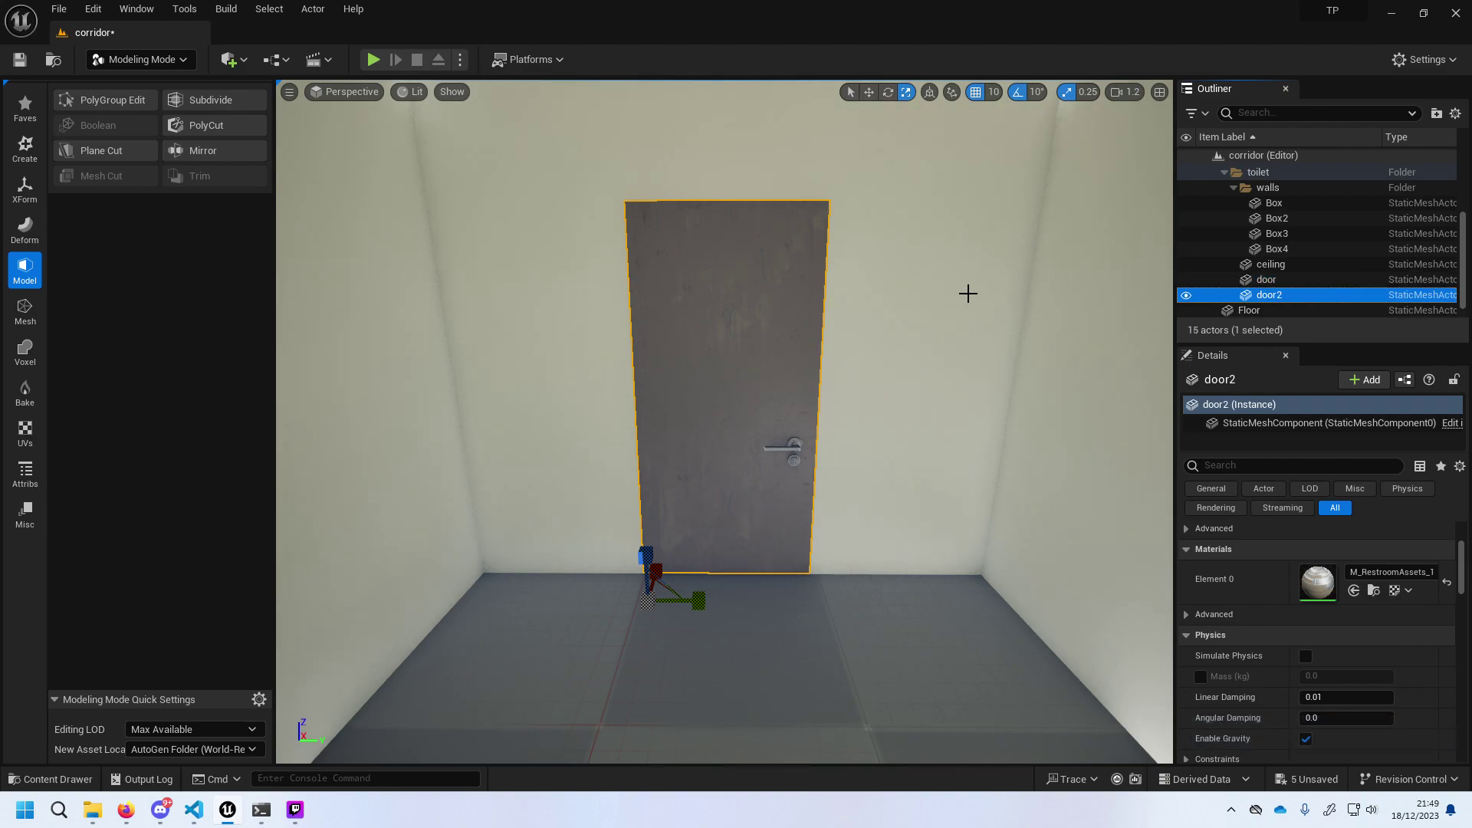
pyautogui.click(750, 460)
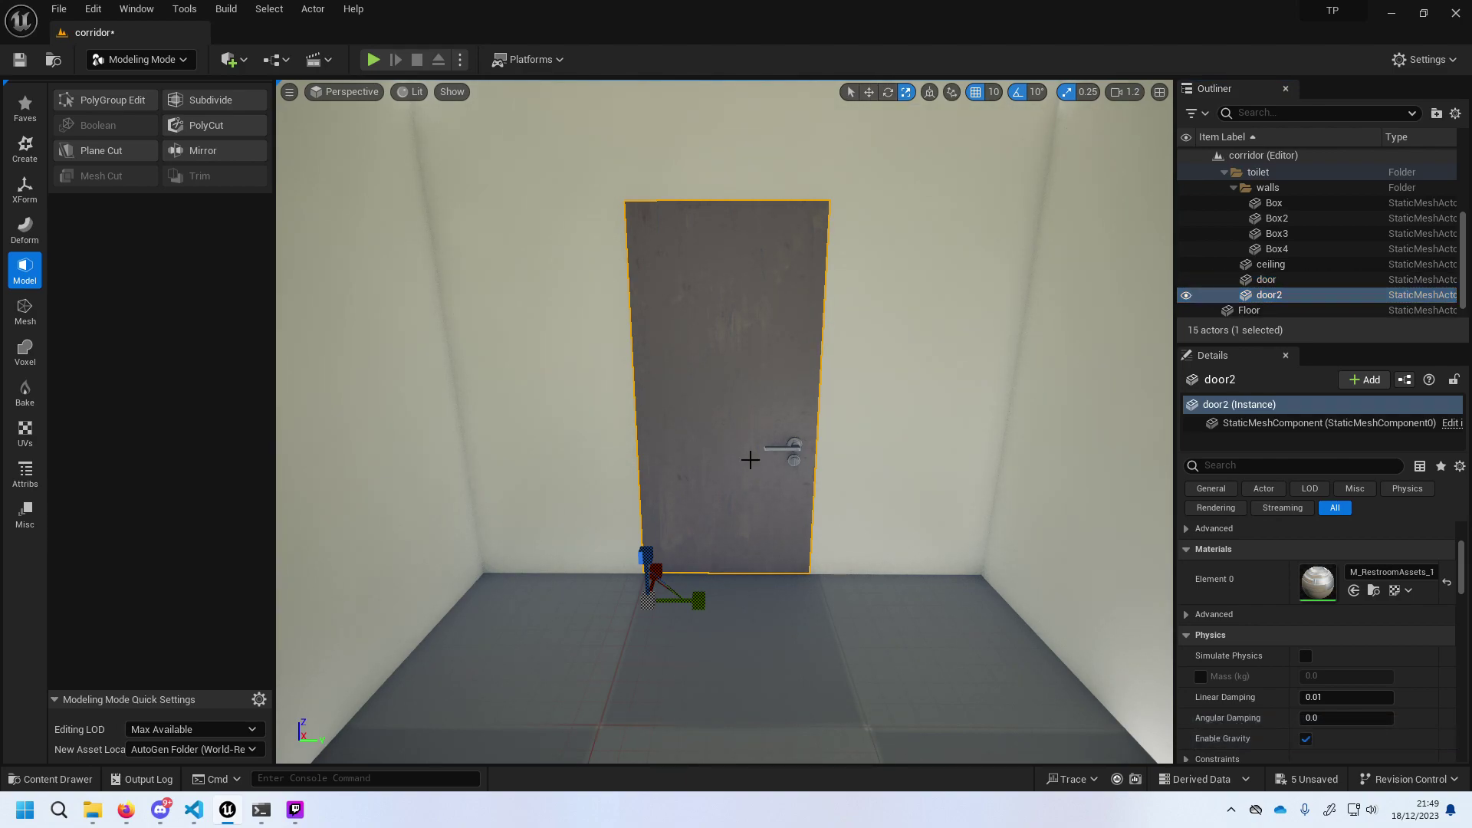
# Slide door2 along X into the Box4 wall and nest it under Box4 in the Outliner.
pyautogui.moveTo(664, 575); pyautogui.dragTo(299, 548)
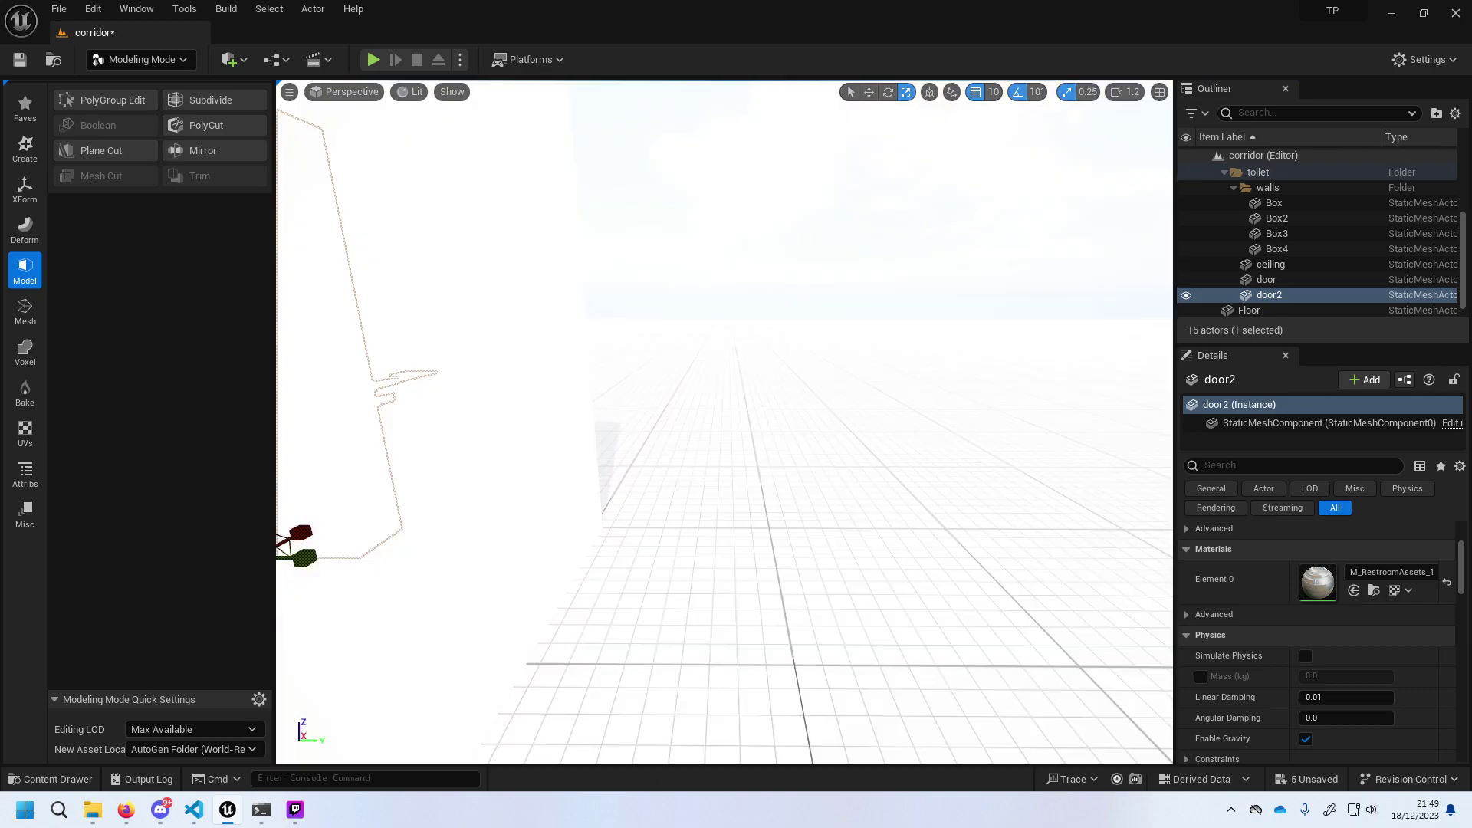
pyautogui.press('f')
pyautogui.moveTo(987, 716); pyautogui.dragTo(329, 690, button='right')
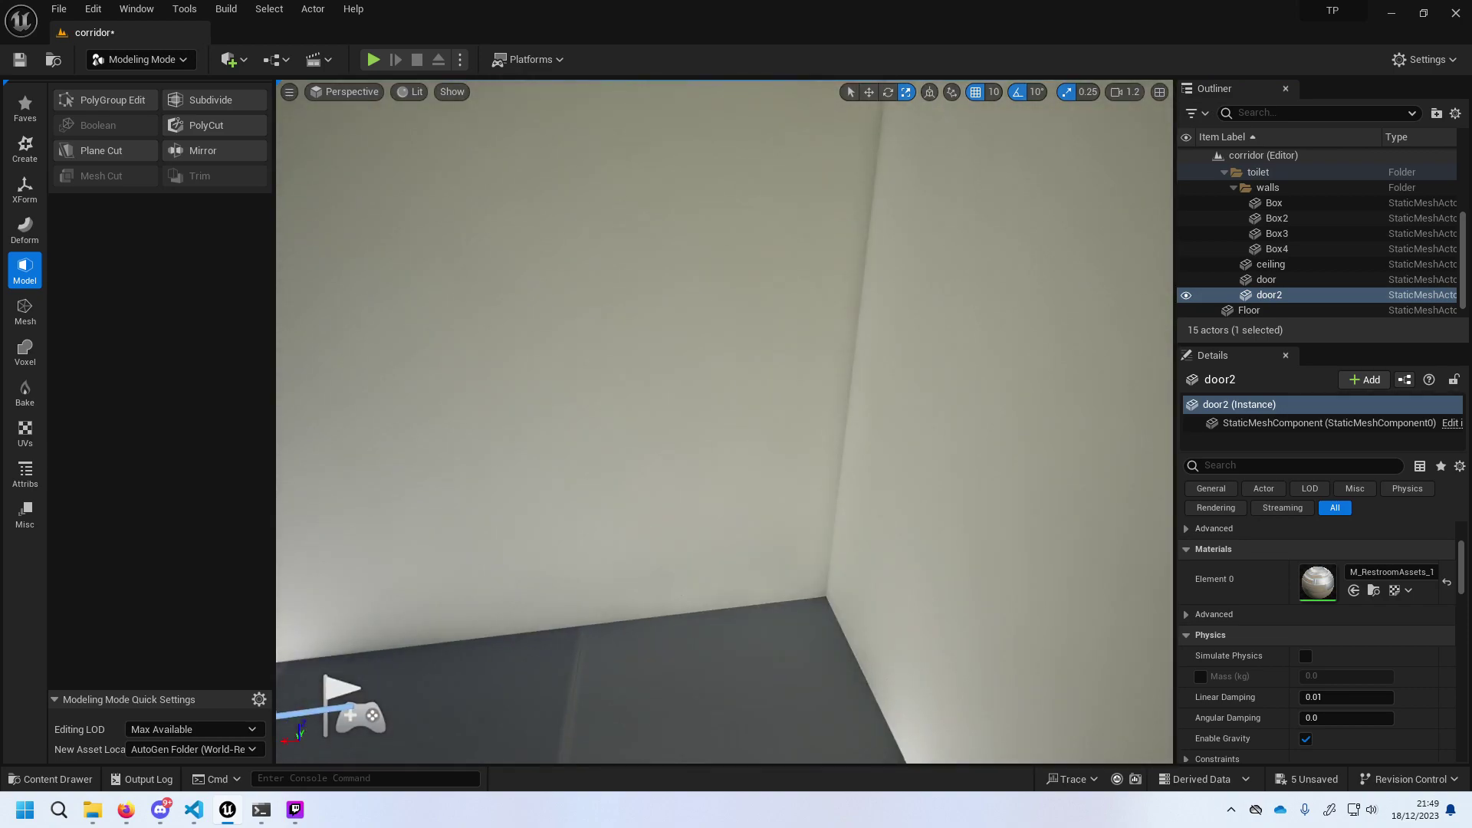
pyautogui.scroll(-3, 476, 565)
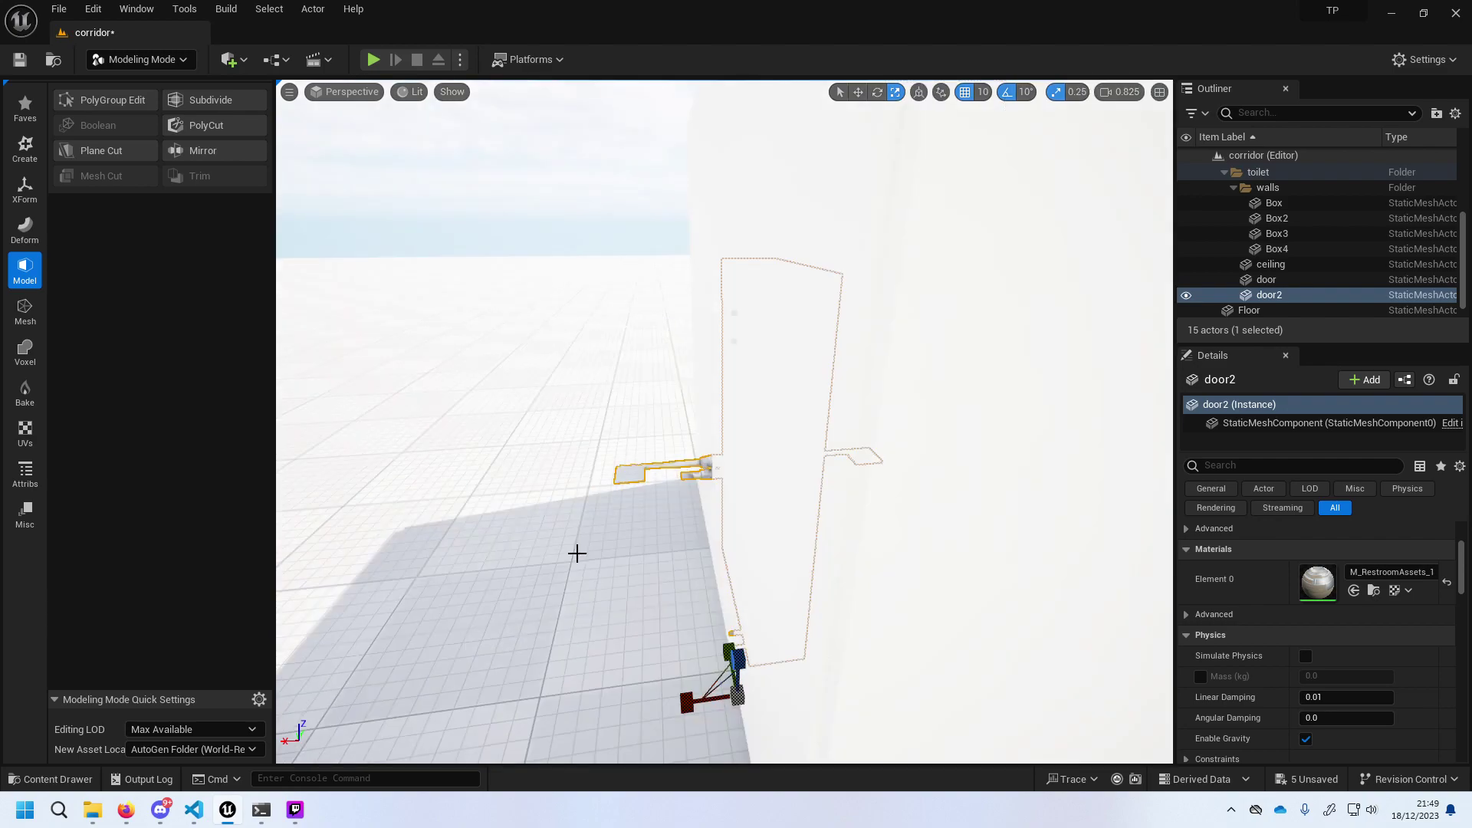
pyautogui.moveTo(476, 565); pyautogui.dragTo(595, 552, button='right')
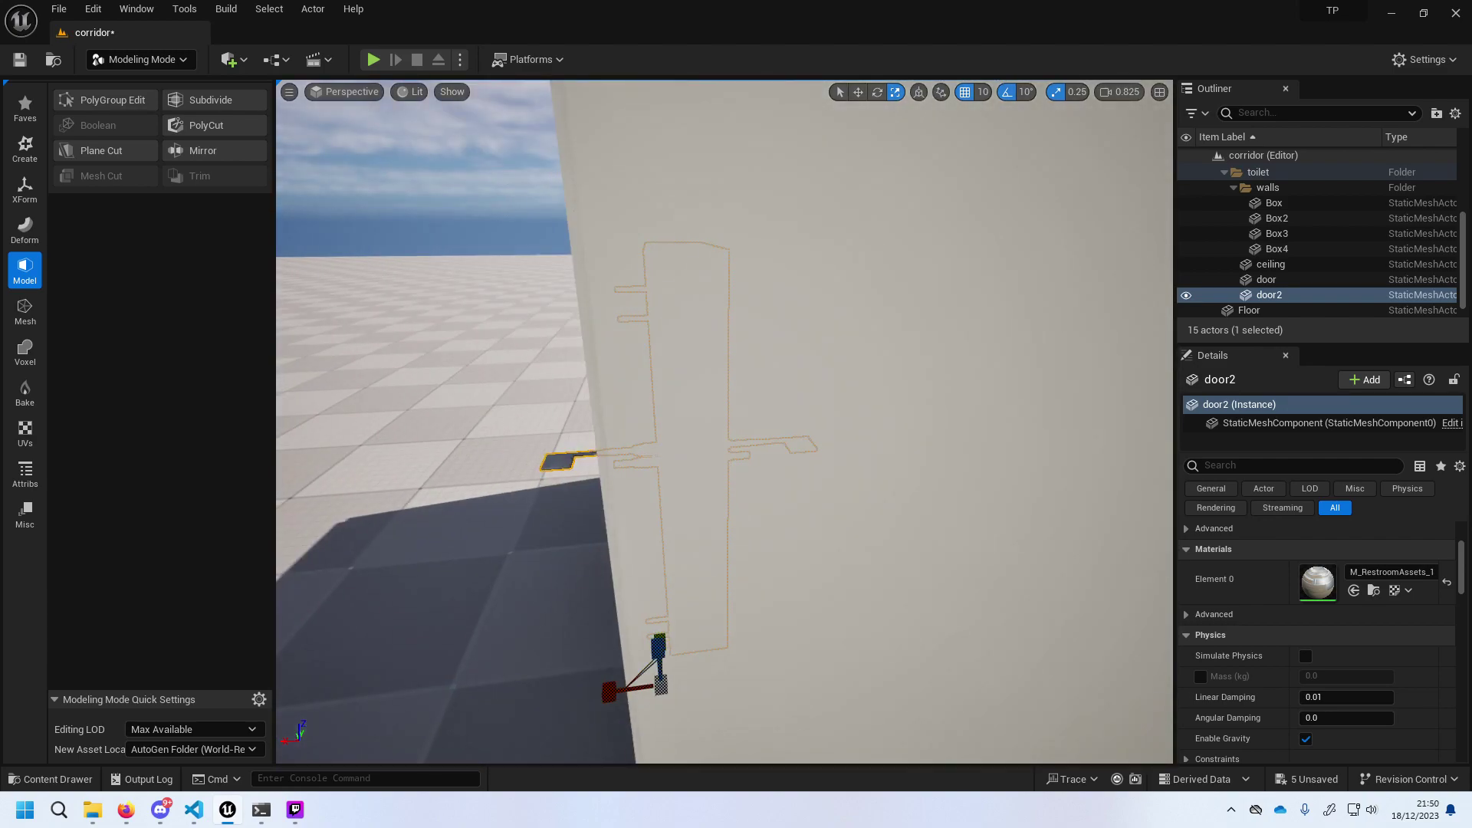
pyautogui.scroll(-2, 593, 550)
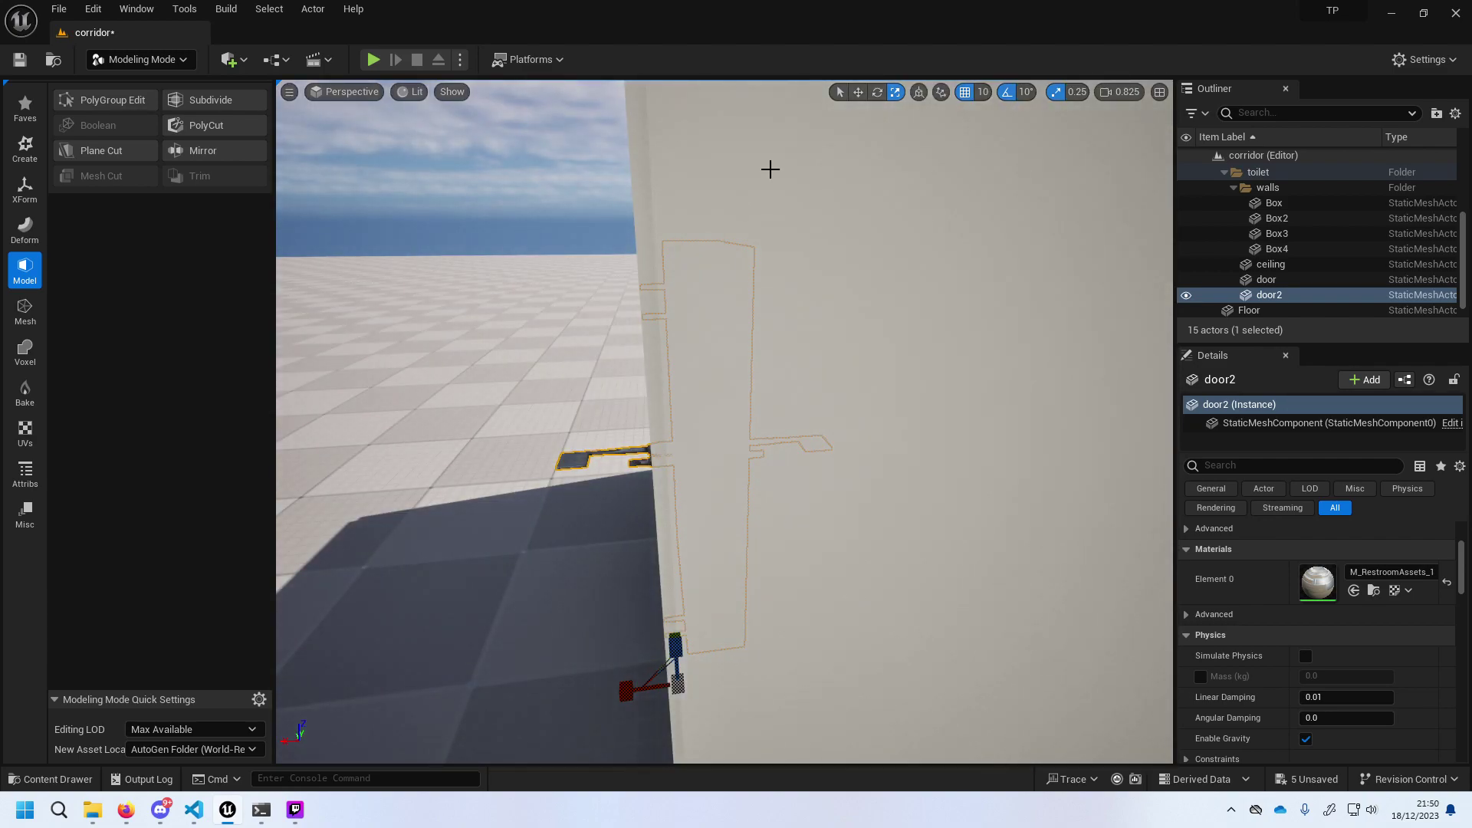
pyautogui.click(858, 93)
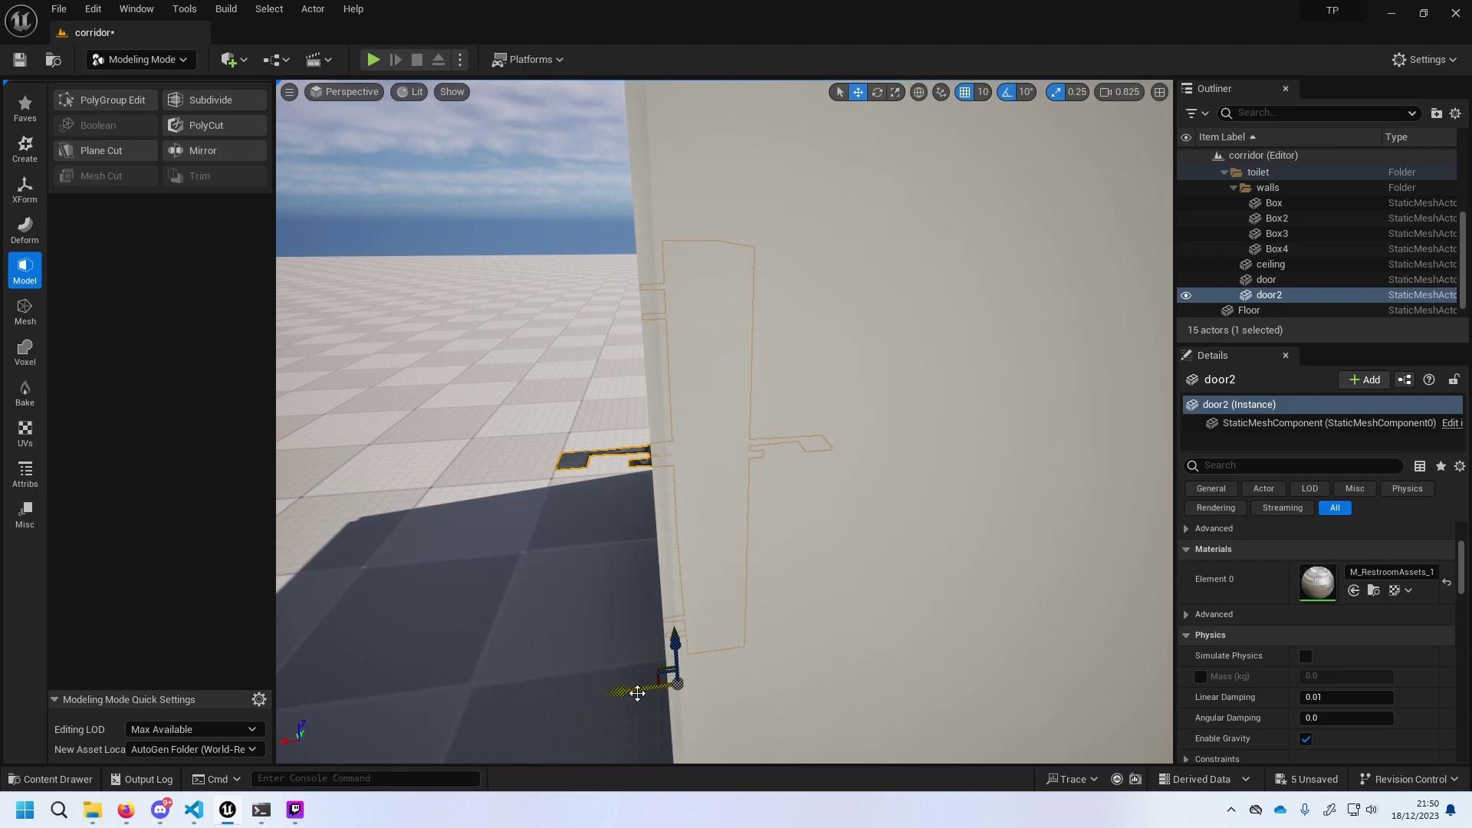
pyautogui.moveTo(625, 690); pyautogui.dragTo(589, 694)
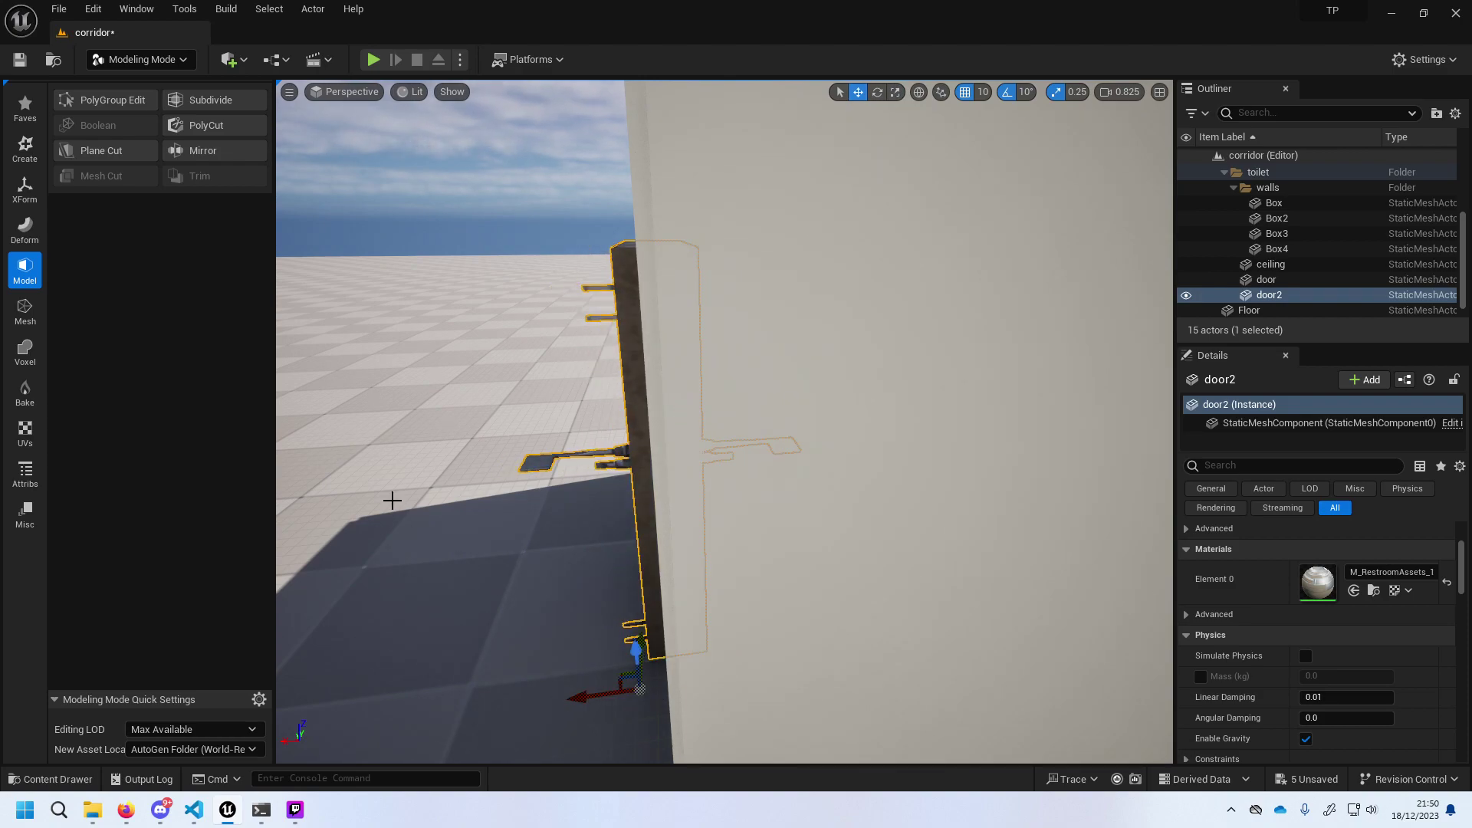
pyautogui.moveTo(1285, 293); pyautogui.dragTo(1276, 250)
pyautogui.click(1276, 251)
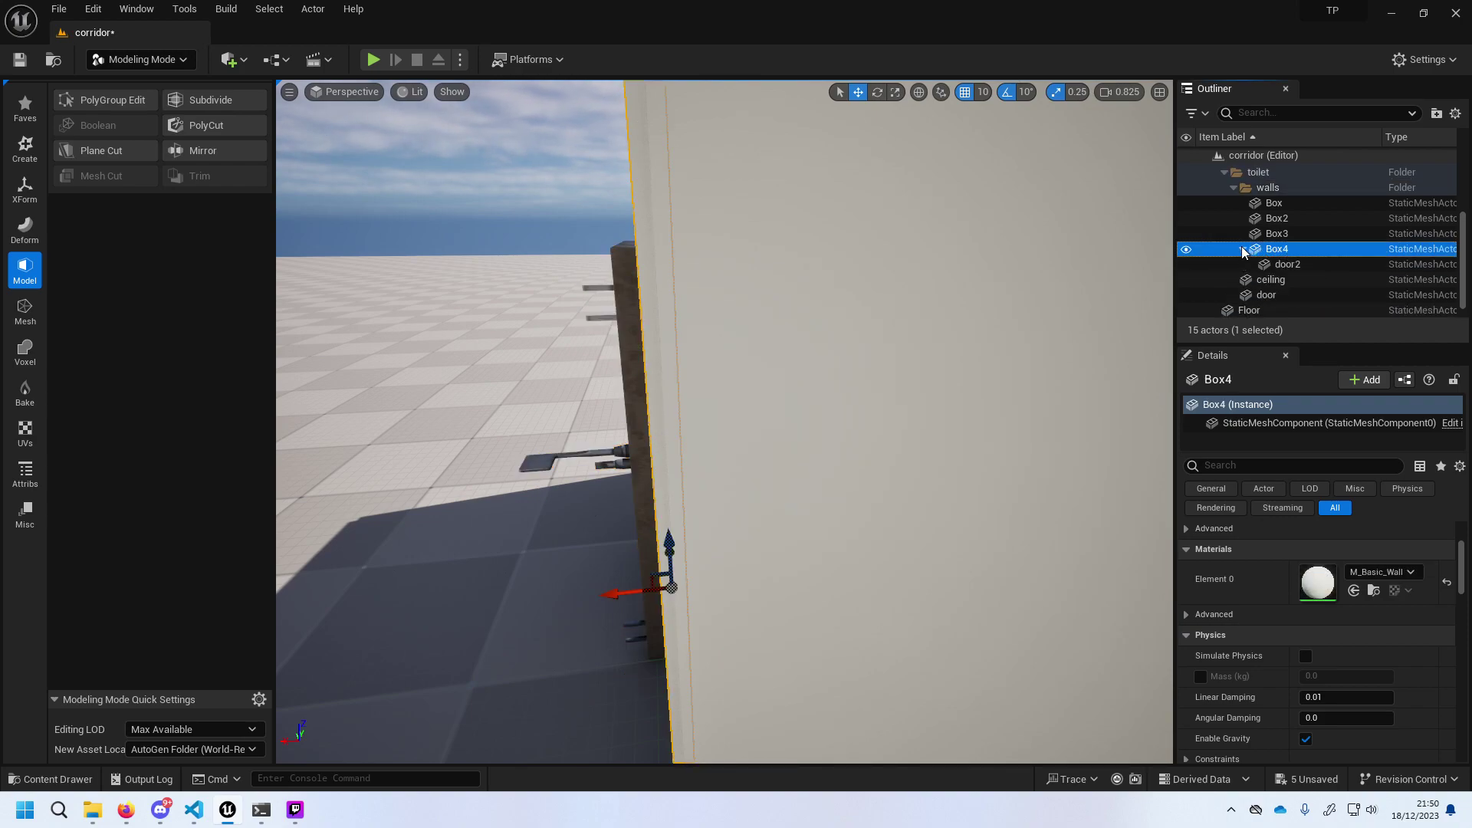
# Start renaming Box4, then select and frame the Box2 wall.
pyautogui.press('F2')
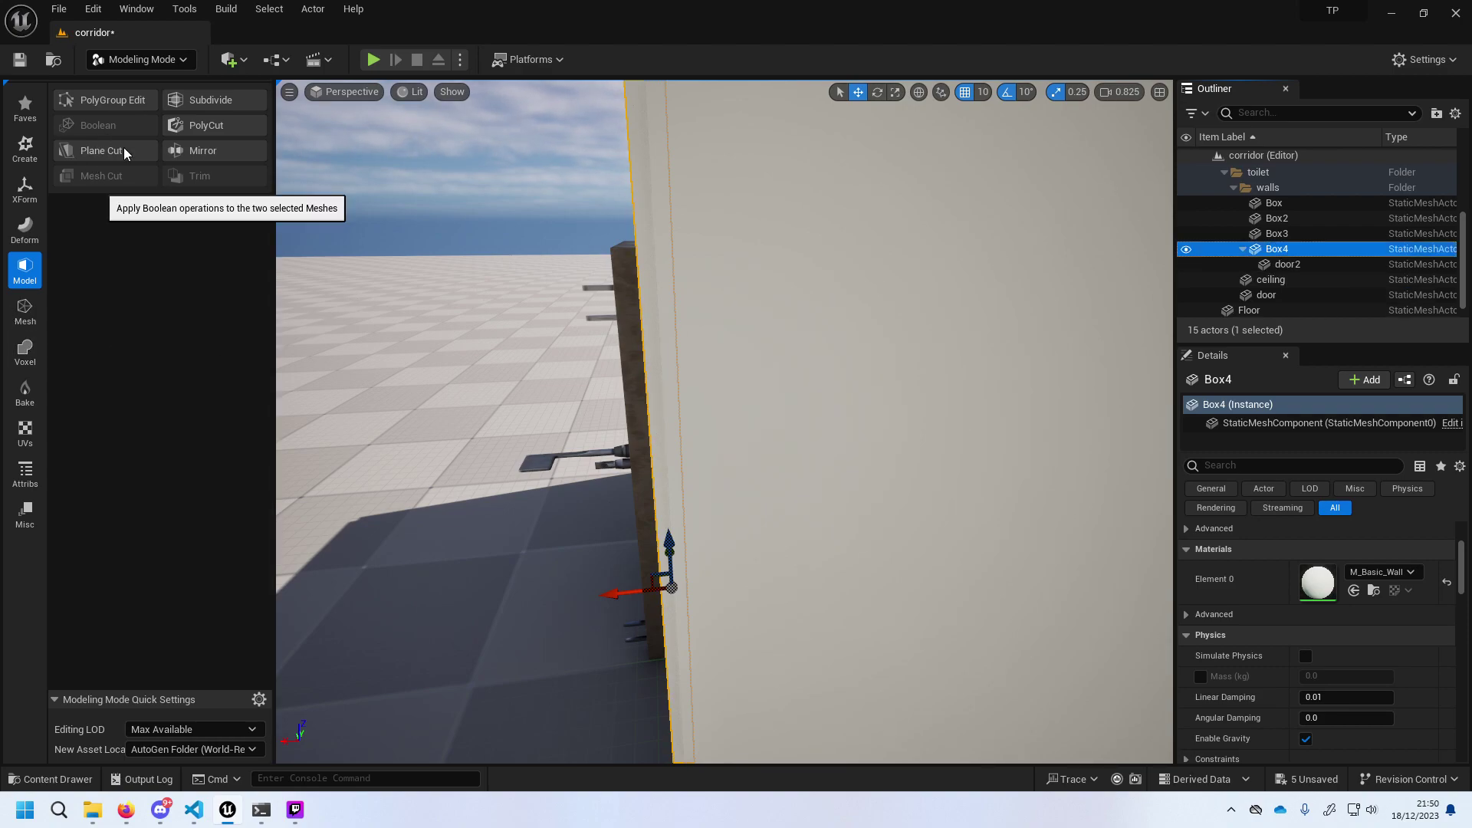
pyautogui.click(673, 240)
pyautogui.press('f')
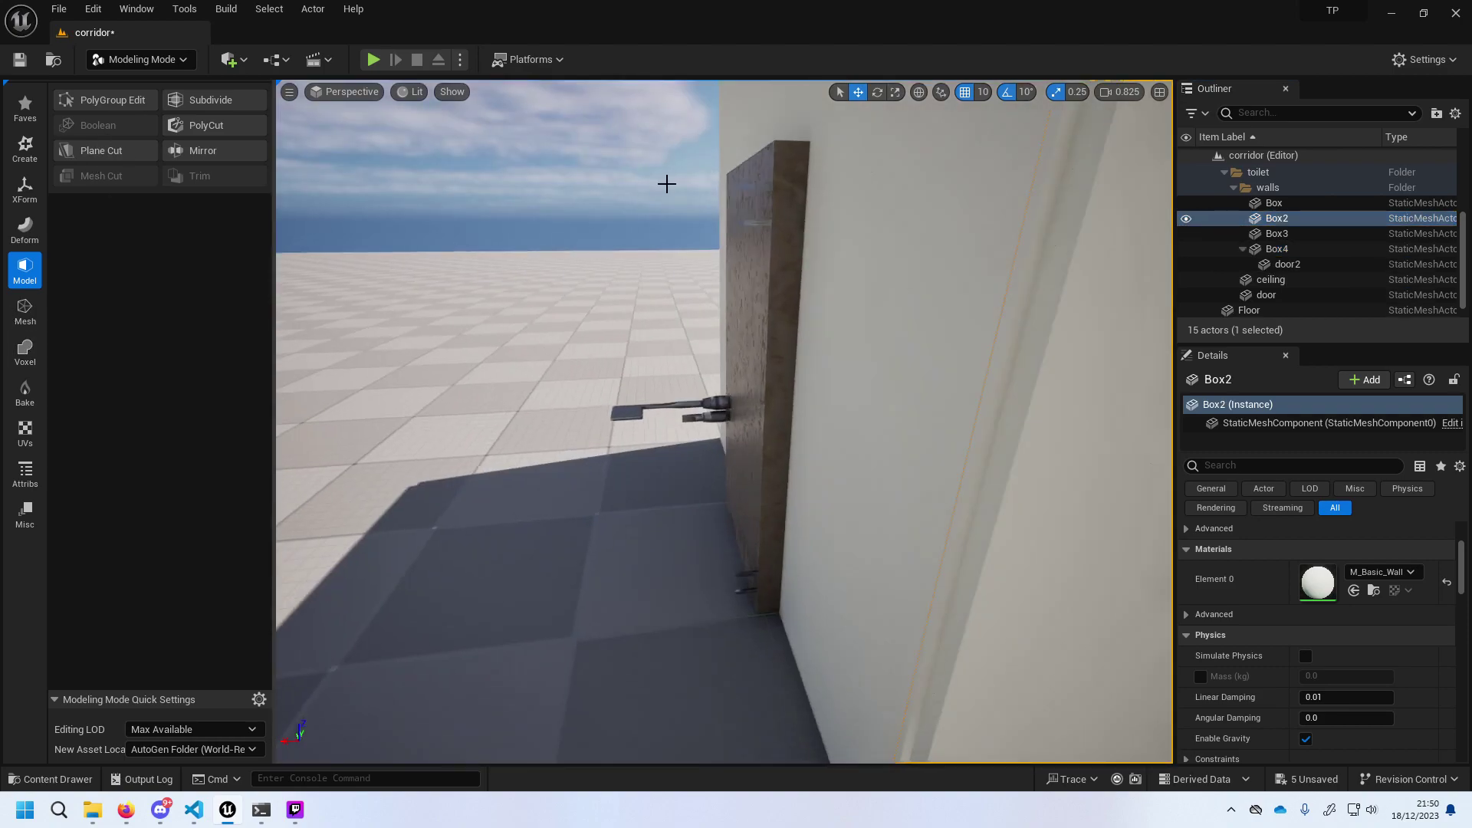
pyautogui.hotkey('ctrl', 'z')
pyautogui.hotkey('ctrl', 'y')
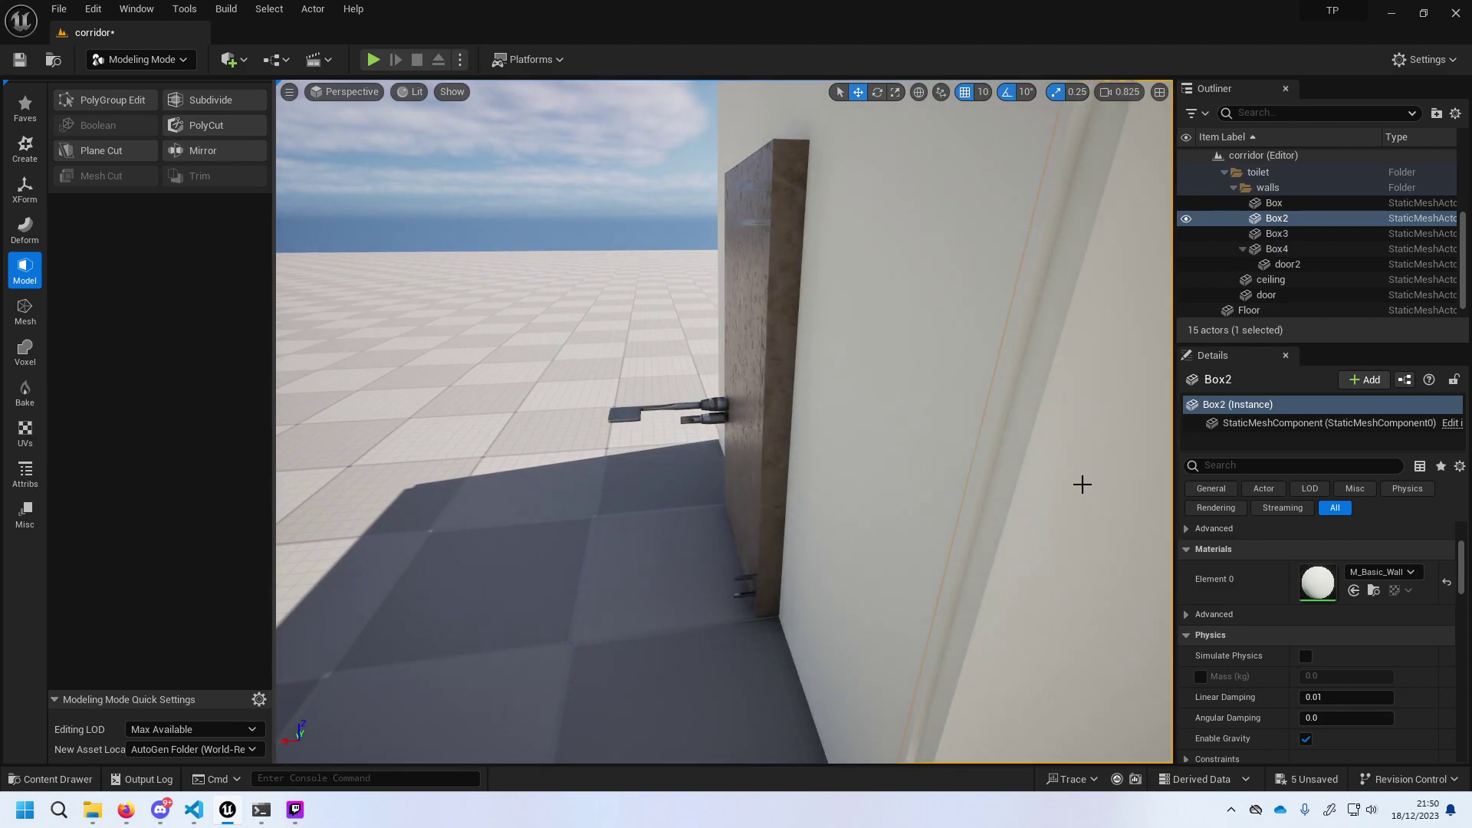
# Browse the transform, deform and modeling tool categories, then select Box4 together with door2.
pyautogui.click(24, 188)
pyautogui.click(25, 269)
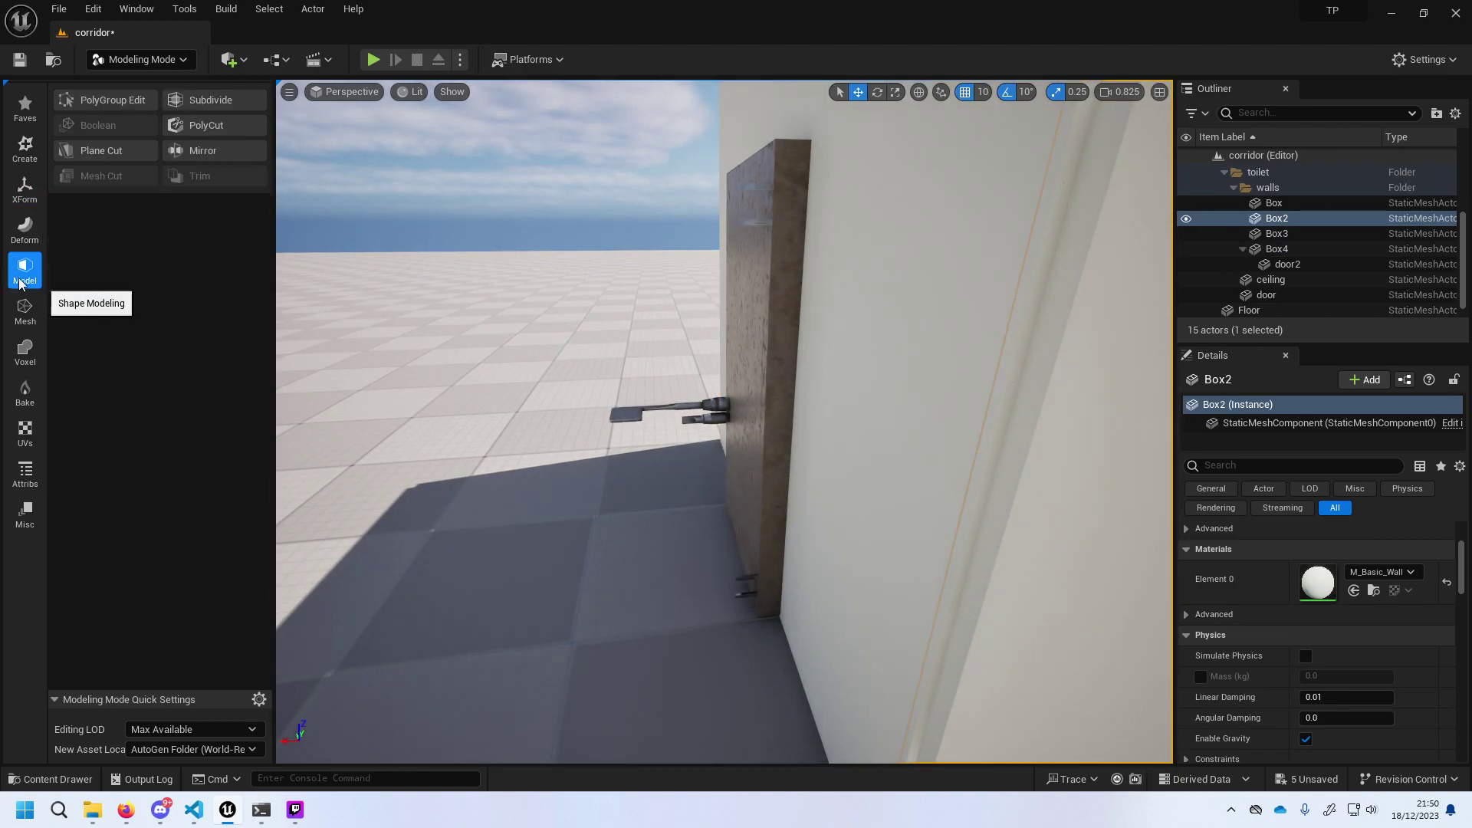
pyautogui.click(24, 242)
pyautogui.click(25, 268)
pyautogui.click(848, 317)
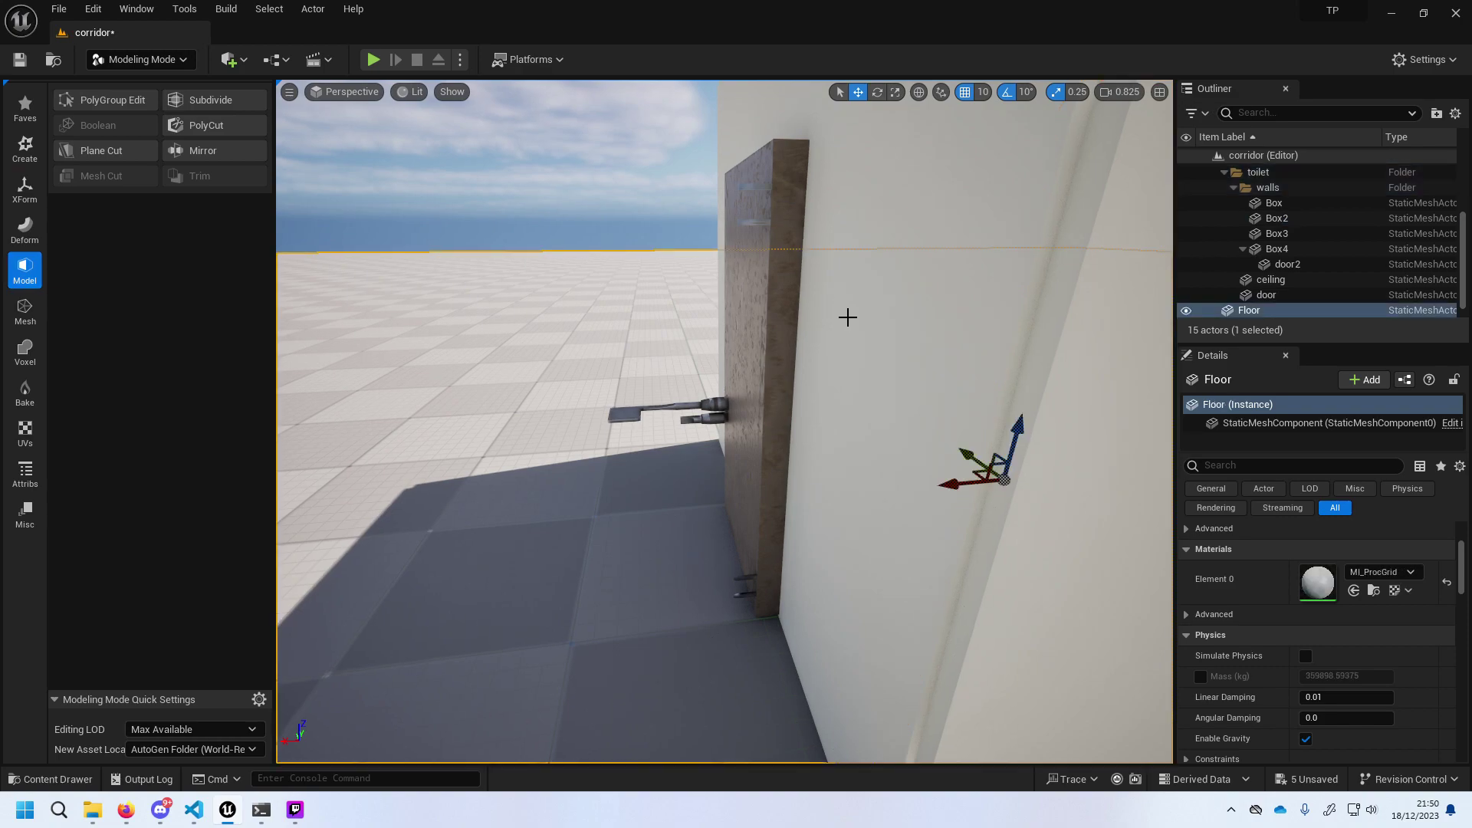
pyautogui.click(853, 241)
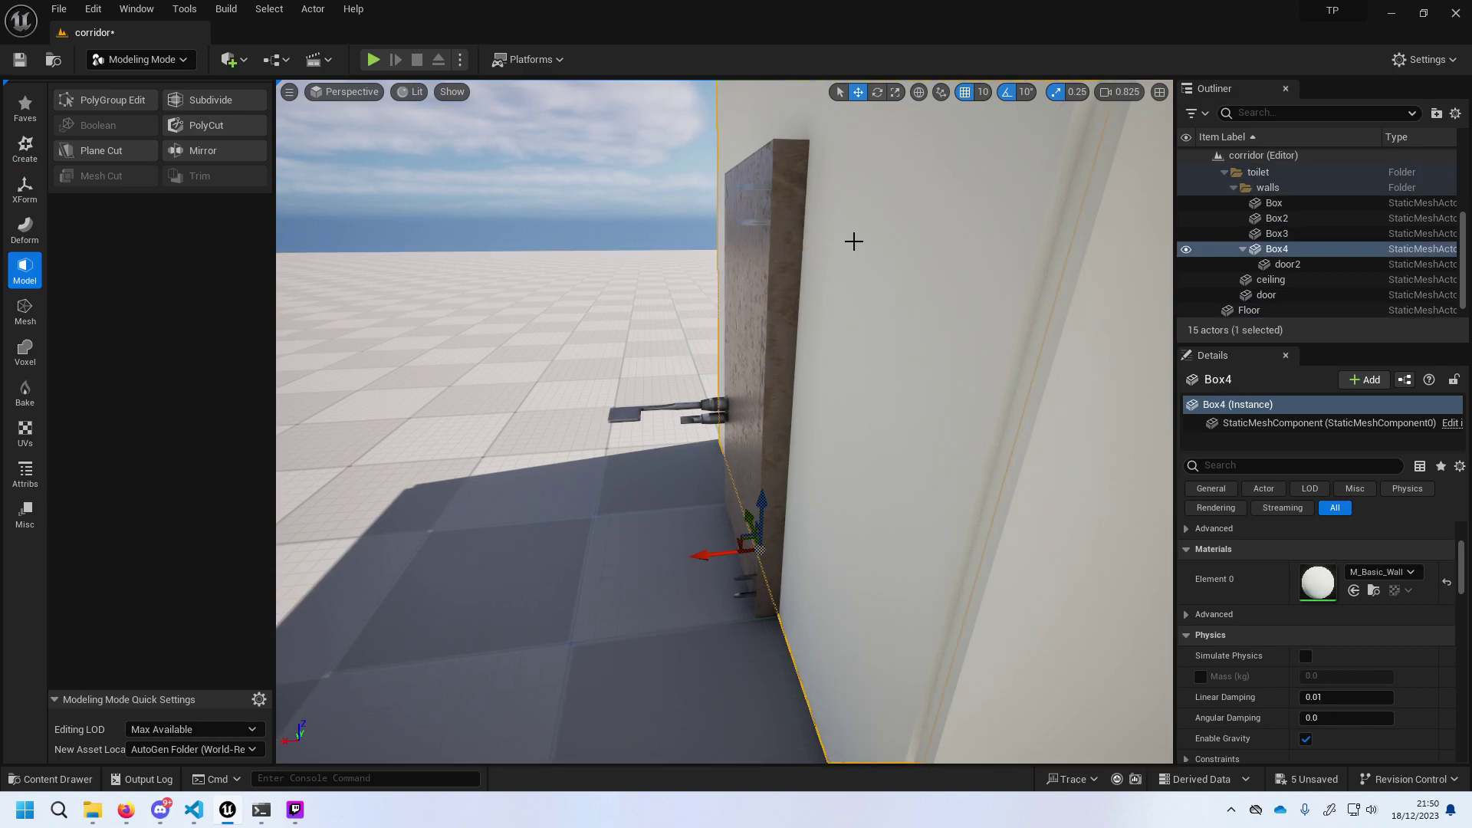
pyautogui.keyDown('ctrl'); pyautogui.click(1296, 264); pyautogui.keyUp('ctrl')
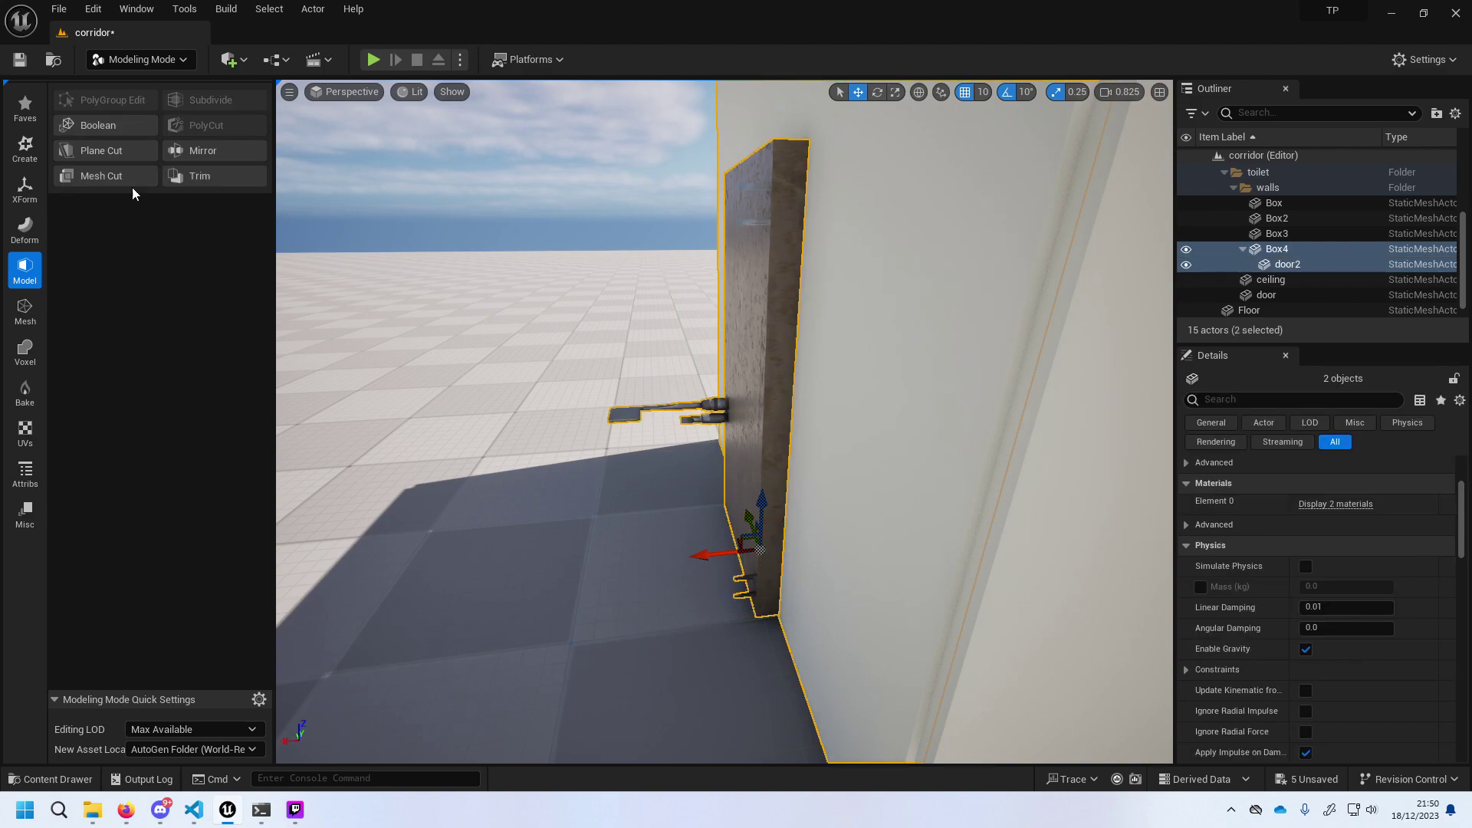
# Subtract door2 from Box4 with a Difference A - B mesh boolean and accept it.
pyautogui.click(100, 126)
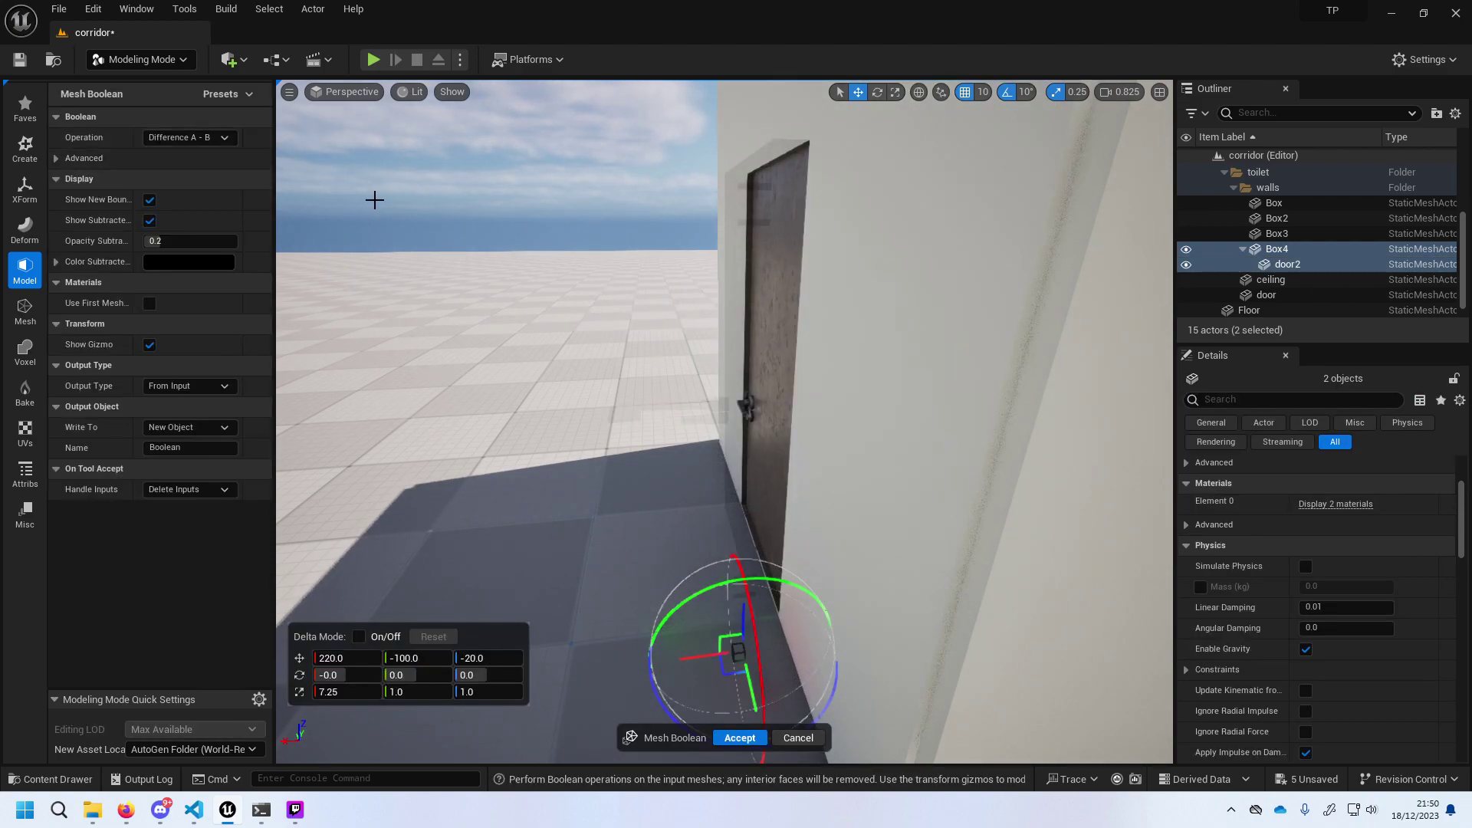
pyautogui.scroll(-3, 586, 224)
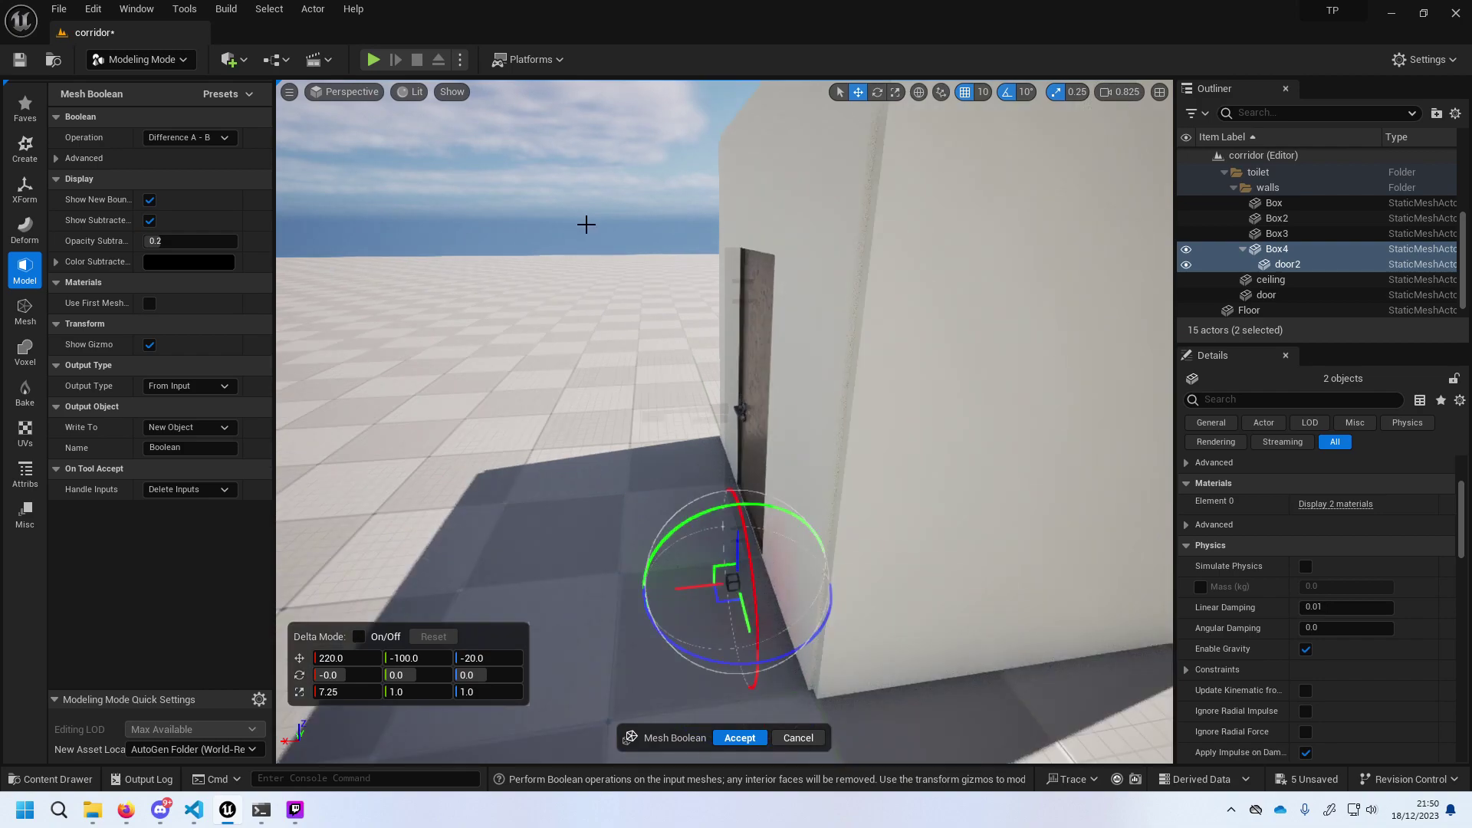
pyautogui.scroll(3, 680, 239)
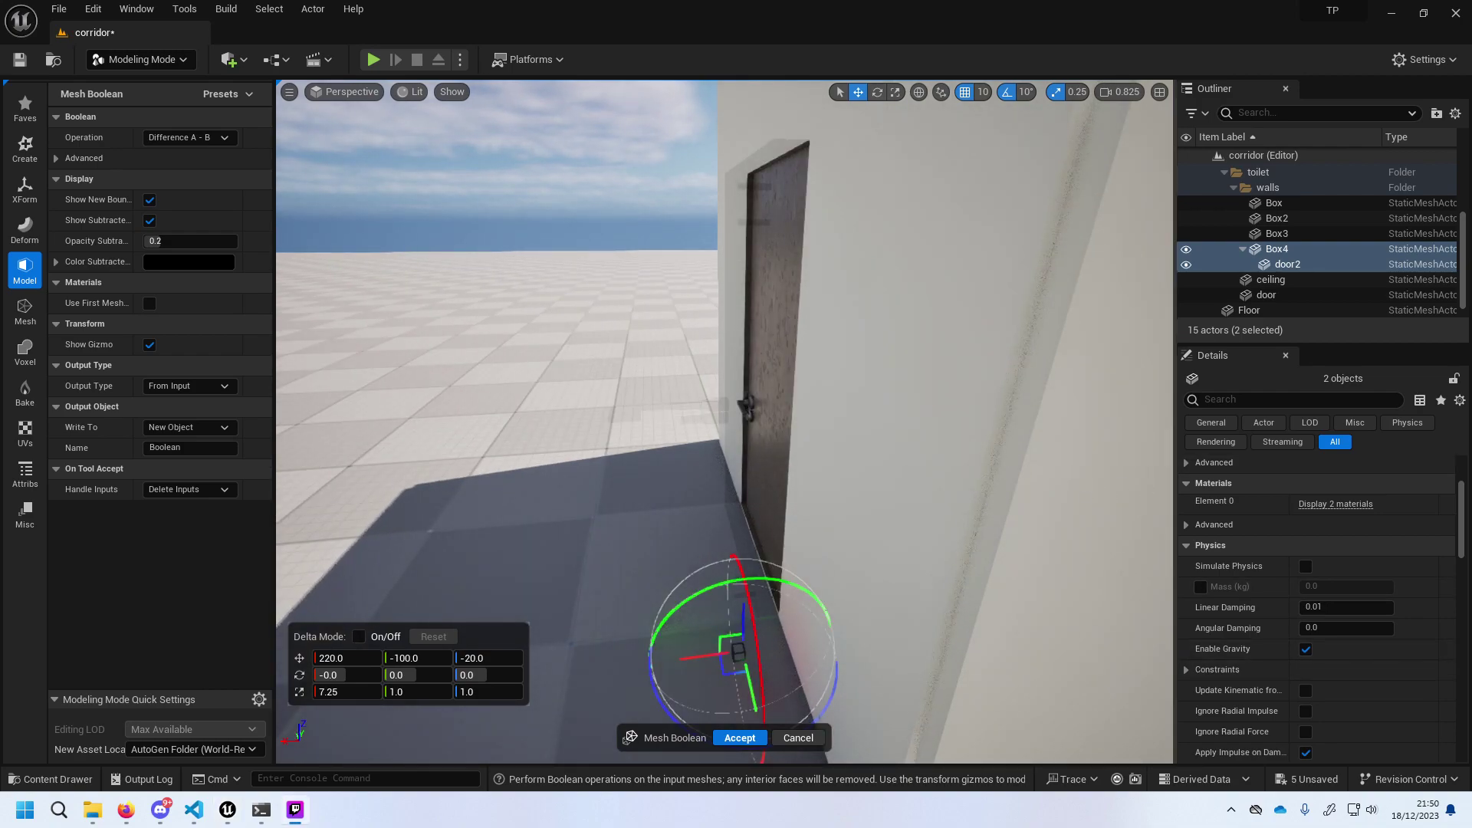
pyautogui.moveTo(985, 453)
pyautogui.mouseDown(button='right')
pyautogui.moveTo(843, 452)
pyautogui.moveTo(966, 456)
pyautogui.mouseUp(button='right')
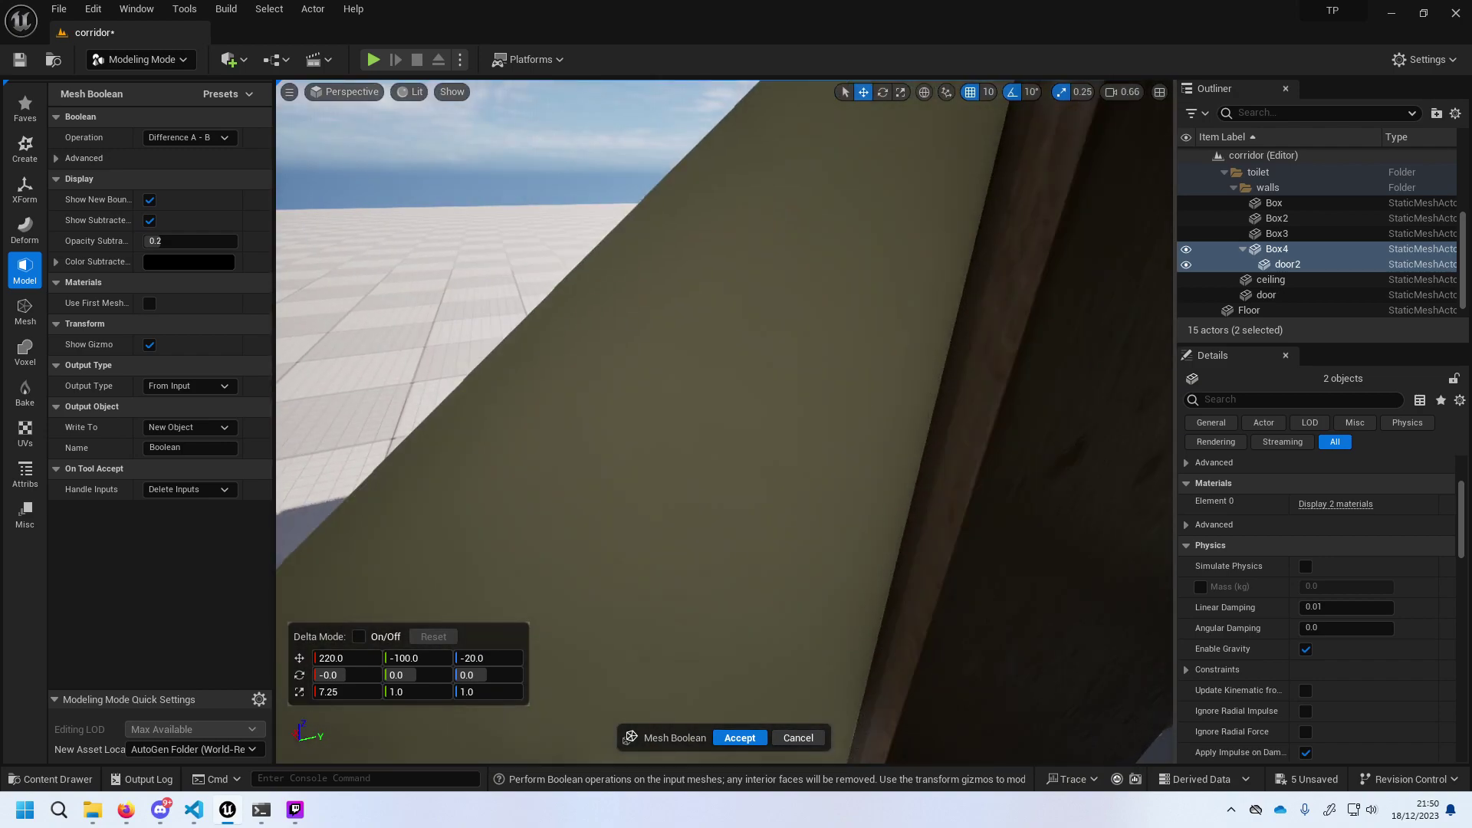
pyautogui.scroll(-2, 959, 498)
pyautogui.scroll(-4, 951, 521)
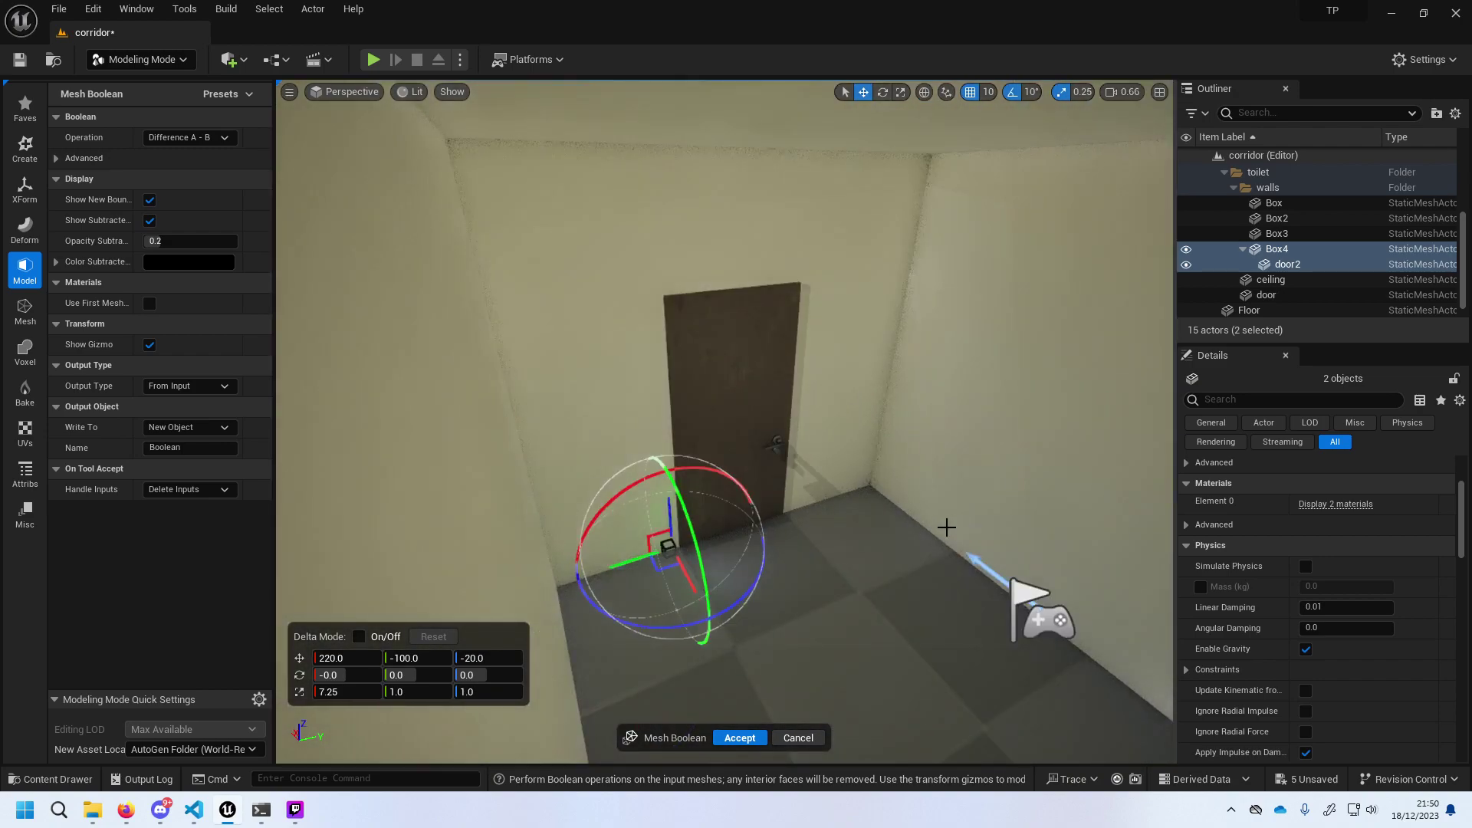
pyautogui.scroll(2, 939, 526)
pyautogui.scroll(-5, 944, 545)
pyautogui.scroll(4, 943, 544)
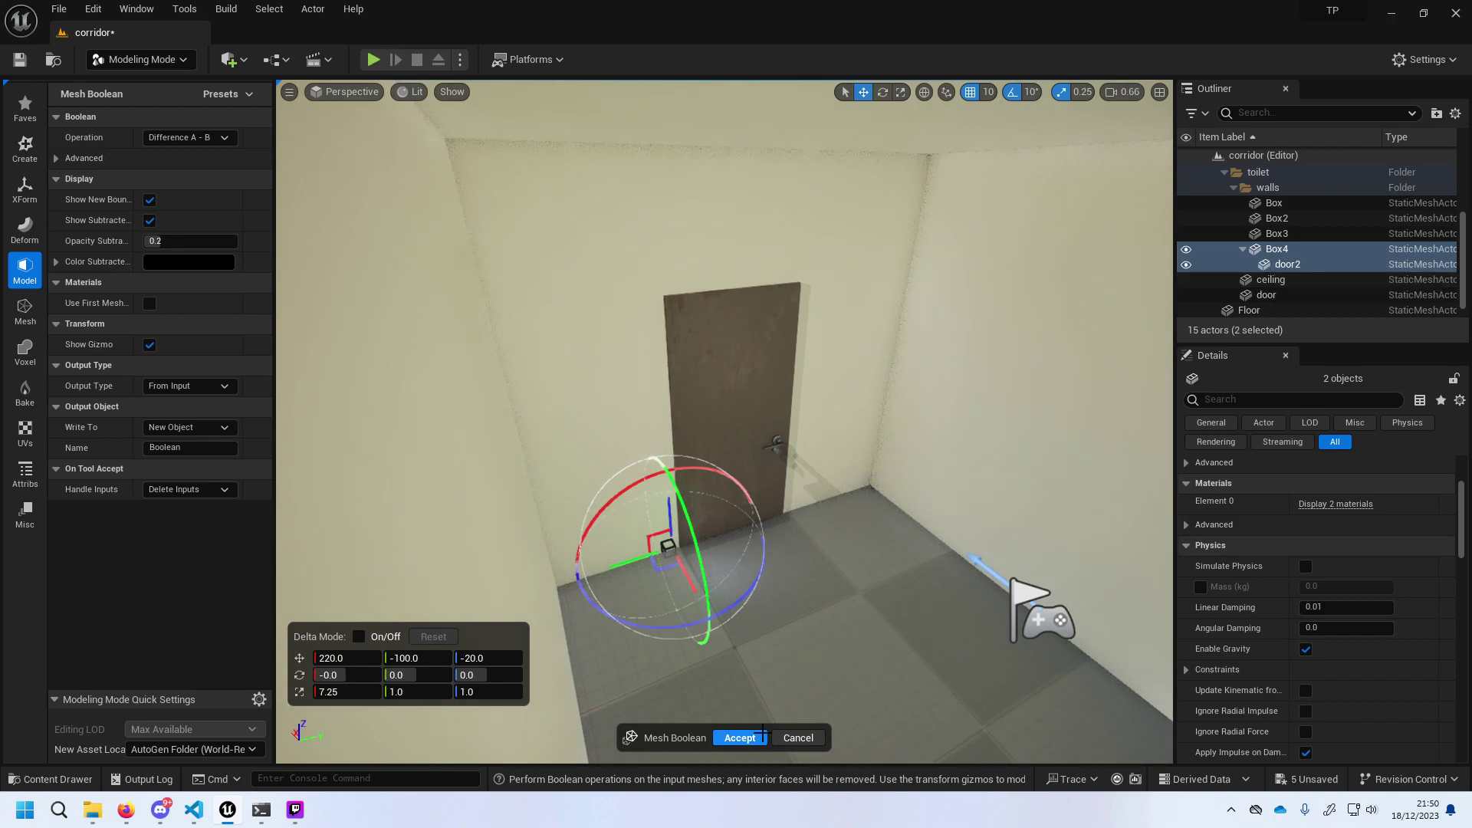
pyautogui.click(740, 737)
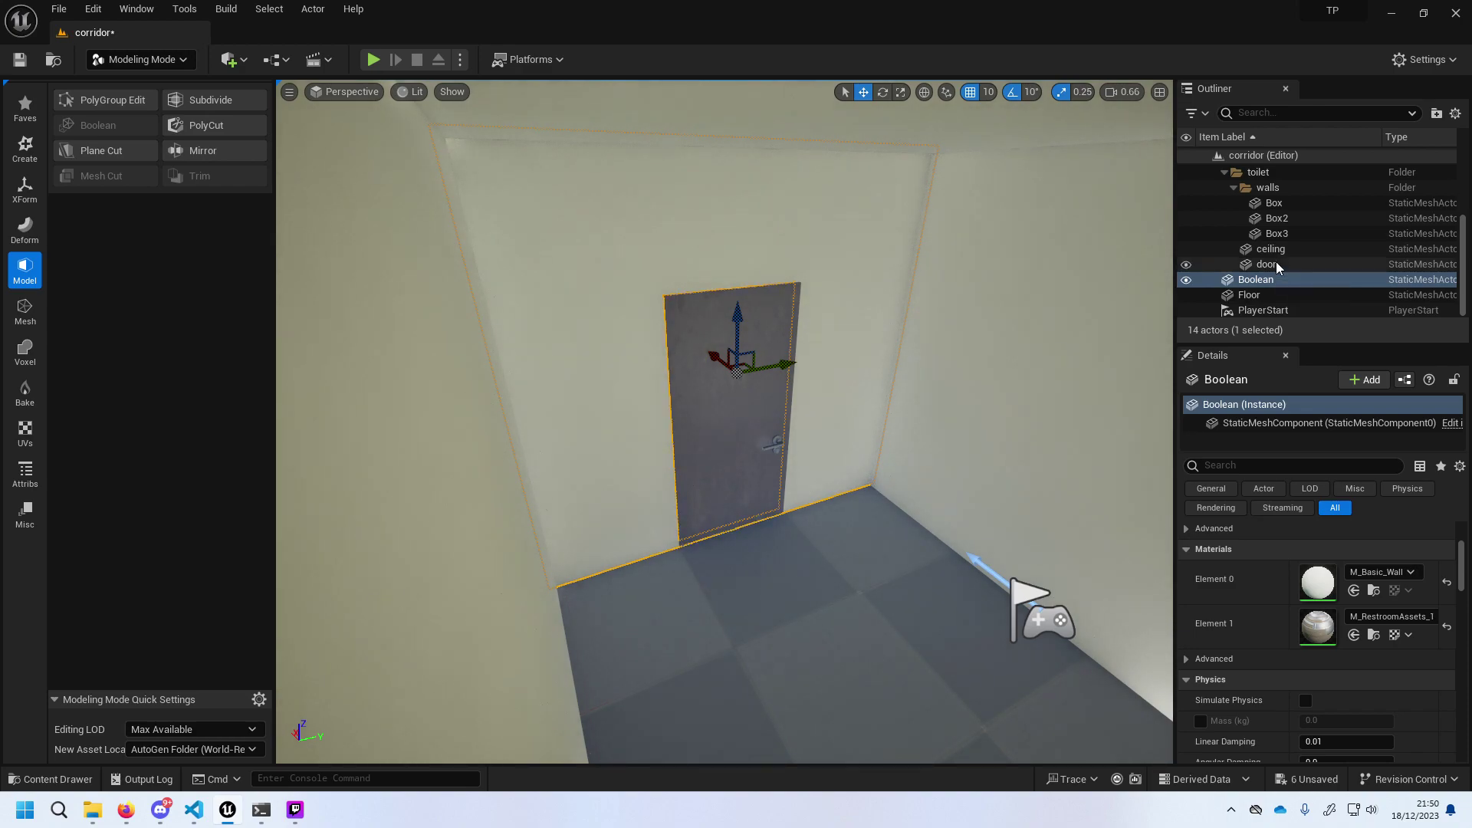
# Move the Boolean wall mesh into the toilet > walls folder and frame it.
pyautogui.click(1276, 261)
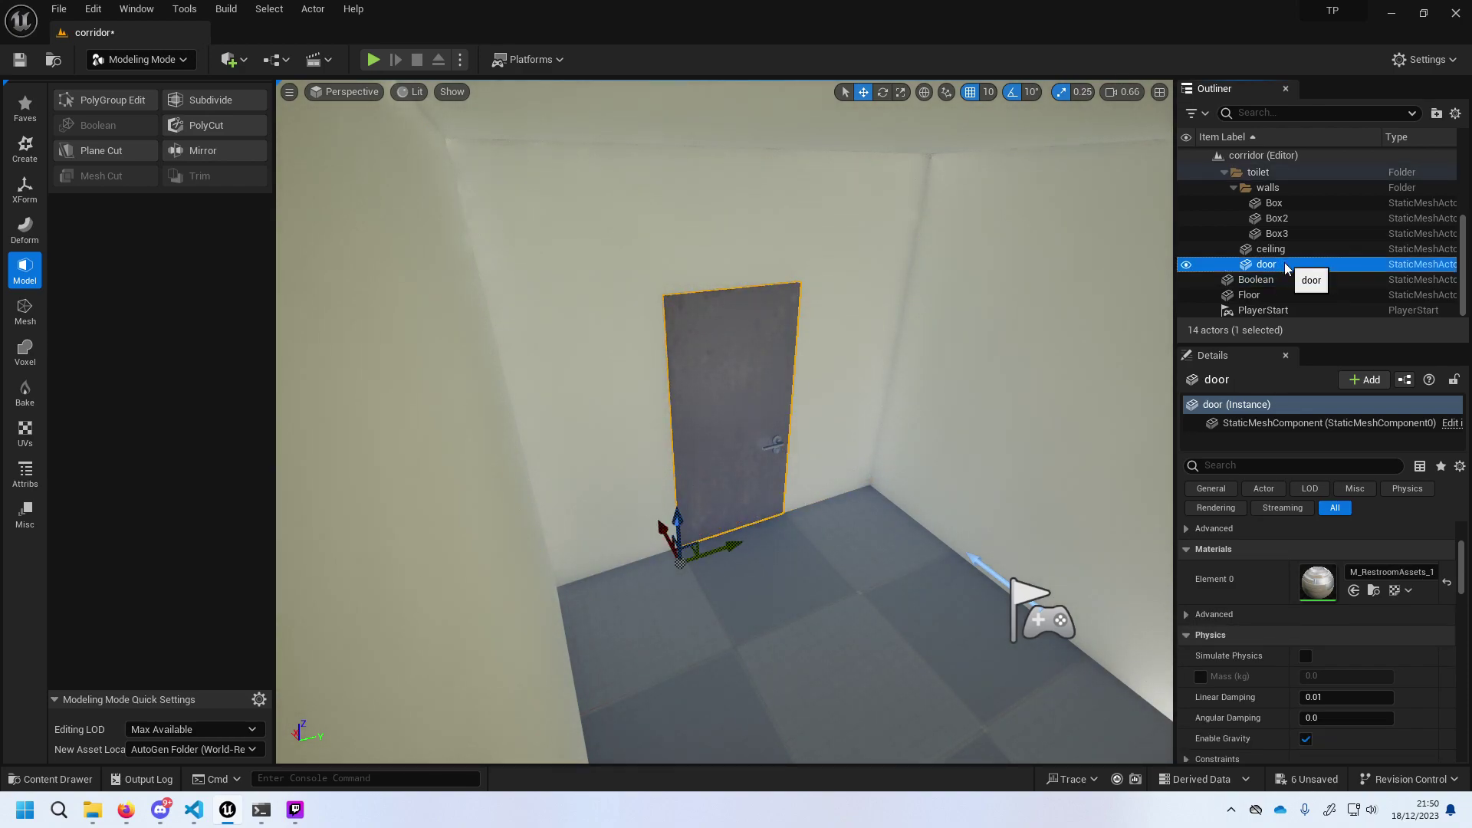
pyautogui.moveTo(1276, 279); pyautogui.dragTo(1273, 191)
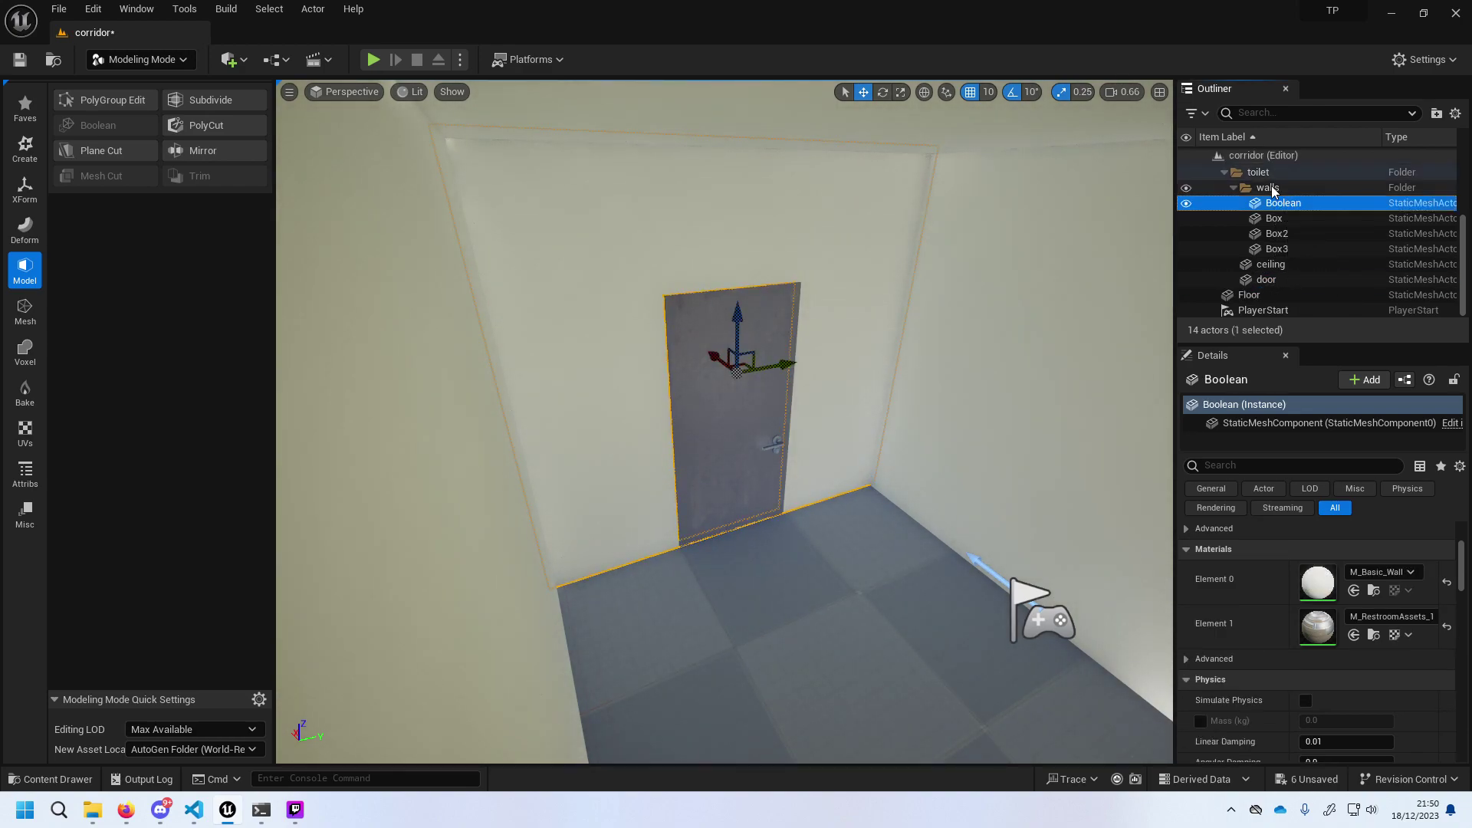
pyautogui.doubleClick(1296, 203)
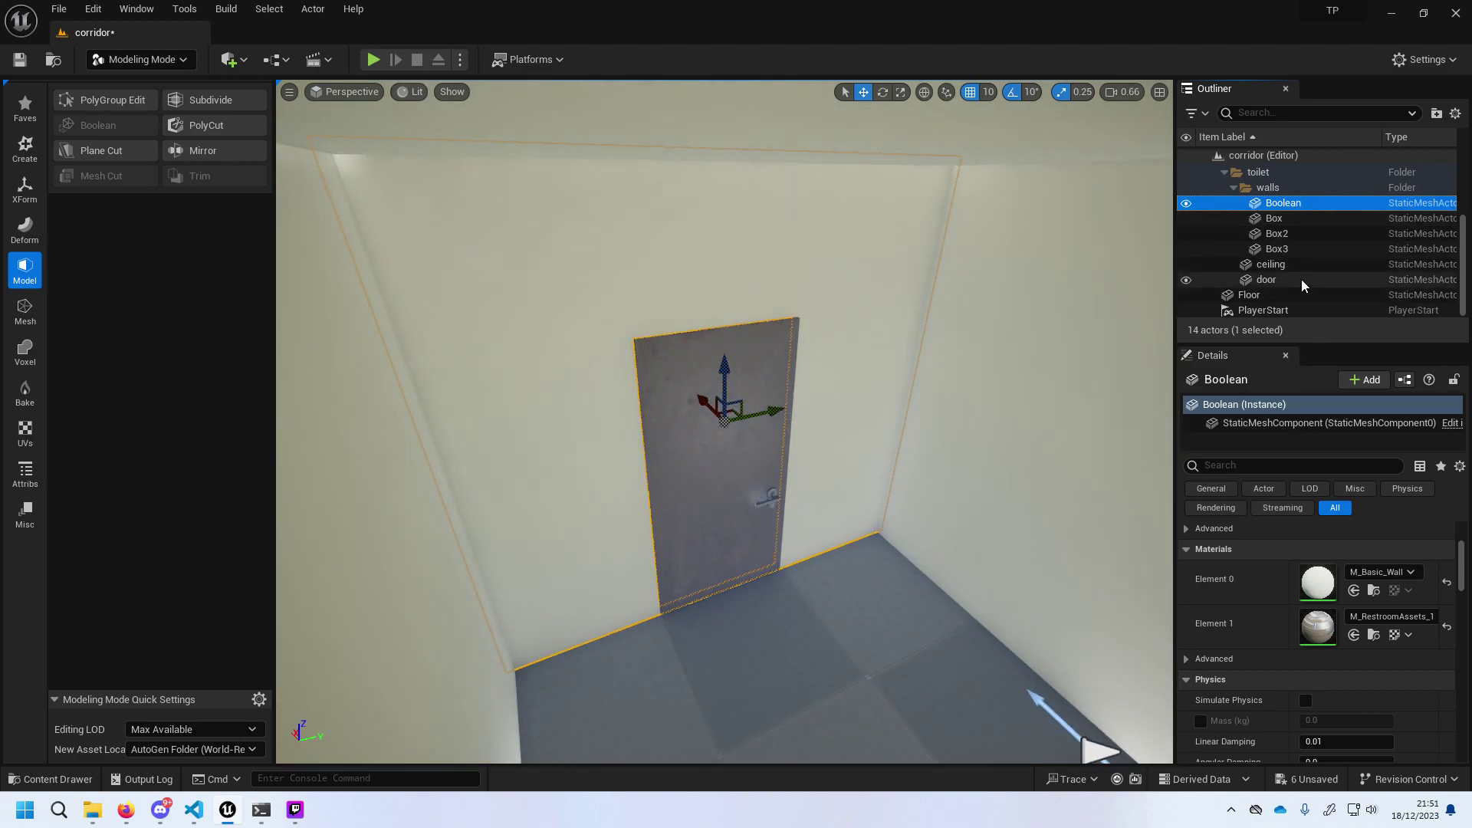
pyautogui.click(1295, 233)
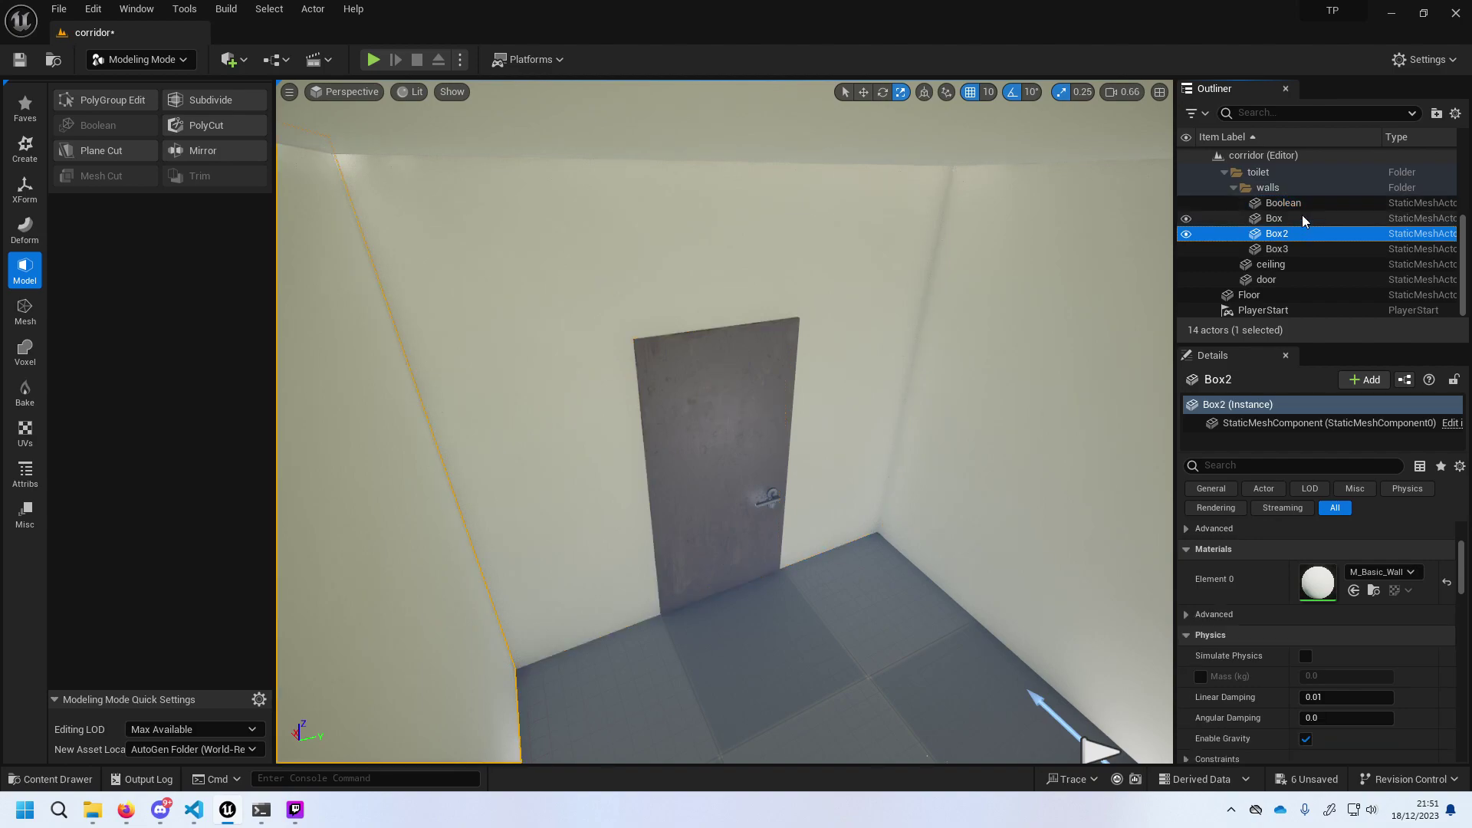
pyautogui.click(1302, 204)
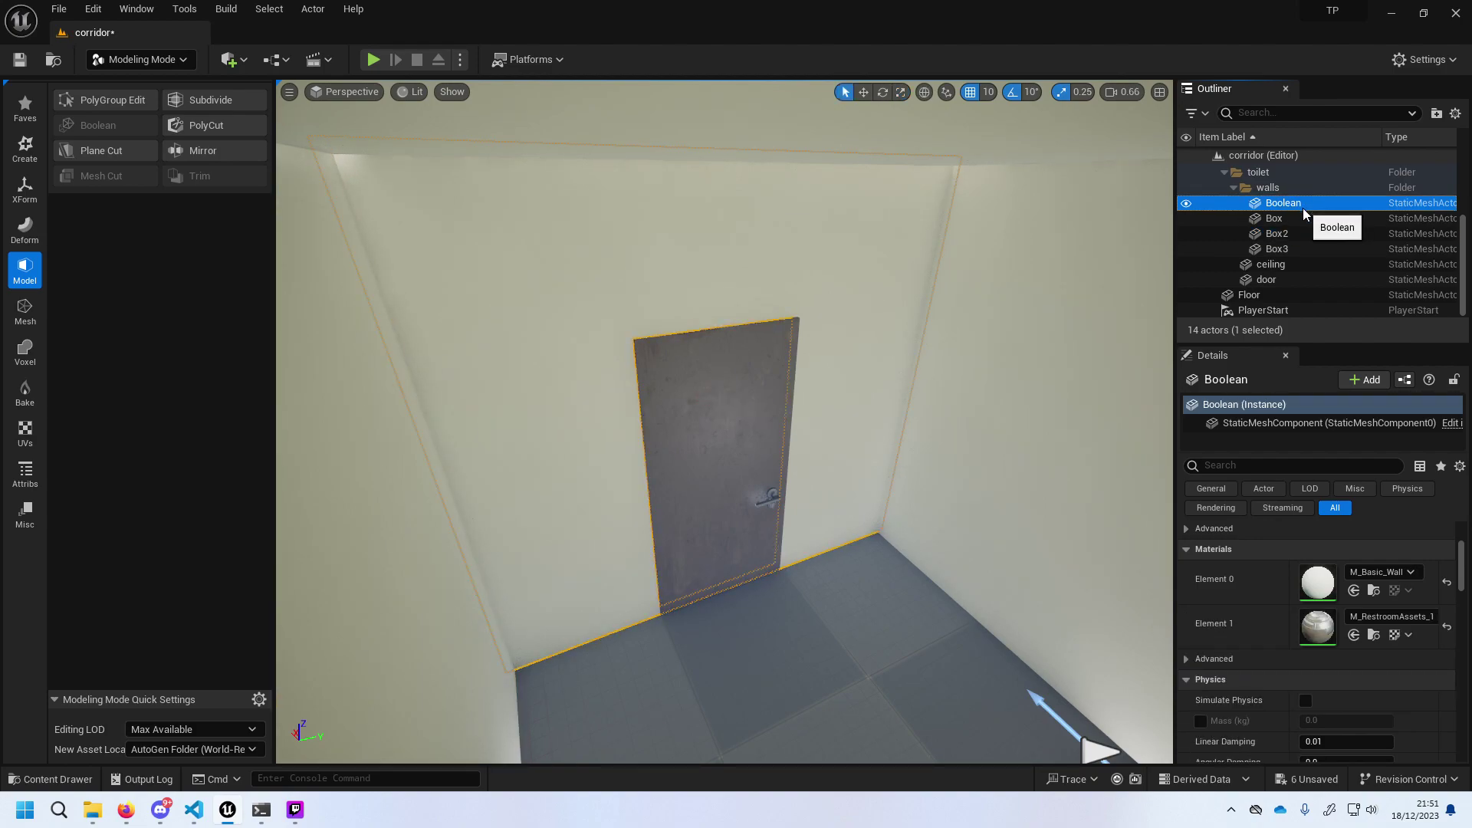
# Delete a selected wall, restore it with Ctrl+Z, and end with the door selected.
pyautogui.click(1299, 220)
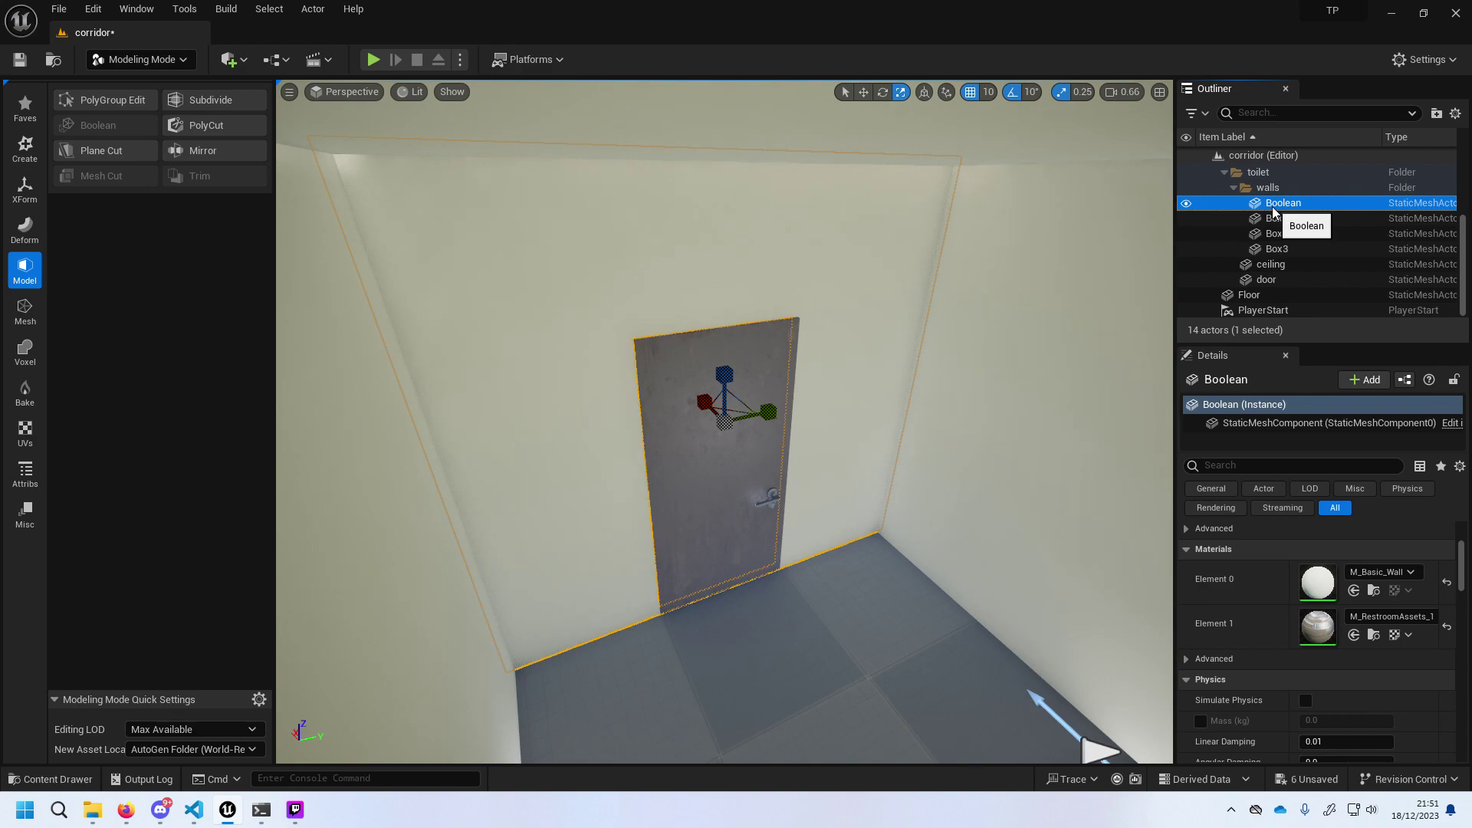
pyautogui.press('Delete')
pyautogui.hotkey('ctrl', 'z')
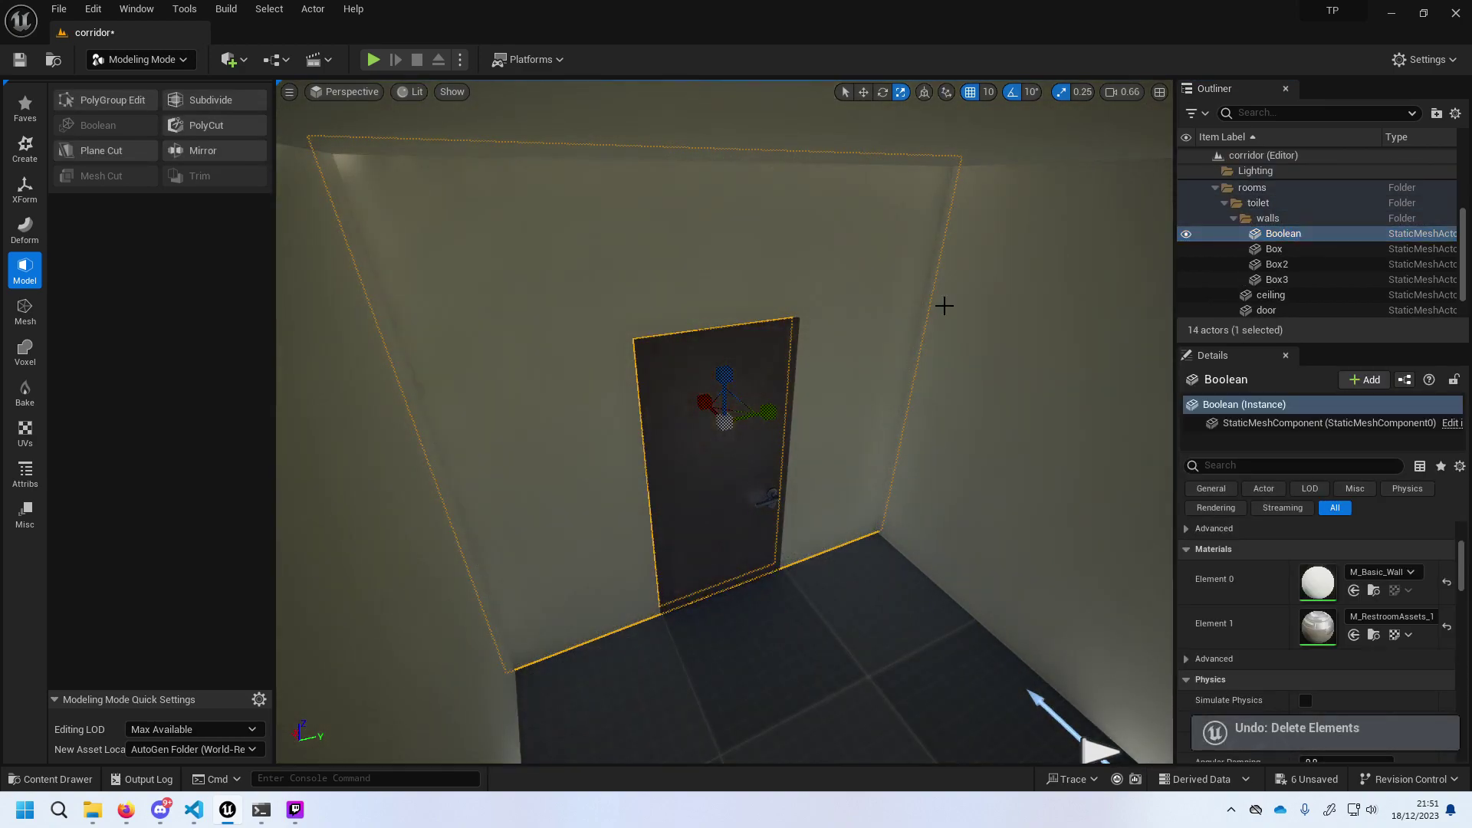
pyautogui.click(1277, 279)
pyautogui.click(1274, 234)
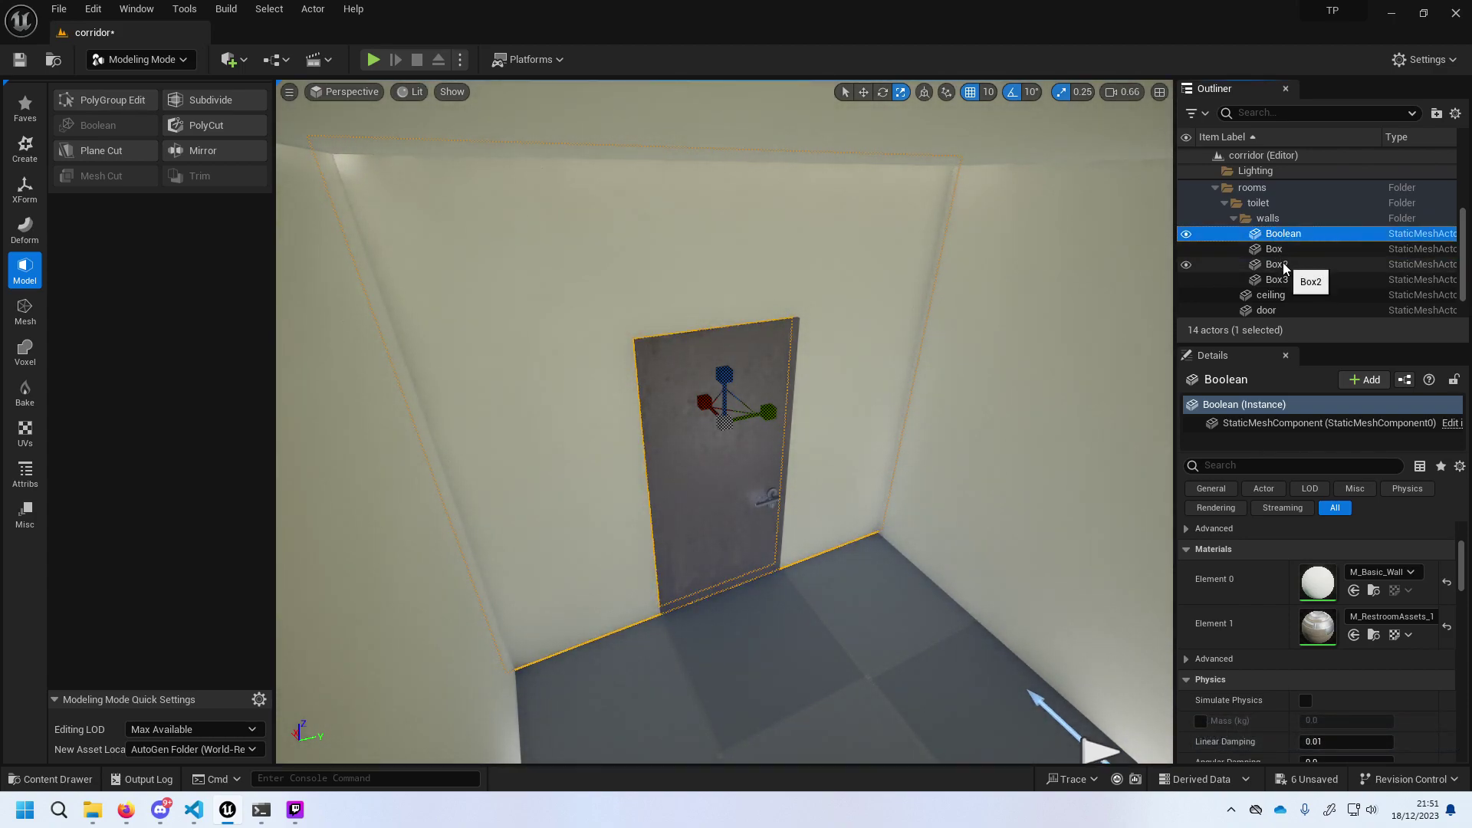
pyautogui.click(1277, 280)
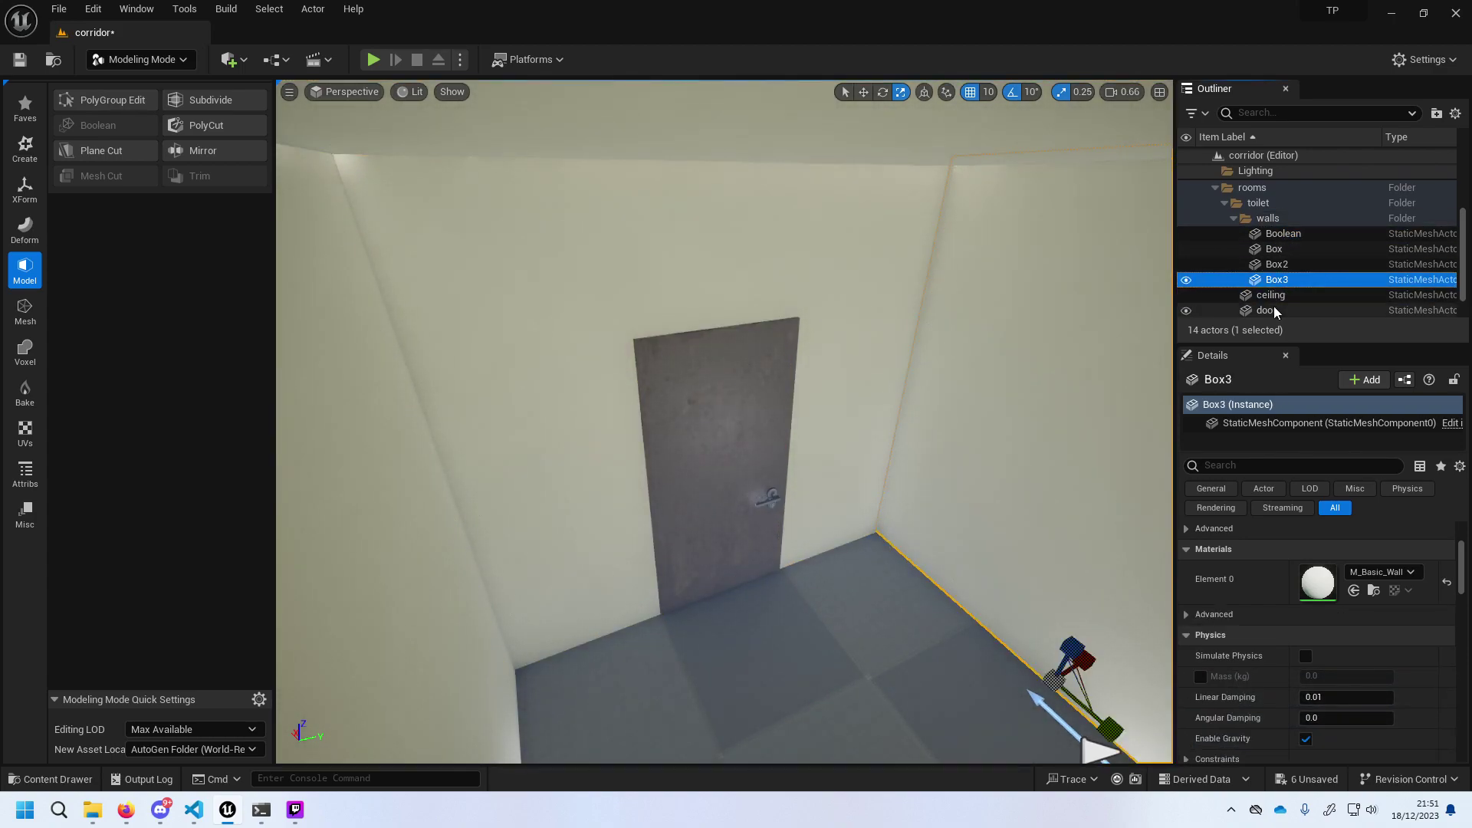
pyautogui.click(1267, 310)
# Rotate the door open to about -90° yaw and launch a Play-In-Editor test.
pyautogui.click(863, 91)
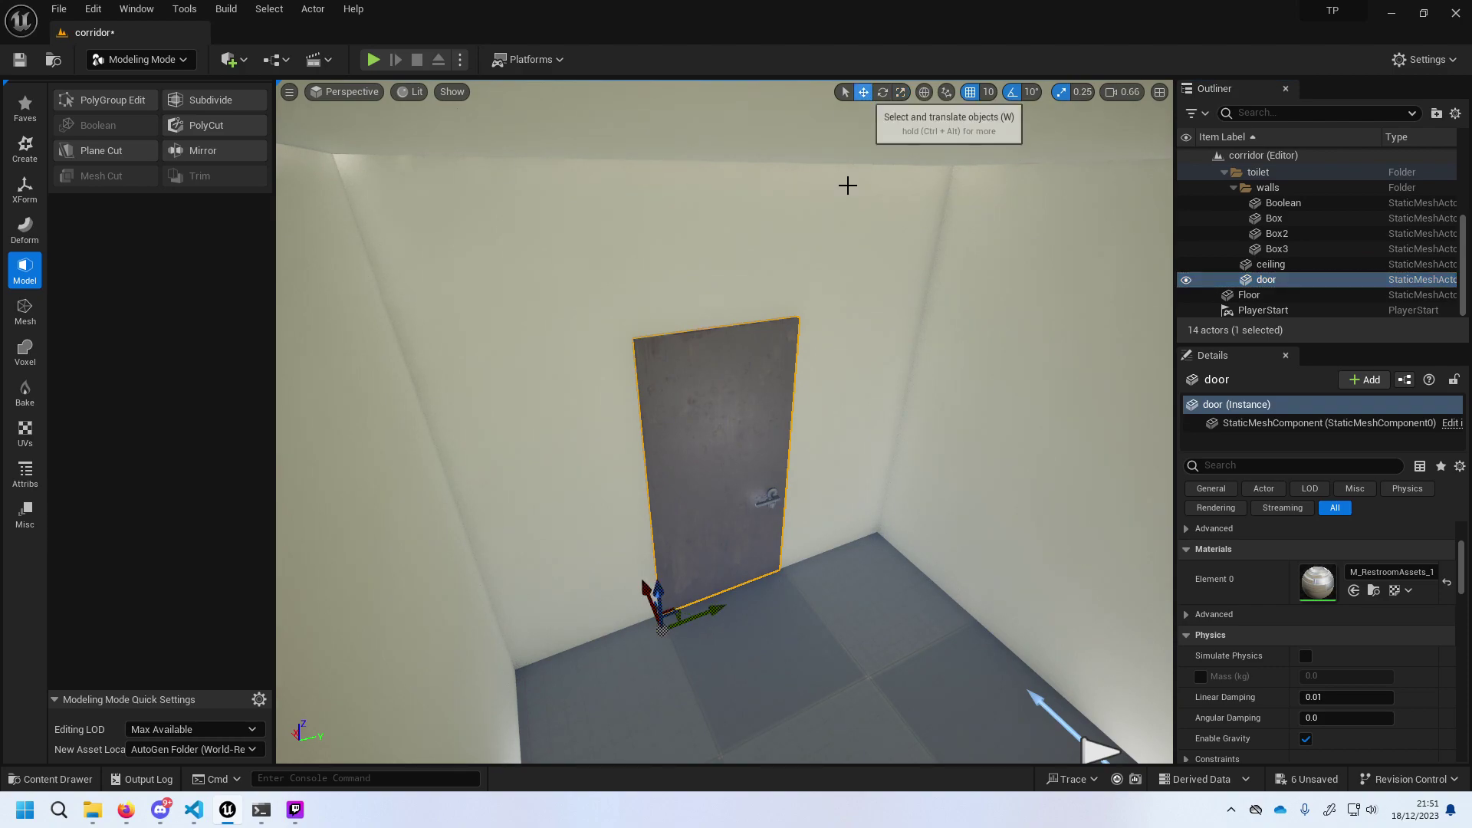
pyautogui.click(883, 92)
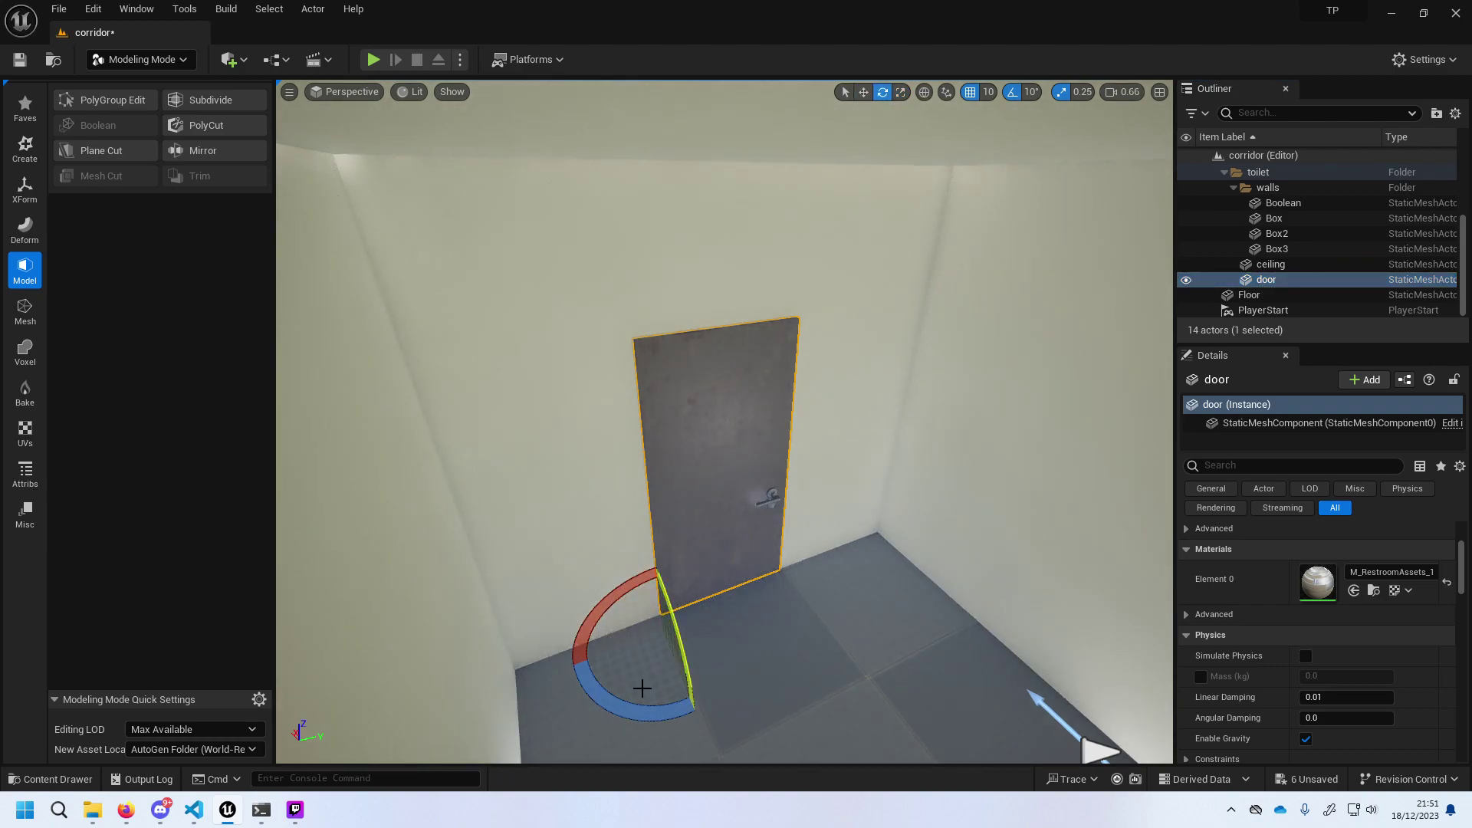
pyautogui.moveTo(641, 690)
pyautogui.mouseDown()
pyautogui.moveTo(598, 606)
pyautogui.moveTo(566, 653)
pyautogui.mouseUp()
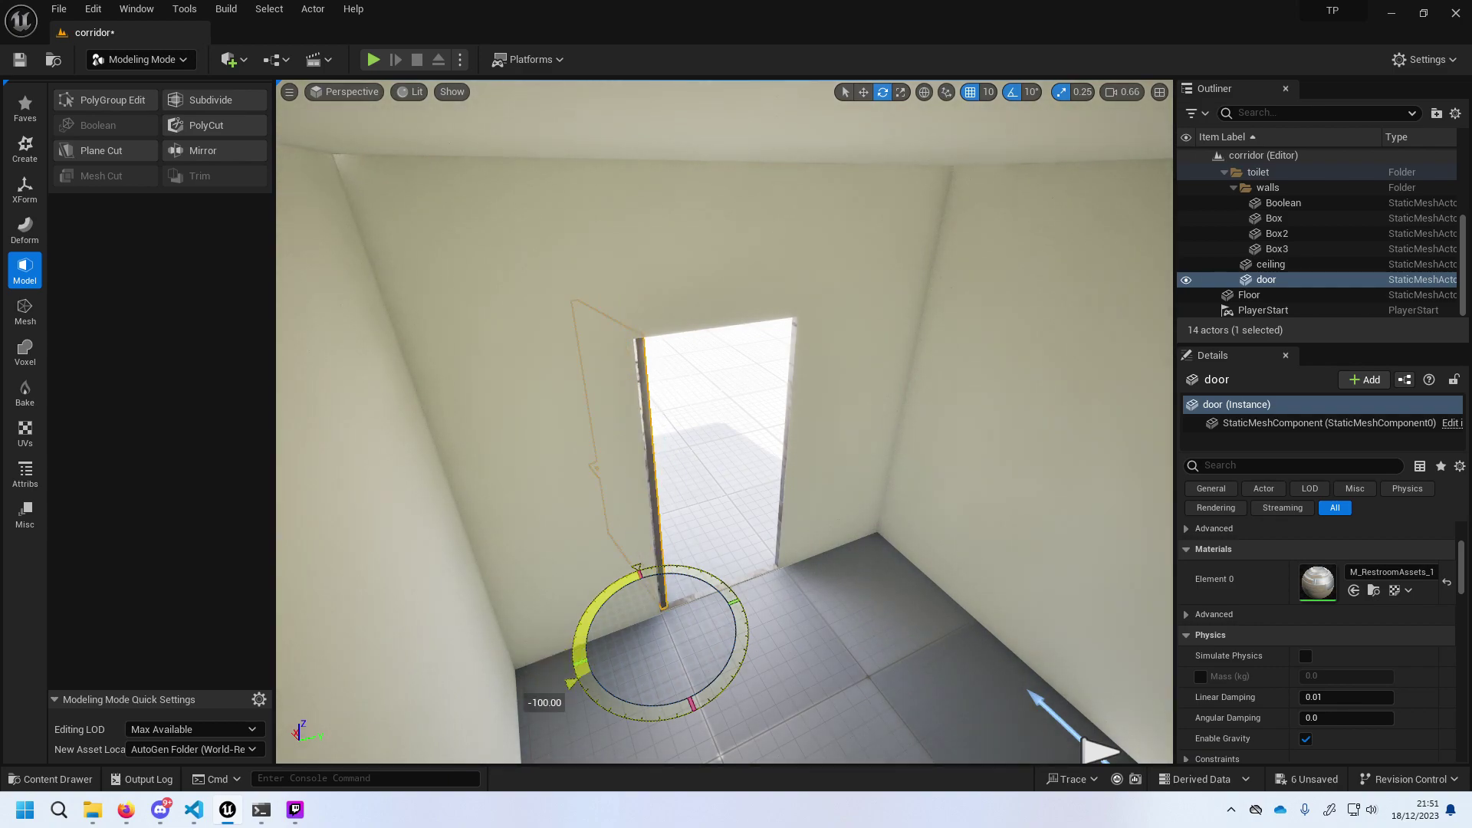
pyautogui.moveTo(634, 712); pyautogui.dragTo(633, 712)
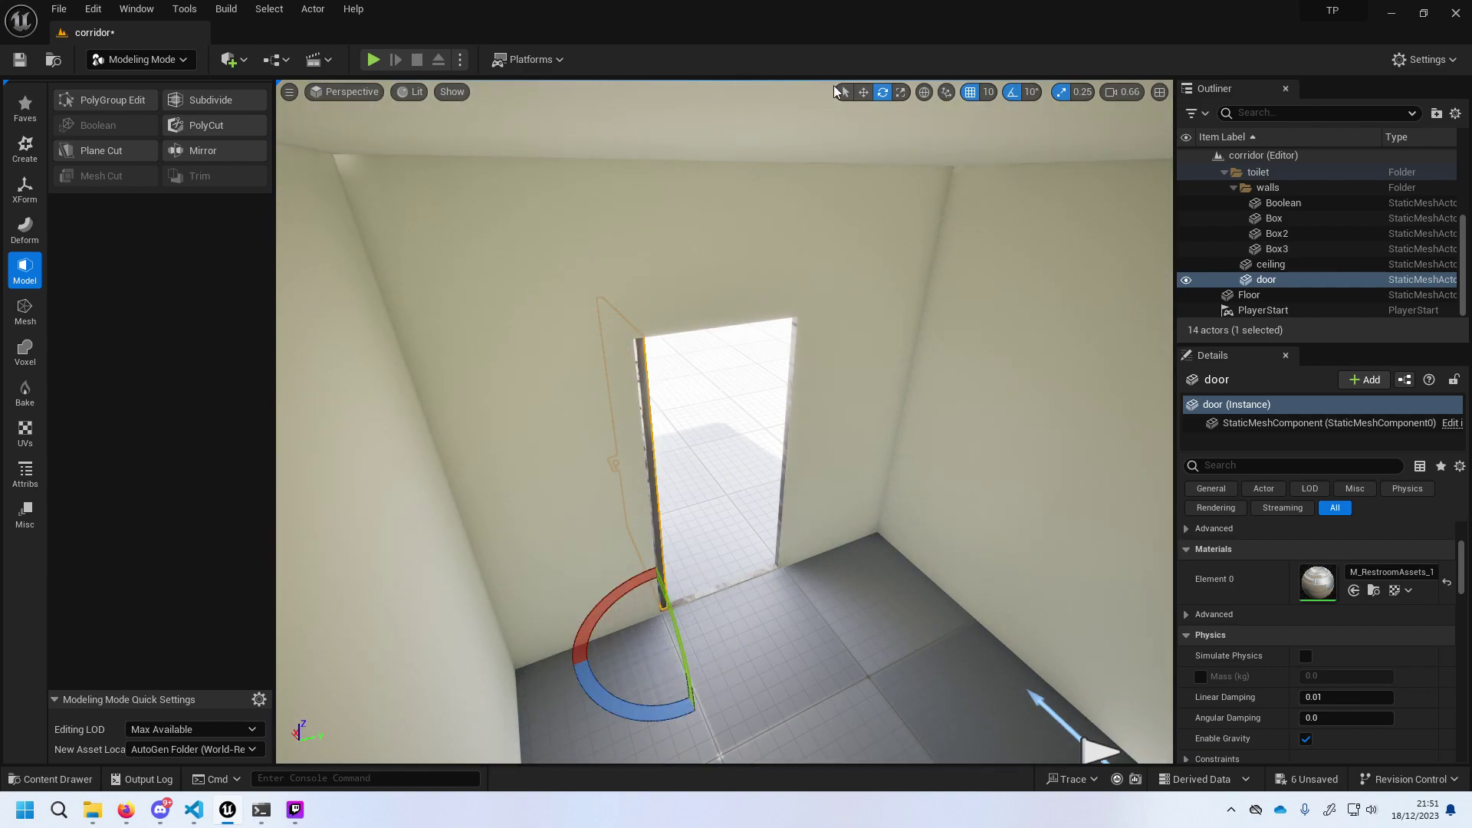
pyautogui.click(374, 60)
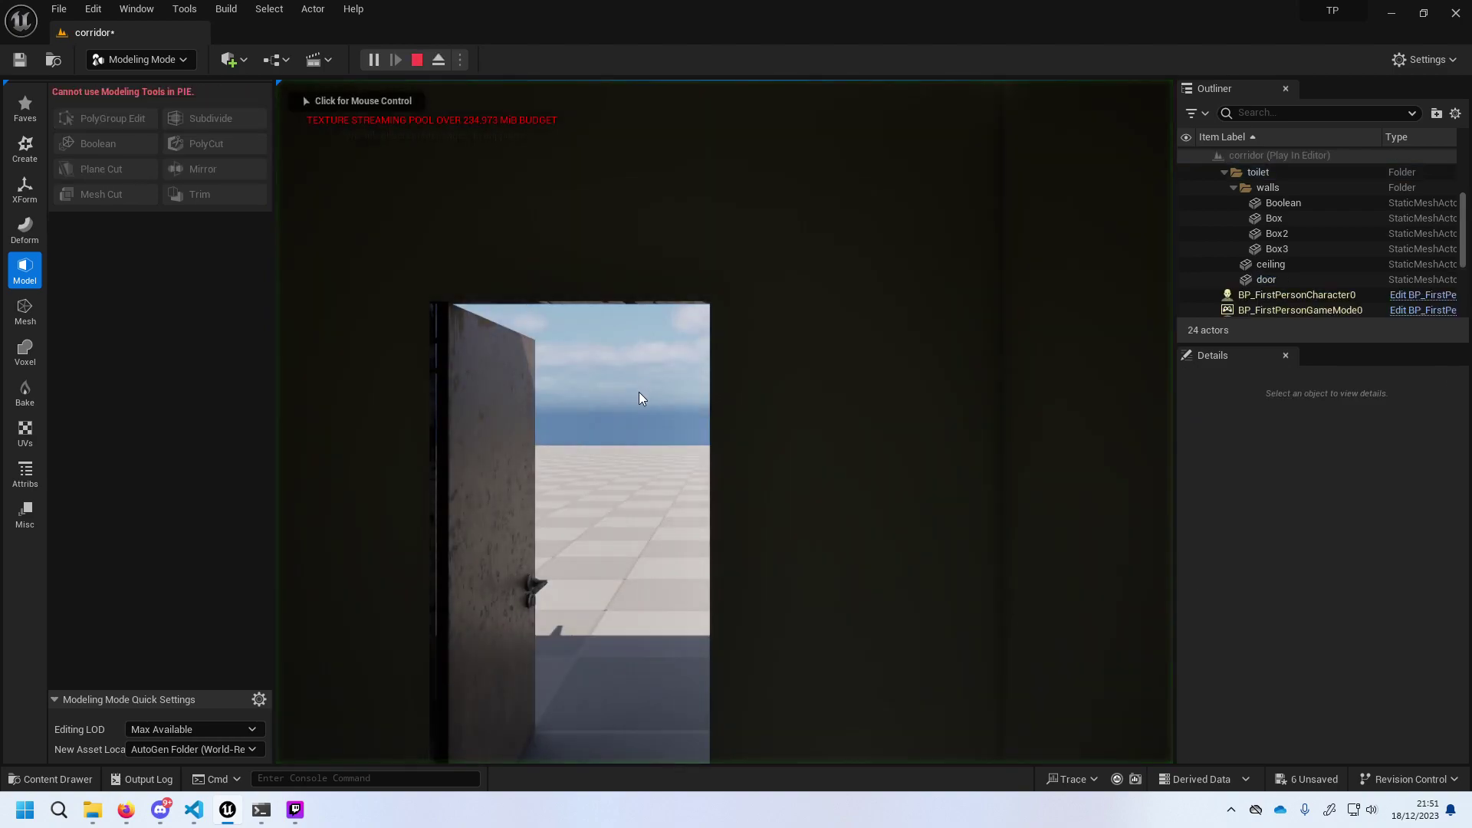
# Walk back and forth to the open doorway with W and S, then stop playing with Esc.
pyautogui.press('w')
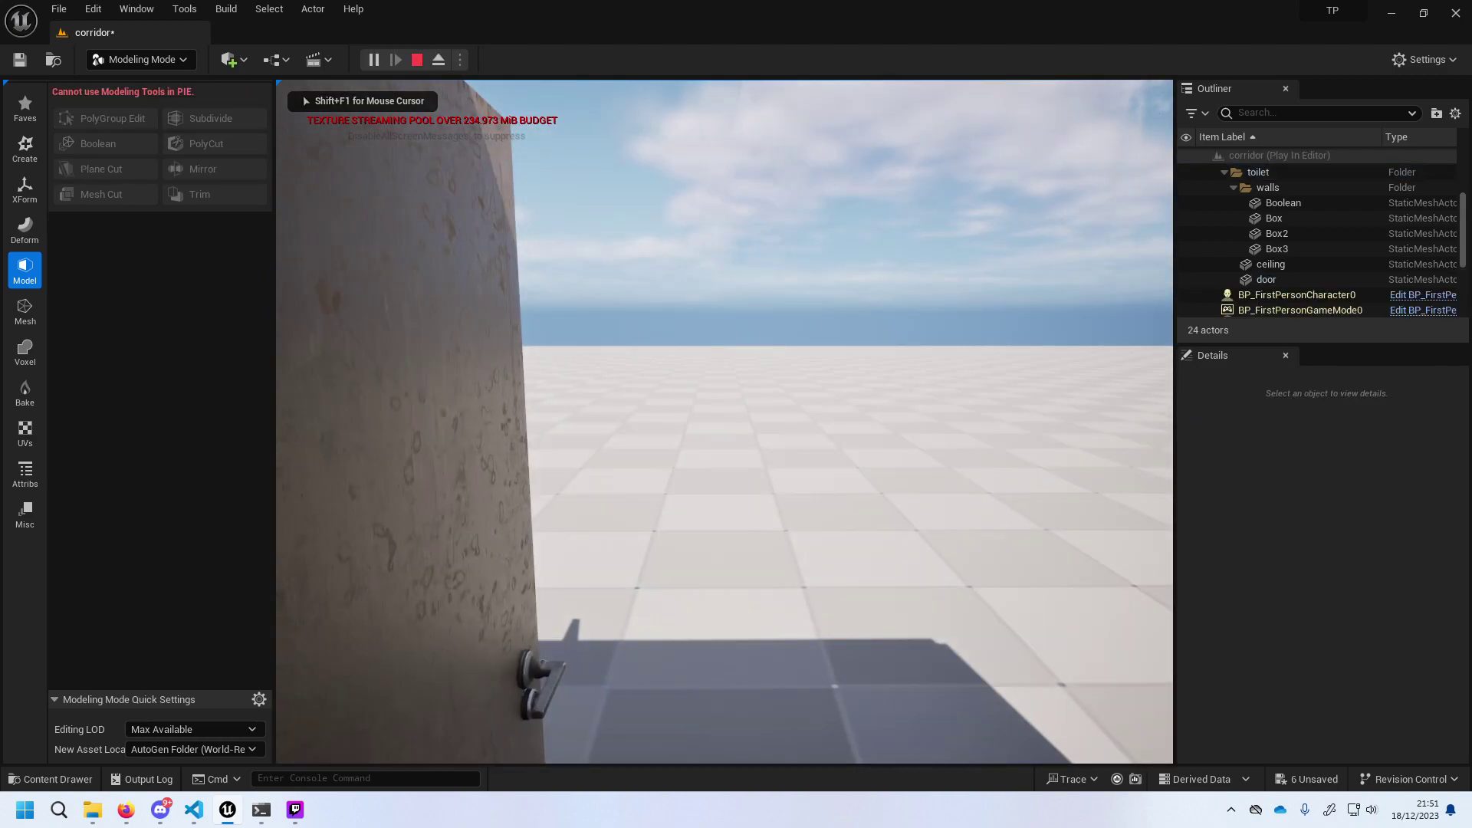
pyautogui.press('s')
pyautogui.press('w')
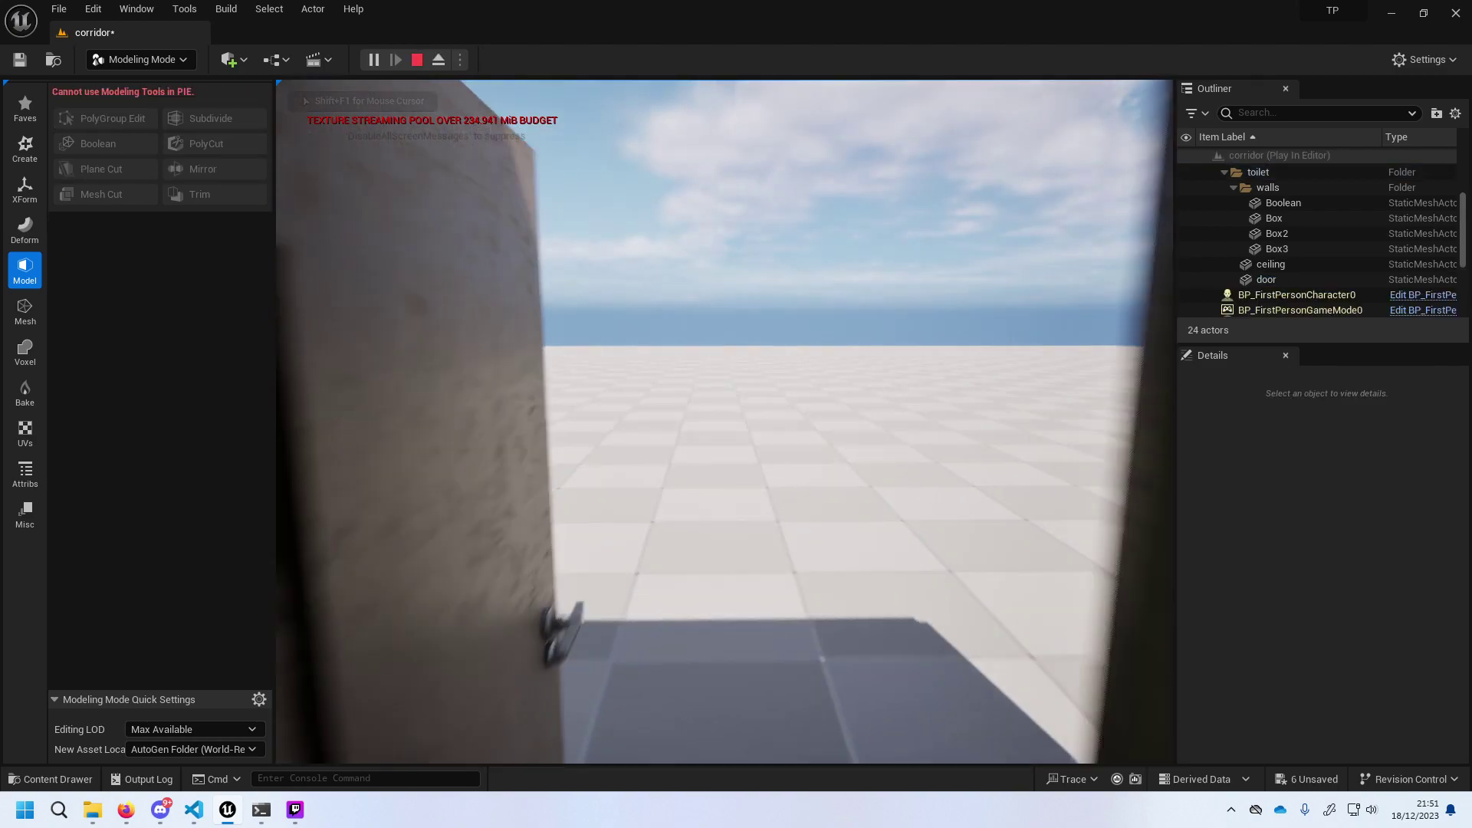
pyautogui.press('s')
pyautogui.press('w')
pyautogui.press('s')
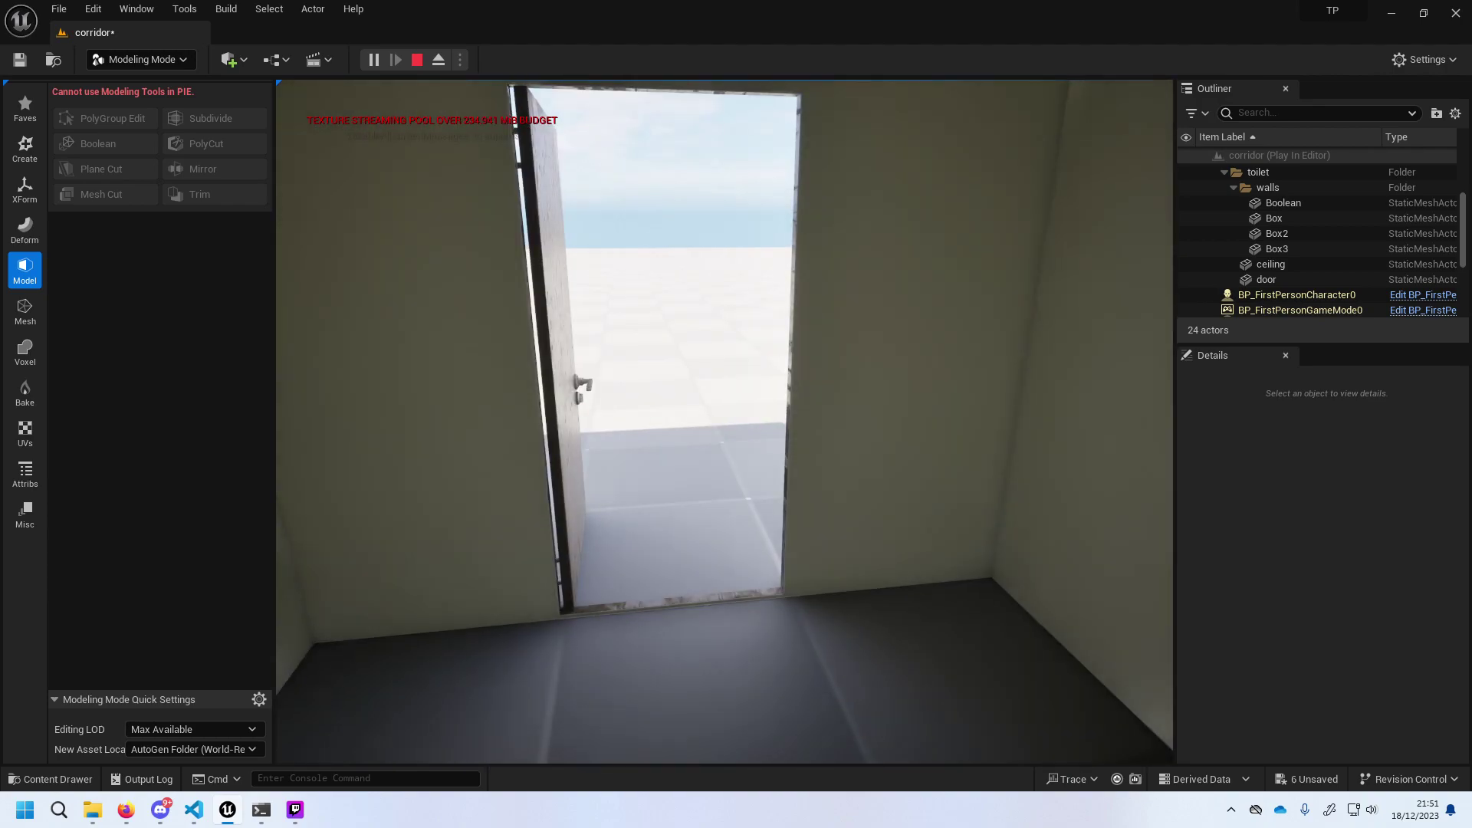
pyautogui.press('w')
pyautogui.press('s')
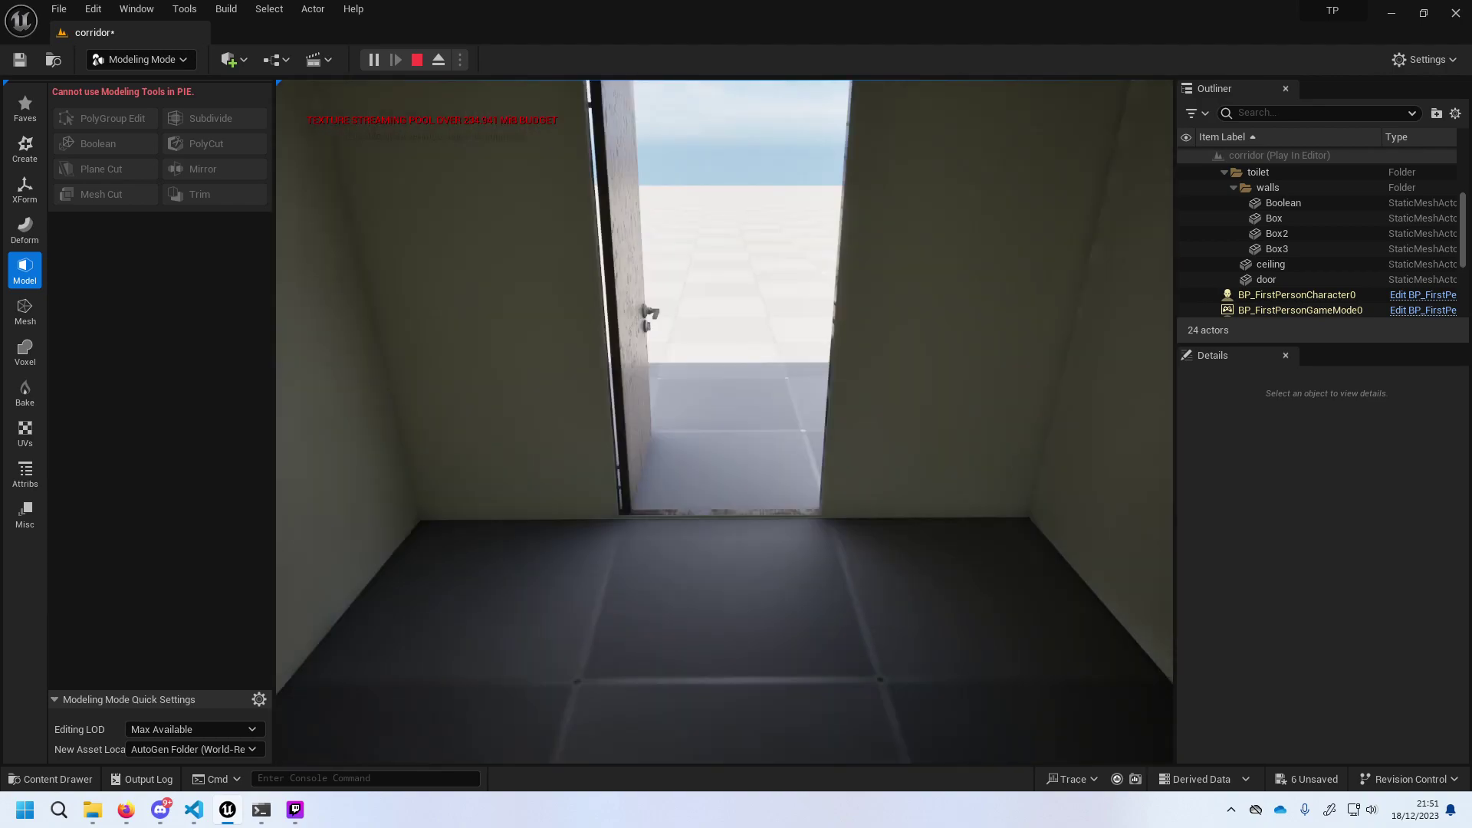
pyautogui.press('w')
pyautogui.press('s')
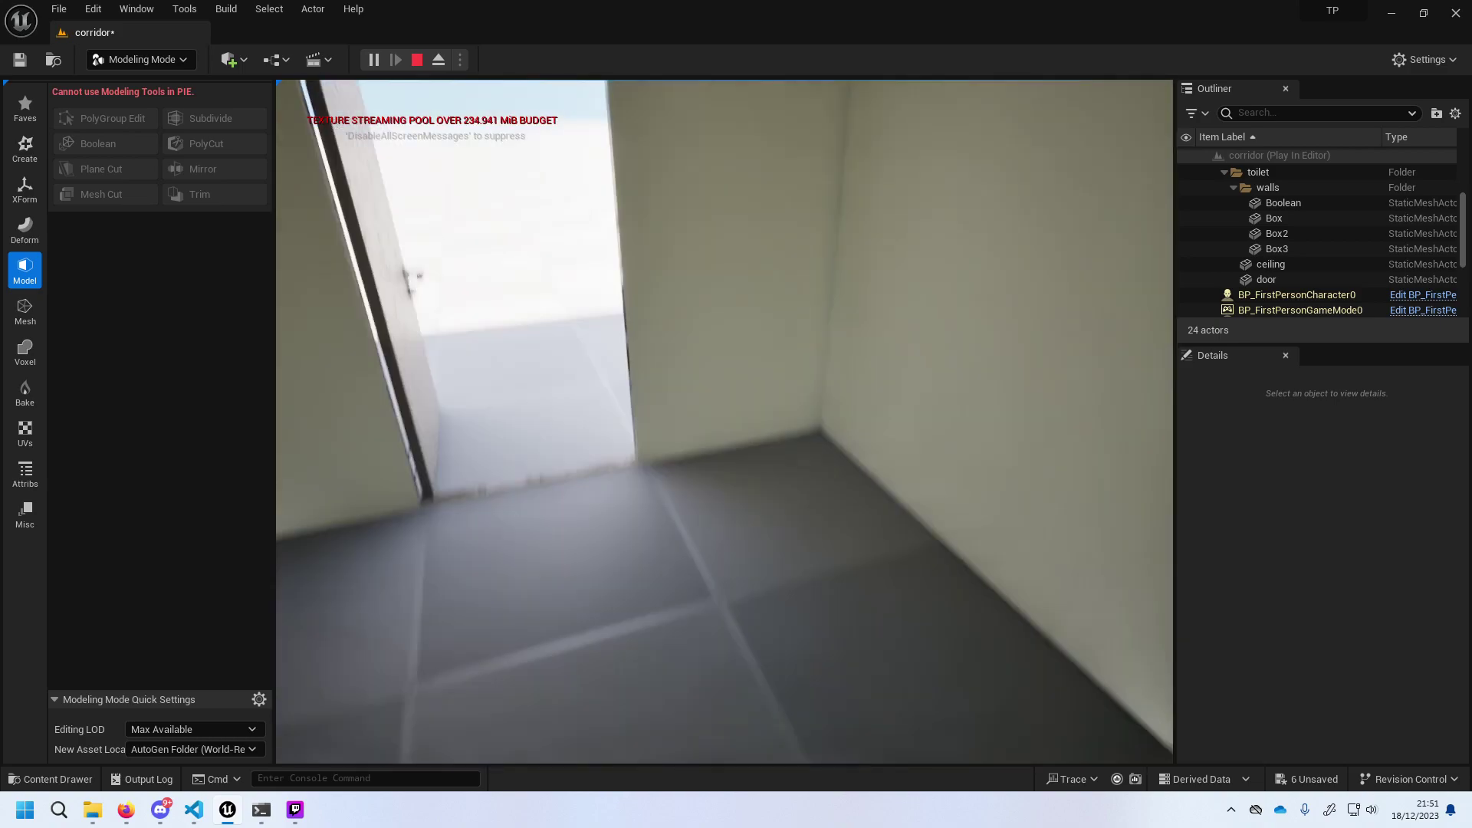
pyautogui.press('Escape')
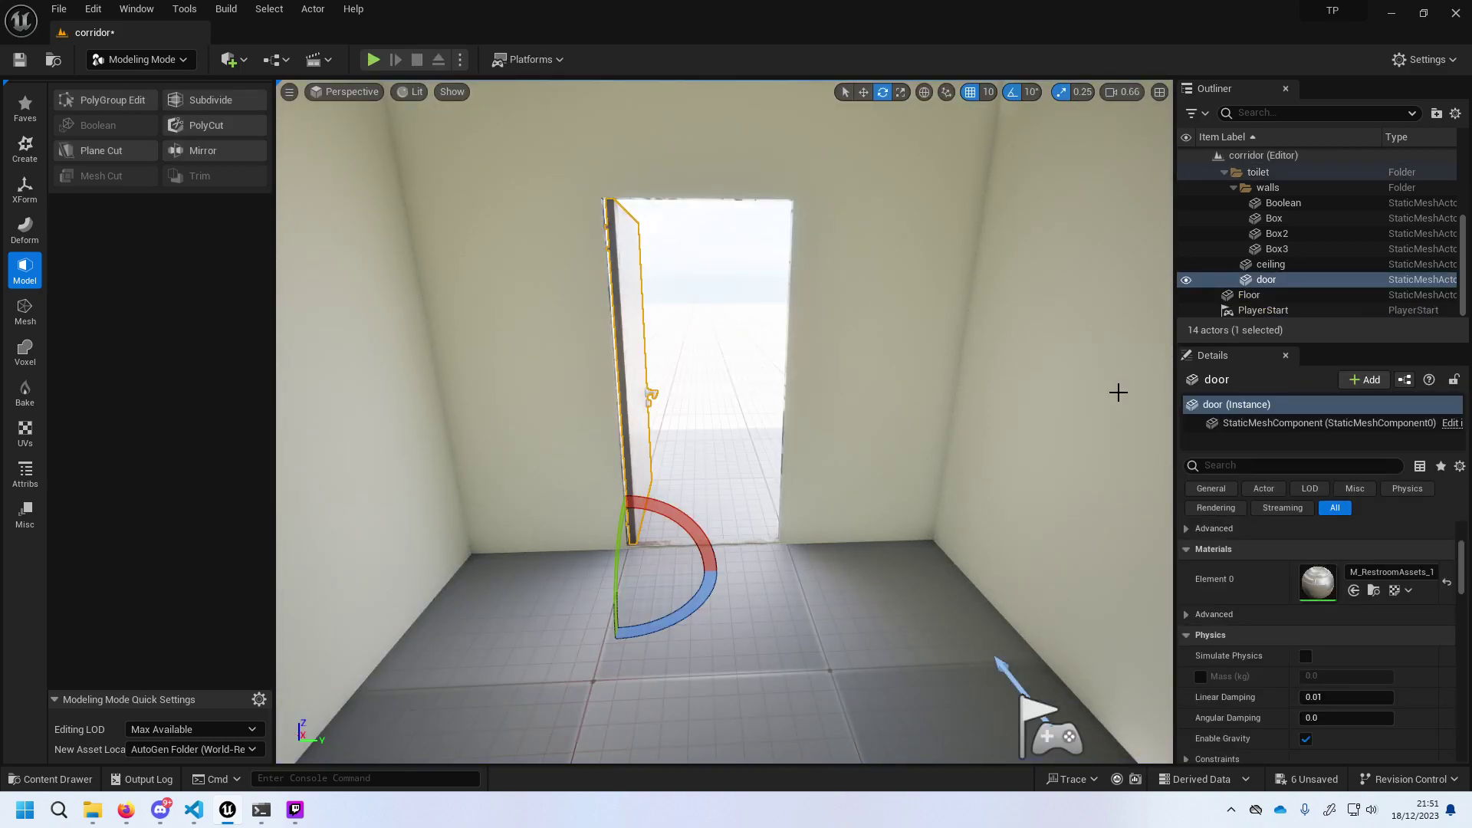
pyautogui.click(1280, 311)
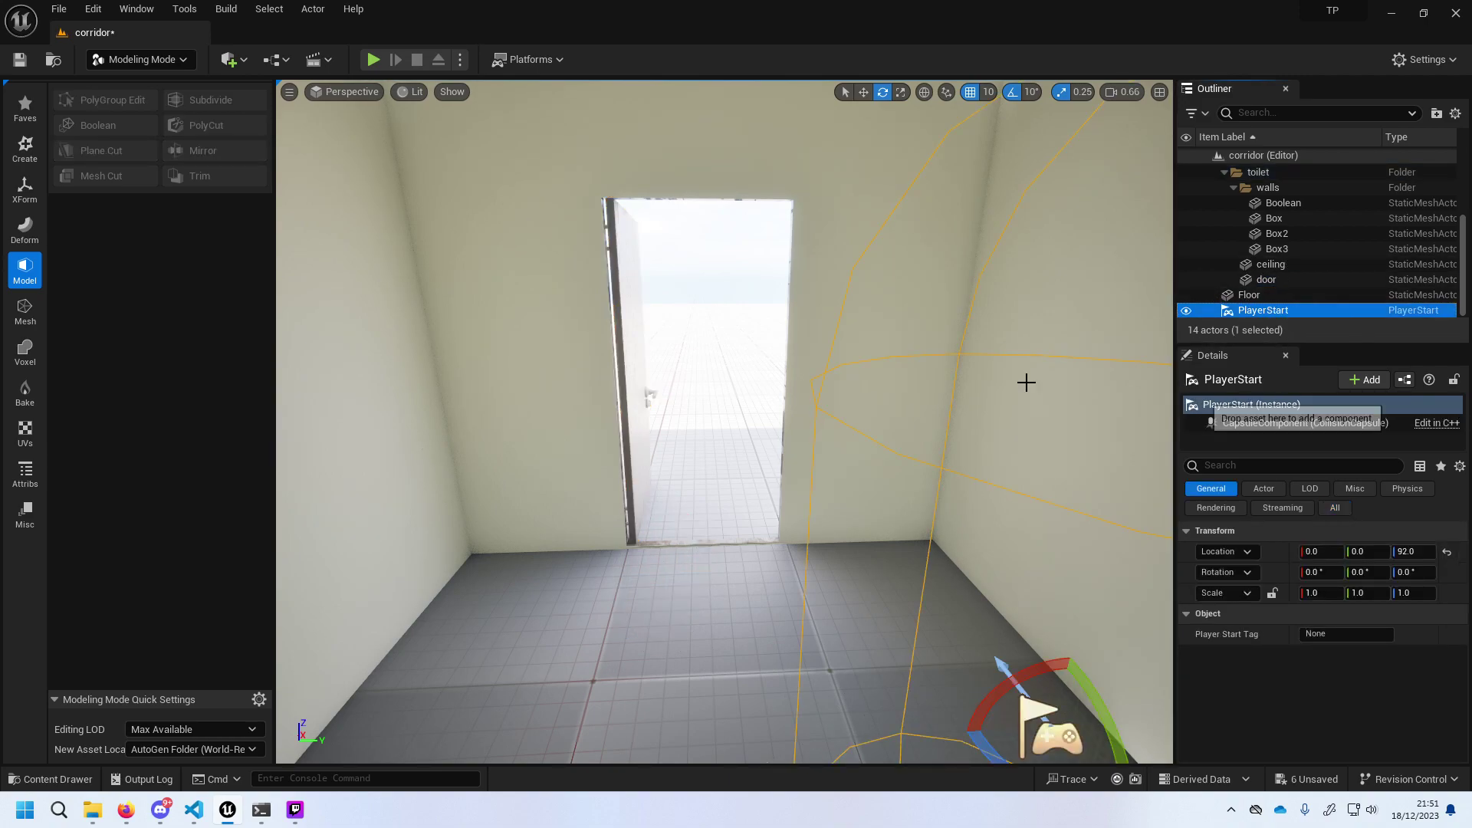
pyautogui.click(635, 360)
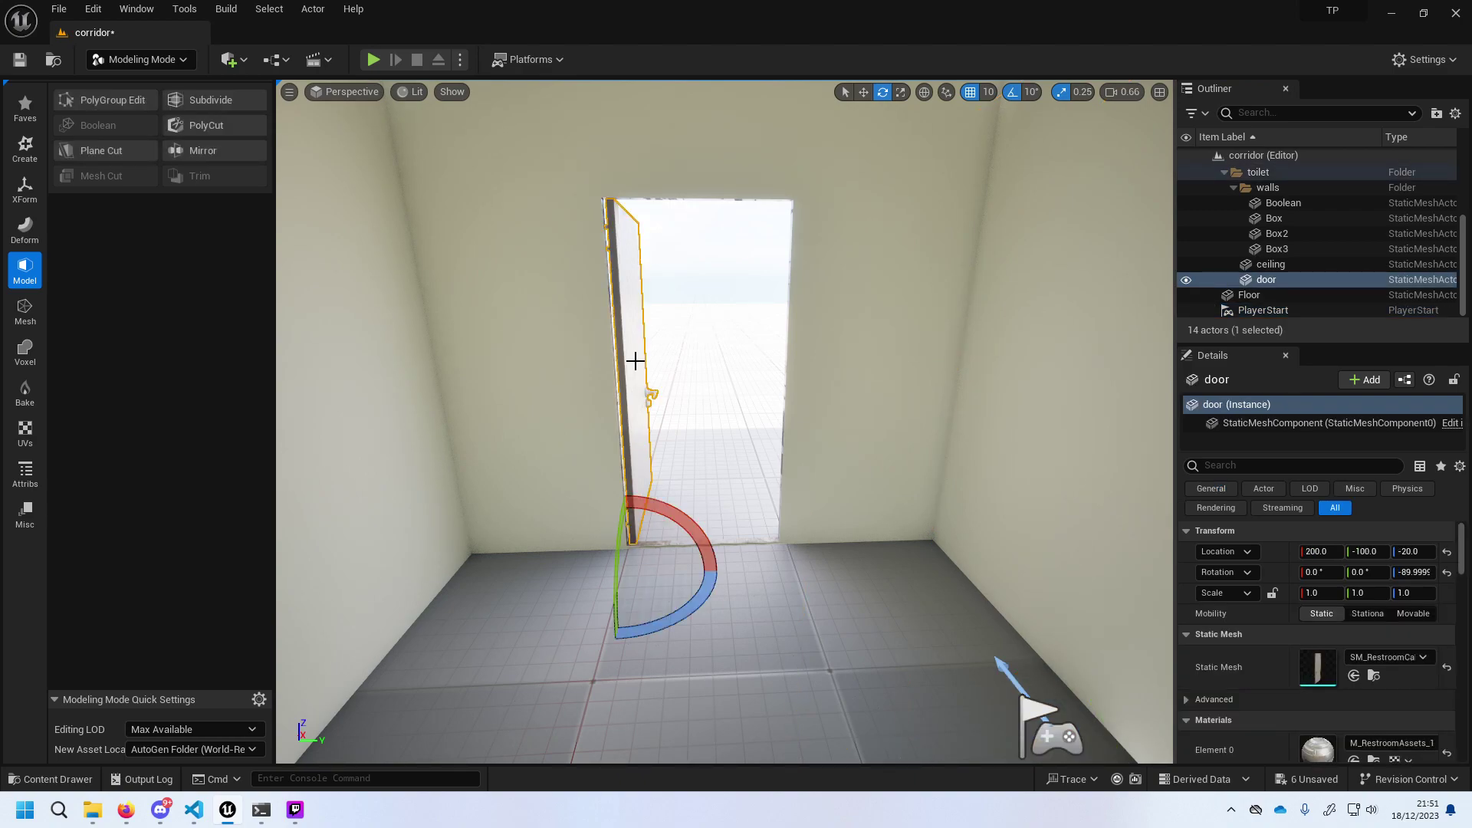
pyautogui.scroll(-5, 1263, 618)
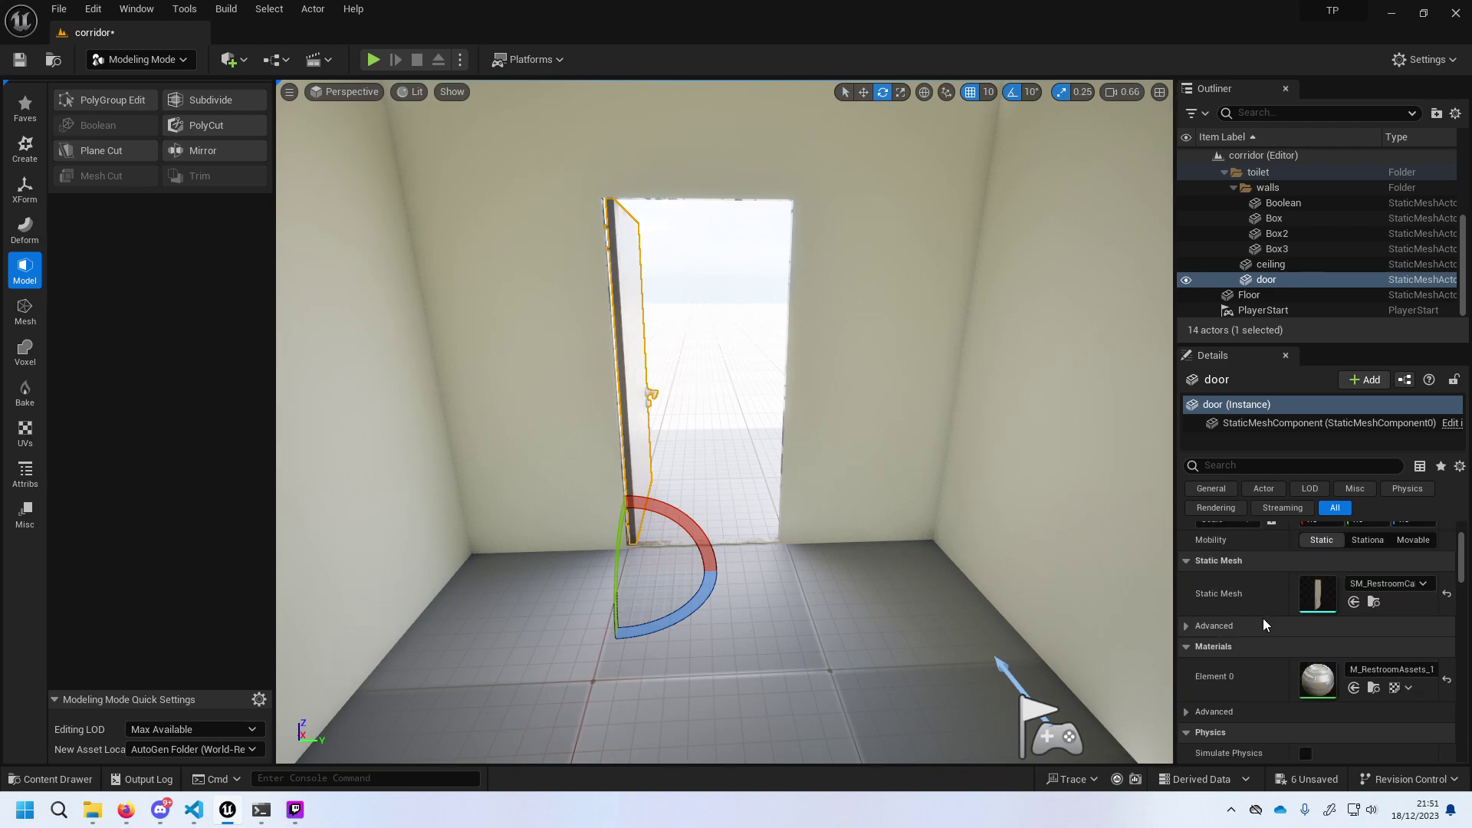
pyautogui.scroll(-5, 1264, 618)
pyautogui.scroll(-5, 1263, 618)
pyautogui.scroll(-3, 1263, 614)
pyautogui.scroll(-3, 1258, 609)
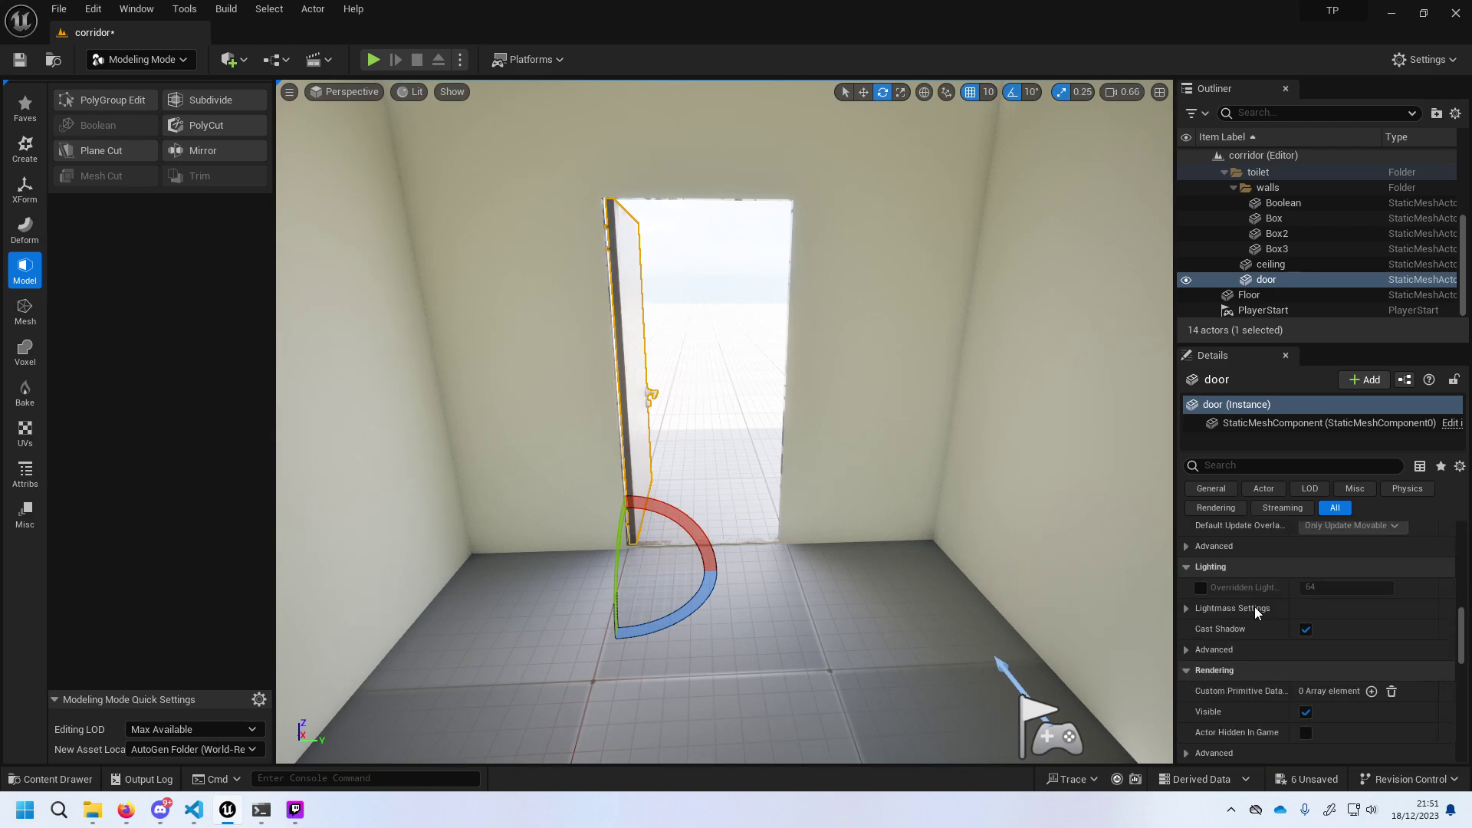
pyautogui.scroll(-3, 659, 552)
pyautogui.scroll(-3, 684, 542)
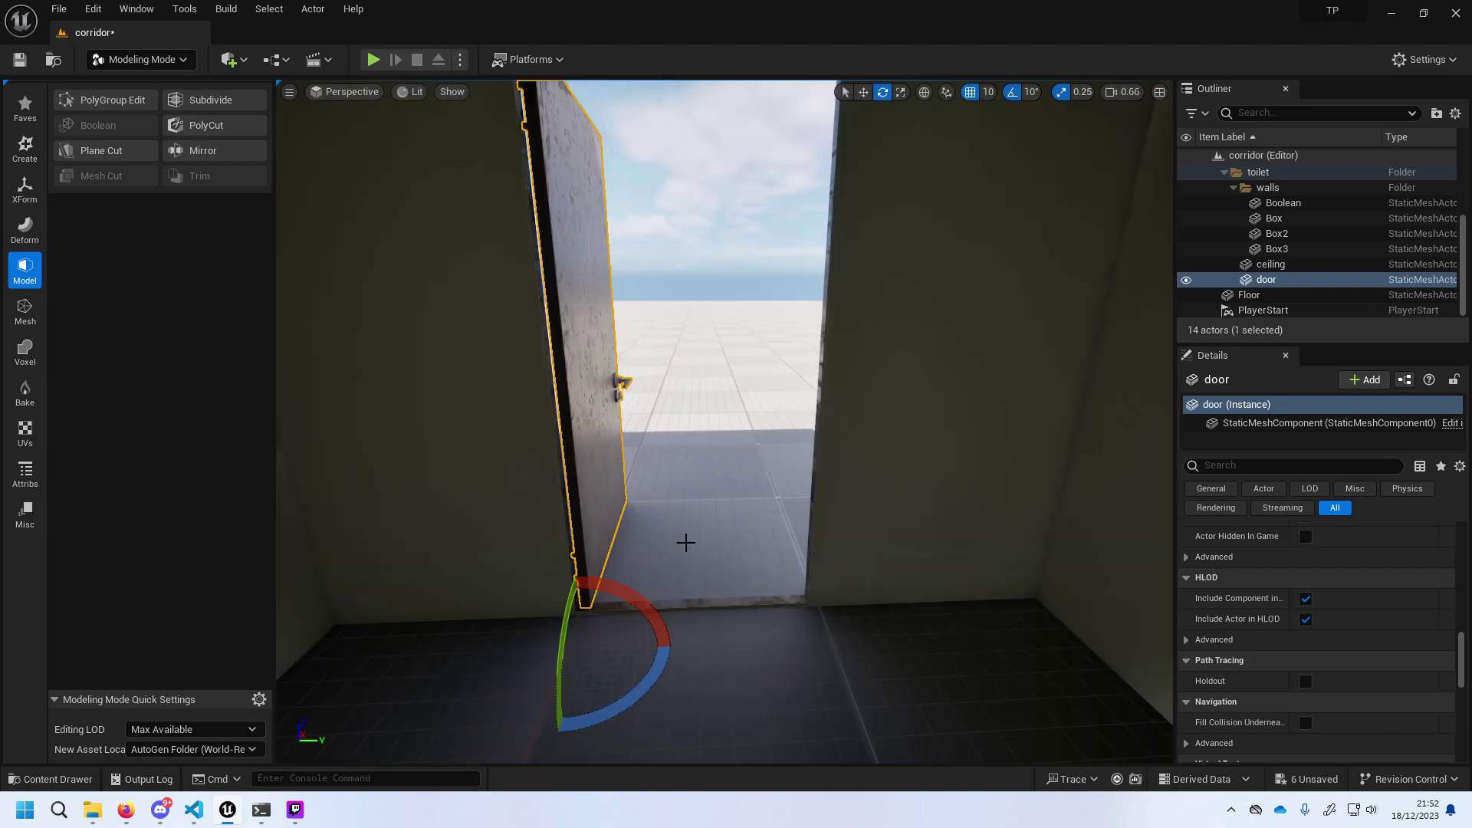
pyautogui.scroll(-3, 683, 542)
pyautogui.scroll(-3, 681, 544)
pyautogui.scroll(3, 681, 546)
pyautogui.scroll(3, 682, 560)
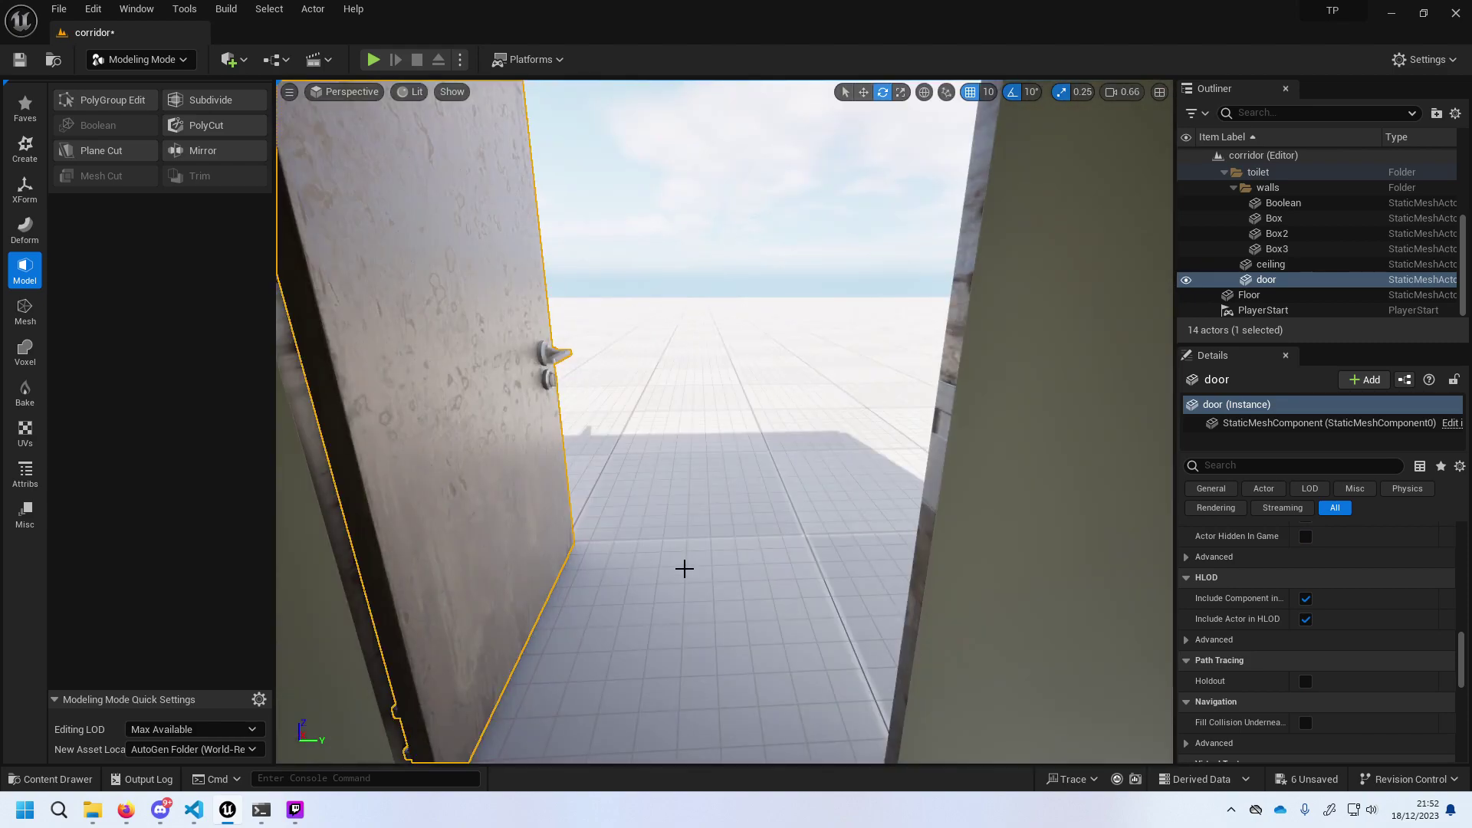
pyautogui.scroll(-3, 690, 606)
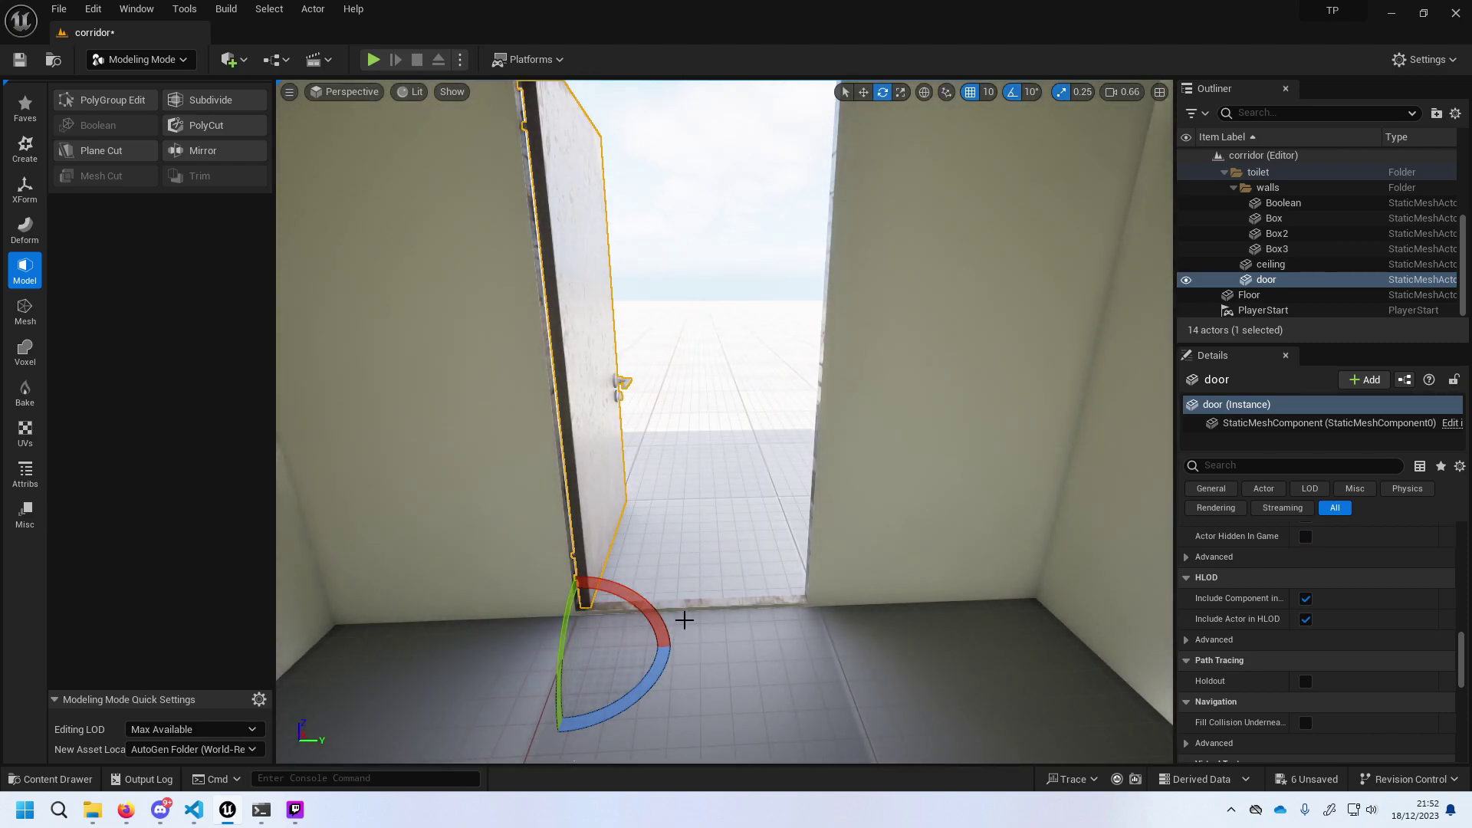
pyautogui.click(653, 611)
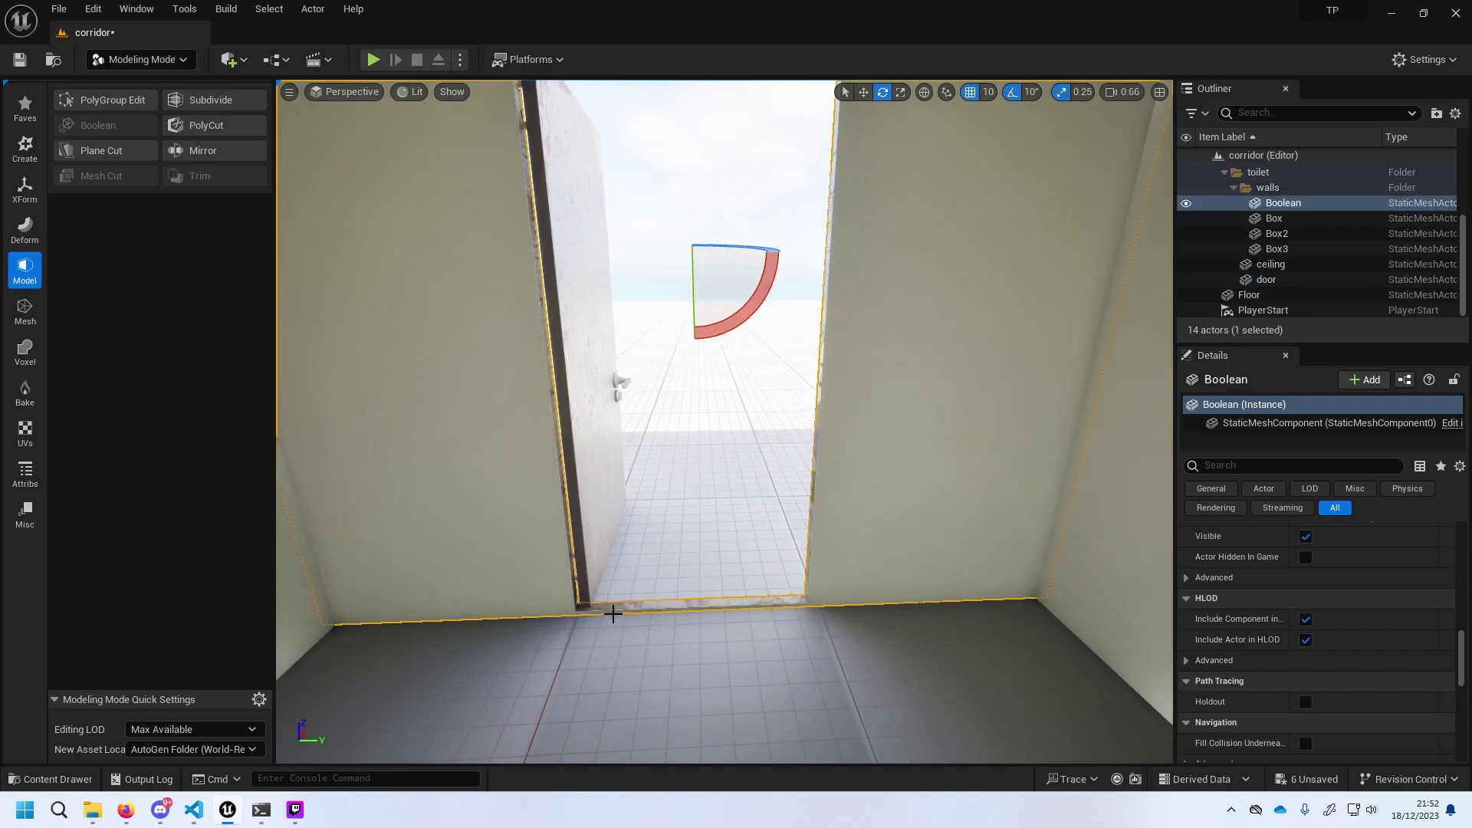
pyautogui.click(614, 616)
pyautogui.click(613, 613)
pyautogui.scroll(-5, 625, 483)
pyautogui.scroll(-3, 739, 315)
pyautogui.scroll(3, 716, 404)
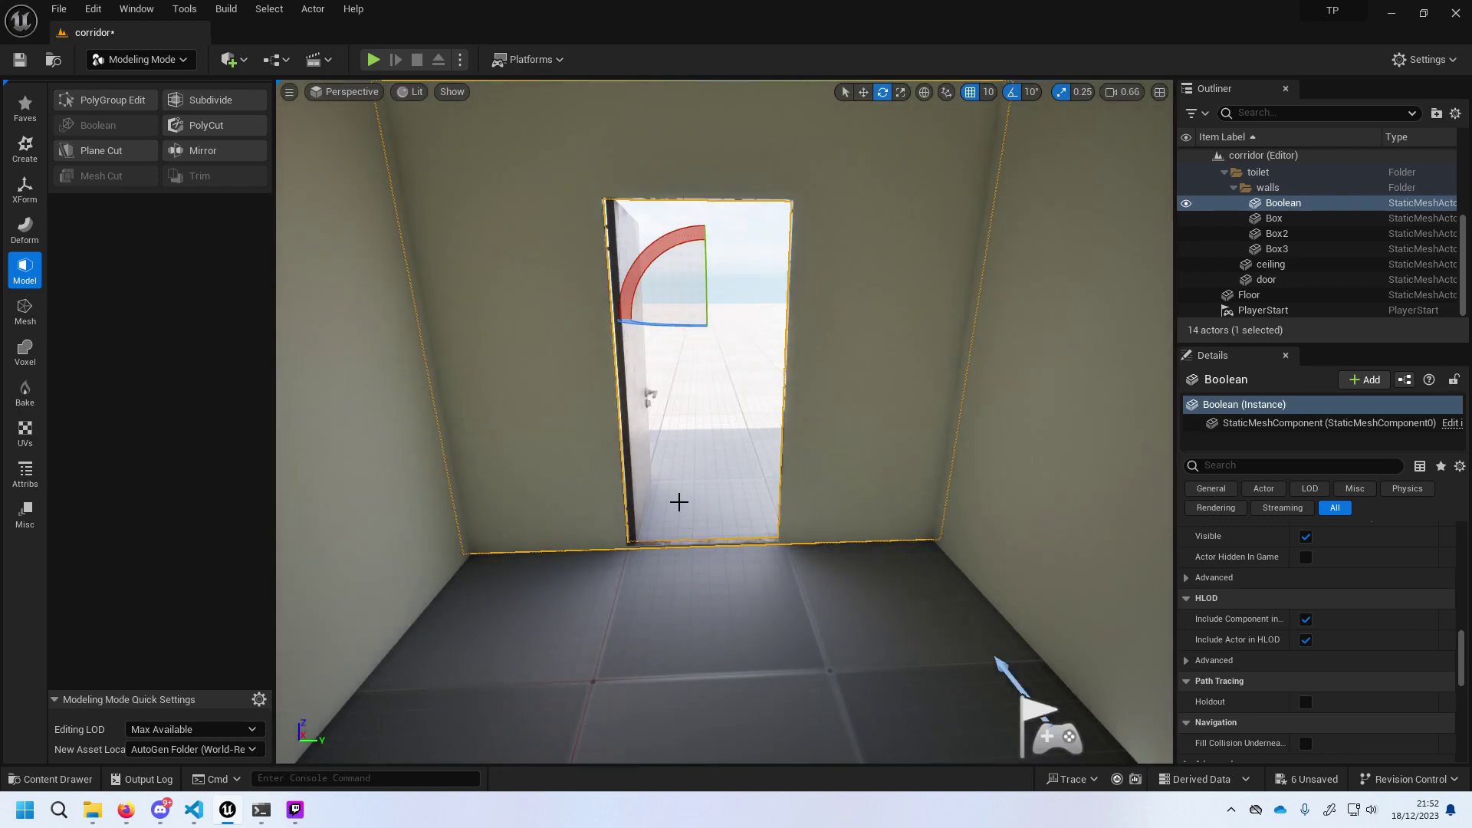
pyautogui.scroll(2, 679, 502)
pyautogui.scroll(4, 673, 520)
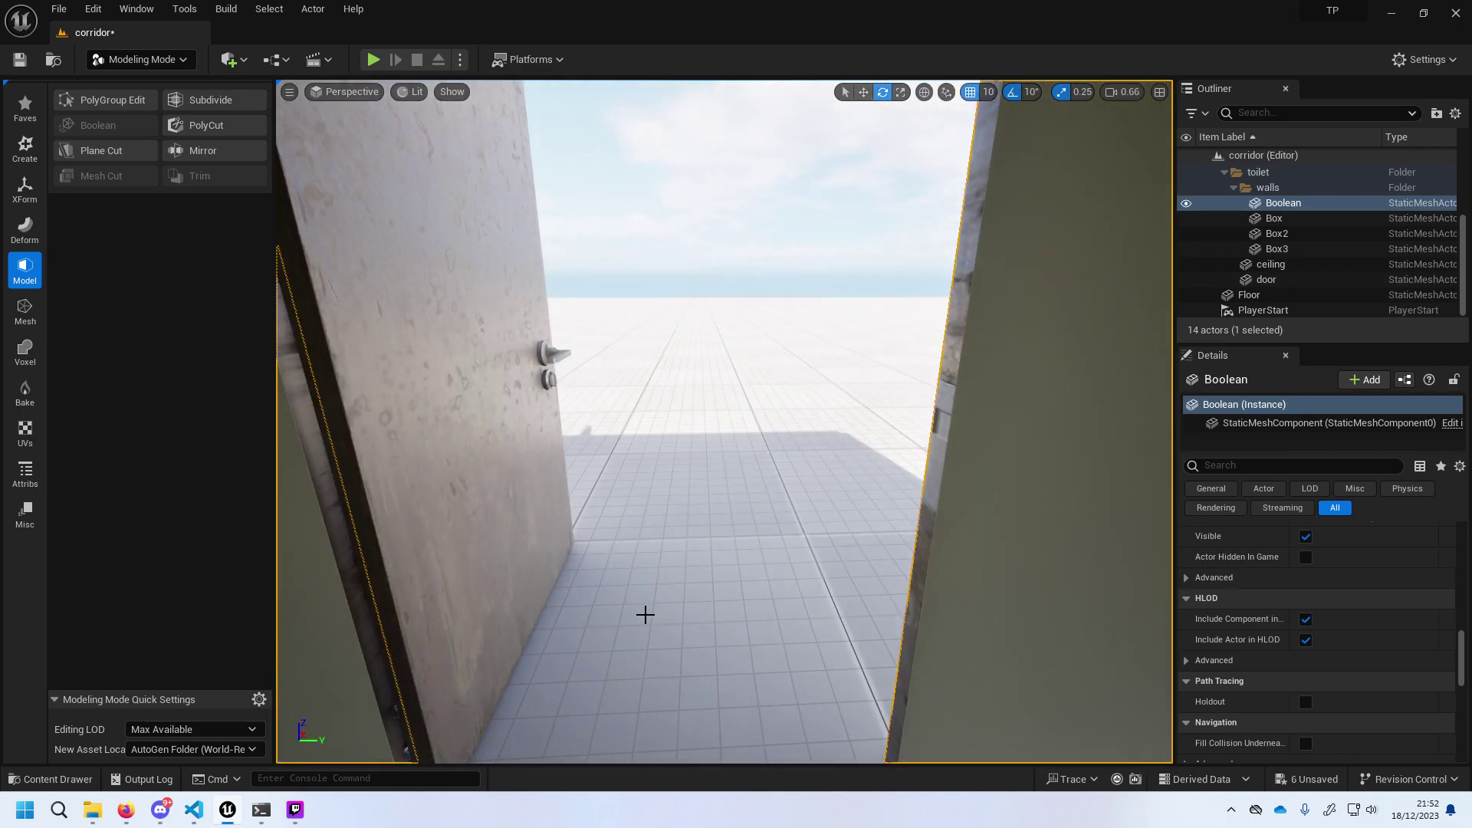
pyautogui.scroll(-2, 645, 614)
pyautogui.scroll(-2, 645, 614)
pyautogui.scroll(1, 645, 615)
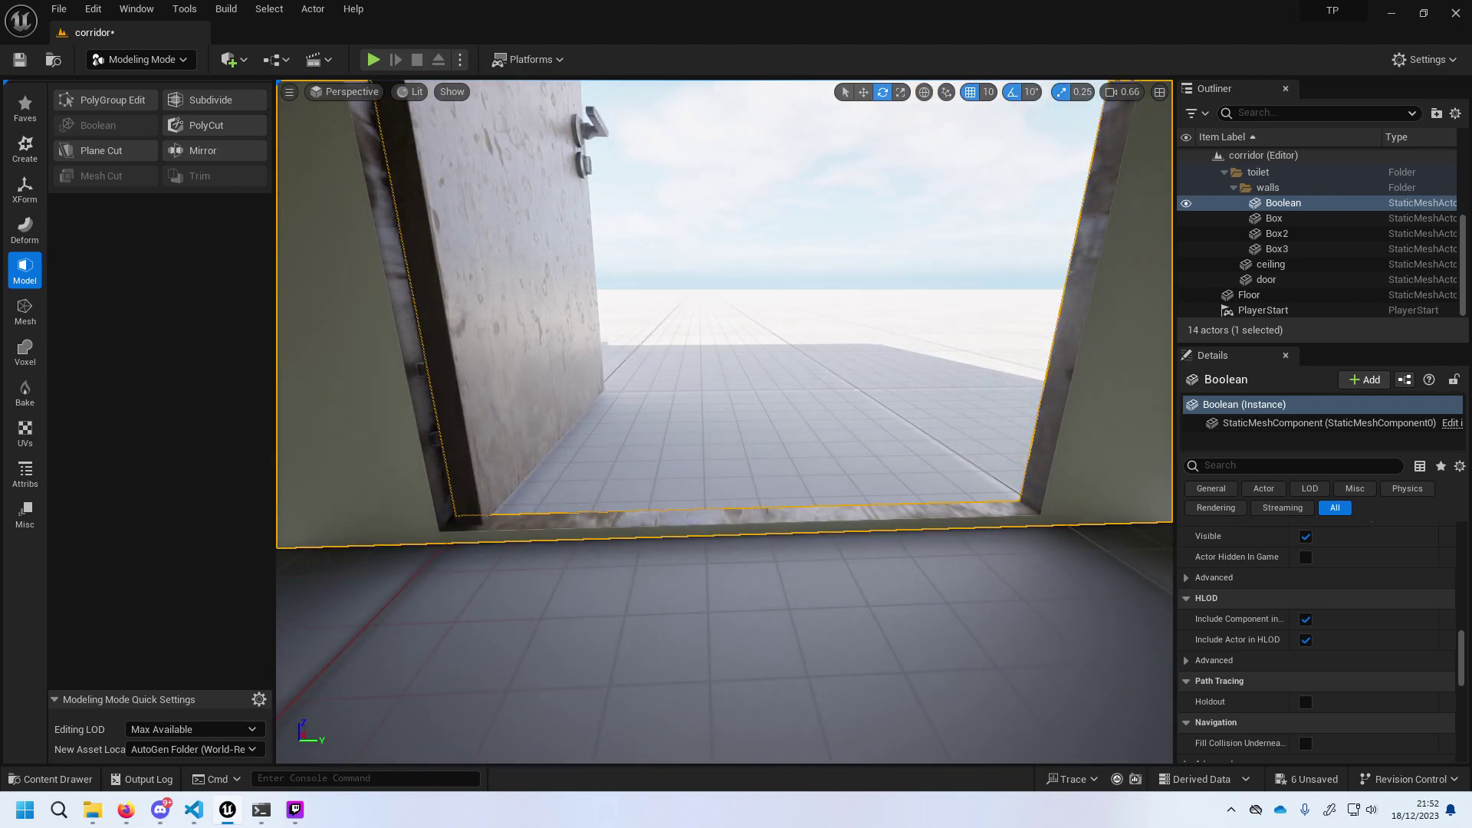
pyautogui.scroll(1, 725, 421)
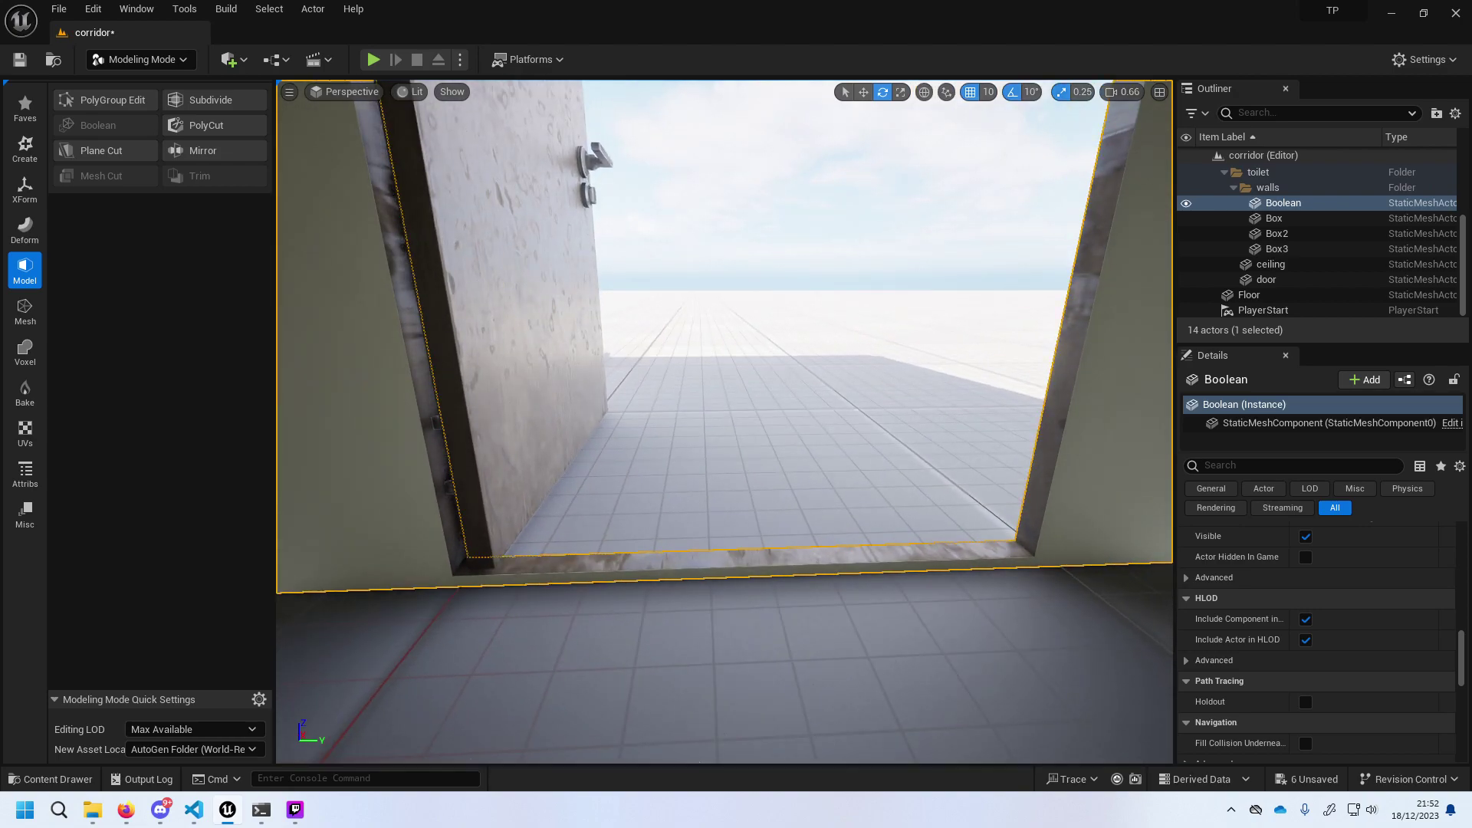
pyautogui.moveTo(724, 421)
pyautogui.mouseDown(button='right')
pyautogui.moveTo(648, 429)
pyautogui.moveTo(724, 429)
pyautogui.mouseUp(button='right')
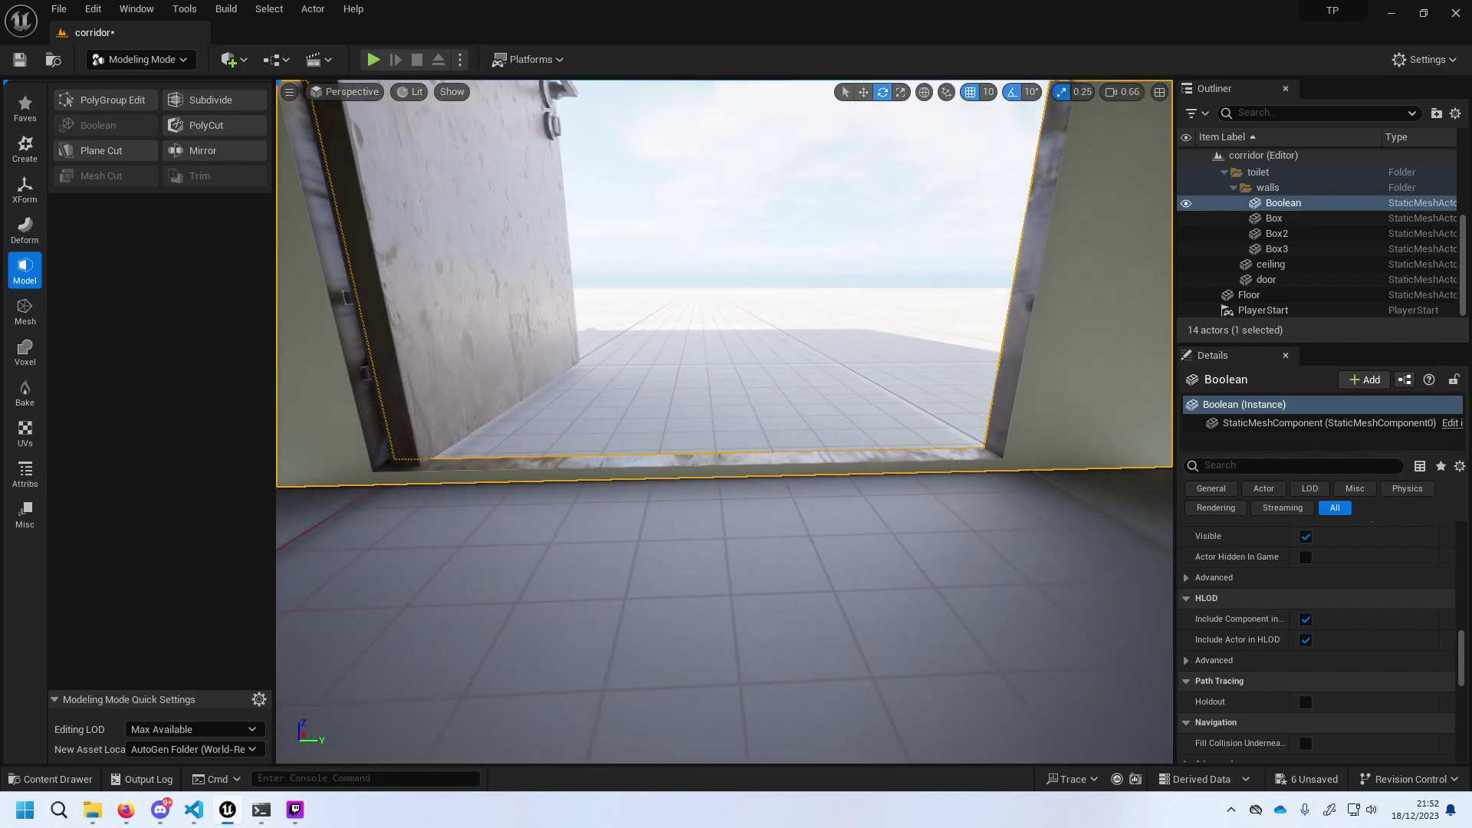
pyautogui.click(371, 60)
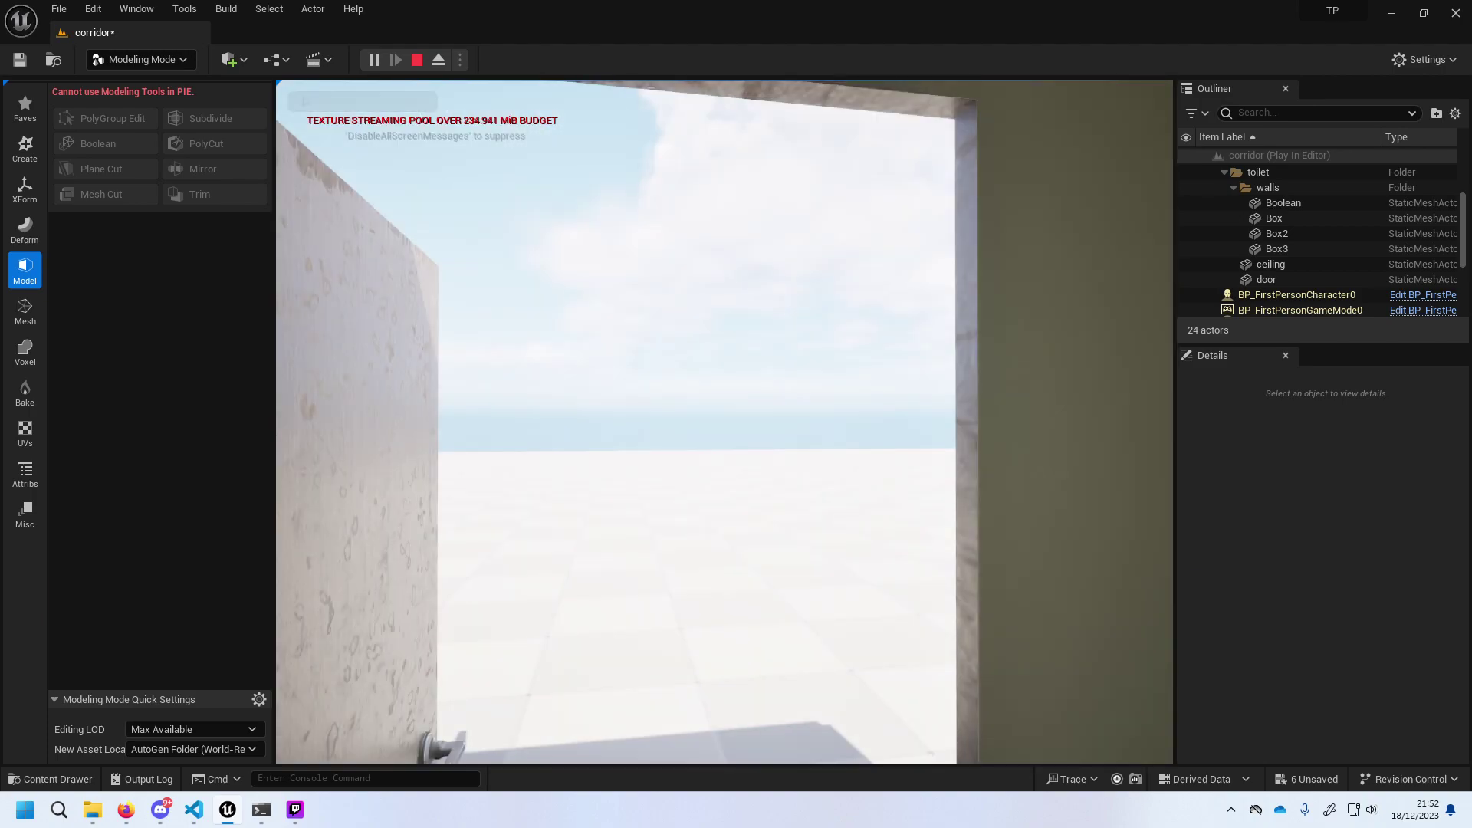
pyautogui.press('s')
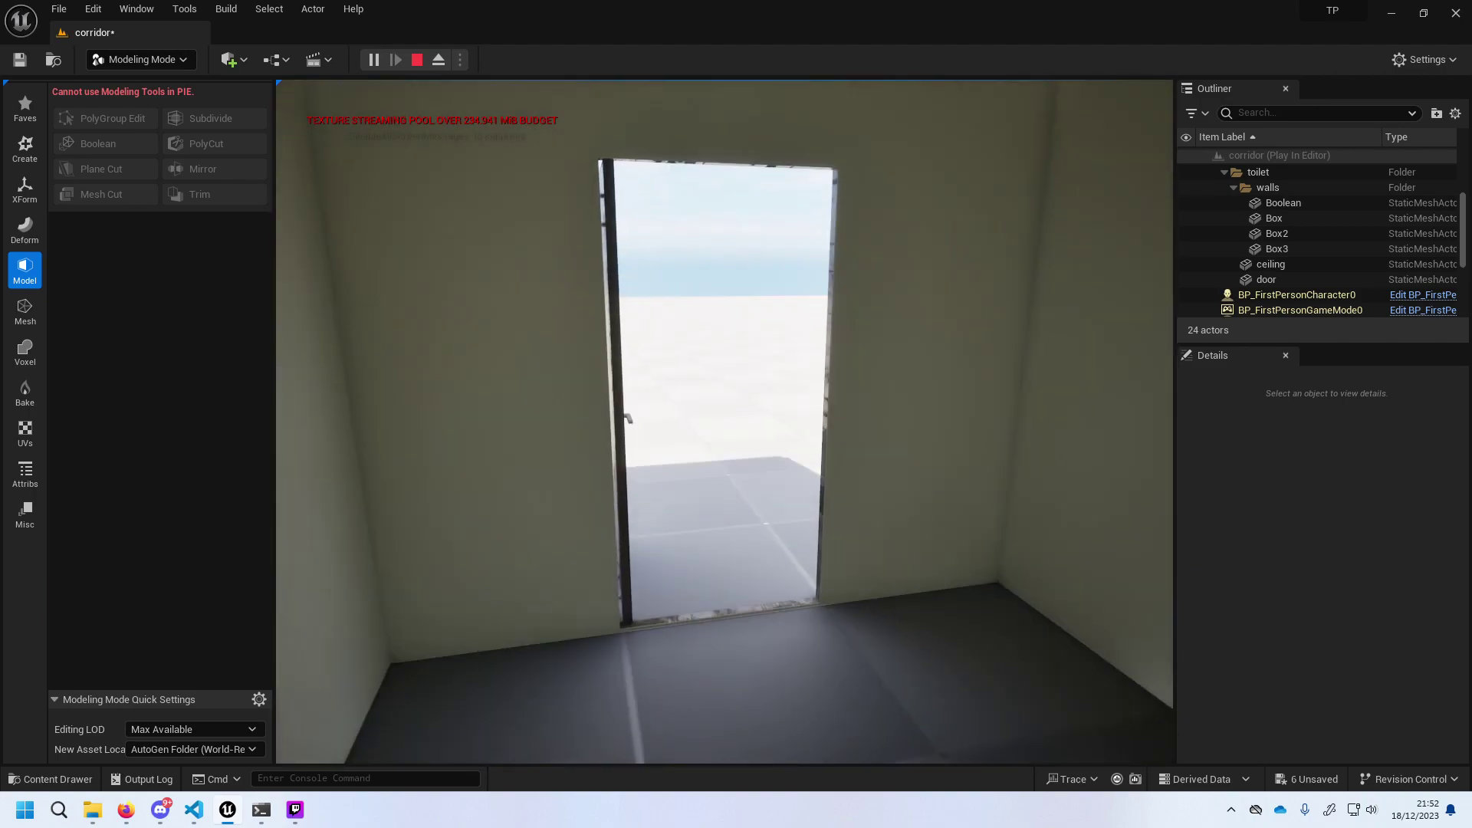
pyautogui.press('w')
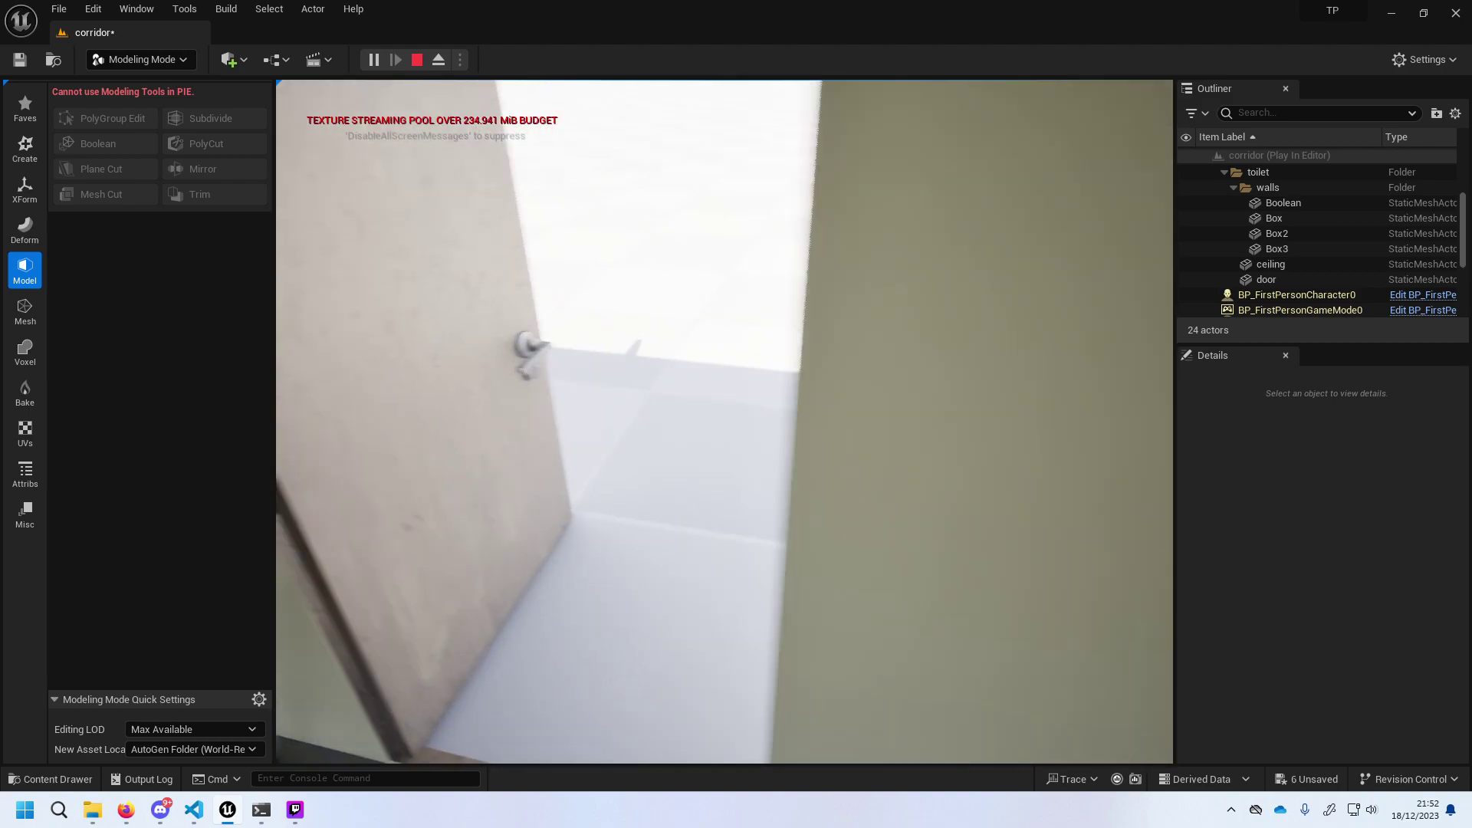
pyautogui.press('s')
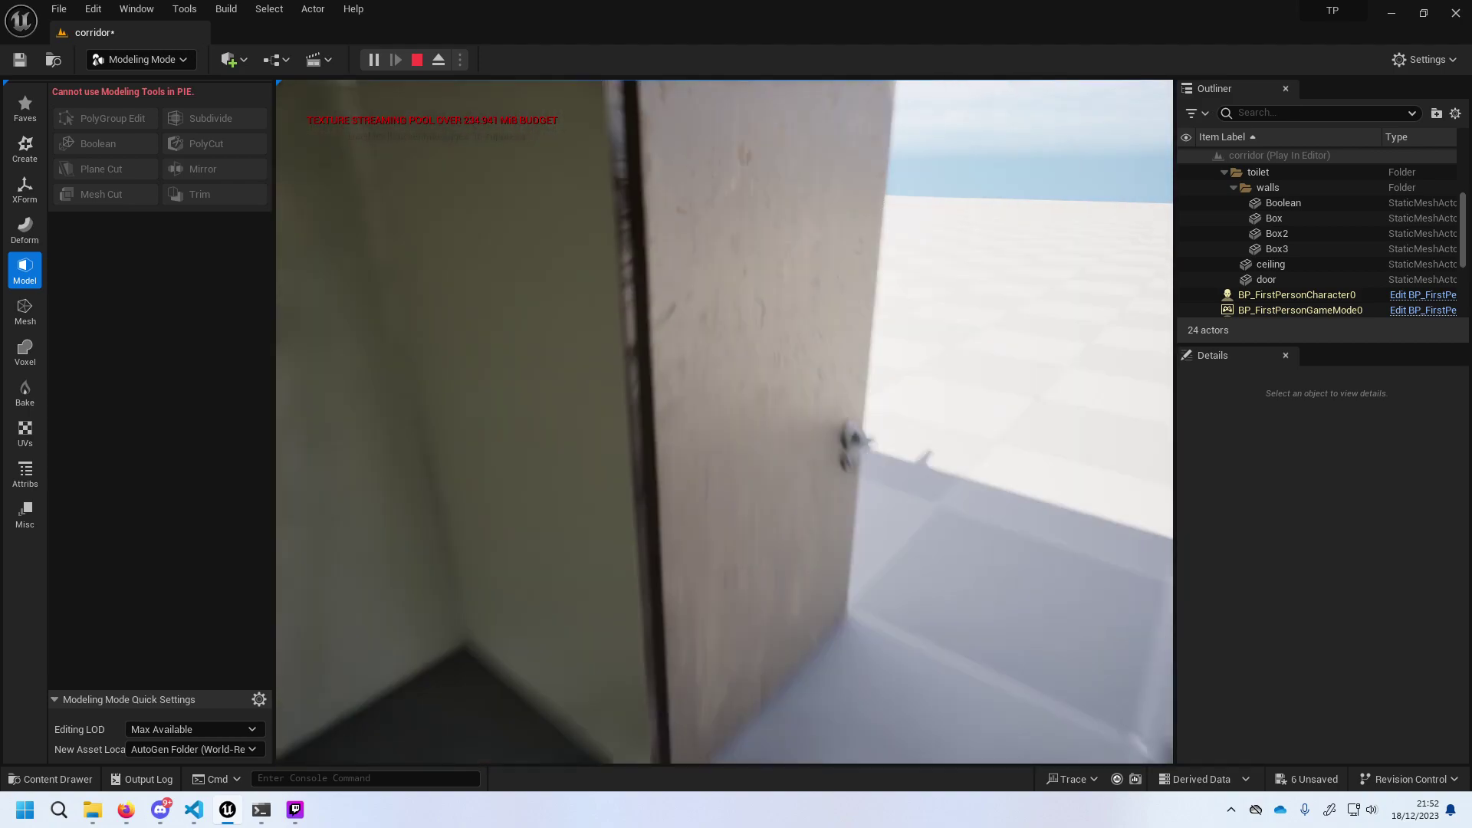
pyautogui.press('w')
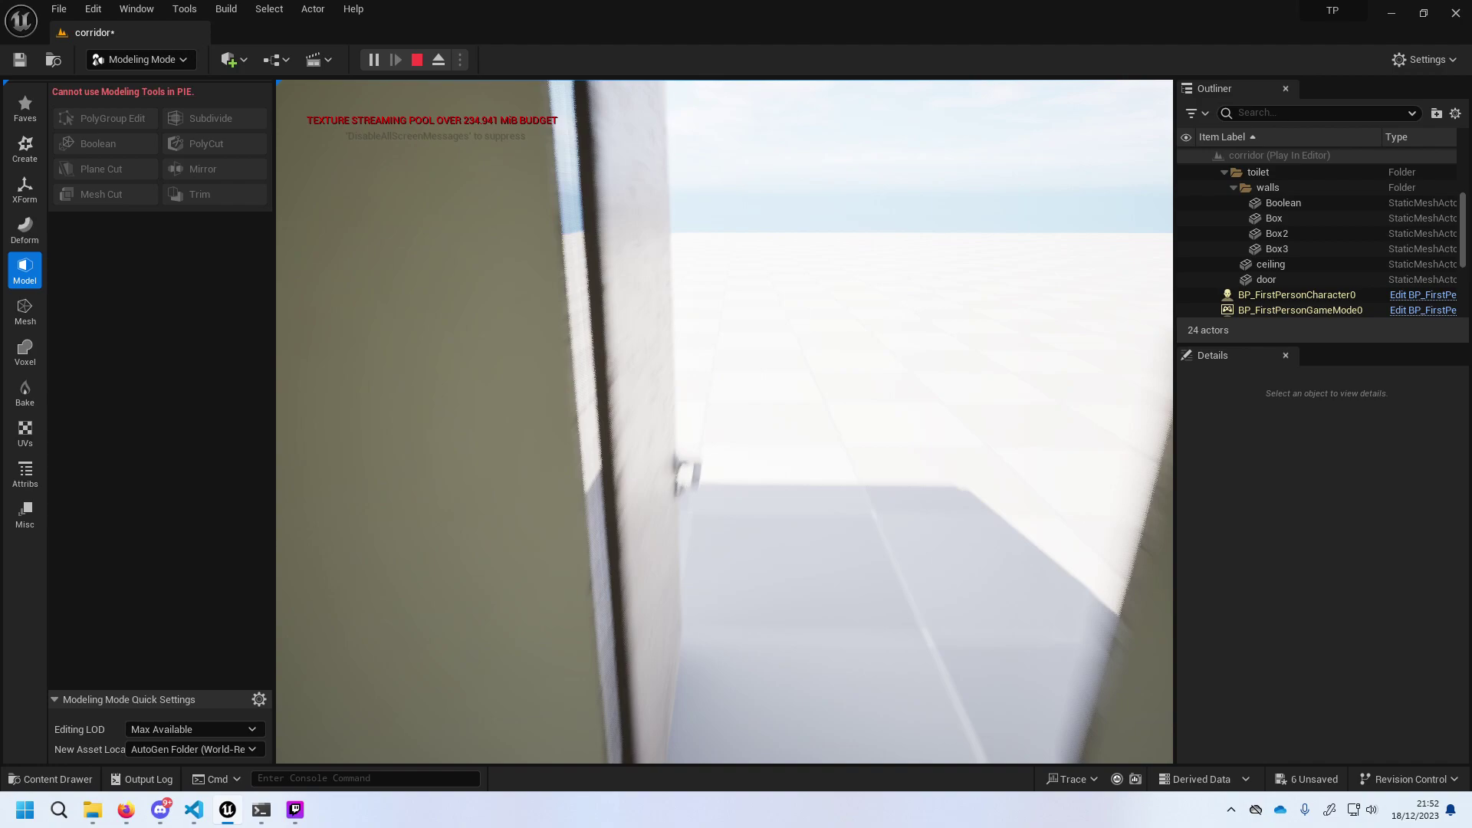
pyautogui.press('s')
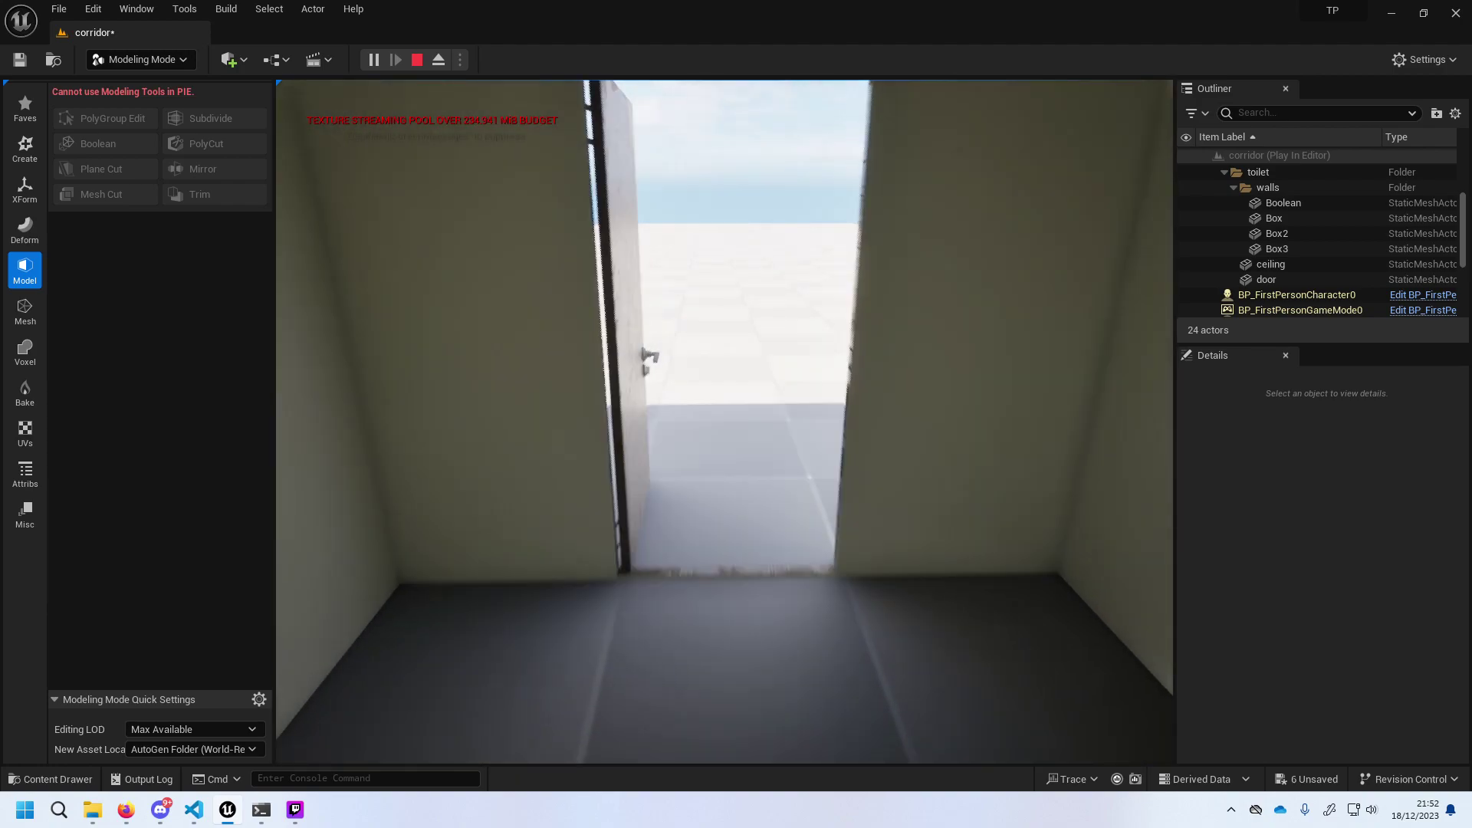
pyautogui.press('w')
pyautogui.press('s')
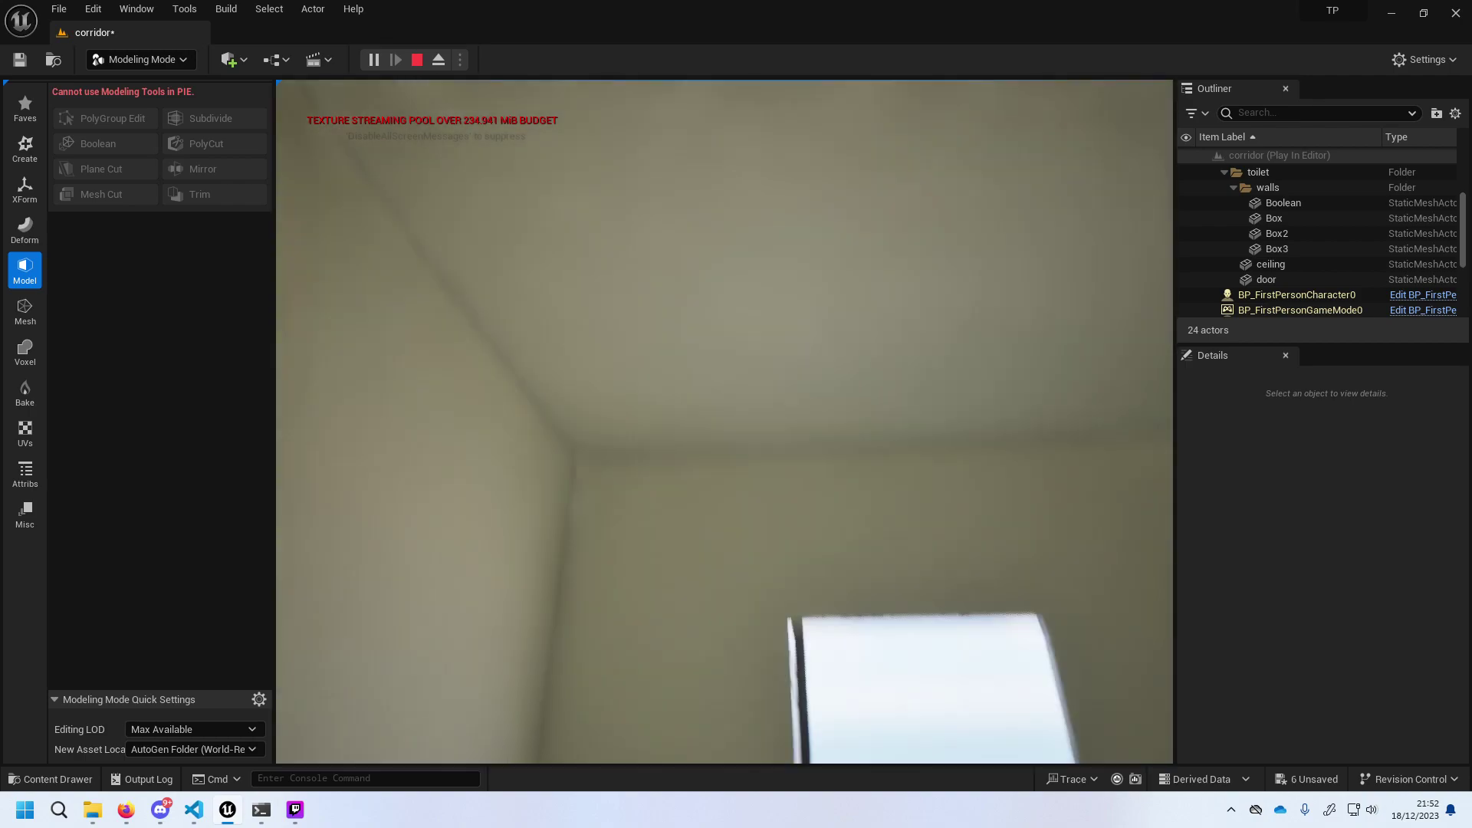
pyautogui.press('Escape')
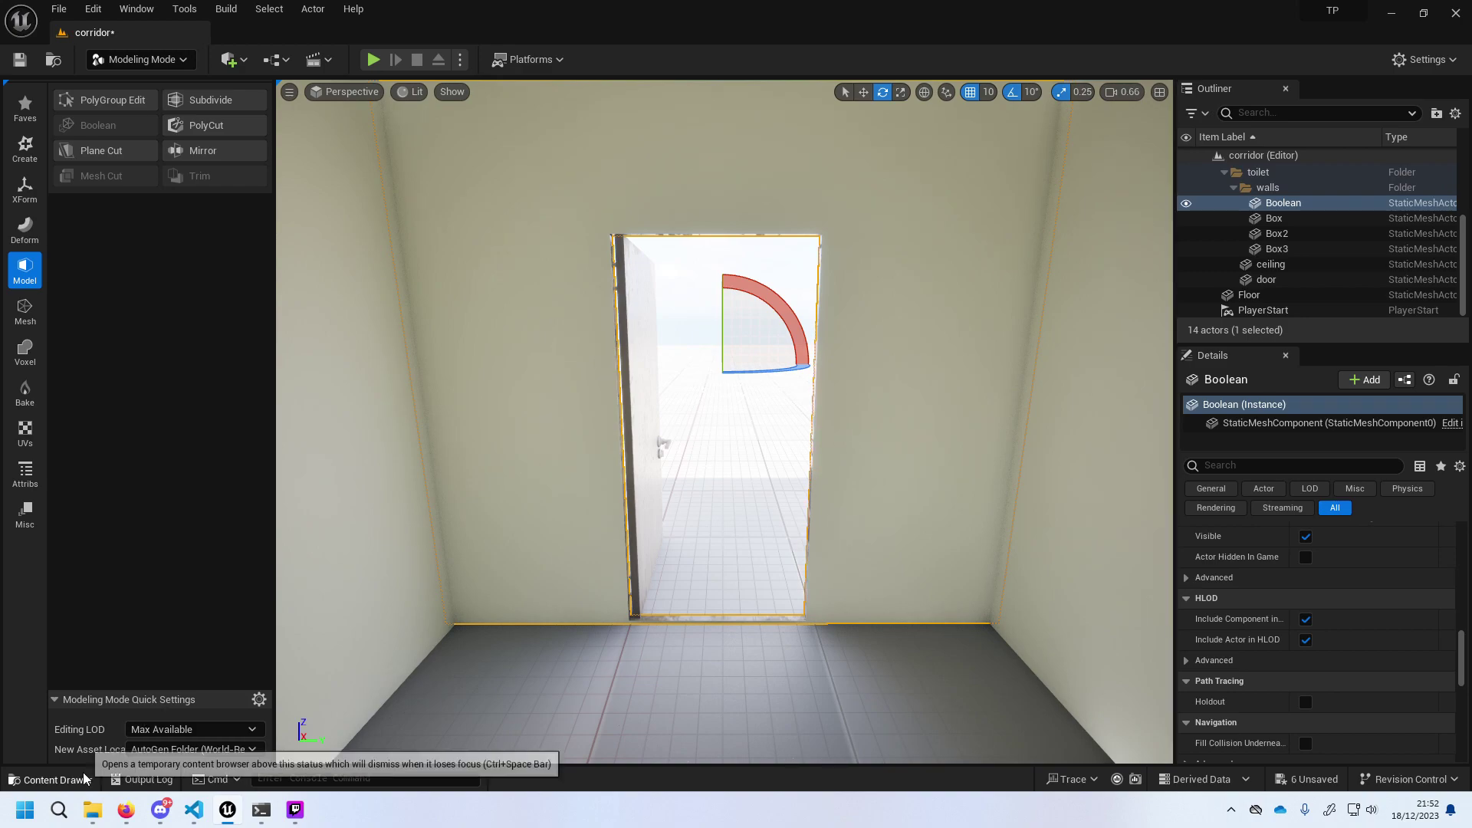
# Open the Content Drawer and browse FirstPerson > Blueprints, returning to Content.
pyautogui.click(48, 779)
pyautogui.click(389, 597)
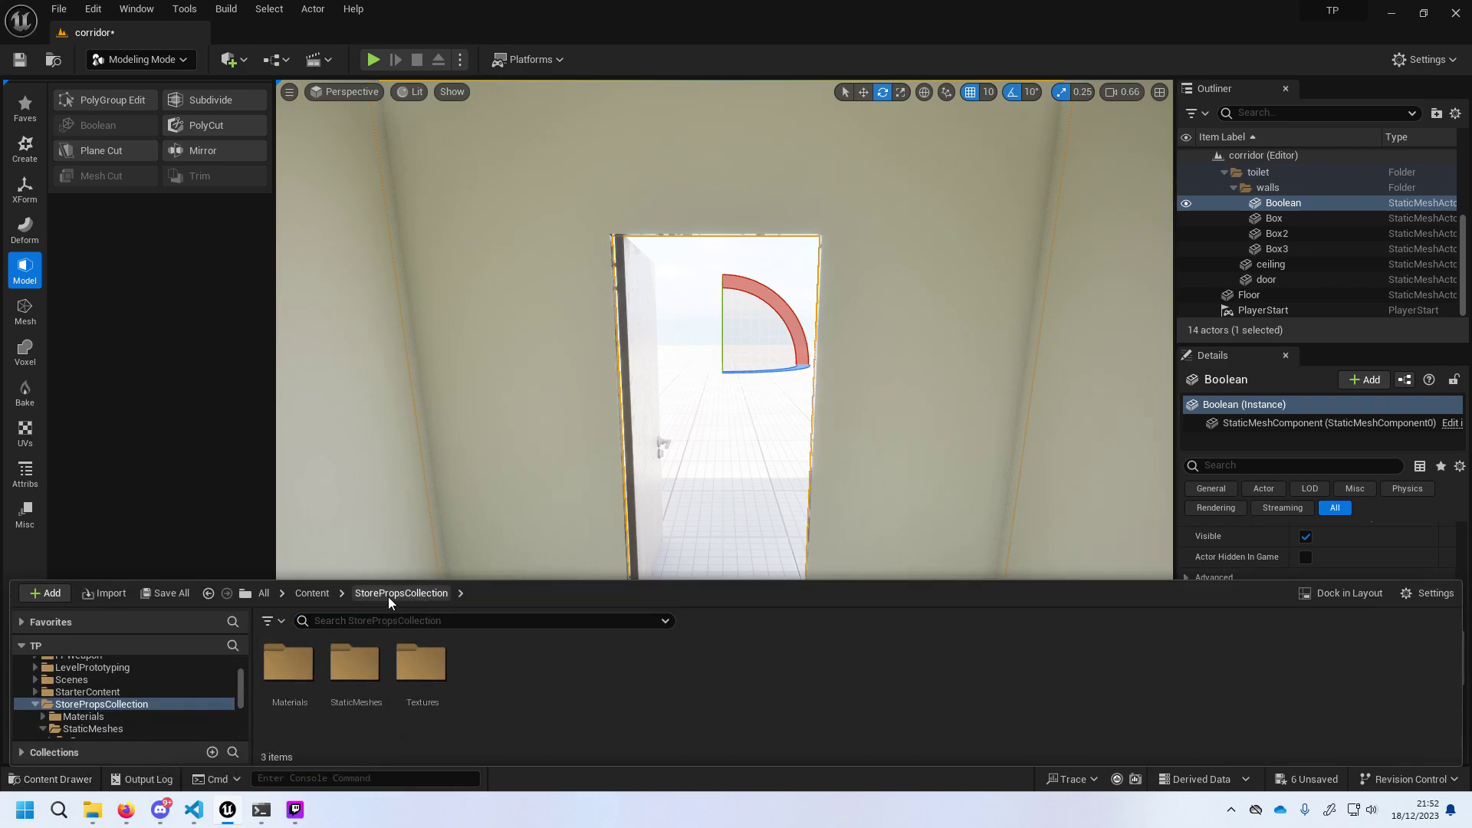
pyautogui.click(328, 595)
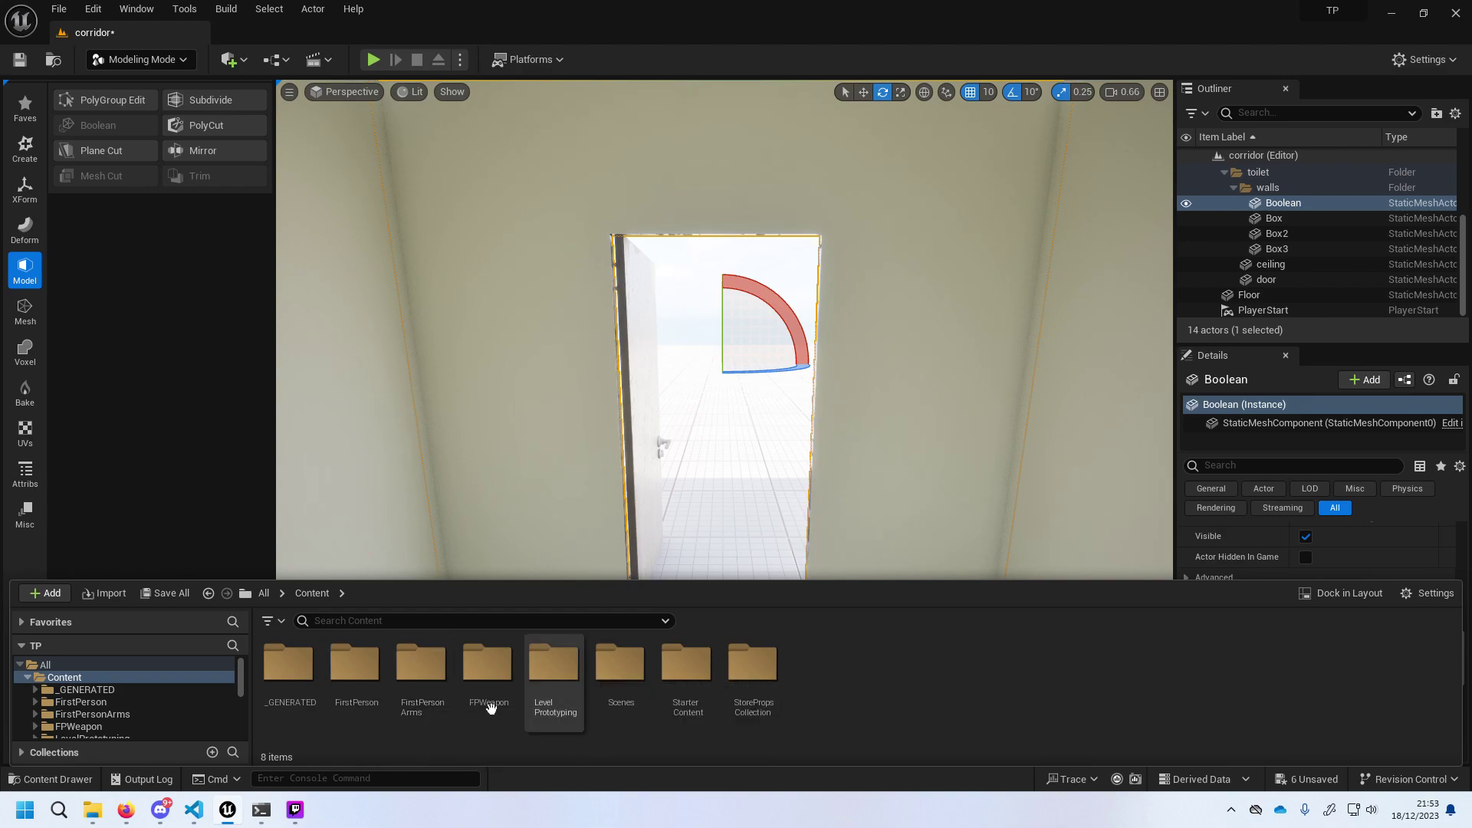
pyautogui.doubleClick(379, 676)
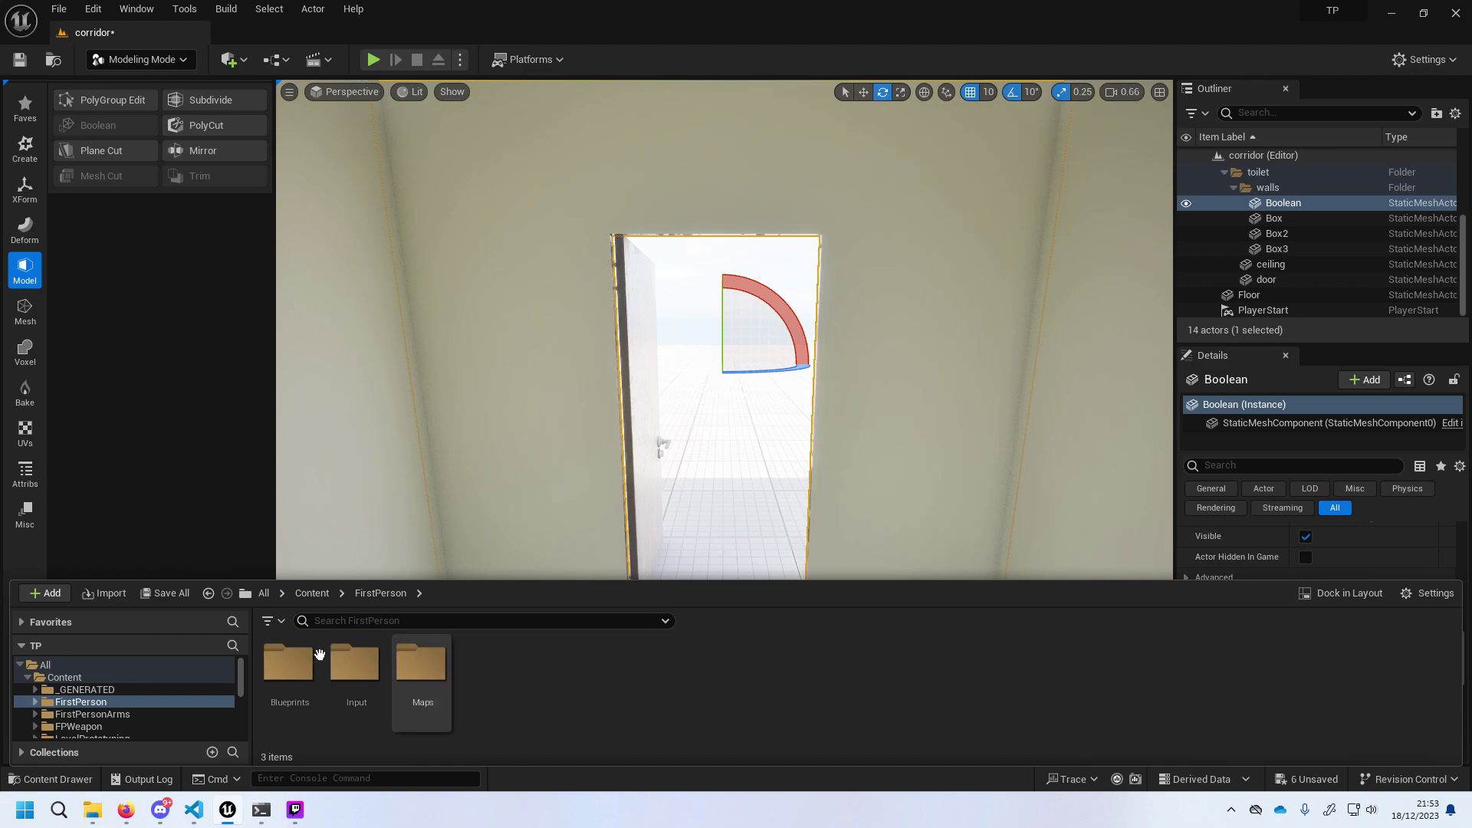
pyautogui.doubleClick(283, 664)
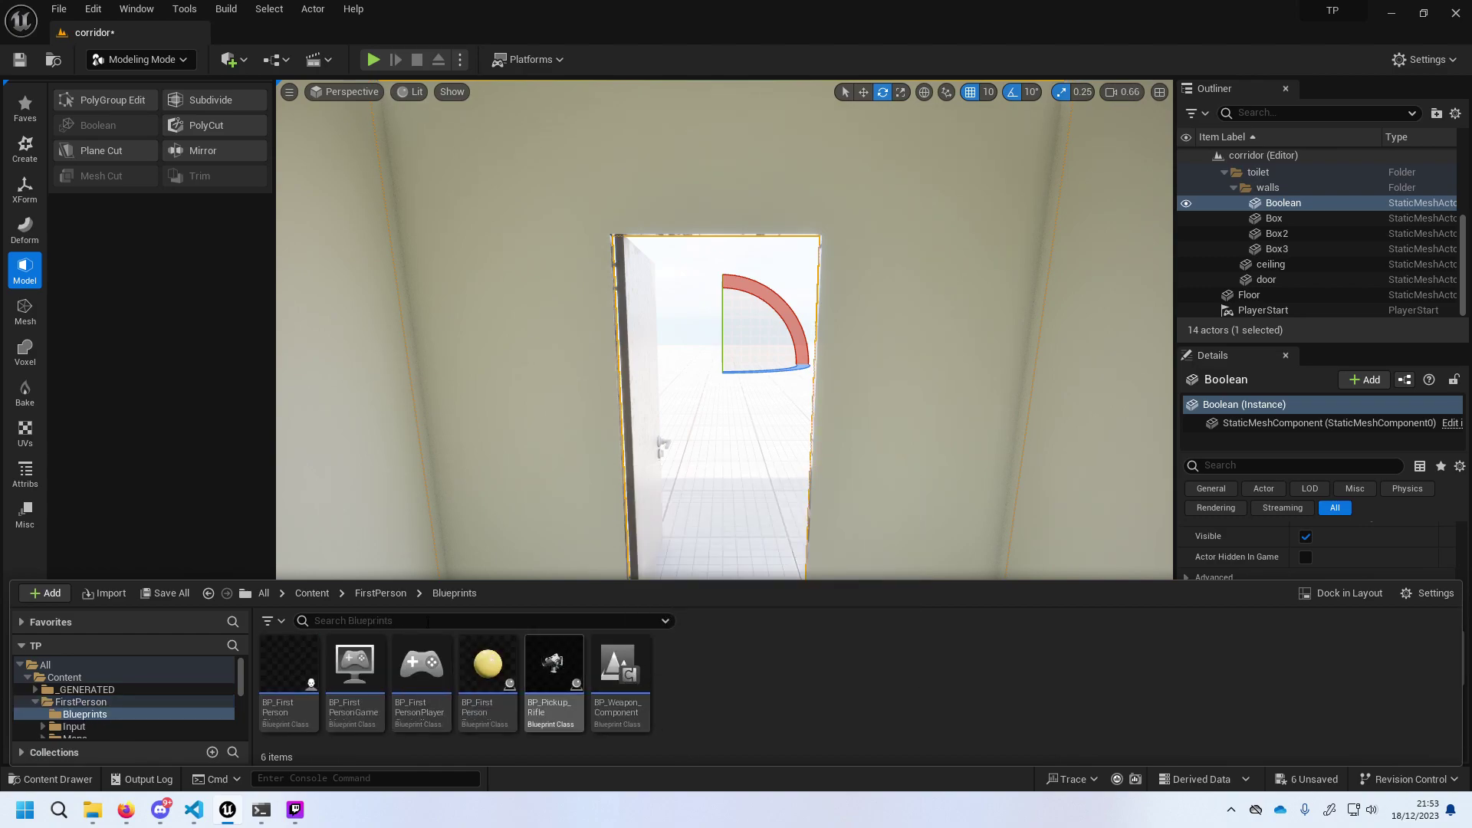
pyautogui.click(379, 594)
pyautogui.click(311, 594)
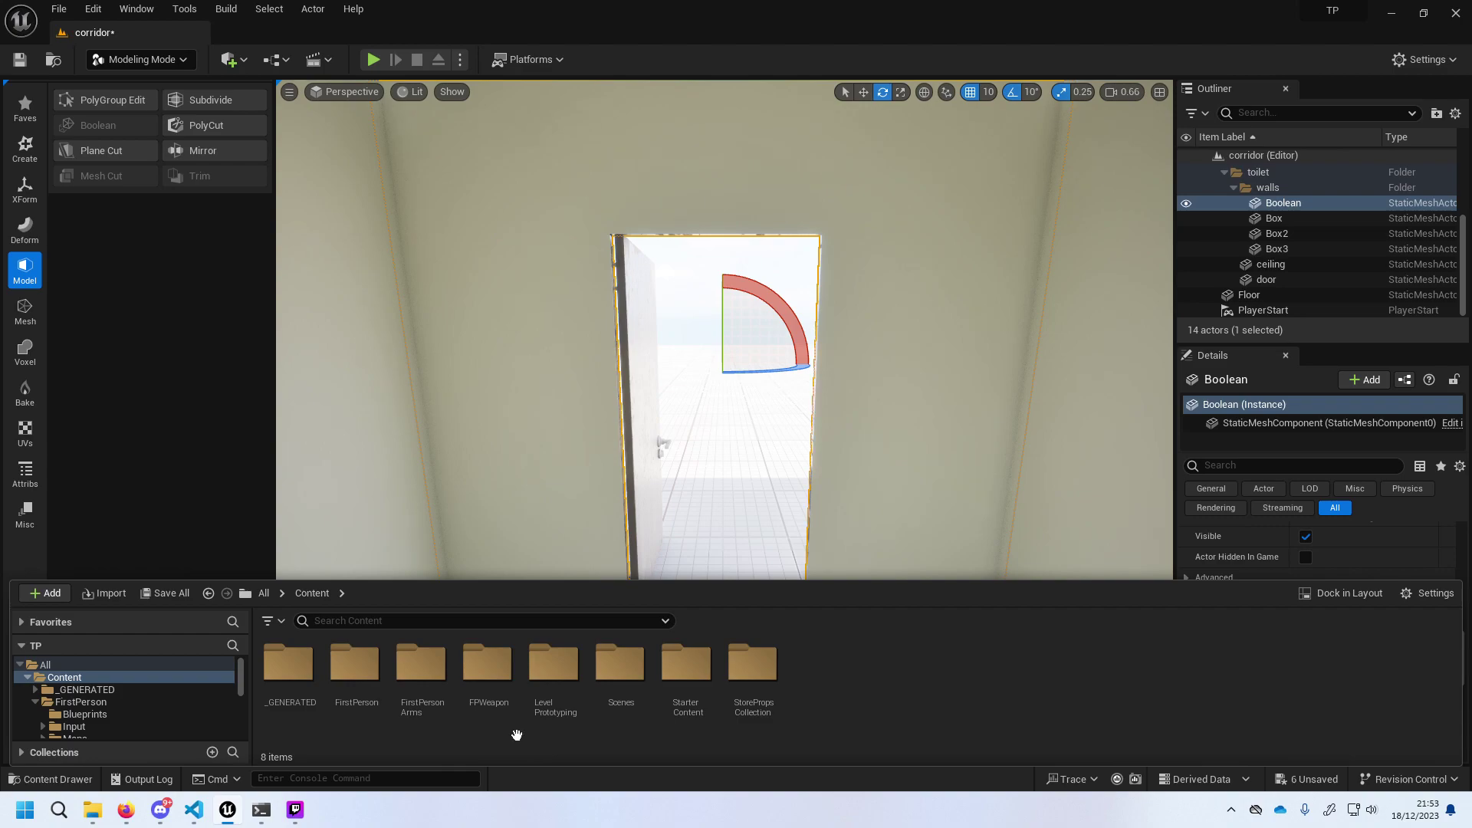
# Browse the FirstPersonArms > Character Mesh and Textures folders, then return to Content.
pyautogui.doubleClick(421, 664)
pyautogui.doubleClick(355, 664)
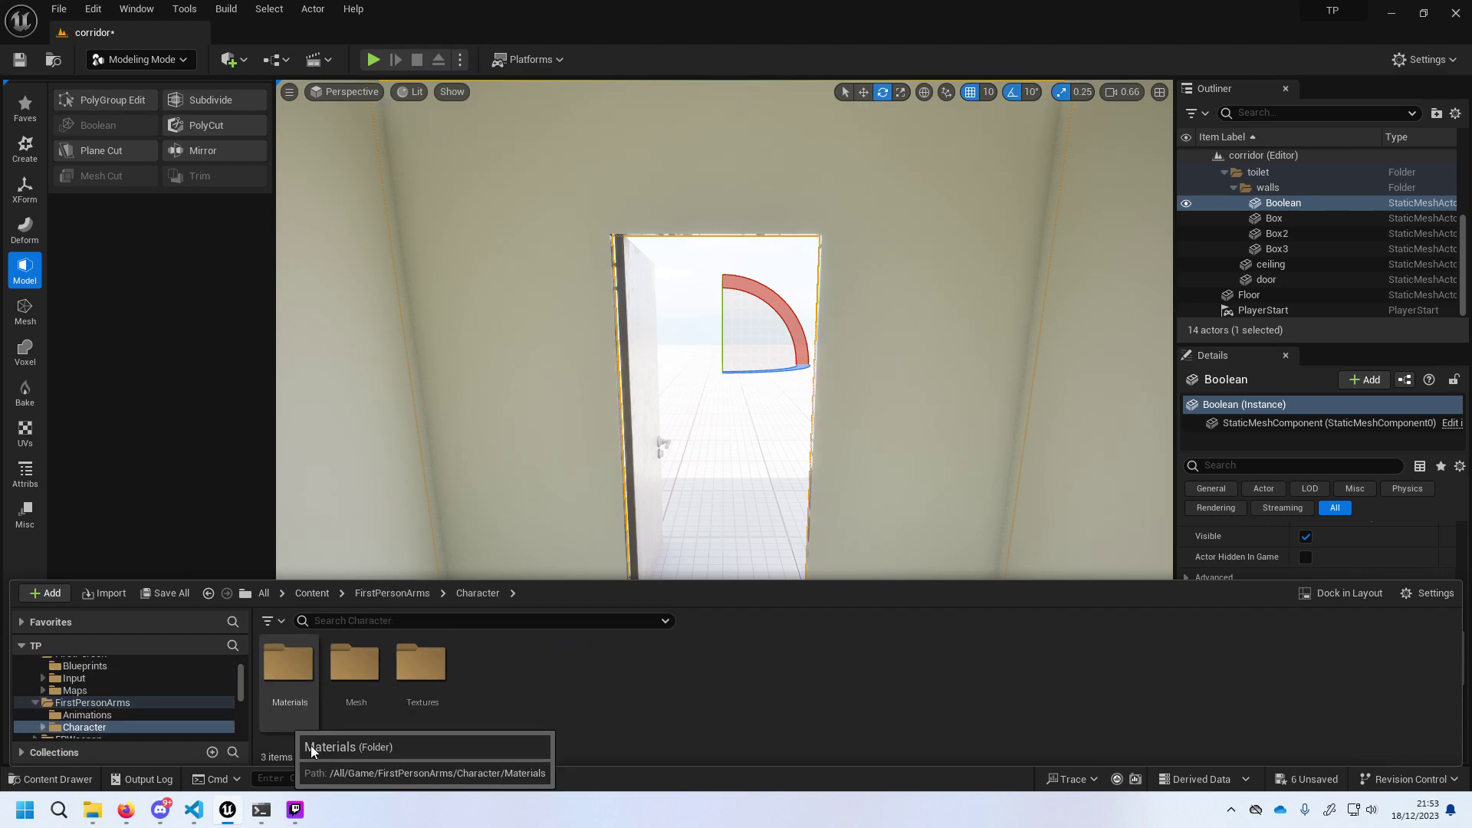
pyautogui.doubleClick(346, 675)
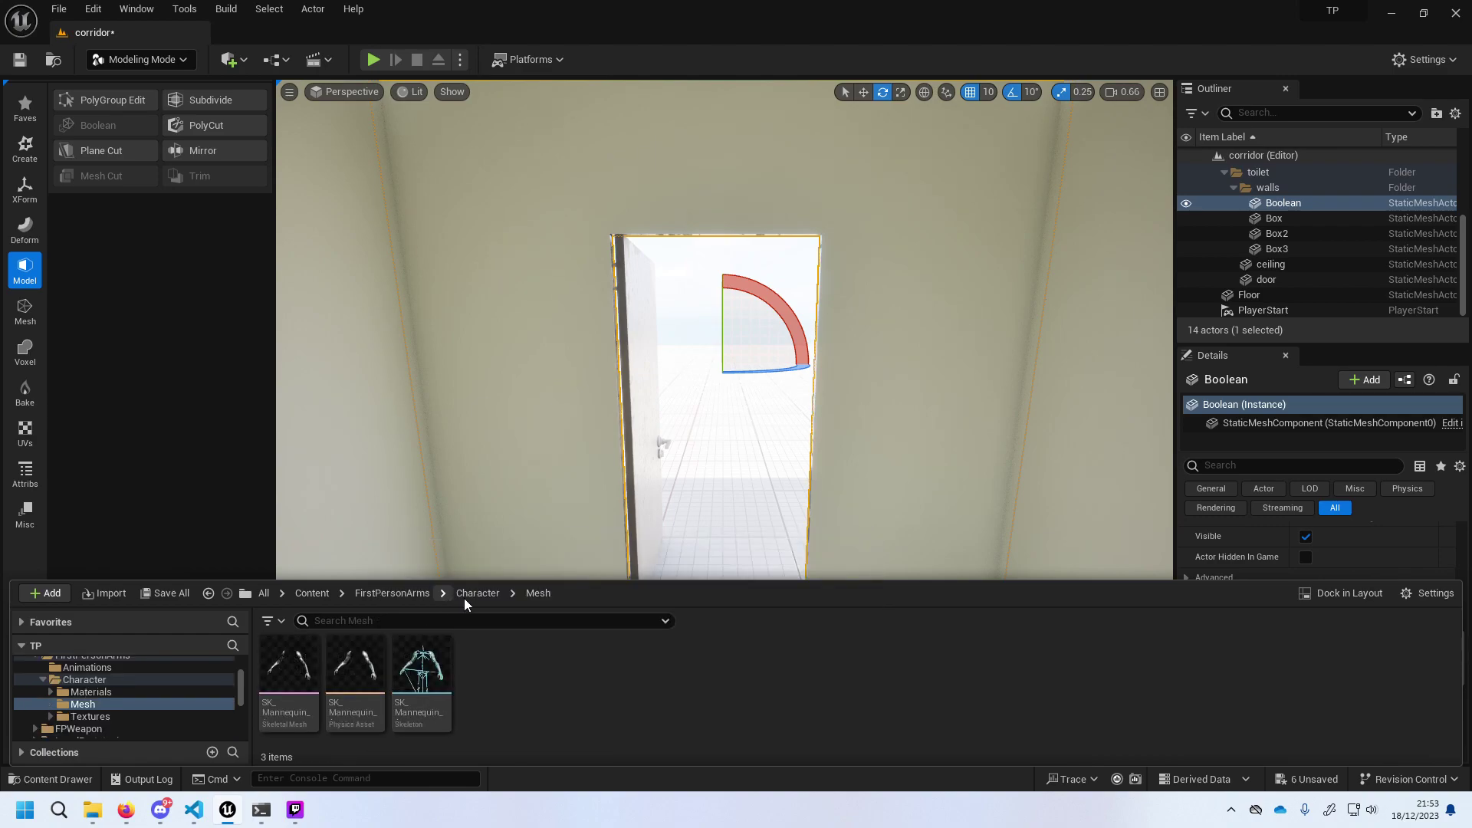
pyautogui.click(465, 603)
pyautogui.doubleClick(418, 675)
pyautogui.click(407, 592)
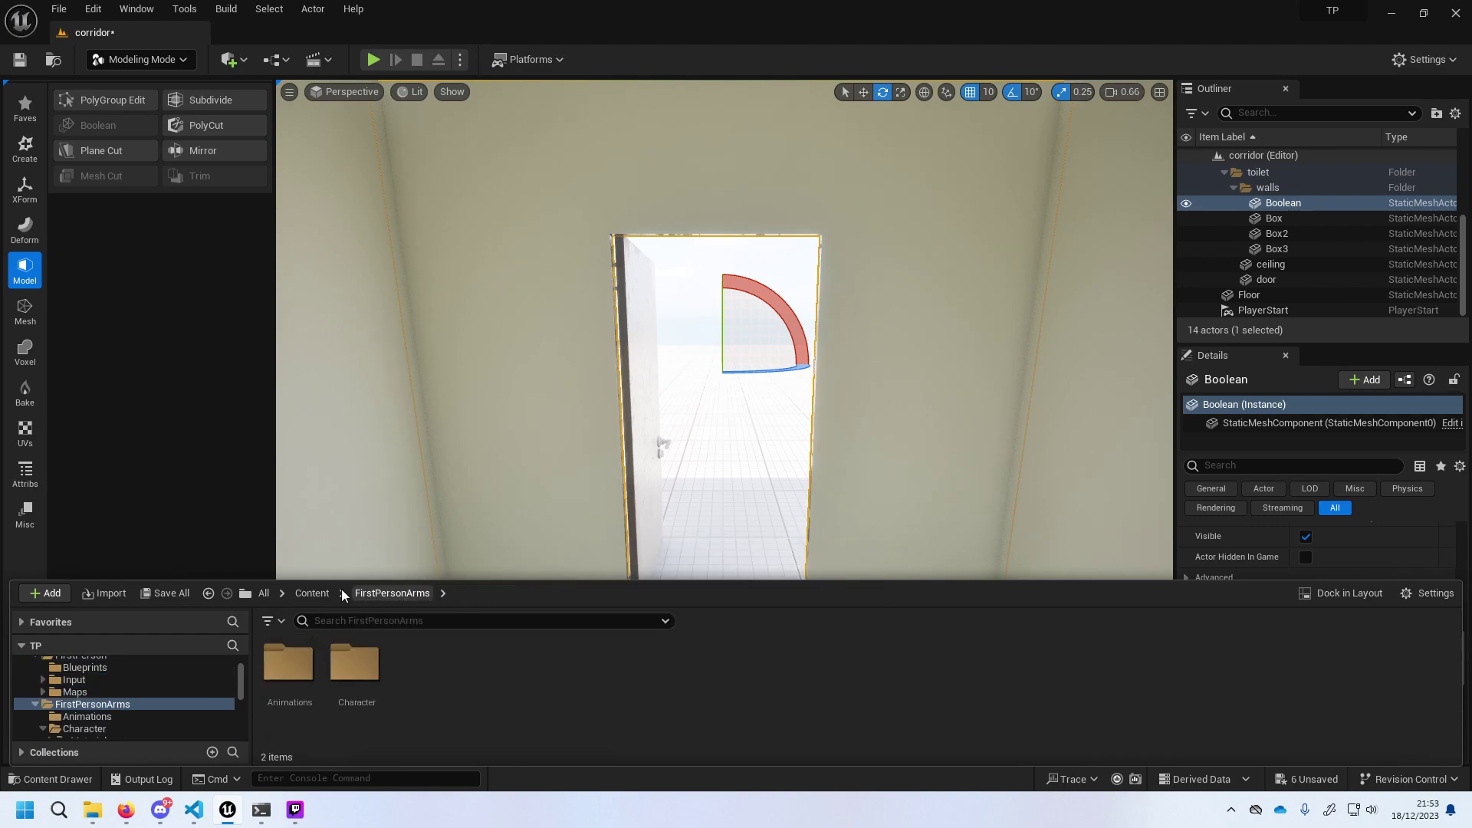
pyautogui.click(314, 594)
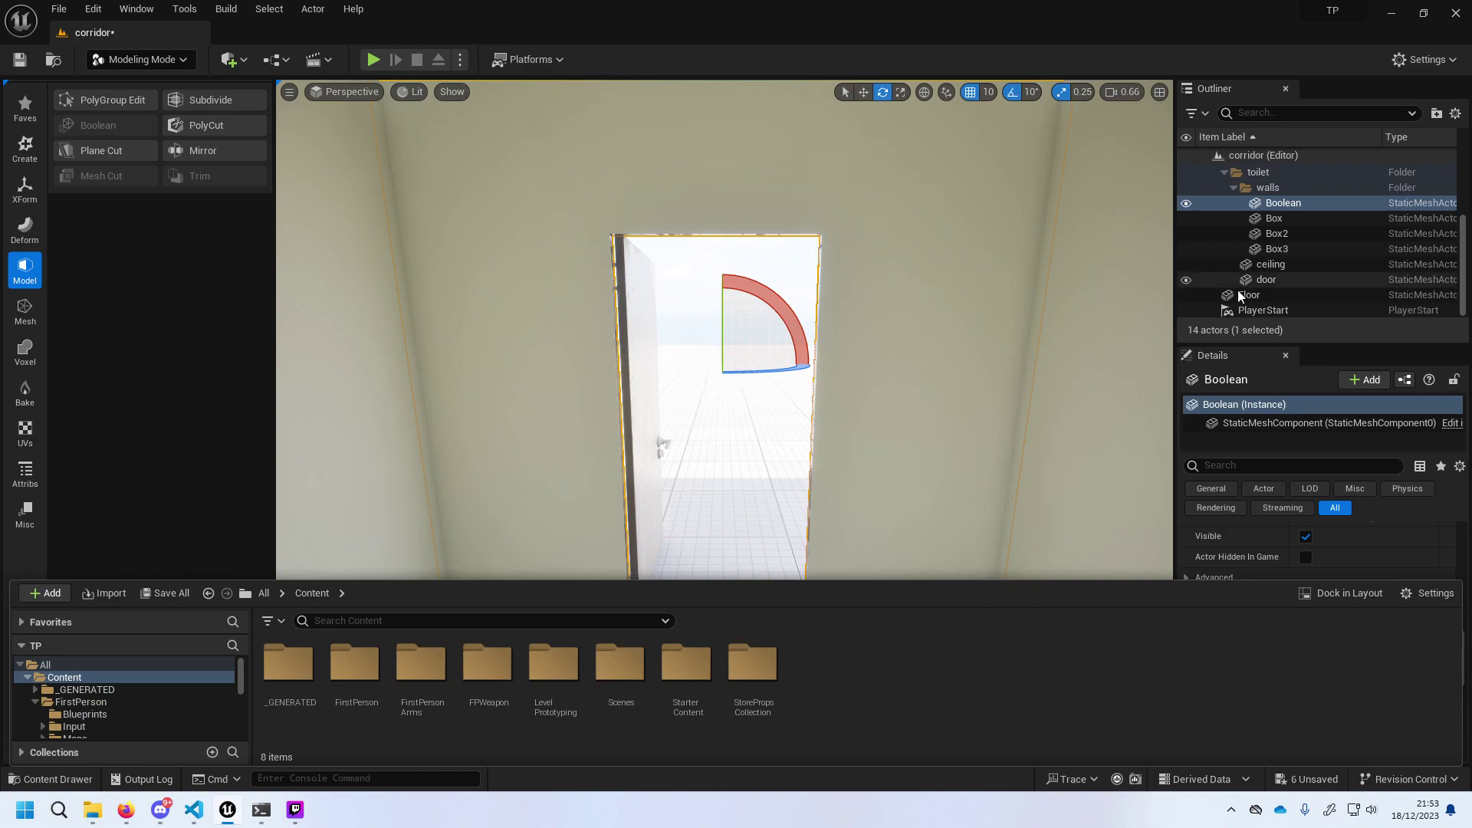
# Select the PlayerStart, toggle its Details between actor-only and all properties, and frame it.
pyautogui.click(1277, 310)
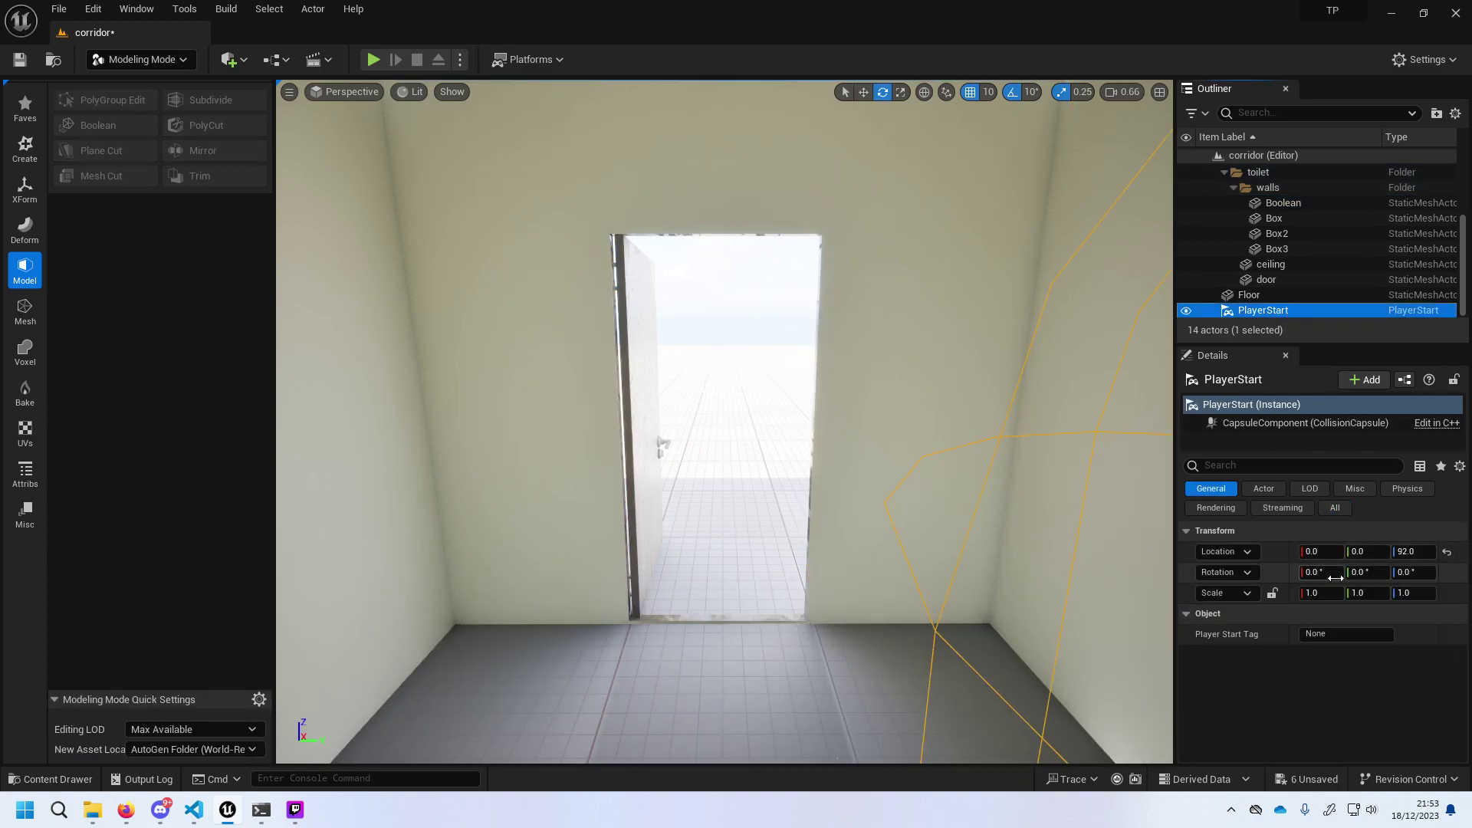
pyautogui.click(1265, 490)
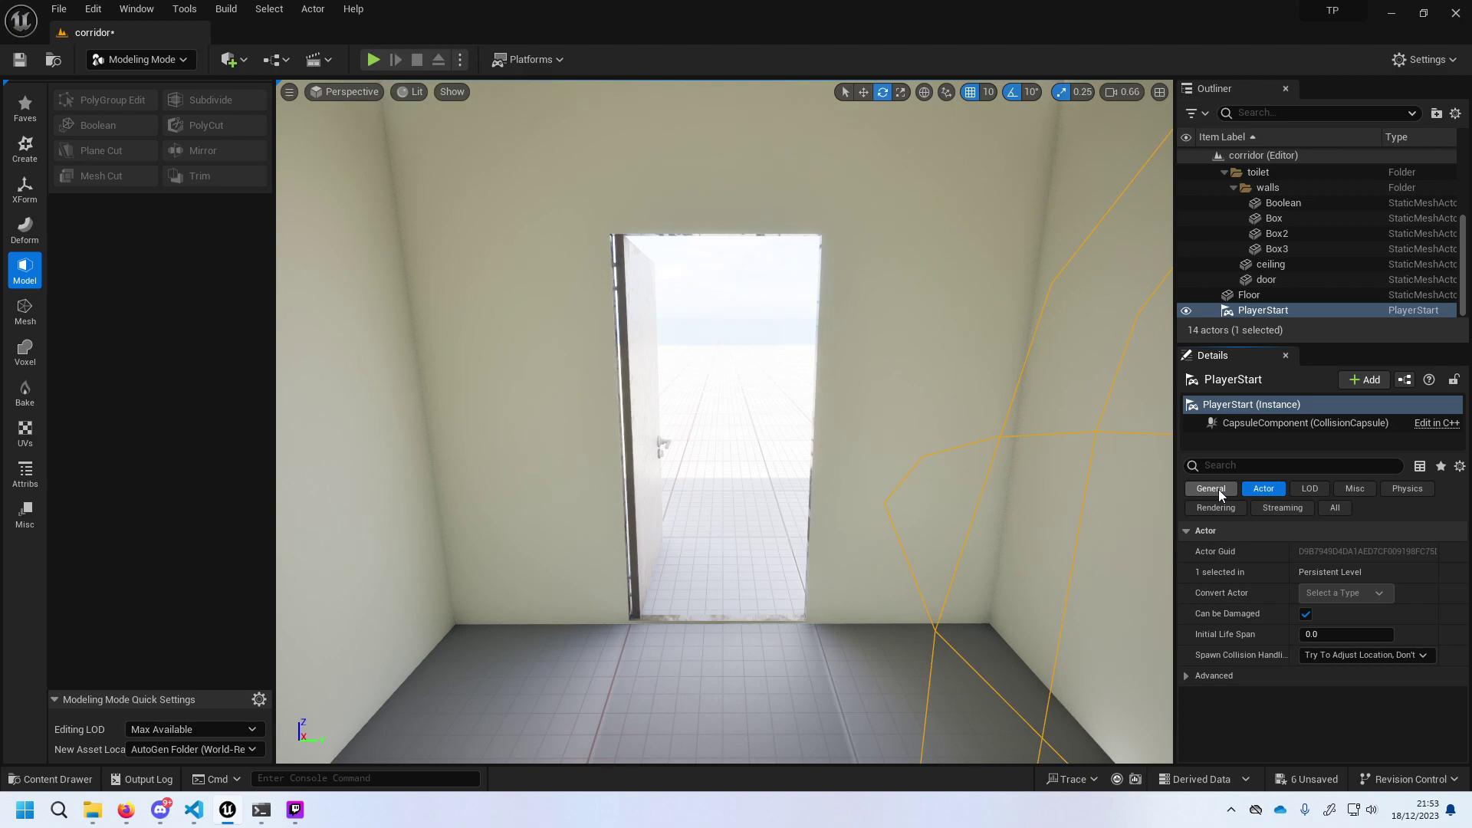
pyautogui.click(1332, 508)
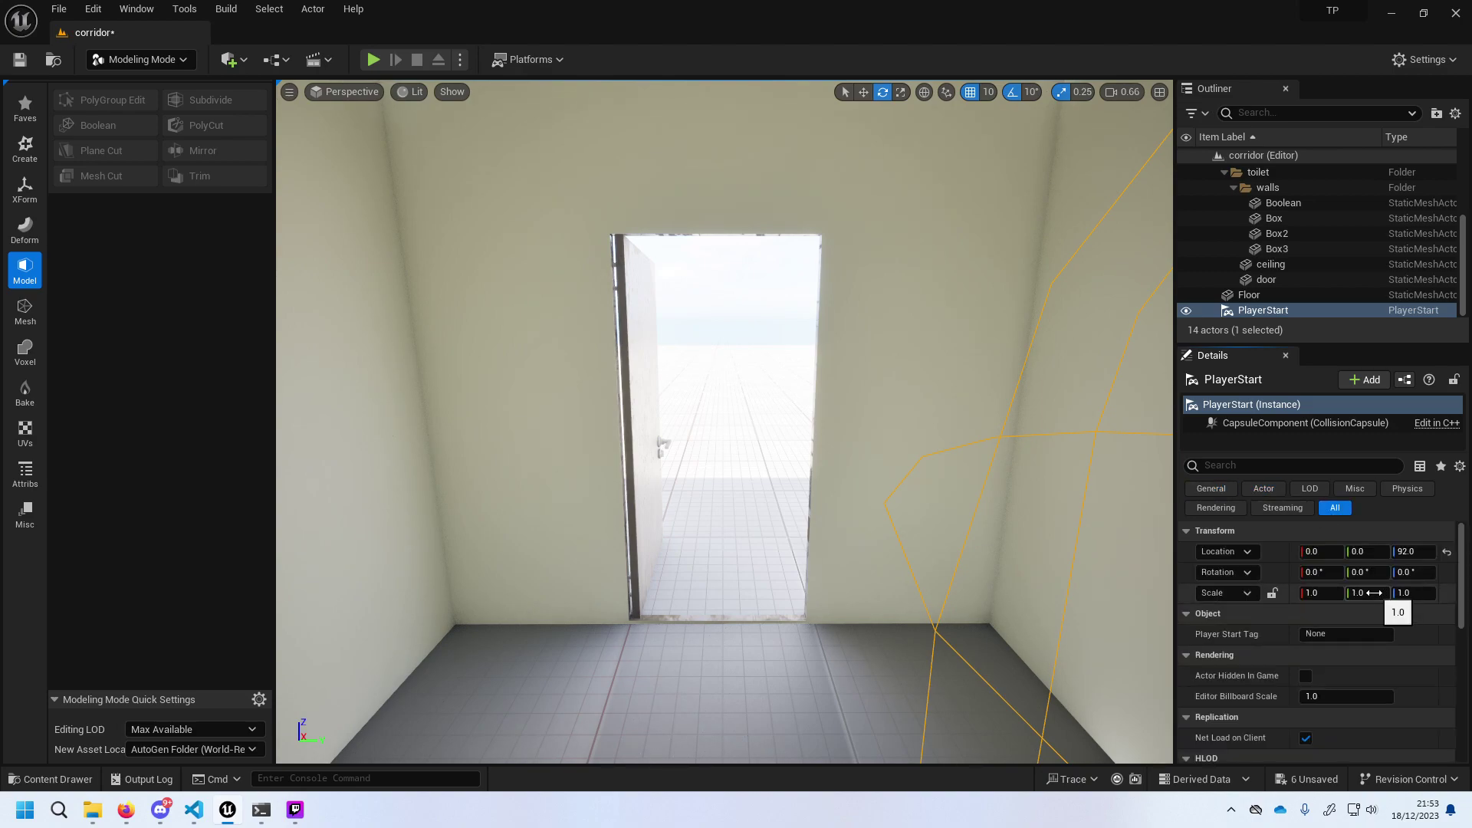
pyautogui.scroll(-3, 1398, 623)
pyautogui.scroll(-2, 1399, 622)
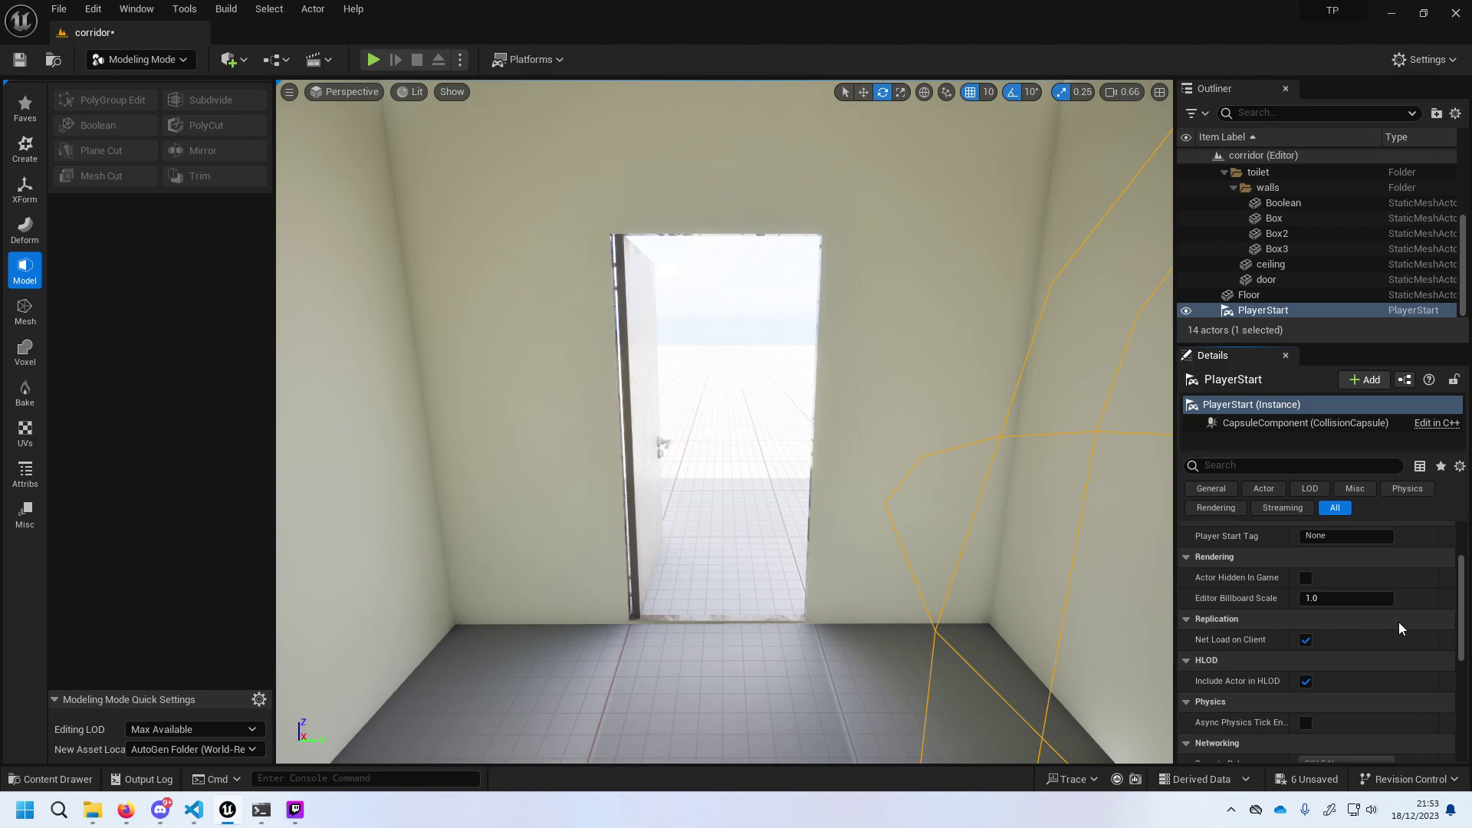
pyautogui.scroll(-2, 1398, 623)
pyautogui.scroll(-2, 1399, 623)
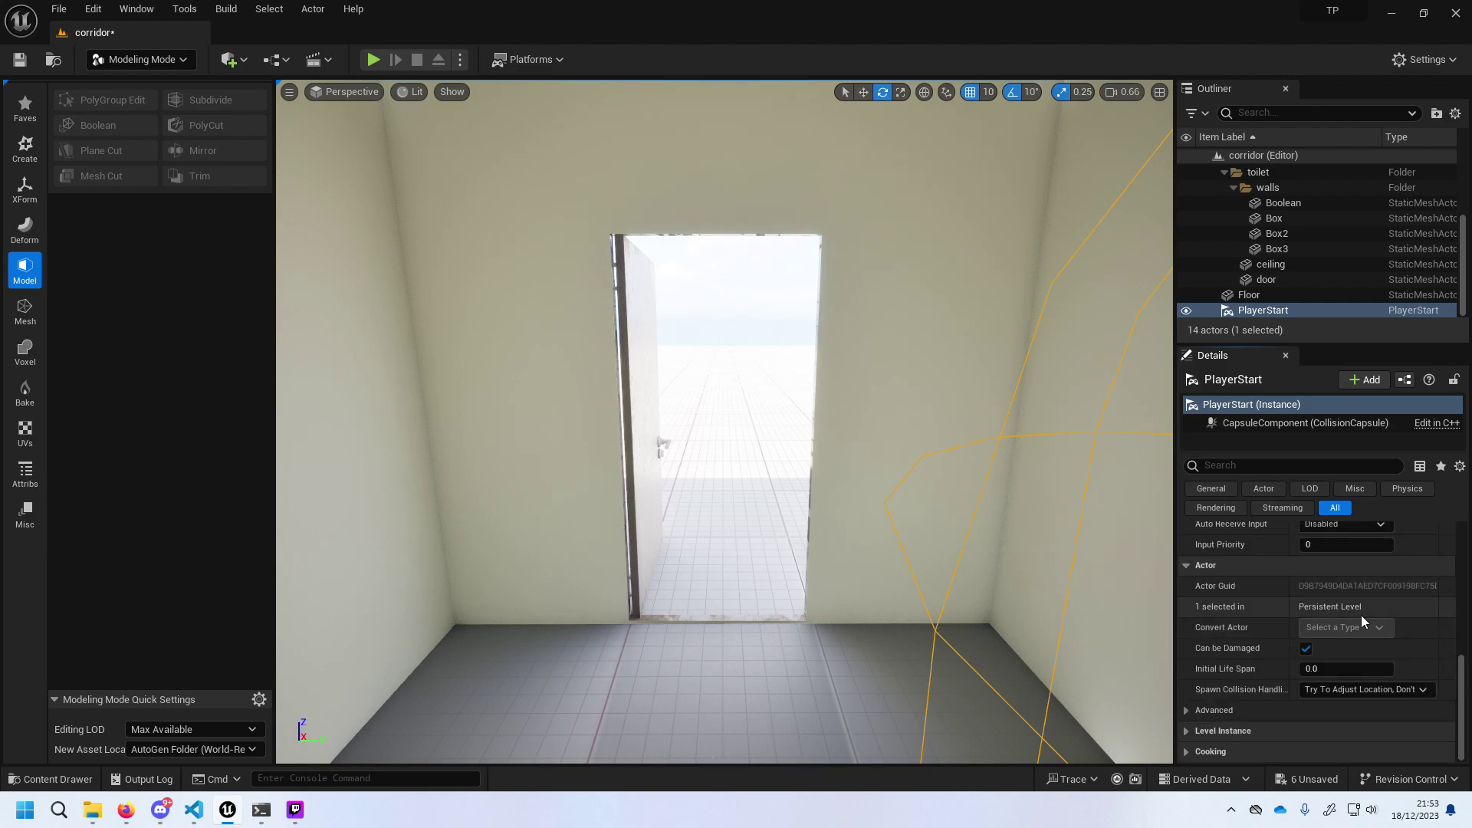
pyautogui.press('f')
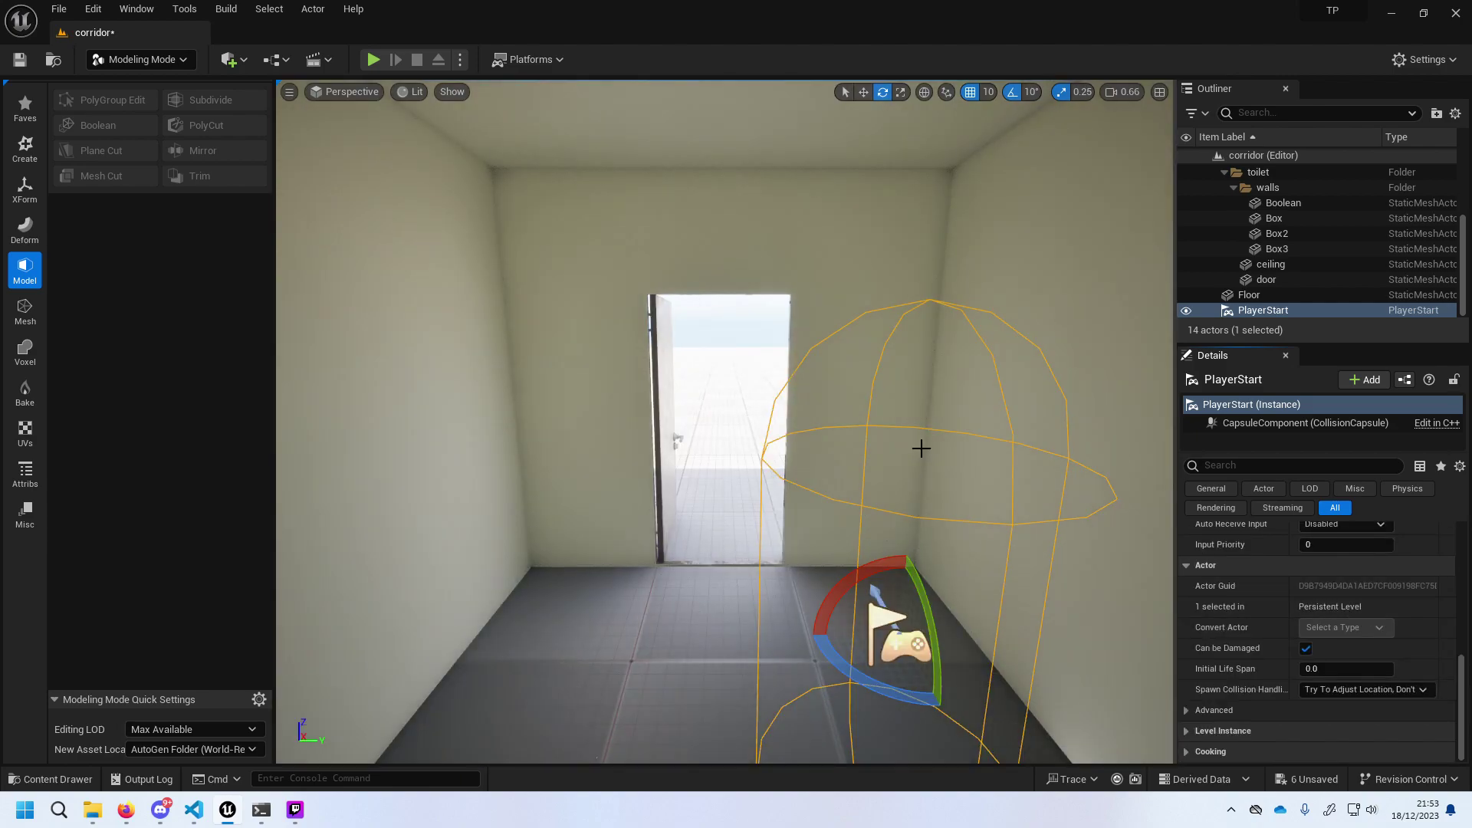
pyautogui.click(922, 445)
pyautogui.click(890, 622)
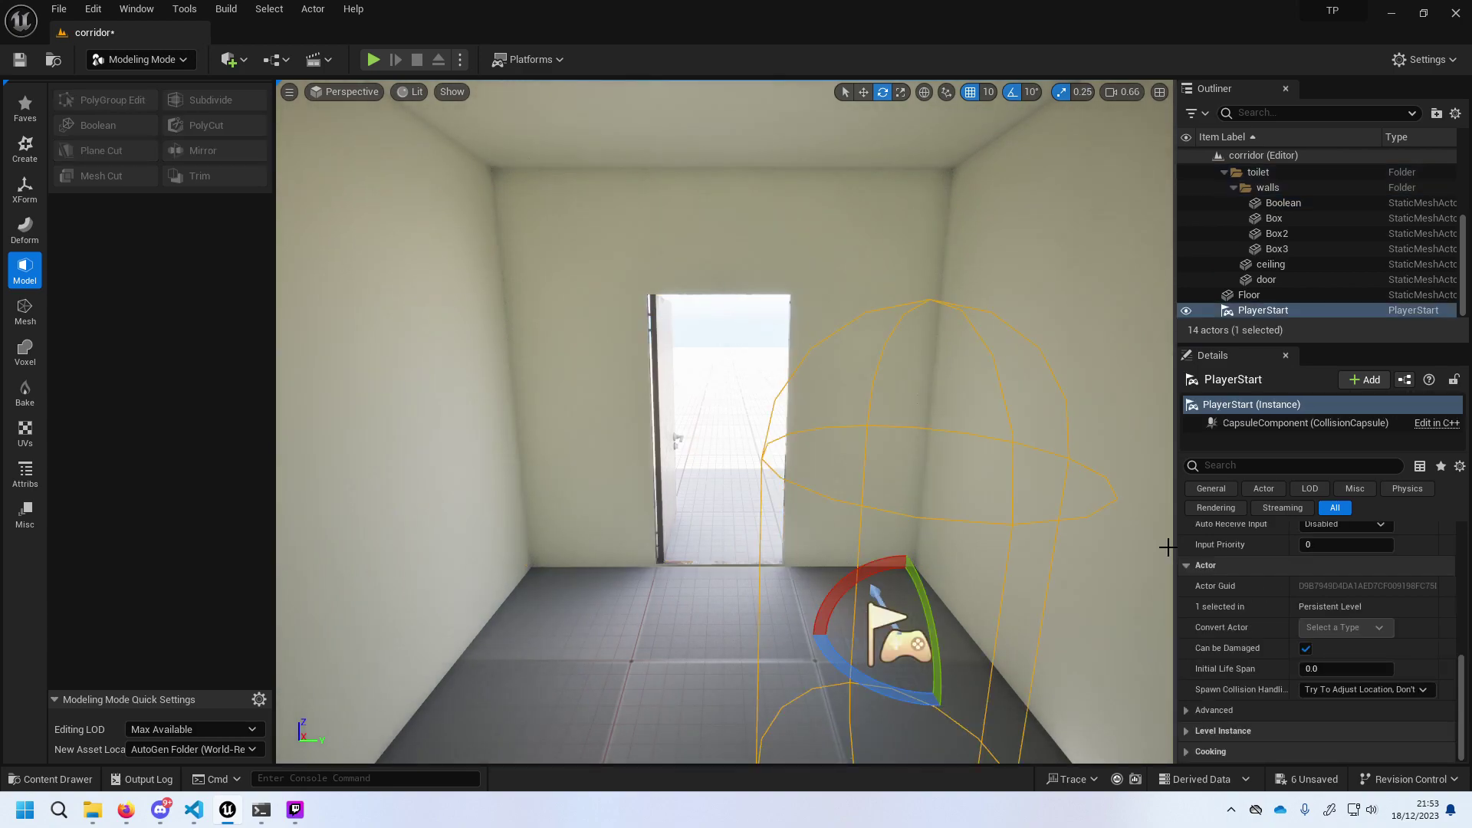
# Show the PlayerStart's CapsuleComponent collision properties in the Details panel.
pyautogui.click(1321, 424)
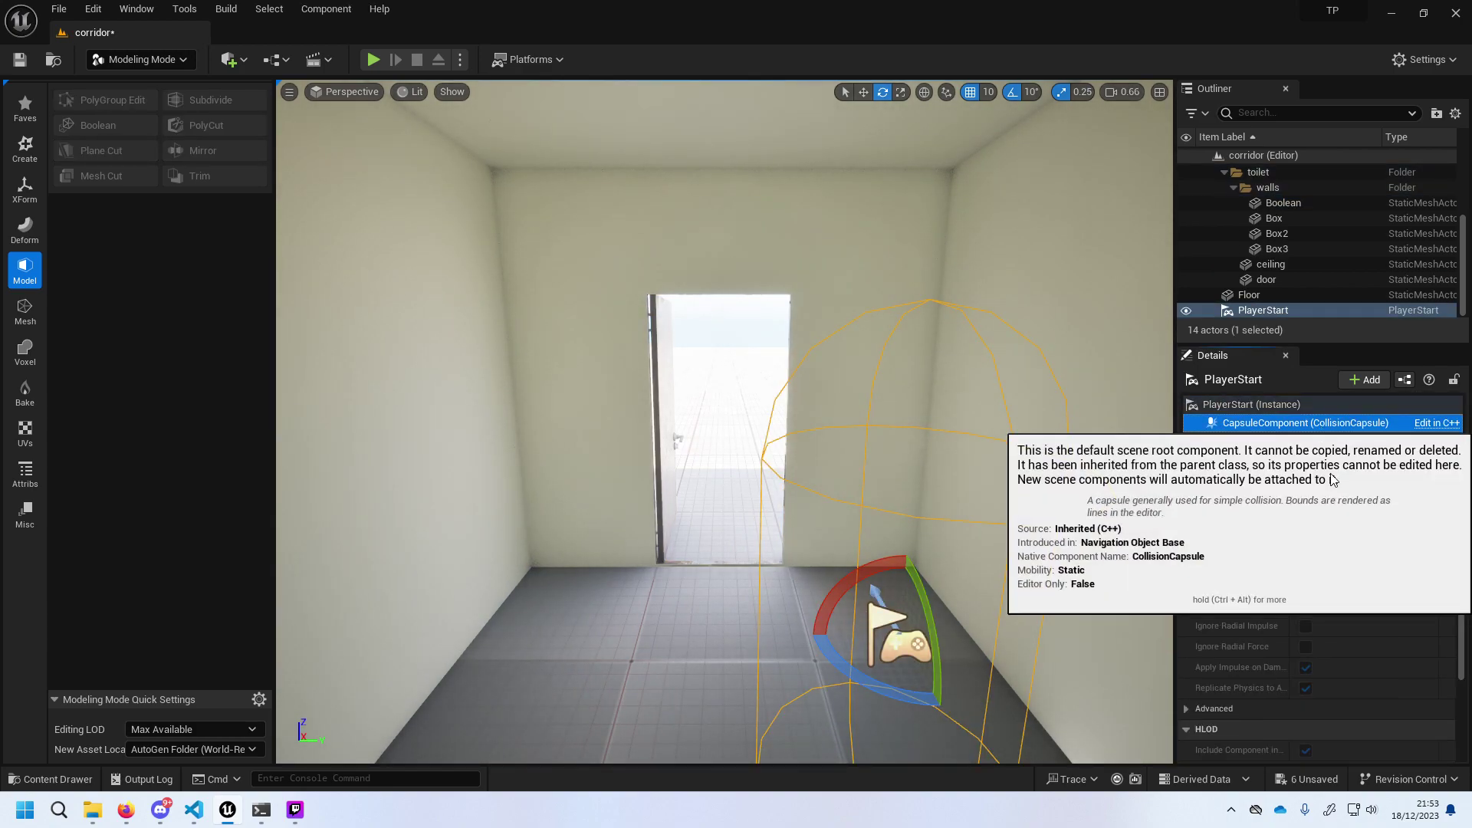
pyautogui.scroll(2, 1402, 625)
pyautogui.scroll(2, 1403, 629)
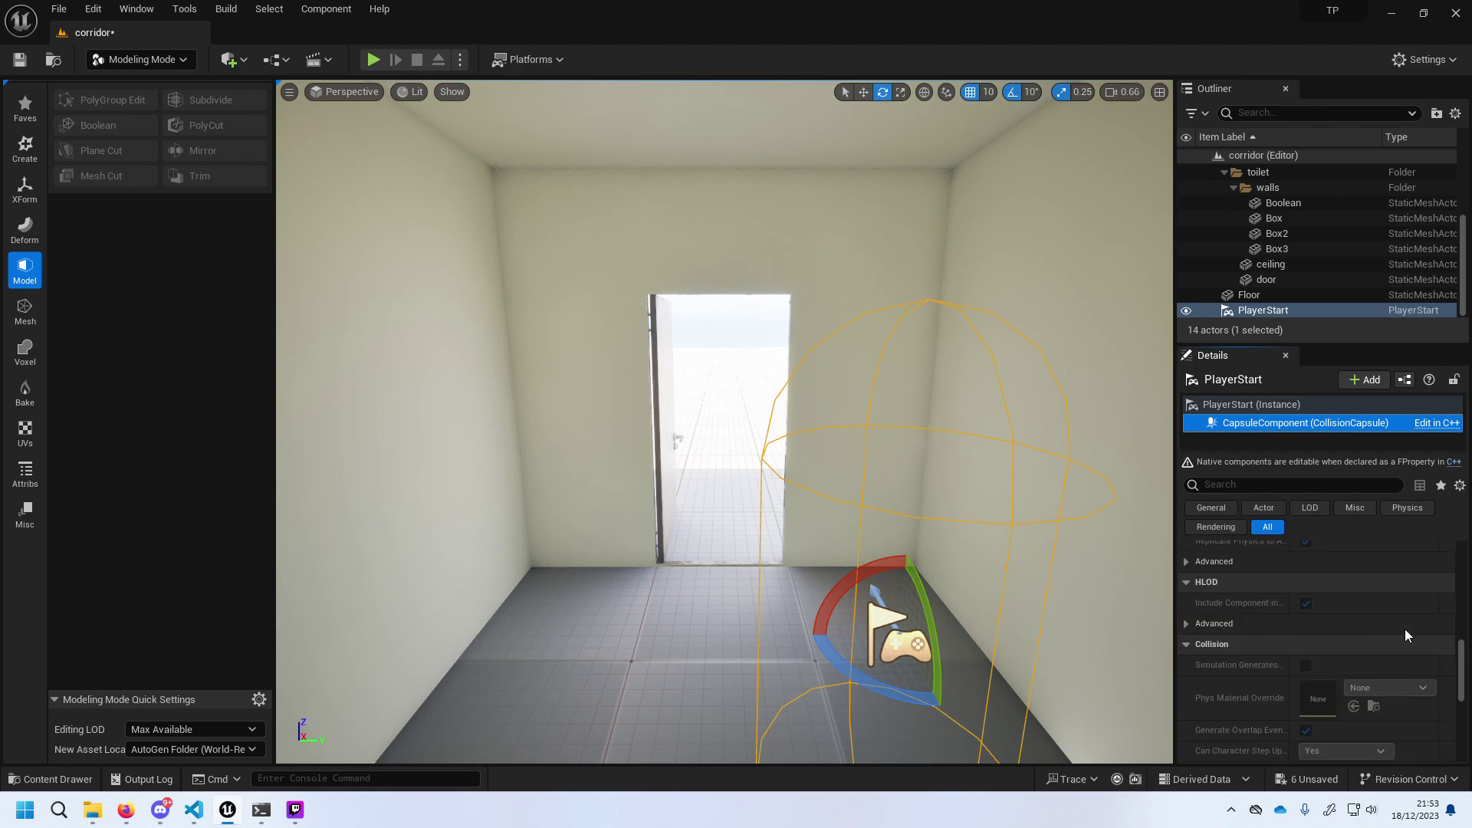
pyautogui.scroll(1, 1405, 629)
pyautogui.scroll(5, 1407, 630)
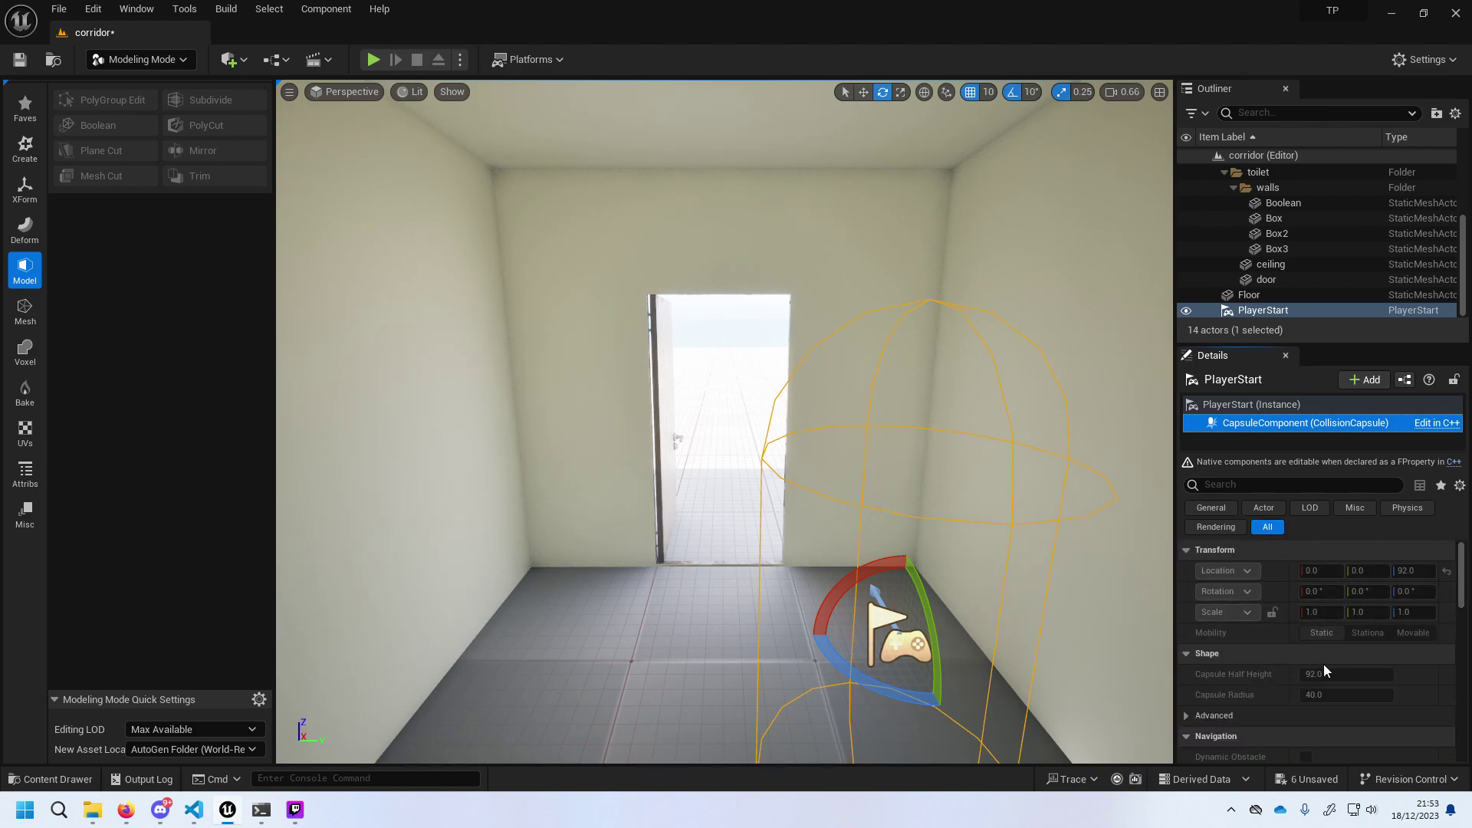
pyautogui.scroll(-1, 1223, 677)
pyautogui.scroll(1, 1220, 681)
# Expand the capsule's advanced shape and asset user data sections, then focus the PlayerStart.
pyautogui.click(1214, 691)
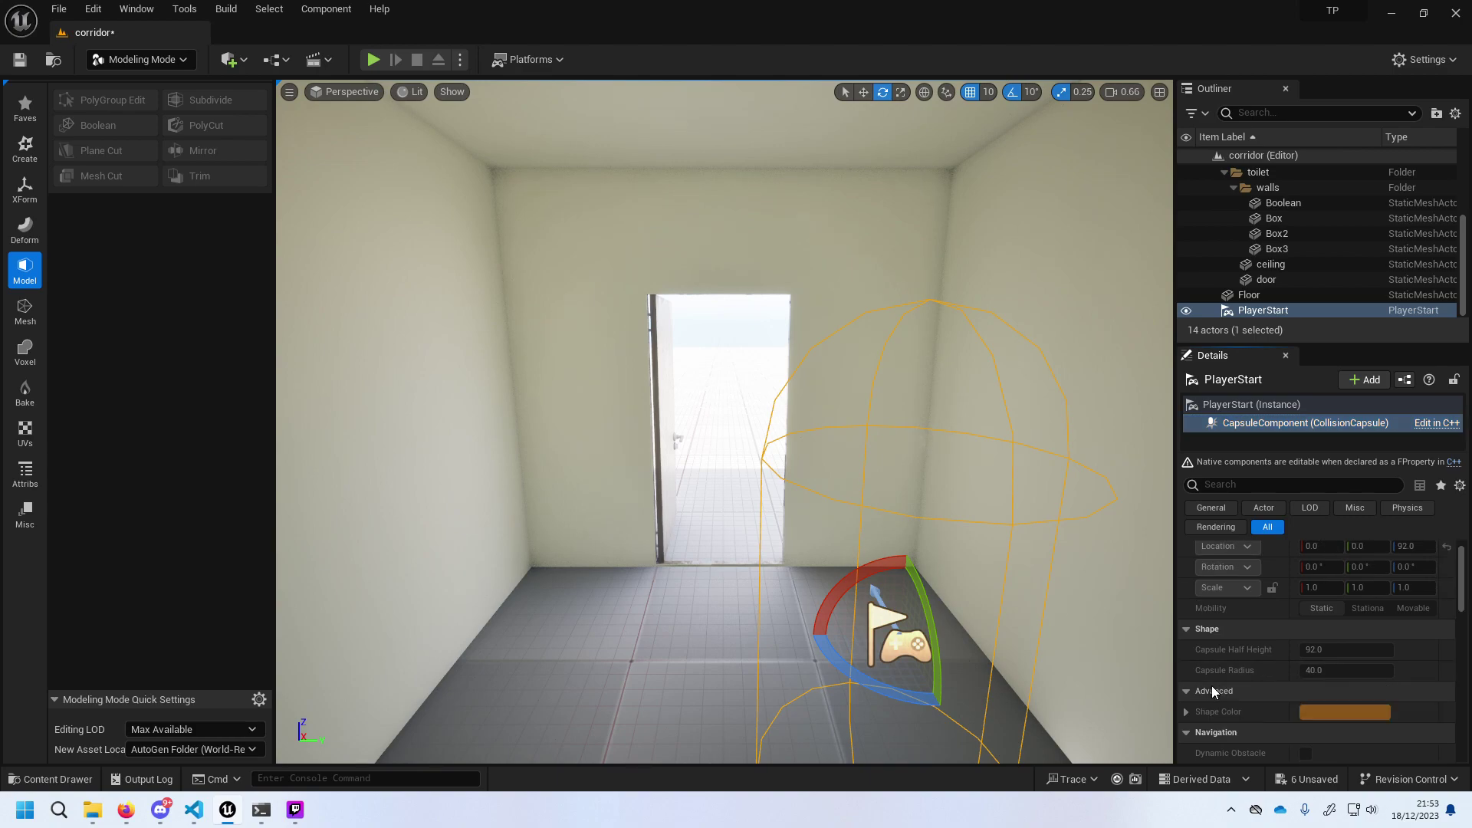
pyautogui.scroll(-1, 1236, 693)
pyautogui.scroll(-5, 1236, 692)
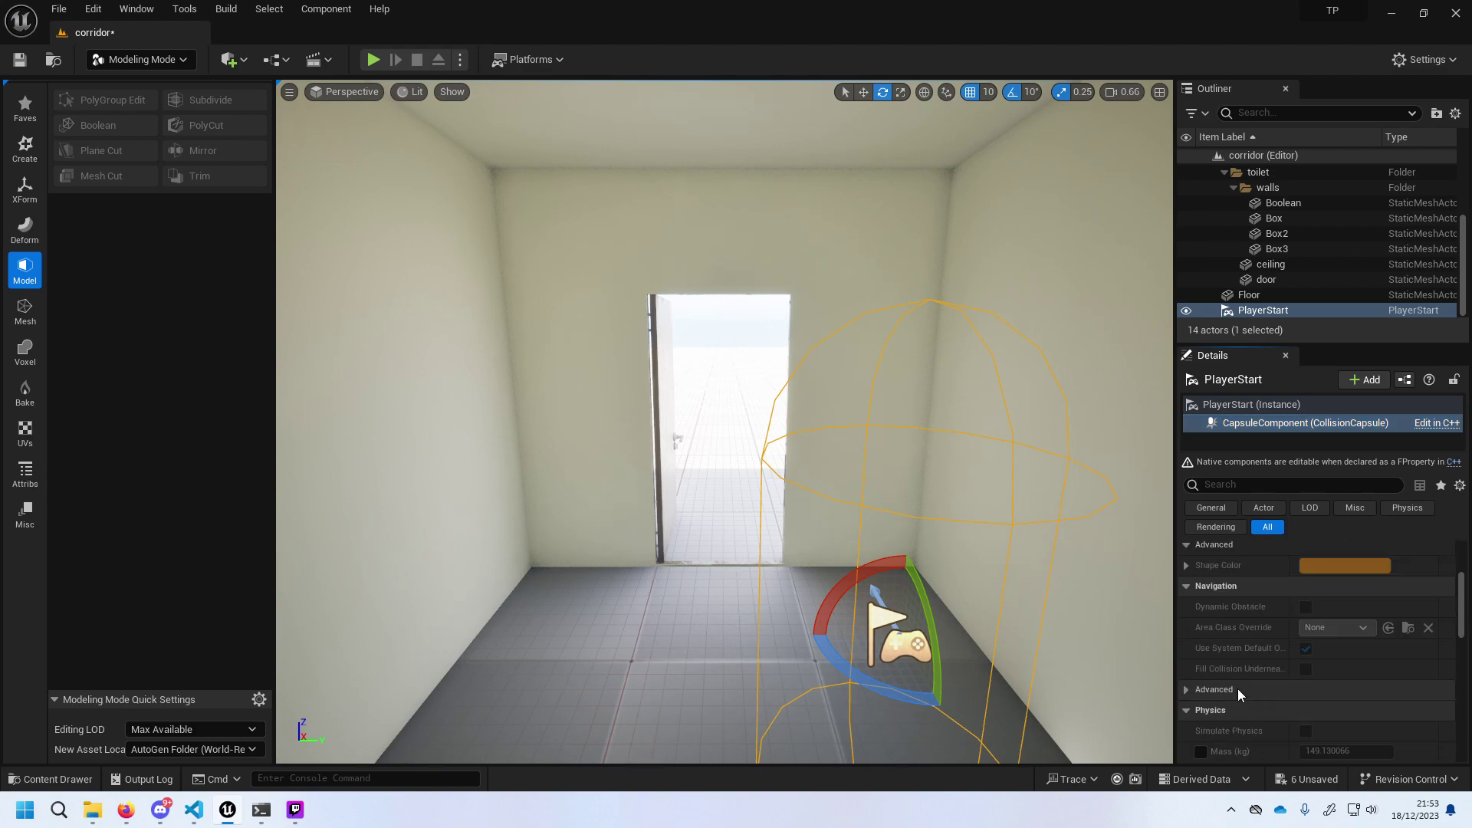
pyautogui.scroll(-2, 1238, 689)
pyautogui.scroll(-1, 1245, 673)
pyautogui.scroll(-5, 1238, 652)
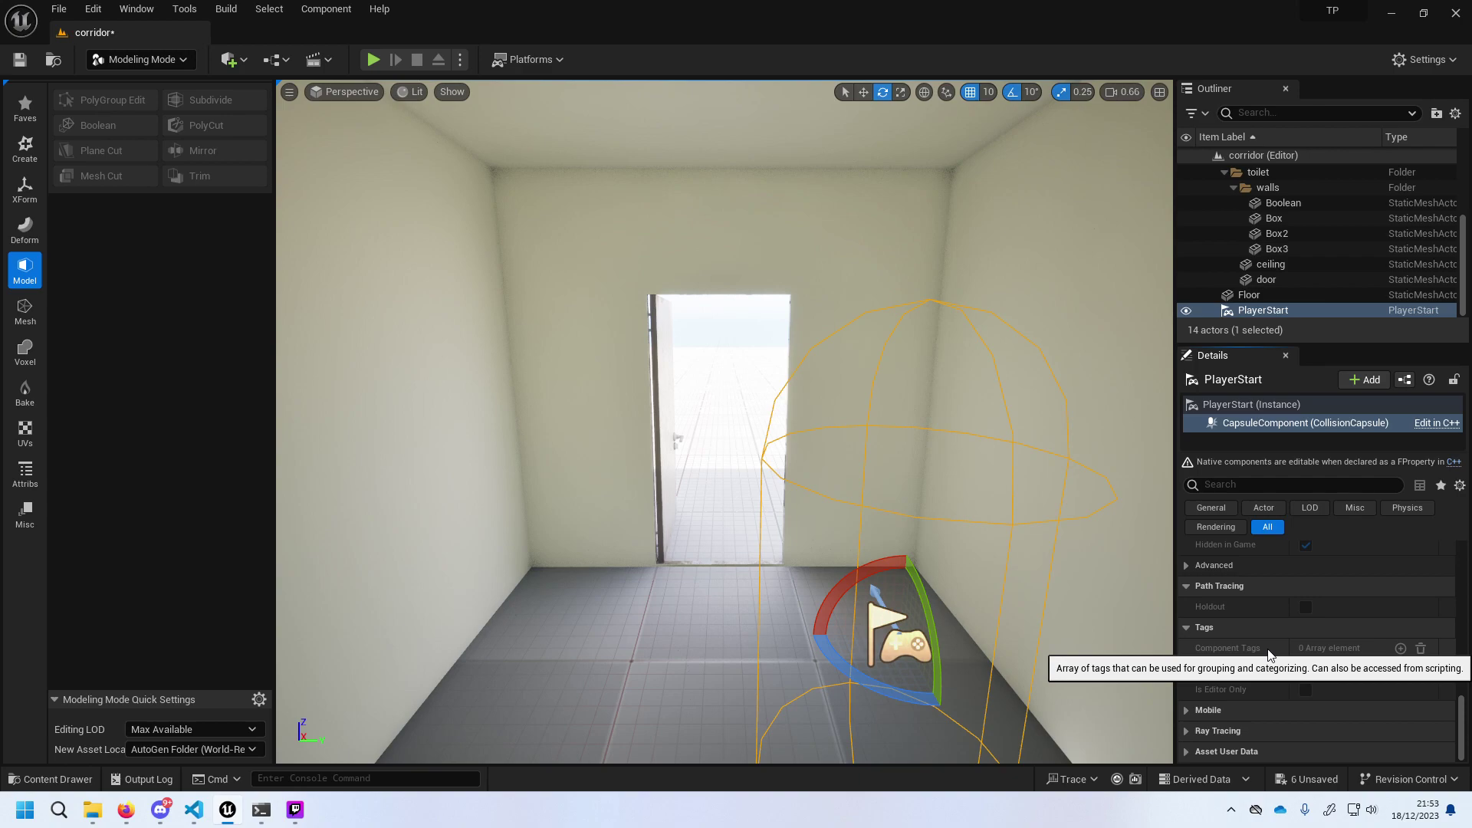
pyautogui.click(1221, 747)
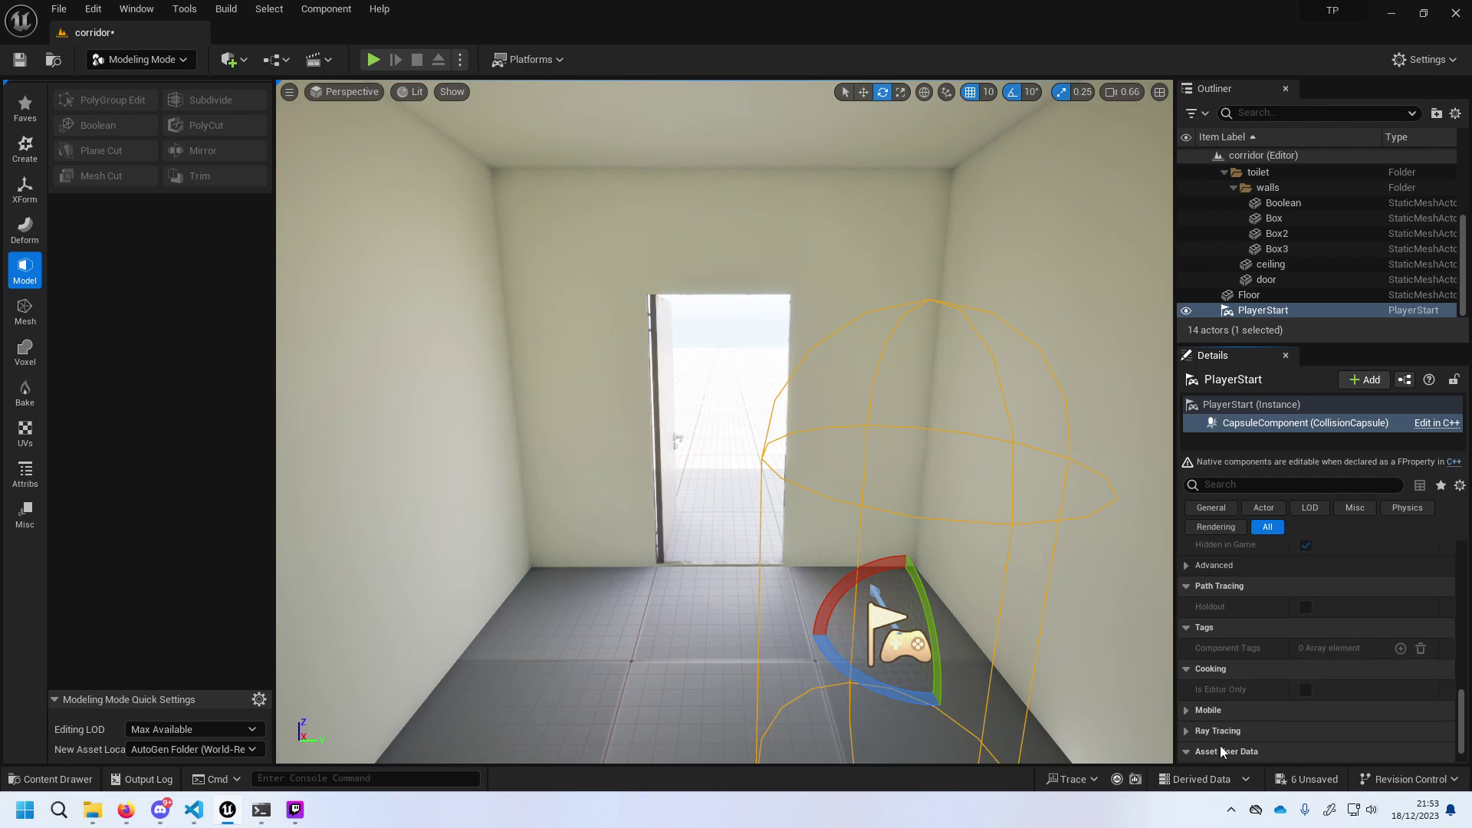
pyautogui.doubleClick(1266, 313)
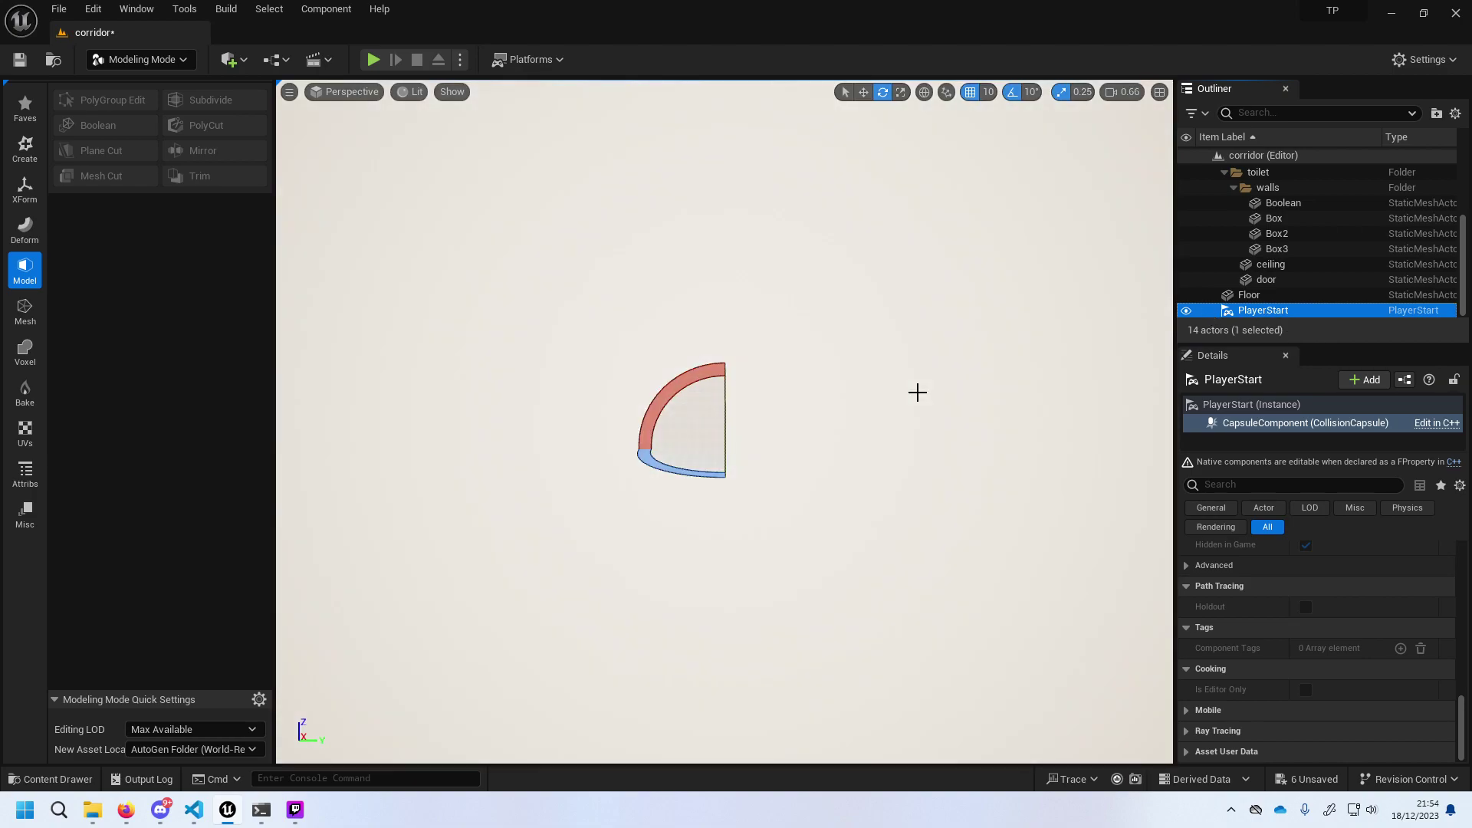
# Slide the PlayerStart sideways along its green axis inside the toilet room, then deselect.
pyautogui.scroll(-3, 790, 370)
pyautogui.moveTo(798, 348); pyautogui.dragTo(798, 349, button='right')
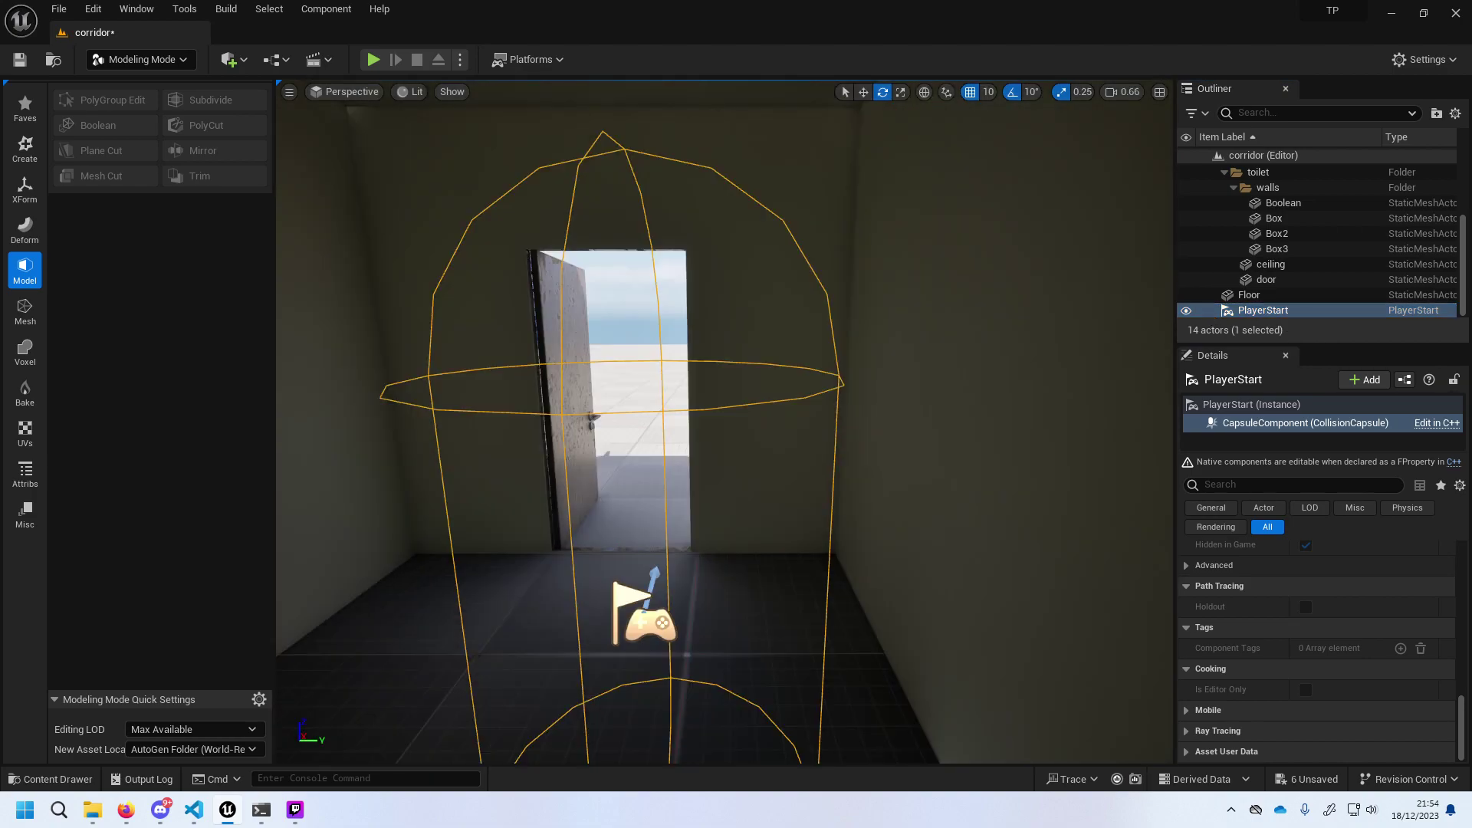
pyautogui.press('w')
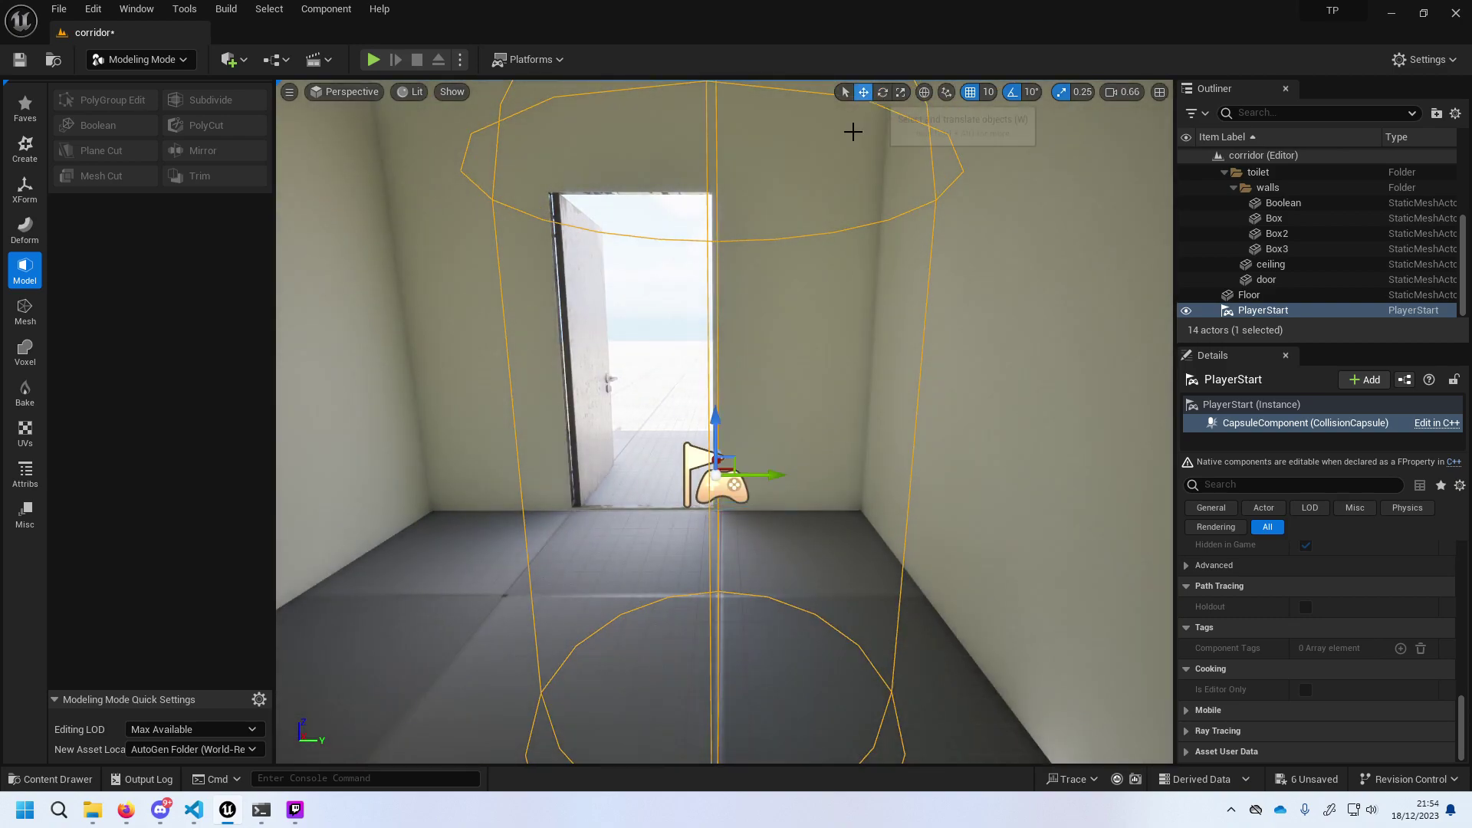
pyautogui.moveTo(778, 479); pyautogui.dragTo(591, 483)
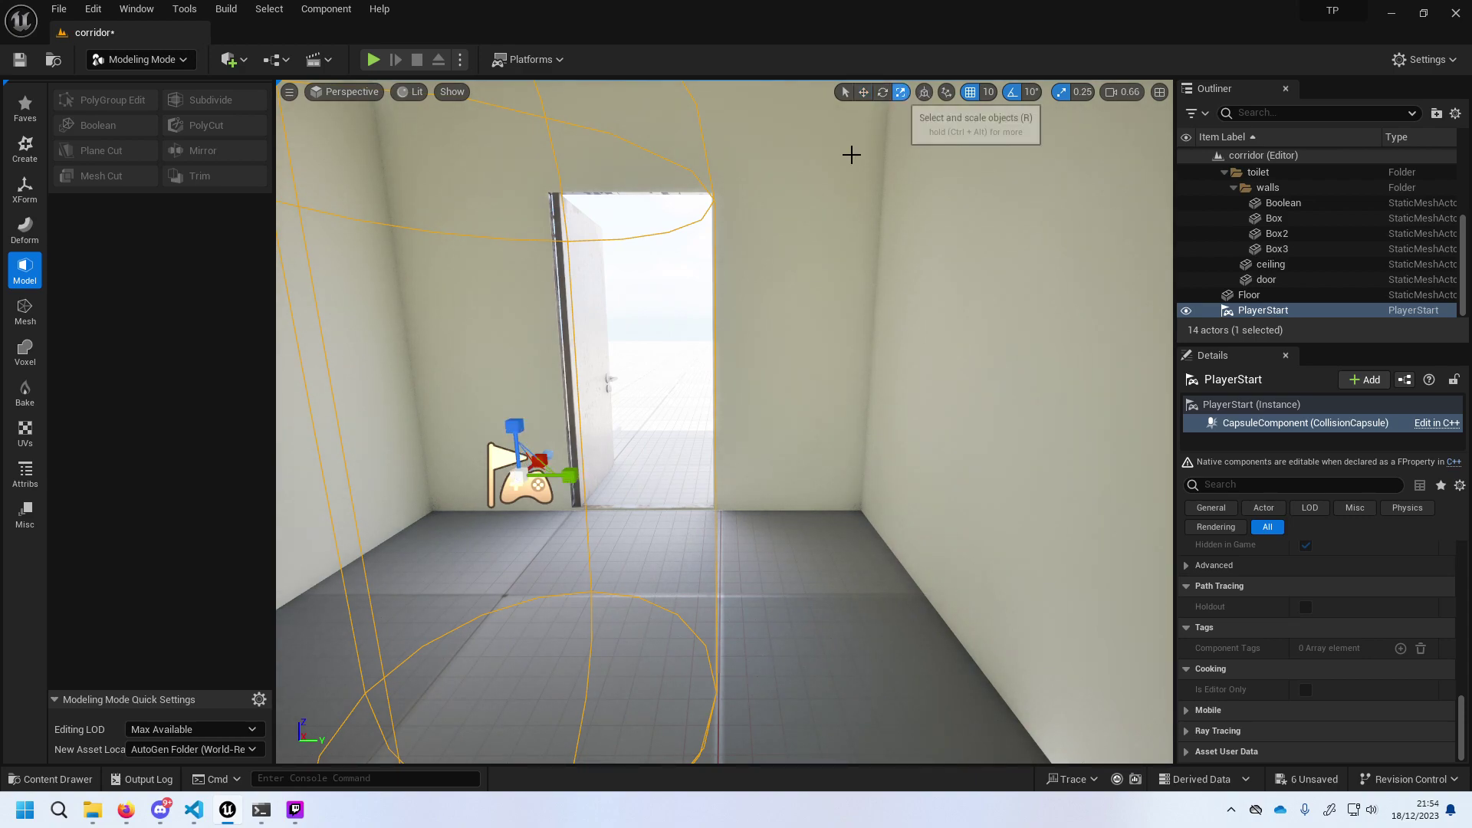
pyautogui.click(901, 92)
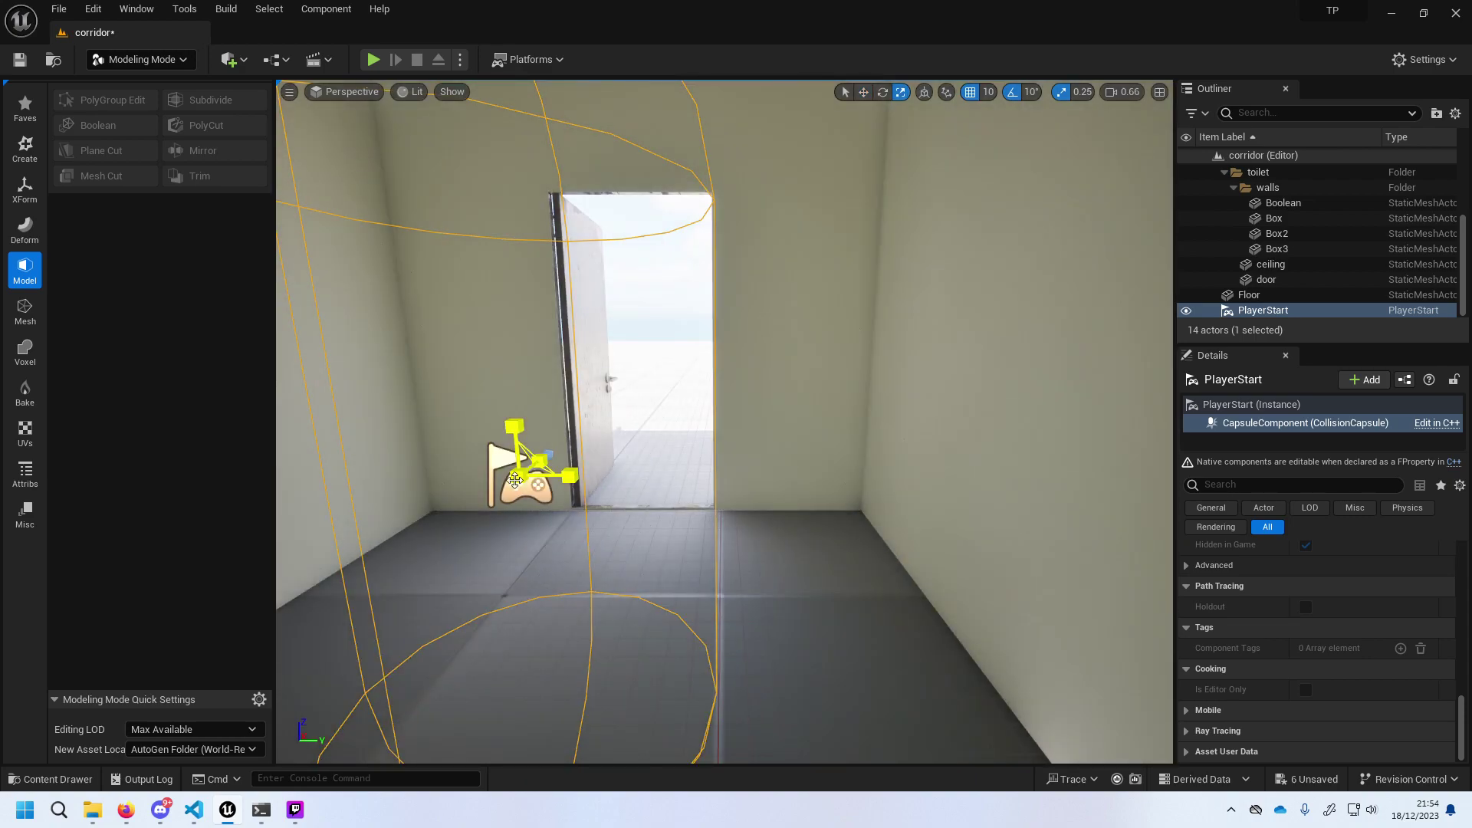
pyautogui.press('Escape')
# Play the level in the editor, walk toward the open doorway, then stop.
pyautogui.hotkey('alt', 'p')
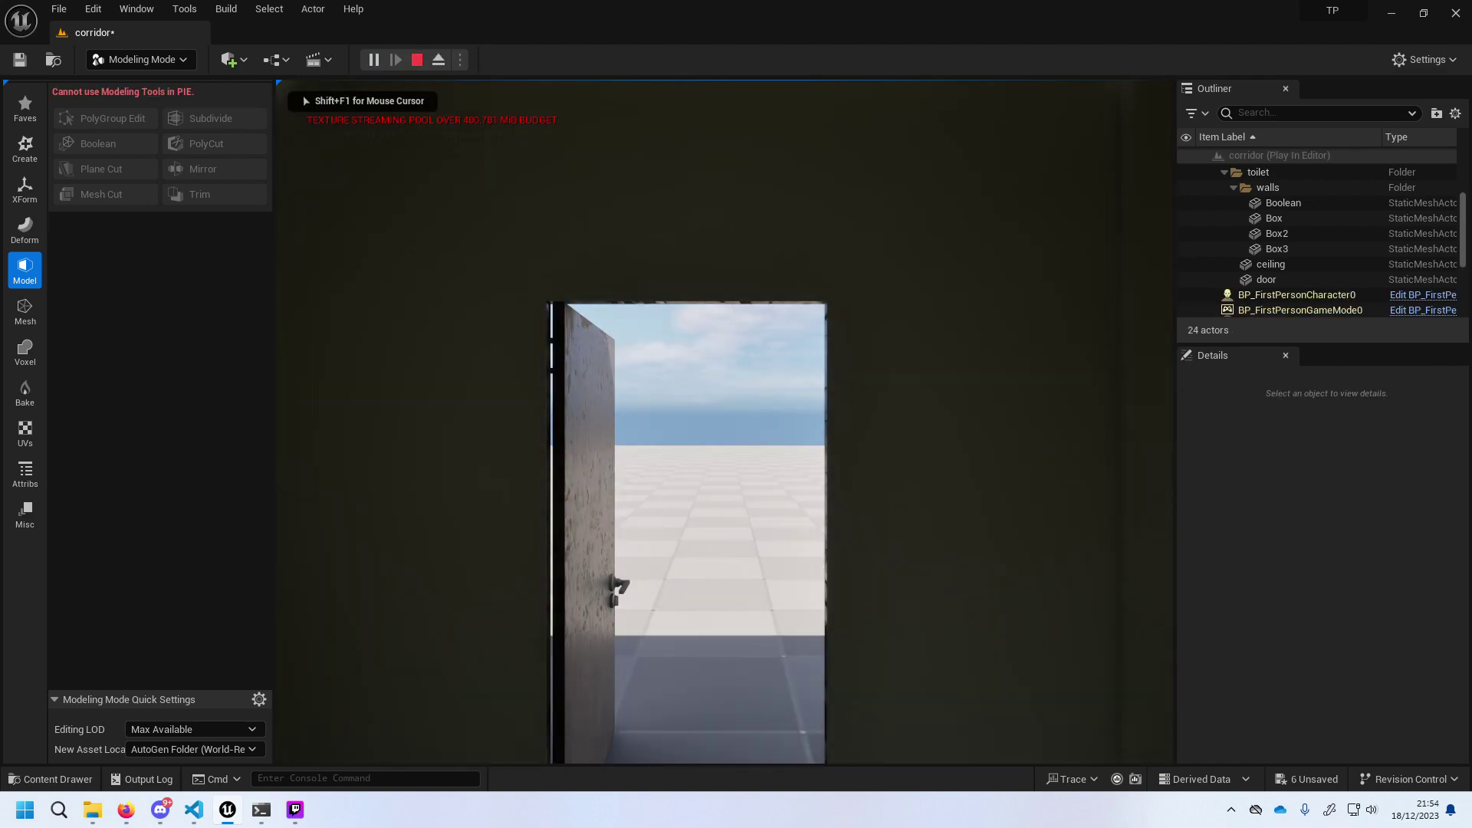
pyautogui.press('w')
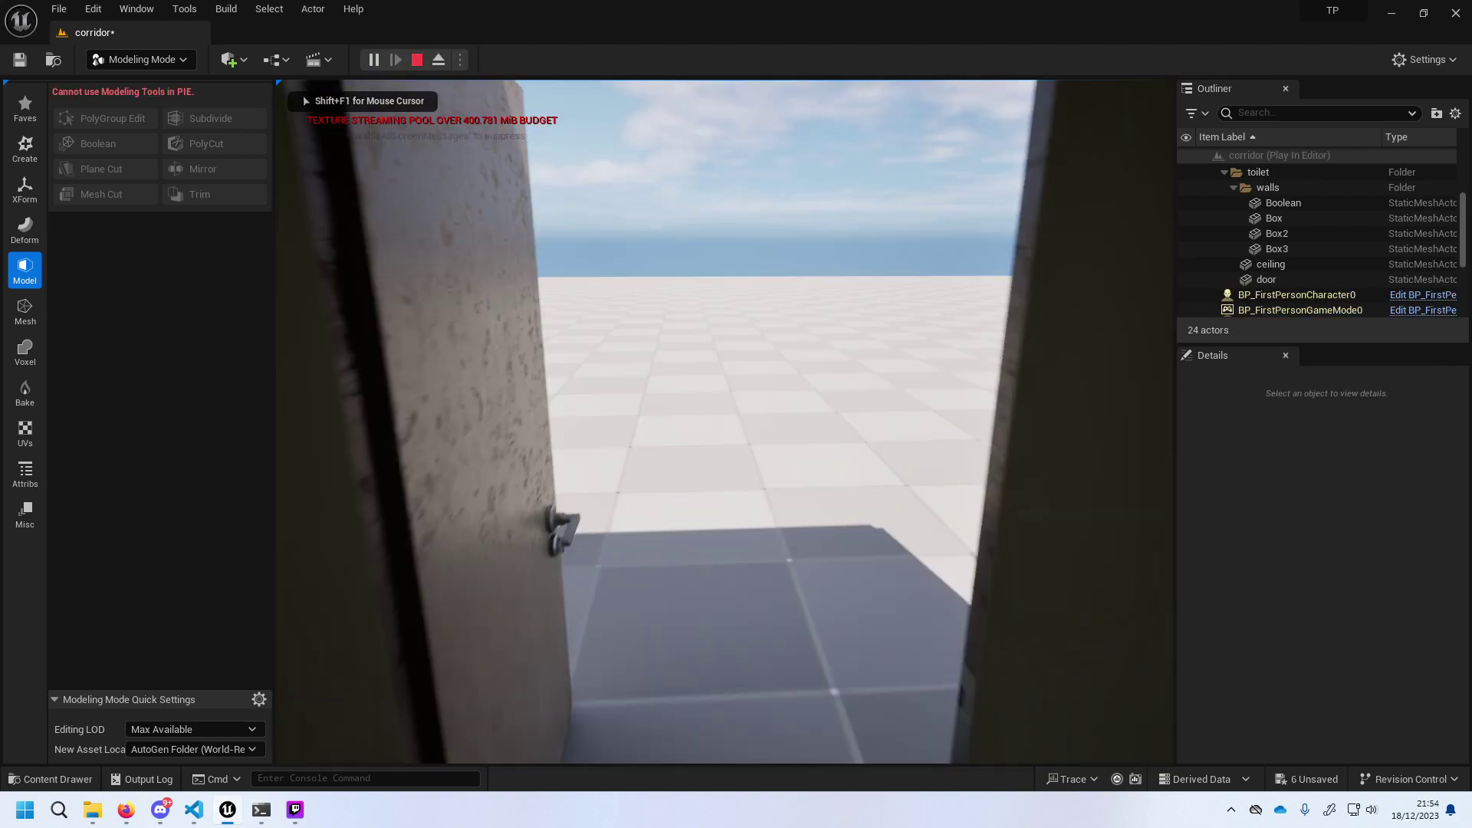
pyautogui.press('Escape')
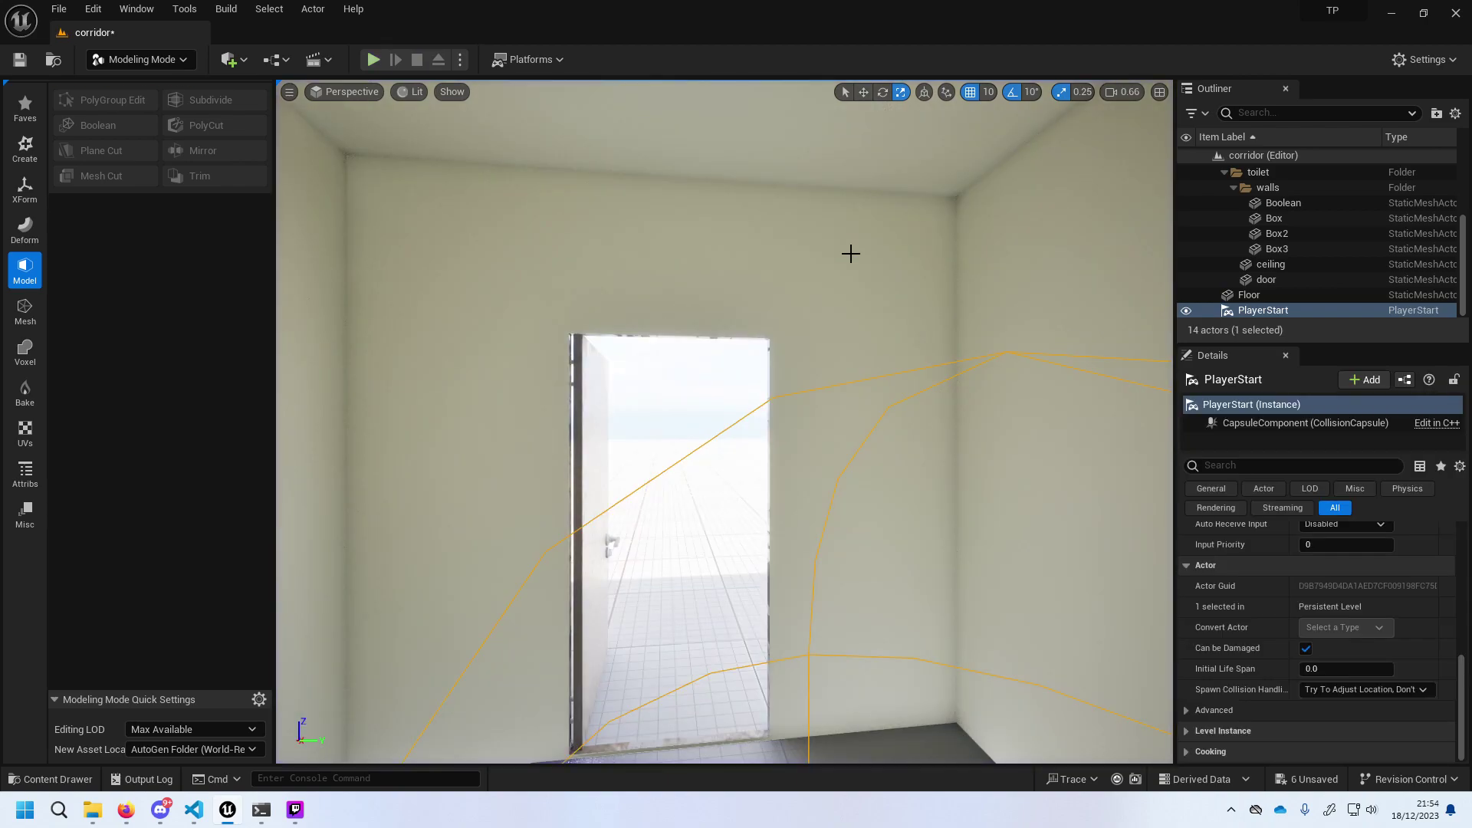
# Undo the sideways move, frame the PlayerStart in its room corner, and reselect it.
pyautogui.hotkey('ctrl', 'z')
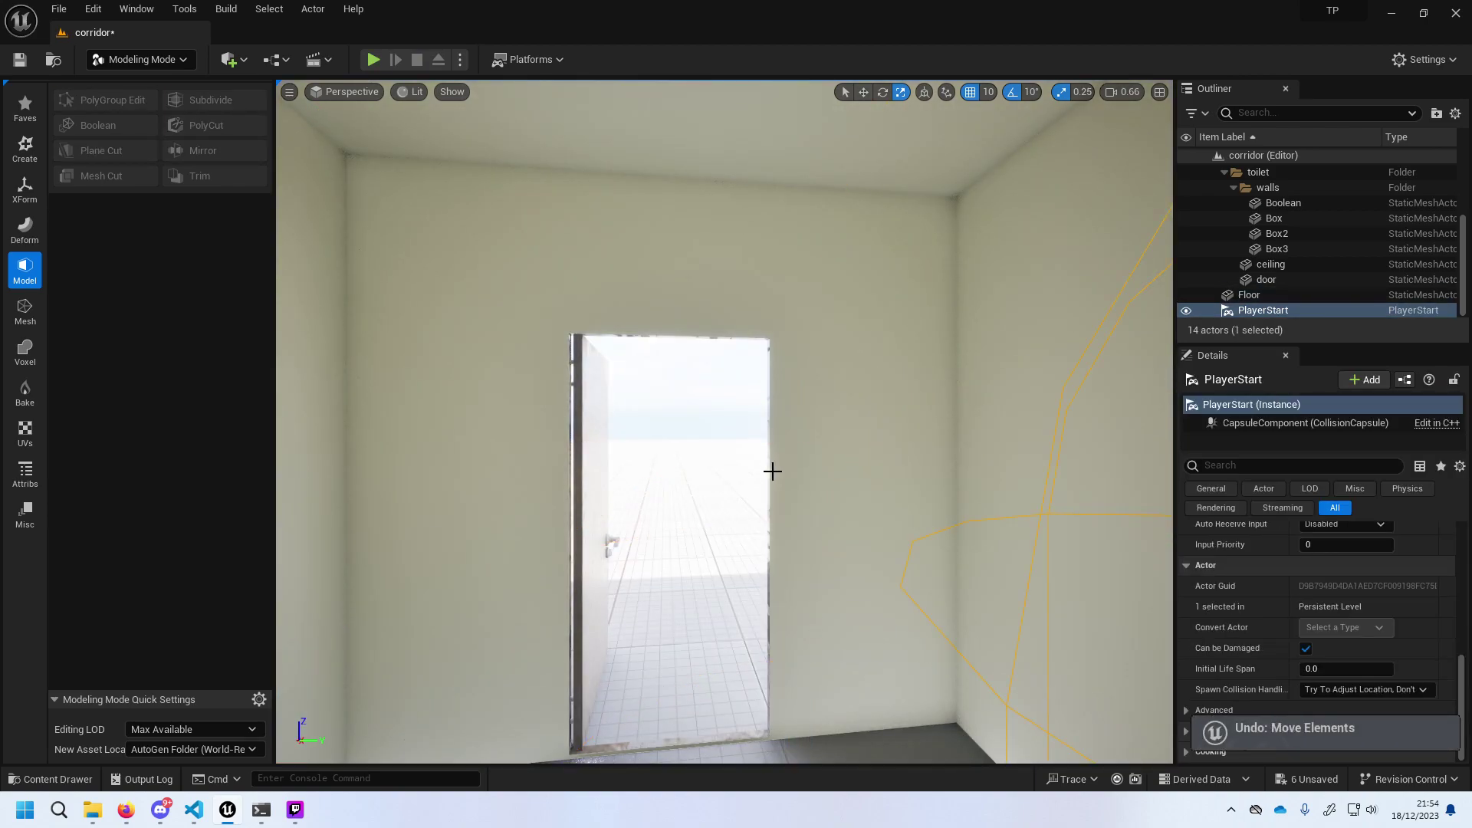
pyautogui.press('f')
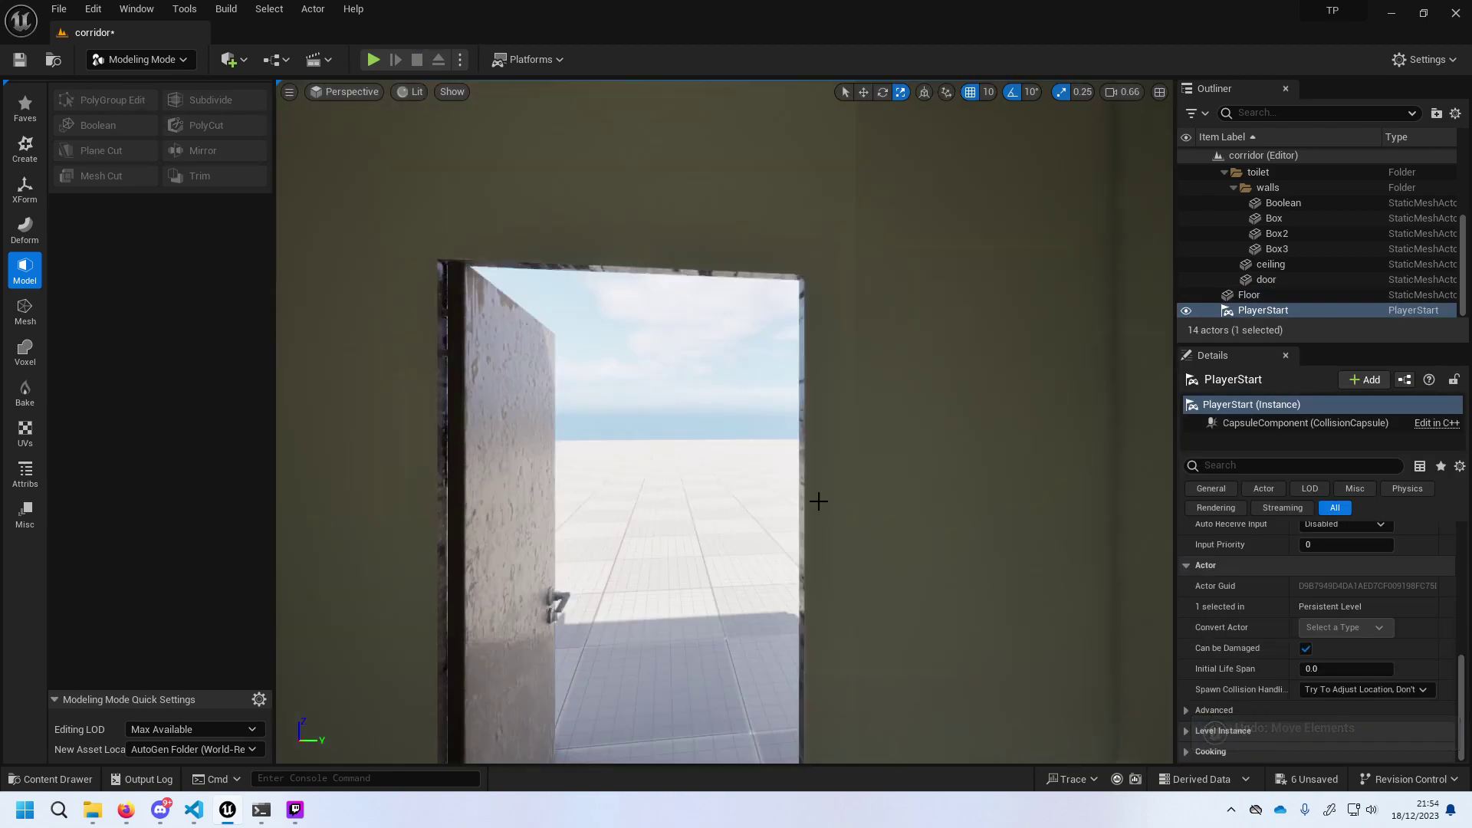
pyautogui.moveTo(836, 510); pyautogui.dragTo(836, 509, button='right')
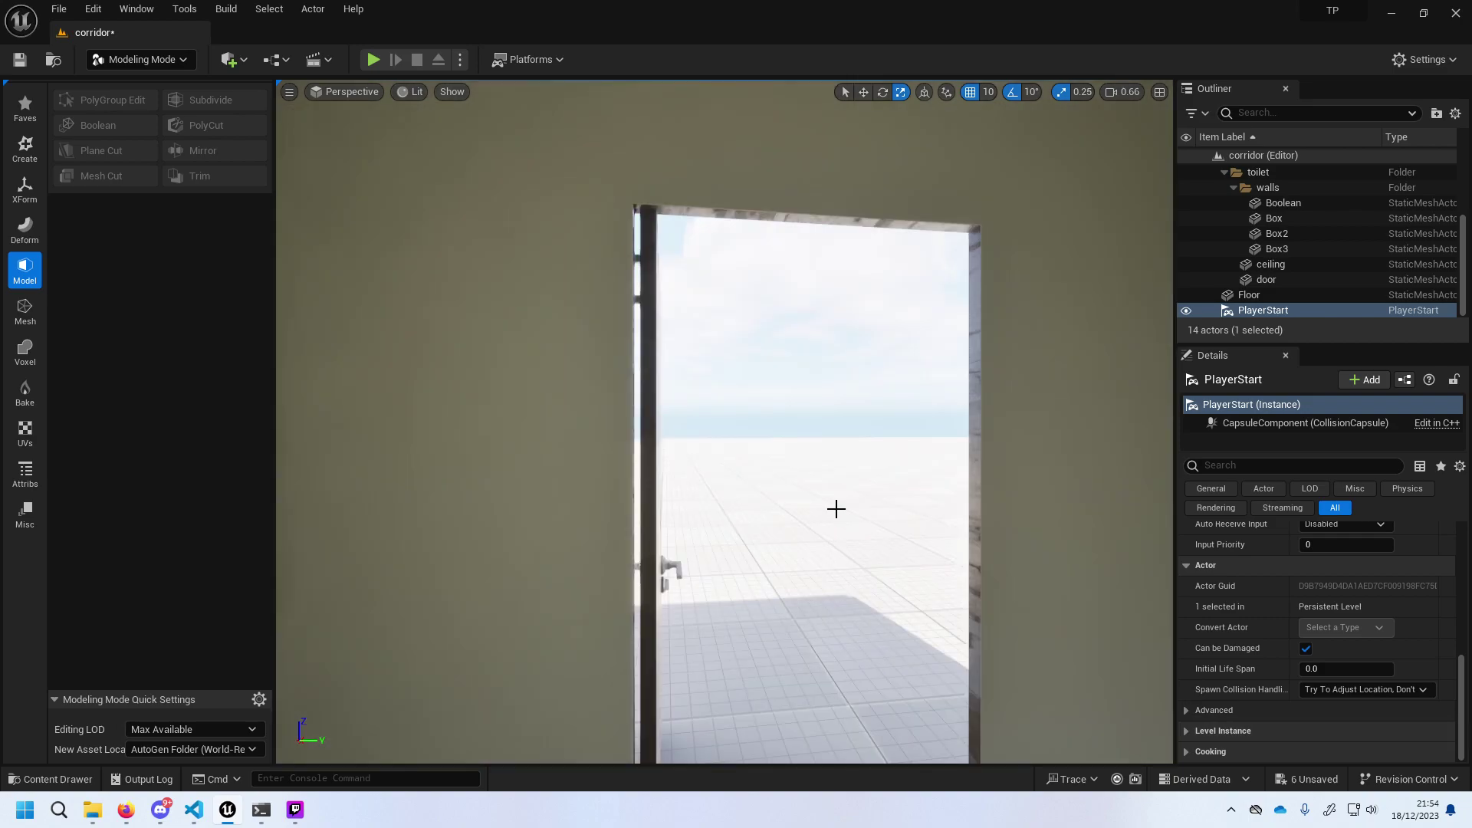
pyautogui.press('f')
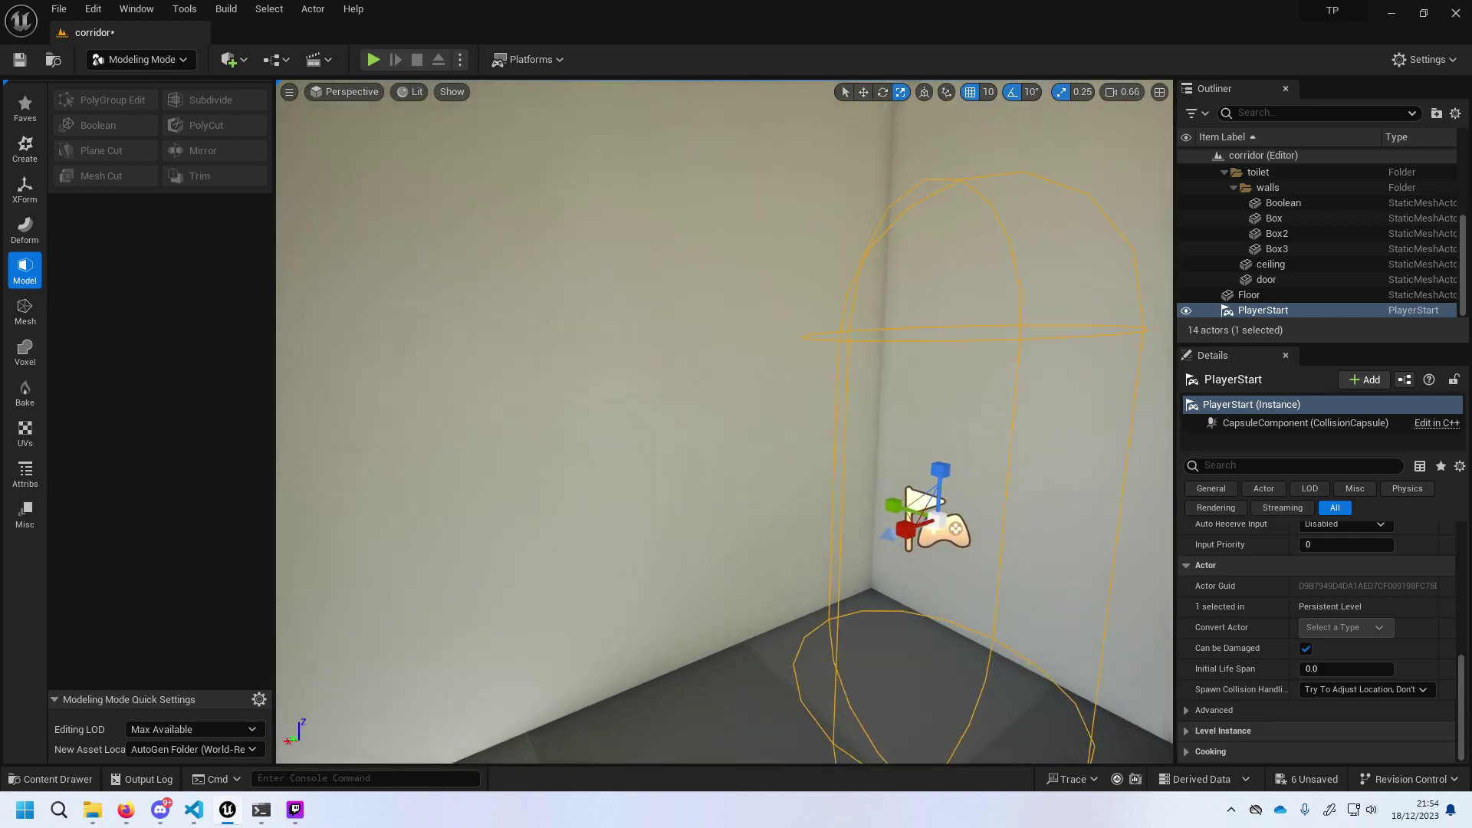
pyautogui.click(660, 392)
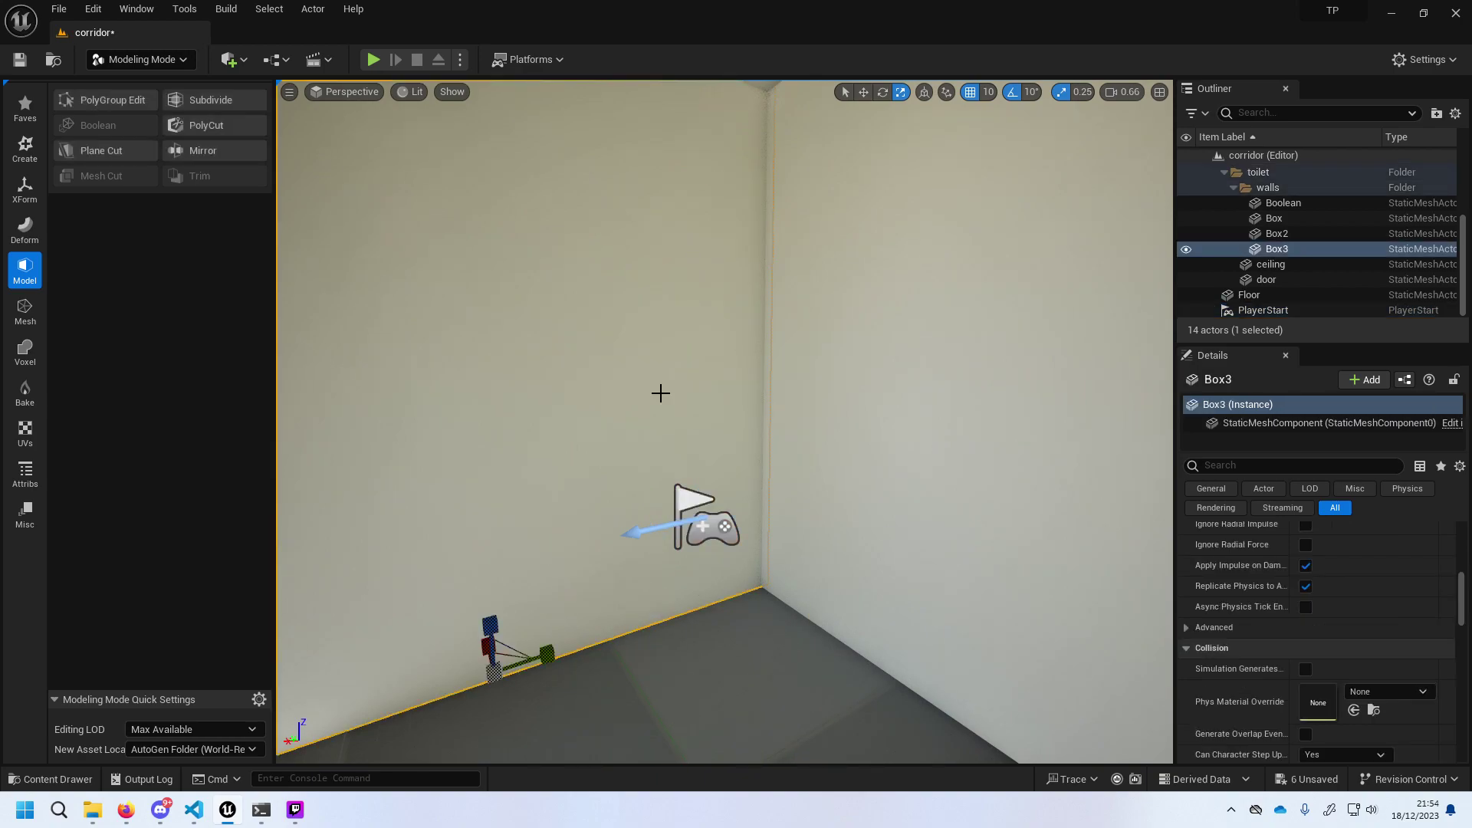
pyautogui.click(709, 514)
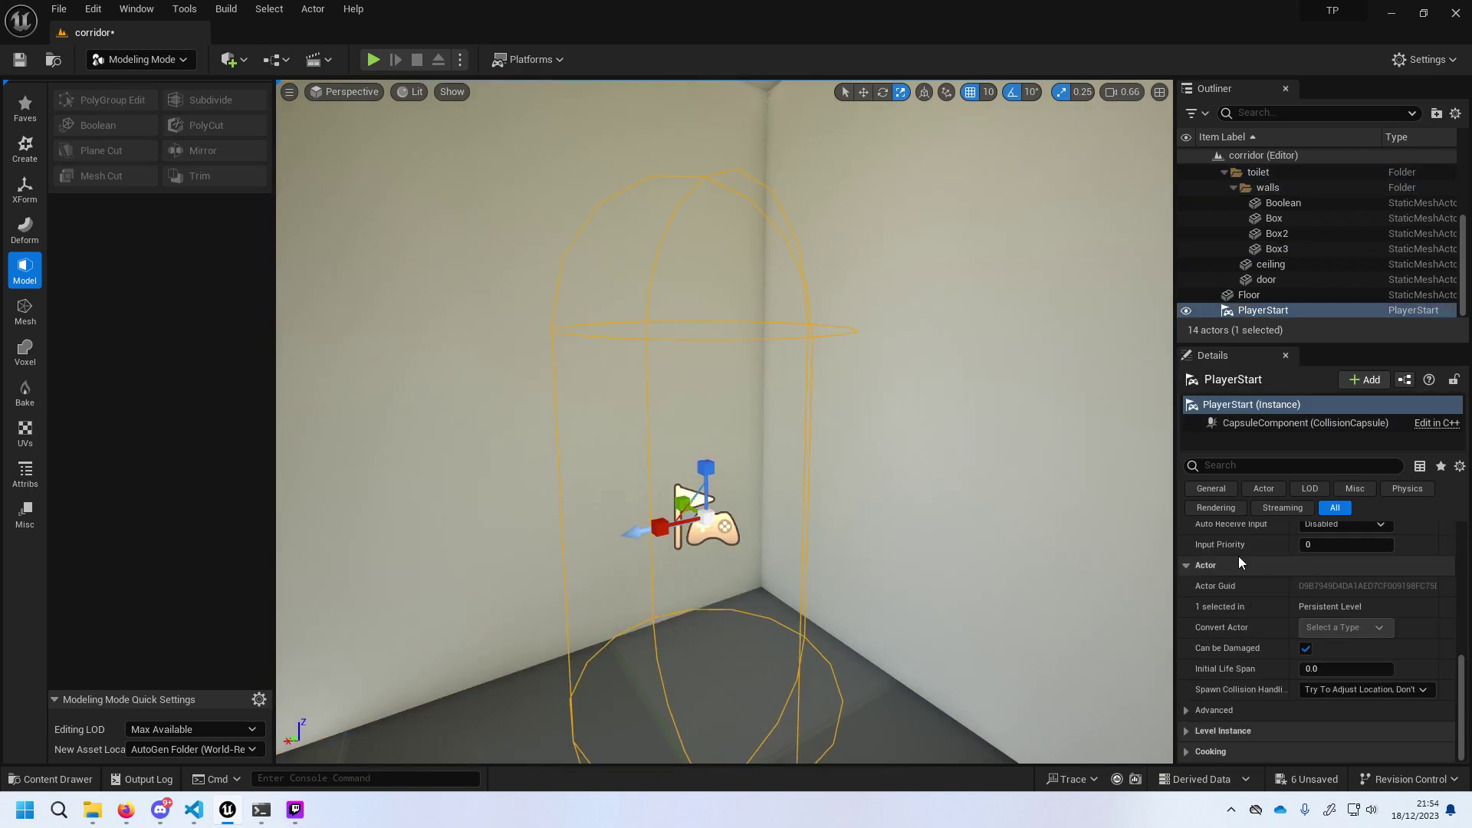
pyautogui.scroll(2, 1240, 555)
pyautogui.click(1239, 416)
pyautogui.rightClick(1239, 417)
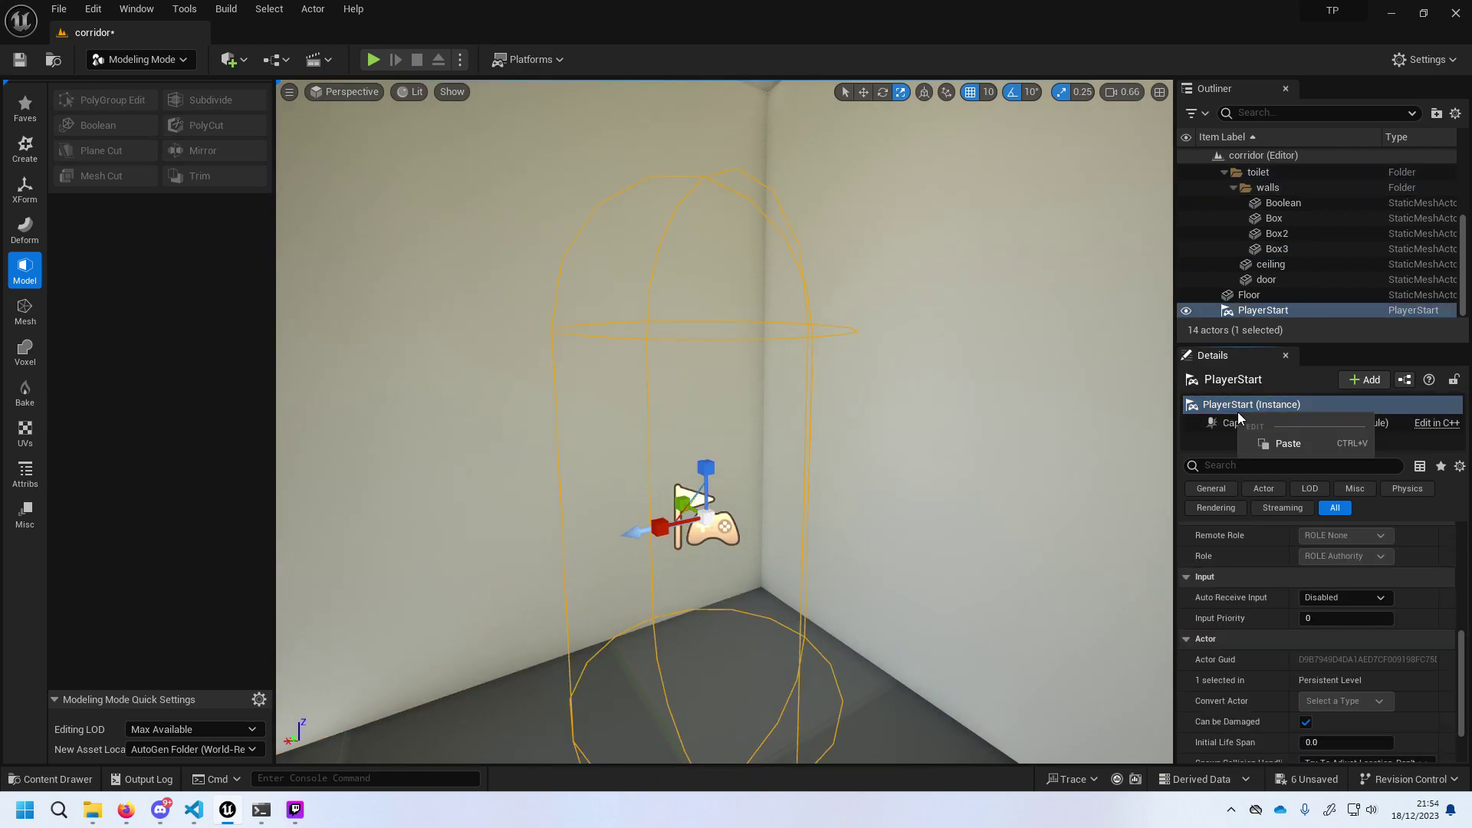
pyautogui.click(1388, 423)
pyautogui.click(1404, 380)
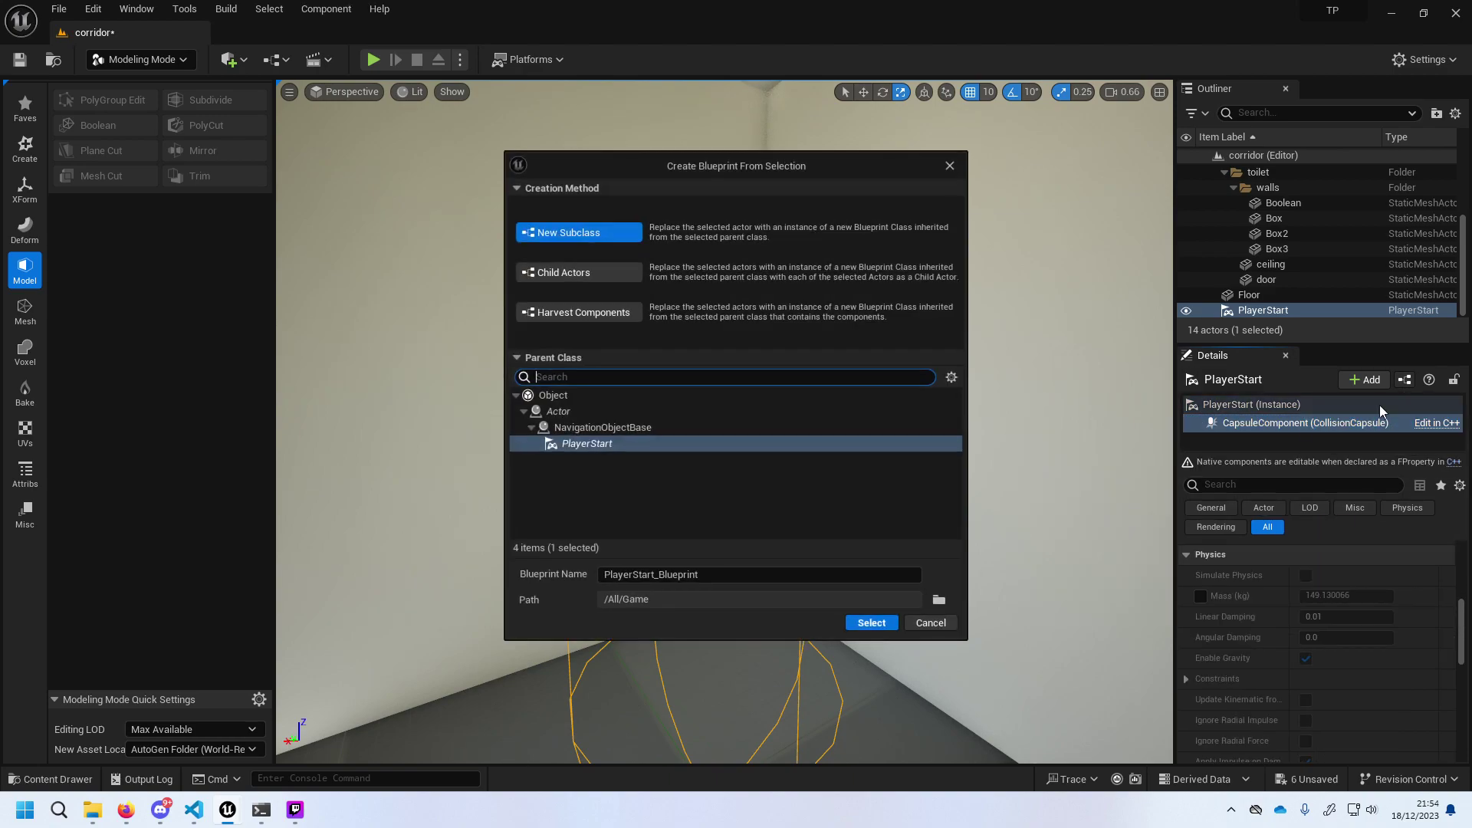
pyautogui.click(729, 448)
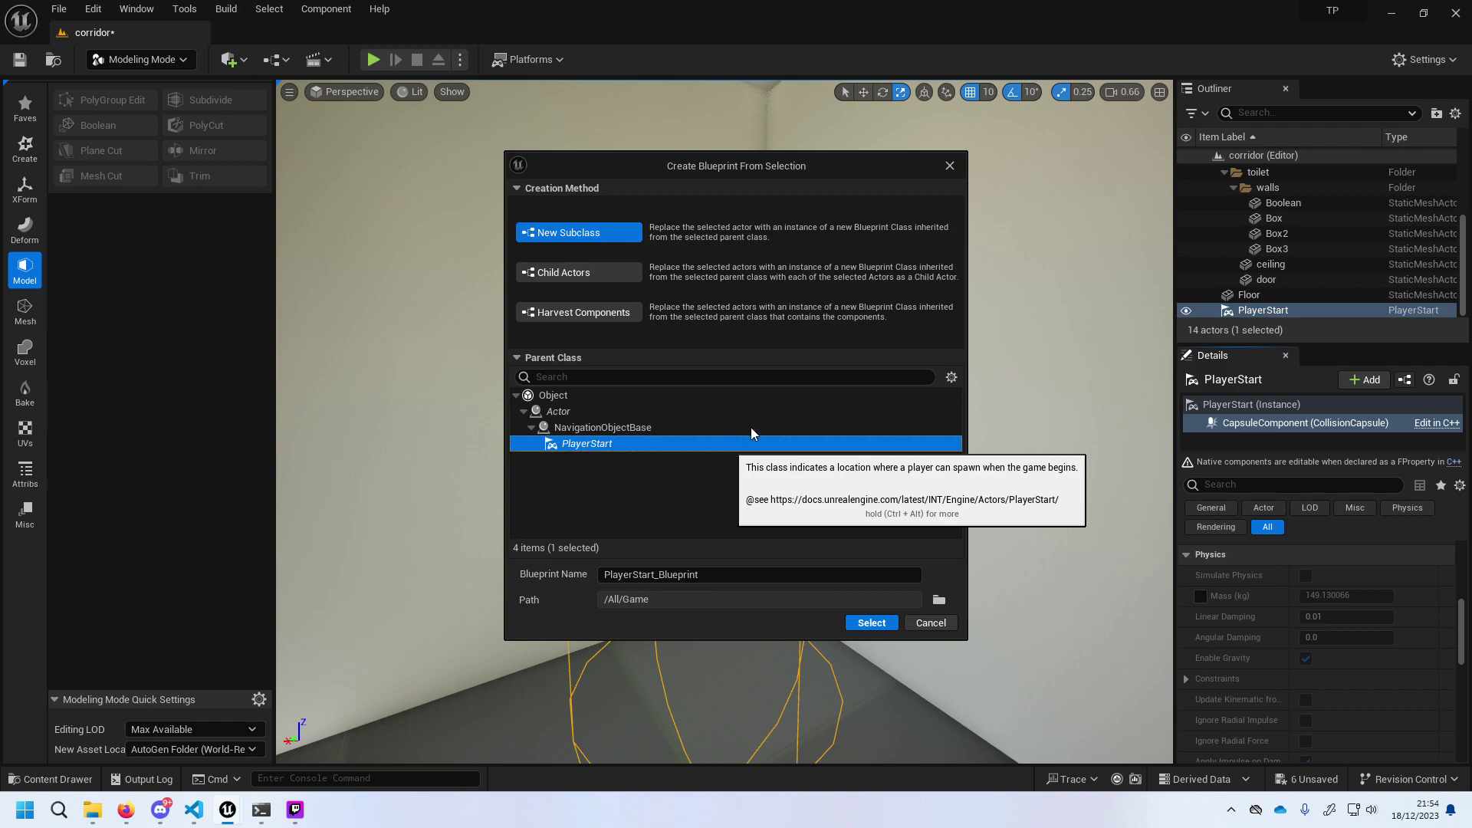
pyautogui.click(951, 166)
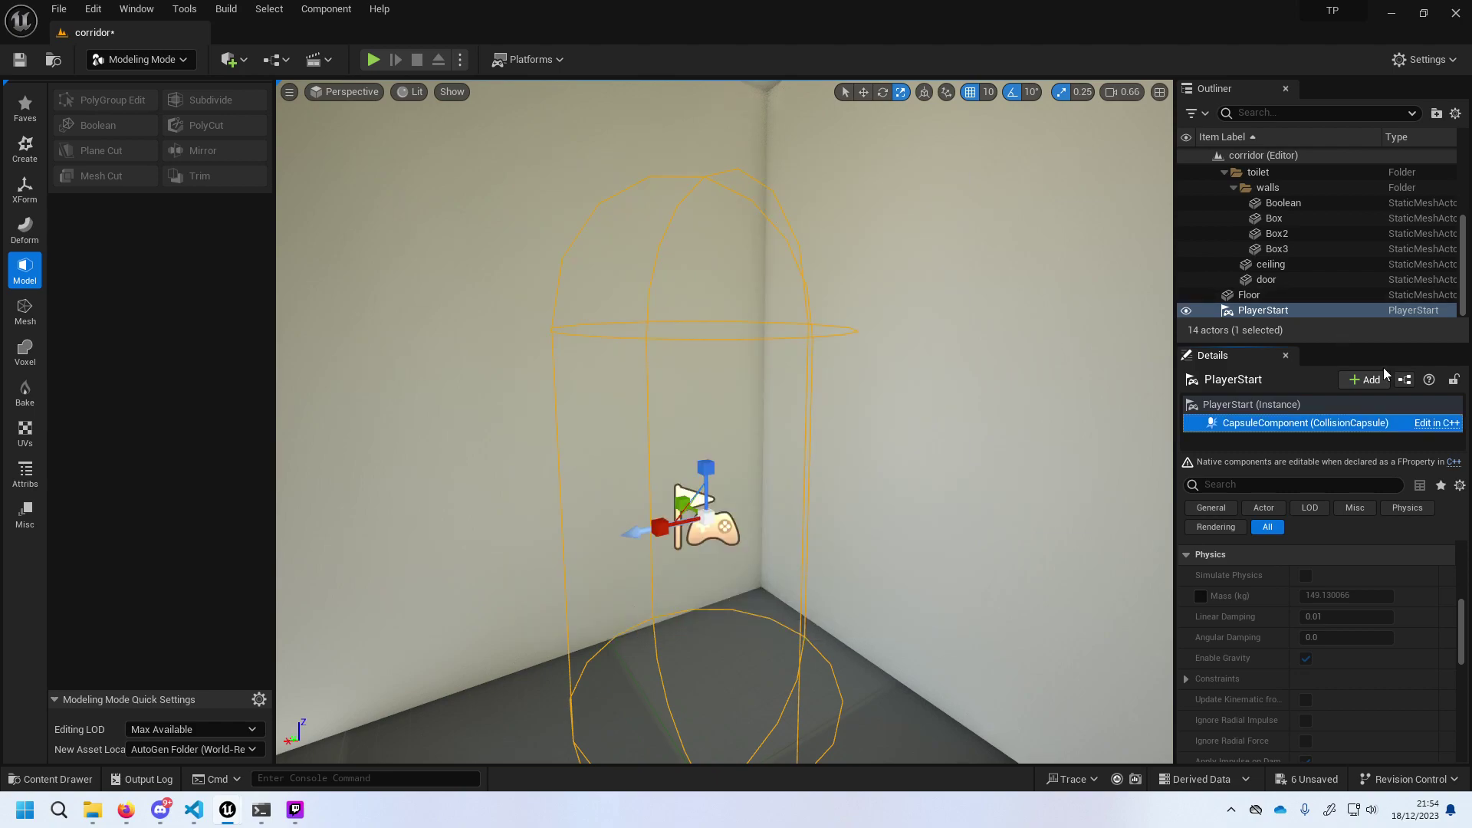
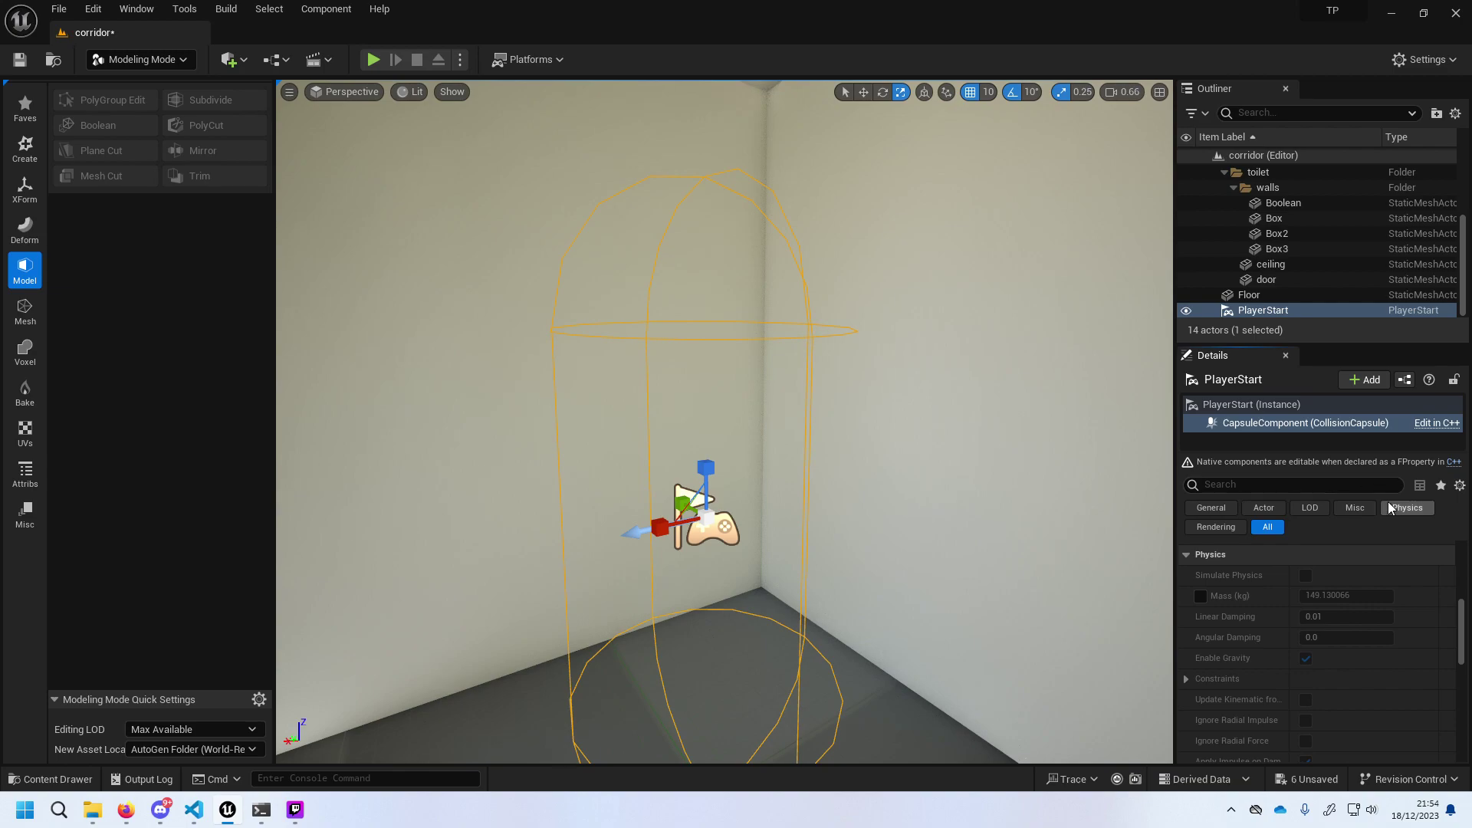
# Check the PlayerStart actor's Details display options and its edit actions.
pyautogui.click(1461, 486)
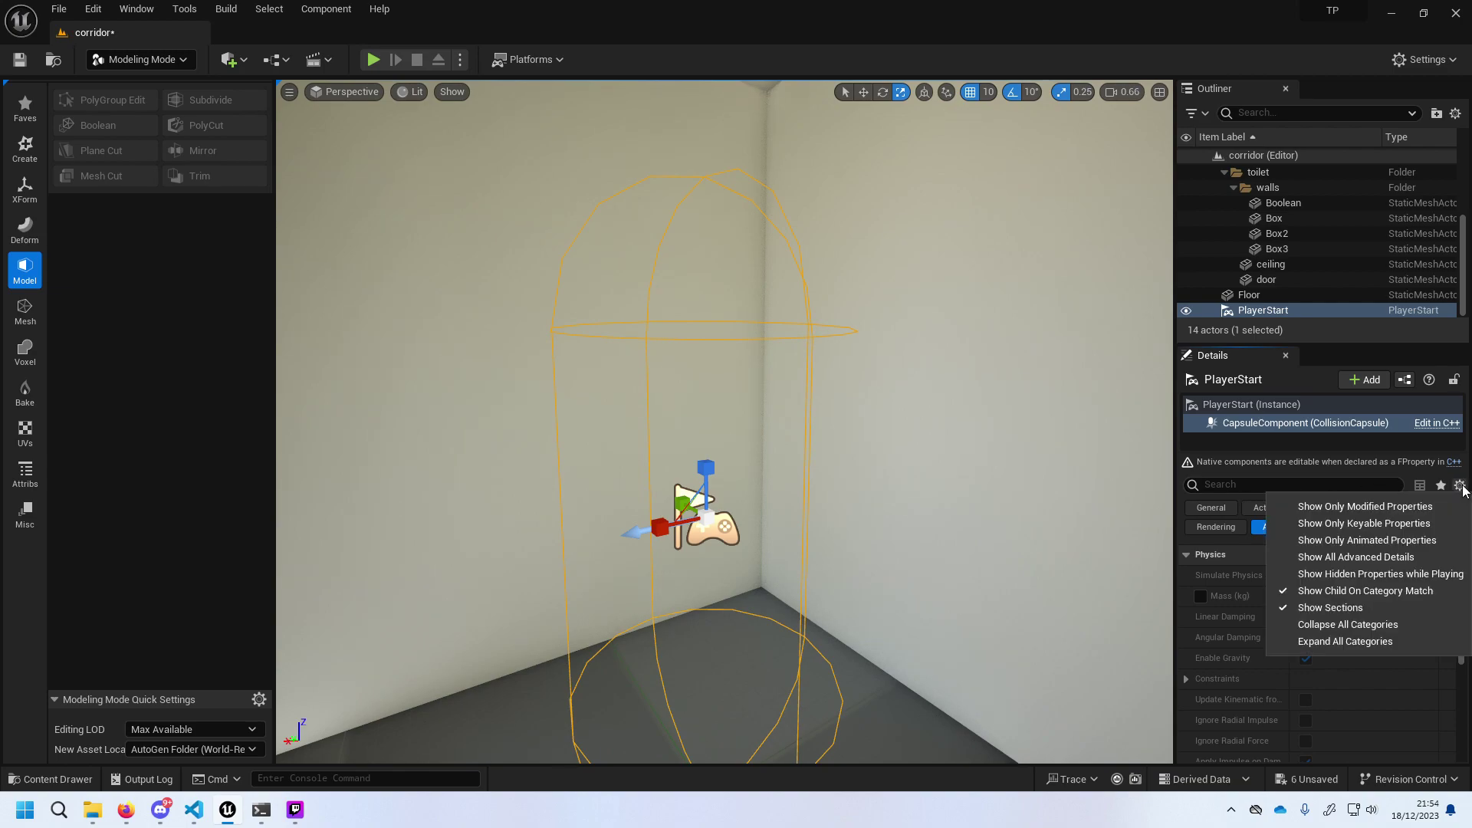
pyautogui.click(1463, 489)
pyautogui.click(1250, 404)
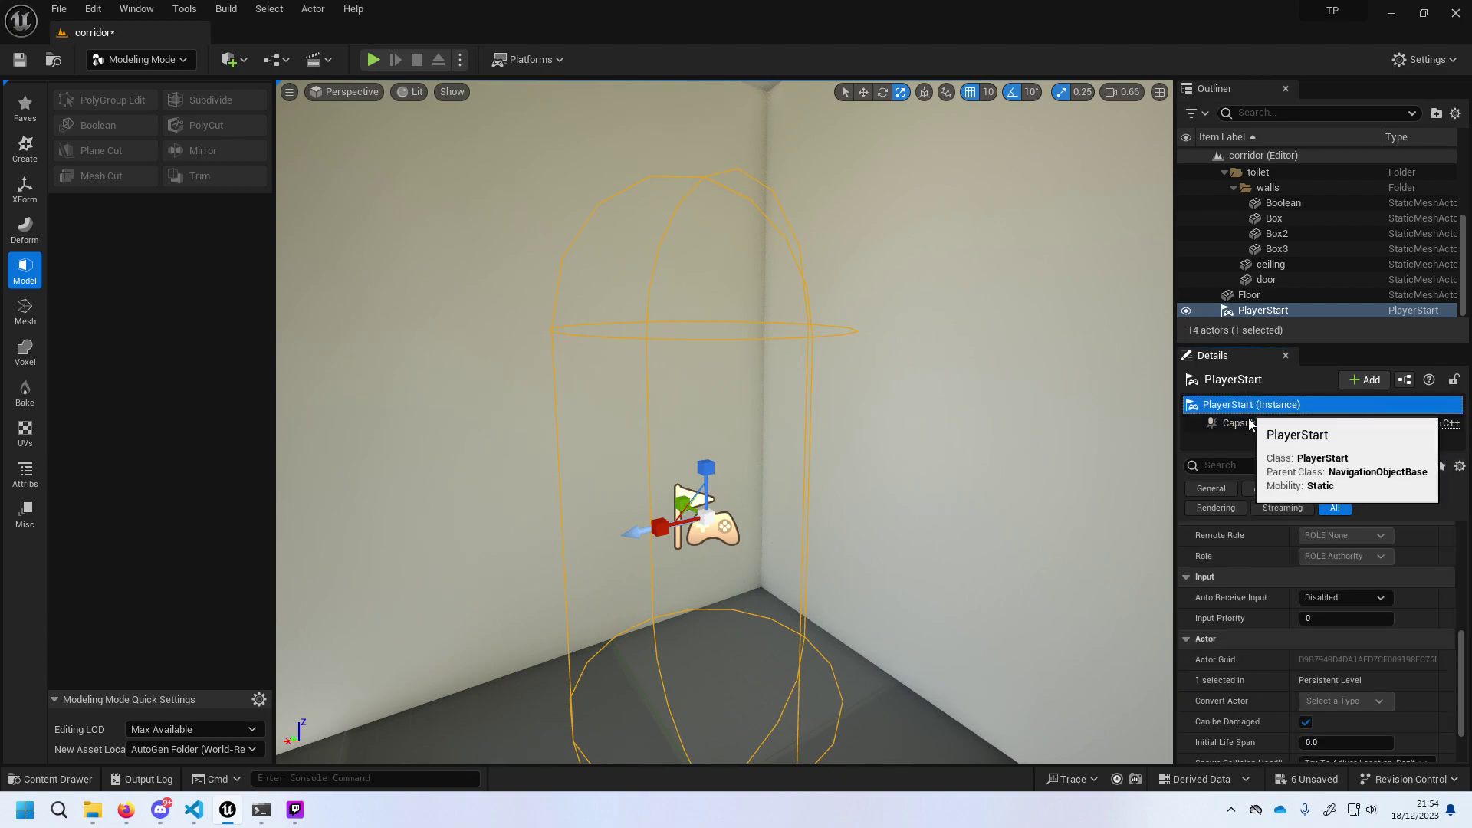
pyautogui.rightClick(1248, 414)
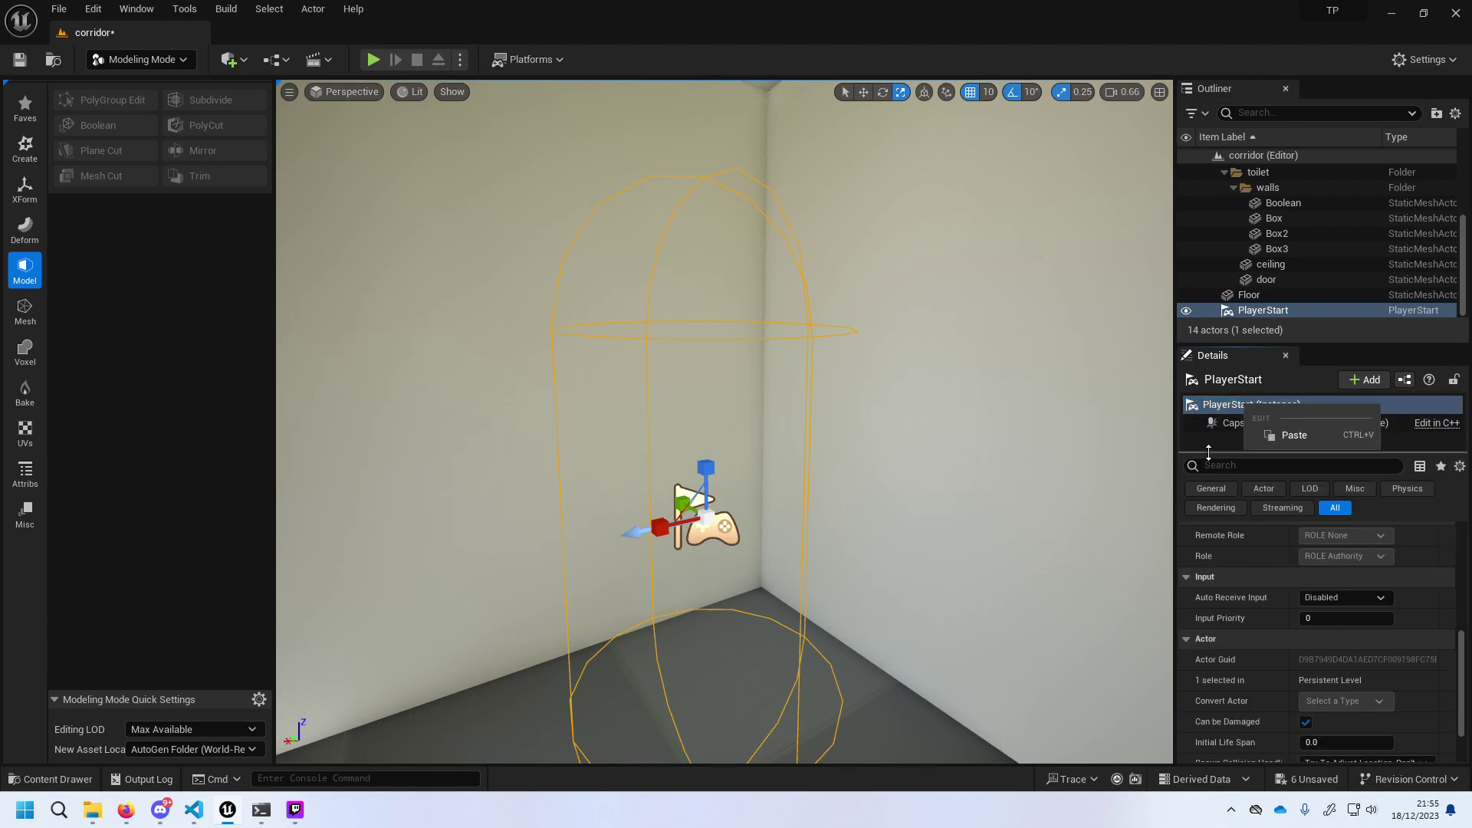
# Search the Content Drawer for 'play' and open BP_FirstPersonPlayerController.
pyautogui.click(77, 778)
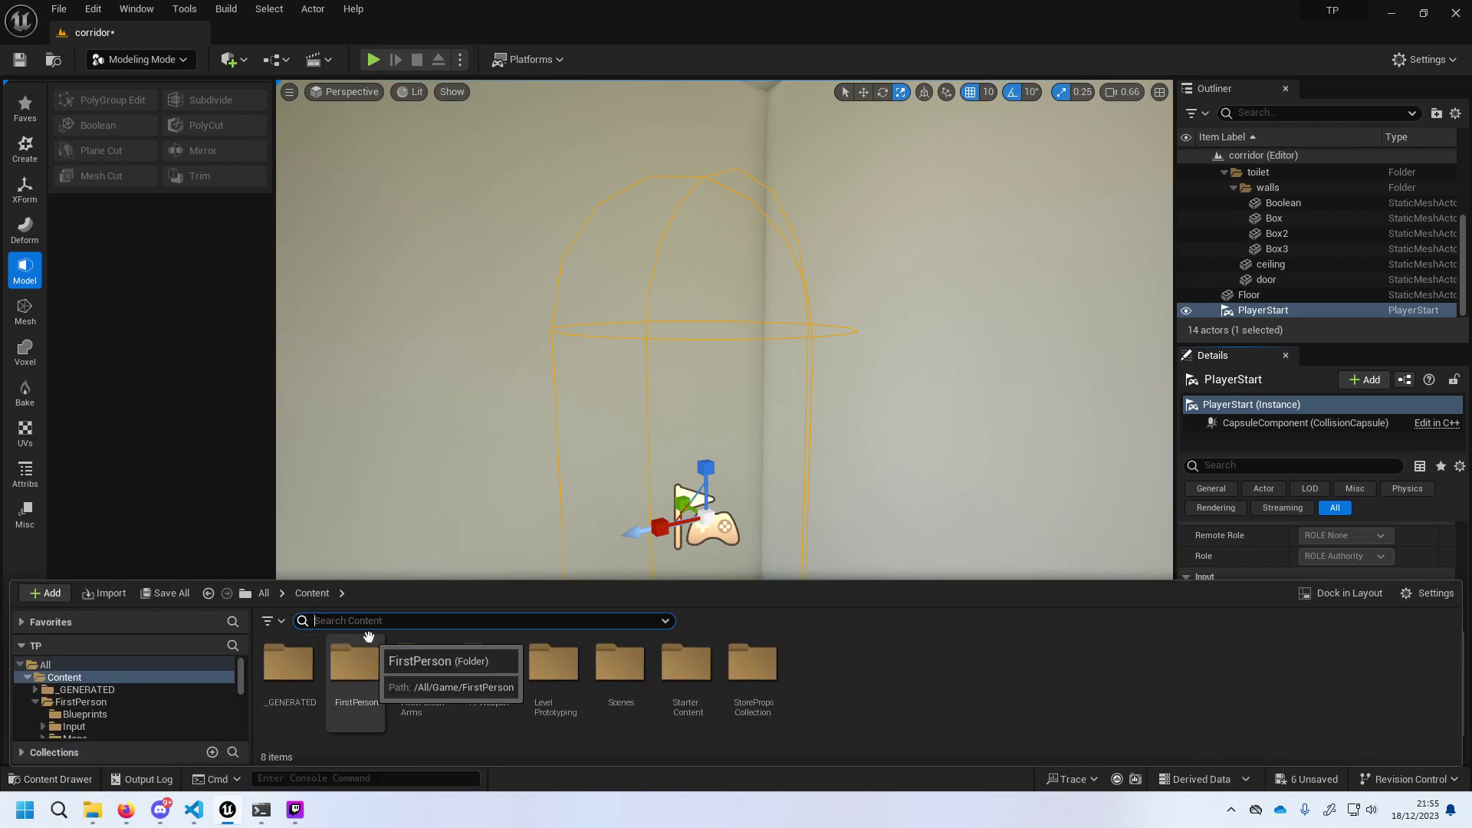
pyautogui.write('play')
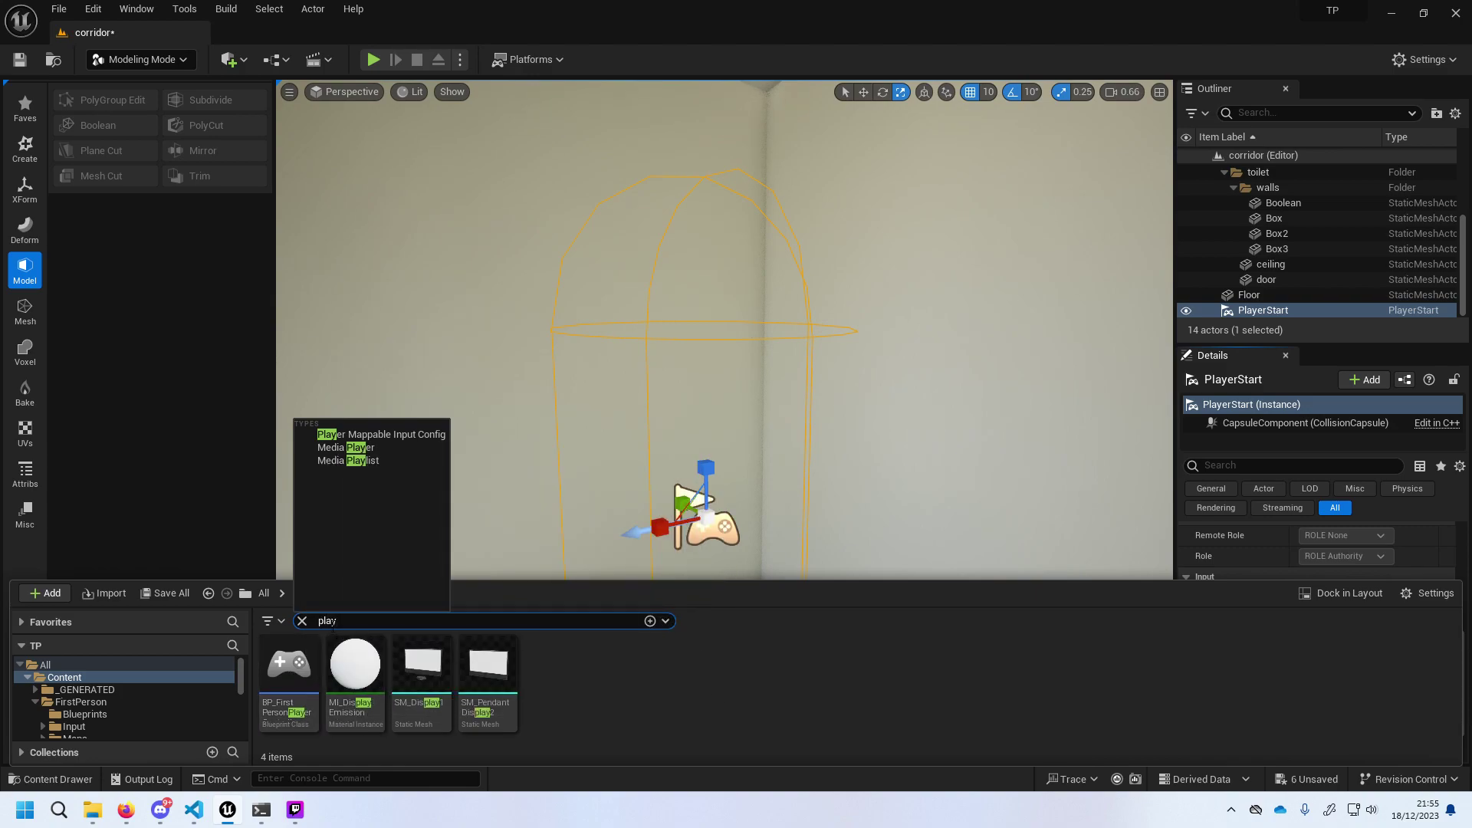
pyautogui.click(299, 663)
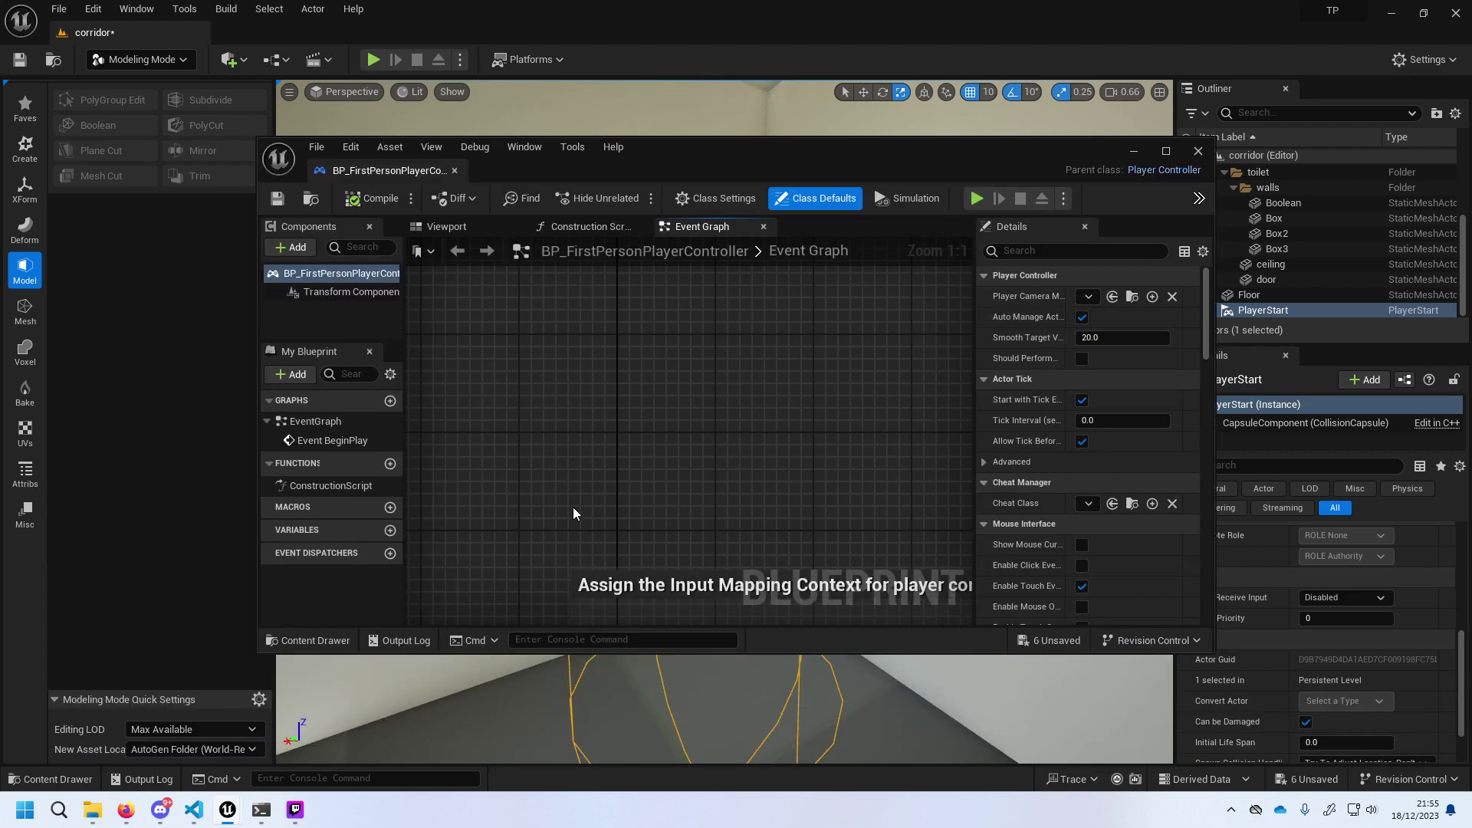
# Inspect the Event Graph's BeginPlay input-mapping nodes and glance at the Construction Script.
pyautogui.scroll(-4, 1120, 411)
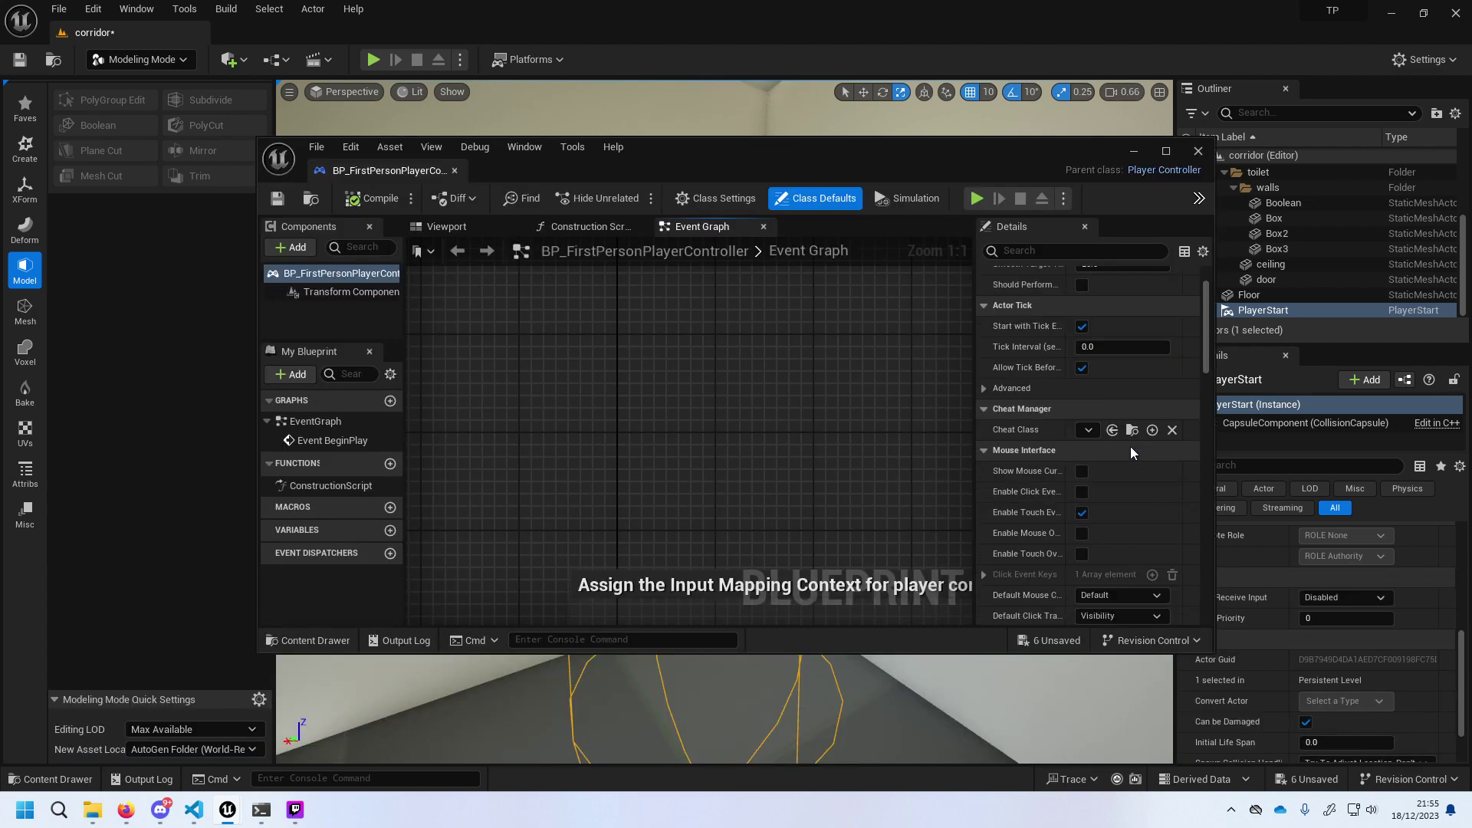
pyautogui.scroll(3, 1129, 445)
pyautogui.scroll(-9, 776, 448)
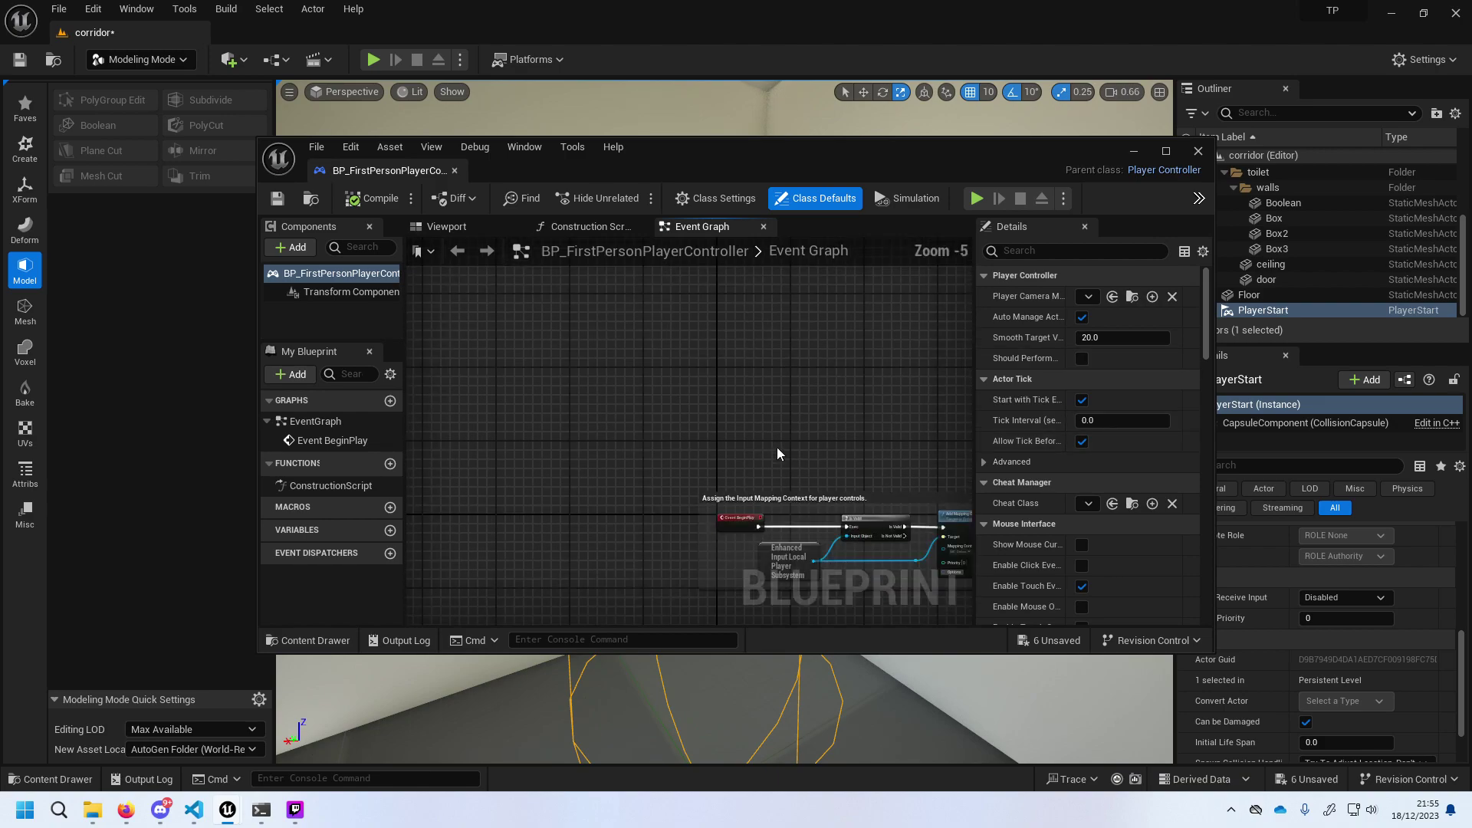
pyautogui.scroll(1, 813, 483)
pyautogui.scroll(1, 725, 426)
pyautogui.scroll(2, 748, 455)
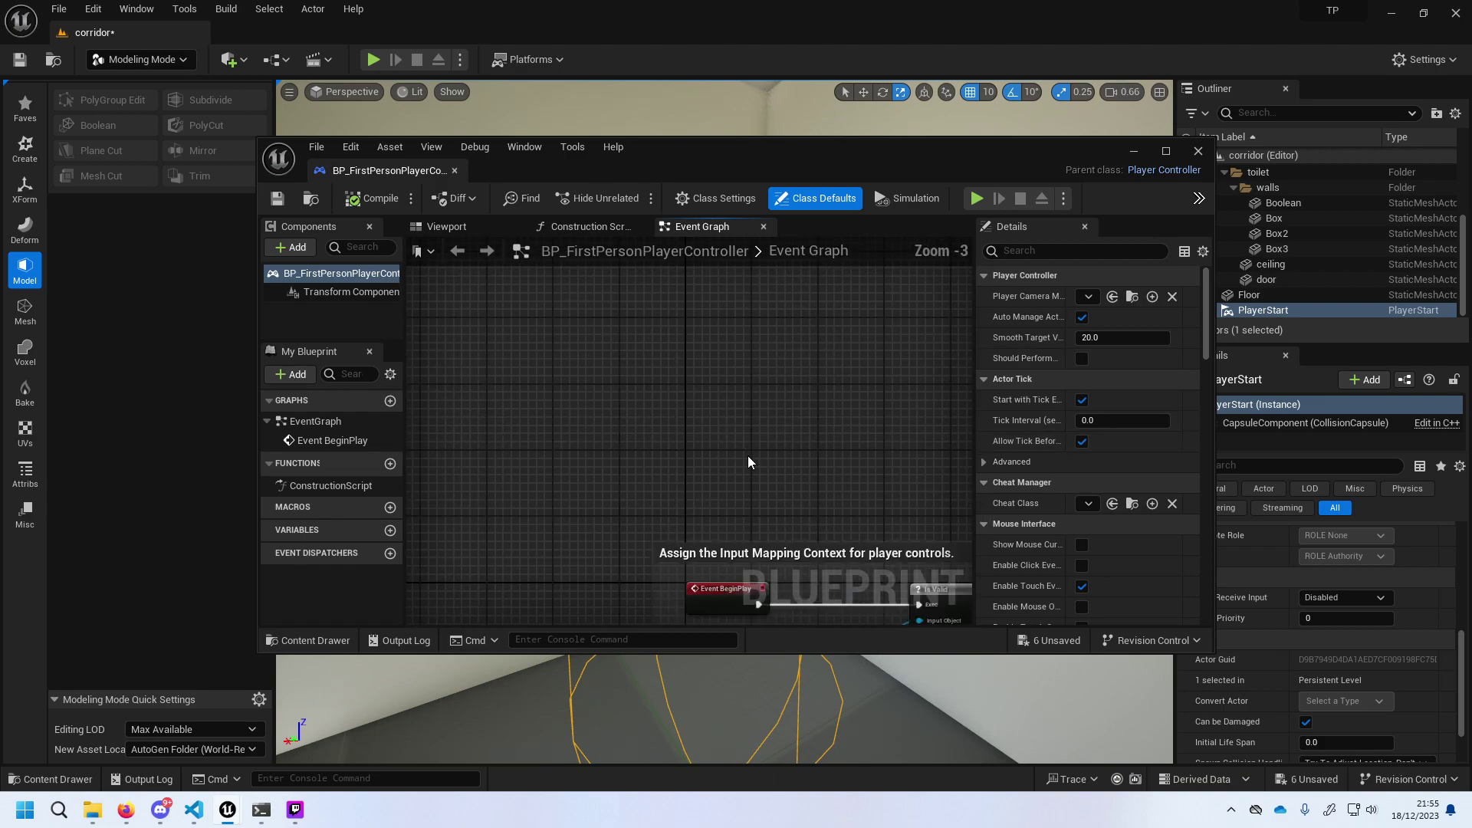
pyautogui.scroll(1, 761, 474)
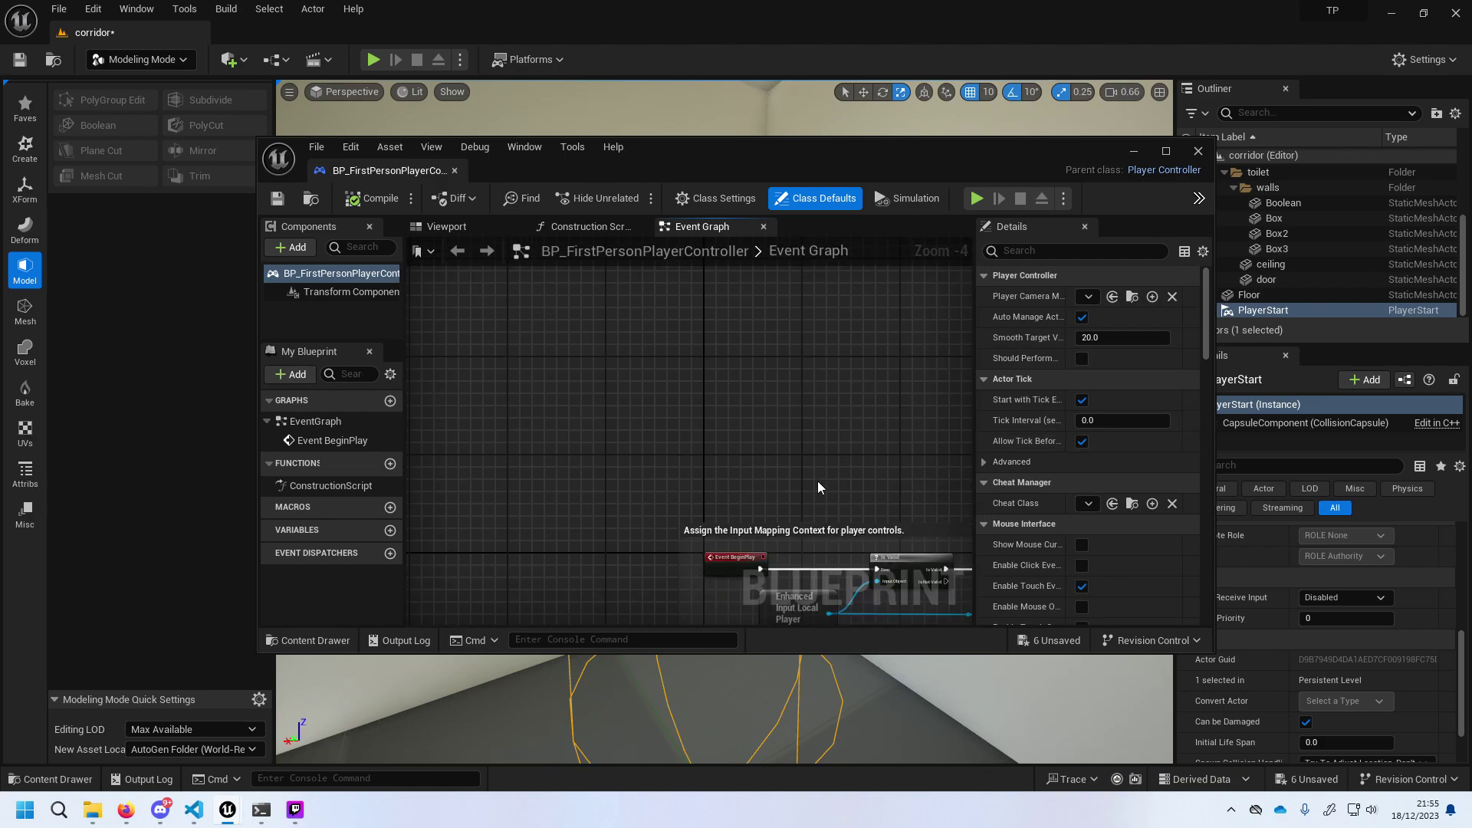
pyautogui.moveTo(813, 461); pyautogui.dragTo(620, 338, button='right')
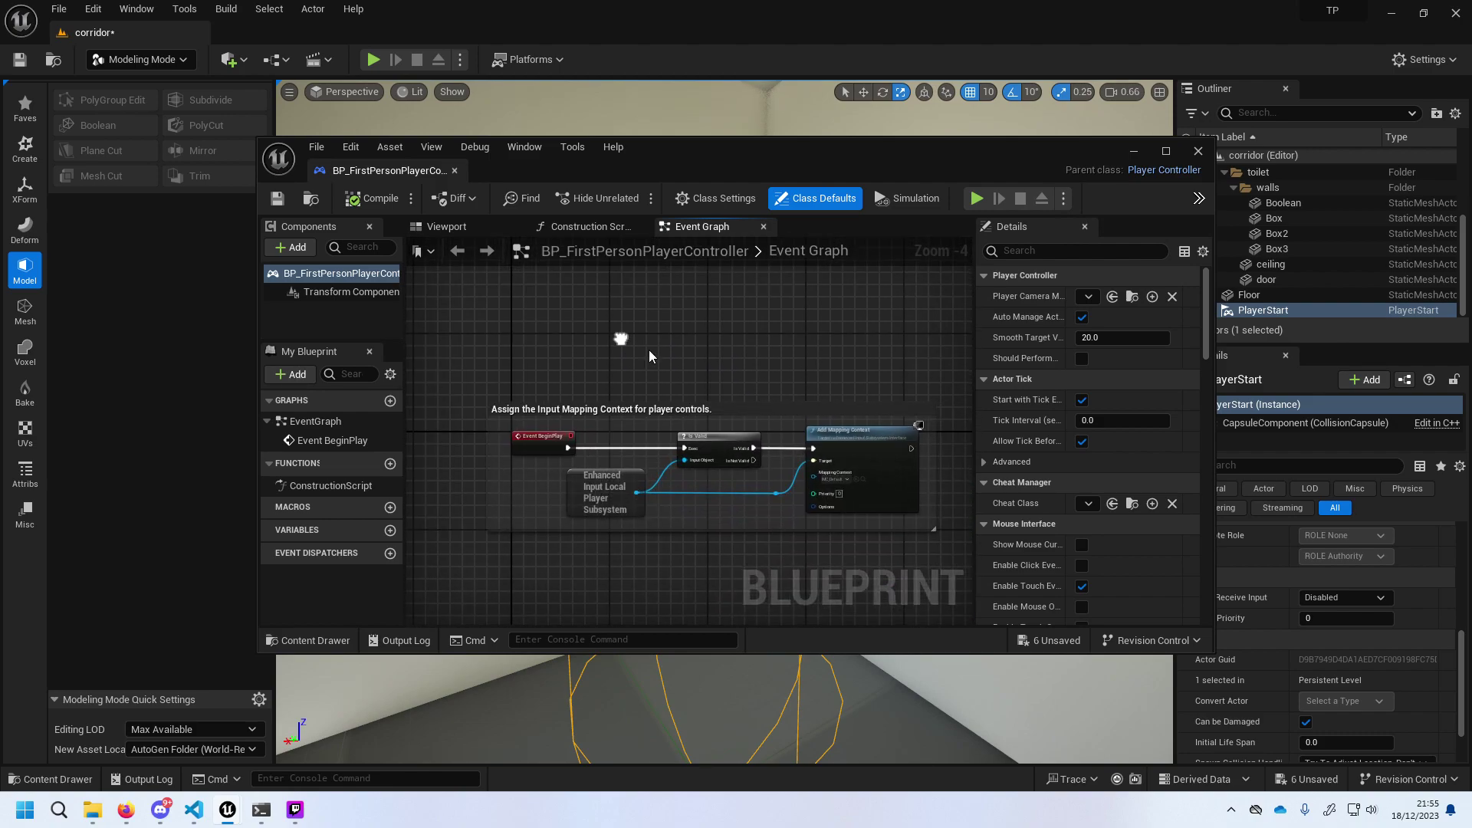
pyautogui.scroll(1, 668, 356)
pyautogui.scroll(1, 669, 356)
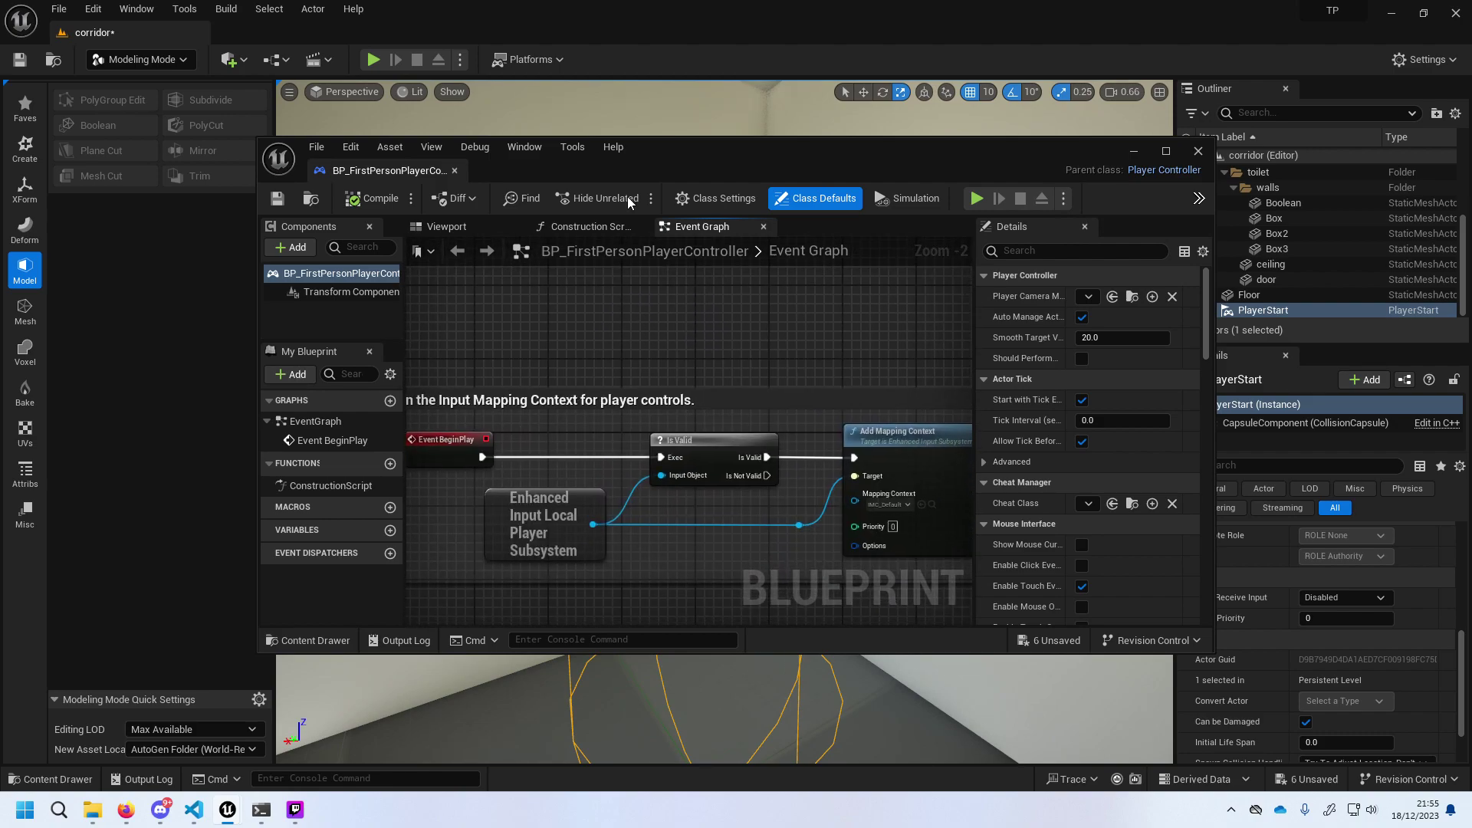
pyautogui.click(602, 227)
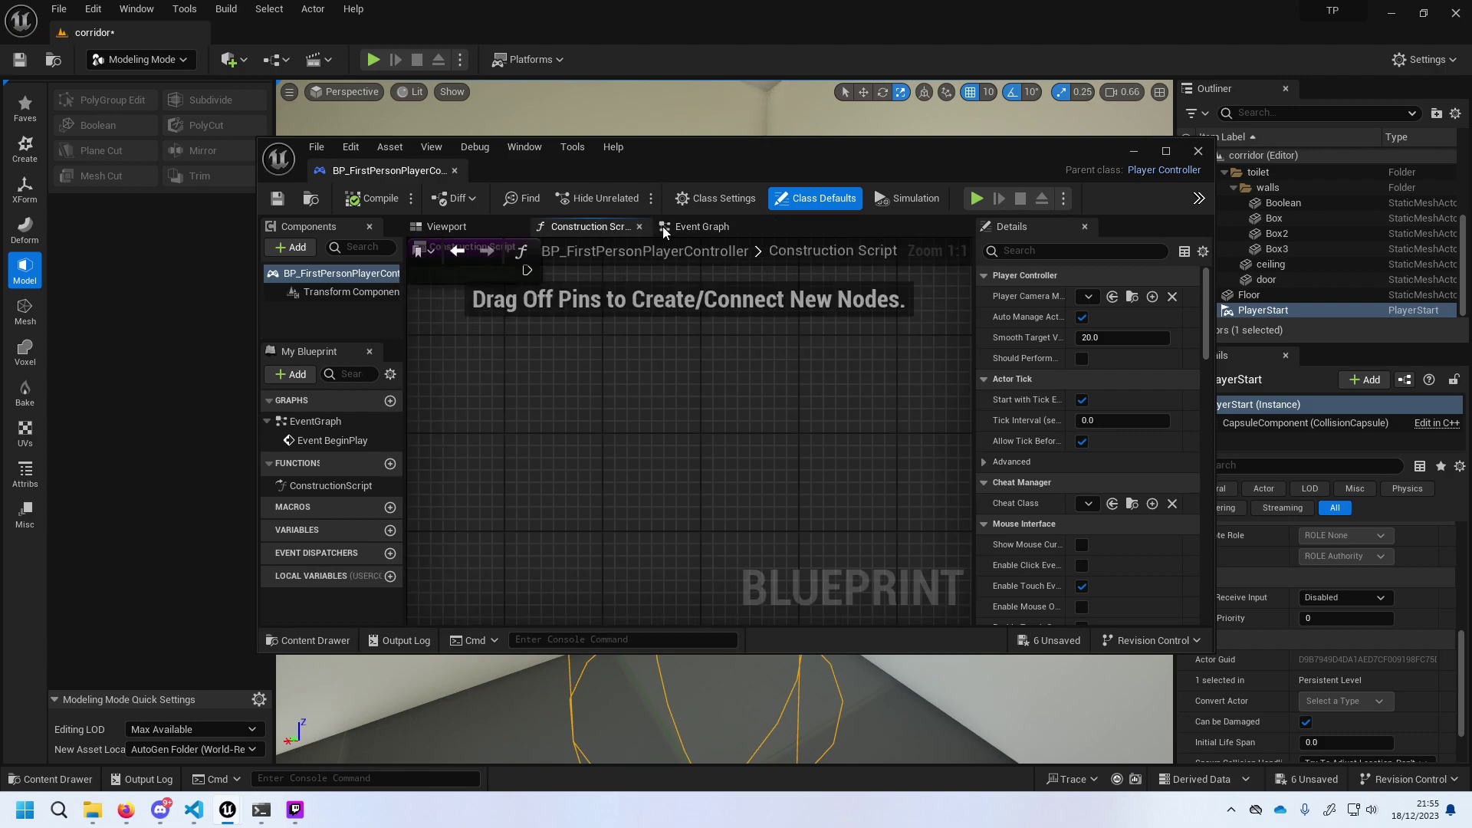
pyautogui.click(678, 226)
# Review the Transform Component and scroll through the player controller's Class Defaults.
pyautogui.click(357, 291)
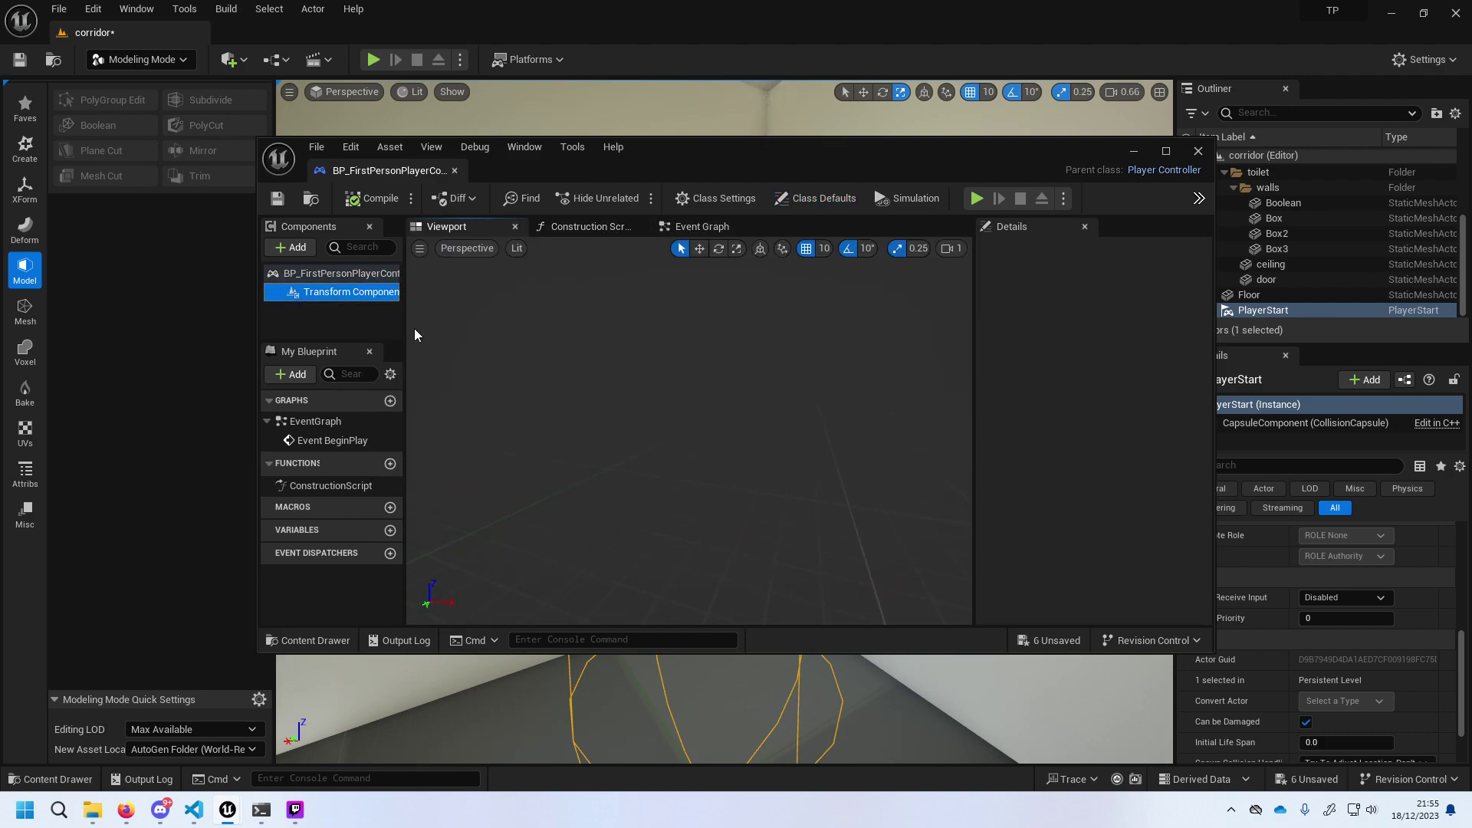
pyautogui.rightClick(371, 292)
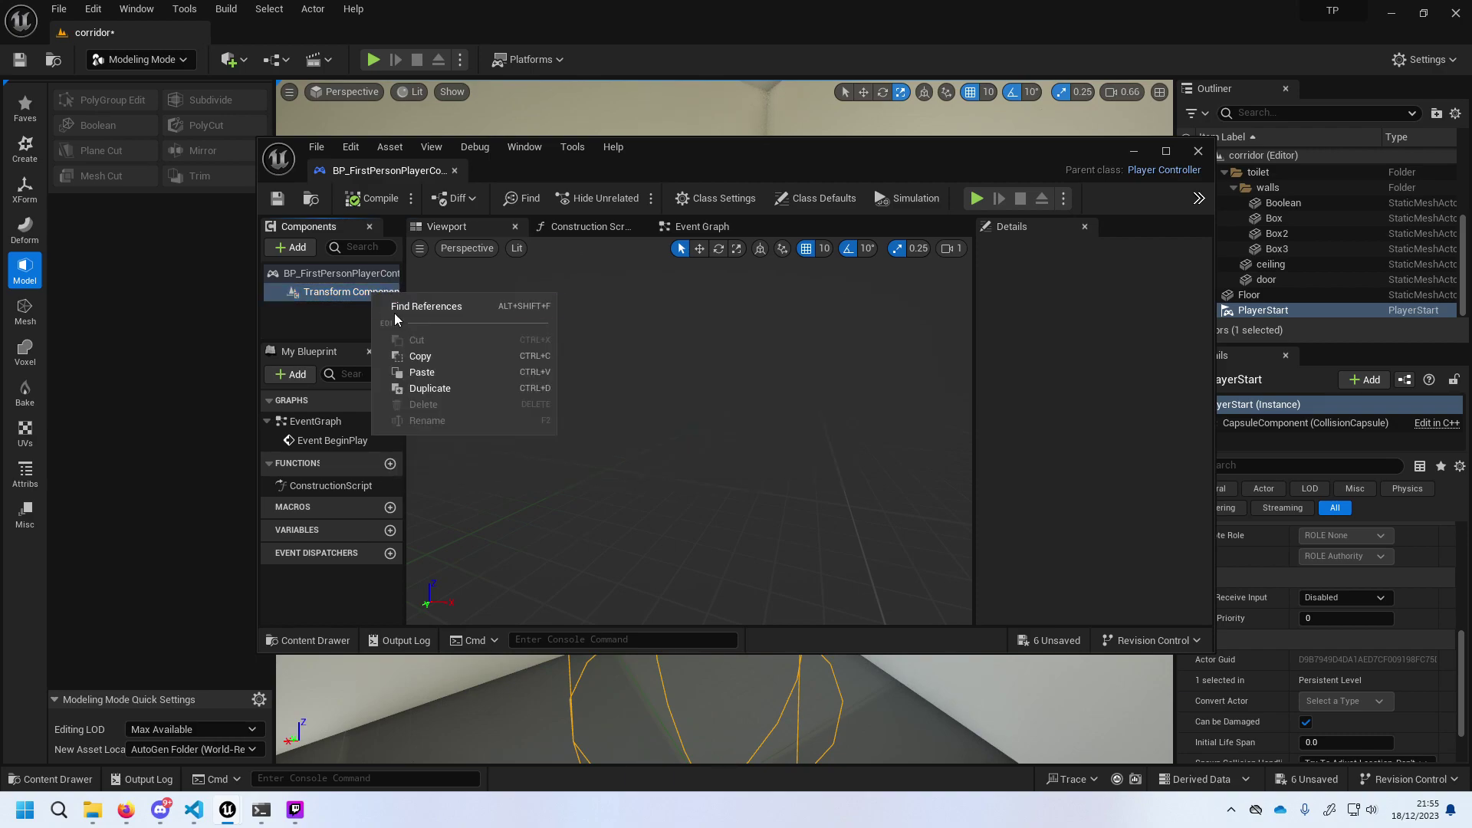
pyautogui.click(350, 276)
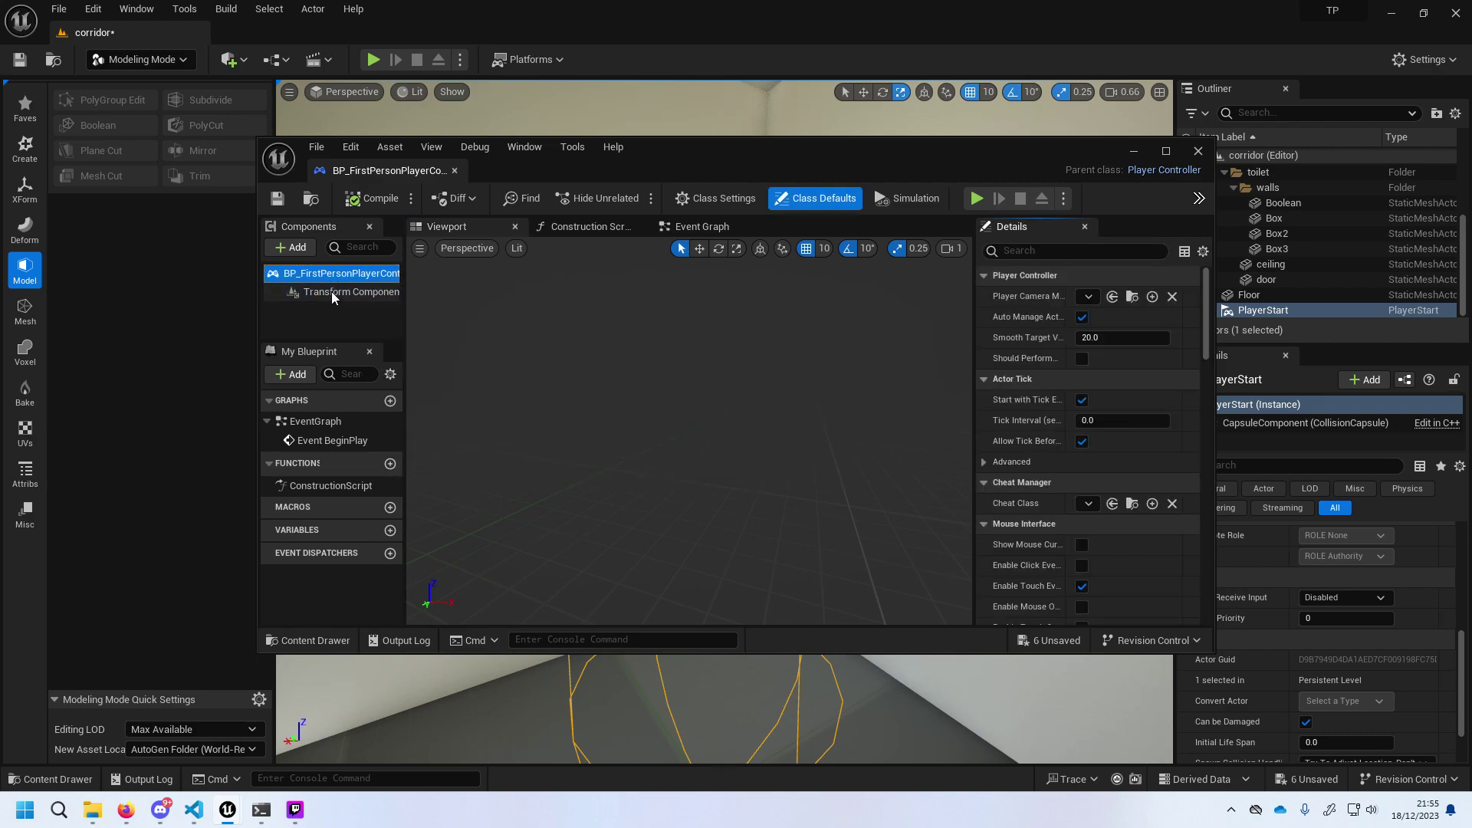
pyautogui.click(333, 296)
pyautogui.click(390, 277)
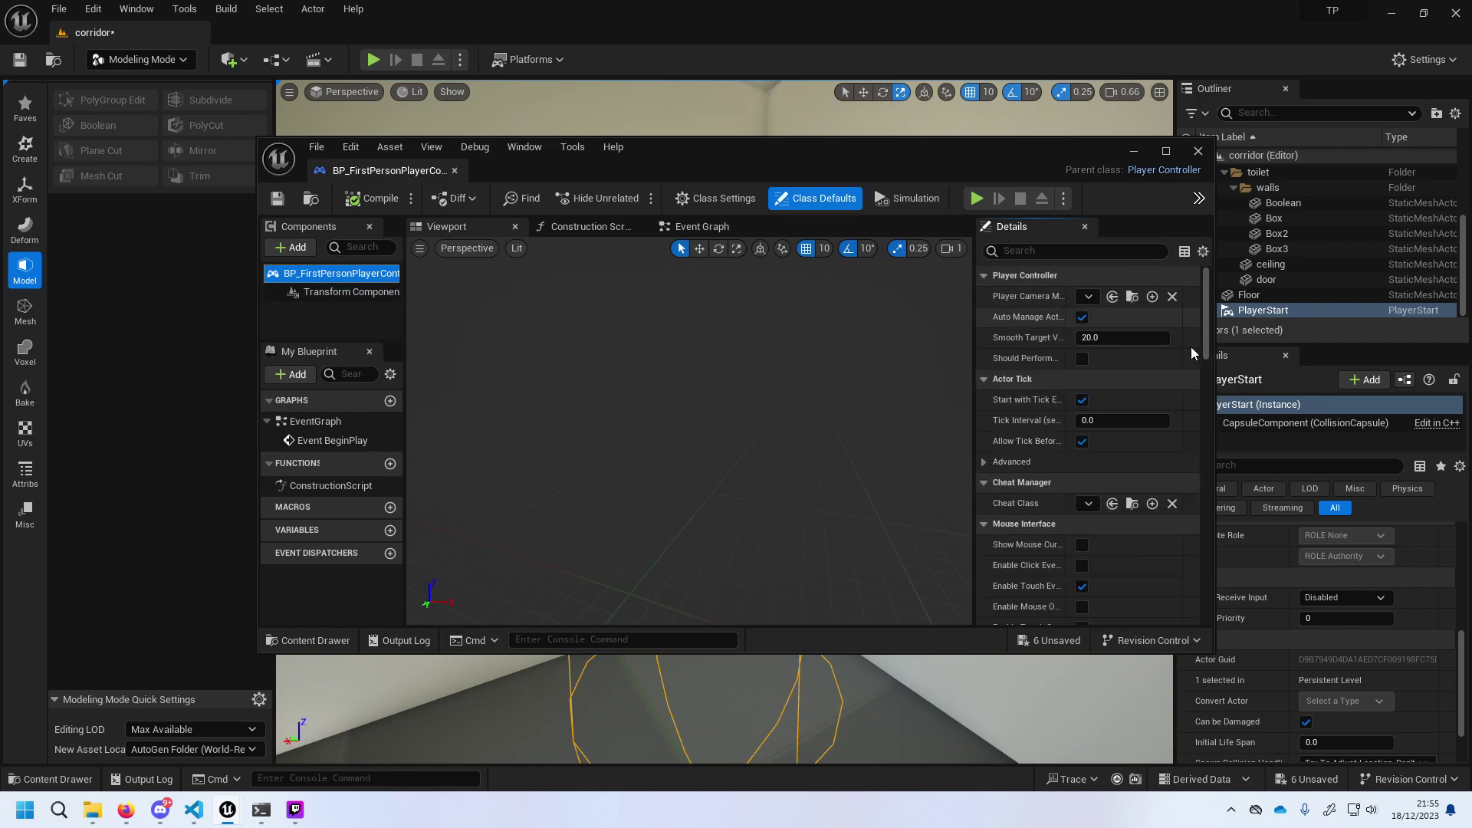
pyautogui.scroll(-5, 1190, 345)
pyautogui.scroll(-5, 1189, 345)
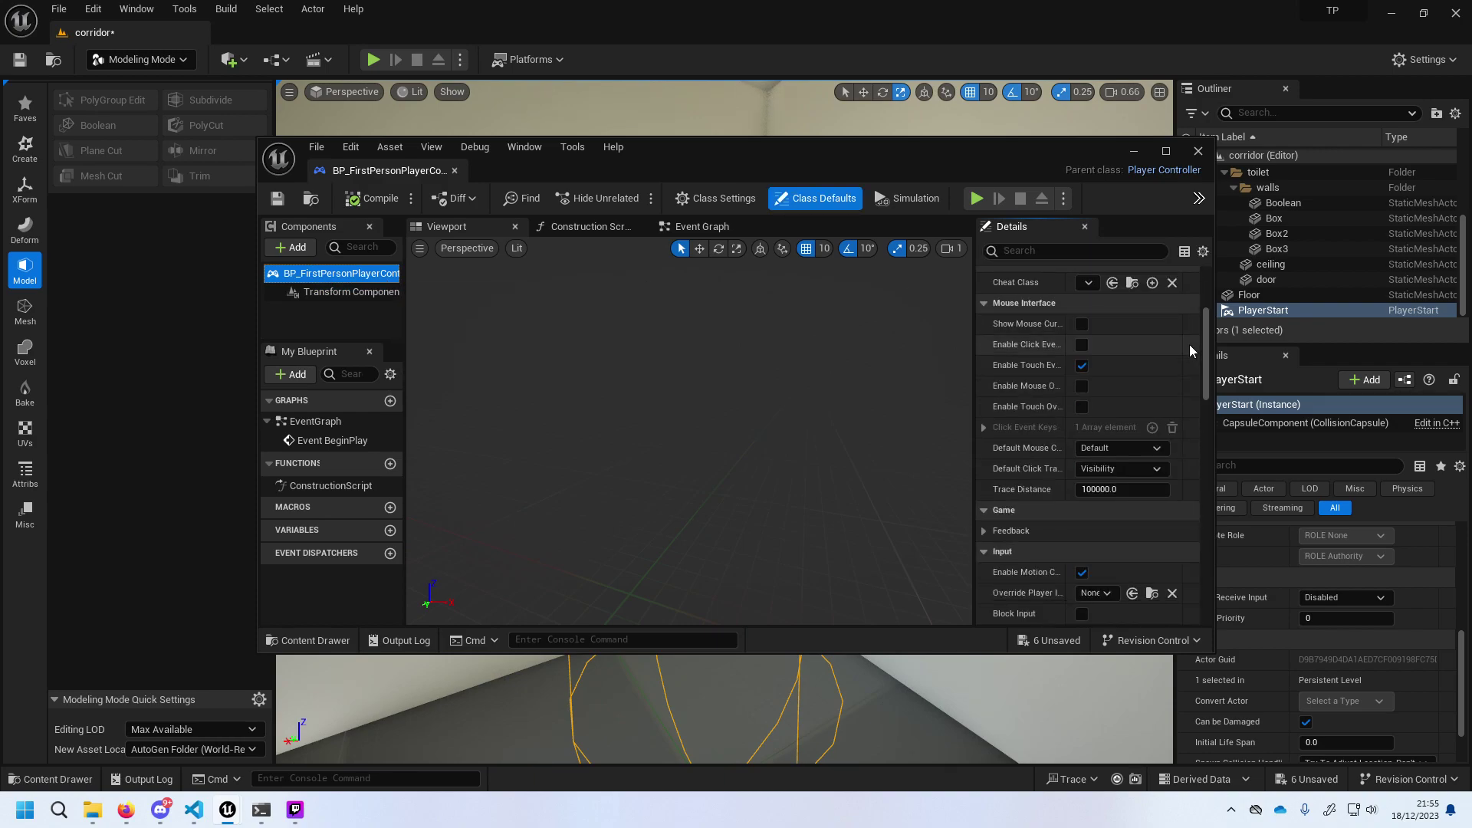
pyautogui.scroll(-5, 1189, 343)
pyautogui.scroll(-5, 1189, 344)
pyautogui.scroll(-5, 1190, 343)
pyautogui.scroll(-5, 1189, 343)
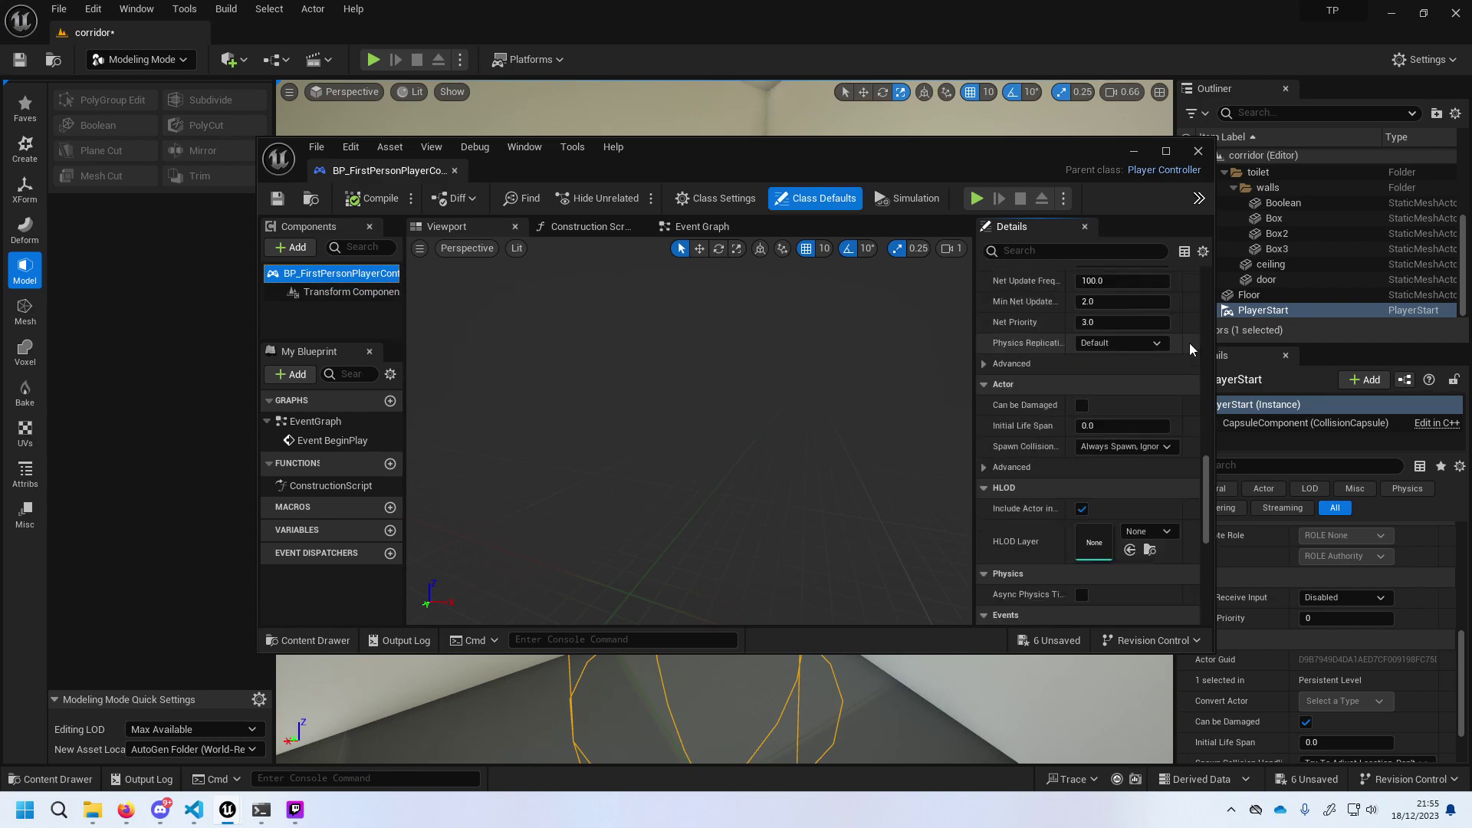
pyautogui.scroll(-5, 1190, 343)
pyautogui.scroll(-5, 1190, 342)
pyautogui.scroll(-5, 1189, 342)
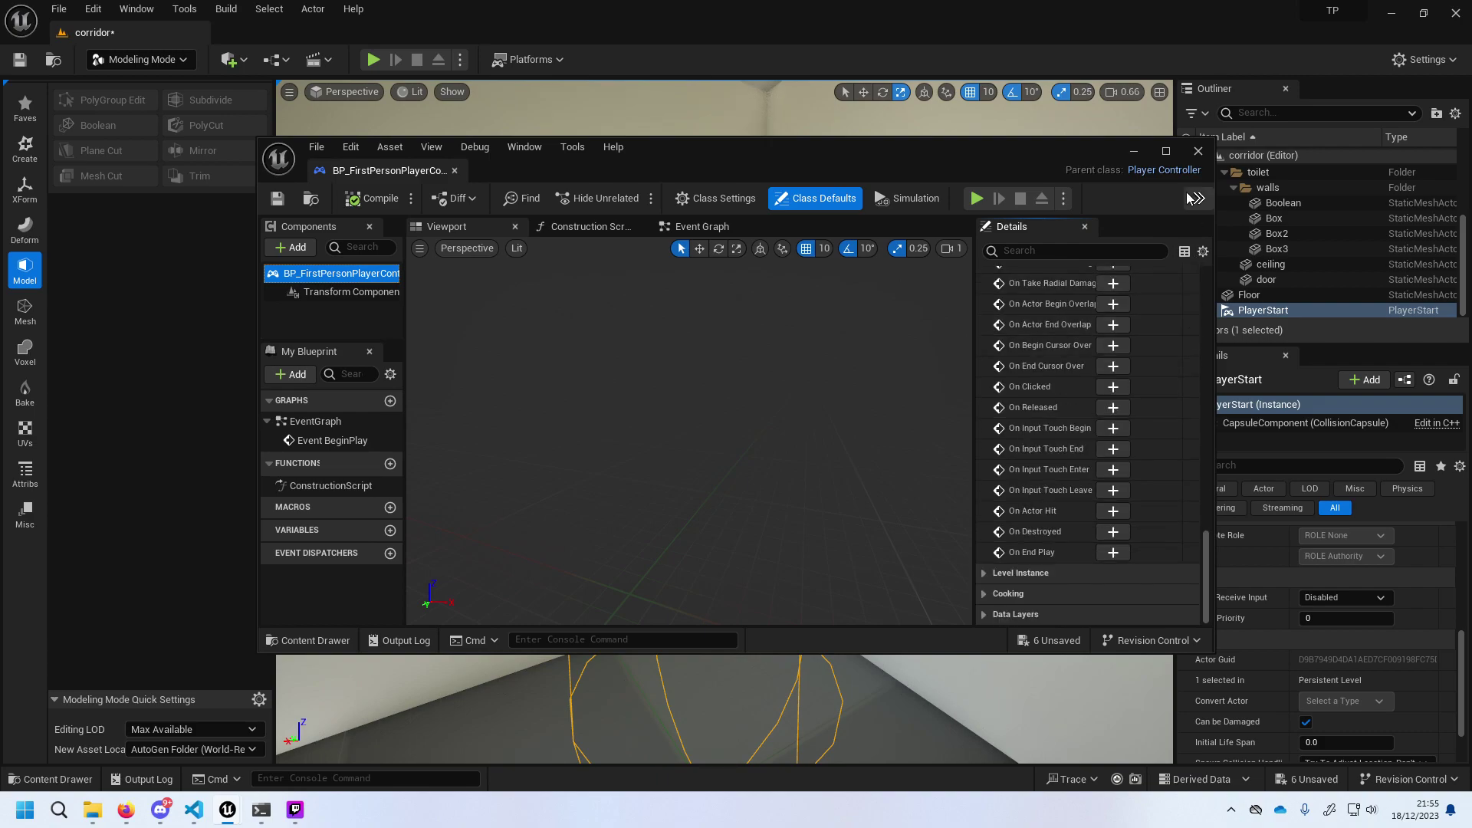
# Check Event BeginPlay and the ConstructionScript function, then close the Blueprint.
pyautogui.click(368, 440)
pyautogui.click(368, 485)
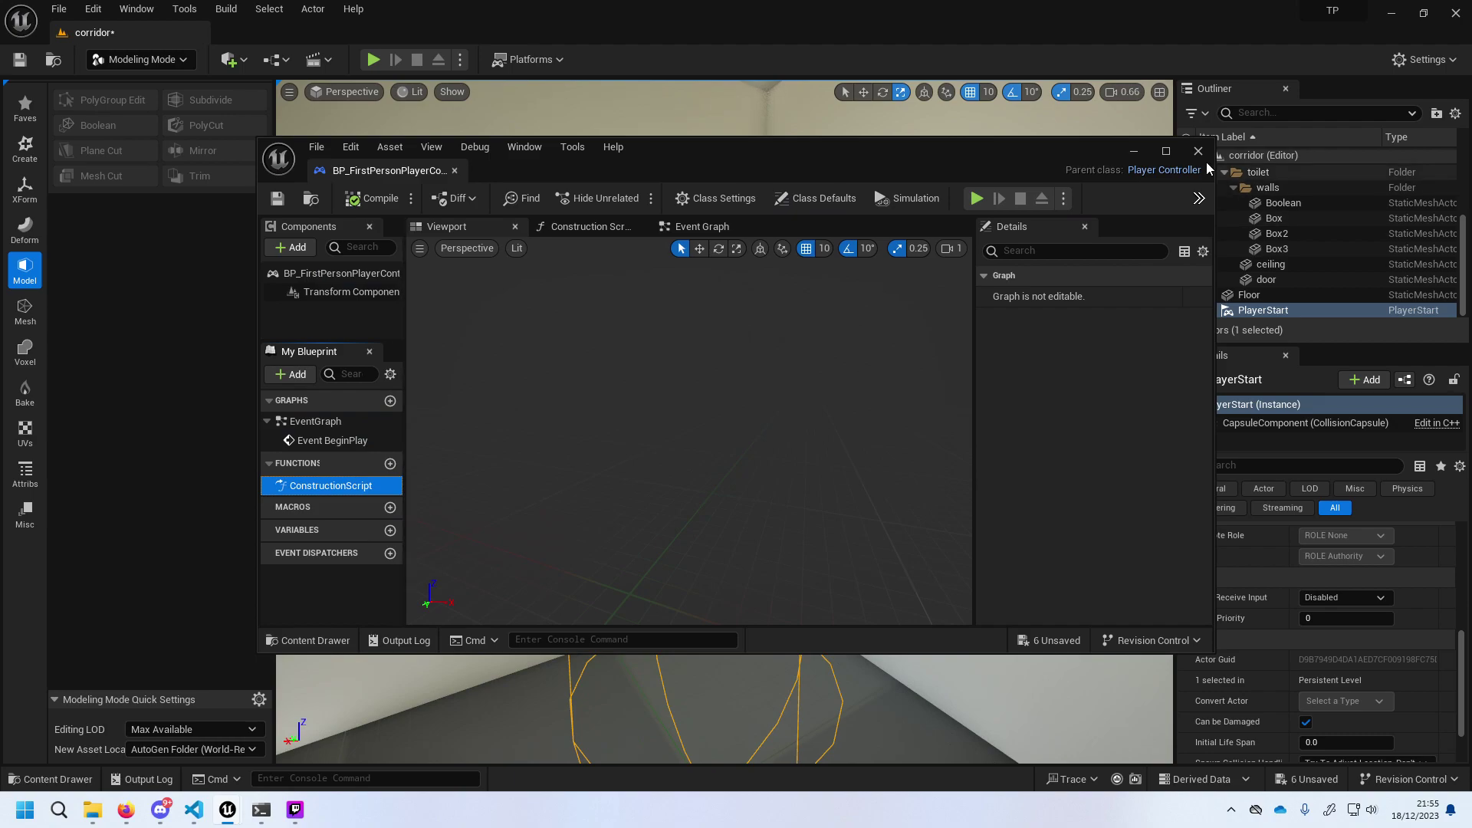
pyautogui.click(1199, 152)
# In the Content Drawer, go to All, refine the search to 'player', then clear it.
pyautogui.click(53, 780)
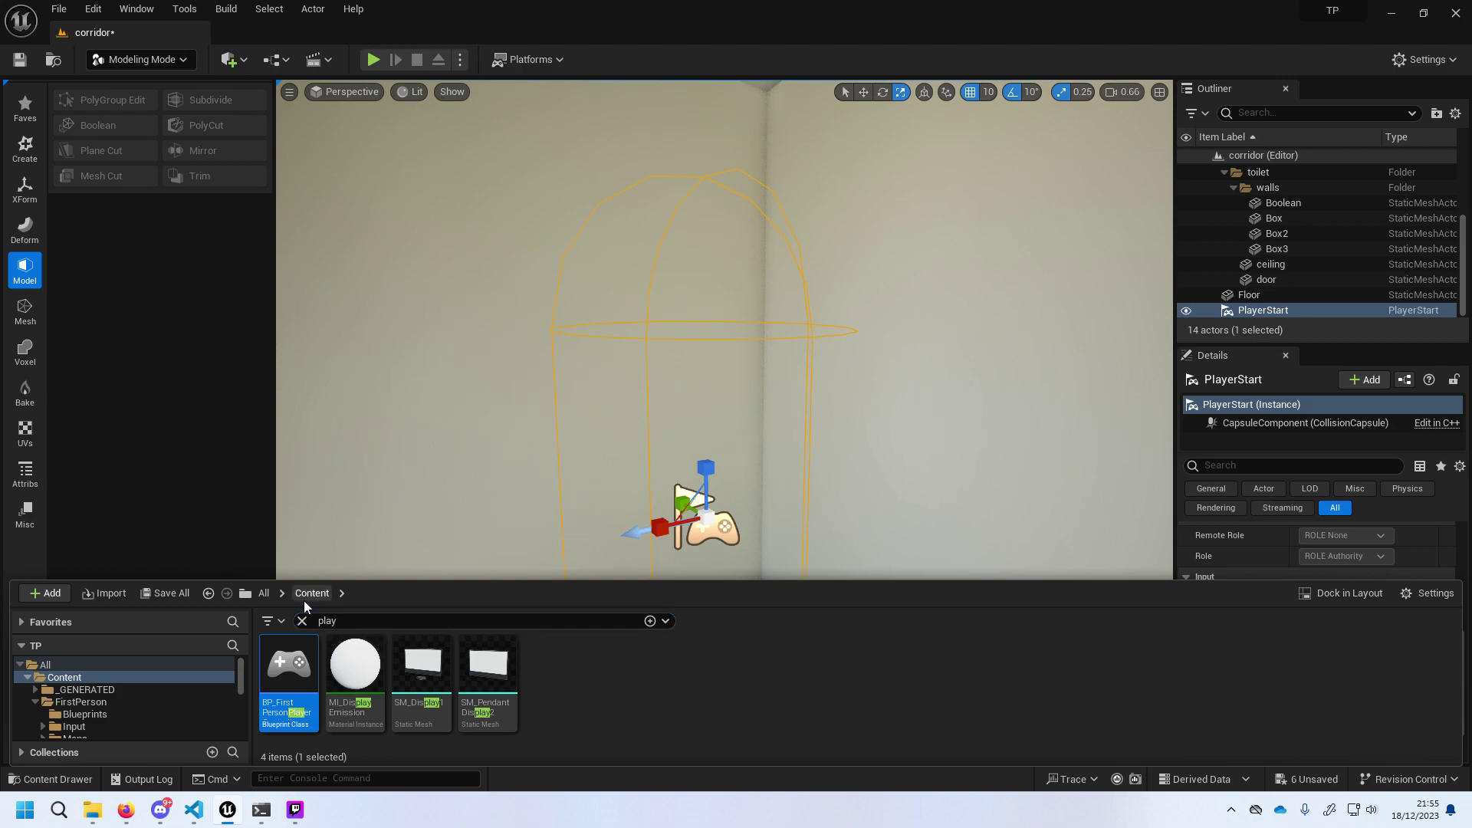
pyautogui.click(267, 595)
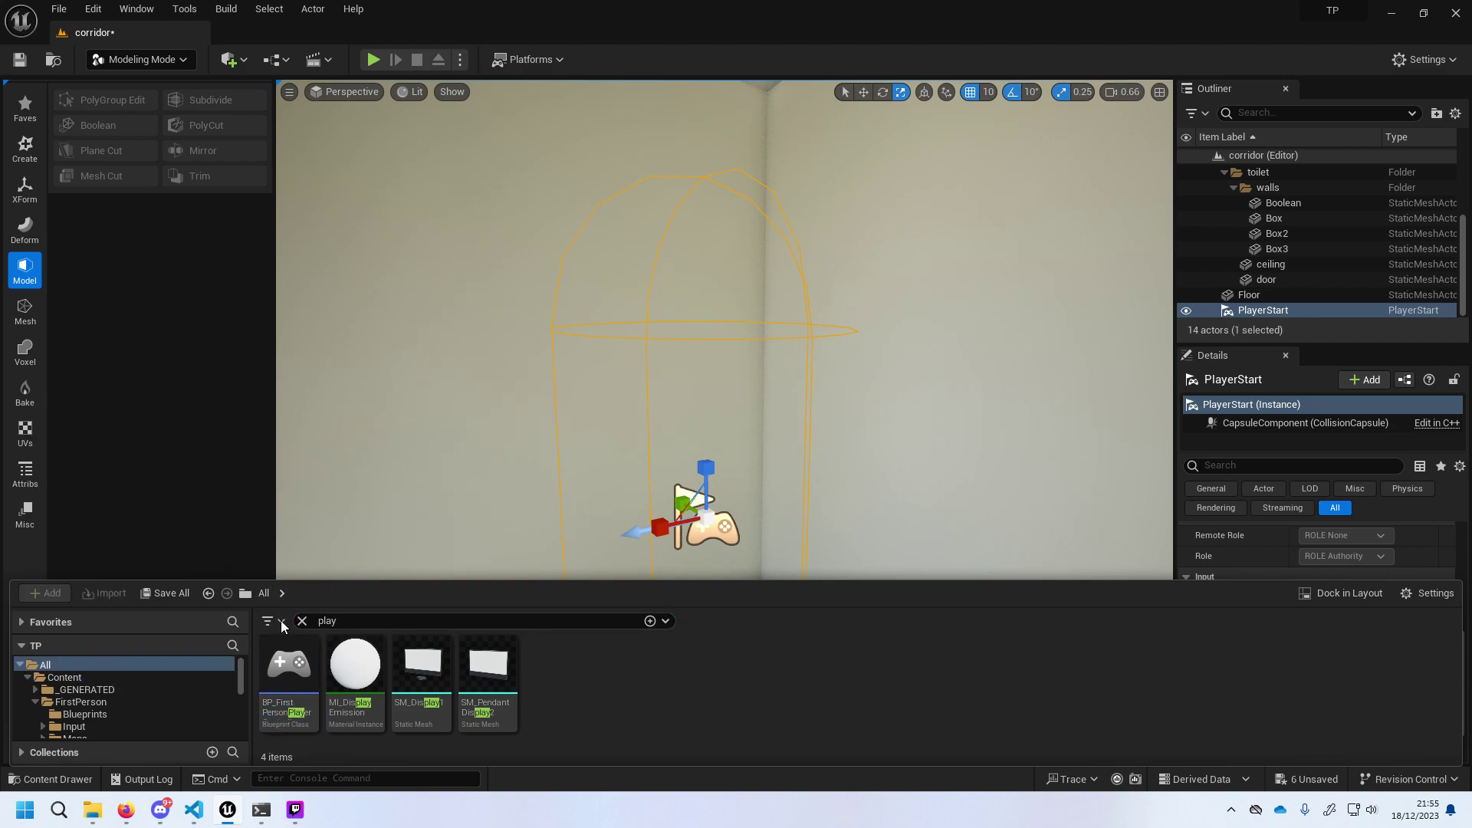
pyautogui.click(281, 624)
pyautogui.click(506, 618)
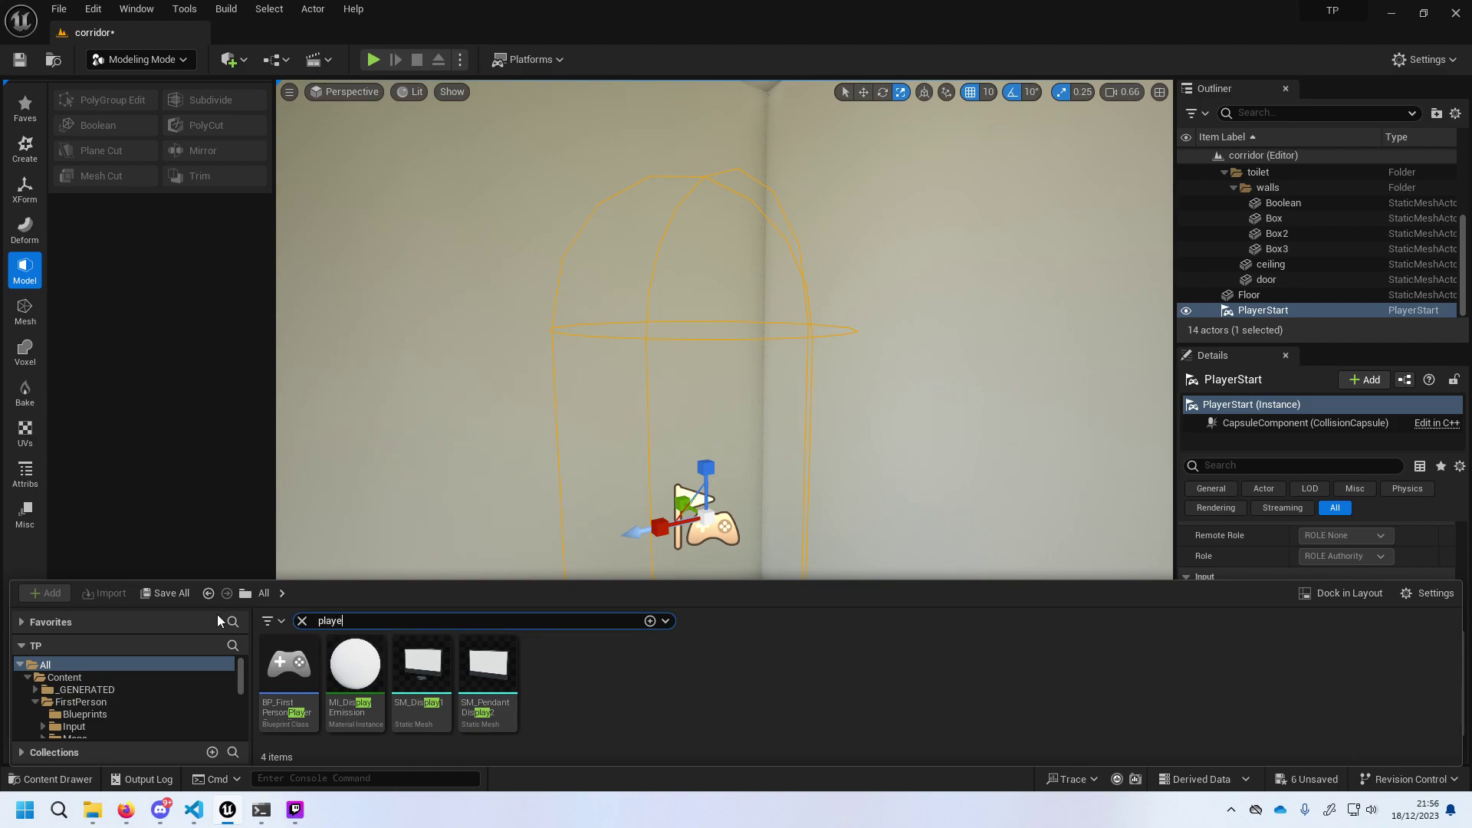
pyautogui.write('r')
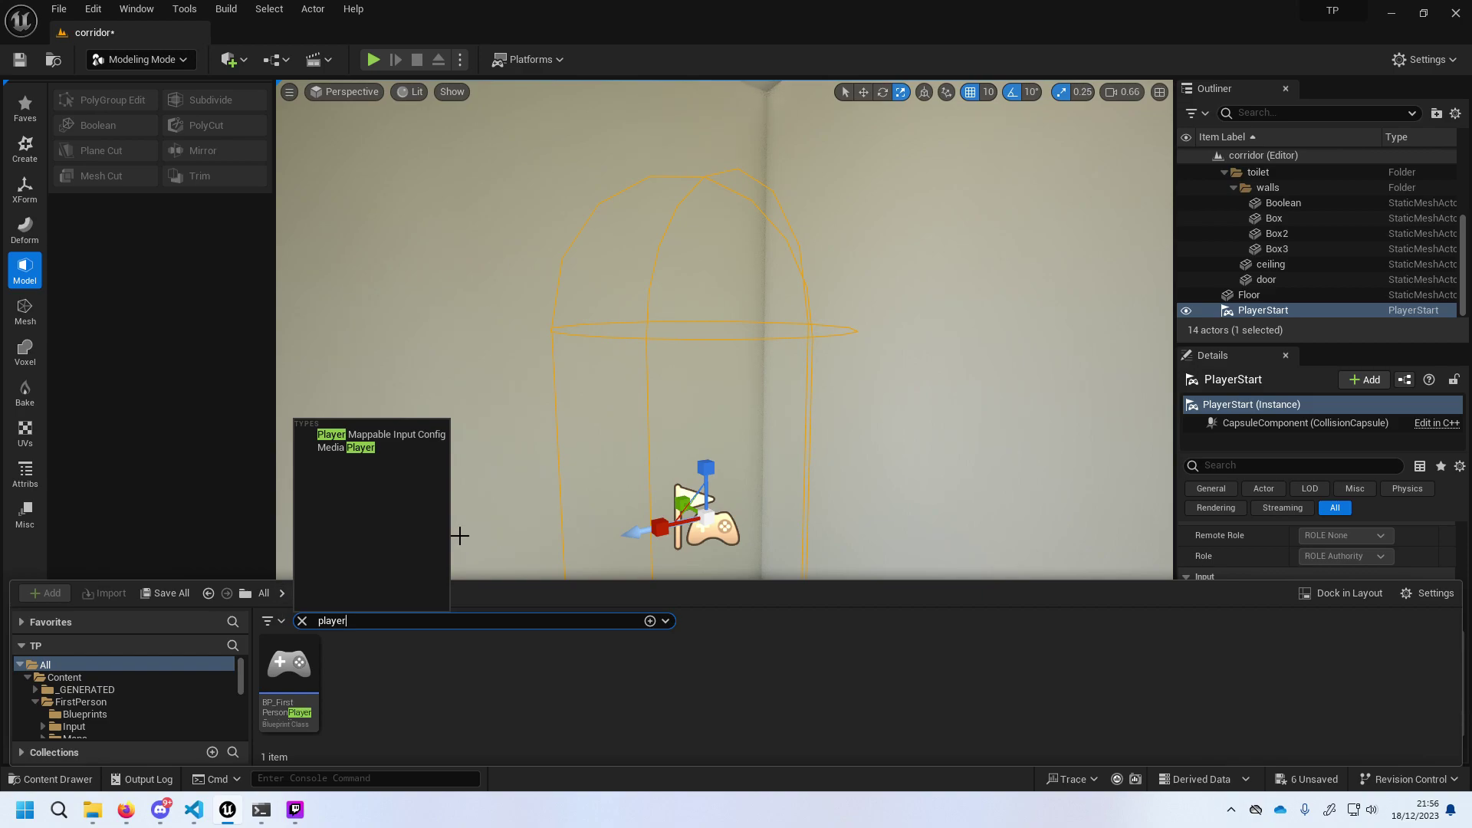
pyautogui.click(508, 701)
pyautogui.scroll(-1, 160, 716)
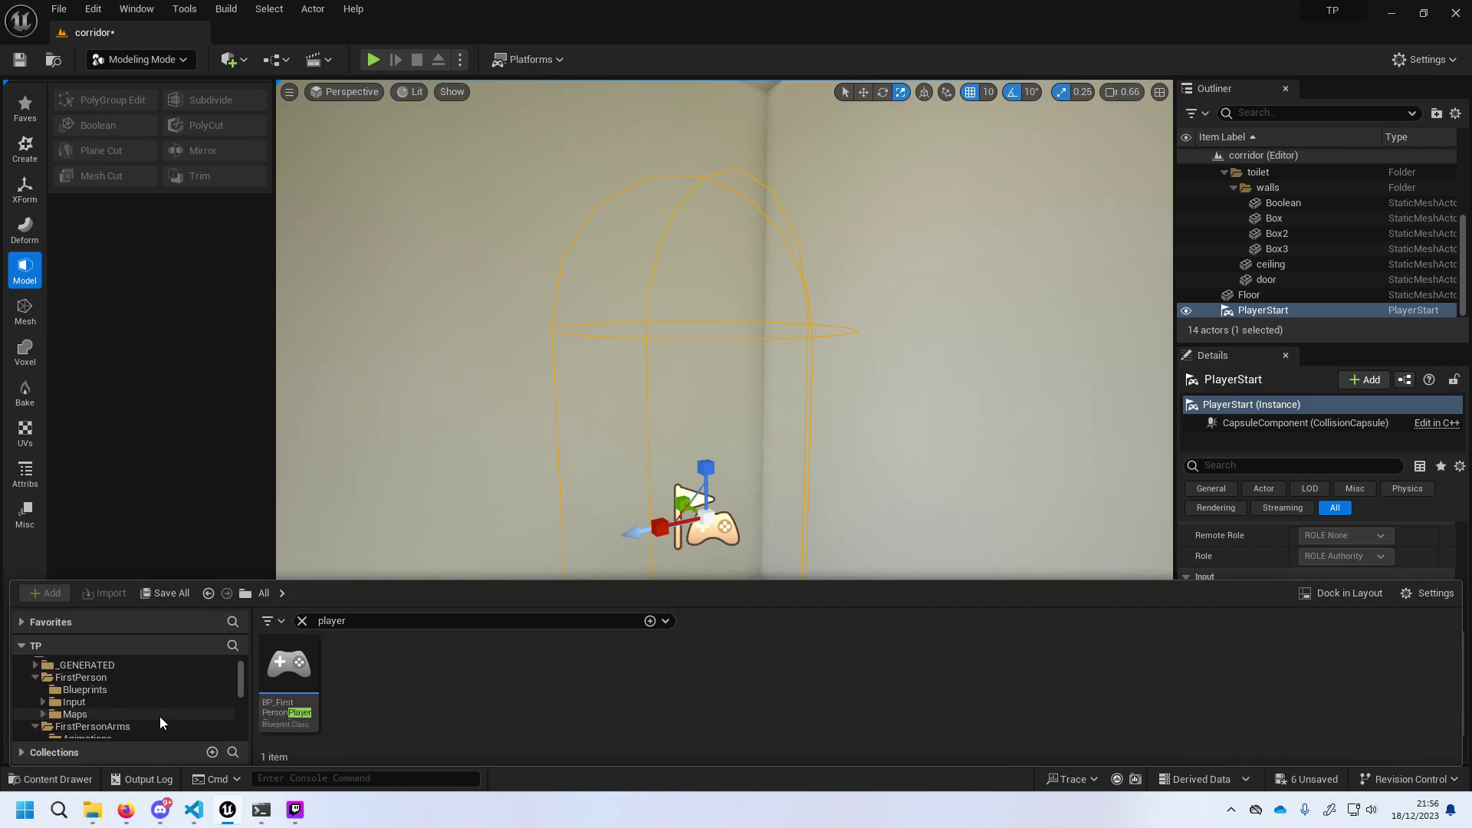
pyautogui.scroll(-1, 145, 698)
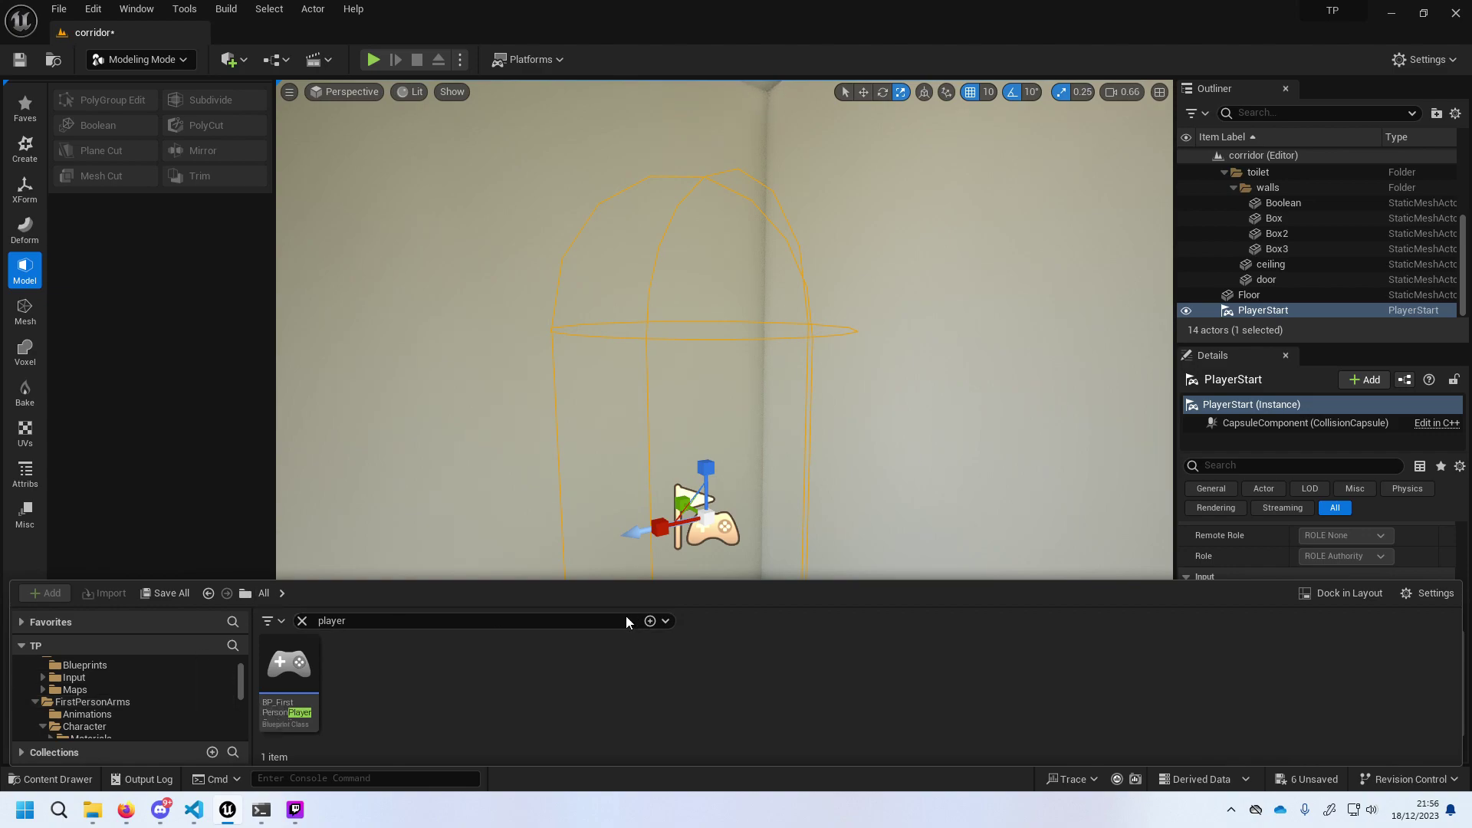
pyautogui.click(302, 621)
pyautogui.scroll(-8, 563, 525)
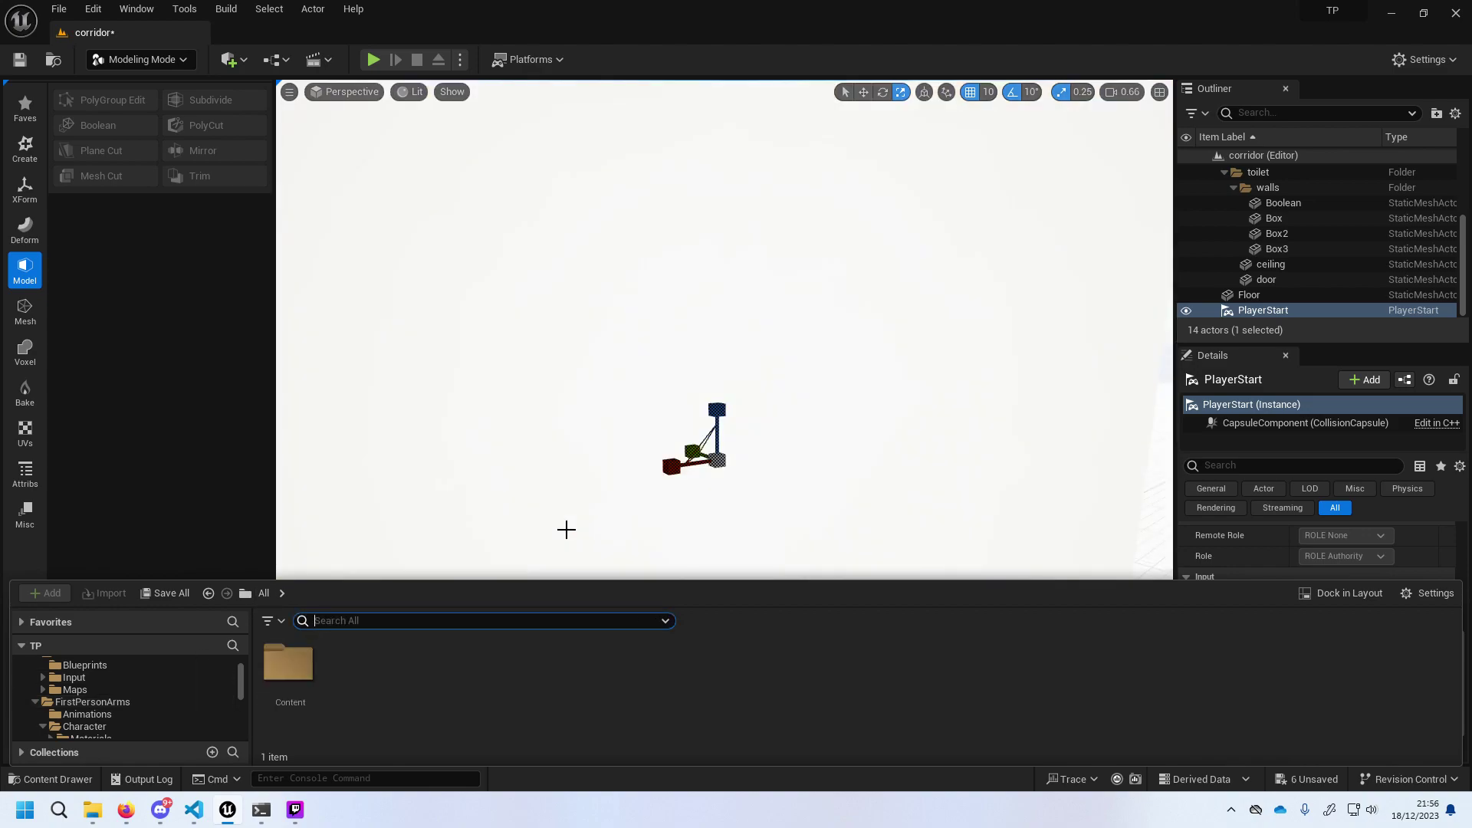
# Frame the PlayerStart, turn the view toward the door and select the opened door.
pyautogui.press('f')
pyautogui.moveTo(566, 529); pyautogui.dragTo(566, 529, button='right')
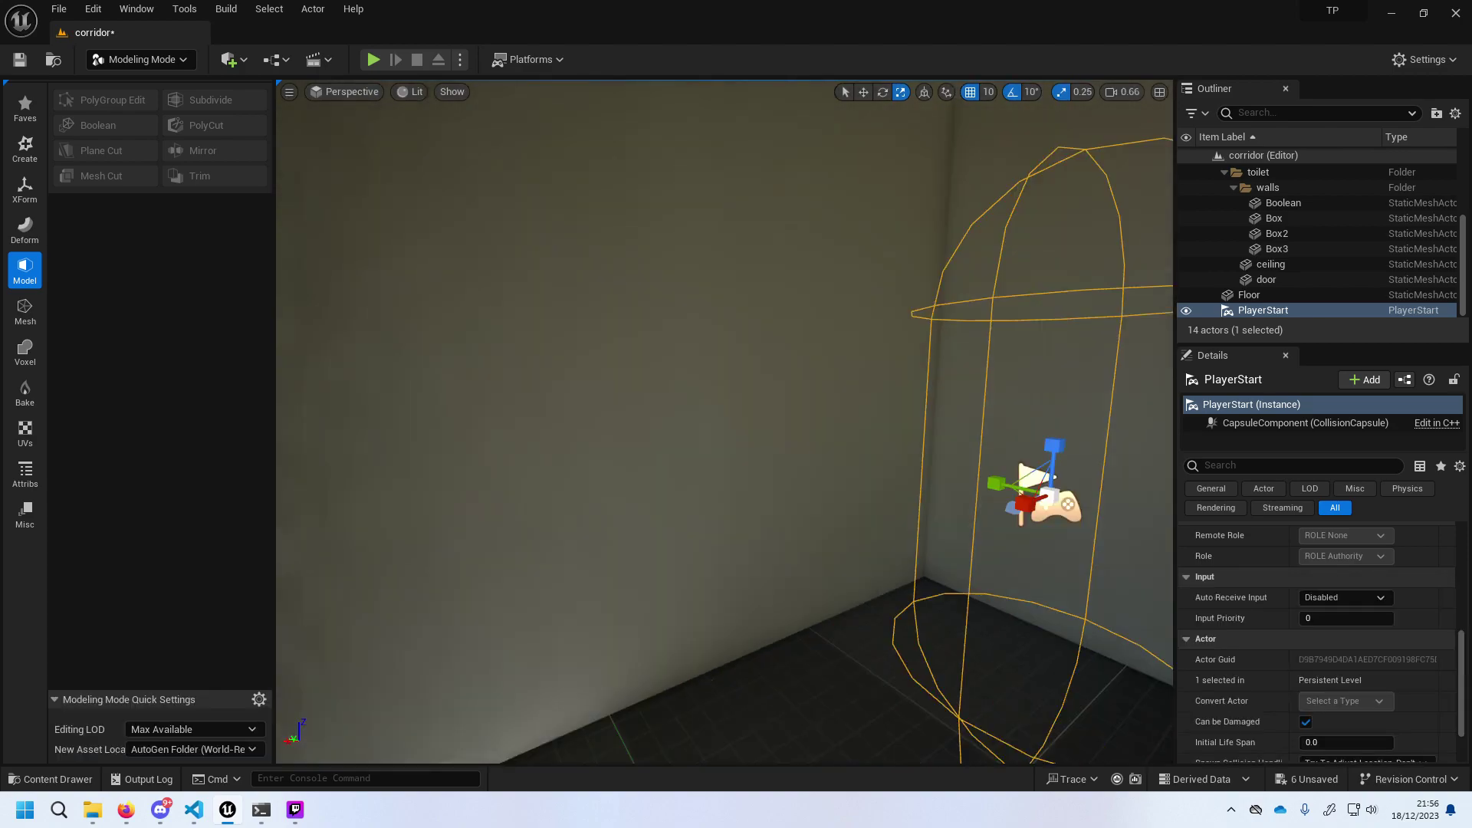
pyautogui.moveTo(799, 456); pyautogui.dragTo(799, 456, button='right')
pyautogui.scroll(5, 799, 457)
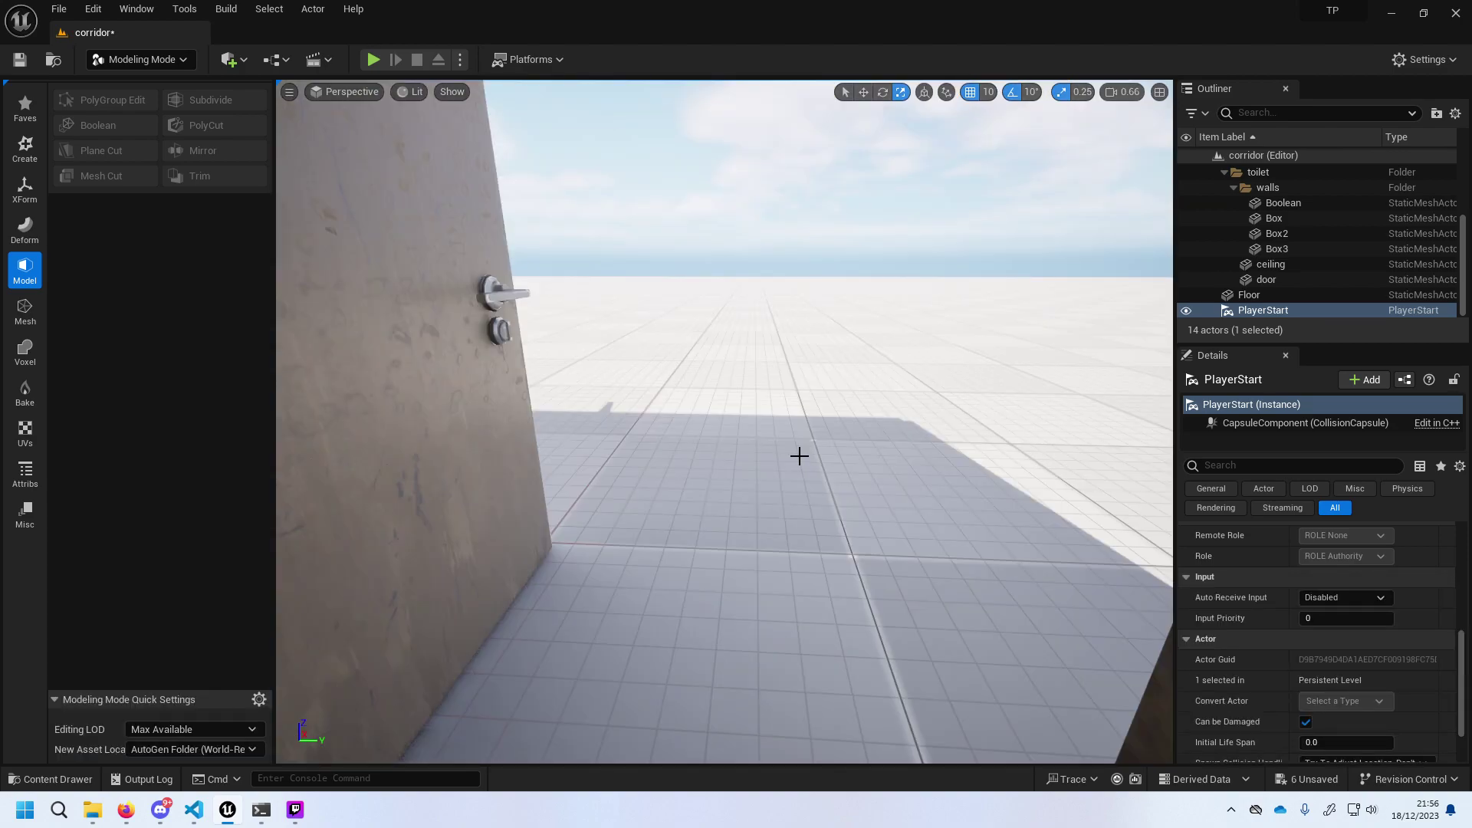
pyautogui.scroll(-5, 647, 445)
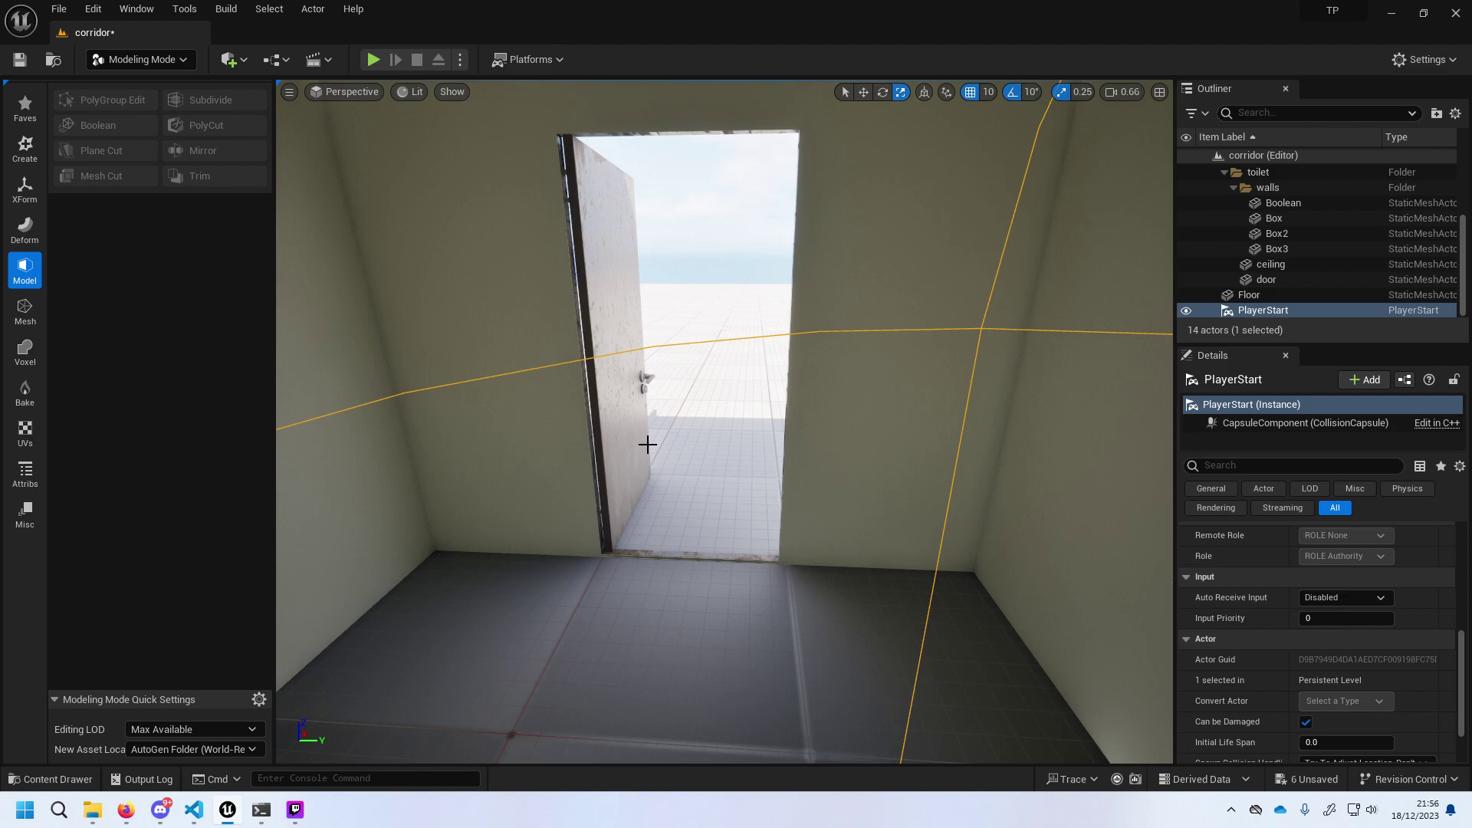
pyautogui.click(648, 445)
# Undo seven edits, including the door rotation and Boolean cut, restoring Box4 and door2.
pyautogui.hotkey('ctrl', 'z')
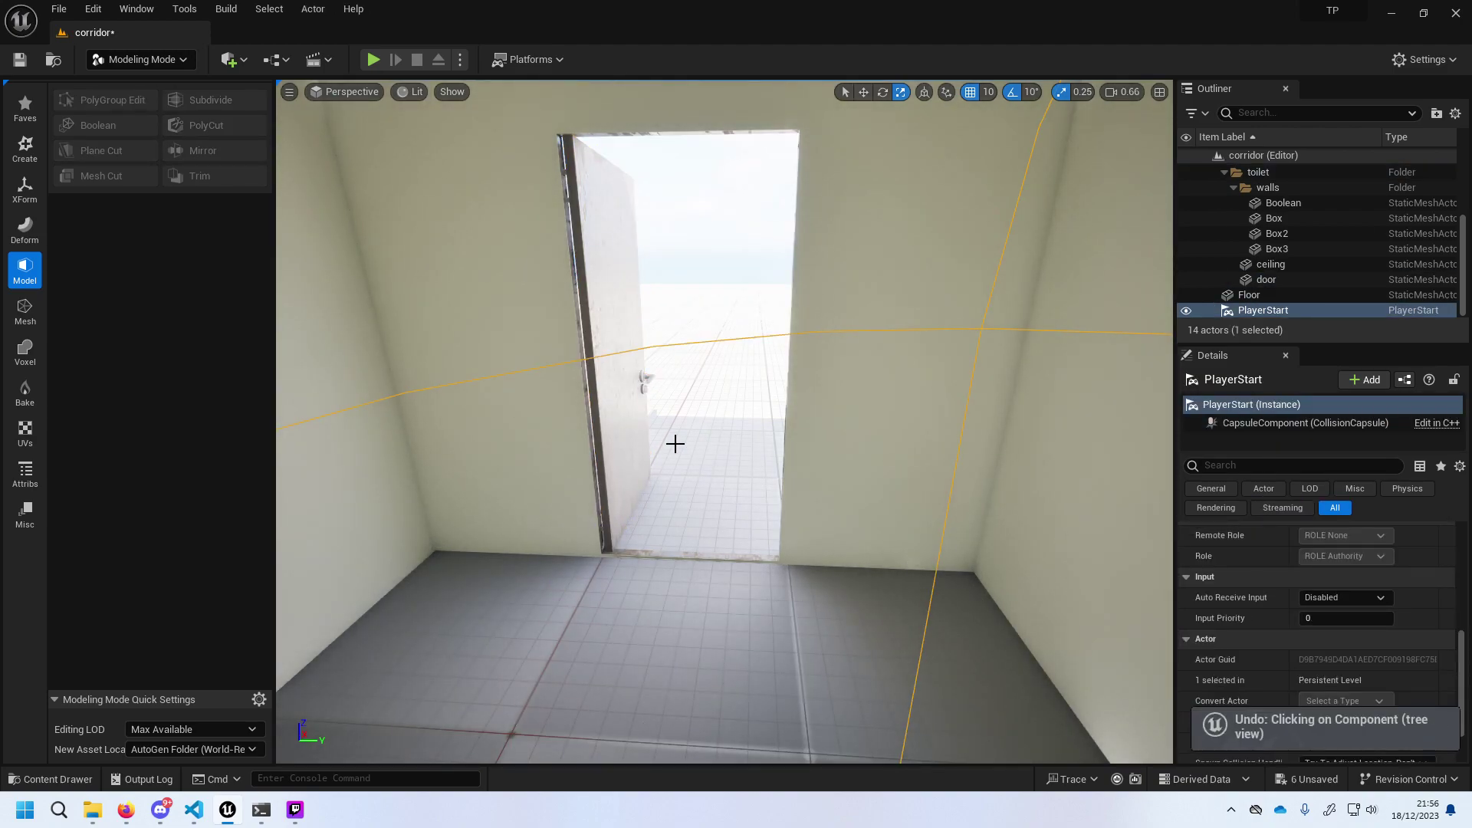
pyautogui.hotkey('ctrl', 'z')
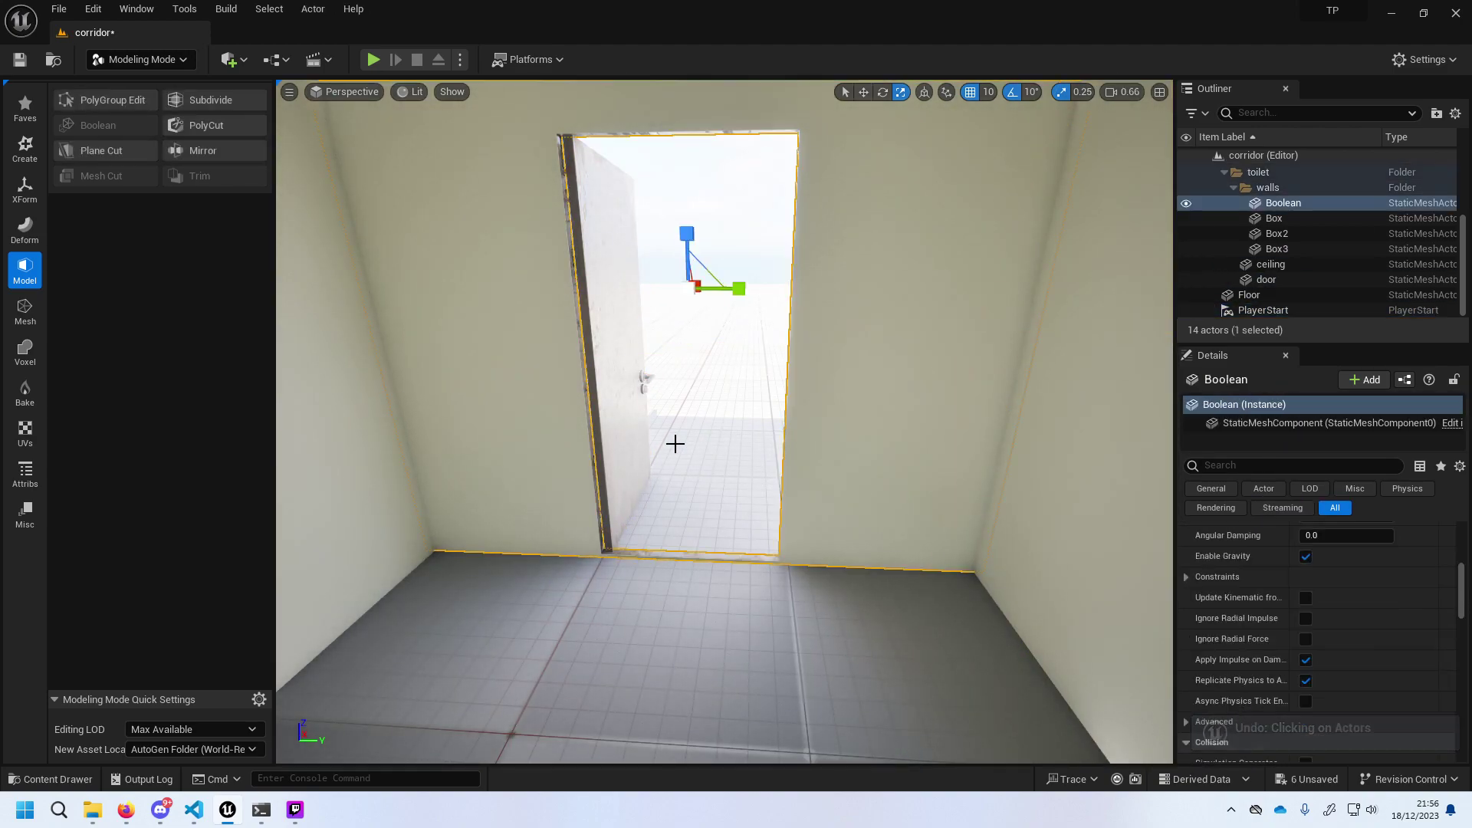
pyautogui.hotkey('ctrl', 'z')
pyautogui.hotkey('ctrl', 'z')
pyautogui.hotkey('ctrl', 'z')
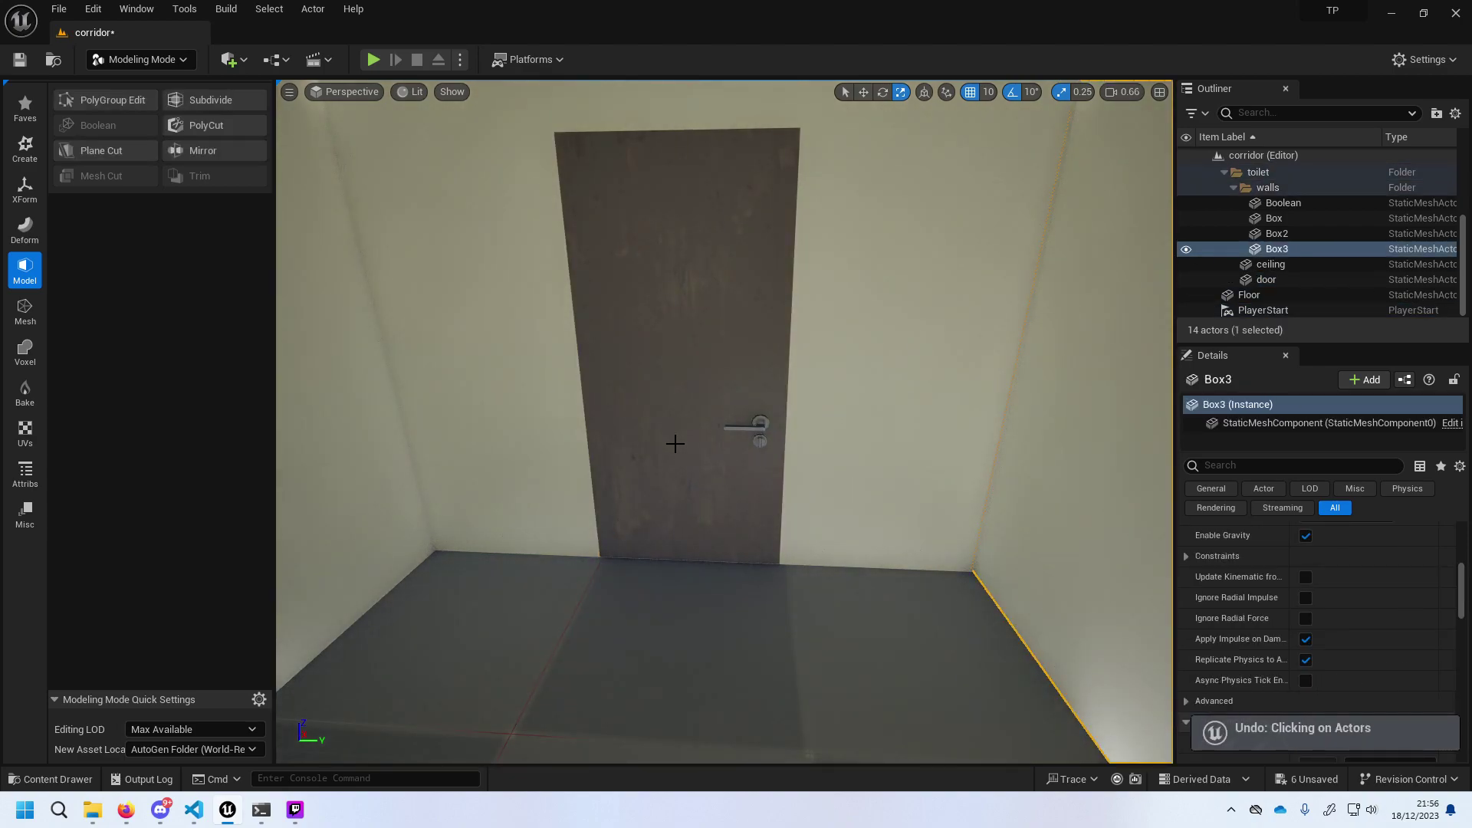
pyautogui.hotkey('ctrl', 'z')
pyautogui.hotkey('ctrl', 'z')
pyautogui.hotkey('ctrl', 'z')
pyautogui.hotkey('ctrl', 'z')
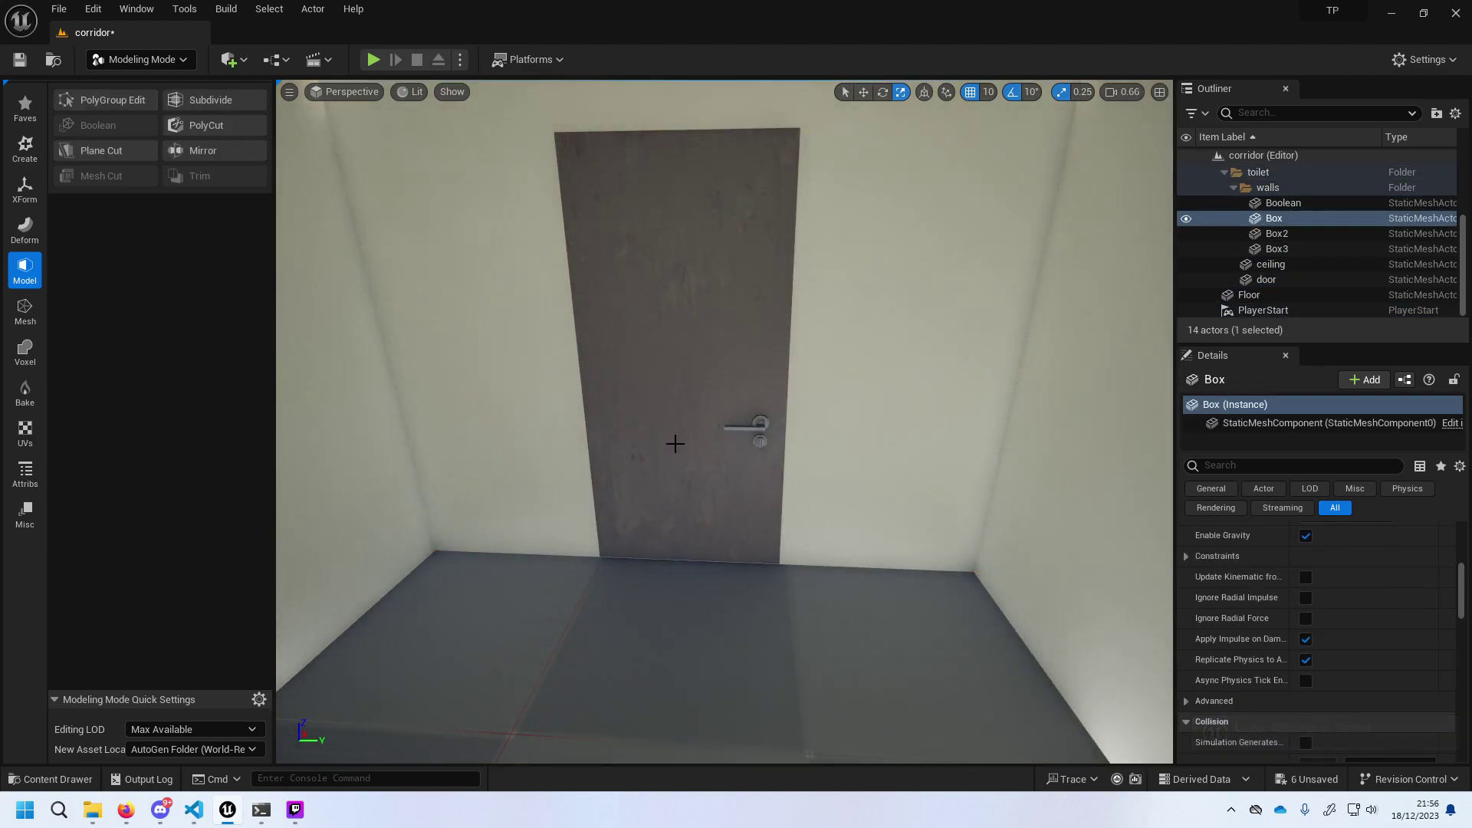
pyautogui.hotkey('ctrl', 'z')
pyautogui.hotkey('ctrl', 'z')
pyautogui.hotkey('ctrl', 'z')
pyautogui.hotkey('ctrl', 'z')
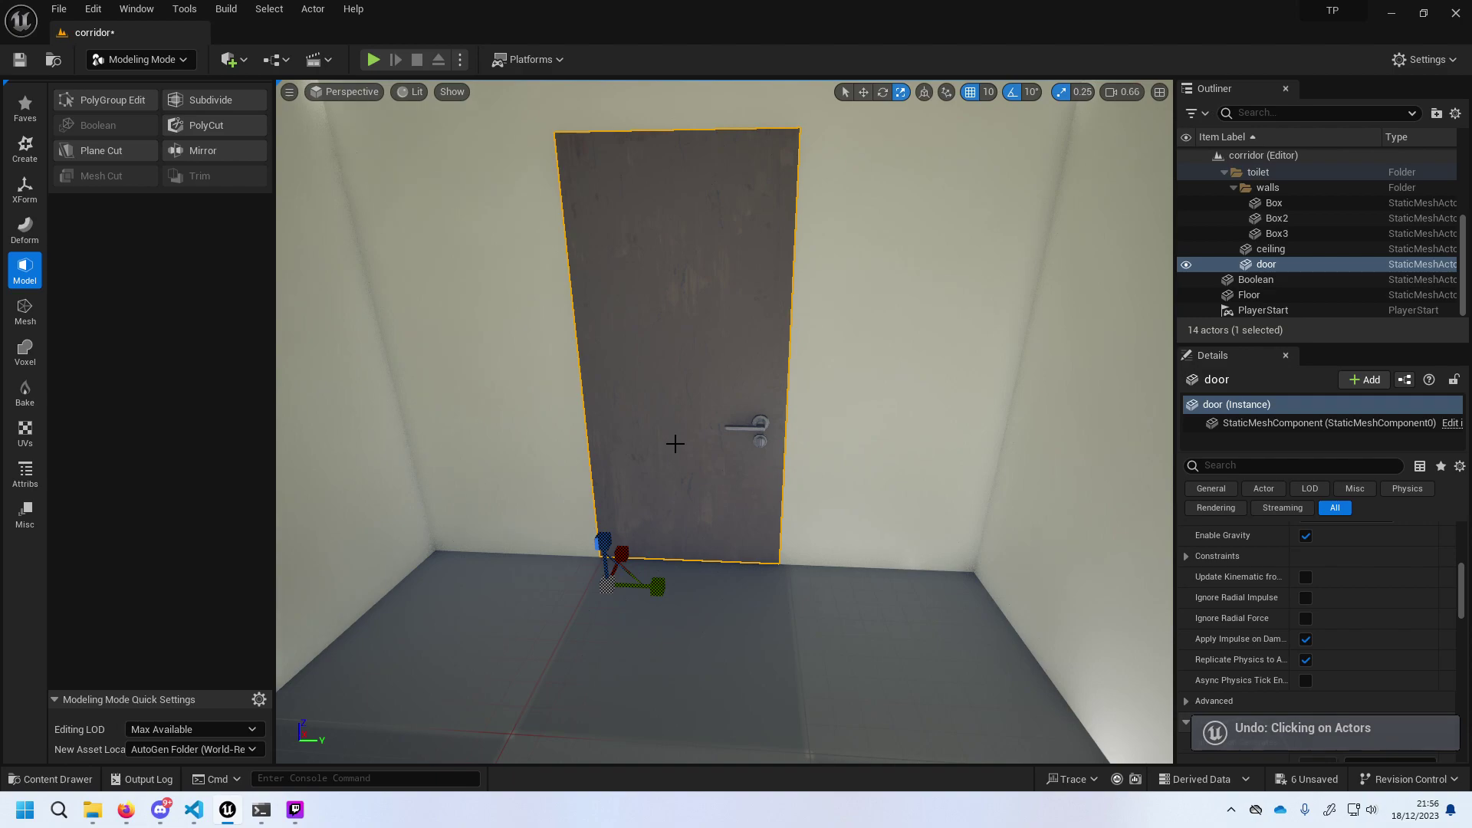
pyautogui.hotkey('ctrl', 'z')
pyautogui.hotkey('ctrl', 'z')
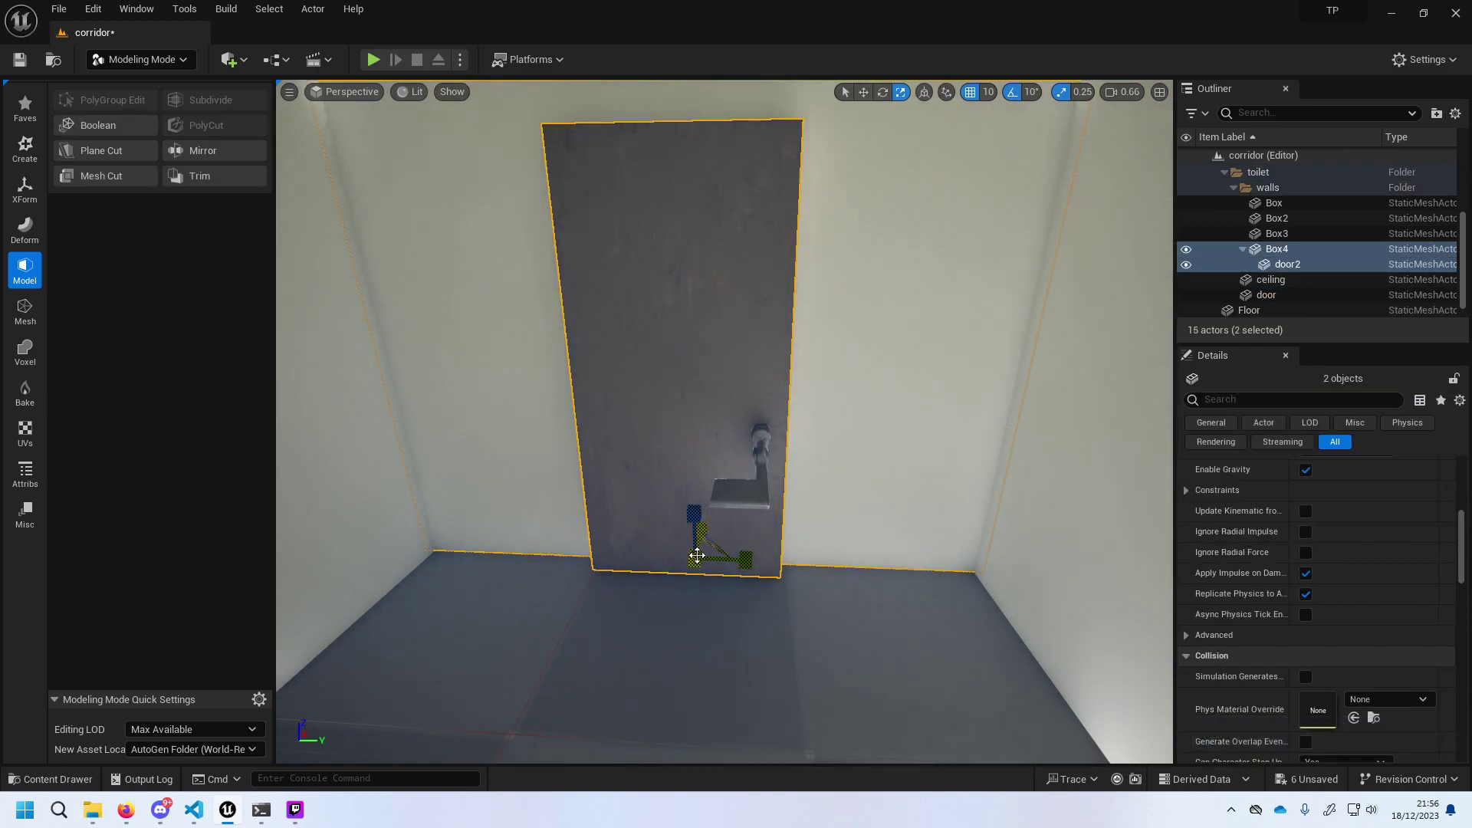
pyautogui.hotkey('ctrl', 'z')
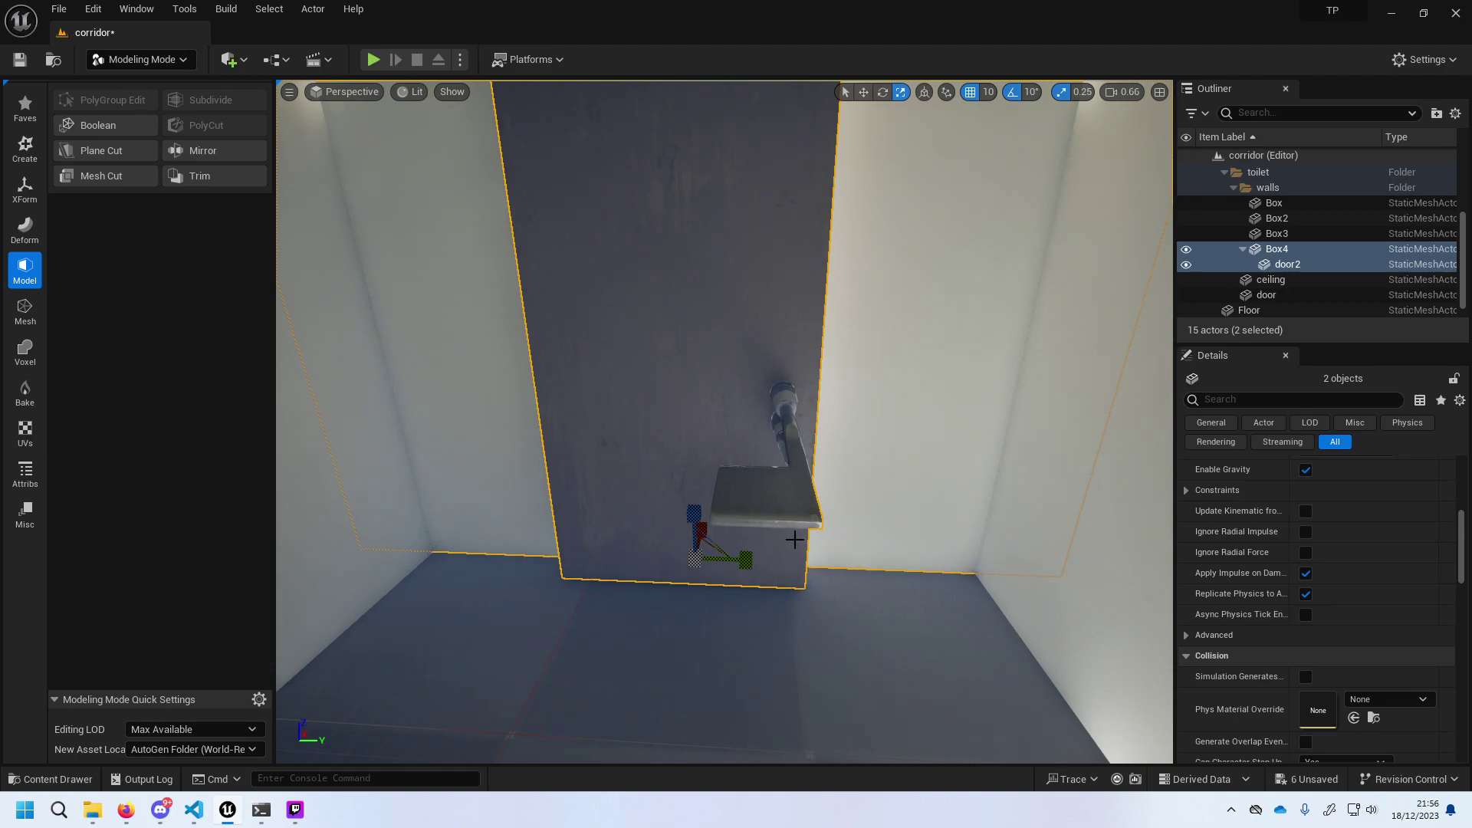
# Select both Box4 and door2 in the Outliner.
pyautogui.click(1270, 279)
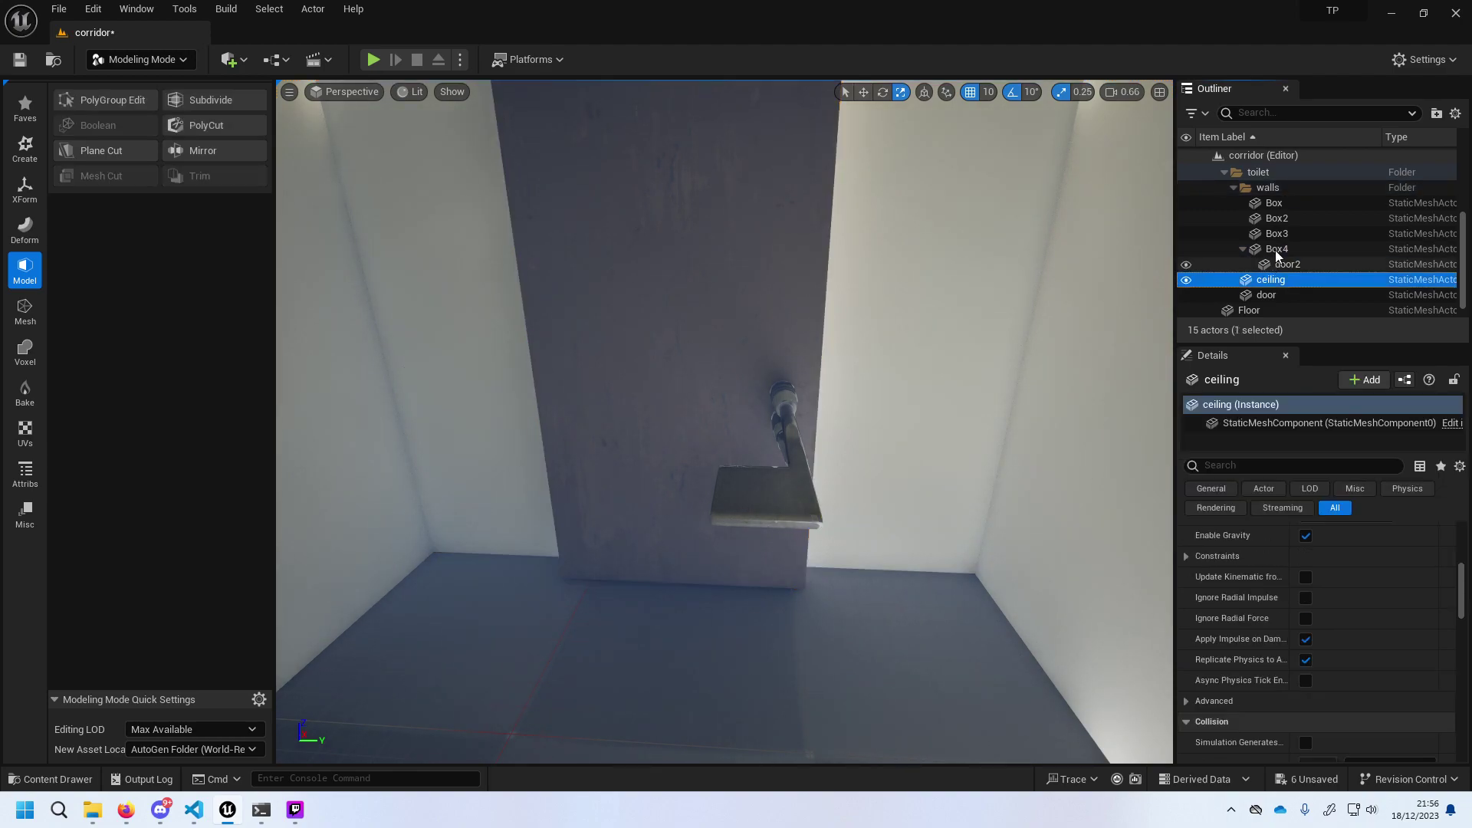
pyautogui.click(1287, 264)
pyautogui.keyDown('ctrl'); pyautogui.click(1277, 249); pyautogui.keyUp('ctrl')
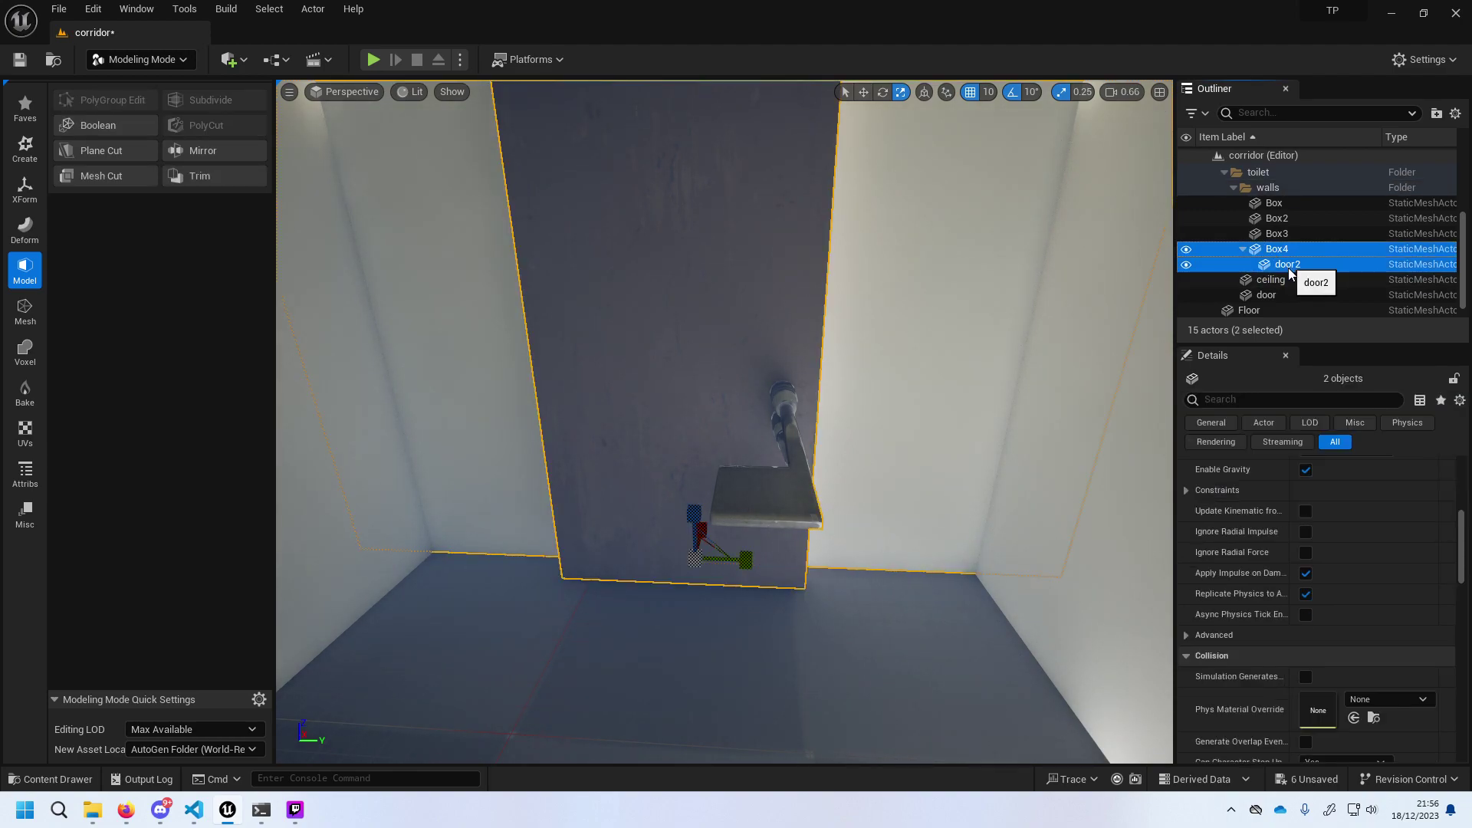
pyautogui.click(1288, 264)
pyautogui.keyDown('ctrl'); pyautogui.click(1277, 248); pyautogui.keyUp('ctrl')
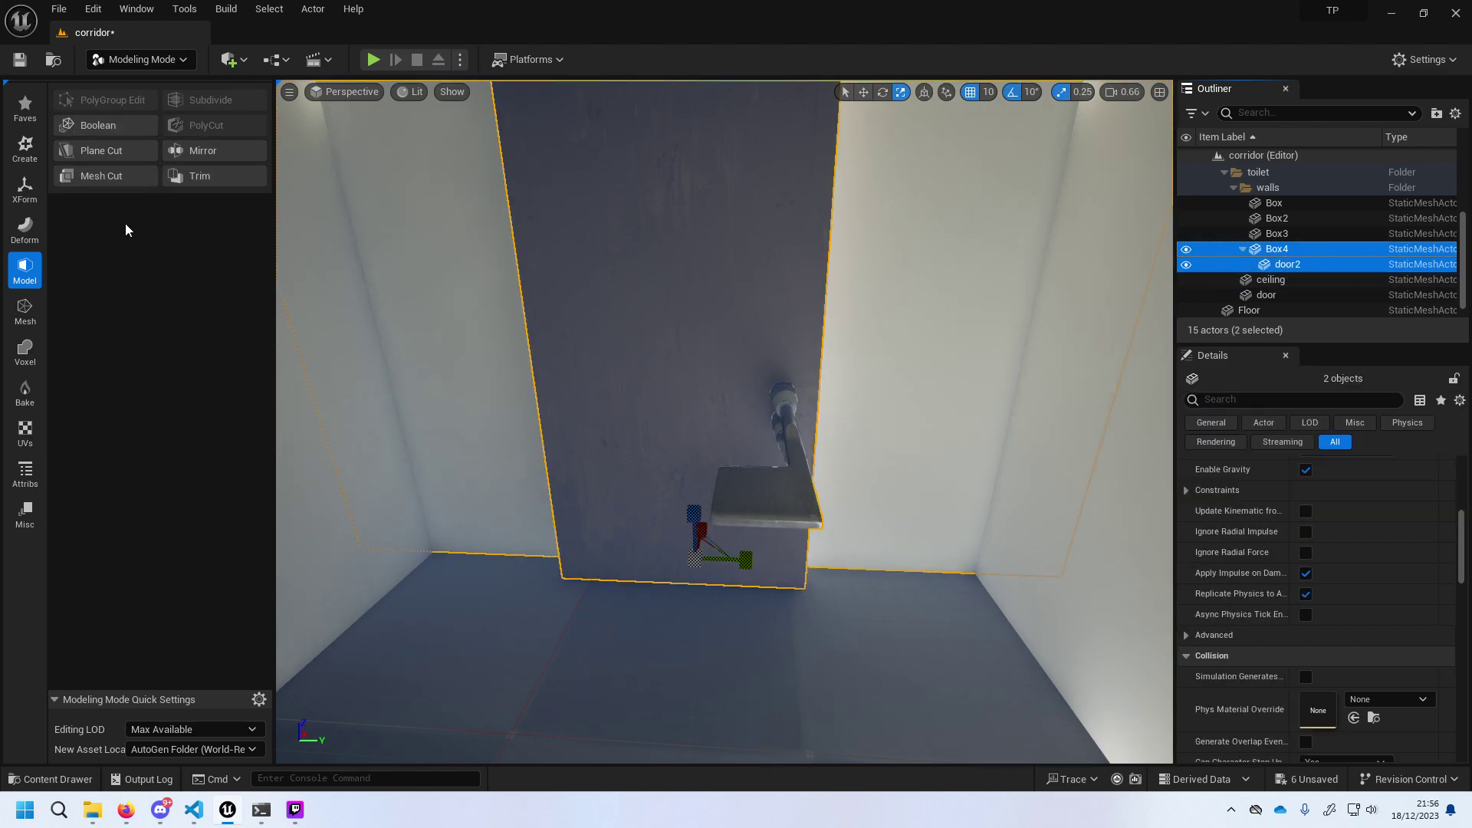
# Run a Boolean Difference A - B of Box4 minus door2 and accept the result.
pyautogui.click(96, 125)
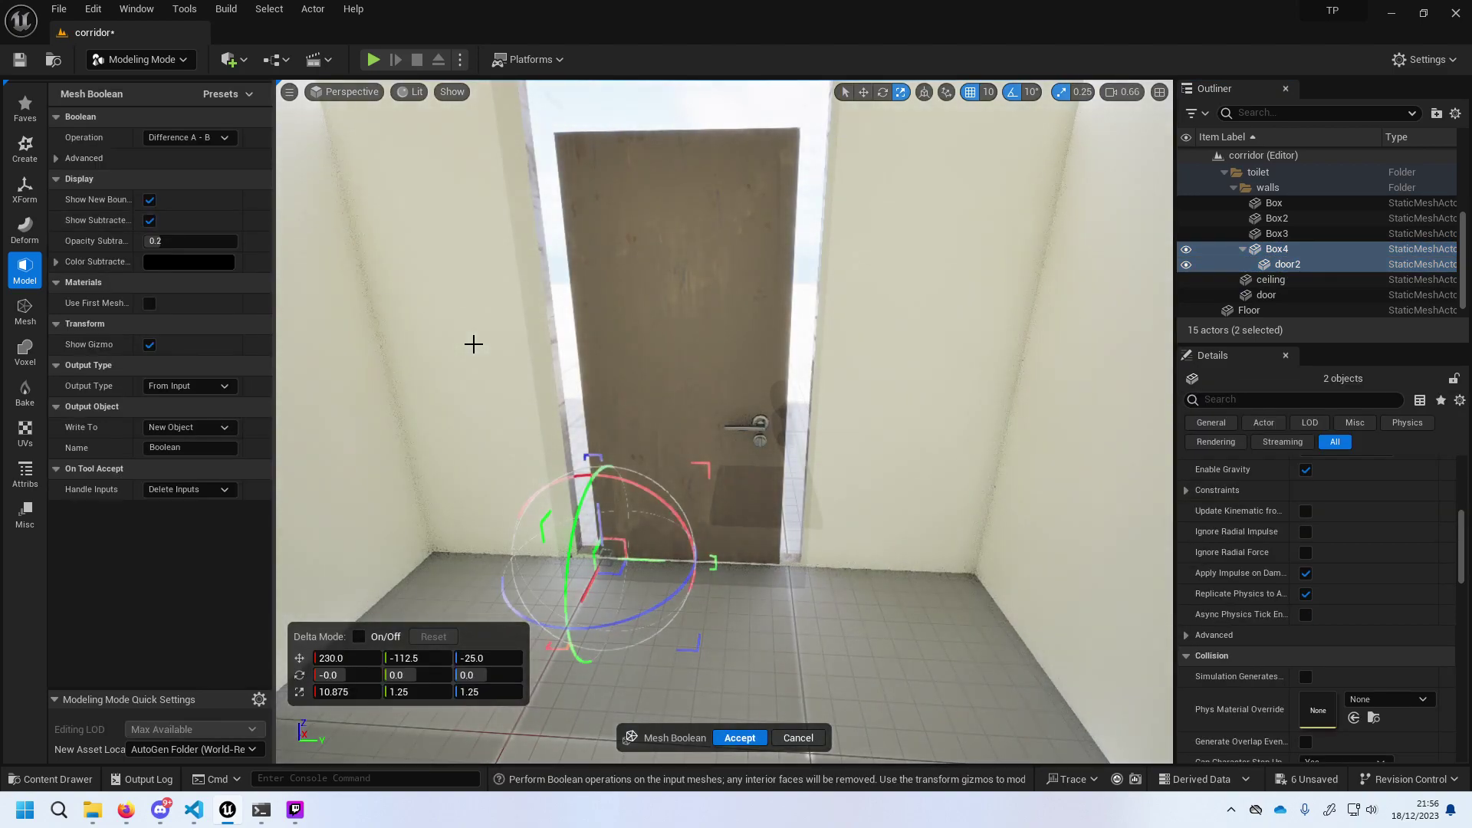
pyautogui.scroll(3, 473, 344)
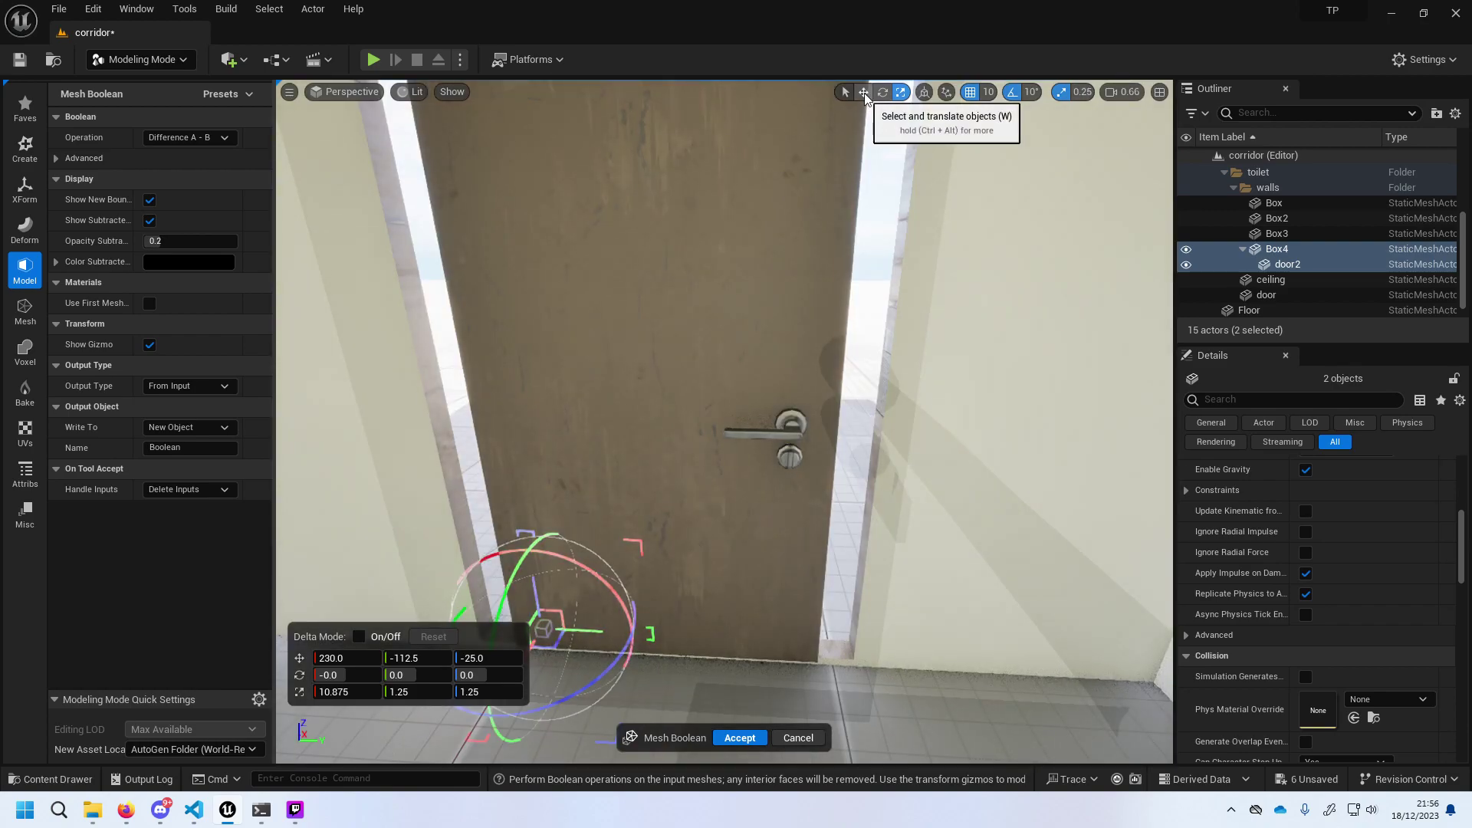
pyautogui.click(864, 91)
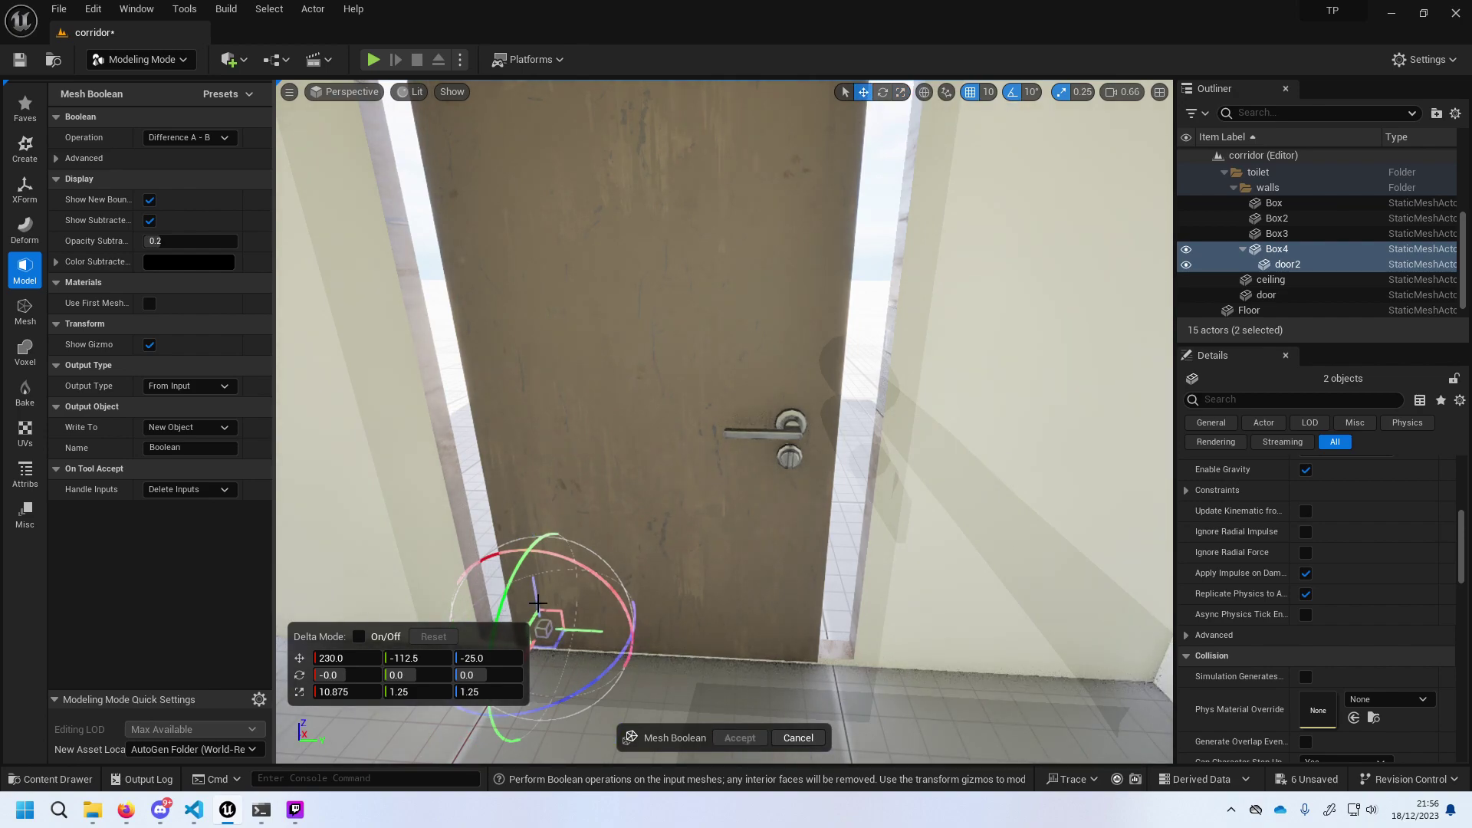
pyautogui.click(741, 738)
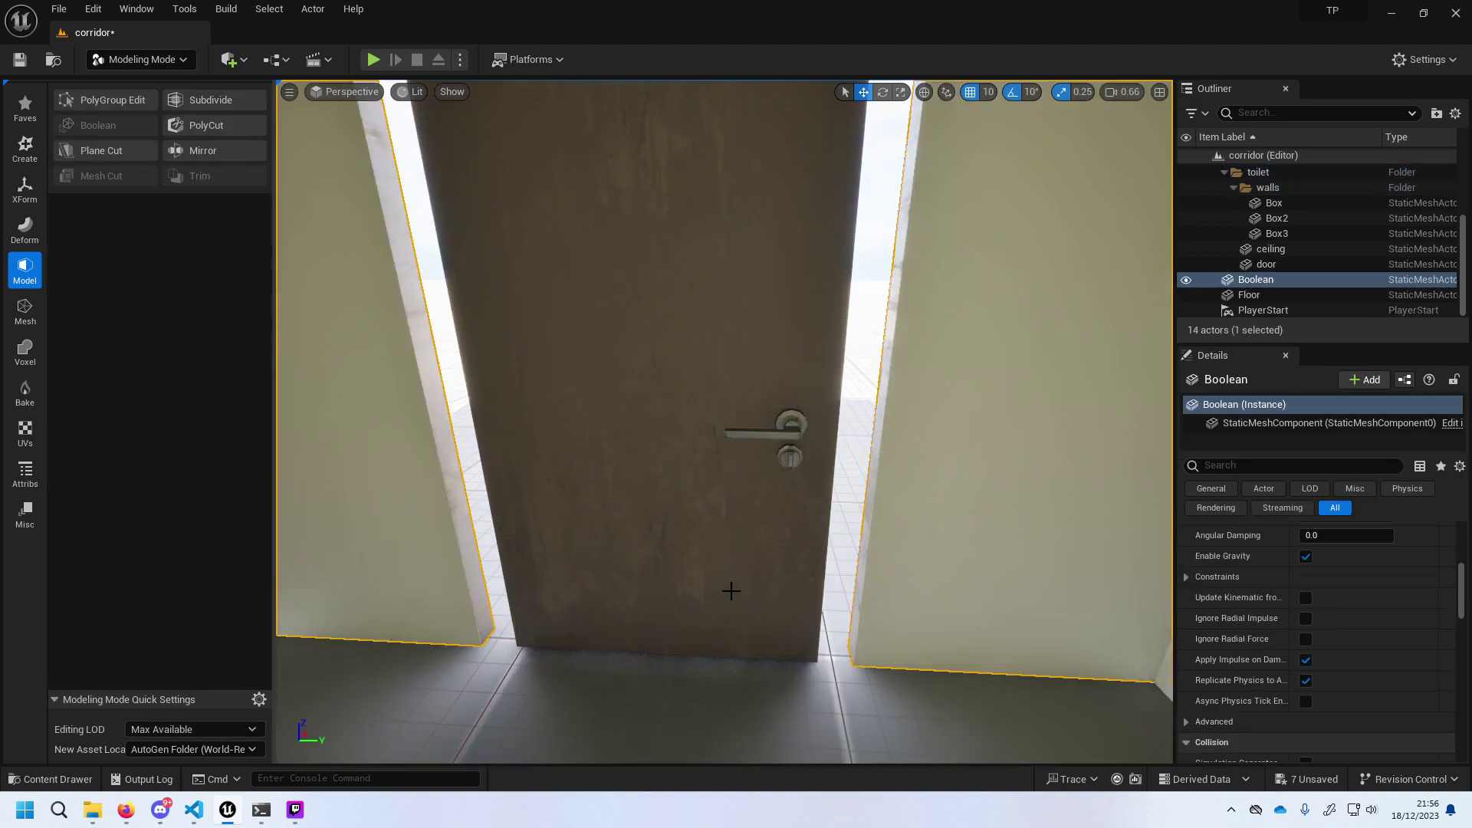
# Try stretching and lowering the door, then undo both changes.
pyautogui.press('f')
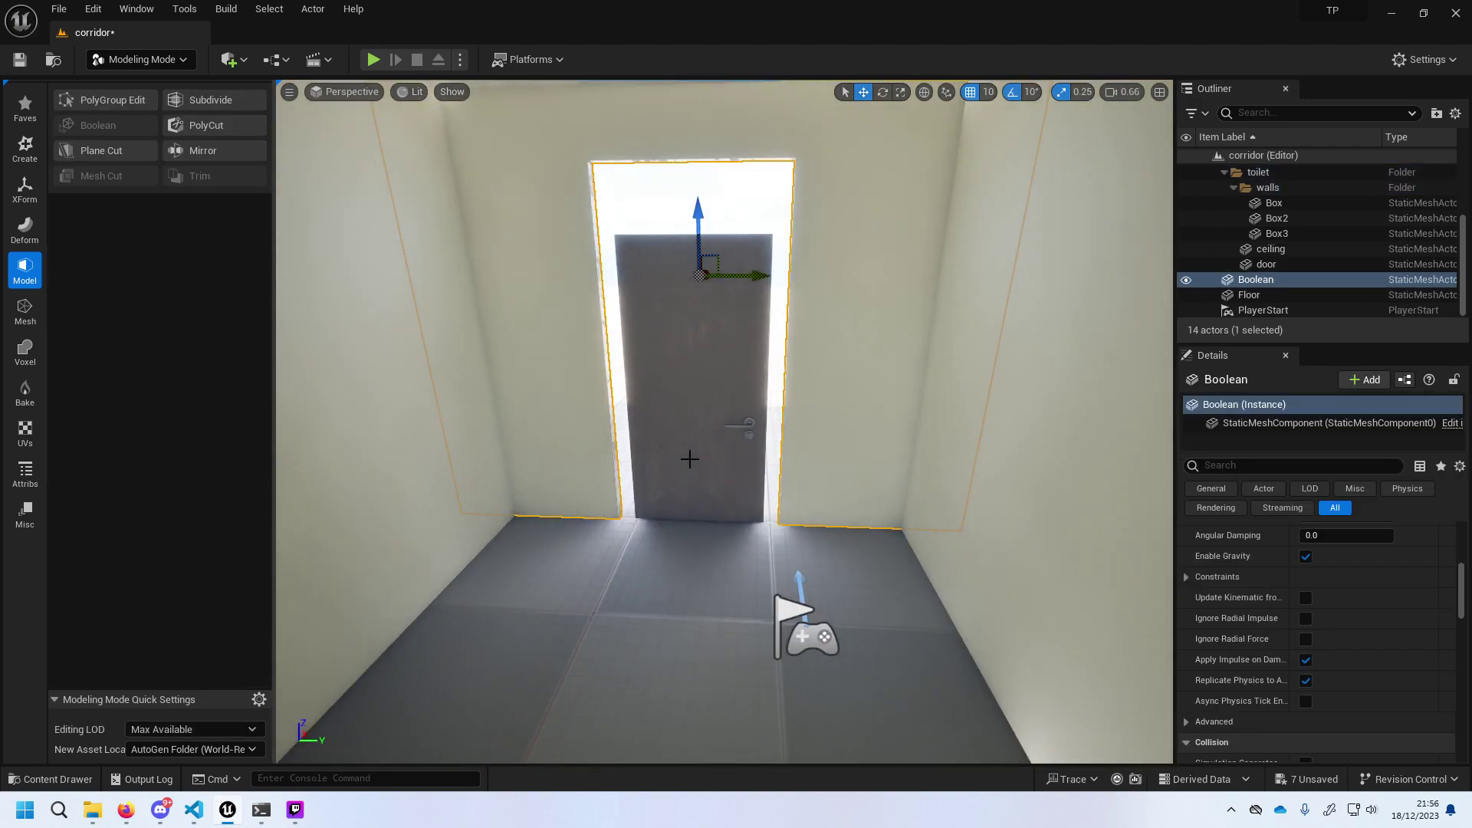
pyautogui.click(1267, 264)
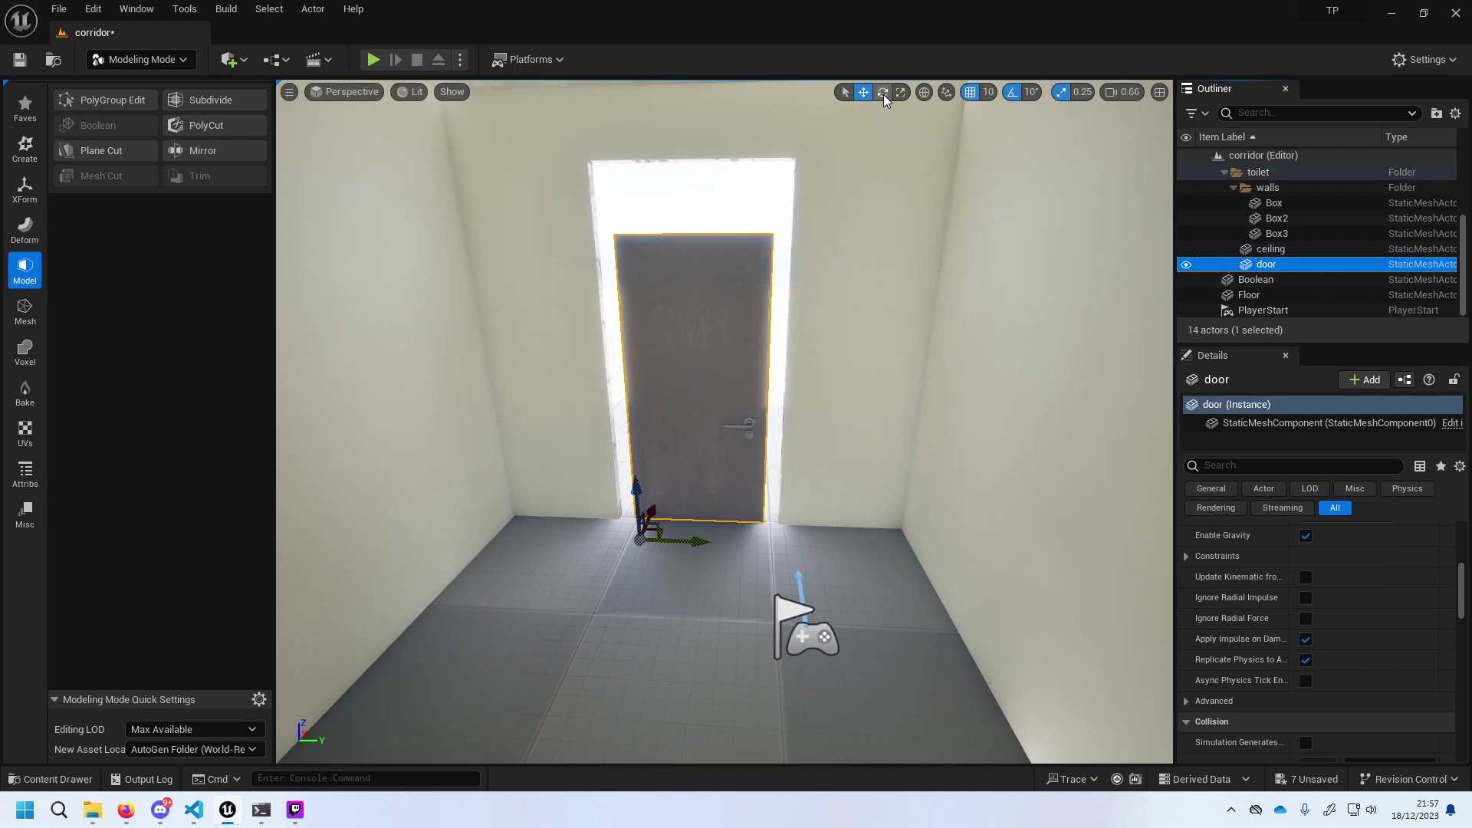
pyautogui.click(884, 95)
pyautogui.click(901, 93)
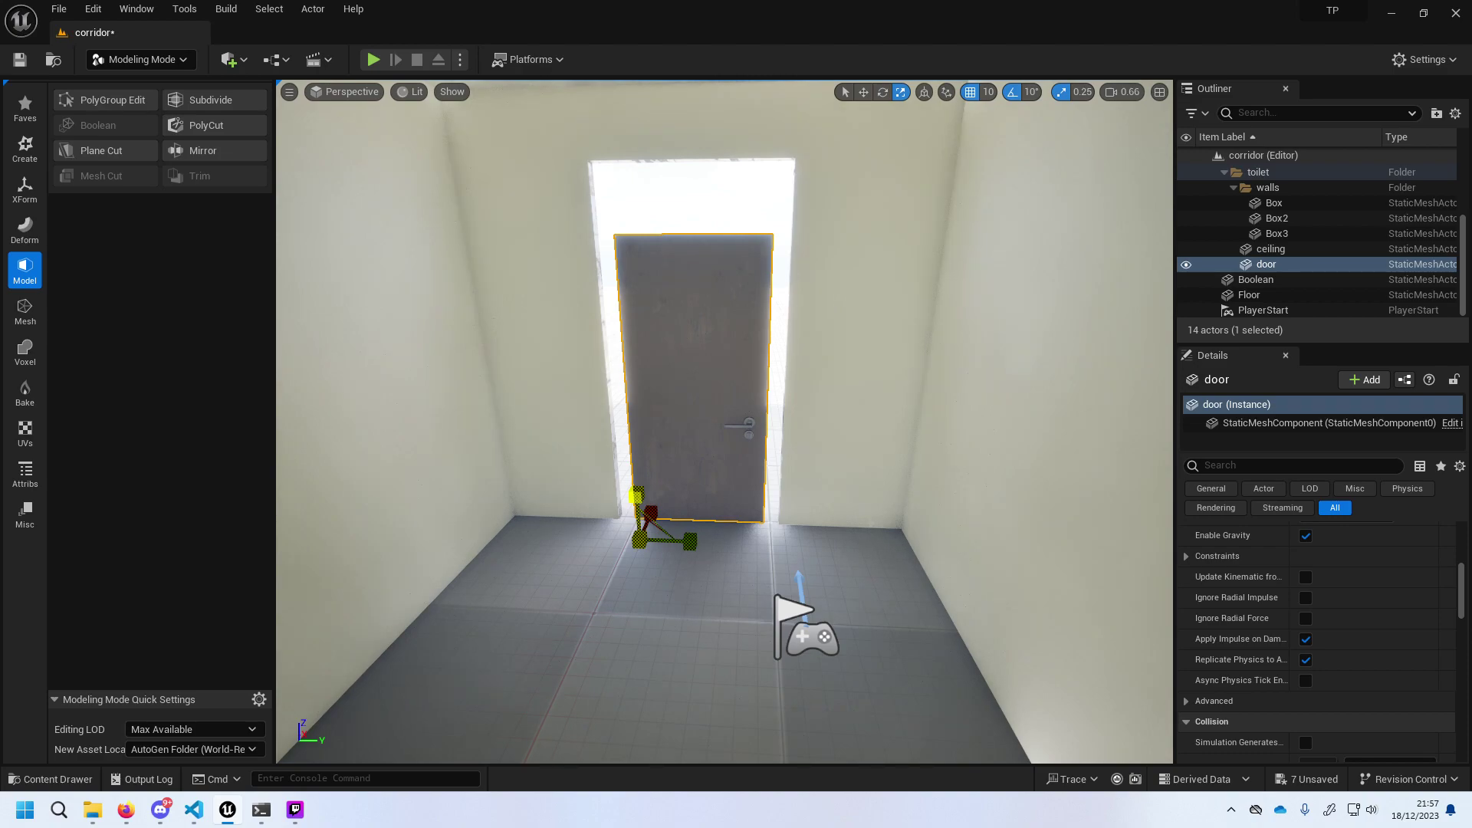
pyautogui.moveTo(639, 500); pyautogui.dragTo(694, 398)
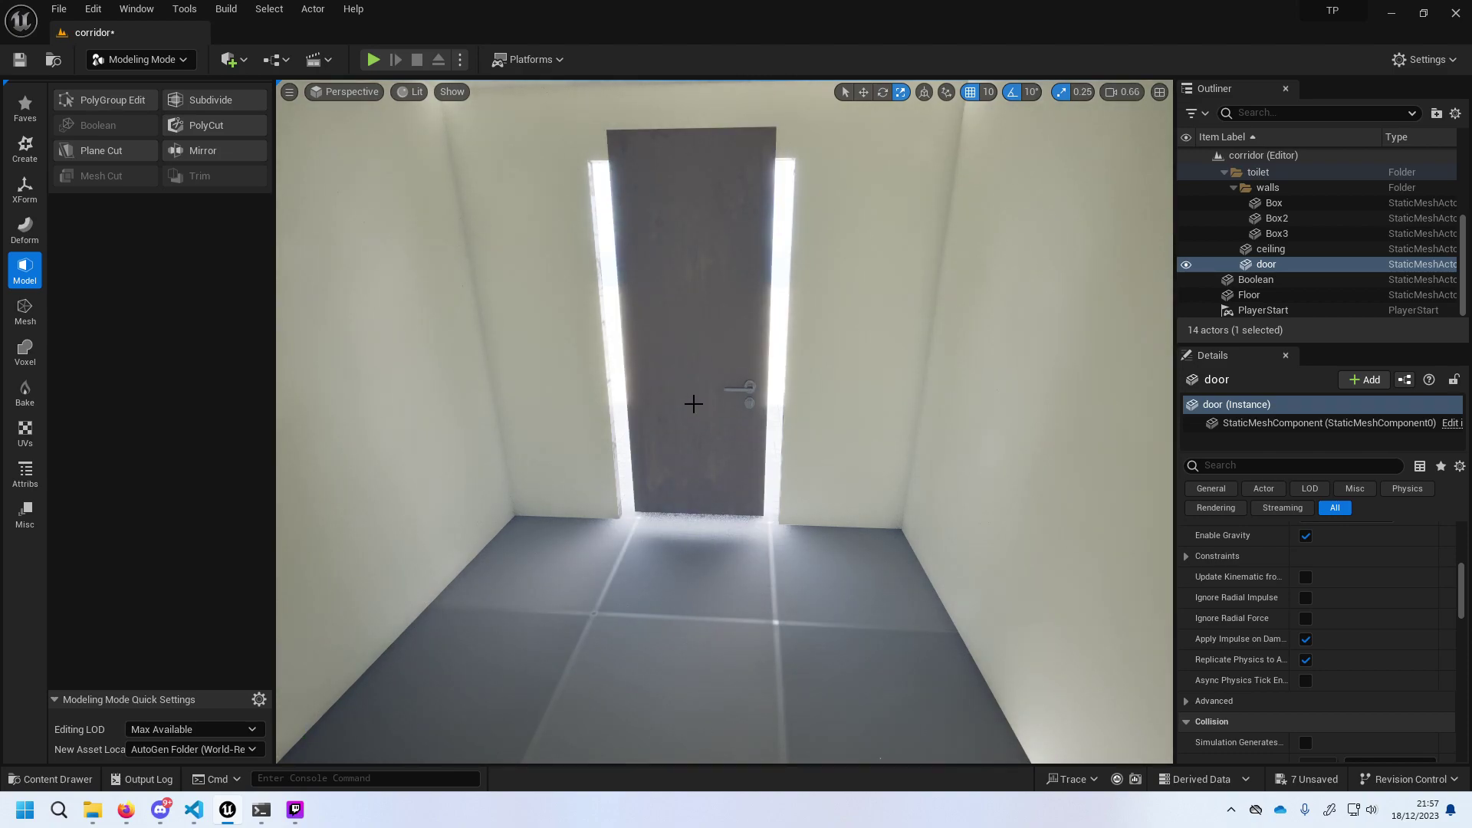
pyautogui.click(863, 92)
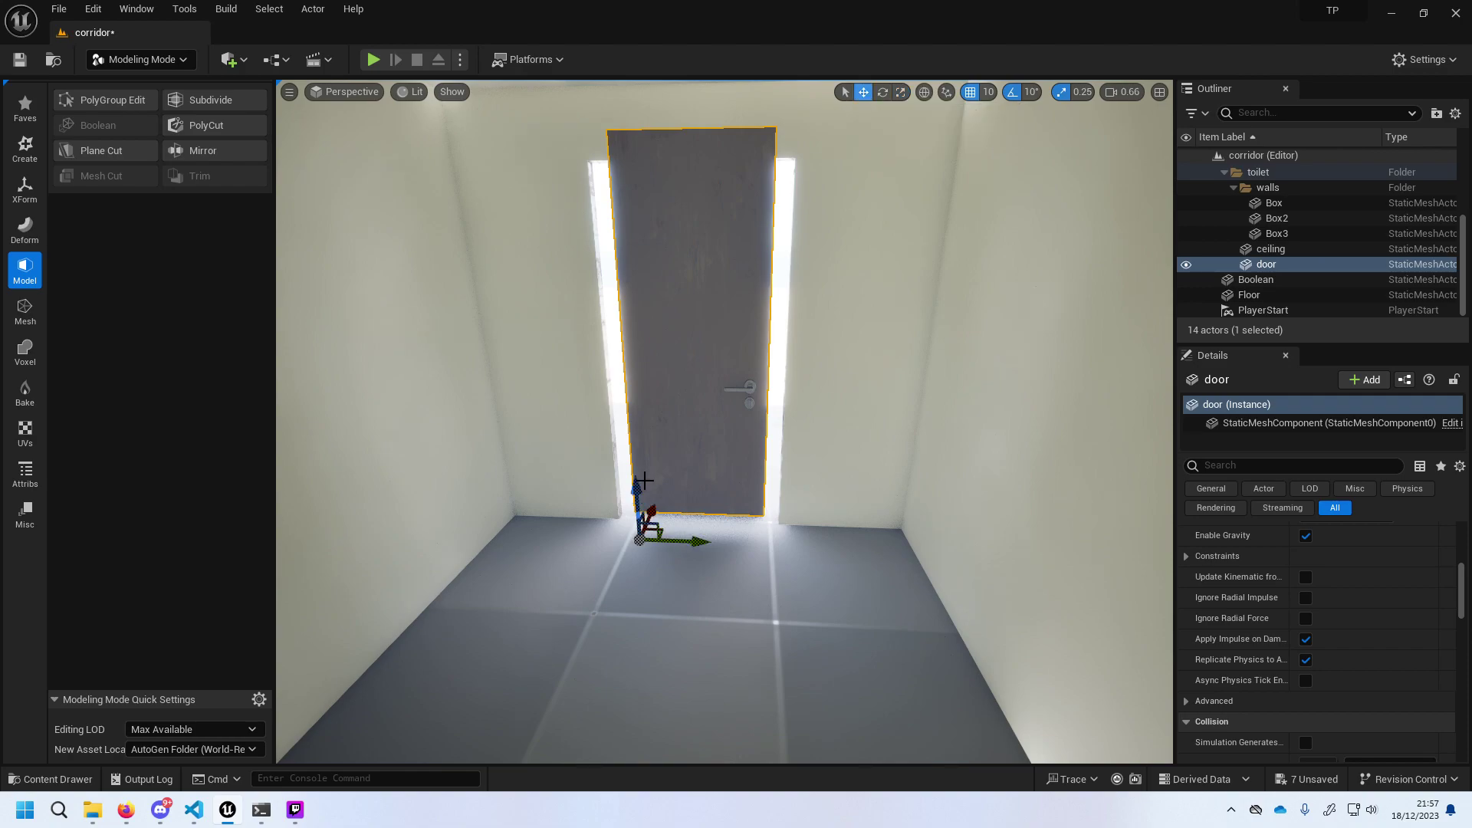
pyautogui.moveTo(642, 491); pyautogui.dragTo(646, 494)
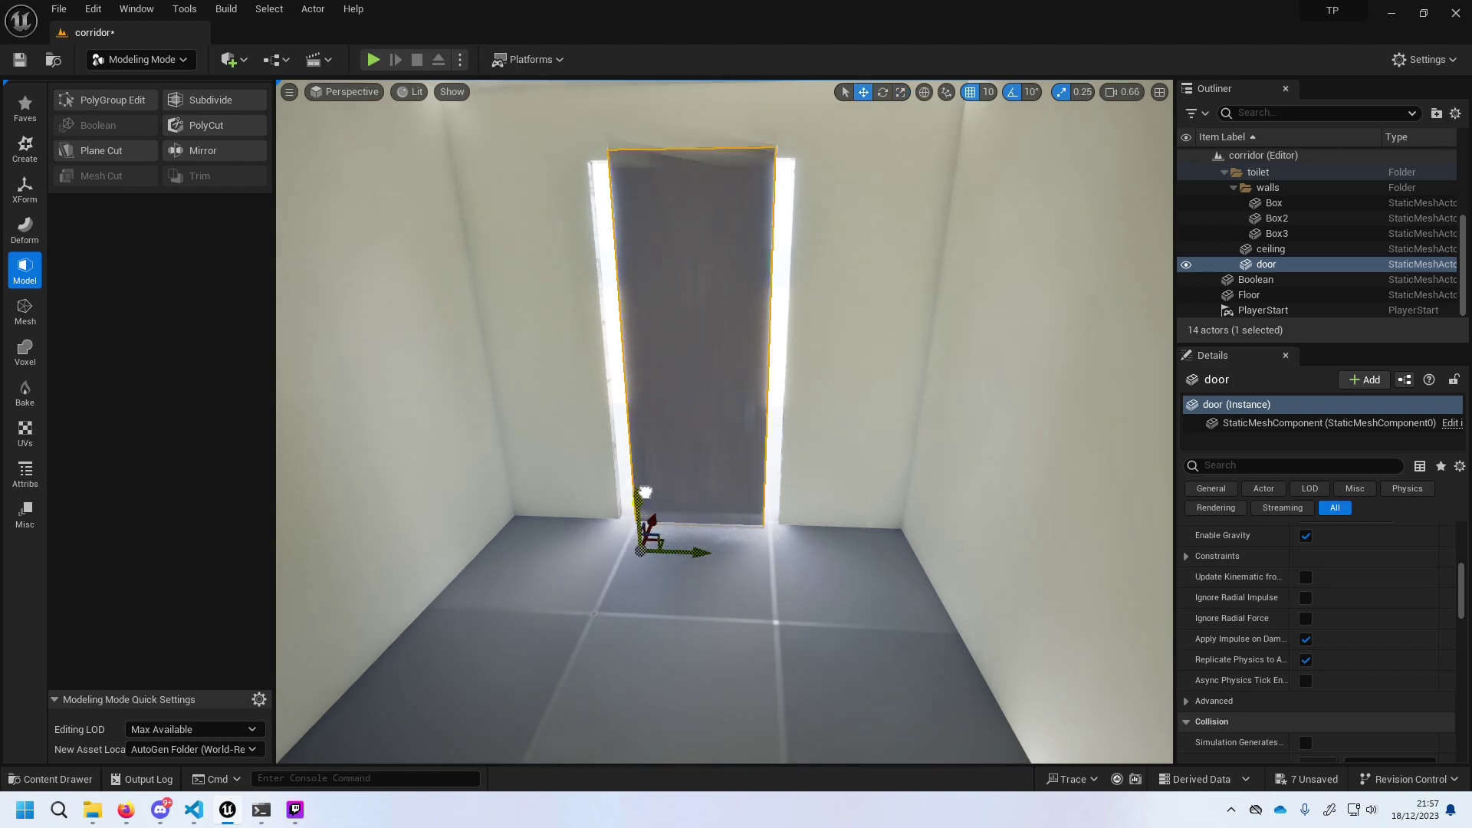
pyautogui.hotkey('ctrl', 'z')
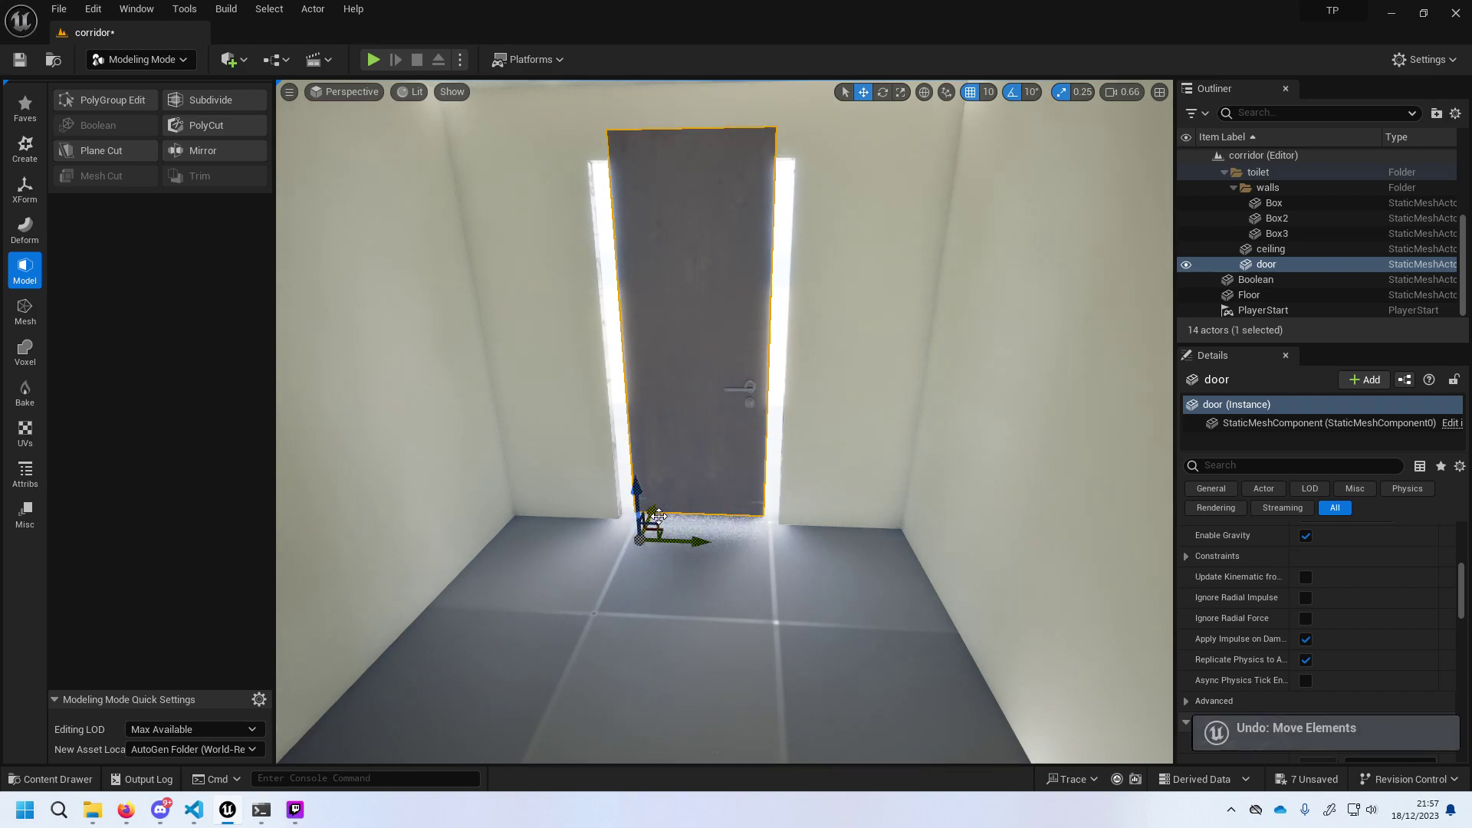
pyautogui.hotkey('ctrl', 'z')
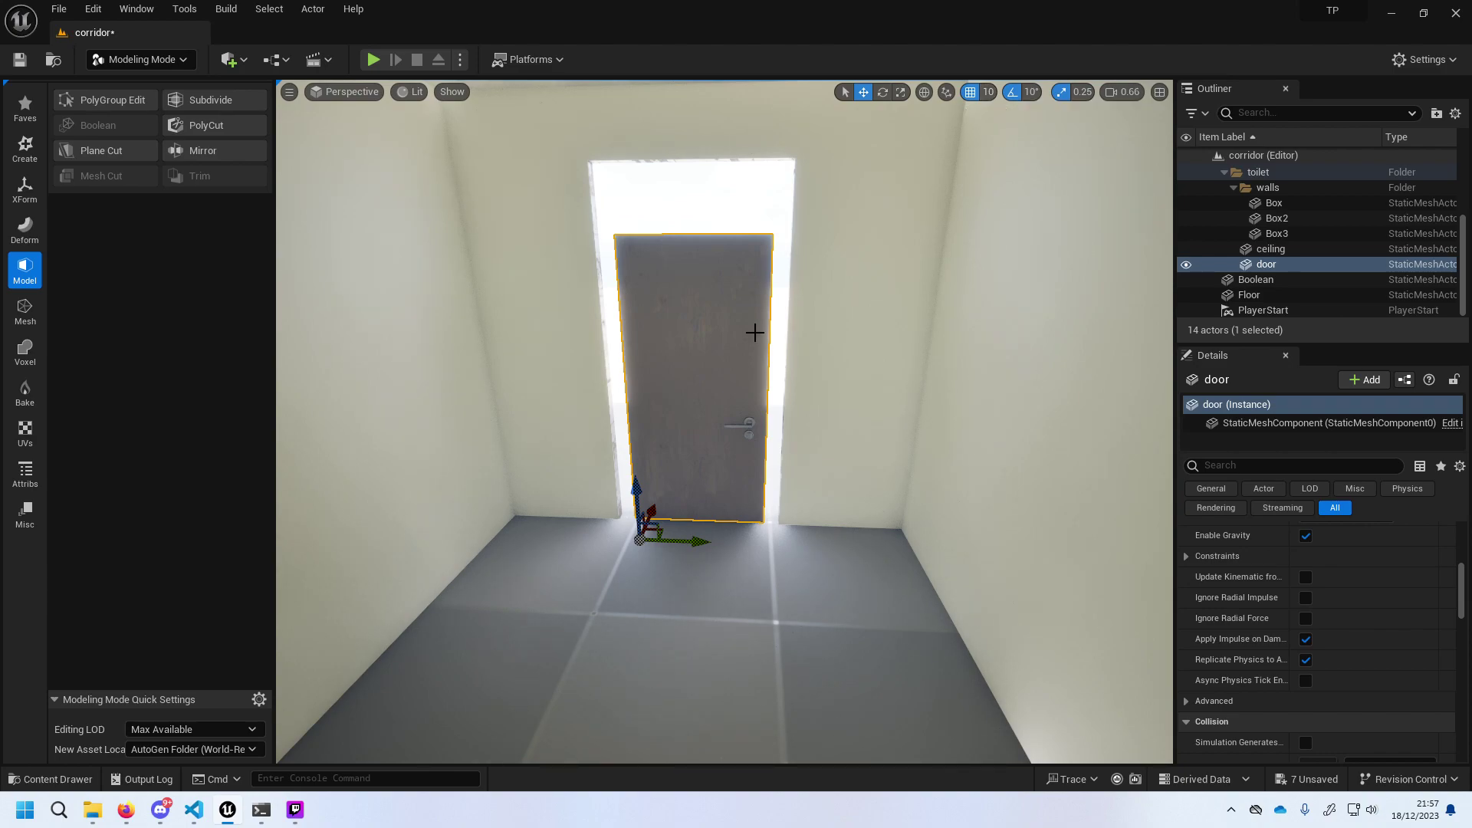
# Focus on the door and bring its Transform values into view in Details.
pyautogui.scroll(5, 748, 345)
pyautogui.scroll(-3, 914, 202)
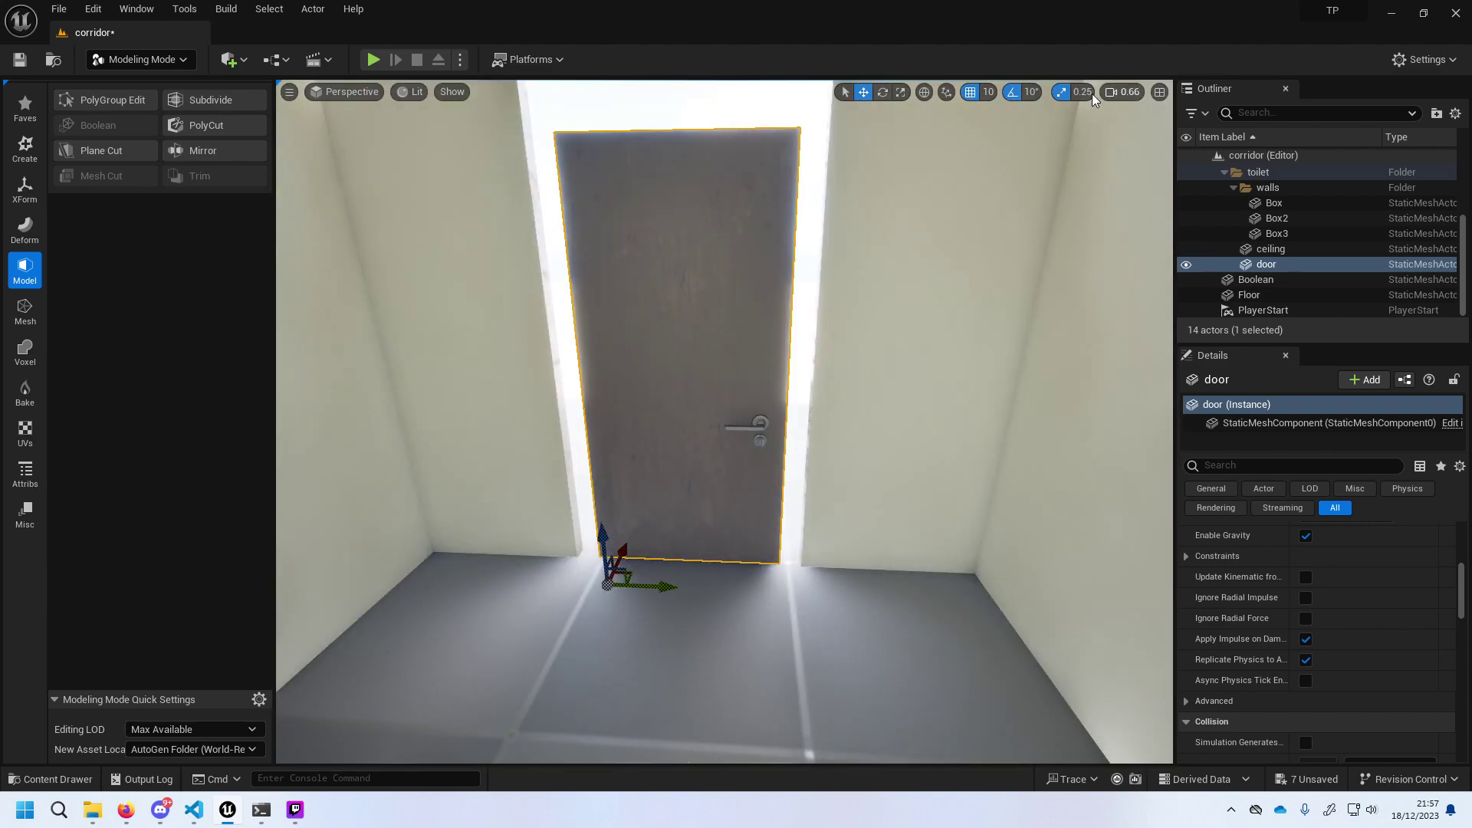
pyautogui.click(895, 96)
pyautogui.click(884, 95)
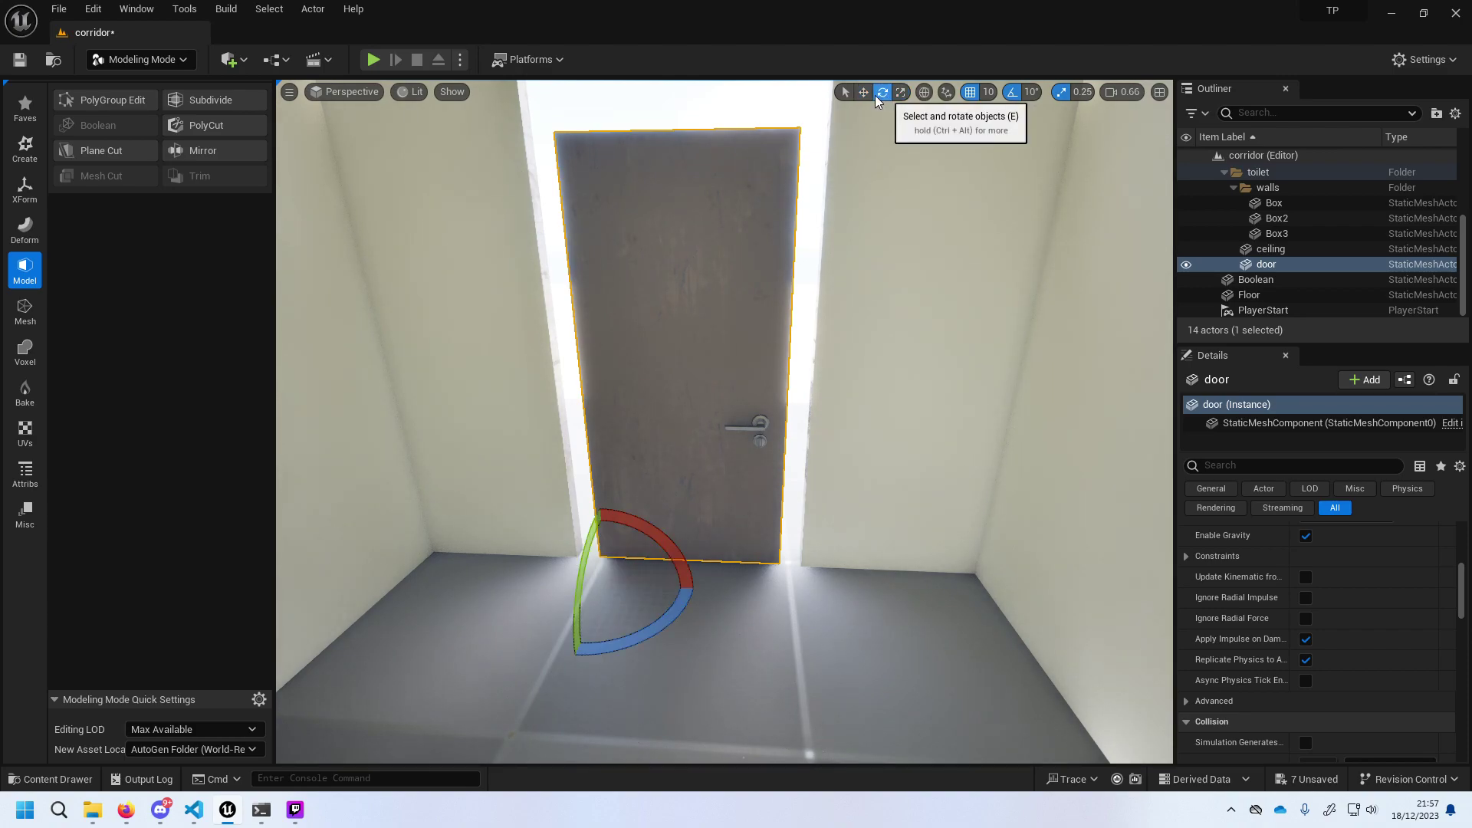
pyautogui.click(844, 93)
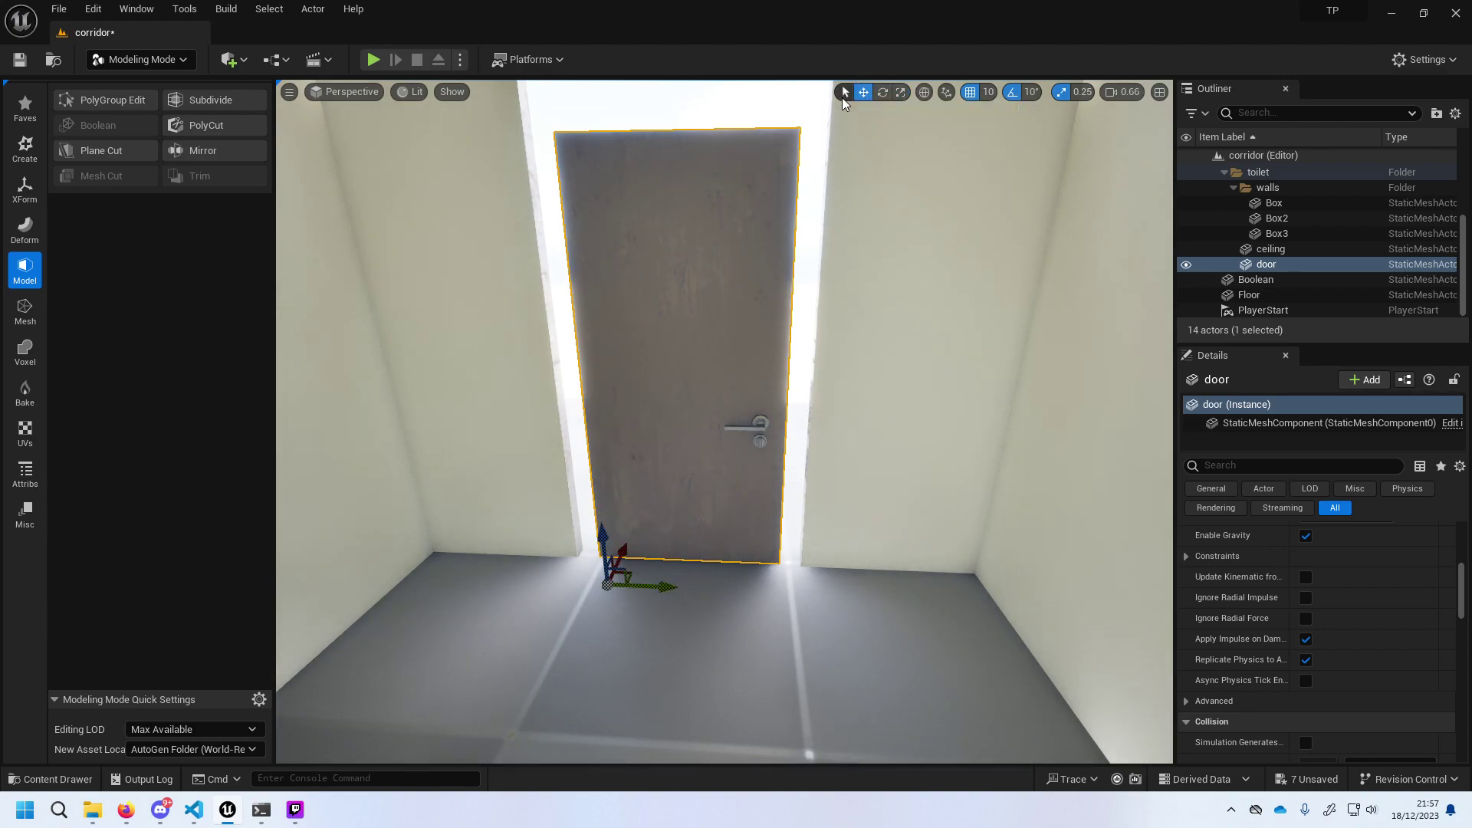
pyautogui.click(900, 94)
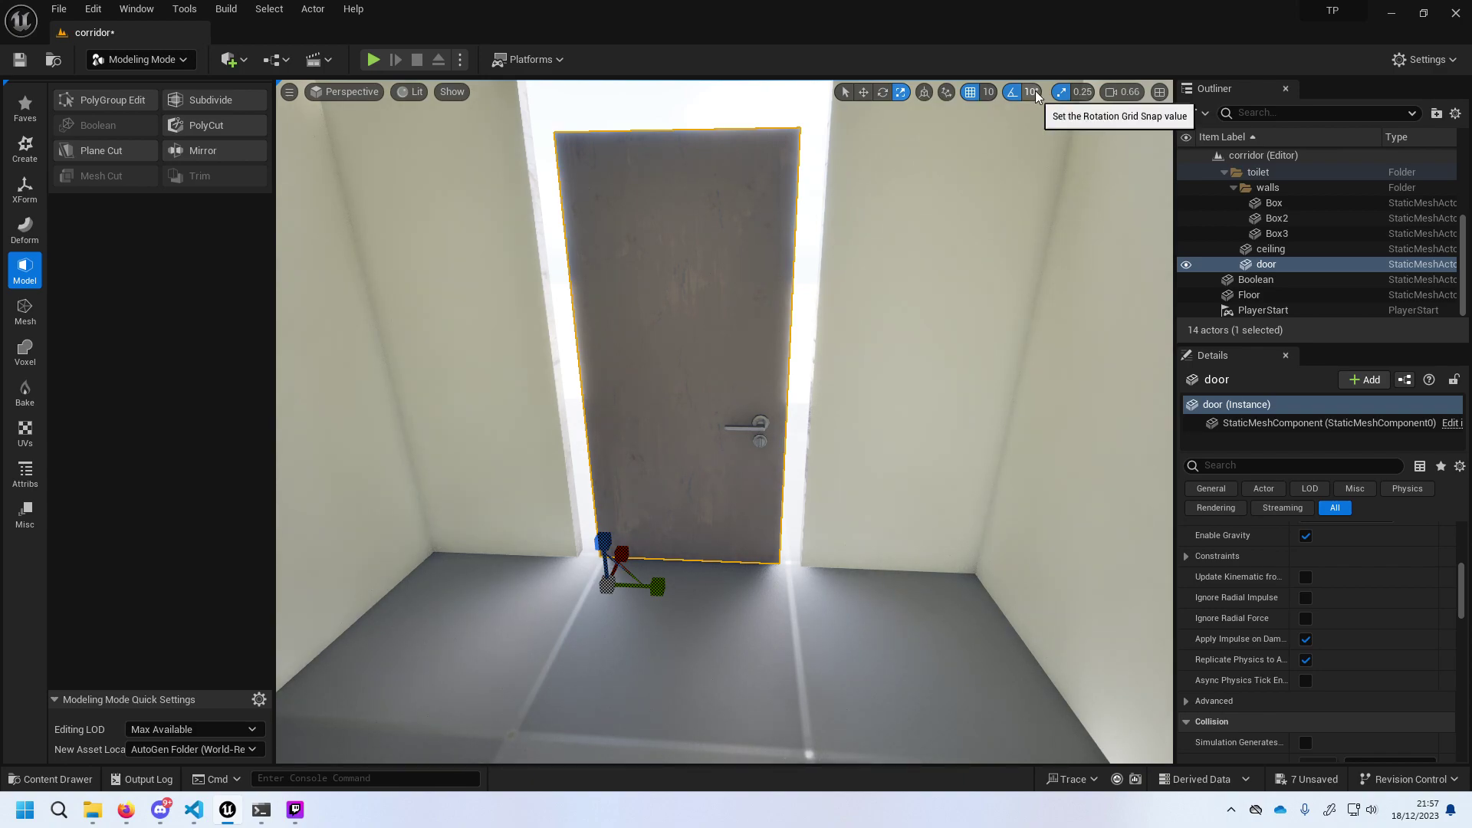
pyautogui.doubleClick(1286, 264)
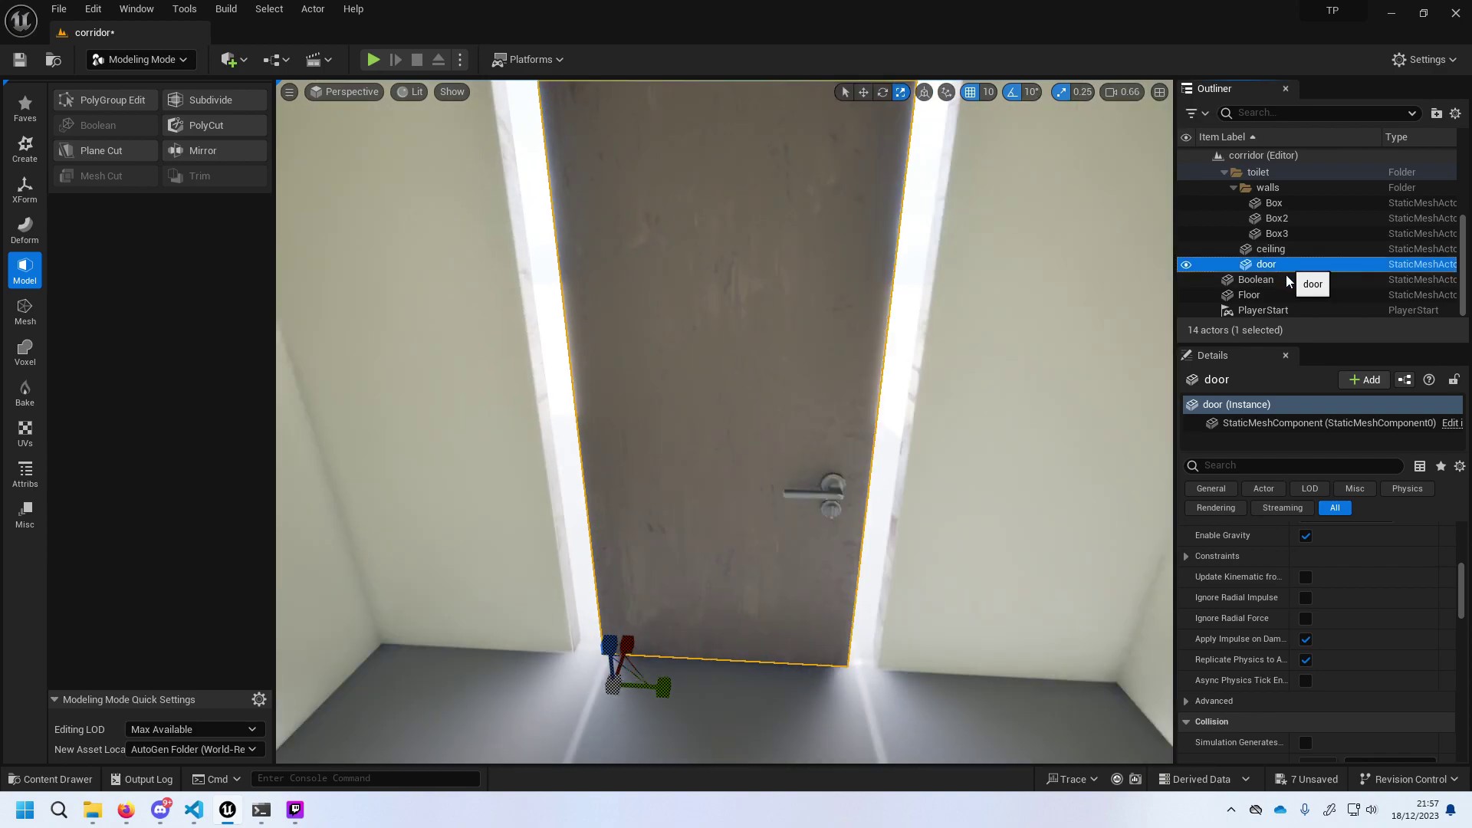
pyautogui.scroll(5, 1384, 569)
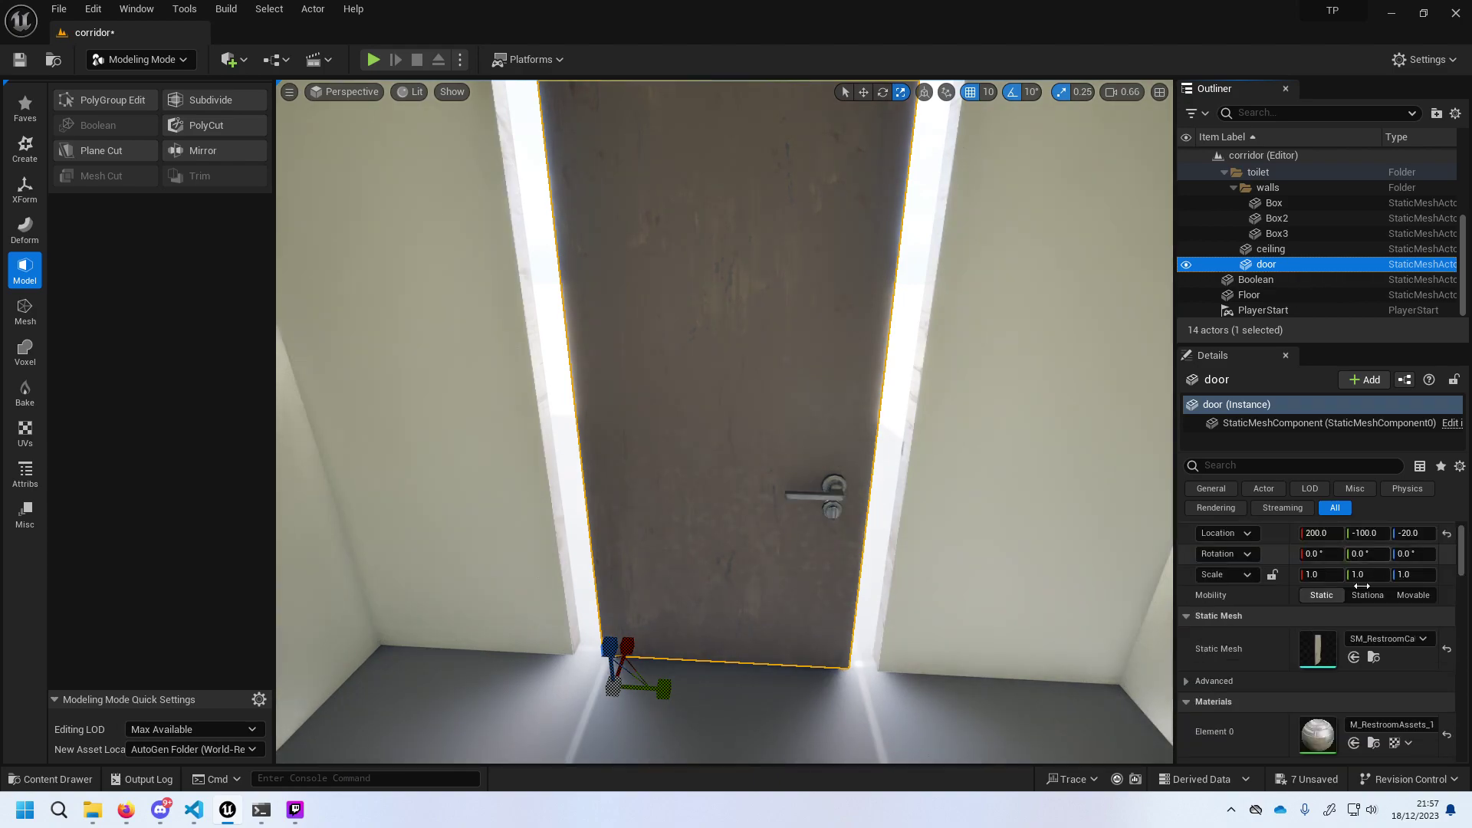
# Revert the door's X scale to 1.0, widen Scale Y to about 1.2575, shift it left.
pyautogui.click(1331, 593)
pyautogui.write('1.1')
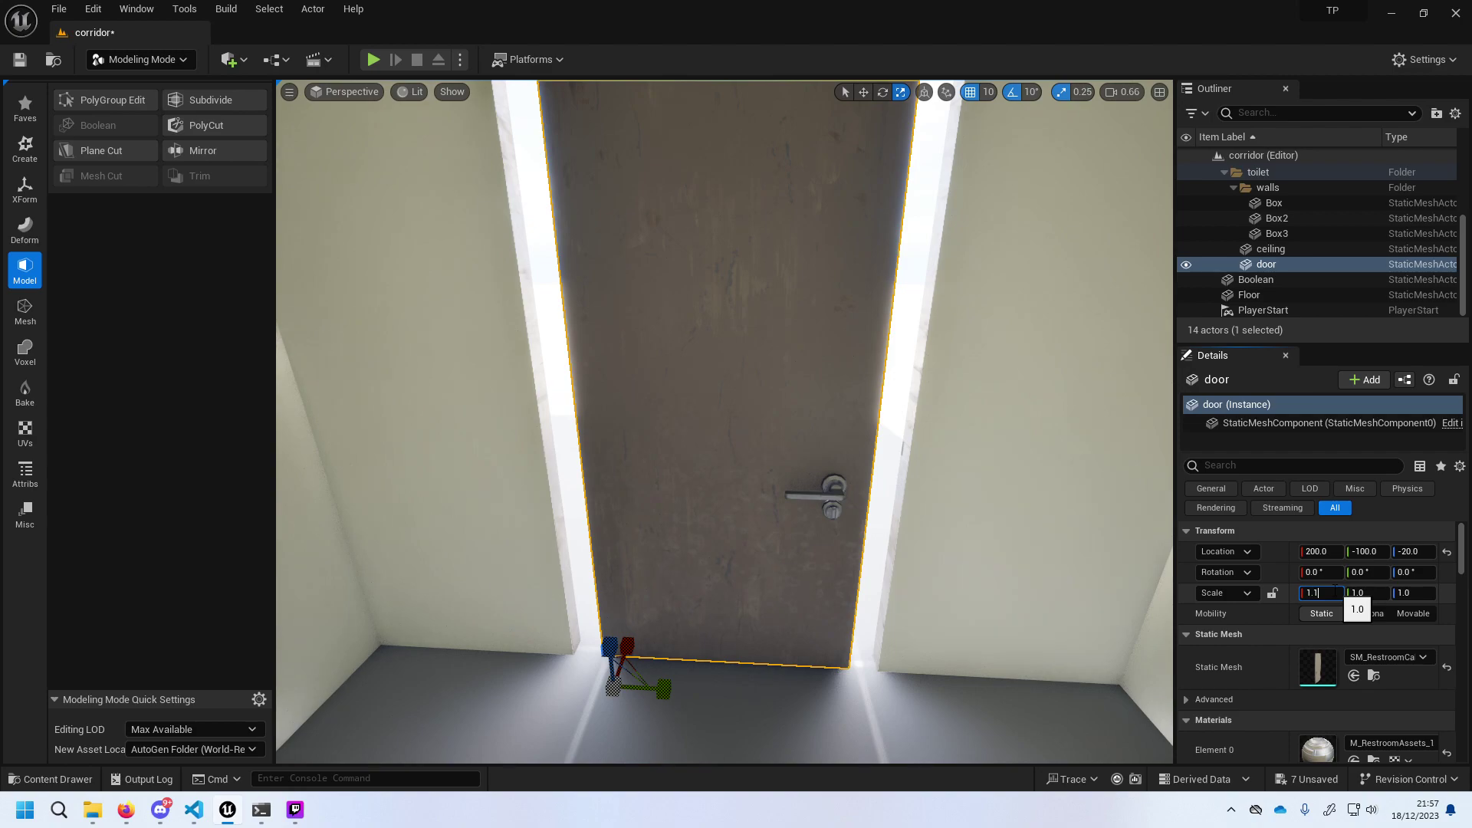
pyautogui.press('Return')
pyautogui.scroll(-3, 997, 438)
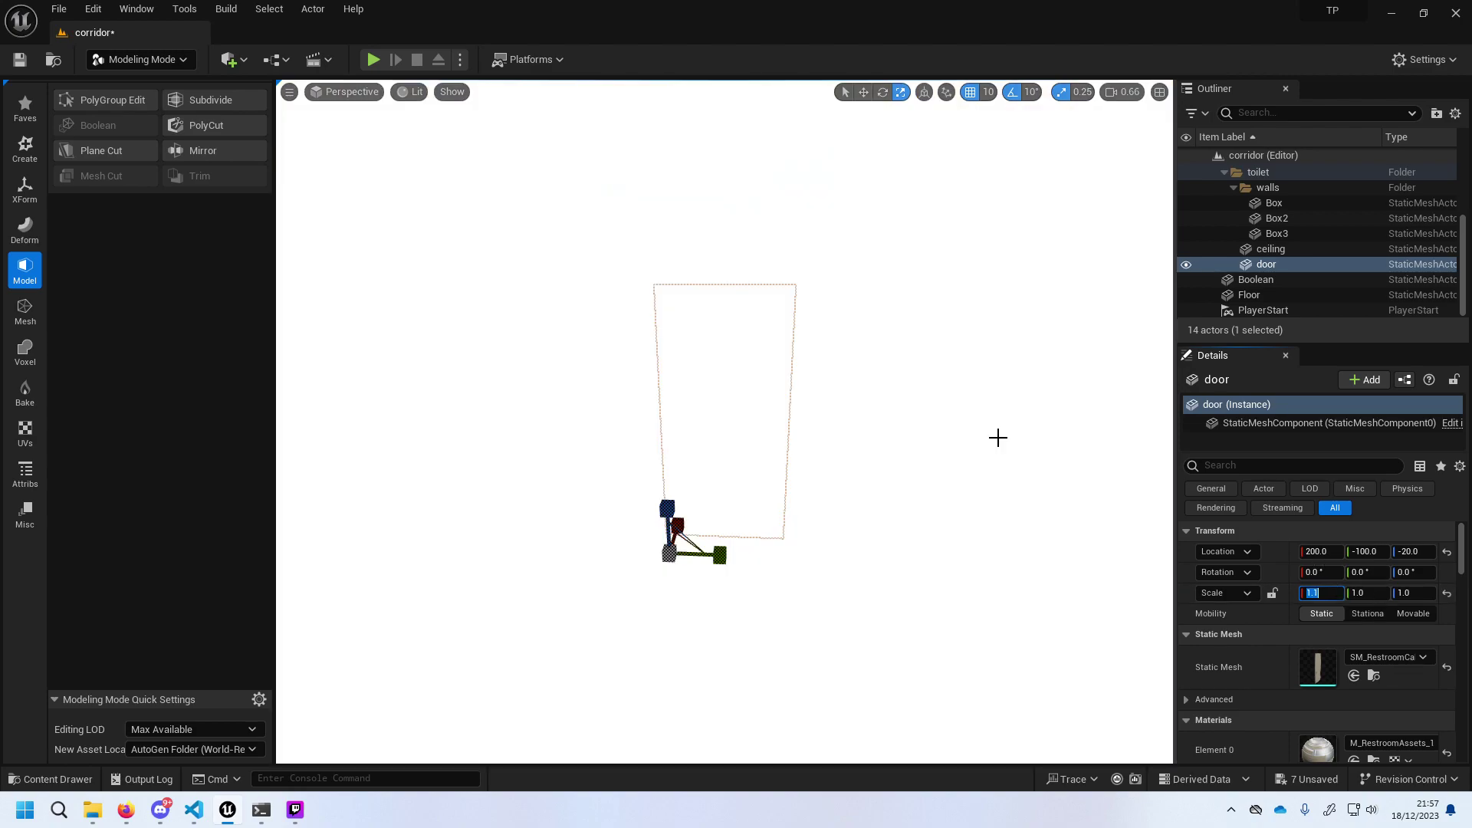
pyautogui.scroll(3, 997, 438)
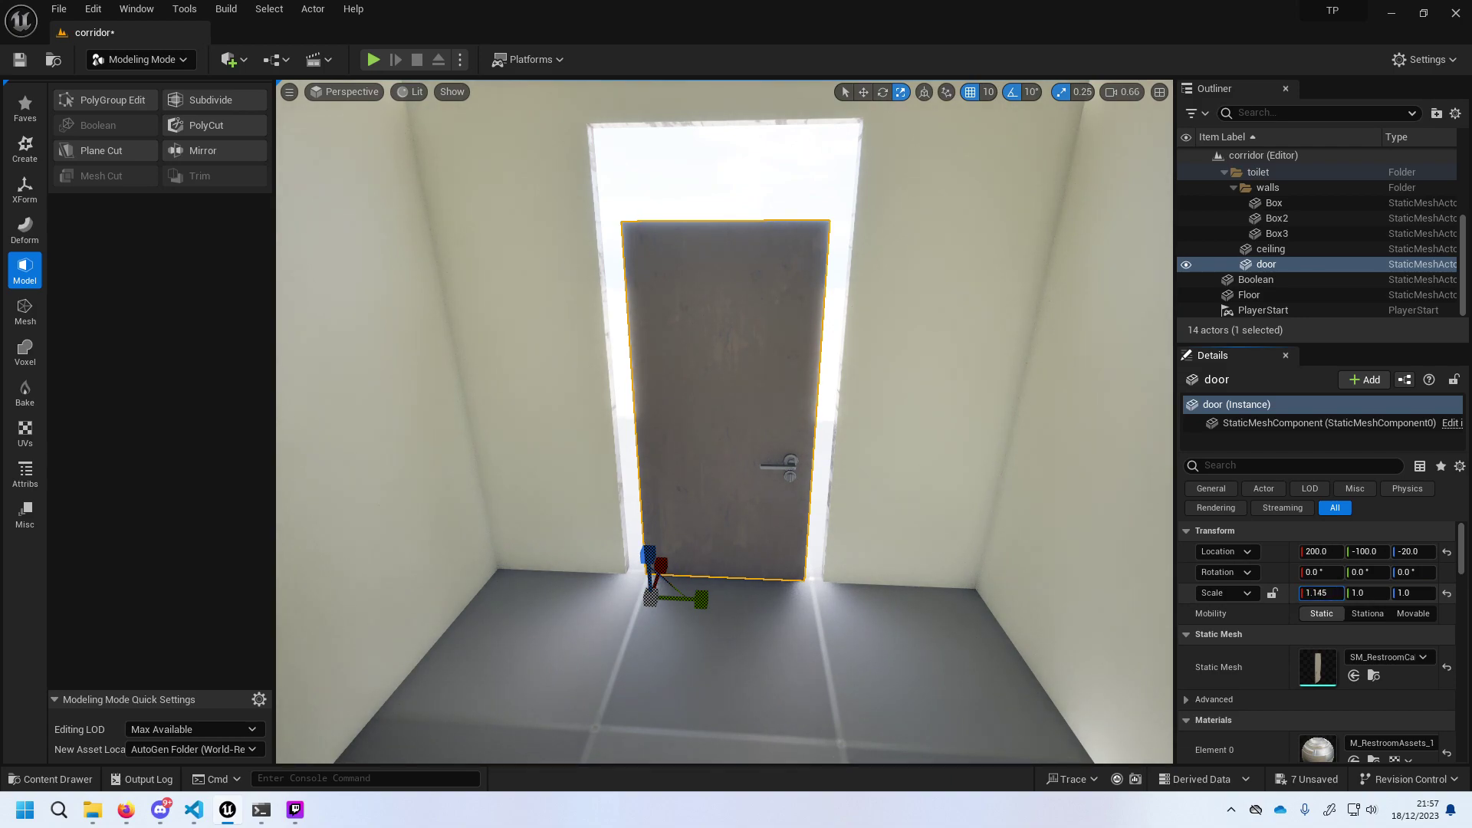
pyautogui.hotkey('ctrl', 'z')
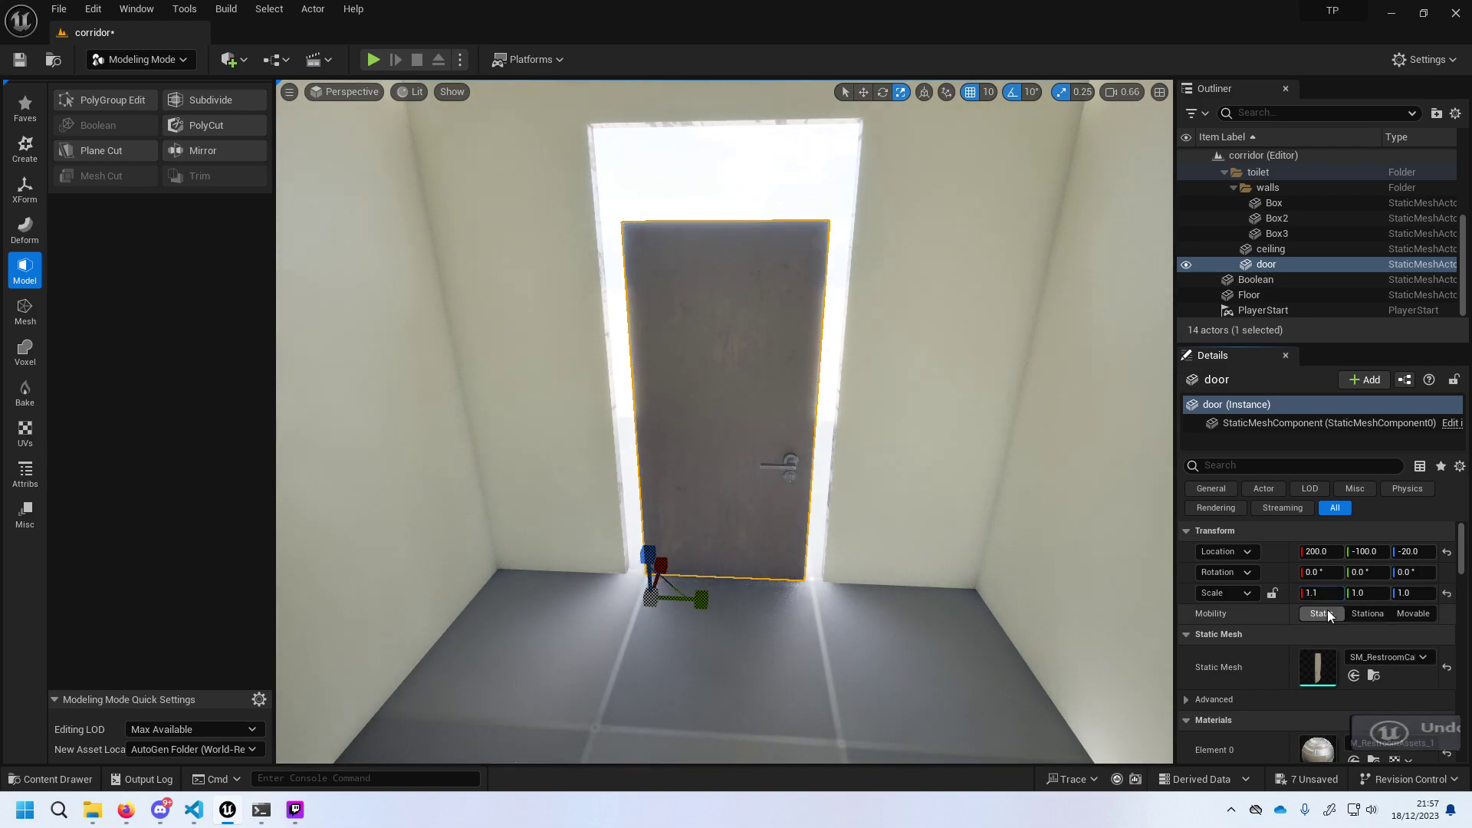
pyautogui.moveTo(1368, 593); pyautogui.dragTo(1382, 593)
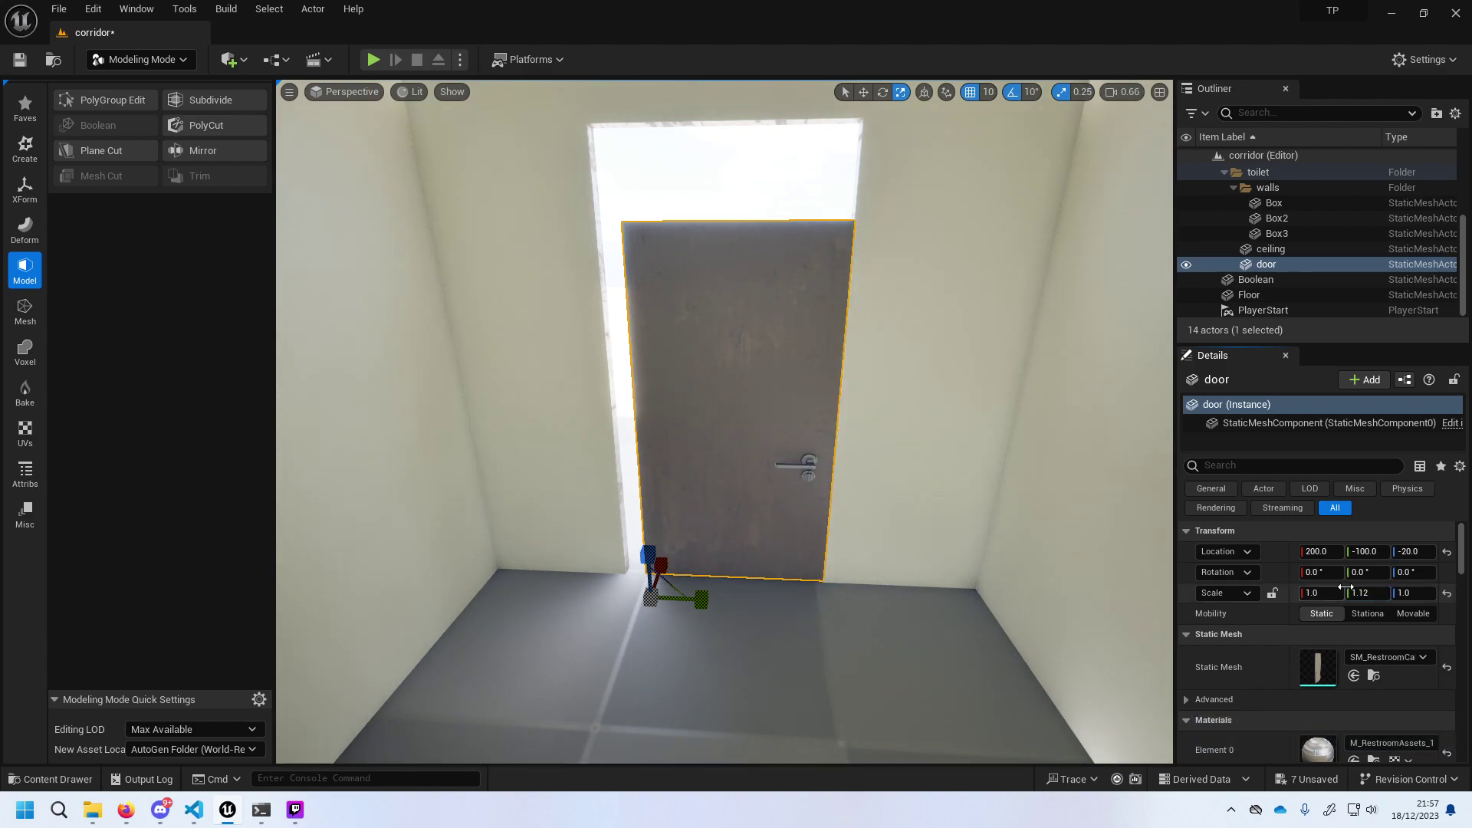
pyautogui.moveTo(1352, 593); pyautogui.dragTo(1377, 593)
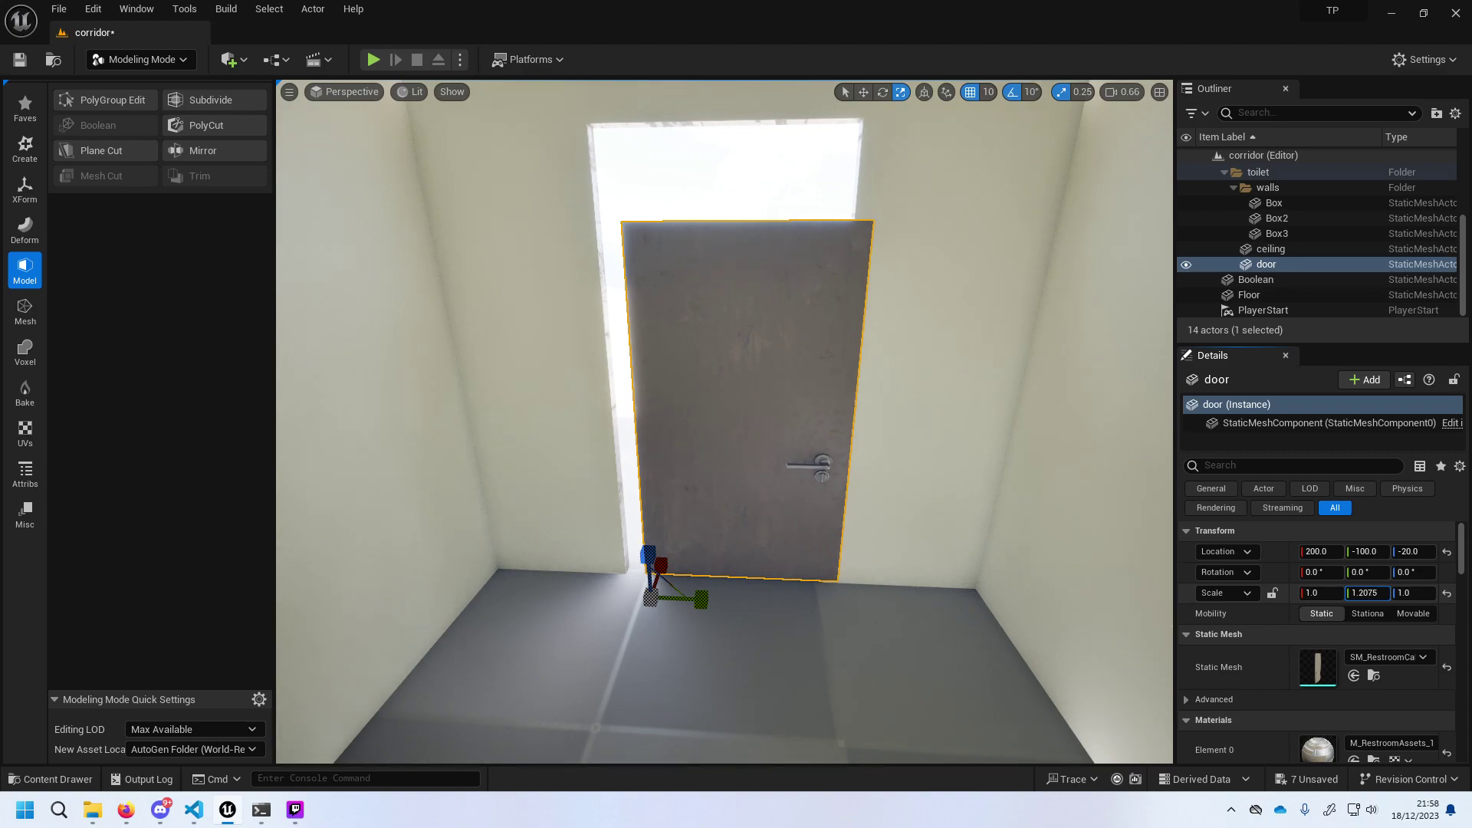
pyautogui.write('1.2275')
pyautogui.click(863, 92)
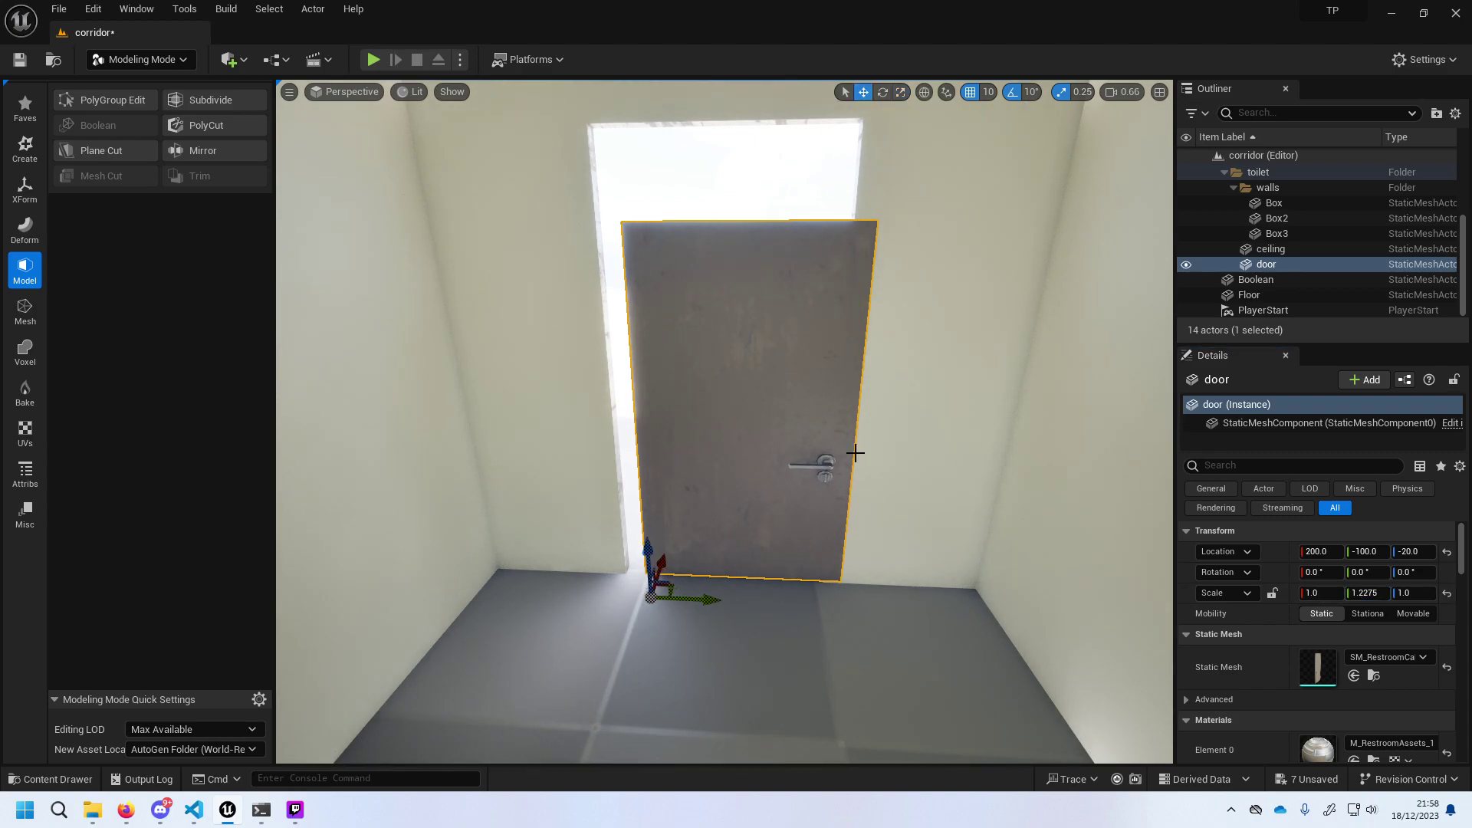
pyautogui.moveTo(713, 598); pyautogui.dragTo(691, 598)
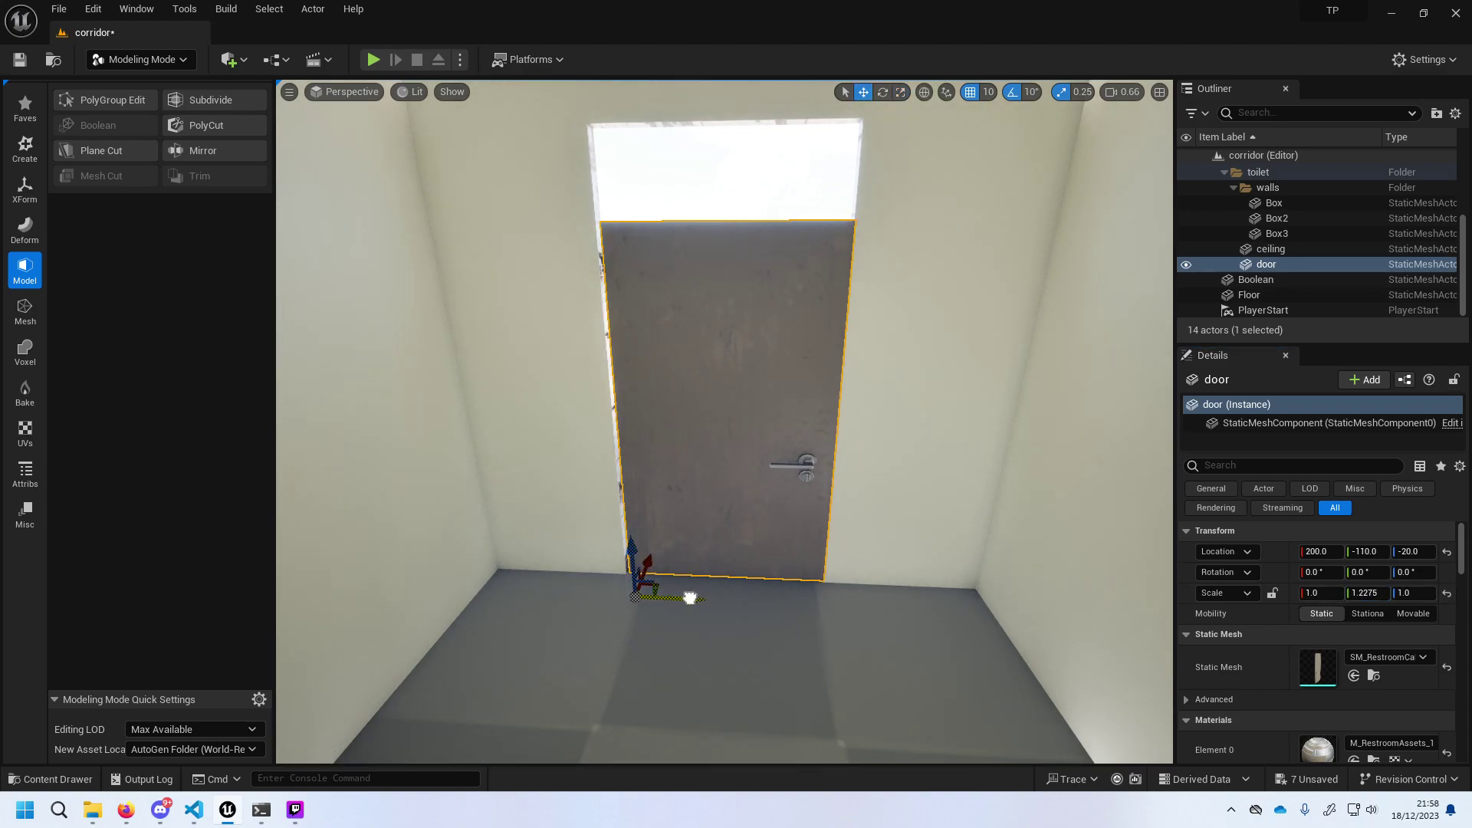
pyautogui.moveTo(1369, 593); pyautogui.dragTo(1380, 593)
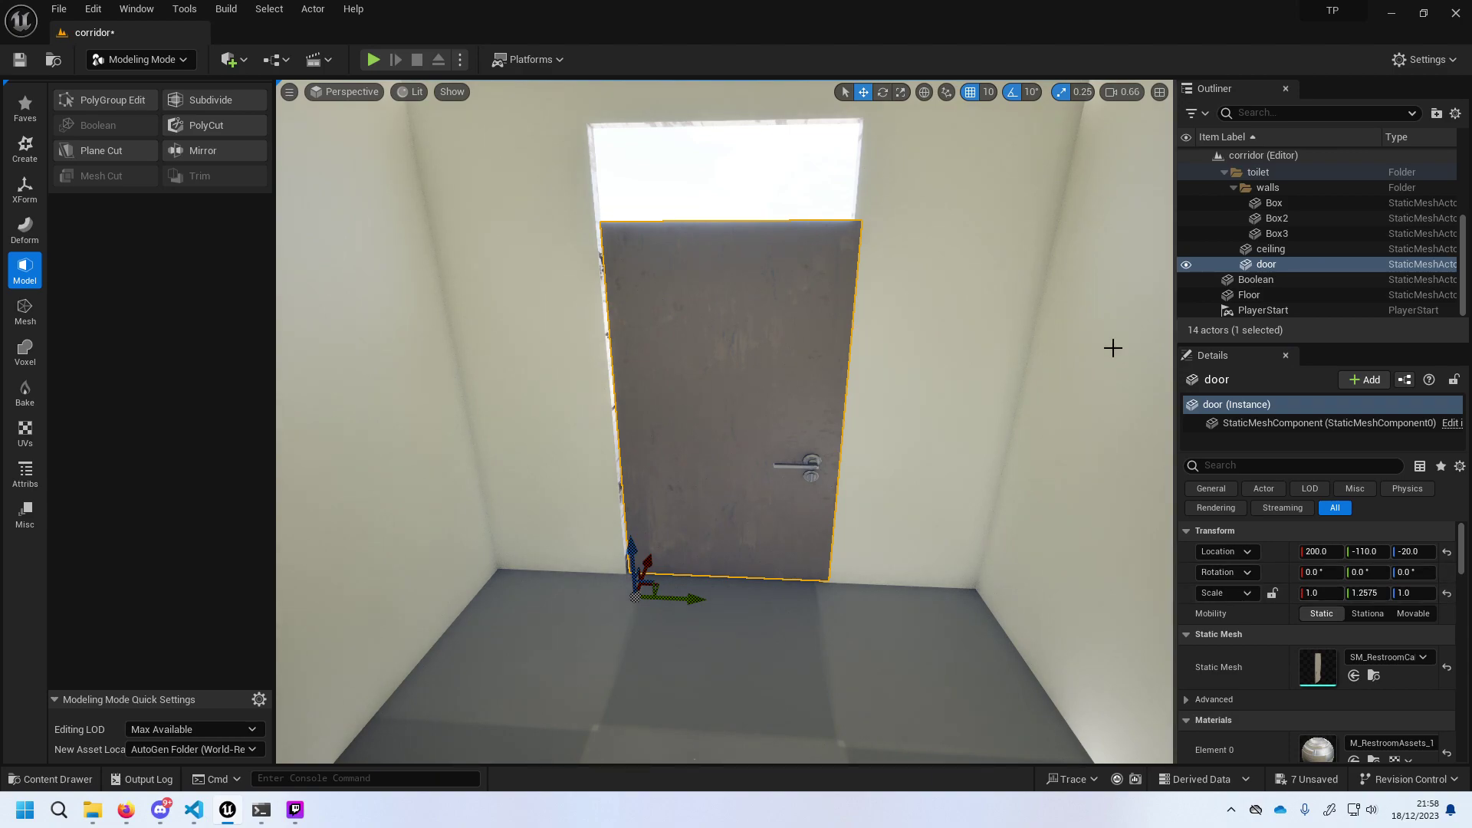
# With snapping off, set door location Y -112.9, Z -26.07 and Scale Z about 1.2075.
pyautogui.click(1013, 92)
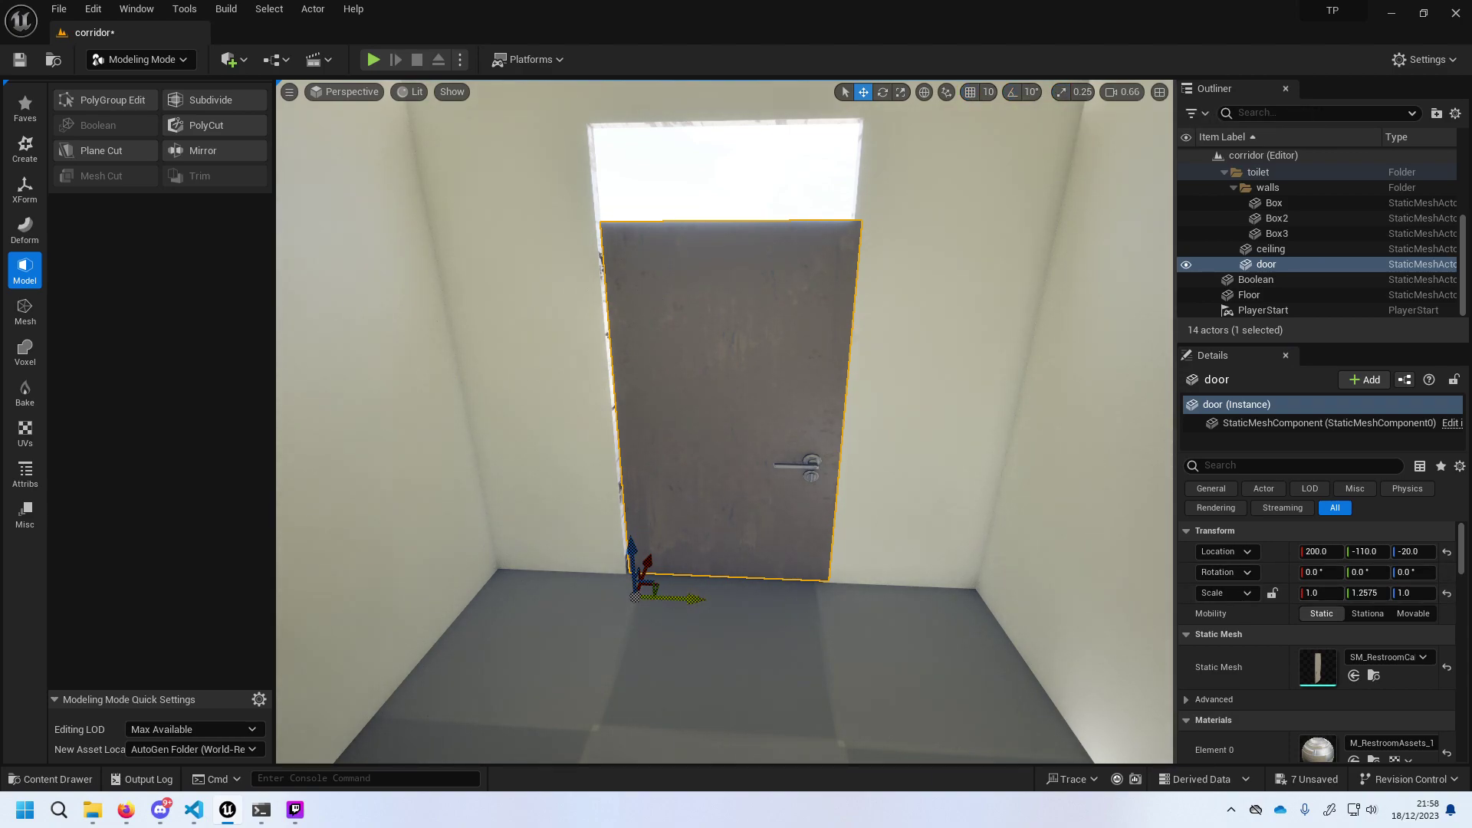
pyautogui.moveTo(692, 598); pyautogui.dragTo(689, 597)
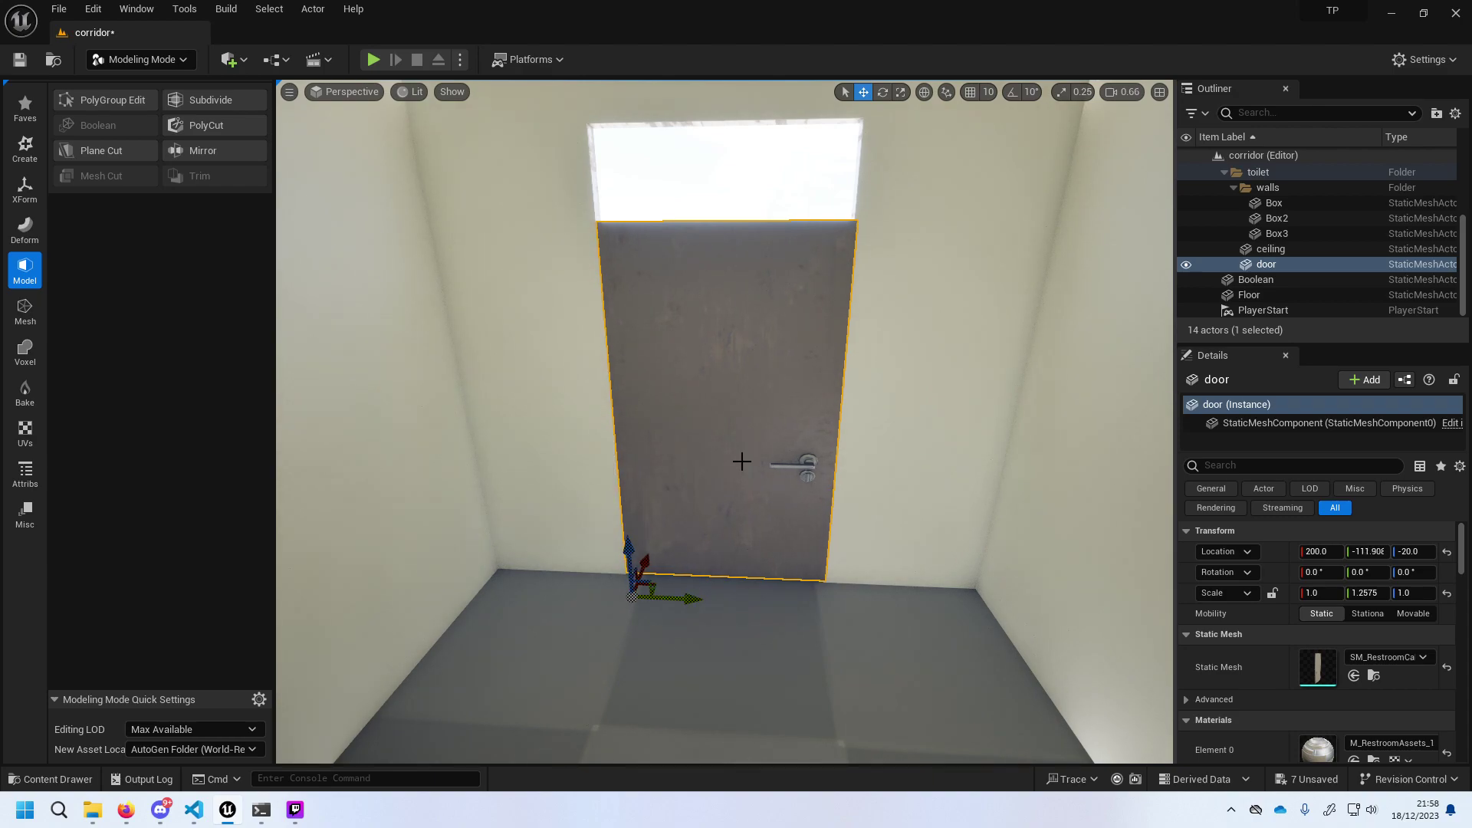
pyautogui.scroll(3, 760, 394)
pyautogui.scroll(-3, 760, 394)
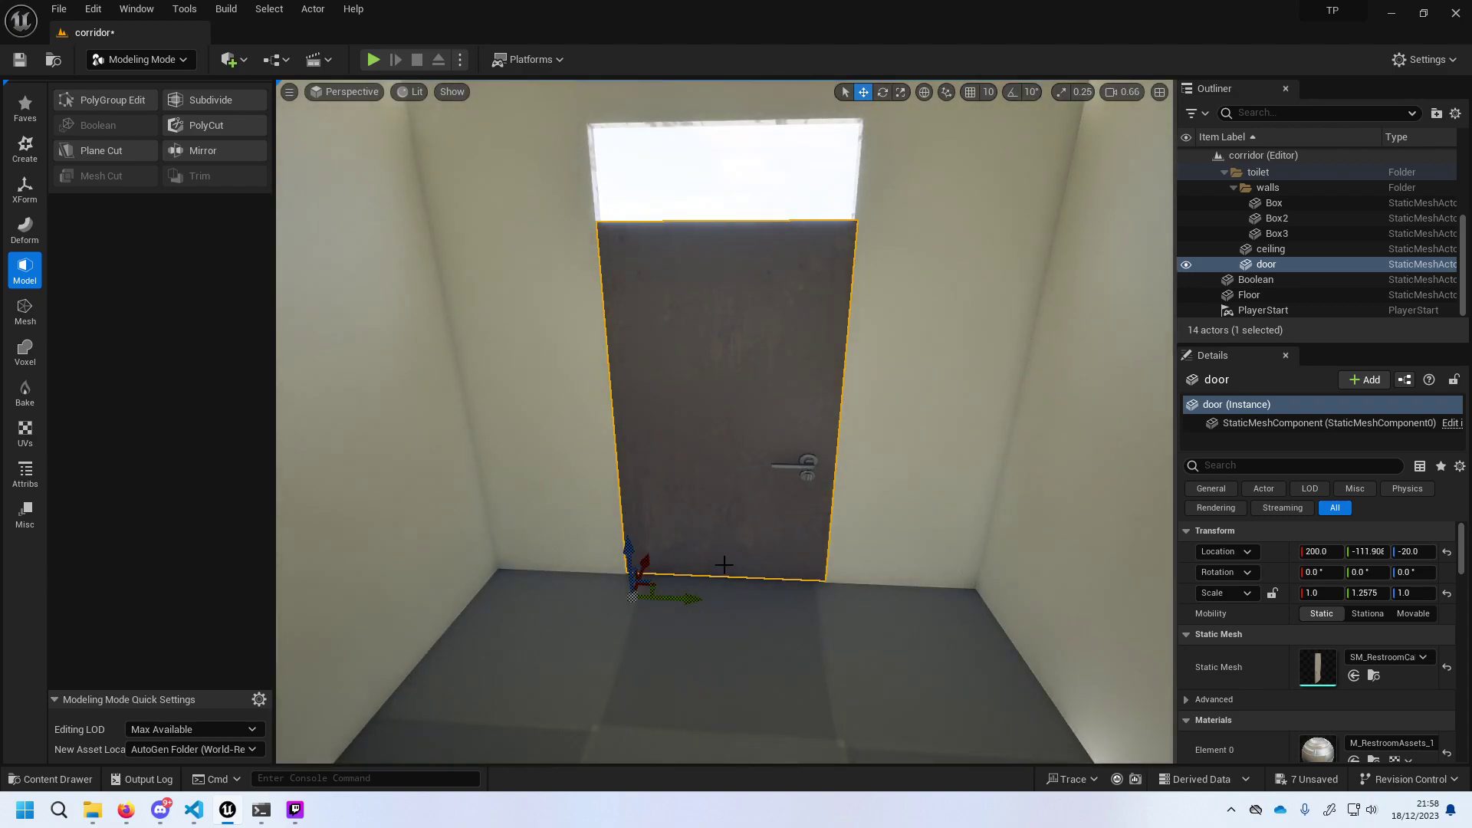
pyautogui.moveTo(694, 598); pyautogui.dragTo(700, 601)
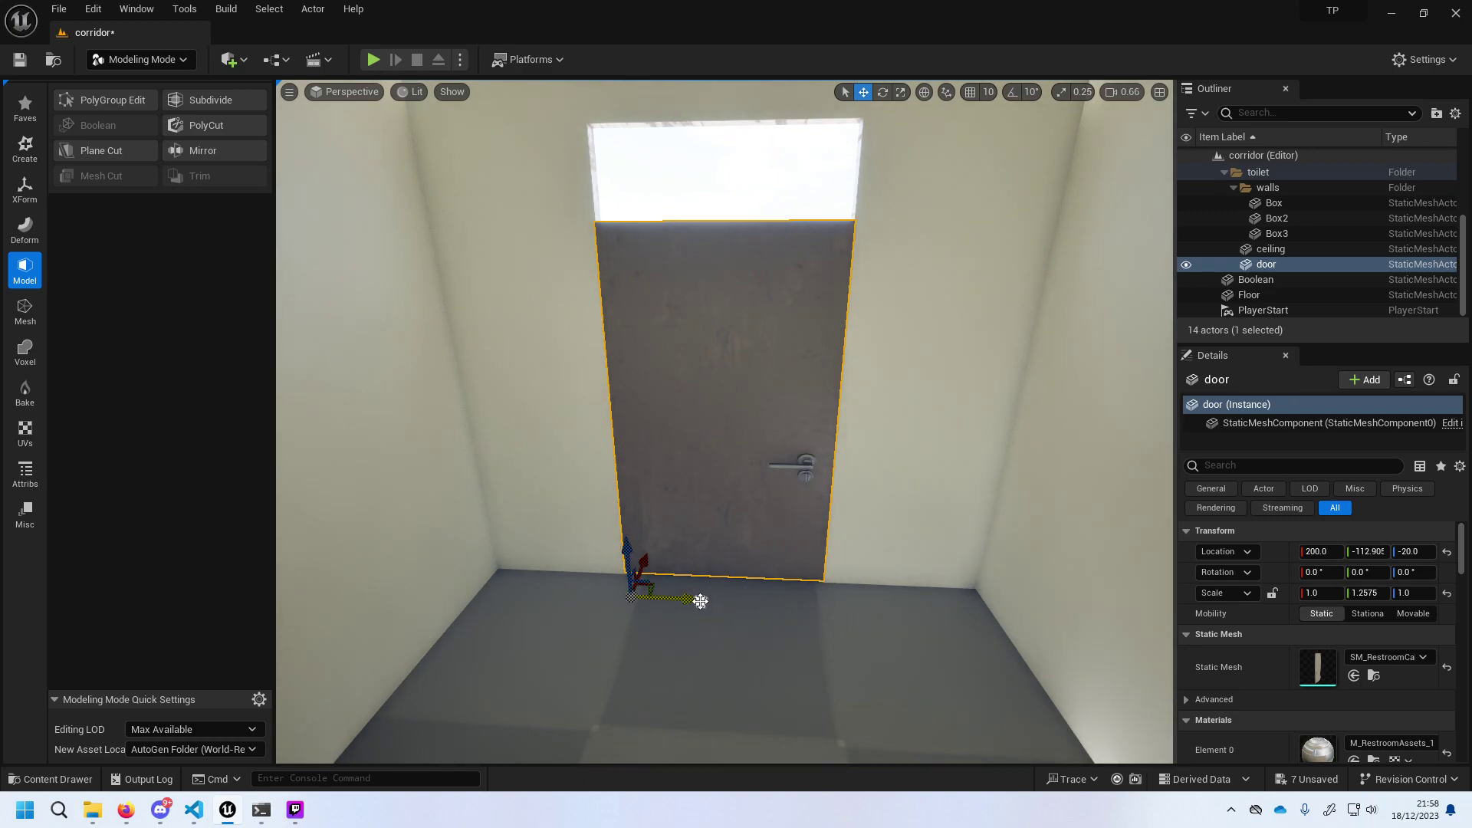
pyautogui.moveTo(1411, 592); pyautogui.dragTo(1434, 593)
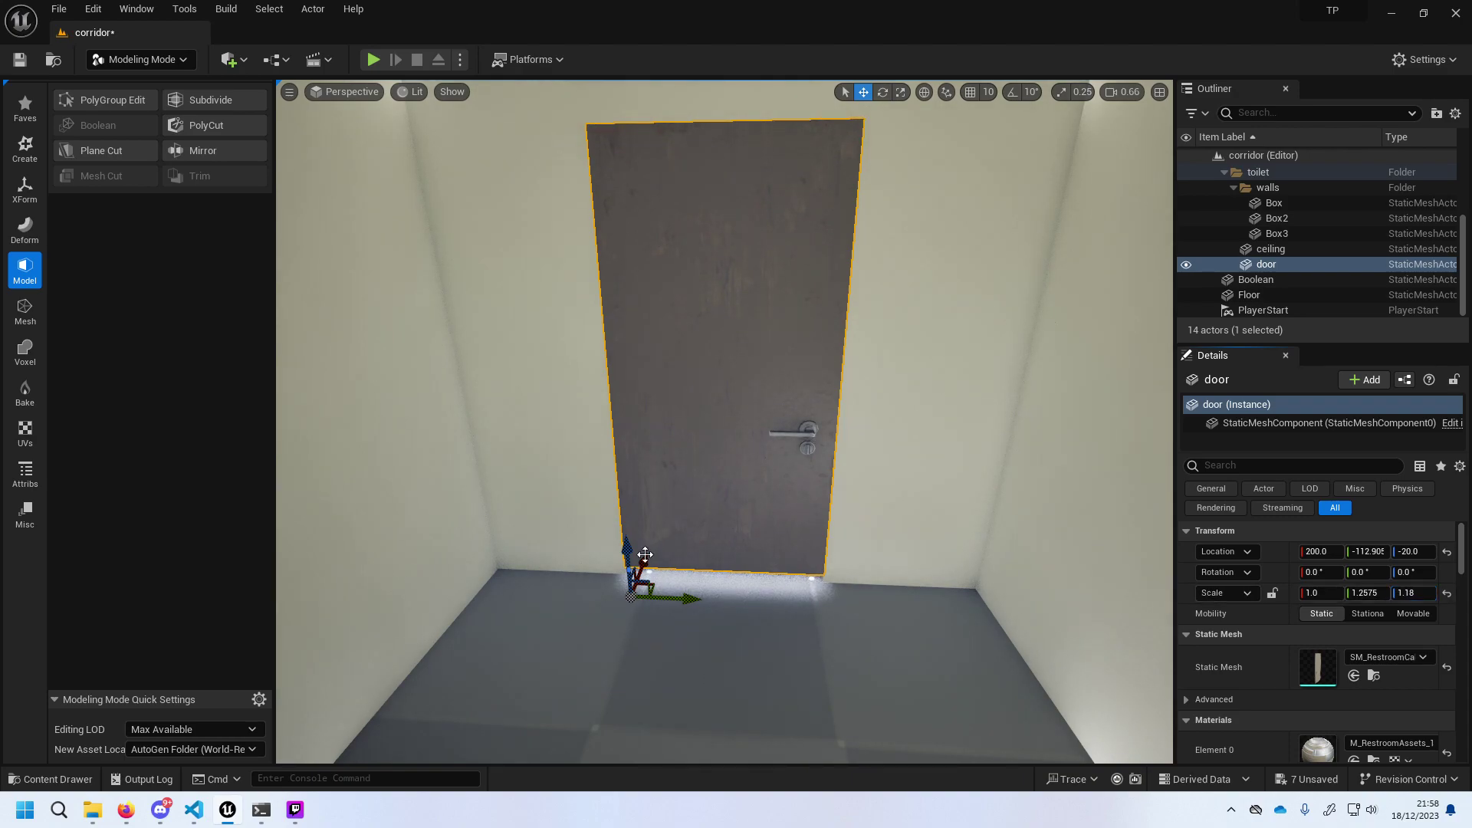
pyautogui.moveTo(629, 554); pyautogui.dragTo(630, 566)
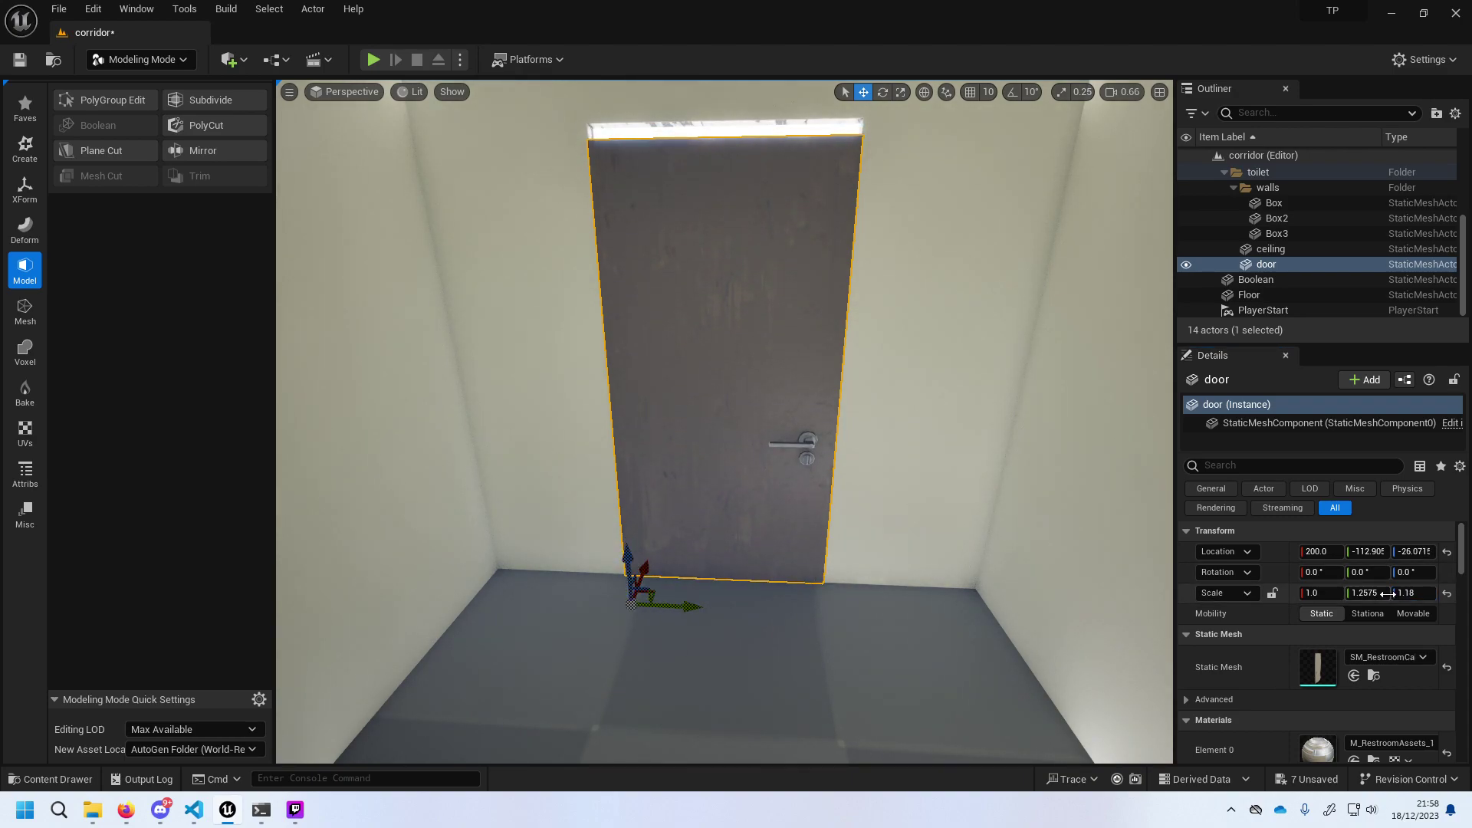
pyautogui.moveTo(1411, 593); pyautogui.dragTo(1423, 593)
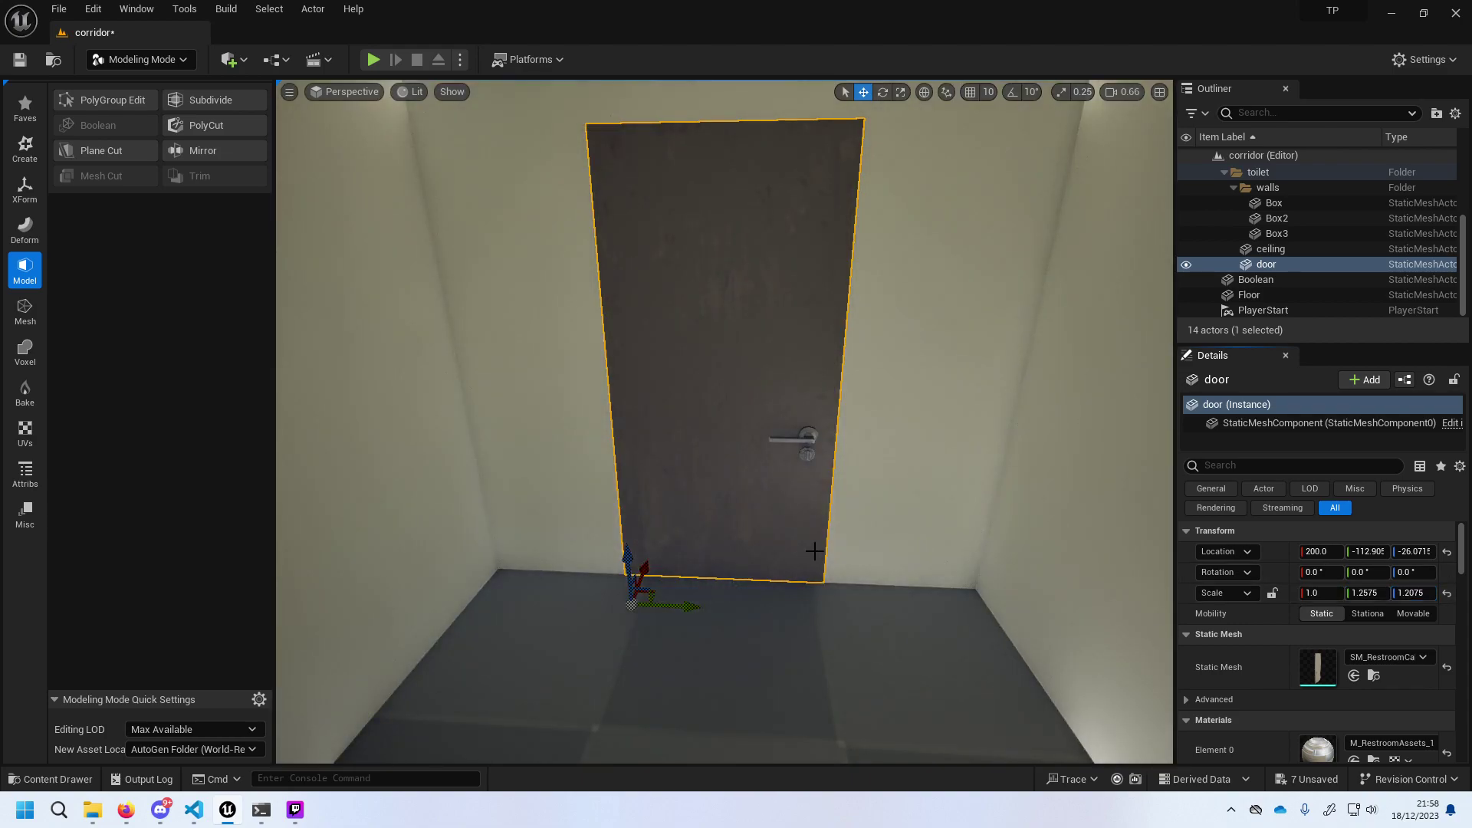
pyautogui.moveTo(725, 422)
pyautogui.mouseDown(button='right')
pyautogui.moveTo(724, 460)
pyautogui.moveTo(798, 549)
pyautogui.mouseUp(button='right')
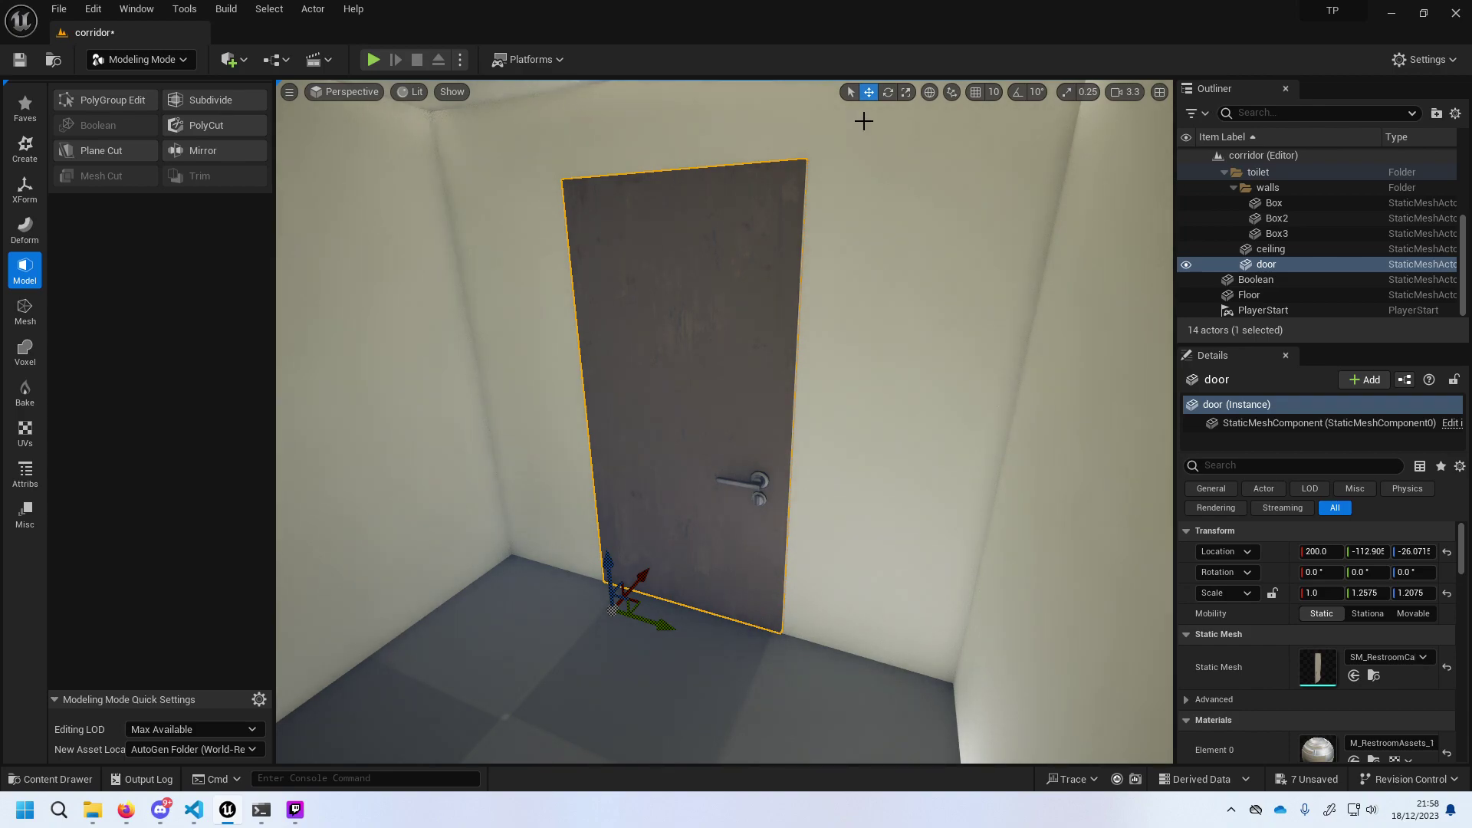
# Rotate the door to about -104.4° yaw to swing it open, then start Play.
pyautogui.click(905, 92)
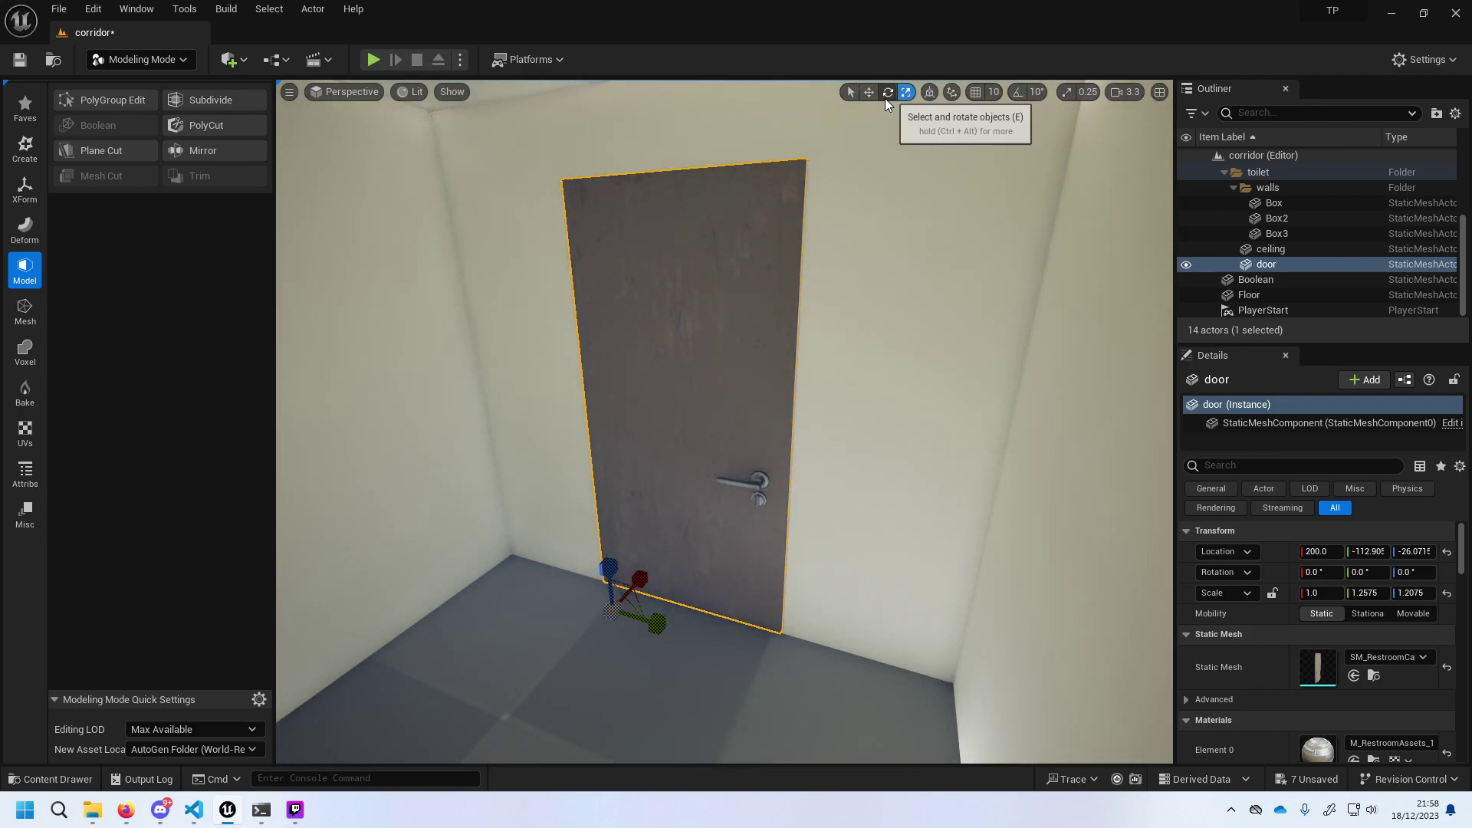
pyautogui.click(888, 92)
pyautogui.moveTo(652, 582)
pyautogui.mouseDown()
pyautogui.moveTo(609, 567)
pyautogui.moveTo(665, 646)
pyautogui.mouseUp()
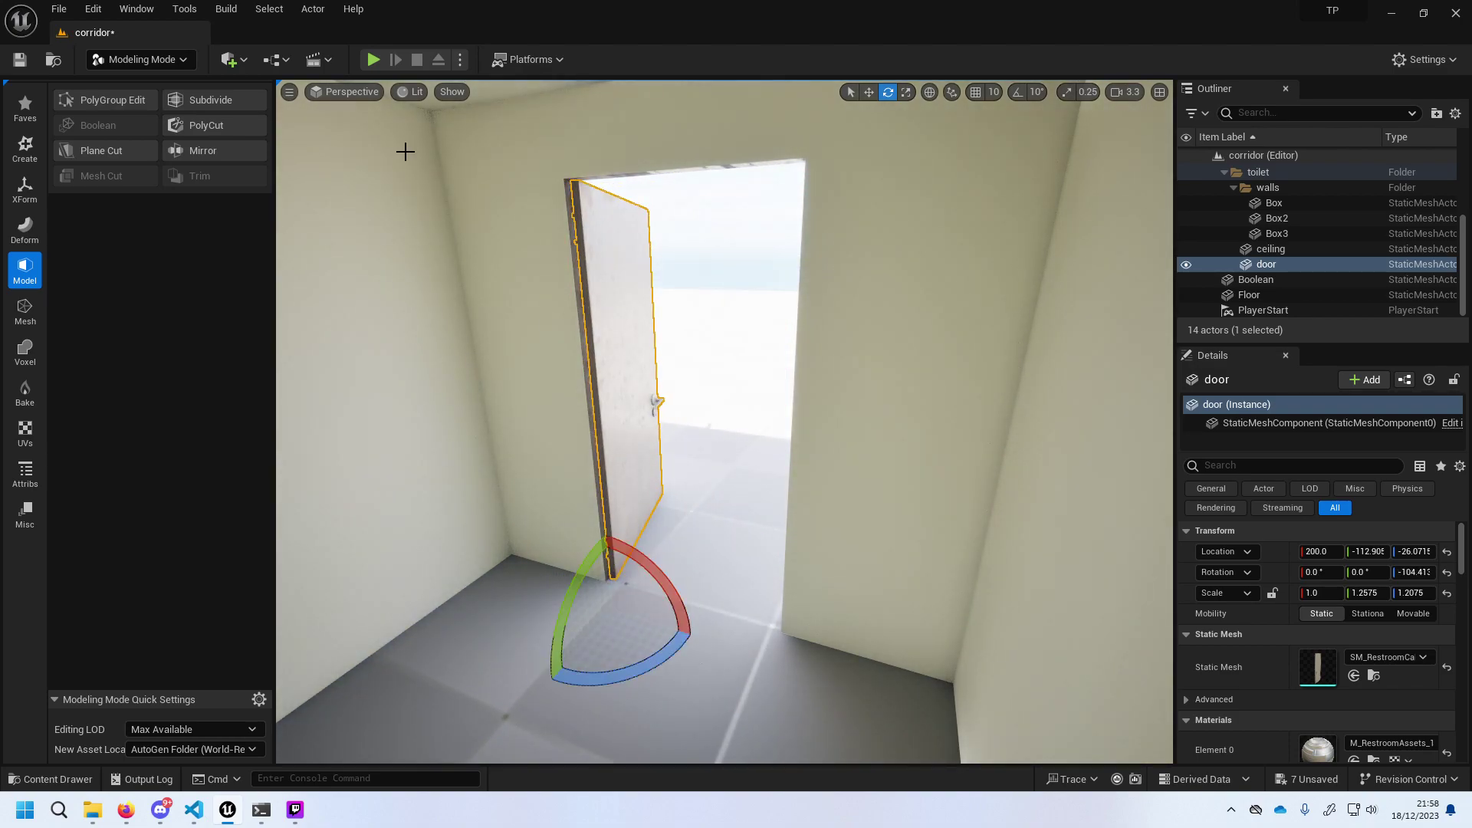
pyautogui.click(373, 60)
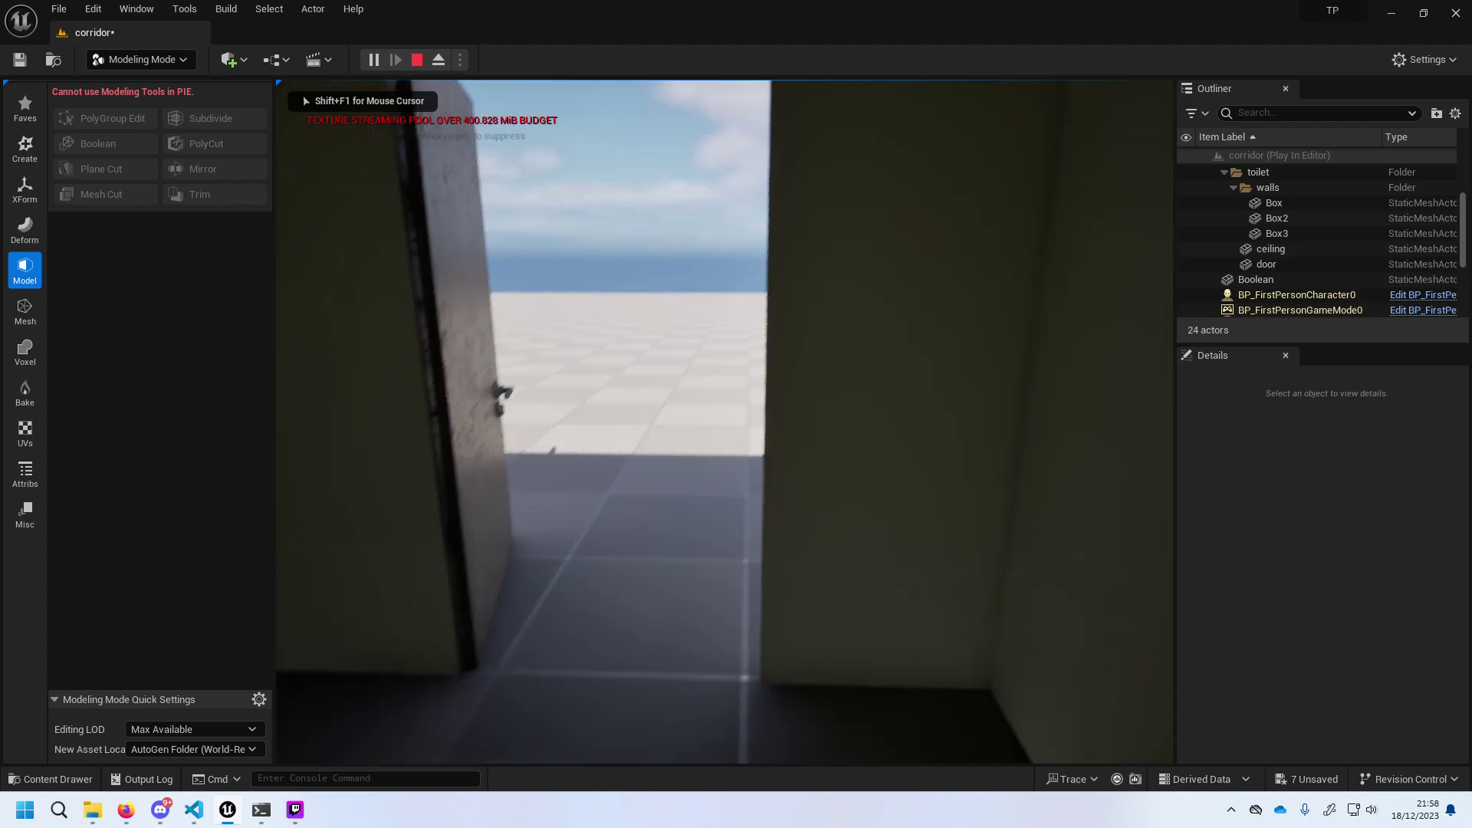
# Walk in and out through the open doorway with W/S, then press Esc to stop.
pyautogui.press('w')
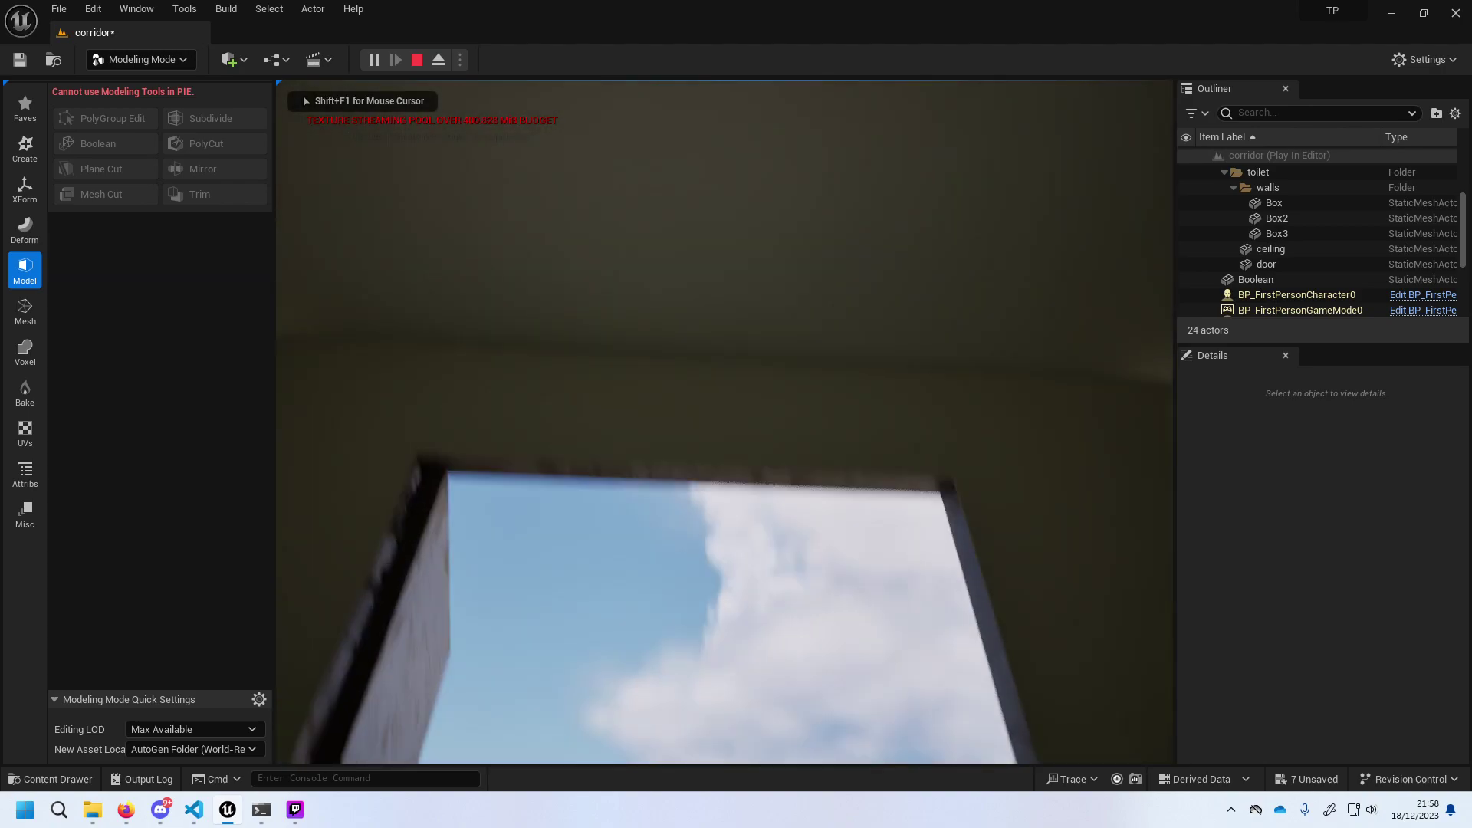
pyautogui.press('w')
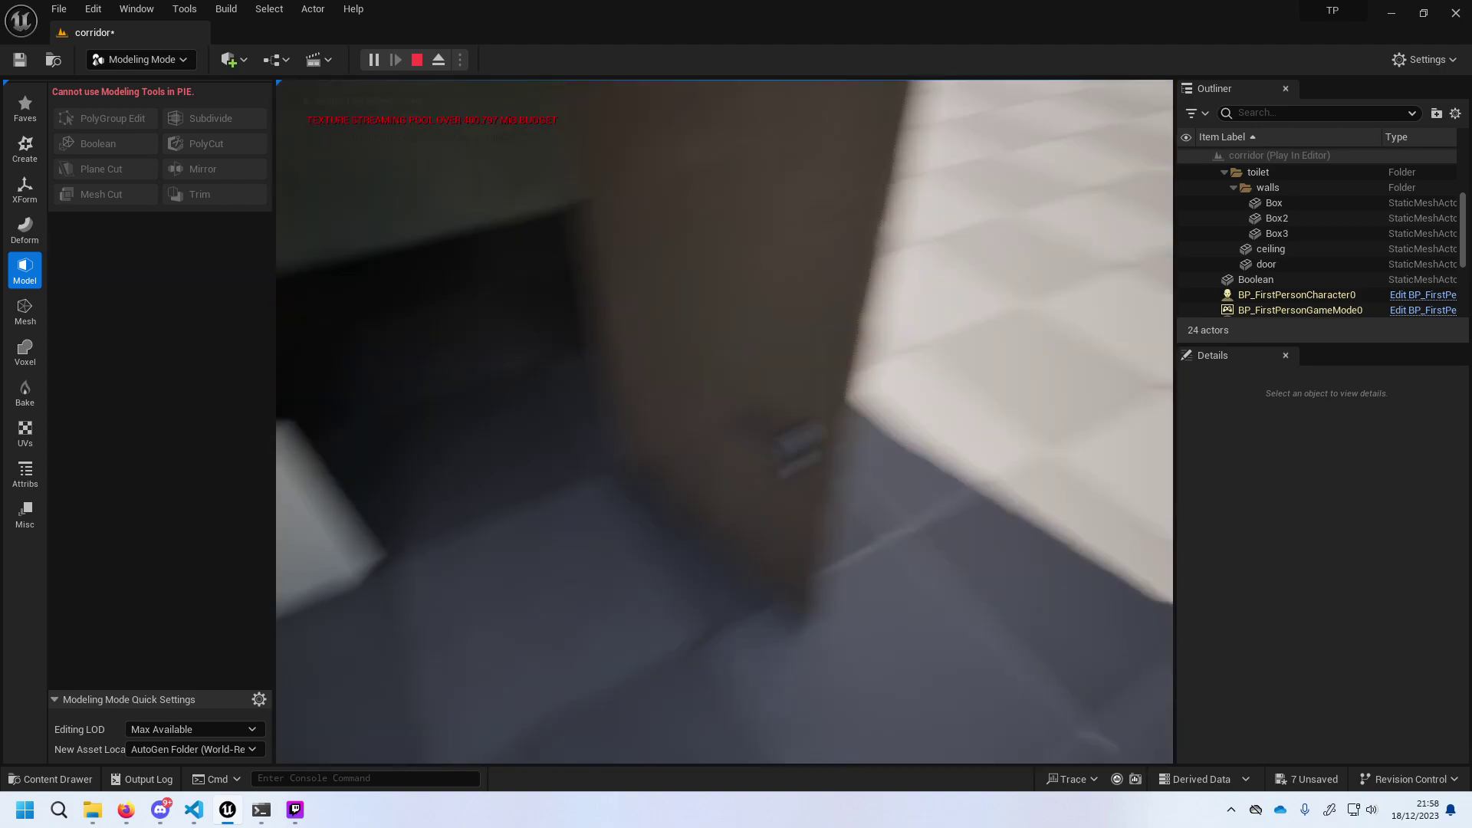
pyautogui.press('s')
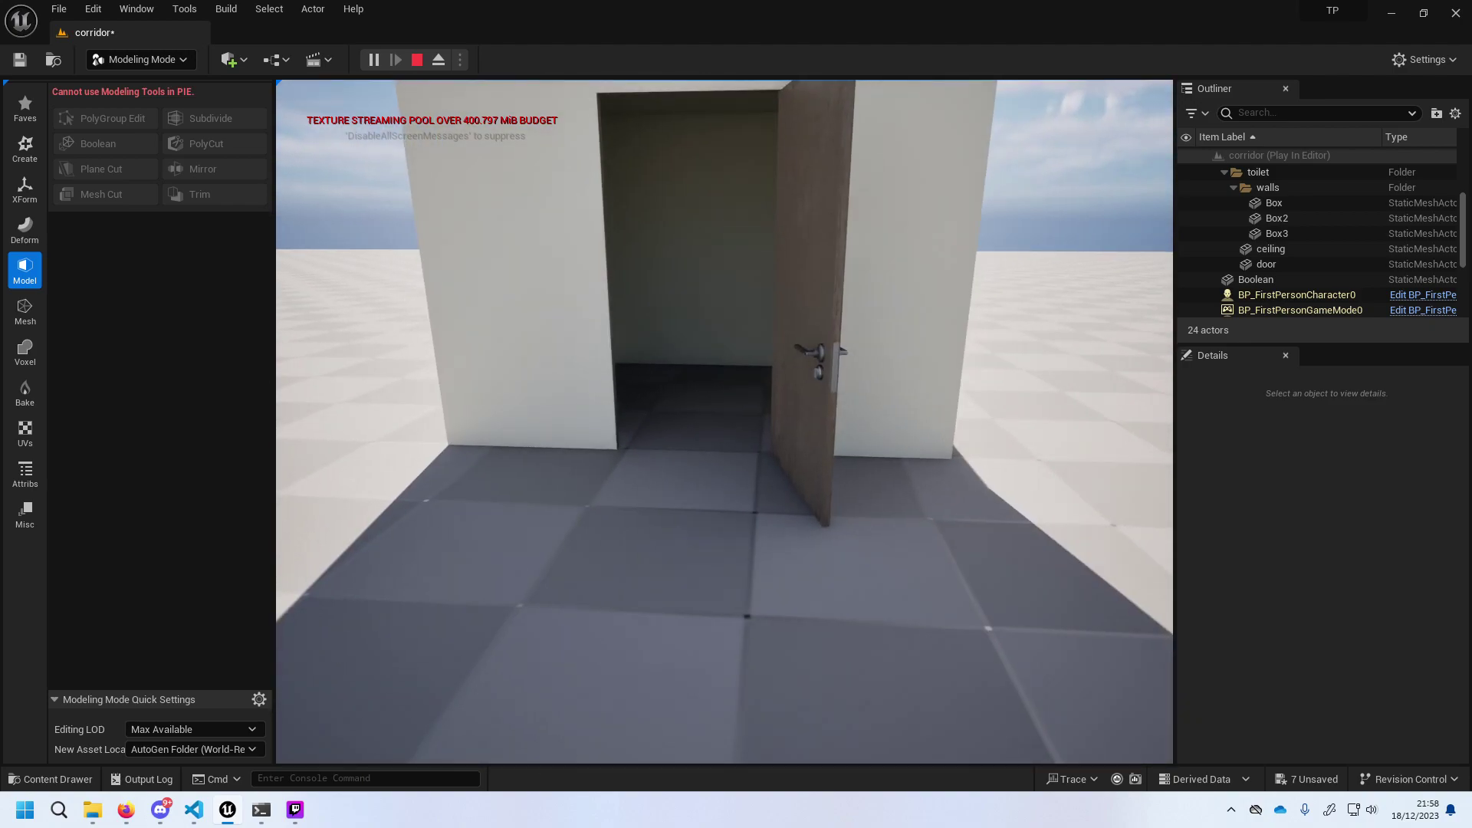
pyautogui.press('w')
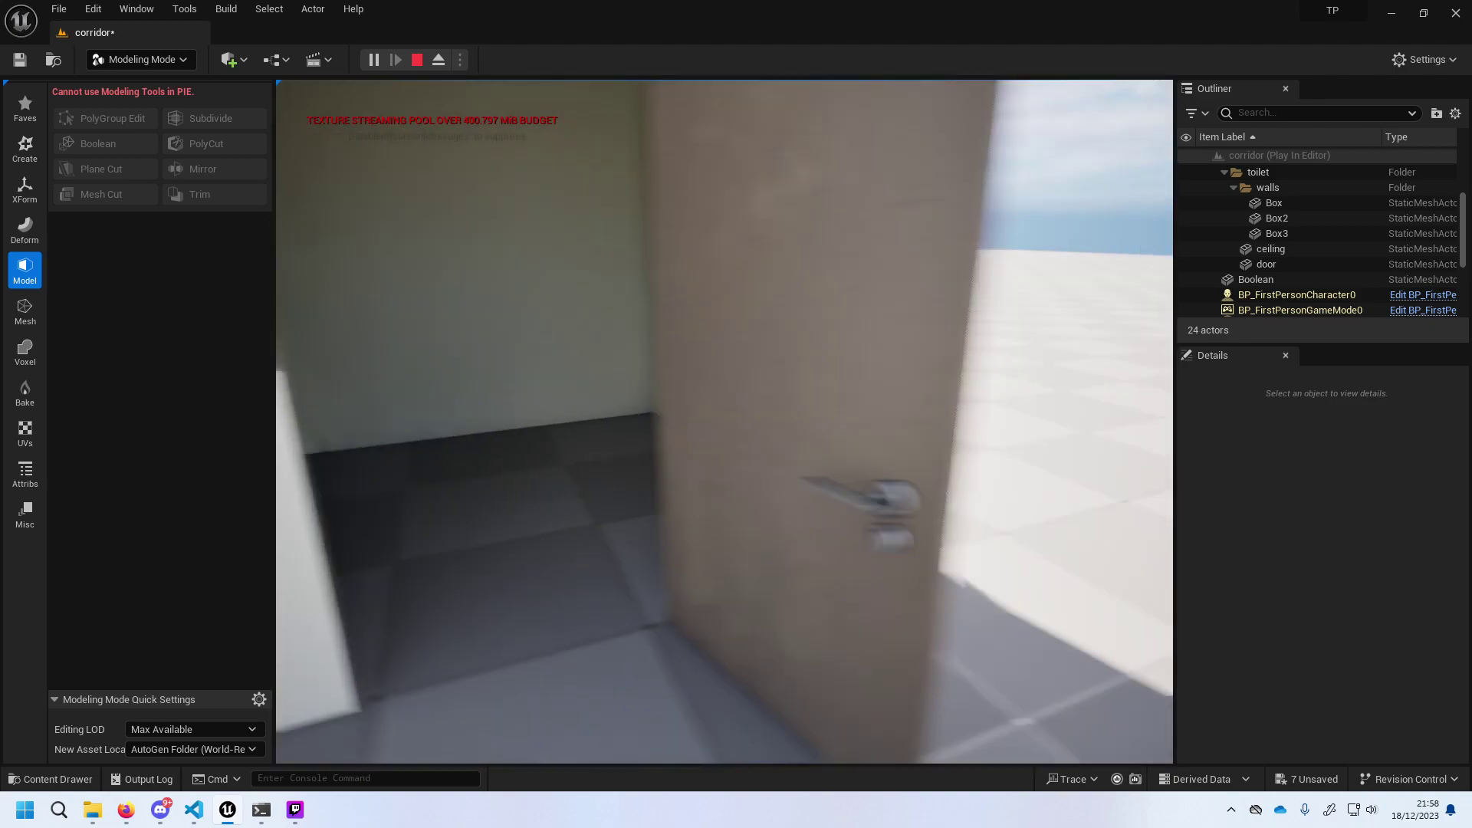
pyautogui.press('s')
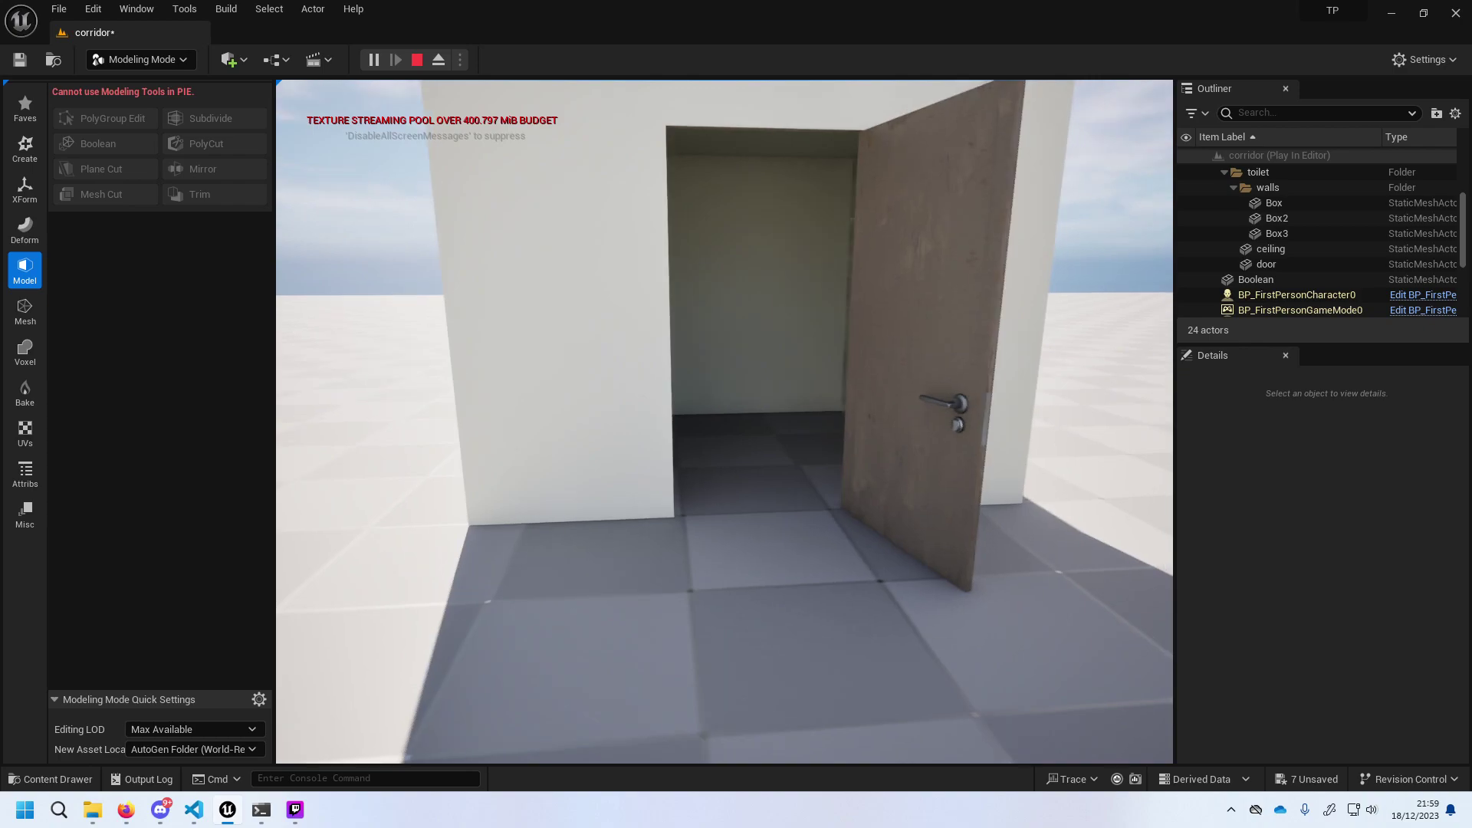
pyautogui.press('s')
pyautogui.press('w')
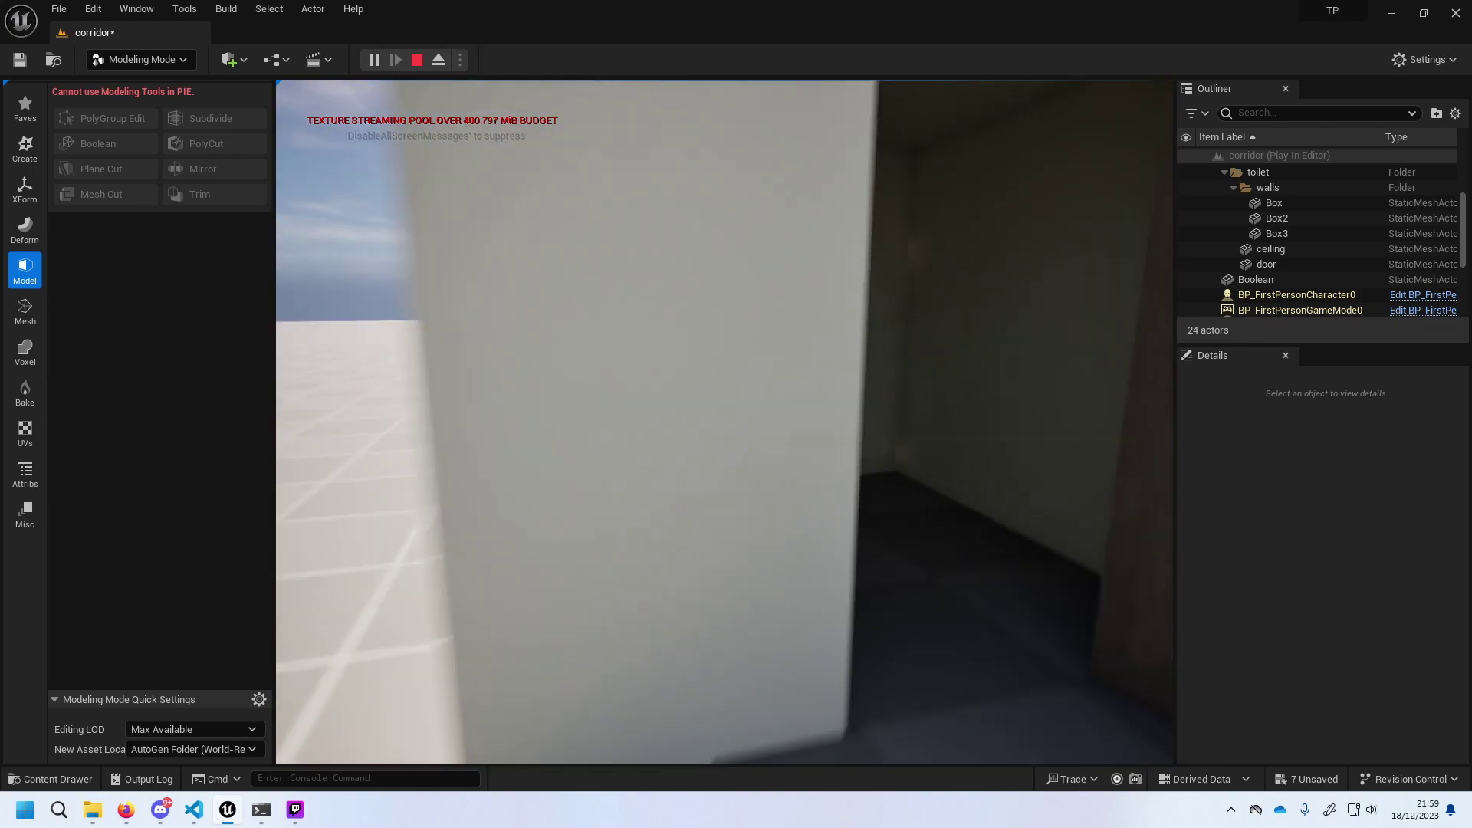
pyautogui.press('w')
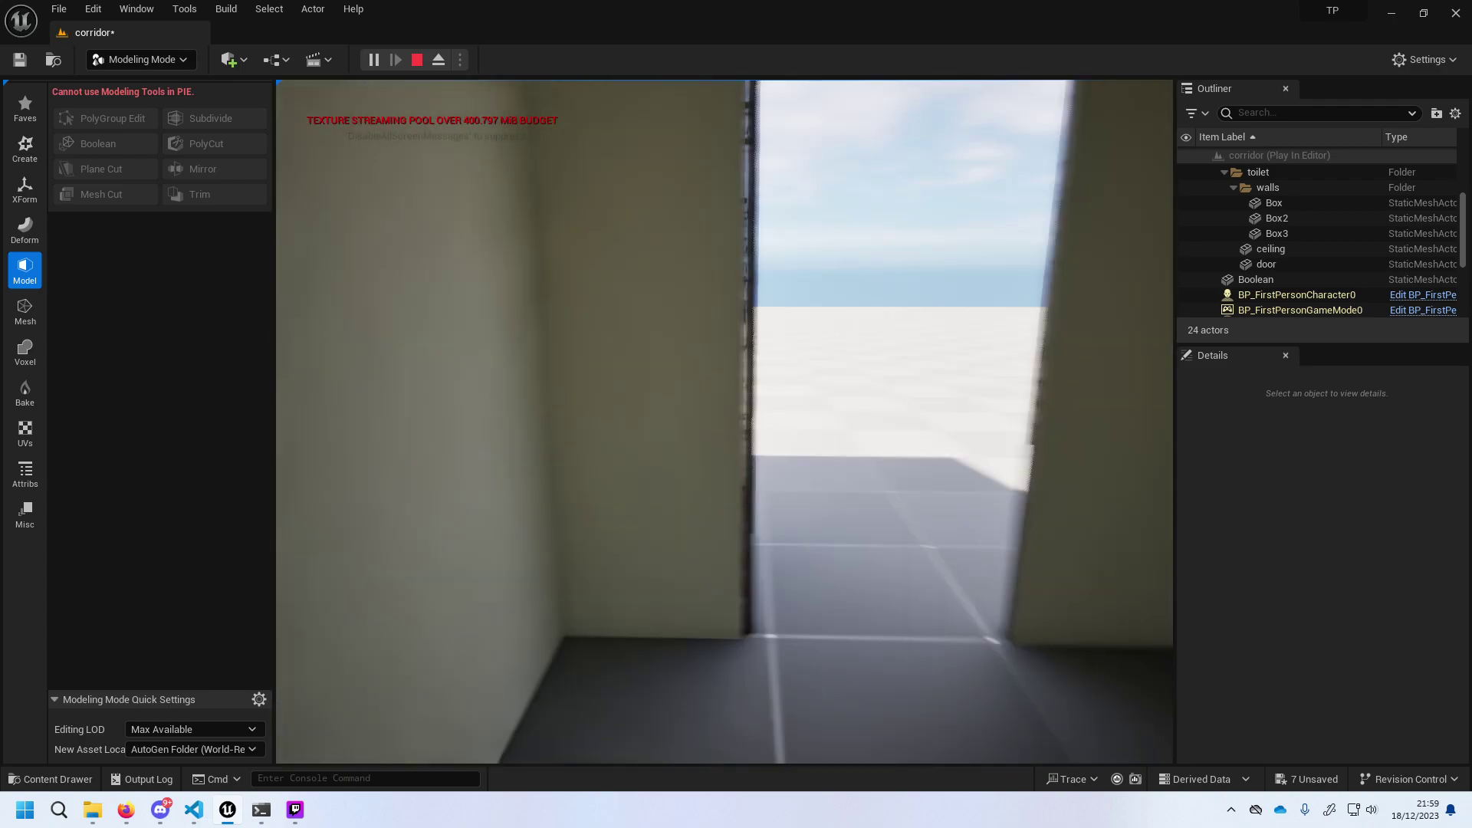
pyautogui.press('s')
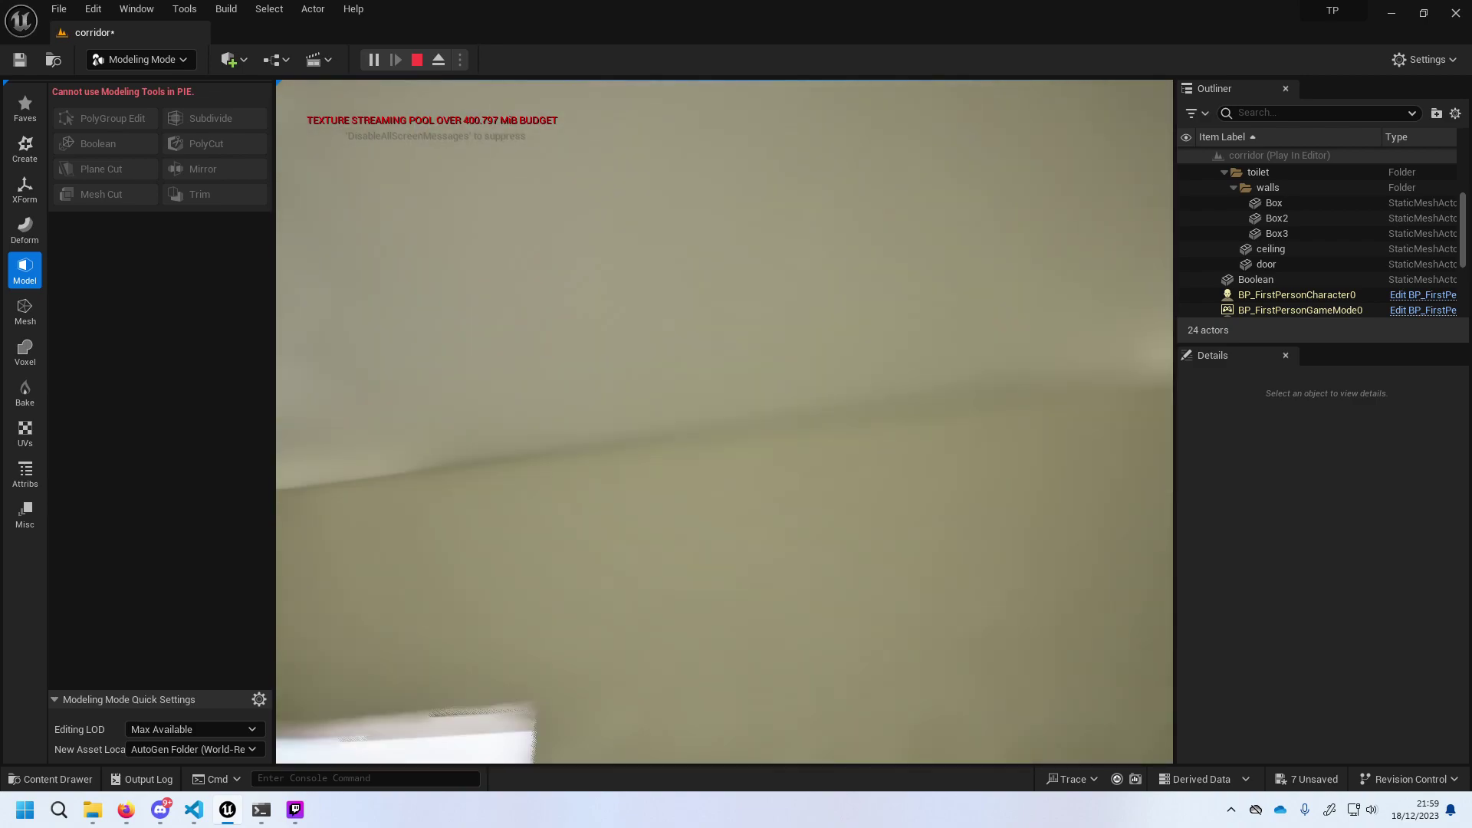
pyautogui.press('w')
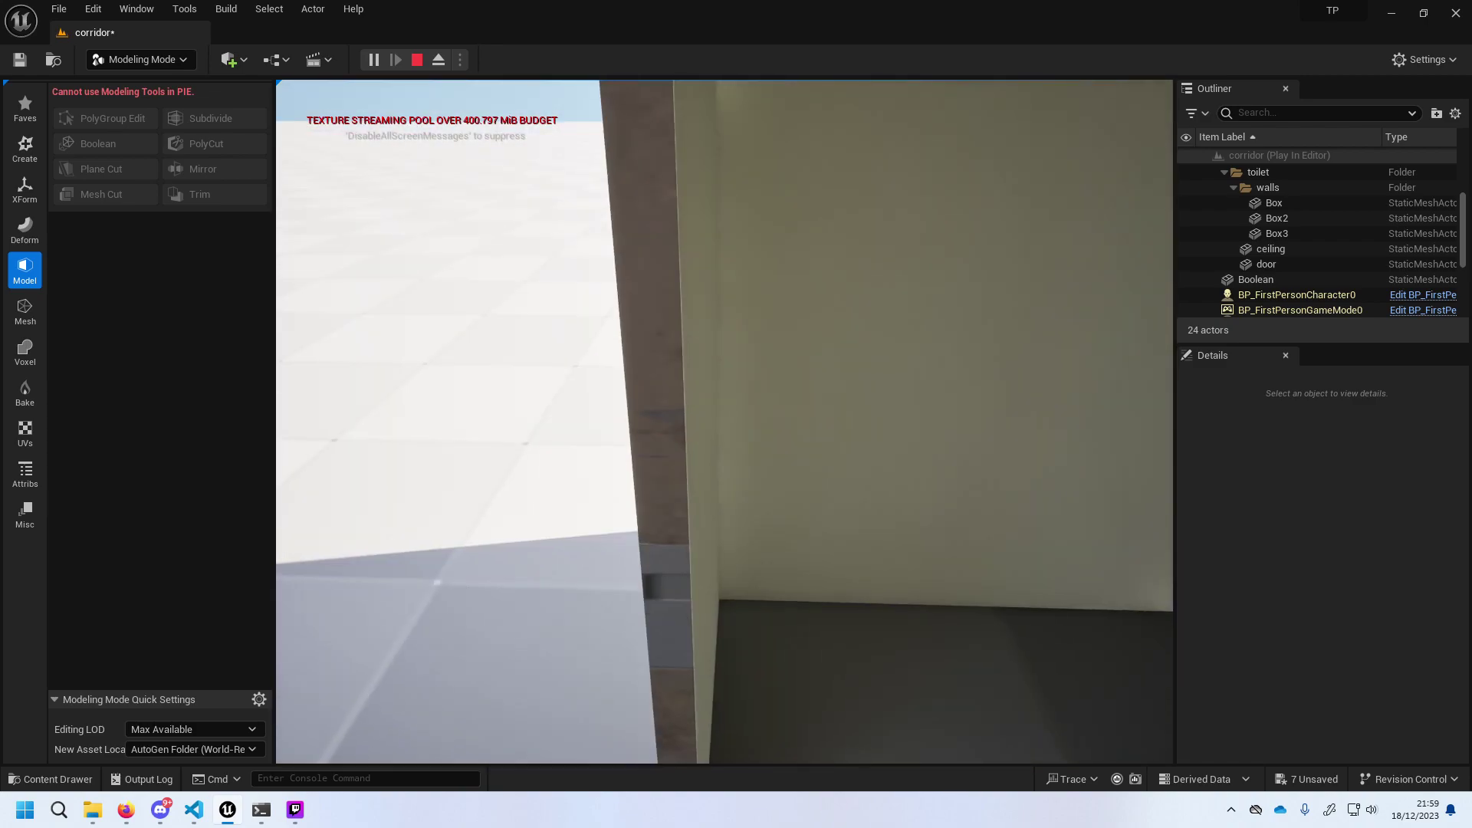
pyautogui.press('s')
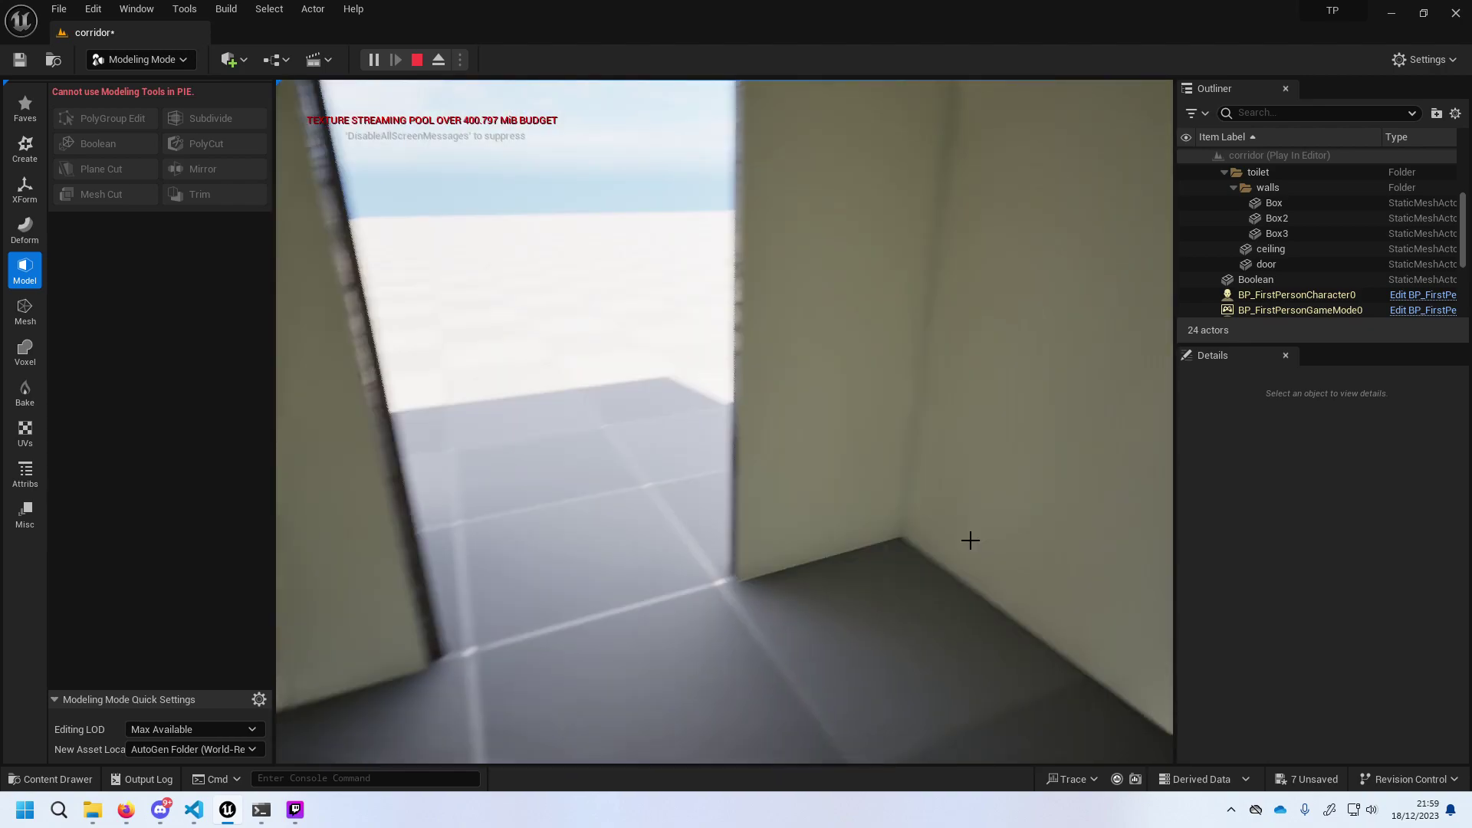
pyautogui.press('Escape')
# Replace the Boolean wall's Element 0 material with M_Basic_Wall, then select the floor and fly out.
pyautogui.click(753, 381)
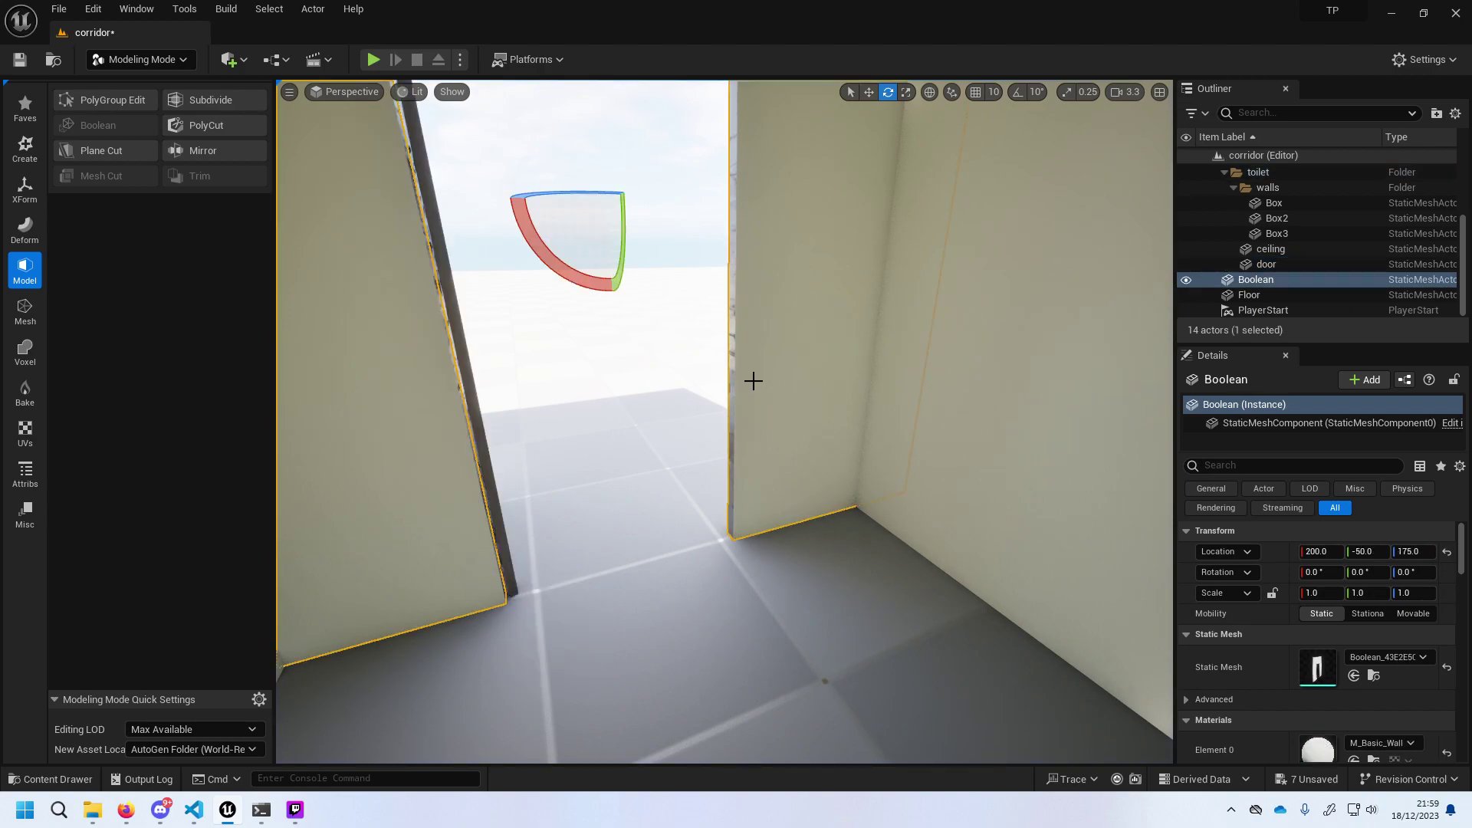
pyautogui.scroll(-2, 1314, 619)
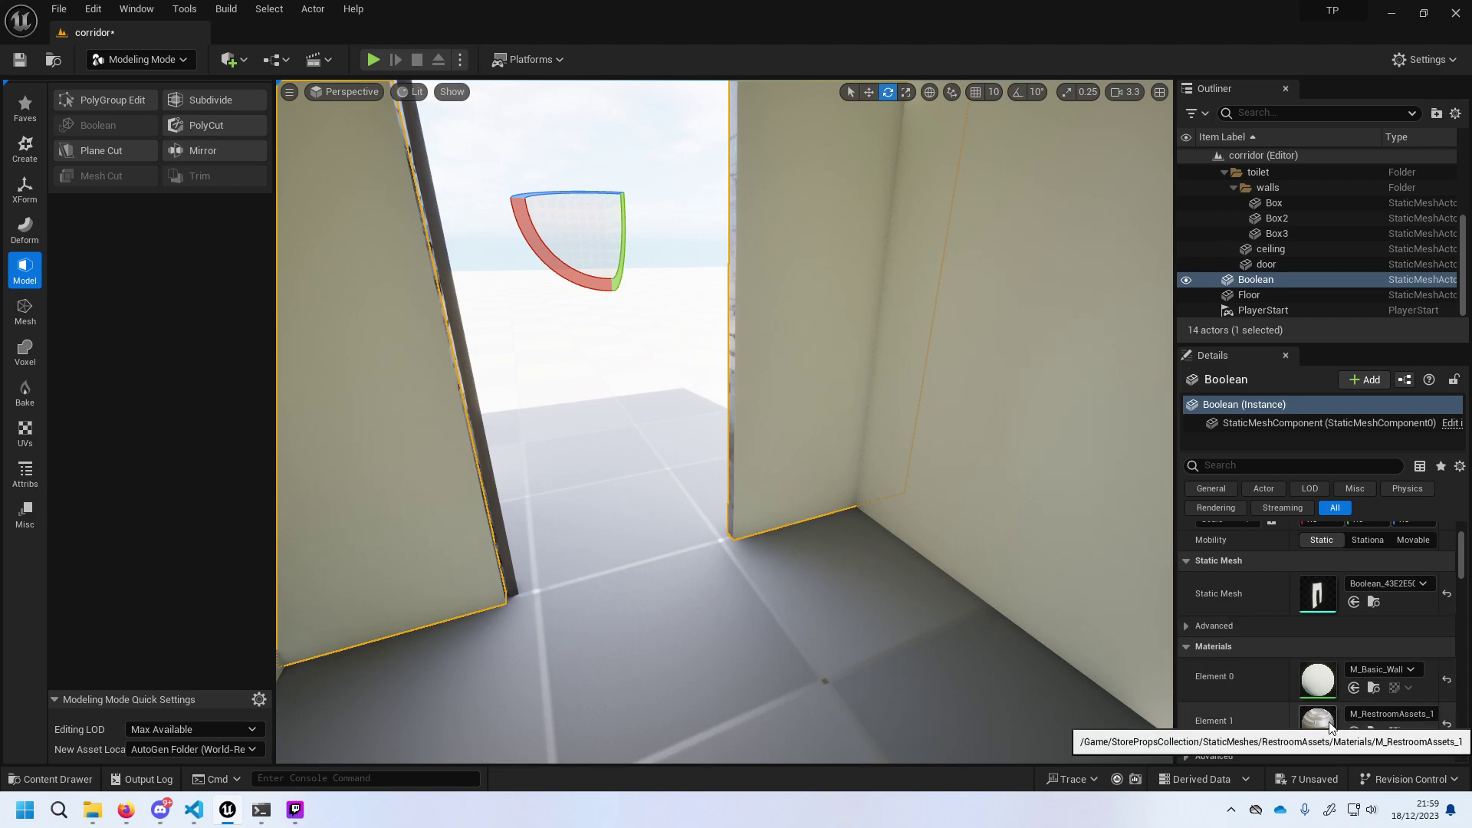
pyautogui.click(1378, 715)
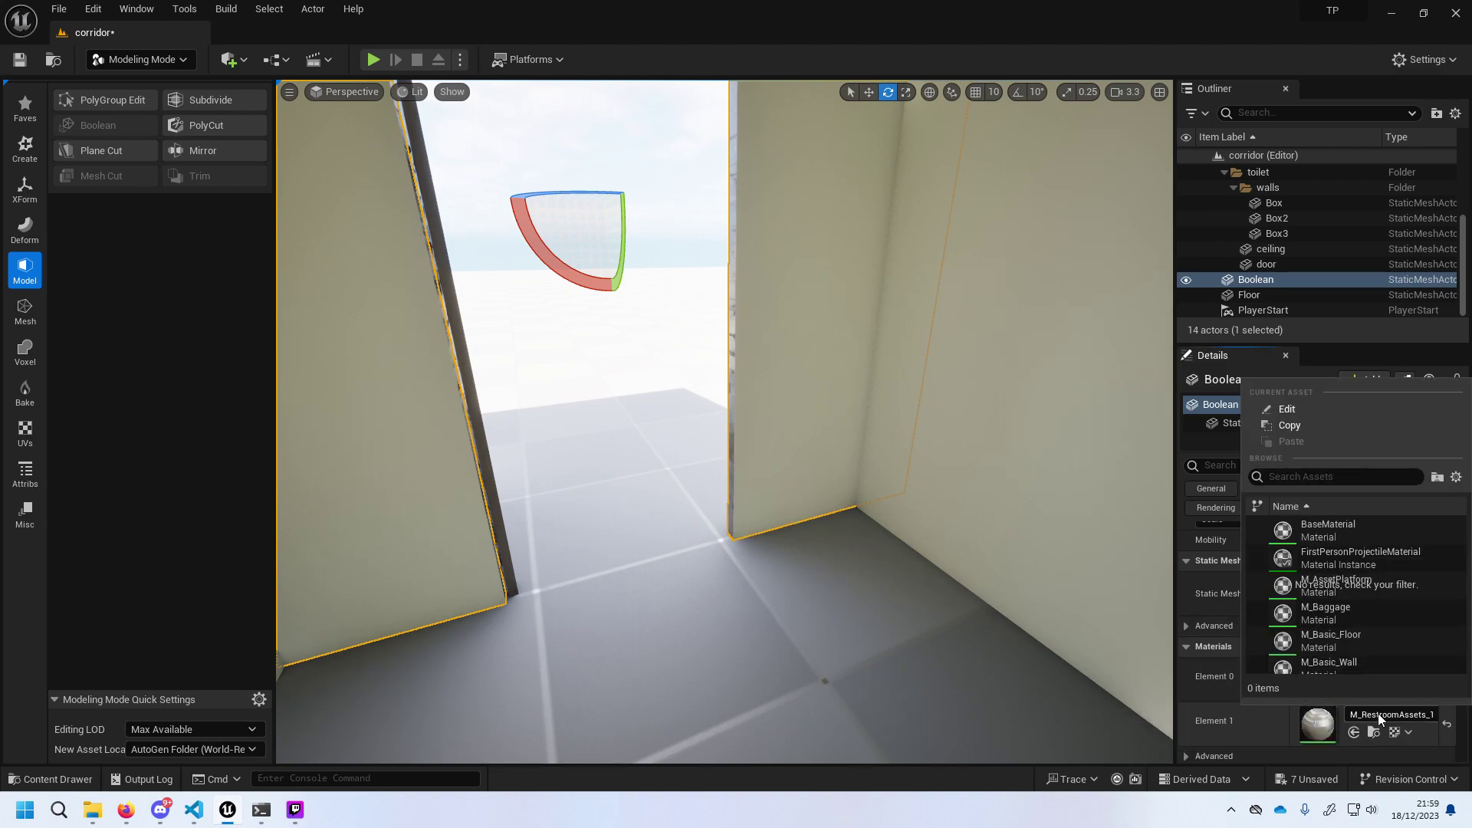
pyautogui.write('wa')
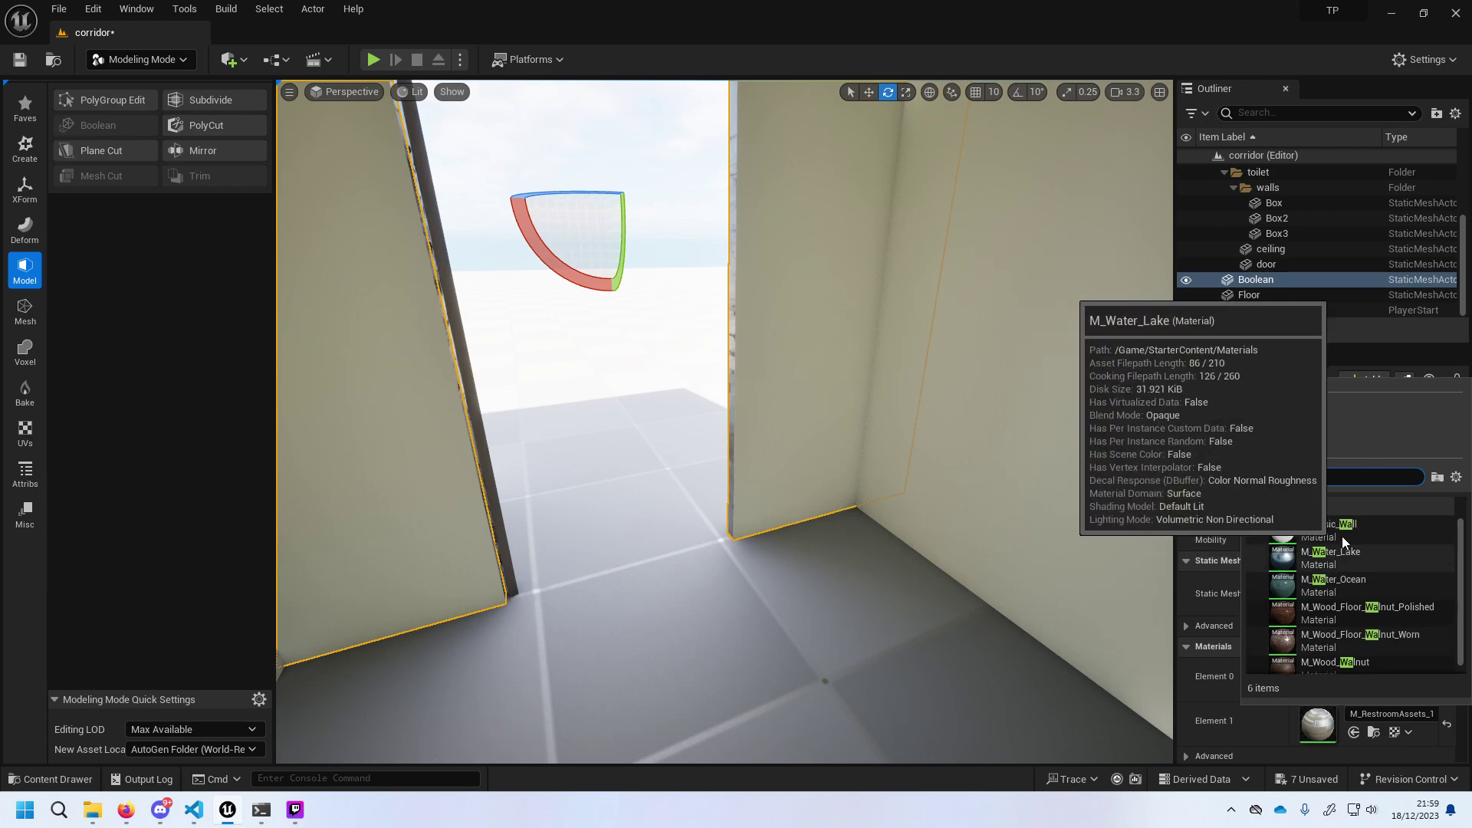
pyautogui.click(1341, 528)
pyautogui.click(673, 598)
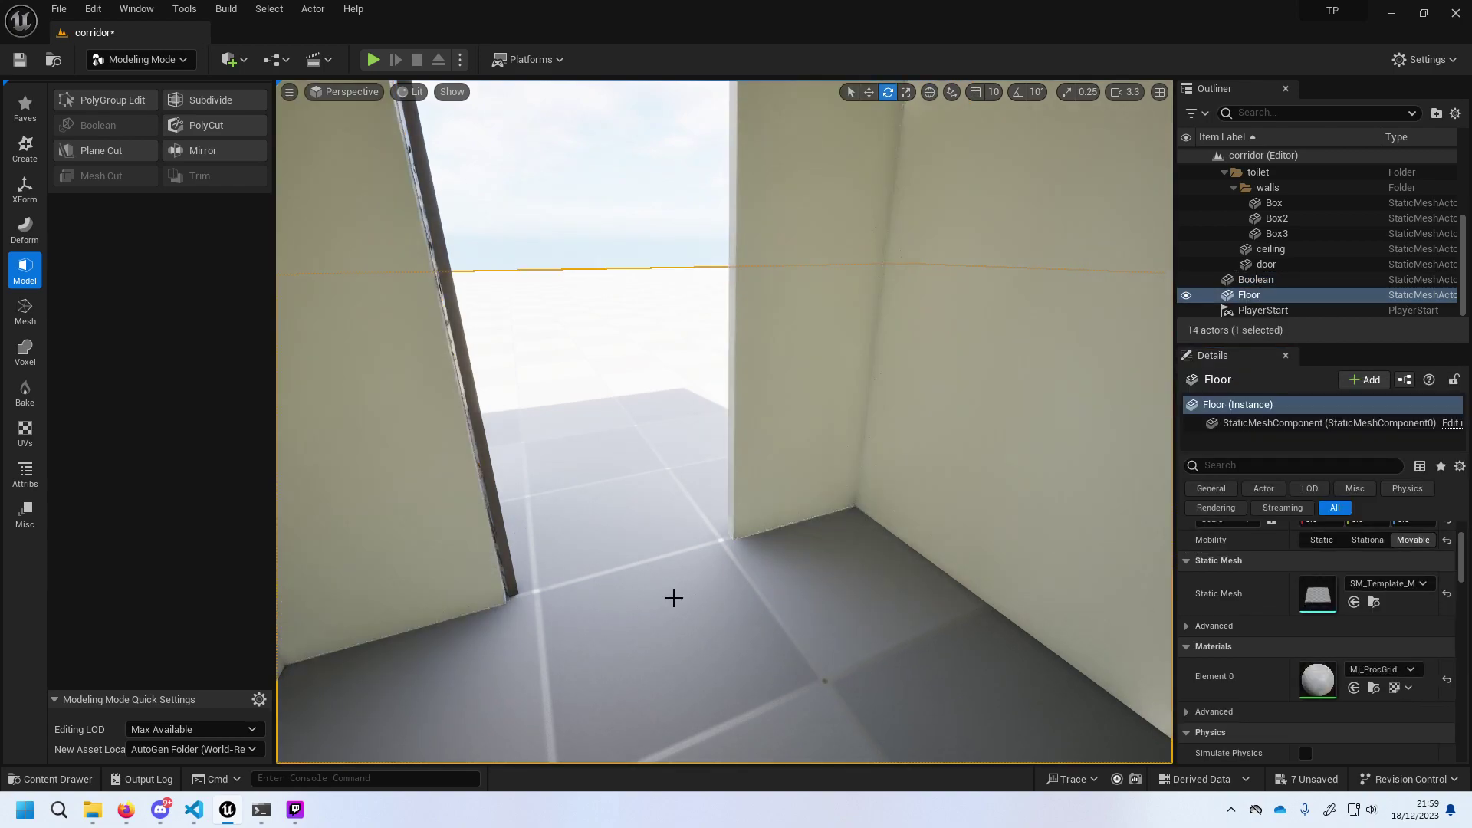
pyautogui.moveTo(854, 326); pyautogui.dragTo(813, 314, button='right')
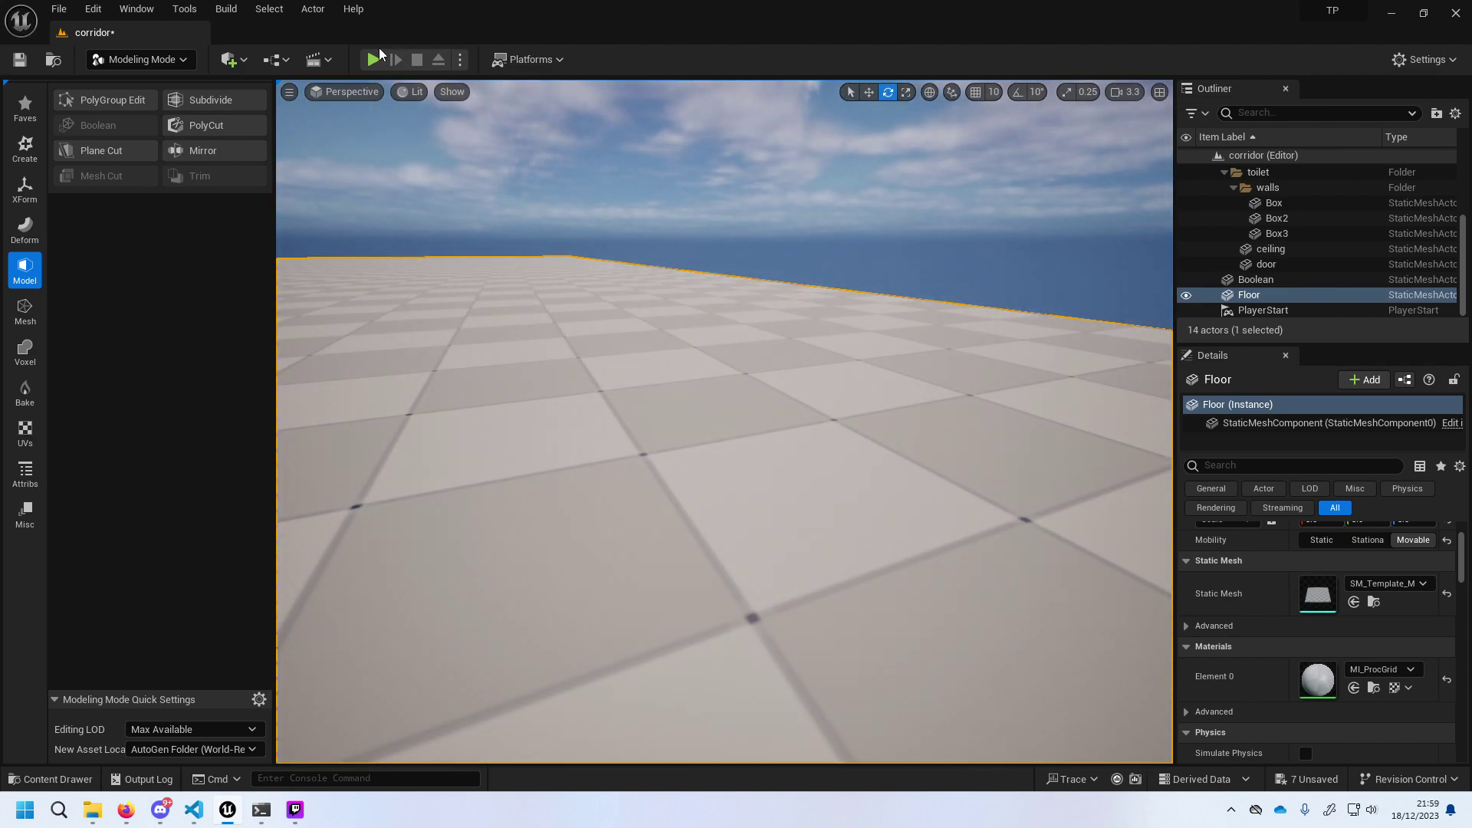
pyautogui.click(375, 57)
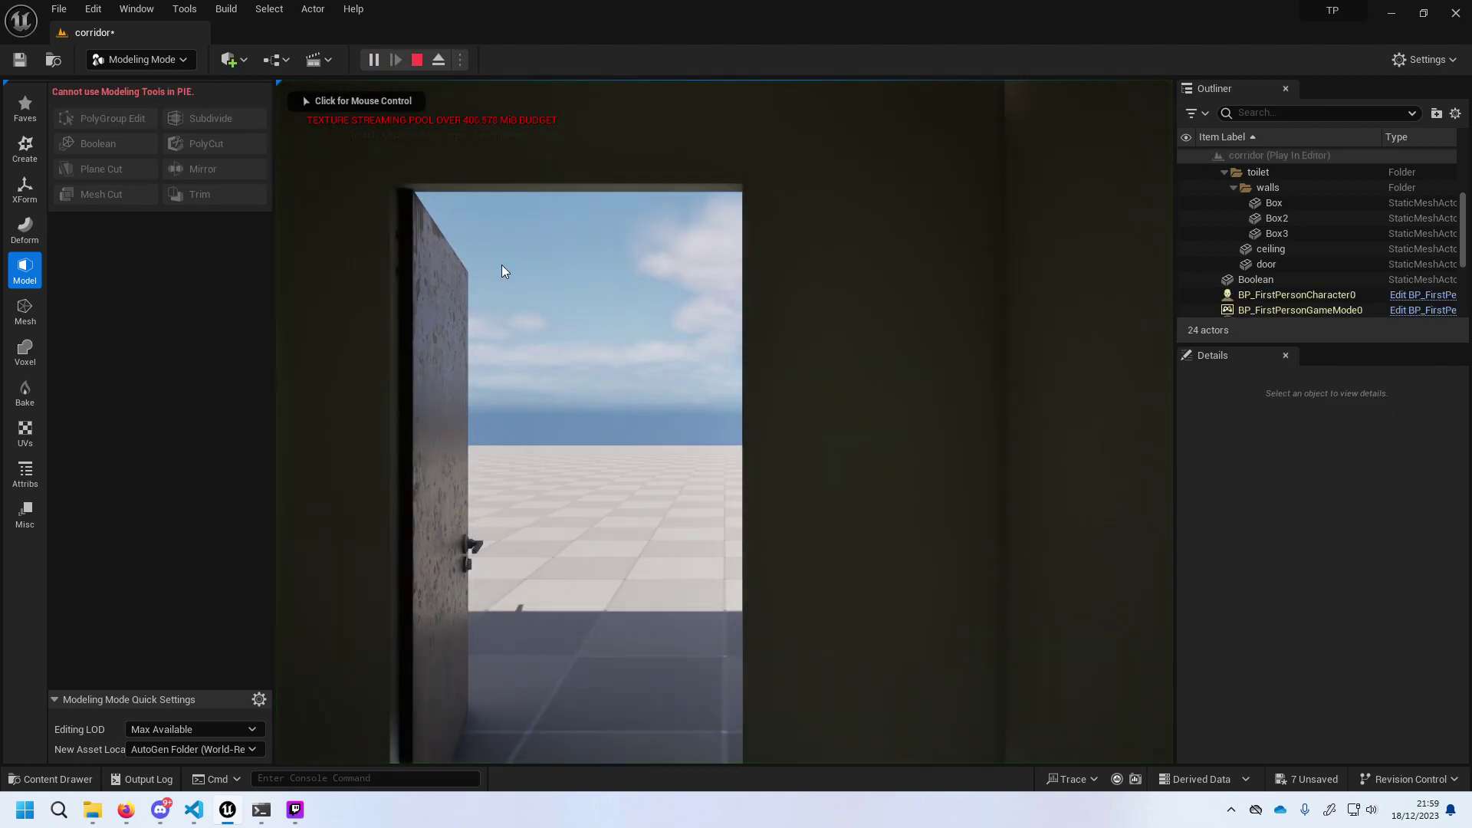
pyautogui.click(501, 265)
pyautogui.press('w')
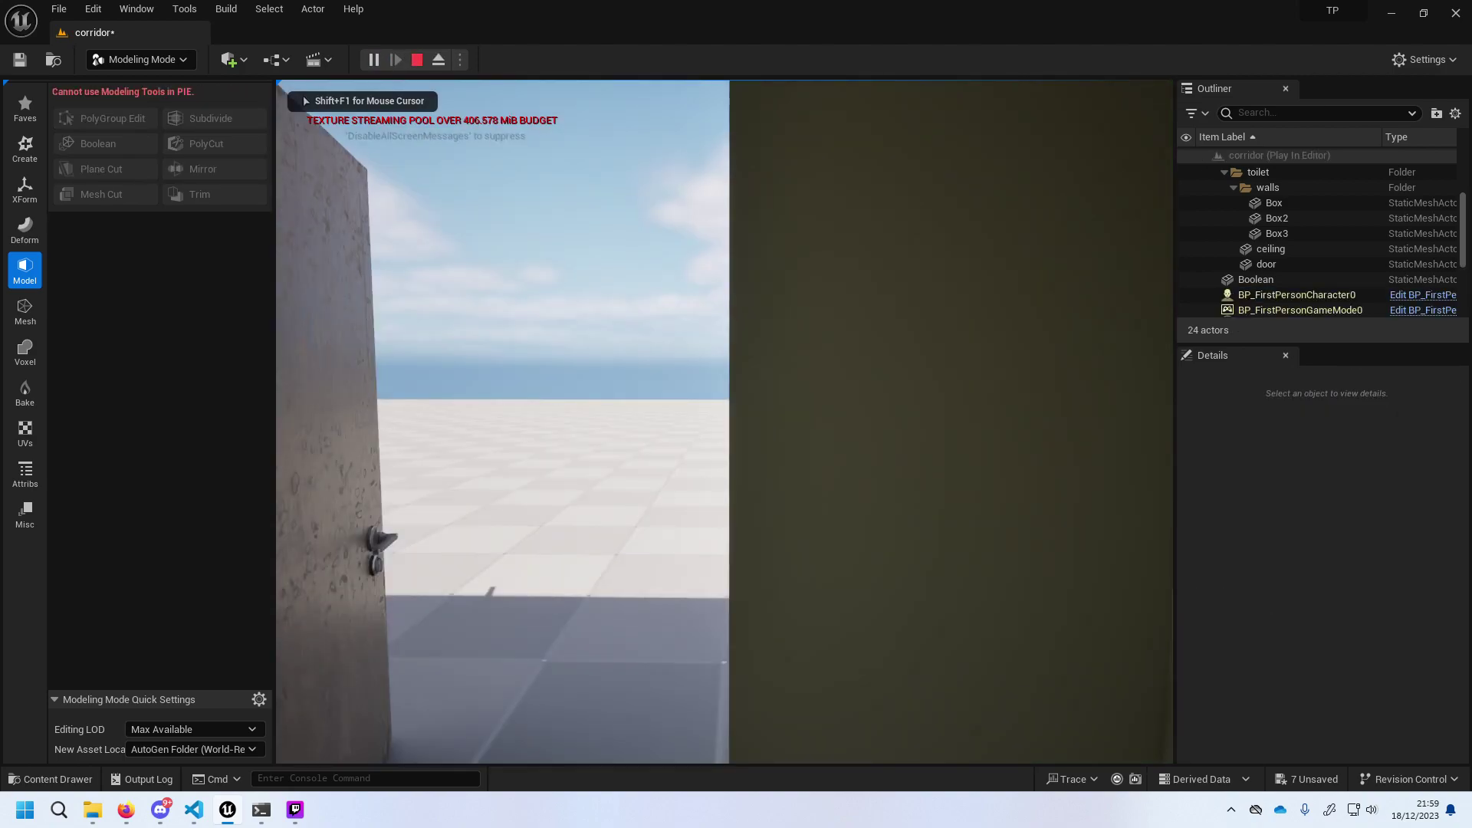
pyautogui.press('w')
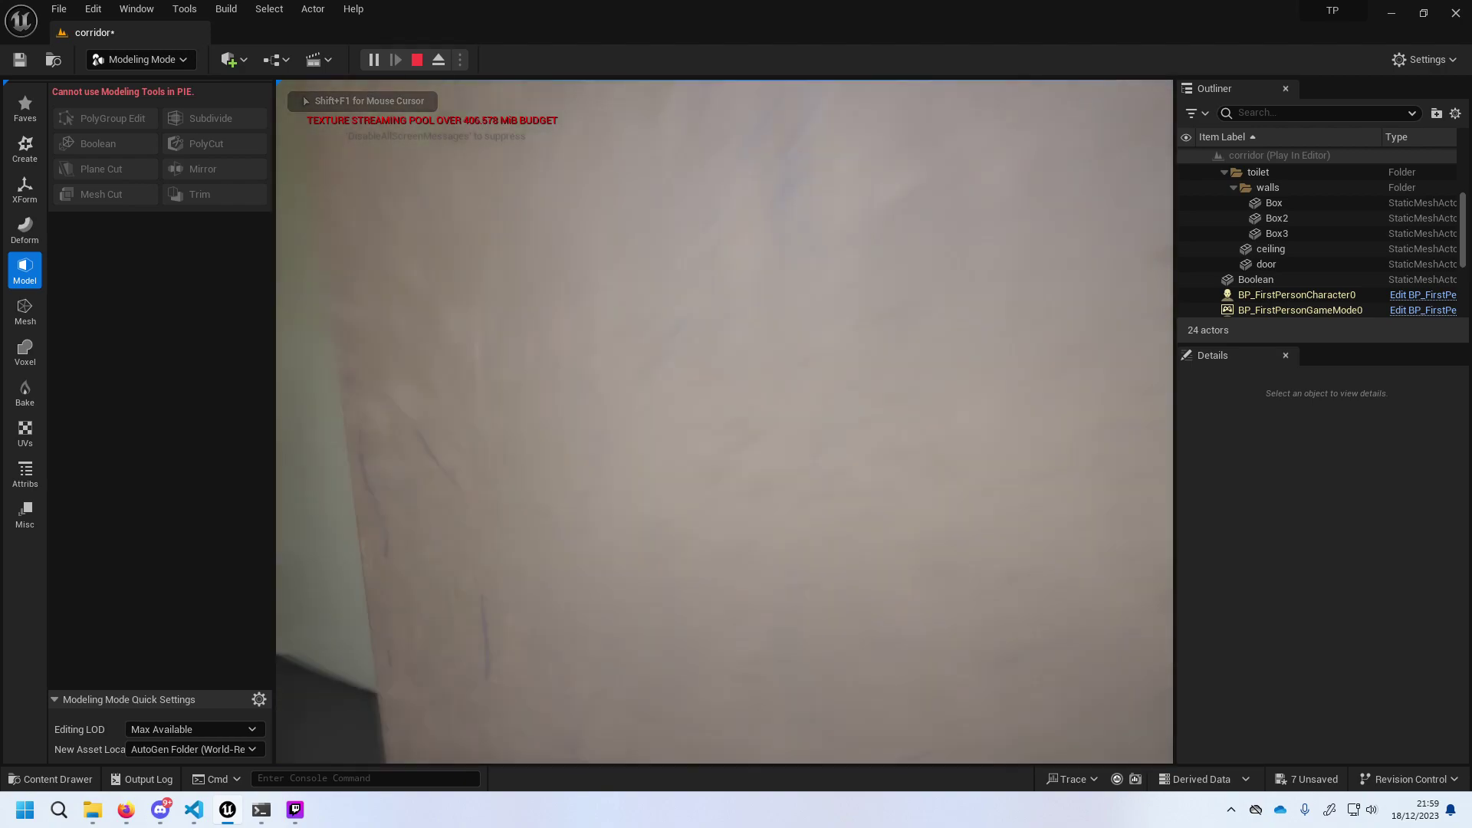
pyautogui.press('s')
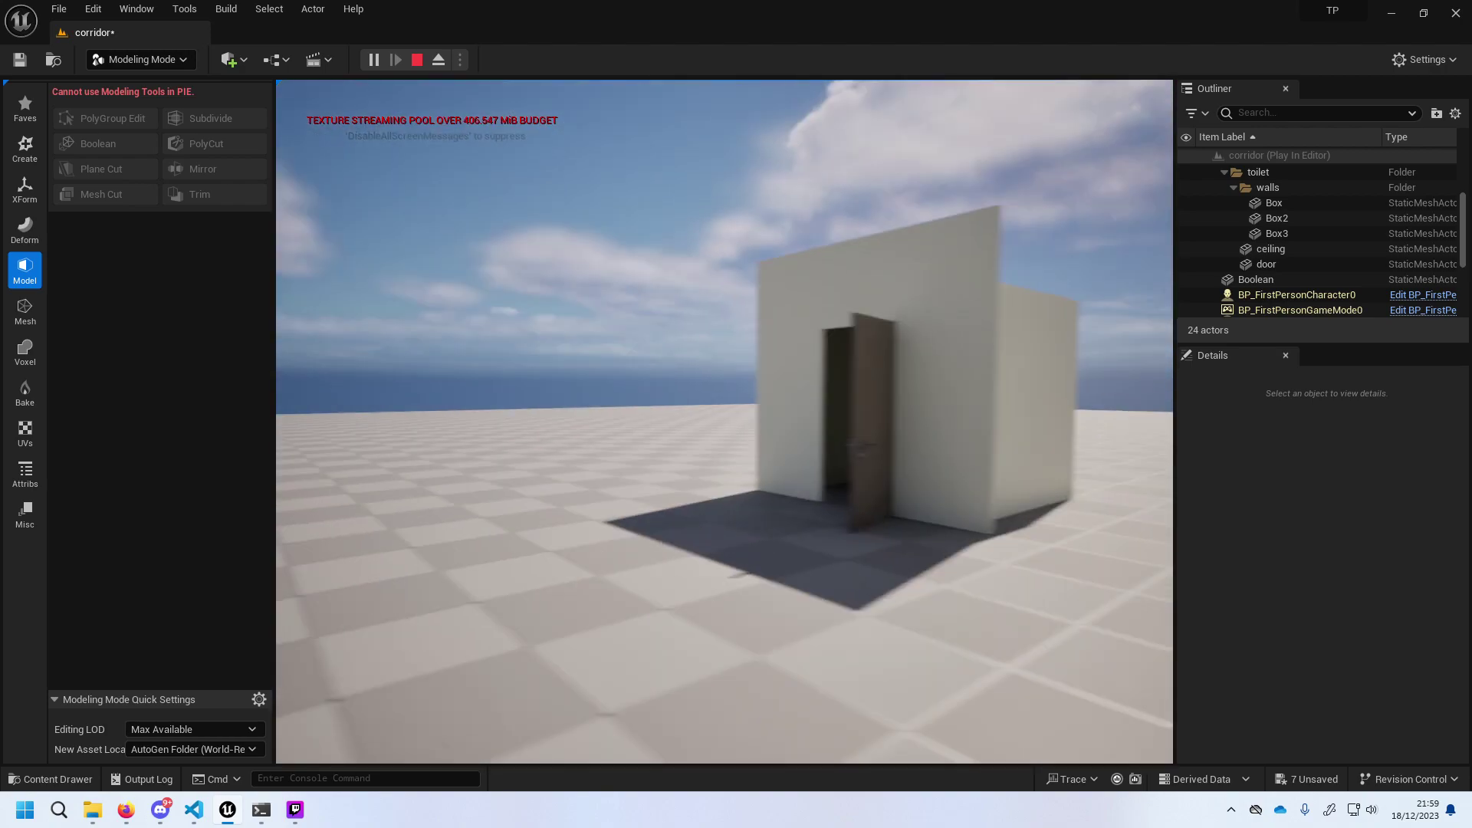
pyautogui.press('w')
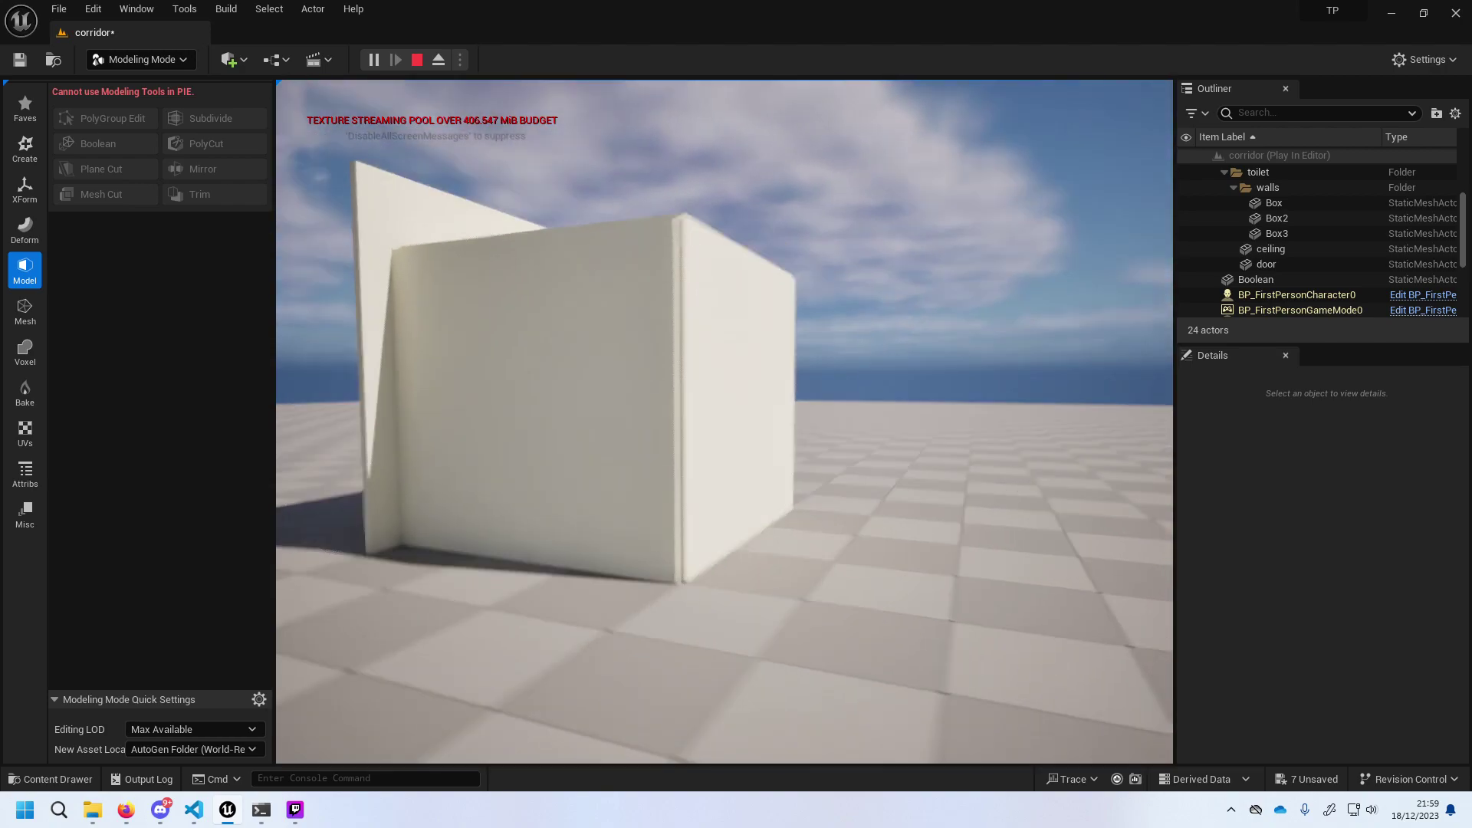
pyautogui.press('w')
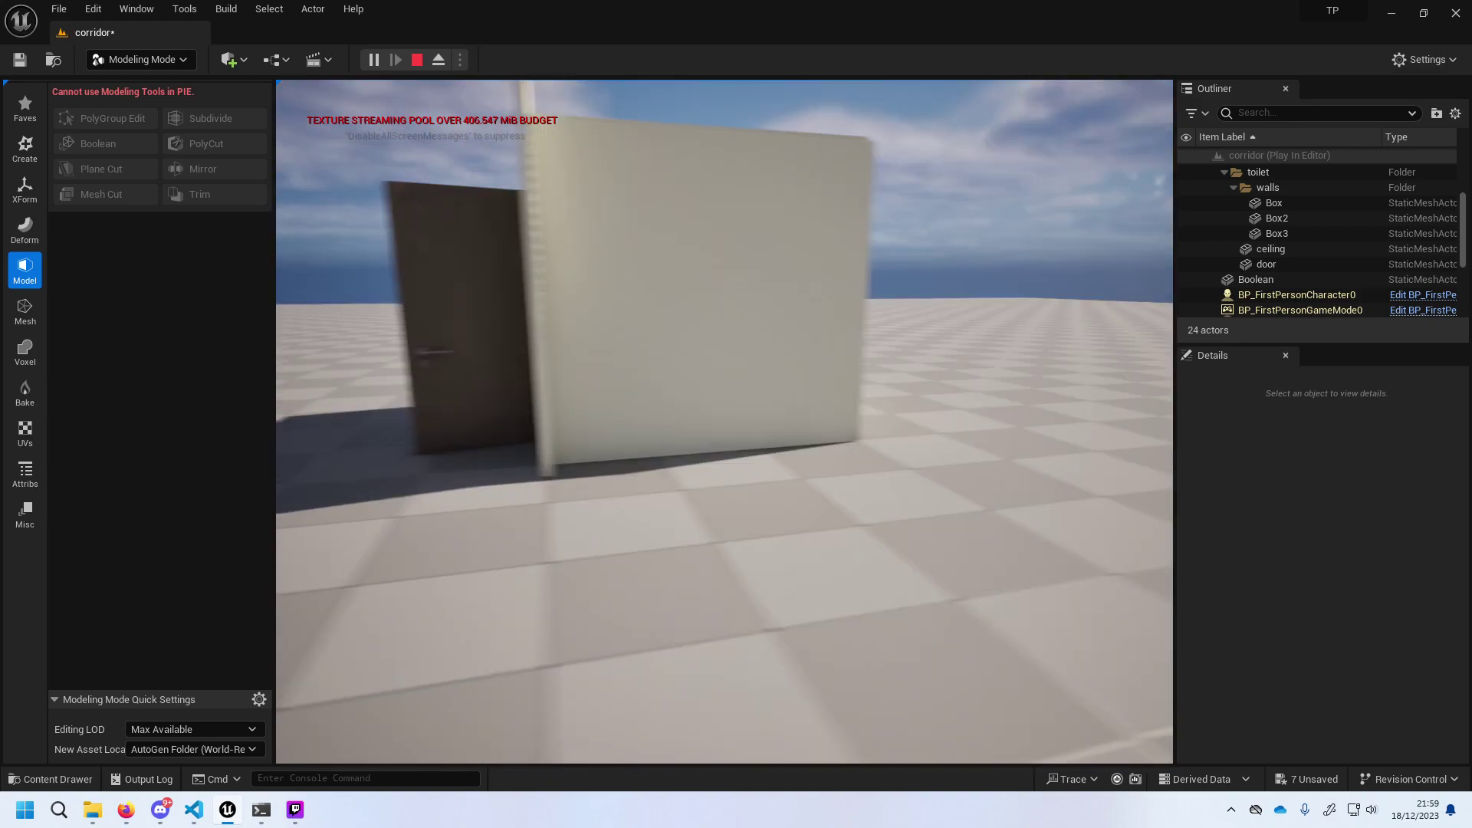
pyautogui.press('w')
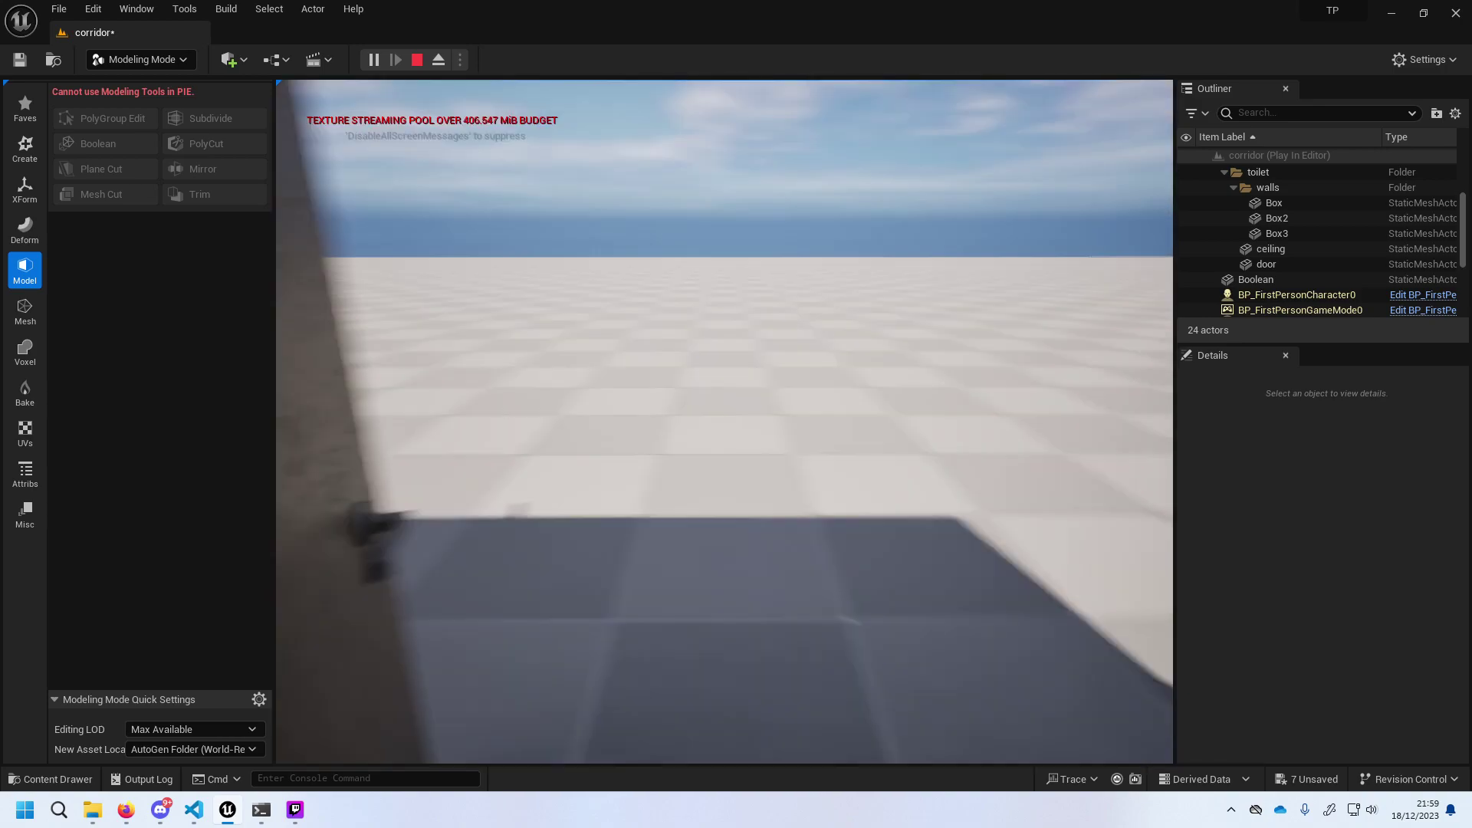
pyautogui.press('w')
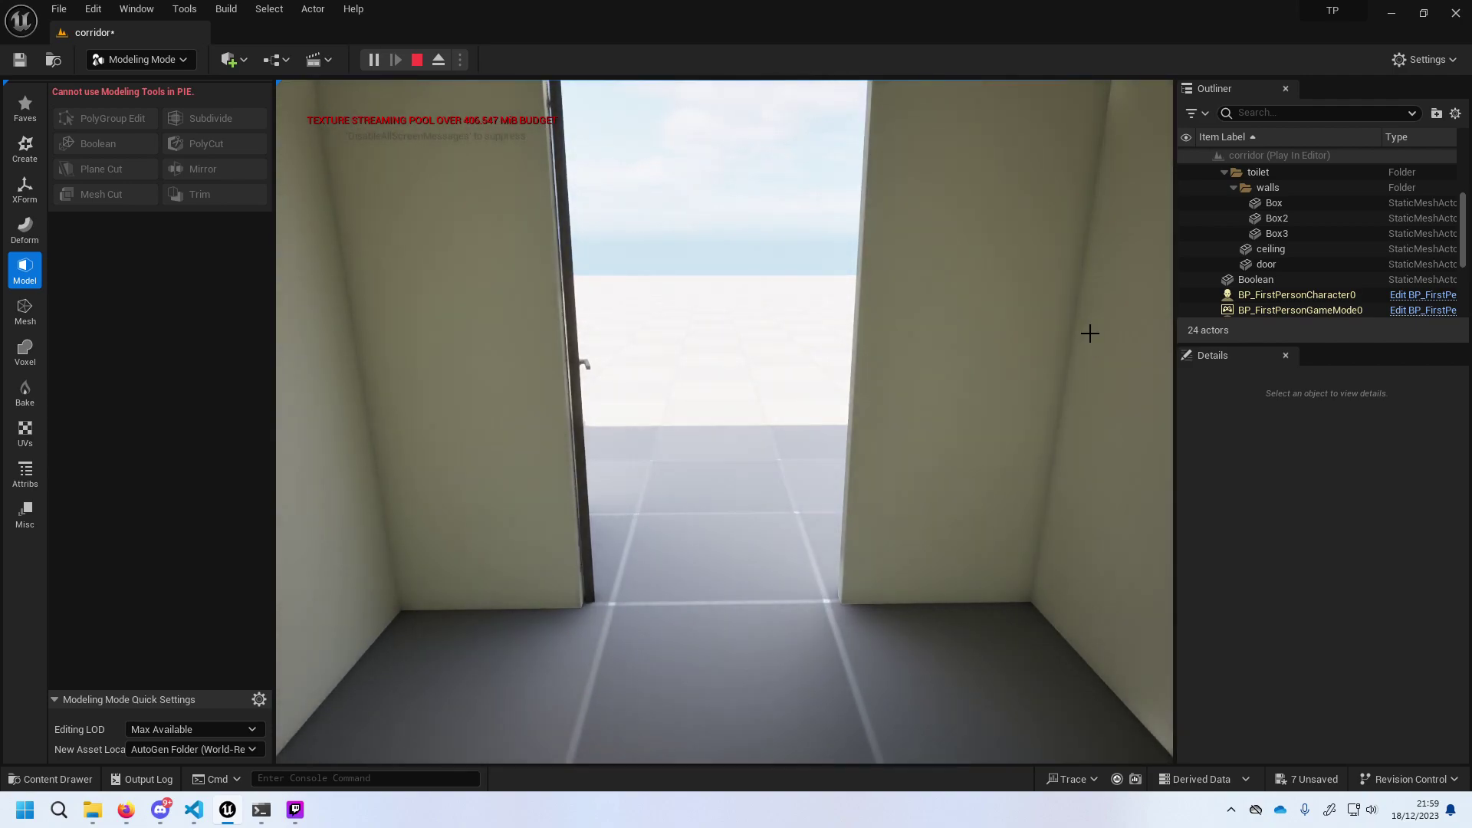
pyautogui.press('Escape')
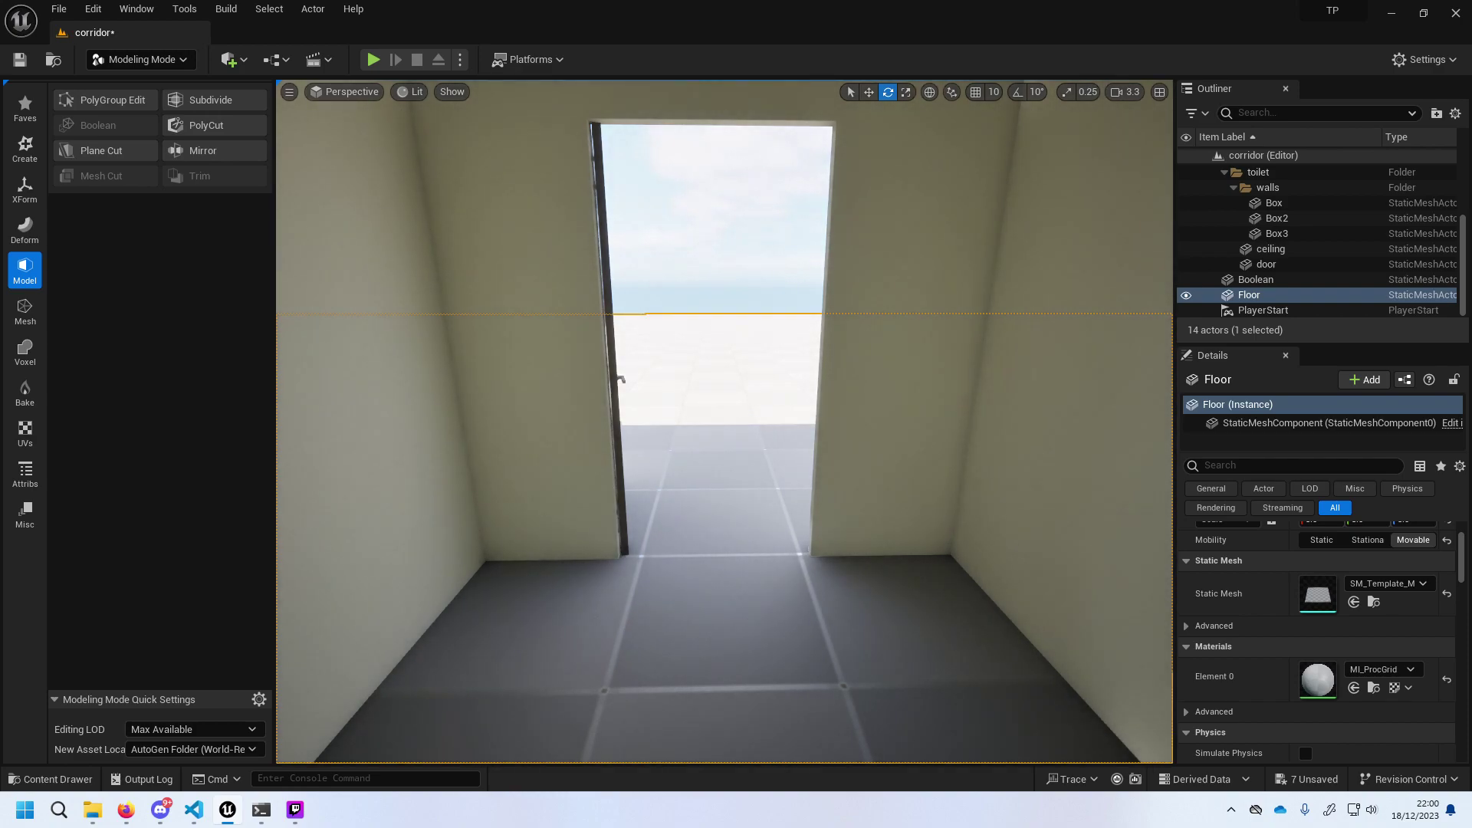
# Turn the view toward the room corner and select the PlayerStart.
pyautogui.moveTo(805, 427); pyautogui.dragTo(959, 490, button='right')
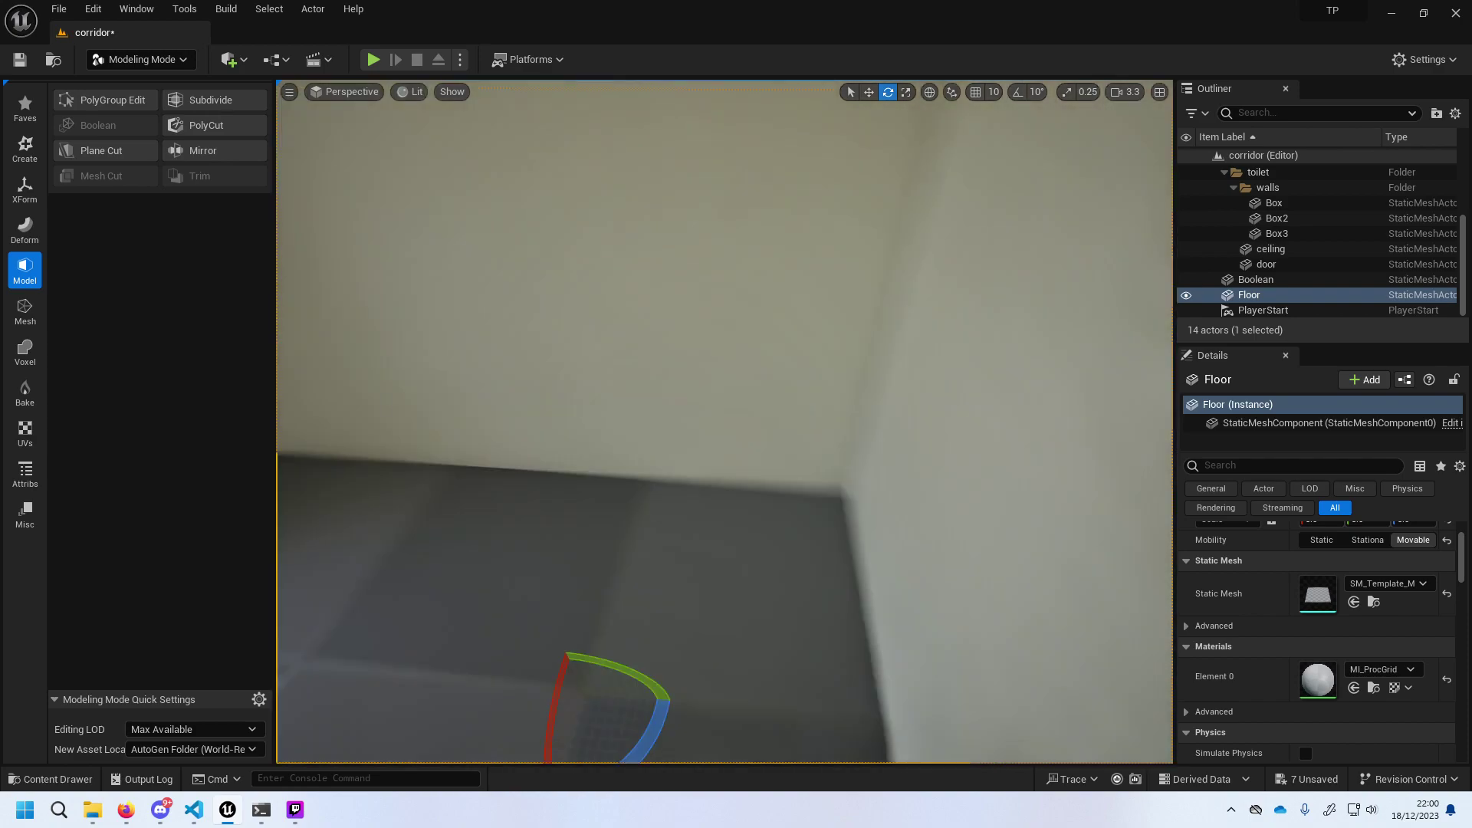
pyautogui.scroll(-4, 714, 409)
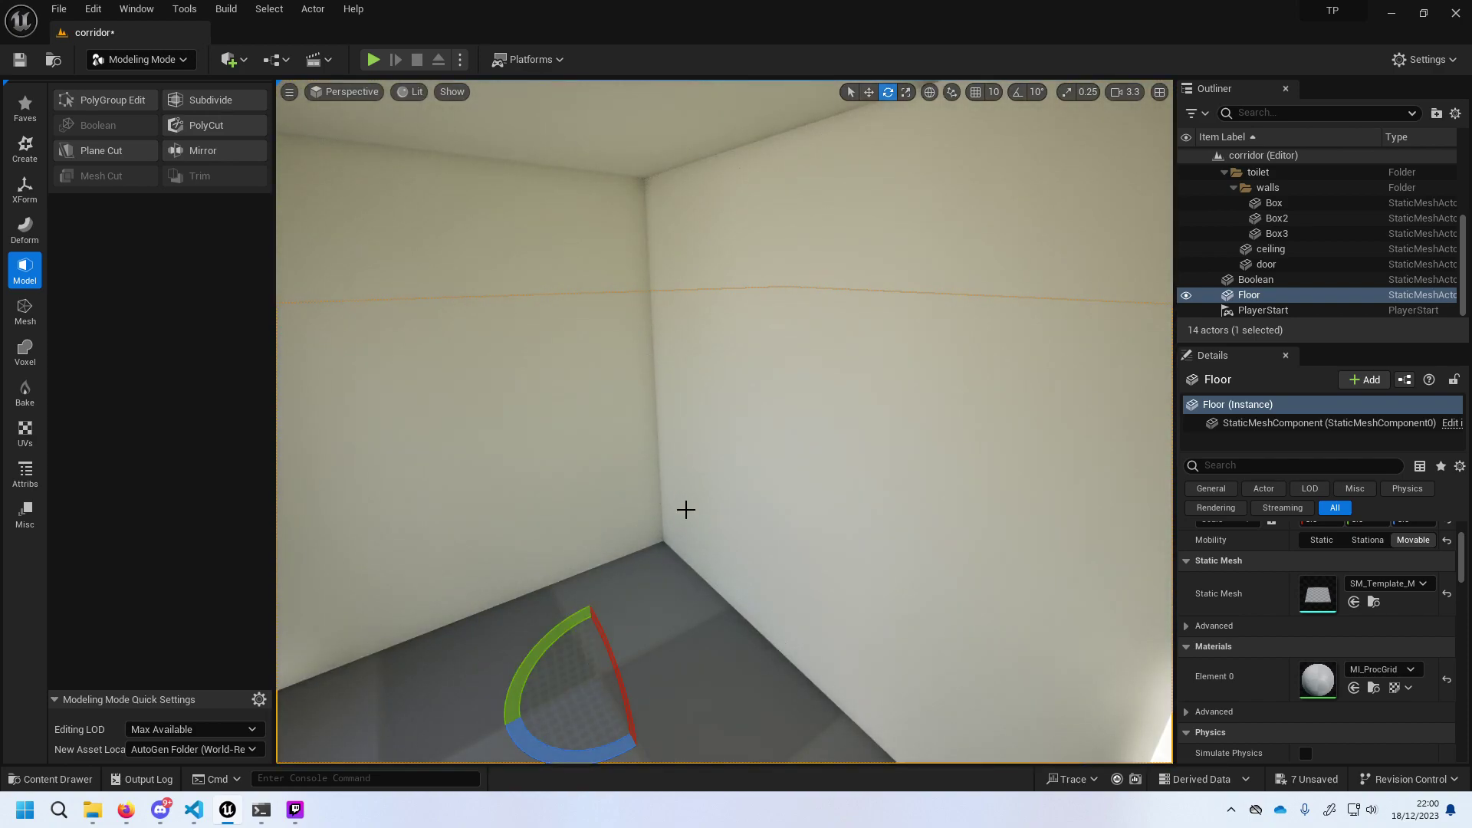
pyautogui.scroll(3, 677, 520)
pyautogui.scroll(-3, 674, 536)
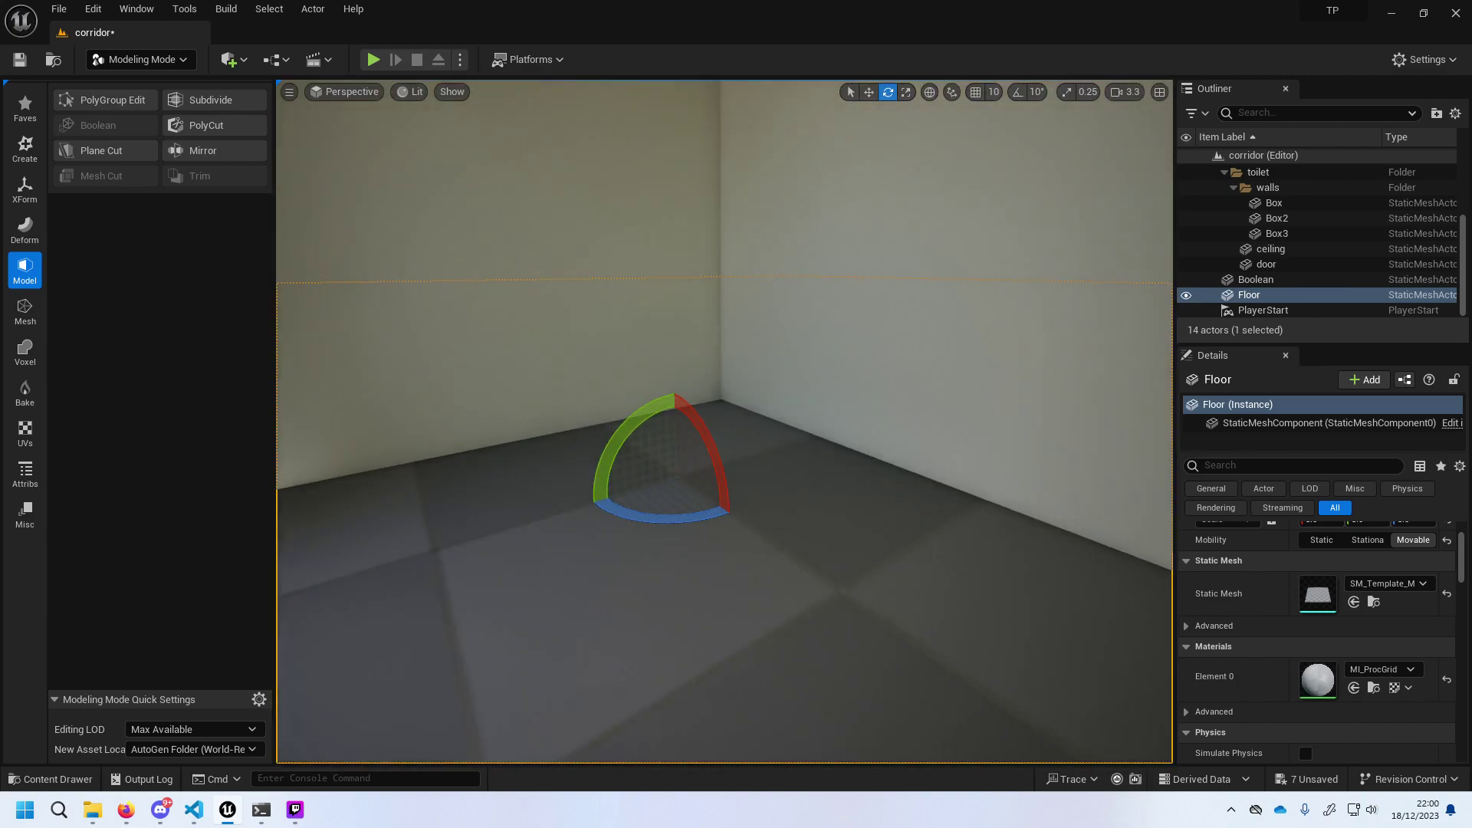
pyautogui.moveTo(750, 513); pyautogui.dragTo(750, 513, button='right')
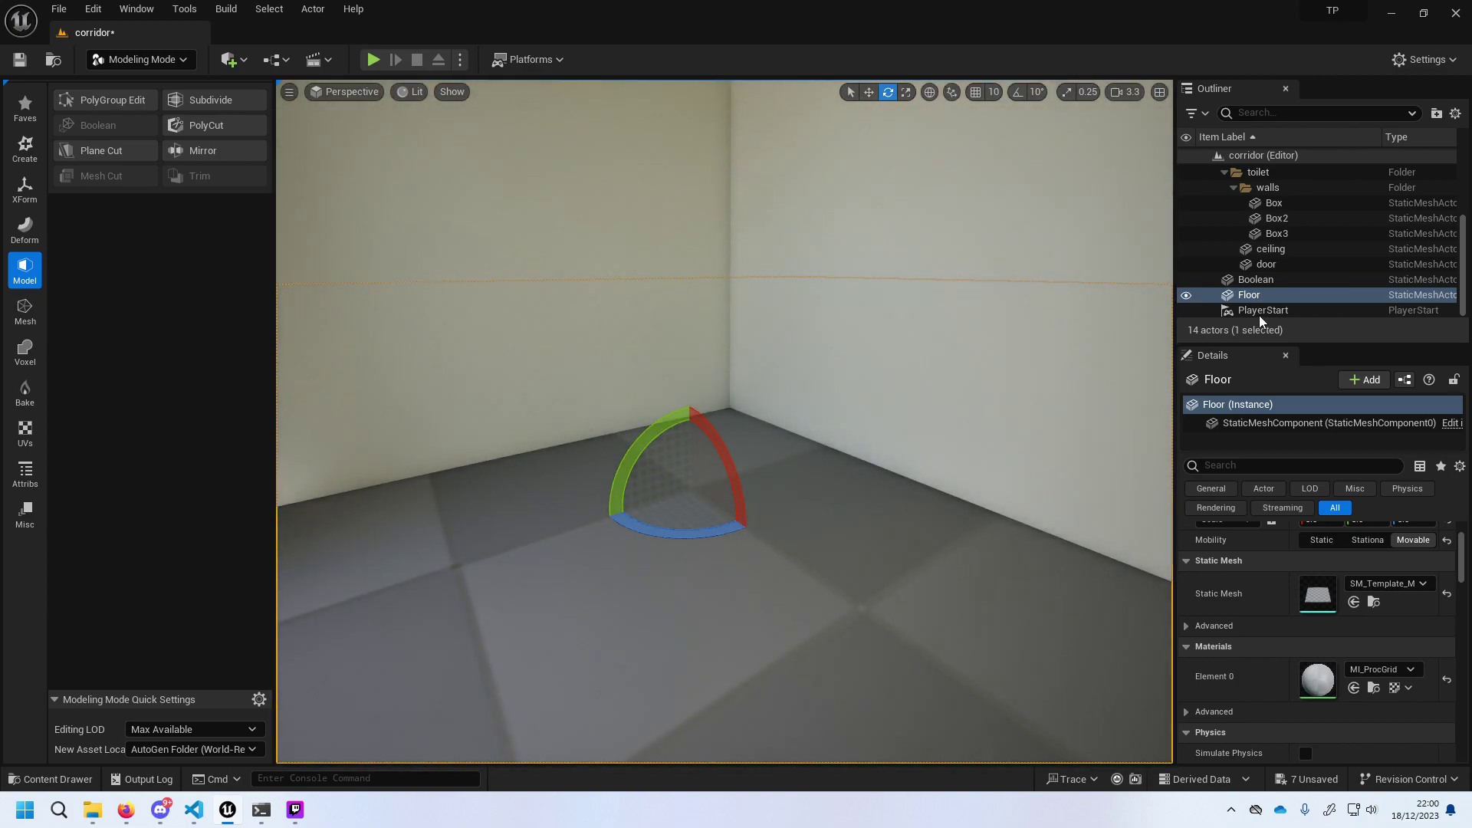
pyautogui.click(1270, 310)
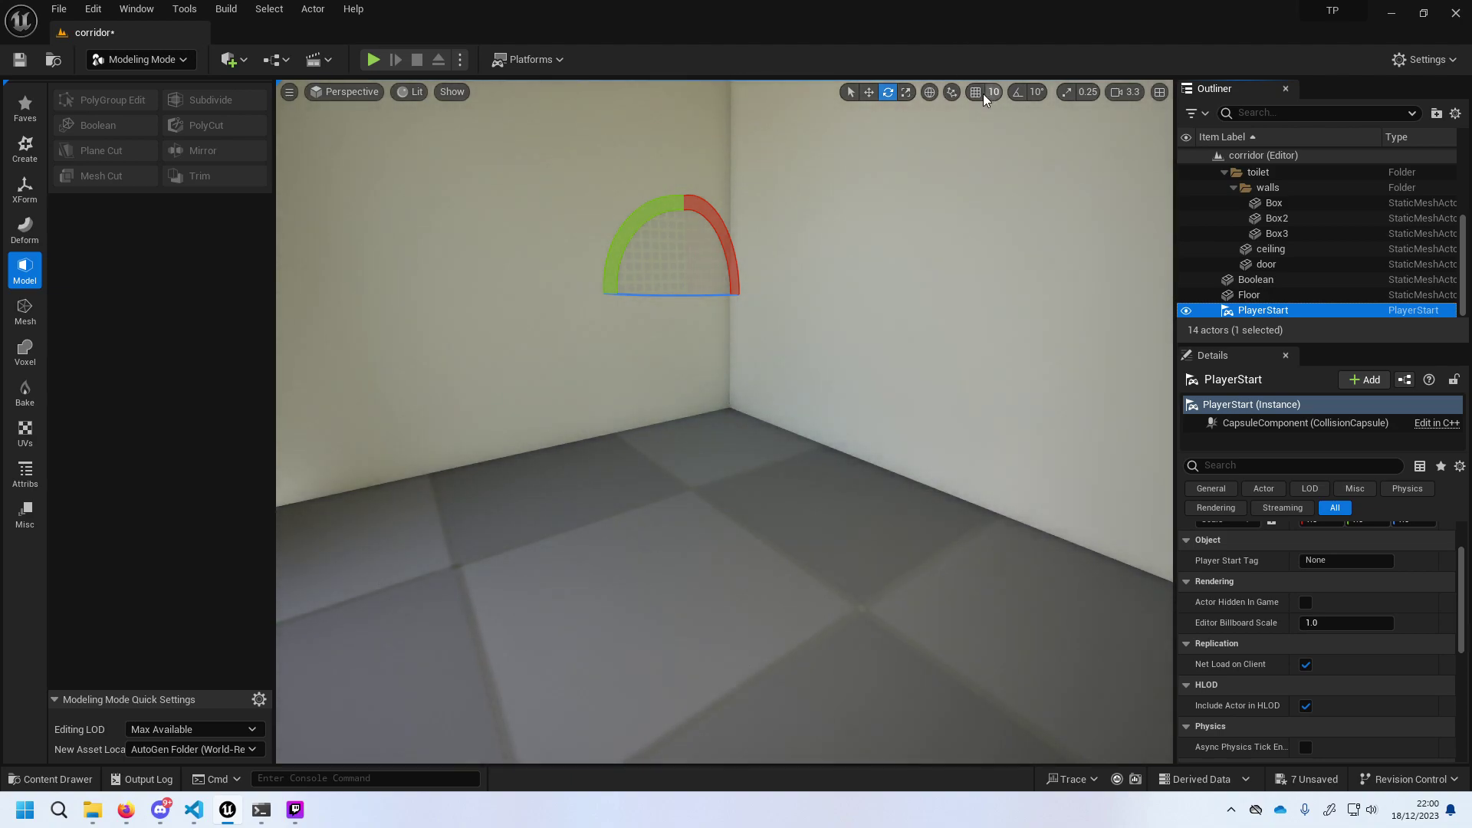
# Turn on grid, rotation and scale snapping, ending with the move tool active.
pyautogui.click(982, 92)
pyautogui.click(1020, 92)
pyautogui.click(1065, 93)
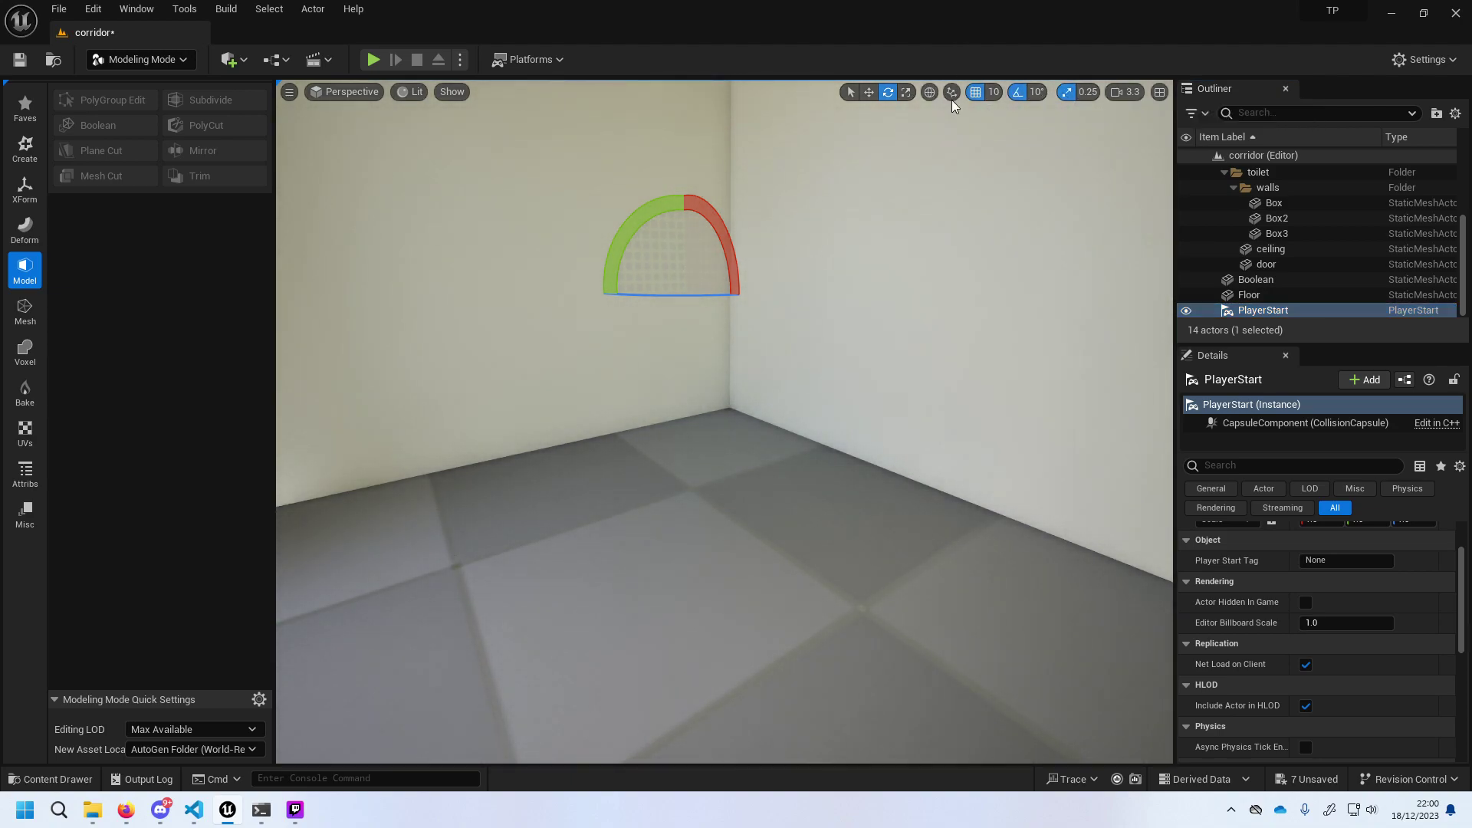
pyautogui.click(871, 93)
pyautogui.click(851, 94)
pyautogui.click(888, 93)
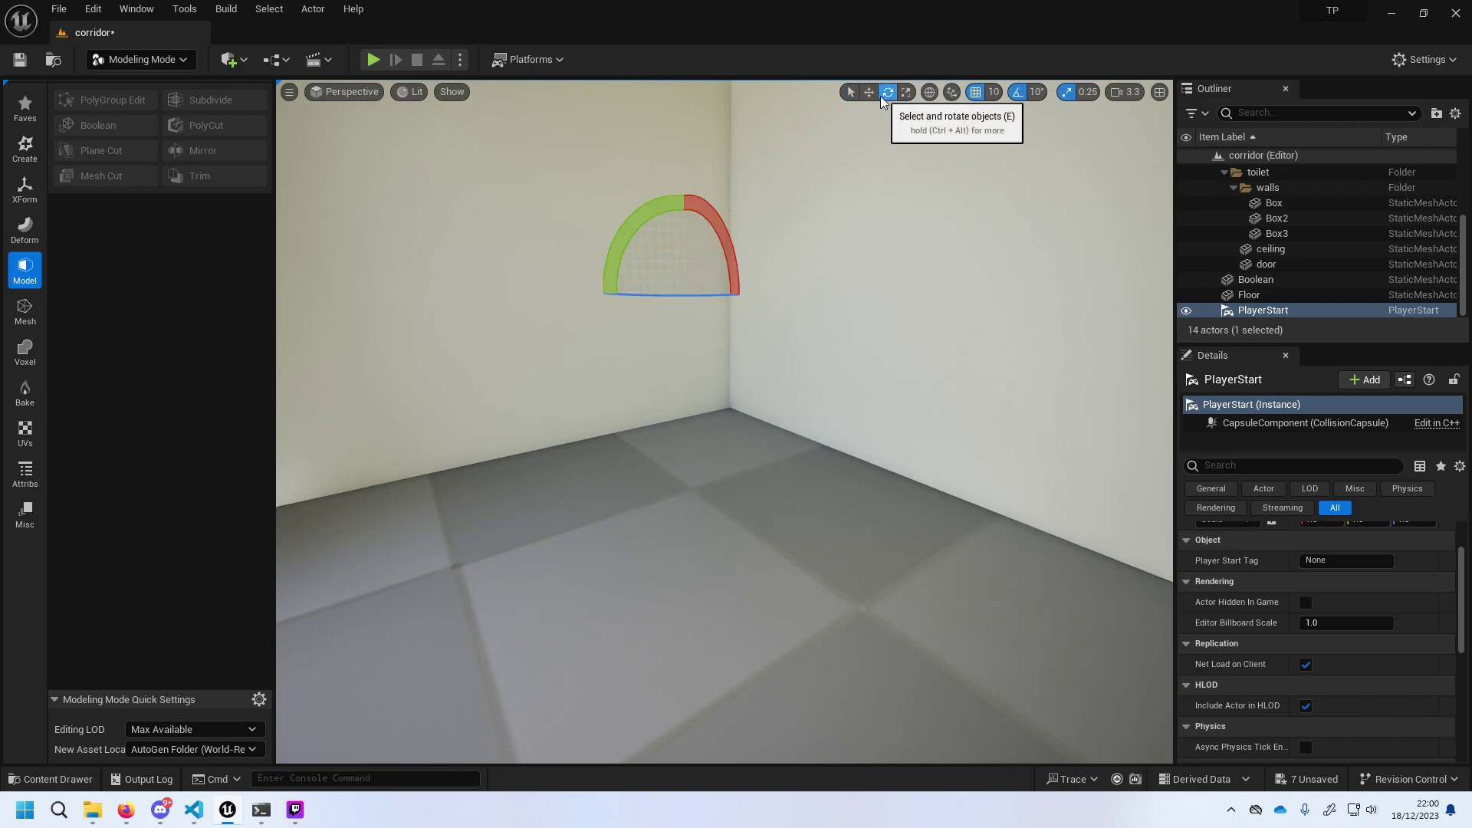
pyautogui.press('w')
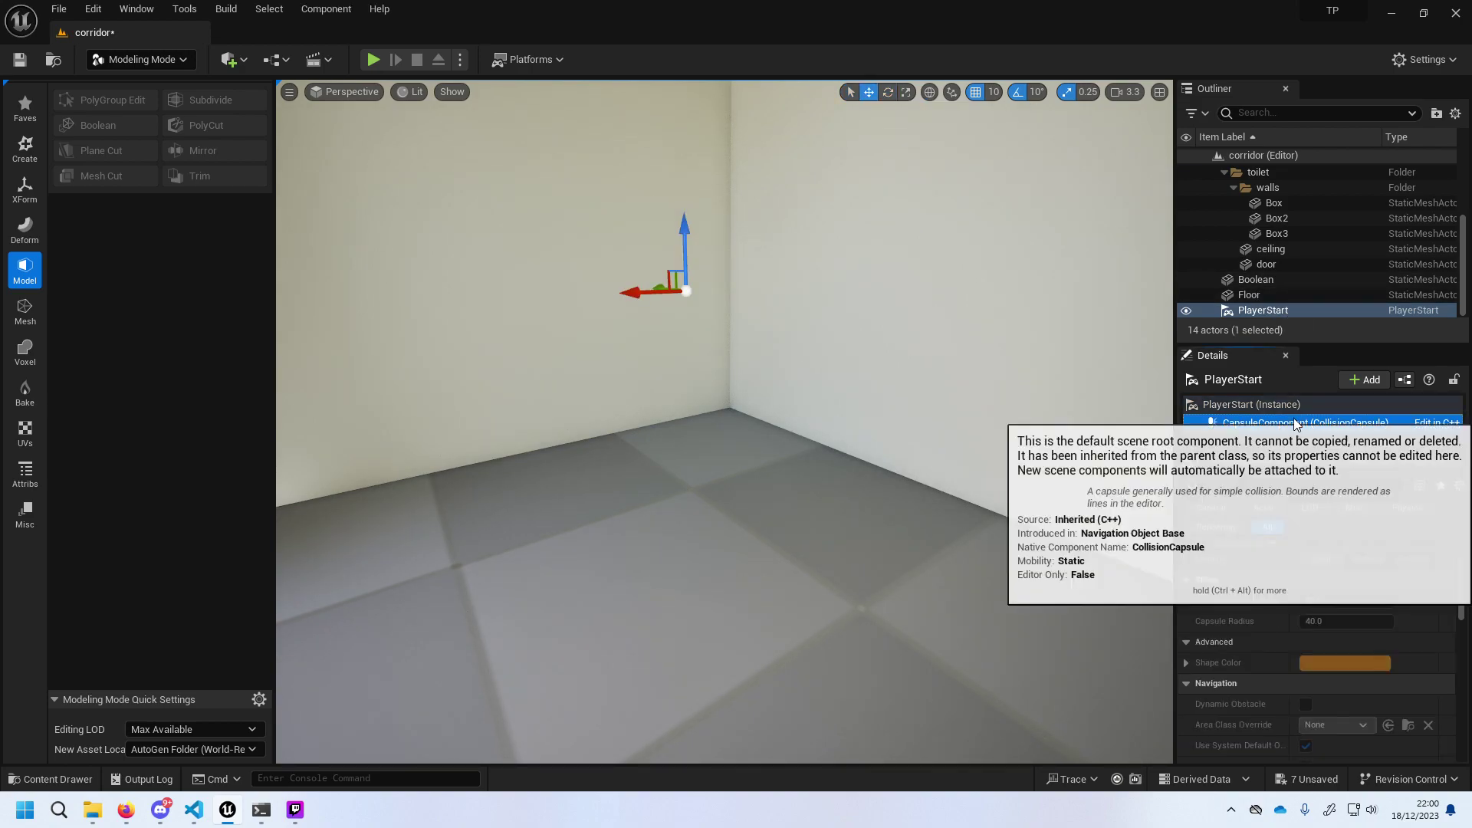
# Check the PlayerStart's capsule component and set the viewport camera speed to 1.
pyautogui.click(1275, 420)
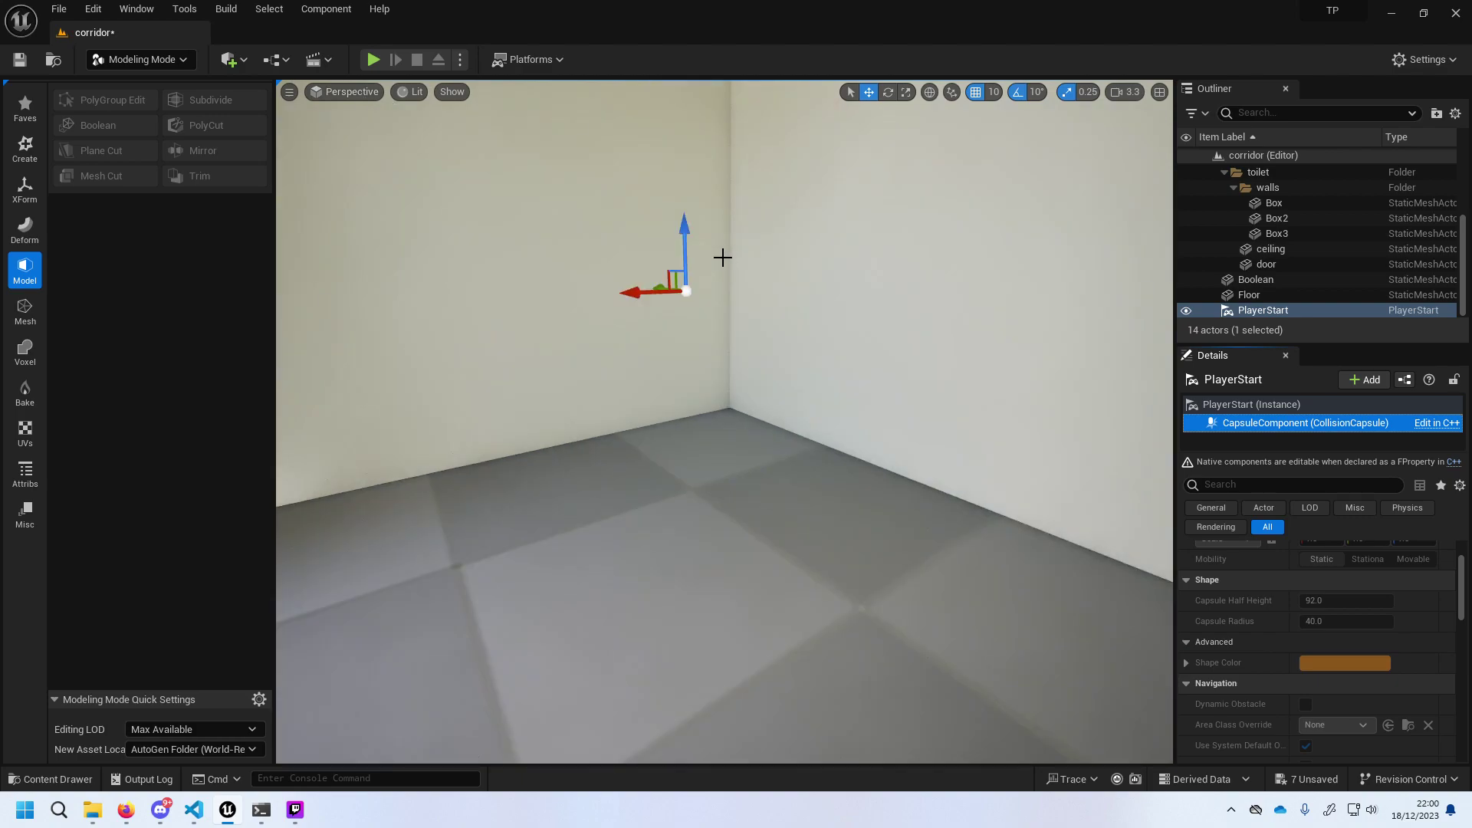
pyautogui.moveTo(722, 257); pyautogui.dragTo(725, 236, button='right')
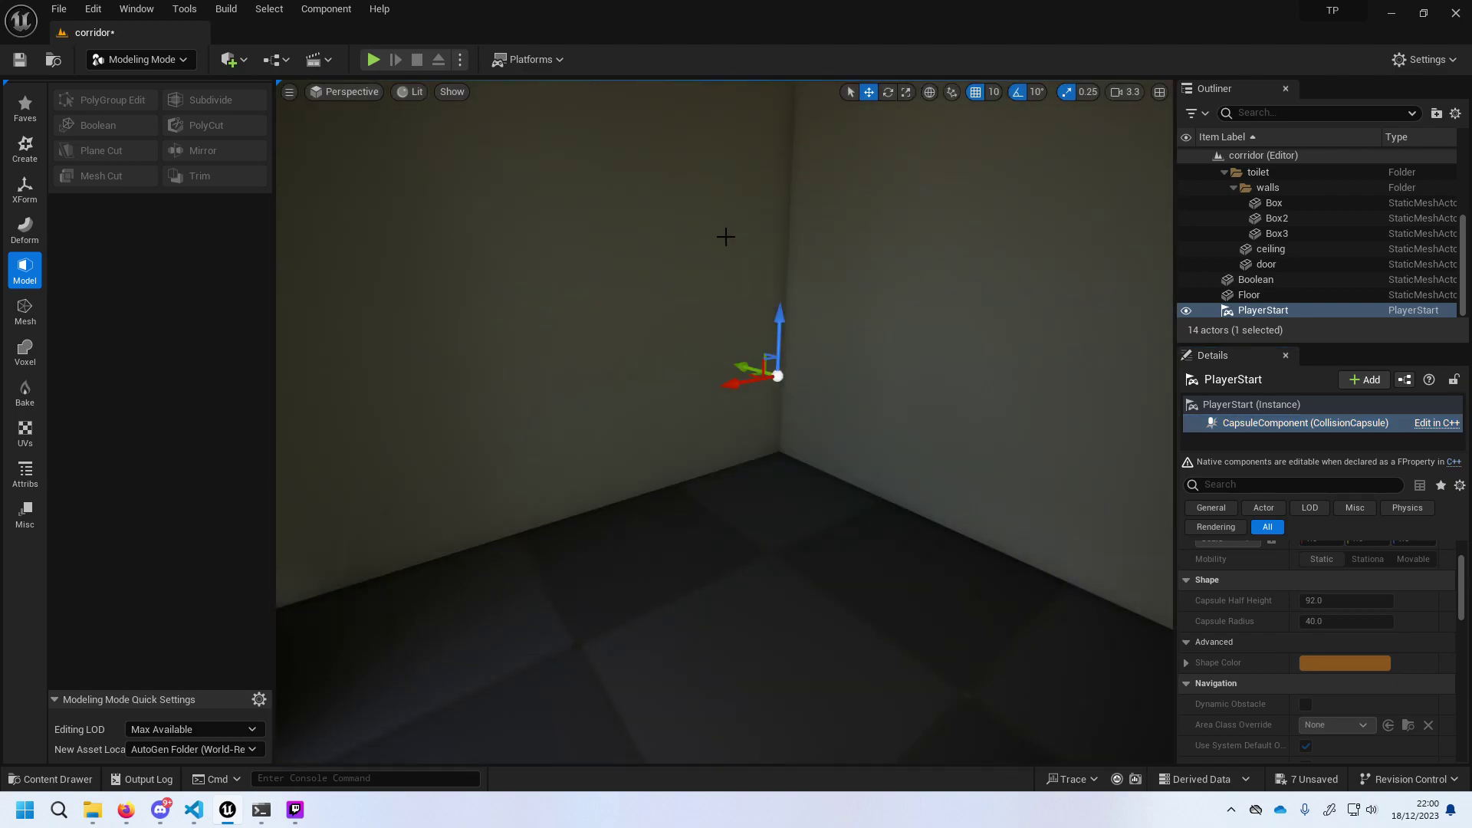
pyautogui.click(1125, 92)
pyautogui.moveTo(1160, 128); pyautogui.dragTo(1143, 127)
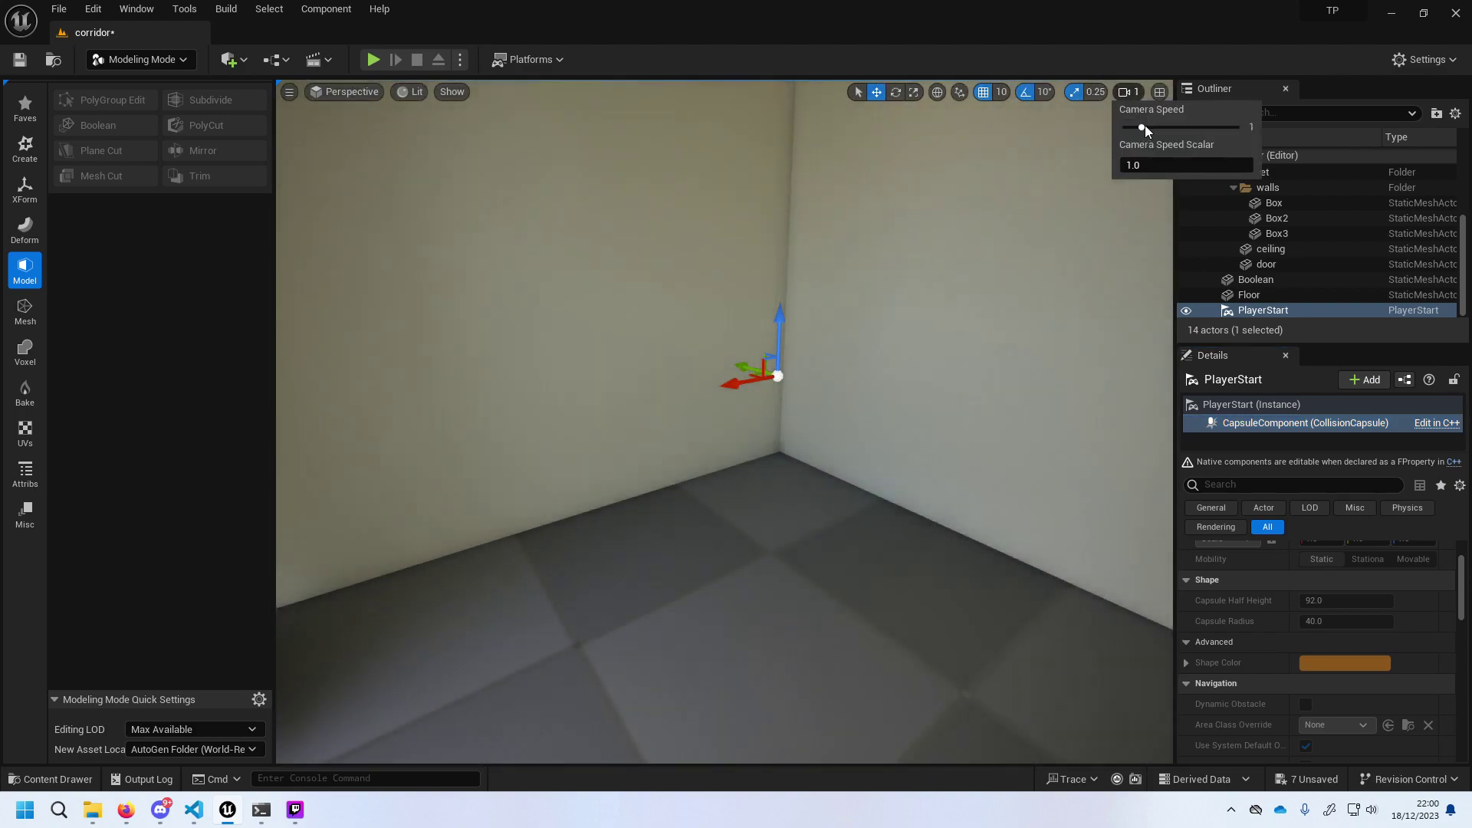
pyautogui.click(965, 271)
pyautogui.click(964, 272)
pyautogui.scroll(-3, 965, 271)
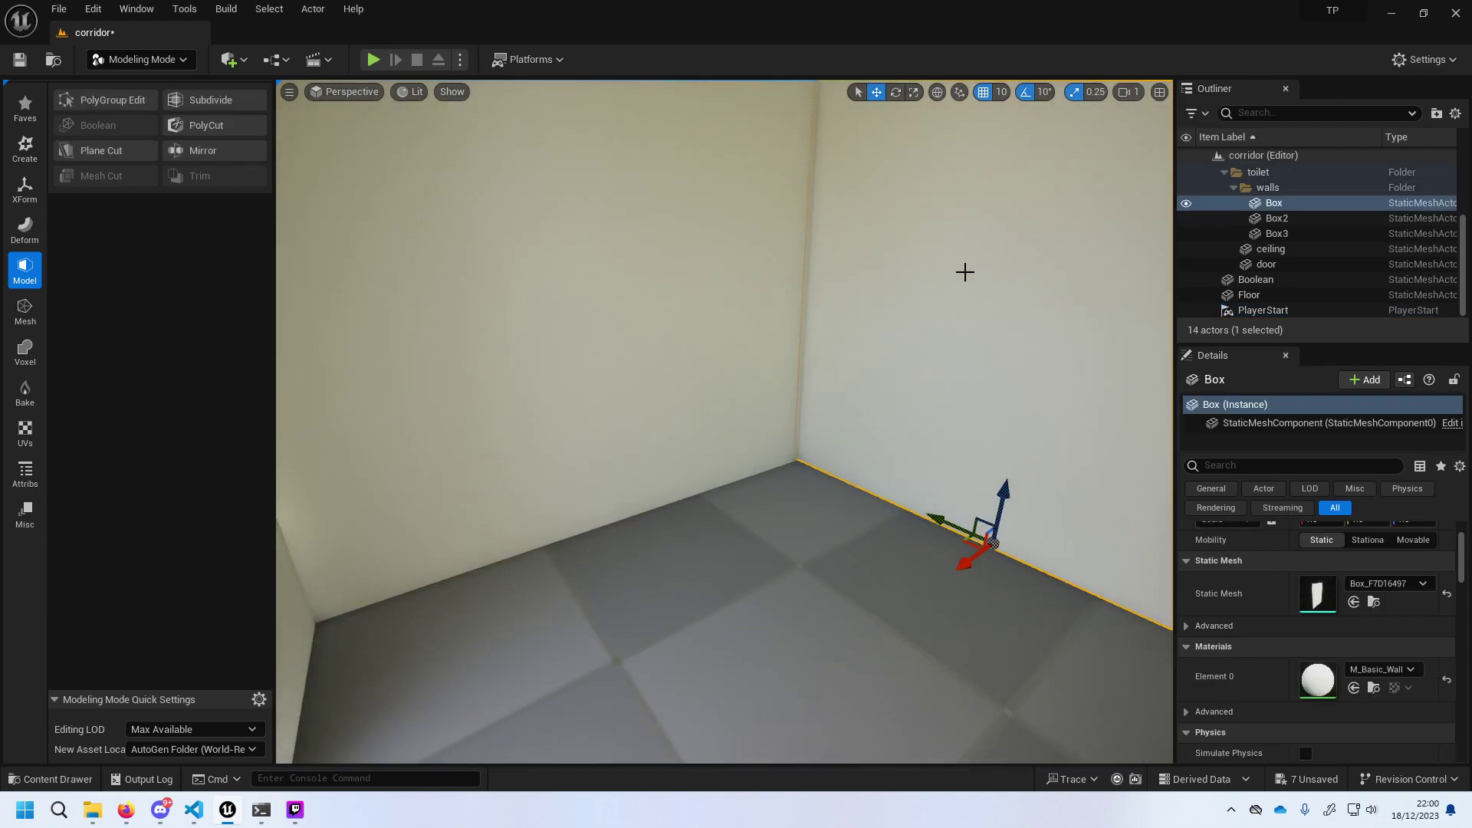
pyautogui.moveTo(725, 422); pyautogui.dragTo(725, 421, button='right')
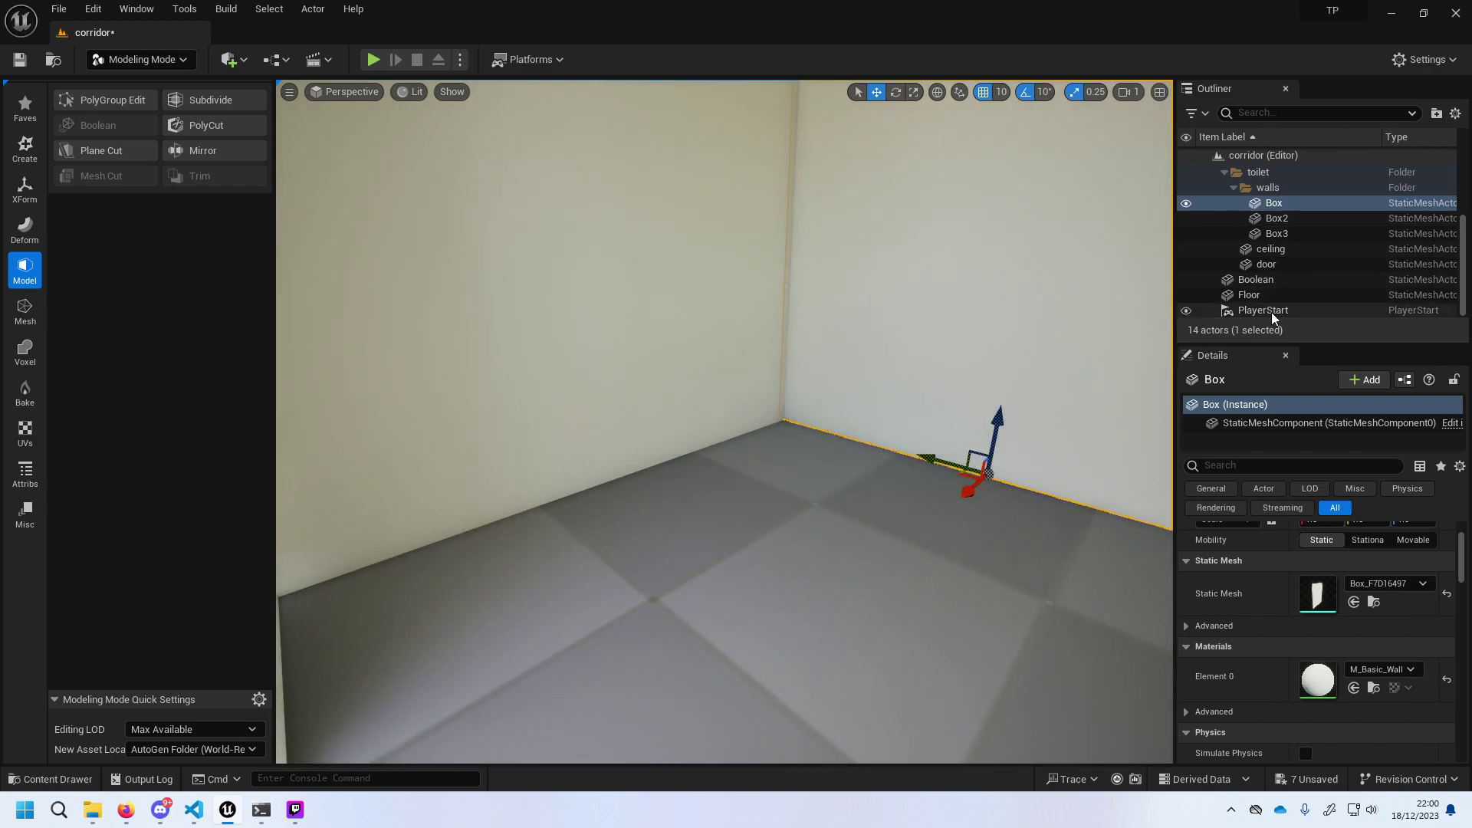
# Move the PlayerStart into the corner along X and Y using the four-pane layout.
pyautogui.doubleClick(1263, 310)
pyautogui.scroll(-3, 918, 352)
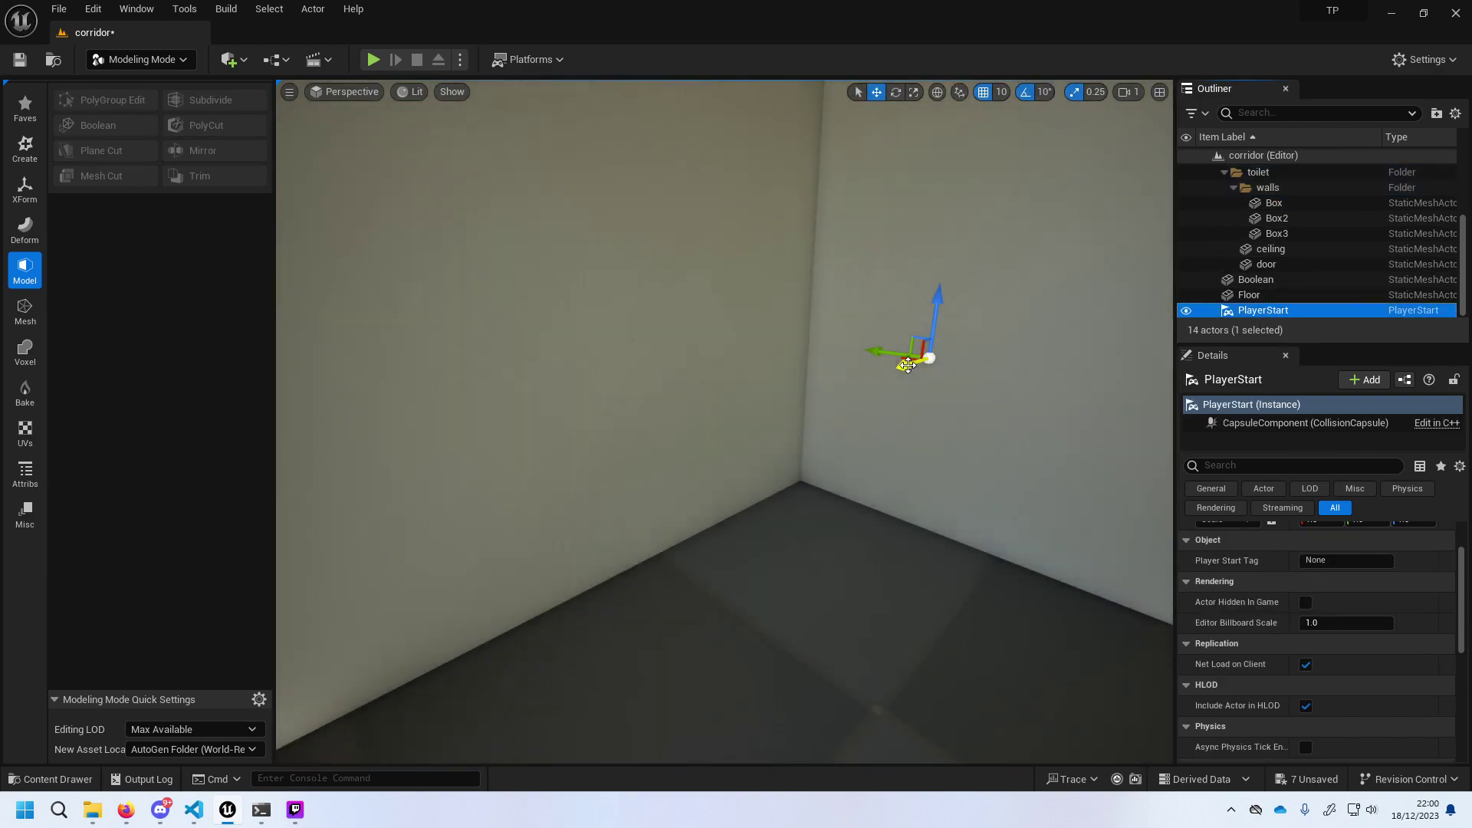
pyautogui.moveTo(909, 365); pyautogui.dragTo(827, 396)
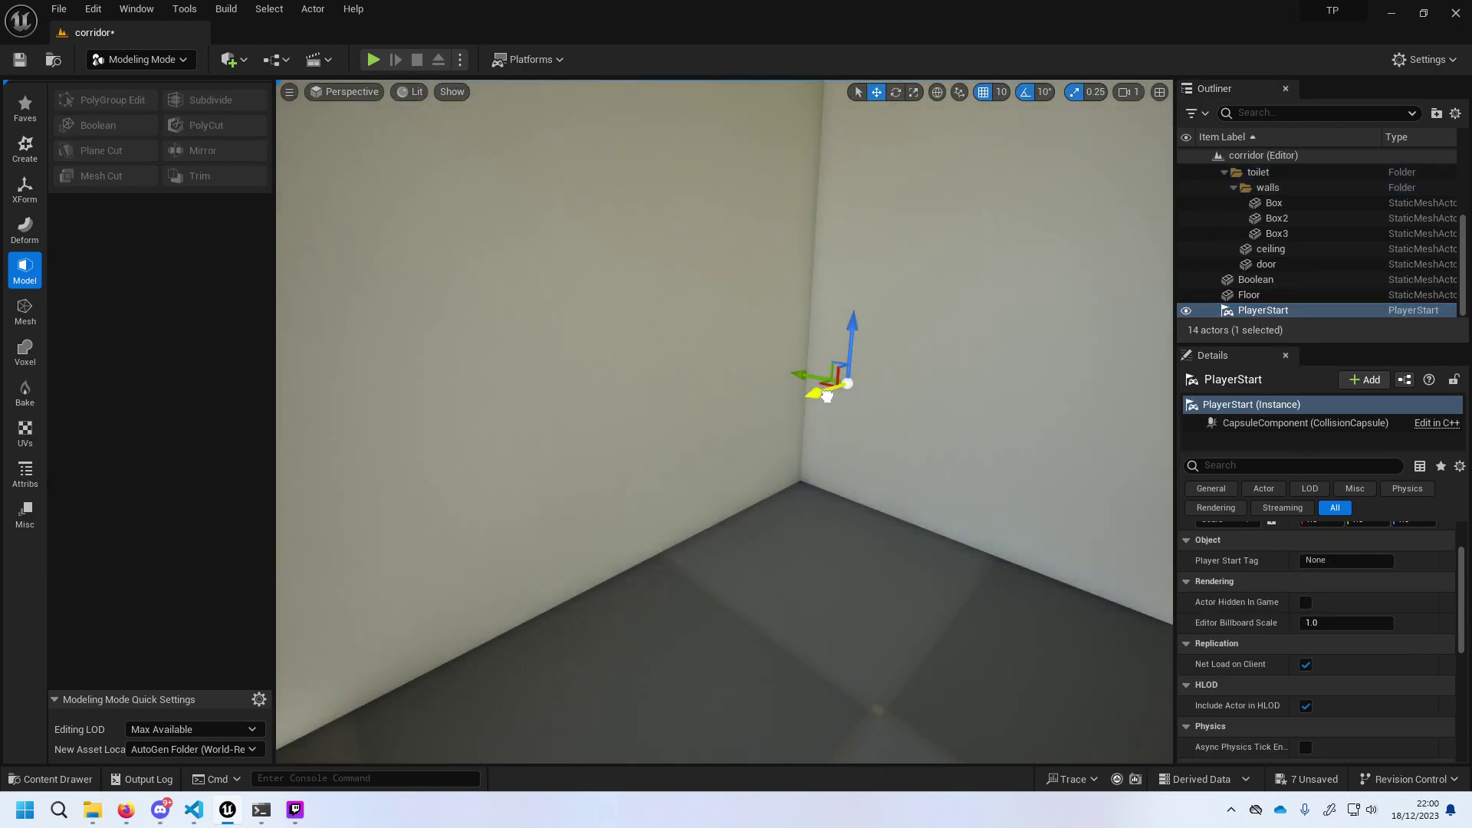
pyautogui.click(958, 94)
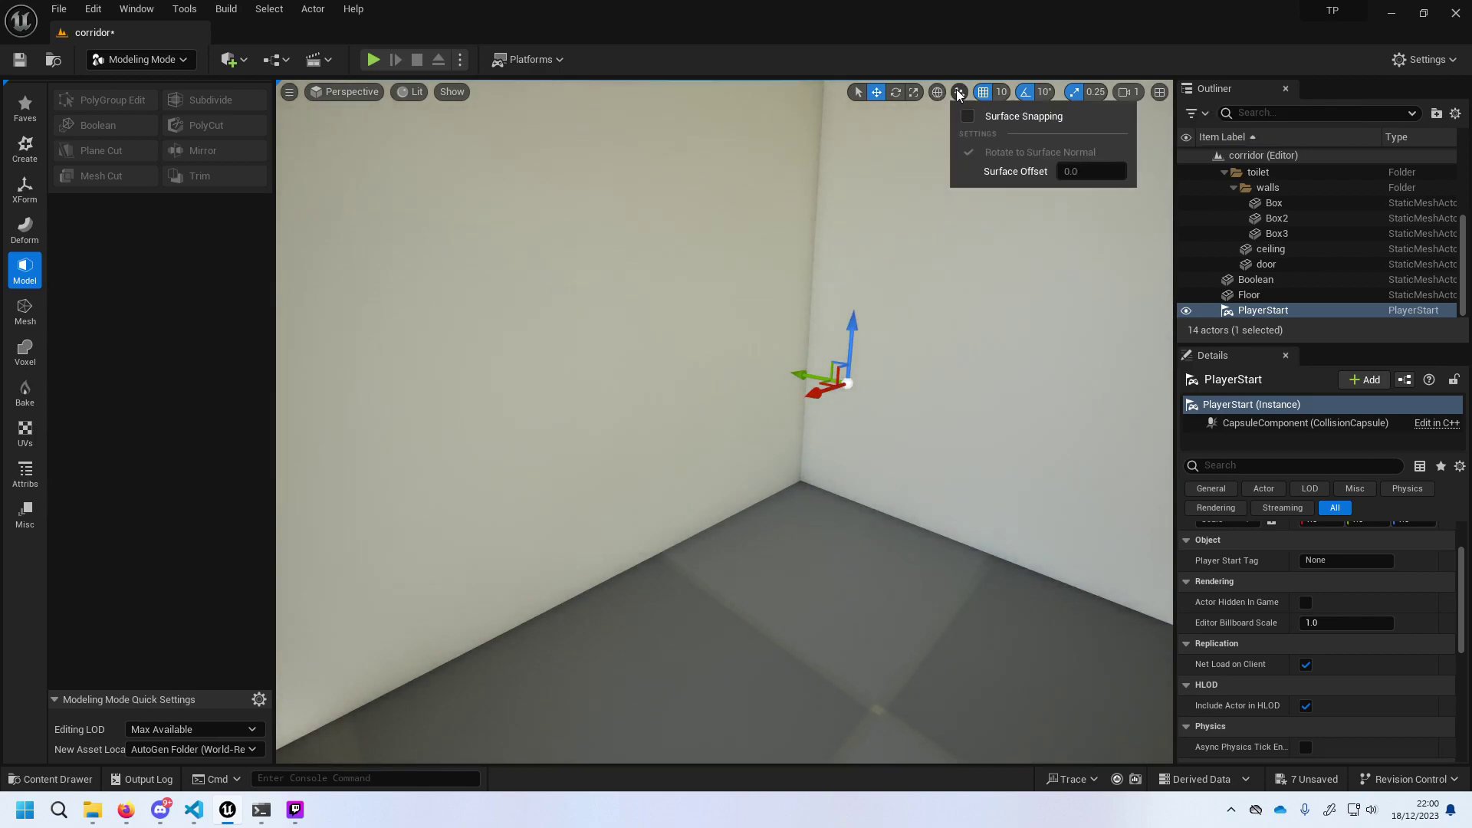
pyautogui.click(1161, 91)
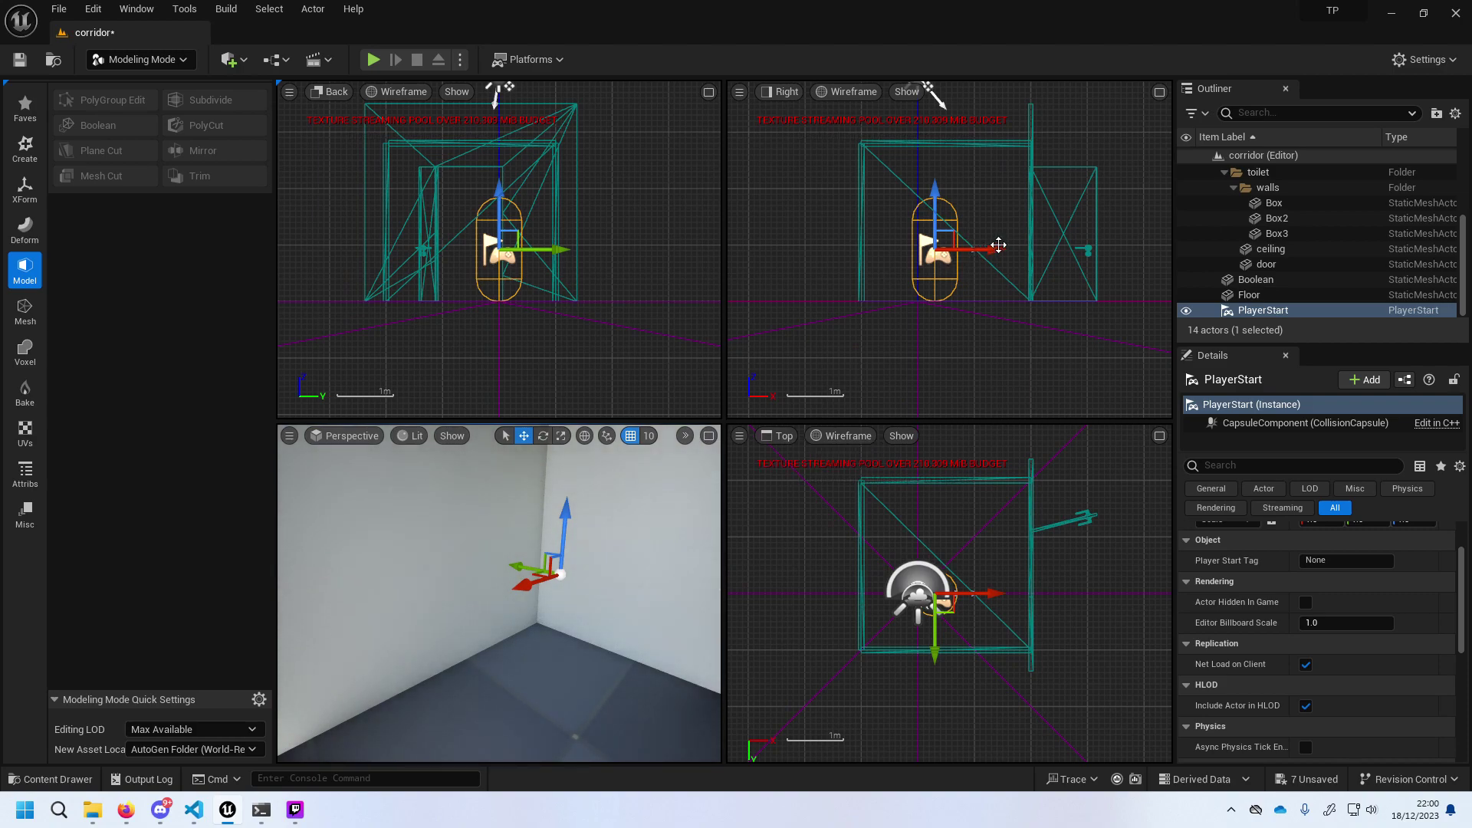
pyautogui.moveTo(999, 245)
pyautogui.mouseDown()
pyautogui.moveTo(975, 232)
pyautogui.moveTo(987, 242)
pyautogui.mouseUp()
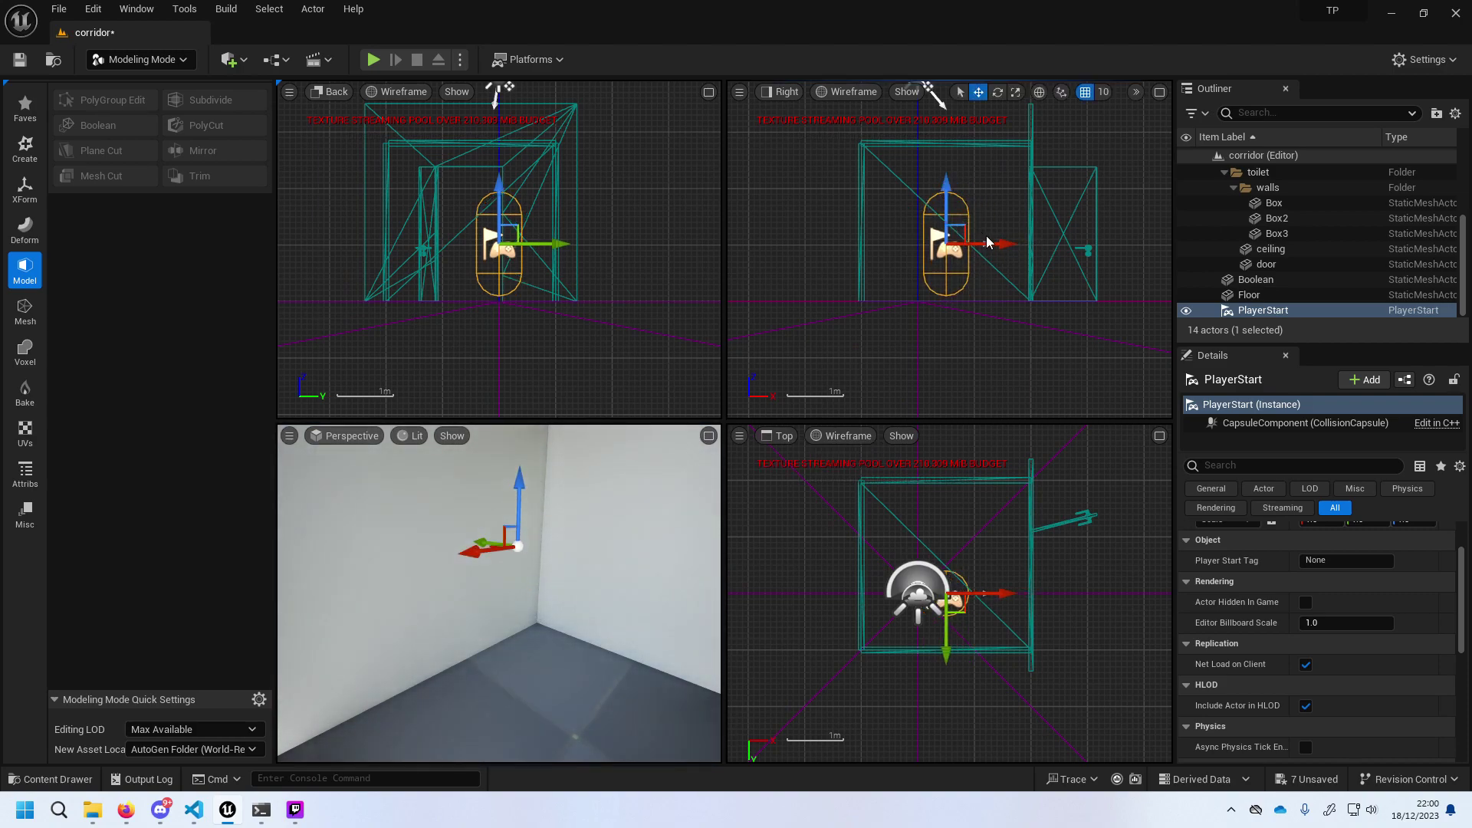
pyautogui.moveTo(949, 648); pyautogui.dragTo(951, 618)
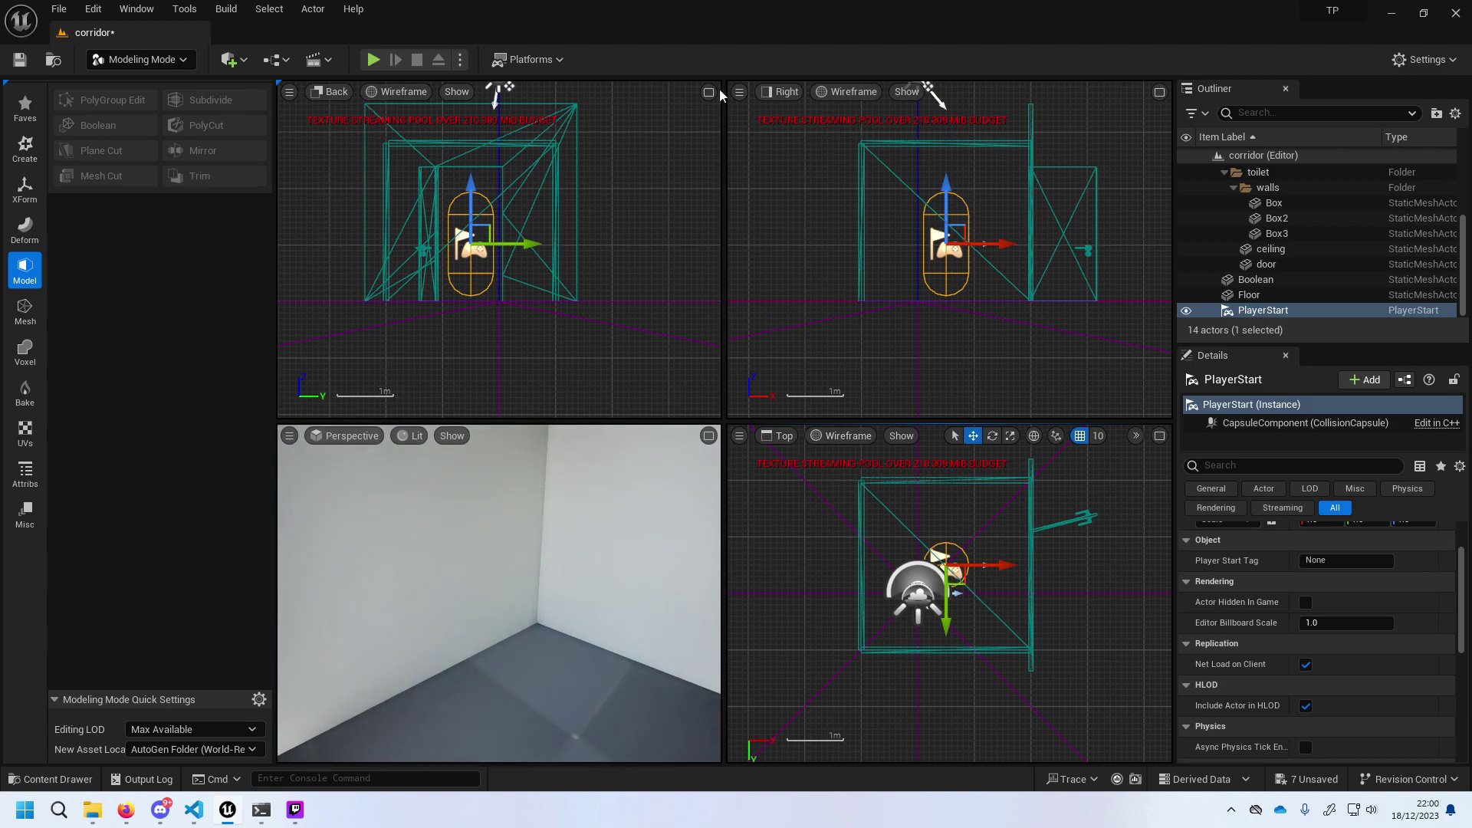
pyautogui.click(709, 435)
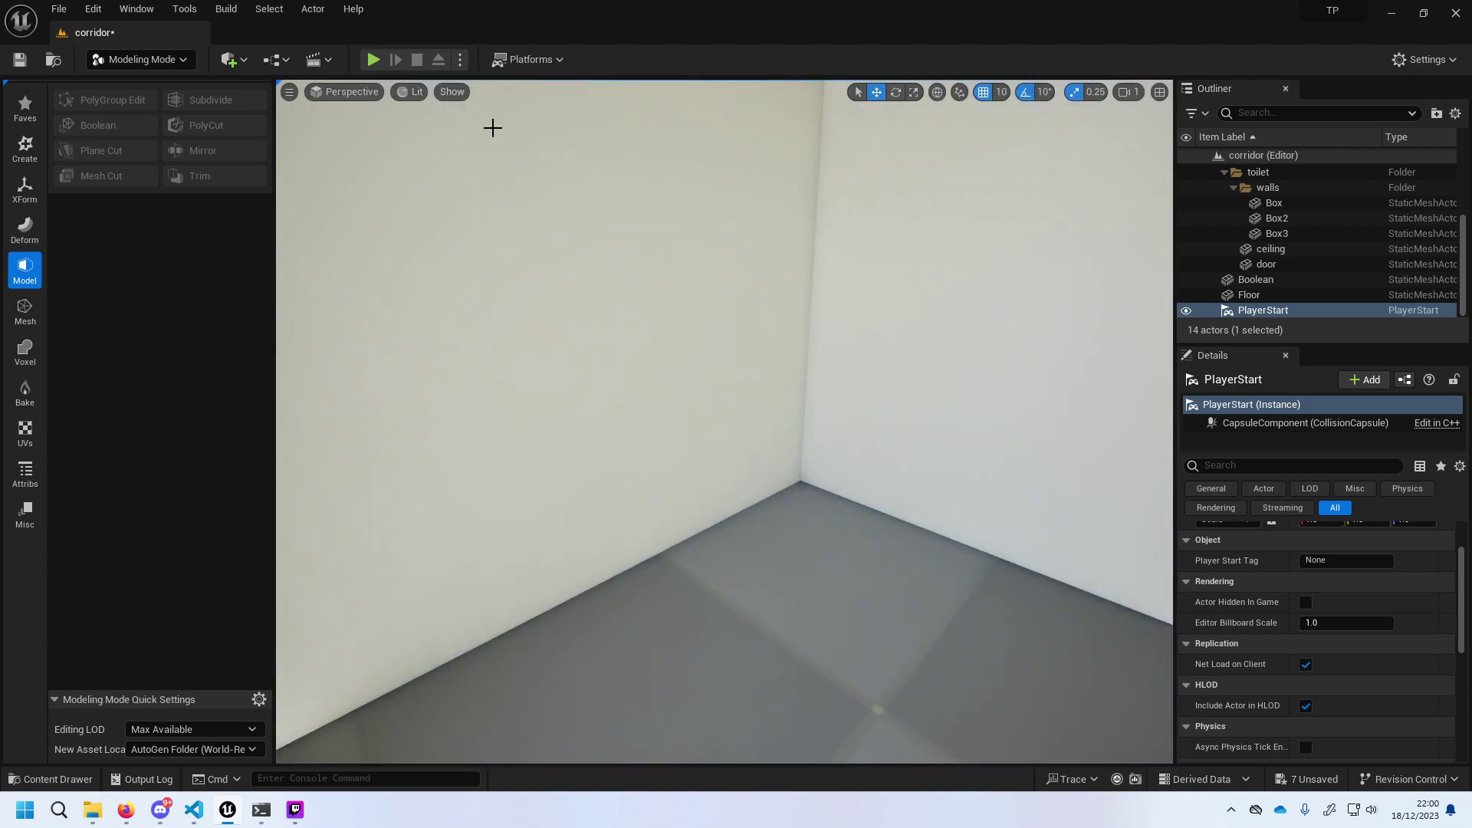
# In the perspective Show menu, toggle Collision on and off and uncheck Grid.
pyautogui.click(464, 94)
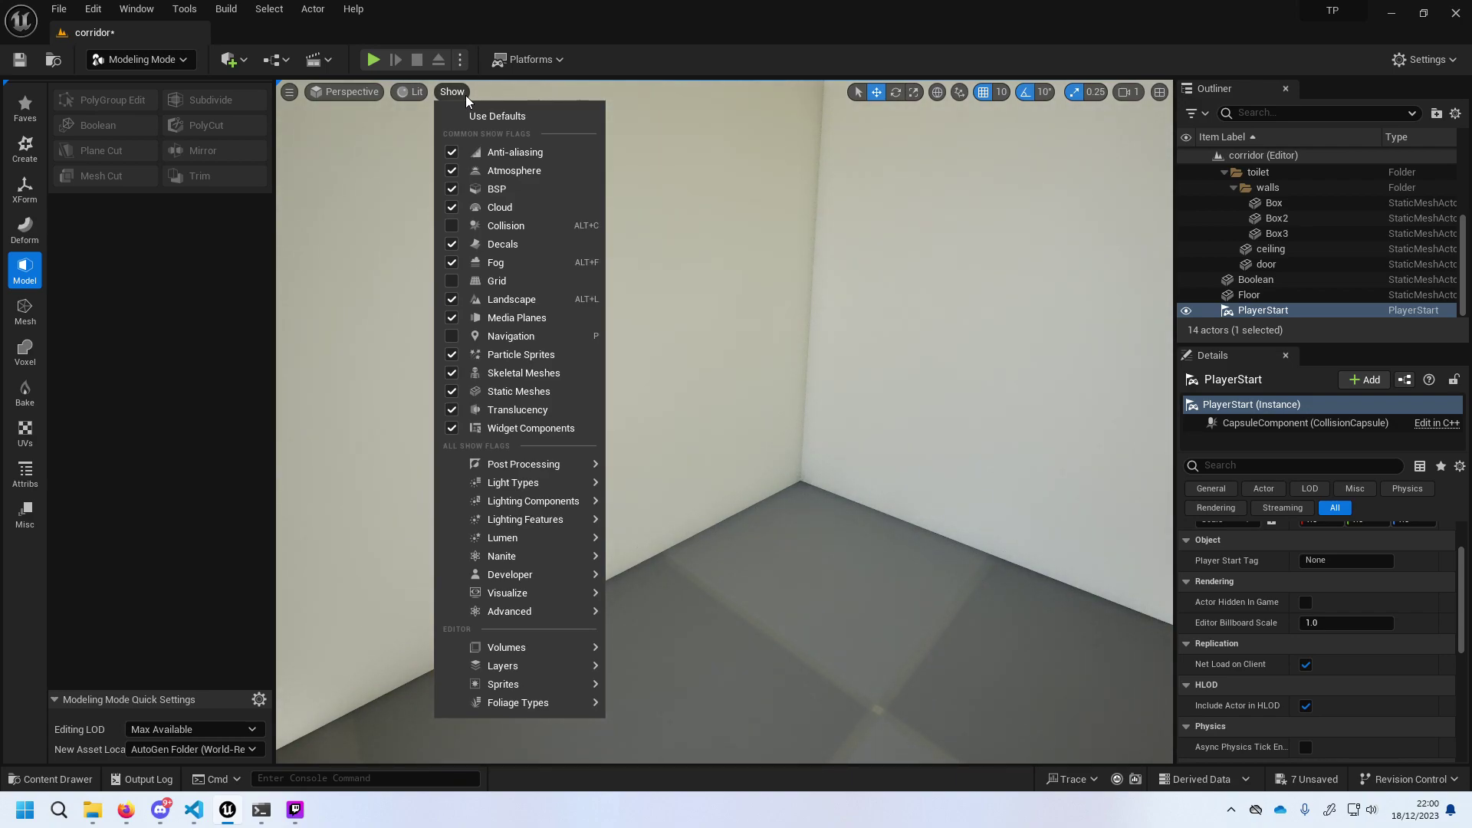
pyautogui.click(452, 226)
pyautogui.click(452, 225)
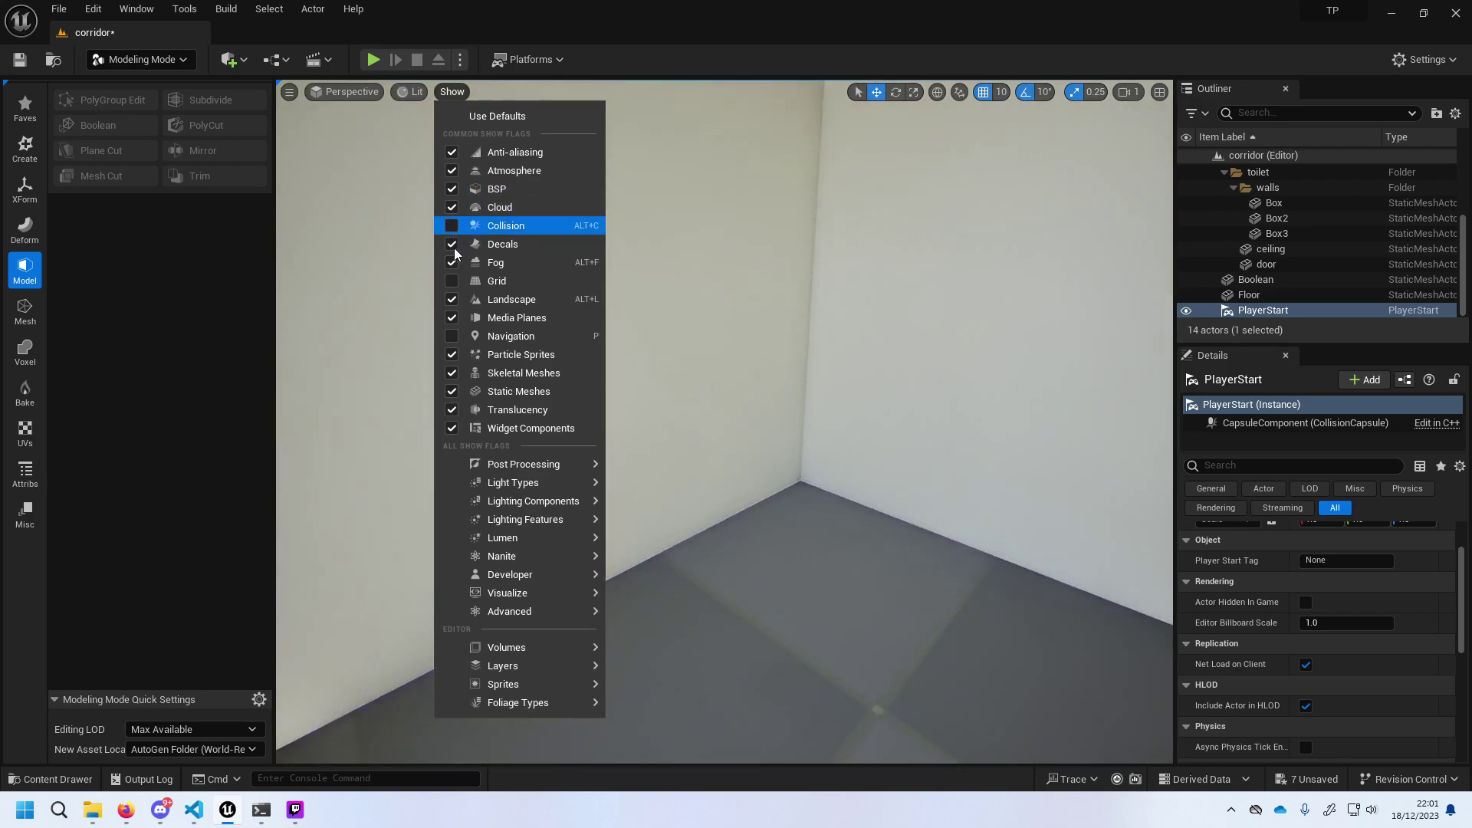
pyautogui.click(452, 281)
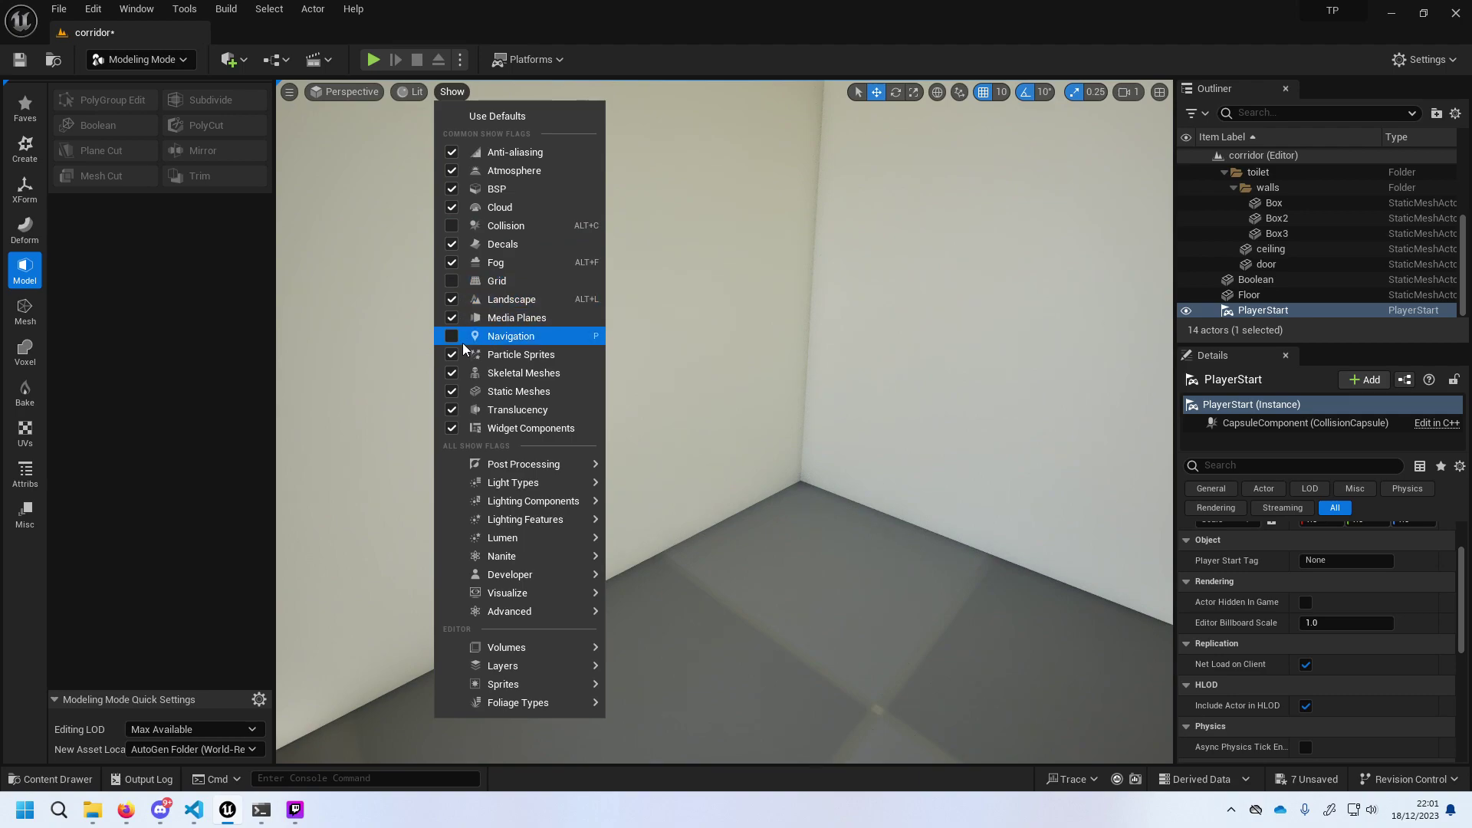
# Try Wireframe view mode, return to Lit, and select the corner wall Box3.
pyautogui.click(392, 92)
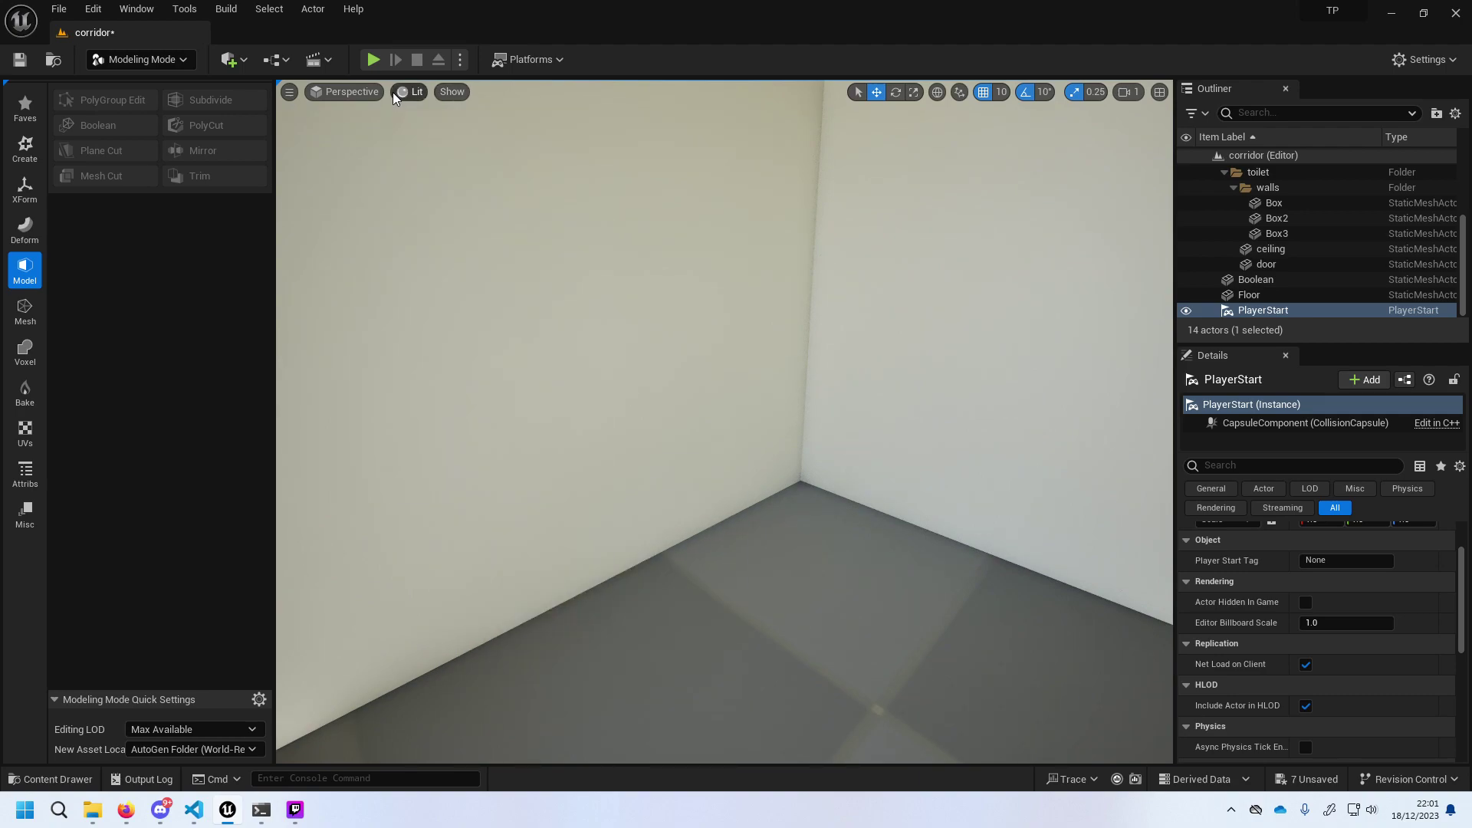
pyautogui.click(393, 92)
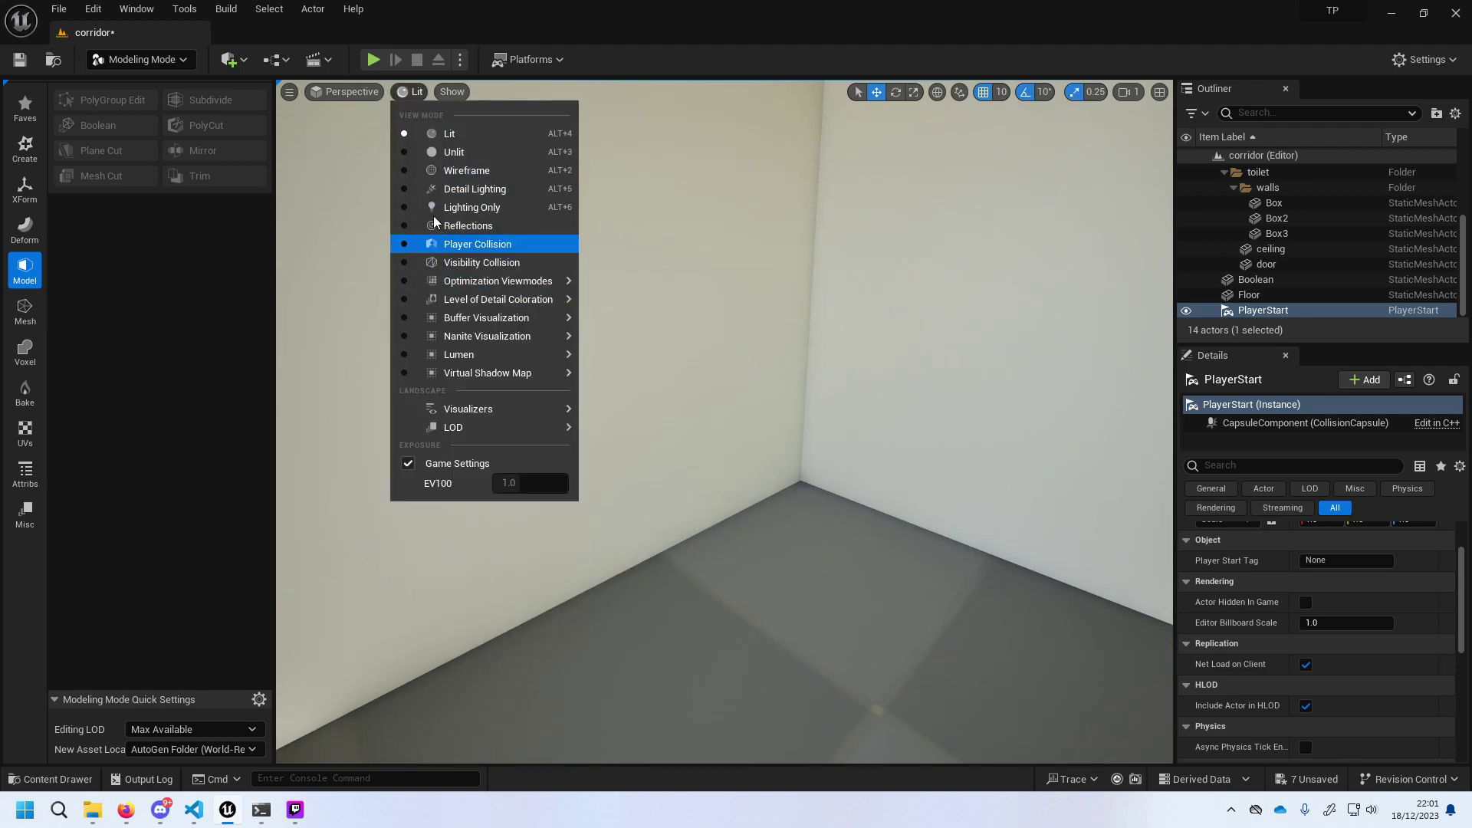
pyautogui.click(415, 170)
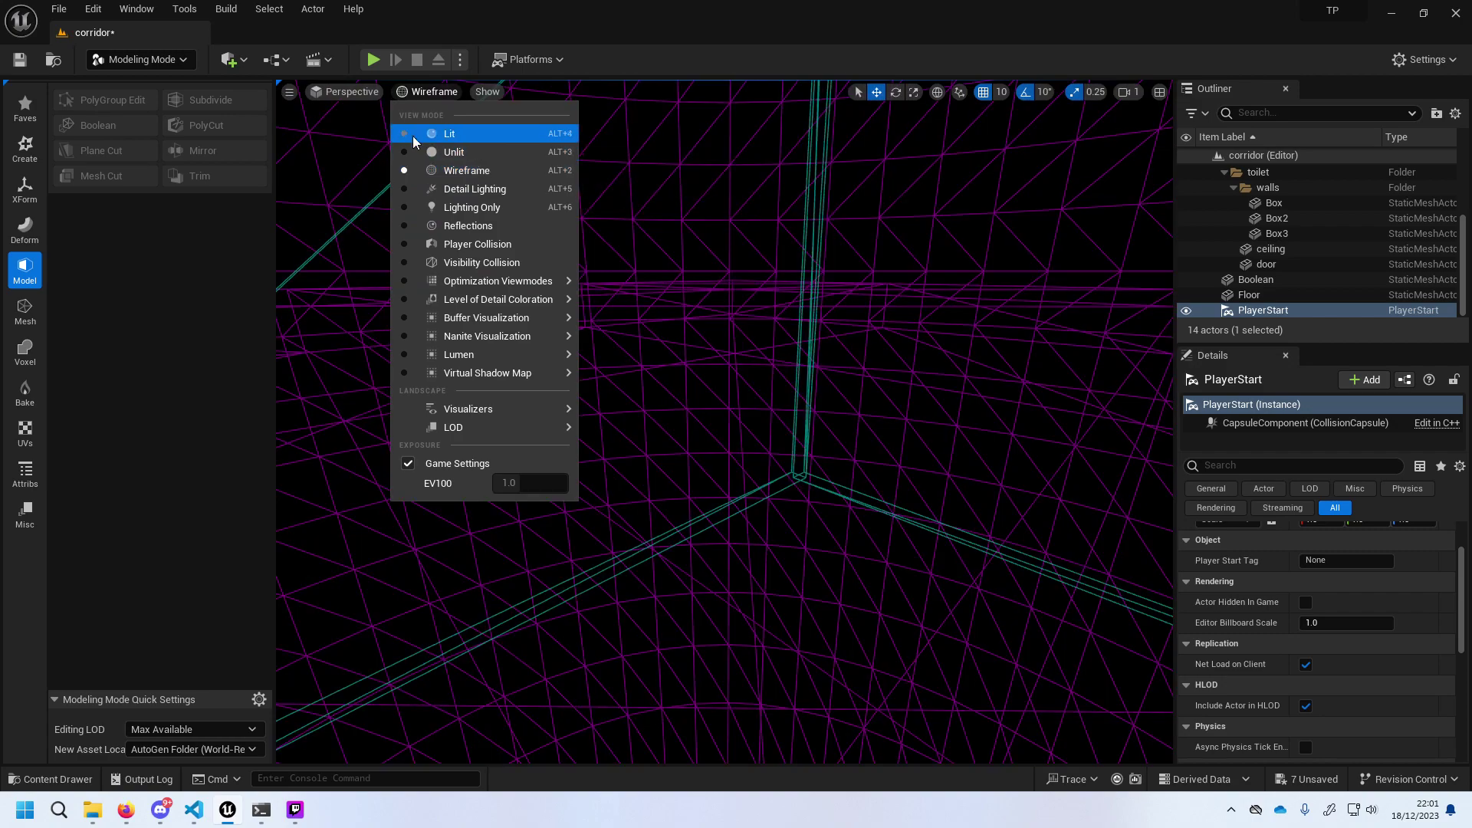
pyautogui.click(412, 135)
pyautogui.click(352, 91)
pyautogui.click(288, 92)
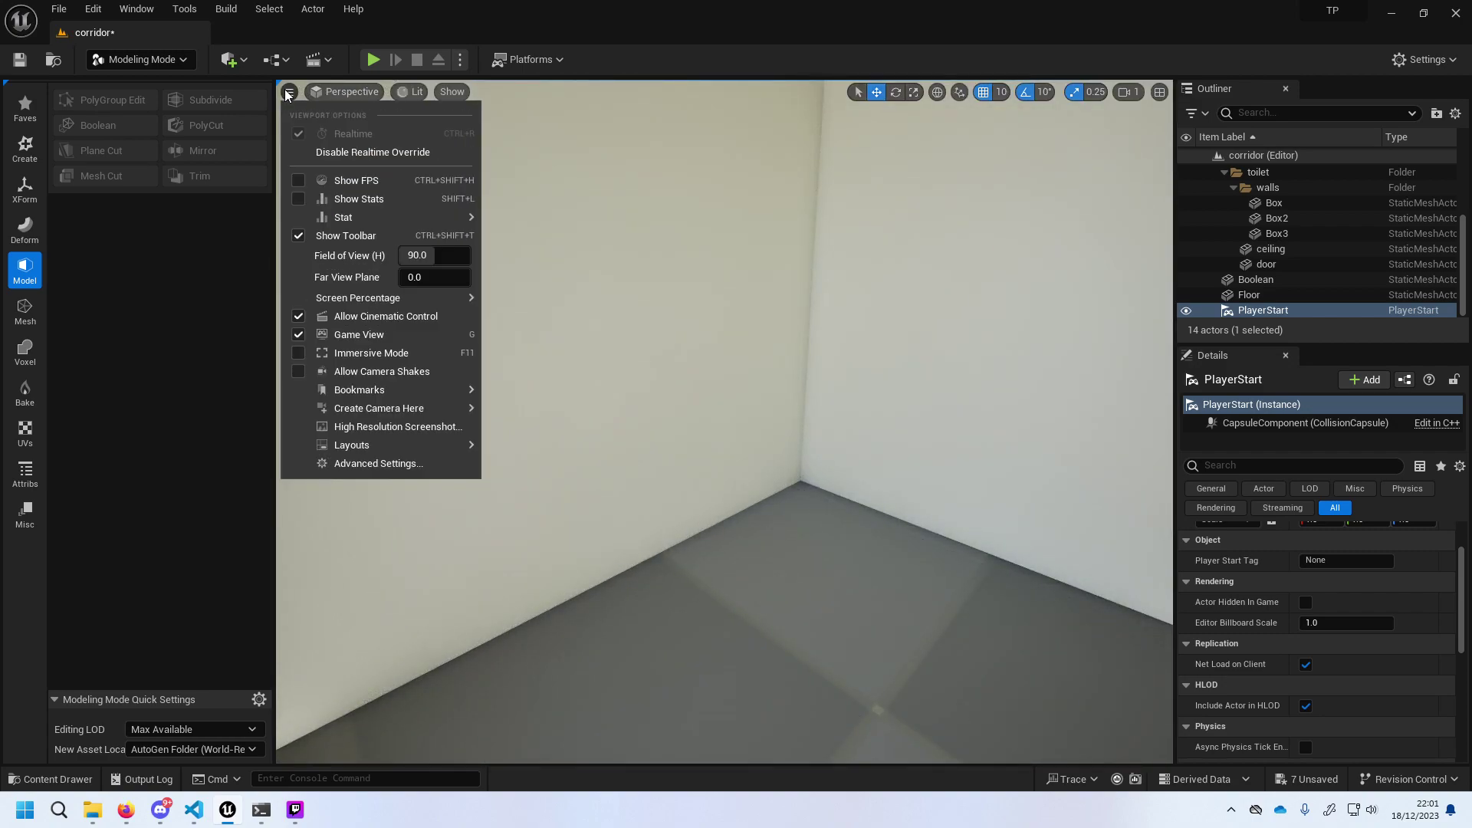
pyautogui.click(730, 274)
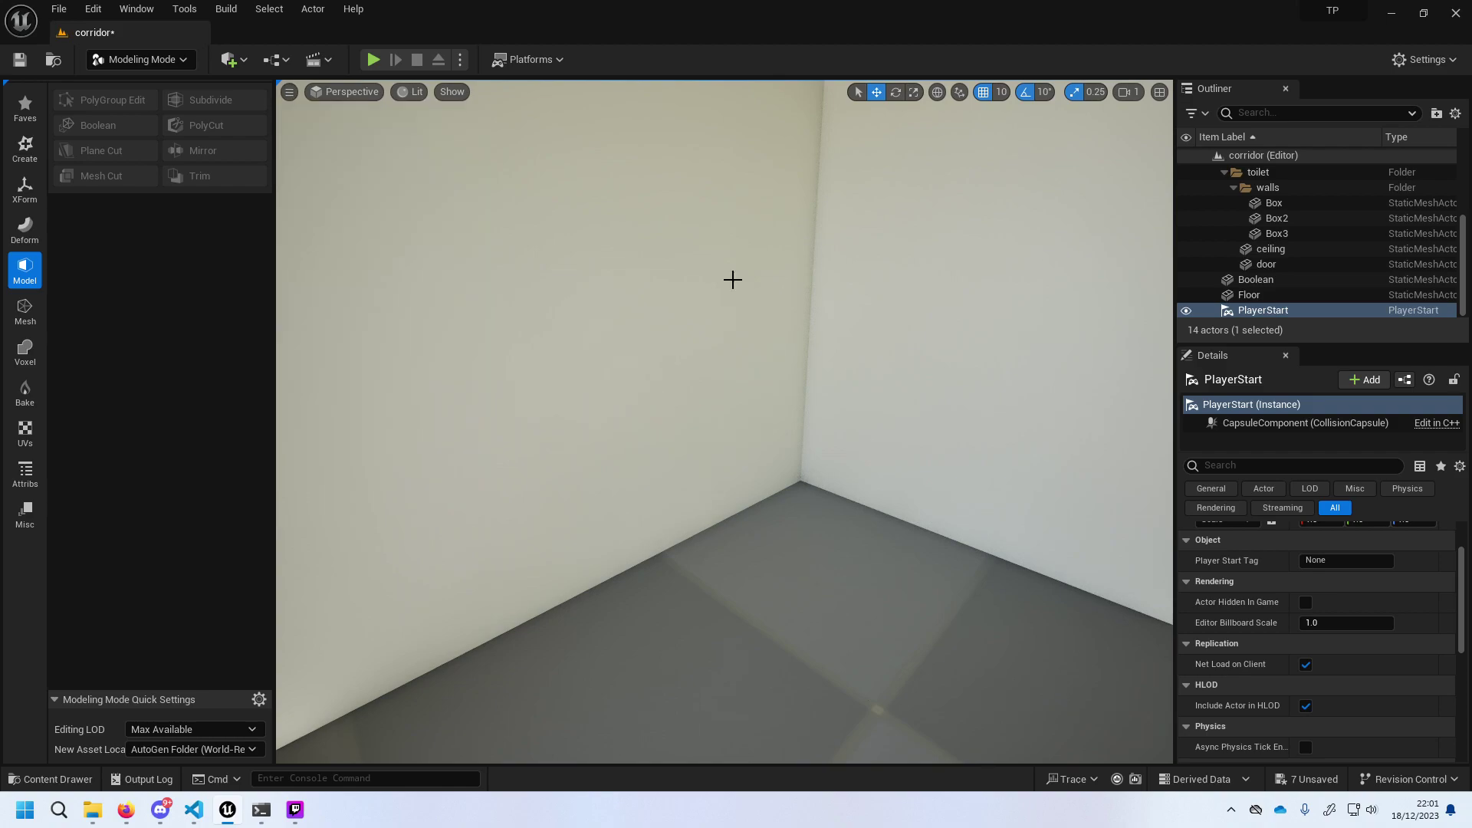
pyautogui.click(738, 295)
# Frame the room interior and browse the Content Drawer to StorePropsCollection > StaticMeshes > RestroomAssets.
pyautogui.press('f')
pyautogui.moveTo(765, 361)
pyautogui.mouseDown(button='right')
pyautogui.moveTo(793, 375)
pyautogui.moveTo(704, 378)
pyautogui.moveTo(721, 384)
pyautogui.mouseUp(button='right')
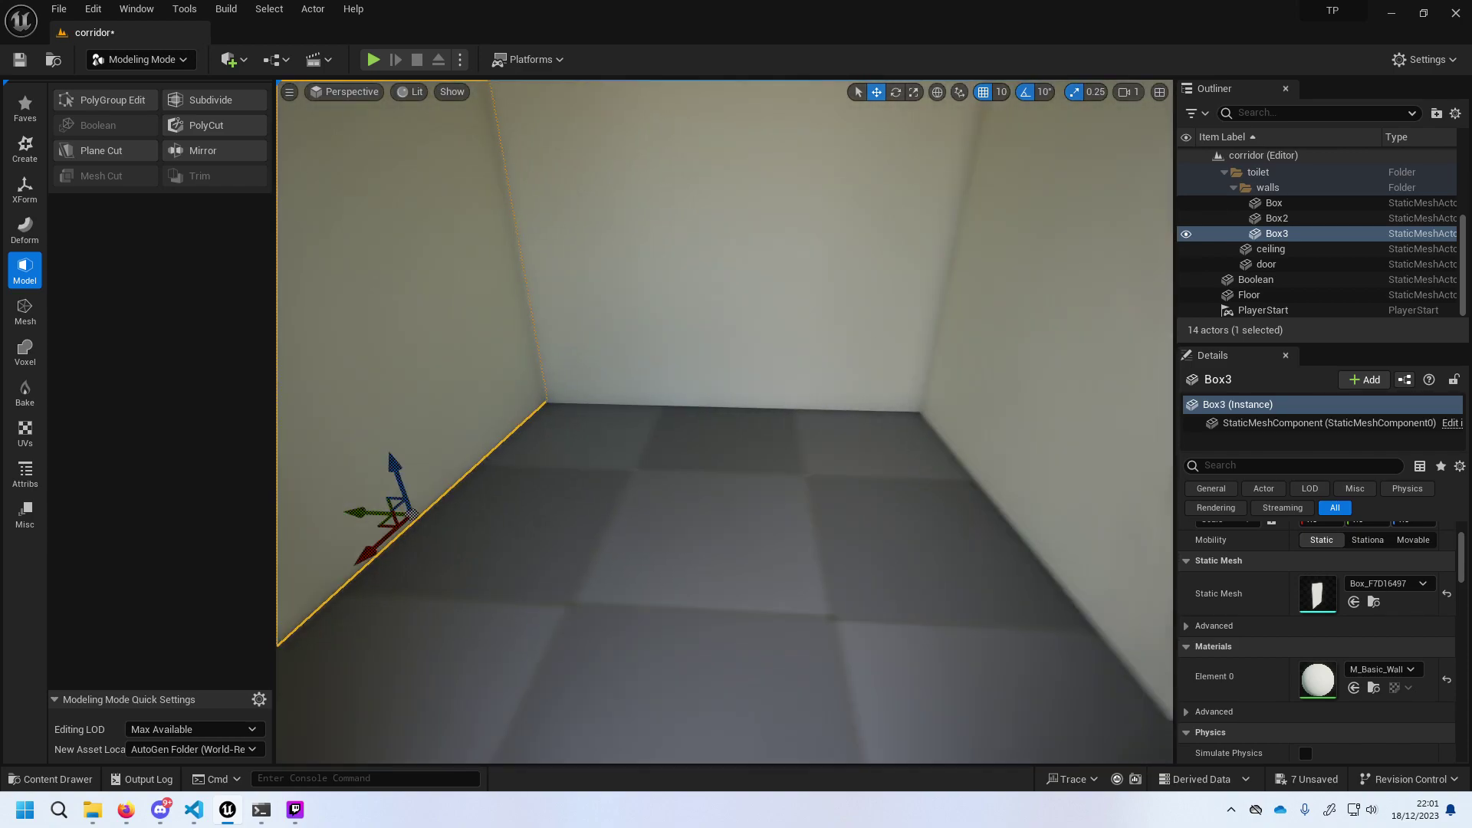
pyautogui.moveTo(721, 383); pyautogui.dragTo(753, 430, button='right')
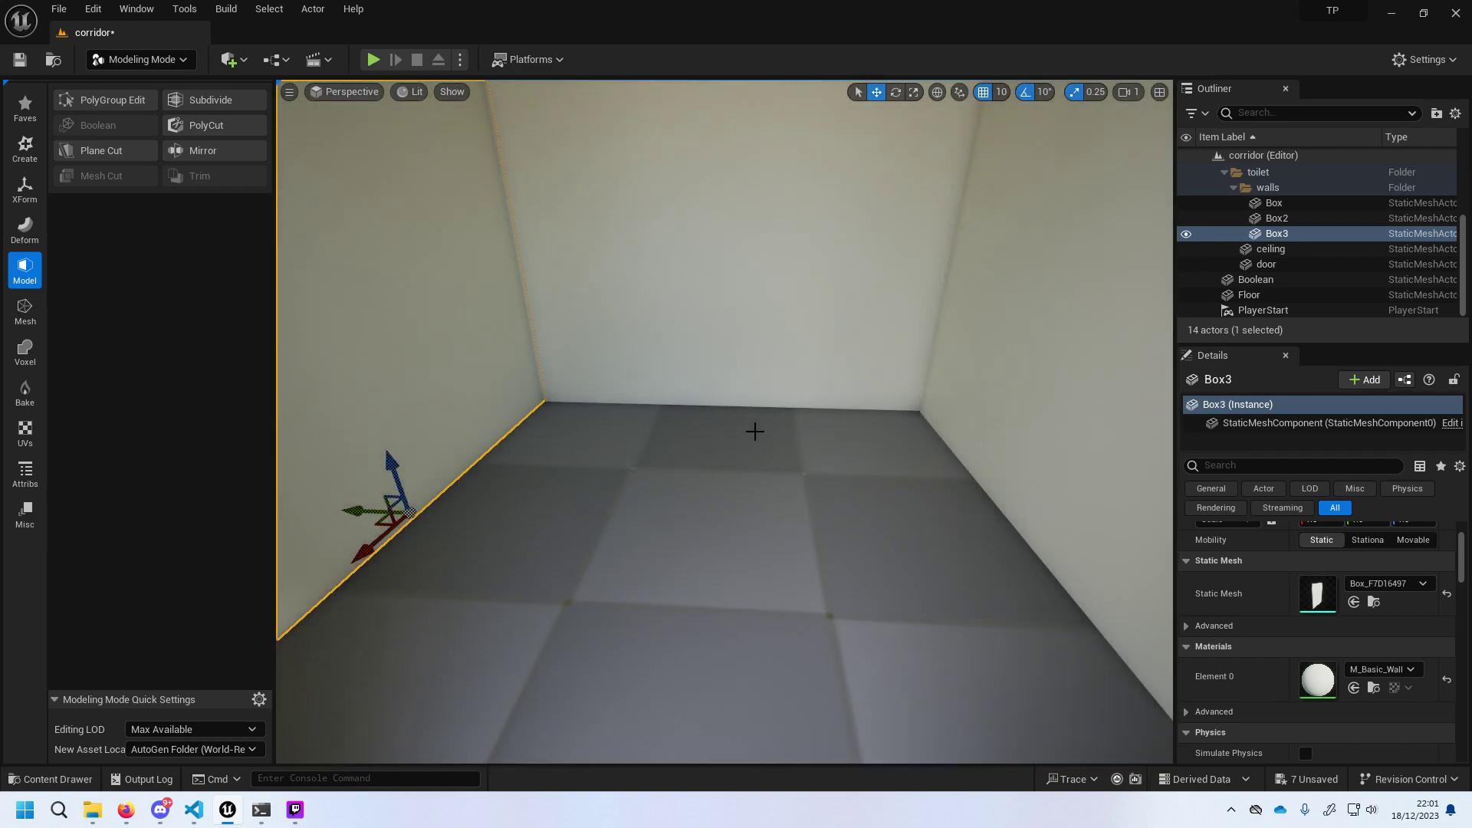
pyautogui.click(50, 780)
pyautogui.click(305, 675)
pyautogui.doubleClick(306, 674)
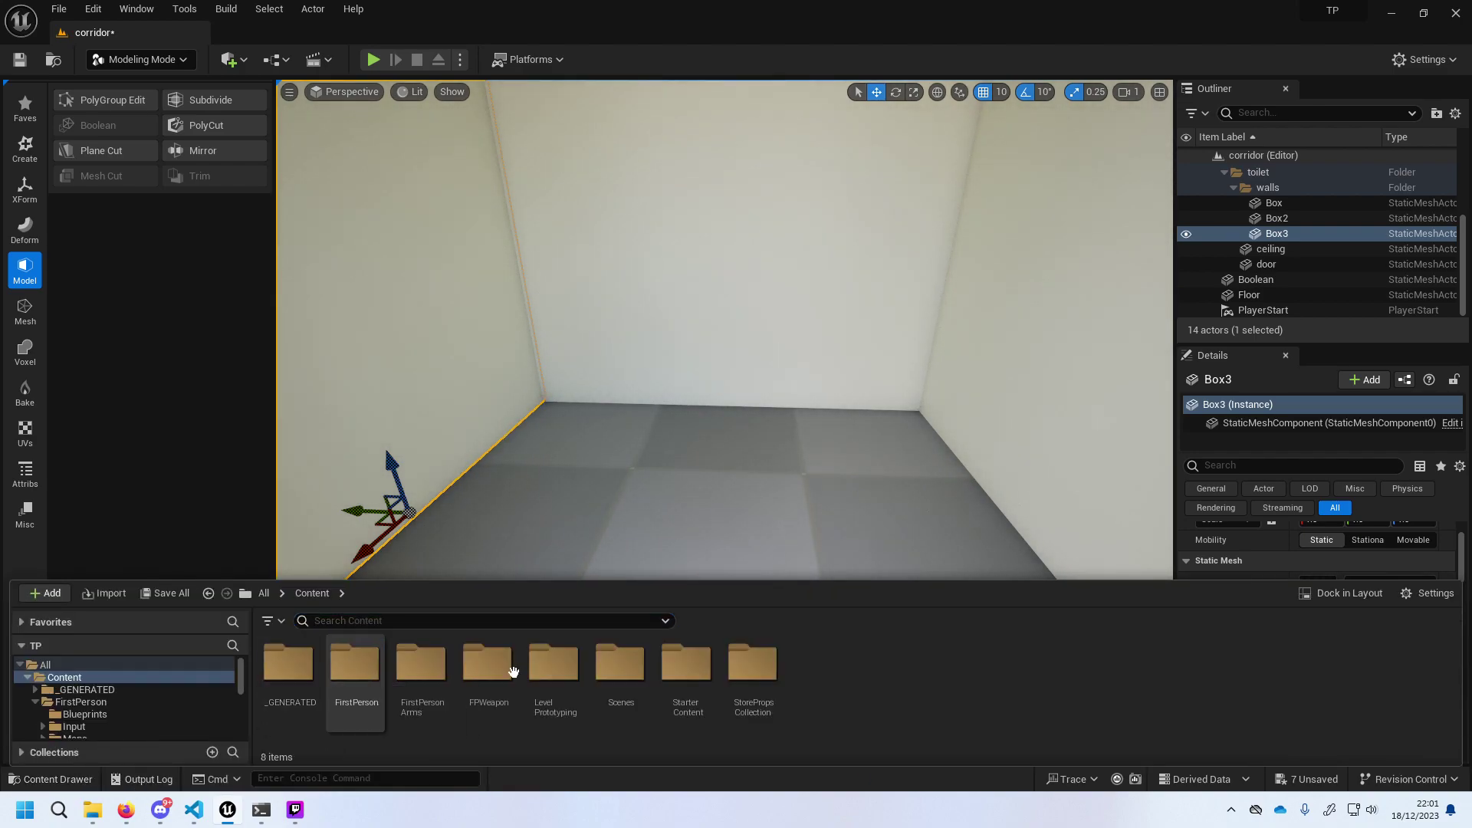
pyautogui.doubleClick(753, 675)
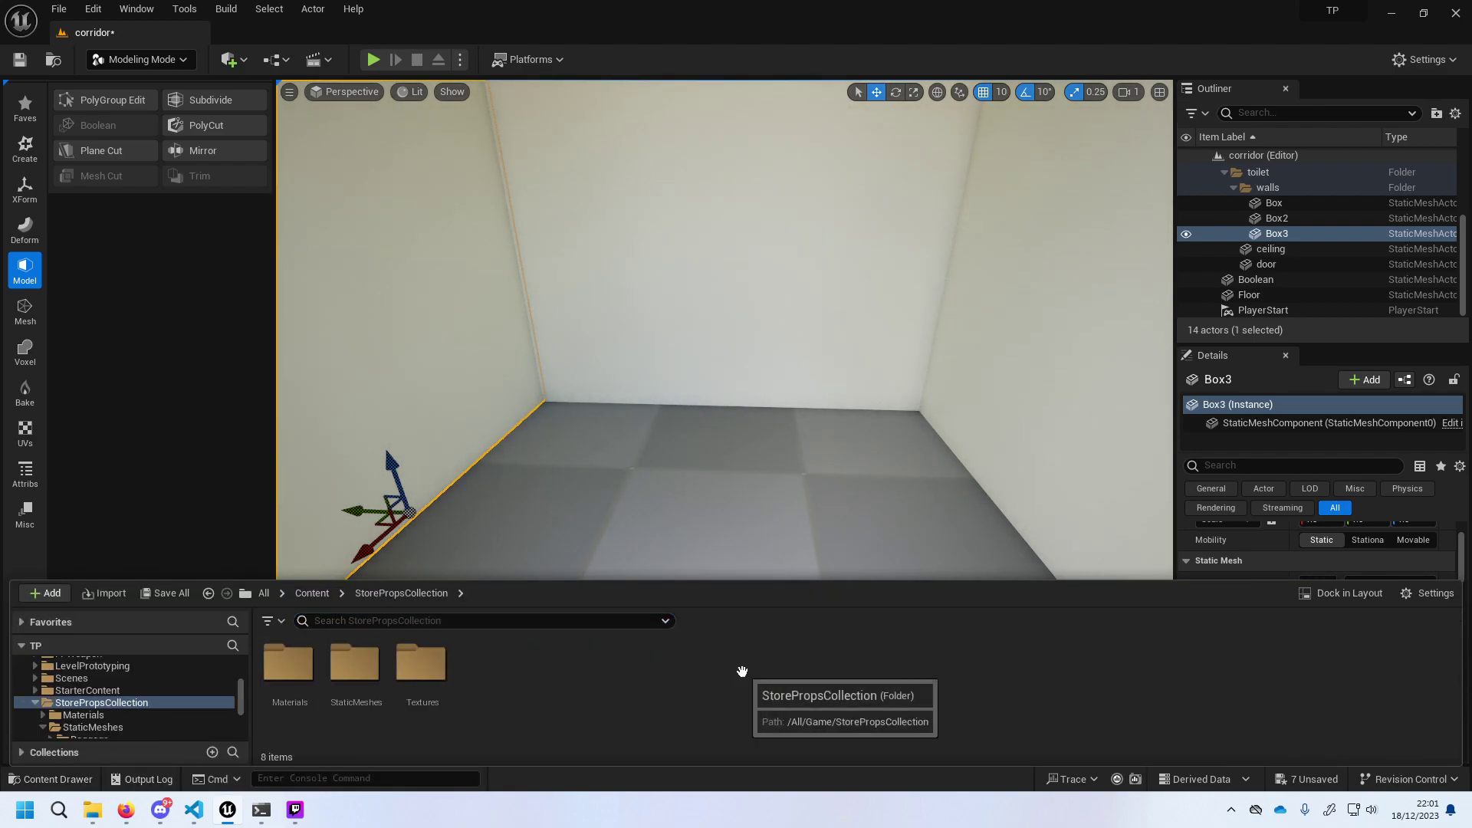
pyautogui.click(355, 664)
pyautogui.doubleClick(355, 664)
pyautogui.click(1150, 664)
pyautogui.doubleClick(1150, 664)
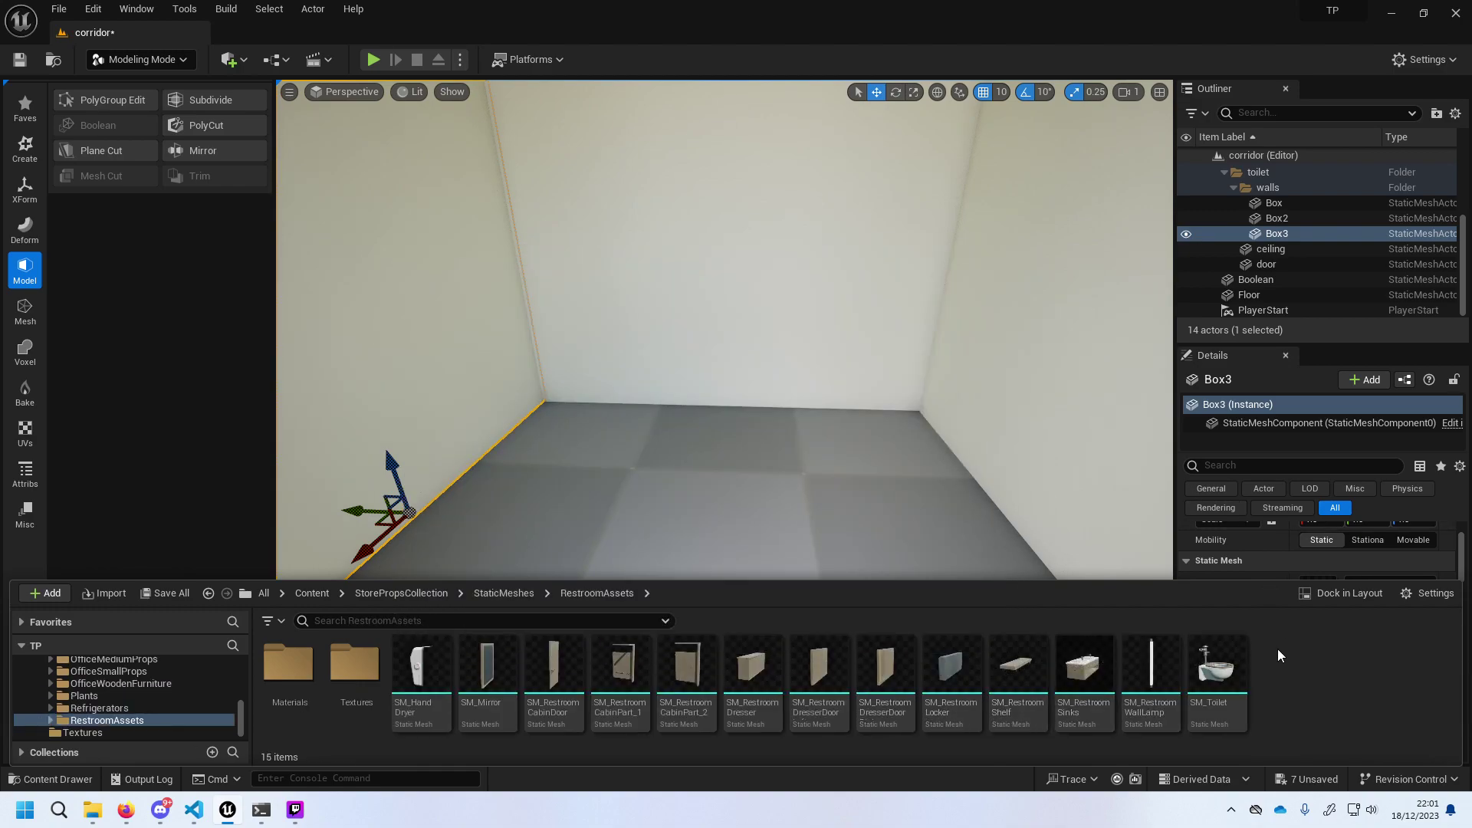
# Place SM_Toilet on the floor by the back wall in a four-pane layout.
pyautogui.moveTo(1217, 666); pyautogui.dragTo(725, 434)
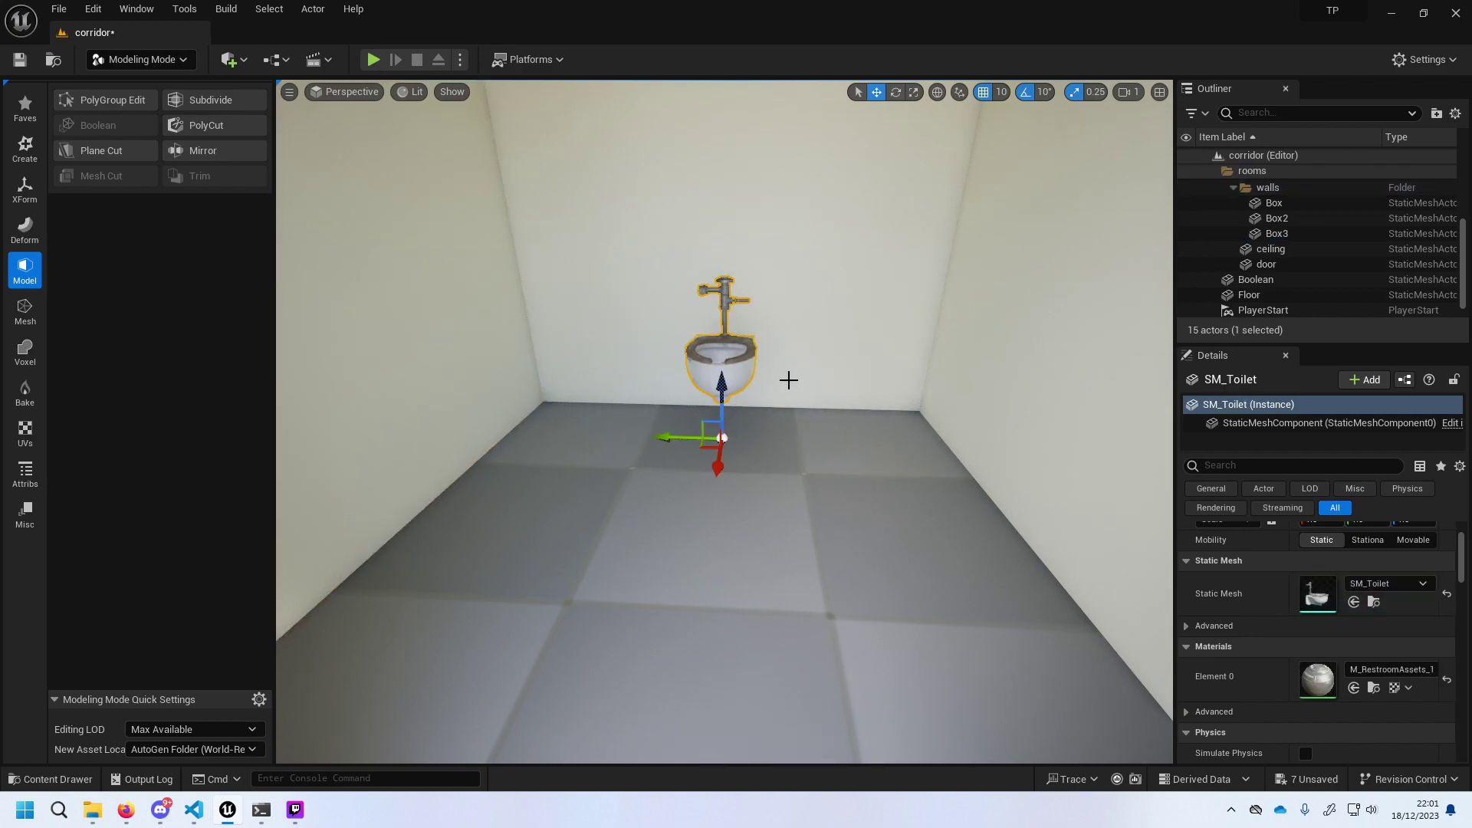
pyautogui.moveTo(789, 378); pyautogui.dragTo(796, 404, button='right')
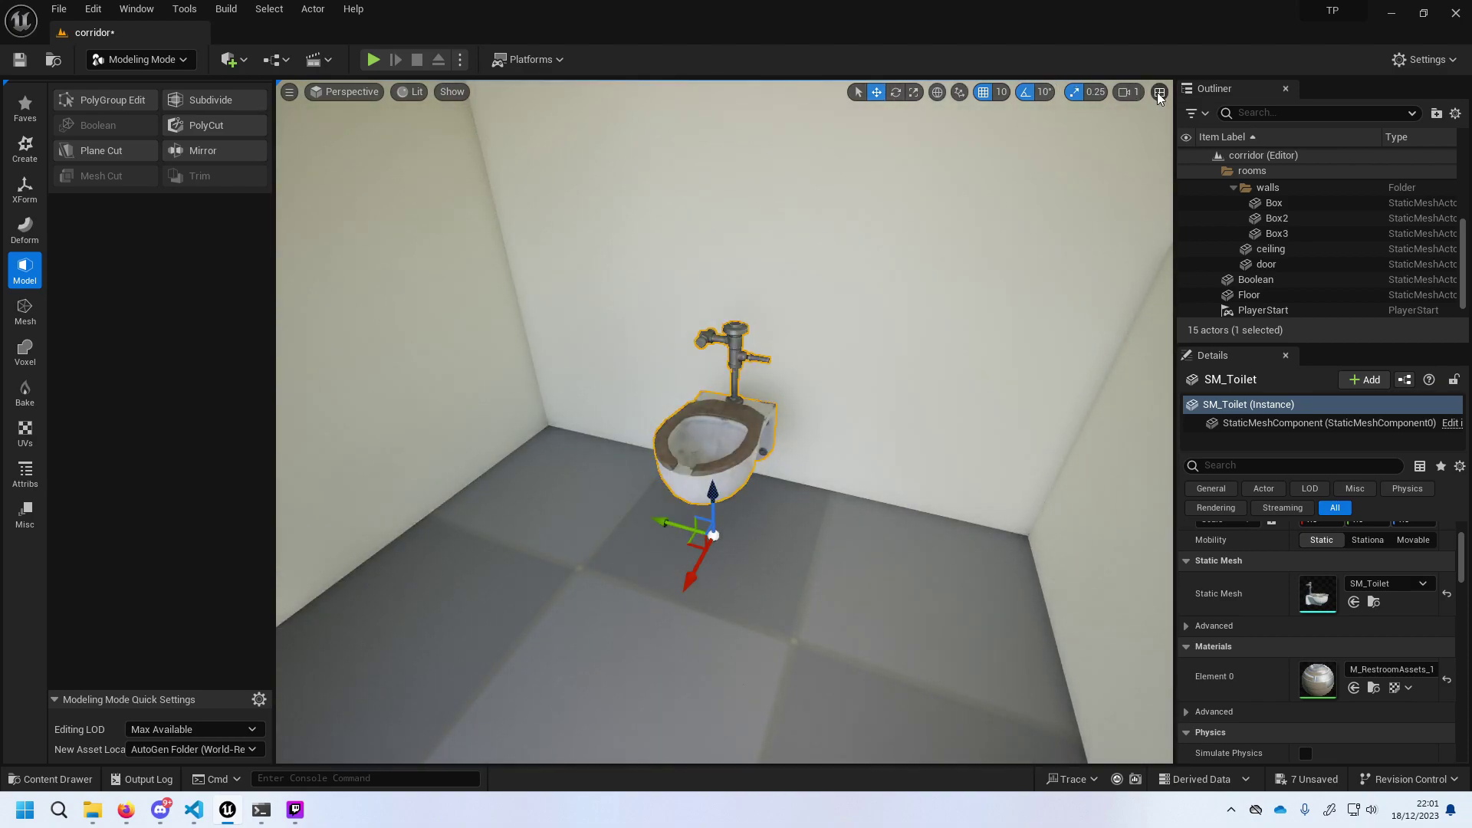
pyautogui.click(1159, 92)
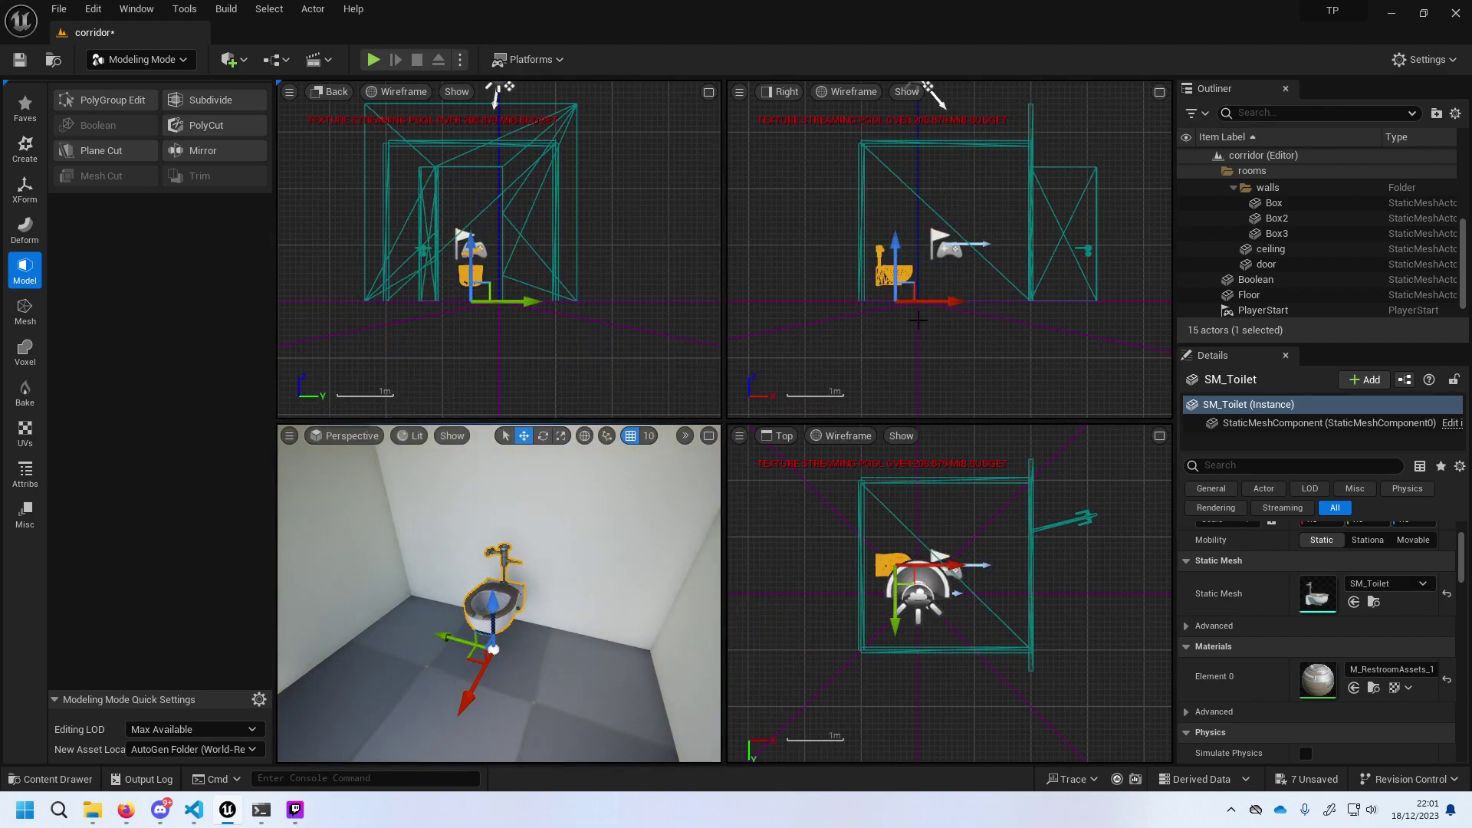
# Slide the toilet along Y in the Right view, then adjust its Z height onto the floor.
pyautogui.moveTo(947, 299); pyautogui.dragTo(935, 301)
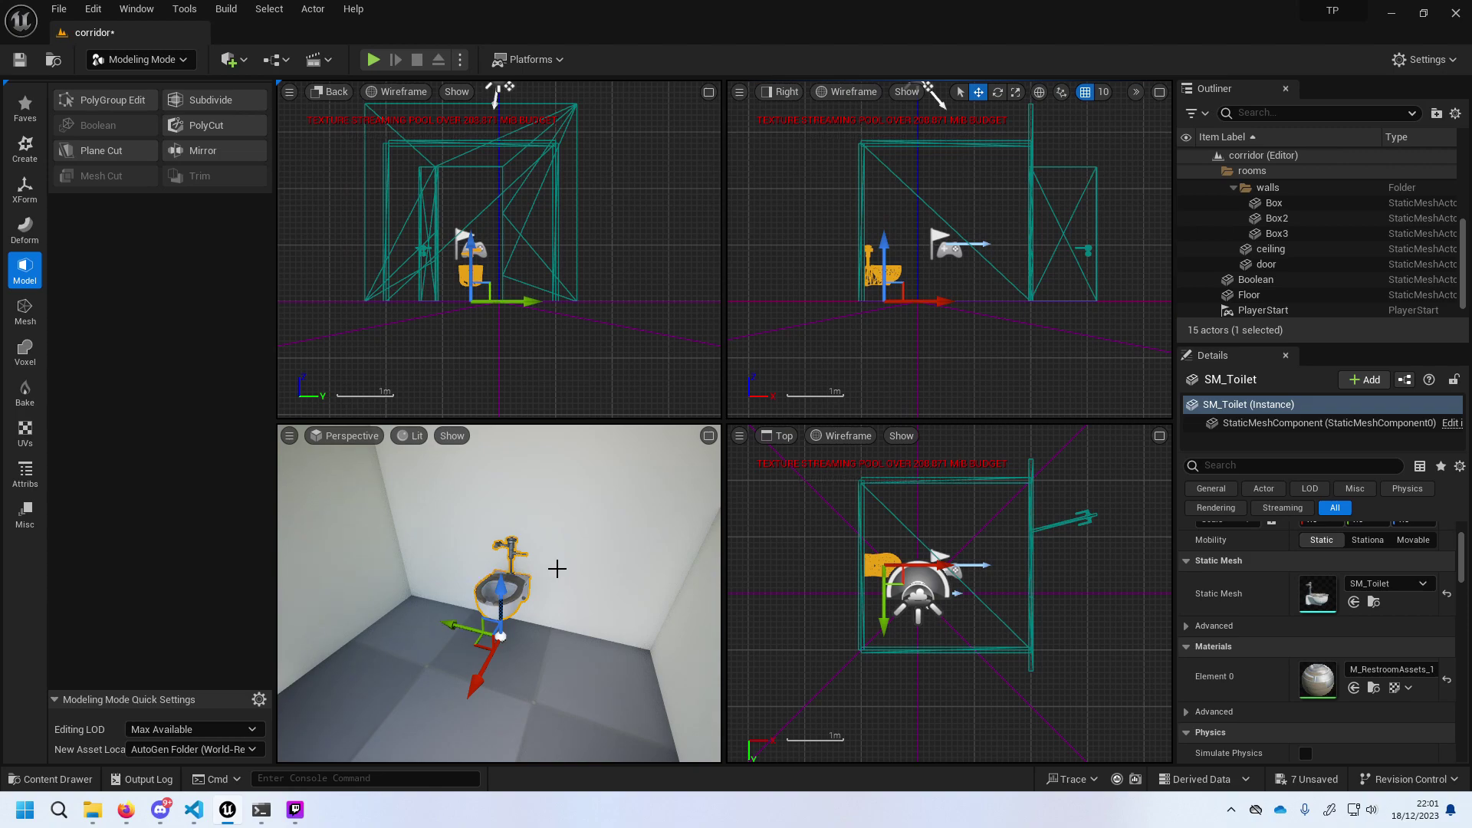
pyautogui.click(500, 600)
pyautogui.moveTo(502, 598); pyautogui.dragTo(502, 592)
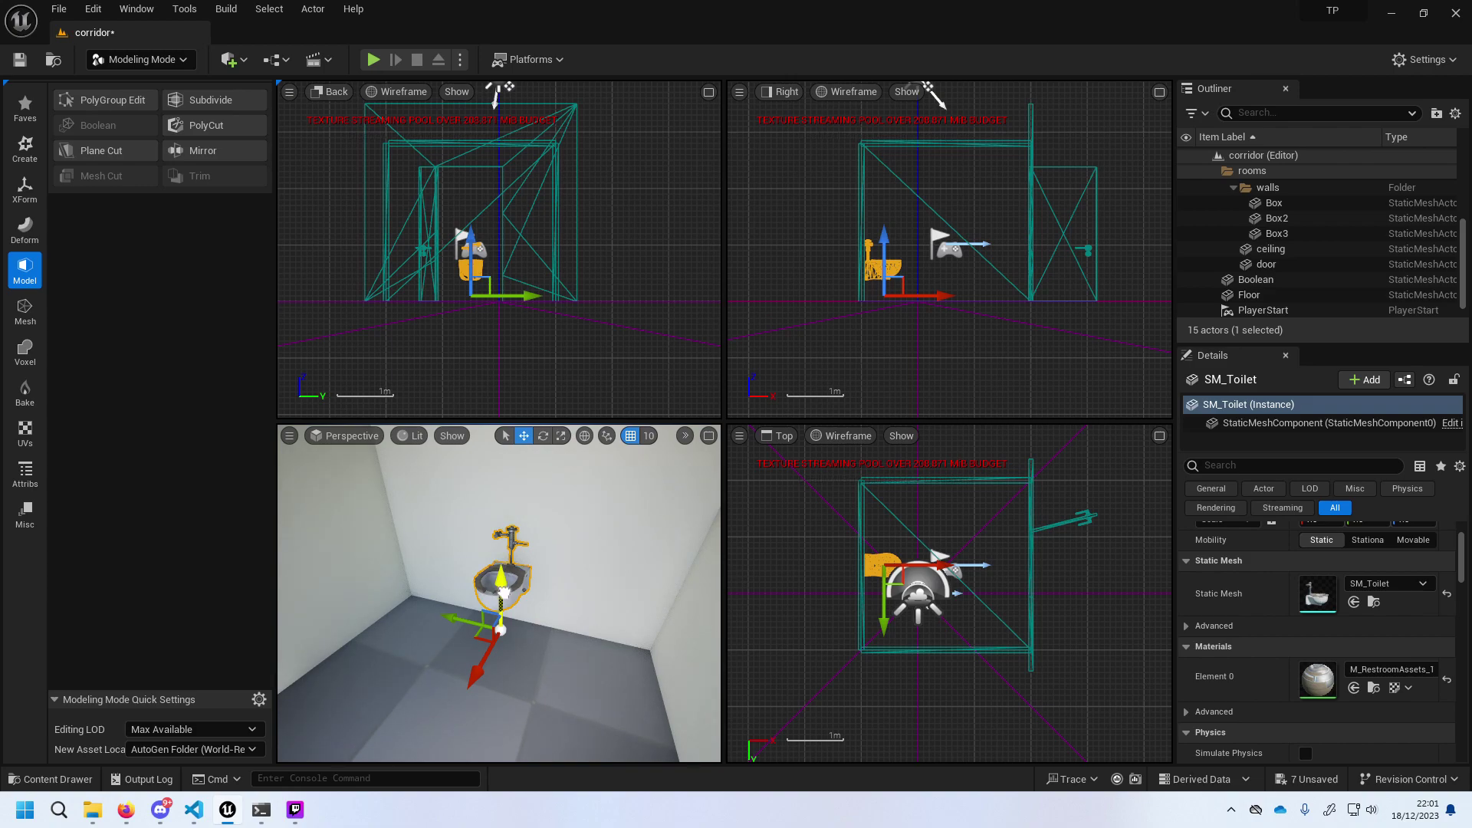
pyautogui.moveTo(504, 597); pyautogui.dragTo(503, 604)
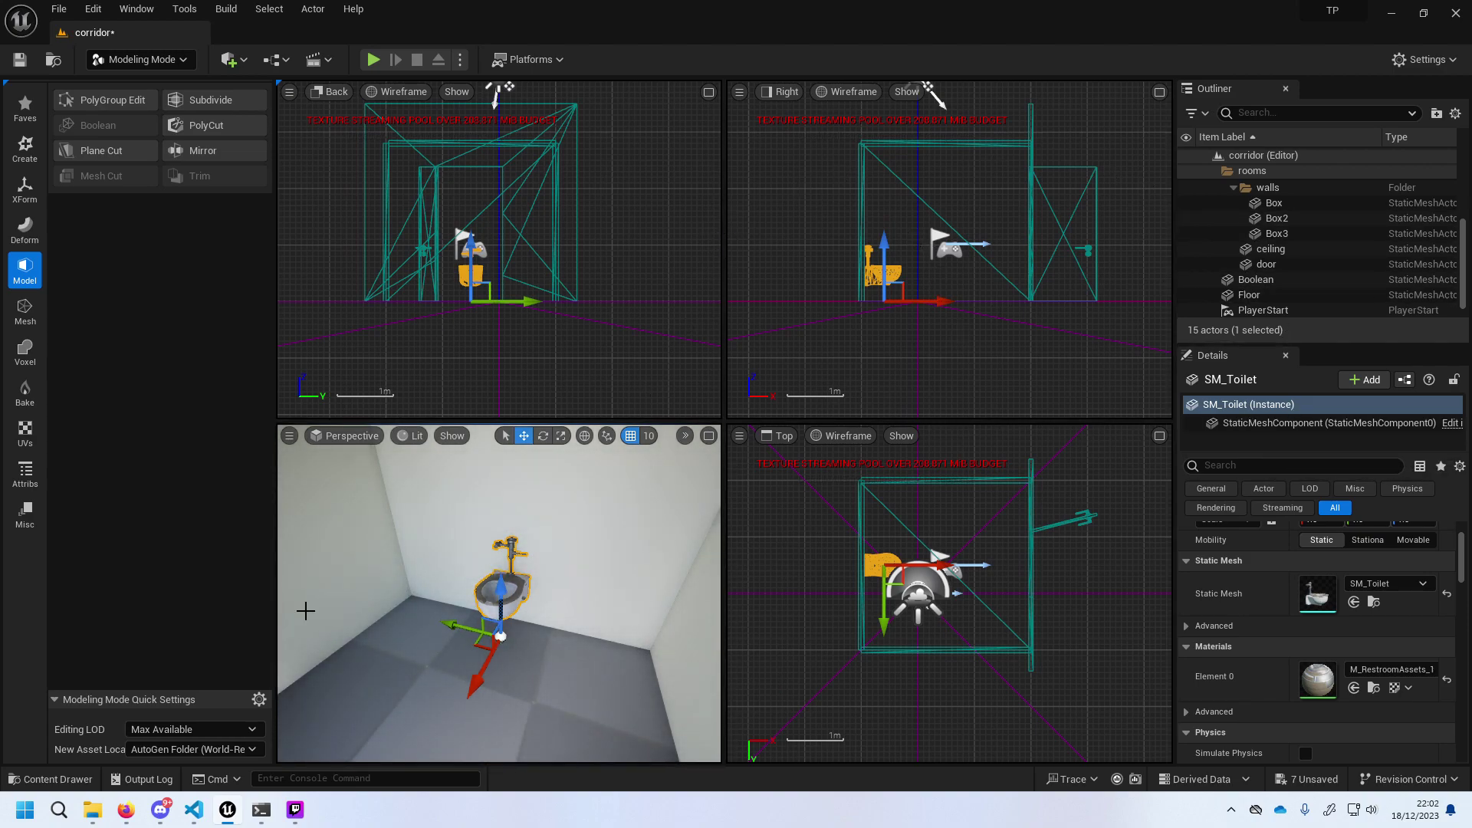
# Drag SM_RestroomSinks from the Content Drawer into the room and frame it.
pyautogui.click(84, 781)
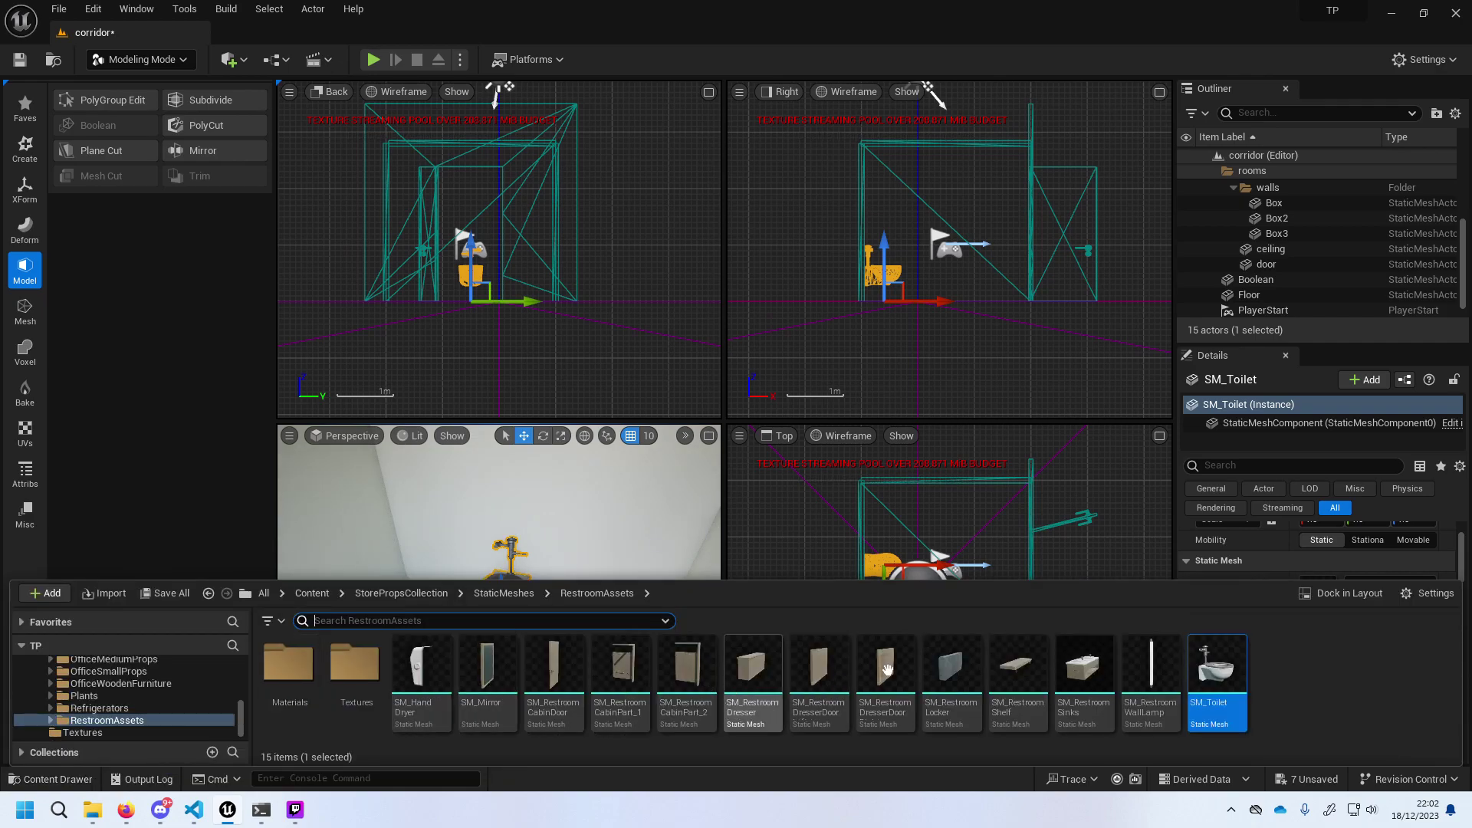
pyautogui.moveTo(1079, 667)
pyautogui.mouseDown()
pyautogui.moveTo(501, 643)
pyautogui.moveTo(453, 724)
pyautogui.mouseUp()
pyautogui.press('f')
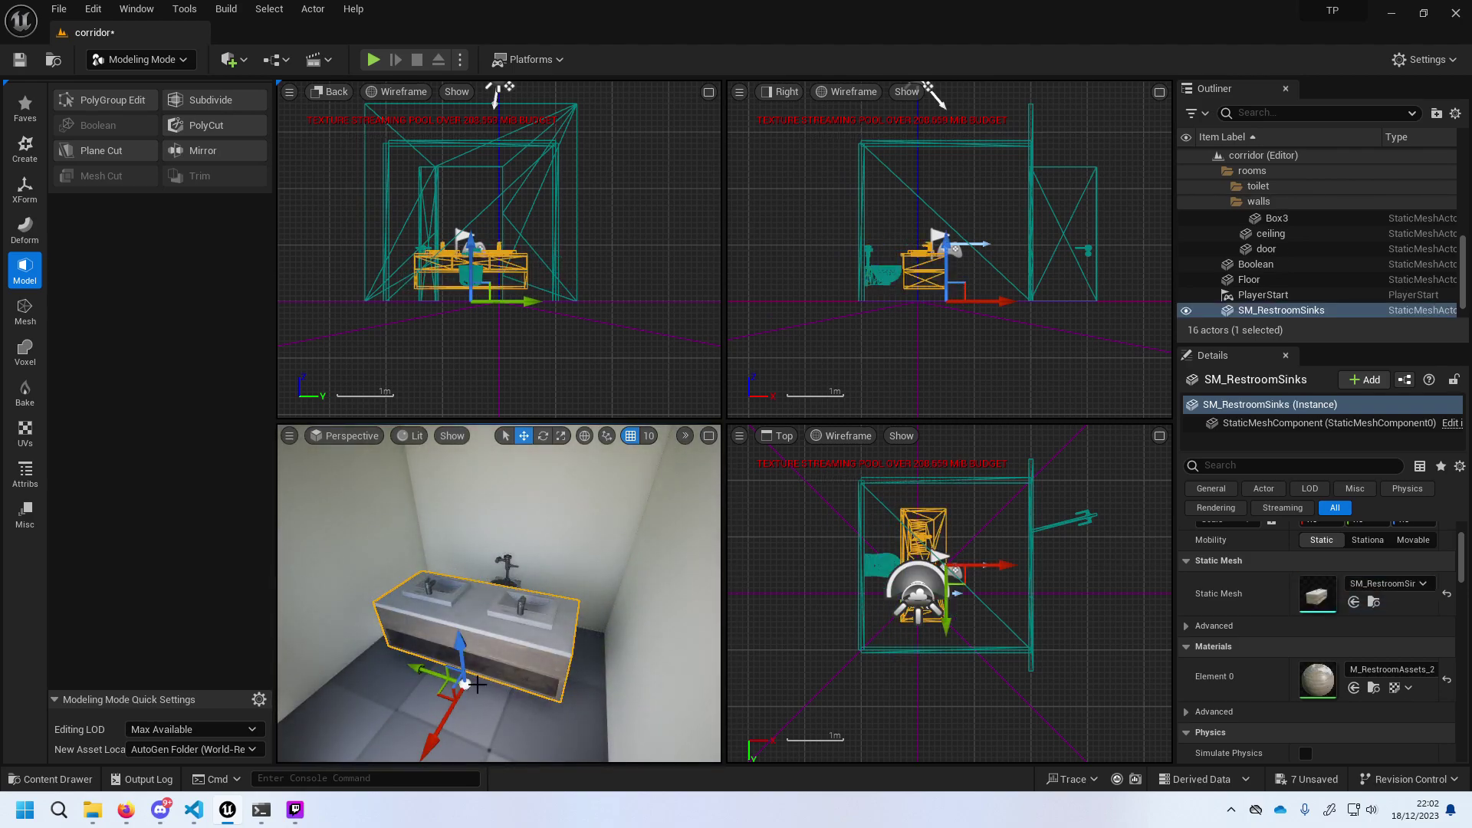
# Shift the vanity along Y, rotate it about 80°, and slide it along the wall.
pyautogui.moveTo(445, 716); pyautogui.dragTo(511, 579)
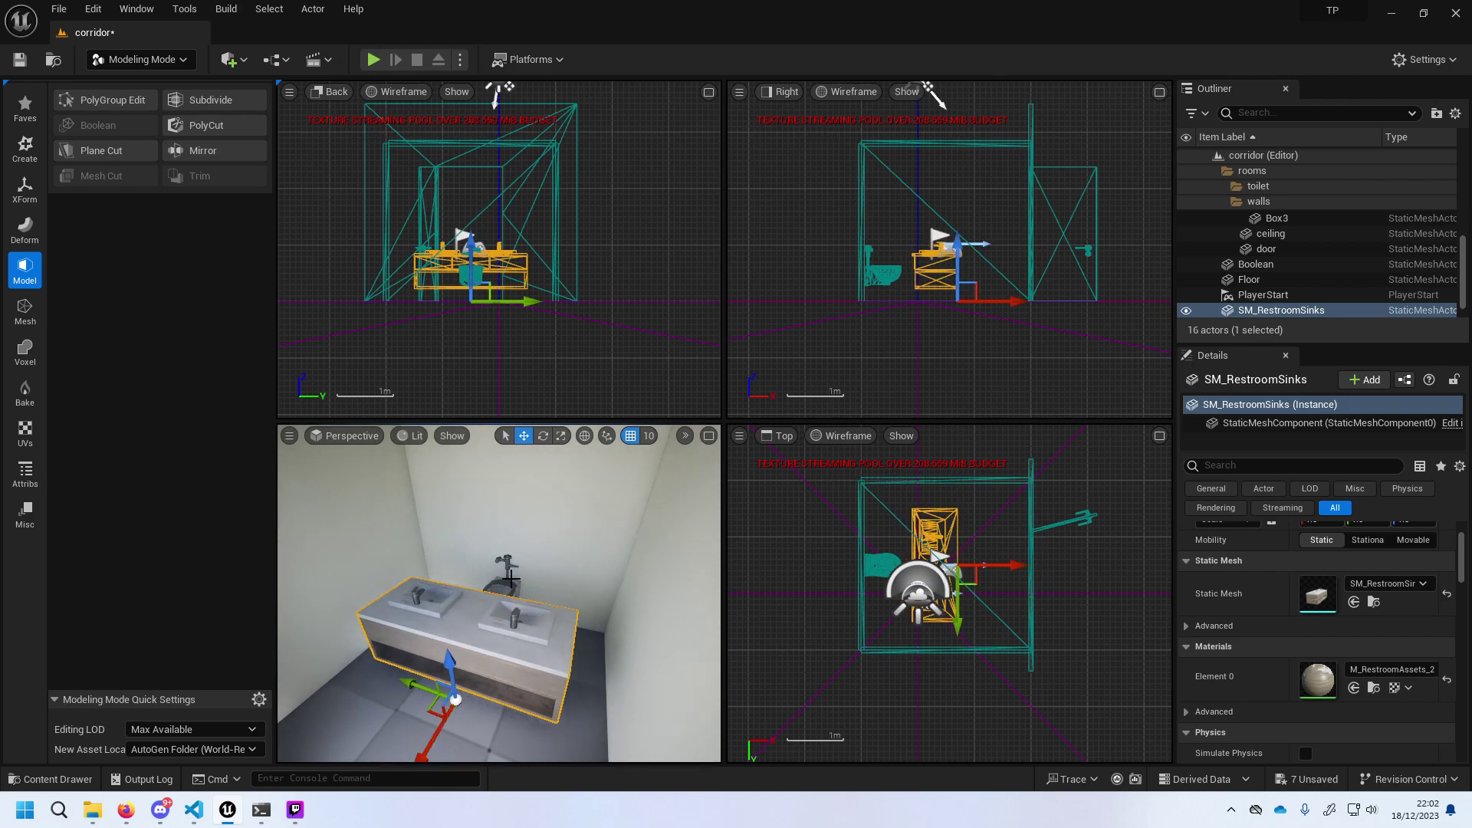
pyautogui.click(543, 437)
pyautogui.moveTo(529, 732)
pyautogui.mouseDown()
pyautogui.moveTo(399, 728)
pyautogui.moveTo(648, 694)
pyautogui.mouseUp()
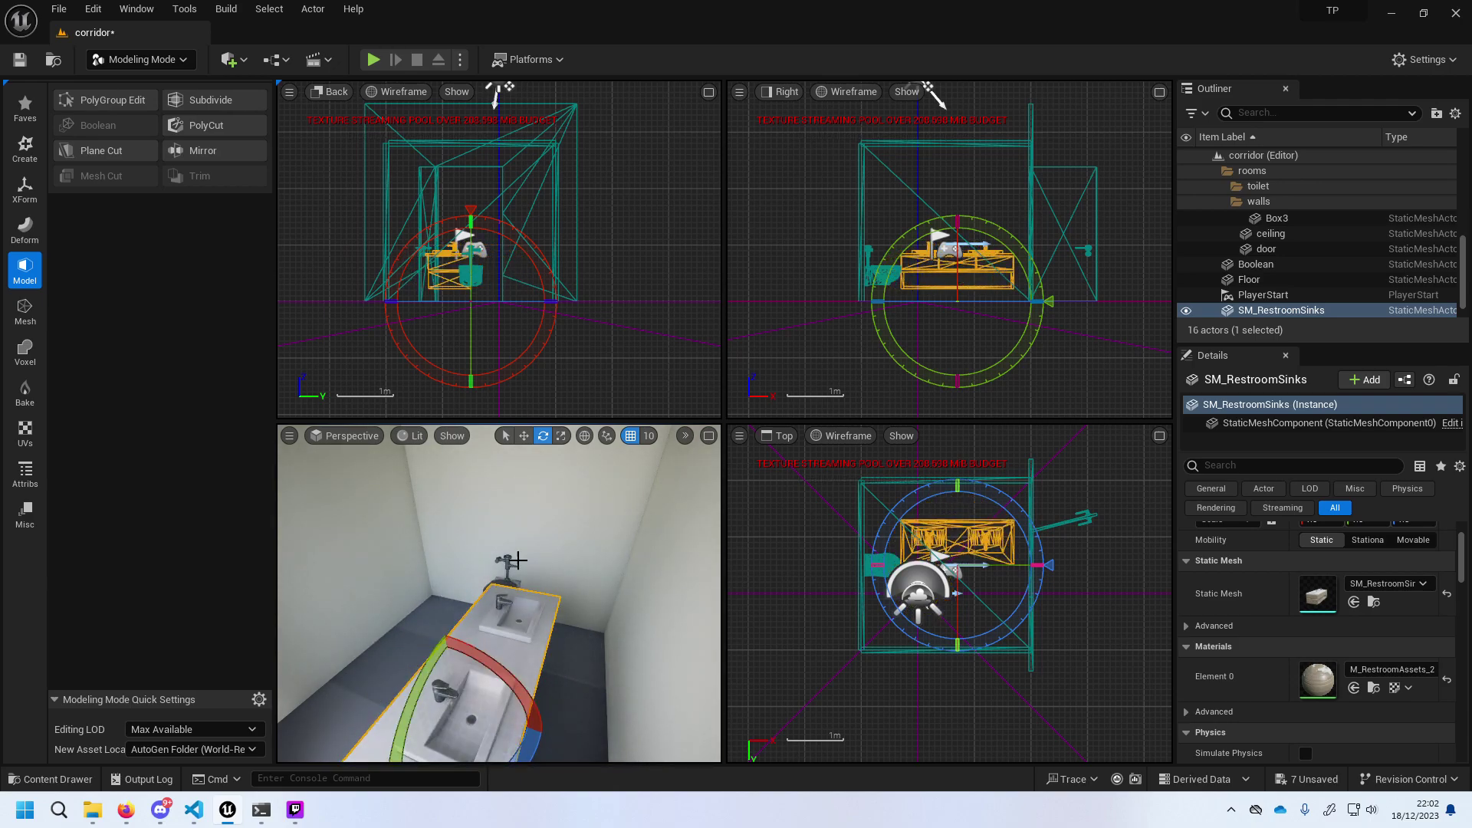
pyautogui.click(524, 436)
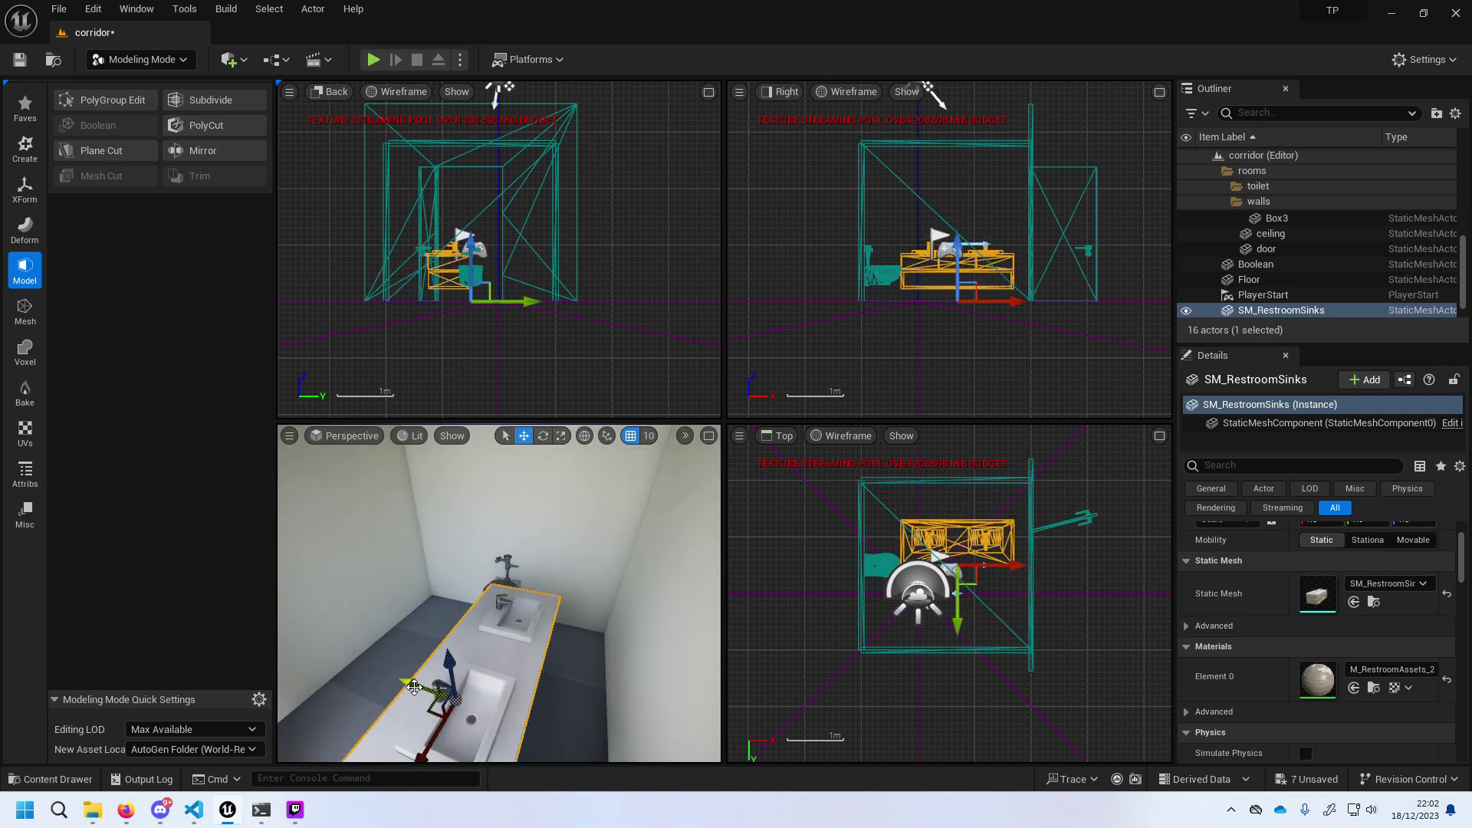
pyautogui.moveTo(414, 687); pyautogui.dragTo(332, 672)
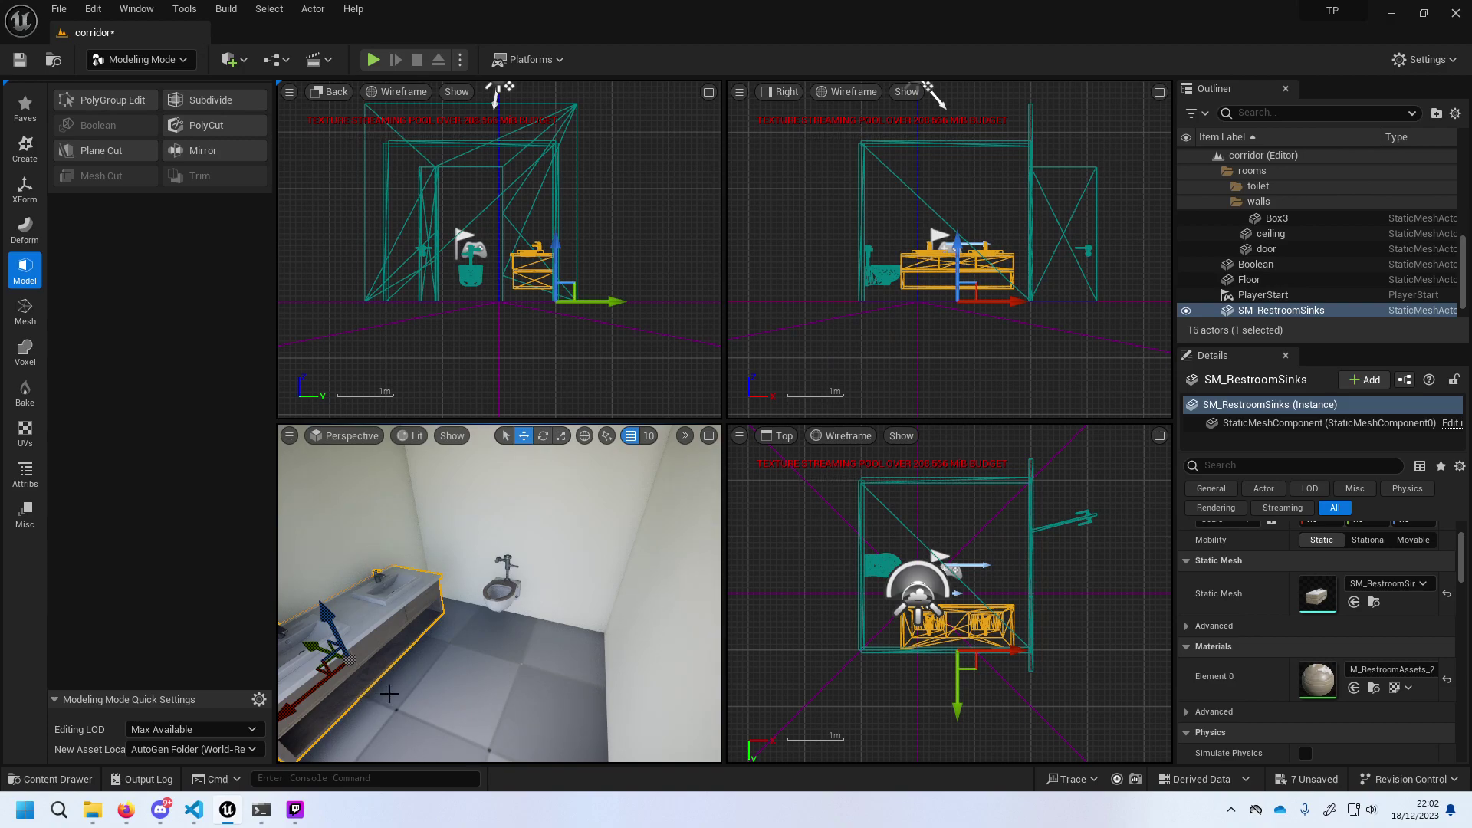
# Slide the sink vanity along the X axis in several small moves.
pyautogui.moveTo(389, 693); pyautogui.dragTo(352, 675, button='right')
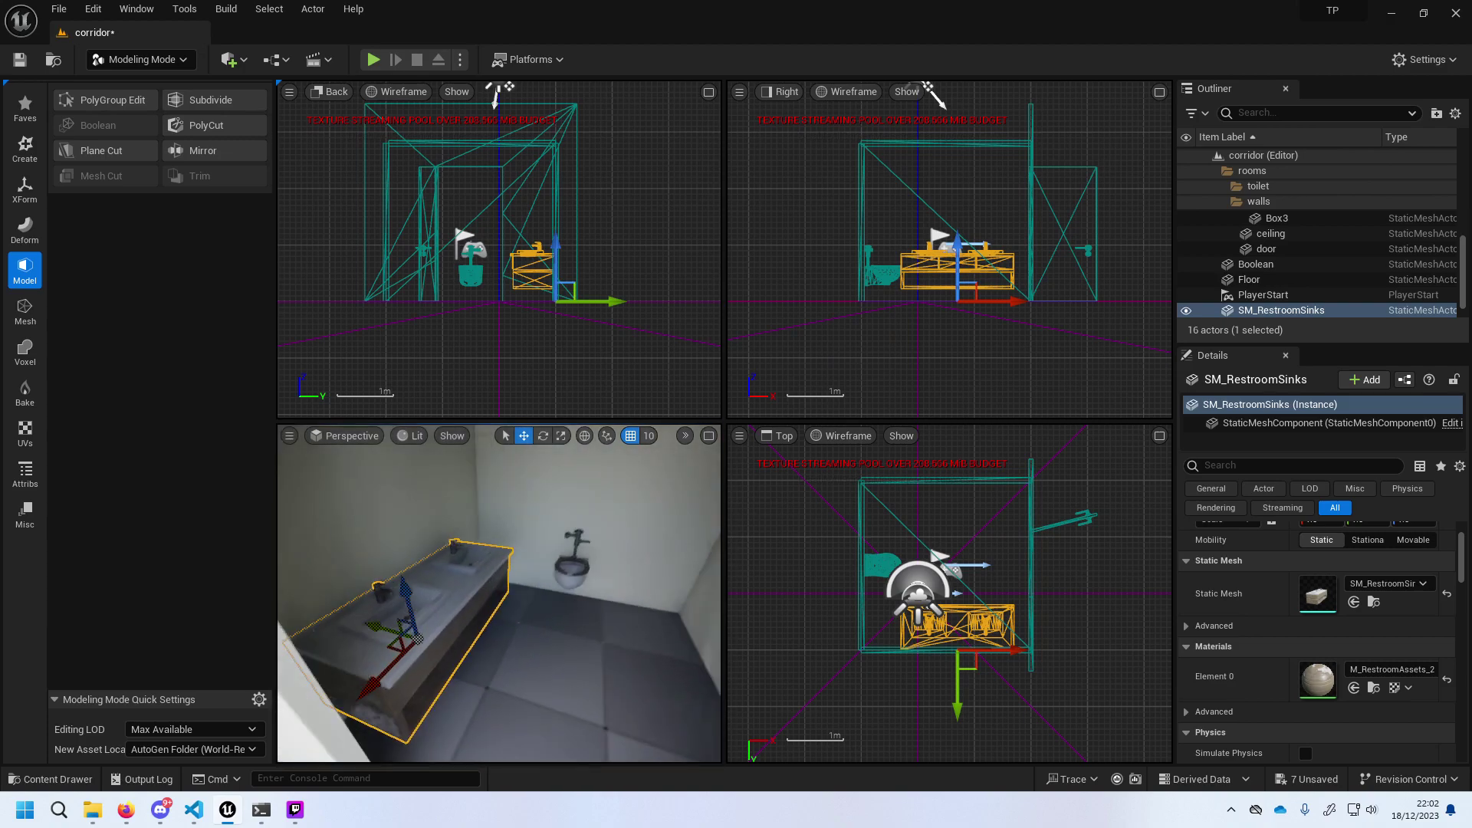
pyautogui.moveTo(369, 682); pyautogui.dragTo(340, 713)
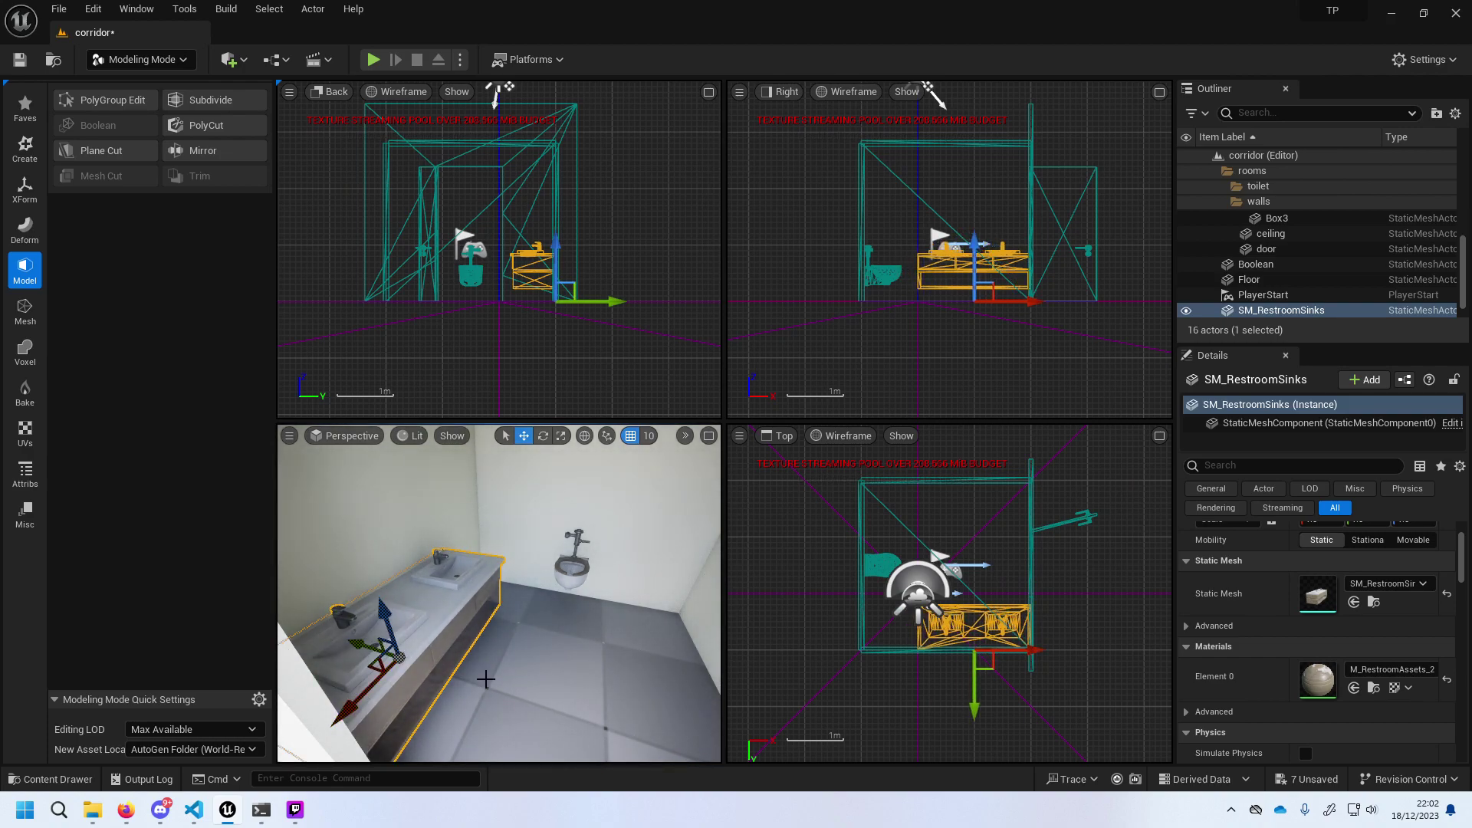
pyautogui.moveTo(496, 659); pyautogui.dragTo(496, 659, button='right')
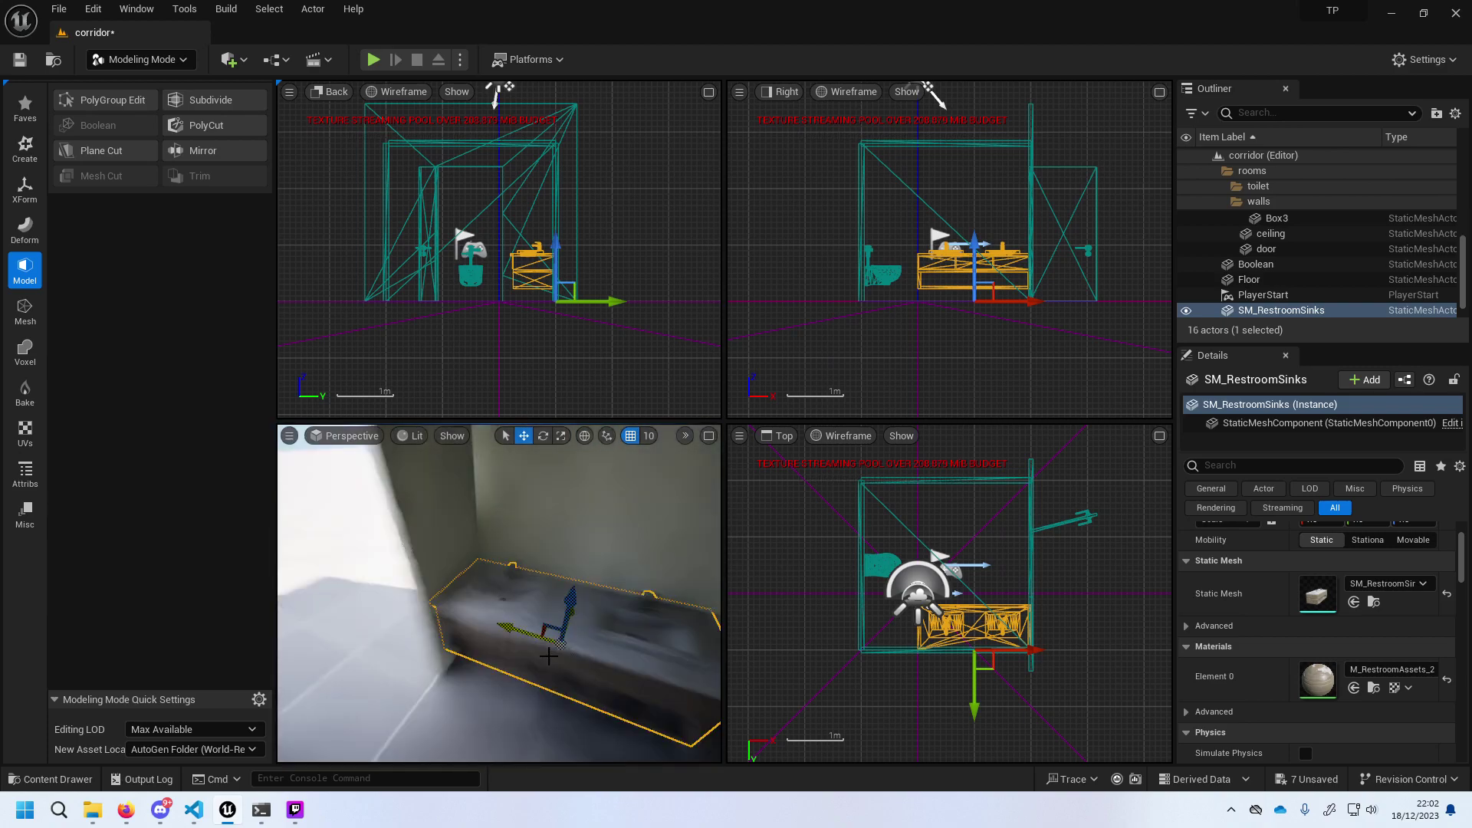
pyautogui.moveTo(533, 625); pyautogui.dragTo(495, 625)
pyautogui.moveTo(467, 661); pyautogui.dragTo(555, 550, button='right')
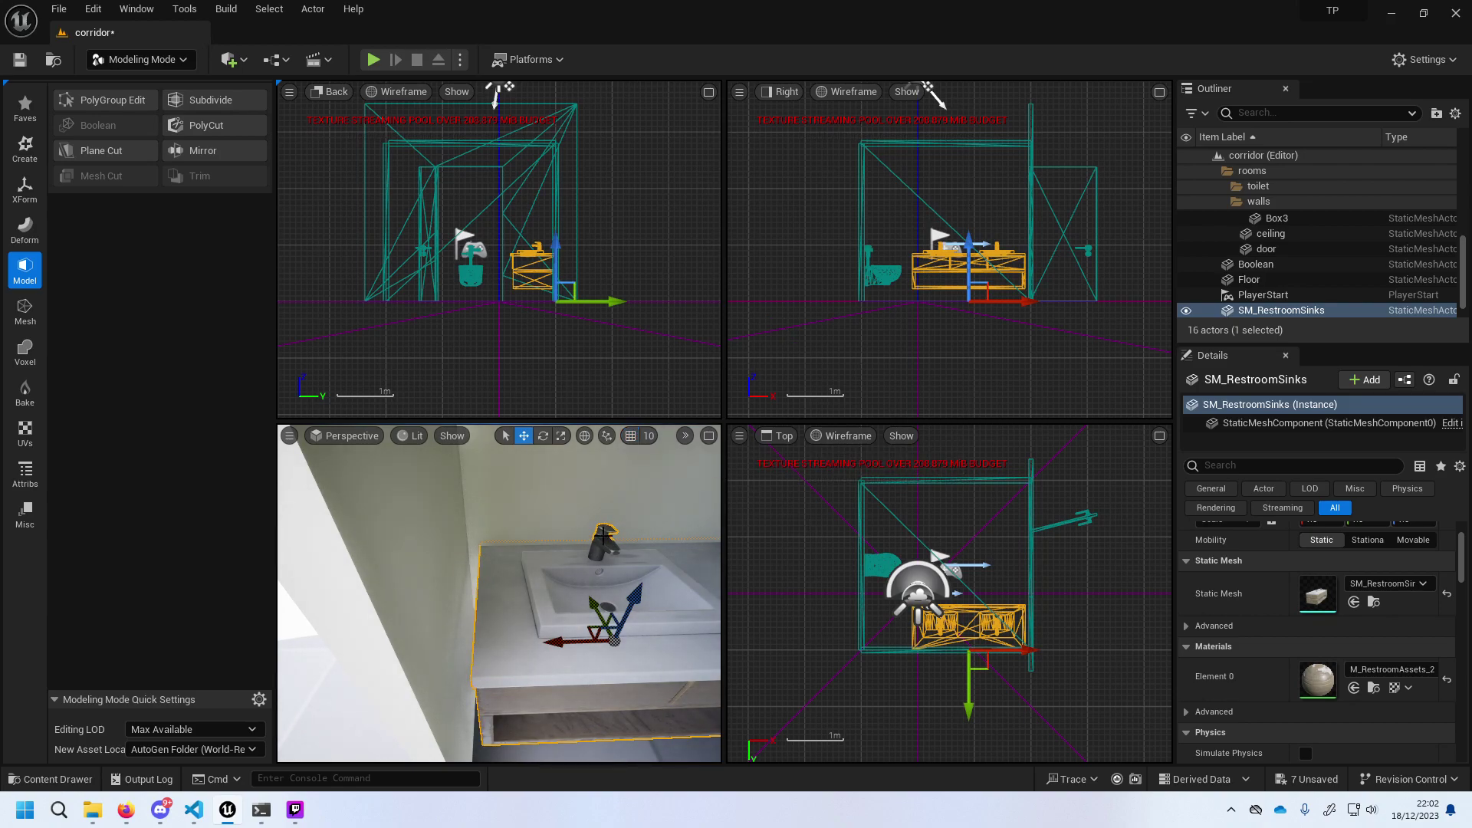
pyautogui.moveTo(575, 642); pyautogui.dragTo(558, 643)
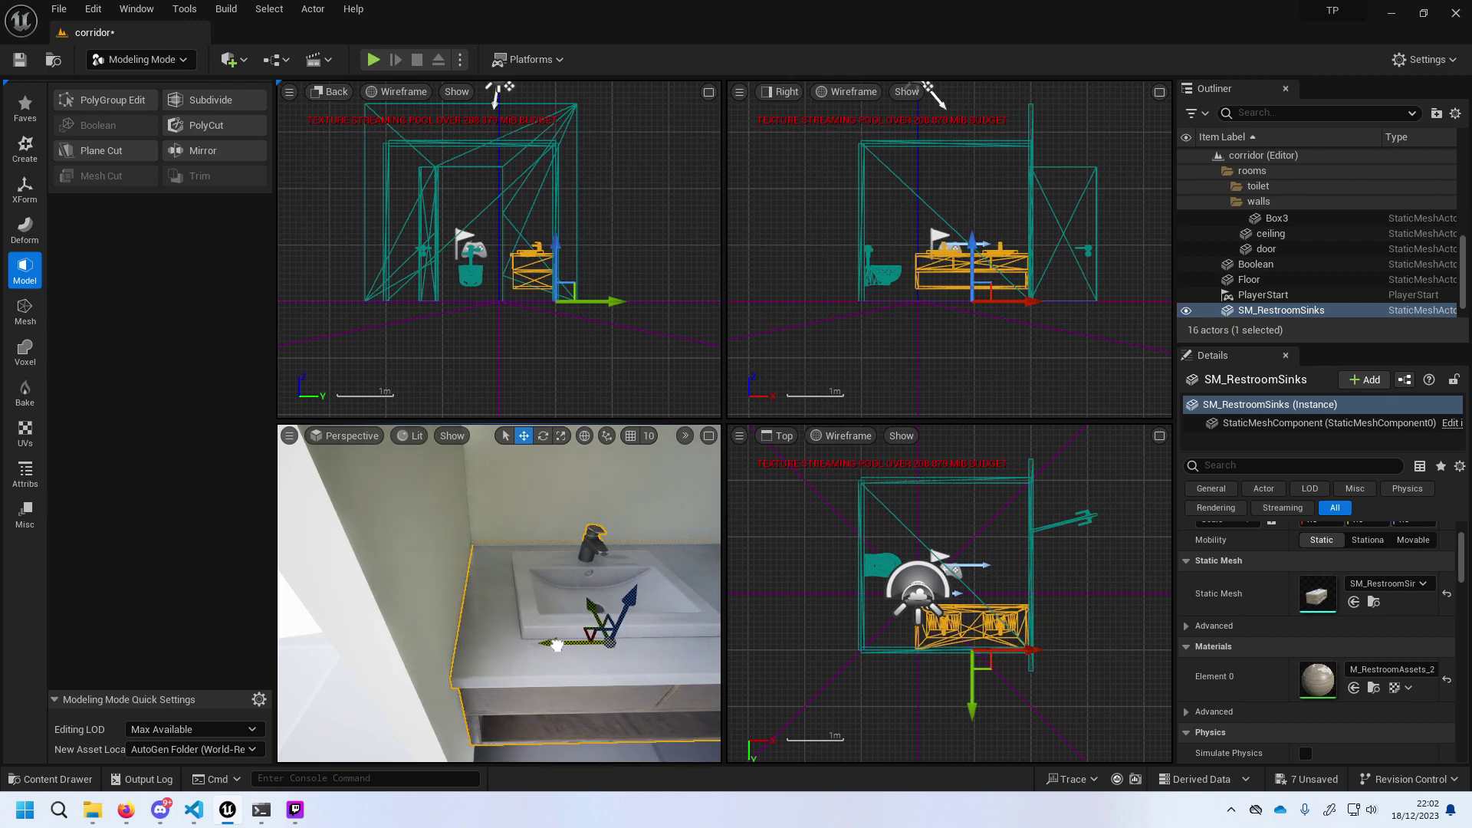
pyautogui.scroll(-5, 564, 660)
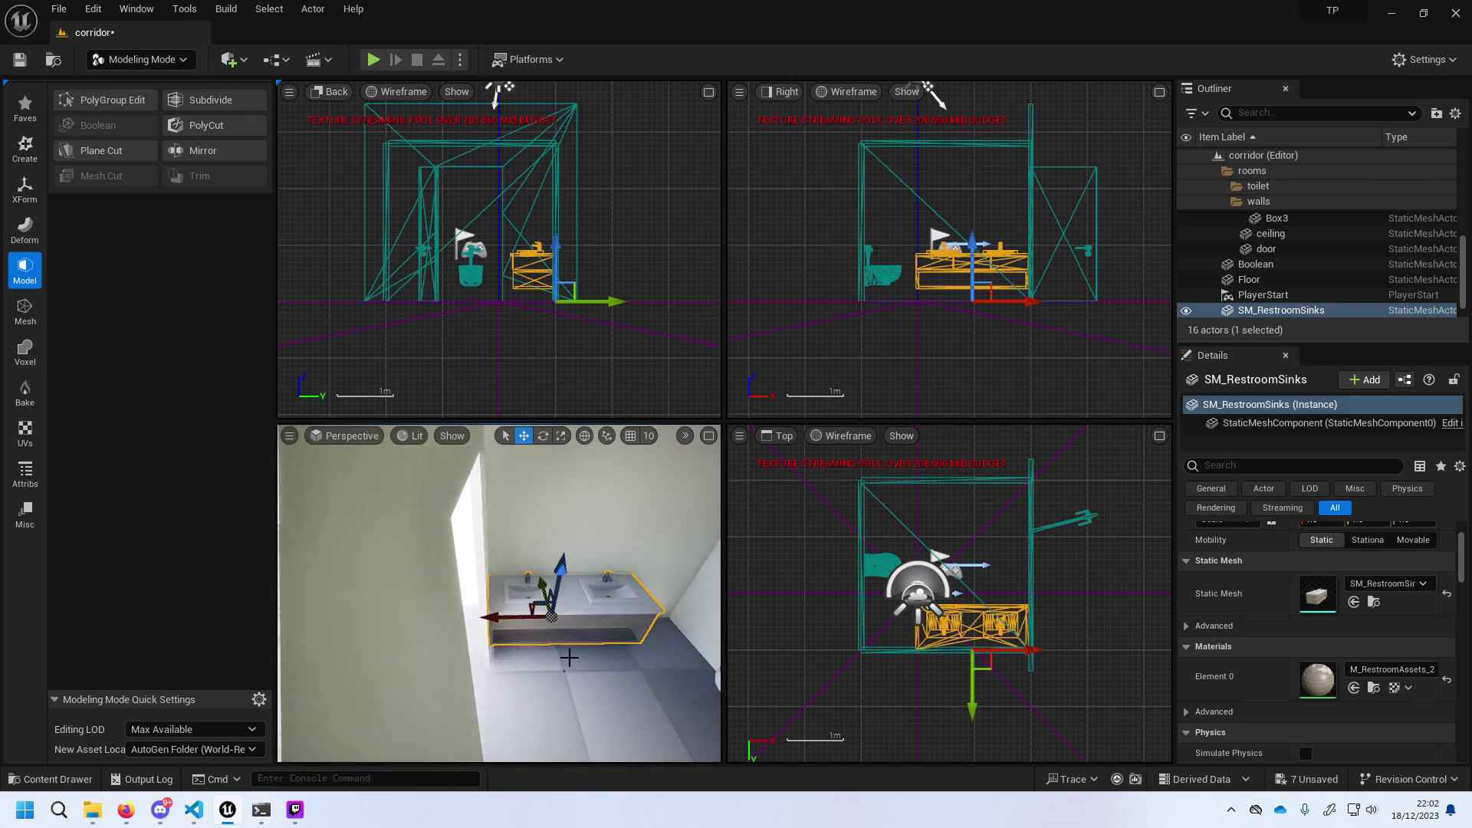
pyautogui.moveTo(569, 657)
pyautogui.mouseDown(button='right')
pyautogui.moveTo(529, 652)
pyautogui.moveTo(568, 630)
pyautogui.mouseUp(button='right')
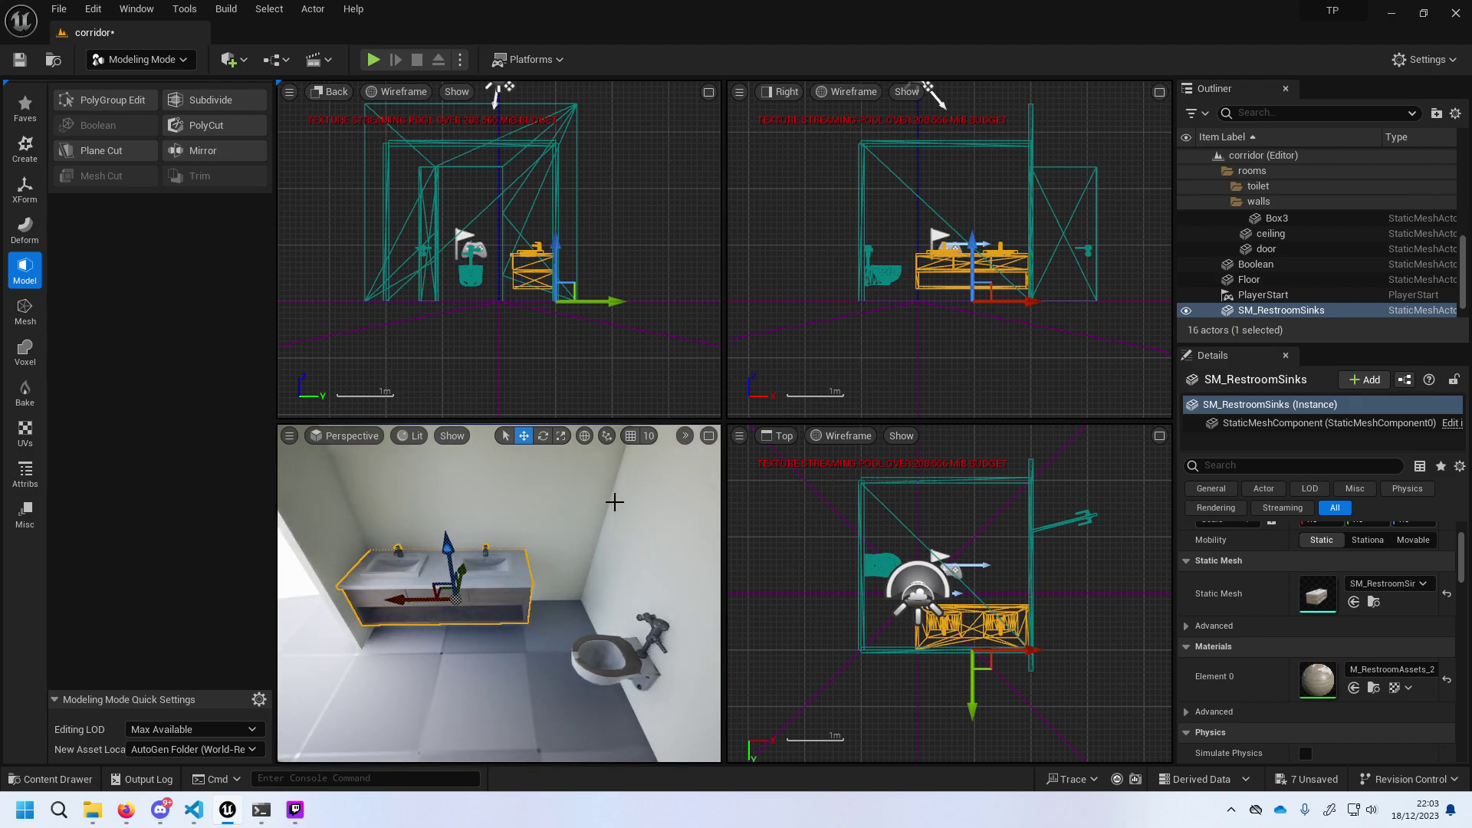
# Undo two sink moves, enable grid snapping, re-slide the sinks along X, and reopen the Content Drawer.
pyautogui.hotkey('ctrl', 'z')
pyautogui.hotkey('ctrl', 'z')
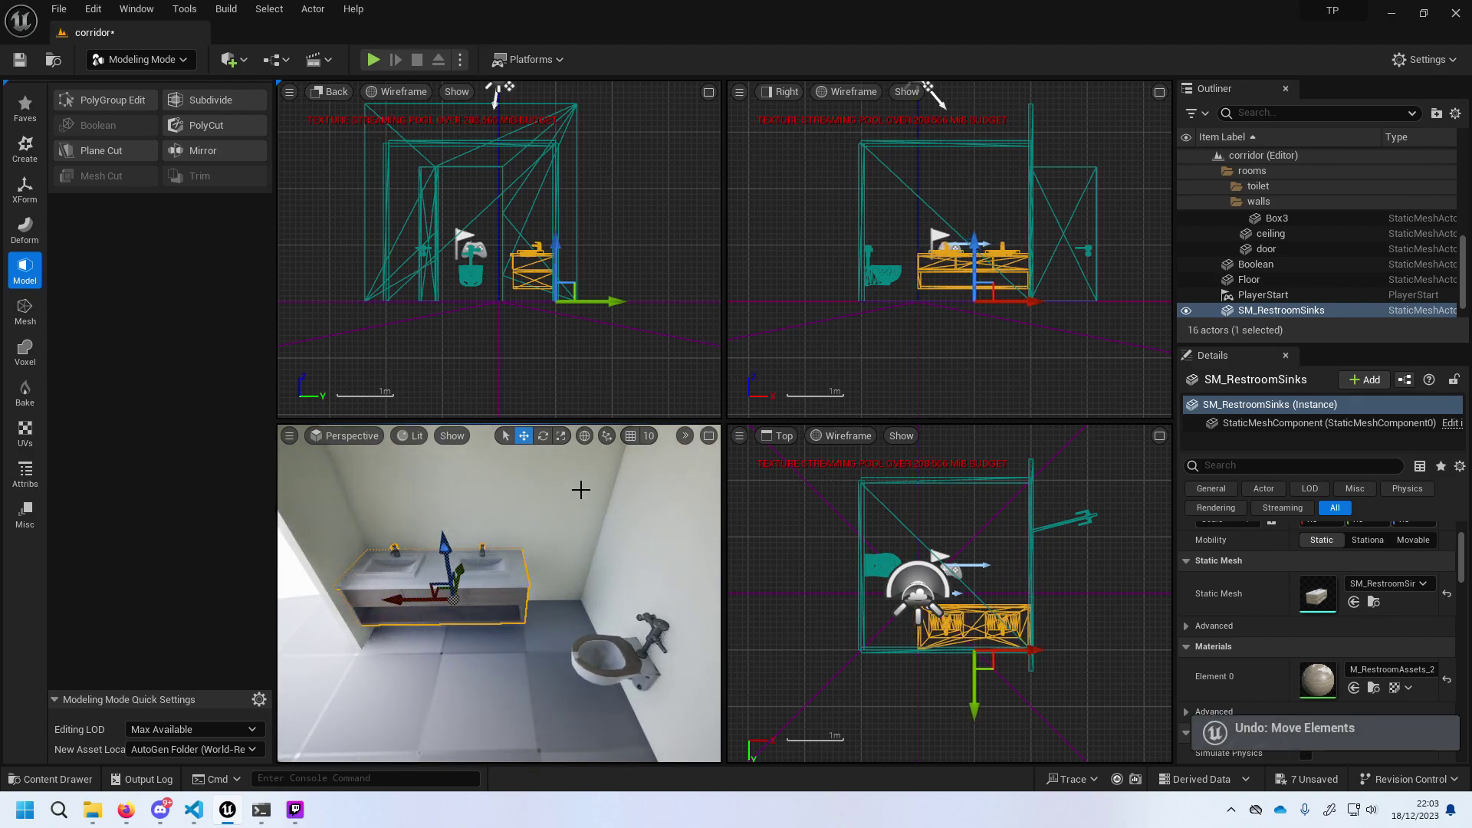
pyautogui.hotkey('ctrl', 'z')
pyautogui.click(630, 436)
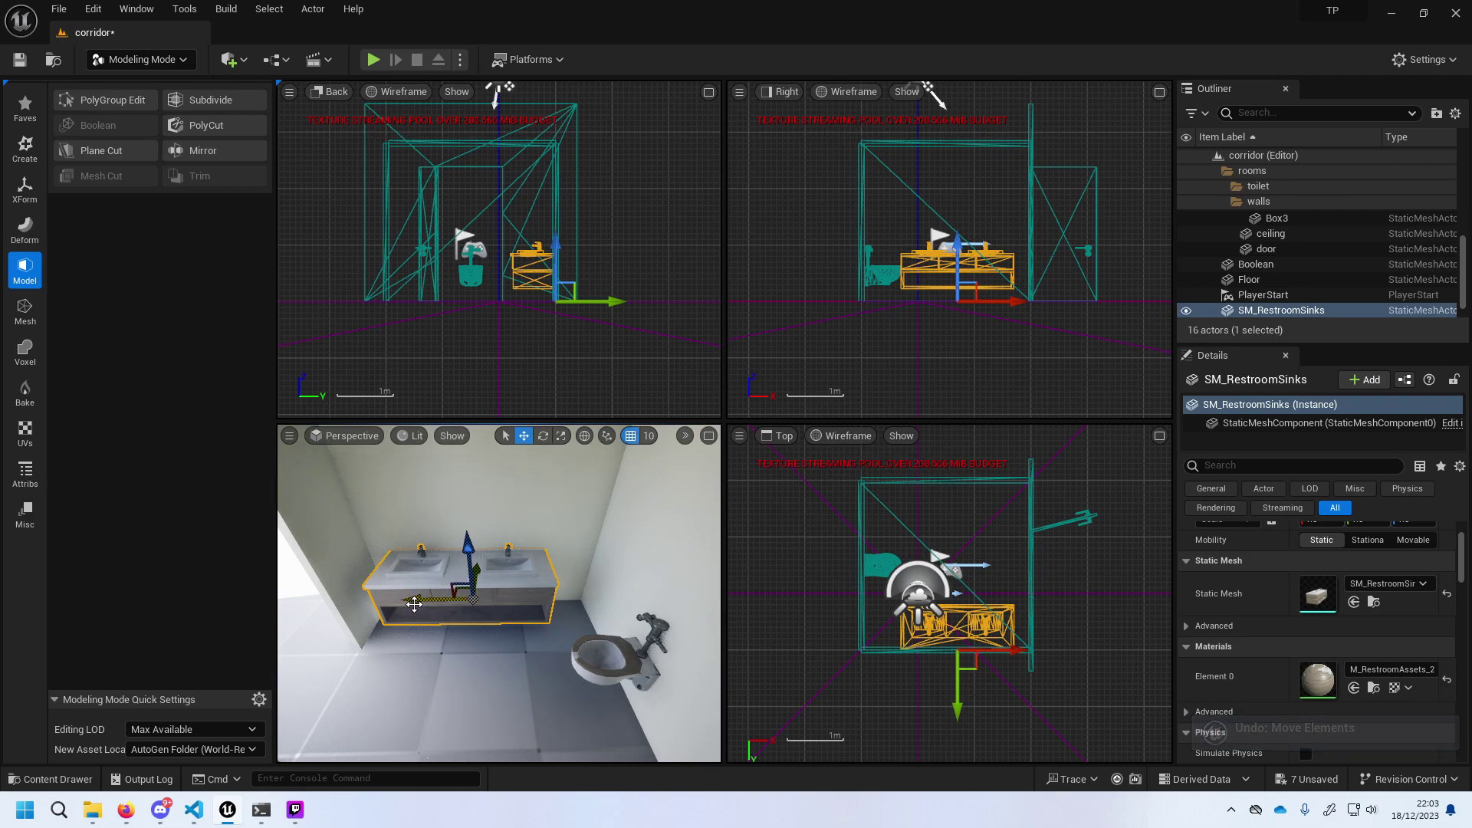
pyautogui.moveTo(407, 600); pyautogui.dragTo(428, 602)
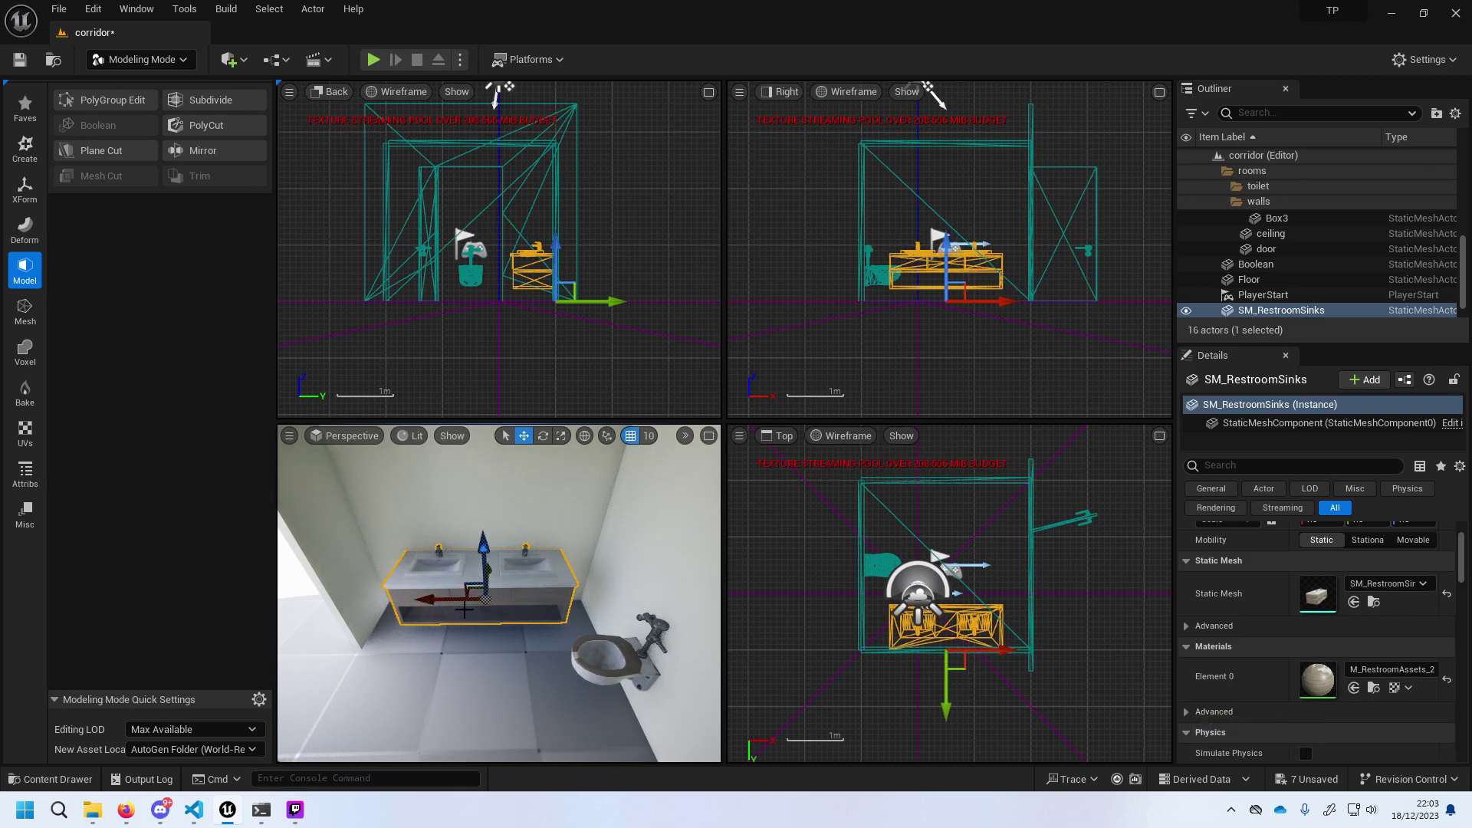
pyautogui.moveTo(466, 608); pyautogui.dragTo(402, 626, button='right')
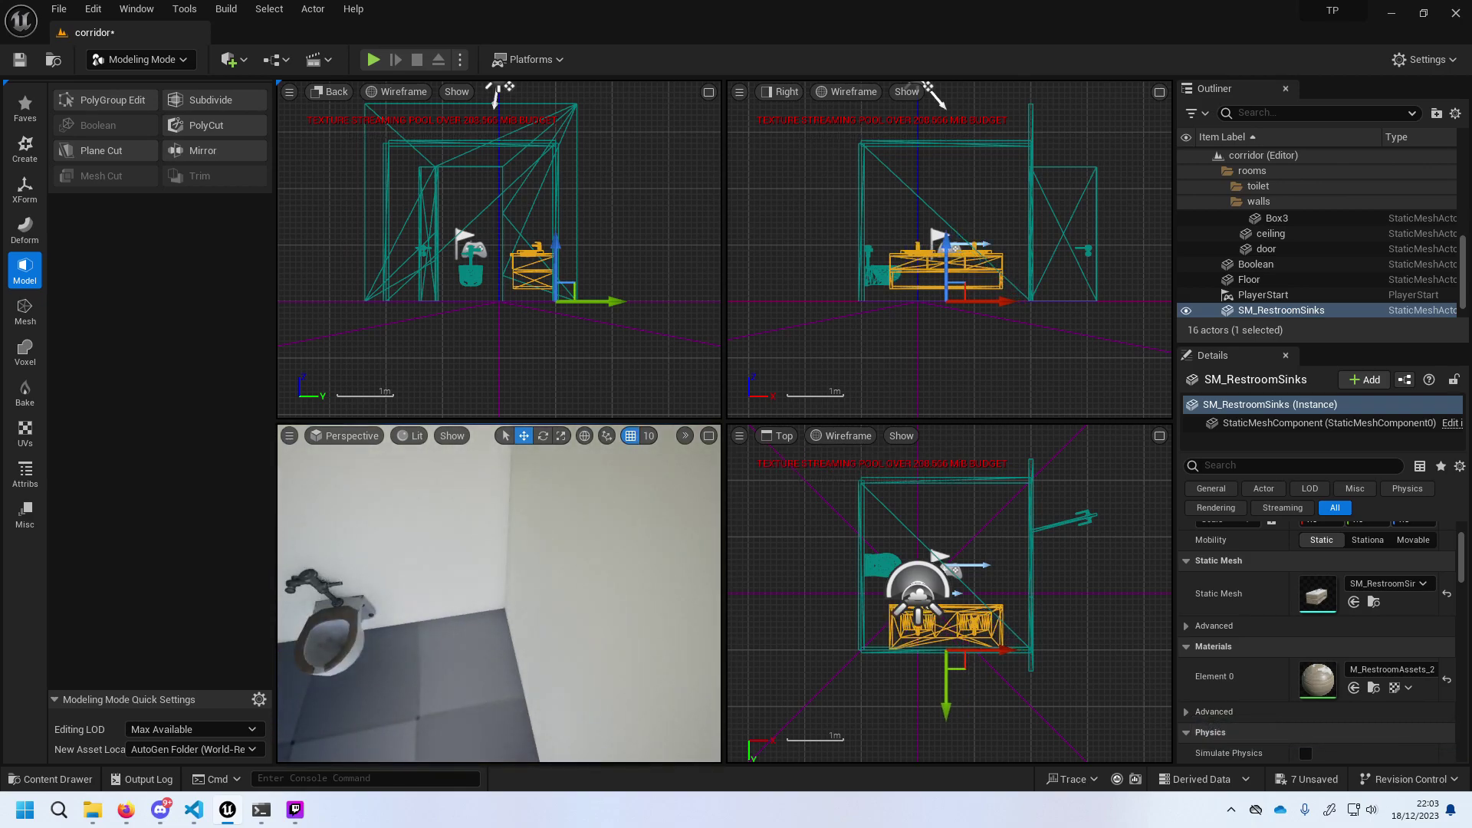
pyautogui.moveTo(518, 662)
pyautogui.mouseDown(button='right')
pyautogui.moveTo(535, 630)
pyautogui.moveTo(555, 634)
pyautogui.moveTo(489, 622)
pyautogui.mouseUp(button='right')
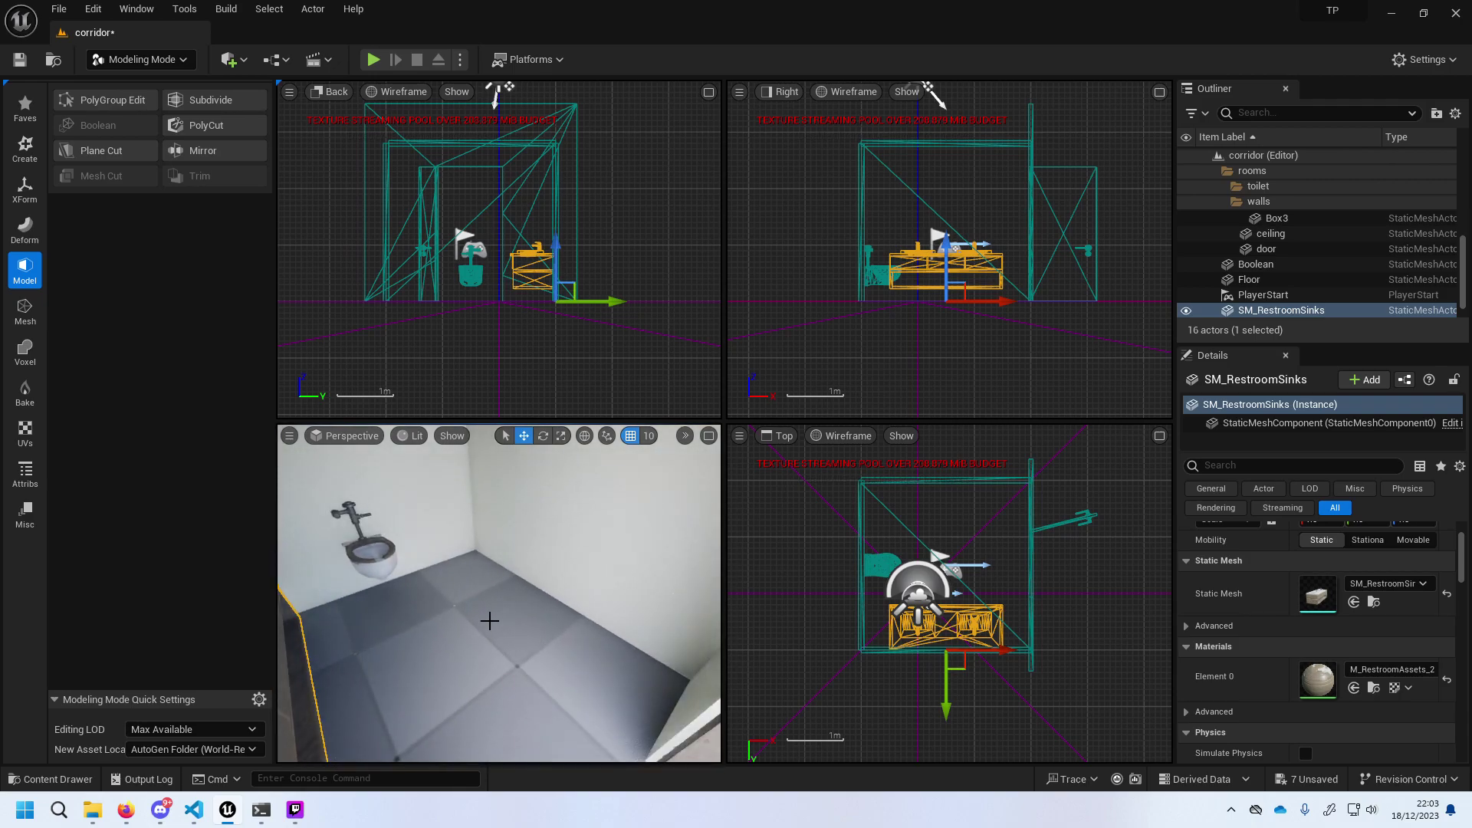
pyautogui.click(54, 779)
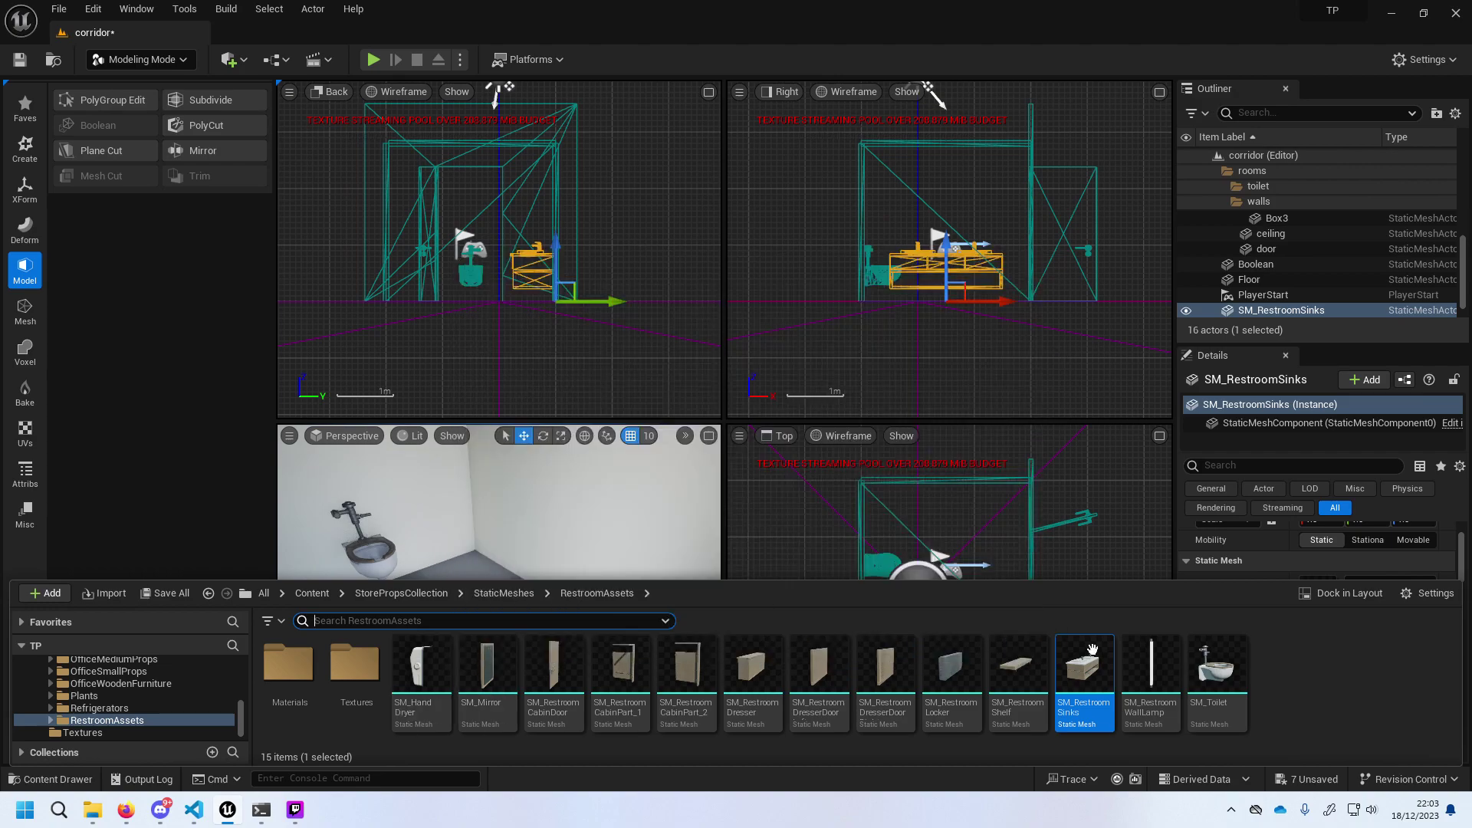
# Place SM_RestroomWallLamp in the bathroom, then an SM_Mirror beside the sinks.
pyautogui.moveTo(1158, 654)
pyautogui.mouseDown()
pyautogui.moveTo(386, 594)
pyautogui.moveTo(498, 676)
pyautogui.moveTo(456, 691)
pyautogui.mouseUp()
pyautogui.moveTo(554, 659)
pyautogui.mouseDown(button='right')
pyautogui.moveTo(616, 649)
pyautogui.moveTo(615, 635)
pyautogui.moveTo(431, 680)
pyautogui.mouseUp(button='right')
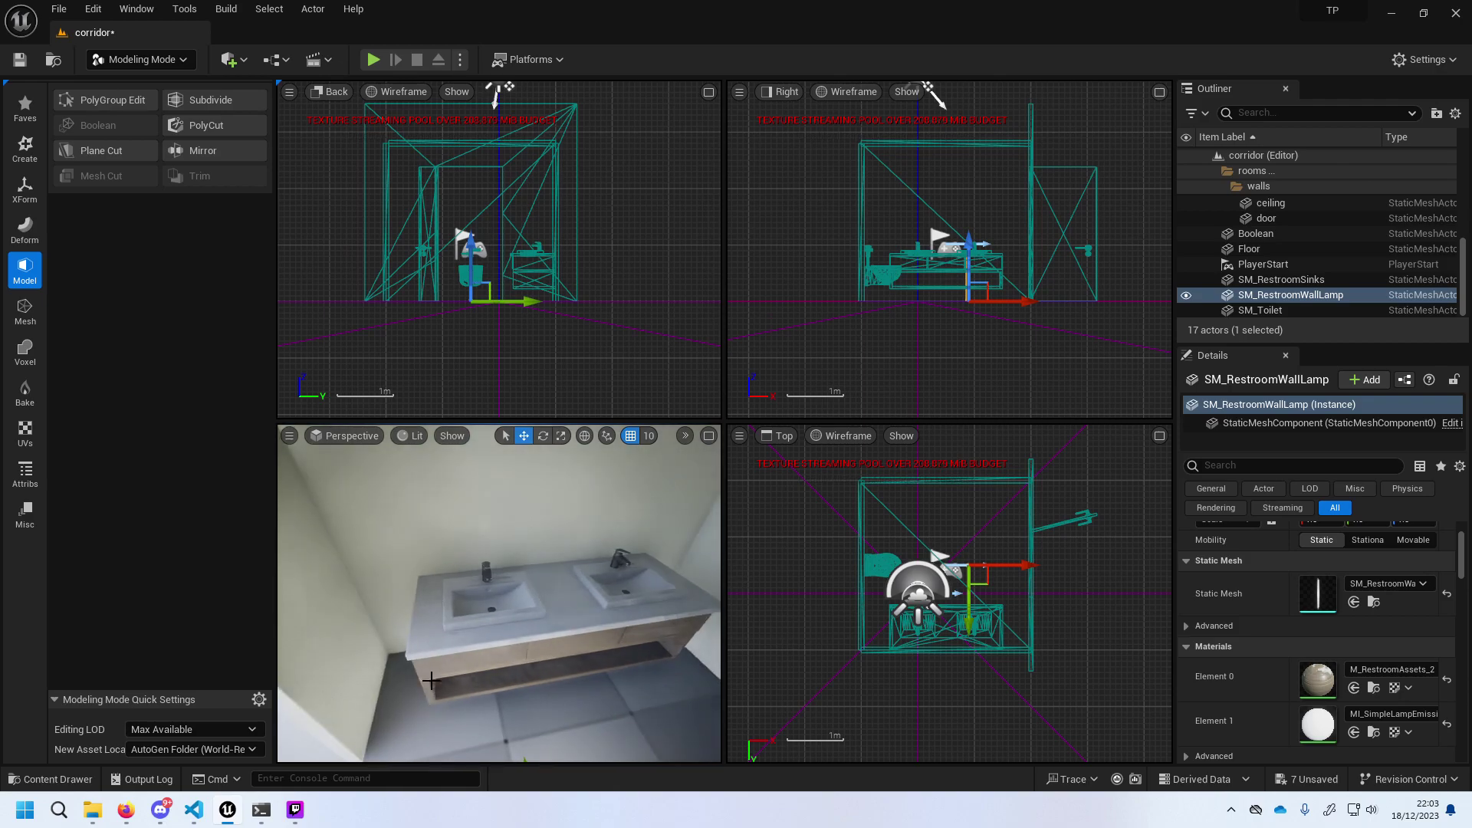
pyautogui.click(47, 781)
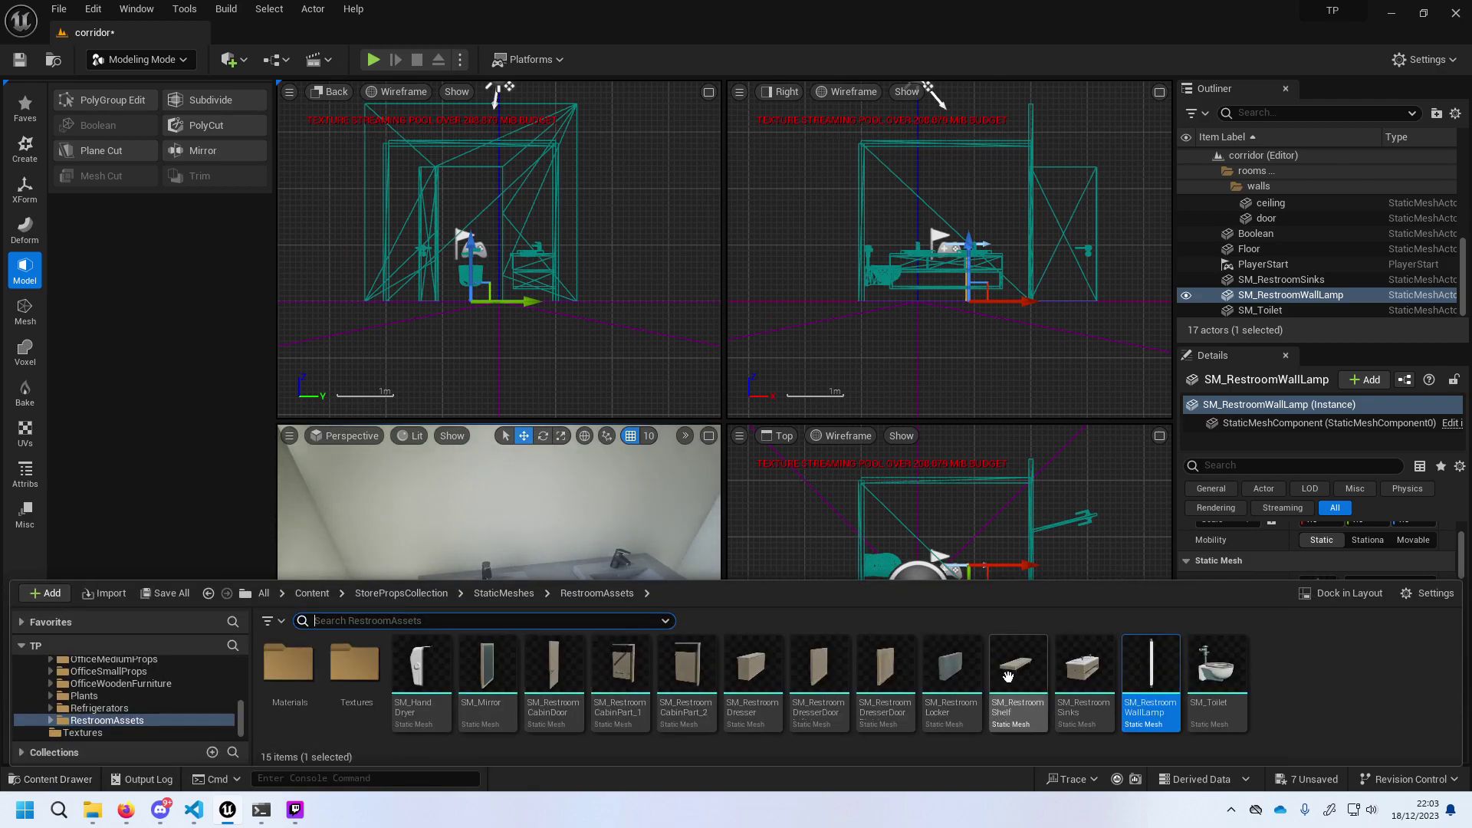
pyautogui.moveTo(488, 667)
pyautogui.mouseDown()
pyautogui.moveTo(532, 555)
pyautogui.moveTo(583, 611)
pyautogui.mouseUp()
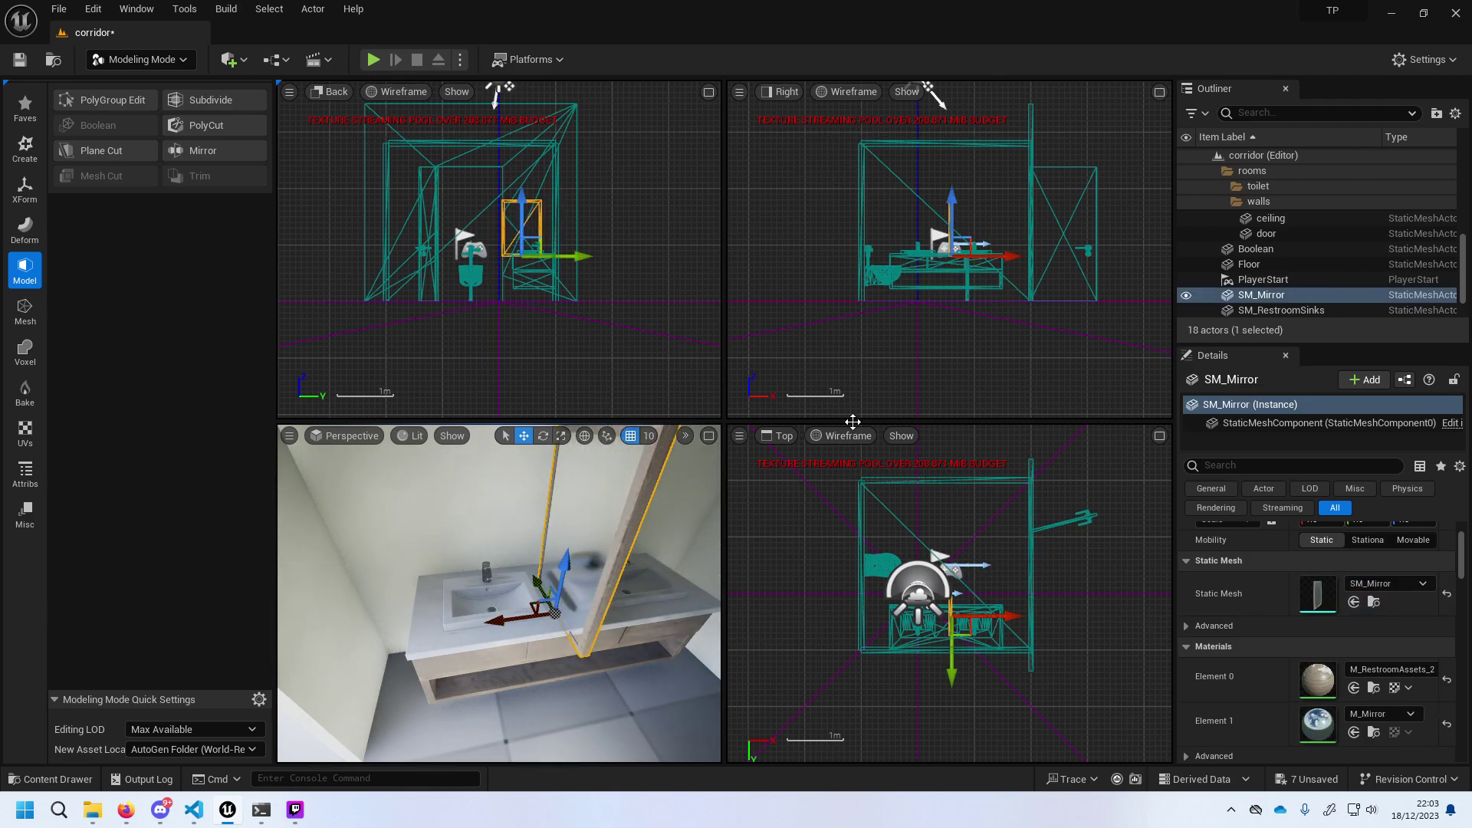
# Rotate the mirror -60° and push it up against the wall.
pyautogui.click(543, 435)
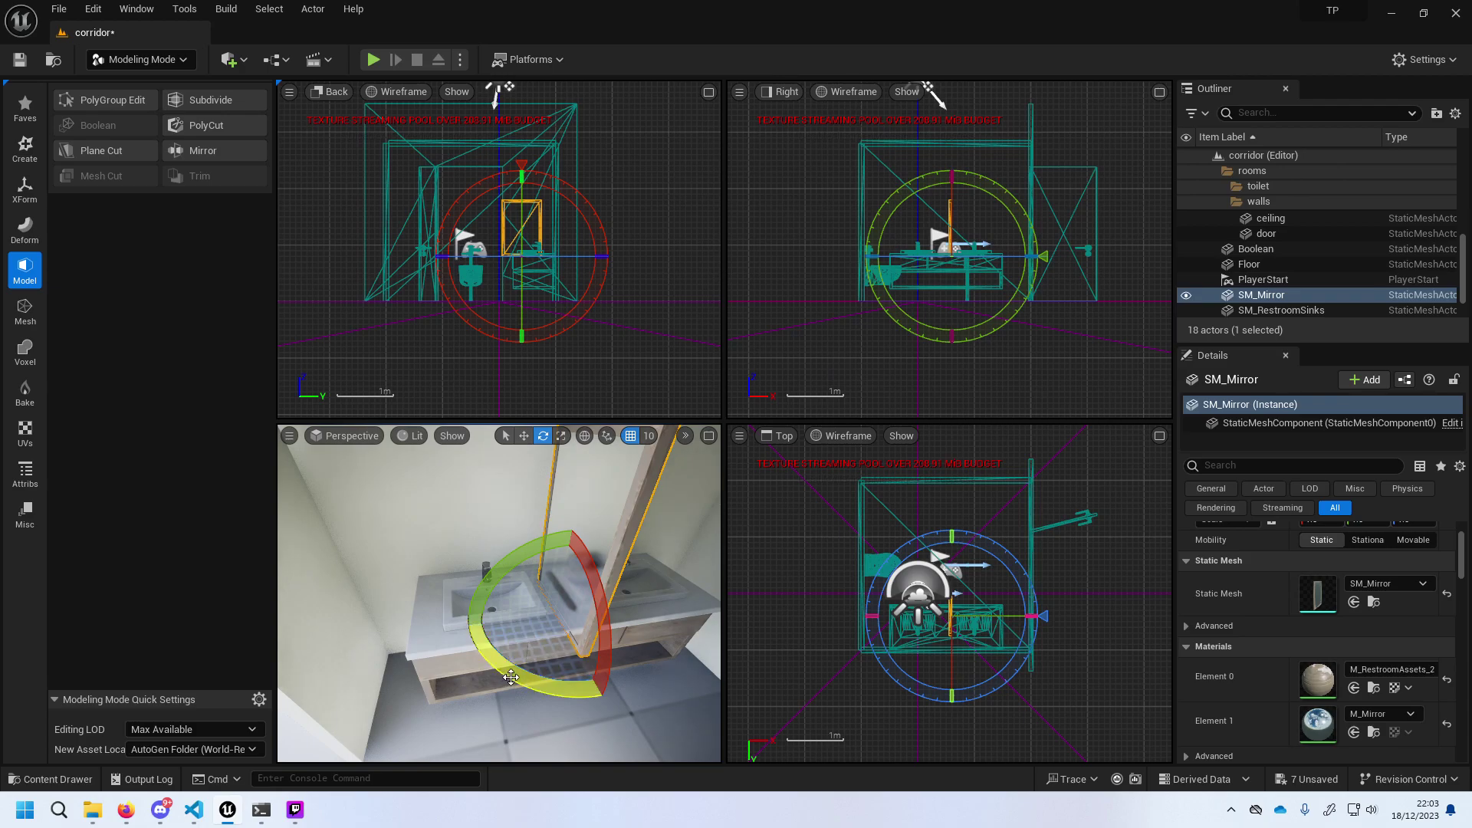
pyautogui.moveTo(520, 669)
pyautogui.mouseDown()
pyautogui.moveTo(529, 729)
pyautogui.moveTo(460, 714)
pyautogui.mouseUp()
pyautogui.click(524, 436)
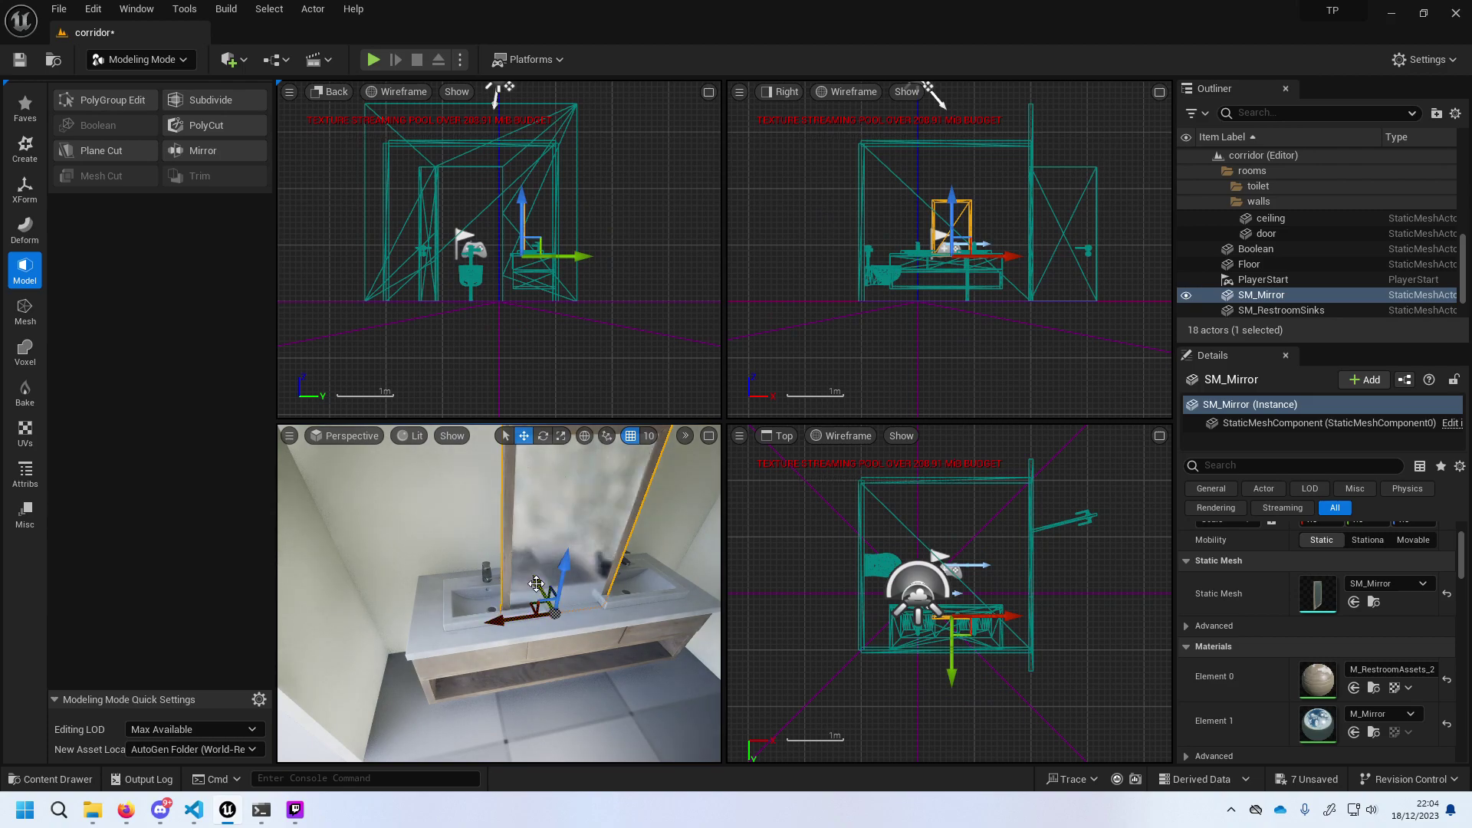
pyautogui.scroll(1, 541, 584)
pyautogui.moveTo(542, 582); pyautogui.dragTo(527, 556)
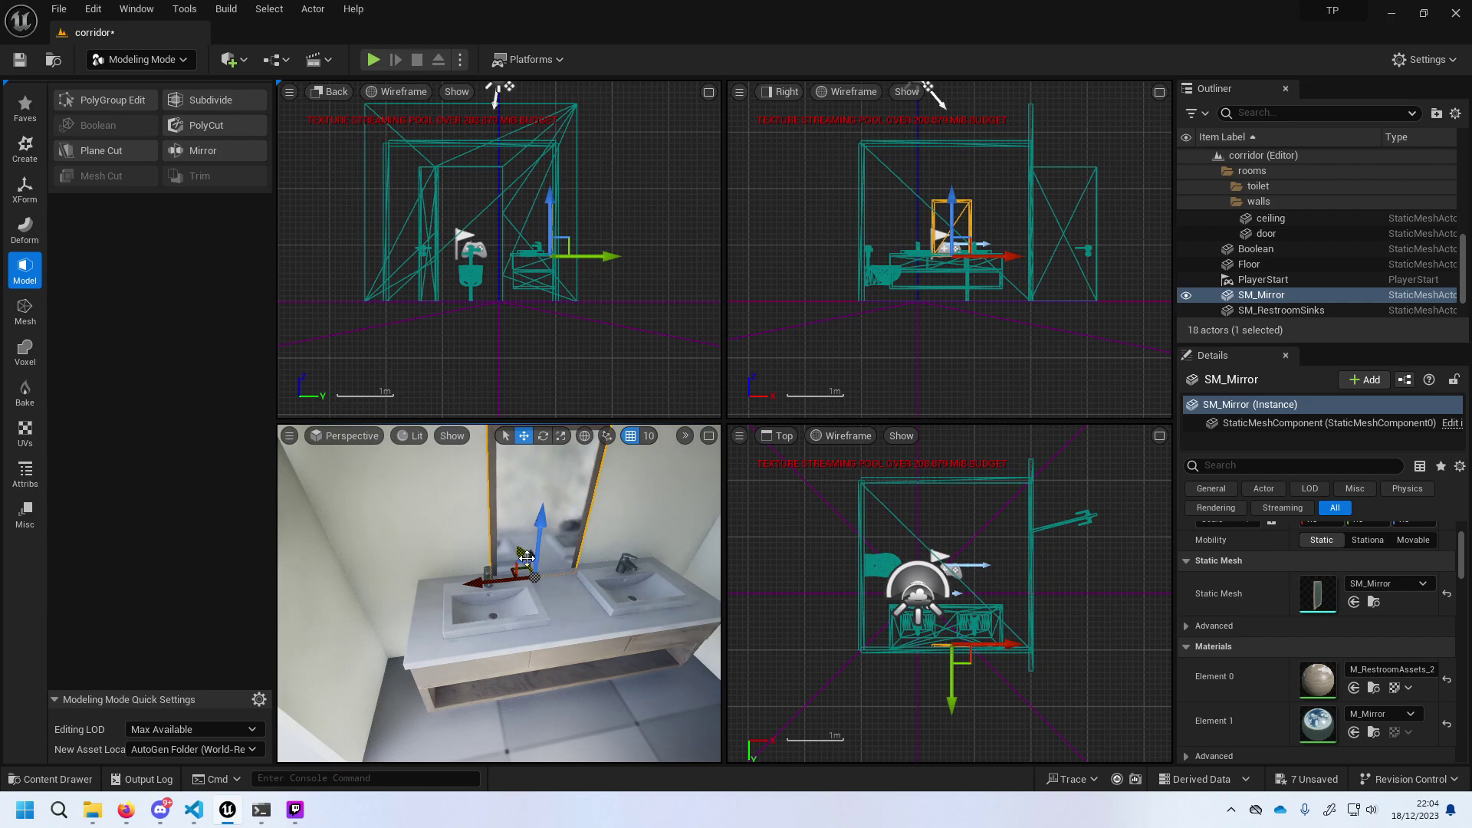
pyautogui.moveTo(538, 538); pyautogui.dragTo(538, 529)
# Center the mirror higher over the left sink and Alt-drag a copy over the right sink.
pyautogui.scroll(-4, 538, 528)
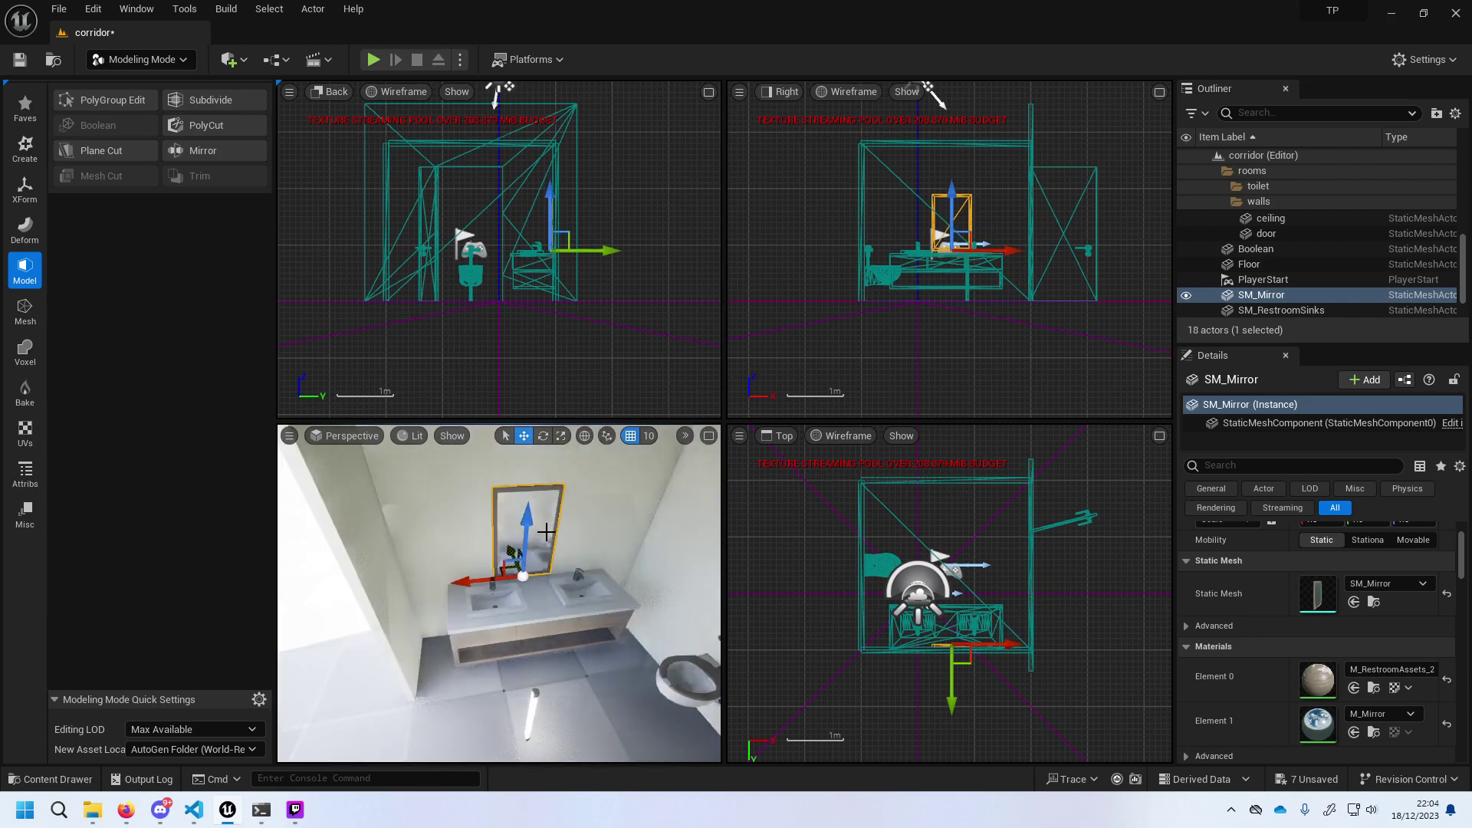
pyautogui.moveTo(474, 581); pyautogui.dragTo(442, 583)
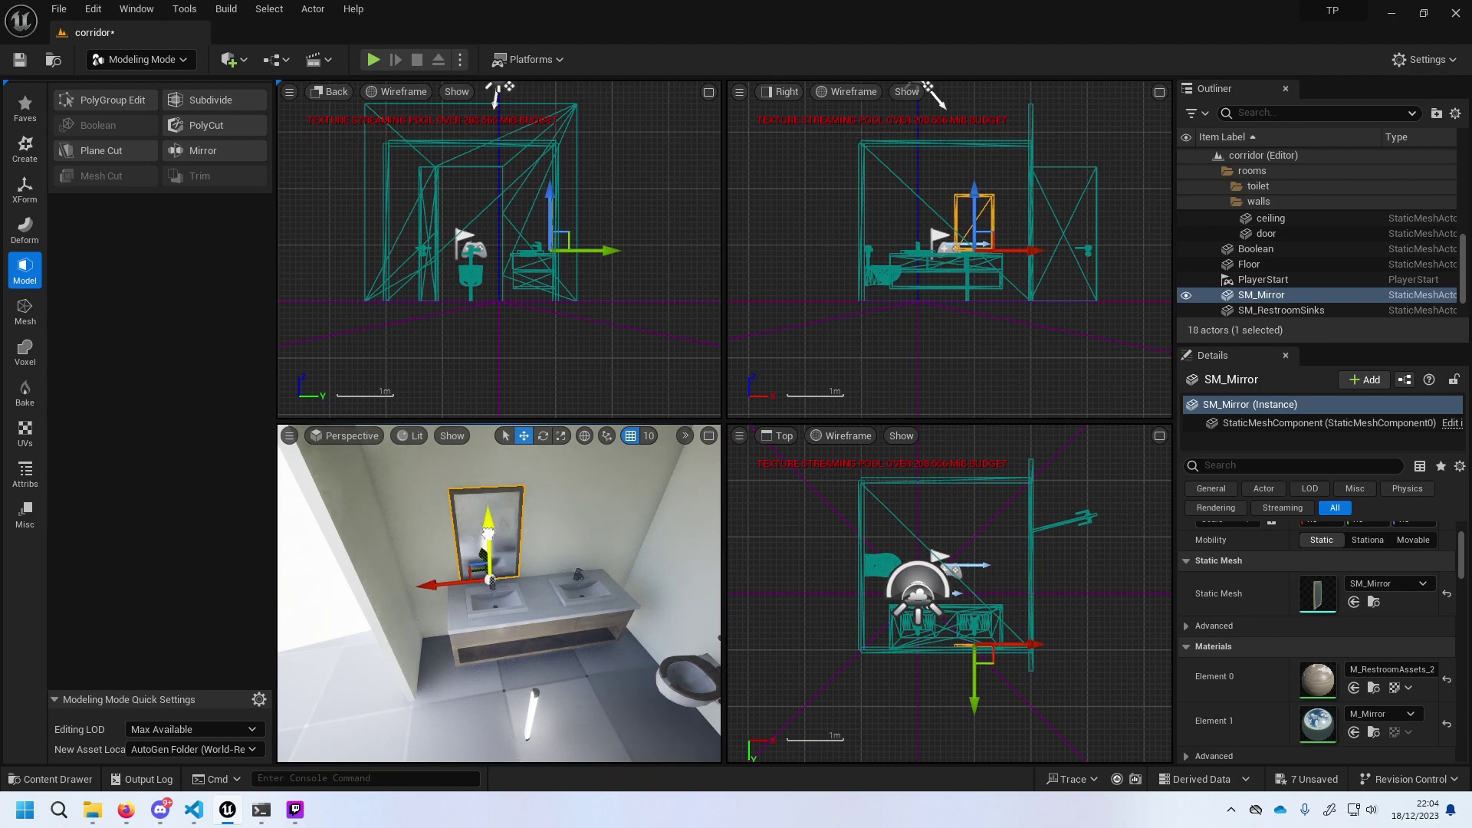
pyautogui.moveTo(488, 530); pyautogui.dragTo(487, 520)
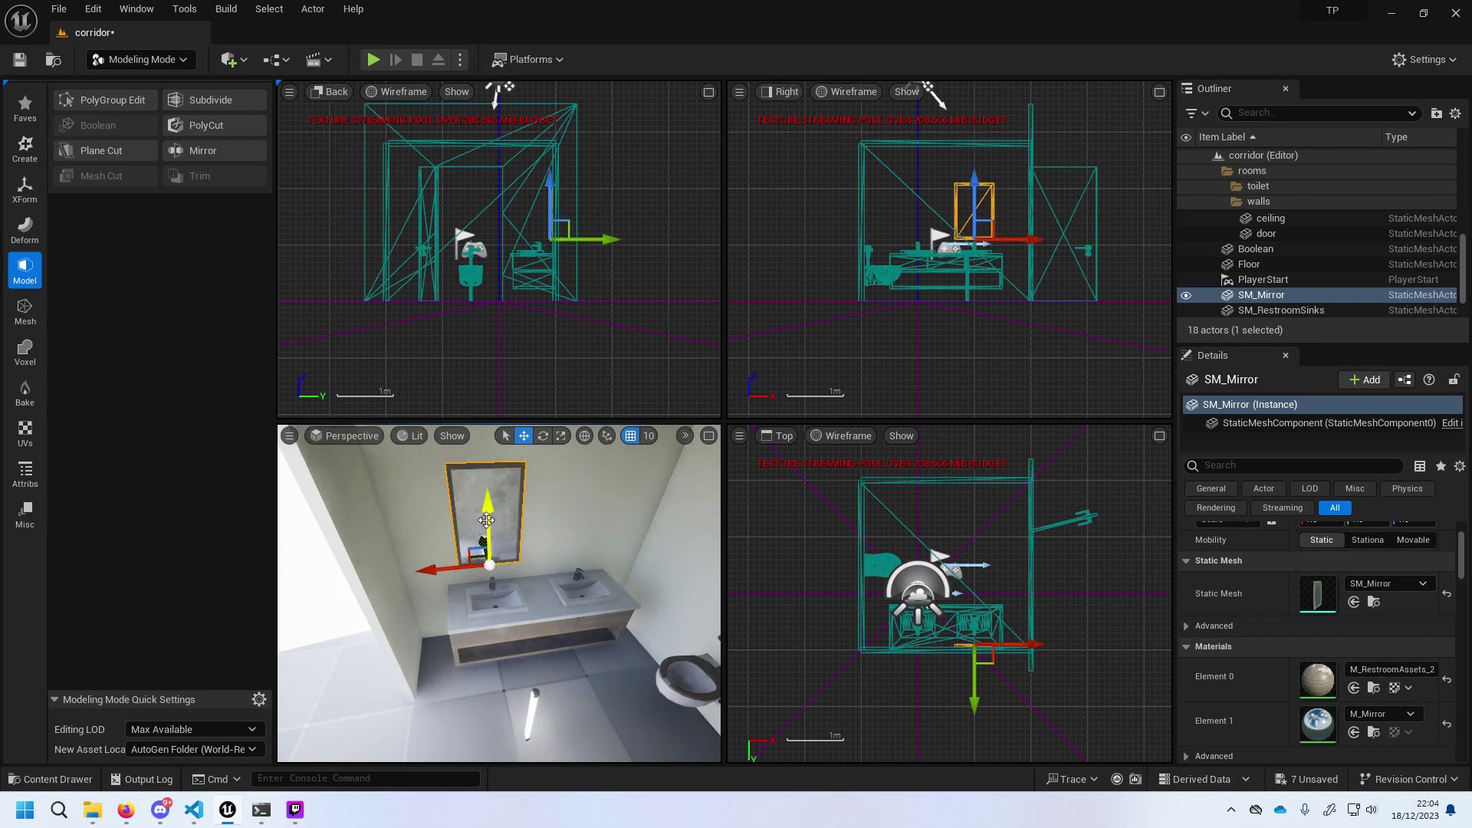
pyautogui.moveTo(454, 569)
pyautogui.keyDown('alt'); pyautogui.mouseDown()
pyautogui.moveTo(530, 567)
pyautogui.moveTo(515, 568)
pyautogui.mouseUp(); pyautogui.keyUp('alt')
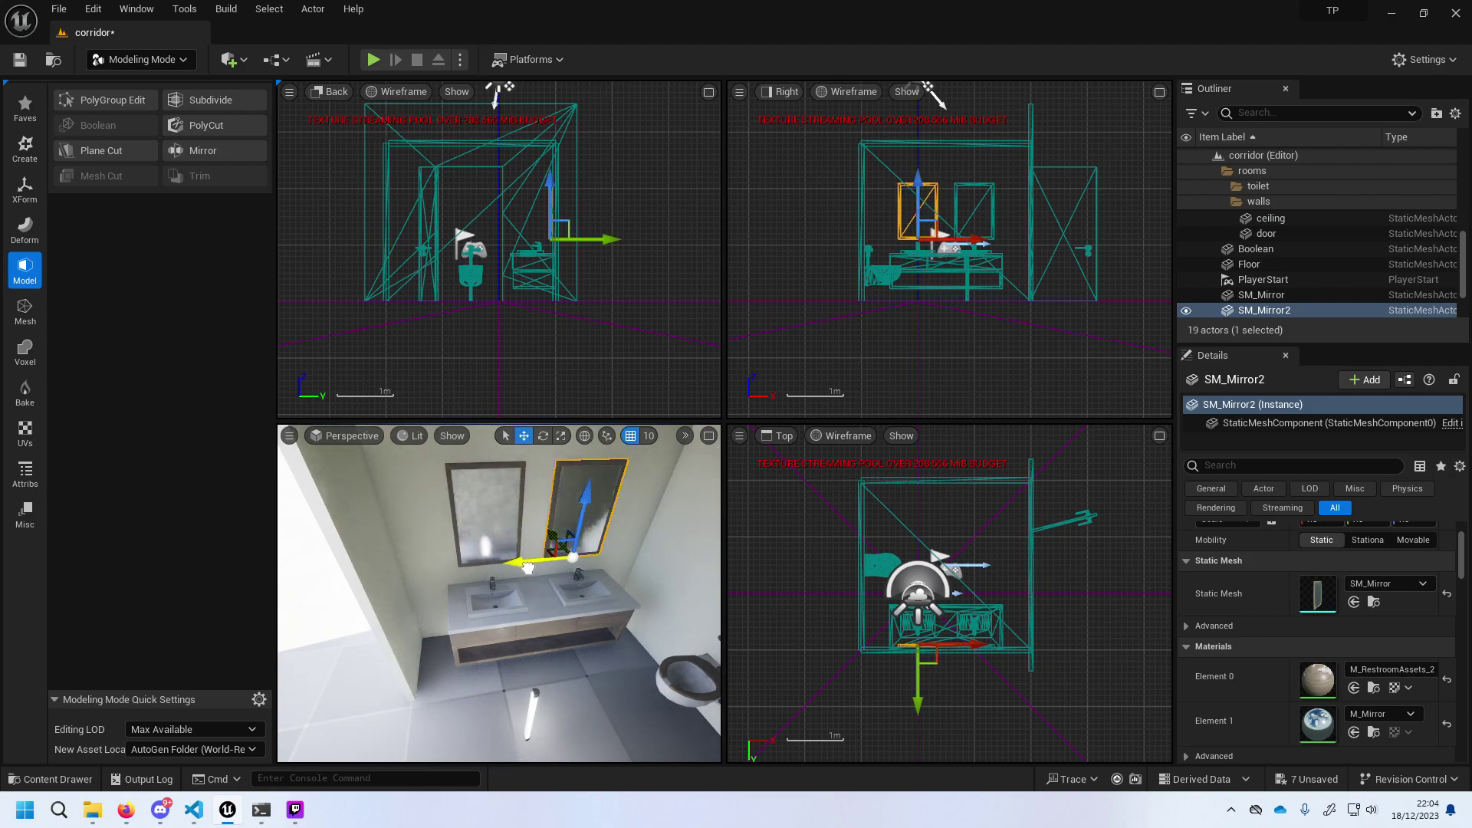
pyautogui.moveTo(515, 568); pyautogui.dragTo(515, 569, button='right')
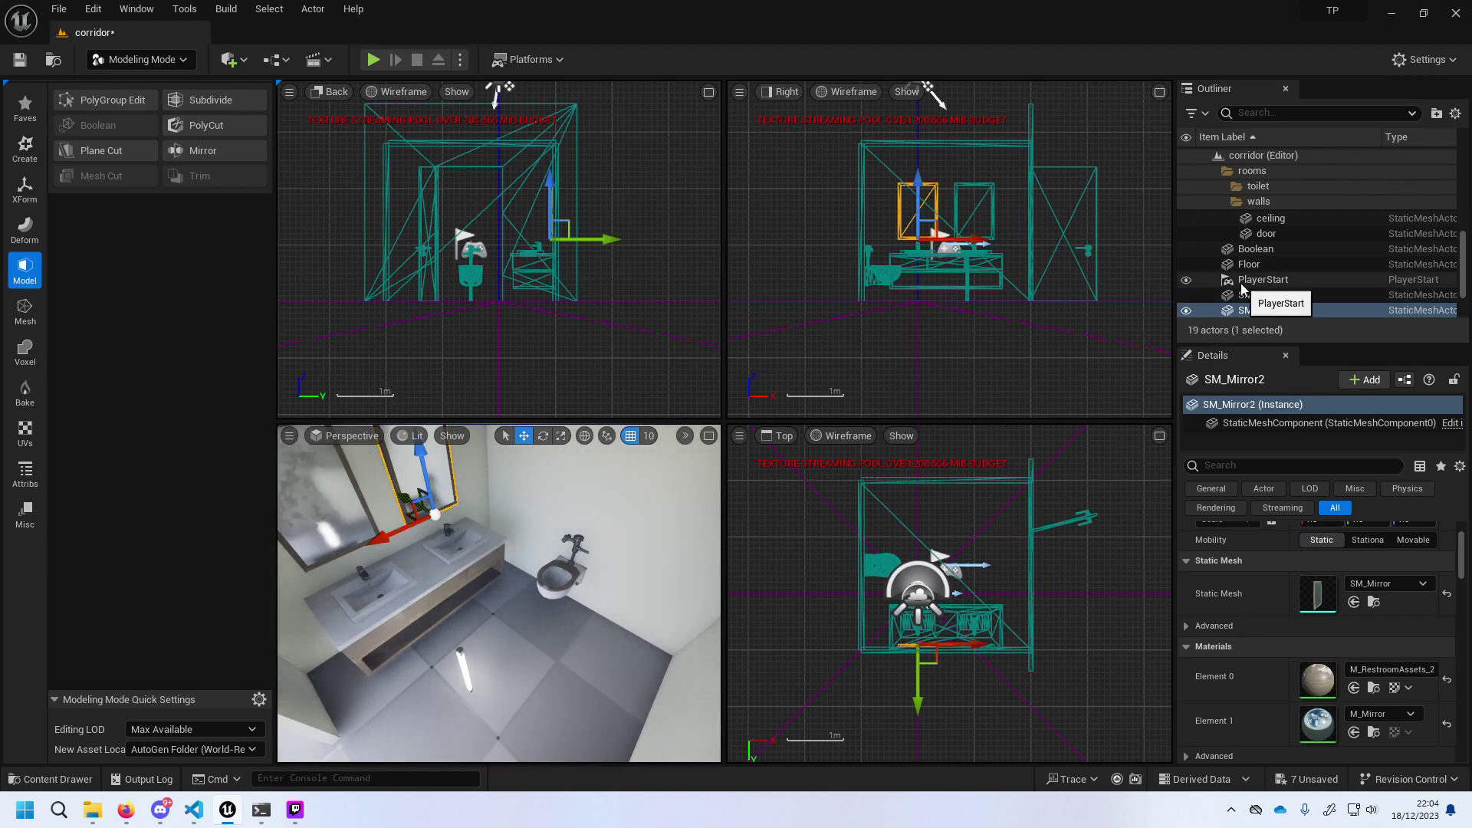
# Nest the walls folder inside toilet and move the Boolean wall into walls.
pyautogui.moveTo(1232, 204); pyautogui.dragTo(1253, 185)
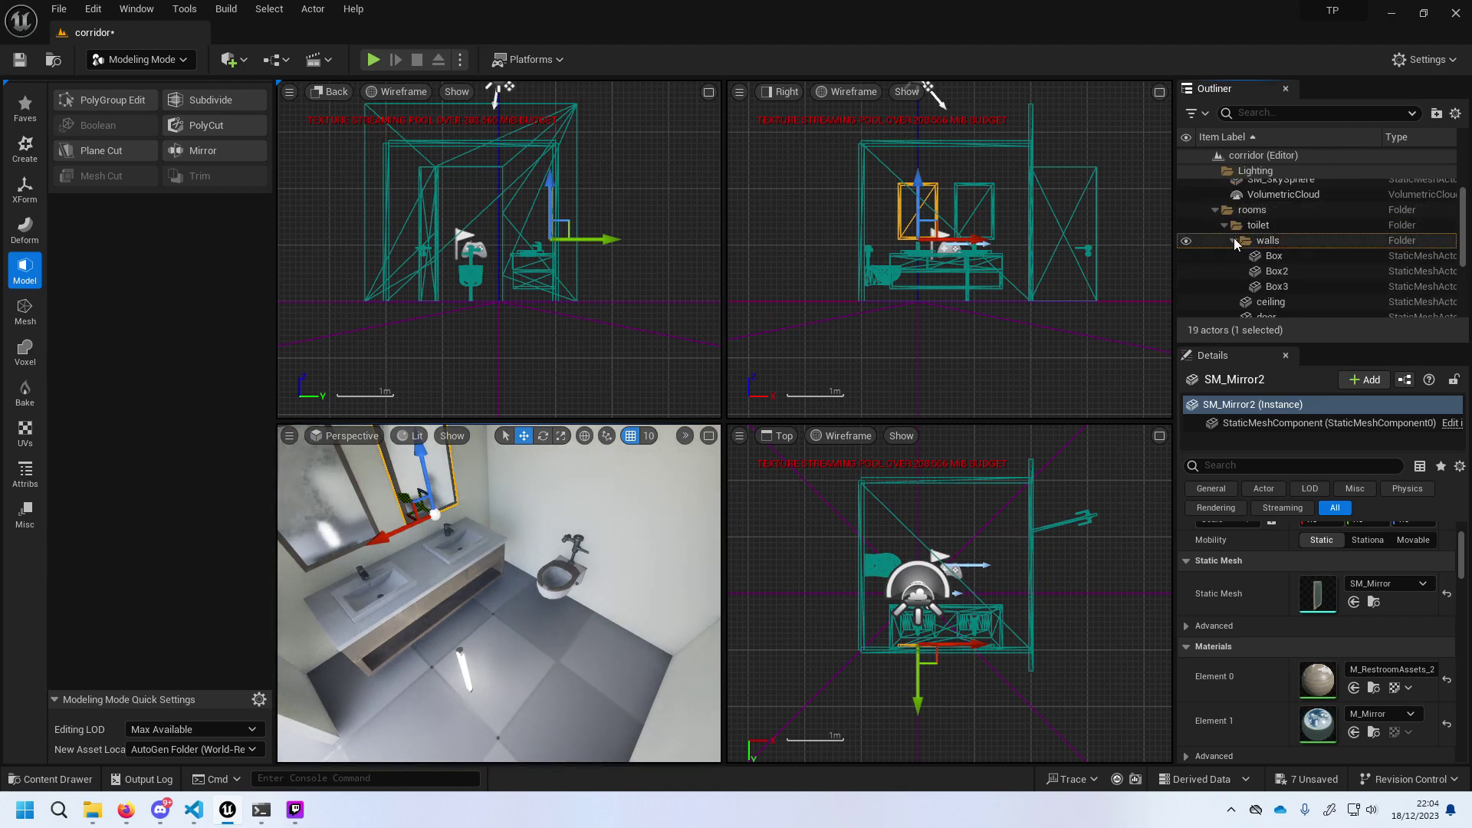
pyautogui.moveTo(1258, 240); pyautogui.dragTo(1267, 190)
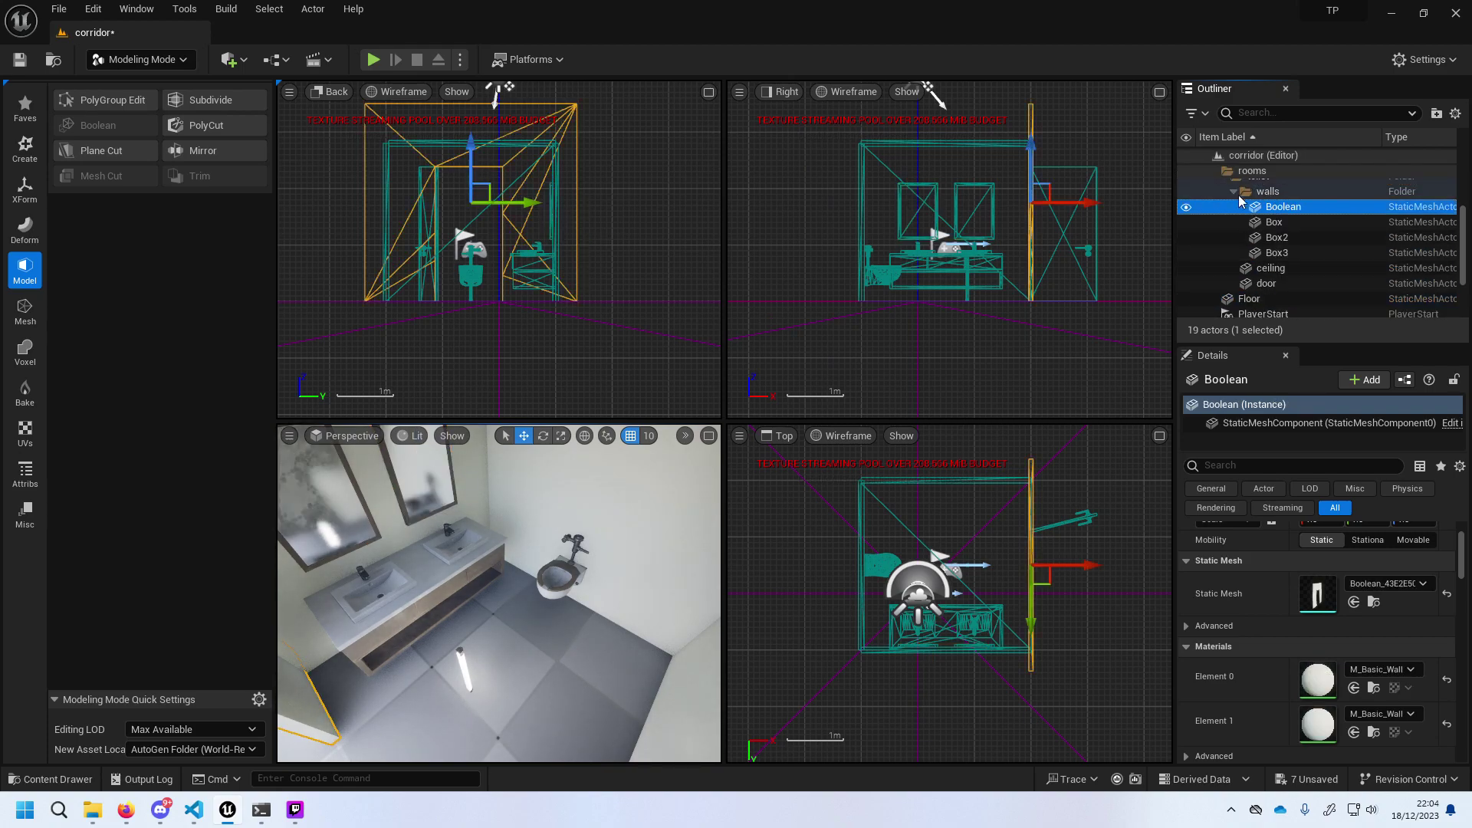
pyautogui.click(1234, 192)
# Move SM_Mirror through SM_Toilet, five actors, into the toilet folder, then select the wall lamp.
pyautogui.click(1264, 268)
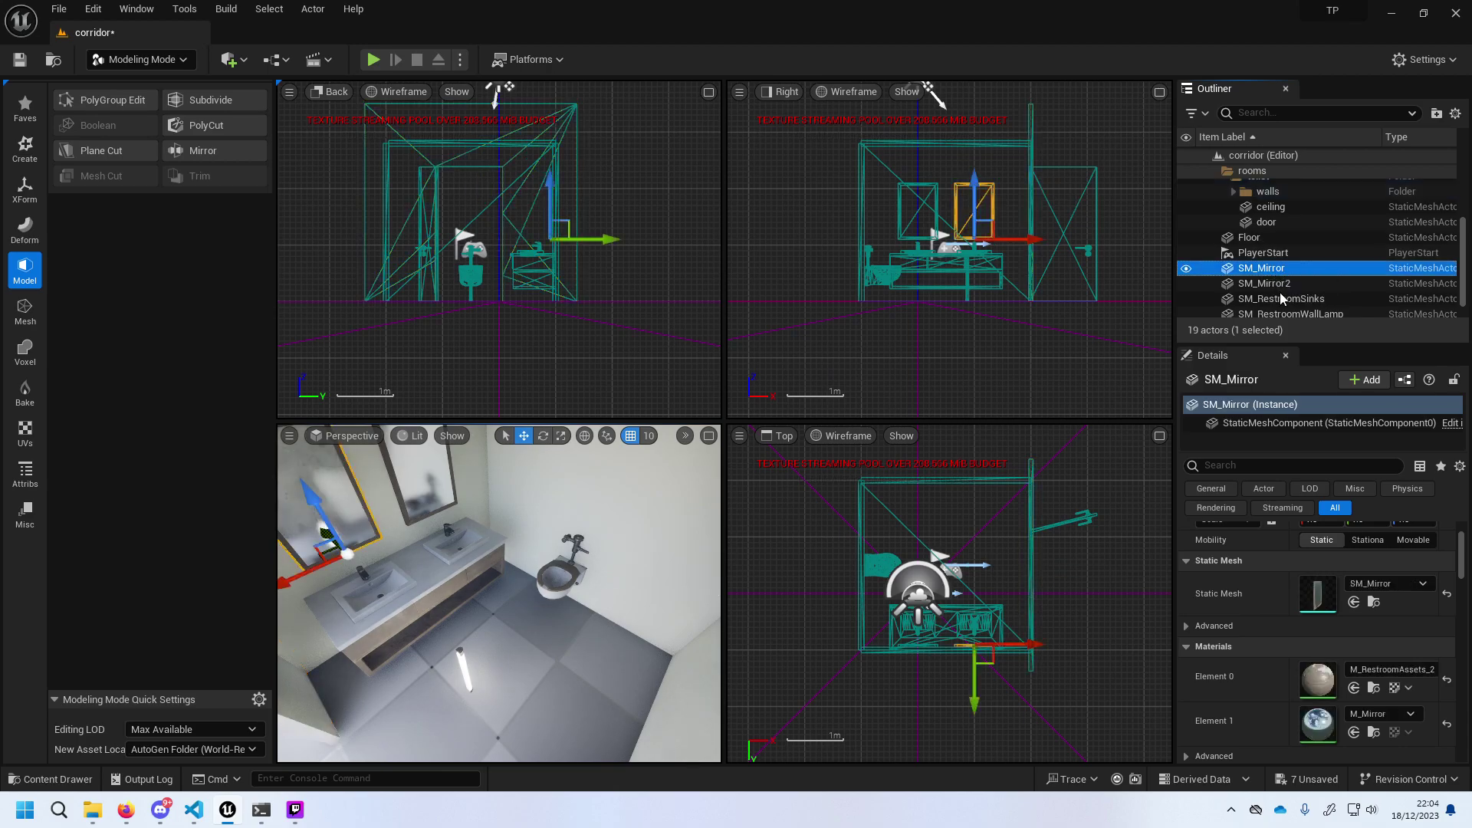
pyautogui.keyDown('shift'); pyautogui.click(1274, 310); pyautogui.keyUp('shift')
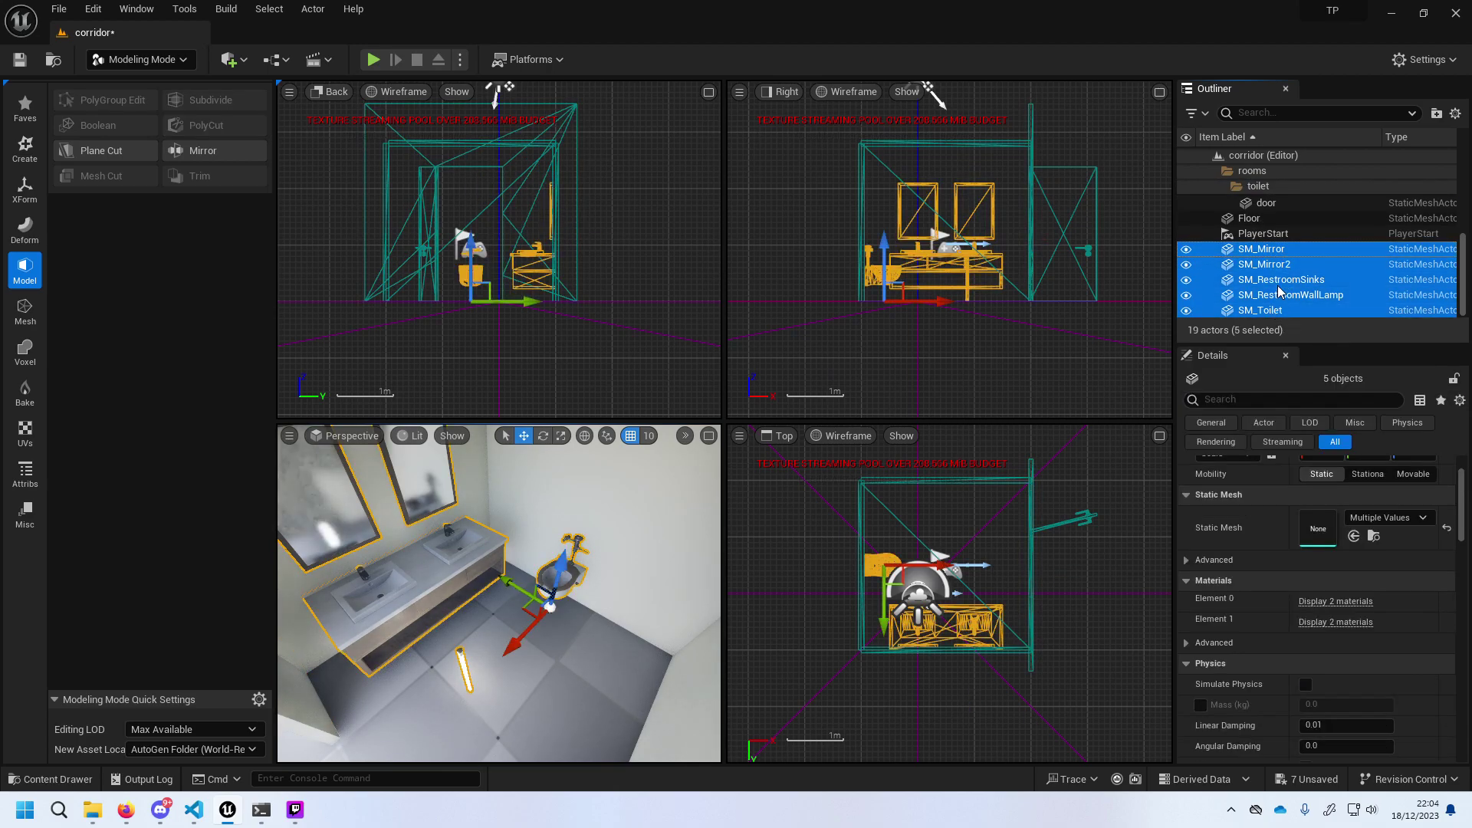
pyautogui.scroll(1, 1276, 295)
pyautogui.scroll(2, 1272, 305)
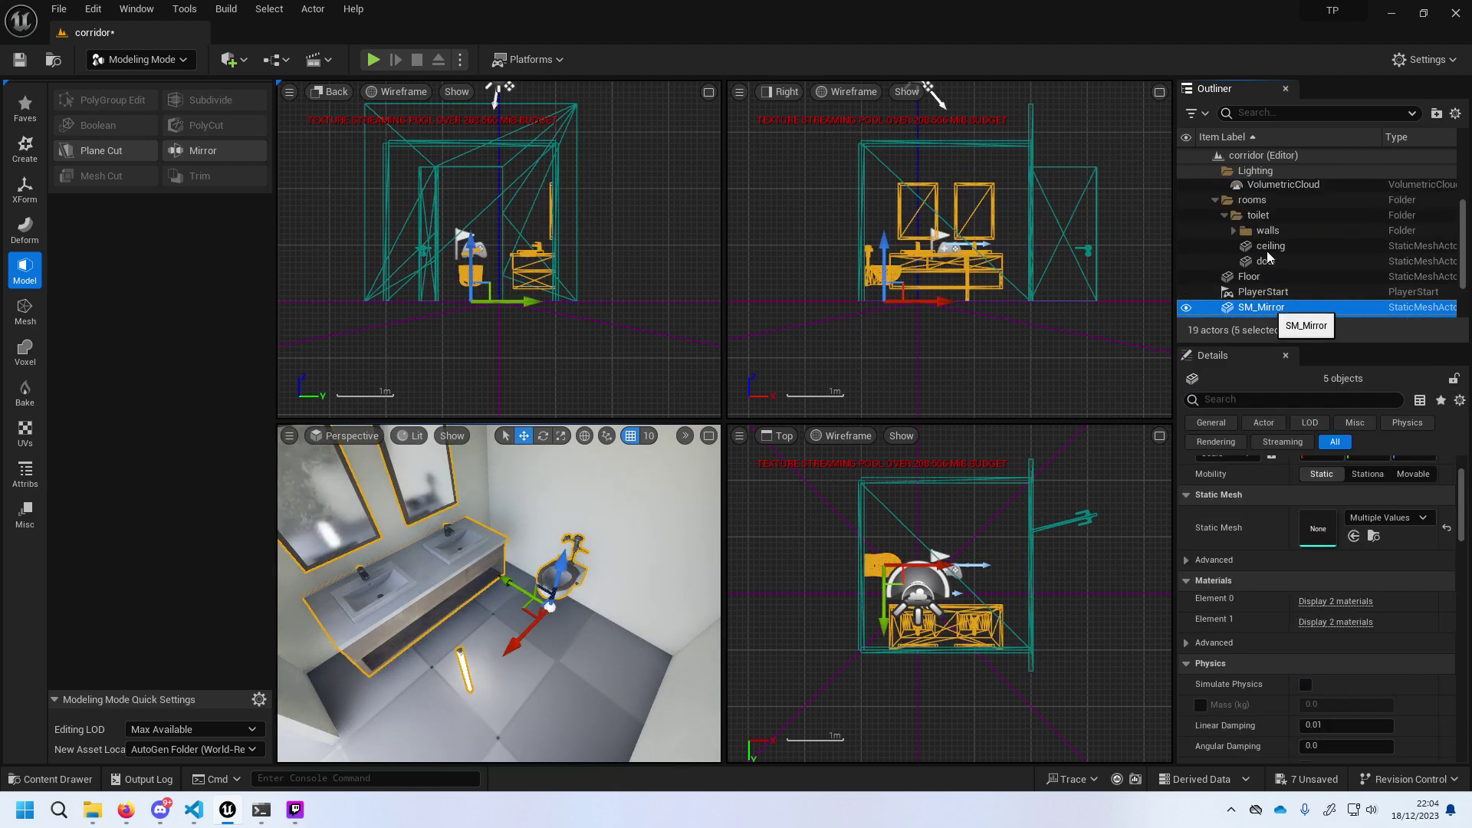
pyautogui.moveTo(1264, 307)
pyautogui.mouseDown()
pyautogui.moveTo(1259, 202)
pyautogui.moveTo(1256, 217)
pyautogui.mouseUp()
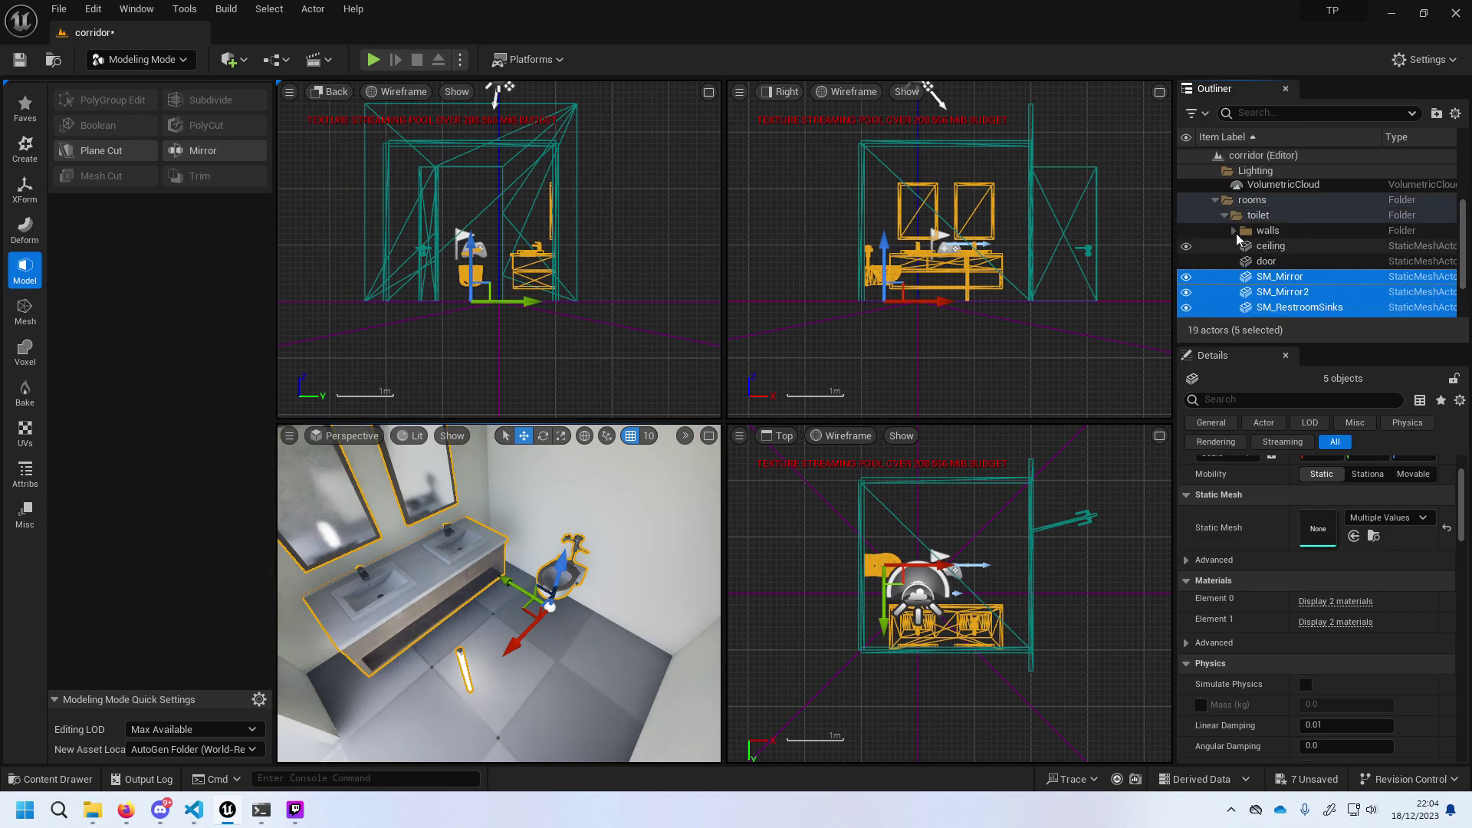
pyautogui.click(1224, 216)
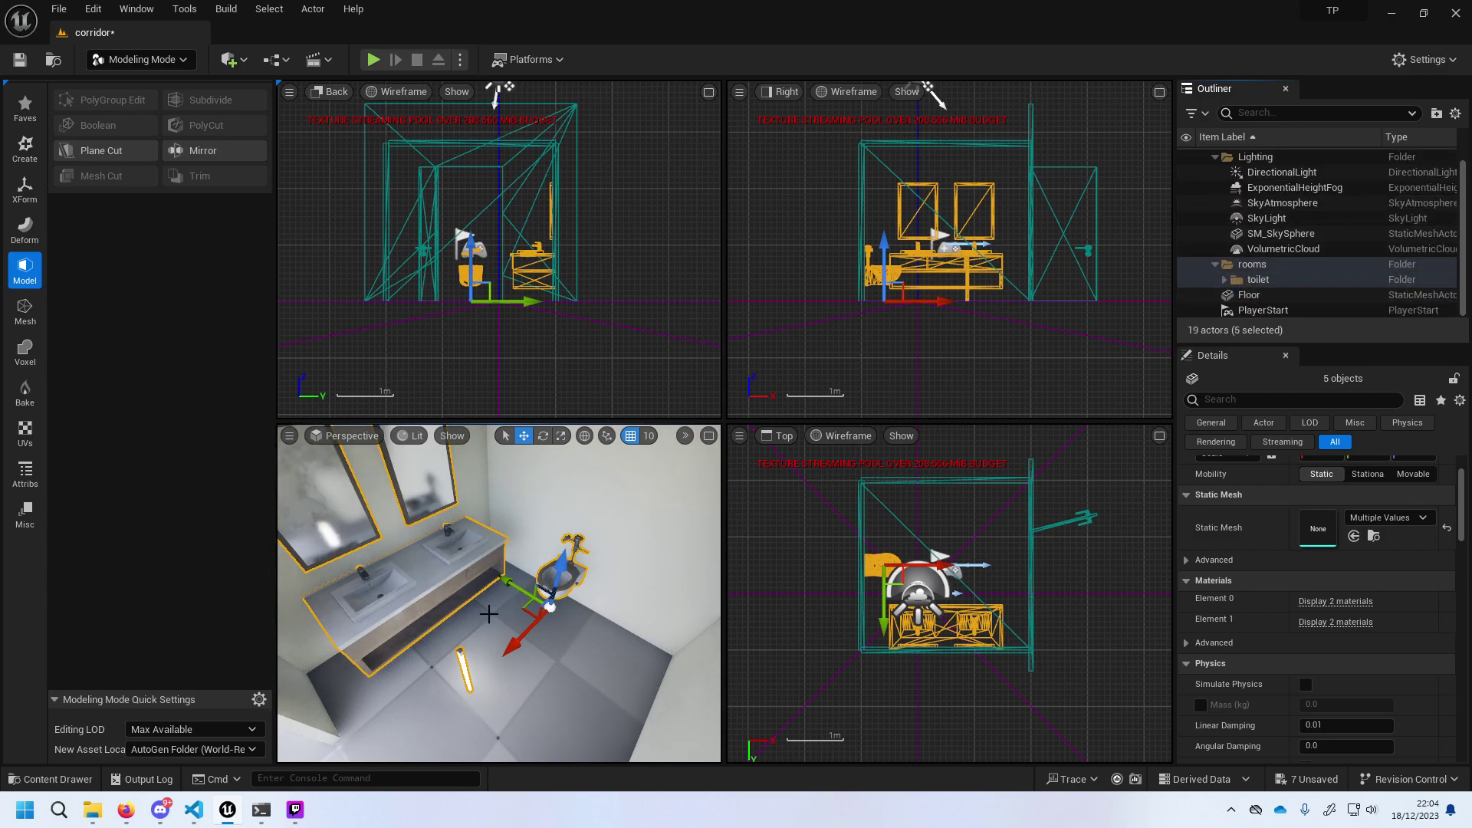
pyautogui.click(465, 668)
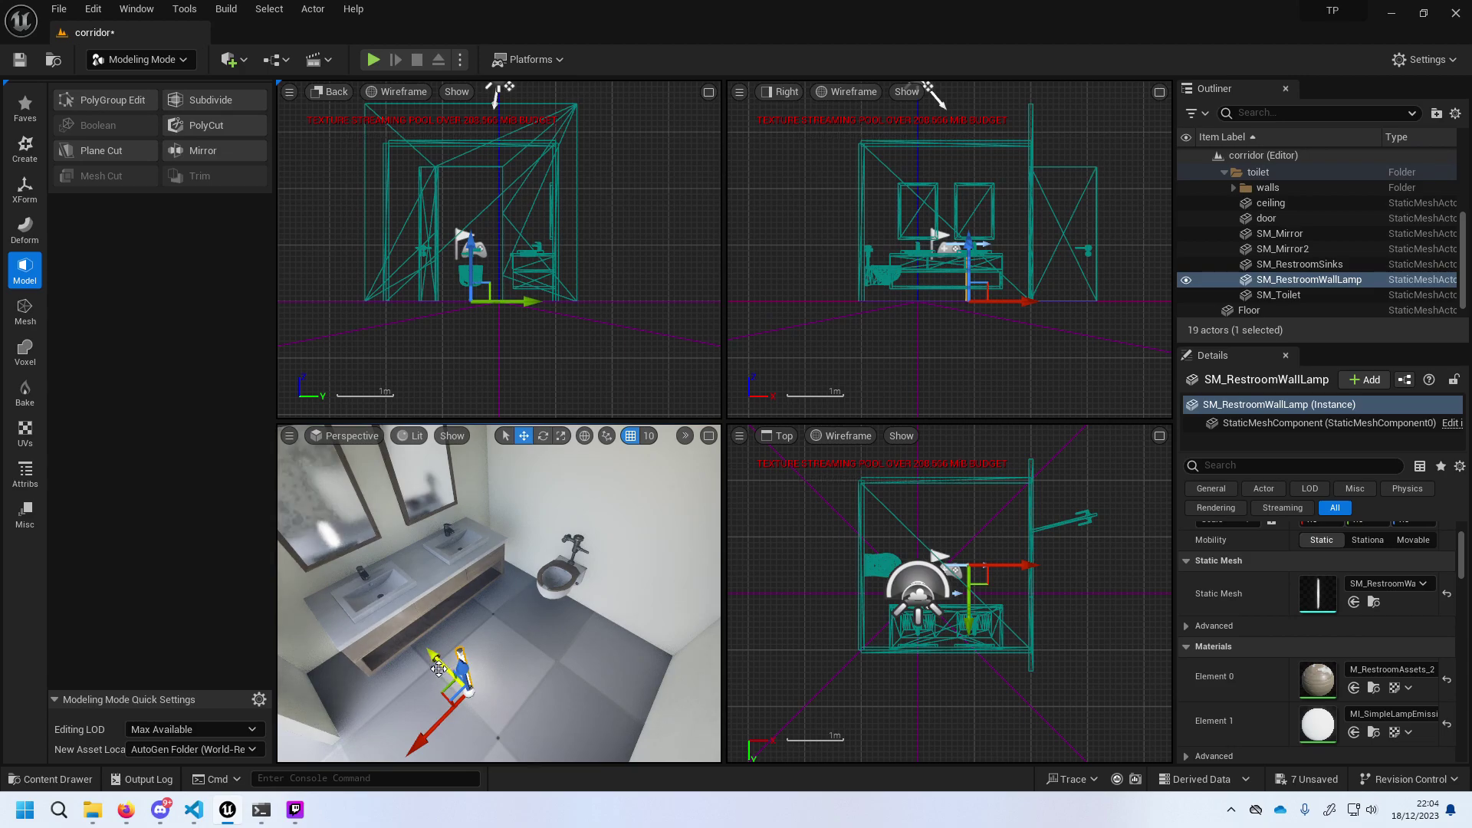
# Lift the wall lamp beside the mirrors and rotate it until it sits level.
pyautogui.moveTo(461, 672); pyautogui.dragTo(468, 522)
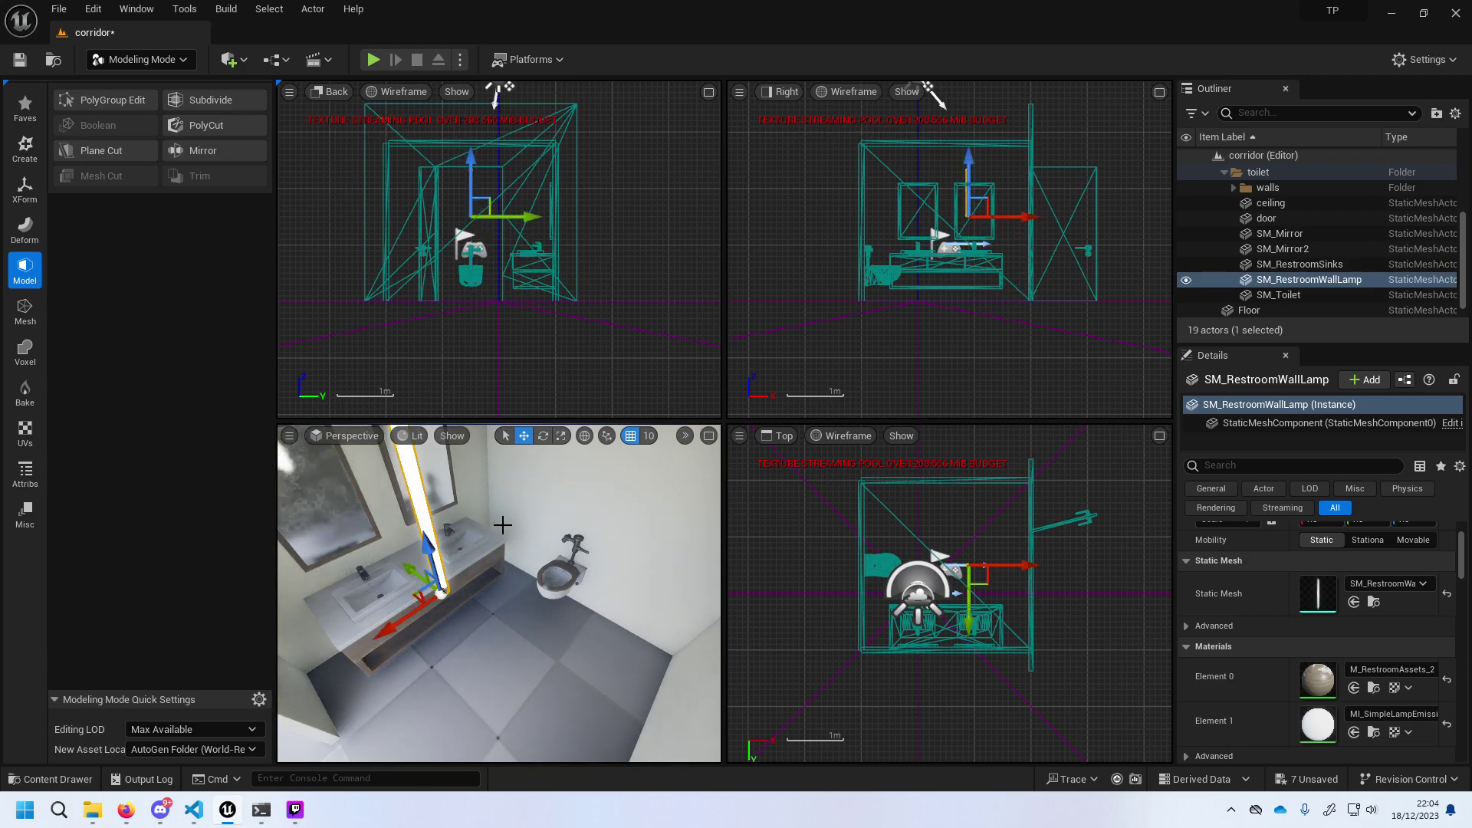
pyautogui.moveTo(502, 525)
pyautogui.mouseDown(button='right')
pyautogui.moveTo(406, 537)
pyautogui.moveTo(547, 438)
pyautogui.mouseUp(button='right')
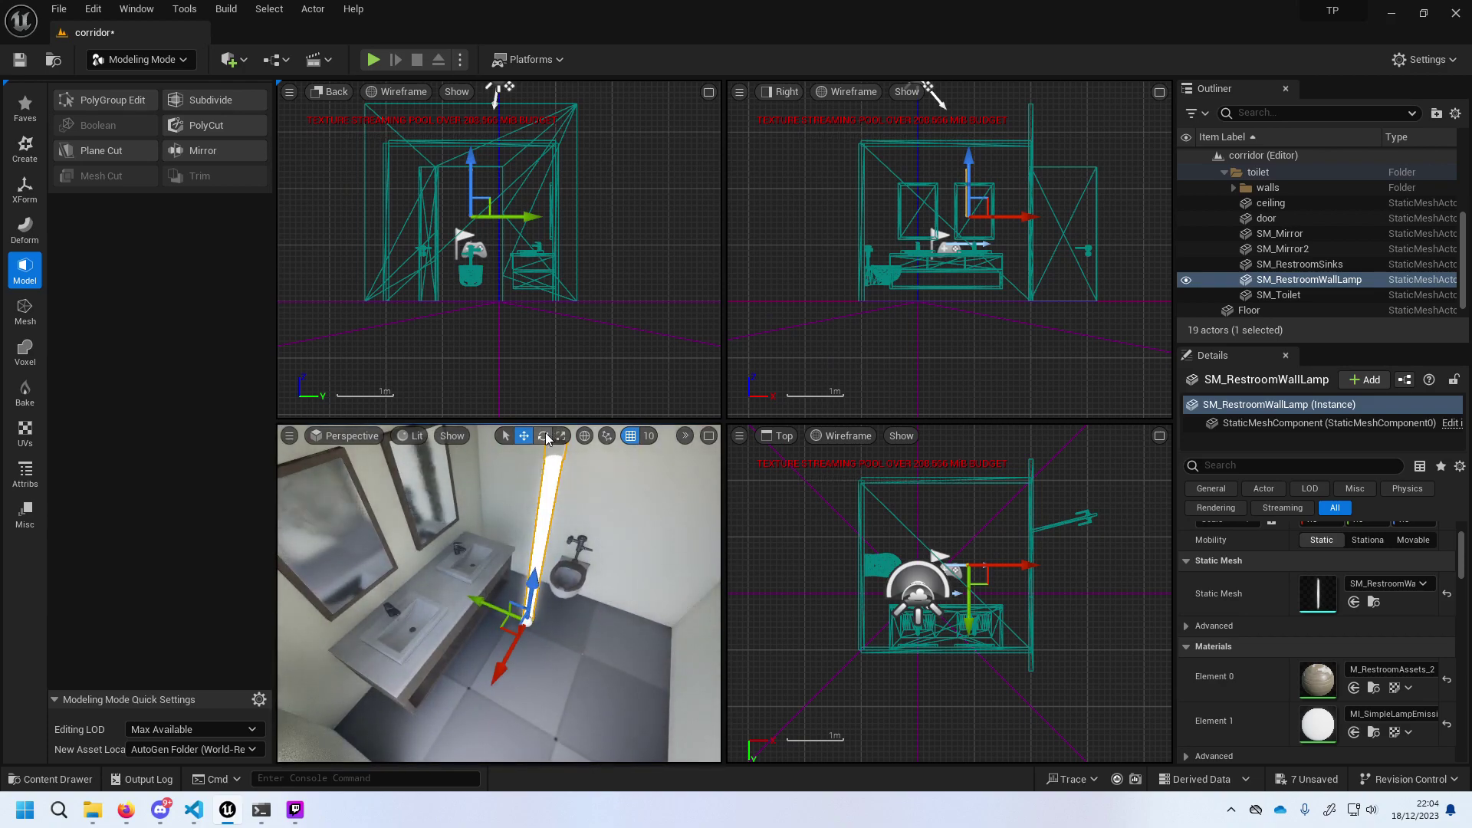
pyautogui.click(543, 435)
pyautogui.moveTo(549, 529)
pyautogui.mouseDown()
pyautogui.moveTo(530, 583)
pyautogui.moveTo(537, 536)
pyautogui.mouseUp()
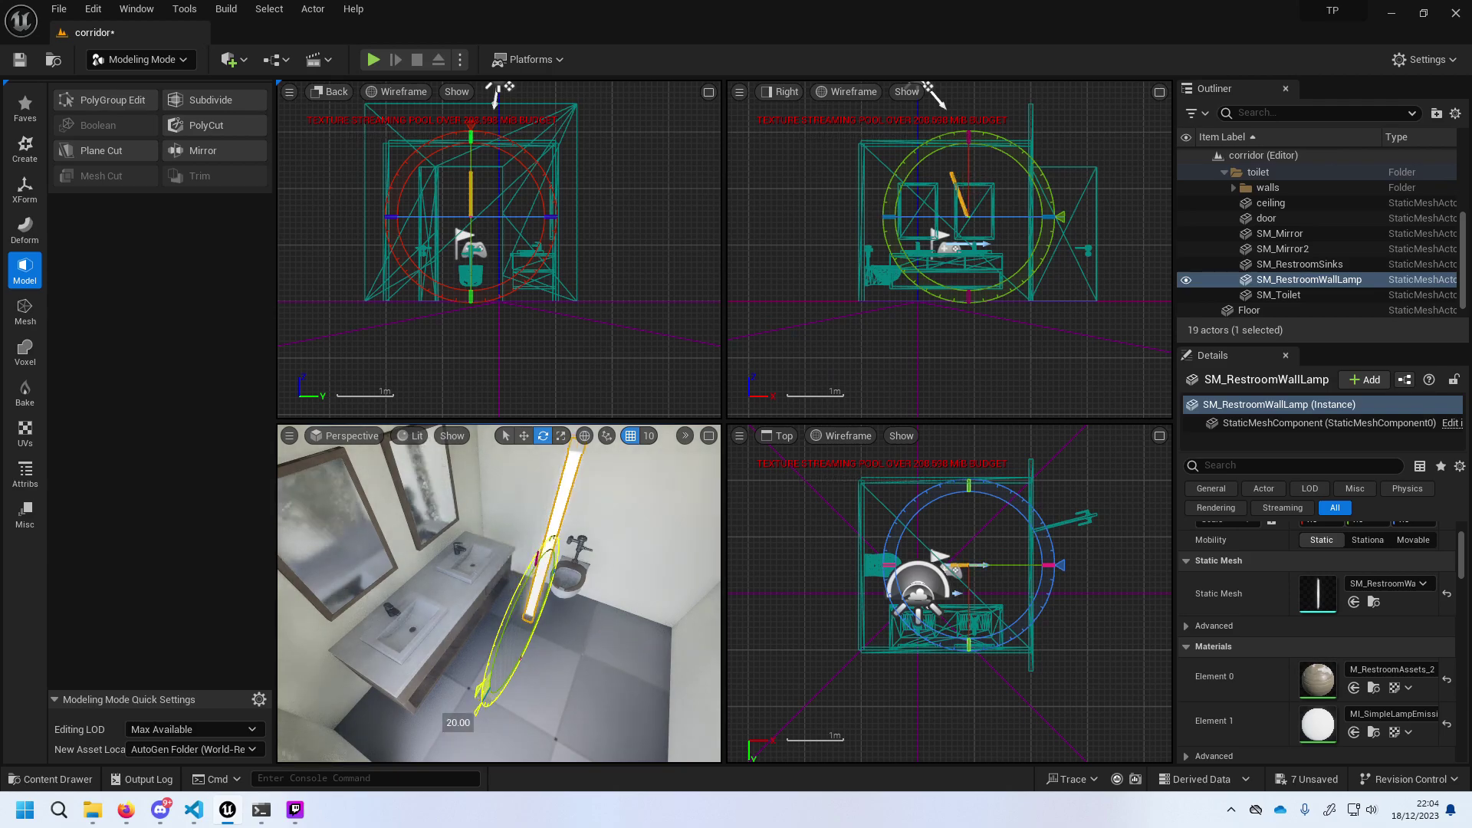
pyautogui.moveTo(457, 713); pyautogui.dragTo(530, 548)
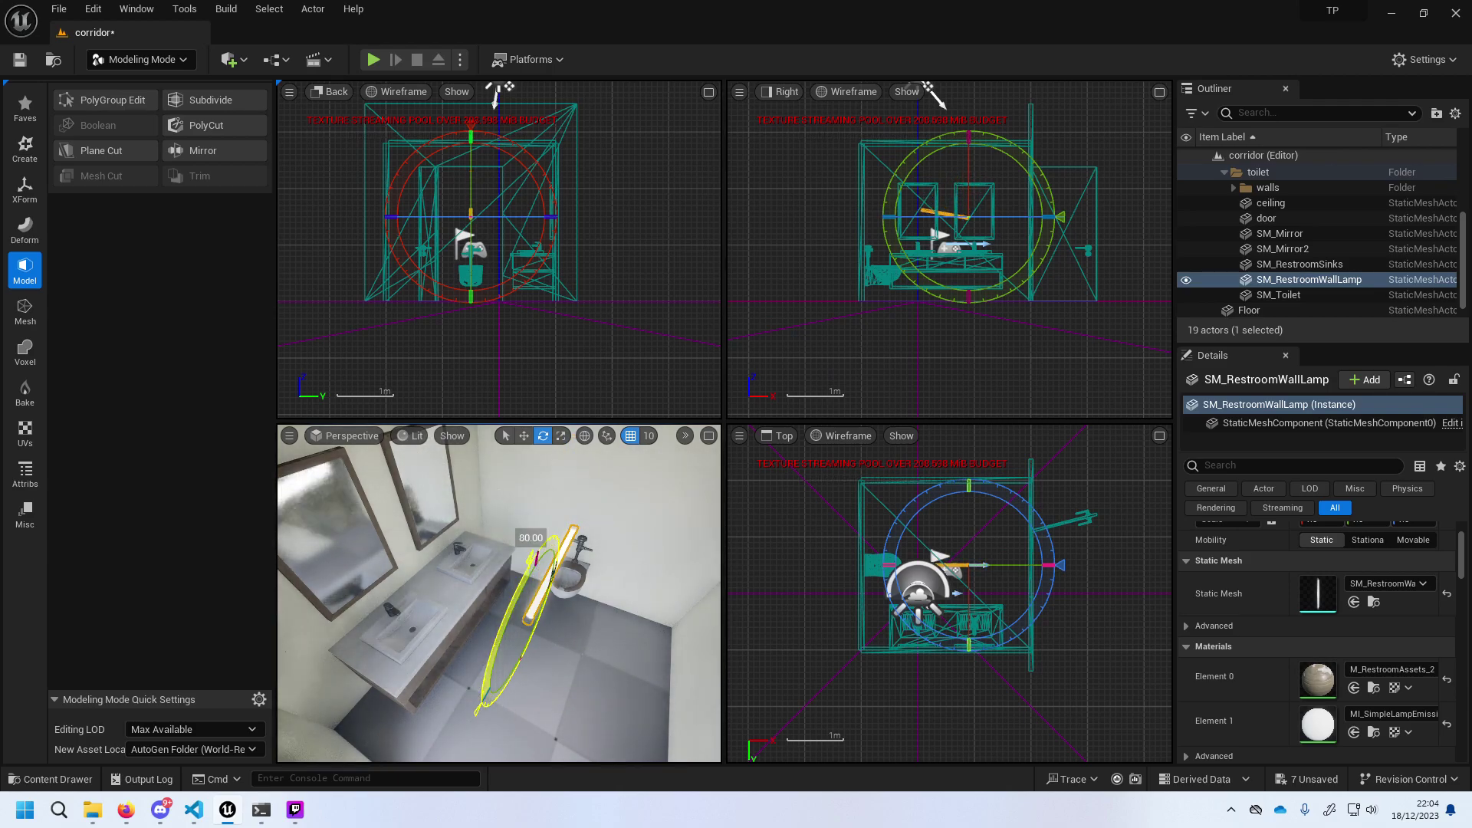
pyautogui.moveTo(531, 549); pyautogui.dragTo(776, 282)
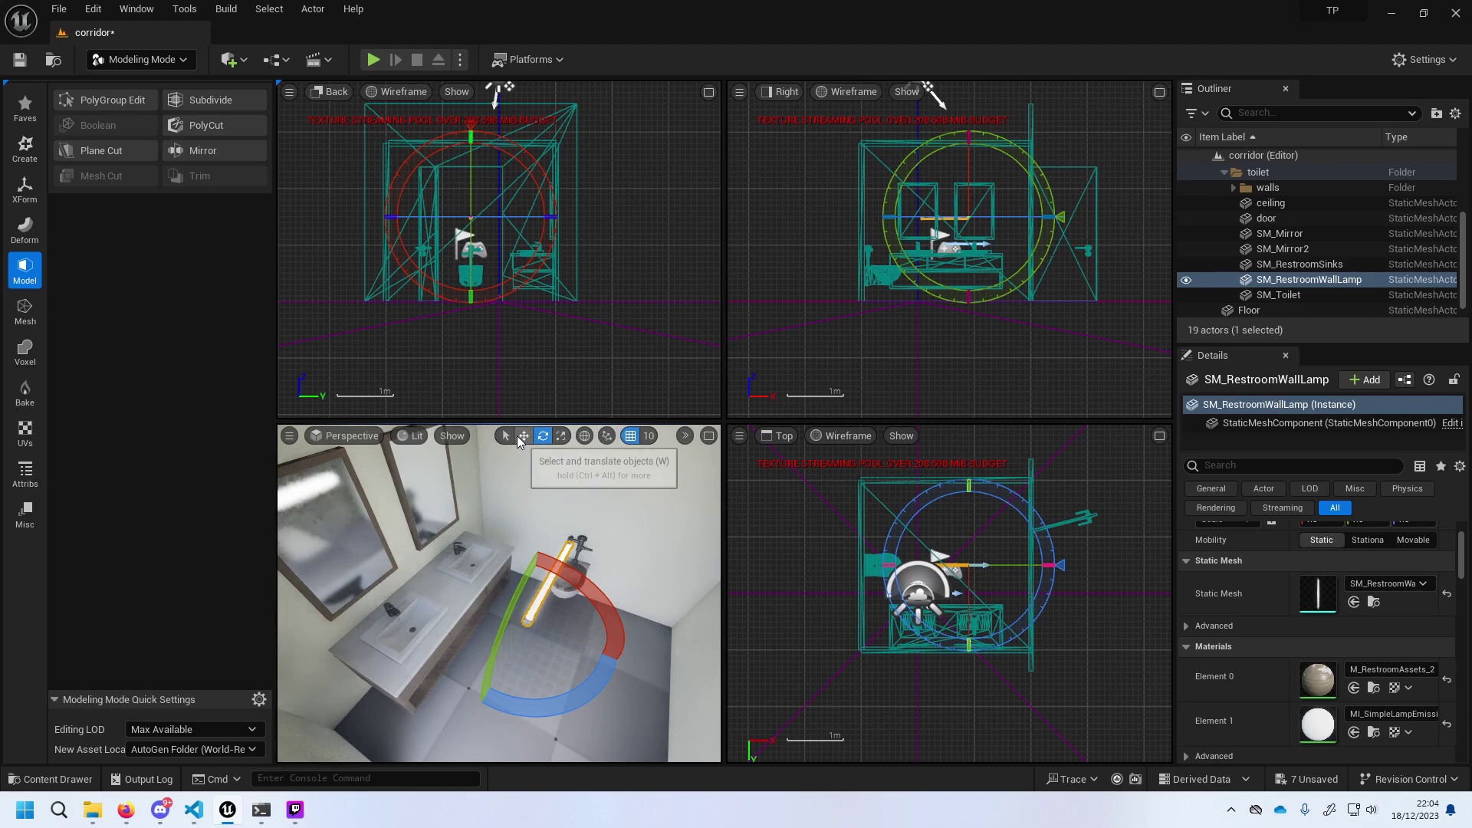
pyautogui.click(523, 435)
# Move the lamp against the wall in Top, Right and Back views, then ease it just below the ceiling with grid snap off.
pyautogui.moveTo(973, 618); pyautogui.dragTo(970, 542)
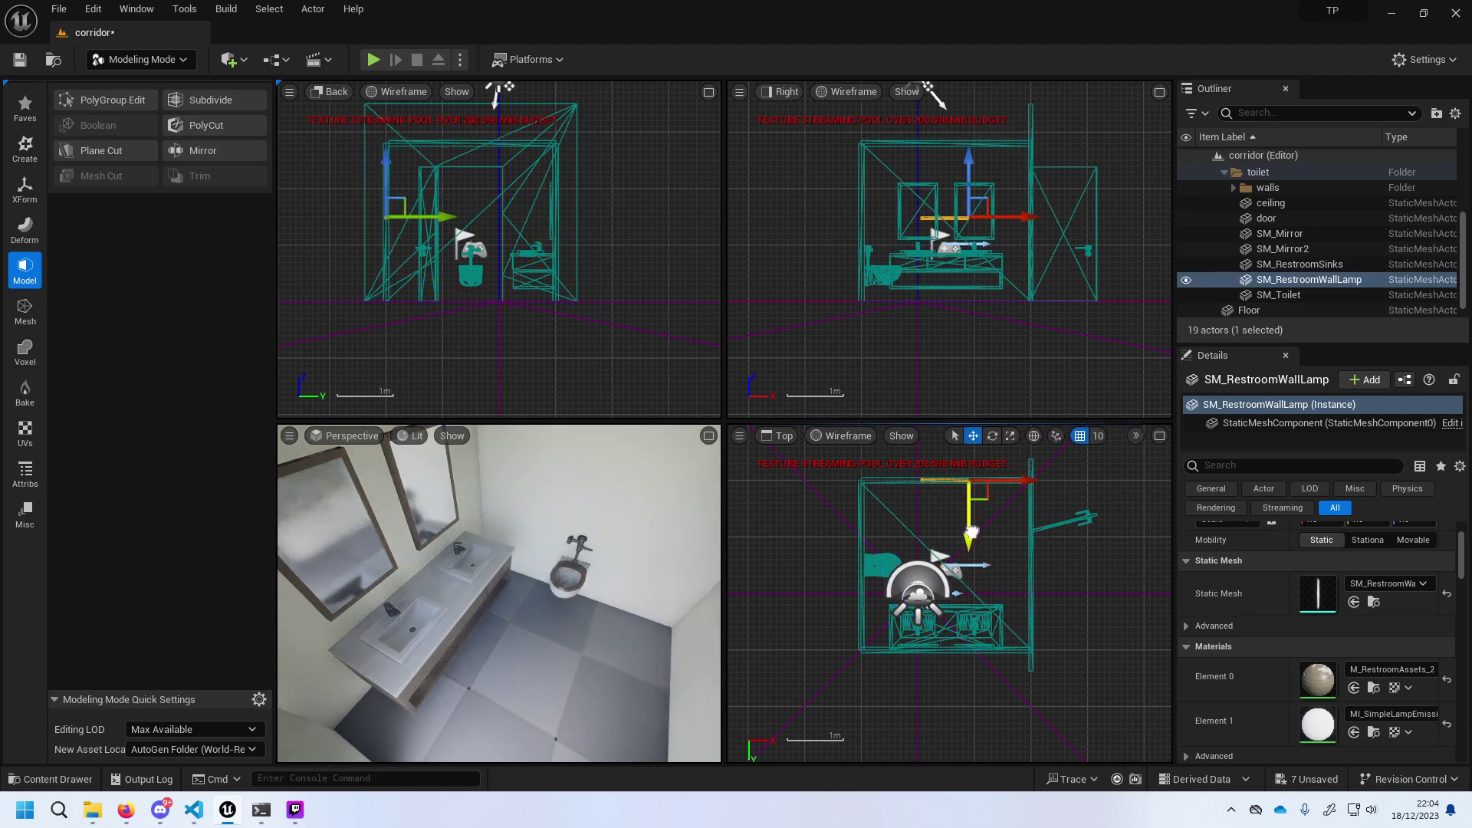
pyautogui.moveTo(1025, 491); pyautogui.dragTo(1016, 492)
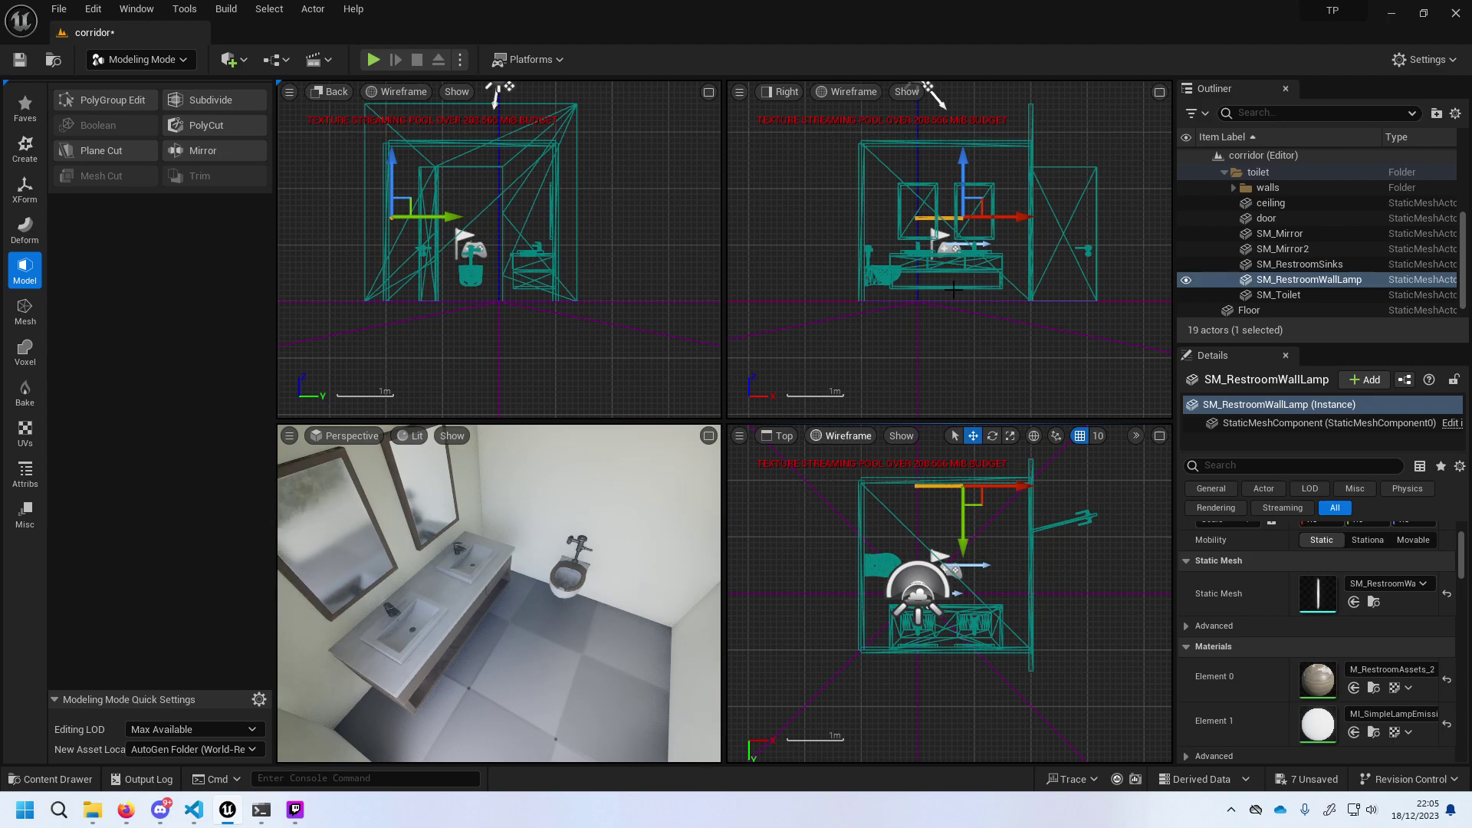
pyautogui.moveTo(962, 185); pyautogui.dragTo(965, 110)
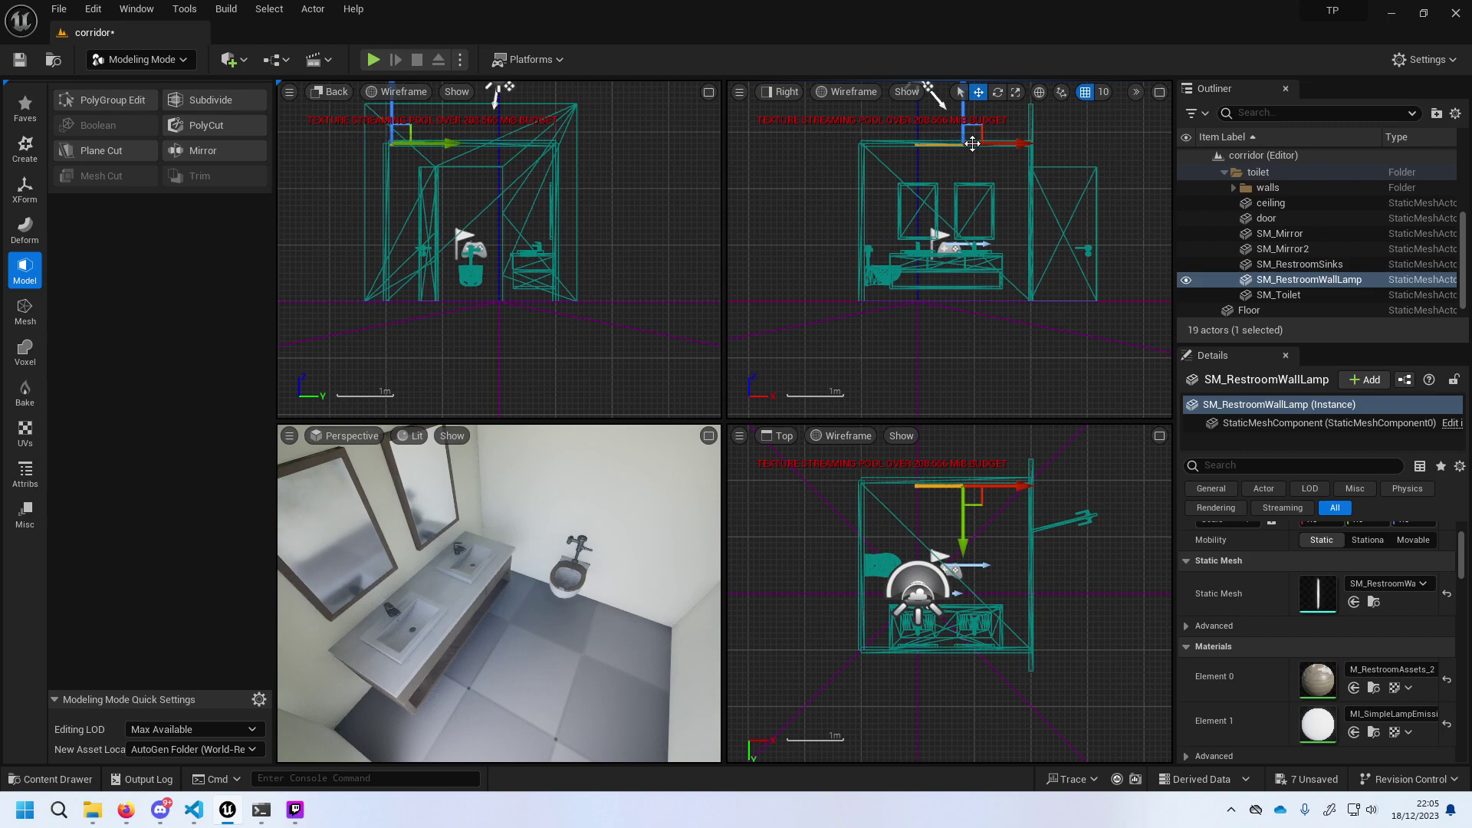
pyautogui.moveTo(457, 145); pyautogui.dragTo(561, 160)
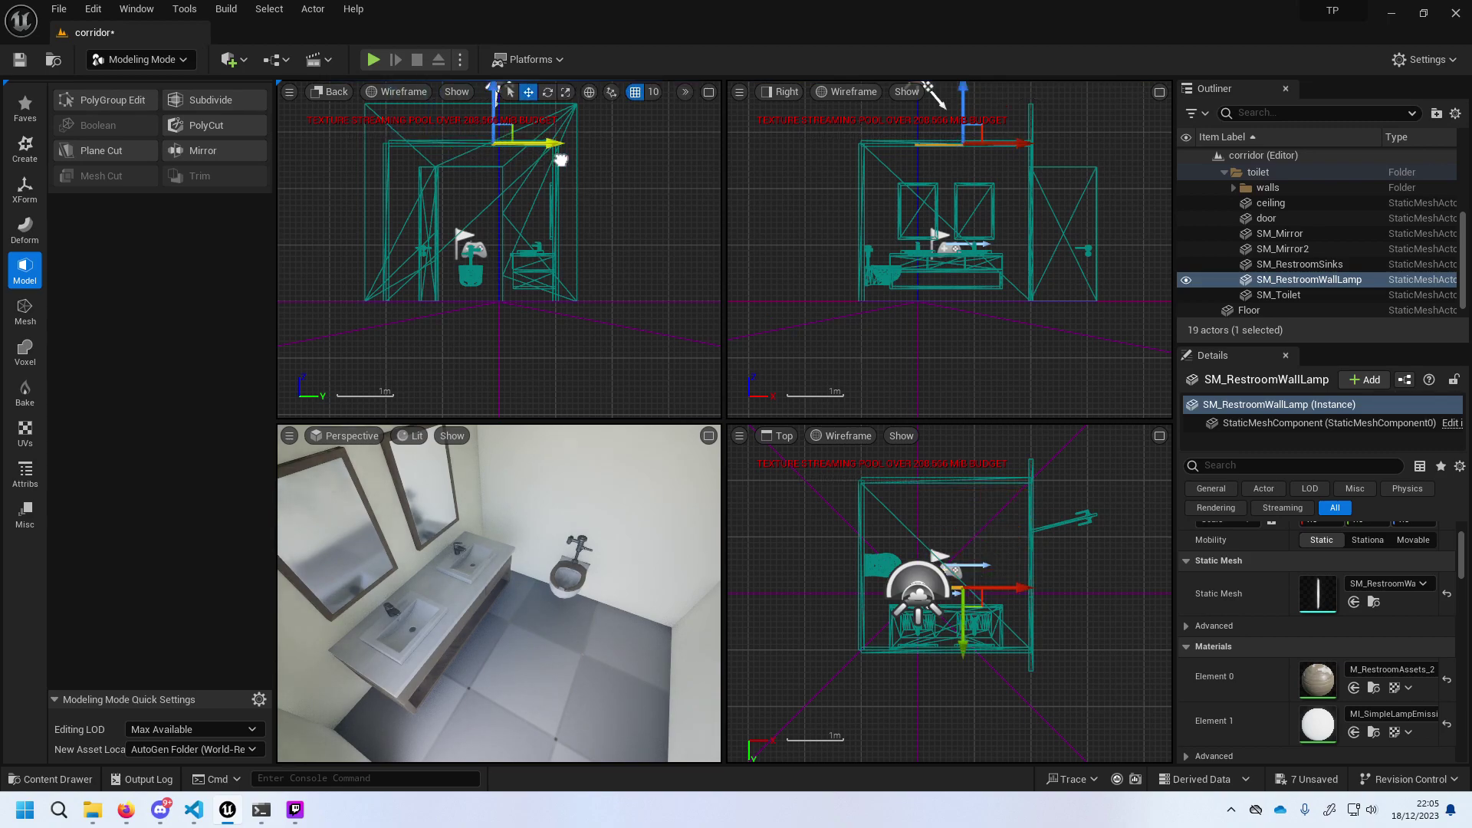
pyautogui.moveTo(565, 563); pyautogui.dragTo(449, 581, button='right')
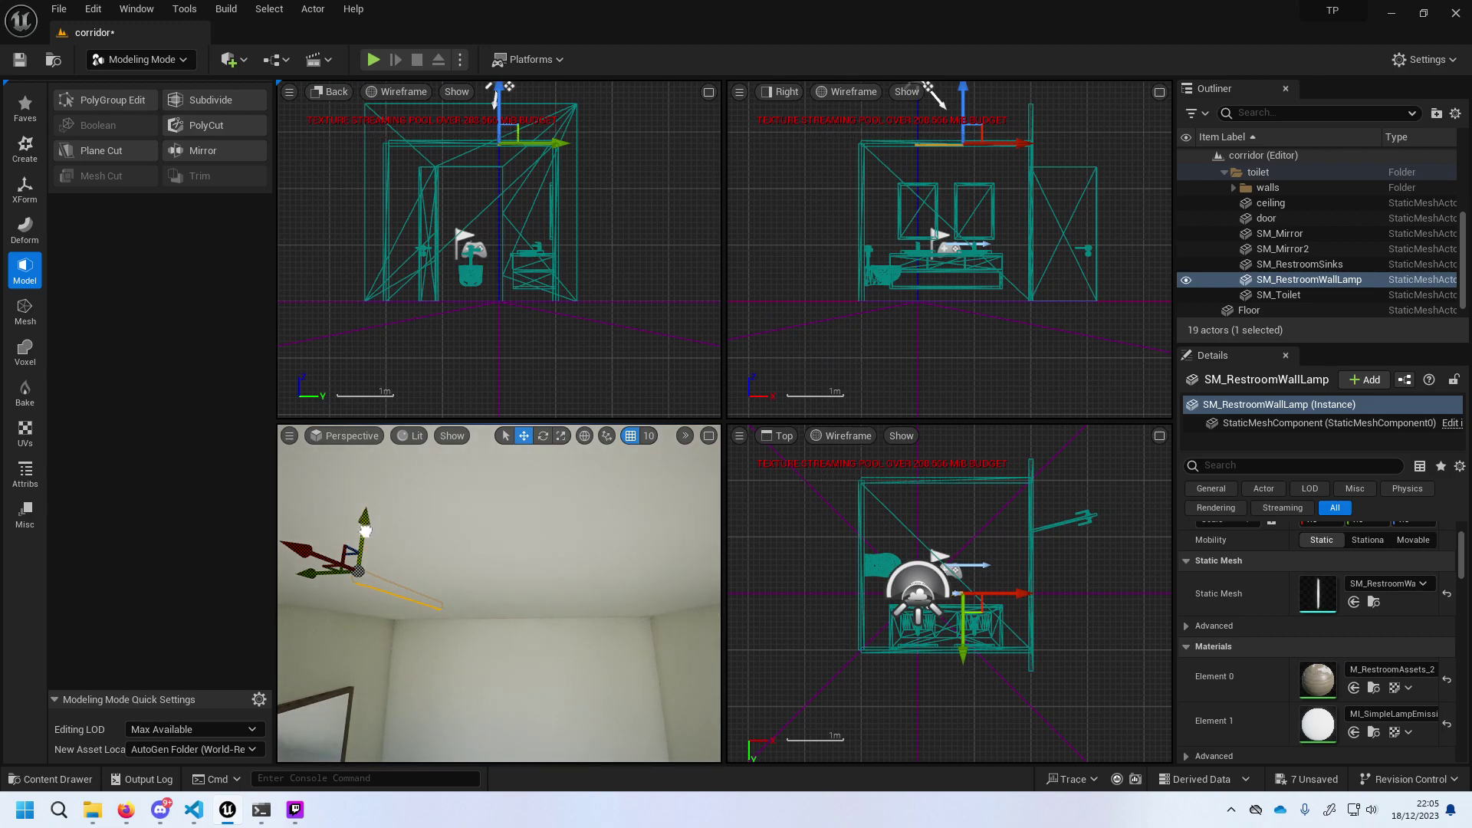
pyautogui.moveTo(365, 529); pyautogui.dragTo(368, 533)
pyautogui.click(631, 436)
pyautogui.moveTo(368, 529); pyautogui.dragTo(365, 541)
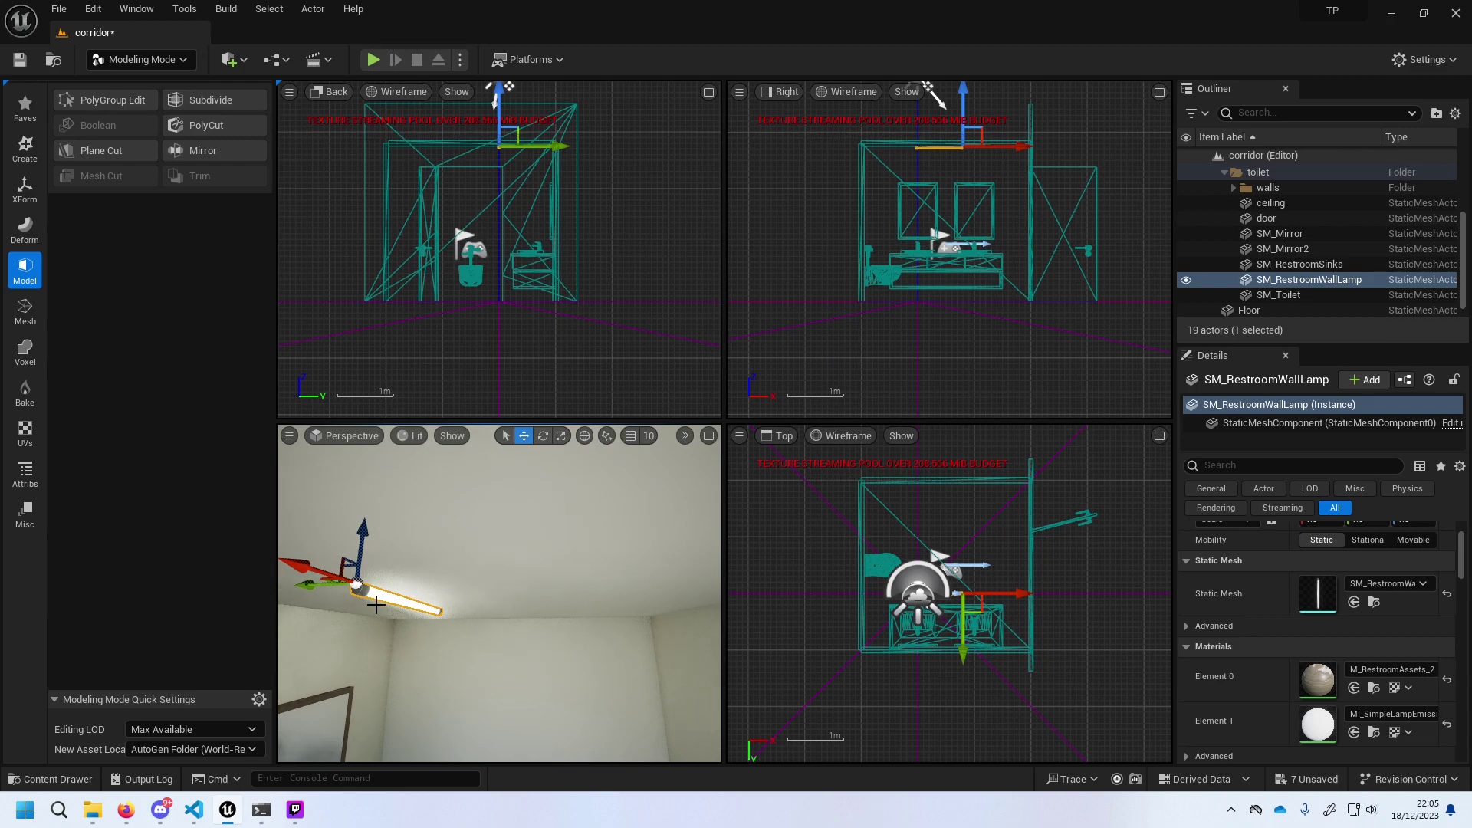
# Duplicate the wall lamp, space the two lamps apart along the ceiling, and play-test the level.
pyautogui.hotkey('ctrl', 'd')
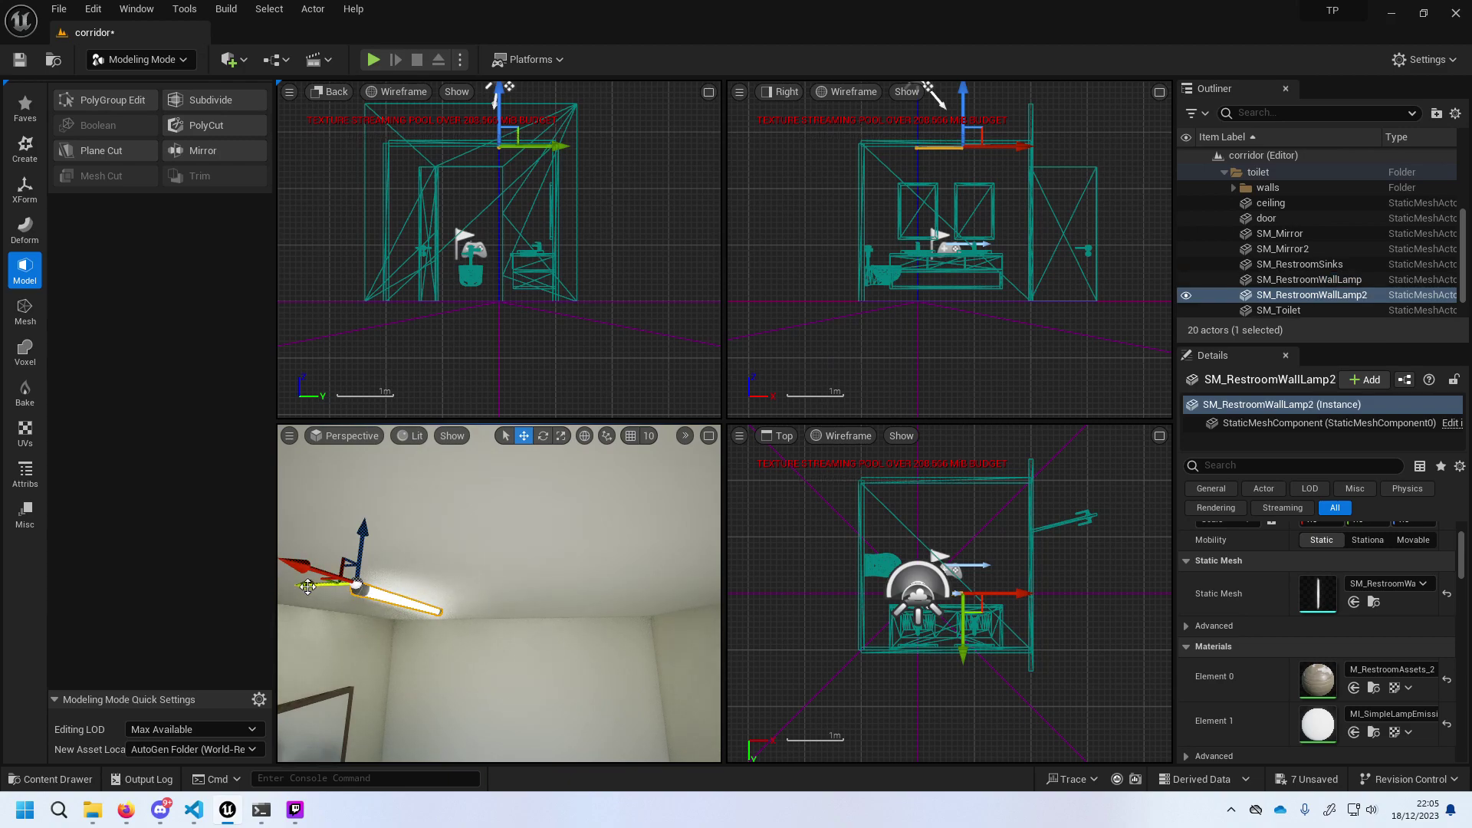
pyautogui.moveTo(307, 586)
pyautogui.mouseDown()
pyautogui.moveTo(536, 600)
pyautogui.moveTo(658, 589)
pyautogui.moveTo(467, 595)
pyautogui.mouseUp()
pyautogui.click(411, 586)
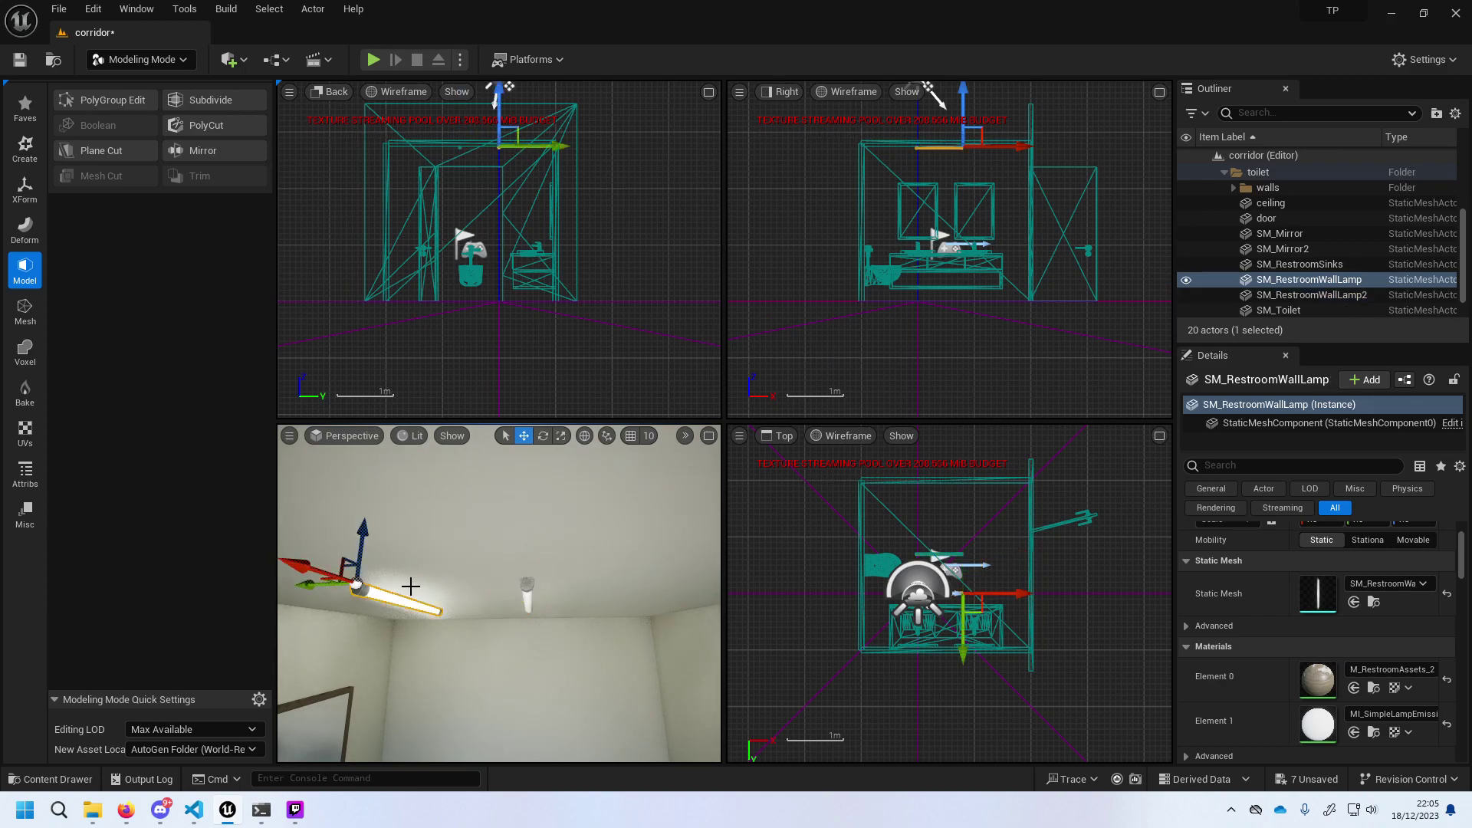
pyautogui.moveTo(307, 586); pyautogui.dragTo(381, 596)
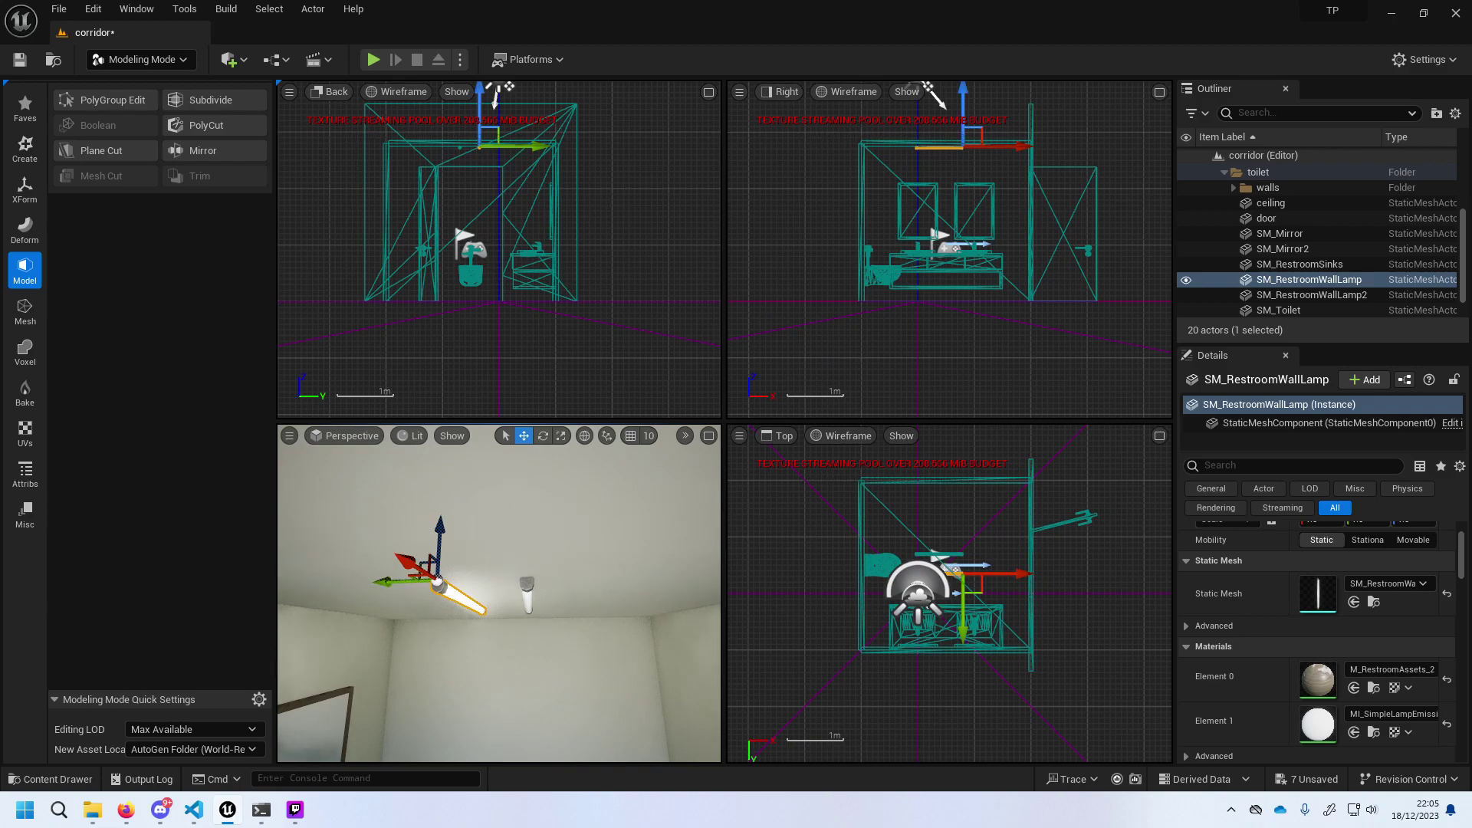
pyautogui.click(438, 584)
pyautogui.moveTo(477, 577); pyautogui.dragTo(493, 579)
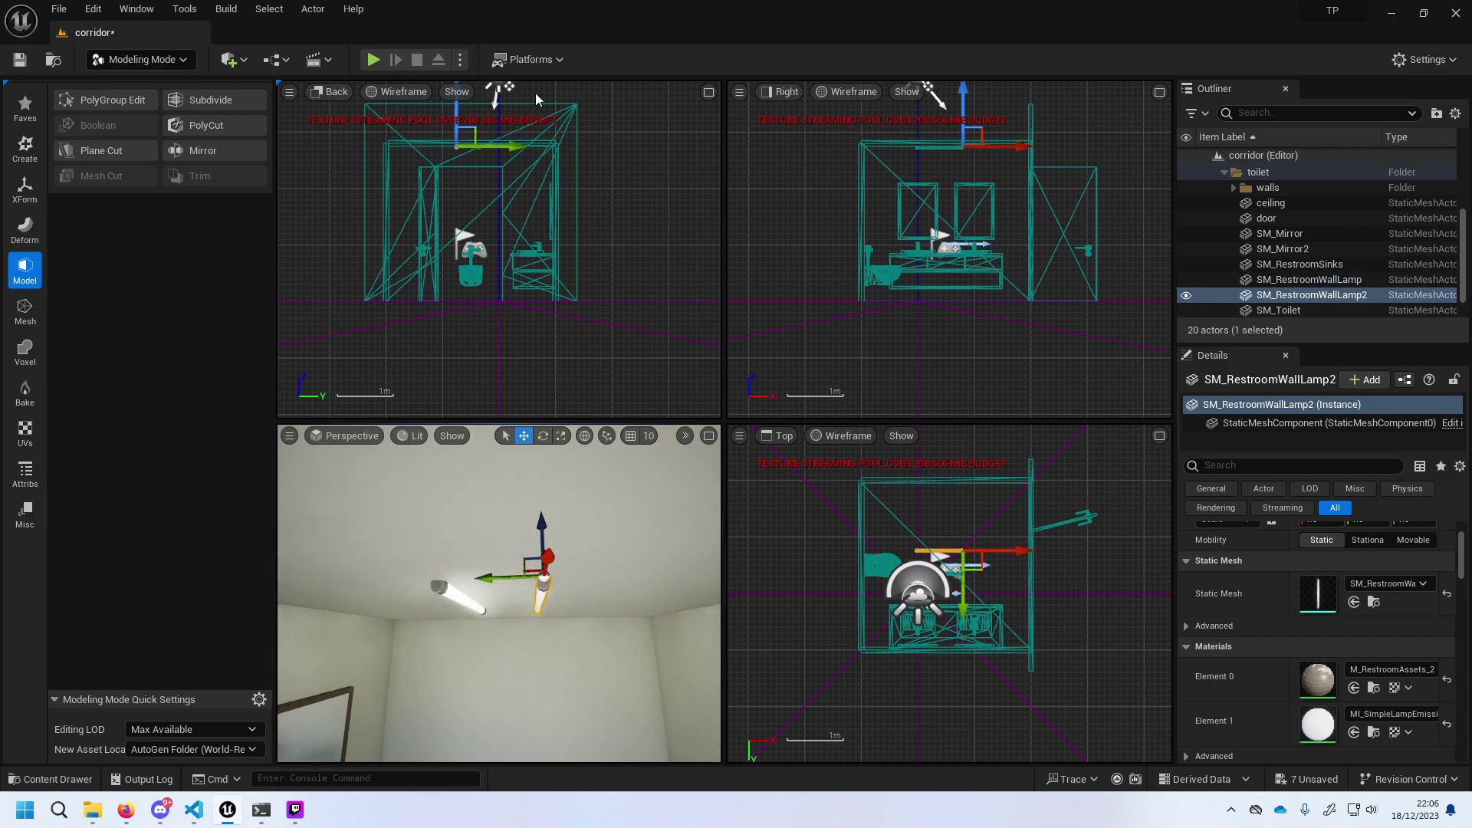
pyautogui.click(368, 59)
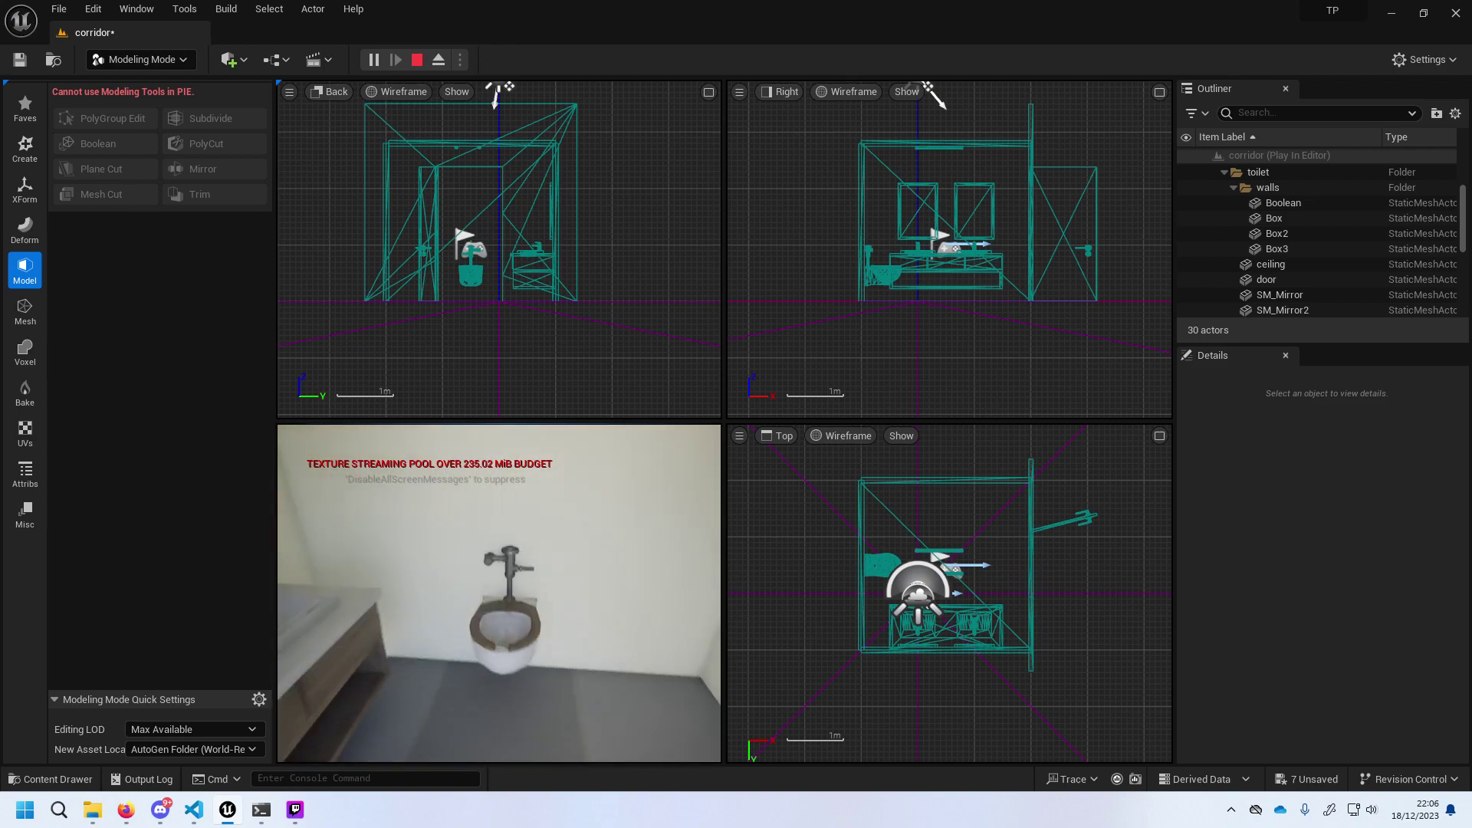
# Stop the play session and shift the toilet sideways along its wall.
pyautogui.press('Escape')
pyautogui.click(497, 612)
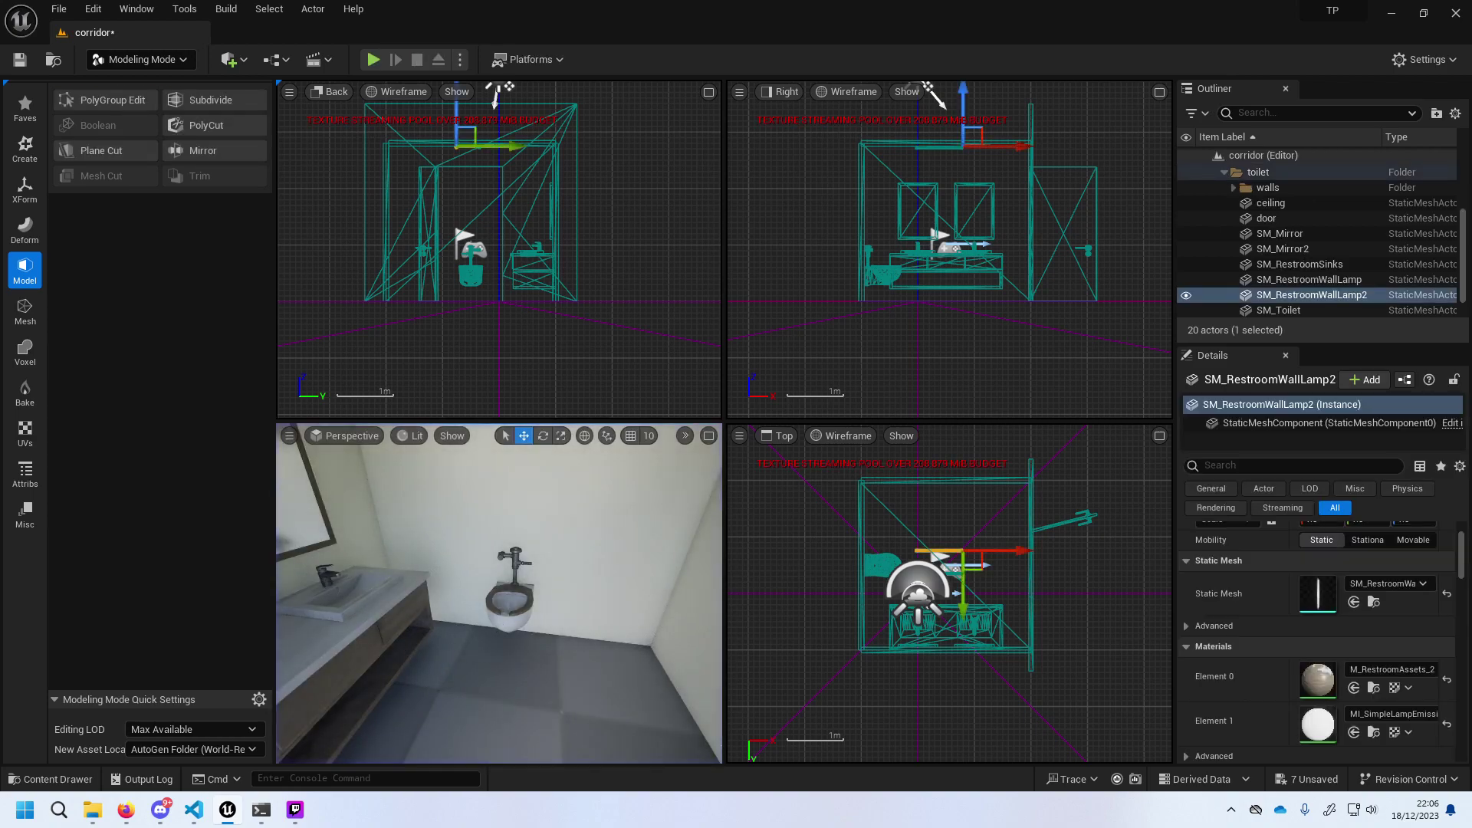
pyautogui.moveTo(457, 641); pyautogui.dragTo(532, 641)
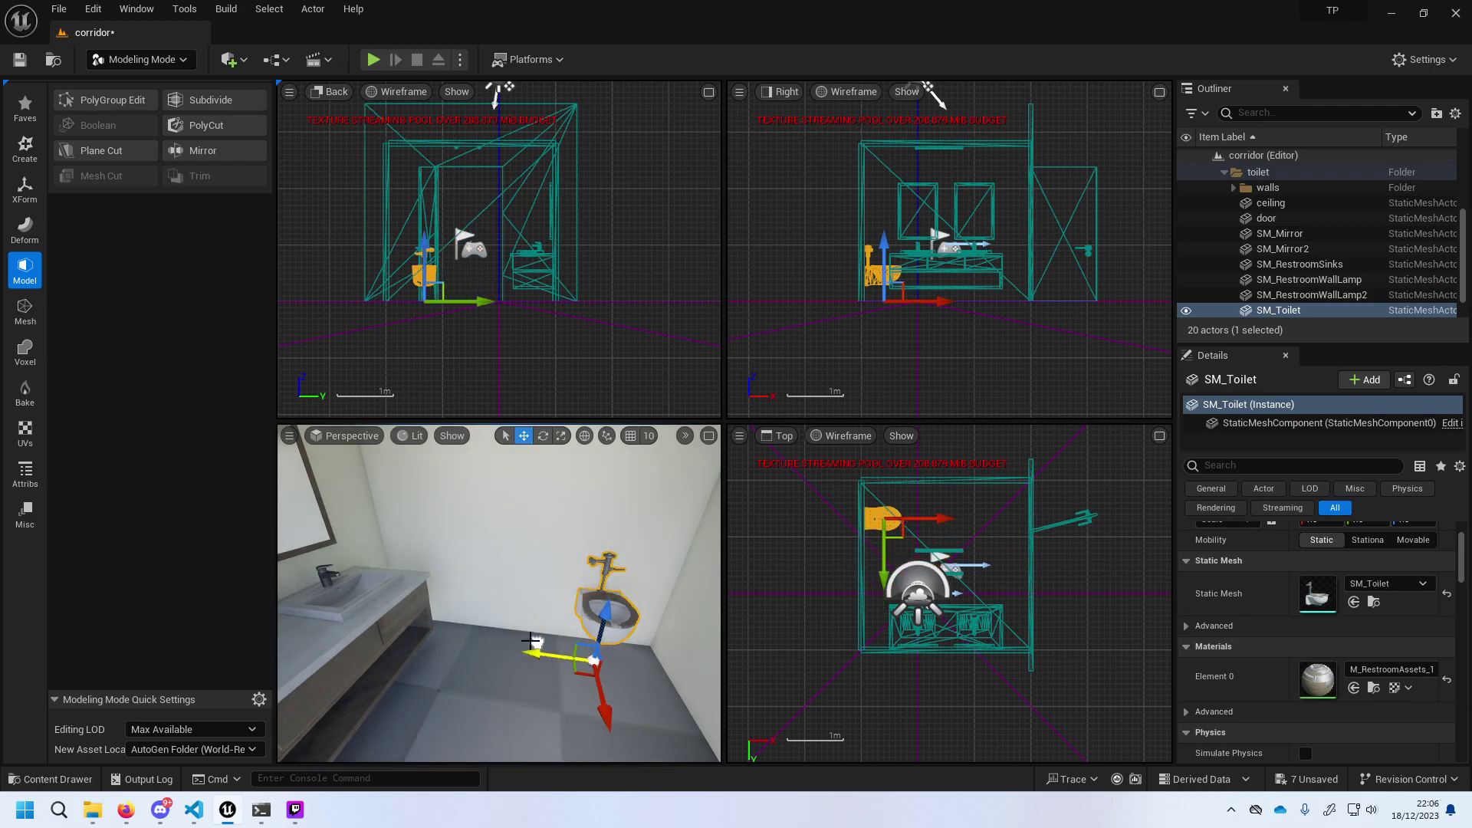
# Look up toward the ceiling and select the first wall lamp for rotating.
pyautogui.moveTo(587, 511); pyautogui.dragTo(586, 460, button='right')
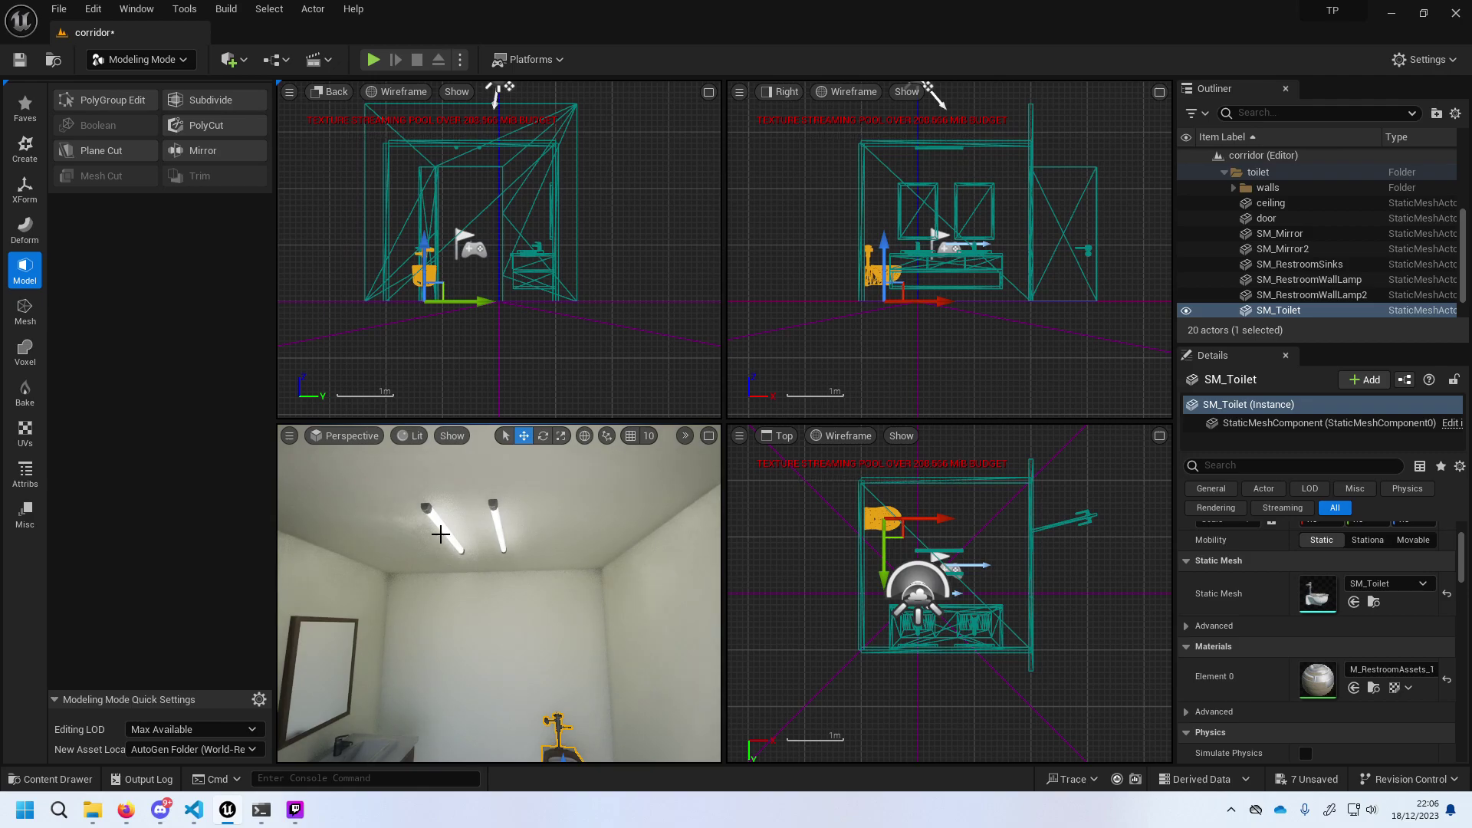
pyautogui.click(463, 569)
pyautogui.click(438, 526)
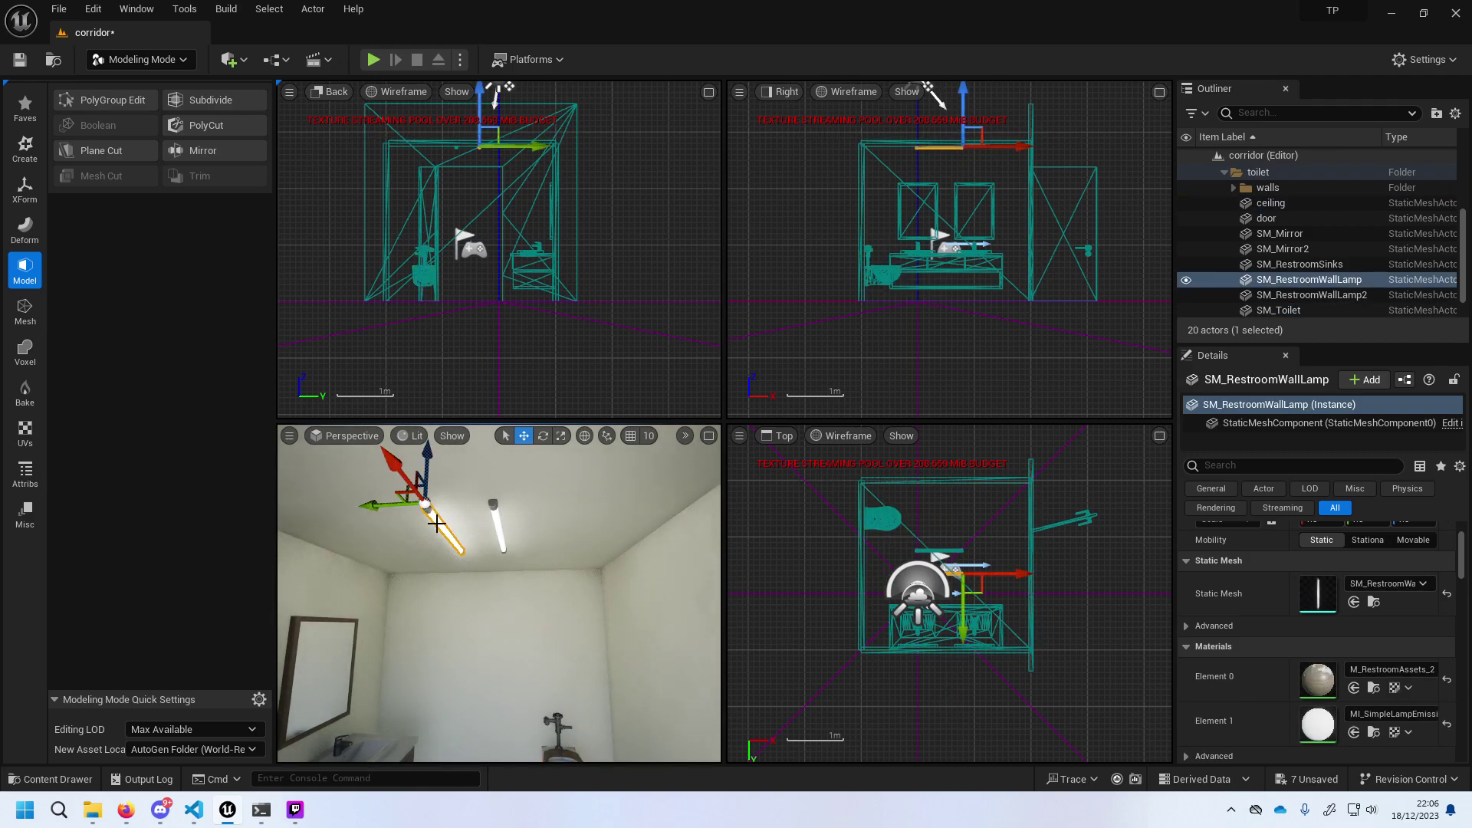
pyautogui.click(543, 436)
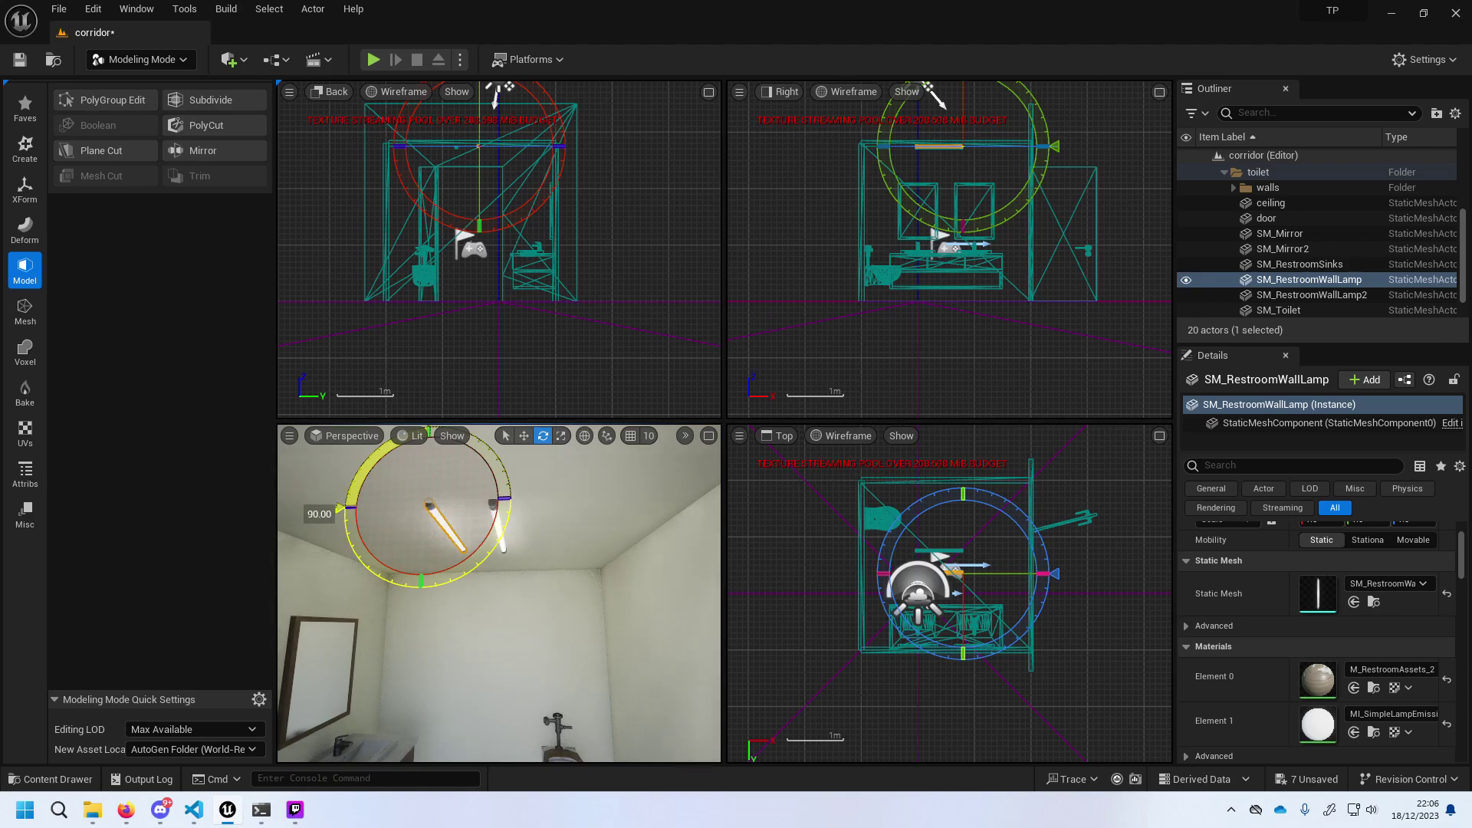
# Turn the first wall lamp a quarter turn to horizontal and lower it.
pyautogui.moveTo(360, 453); pyautogui.dragTo(470, 569)
pyautogui.press('w')
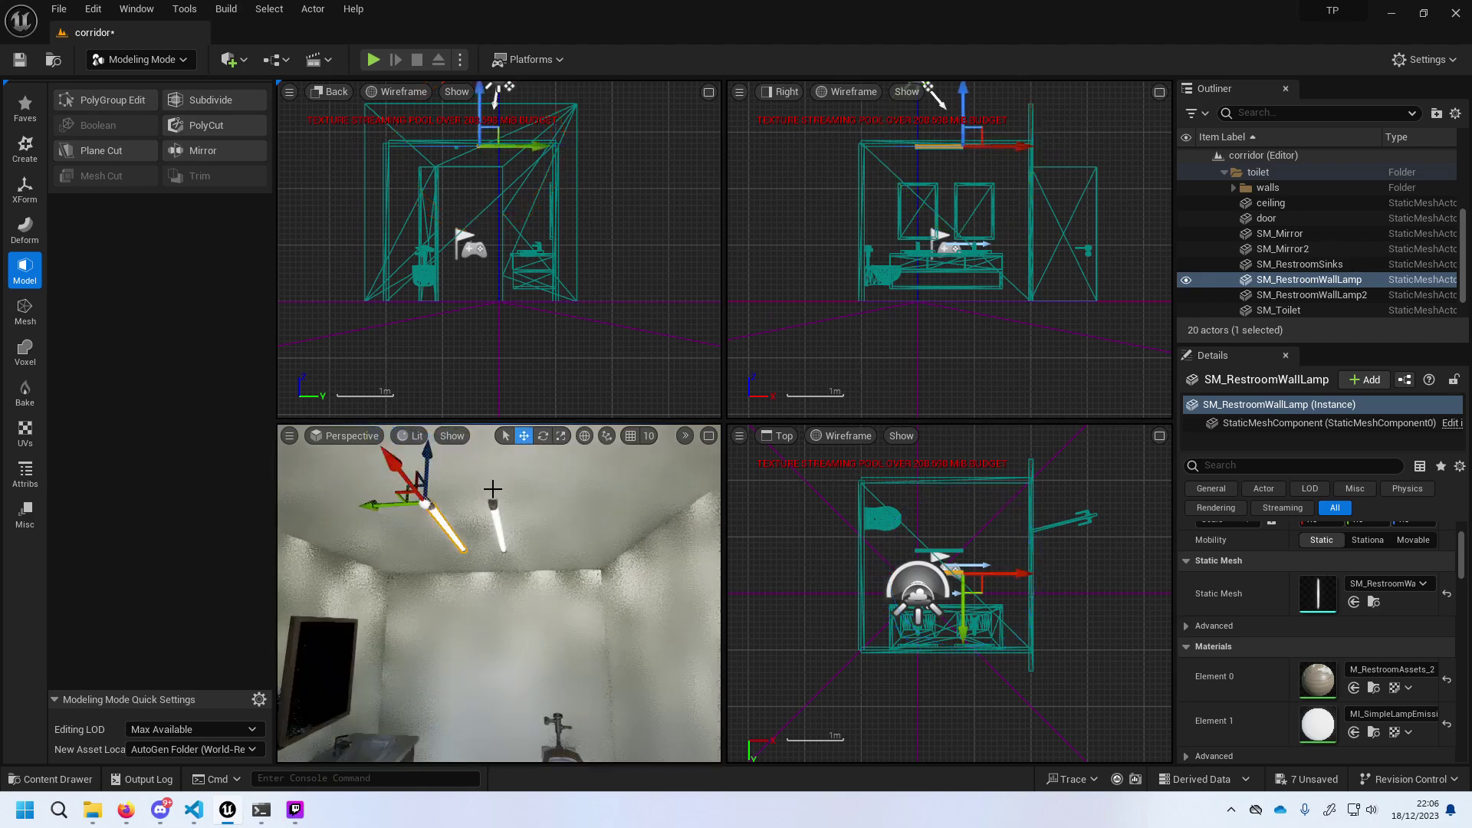
pyautogui.moveTo(428, 504)
pyautogui.mouseDown()
pyautogui.moveTo(412, 565)
pyautogui.moveTo(280, 568)
pyautogui.mouseUp()
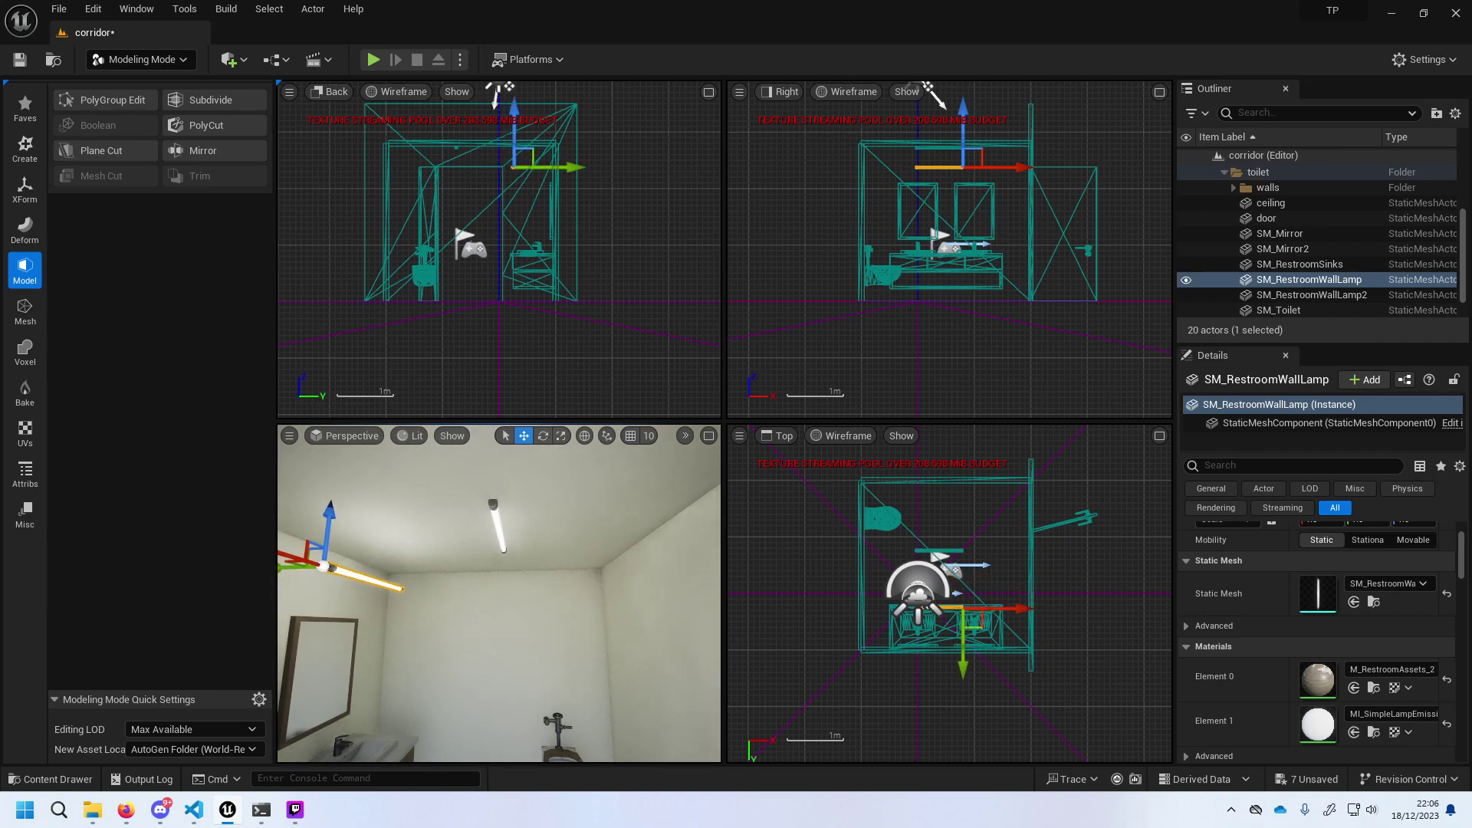
pyautogui.moveTo(468, 549); pyautogui.dragTo(468, 549, button='right')
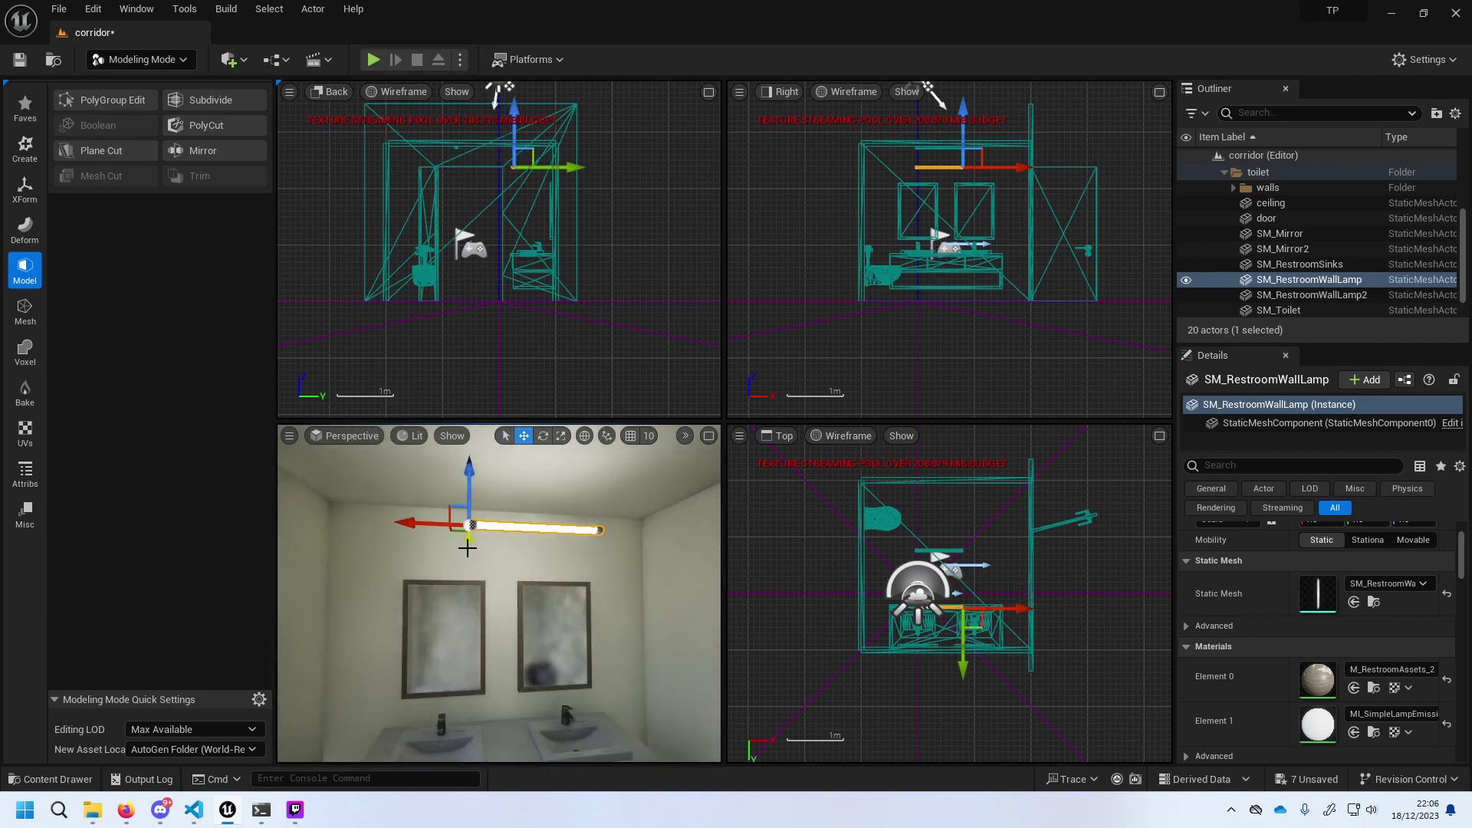
# Position the lamp against the mirror wall just above the right-hand sink.
pyautogui.moveTo(468, 549); pyautogui.dragTo(469, 519)
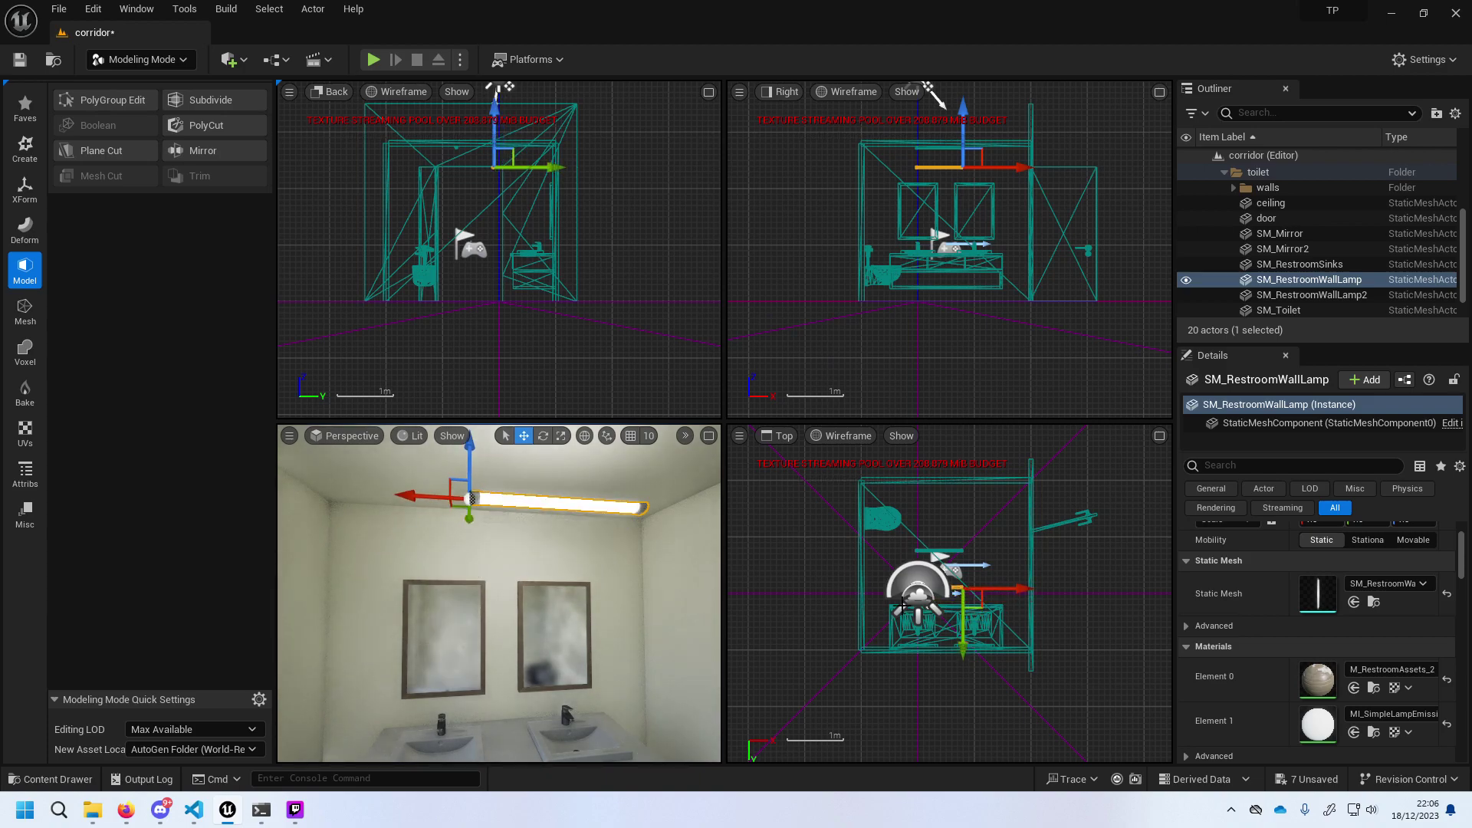
pyautogui.moveTo(964, 649); pyautogui.dragTo(965, 704)
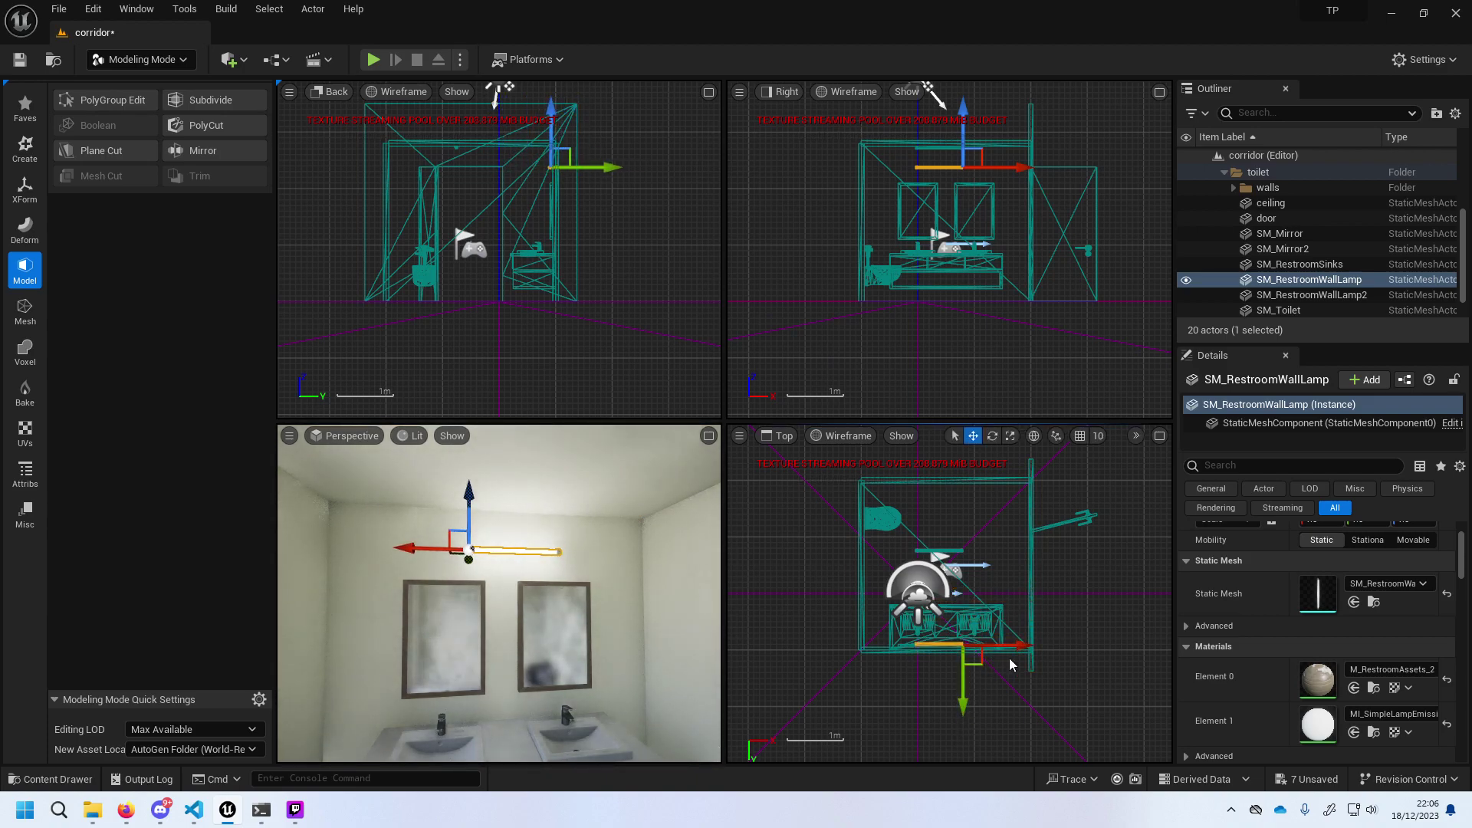
pyautogui.moveTo(1019, 652); pyautogui.dragTo(998, 652)
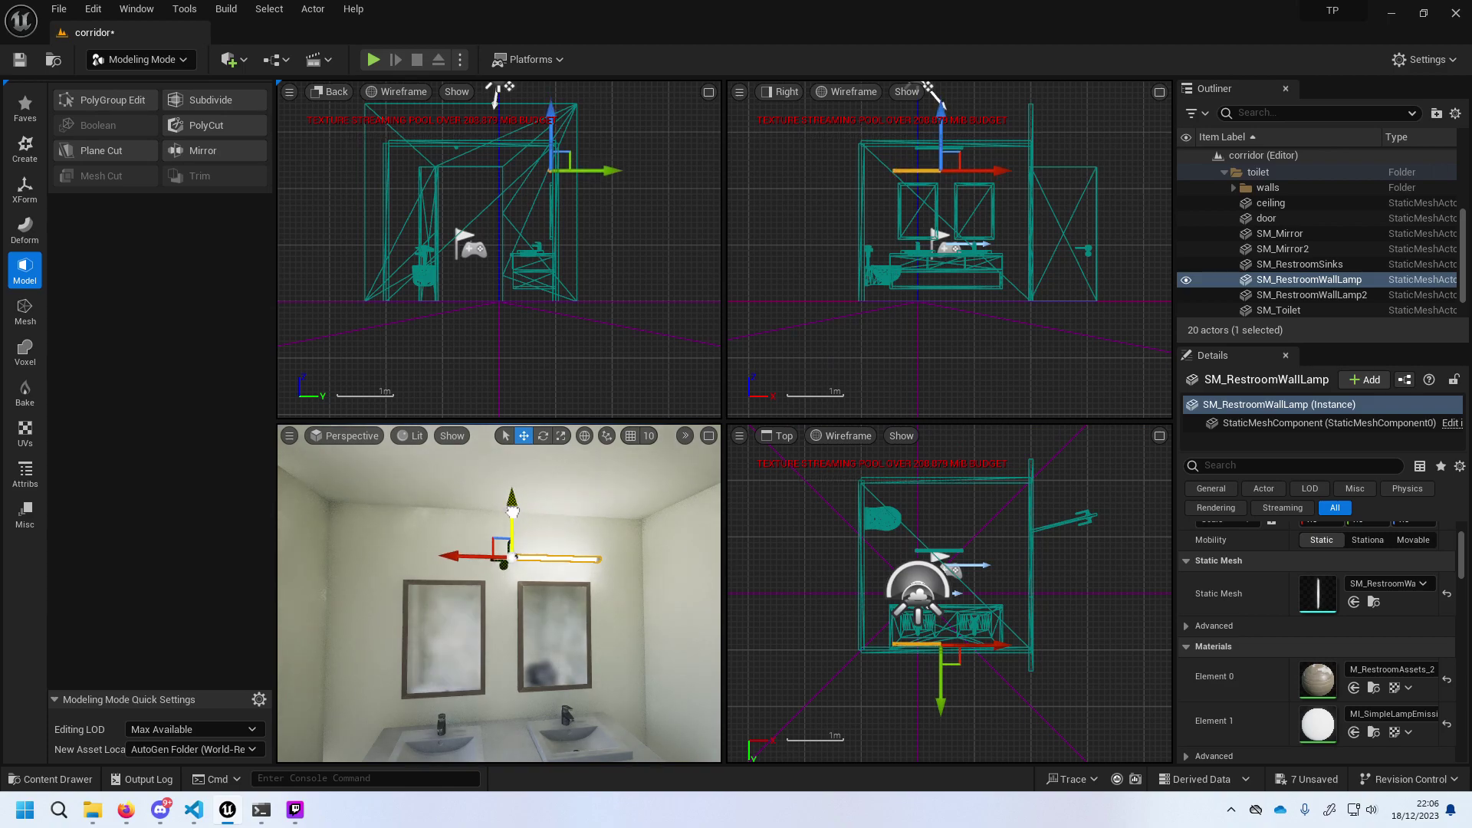
pyautogui.moveTo(513, 507); pyautogui.dragTo(536, 658)
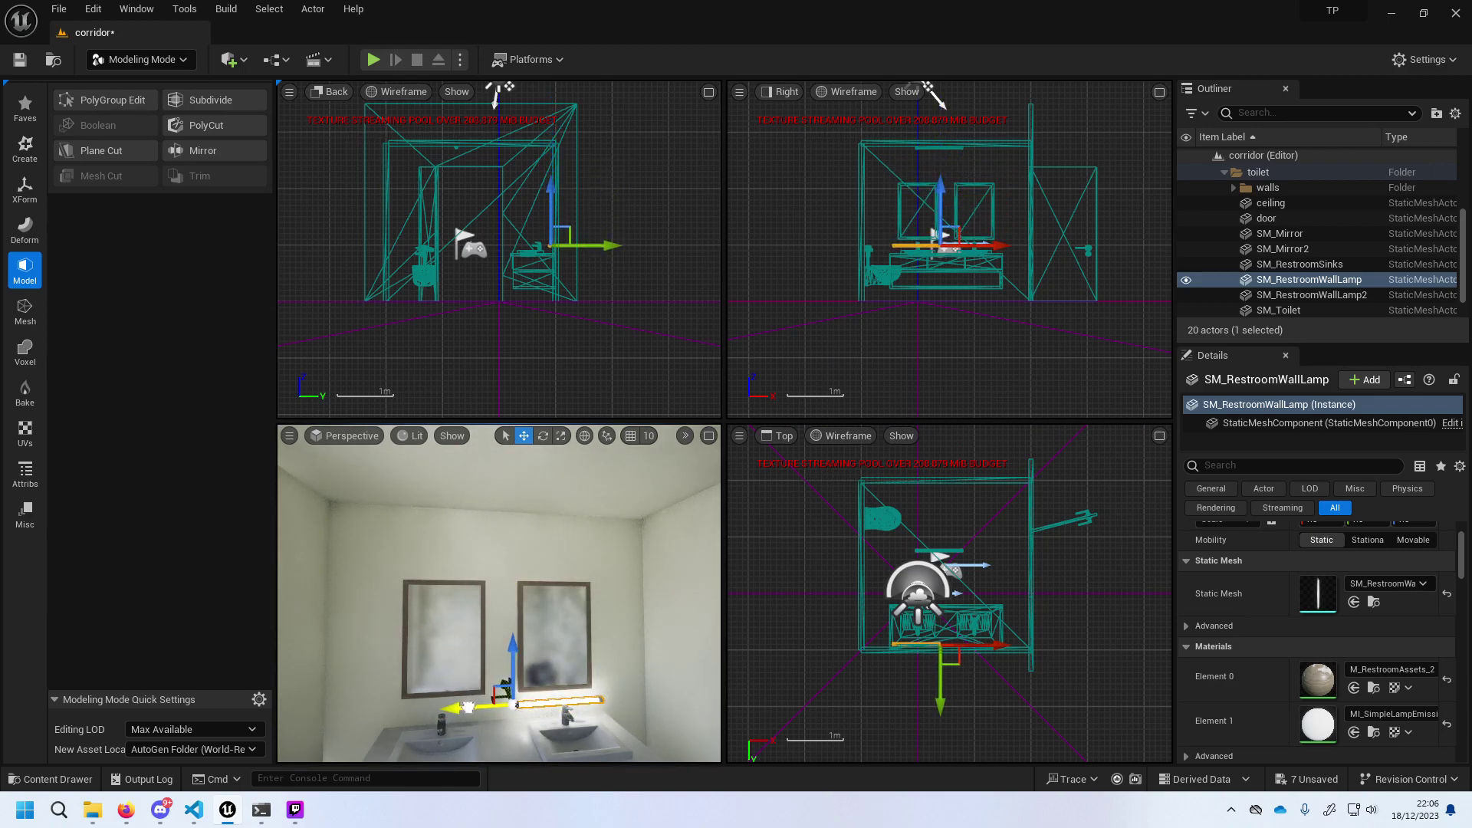
pyautogui.click(939, 546)
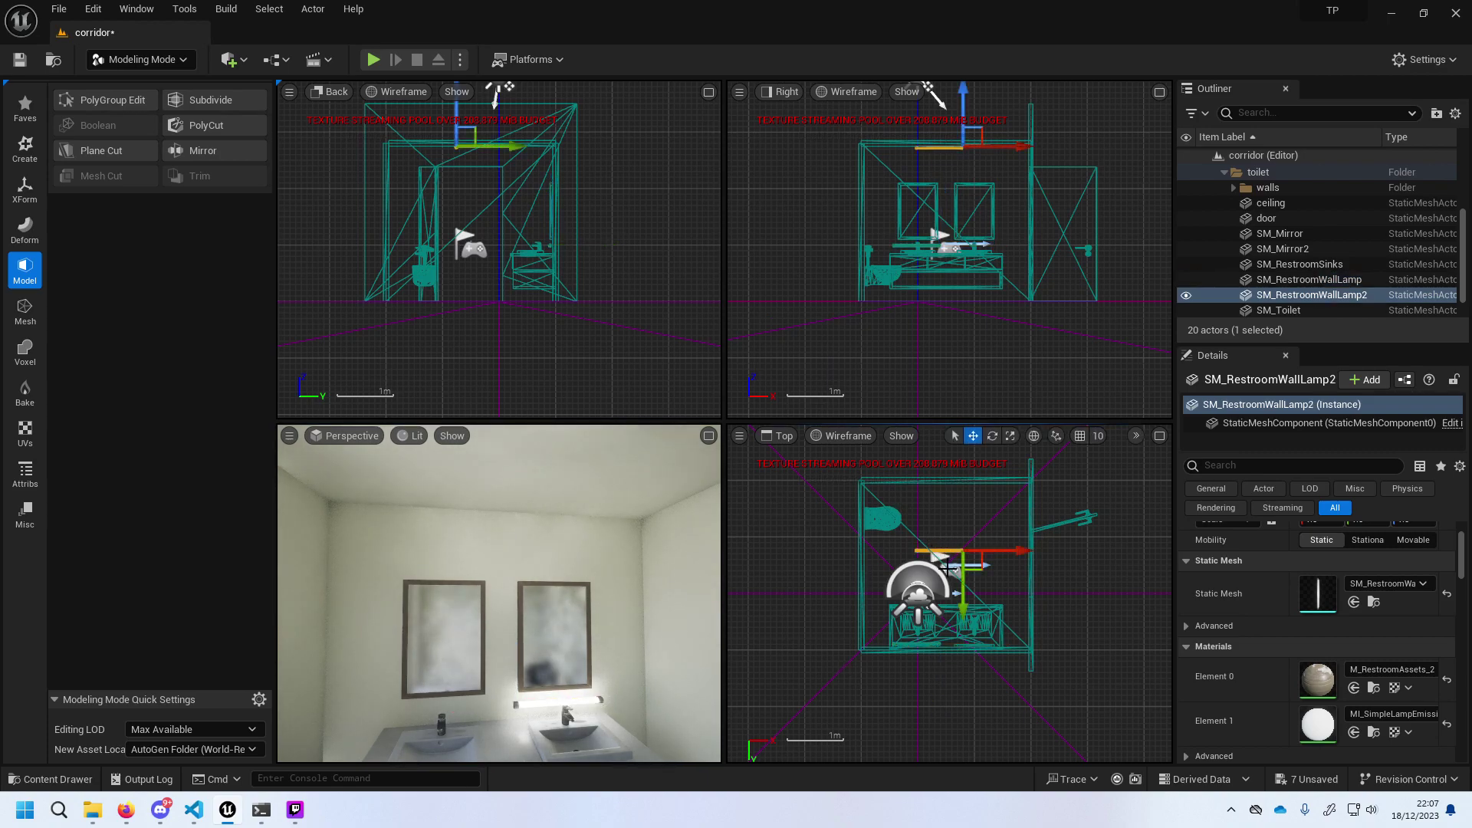
# Delete the second wall lamp, SM_RestroomWallLamp2.
pyautogui.press('Delete')
pyautogui.click(546, 705)
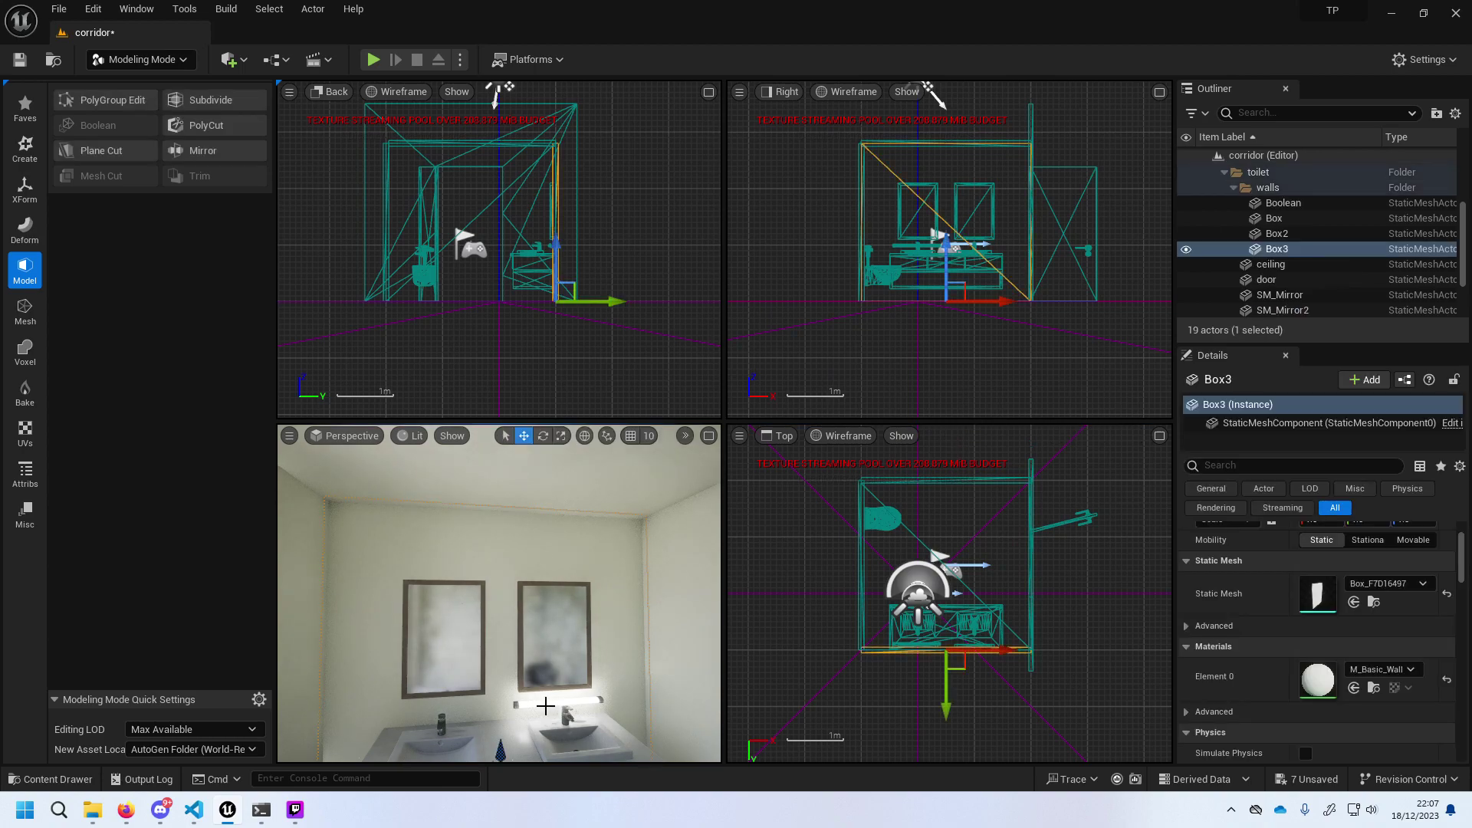
pyautogui.click(554, 701)
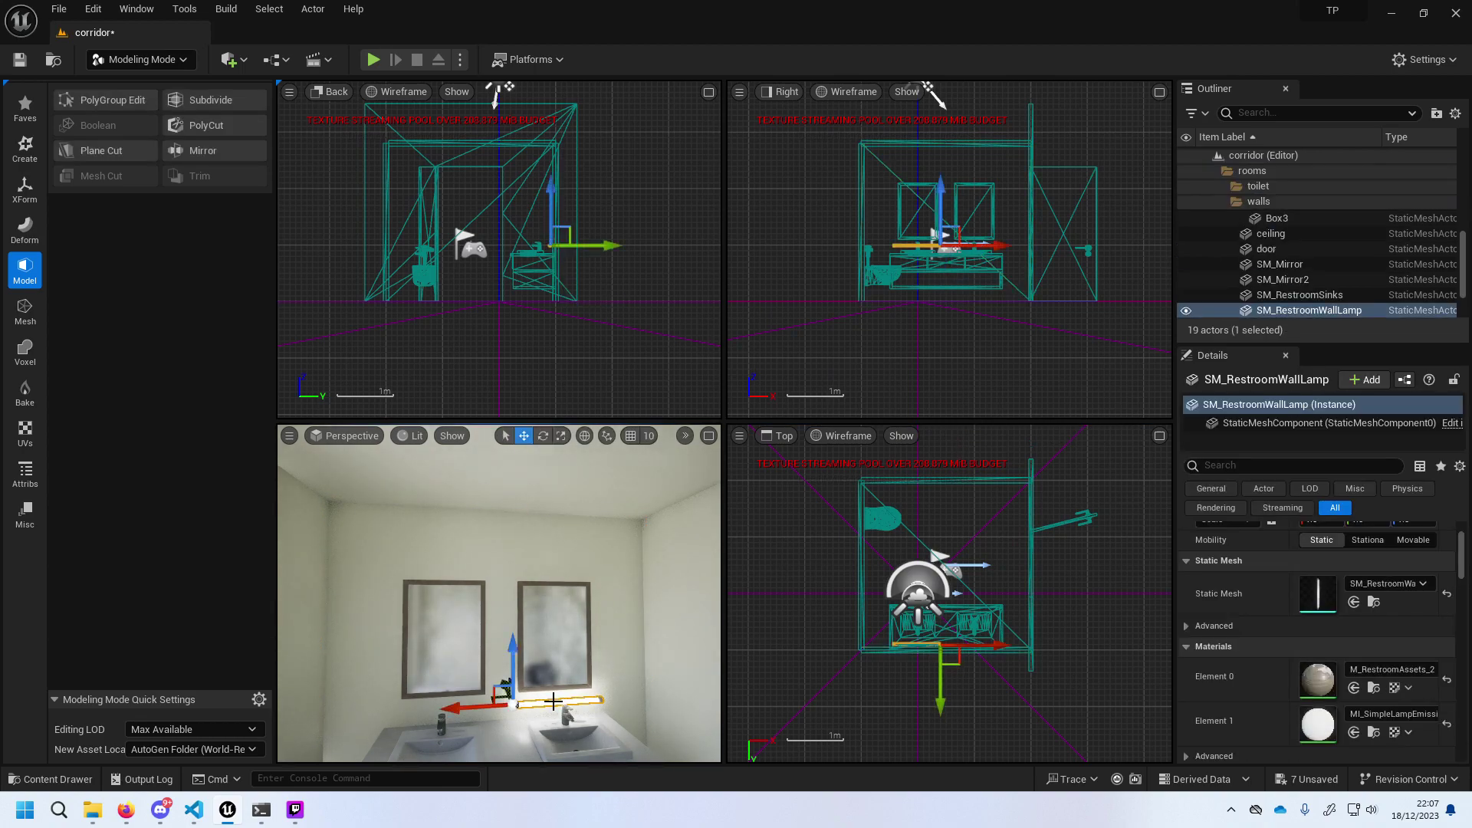
# Undo the last four edits and fly the camera back out from the vanity.
pyautogui.hotkey('ctrl', 'z')
pyautogui.hotkey('ctrl', 'z')
pyautogui.hotkey('ctrl', 'z')
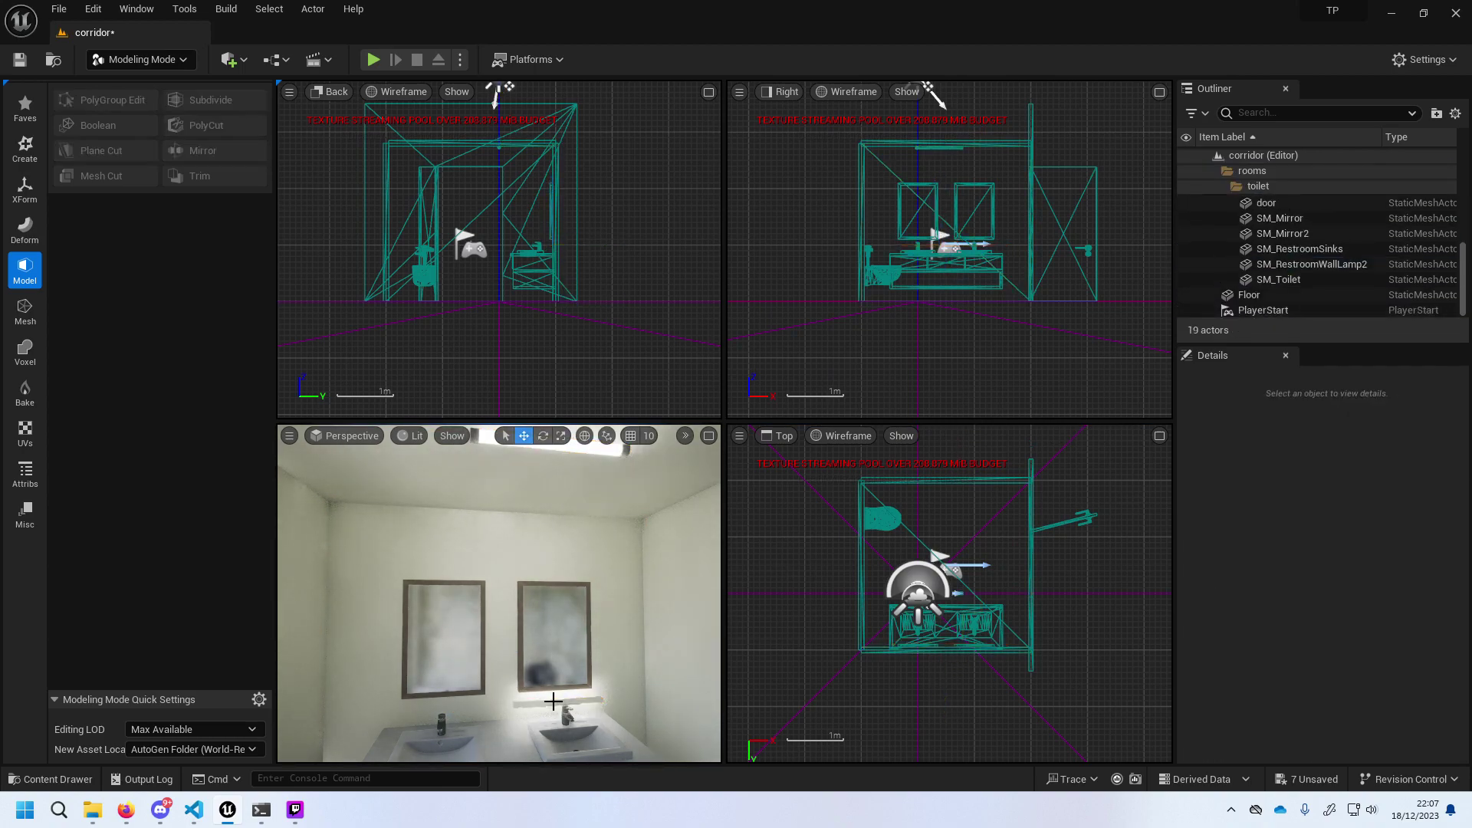
pyautogui.hotkey('ctrl', 'z')
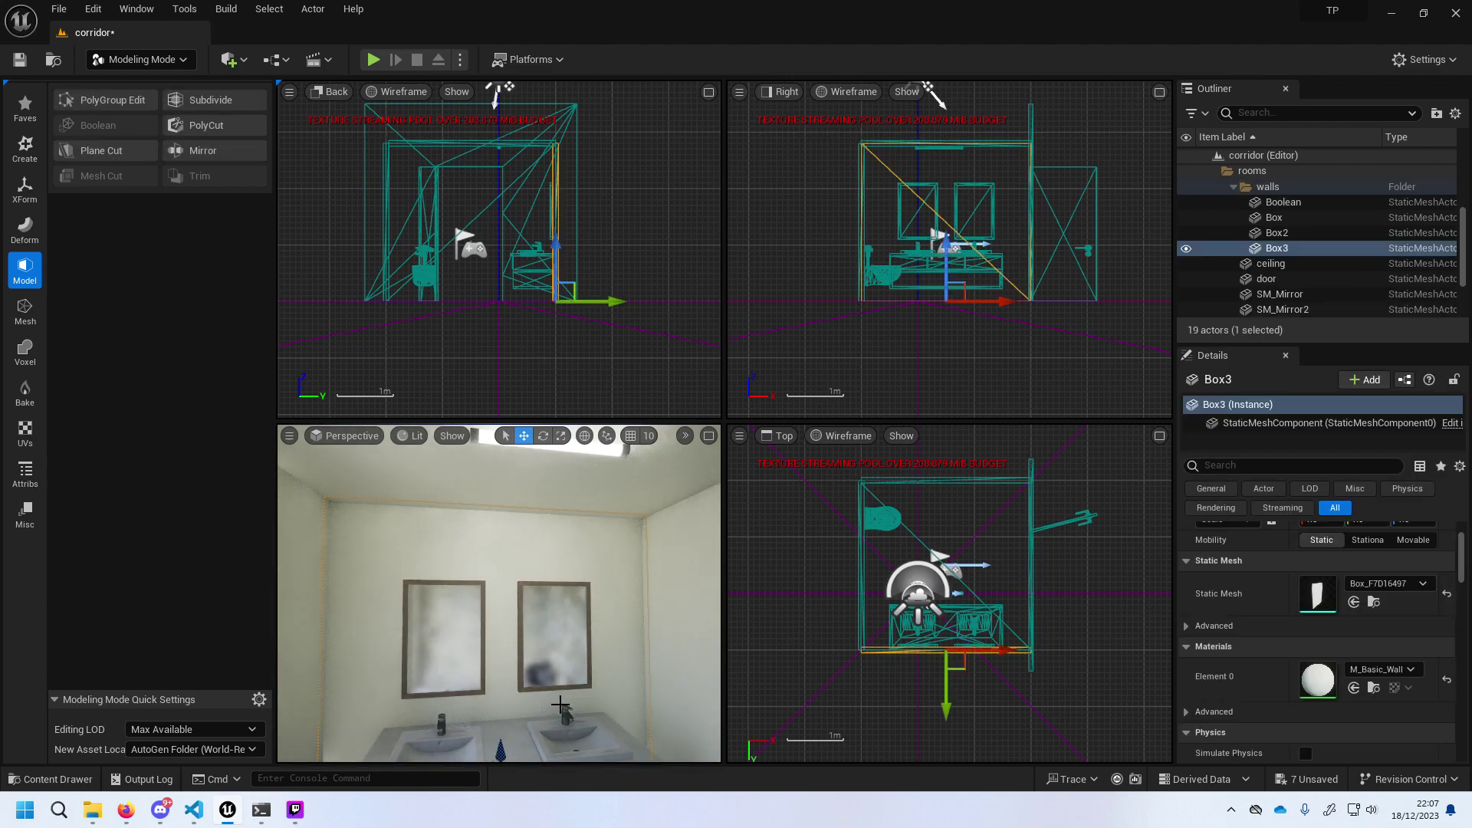
pyautogui.hotkey('ctrl', 'z')
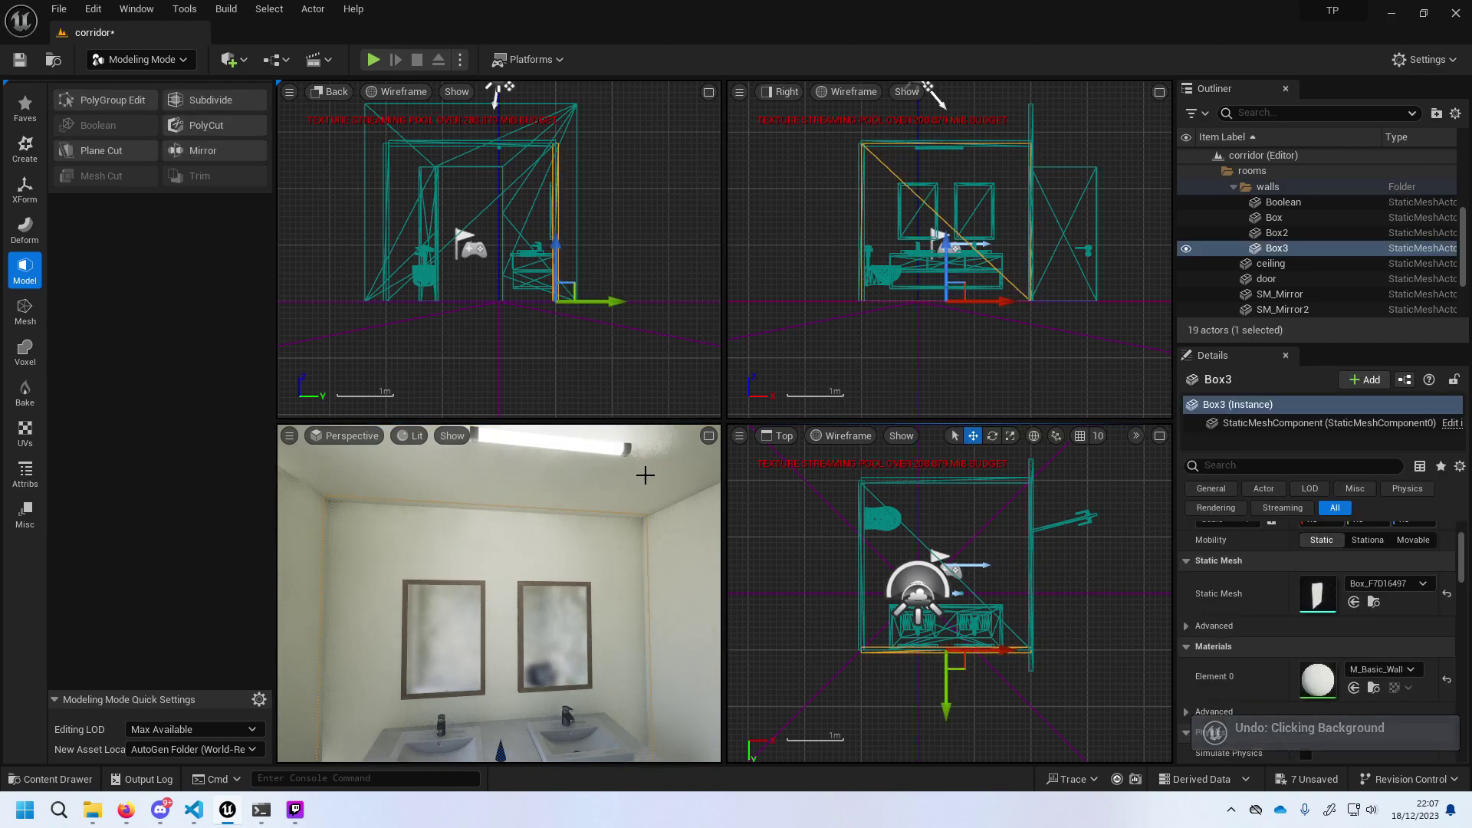
pyautogui.hotkey('ctrl', 'z')
pyautogui.moveTo(647, 483); pyautogui.dragTo(454, 664)
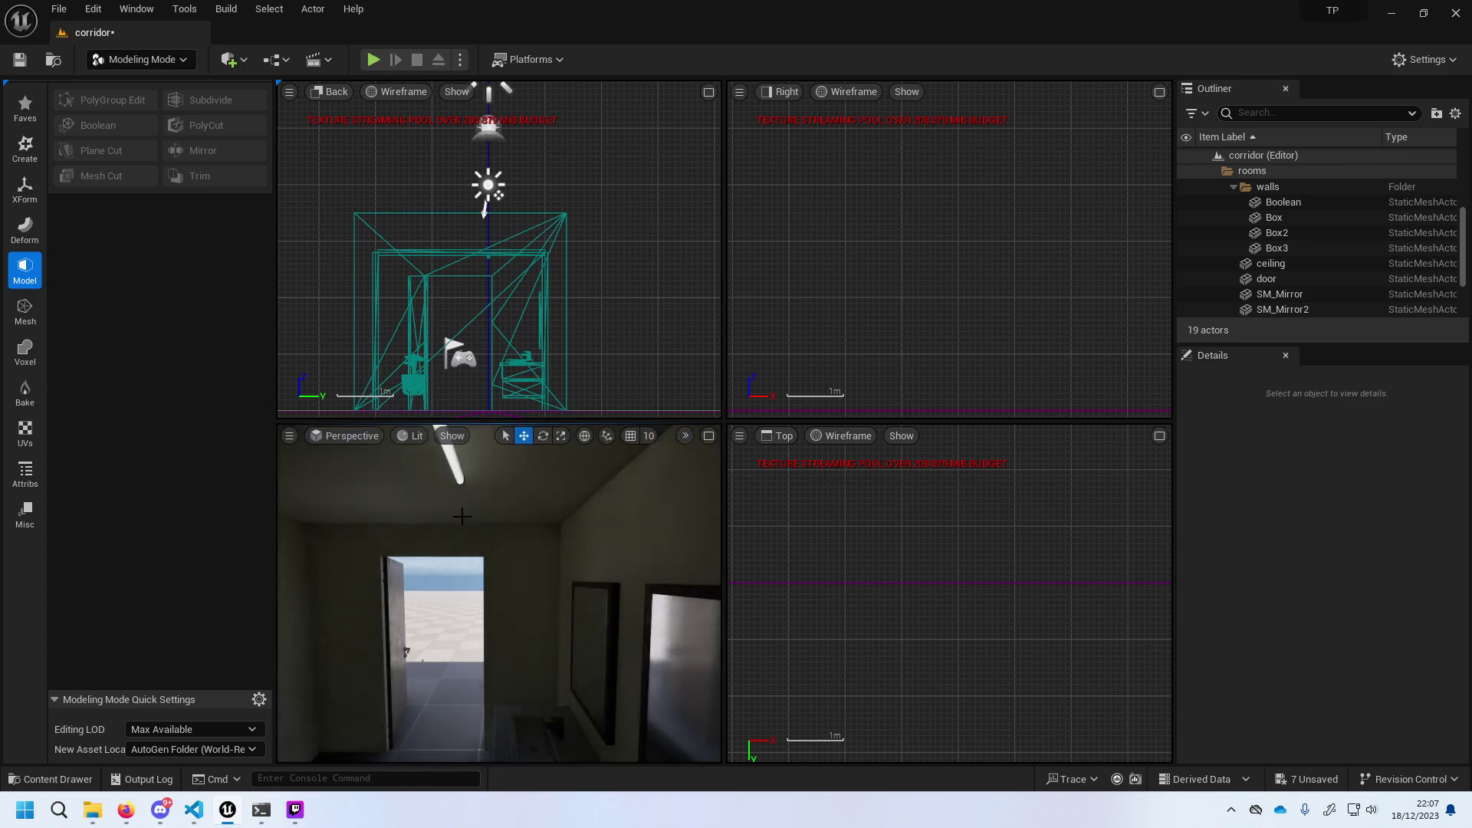
pyautogui.moveTo(461, 516)
pyautogui.mouseDown()
pyautogui.moveTo(440, 592)
pyautogui.moveTo(483, 594)
pyautogui.mouseUp()
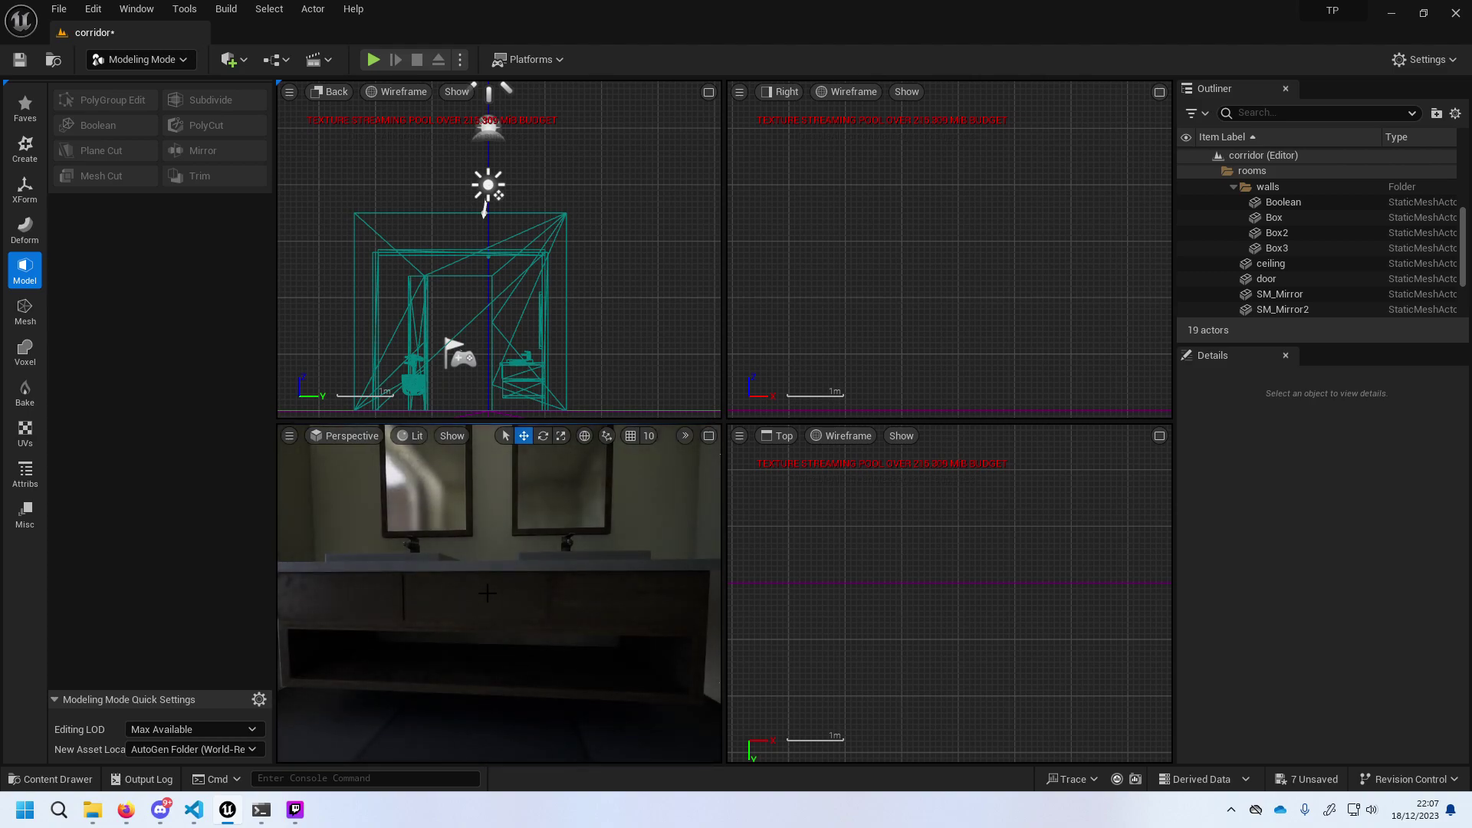
pyautogui.moveTo(487, 593)
pyautogui.mouseDown()
pyautogui.moveTo(502, 543)
pyautogui.moveTo(508, 564)
pyautogui.mouseUp()
# Select the wall lamp strip and lower it toward the mirrors.
pyautogui.click(508, 563)
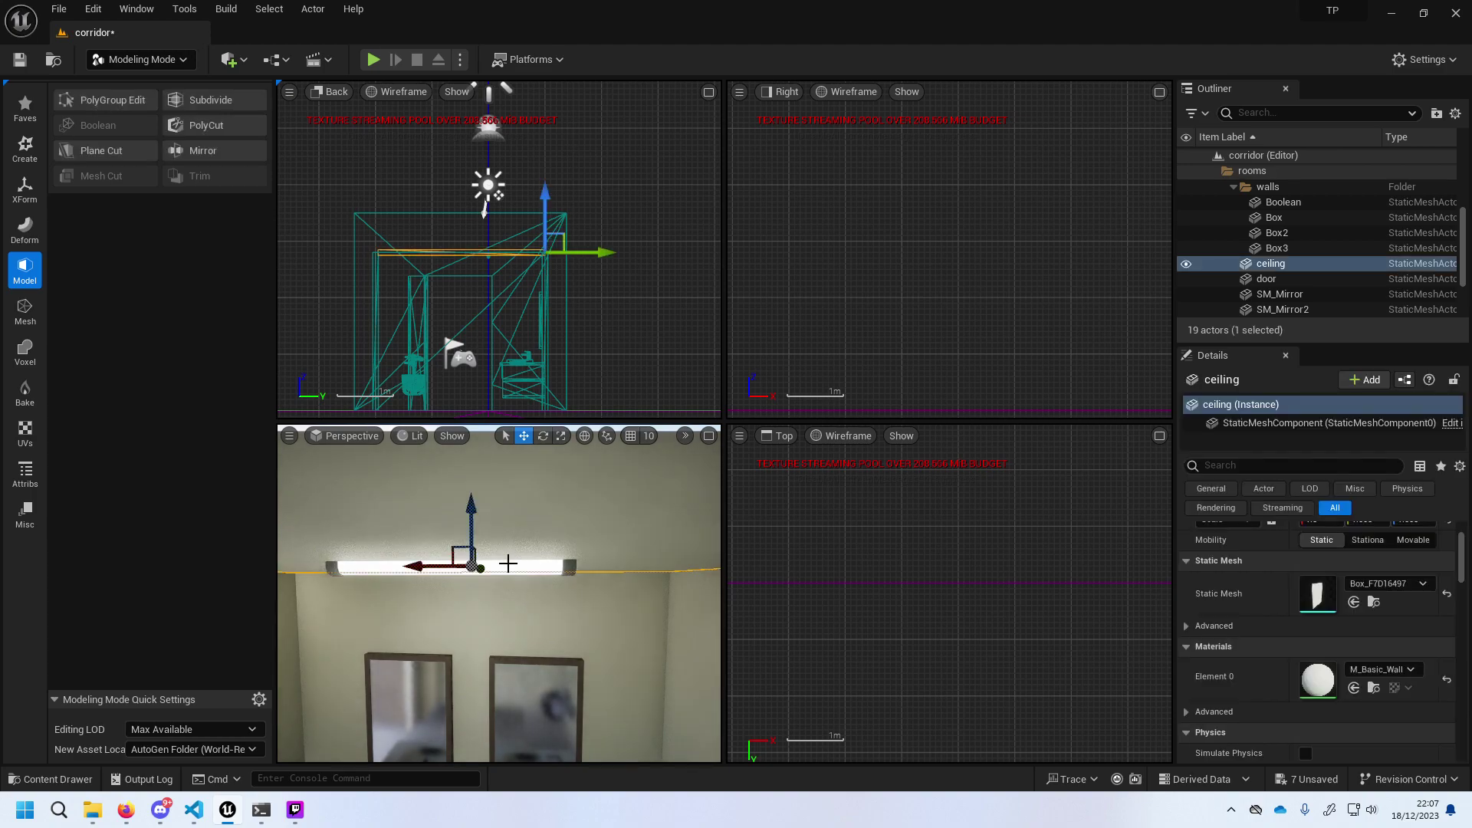
pyautogui.click(495, 571)
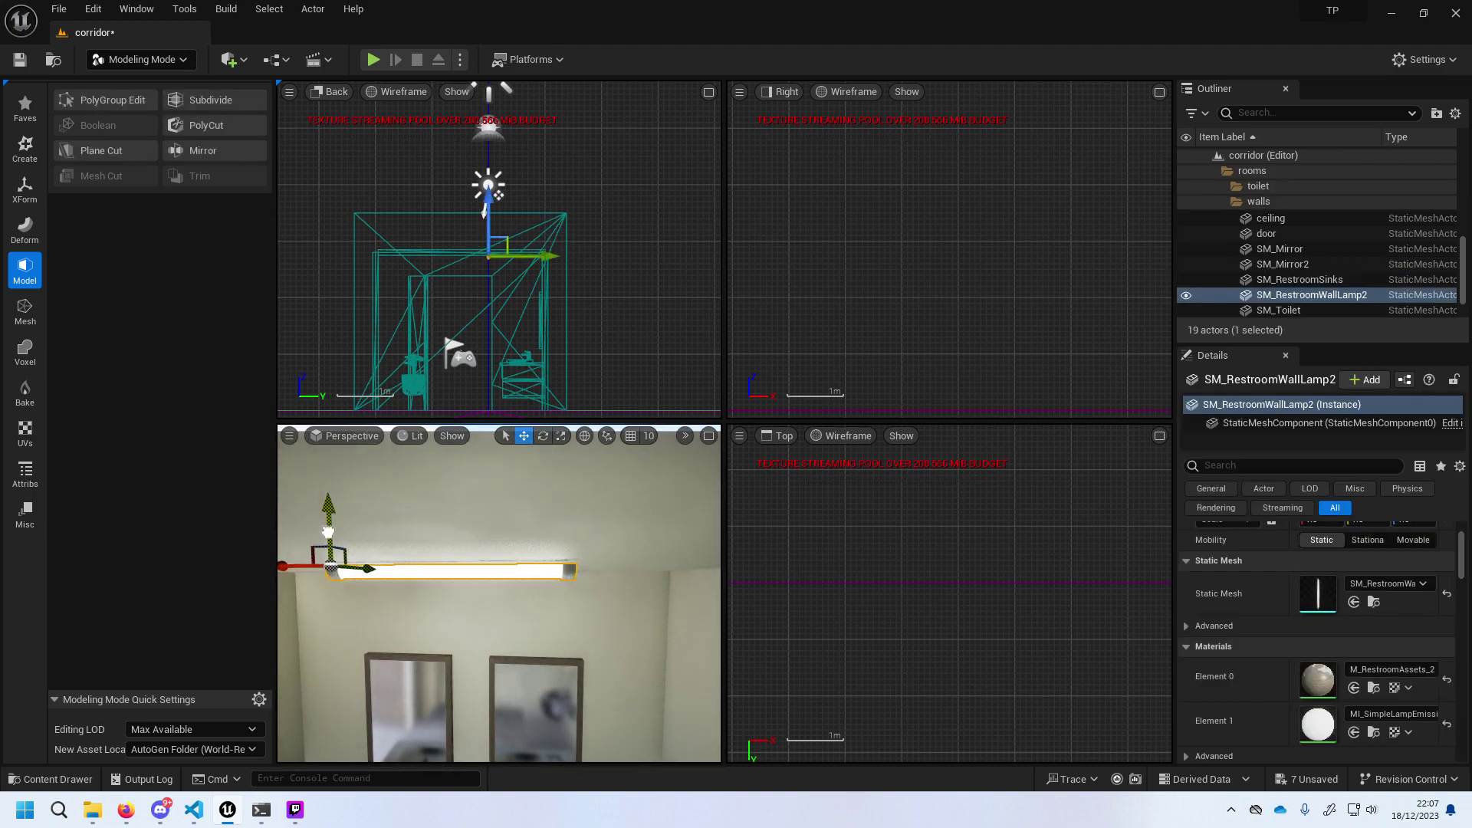
pyautogui.moveTo(329, 531); pyautogui.dragTo(338, 742)
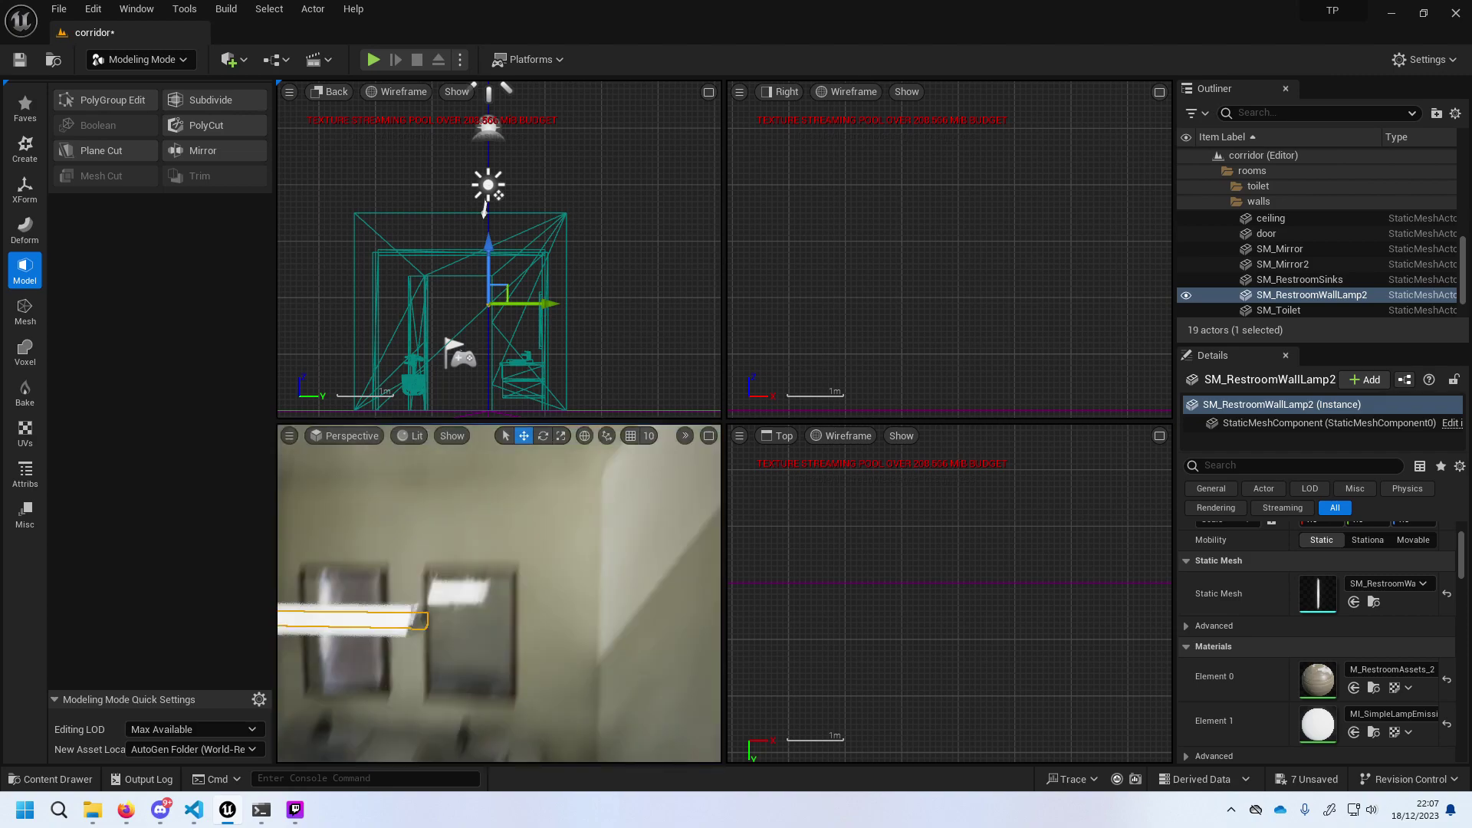
pyautogui.moveTo(510, 599); pyautogui.dragTo(491, 595, button='right')
pyautogui.moveTo(474, 524); pyautogui.dragTo(474, 525, button='right')
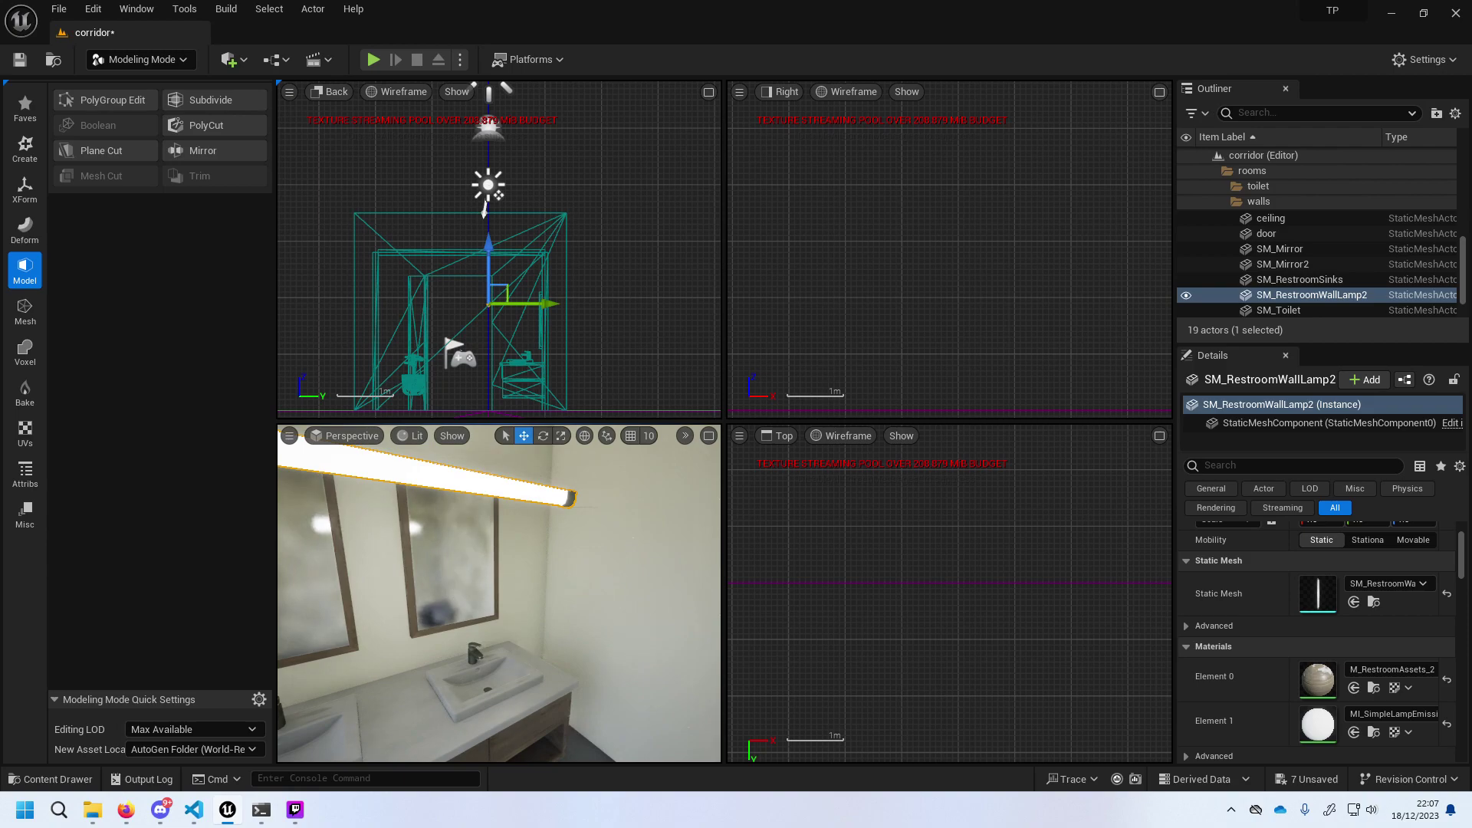
# Rotate the lamp 90 degrees so it lies horizontal.
pyautogui.click(543, 438)
pyautogui.moveTo(494, 513); pyautogui.dragTo(495, 513)
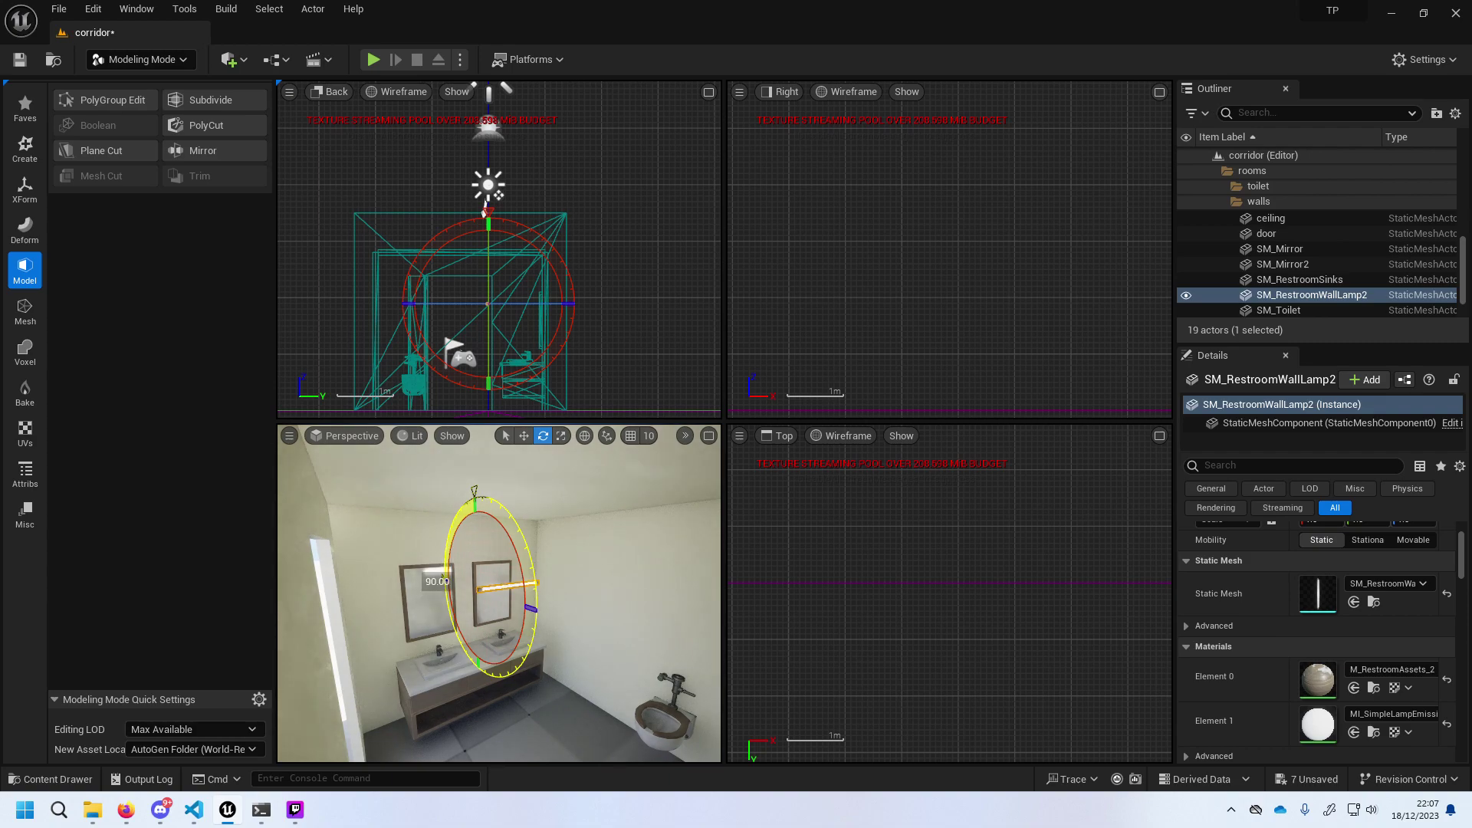
pyautogui.moveTo(495, 513); pyautogui.dragTo(559, 608)
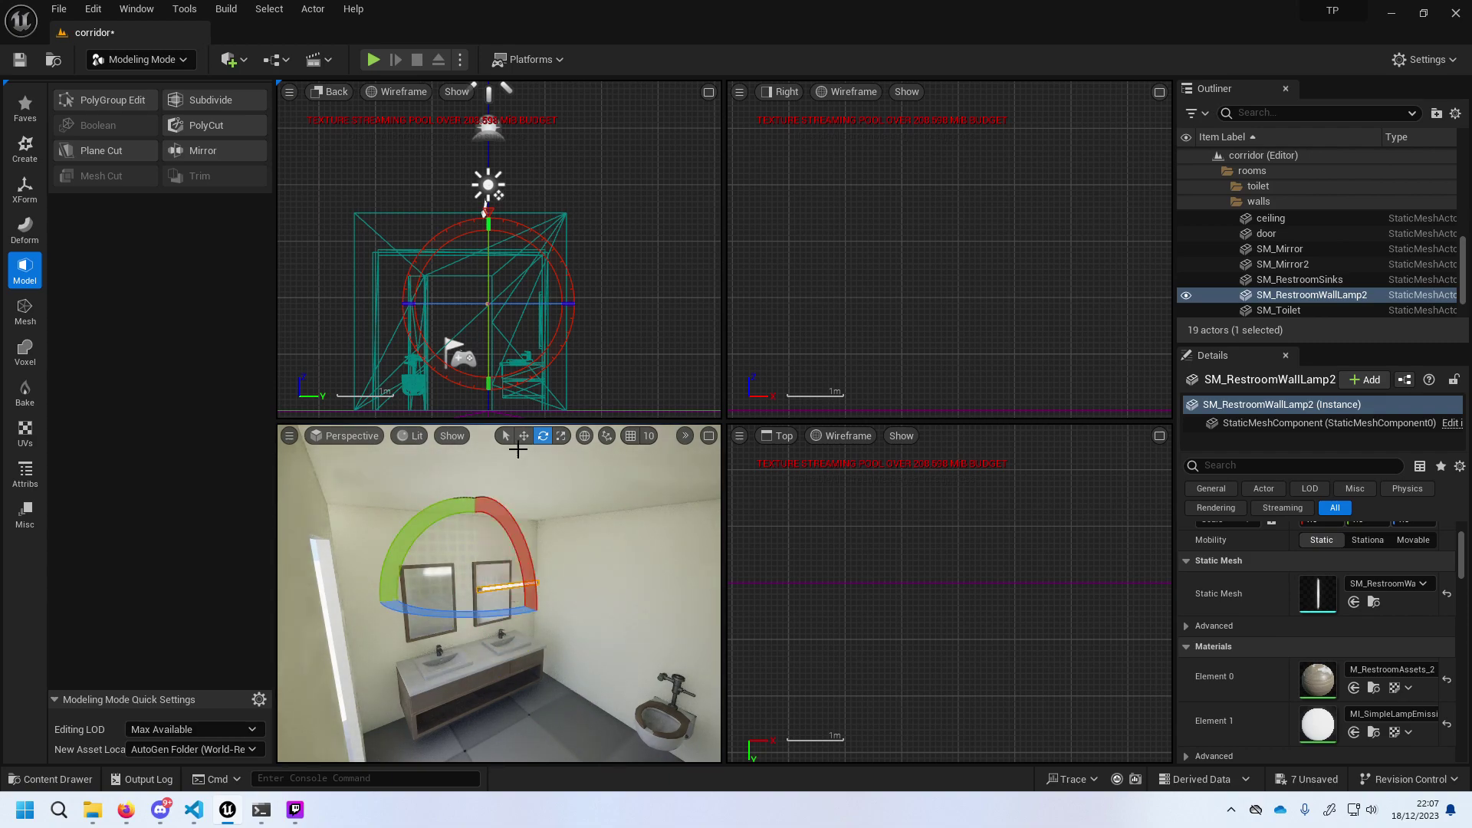
pyautogui.click(523, 436)
pyautogui.scroll(-3, 793, 610)
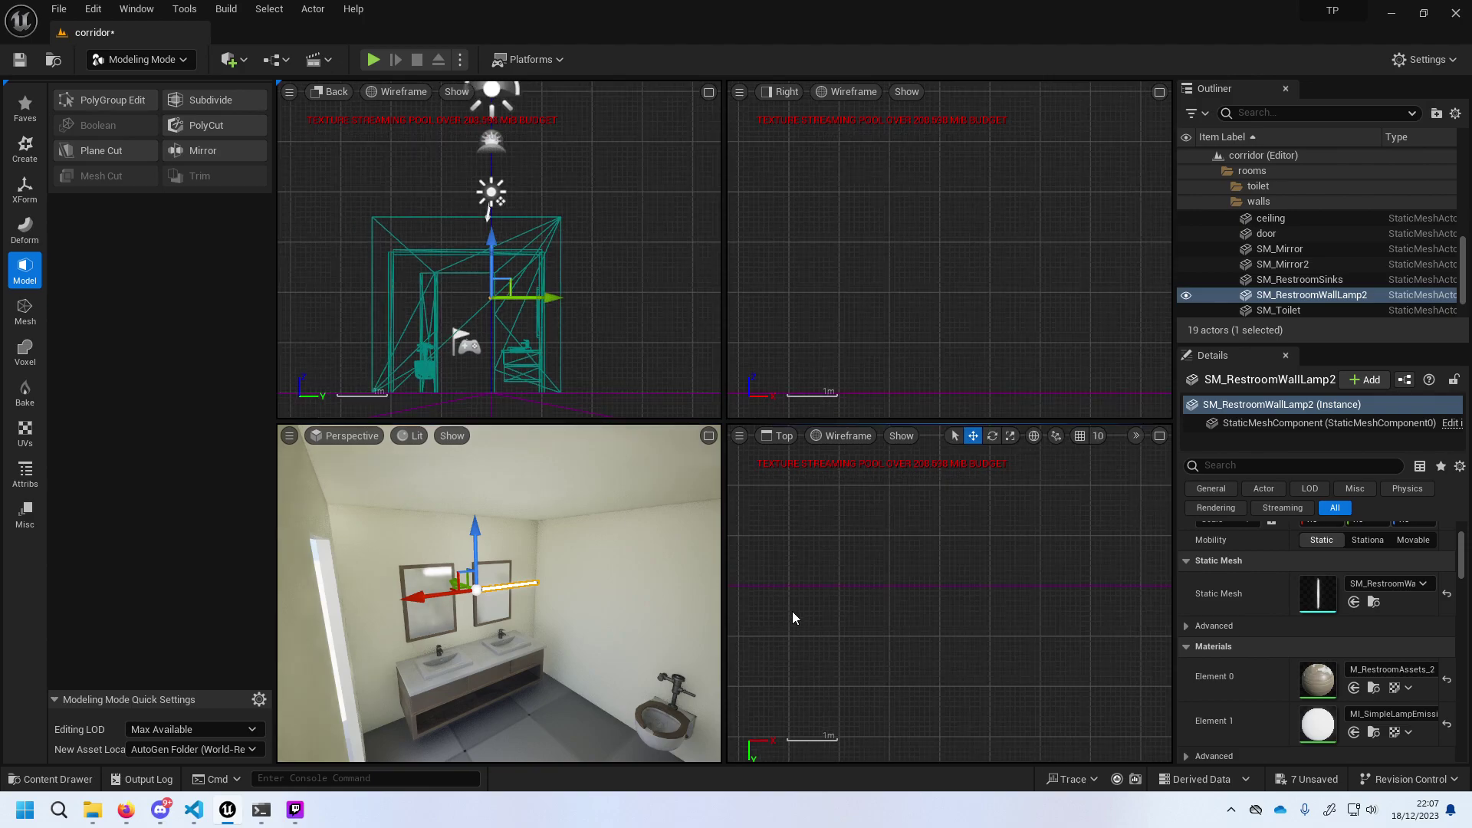
pyautogui.scroll(-2, 793, 610)
pyautogui.scroll(-3, 797, 598)
pyautogui.scroll(-2, 804, 585)
pyautogui.scroll(3, 1038, 600)
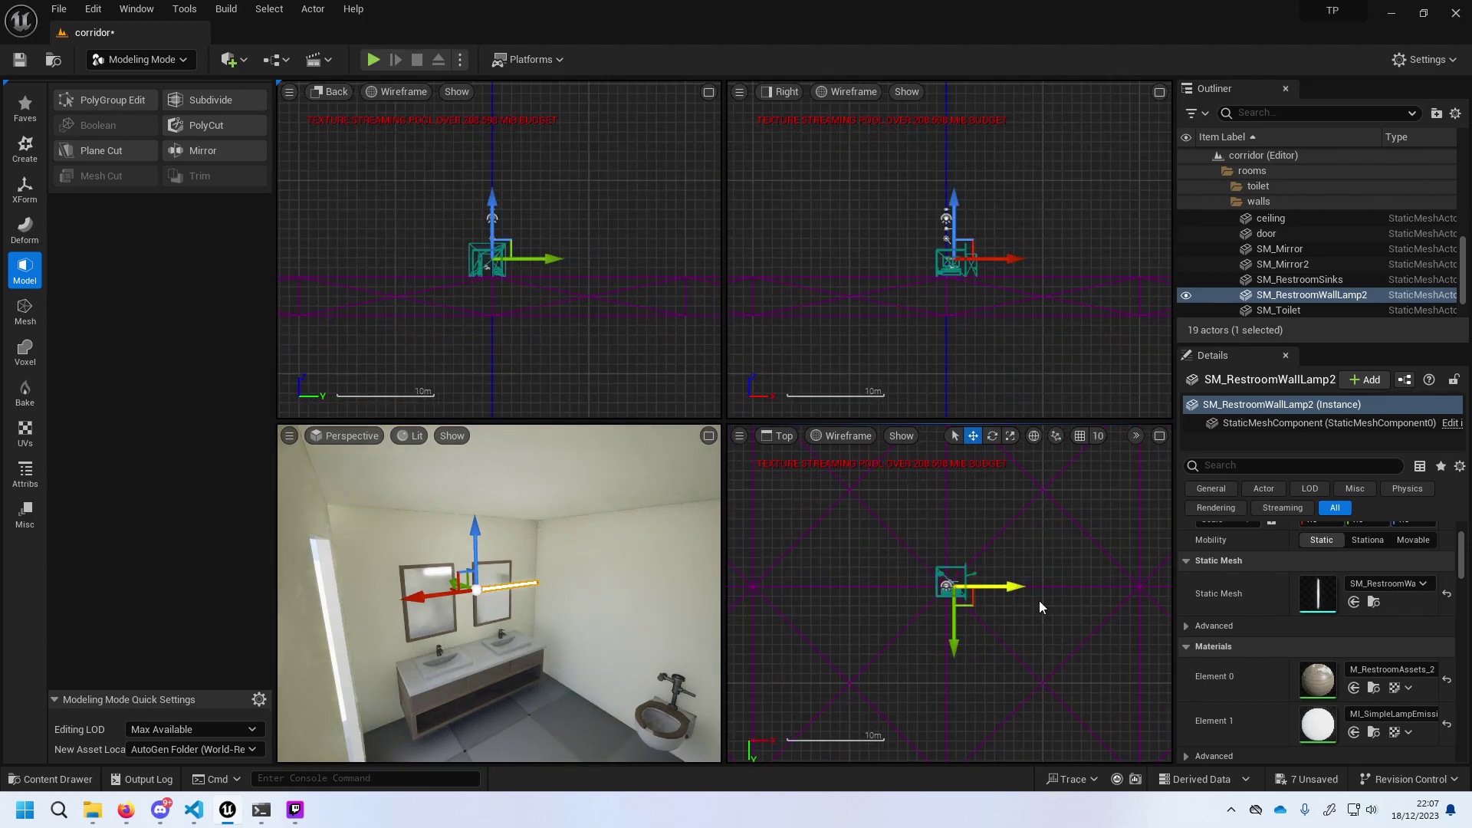
pyautogui.scroll(2, 1039, 600)
pyautogui.scroll(3, 873, 558)
pyautogui.scroll(2, 945, 588)
pyautogui.scroll(2, 945, 588)
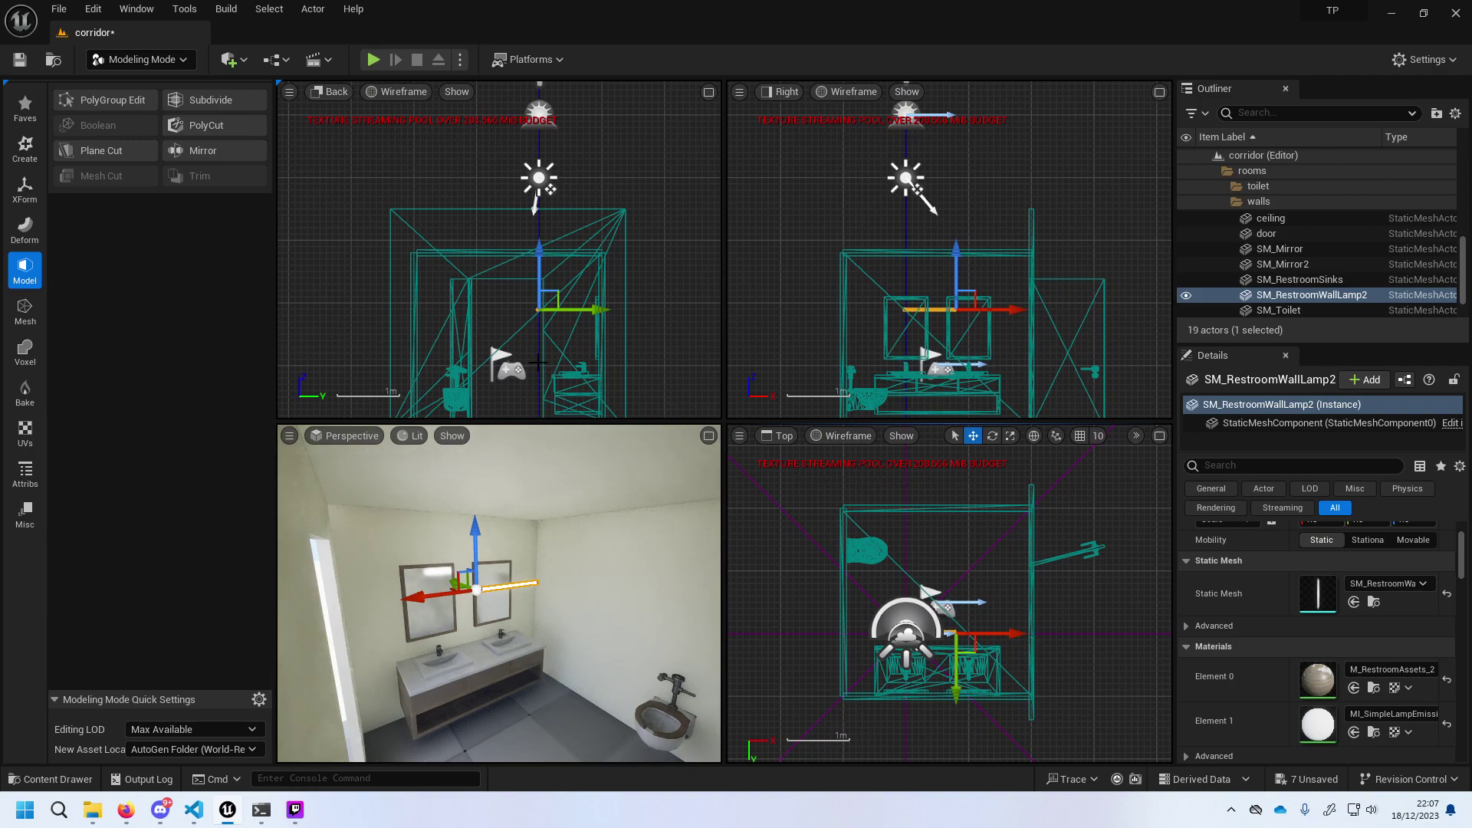
# Slide the lamp into place at the mirror and Alt-drag a copy, SM_RestroomWallLamp3, beside it.
pyautogui.moveTo(543, 263)
pyautogui.mouseDown()
pyautogui.moveTo(547, 335)
pyautogui.moveTo(553, 321)
pyautogui.mouseUp()
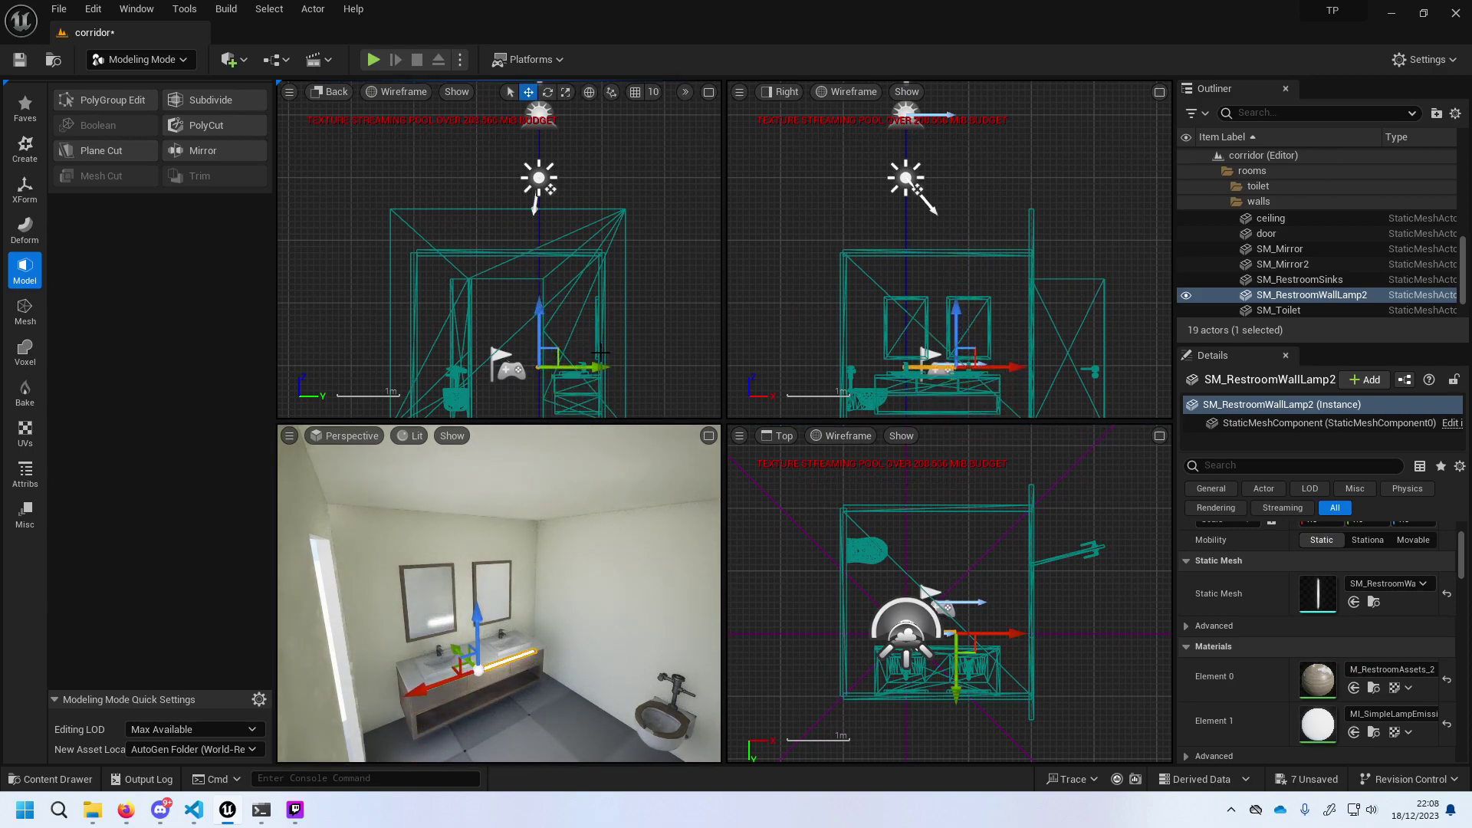
pyautogui.moveTo(598, 365); pyautogui.dragTo(656, 383)
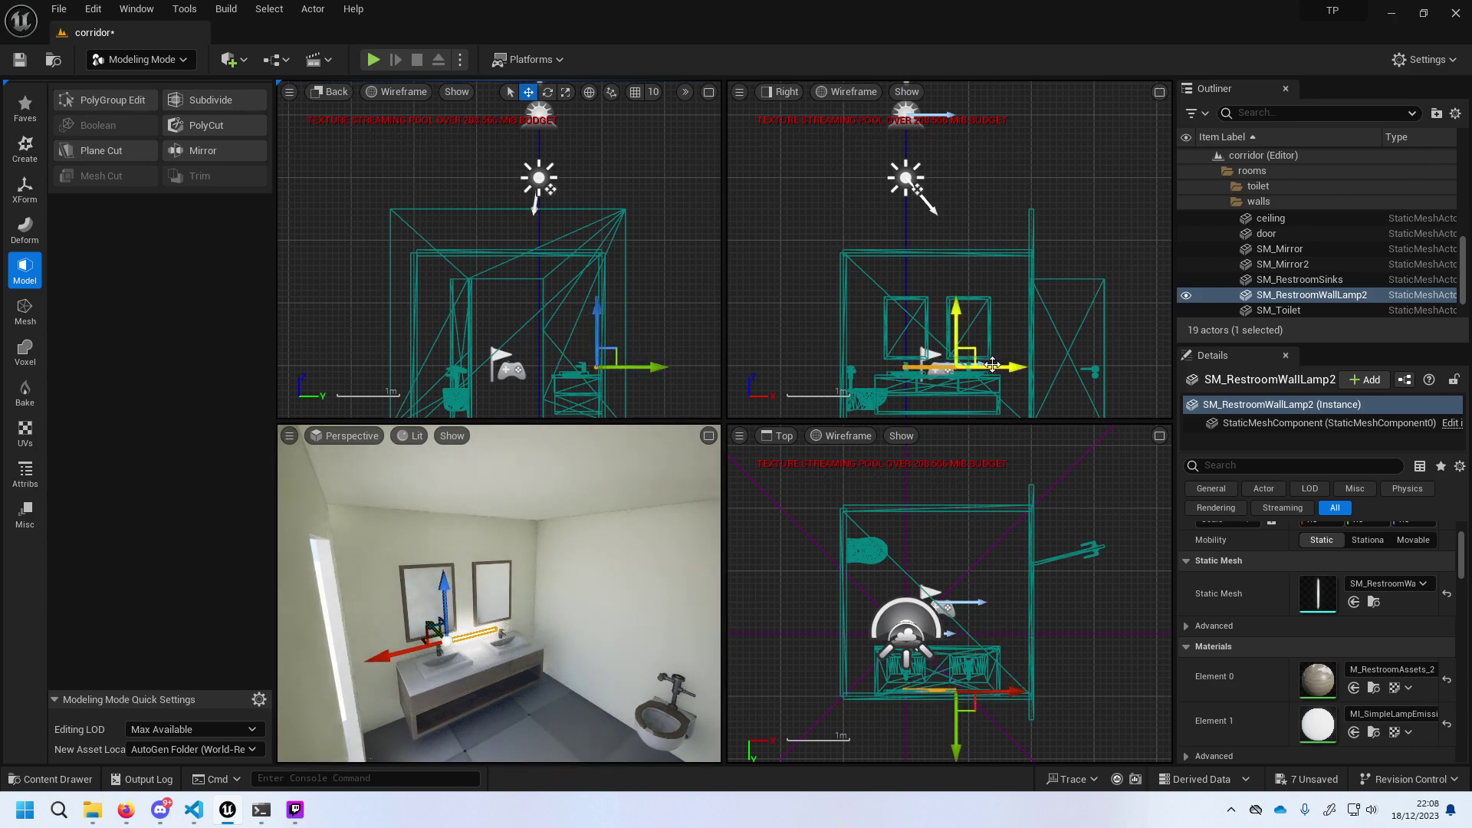
pyautogui.moveTo(992, 363); pyautogui.dragTo(983, 373)
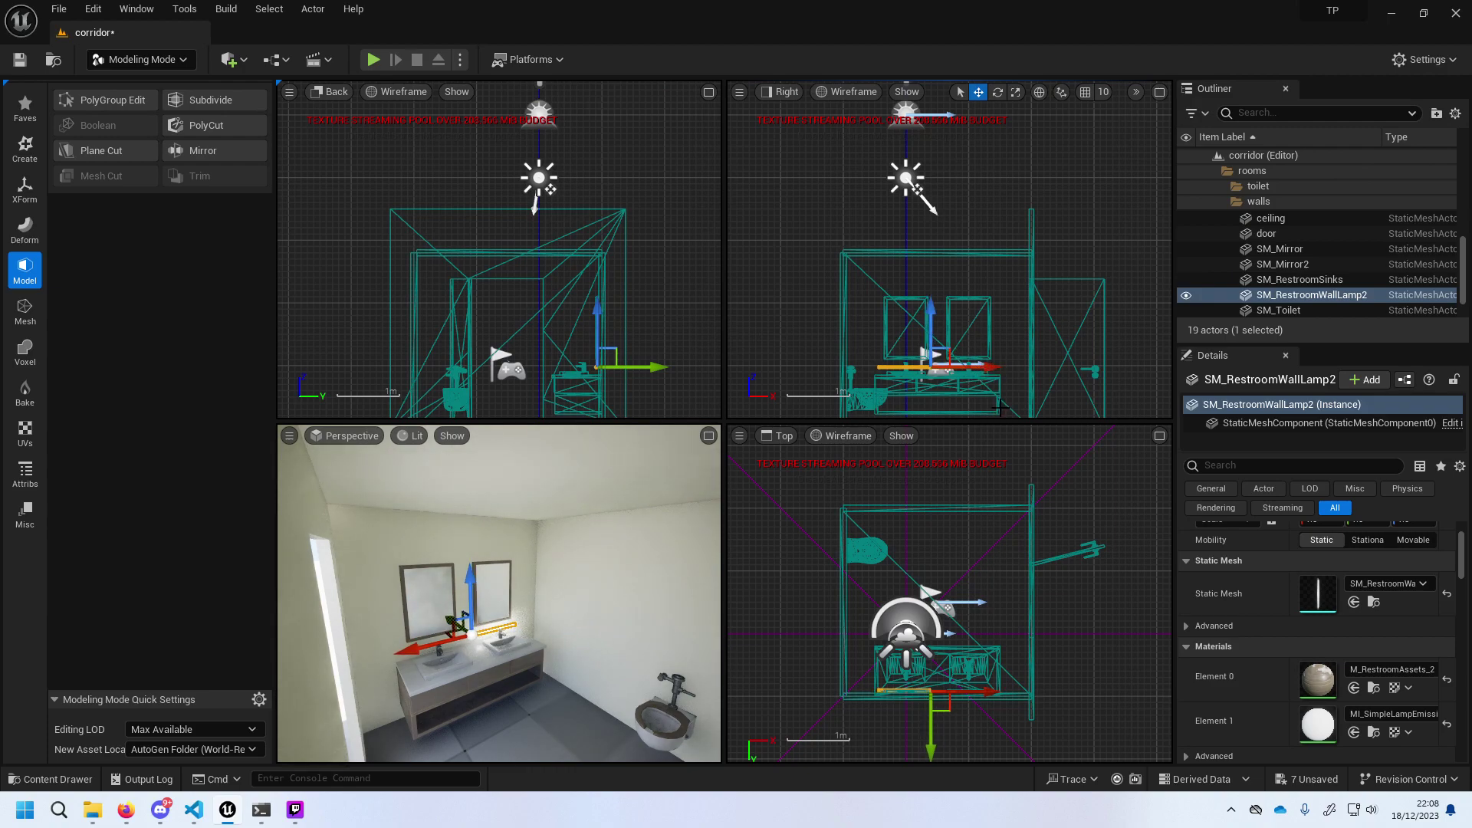
pyautogui.keyDown('alt'); pyautogui.moveTo(984, 373); pyautogui.dragTo(1040, 374); pyautogui.keyUp('alt')
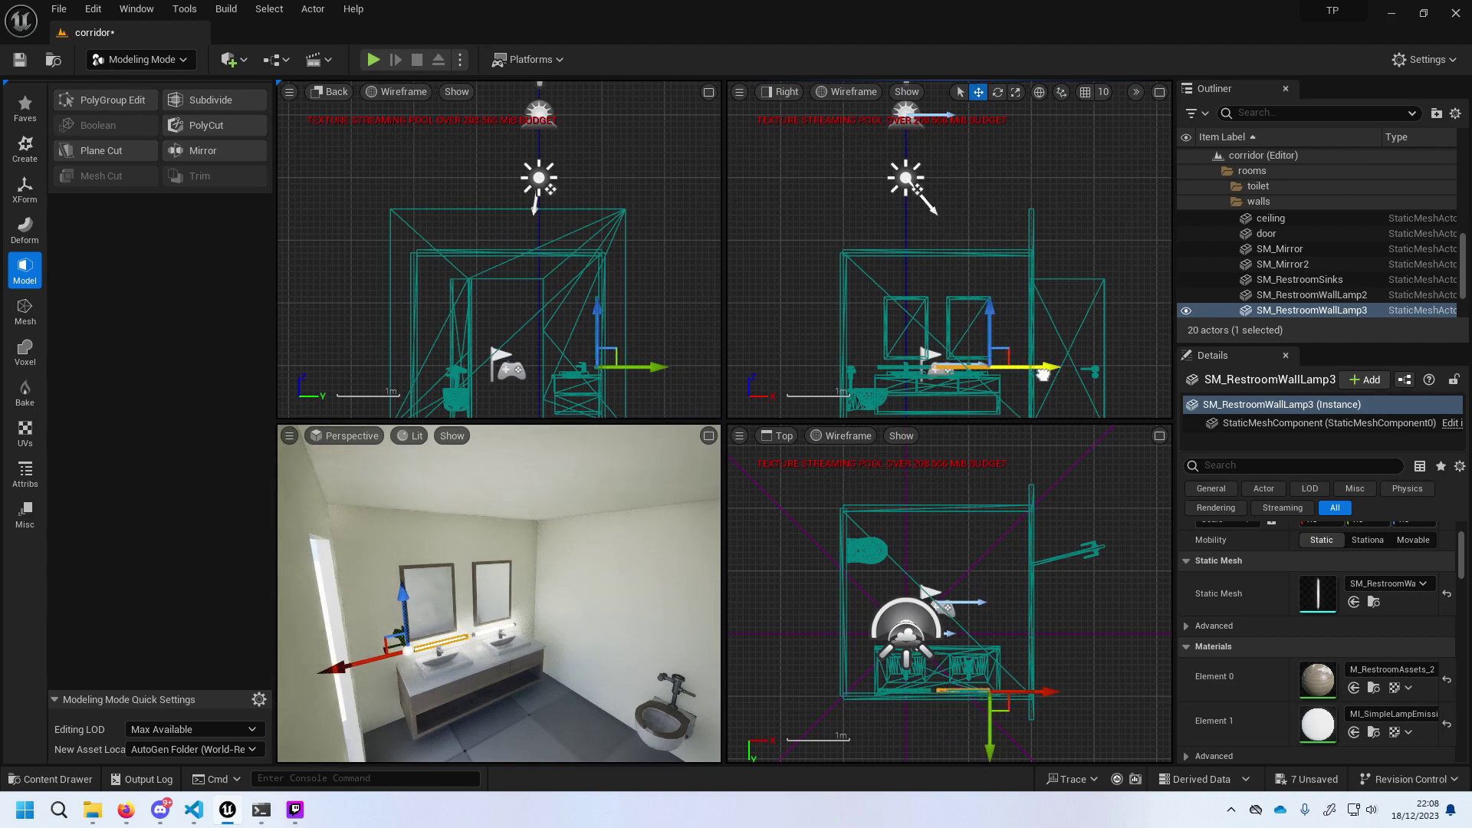
pyautogui.moveTo(1047, 374); pyautogui.dragTo(1050, 374)
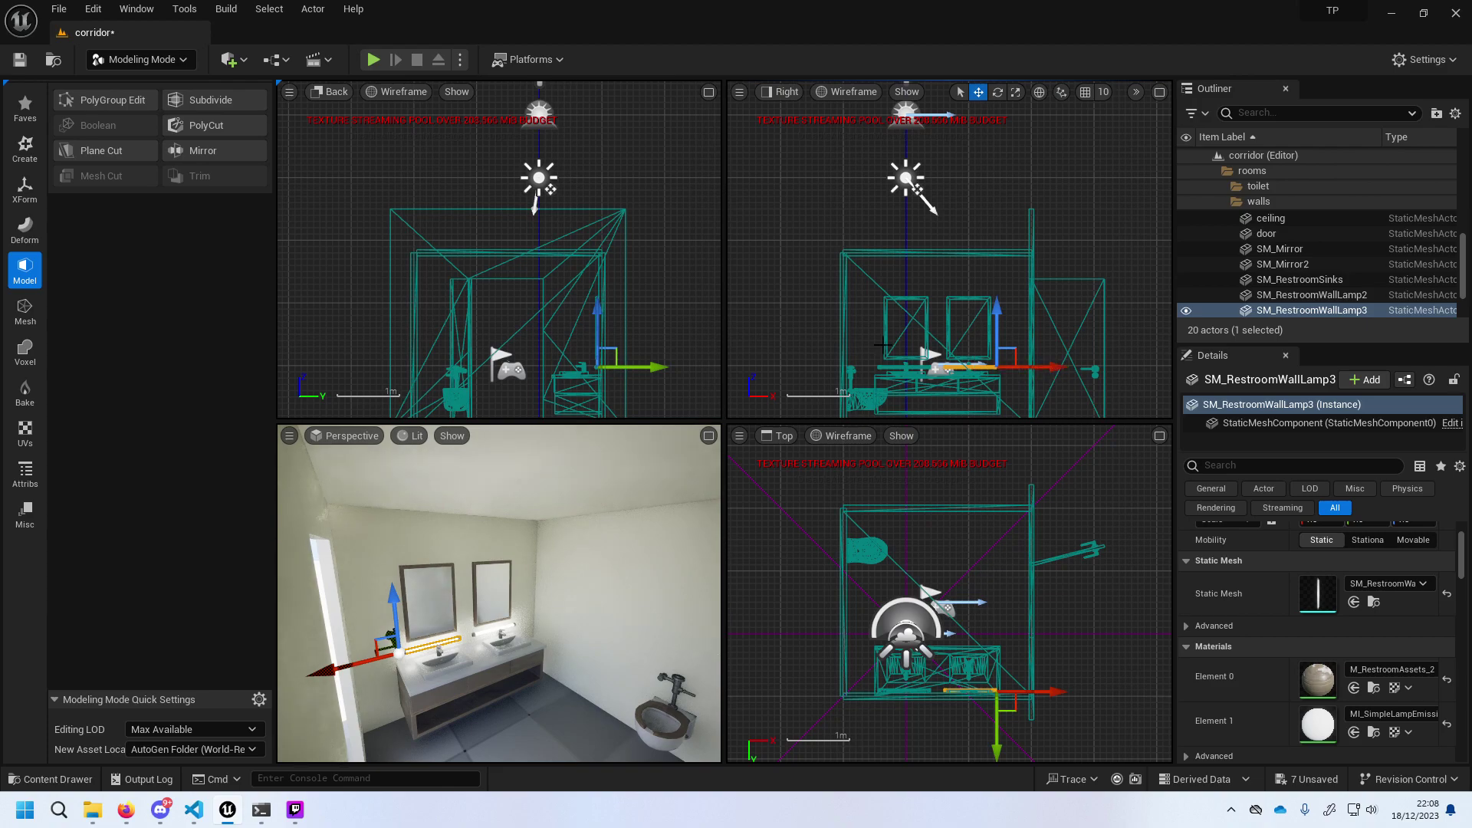
pyautogui.click(374, 61)
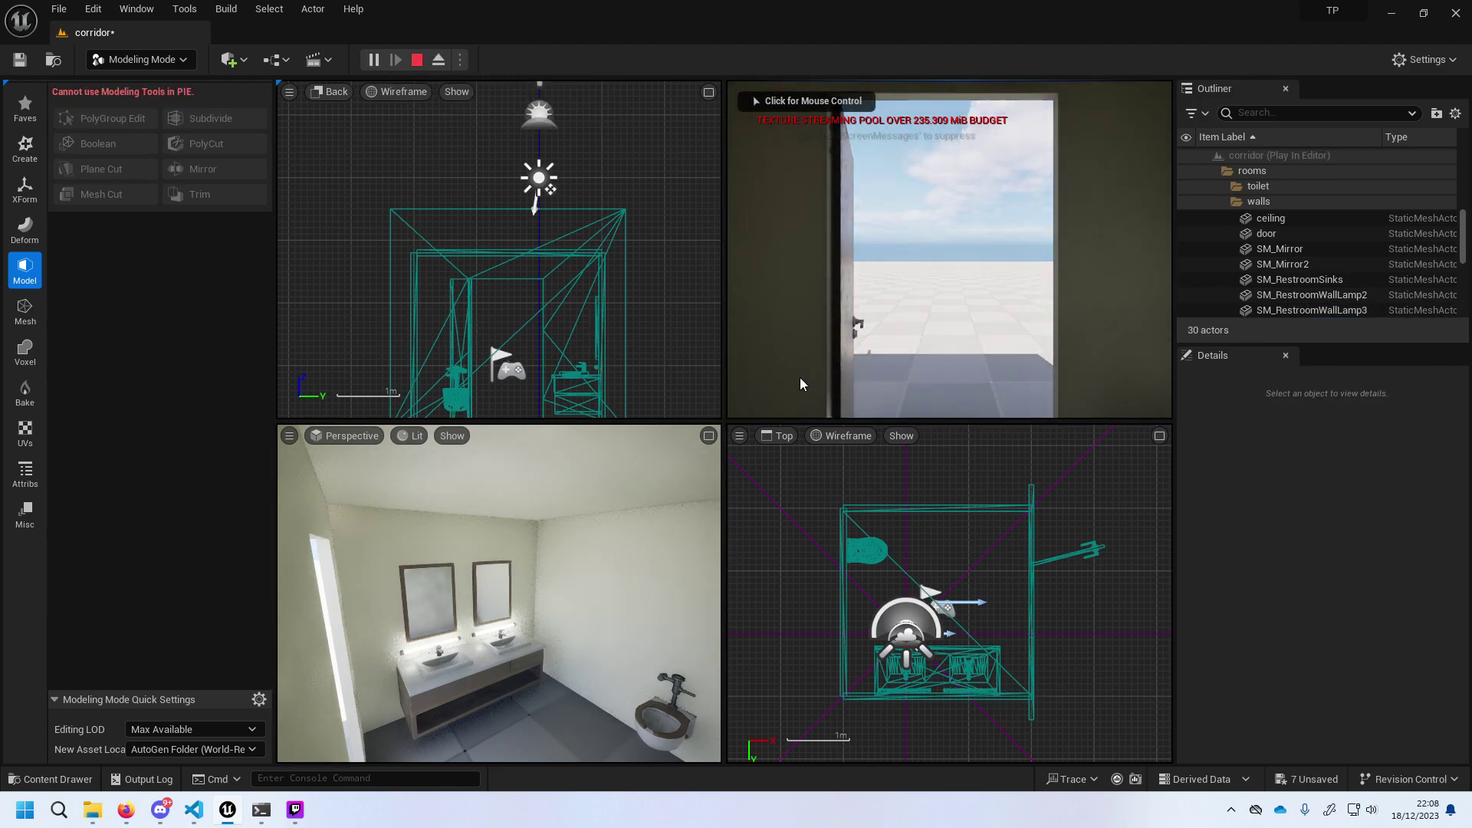
pyautogui.press('Escape')
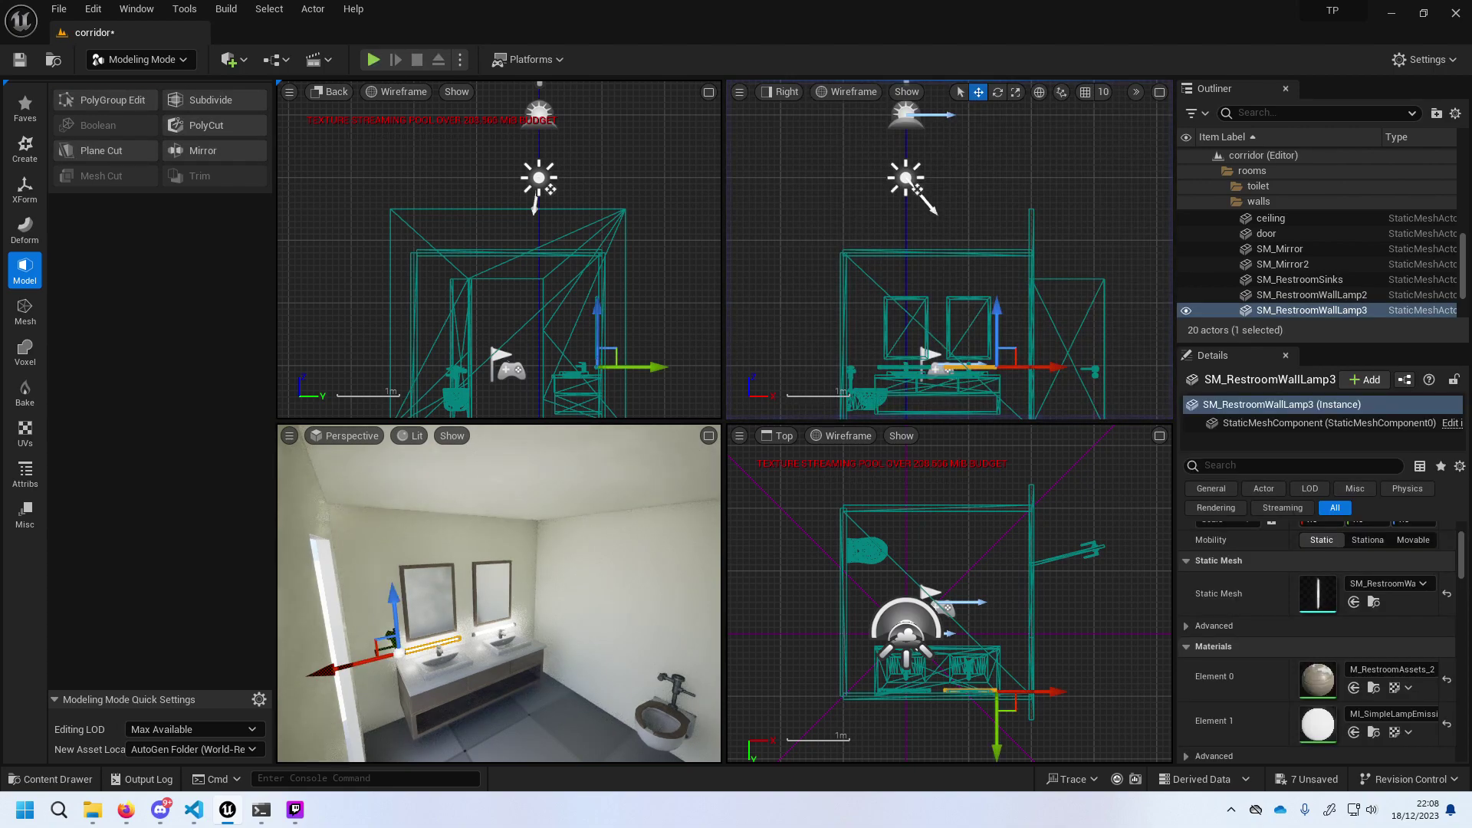
pyautogui.click(564, 460)
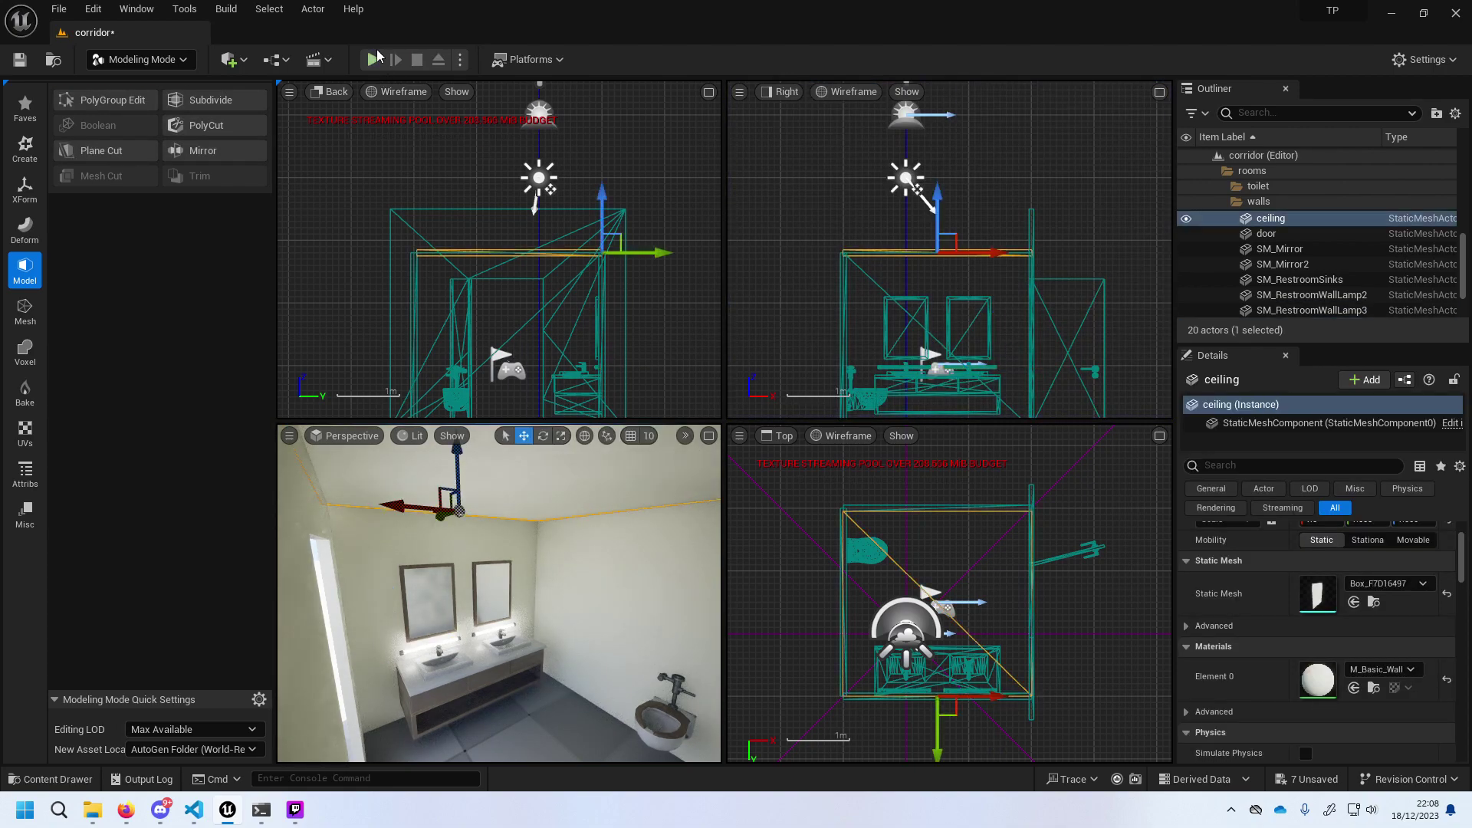
pyautogui.click(373, 59)
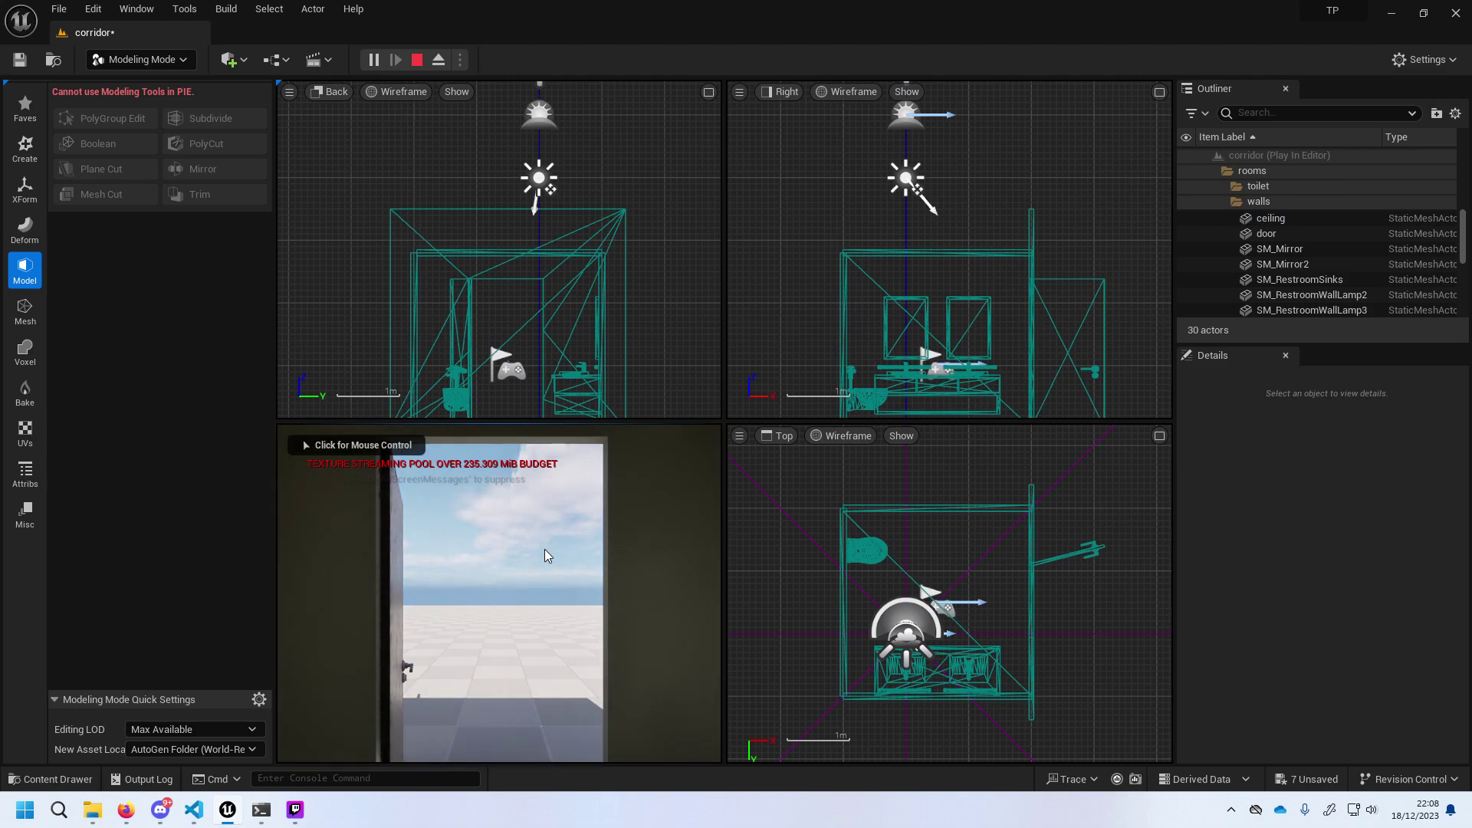
pyautogui.click(617, 567)
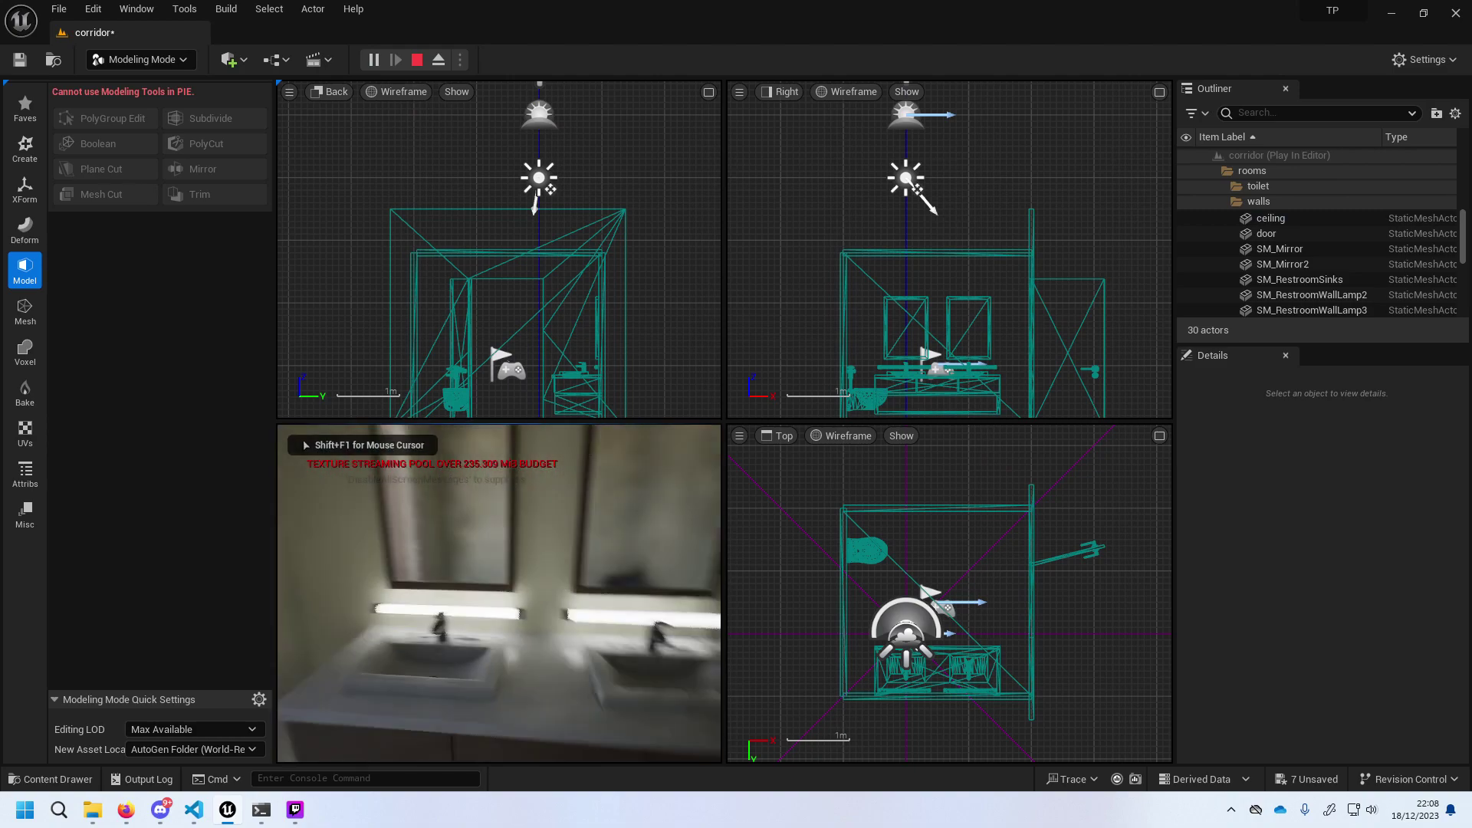
pyautogui.press('s')
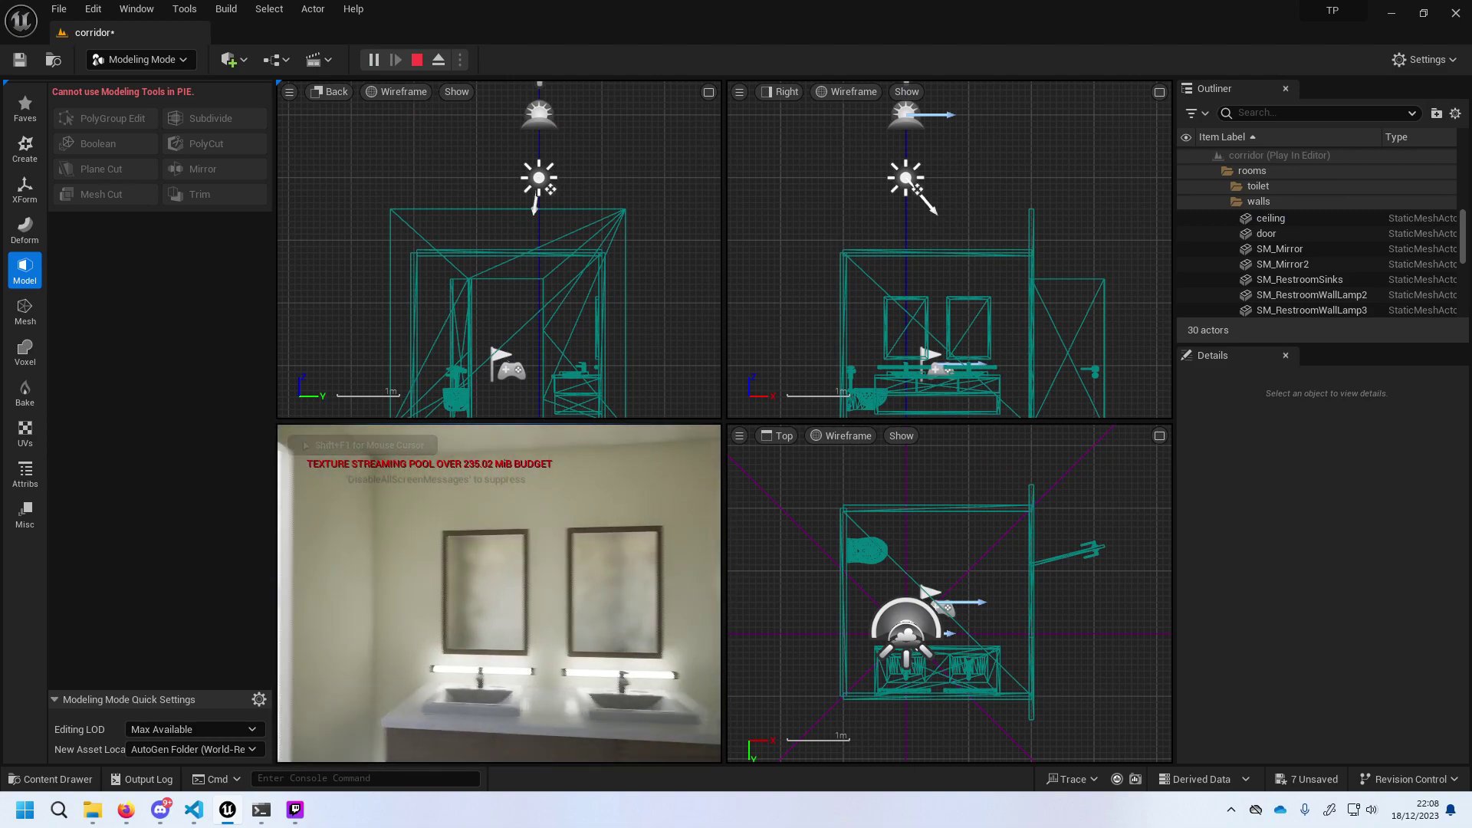
pyautogui.press('w')
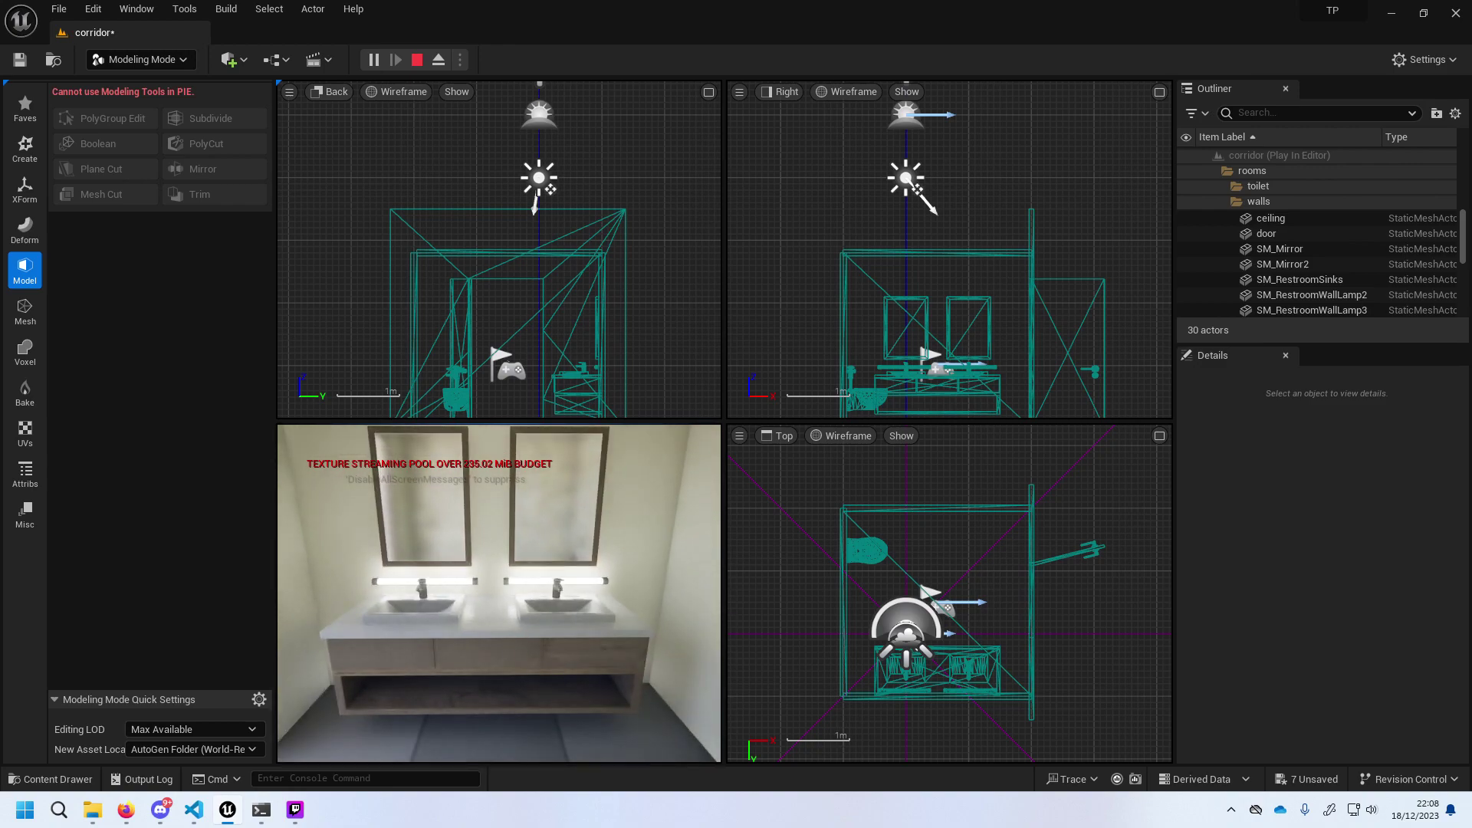
pyautogui.press('w')
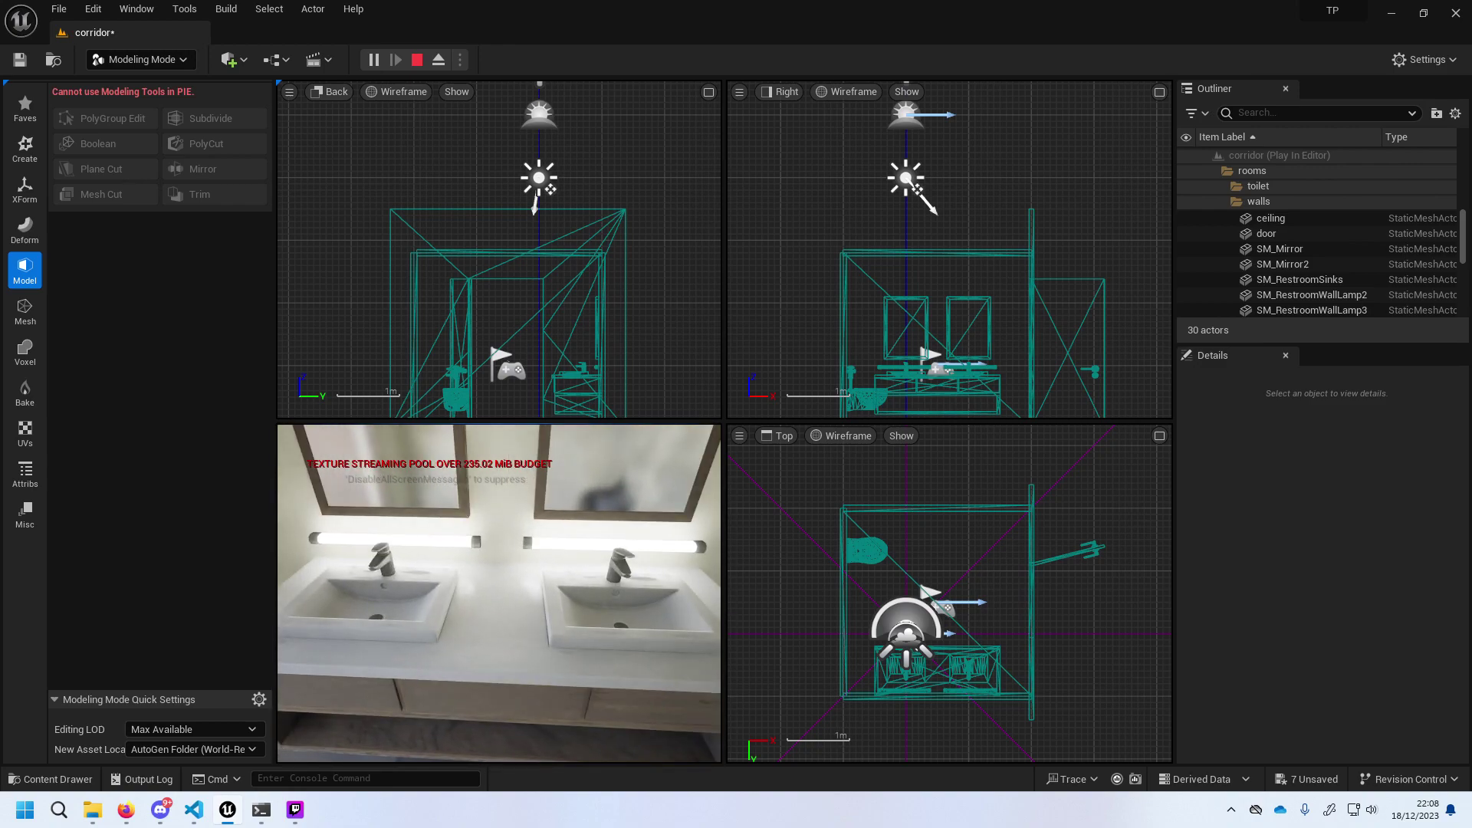
pyautogui.press('a')
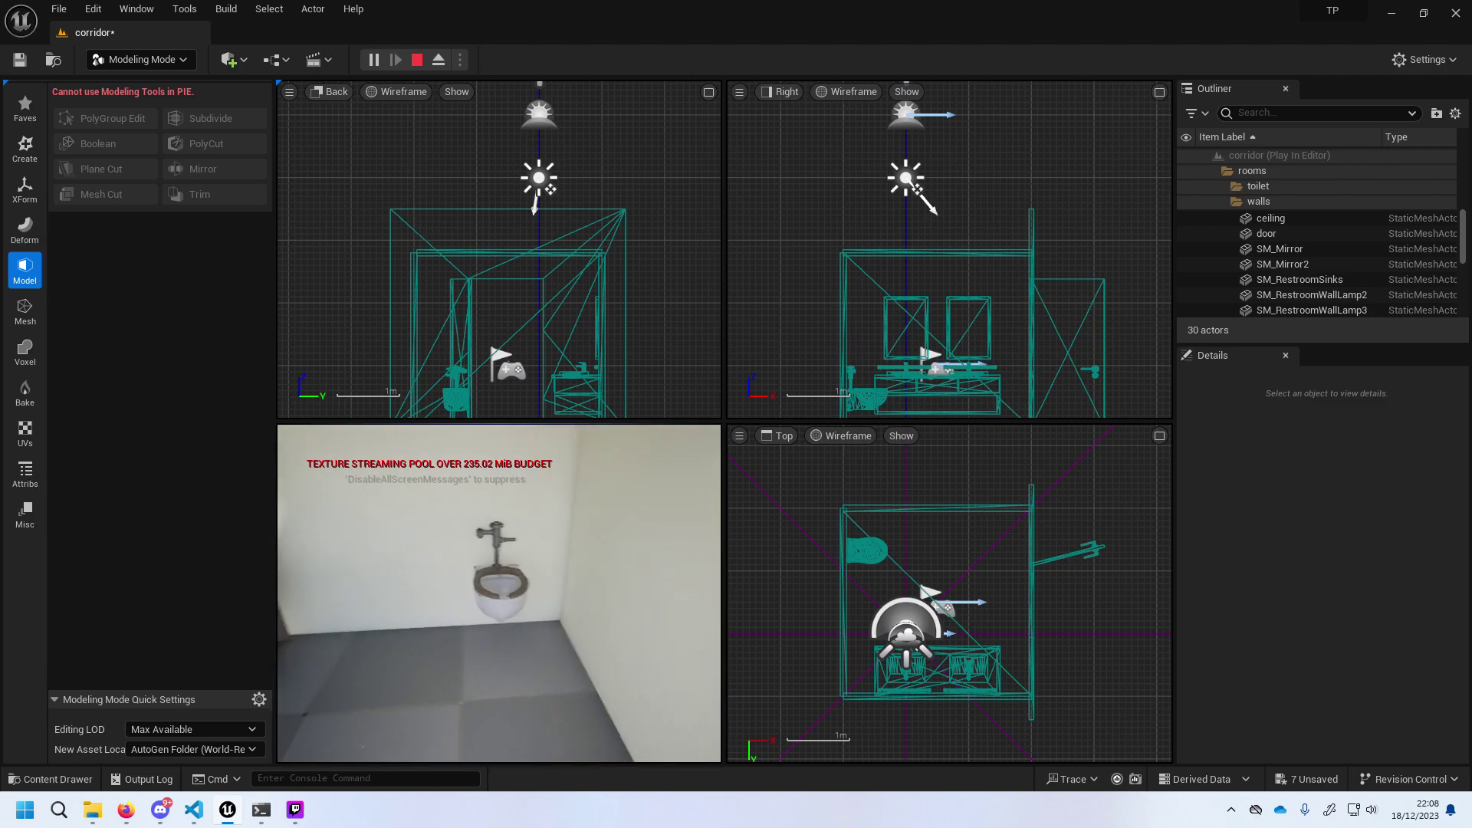
pyautogui.press('a')
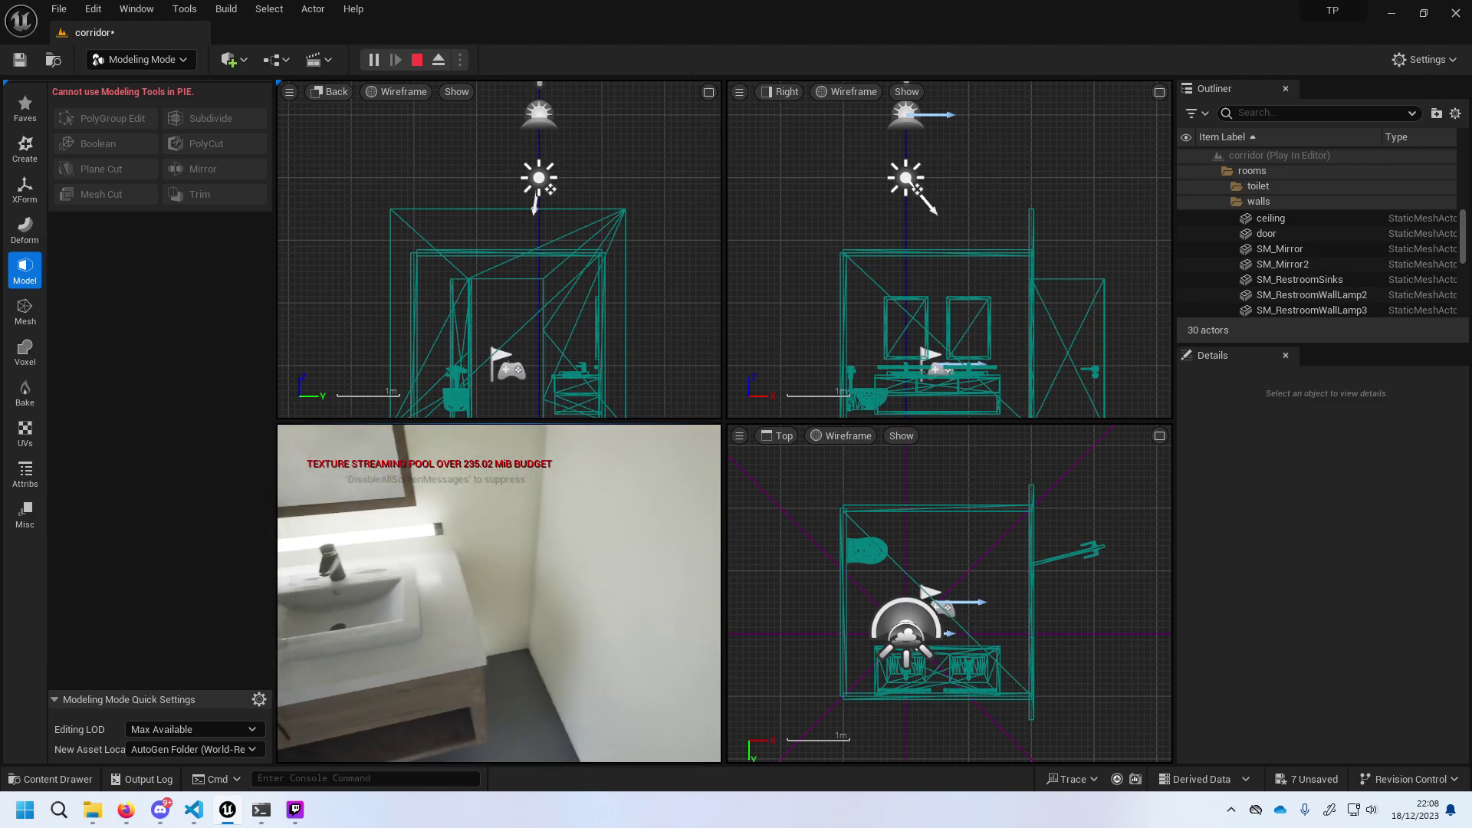
pyautogui.press('s')
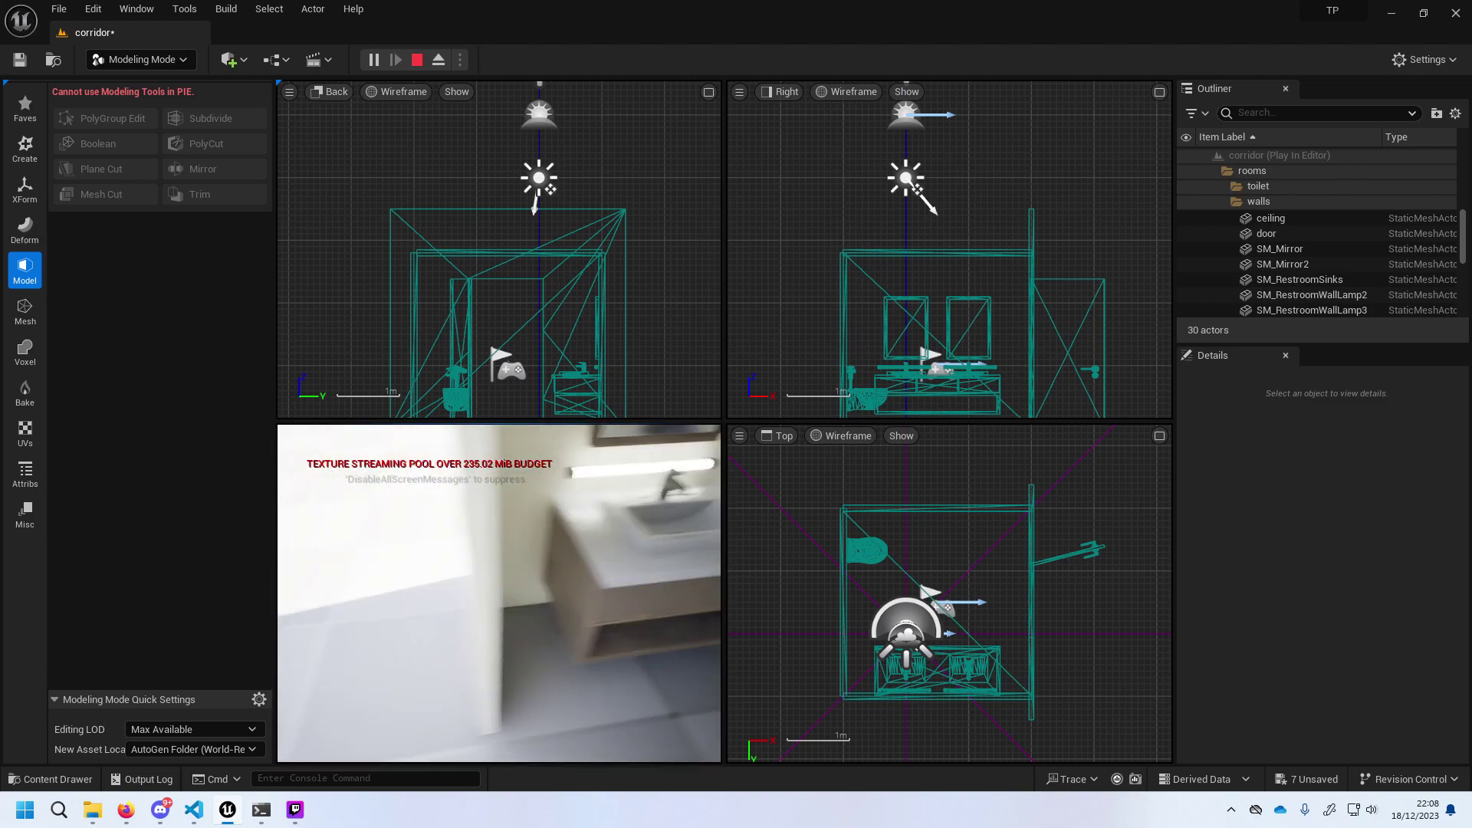
pyautogui.press('w')
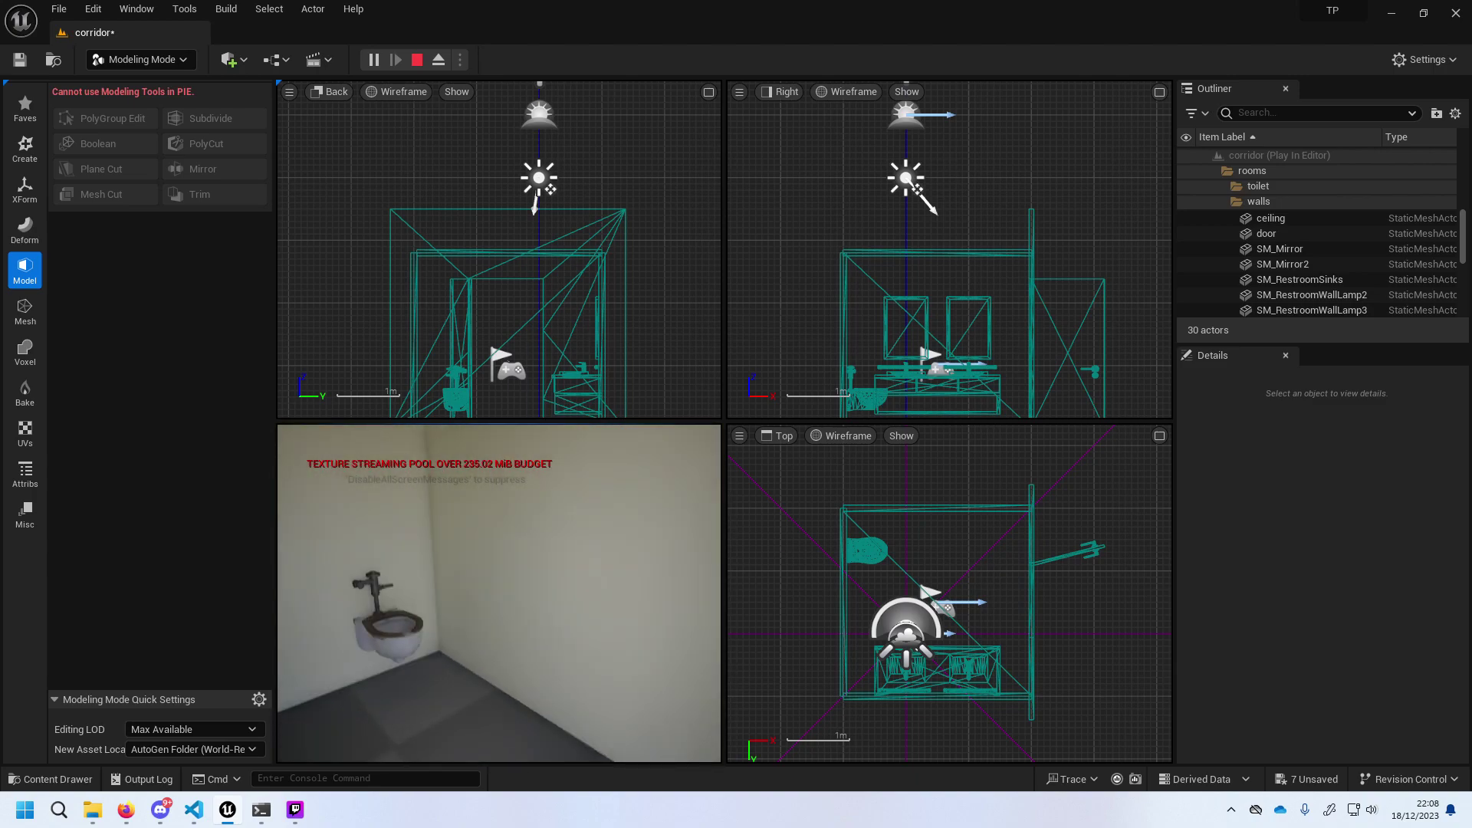
pyautogui.press('s')
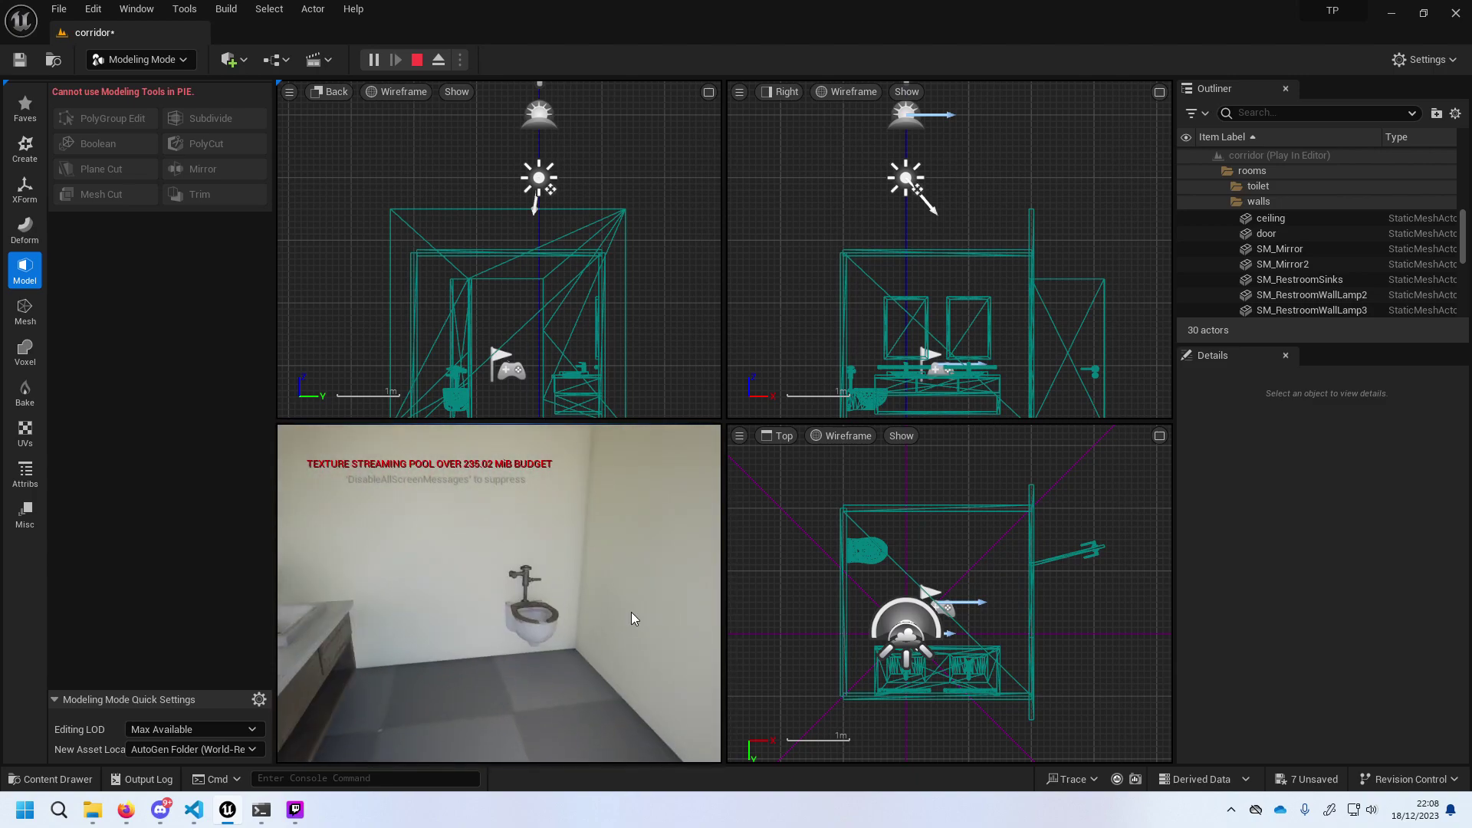
pyautogui.press('Escape')
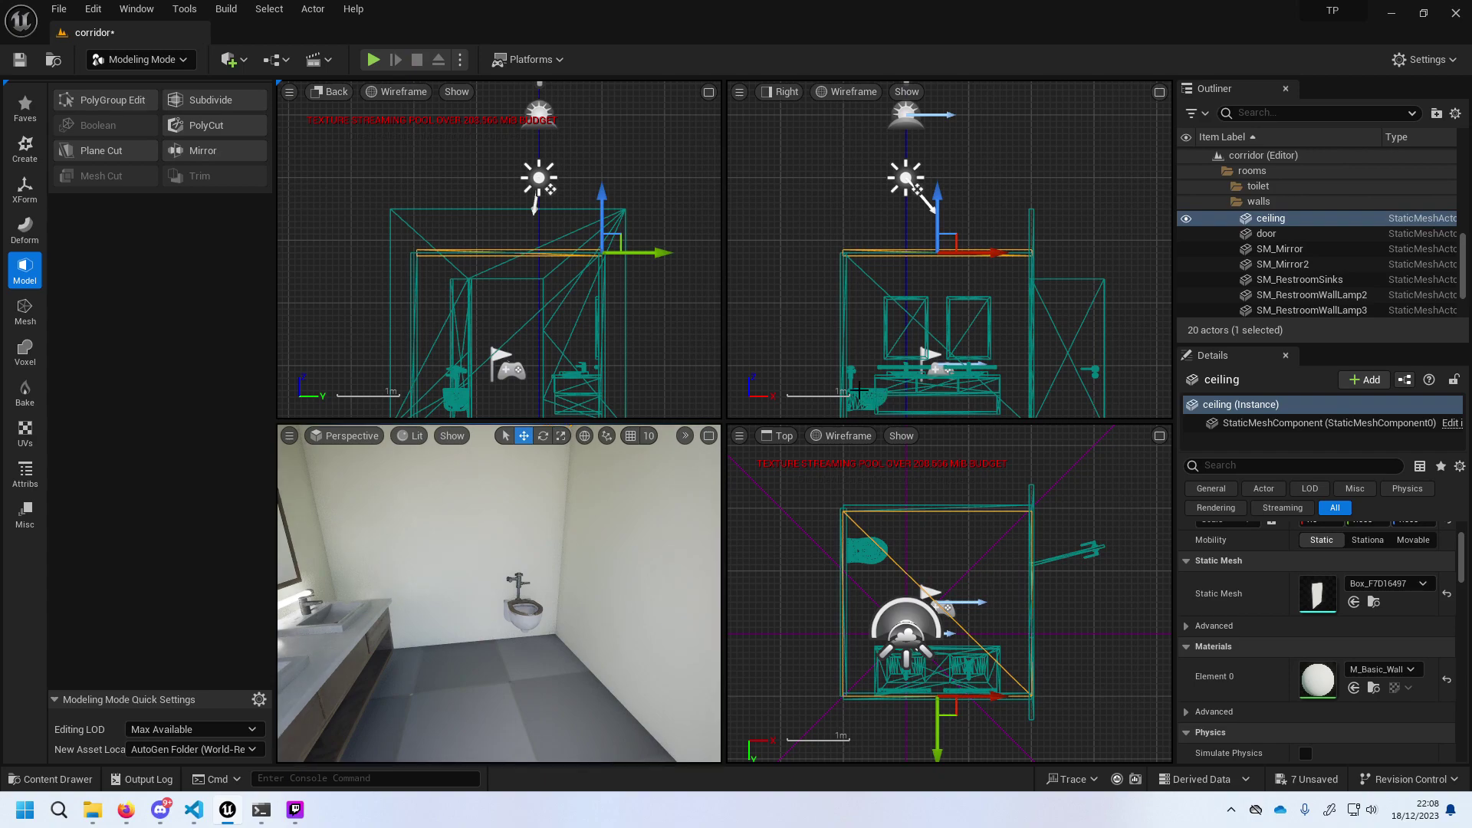
# Preview the restroom locker mesh from the Content Drawer, then close it.
pyautogui.click(77, 786)
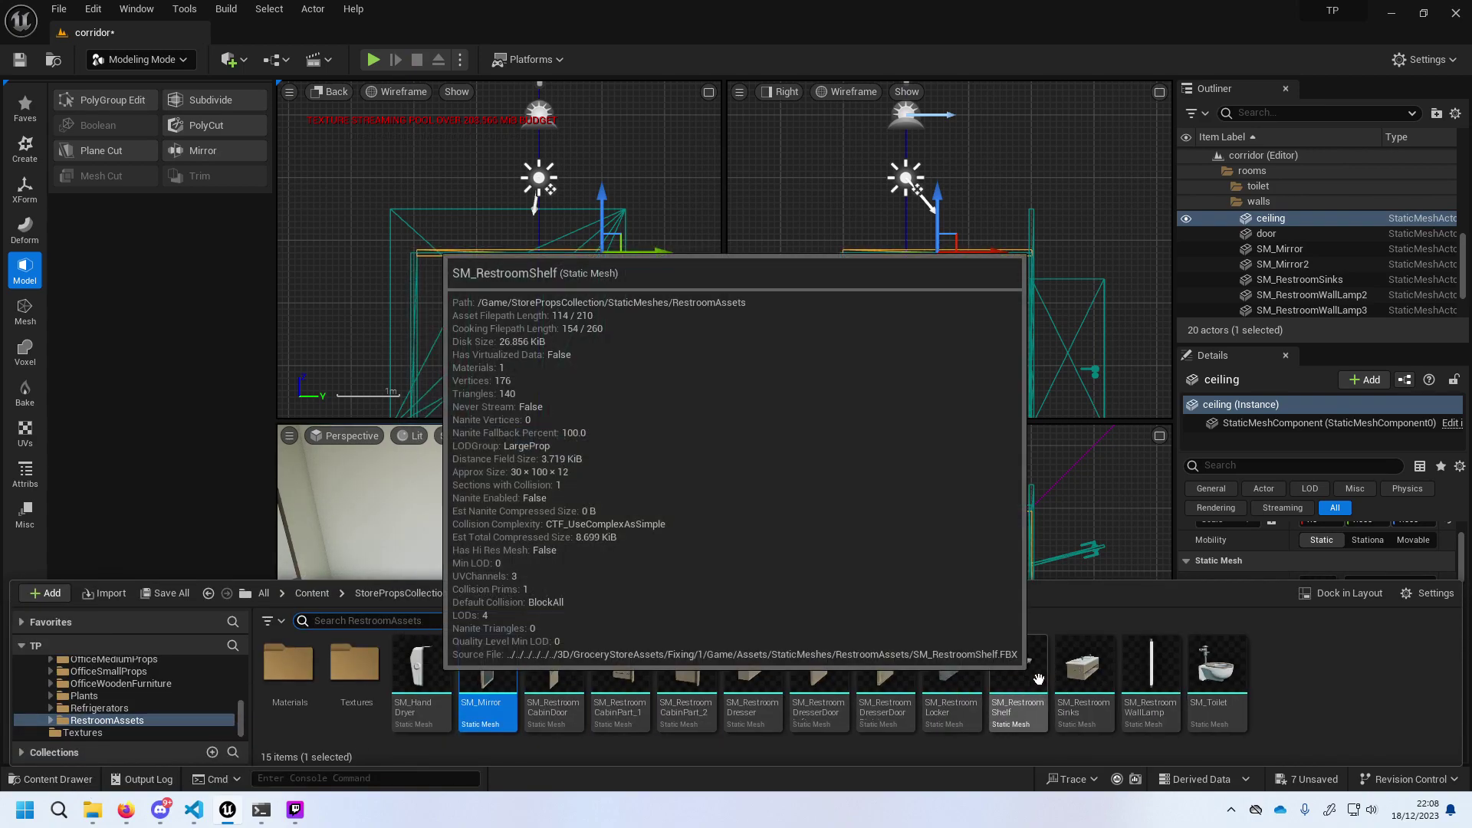
pyautogui.moveTo(1007, 638)
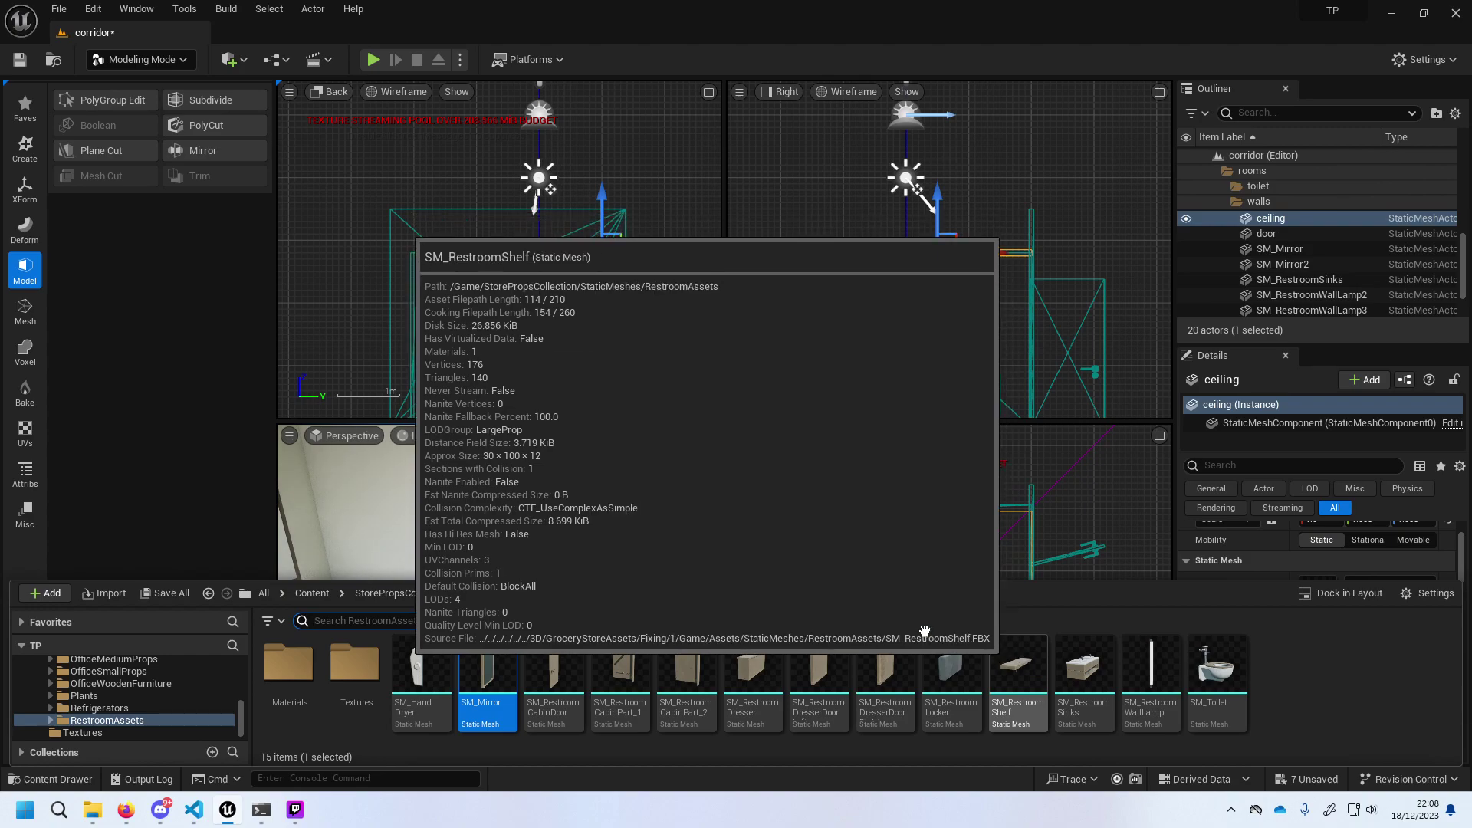
pyautogui.moveTo(955, 683)
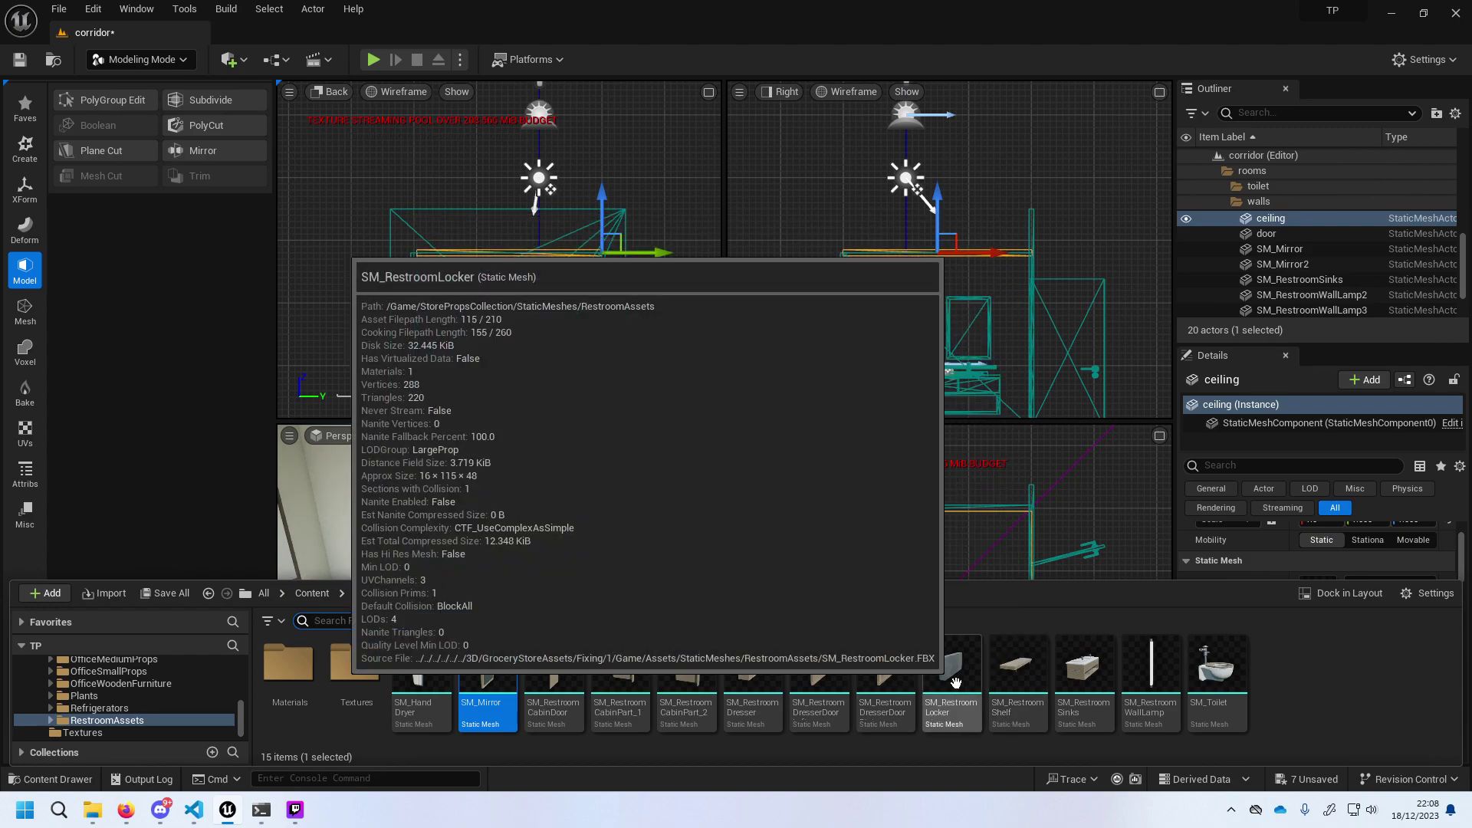
pyautogui.doubleClick(956, 683)
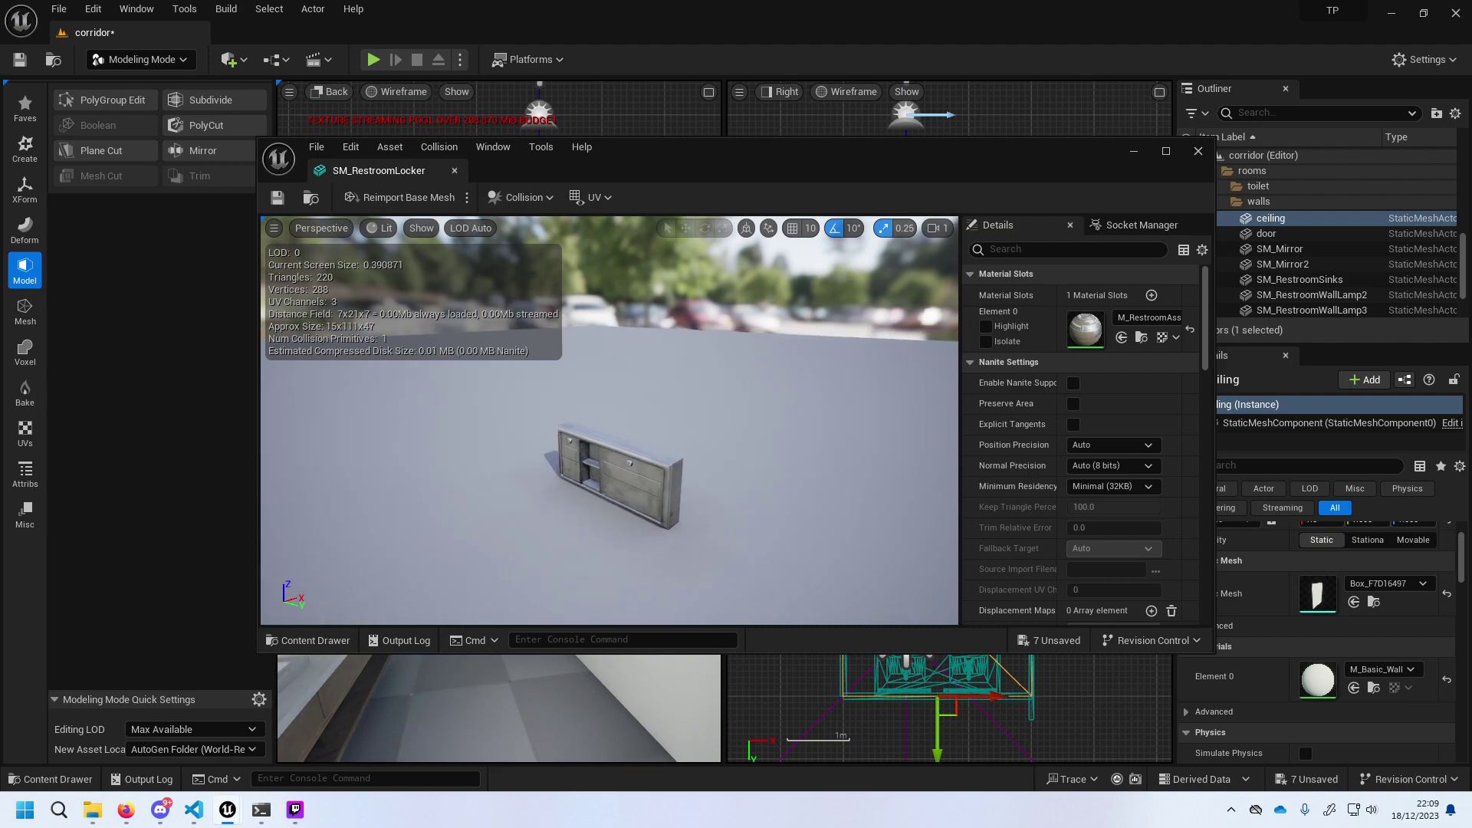
pyautogui.moveTo(519, 442); pyautogui.dragTo(522, 441)
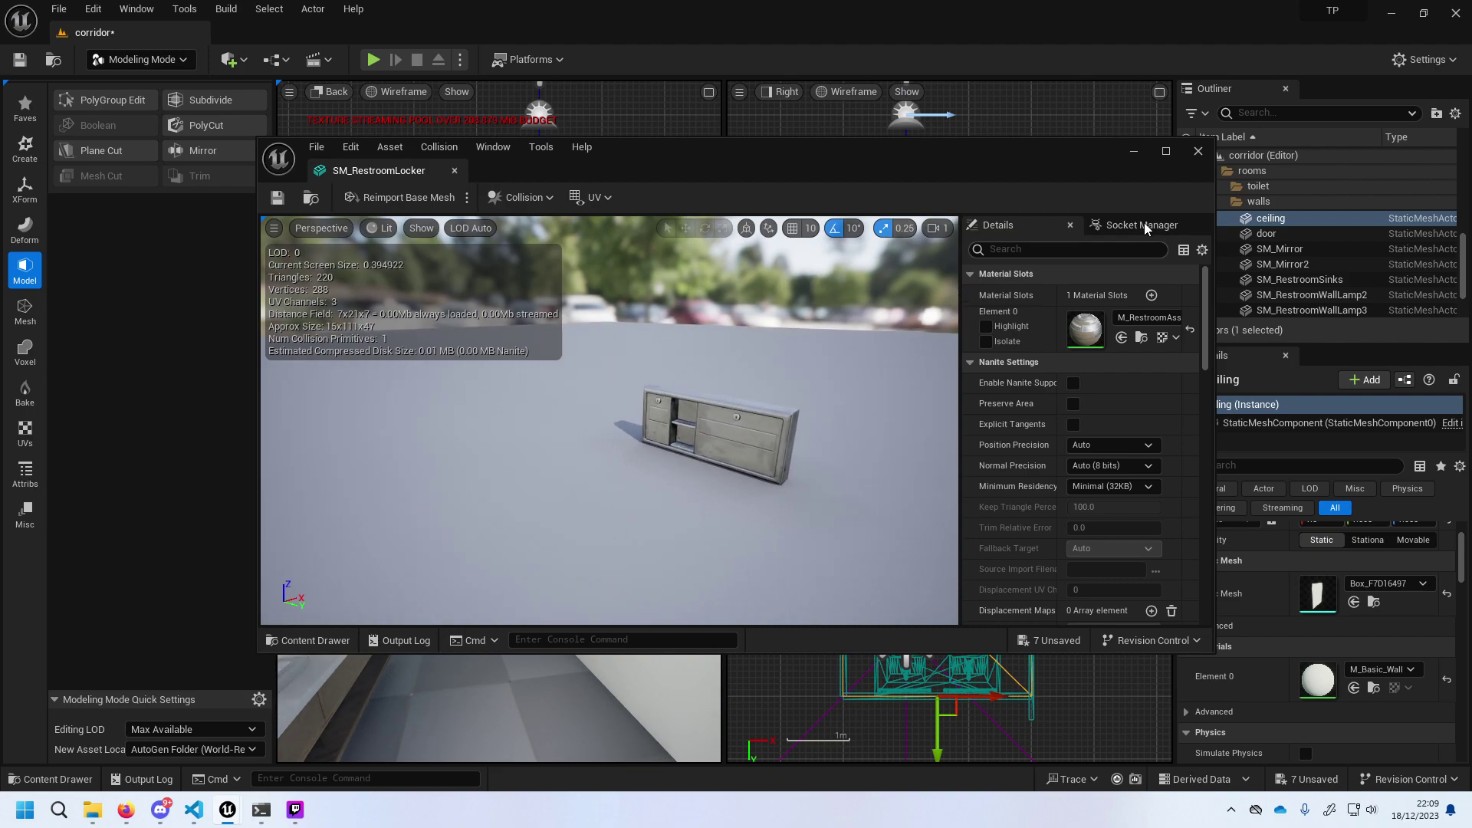
pyautogui.click(1199, 151)
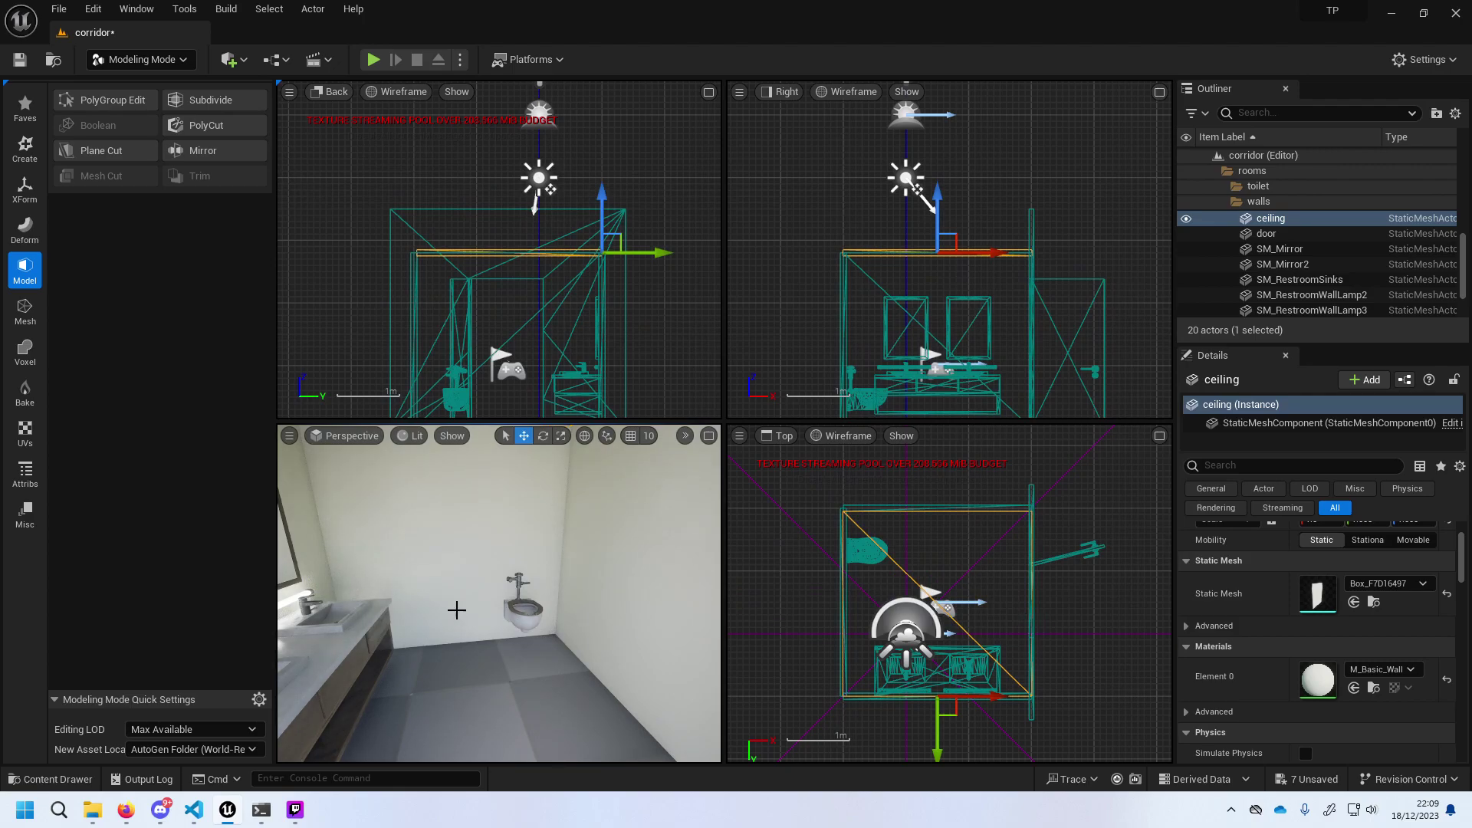
# Preview SM_RestroomDresser, orbiting to centre it, then close it.
pyautogui.click(53, 779)
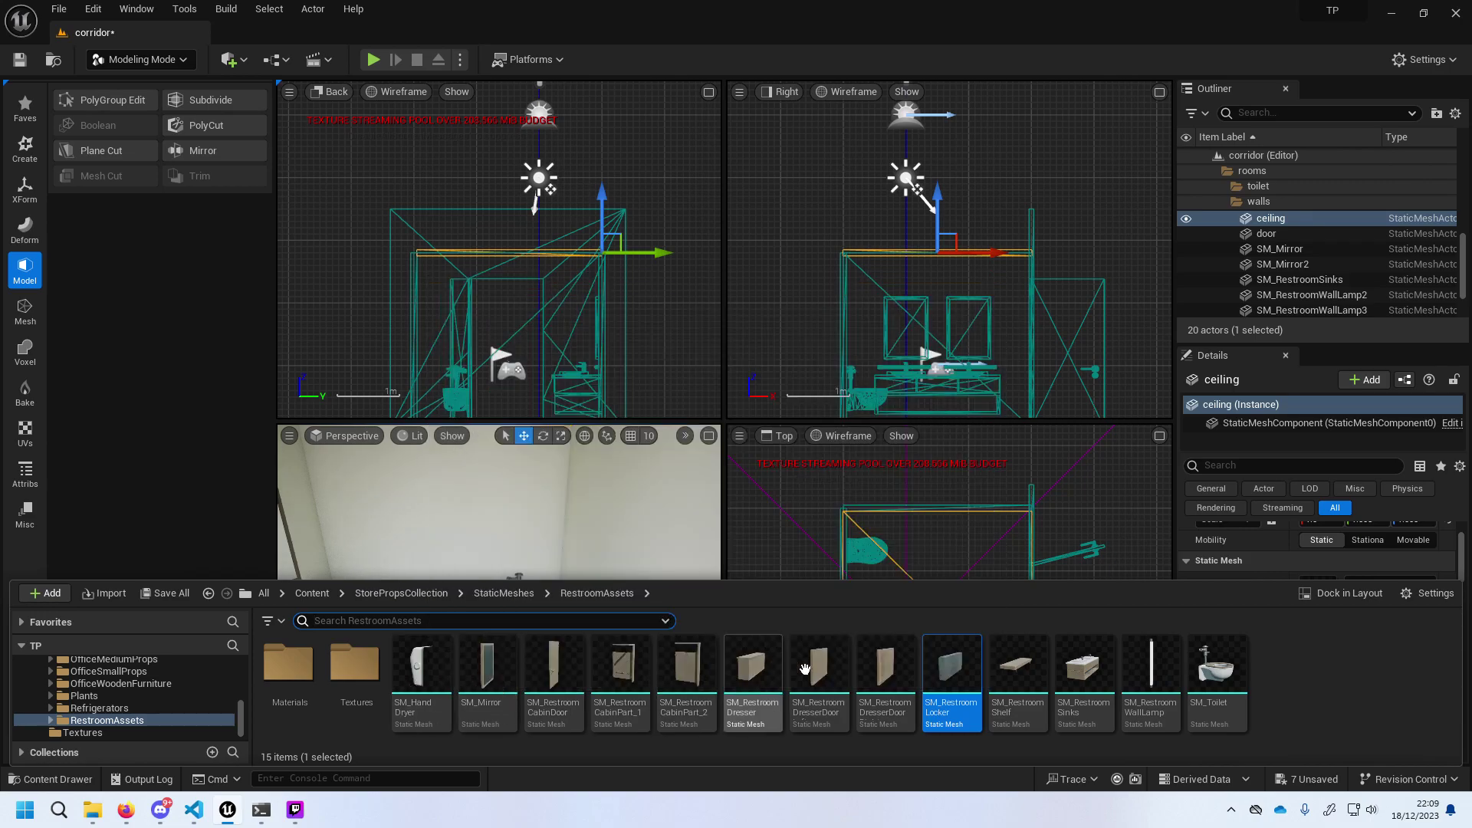
pyautogui.moveTo(884, 673)
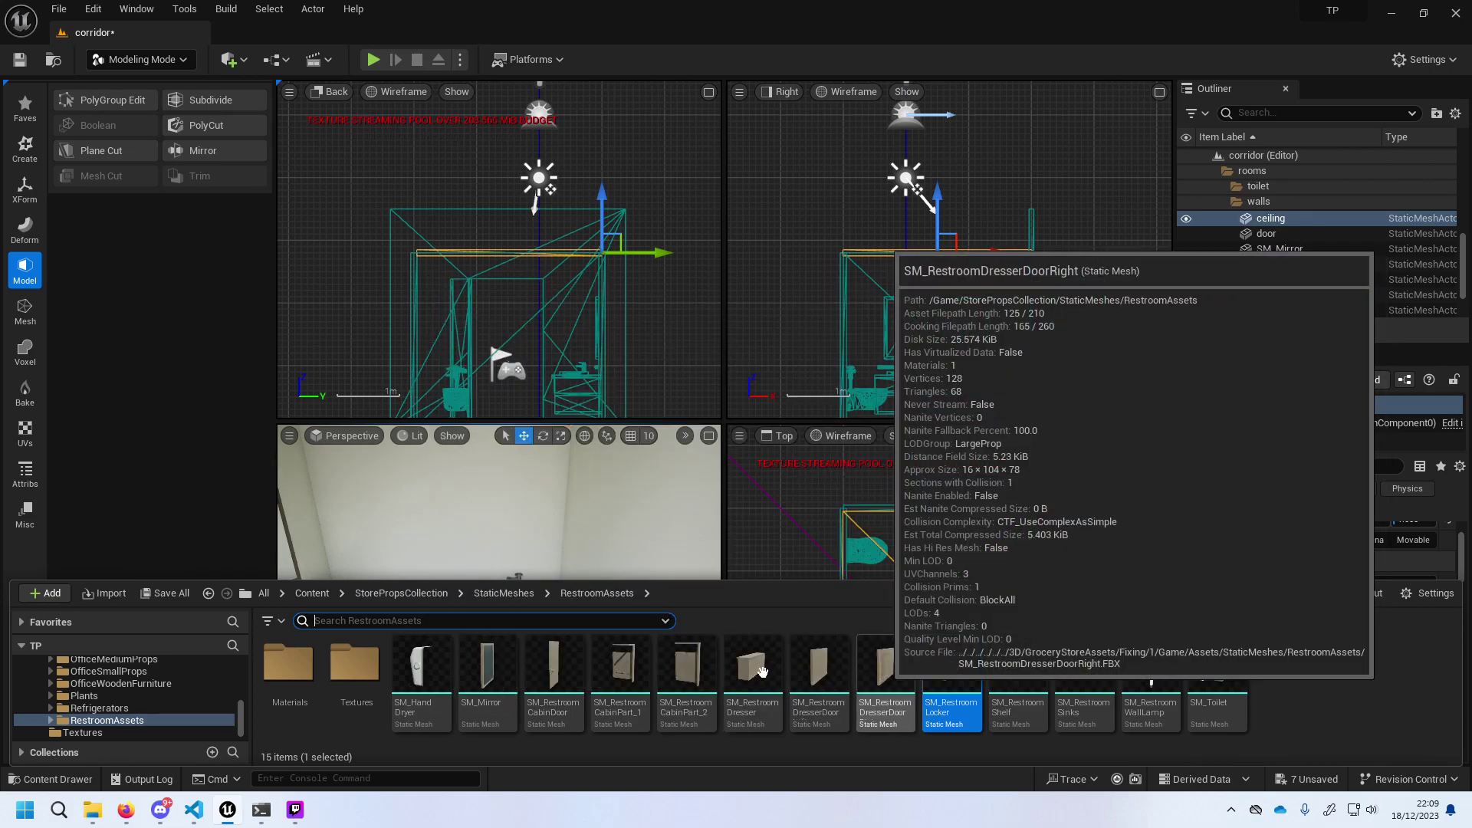
pyautogui.moveTo(742, 670)
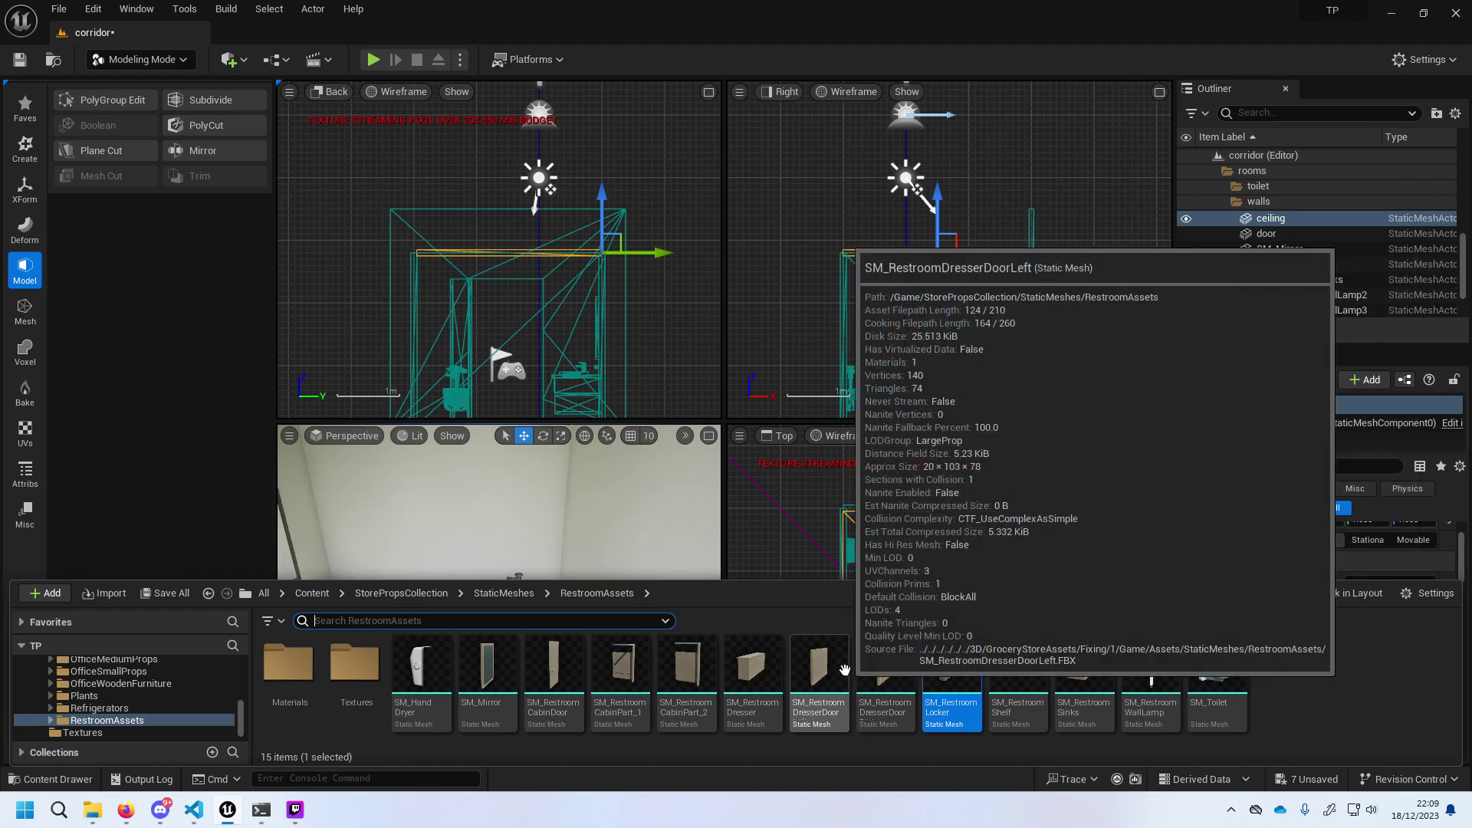
pyautogui.doubleClick(754, 674)
pyautogui.moveTo(552, 516); pyautogui.dragTo(552, 516, button='right')
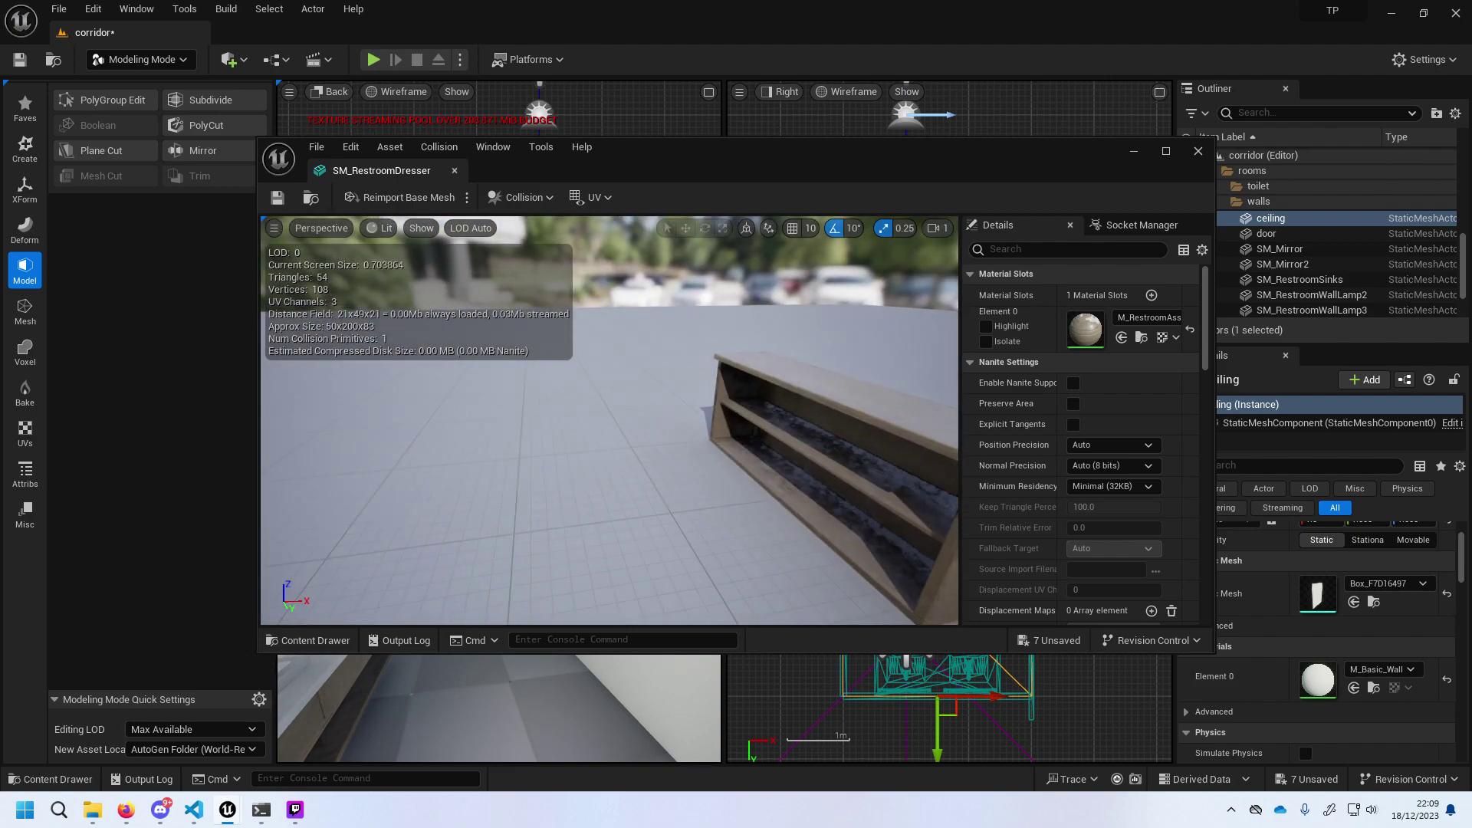
pyautogui.moveTo(552, 516); pyautogui.dragTo(1074, 246, button='right')
pyautogui.click(1198, 151)
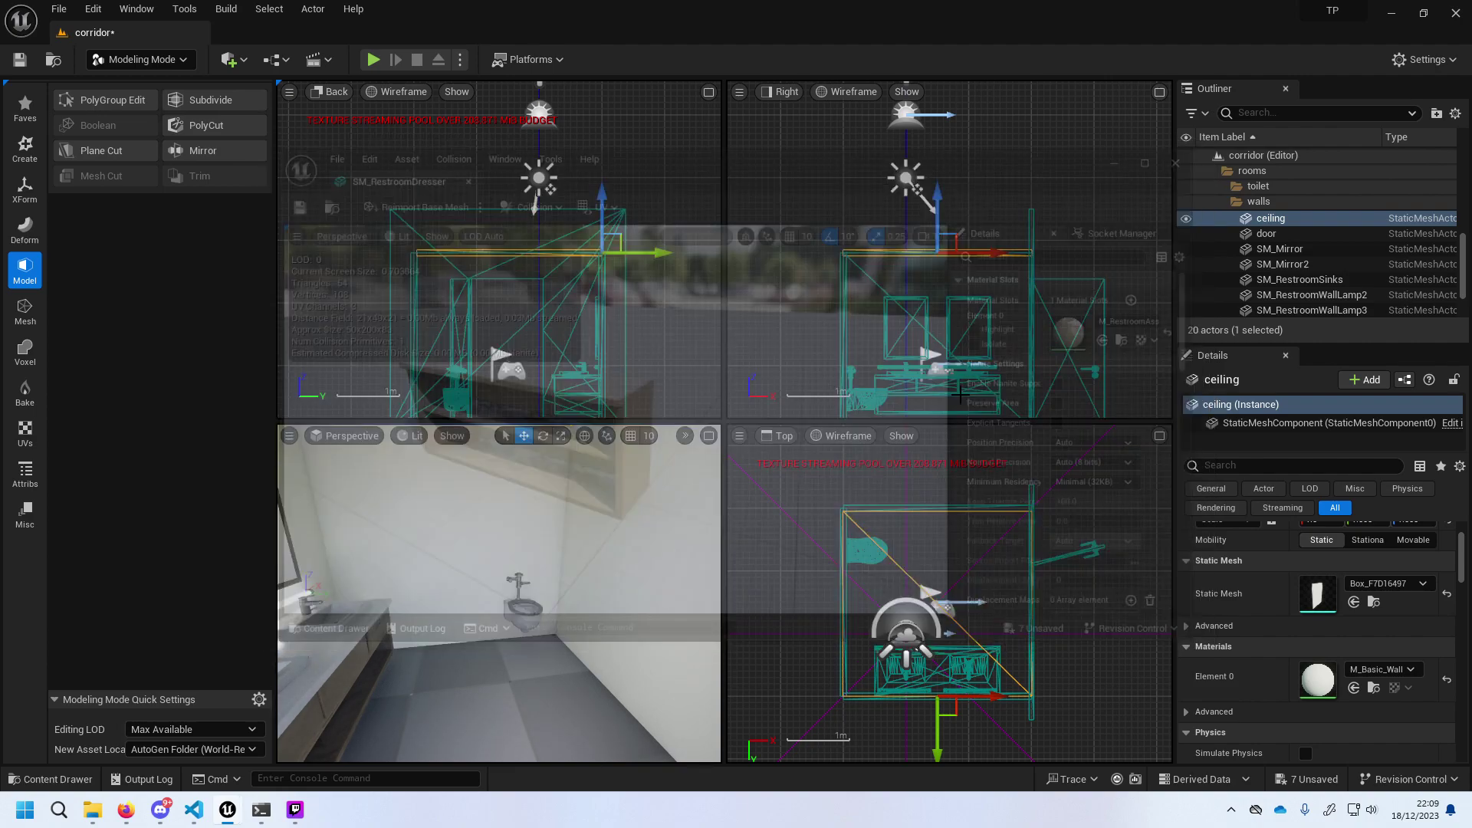
# Preview SM_RestroomShelf up close, then close it.
pyautogui.click(83, 780)
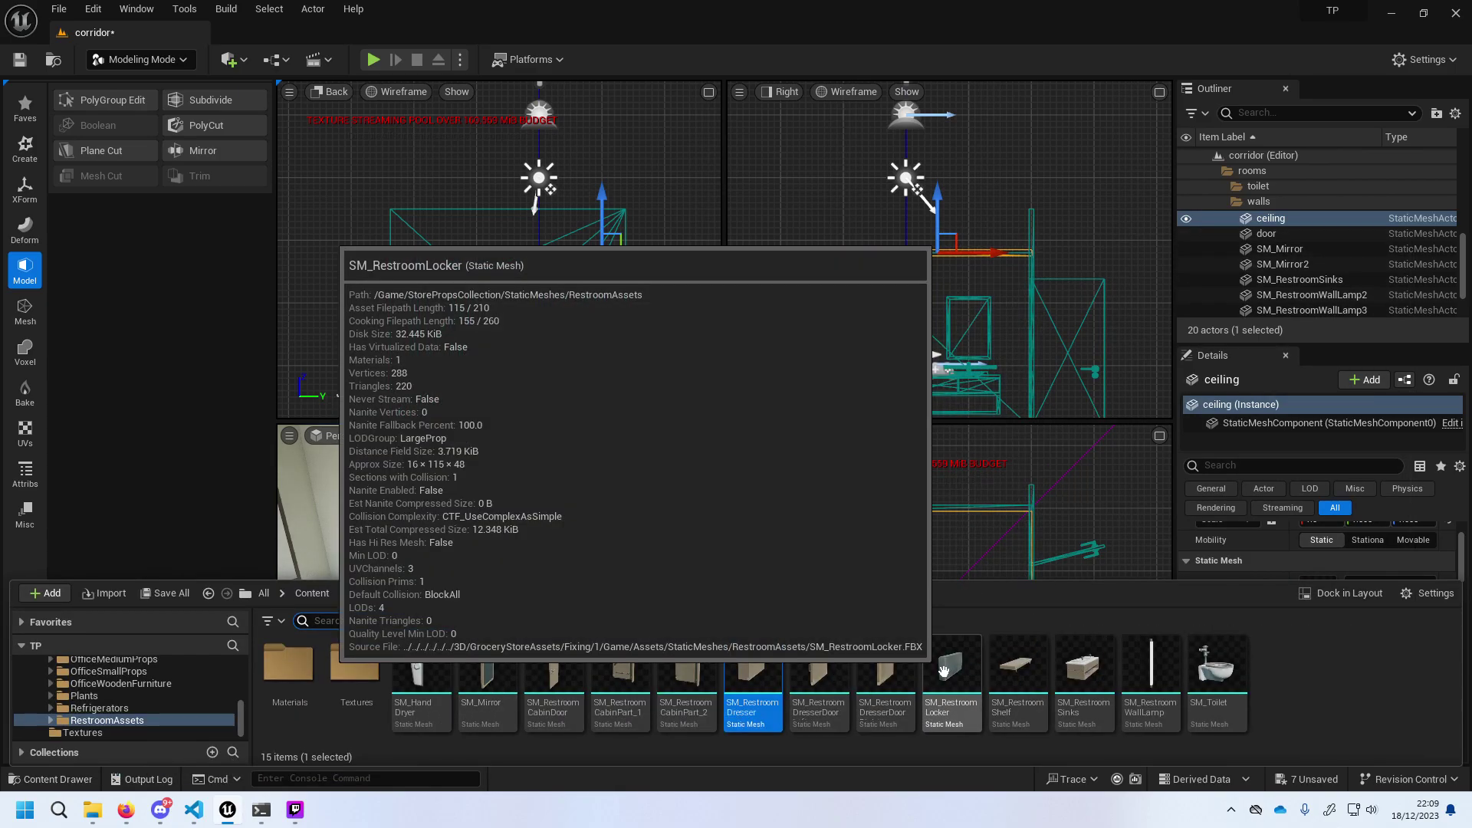
pyautogui.moveTo(1009, 656)
pyautogui.mouseDown()
pyautogui.moveTo(706, 595)
pyautogui.moveTo(1006, 690)
pyautogui.mouseUp()
pyautogui.doubleClick(1011, 675)
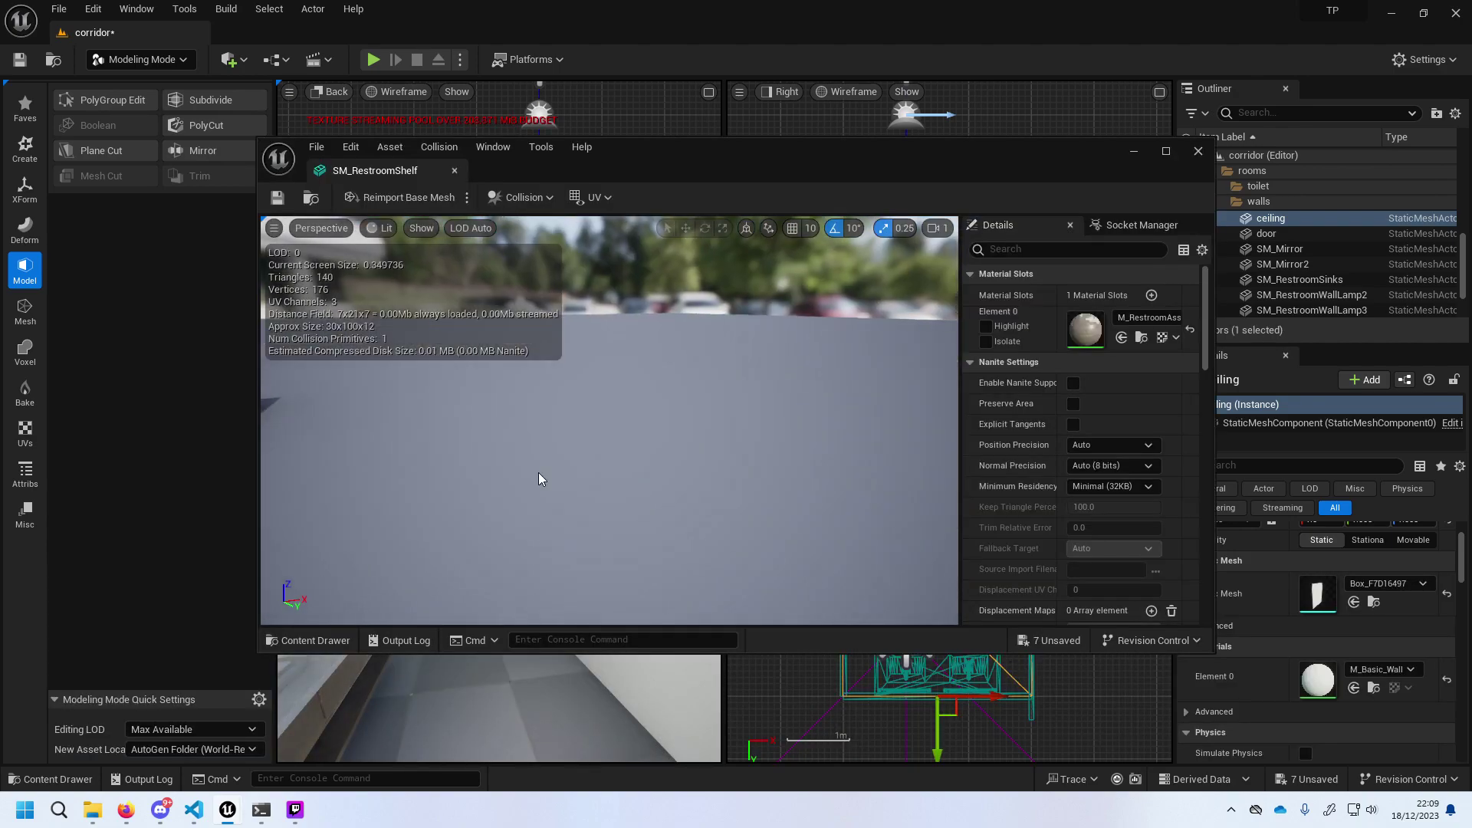
pyautogui.moveTo(538, 473); pyautogui.dragTo(583, 460)
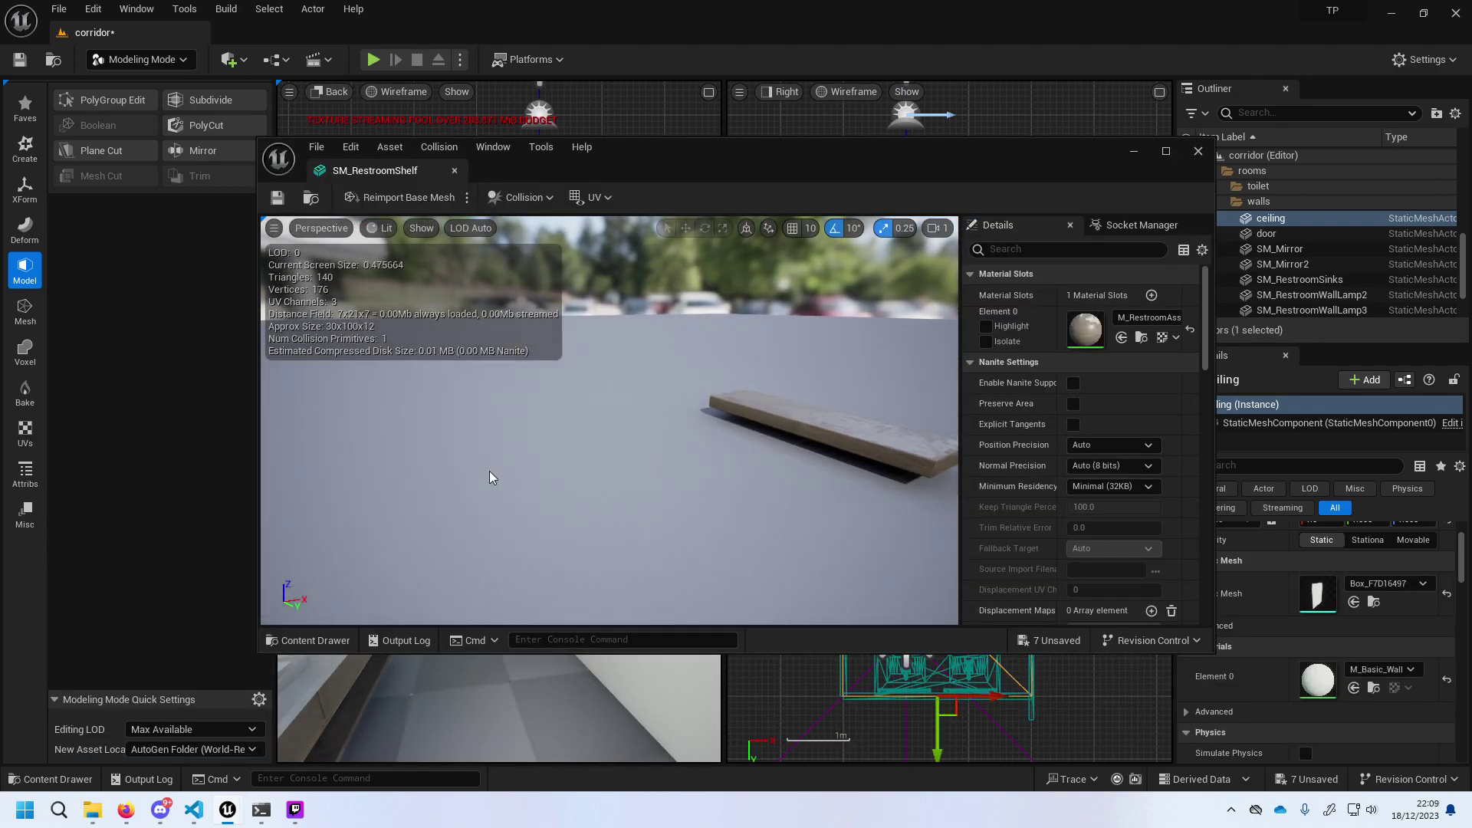
pyautogui.click(1198, 151)
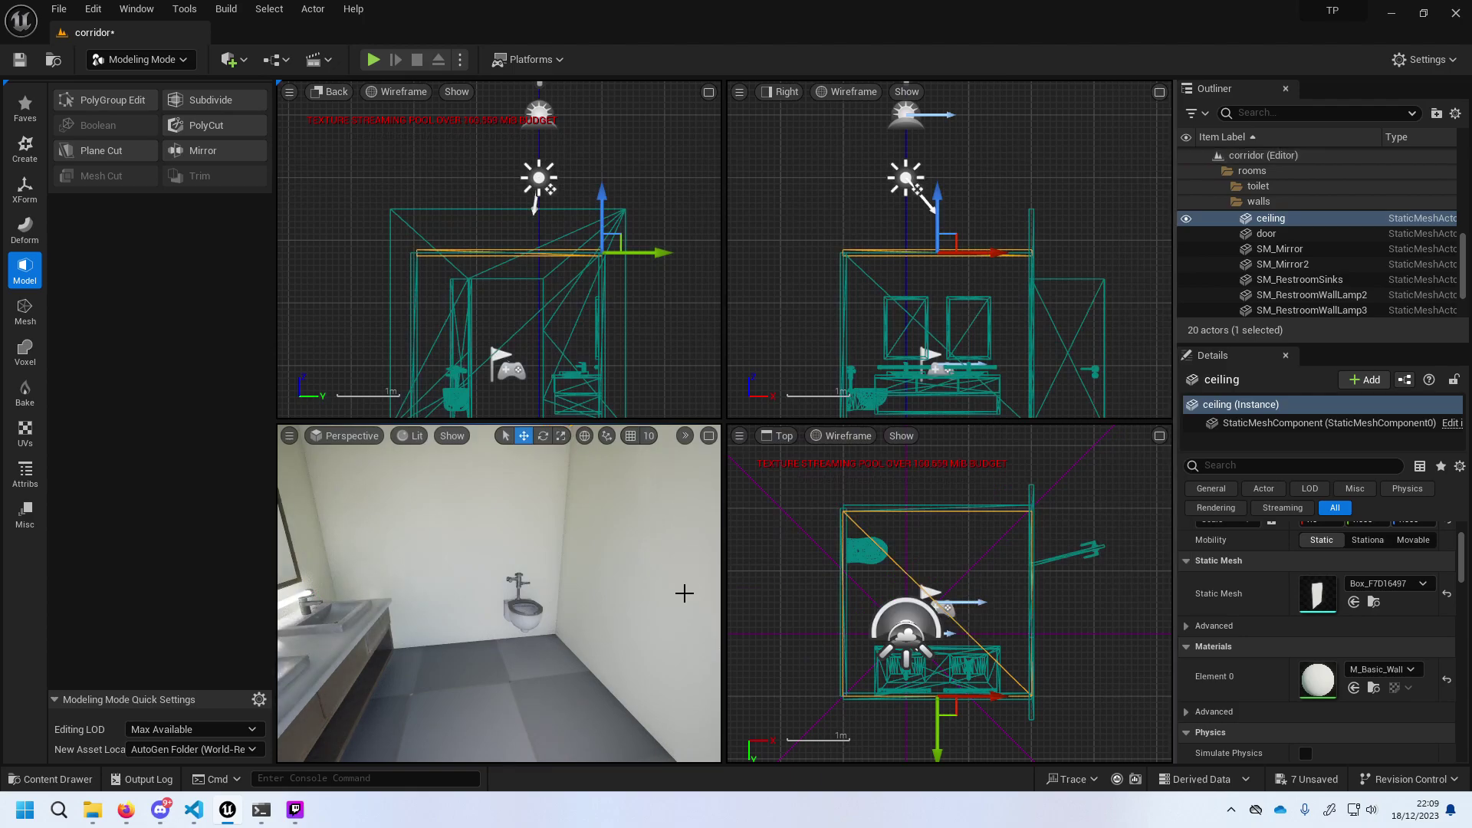
# Place SM_RestroomLocker from the Content Drawer on the floor near the sinks.
pyautogui.click(75, 786)
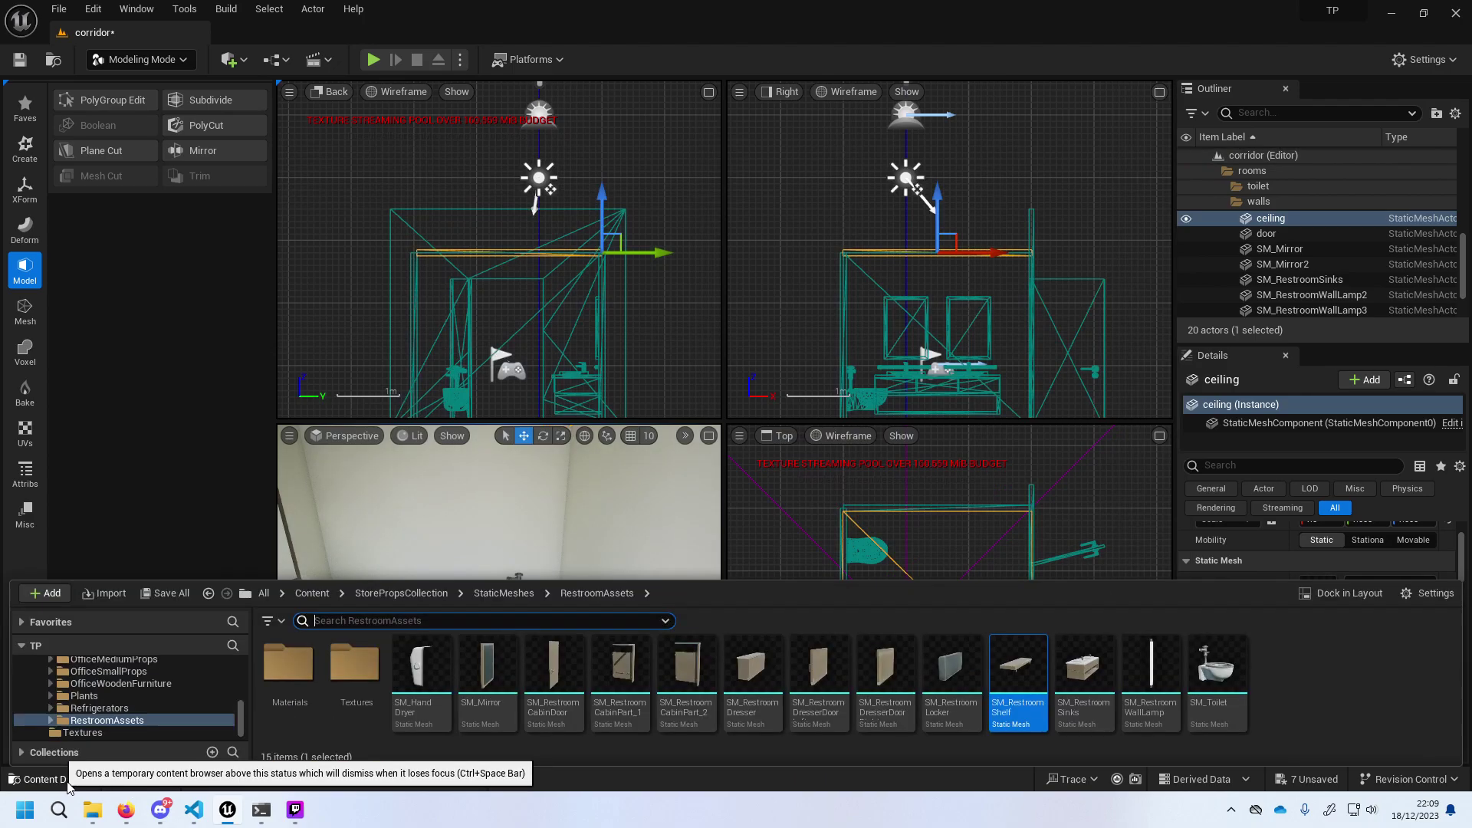
pyautogui.moveTo(949, 684); pyautogui.dragTo(602, 698)
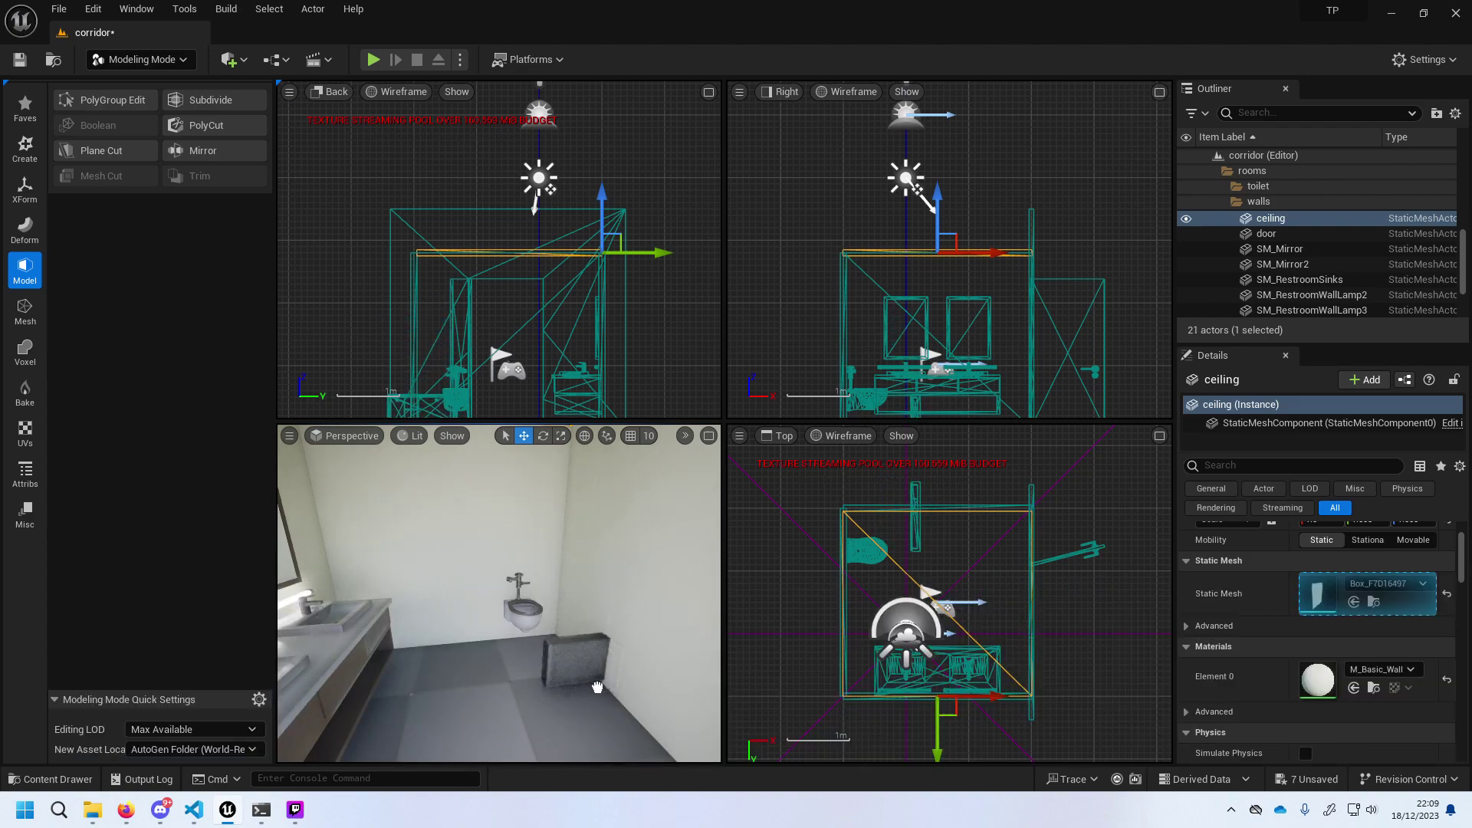
pyautogui.moveTo(602, 698)
pyautogui.mouseDown()
pyautogui.moveTo(447, 641)
pyautogui.moveTo(543, 694)
pyautogui.mouseUp()
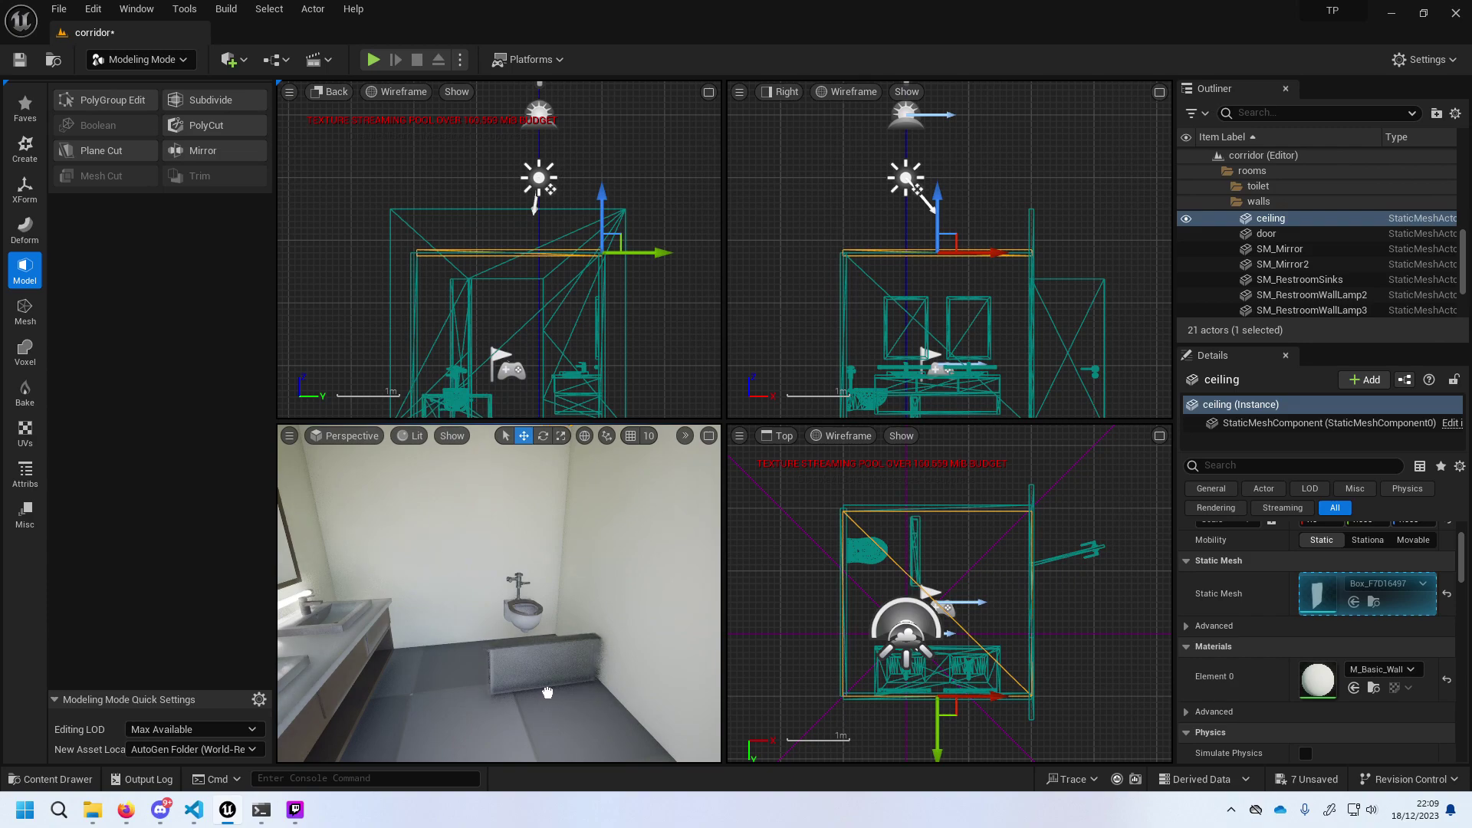
pyautogui.moveTo(547, 692); pyautogui.dragTo(548, 693)
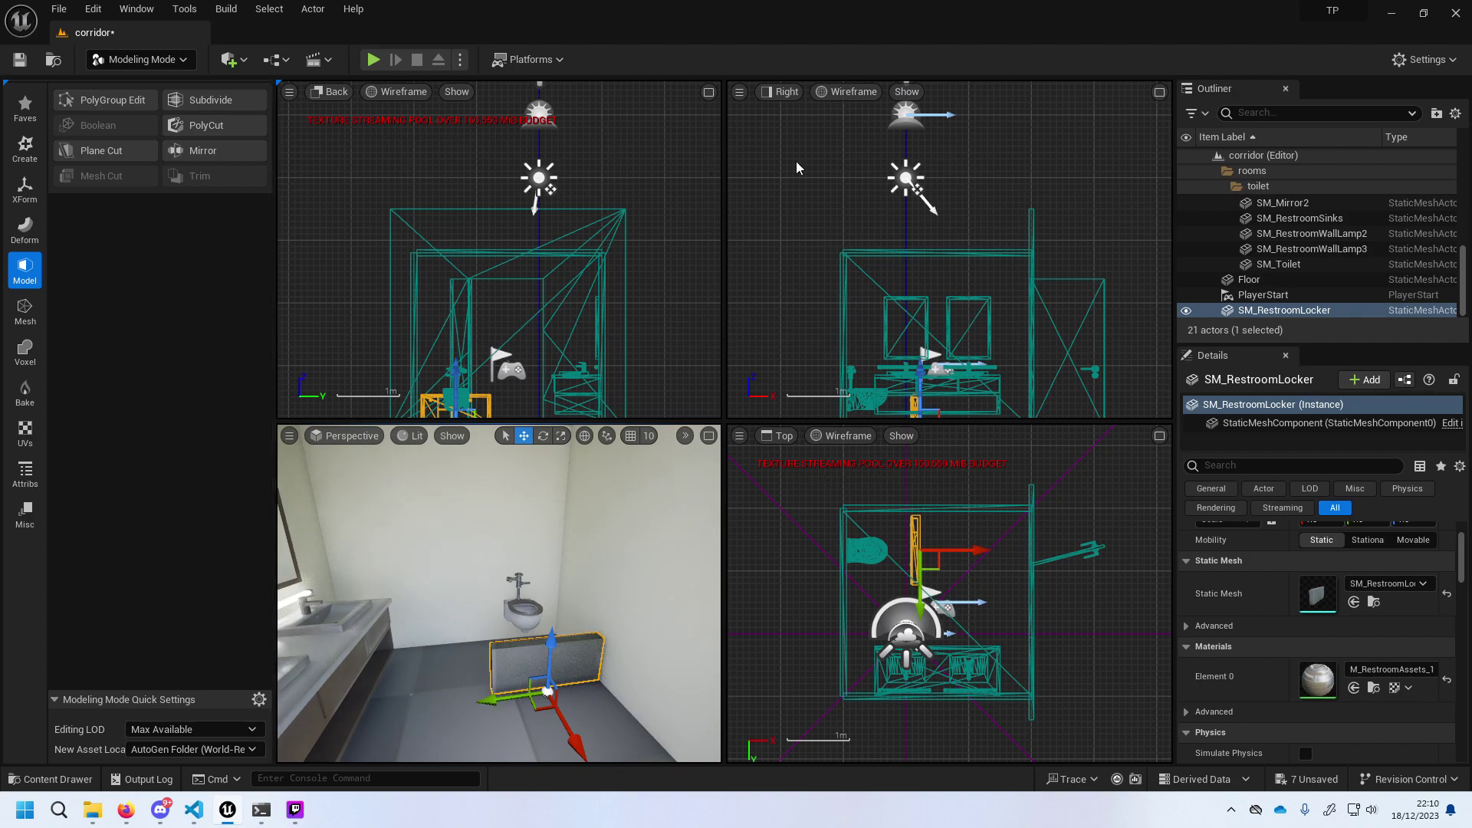
# Rotate the locker about Z to face along the right-hand wall, undoing the extra turn.
pyautogui.click(543, 436)
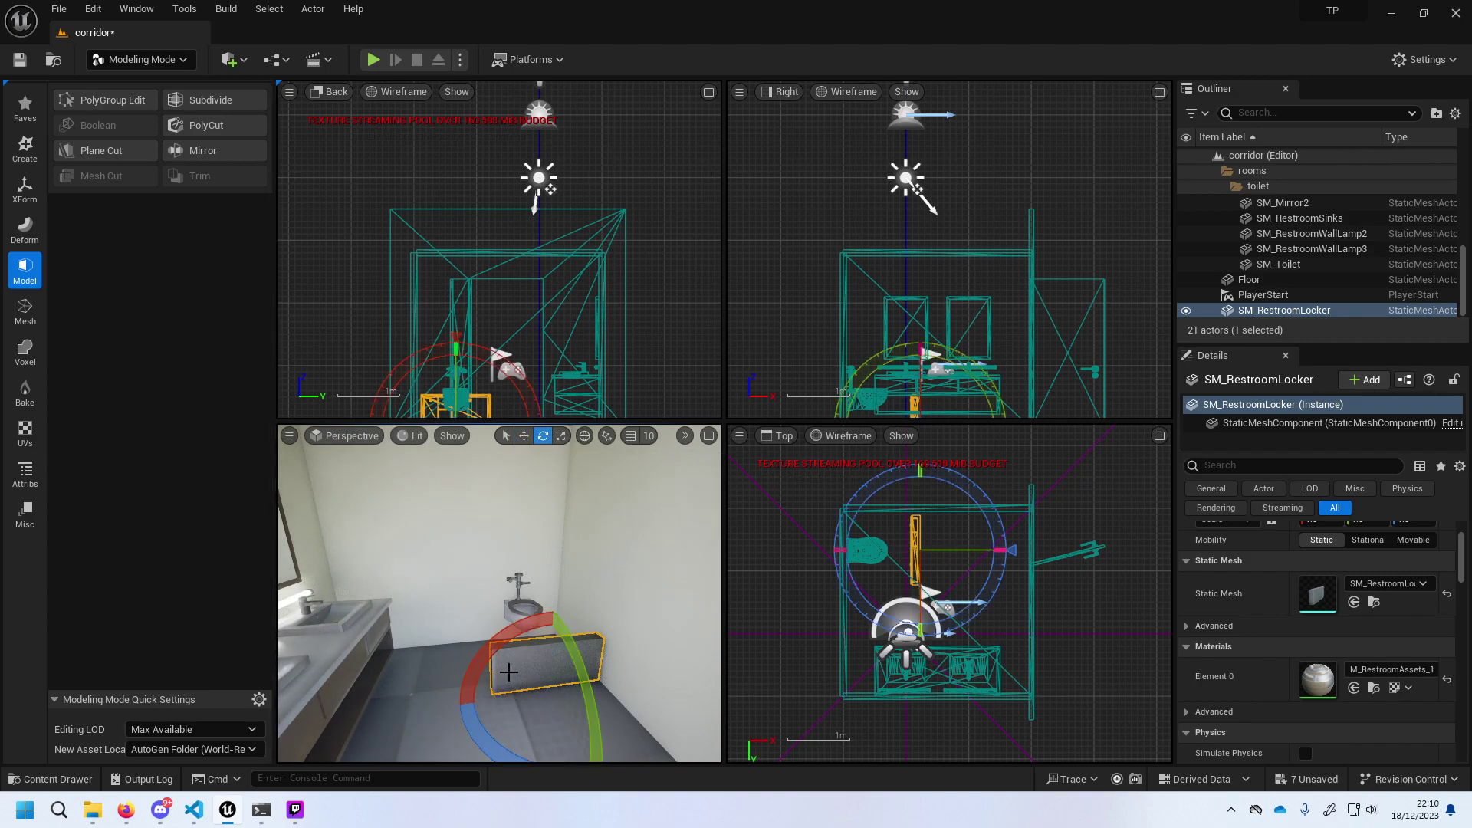
pyautogui.moveTo(483, 721); pyautogui.dragTo(416, 542)
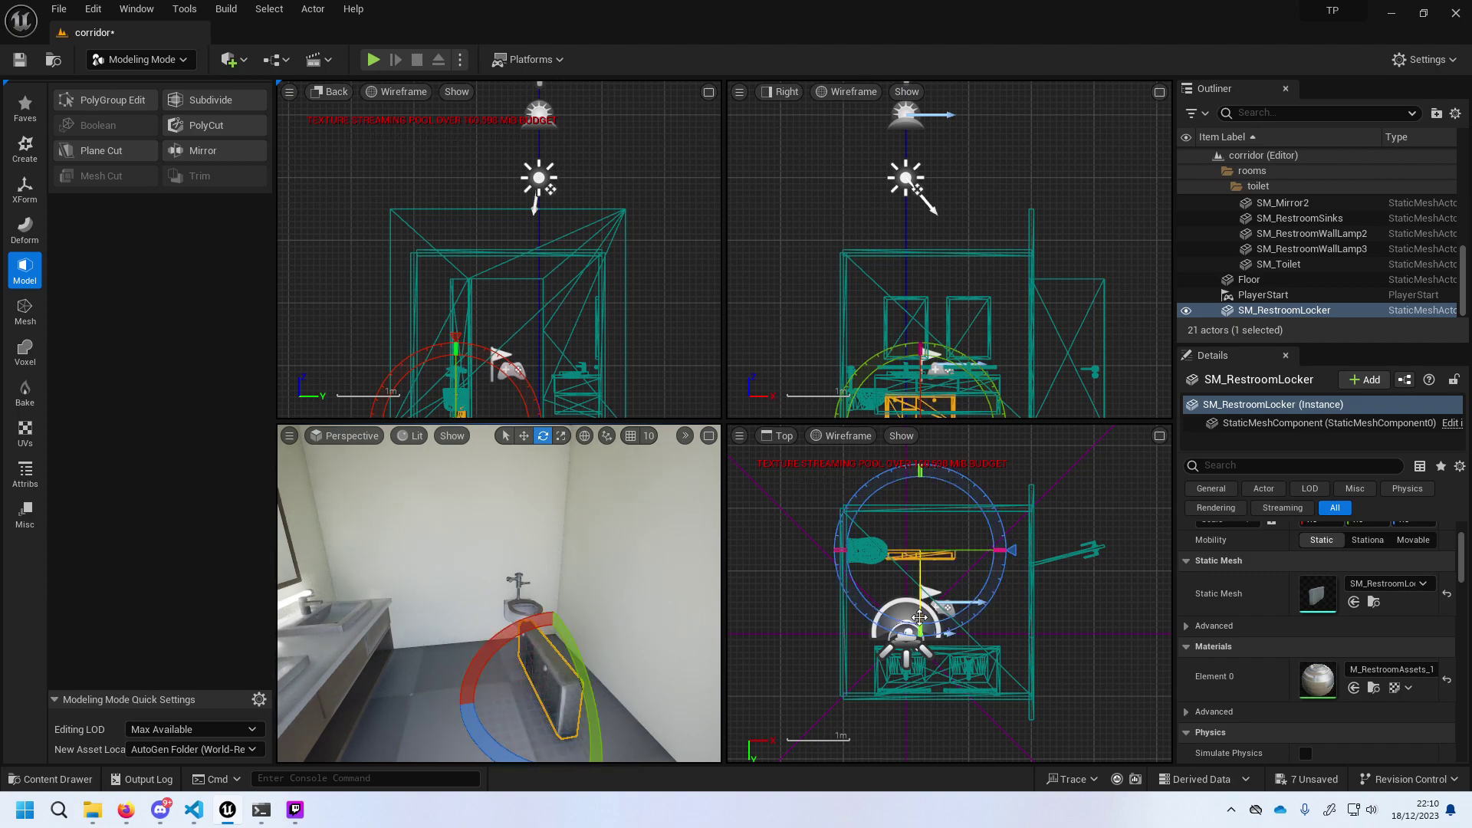
pyautogui.moveTo(920, 617); pyautogui.dragTo(919, 617)
pyautogui.moveTo(1004, 551); pyautogui.dragTo(1003, 568)
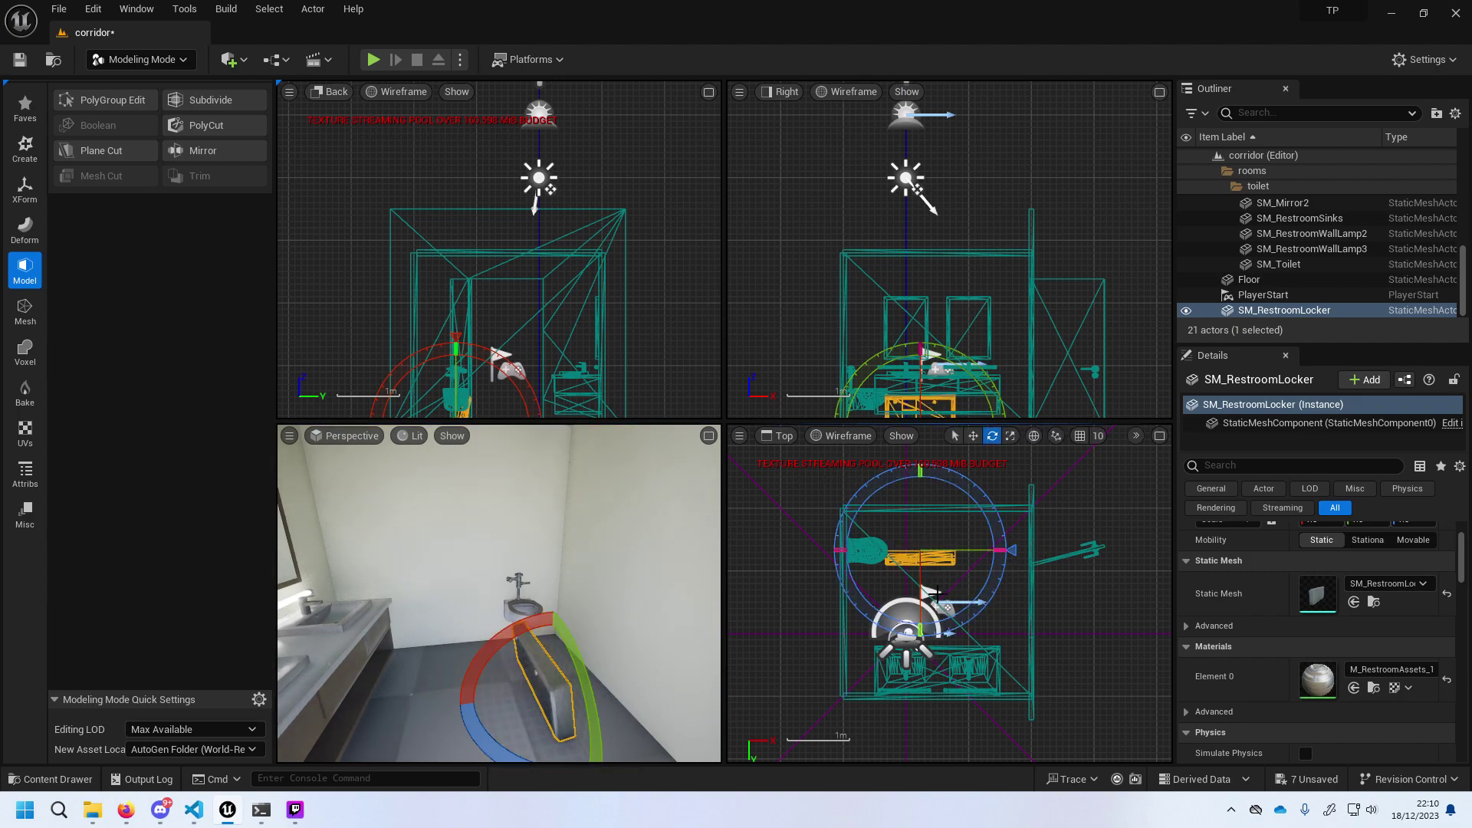
pyautogui.hotkey('ctrl', 'z')
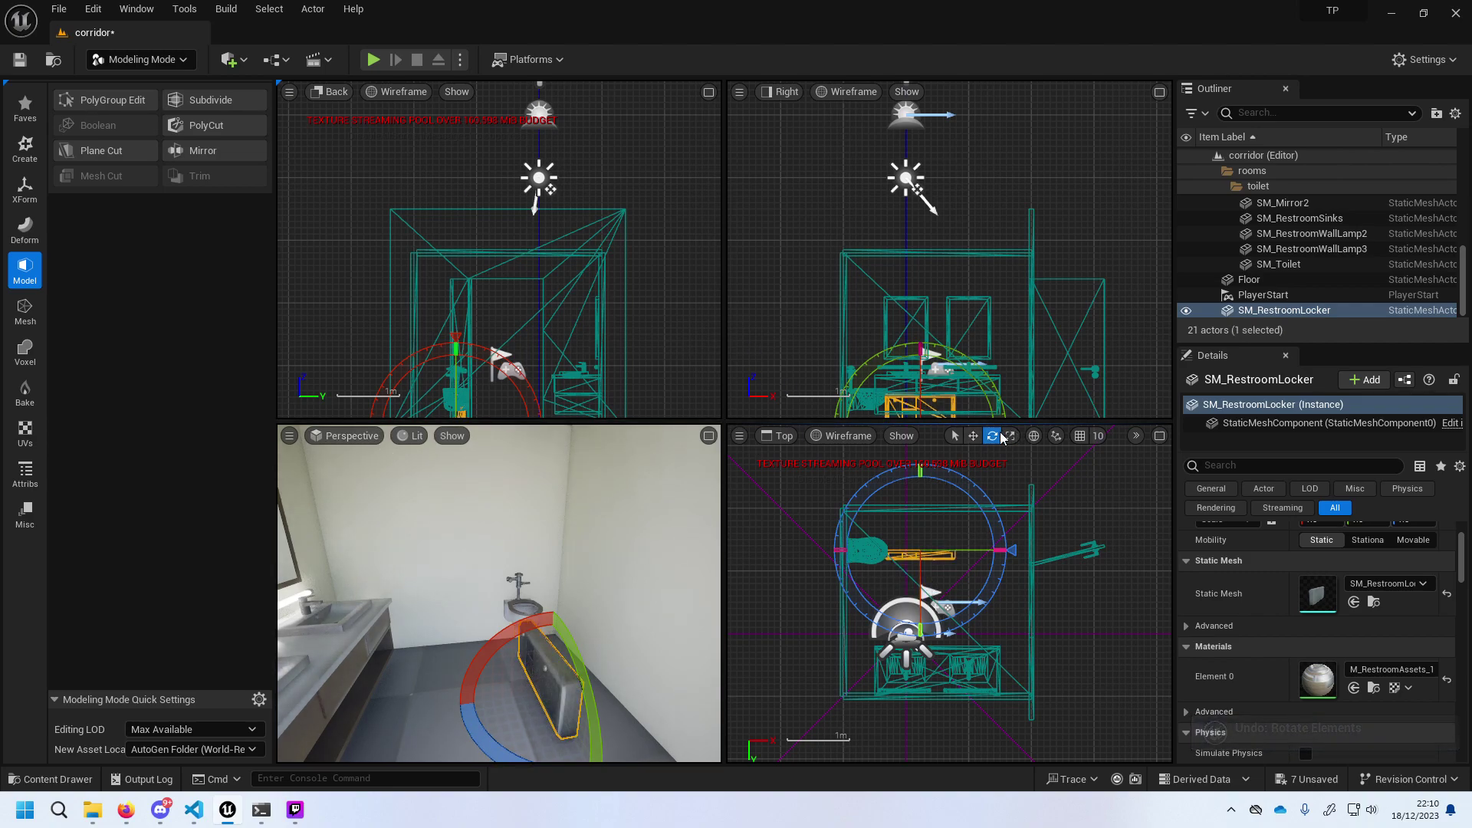
# Enable grid snapping and push the locker flat against the right-hand wall.
pyautogui.click(974, 437)
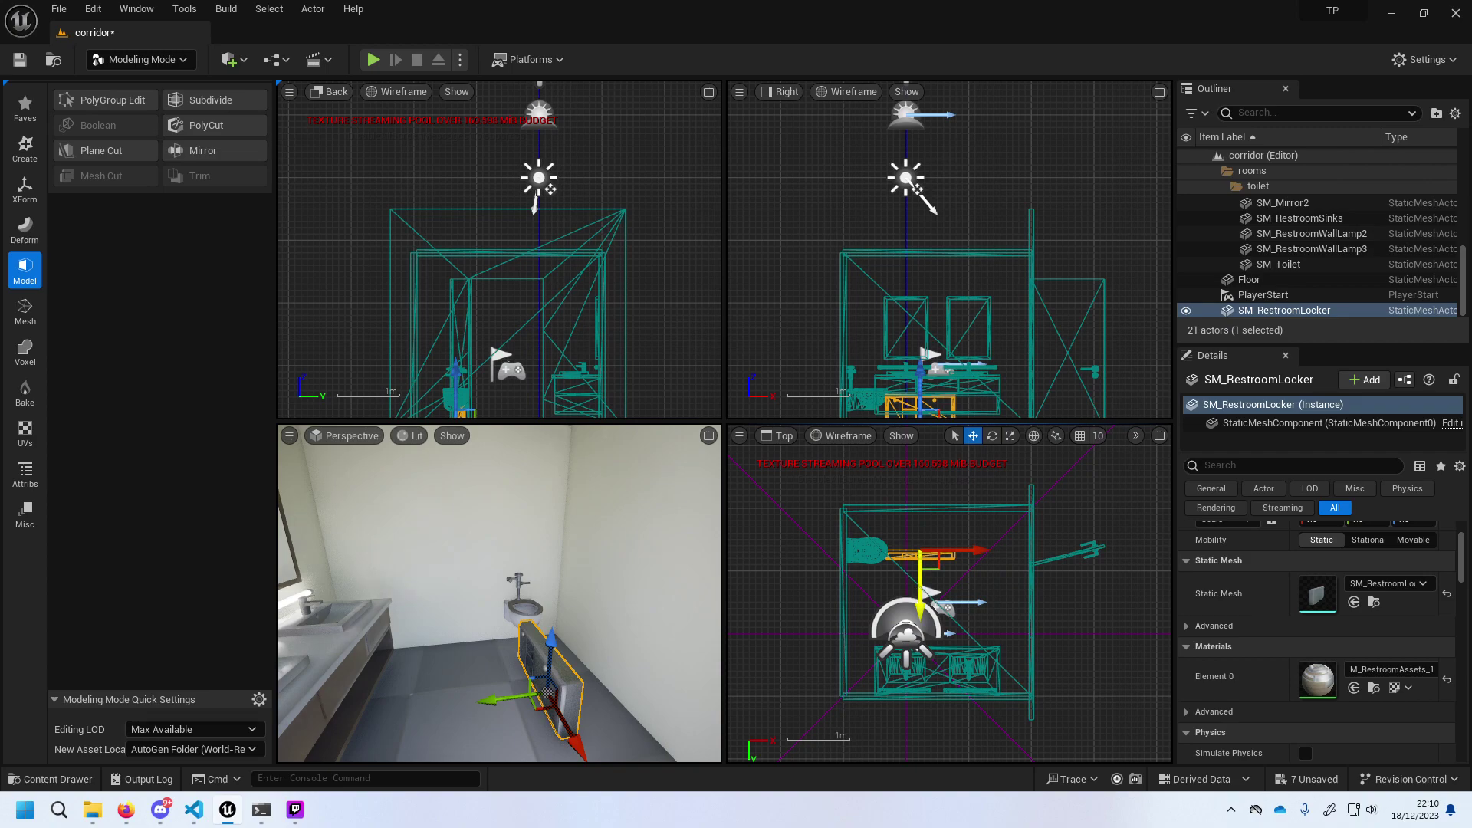
pyautogui.moveTo(934, 594); pyautogui.dragTo(934, 559)
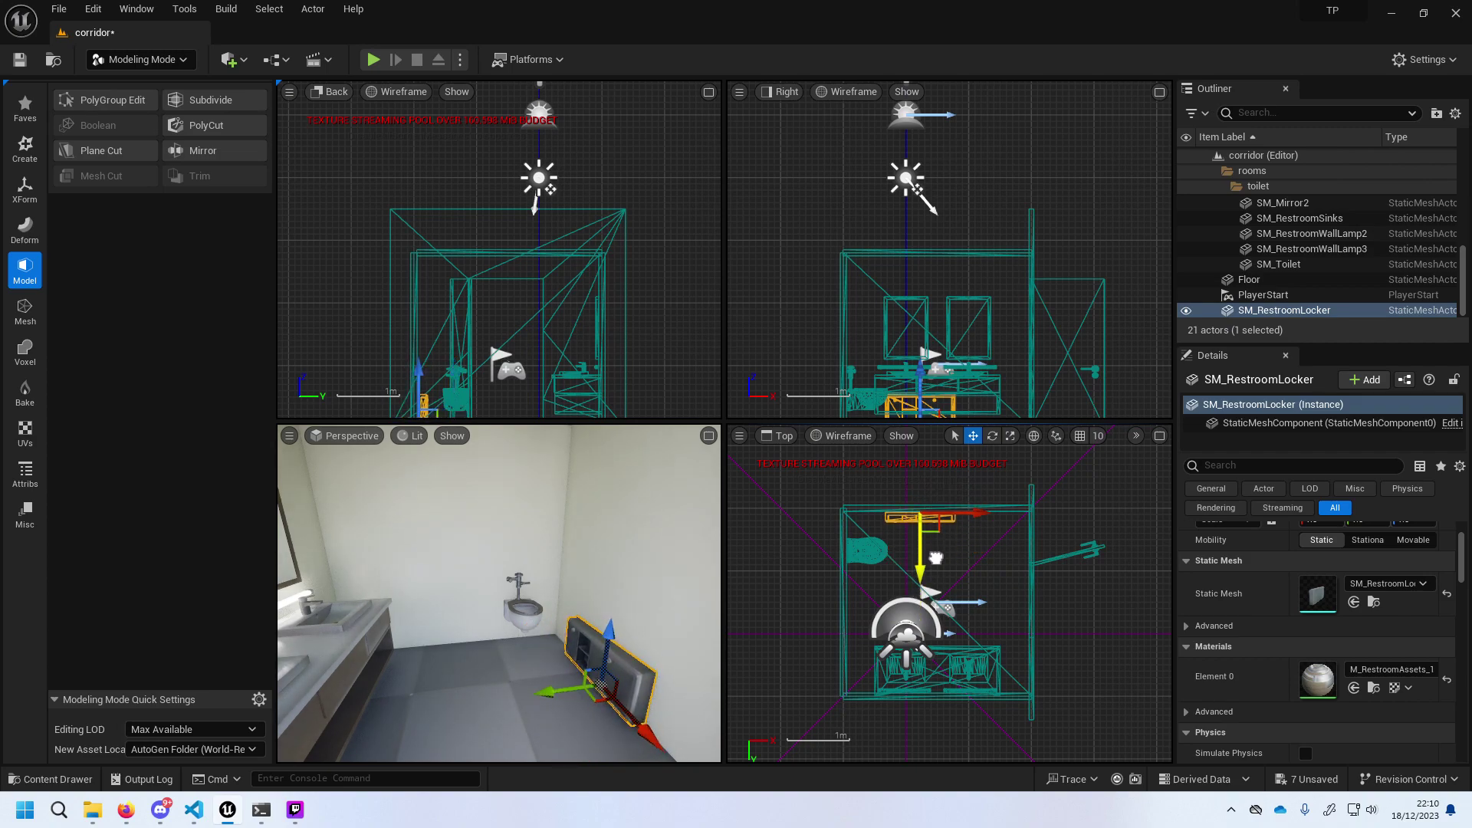
pyautogui.click(1097, 435)
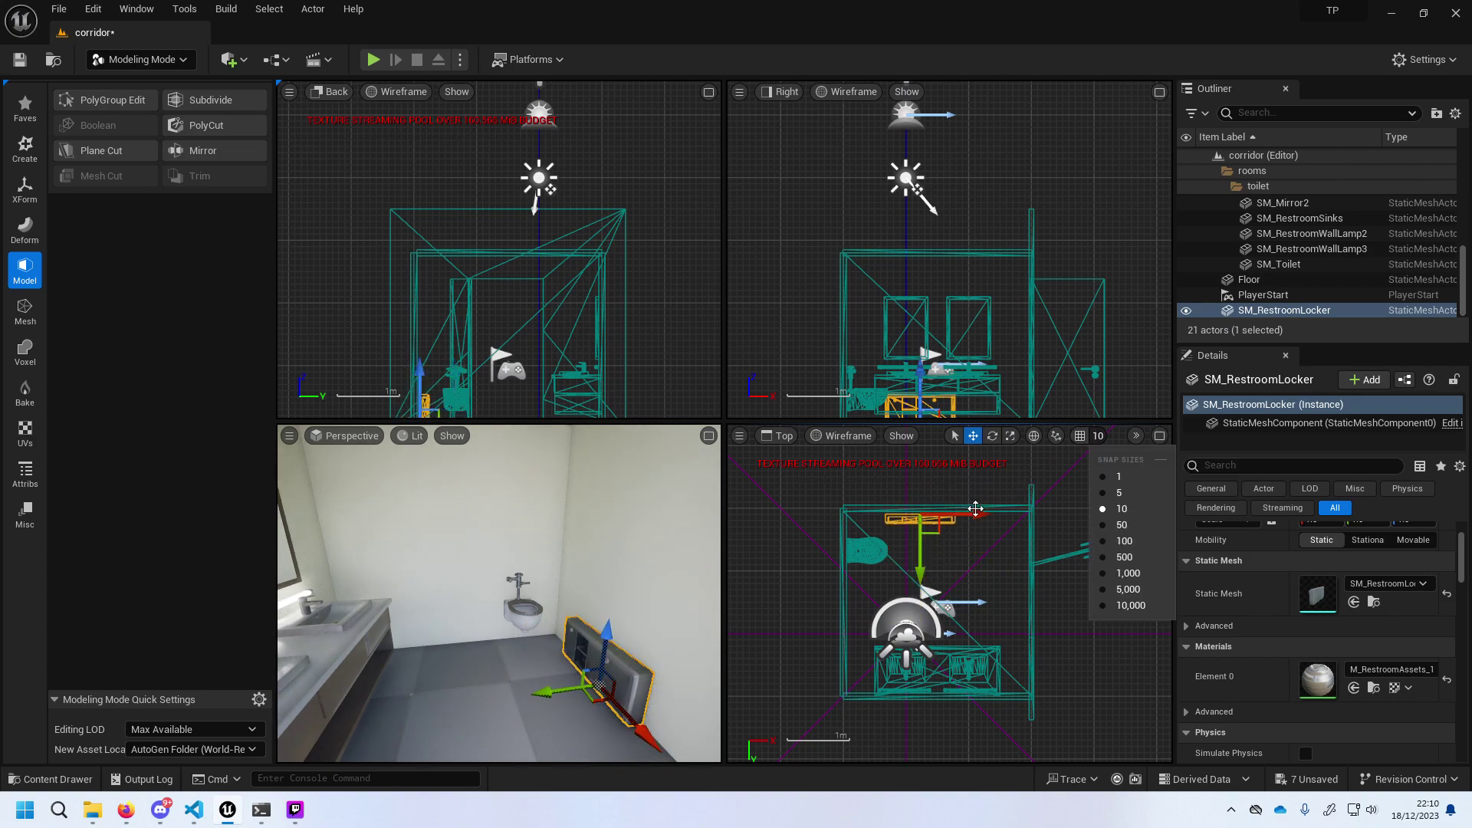
pyautogui.click(964, 529)
pyautogui.hotkey('ctrl', 'z')
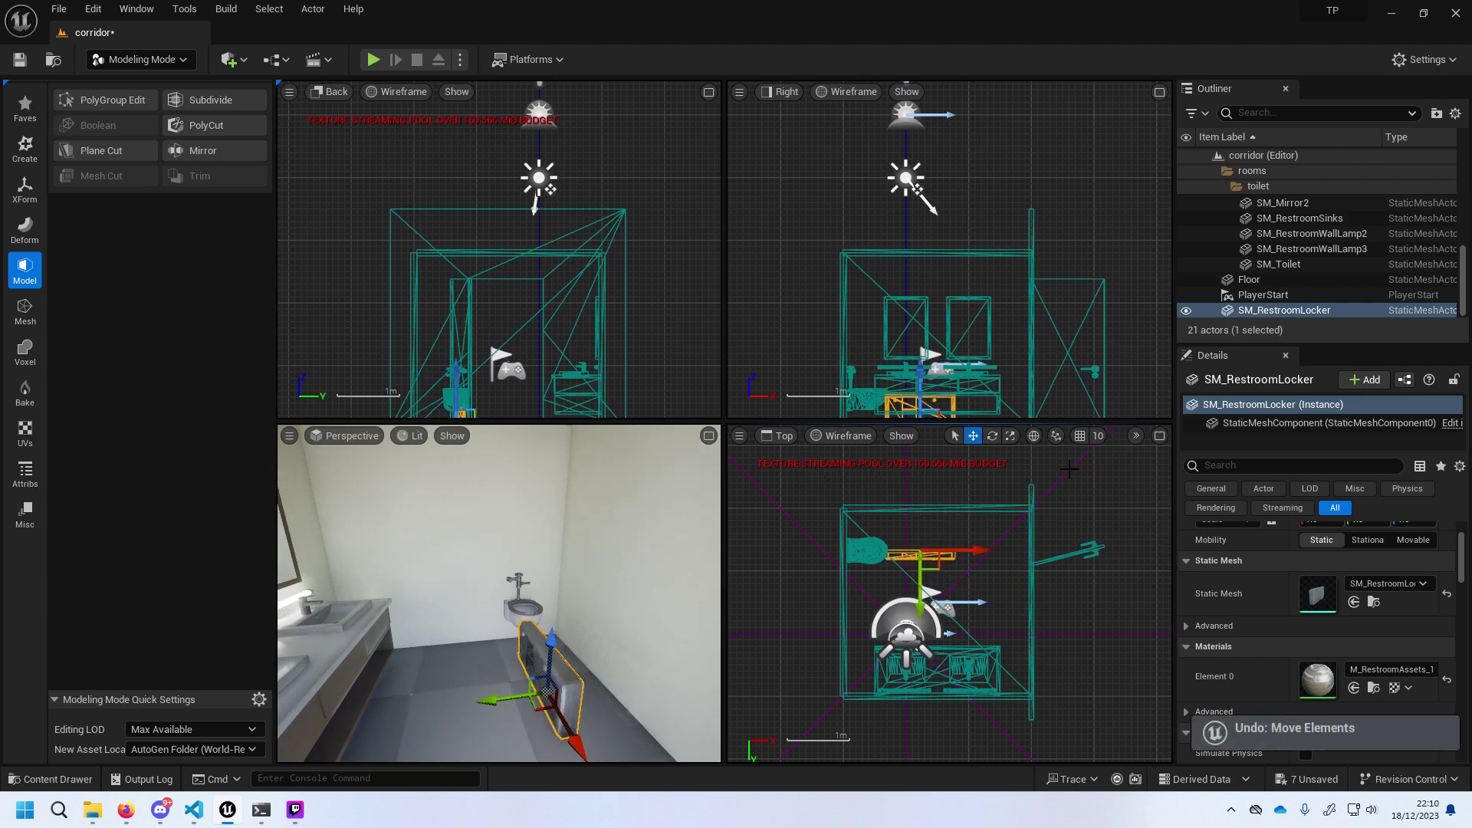
pyautogui.click(1081, 437)
pyautogui.moveTo(928, 602); pyautogui.dragTo(930, 562)
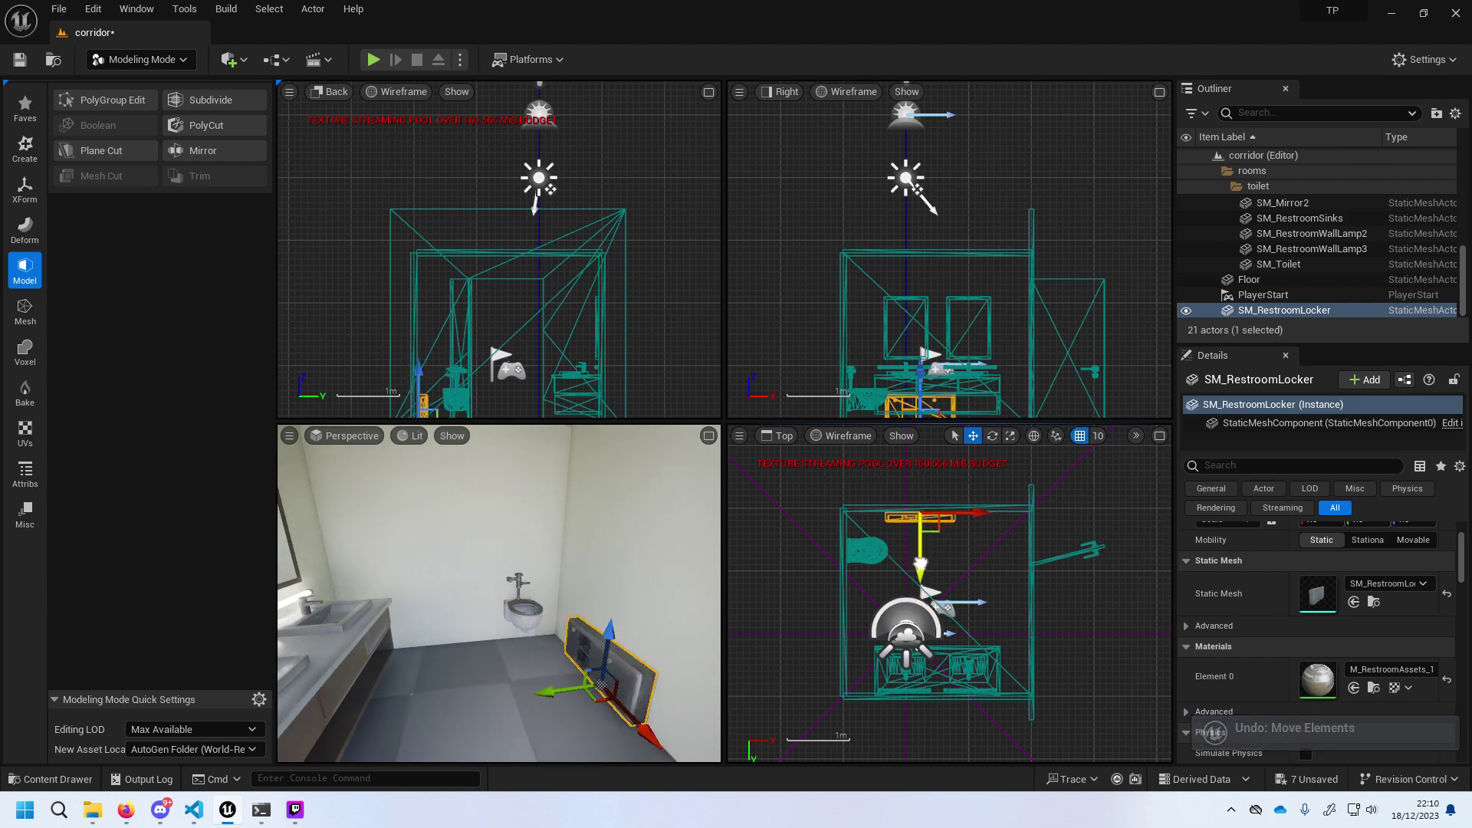
pyautogui.moveTo(964, 514); pyautogui.dragTo(984, 515)
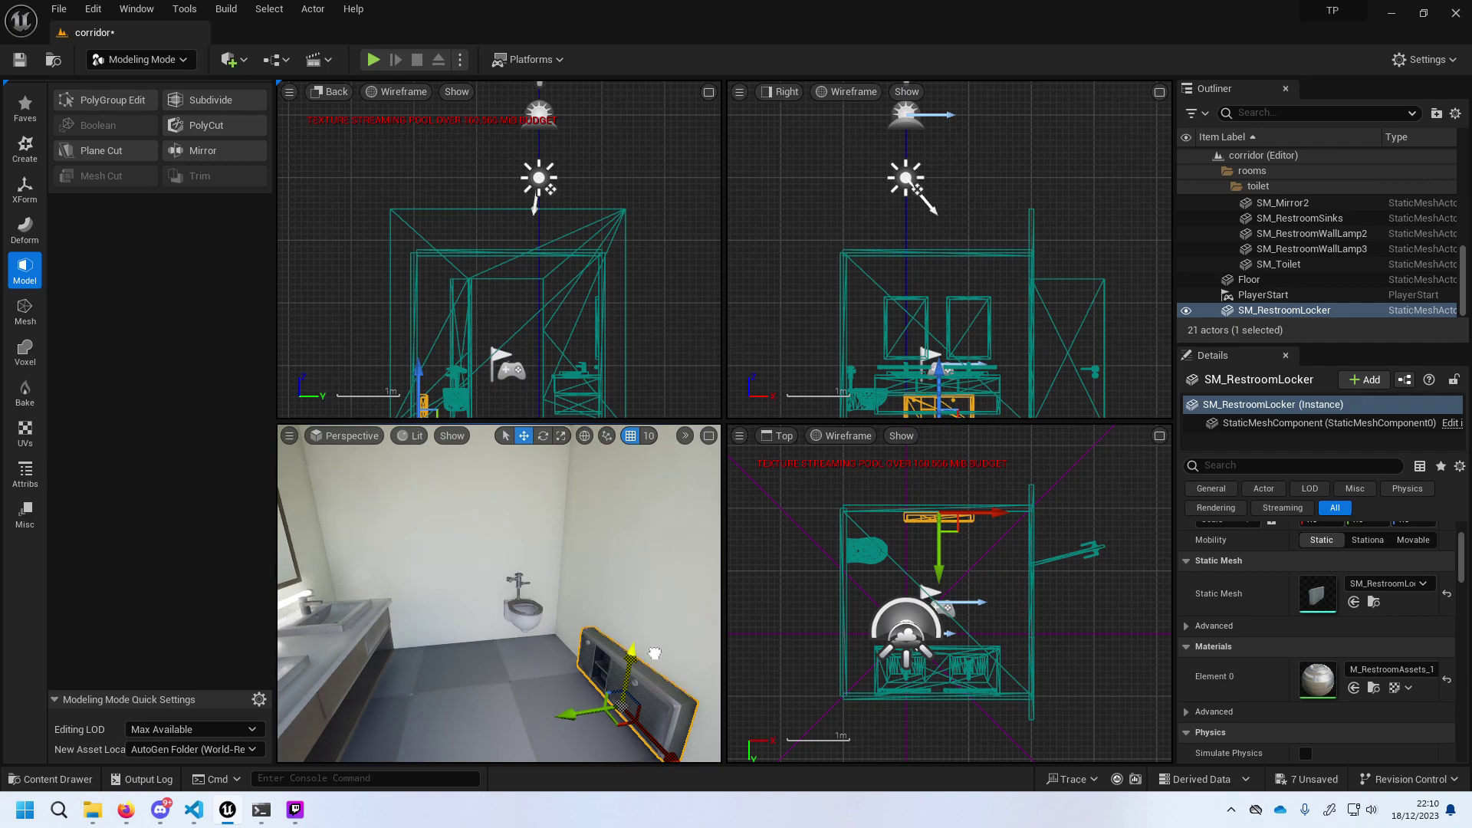
# Raise the locker up onto the wall and start a Play test.
pyautogui.moveTo(654, 652); pyautogui.dragTo(715, 547)
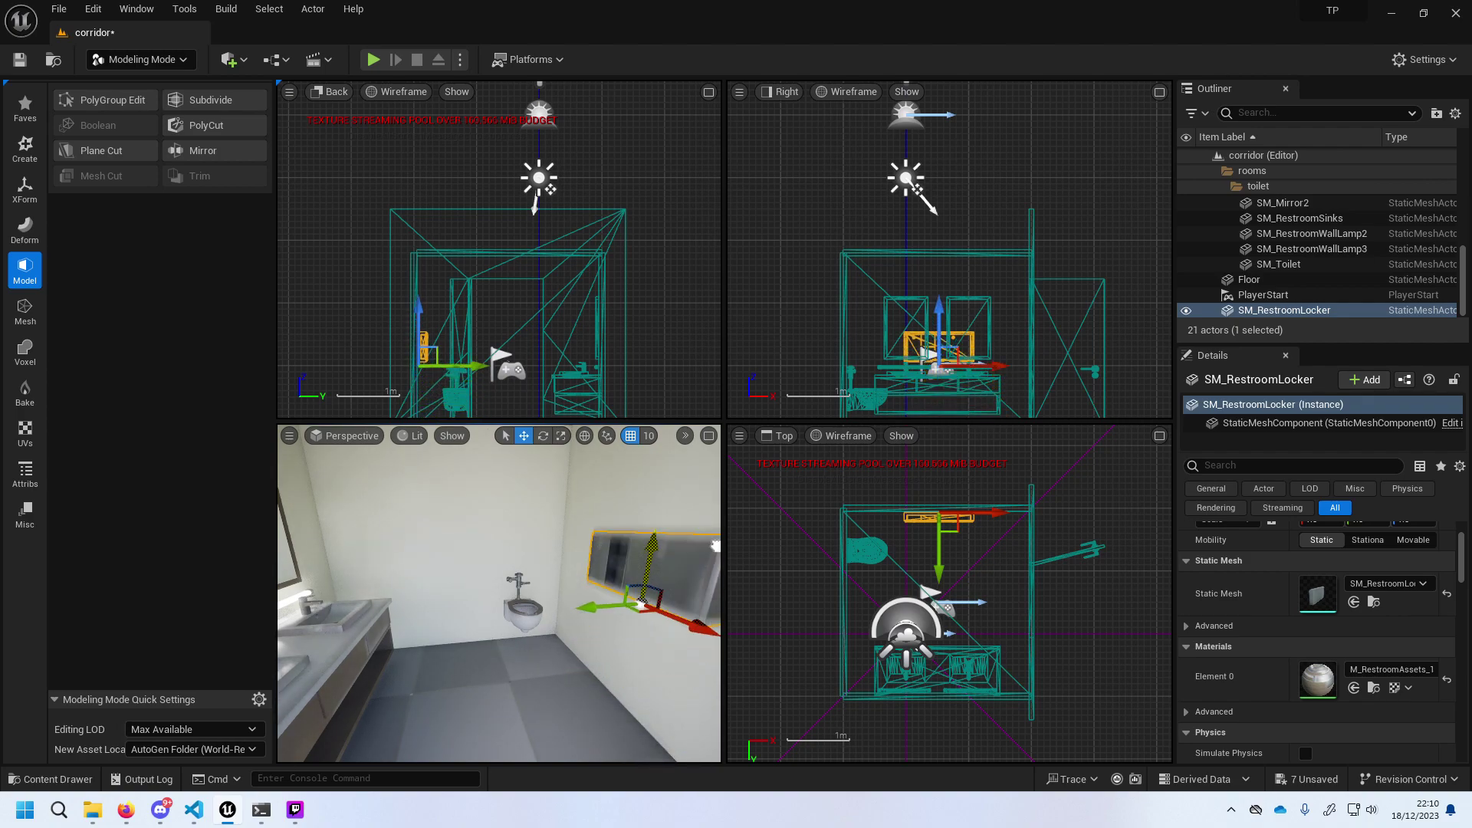
pyautogui.moveTo(715, 553); pyautogui.dragTo(713, 581)
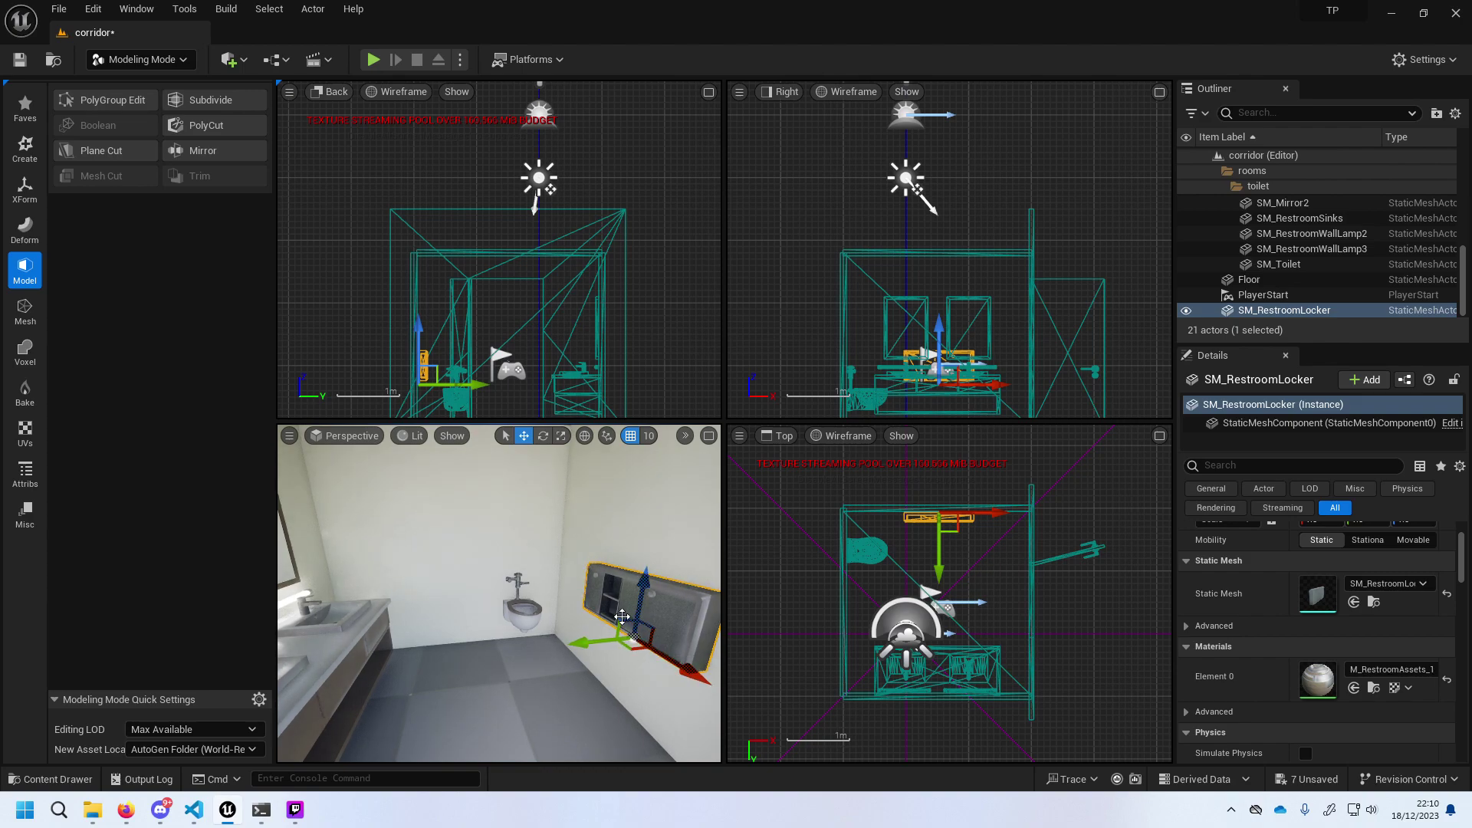
pyautogui.moveTo(641, 586); pyautogui.dragTo(654, 525)
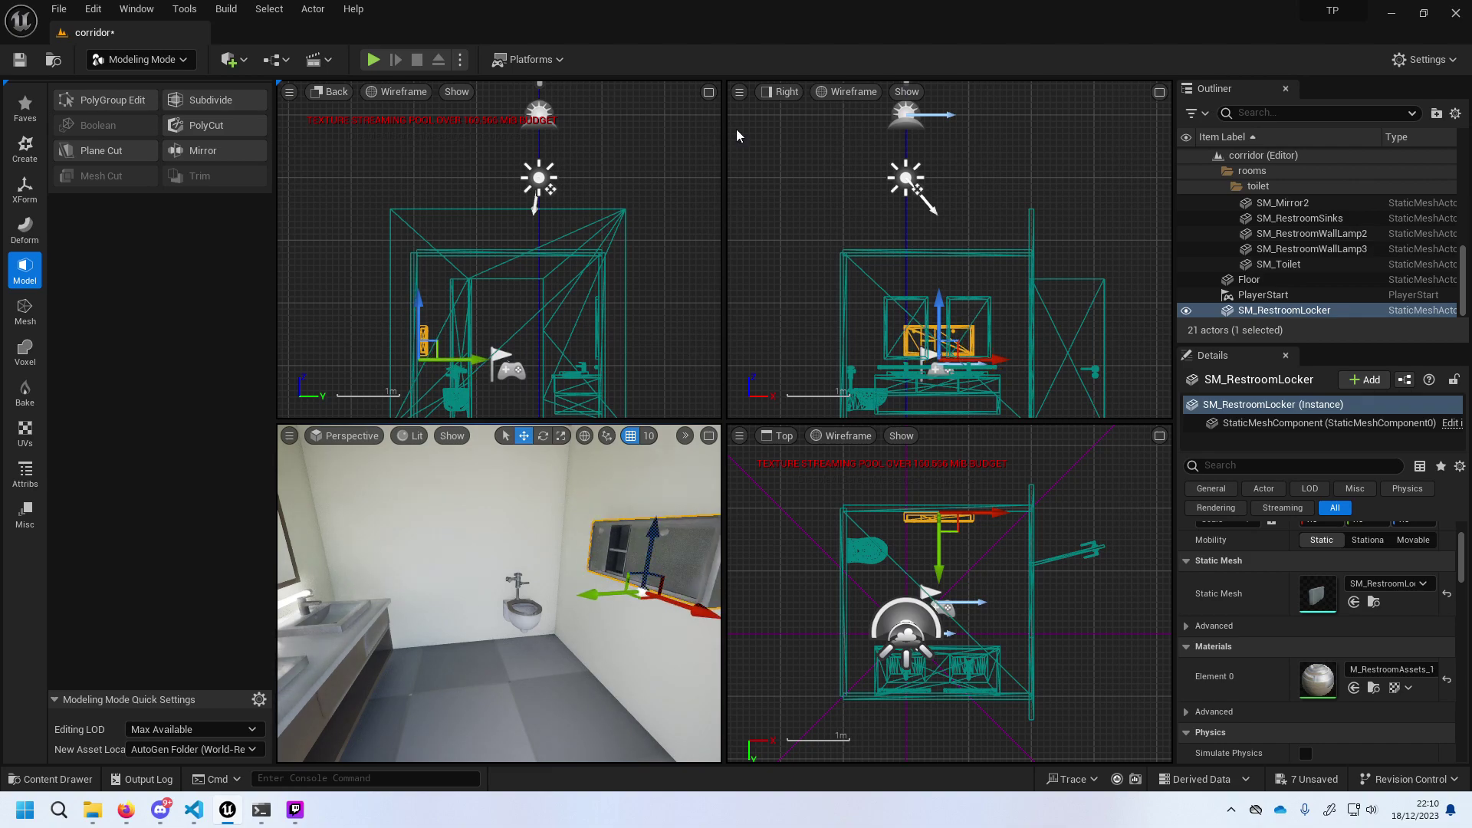
pyautogui.click(373, 60)
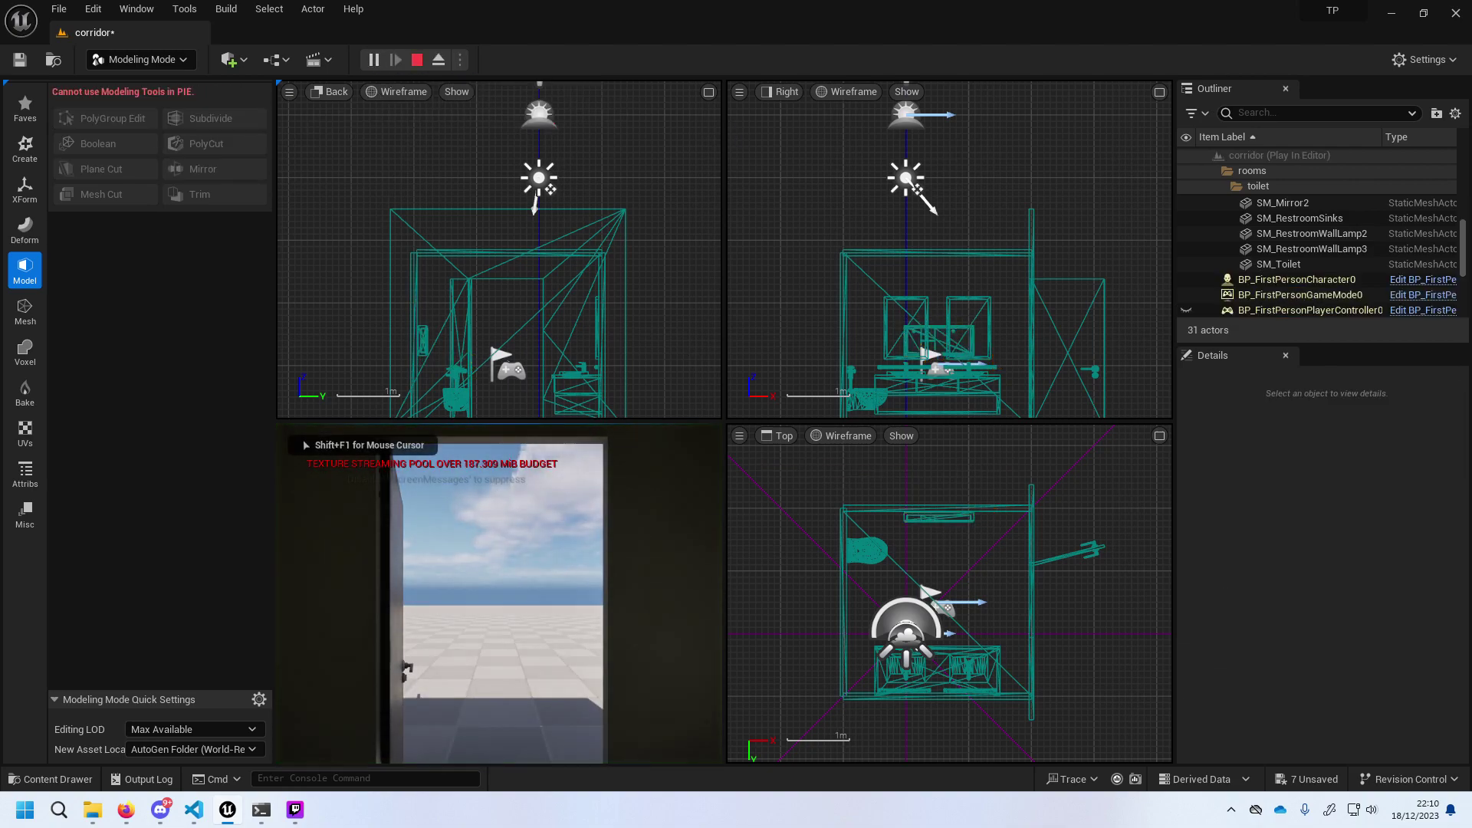
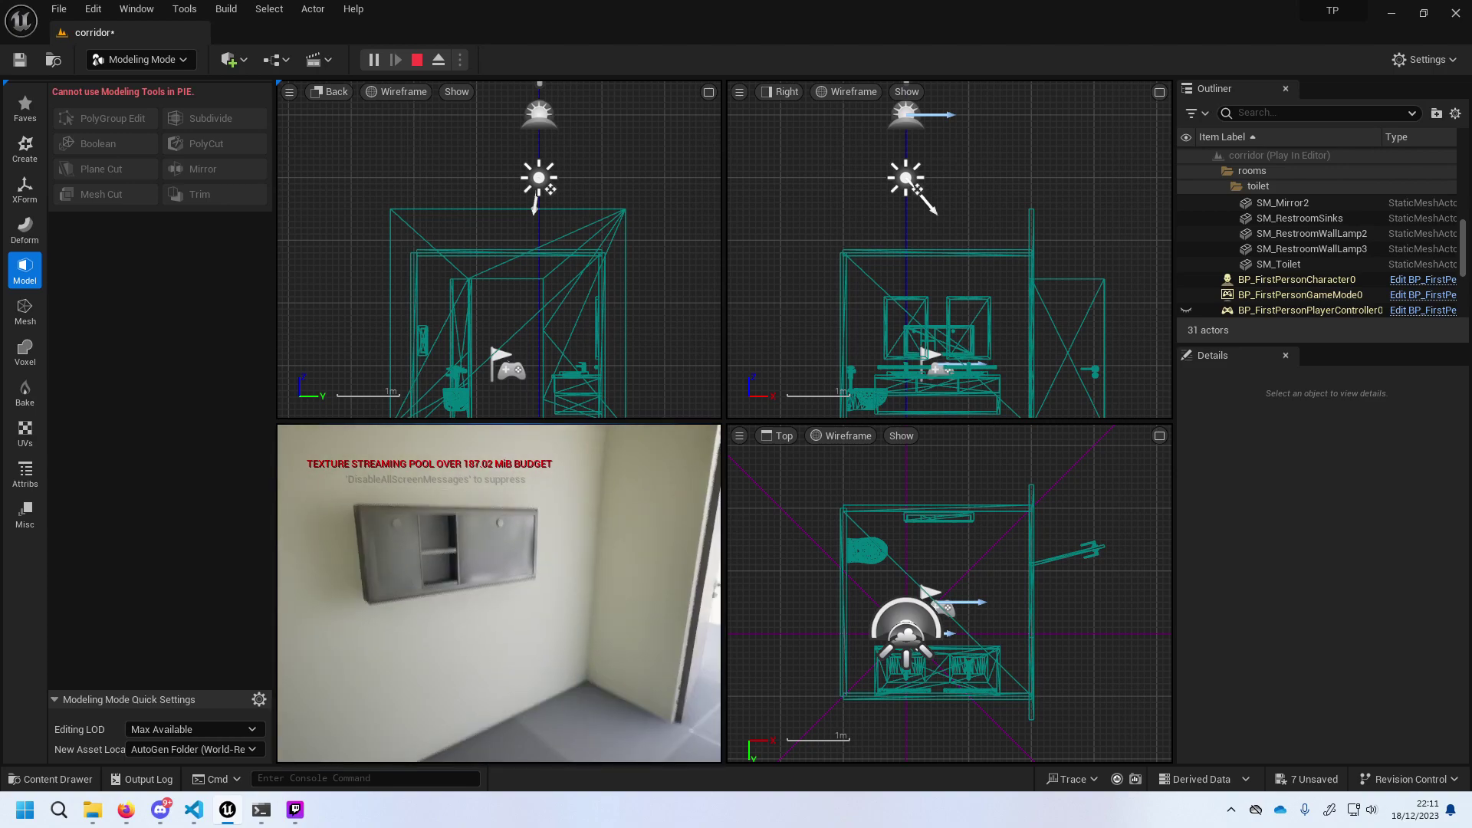
# Stop the test play and enlarge SM_RestroomLocker with the Scale tool.
pyautogui.press('Escape')
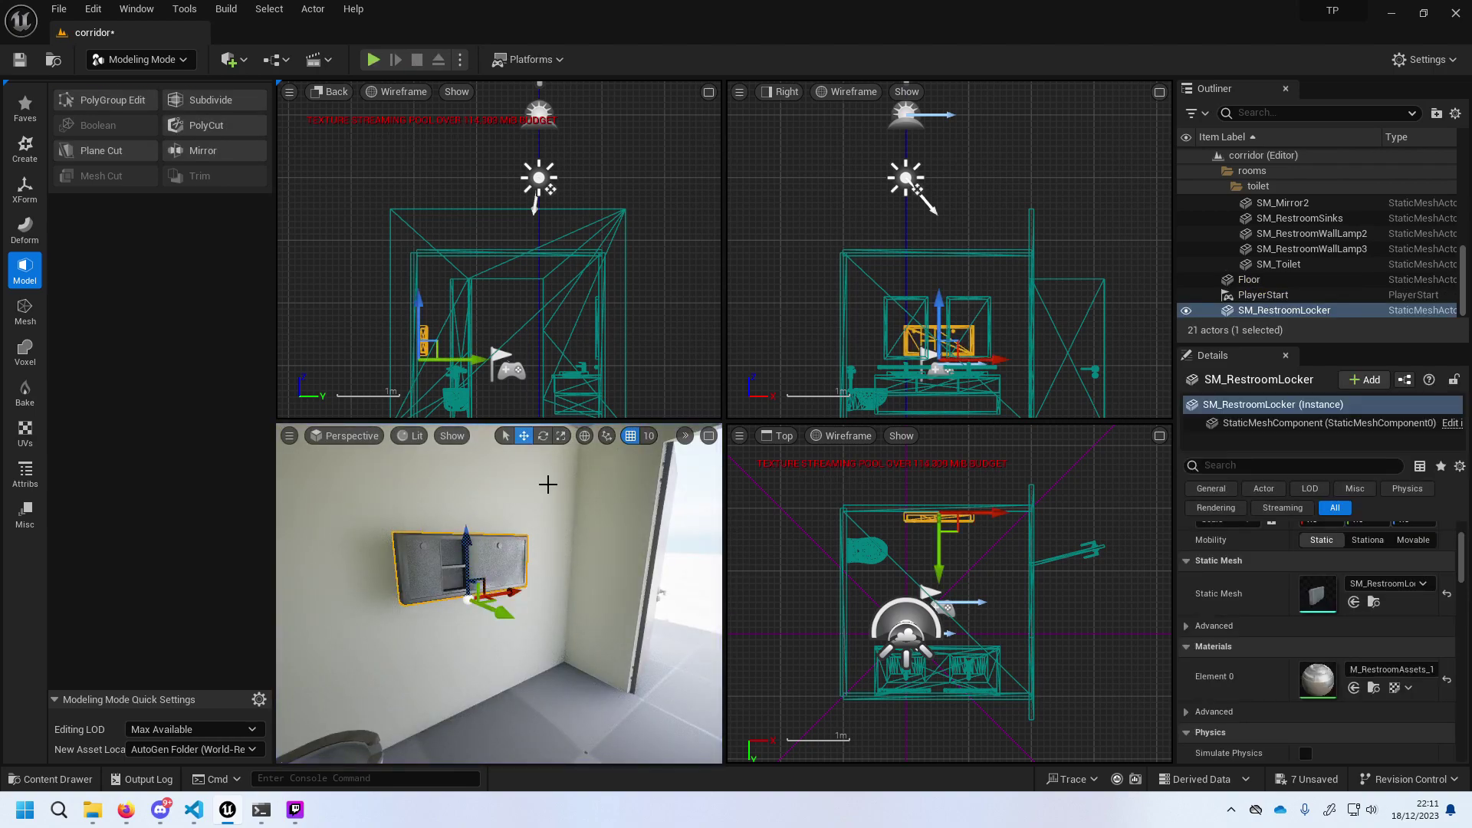
pyautogui.click(561, 436)
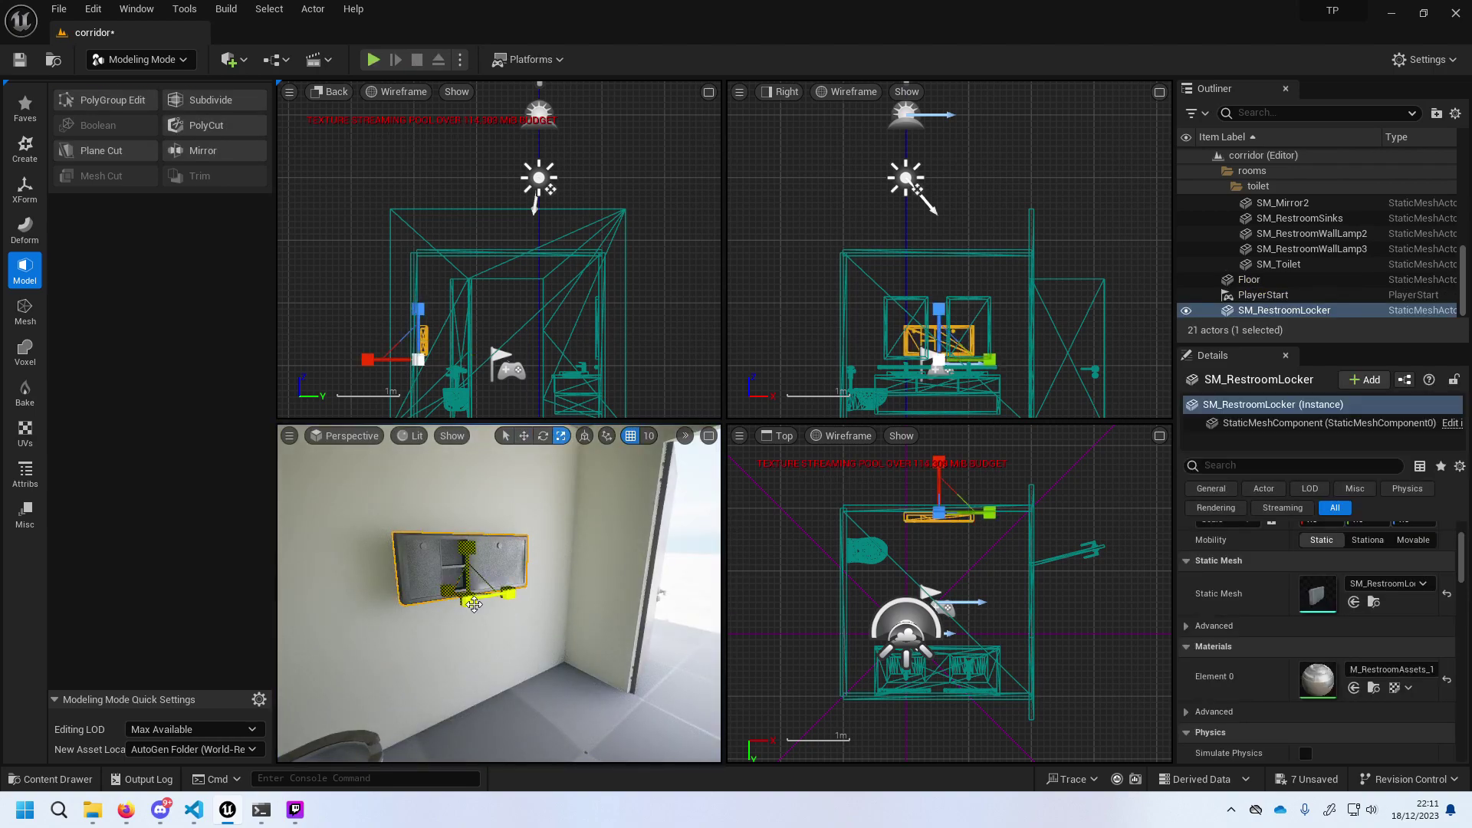
pyautogui.moveTo(474, 608); pyautogui.dragTo(529, 590)
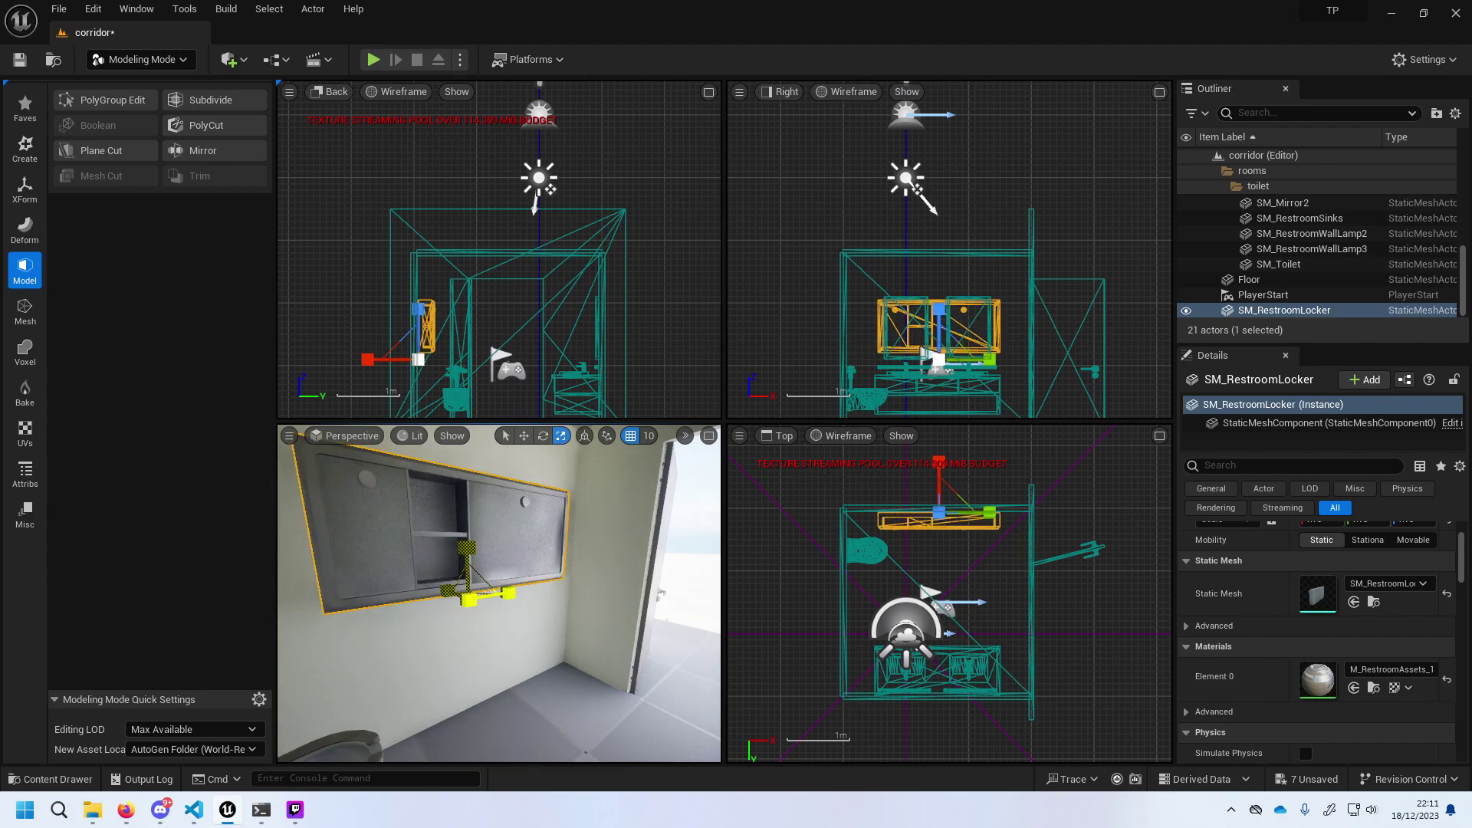
# Lower the locker onto the floor, stretch it lengthwise, and start a test play.
pyautogui.click(523, 437)
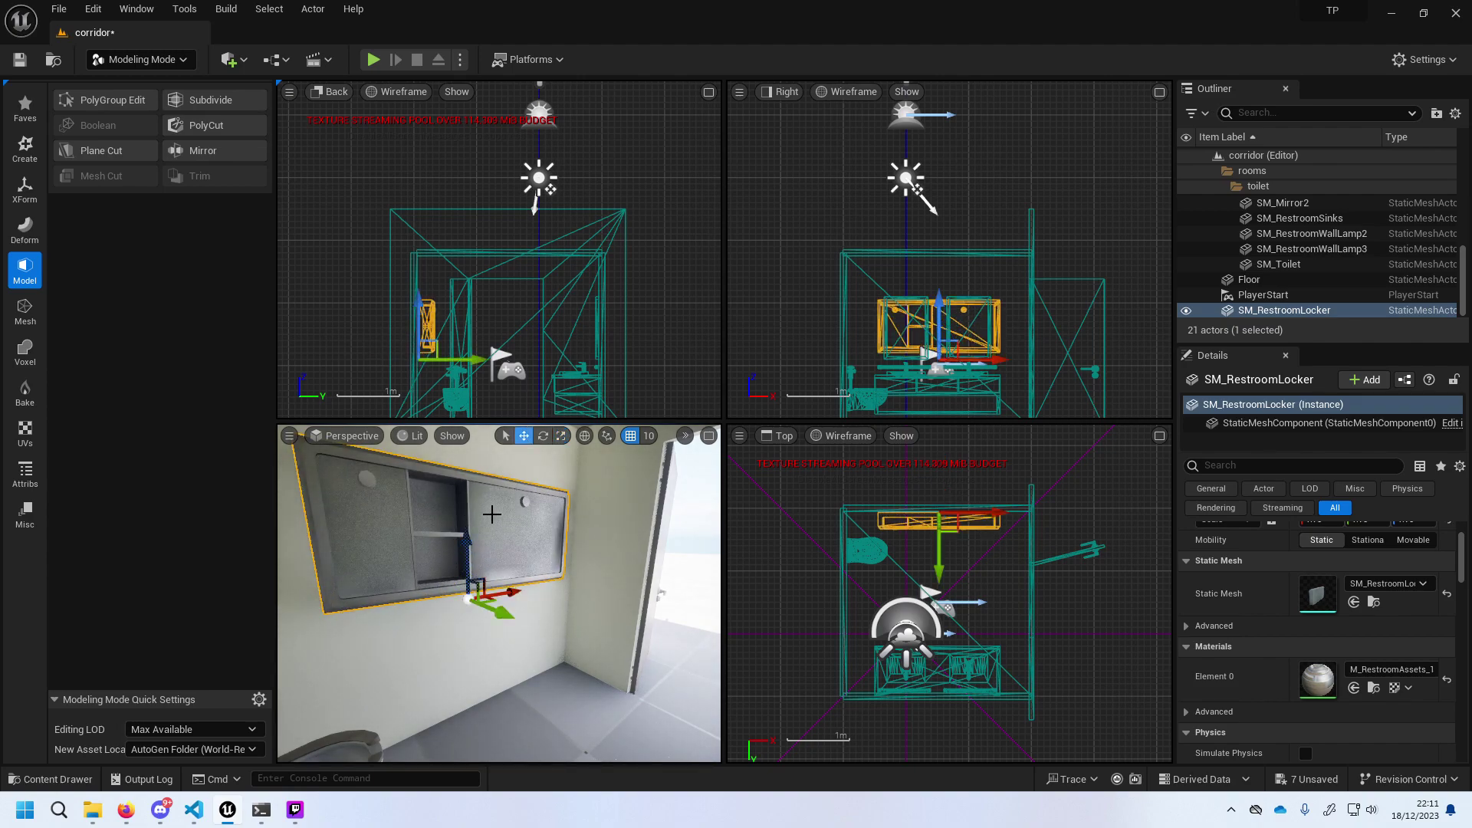
pyautogui.moveTo(469, 553)
pyautogui.mouseDown()
pyautogui.moveTo(497, 673)
pyautogui.moveTo(538, 704)
pyautogui.mouseUp()
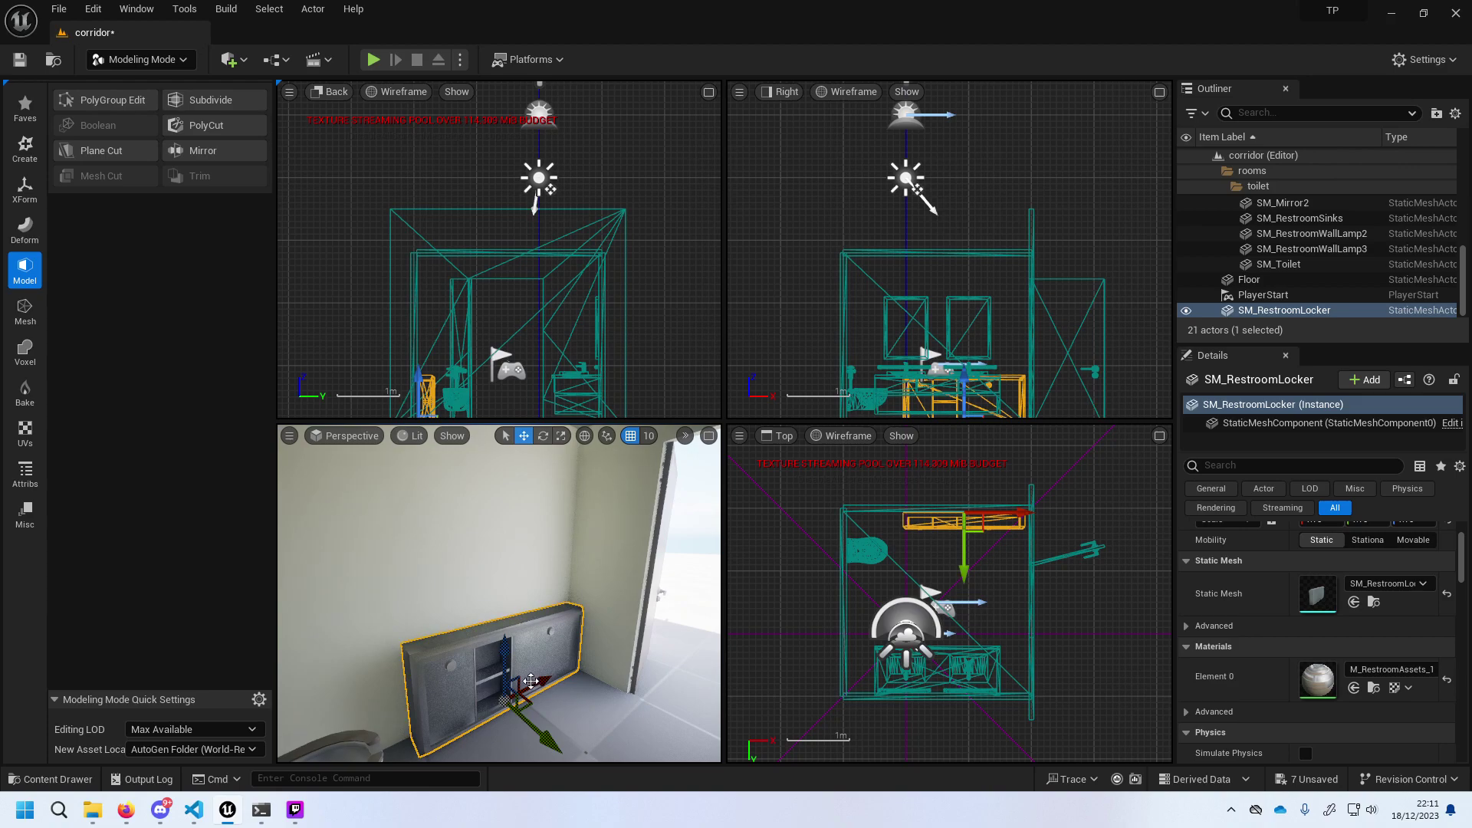
pyautogui.moveTo(507, 652); pyautogui.dragTo(505, 658)
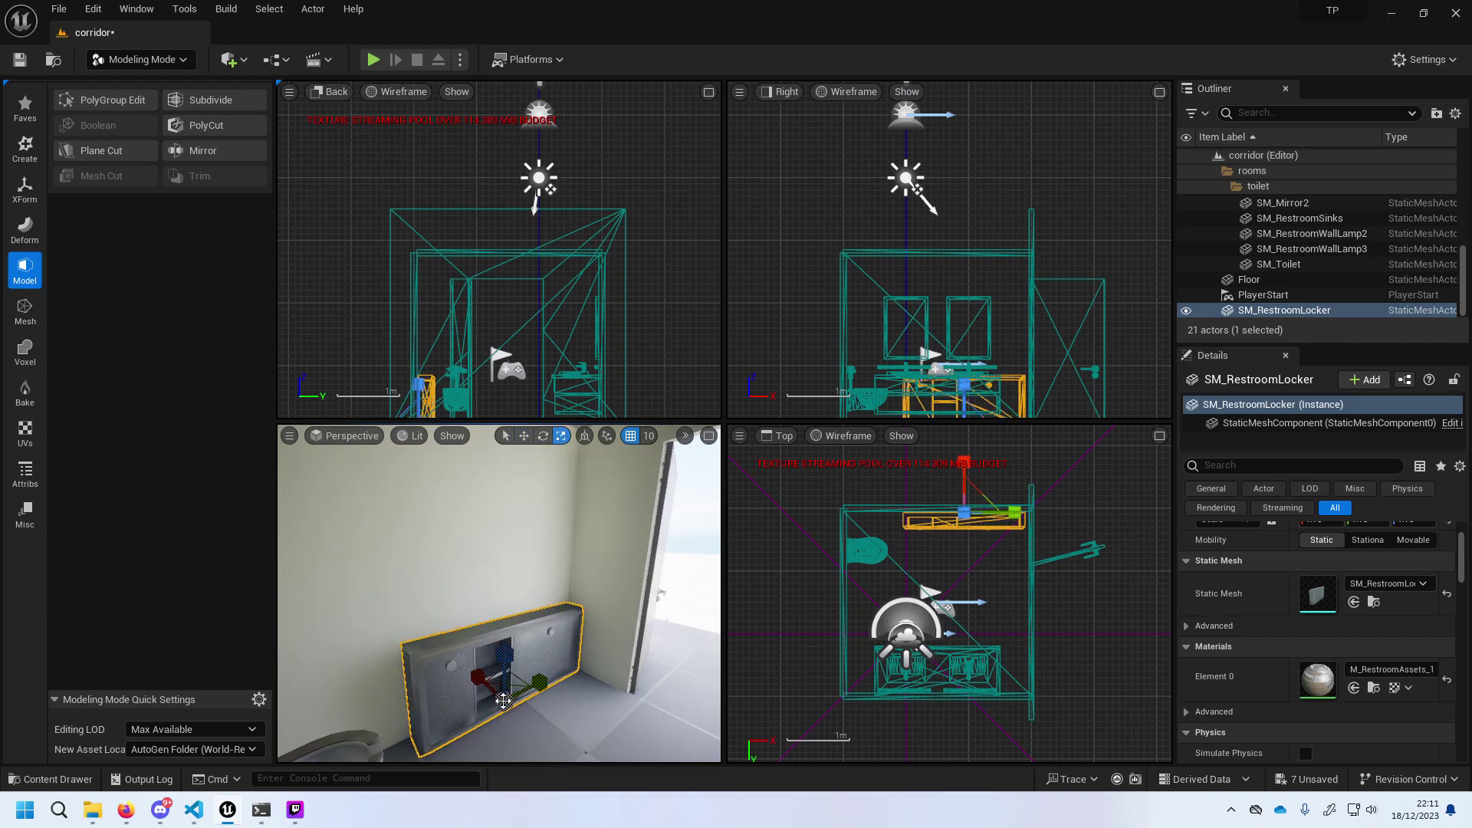
pyautogui.moveTo(541, 682)
pyautogui.mouseDown()
pyautogui.moveTo(563, 675)
pyautogui.moveTo(529, 682)
pyautogui.mouseUp()
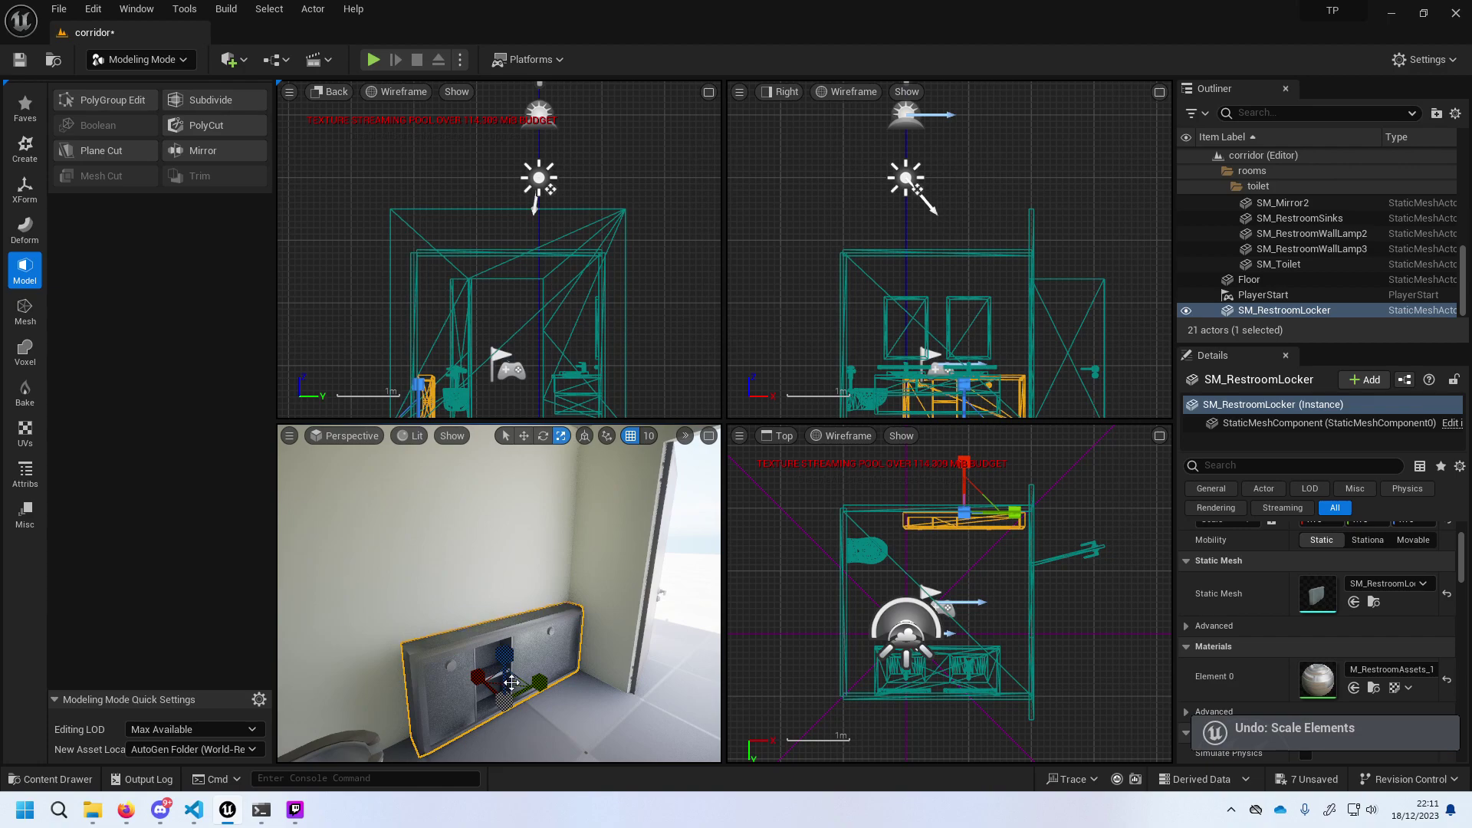
pyautogui.click(373, 59)
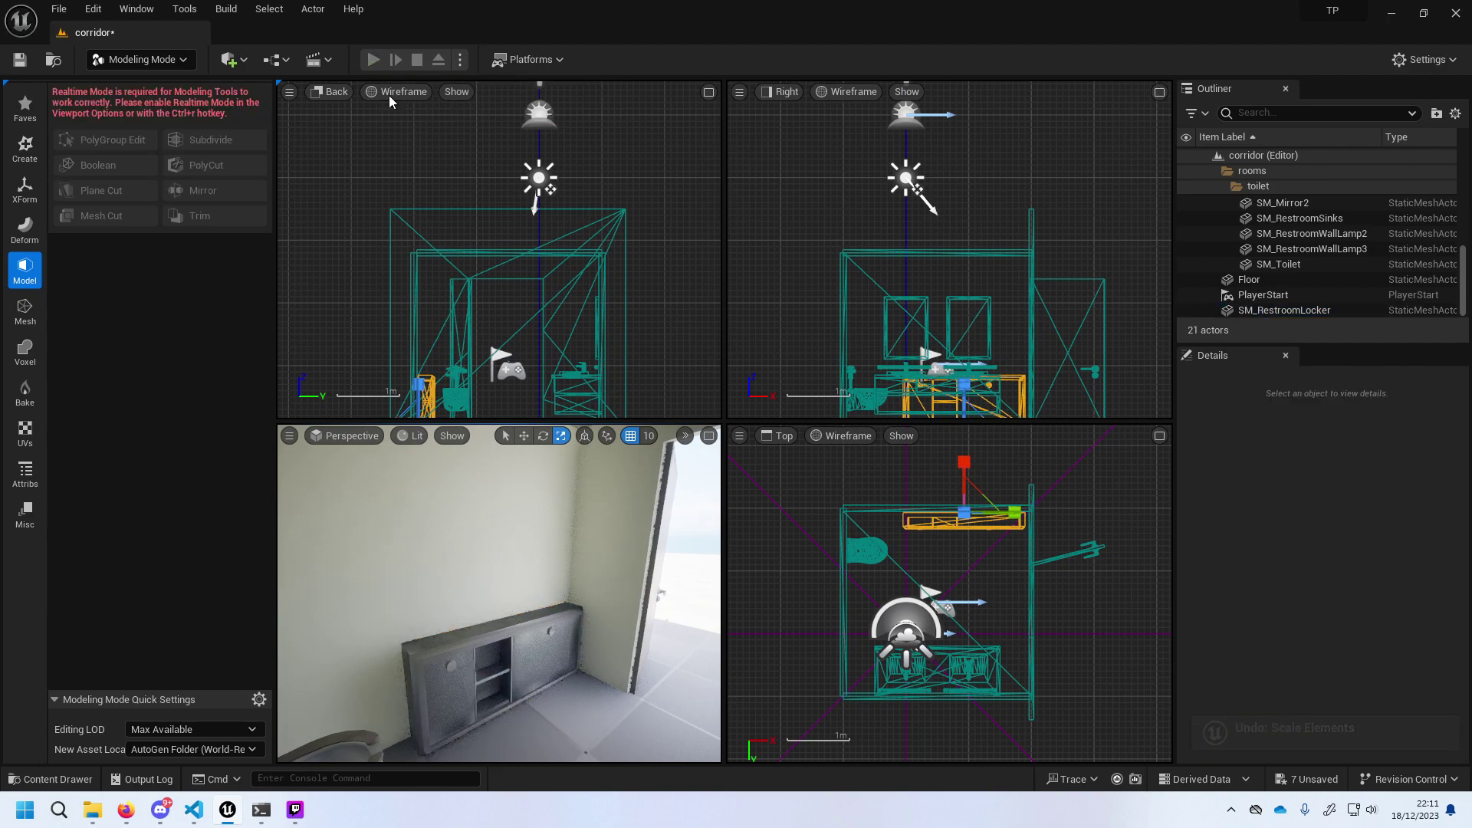
# Walk through the doorway to survey the restroom cabinet, then end the test play.
pyautogui.press('w')
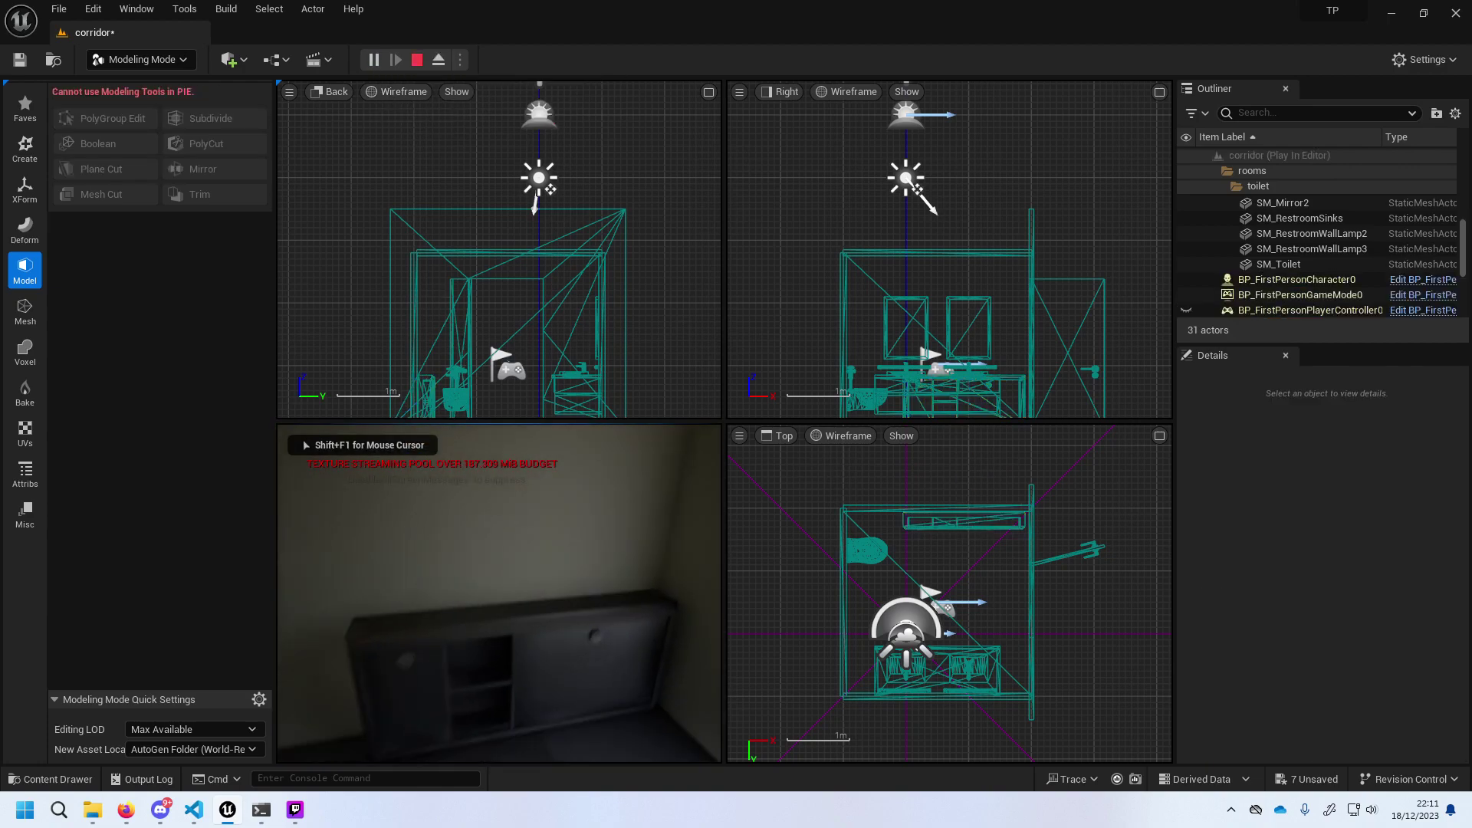
pyautogui.press('s')
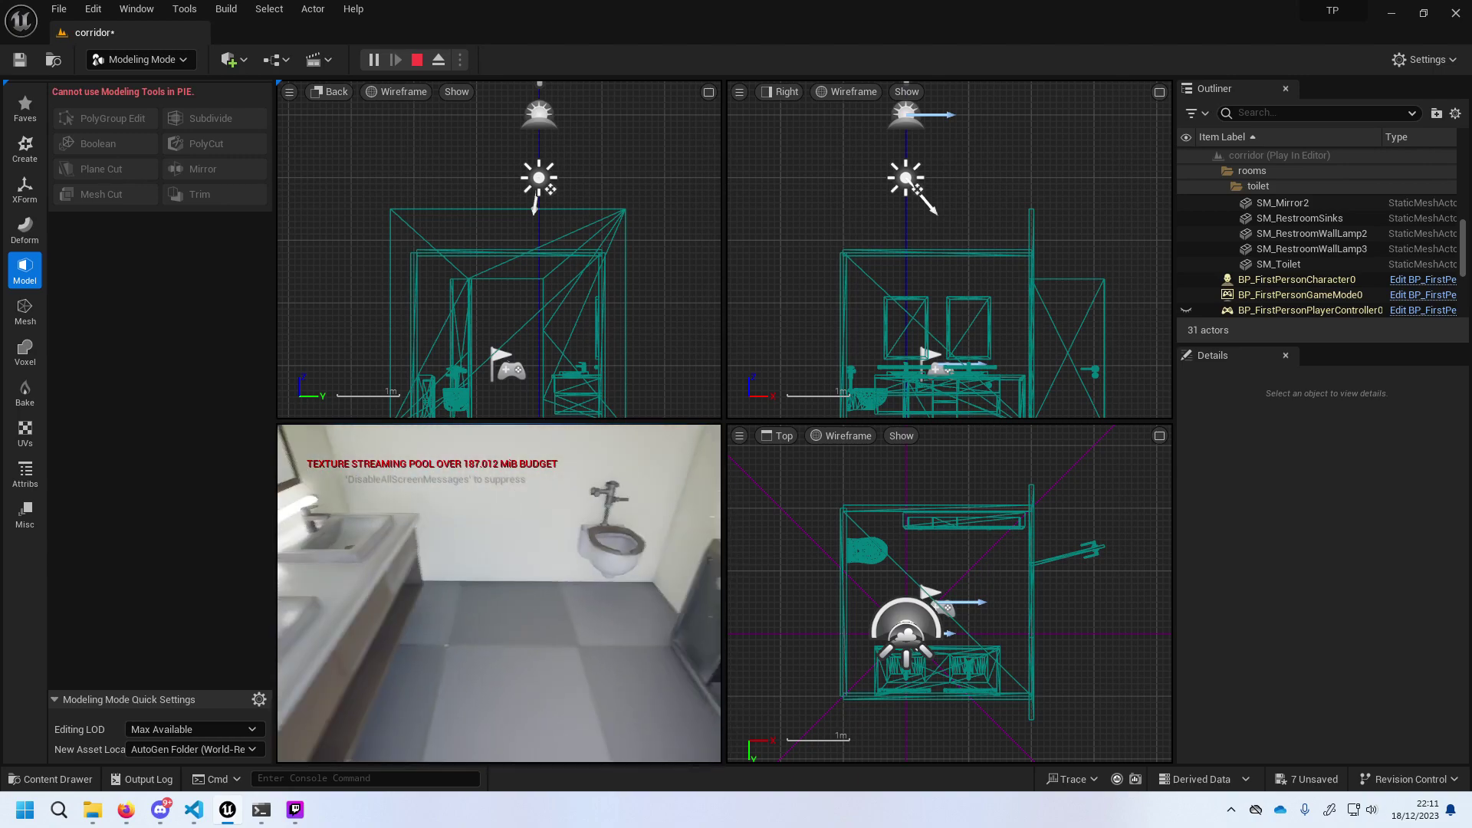
pyautogui.press('Escape')
# Select SM_Toilet and slide it sideways along its wall.
pyautogui.click(509, 604)
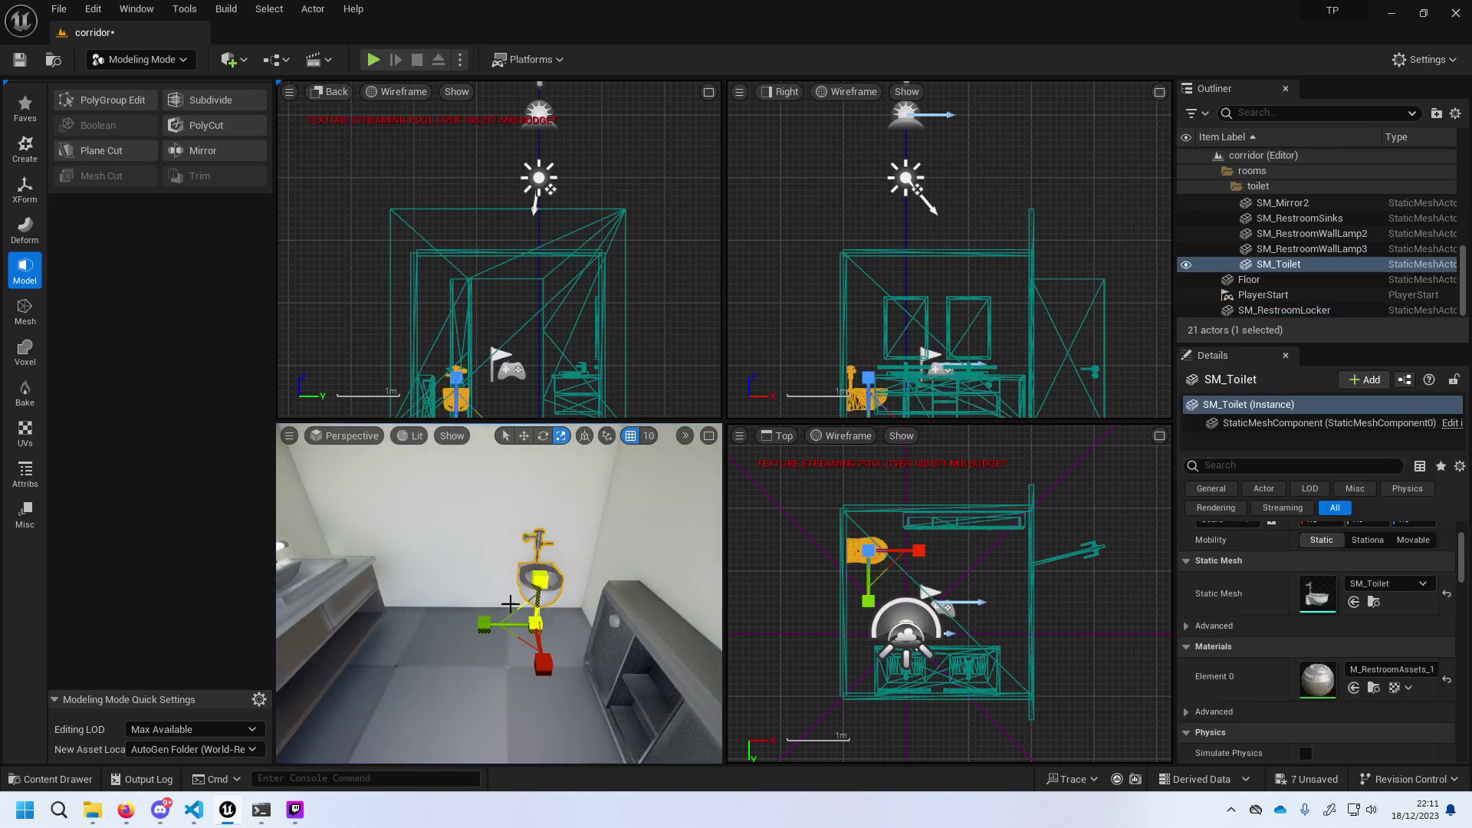
pyautogui.click(523, 436)
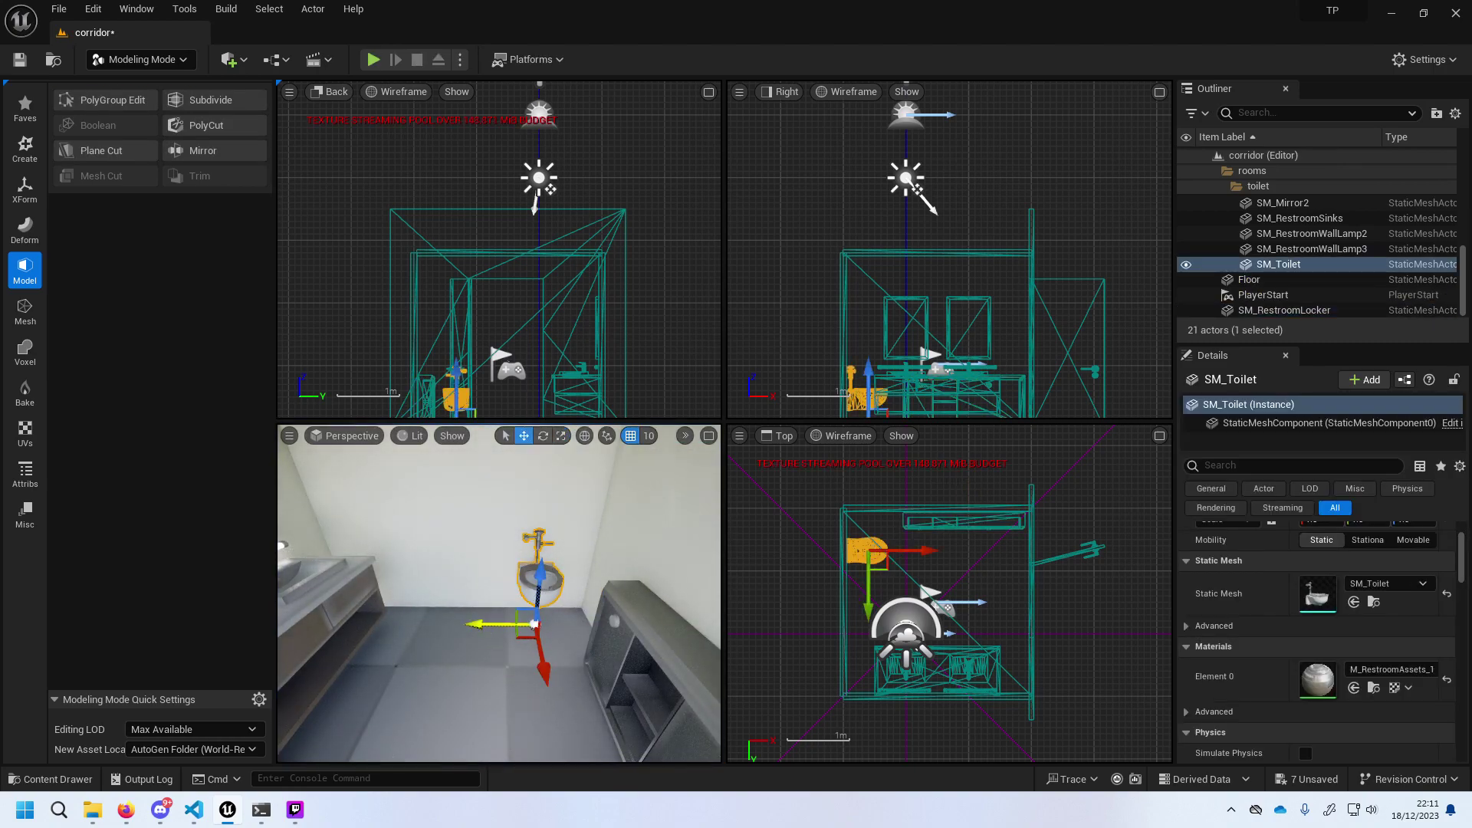
pyautogui.moveTo(486, 623); pyautogui.dragTo(451, 623)
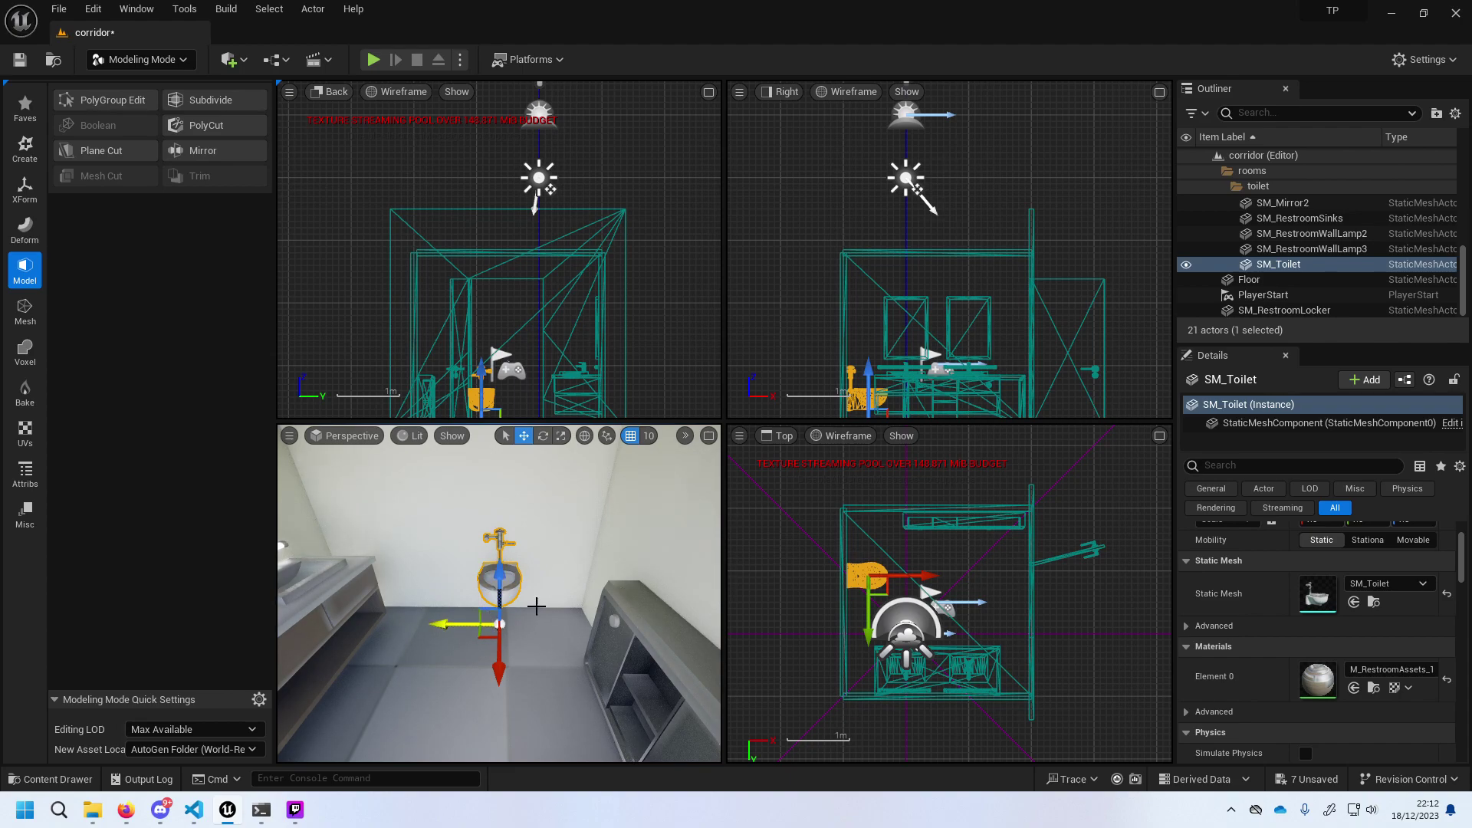
# Try scaling the toilet to about double size, then undo the enlargement.
pyautogui.click(542, 437)
pyautogui.click(561, 436)
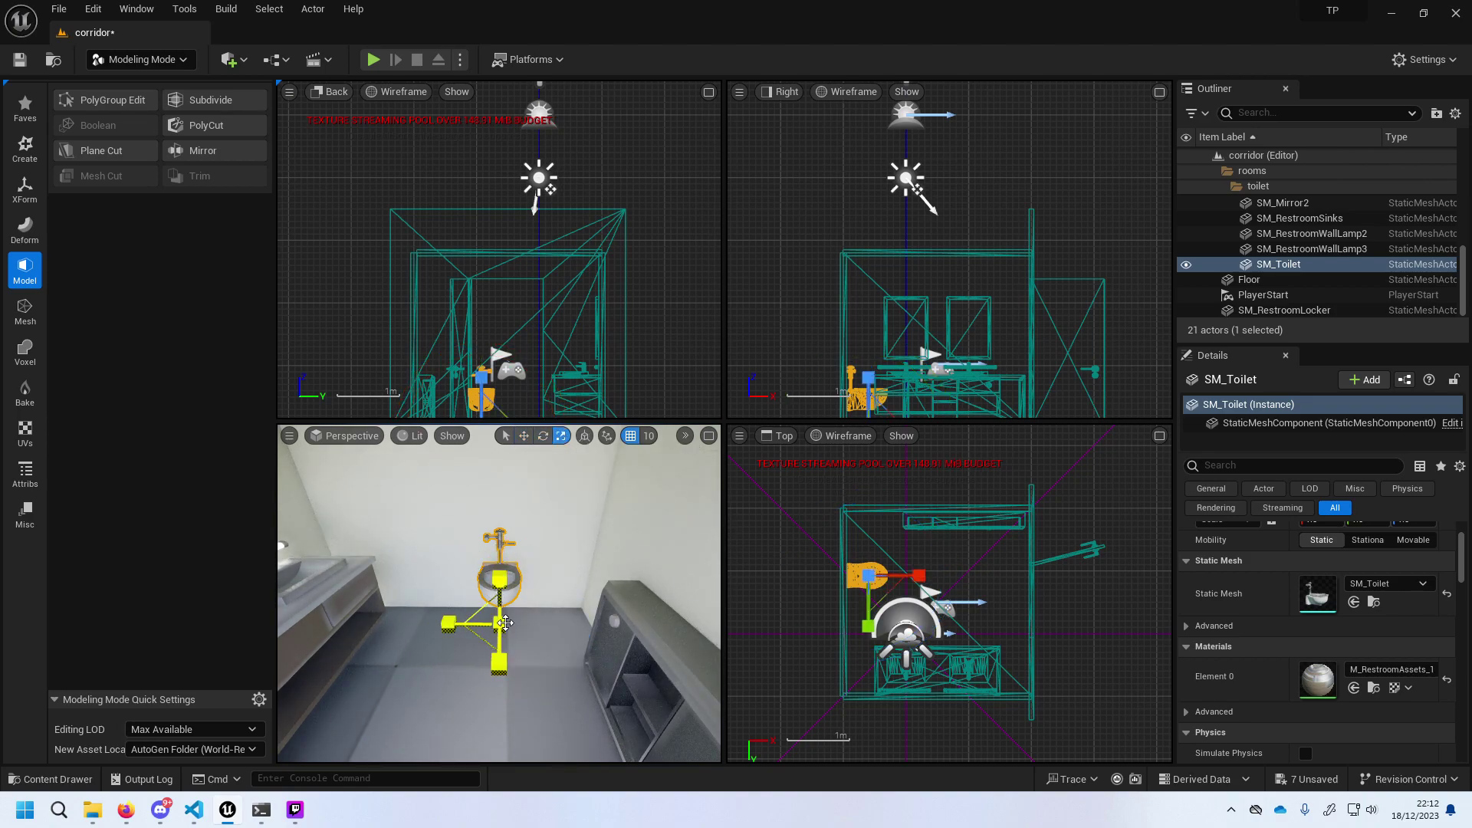
pyautogui.moveTo(499, 623); pyautogui.dragTo(510, 598)
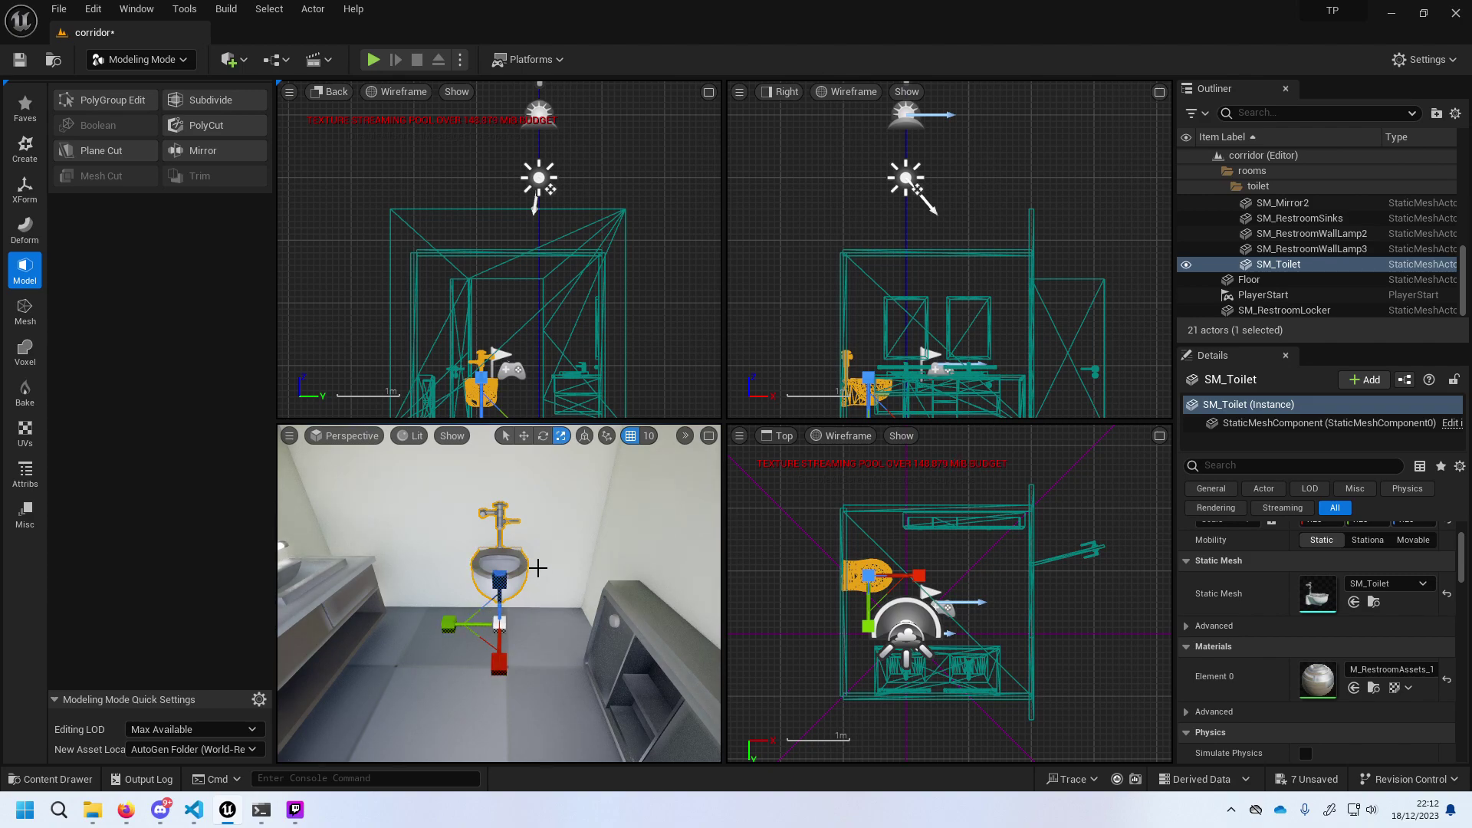
pyautogui.moveTo(499, 594); pyautogui.dragTo(498, 595, button='right')
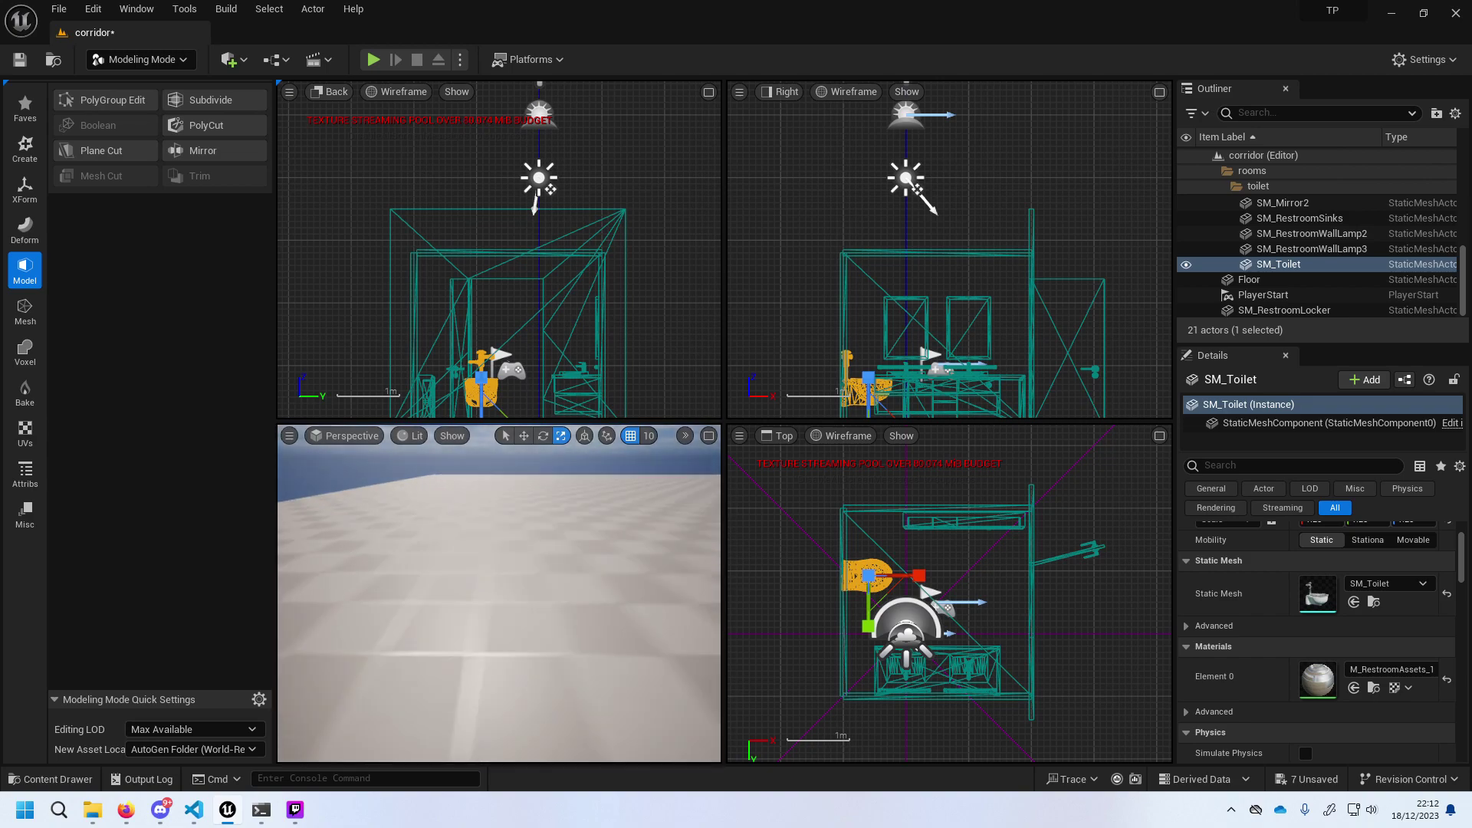
pyautogui.press('f')
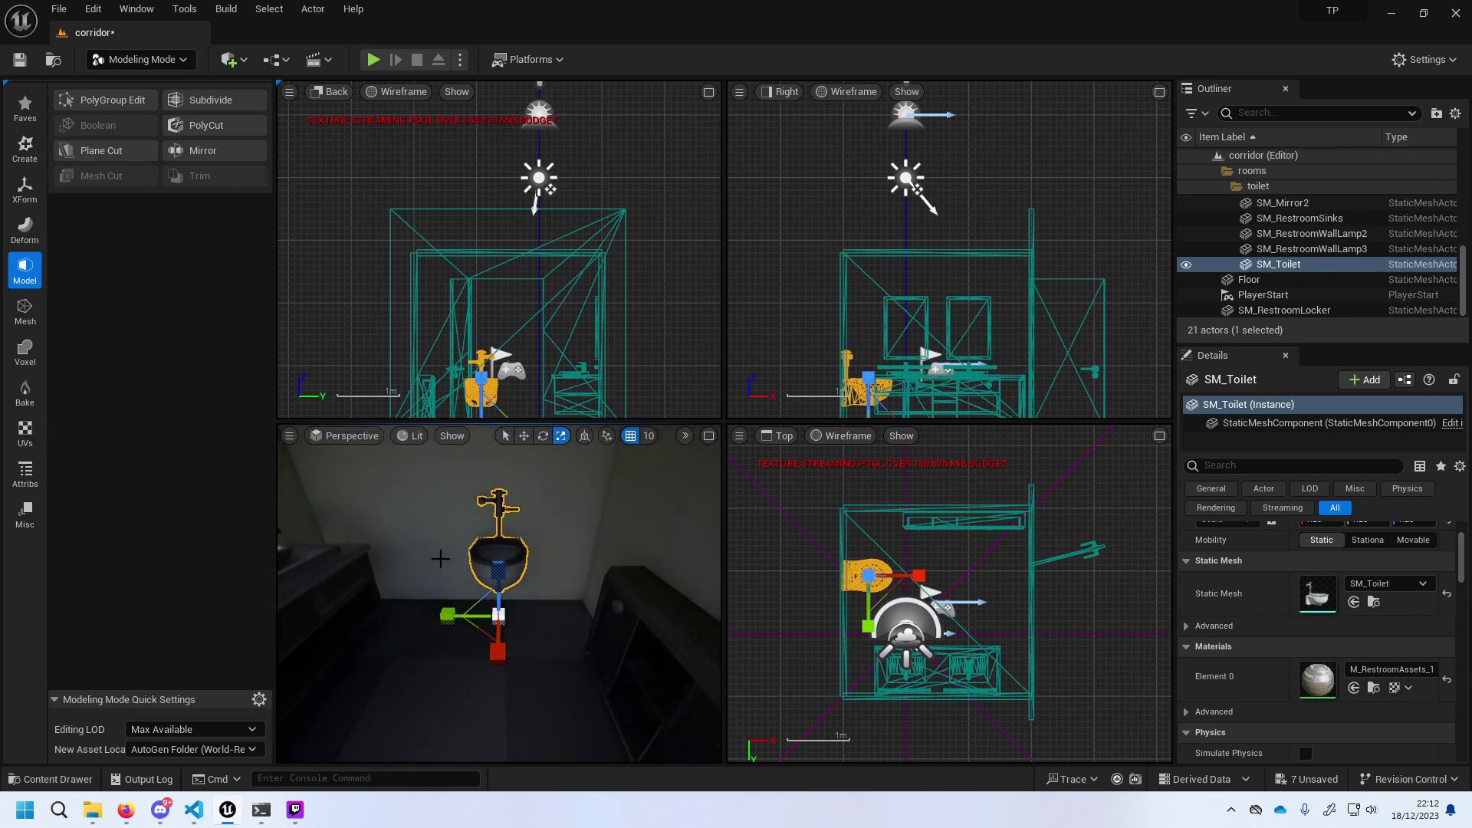
pyautogui.hotkey('ctrl', 'z')
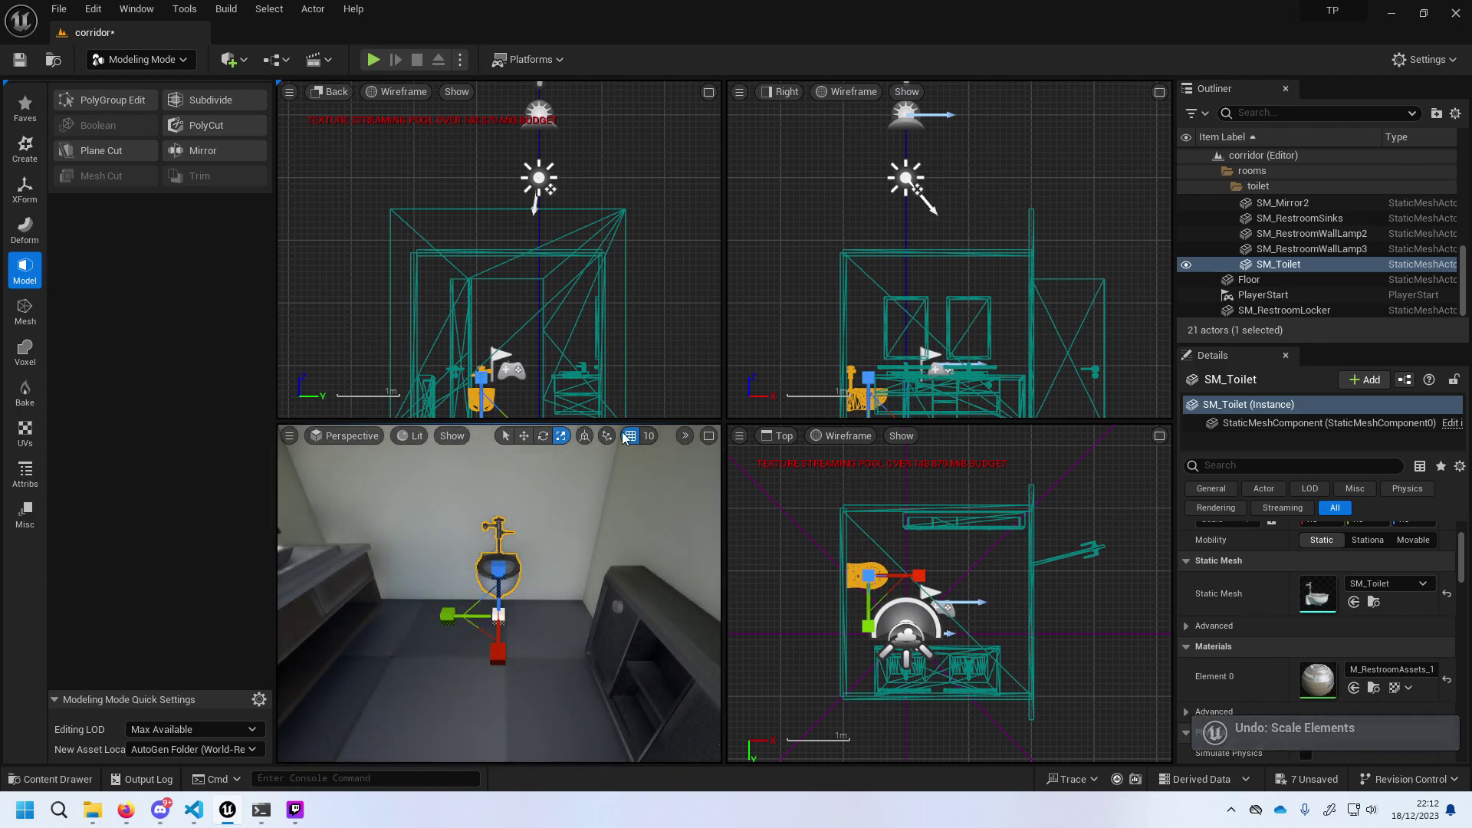
# Toggle scale snapping, undo the latest resize, and return to the Translate tool.
pyautogui.click(685, 436)
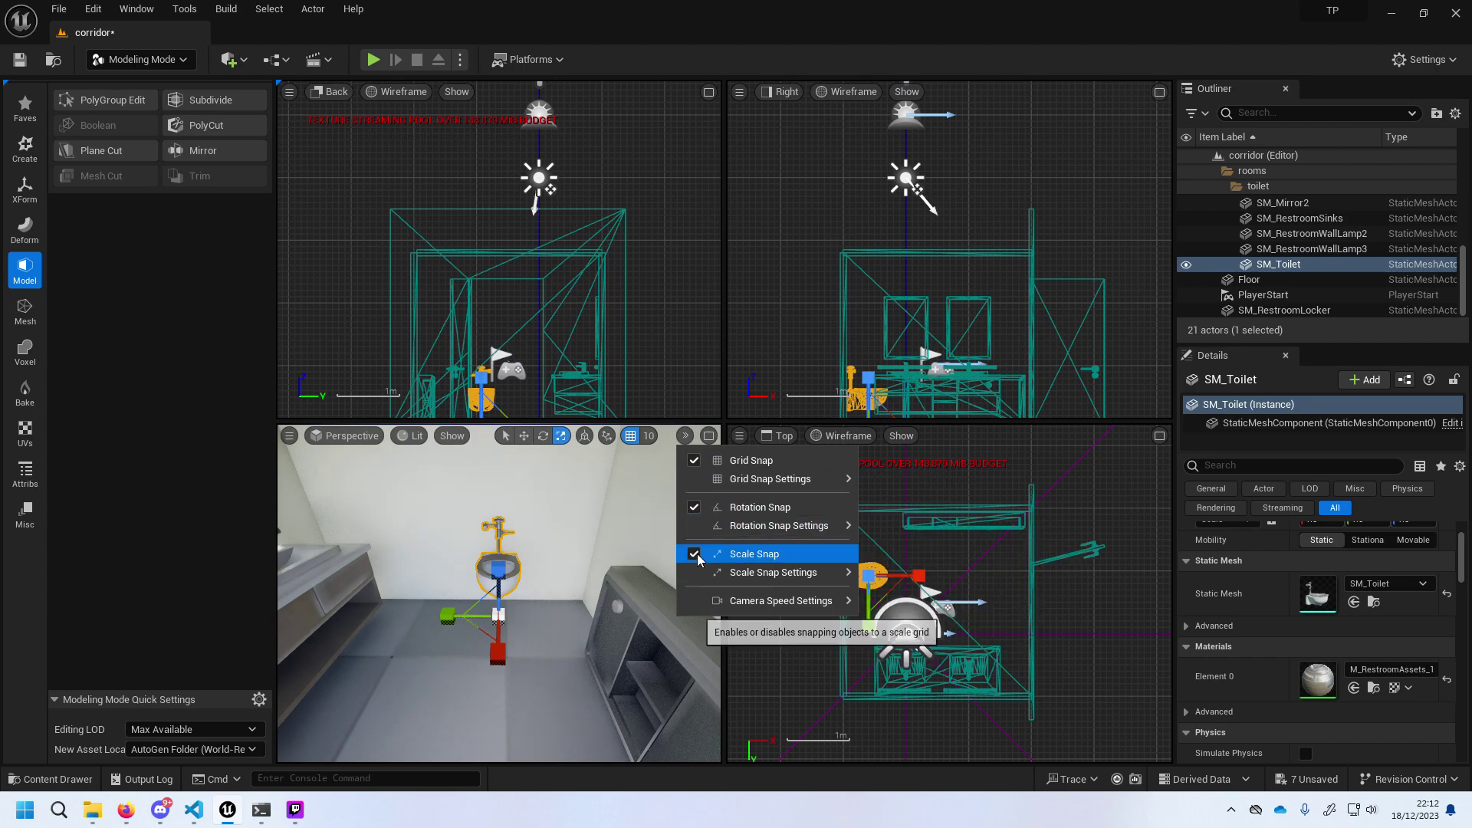
pyautogui.click(450, 621)
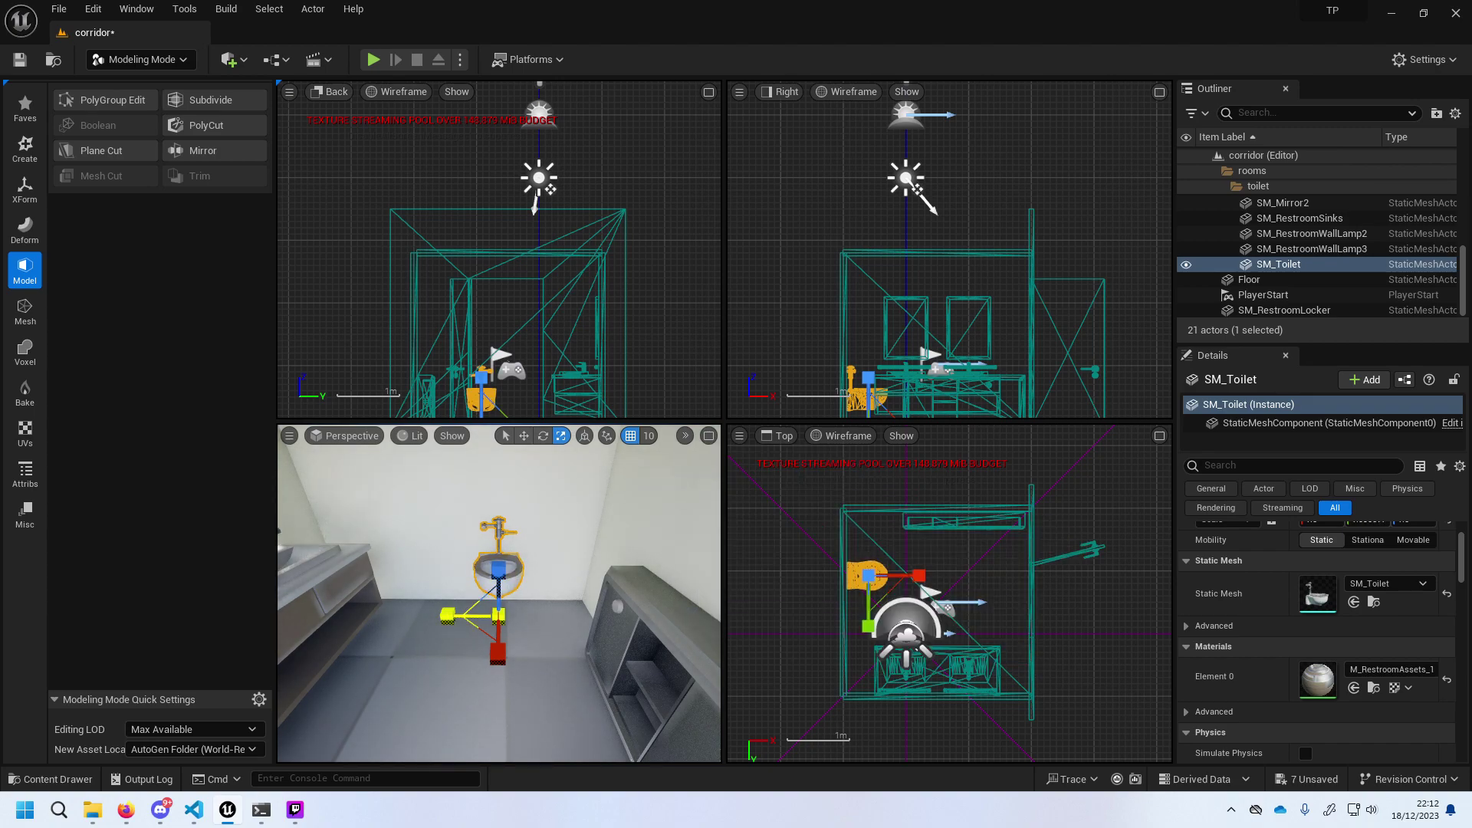
pyautogui.hotkey('ctrl', 'z')
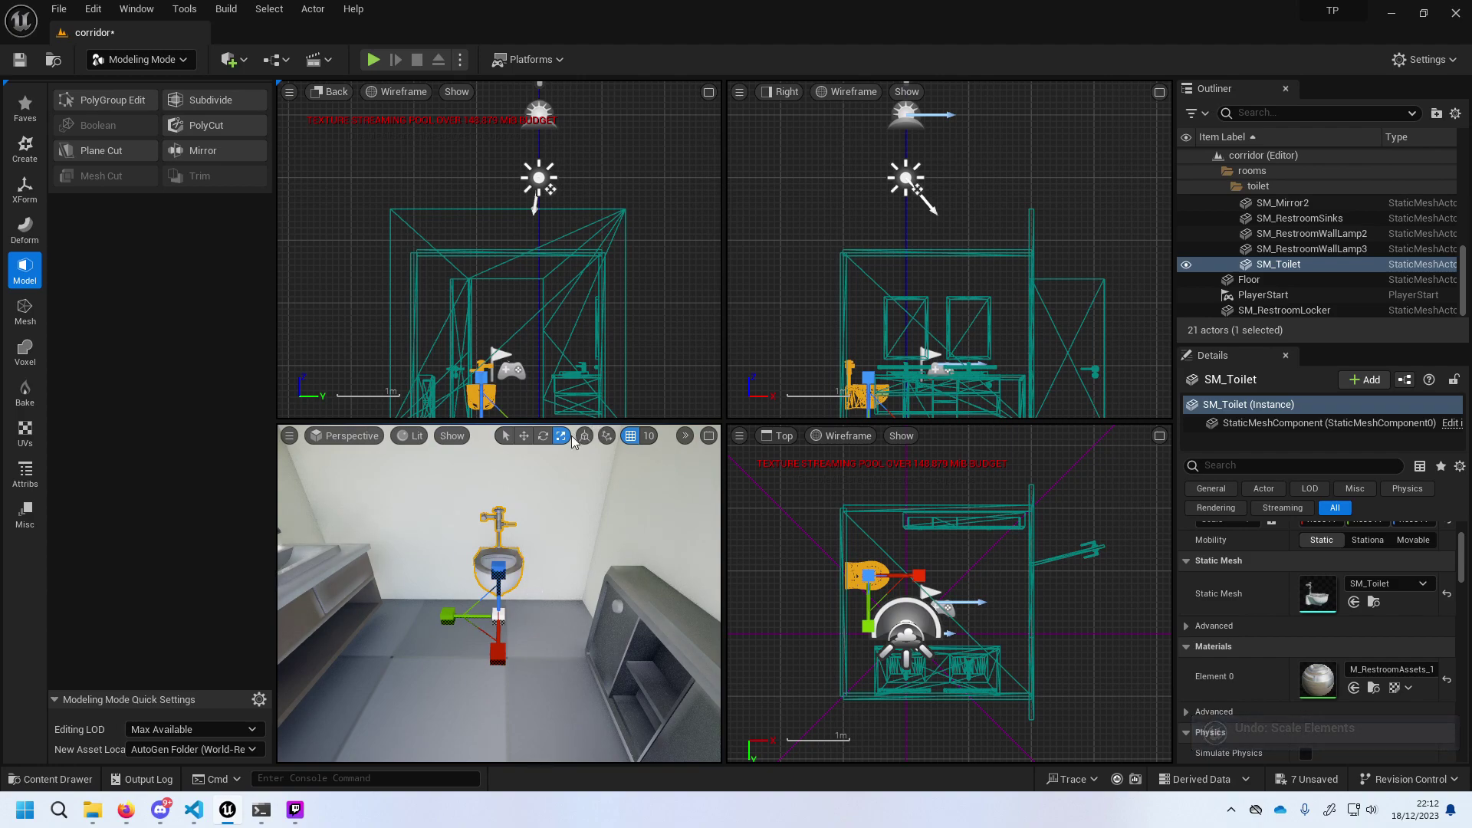
pyautogui.click(523, 435)
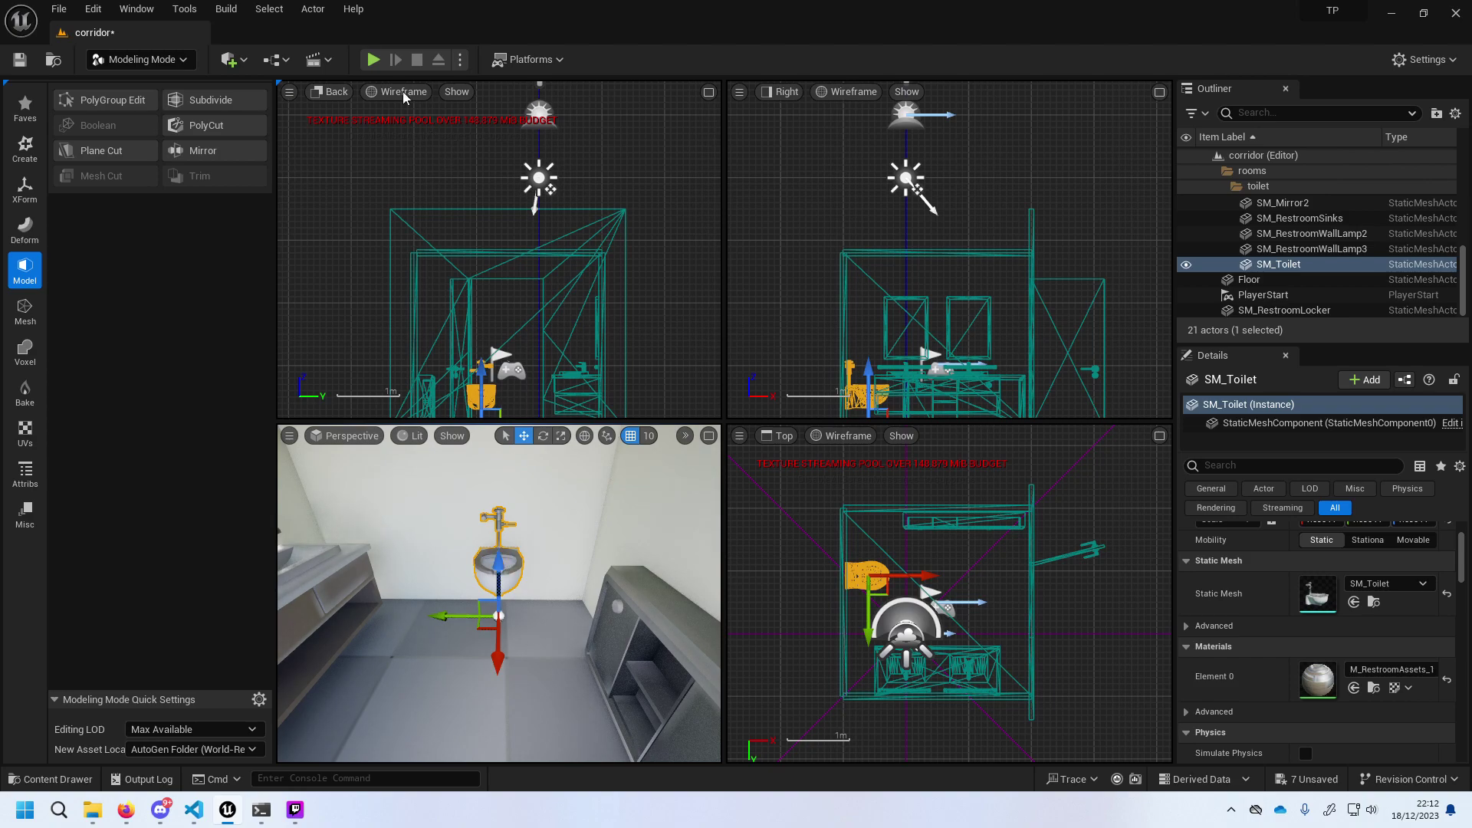
pyautogui.click(373, 59)
pyautogui.click(509, 431)
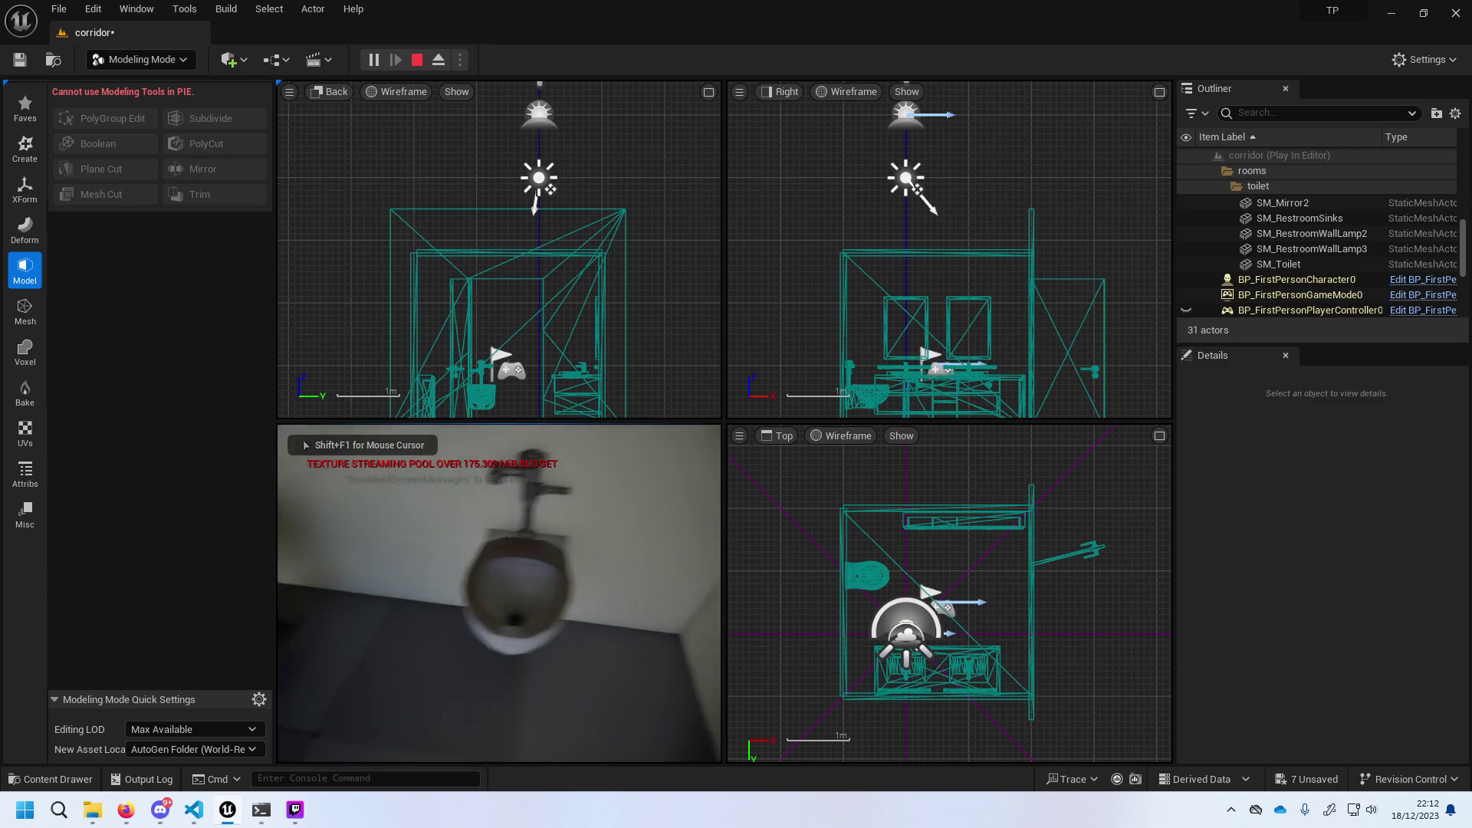
pyautogui.press('s')
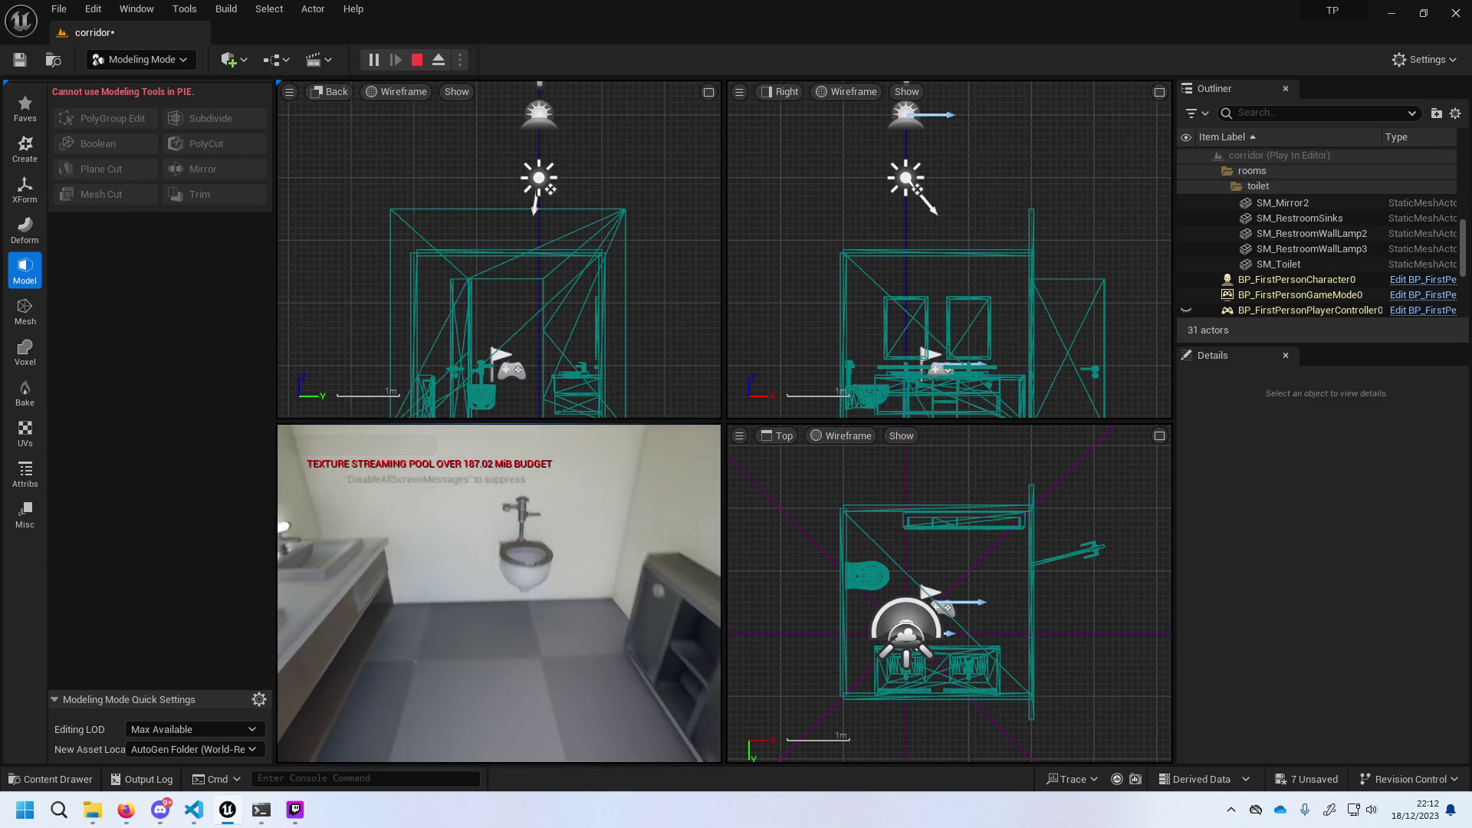
pyautogui.press('w')
pyautogui.press('s')
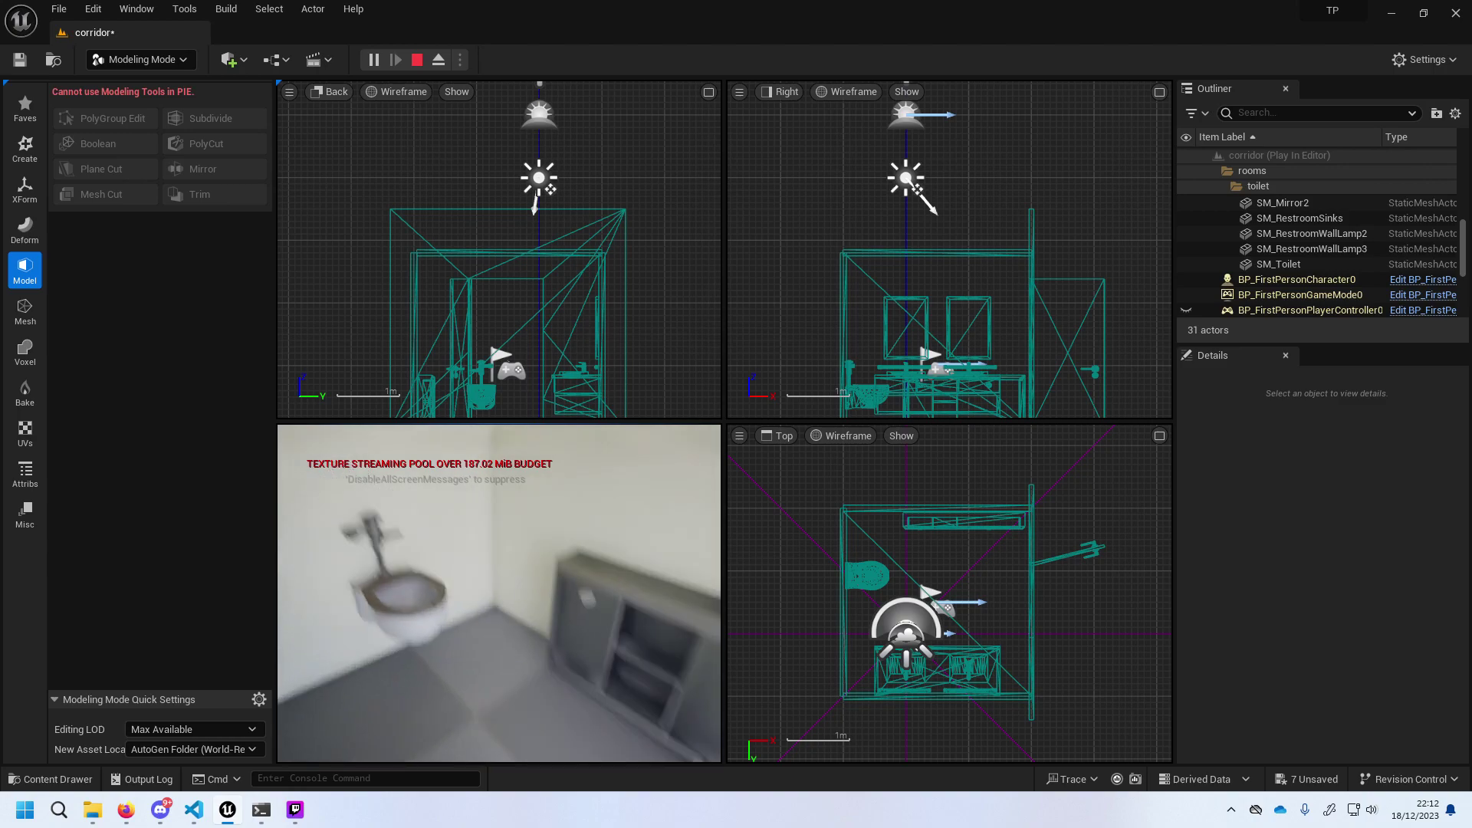
pyautogui.press('w')
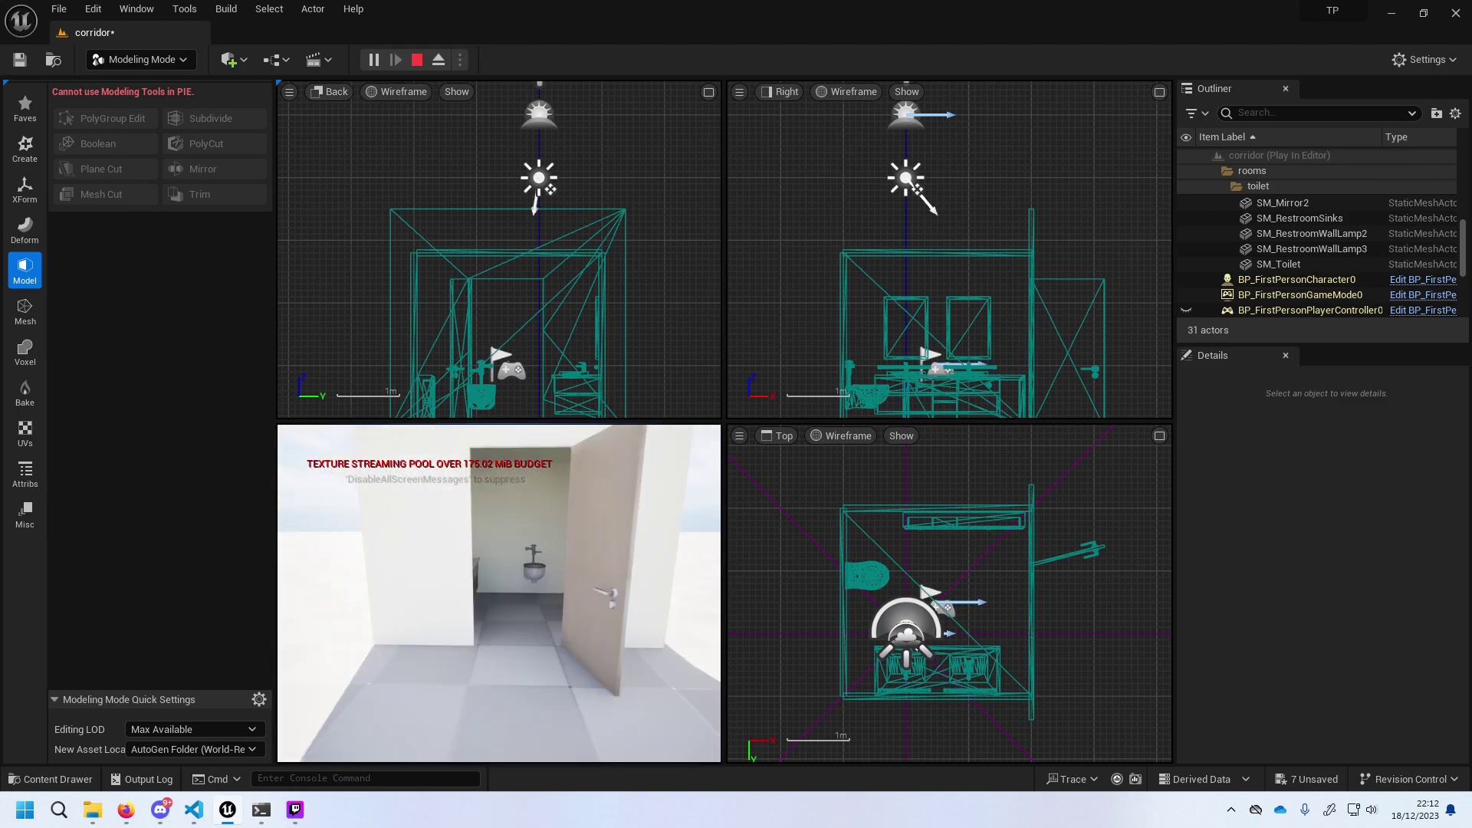
pyautogui.press('w')
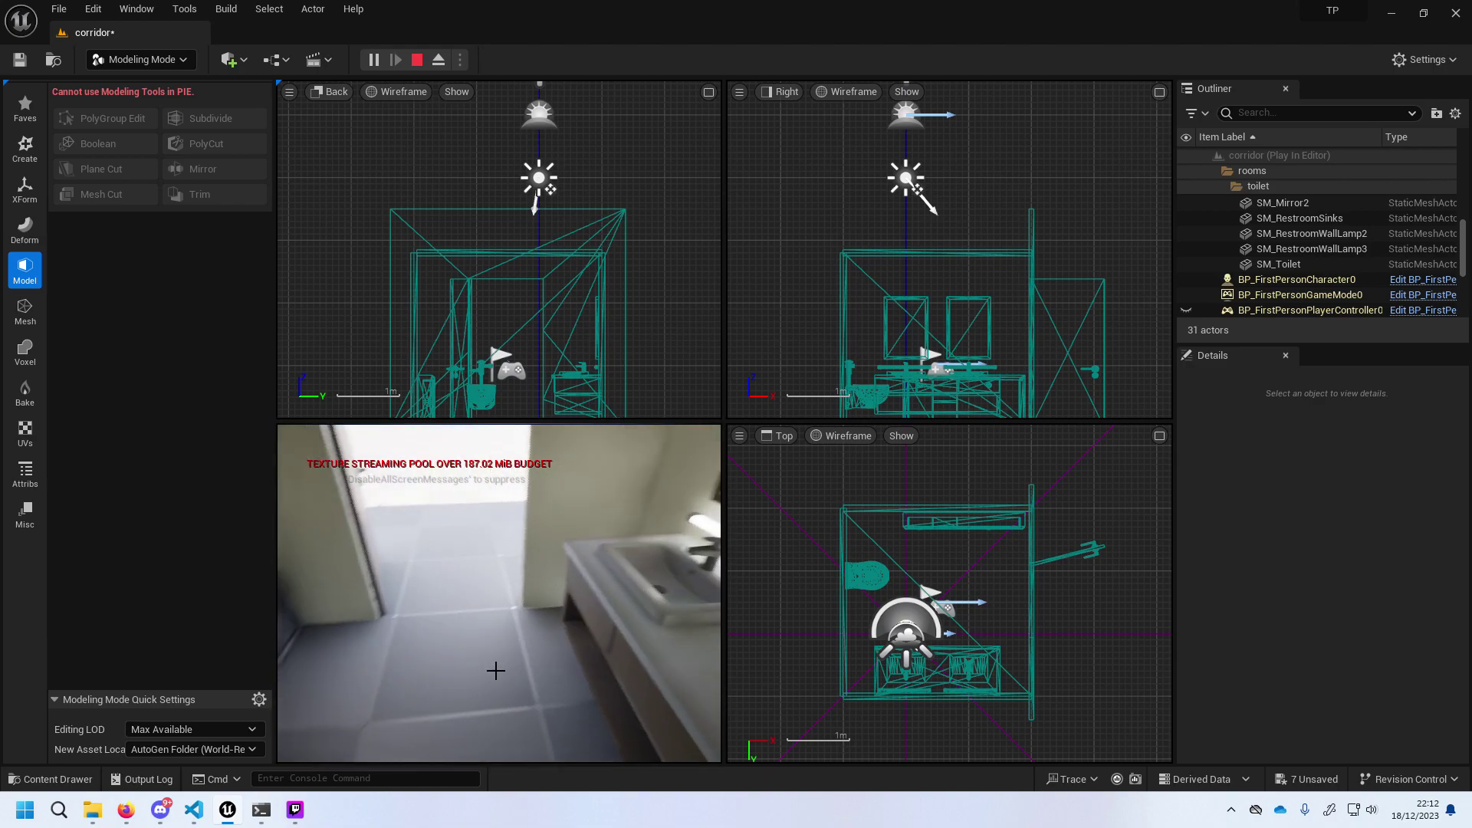
pyautogui.press('Escape')
pyautogui.moveTo(508, 648); pyautogui.dragTo(519, 647, button='right')
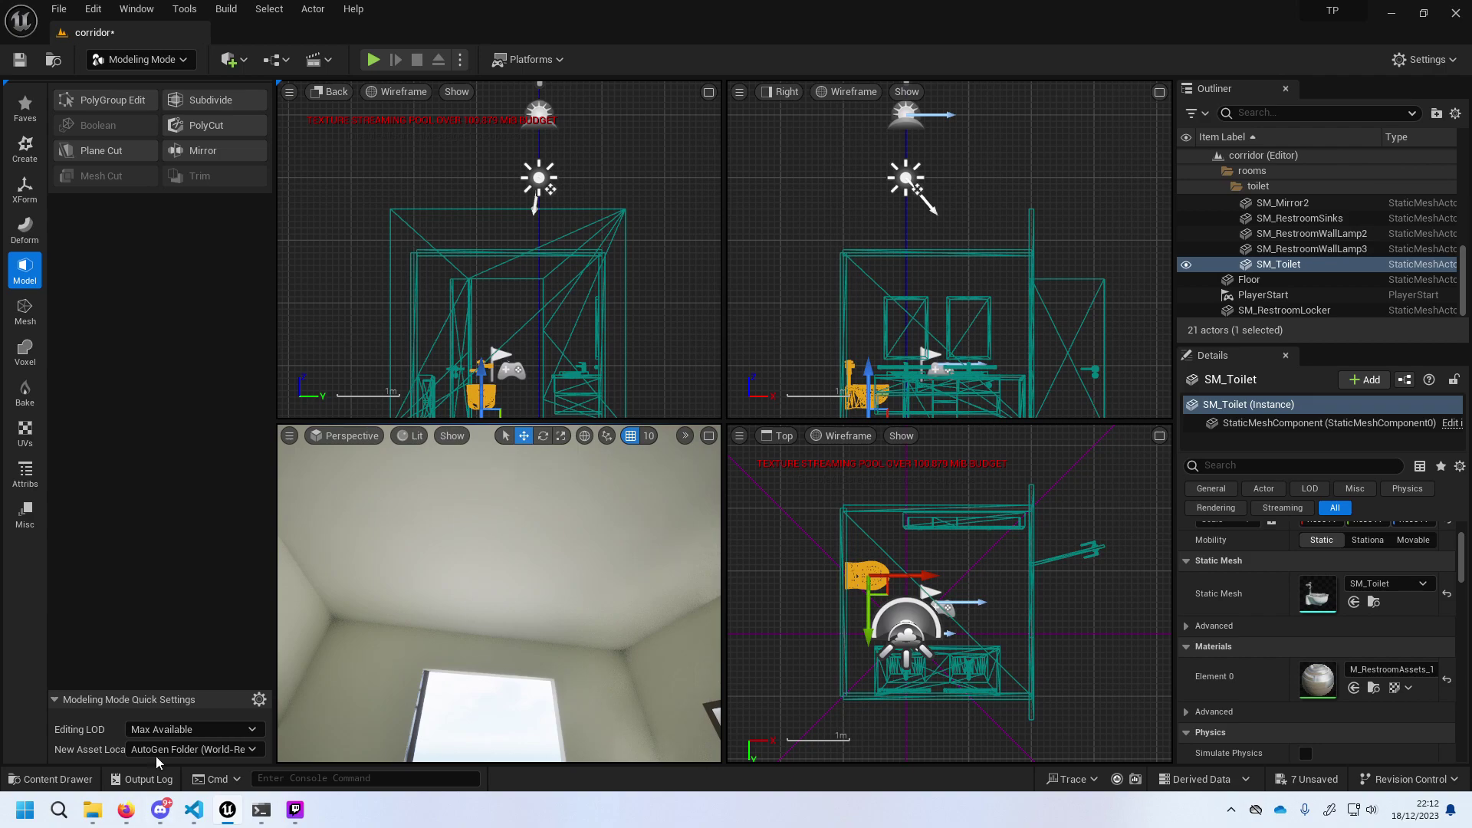
# Browse the Content Drawer through StorePropsCollection and StaticMeshes into the CleaningAssets folder.
pyautogui.click(44, 775)
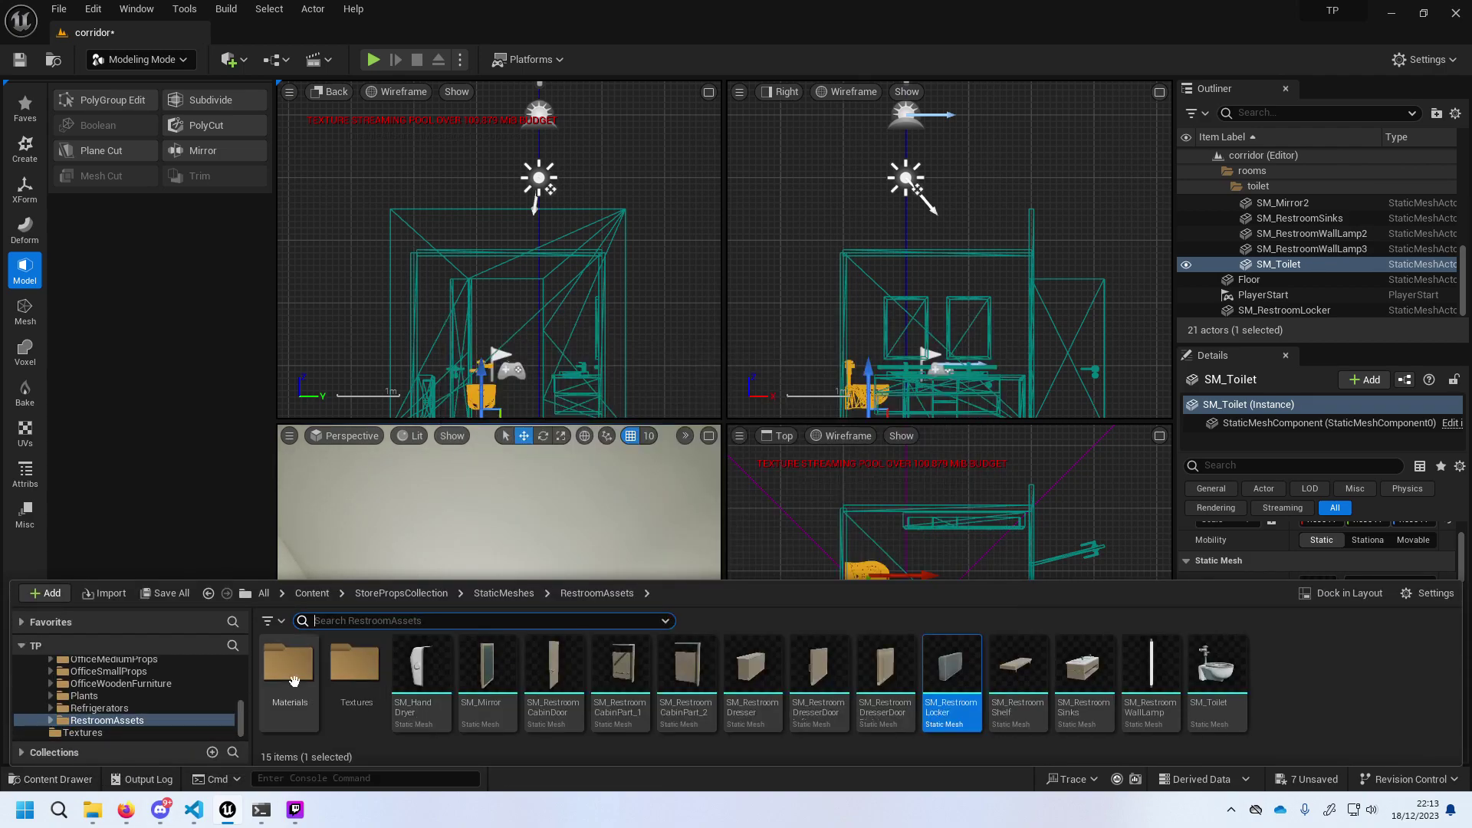
pyautogui.scroll(1, 191, 703)
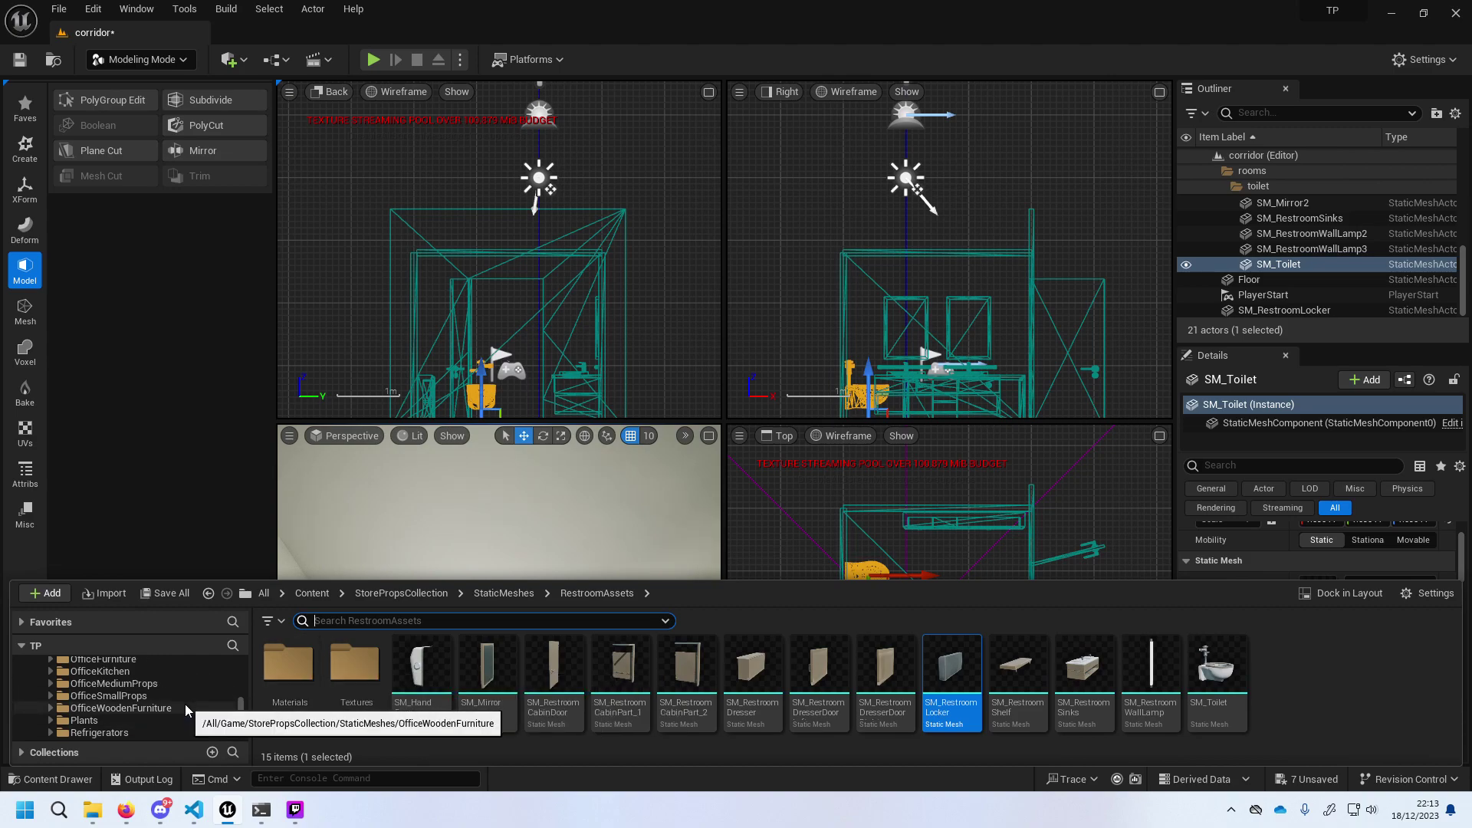
pyautogui.click(405, 591)
pyautogui.click(313, 594)
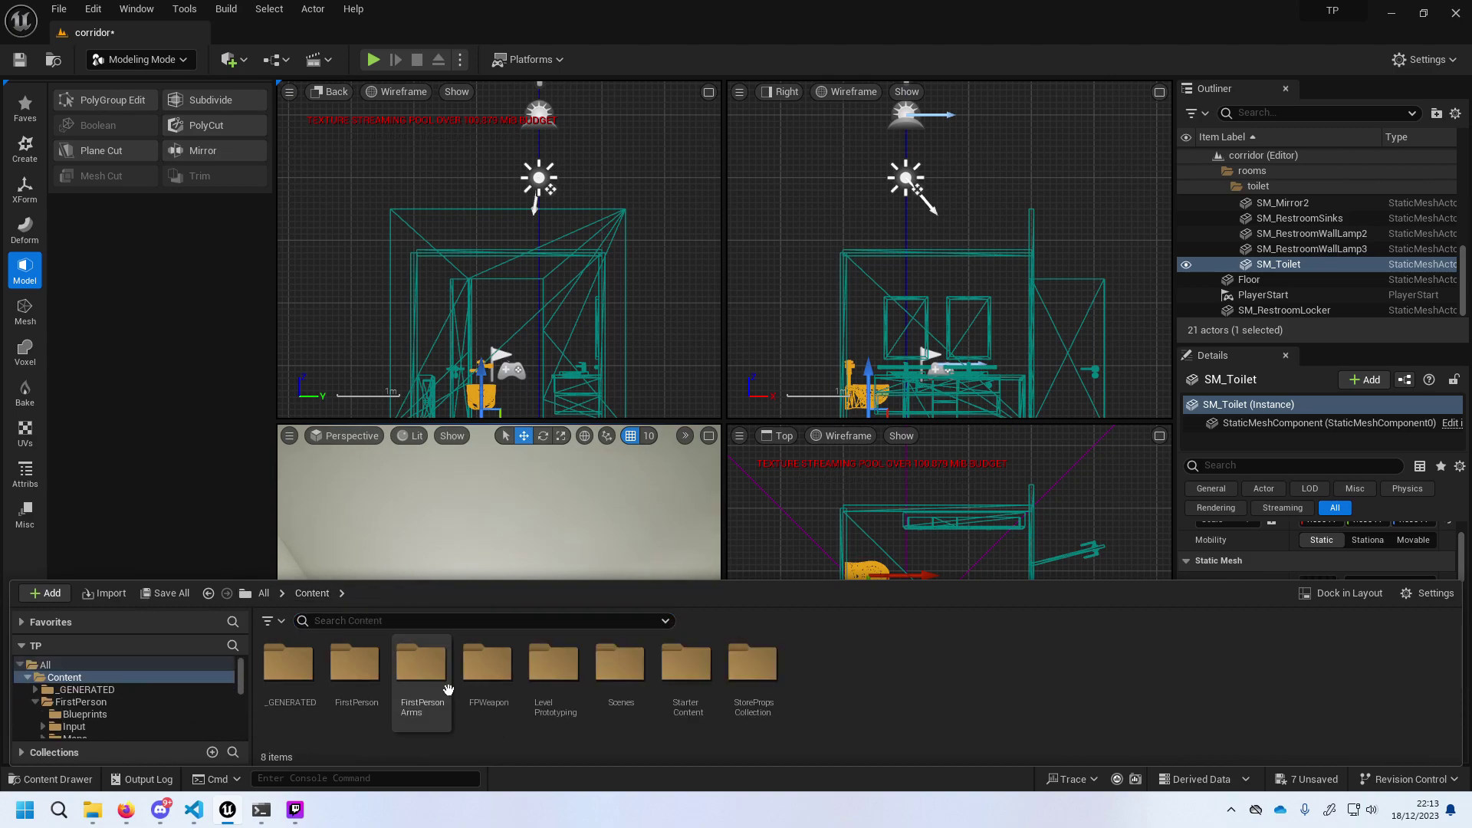
pyautogui.doubleClick(760, 681)
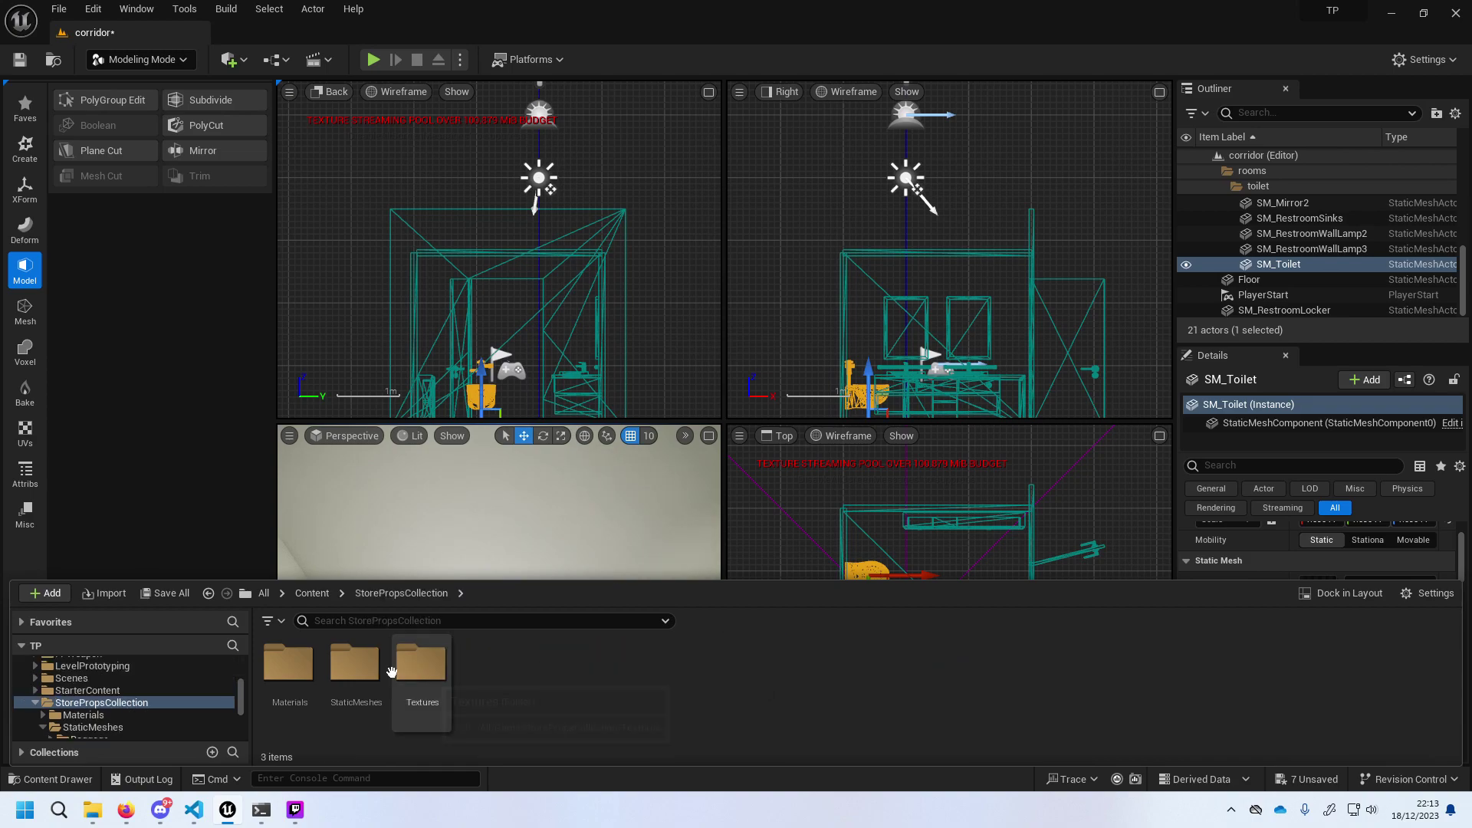
pyautogui.doubleClick(352, 663)
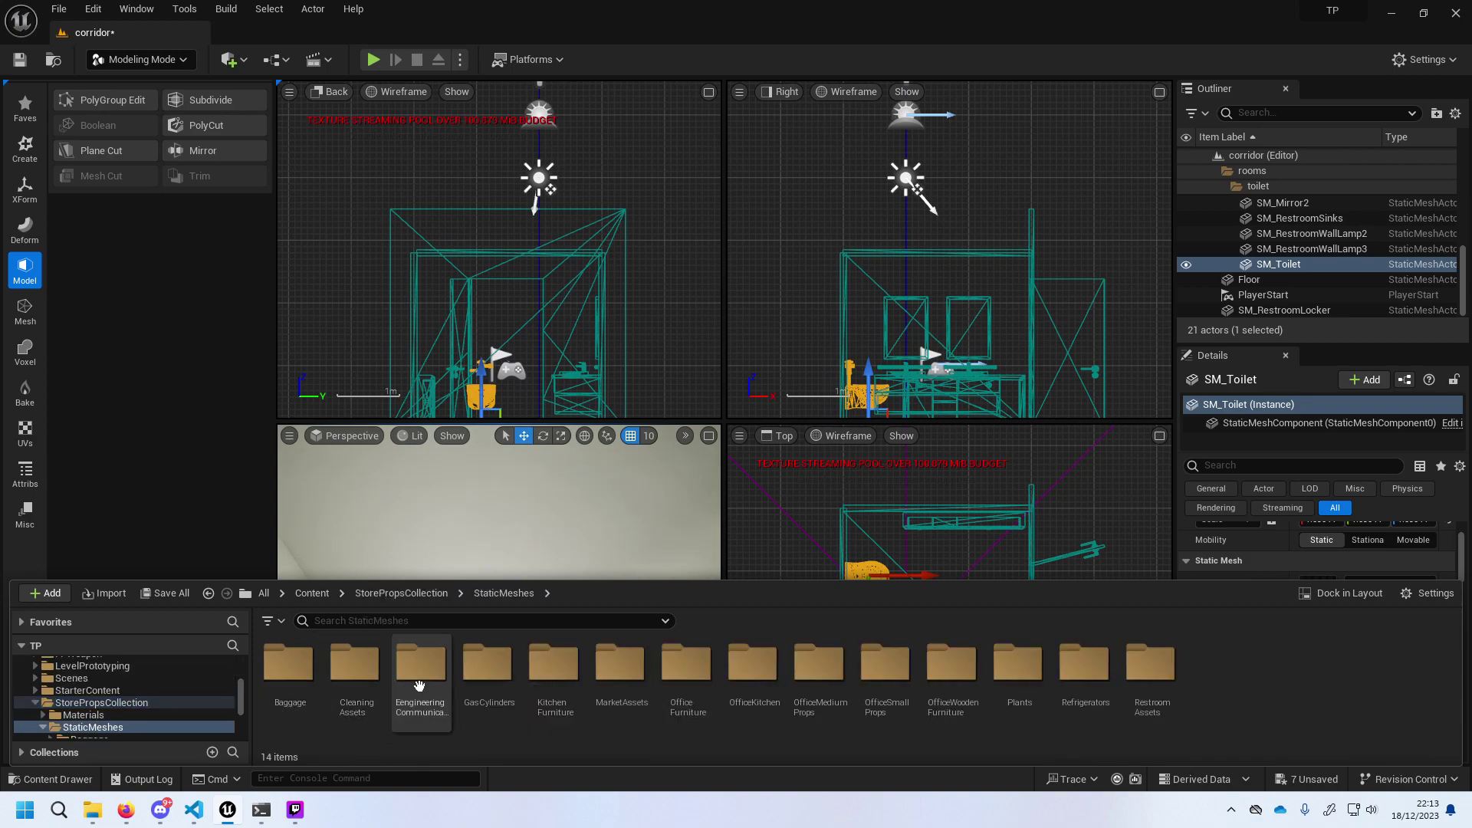
pyautogui.doubleClick(355, 664)
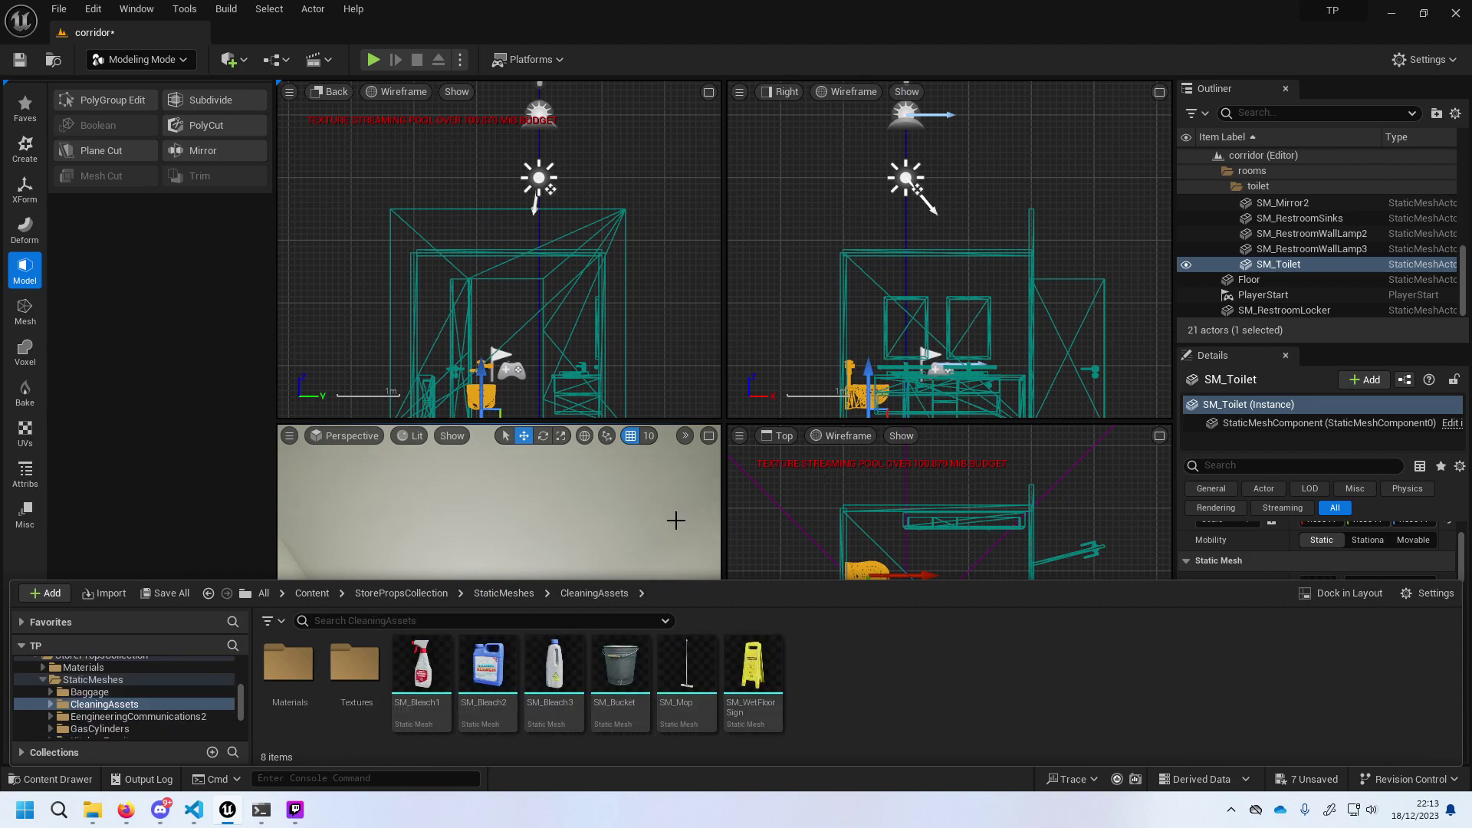
# Turn the perspective view toward the wall and floor and maximize it to fill the viewport.
pyautogui.scroll(-3, 631, 549)
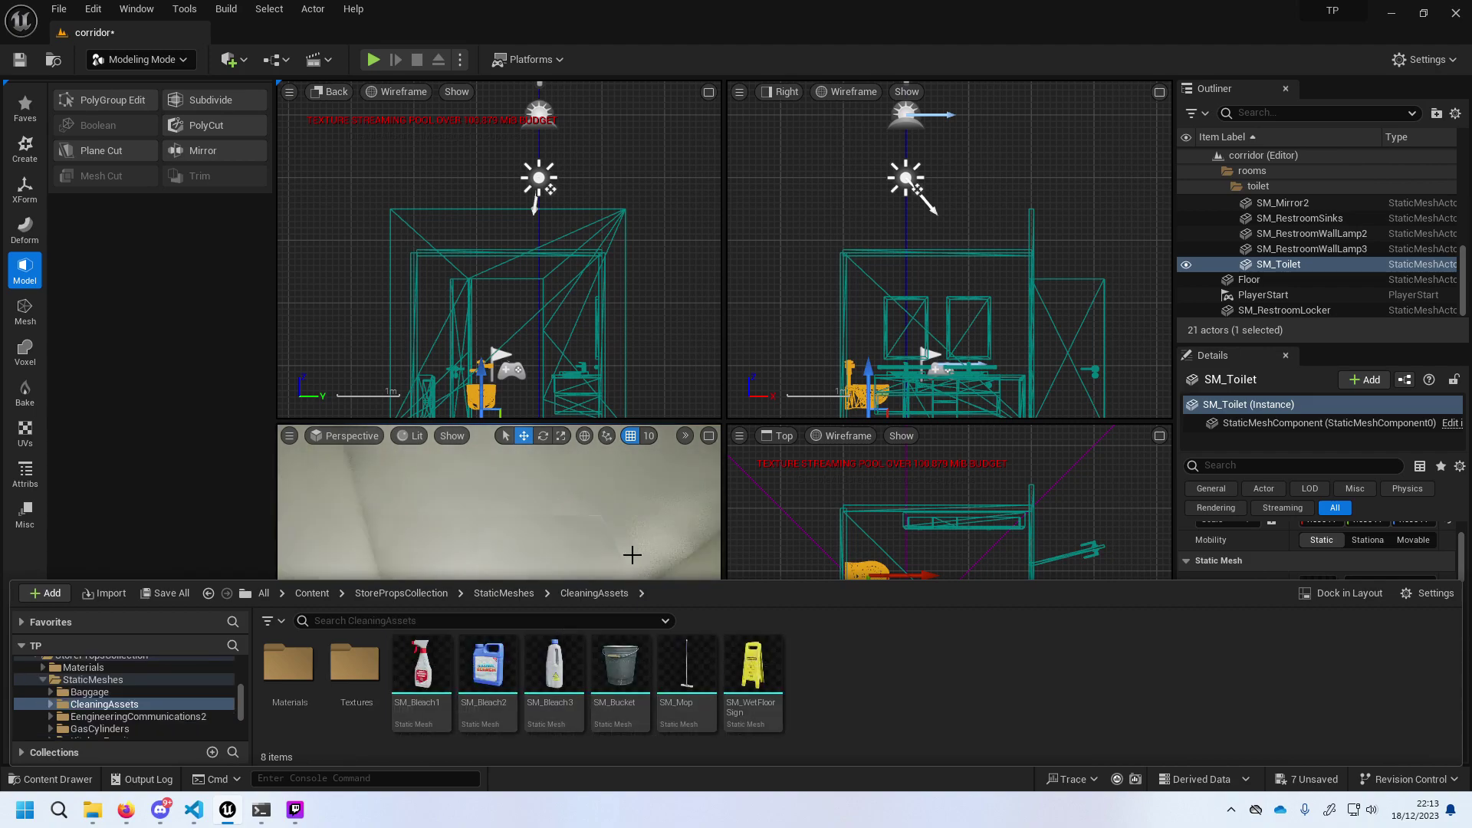
pyautogui.moveTo(631, 558)
pyautogui.mouseDown(button='right')
pyautogui.moveTo(583, 583)
pyautogui.moveTo(565, 636)
pyautogui.moveTo(537, 613)
pyautogui.mouseUp(button='right')
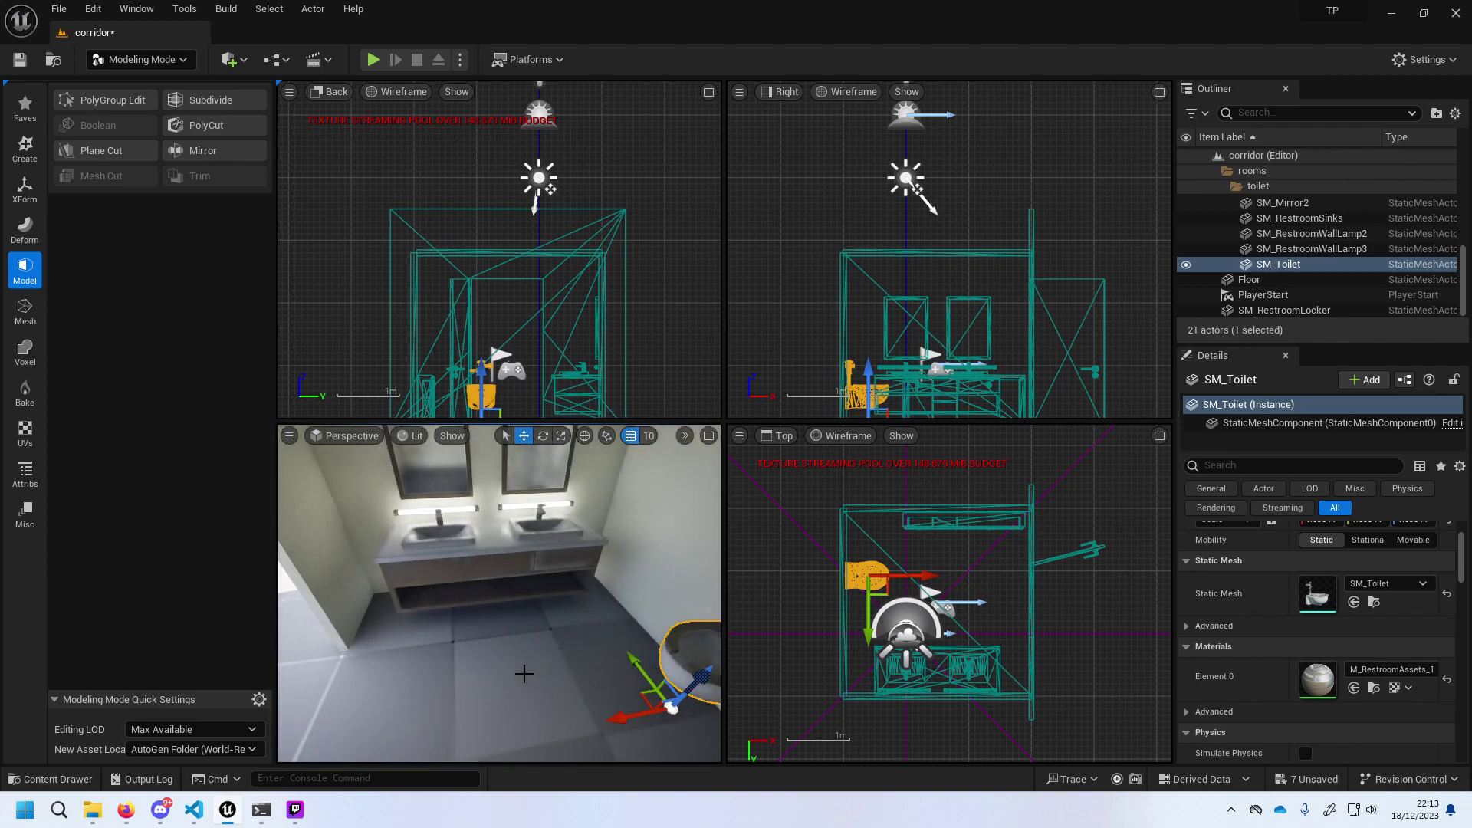
pyautogui.click(67, 782)
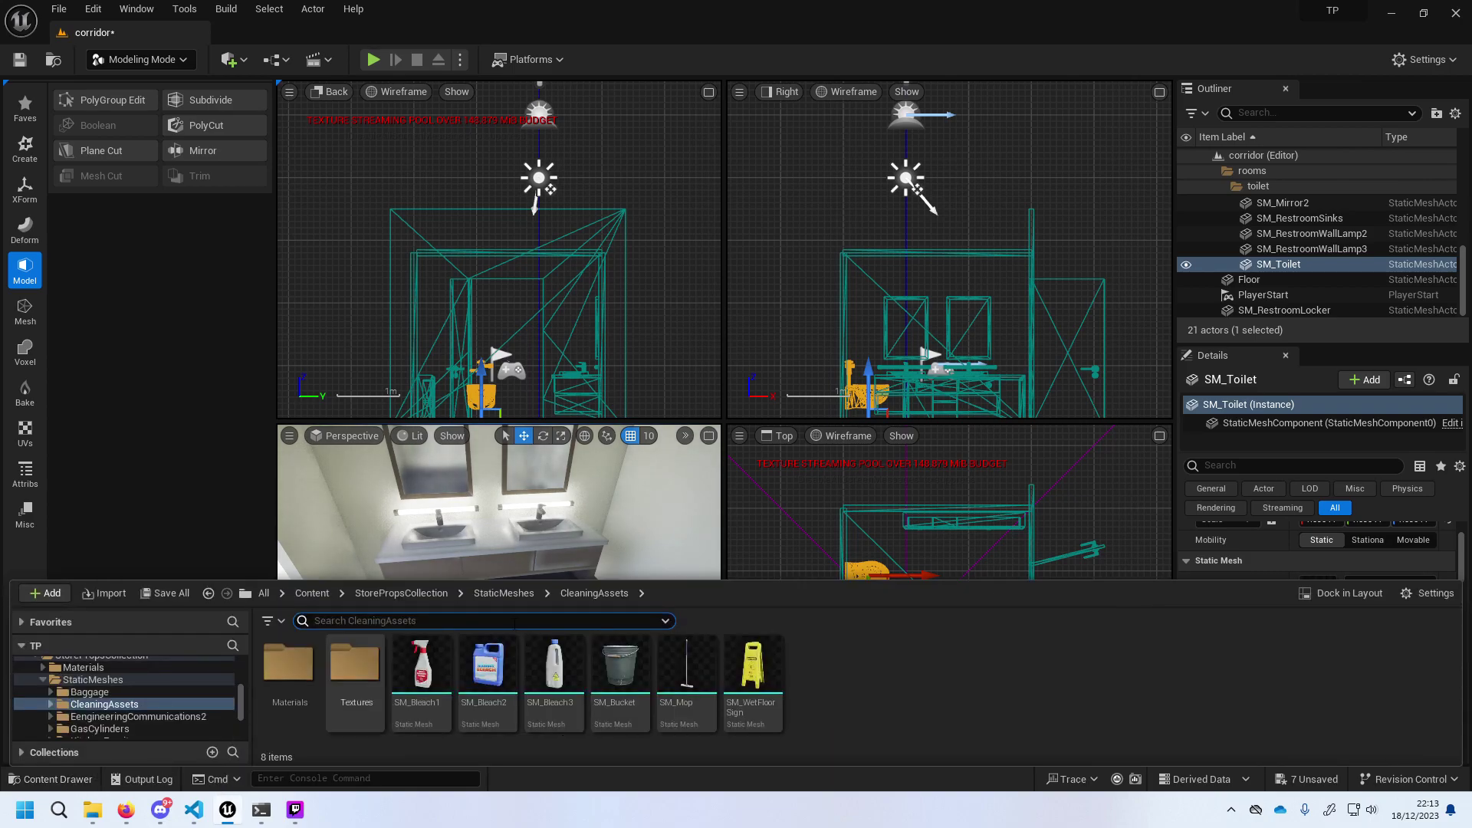
pyautogui.click(712, 436)
# Frame the toilet and place SM_Mop and SM_Bucket on the floor beside it.
pyautogui.moveTo(712, 437); pyautogui.dragTo(711, 436, button='right')
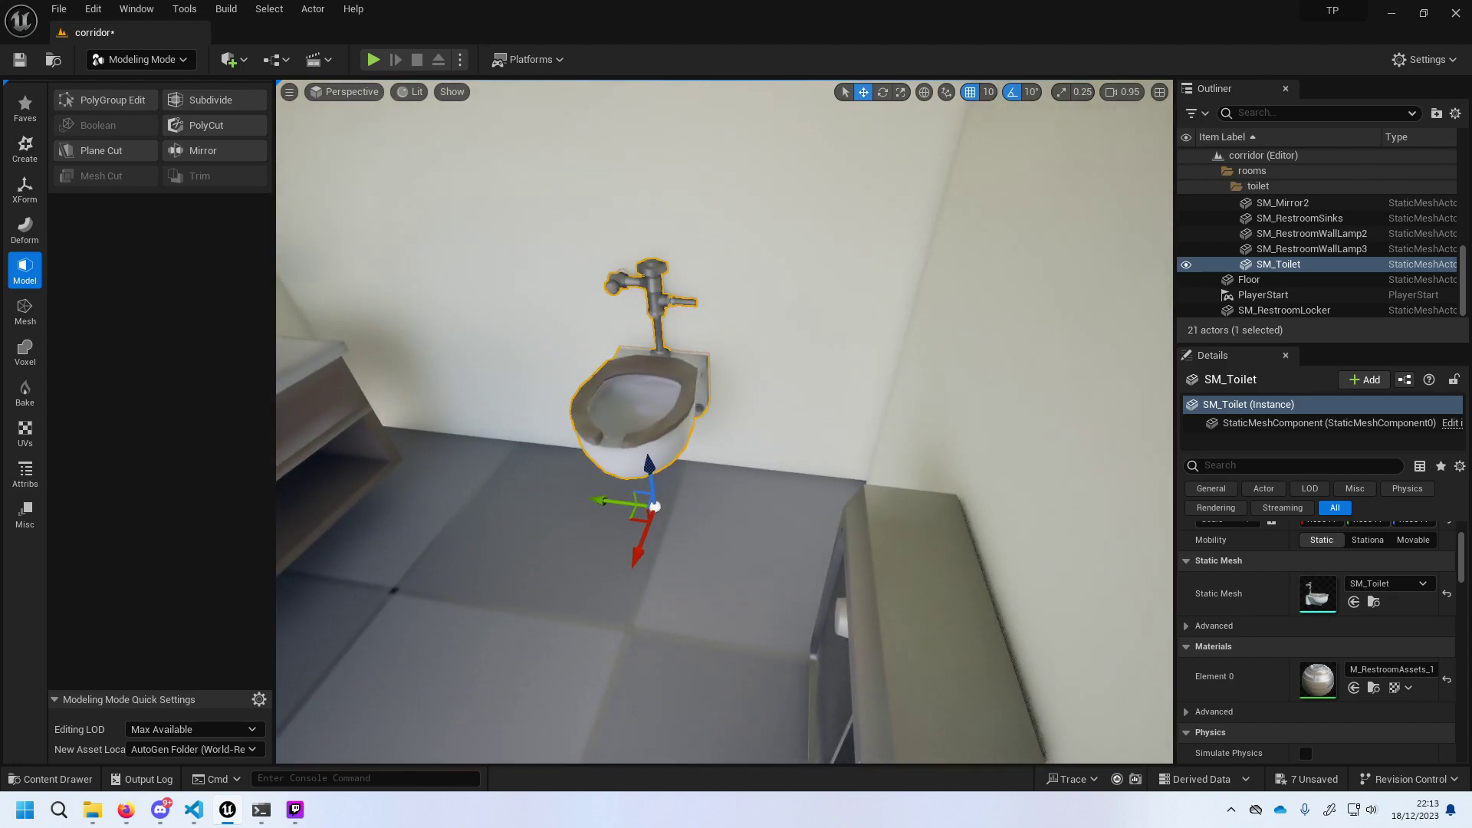
pyautogui.moveTo(308, 637); pyautogui.dragTo(309, 637, button='right')
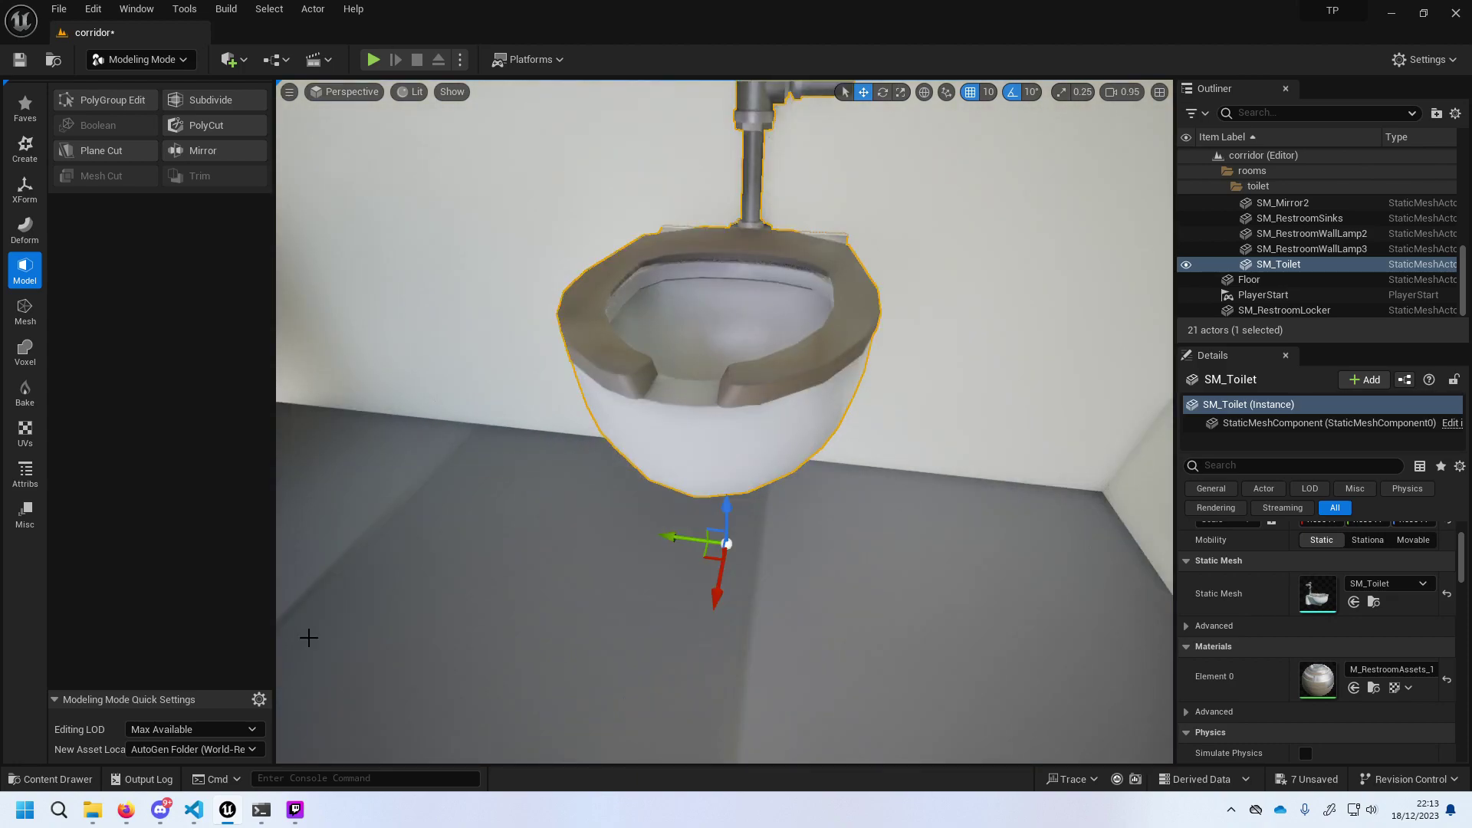
pyautogui.click(67, 782)
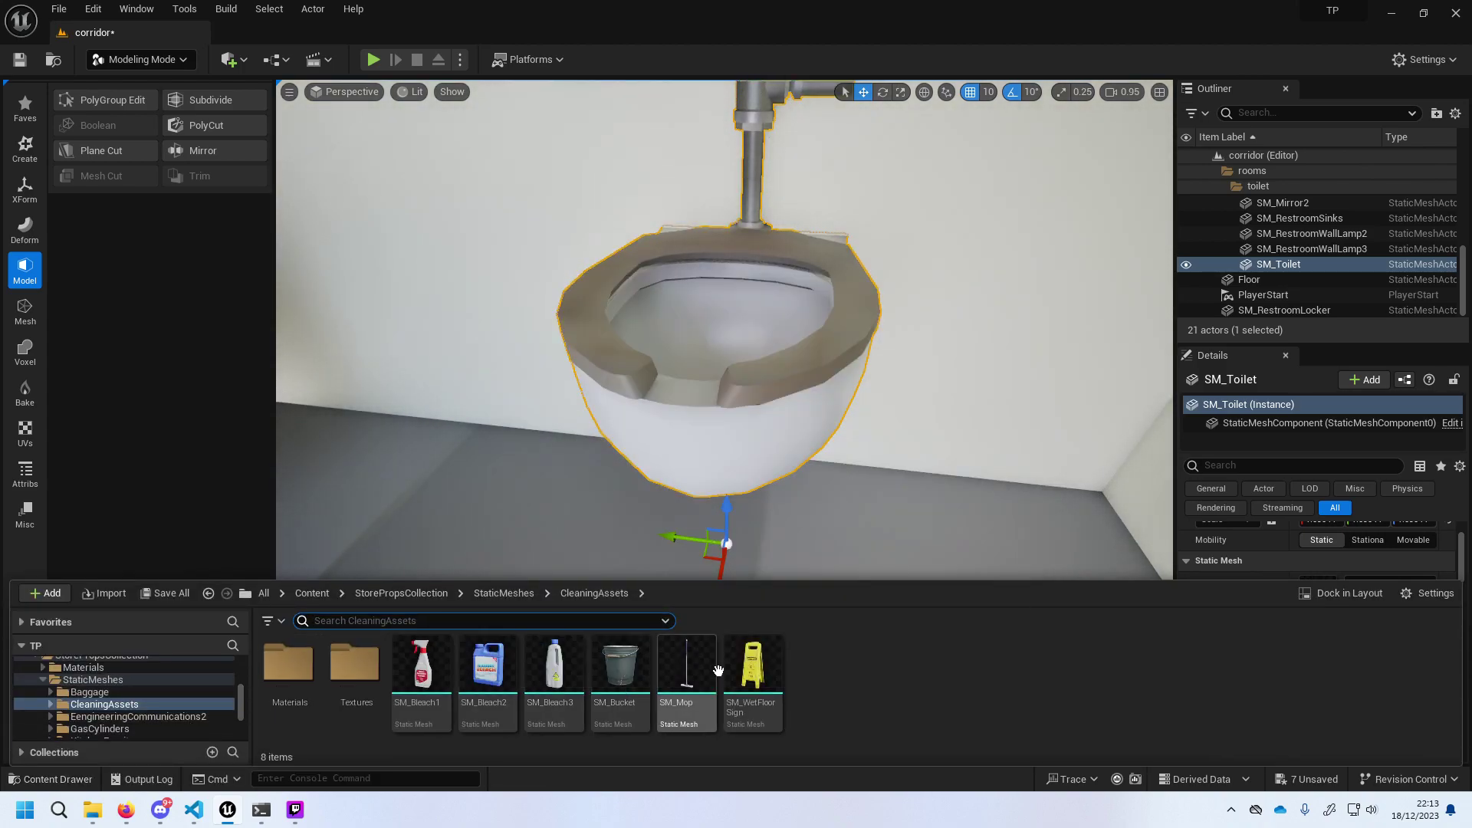
pyautogui.moveTo(686, 667)
pyautogui.mouseDown()
pyautogui.moveTo(973, 503)
pyautogui.moveTo(1038, 551)
pyautogui.mouseUp()
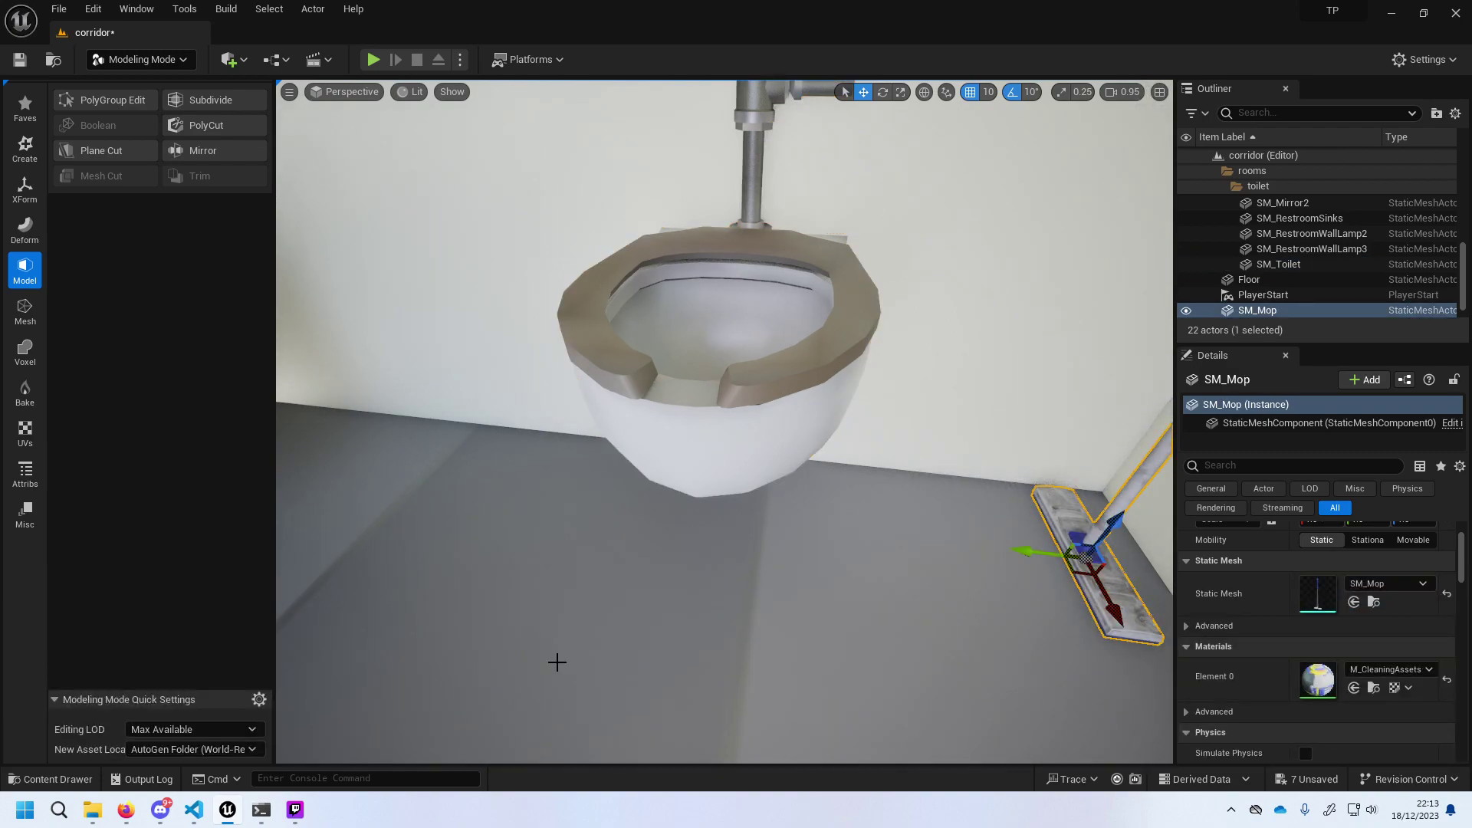
pyautogui.click(72, 781)
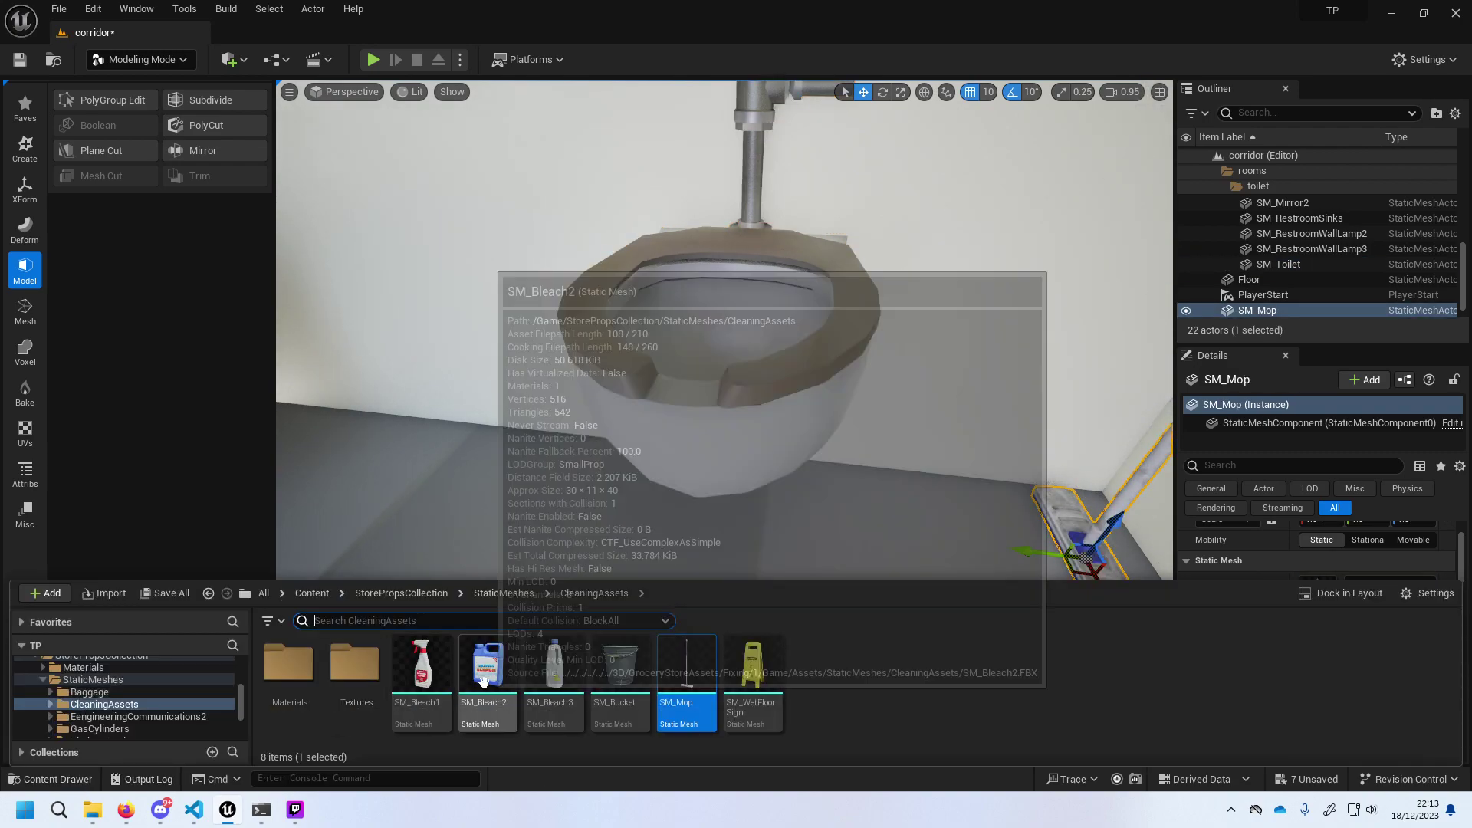
pyautogui.moveTo(620, 715)
pyautogui.mouseDown()
pyautogui.moveTo(955, 515)
pyautogui.moveTo(1089, 629)
pyautogui.mouseUp()
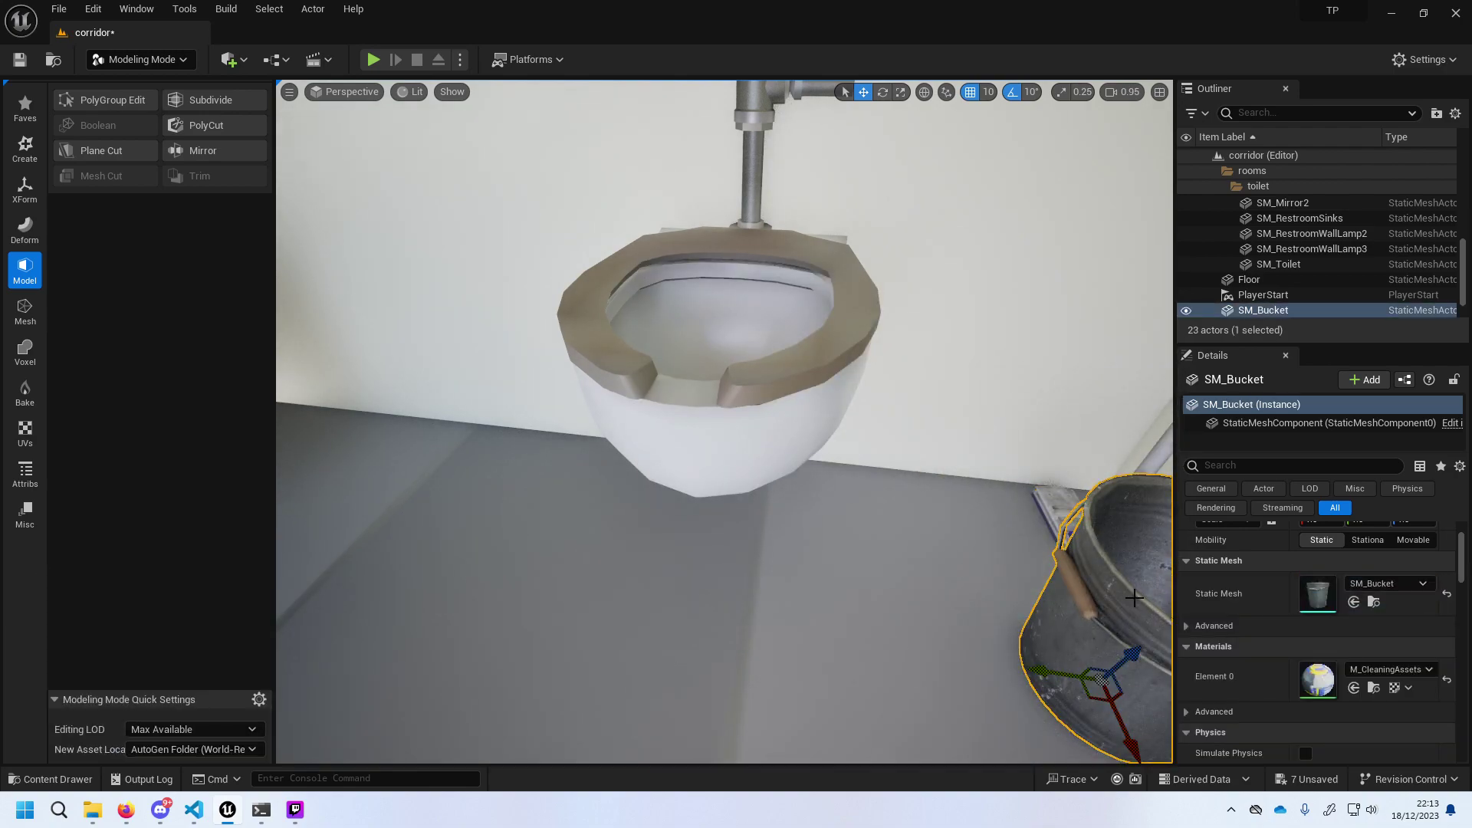
# Place the SM_Bleach1, SM_Bleach2 and SM_Bleach3 bottles beside the toilet.
pyautogui.click(79, 780)
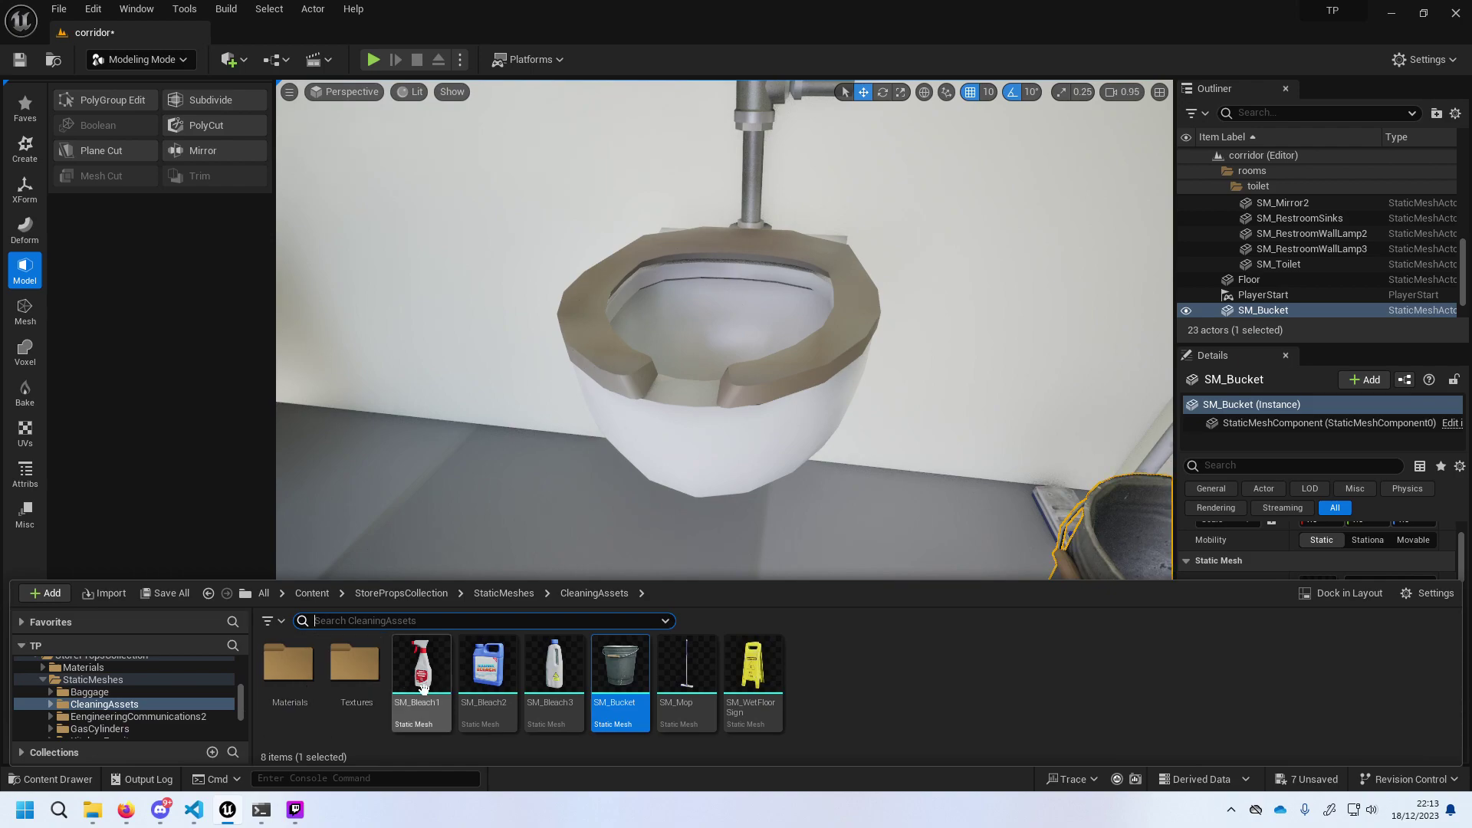
pyautogui.moveTo(427, 675)
pyautogui.mouseDown()
pyautogui.moveTo(940, 507)
pyautogui.moveTo(990, 512)
pyautogui.mouseUp()
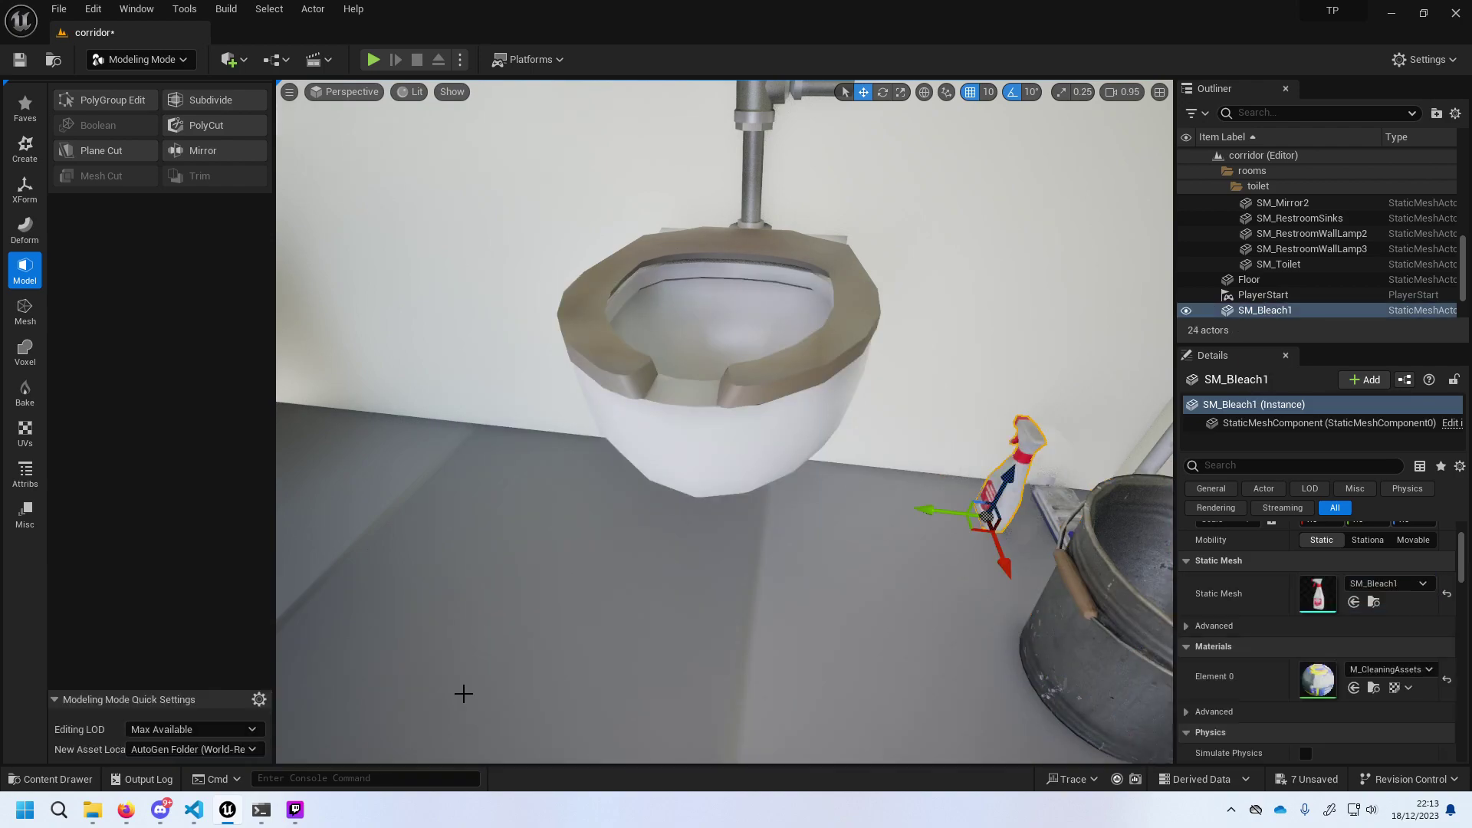
pyautogui.click(66, 781)
pyautogui.moveTo(488, 679); pyautogui.dragTo(917, 537)
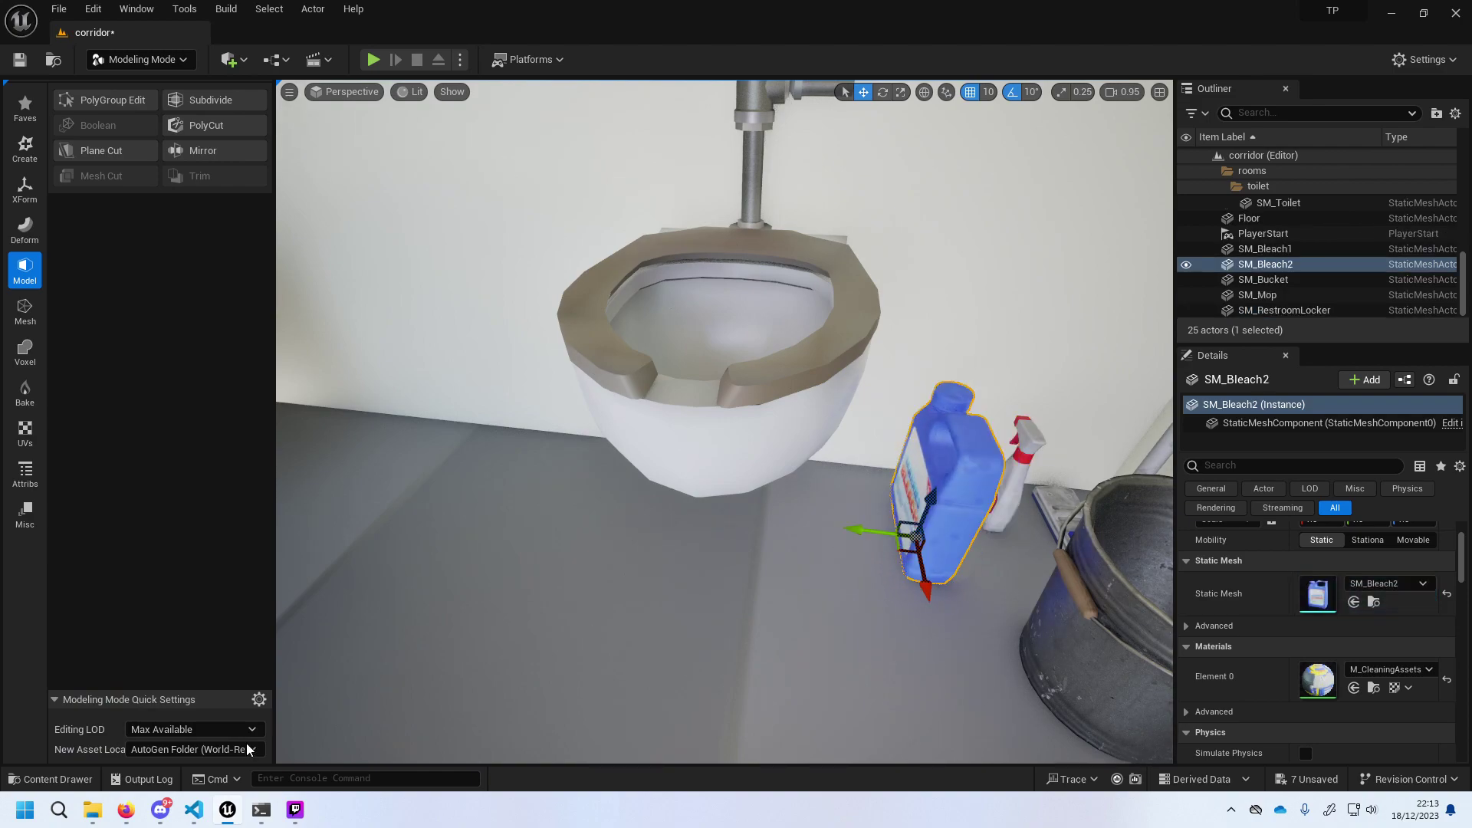
pyautogui.click(66, 780)
pyautogui.moveTo(554, 684)
pyautogui.mouseDown()
pyautogui.moveTo(843, 539)
pyautogui.moveTo(835, 530)
pyautogui.mouseUp()
pyautogui.click(72, 778)
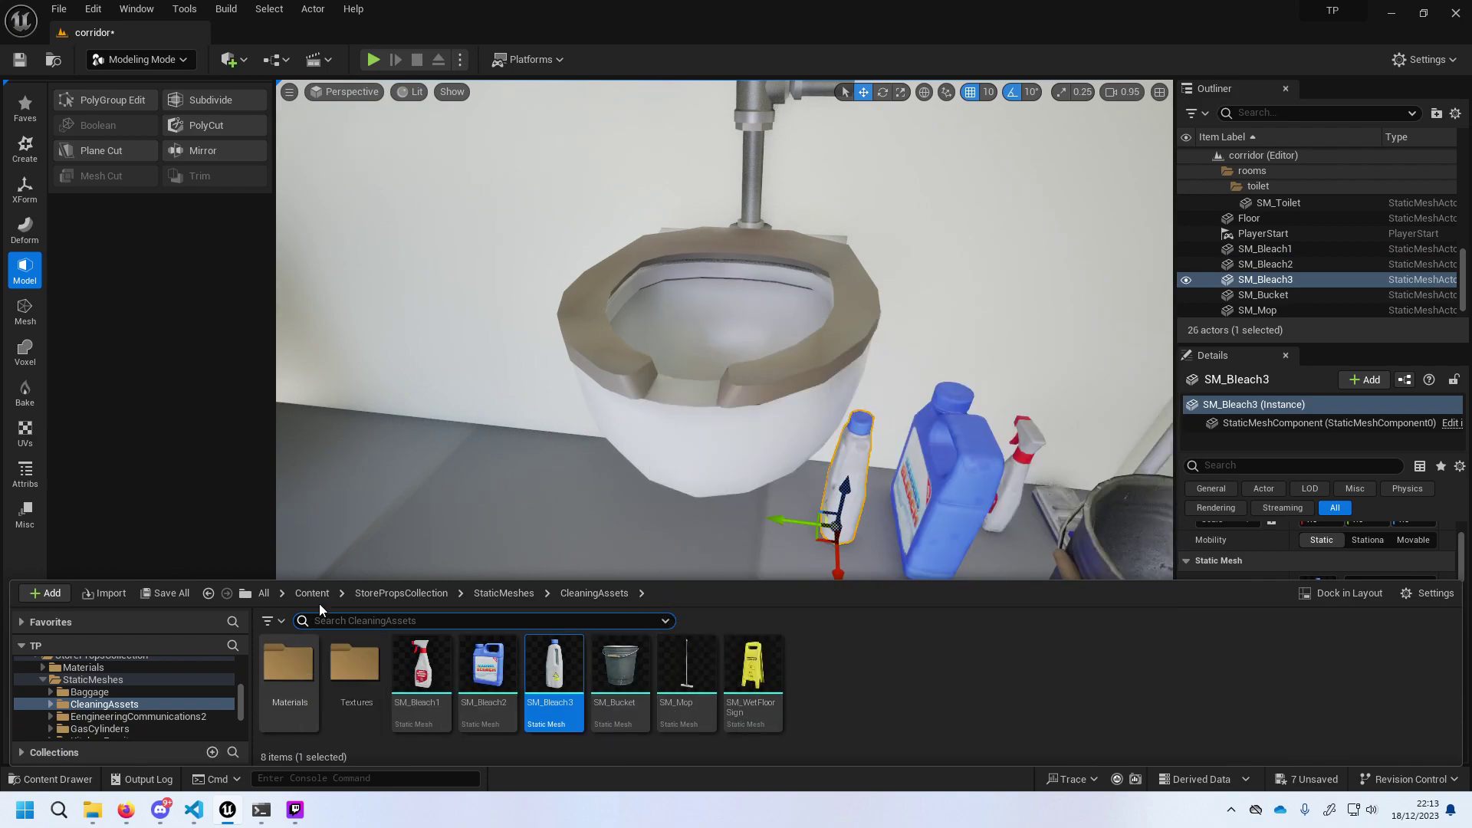
pyautogui.click(490, 593)
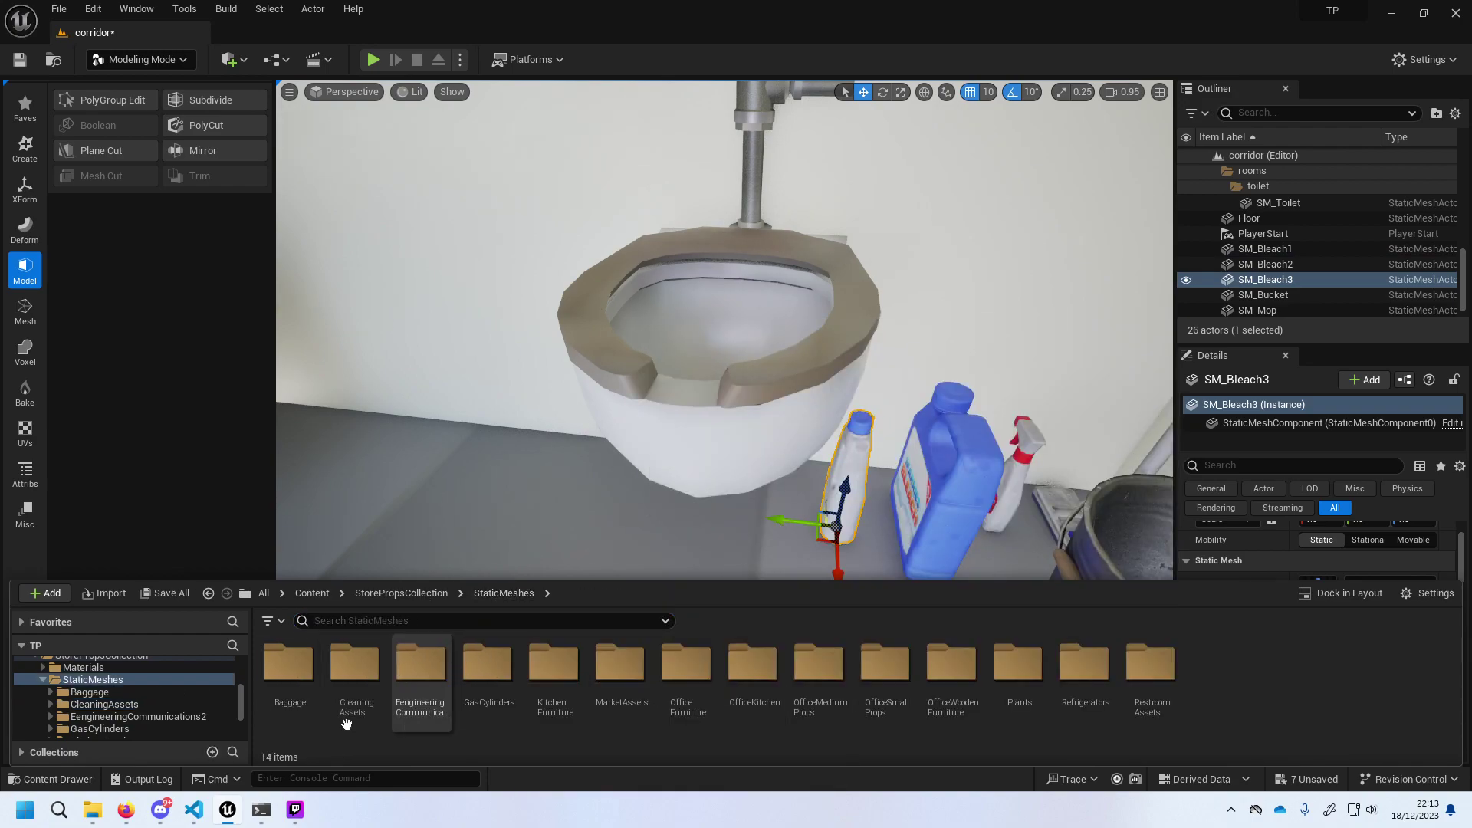
# From EengineeringCommunications2, place SM_Radiator against the wall between the sink vanity and toilet.
pyautogui.doubleClick(424, 691)
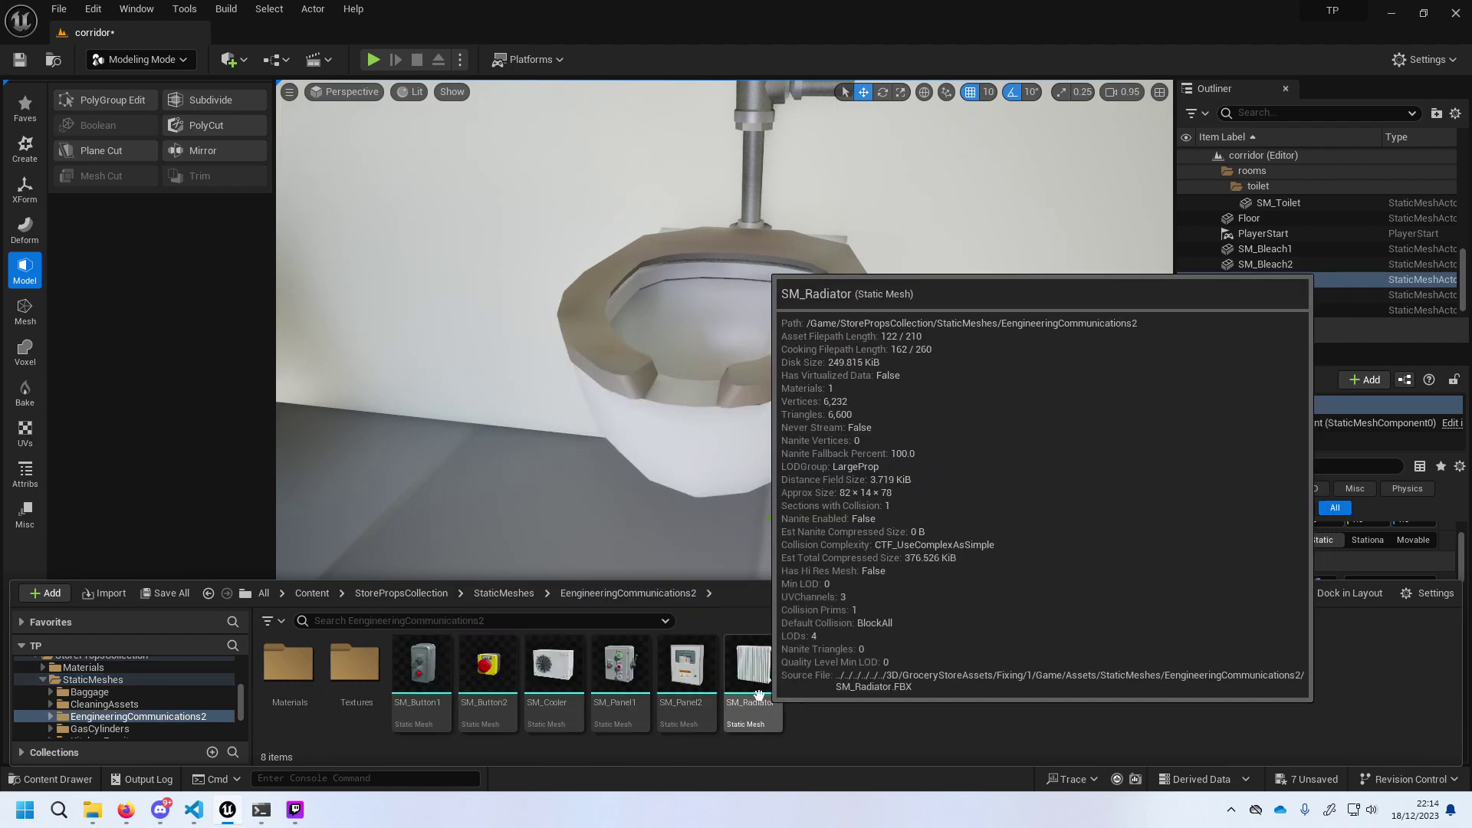
pyautogui.moveTo(733, 721)
pyautogui.mouseDown()
pyautogui.moveTo(458, 461)
pyautogui.moveTo(418, 539)
pyautogui.mouseUp()
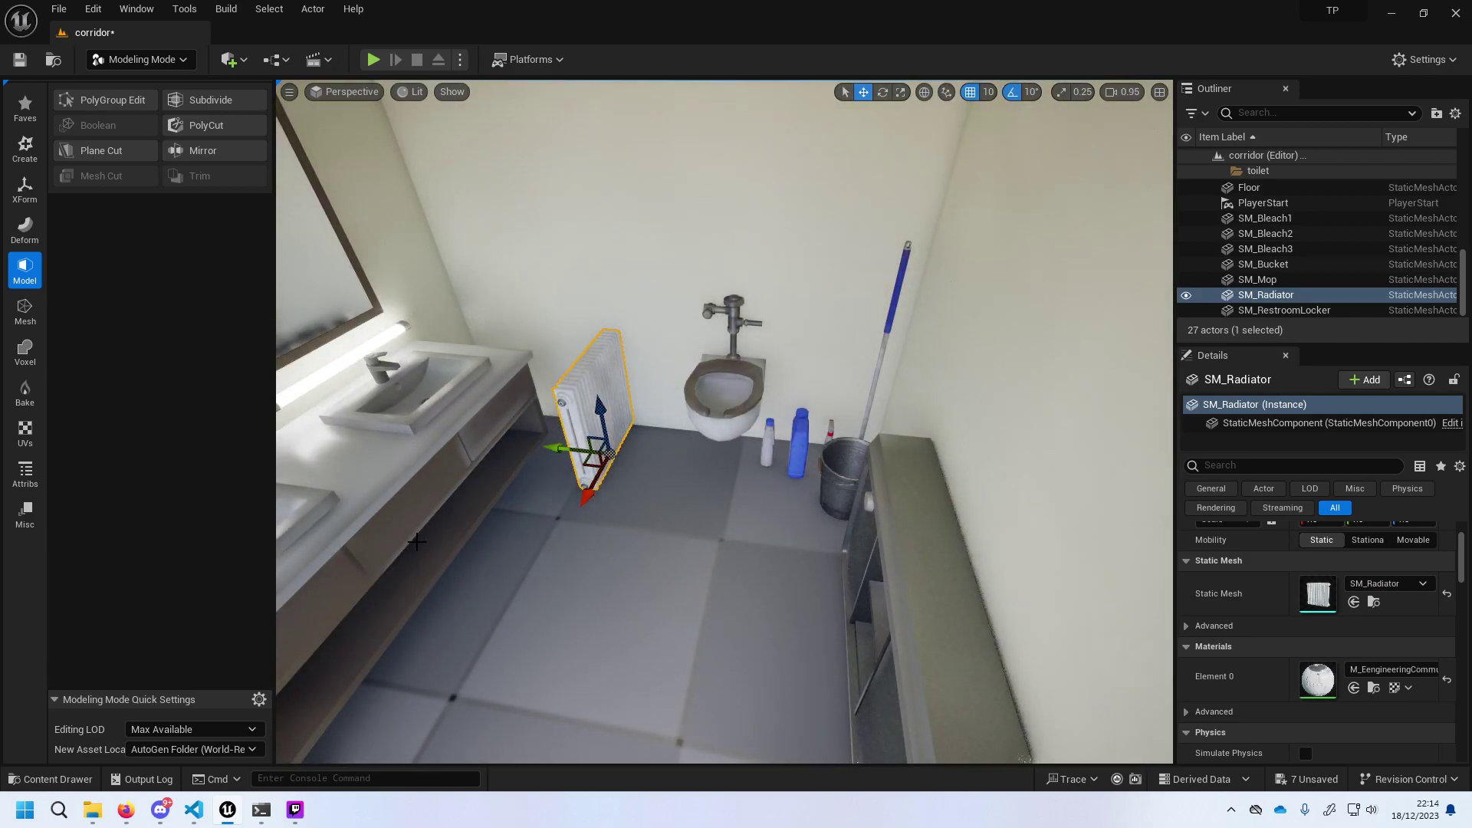
pyautogui.moveTo(492, 523); pyautogui.dragTo(491, 523, button='right')
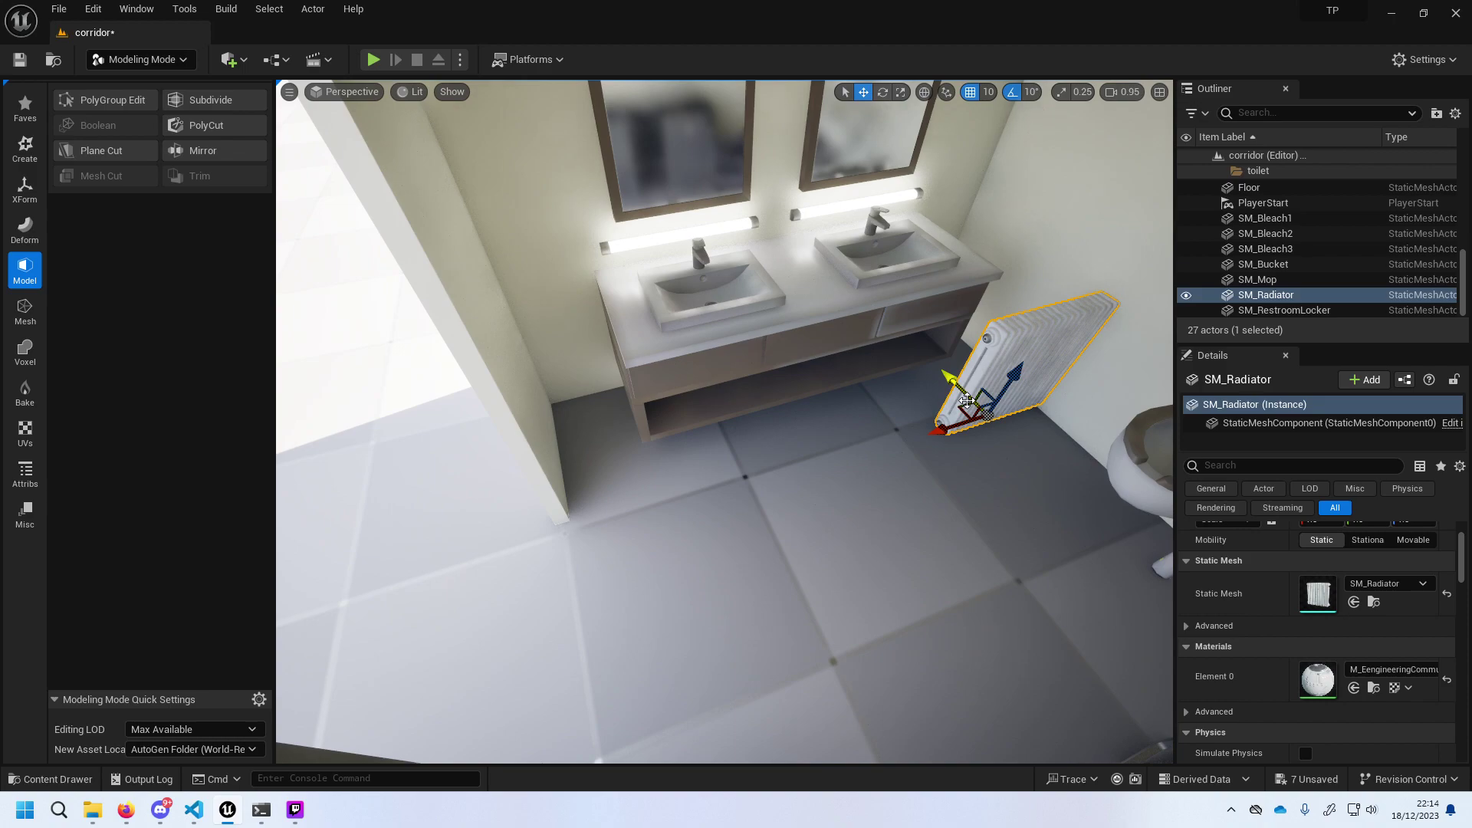
pyautogui.moveTo(669, 575); pyautogui.dragTo(669, 575, button='right')
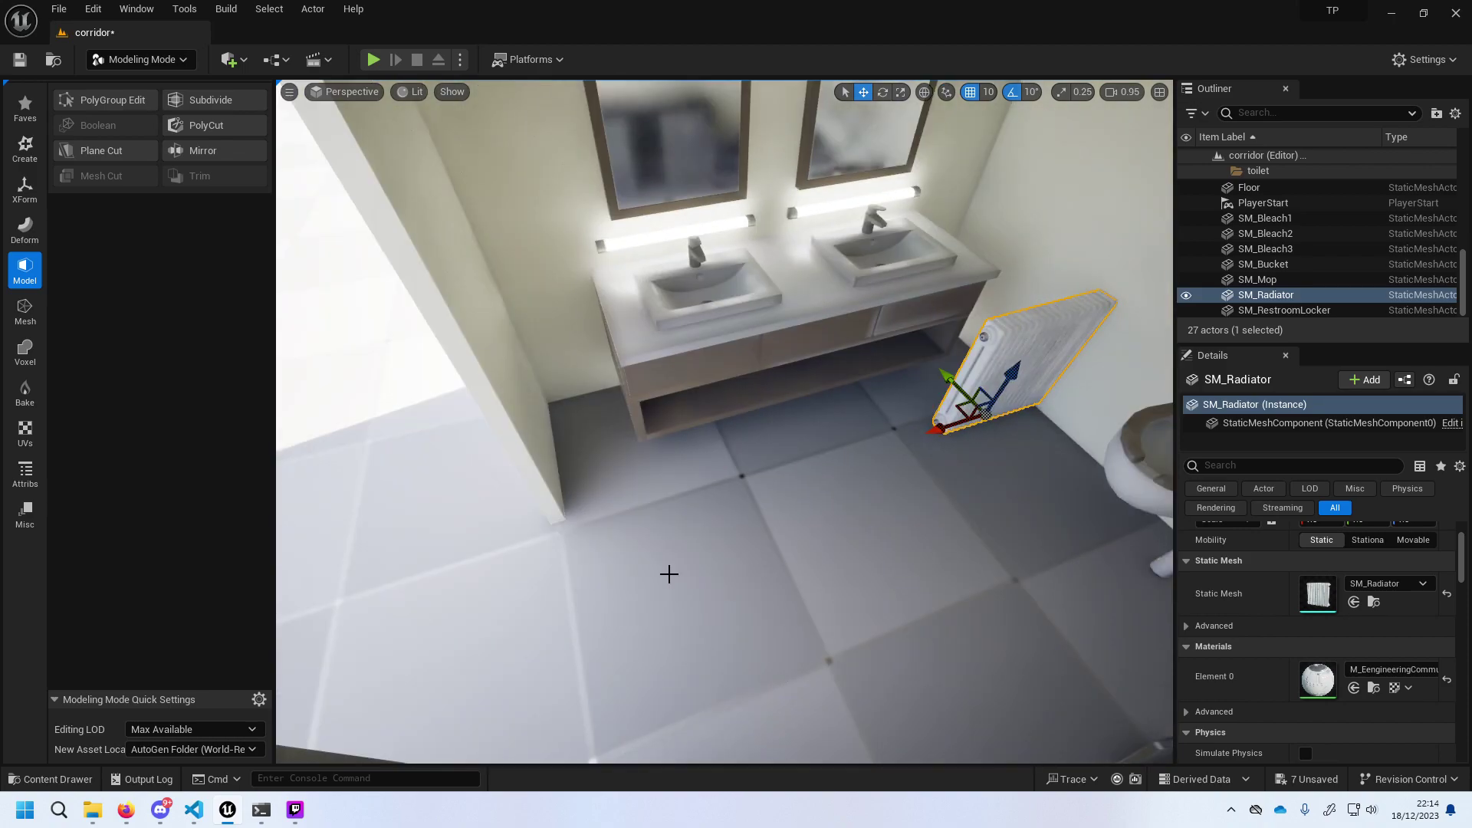
pyautogui.click(99, 776)
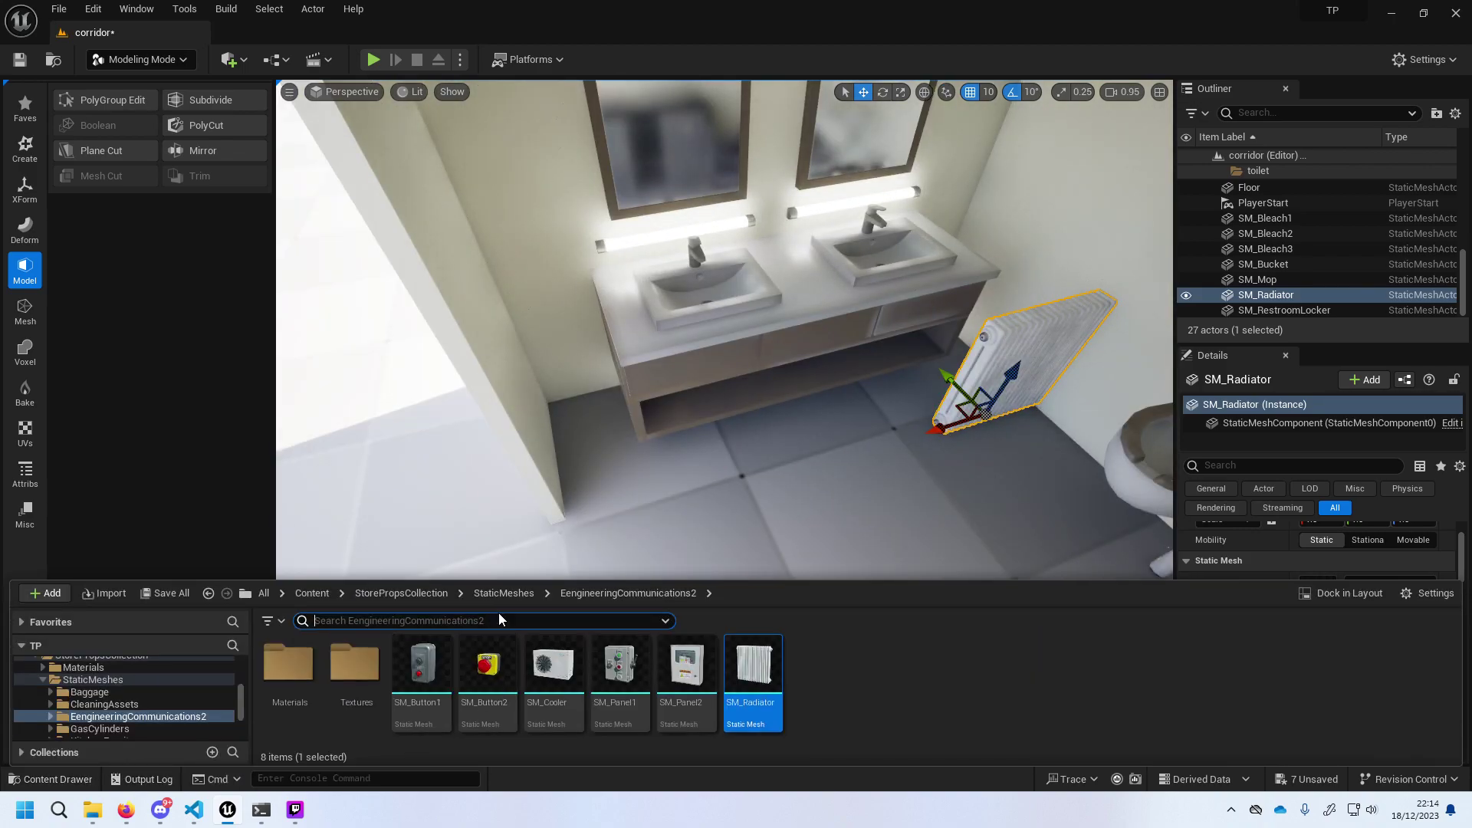
pyautogui.click(494, 600)
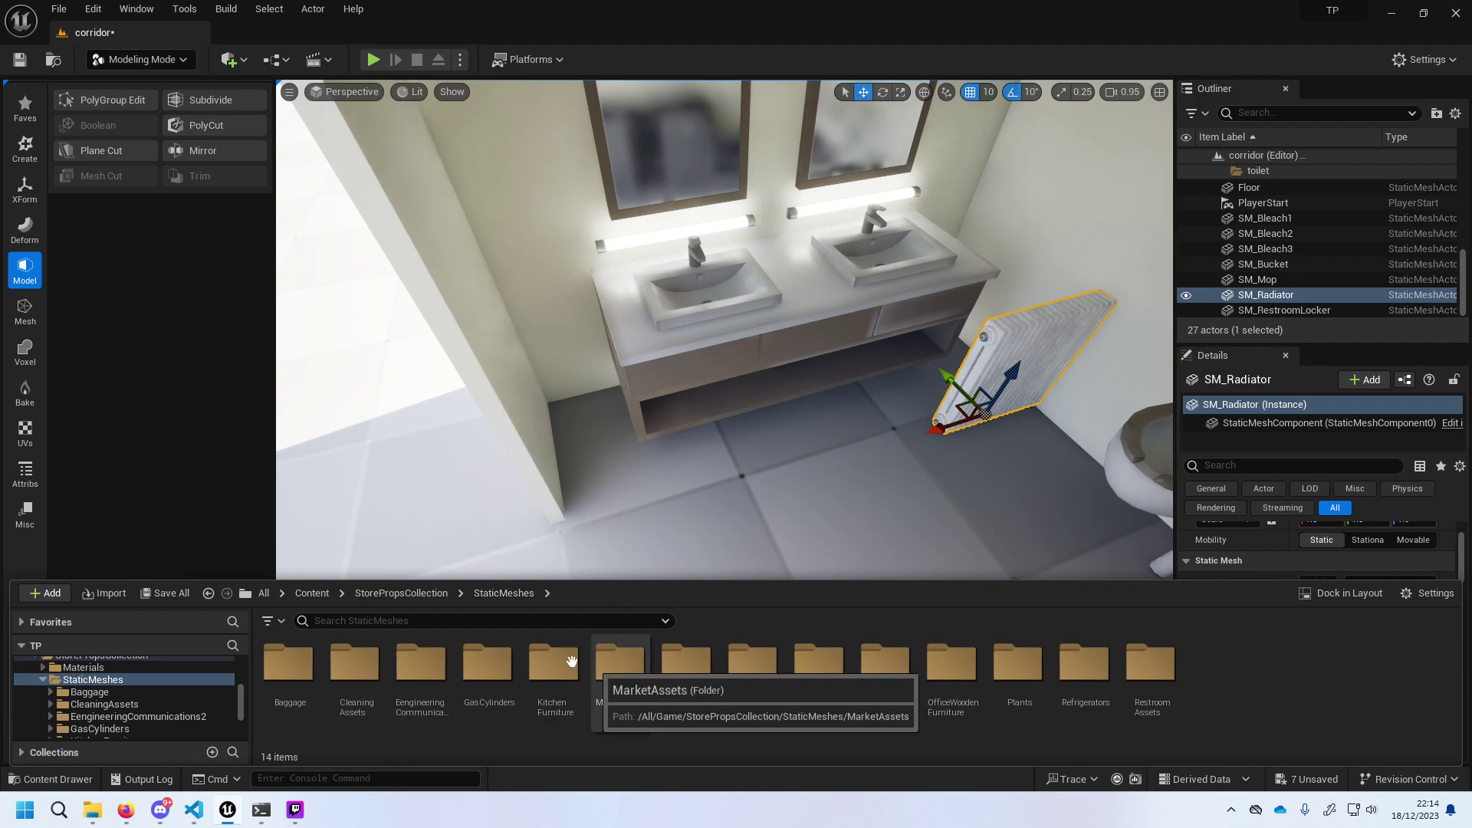
pyautogui.doubleClick(545, 660)
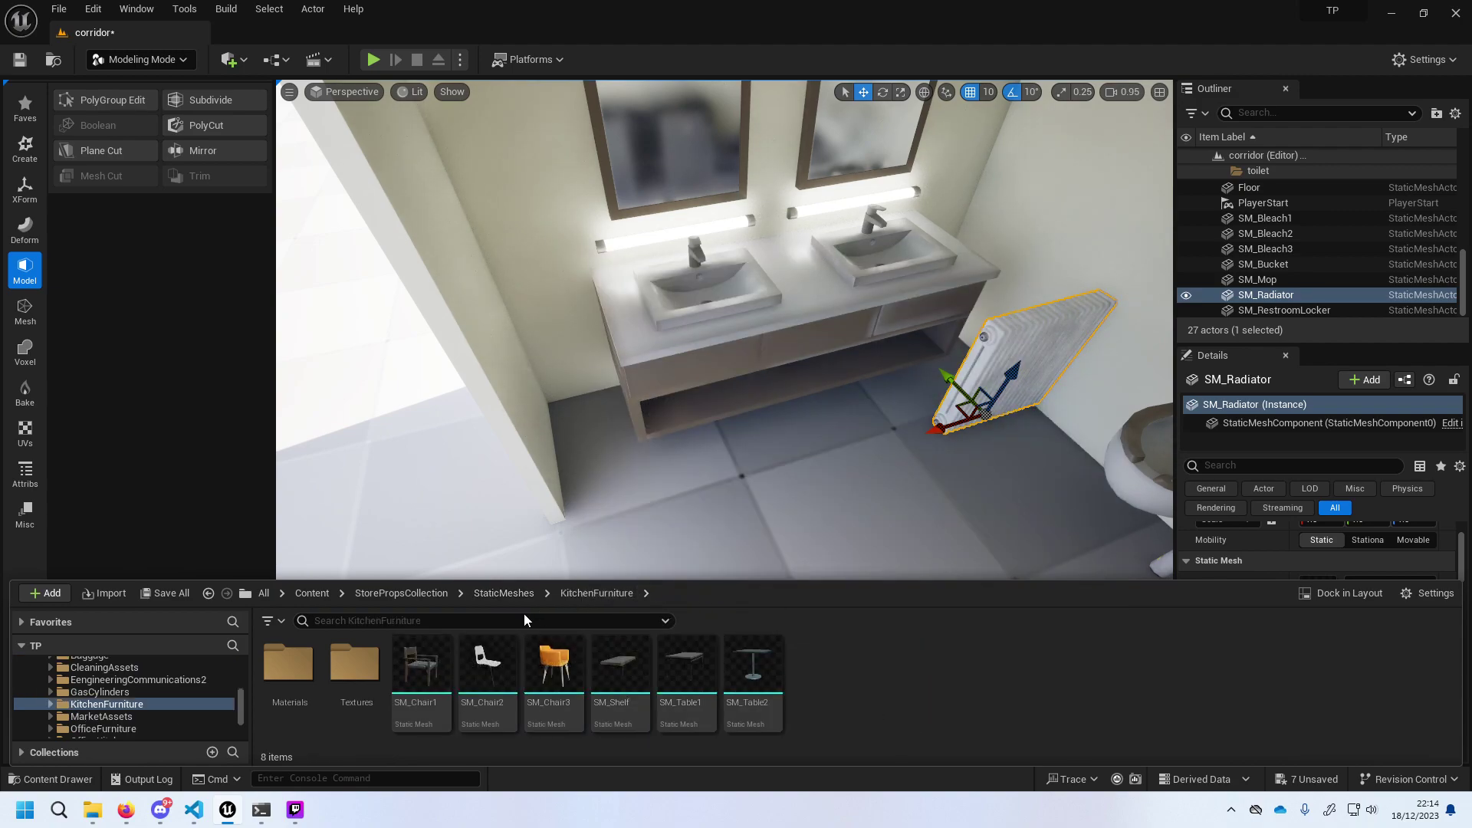
pyautogui.click(489, 595)
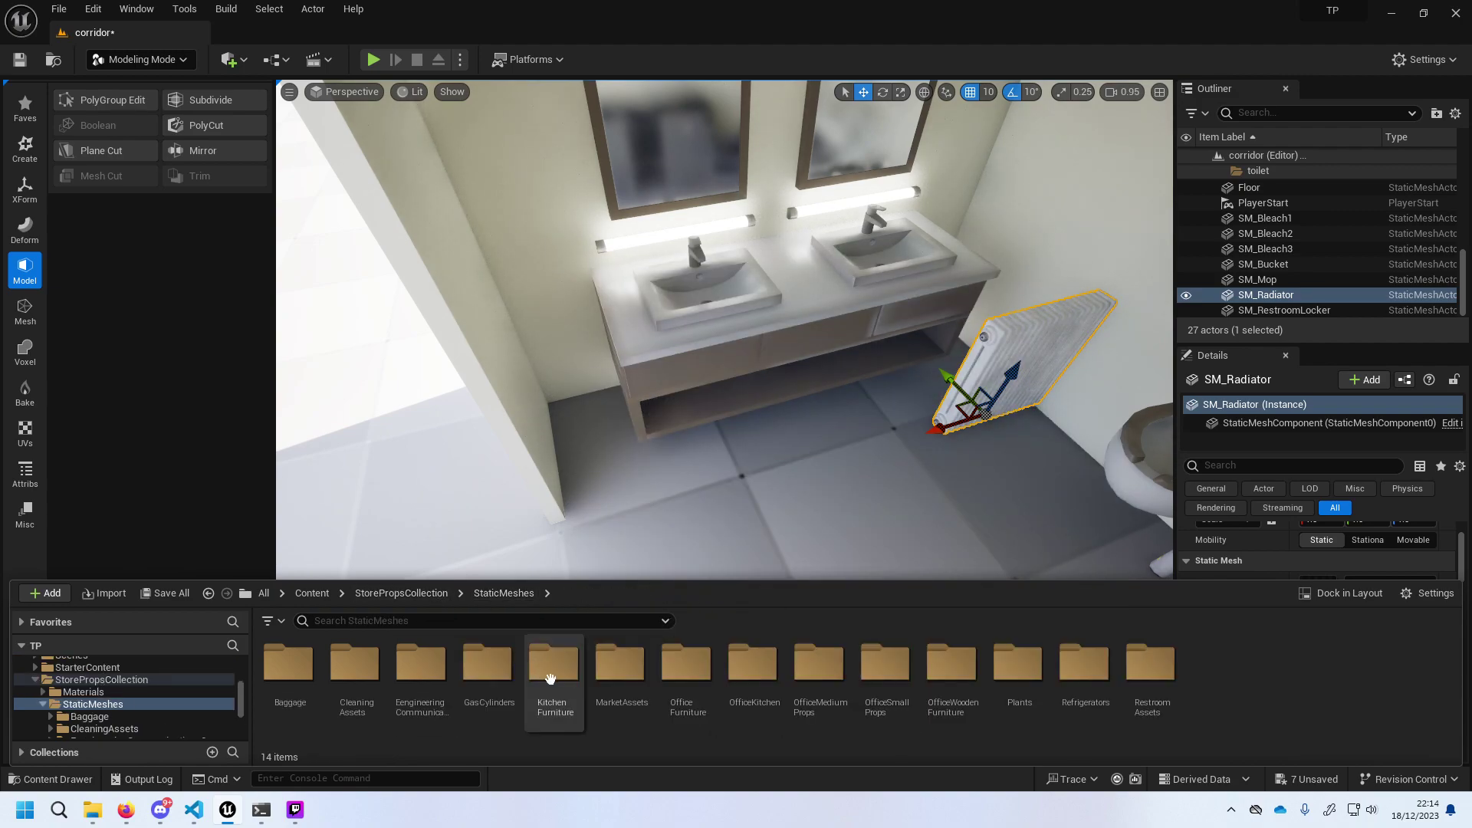
pyautogui.click(596, 656)
pyautogui.doubleClick(596, 656)
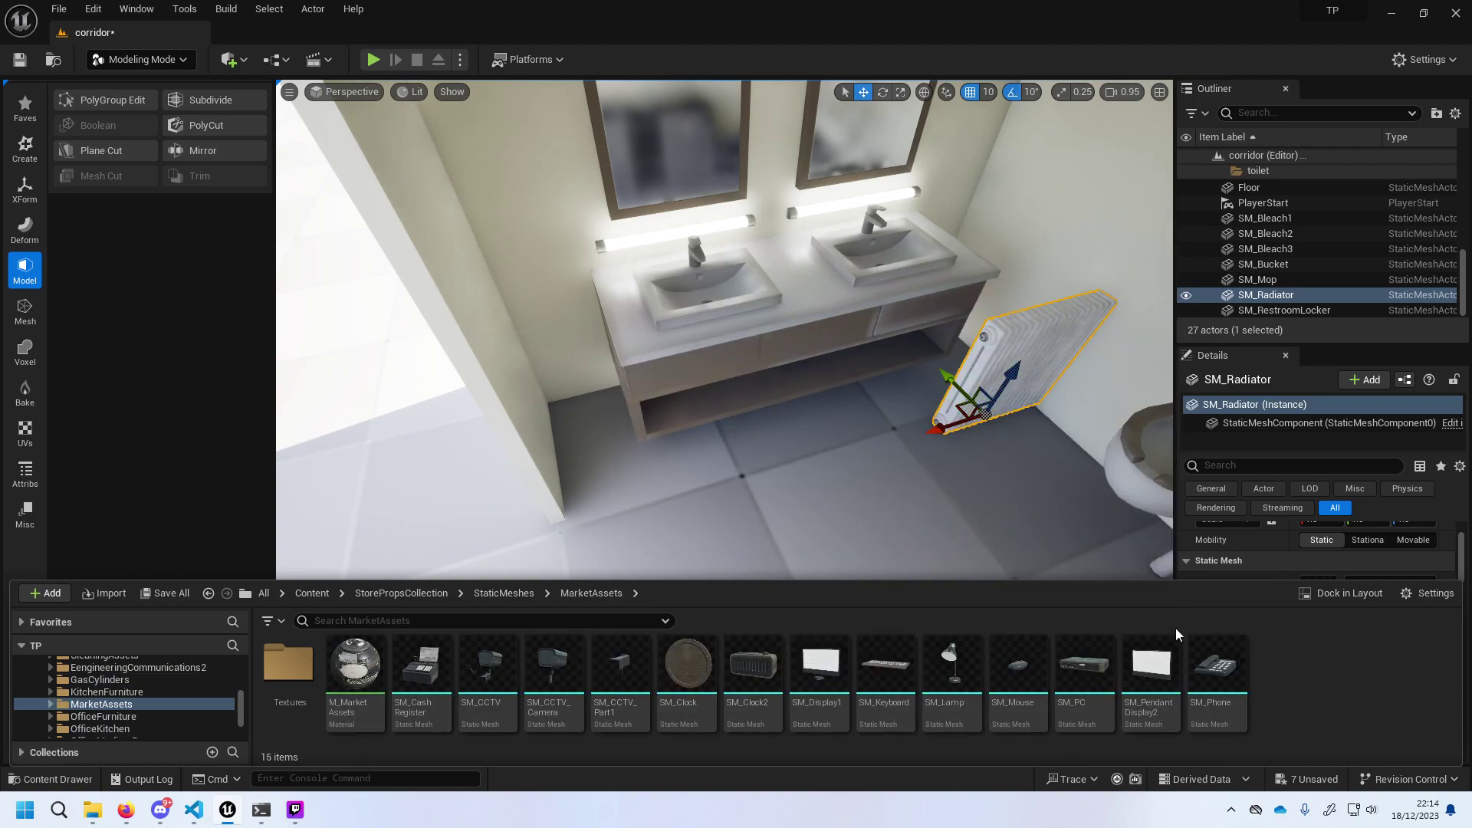
pyautogui.moveTo(956, 668)
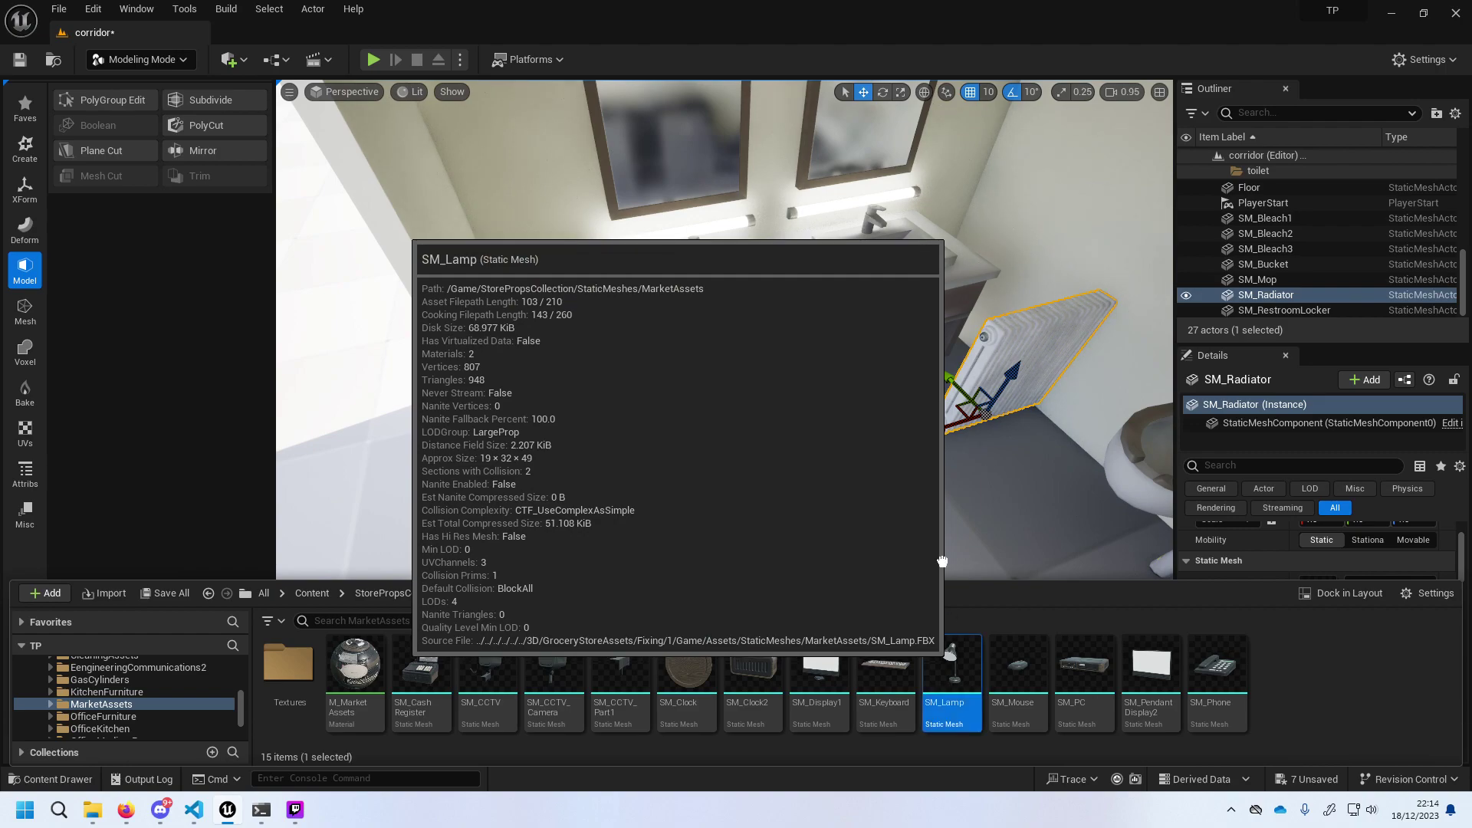
pyautogui.moveTo(955, 668); pyautogui.dragTo(899, 542)
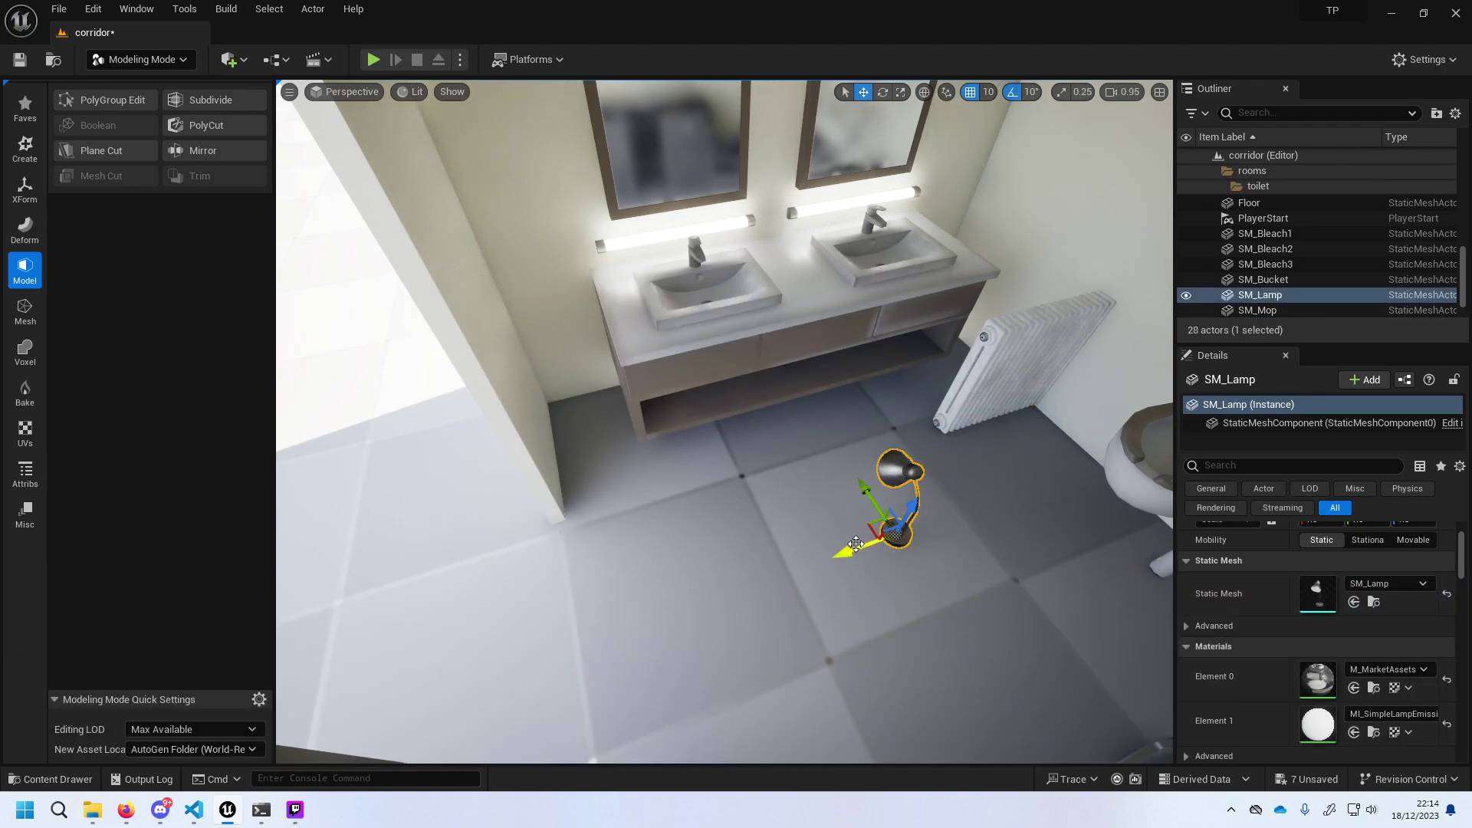
pyautogui.moveTo(855, 544); pyautogui.dragTo(856, 544, button='right')
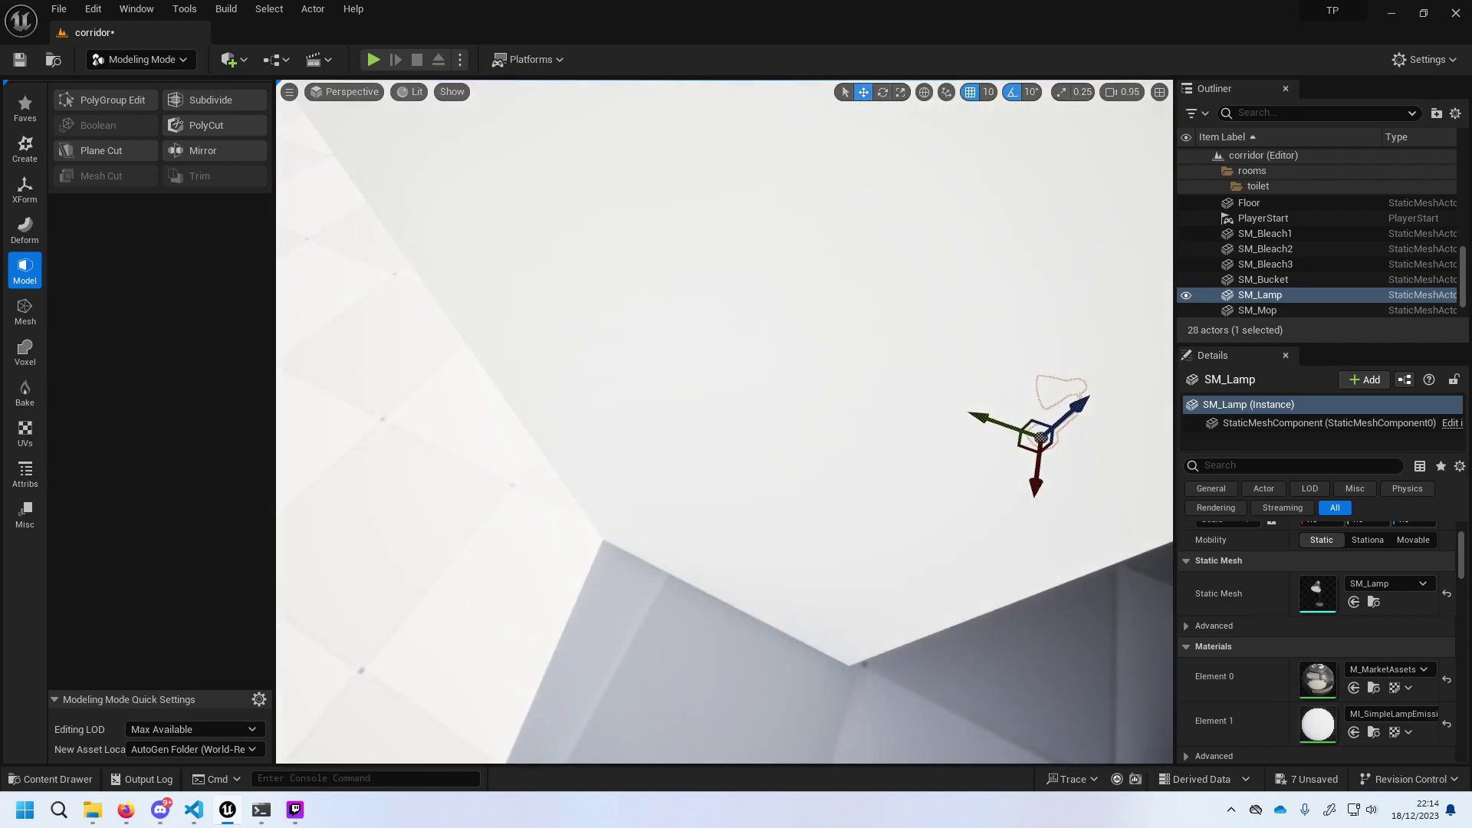
pyautogui.moveTo(720, 532); pyautogui.dragTo(720, 532, button='right')
pyautogui.press('Delete')
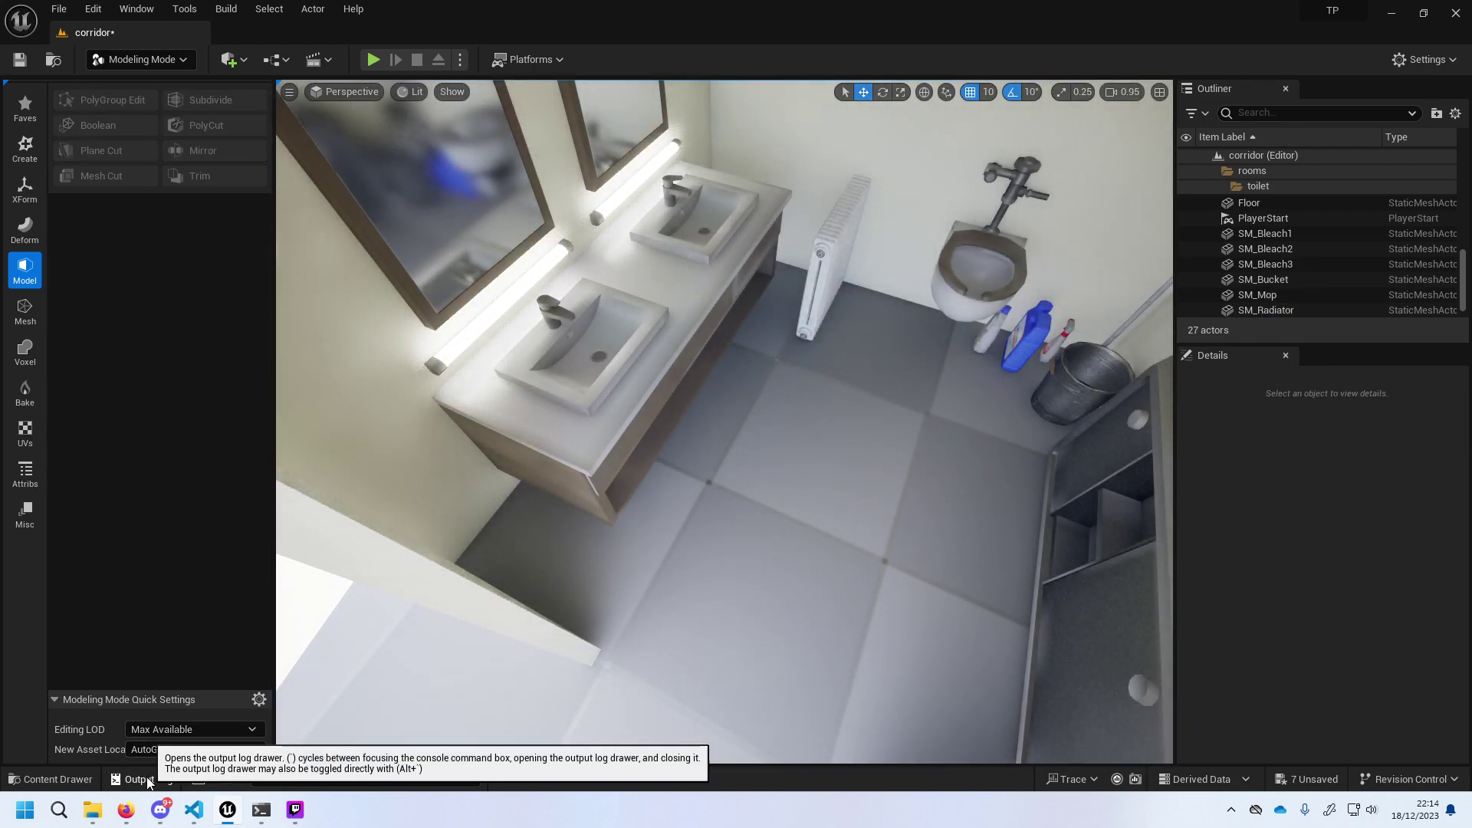
# Place SM_Lamp in the restroom again, then delete it from the level.
pyautogui.click(54, 779)
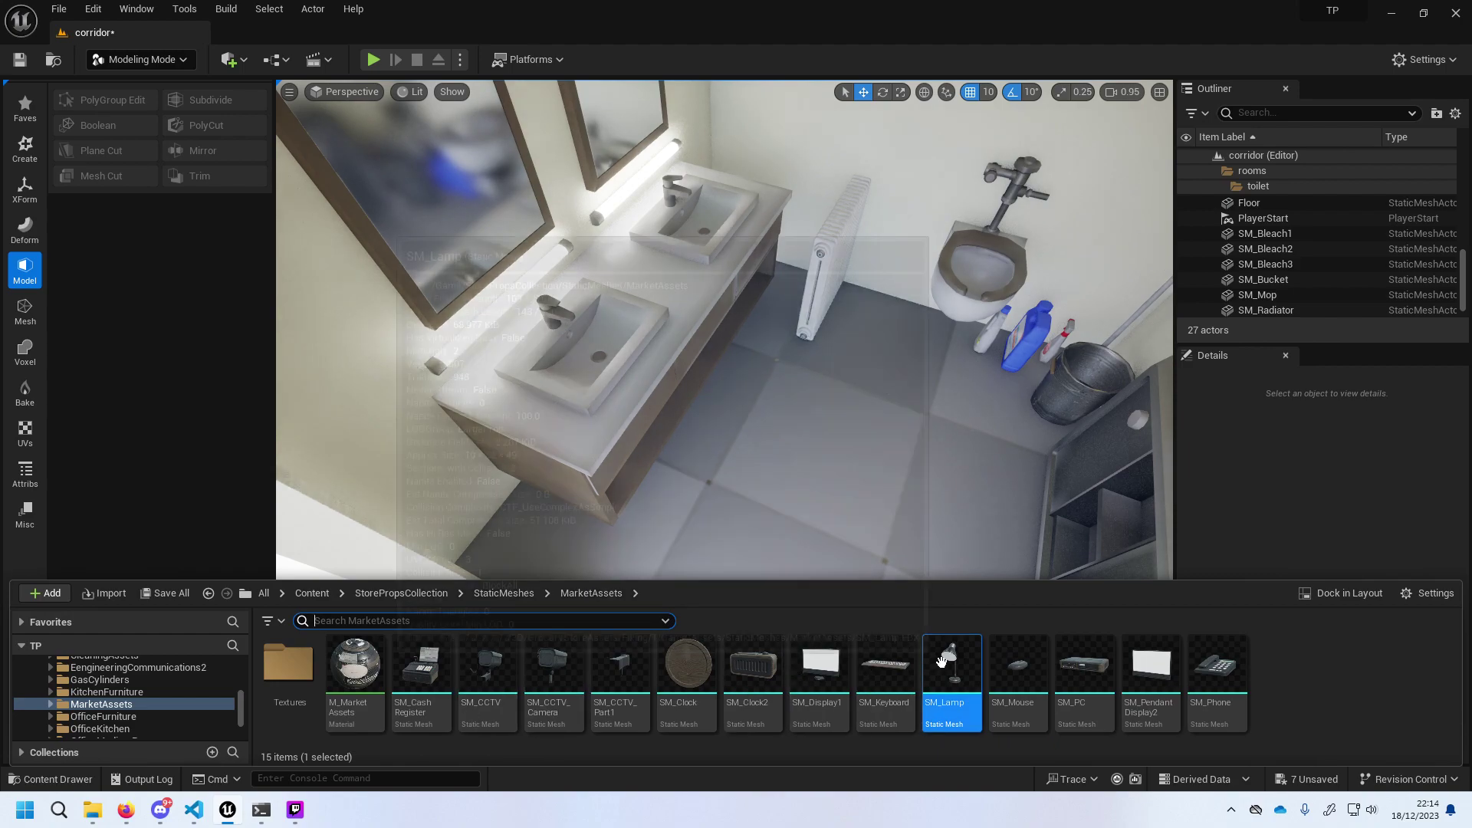
pyautogui.moveTo(886, 687); pyautogui.dragTo(849, 490)
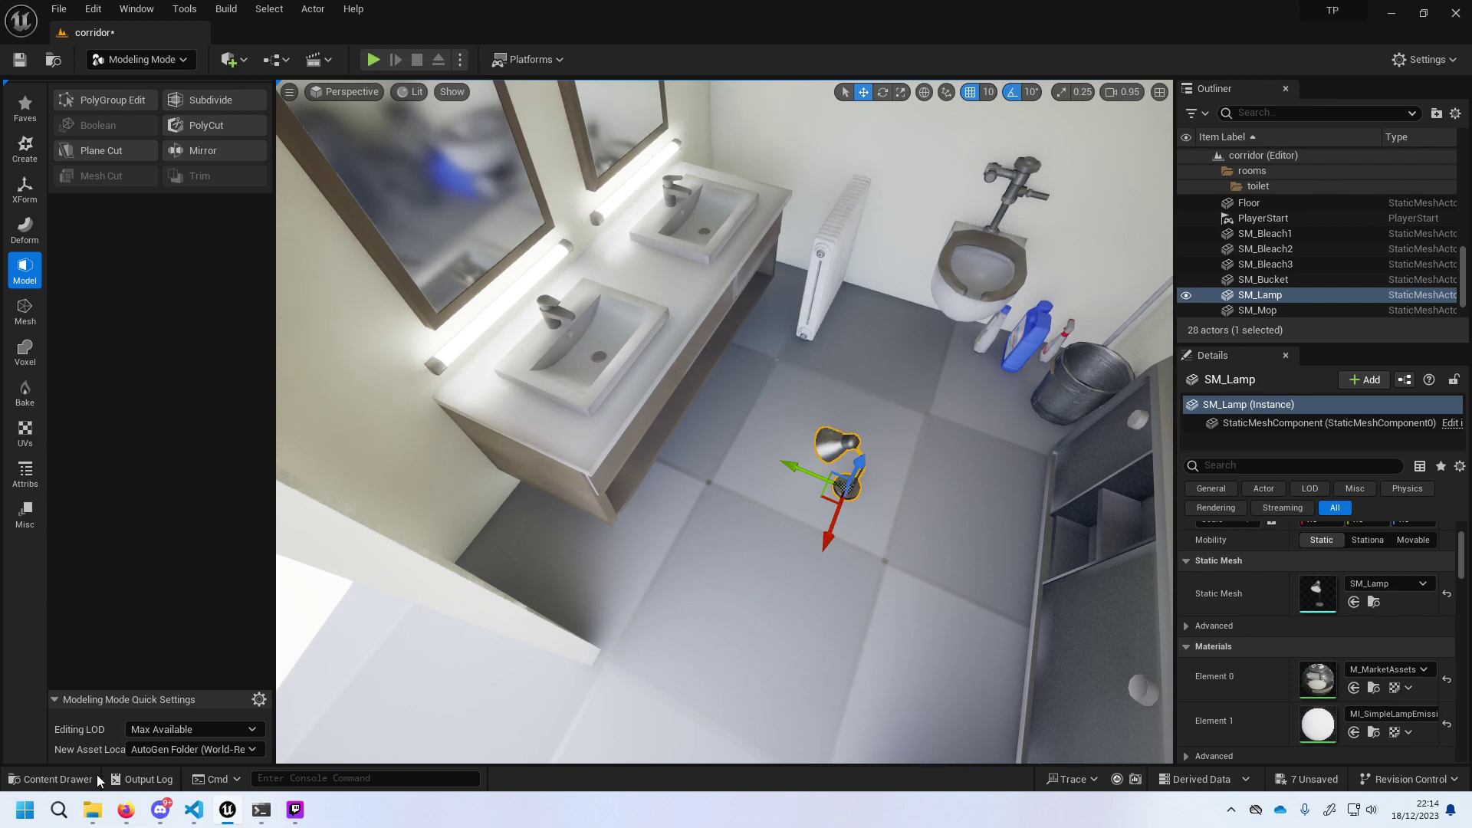
pyautogui.press('Delete')
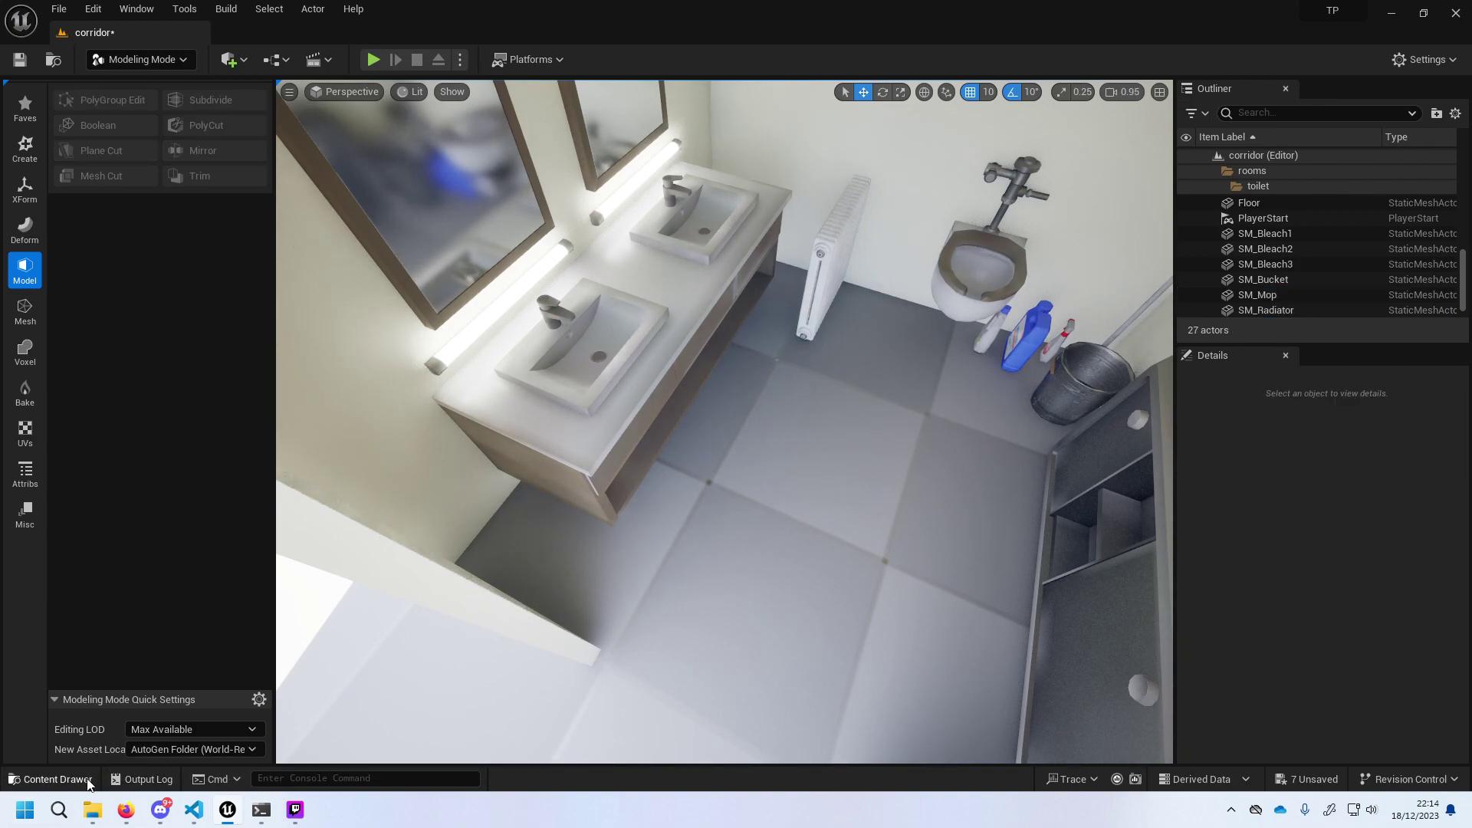
# Browse the OfficeMediumProps and OfficeSmallProps folders under StaticMeshes.
pyautogui.click(54, 779)
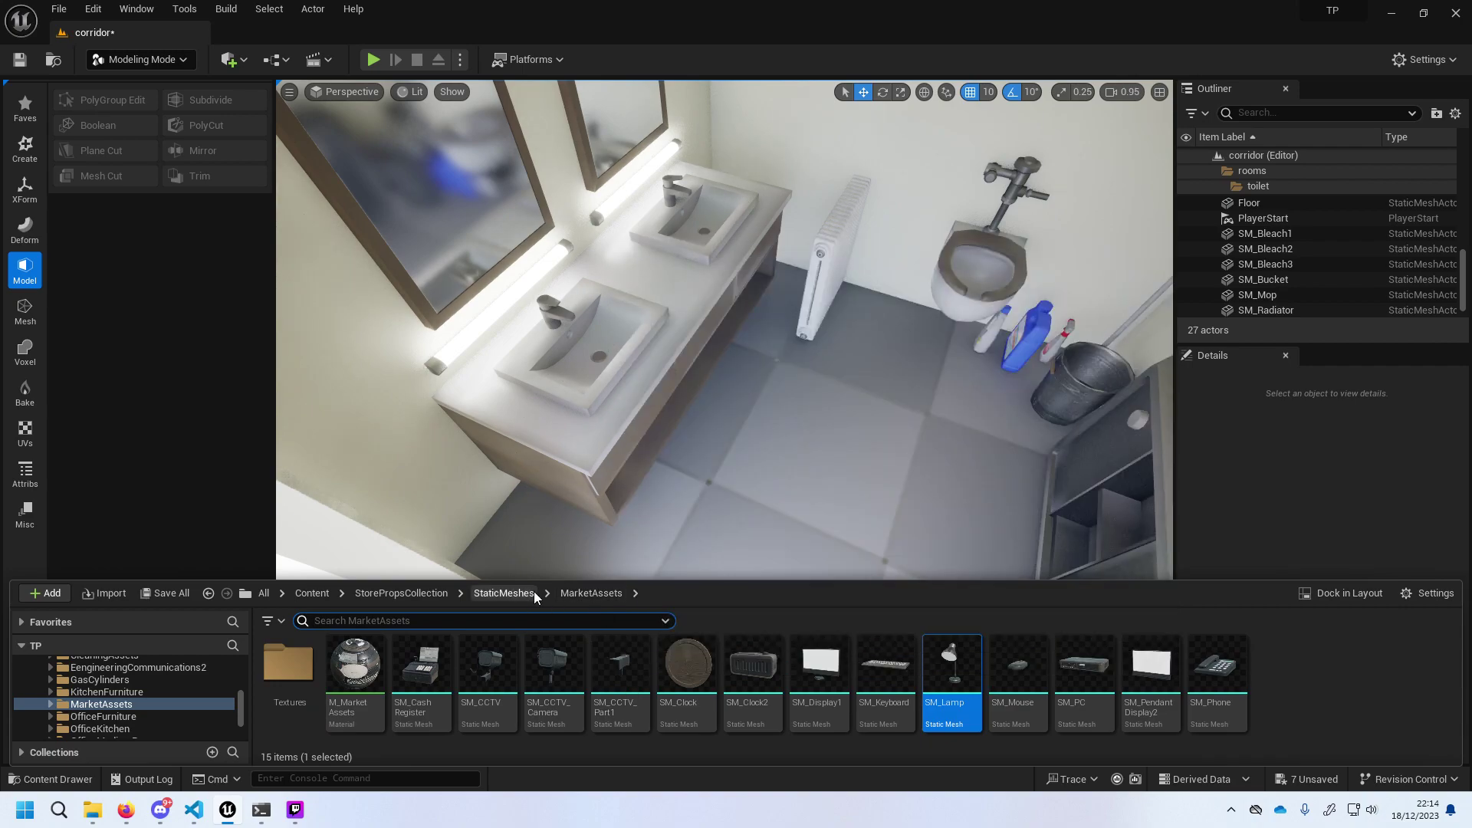
pyautogui.click(534, 596)
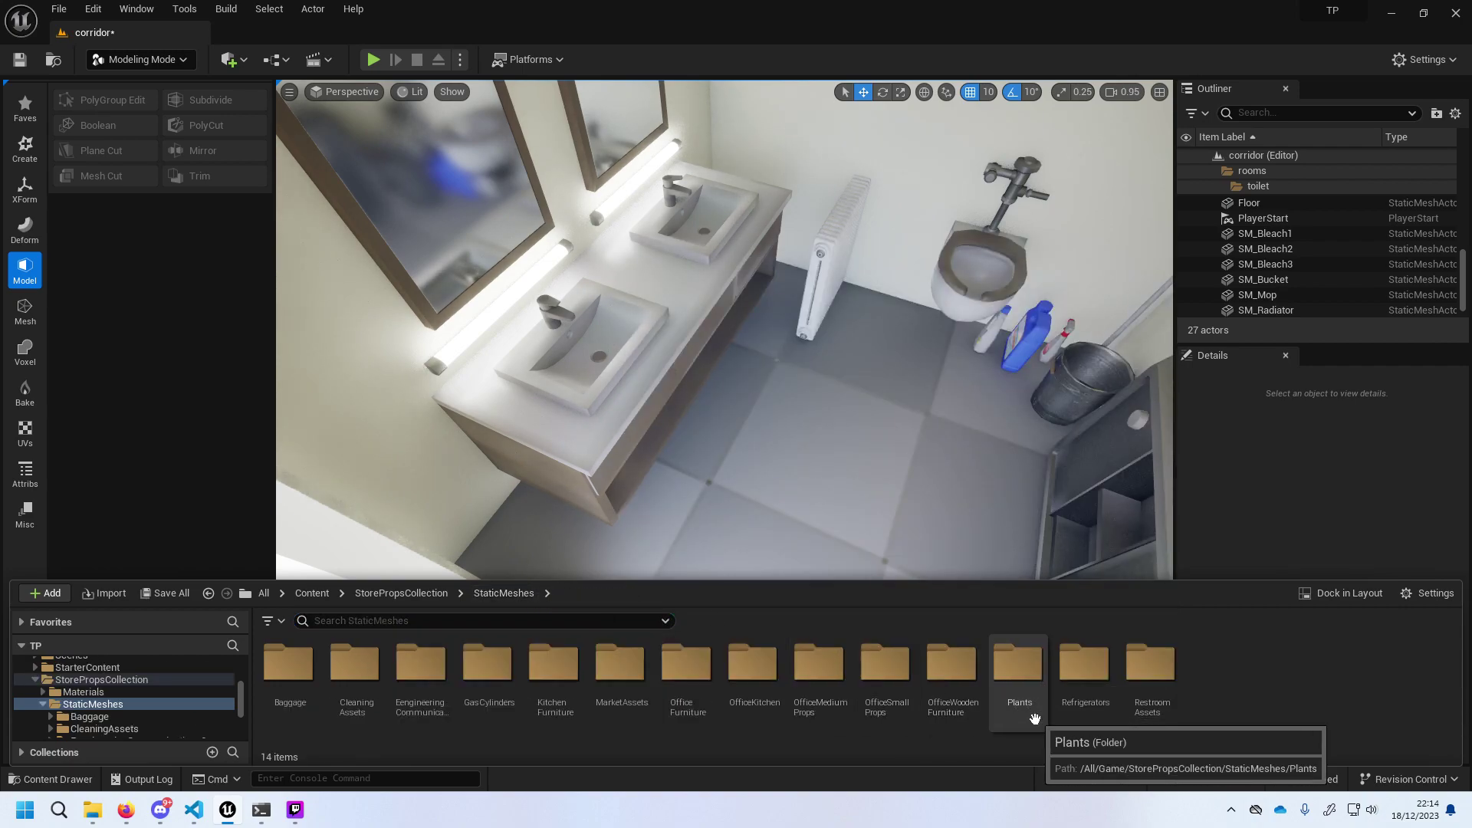
pyautogui.doubleClick(836, 682)
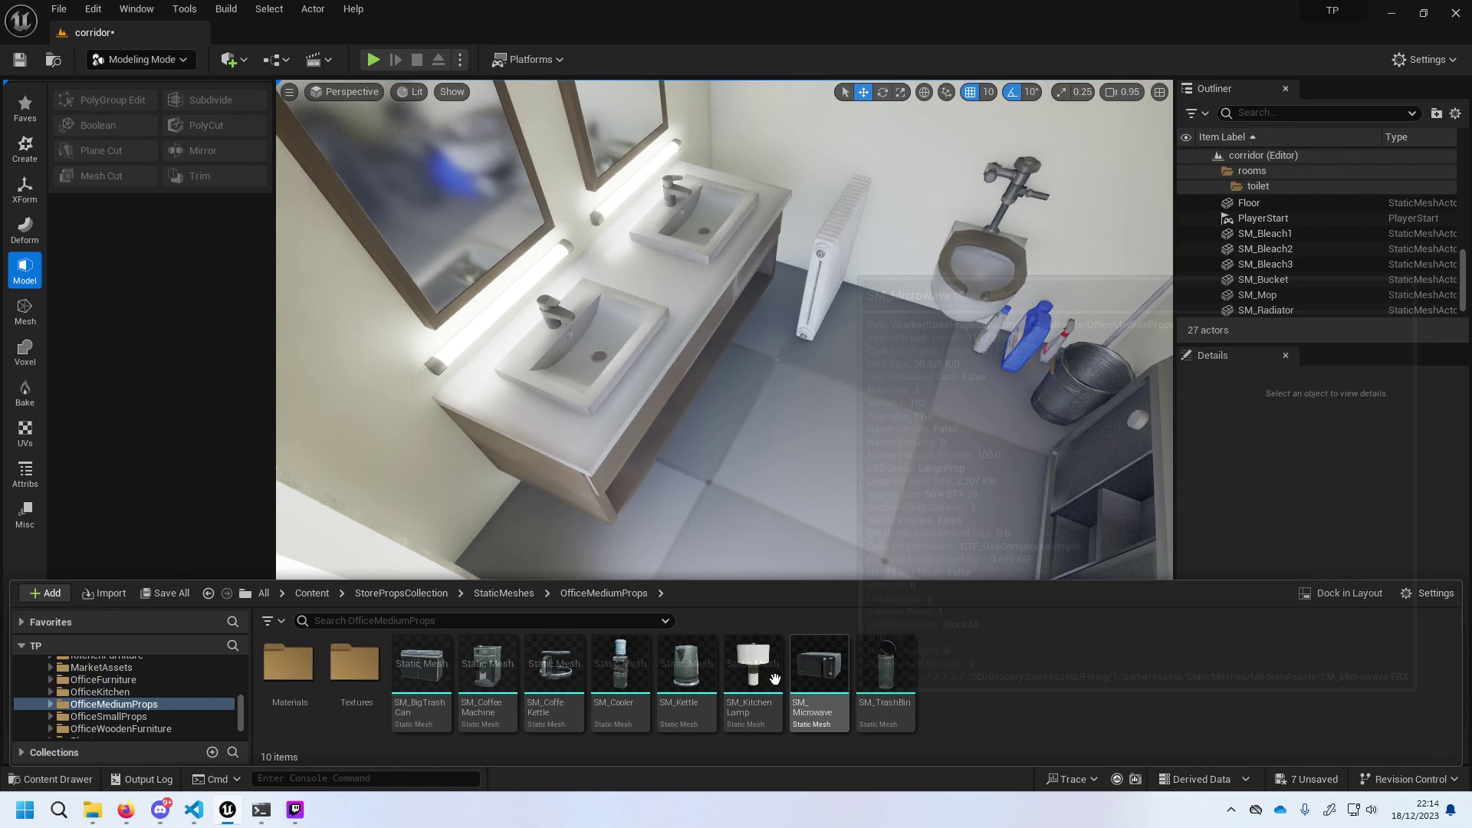
pyautogui.click(520, 592)
pyautogui.doubleClick(887, 671)
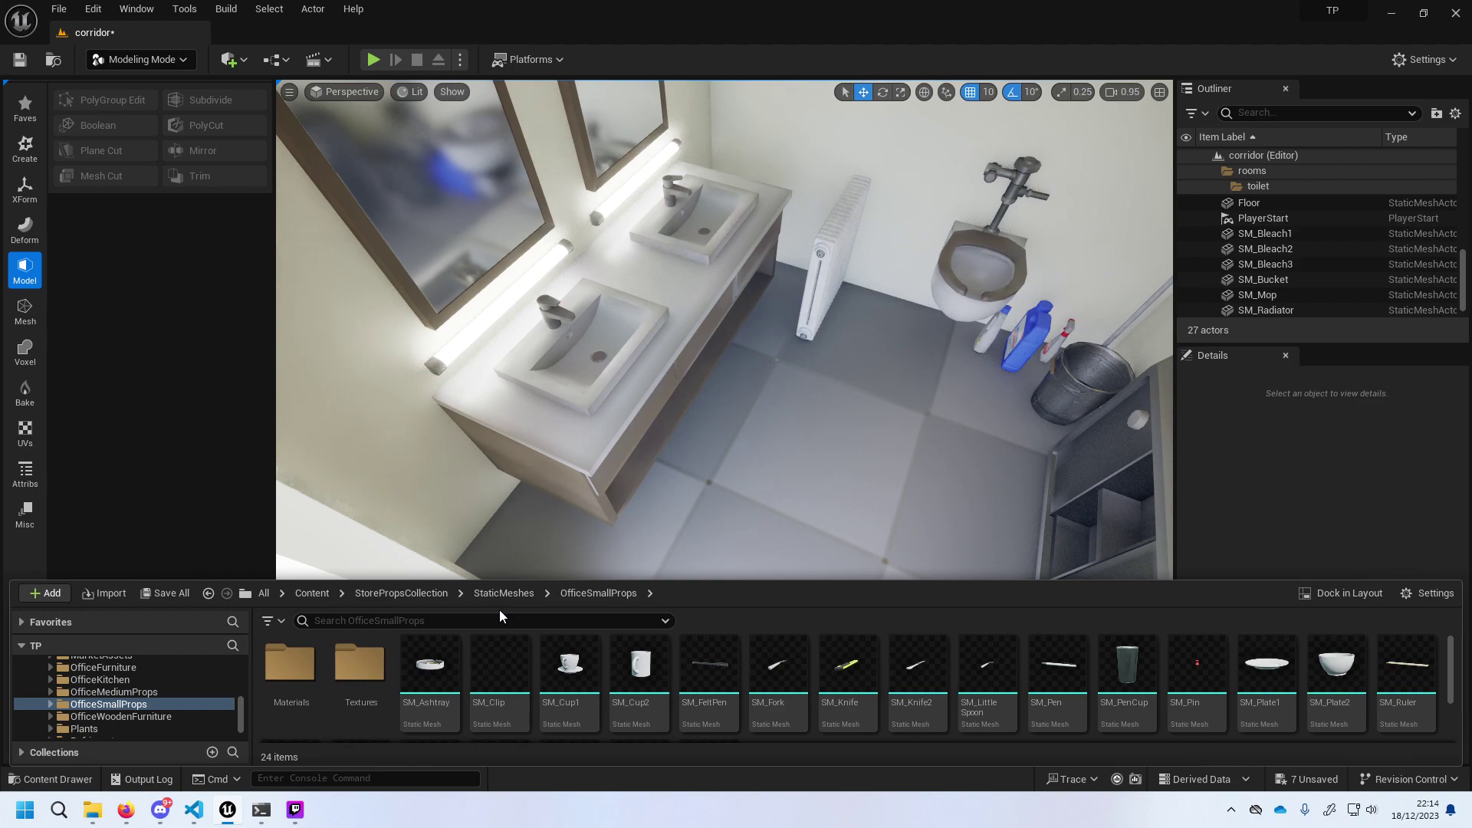
pyautogui.moveTo(1348, 678)
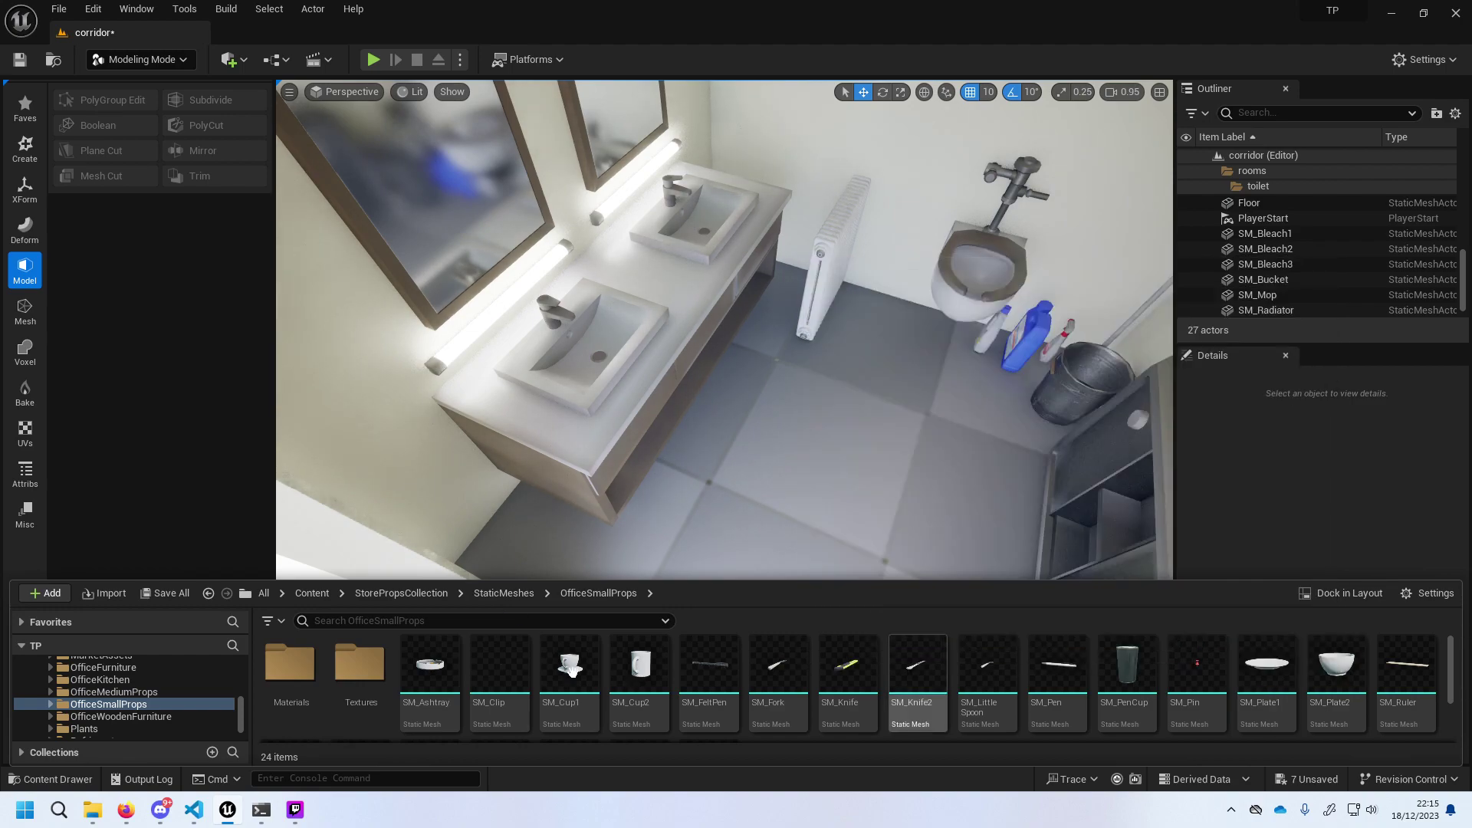
# Look through the OfficeWoodenFurniture, Refrigerators, RestroomAssets and OfficeFurniture mesh folders.
pyautogui.click(502, 595)
pyautogui.doubleClick(977, 683)
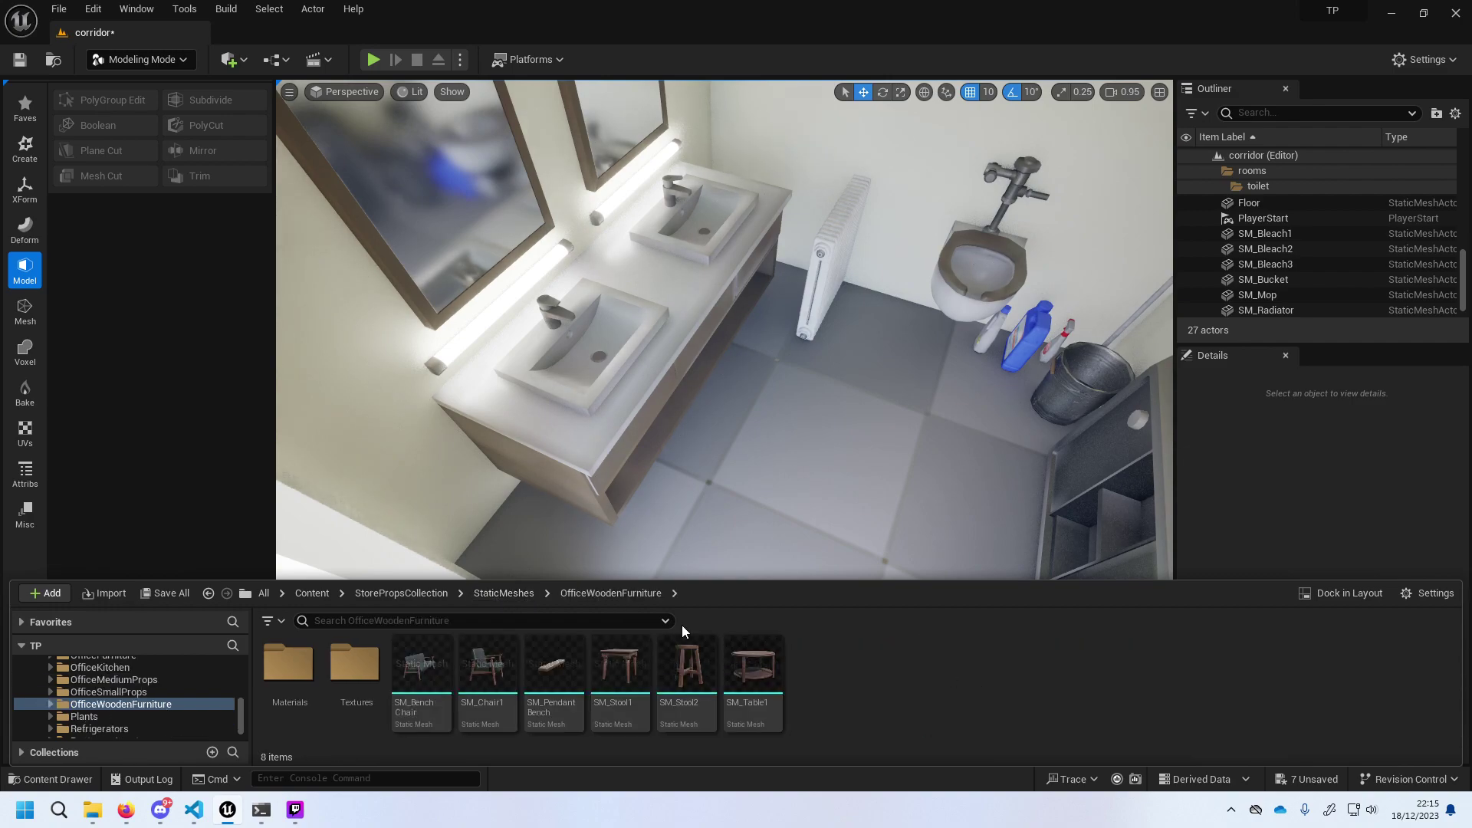
pyautogui.click(502, 594)
pyautogui.doubleClick(1097, 667)
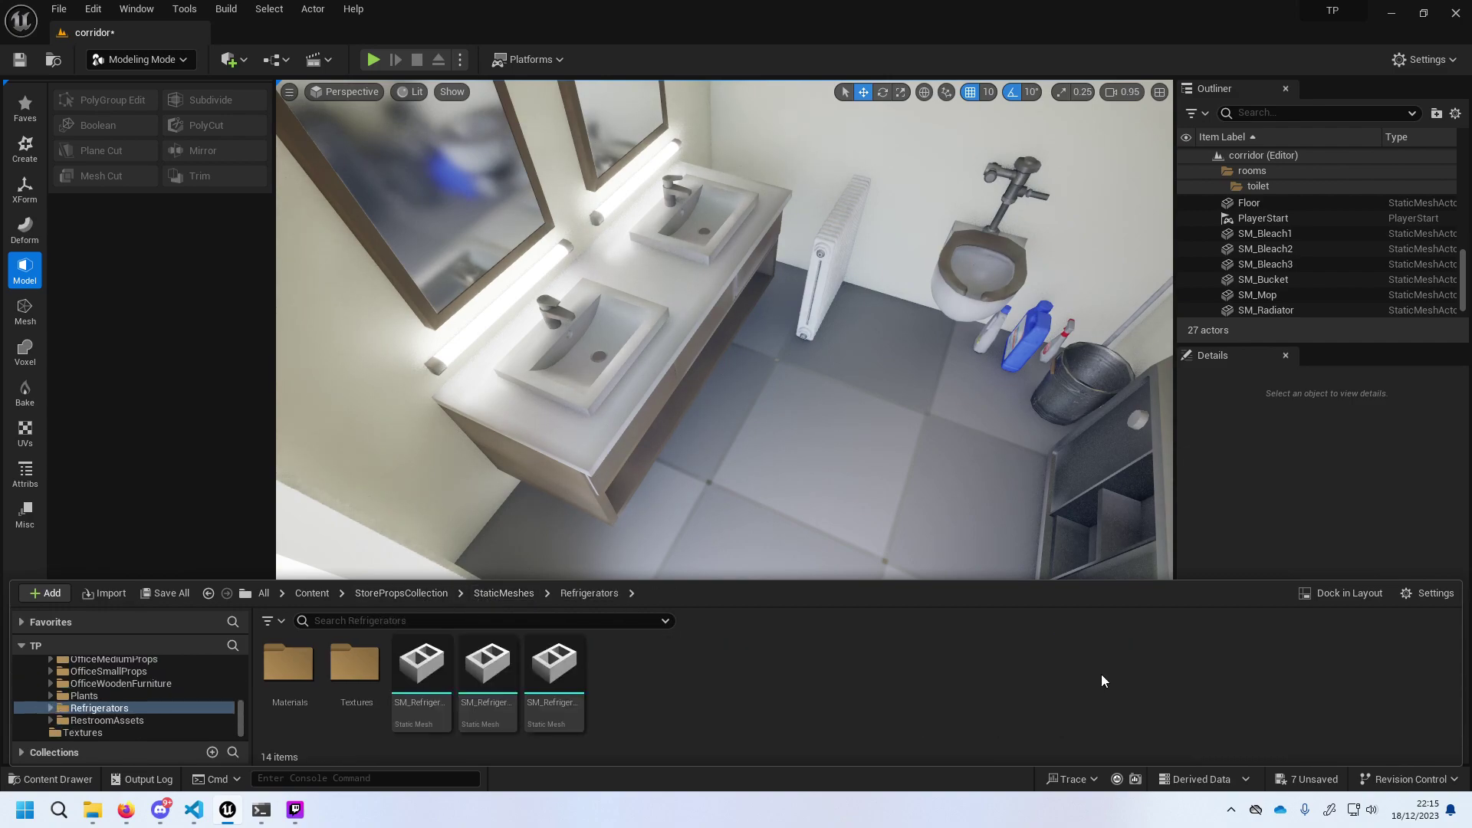
pyautogui.hotkey('alt', 'Left')
pyautogui.doubleClick(1151, 664)
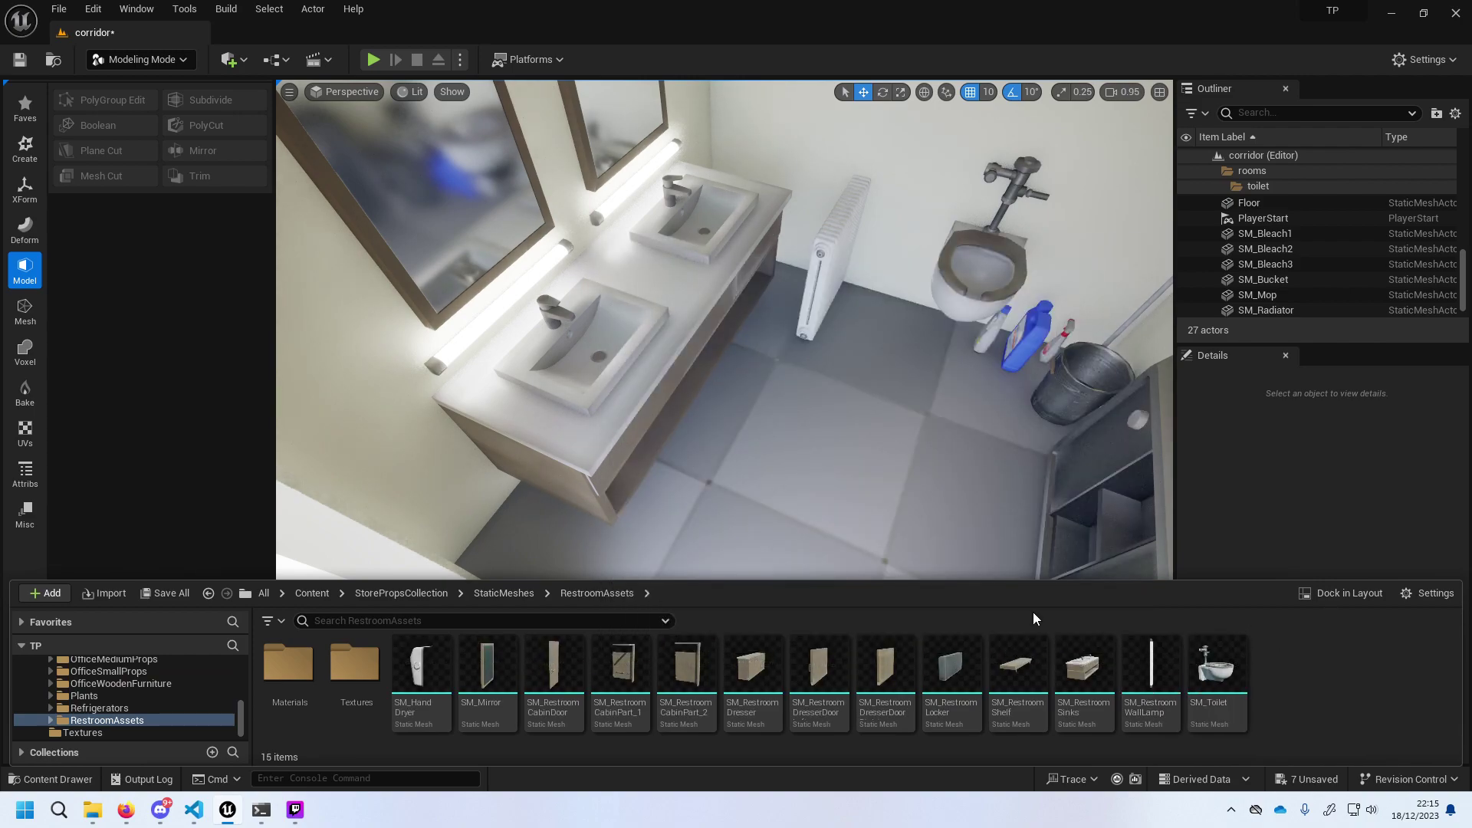
pyautogui.click(510, 592)
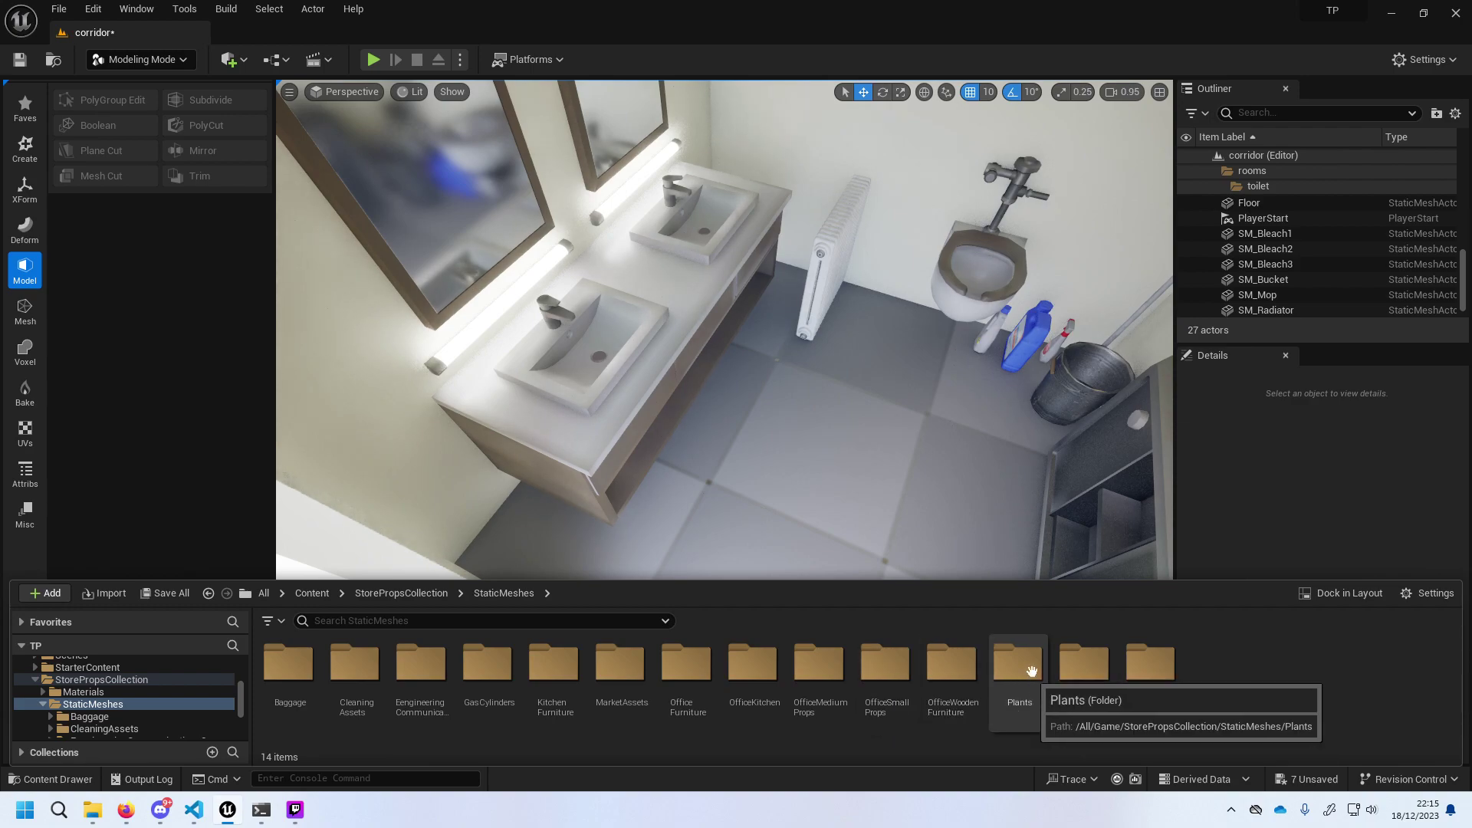
pyautogui.doubleClick(686, 666)
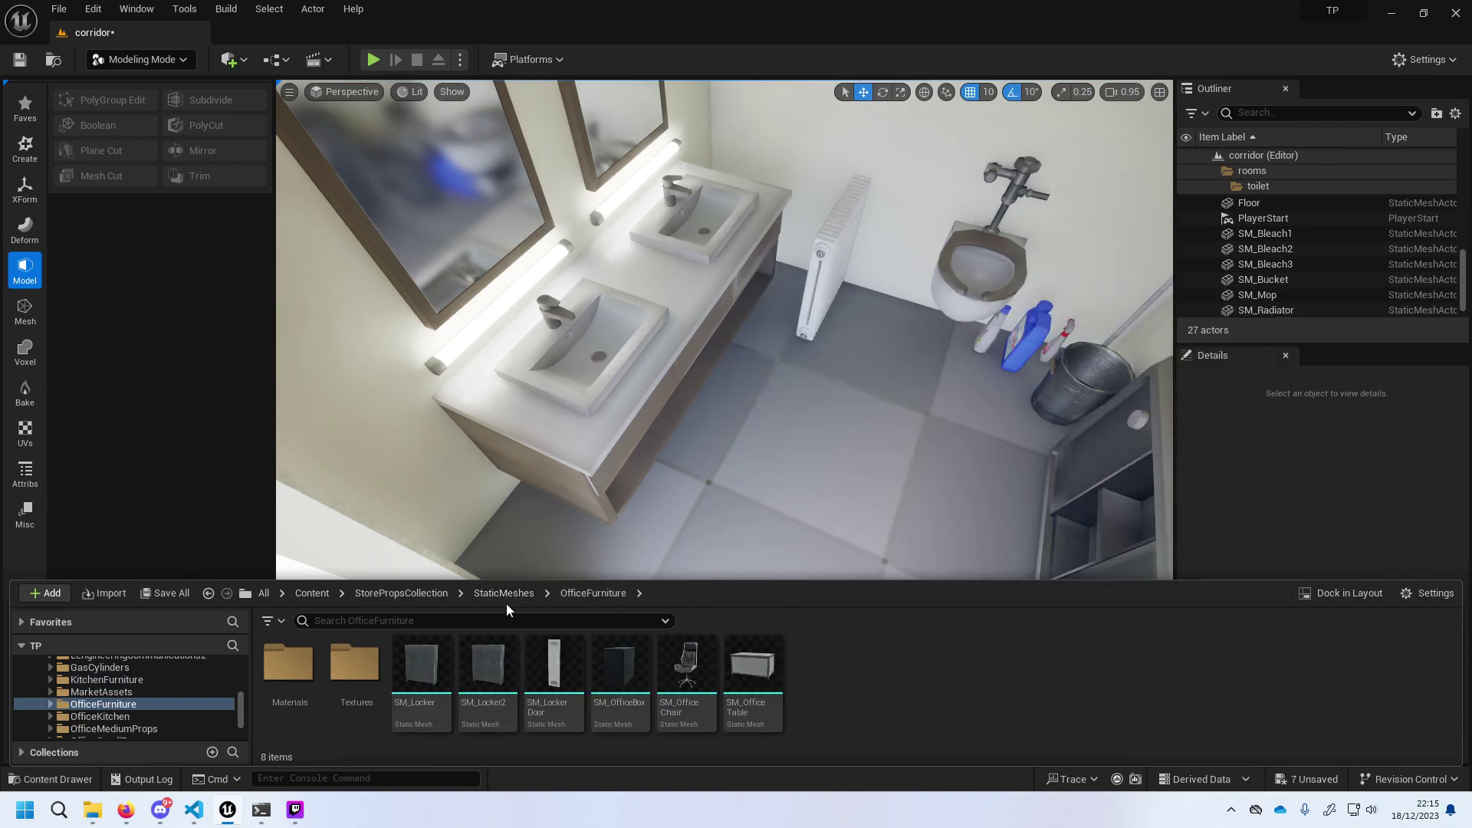
pyautogui.click(503, 594)
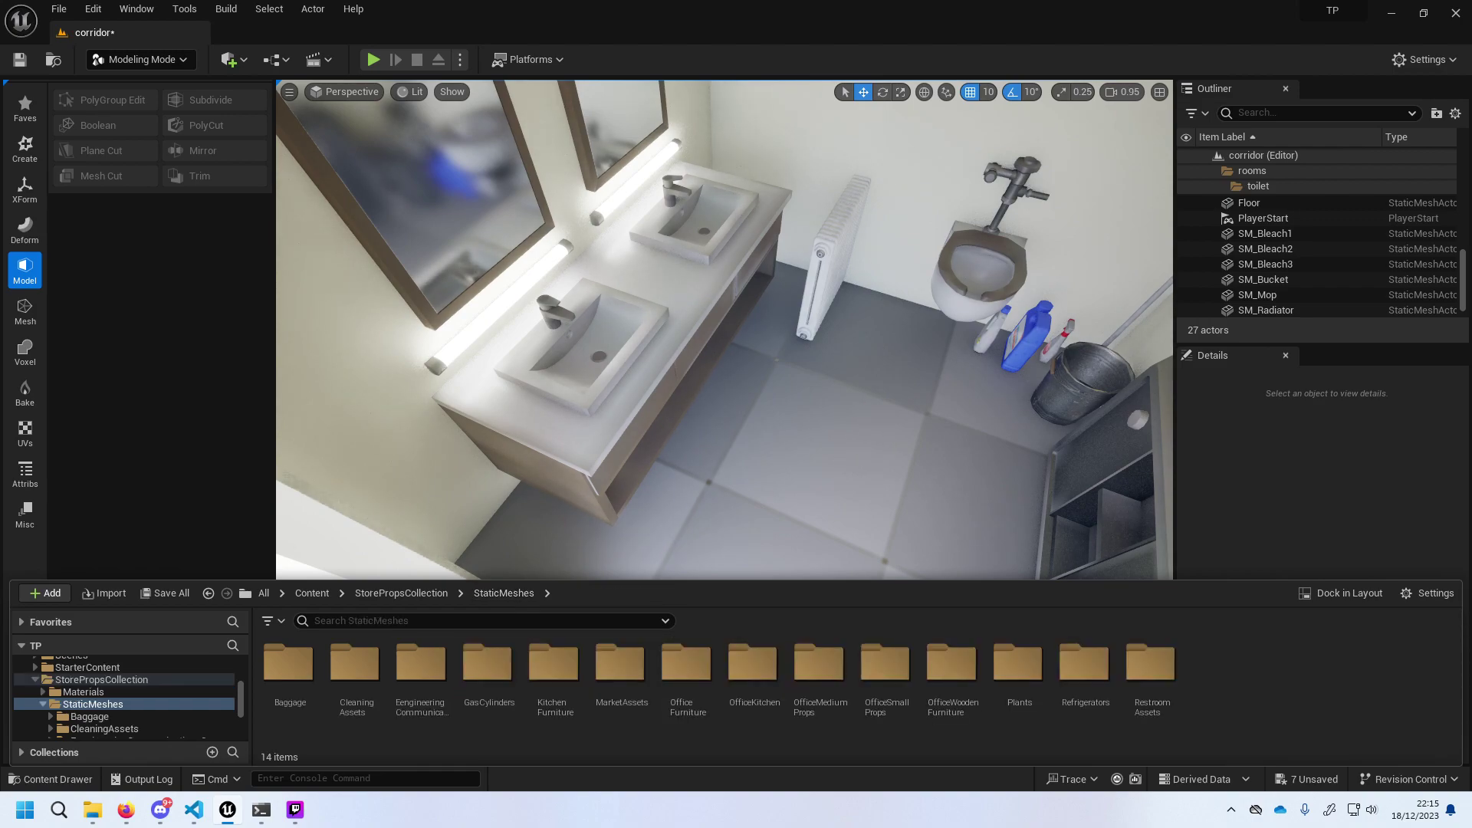
pyautogui.moveTo(847, 371); pyautogui.dragTo(958, 430, button='right')
# Select SM_Bucket and push it into the corner beside the sink vanity.
pyautogui.click(809, 299)
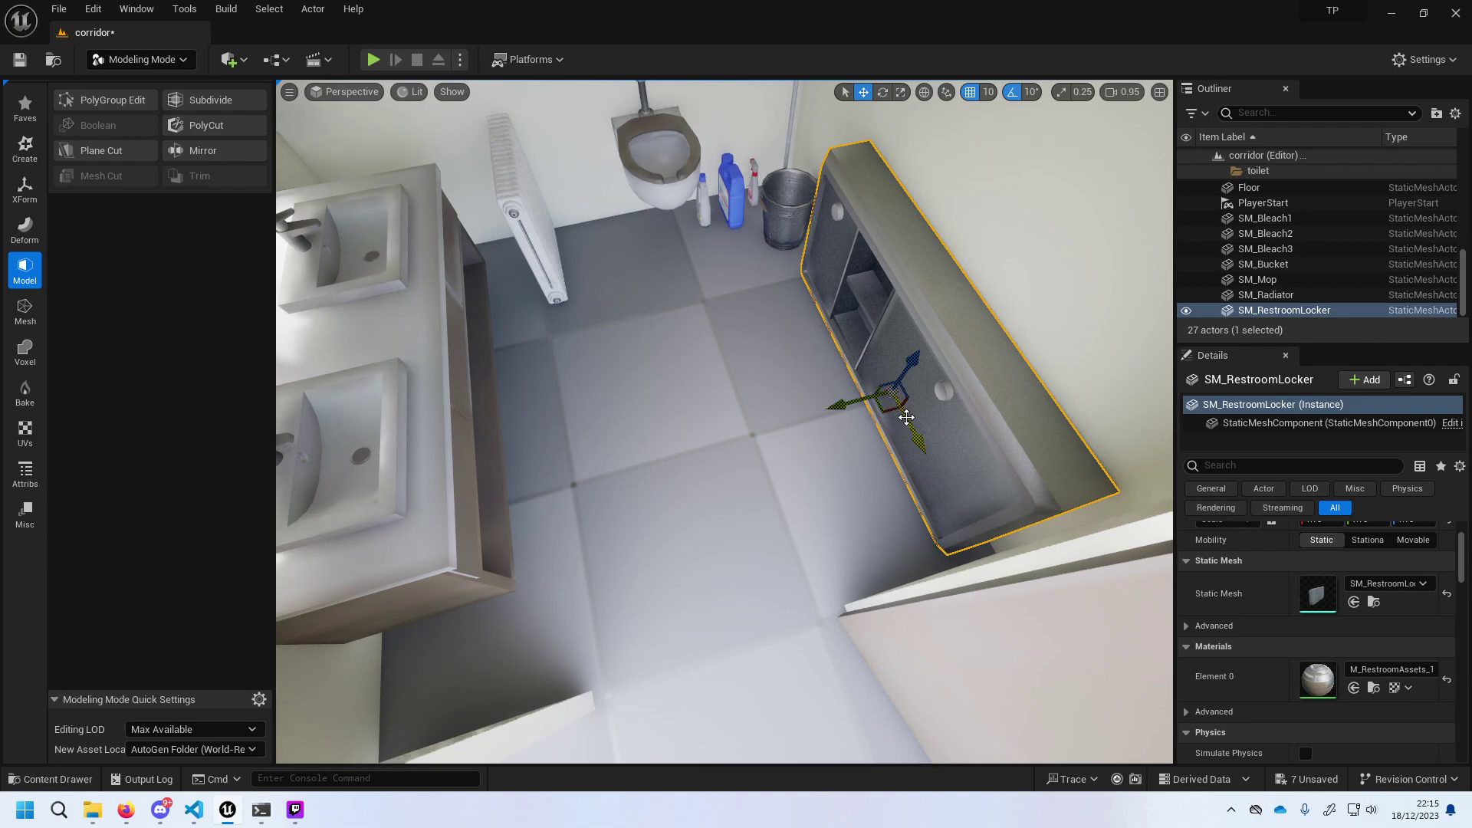
pyautogui.click(790, 230)
pyautogui.click(807, 253)
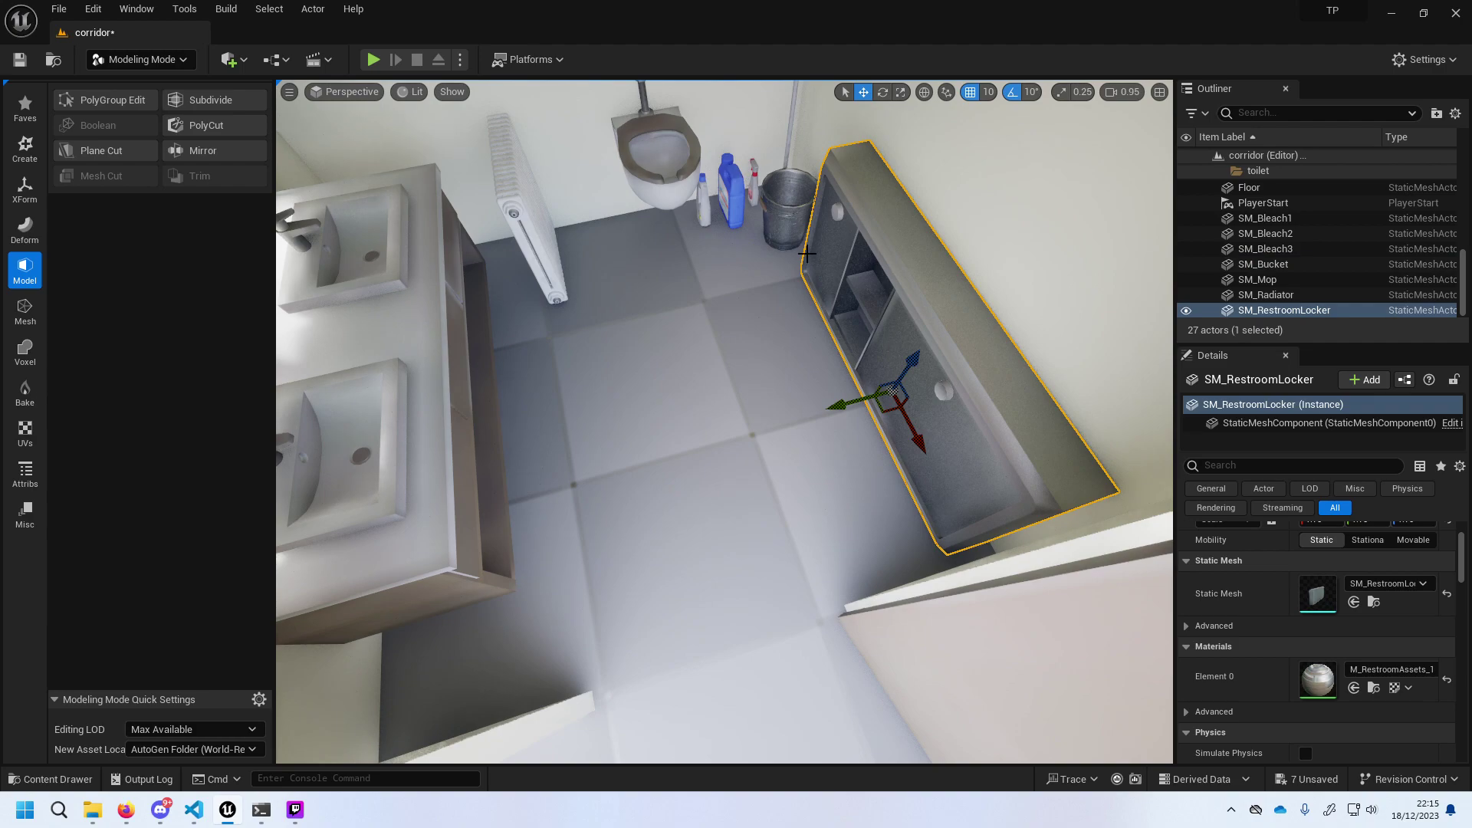
pyautogui.click(790, 232)
pyautogui.moveTo(767, 246)
pyautogui.mouseDown()
pyautogui.moveTo(529, 335)
pyautogui.moveTo(633, 681)
pyautogui.mouseUp()
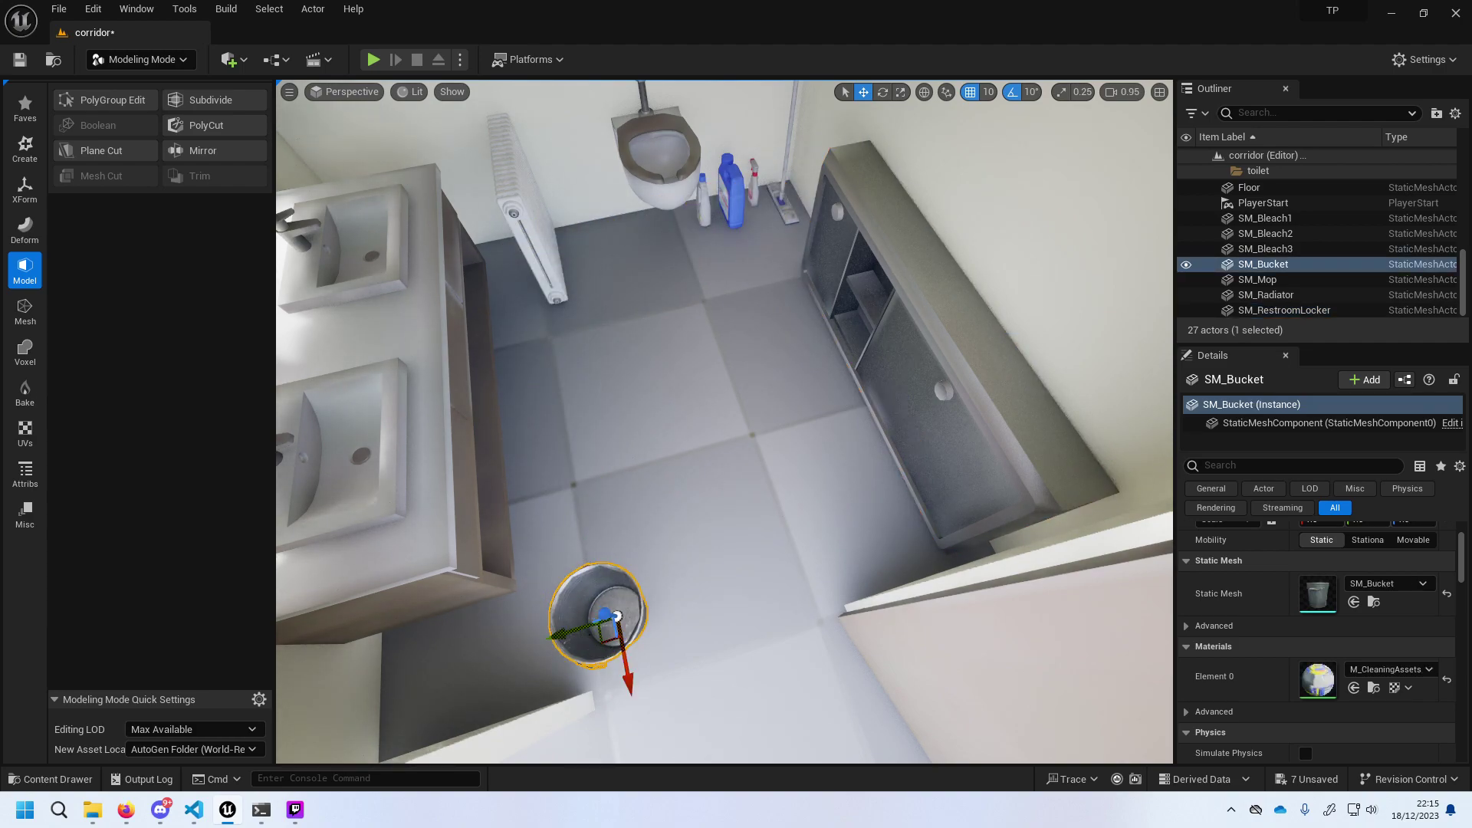
pyautogui.moveTo(617, 616); pyautogui.dragTo(678, 568, button='right')
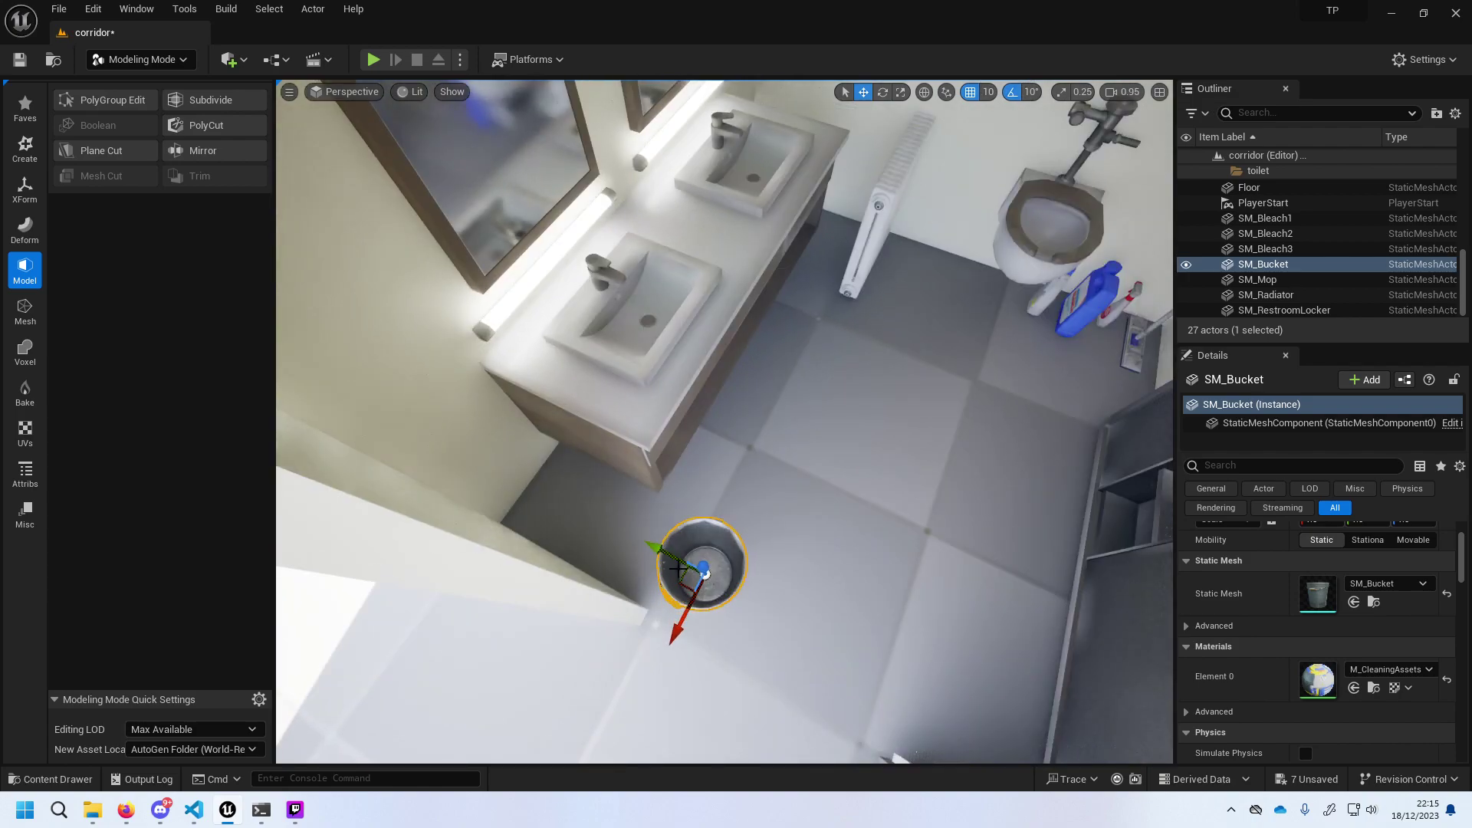
pyautogui.moveTo(665, 554); pyautogui.dragTo(563, 526)
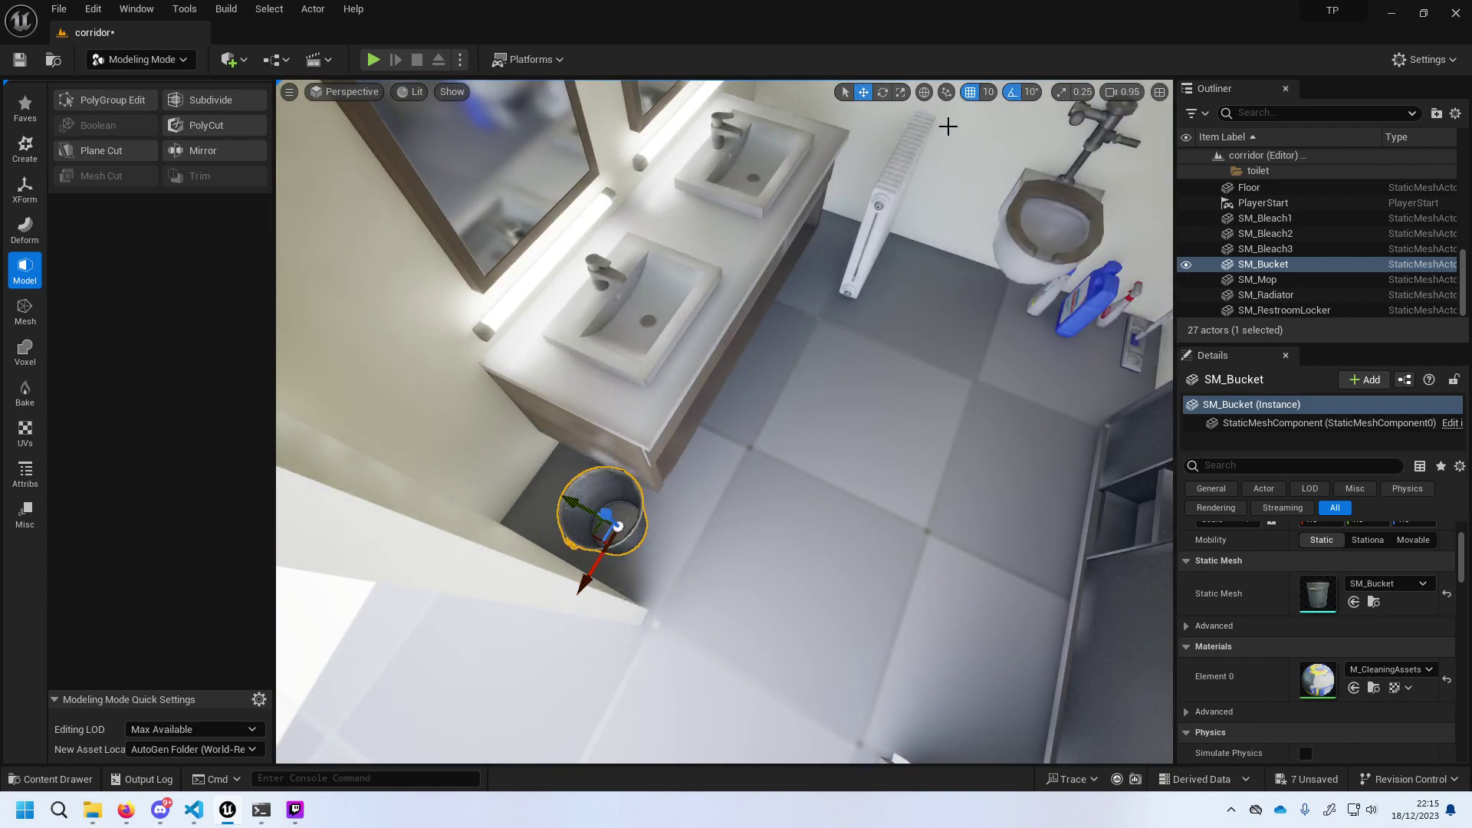
pyautogui.moveTo(591, 579); pyautogui.dragTo(586, 589)
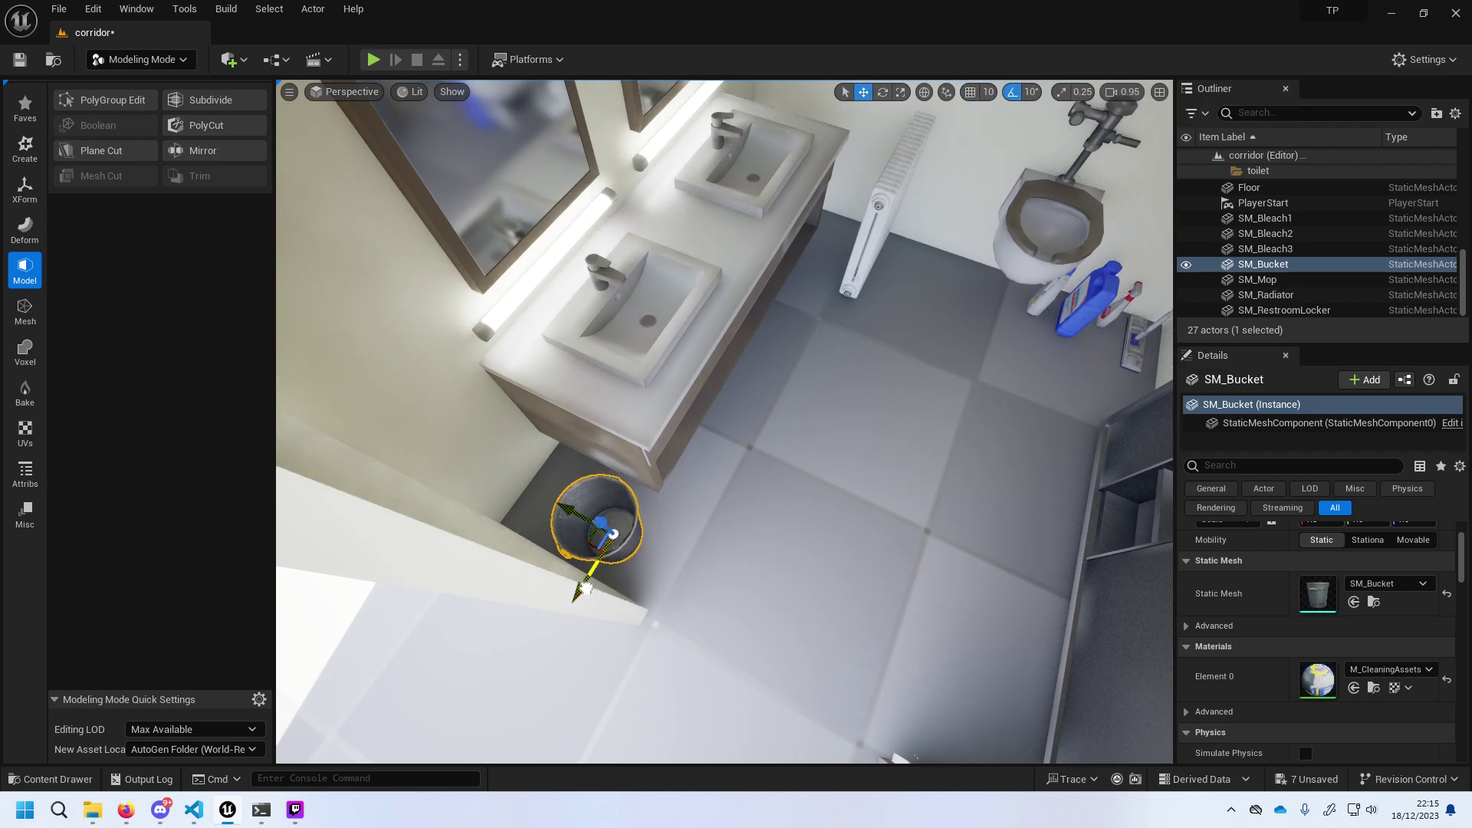
pyautogui.moveTo(580, 520); pyautogui.dragTo(541, 506)
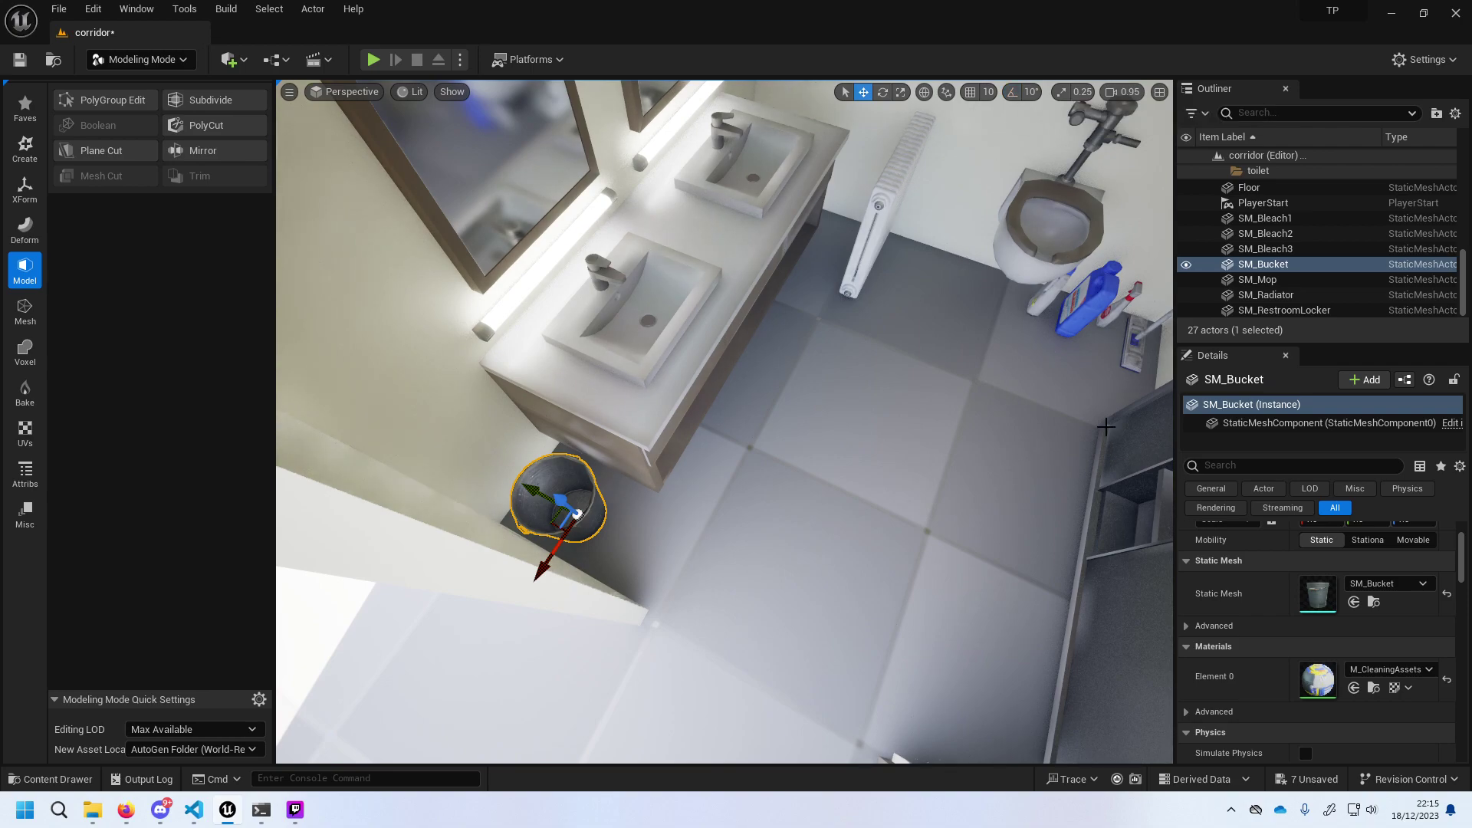
# Frame SM_RestroomLocker and slide it a little along its wall.
pyautogui.click(1133, 486)
pyautogui.press('f')
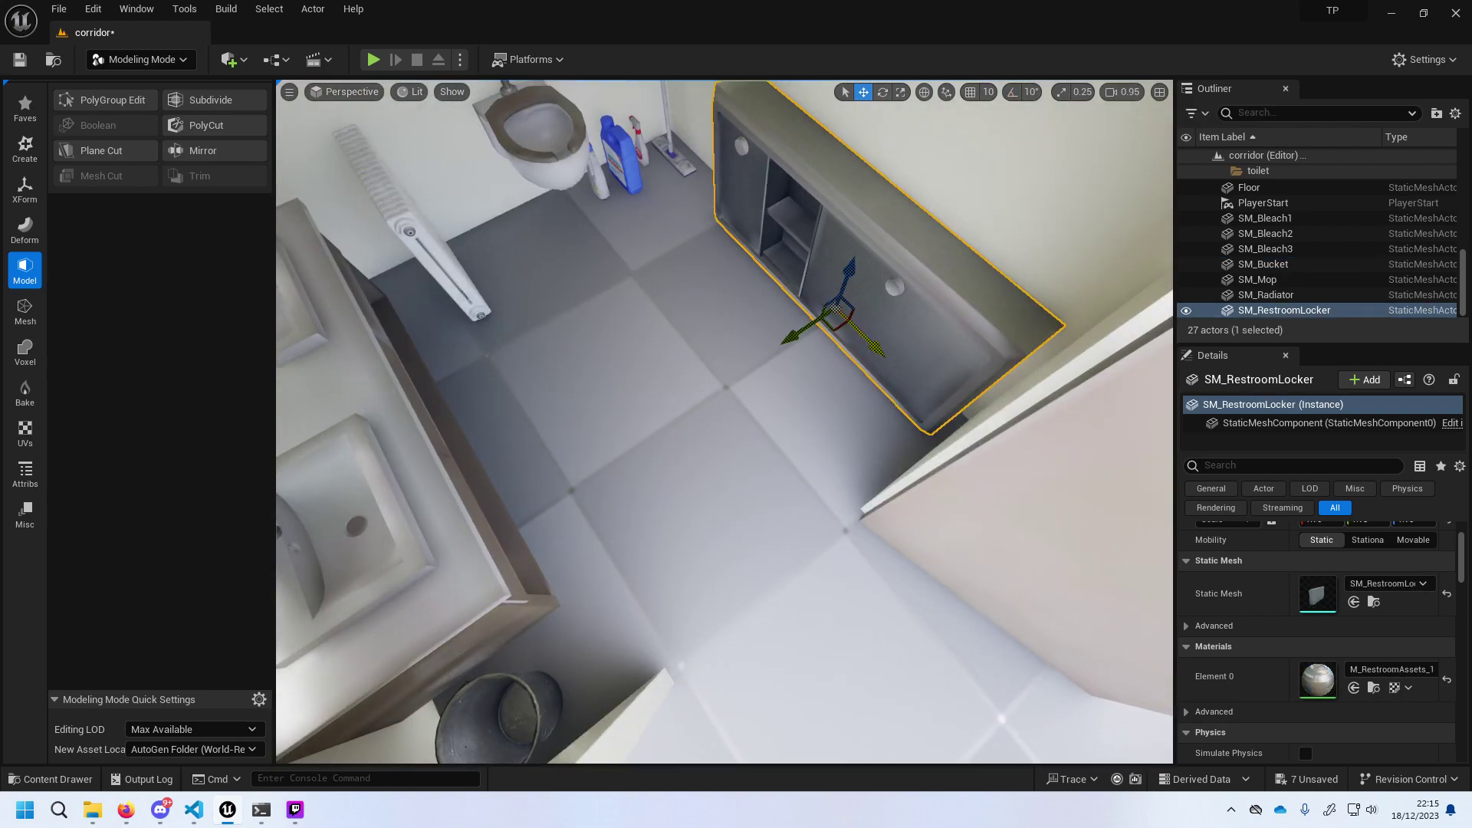
pyautogui.moveTo(858, 356); pyautogui.dragTo(823, 326)
# Select SM_Radiator and move it to the middle of the floor.
pyautogui.click(424, 272)
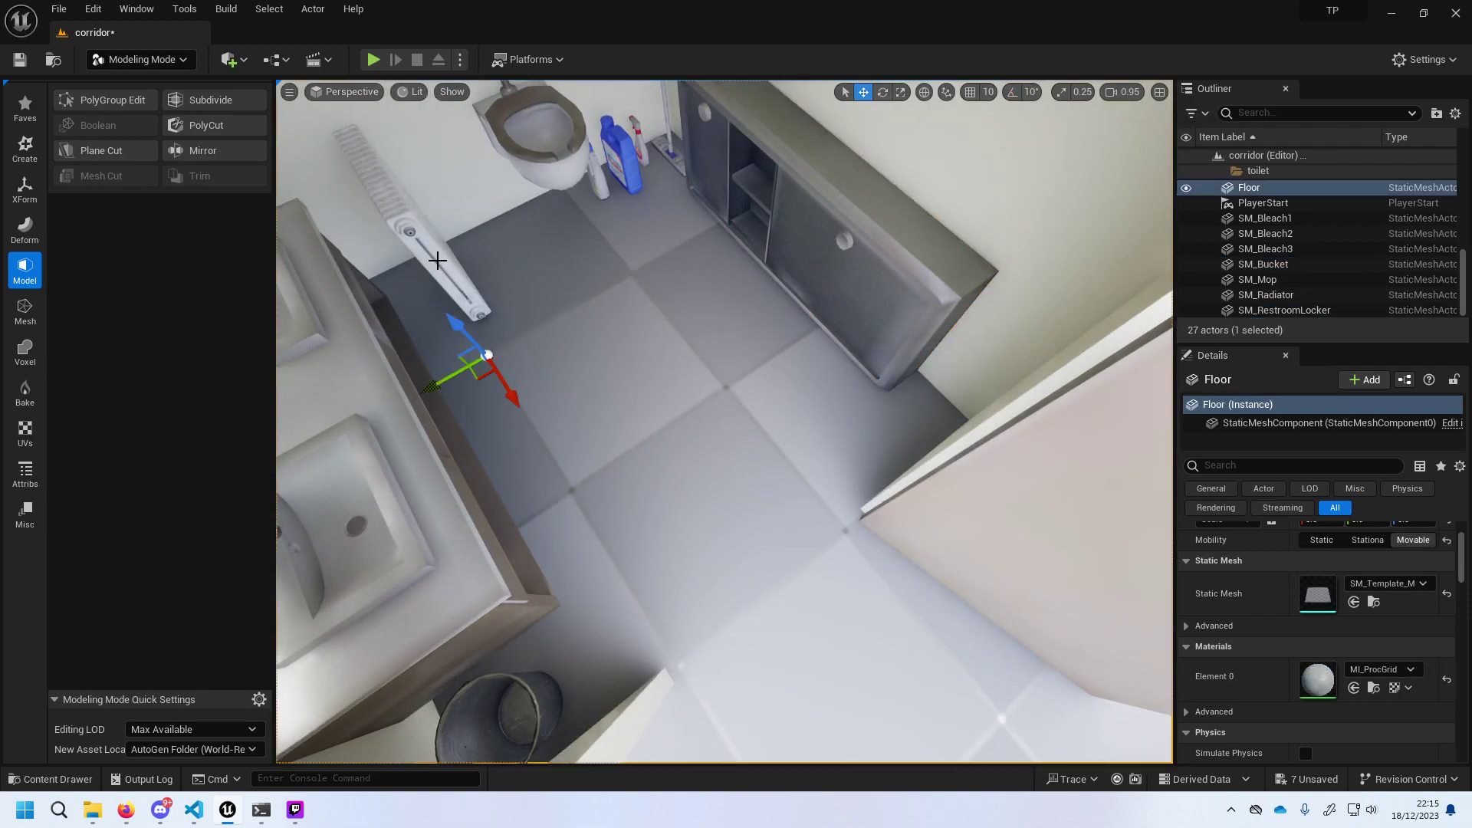
pyautogui.click(454, 266)
pyautogui.moveTo(428, 294); pyautogui.dragTo(630, 398)
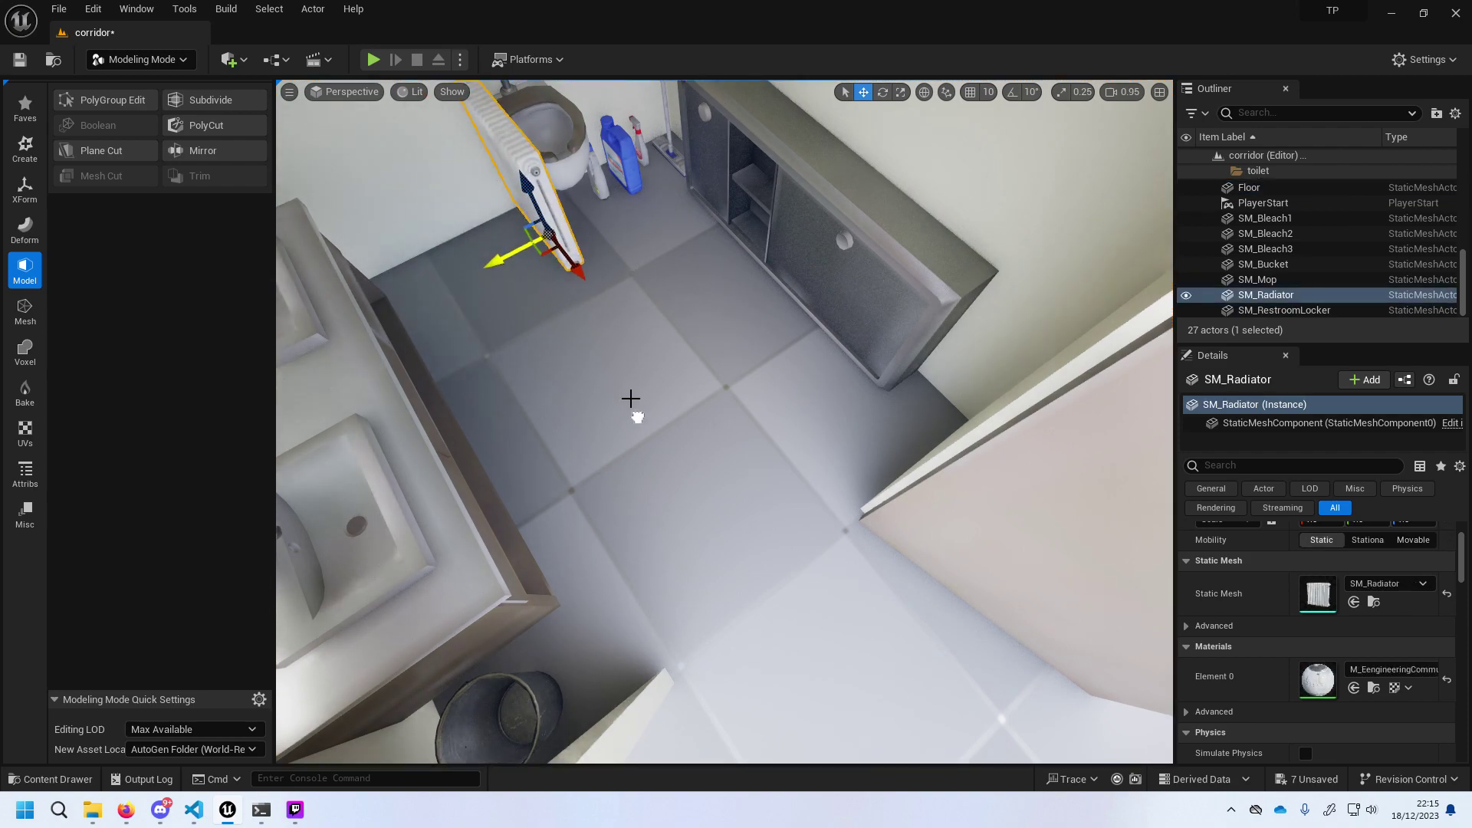
pyautogui.moveTo(569, 271); pyautogui.dragTo(841, 485)
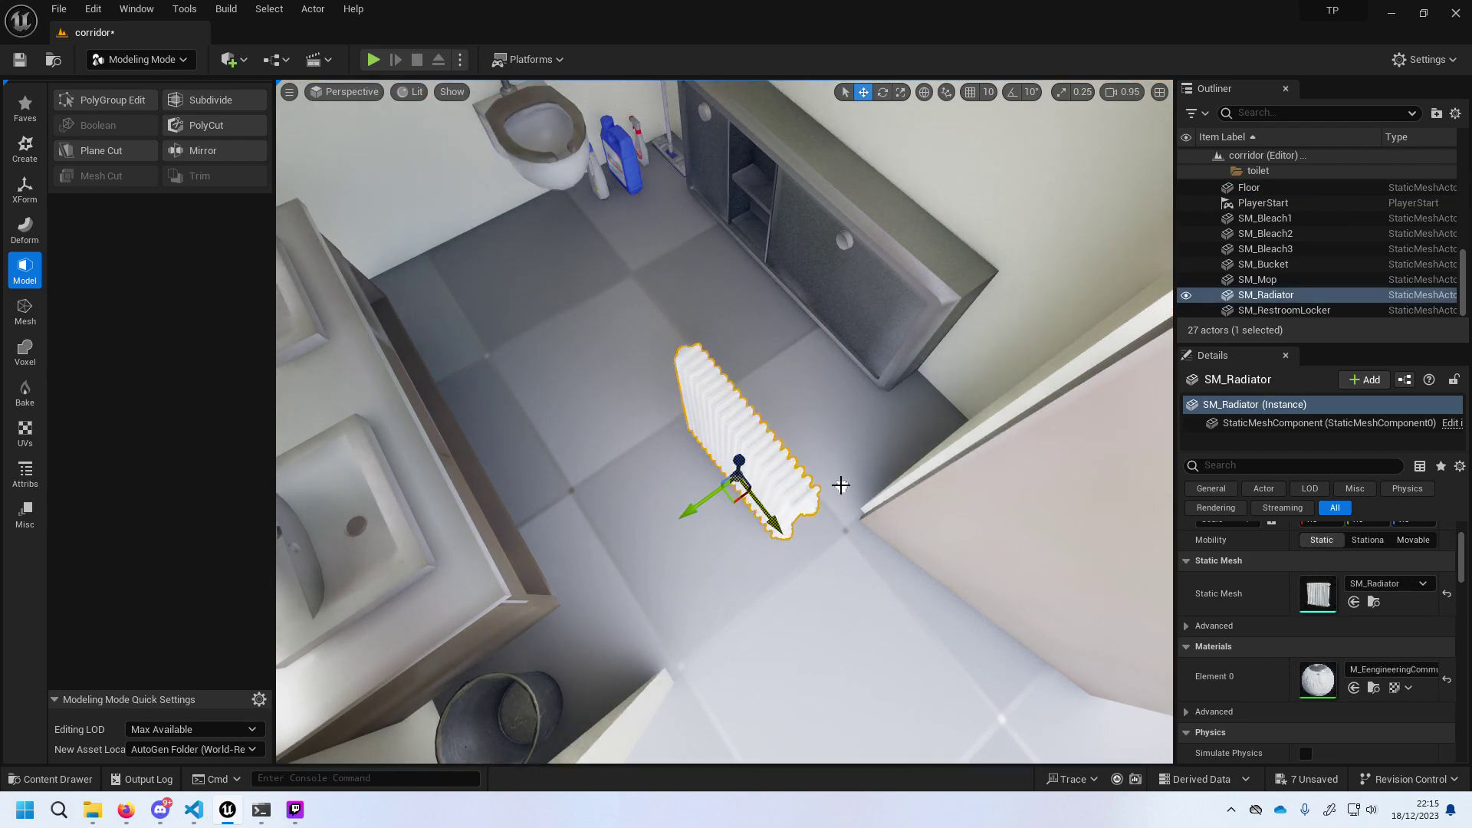
# Rotate the radiator about 90° with 10° rotation snapping enabled.
pyautogui.click(882, 96)
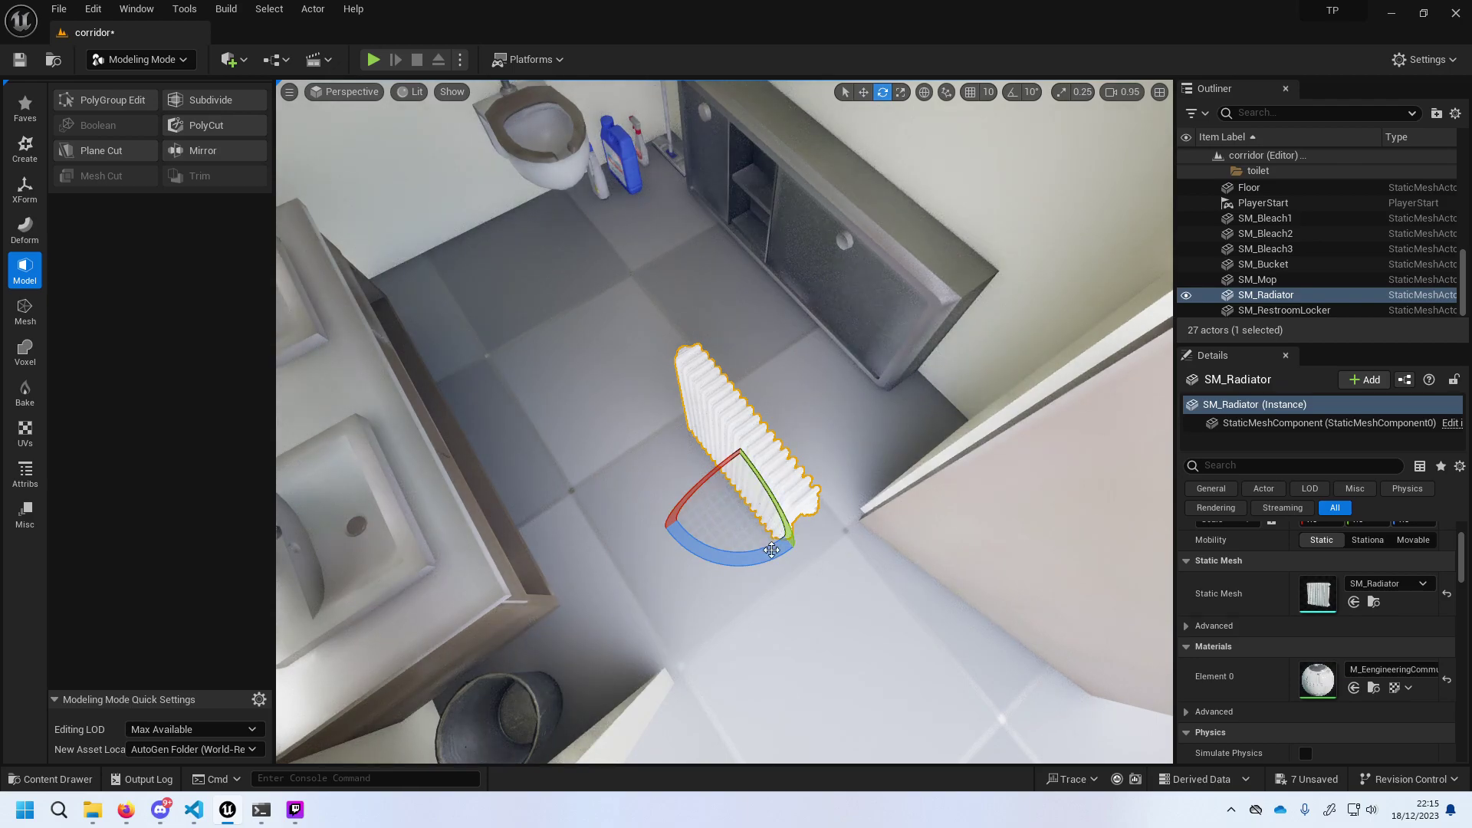
pyautogui.moveTo(772, 550); pyautogui.dragTo(648, 541)
pyautogui.hotkey('ctrl', 'z')
pyautogui.click(1031, 92)
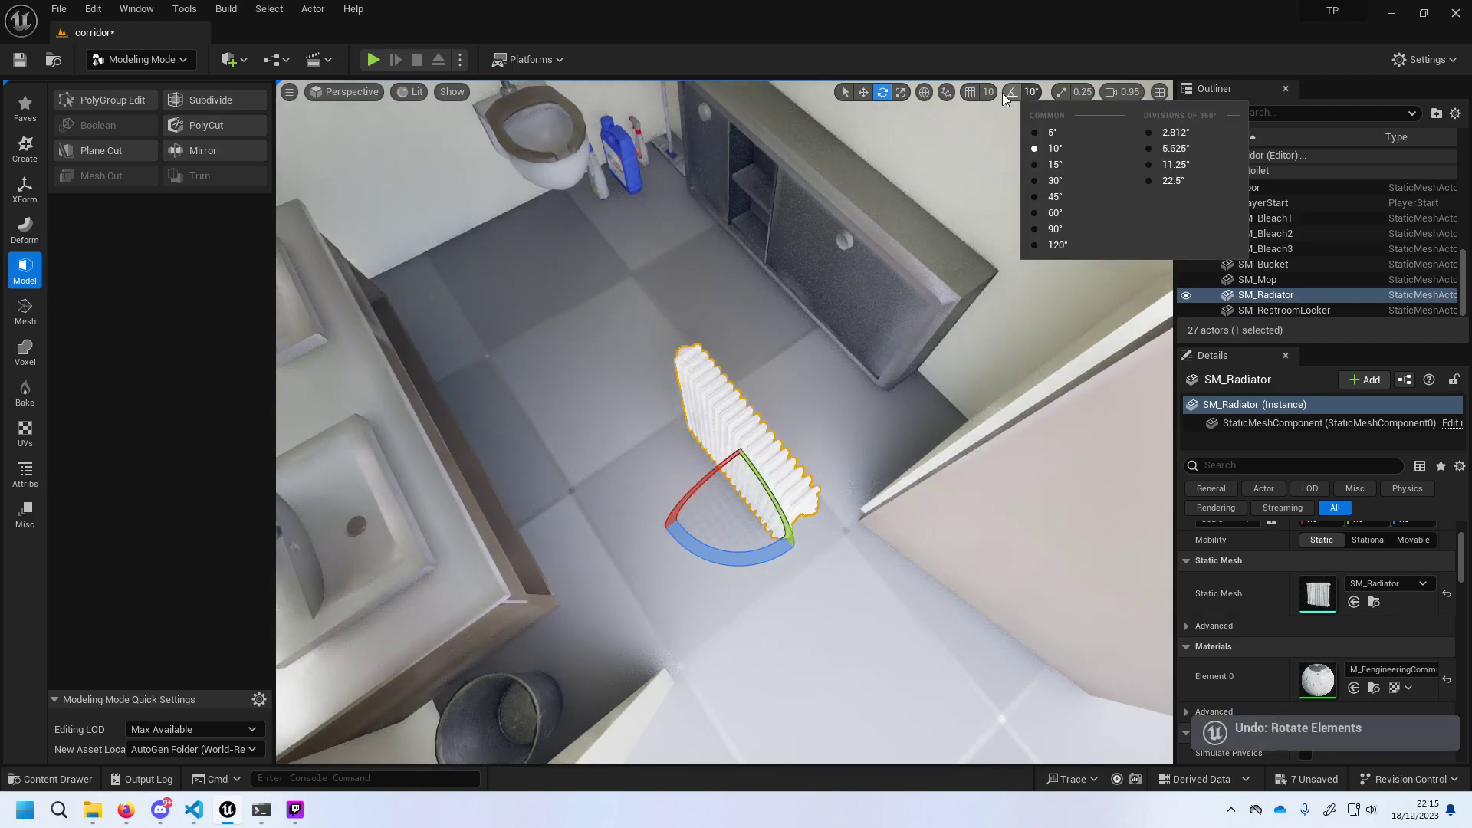
pyautogui.click(1012, 92)
pyautogui.moveTo(774, 551); pyautogui.dragTo(641, 549)
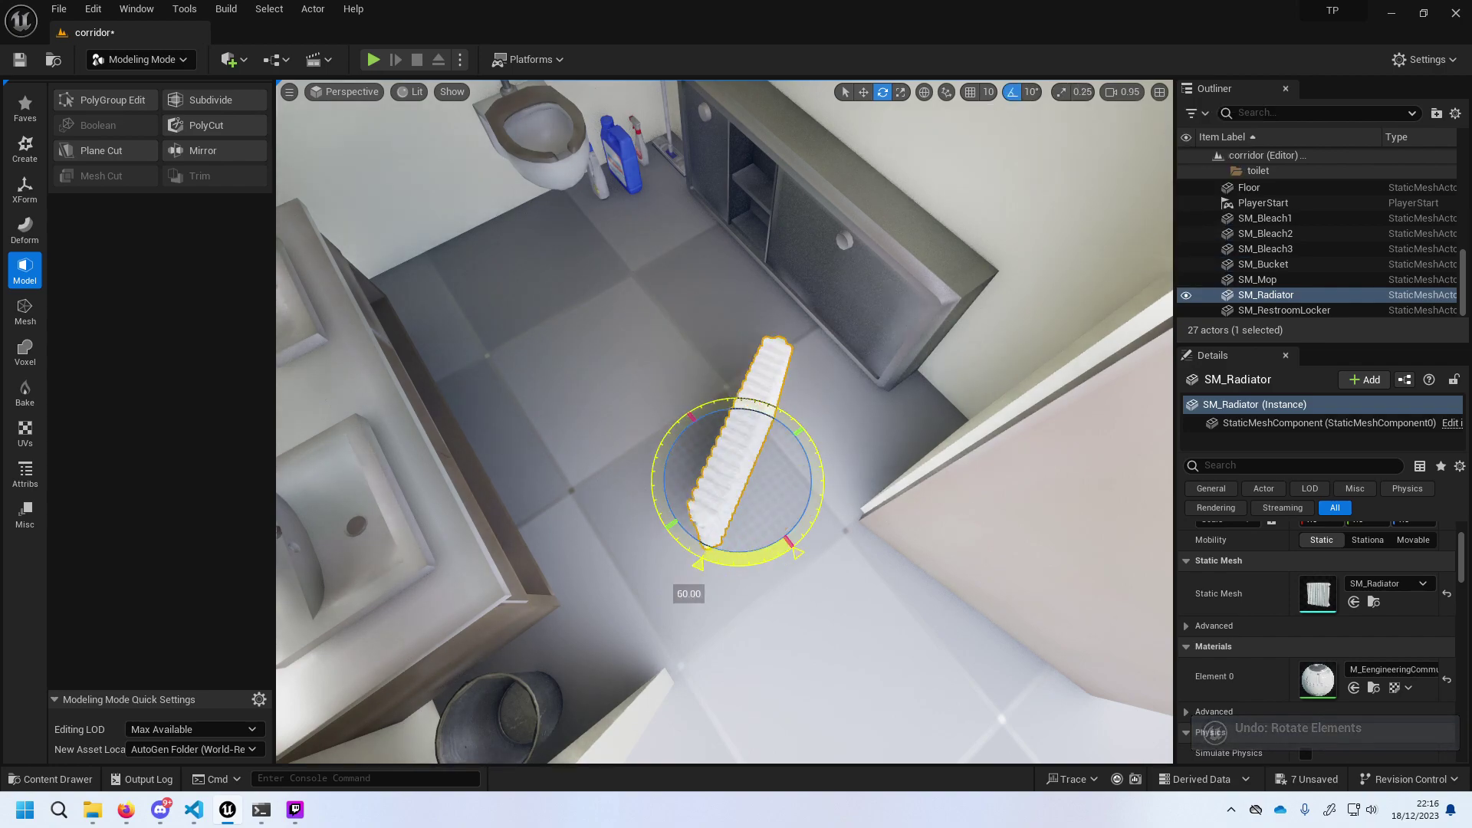
# Slide the radiator up against the wall next to the door.
pyautogui.click(864, 92)
pyautogui.moveTo(768, 523)
pyautogui.mouseDown()
pyautogui.moveTo(896, 445)
pyautogui.moveTo(951, 504)
pyautogui.mouseUp()
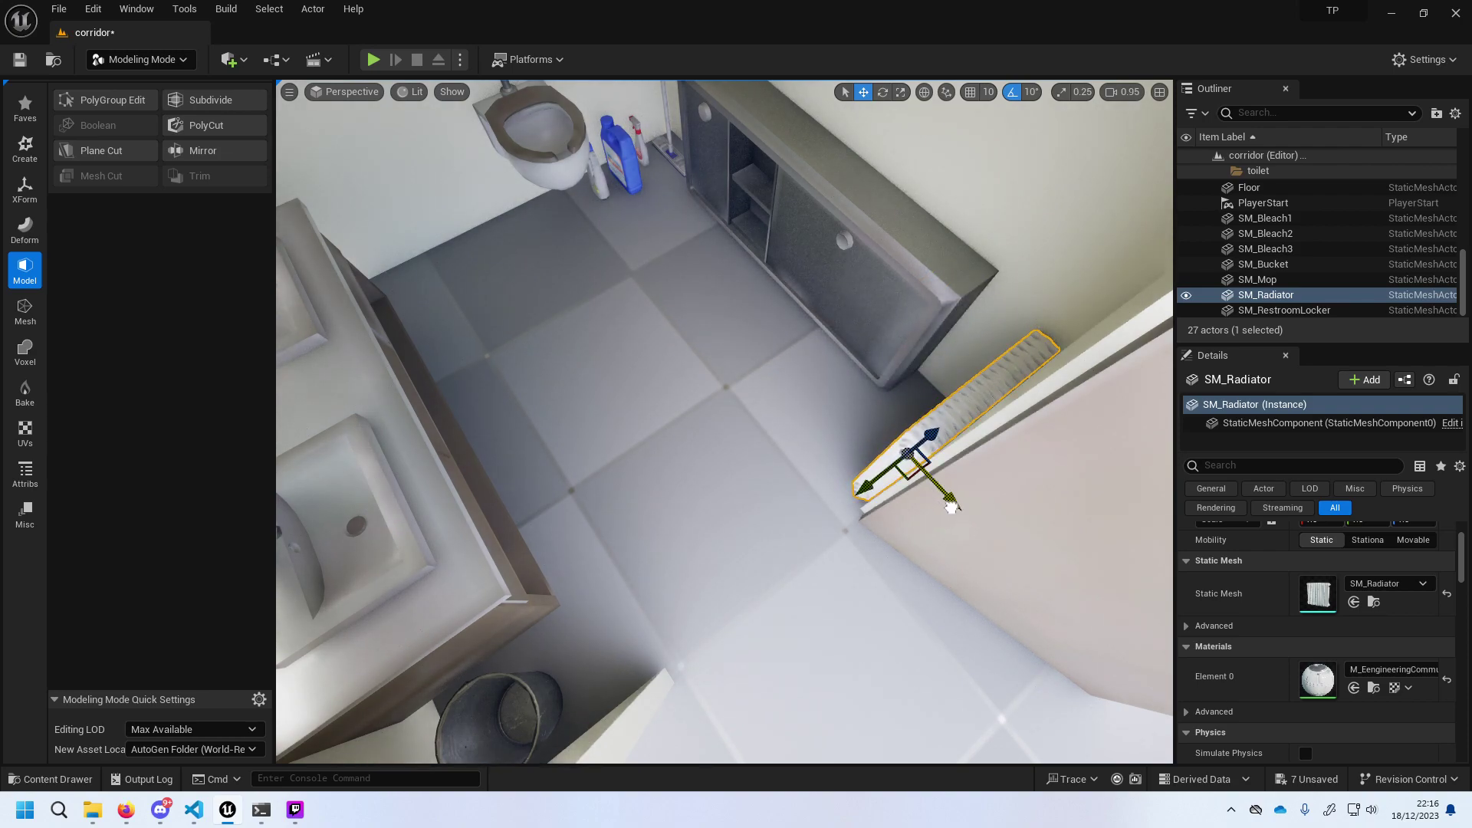
pyautogui.moveTo(951, 504); pyautogui.dragTo(790, 422, button='right')
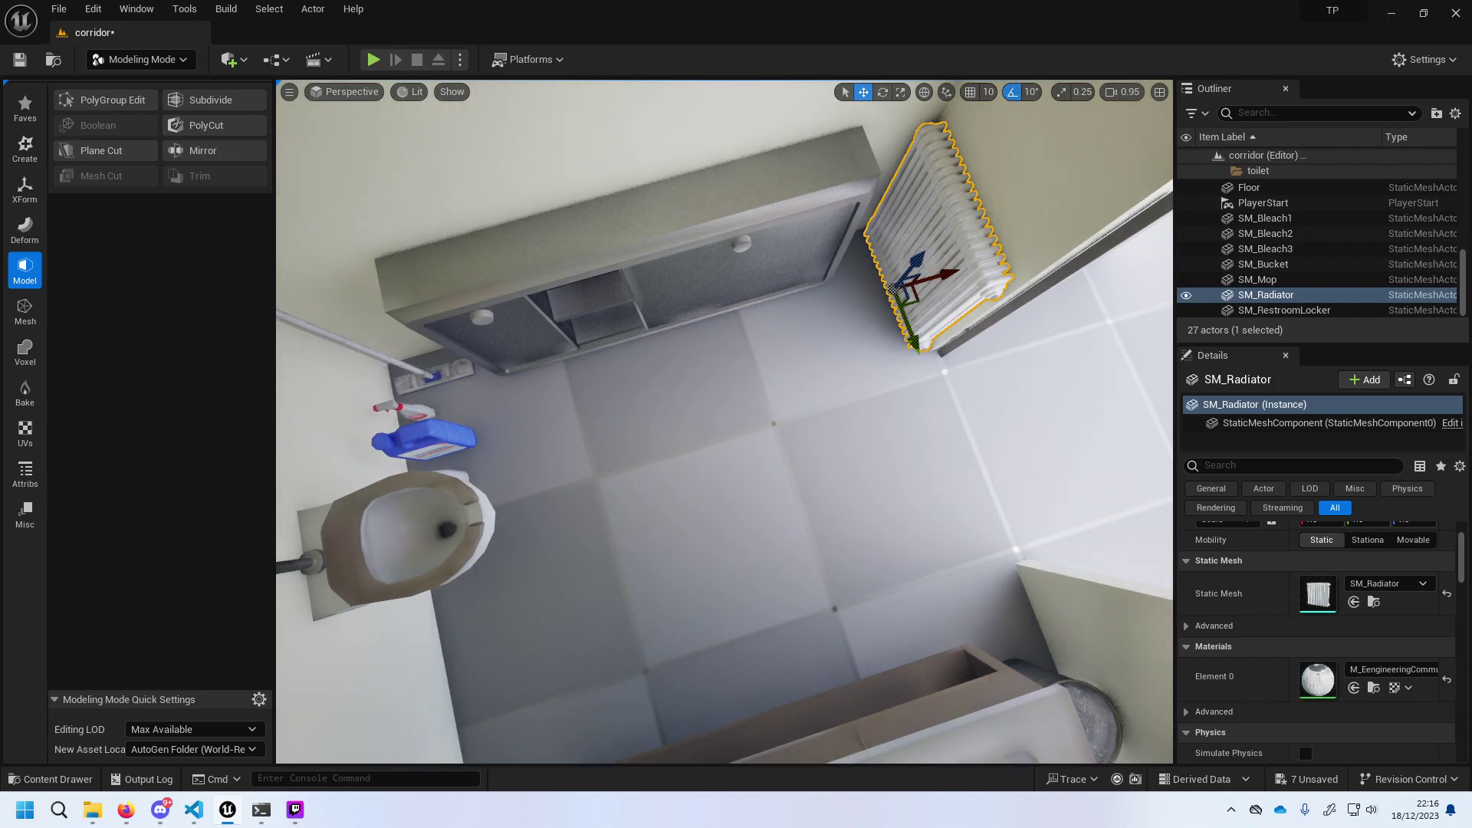
pyautogui.moveTo(537, 346); pyautogui.dragTo(491, 330, button='right')
pyautogui.moveTo(616, 421); pyautogui.dragTo(621, 418, button='right')
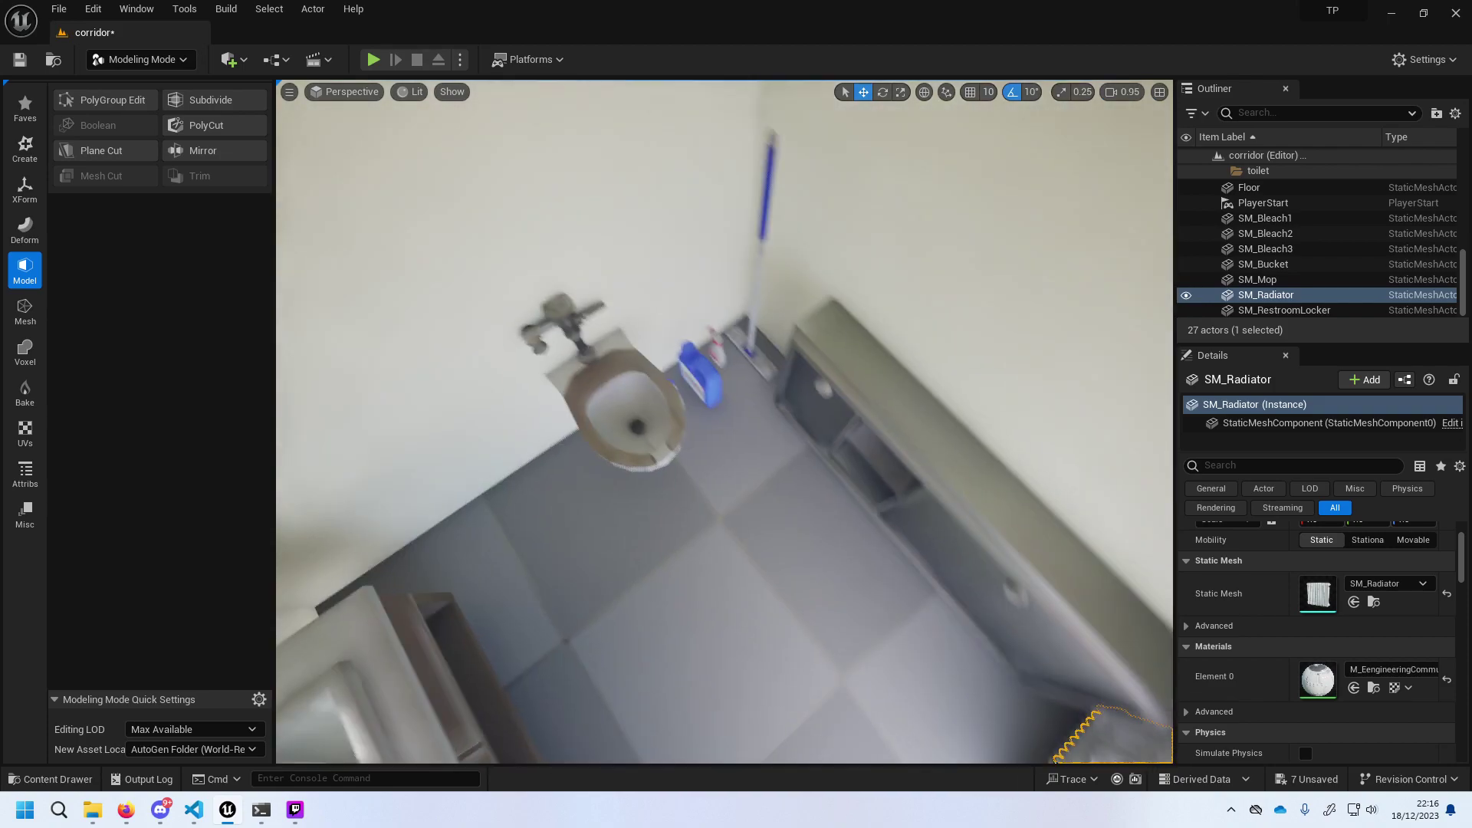
# Move the bleach bottle from beside the toilet toward the sink, turning it -70°.
pyautogui.click(913, 609)
pyautogui.moveTo(912, 609); pyautogui.dragTo(936, 629, button='right')
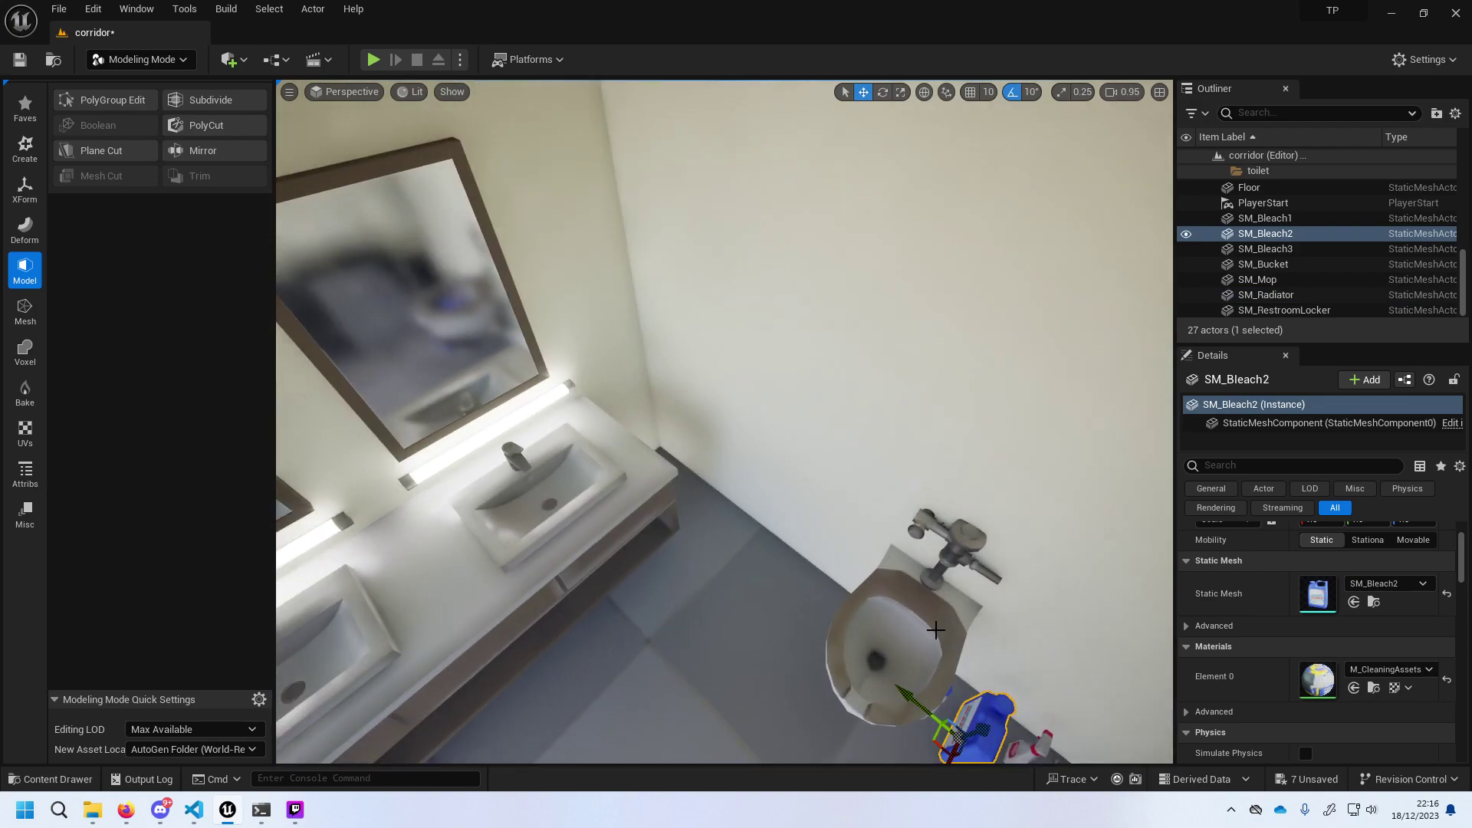
pyautogui.moveTo(937, 704)
pyautogui.mouseDown()
pyautogui.moveTo(602, 519)
pyautogui.moveTo(701, 585)
pyautogui.mouseUp()
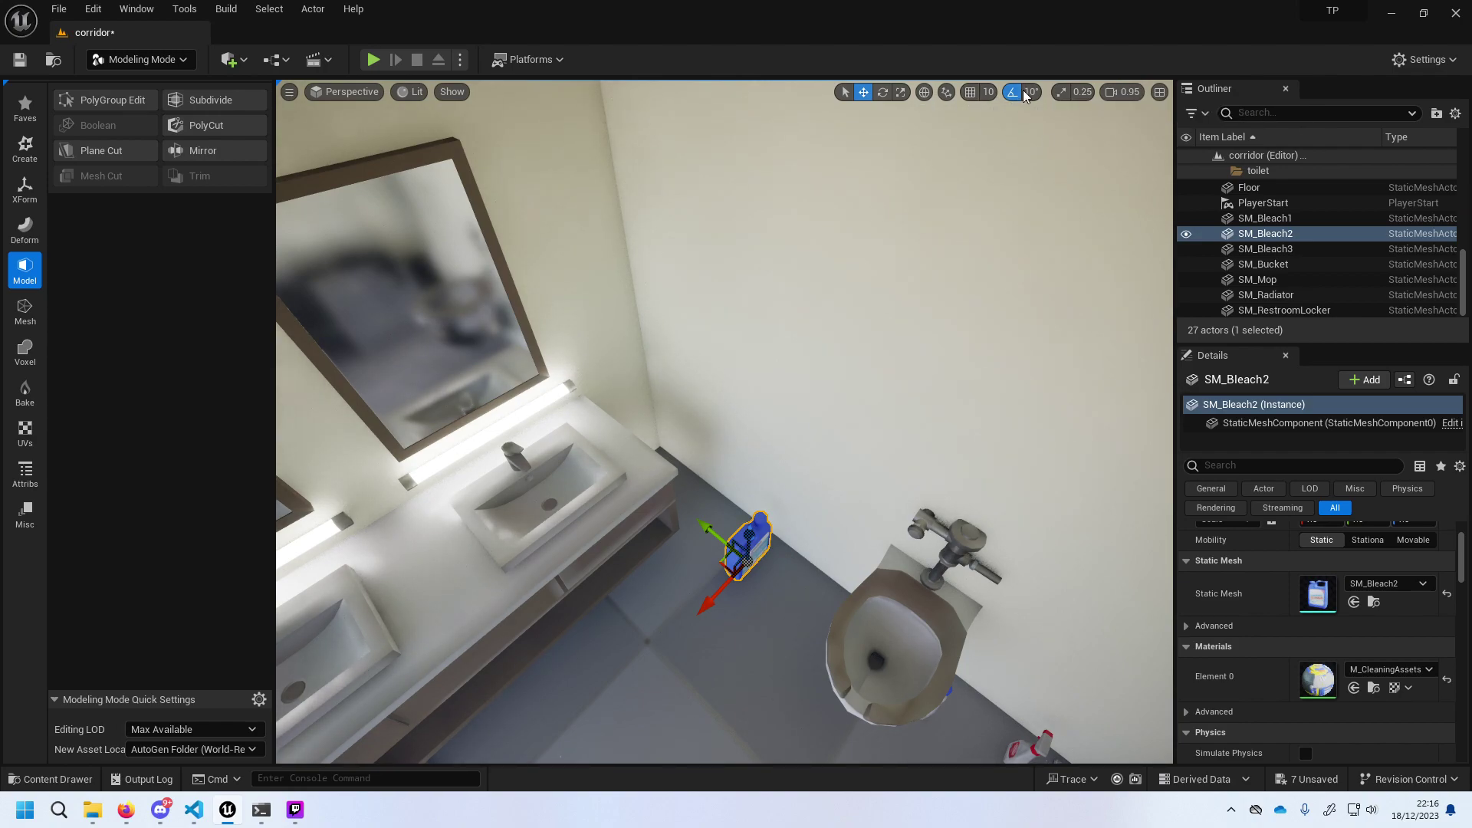
pyautogui.click(884, 92)
pyautogui.moveTo(706, 624); pyautogui.dragTo(797, 664)
pyautogui.click(863, 92)
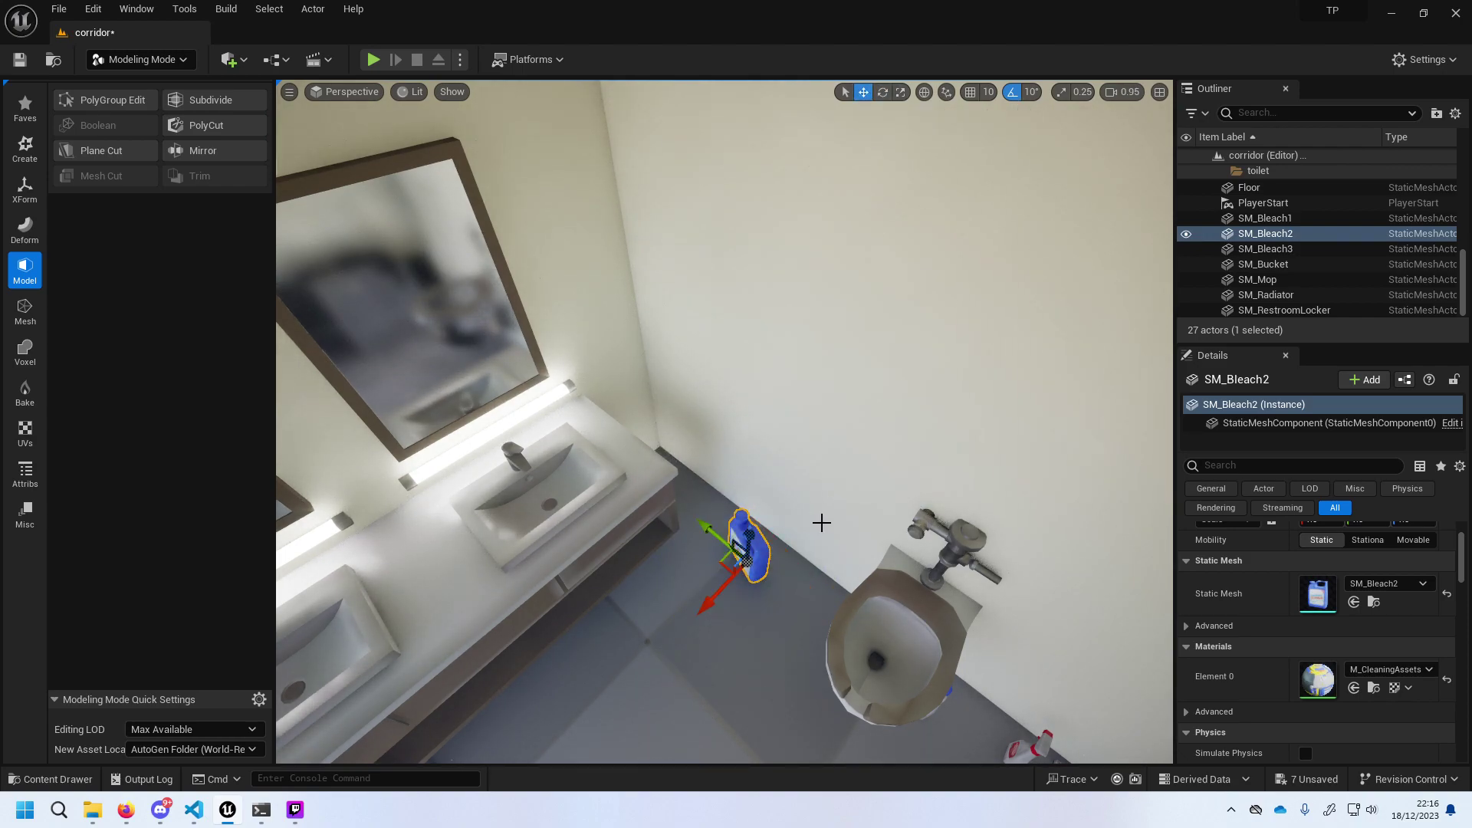
pyautogui.moveTo(727, 539); pyautogui.dragTo(637, 482)
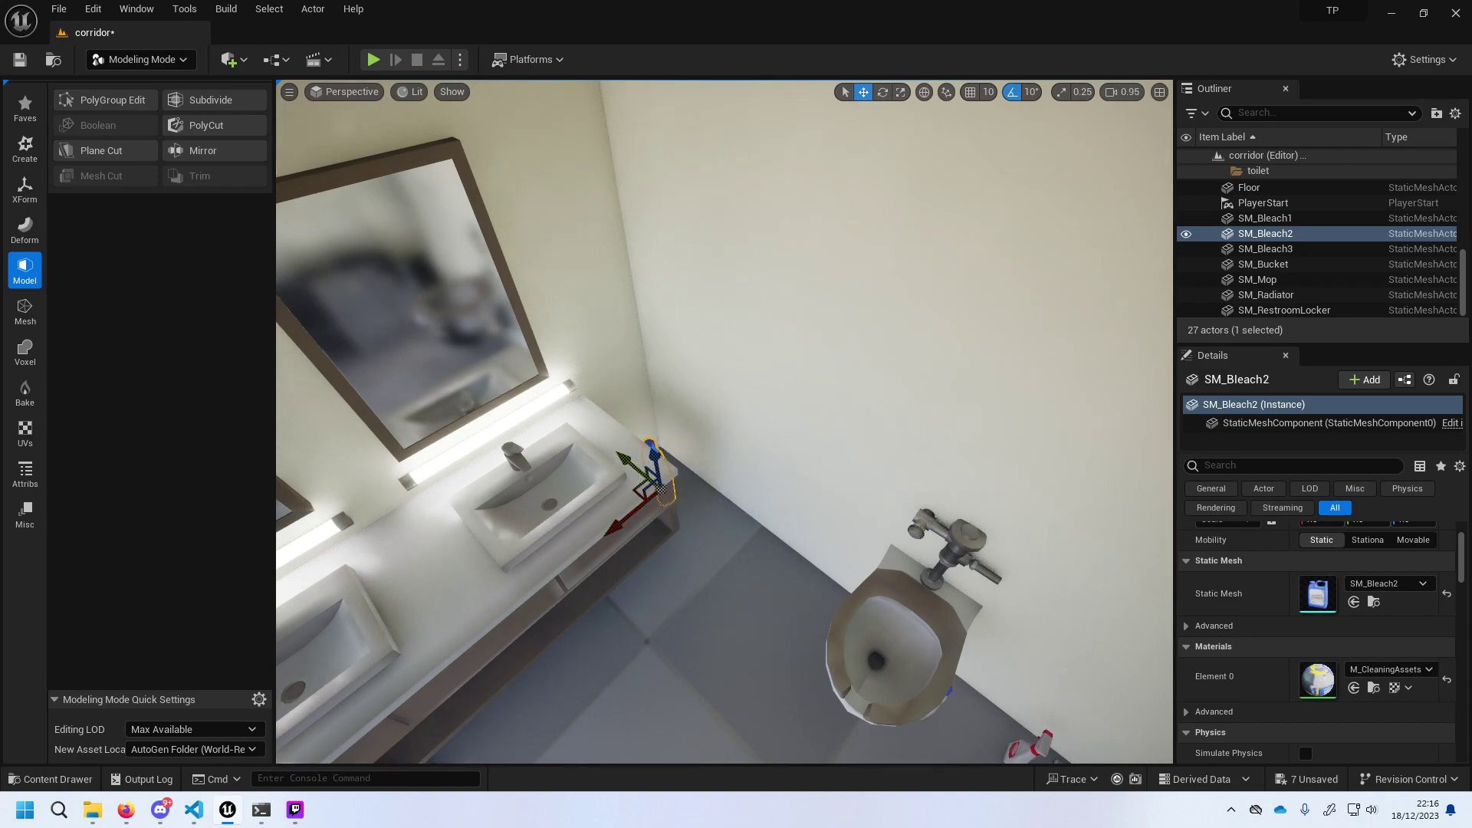
# Set the white SM_Bleach3 bottle right next to the blue SM_Bleach2 bottle.
pyautogui.moveTo(716, 510); pyautogui.dragTo(790, 658, button='right')
pyautogui.click(790, 658)
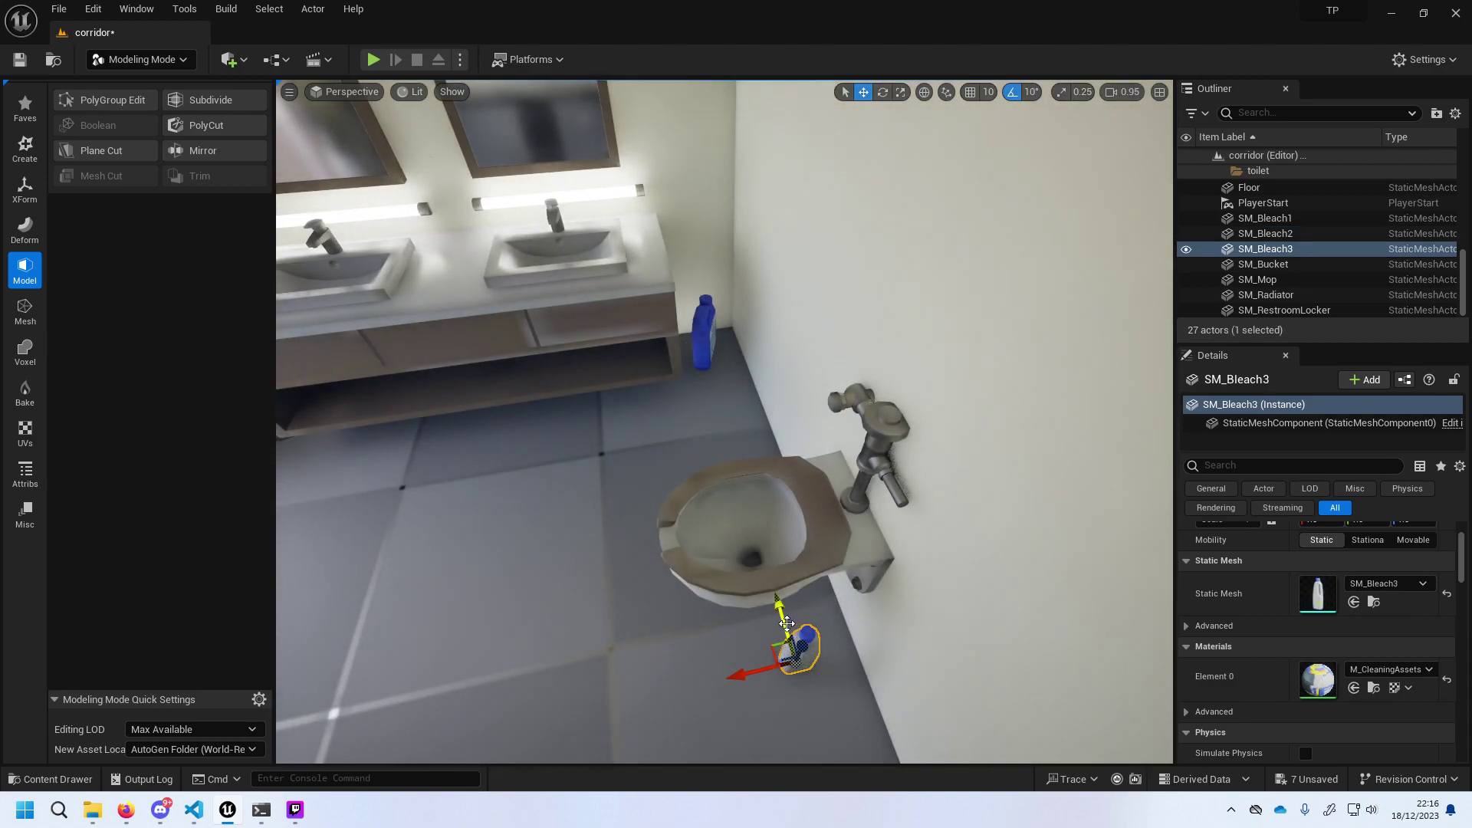
pyautogui.moveTo(786, 620)
pyautogui.mouseDown()
pyautogui.moveTo(681, 386)
pyautogui.moveTo(687, 407)
pyautogui.mouseUp()
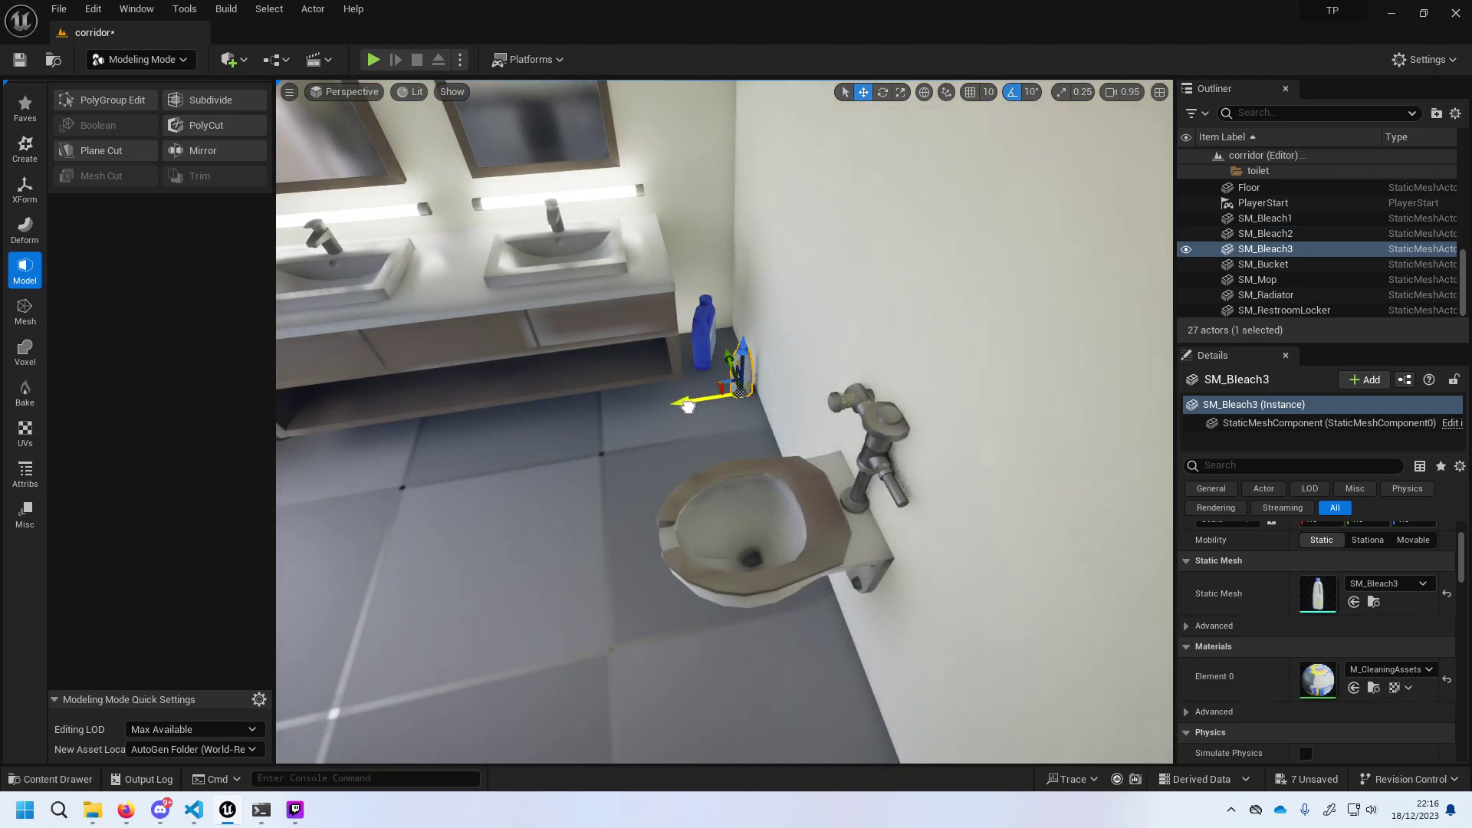
pyautogui.moveTo(721, 358); pyautogui.dragTo(716, 337)
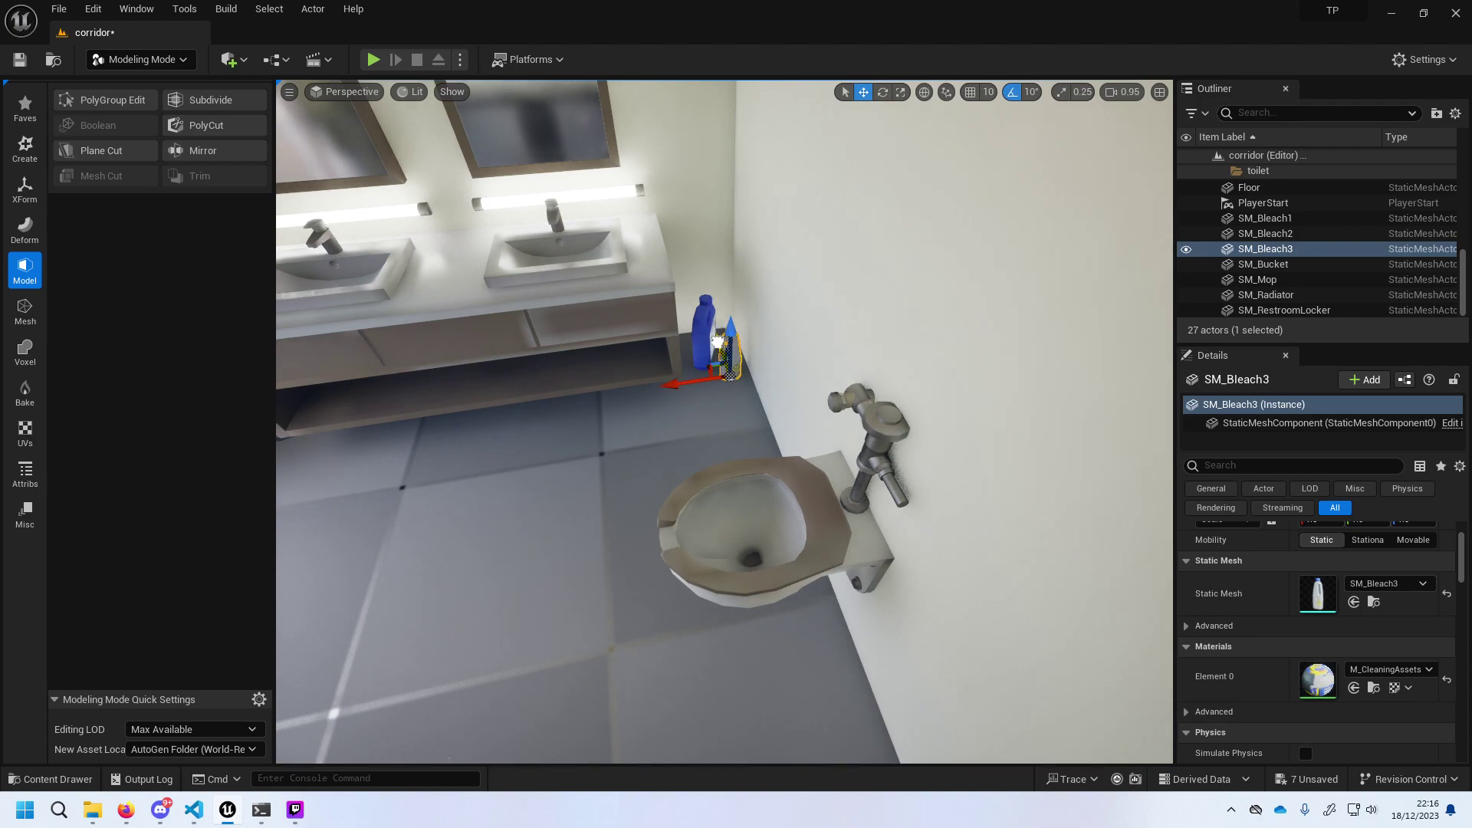
pyautogui.moveTo(698, 559); pyautogui.dragTo(709, 564, button='right')
# Move SM_Bleach1 beside the mop, then rotate SM_Mop so it leans against the wall.
pyautogui.click(714, 567)
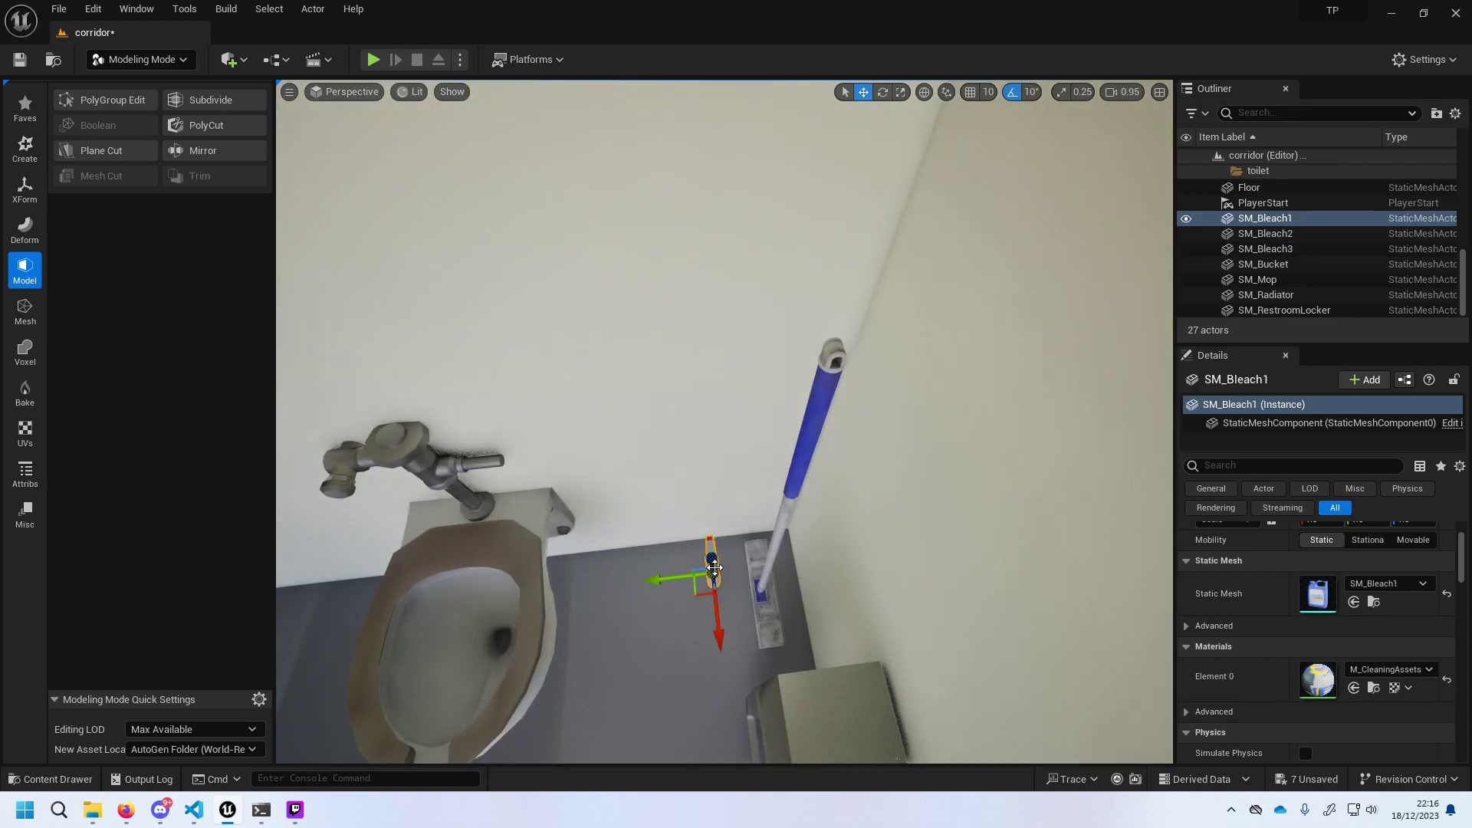
pyautogui.moveTo(677, 579)
pyautogui.mouseDown()
pyautogui.moveTo(765, 646)
pyautogui.moveTo(696, 649)
pyautogui.mouseUp()
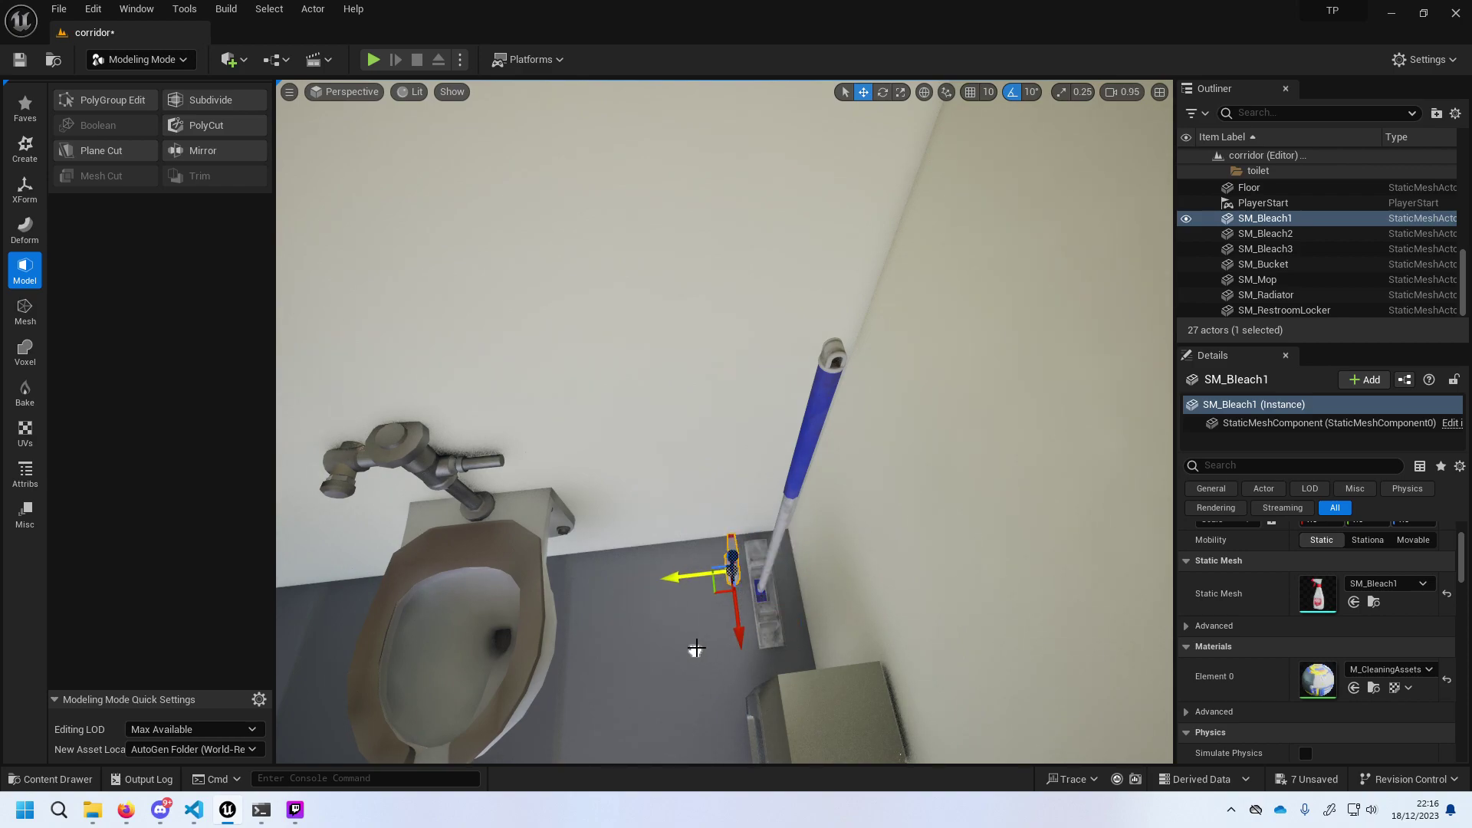
pyautogui.click(791, 483)
pyautogui.click(882, 92)
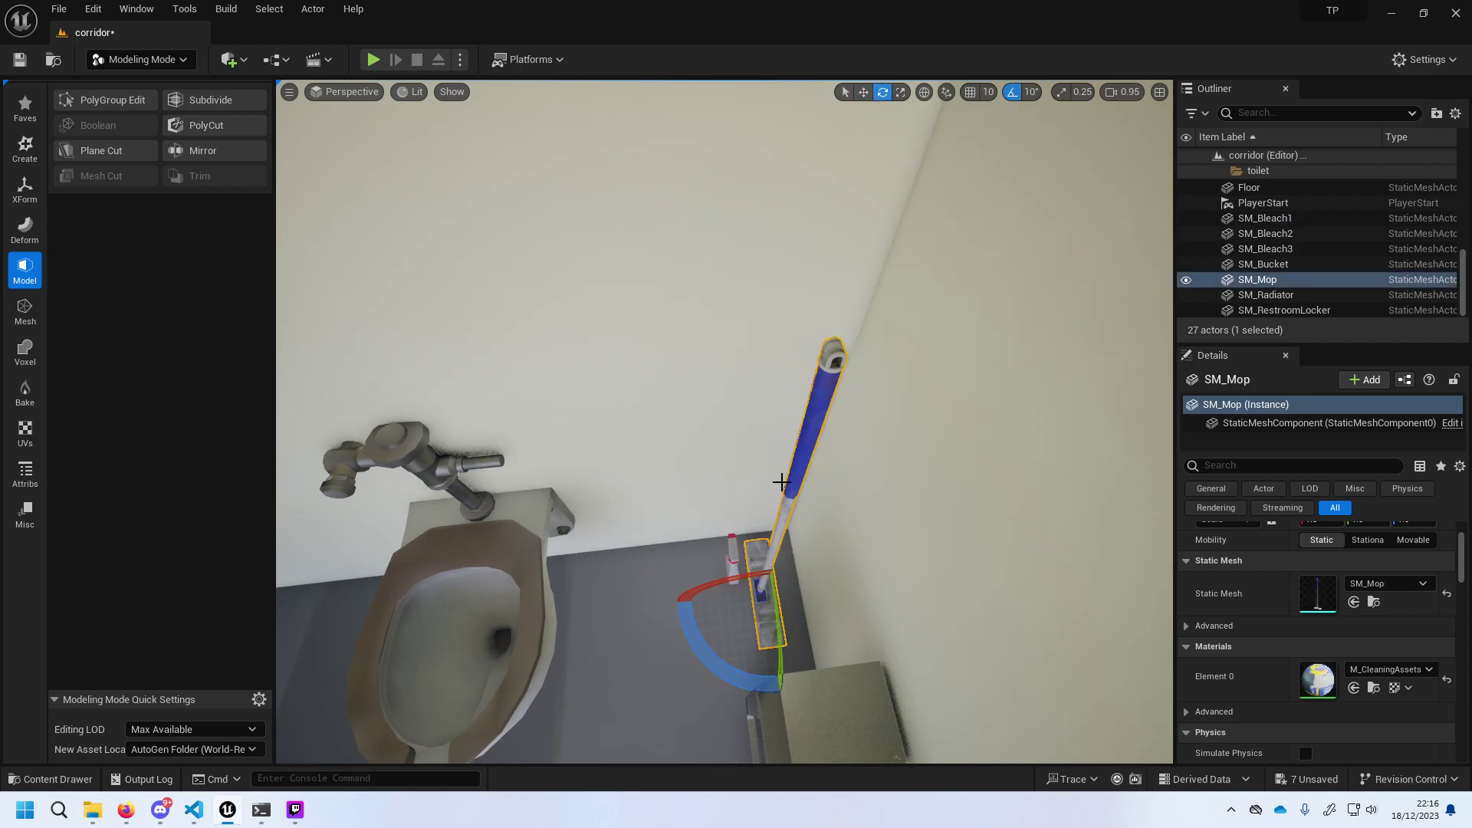
pyautogui.moveTo(716, 582); pyautogui.dragTo(736, 585)
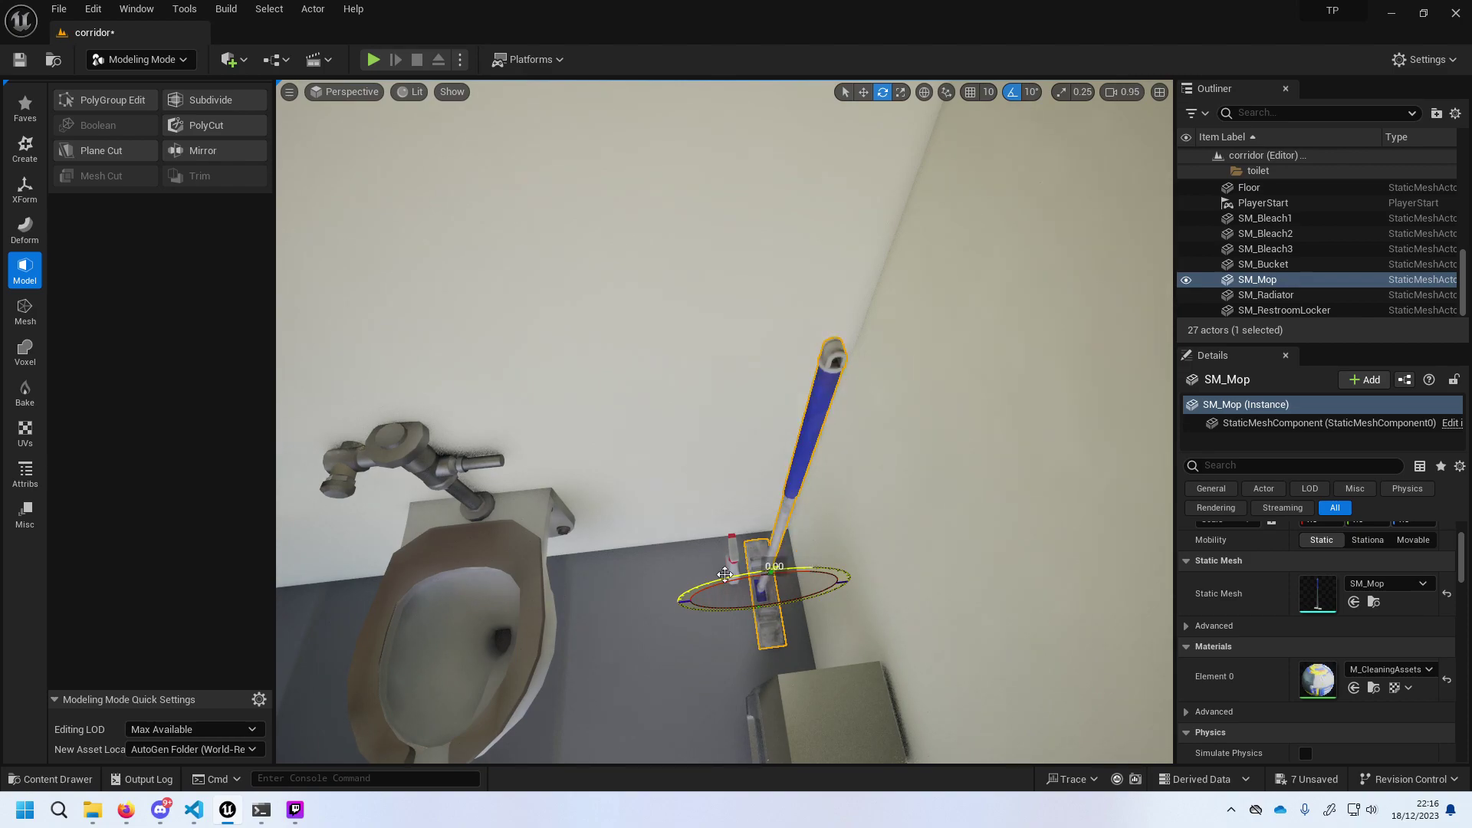
pyautogui.moveTo(775, 569); pyautogui.dragTo(1012, 119)
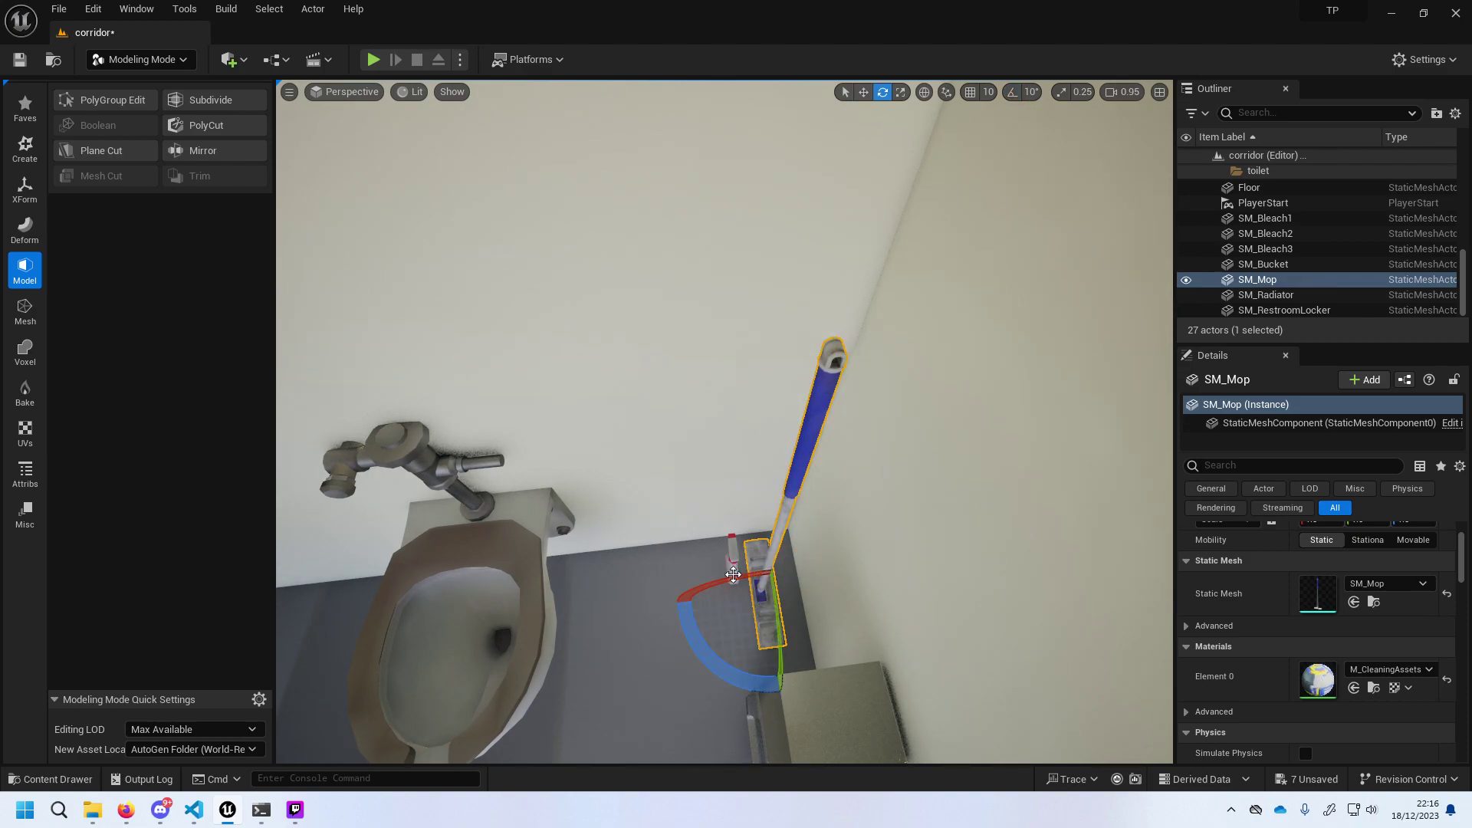
pyautogui.moveTo(733, 575)
pyautogui.mouseDown()
pyautogui.moveTo(772, 569)
pyautogui.moveTo(734, 579)
pyautogui.mouseUp()
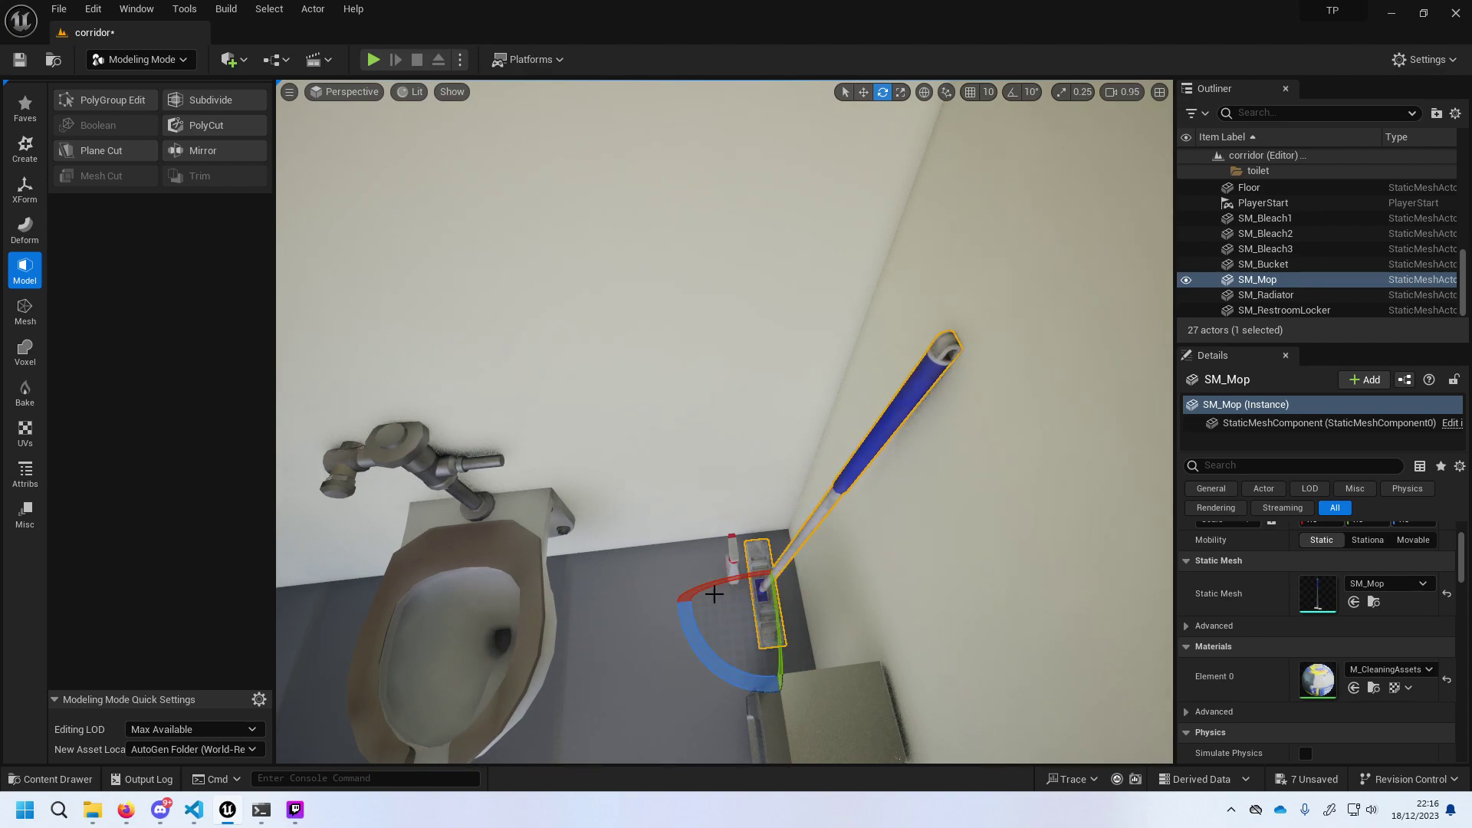
pyautogui.click(734, 549)
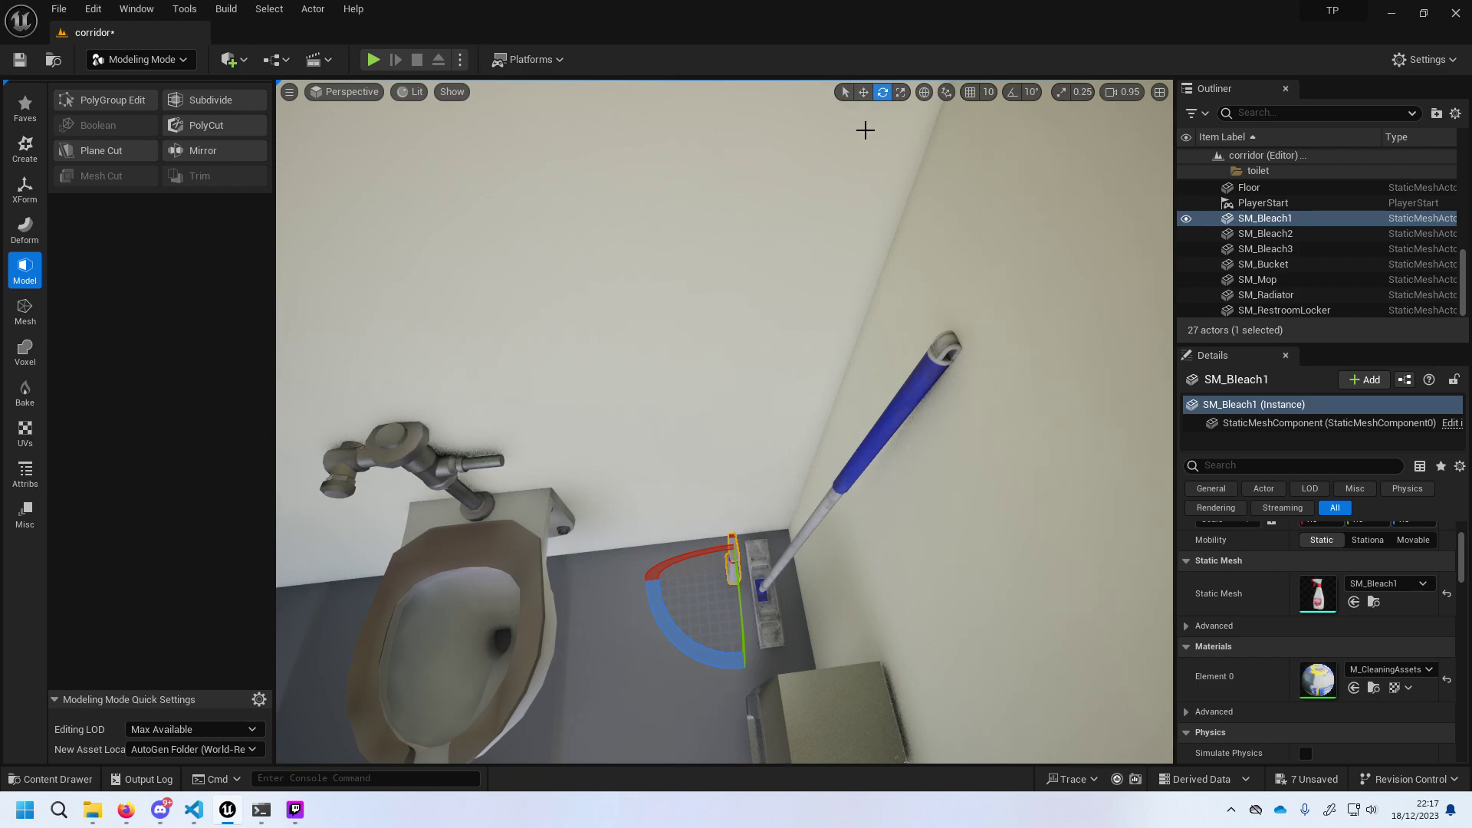
# Move SM_Bleach1 onto the wall cabinet's middle shelf, then select SM_Bleach3 by the sinks.
pyautogui.click(717, 538)
pyautogui.click(734, 555)
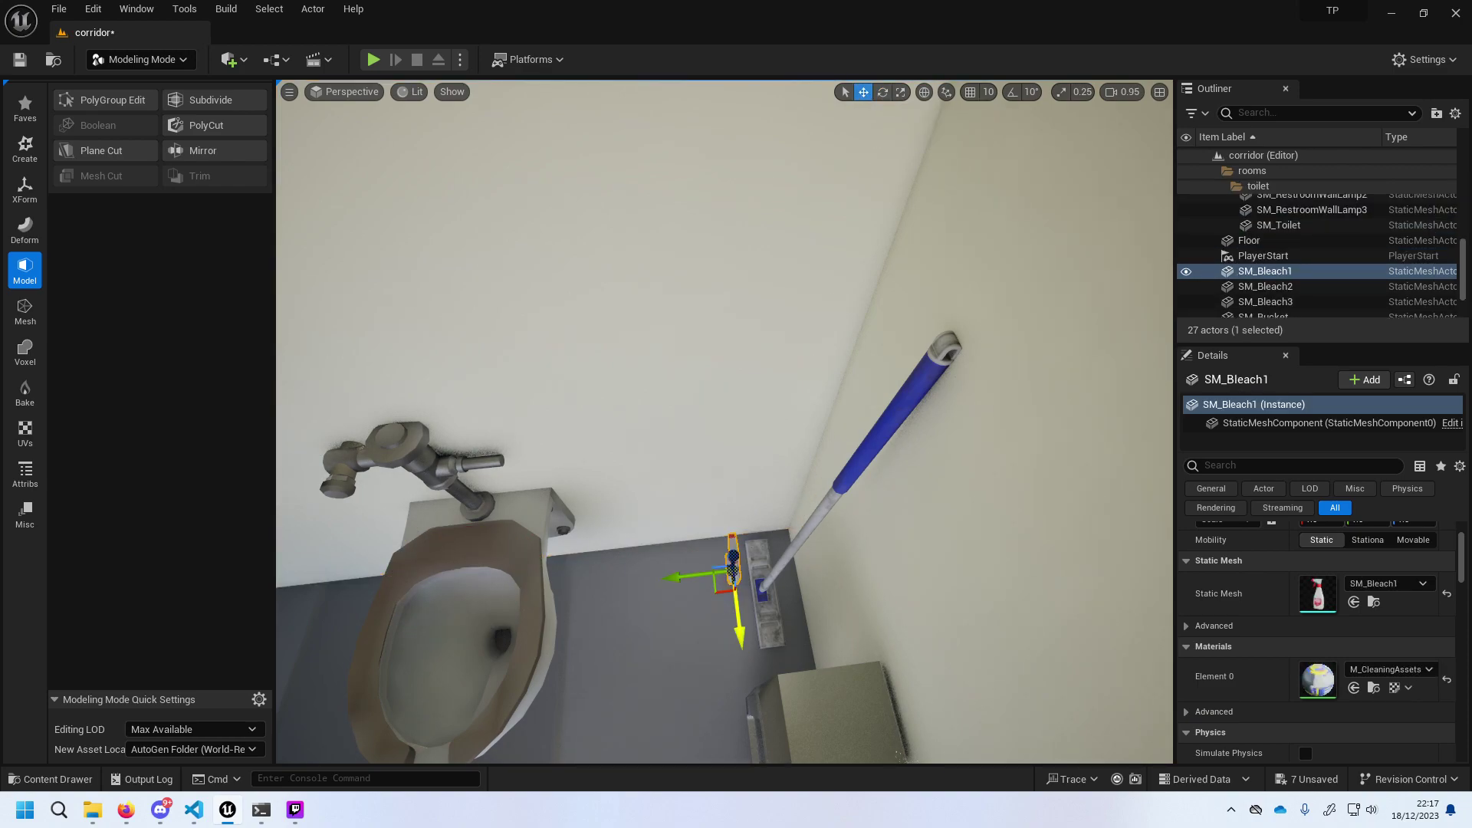
pyautogui.scroll(3, 740, 688)
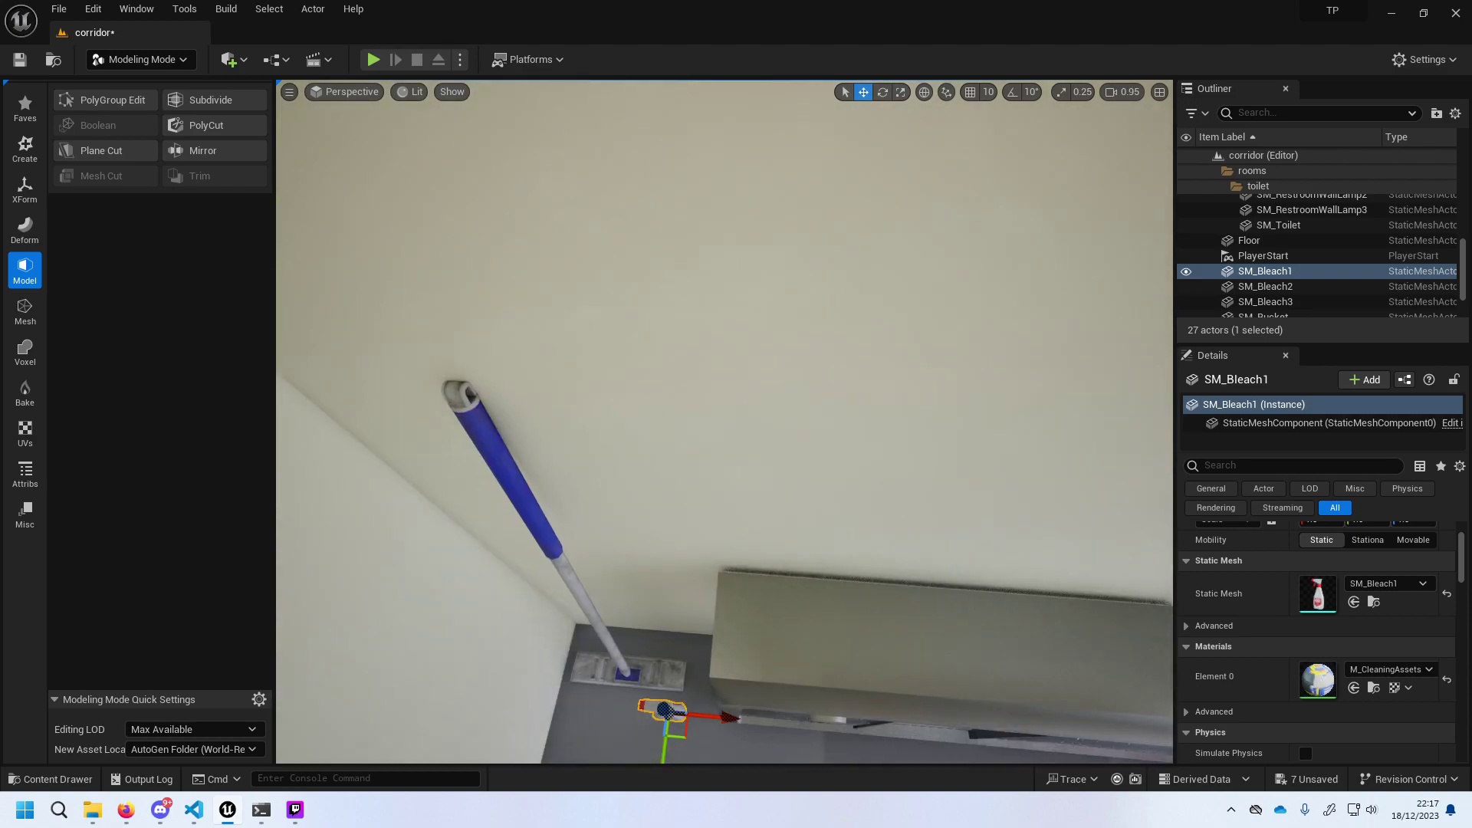
pyautogui.scroll(3, 740, 688)
pyautogui.scroll(-3, 753, 645)
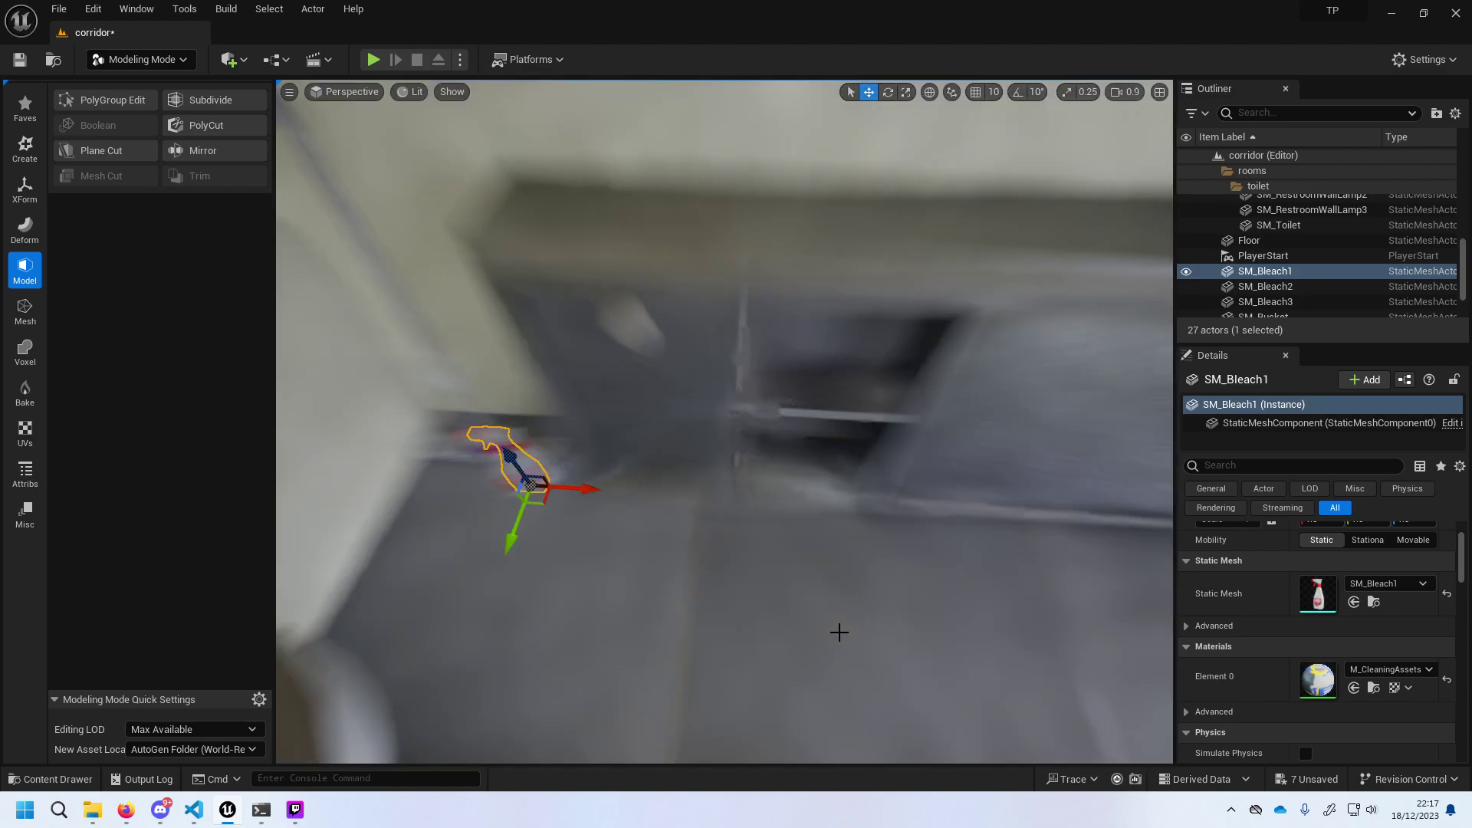
pyautogui.scroll(-2, 712, 529)
pyautogui.moveTo(666, 460); pyautogui.dragTo(838, 481)
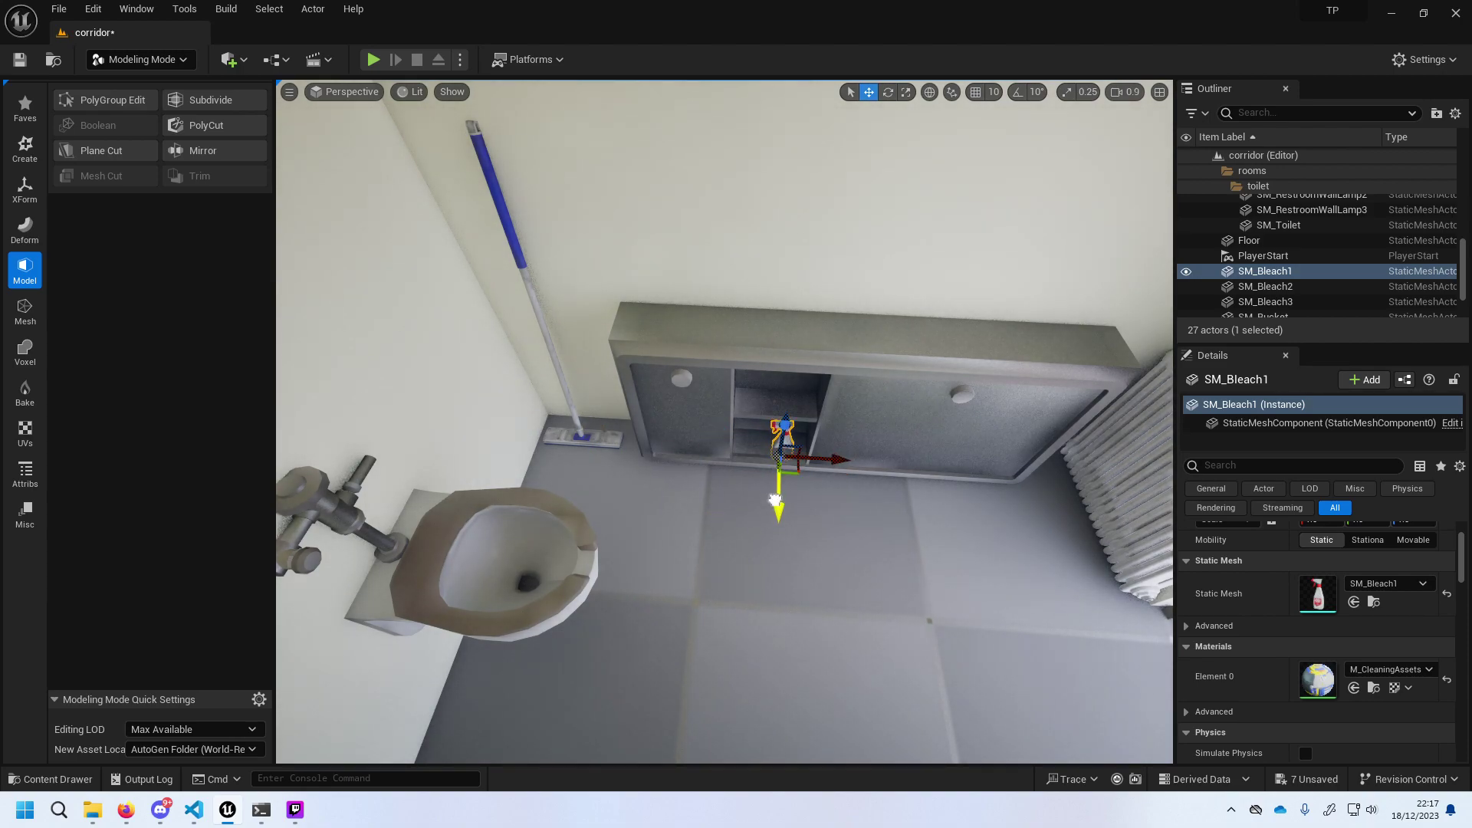
pyautogui.moveTo(789, 418); pyautogui.dragTo(790, 376)
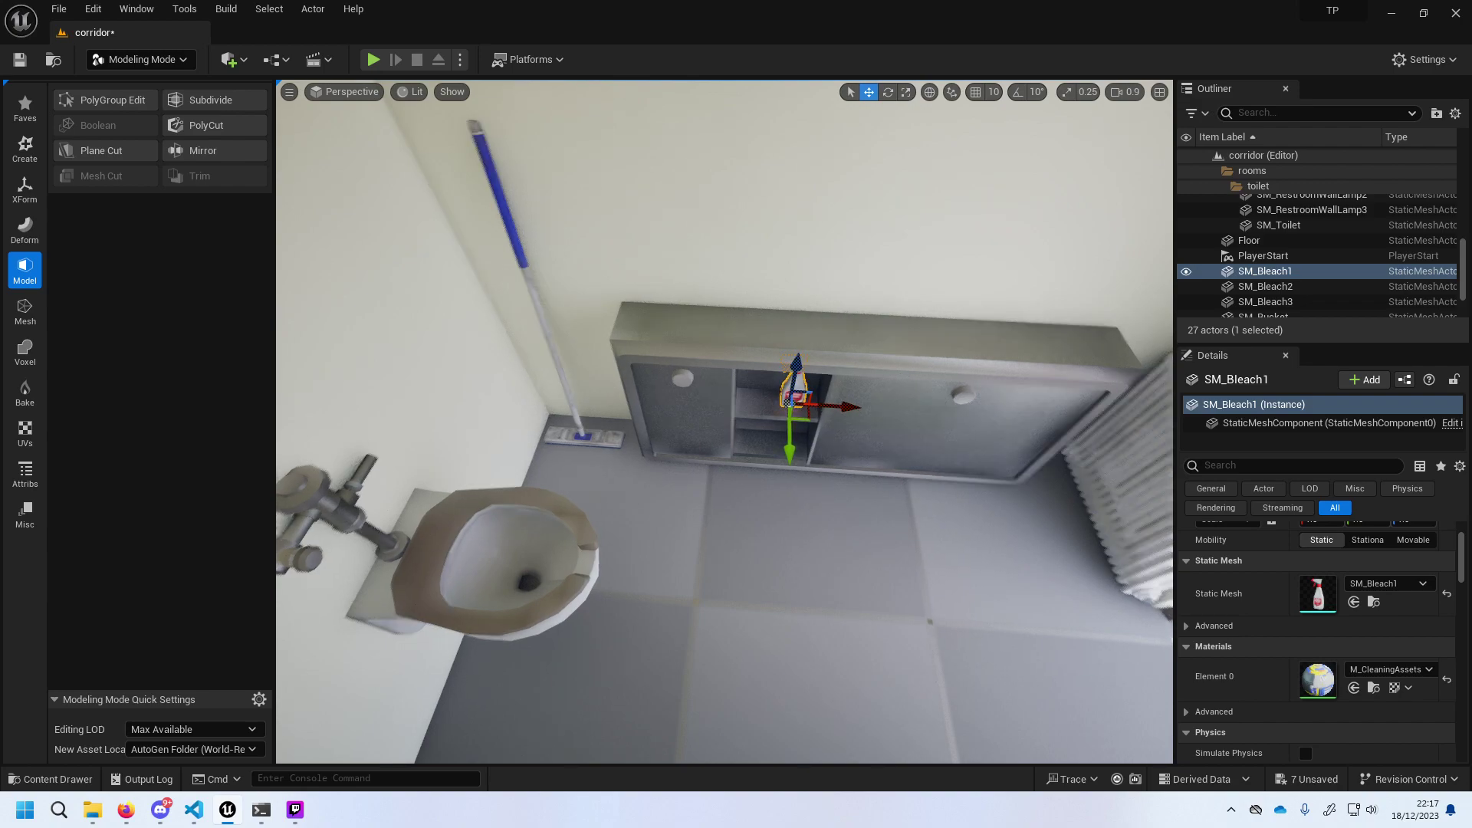
pyautogui.moveTo(789, 368)
pyautogui.mouseDown(button='right')
pyautogui.moveTo(828, 463)
pyautogui.moveTo(767, 475)
pyautogui.moveTo(850, 415)
pyautogui.mouseUp(button='right')
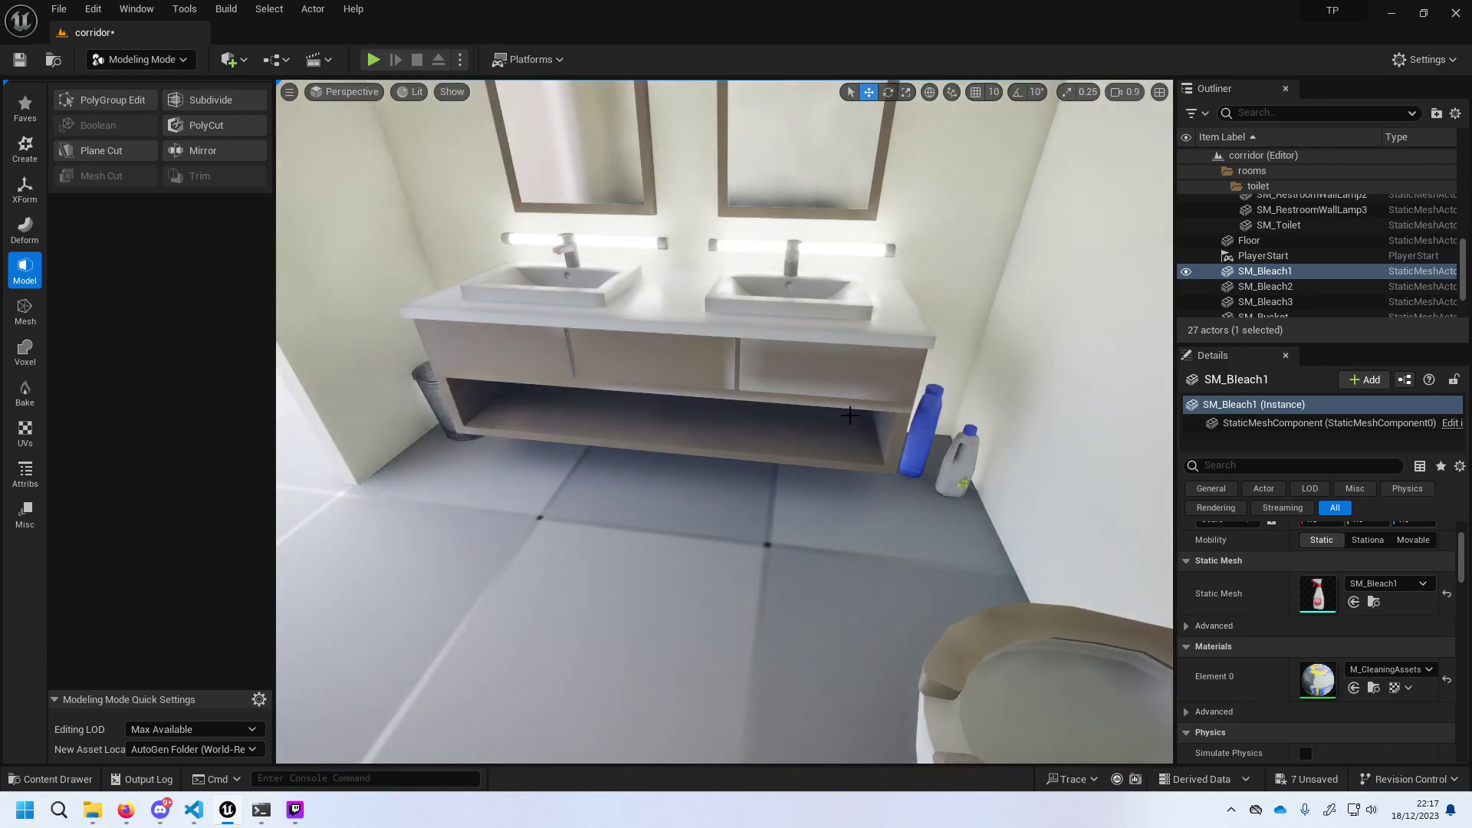
pyautogui.click(940, 478)
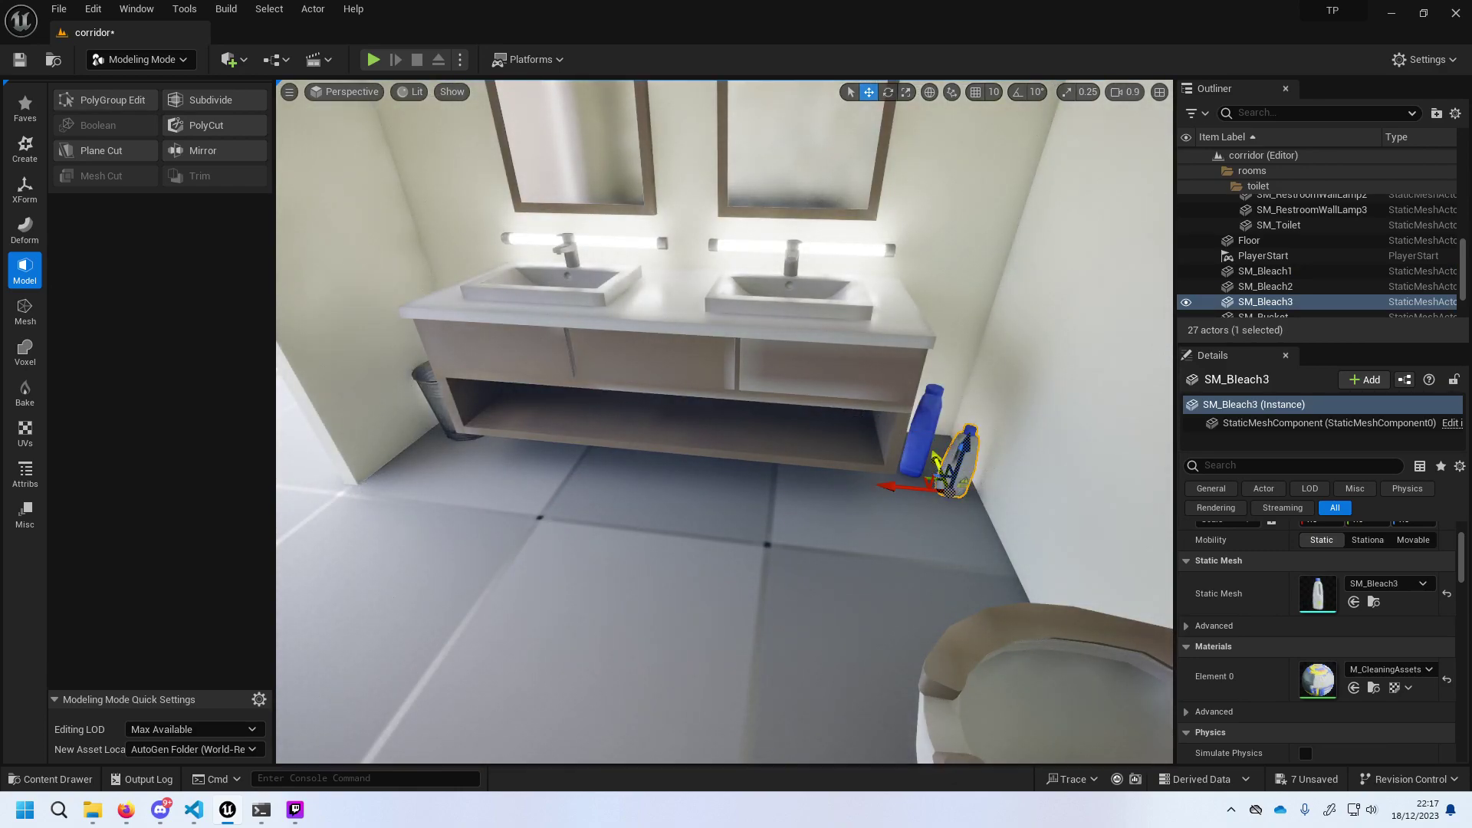
pyautogui.moveTo(612, 97); pyautogui.dragTo(598, 111, button='right')
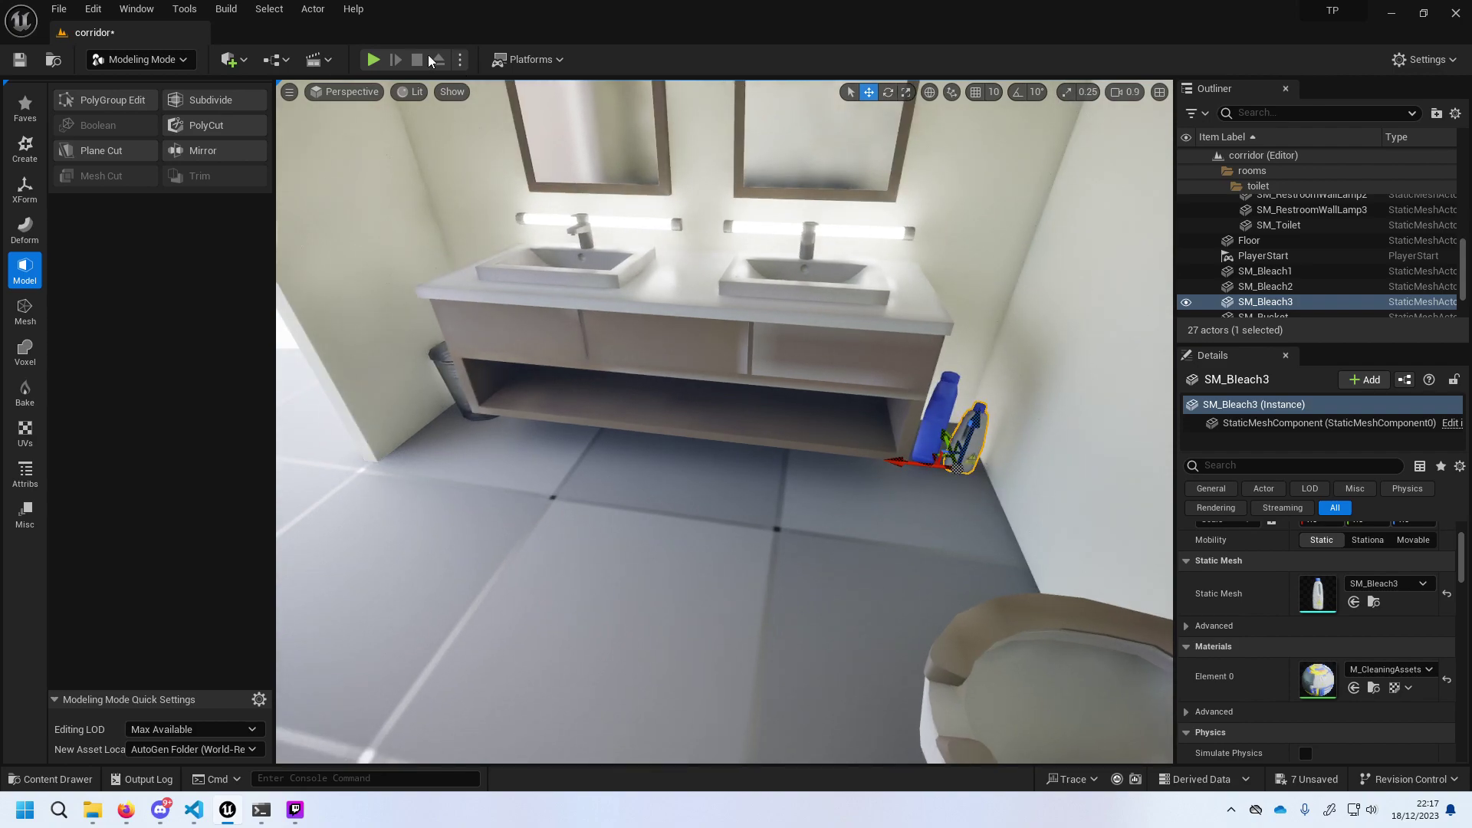
pyautogui.click(383, 59)
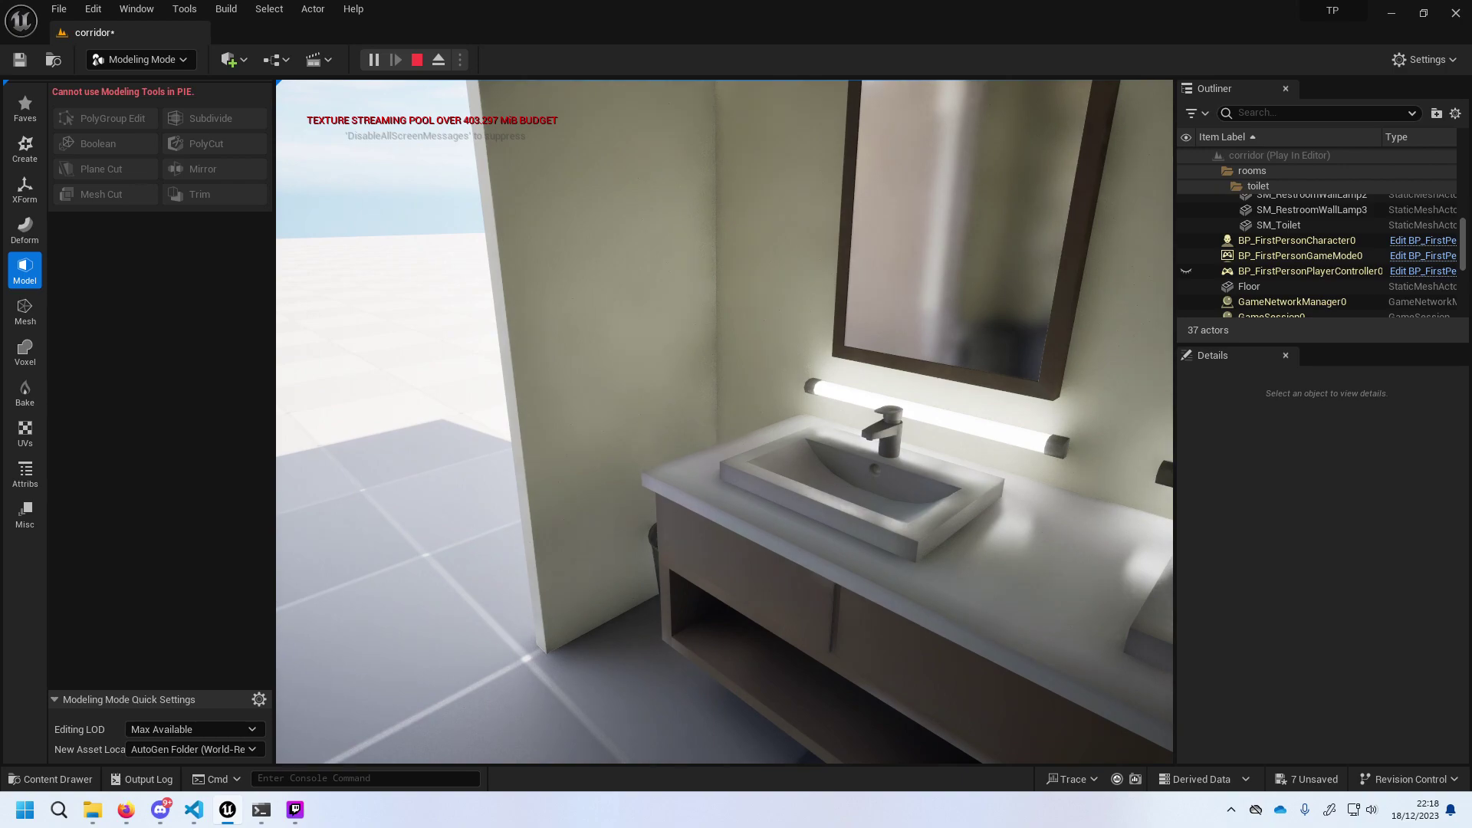
pyautogui.press('w')
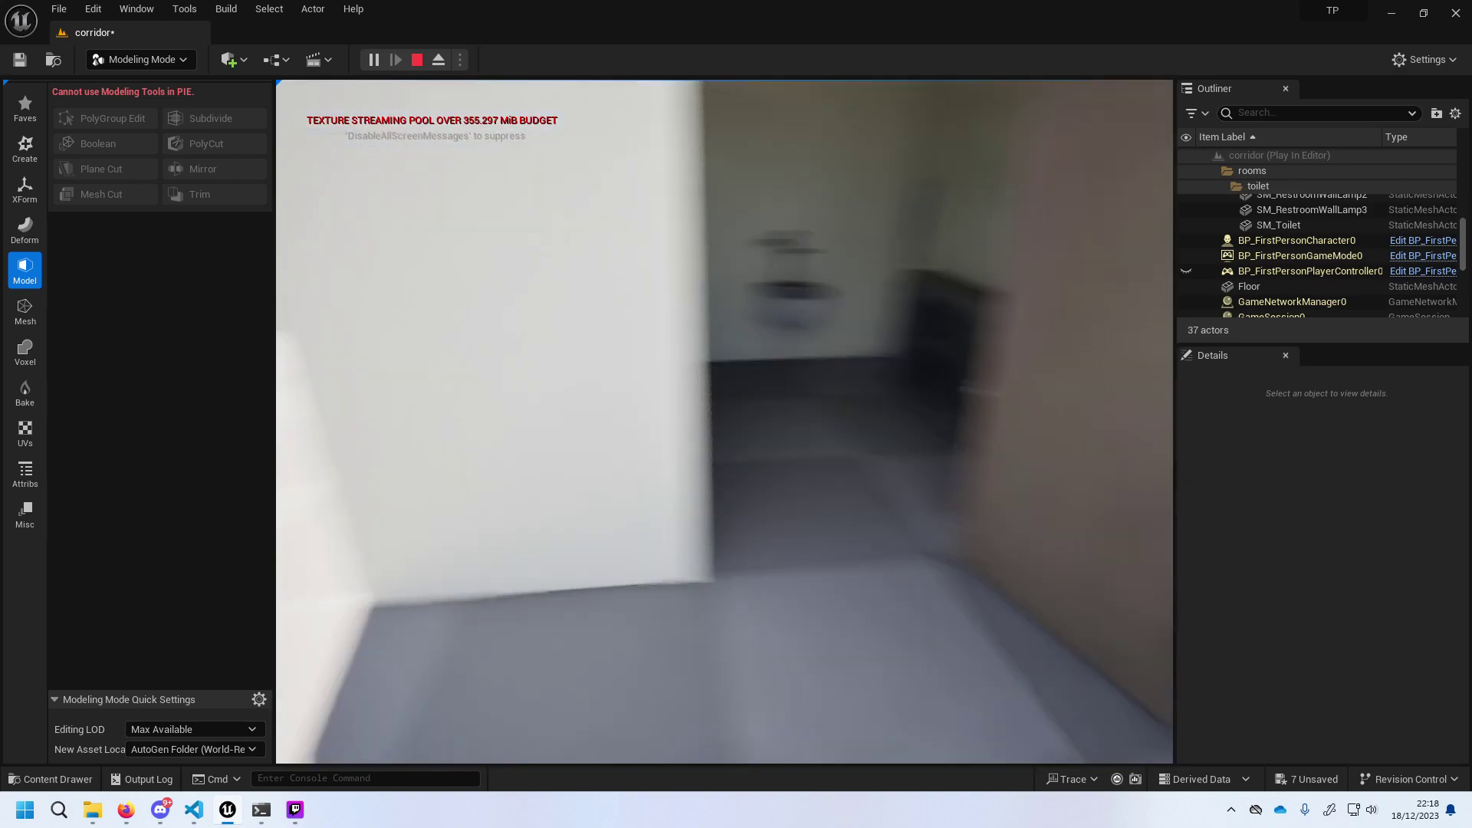
pyautogui.press('w')
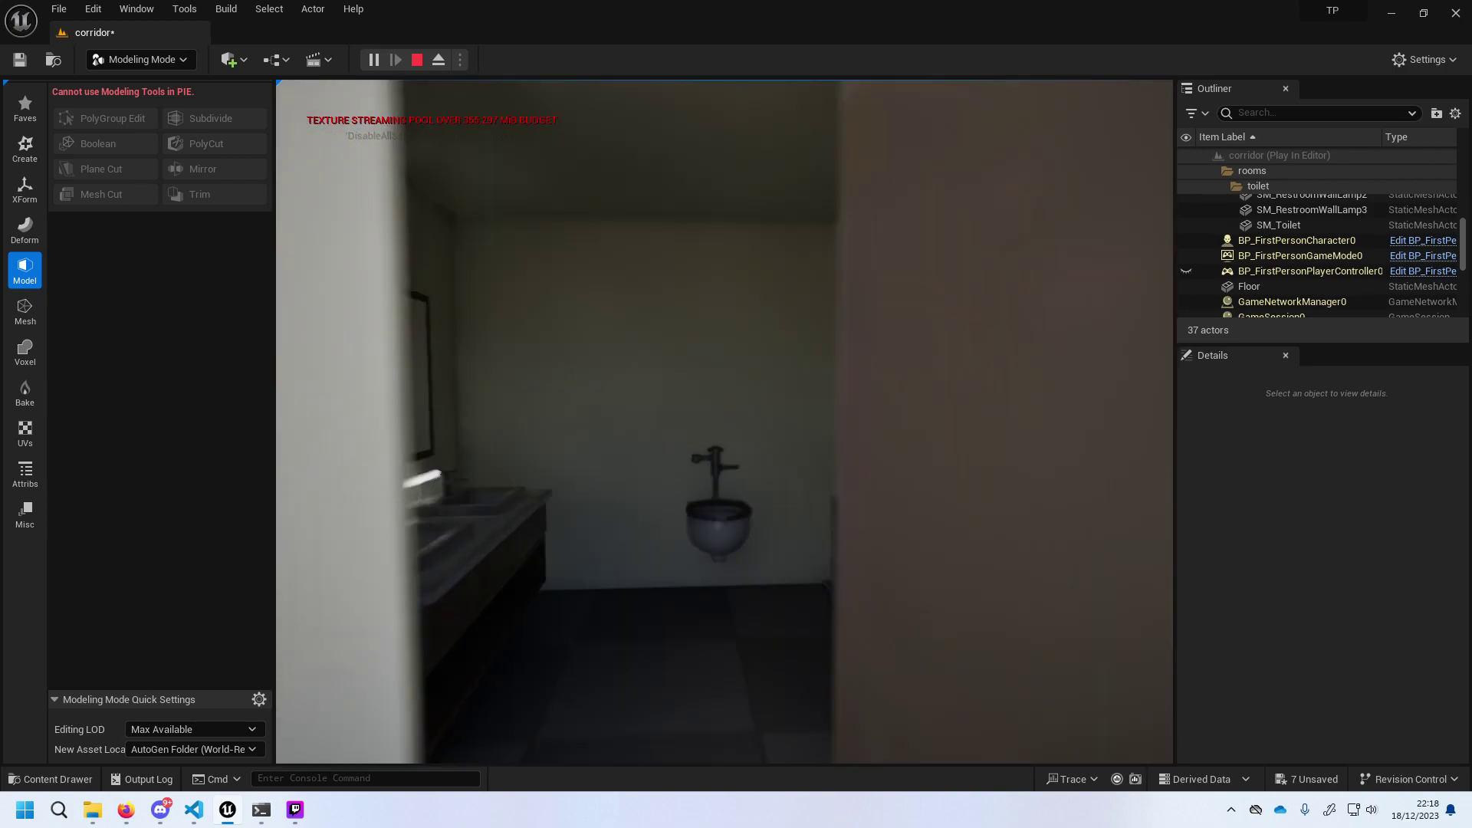
pyautogui.press('w')
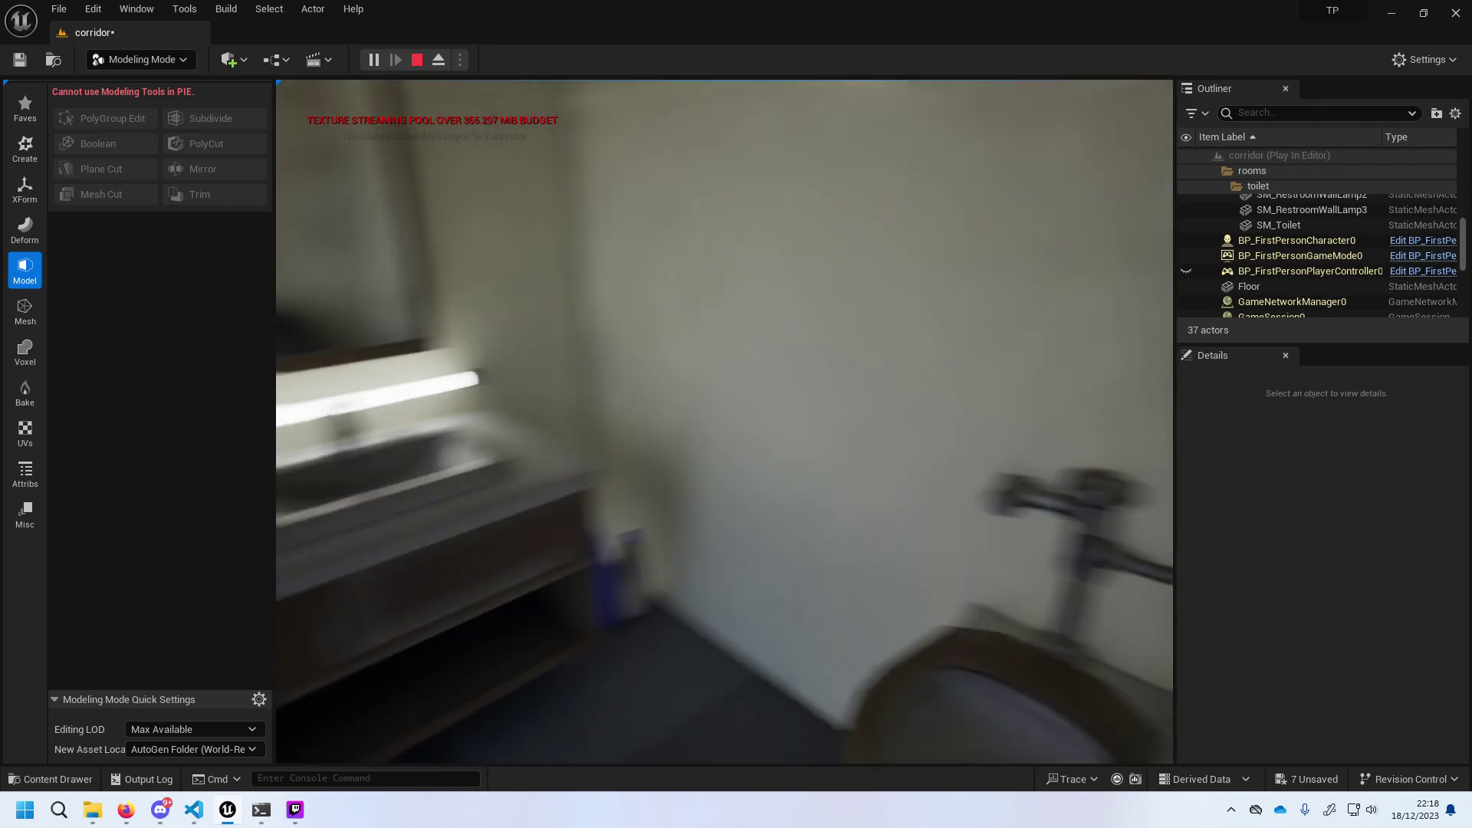
pyautogui.press('w')
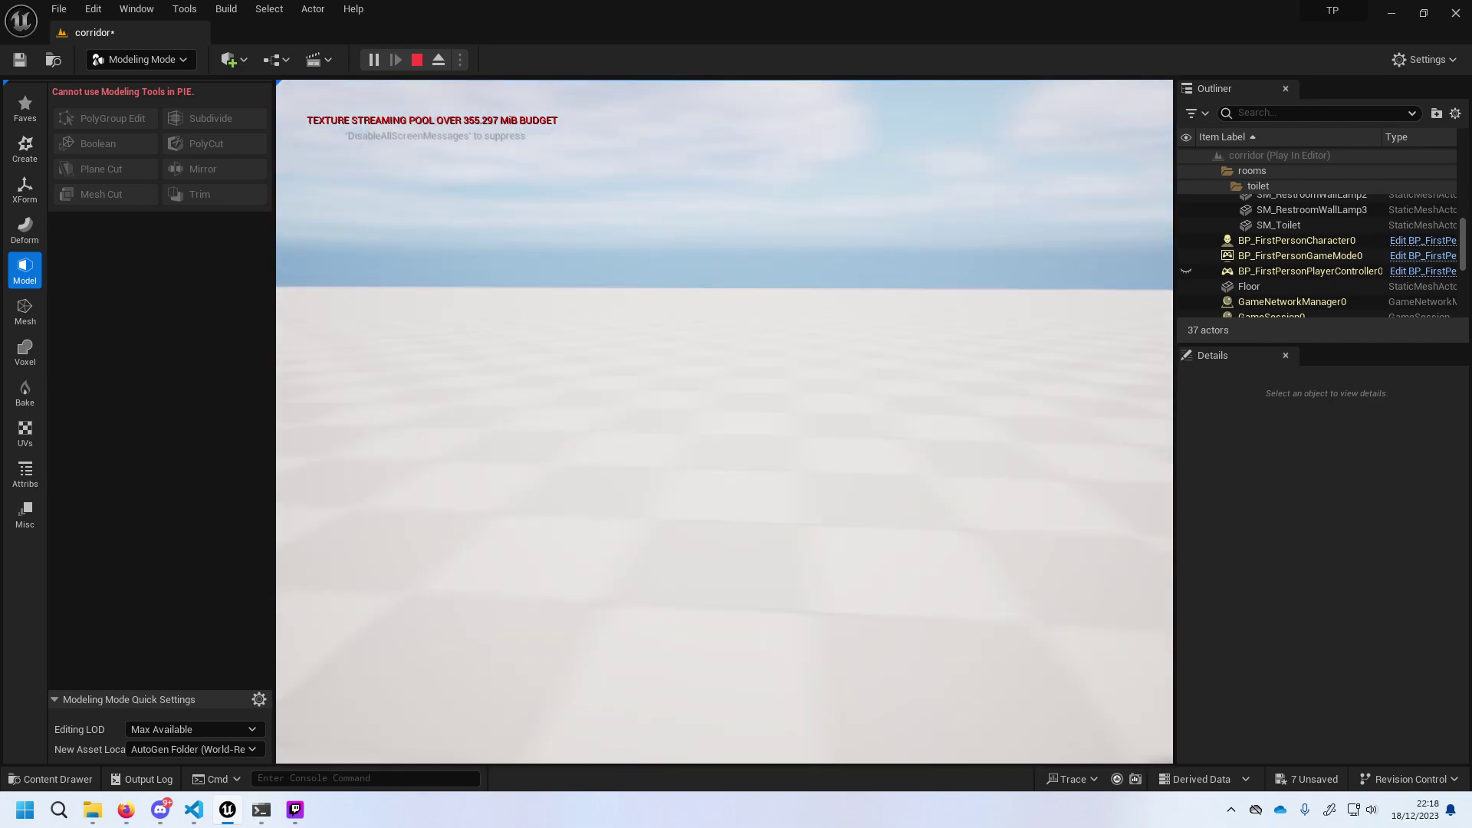
pyautogui.press('w')
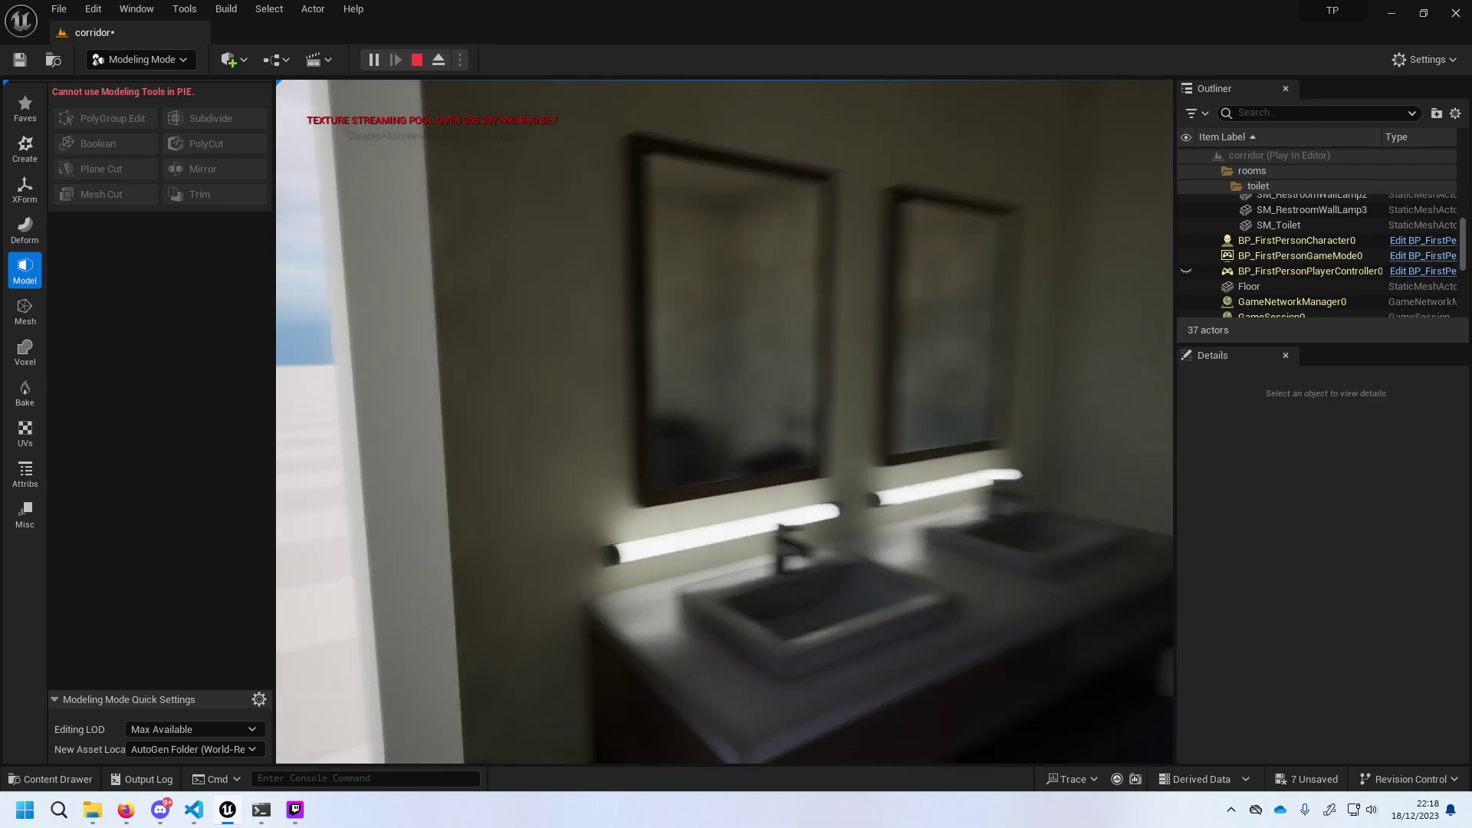
pyautogui.press('w')
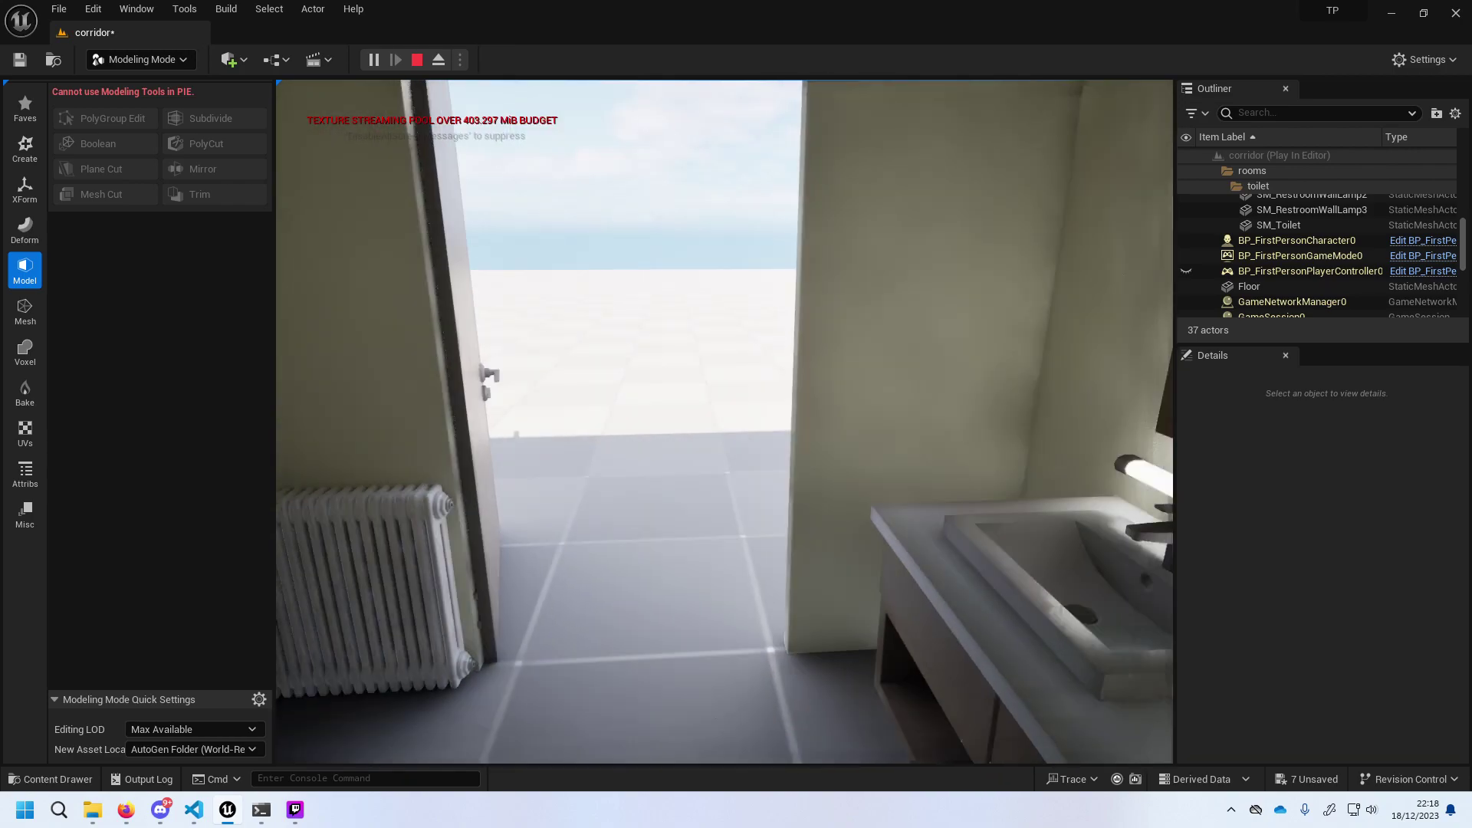
pyautogui.press('Escape')
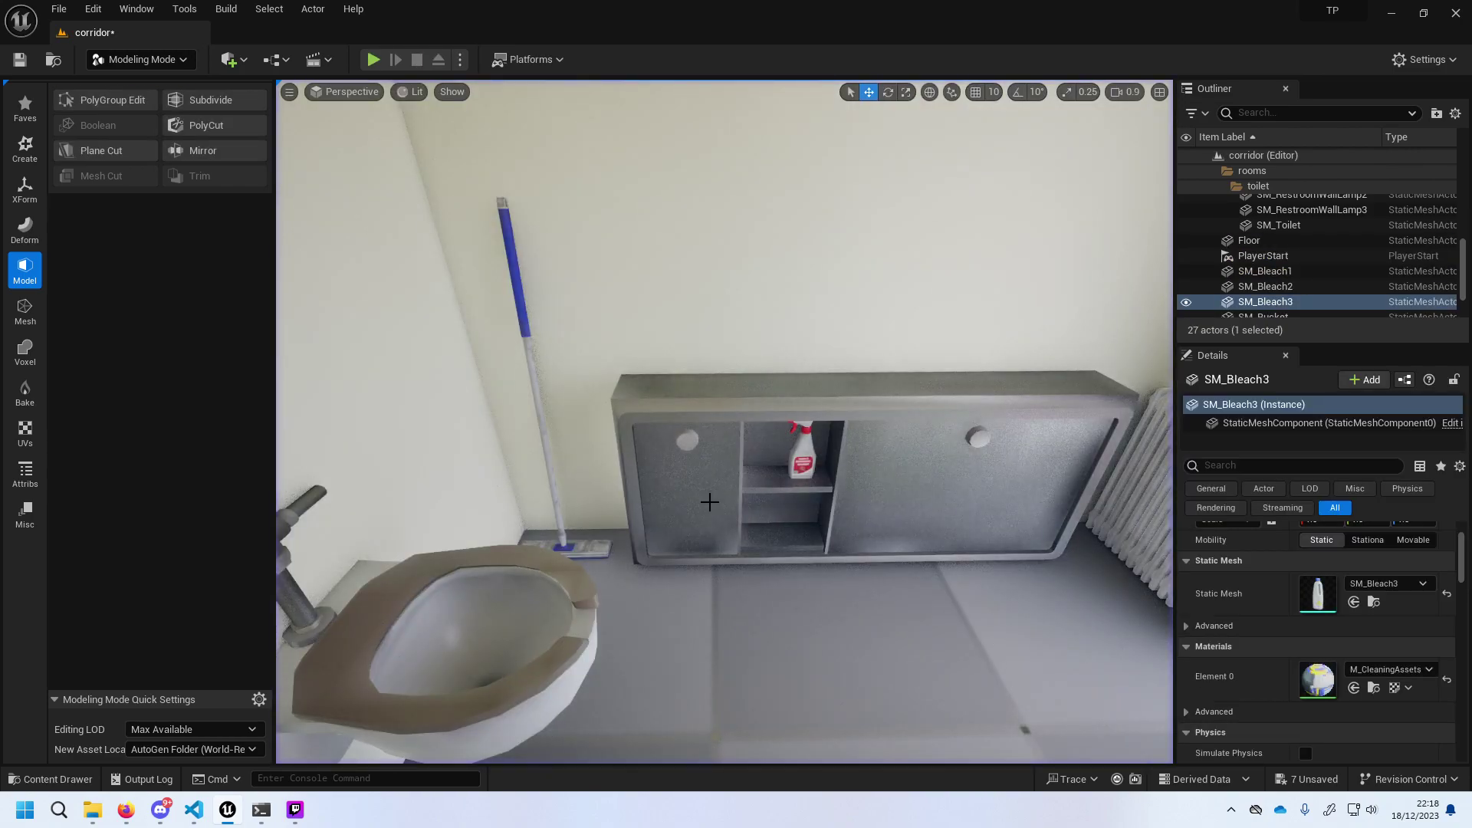
# Undo a trial lift of SM_RestroomLocker and browse the StorePropsCollection StaticMeshes folders.
pyautogui.click(903, 452)
pyautogui.moveTo(841, 491); pyautogui.dragTo(829, 300)
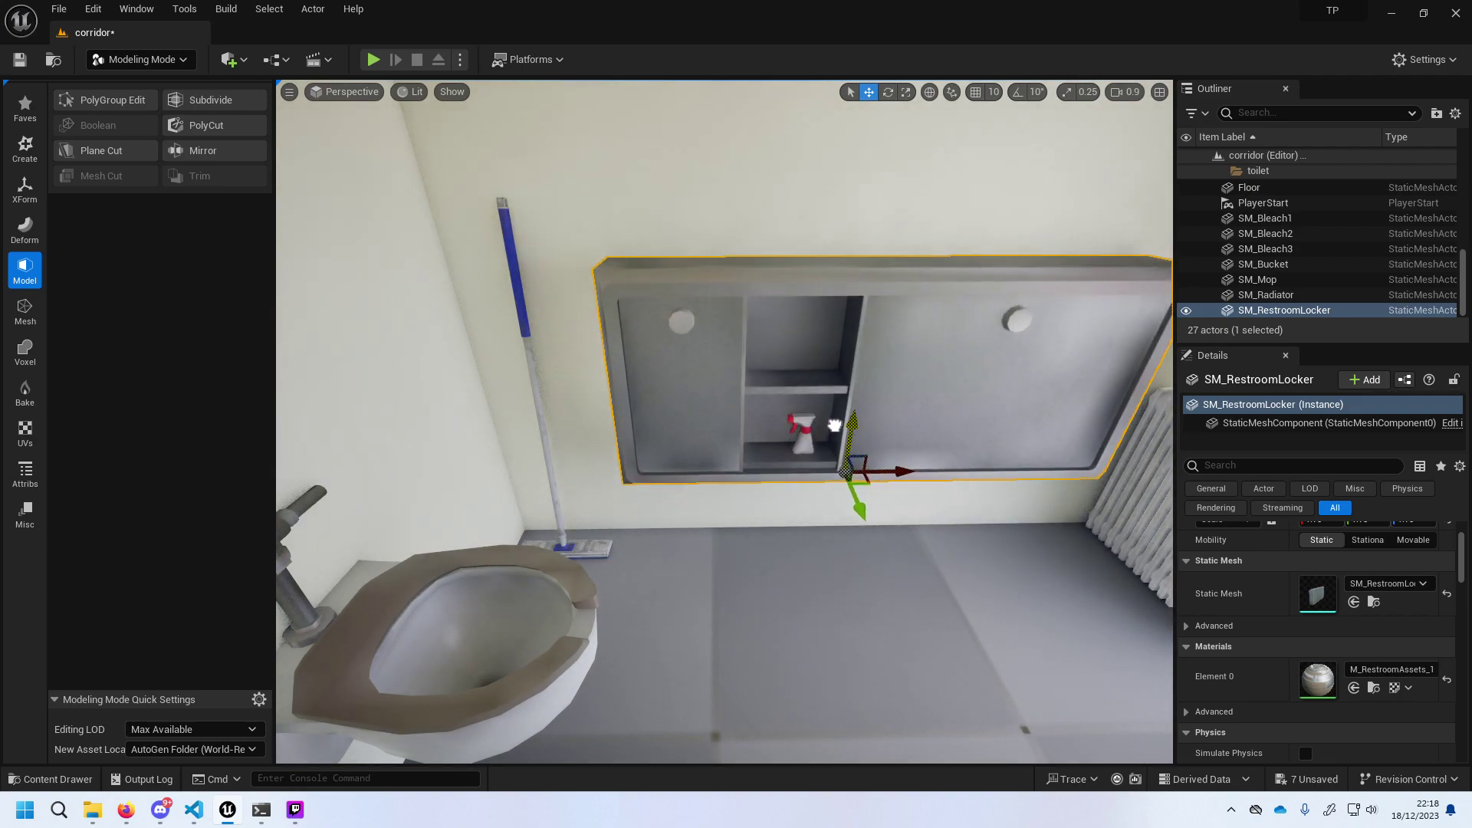
pyautogui.hotkey('ctrl', 'z')
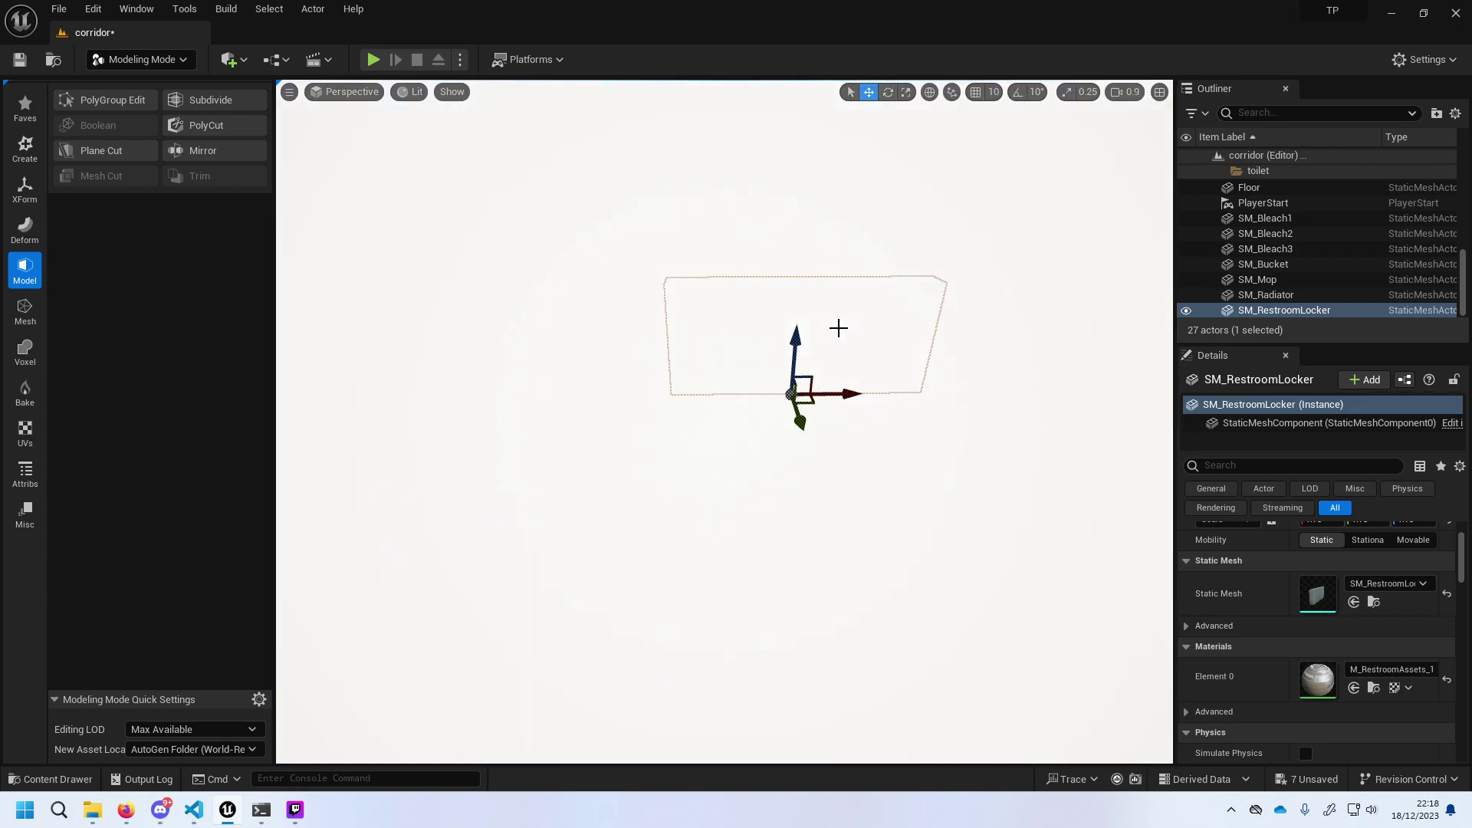
pyautogui.hotkey('ctrl', 'z')
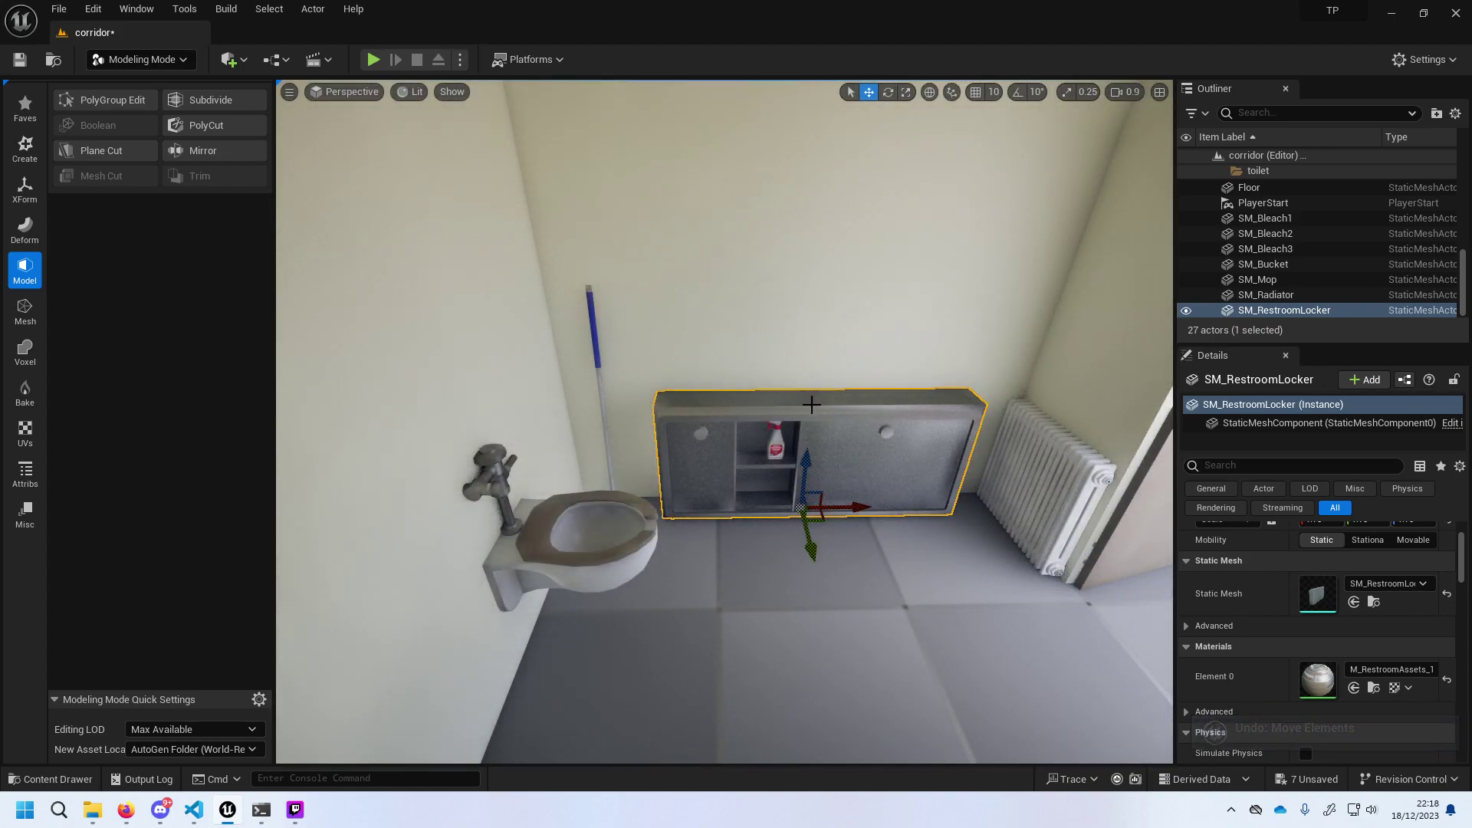
pyautogui.moveTo(812, 405); pyautogui.dragTo(958, 461, button='right')
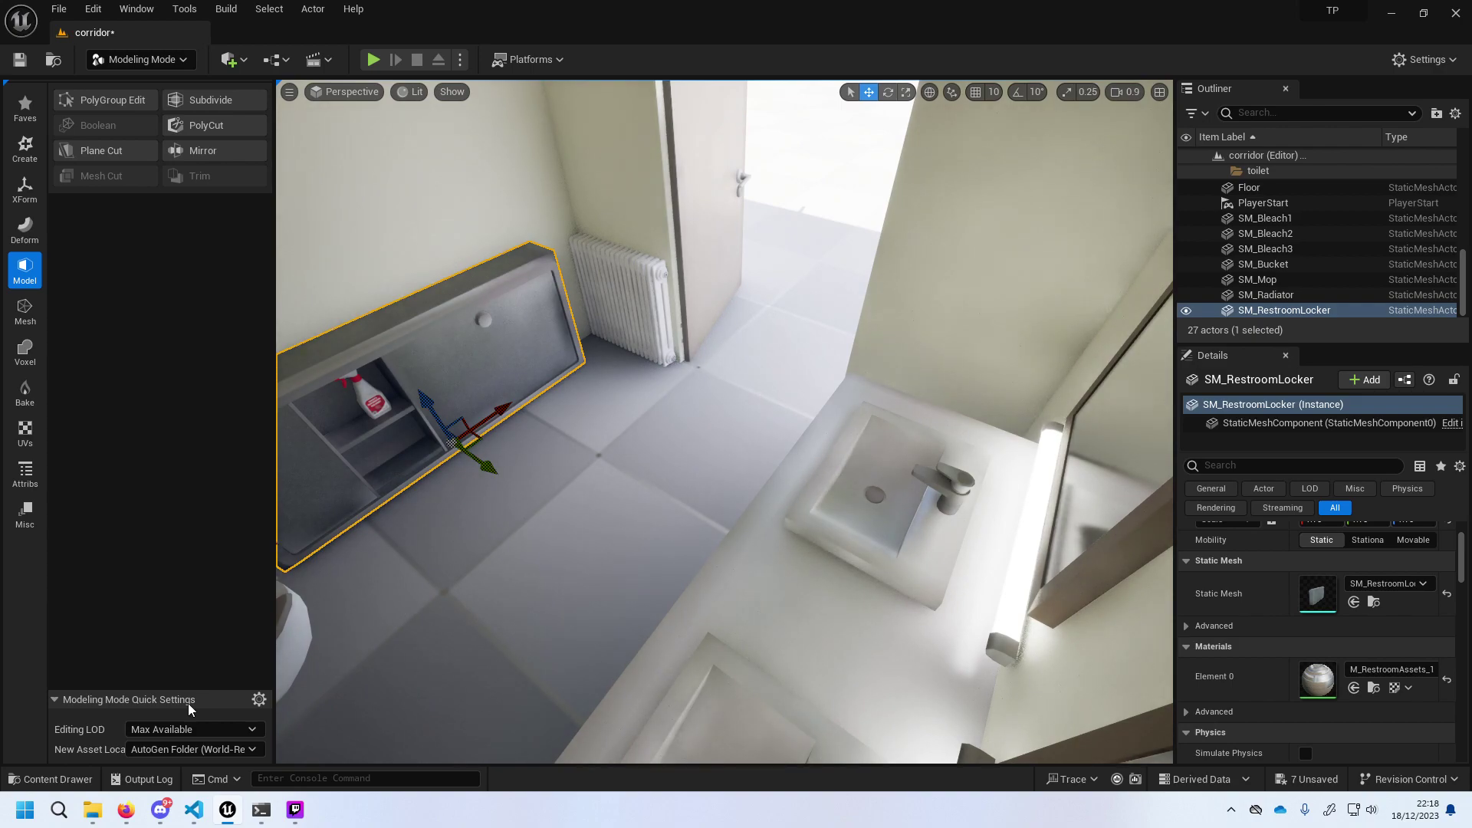
pyautogui.click(61, 782)
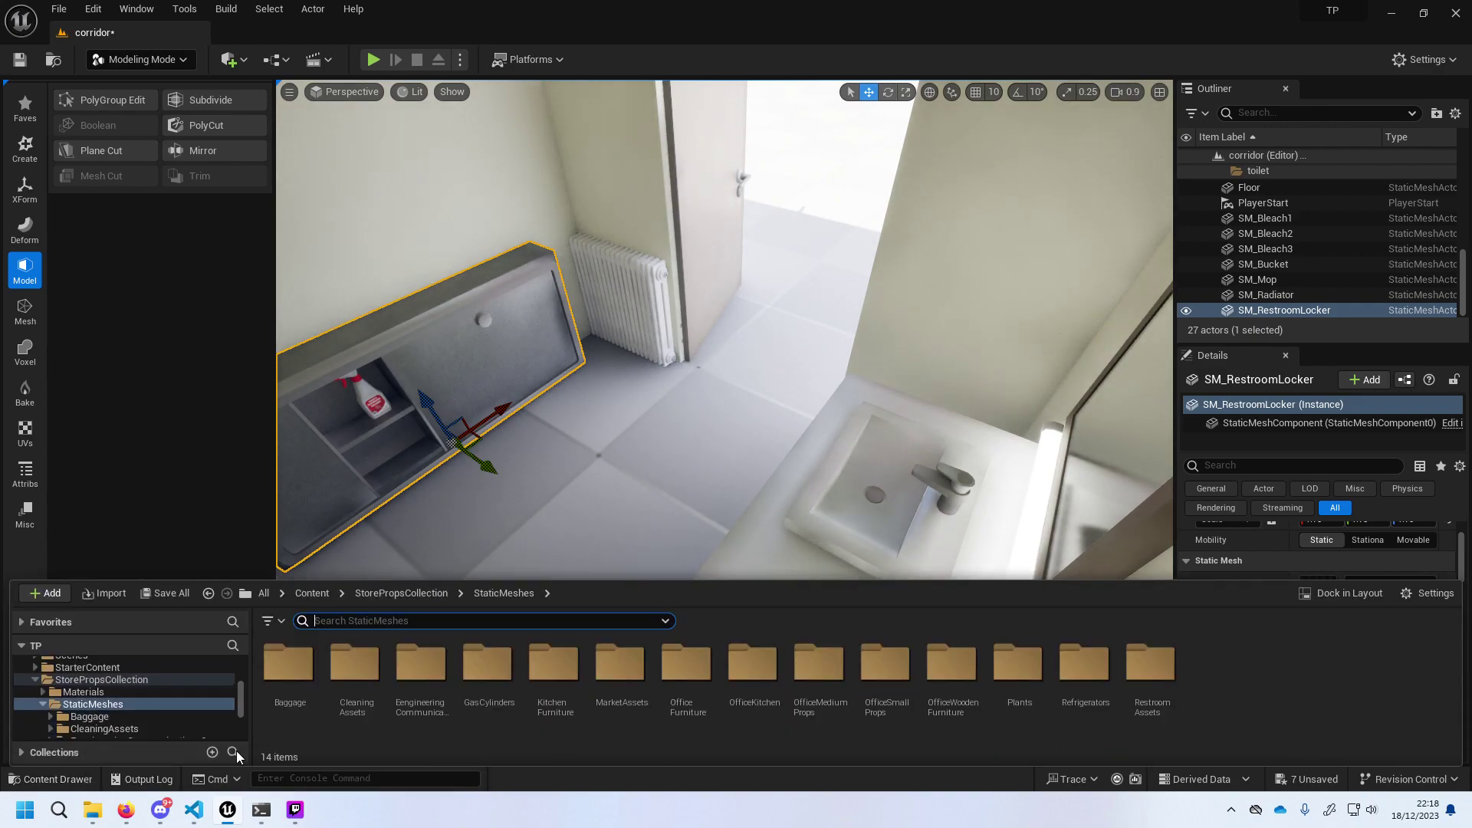
# Try SM_Pot5 from the Plants folder between the sinks, then delete it.
pyautogui.click(1031, 661)
pyautogui.moveTo(716, 519)
pyautogui.mouseDown(button='right')
pyautogui.moveTo(716, 430)
pyautogui.moveTo(618, 509)
pyautogui.moveTo(652, 491)
pyautogui.moveTo(658, 503)
pyautogui.mouseUp(button='right')
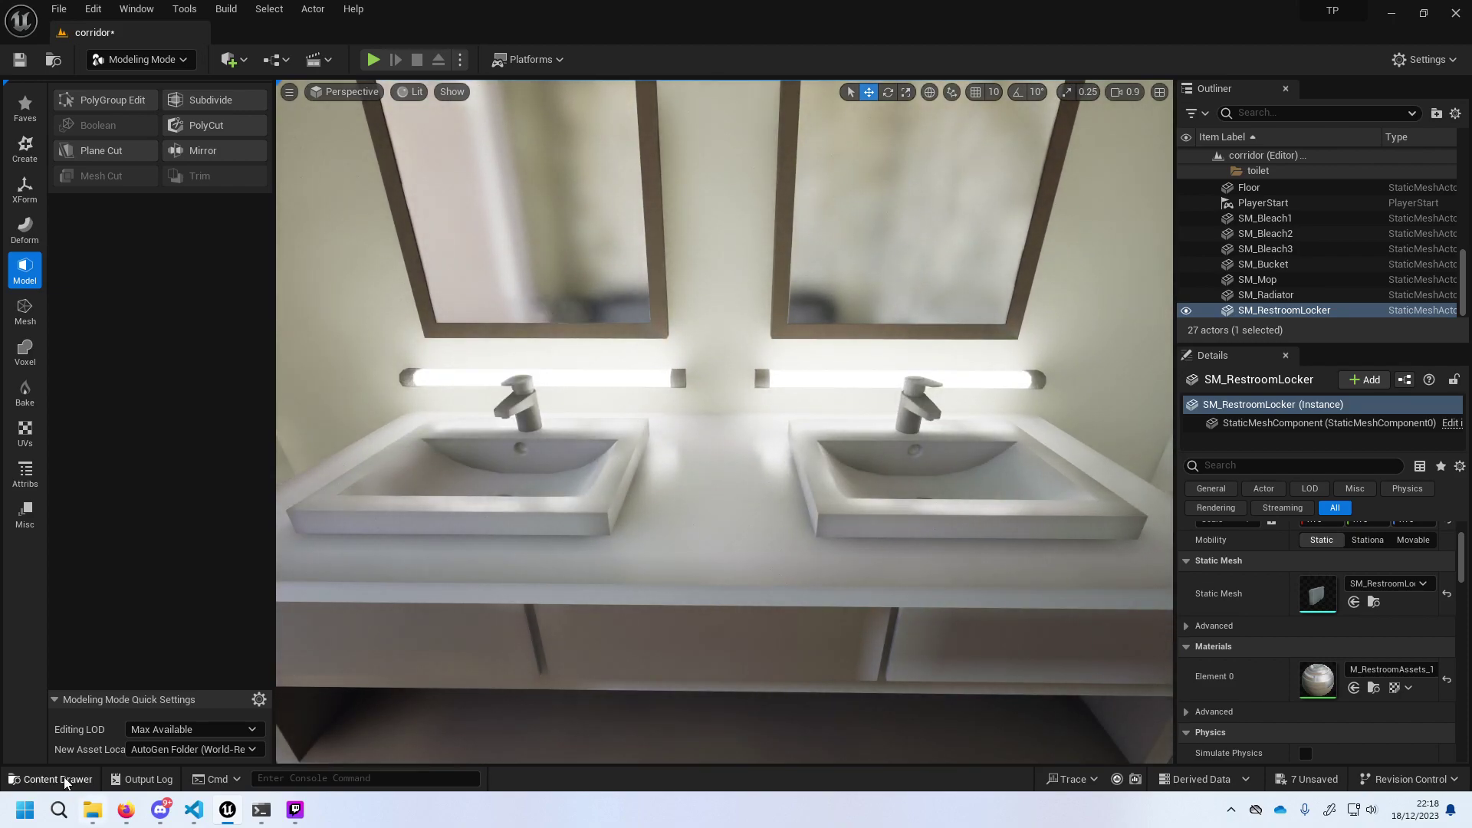
pyautogui.click(58, 779)
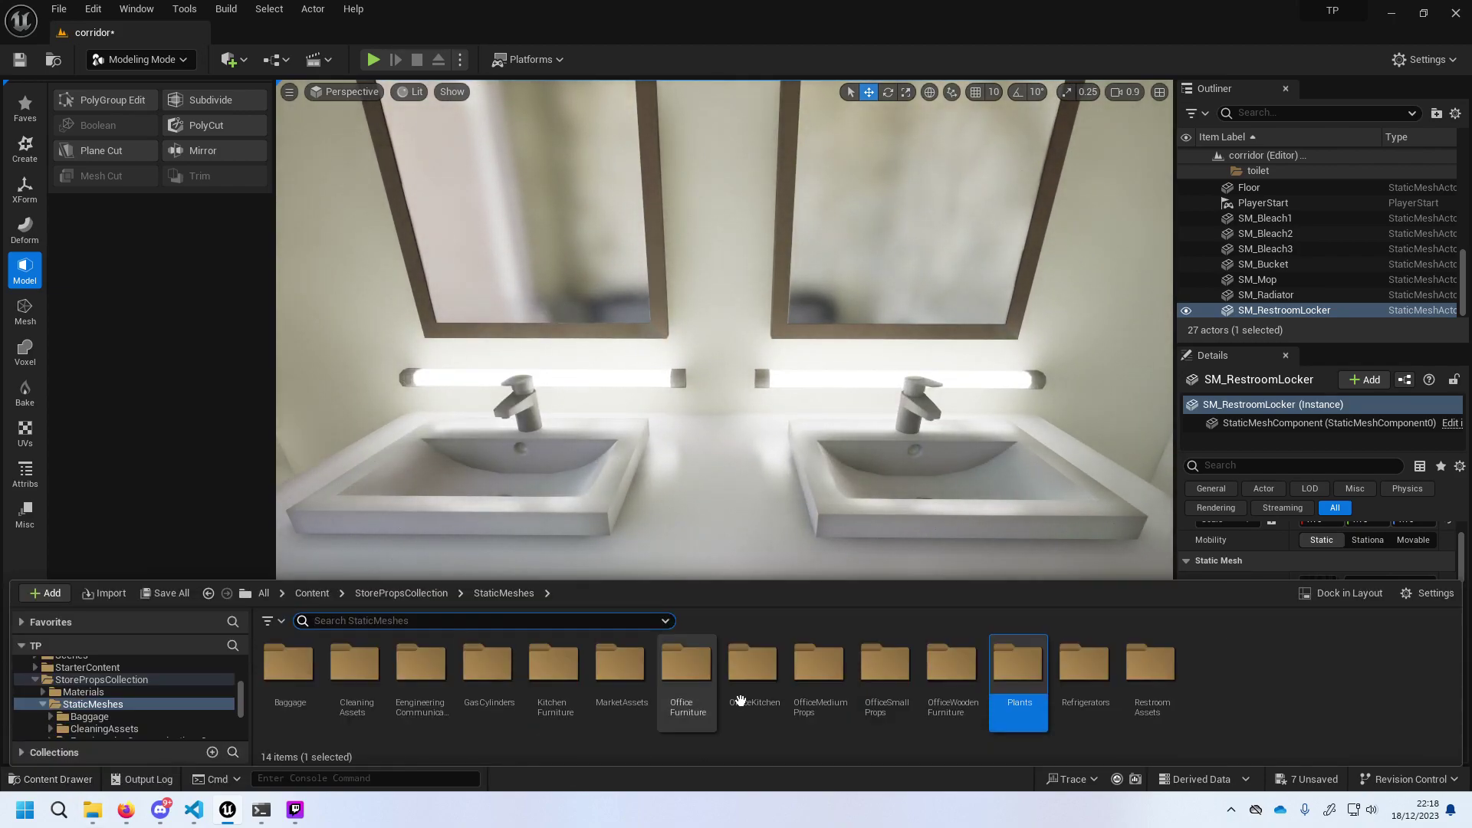
pyautogui.doubleClick(1019, 664)
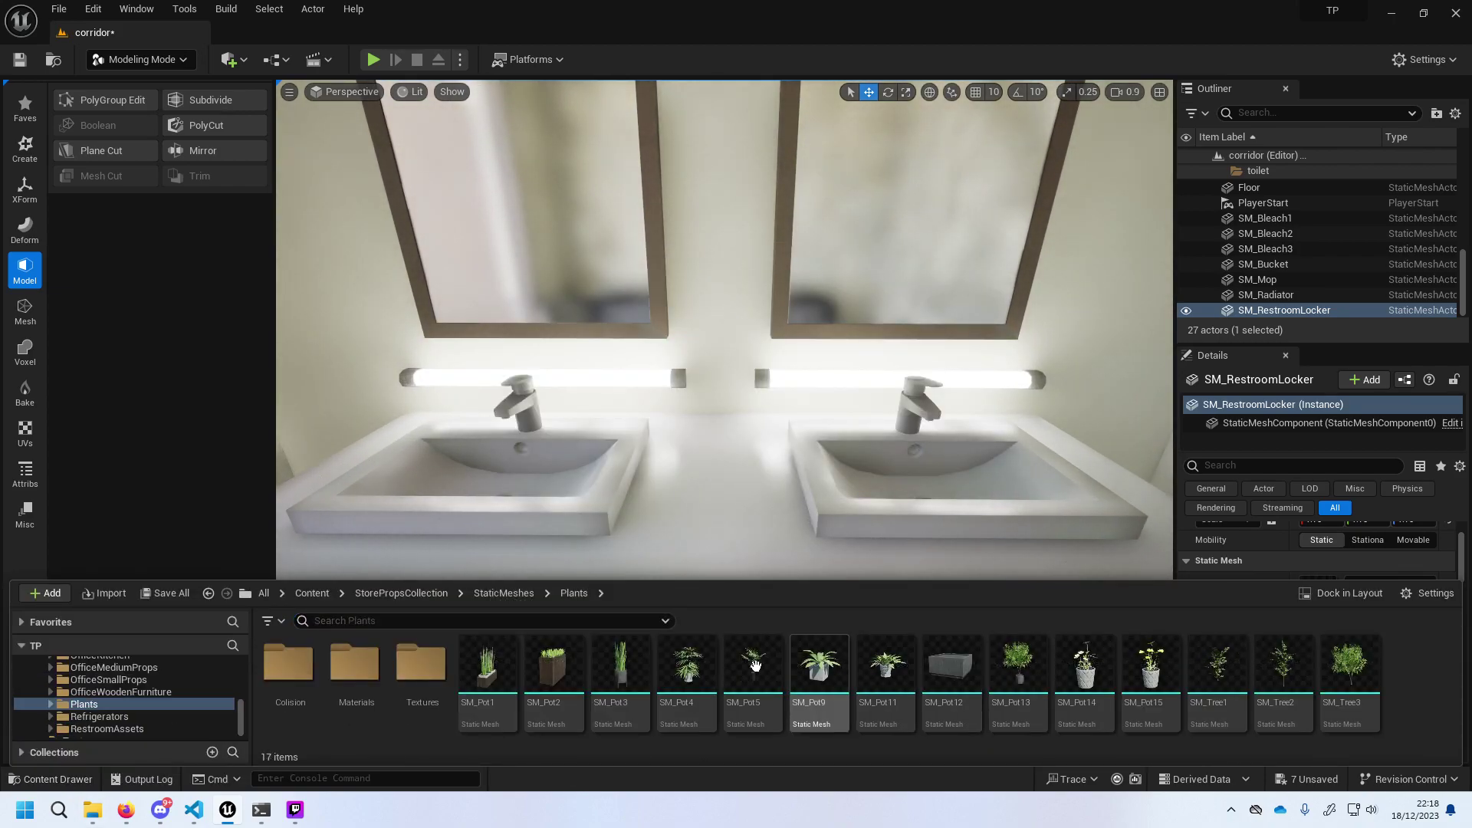
pyautogui.moveTo(754, 665); pyautogui.dragTo(741, 526)
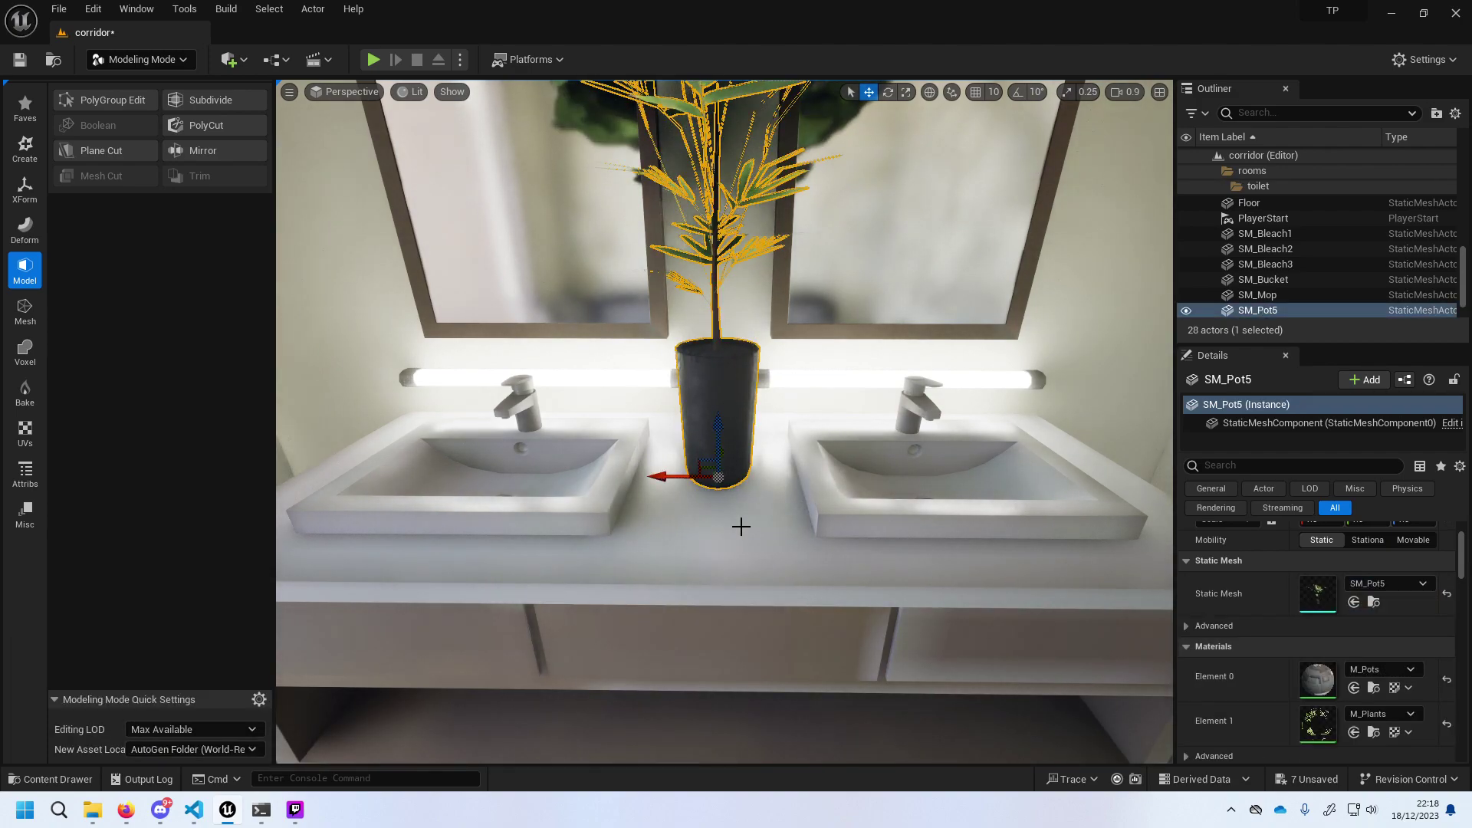
pyautogui.press('Delete')
# Place SM_Pot15 on the counter between the two sinks.
pyautogui.click(78, 788)
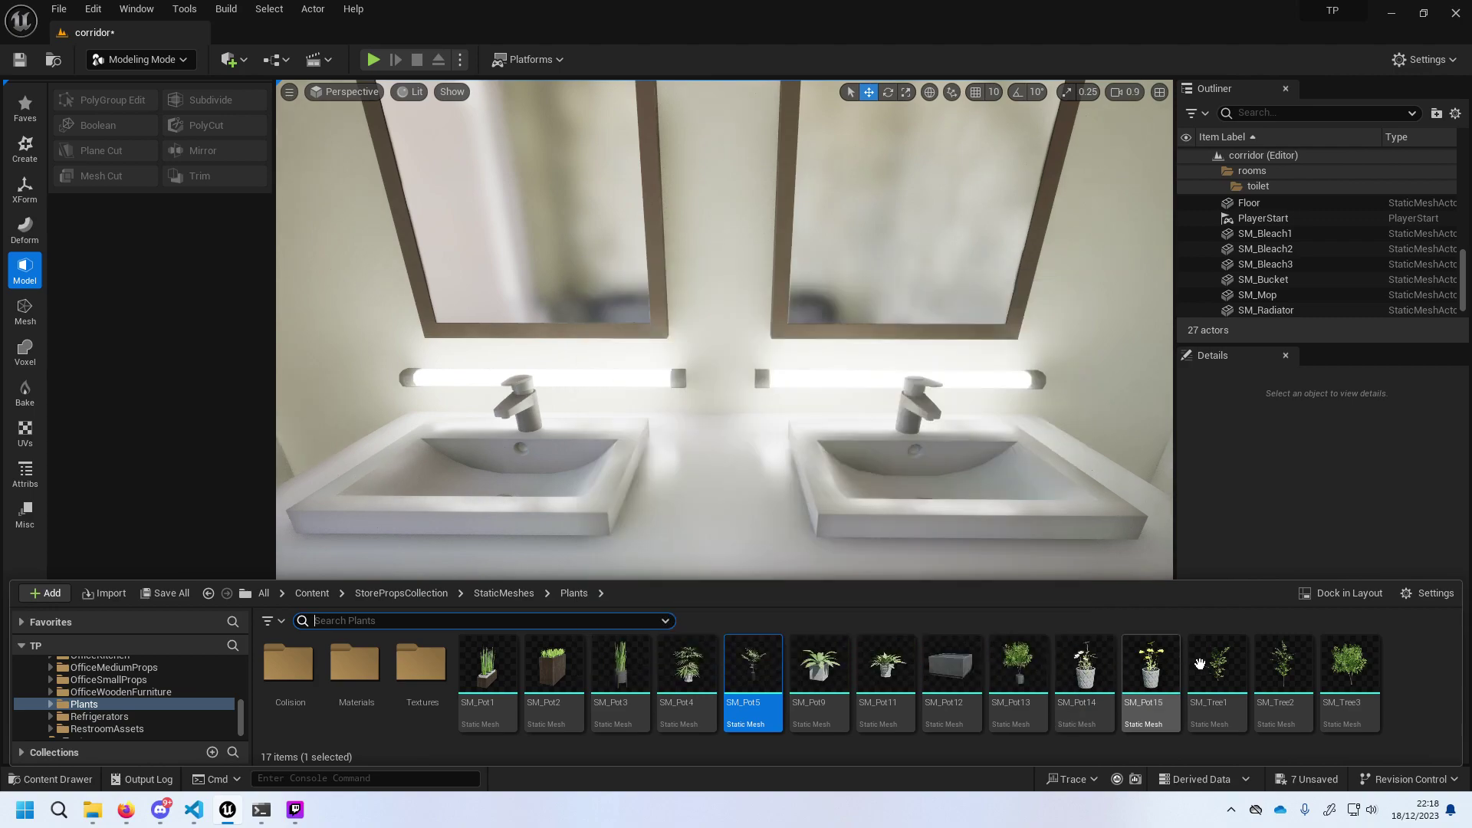
pyautogui.moveTo(1150, 671)
pyautogui.mouseDown()
pyautogui.moveTo(722, 465)
pyautogui.moveTo(729, 443)
pyautogui.mouseUp()
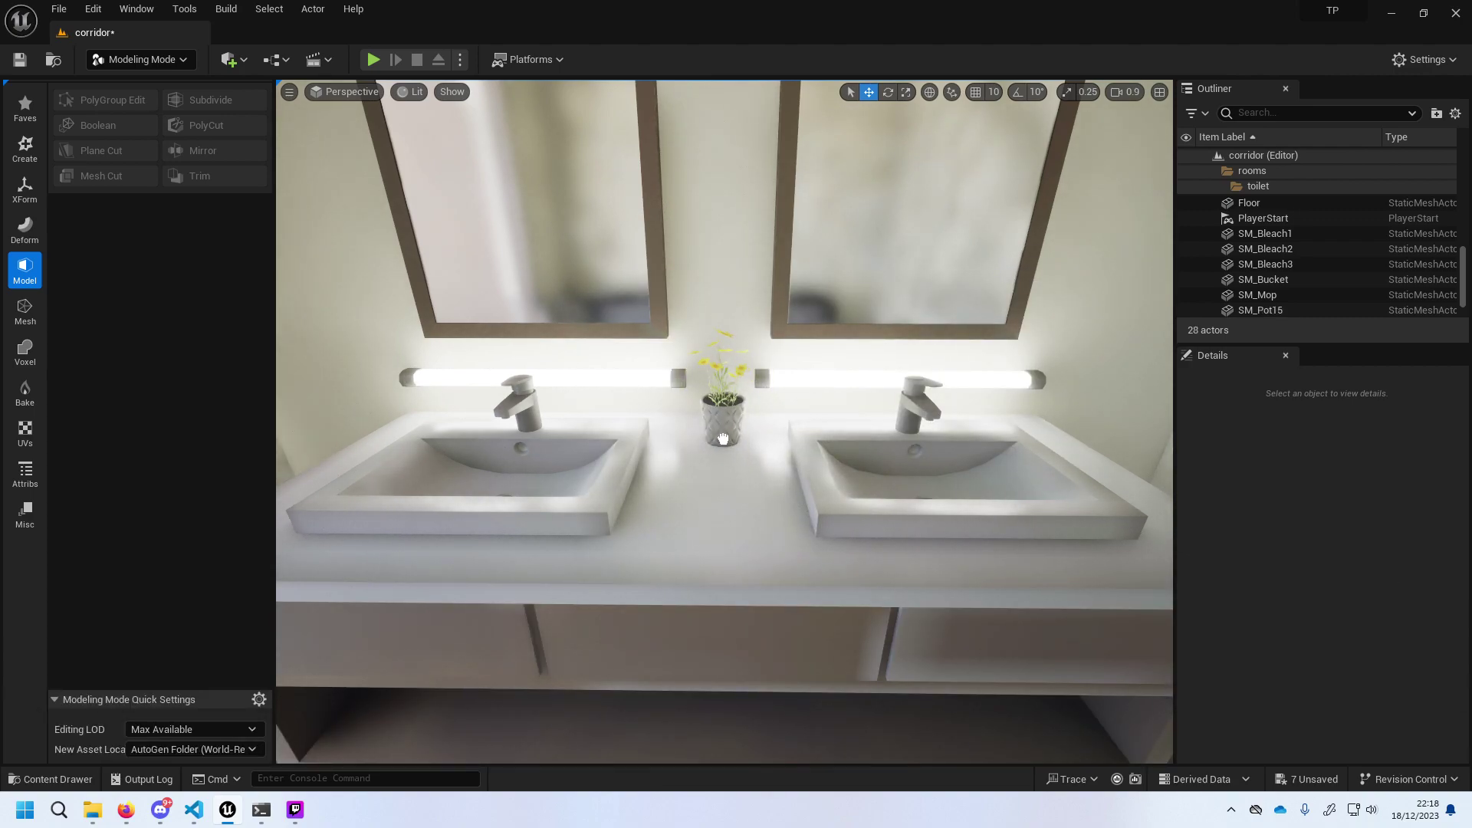
pyautogui.moveTo(723, 439); pyautogui.dragTo(723, 439)
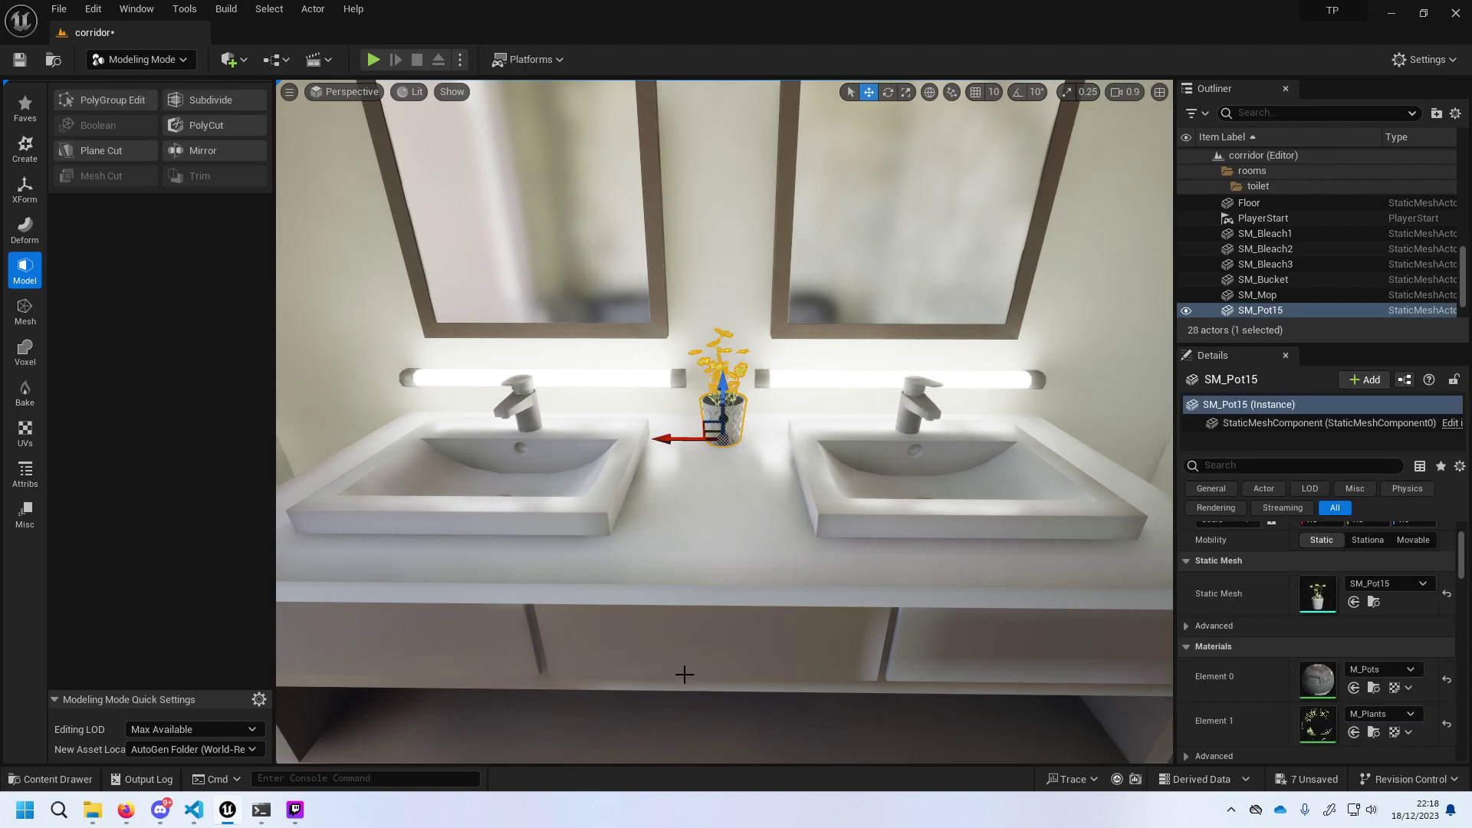
pyautogui.click(59, 780)
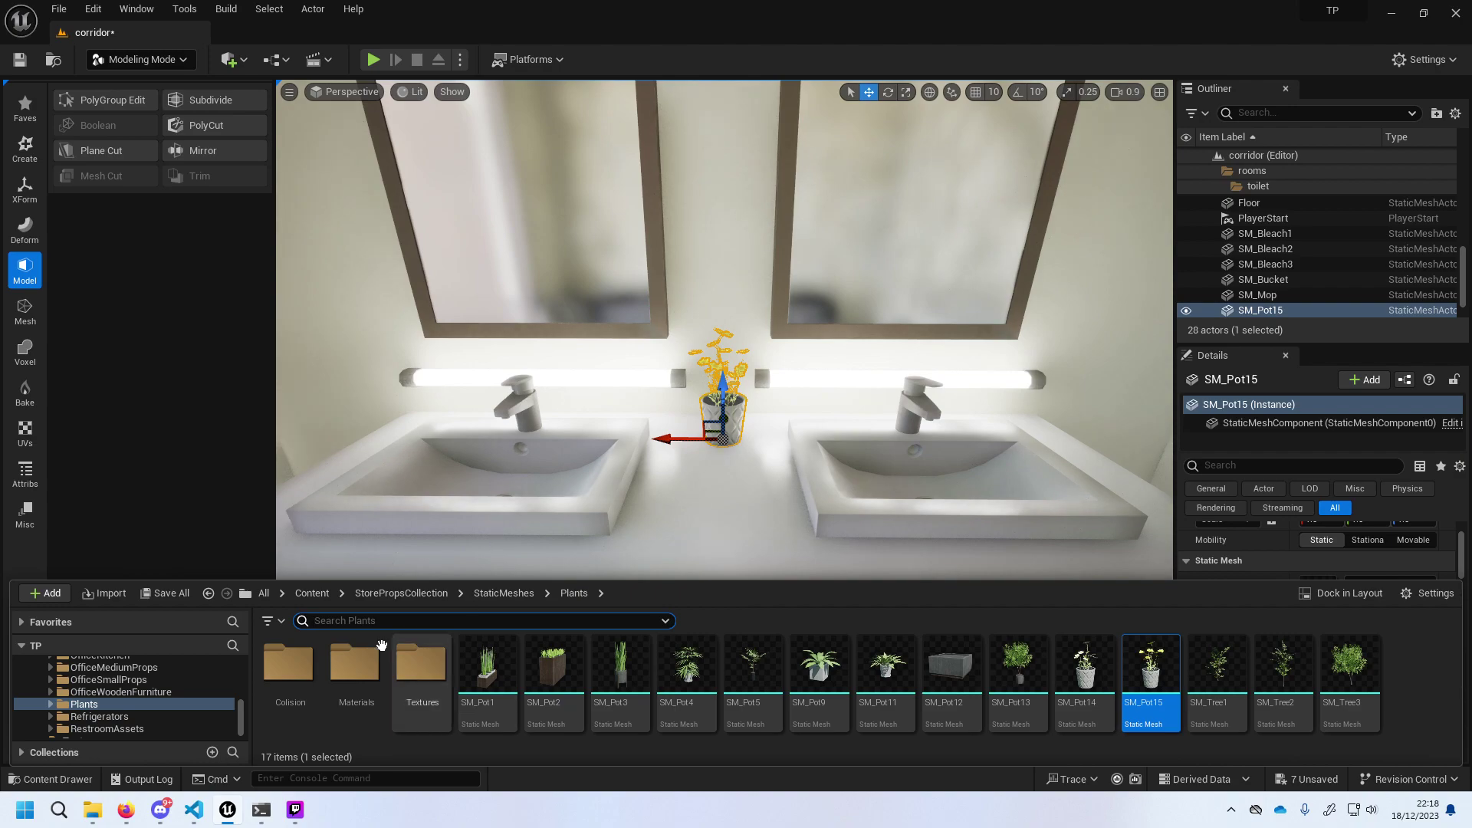
pyautogui.click(491, 595)
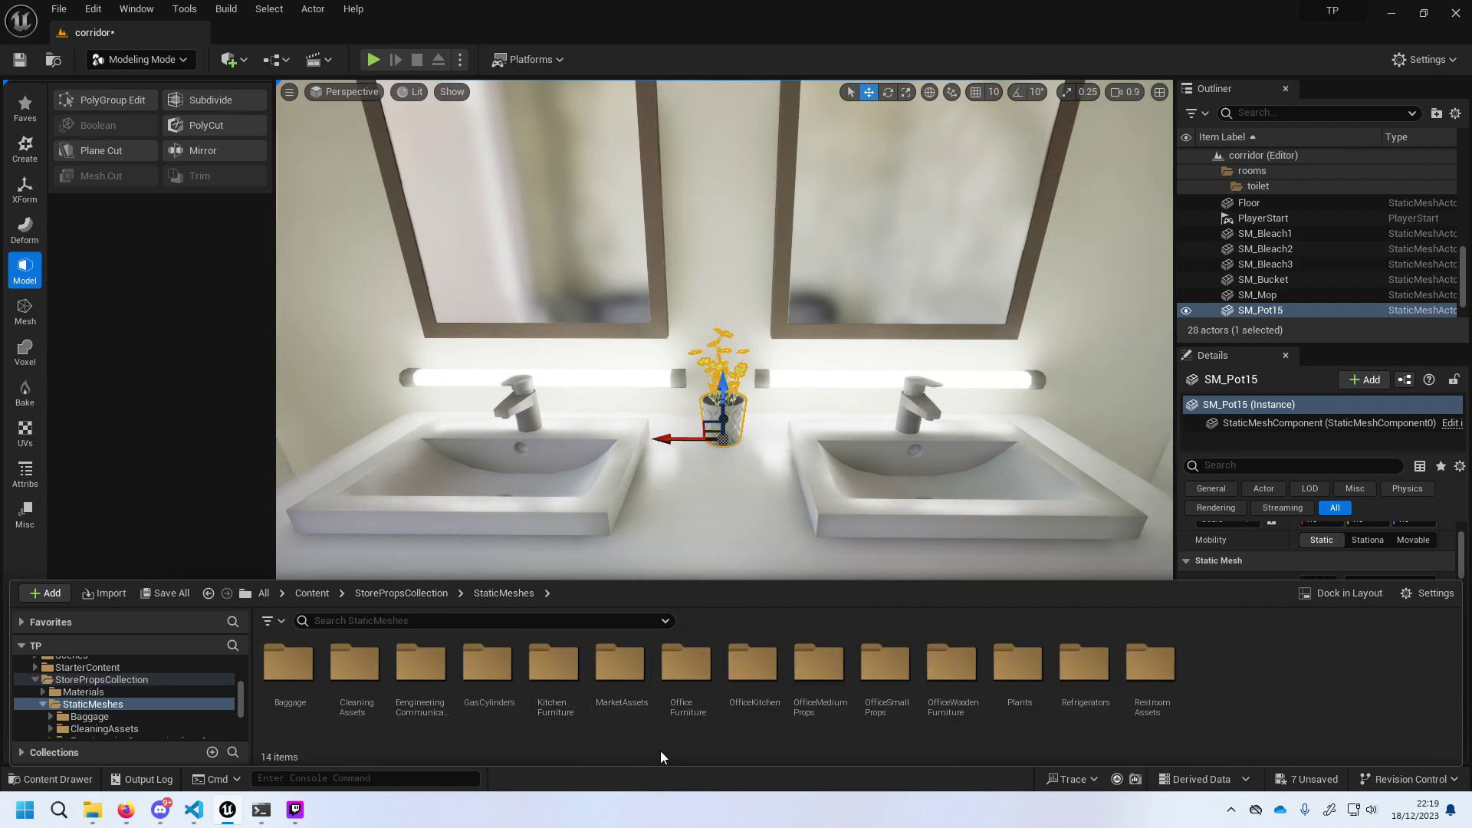
# From MarketAssets, reject an SM_Clock and place SM_Lamp on the sink counter.
pyautogui.doubleClick(643, 713)
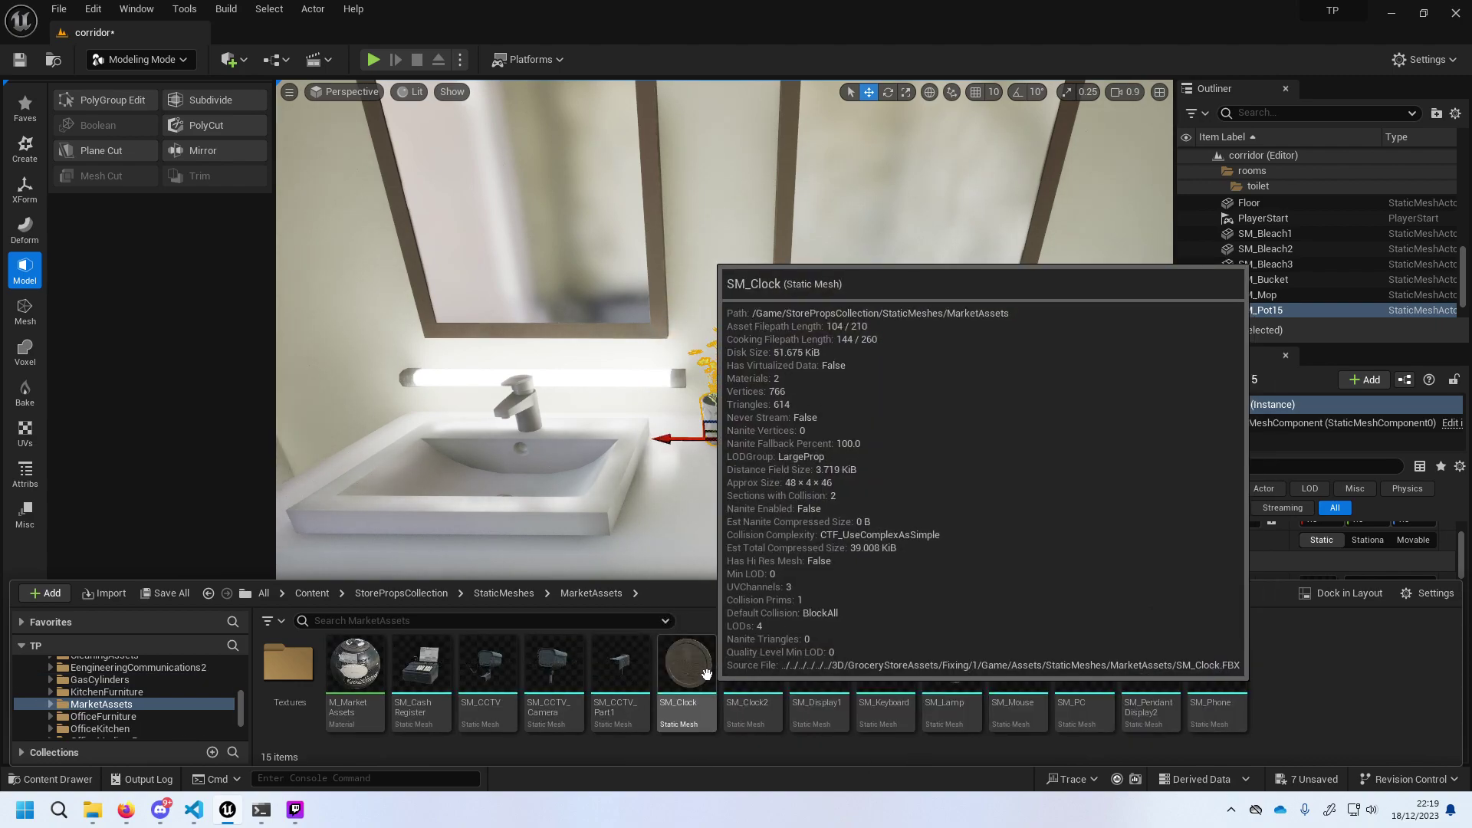
pyautogui.moveTo(706, 673); pyautogui.dragTo(497, 359)
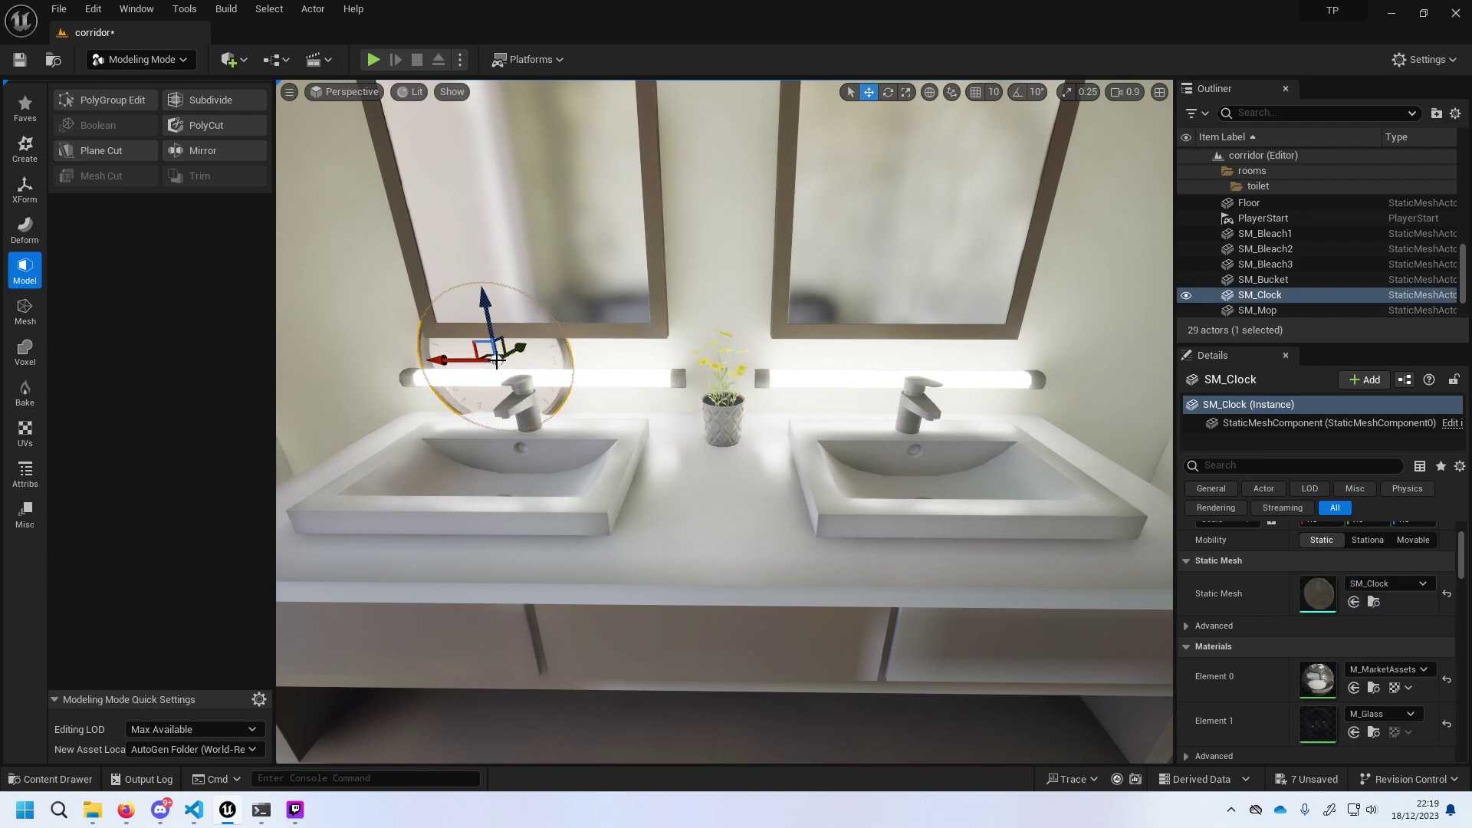
pyautogui.press('Delete')
pyautogui.click(58, 782)
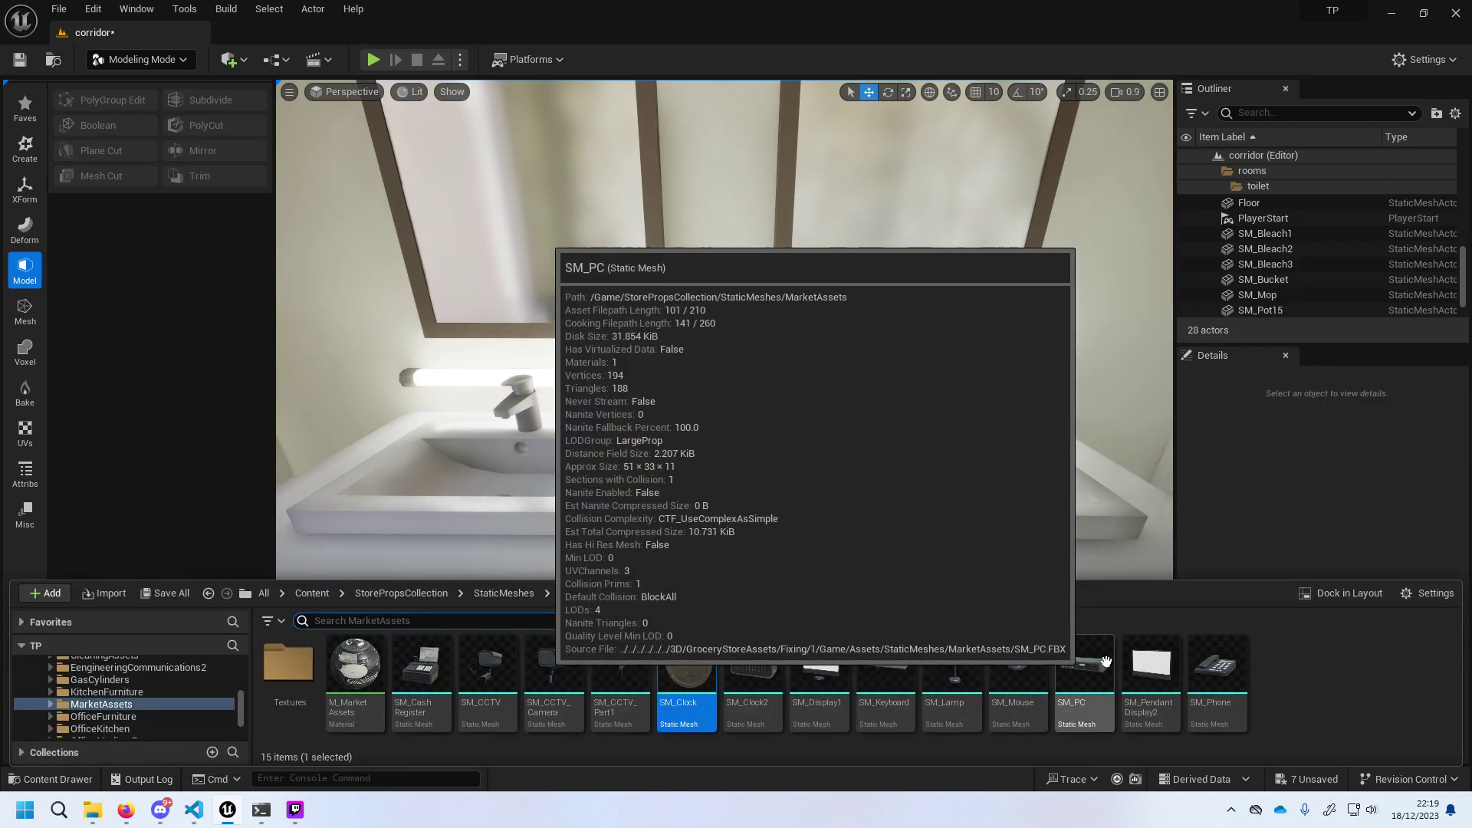
pyautogui.moveTo(951, 667); pyautogui.dragTo(721, 494)
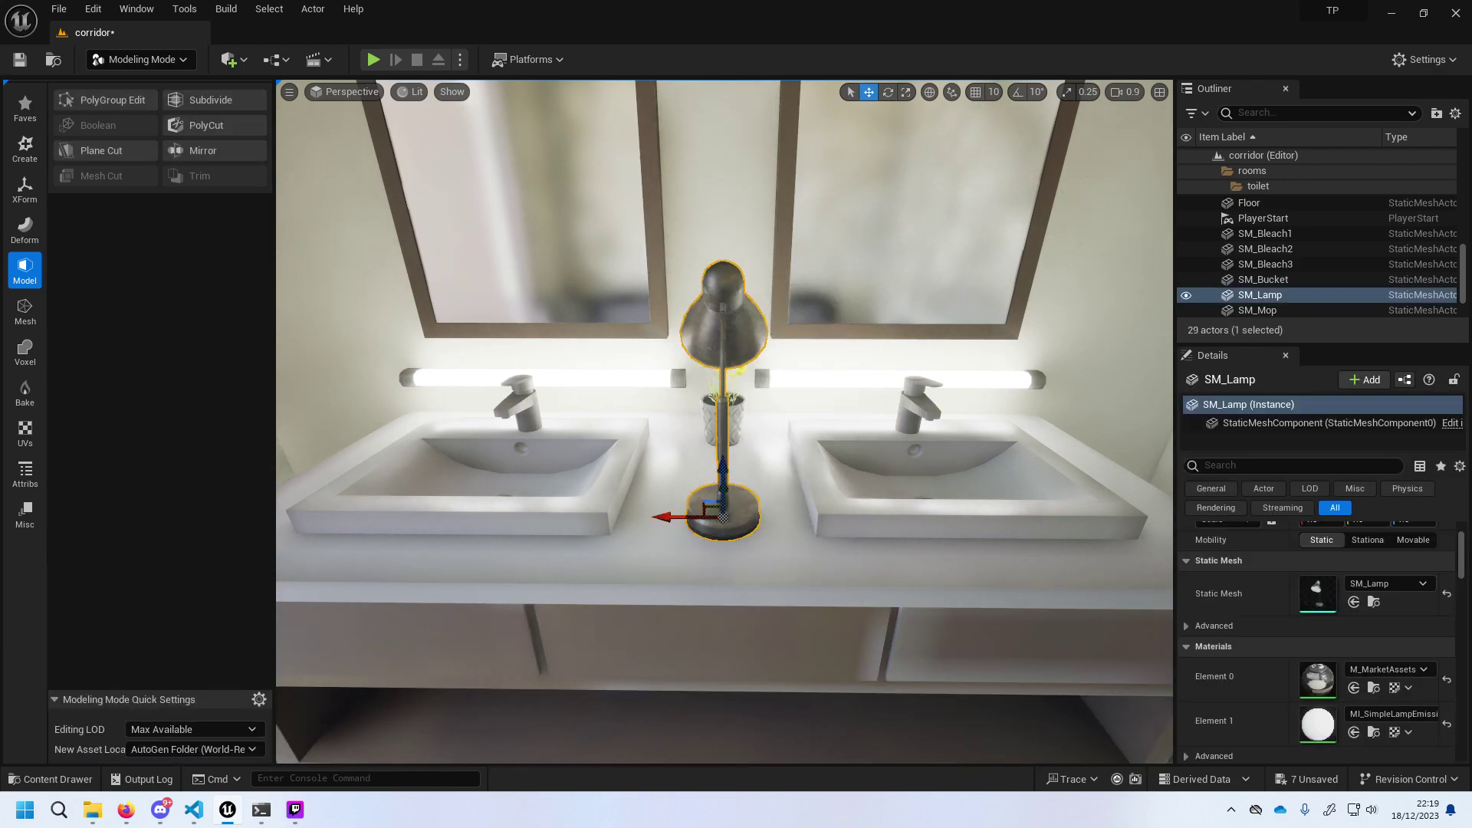
pyautogui.moveTo(721, 494); pyautogui.dragTo(690, 460, button='right')
pyautogui.moveTo(691, 523); pyautogui.dragTo(687, 507, button='right')
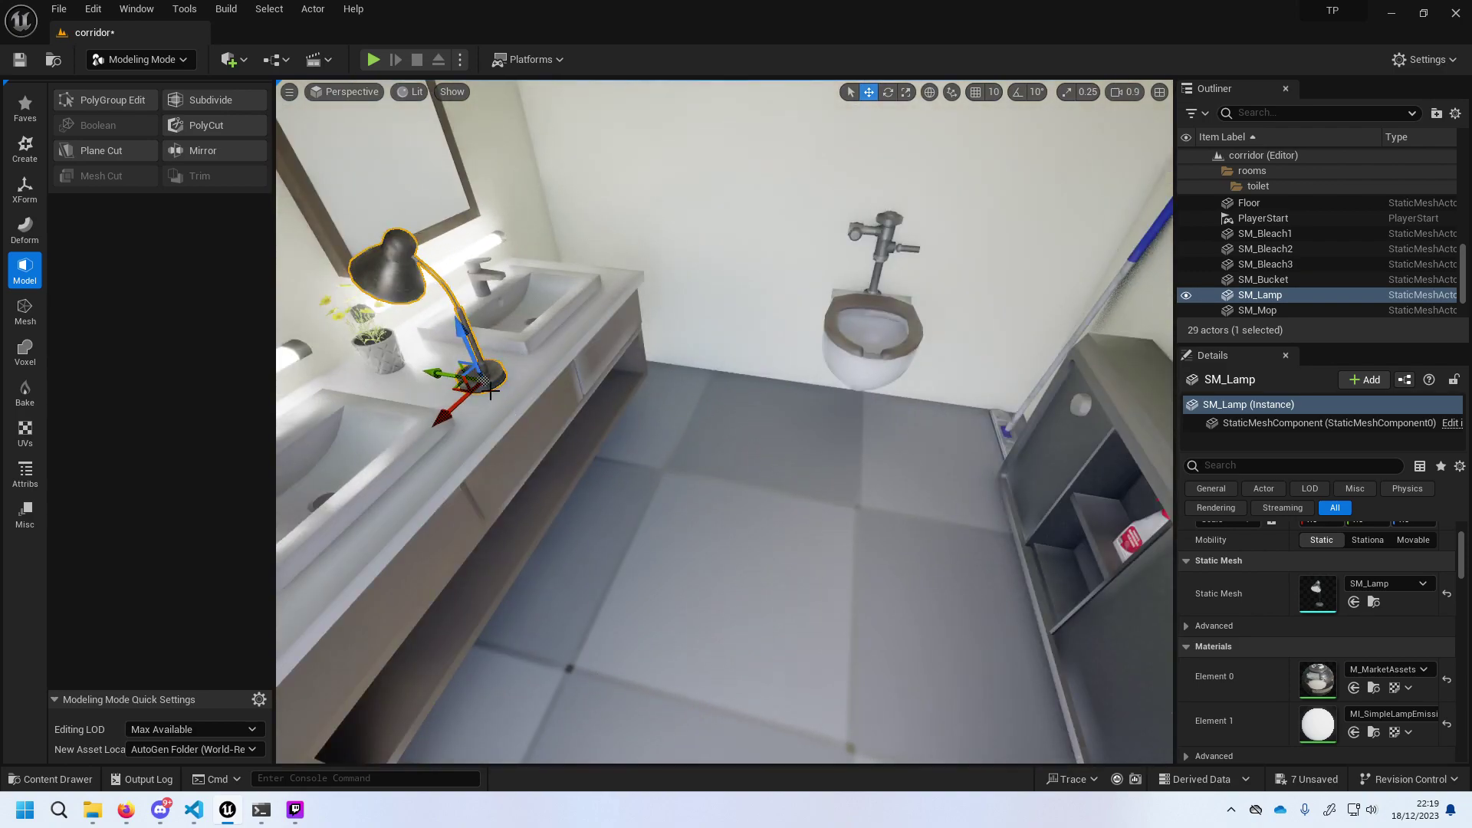
# Rotate the lamp 30 degrees with 10° rotation snapping enabled.
pyautogui.click(888, 92)
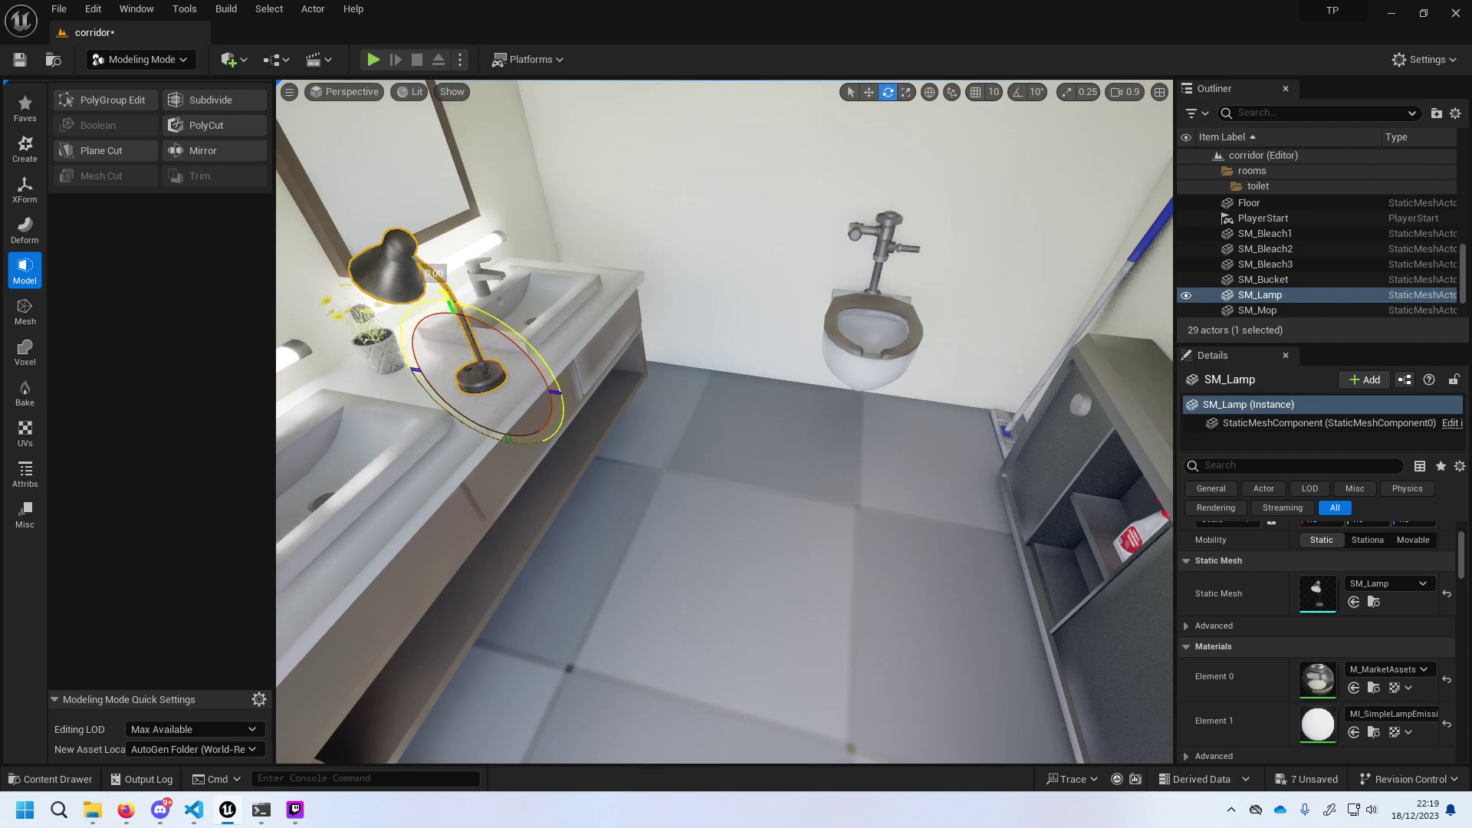
pyautogui.moveTo(452, 307); pyautogui.dragTo(453, 307)
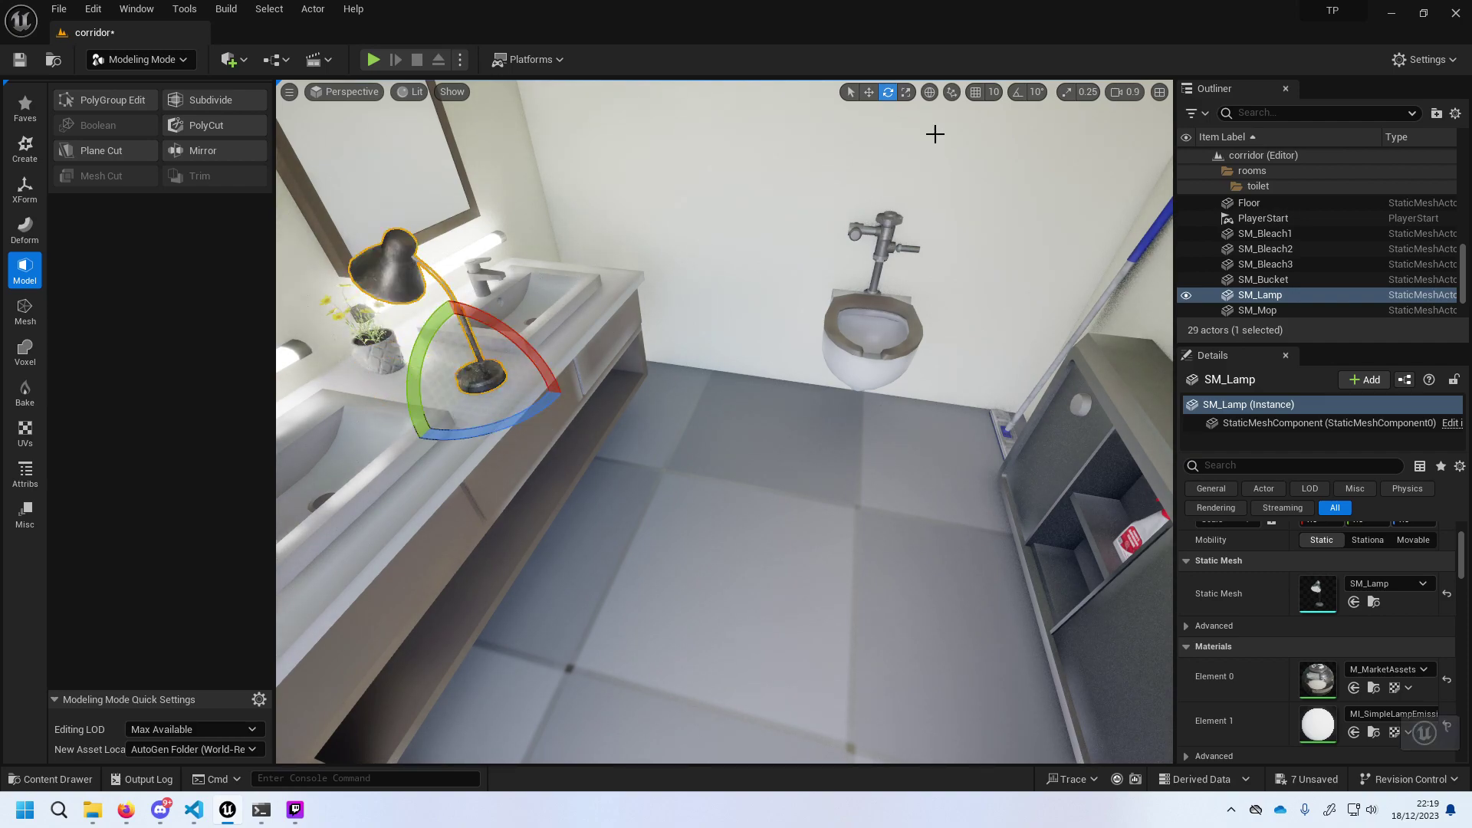
pyautogui.hotkey('ctrl', 'z')
pyautogui.click(1019, 92)
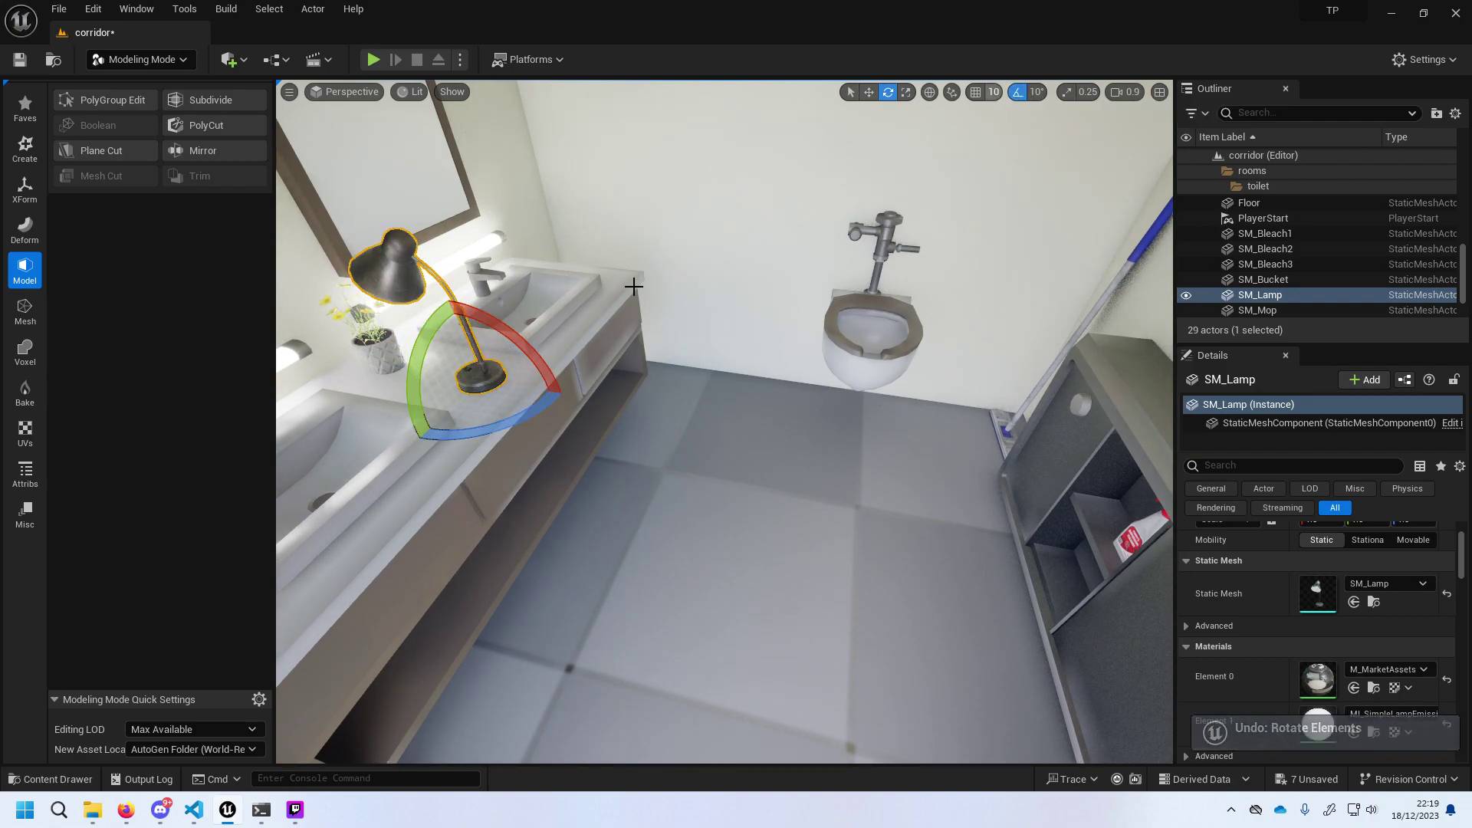
pyautogui.moveTo(537, 364)
pyautogui.mouseDown()
pyautogui.moveTo(506, 429)
pyautogui.moveTo(448, 441)
pyautogui.moveTo(573, 414)
pyautogui.mouseUp()
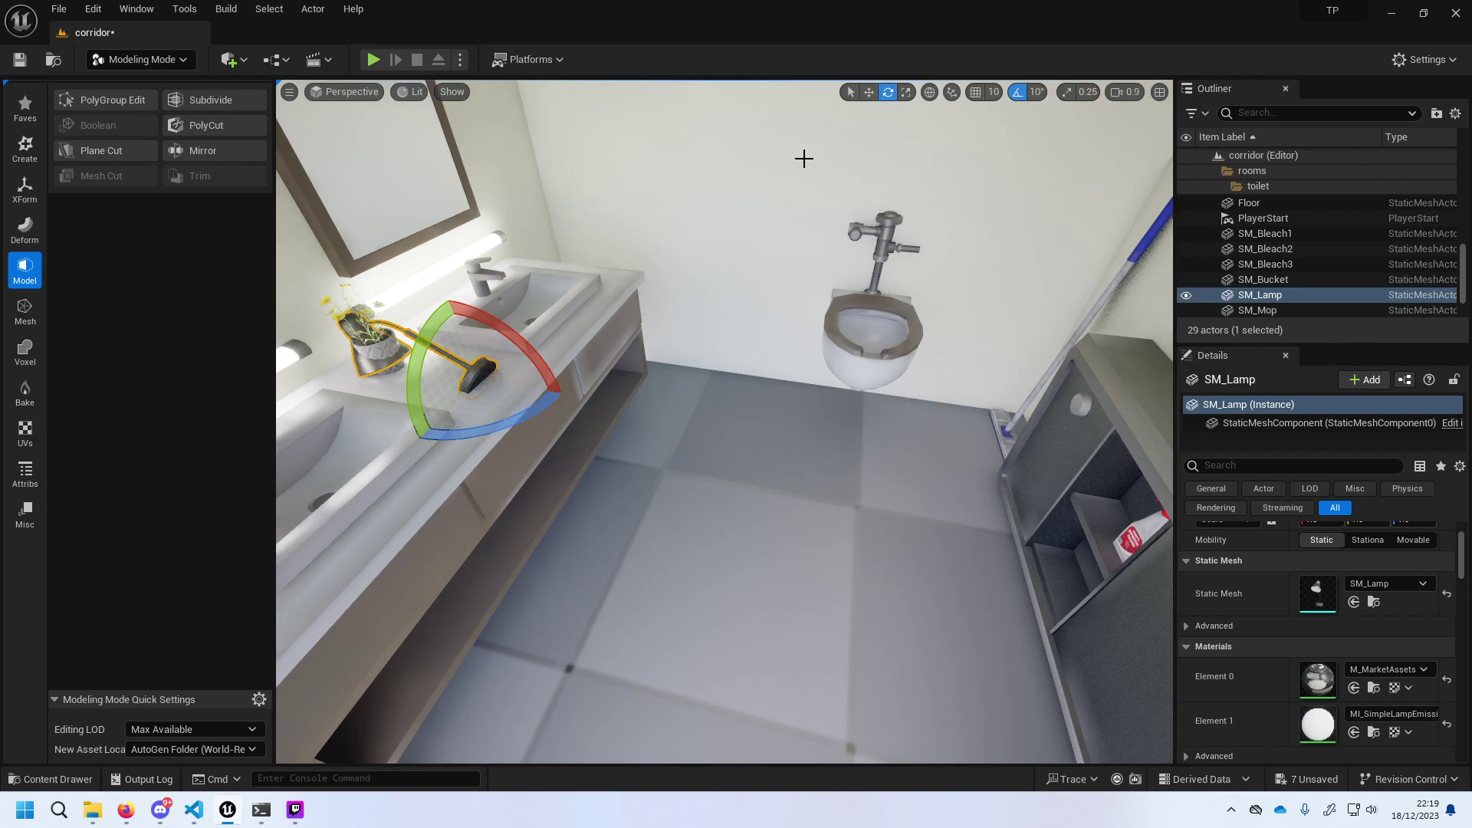
# Move the lamp off the counter onto the back wall just below the ceiling.
pyautogui.click(868, 93)
pyautogui.moveTo(443, 379)
pyautogui.mouseDown()
pyautogui.moveTo(803, 418)
pyautogui.moveTo(869, 725)
pyautogui.moveTo(914, 203)
pyautogui.mouseUp()
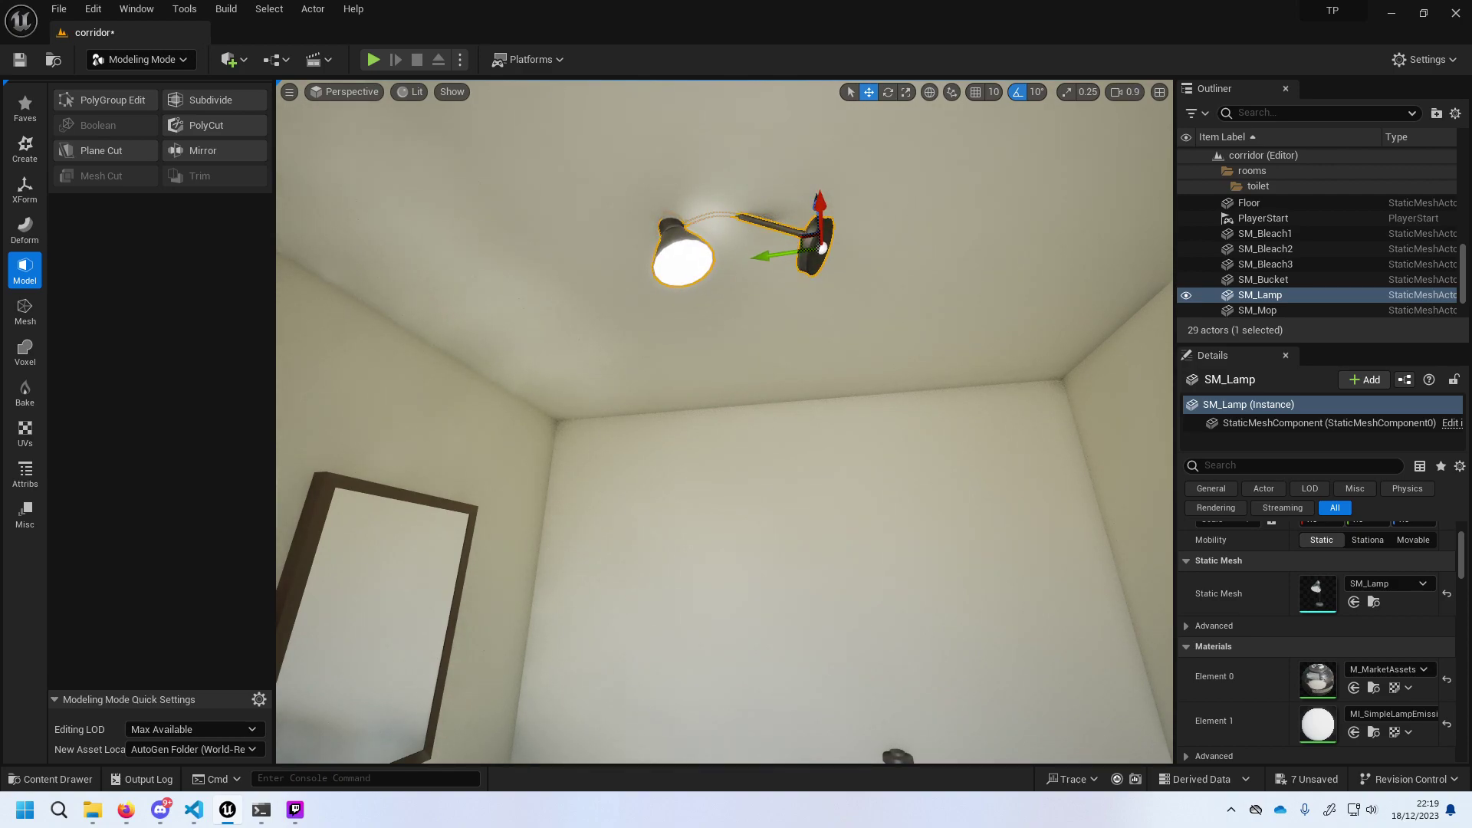
pyautogui.rightClick(908, 221)
pyautogui.click(832, 249)
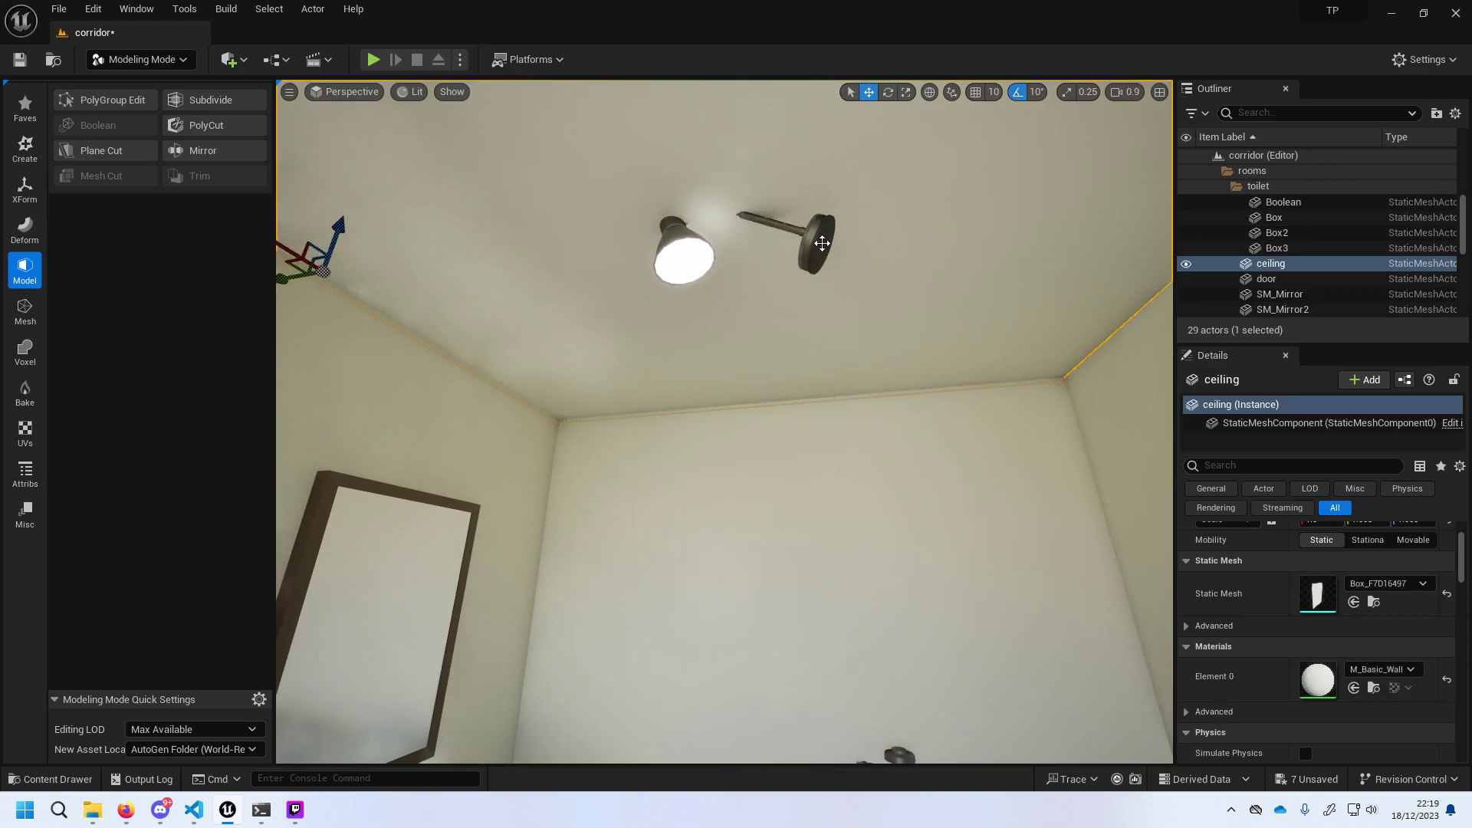
pyautogui.click(822, 243)
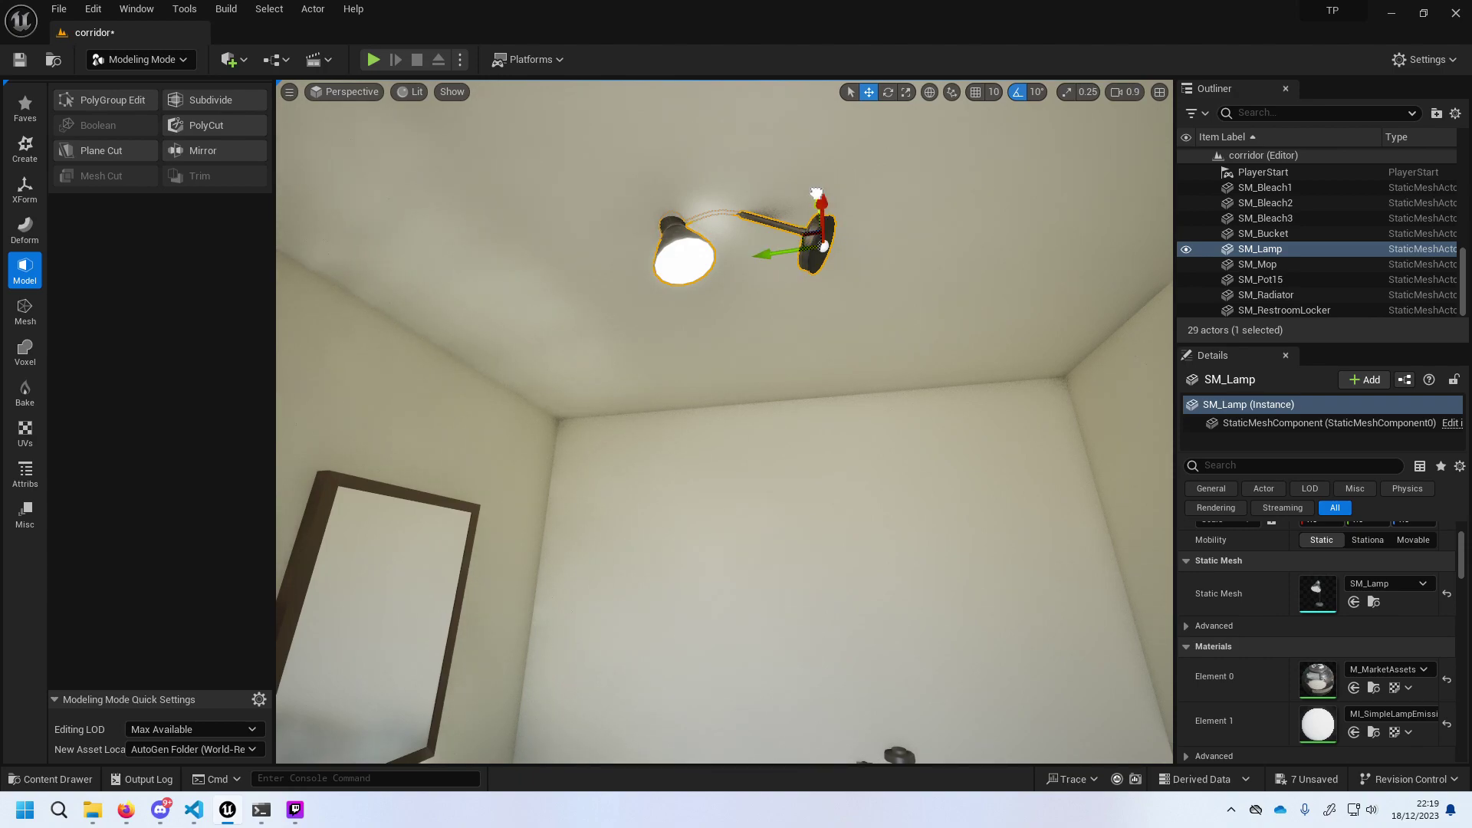
pyautogui.moveTo(817, 192); pyautogui.dragTo(832, 401)
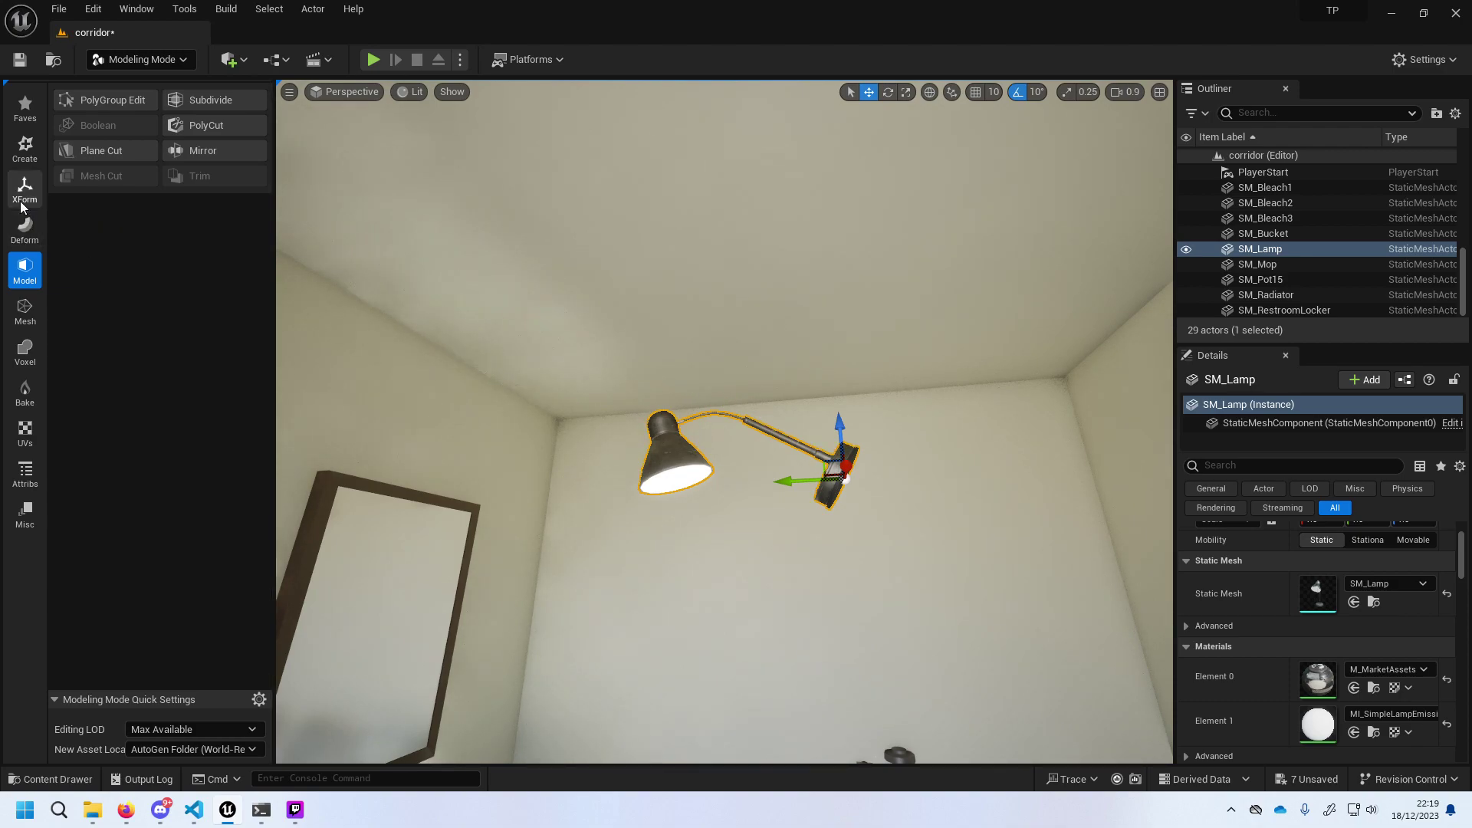
# Expand the walls folder in the Outliner to review its contents.
pyautogui.scroll(3, 1296, 261)
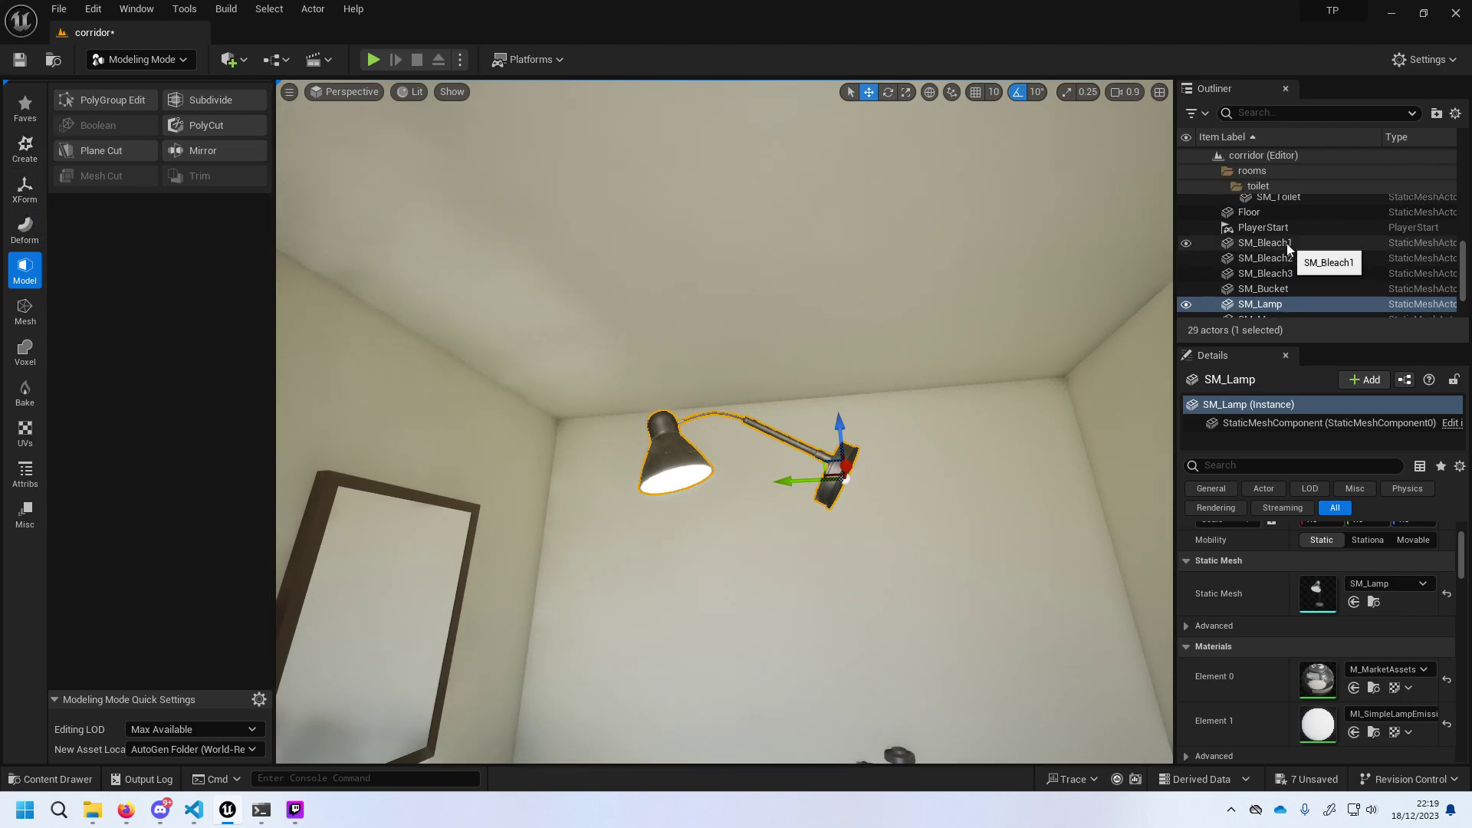
pyautogui.scroll(2, 1284, 230)
pyautogui.scroll(3, 1296, 237)
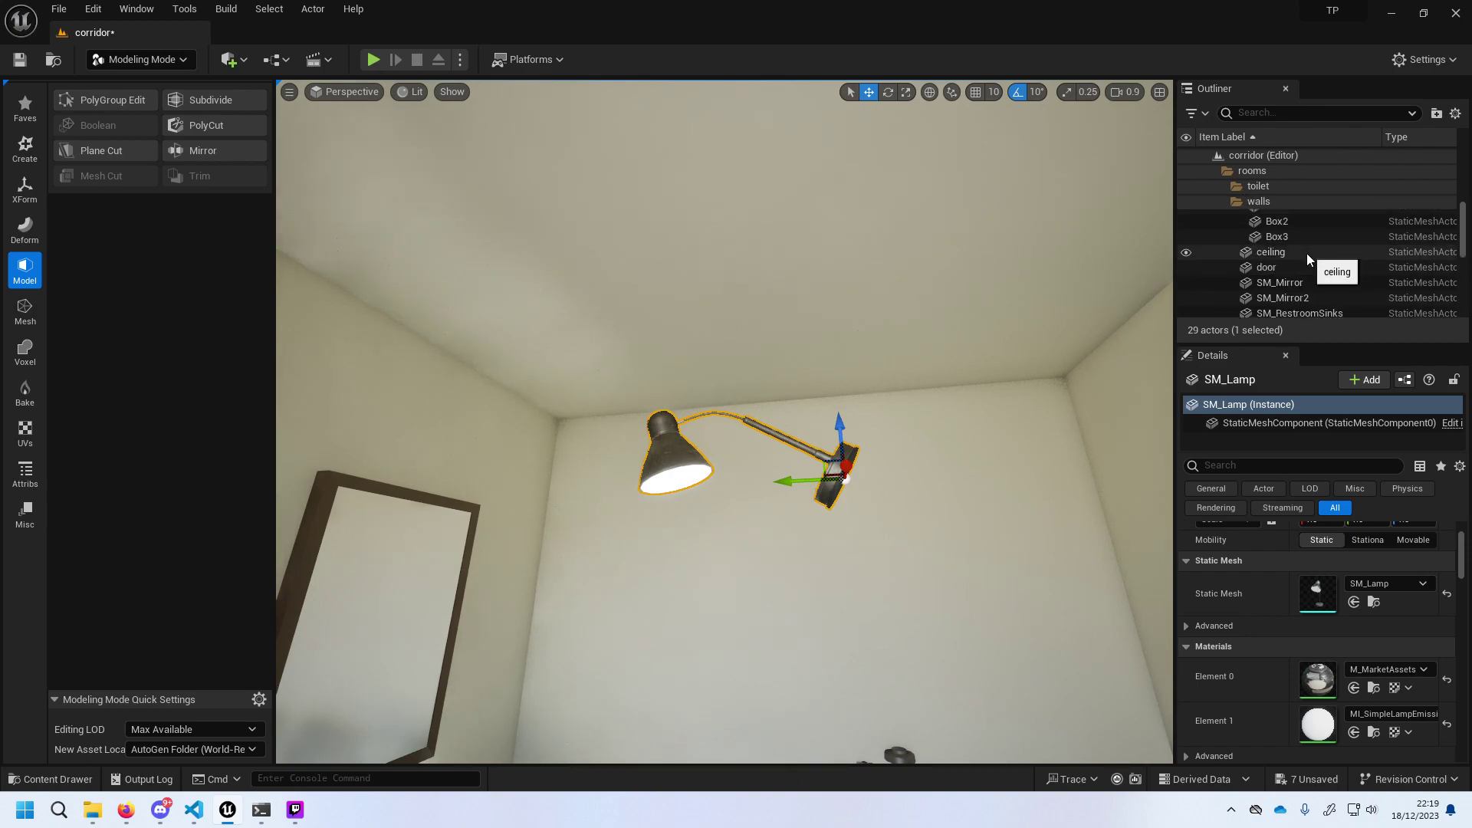
pyautogui.scroll(3, 1307, 254)
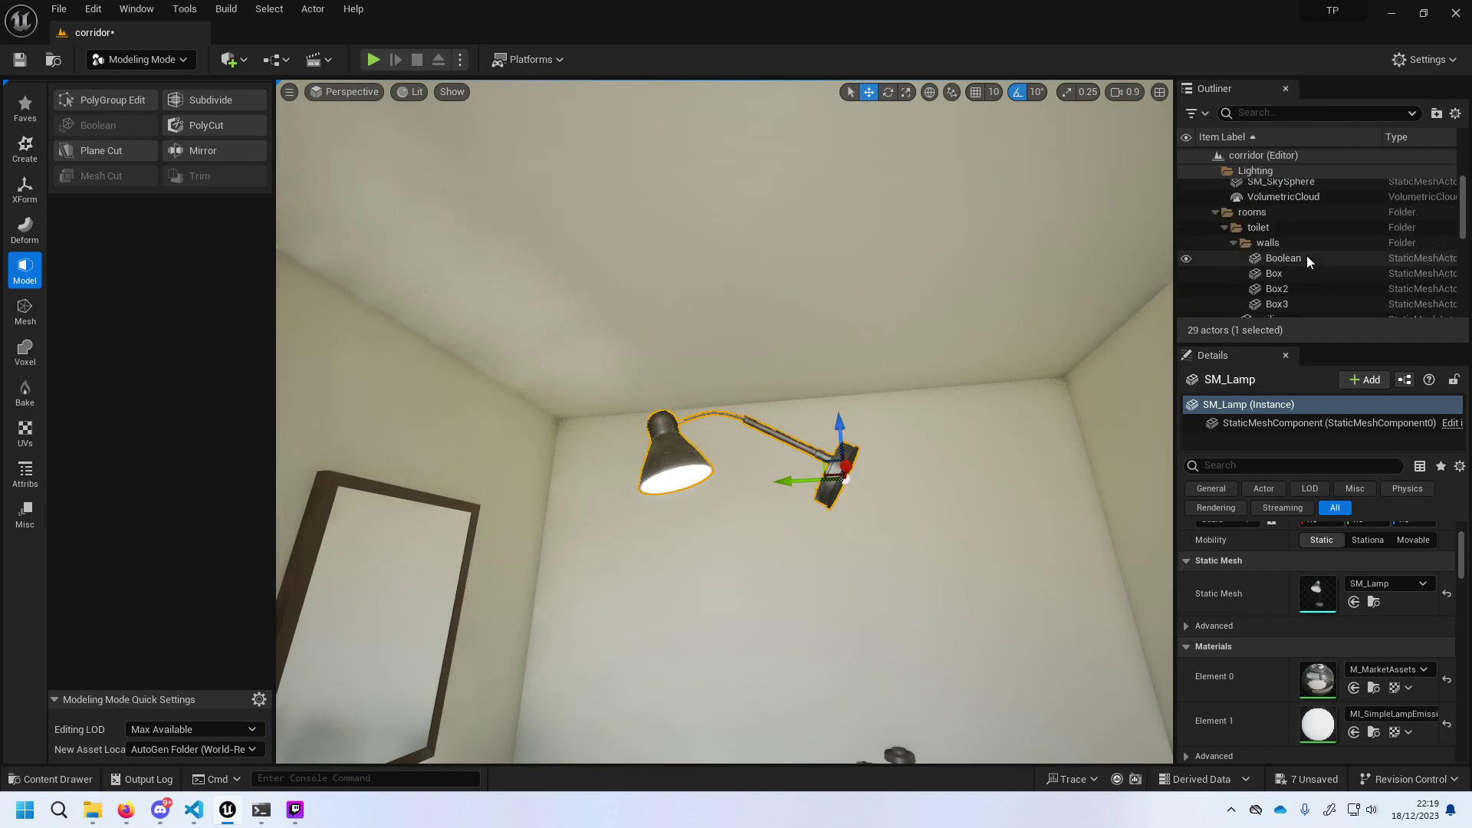
pyautogui.click(1235, 243)
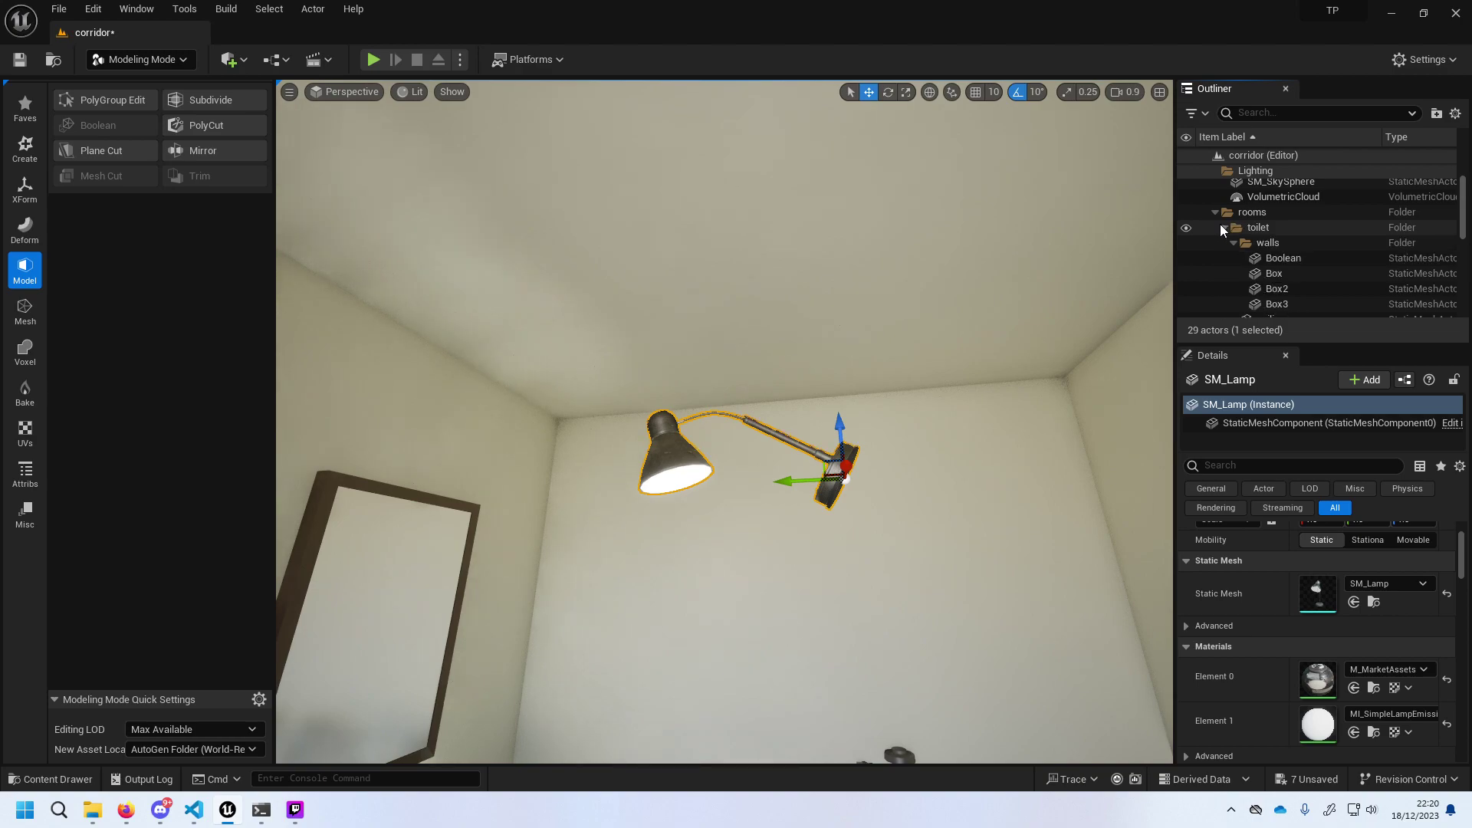
pyautogui.scroll(-1, 1233, 238)
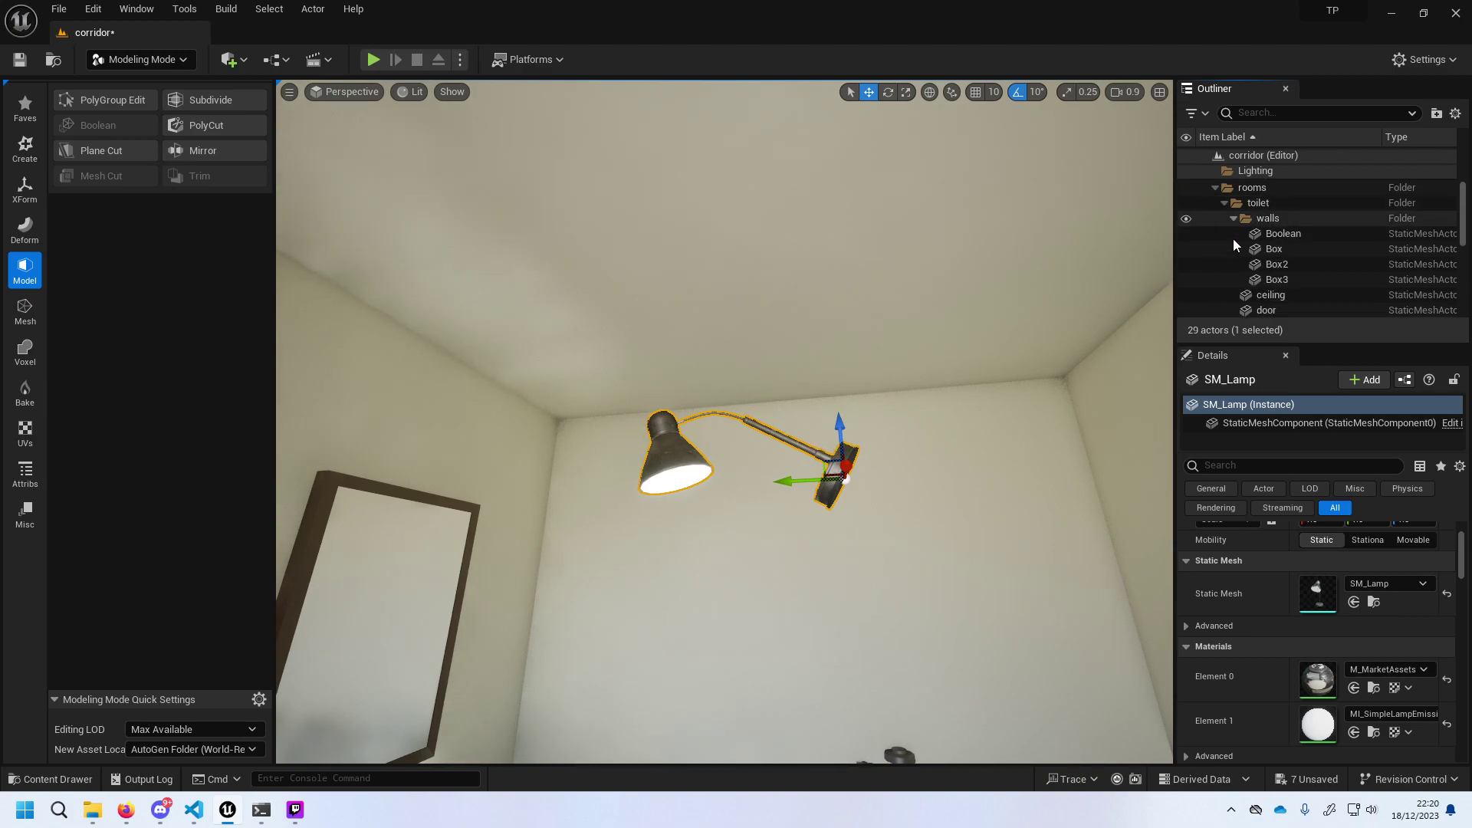
pyautogui.scroll(-3, 1250, 245)
pyautogui.scroll(-2, 1302, 260)
pyautogui.scroll(-3, 1309, 282)
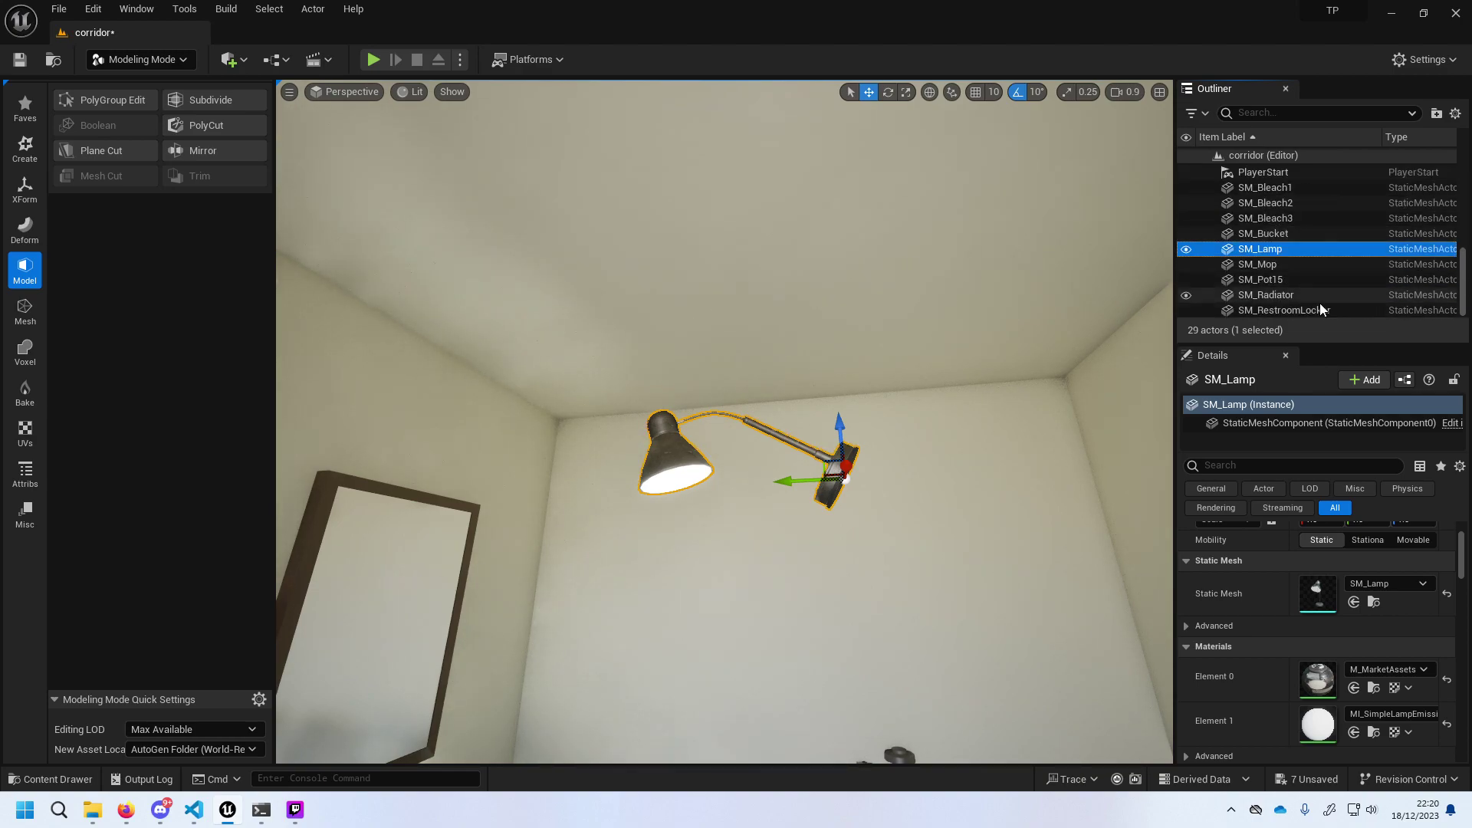
# File the props SM_Bleach1 through SM_RestroomLocker under the toilet folder, then reselect the lamp.
pyautogui.click(1315, 305)
pyautogui.keyDown('shift'); pyautogui.click(1296, 190); pyautogui.keyUp('shift')
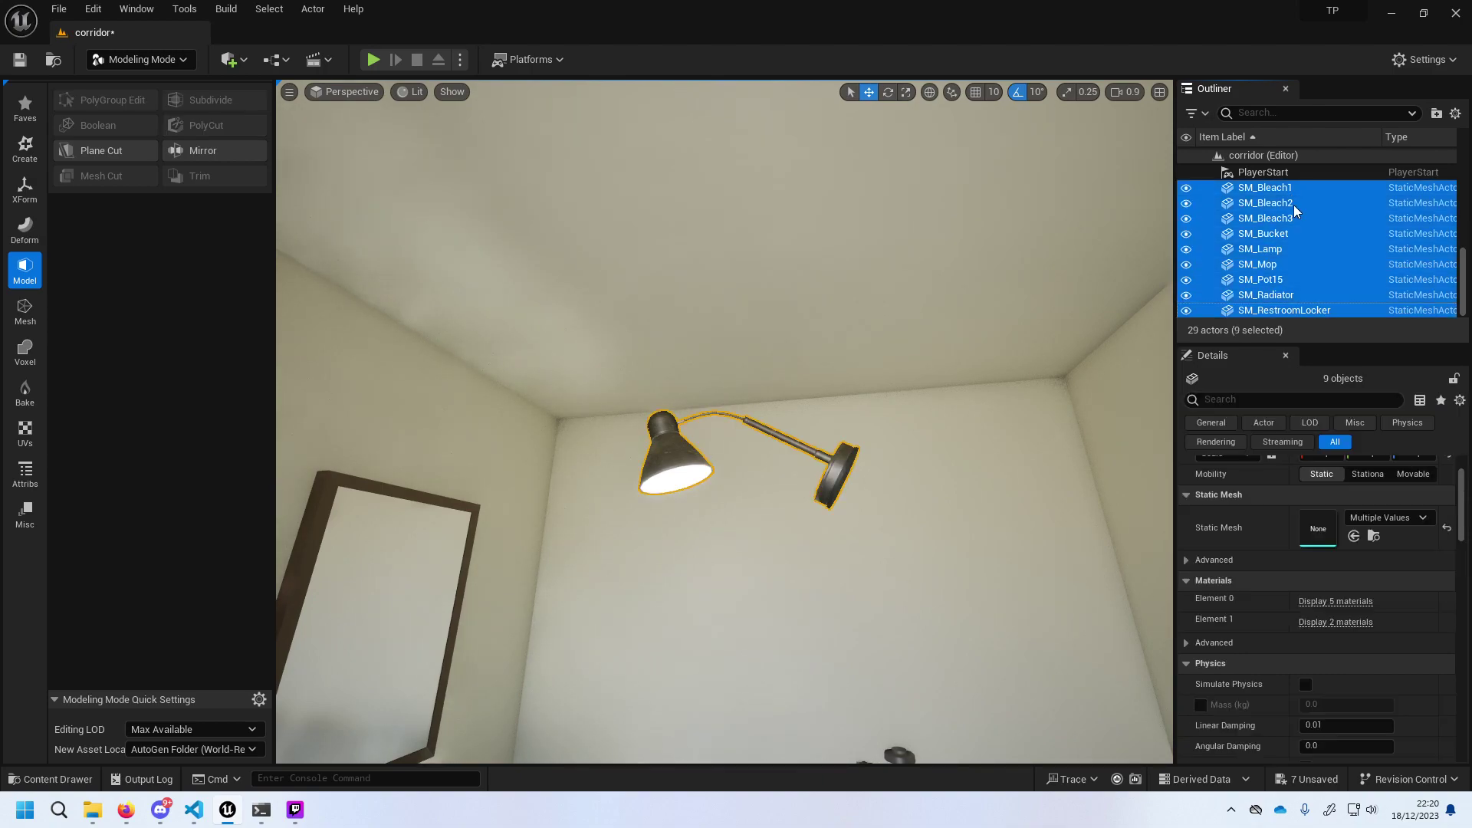
pyautogui.scroll(3, 1308, 234)
pyautogui.scroll(2, 1313, 276)
pyautogui.moveTo(1293, 314)
pyautogui.mouseDown()
pyautogui.moveTo(1258, 182)
pyautogui.moveTo(1228, 213)
pyautogui.mouseUp()
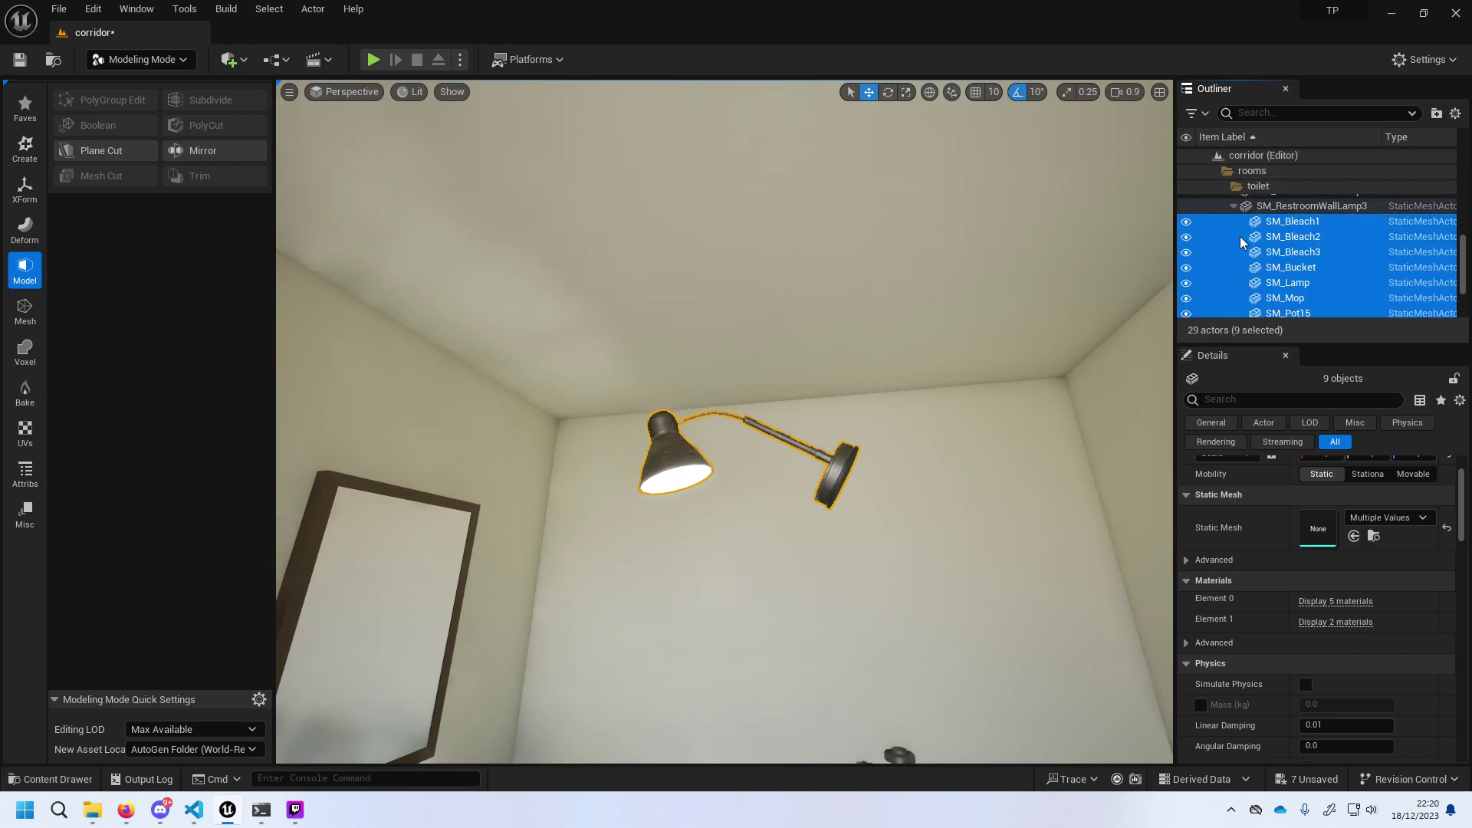
pyautogui.moveTo(1270, 264)
pyautogui.mouseDown()
pyautogui.moveTo(1245, 252)
pyautogui.moveTo(1254, 239)
pyautogui.moveTo(1230, 200)
pyautogui.mouseUp()
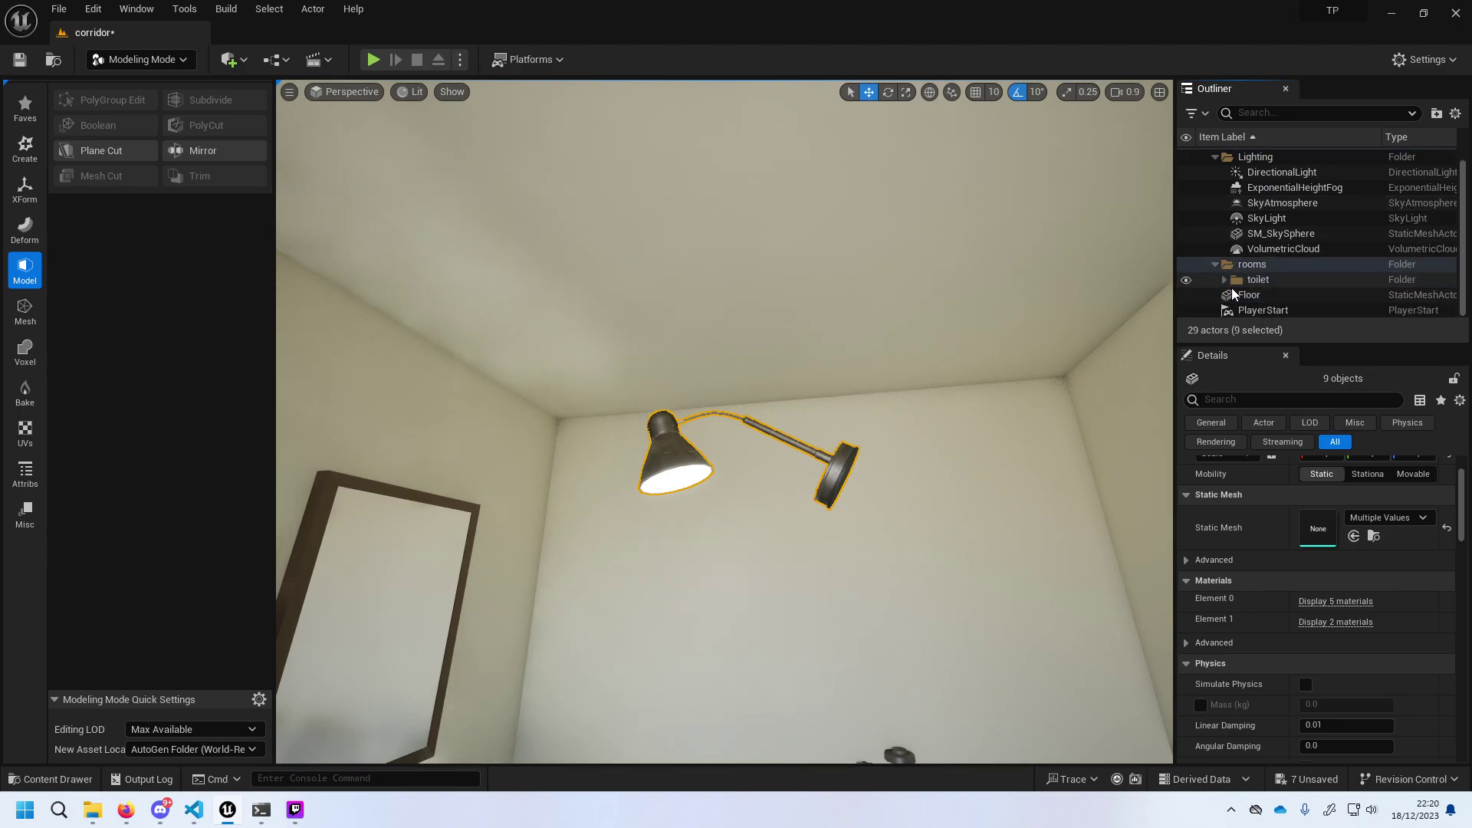
pyautogui.scroll(-2, 1277, 282)
pyautogui.scroll(-2, 1288, 278)
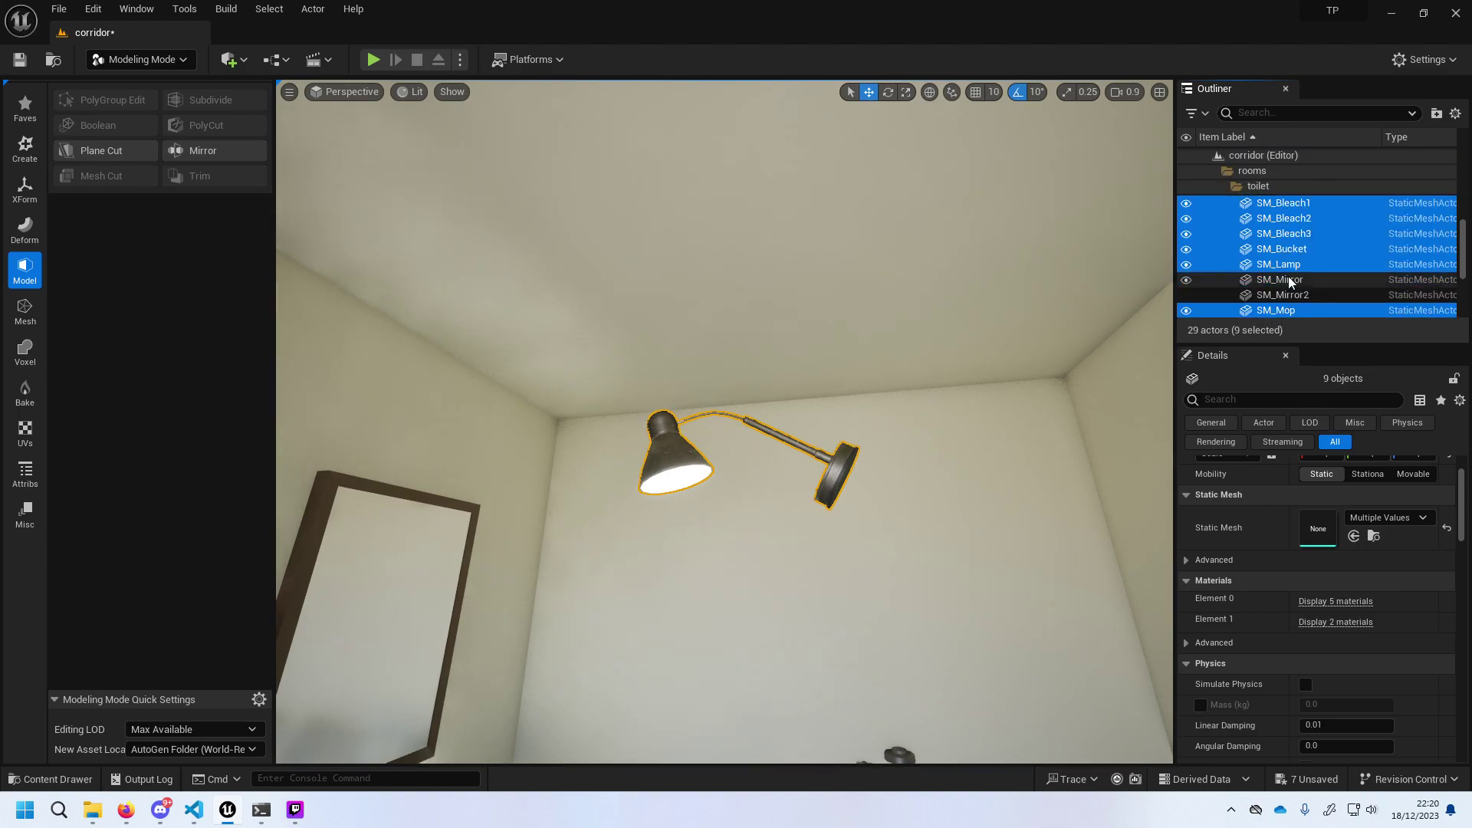
pyautogui.scroll(-2, 1296, 278)
pyautogui.scroll(-2, 1315, 281)
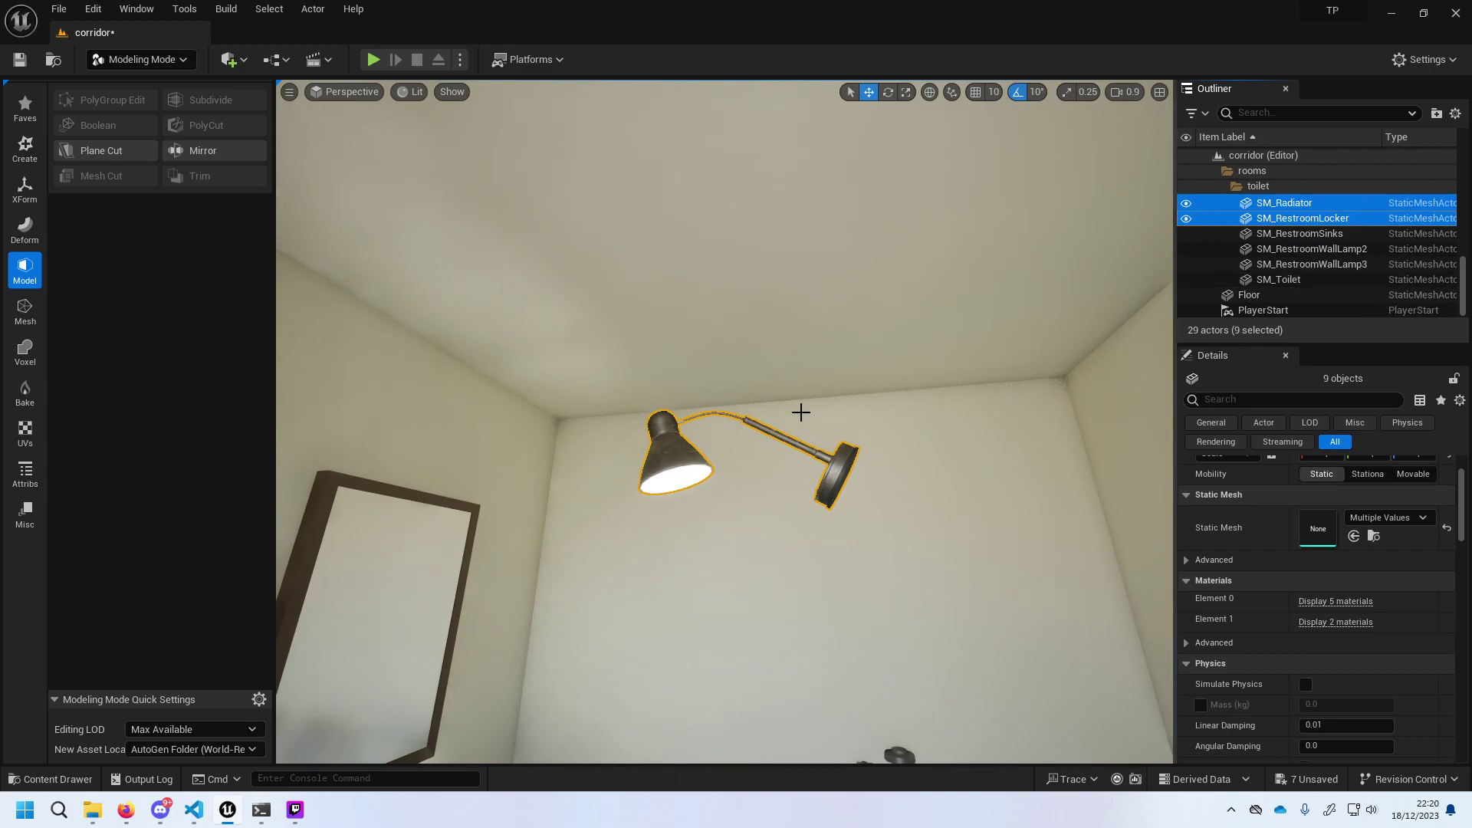
pyautogui.click(773, 437)
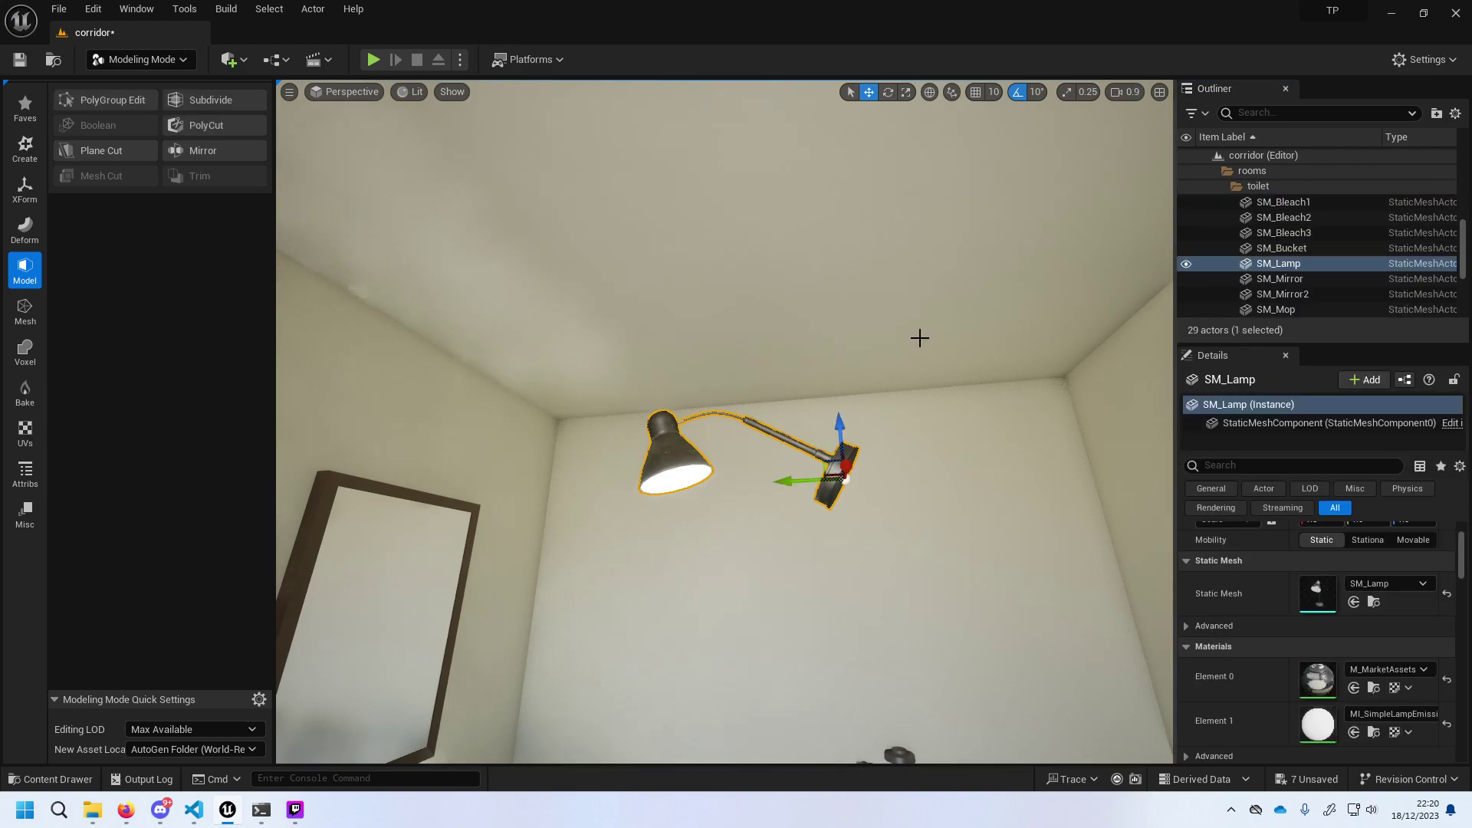
pyautogui.scroll(3, 1341, 279)
pyautogui.scroll(2, 1319, 284)
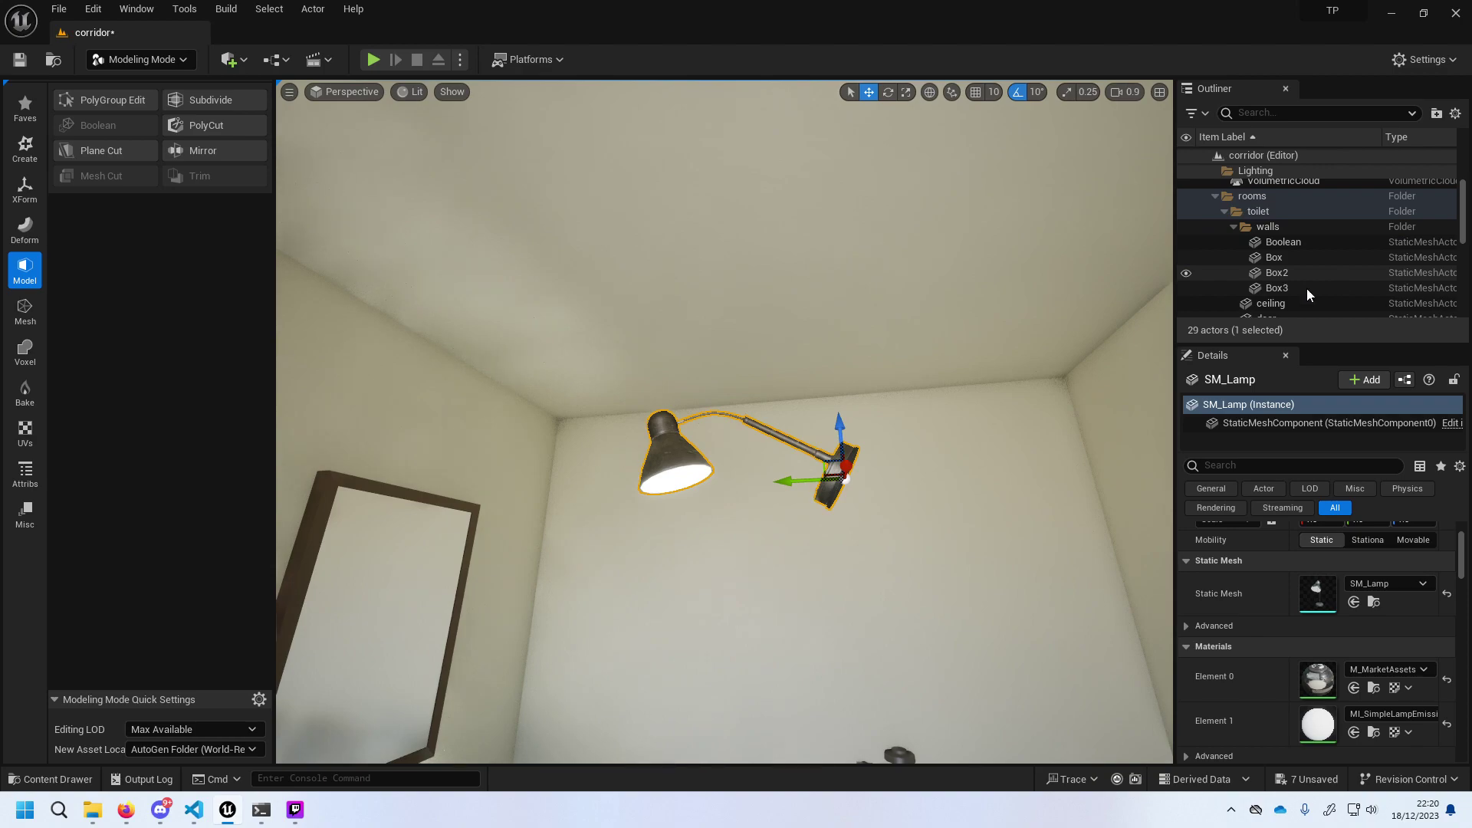
pyautogui.press('f')
pyautogui.scroll(-1, 1290, 285)
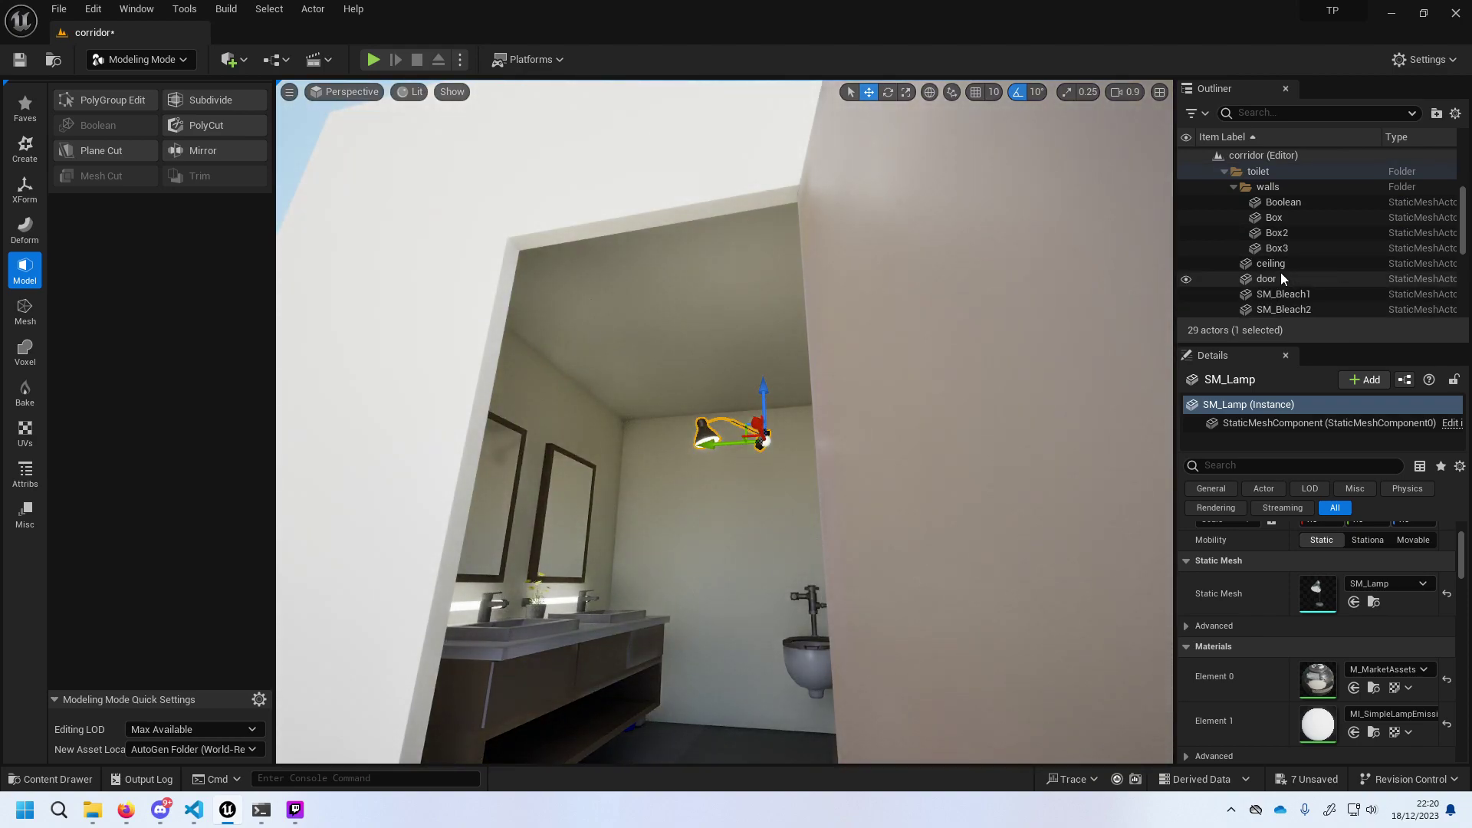
pyautogui.scroll(2, 1289, 267)
pyautogui.click(1286, 266)
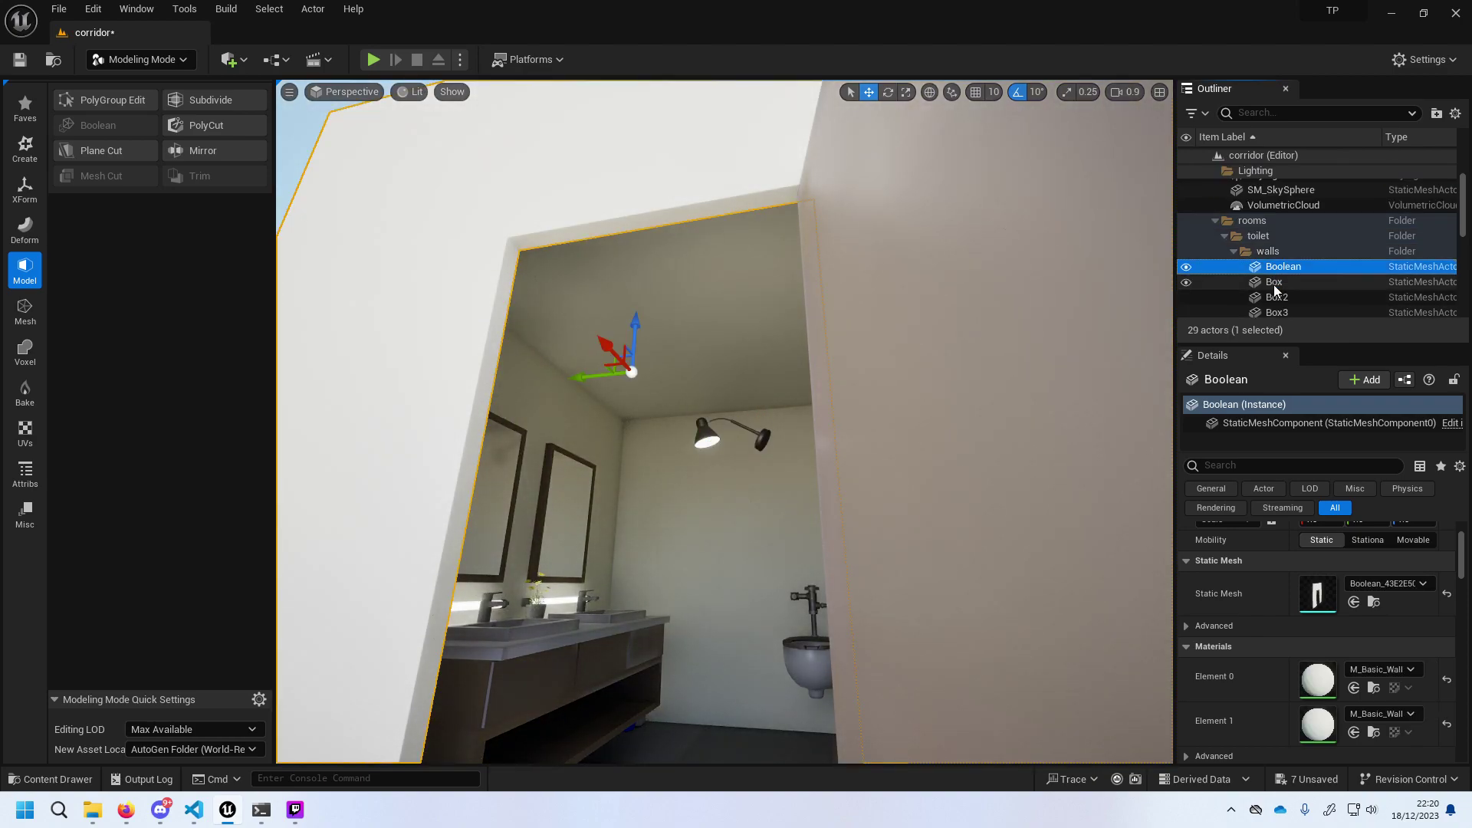
pyautogui.click(1277, 283)
pyautogui.click(1281, 299)
pyautogui.scroll(-2, 1285, 306)
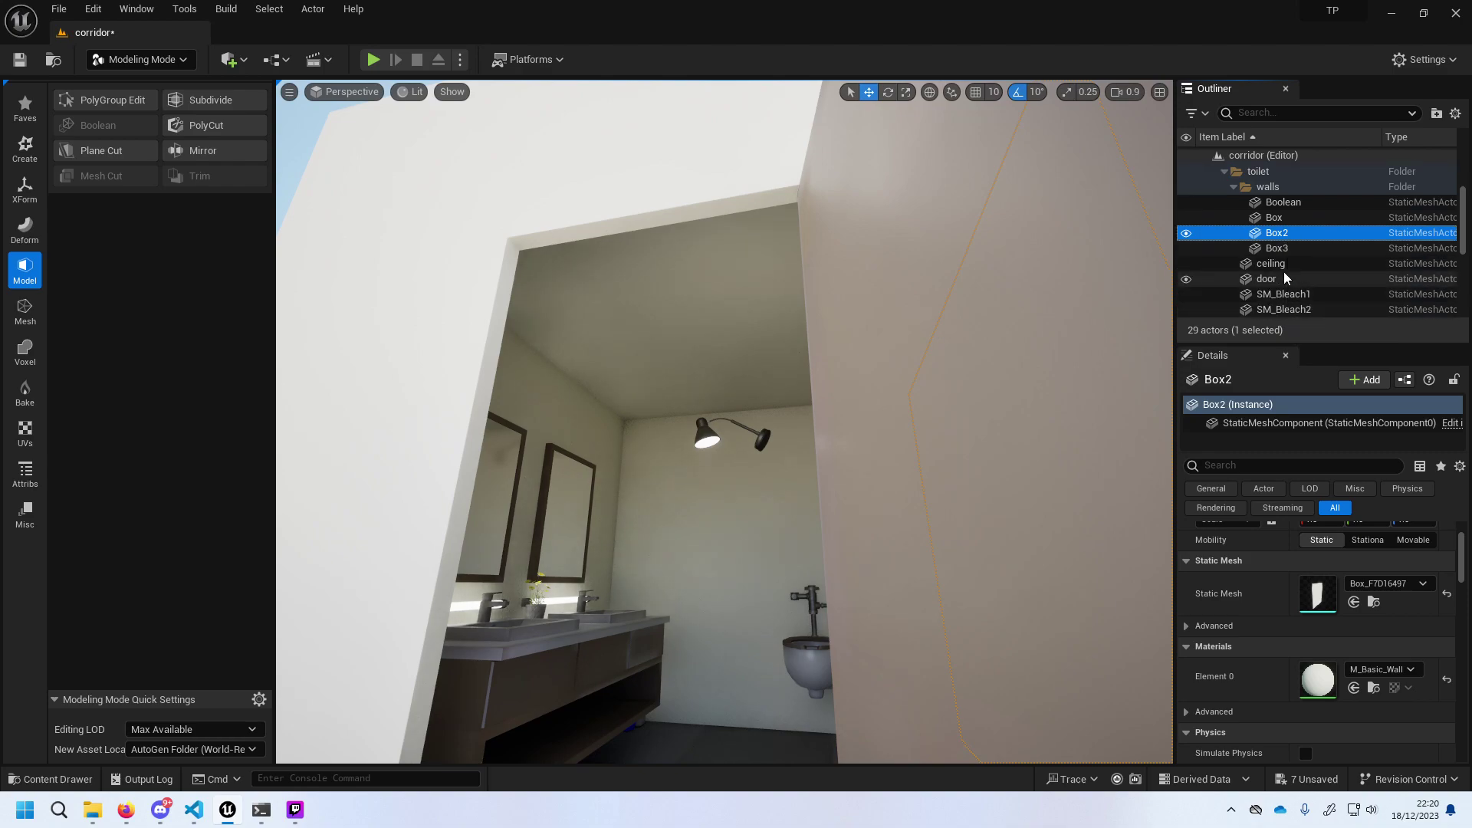
pyautogui.click(1288, 278)
pyautogui.click(1284, 294)
pyautogui.click(1235, 187)
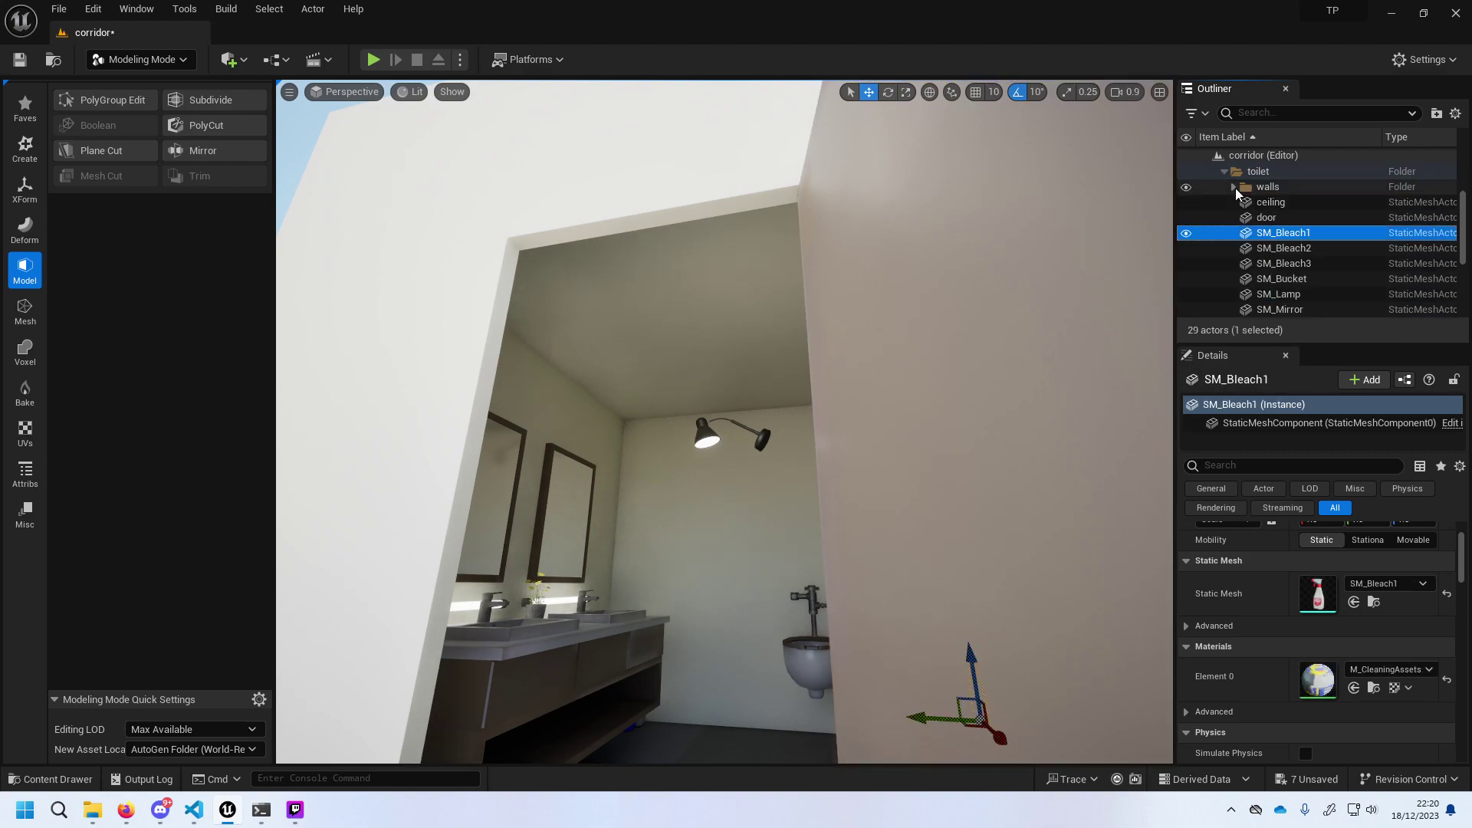
pyautogui.click(1269, 264)
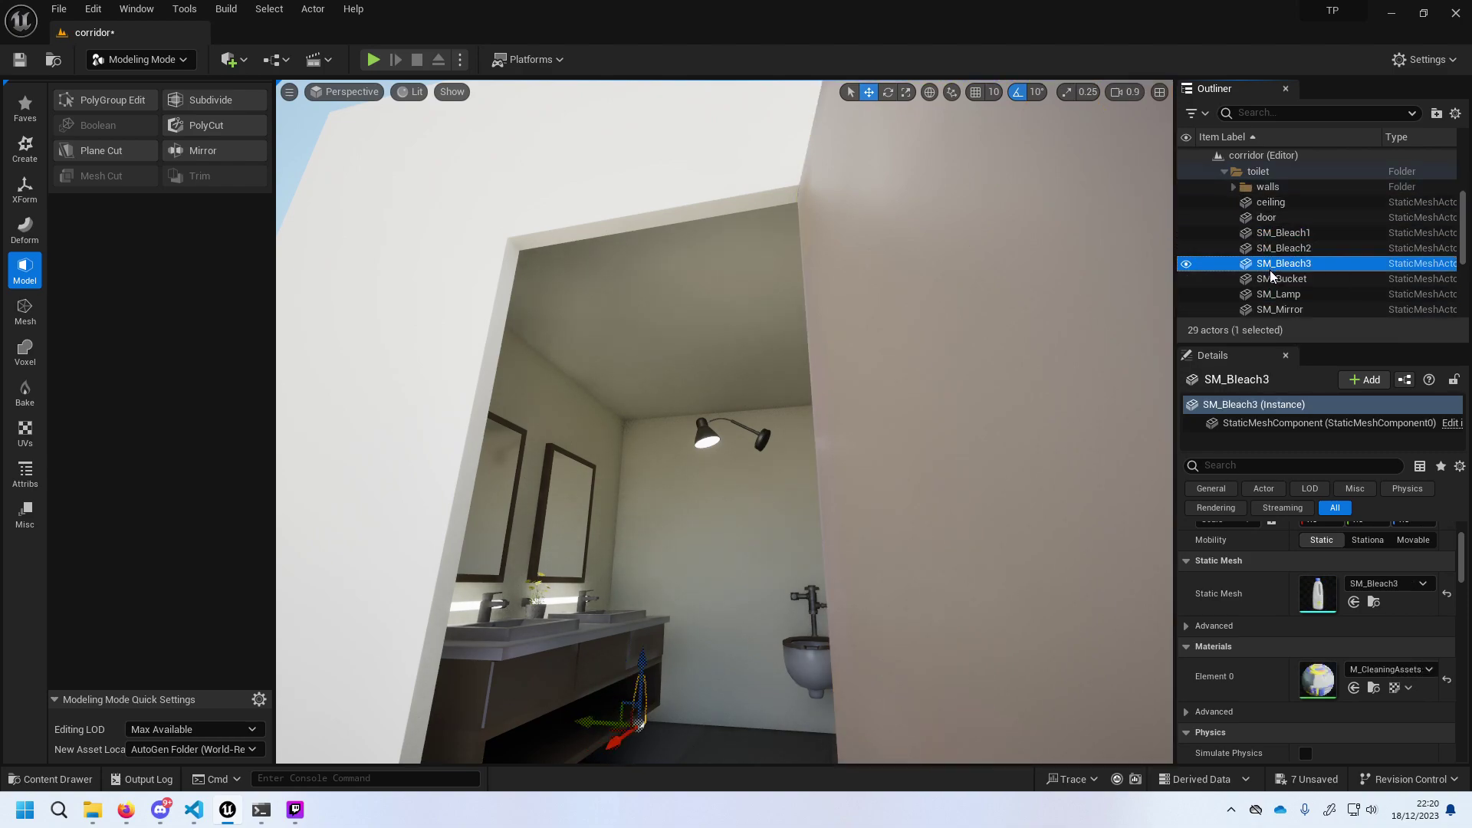
pyautogui.click(1279, 294)
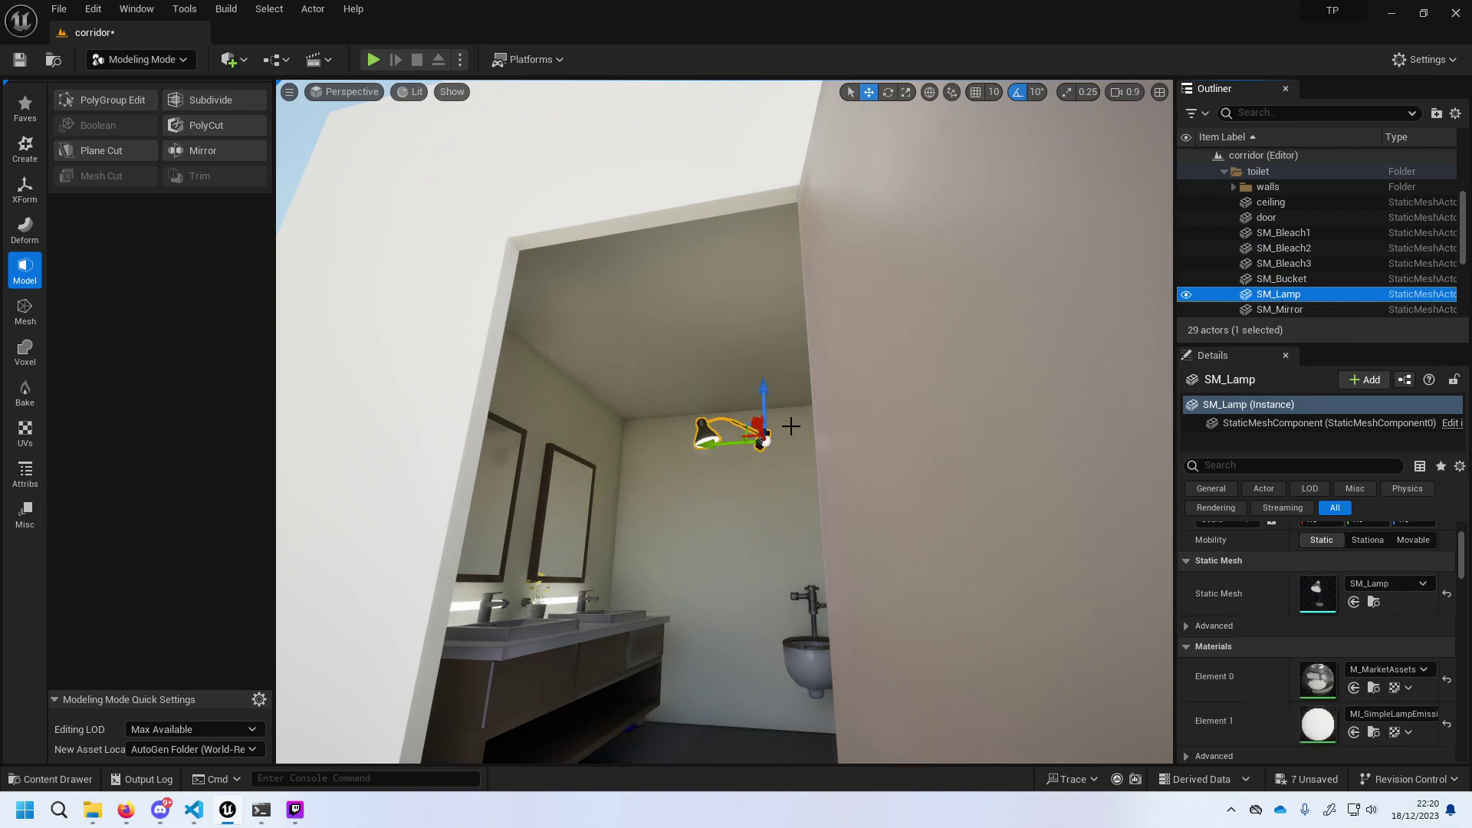
pyautogui.moveTo(715, 459); pyautogui.dragTo(654, 450, button='right')
pyautogui.scroll(-3, 1273, 251)
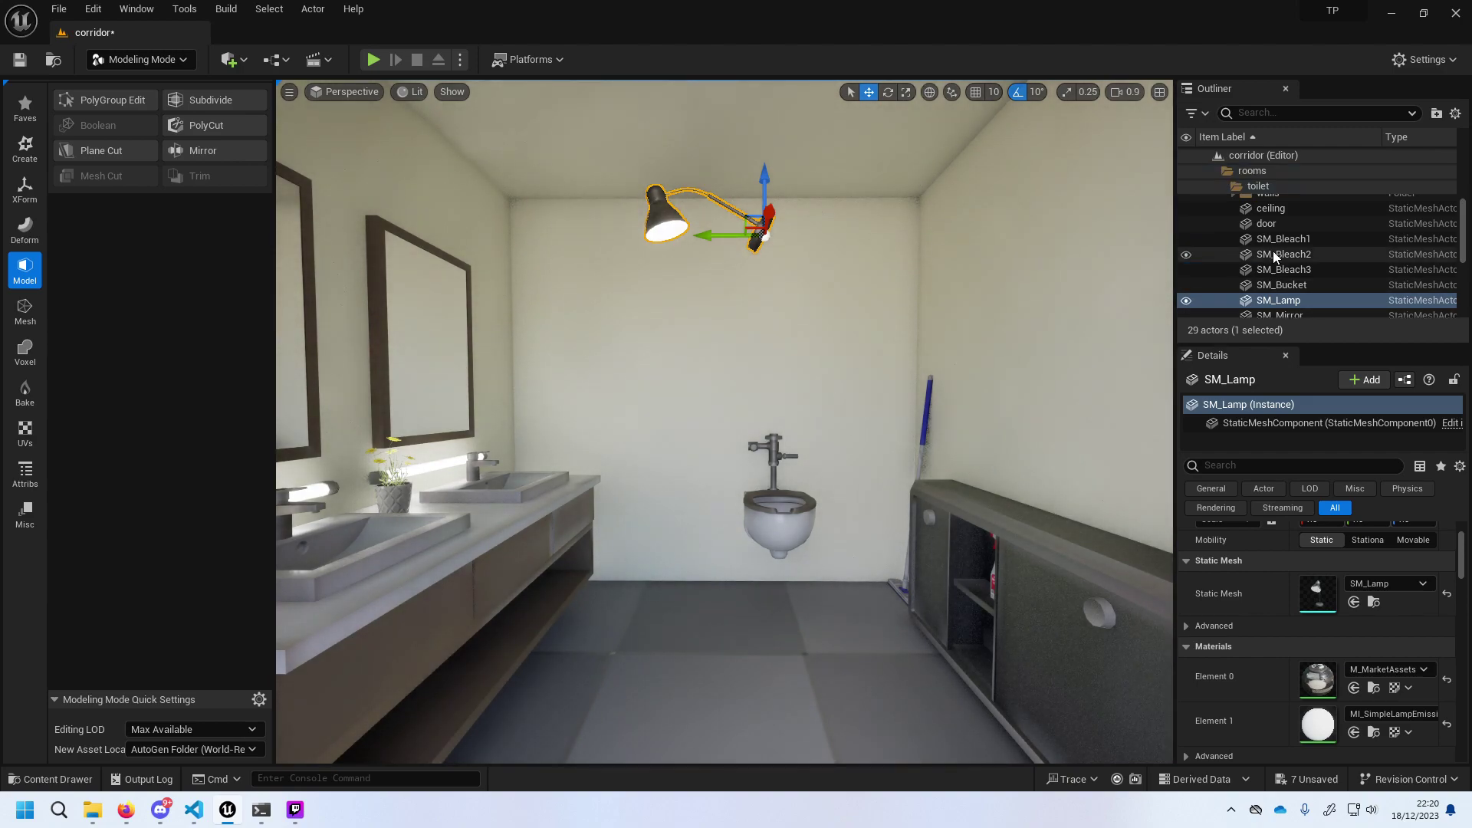
pyautogui.scroll(-2, 1276, 251)
pyautogui.scroll(-2, 1314, 245)
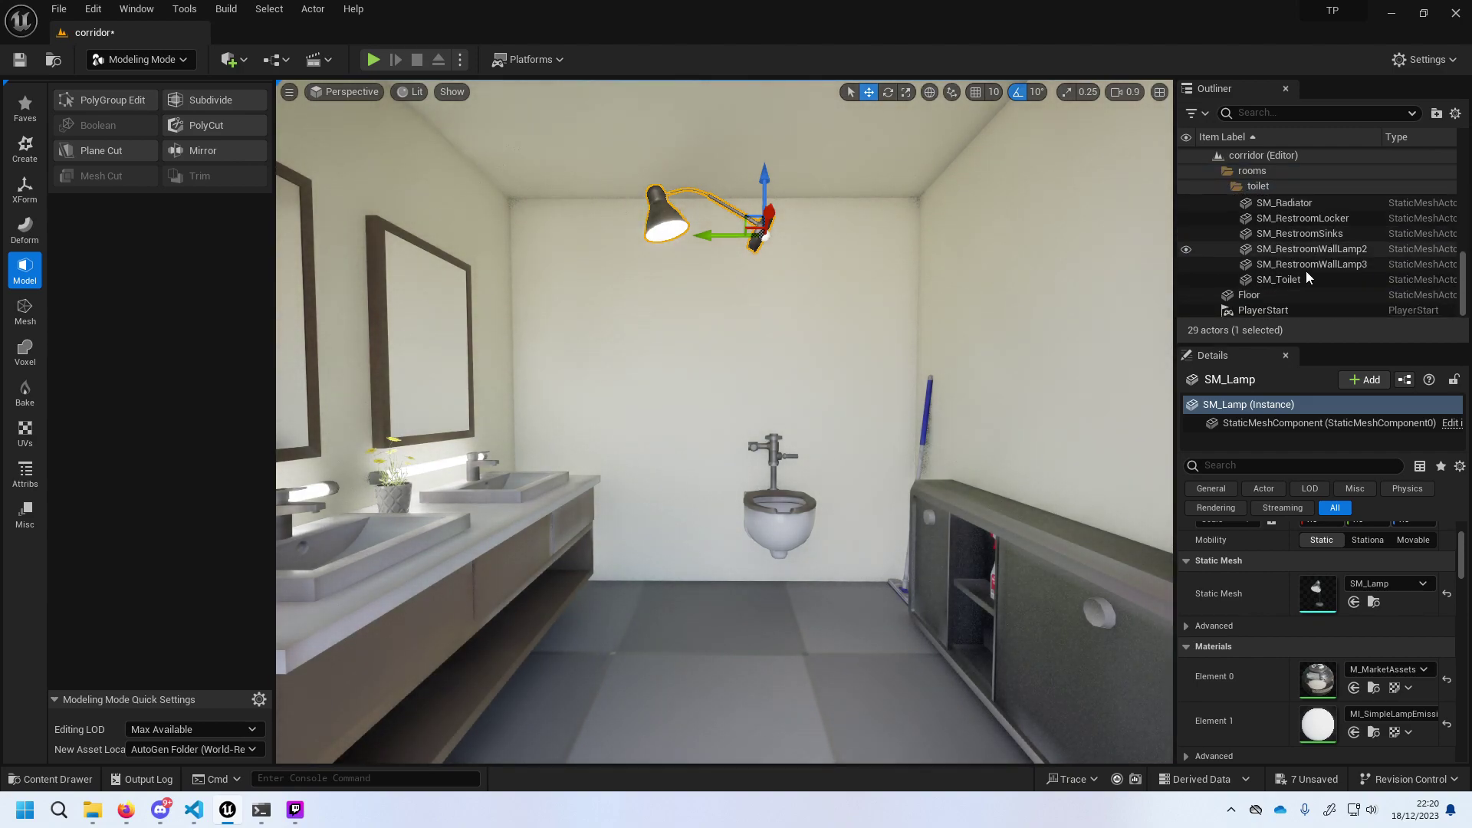
pyautogui.click(1301, 278)
pyautogui.click(1301, 261)
pyautogui.click(1308, 248)
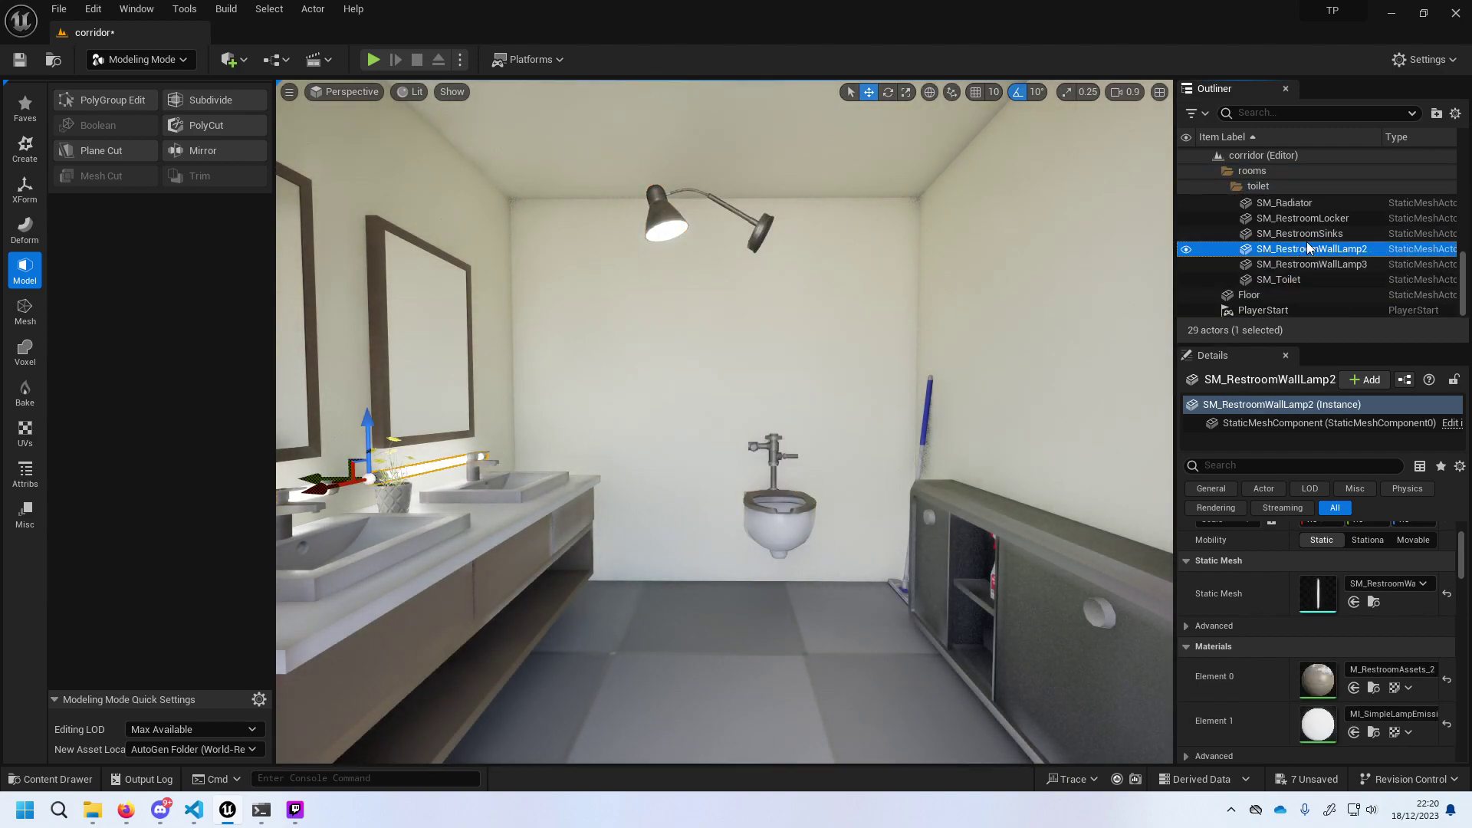
pyautogui.click(1304, 234)
pyautogui.scroll(2, 1300, 242)
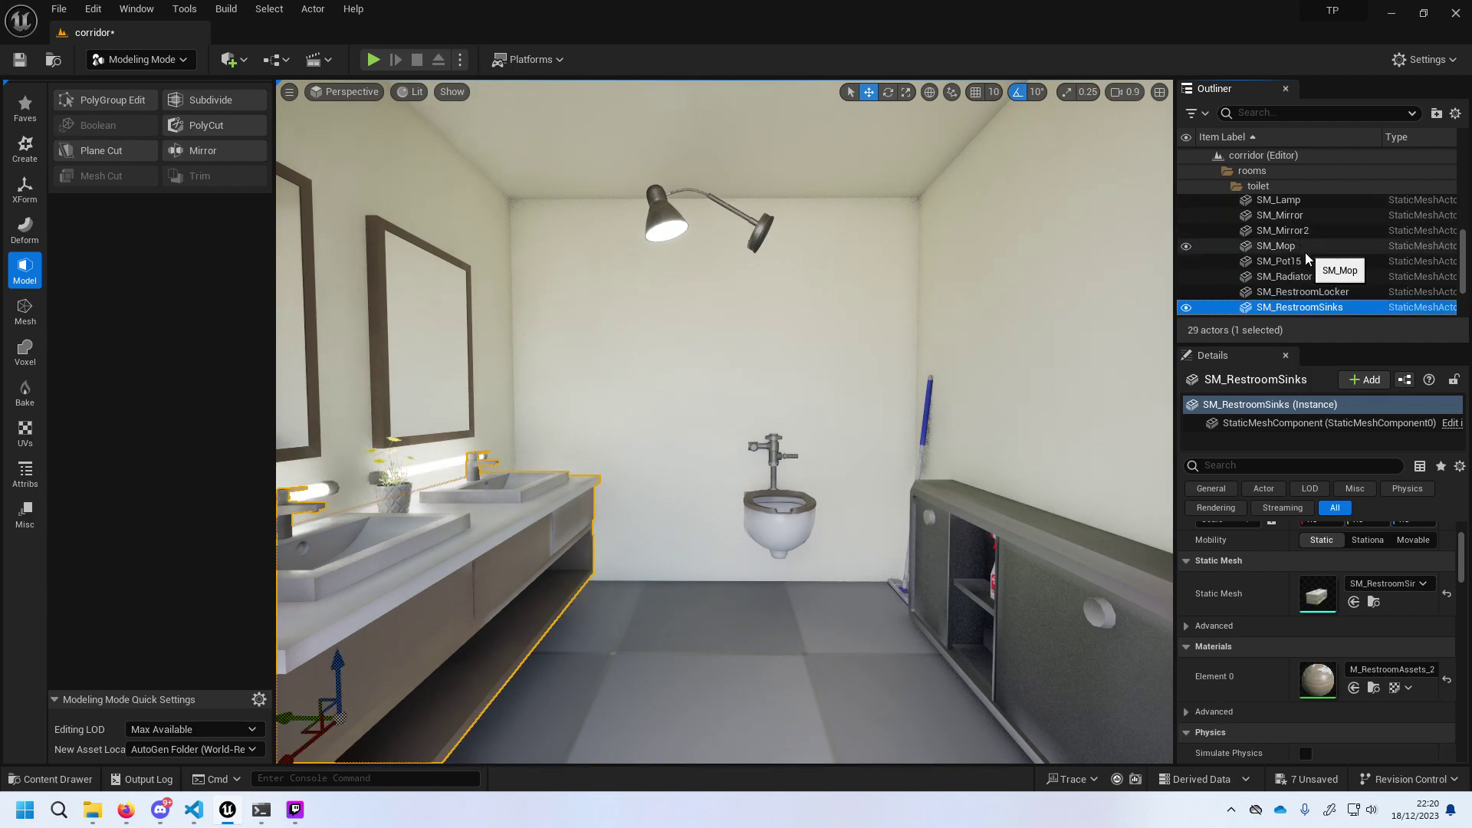
pyautogui.scroll(2, 1307, 253)
pyautogui.scroll(2, 1308, 254)
pyautogui.click(1299, 274)
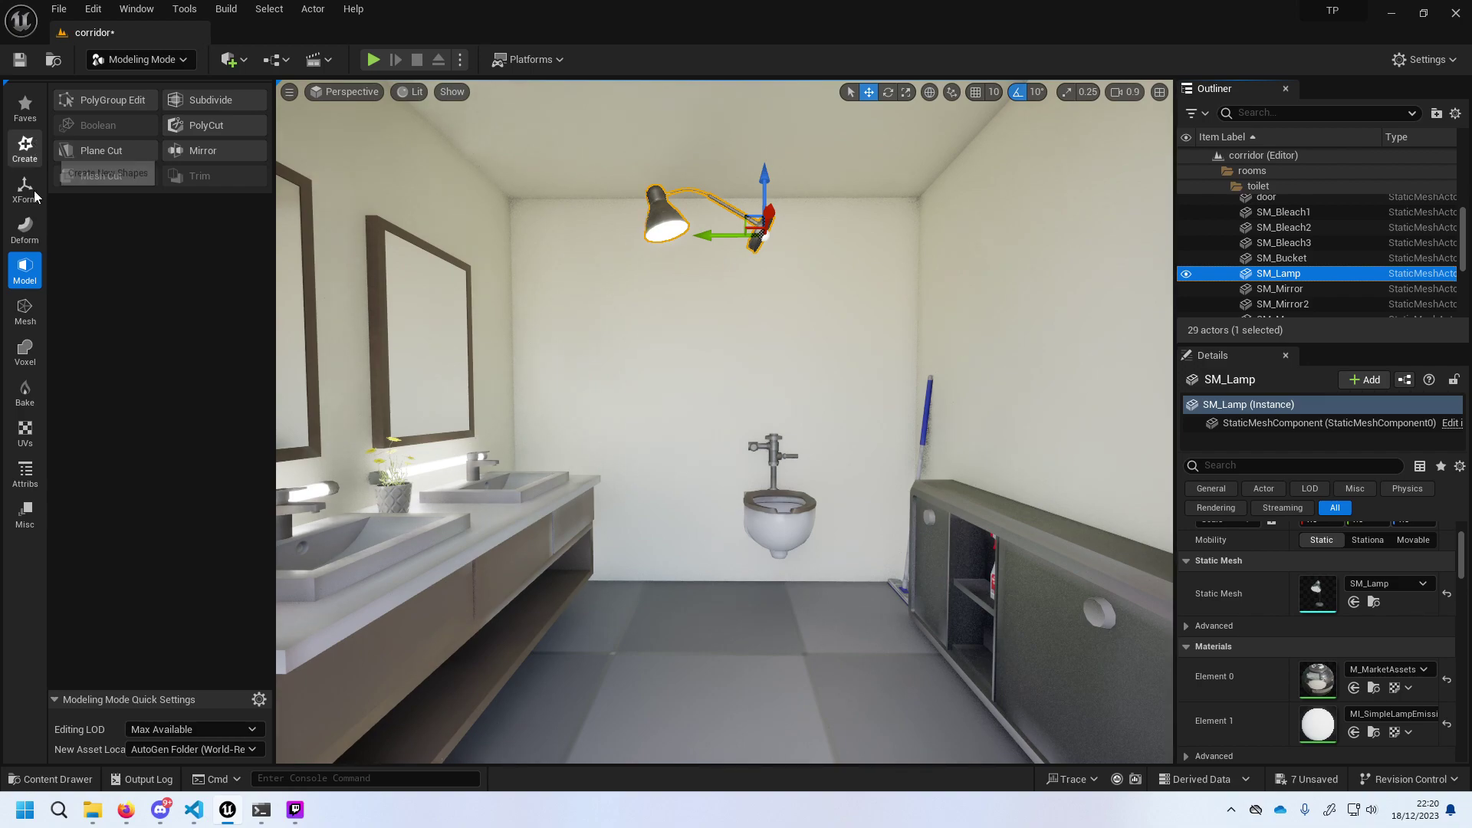
# Create a box on the back wall and move it toward the lamp.
pyautogui.click(25, 145)
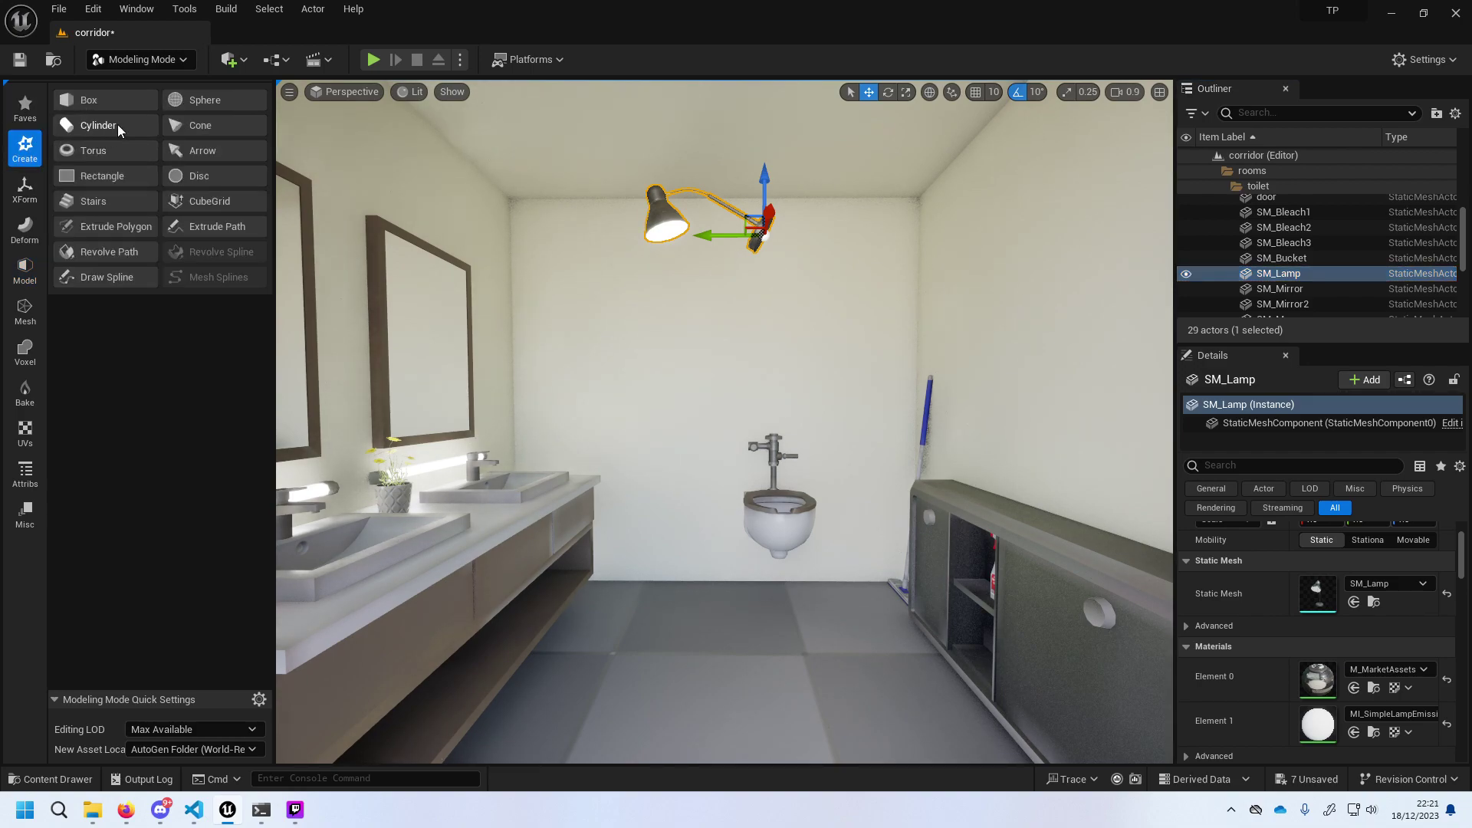
pyautogui.click(128, 100)
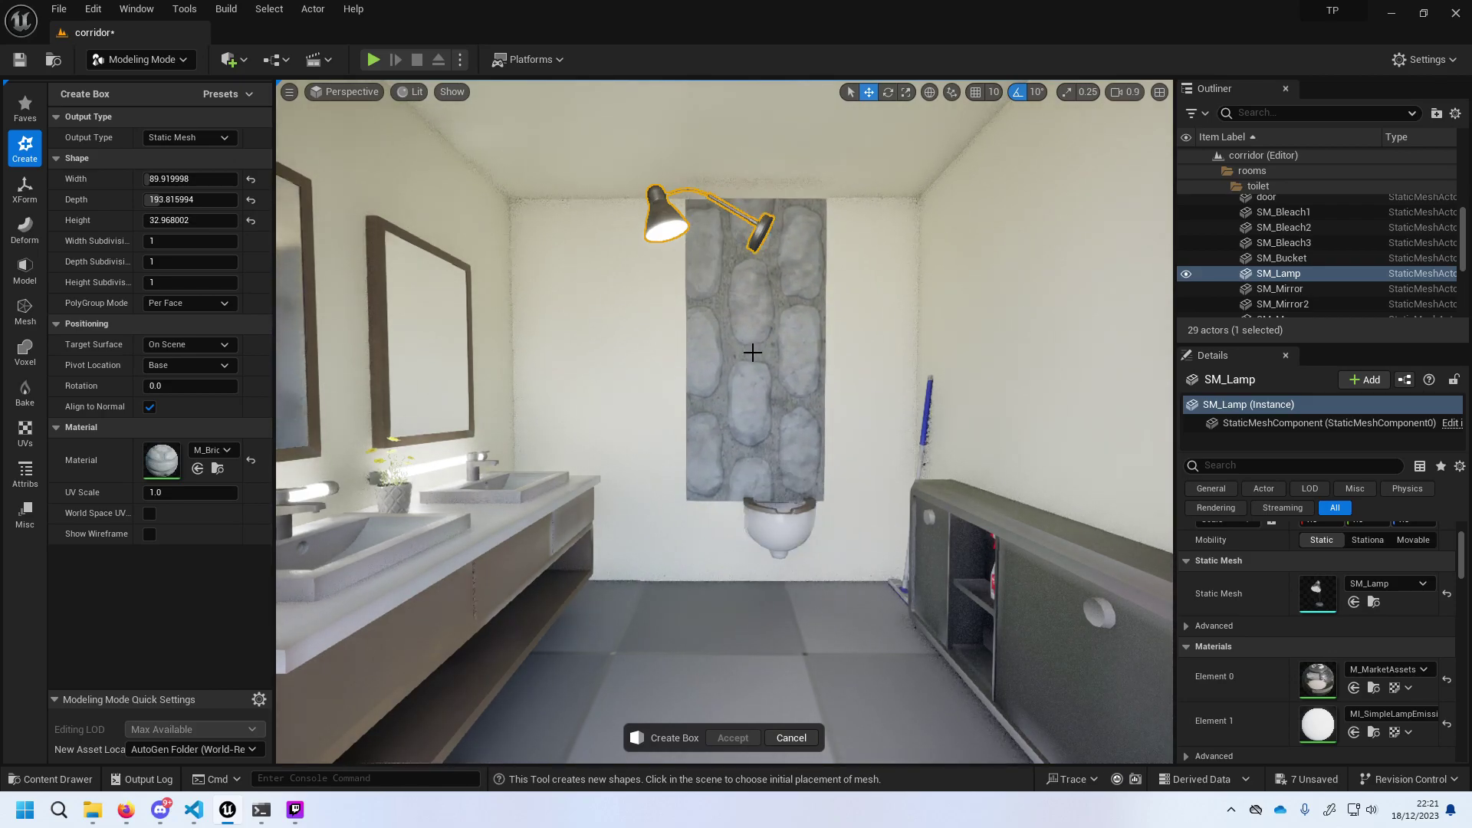
pyautogui.click(760, 310)
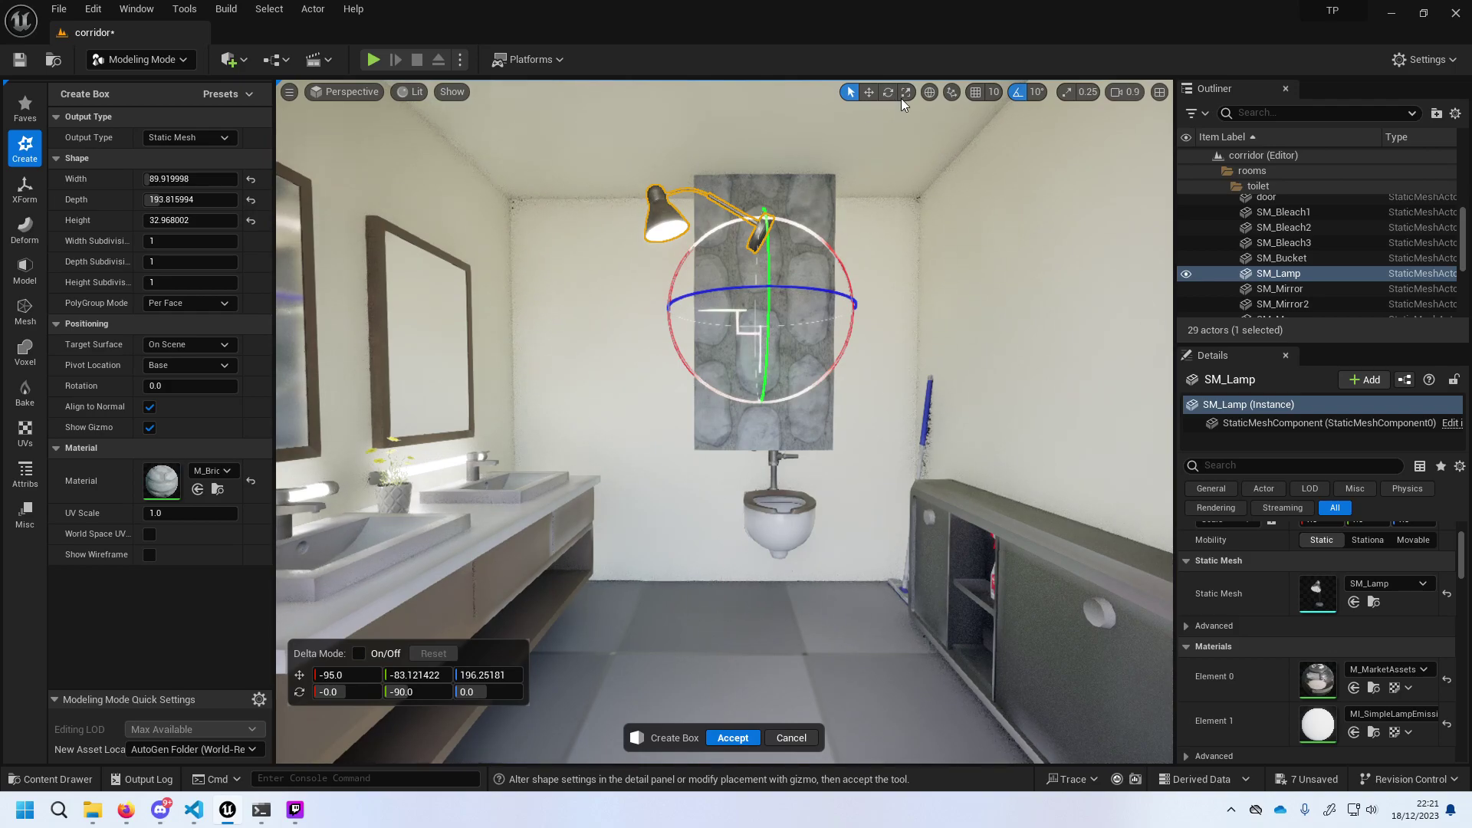
pyautogui.click(901, 95)
pyautogui.click(868, 92)
pyautogui.moveTo(782, 269)
pyautogui.mouseDown(button='right')
pyautogui.moveTo(858, 264)
pyautogui.moveTo(550, 284)
pyautogui.mouseUp(button='right')
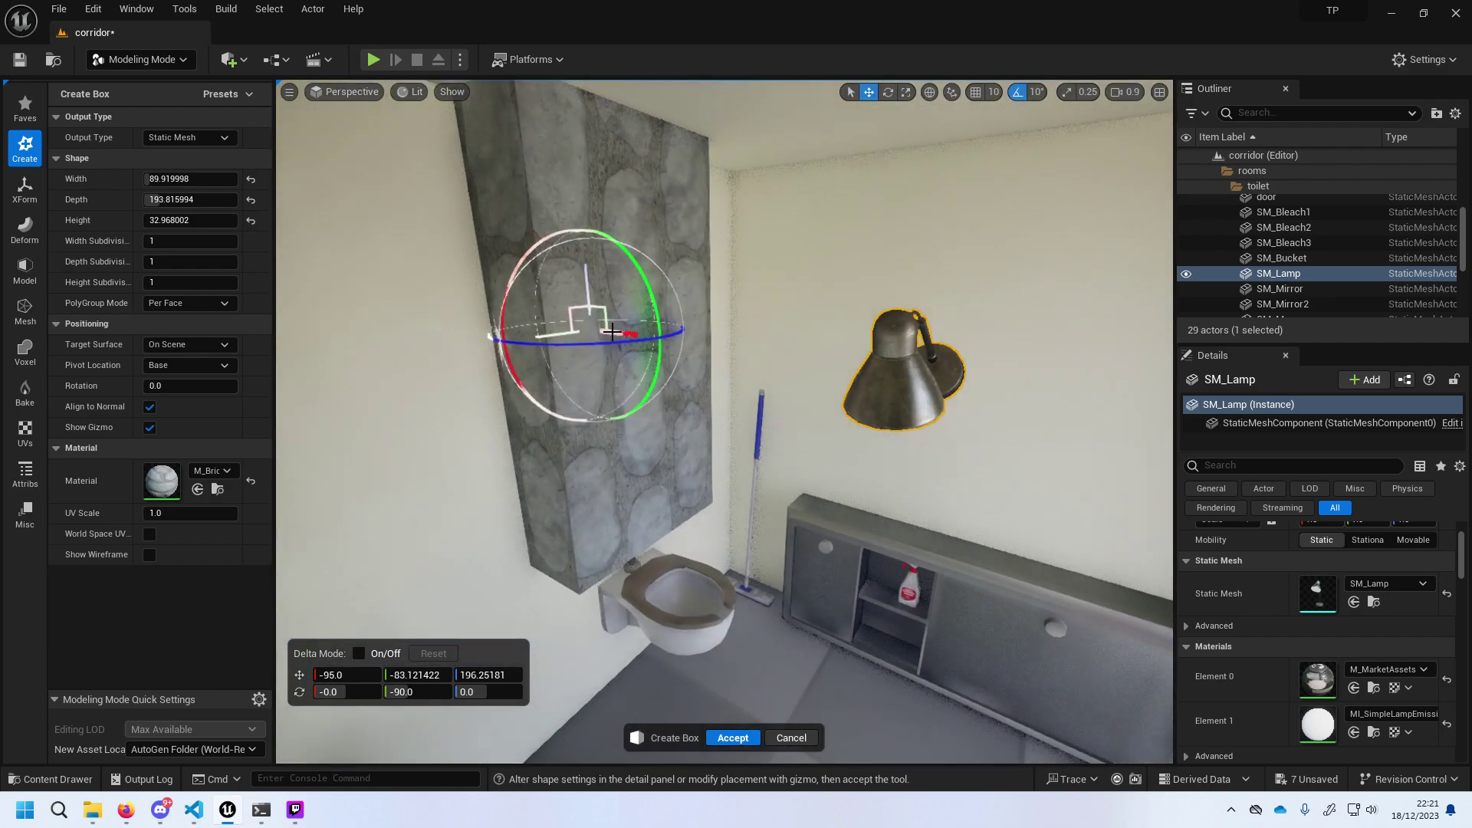
pyautogui.moveTo(612, 331)
pyautogui.mouseDown()
pyautogui.moveTo(929, 411)
pyautogui.moveTo(903, 342)
pyautogui.mouseUp()
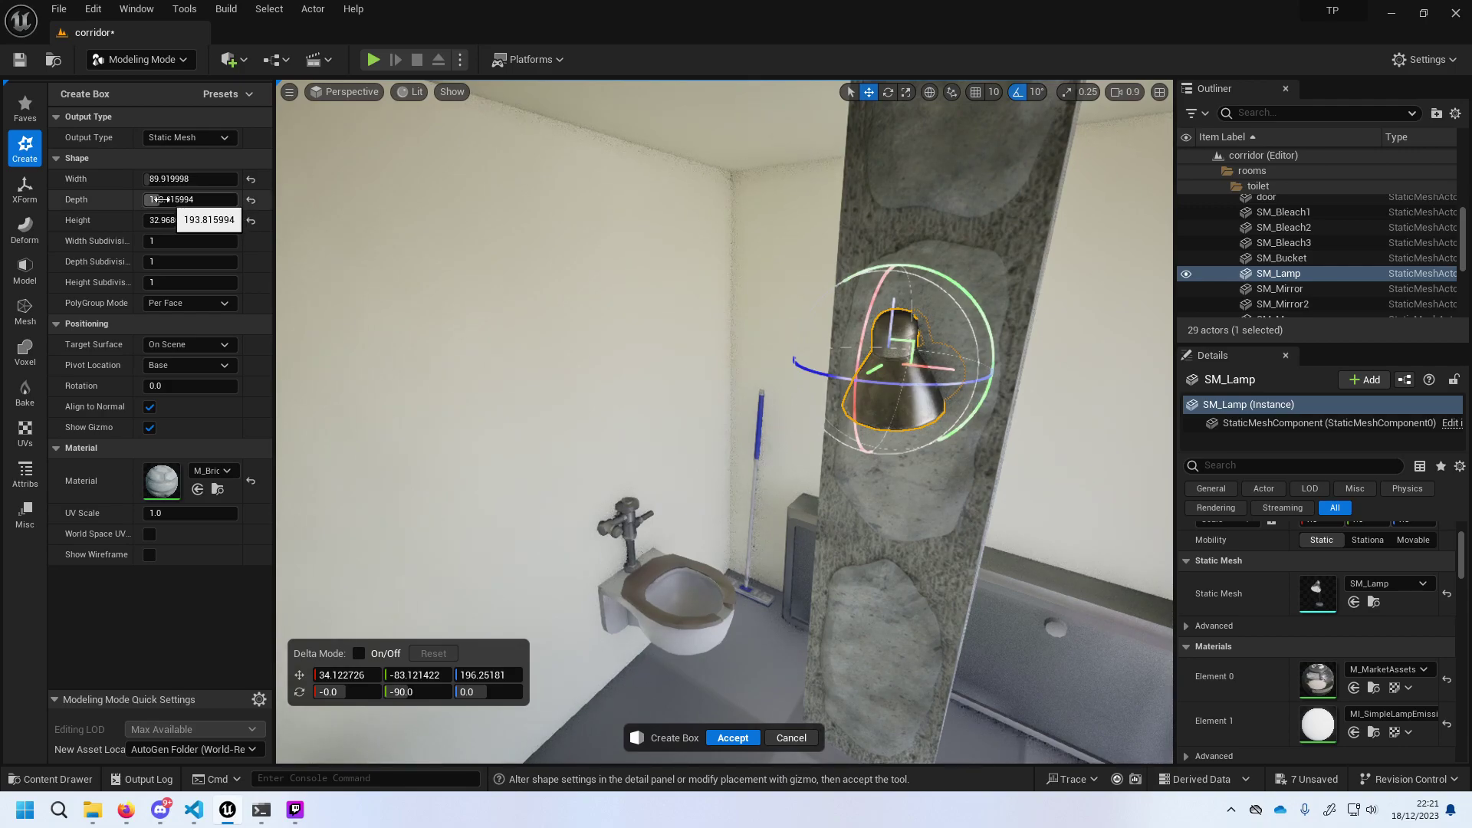
# Set the box depth to 40.96, shift it over the lamp, and select SM_Lamp.
pyautogui.moveTo(157, 200); pyautogui.dragTo(151, 200)
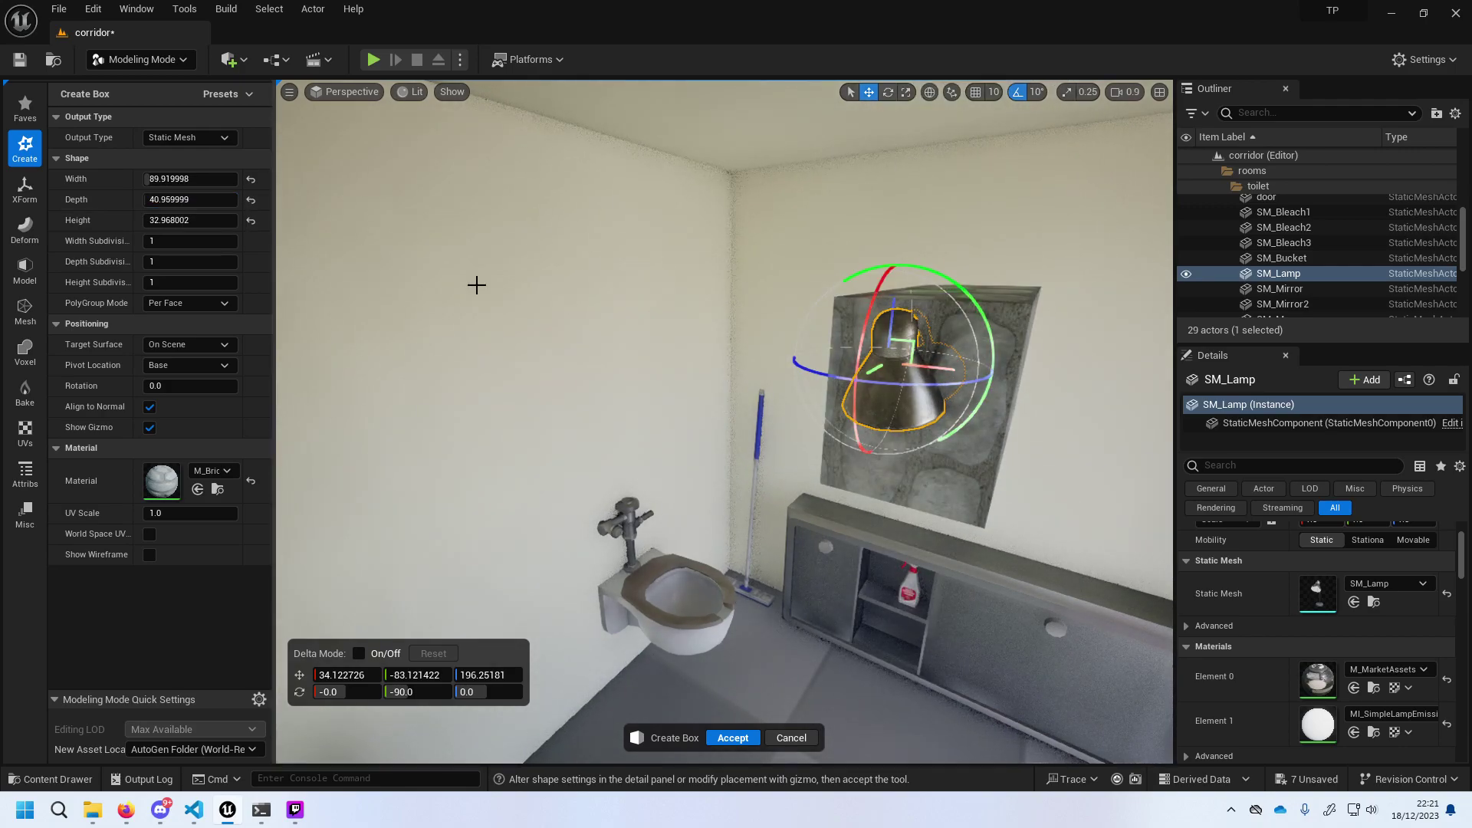
pyautogui.moveTo(477, 285); pyautogui.dragTo(756, 377, button='right')
pyautogui.scroll(-1, 756, 377)
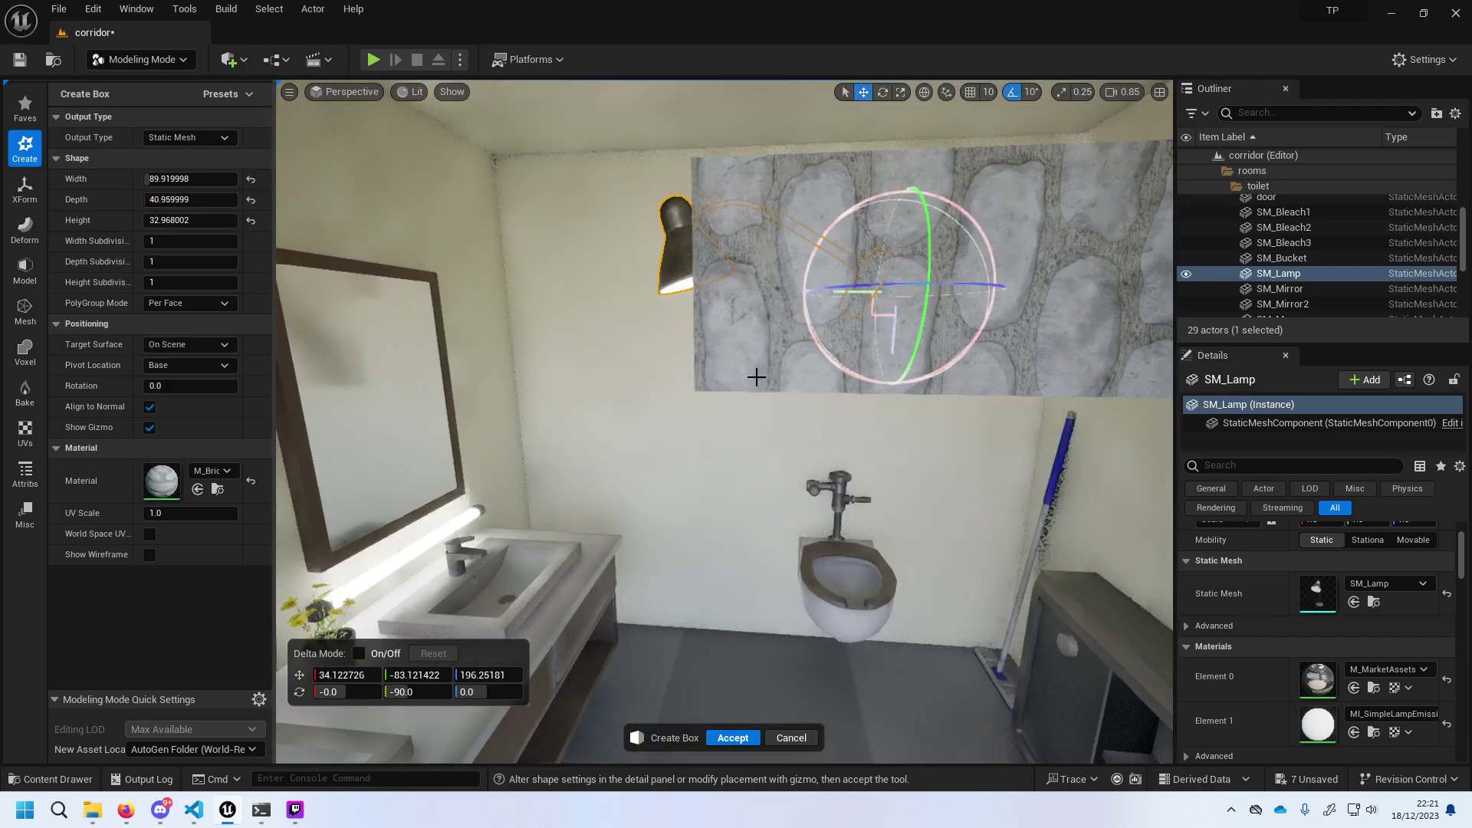
pyautogui.scroll(-3, 756, 377)
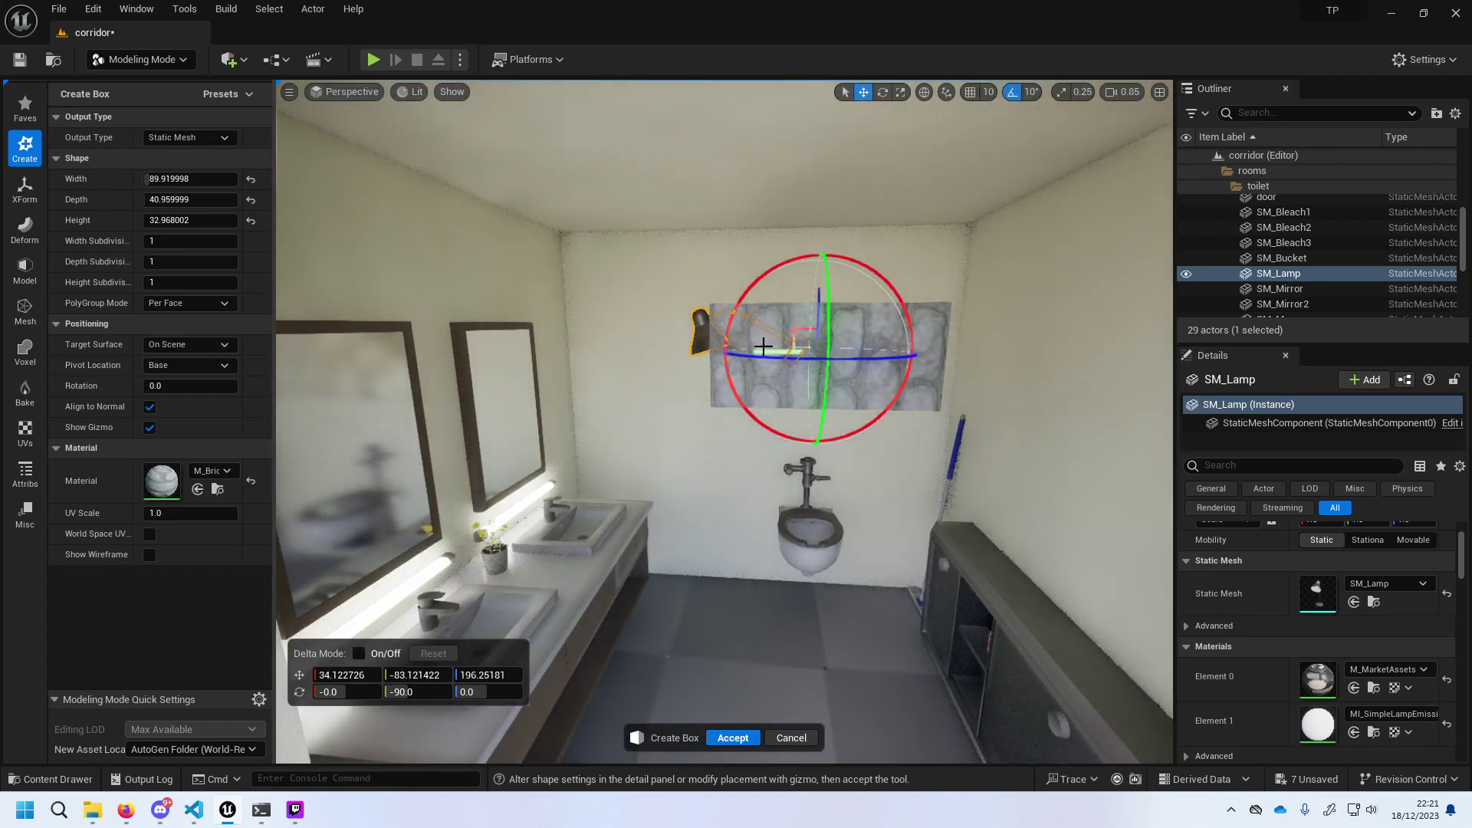
pyautogui.moveTo(763, 347); pyautogui.dragTo(782, 350)
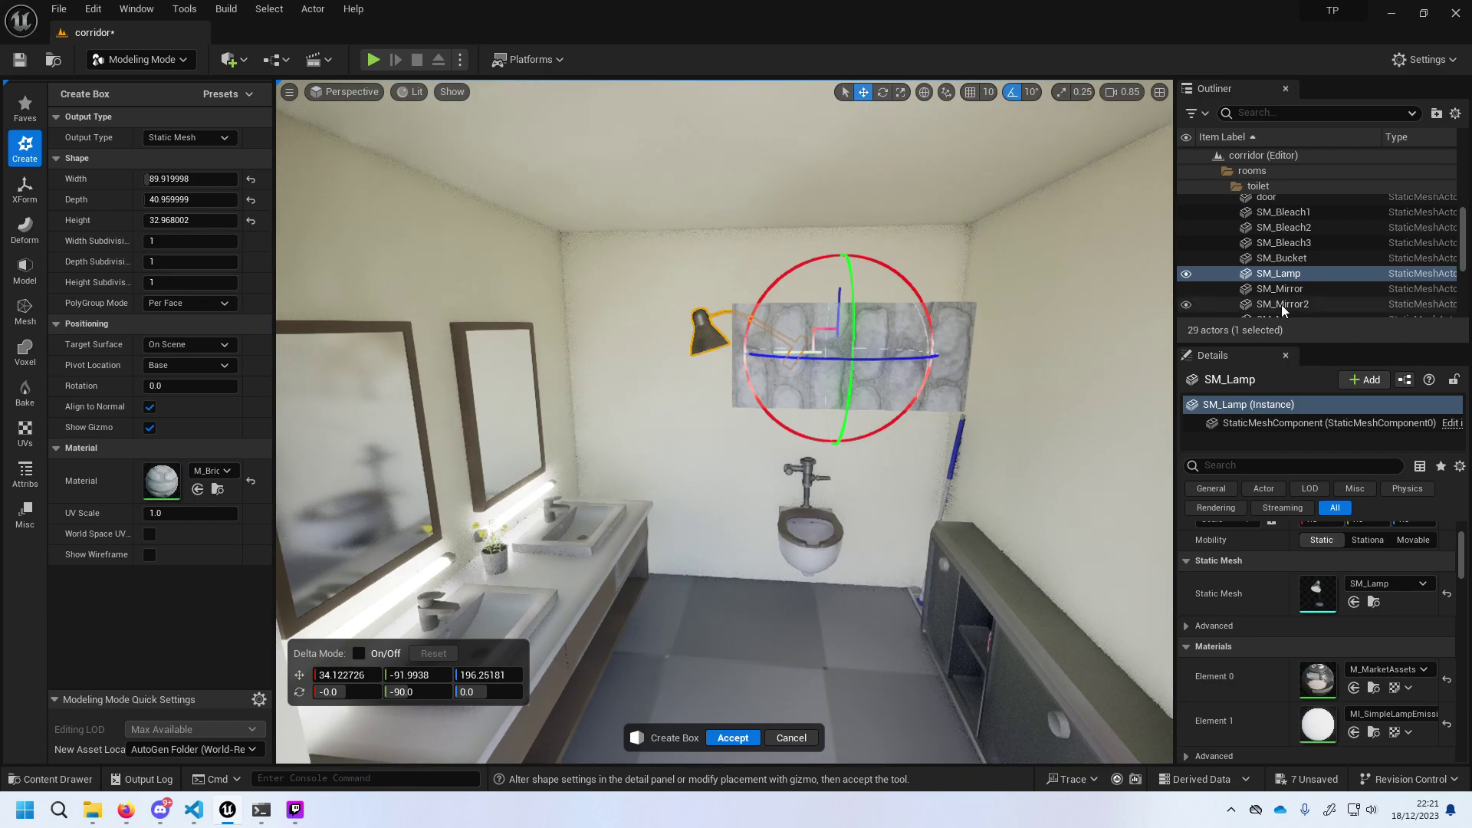
pyautogui.click(1314, 274)
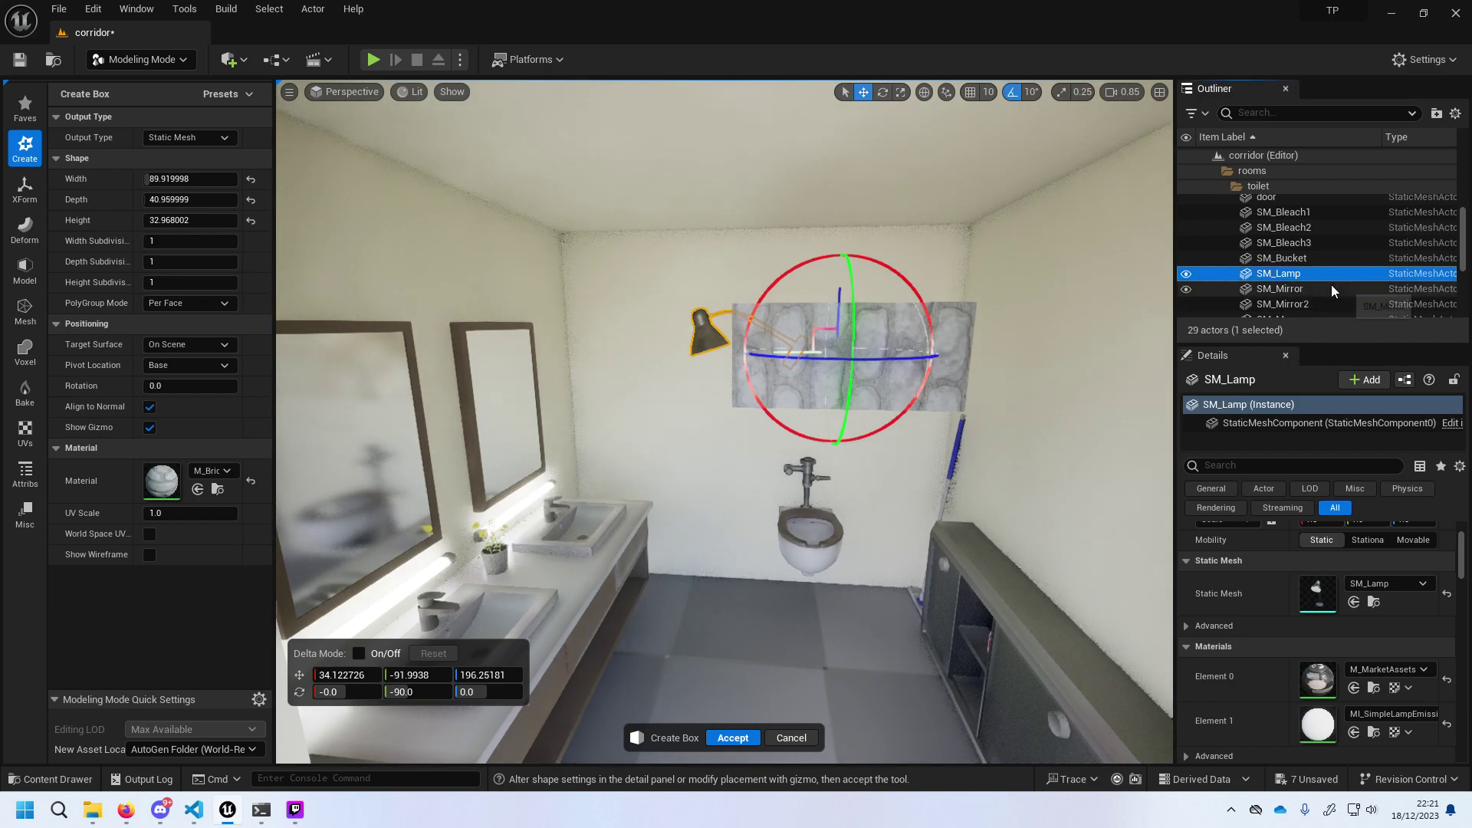
# Accept Box4, parent it under SM_Lamp, and select both together.
pyautogui.click(733, 736)
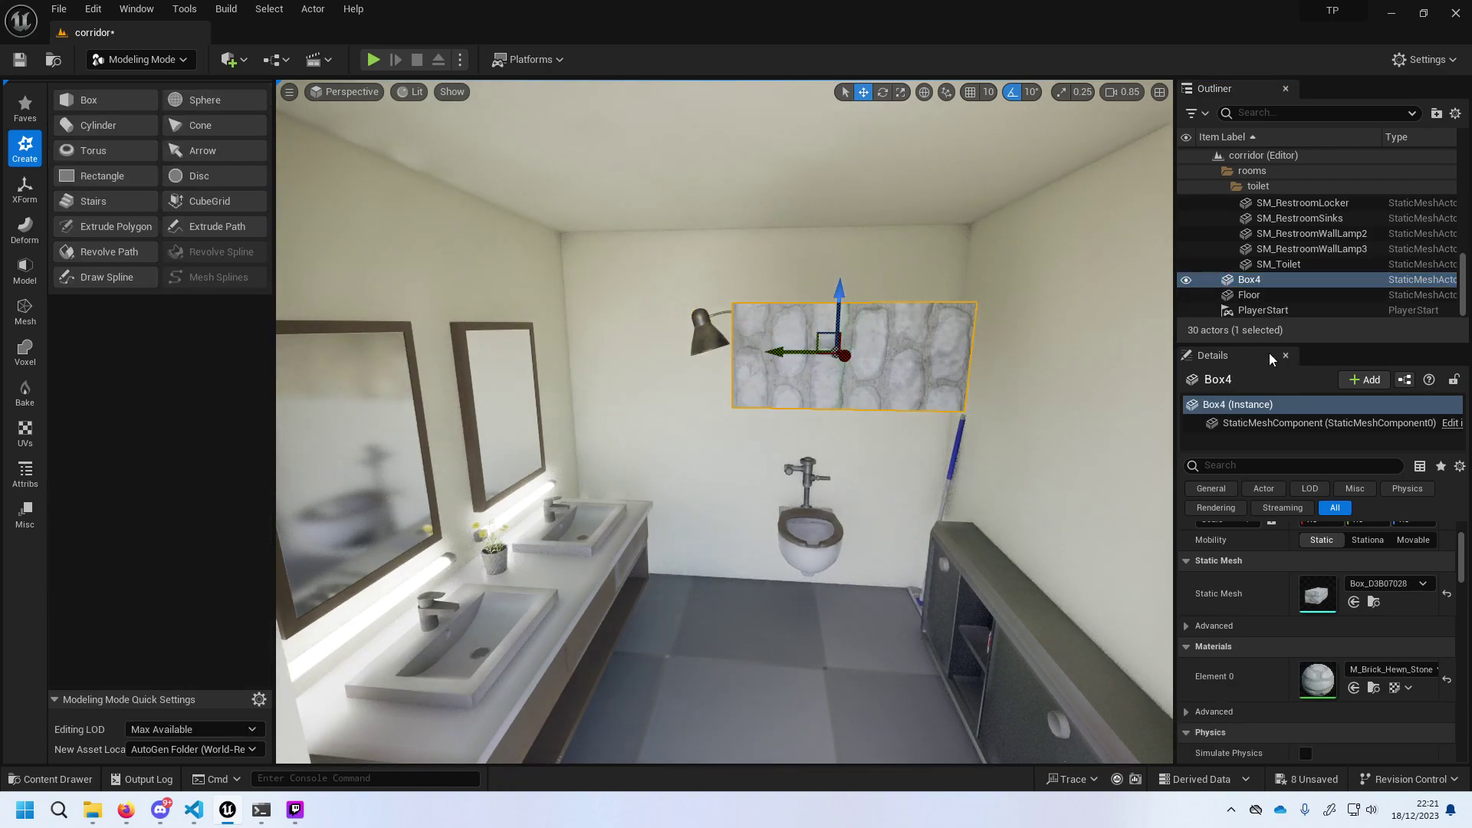
pyautogui.moveTo(1262, 289)
pyautogui.mouseDown()
pyautogui.moveTo(1271, 245)
pyautogui.moveTo(1258, 220)
pyautogui.moveTo(1304, 251)
pyautogui.mouseUp()
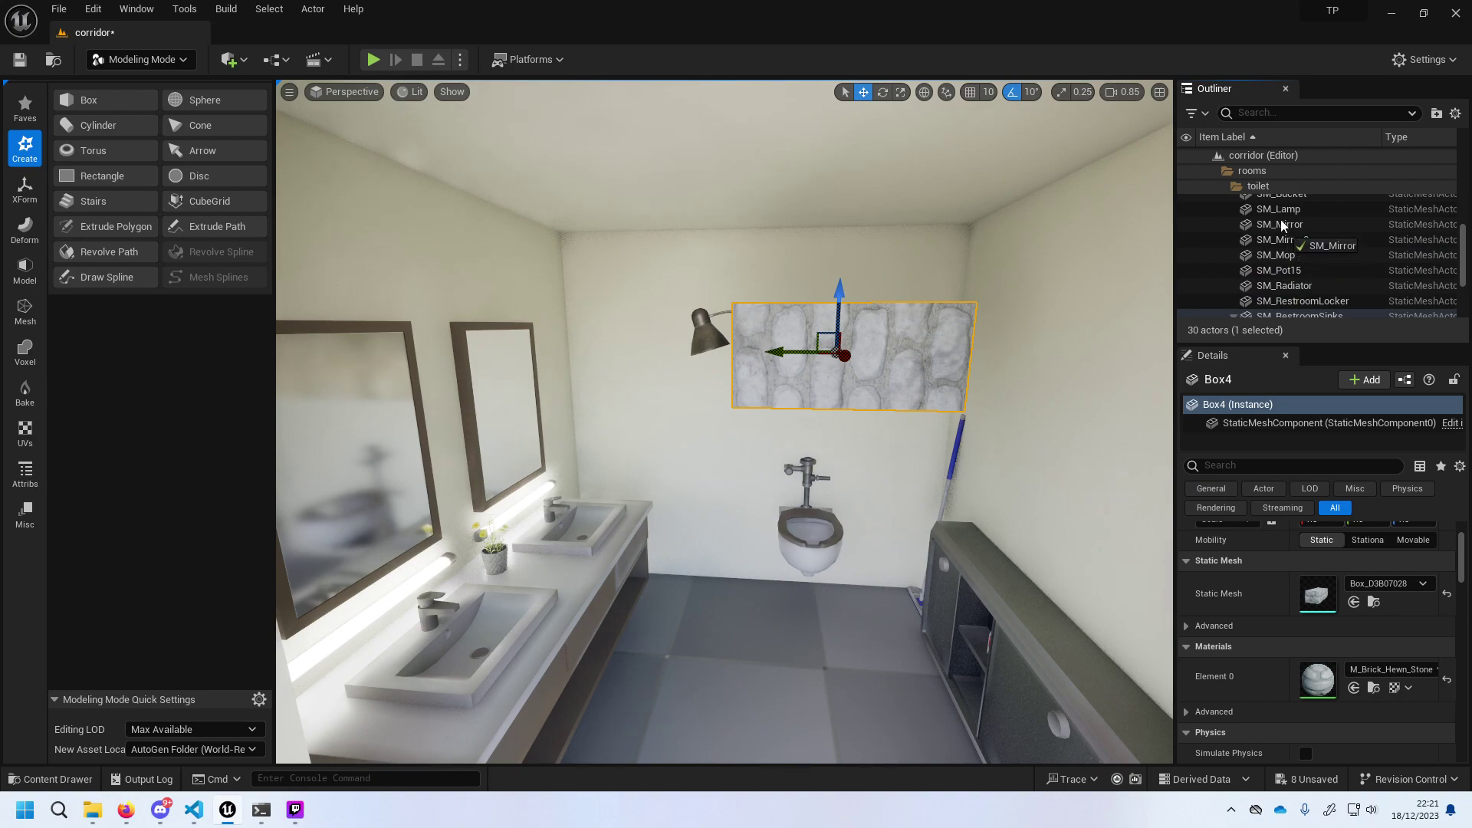
pyautogui.moveTo(1279, 207); pyautogui.dragTo(1281, 224)
pyautogui.click(1279, 208)
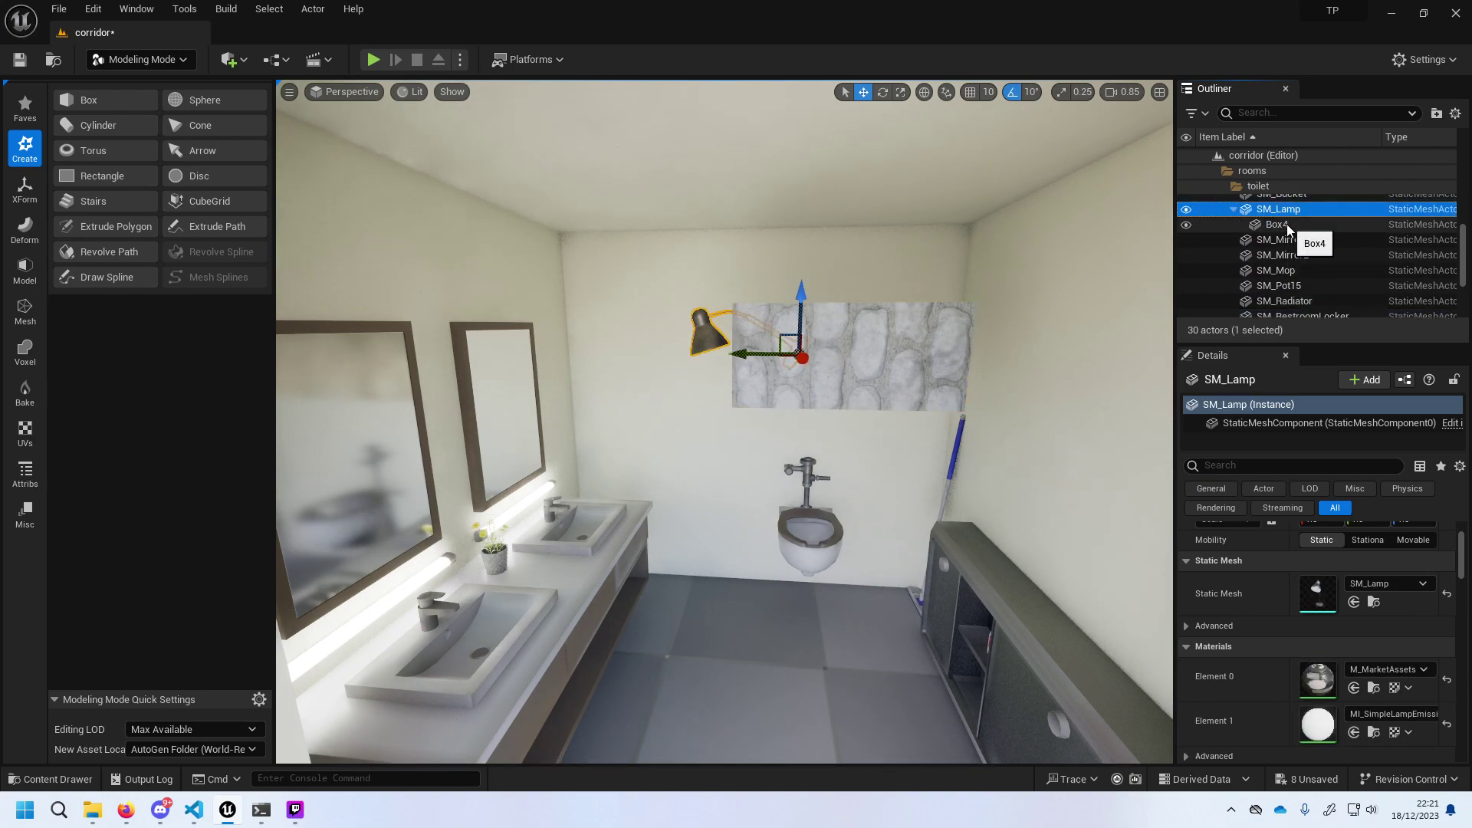
pyautogui.keyDown('ctrl'); pyautogui.click(1287, 223); pyautogui.keyUp('ctrl')
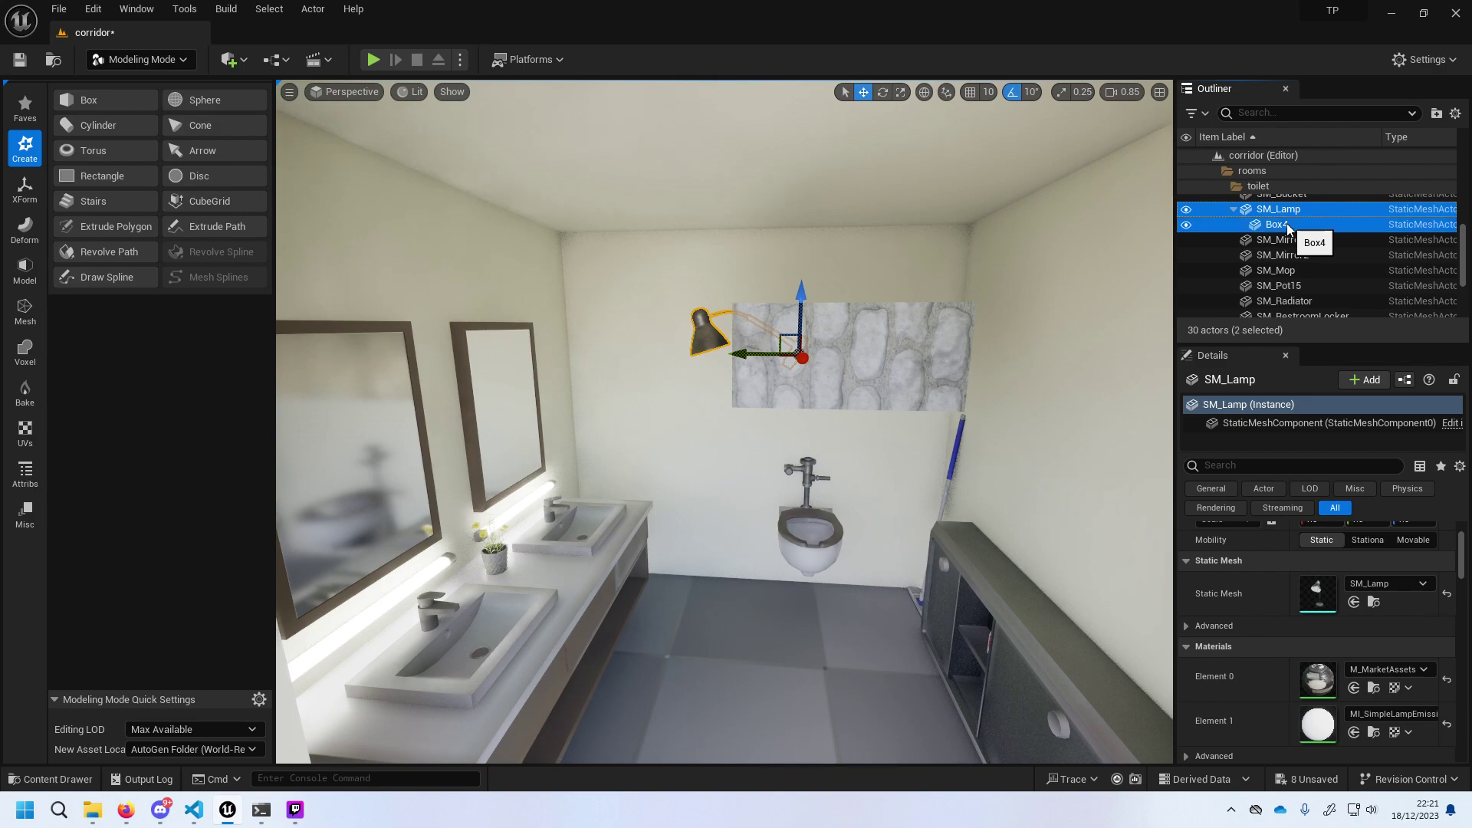
# Boolean-cut the lamp with a diagonally rotated Box4 using Difference A - B, producing Boolean2.
pyautogui.click(27, 188)
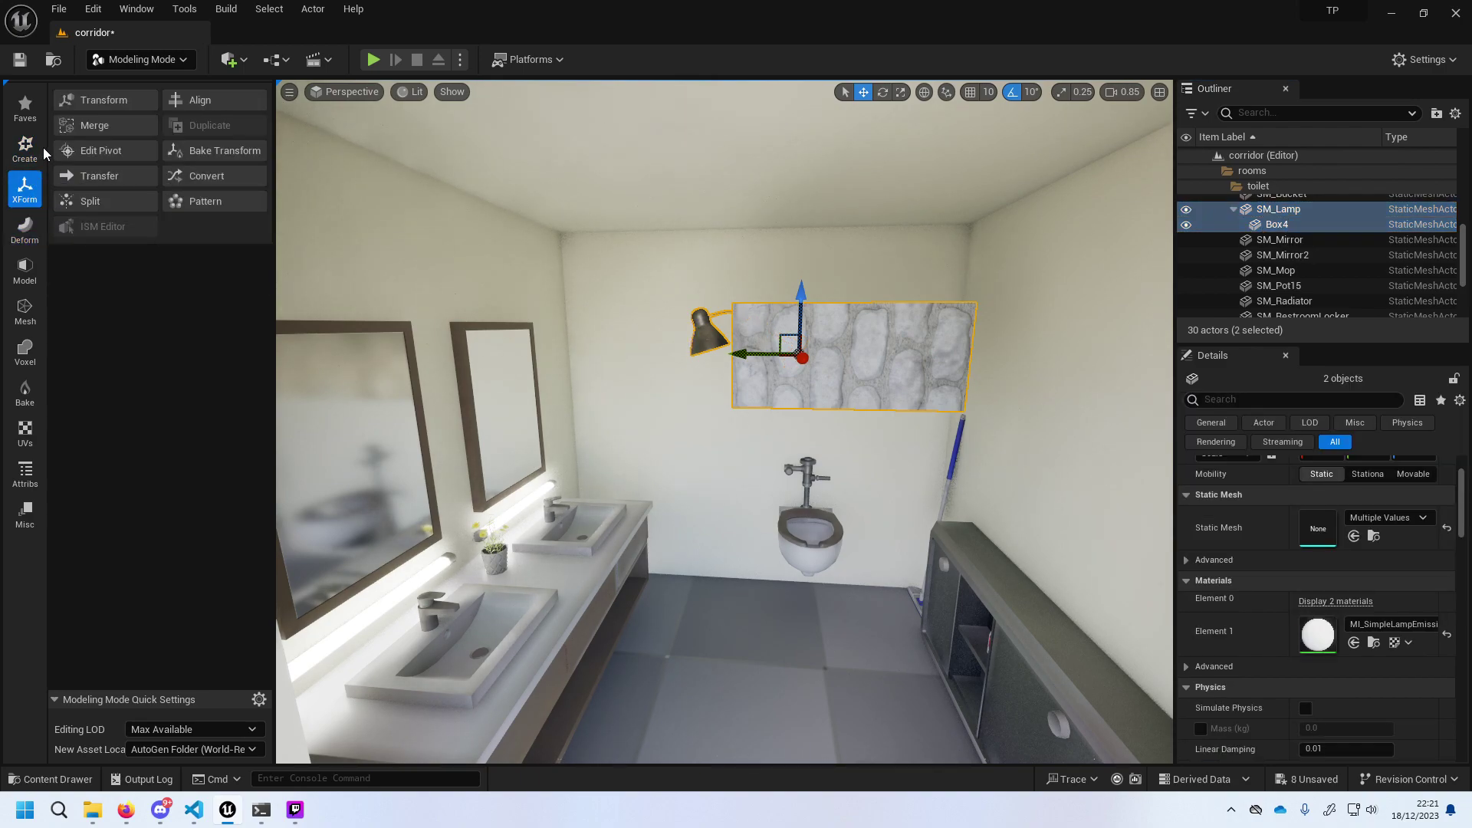
pyautogui.click(25, 270)
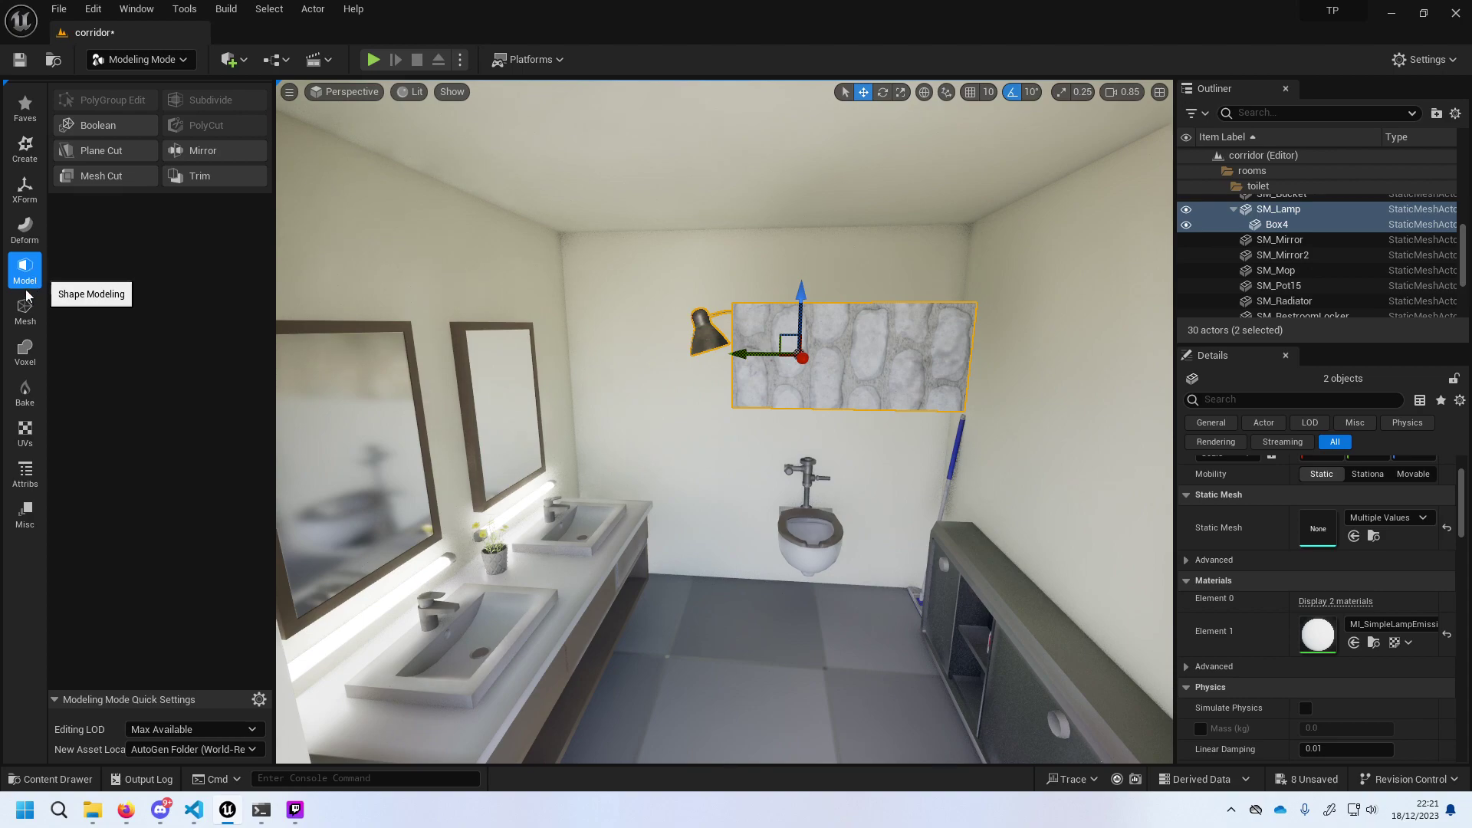
pyautogui.click(94, 125)
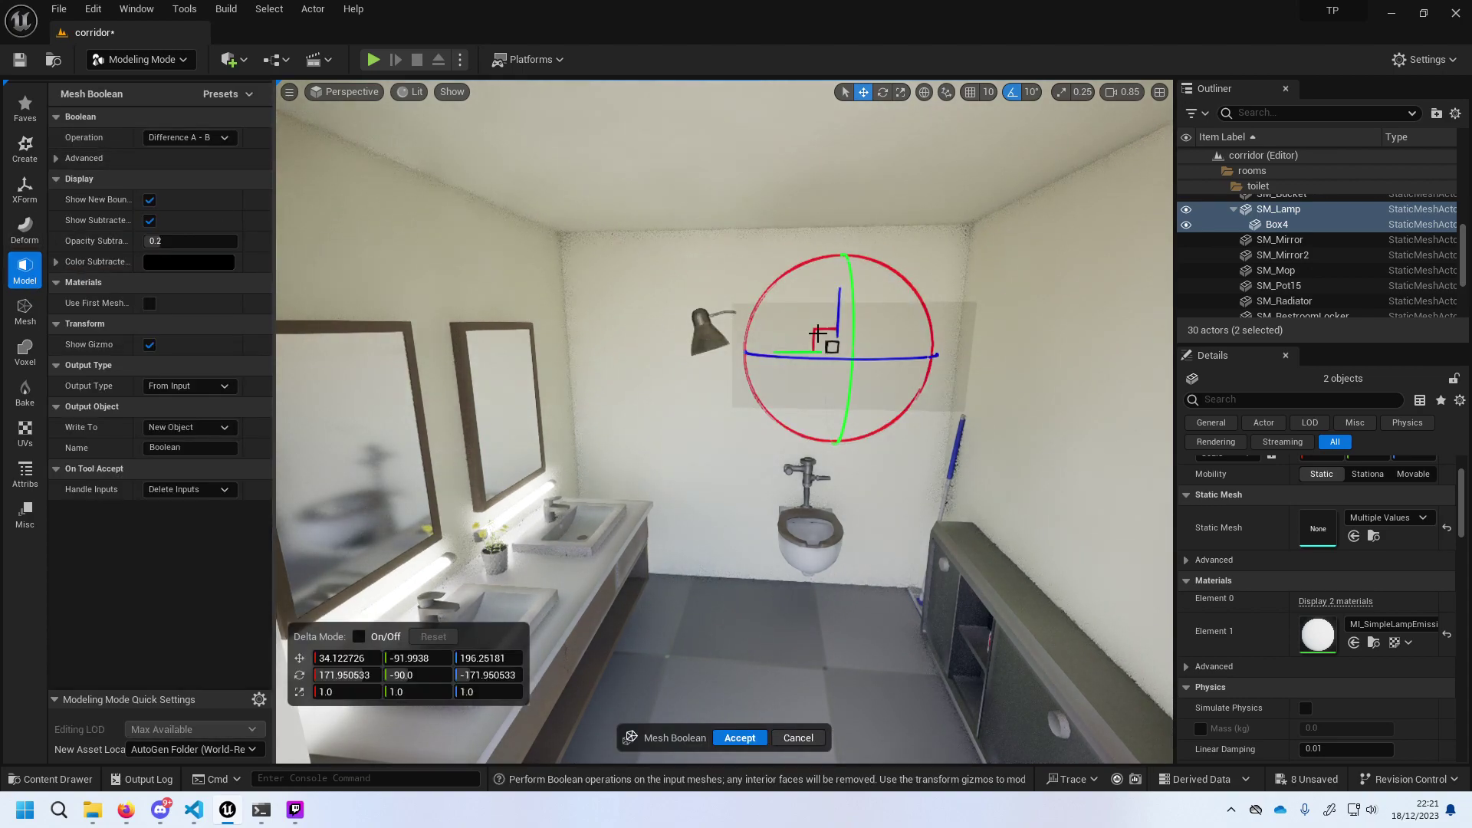
pyautogui.moveTo(936, 312); pyautogui.dragTo(962, 370)
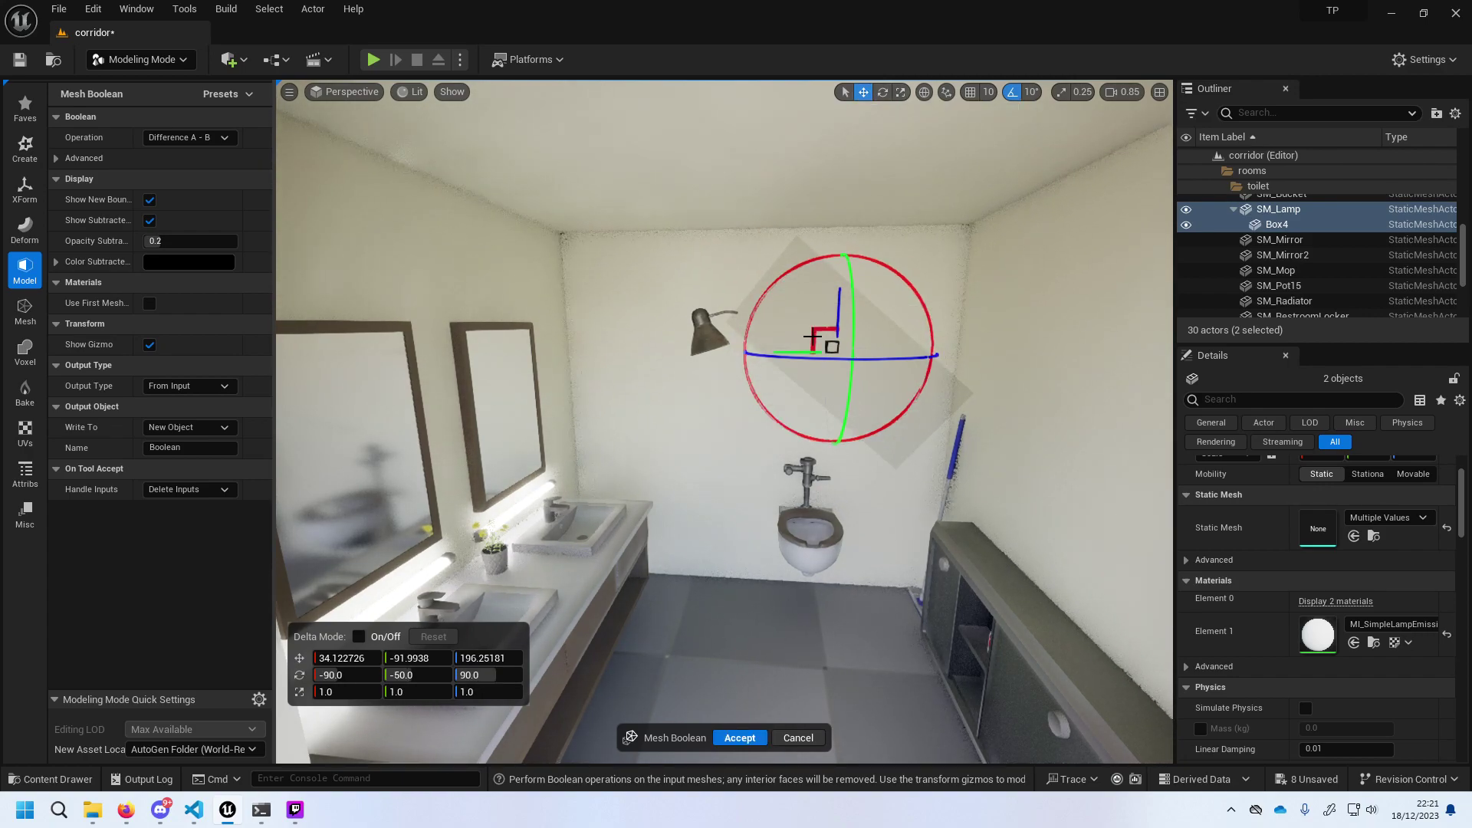
pyautogui.moveTo(808, 351); pyautogui.dragTo(829, 298)
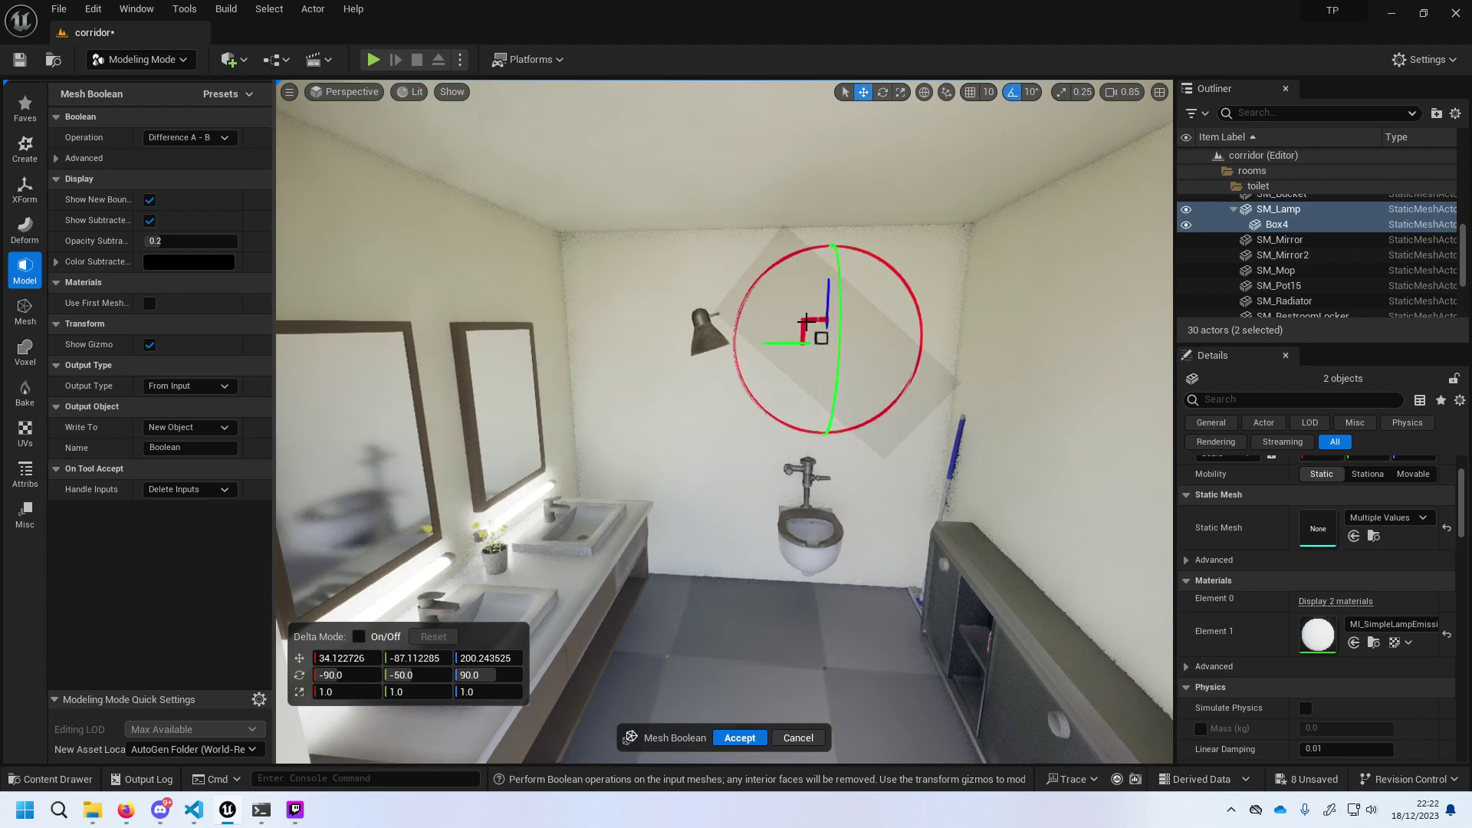
pyautogui.moveTo(595, 295); pyautogui.dragTo(607, 293, button='right')
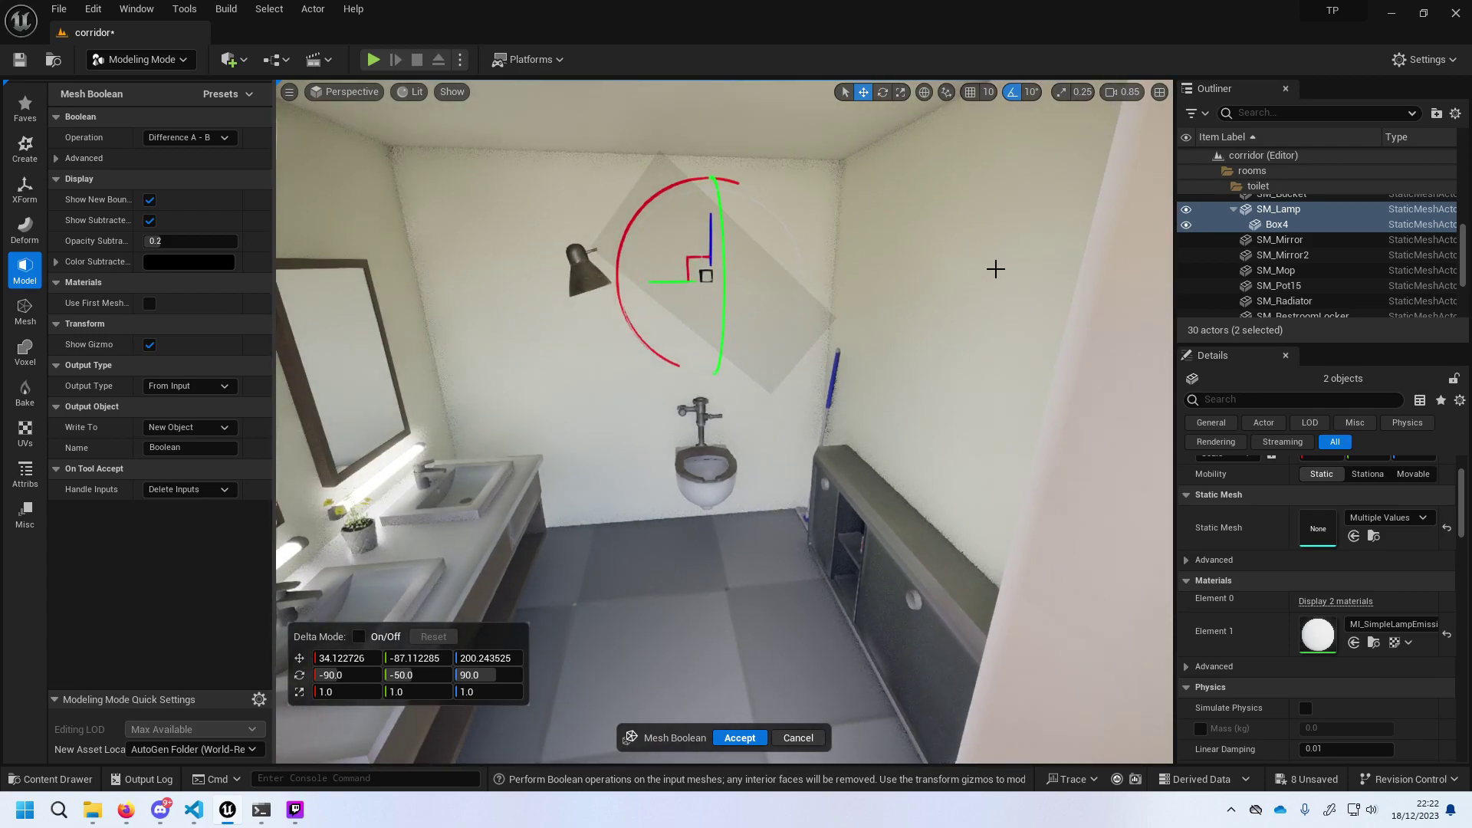
pyautogui.click(740, 738)
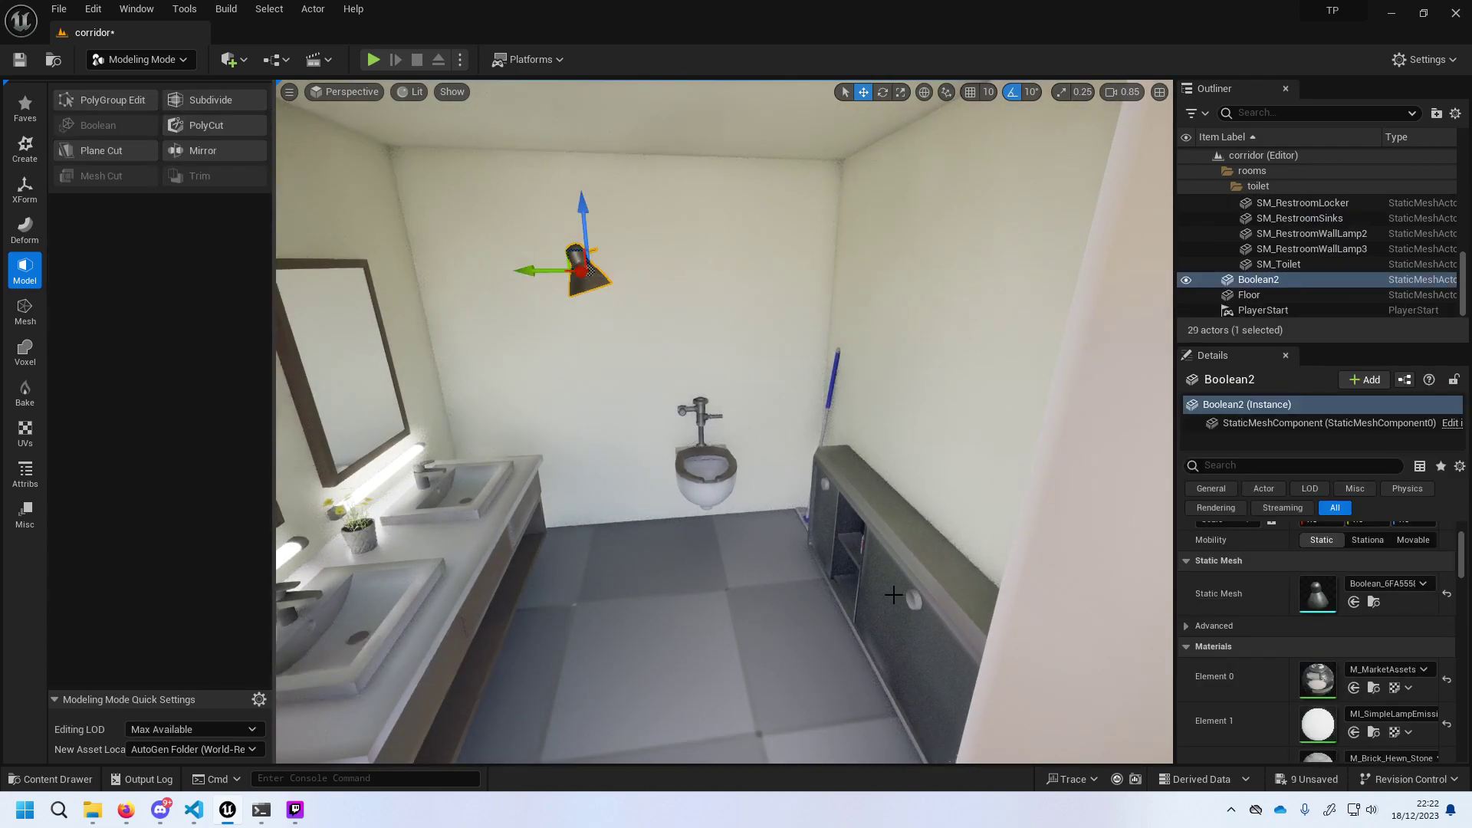
# Inspect the new Boolean2 lamp from the sinks and toilet sides.
pyautogui.doubleClick(1256, 281)
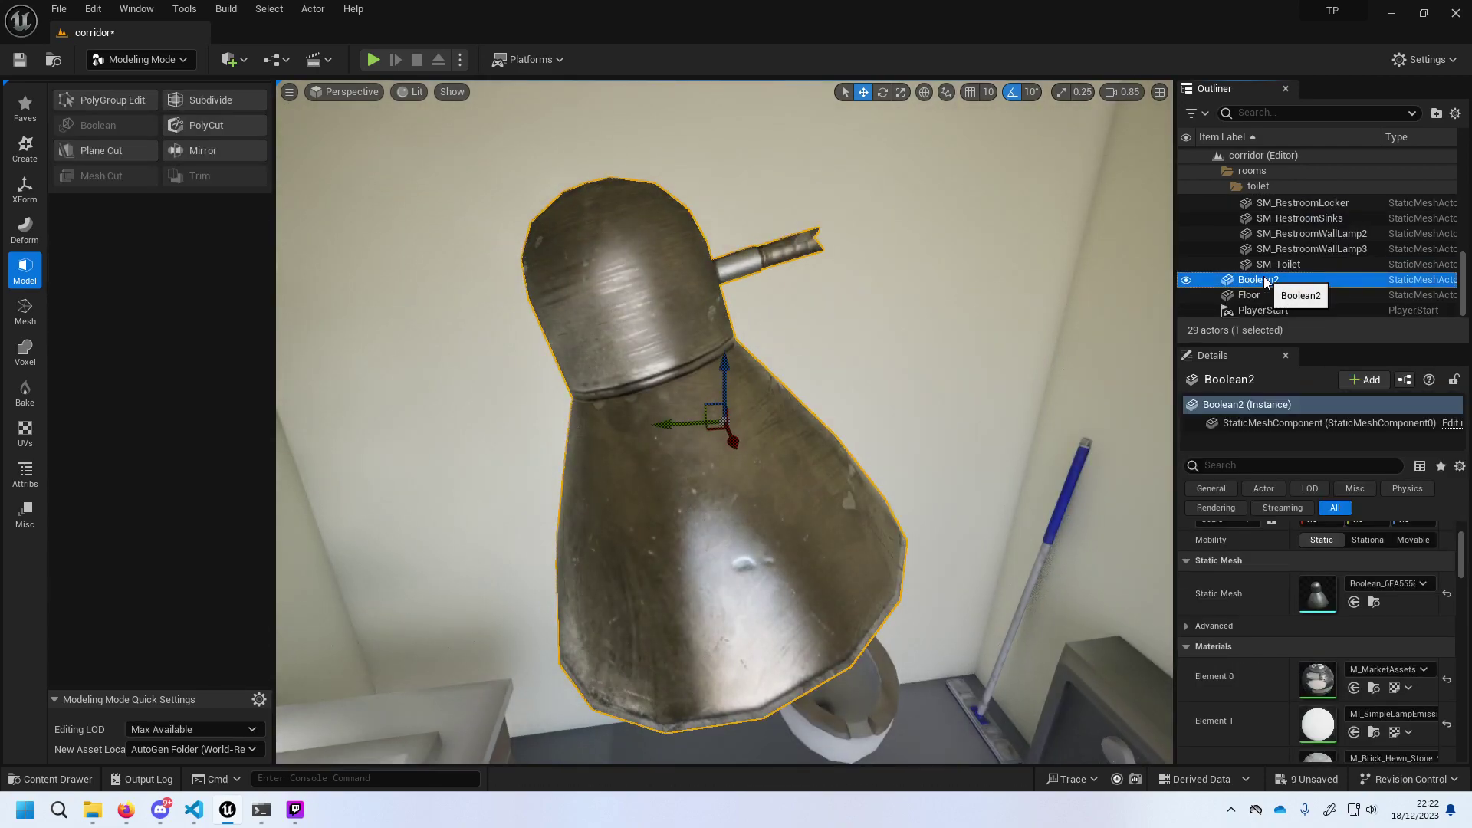
pyautogui.scroll(-5, 963, 322)
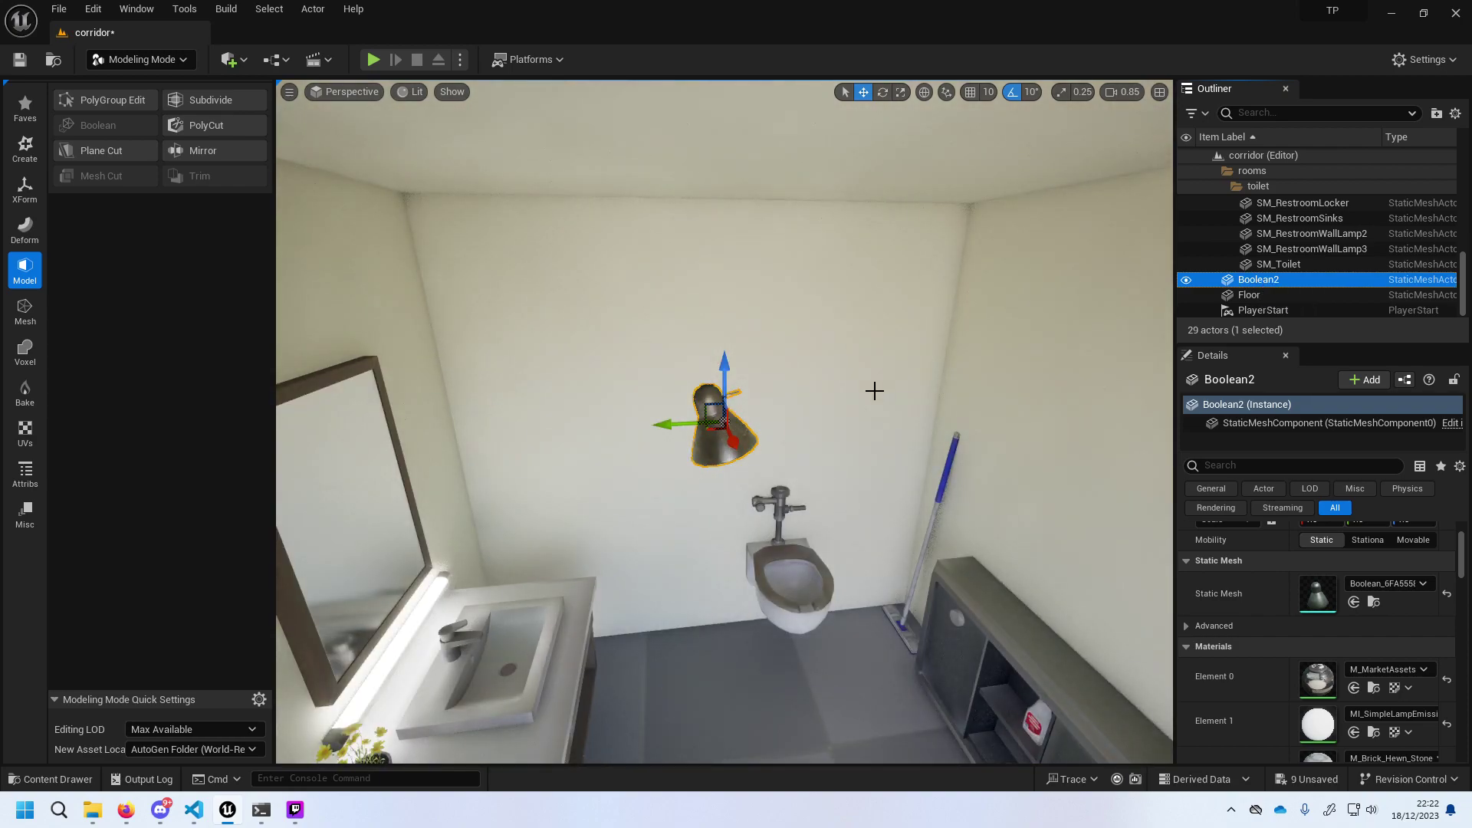
pyautogui.moveTo(822, 457); pyautogui.dragTo(690, 490, button='right')
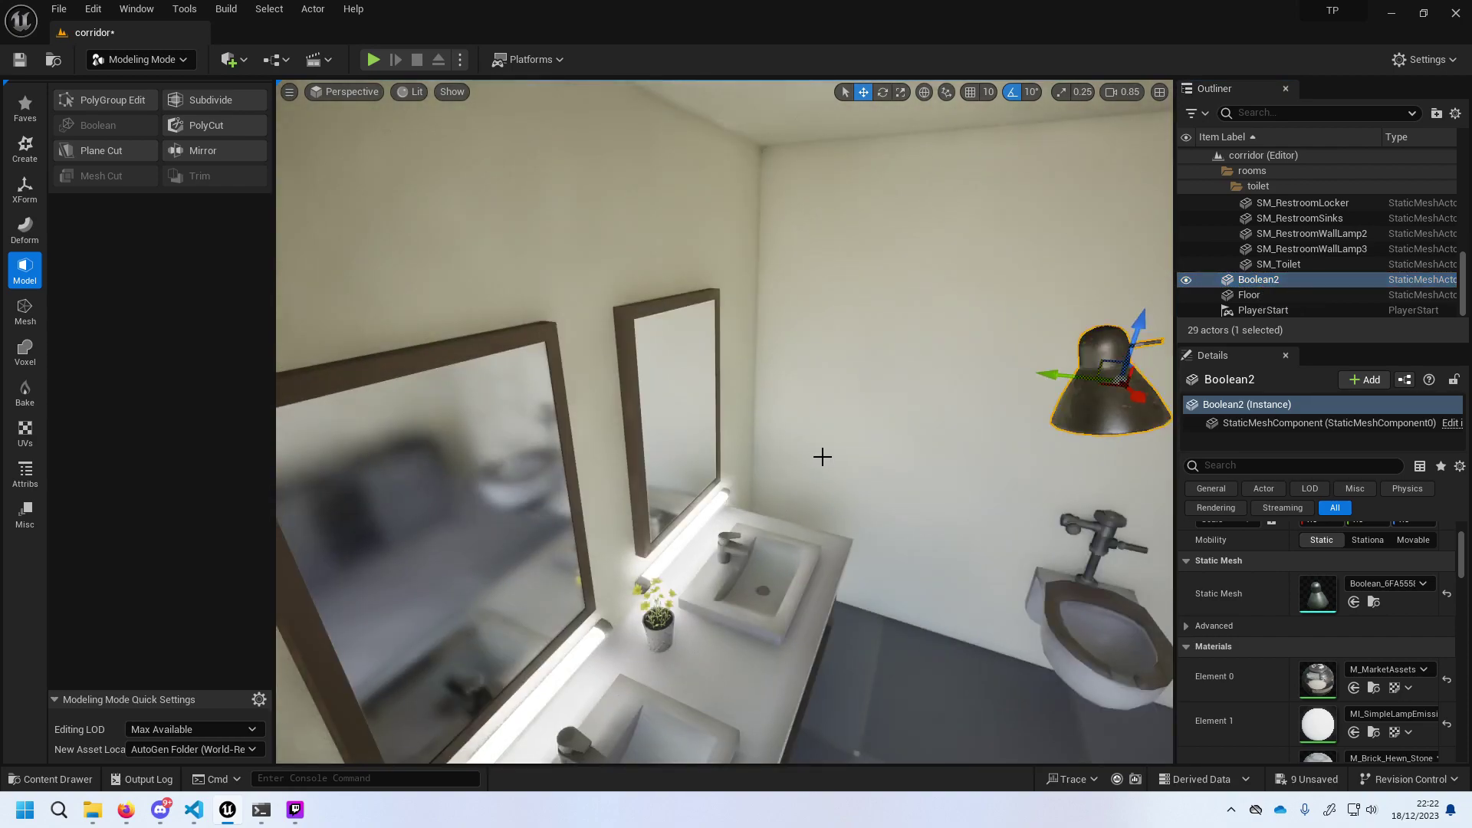
pyautogui.moveTo(822, 457); pyautogui.dragTo(959, 437, button='right')
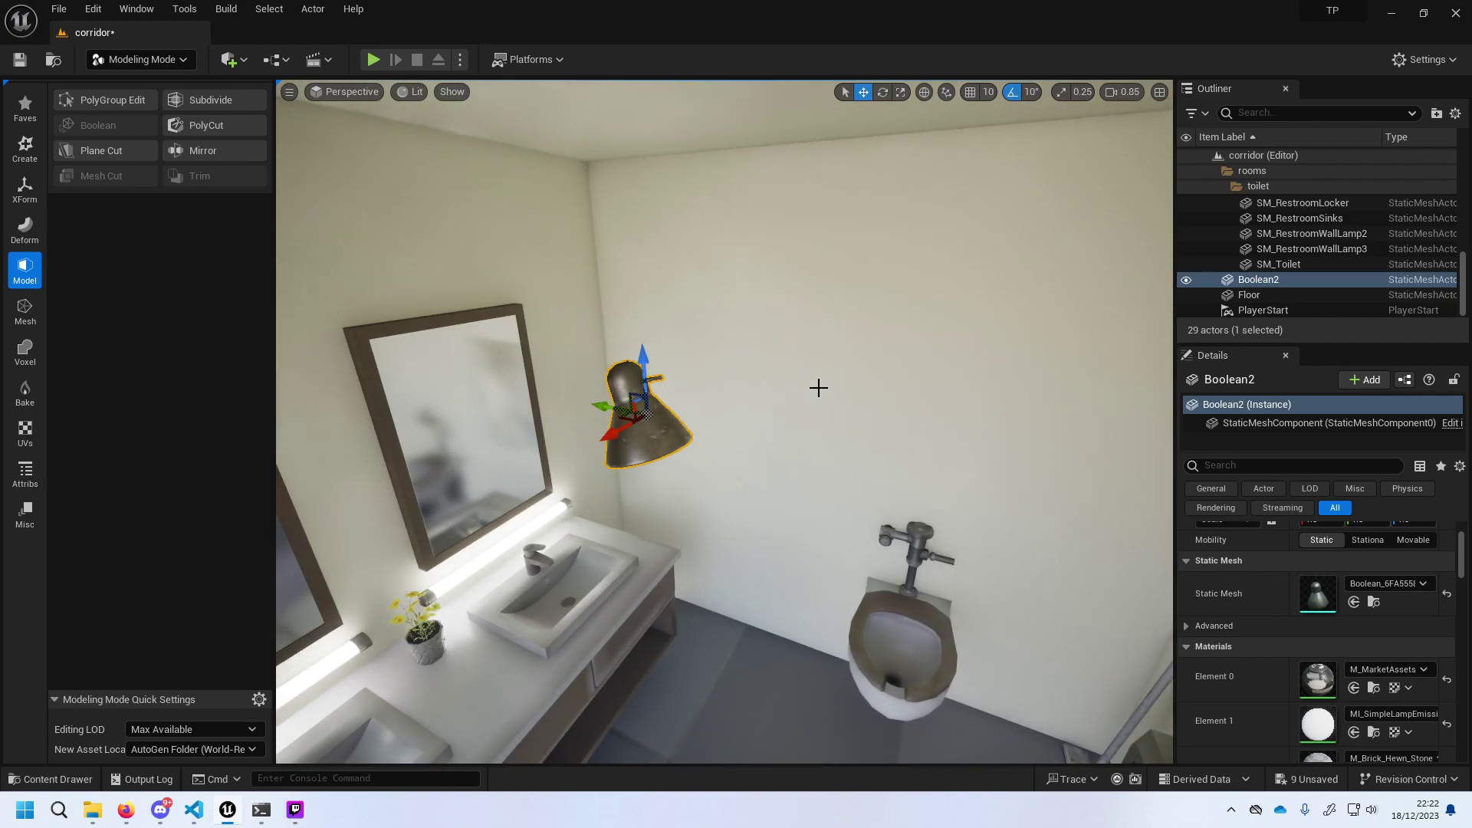
pyautogui.scroll(3, 1250, 253)
# Create a 'lights' sub folder inside the toilet folder.
pyautogui.scroll(3, 1254, 257)
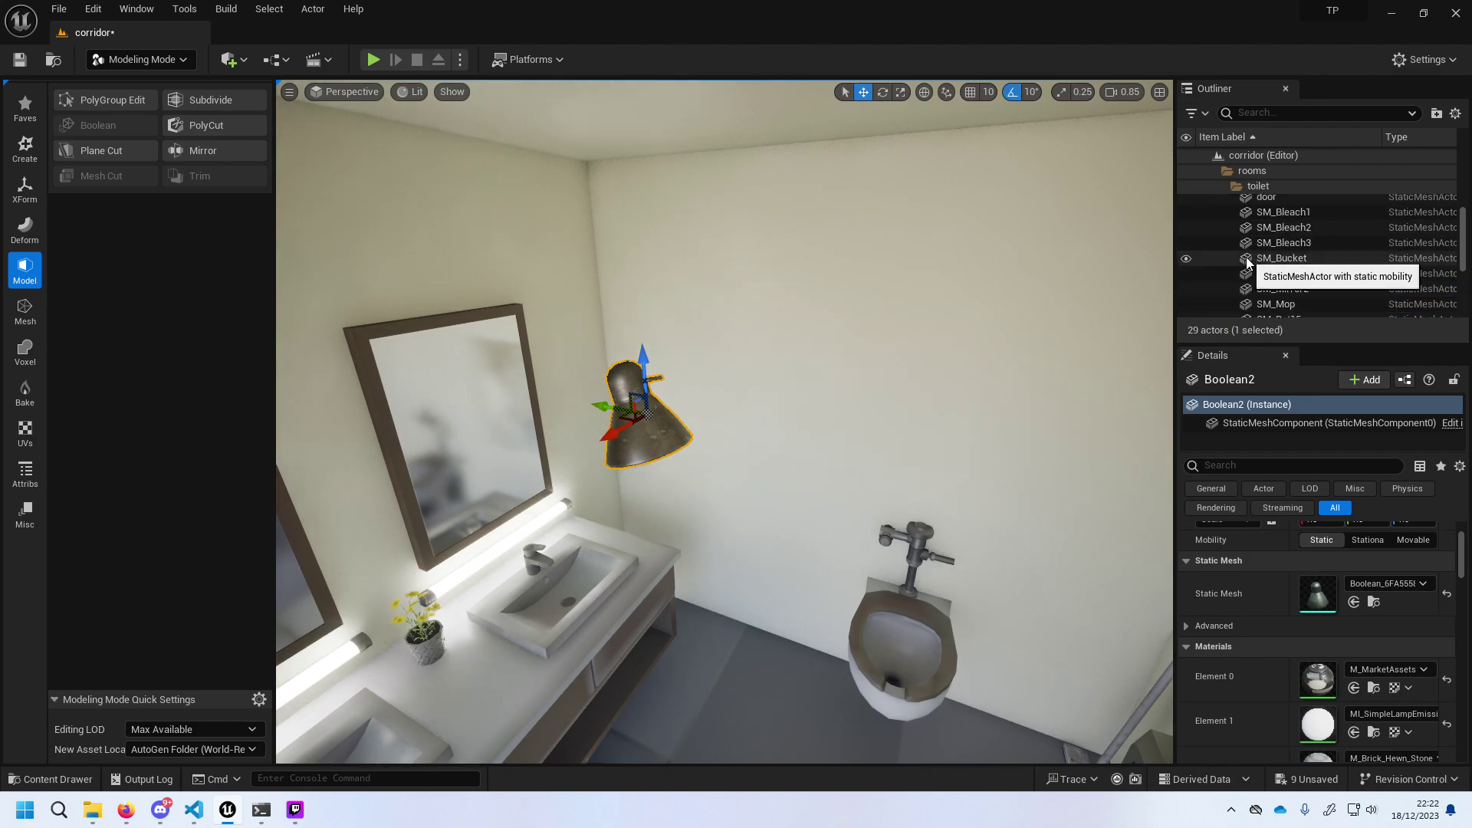
pyautogui.scroll(1, 1256, 261)
pyautogui.click(1256, 210)
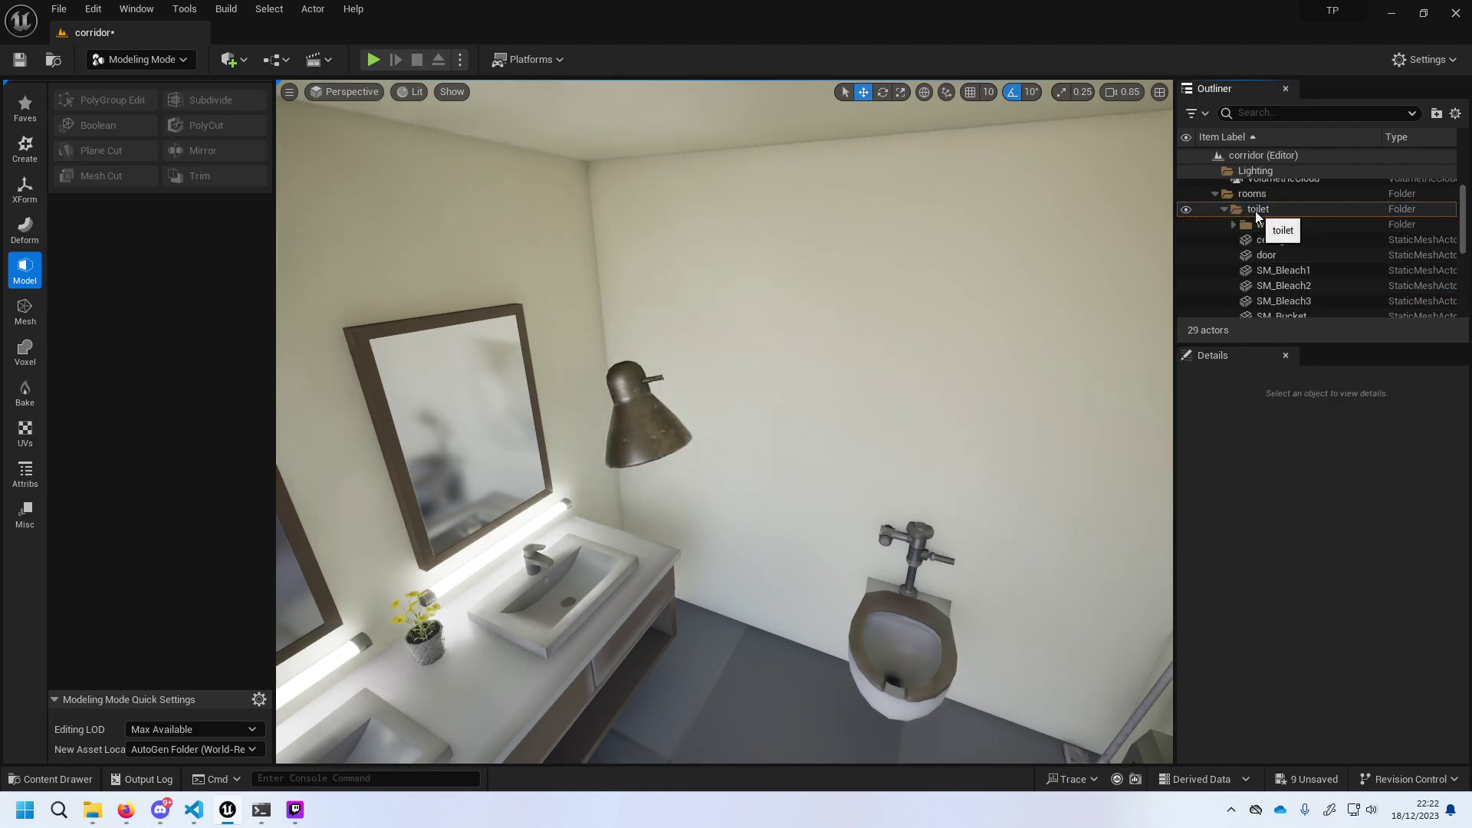
pyautogui.rightClick(1264, 214)
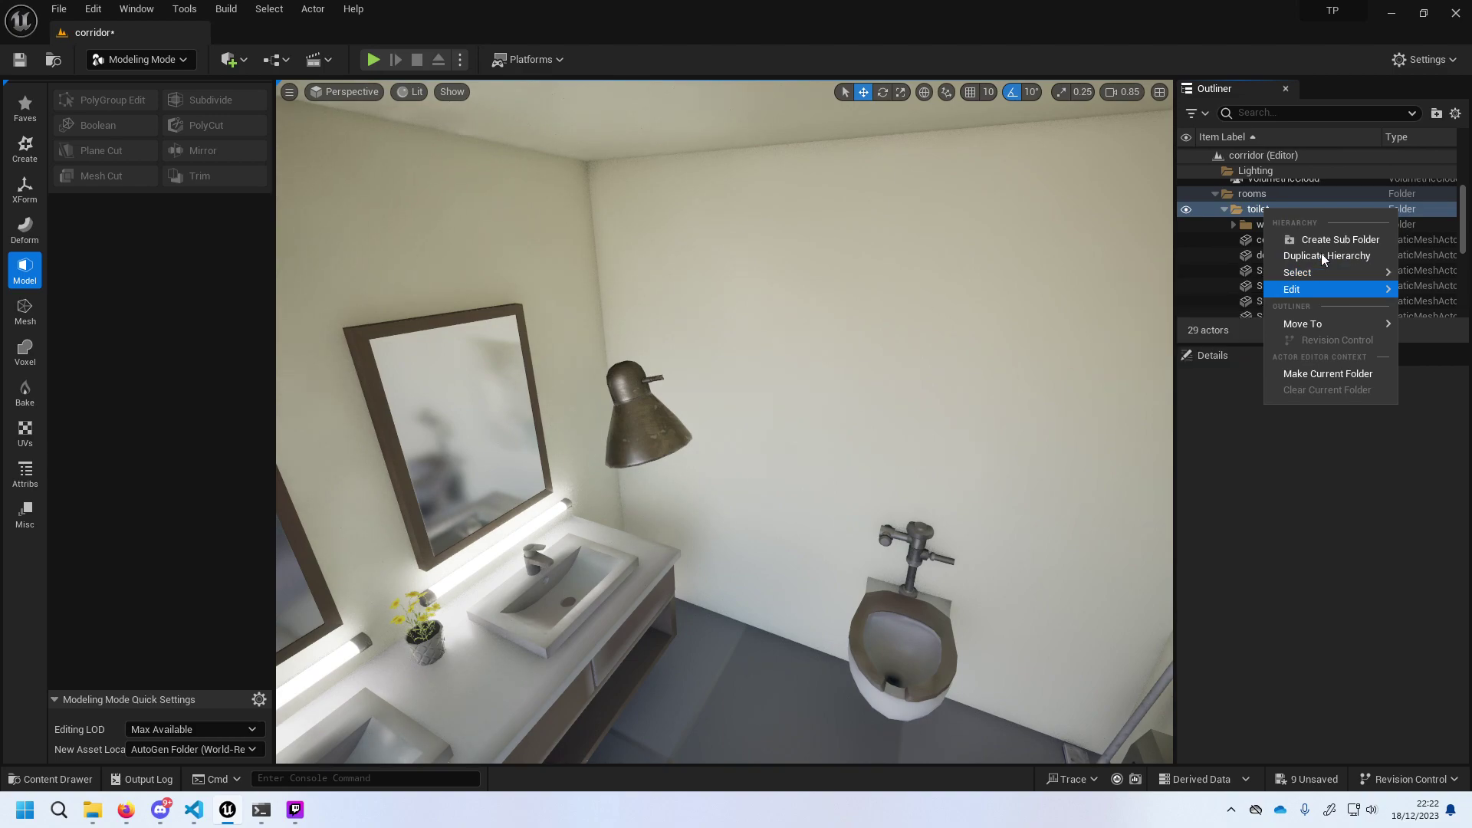
pyautogui.moveTo(1350, 324)
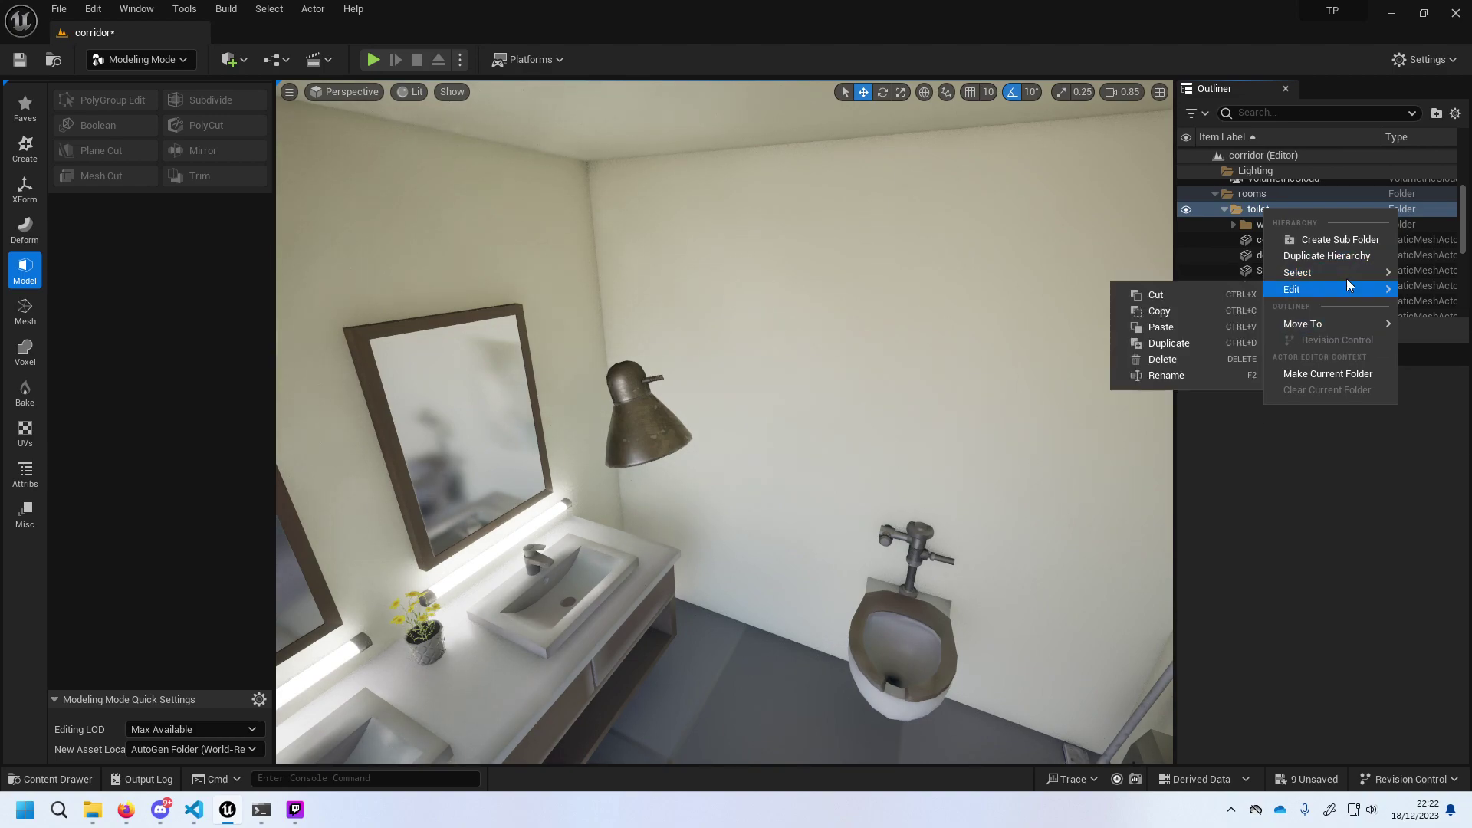
pyautogui.click(1364, 240)
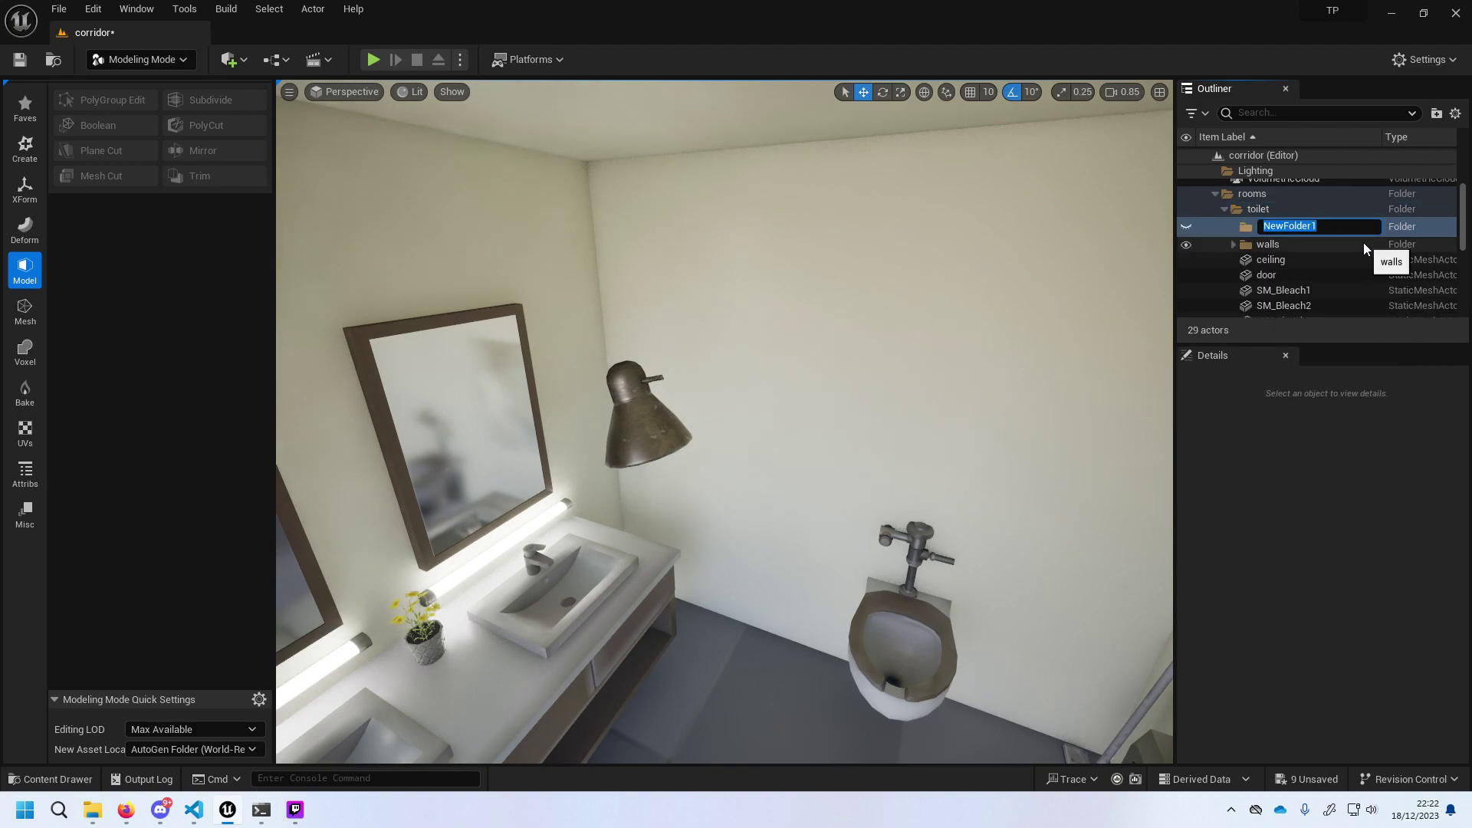
pyautogui.write('lights')
pyautogui.press('Return')
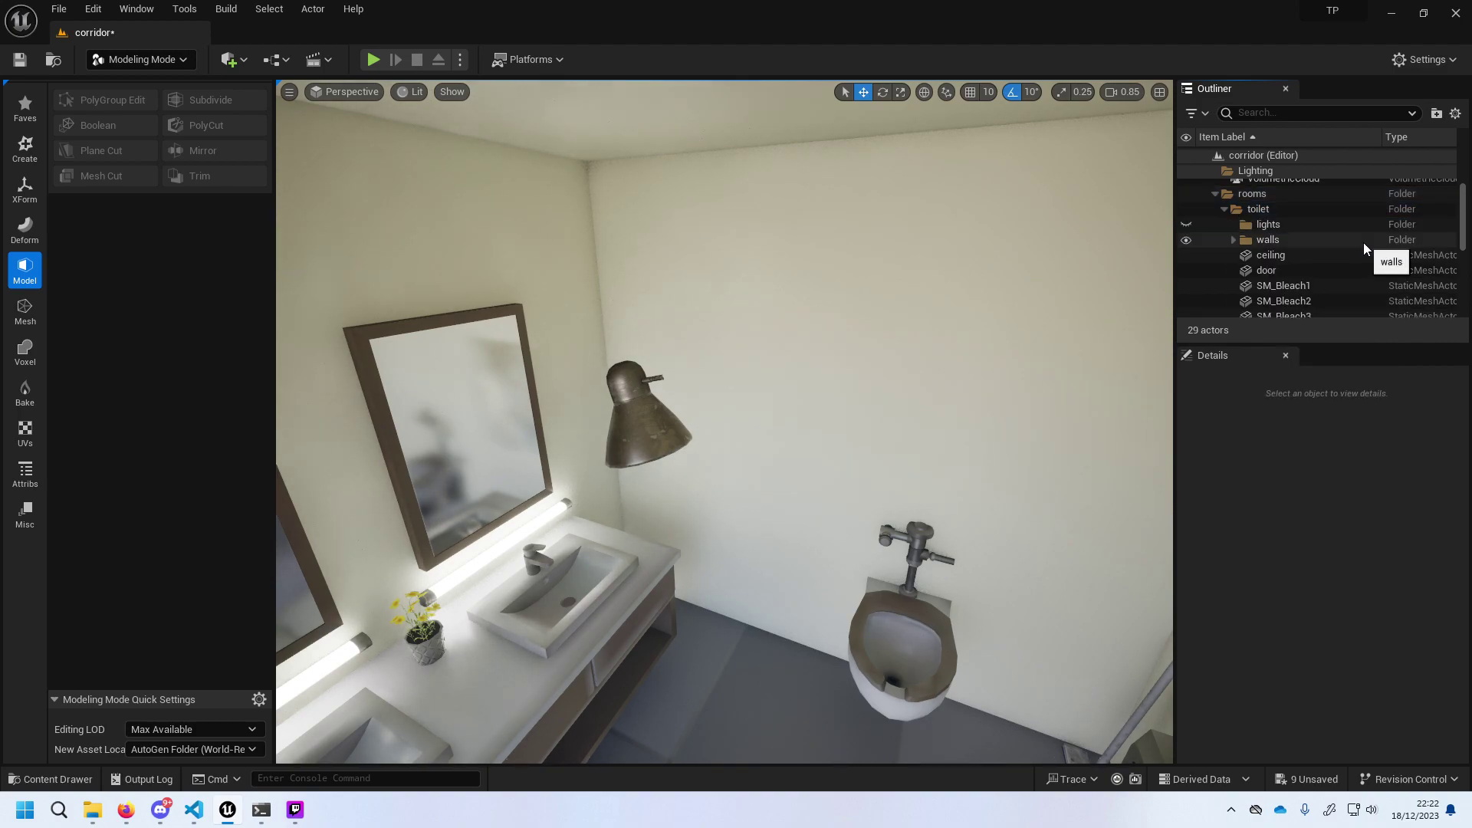
# Move the Boolean2 lamp into the lights folder.
pyautogui.scroll(-3, 1350, 260)
pyautogui.scroll(-1, 1358, 277)
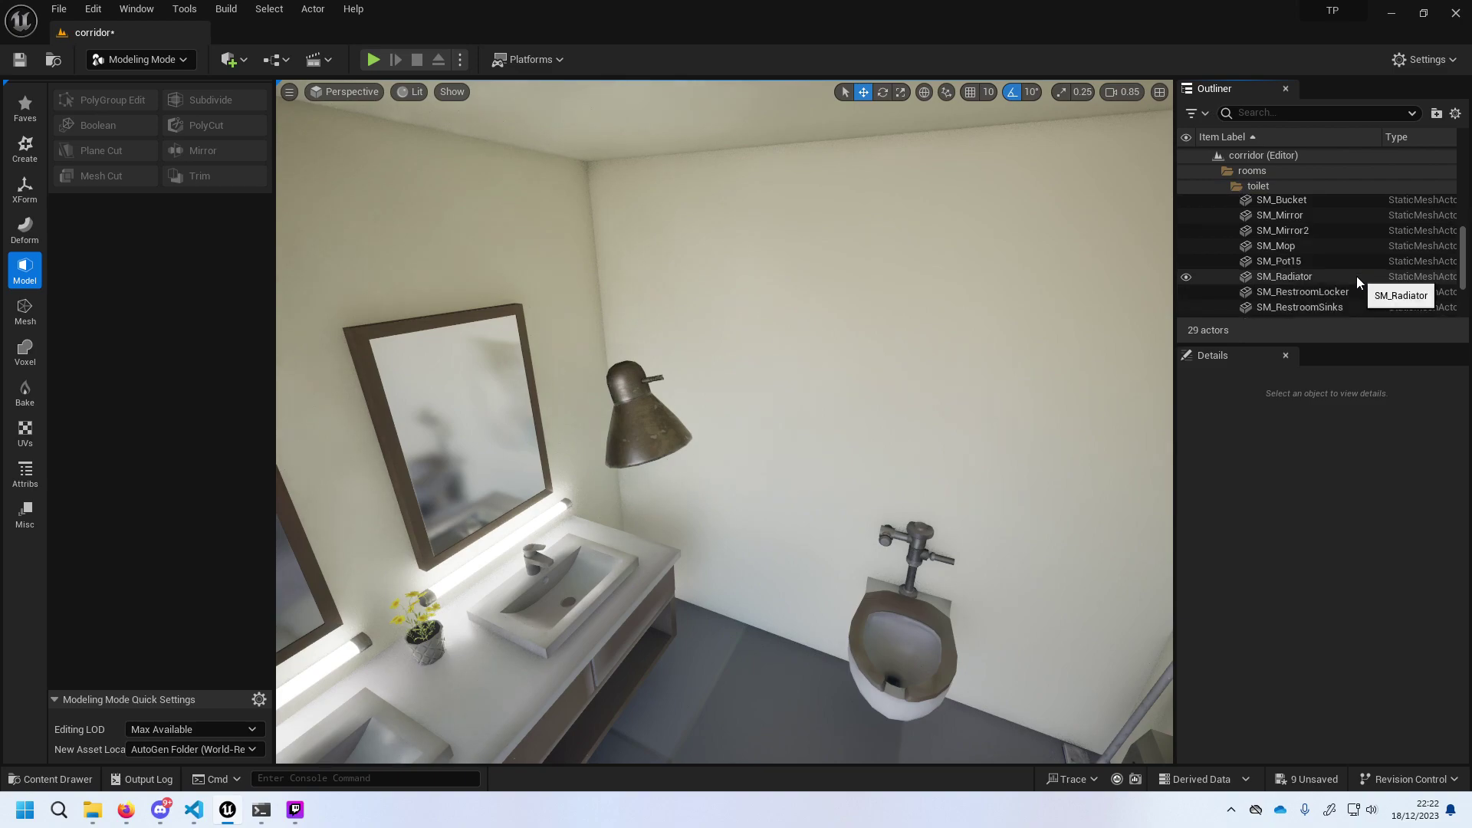
pyautogui.scroll(-1, 1342, 284)
pyautogui.scroll(-1, 1340, 288)
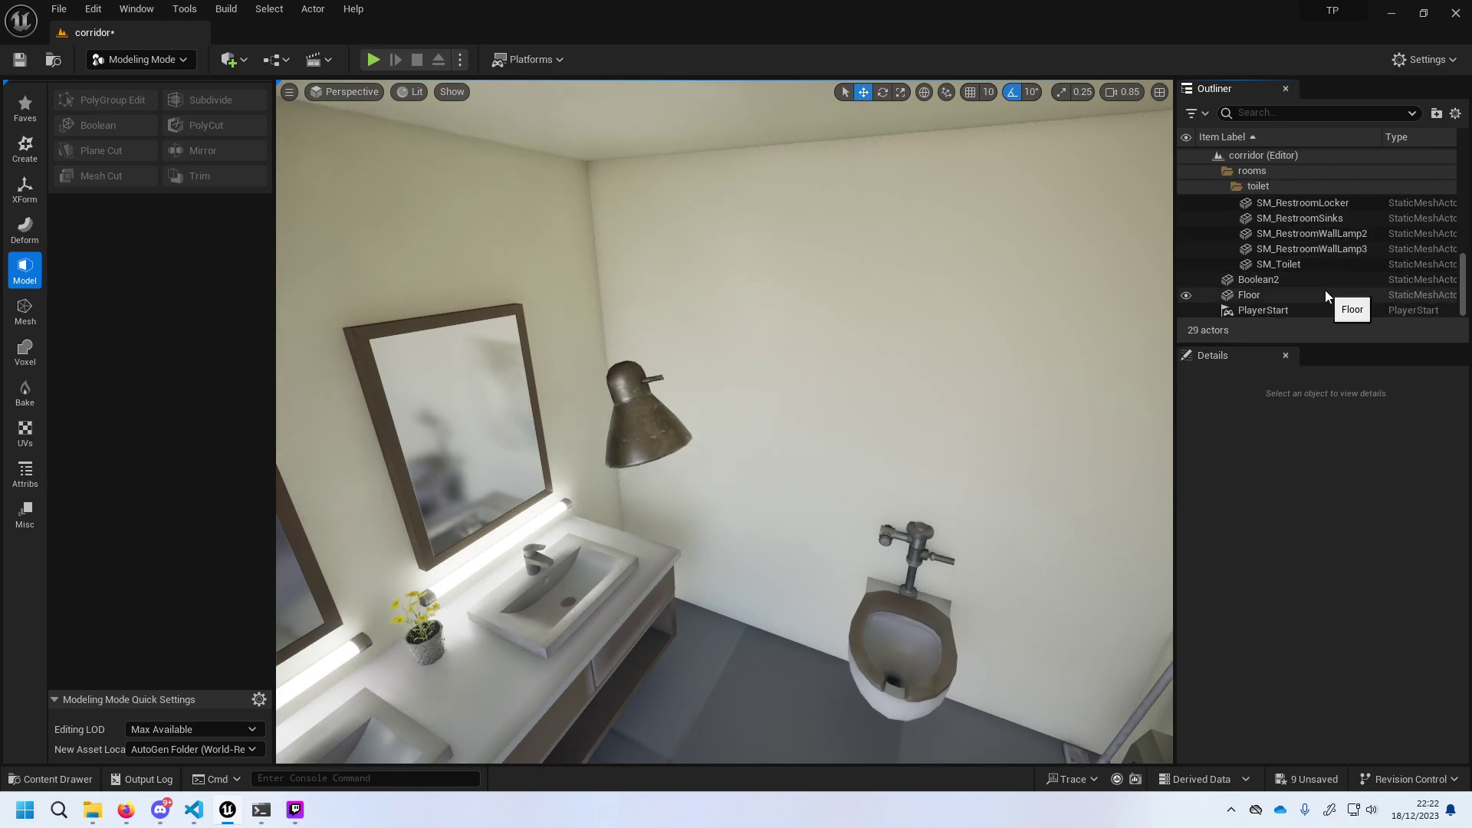
pyautogui.click(1332, 269)
pyautogui.scroll(1, 1310, 279)
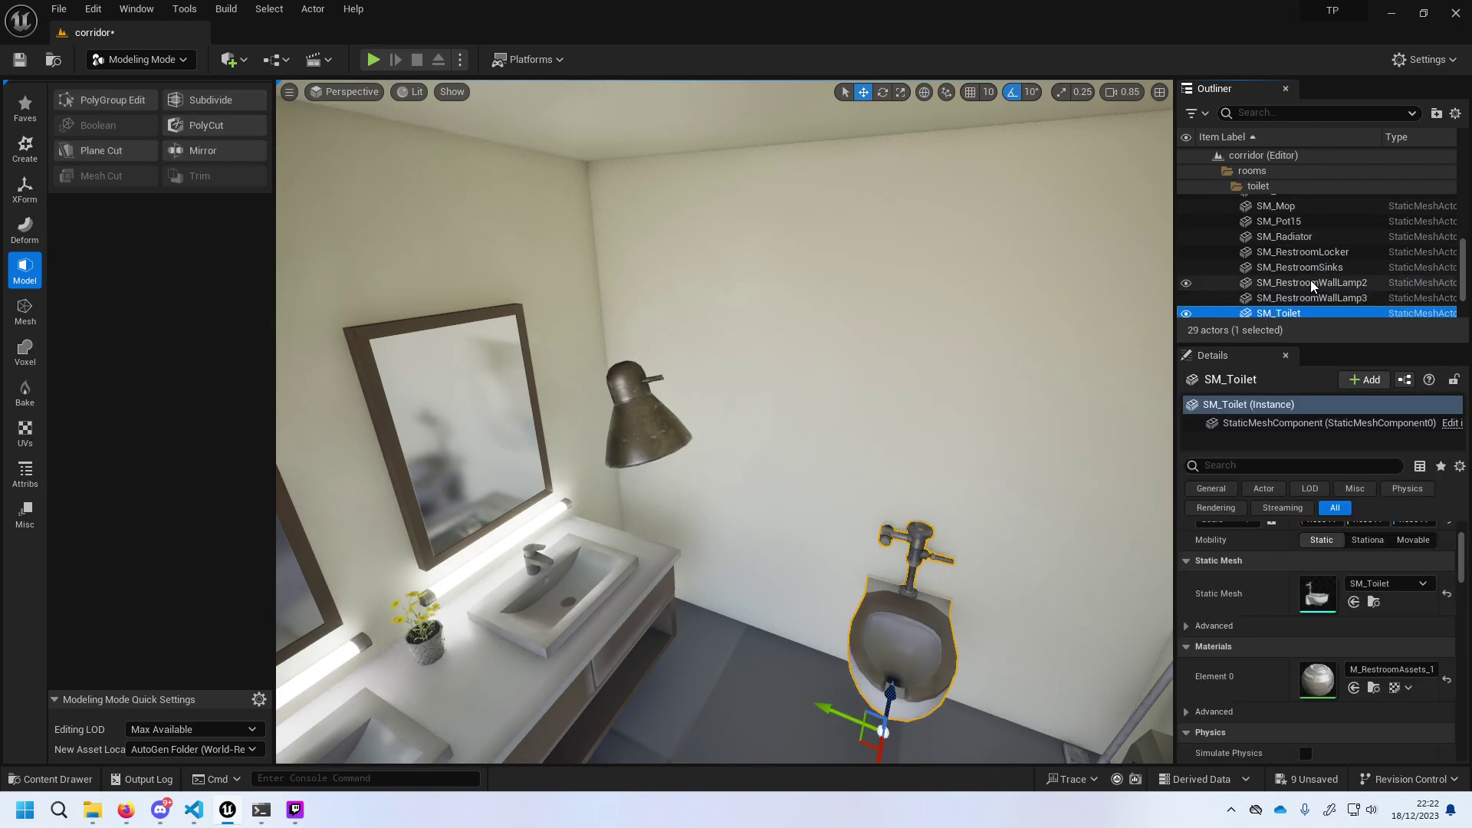
pyautogui.scroll(1, 1310, 279)
pyautogui.scroll(2, 1318, 258)
pyautogui.scroll(1, 1319, 273)
pyautogui.scroll(1, 1319, 278)
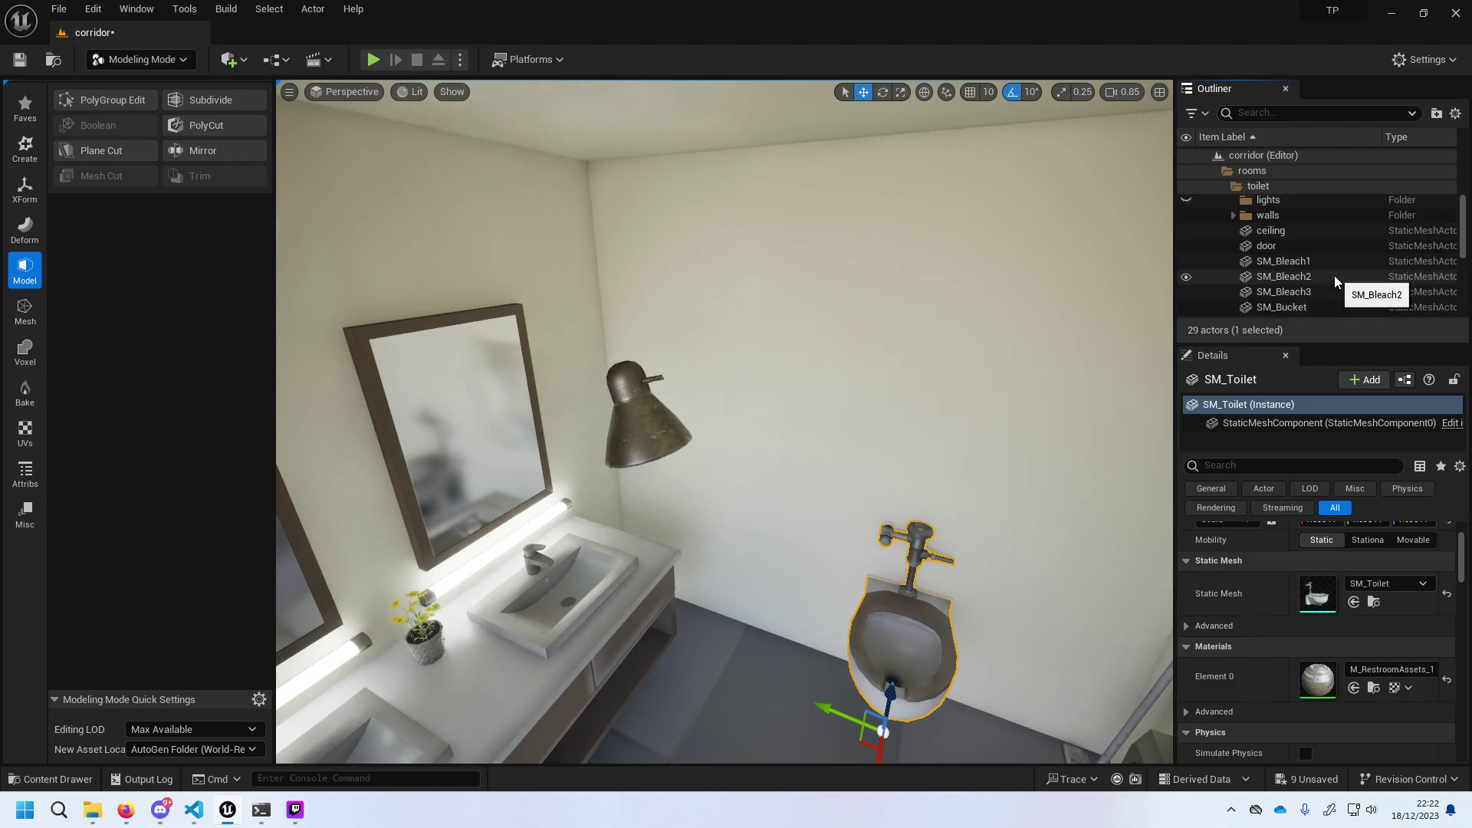
pyautogui.click(1295, 231)
pyautogui.click(1294, 246)
pyautogui.click(1294, 266)
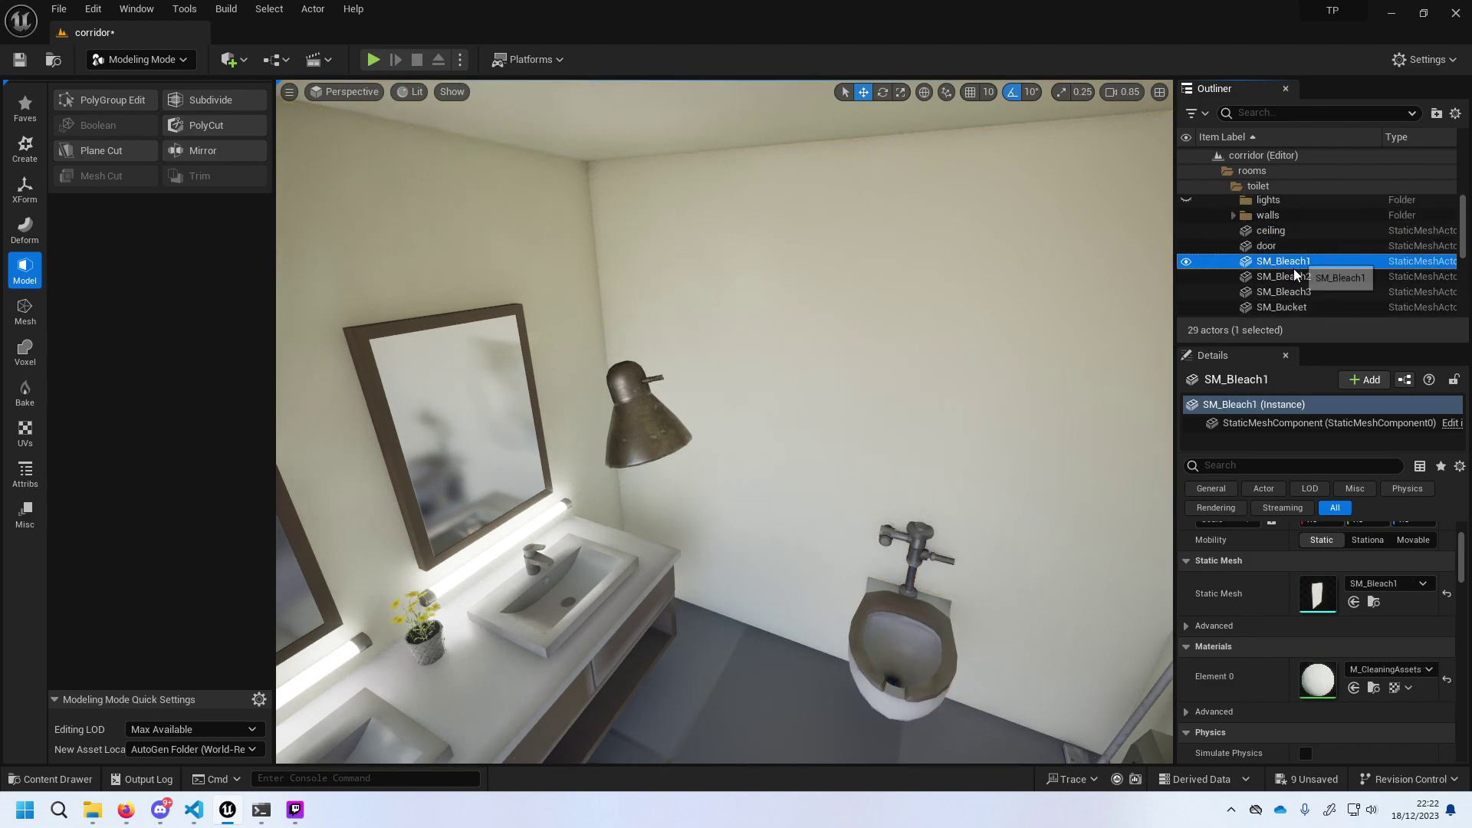
pyautogui.click(1294, 278)
pyautogui.click(646, 418)
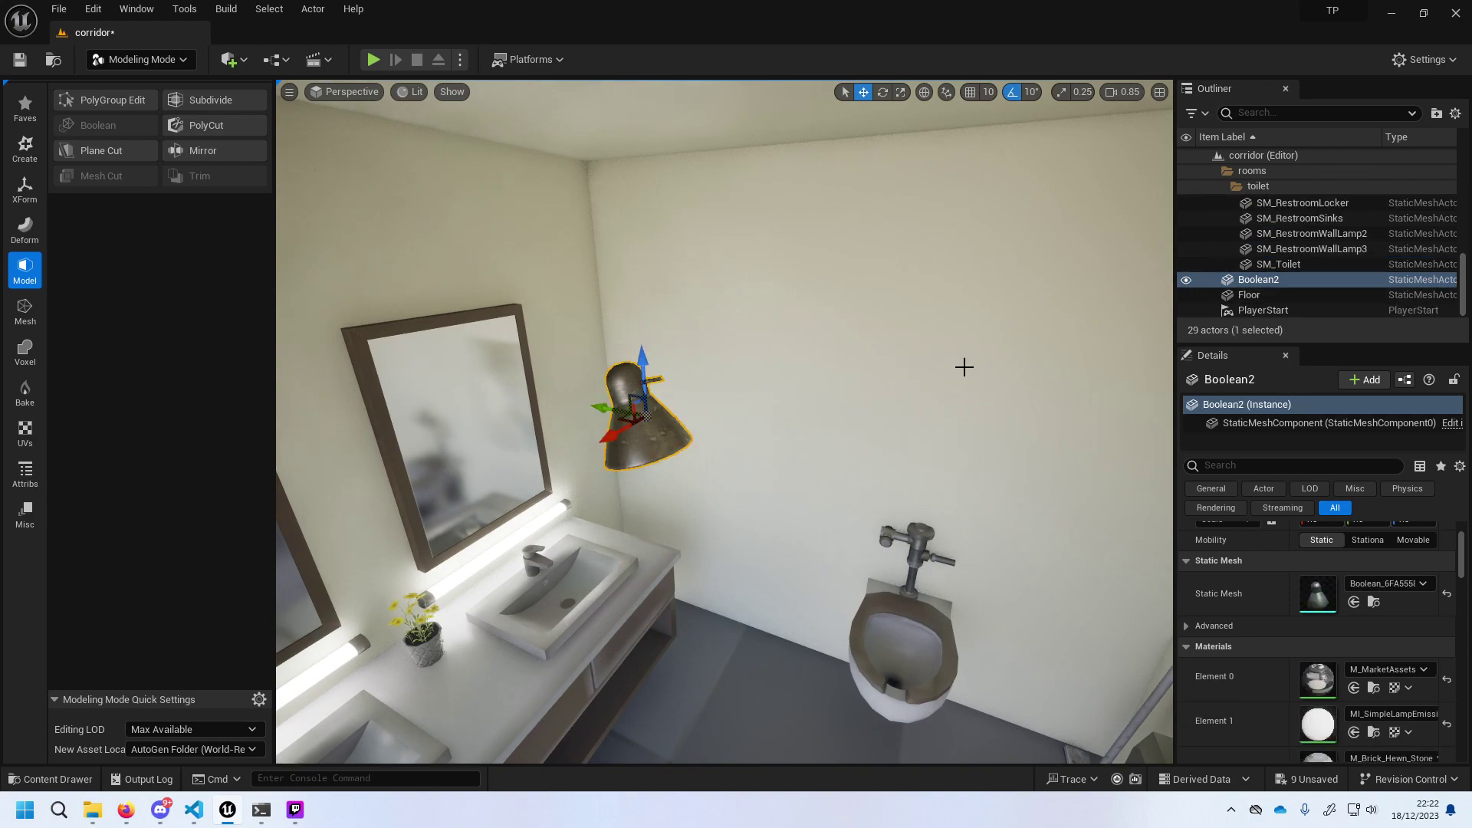
pyautogui.moveTo(1259, 281); pyautogui.dragTo(1277, 265)
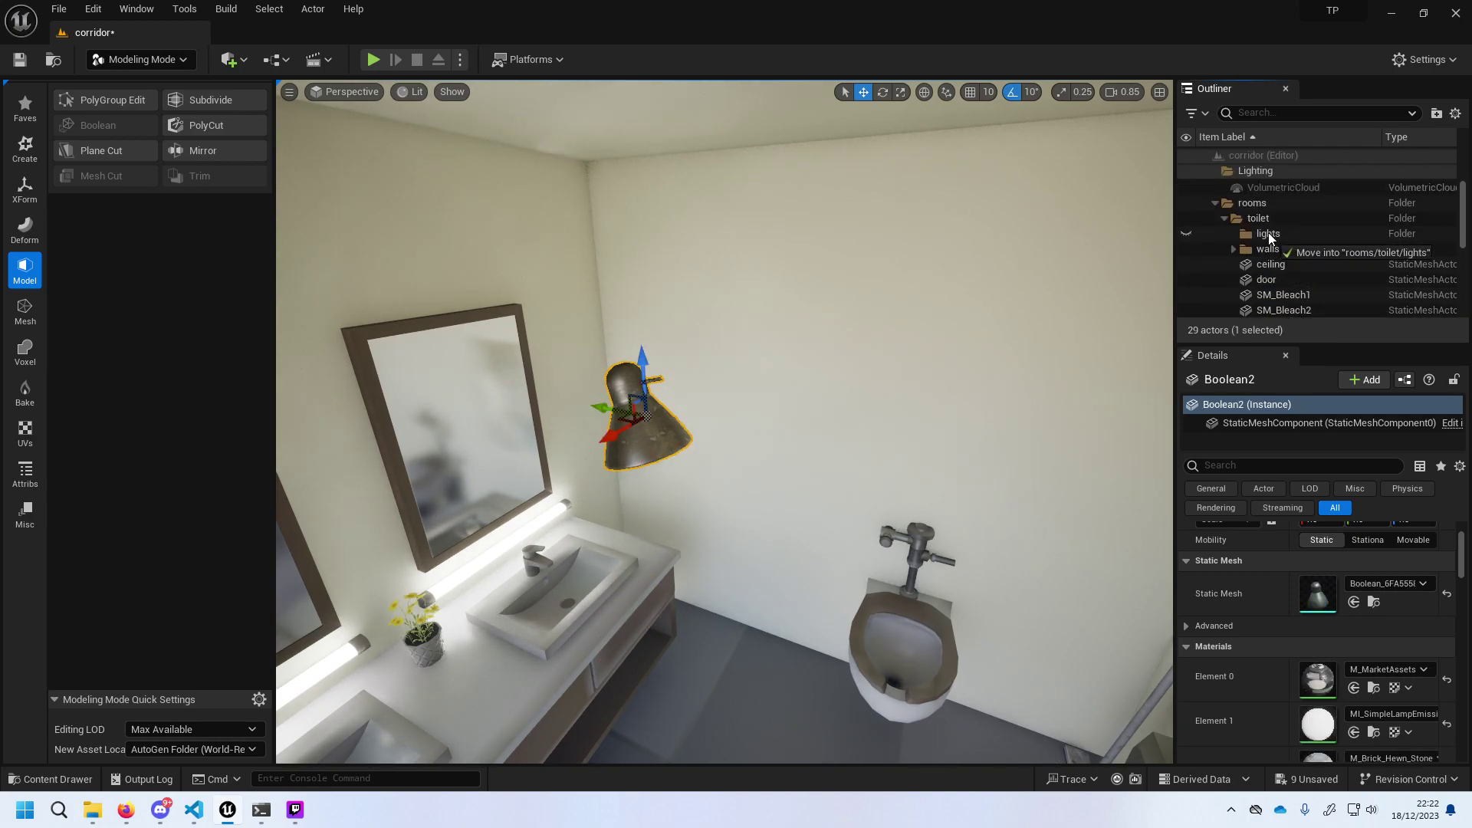
pyautogui.moveTo(1277, 265); pyautogui.dragTo(1268, 233)
# Add SM_RestroomWallLamp2 and SM_RestroomWallLamp3 to the lights folder and collapse it.
pyautogui.doubleClick(1286, 248)
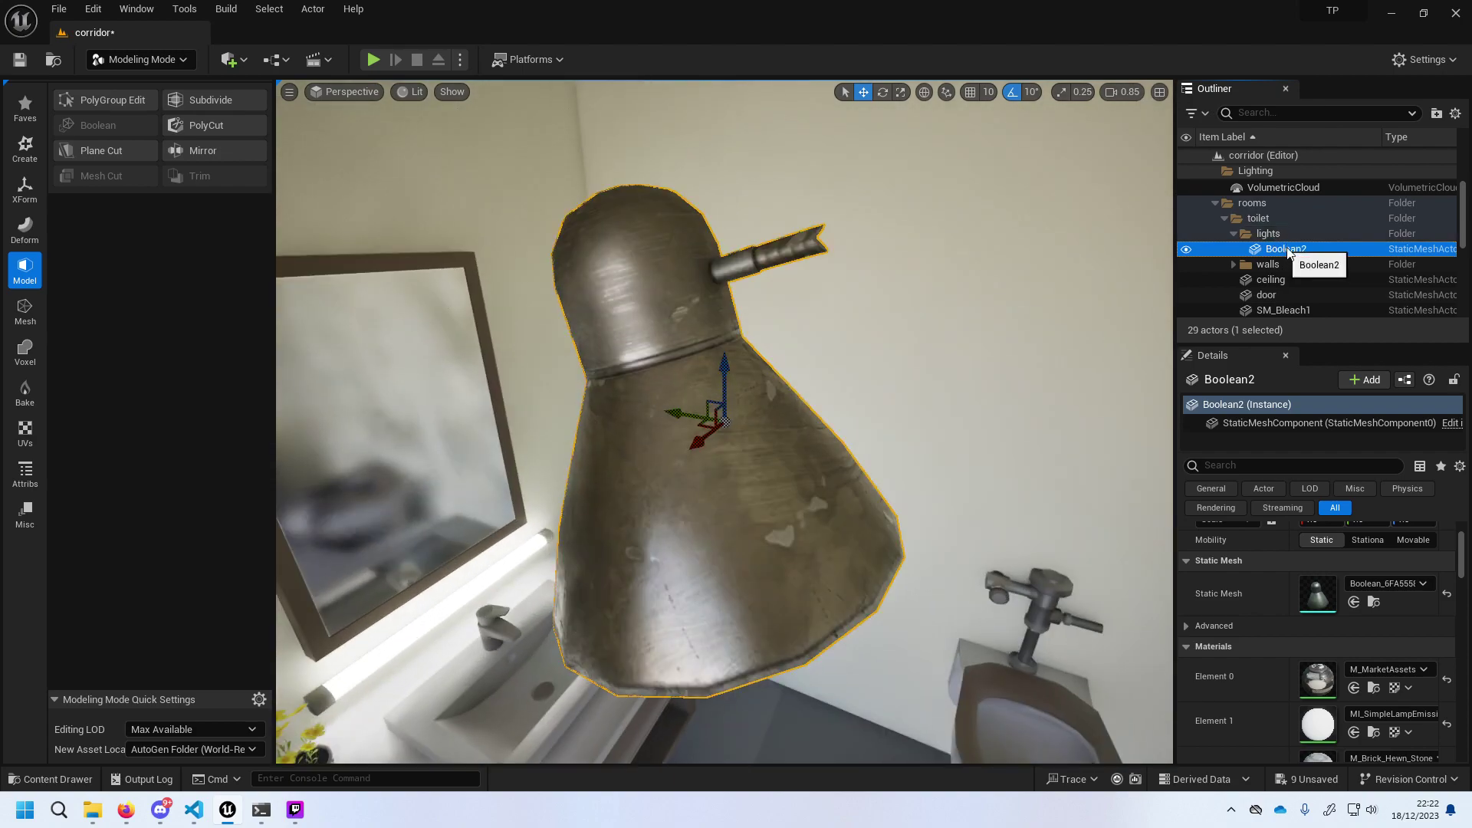
pyautogui.scroll(-2, 1287, 247)
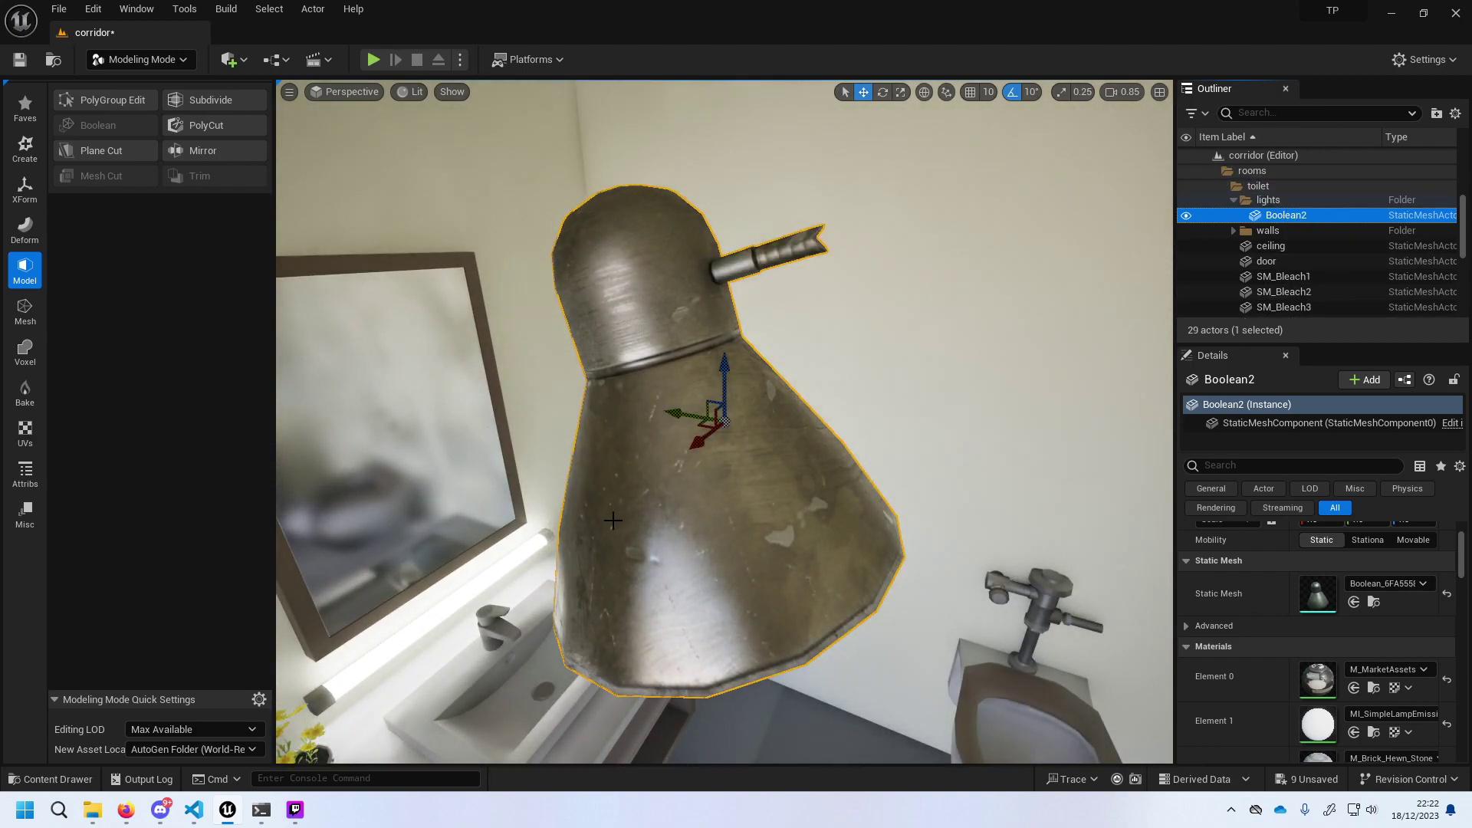
pyautogui.click(430, 613)
pyautogui.keyDown('ctrl'); pyautogui.click(1311, 278); pyautogui.keyUp('ctrl')
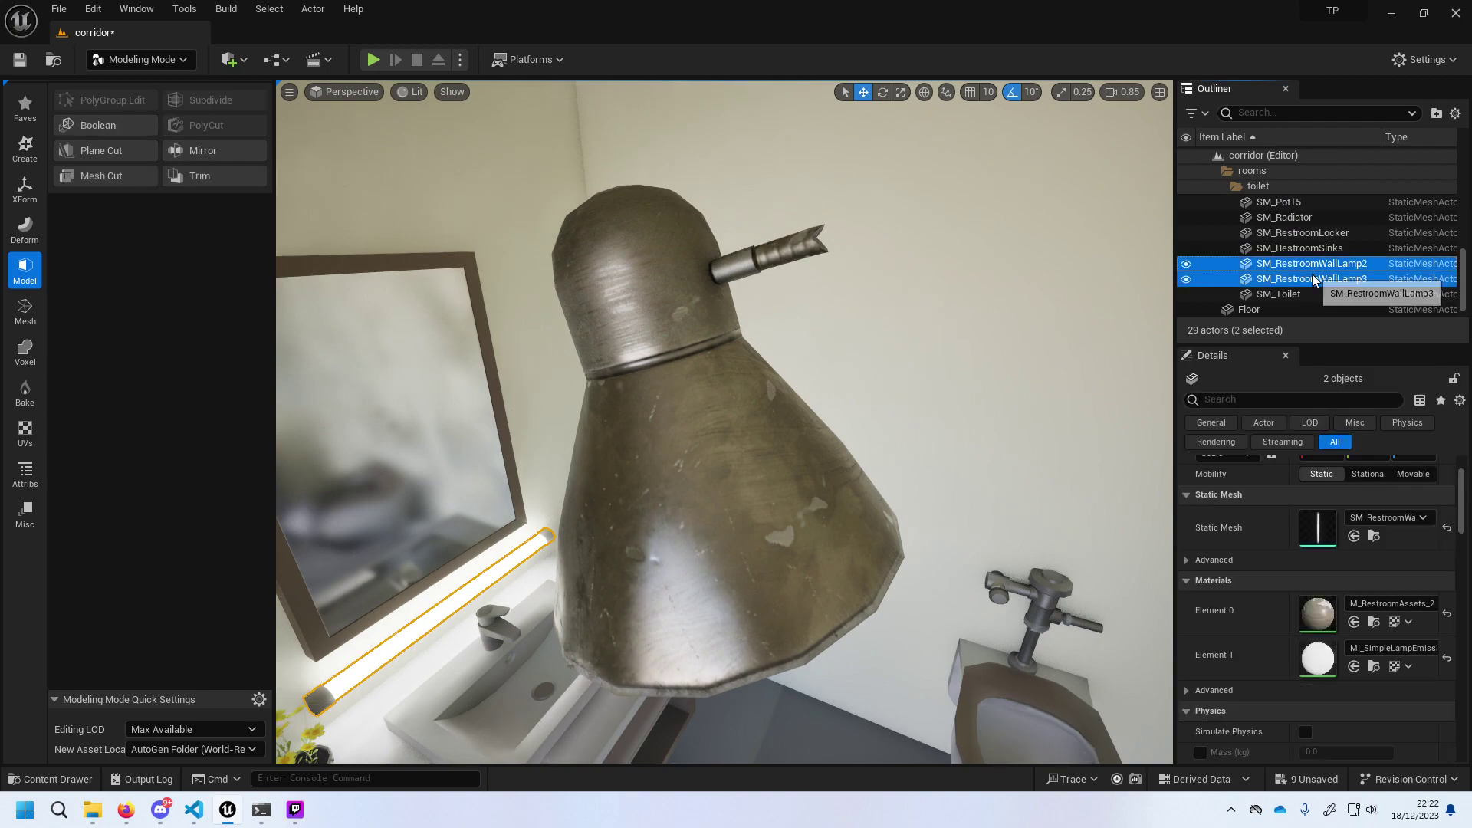
pyautogui.moveTo(1311, 278)
pyautogui.mouseDown()
pyautogui.moveTo(1332, 257)
pyautogui.moveTo(1270, 299)
pyautogui.mouseUp()
pyautogui.click(1235, 248)
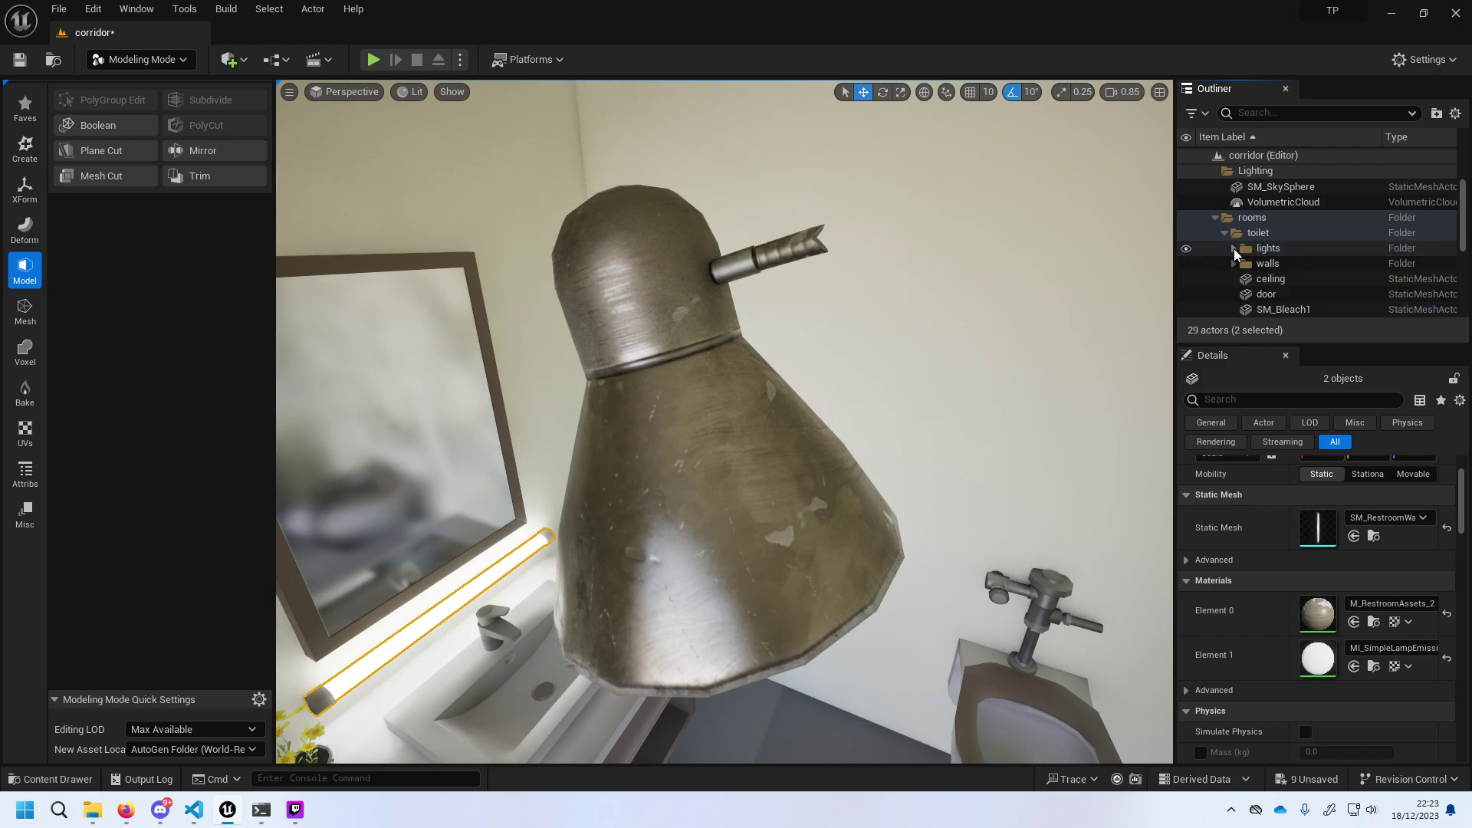
pyautogui.scroll(-2, 1235, 250)
pyautogui.click(1248, 251)
# Frame SM_Bleach1 and move the view into the toilet room, facing the sinks and mirrors.
pyautogui.scroll(-1, 1266, 288)
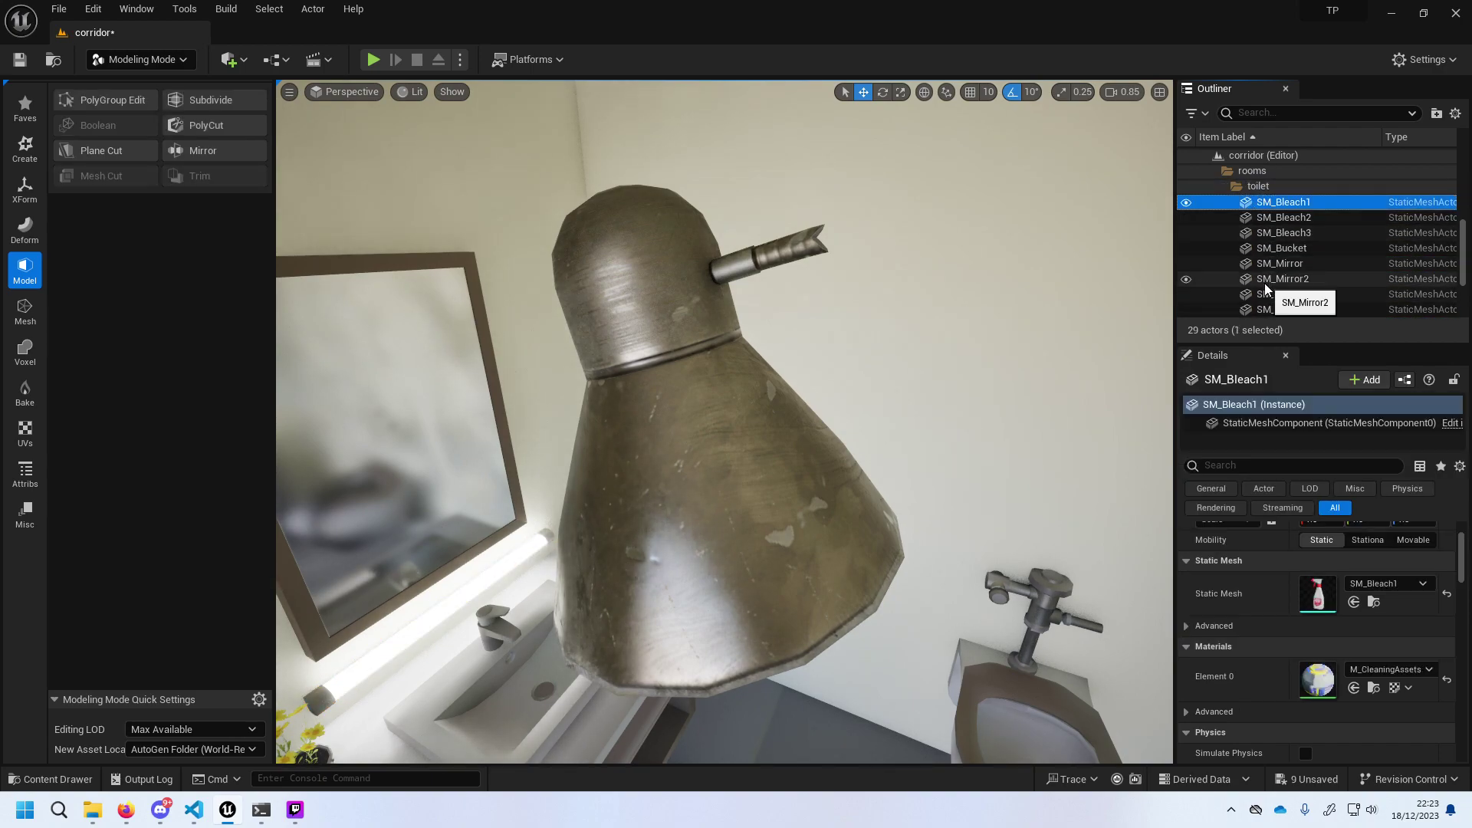
pyautogui.press('f')
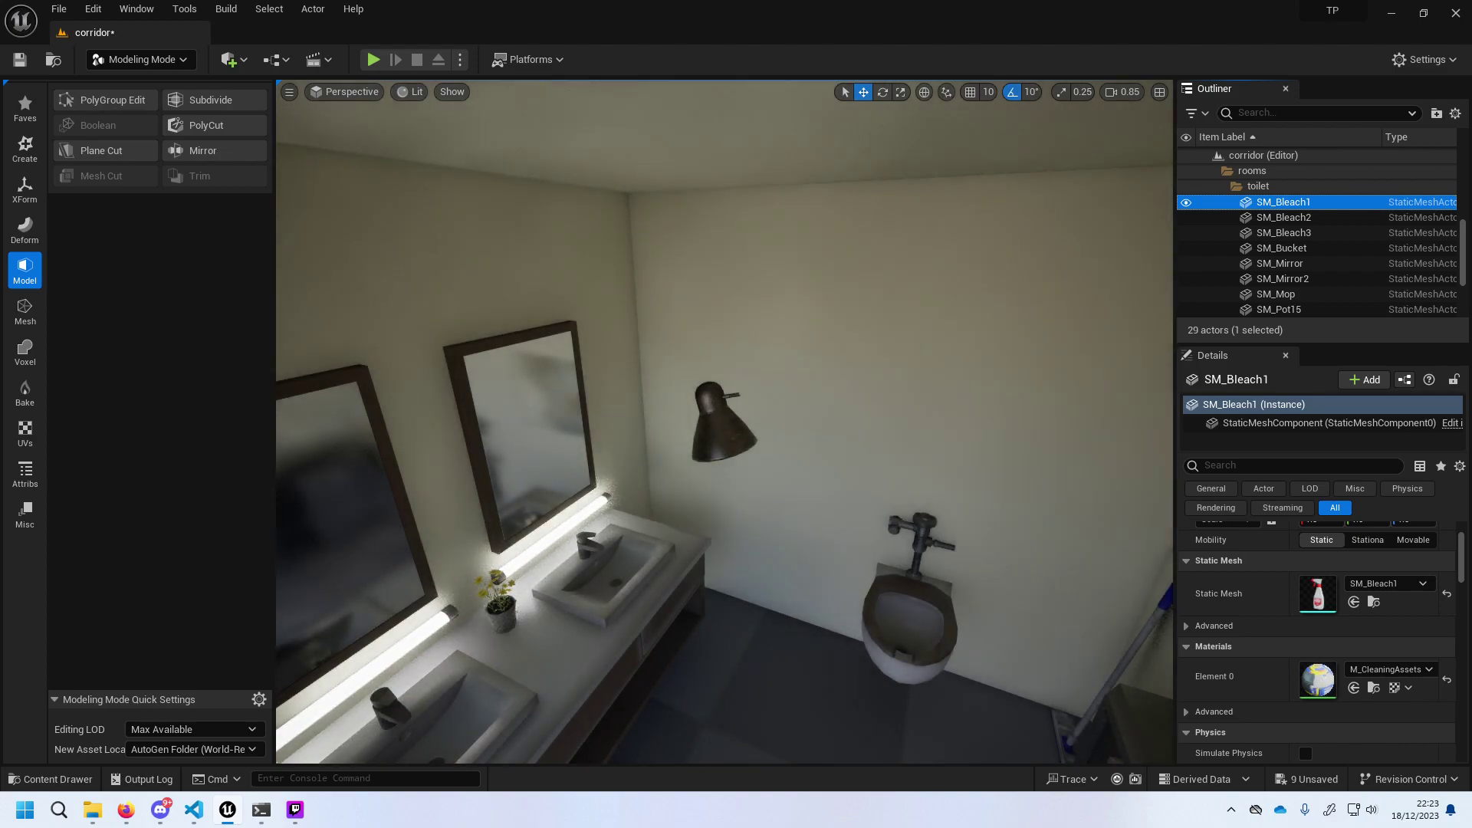
pyautogui.moveTo(622, 498)
pyautogui.mouseDown(button='right')
pyautogui.moveTo(667, 537)
pyautogui.moveTo(460, 529)
pyautogui.moveTo(1163, 296)
pyautogui.mouseUp(button='right')
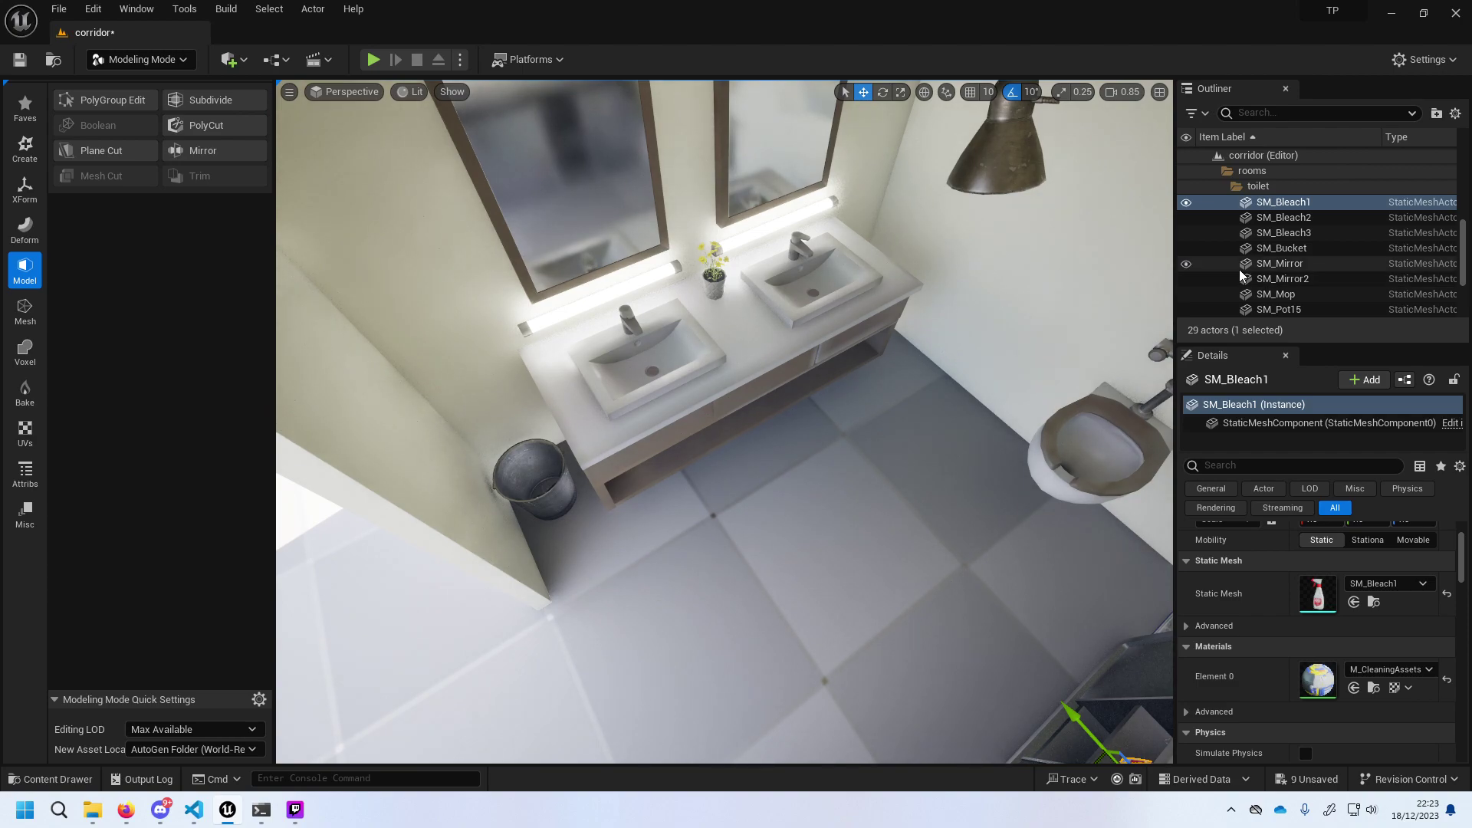
pyautogui.moveTo(1154, 292); pyautogui.dragTo(1242, 306, button='right')
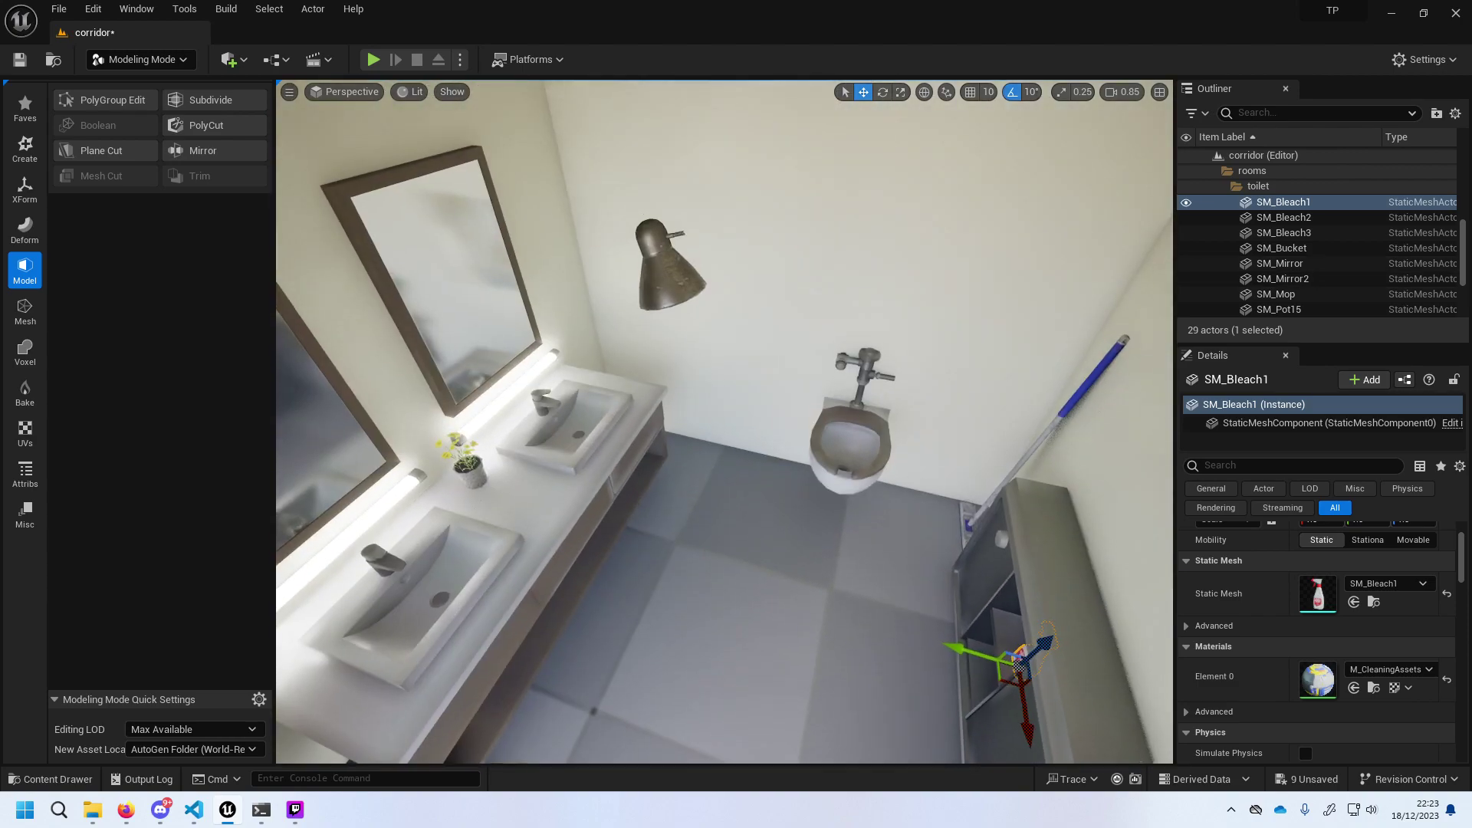
pyautogui.moveTo(997, 307); pyautogui.dragTo(841, 310, button='right')
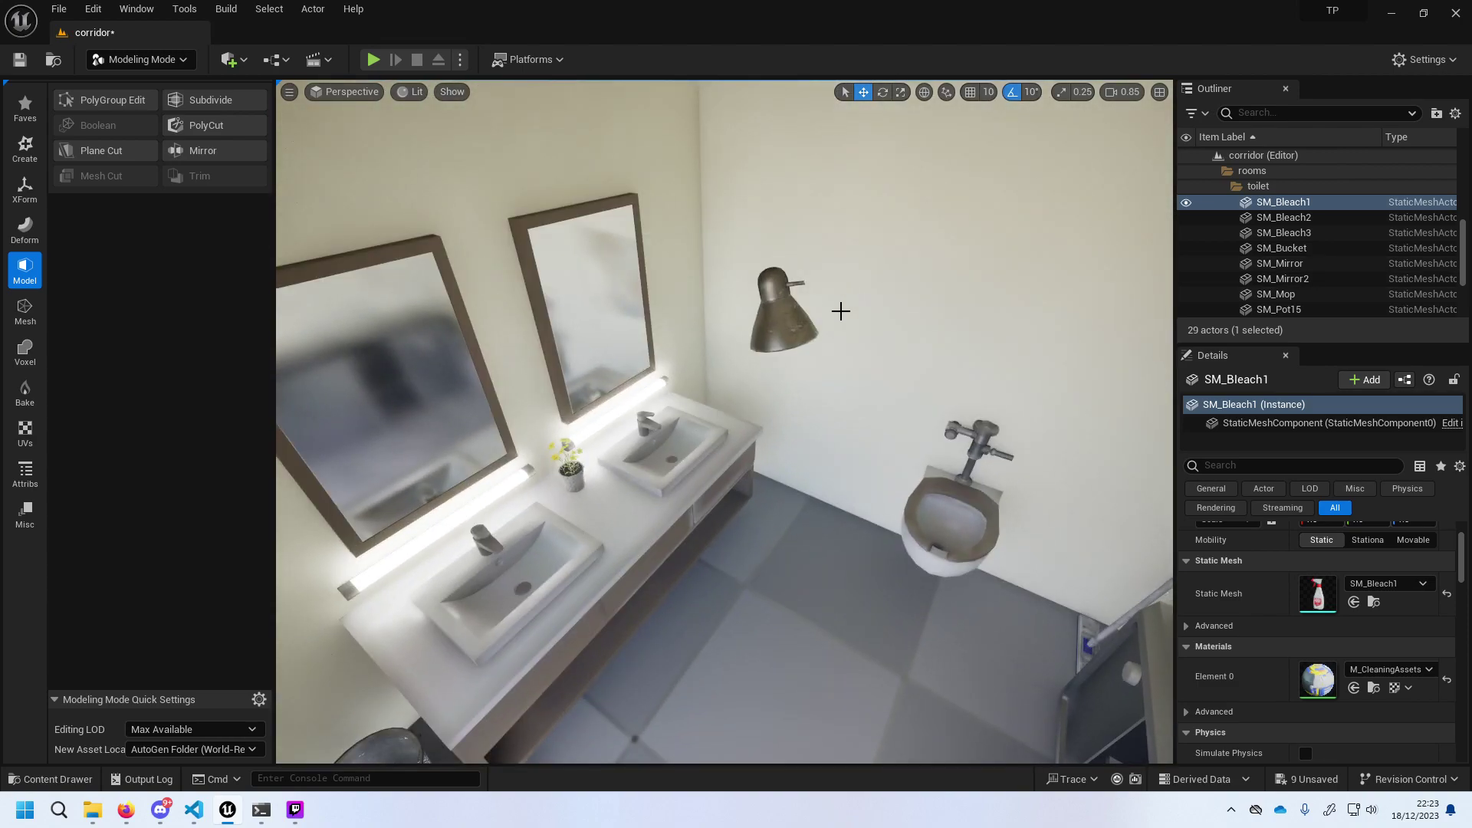
# Select Boolean2 in rooms > toilet > lights and raise it higher up the back wall.
pyautogui.scroll(3, 1258, 230)
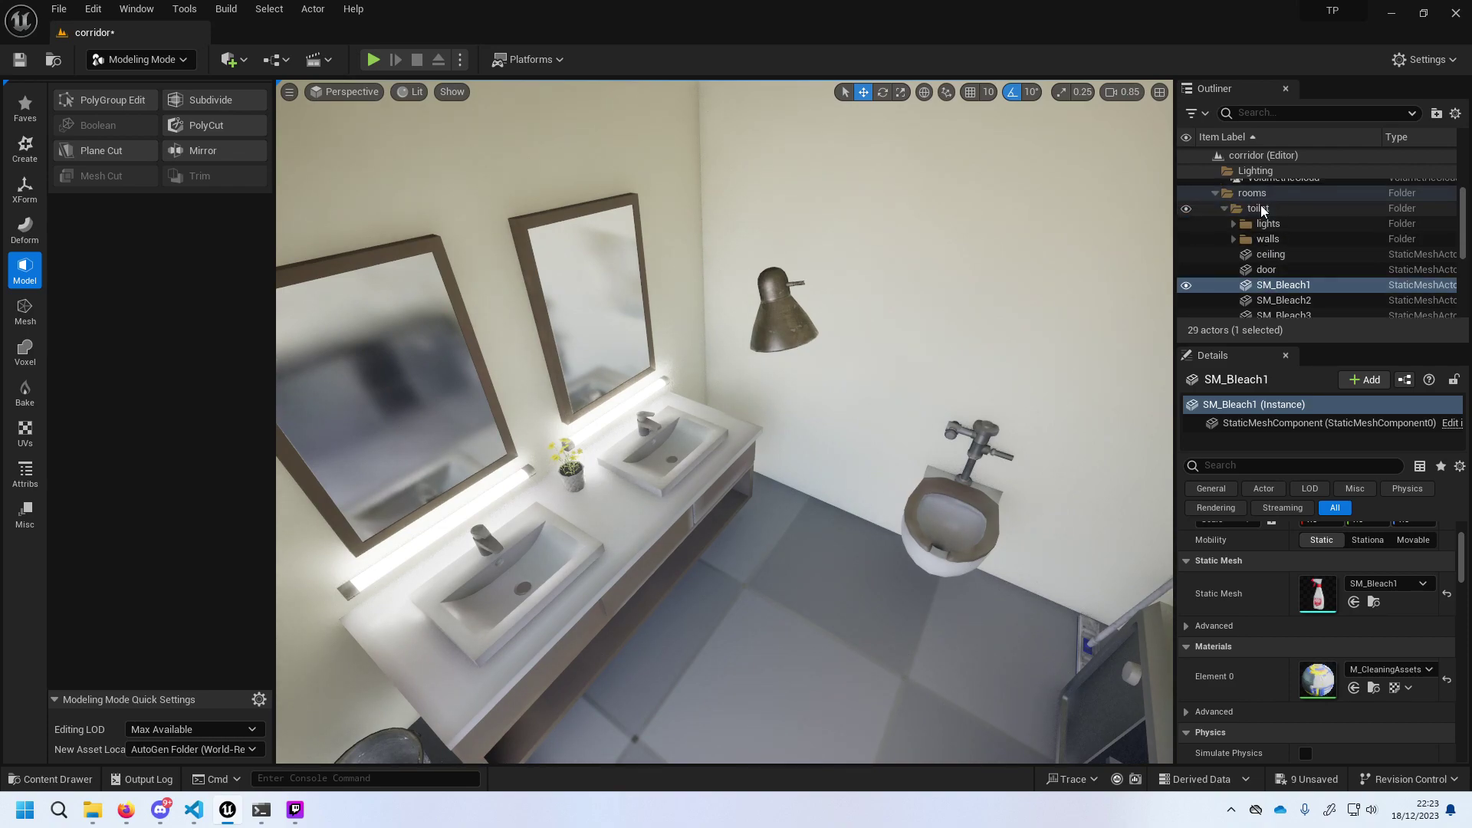
pyautogui.click(1261, 209)
pyautogui.click(1267, 223)
pyautogui.click(1234, 223)
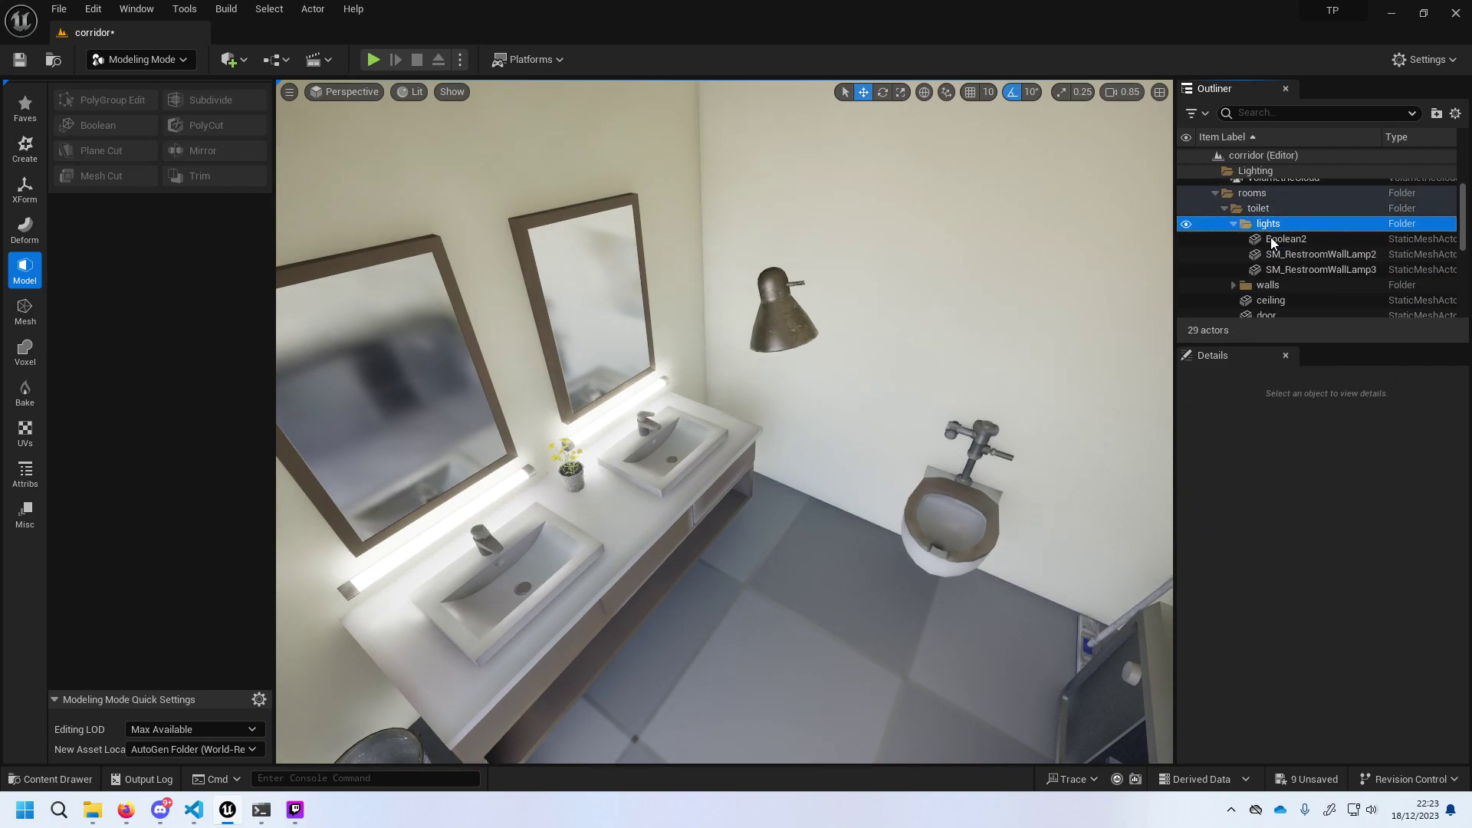
pyautogui.click(1287, 240)
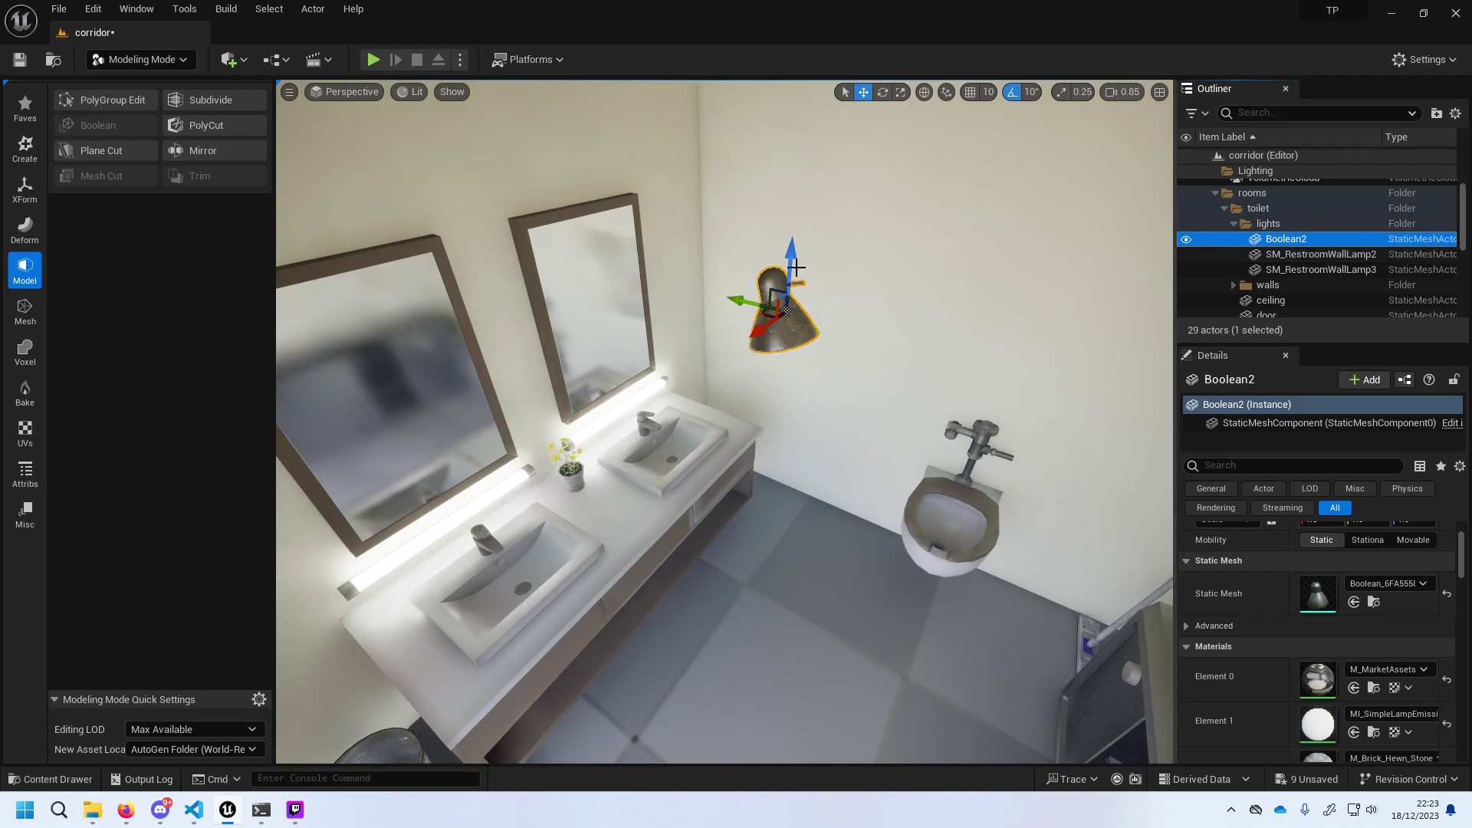
pyautogui.moveTo(797, 267); pyautogui.dragTo(803, 111)
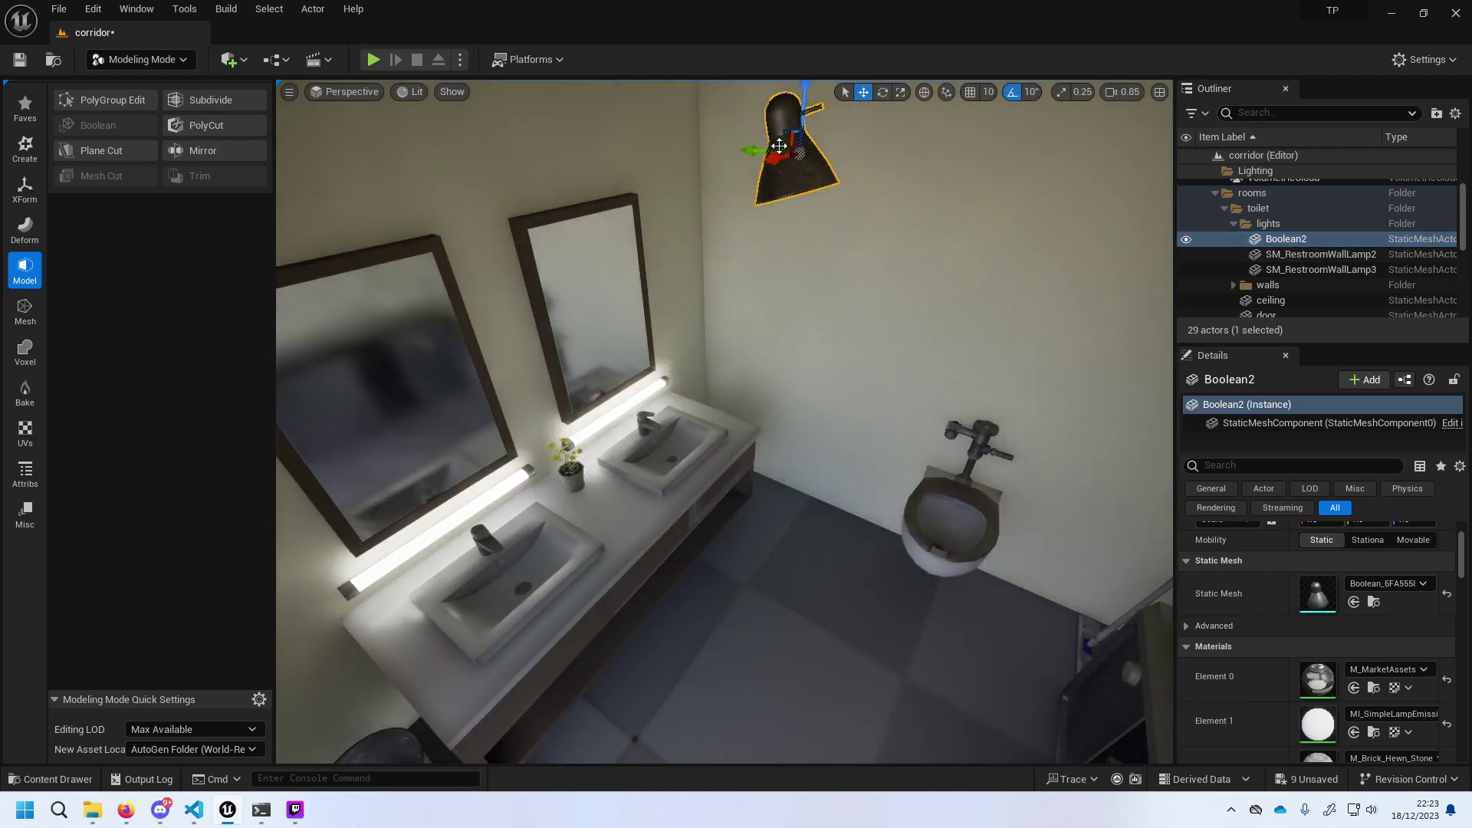
pyautogui.moveTo(779, 146); pyautogui.dragTo(859, 176, button='right')
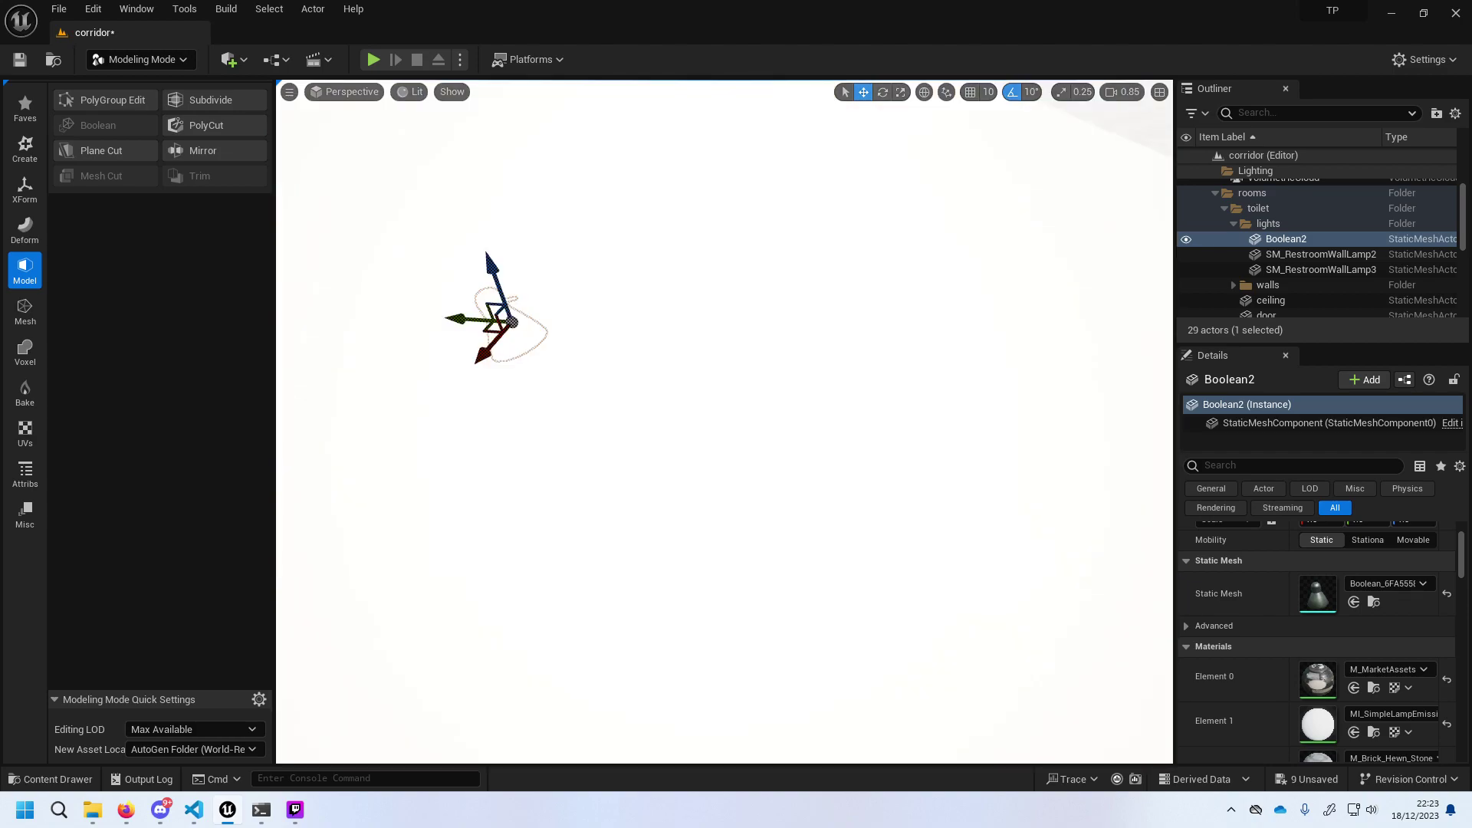
# Focus on the Boolean2 lamp and raise it up against the restroom ceiling.
pyautogui.press('f')
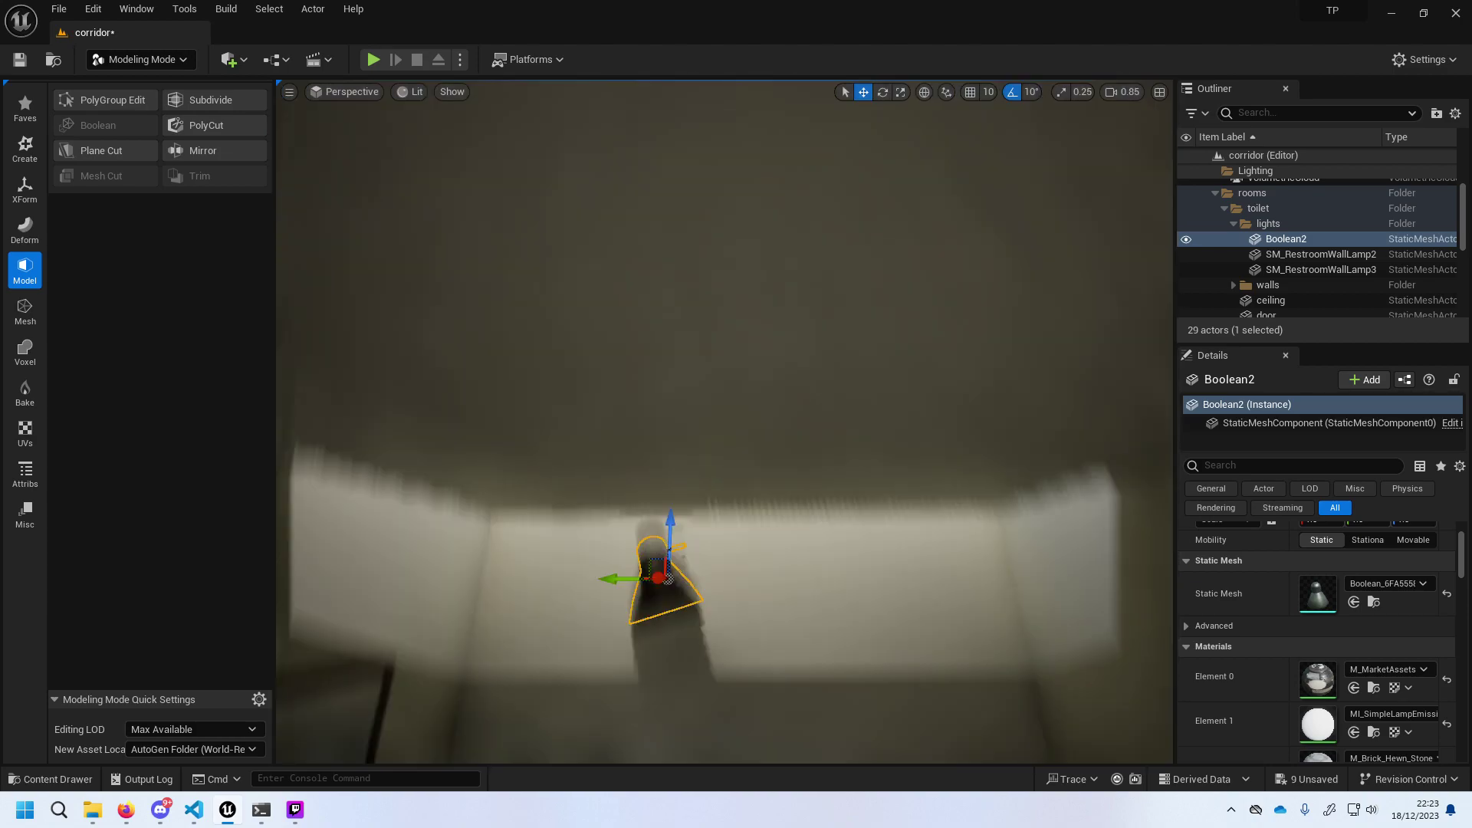
pyautogui.moveTo(706, 230); pyautogui.dragTo(705, 185, button='right')
pyautogui.moveTo(704, 167); pyautogui.dragTo(712, 124)
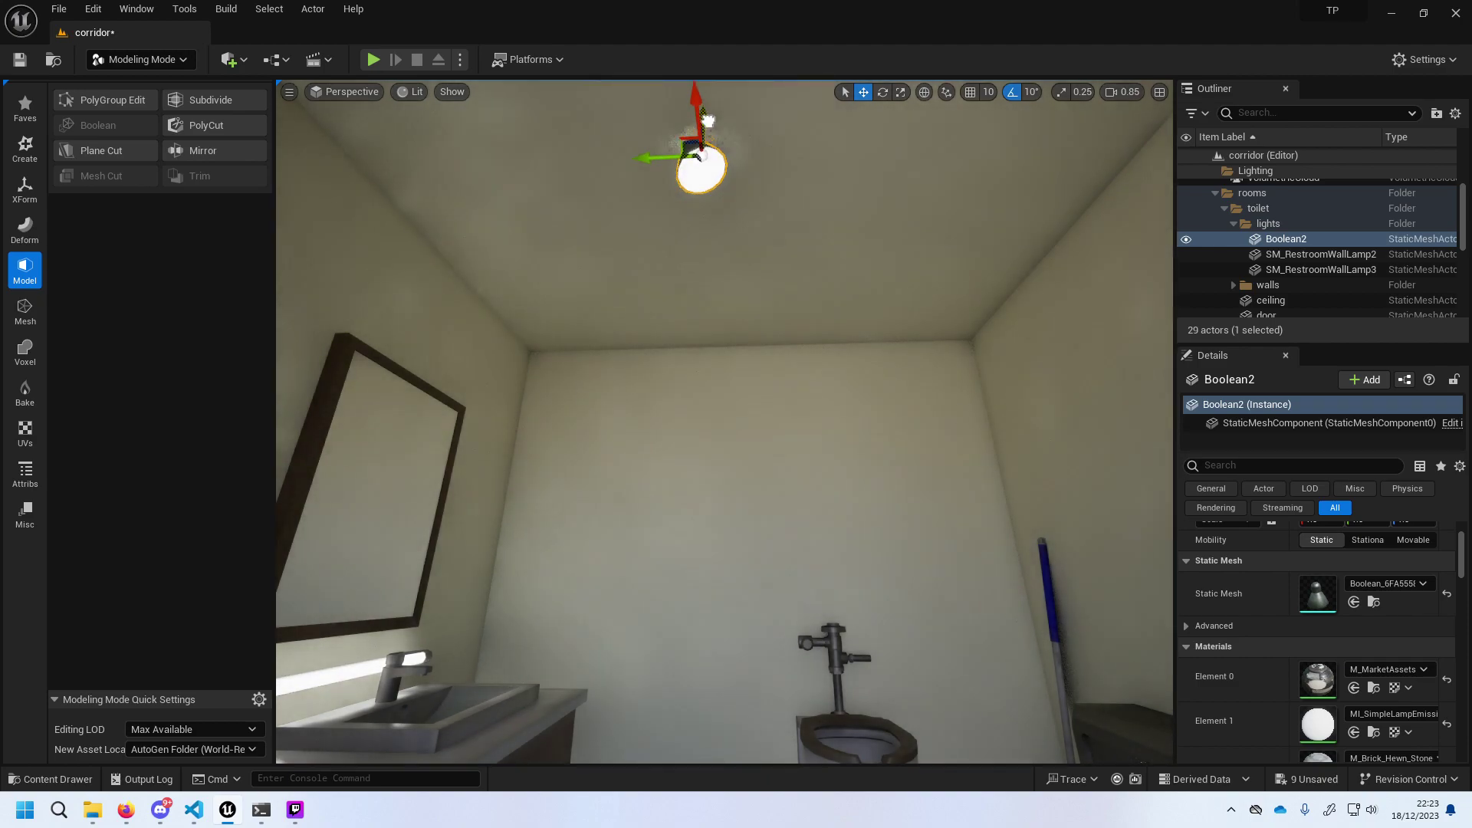
pyautogui.moveTo(731, 148); pyautogui.dragTo(732, 165, button='right')
pyautogui.scroll(-3, 740, 158)
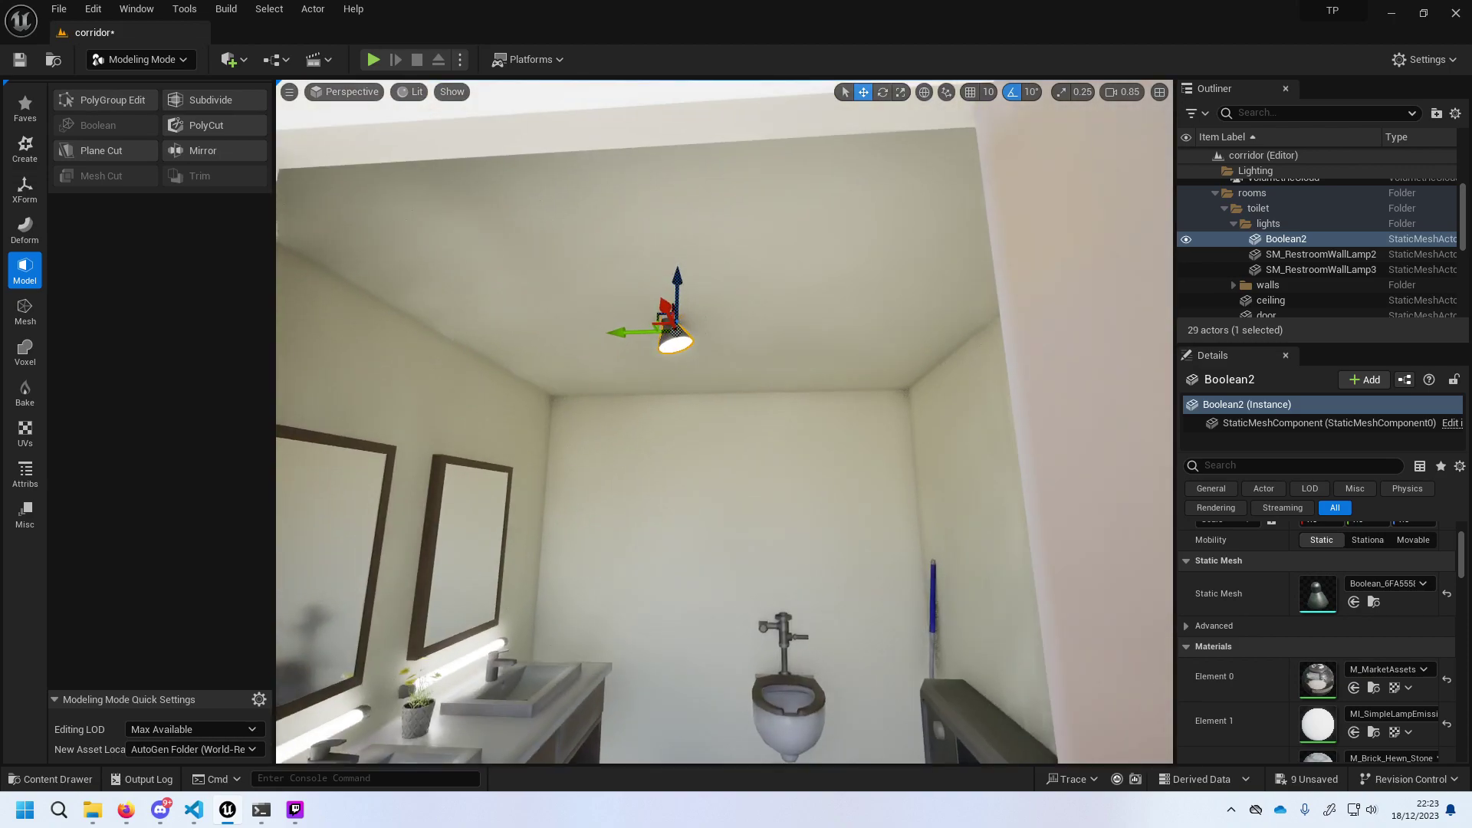
pyautogui.moveTo(737, 230); pyautogui.dragTo(737, 222, button='right')
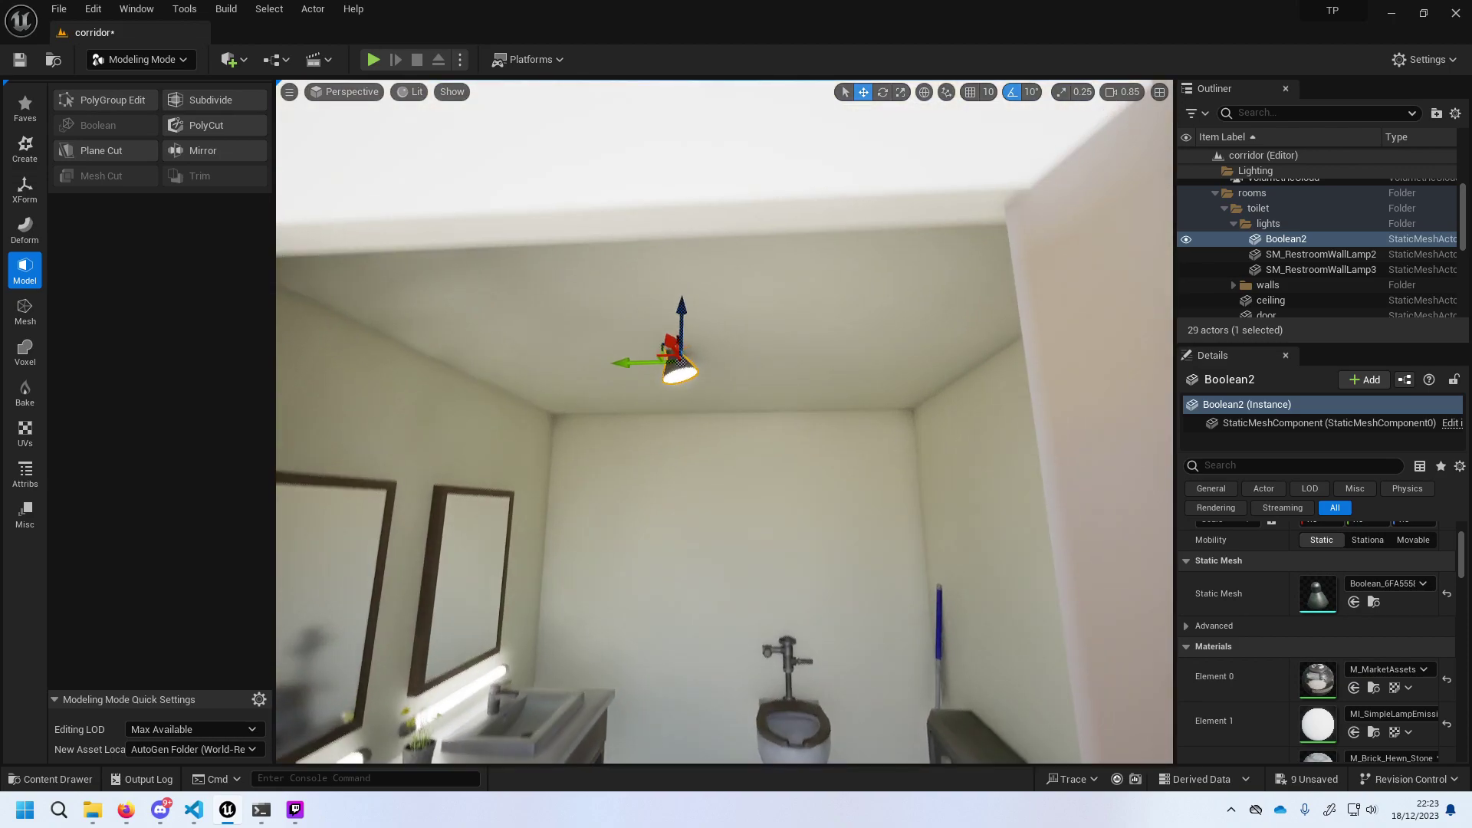
# Duplicate the lamp as Boolean3 beside the original and rotate it 180° around Z.
pyautogui.hotkey('ctrl', 'd')
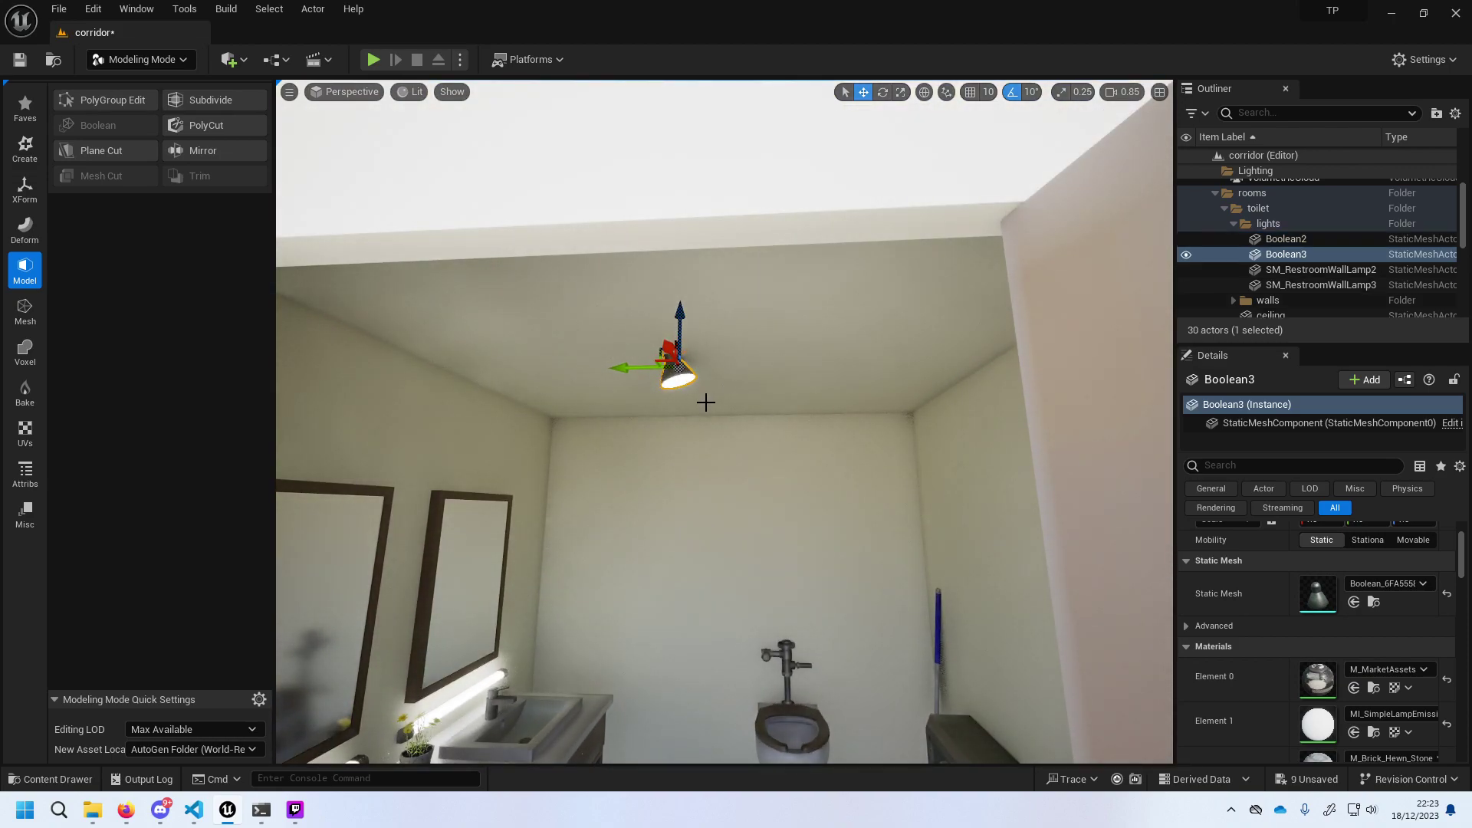
pyautogui.moveTo(643, 371); pyautogui.dragTo(695, 371)
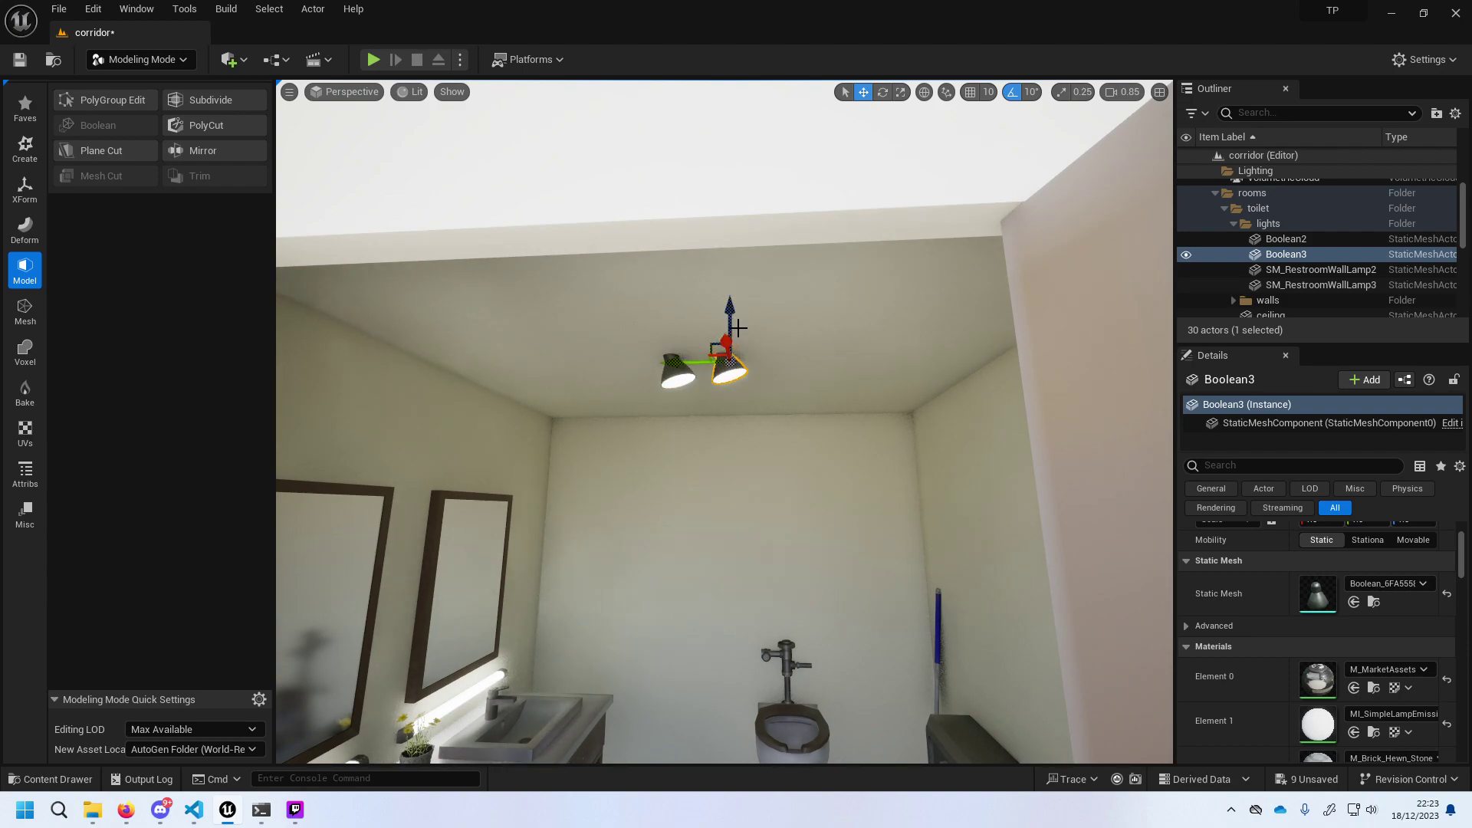
pyautogui.hotkey('ctrl', 'z')
pyautogui.click(885, 92)
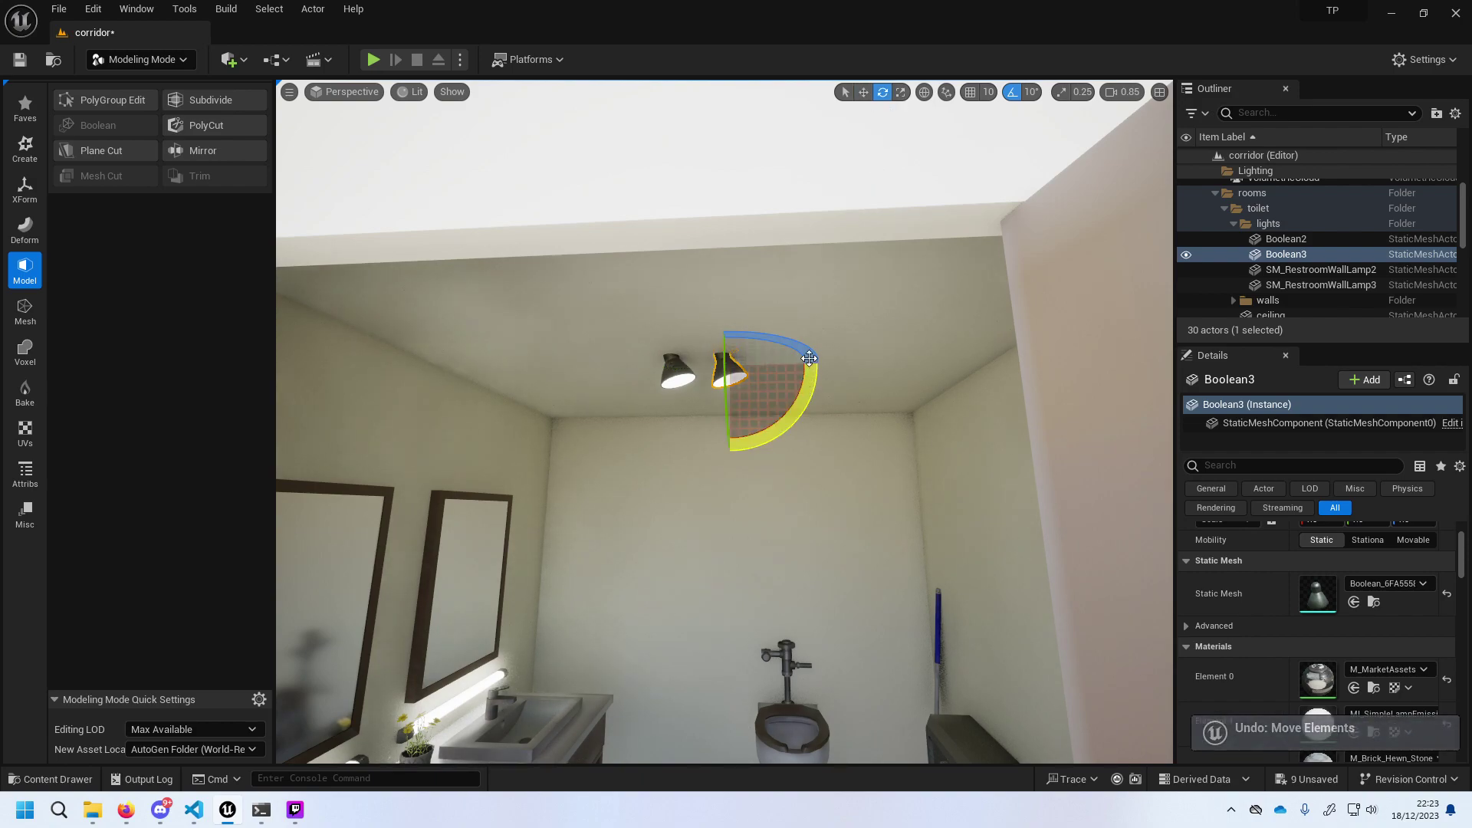
pyautogui.moveTo(756, 442)
pyautogui.mouseDown()
pyautogui.moveTo(798, 414)
pyautogui.moveTo(790, 430)
pyautogui.mouseUp()
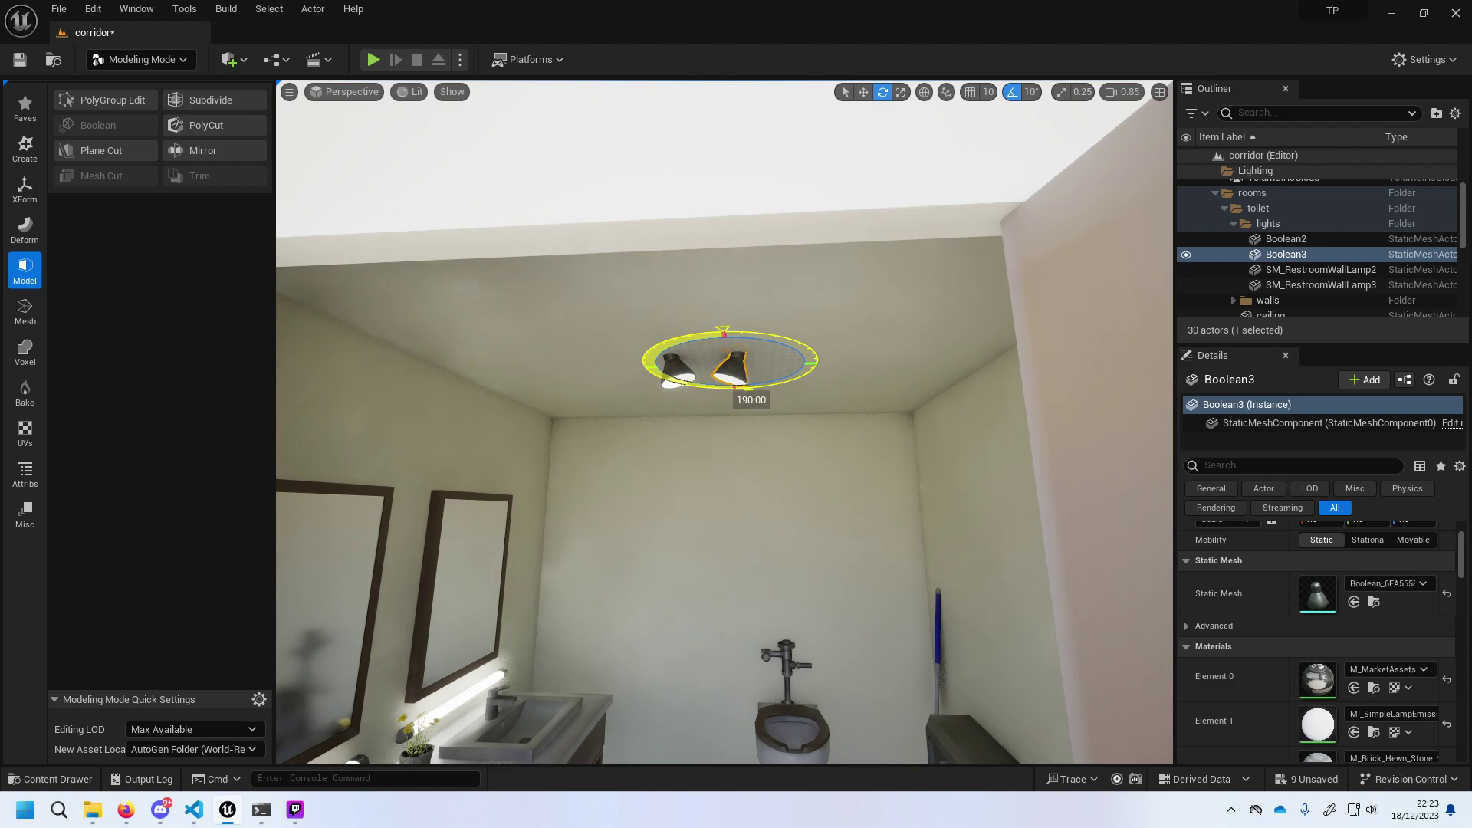
pyautogui.moveTo(852, 434); pyautogui.dragTo(863, 435)
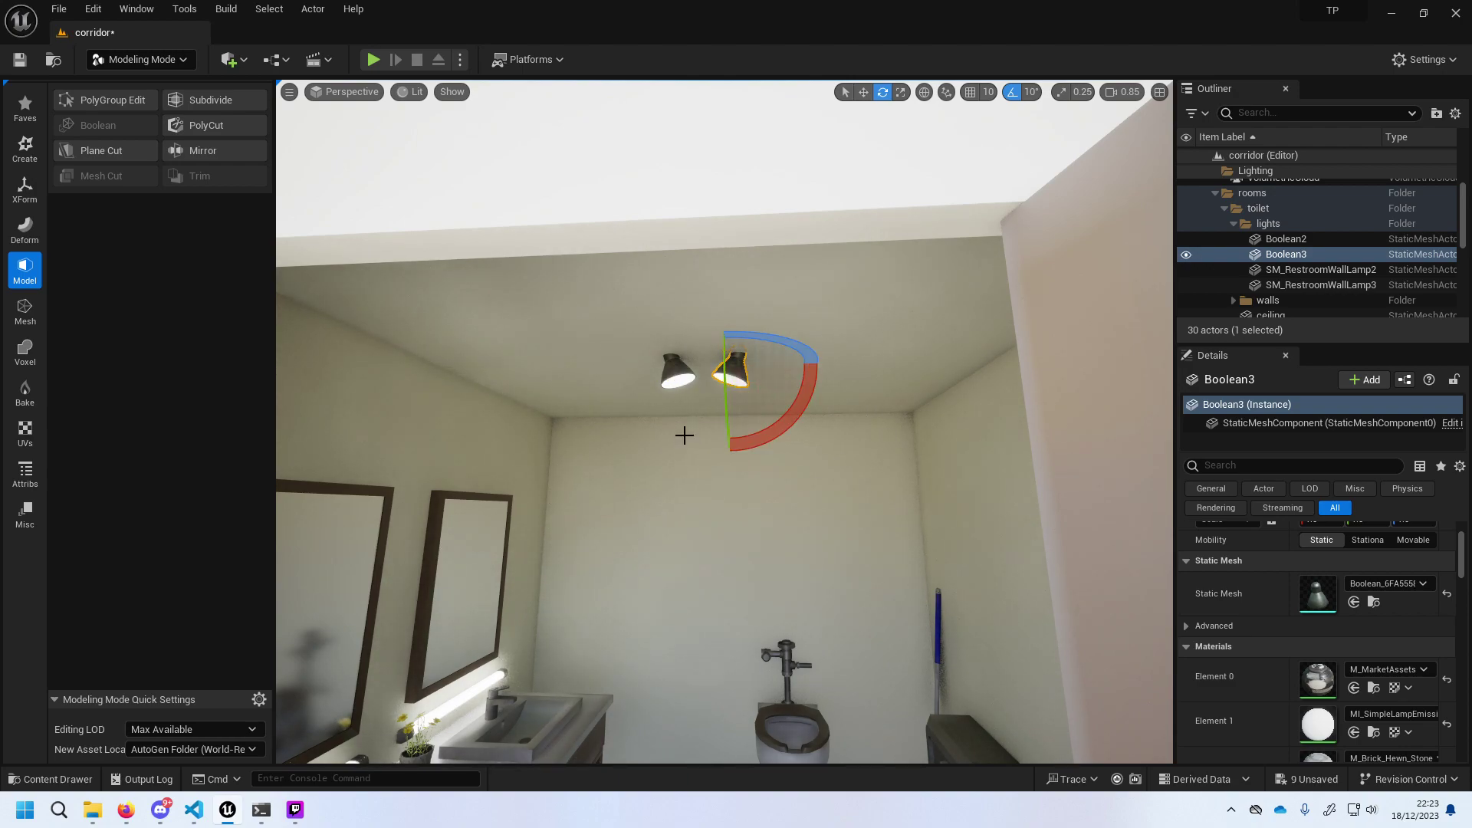
# Frame both ceiling lamps in the view and reselect Boolean3.
pyautogui.moveTo(673, 450); pyautogui.dragTo(673, 450, button='right')
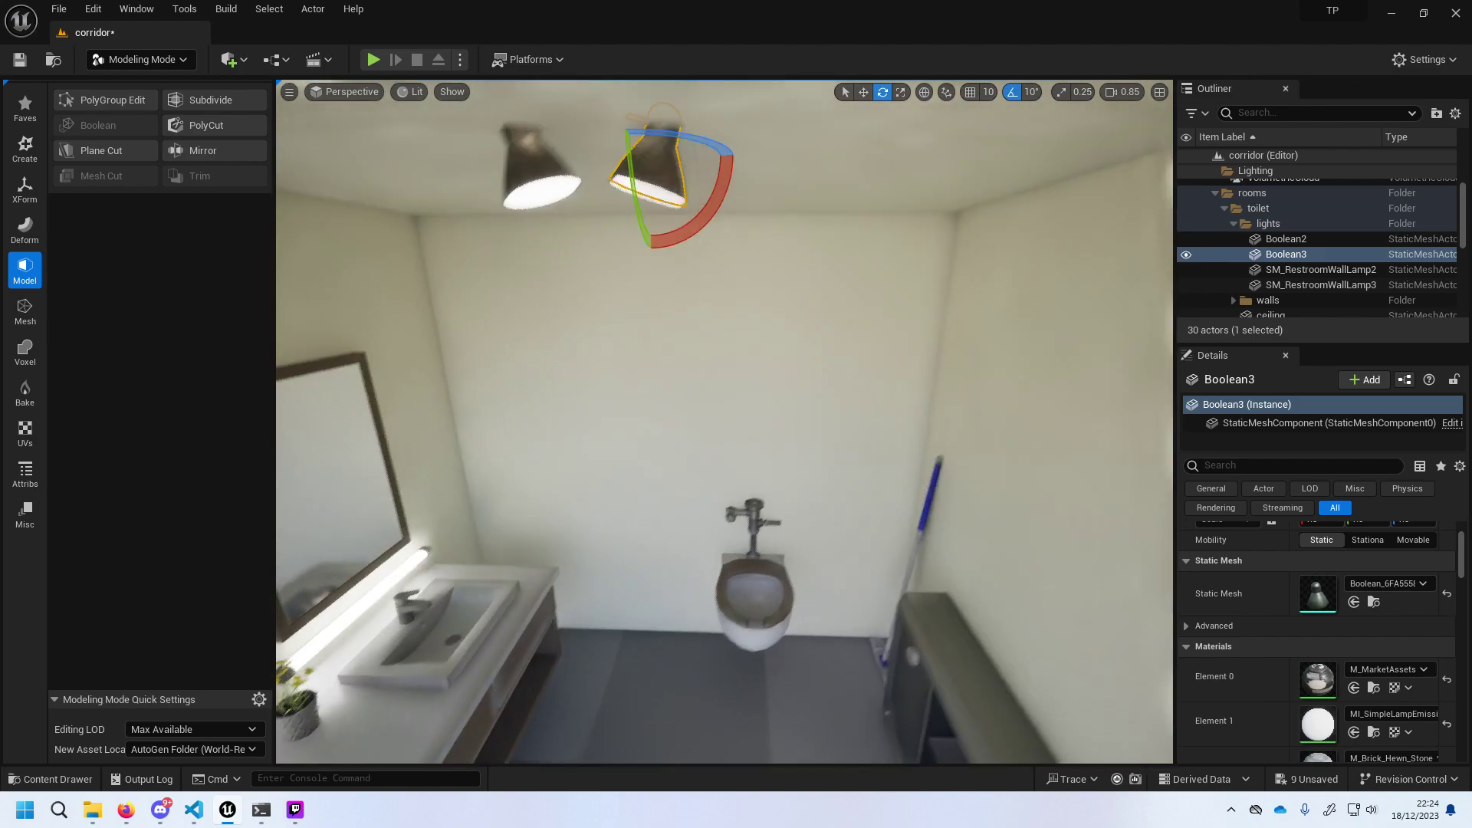
pyautogui.moveTo(642, 401); pyautogui.dragTo(641, 401, button='right')
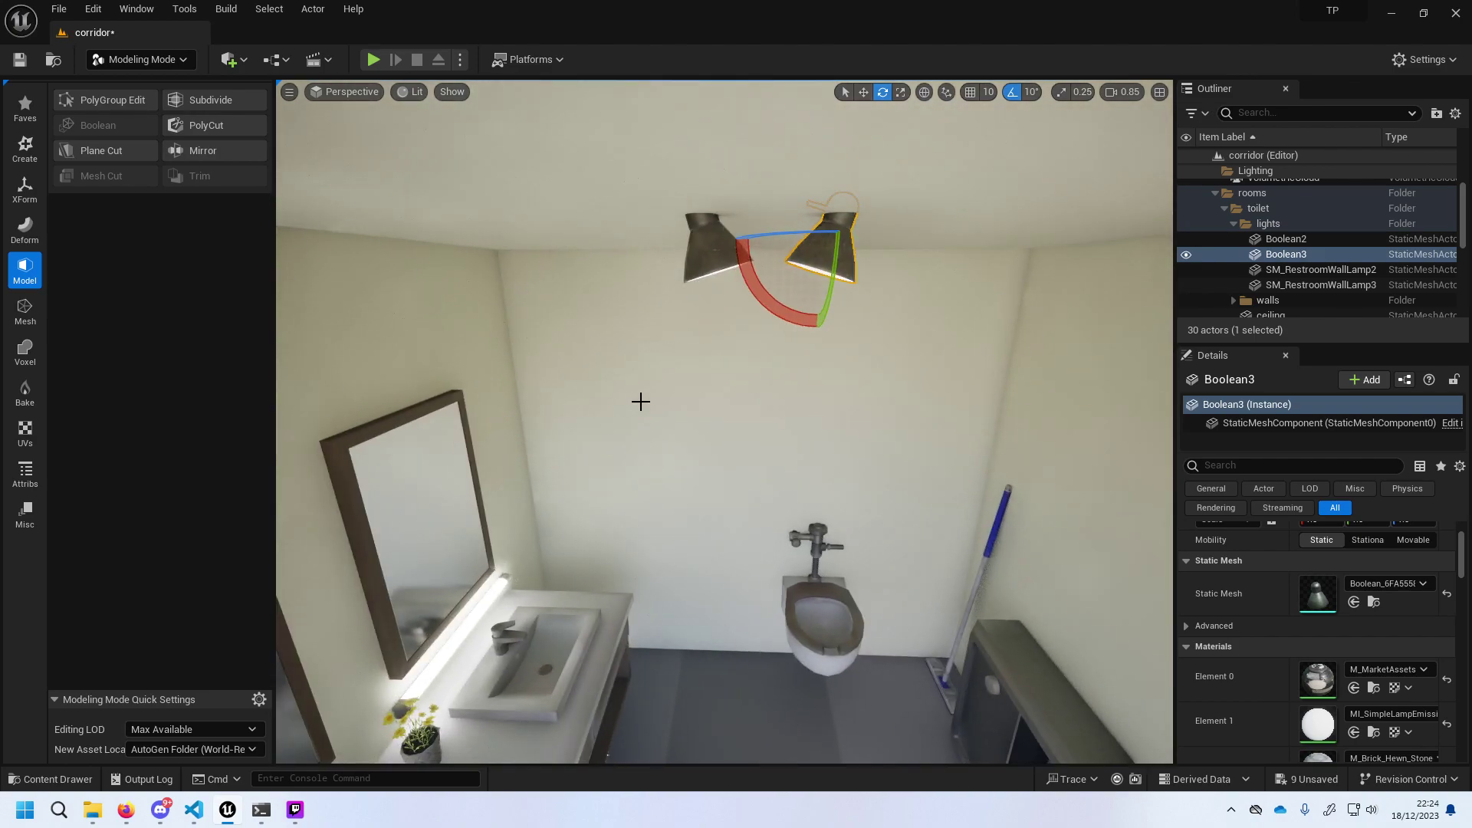
pyautogui.click(839, 325)
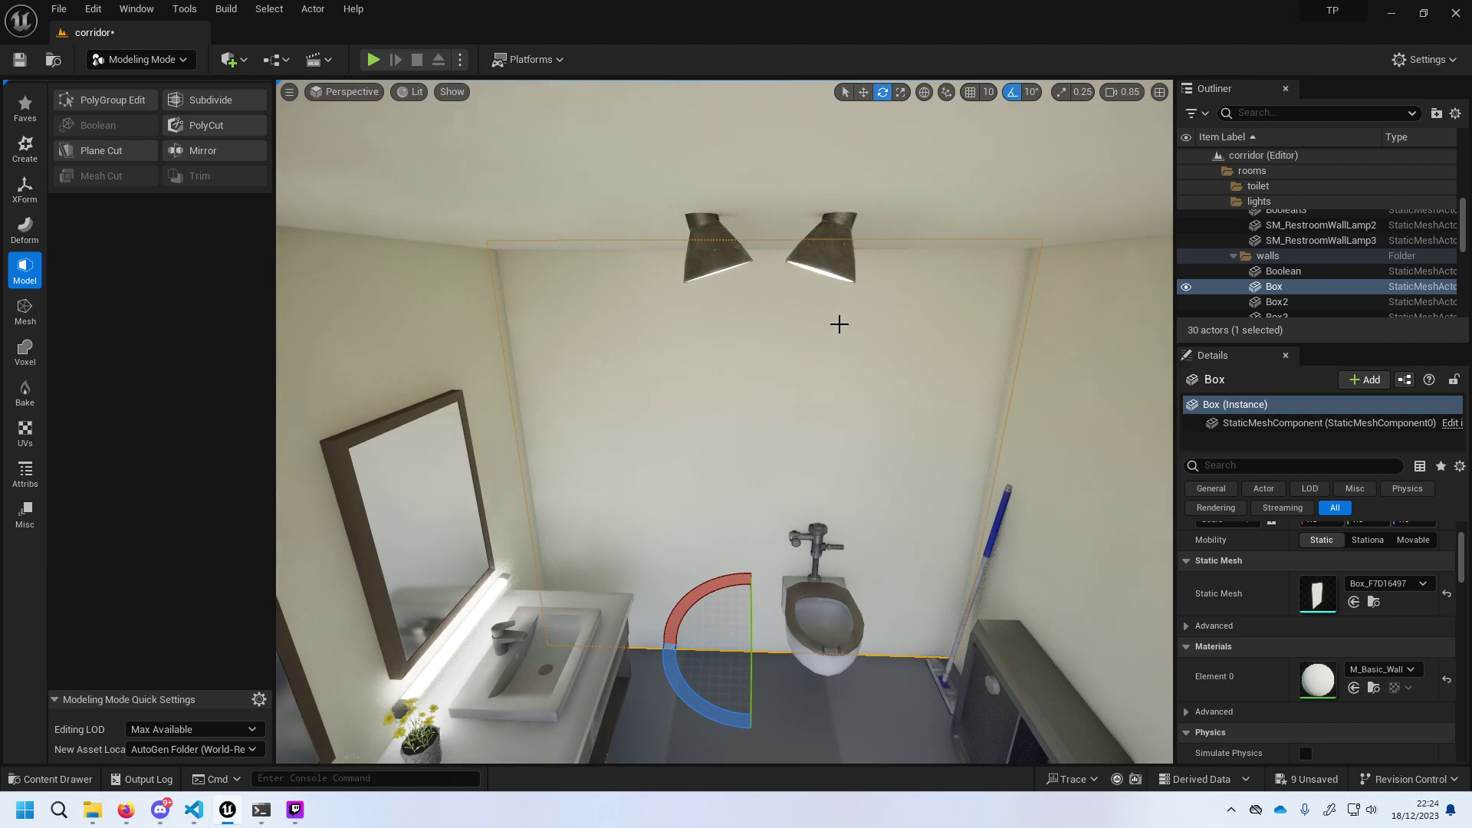
pyautogui.click(823, 274)
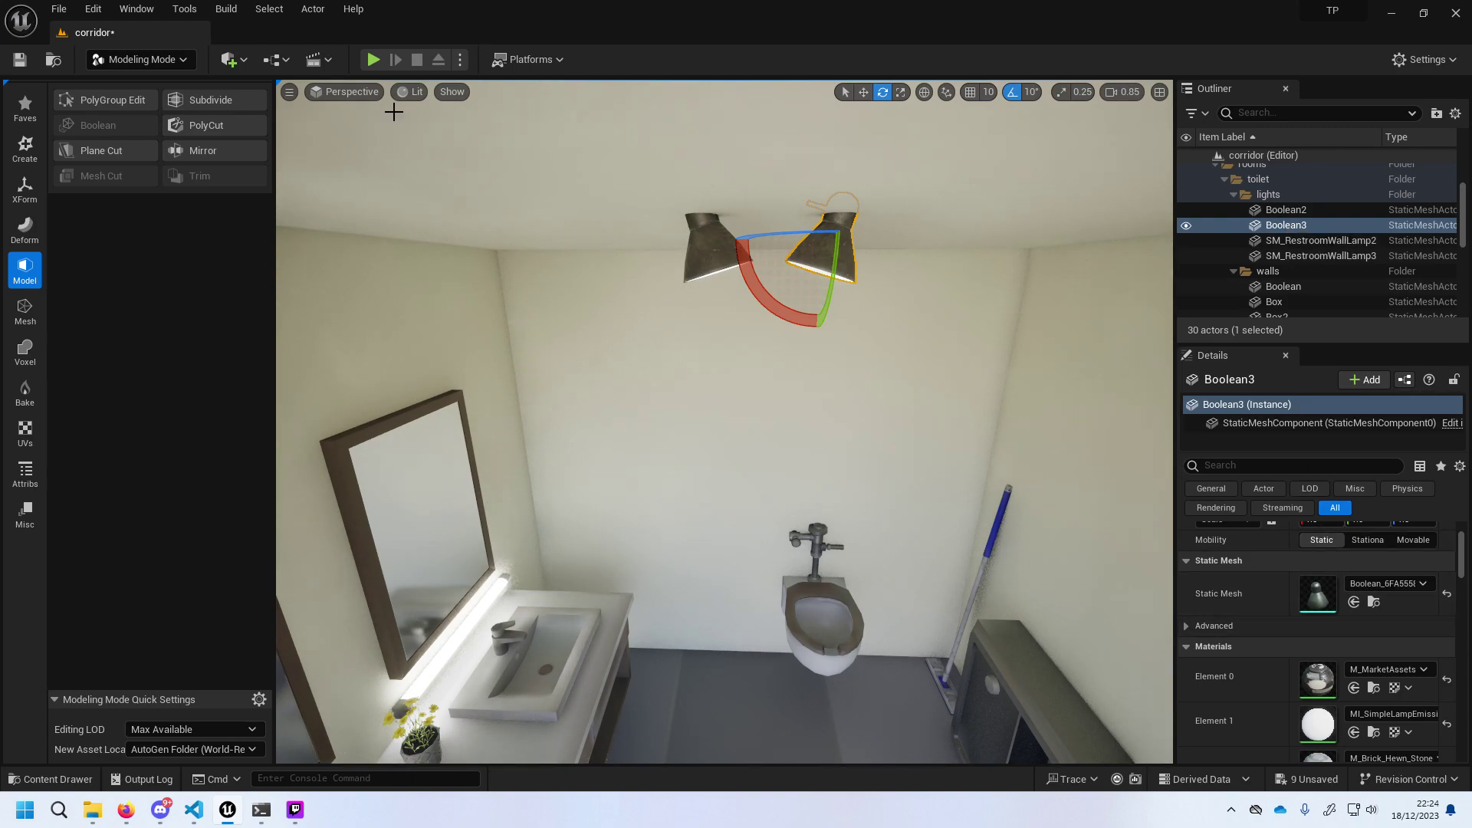
pyautogui.click(373, 59)
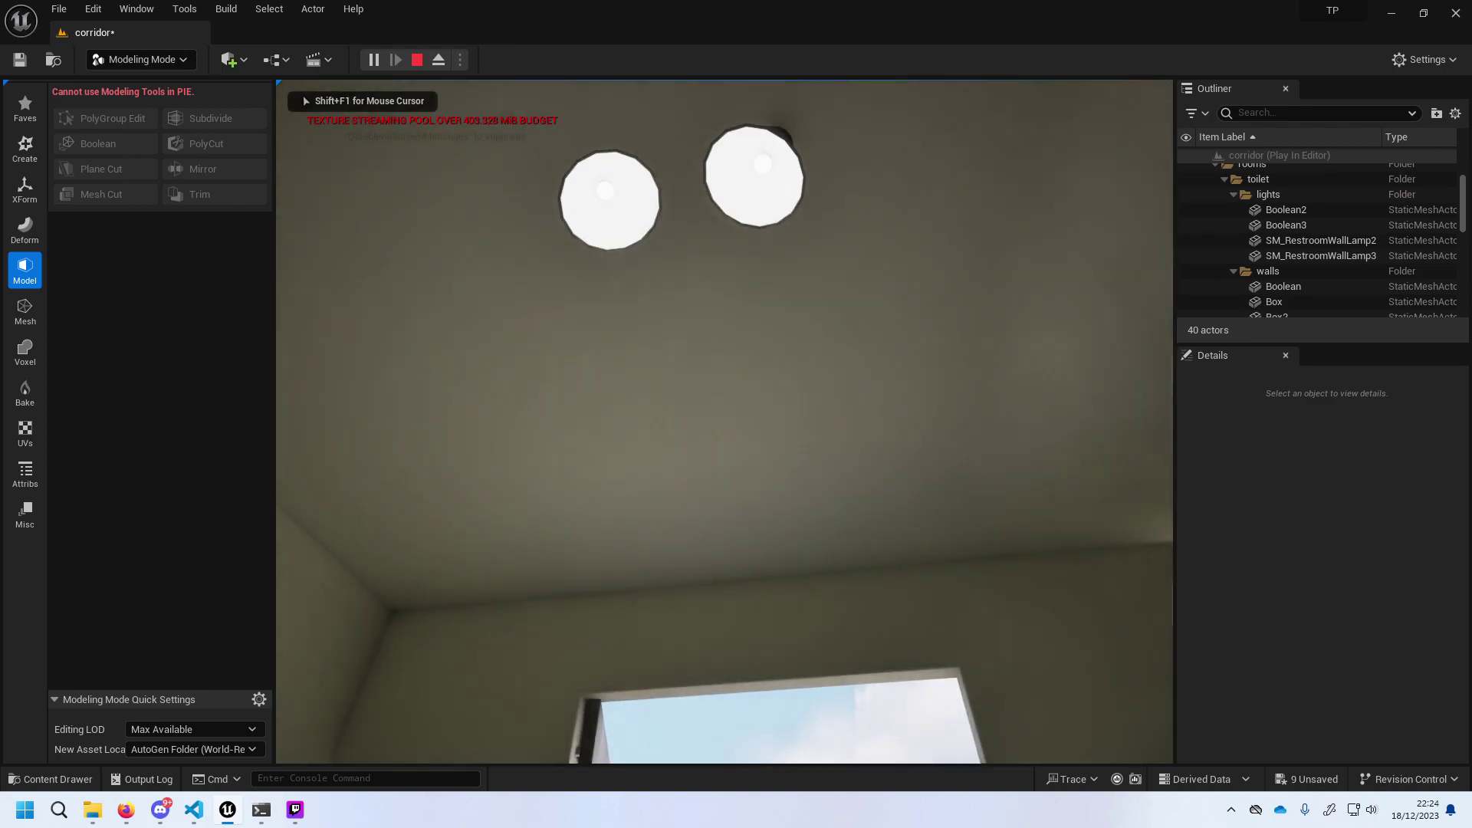
pyautogui.press('s')
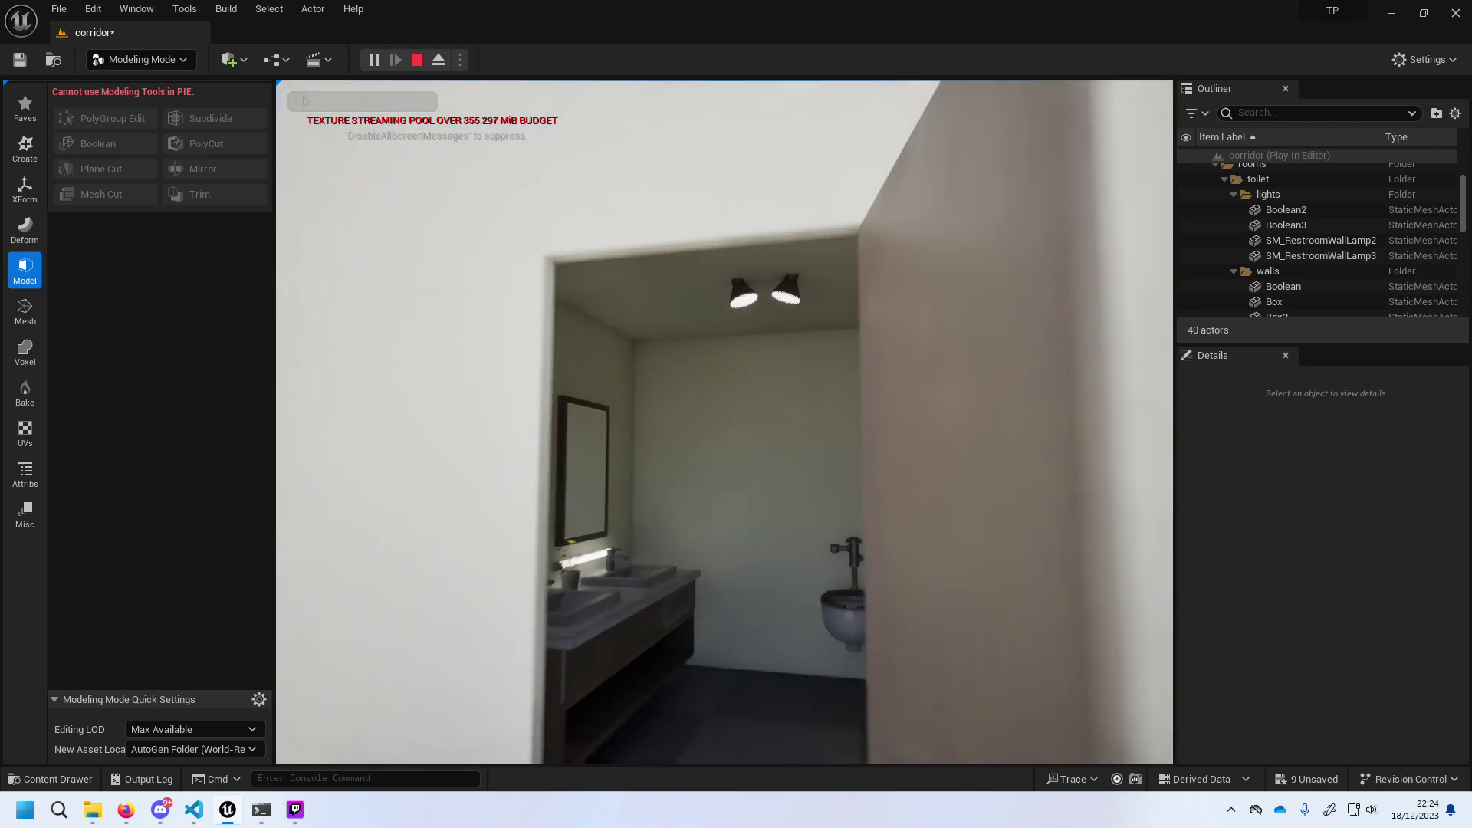
pyautogui.press('w')
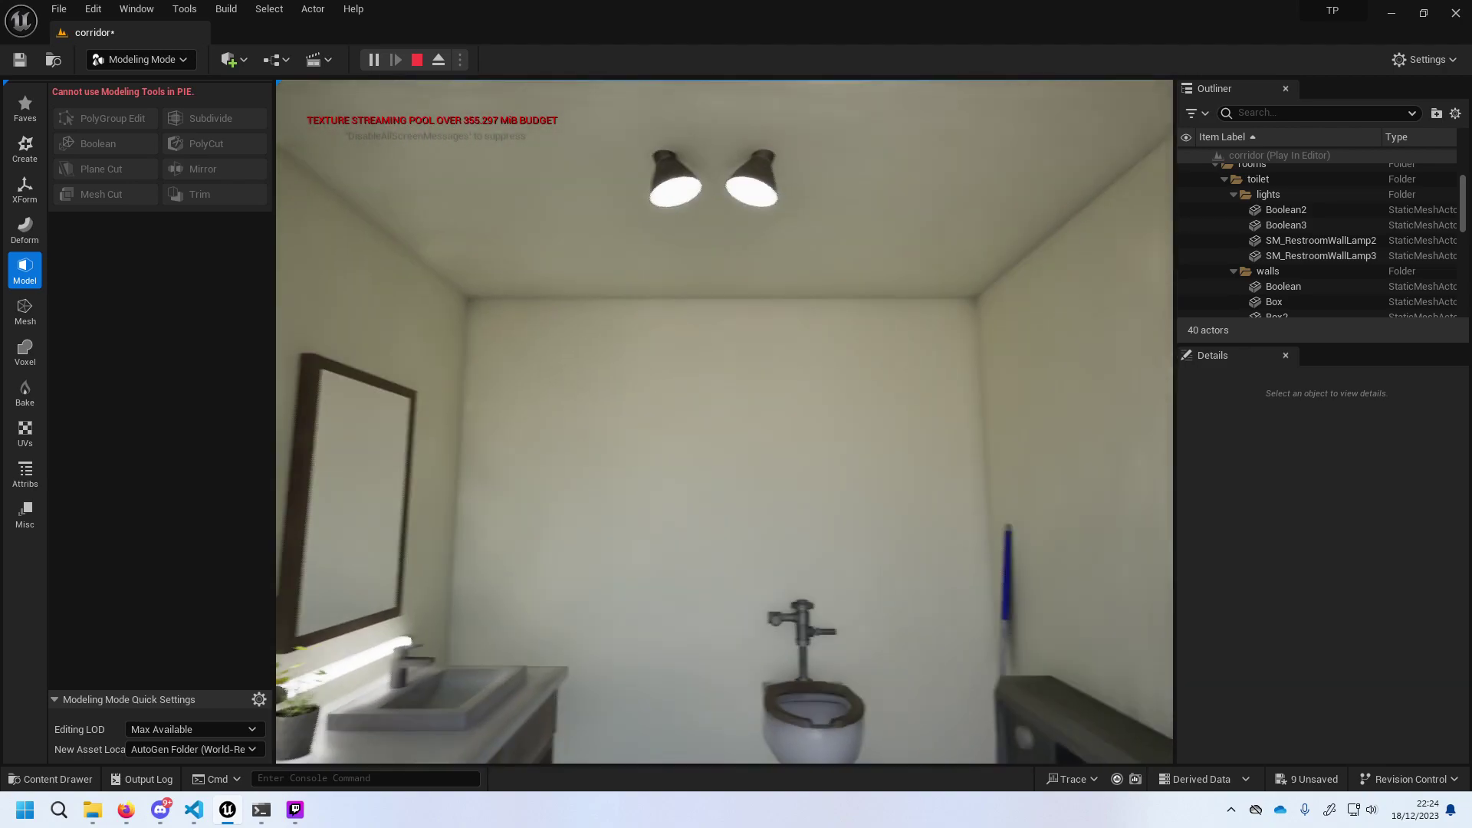
pyautogui.press('Escape')
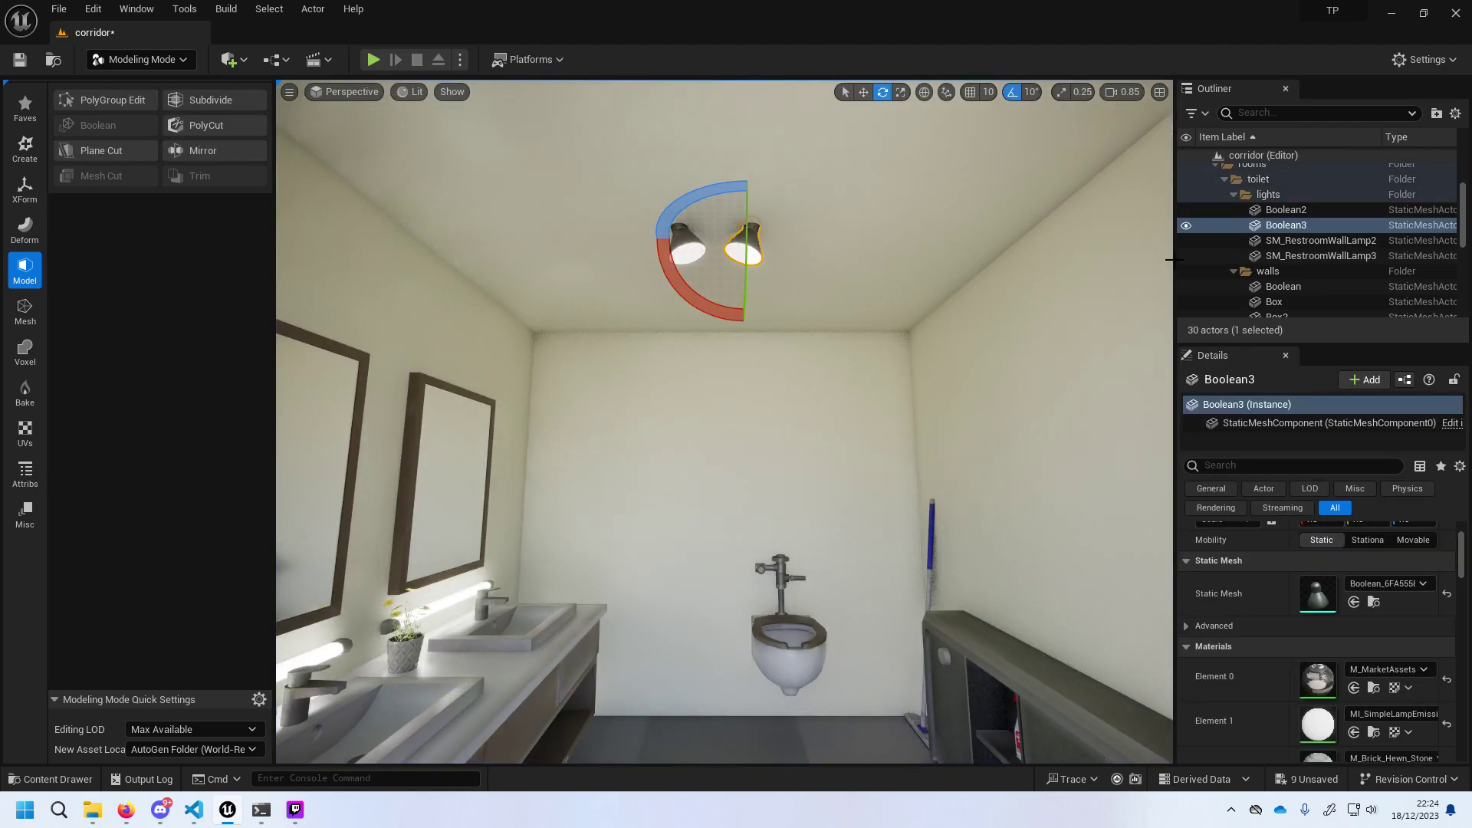
pyautogui.keyDown('ctrl'); pyautogui.click(1320, 210); pyautogui.keyUp('ctrl')
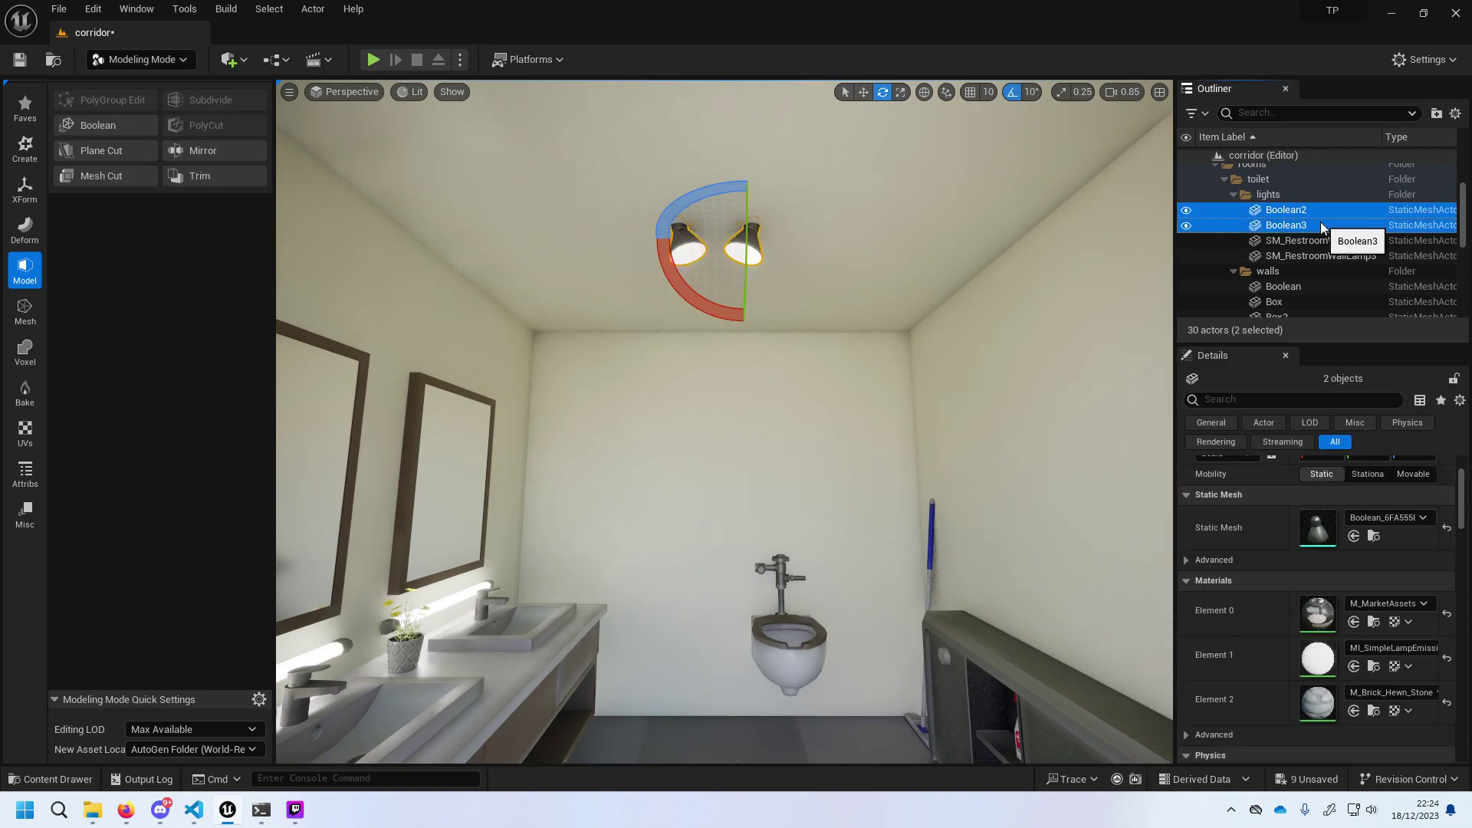
pyautogui.click(863, 92)
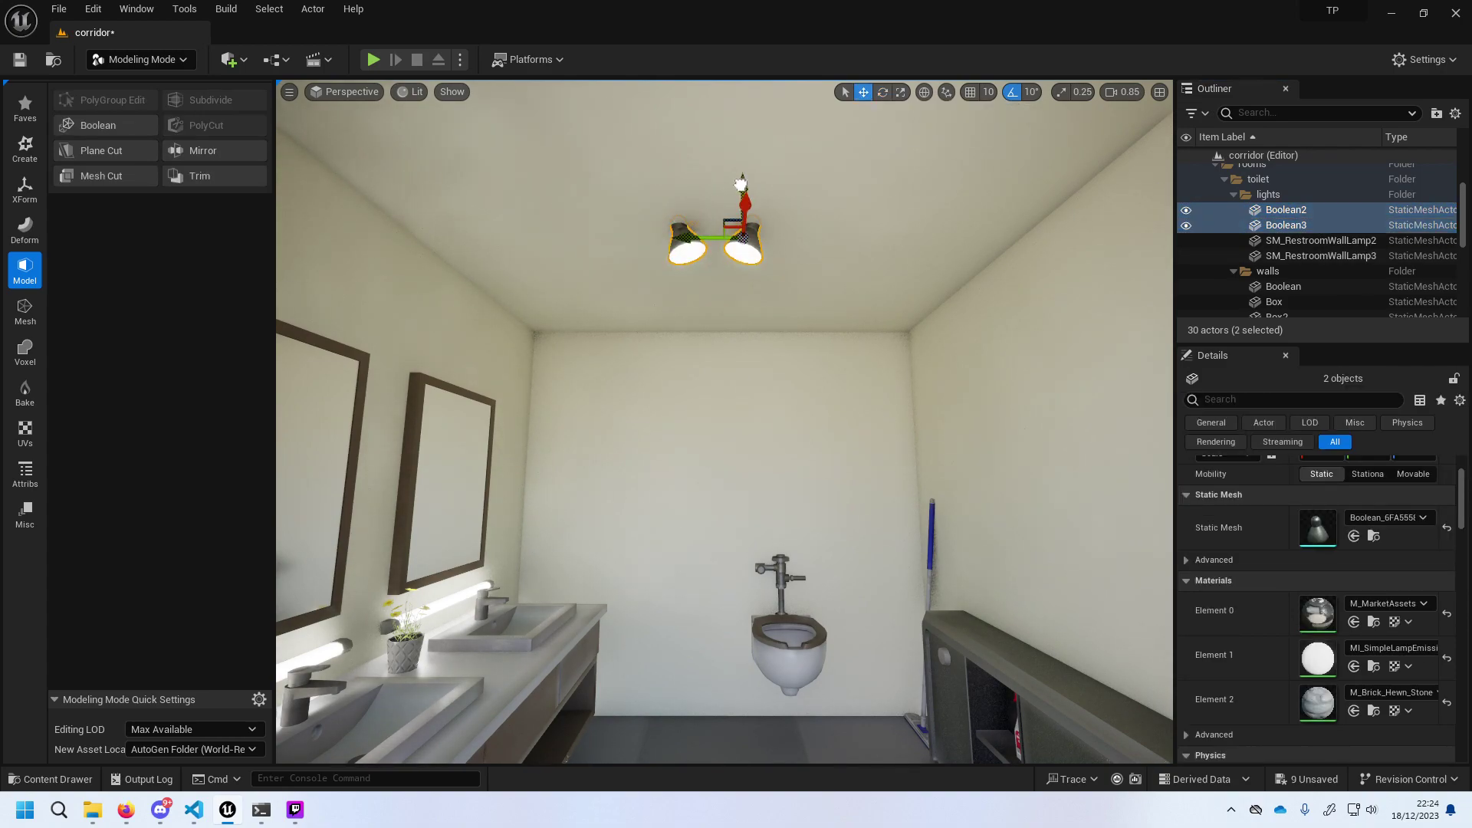
pyautogui.click(371, 60)
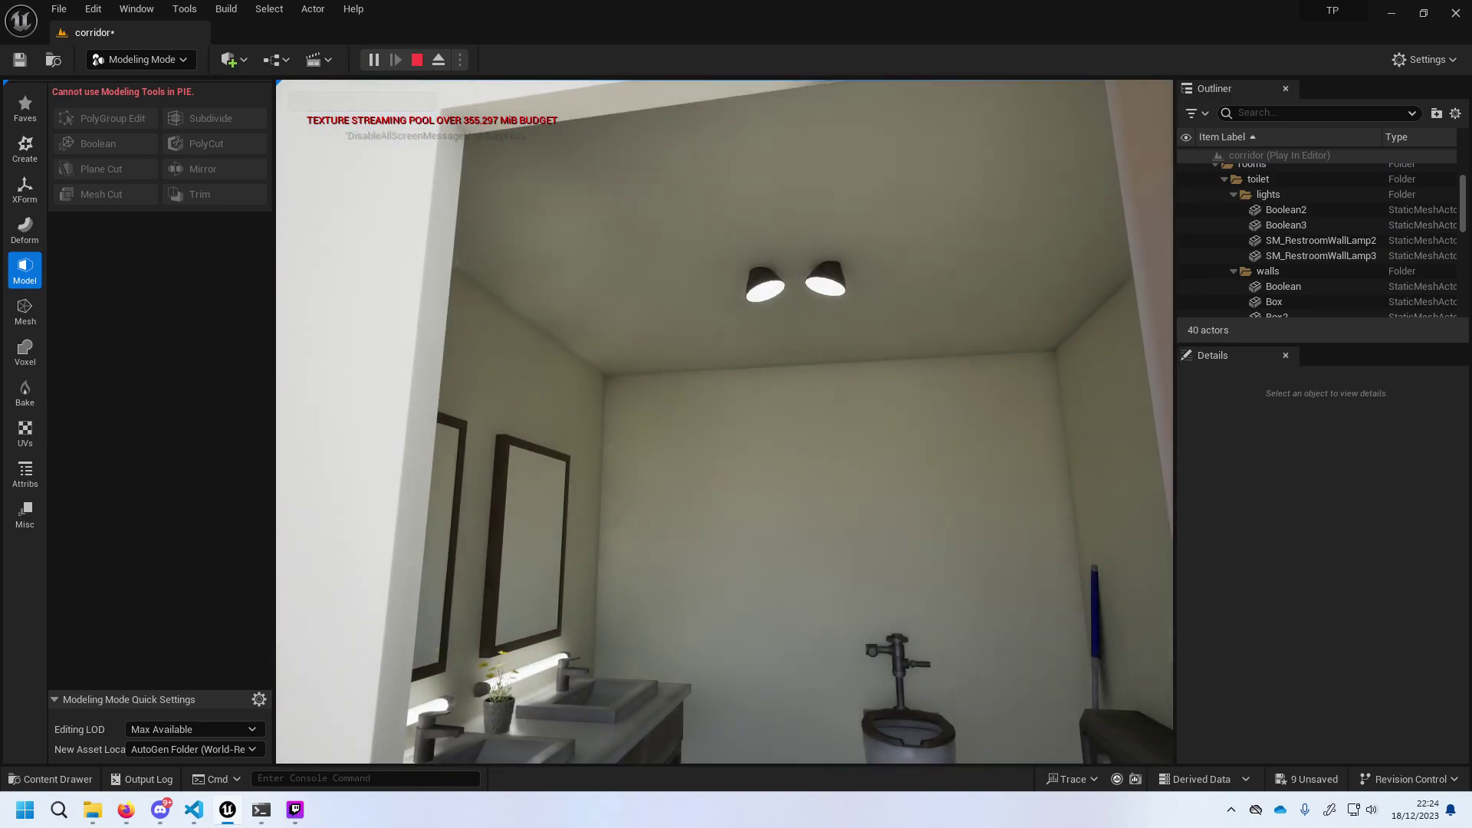
pyautogui.press('Escape')
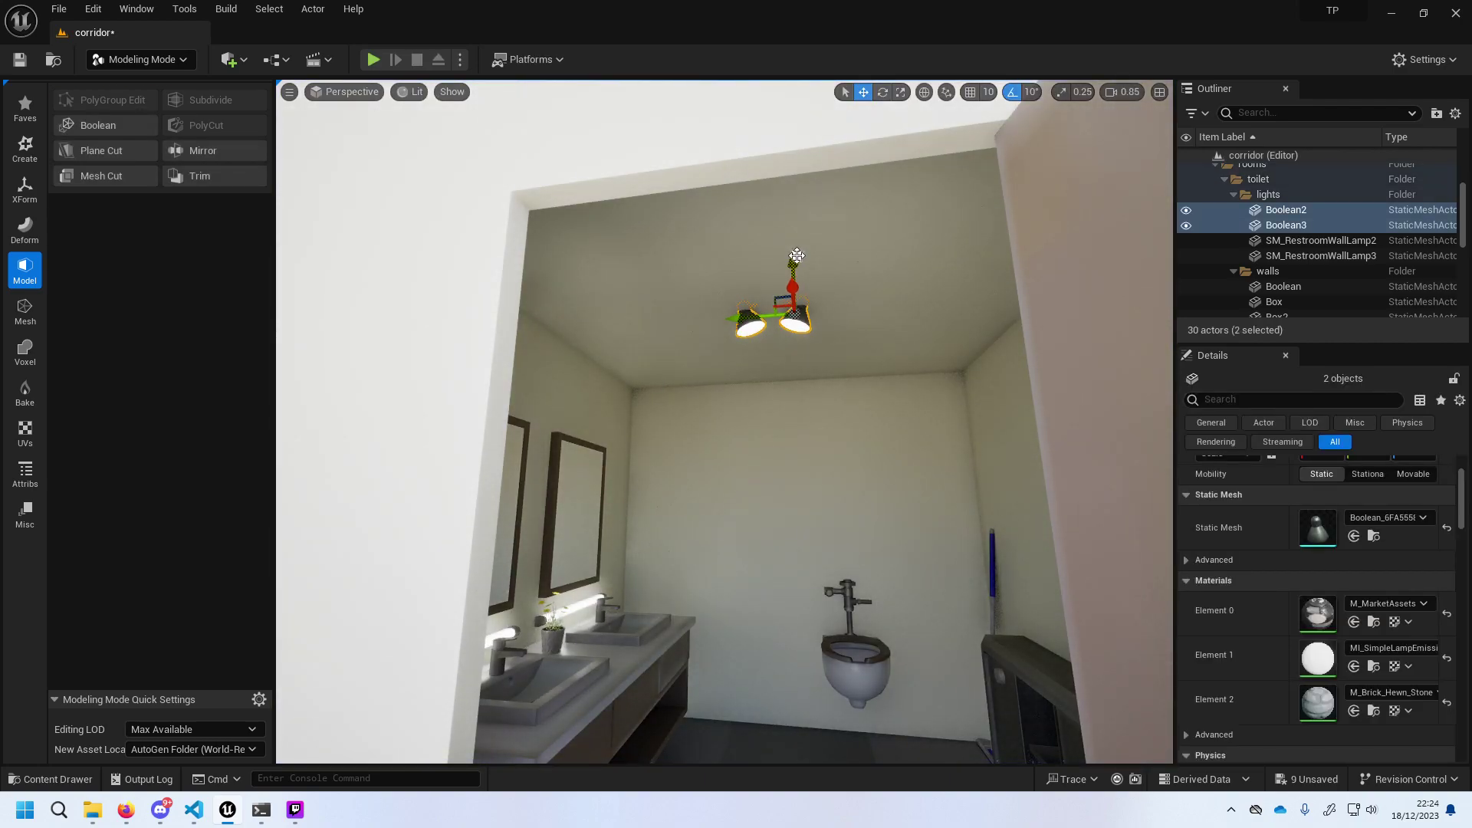
pyautogui.click(798, 330)
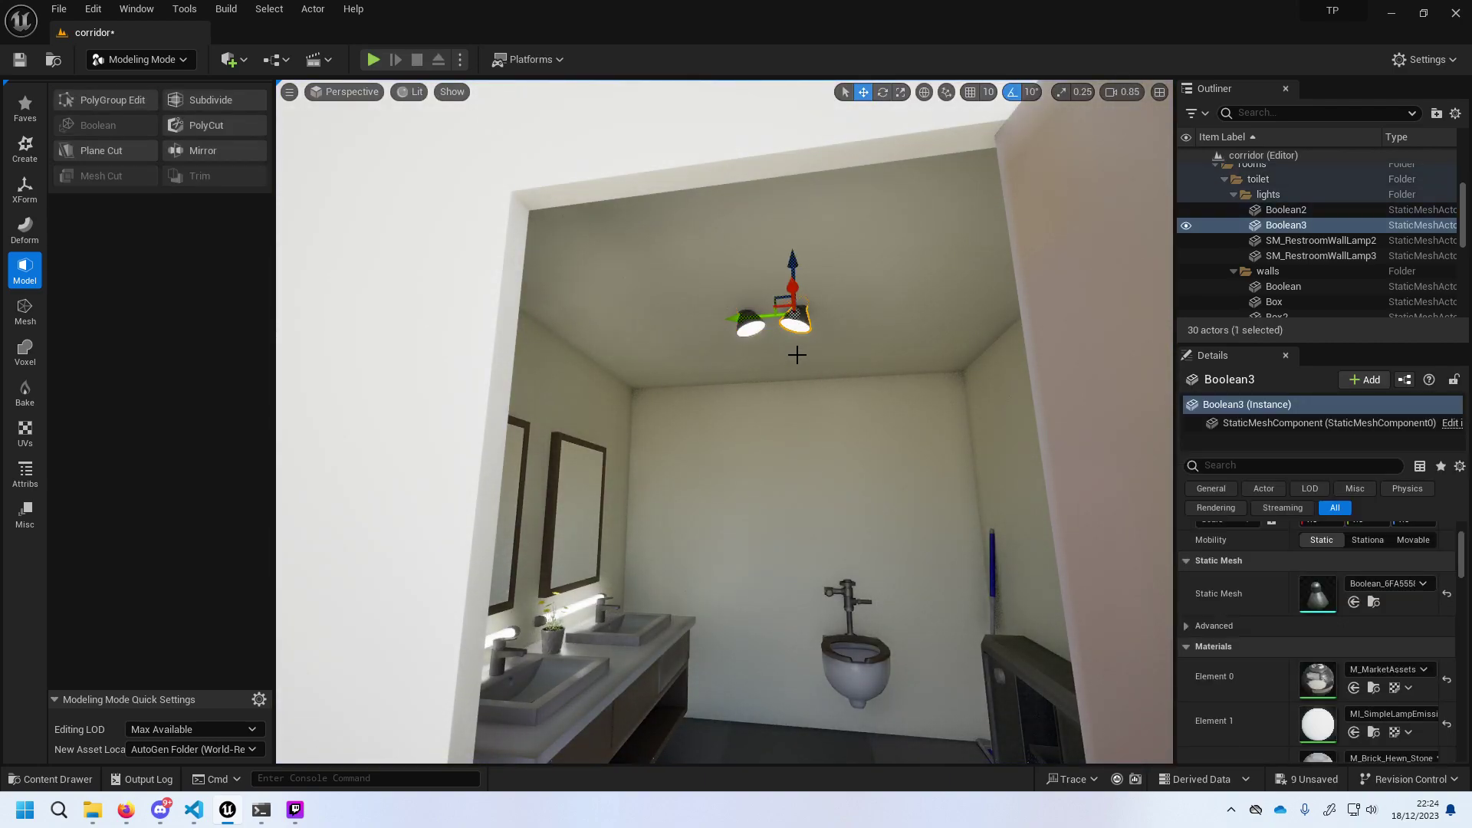
# Switch the editor mode to Selection and then back to Modeling.
pyautogui.rightClick(799, 331)
pyautogui.moveTo(860, 428)
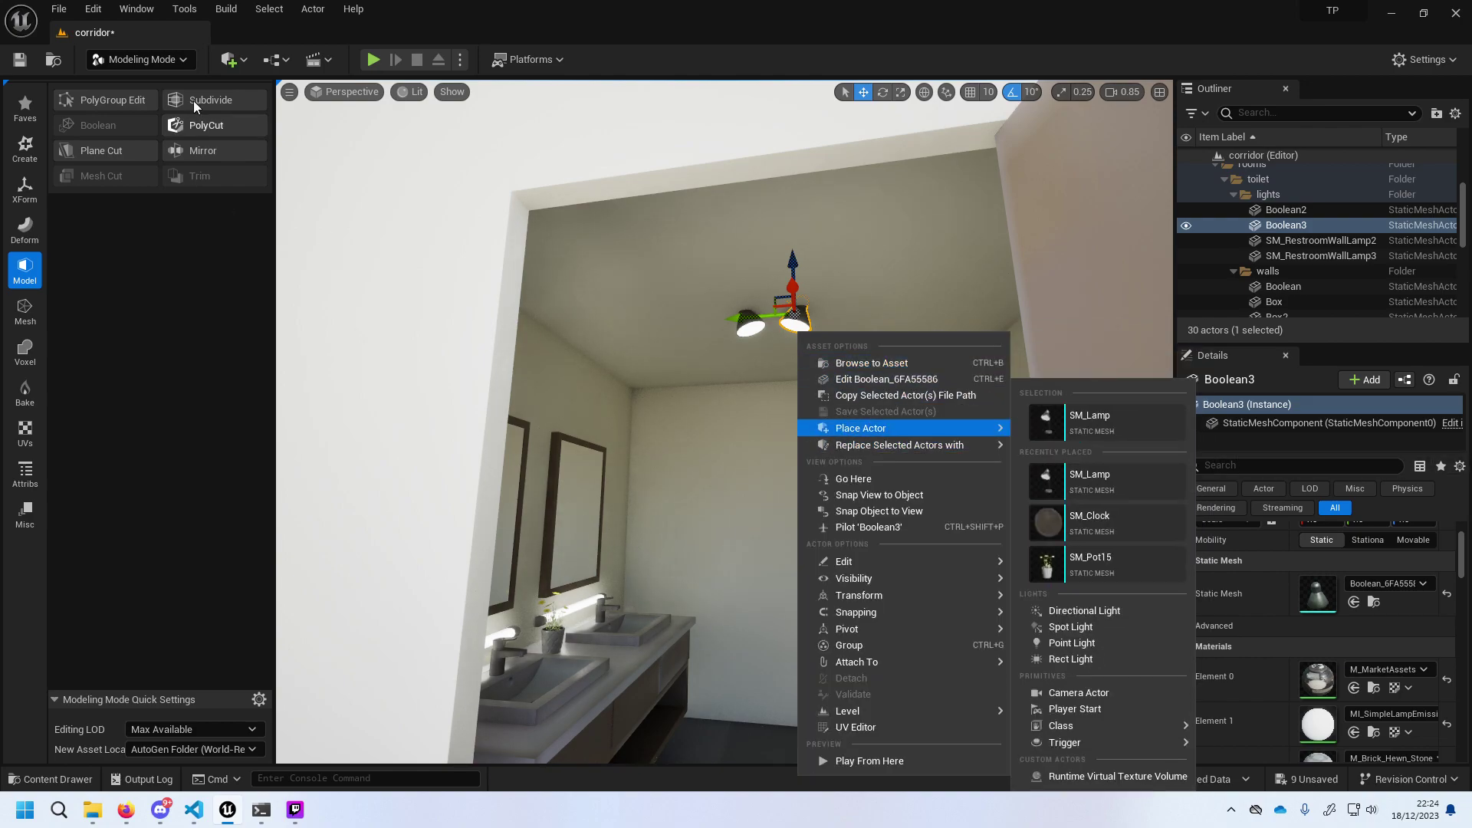
pyautogui.click(163, 62)
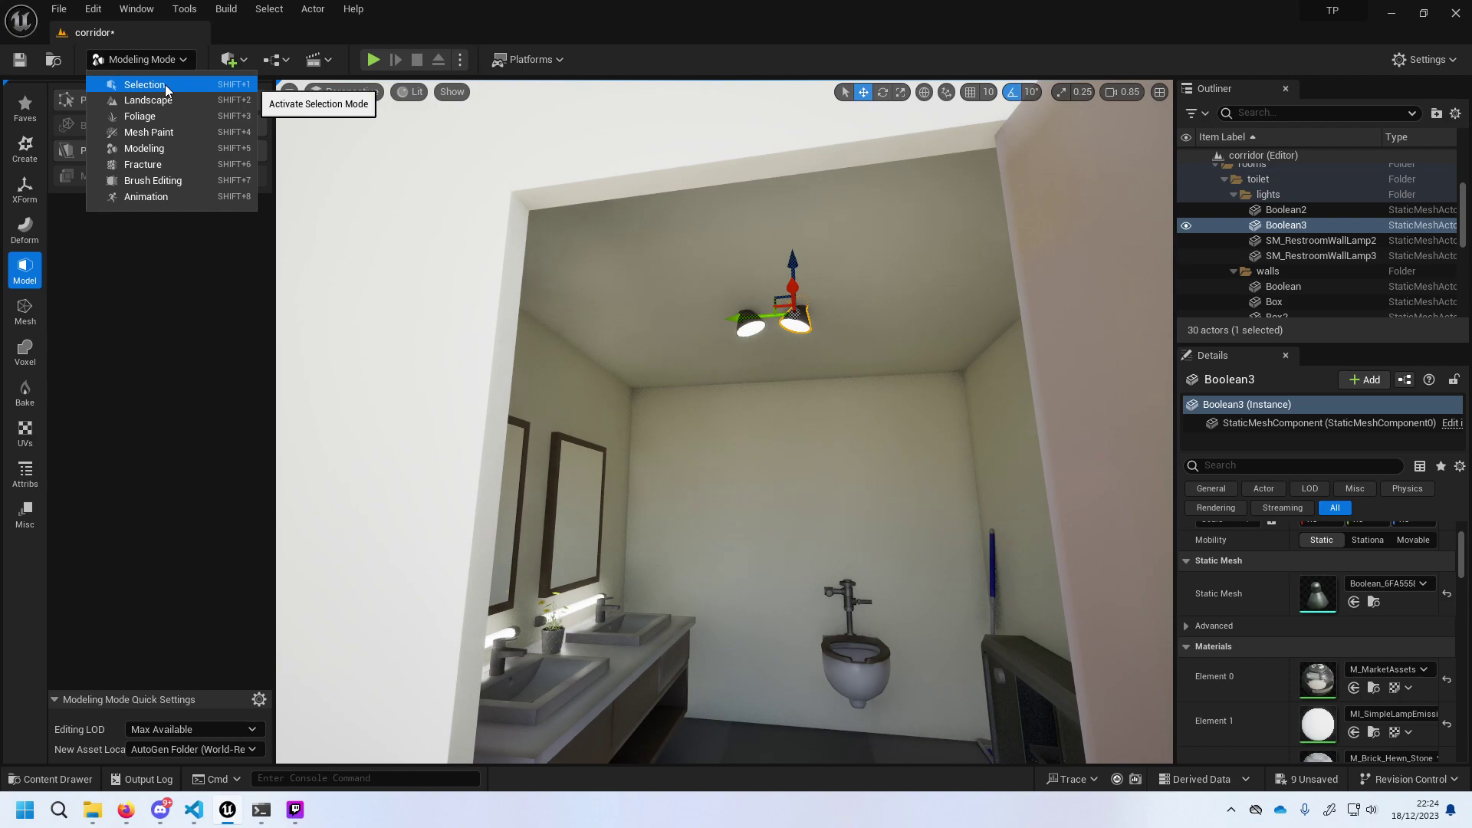
pyautogui.click(164, 85)
pyautogui.click(161, 62)
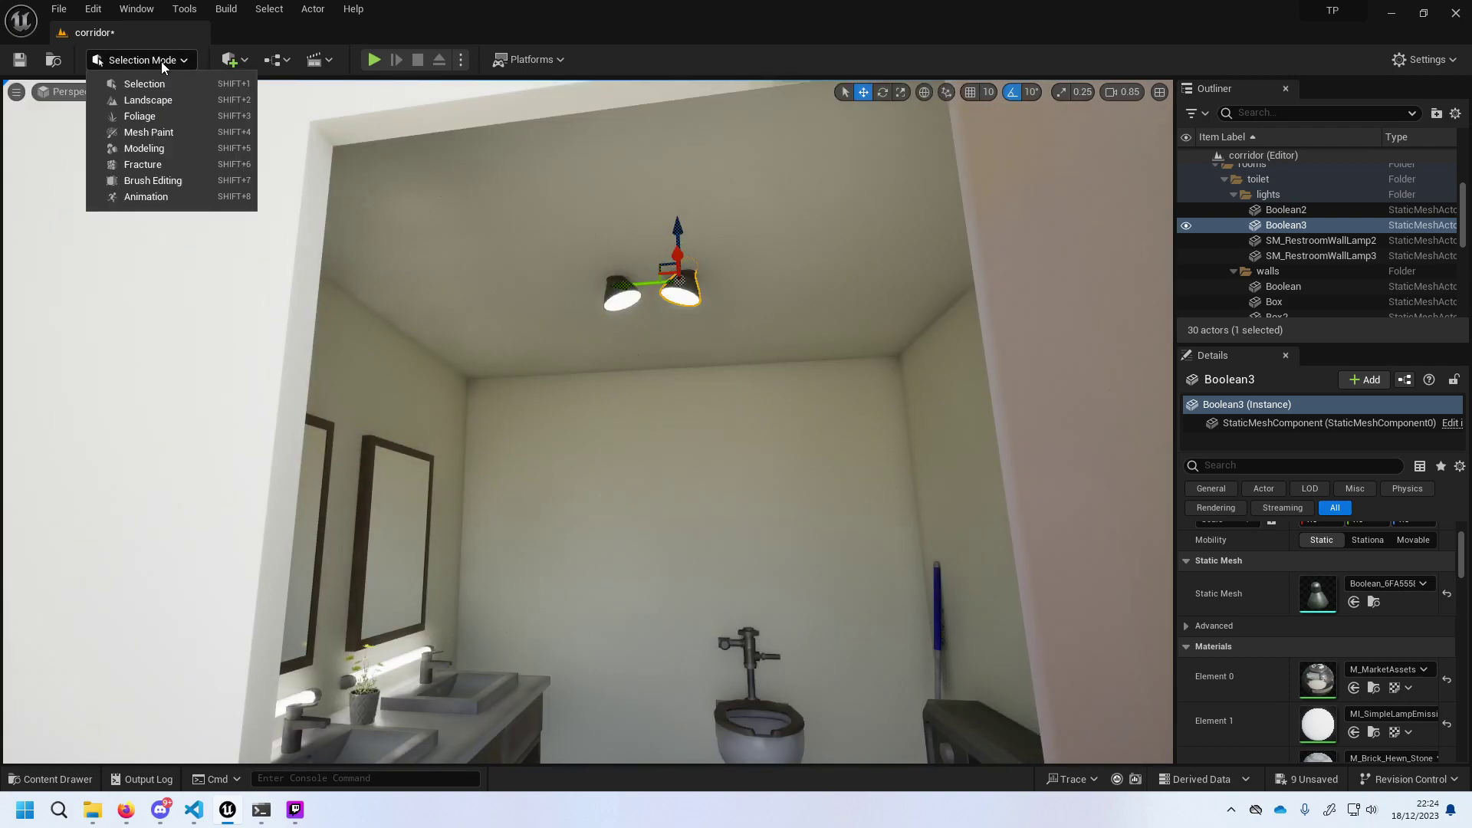
pyautogui.click(186, 148)
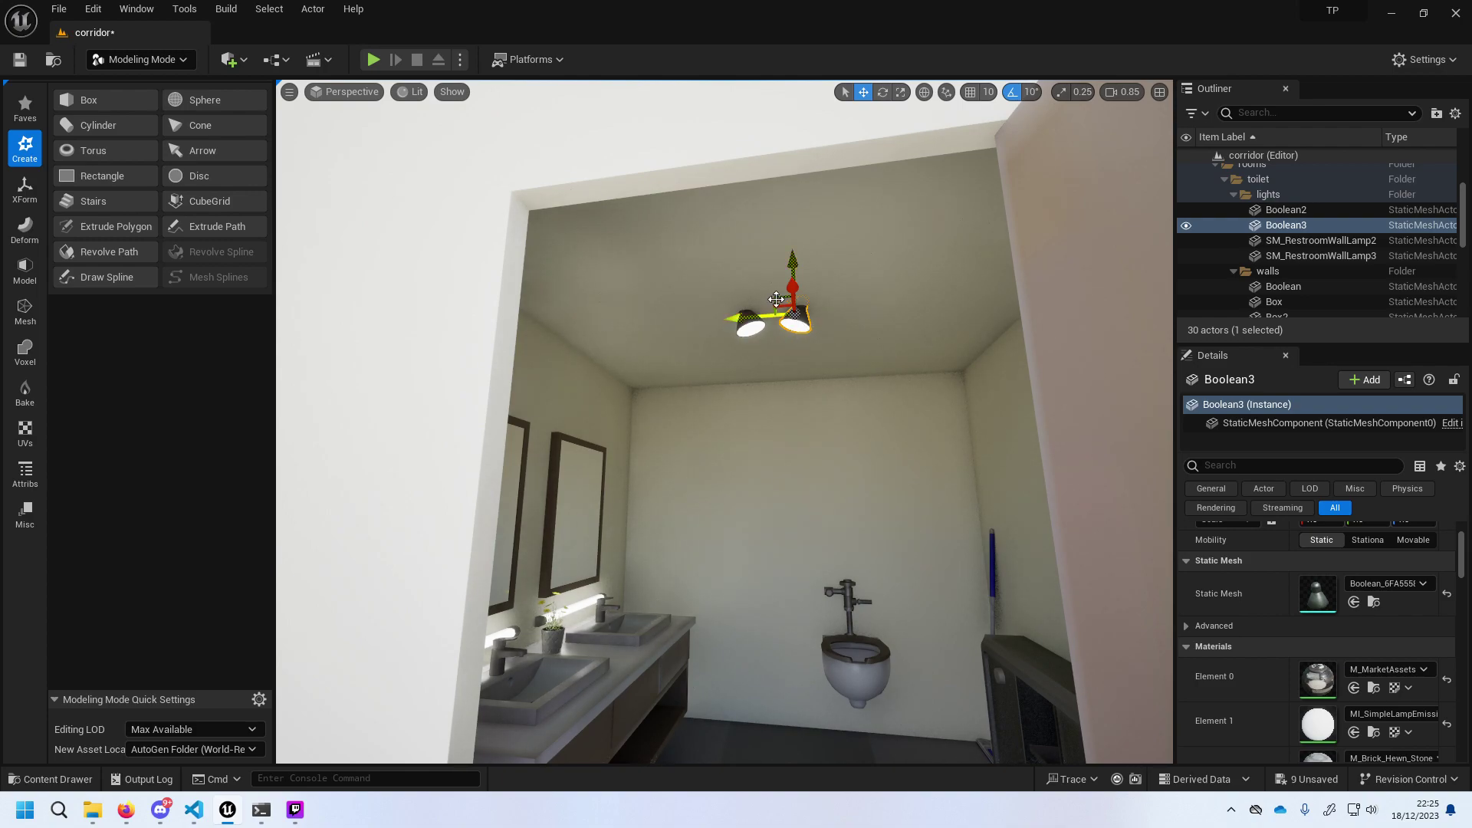
# Place a Point Light from Quick Add > Lights.
pyautogui.click(244, 61)
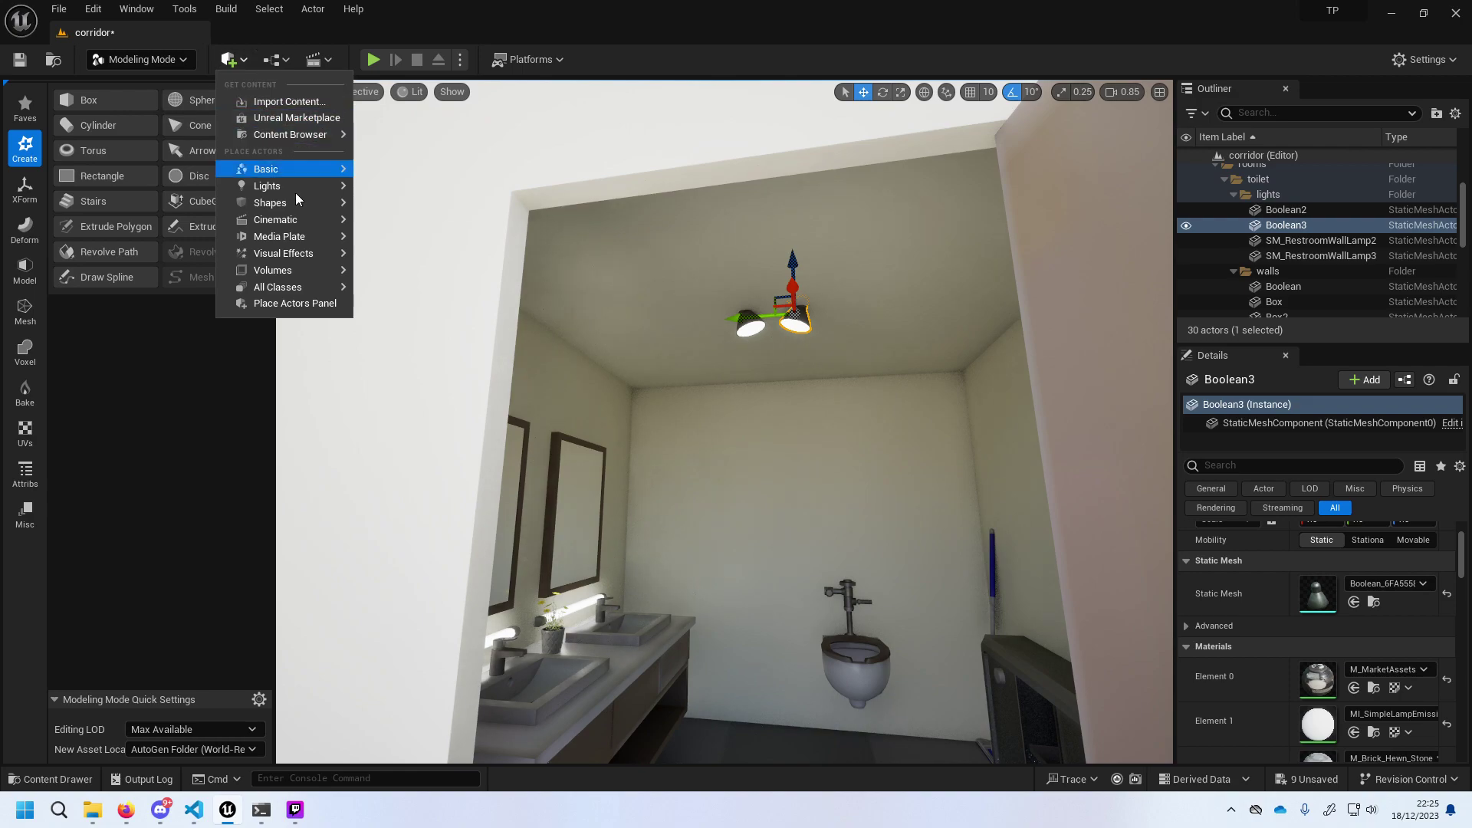
pyautogui.moveTo(301, 191)
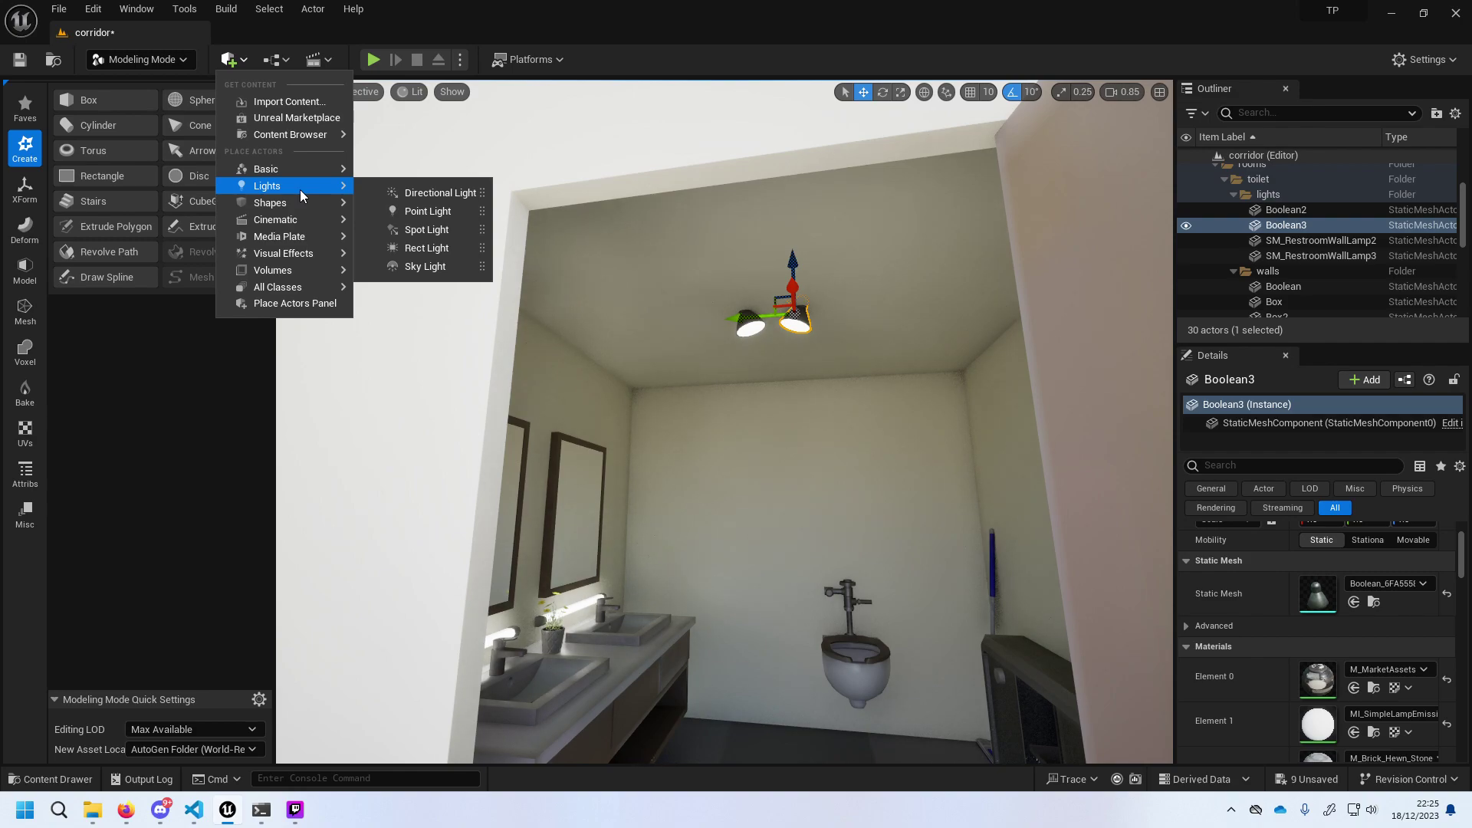
pyautogui.click(427, 211)
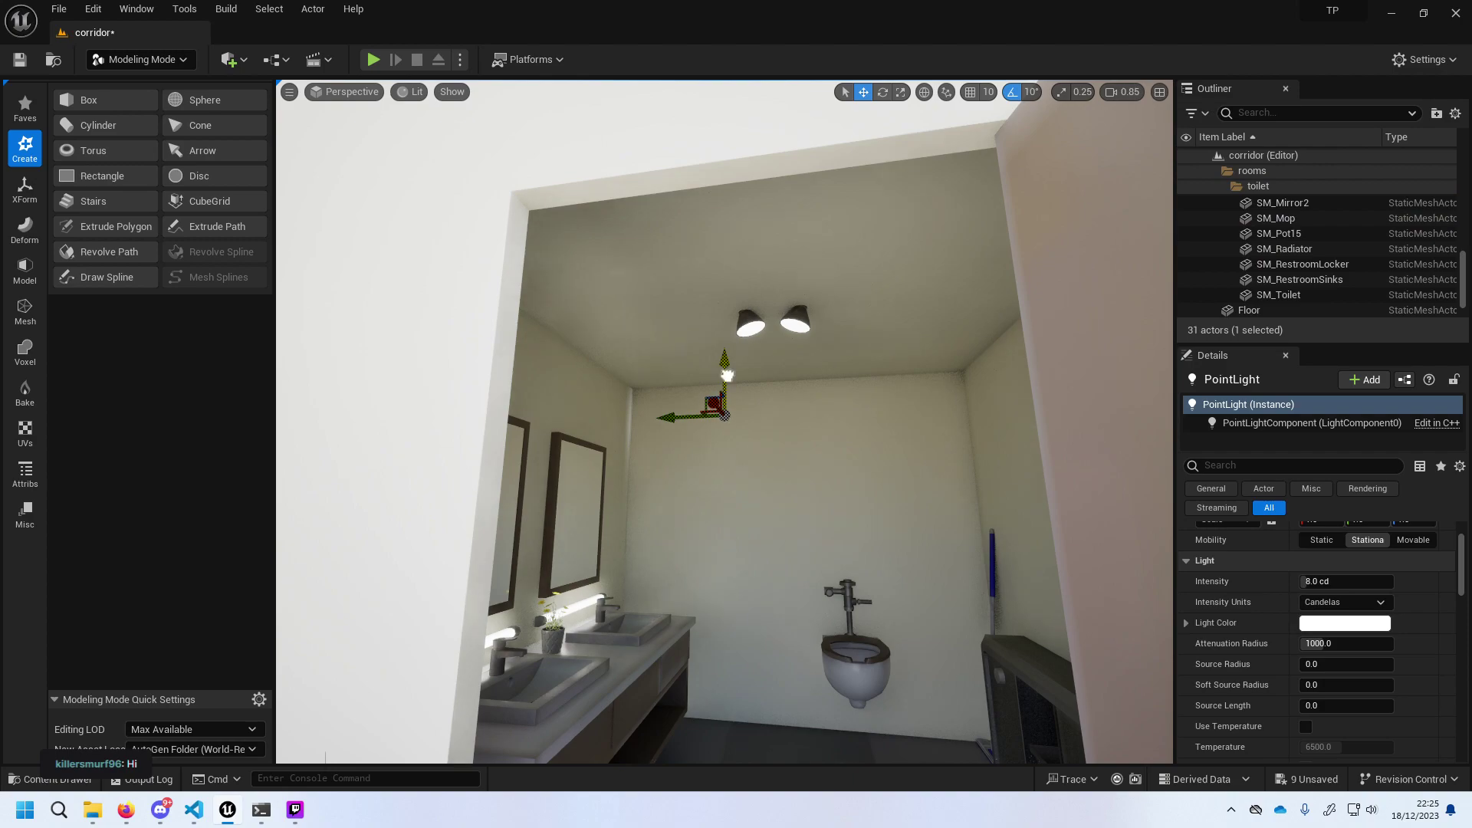
# Move the point light around the toilet room, ending up near the ceiling lamps.
pyautogui.moveTo(727, 375); pyautogui.dragTo(758, 309)
pyautogui.moveTo(680, 347); pyautogui.dragTo(757, 343)
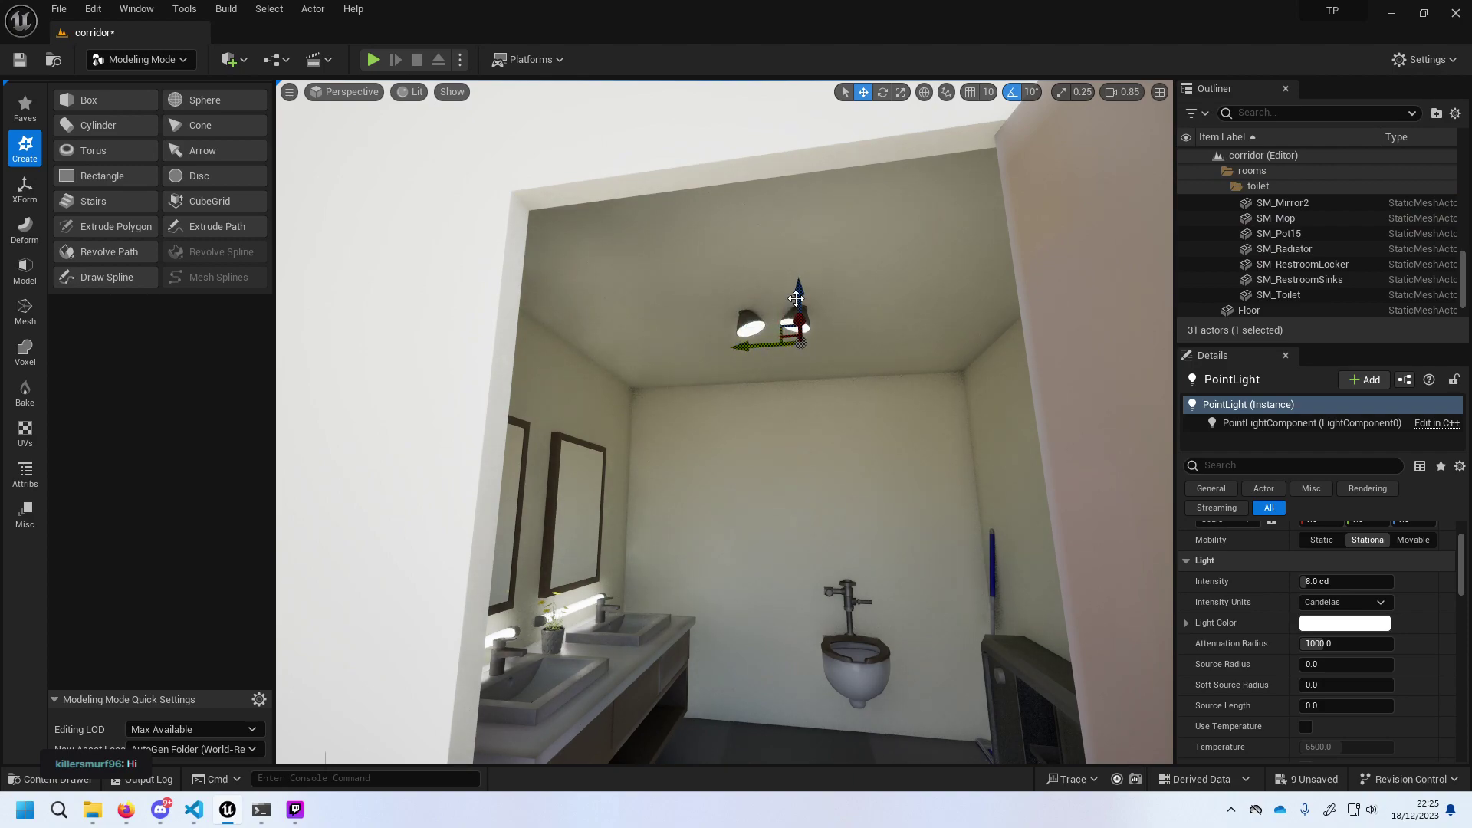
pyautogui.moveTo(798, 295); pyautogui.dragTo(798, 591)
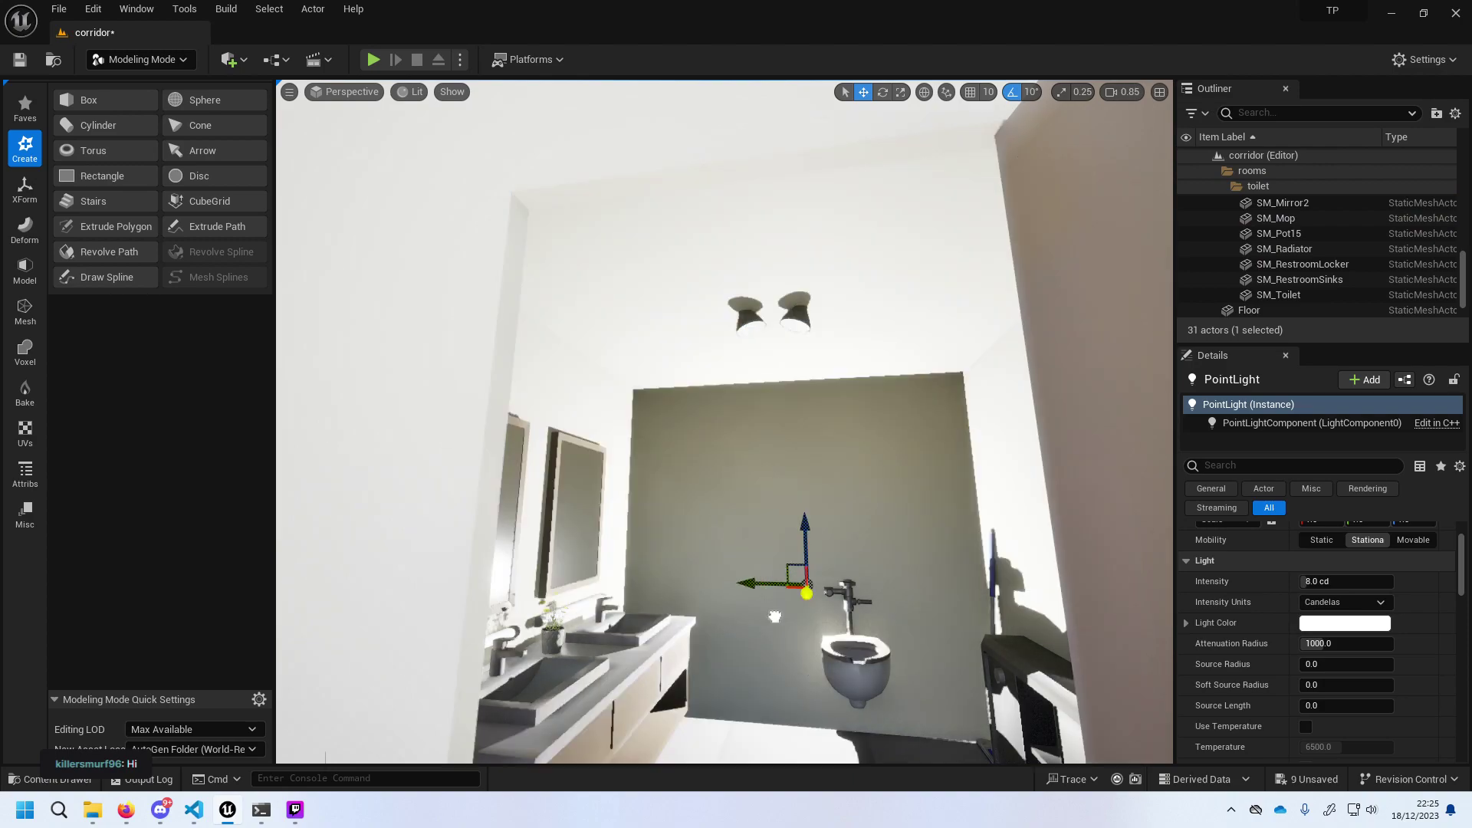
pyautogui.moveTo(766, 691); pyautogui.dragTo(763, 675, button='right')
pyautogui.moveTo(728, 450); pyautogui.dragTo(727, 450, button='right')
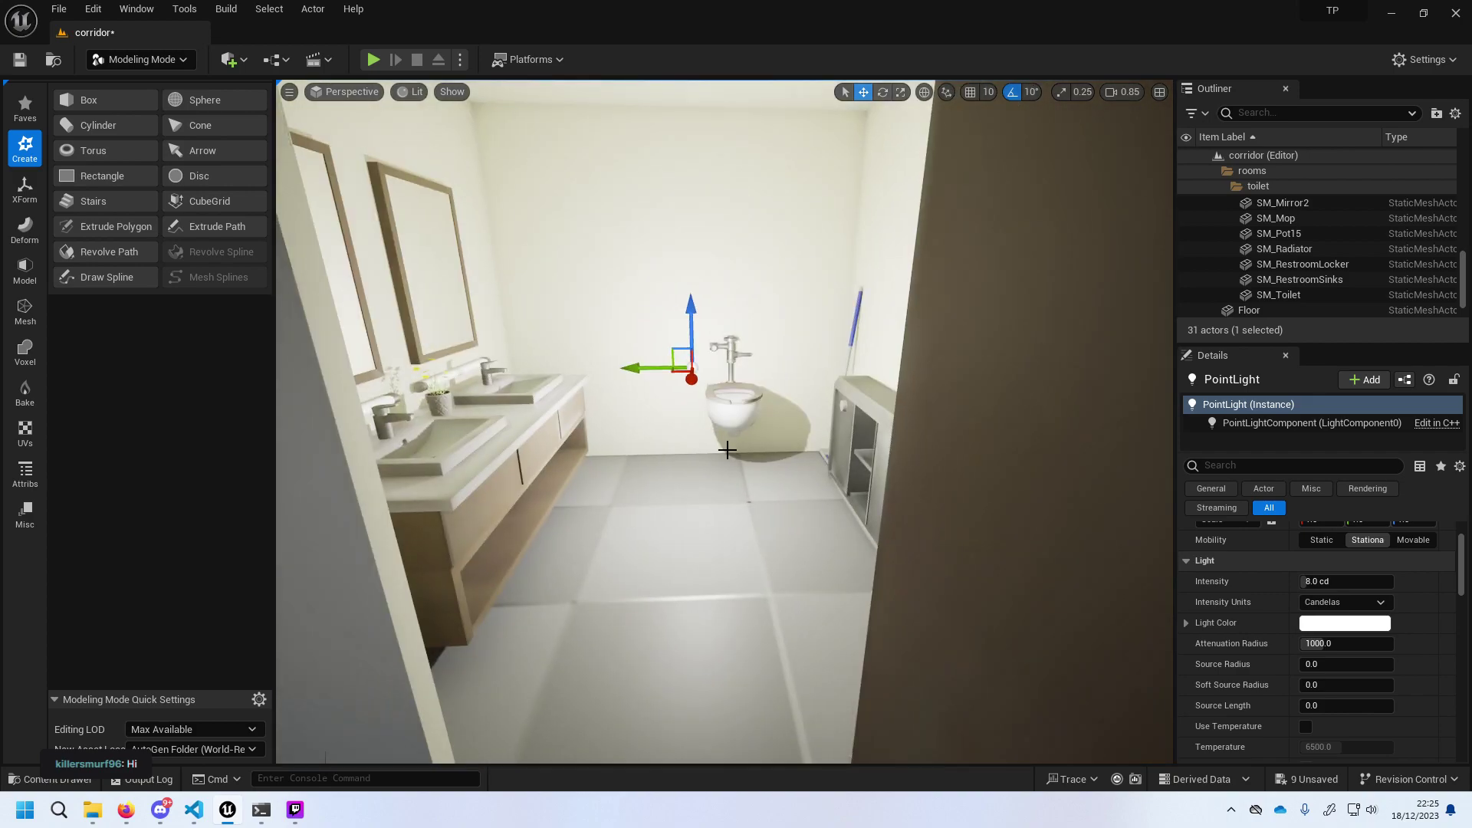
pyautogui.moveTo(695, 381); pyautogui.dragTo(688, 446)
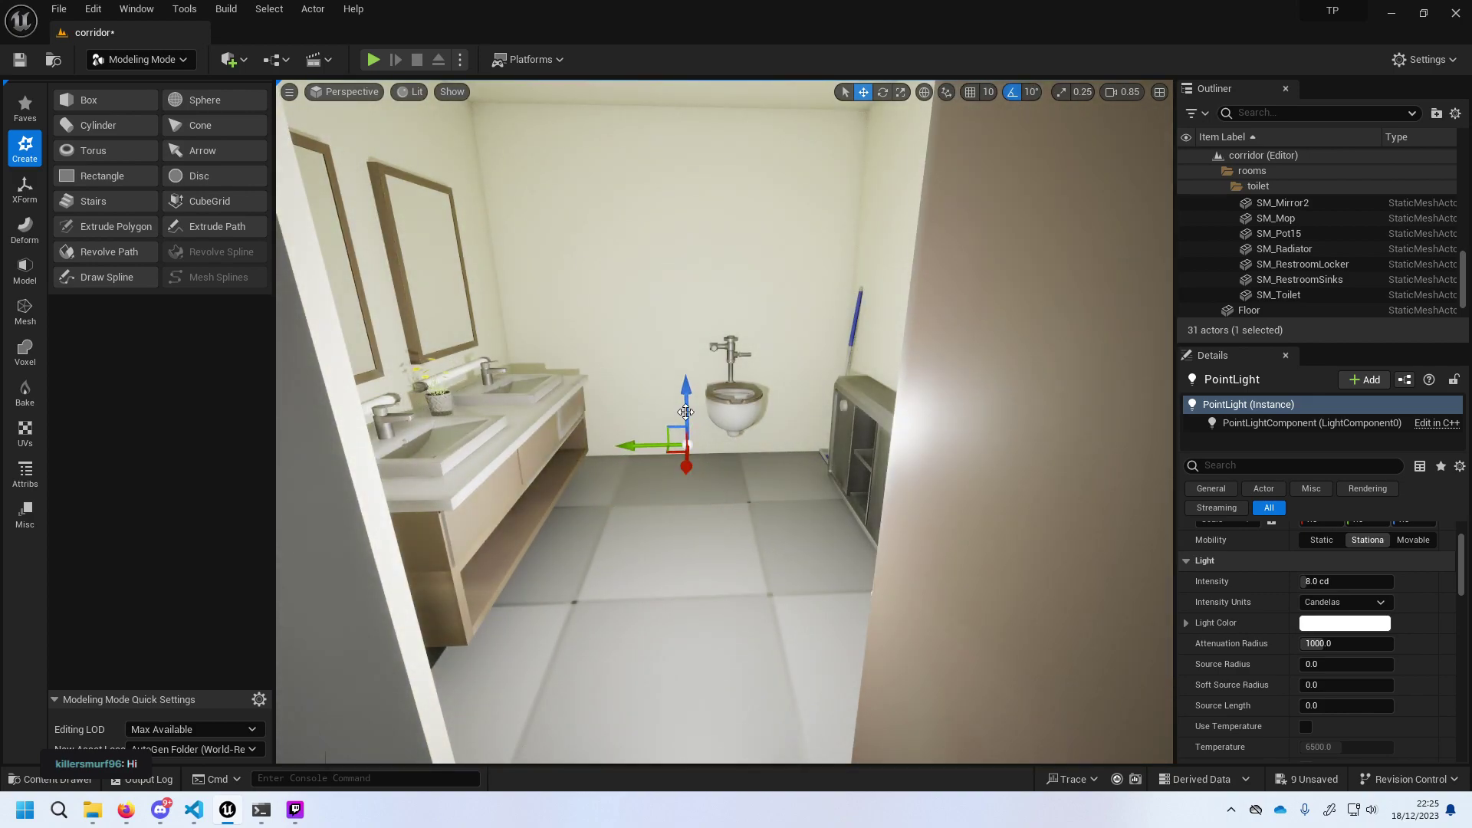
pyautogui.moveTo(688, 391); pyautogui.dragTo(667, 107)
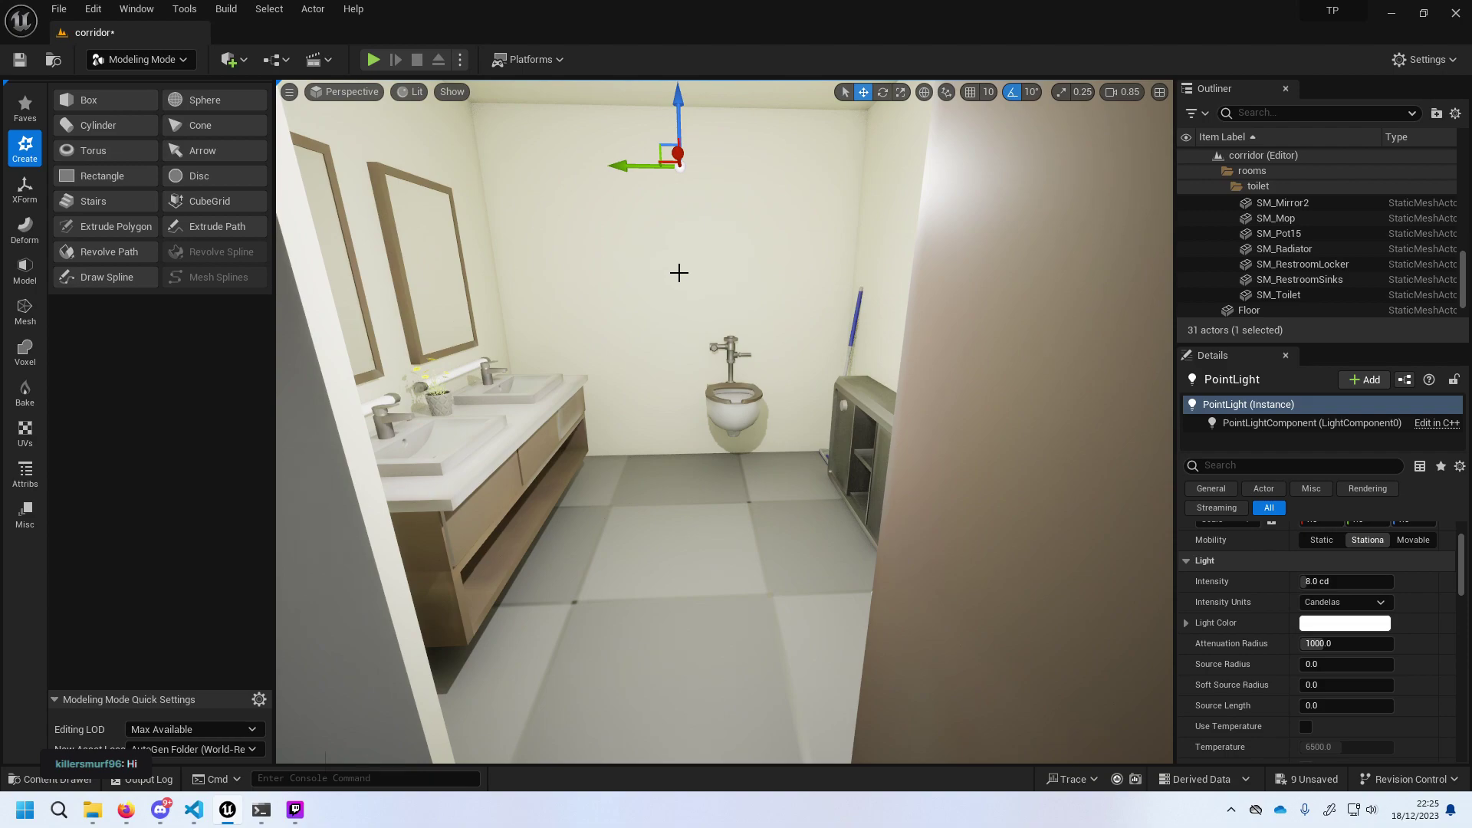
pyautogui.scroll(-5, 679, 273)
pyautogui.moveTo(700, 232); pyautogui.dragTo(702, 125)
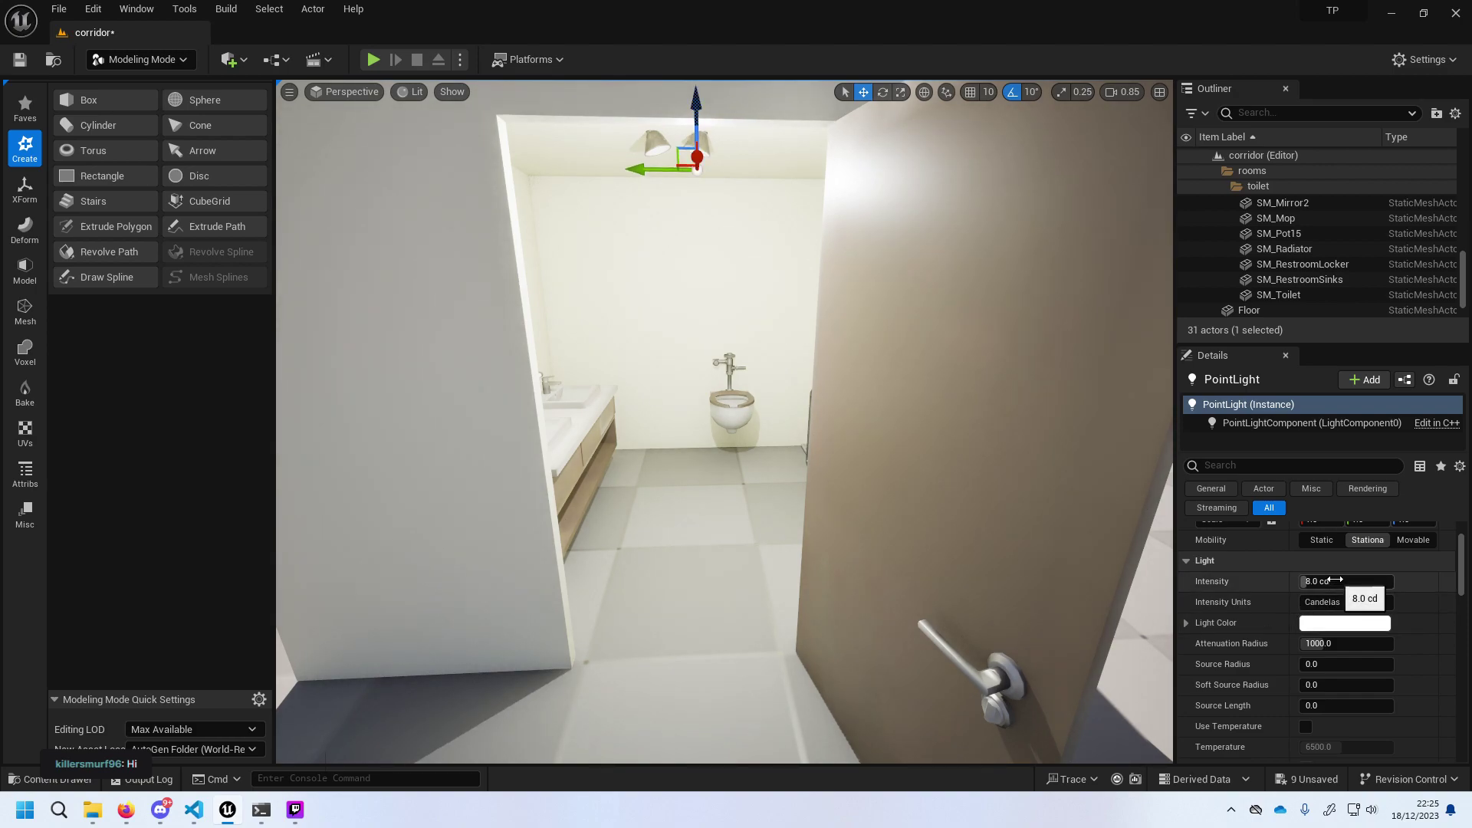
# Try dimming and restoring the point light's intensity to 8.0 cd, undo, then nudge it sideways.
pyautogui.moveTo(1346, 581); pyautogui.dragTo(1303, 581)
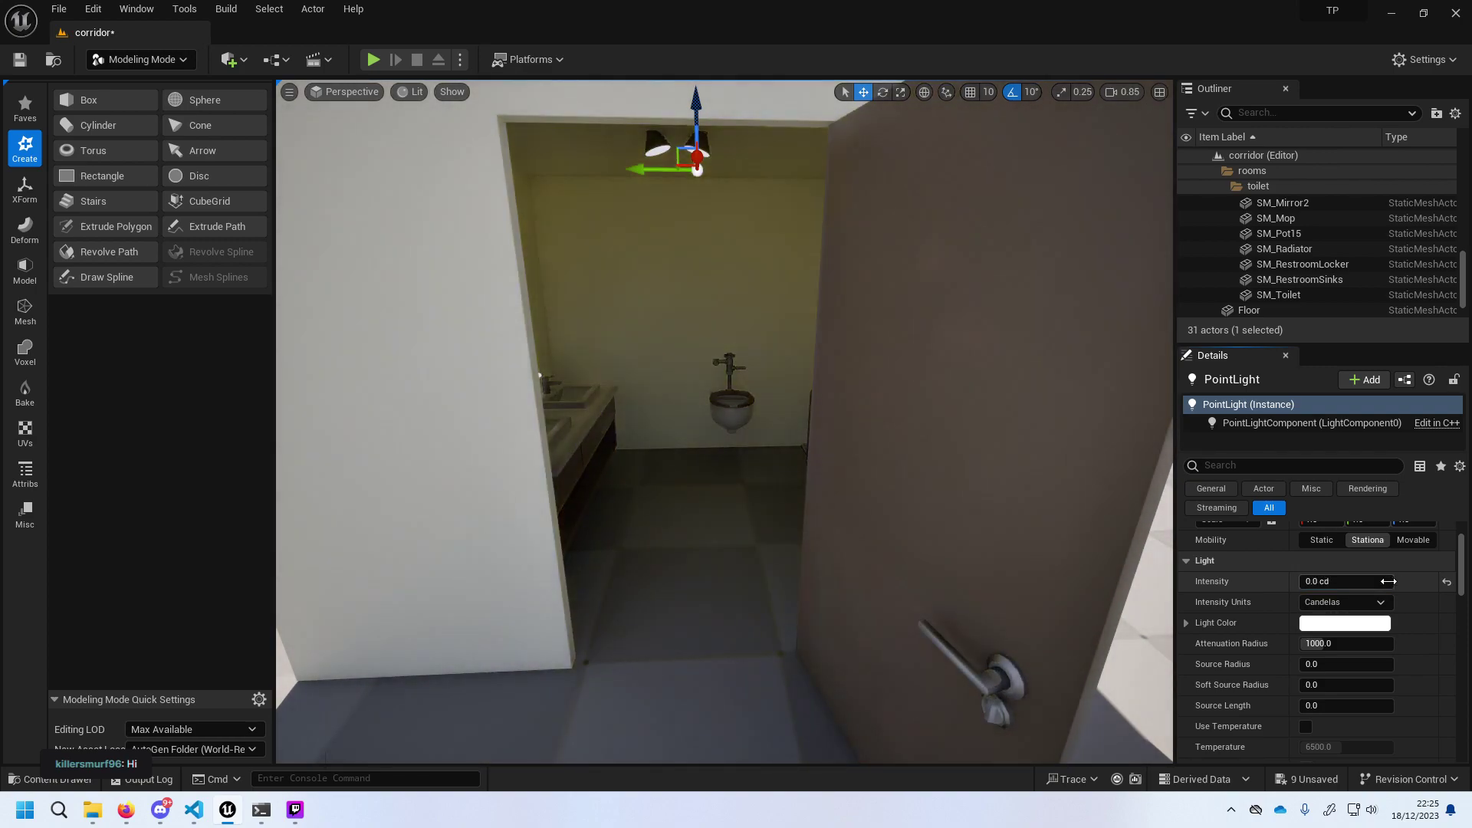
pyautogui.moveTo(1303, 581); pyautogui.dragTo(1377, 585)
pyautogui.hotkey('ctrl', 'z')
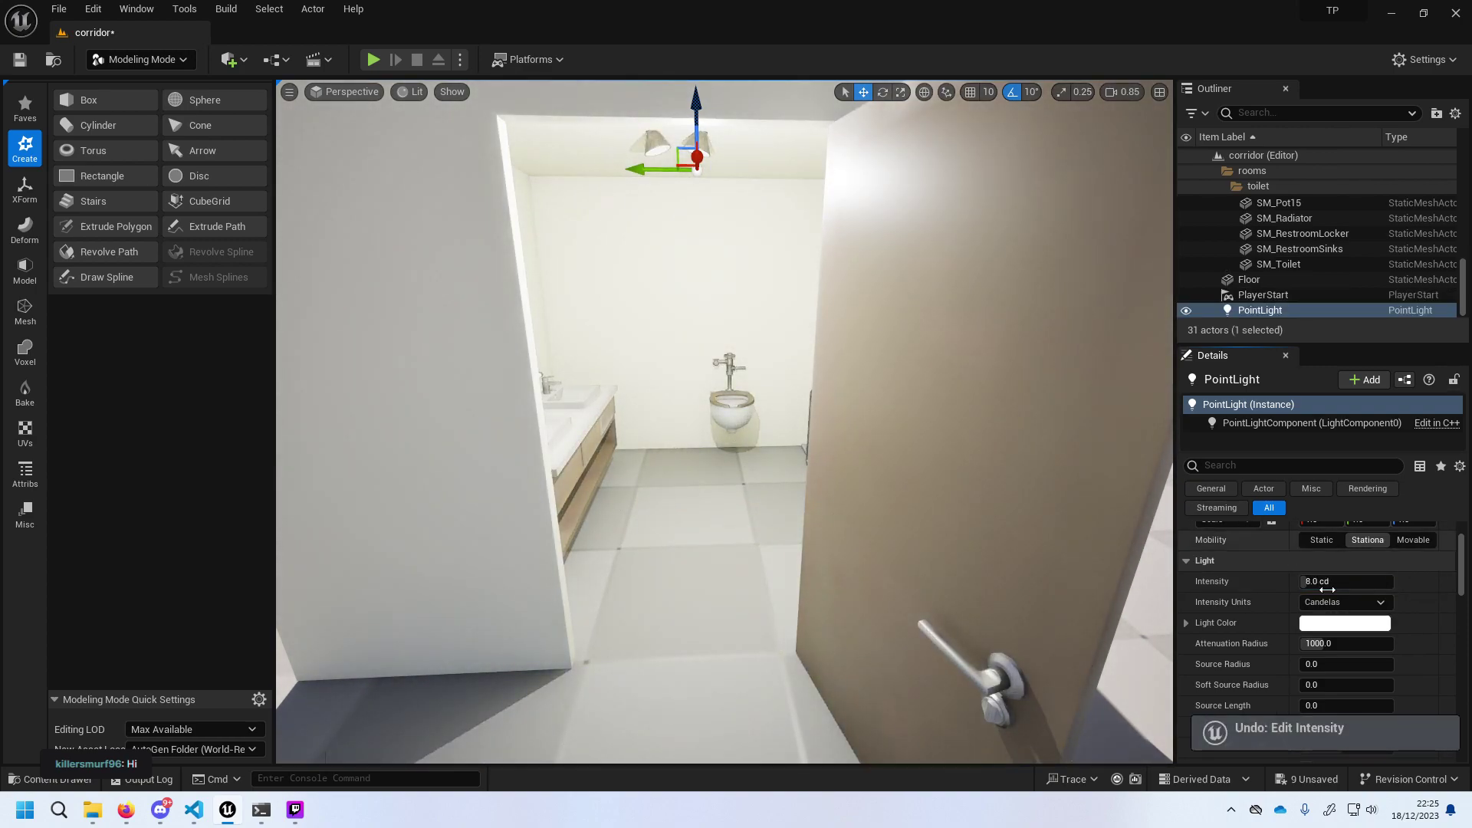
pyautogui.moveTo(659, 171); pyautogui.dragTo(638, 170)
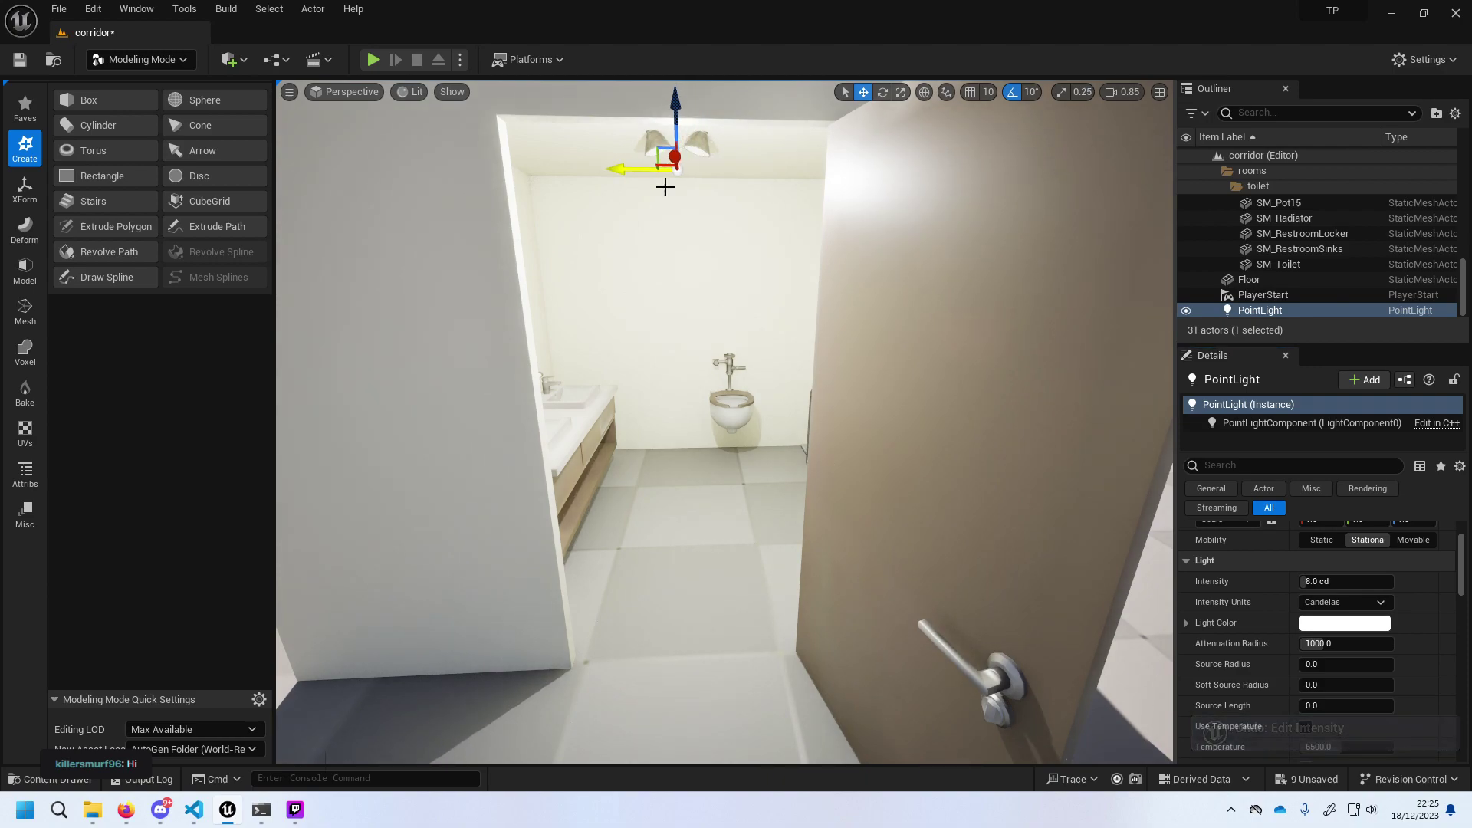
# Cycle the intensity units through Unitless, Lumens and EV, returning to Candelas.
pyautogui.click(1330, 603)
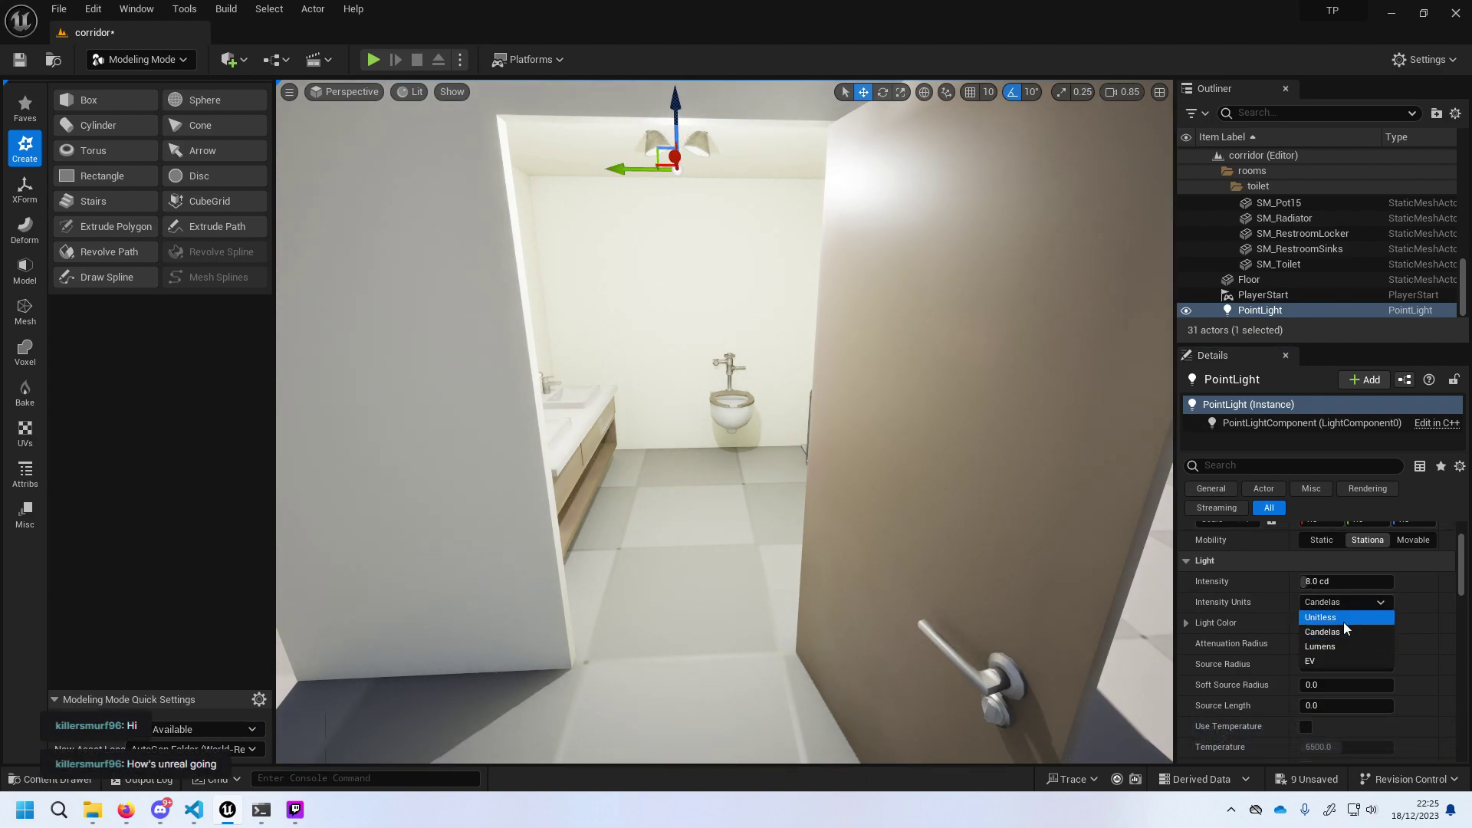
pyautogui.click(1344, 622)
pyautogui.click(1345, 603)
pyautogui.click(1345, 646)
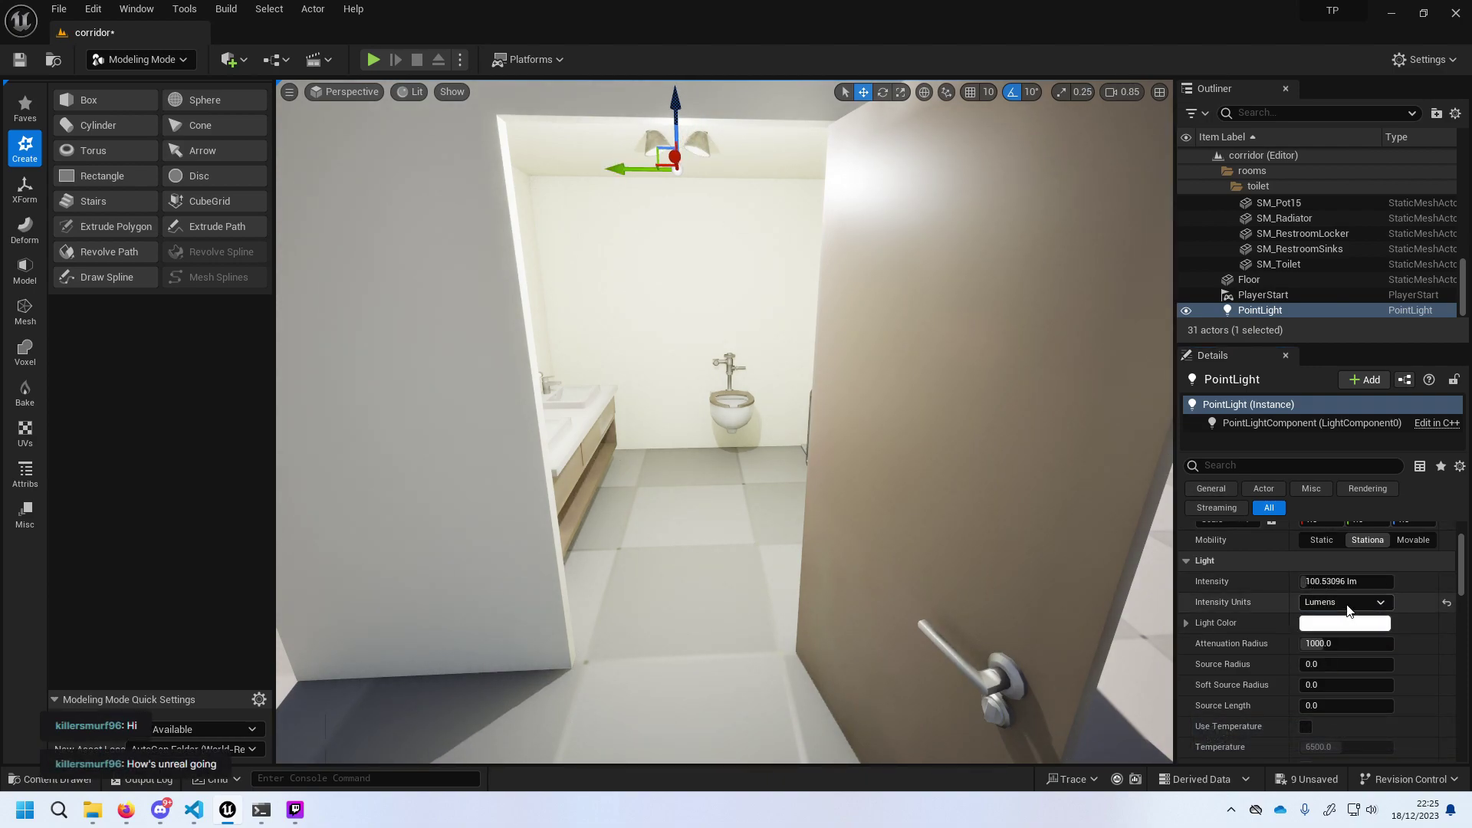
pyautogui.click(1346, 602)
pyautogui.click(1345, 647)
pyautogui.click(1340, 603)
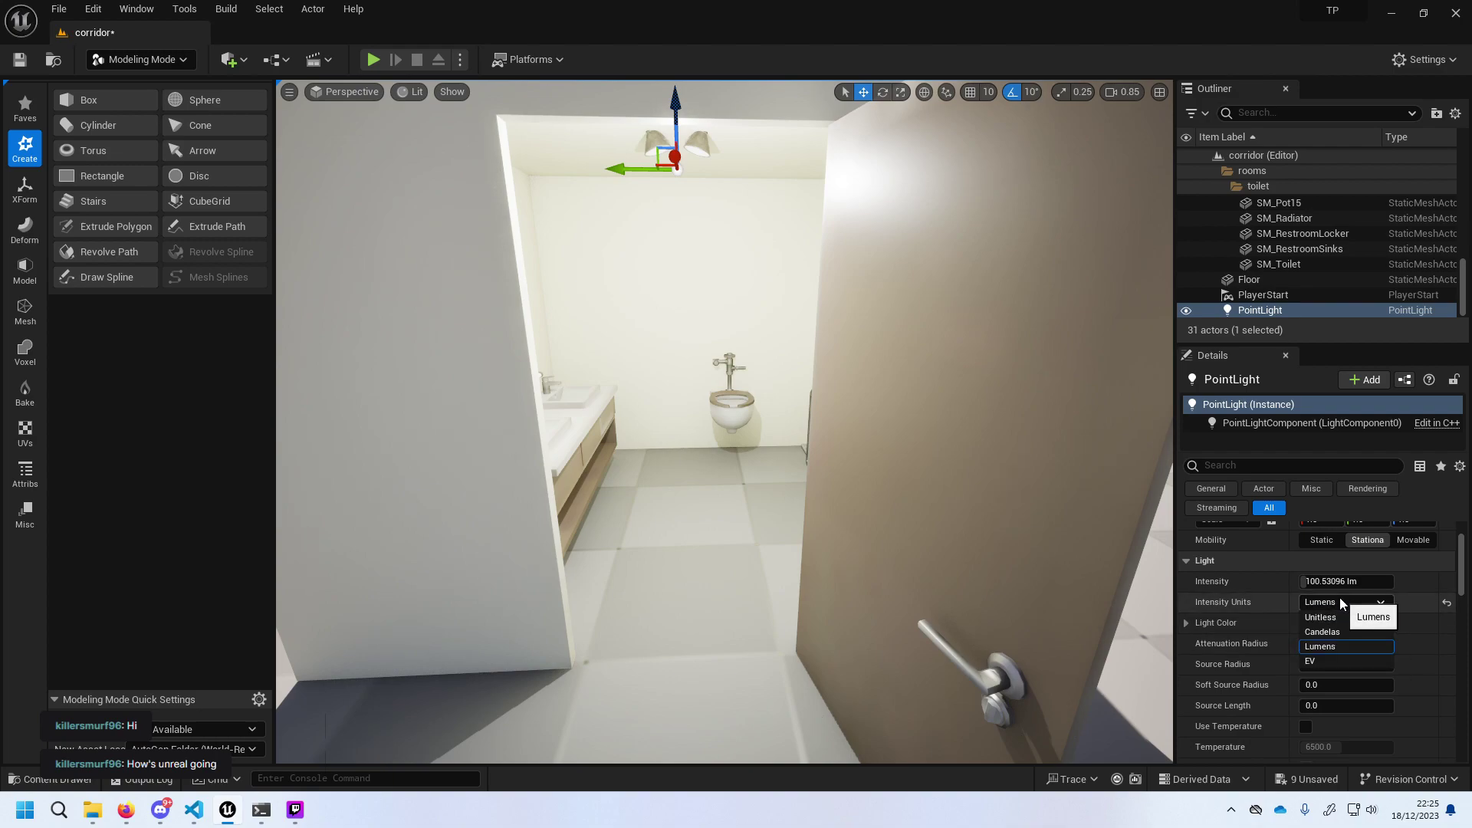
pyautogui.click(1339, 661)
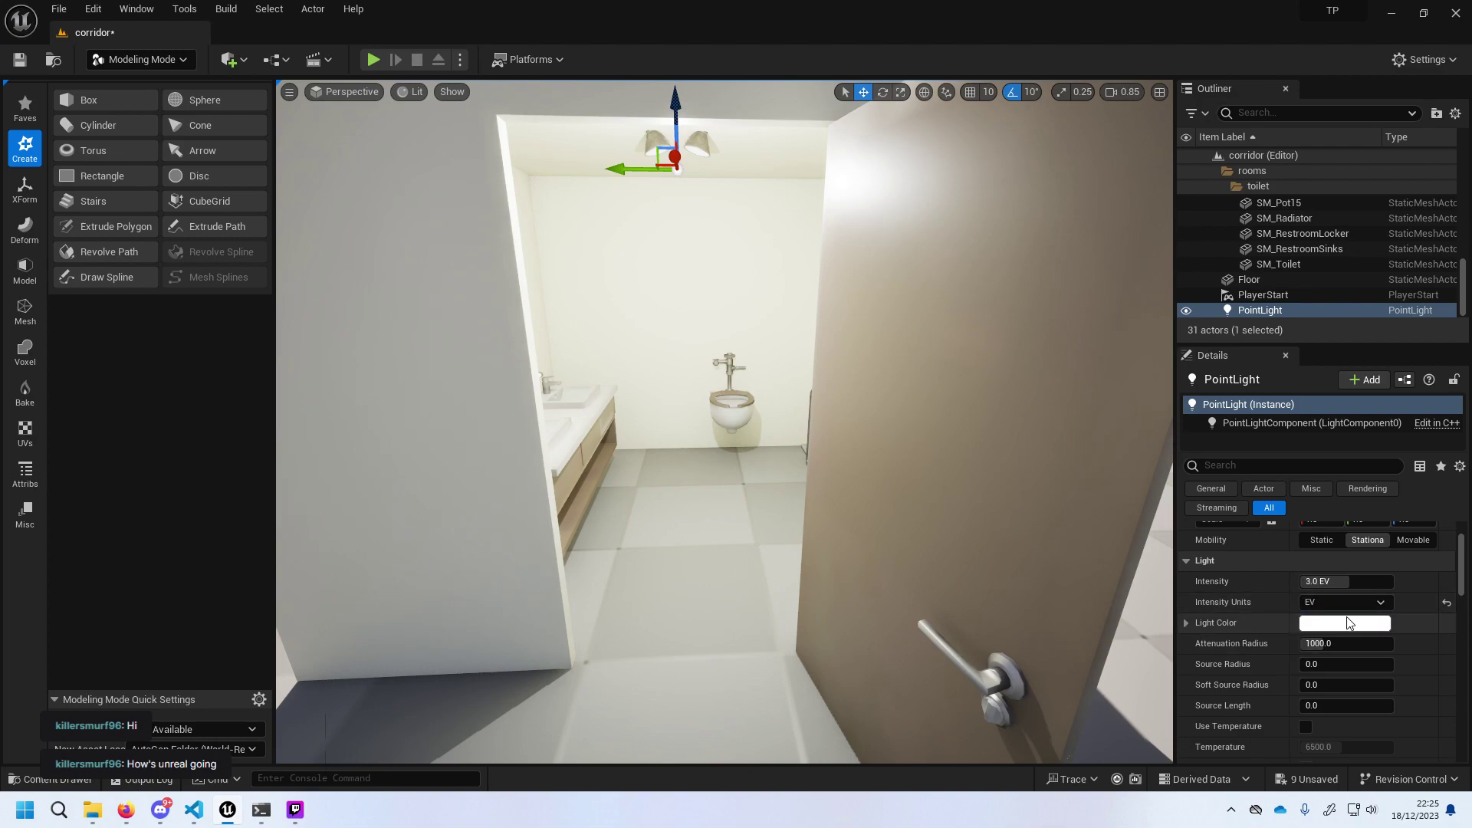
pyautogui.click(1345, 602)
pyautogui.click(1343, 632)
# Try an attenuation radius of 8.0, undo back to 1000, and select the point light in the Outliner.
pyautogui.moveTo(1350, 644); pyautogui.dragTo(1319, 643)
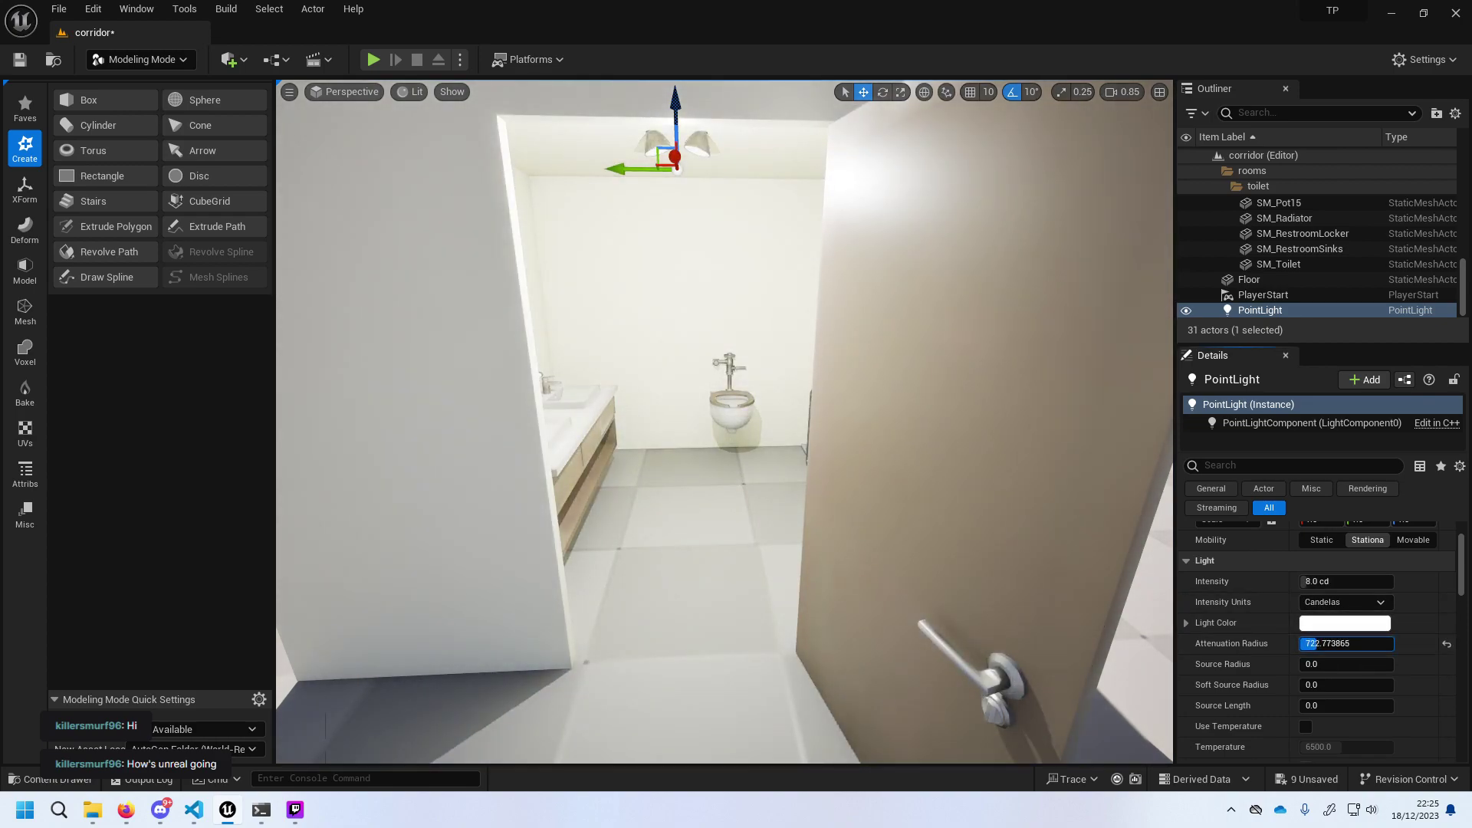
pyautogui.write('8')
pyautogui.press('Return')
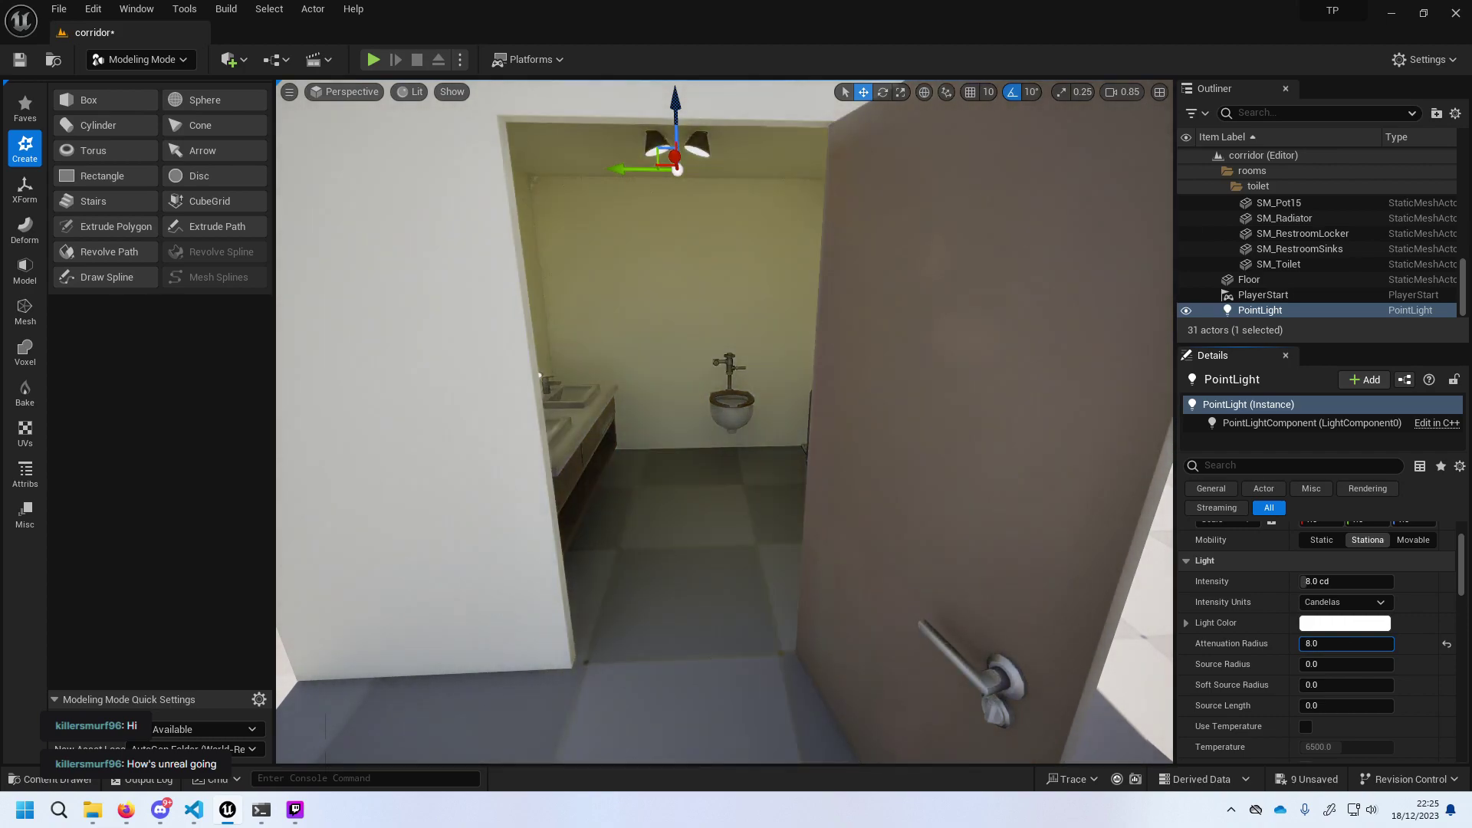
pyautogui.moveTo(1348, 644)
pyautogui.mouseDown()
pyautogui.moveTo(1376, 644)
pyautogui.moveTo(1301, 643)
pyautogui.mouseUp()
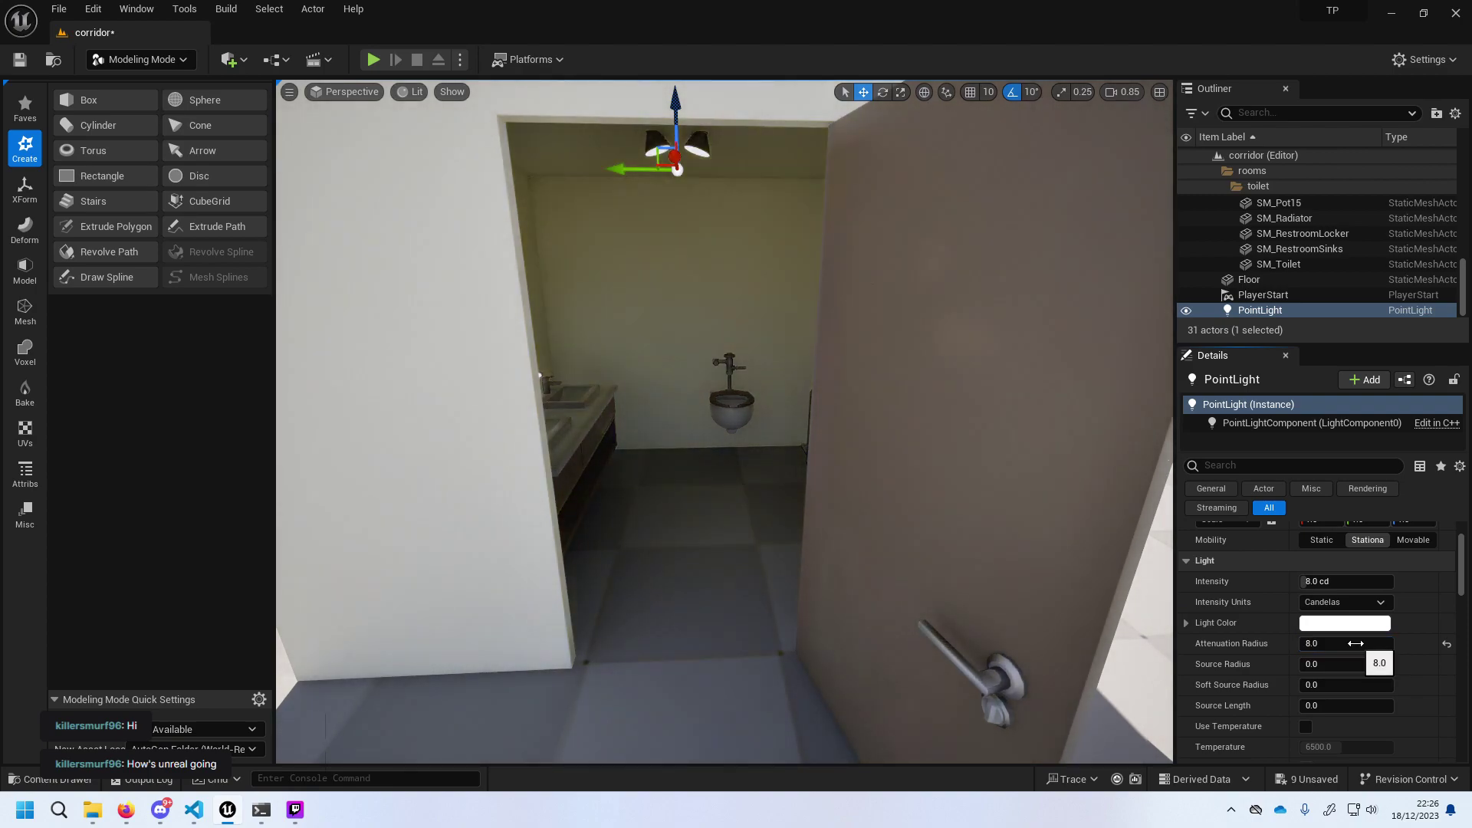
pyautogui.hotkey('ctrl', 'z')
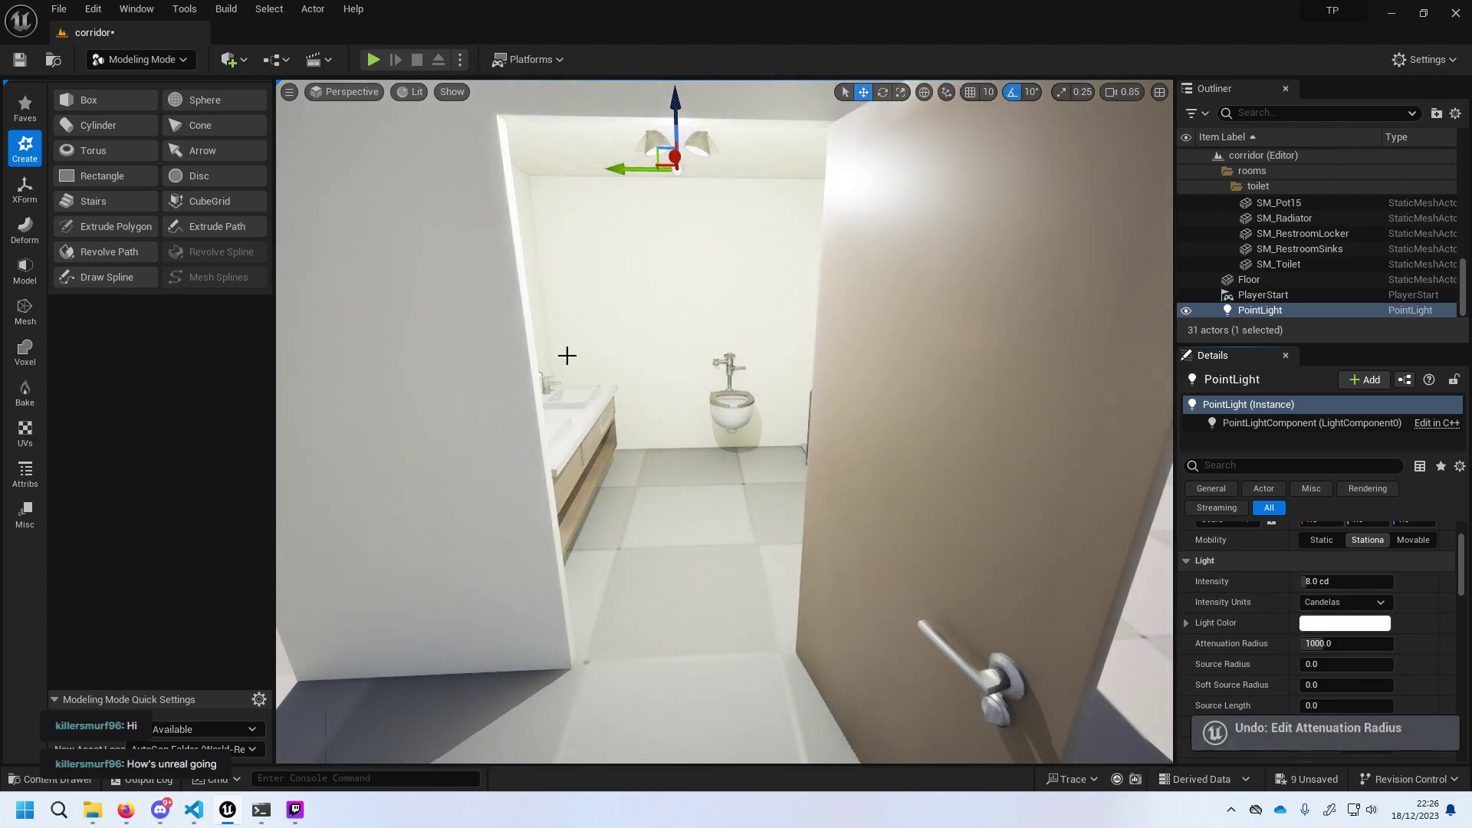
pyautogui.click(1288, 310)
# Delete the point light and clear the selection.
pyautogui.press('Delete')
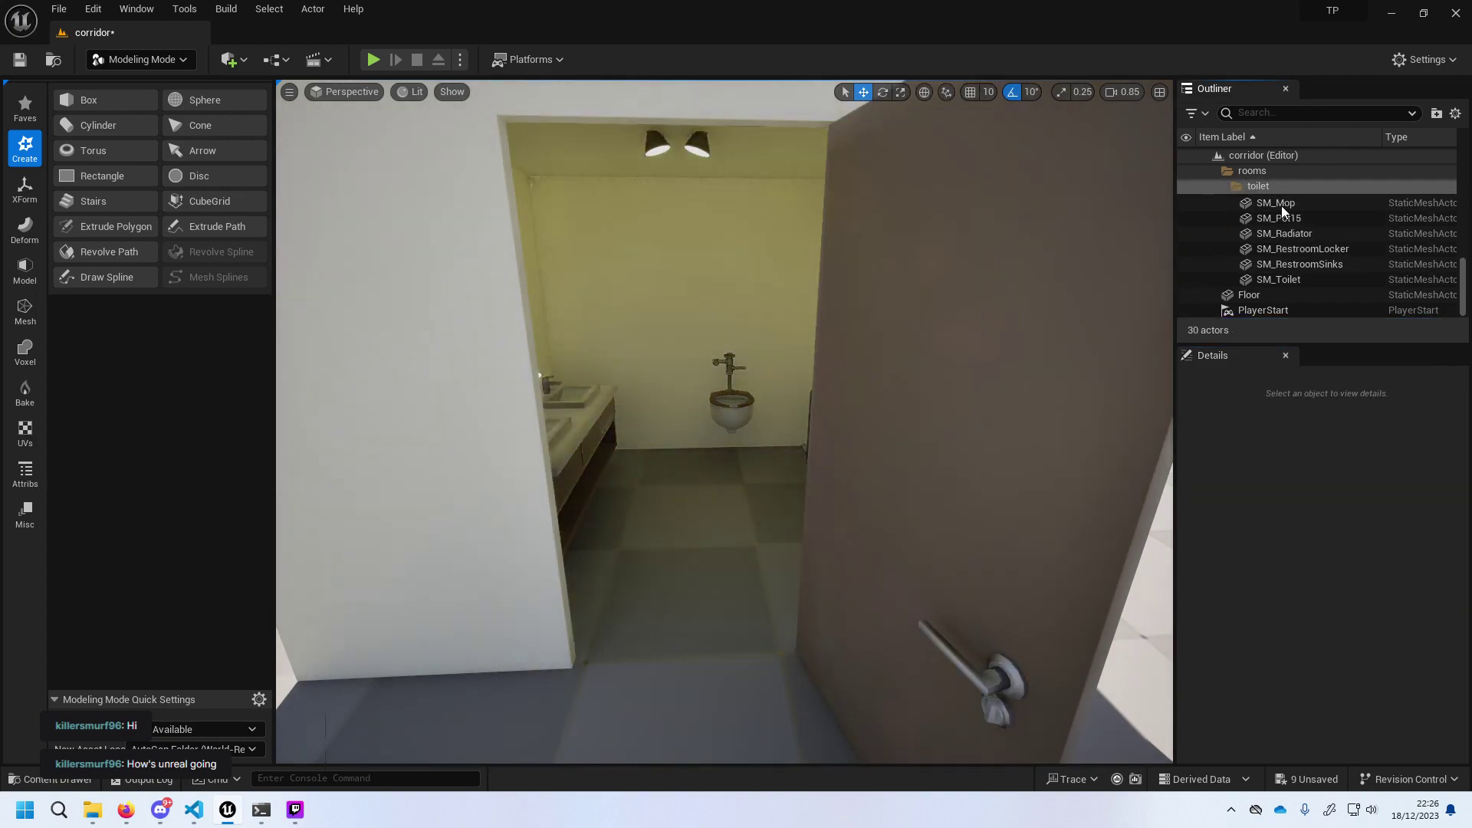
pyautogui.click(1281, 203)
pyautogui.scroll(3, 1273, 230)
pyautogui.press('Escape')
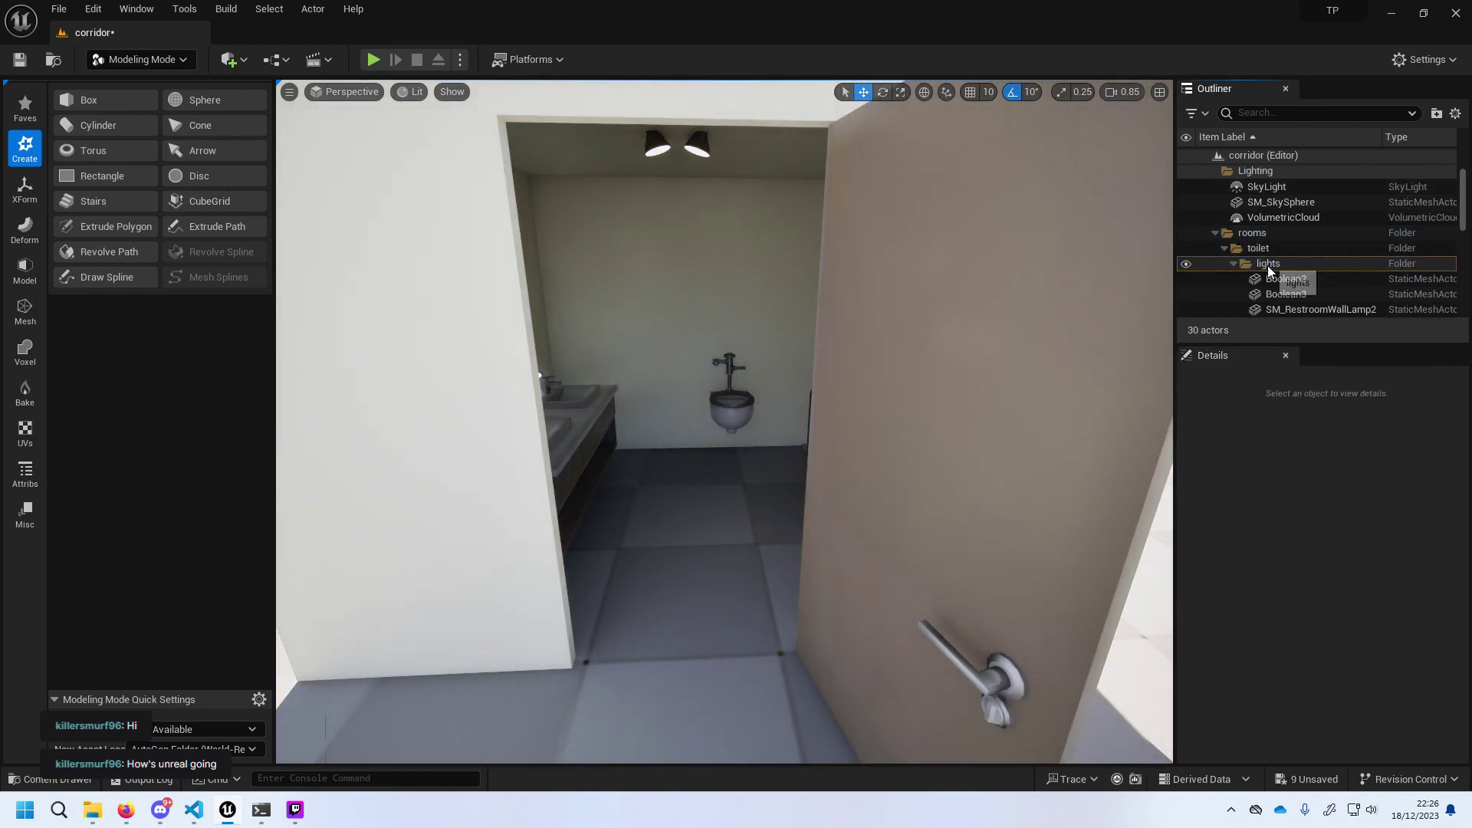
# Place a Spot Light via Quick Add > Lights and raise it just beneath the ceiling lamps.
pyautogui.click(230, 59)
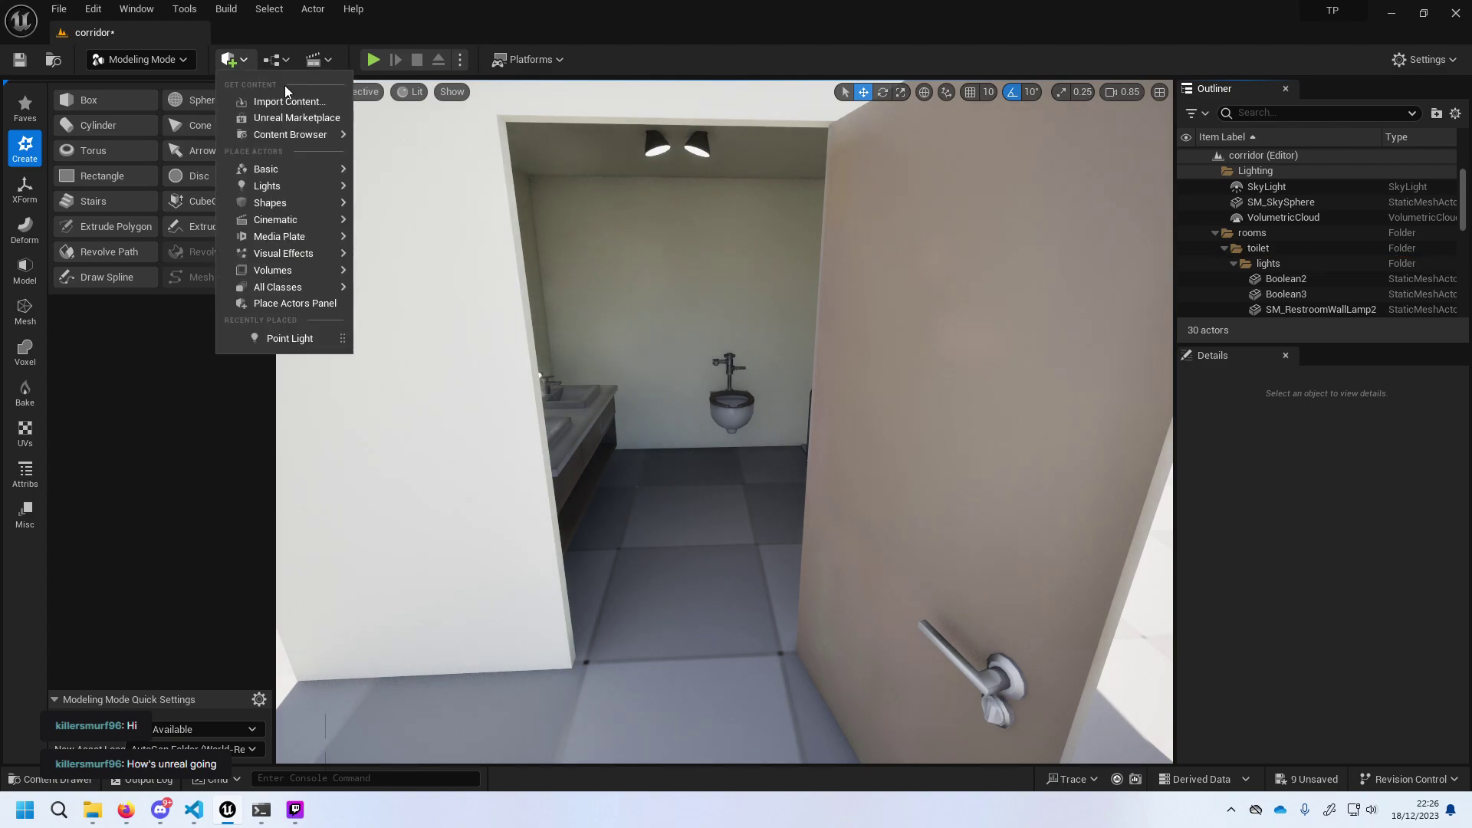
pyautogui.moveTo(309, 191)
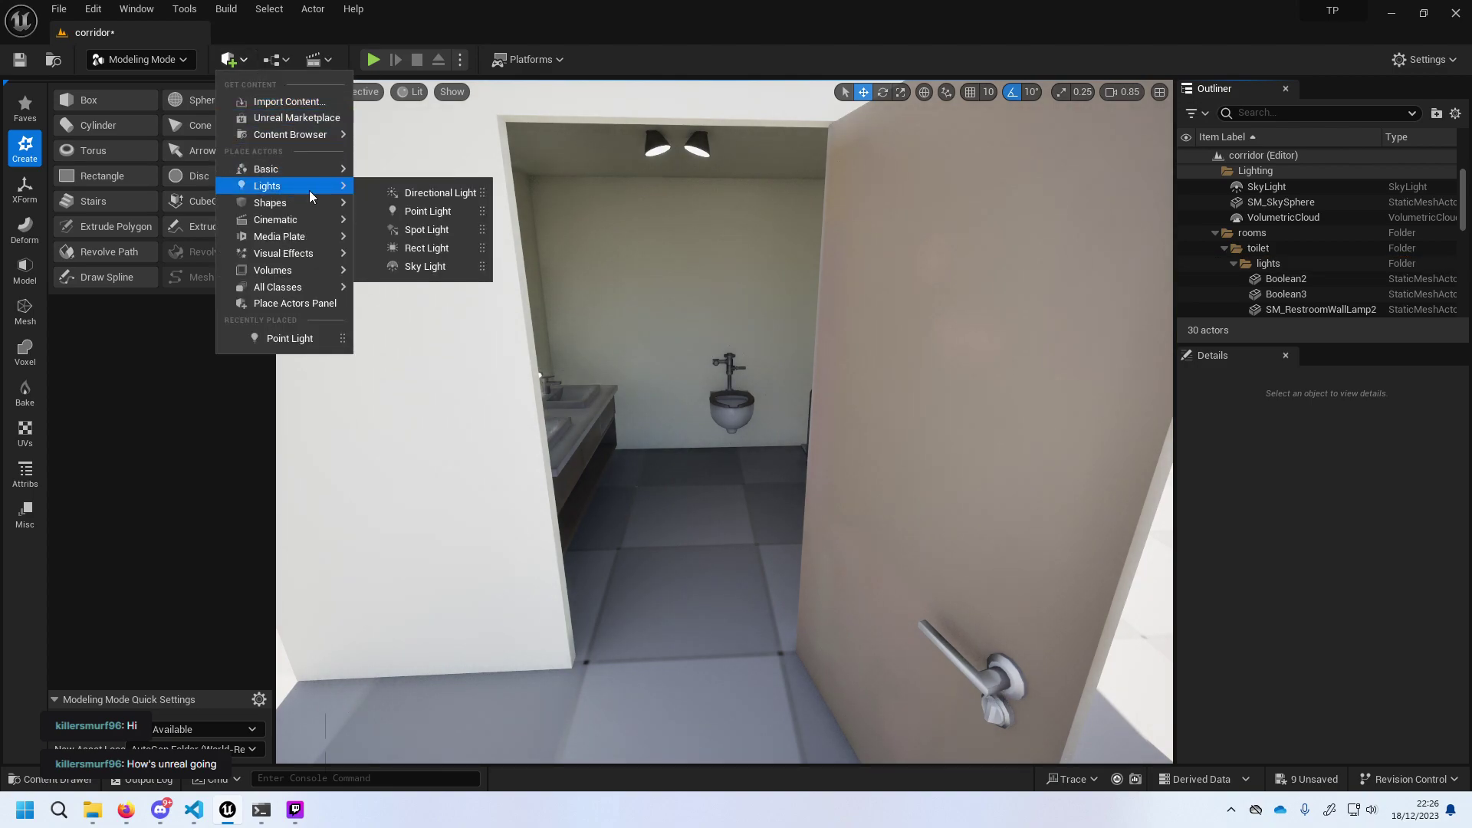
pyautogui.click(431, 230)
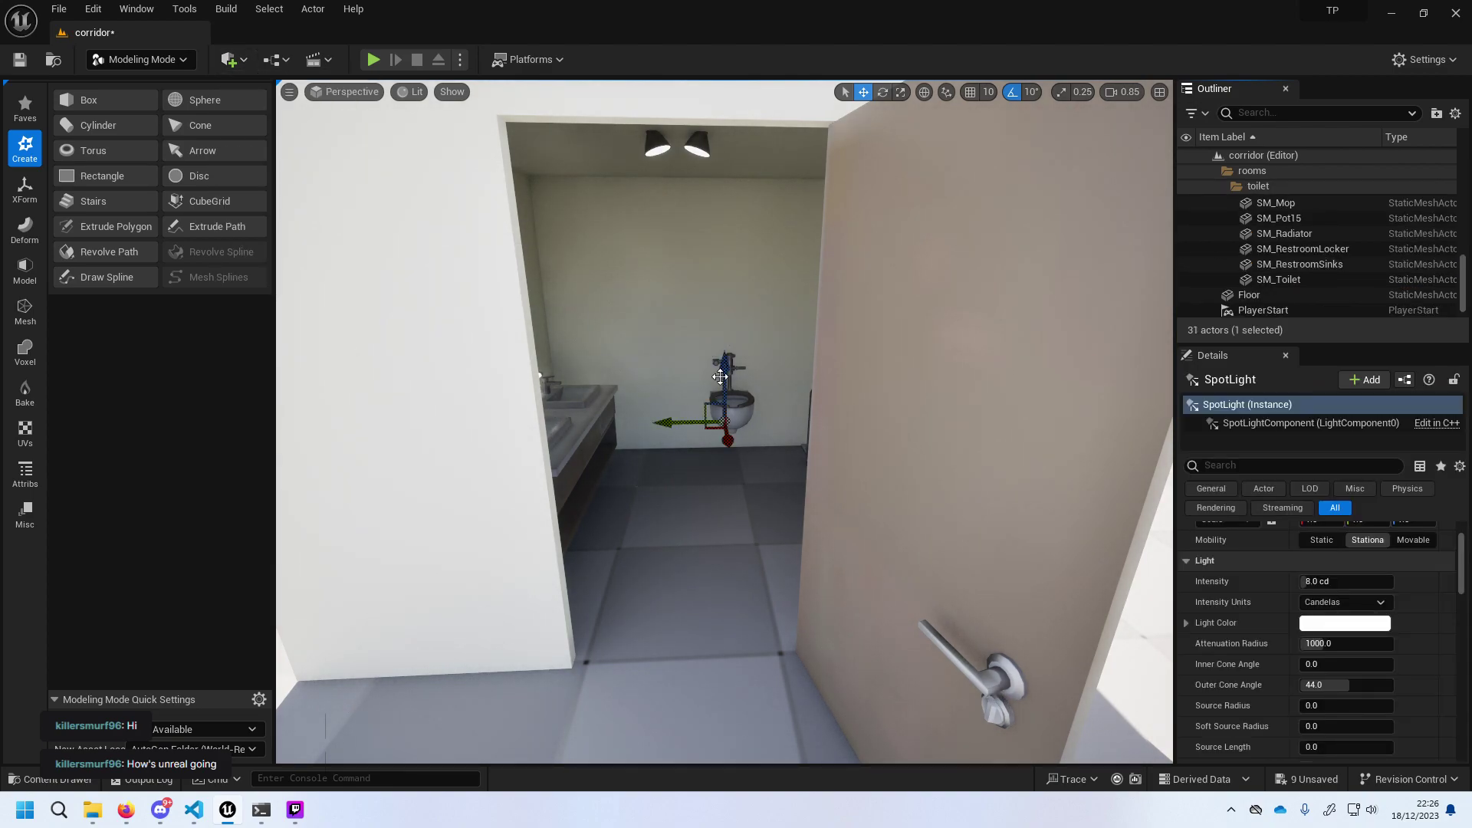
pyautogui.moveTo(760, 499); pyautogui.dragTo(798, 569)
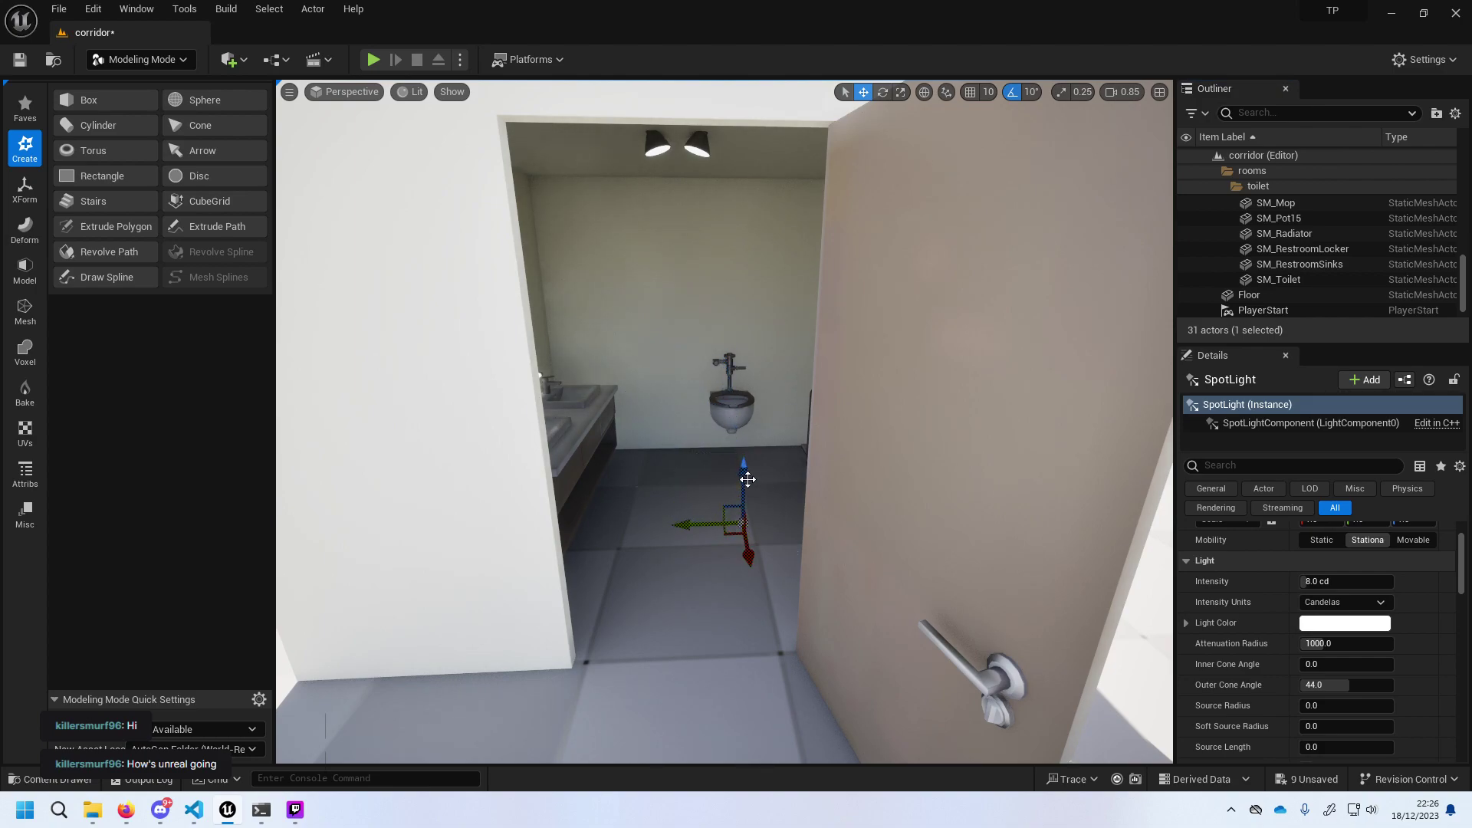
pyautogui.moveTo(748, 479); pyautogui.dragTo(730, 124)
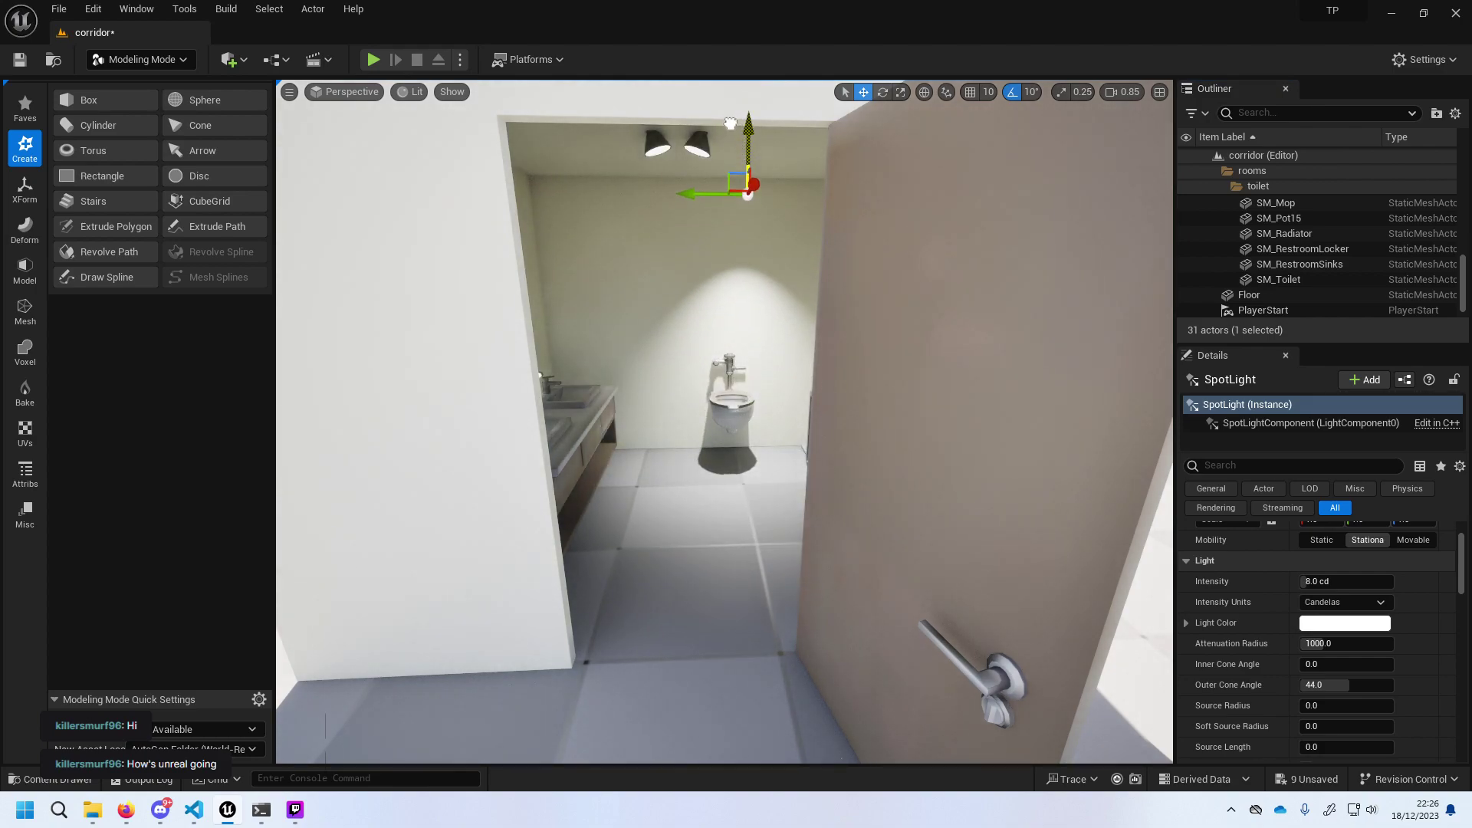
pyautogui.moveTo(697, 194)
pyautogui.mouseDown()
pyautogui.moveTo(667, 152)
pyautogui.moveTo(630, 162)
pyautogui.mouseUp()
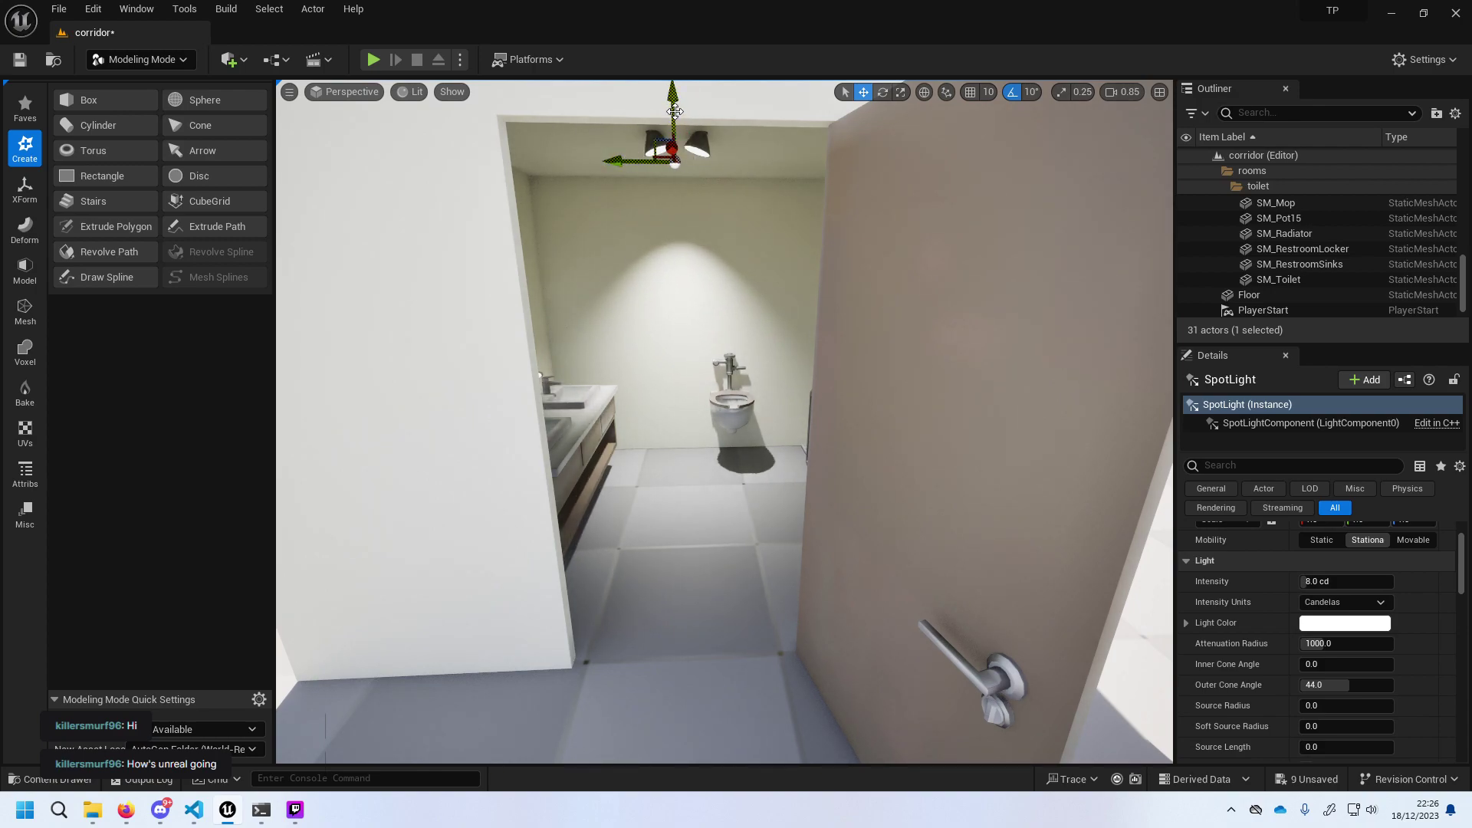
pyautogui.moveTo(674, 111); pyautogui.dragTo(674, 128)
pyautogui.moveTo(674, 179); pyautogui.dragTo(672, 170)
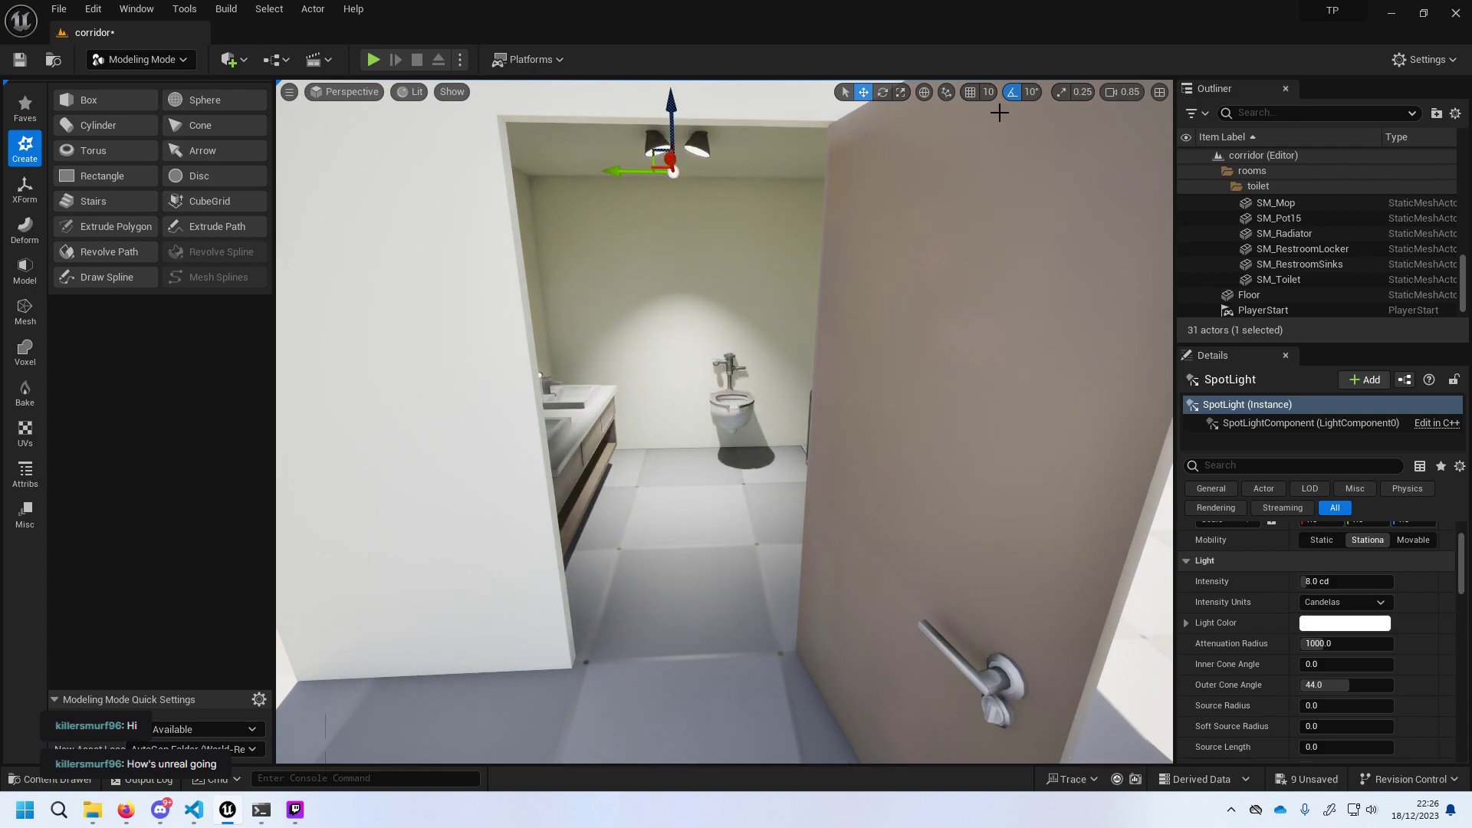
# Switch to the four-pane layout with front, side and top views, zoomed in.
pyautogui.click(1161, 92)
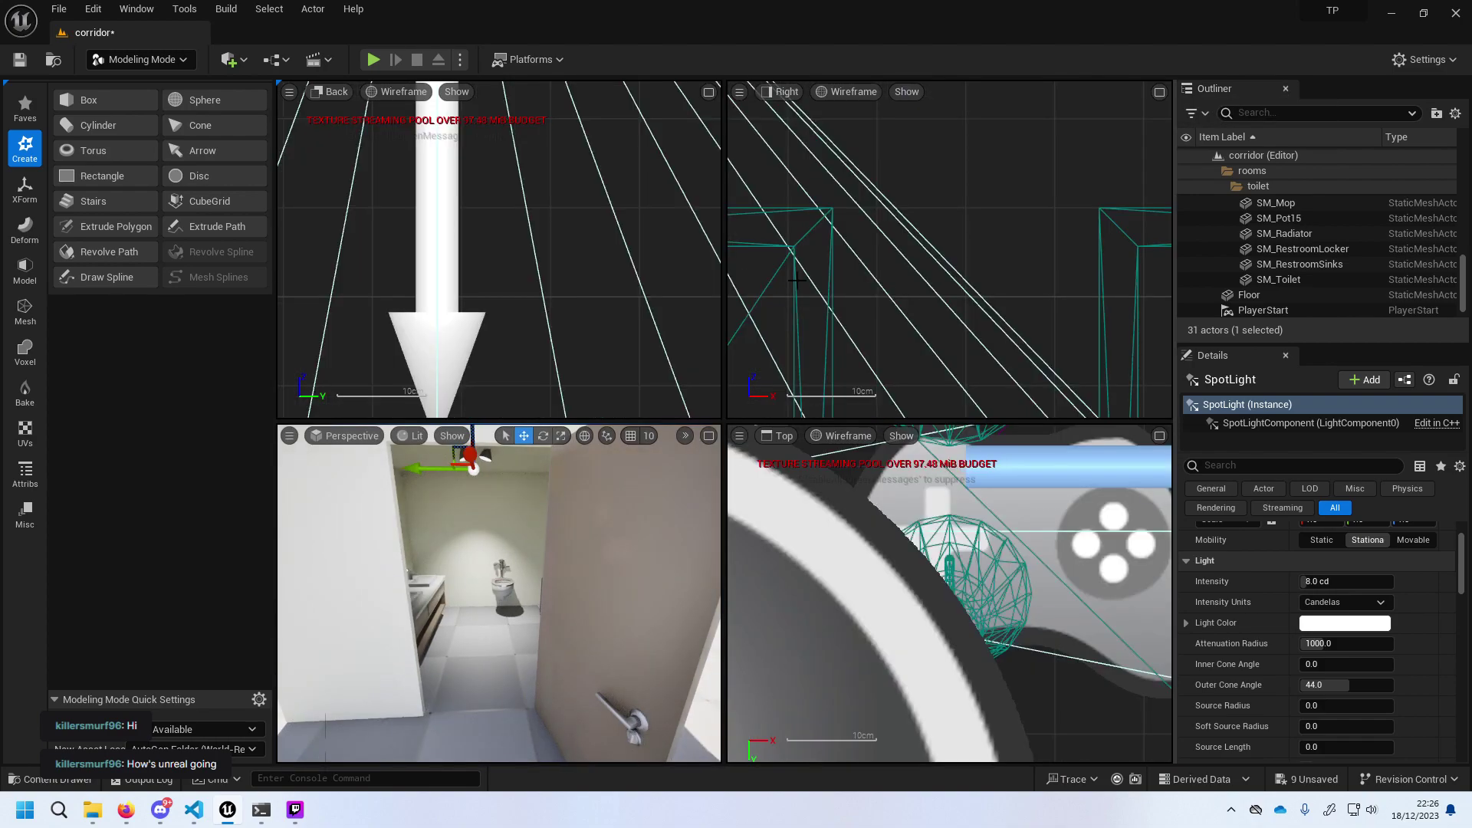
pyautogui.scroll(-10, 919, 273)
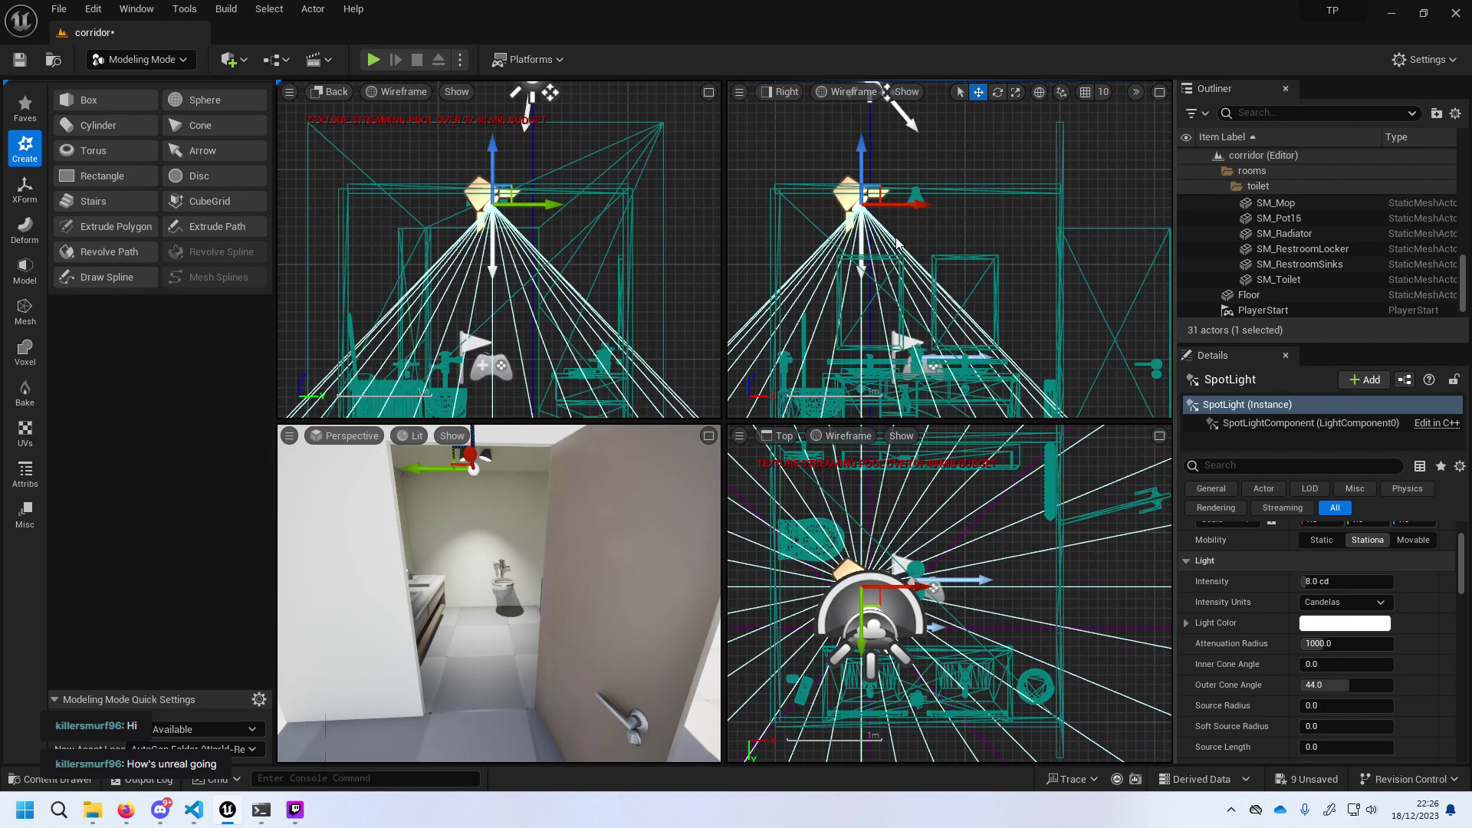
pyautogui.scroll(-2, 897, 243)
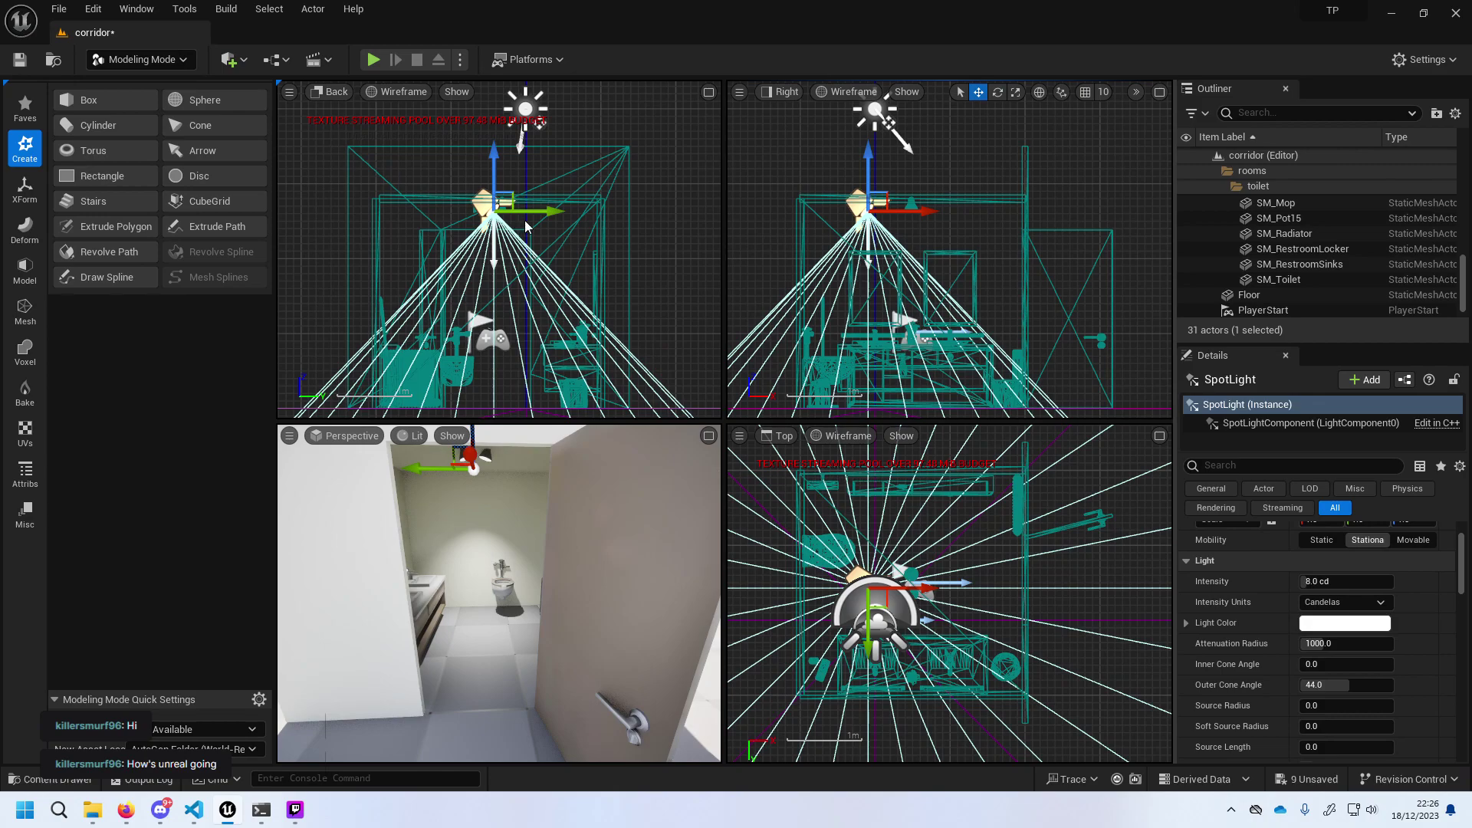
# Nudge the spot light slightly left and down under the lamps.
pyautogui.moveTo(539, 215)
pyautogui.mouseDown()
pyautogui.moveTo(504, 227)
pyautogui.moveTo(527, 229)
pyautogui.mouseUp()
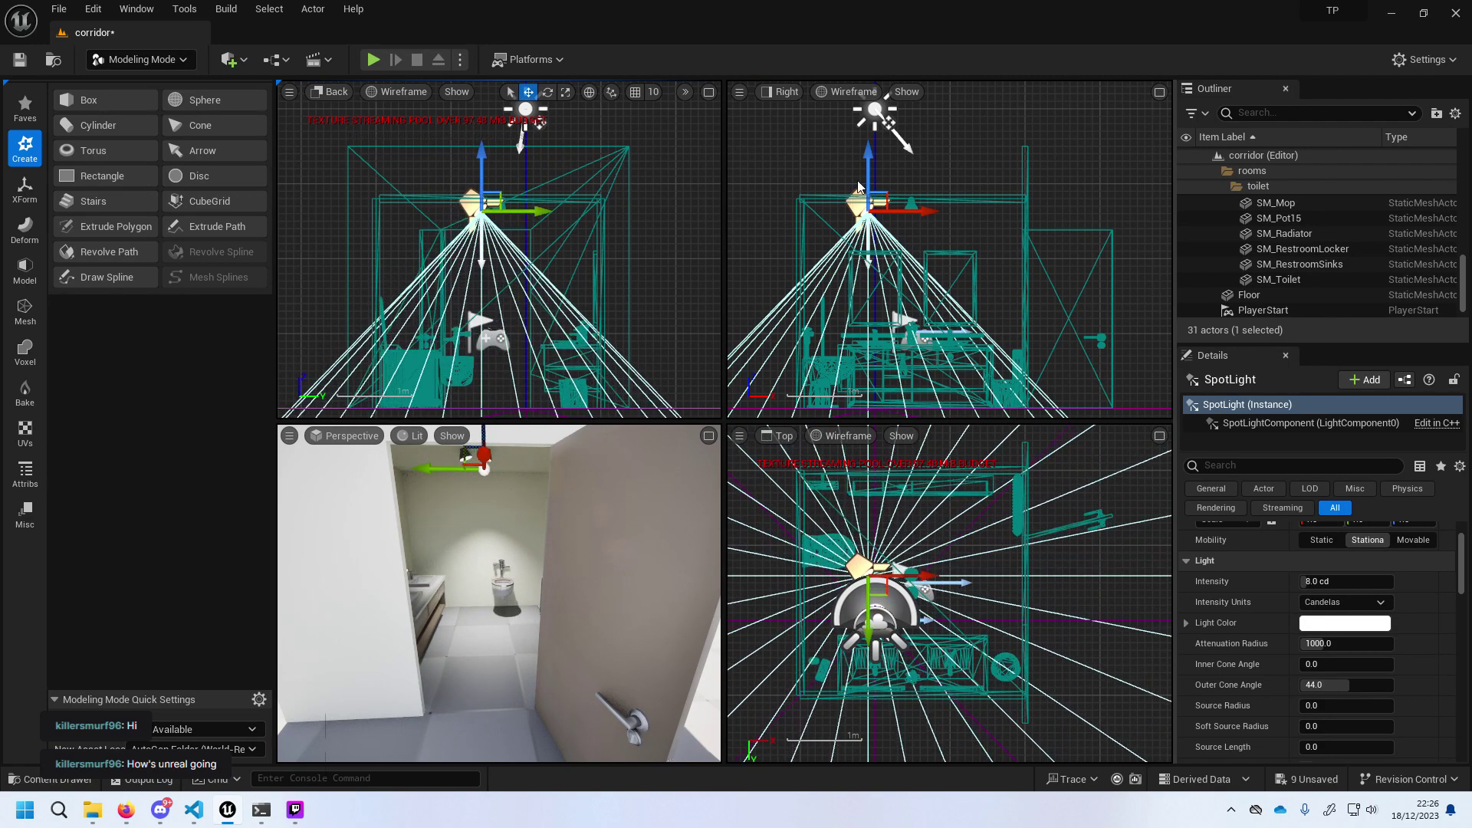
pyautogui.moveTo(869, 165); pyautogui.dragTo(968, 220)
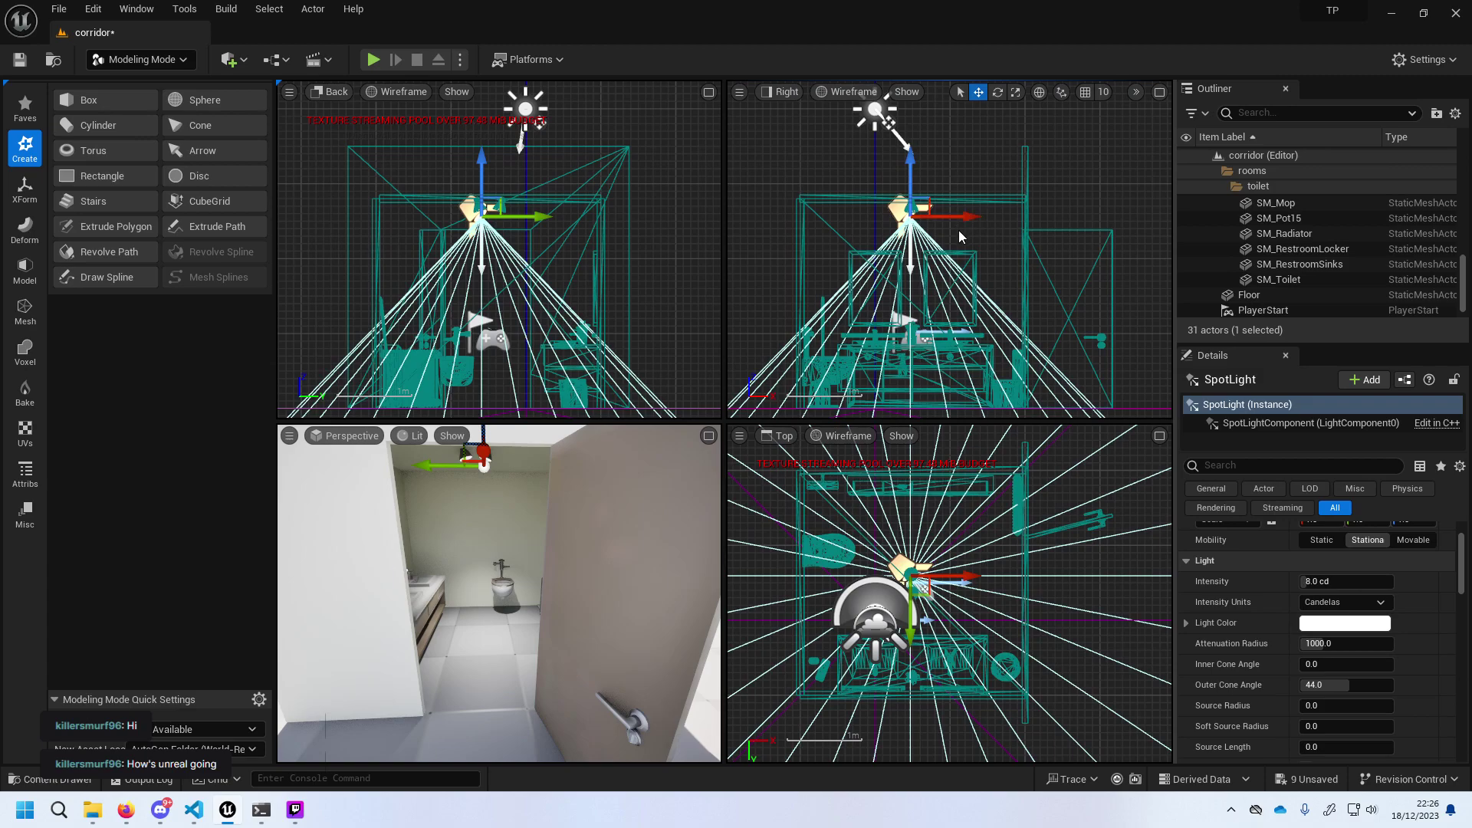
pyautogui.scroll(3, 923, 629)
pyautogui.scroll(3, 923, 629)
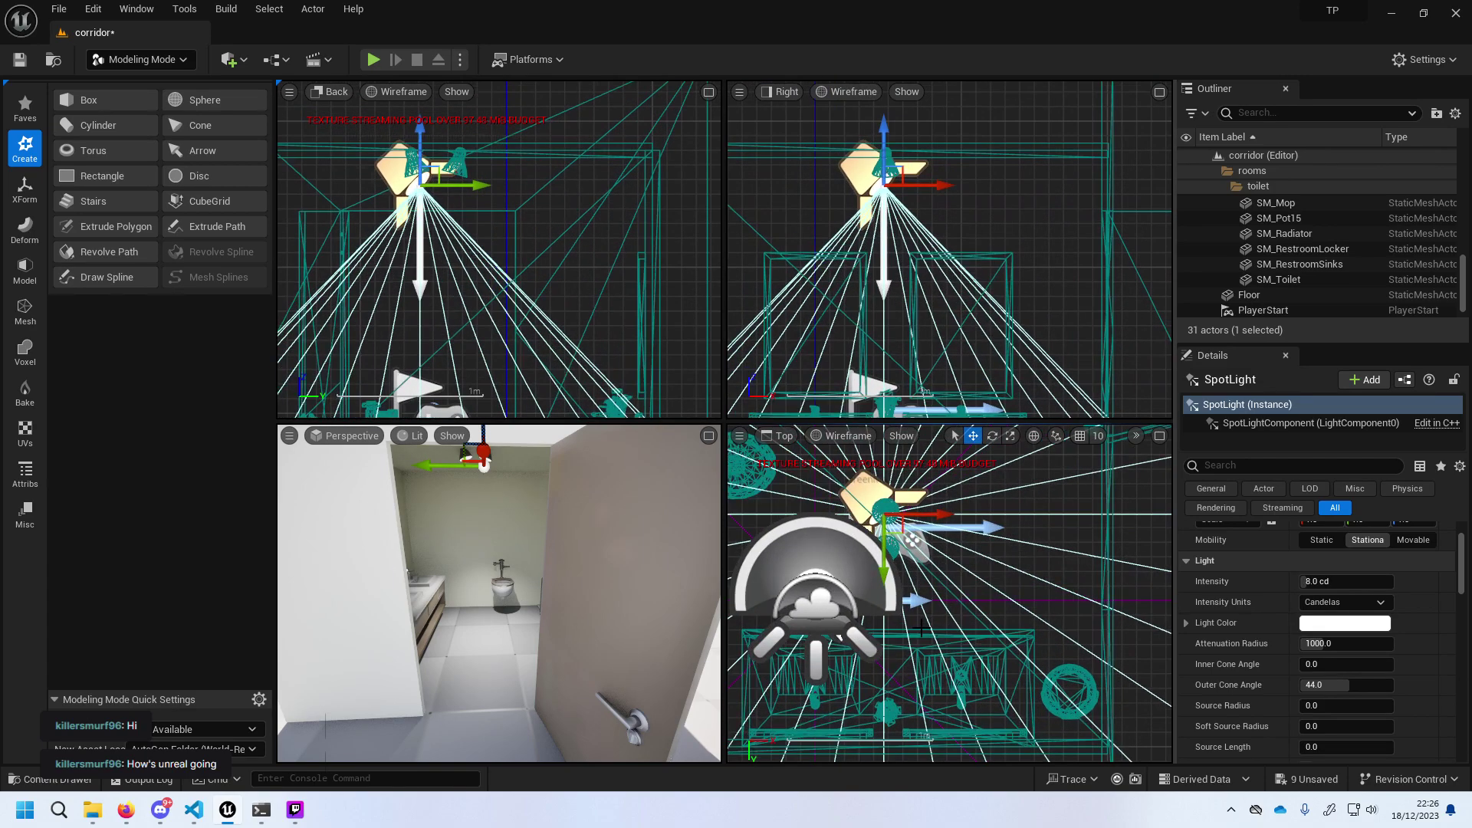
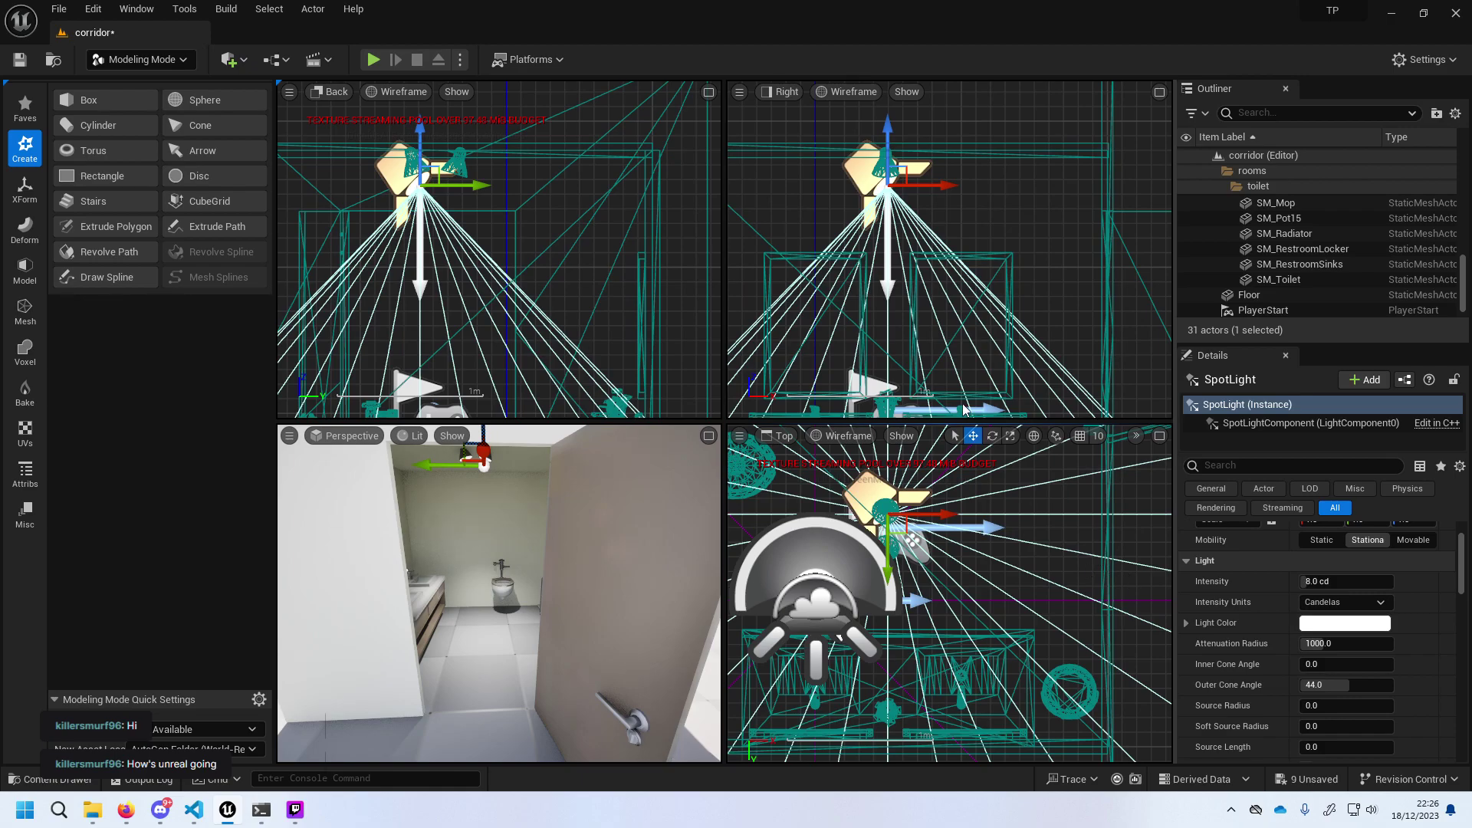
# Reframe the side views around the toilet spotlight and select it among the nearby meshes.
pyautogui.scroll(-3, 959, 399)
pyautogui.scroll(-3, 936, 338)
pyautogui.scroll(-2, 913, 276)
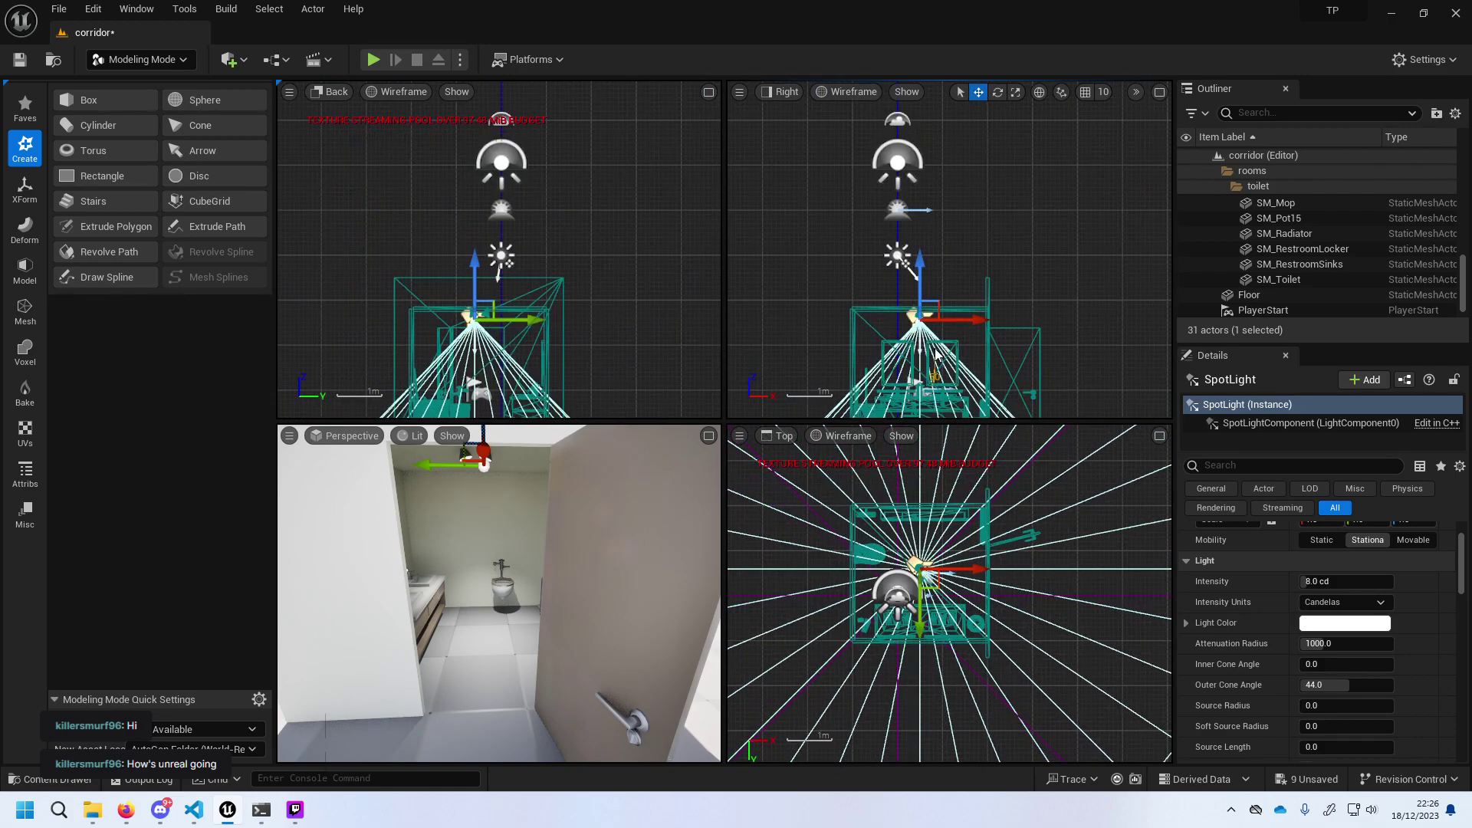
pyautogui.scroll(-1, 1036, 371)
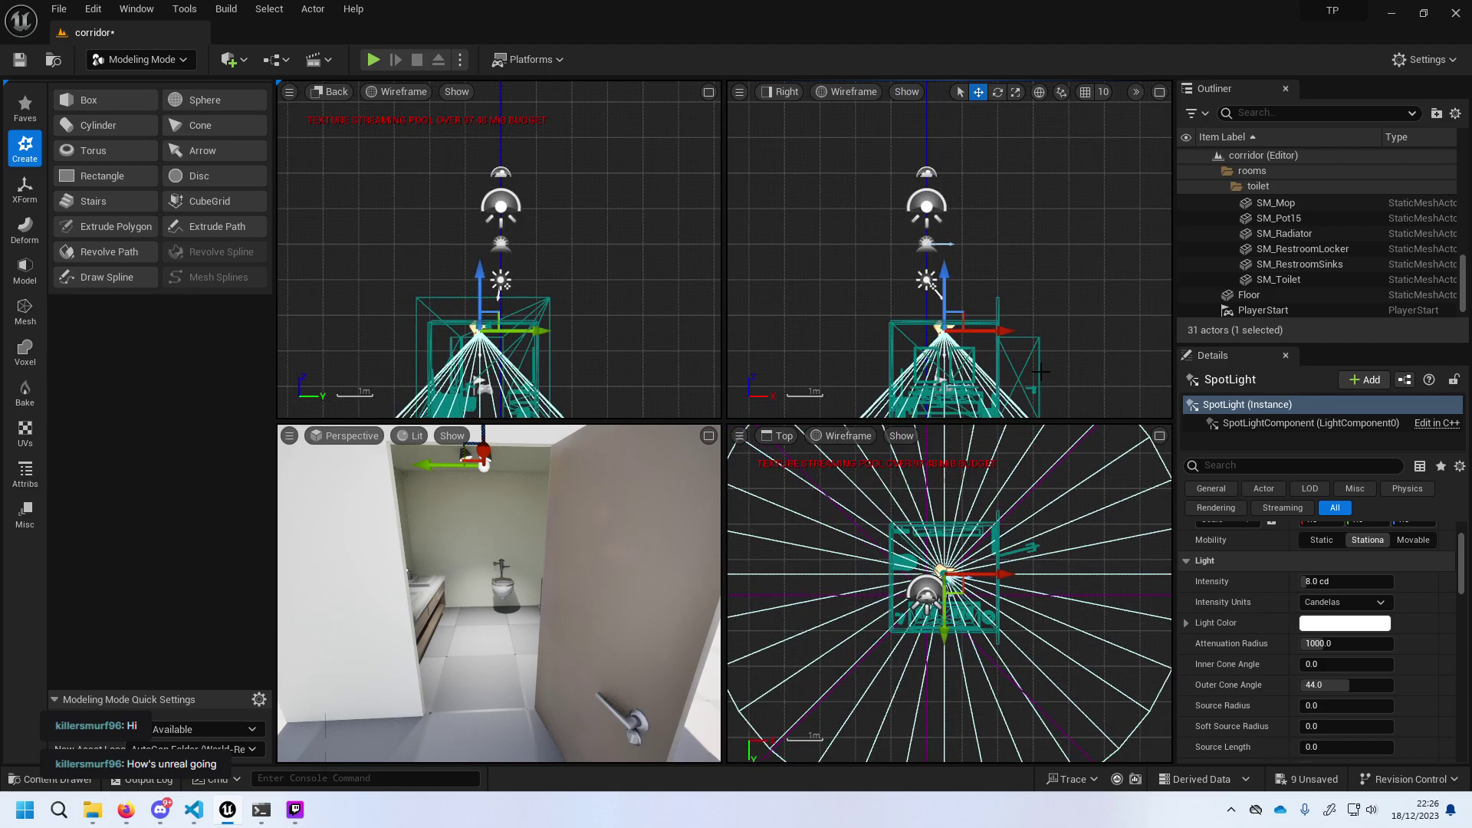
pyautogui.scroll(-1, 1037, 374)
pyautogui.scroll(-1, 1040, 380)
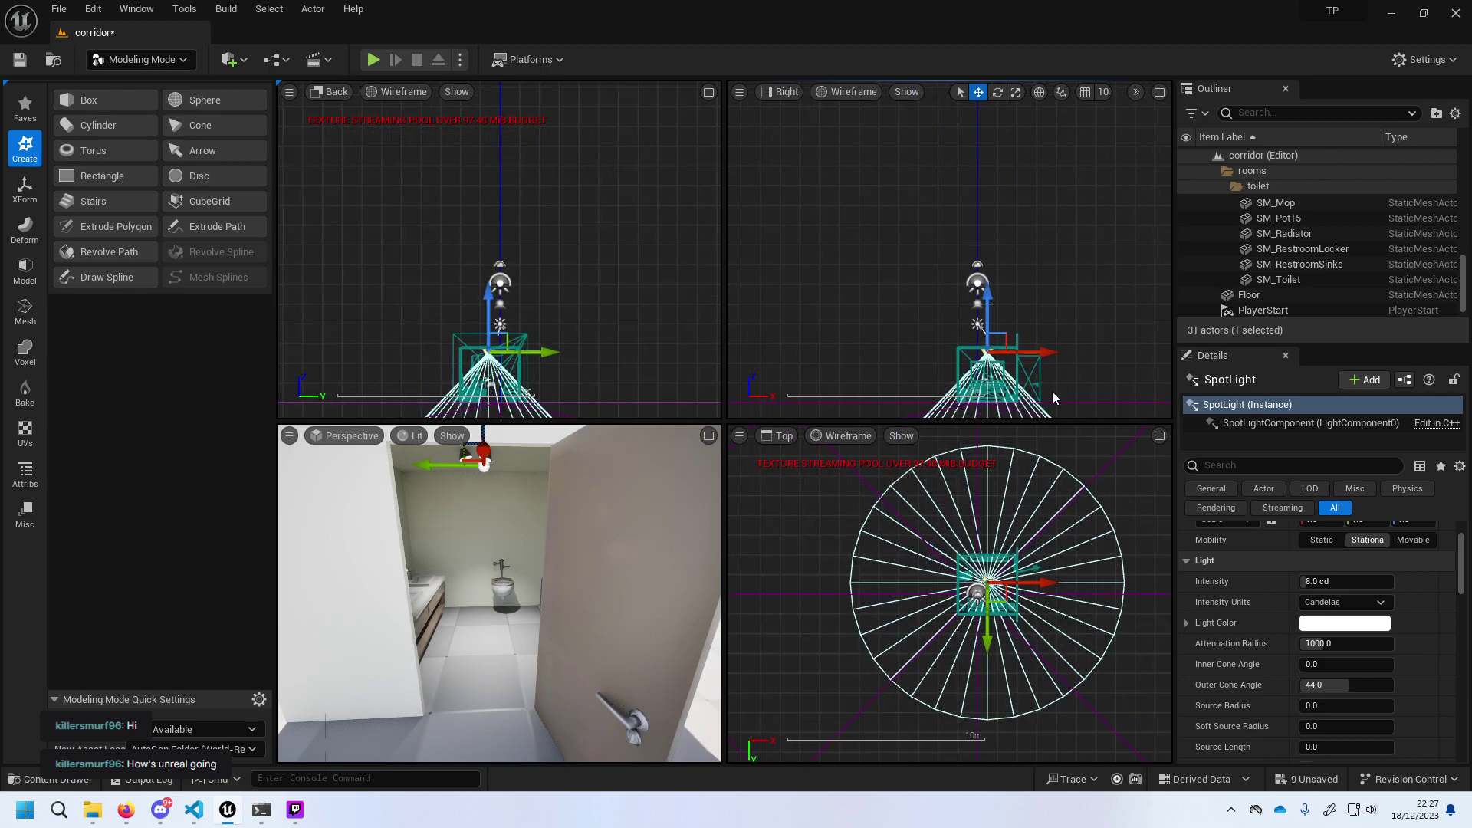
pyautogui.moveTo(1052, 383); pyautogui.dragTo(964, 219, button='right')
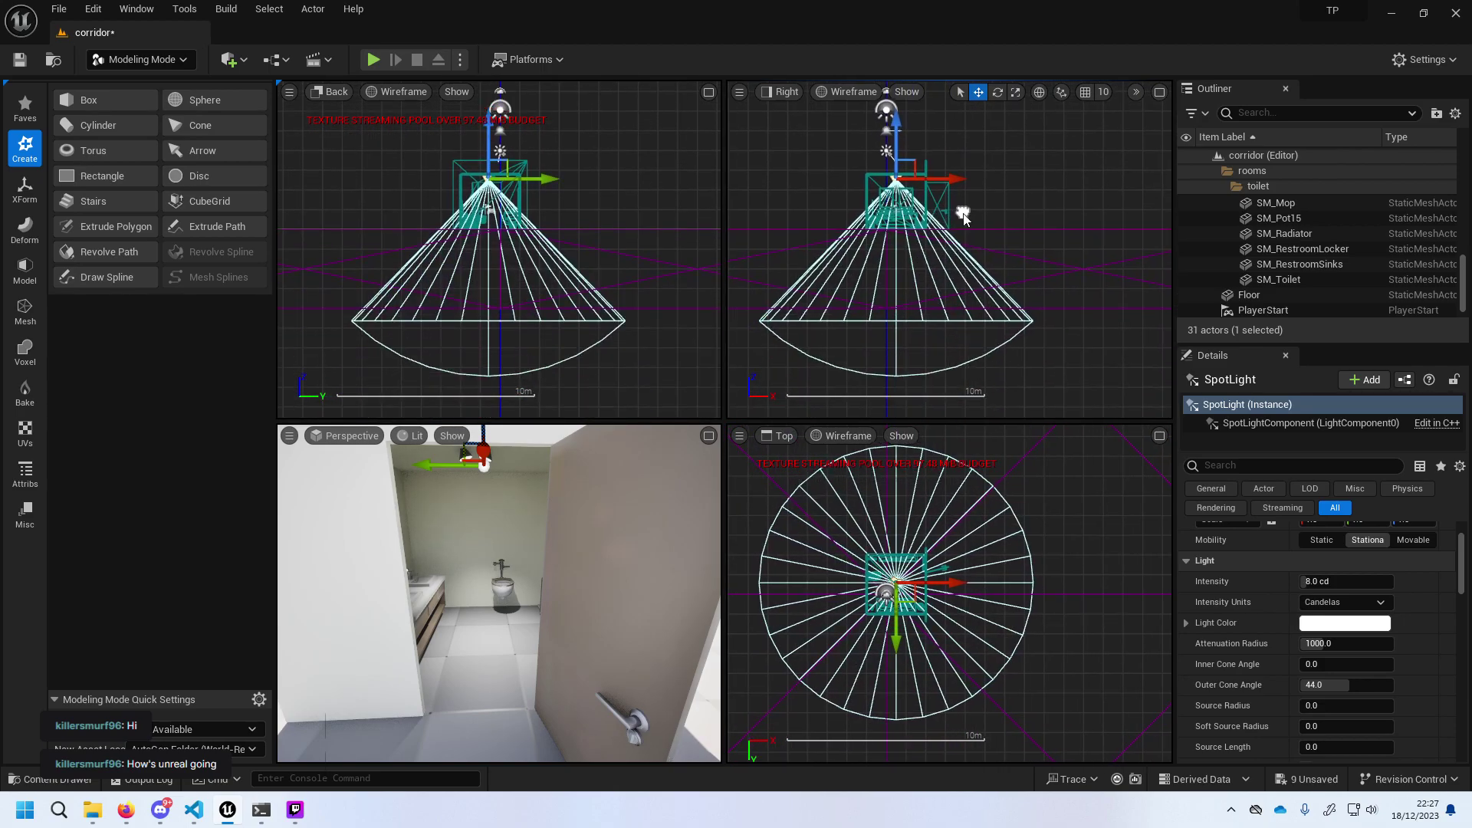
pyautogui.click(901, 303)
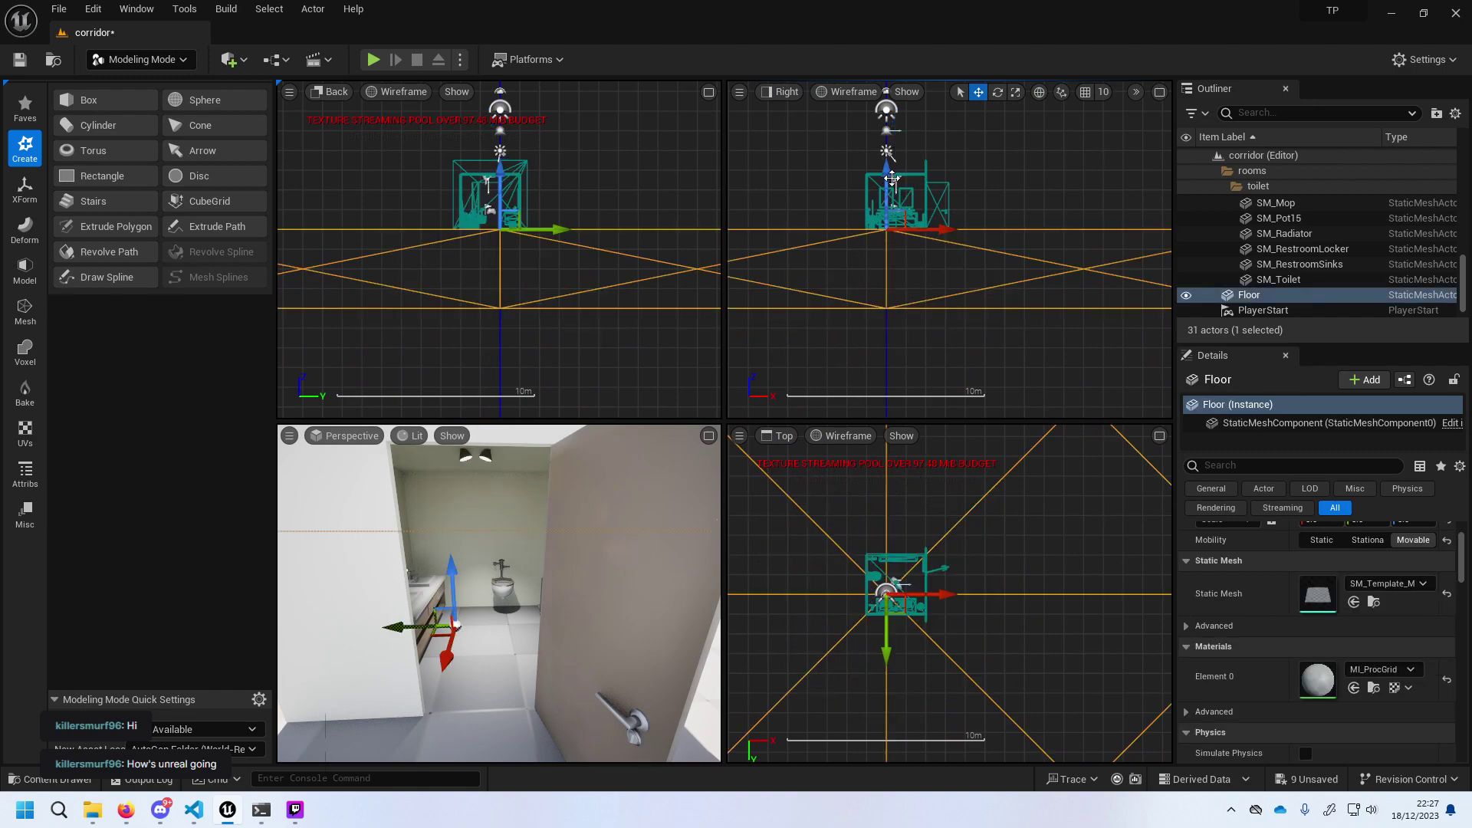
pyautogui.scroll(2, 892, 178)
pyautogui.scroll(1, 893, 180)
pyautogui.click(900, 182)
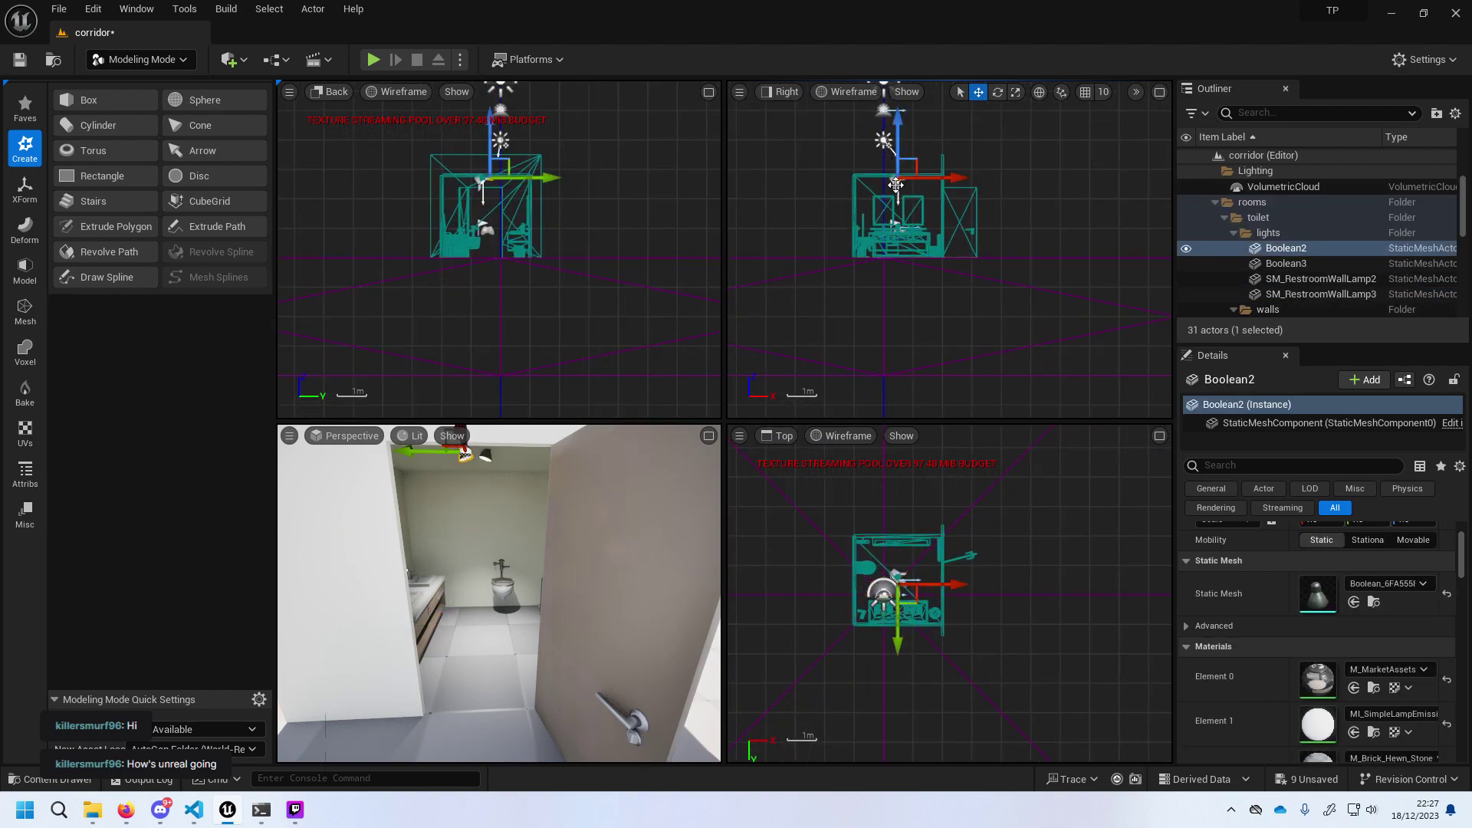
pyautogui.click(896, 184)
# Try a 10-degree tilt on the spotlight, undo it, and frame the light in perspective.
pyautogui.scroll(2, 1422, 629)
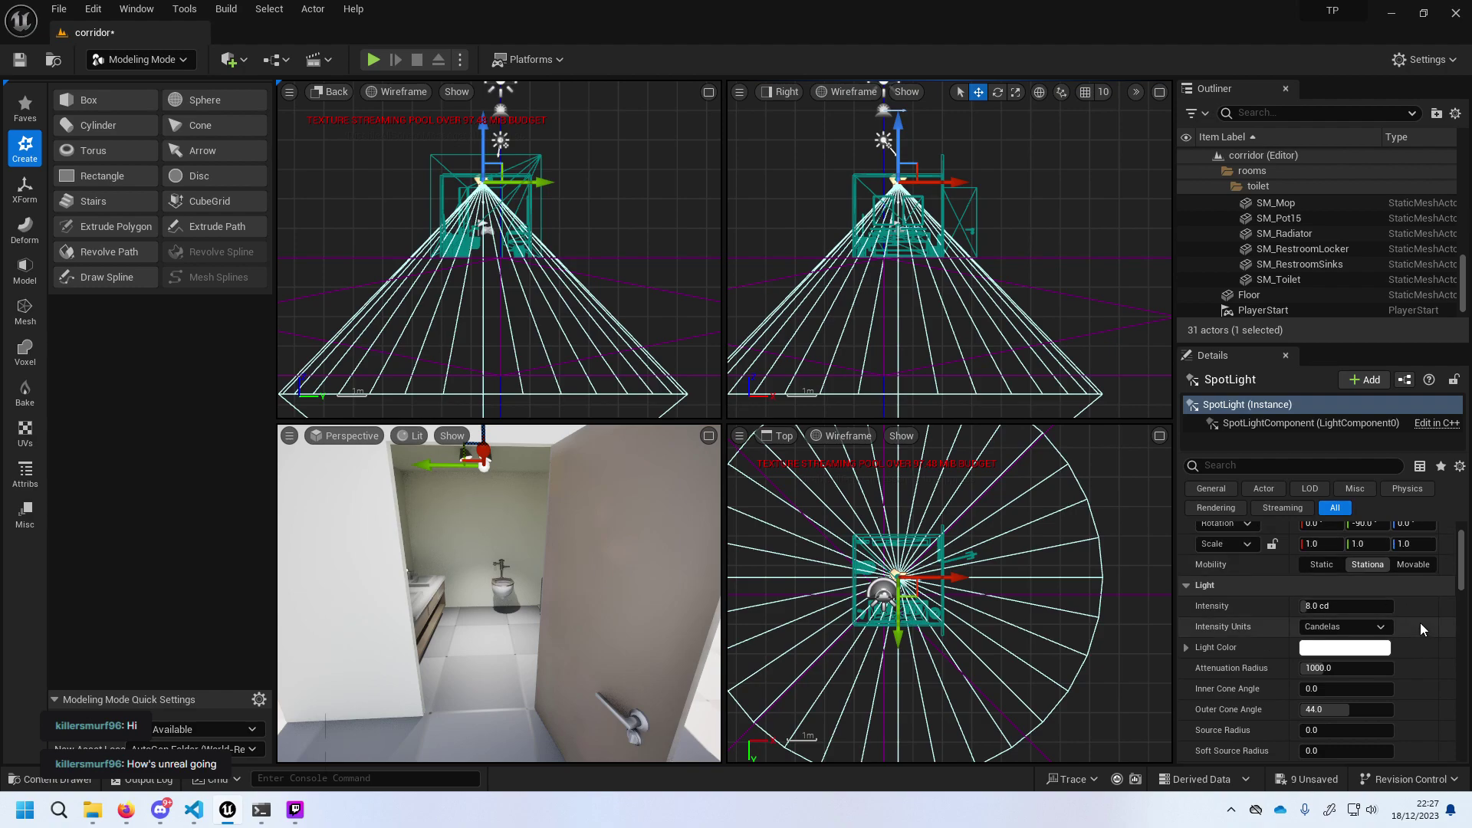
pyautogui.scroll(2, 1422, 629)
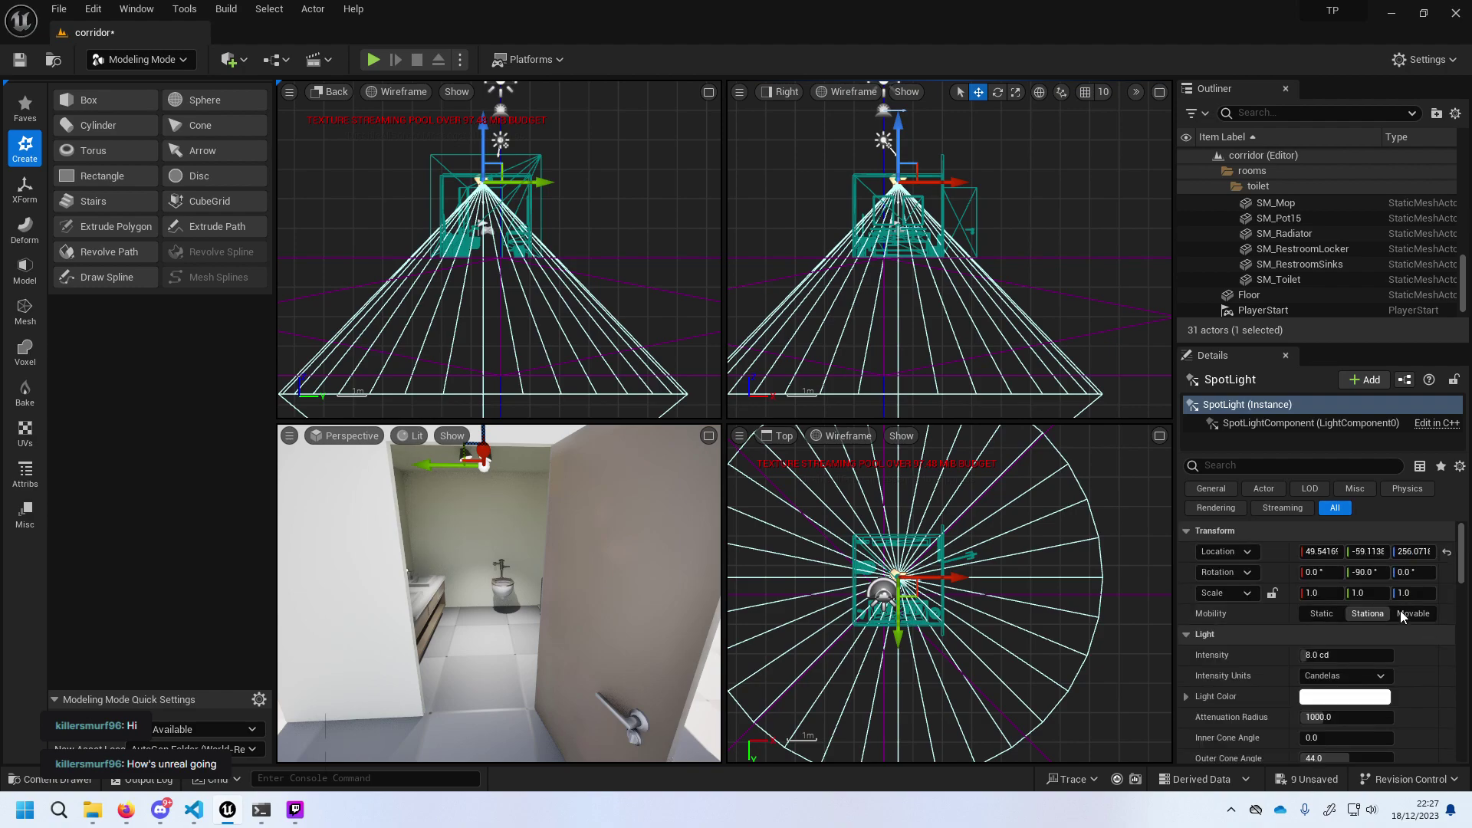
pyautogui.click(998, 92)
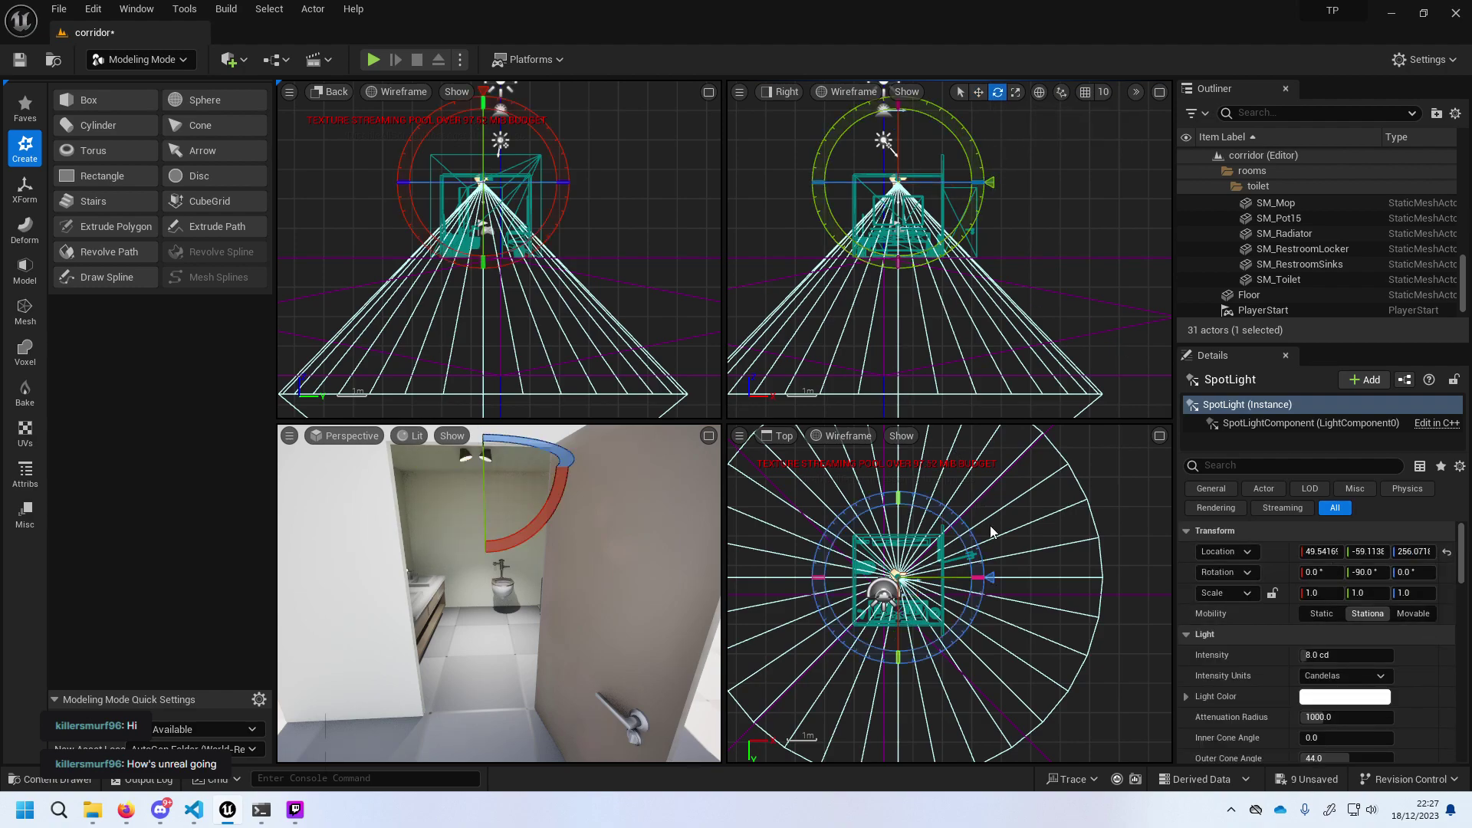
pyautogui.moveTo(978, 194); pyautogui.dragTo(989, 183)
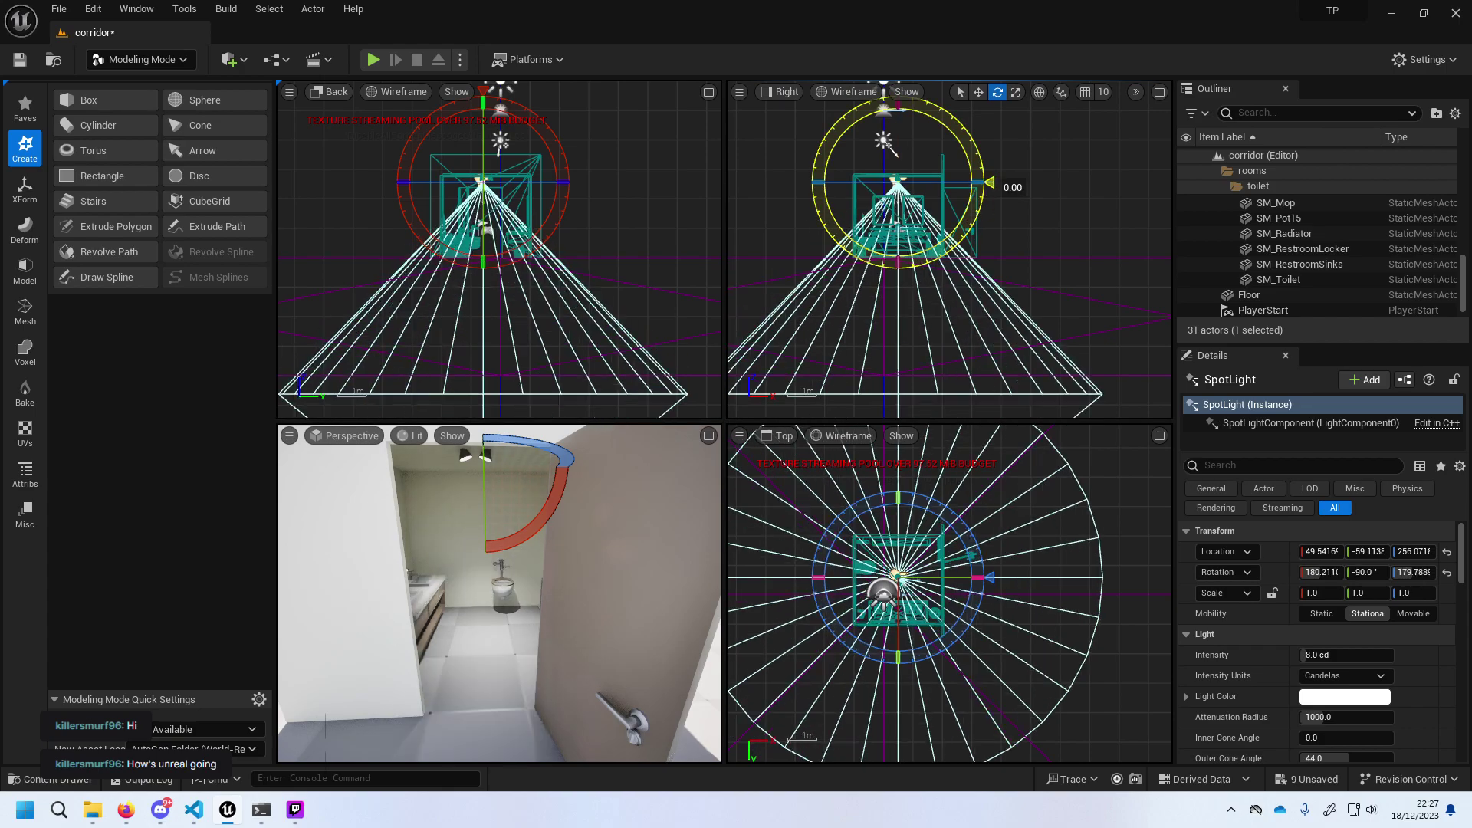
pyautogui.scroll(2, 436, 536)
pyautogui.hotkey('ctrl', 'z')
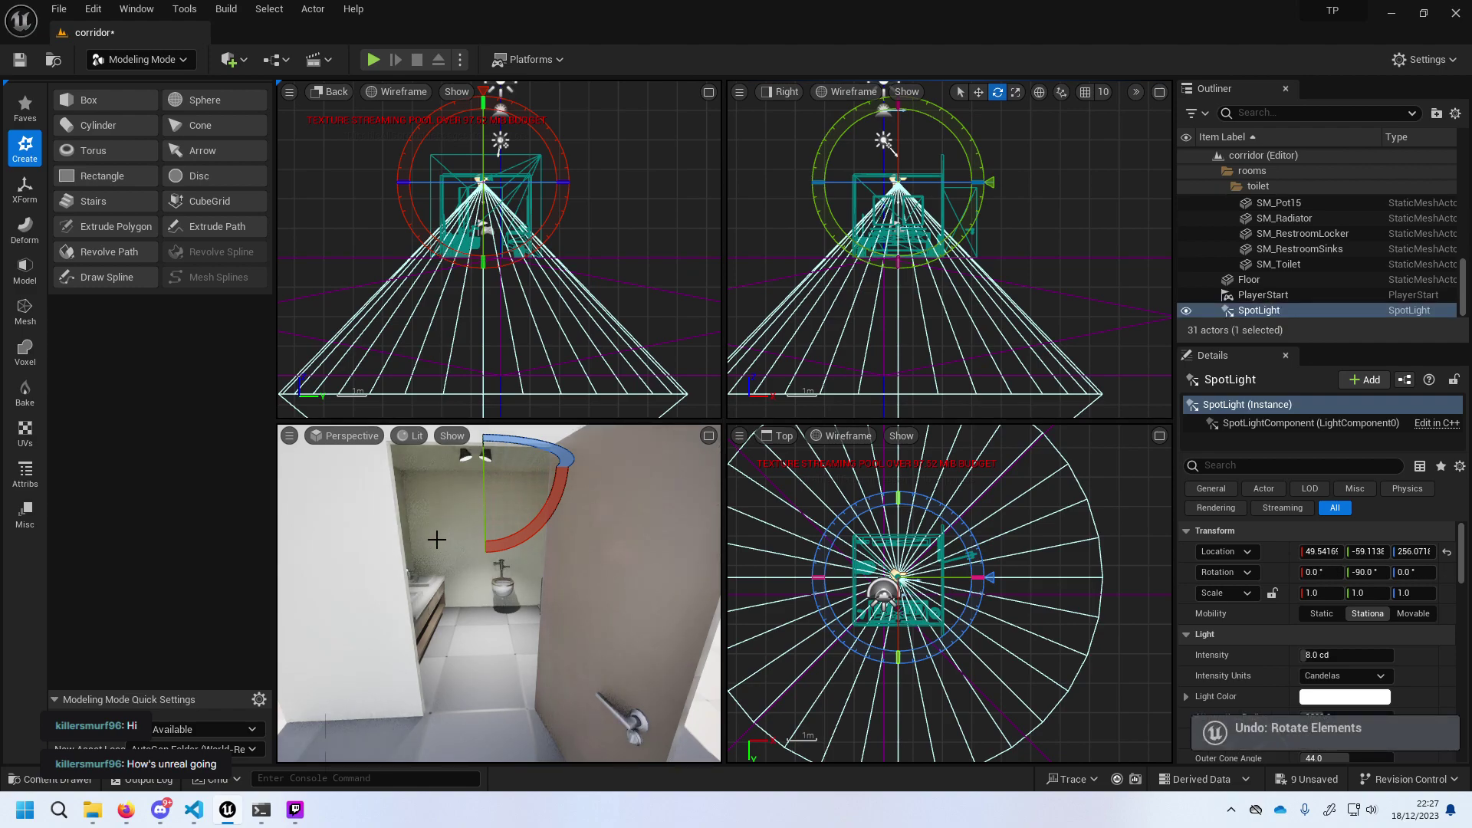
pyautogui.scroll(2, 436, 536)
pyautogui.moveTo(436, 535); pyautogui.dragTo(460, 535, button='right')
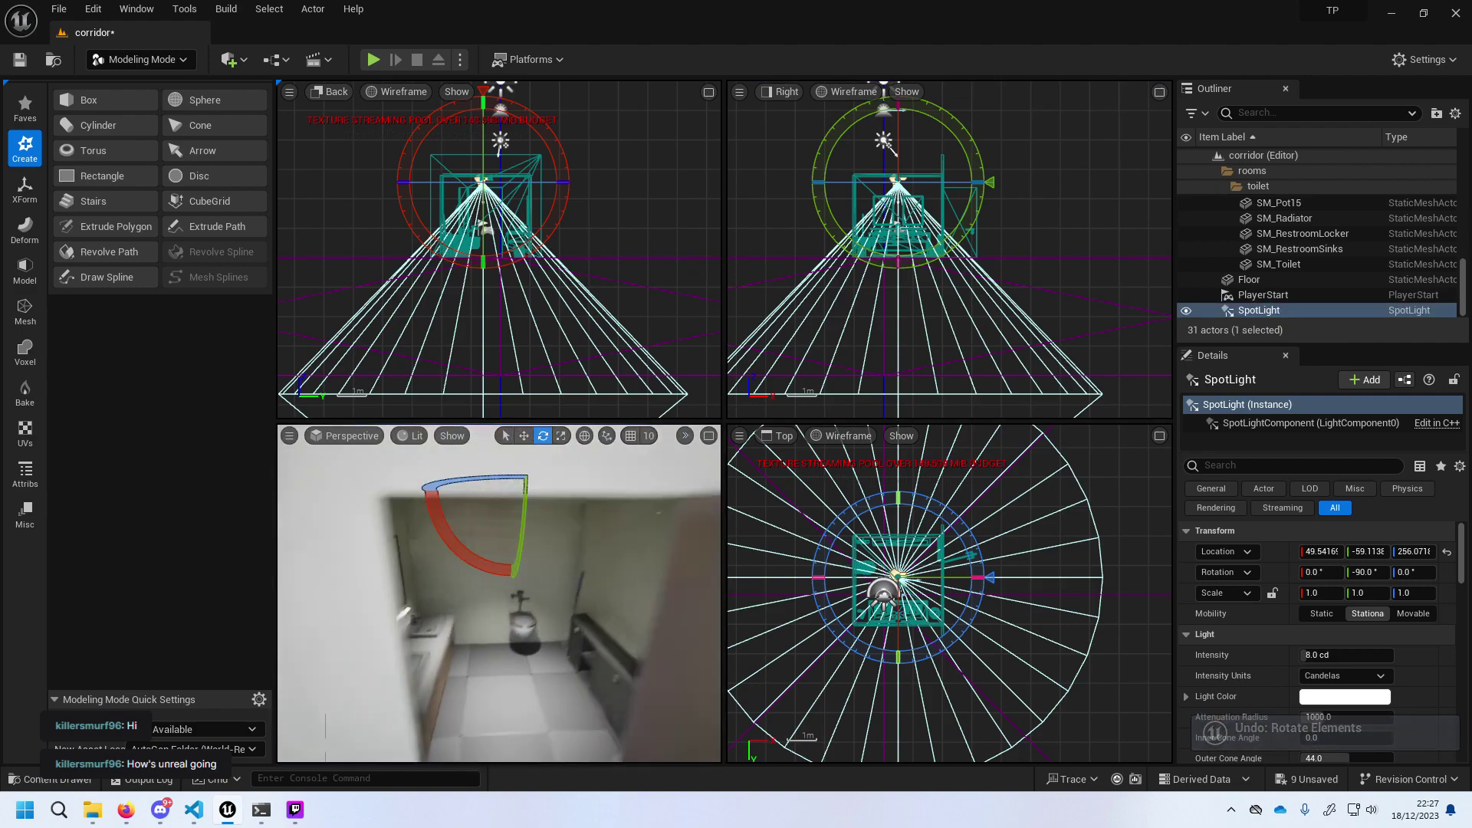
pyautogui.press('f')
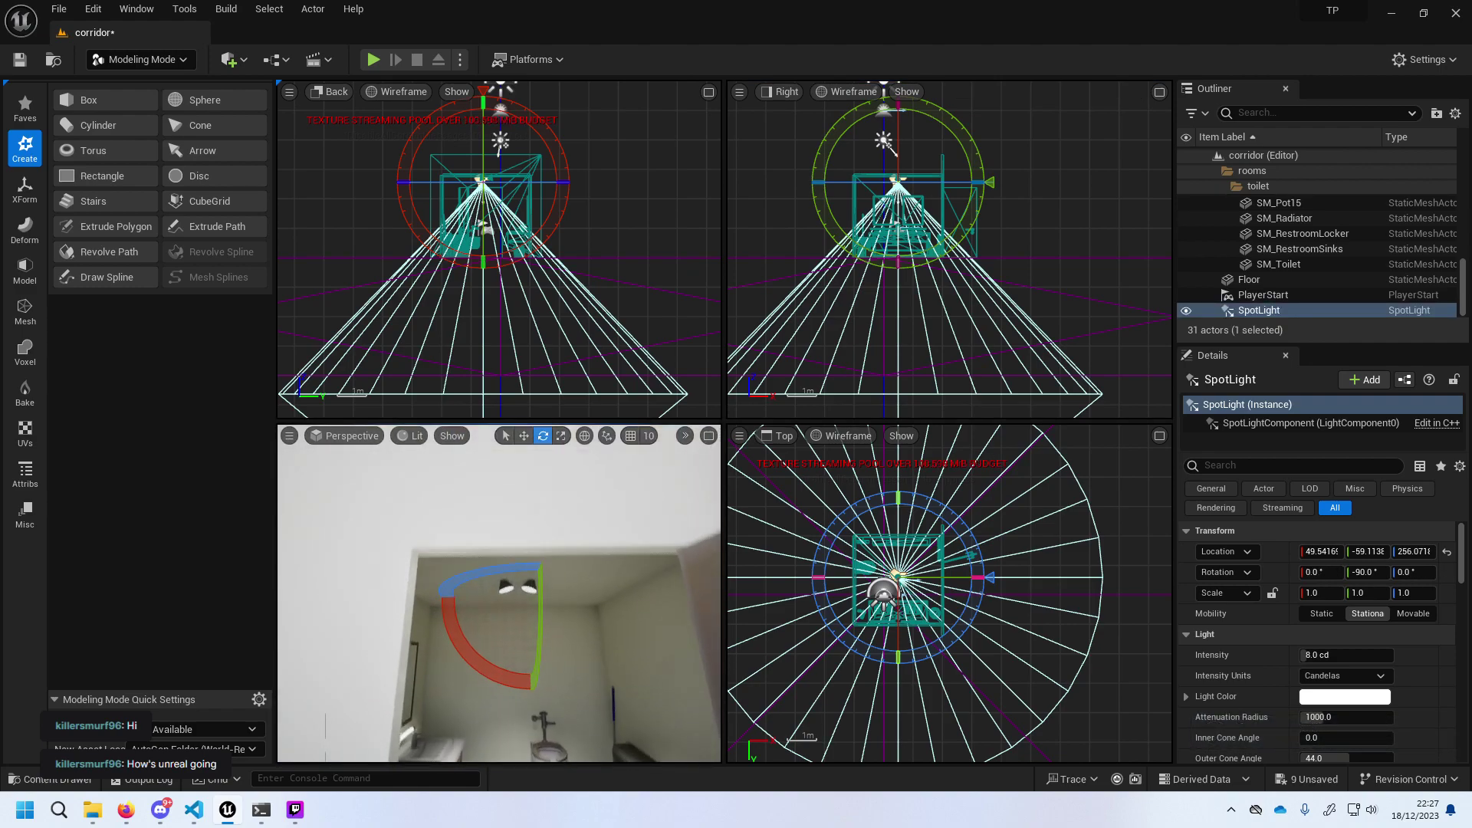
# Select SpotLight from the scene list, centre the views on it, and tilt it down 10 degrees.
pyautogui.moveTo(897, 648); pyautogui.dragTo(897, 638)
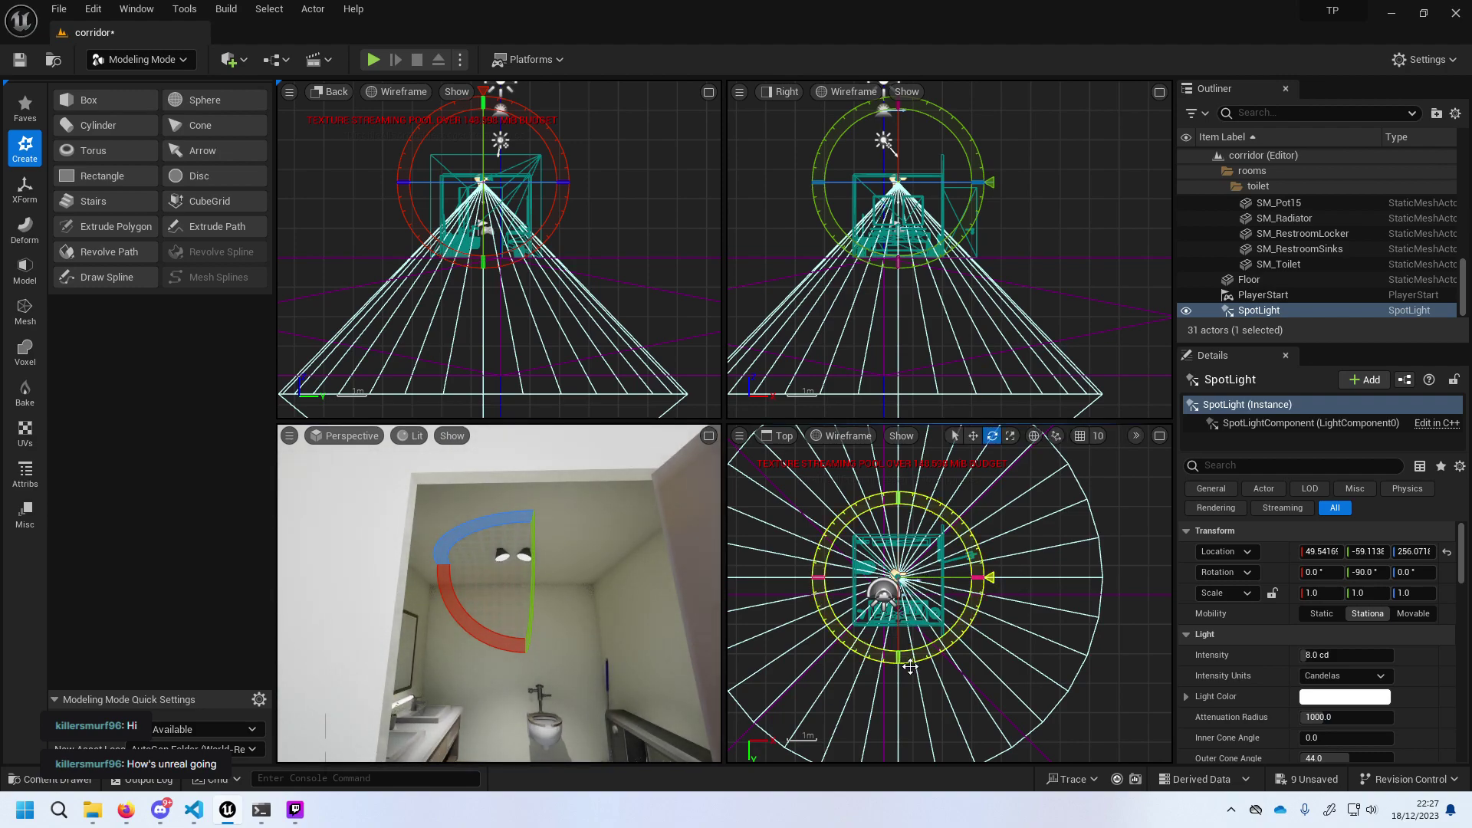
pyautogui.click(951, 627)
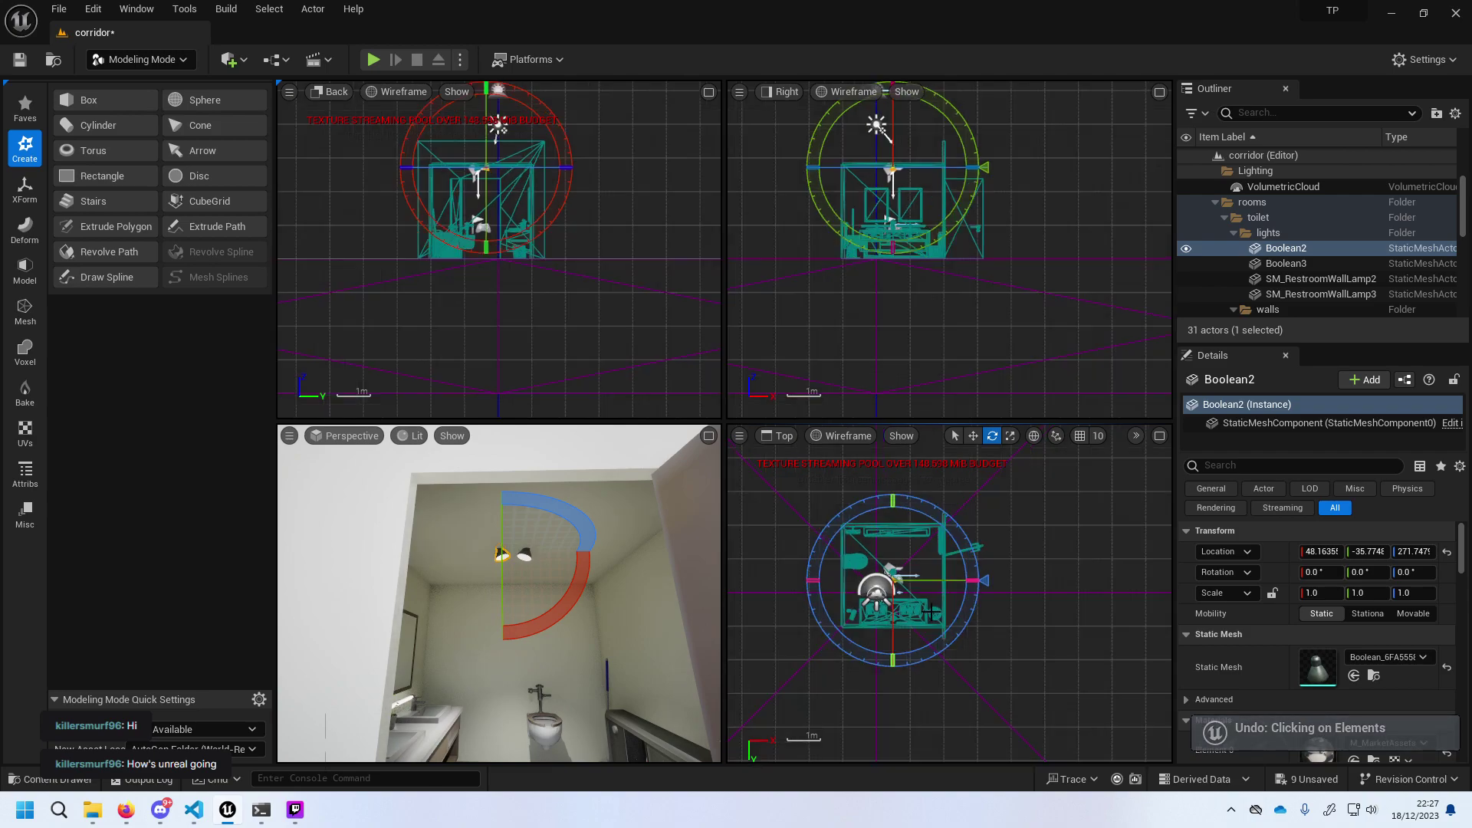
pyautogui.scroll(10, 856, 550)
pyautogui.scroll(2, 855, 551)
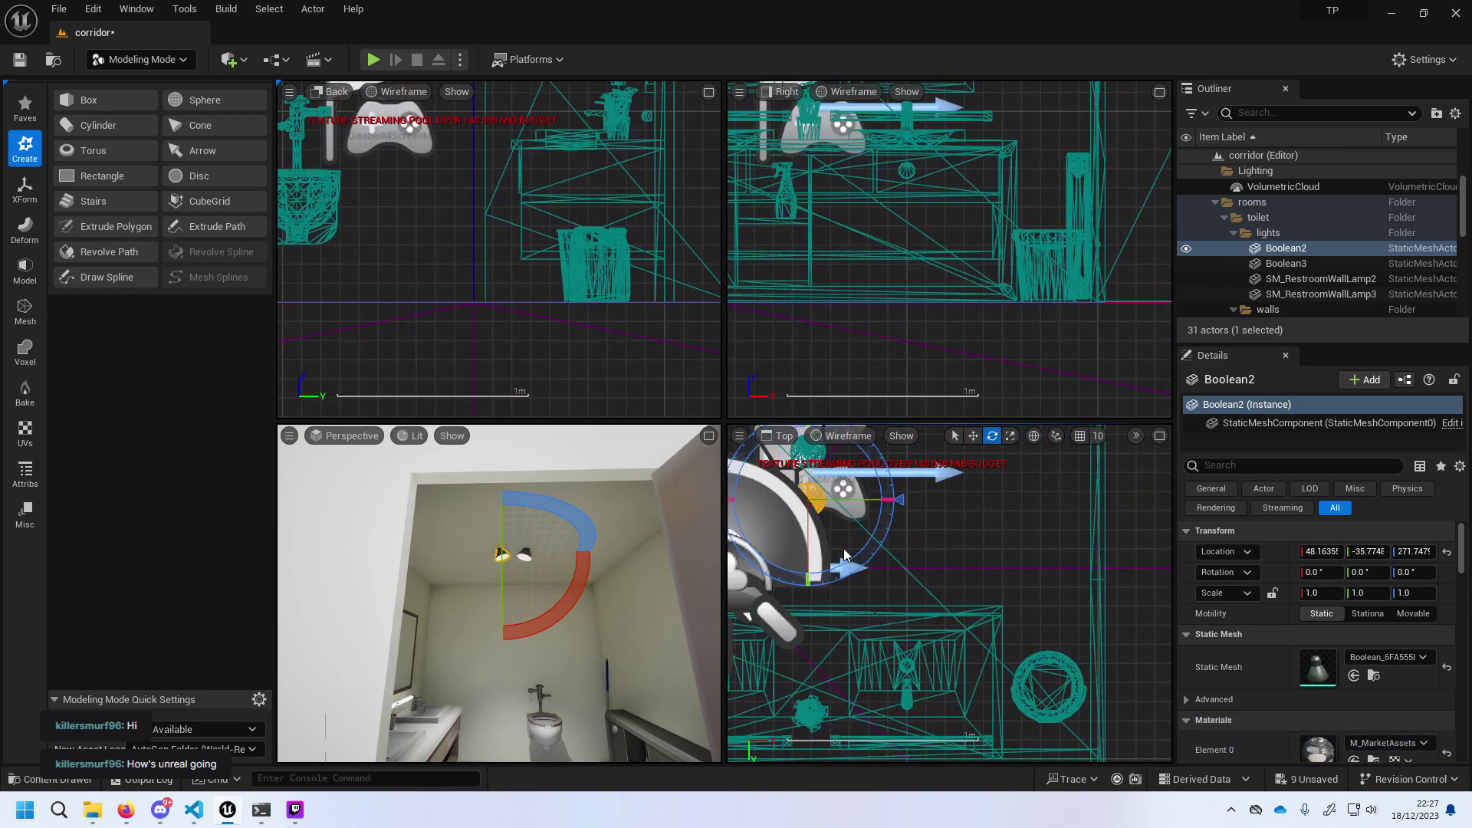
pyautogui.click(809, 476)
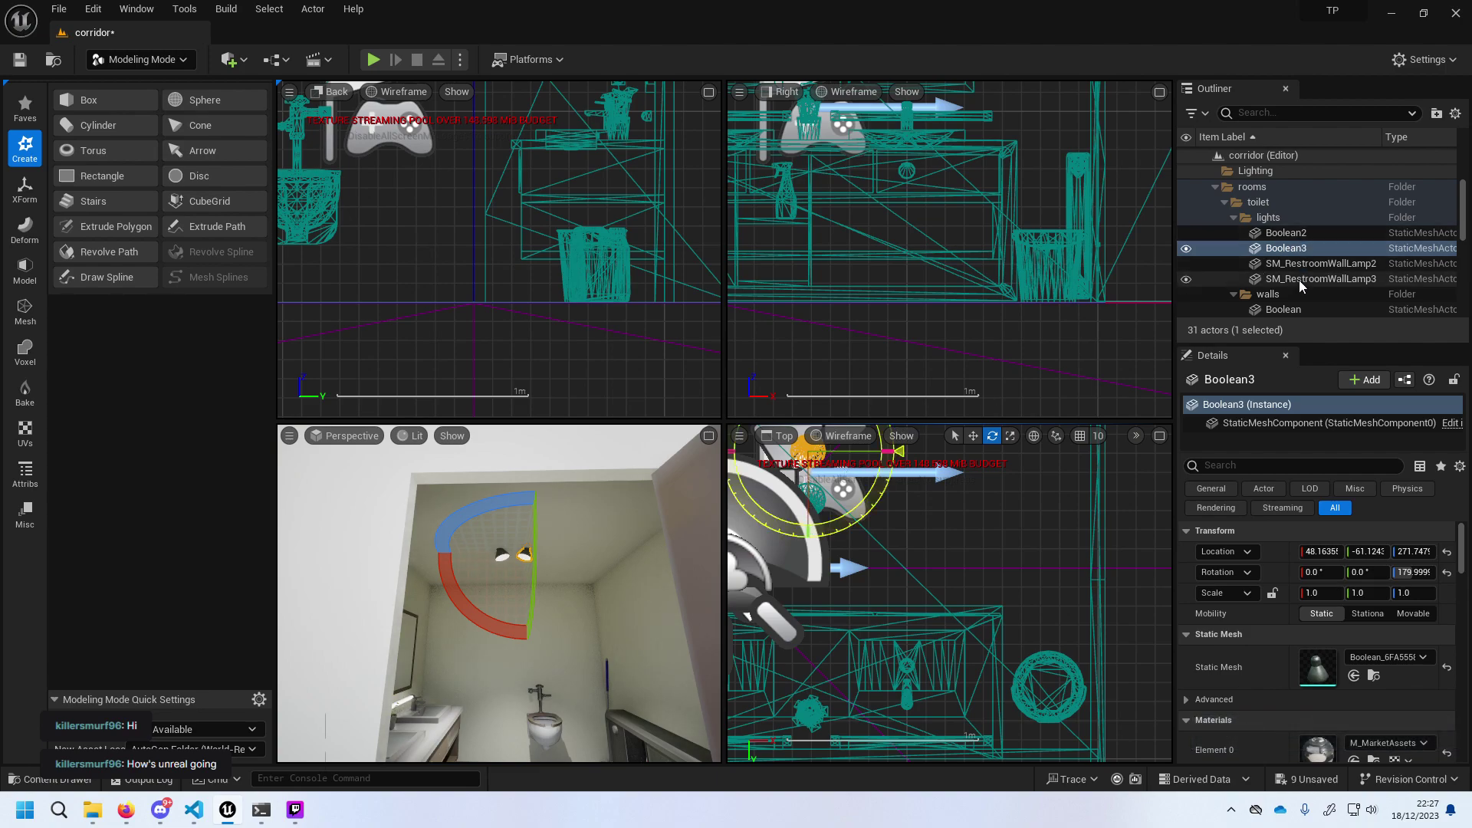
pyautogui.scroll(-5, 1299, 261)
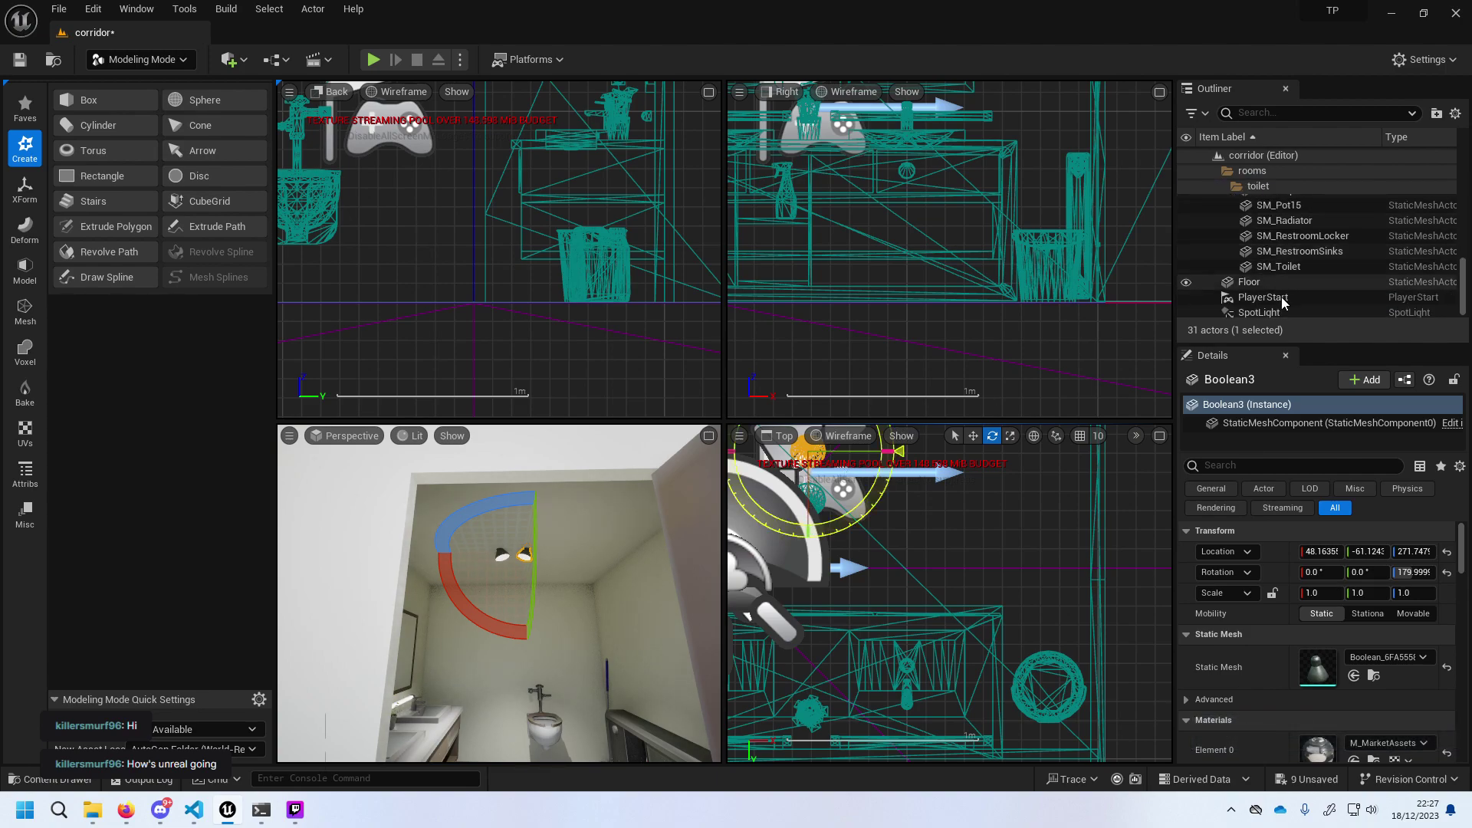
pyautogui.scroll(-1, 1296, 291)
pyautogui.click(1290, 311)
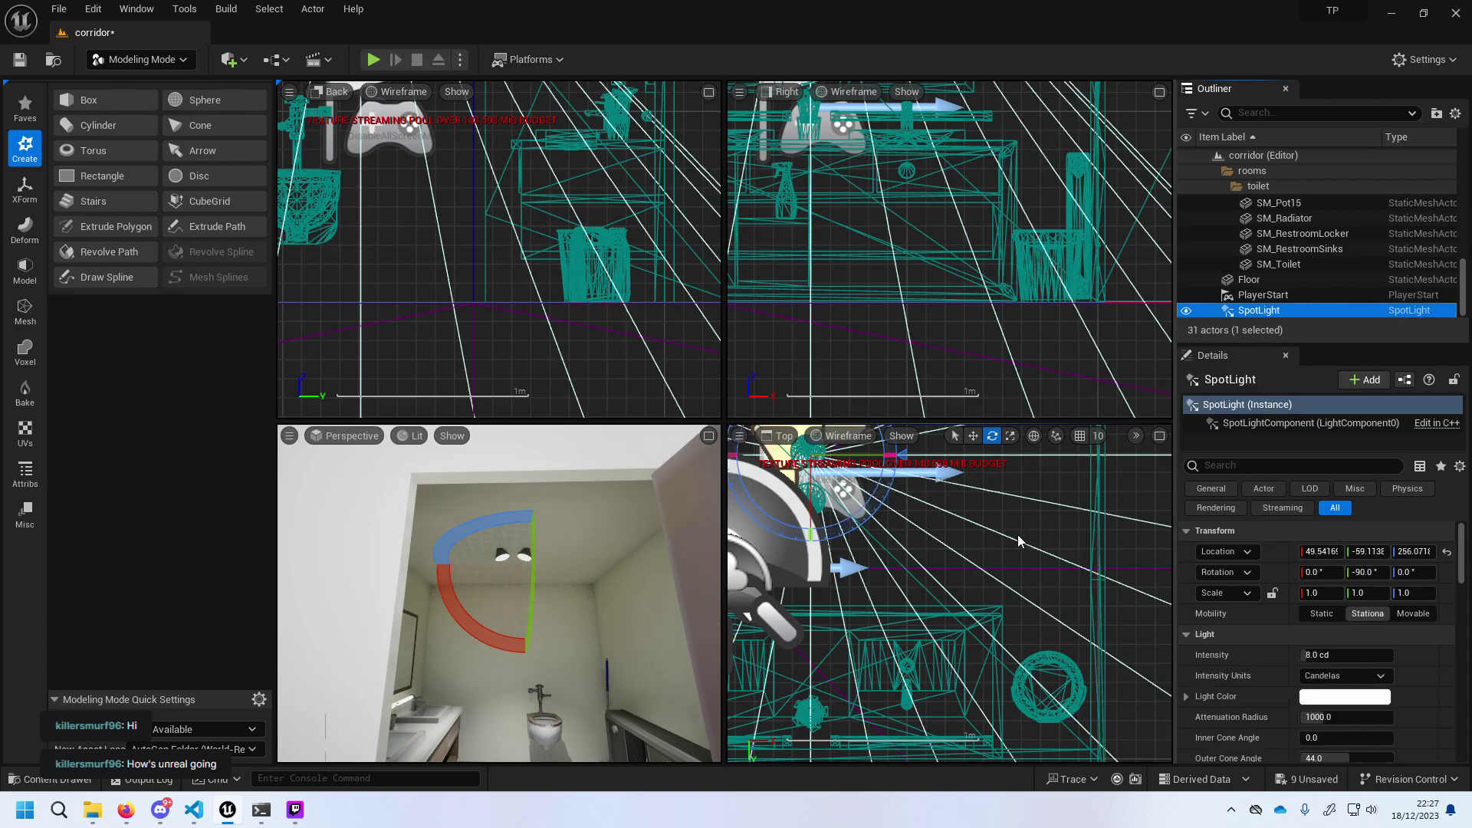
pyautogui.press('f')
pyautogui.moveTo(491, 650); pyautogui.dragTo(510, 660)
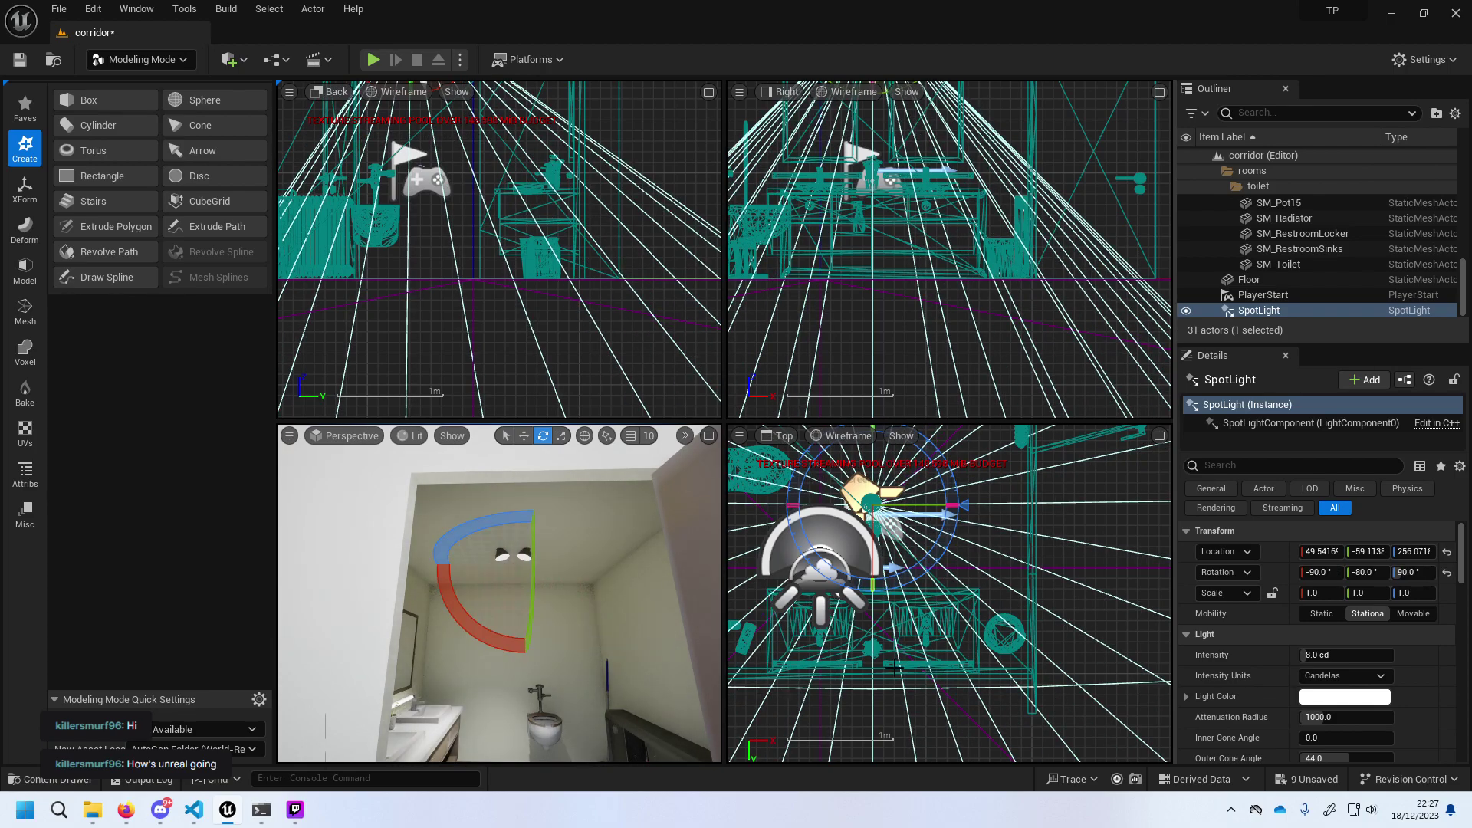
# Set the spotlight intensity to 4.0 cd and its light colour to warm peach (FFEED9).
pyautogui.click(1311, 654)
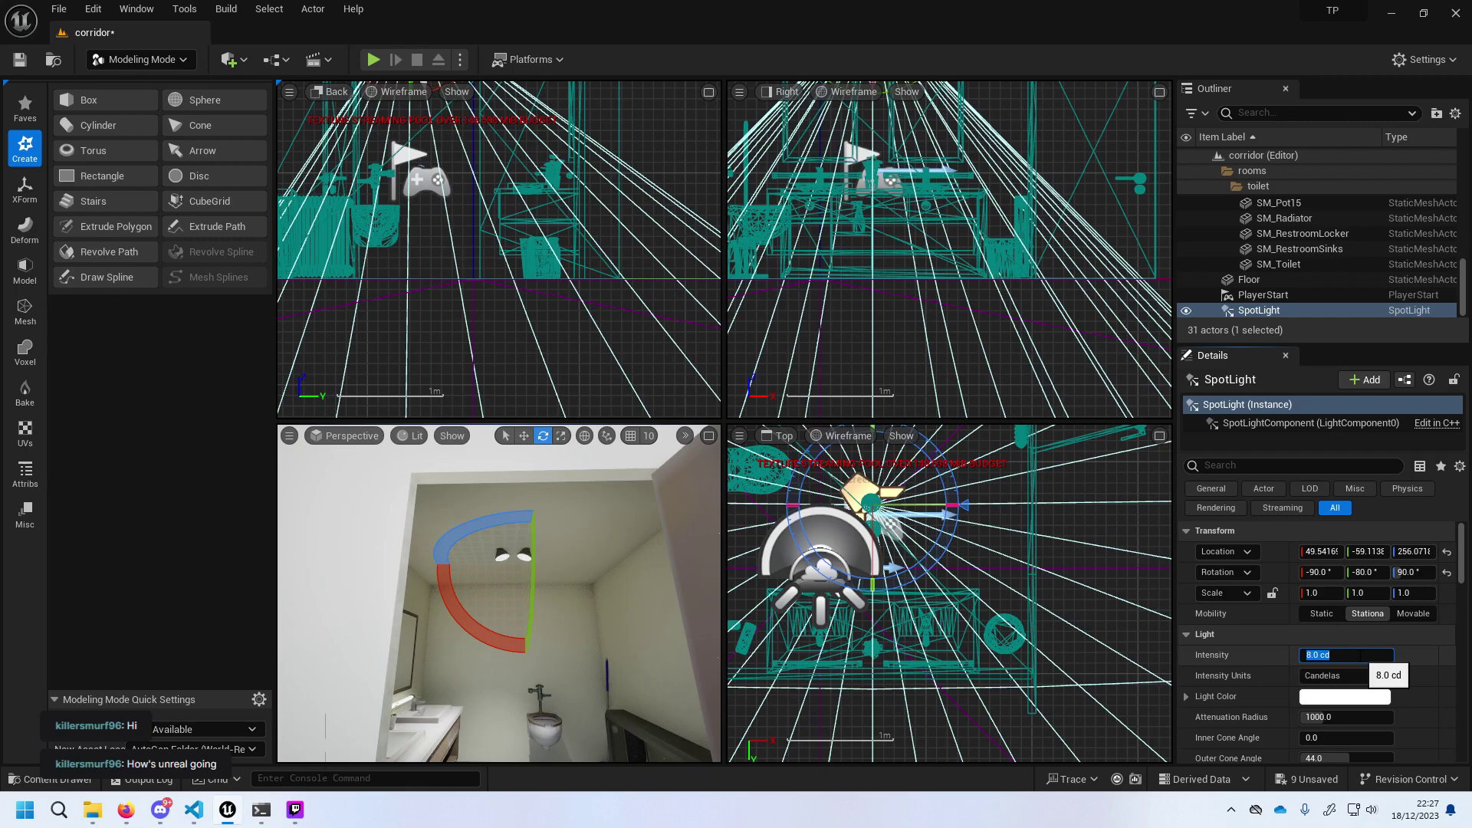
pyautogui.write('4')
pyautogui.press('Return')
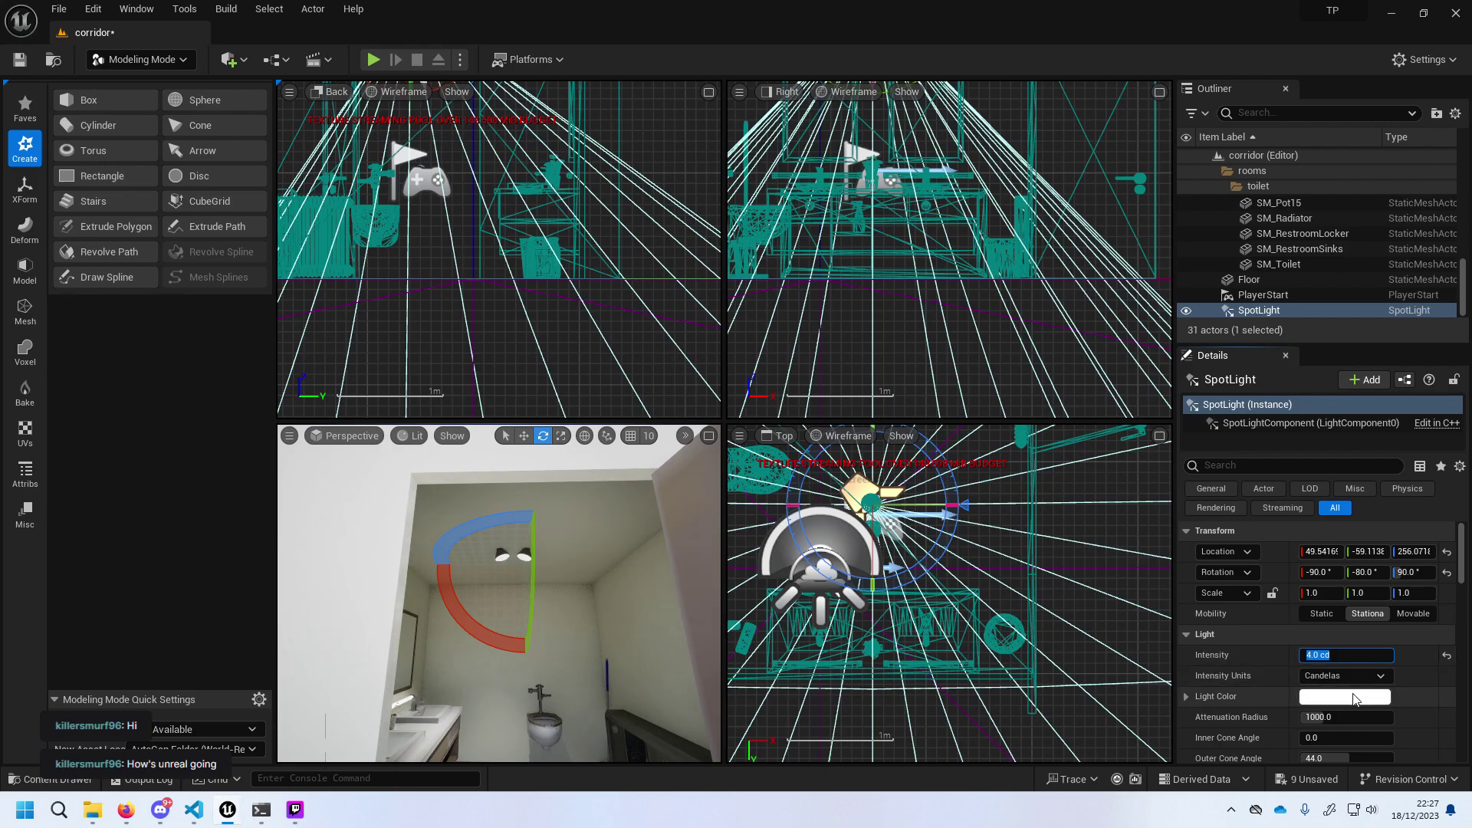
pyautogui.click(1353, 699)
pyautogui.moveTo(1104, 517)
pyautogui.mouseDown()
pyautogui.moveTo(1093, 553)
pyautogui.moveTo(1077, 537)
pyautogui.moveTo(1127, 528)
pyautogui.mouseUp()
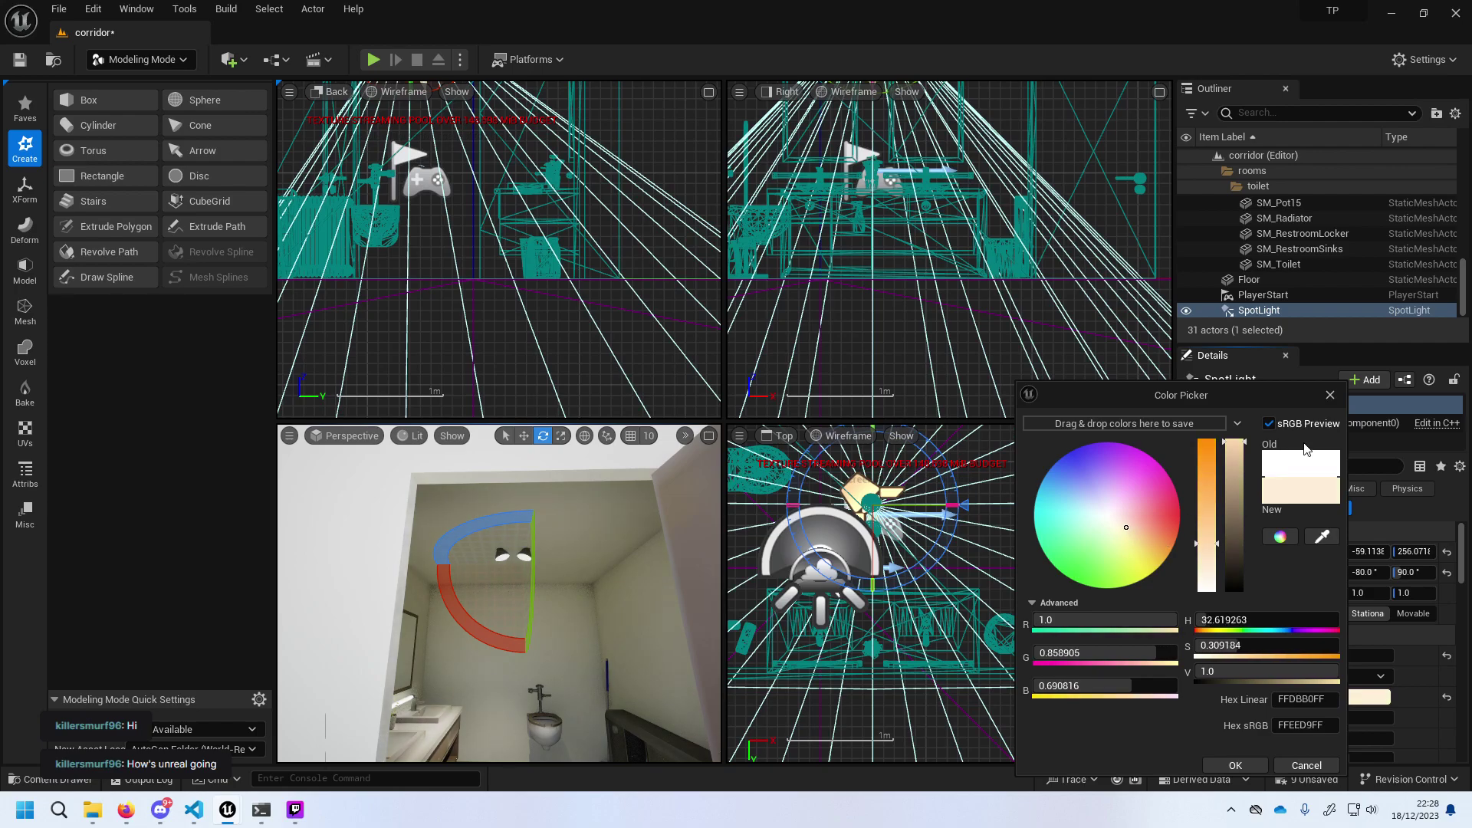
pyautogui.click(1267, 311)
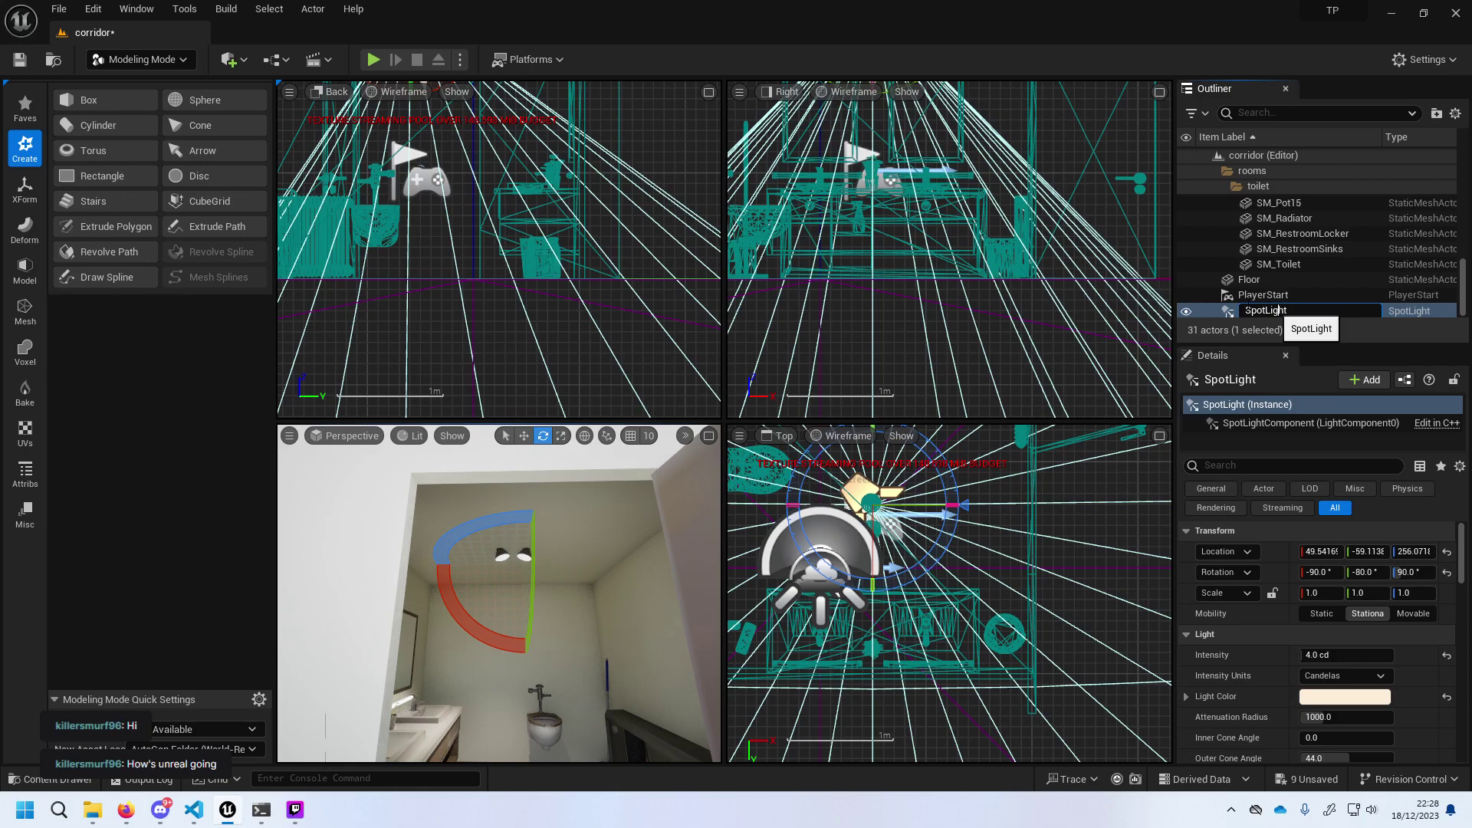
# Drag the SpotLight into the lights folder in the Outliner, then undo the move.
pyautogui.click(1232, 295)
pyautogui.click(1234, 311)
pyautogui.moveTo(1233, 310)
pyautogui.mouseDown()
pyautogui.moveTo(1270, 273)
pyautogui.moveTo(1267, 226)
pyautogui.mouseUp()
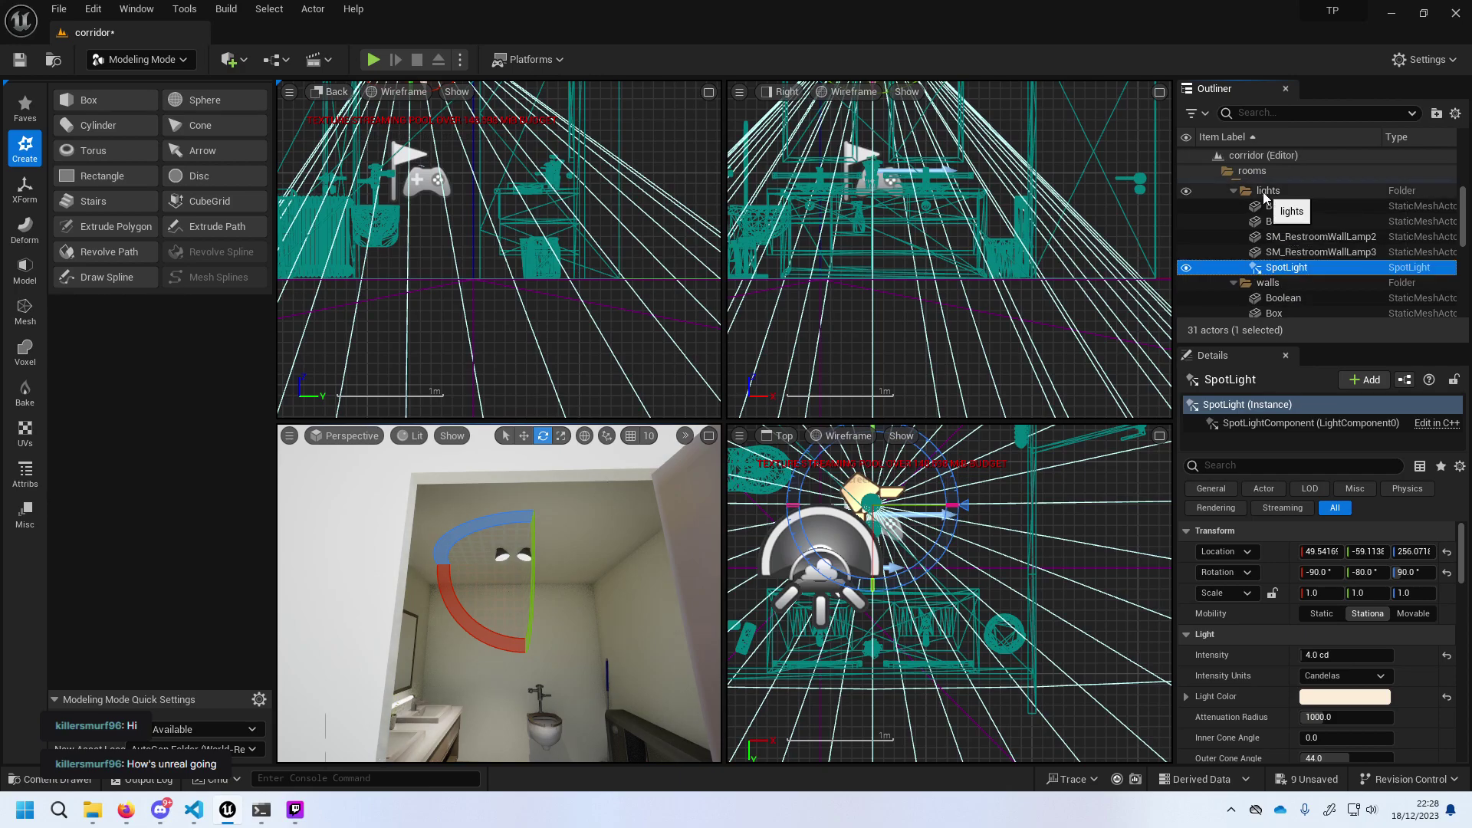
pyautogui.moveTo(1267, 225); pyautogui.dragTo(1265, 194)
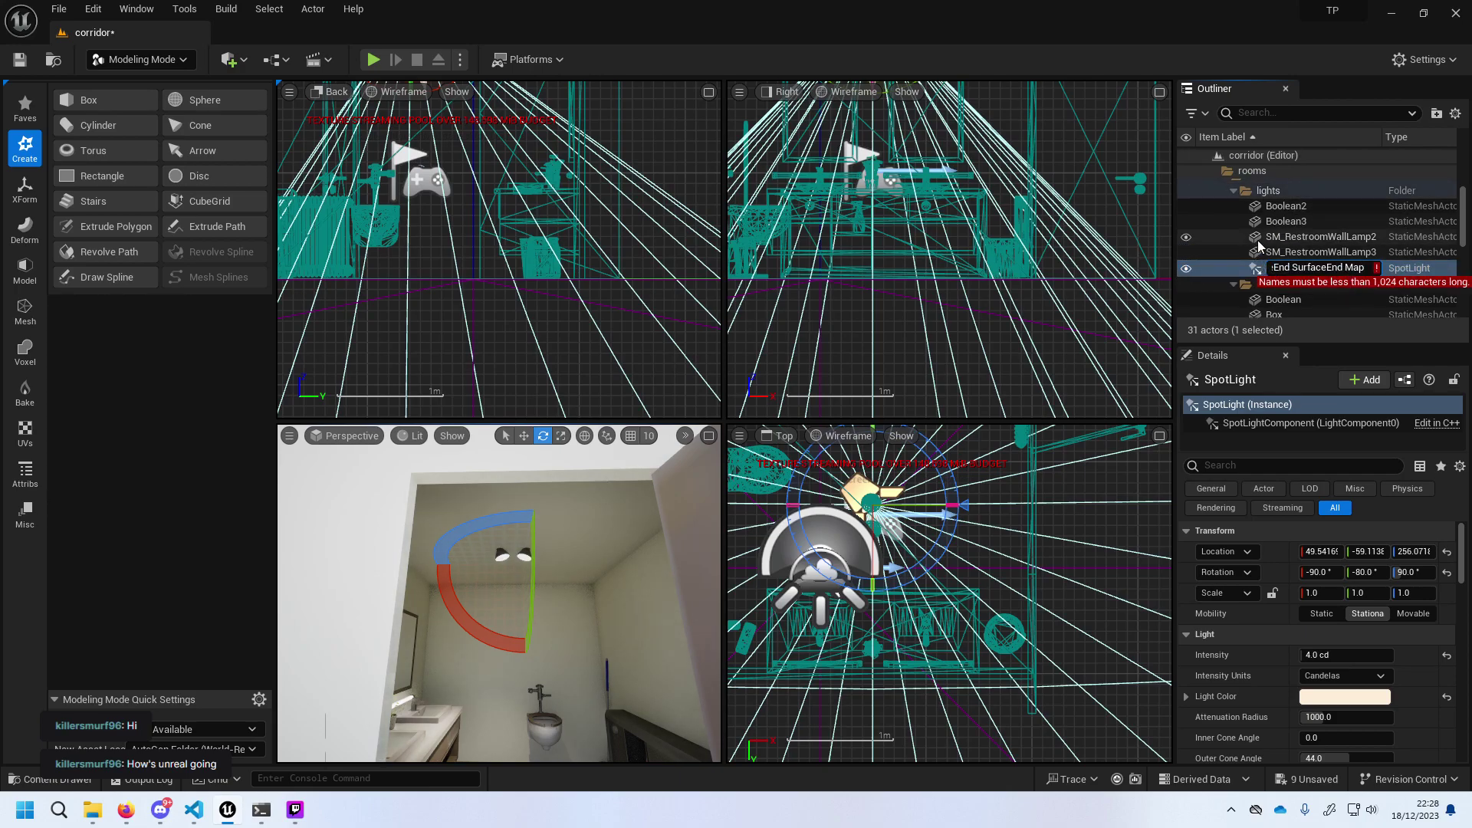
pyautogui.hotkey('ctrl', 'z')
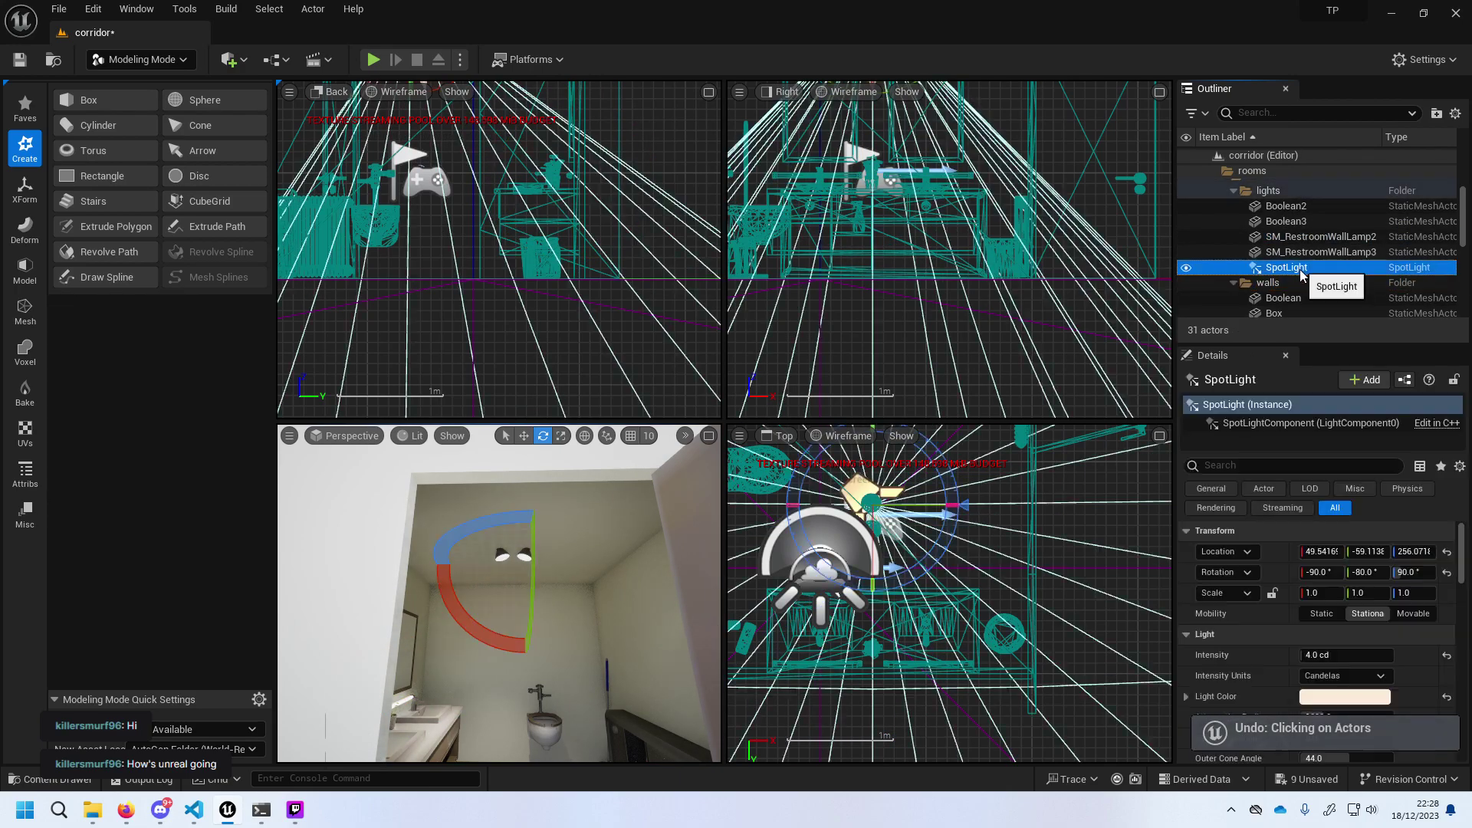
# Remove an accidental SpotLight duplicate and start renaming the SpotLight with F2.
pyautogui.hotkey('ctrl', 'd')
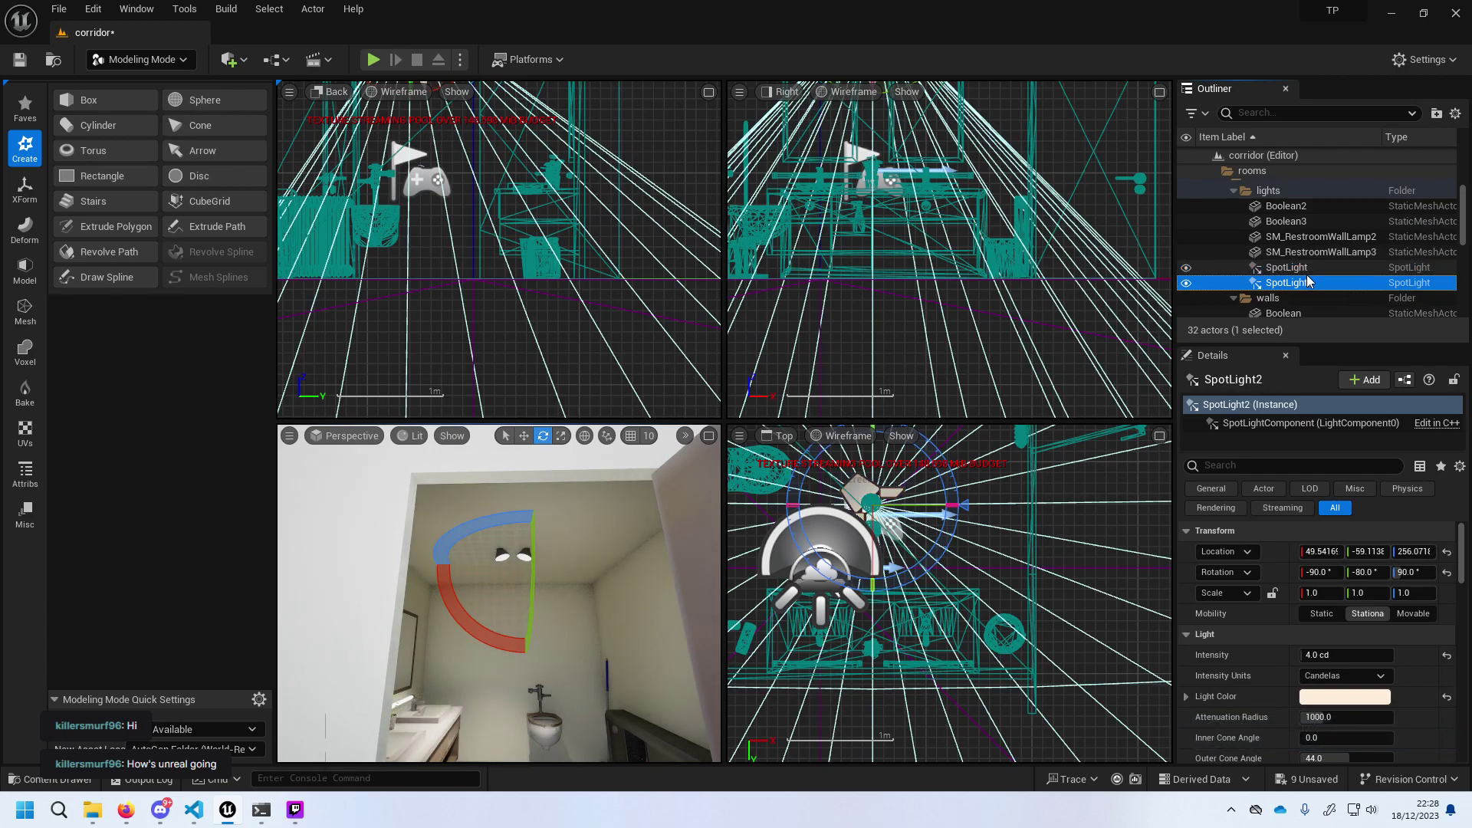
pyautogui.hotkey('ctrl', 'z')
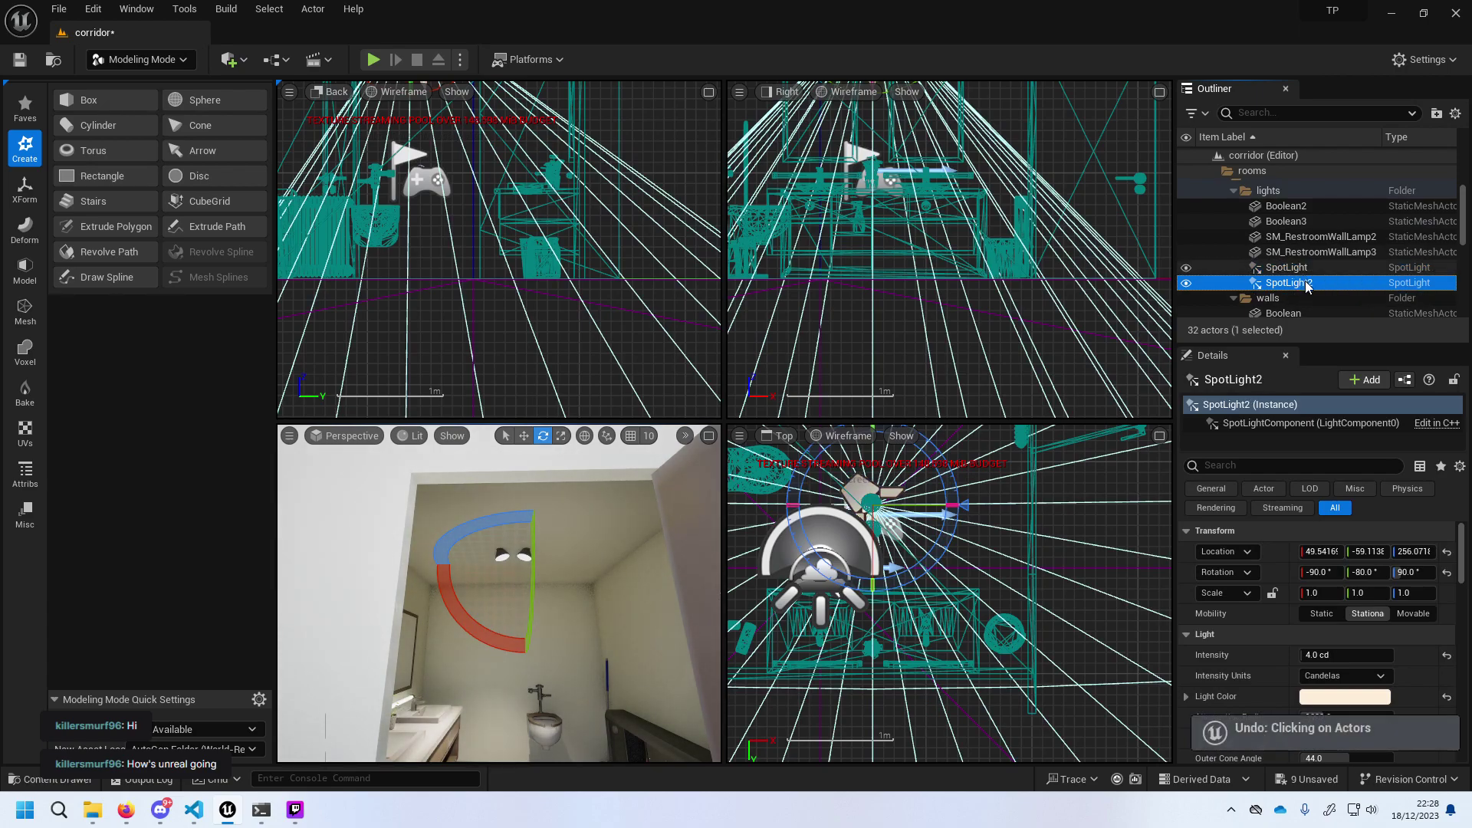
pyautogui.hotkey('ctrl', 'z')
pyautogui.press('F2')
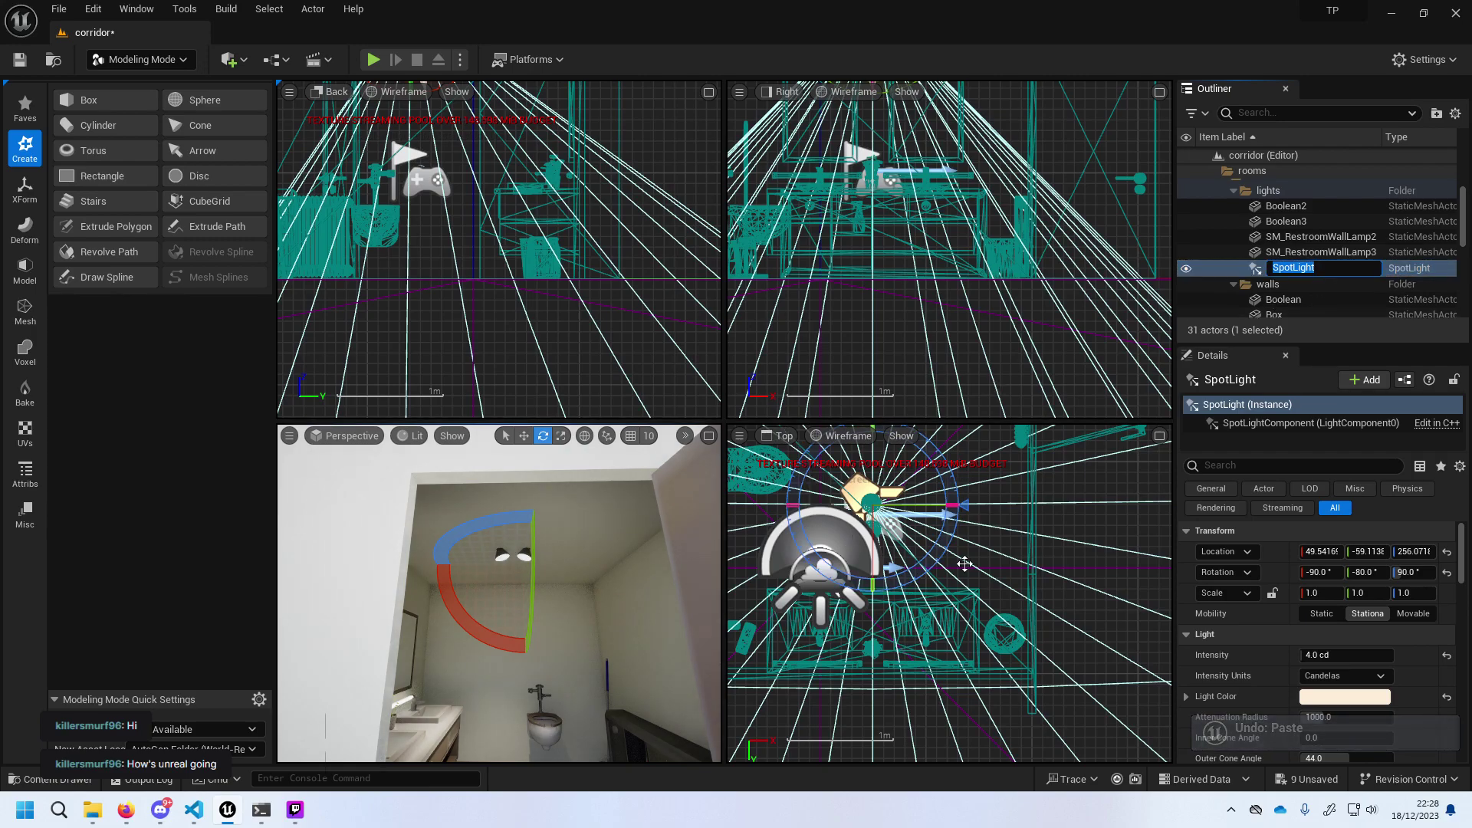
pyautogui.scroll(-8, 613, 671)
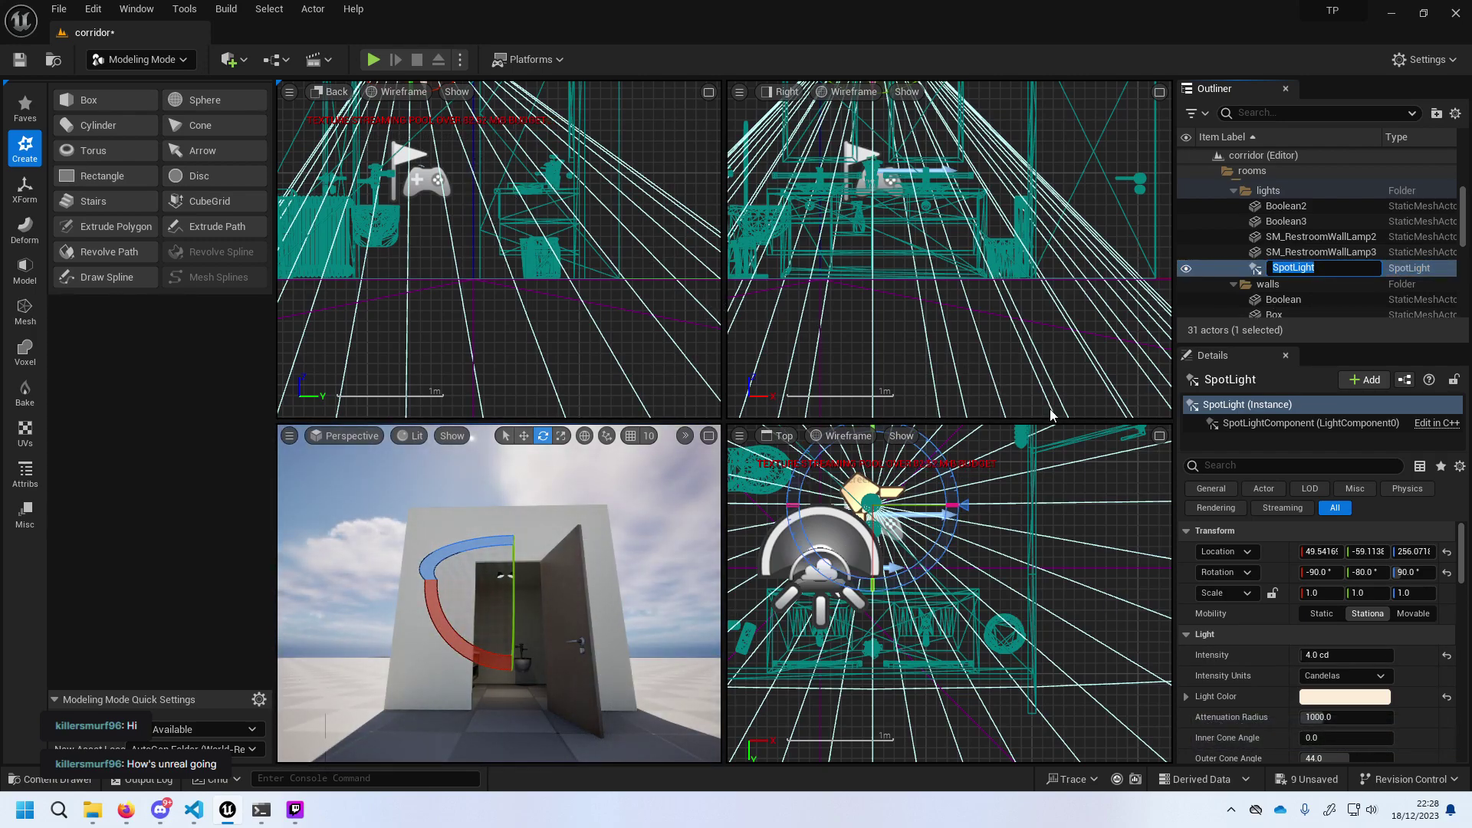
pyautogui.scroll(-5, 874, 544)
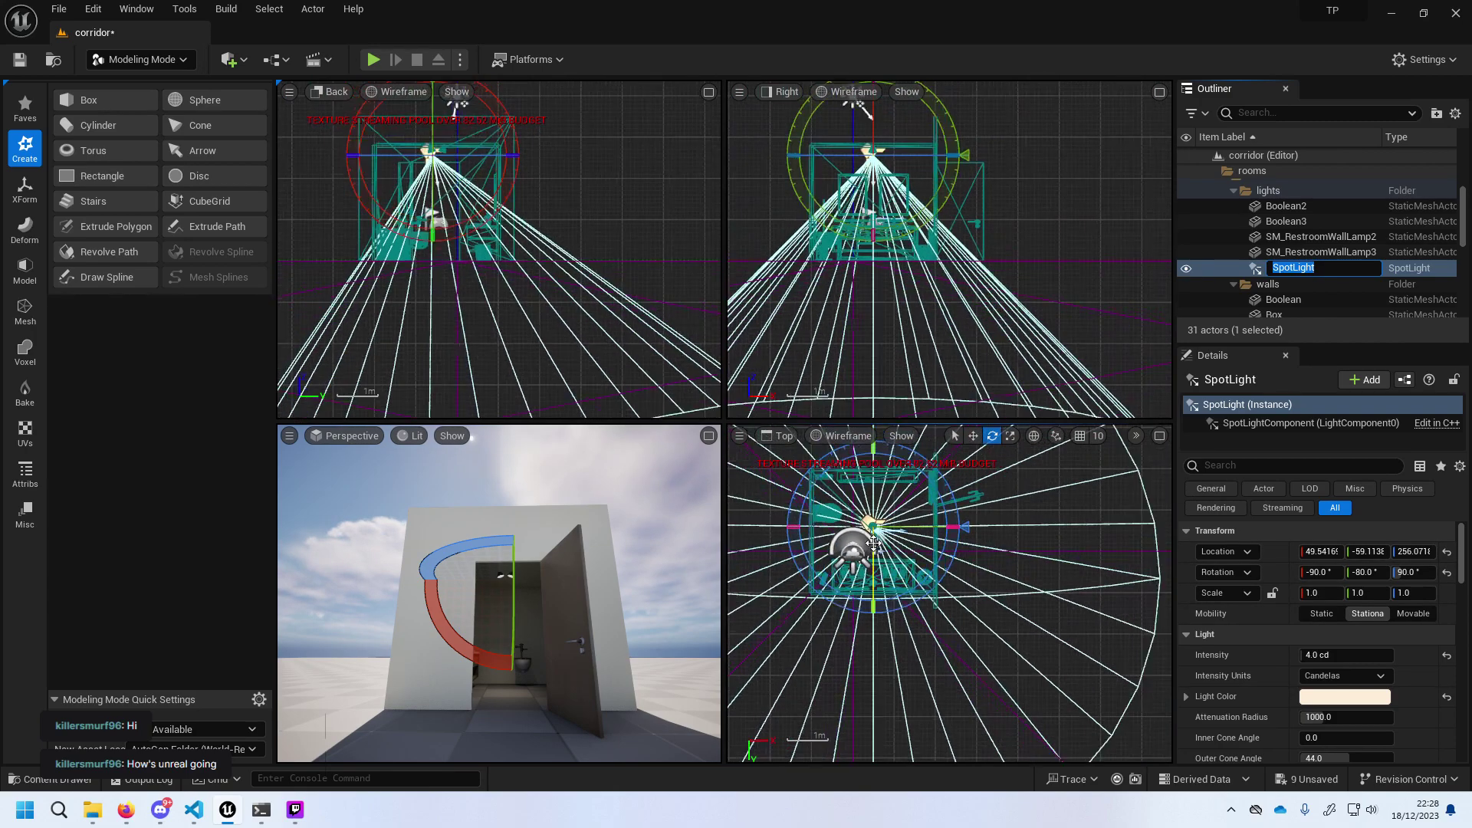
# Shrink the spotlight's attenuation radius to 386 and raise its intensity to 8.0 cd.
pyautogui.scroll(-2, 874, 543)
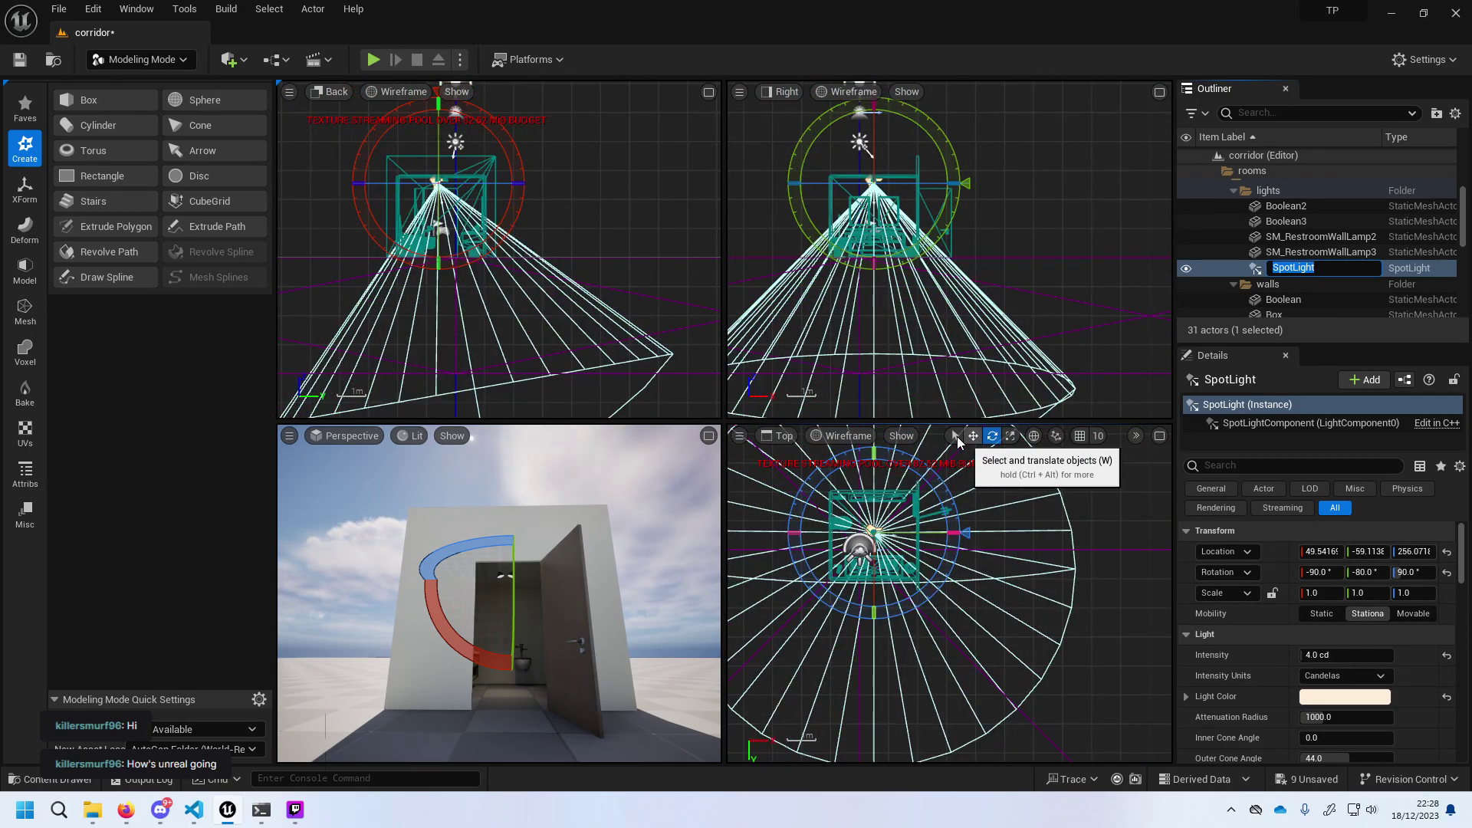
pyautogui.press('Escape')
pyautogui.click(1011, 438)
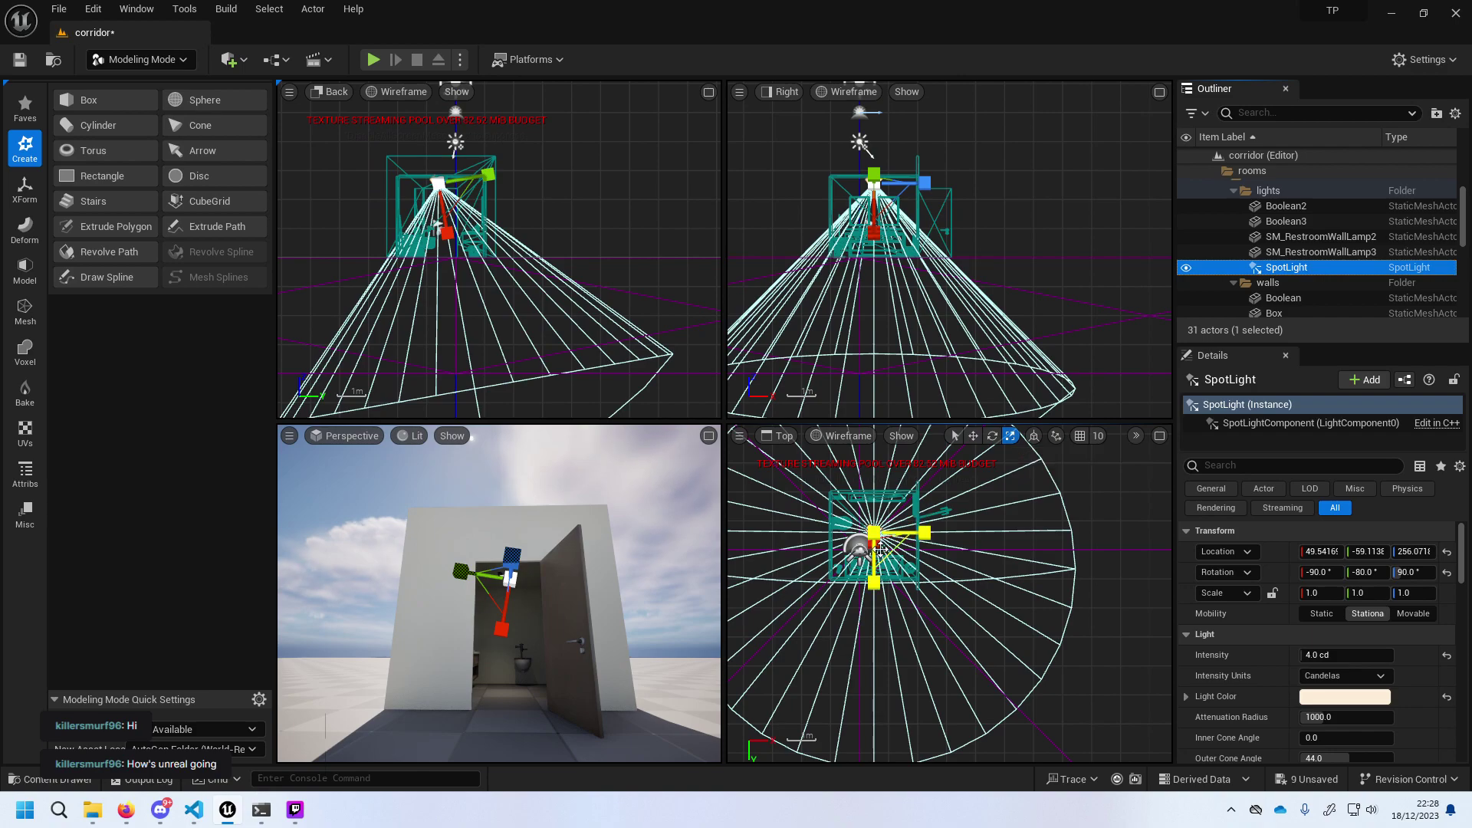
pyautogui.moveTo(879, 550)
pyautogui.mouseDown()
pyautogui.moveTo(868, 606)
pyautogui.moveTo(871, 546)
pyautogui.moveTo(870, 571)
pyautogui.mouseUp()
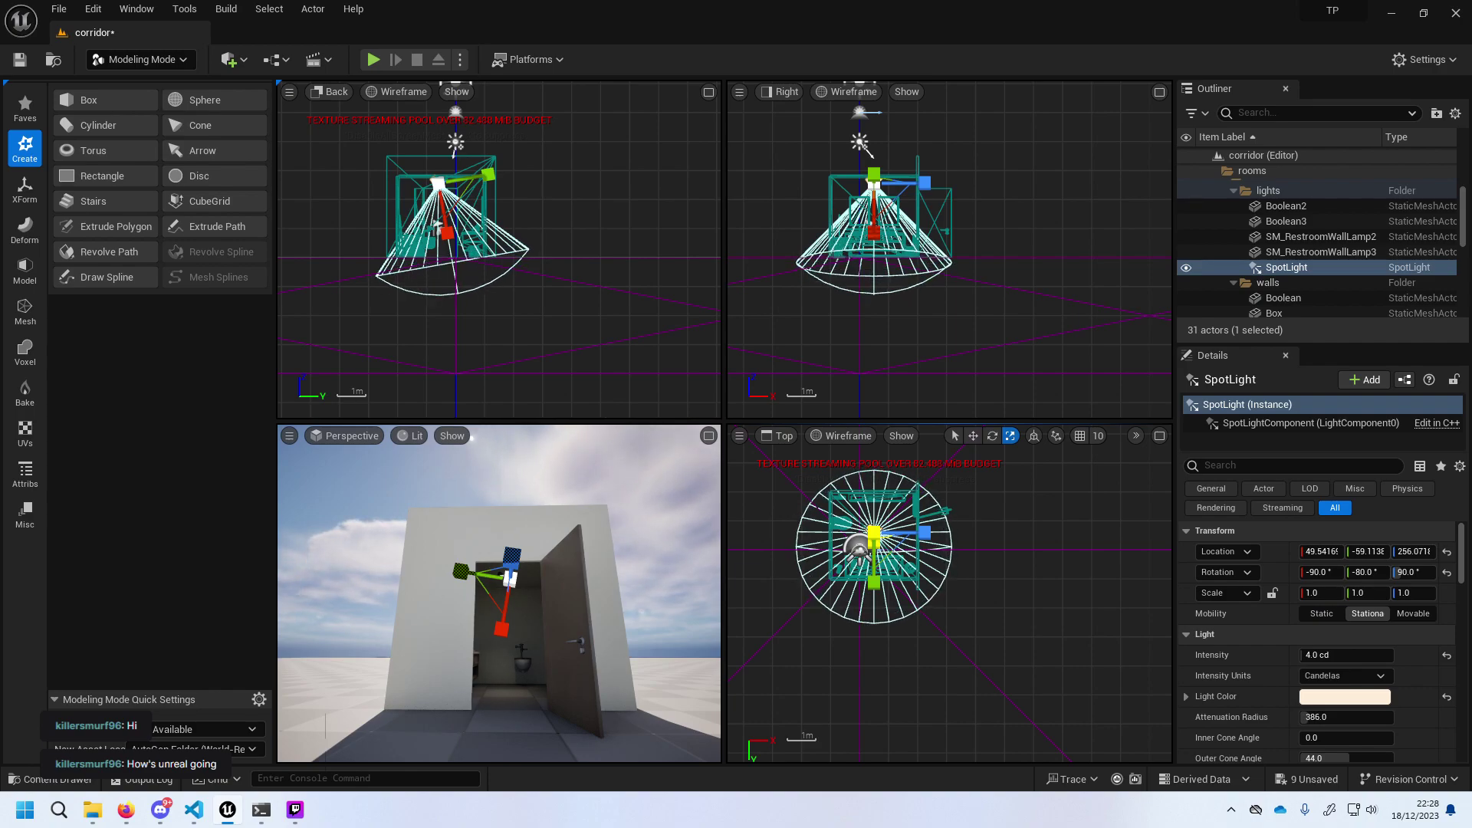
pyautogui.click(1311, 656)
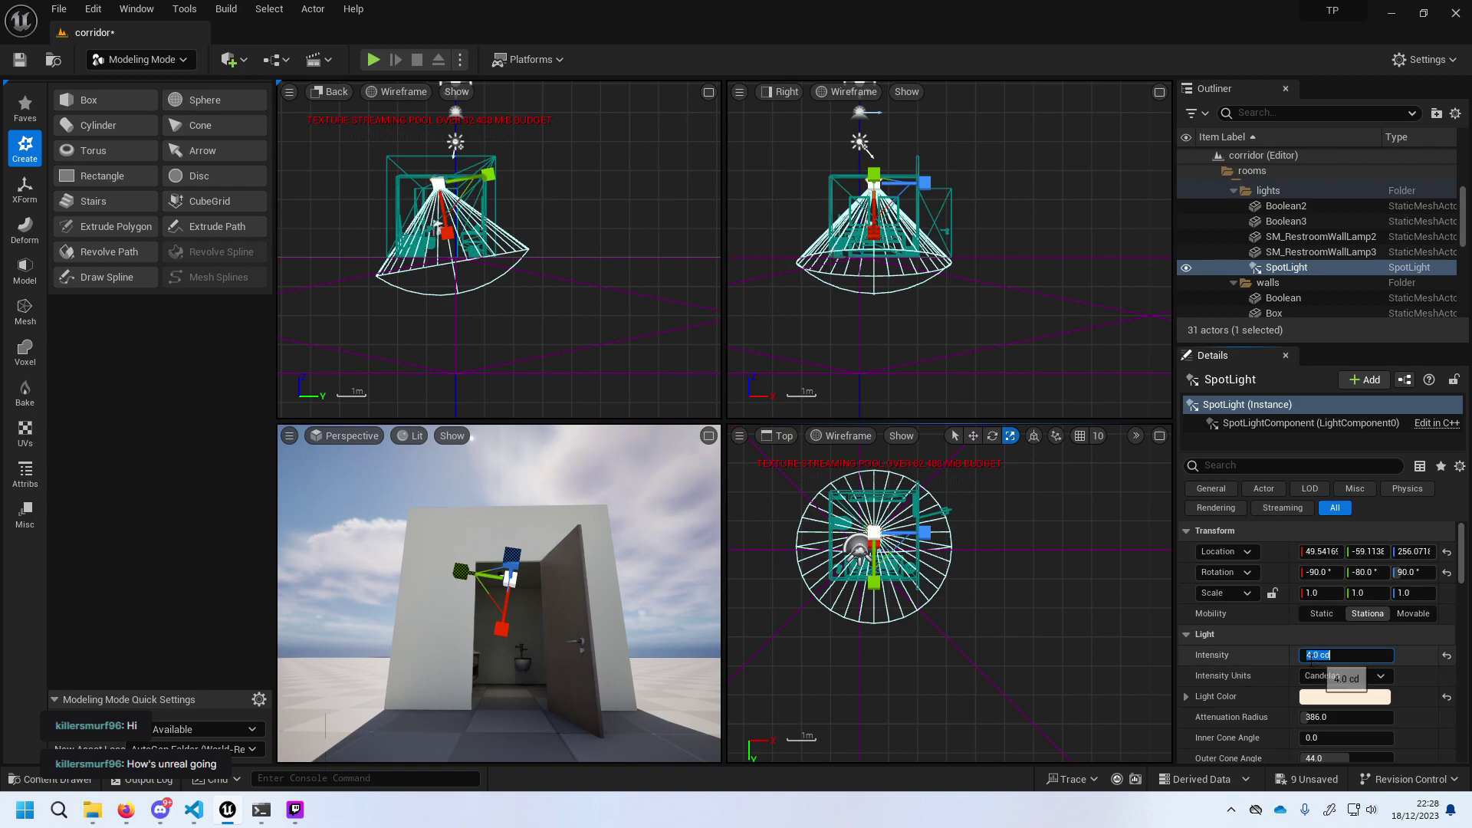
pyautogui.write('8')
pyautogui.press('Return')
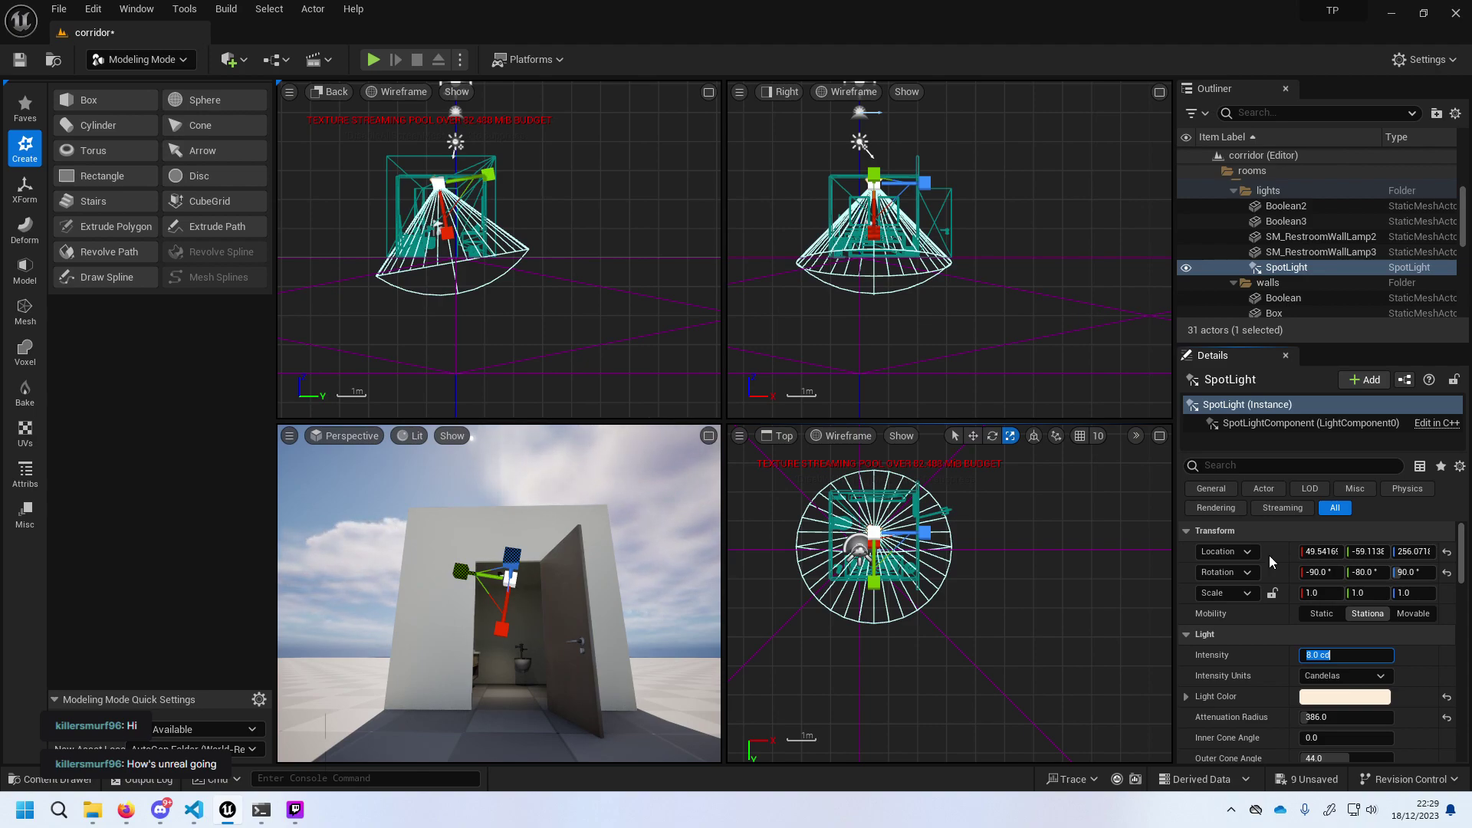
# Duplicate the SpotLight into SpotLight2 and frame the views on the copy.
pyautogui.click(1291, 268)
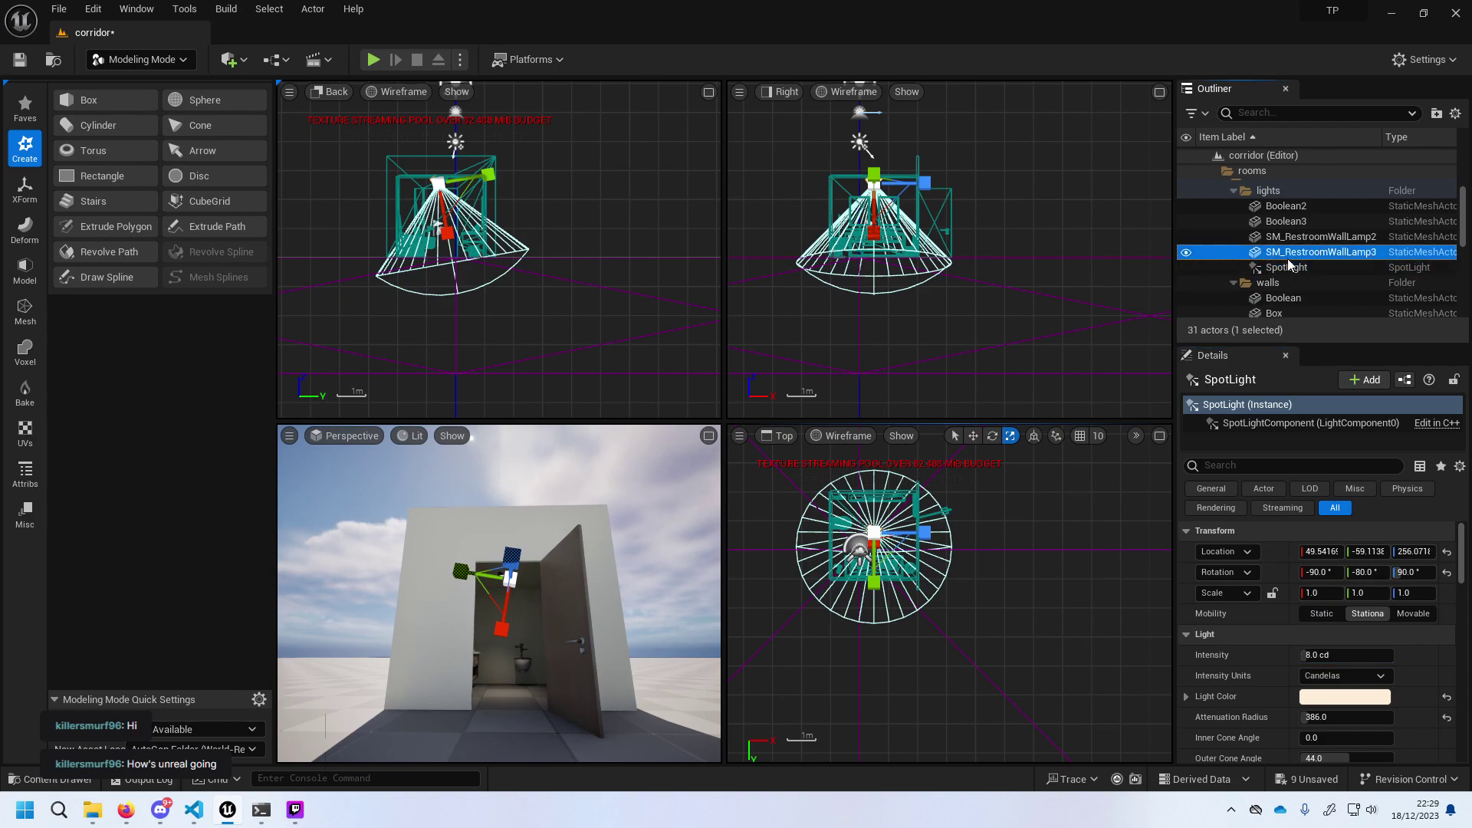
pyautogui.hotkey('ctrl', 'd')
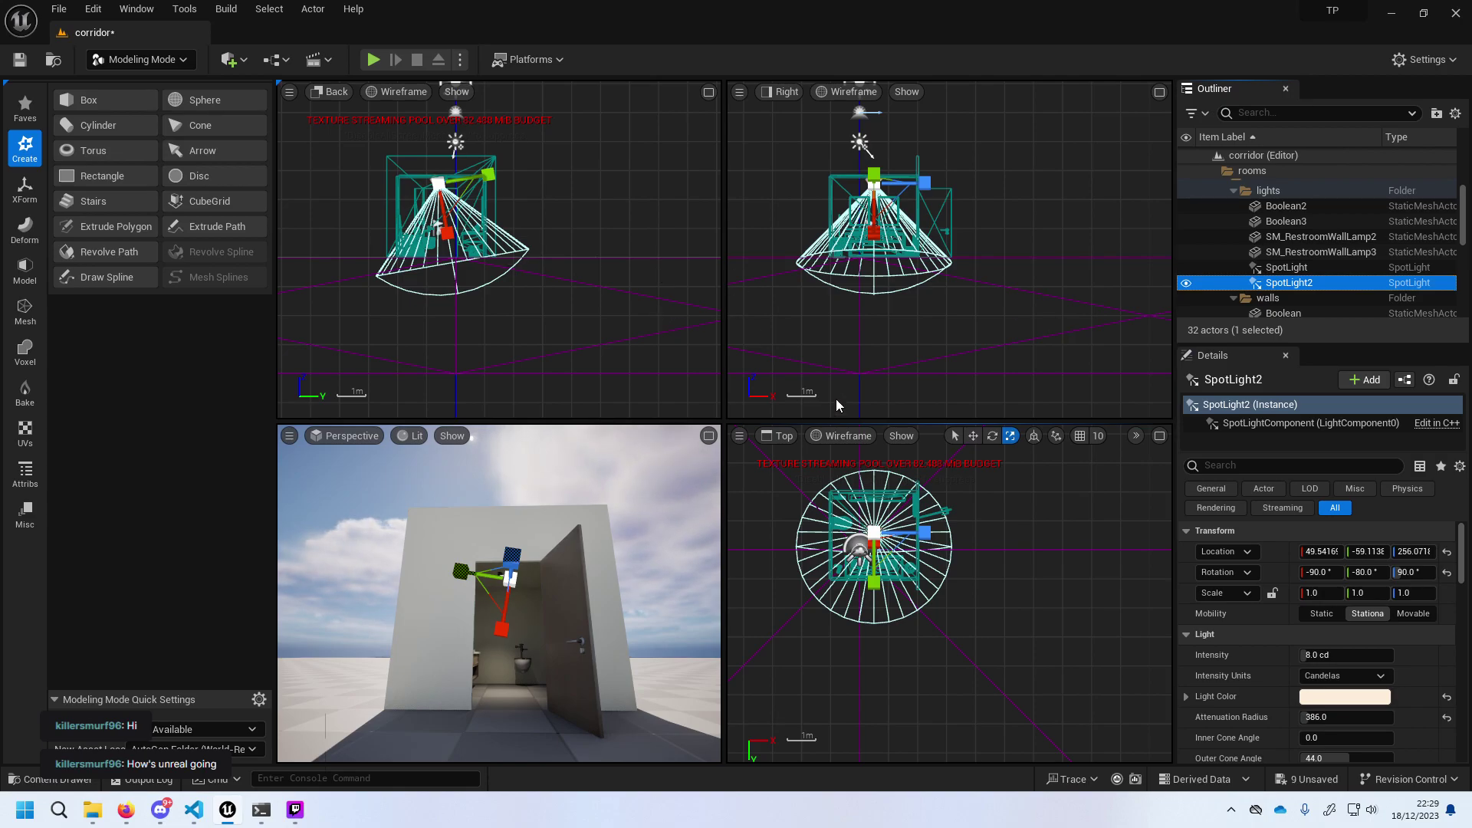
pyautogui.scroll(2, 892, 537)
pyautogui.scroll(2, 859, 537)
pyautogui.scroll(2, 828, 527)
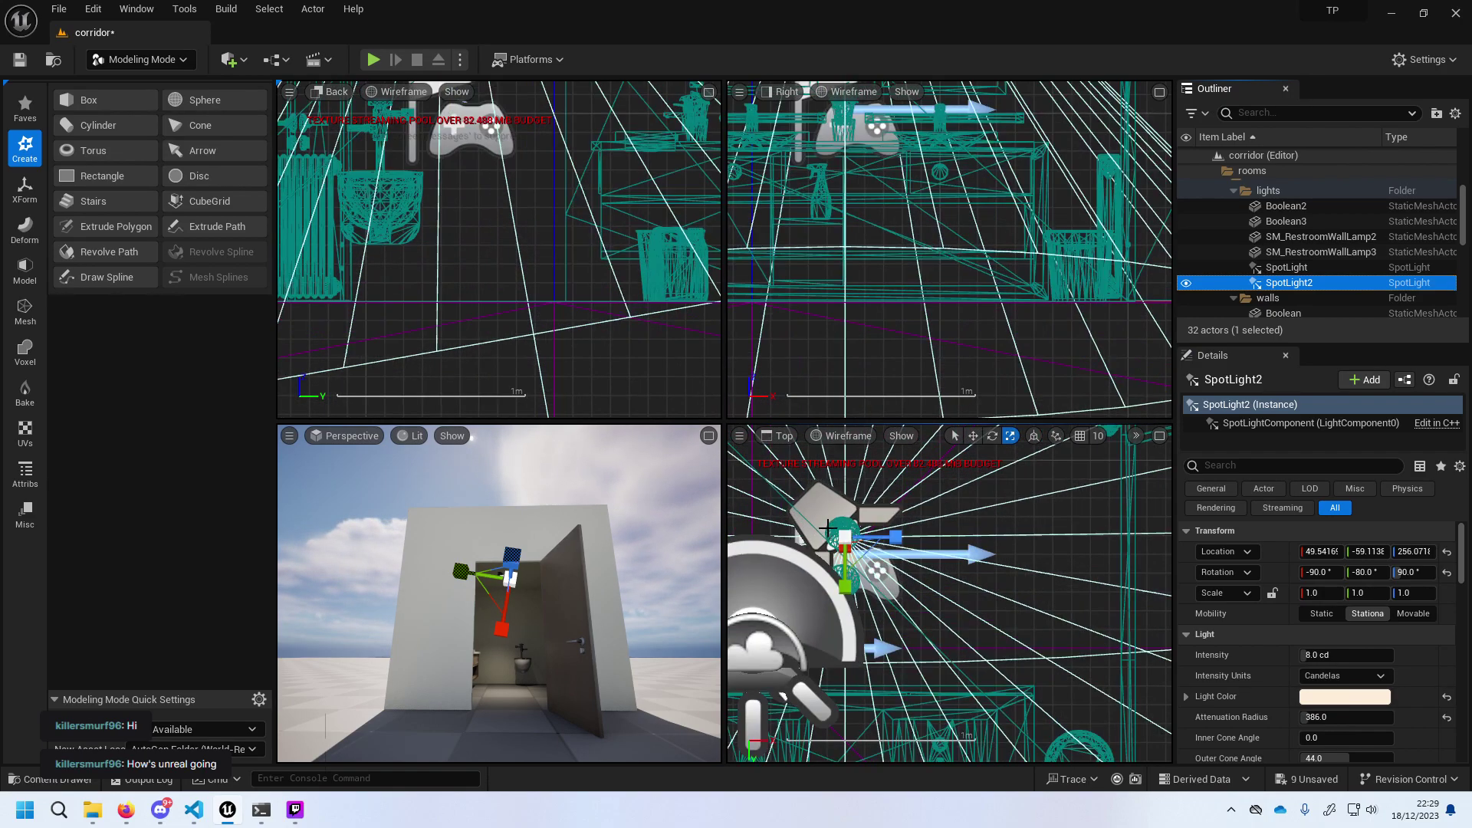
pyautogui.press('f')
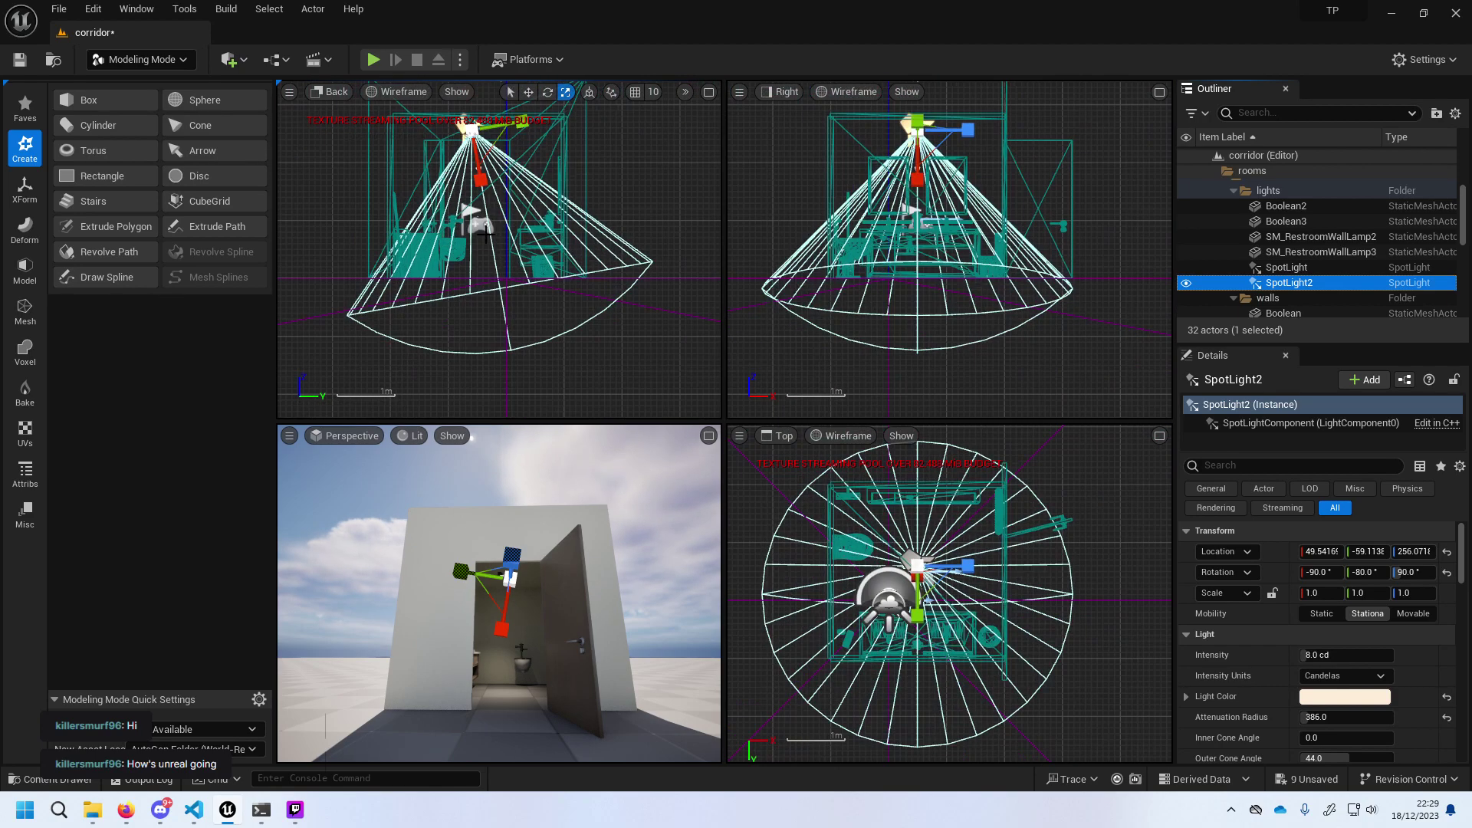
pyautogui.click(918, 564)
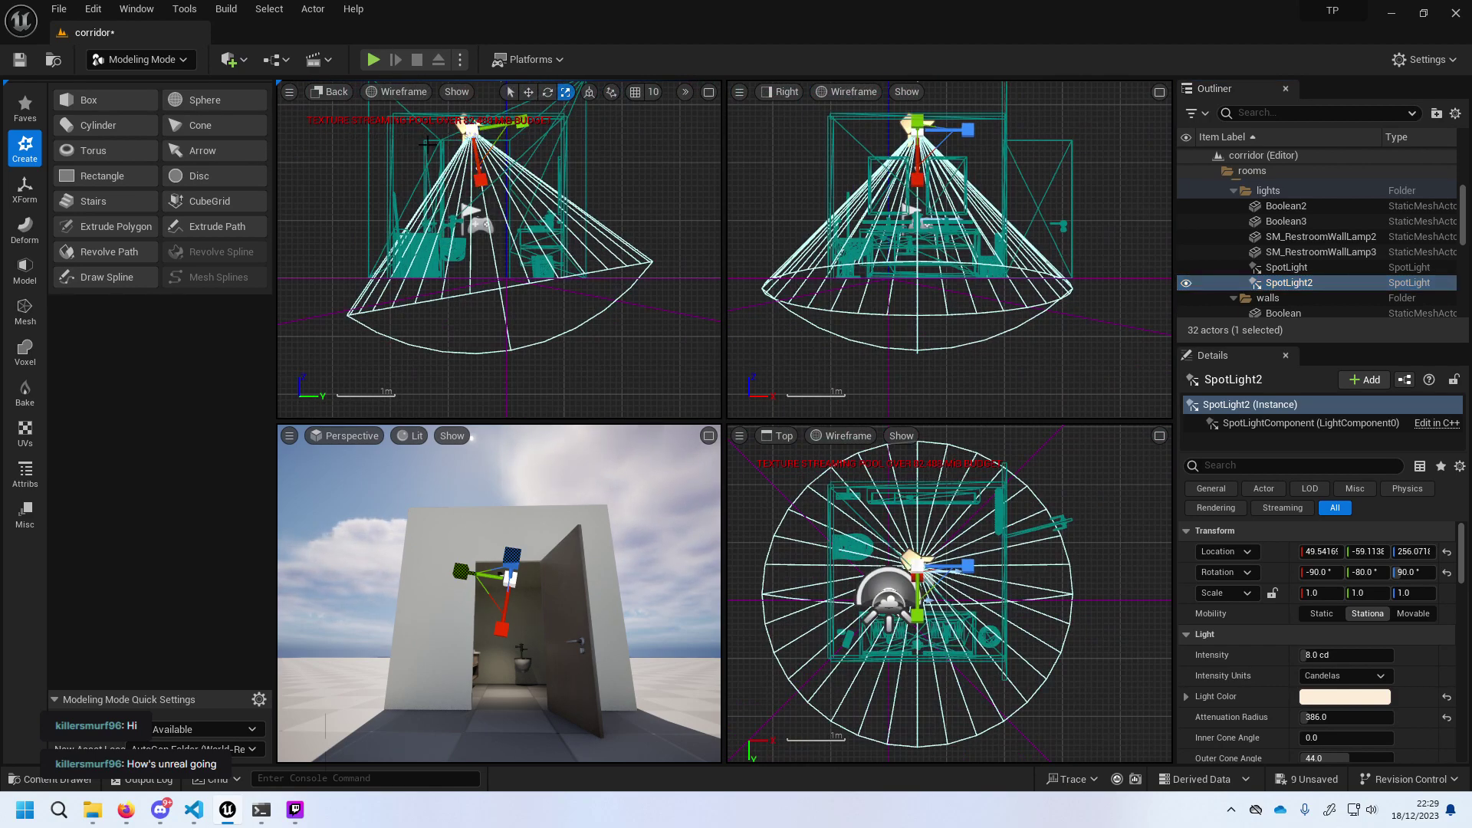
pyautogui.scroll(1, 460, 207)
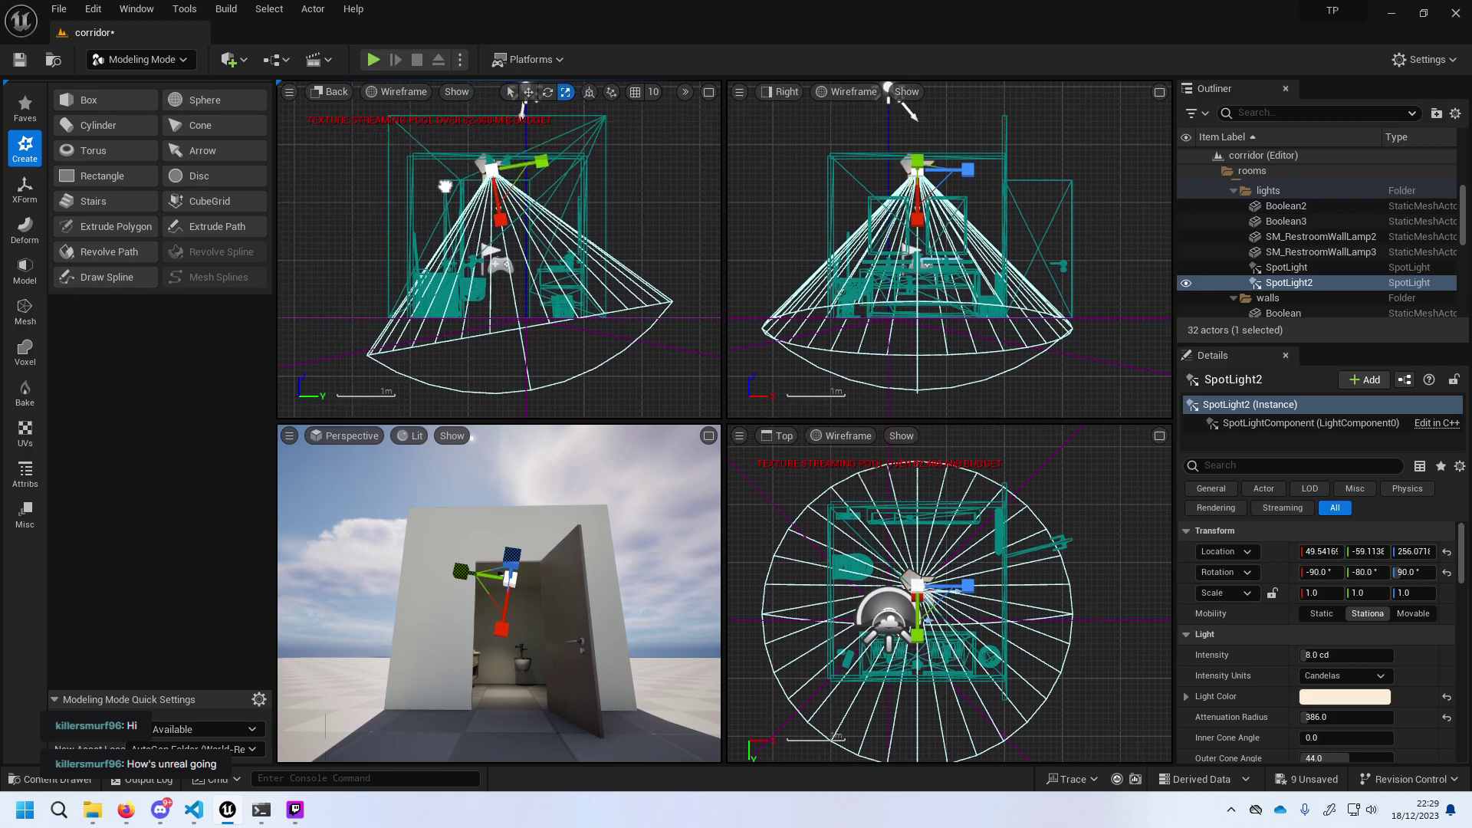
pyautogui.scroll(2, 490, 253)
pyautogui.scroll(2, 521, 307)
pyautogui.scroll(1, 536, 328)
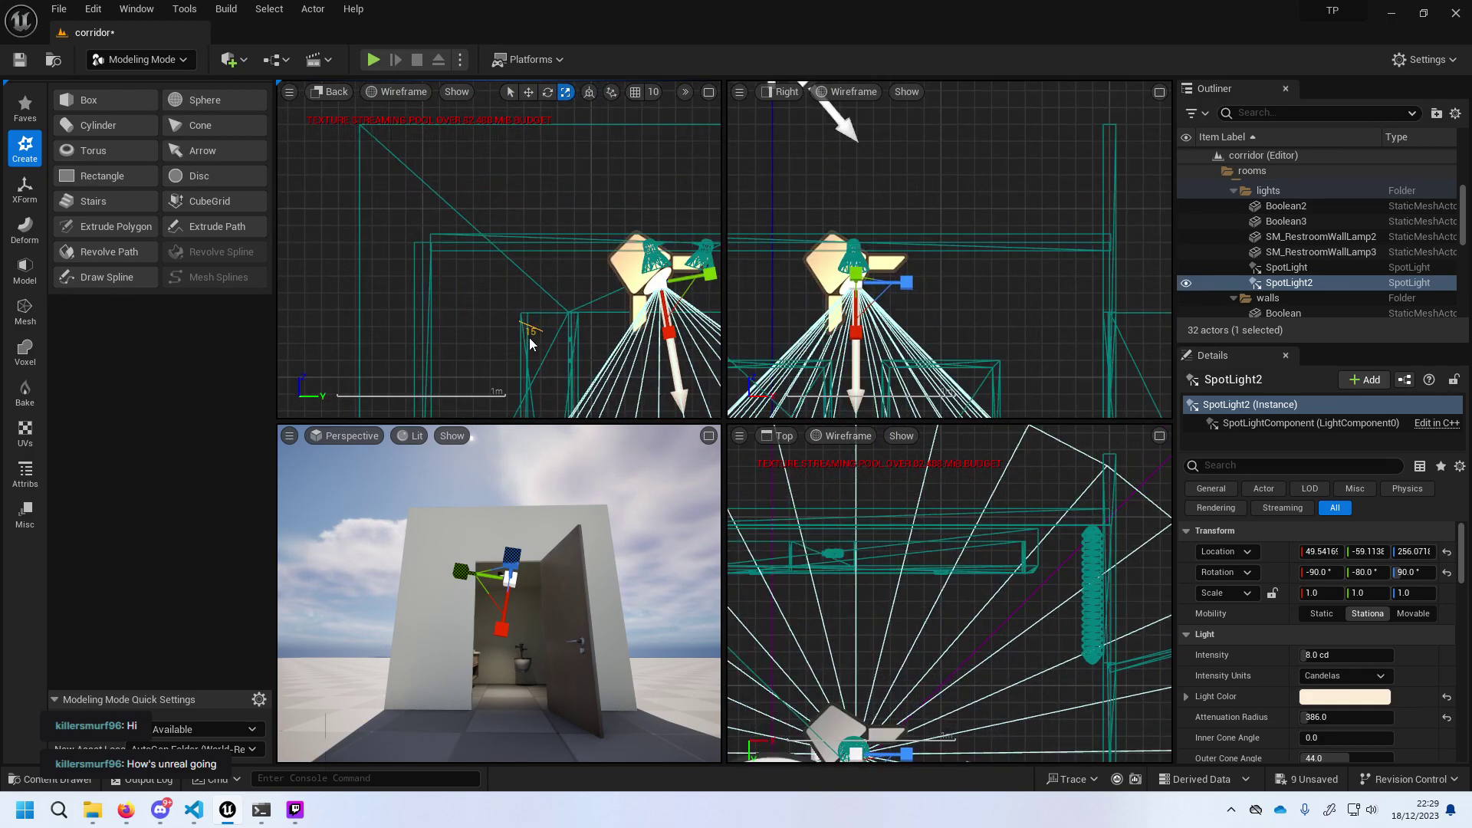
pyautogui.press('f')
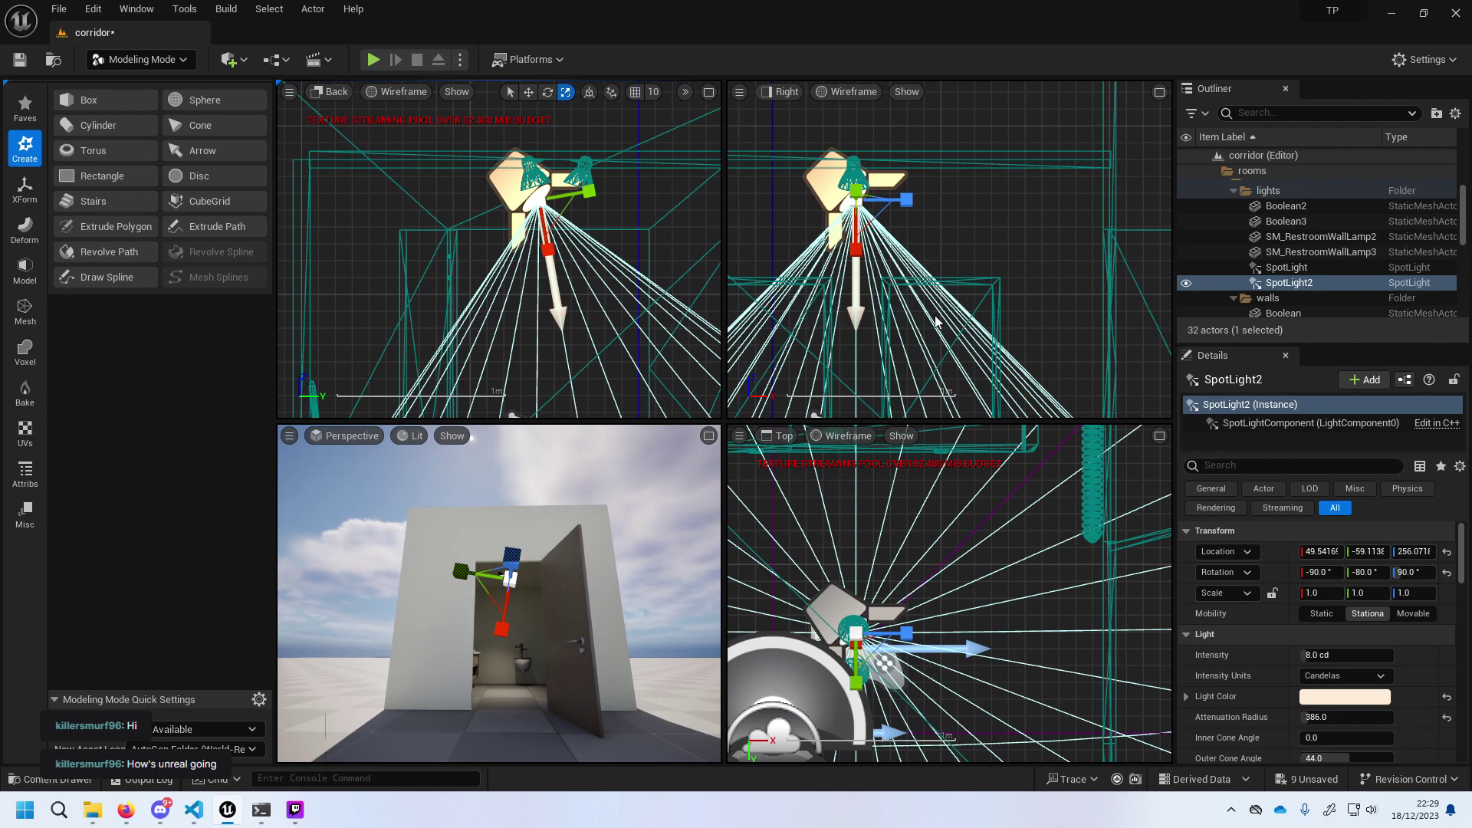
# Move SpotLight2 sideways along Y and nudge it slightly along X.
pyautogui.click(1287, 282)
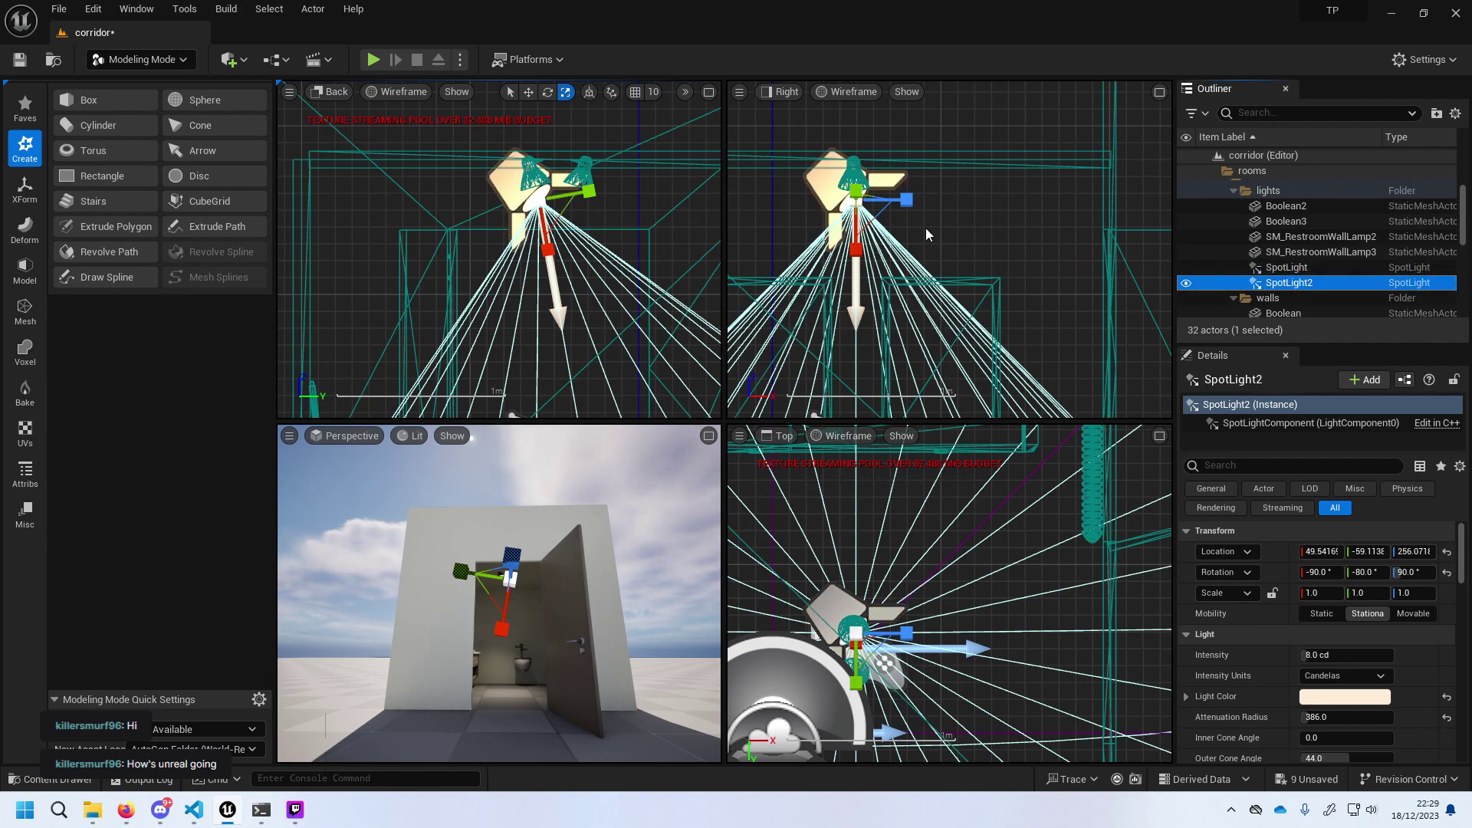
pyautogui.click(529, 92)
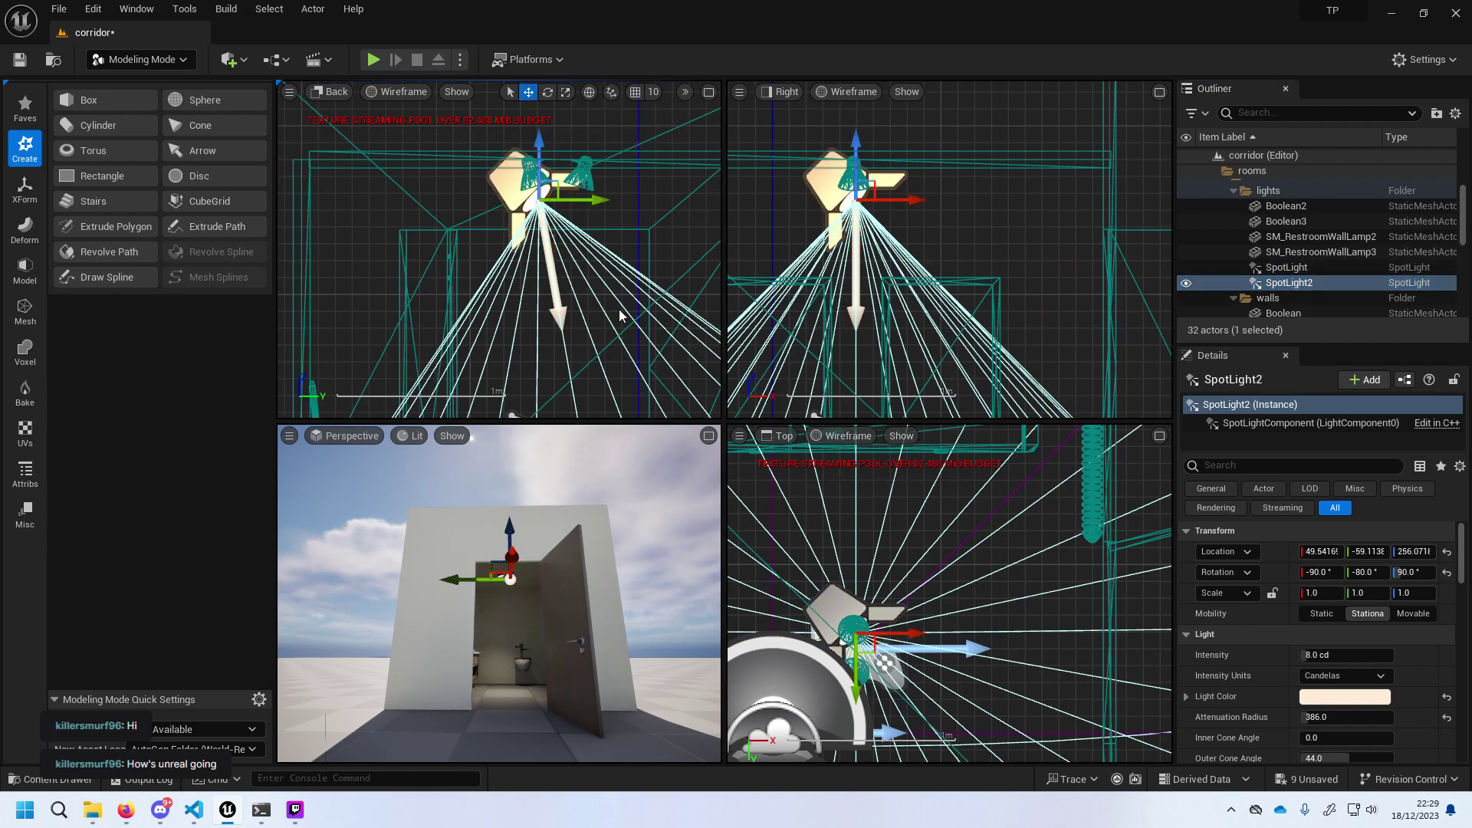
pyautogui.moveTo(858, 686)
pyautogui.mouseDown()
pyautogui.moveTo(866, 744)
pyautogui.moveTo(868, 727)
pyautogui.mouseUp()
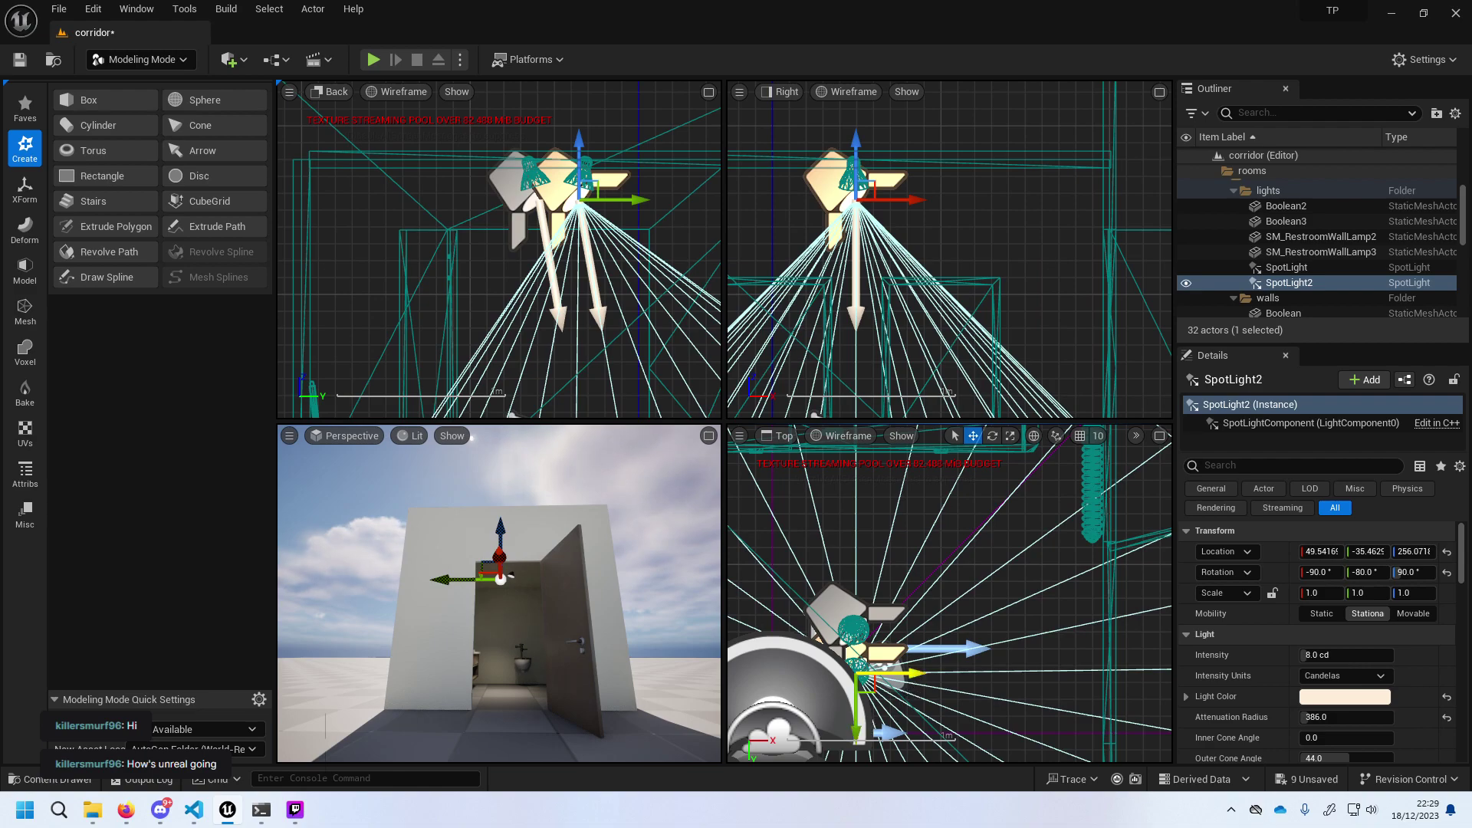
pyautogui.moveTo(919, 674); pyautogui.dragTo(913, 675)
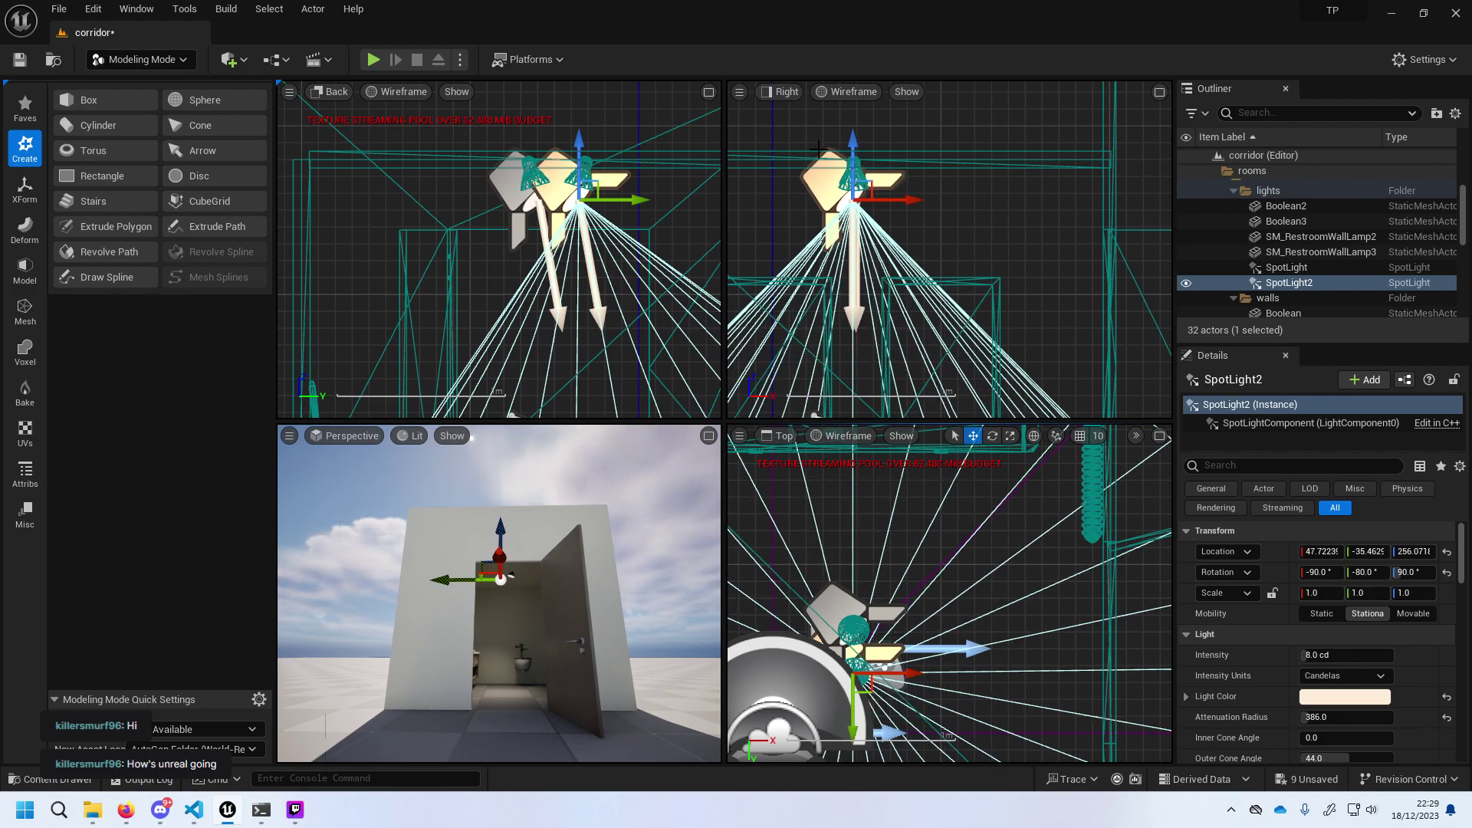
# Rotate SpotLight2 to a new angle, tilting it a further 10 degrees.
pyautogui.click(993, 436)
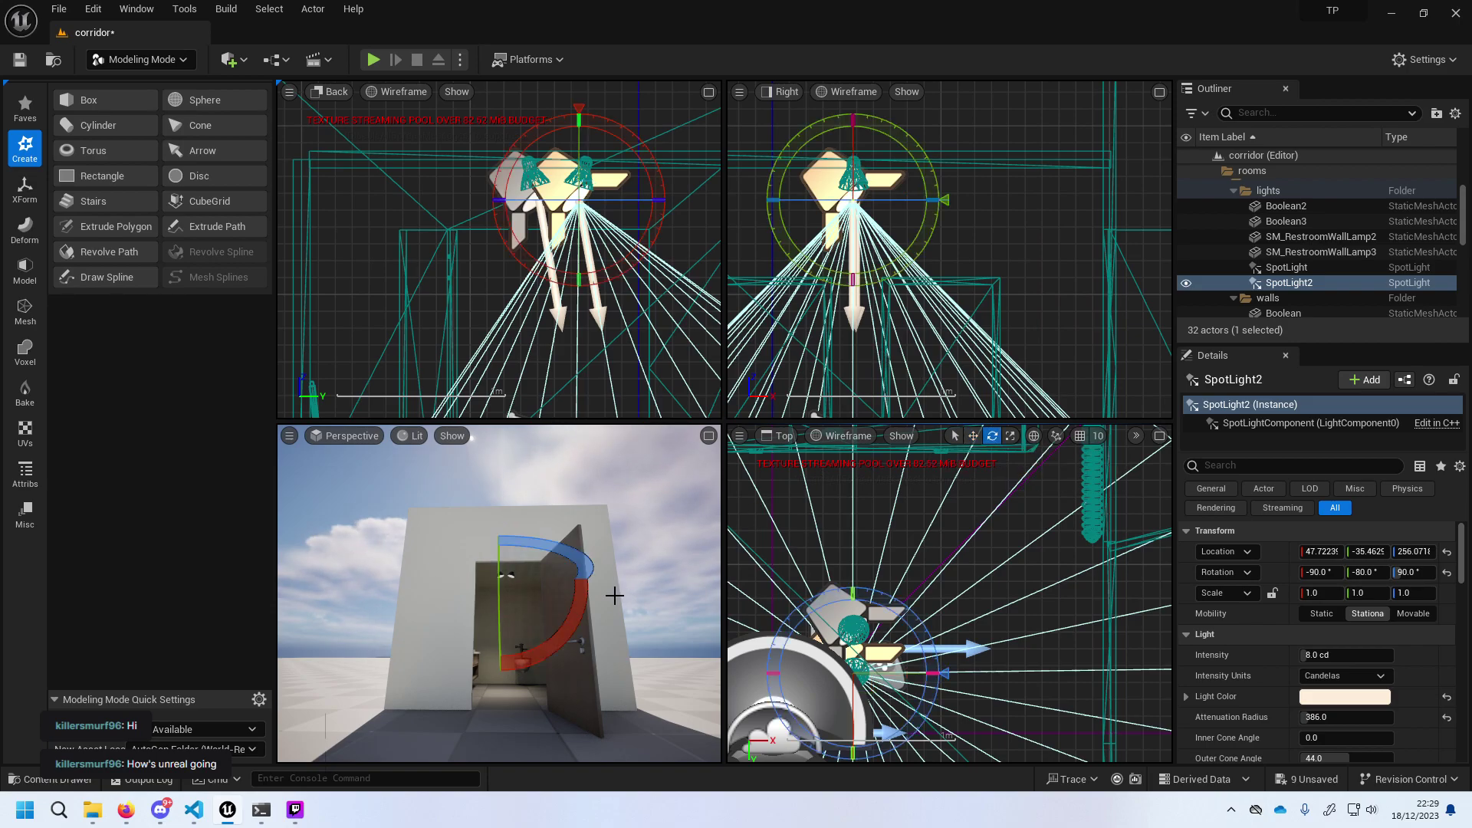
pyautogui.moveTo(596, 639); pyautogui.dragTo(537, 613)
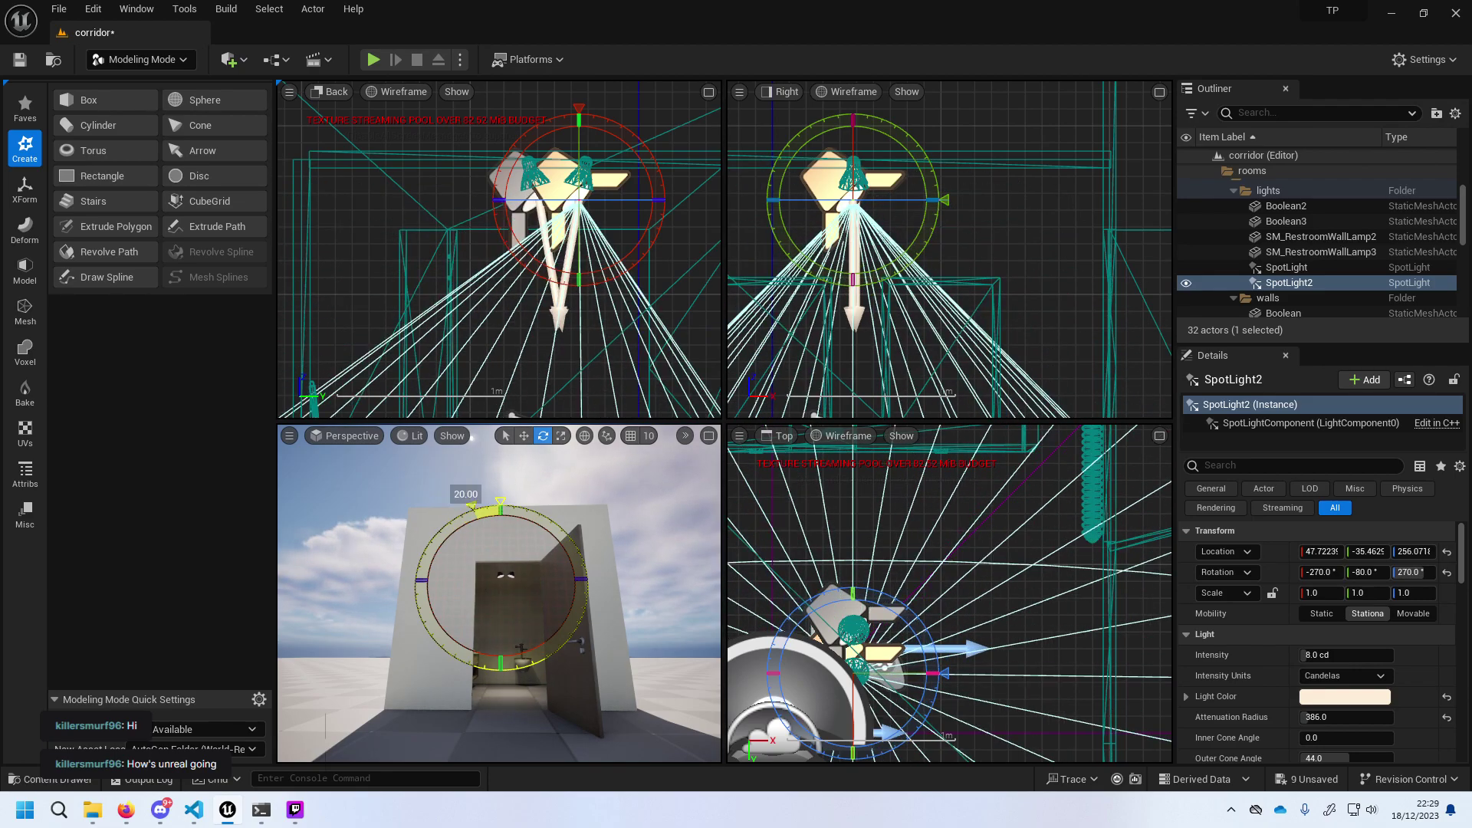
pyautogui.moveTo(479, 507); pyautogui.dragTo(464, 513)
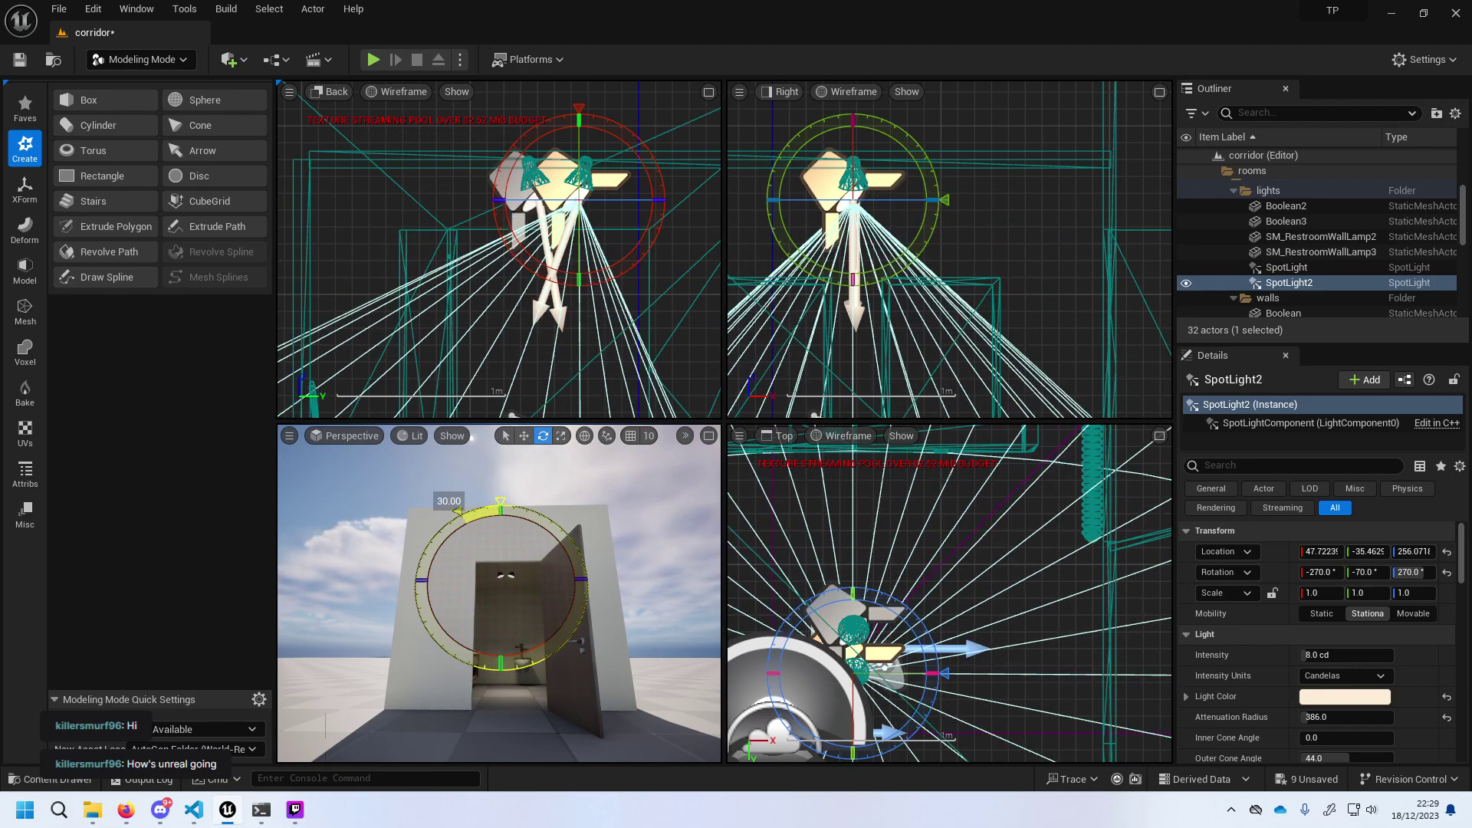
pyautogui.moveTo(558, 643); pyautogui.dragTo(560, 645)
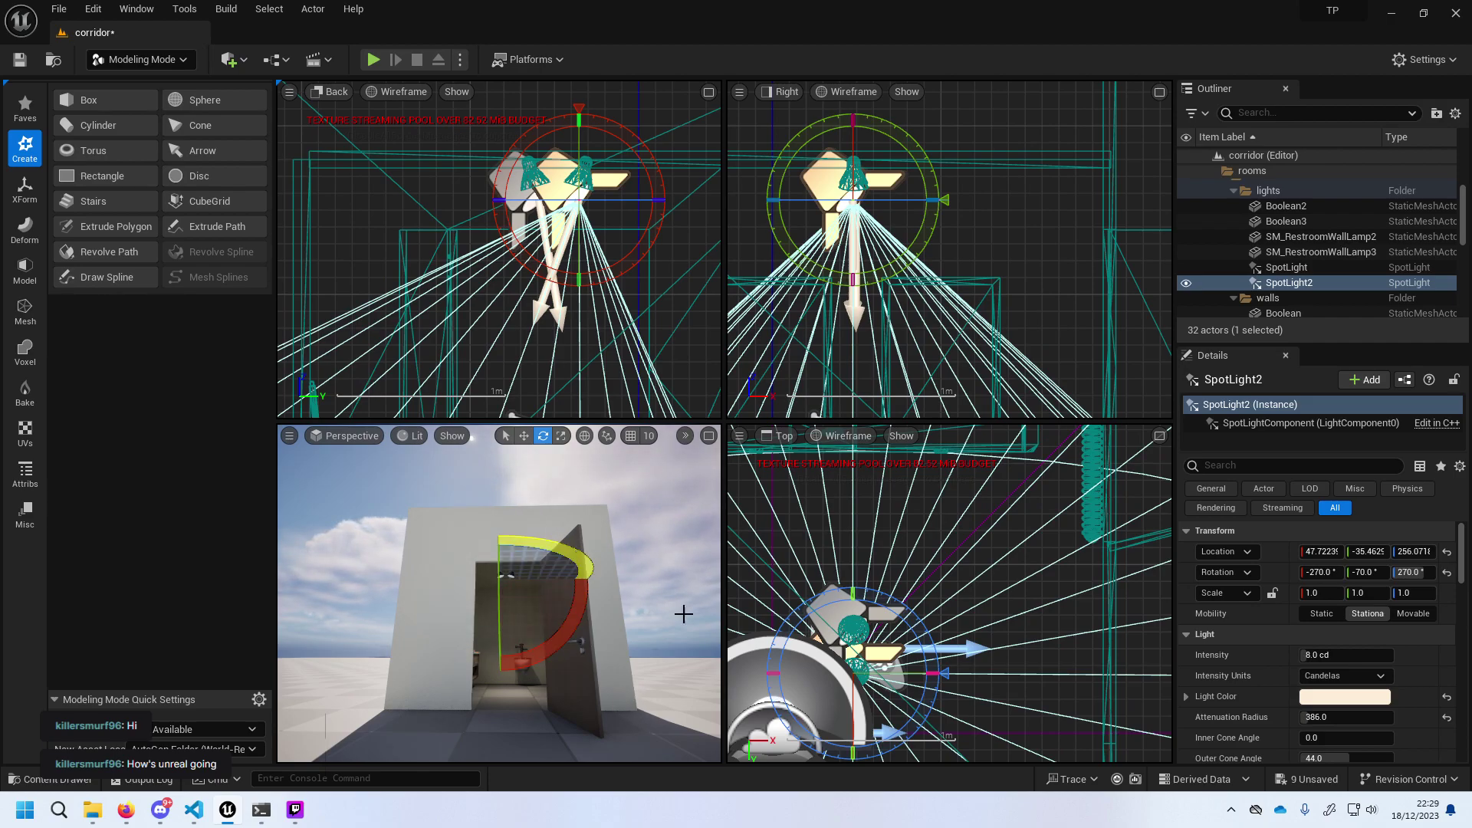
# Compare SpotLight and SpotLight2 in the Outliner, then start playing the level in editor.
pyautogui.click(1287, 268)
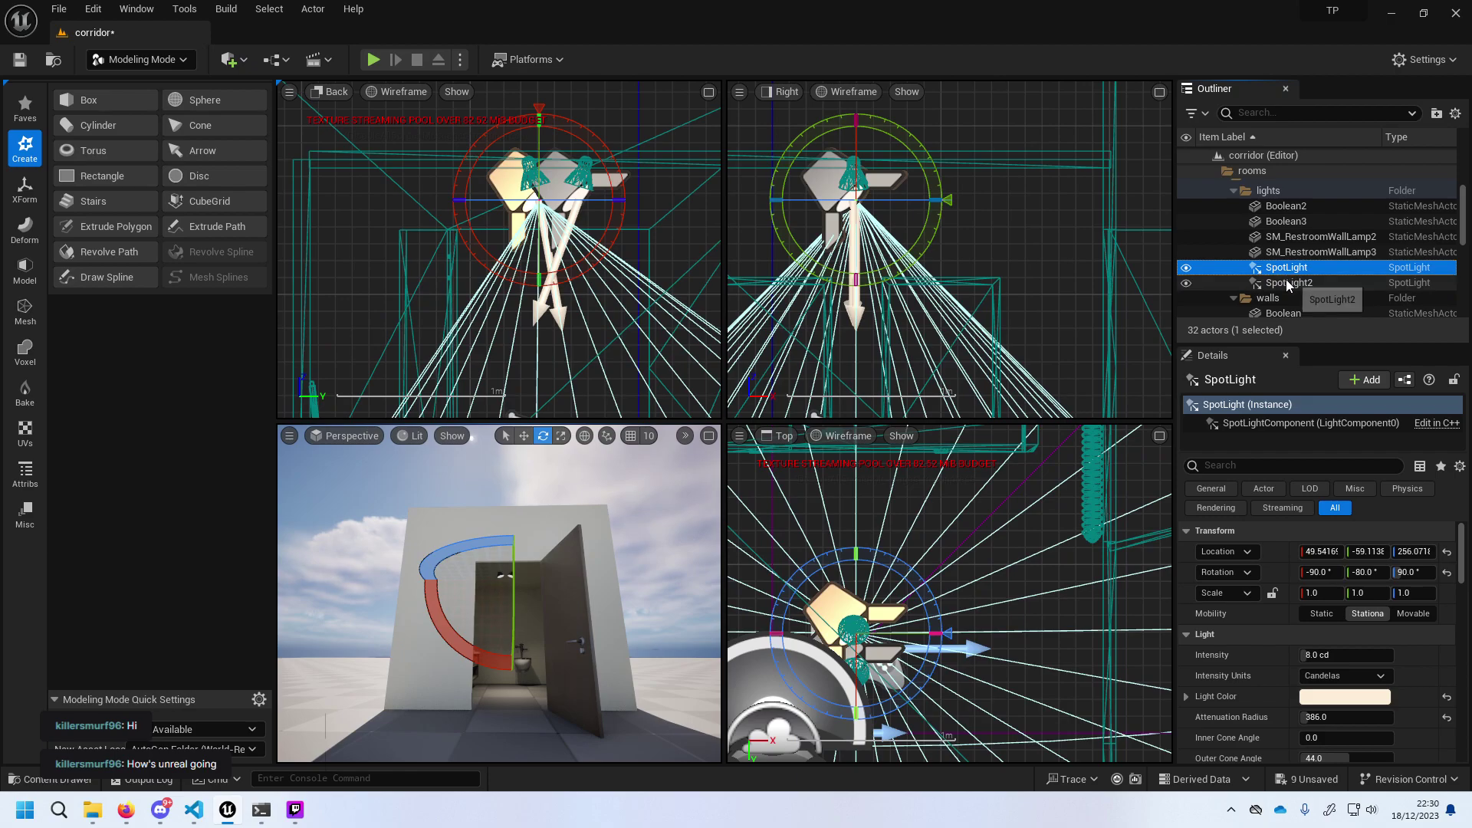
pyautogui.click(1288, 283)
pyautogui.click(1288, 269)
pyautogui.click(1288, 283)
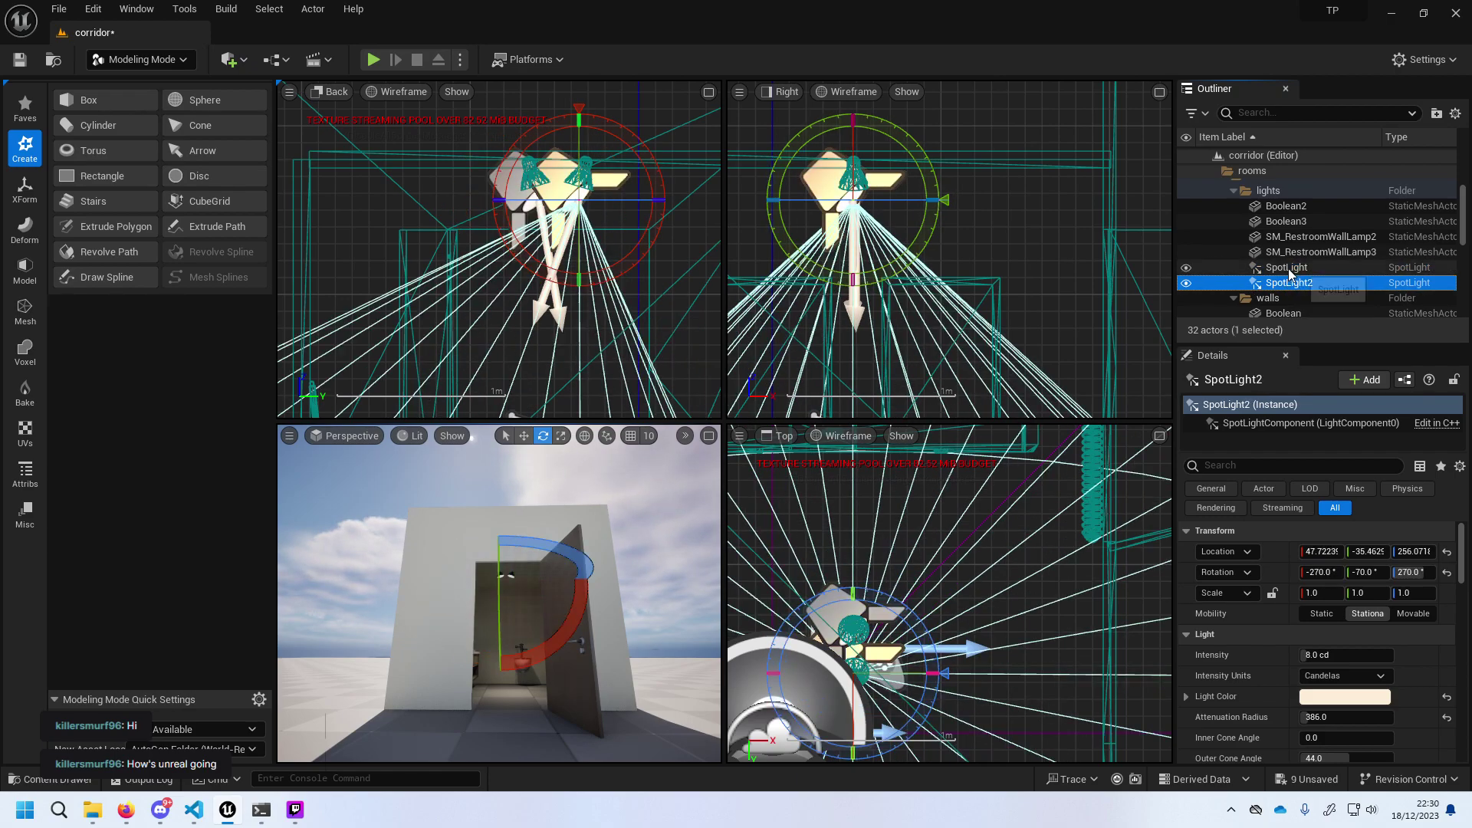
pyautogui.click(1289, 269)
pyautogui.click(1289, 283)
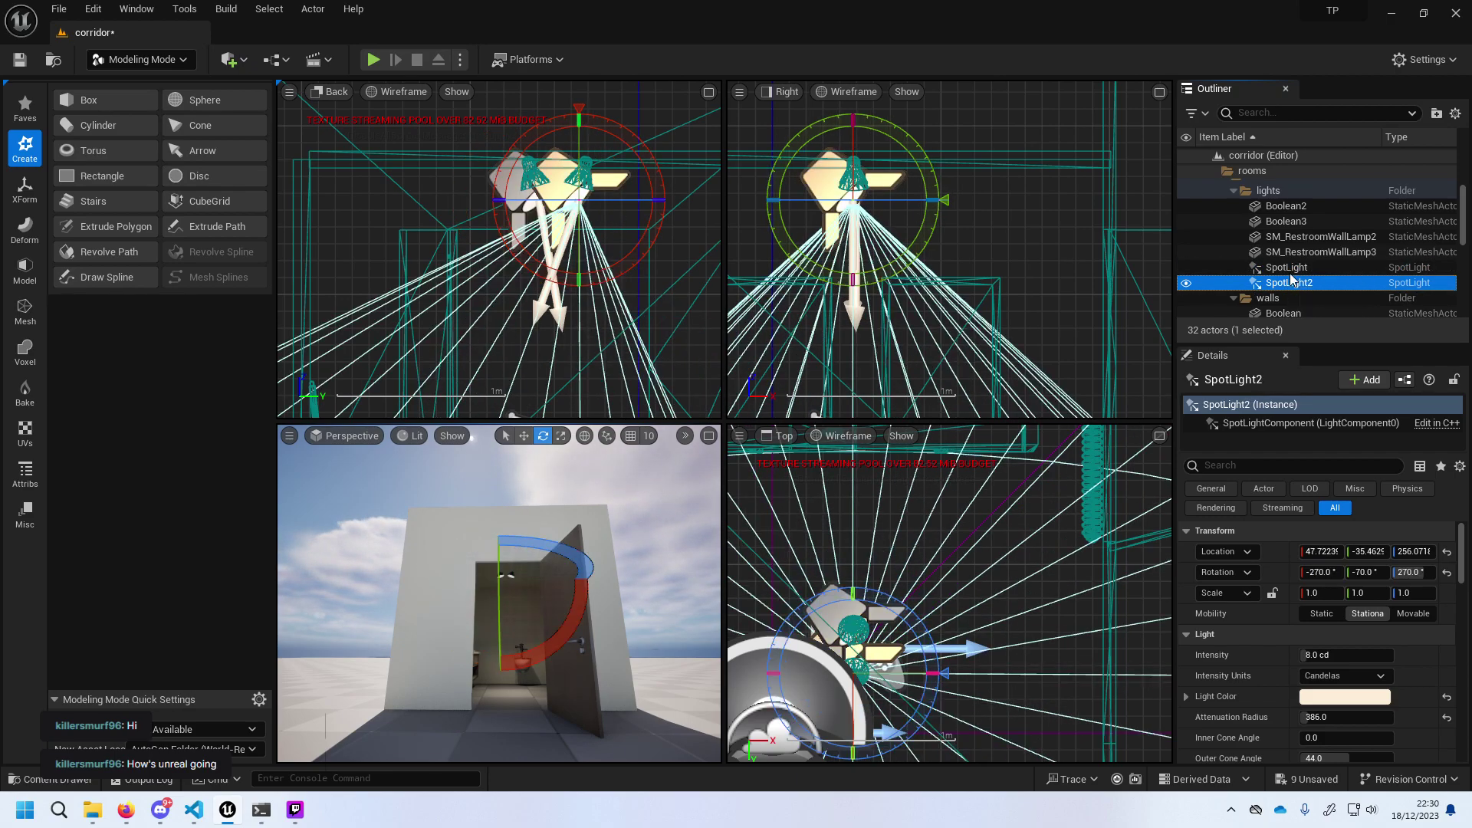
pyautogui.click(1288, 268)
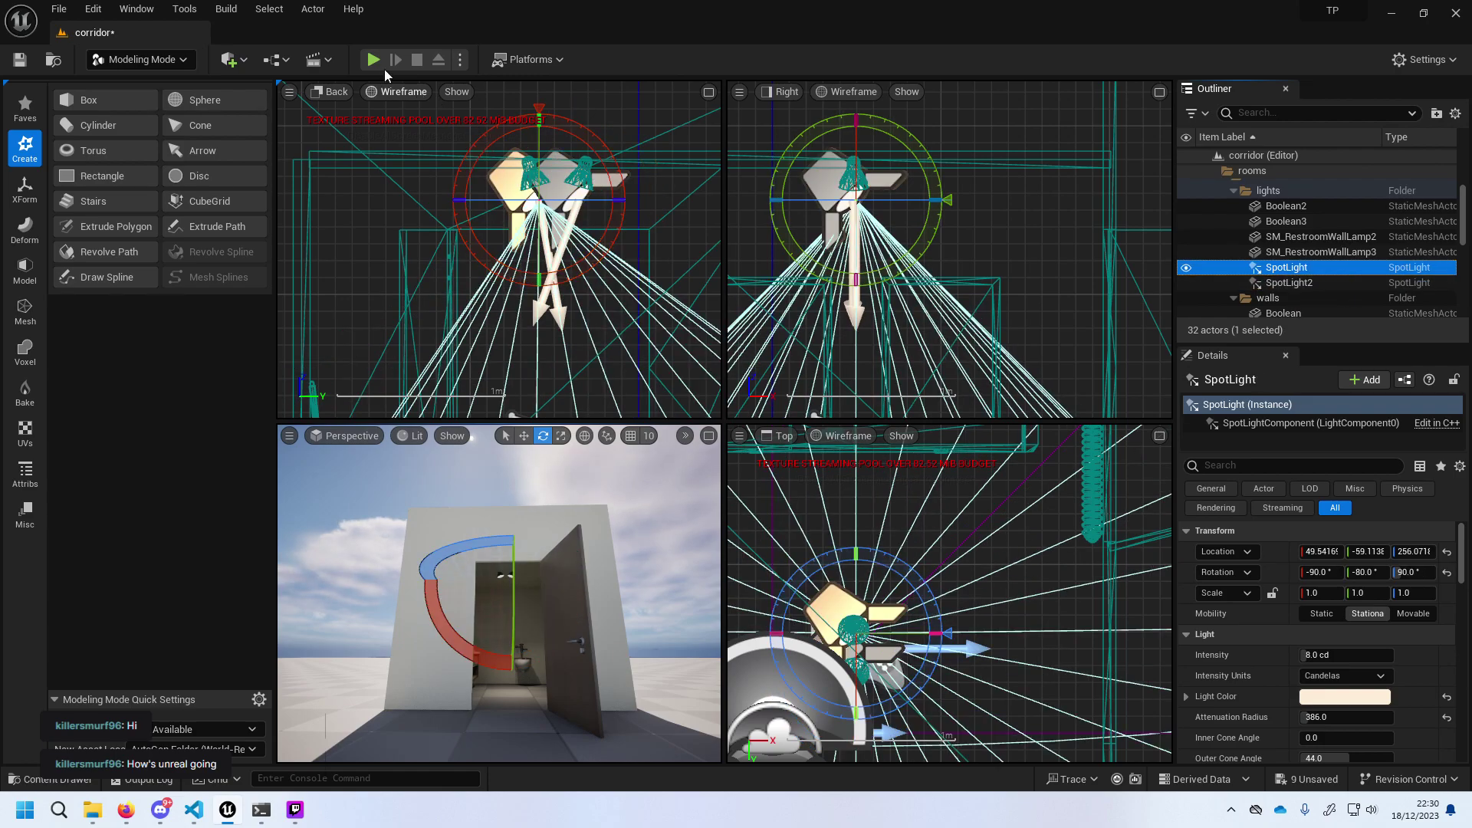
pyautogui.click(374, 62)
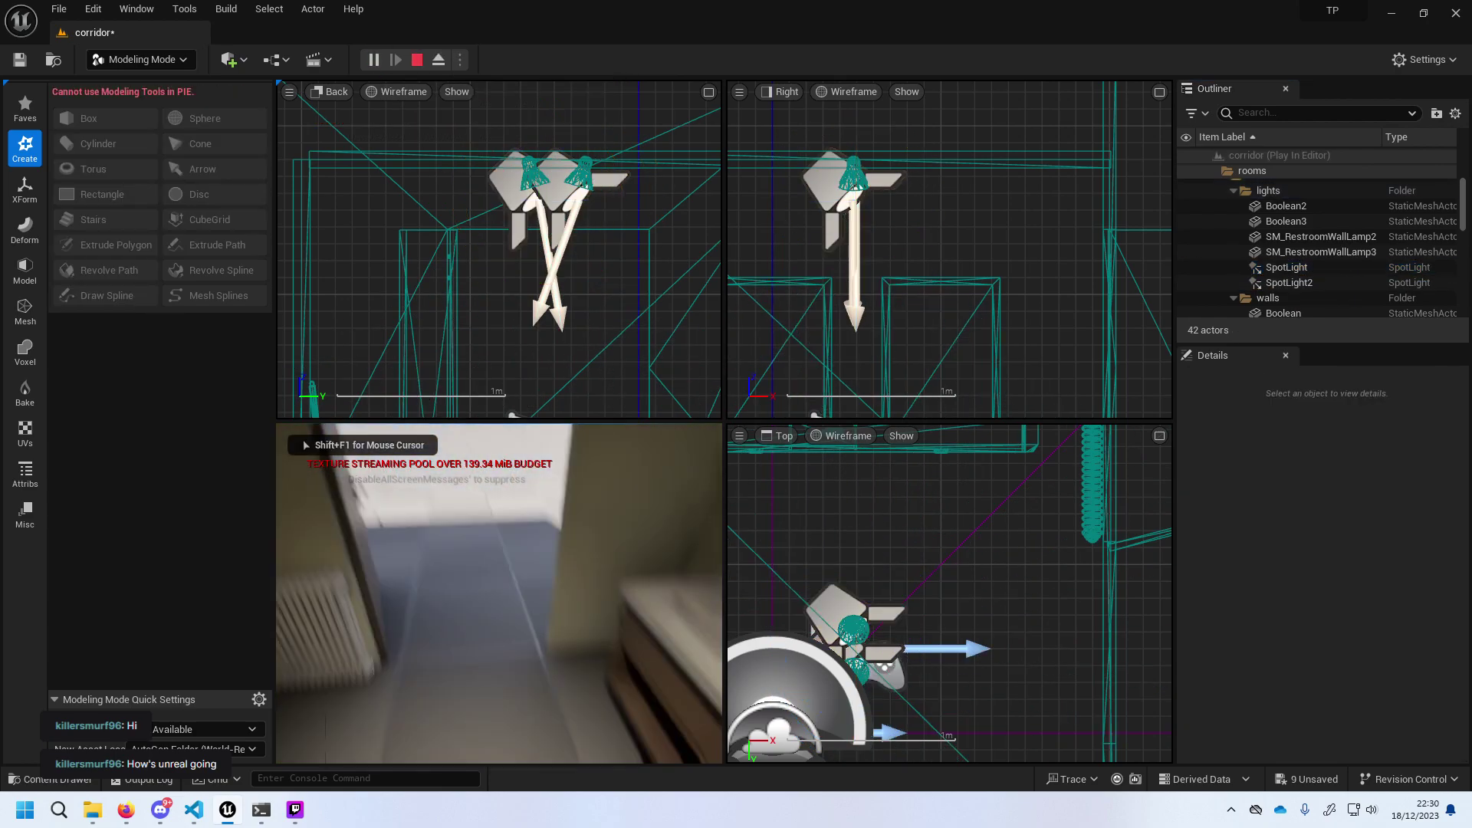
# Walk toward the sinks, out of the bathroom and back in, then end the play session.
pyautogui.press('w')
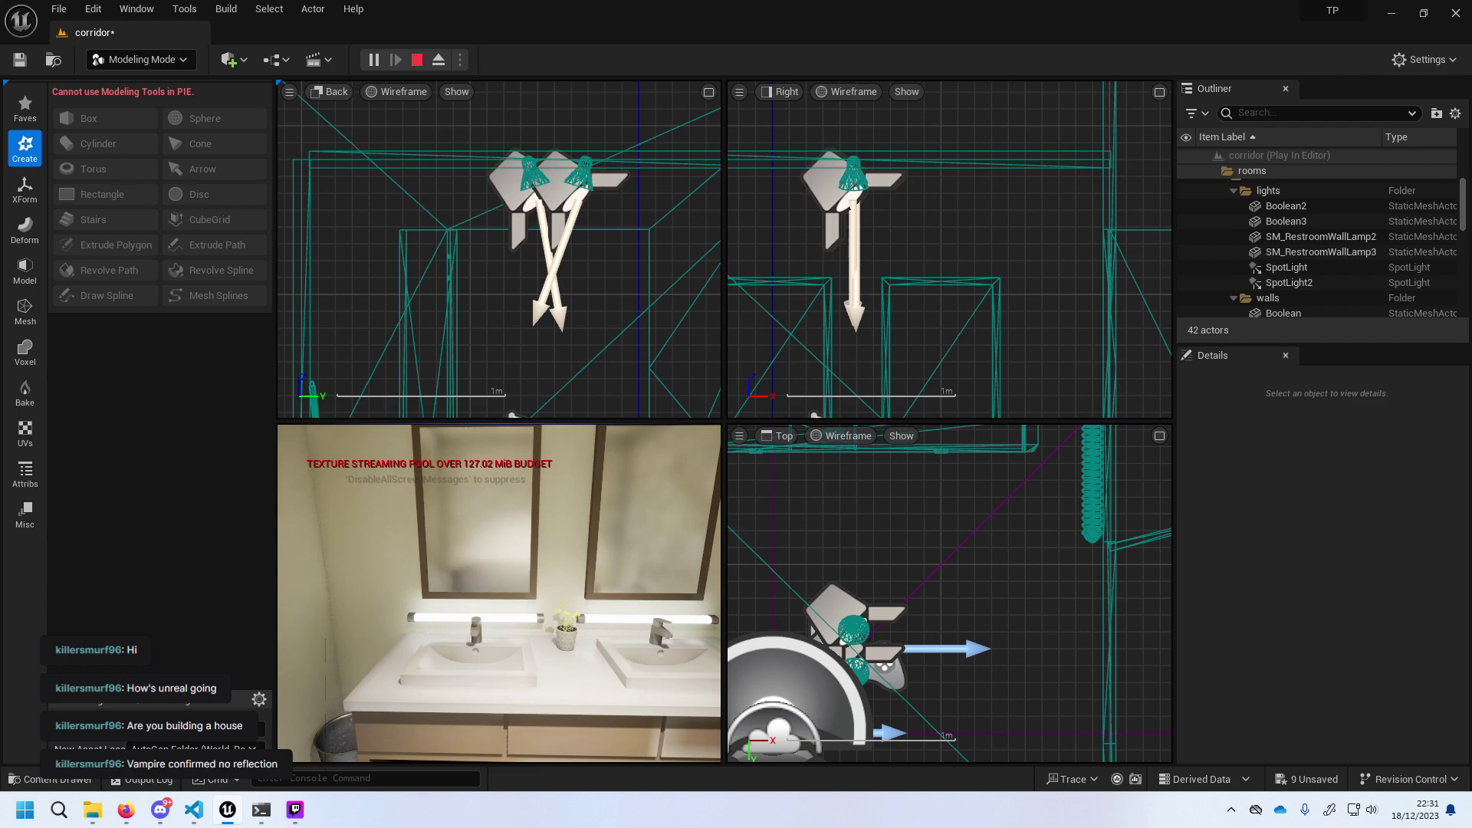
pyautogui.press('d')
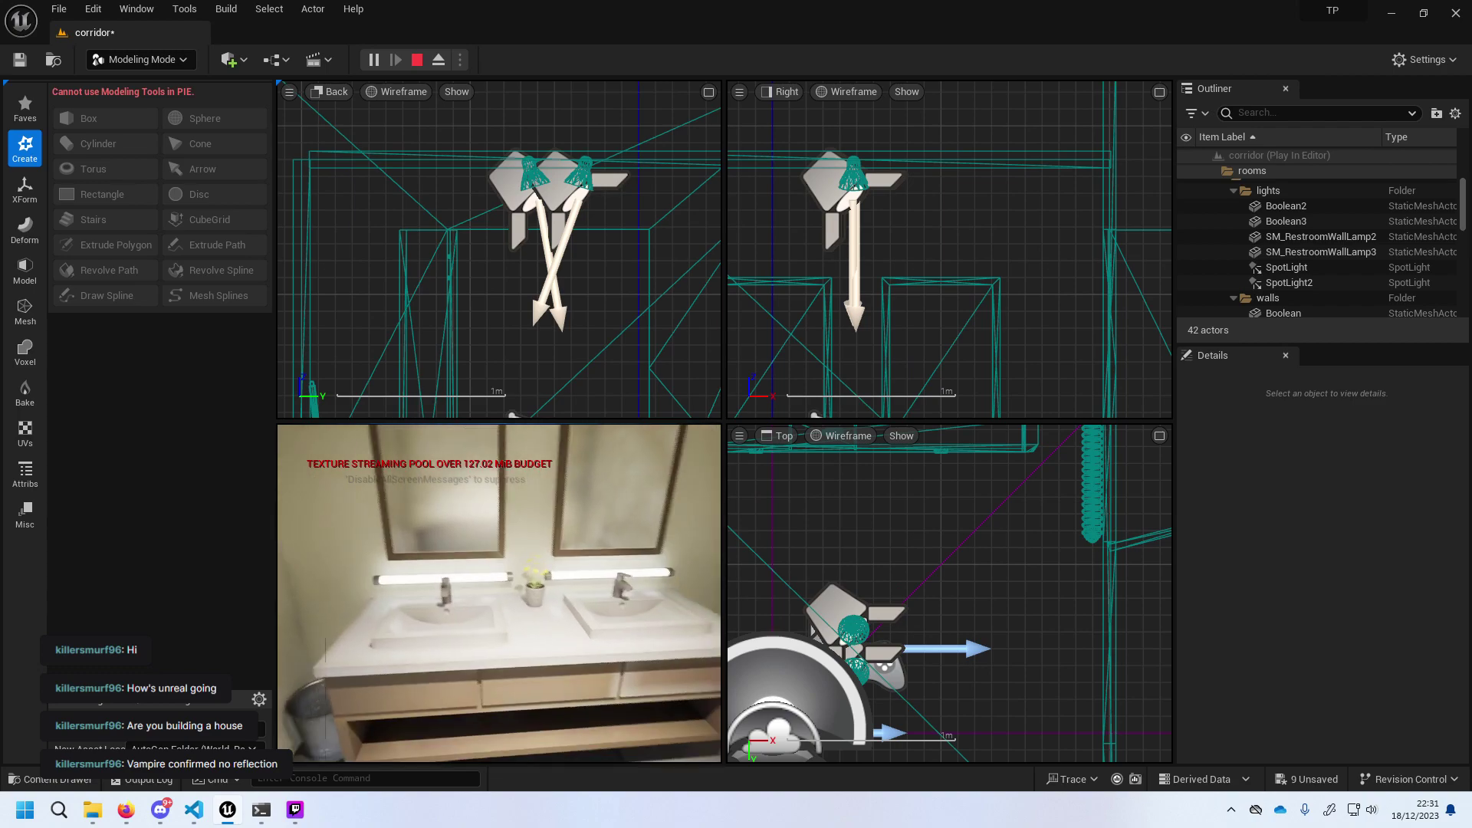
pyautogui.press('s')
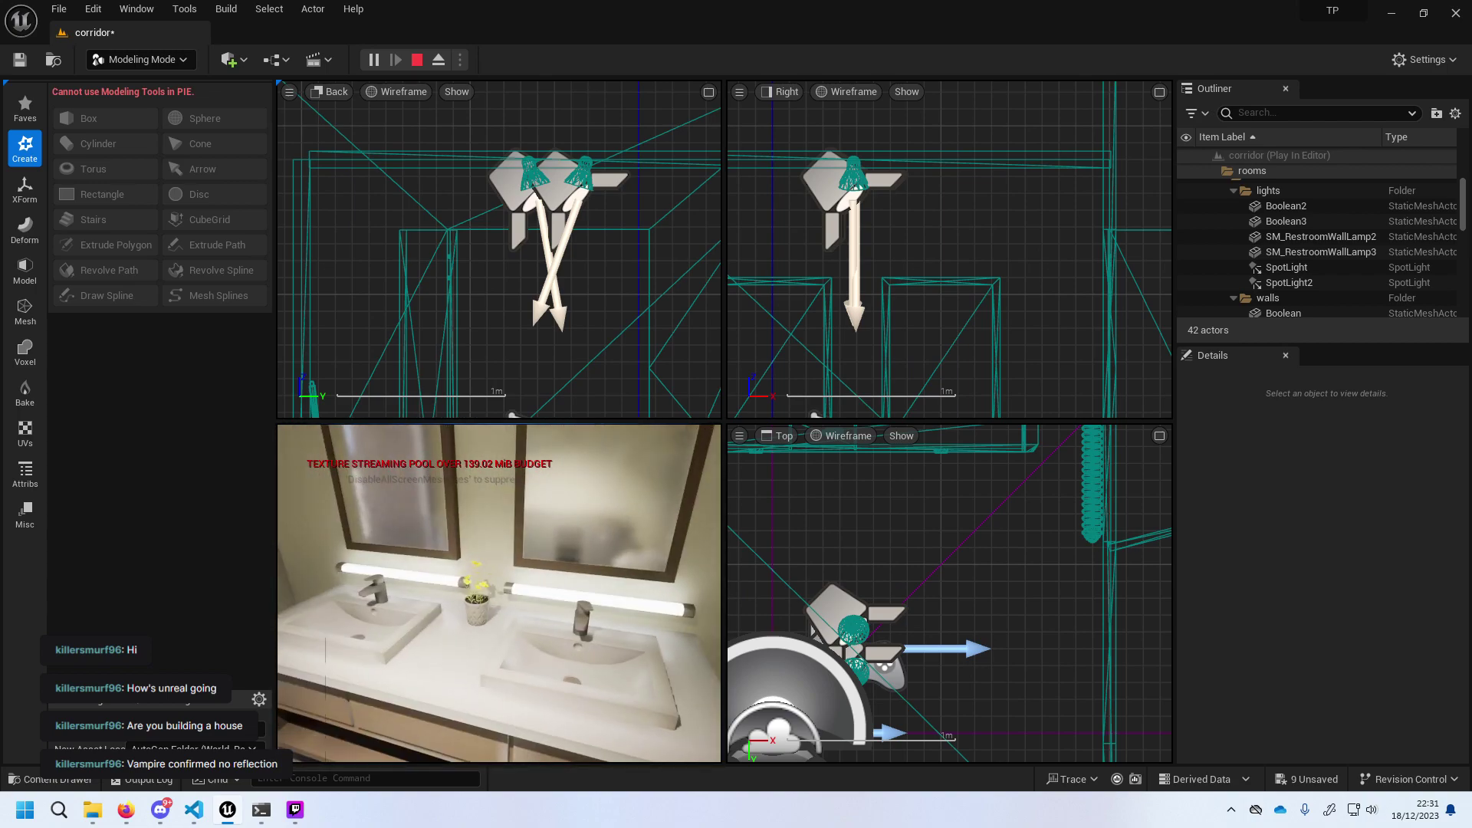
pyautogui.press('s')
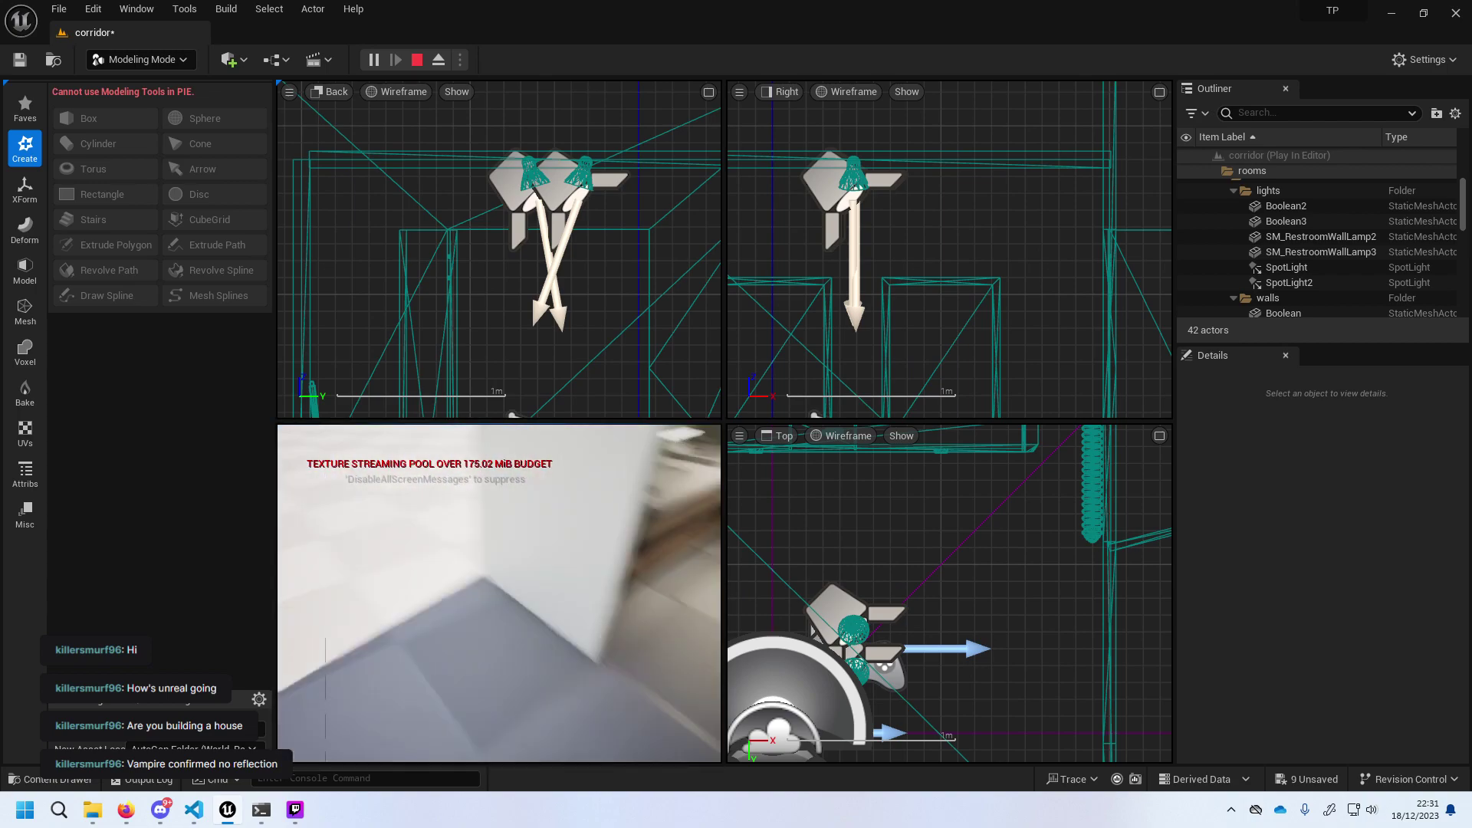
pyautogui.press('w')
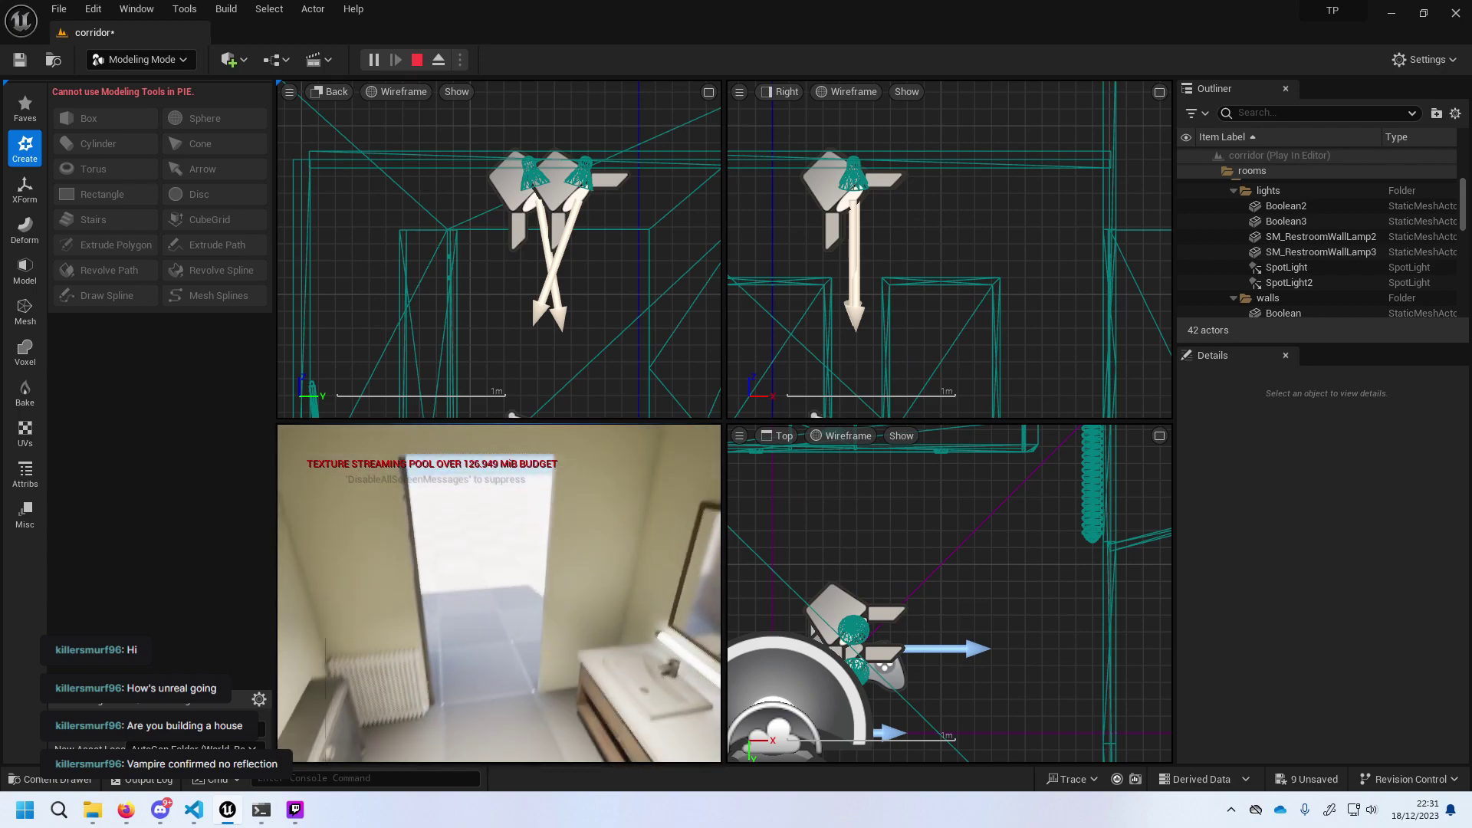
pyautogui.press('Escape')
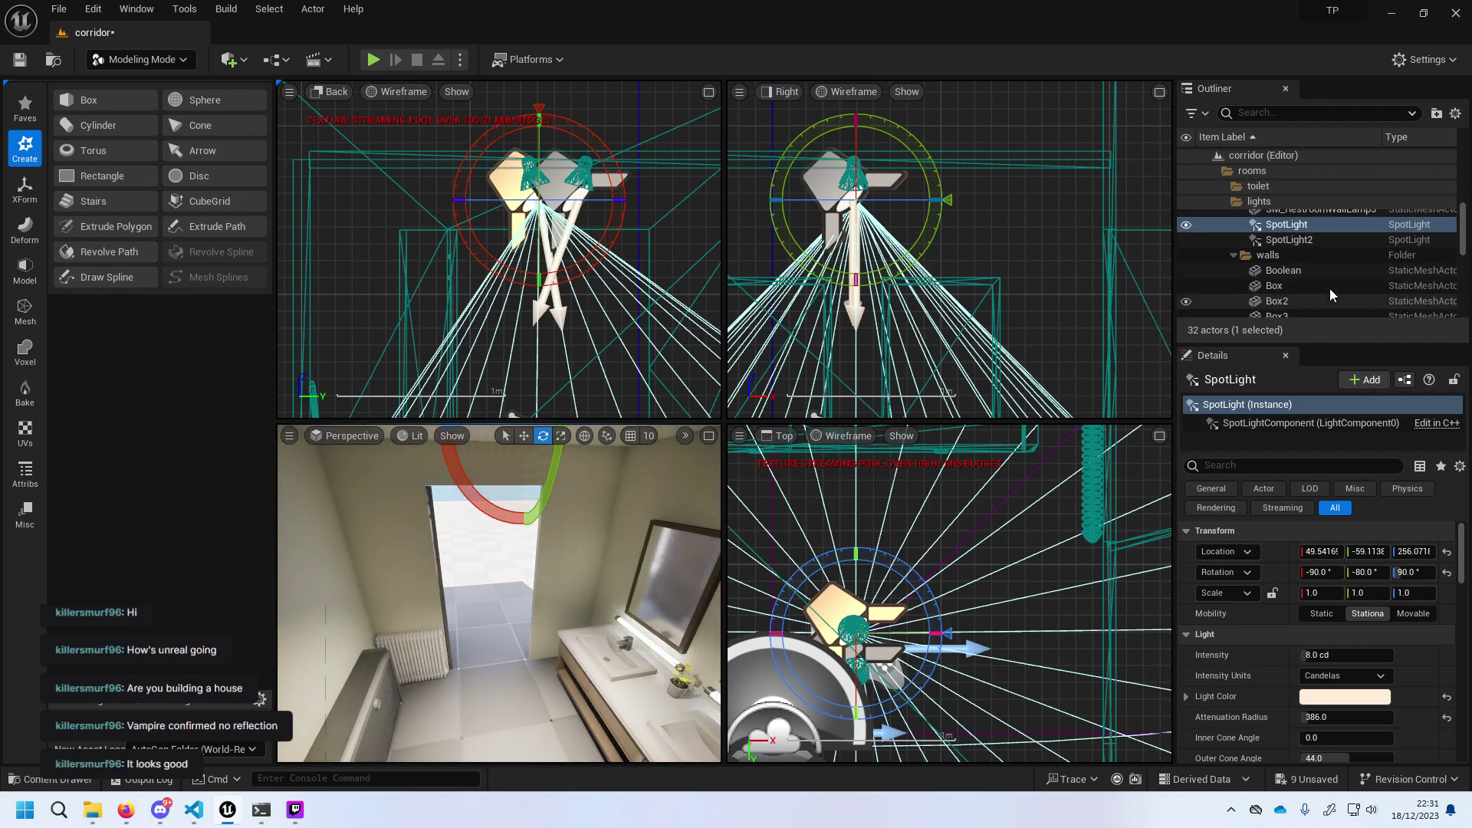
# Select the SkyLight, drag its Intensity Scale to 0.0, and start a play session.
pyautogui.scroll(-5, 1330, 288)
pyautogui.scroll(-5, 1332, 282)
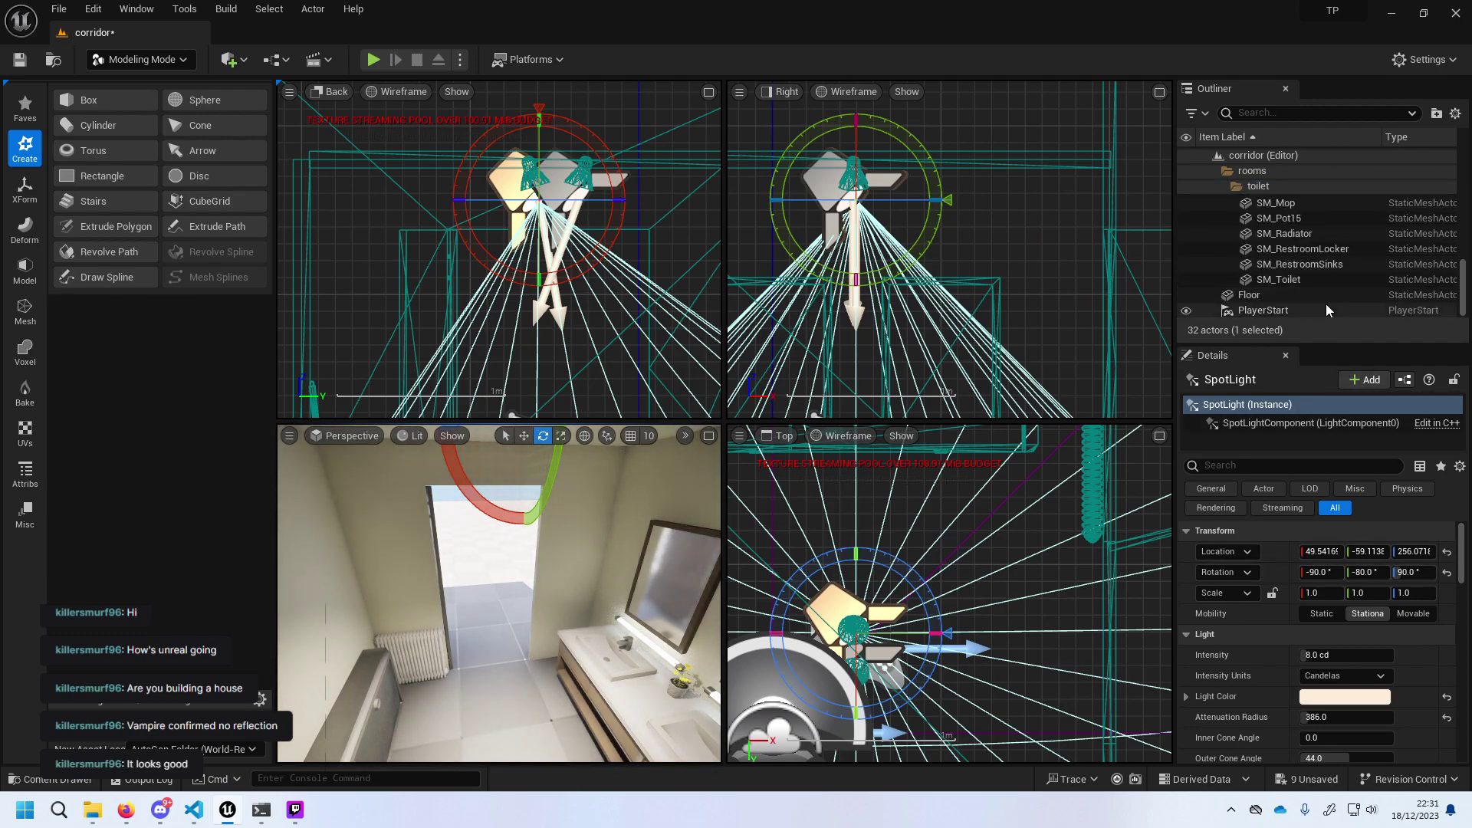
pyautogui.scroll(5, 1326, 291)
pyautogui.scroll(3, 1327, 276)
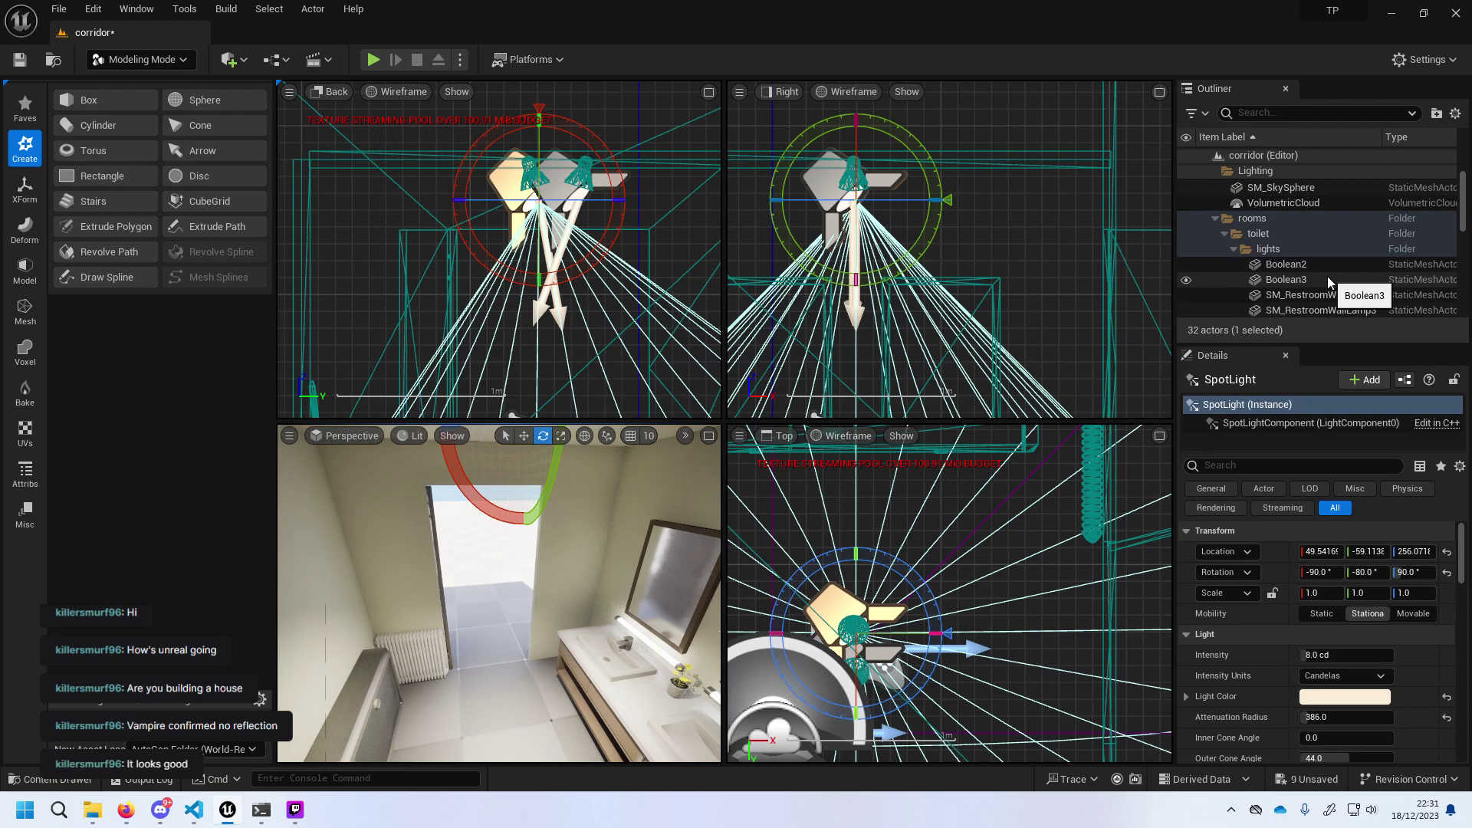
pyautogui.scroll(2, 1327, 275)
pyautogui.click(1313, 263)
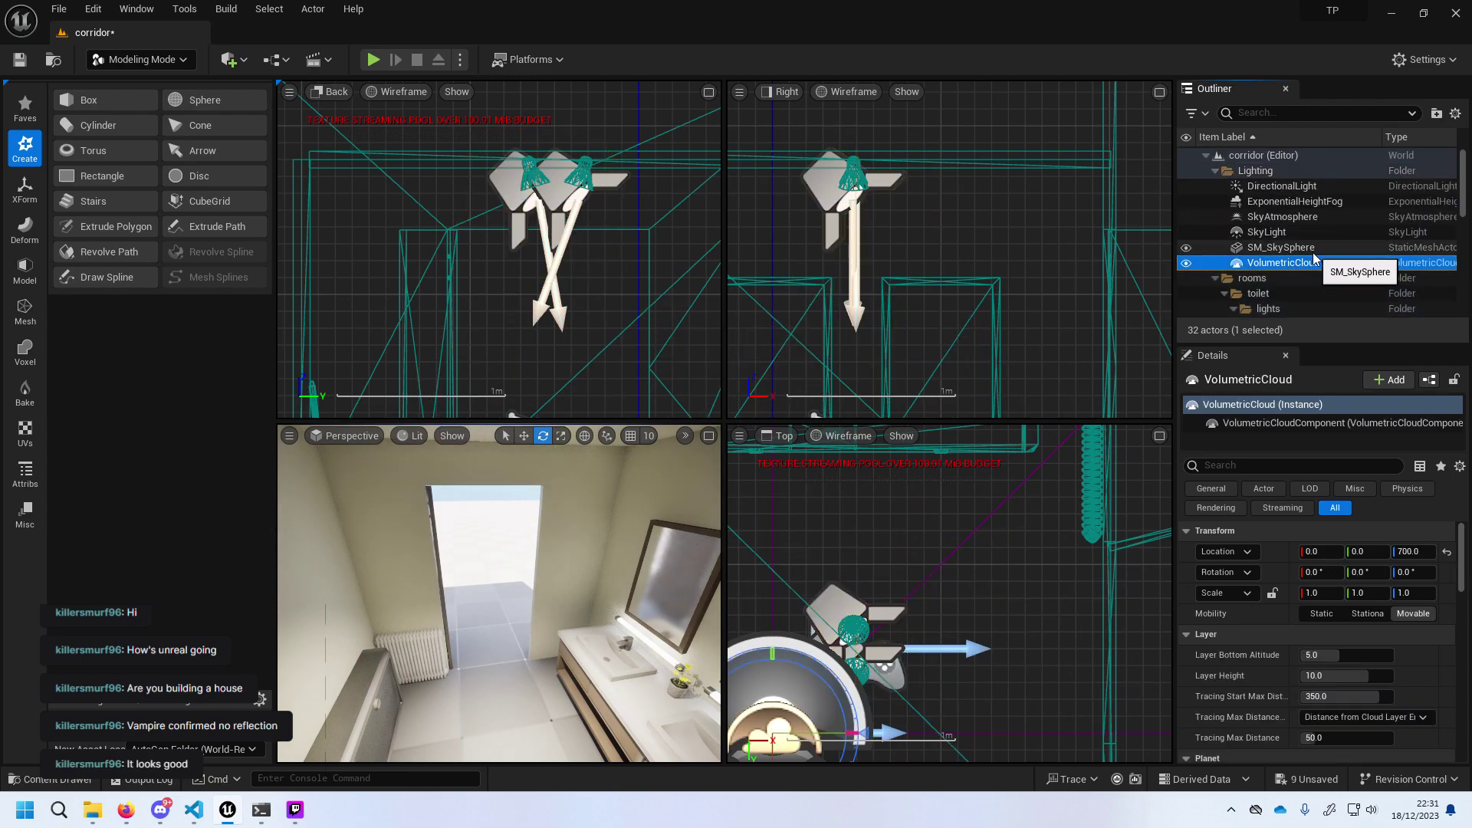
pyautogui.click(1311, 238)
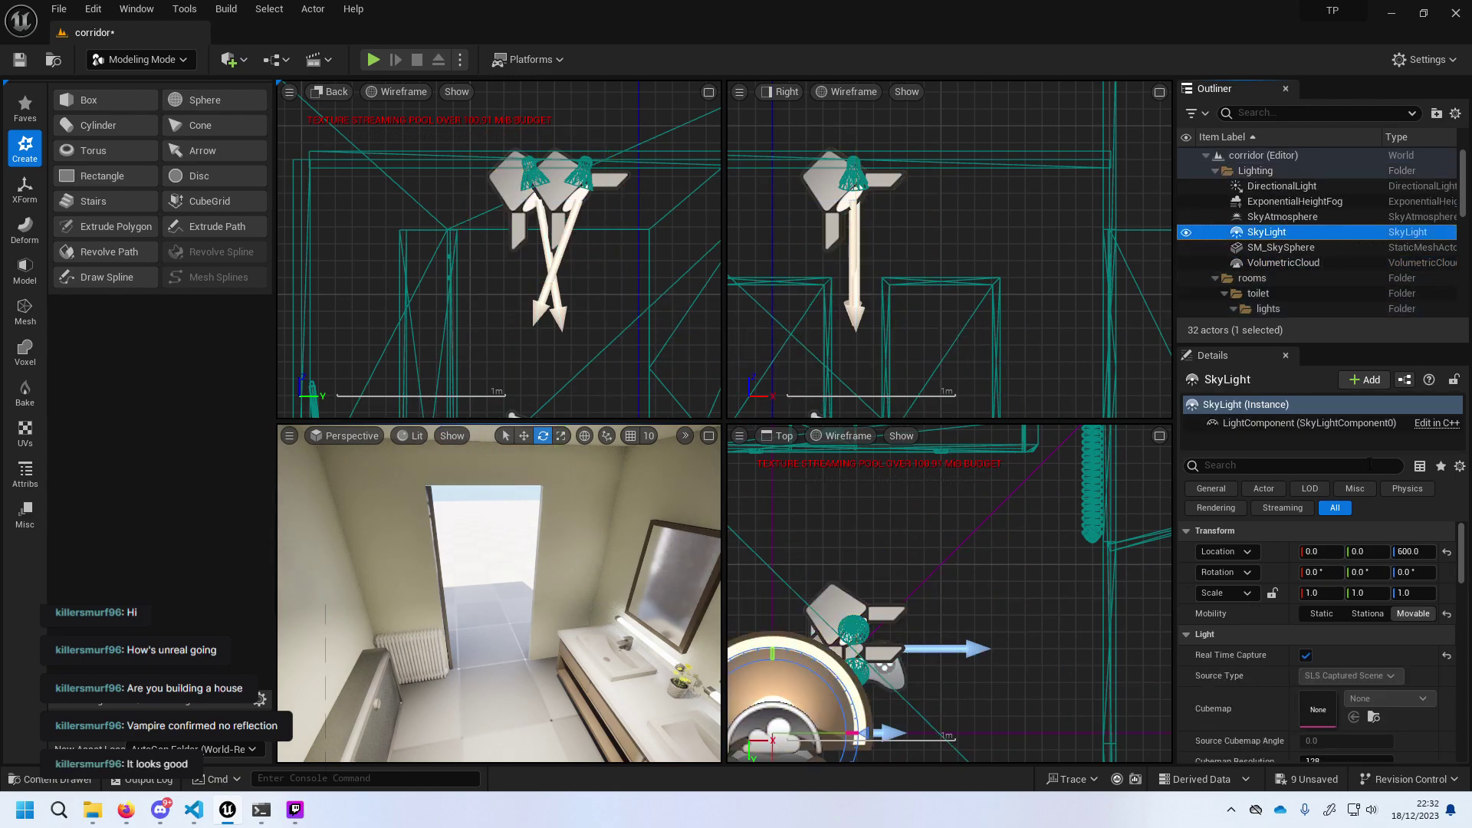
pyautogui.scroll(-3, 1414, 691)
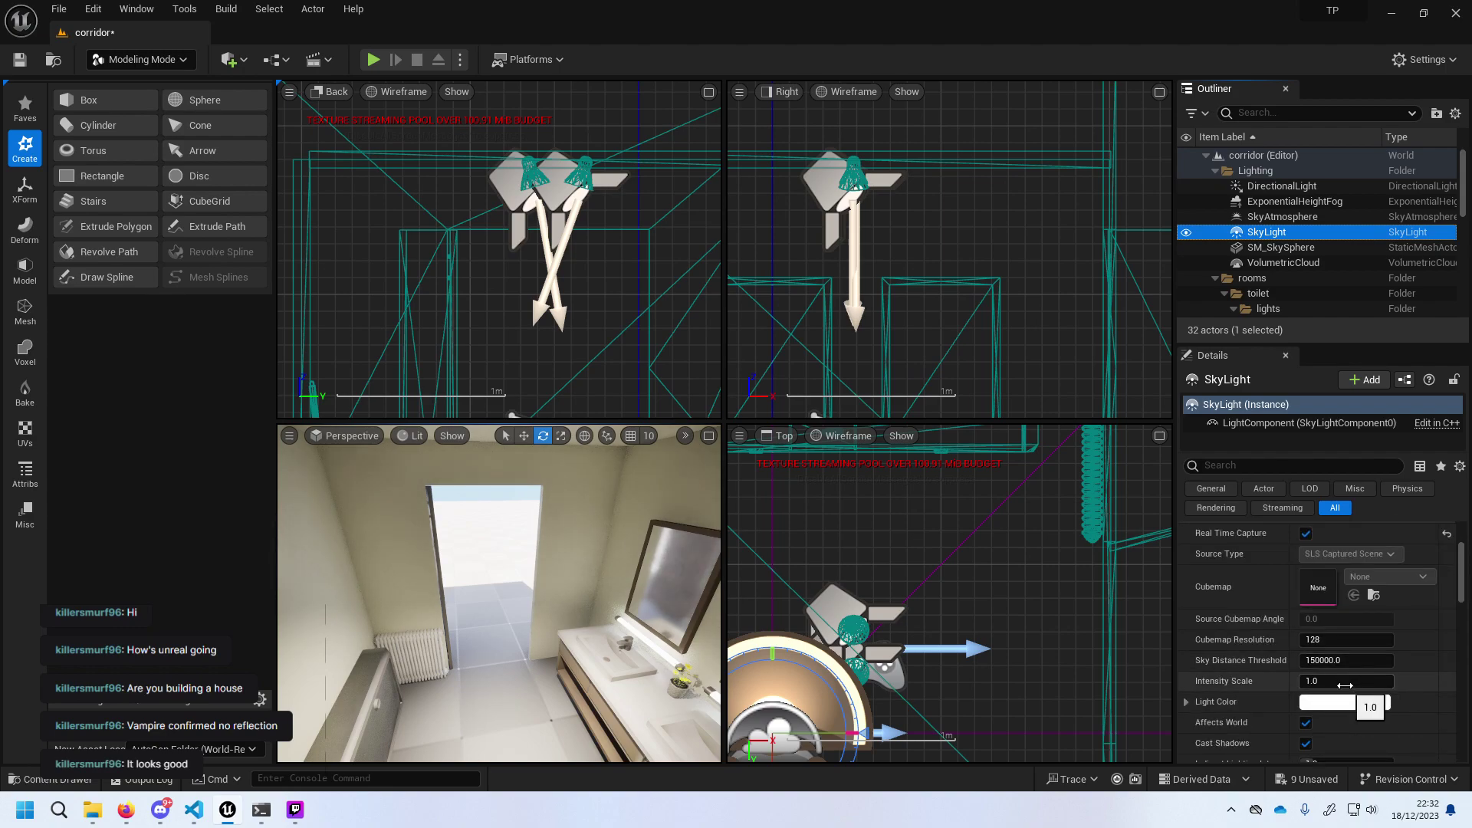
pyautogui.moveTo(1347, 684)
pyautogui.mouseDown()
pyautogui.moveTo(1304, 685)
pyautogui.moveTo(1403, 681)
pyautogui.moveTo(1304, 681)
pyautogui.mouseUp()
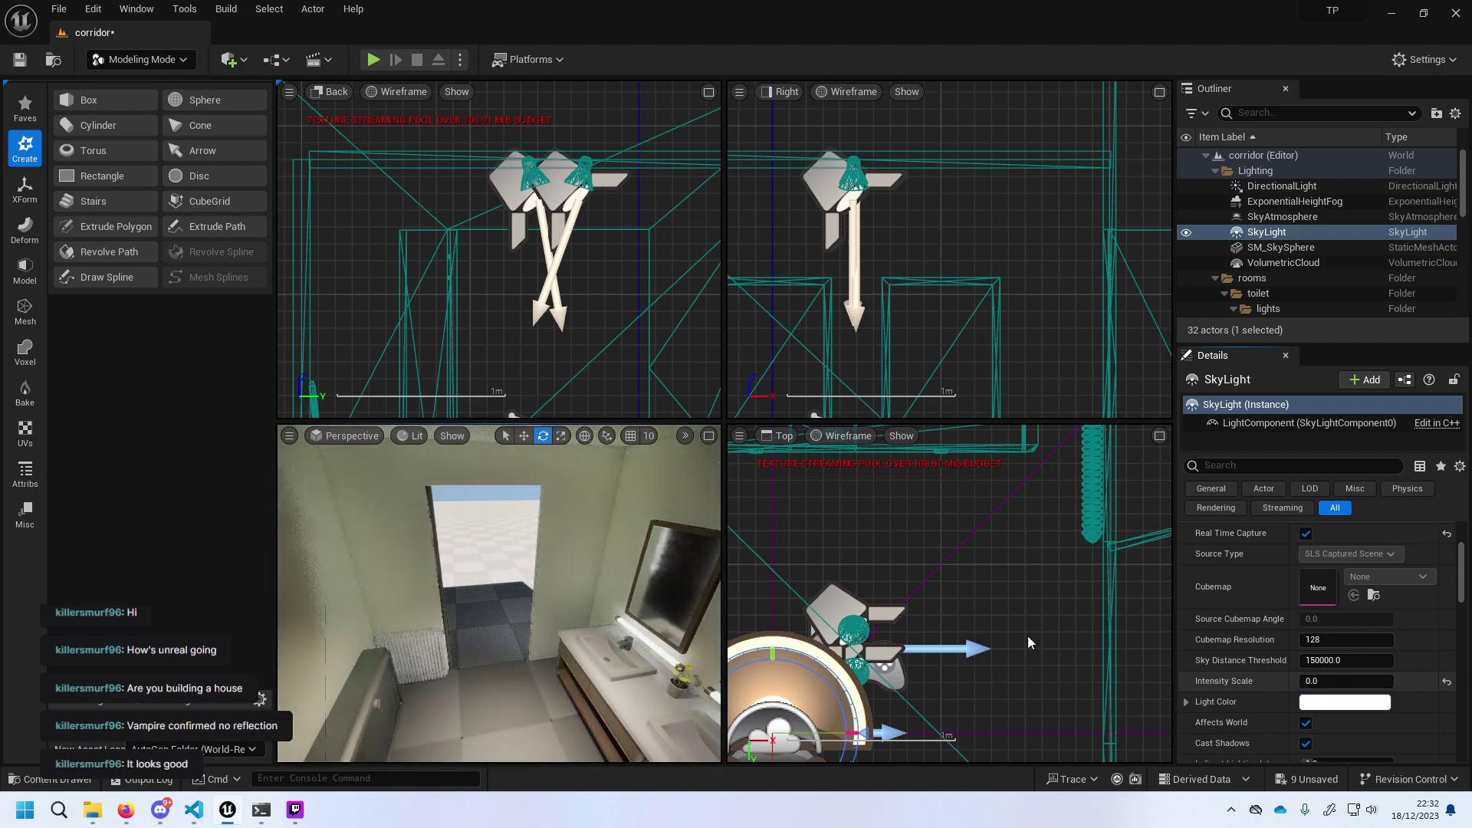
pyautogui.click(373, 60)
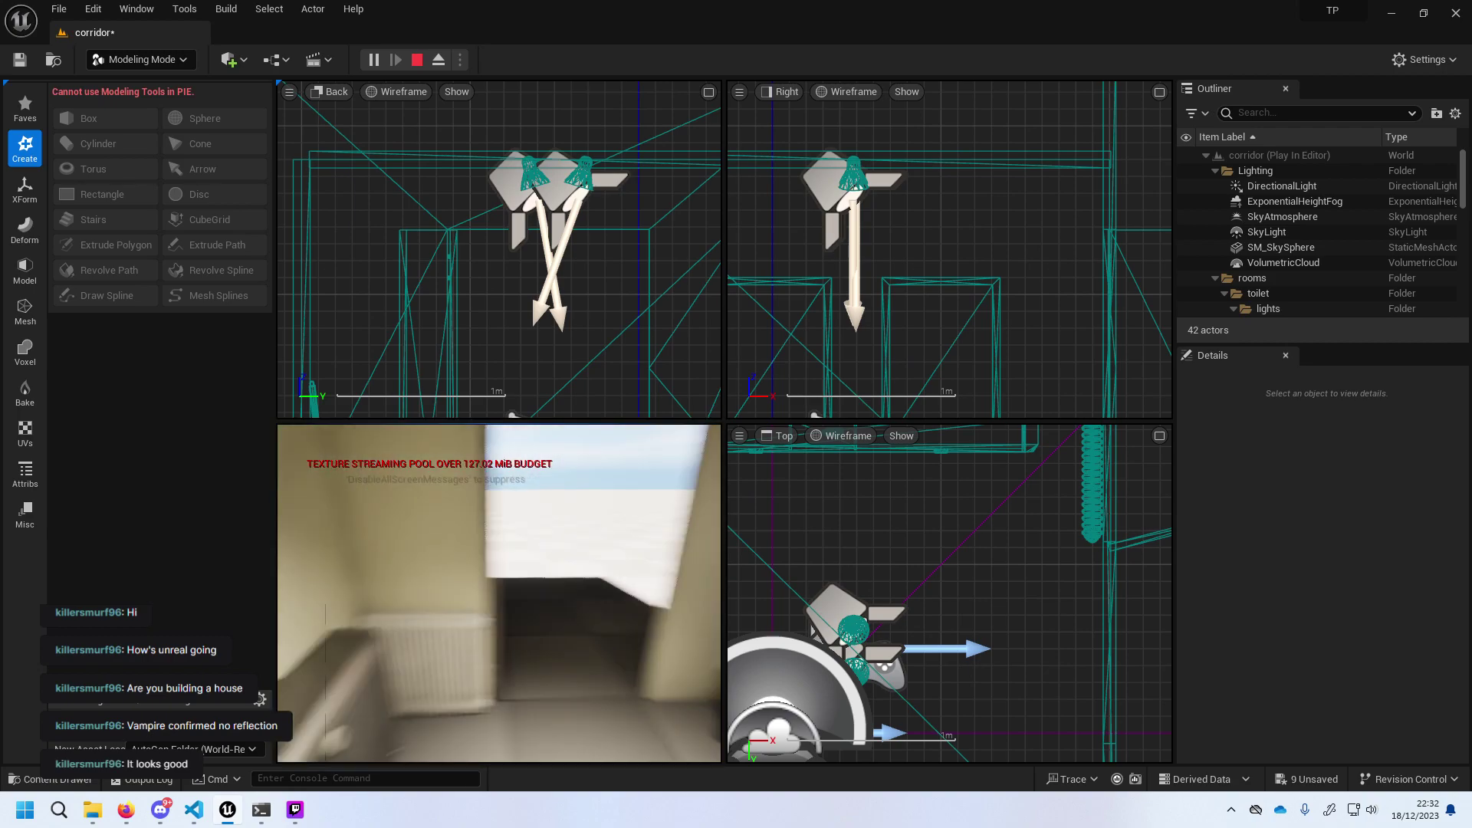
# Stop playing, revert the SkyLight change, and set its Intensity Scale to 0.5.
pyautogui.press('Escape')
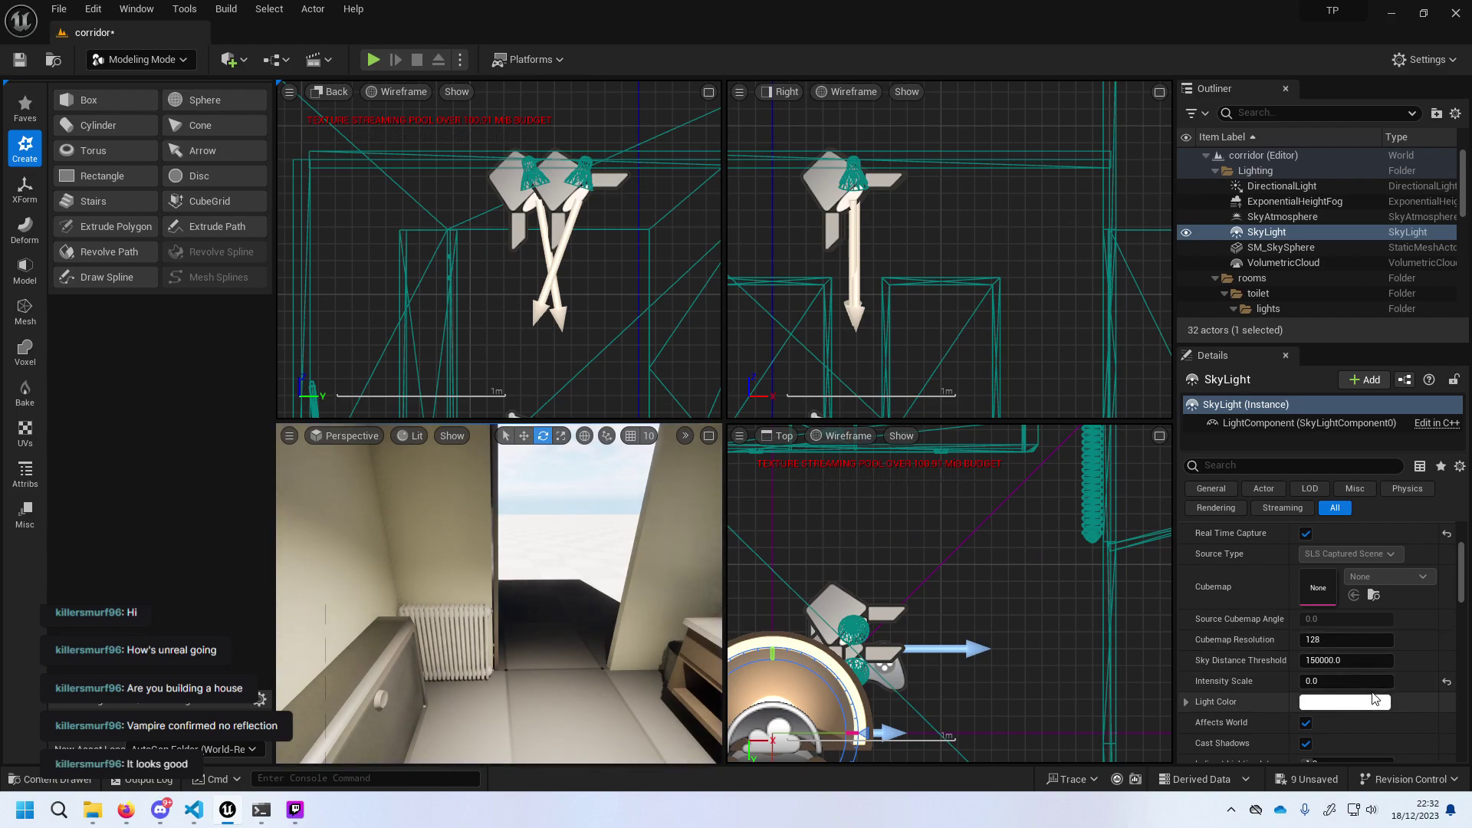
pyautogui.hotkey('ctrl', 'z')
pyautogui.click(1304, 679)
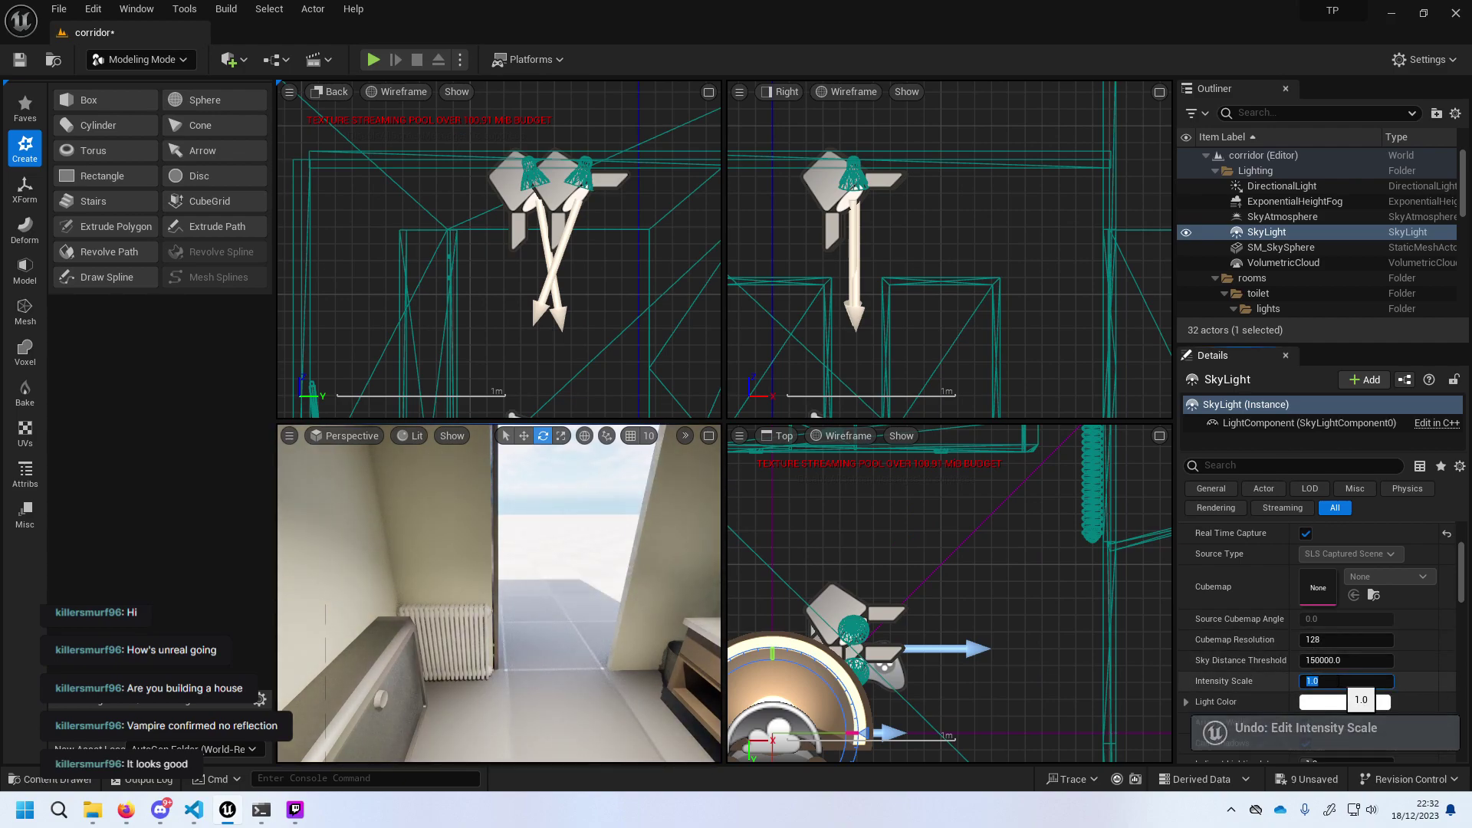
pyautogui.write('0.5')
pyautogui.press('Return')
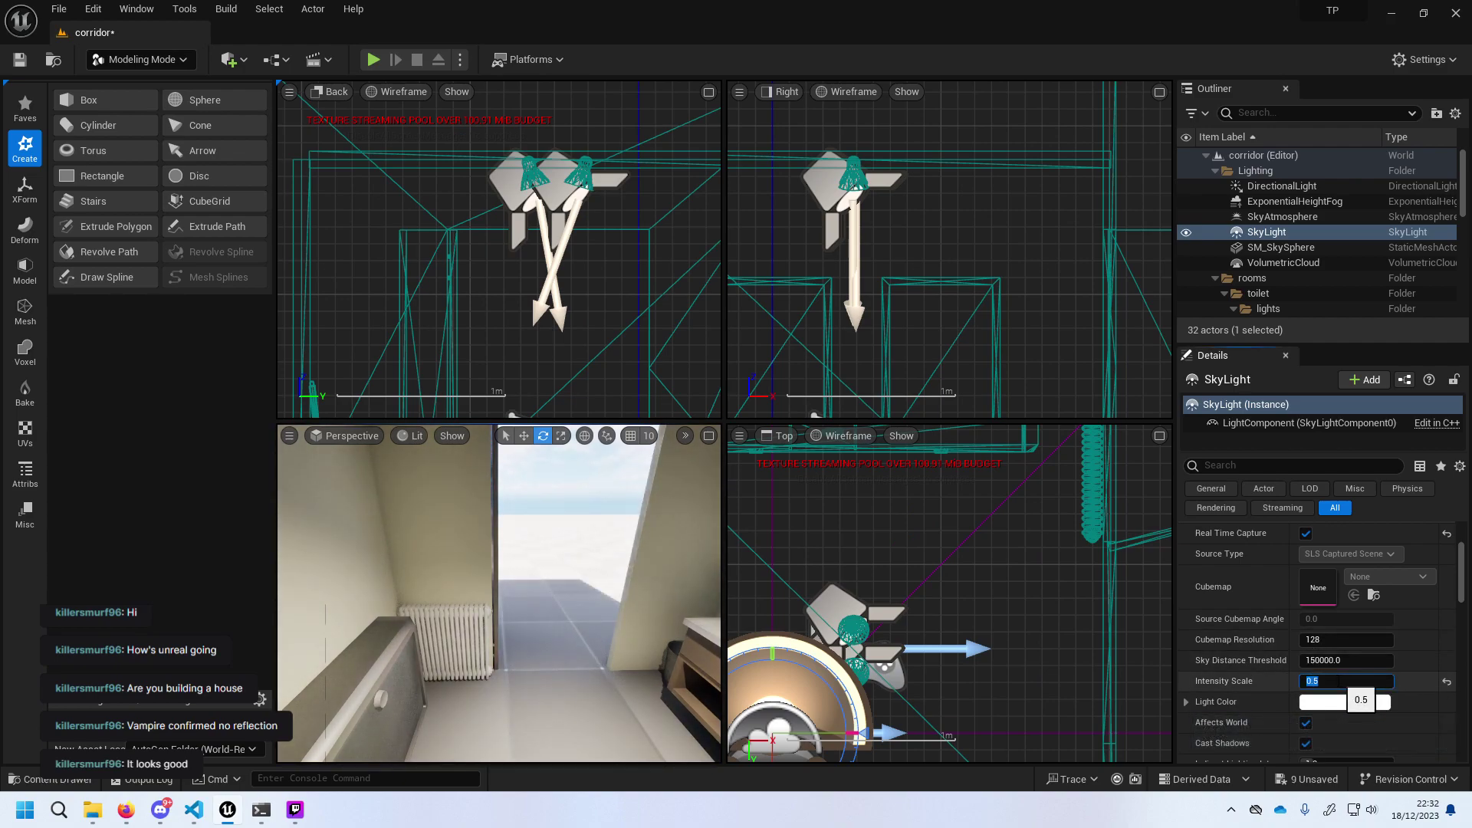
pyautogui.scroll(-5, 1288, 260)
# Set the intensity of both SpotLight2 and SpotLight to 0.
pyautogui.click(1301, 243)
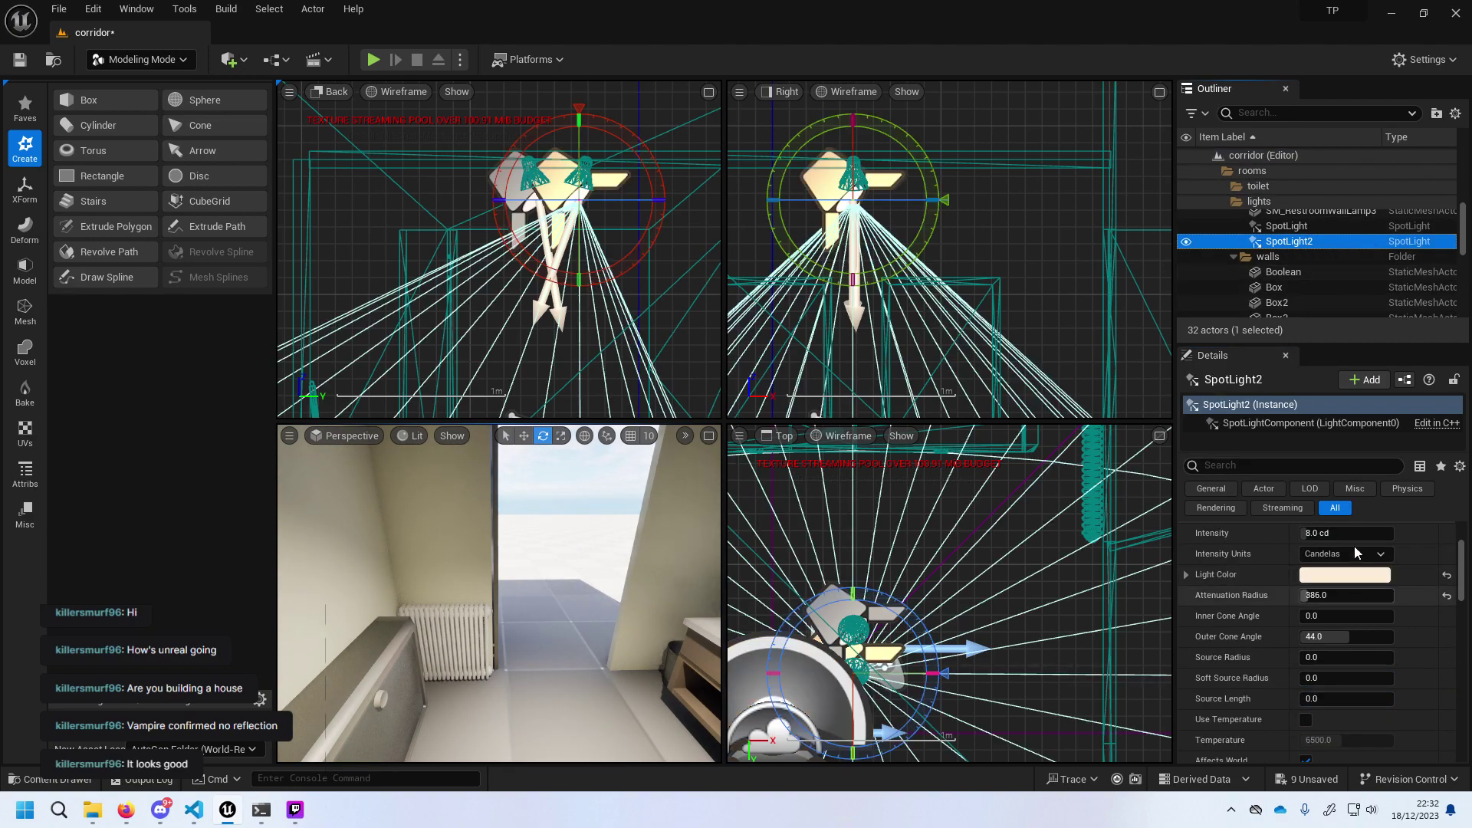
pyautogui.scroll(1, 1354, 546)
pyautogui.click(1350, 557)
pyautogui.write('0')
pyautogui.press('Return')
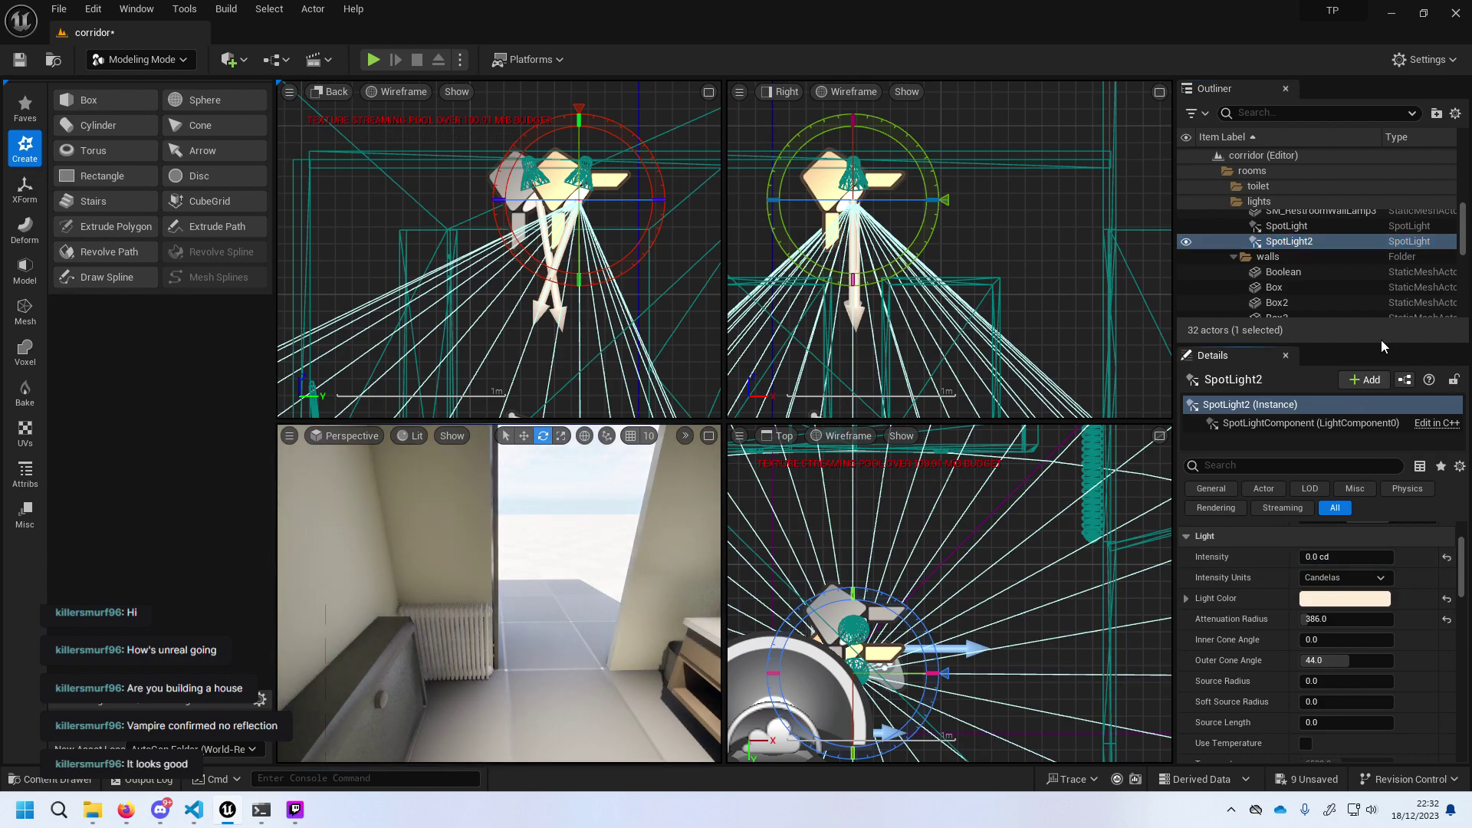
pyautogui.click(1301, 227)
pyautogui.write('0')
pyautogui.press('Return')
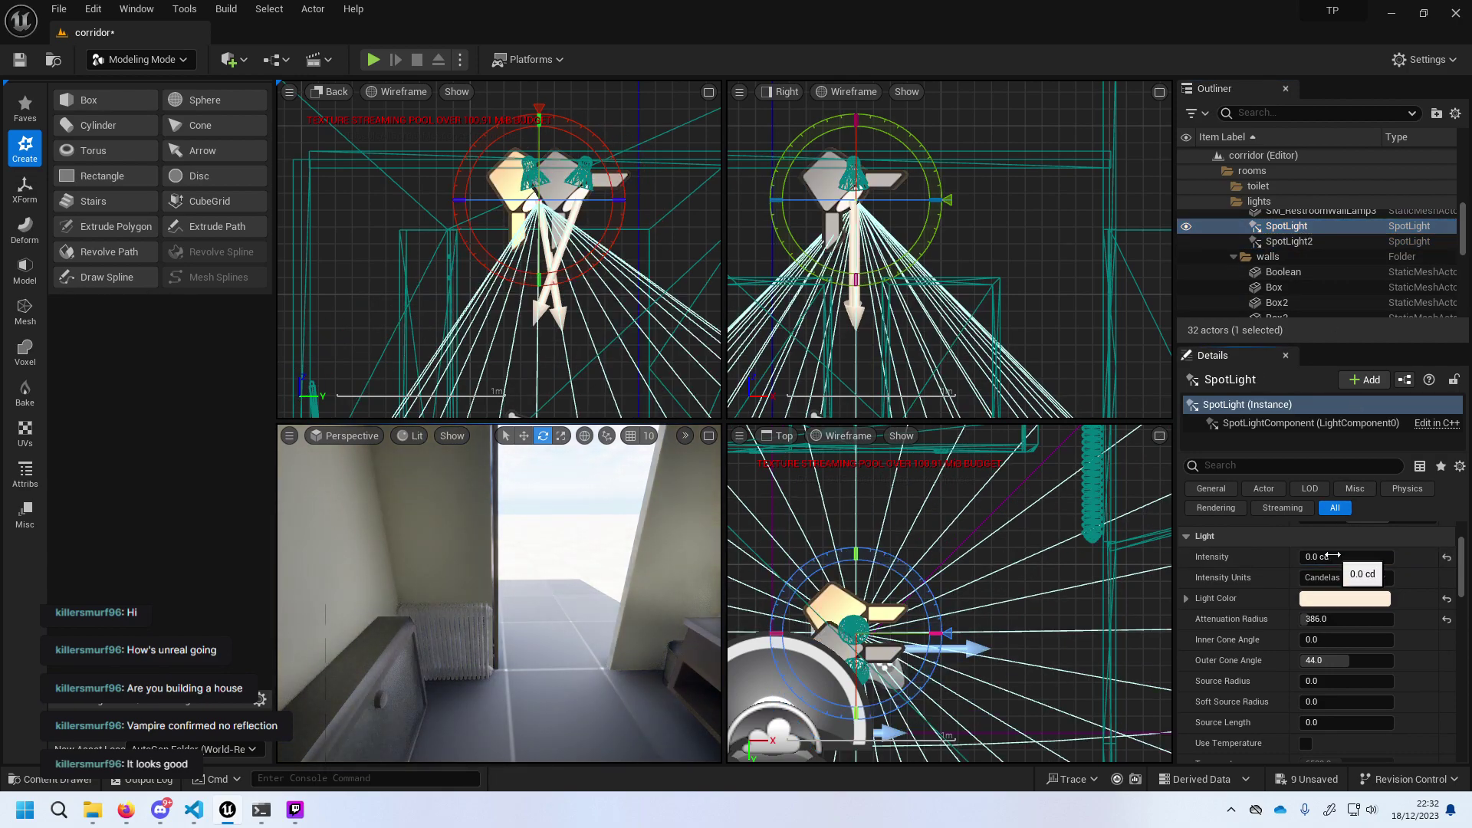
# Undo the spotlight intensity change so SpotLight2 reads 8.0 cd again.
pyautogui.click(428, 622)
pyautogui.moveTo(428, 621); pyautogui.dragTo(460, 599, button='right')
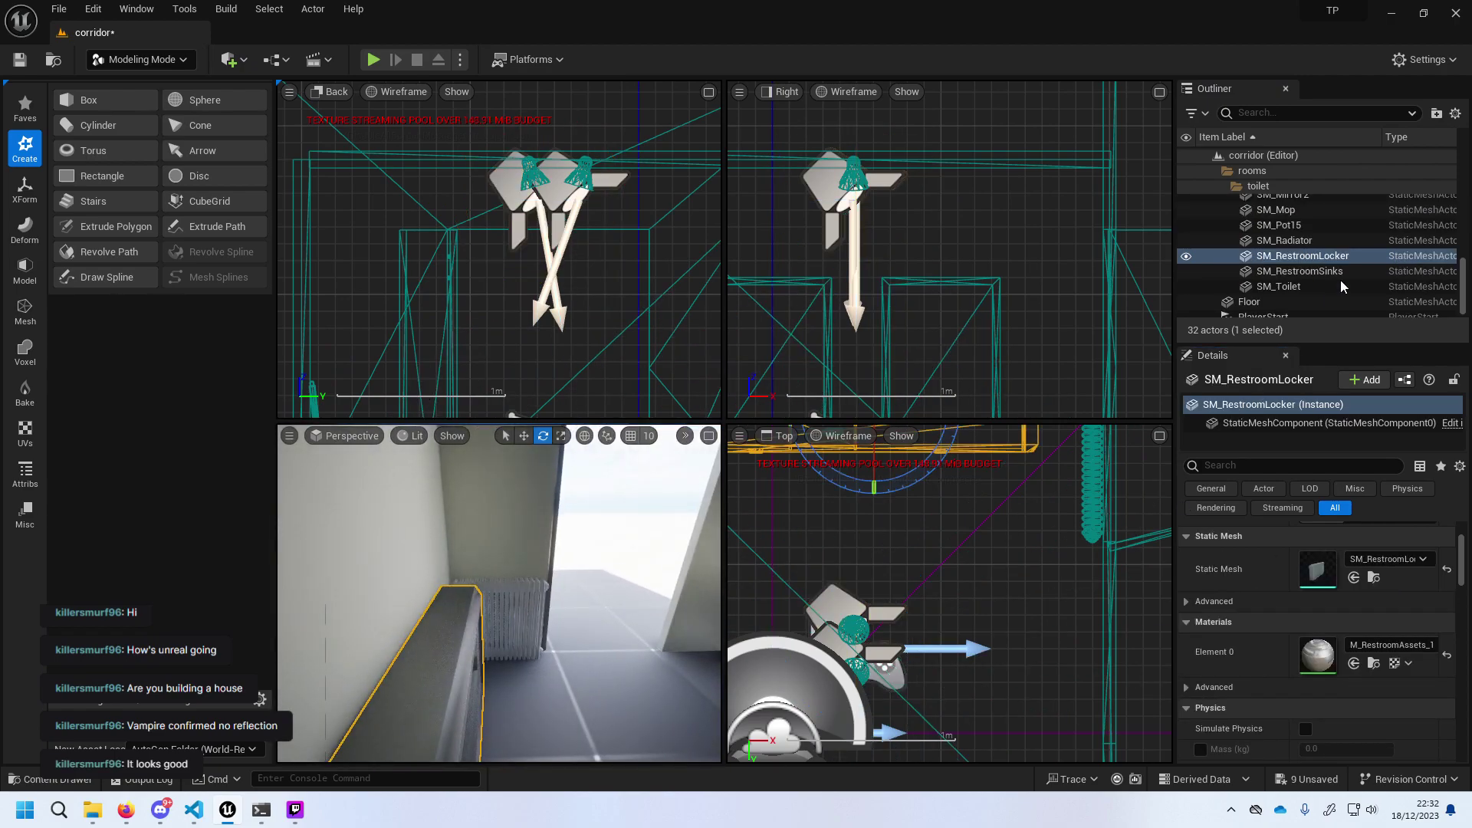
pyautogui.hotkey('ctrl', 'z')
pyautogui.hotkey('ctrl', 'z')
pyautogui.hotkey('ctrl', 'z')
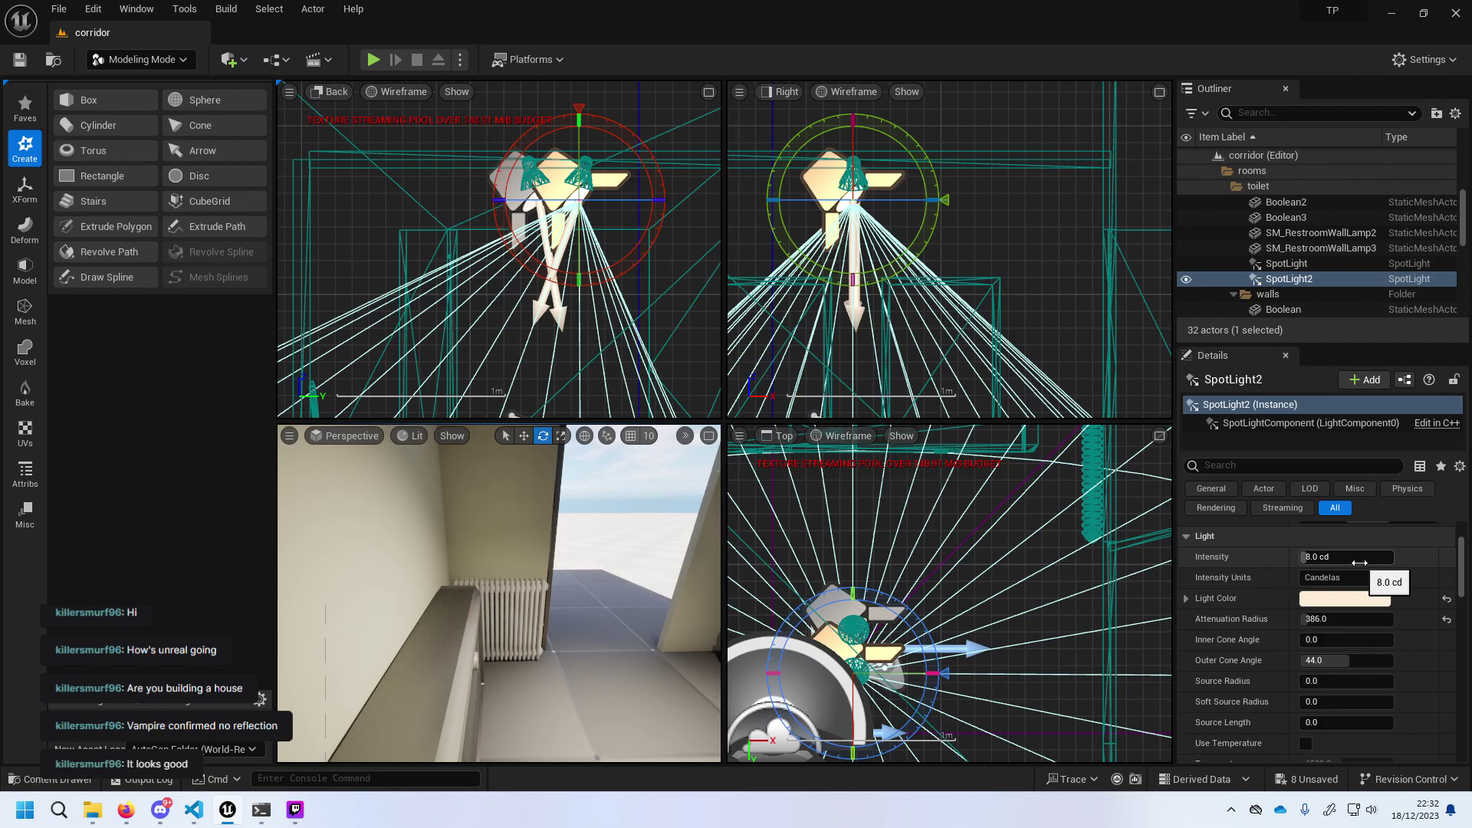
pyautogui.scroll(-3, 1355, 278)
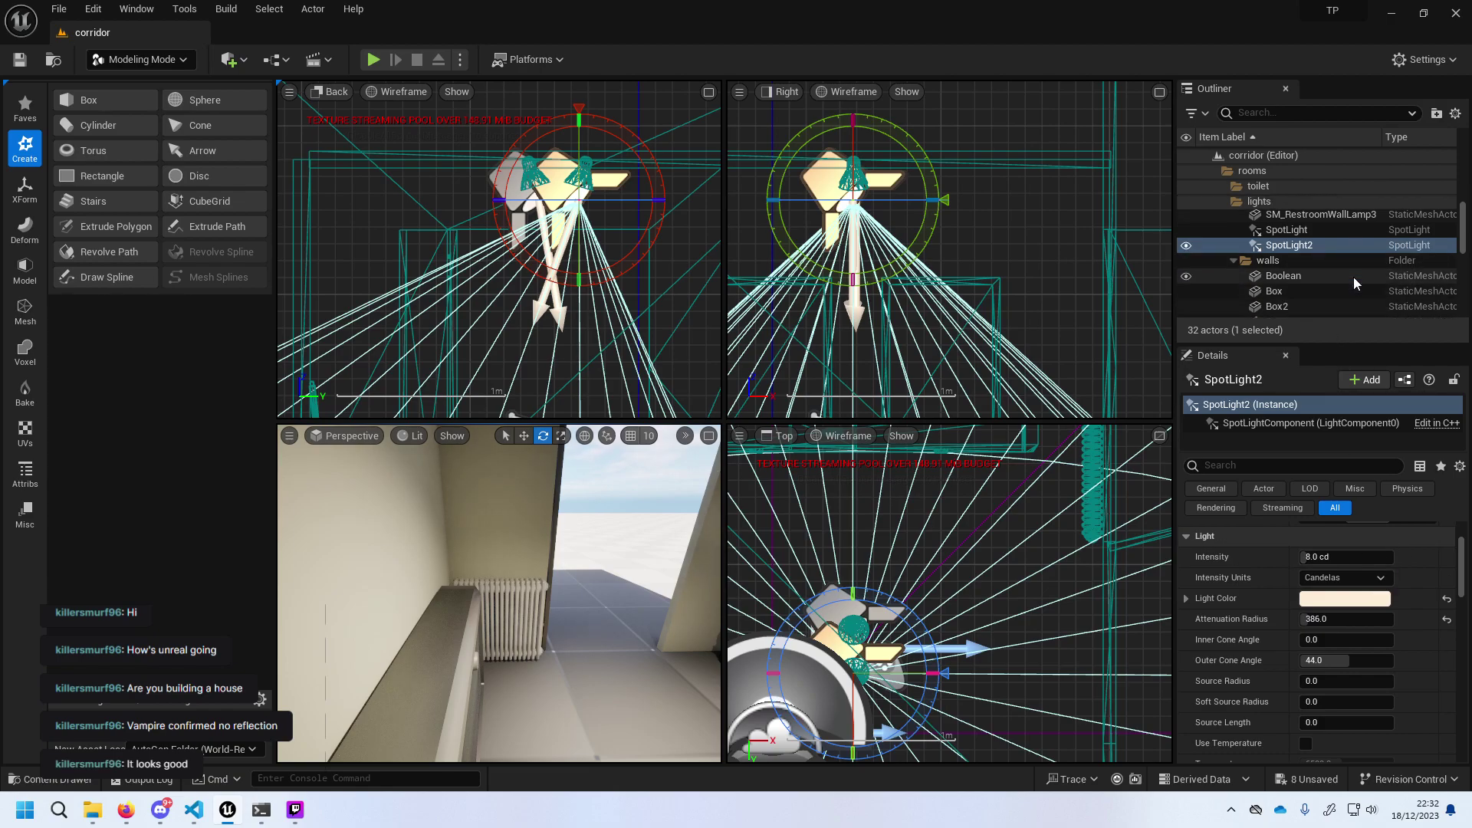
pyautogui.scroll(-3, 1354, 277)
pyautogui.scroll(-3, 1353, 278)
pyautogui.scroll(2, 1353, 282)
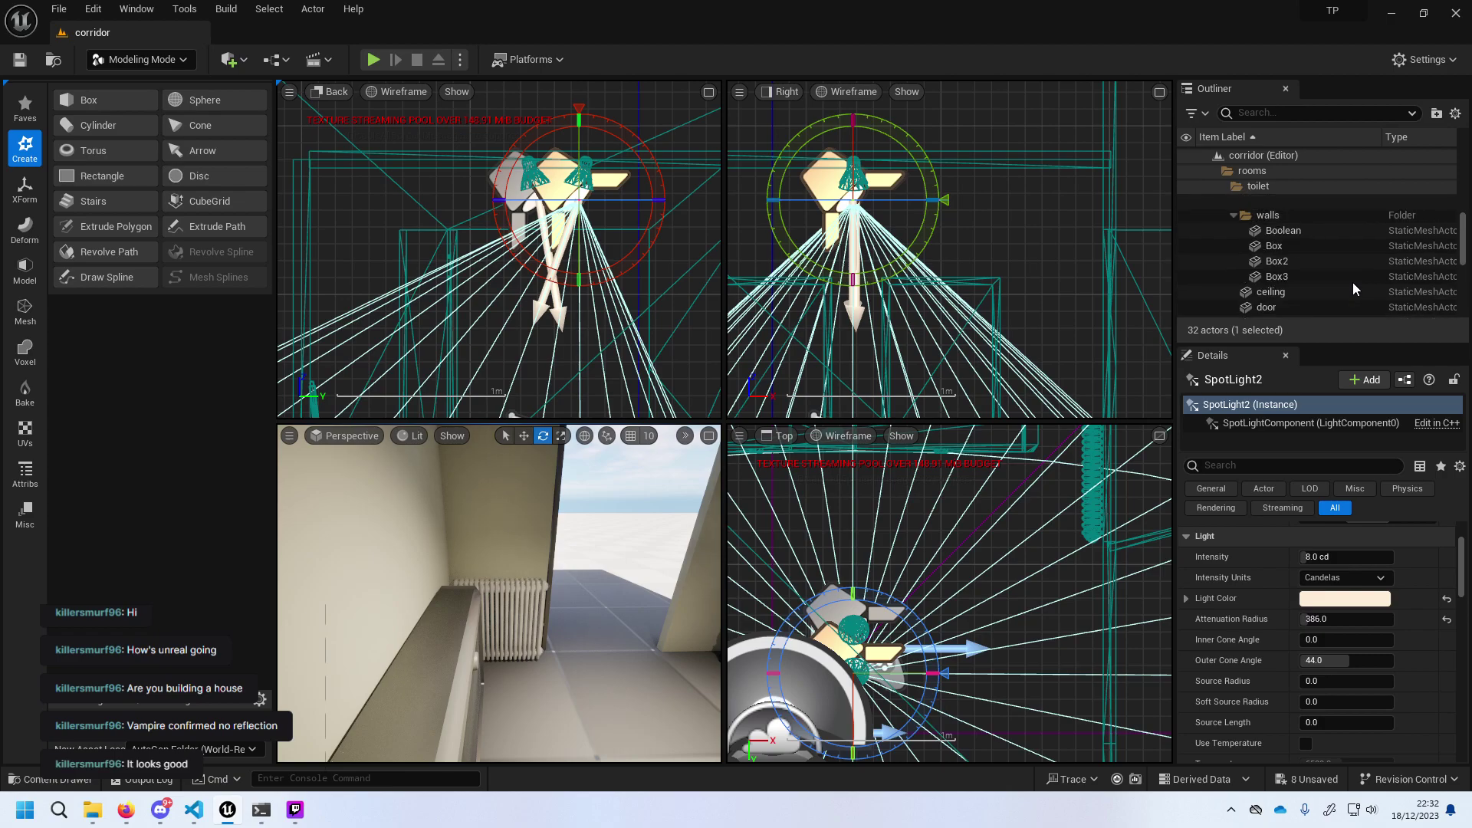
pyautogui.scroll(3, 1353, 283)
pyautogui.scroll(2, 1351, 281)
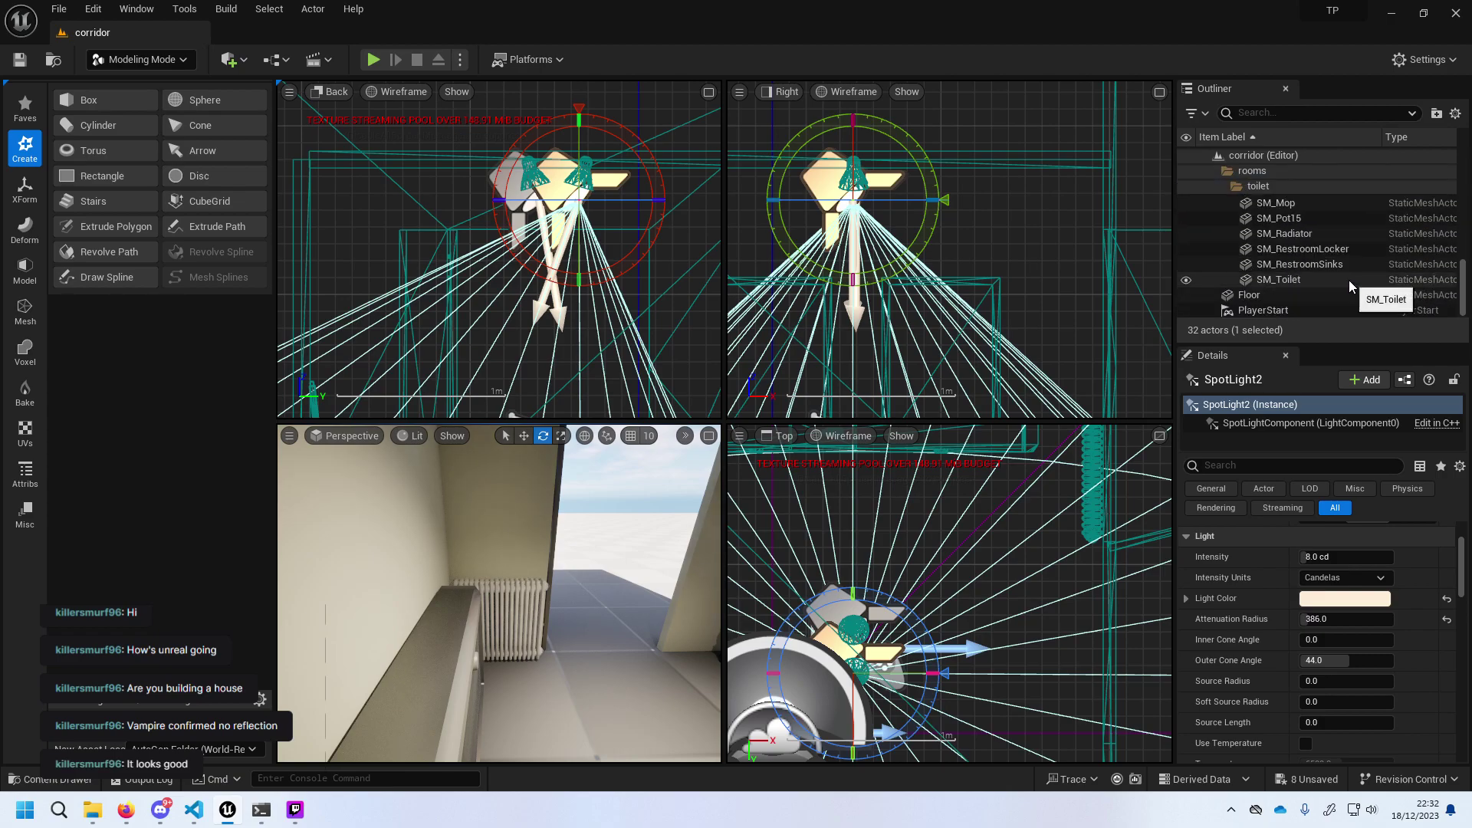
pyautogui.scroll(3, 1349, 281)
pyautogui.scroll(3, 1351, 283)
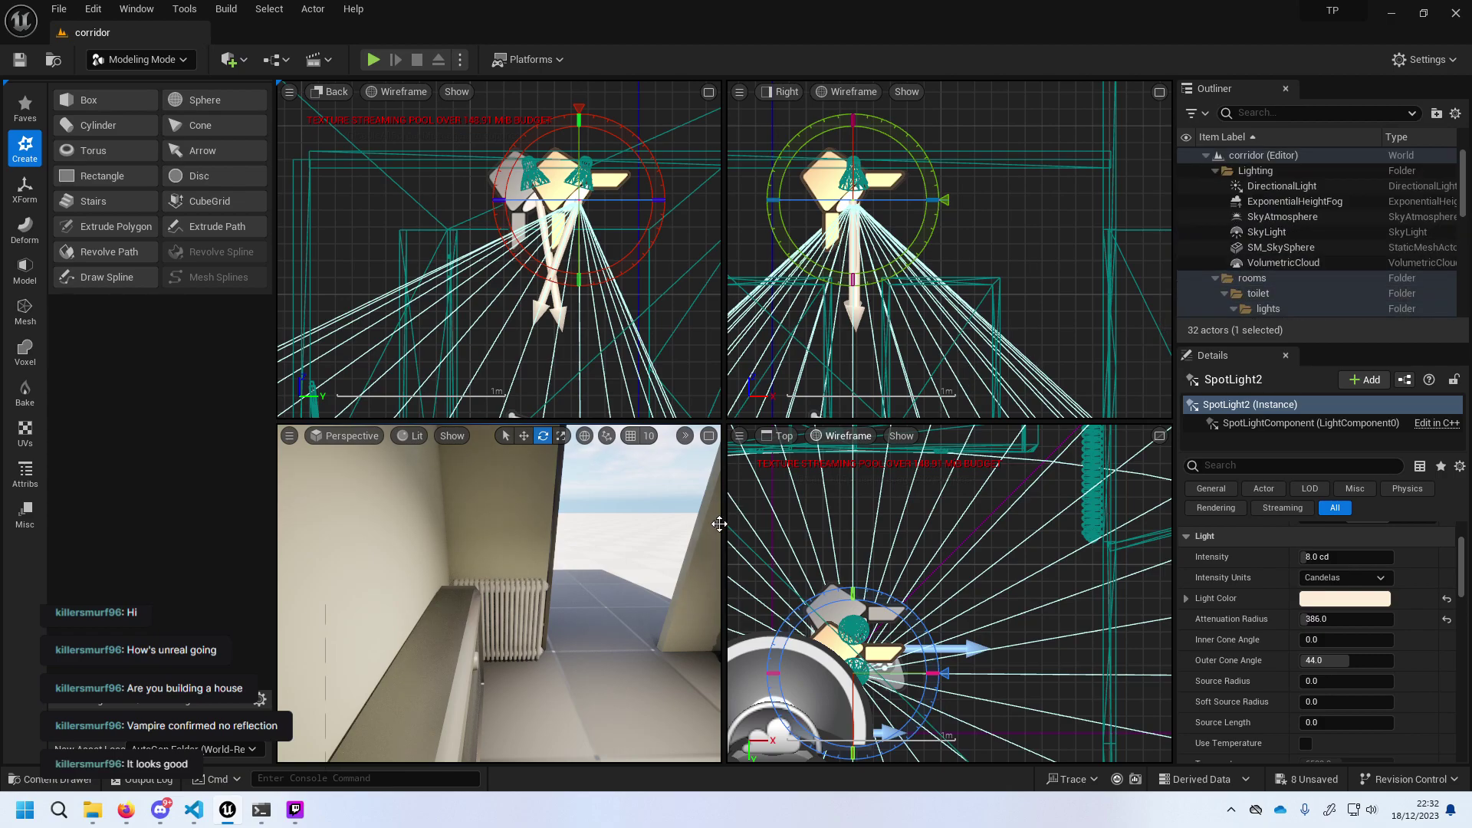
pyautogui.moveTo(609, 552)
pyautogui.mouseDown(button='right')
pyautogui.moveTo(675, 554)
pyautogui.moveTo(614, 551)
pyautogui.moveTo(533, 585)
pyautogui.mouseUp(button='right')
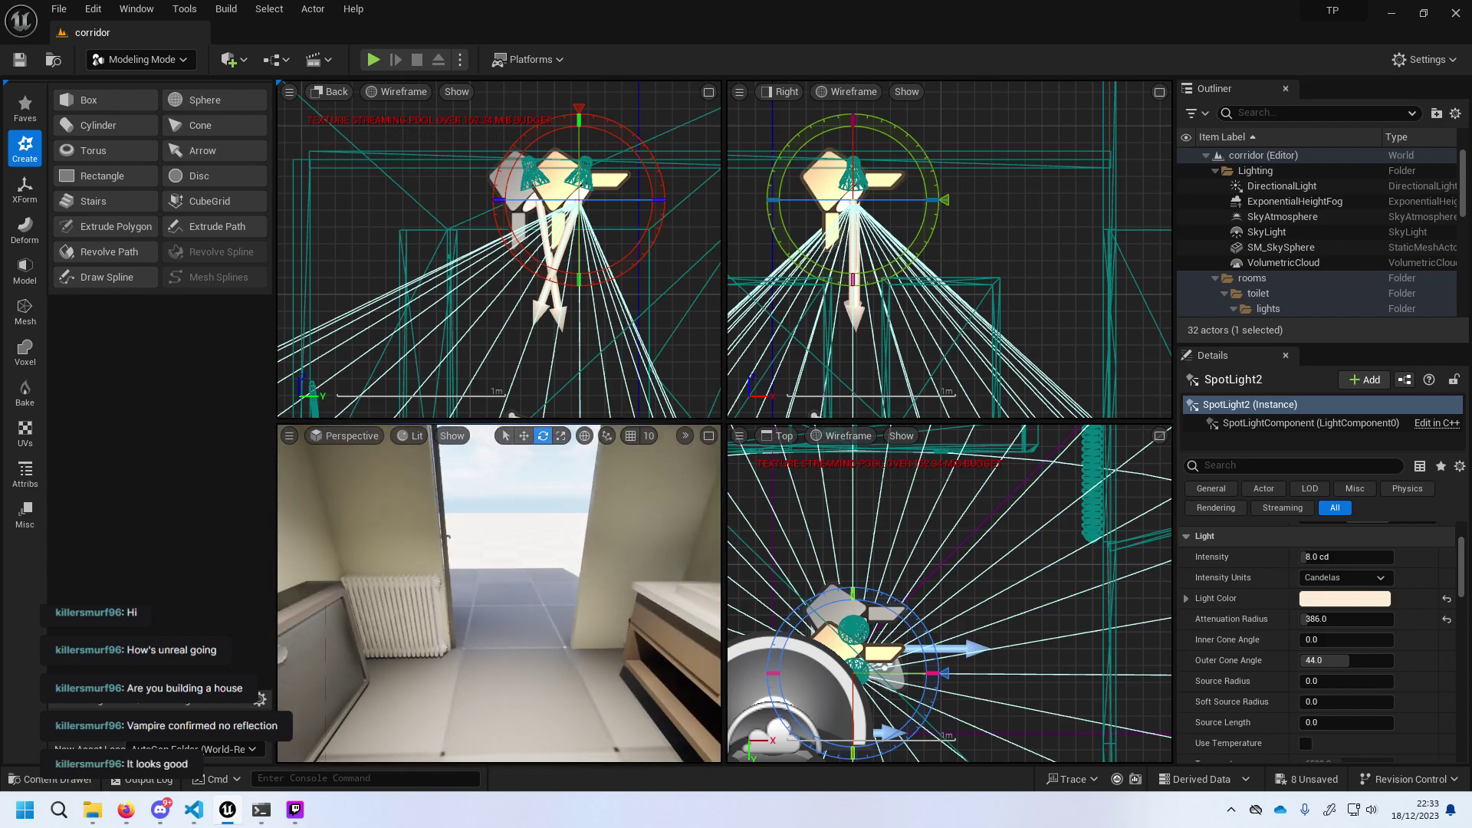
pyautogui.moveTo(131, 811)
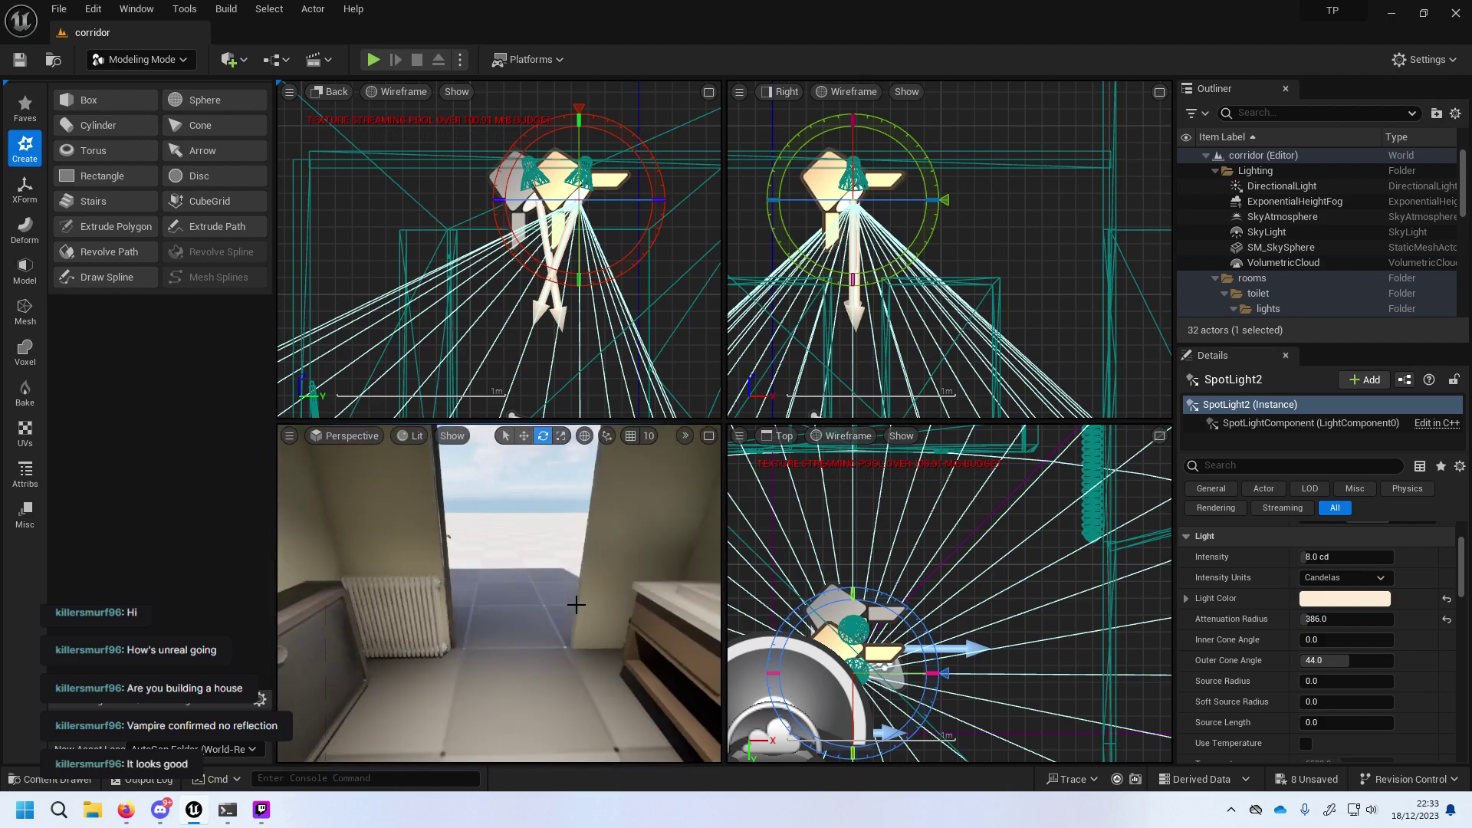
pyautogui.moveTo(576, 604)
pyautogui.mouseDown(button='right')
pyautogui.moveTo(475, 606)
pyautogui.moveTo(498, 602)
pyautogui.mouseUp(button='right')
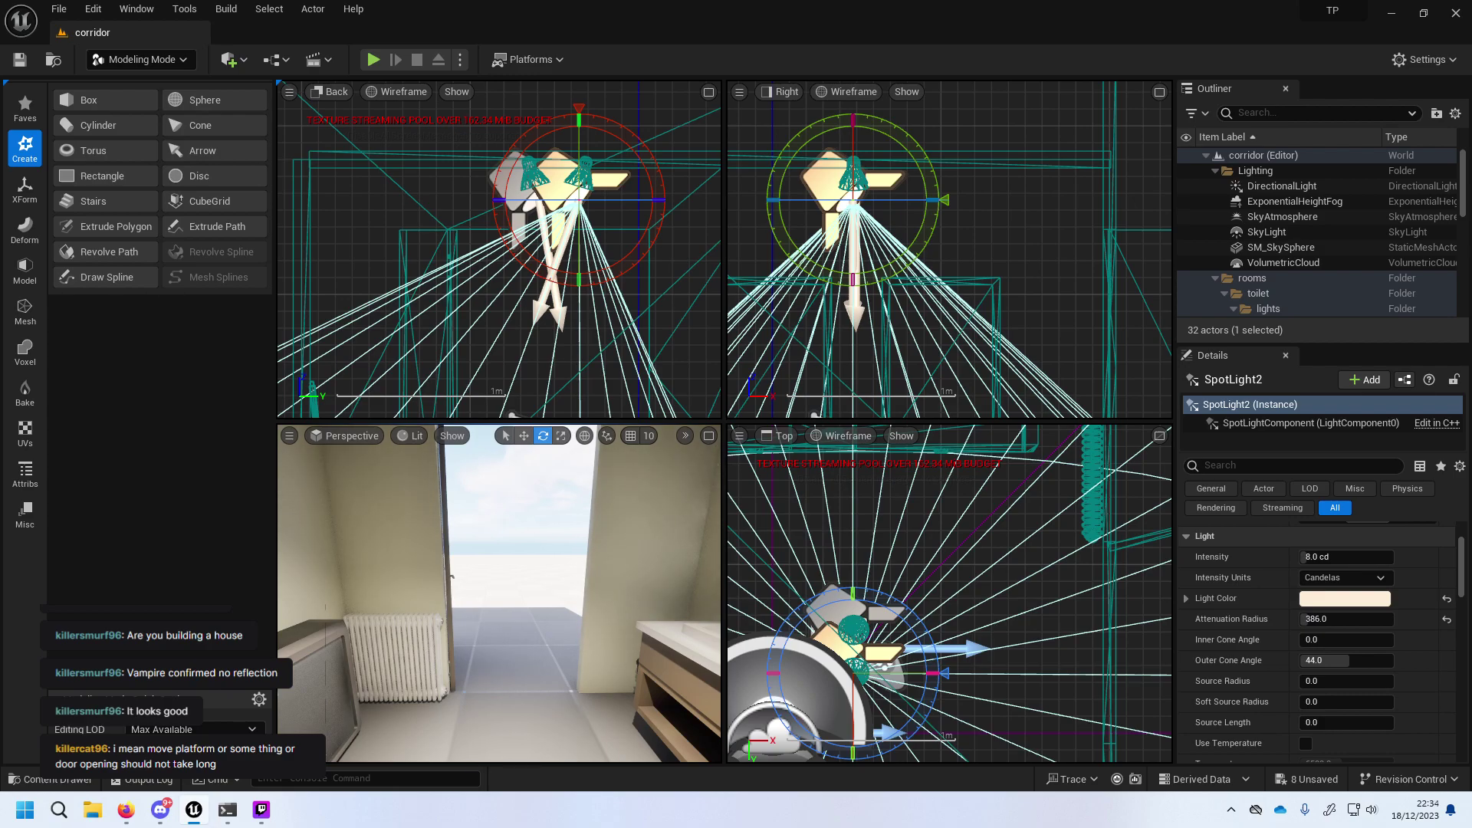
pyautogui.moveTo(499, 602); pyautogui.dragTo(498, 602, button='right')
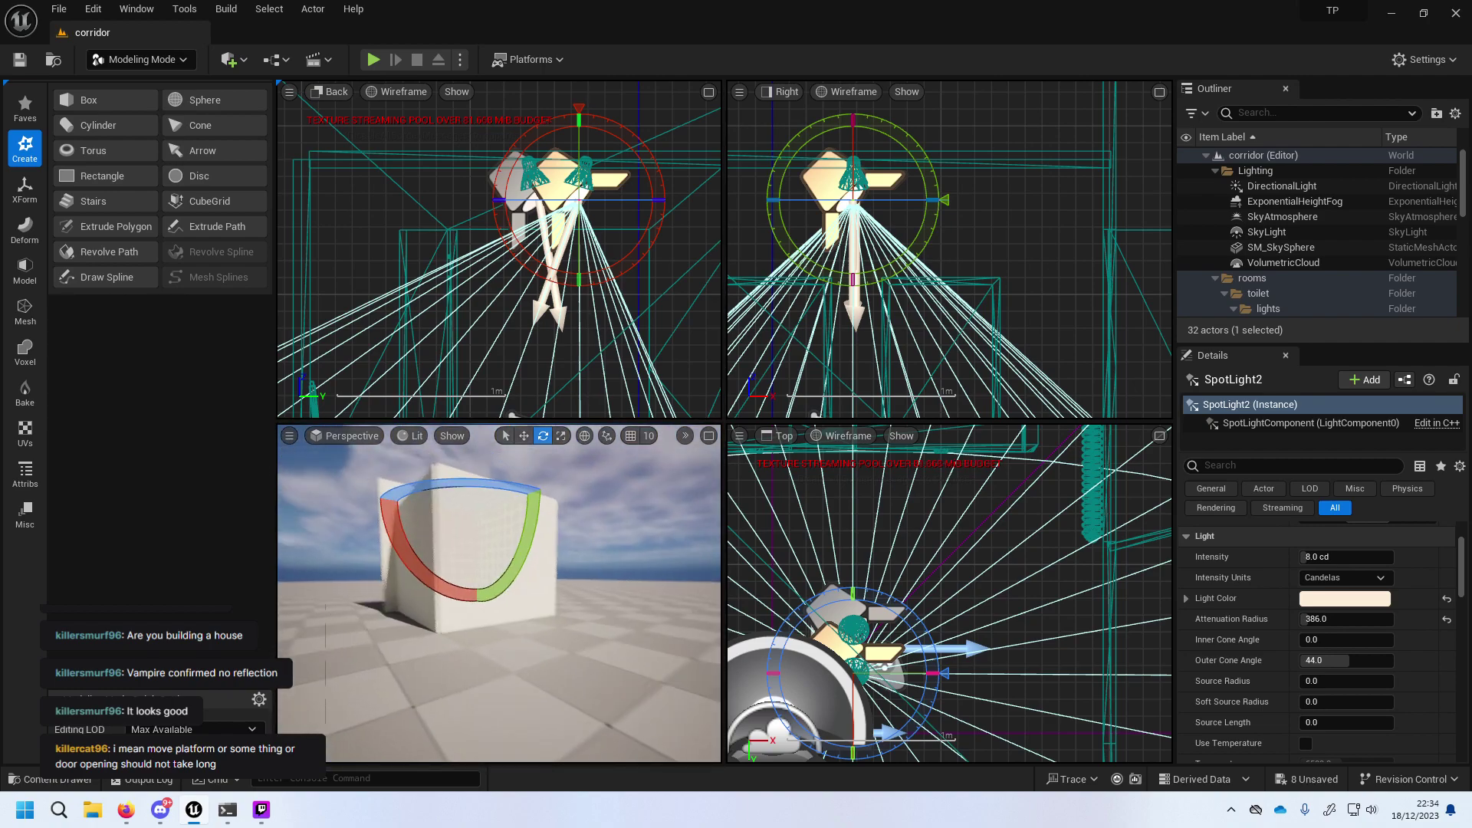
pyautogui.moveTo(649, 617); pyautogui.dragTo(649, 617, button='right')
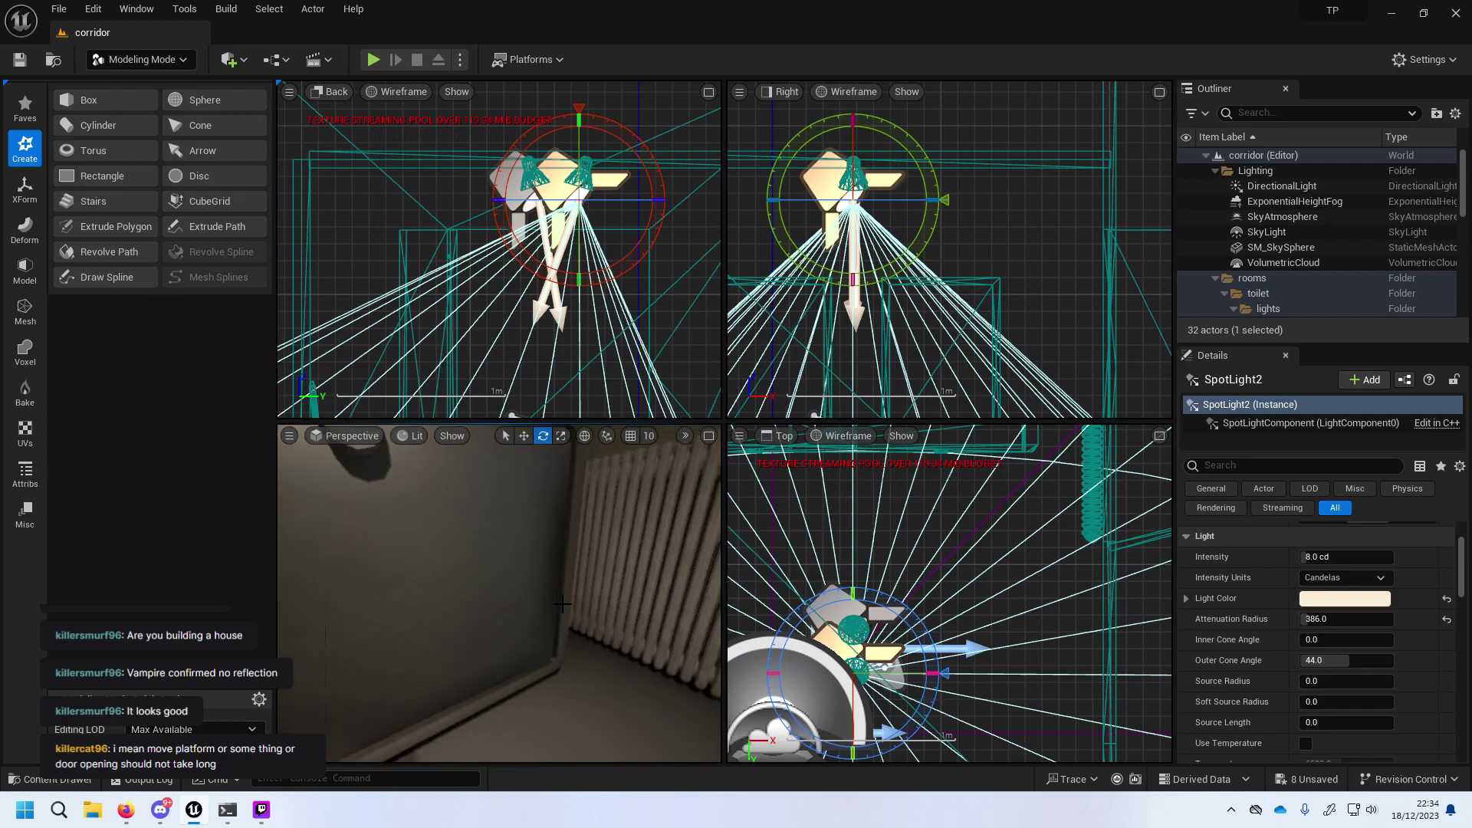
pyautogui.moveTo(542, 605); pyautogui.dragTo(480, 593, button='right')
# Maximize the Perspective view and swing the toilet door about 110° closed on its hinge.
pyautogui.click(369, 598)
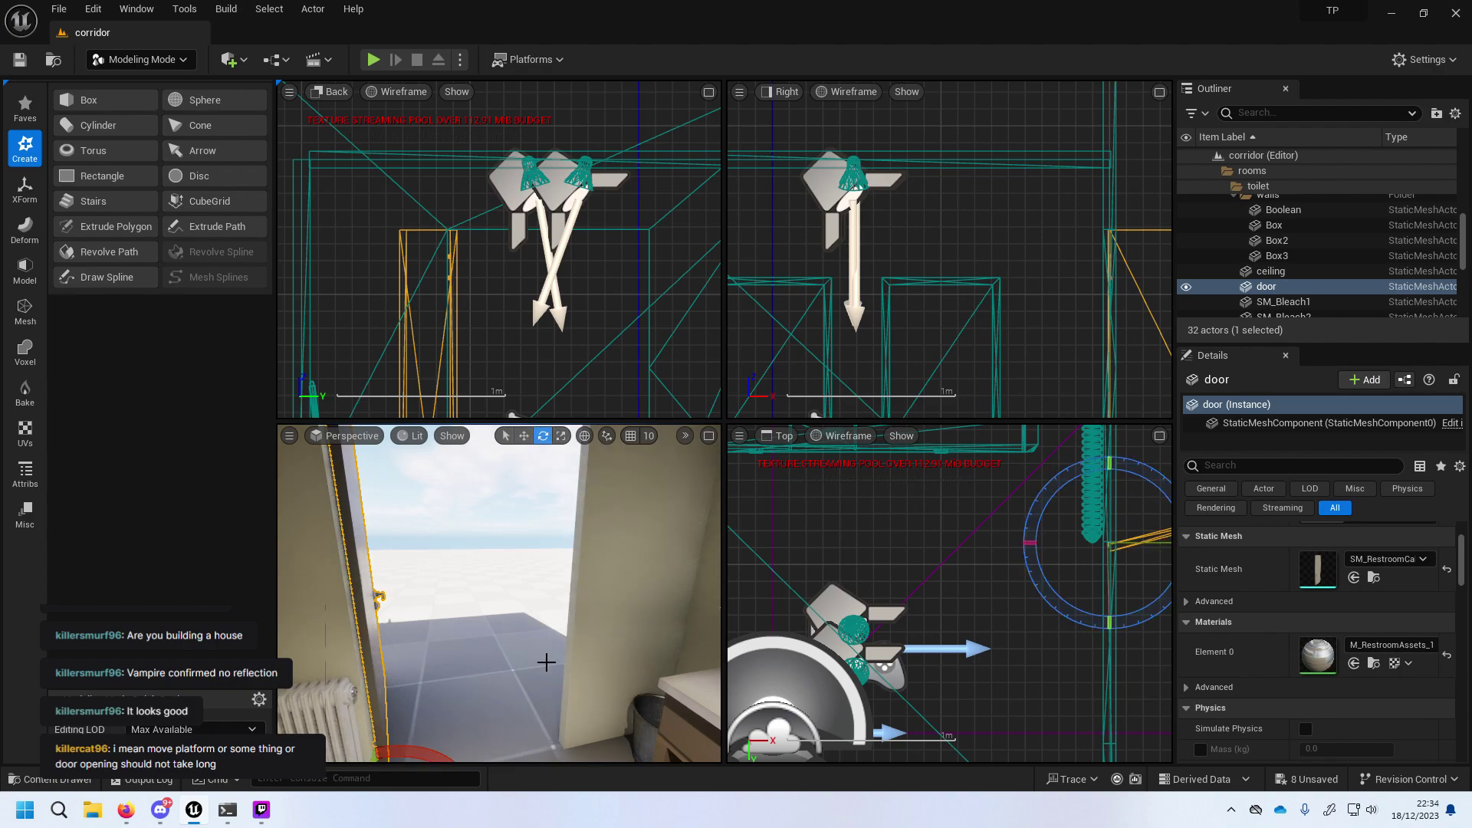
pyautogui.scroll(-3, 995, 602)
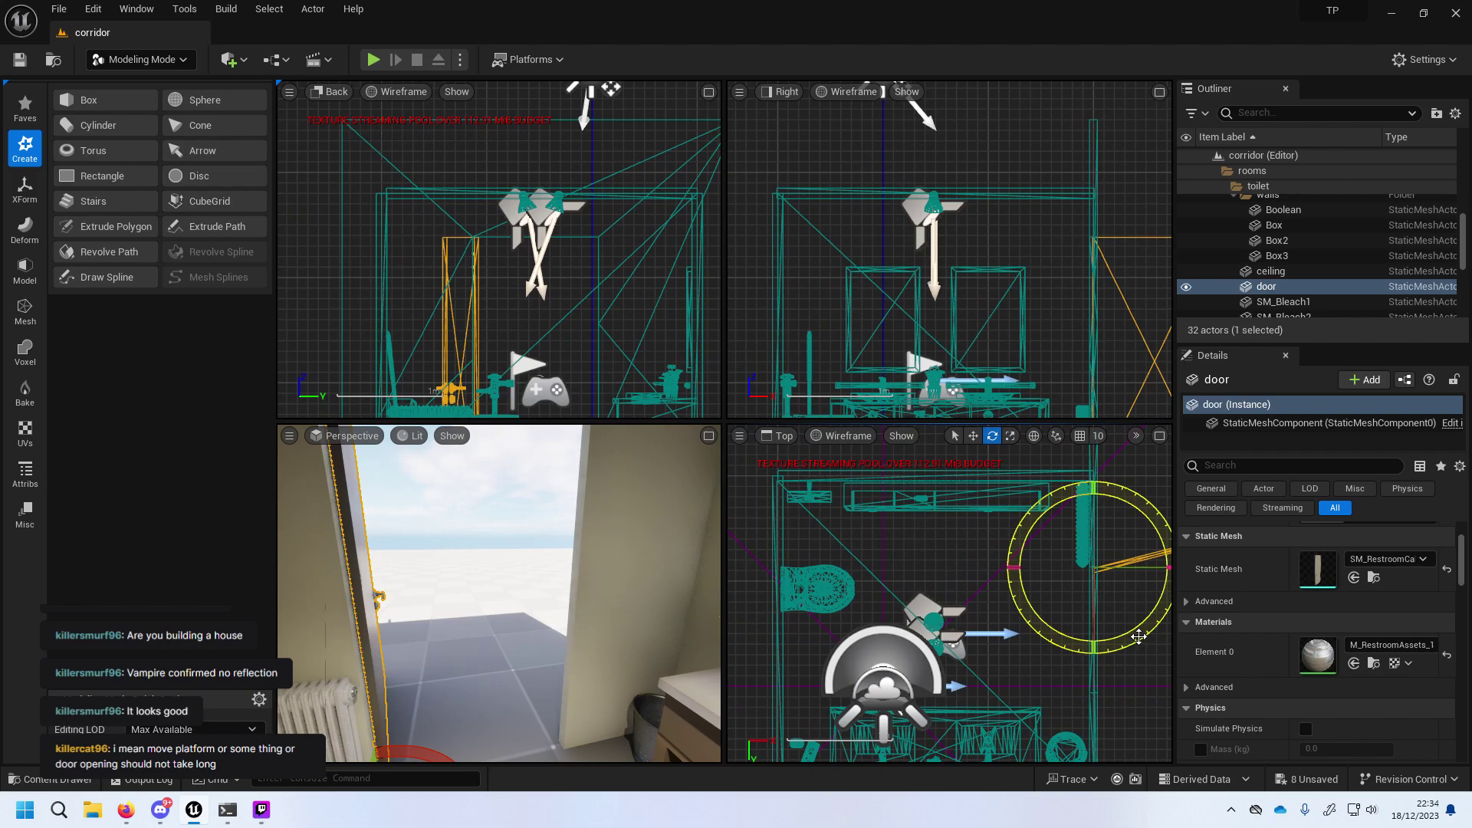
pyautogui.moveTo(1135, 638)
pyautogui.mouseDown()
pyautogui.moveTo(1080, 678)
pyautogui.moveTo(1100, 675)
pyautogui.mouseUp()
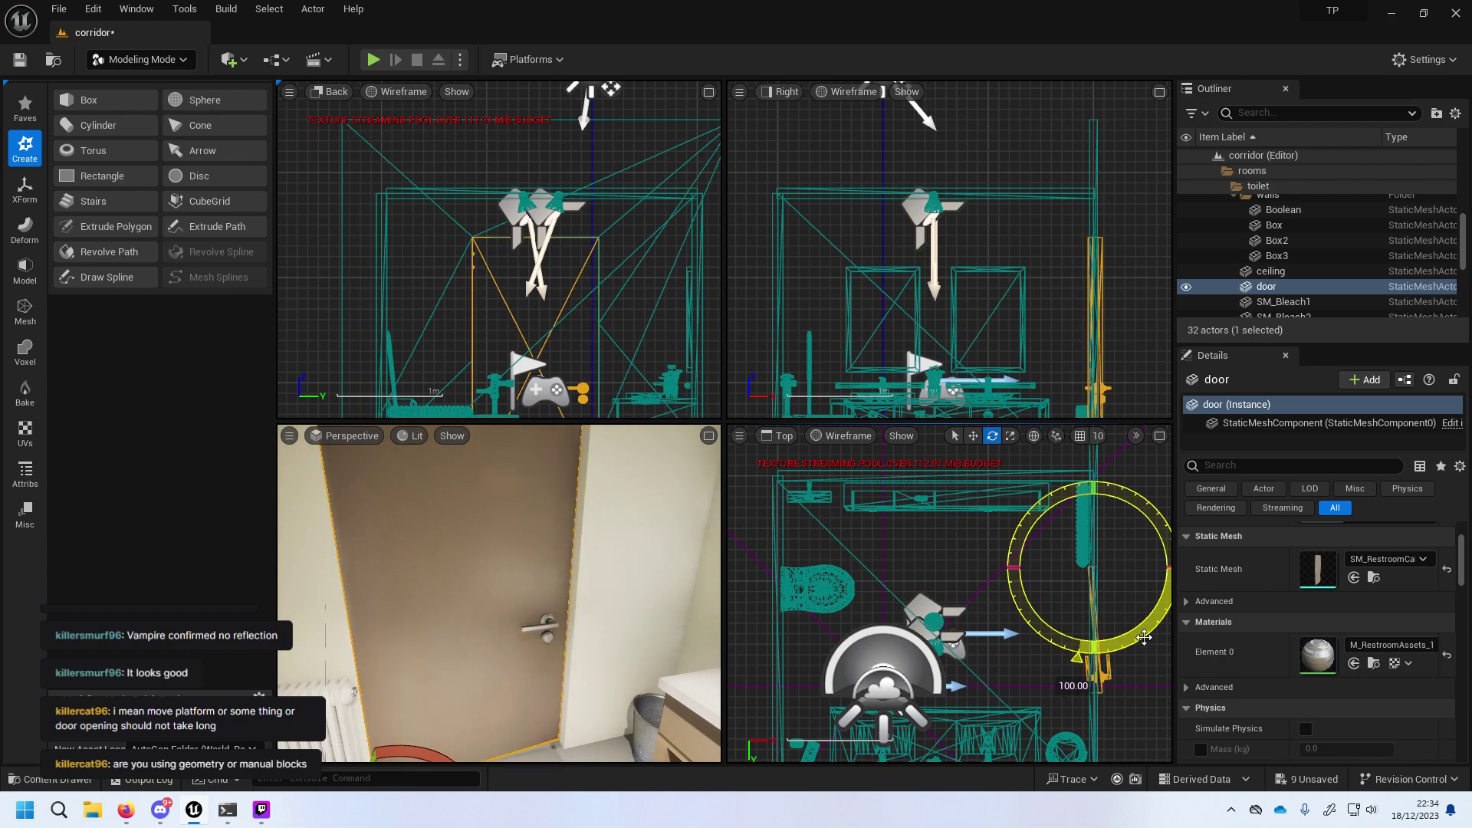
pyautogui.hotkey('ctrl', 'z')
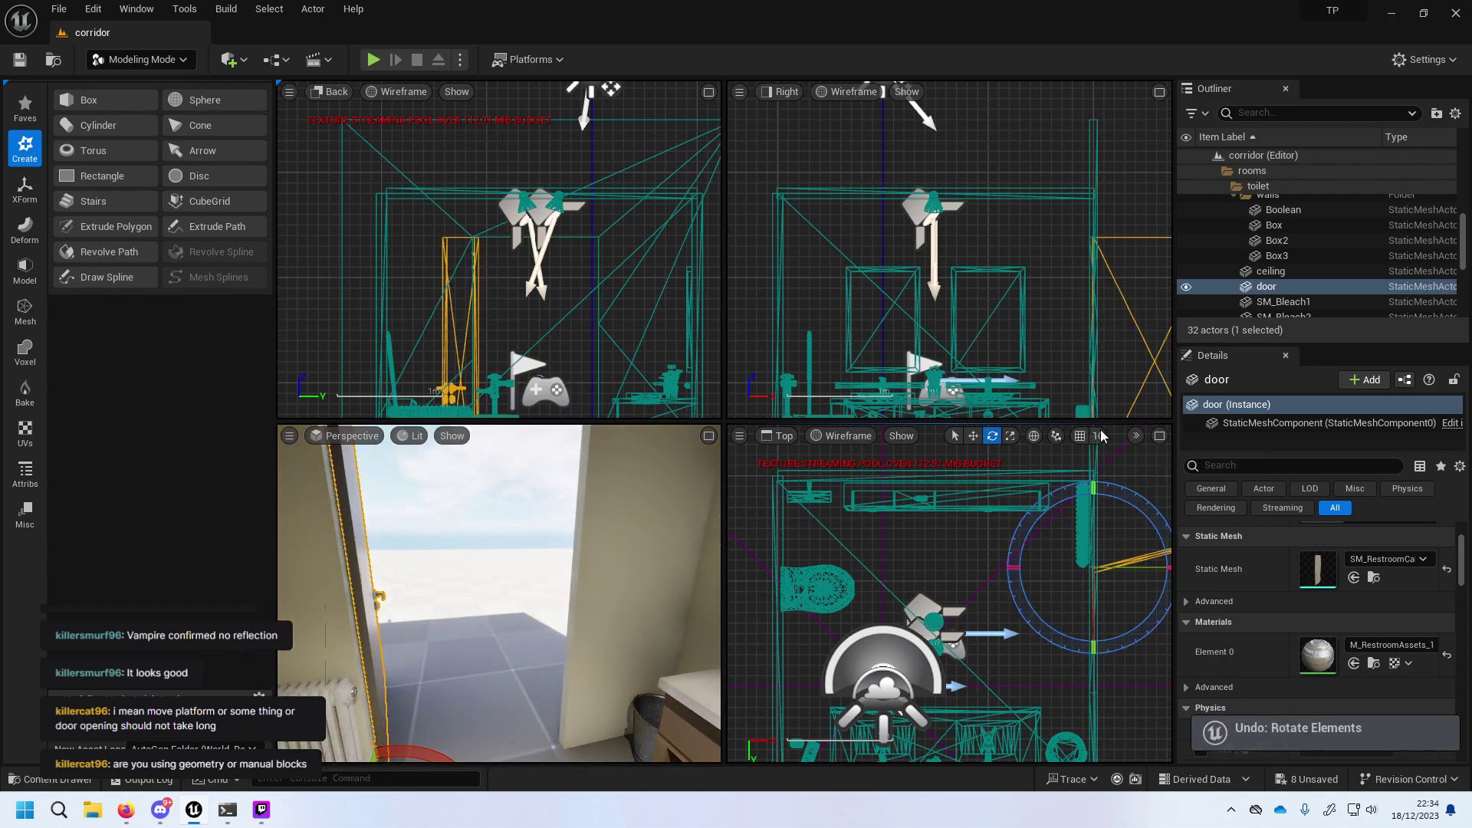
pyautogui.click(1136, 435)
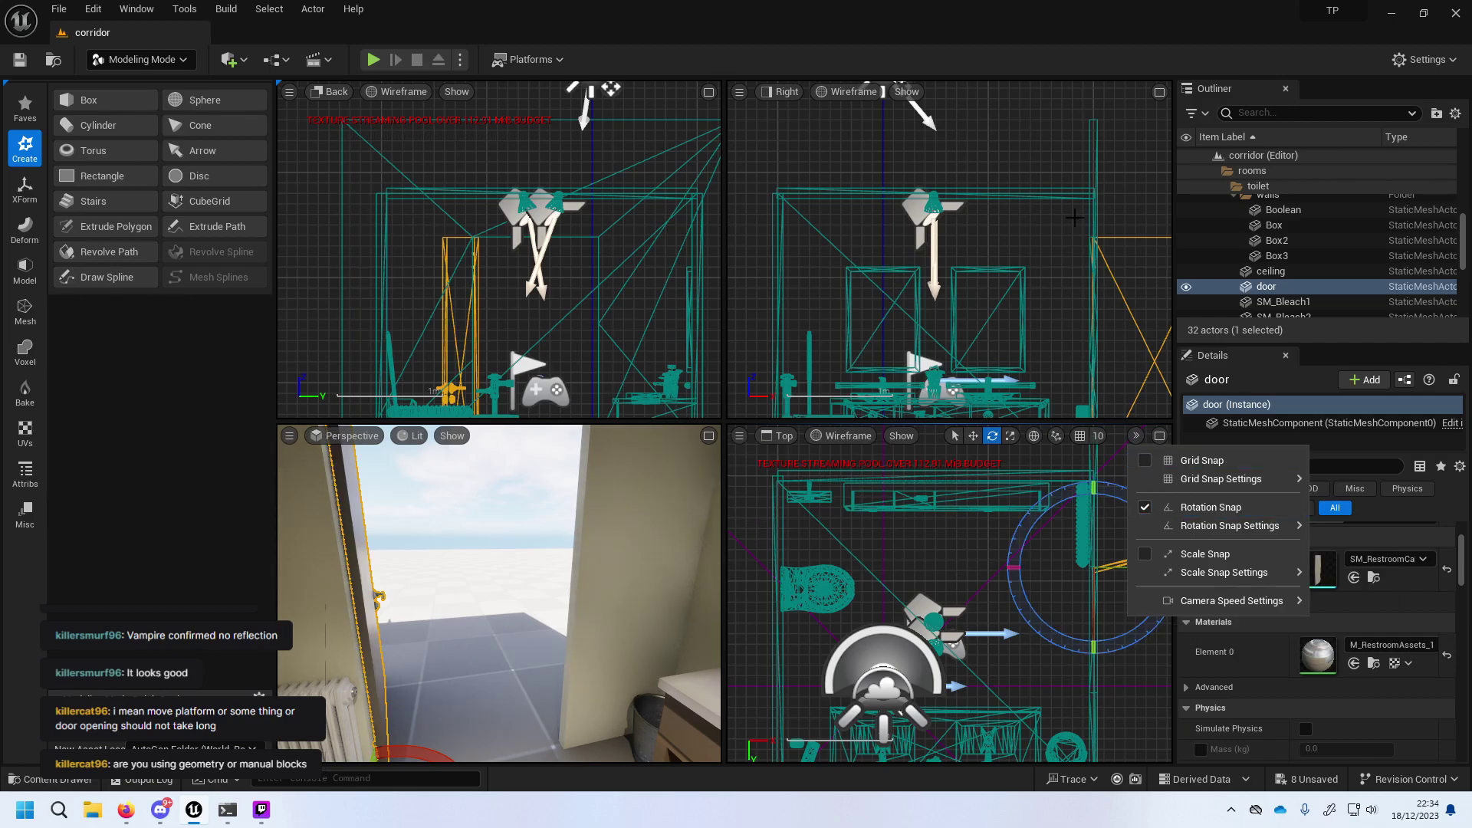
pyautogui.click(709, 436)
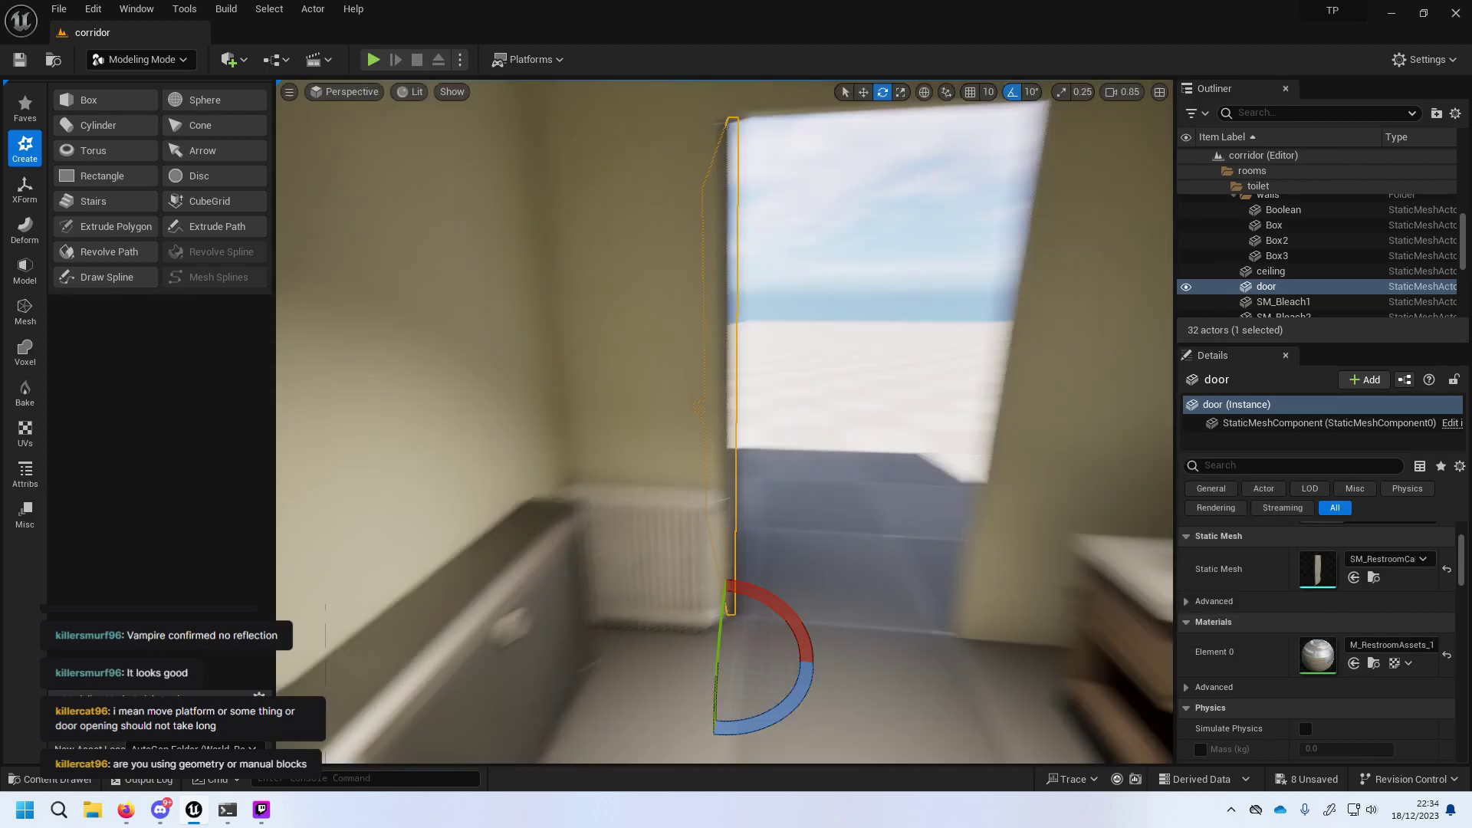
pyautogui.moveTo(760, 406); pyautogui.dragTo(761, 406, button='right')
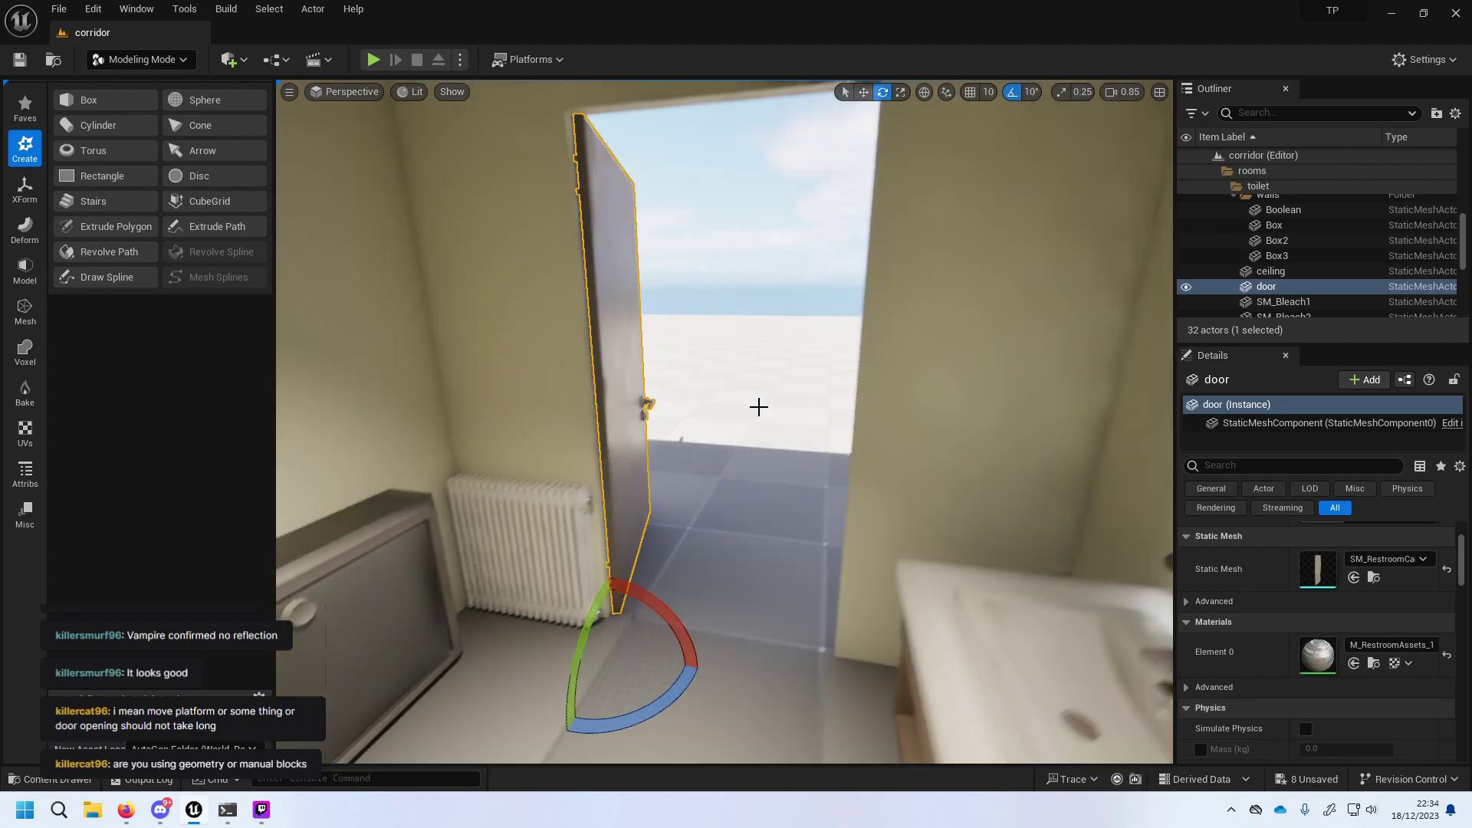
pyautogui.scroll(-3, 719, 625)
pyautogui.moveTo(719, 625)
pyautogui.mouseDown()
pyautogui.moveTo(732, 593)
pyautogui.moveTo(726, 617)
pyautogui.mouseUp()
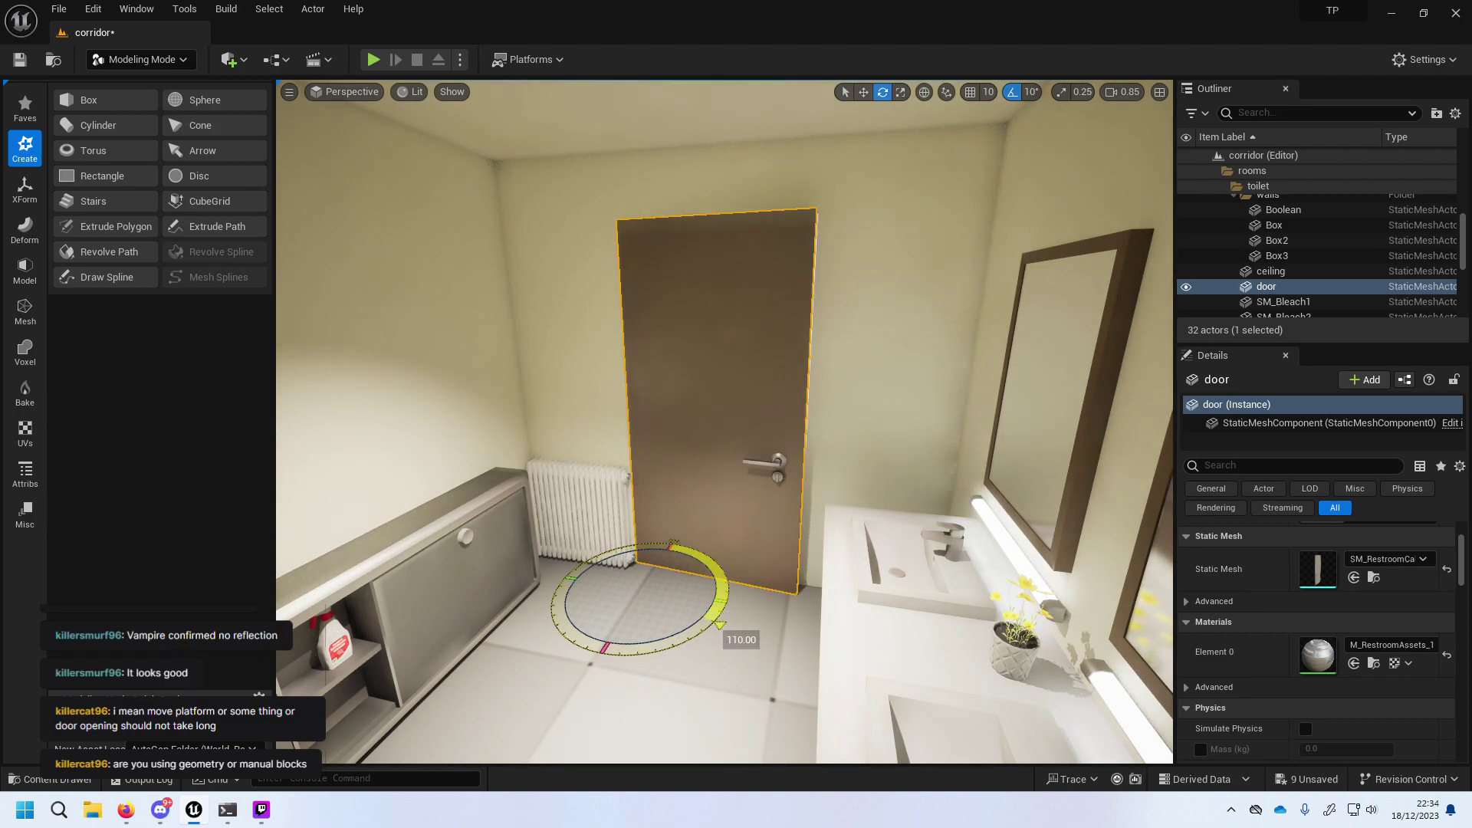
# Keep the 10° rotation snap and nudge the door until it sits flush in its frame.
pyautogui.moveTo(726, 617); pyautogui.dragTo(826, 527)
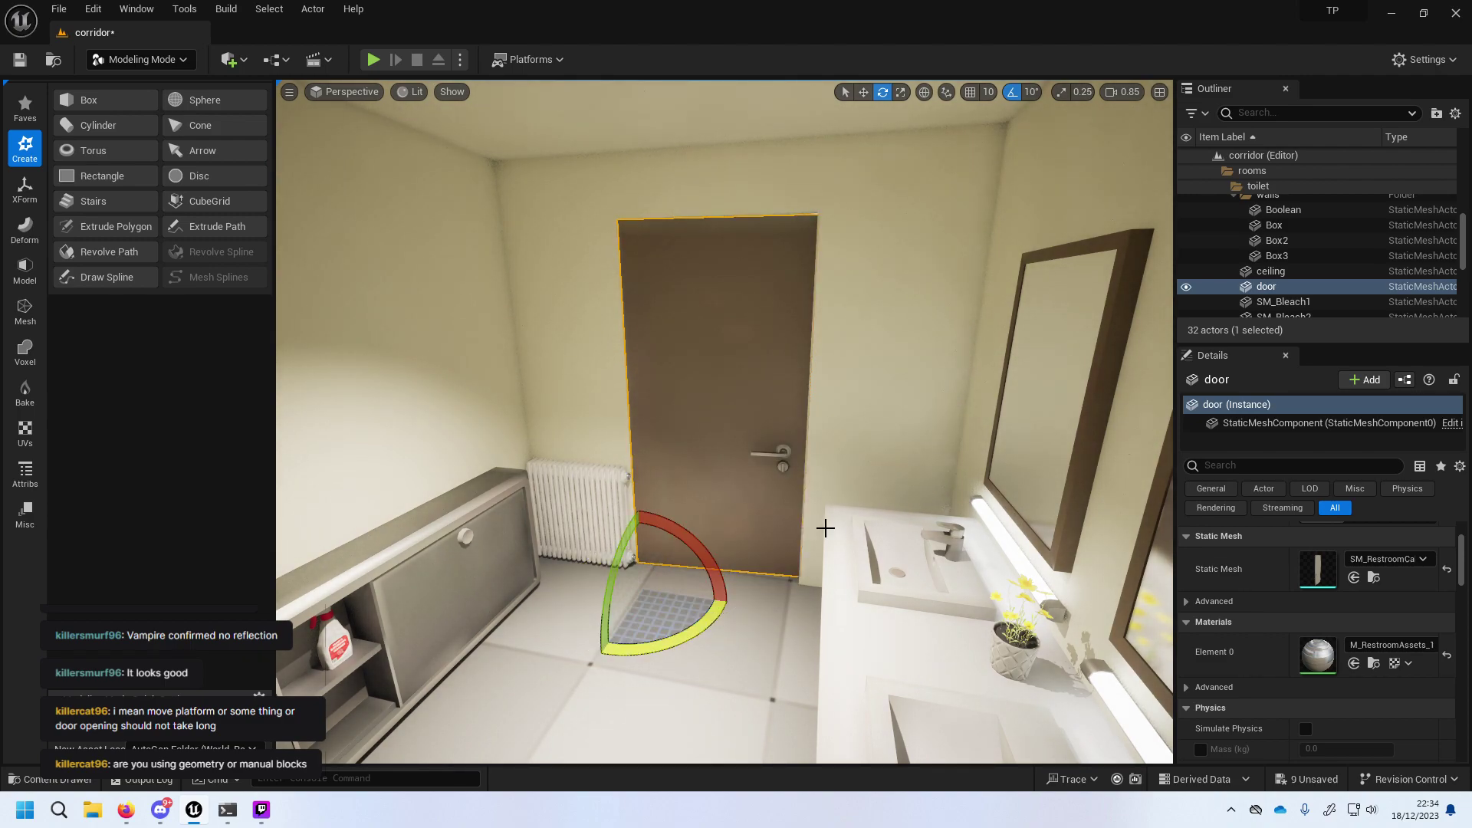
pyautogui.click(1031, 92)
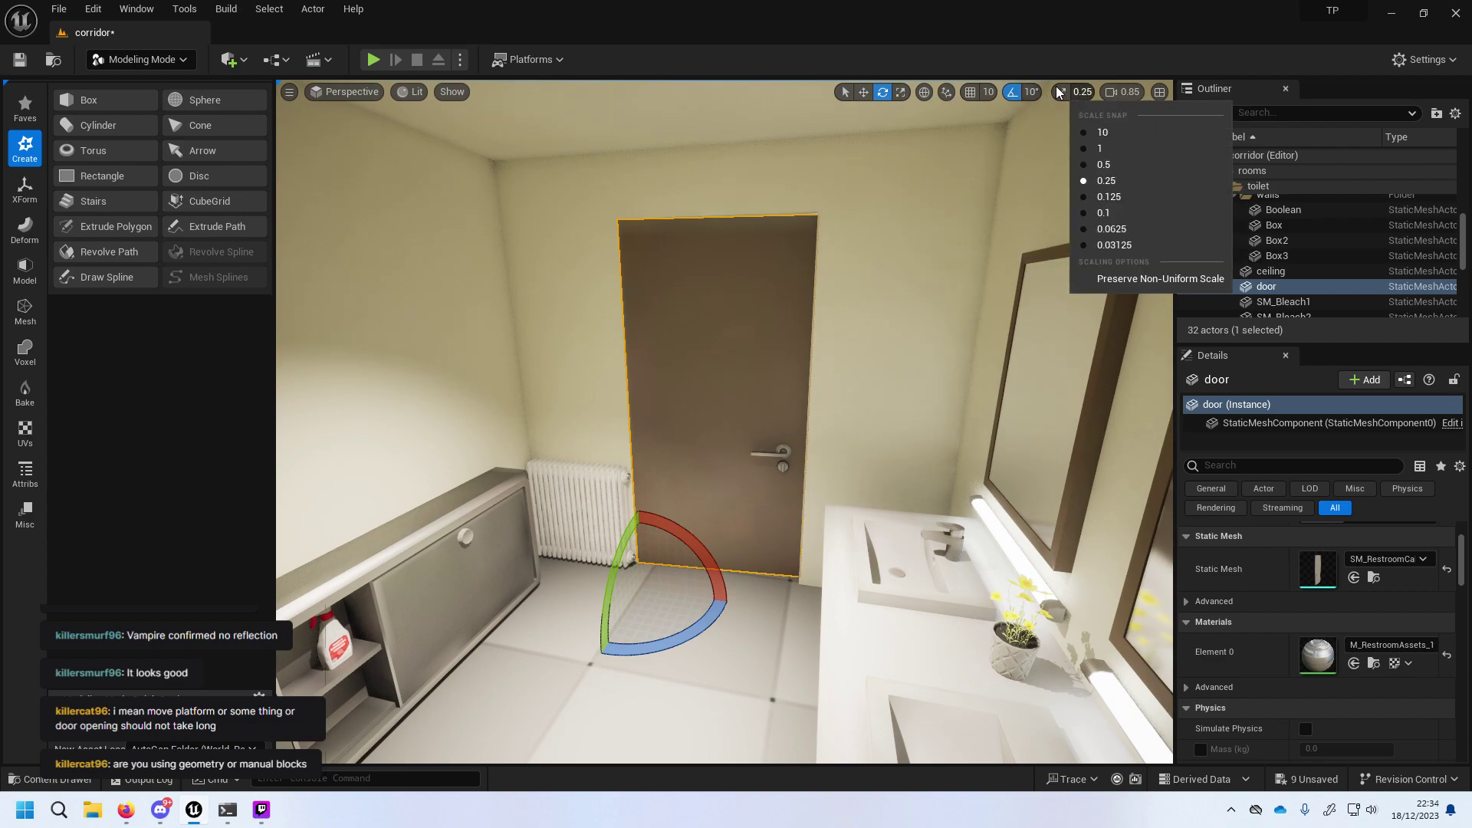
pyautogui.click(1027, 93)
pyautogui.moveTo(705, 624); pyautogui.dragTo(668, 546)
pyautogui.moveTo(668, 547)
pyautogui.mouseDown(button='right')
pyautogui.moveTo(575, 429)
pyautogui.moveTo(583, 418)
pyautogui.moveTo(778, 486)
pyautogui.mouseUp(button='right')
pyautogui.moveTo(797, 710)
pyautogui.mouseDown()
pyautogui.moveTo(820, 729)
pyautogui.moveTo(792, 716)
pyautogui.mouseUp()
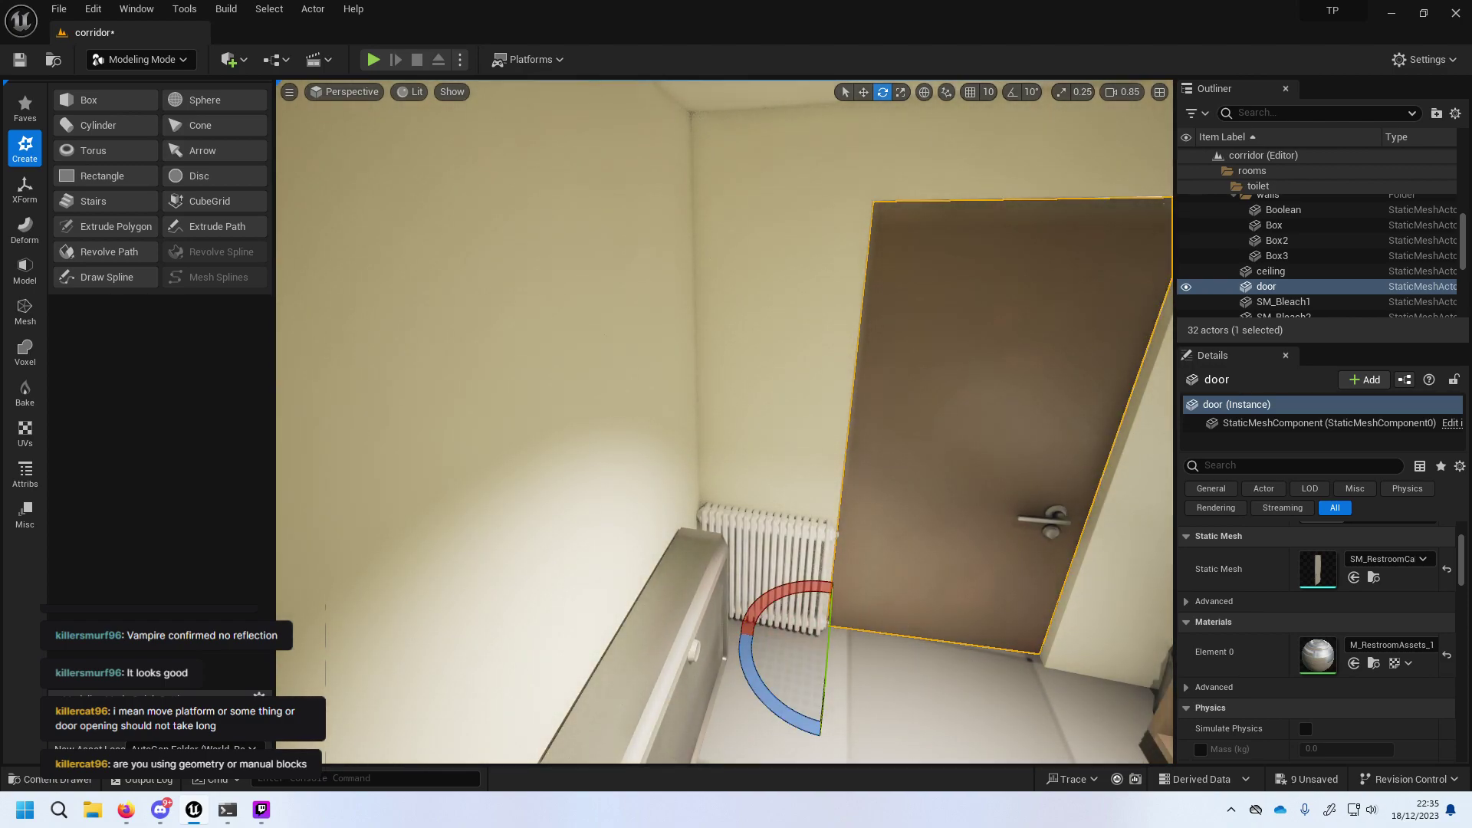
pyautogui.moveTo(1045, 328); pyautogui.dragTo(1045, 328, button='right')
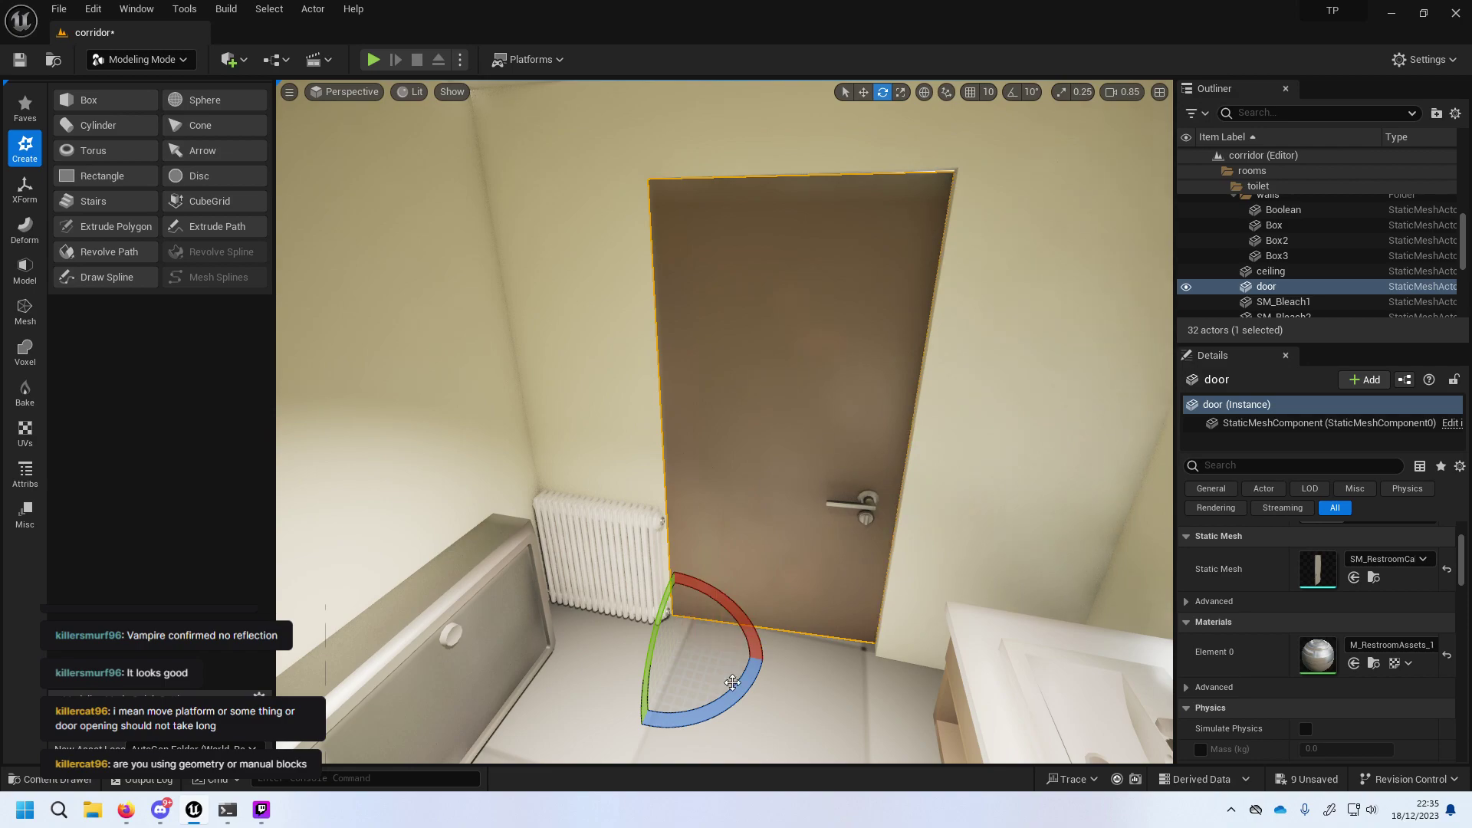
pyautogui.moveTo(699, 585); pyautogui.dragTo(705, 583)
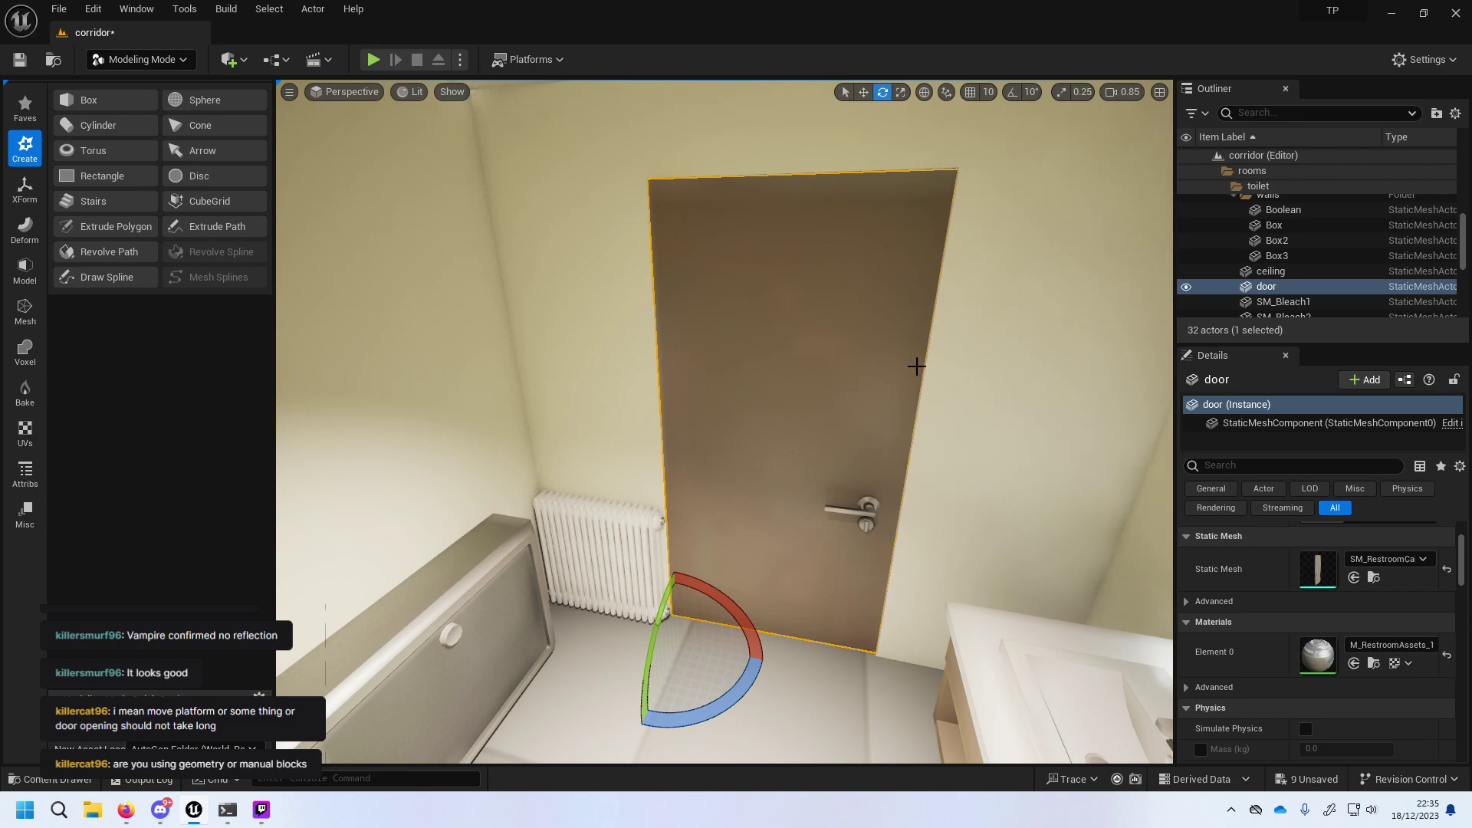
pyautogui.click(468, 244)
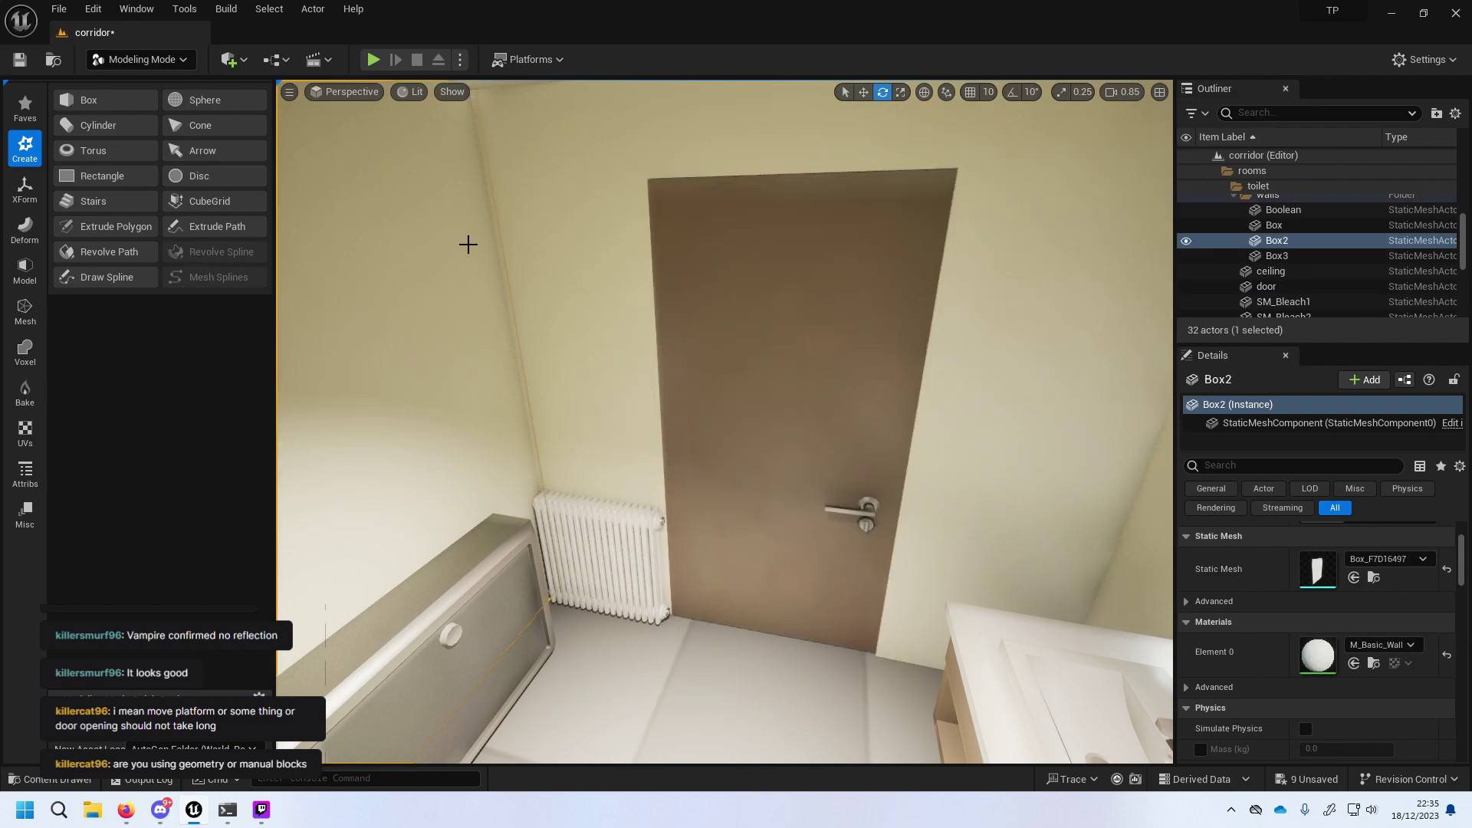
pyautogui.click(587, 214)
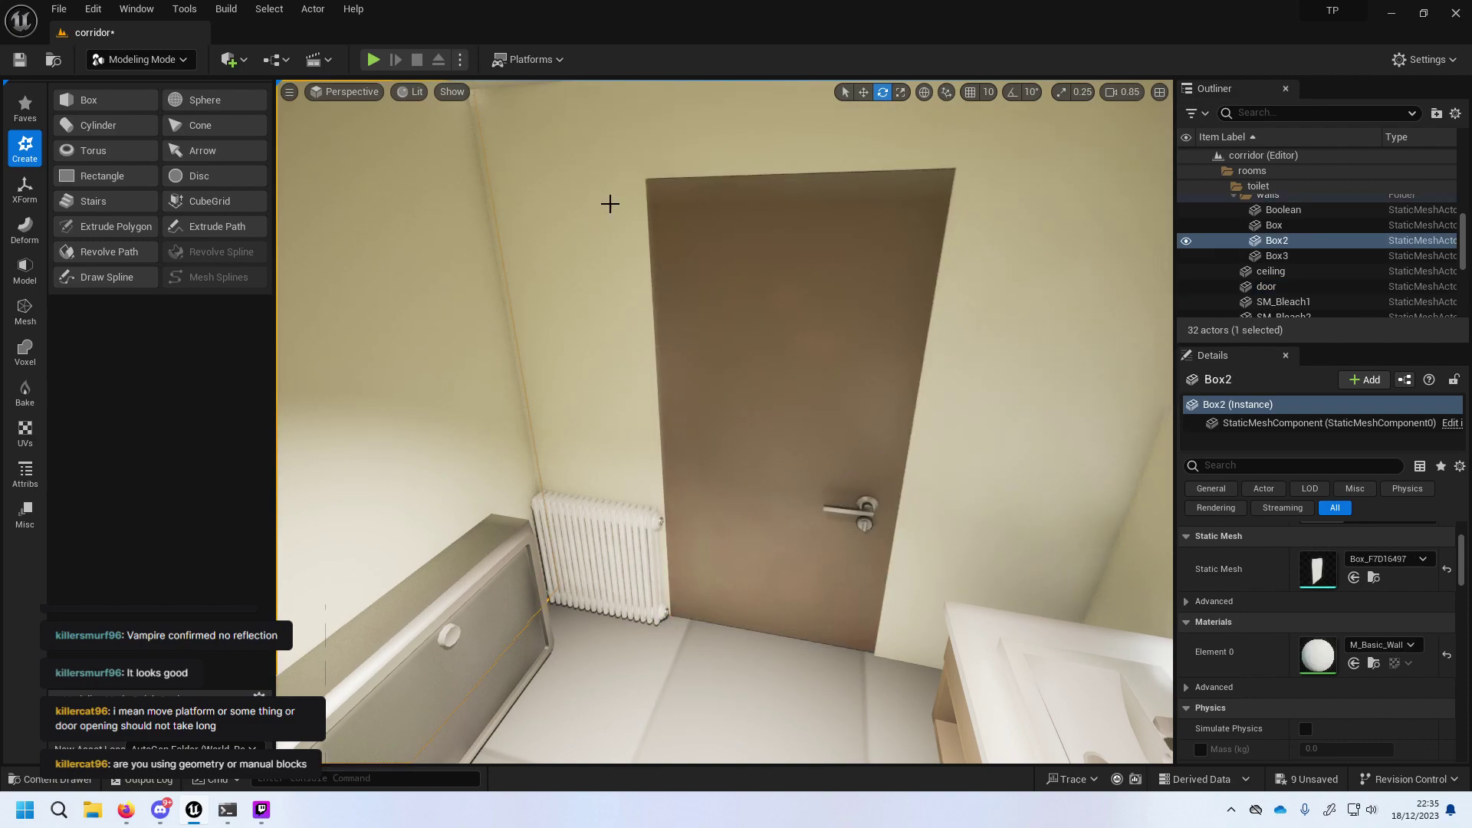
pyautogui.click(409, 241)
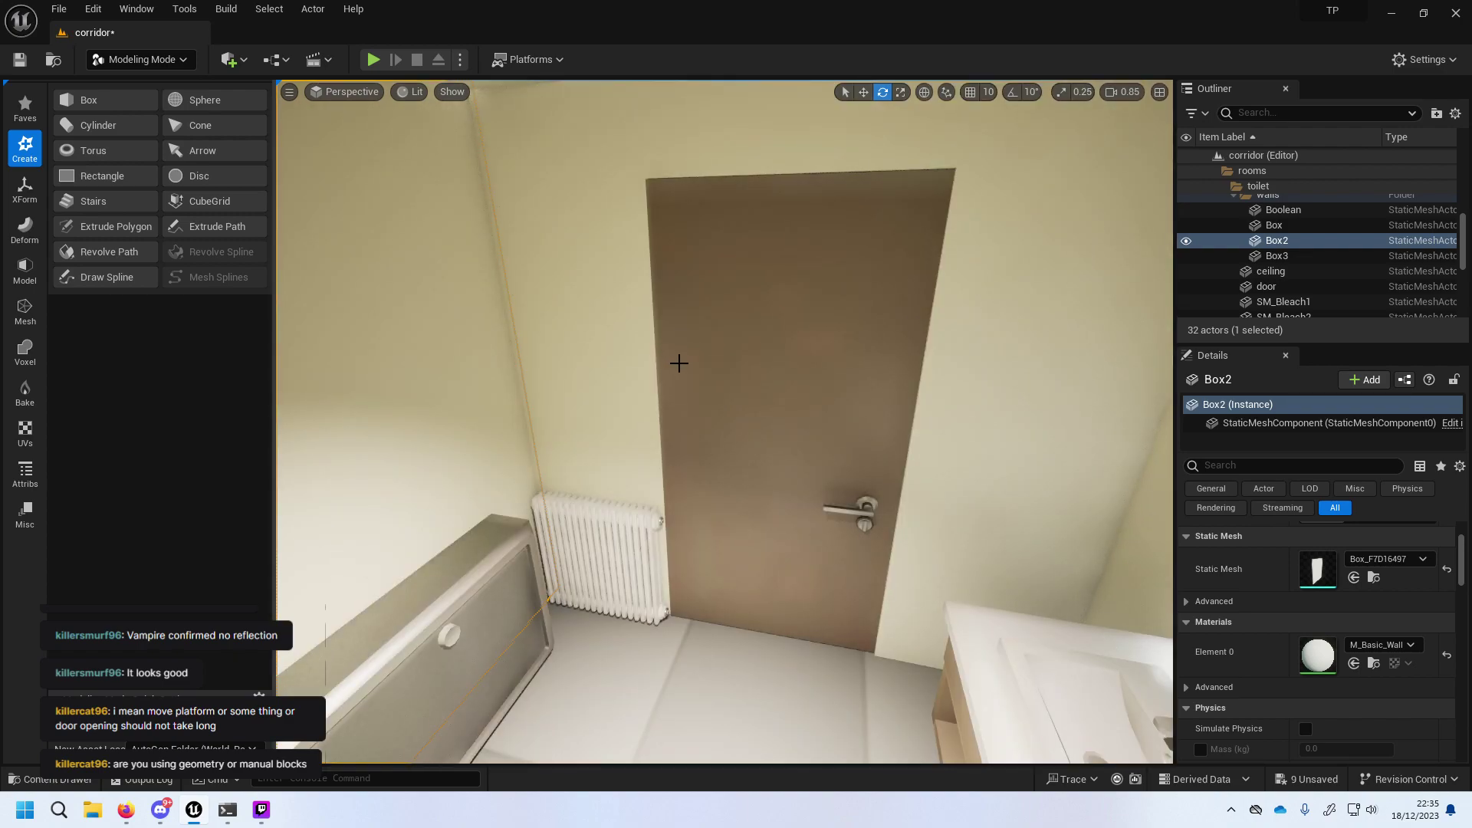
pyautogui.moveTo(679, 363); pyautogui.dragTo(674, 378, button='right')
pyautogui.click(708, 394)
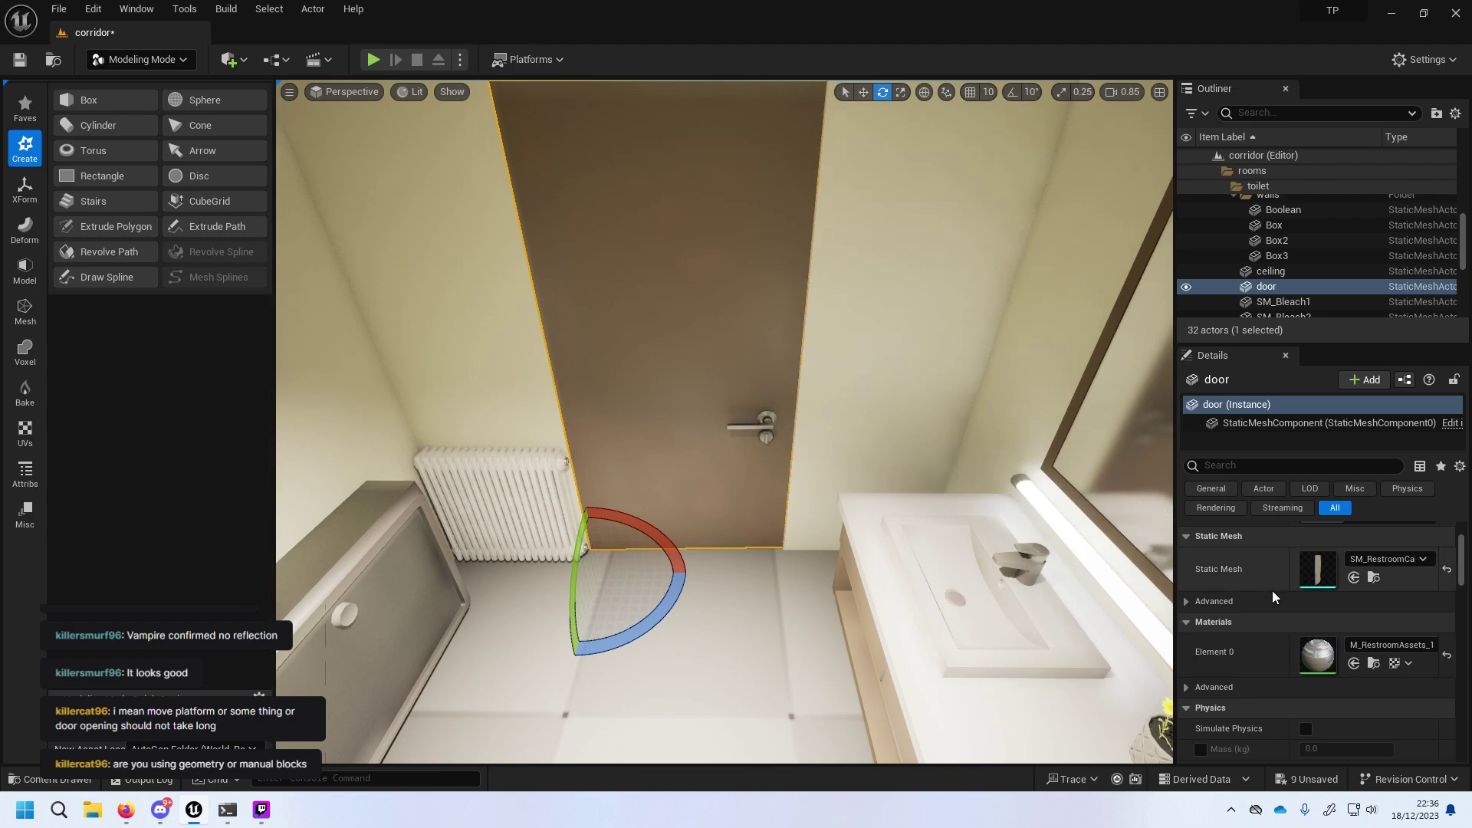
# Scroll through the selected door's Details panel.
pyautogui.scroll(-2, 1264, 585)
pyautogui.scroll(-2, 1263, 586)
pyautogui.scroll(-2, 1263, 586)
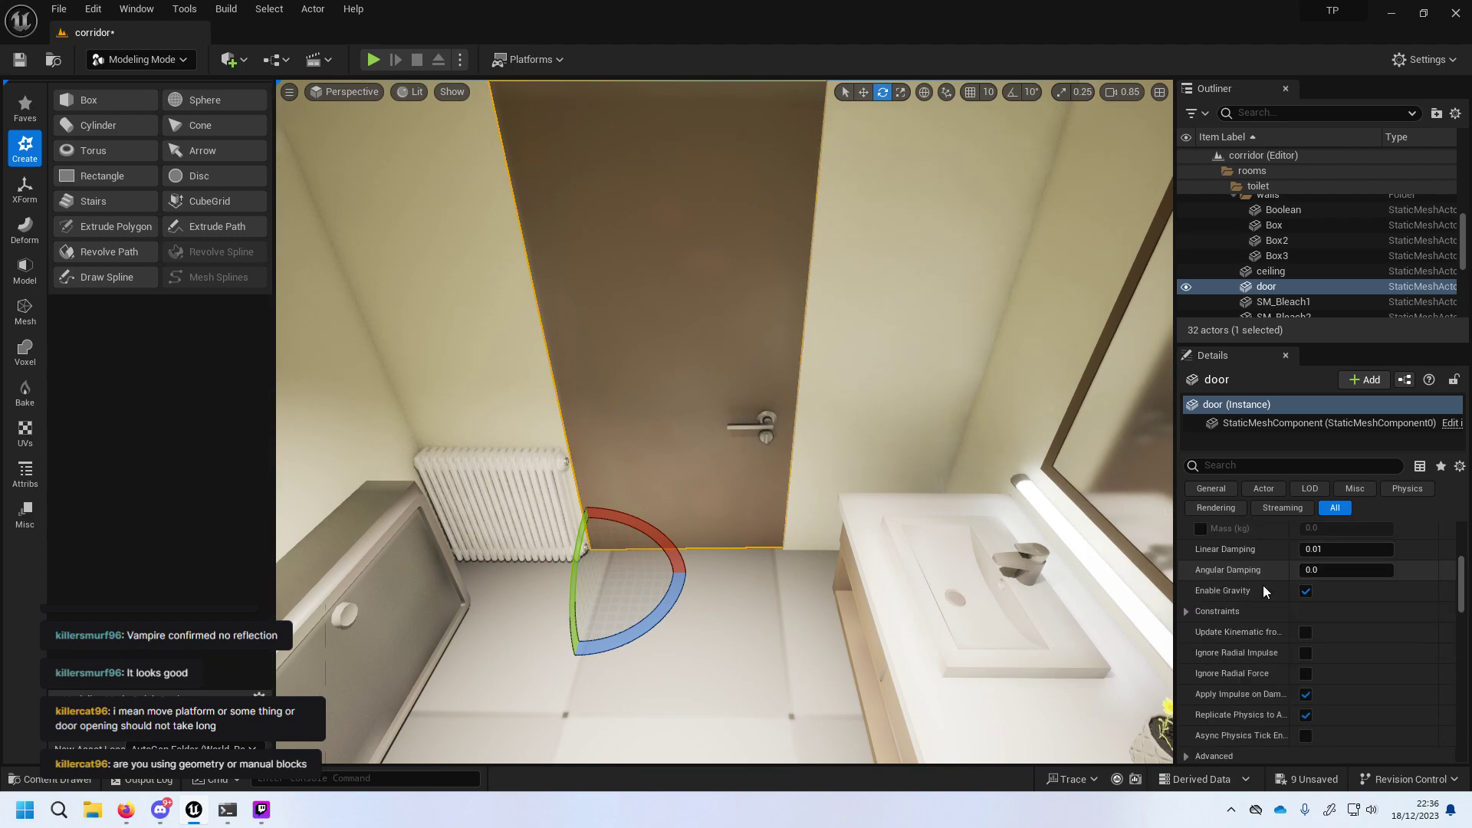
pyautogui.scroll(-2, 1263, 586)
pyautogui.scroll(-2, 1263, 586)
pyautogui.scroll(-2, 1254, 573)
pyautogui.scroll(-2, 1256, 582)
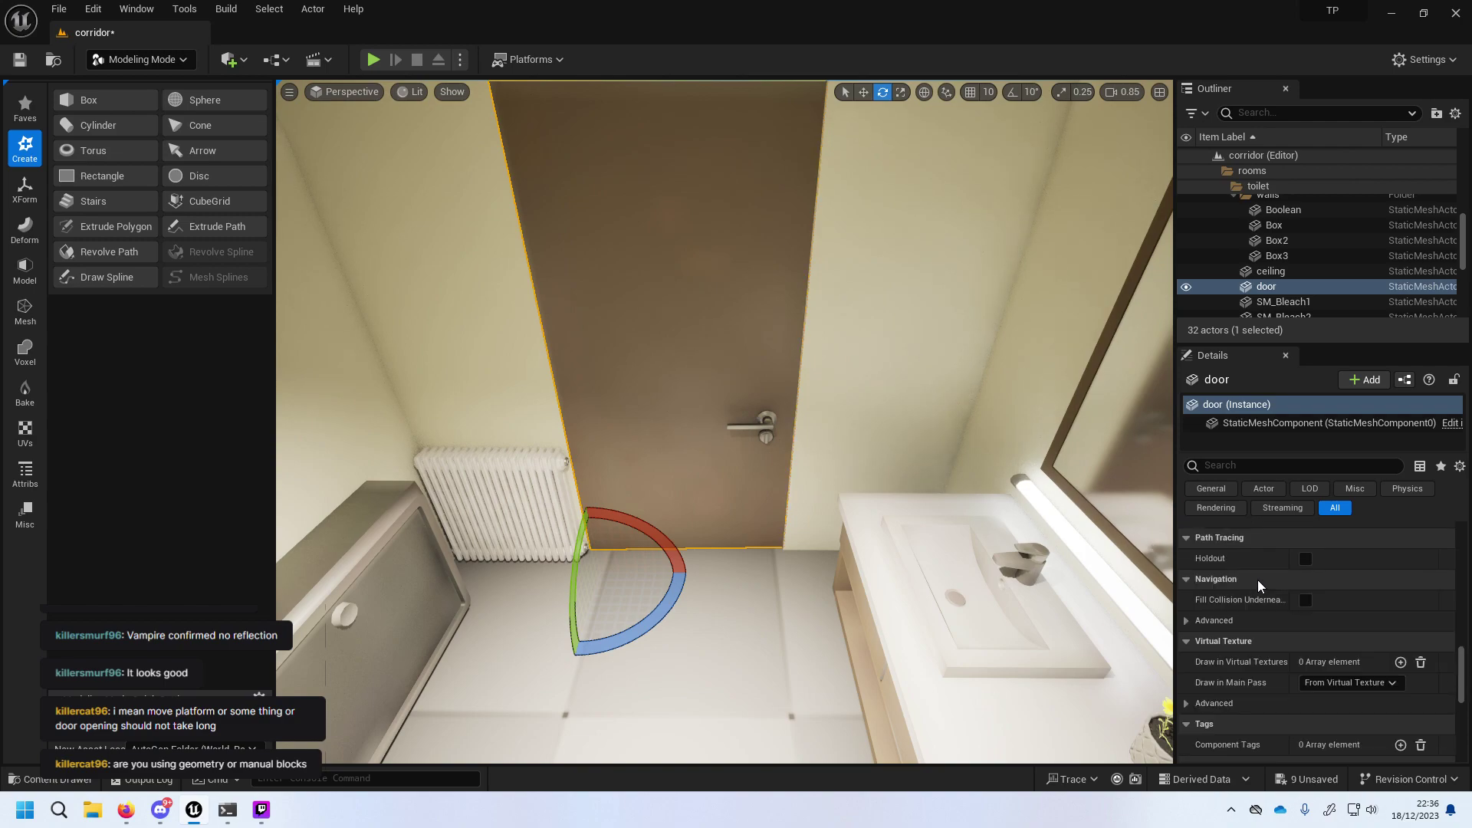
pyautogui.scroll(-2, 1258, 580)
pyautogui.scroll(2, 1259, 578)
pyautogui.scroll(2, 1259, 578)
pyautogui.scroll(1, 1230, 568)
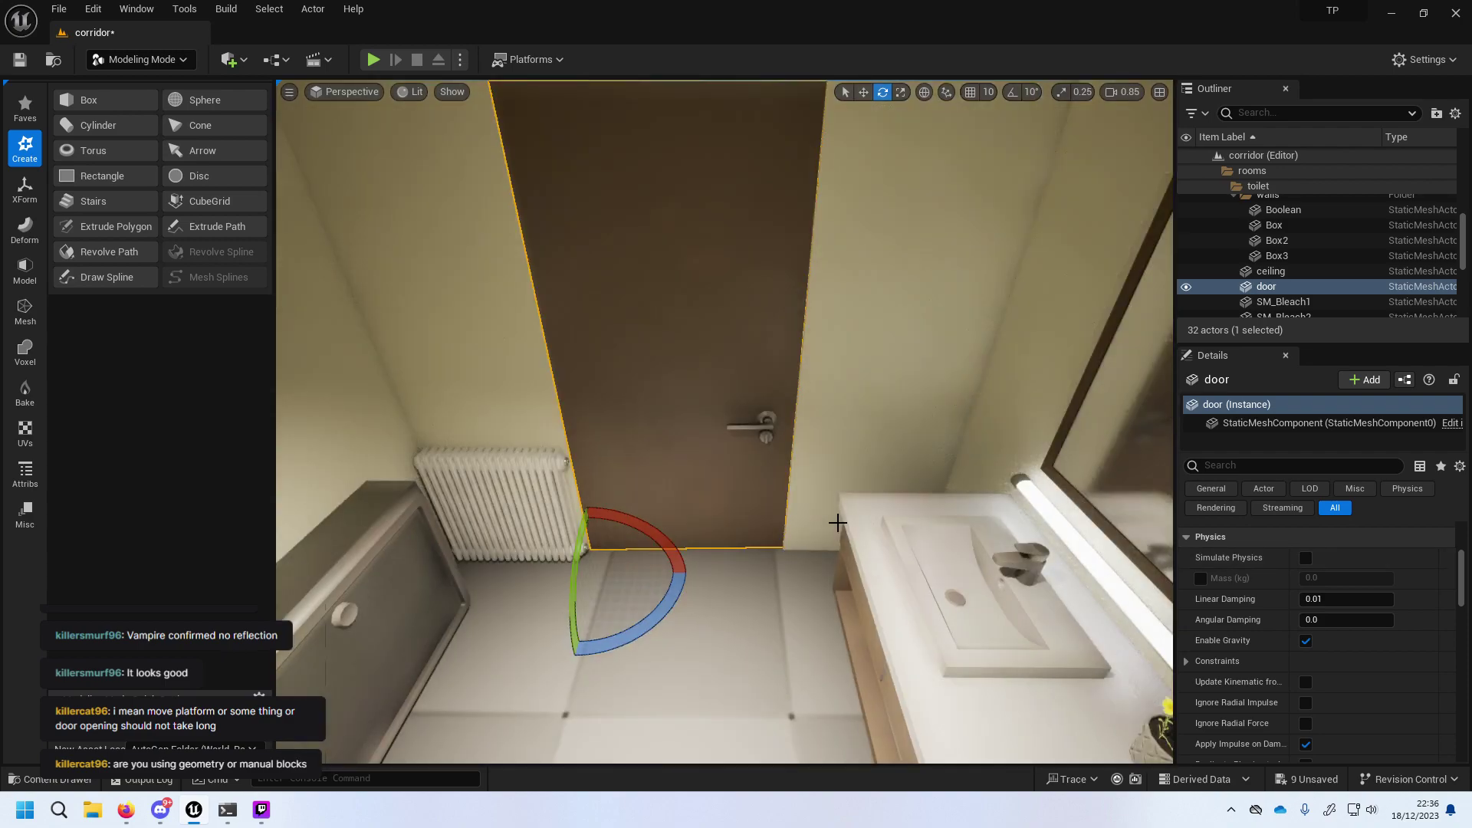
# Frame the door in the viewport and open the Content Drawer on StorePropsCollection.
pyautogui.moveTo(838, 522); pyautogui.dragTo(838, 522, button='right')
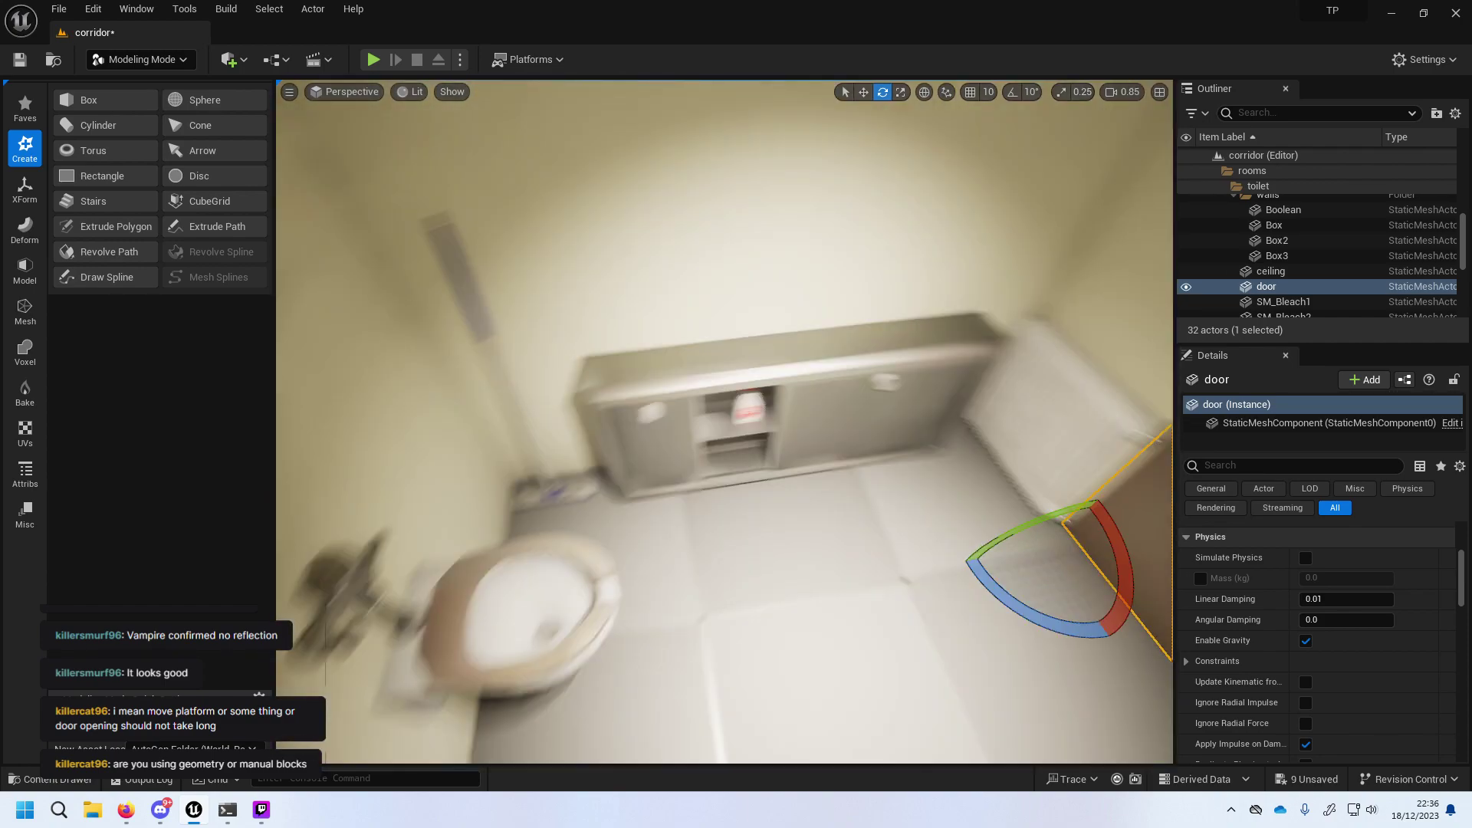
pyautogui.moveTo(841, 521); pyautogui.dragTo(878, 485, button='right')
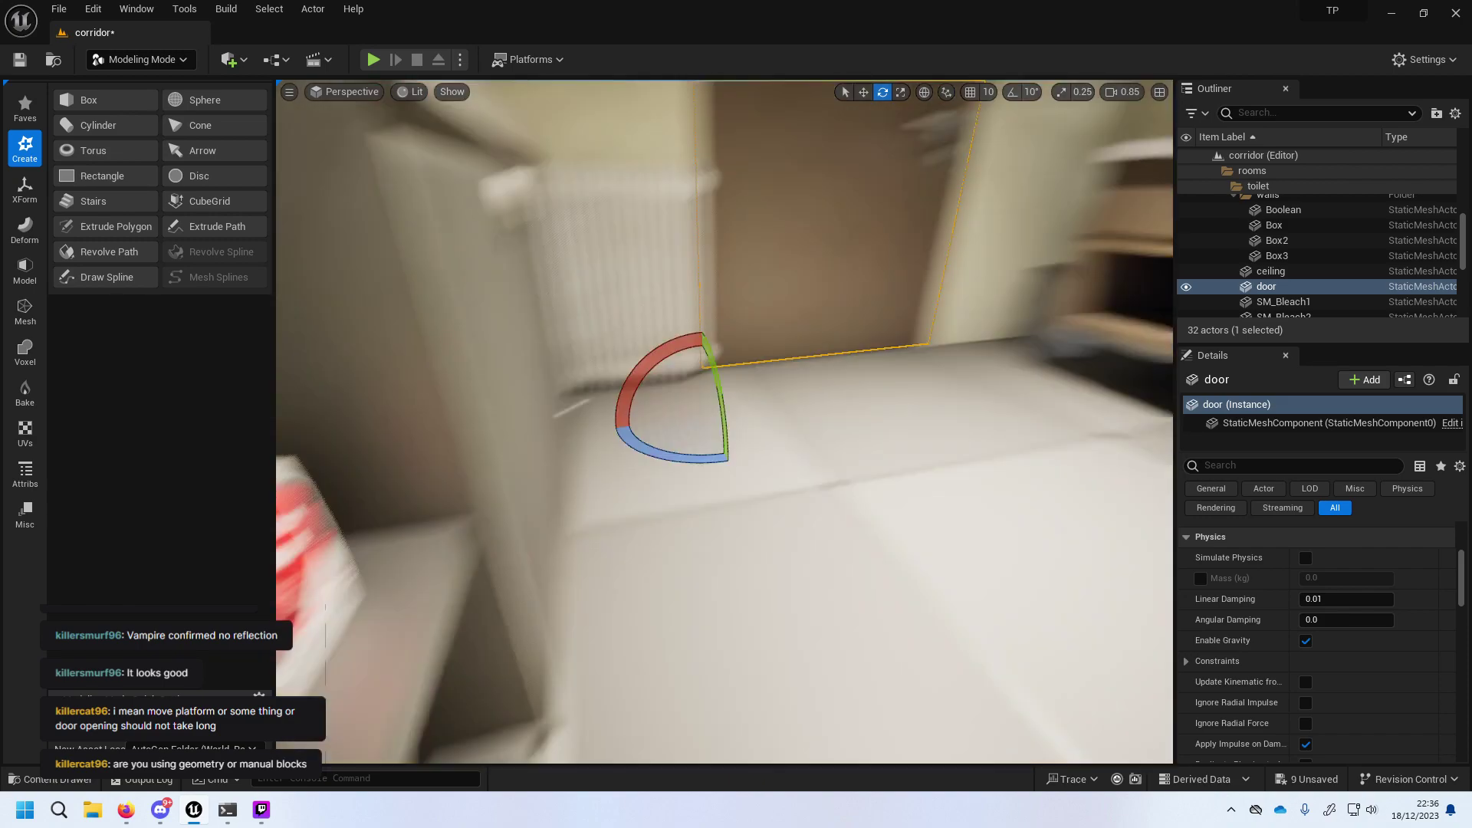
pyautogui.scroll(3, 879, 479)
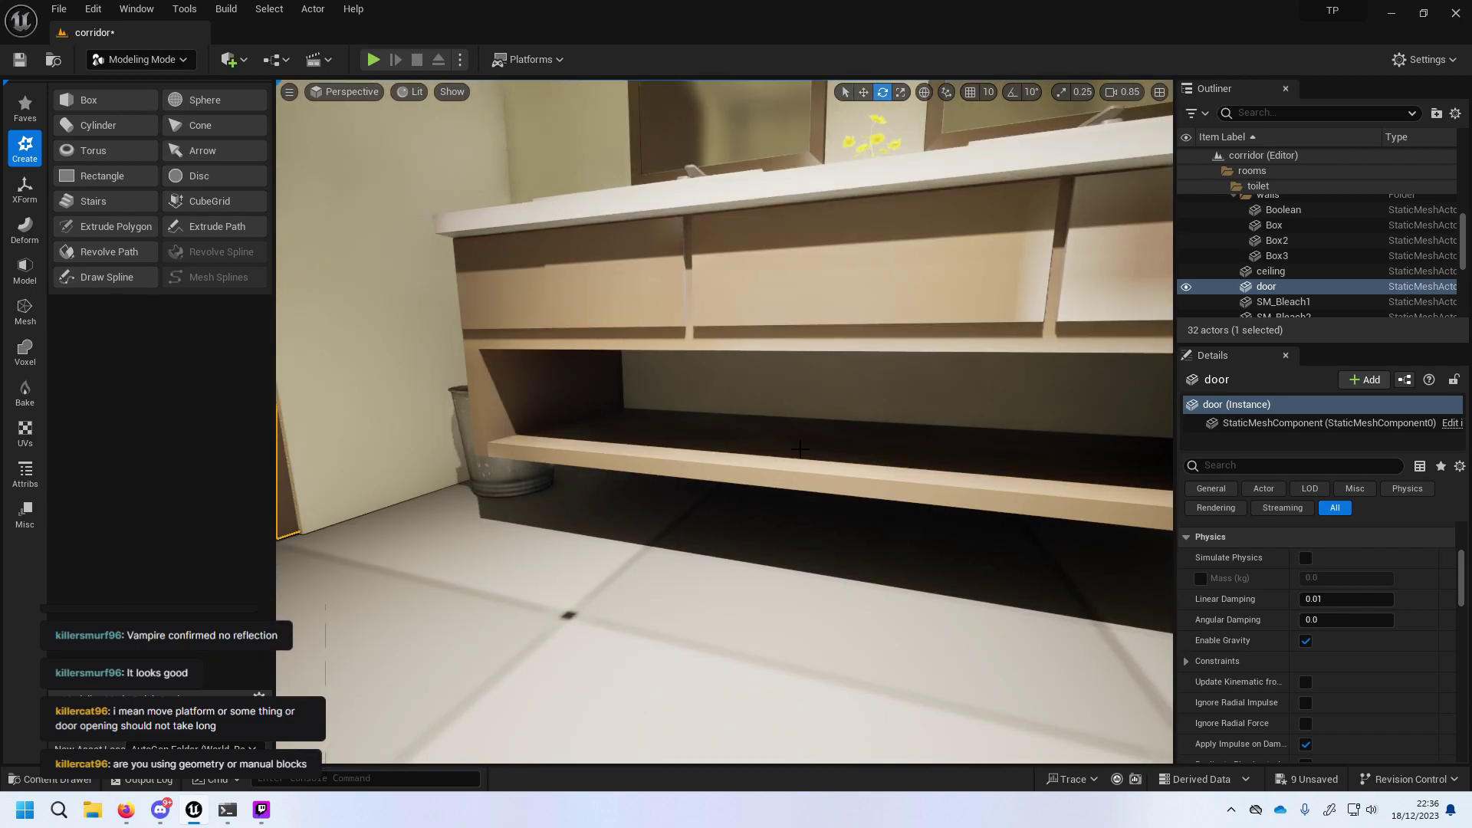
pyautogui.press('f')
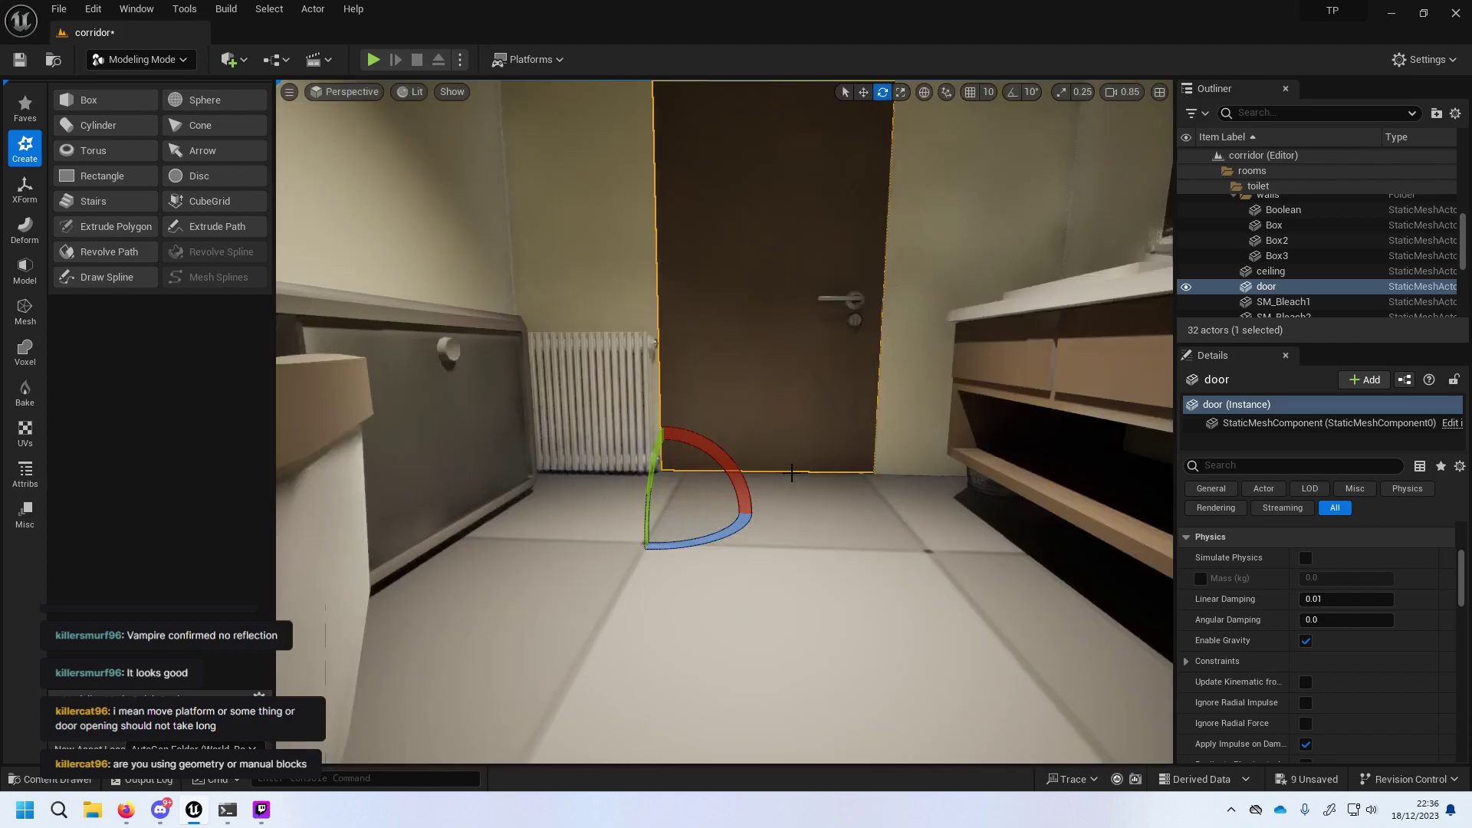
pyautogui.moveTo(792, 473); pyautogui.dragTo(794, 479, button='right')
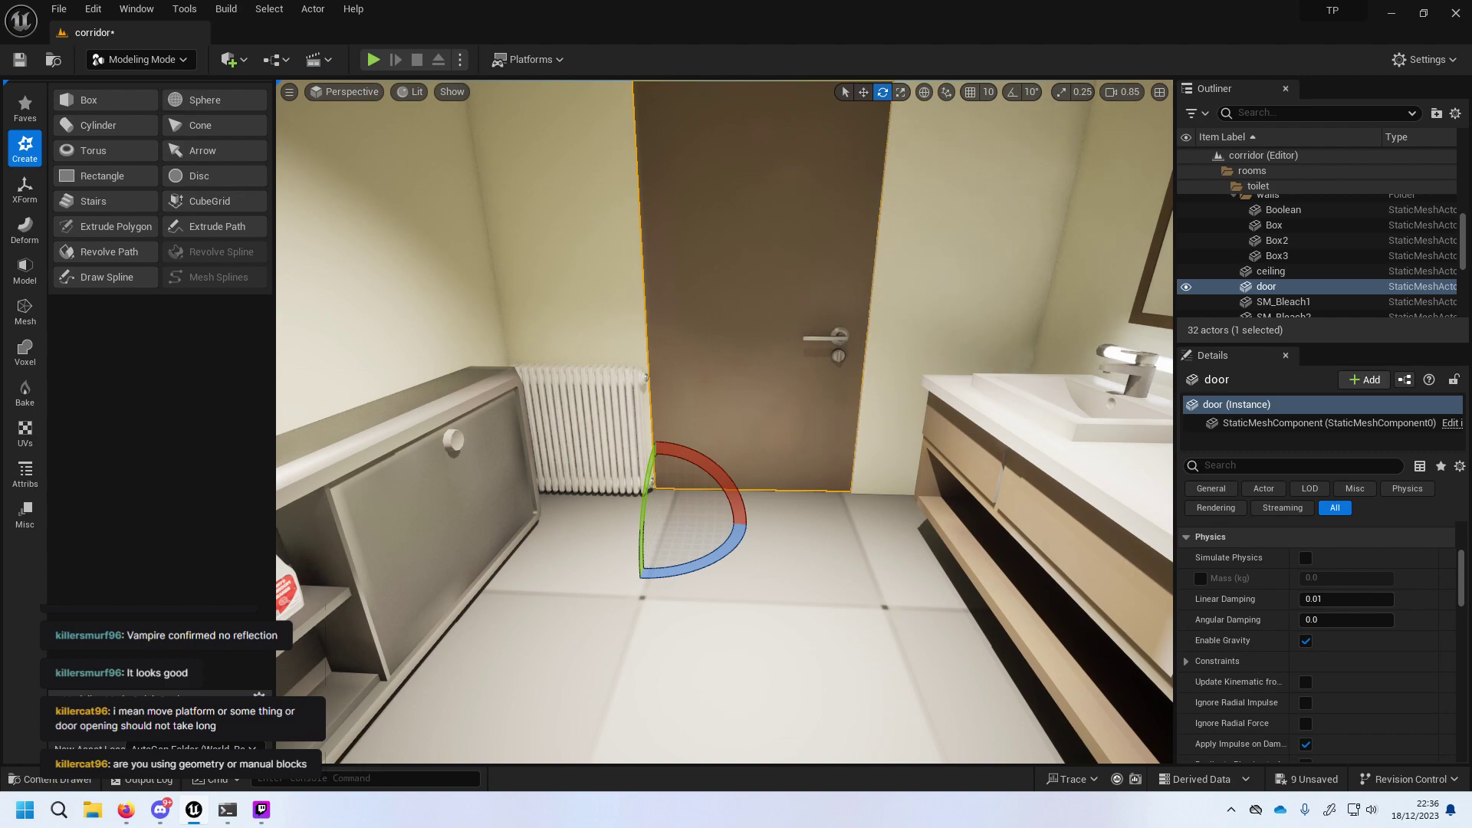
pyautogui.hotkey('ctrl', 'space')
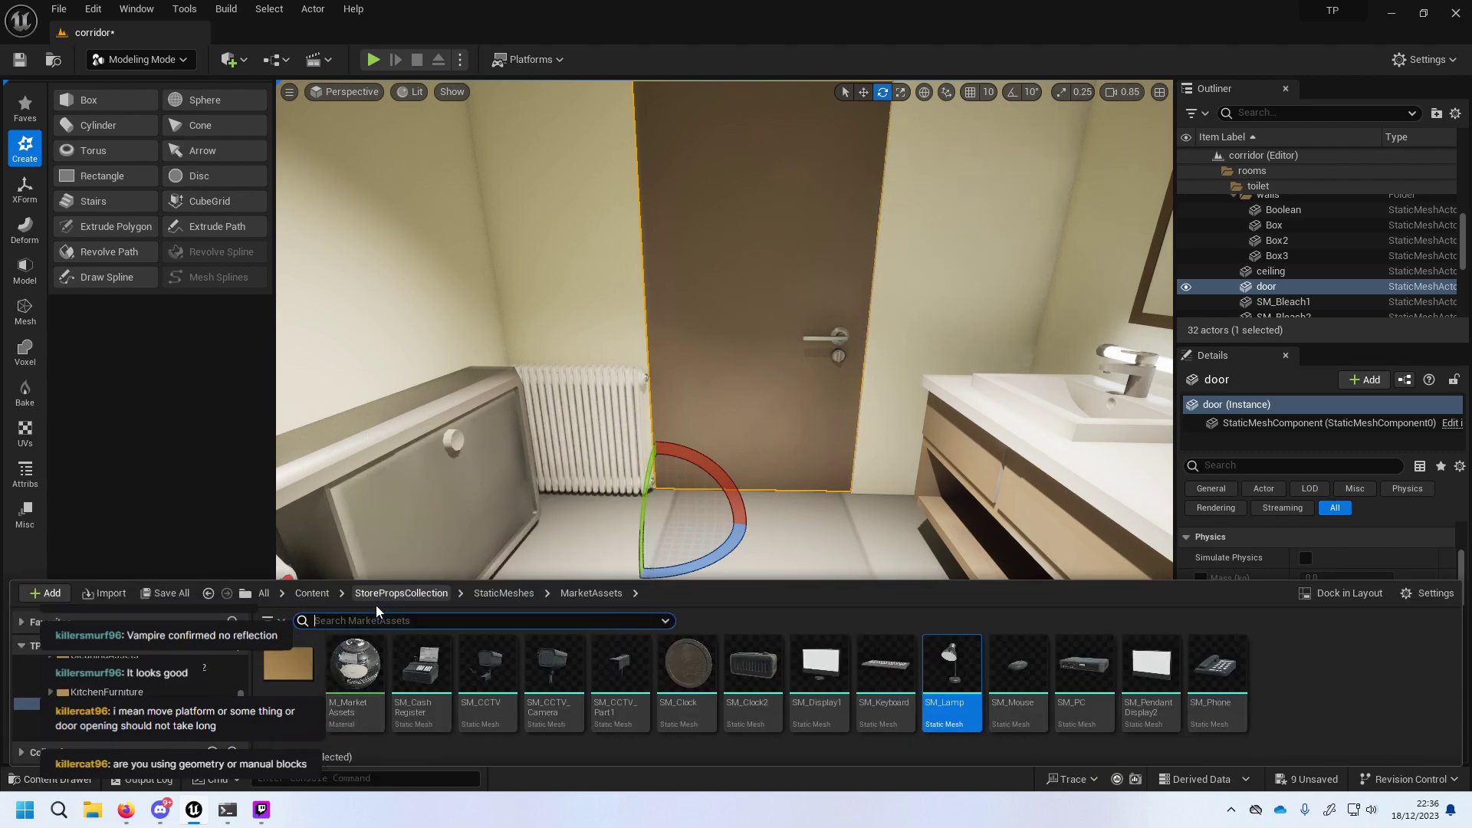
# Browse from the All view into the Content folder and its Scenes folder.
pyautogui.click(312, 592)
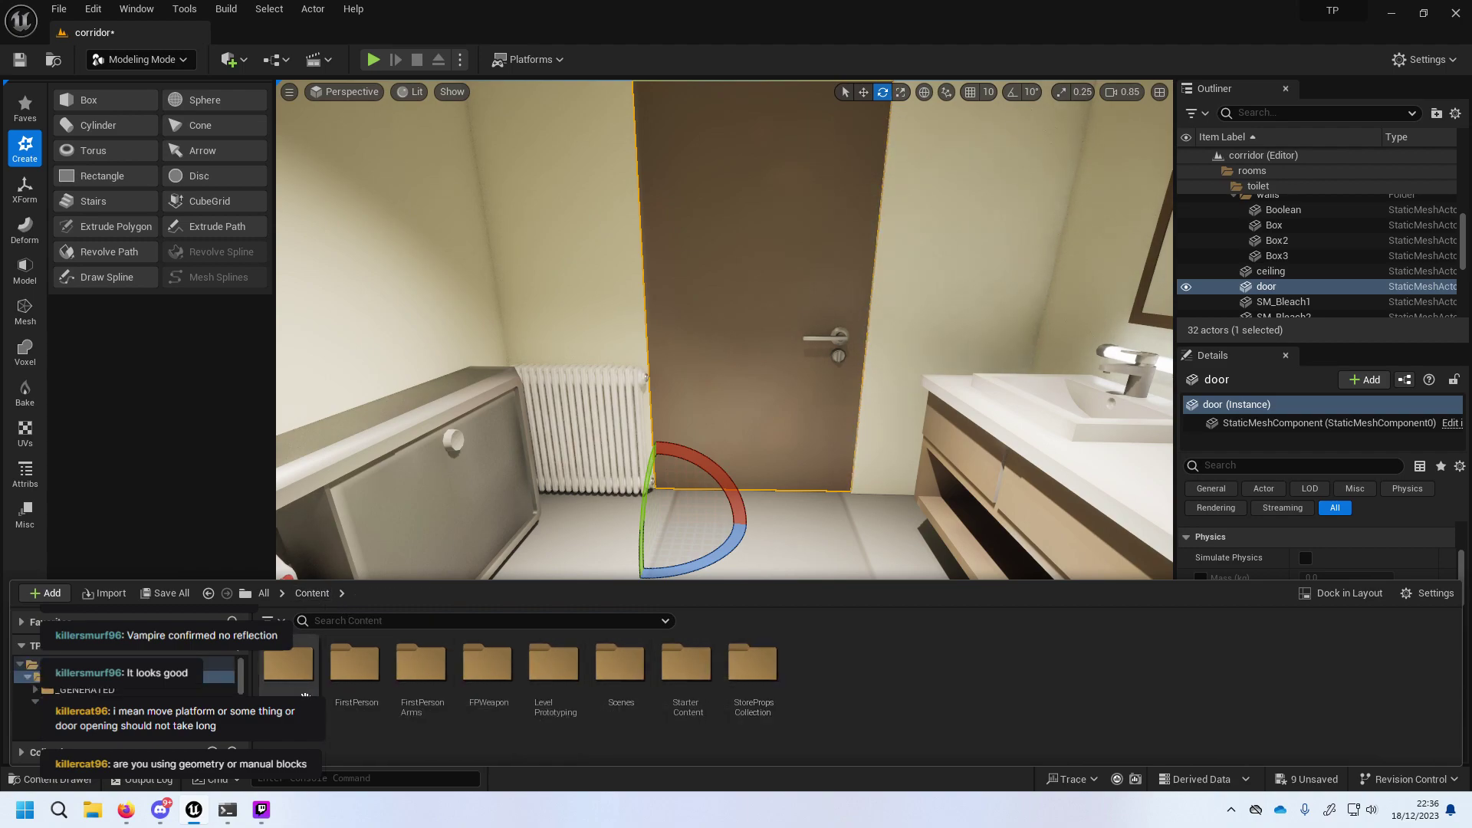
pyautogui.click(263, 593)
pyautogui.doubleClick(290, 675)
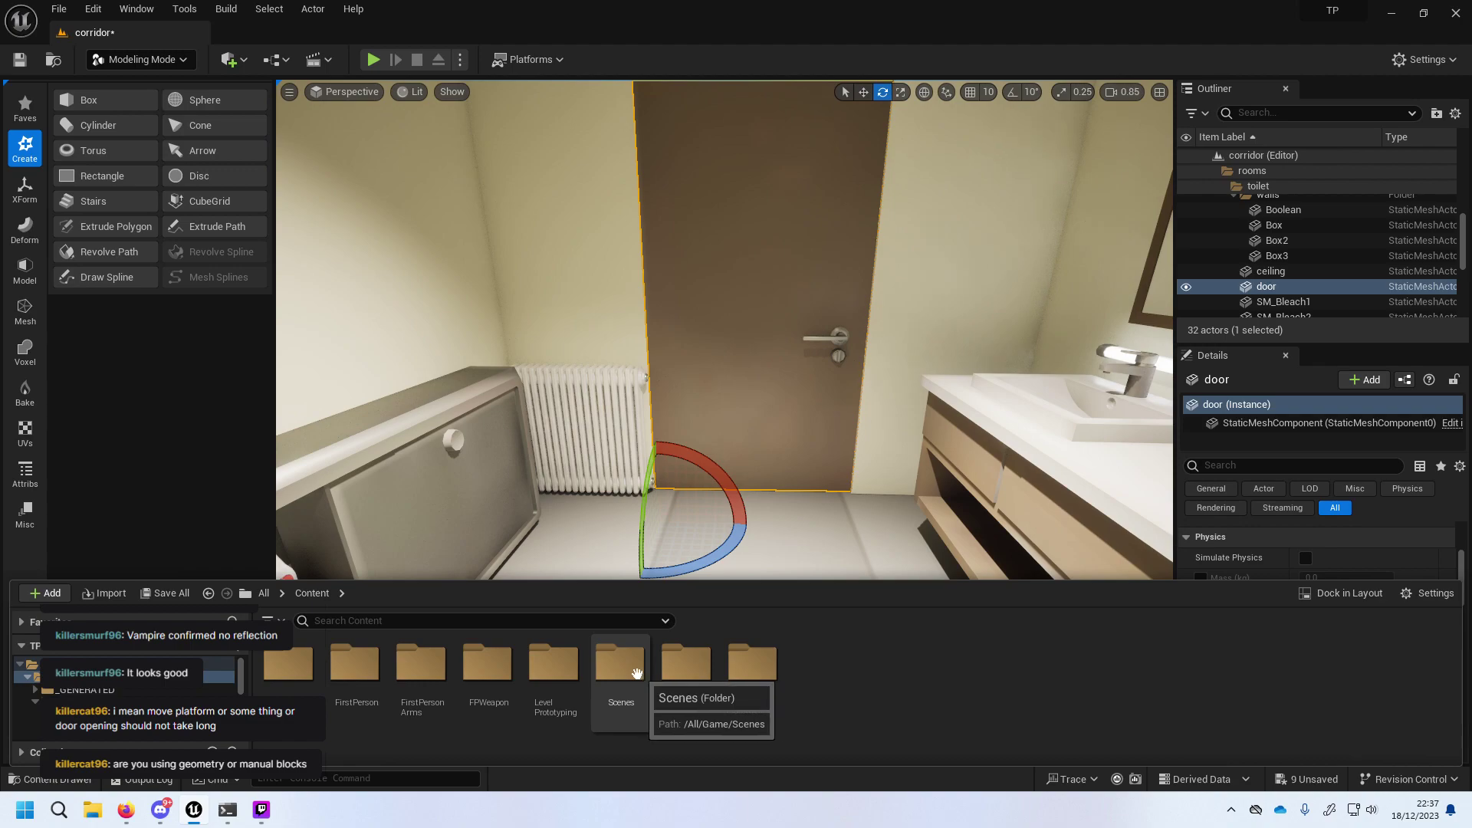
pyautogui.doubleClick(636, 673)
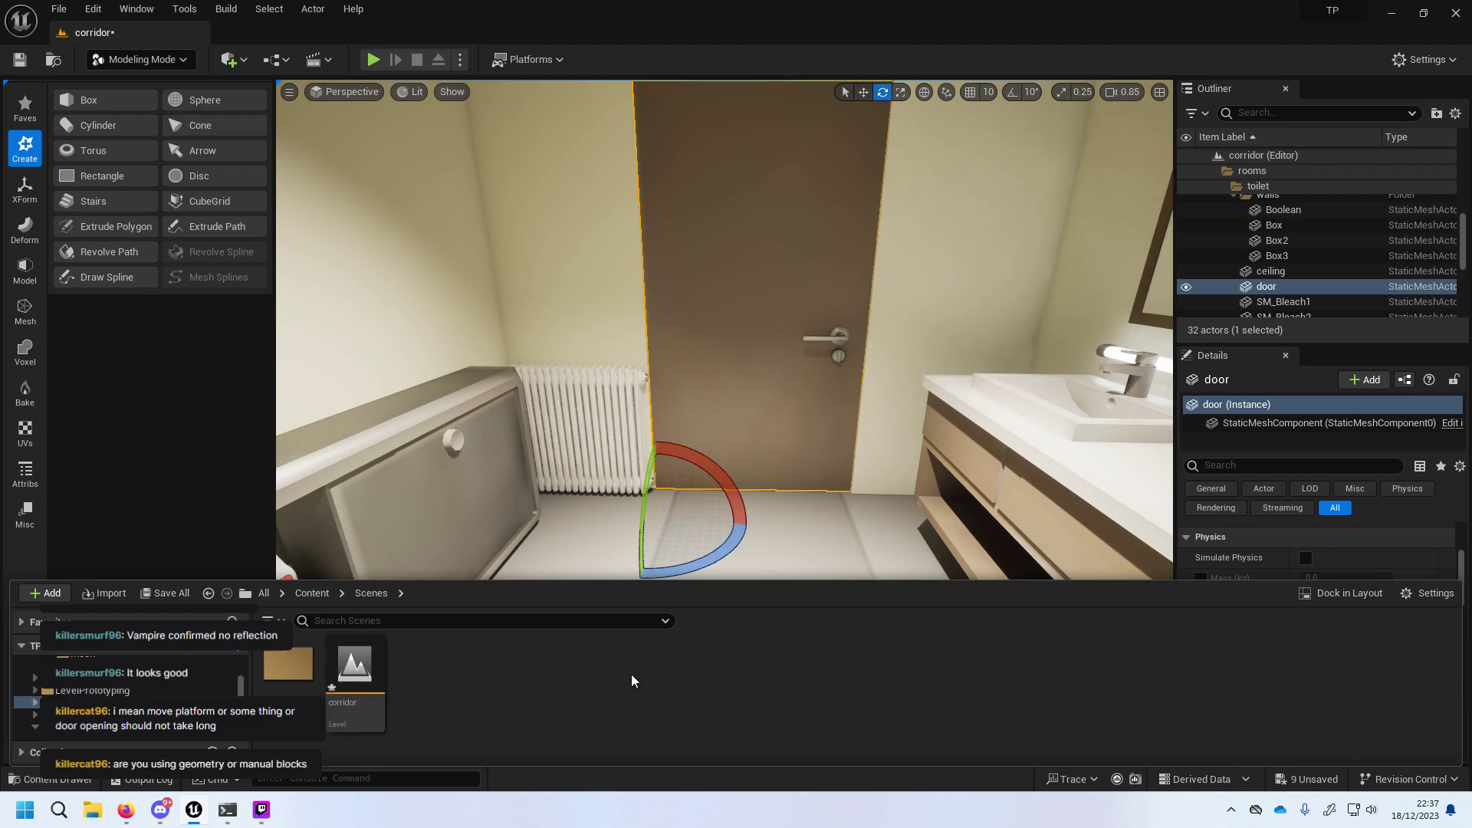
pyautogui.click(312, 593)
# Create a new folder named 'blueprints' inside Content.
pyautogui.rightClick(899, 702)
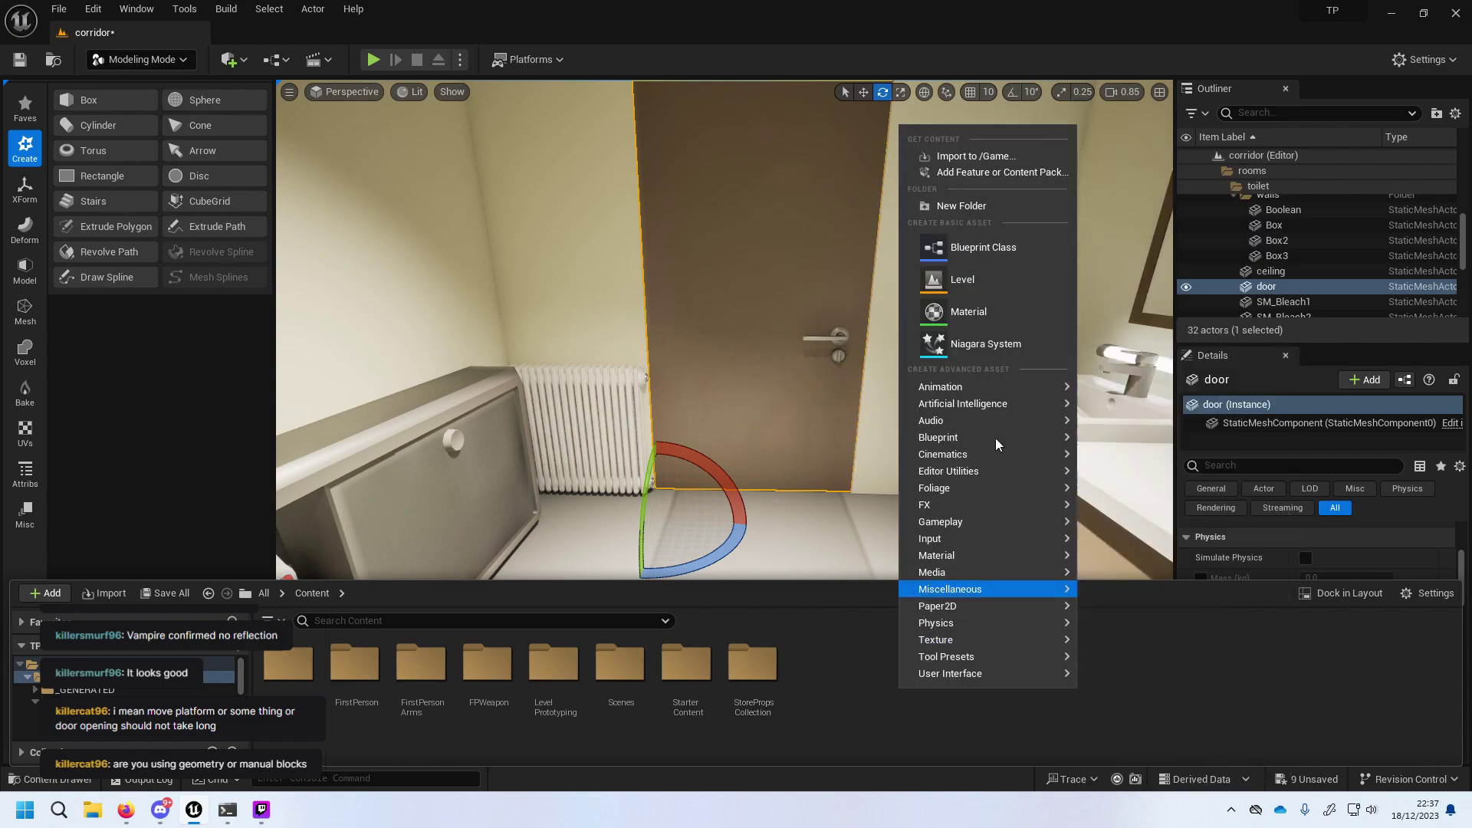
pyautogui.click(1005, 206)
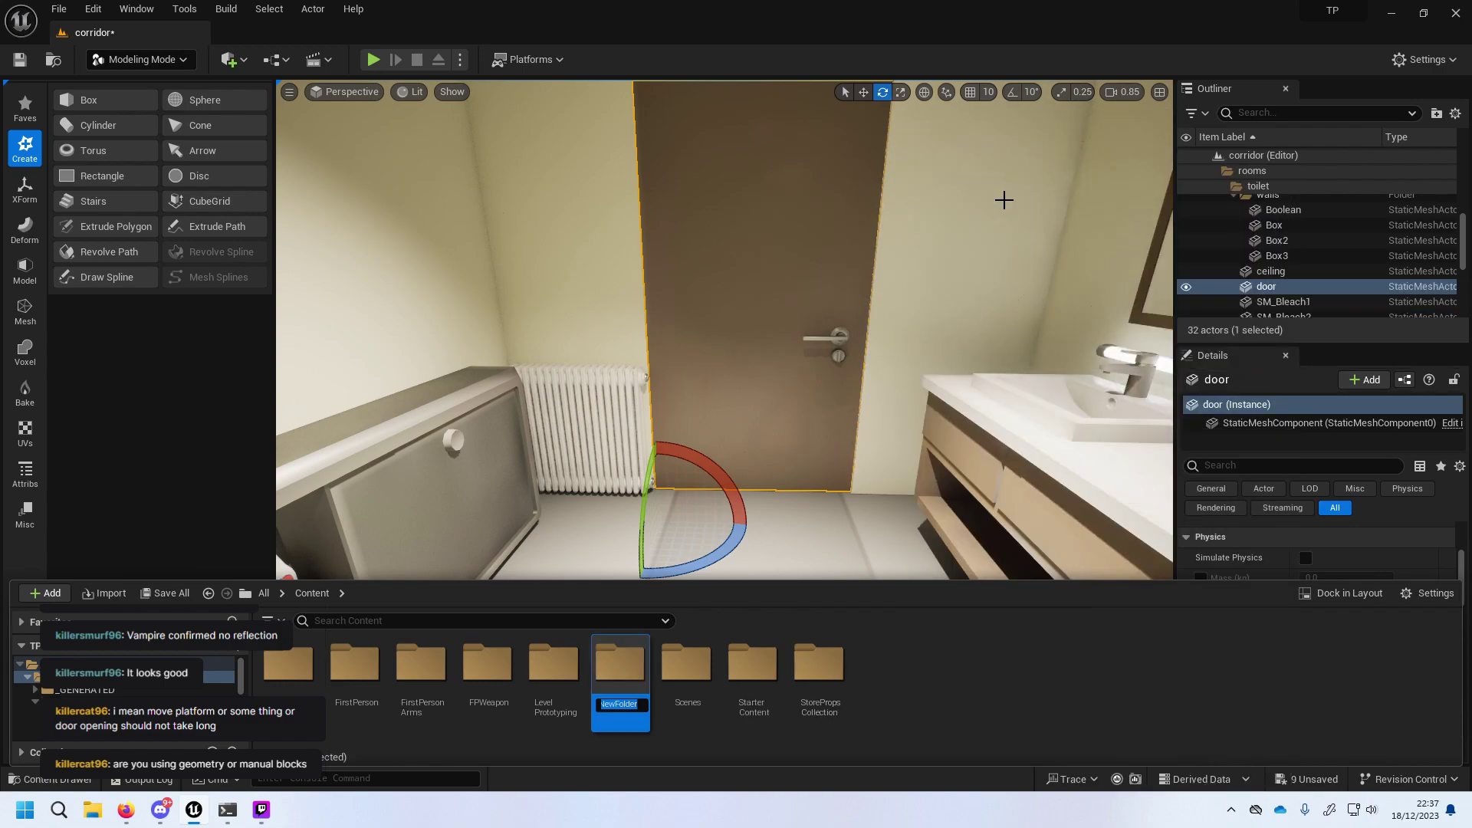
pyautogui.write('blueprints')
pyautogui.press('Return')
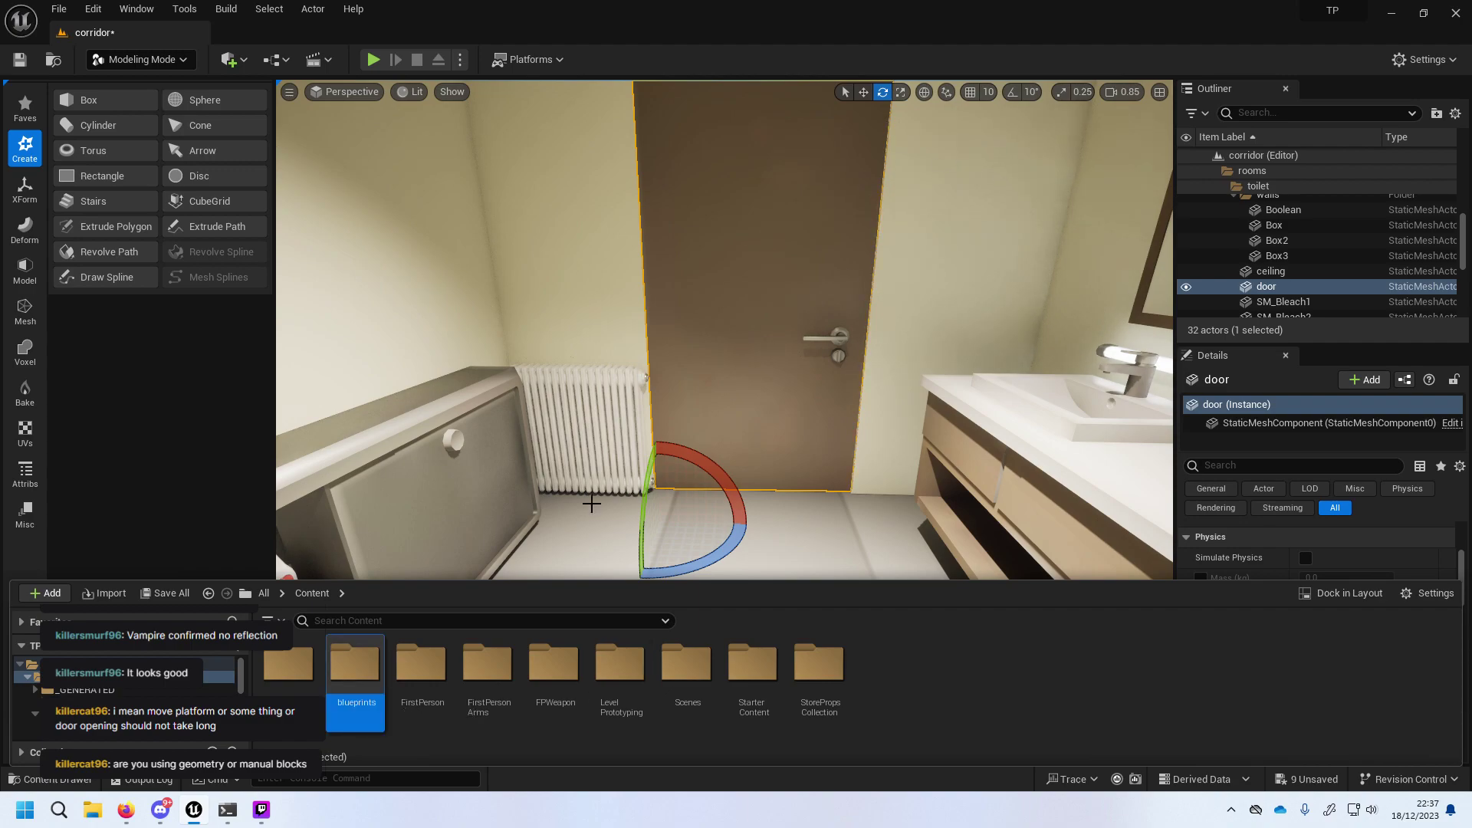
pyautogui.rightClick(359, 703)
pyautogui.click(358, 704)
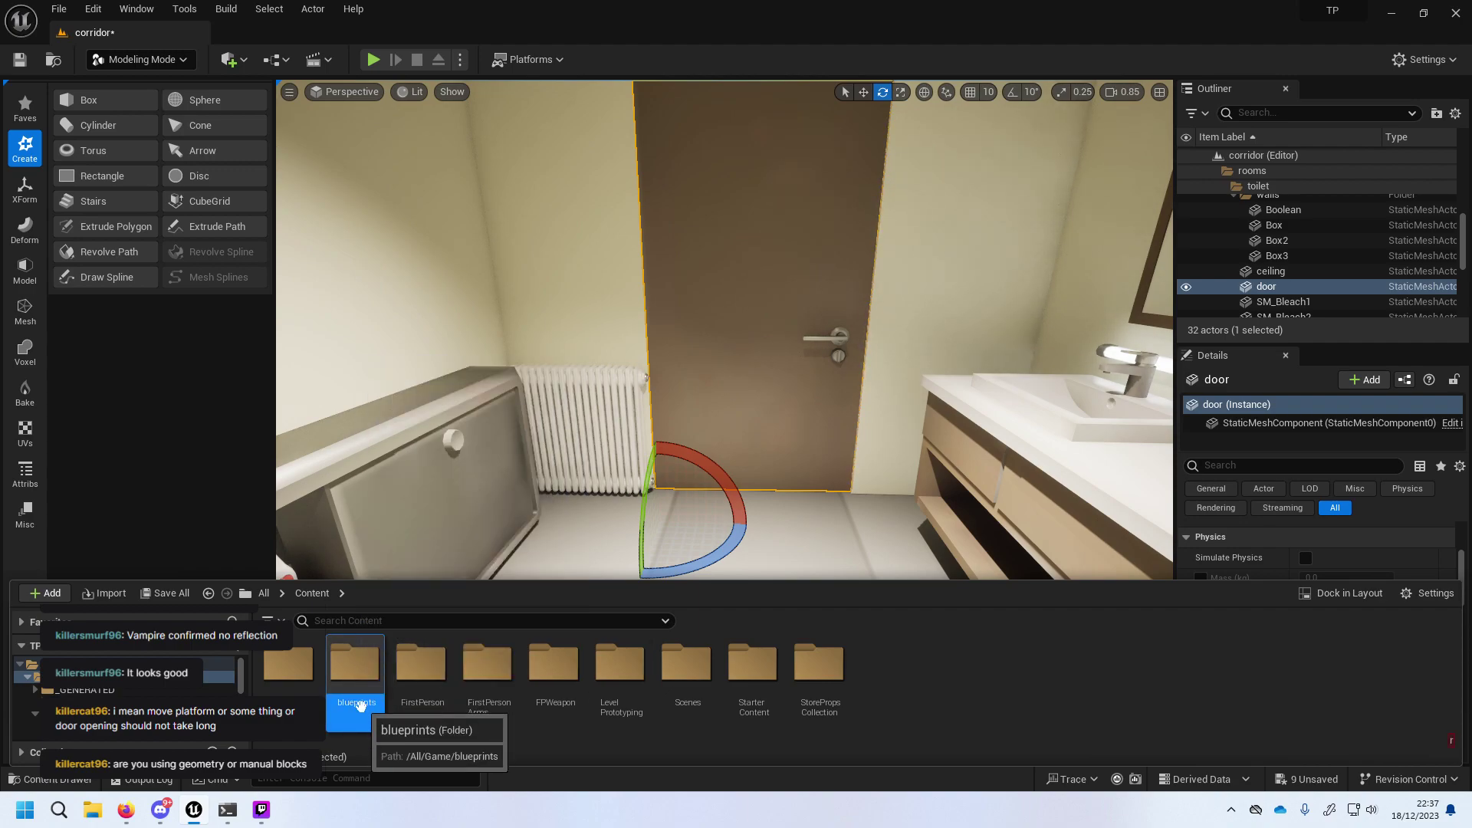
pyautogui.doubleClick(357, 704)
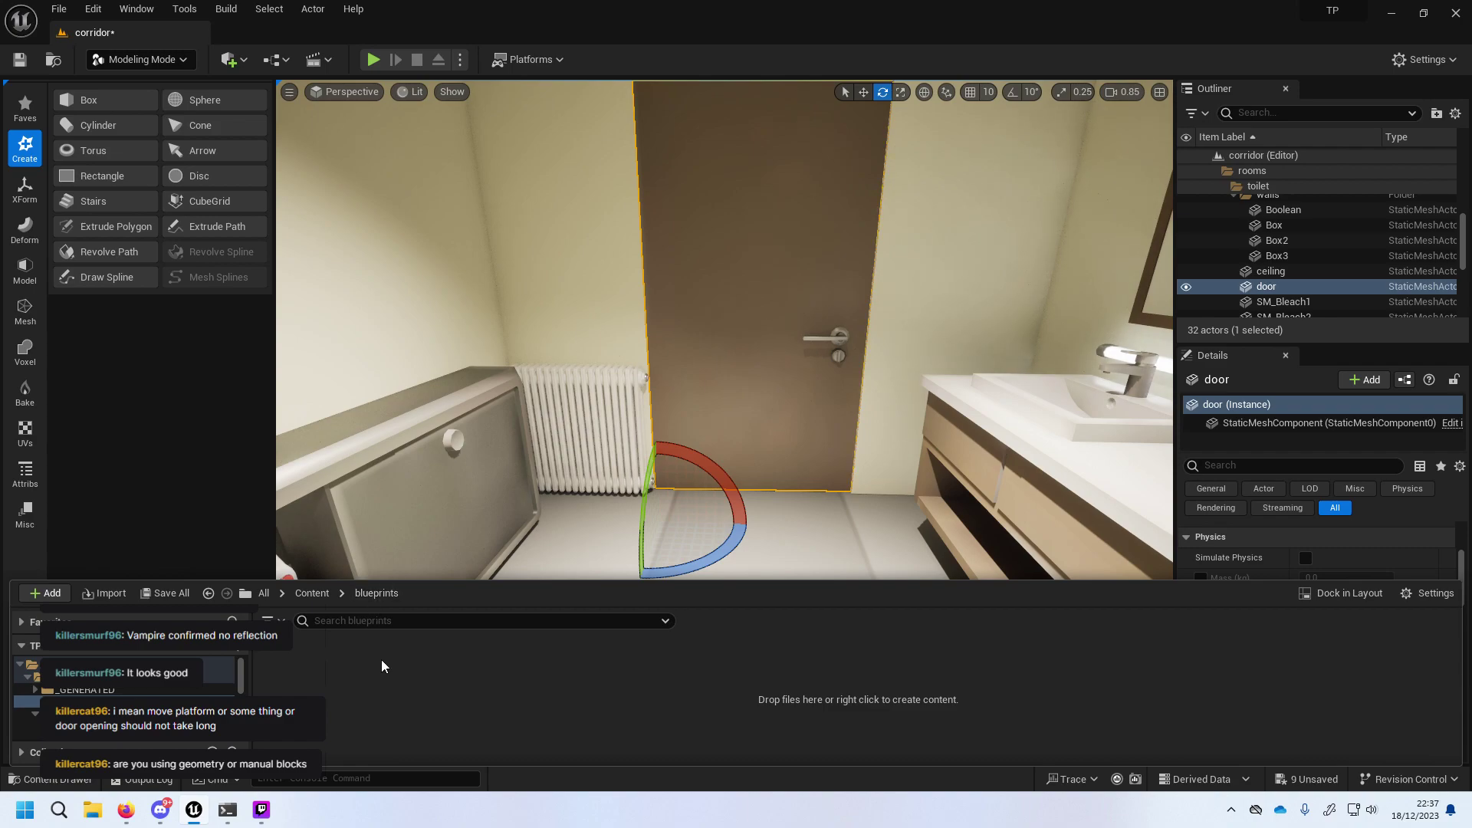
pyautogui.hotkey('alt', 'Left')
# Attempt renaming the folder to 'Blueprints', then keep the lowercase name 'blueprints'.
pyautogui.rightClick(355, 659)
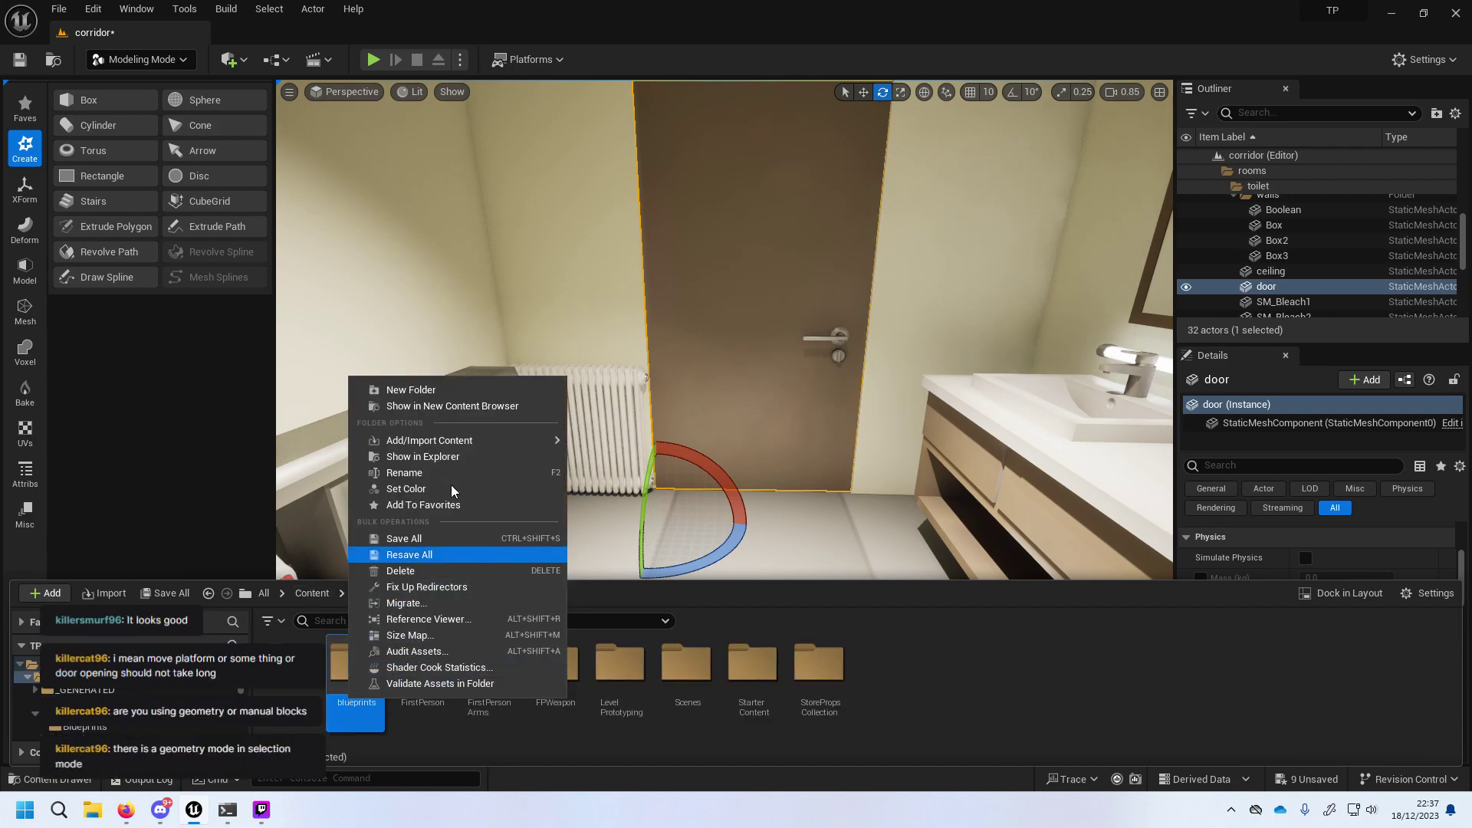
pyautogui.click(440, 481)
pyautogui.click(370, 704)
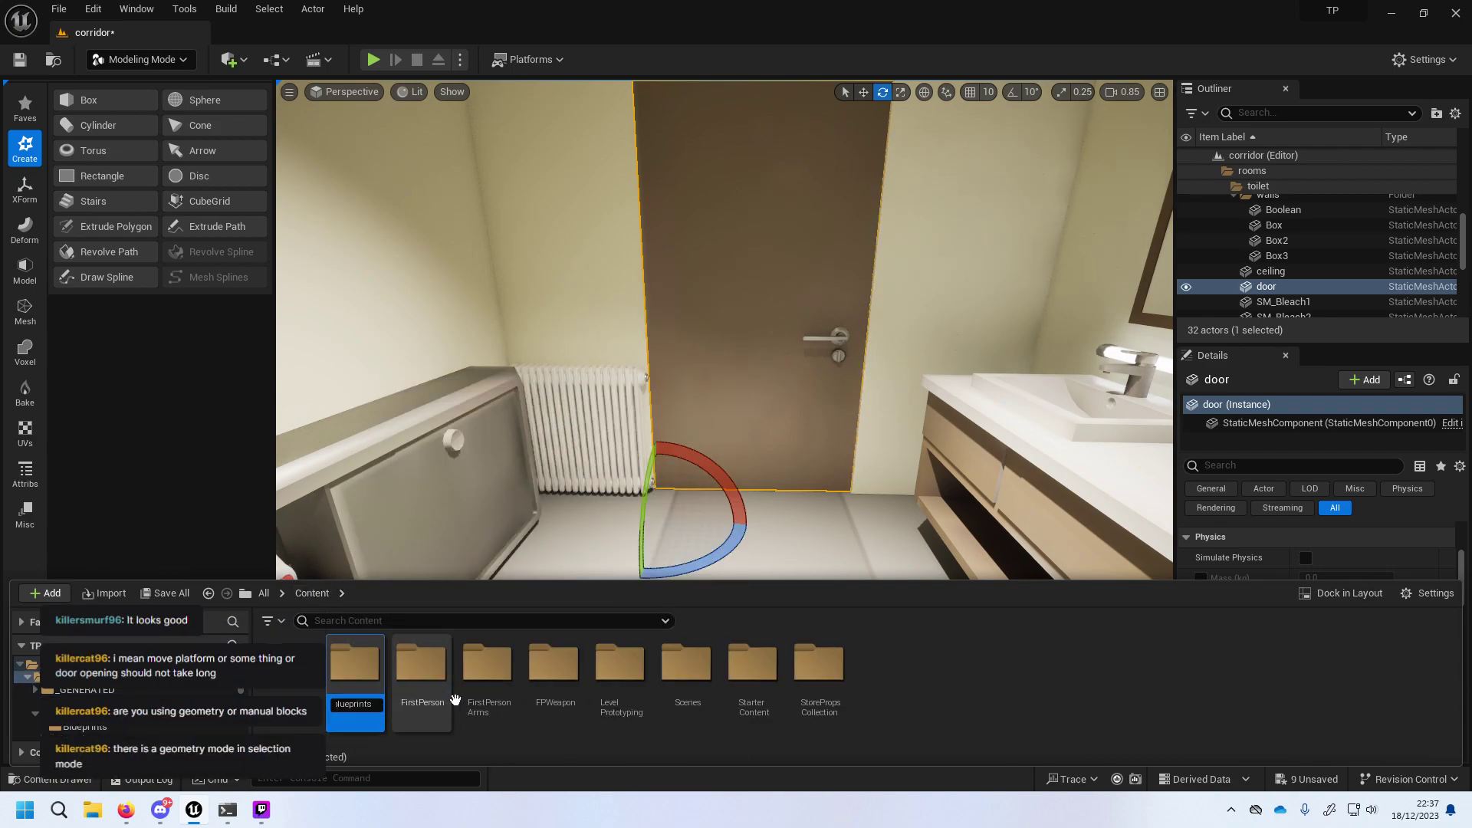
pyautogui.write('B')
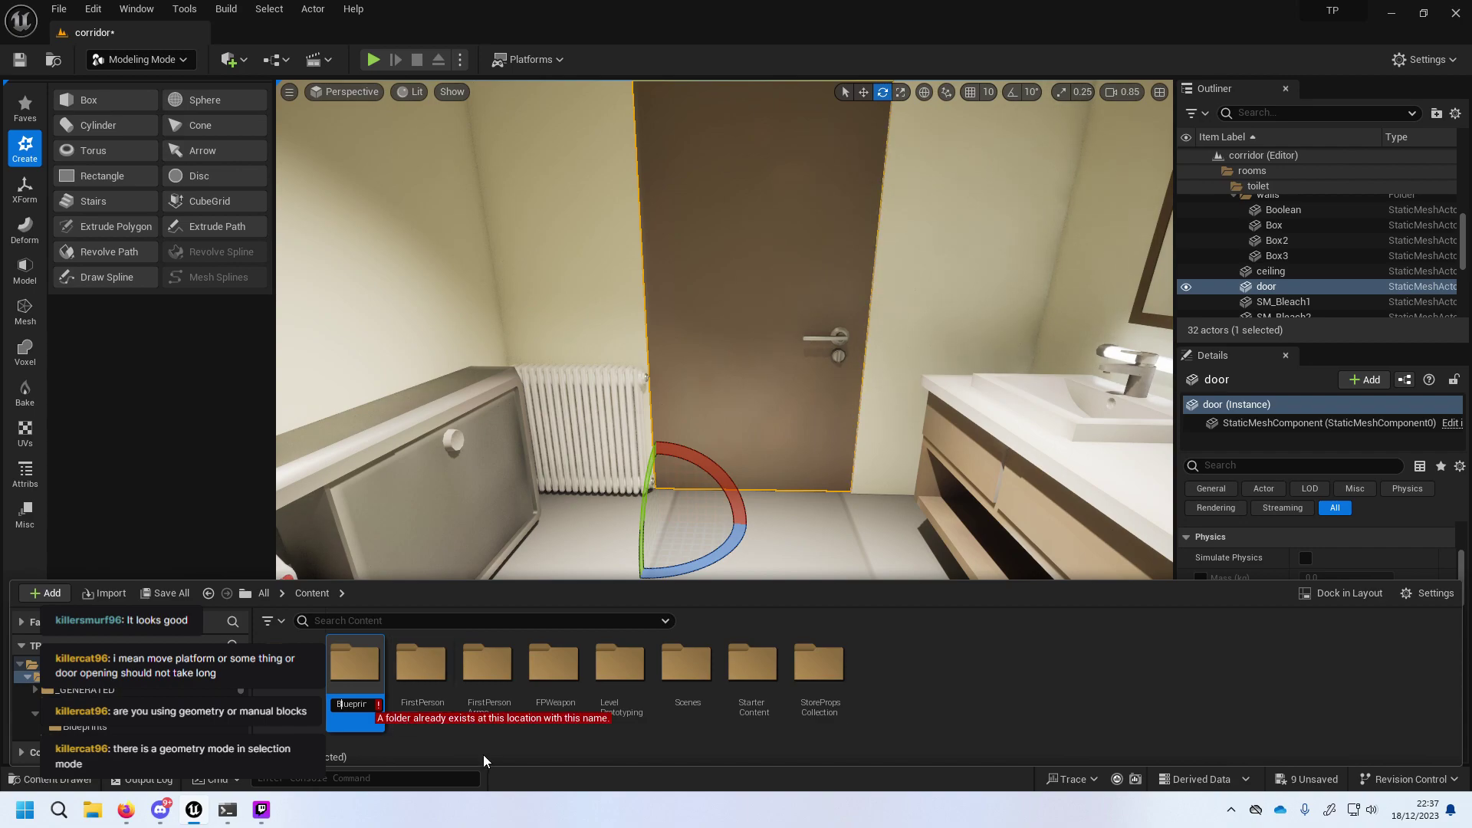
pyautogui.press('BackSpace')
pyautogui.write('b')
pyautogui.press('Return')
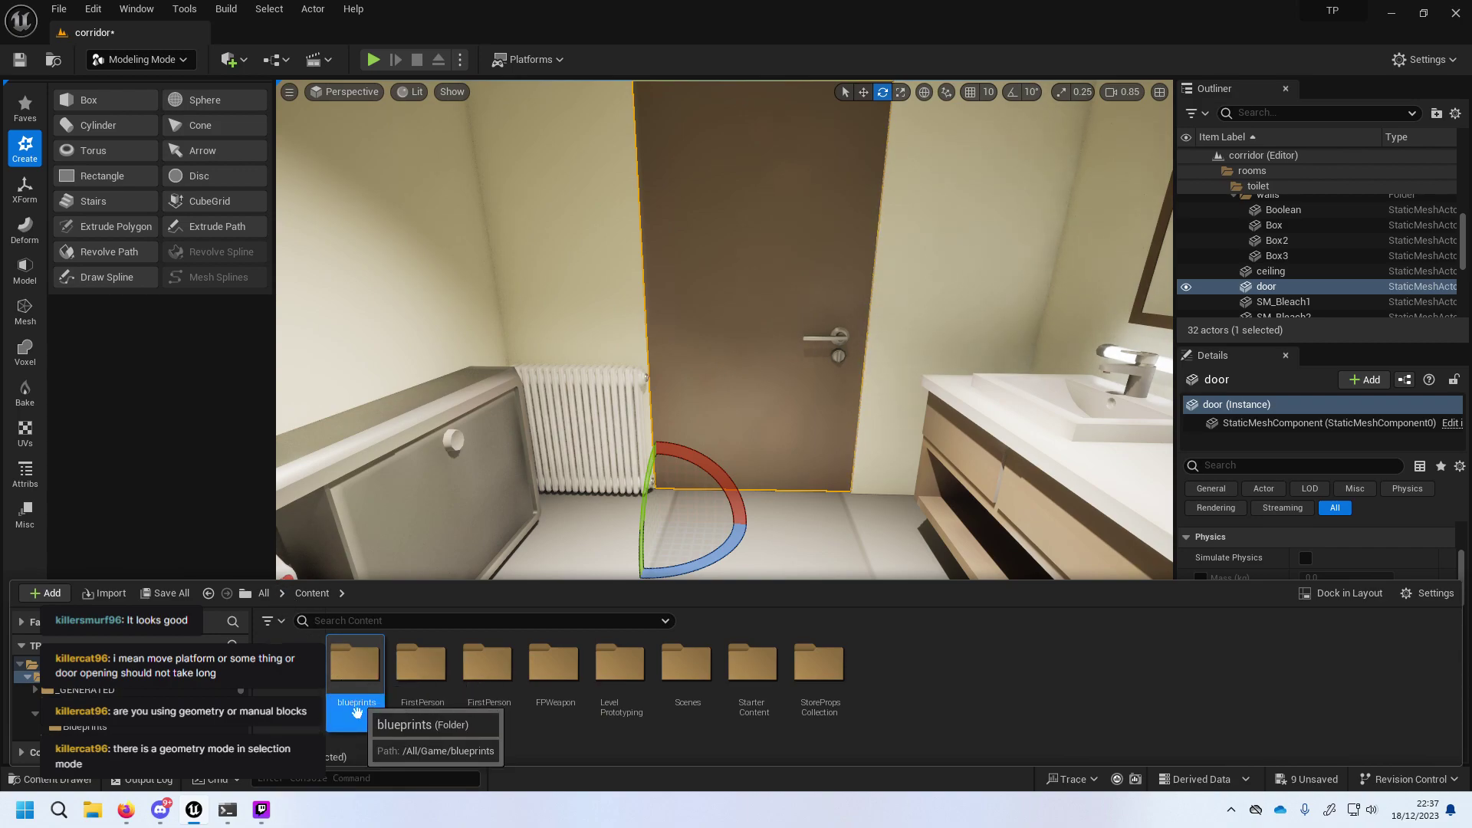
# Open the blueprints folder and confirm it contains no assets.
pyautogui.doubleClick(358, 723)
pyautogui.click(311, 594)
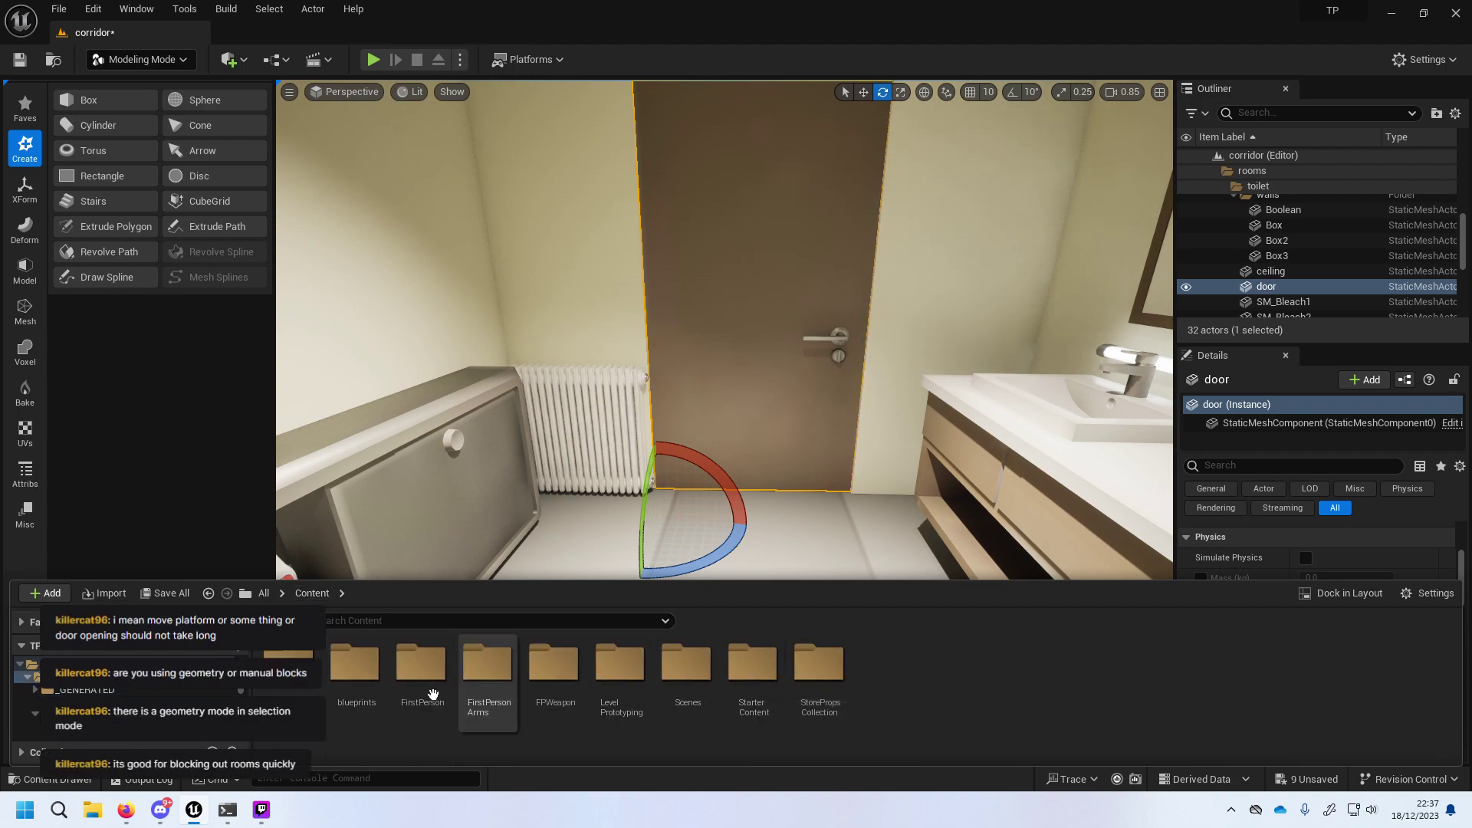
pyautogui.doubleClick(352, 694)
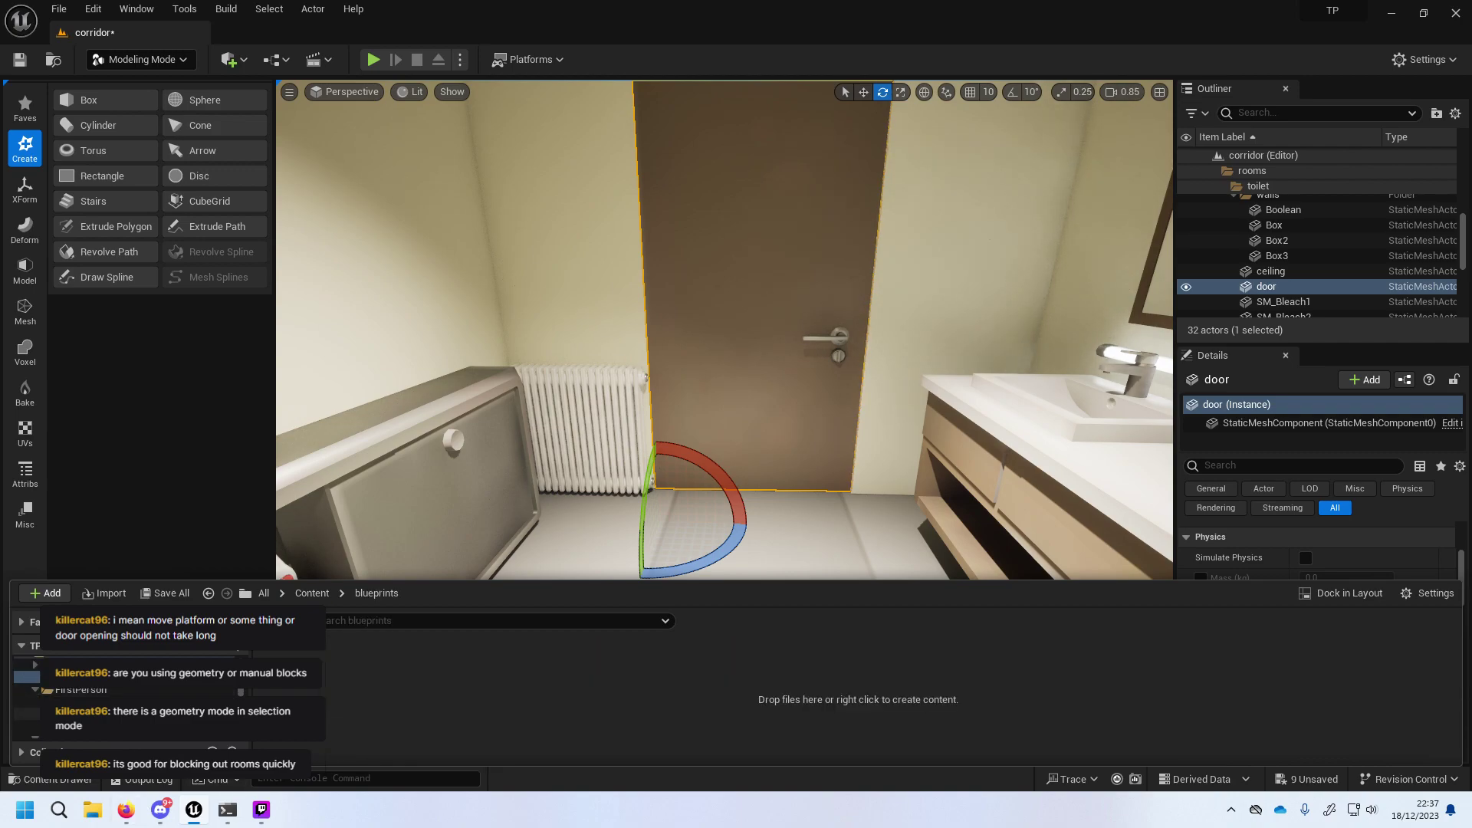
pyautogui.scroll(-3, 146, 709)
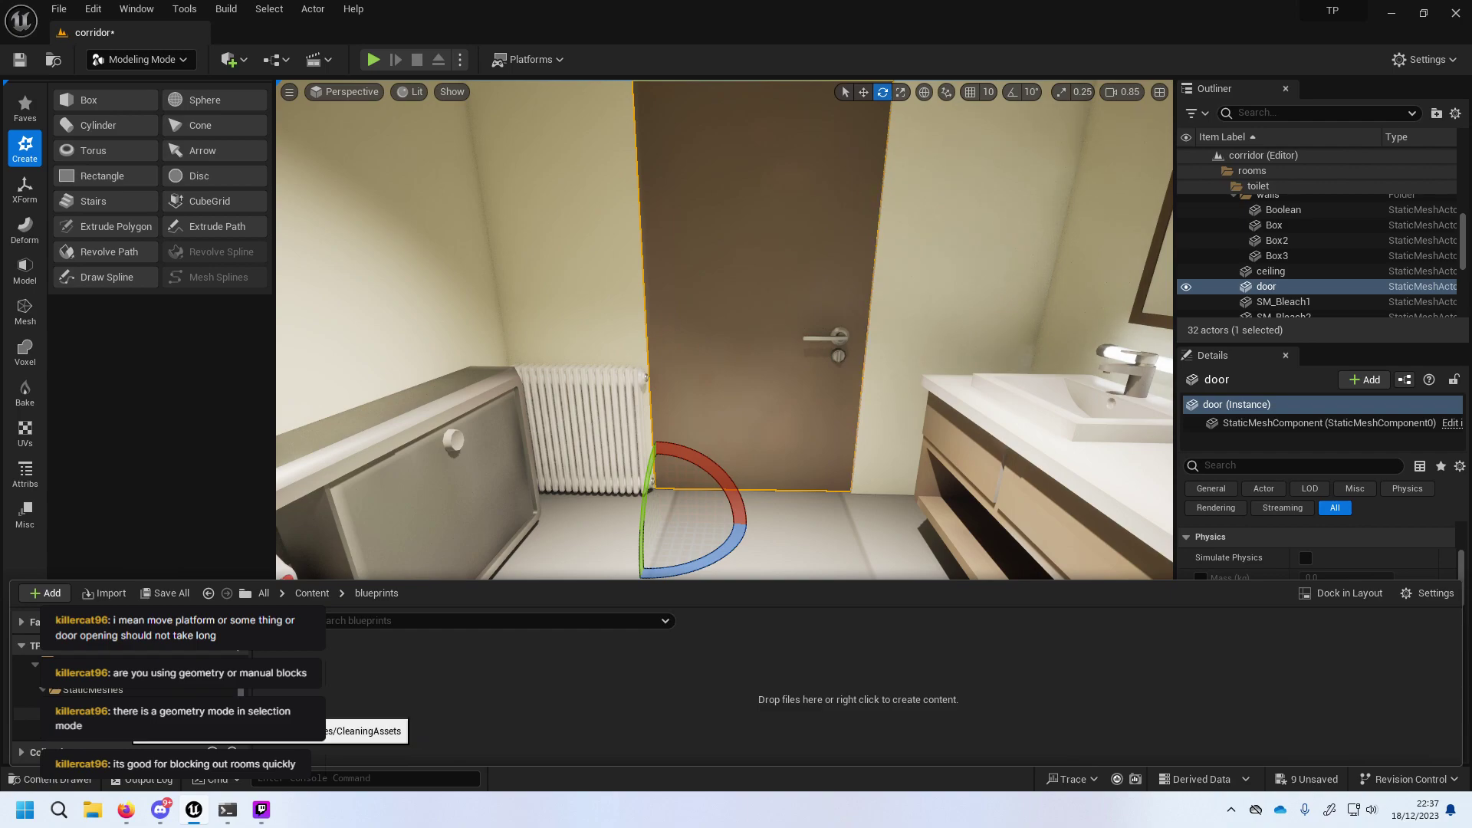
pyautogui.scroll(-2, 145, 709)
pyautogui.scroll(2, 145, 709)
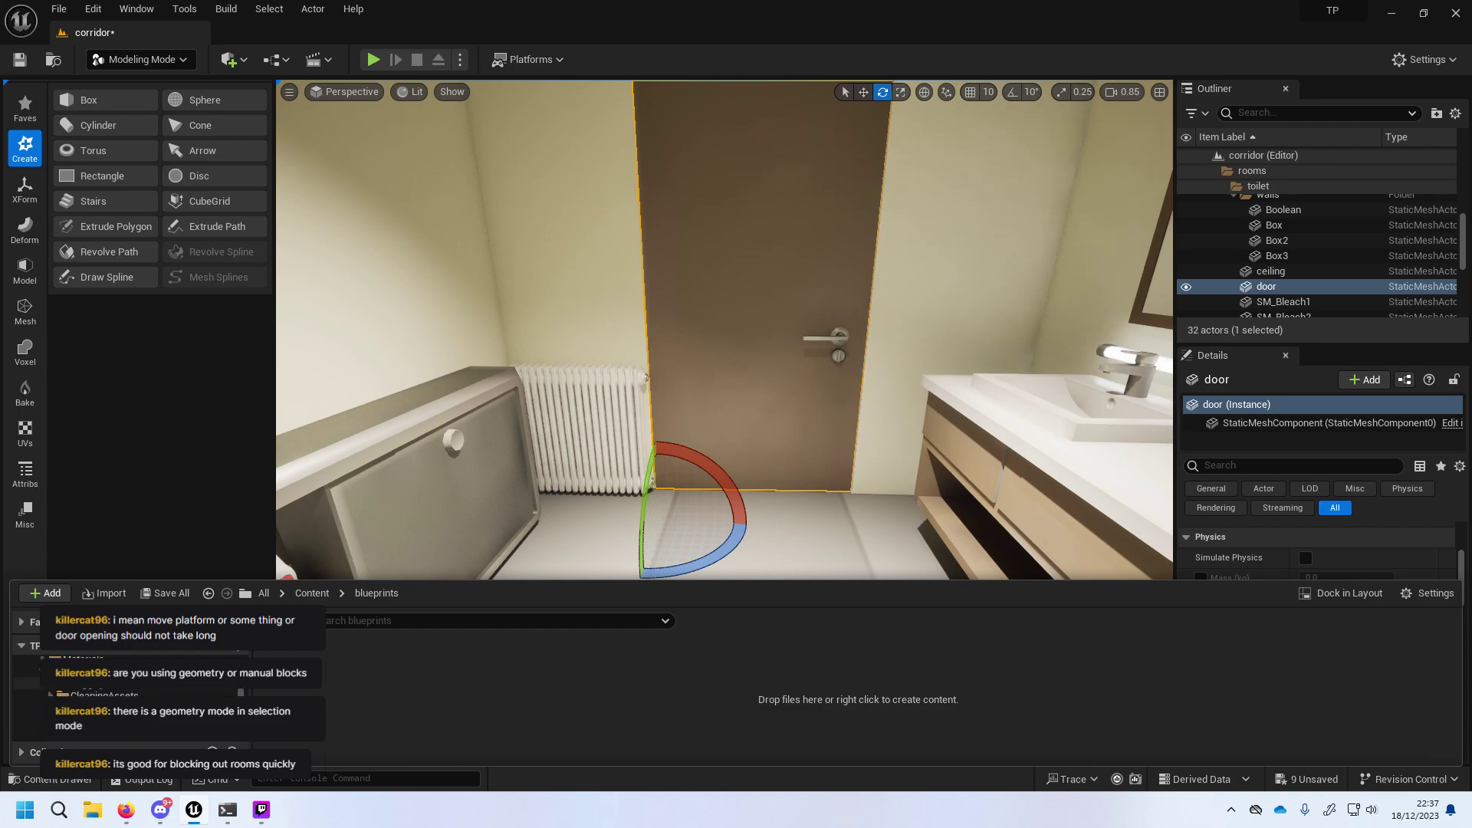
pyautogui.scroll(-3, 38, 676)
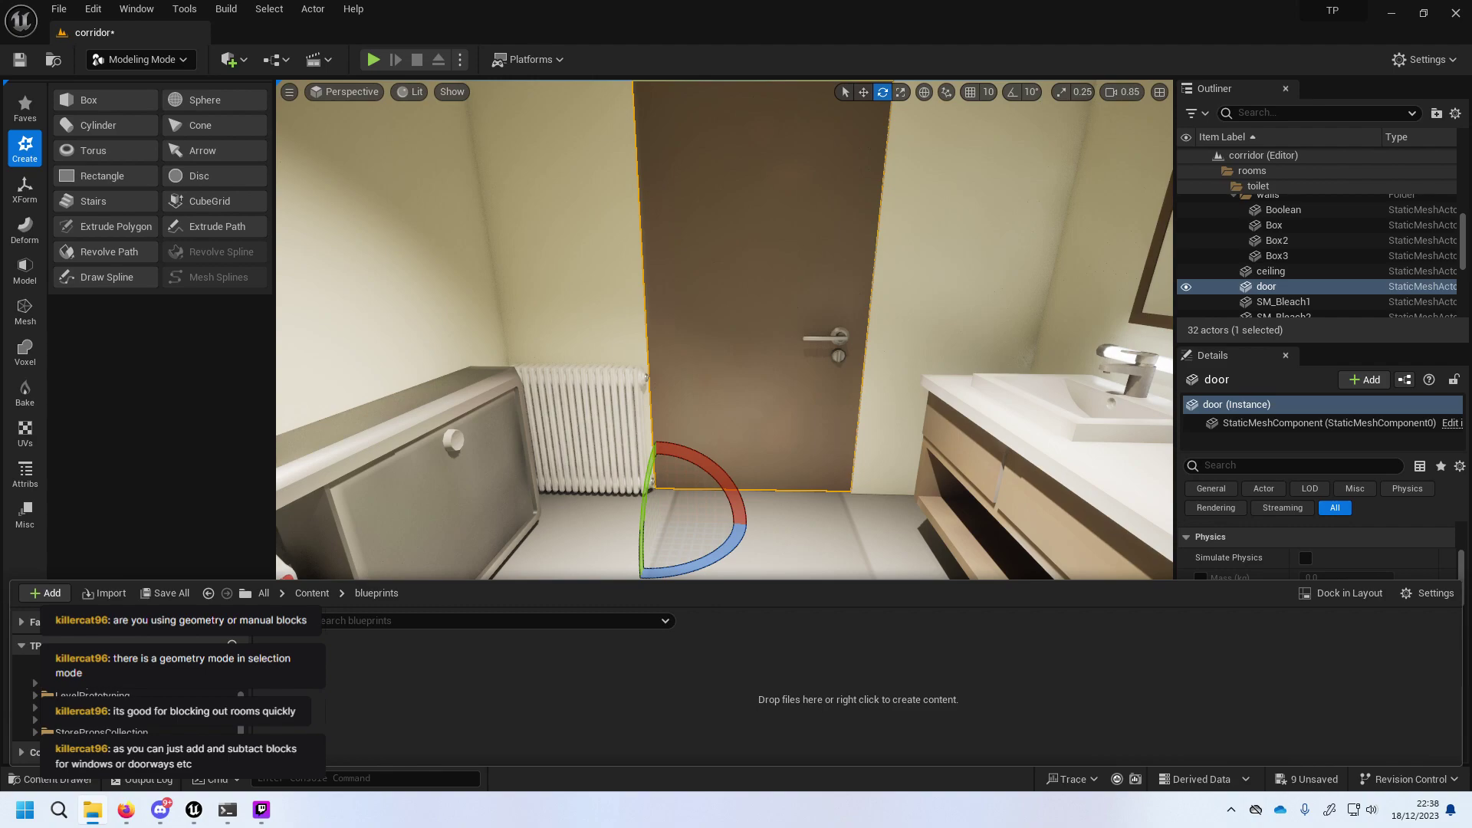
# Browse All Assets, the _GENERATED folder and the Code folder.
pyautogui.click(263, 593)
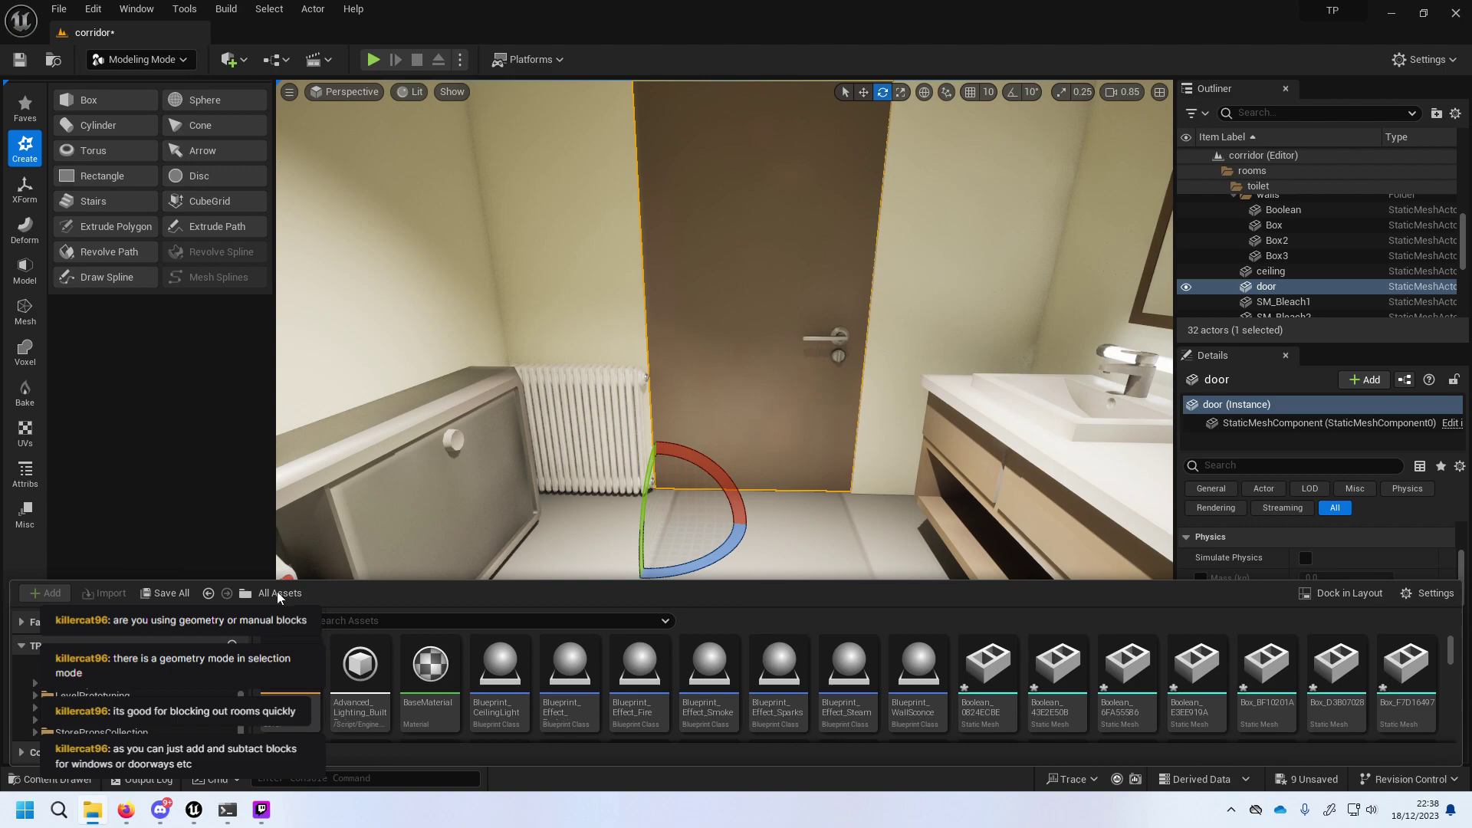
pyautogui.click(246, 593)
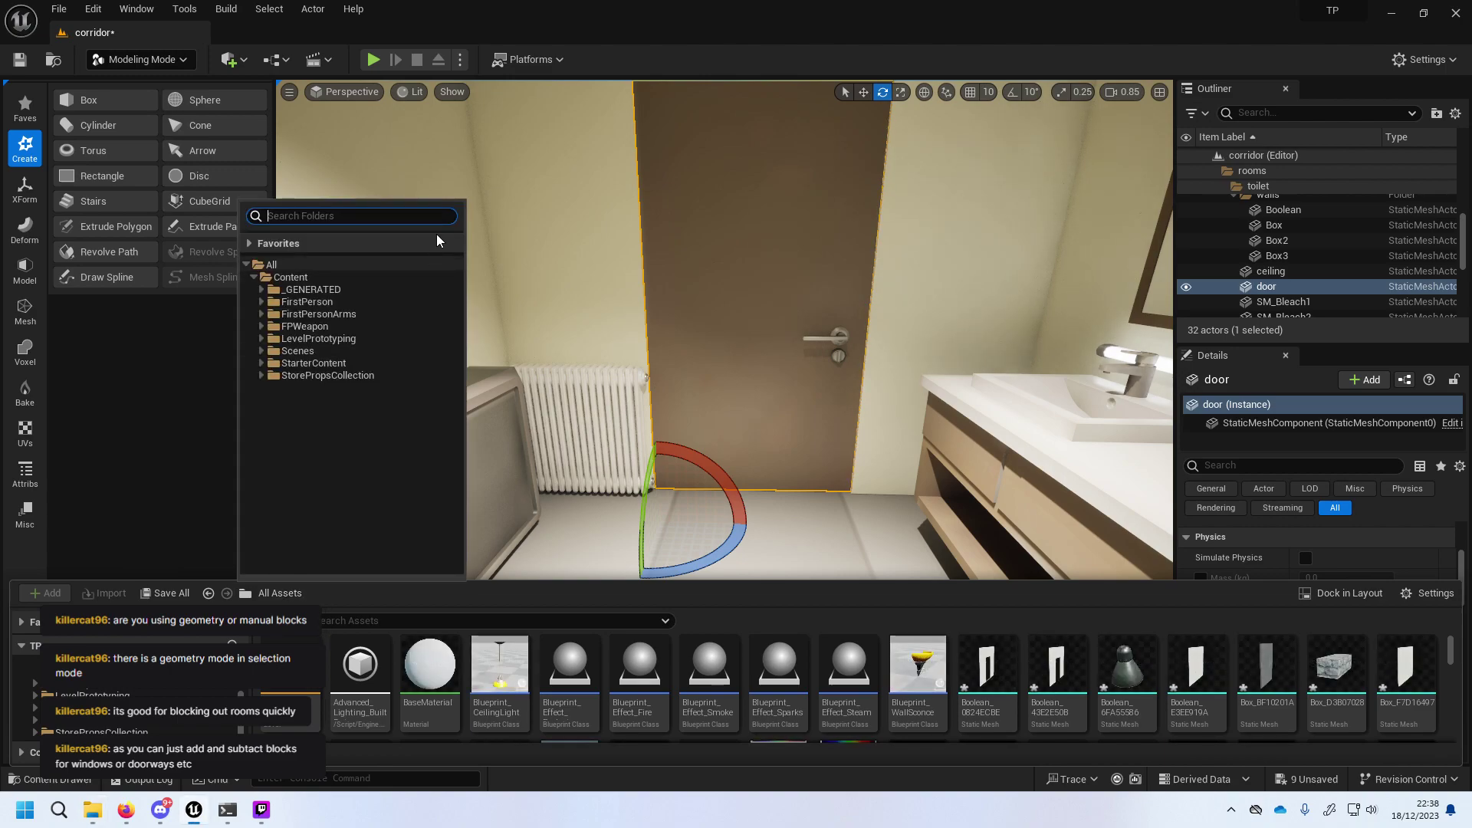
pyautogui.click(295, 289)
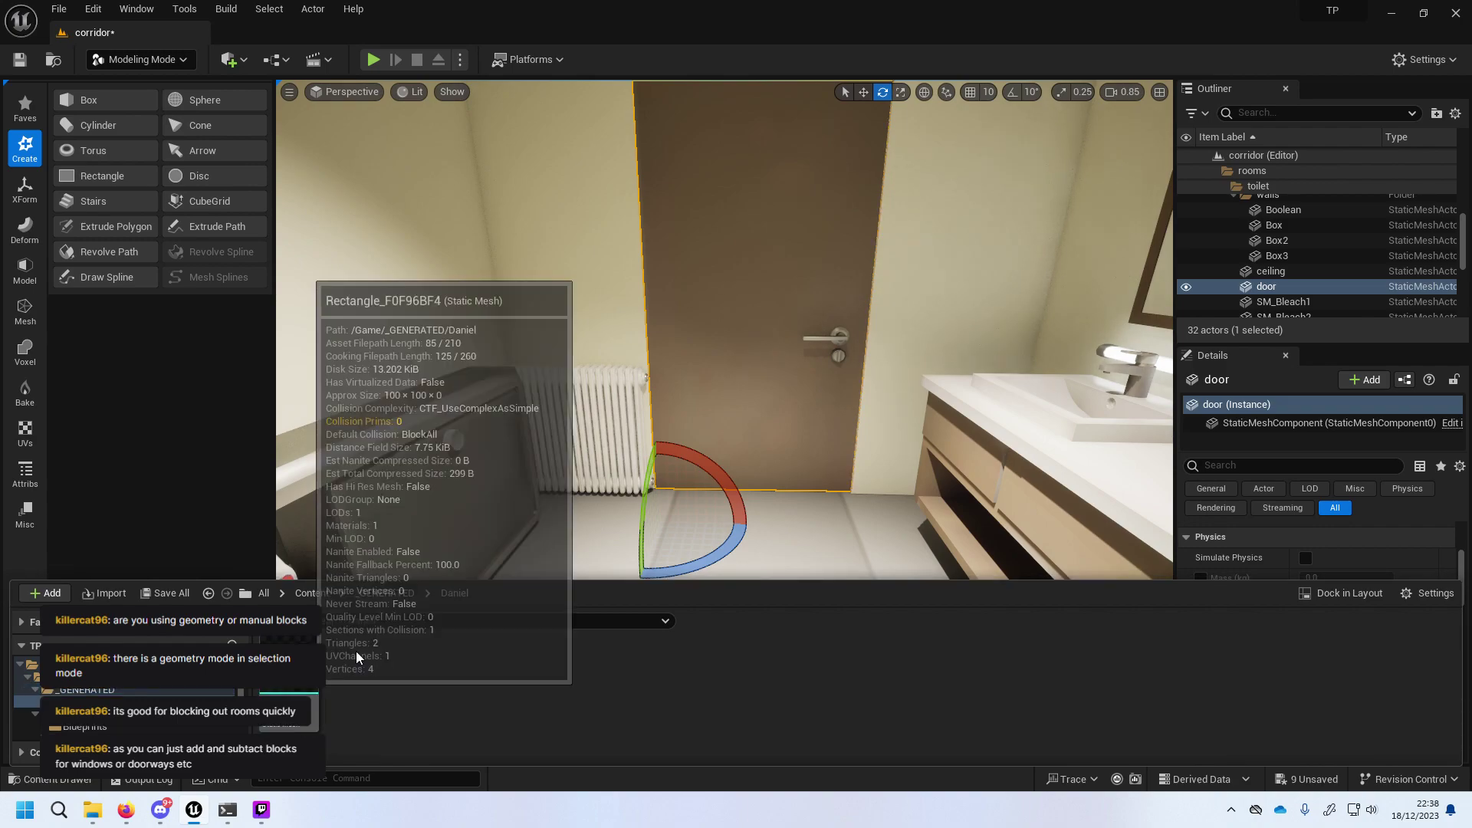
pyautogui.click(312, 593)
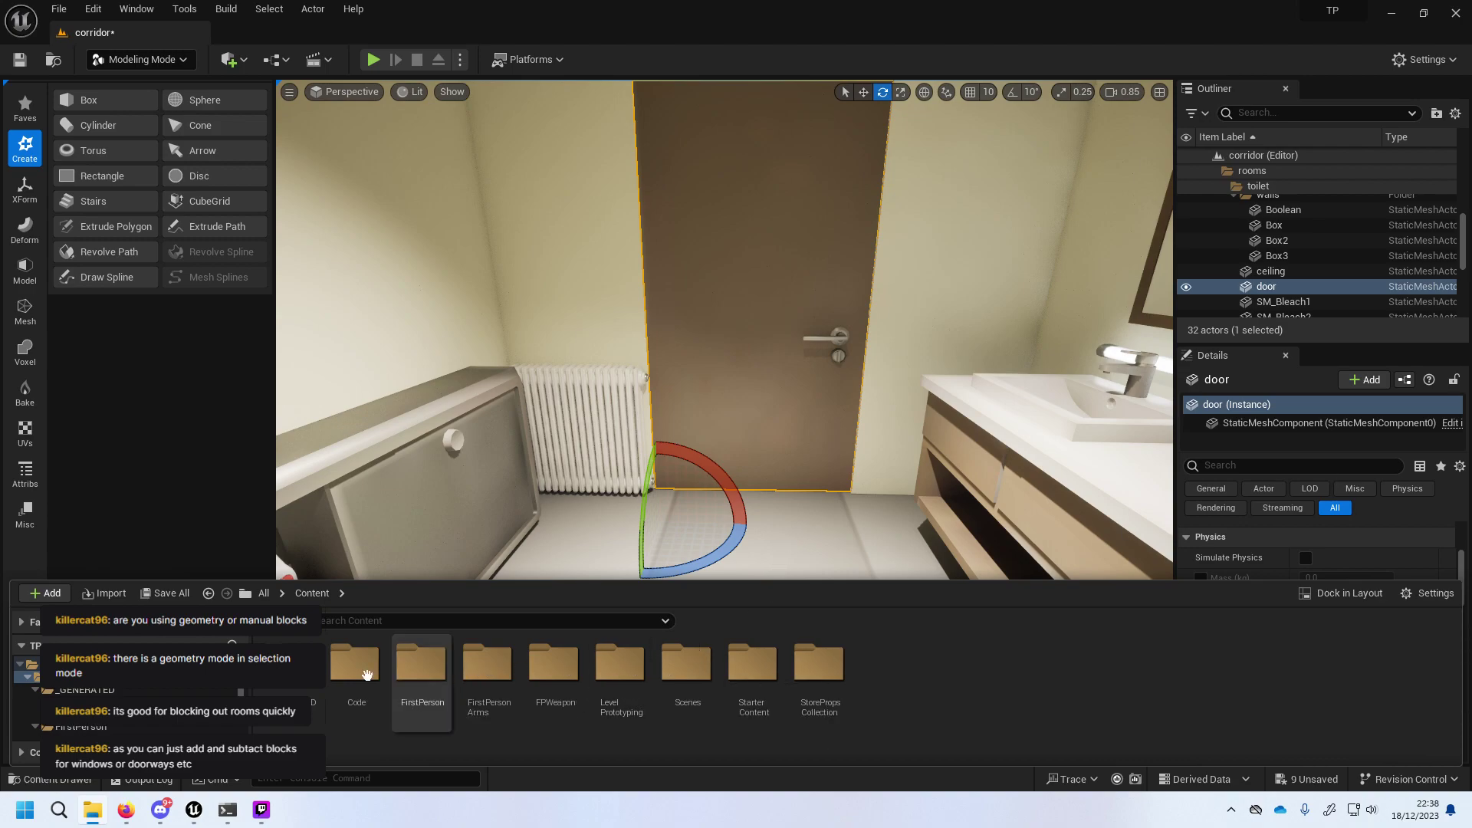
pyautogui.doubleClick(367, 674)
pyautogui.rightClick(683, 675)
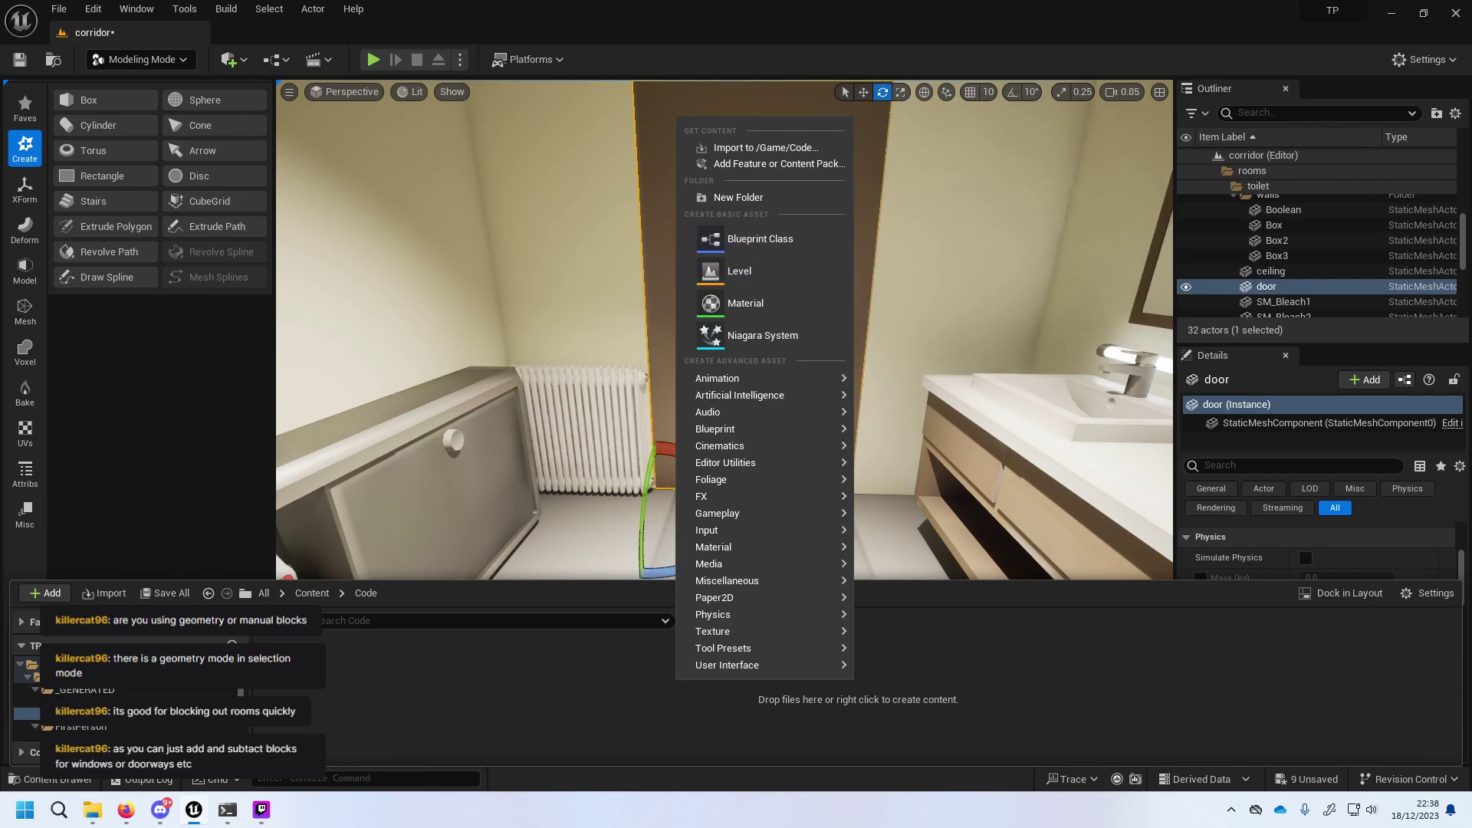
pyautogui.press('Escape')
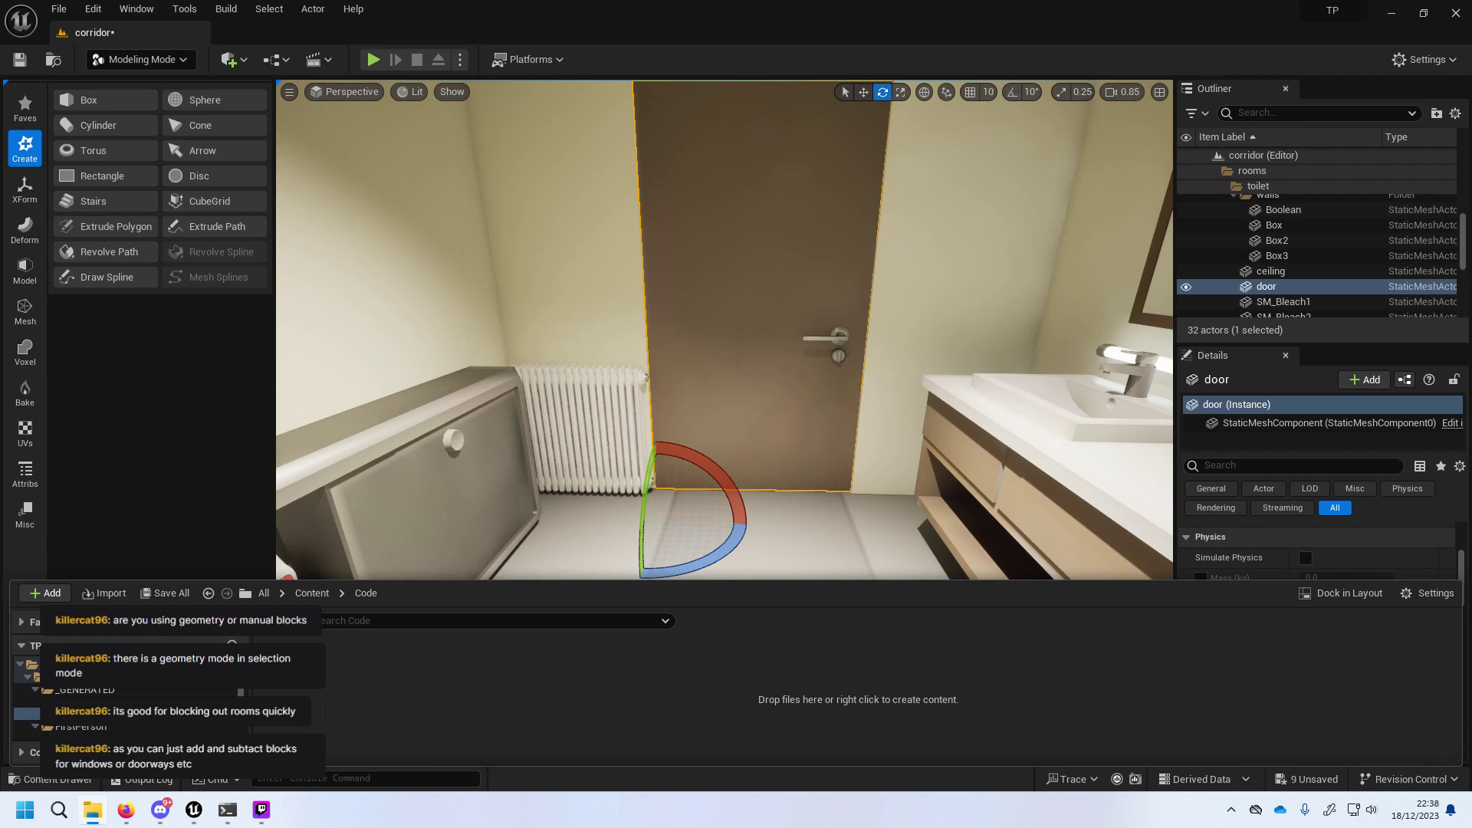
# Return to the blueprints folder under Content, then bring up the editor modes list.
pyautogui.click(267, 595)
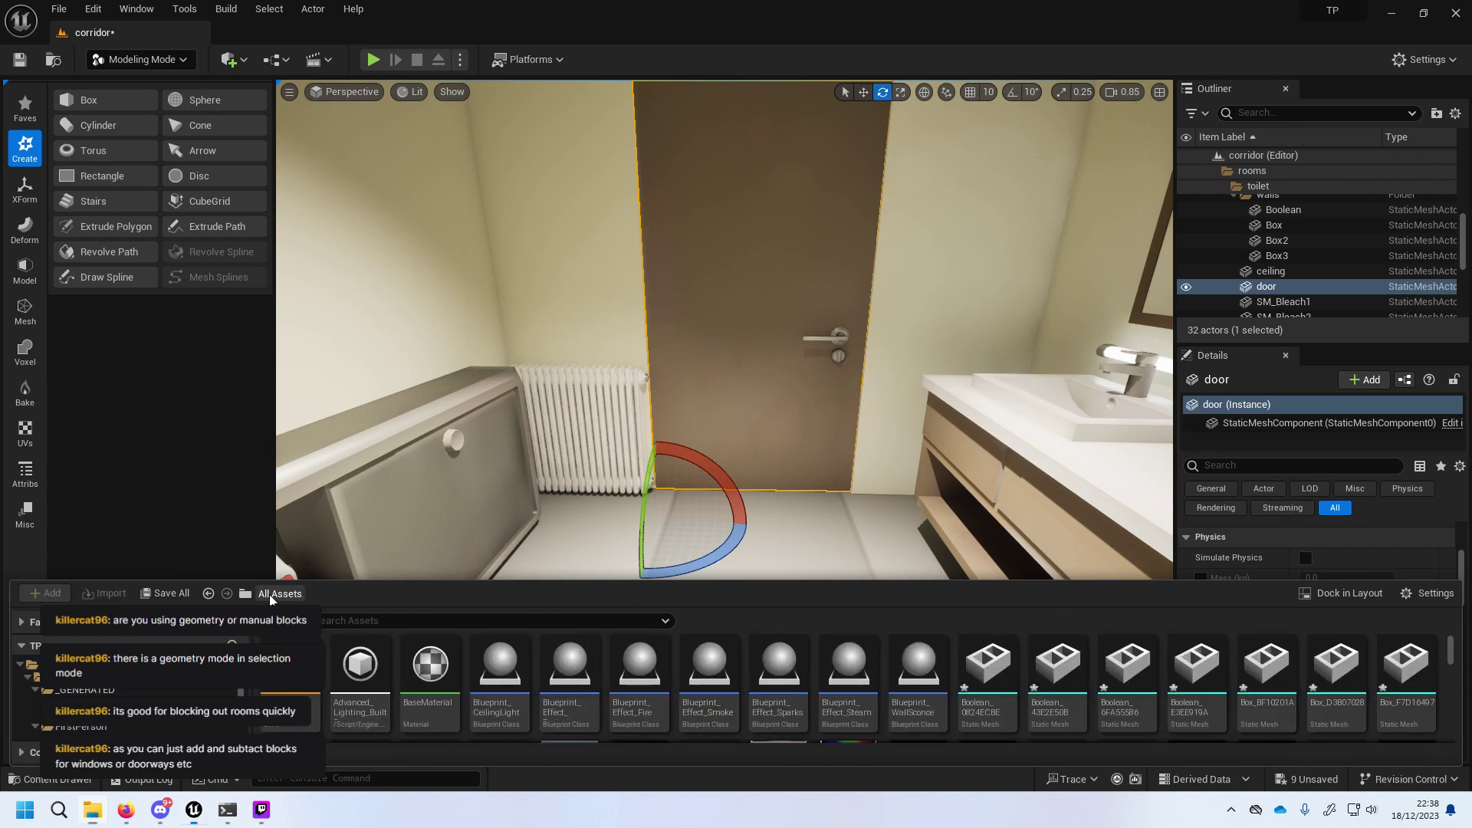
pyautogui.click(208, 594)
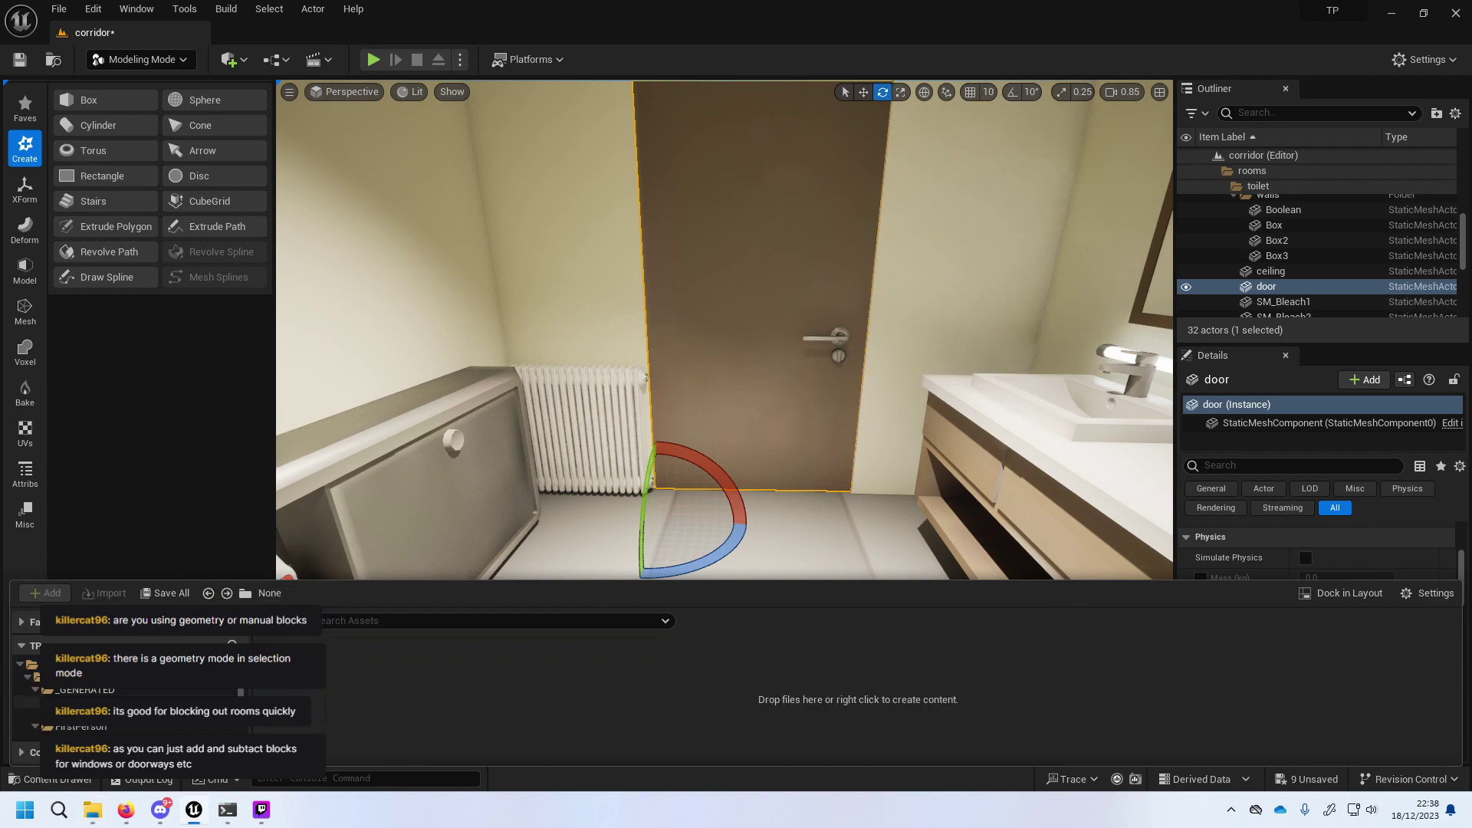
pyautogui.click(31, 677)
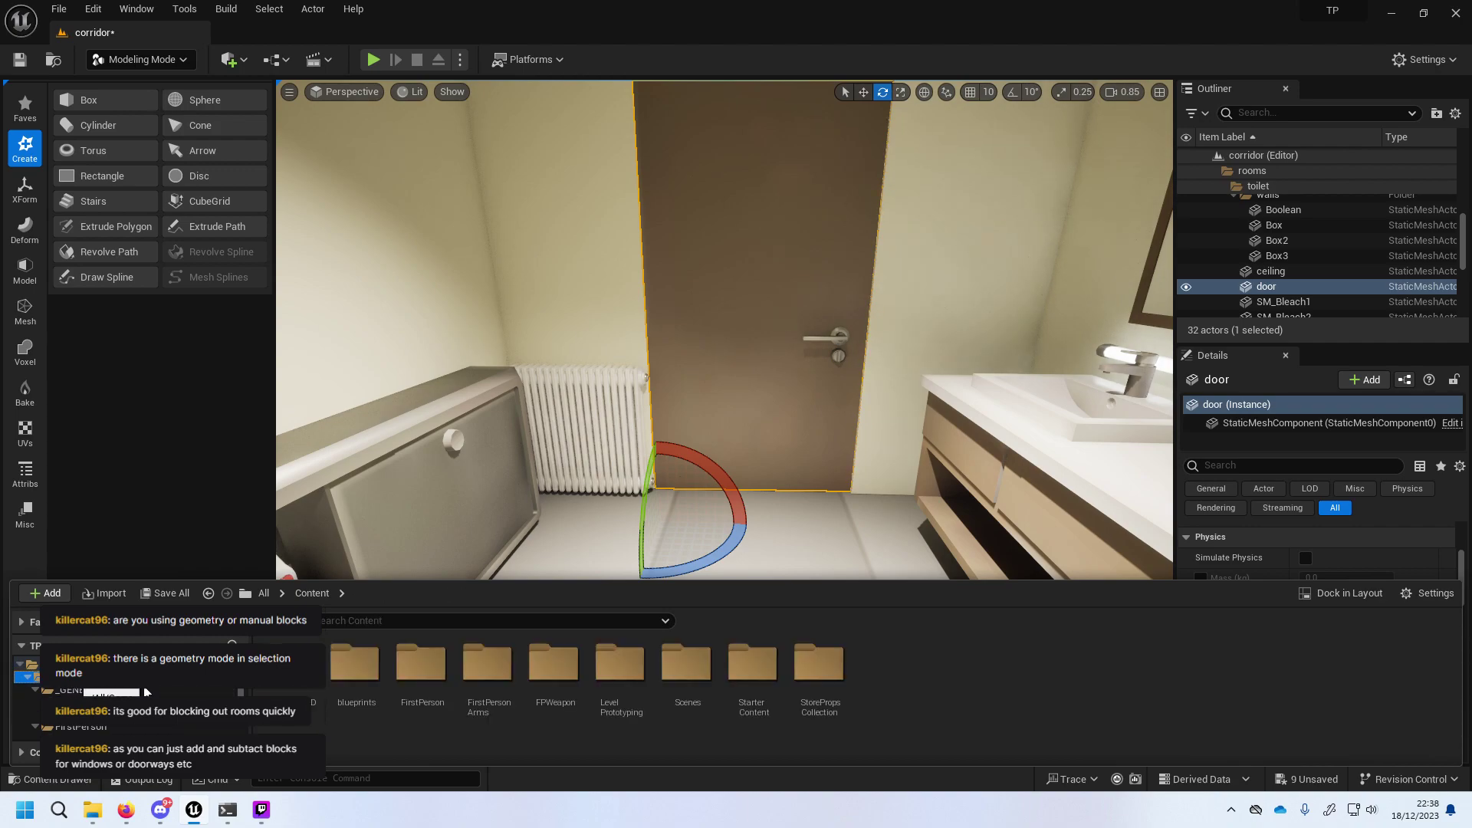
pyautogui.doubleClick(355, 664)
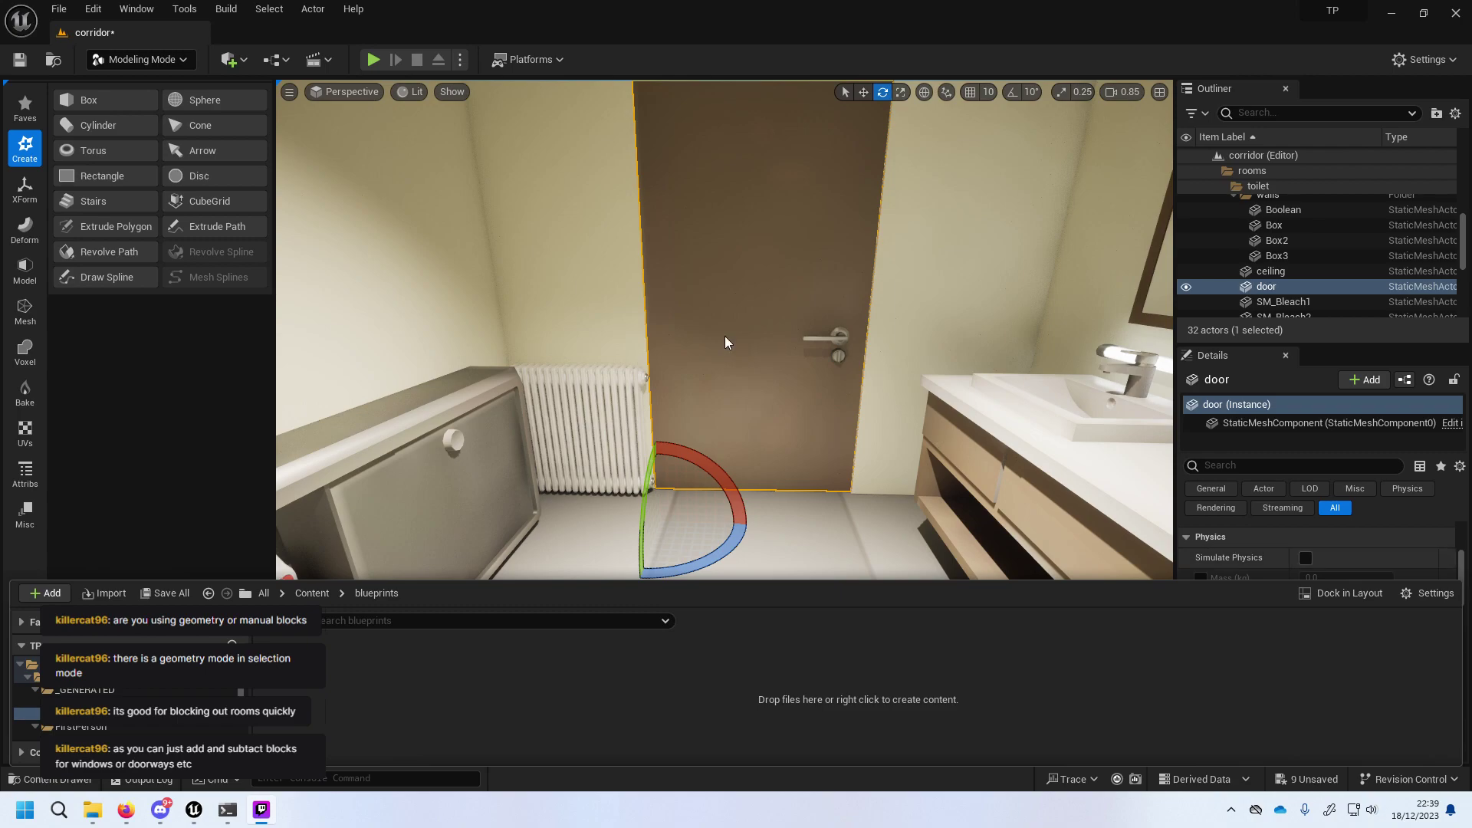
pyautogui.click(142, 60)
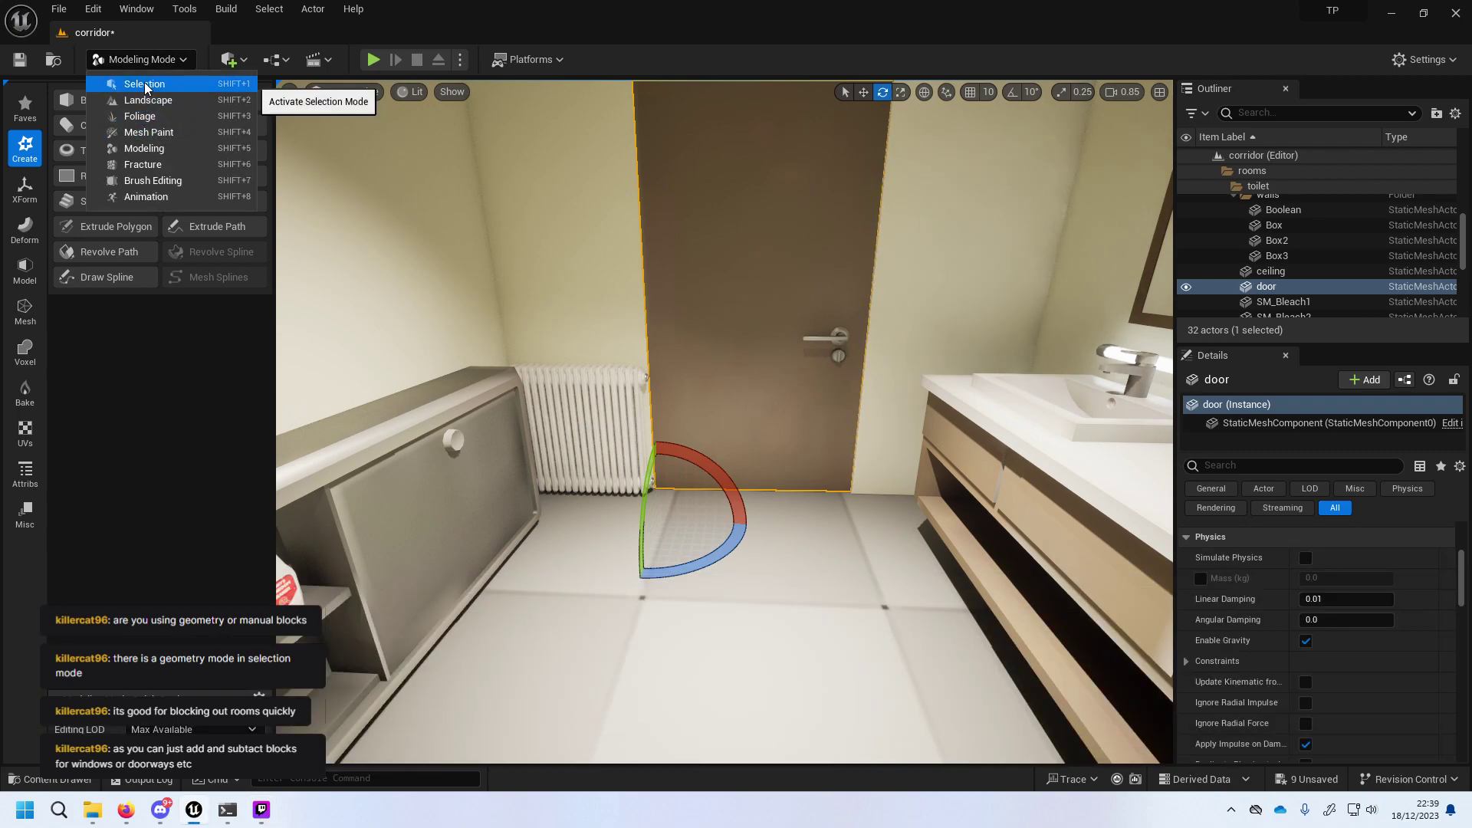
# Switch from Modeling to Selection mode (Shift+1) and reopen the mode list.
pyautogui.click(146, 86)
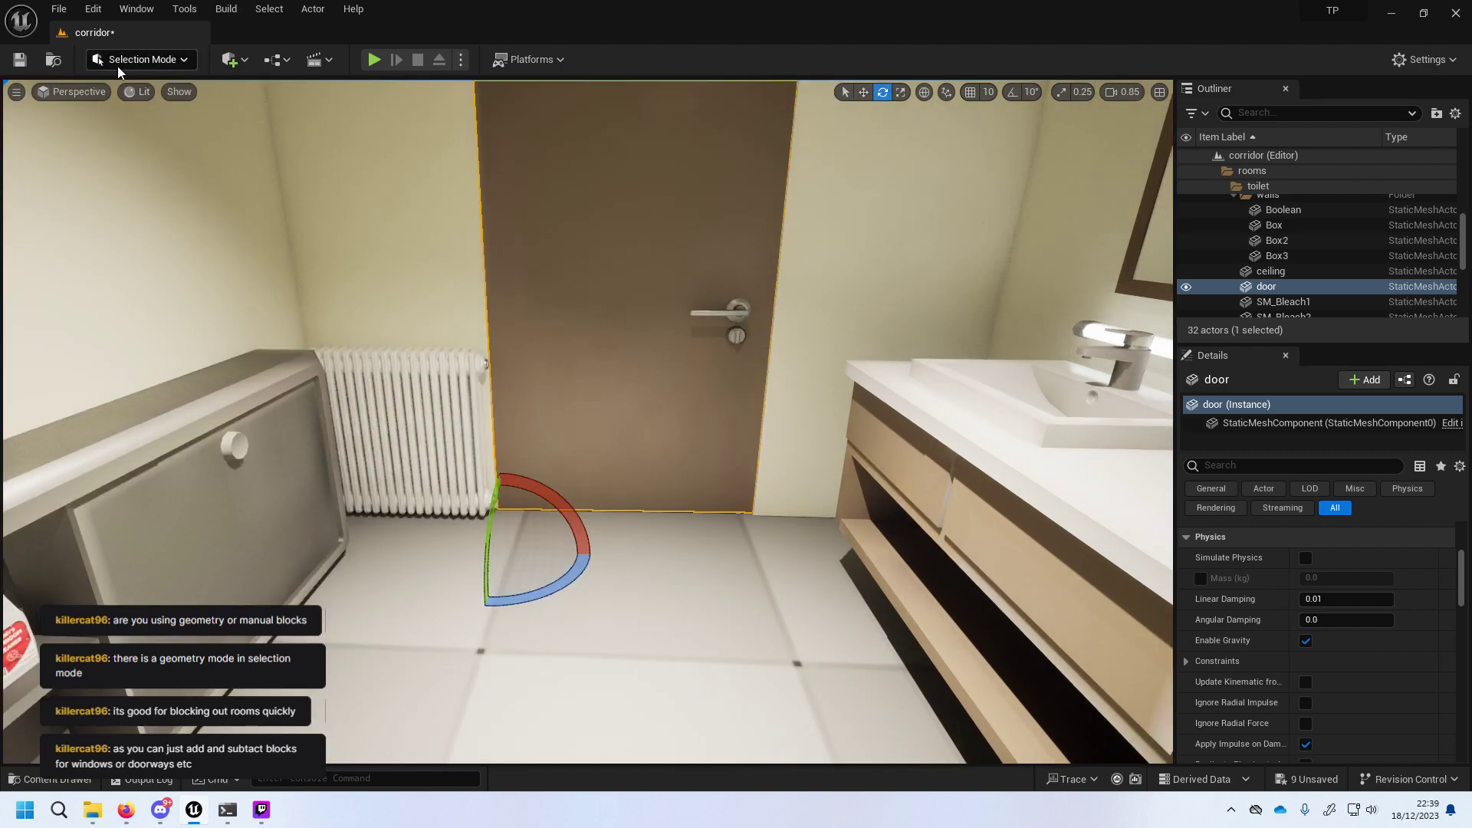
pyautogui.click(120, 62)
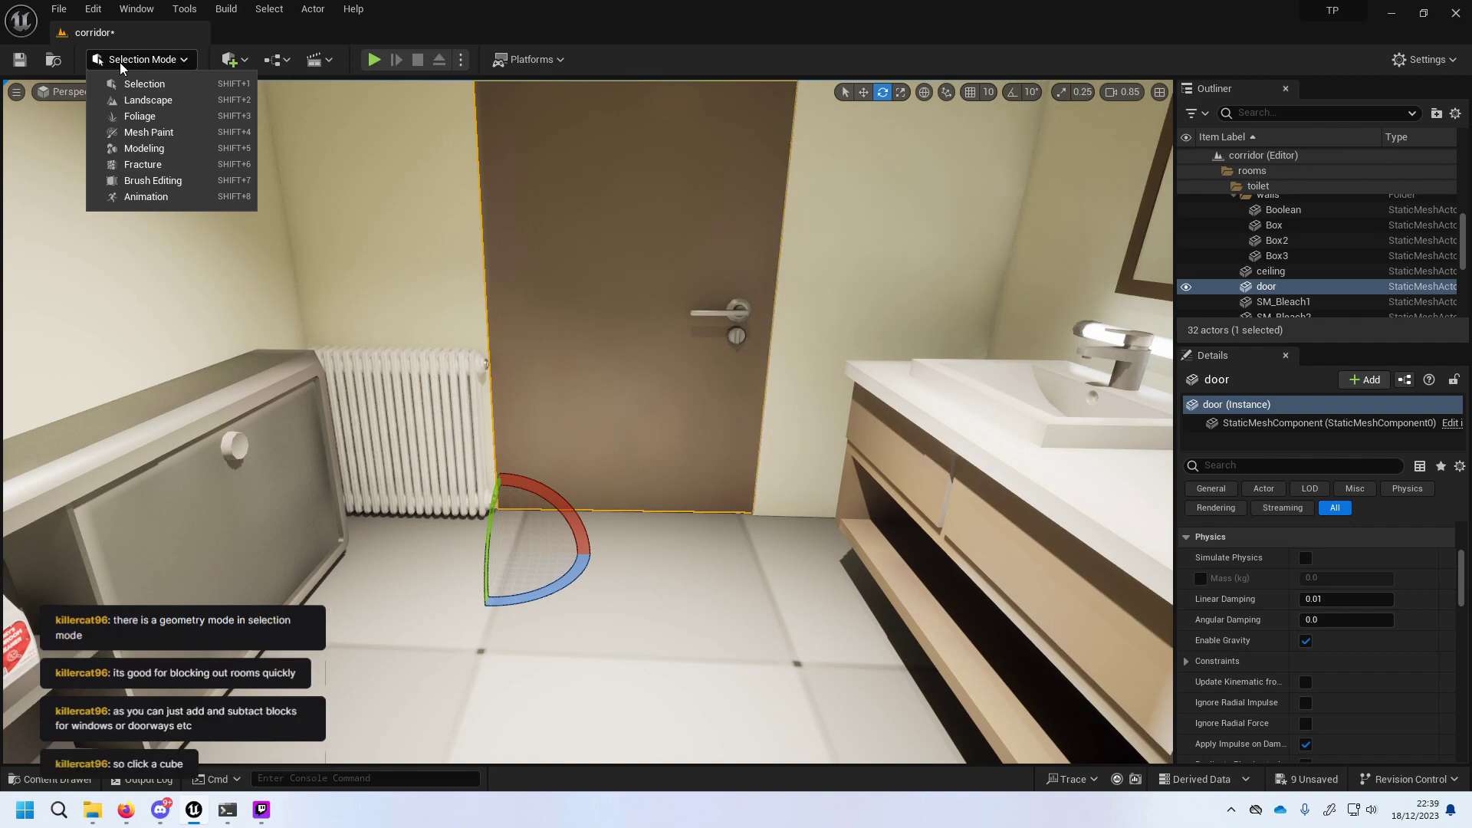
# Select in turn the Boolean wall, front Box wall, floor and back wall to inspect them.
pyautogui.click(378, 192)
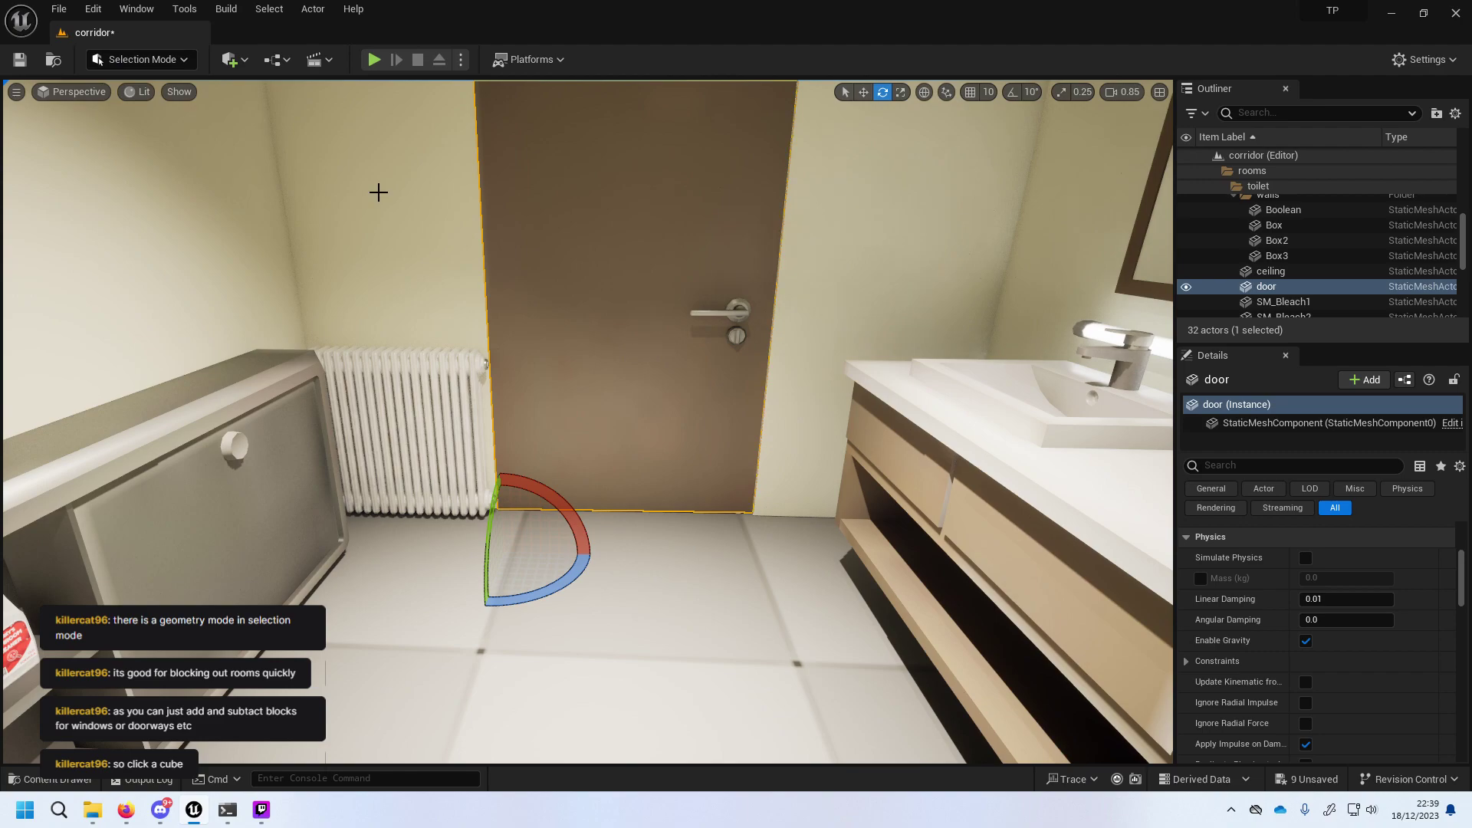
pyautogui.click(378, 192)
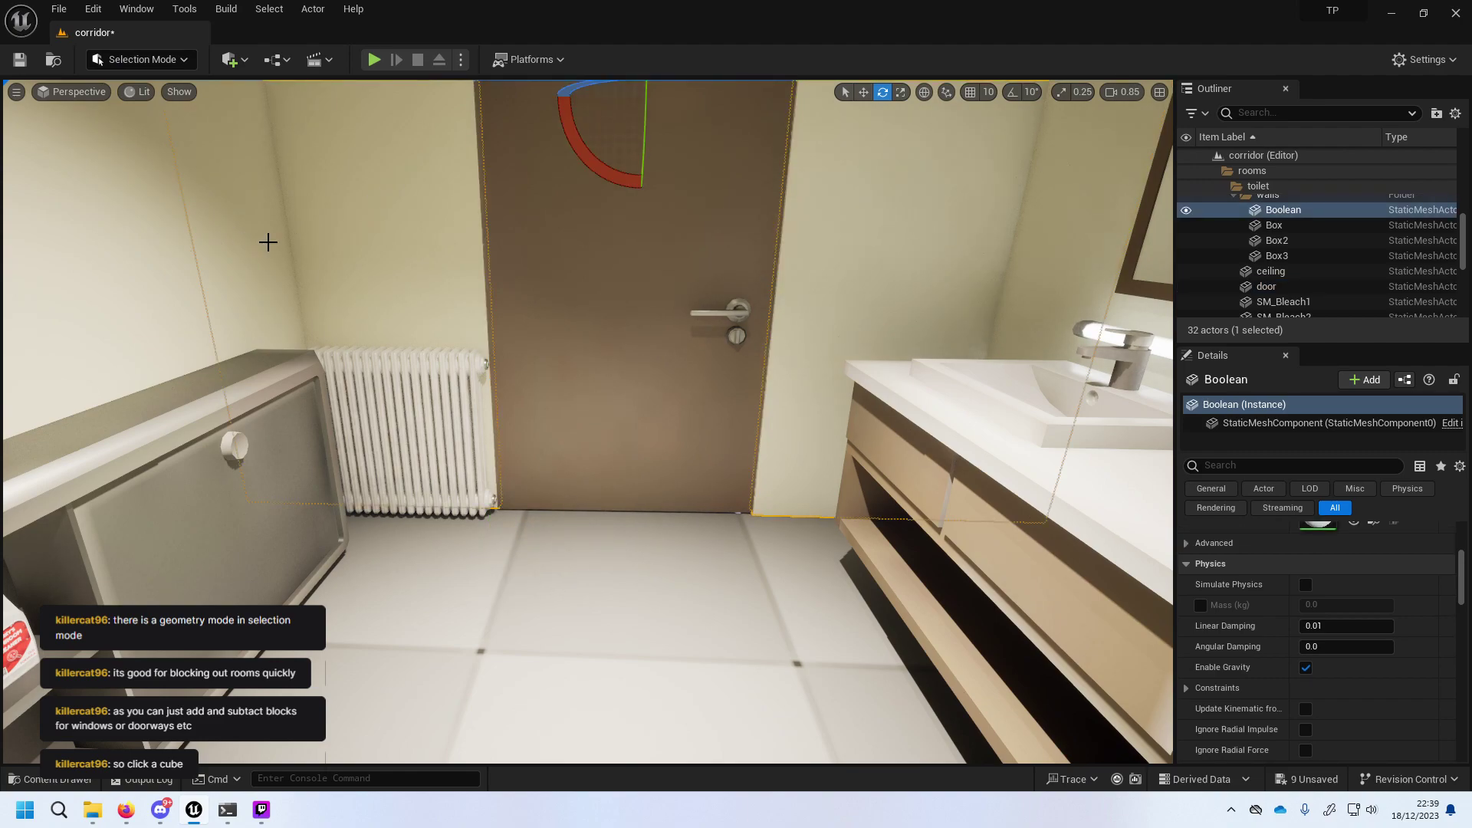
pyautogui.scroll(-10, 359, 265)
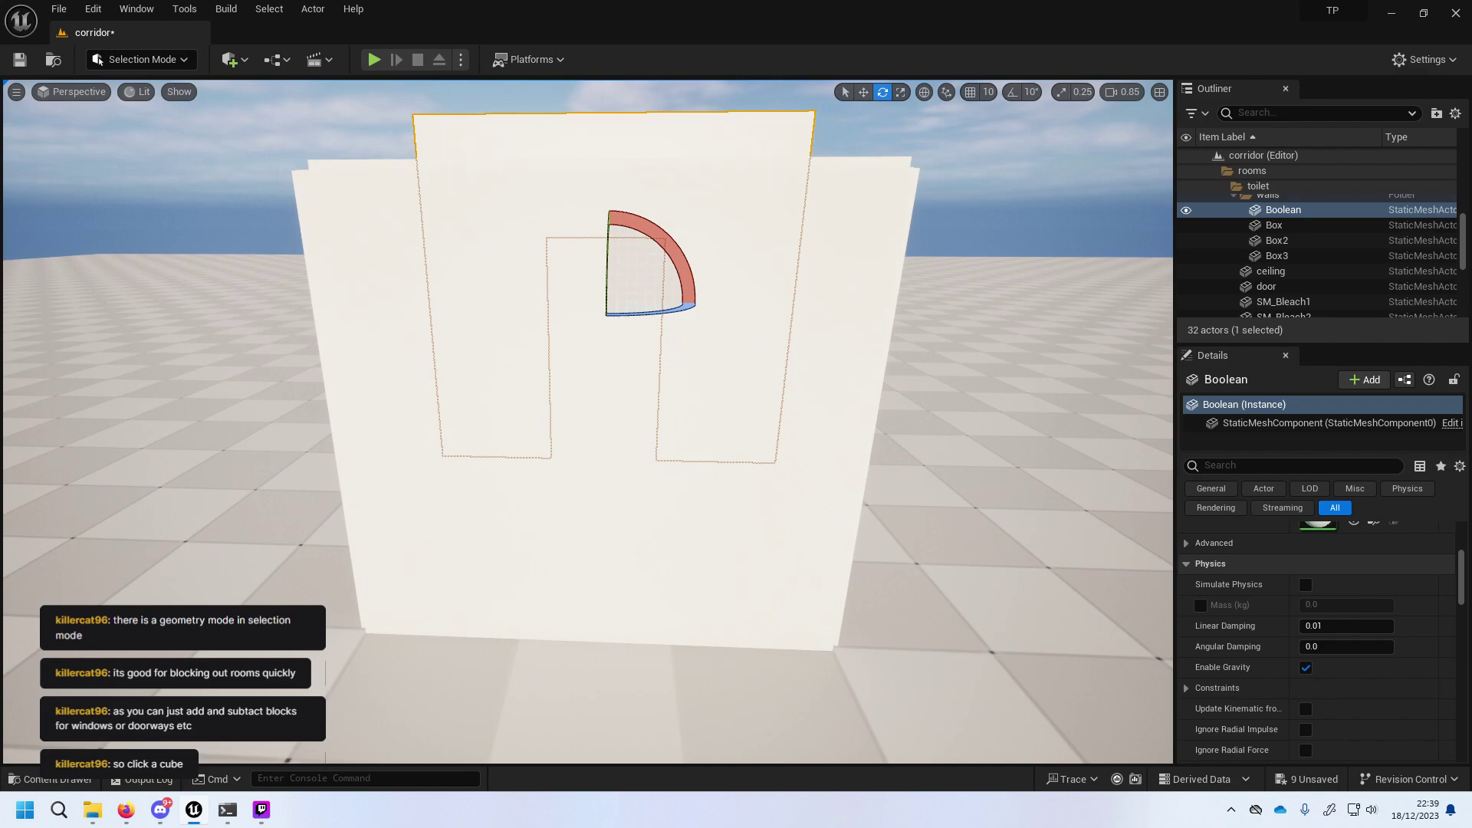
pyautogui.click(614, 521)
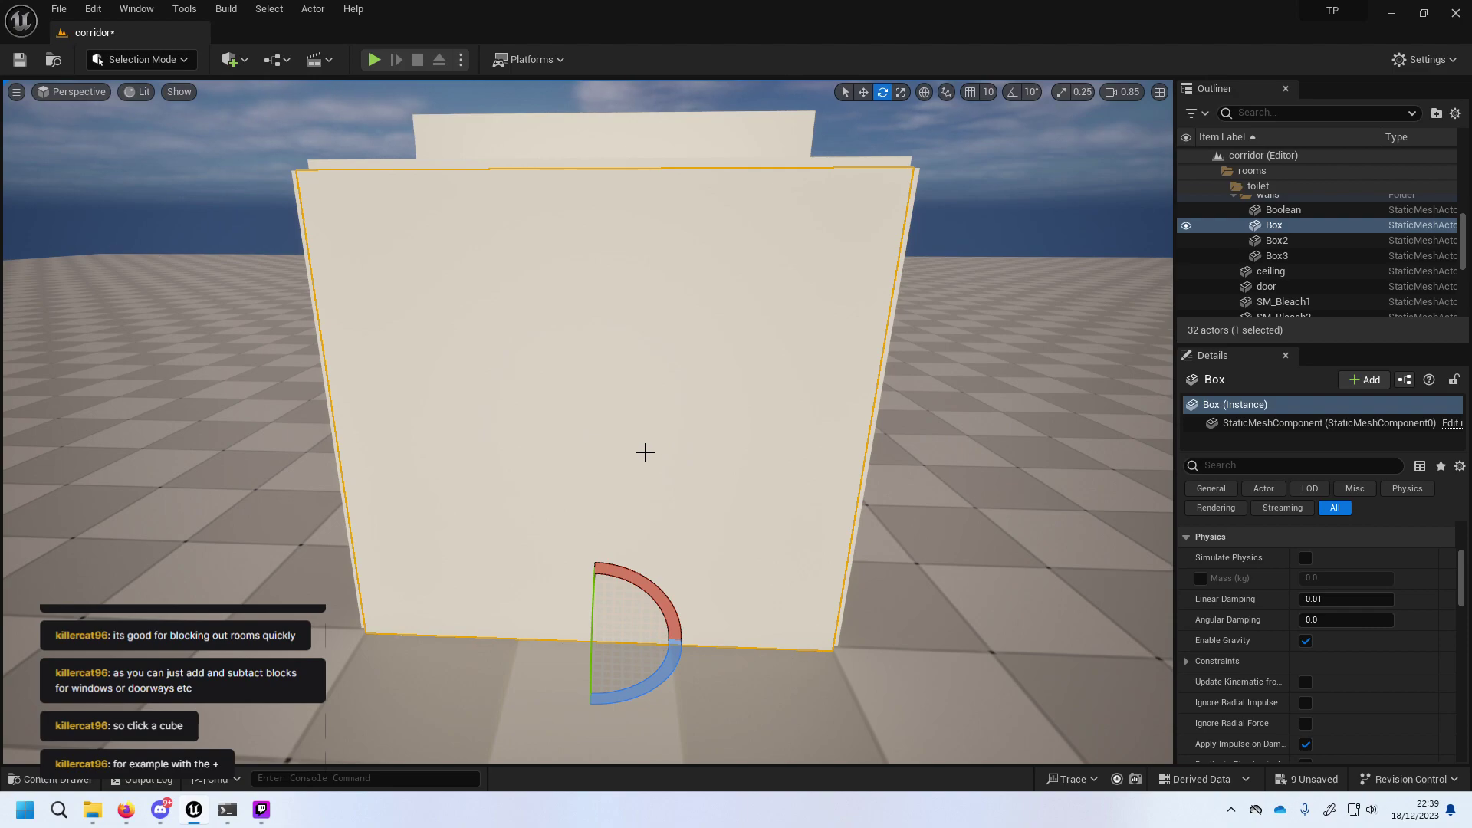
pyautogui.click(931, 431)
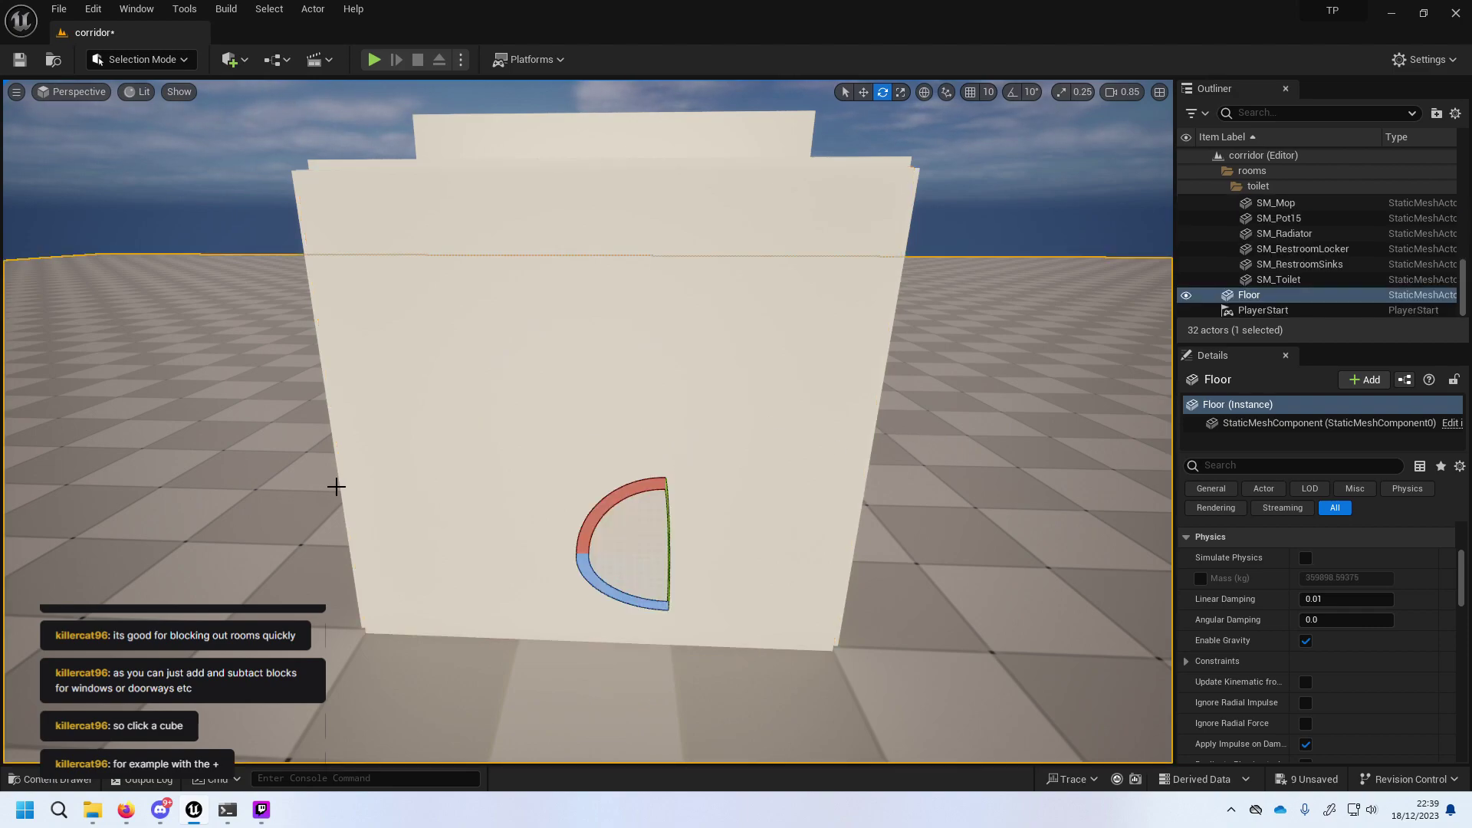
pyautogui.click(390, 473)
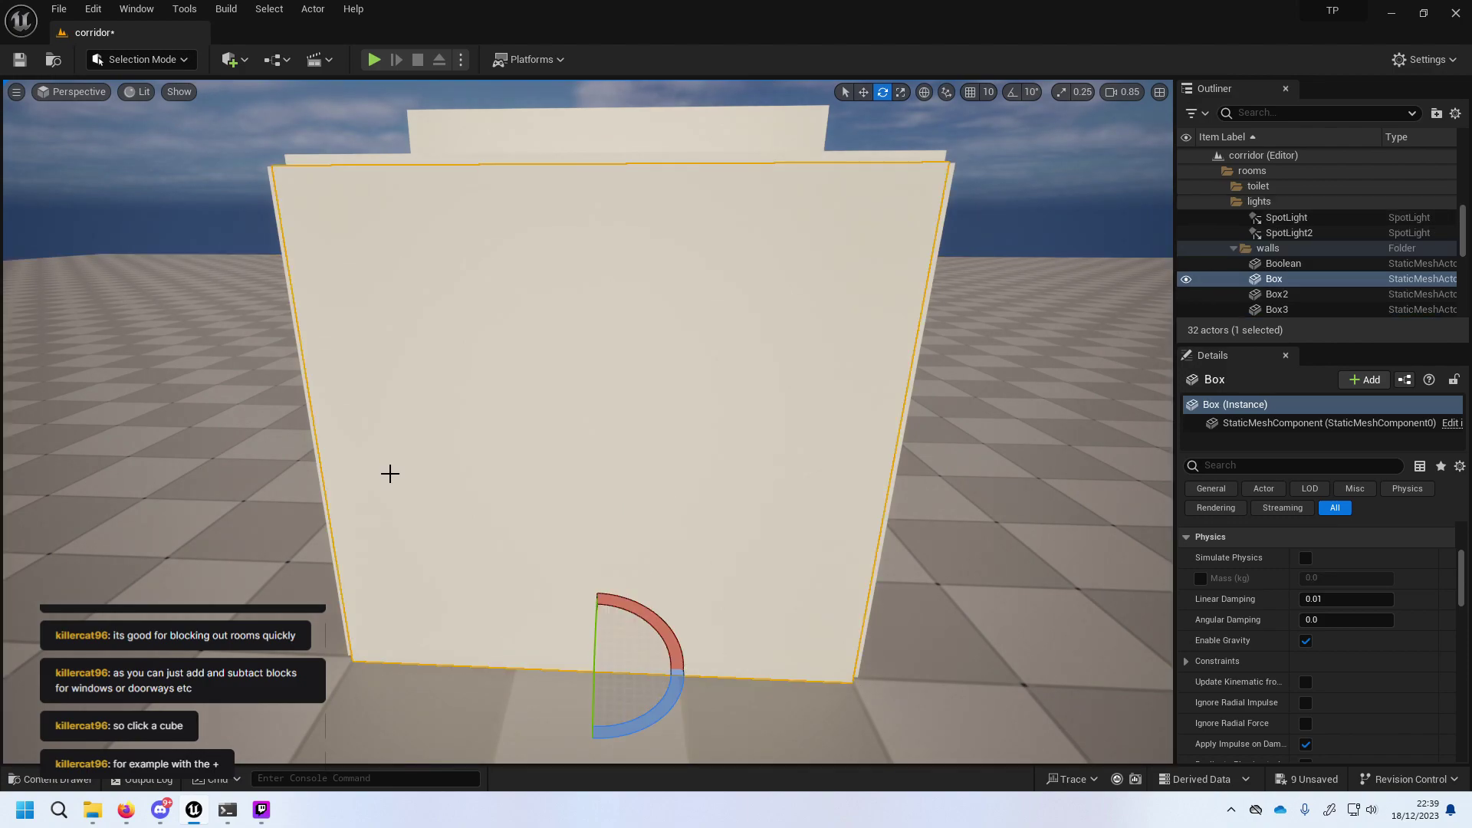
pyautogui.scroll(-3, 390, 474)
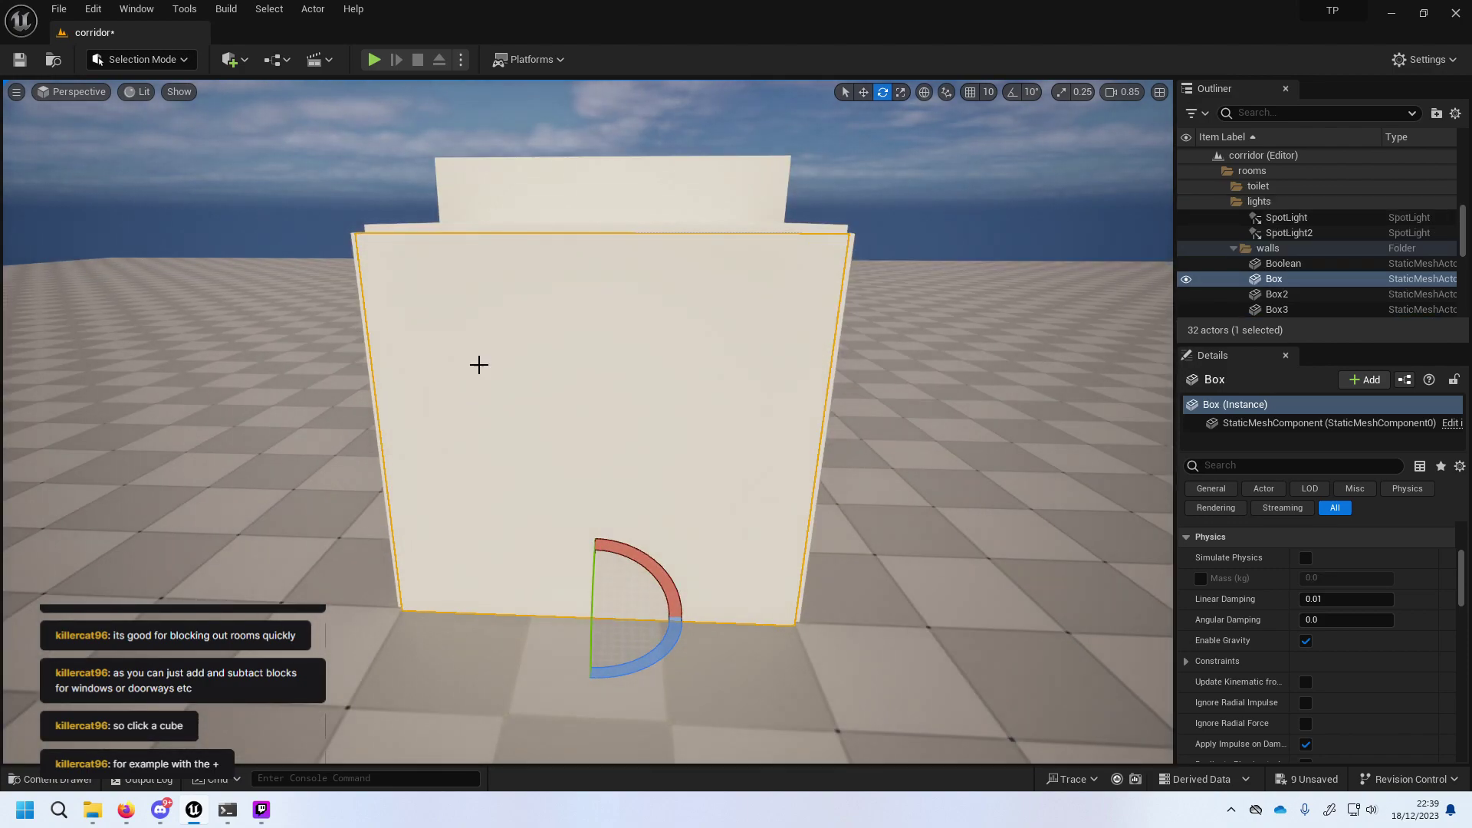
pyautogui.click(531, 213)
pyautogui.click(514, 307)
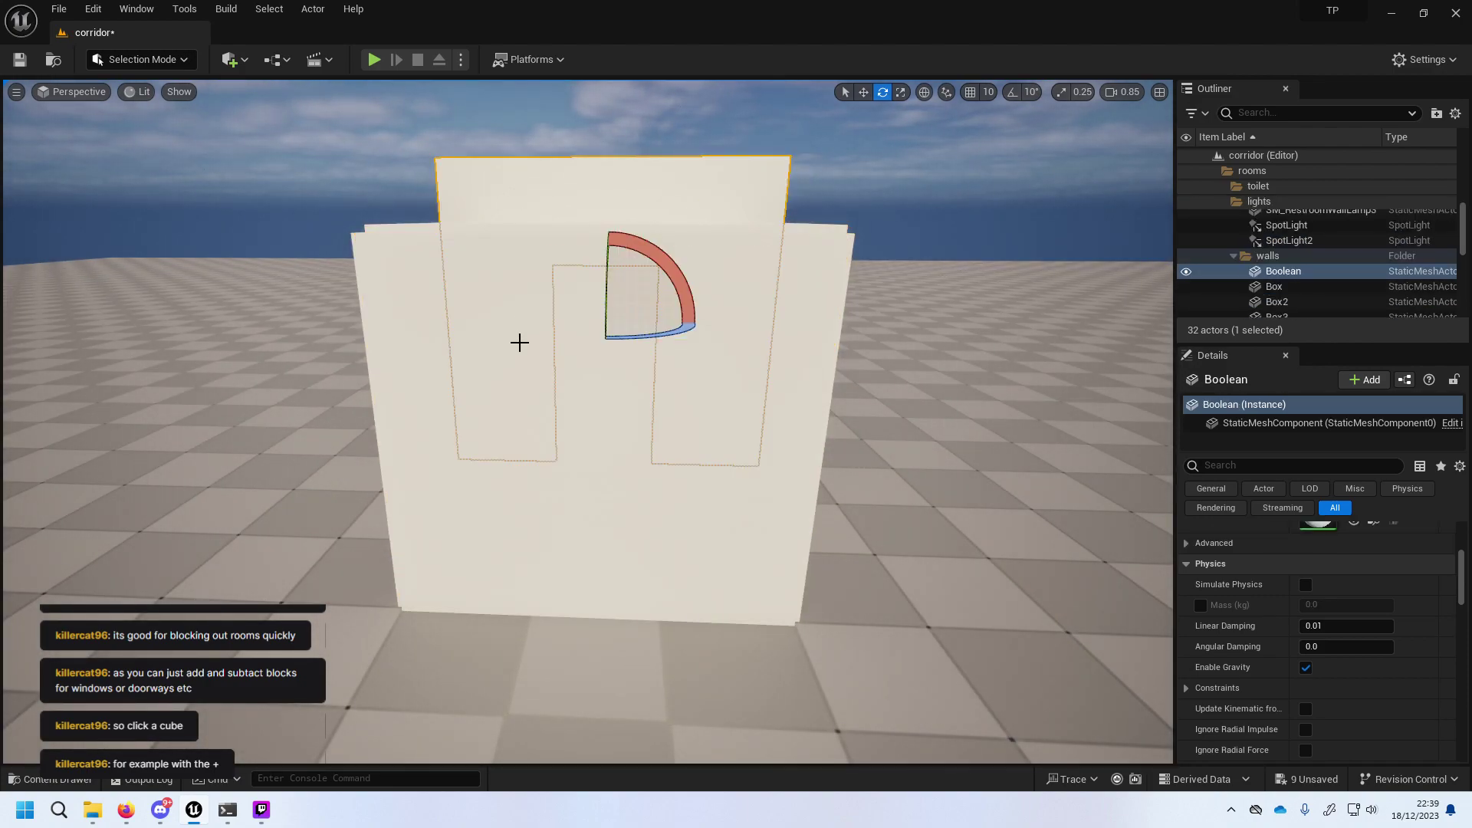
pyautogui.click(573, 400)
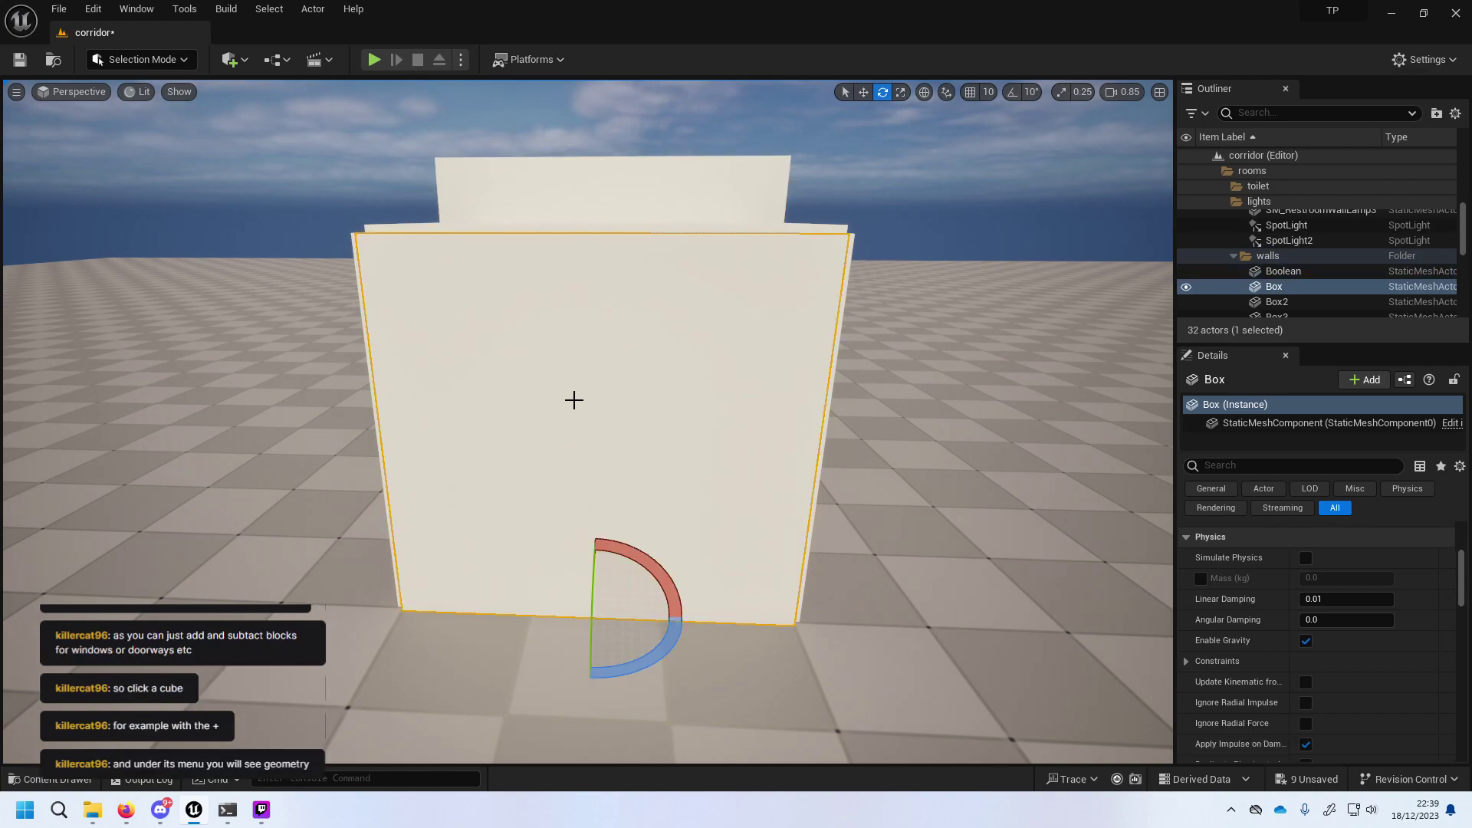
pyautogui.rightClick(520, 379)
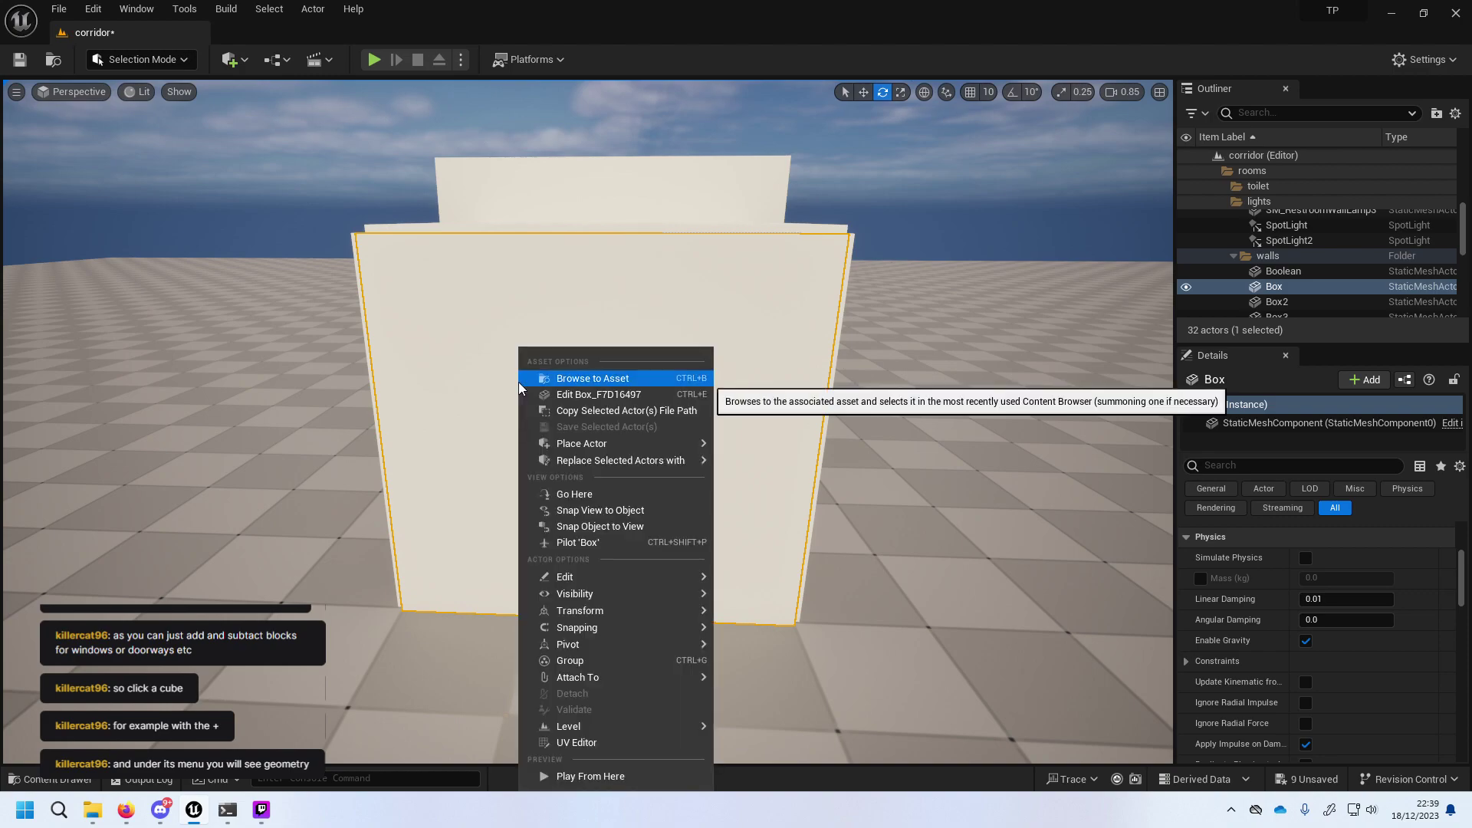
pyautogui.click(1397, 508)
# Show the + menu's Shapes list with Cube, Sphere, Cylinder, Cone and Plane.
pyautogui.scroll(-4, 1397, 569)
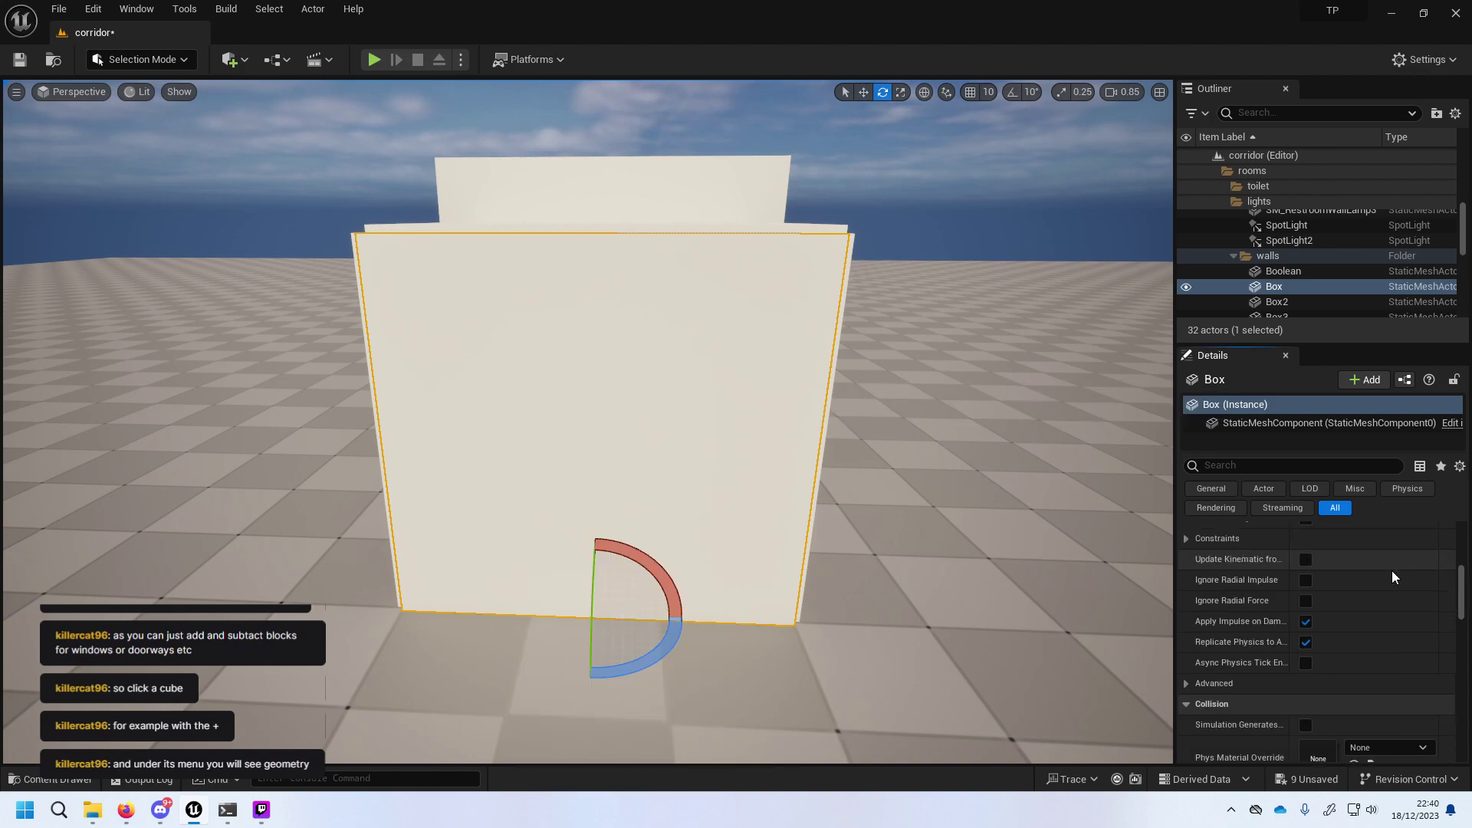
pyautogui.scroll(-3, 1392, 572)
pyautogui.scroll(-3, 1391, 573)
pyautogui.scroll(-3, 1392, 573)
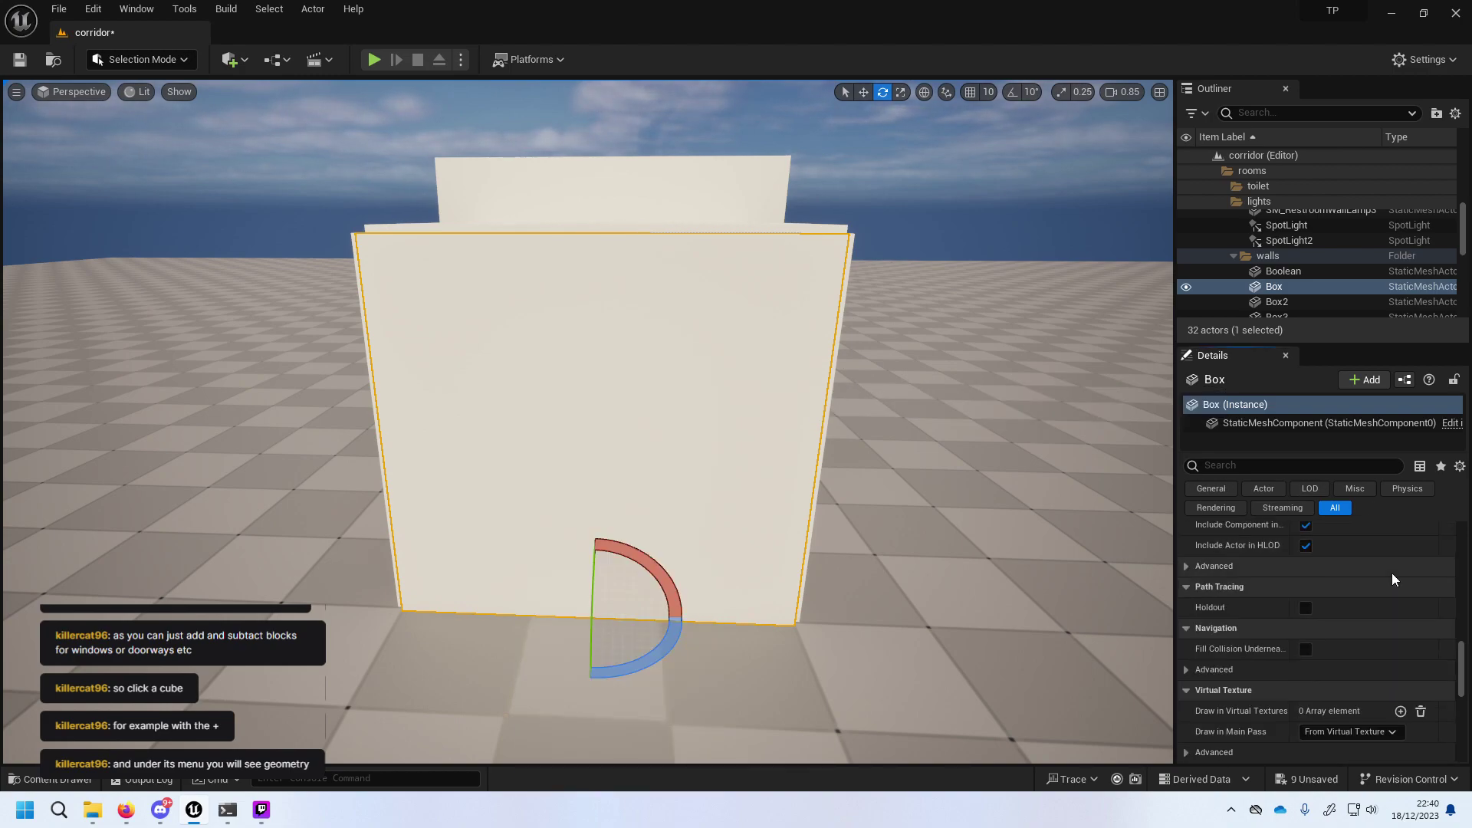
pyautogui.scroll(-3, 1392, 573)
pyautogui.scroll(-3, 1392, 573)
pyautogui.scroll(-3, 1392, 573)
pyautogui.scroll(-3, 1392, 573)
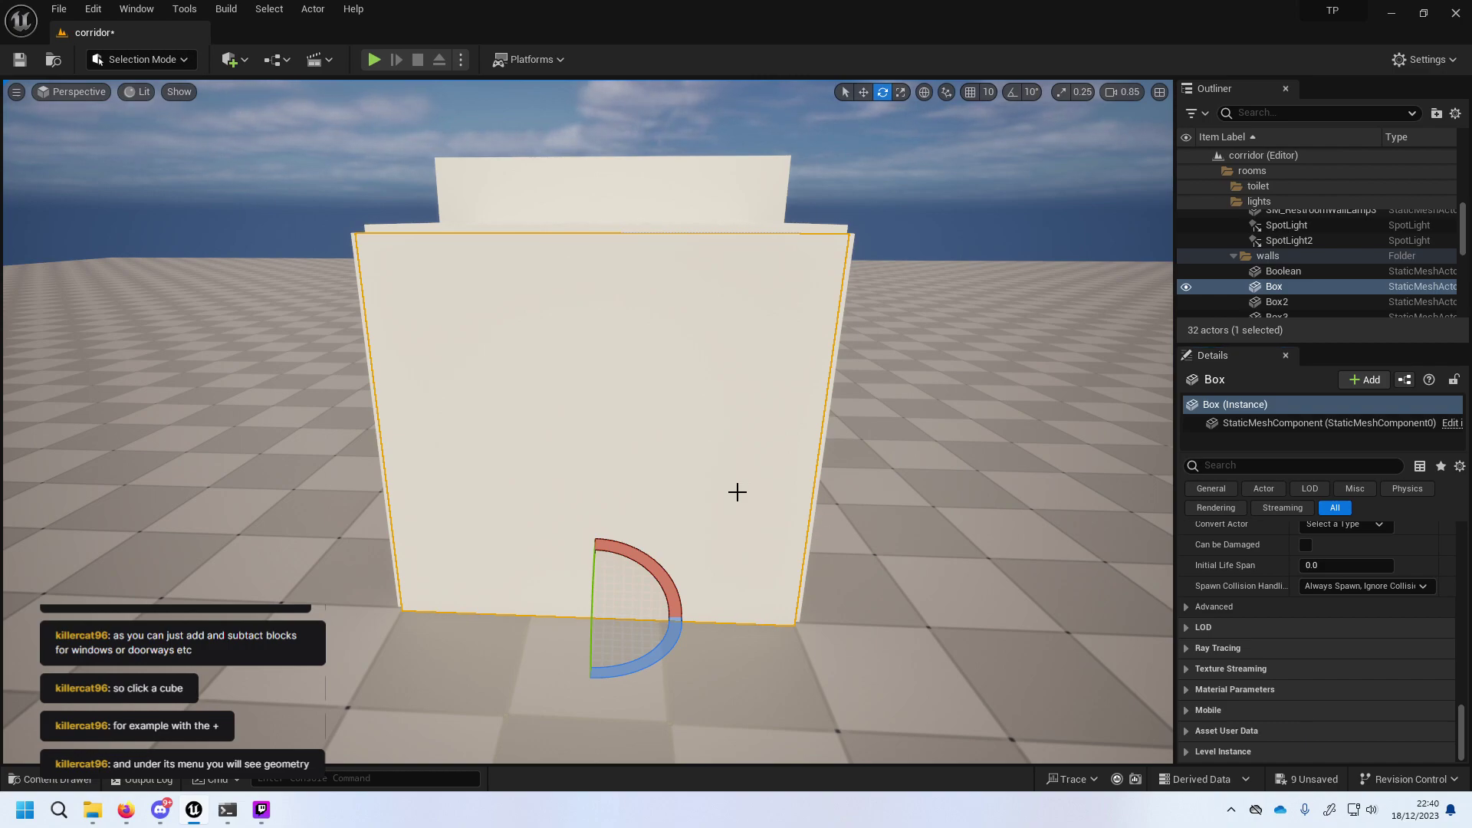
pyautogui.click(231, 60)
pyautogui.moveTo(306, 186)
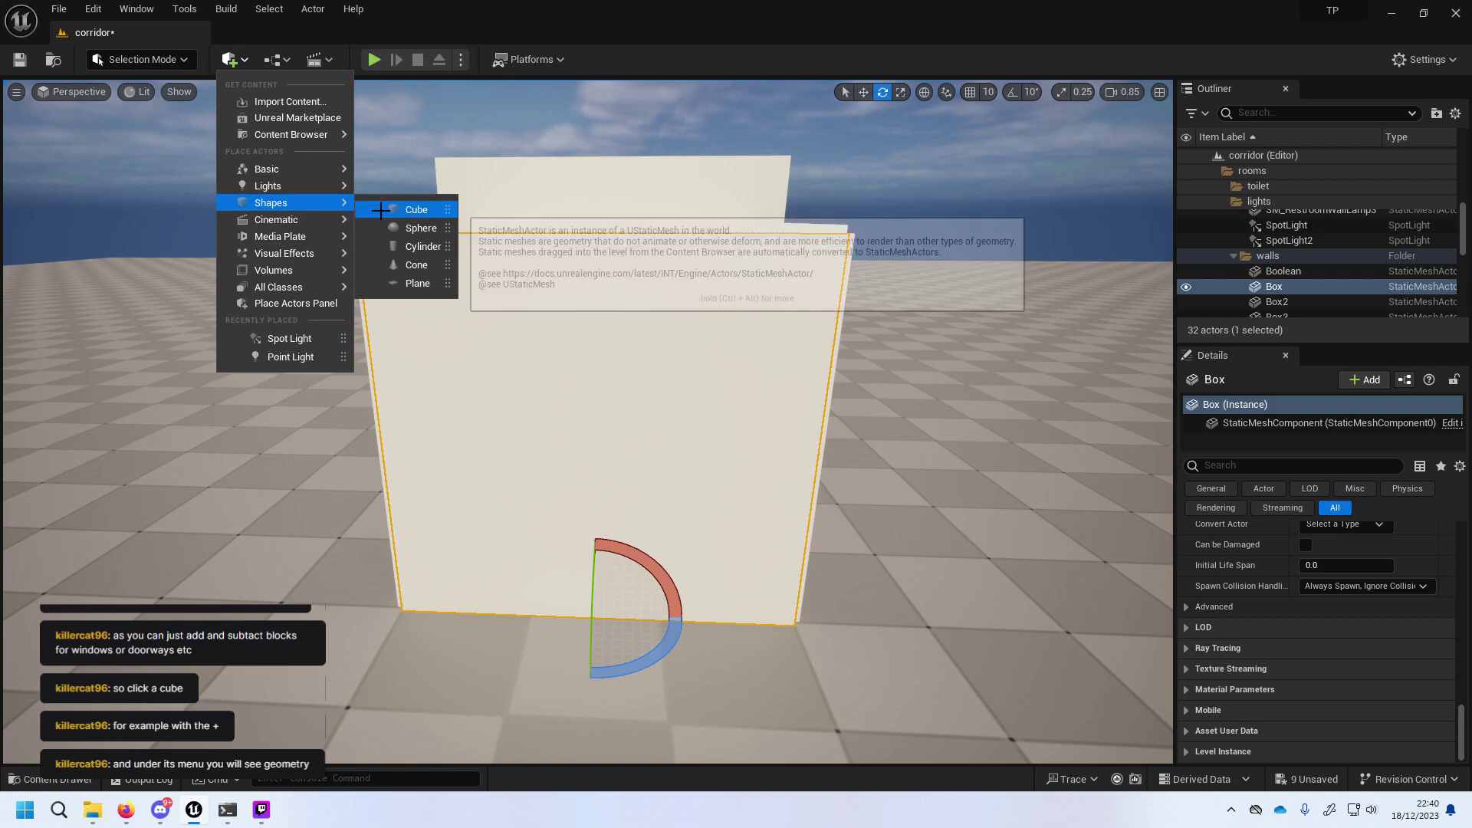
# Add a Cube and move it out from behind the wall, above the floor.
pyautogui.click(415, 210)
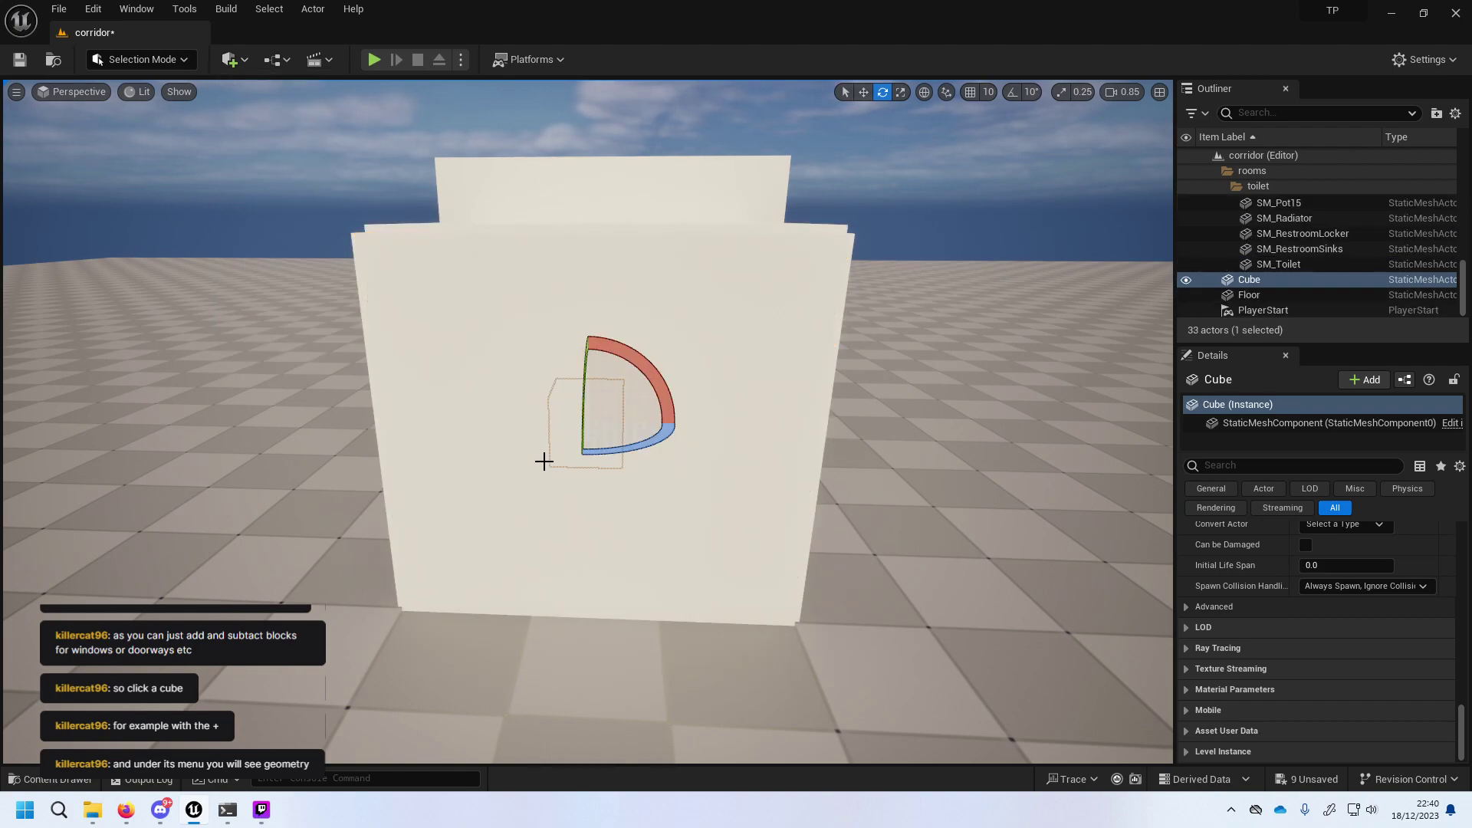
pyautogui.click(862, 93)
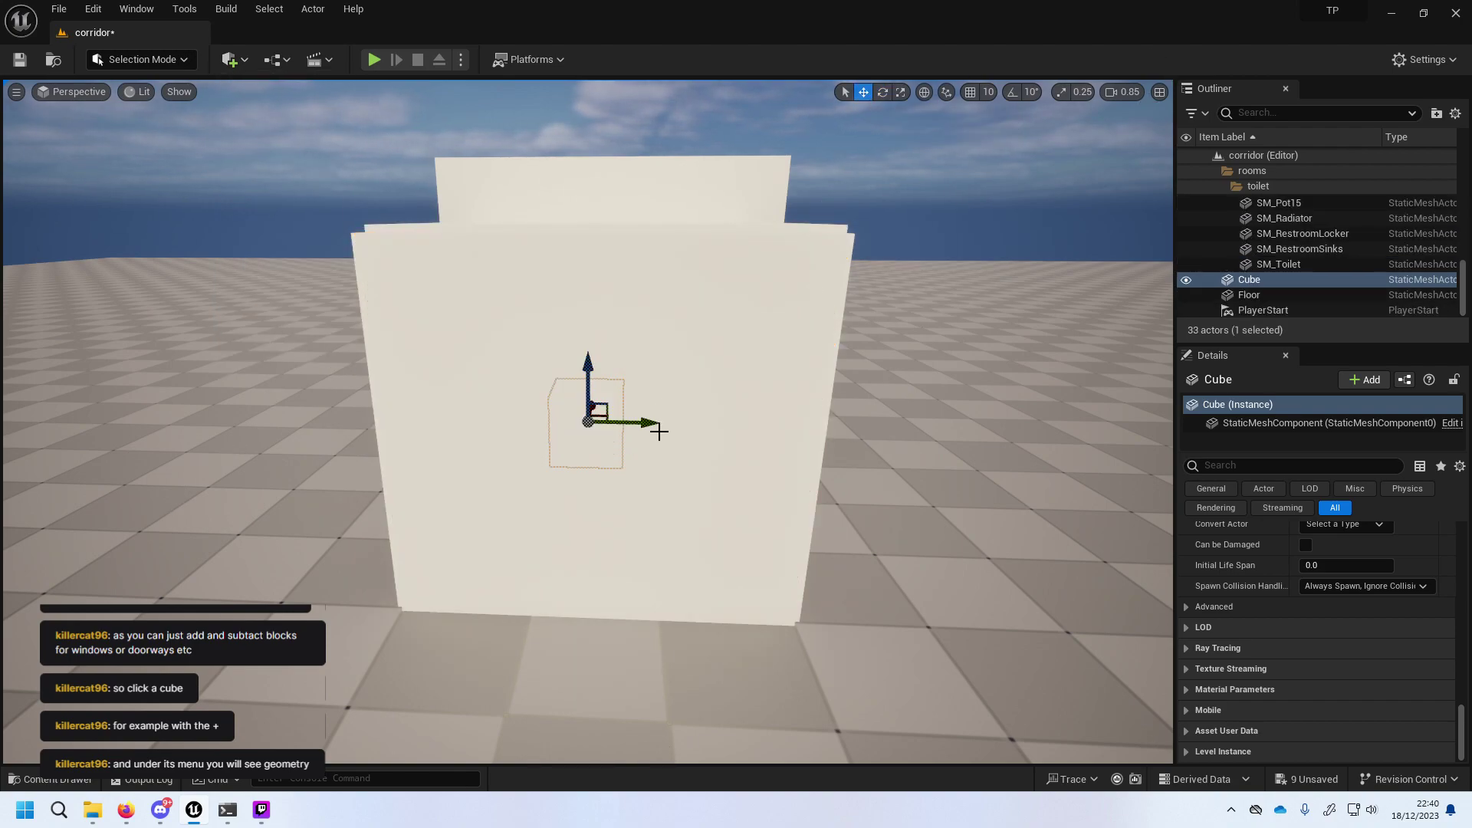
pyautogui.moveTo(648, 424); pyautogui.dragTo(1010, 462)
pyautogui.moveTo(961, 378); pyautogui.dragTo(951, 355)
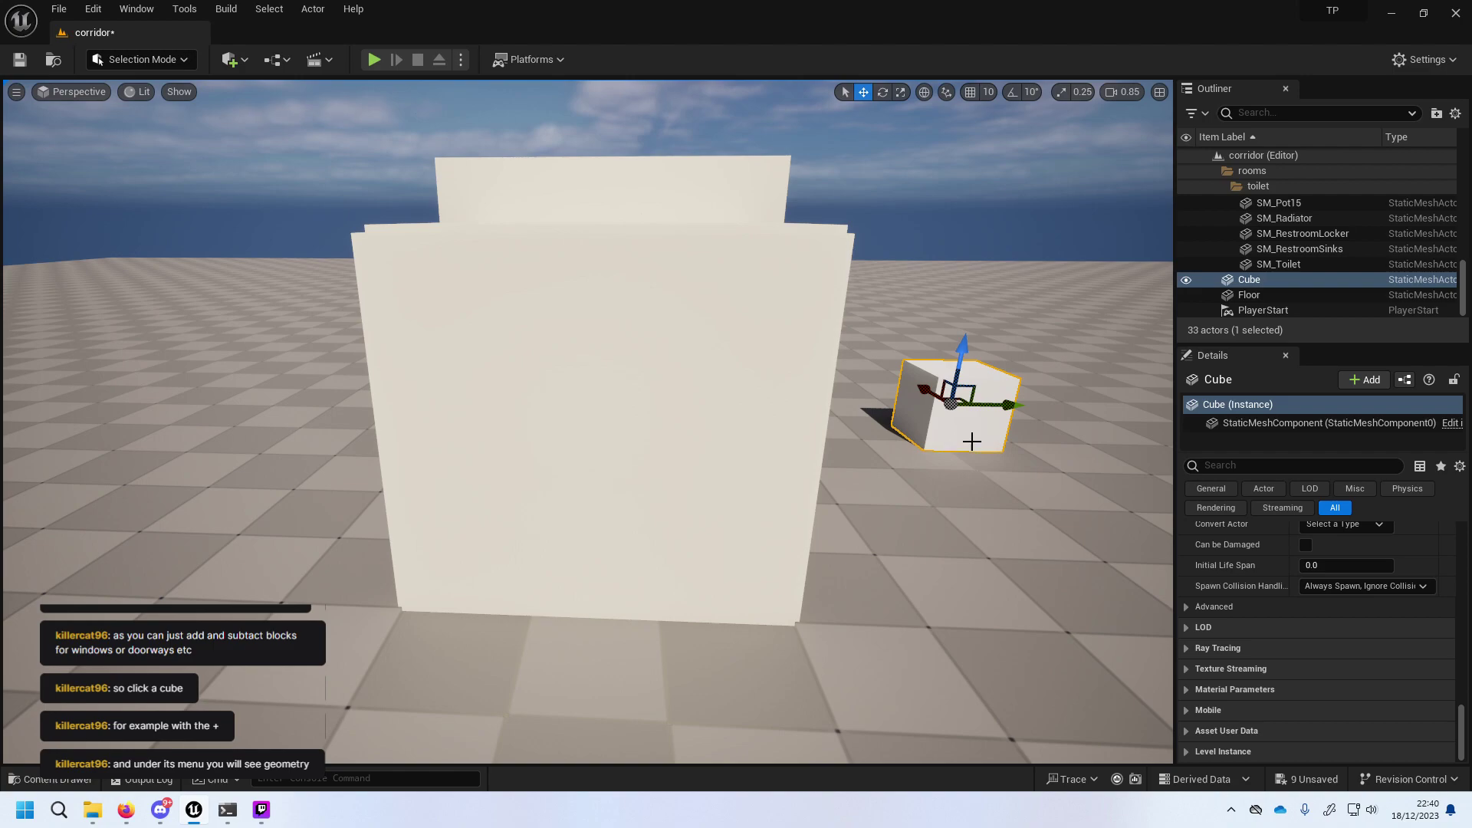
# Open the cube's mesh in the Edit Cube editor, then close it.
pyautogui.rightClick(963, 435)
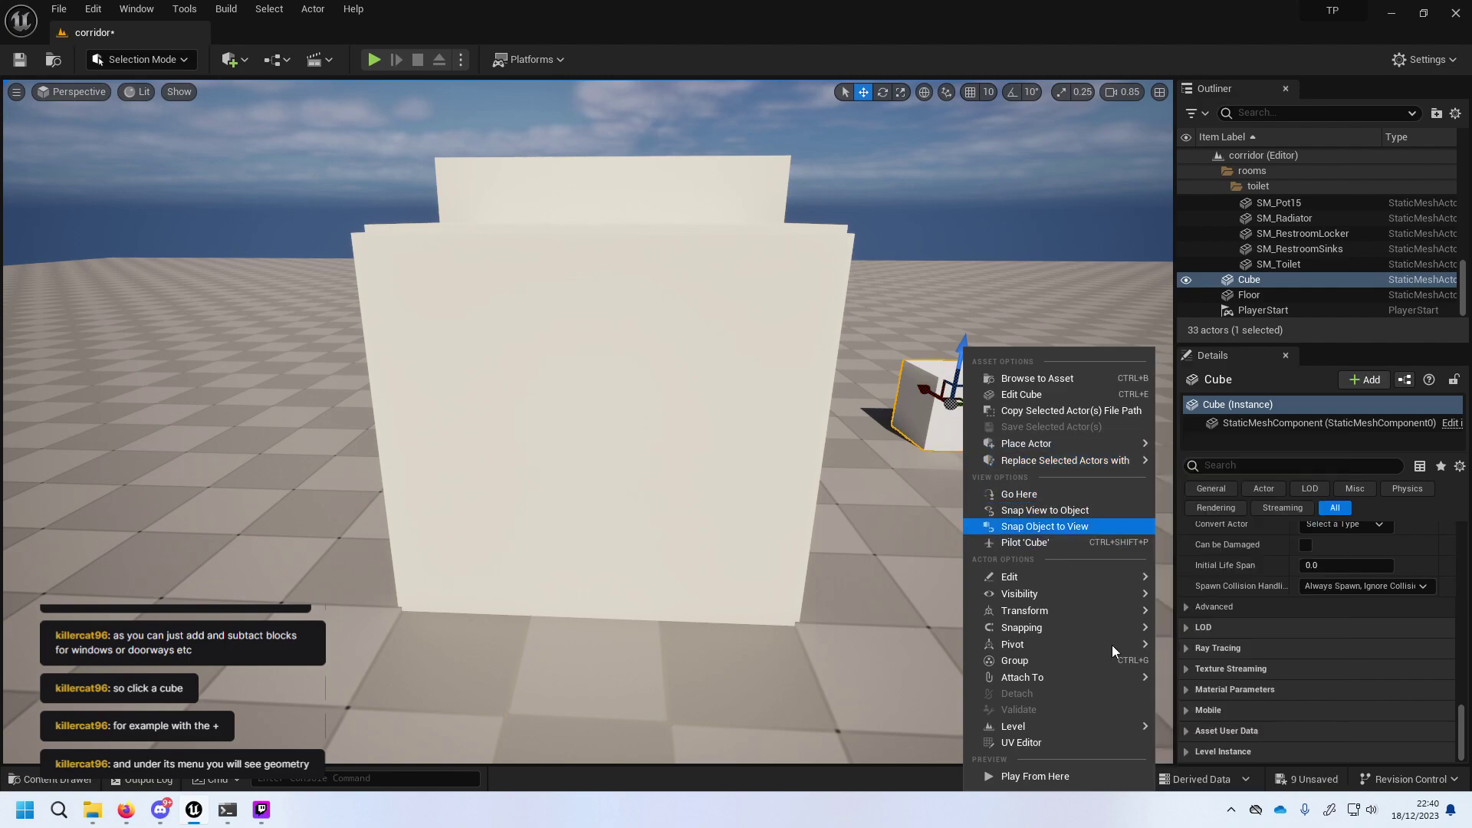
pyautogui.moveTo(1084, 578)
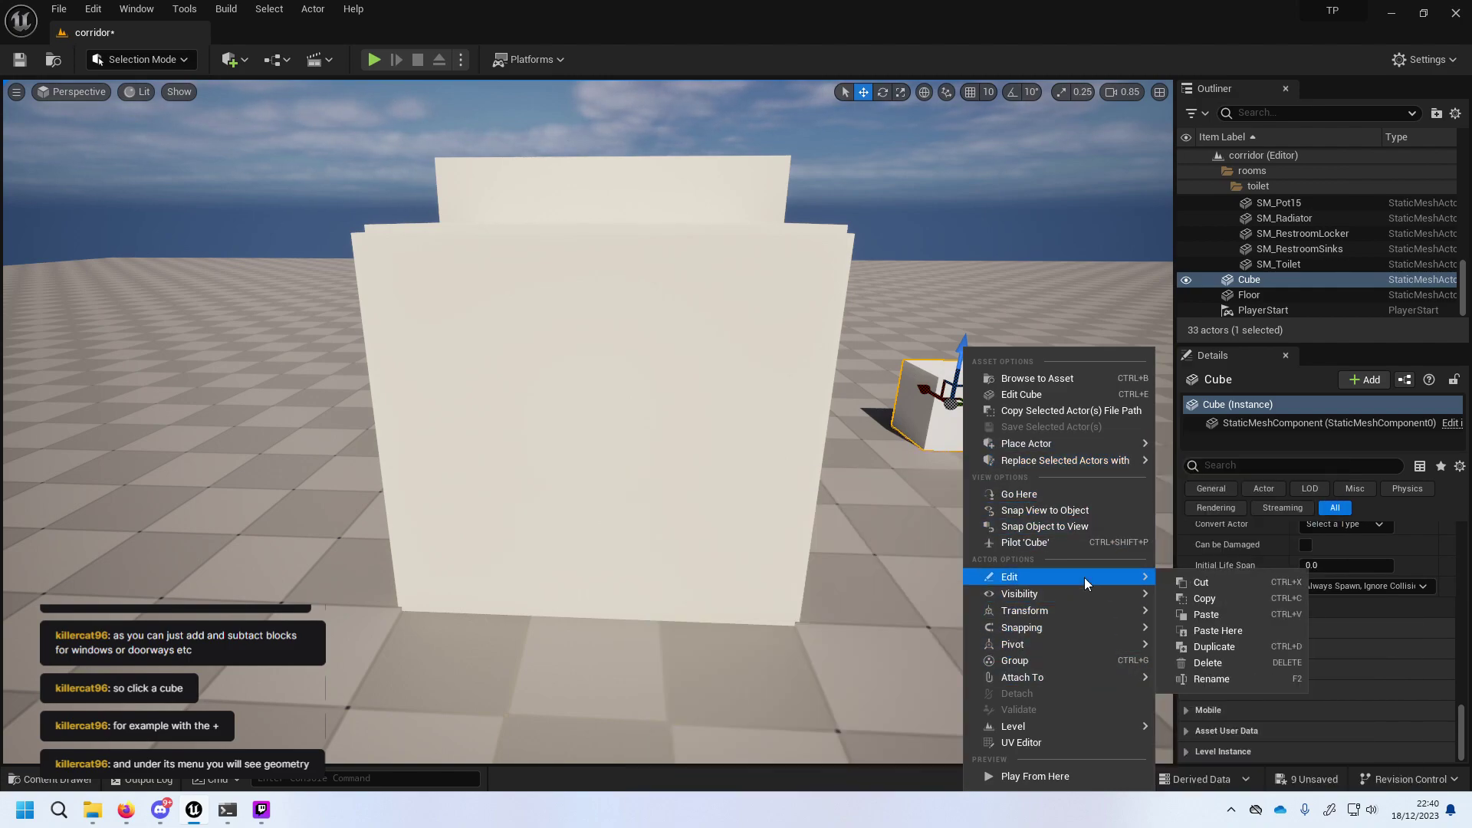
pyautogui.moveTo(1092, 618)
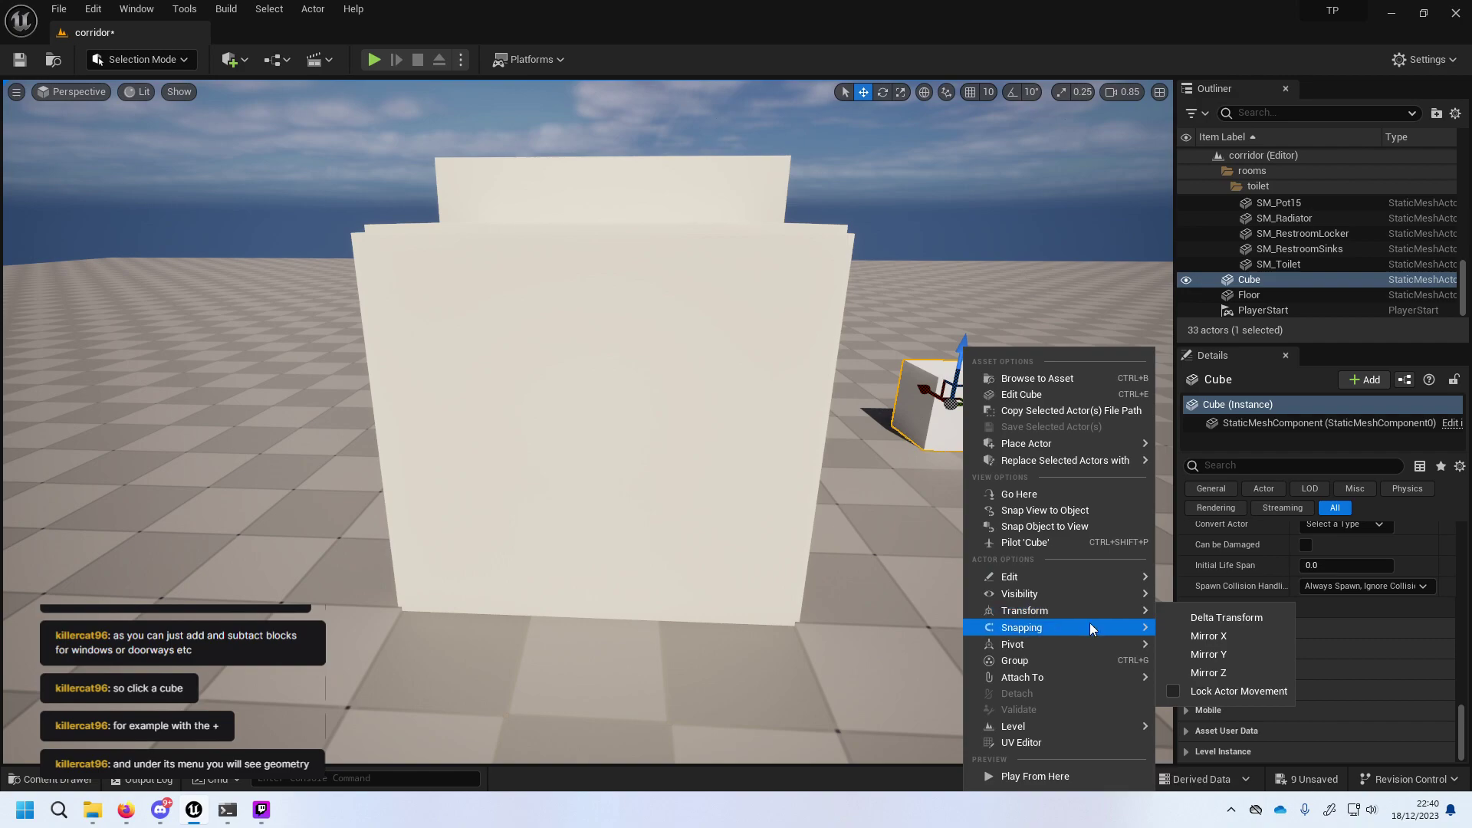
pyautogui.moveTo(1092, 725)
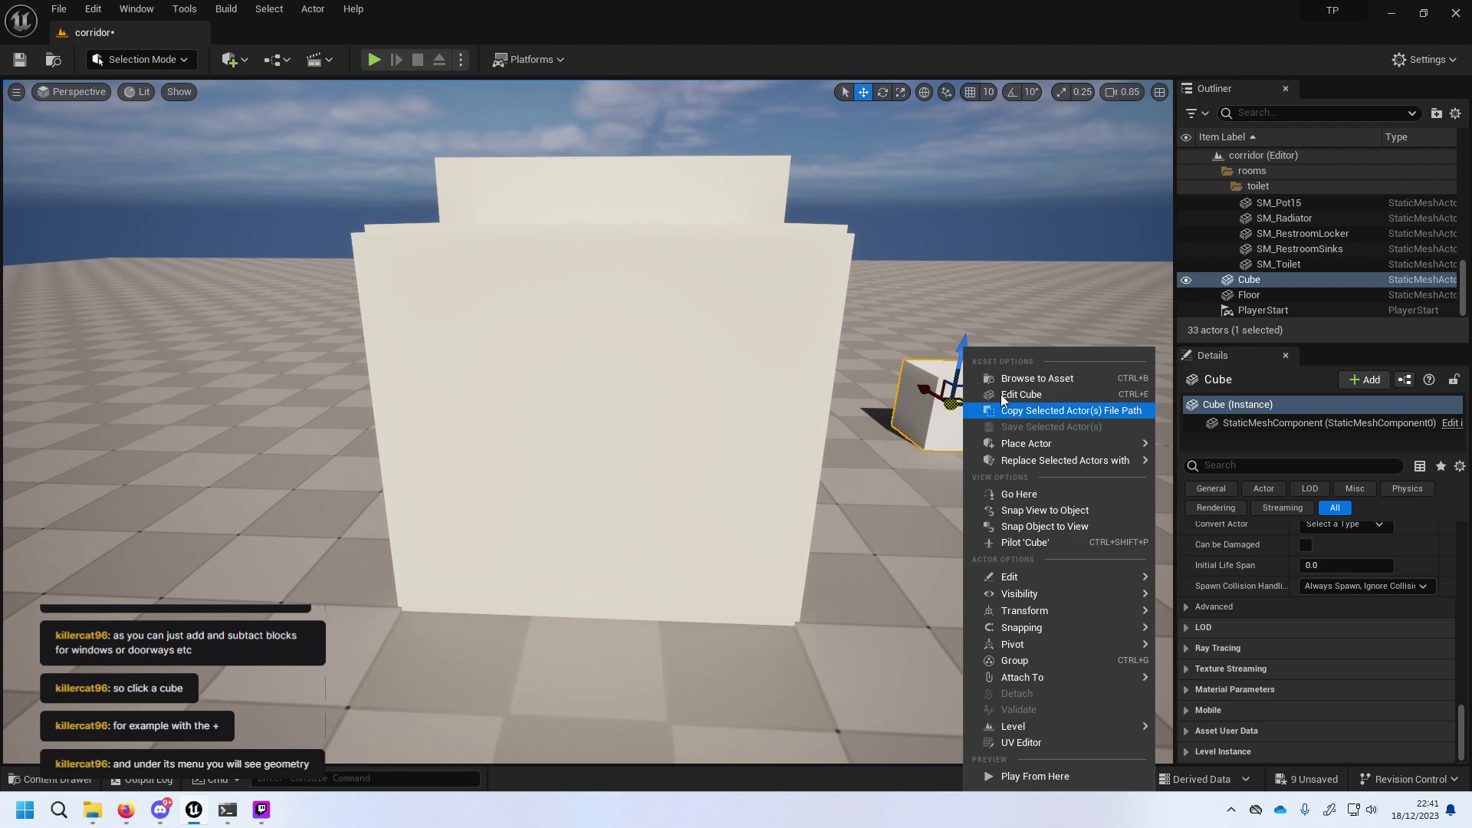
pyautogui.click(989, 394)
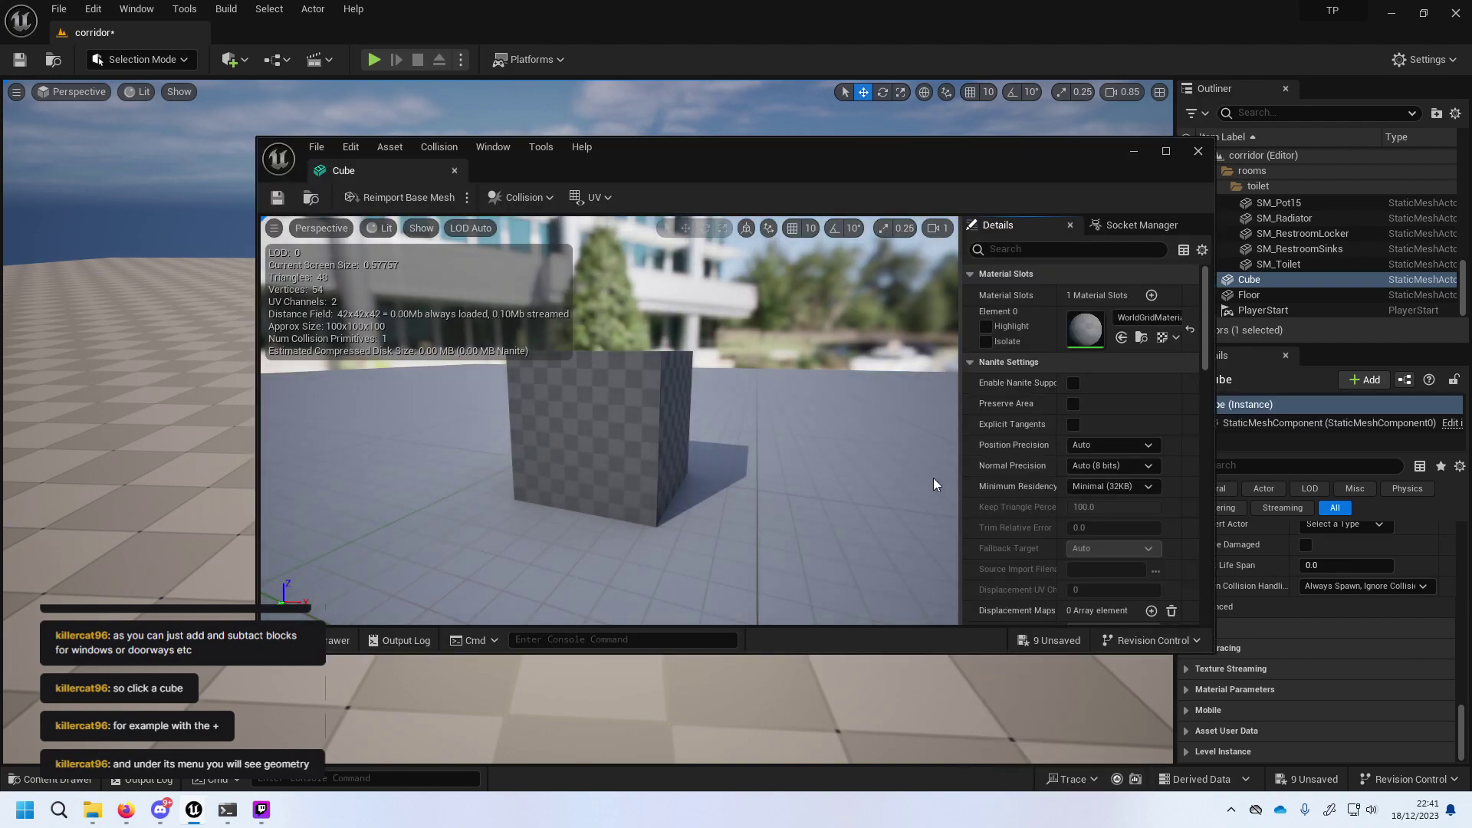
pyautogui.click(1199, 153)
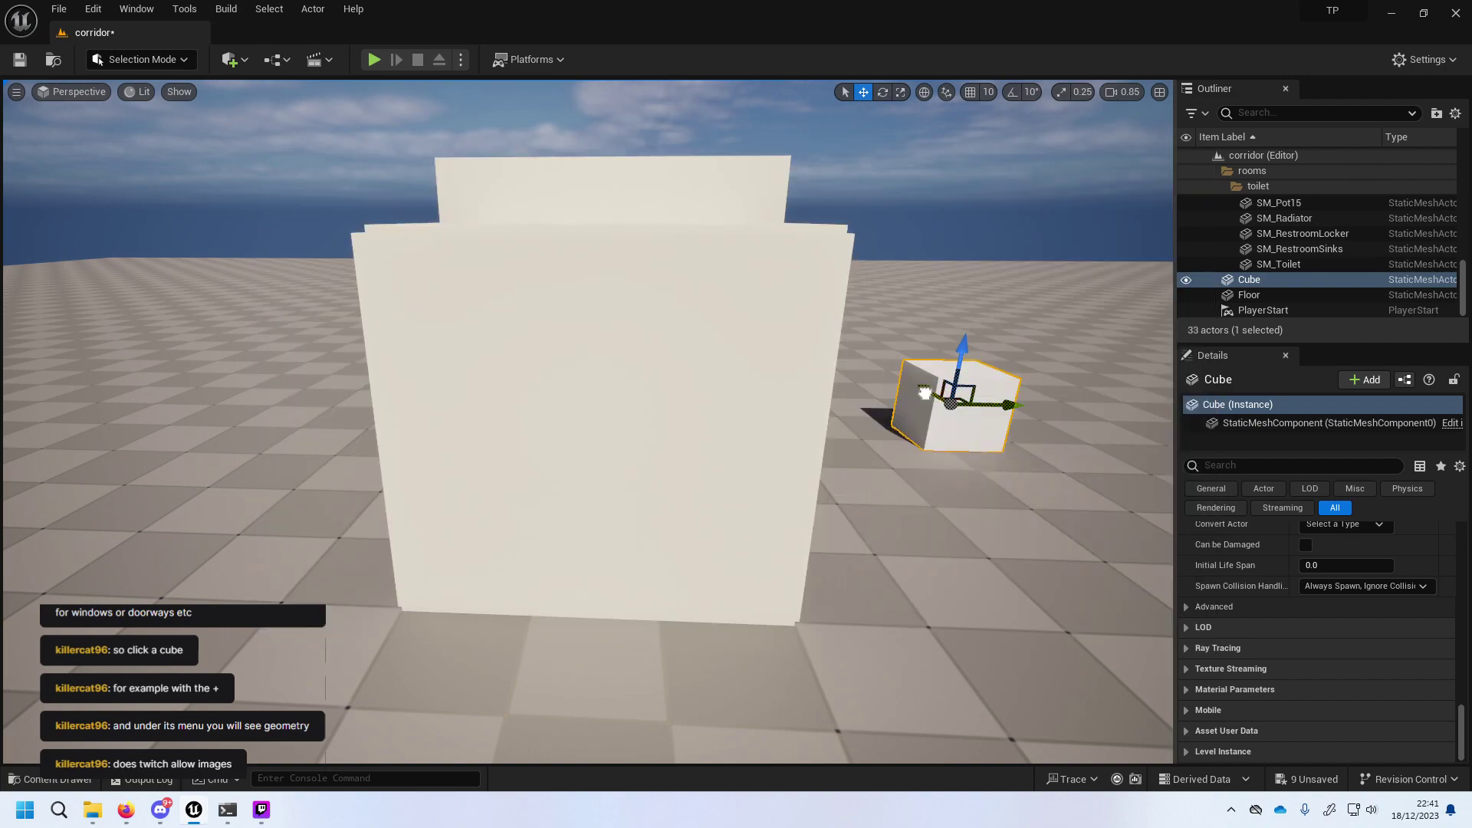
# Add a second cube from Shapes and slide it flush against the first cube.
pyautogui.moveTo(937, 390)
pyautogui.mouseDown()
pyautogui.moveTo(1105, 497)
pyautogui.moveTo(983, 495)
pyautogui.mouseUp()
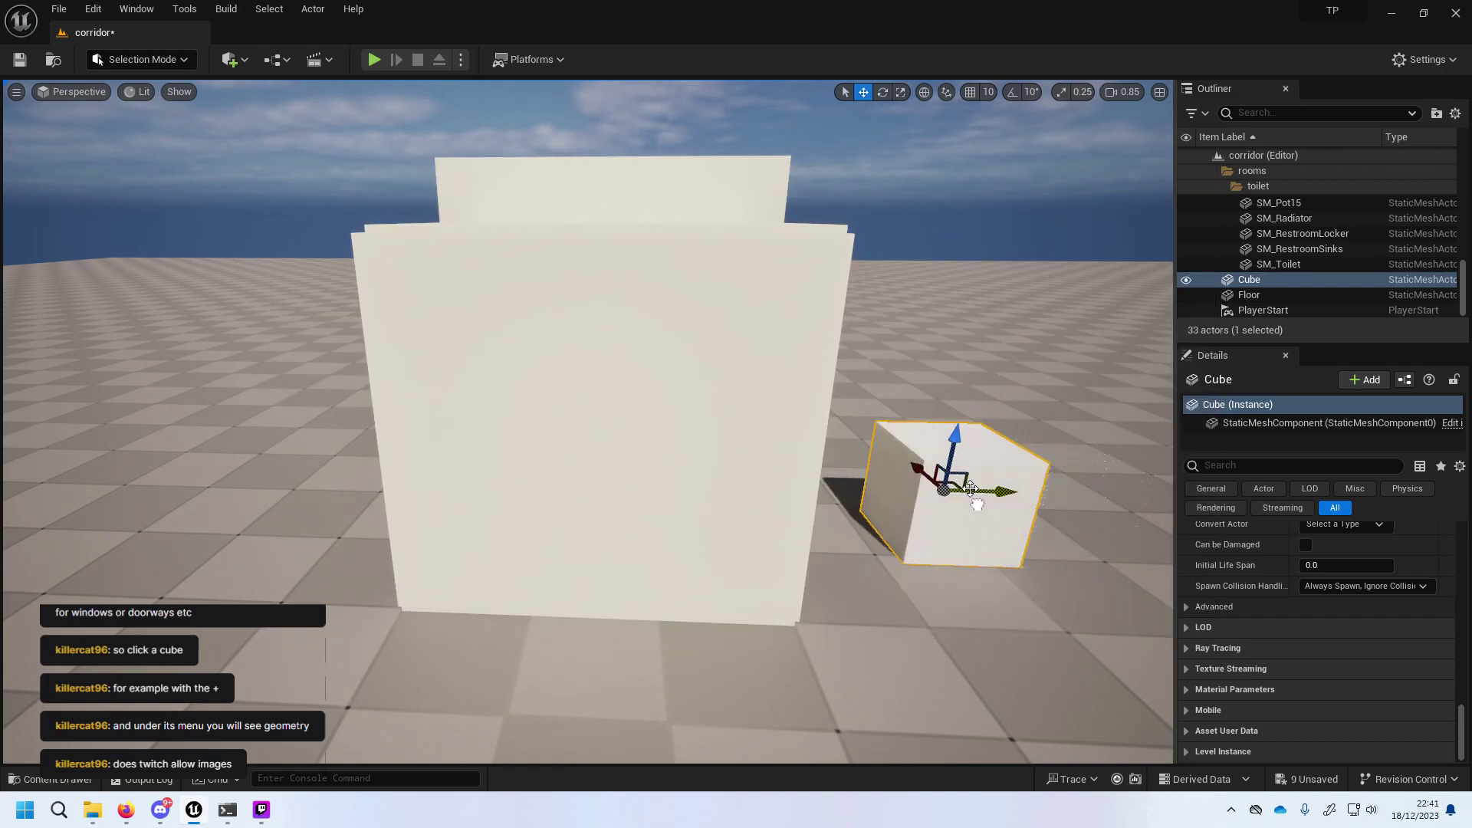
pyautogui.click(230, 59)
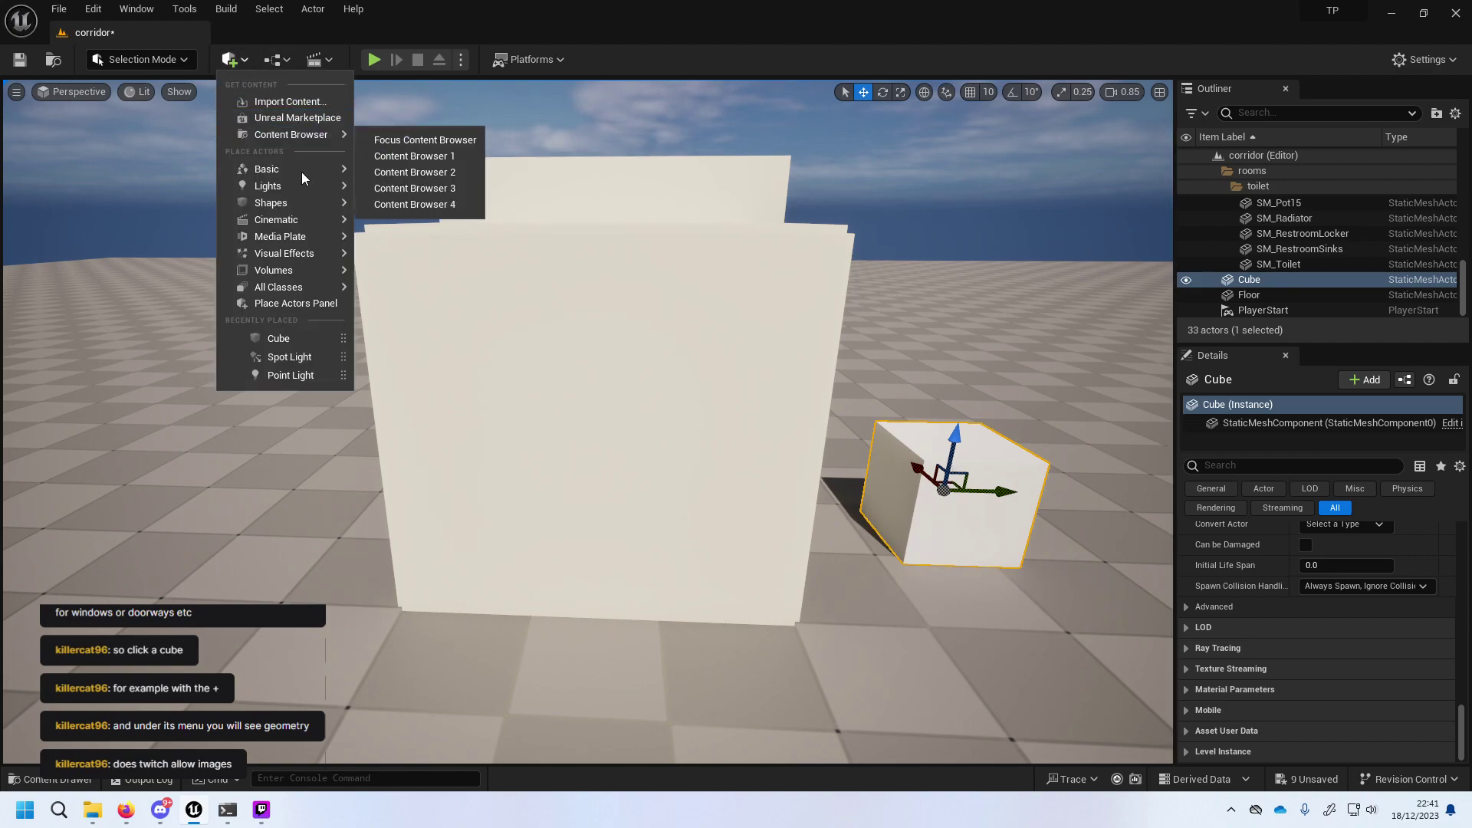
pyautogui.moveTo(293, 134)
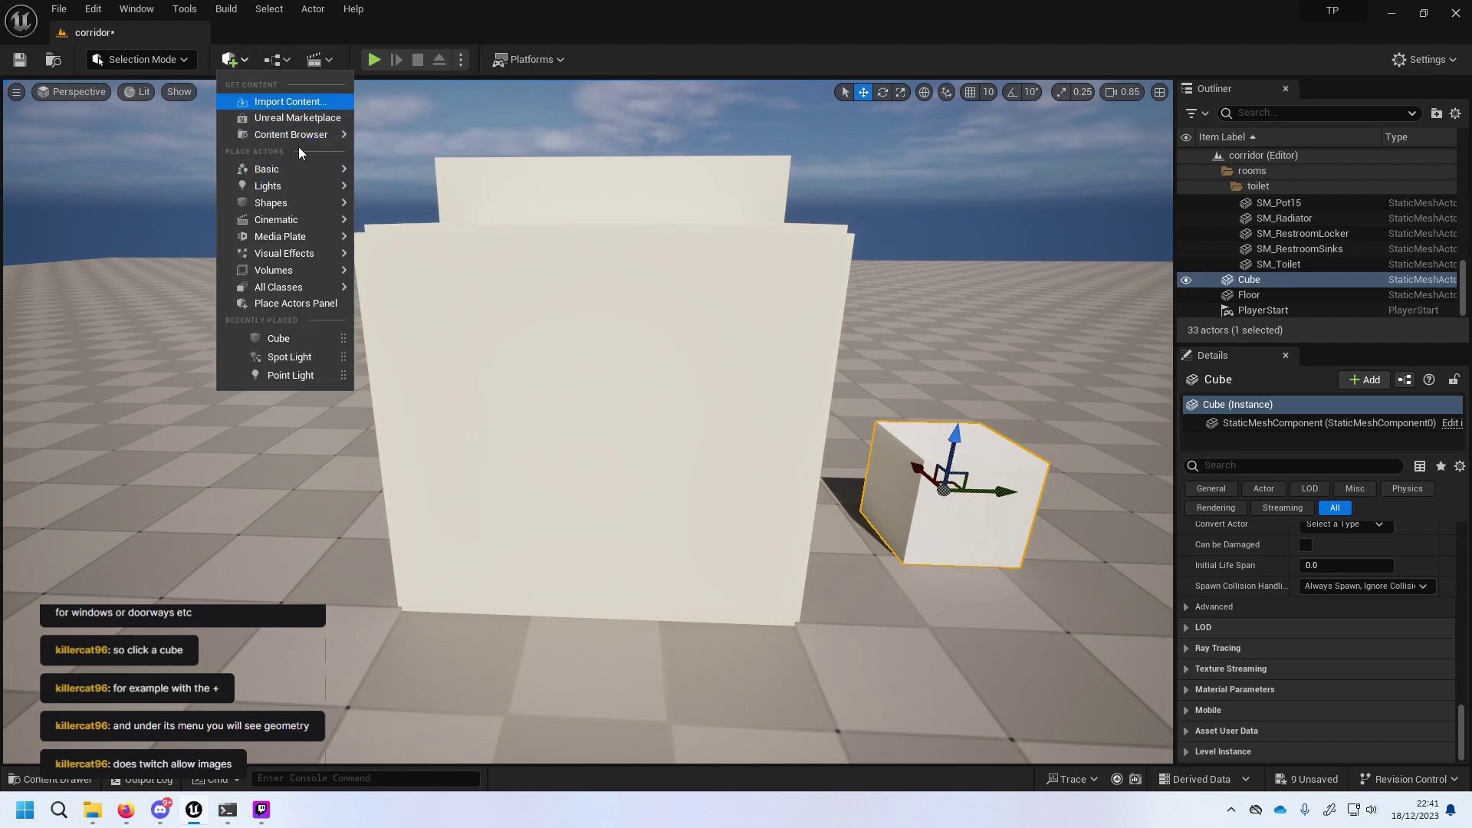
pyautogui.moveTo(297, 167)
pyautogui.moveTo(326, 204)
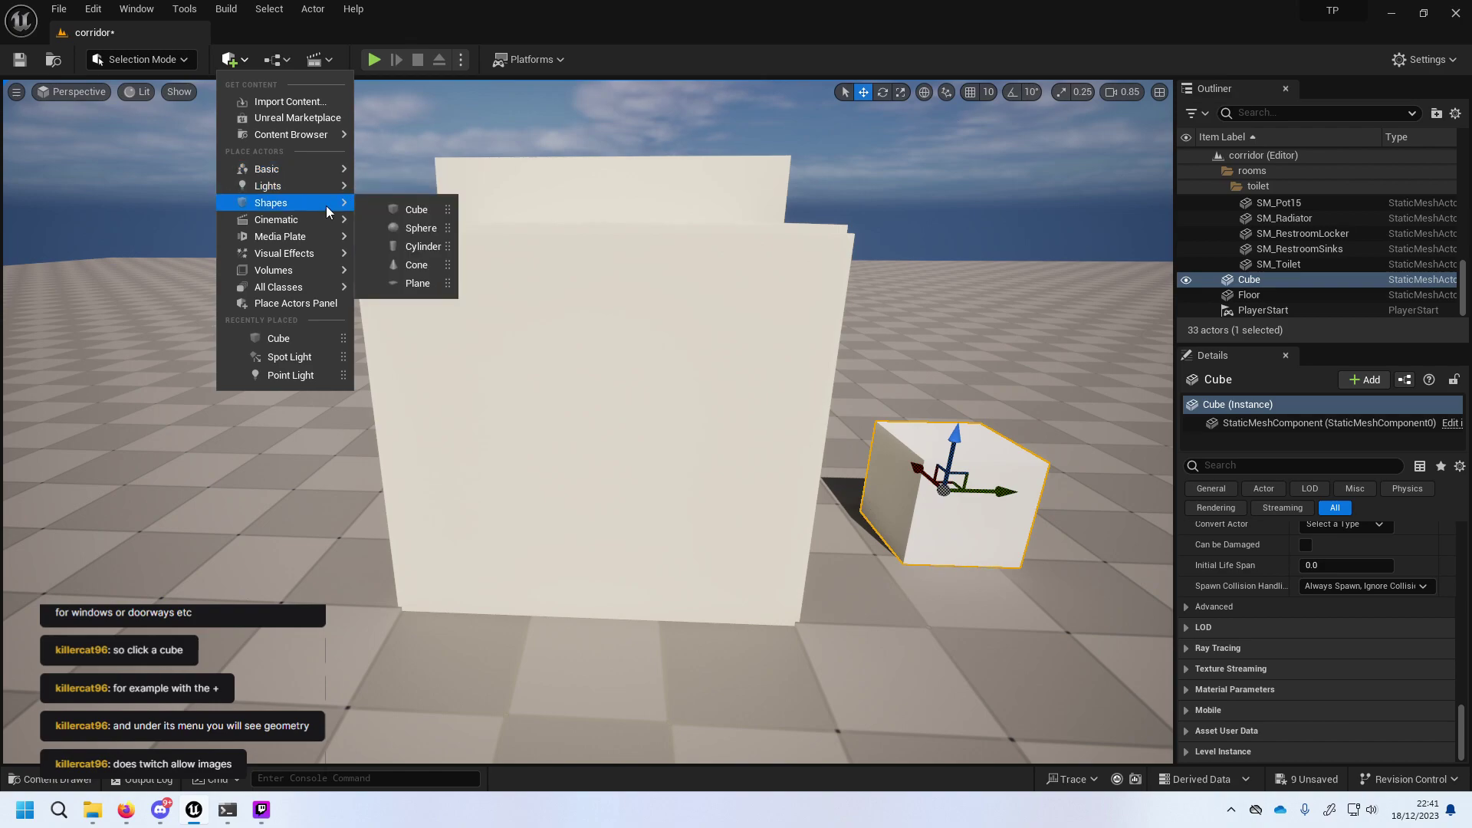
pyautogui.click(408, 207)
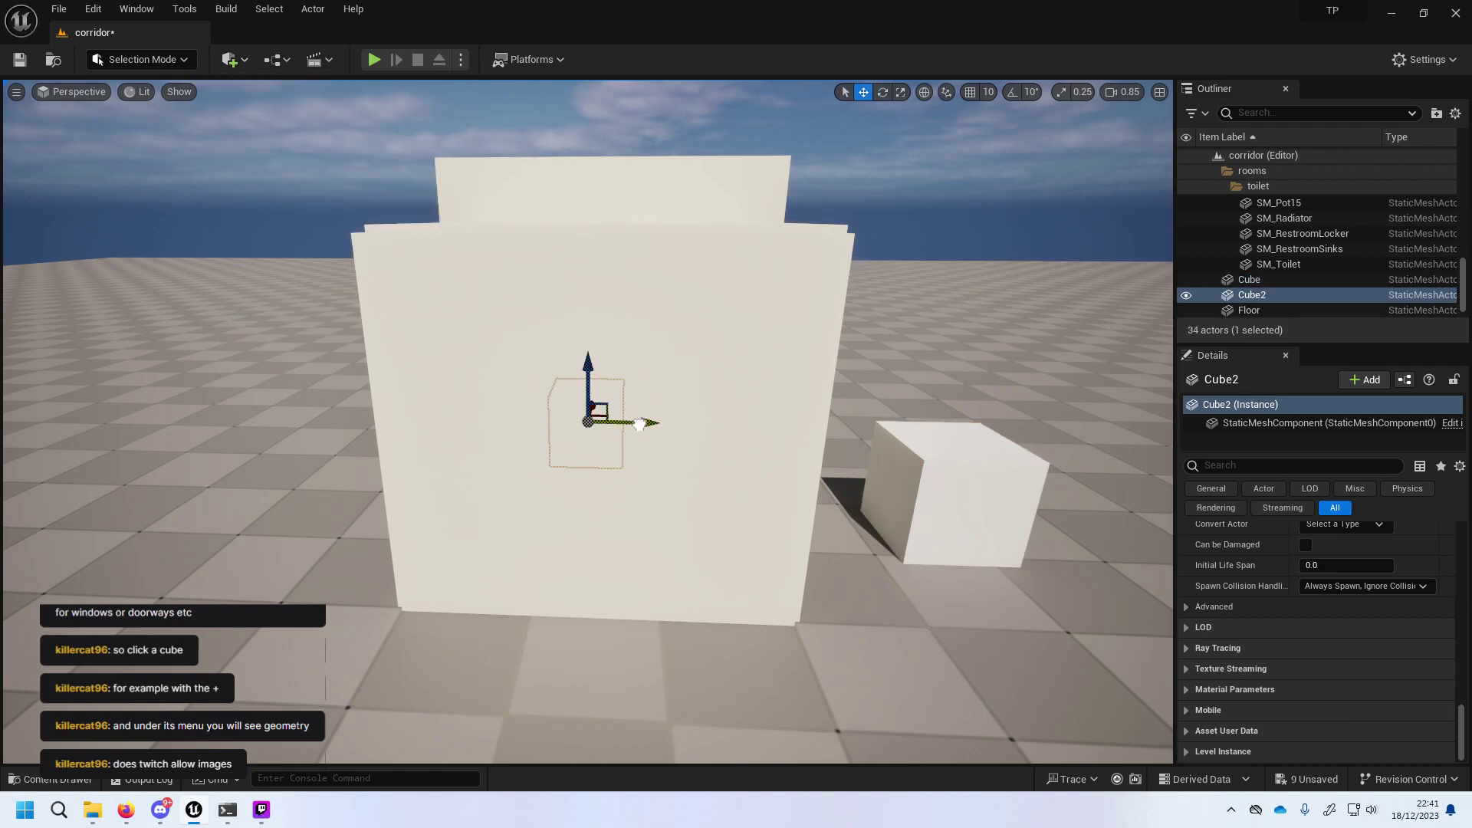
pyautogui.moveTo(654, 392)
pyautogui.mouseDown()
pyautogui.moveTo(941, 461)
pyautogui.moveTo(926, 442)
pyautogui.mouseUp()
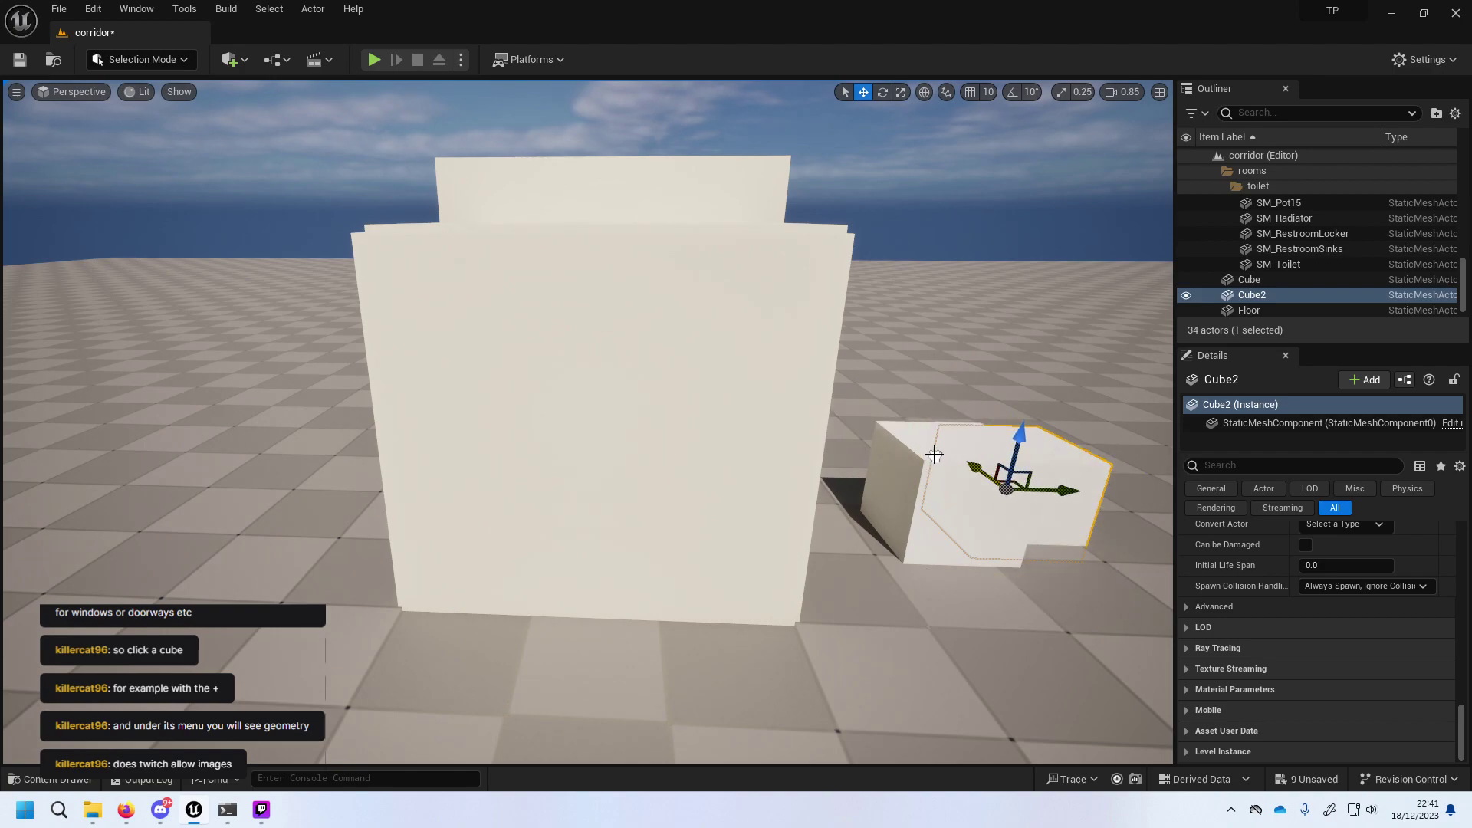
pyautogui.moveTo(1026, 469)
pyautogui.mouseDown()
pyautogui.moveTo(1039, 475)
pyautogui.moveTo(1019, 470)
pyautogui.mouseUp()
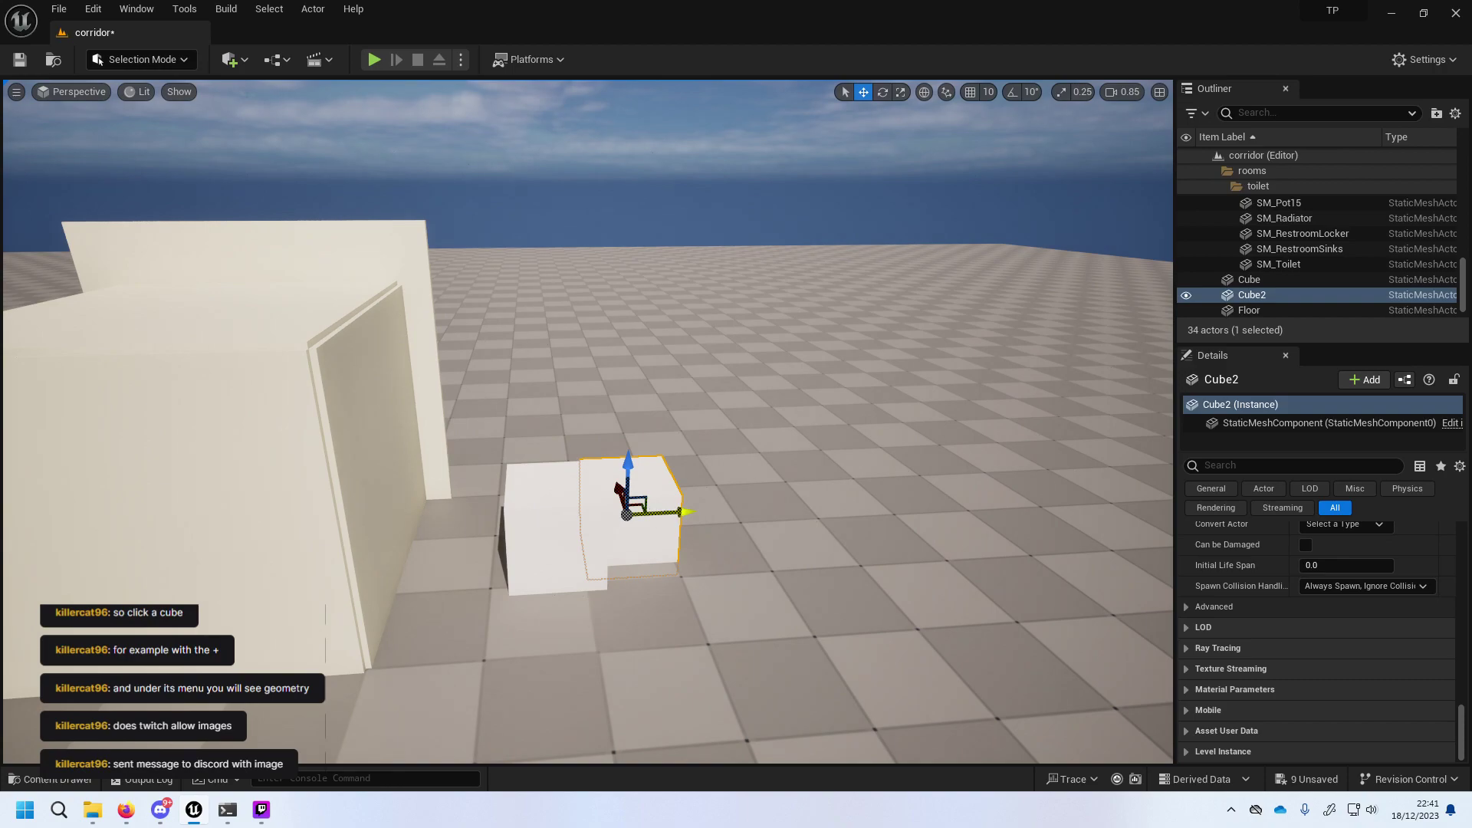
pyautogui.moveTo(658, 510)
pyautogui.mouseDown()
pyautogui.moveTo(568, 489)
pyautogui.moveTo(563, 522)
pyautogui.mouseUp()
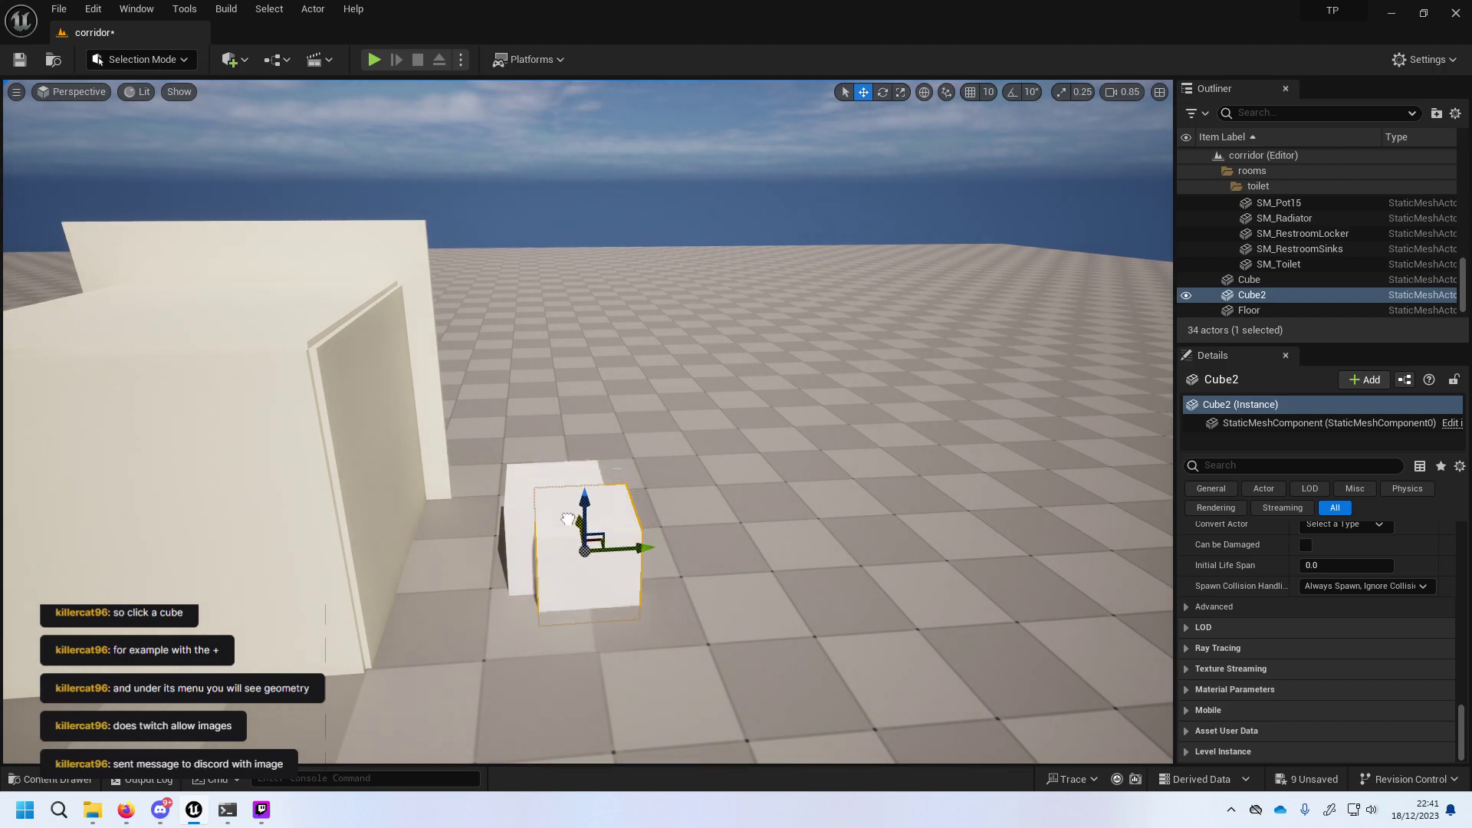
# Select both test cubes together and delete them.
pyautogui.rightClick(562, 522)
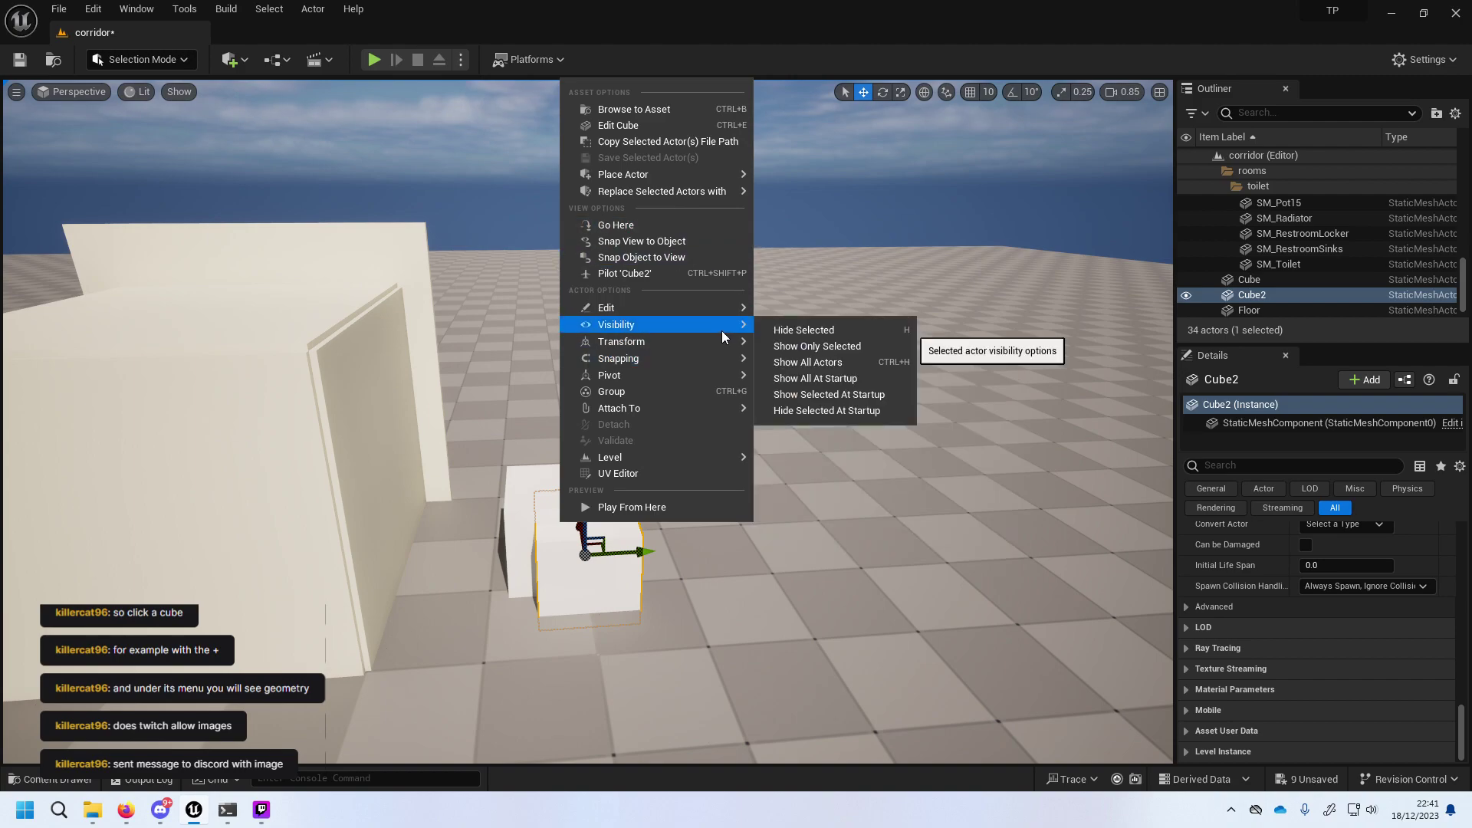
pyautogui.moveTo(715, 358)
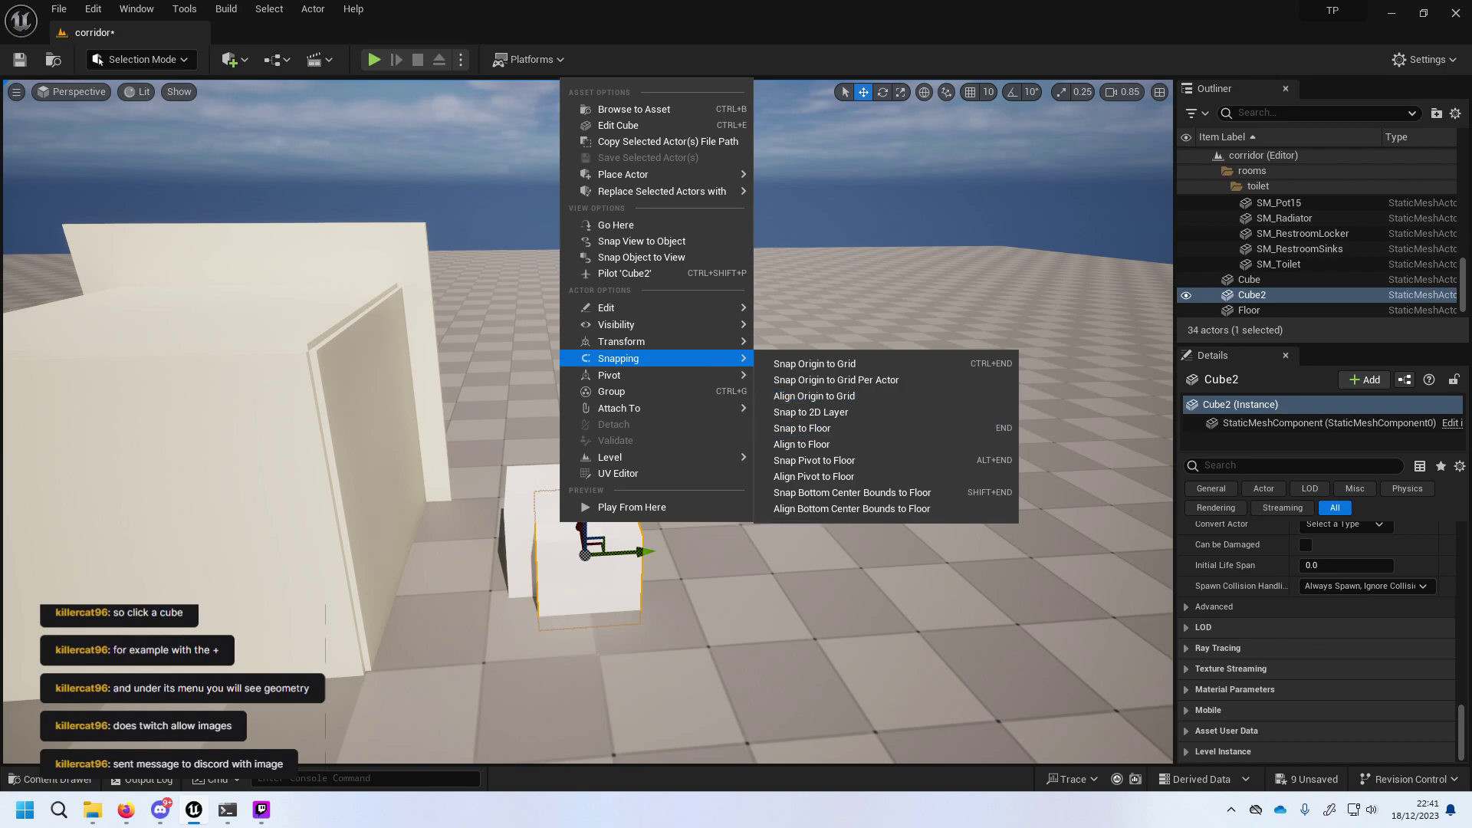
pyautogui.hotkey('alt', 'Tab')
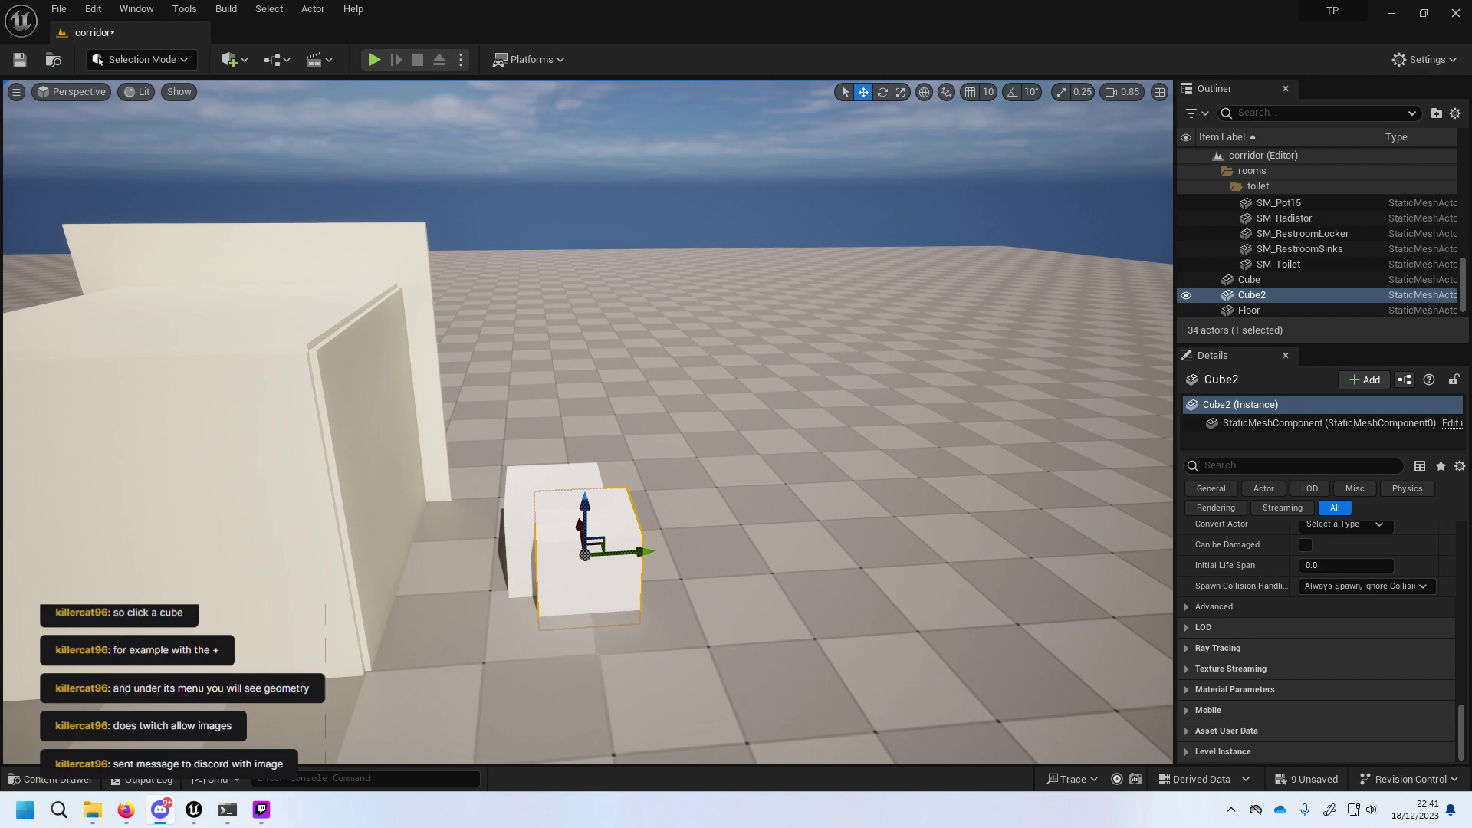
pyautogui.click(577, 373)
pyautogui.moveTo(577, 373)
pyautogui.mouseDown()
pyautogui.moveTo(753, 434)
pyautogui.moveTo(831, 500)
pyautogui.mouseUp()
pyautogui.click(820, 528)
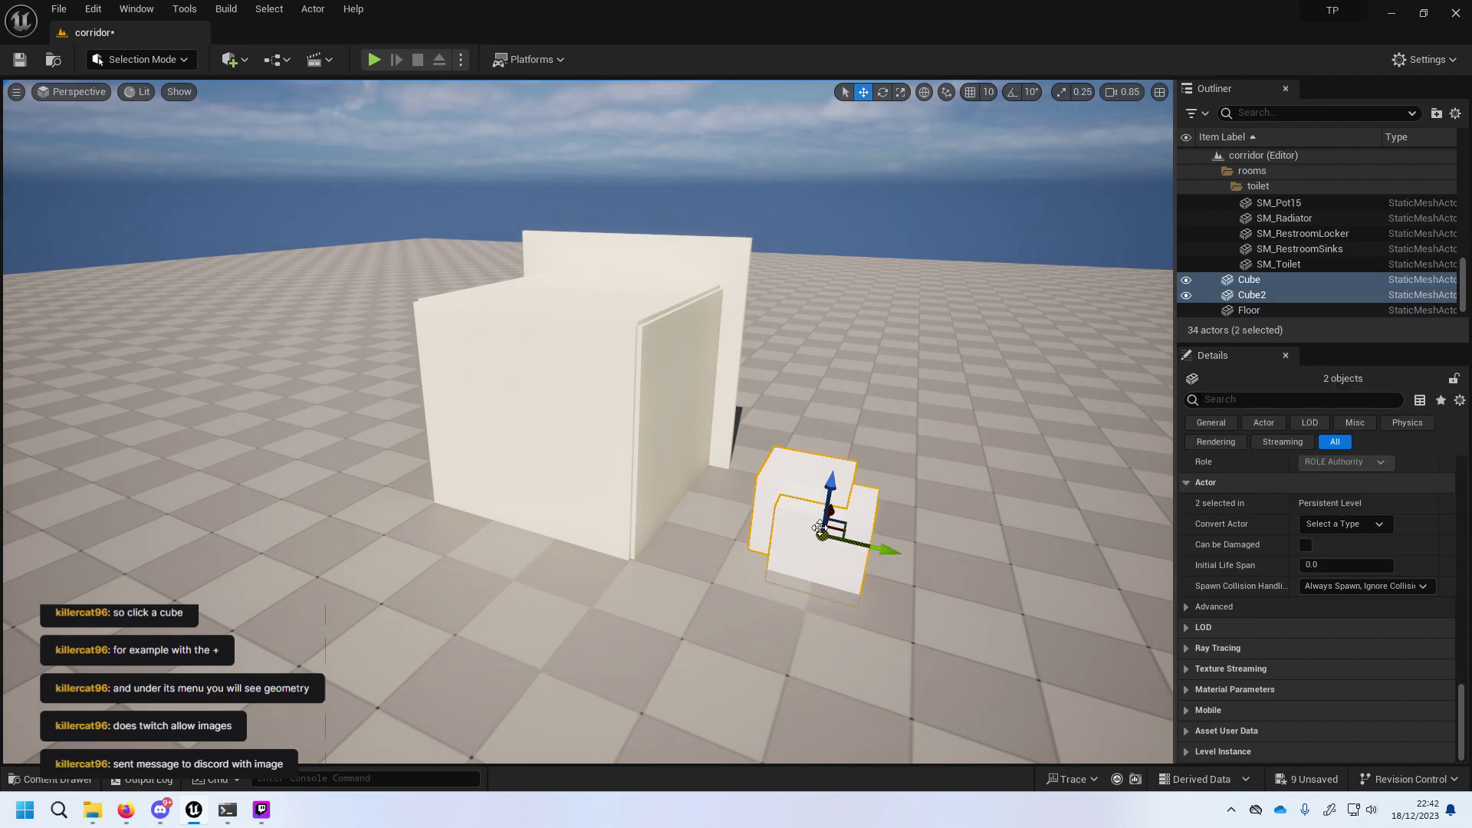
pyautogui.press('Delete')
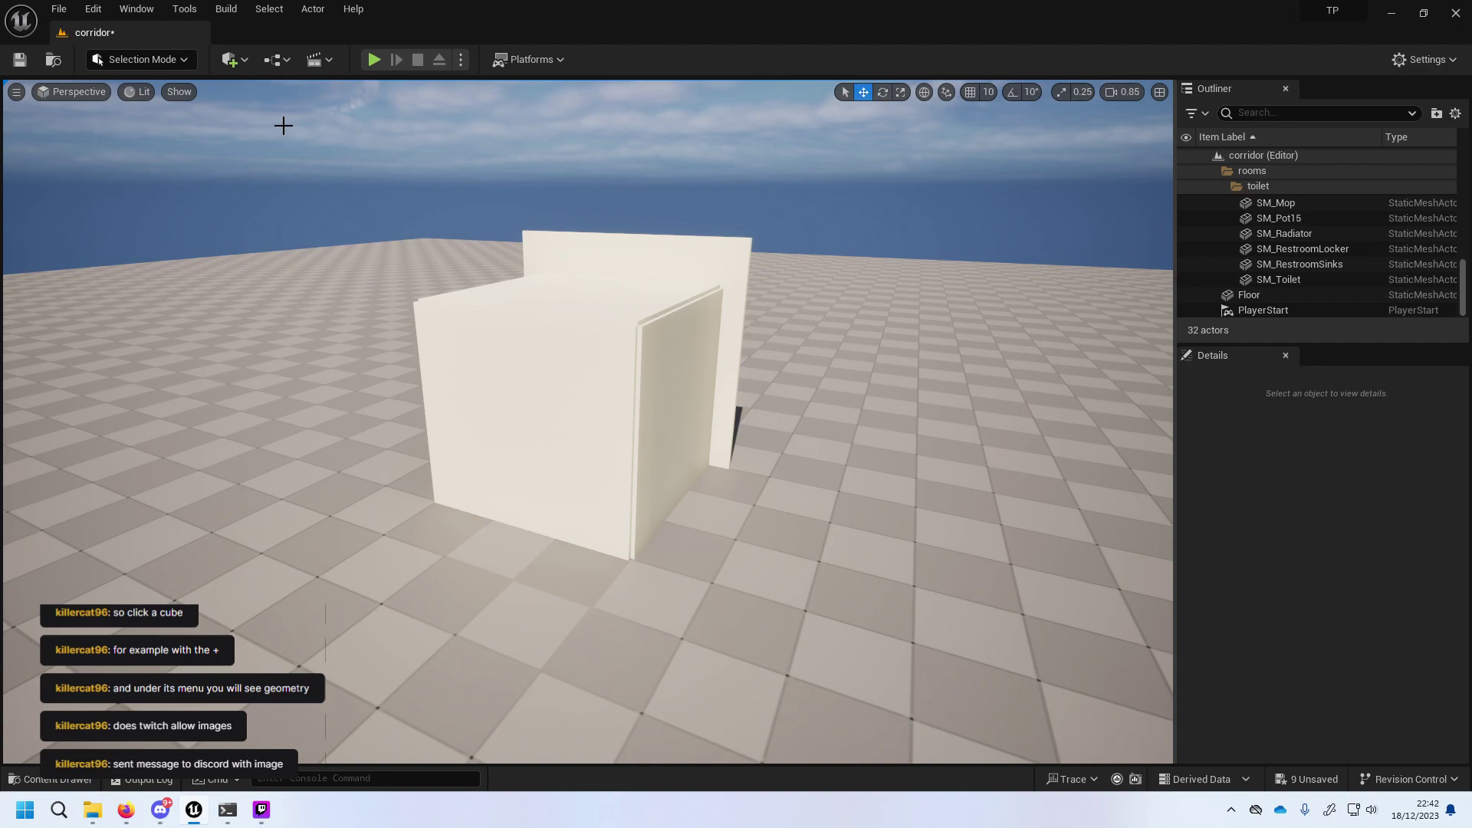
# Open the Place Actors panel and show the Geometry brush types.
pyautogui.click(231, 59)
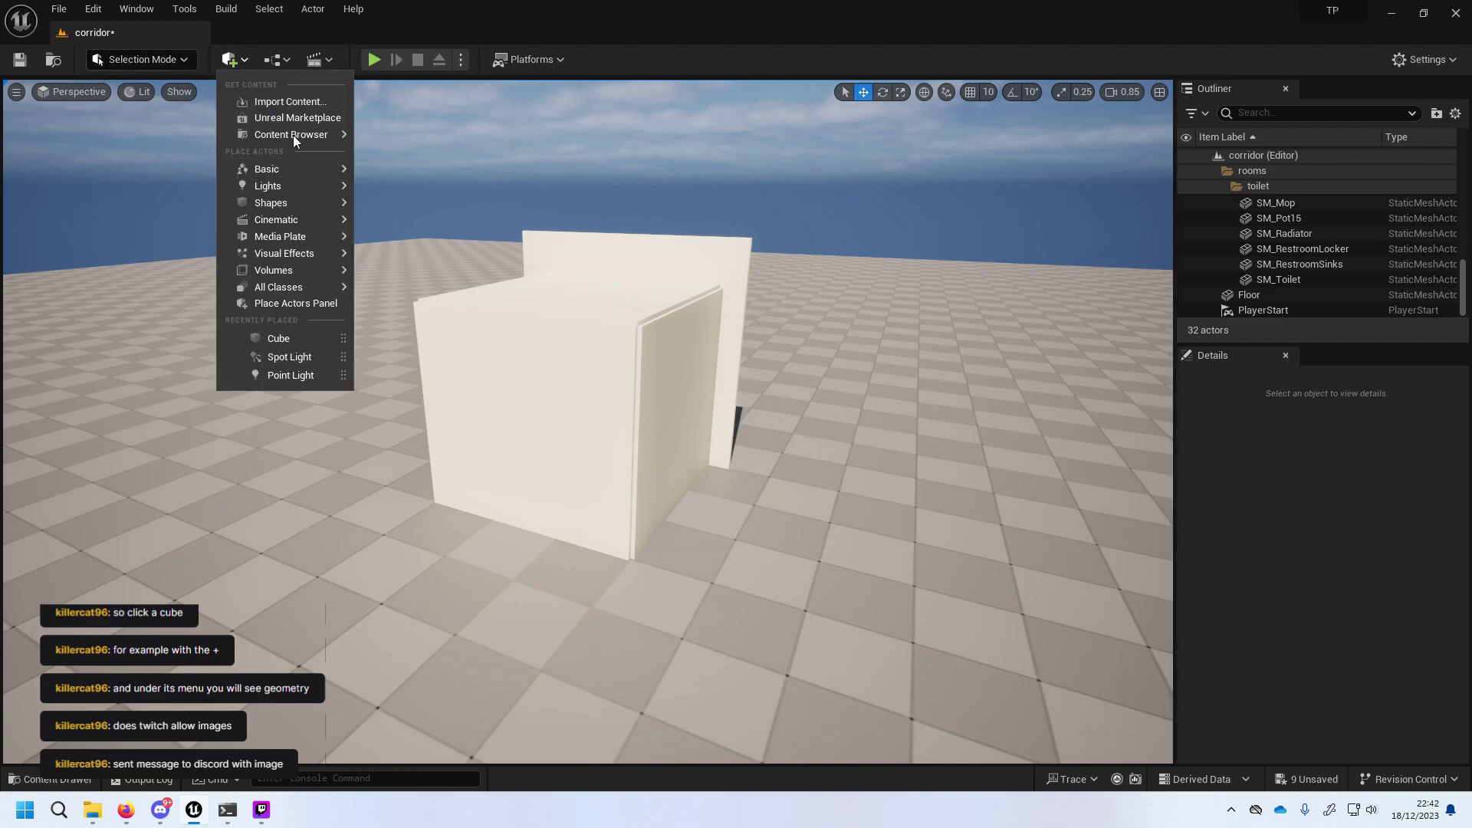
pyautogui.moveTo(318, 202)
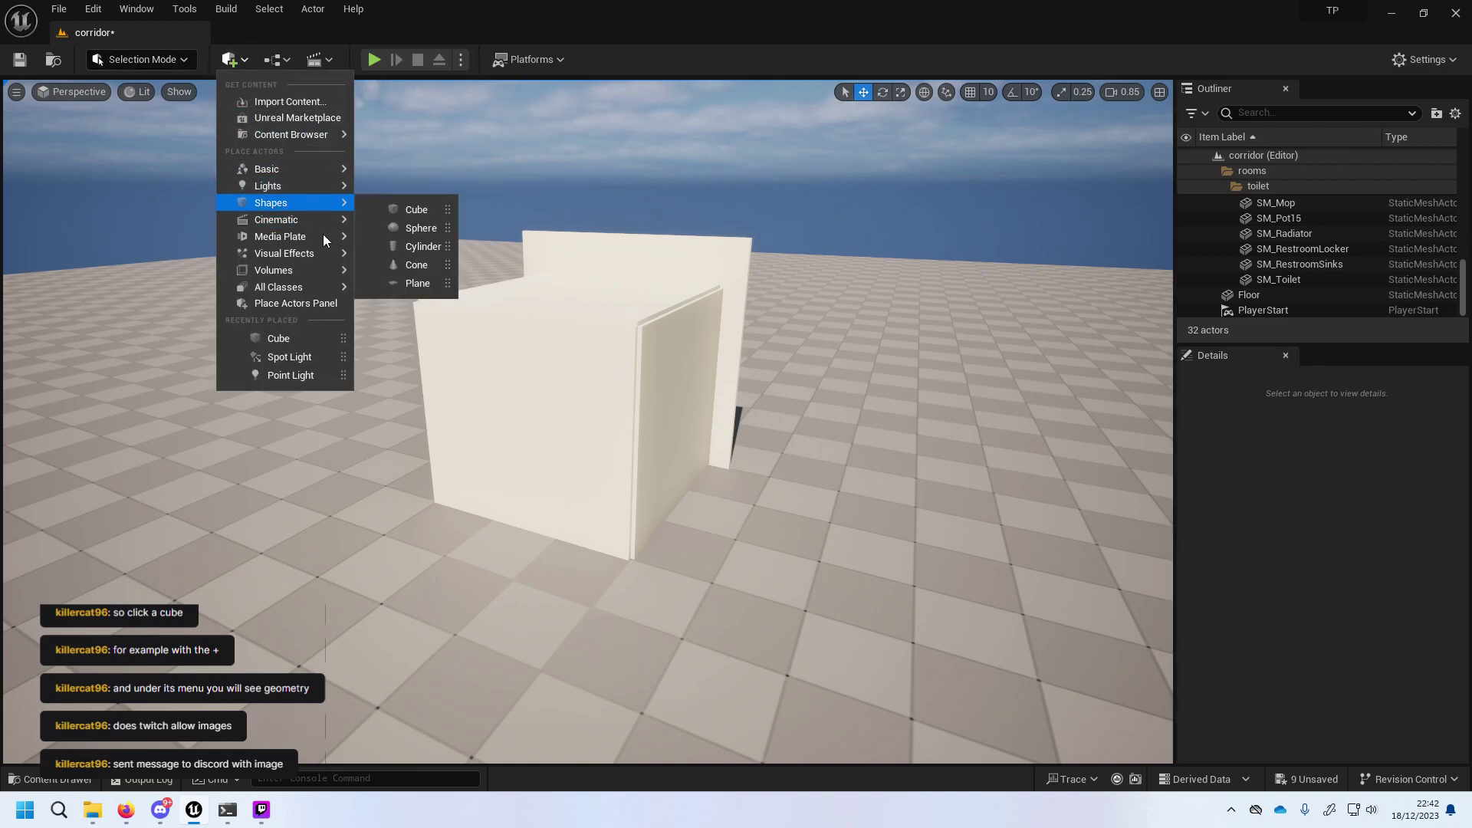
pyautogui.click(336, 305)
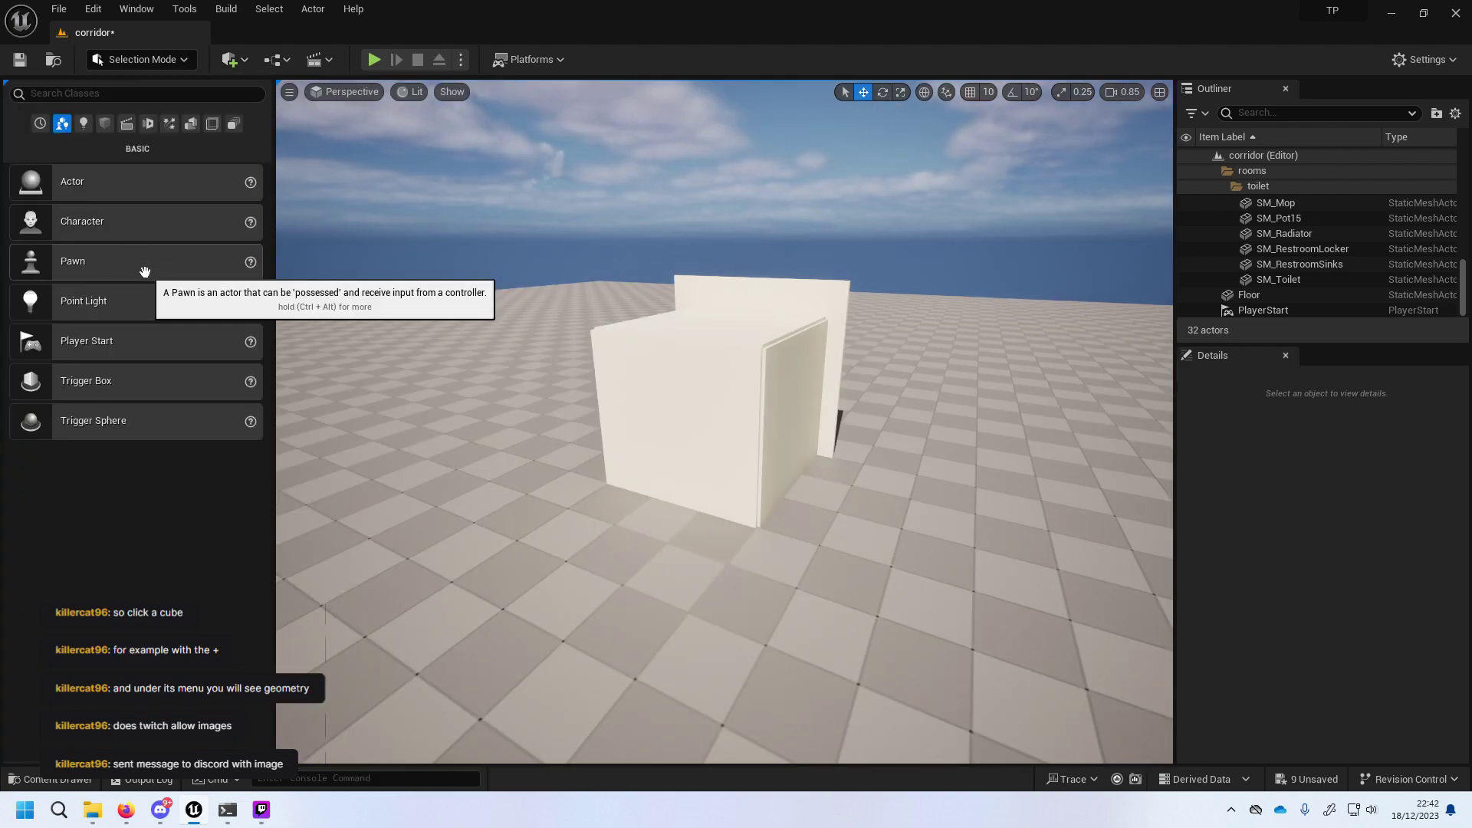
pyautogui.click(193, 124)
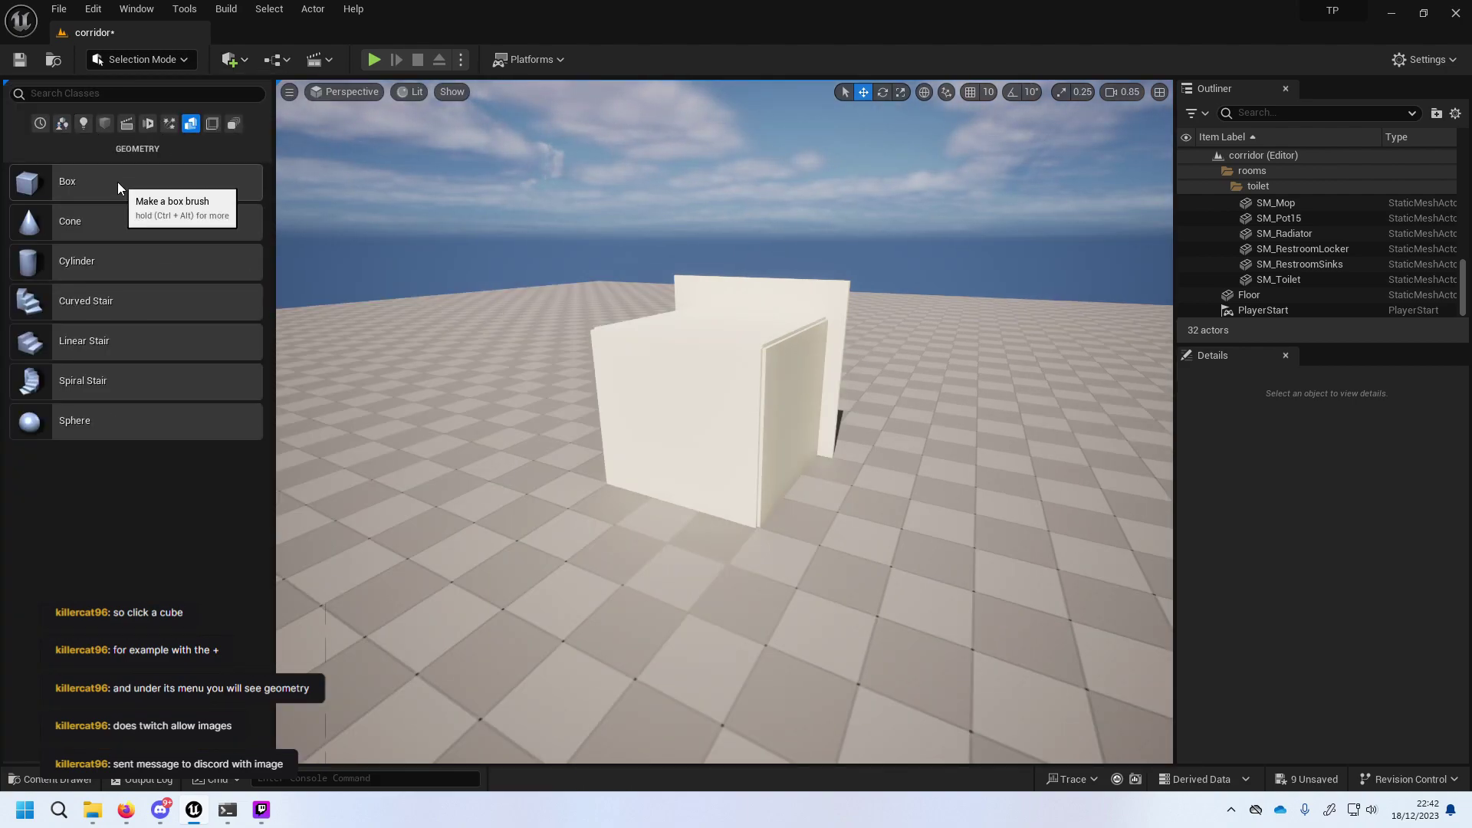
pyautogui.moveTo(301, 363); pyautogui.dragTo(436, 406)
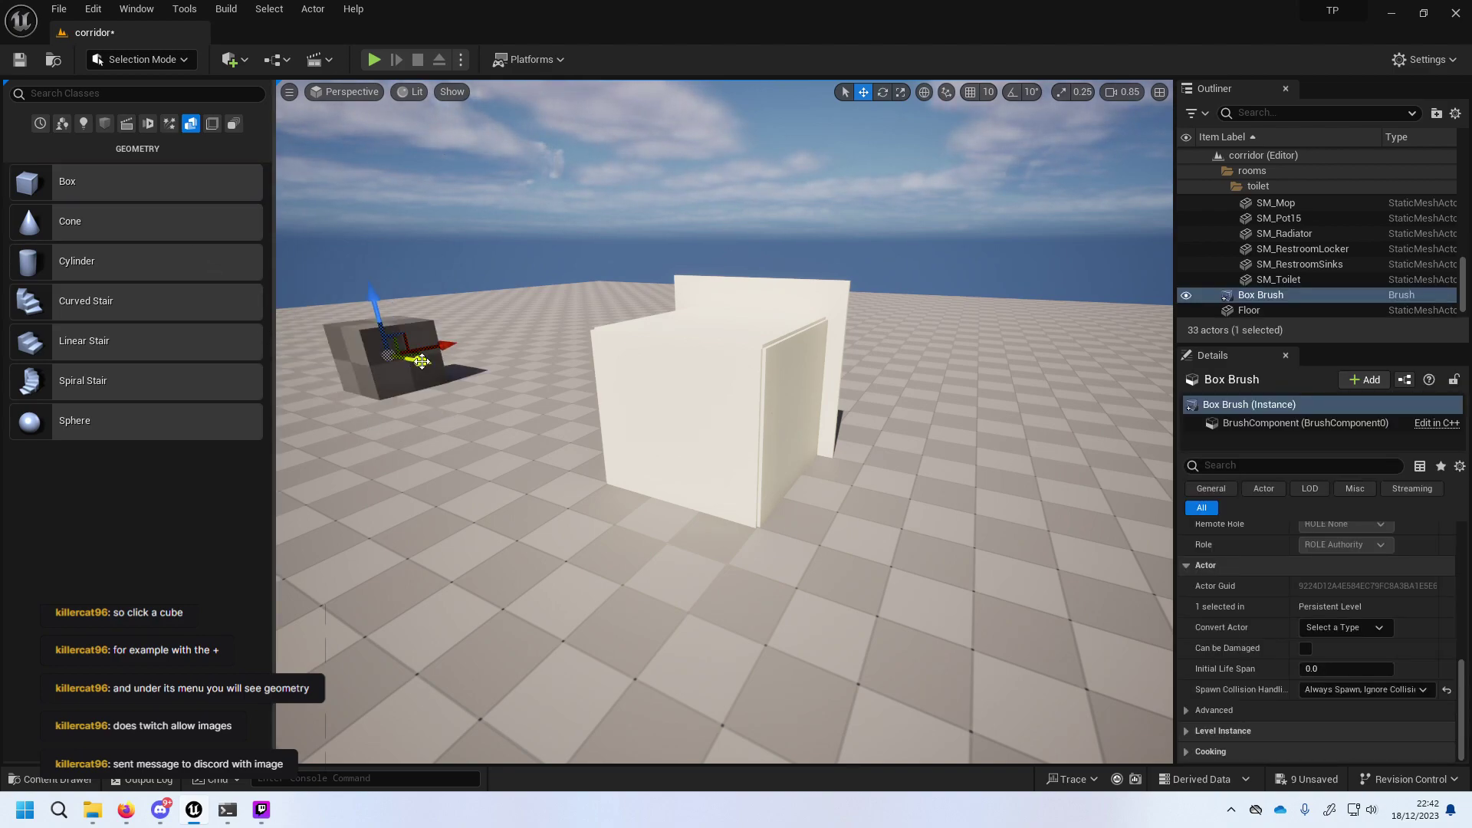
pyautogui.moveTo(432, 350)
pyautogui.mouseDown()
pyautogui.moveTo(401, 355)
pyautogui.moveTo(851, 565)
pyautogui.moveTo(961, 485)
pyautogui.mouseUp()
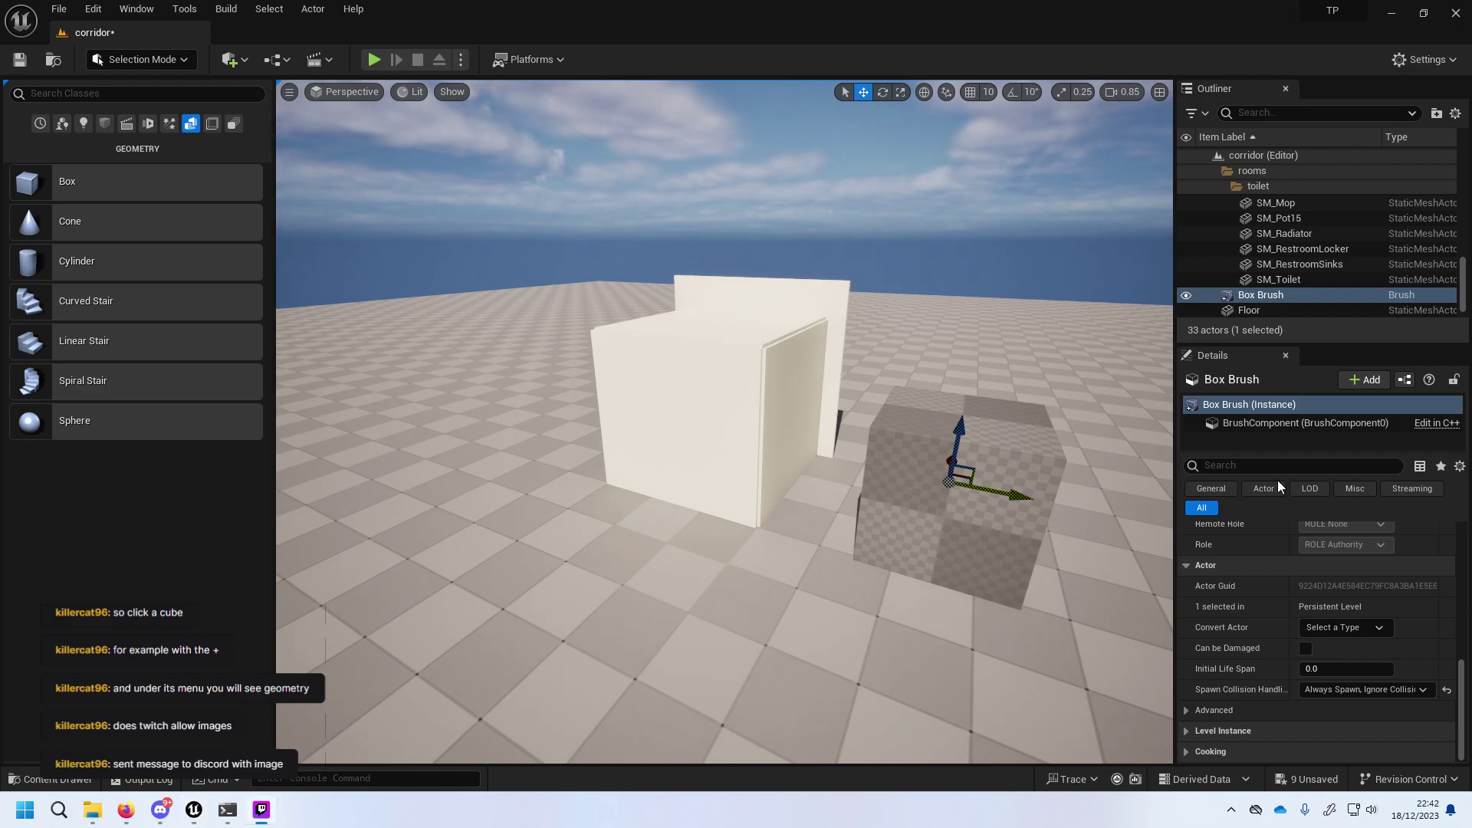
pyautogui.click(960, 499)
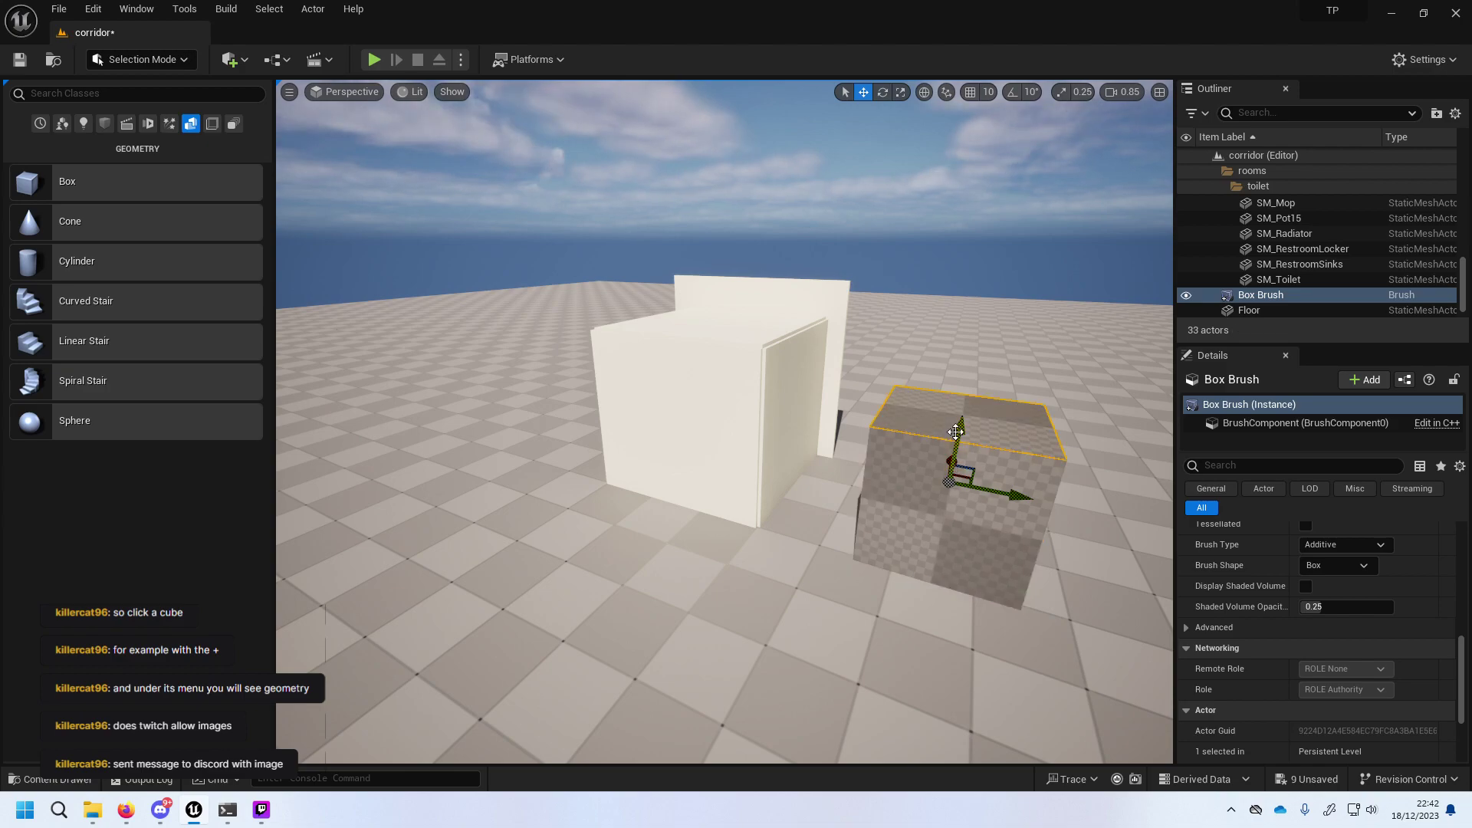
pyautogui.moveTo(956, 429); pyautogui.dragTo(967, 396, button='middle')
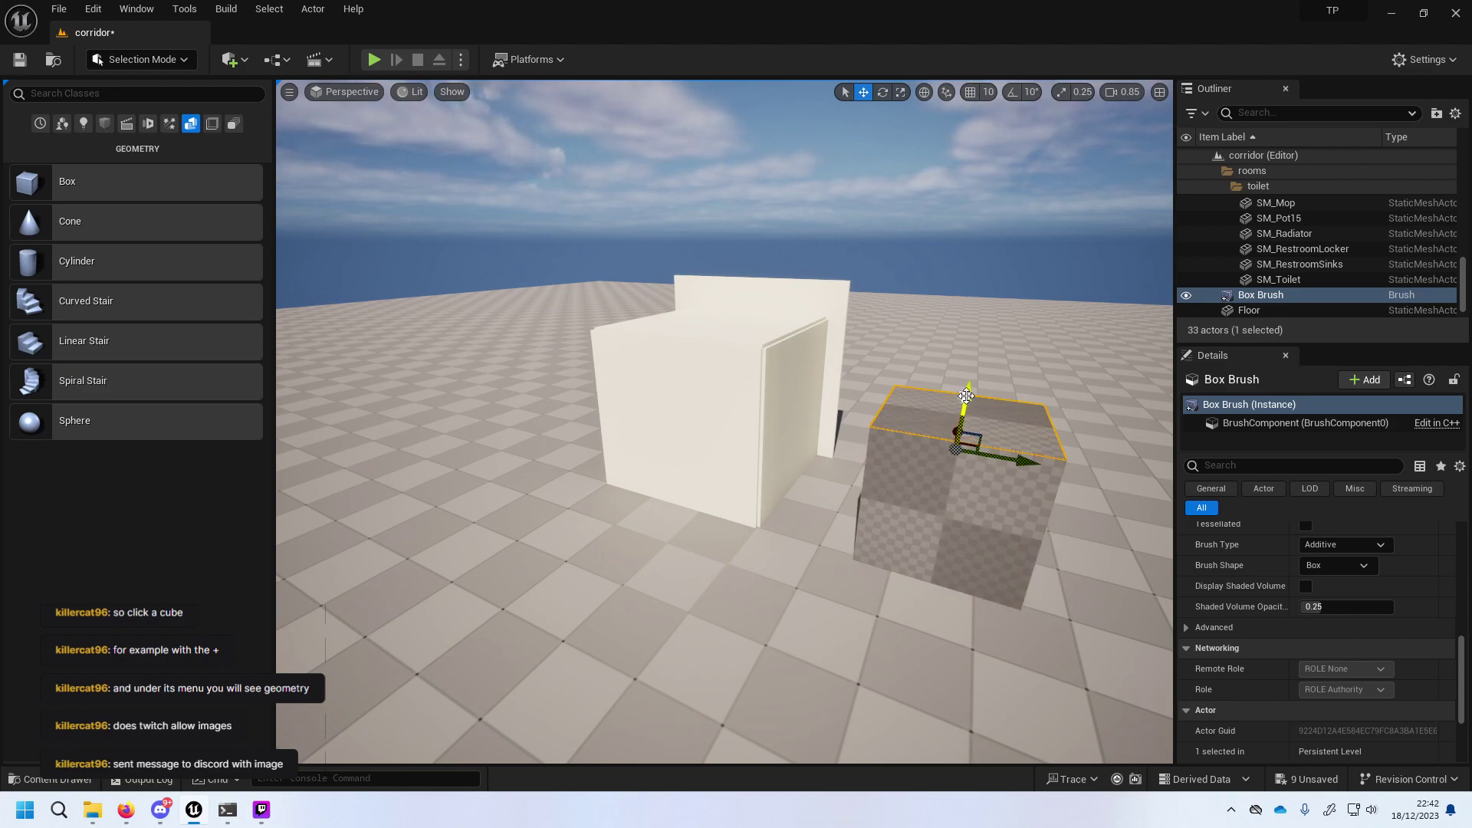
pyautogui.moveTo(966, 395); pyautogui.dragTo(985, 349)
pyautogui.scroll(-2, 984, 349)
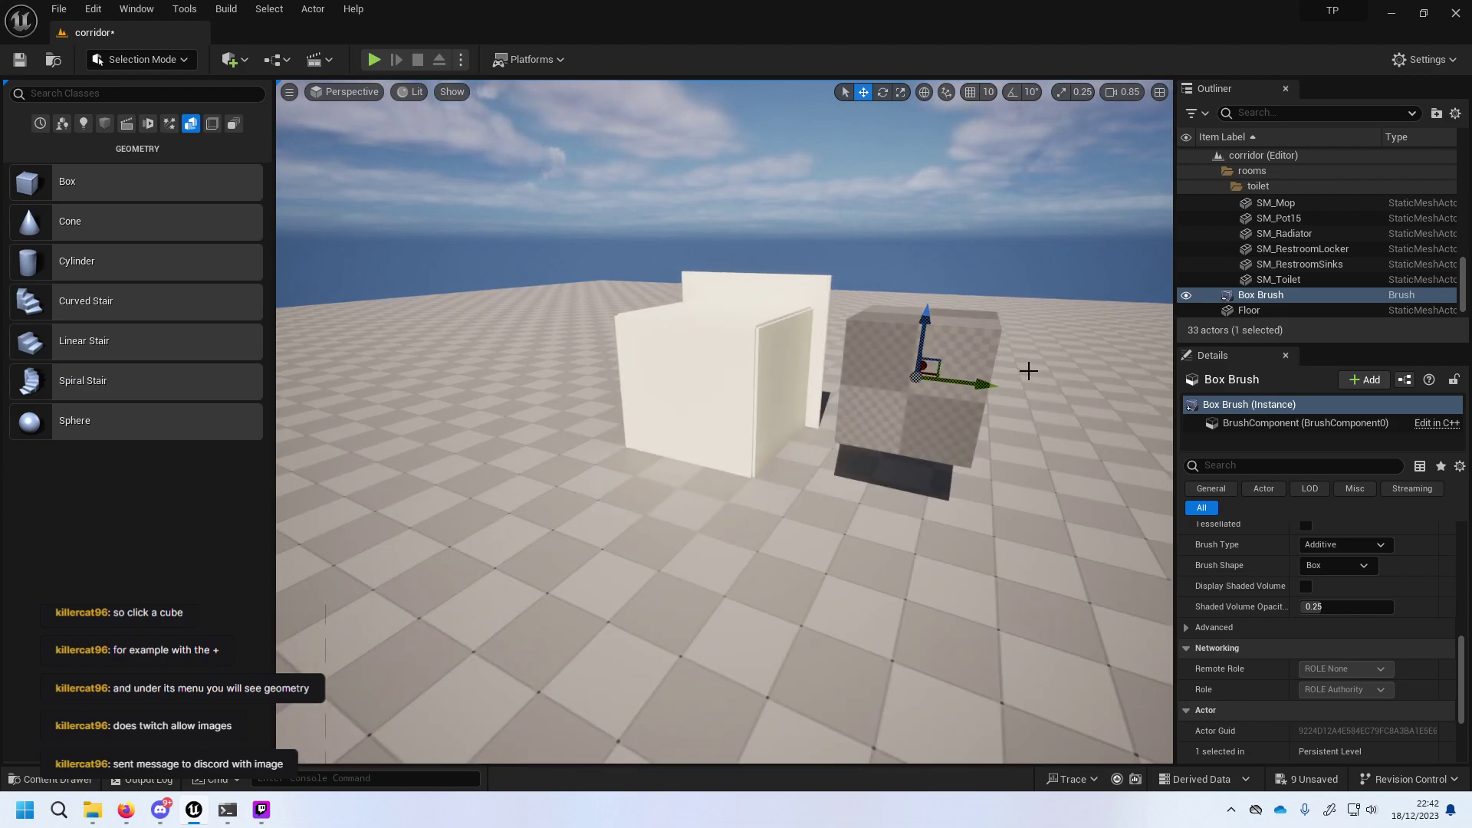
pyautogui.hotkey('ctrl', 'z')
pyautogui.hotkey('ctrl', 'z')
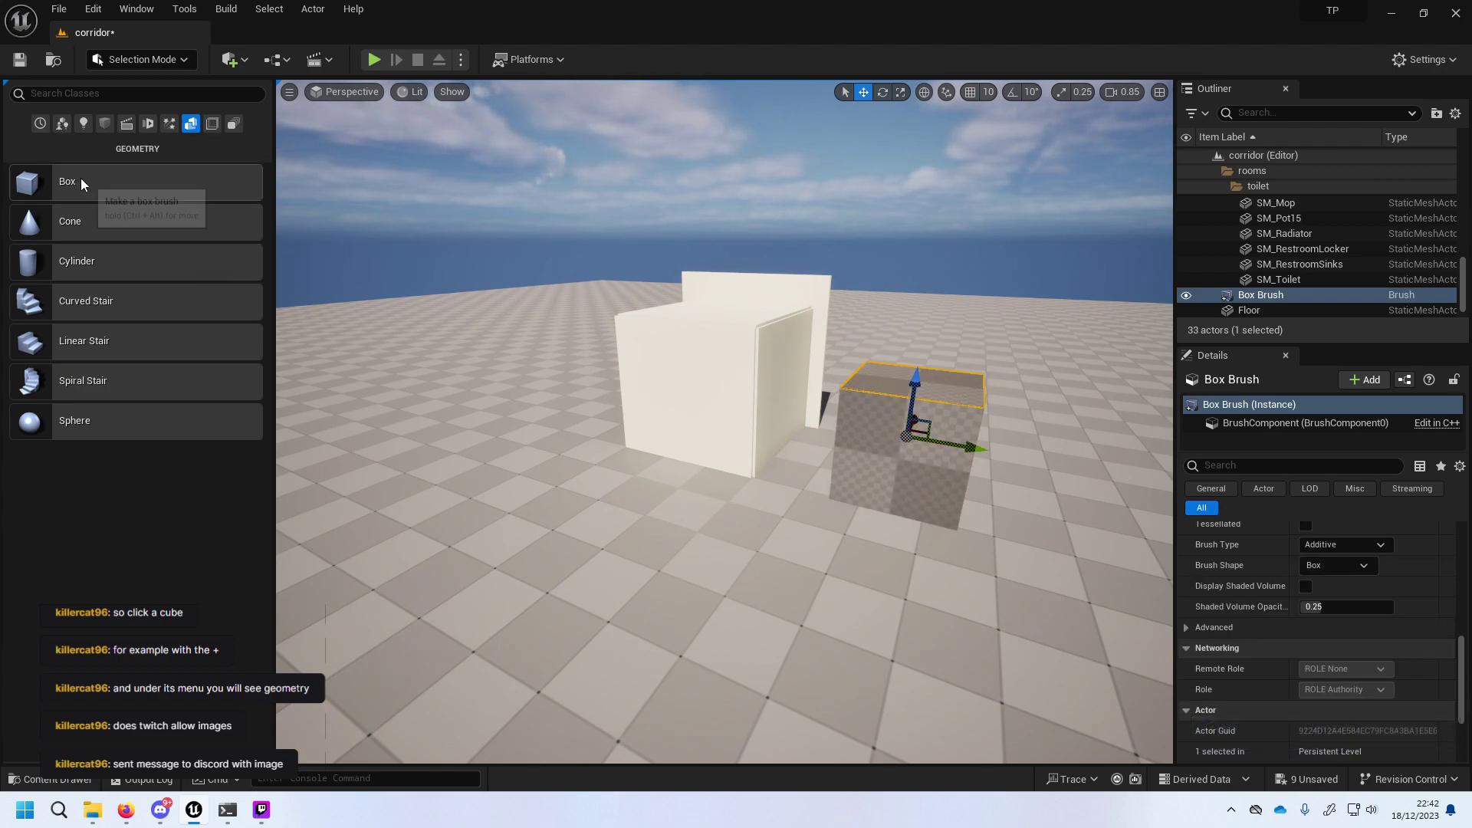
pyautogui.moveTo(82, 184); pyautogui.dragTo(907, 522)
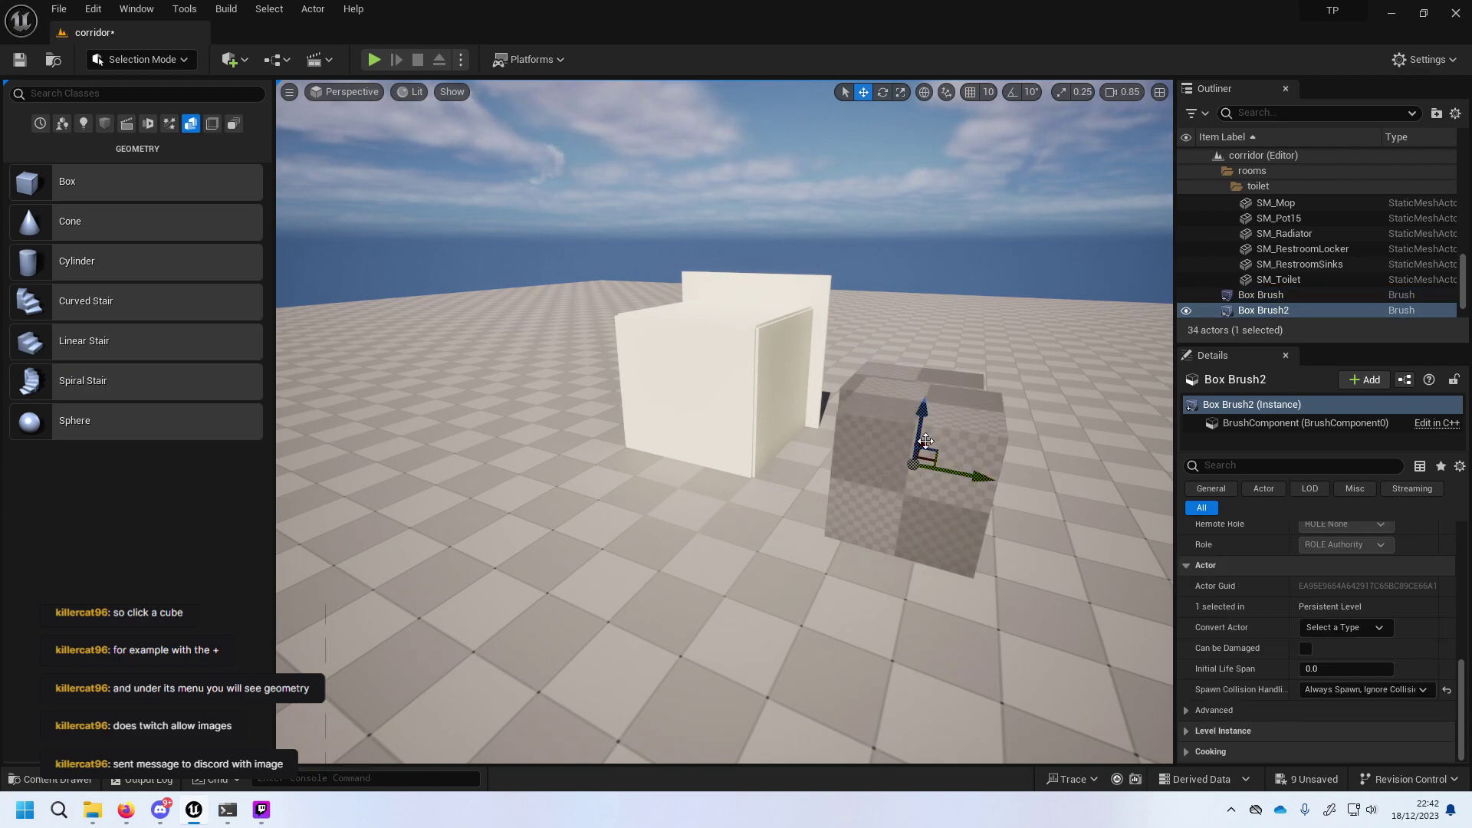
pyautogui.moveTo(914, 463); pyautogui.dragTo(943, 427)
pyautogui.moveTo(944, 427); pyautogui.dragTo(1010, 417, button='right')
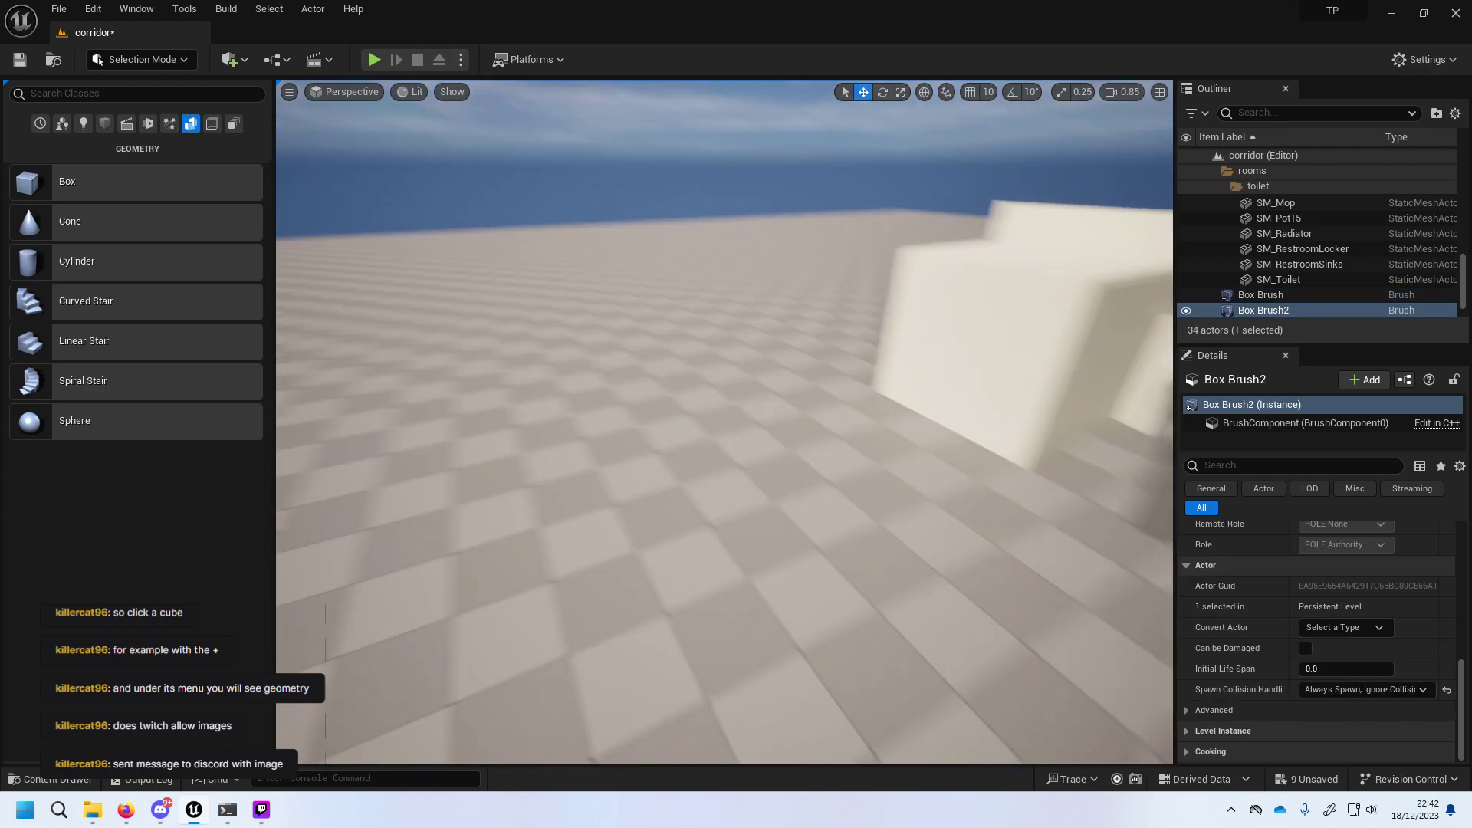
pyautogui.hotkey('ctrl', 'z')
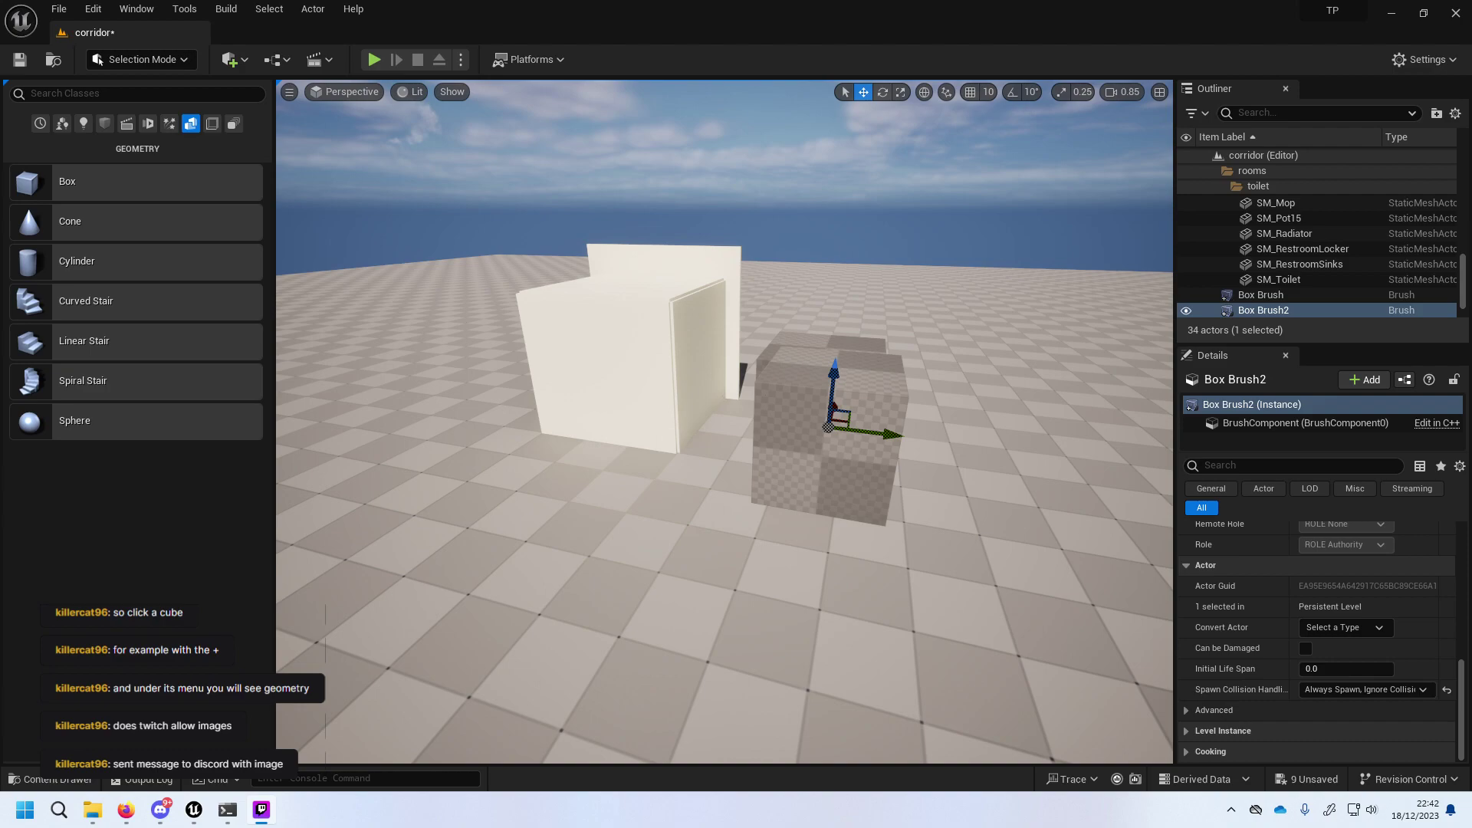
pyautogui.hotkey('alt', 'Tab')
pyautogui.click(861, 468)
pyautogui.press('Delete')
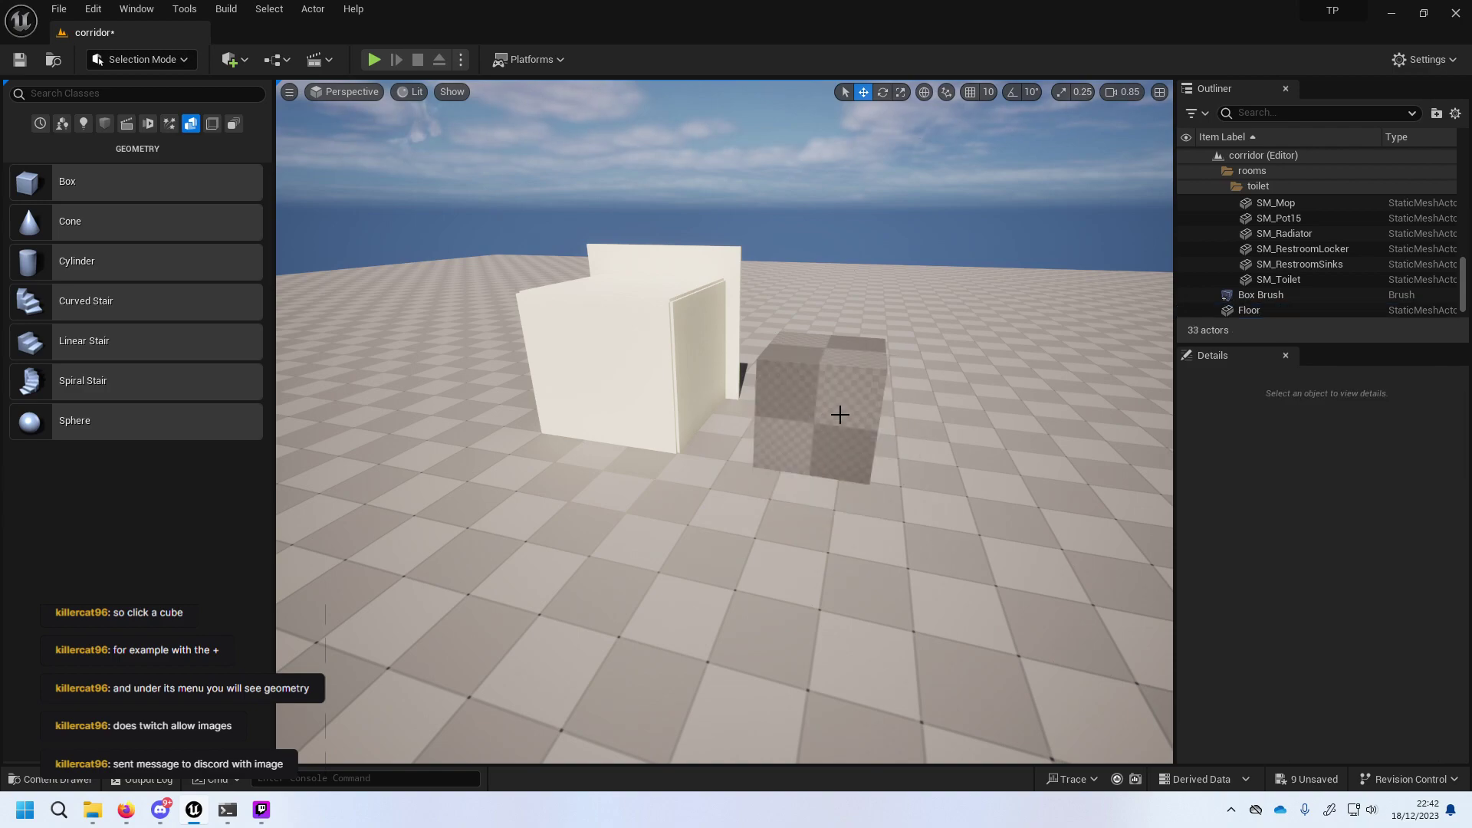
# Select the Box Brush and drag its Brush Settings to about 223 × 111 × 168.
pyautogui.click(841, 414)
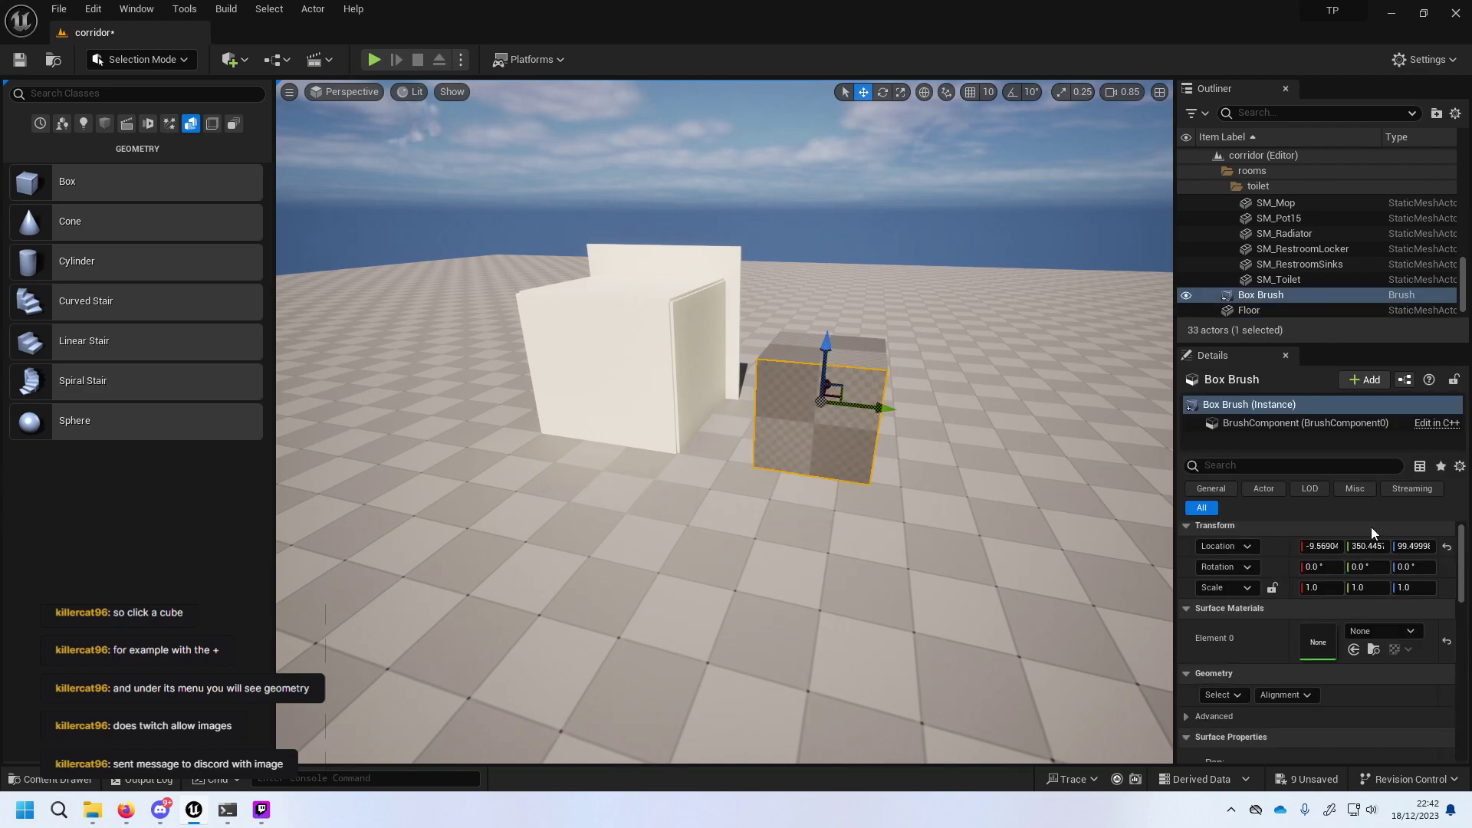
pyautogui.scroll(-1, 1322, 618)
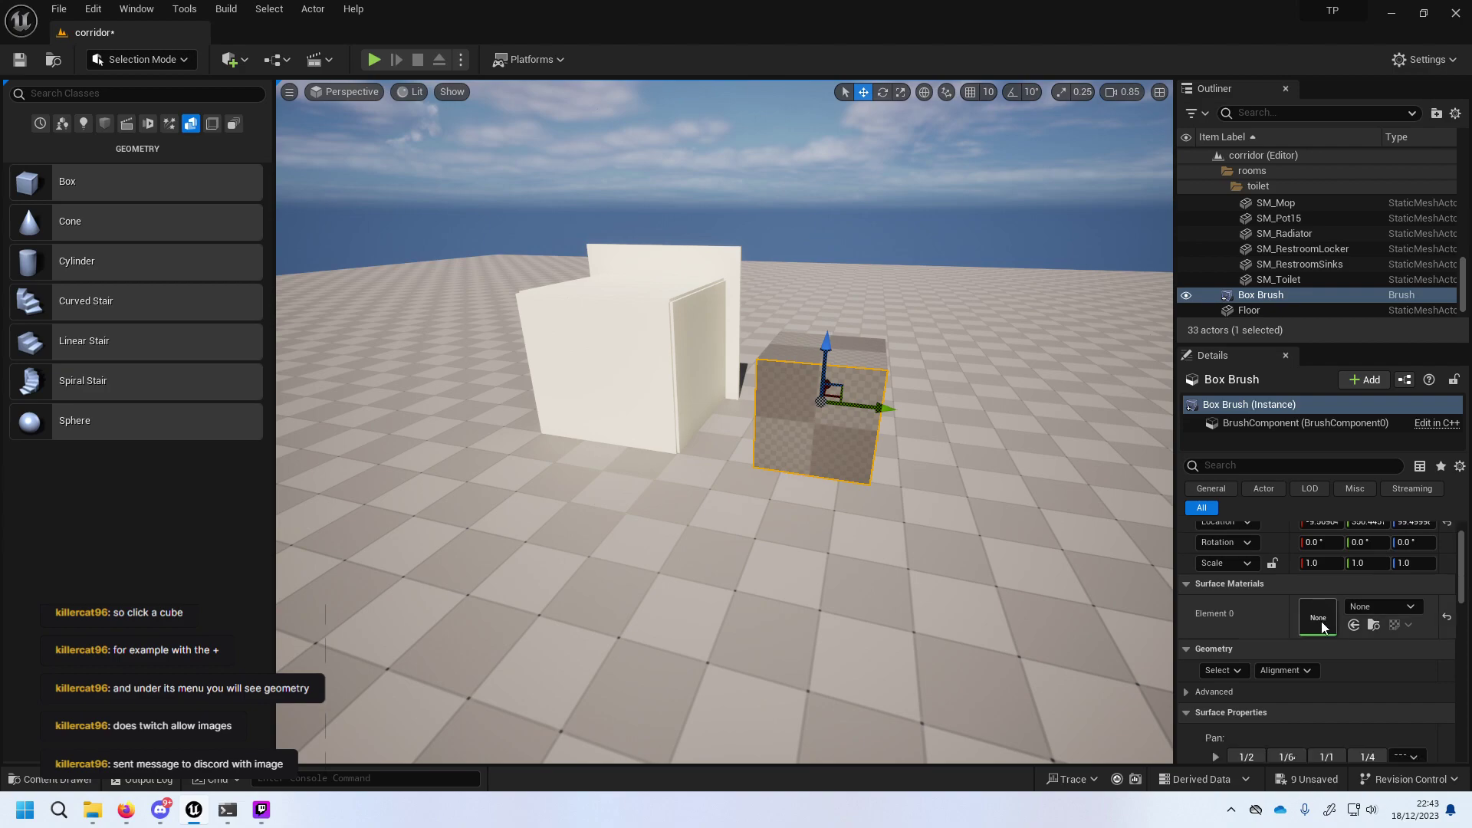
pyautogui.scroll(-3, 1322, 621)
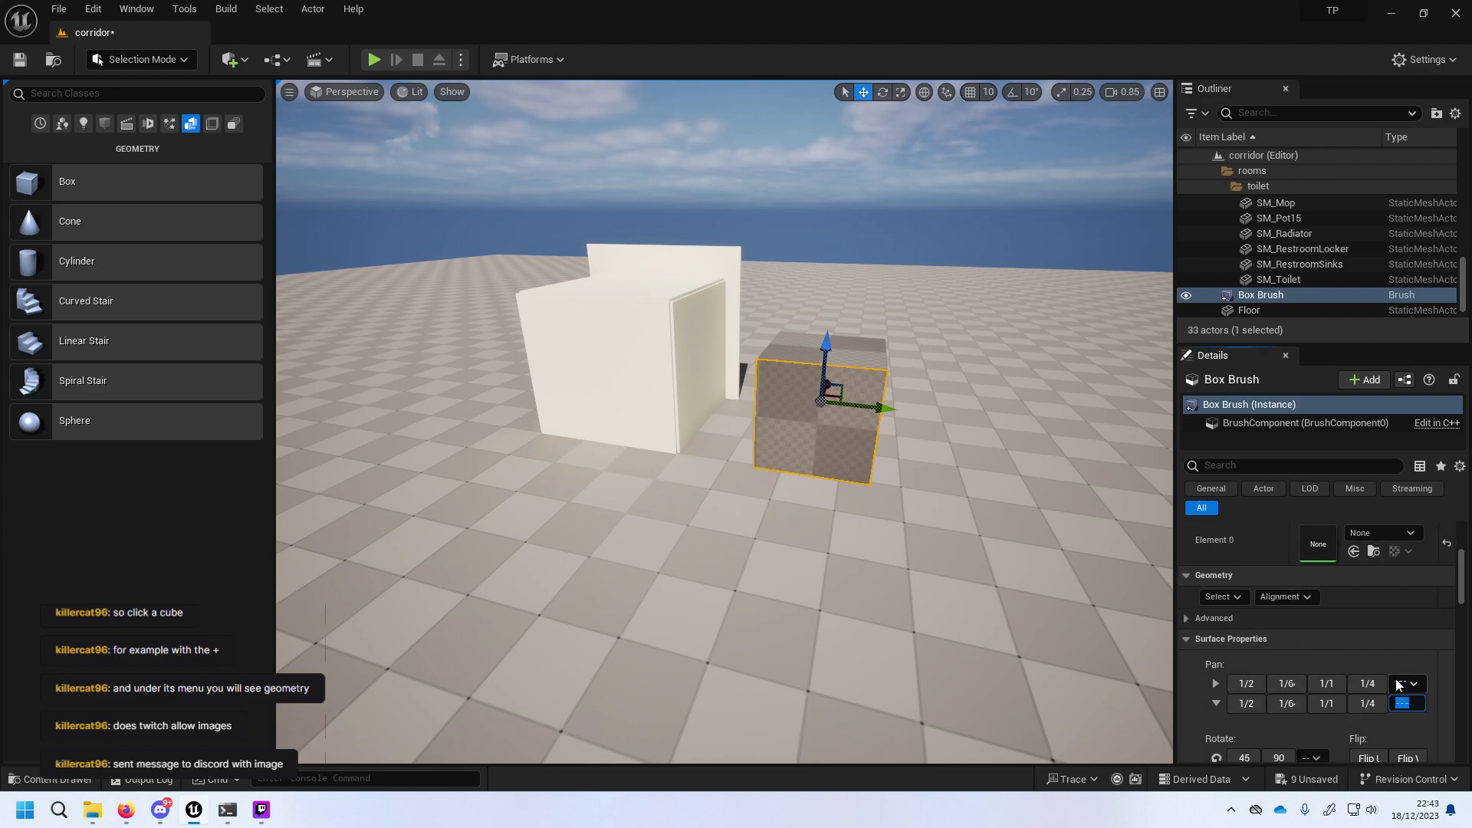
pyautogui.click(1385, 638)
pyautogui.scroll(-3, 1376, 640)
pyautogui.scroll(-1, 1376, 640)
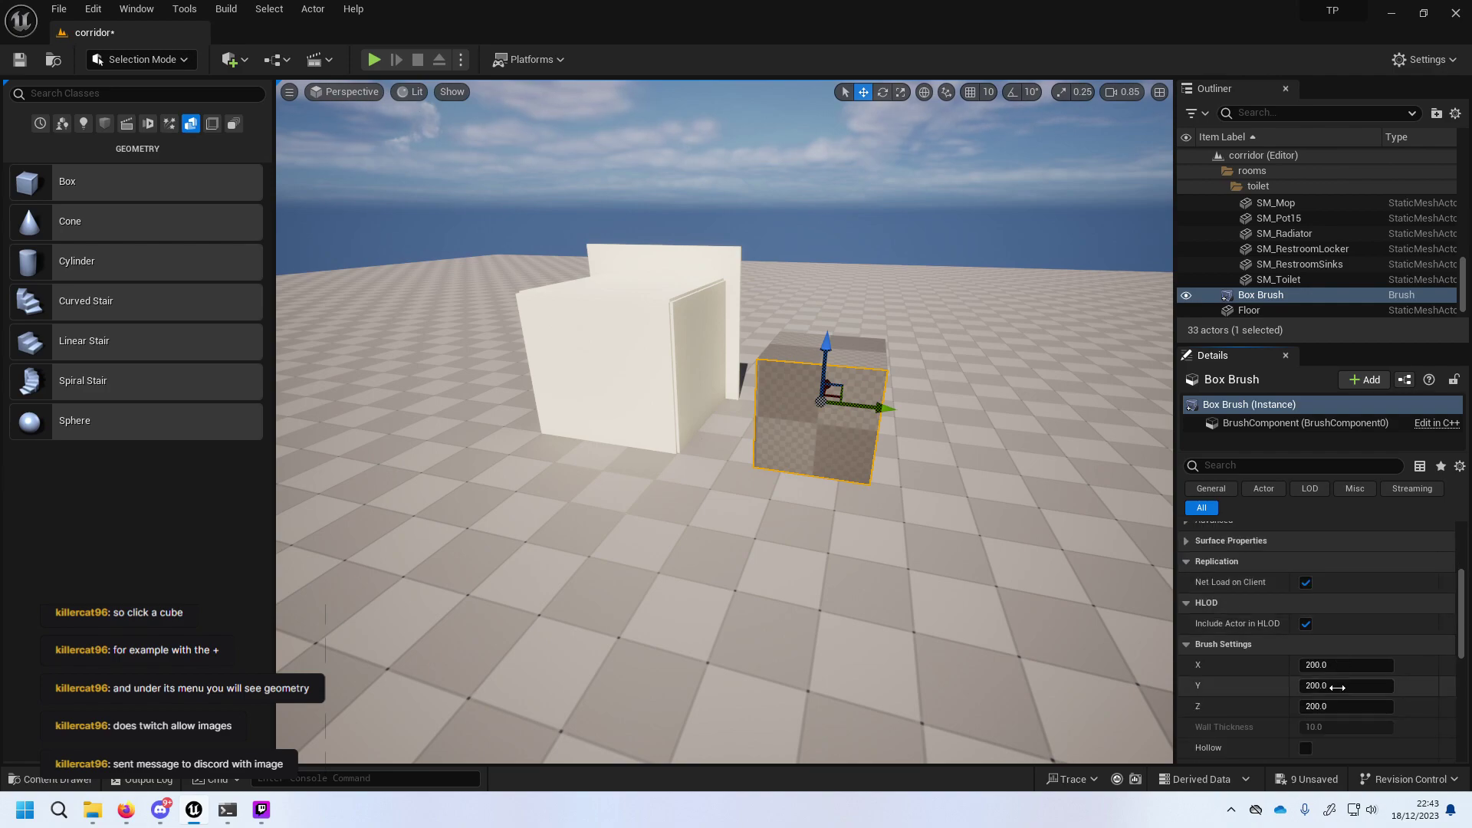
pyautogui.moveTo(1346, 665)
pyautogui.mouseDown()
pyautogui.moveTo(1380, 665)
pyautogui.moveTo(1277, 703)
pyautogui.moveTo(1377, 713)
pyautogui.moveTo(1411, 692)
pyautogui.moveTo(1304, 665)
pyautogui.mouseUp()
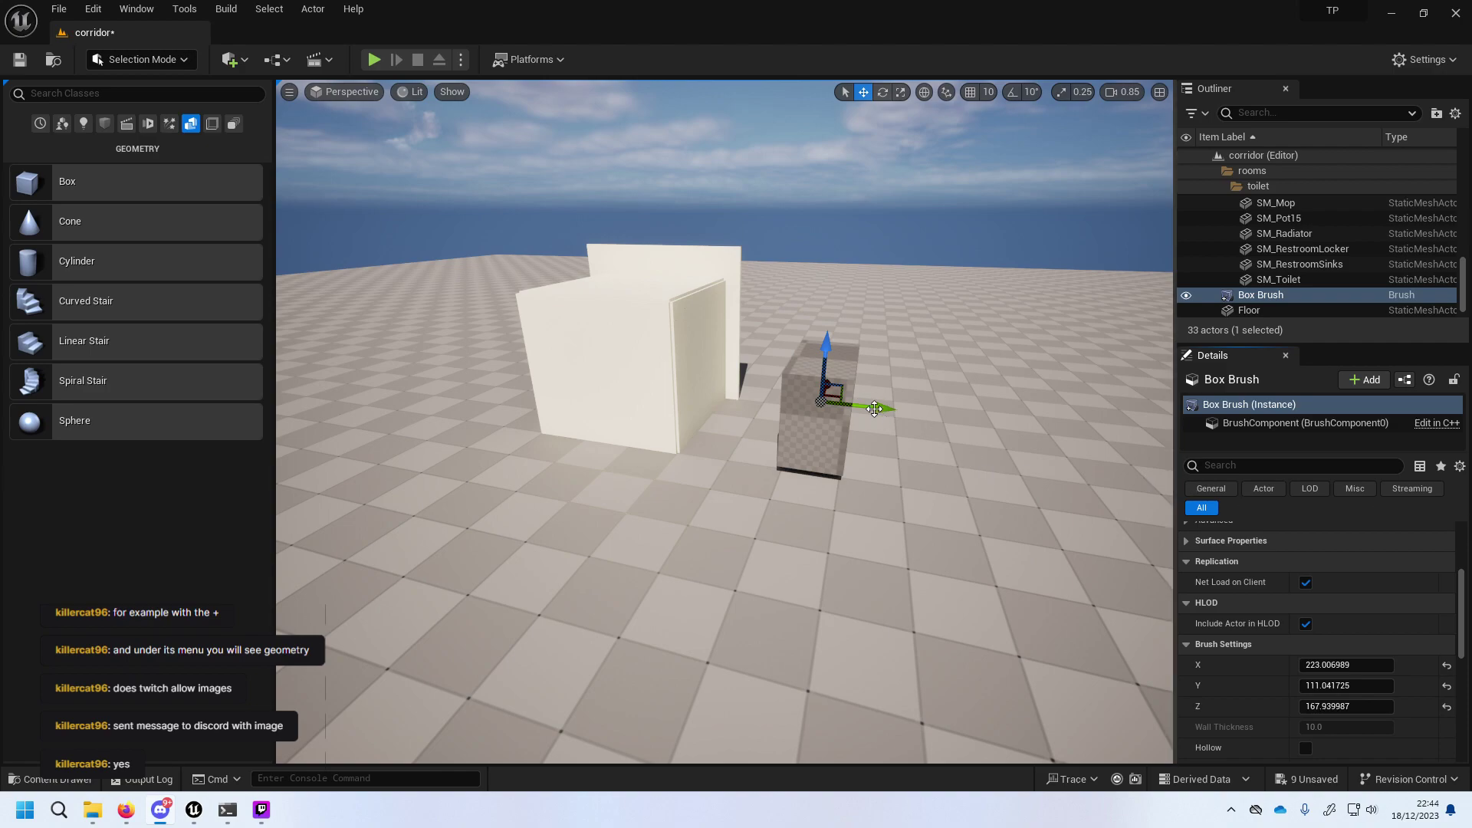
# Set the Box Brush's X, Y and Z sizes to 300.
pyautogui.click(1348, 665)
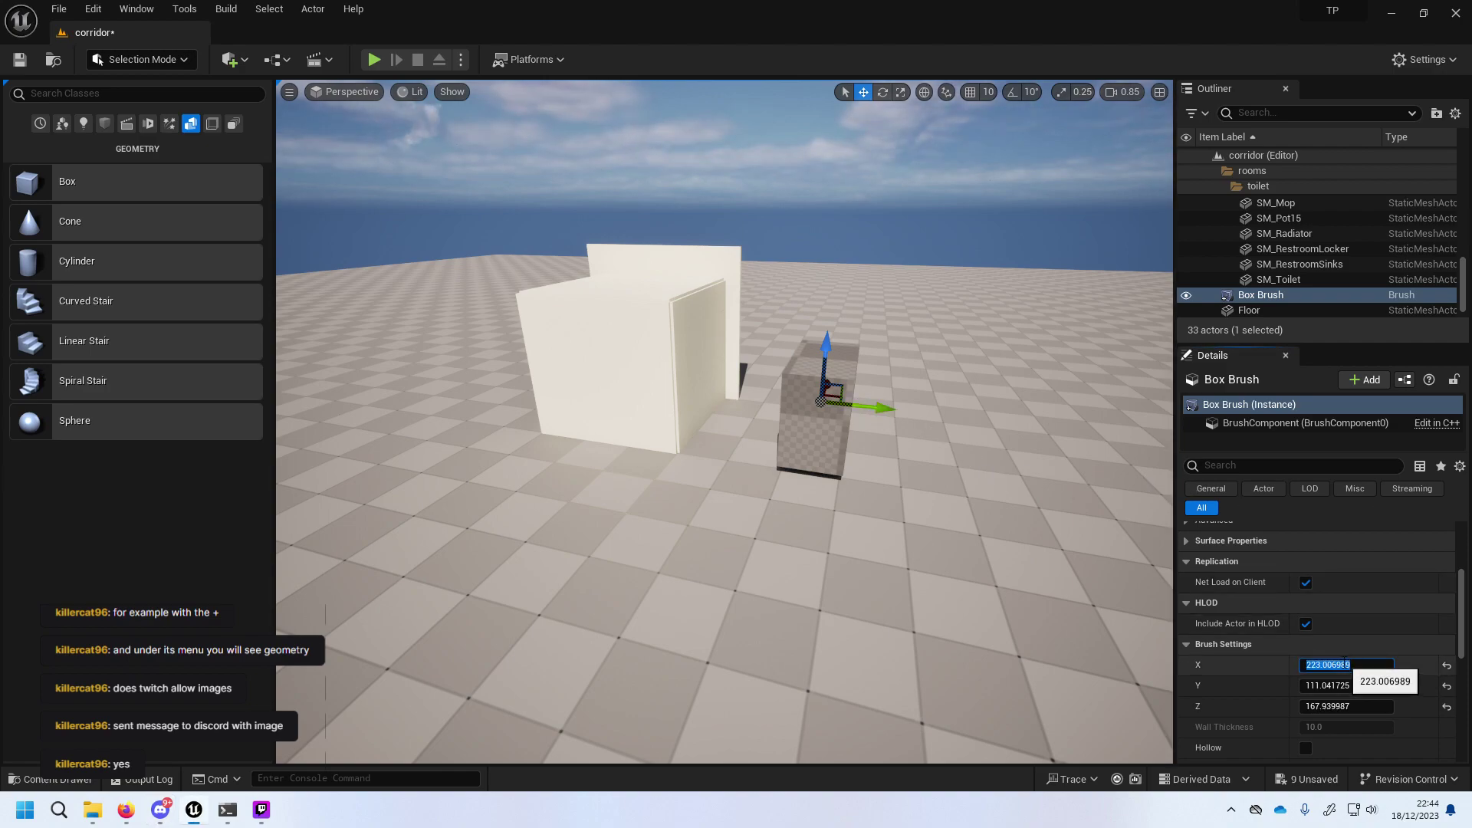
pyautogui.write('1')
pyautogui.press('Return')
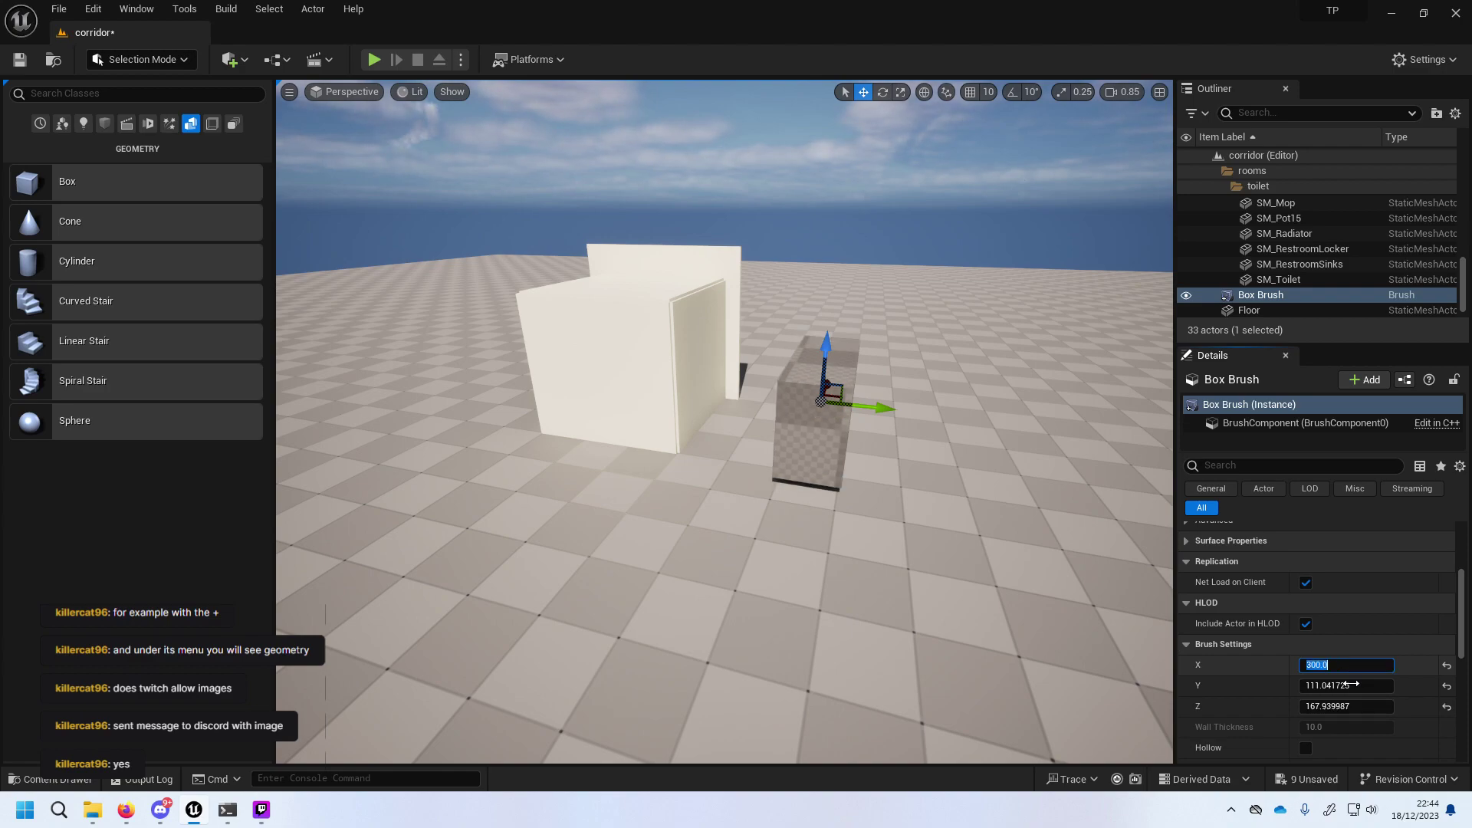
pyautogui.click(1351, 684)
pyautogui.write('300')
pyautogui.press('Return')
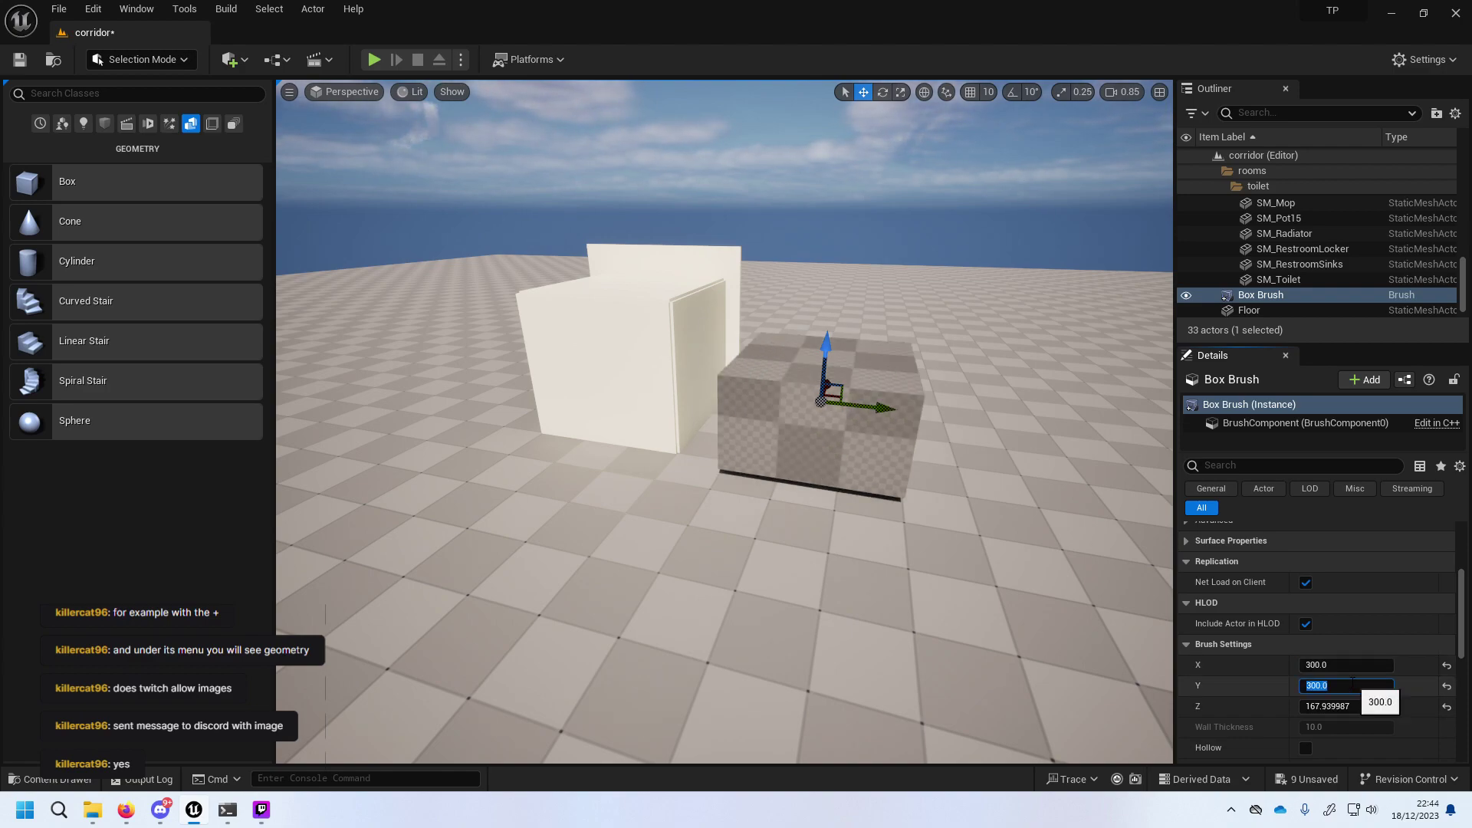
pyautogui.click(1360, 700)
pyautogui.write('300')
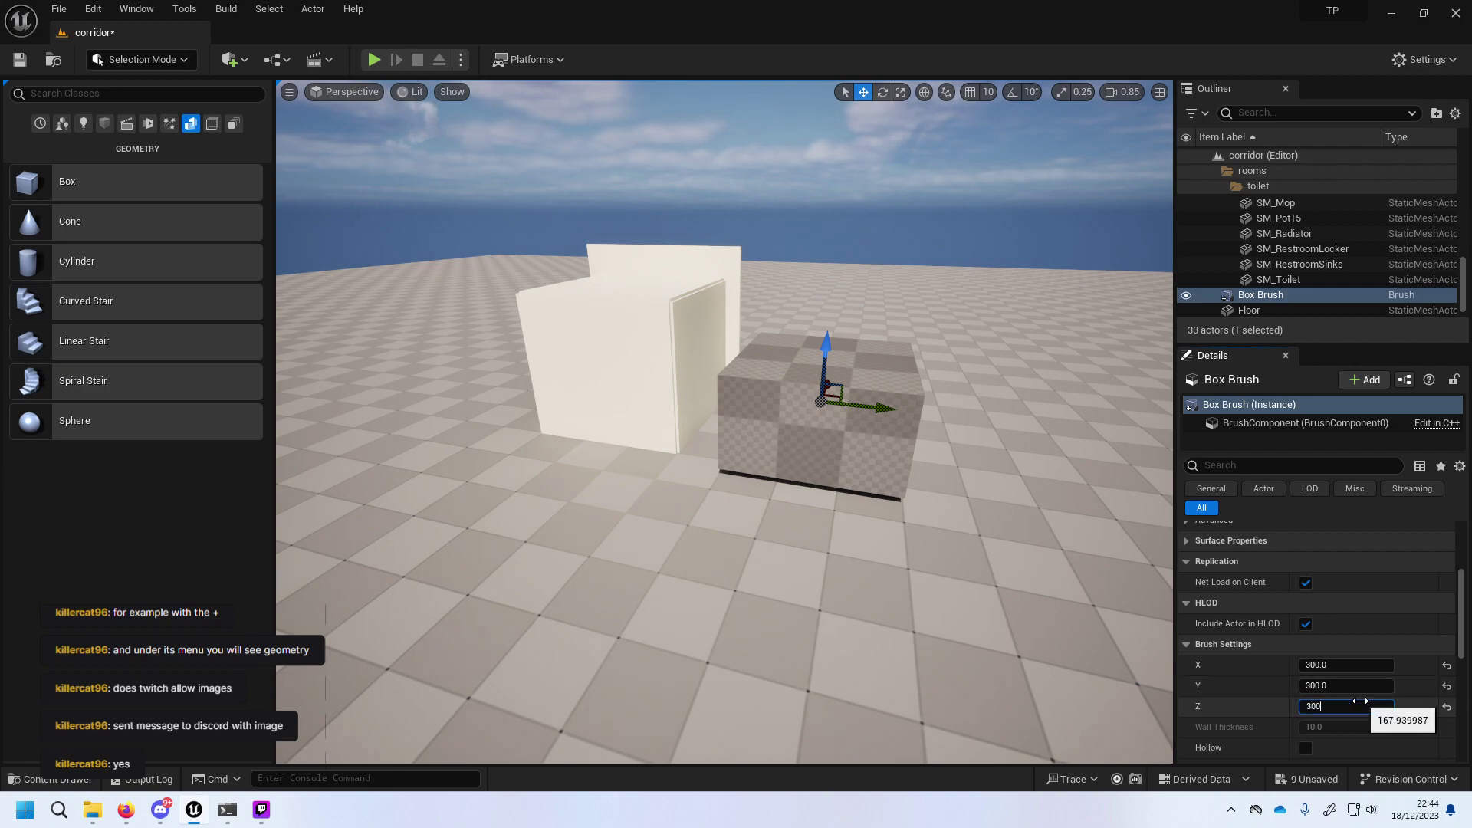
pyautogui.press('Return')
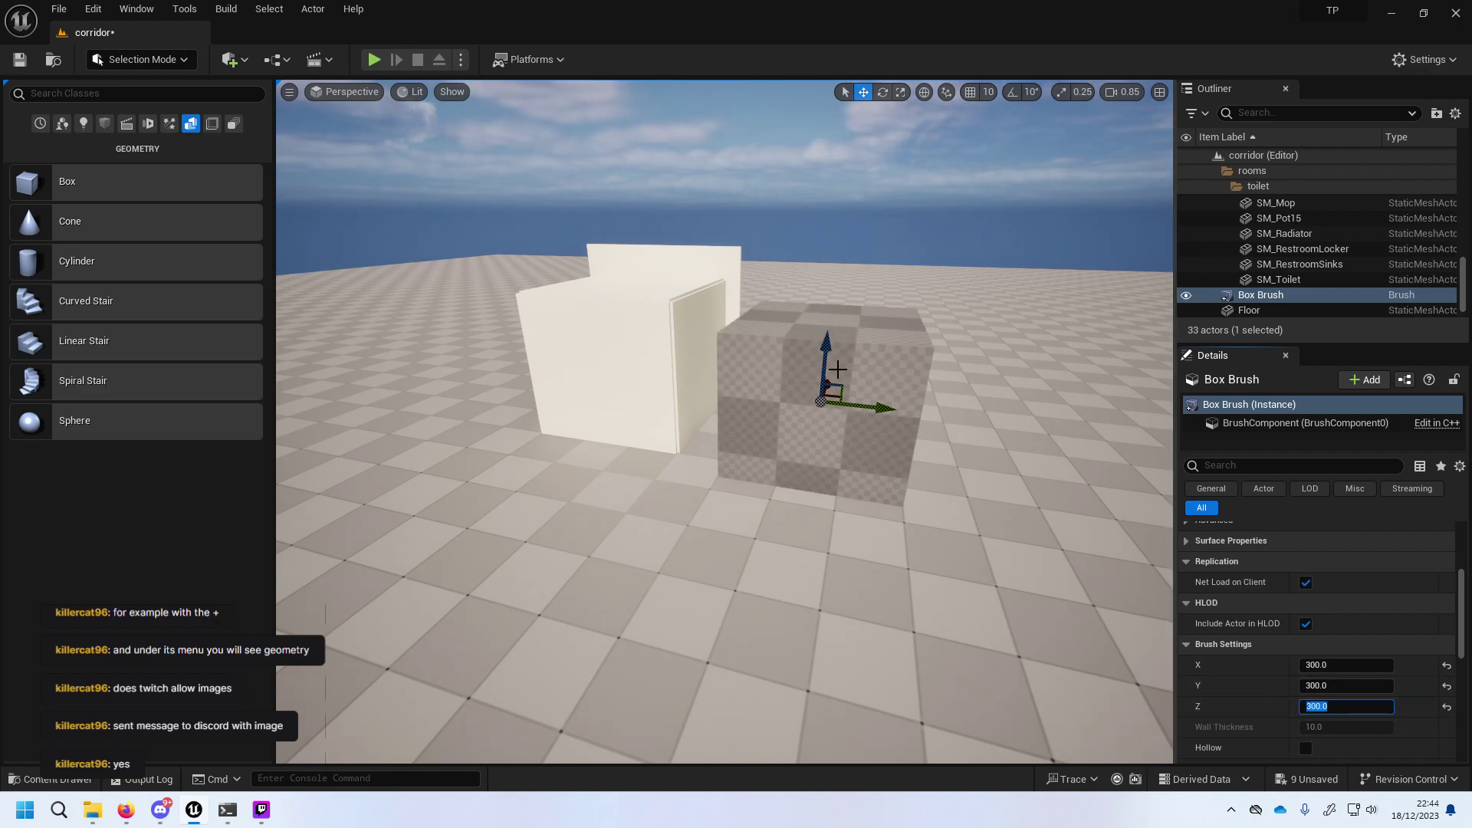
# Lift the box brush off the floor, undo the extra raise, then delete it.
pyautogui.moveTo(826, 359)
pyautogui.mouseDown()
pyautogui.moveTo(836, 285)
pyautogui.moveTo(835, 325)
pyautogui.mouseUp()
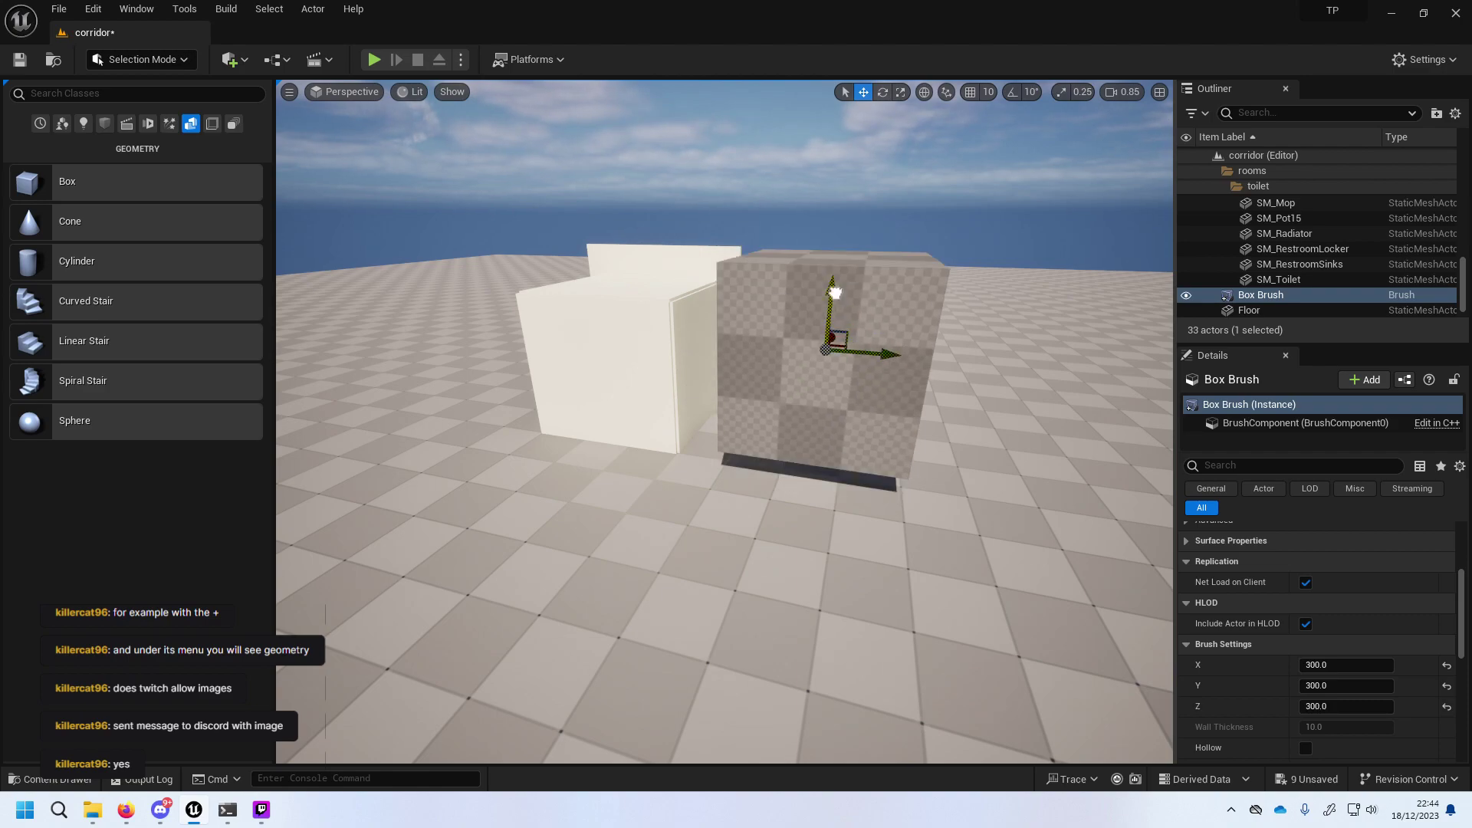
pyautogui.moveTo(835, 324); pyautogui.dragTo(958, 407, button='right')
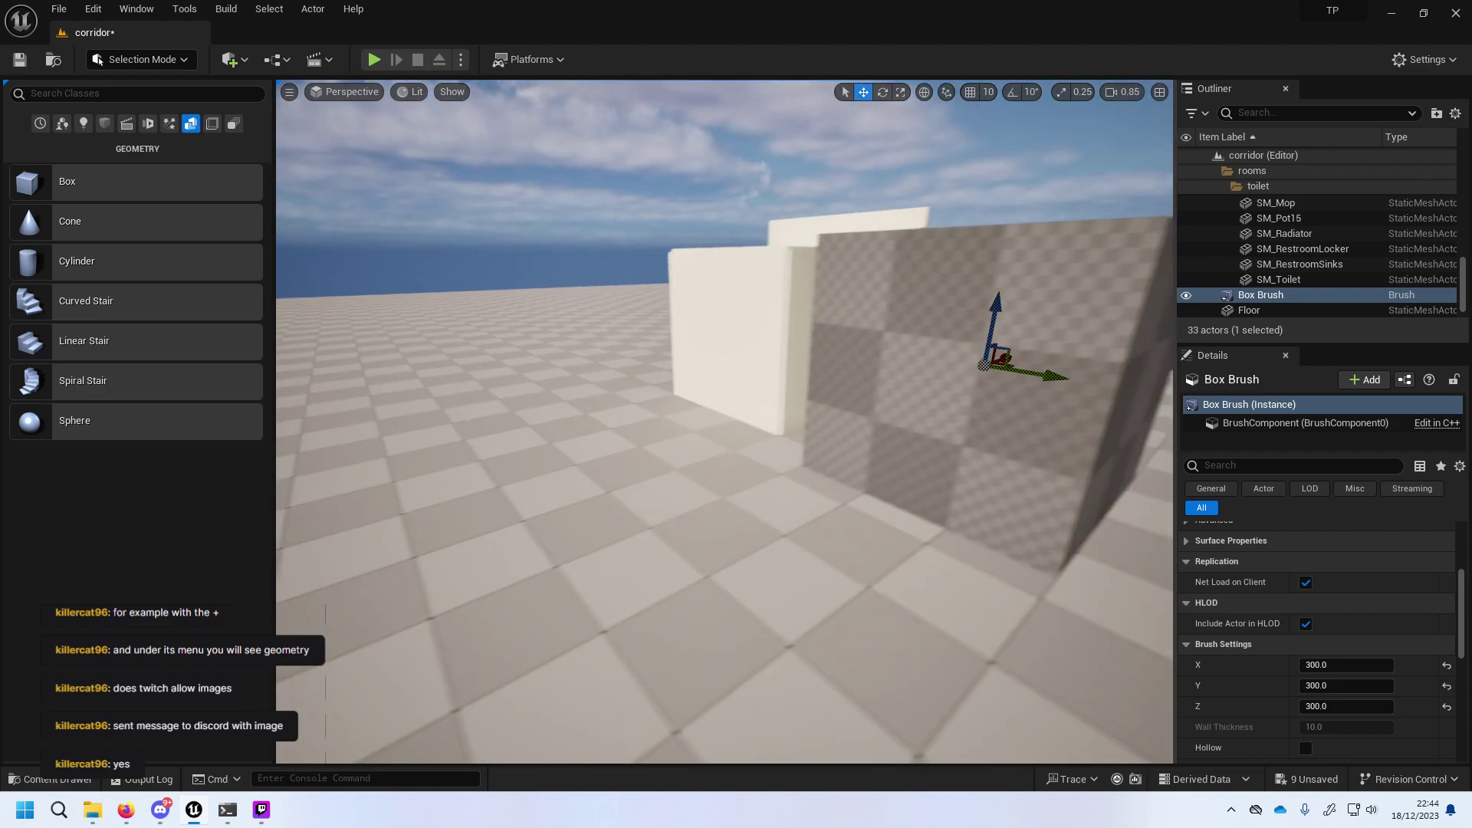
pyautogui.moveTo(852, 296); pyautogui.dragTo(852, 284)
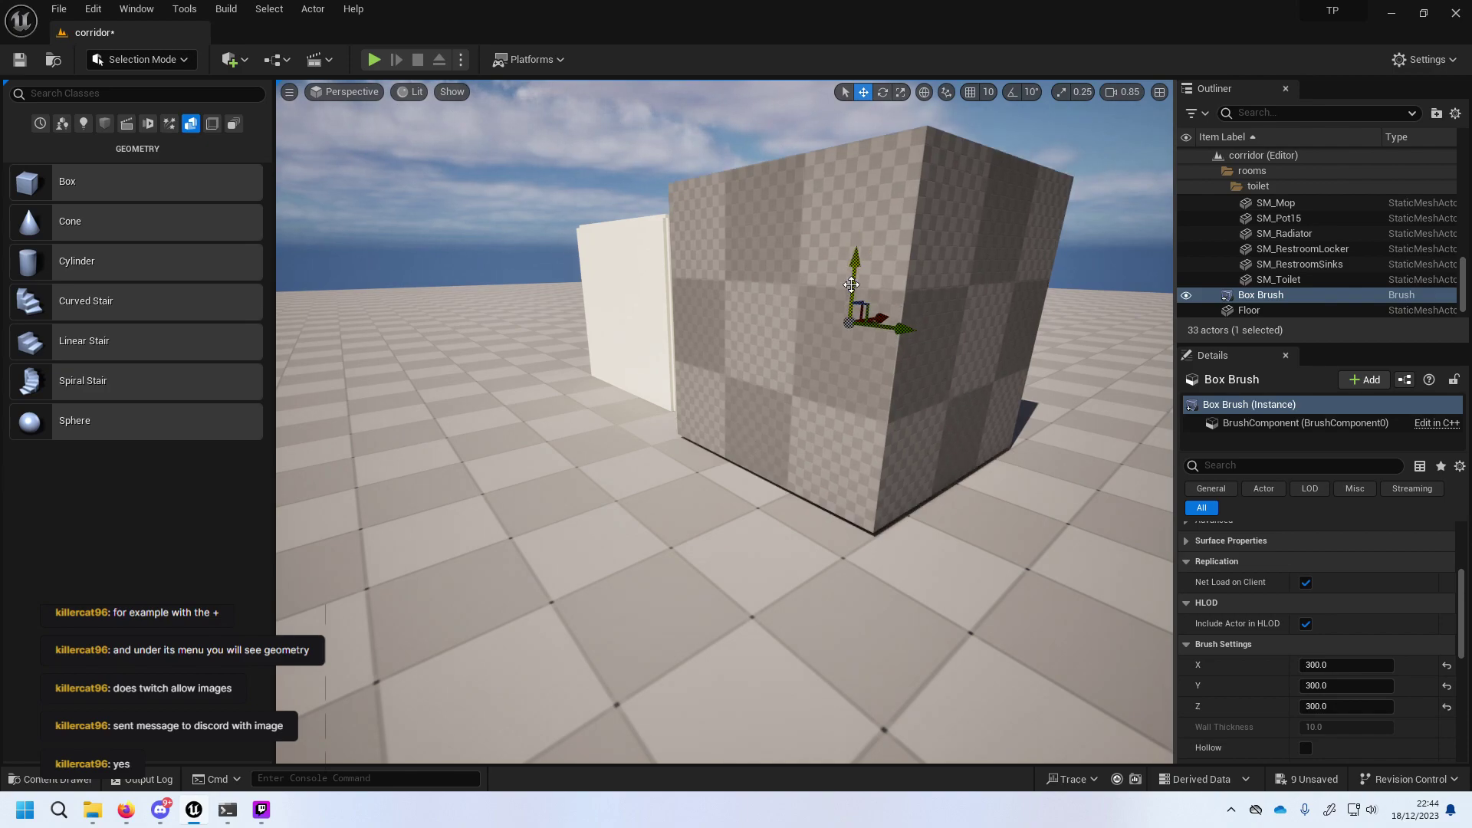
pyautogui.hotkey('ctrl', 'z')
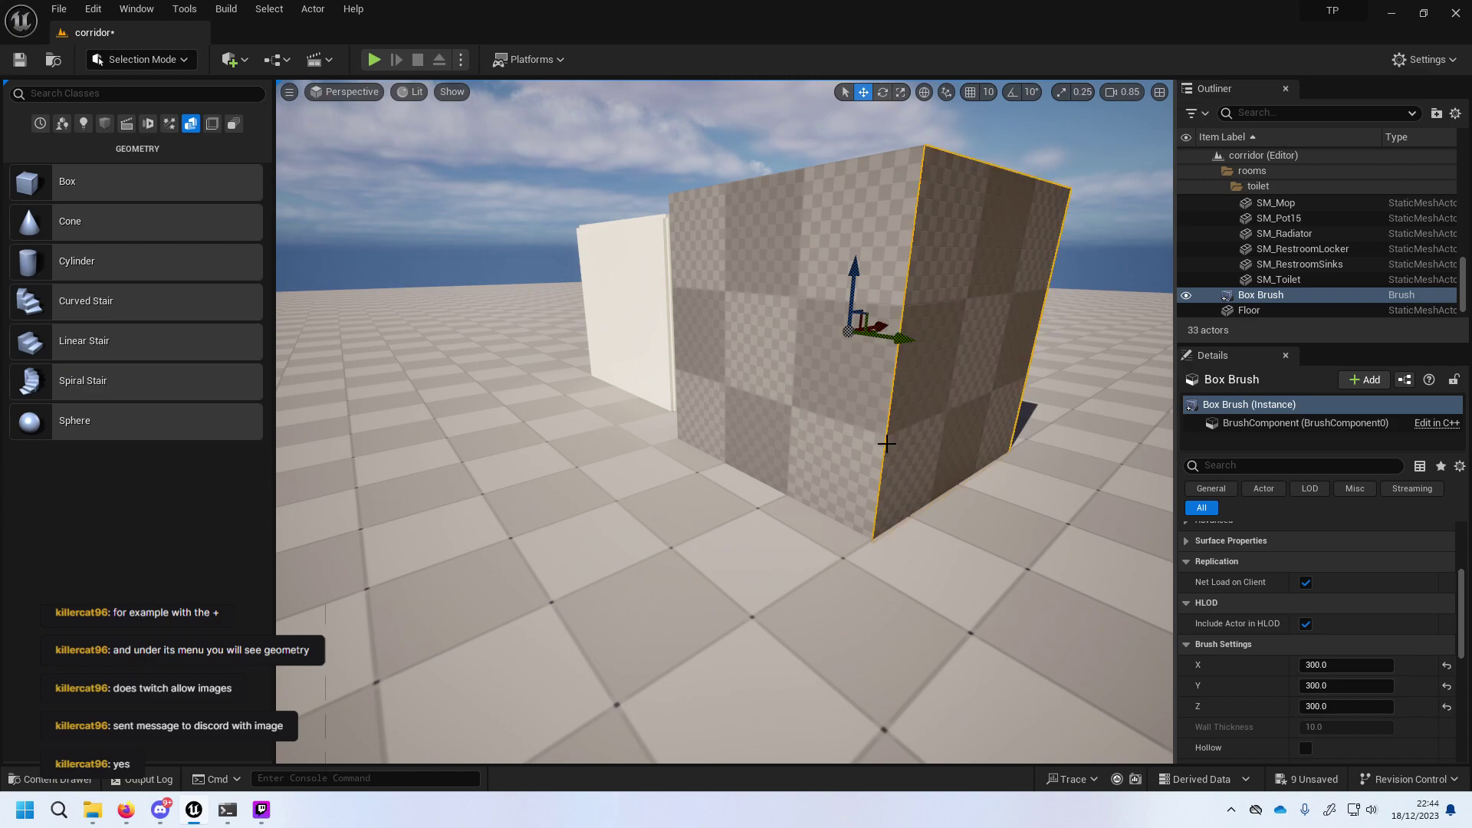
pyautogui.press('Delete')
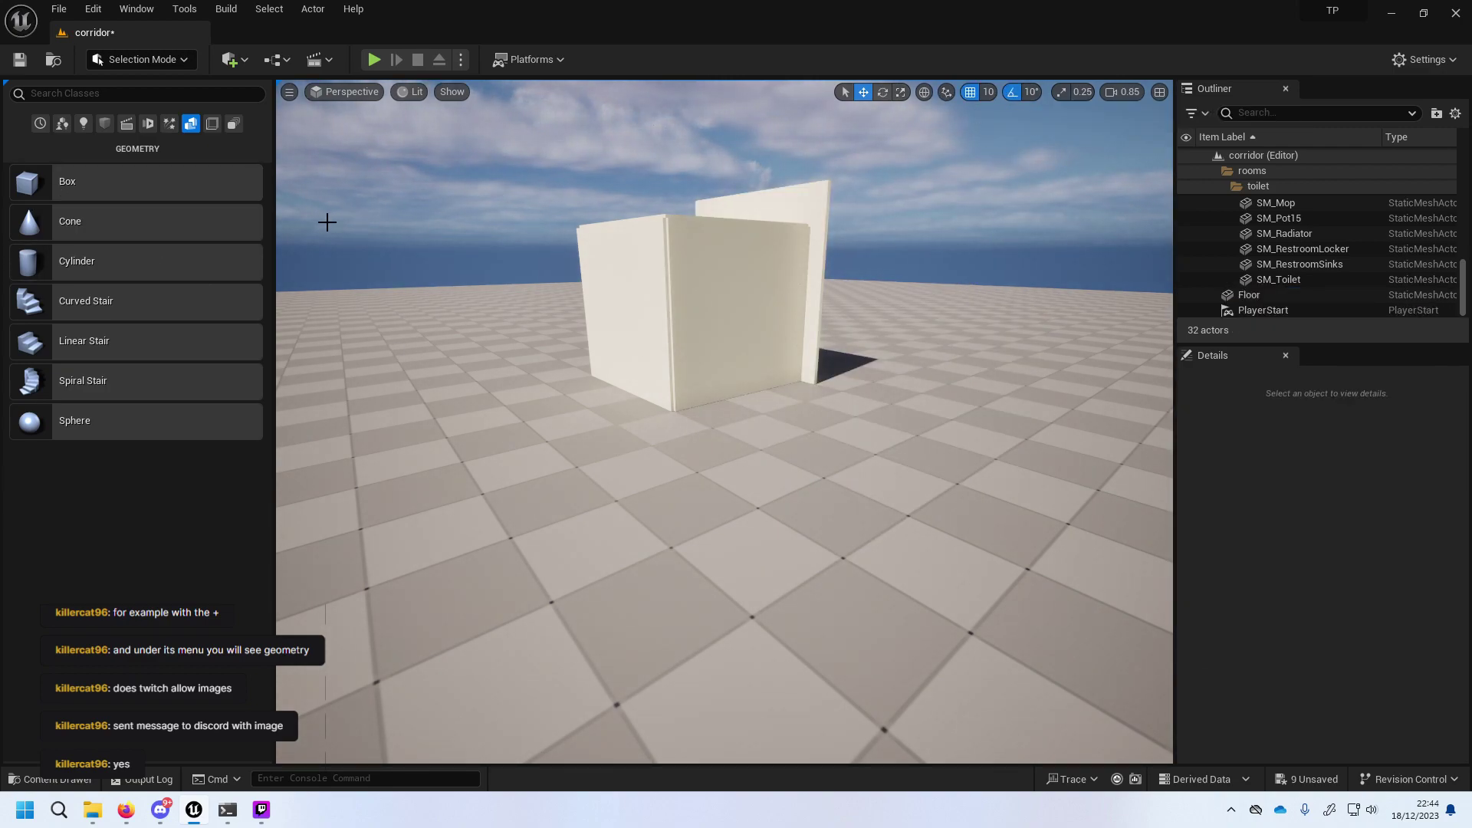
# Add a 300 × 300 × 300 box brush left of the walls, raise it, and drag in another.
pyautogui.moveTo(69, 192); pyautogui.dragTo(420, 382)
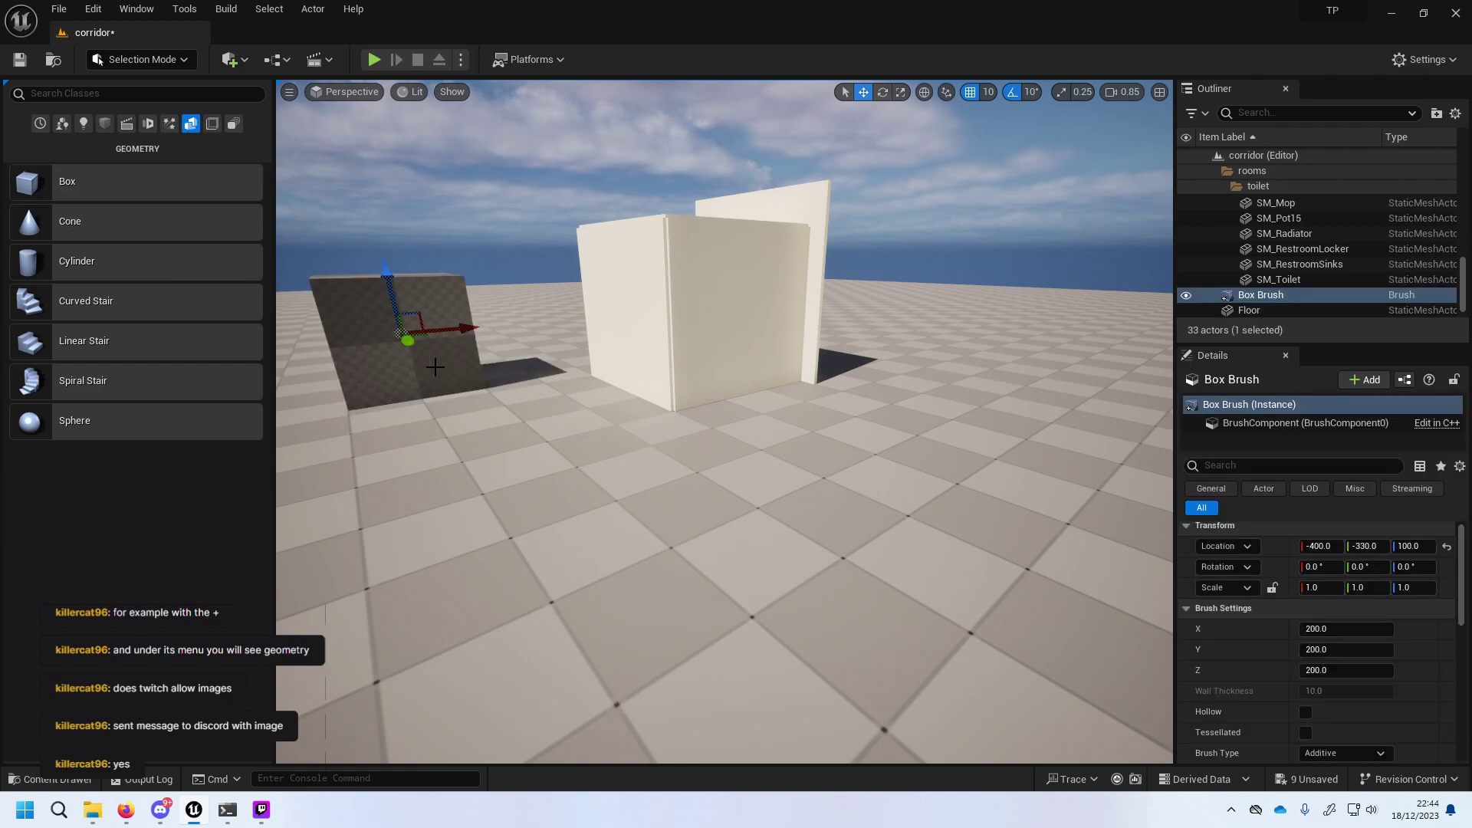
pyautogui.click(1331, 626)
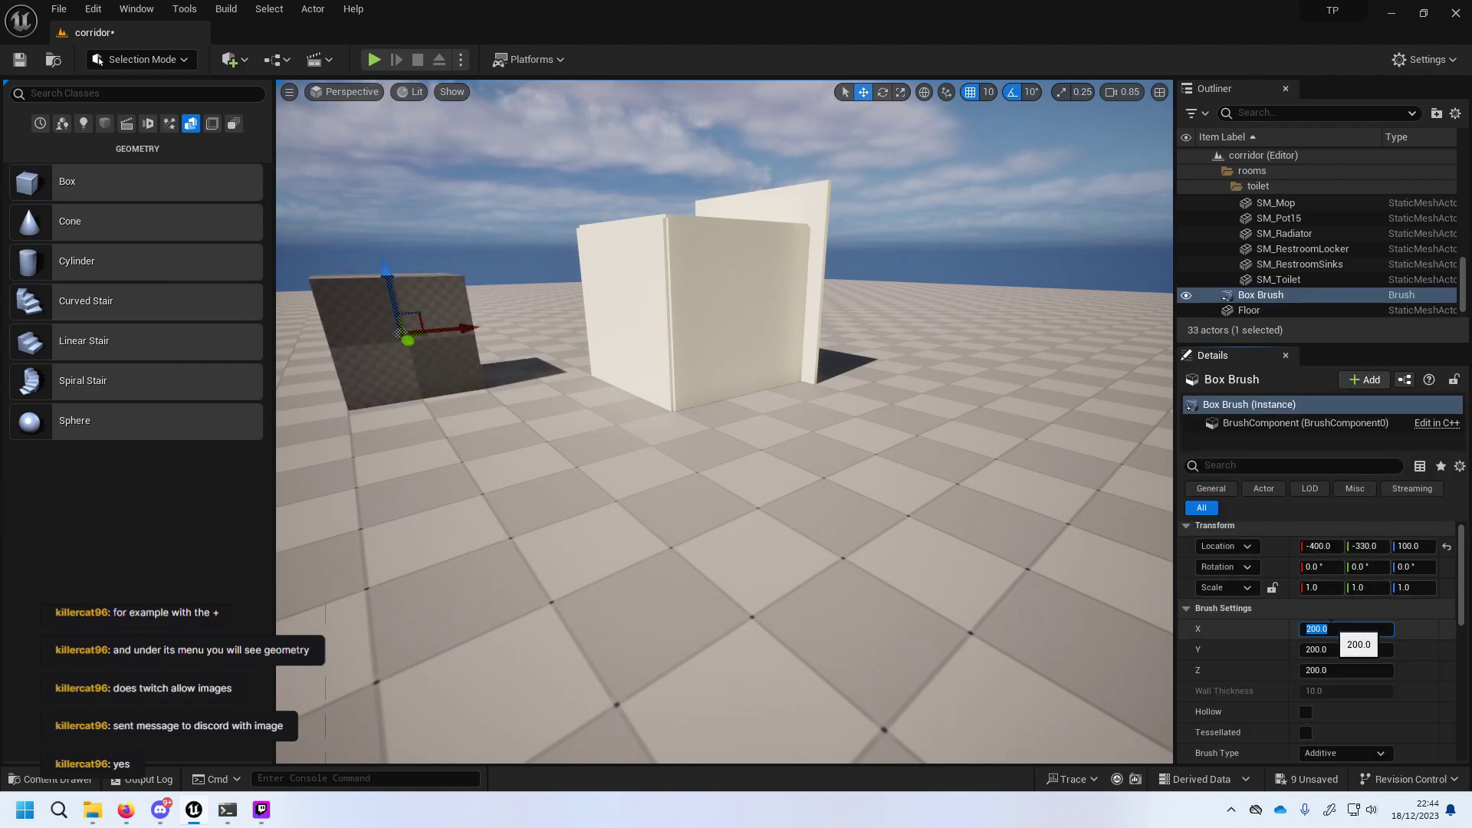
pyautogui.write('300')
pyautogui.press('Return')
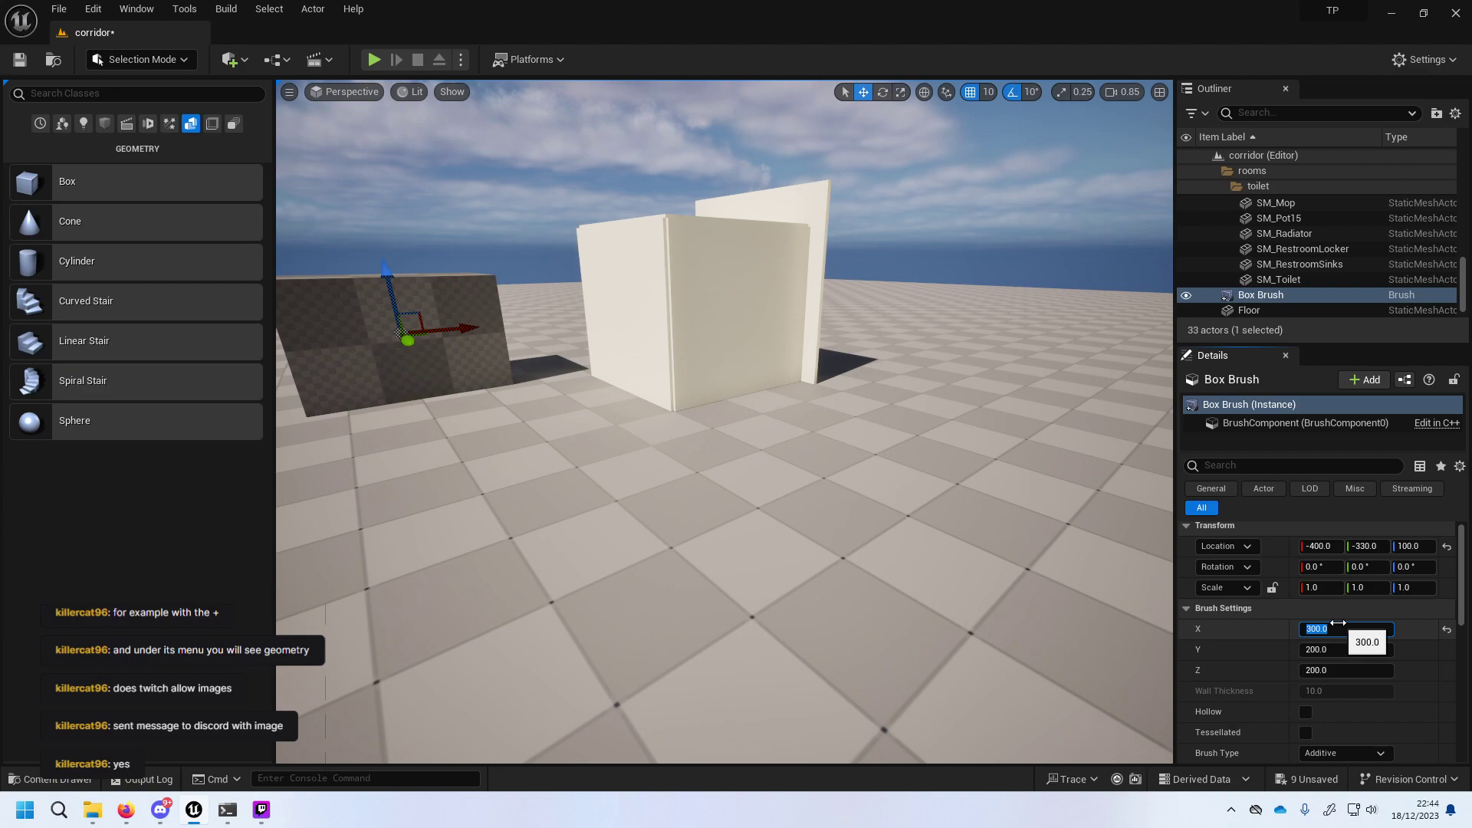
pyautogui.click(1332, 649)
pyautogui.write('300')
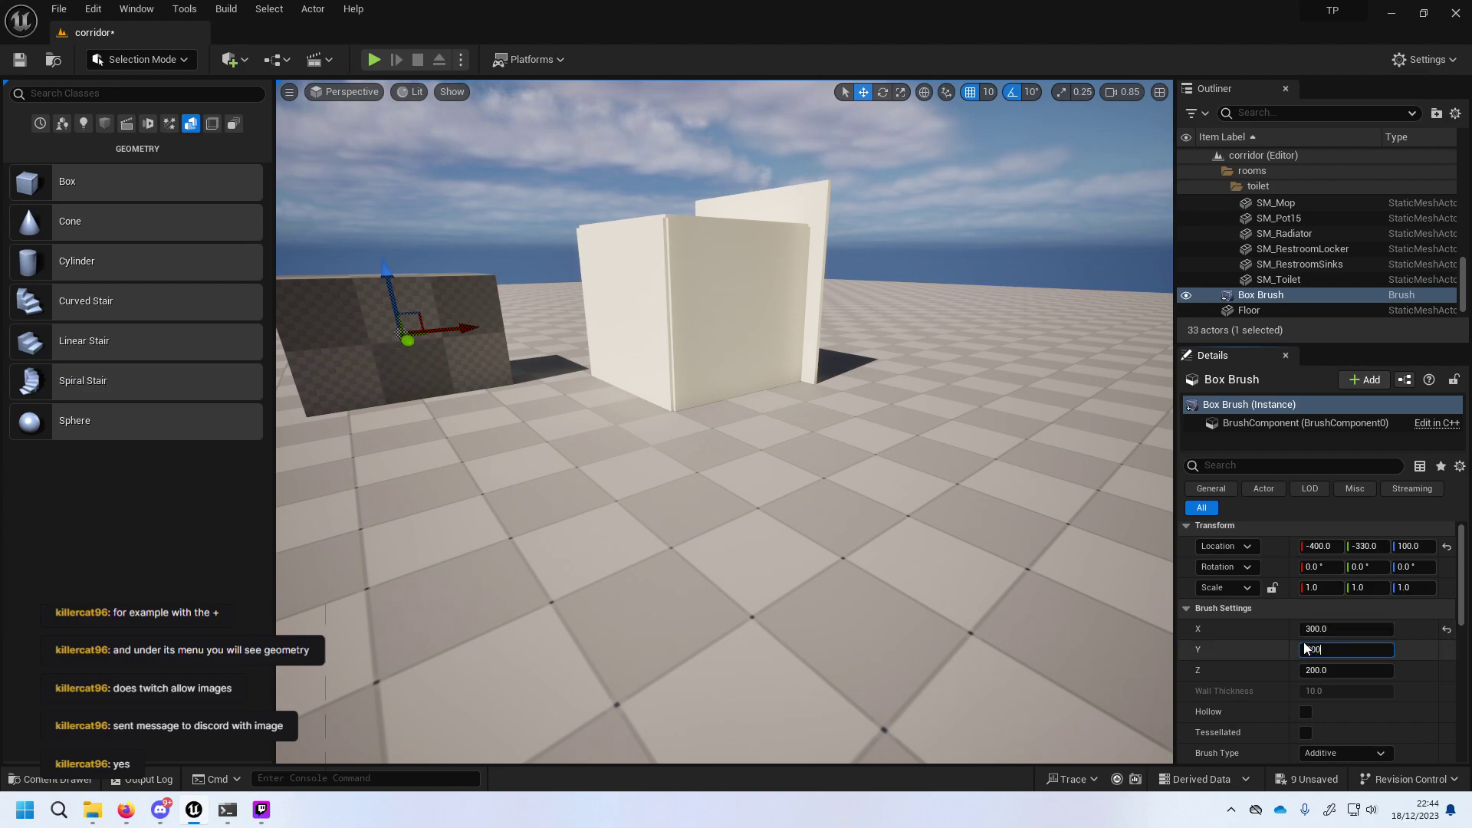
pyautogui.press('Return')
pyautogui.click(1329, 670)
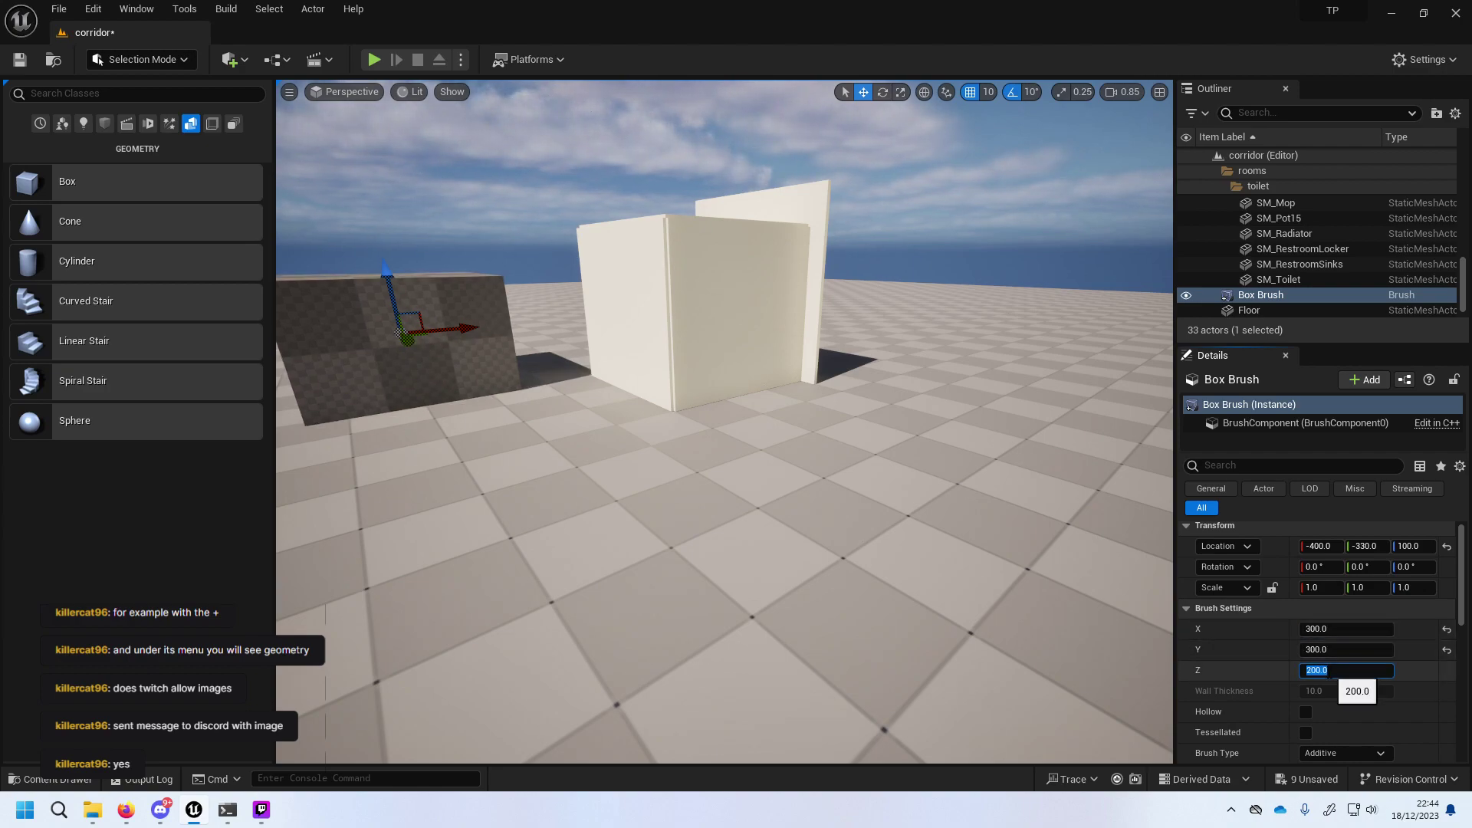
pyautogui.write('300')
pyautogui.press('Return')
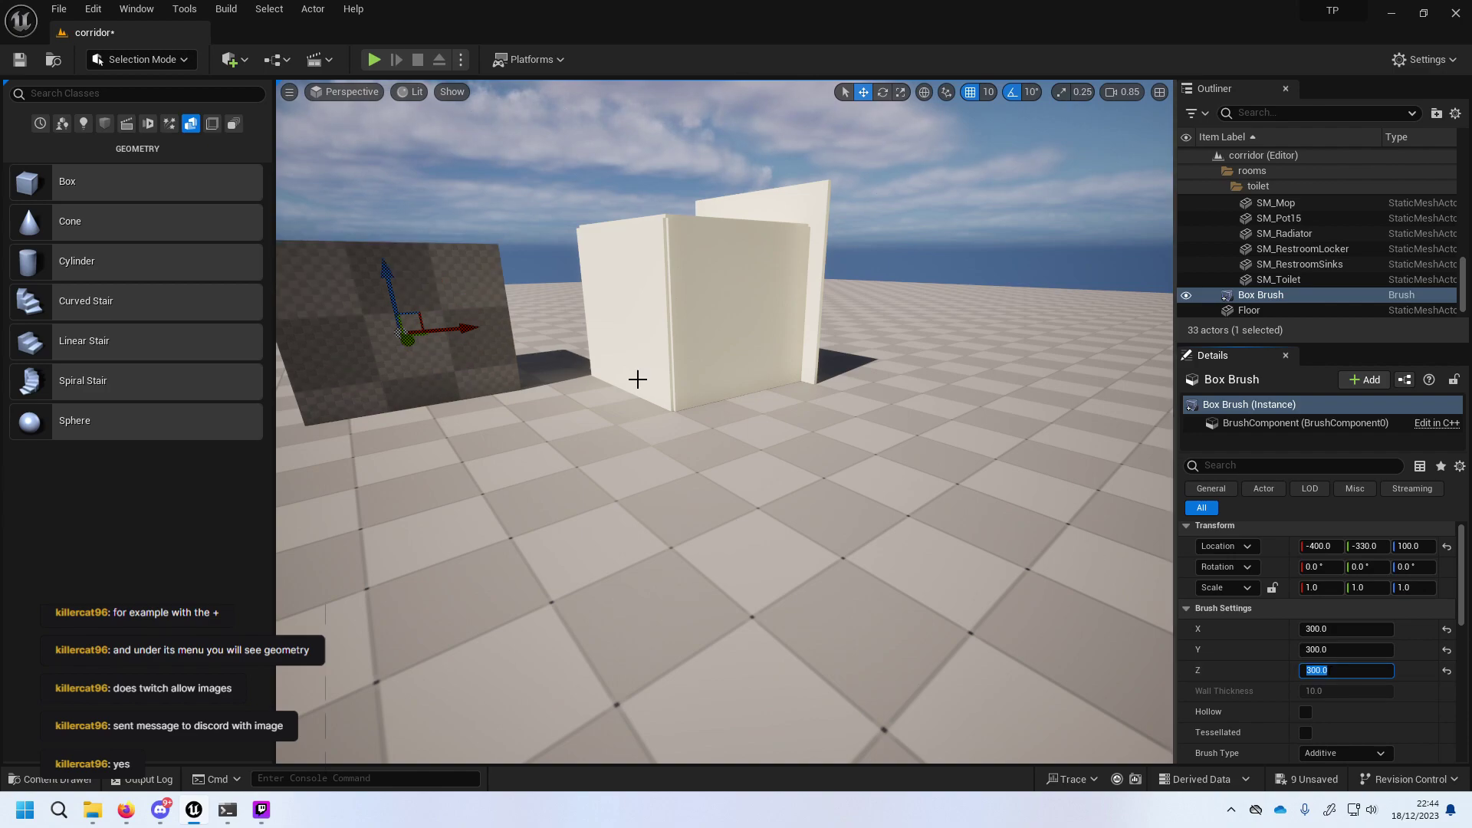
pyautogui.moveTo(399, 277)
pyautogui.mouseDown()
pyautogui.moveTo(383, 224)
pyautogui.moveTo(385, 242)
pyautogui.mouseUp()
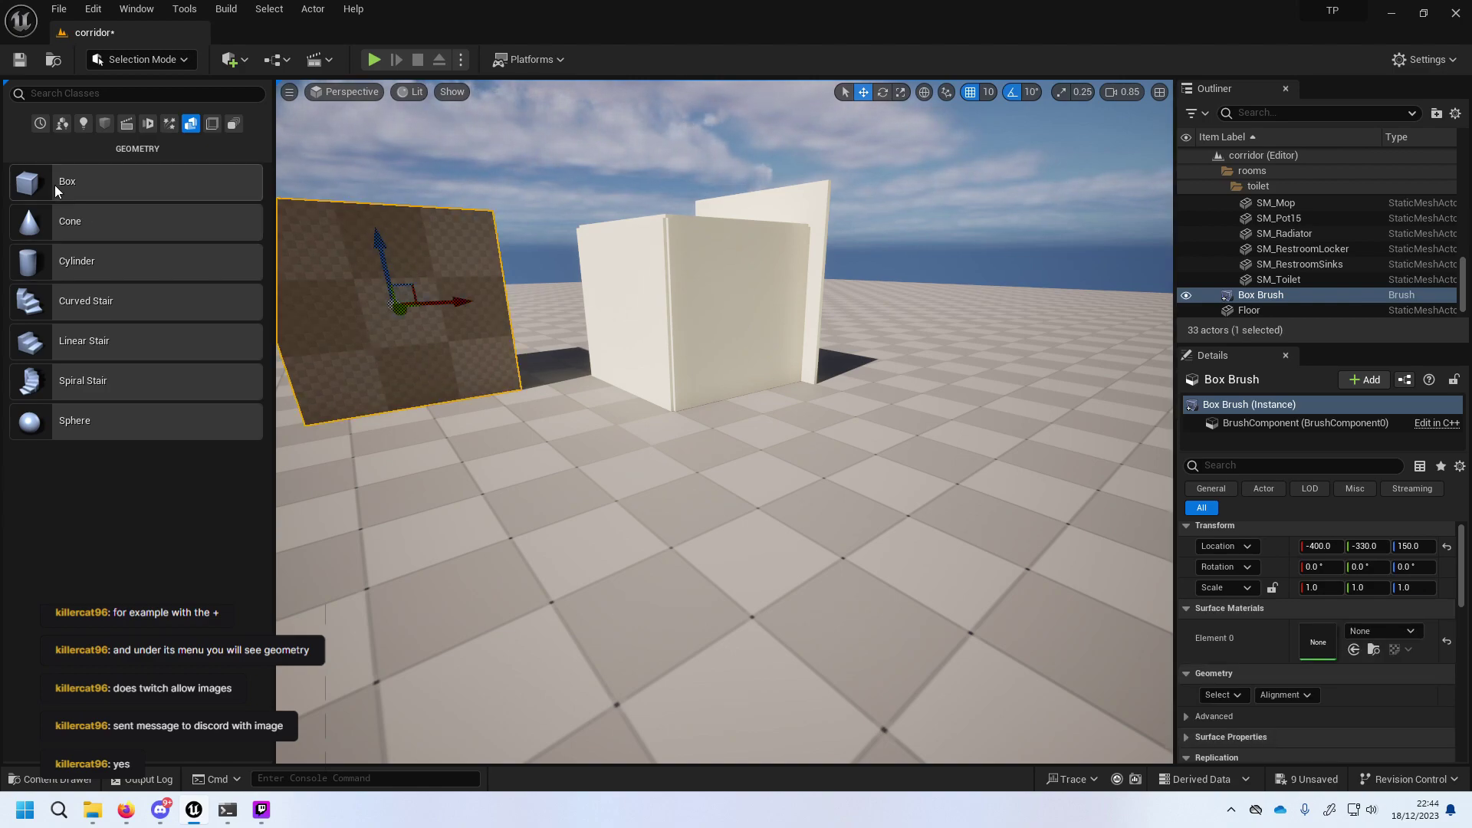
pyautogui.moveTo(56, 190)
pyautogui.mouseDown()
pyautogui.moveTo(309, 317)
pyautogui.moveTo(364, 365)
pyautogui.mouseUp()
# Set Box Brush2's Brush Settings X, Y and Z to 290 to make a 290-unit cube.
pyautogui.click(1307, 627)
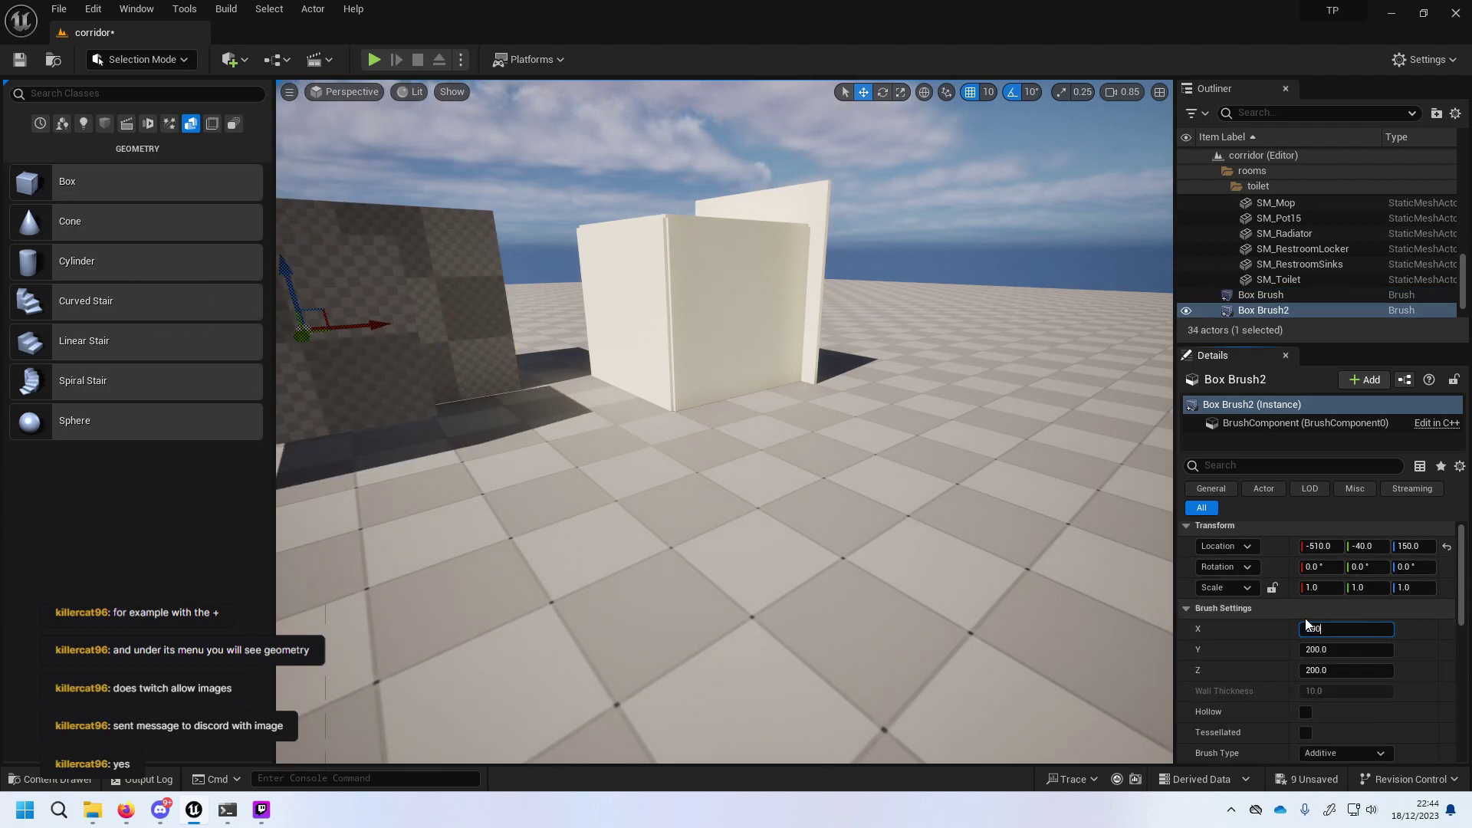
pyautogui.press('Tab')
pyautogui.write('290')
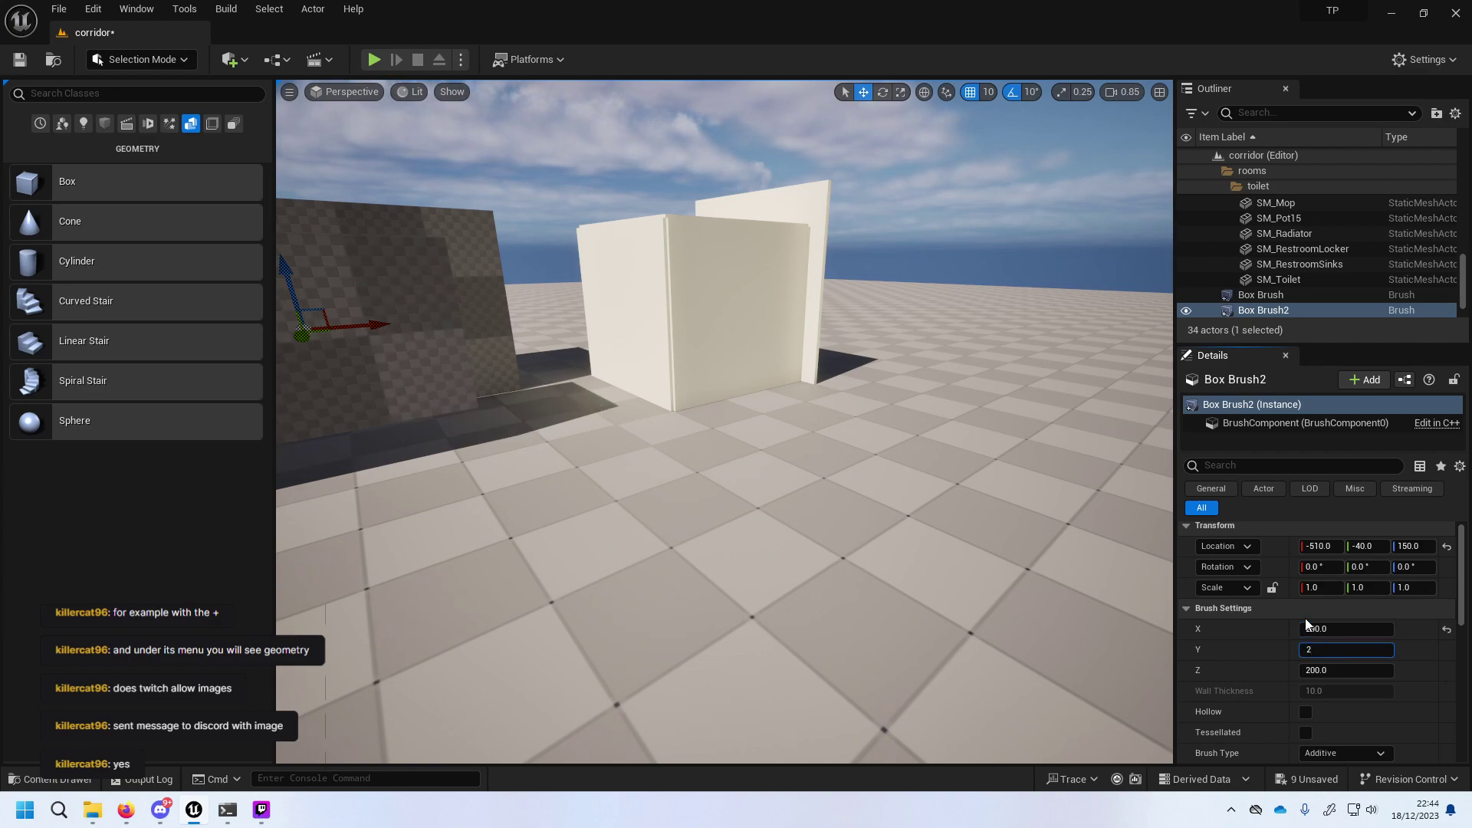
pyautogui.press('Tab')
pyautogui.press('BackSpace')
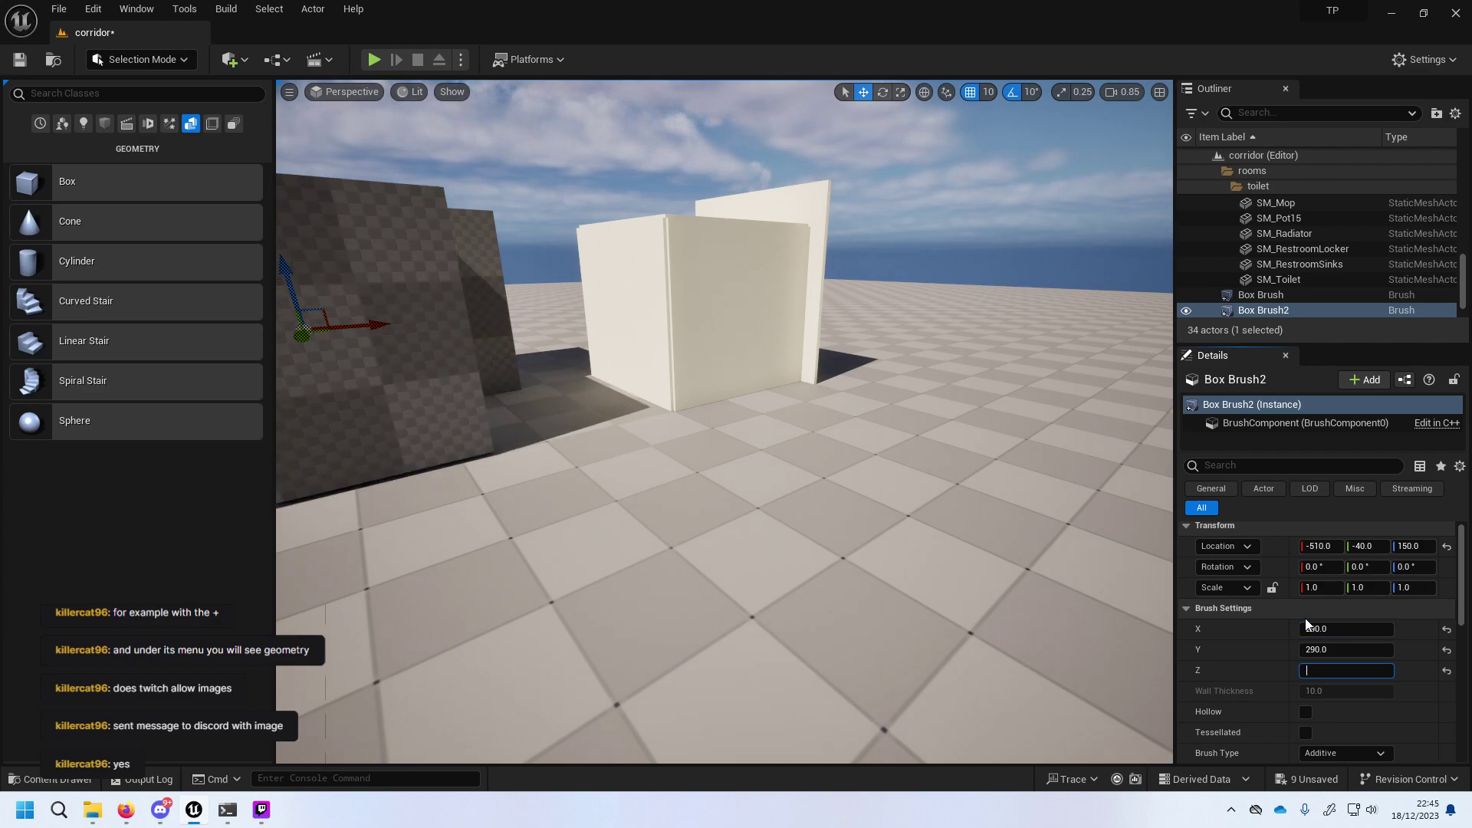
pyautogui.moveTo(637, 418); pyautogui.dragTo(475, 469)
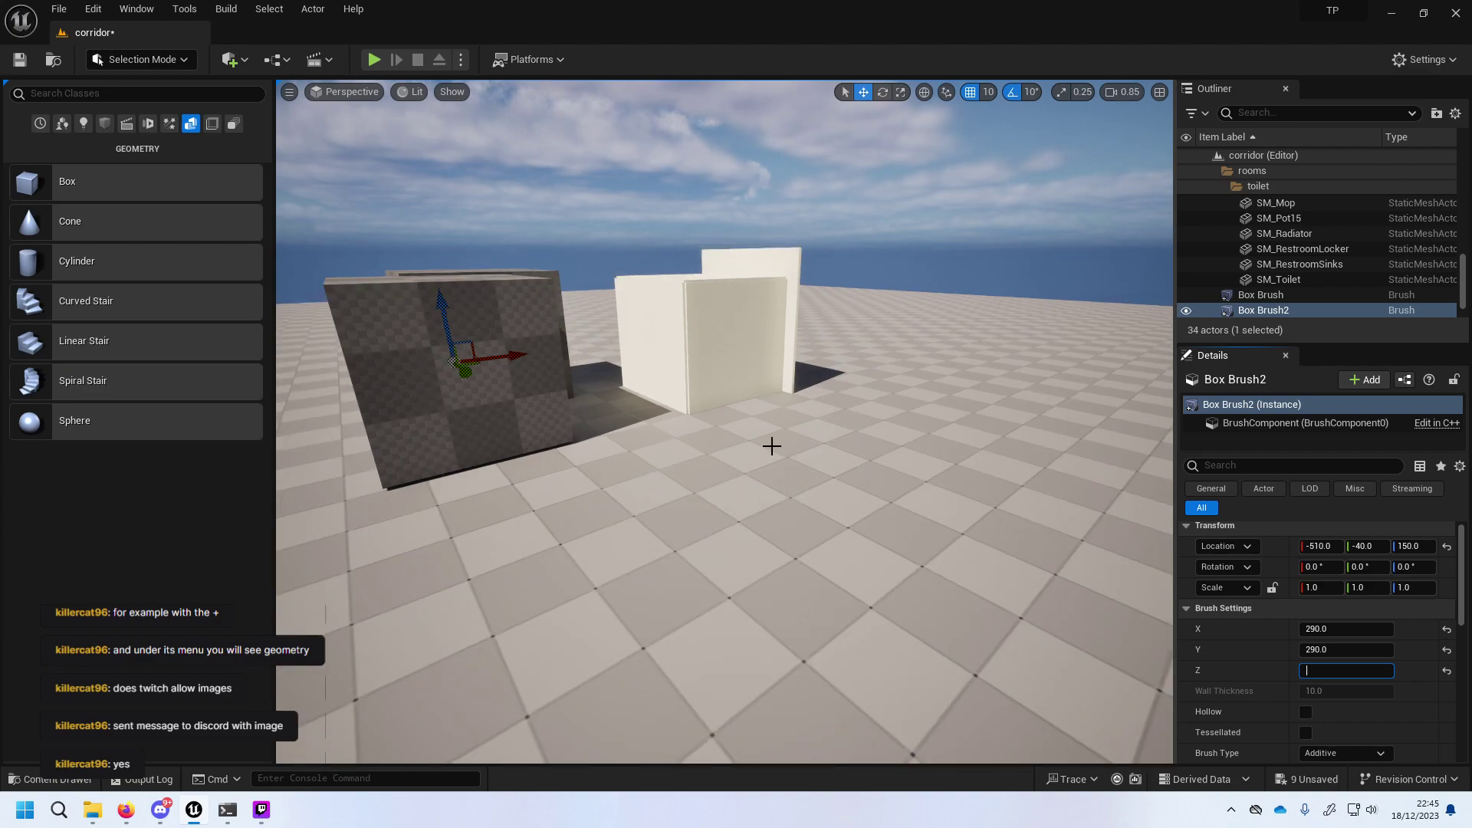
pyautogui.write('290')
pyautogui.moveTo(772, 445); pyautogui.dragTo(779, 348)
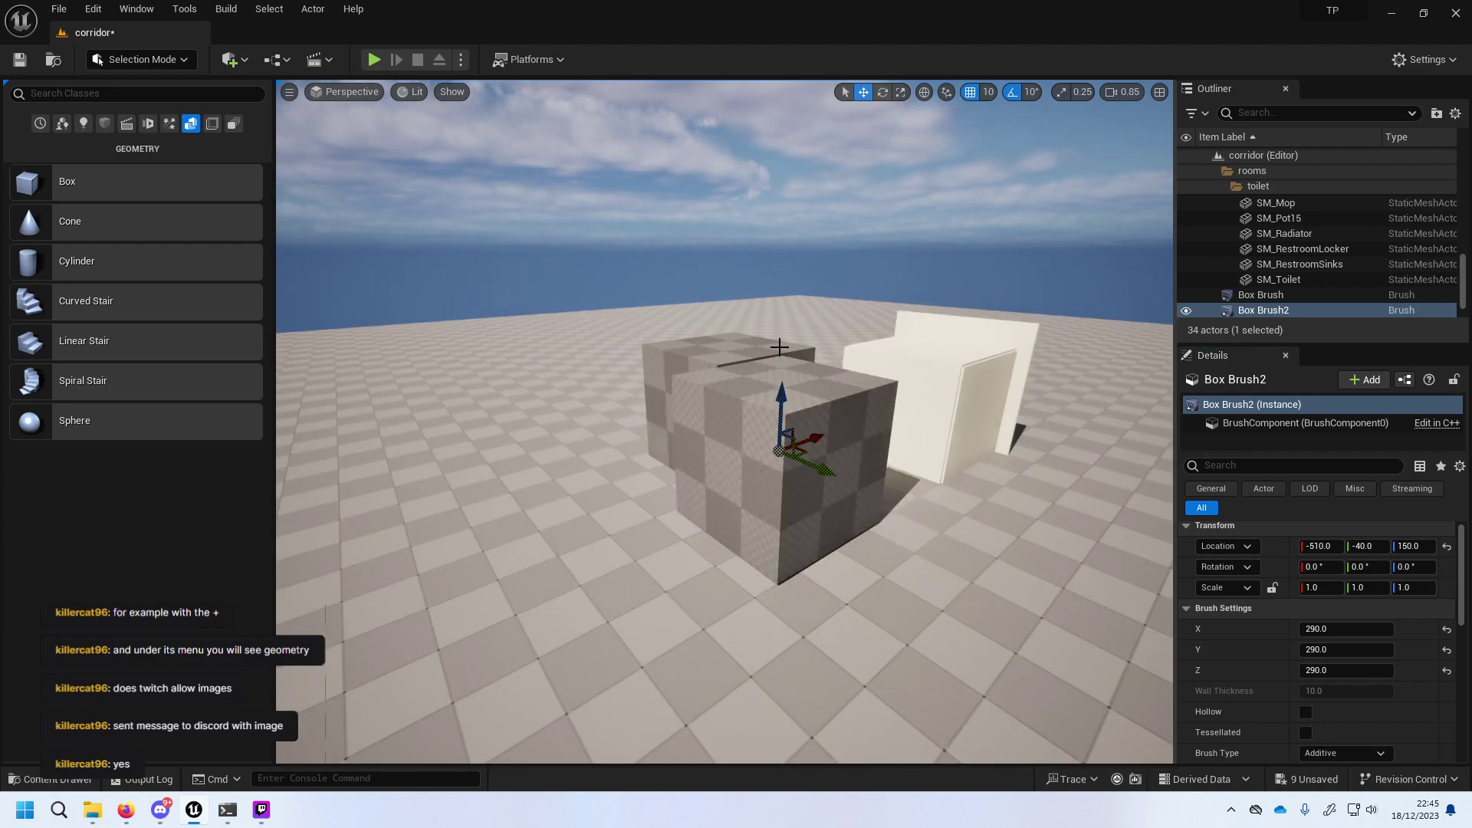
pyautogui.click(774, 349)
pyautogui.click(763, 456)
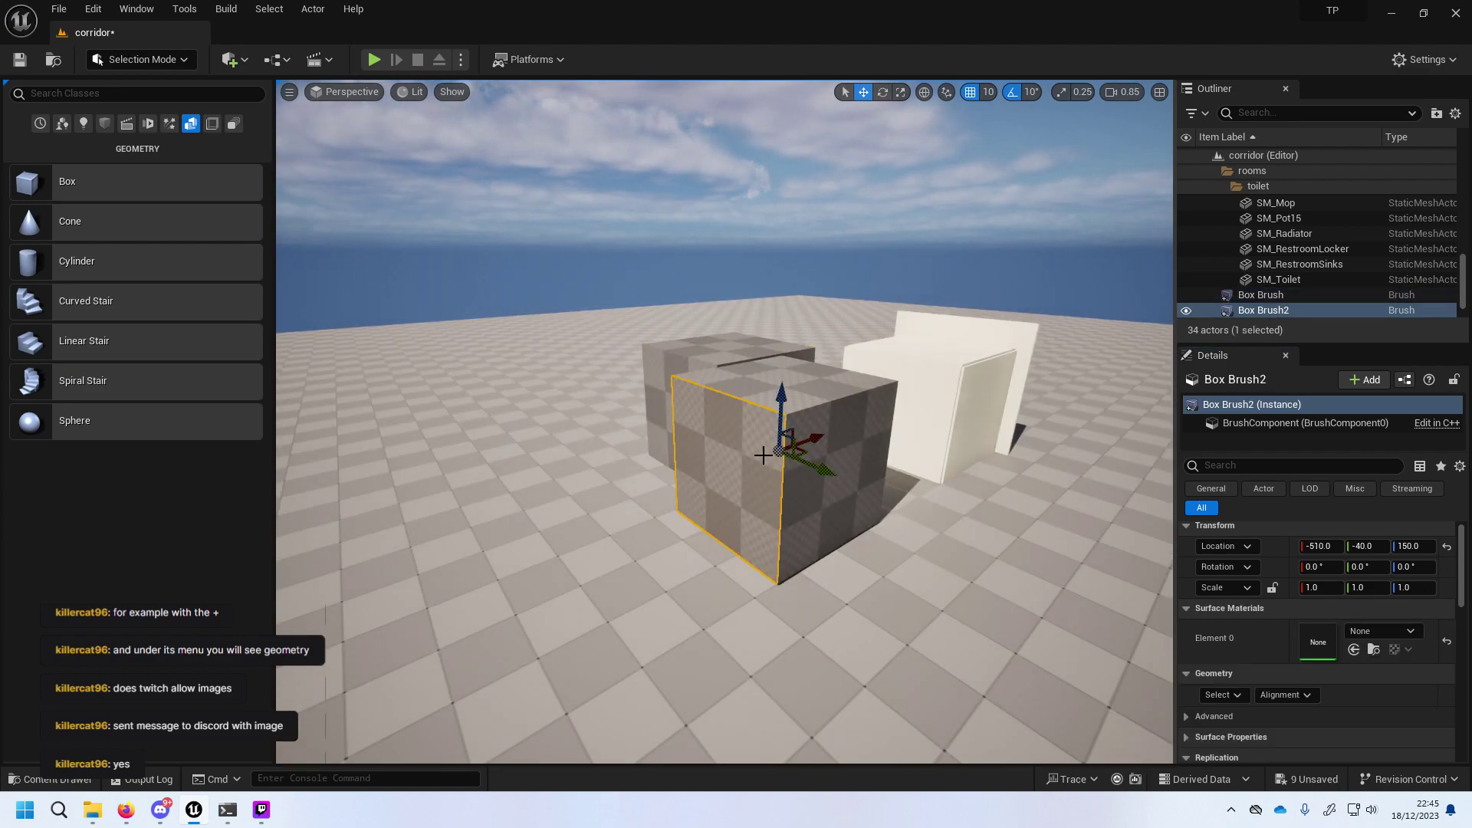
pyautogui.scroll(-3, 1254, 635)
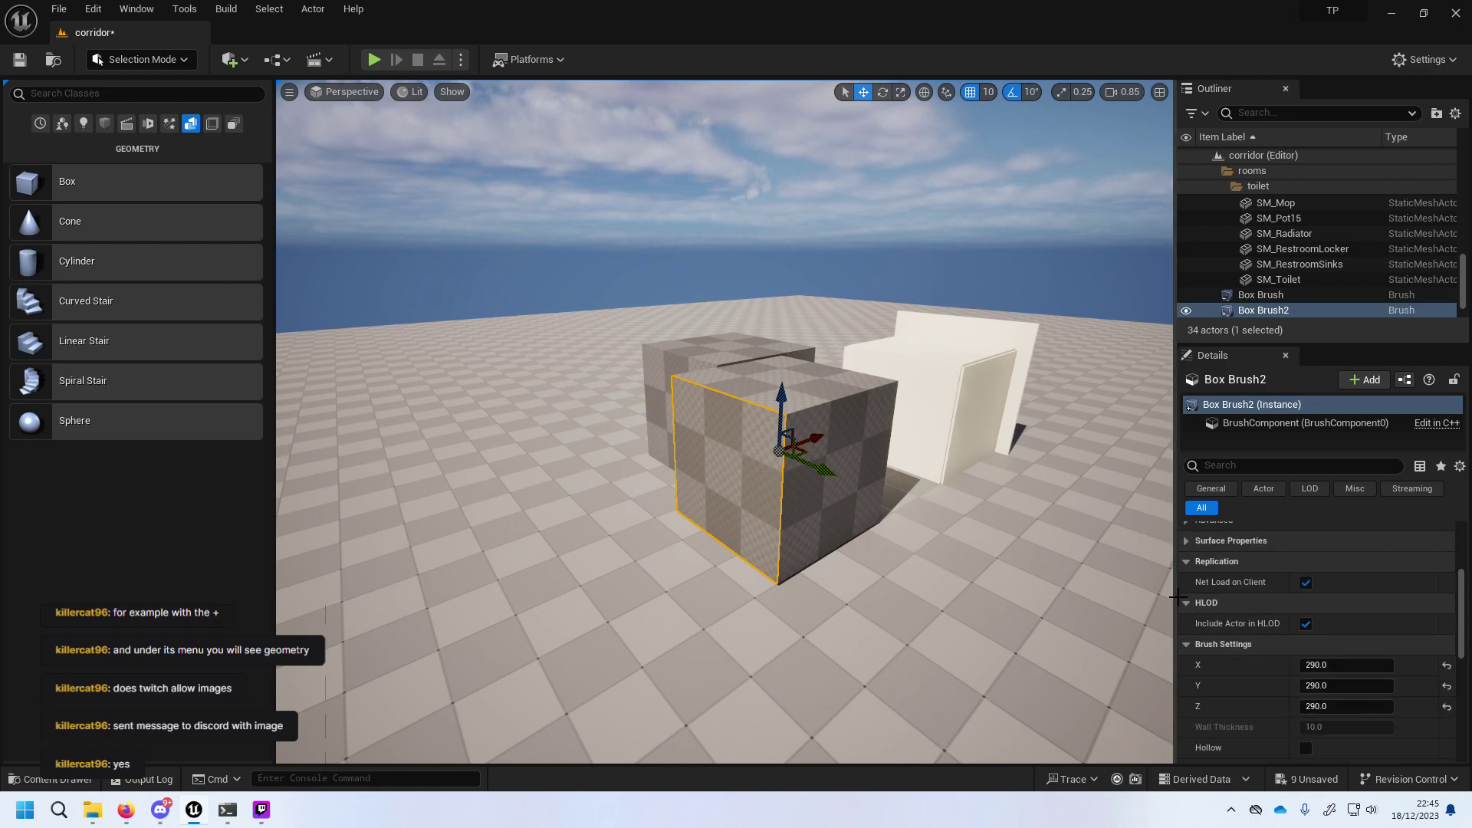
pyautogui.scroll(5, 1330, 611)
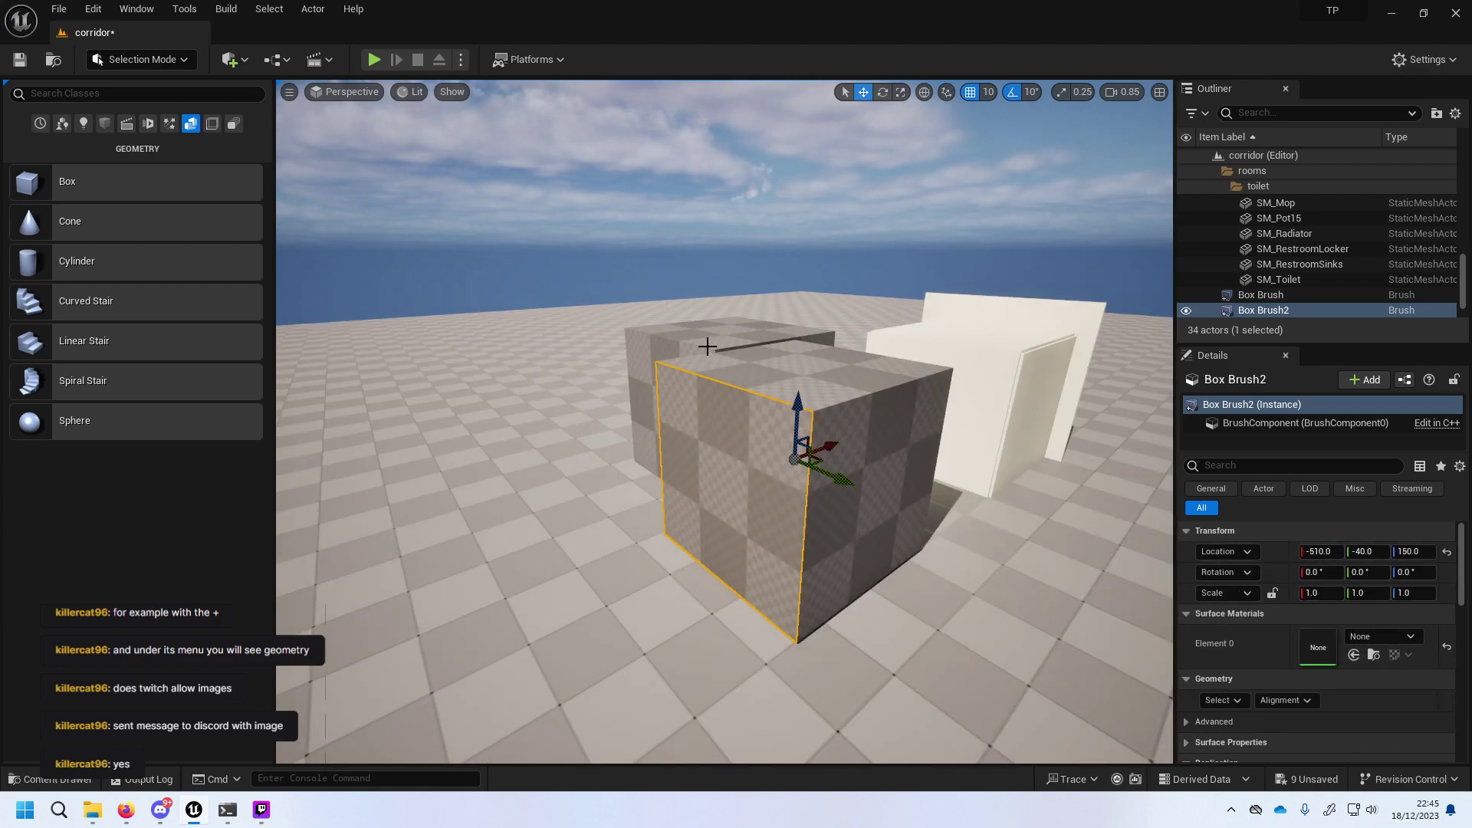
# Reset the locations of Box Brush and Box Brush2 to the world origin.
pyautogui.click(828, 391)
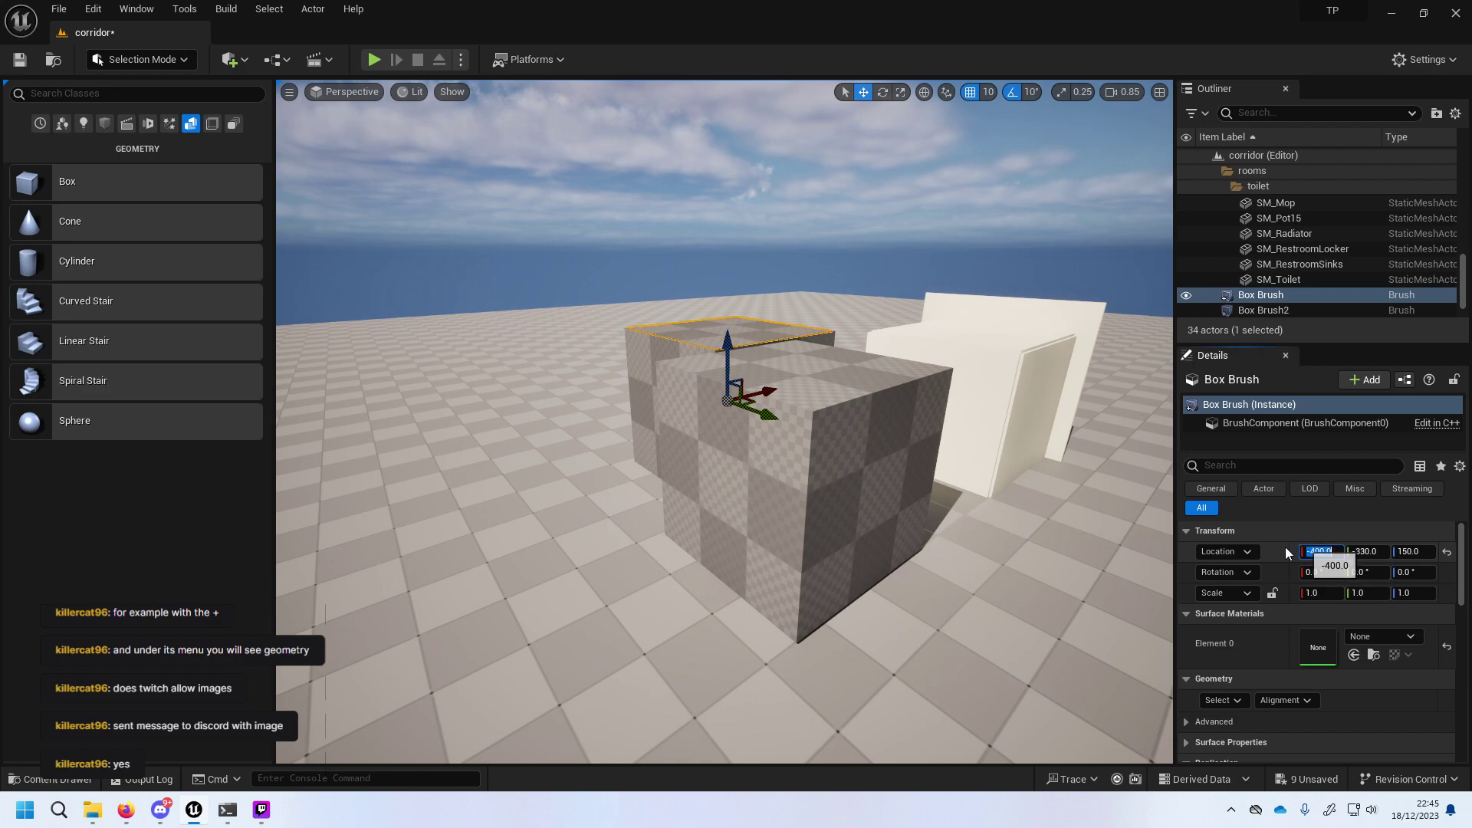
pyautogui.click(1447, 553)
pyautogui.click(890, 491)
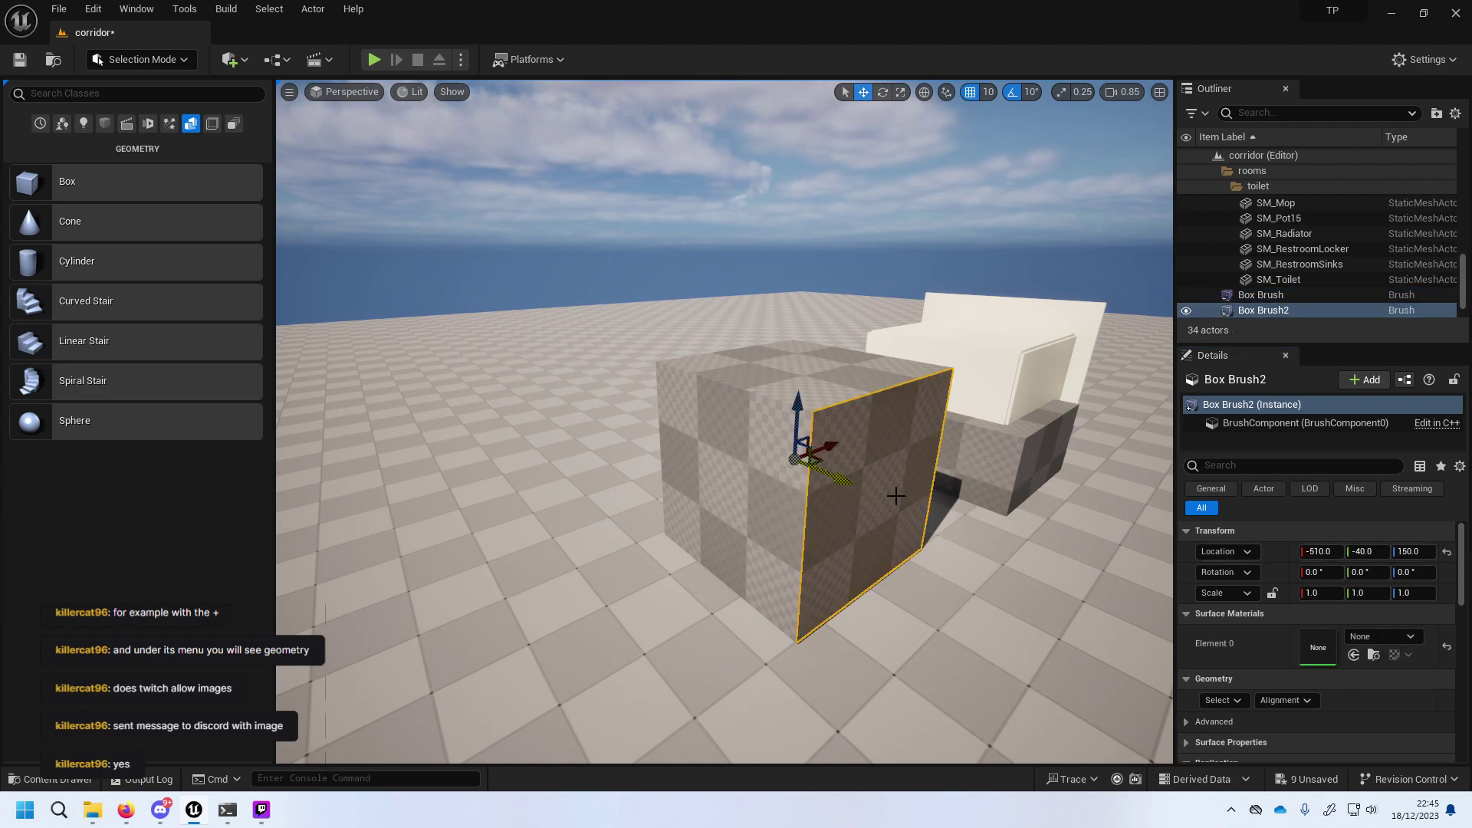
pyautogui.click(1447, 553)
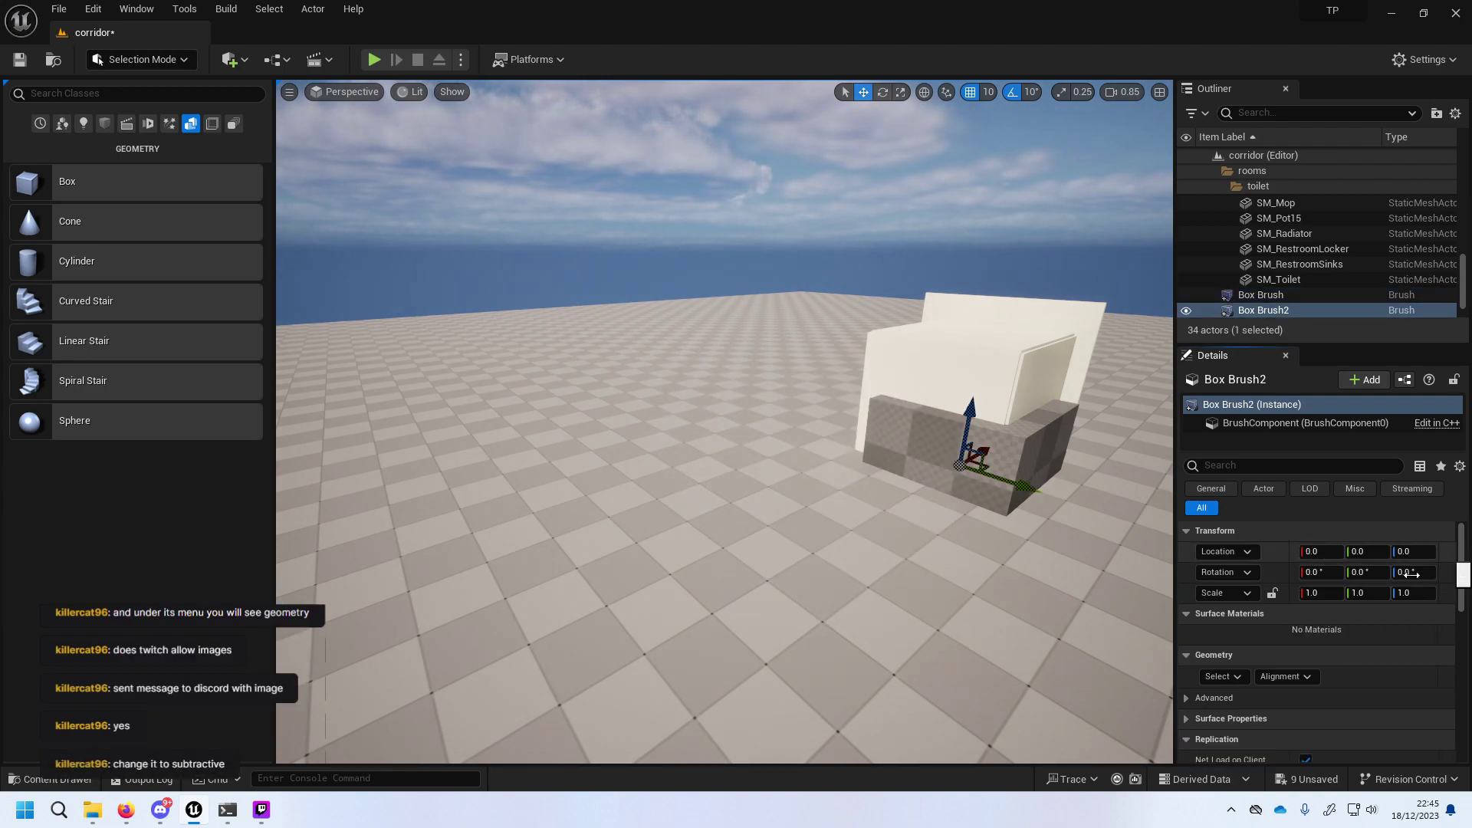
pyautogui.scroll(-2, 1404, 665)
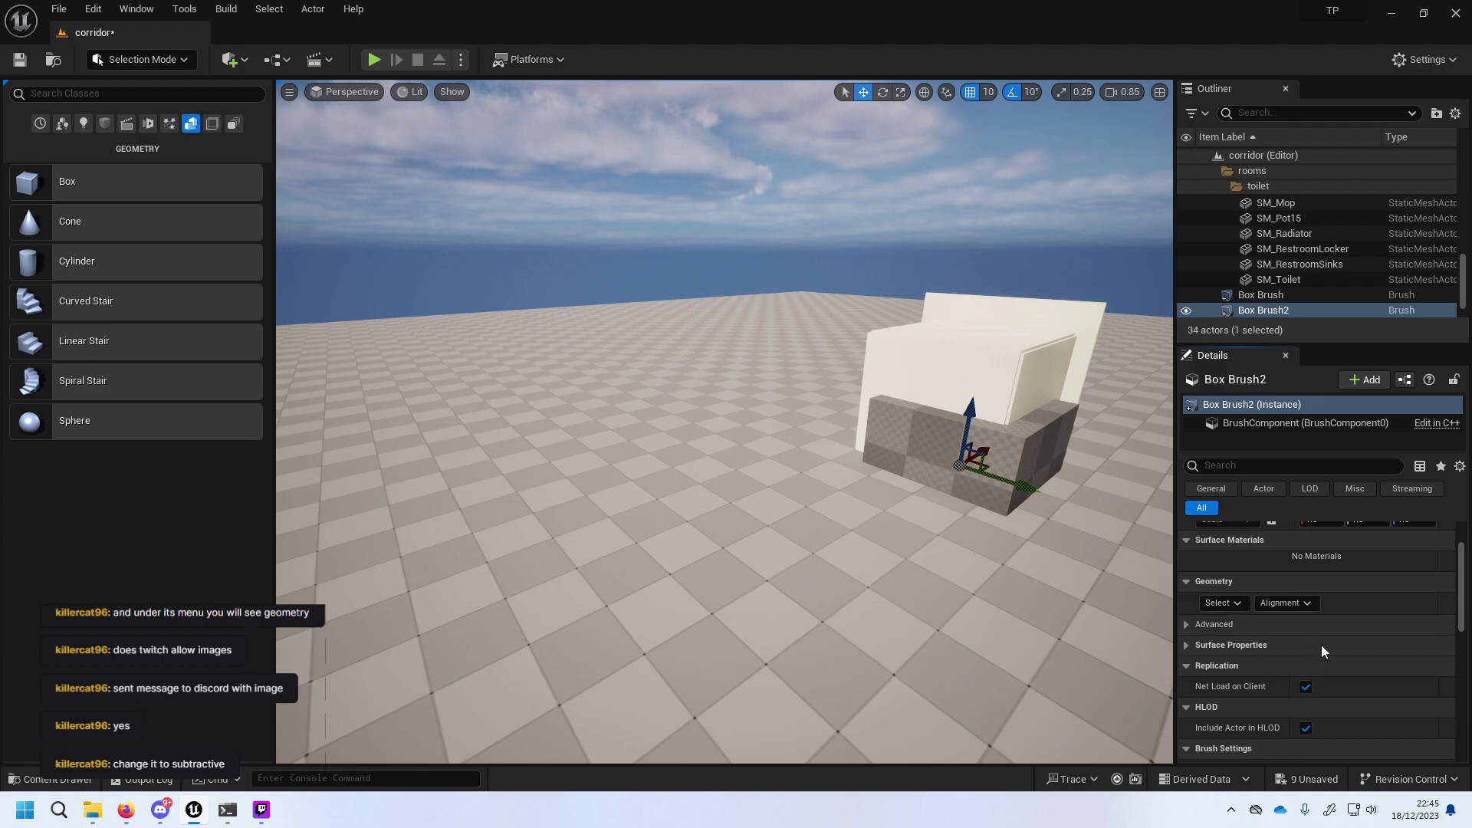
pyautogui.scroll(-4, 1322, 646)
pyautogui.scroll(-1, 1392, 661)
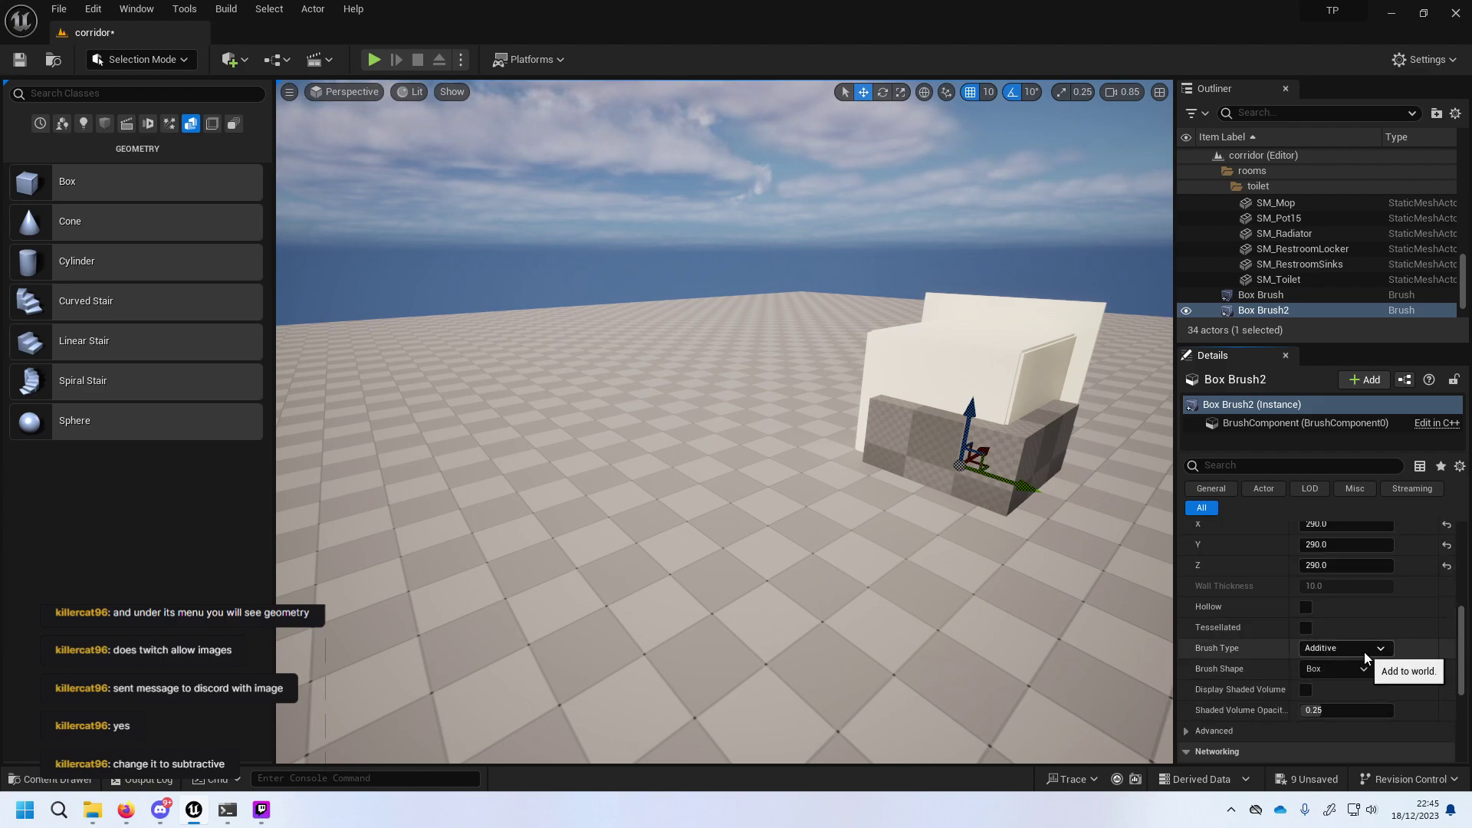
pyautogui.click(1364, 652)
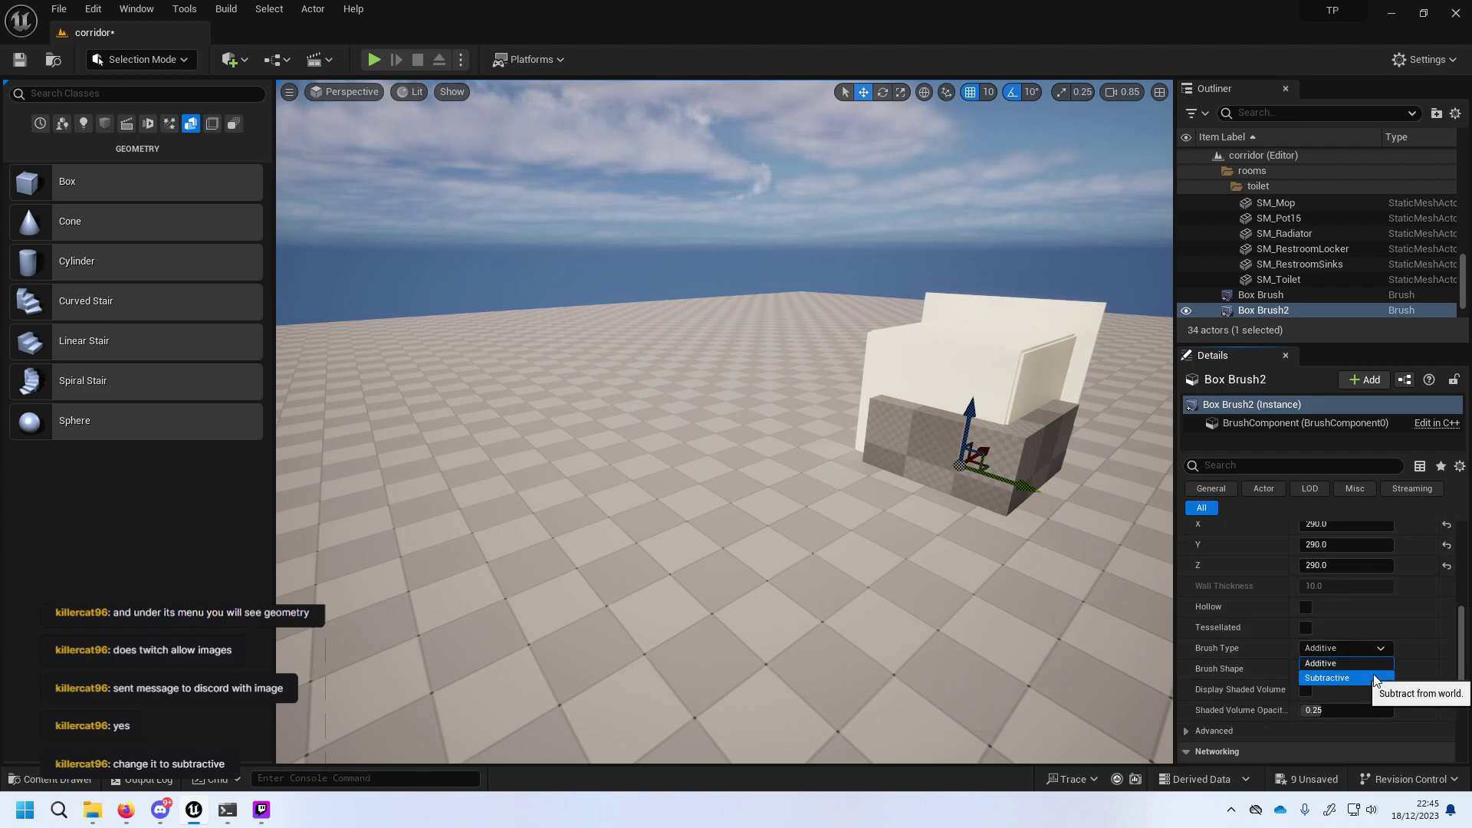
# Set Box Brush2's Brush Type to Subtractive and fly inside the hollowed room.
pyautogui.click(1373, 676)
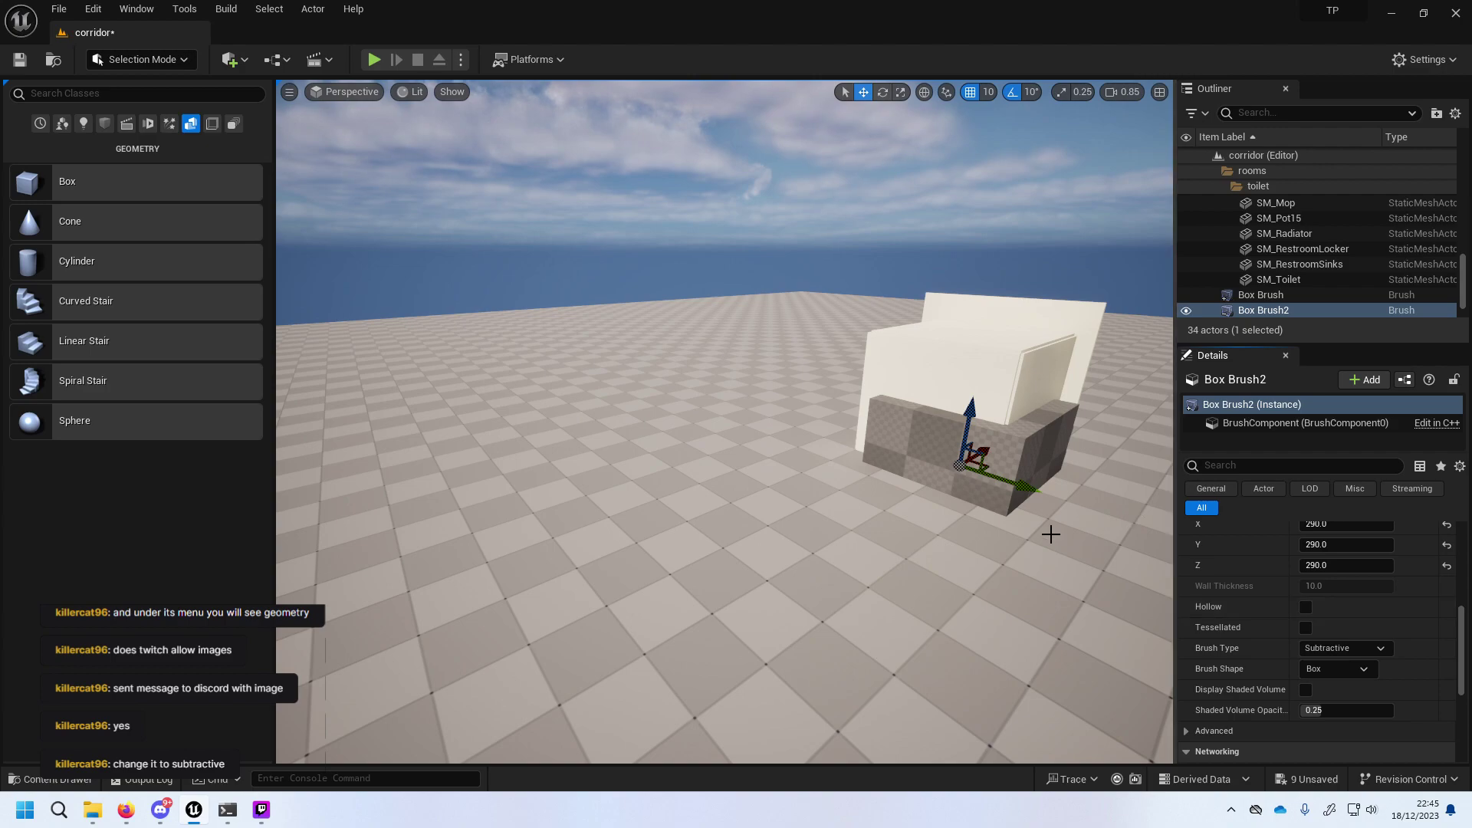
pyautogui.press('f')
pyautogui.scroll(2, 931, 493)
pyautogui.scroll(2, 806, 552)
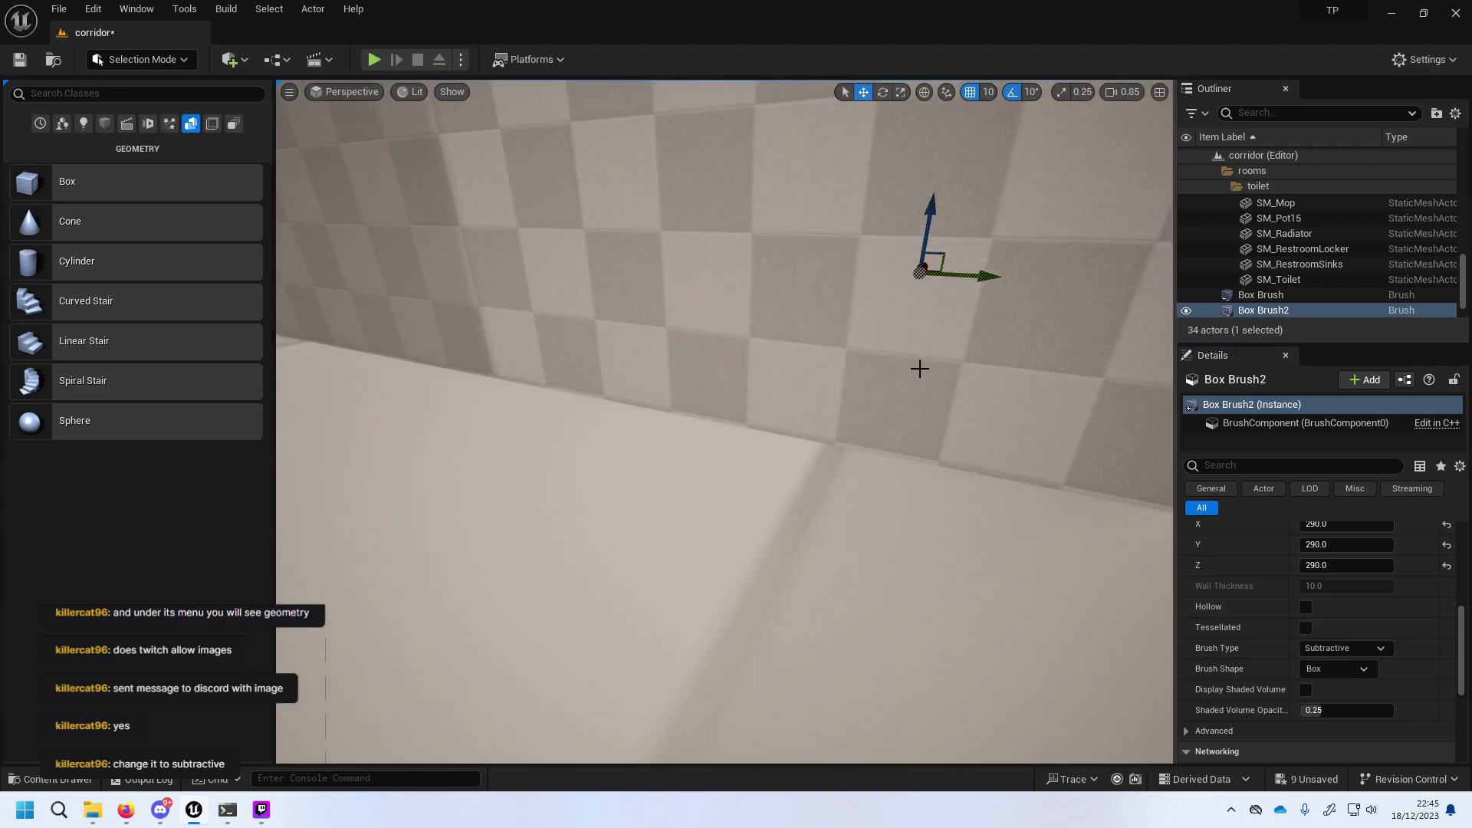
pyautogui.scroll(2, 921, 369)
pyautogui.moveTo(921, 368); pyautogui.dragTo(890, 368, button='right')
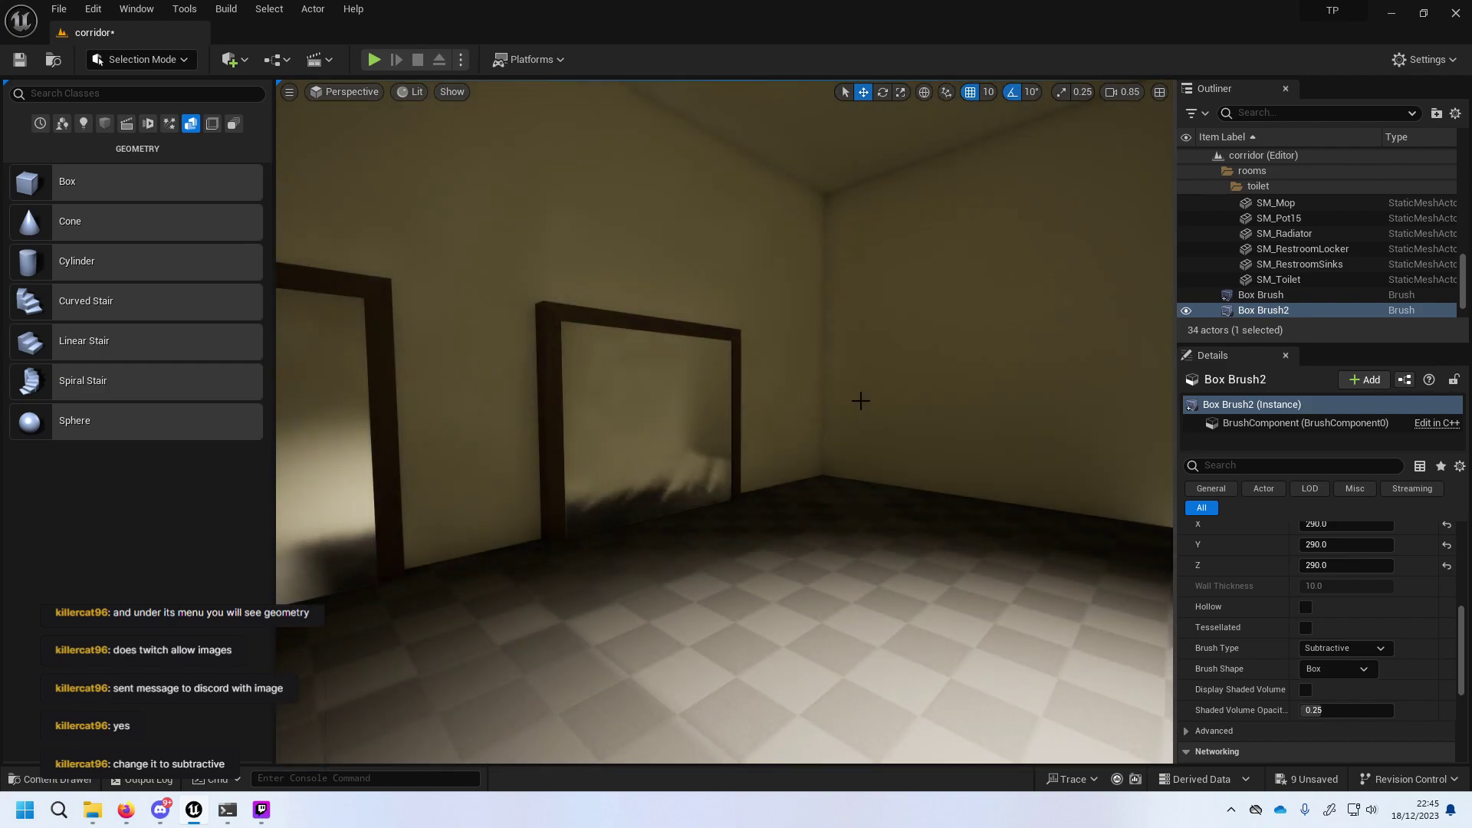
pyautogui.moveTo(890, 368)
pyautogui.mouseDown(button='right')
pyautogui.moveTo(862, 450)
pyautogui.moveTo(864, 428)
pyautogui.mouseUp(button='right')
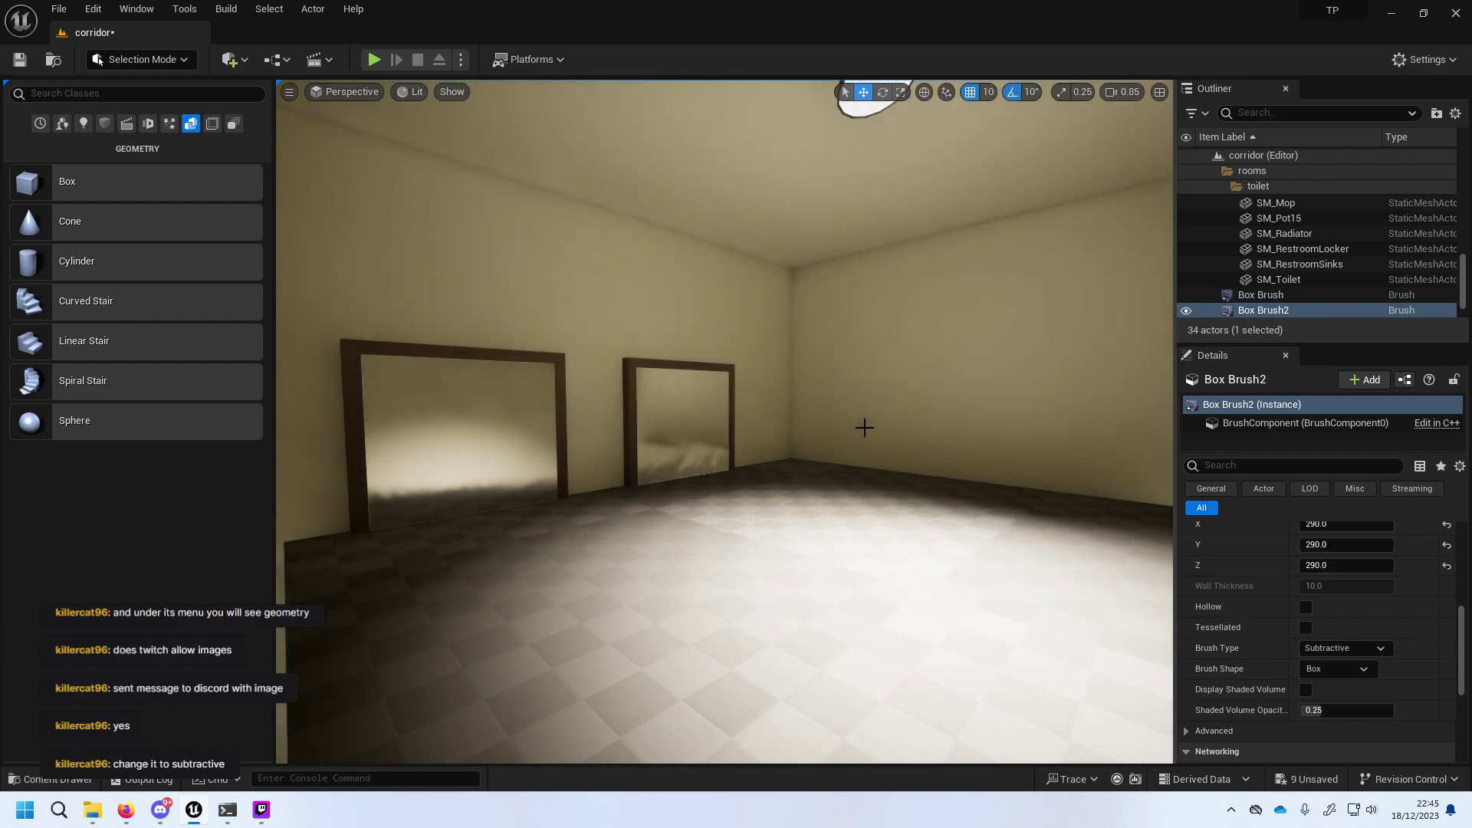
# Re-frame Box Brush2 to inspect the room shell, then add Box Brush to the selection.
pyautogui.press('f')
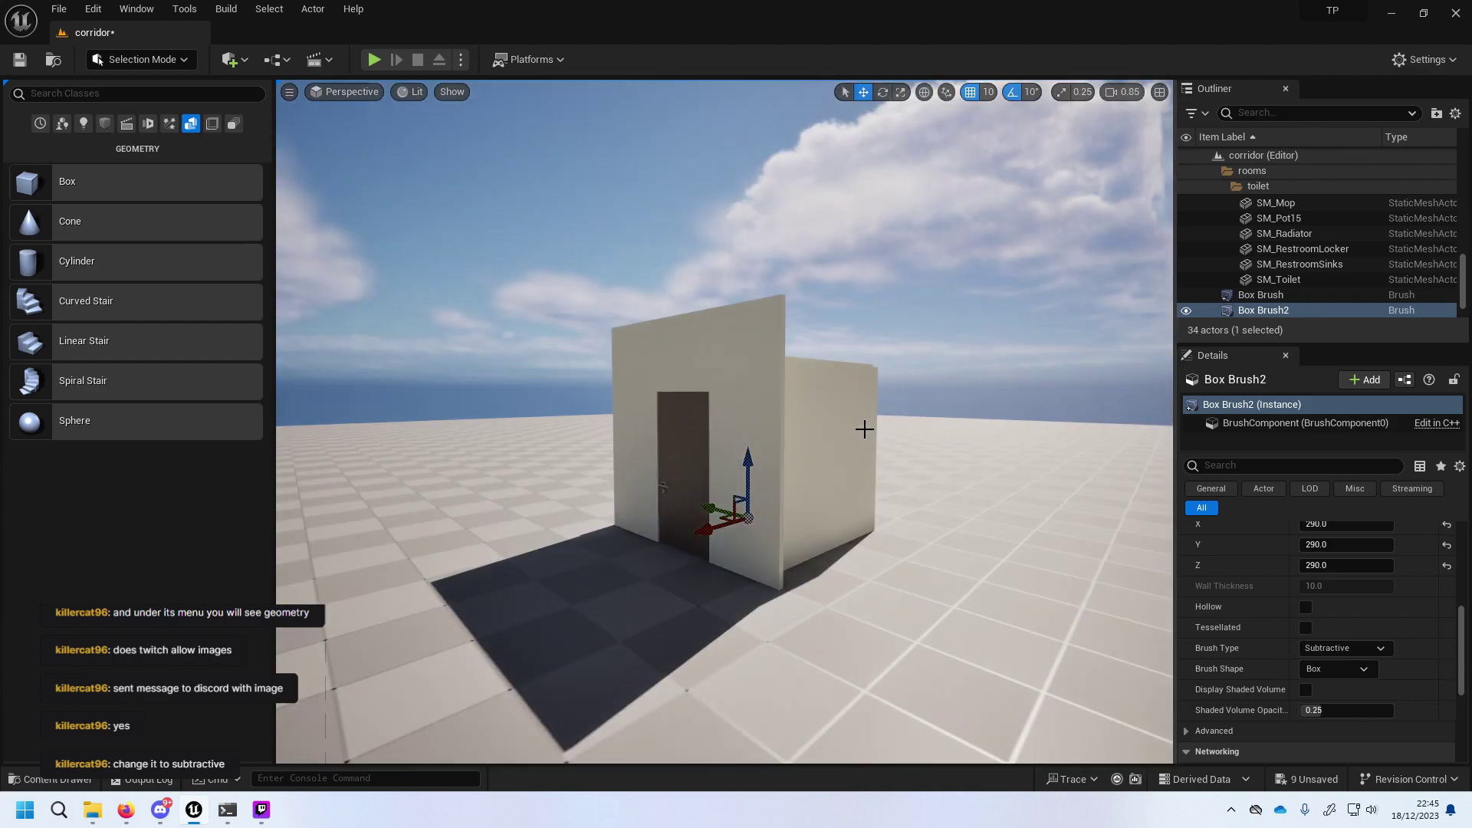
pyautogui.scroll(2, 849, 431)
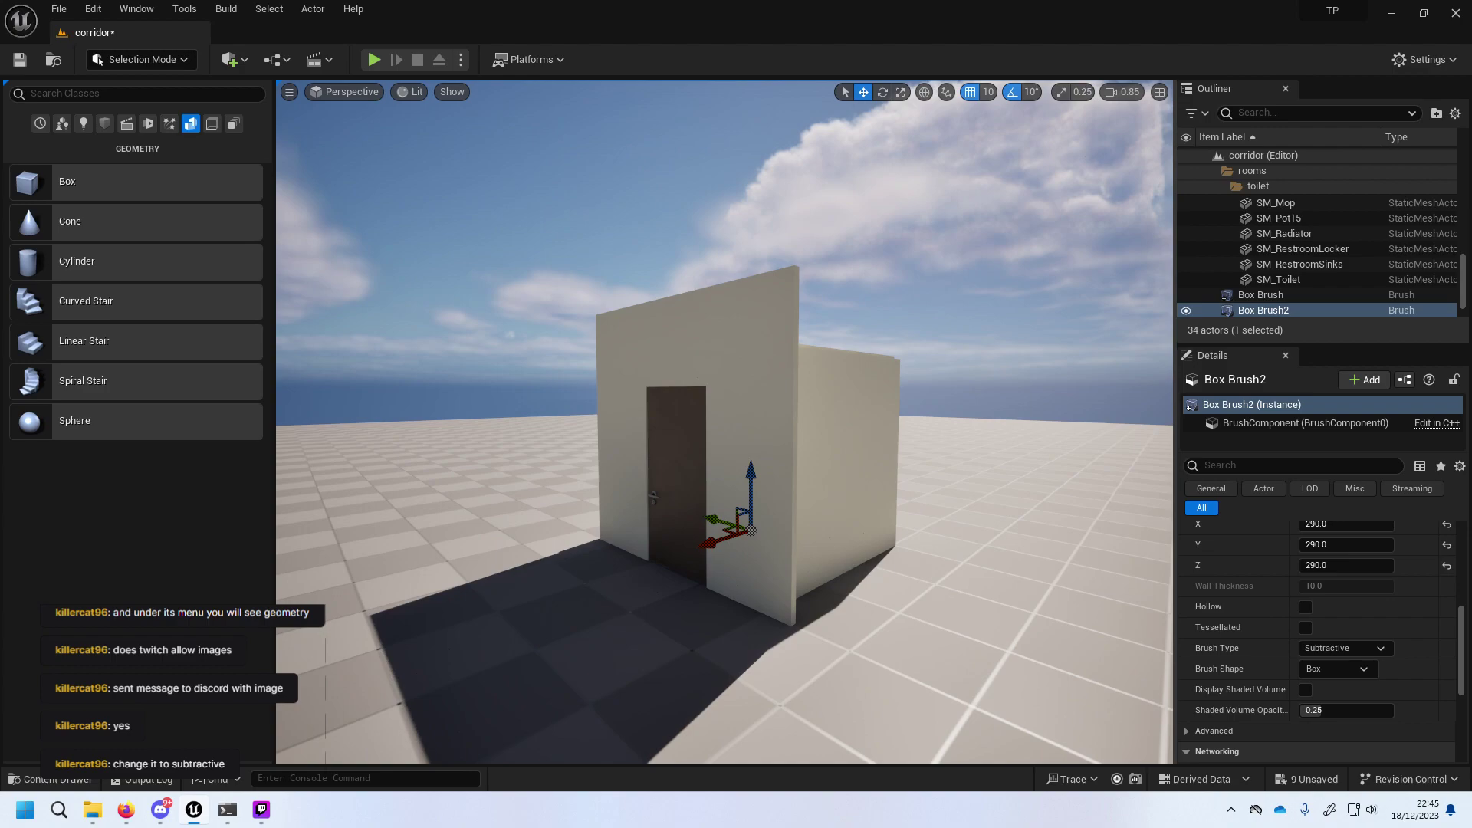
pyautogui.moveTo(848, 431); pyautogui.dragTo(730, 417, button='right')
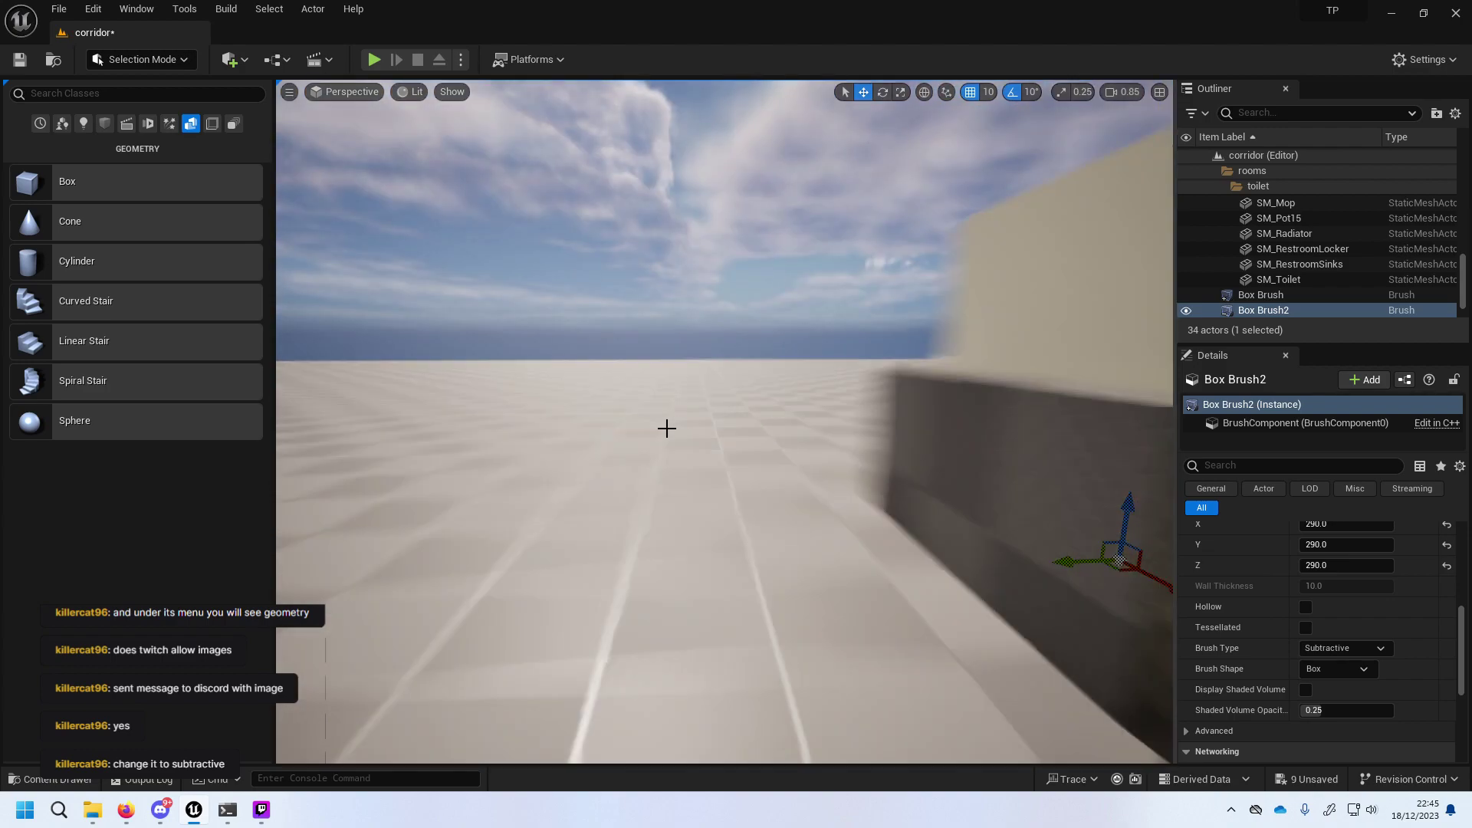
pyautogui.press('f')
pyautogui.scroll(-2, 852, 483)
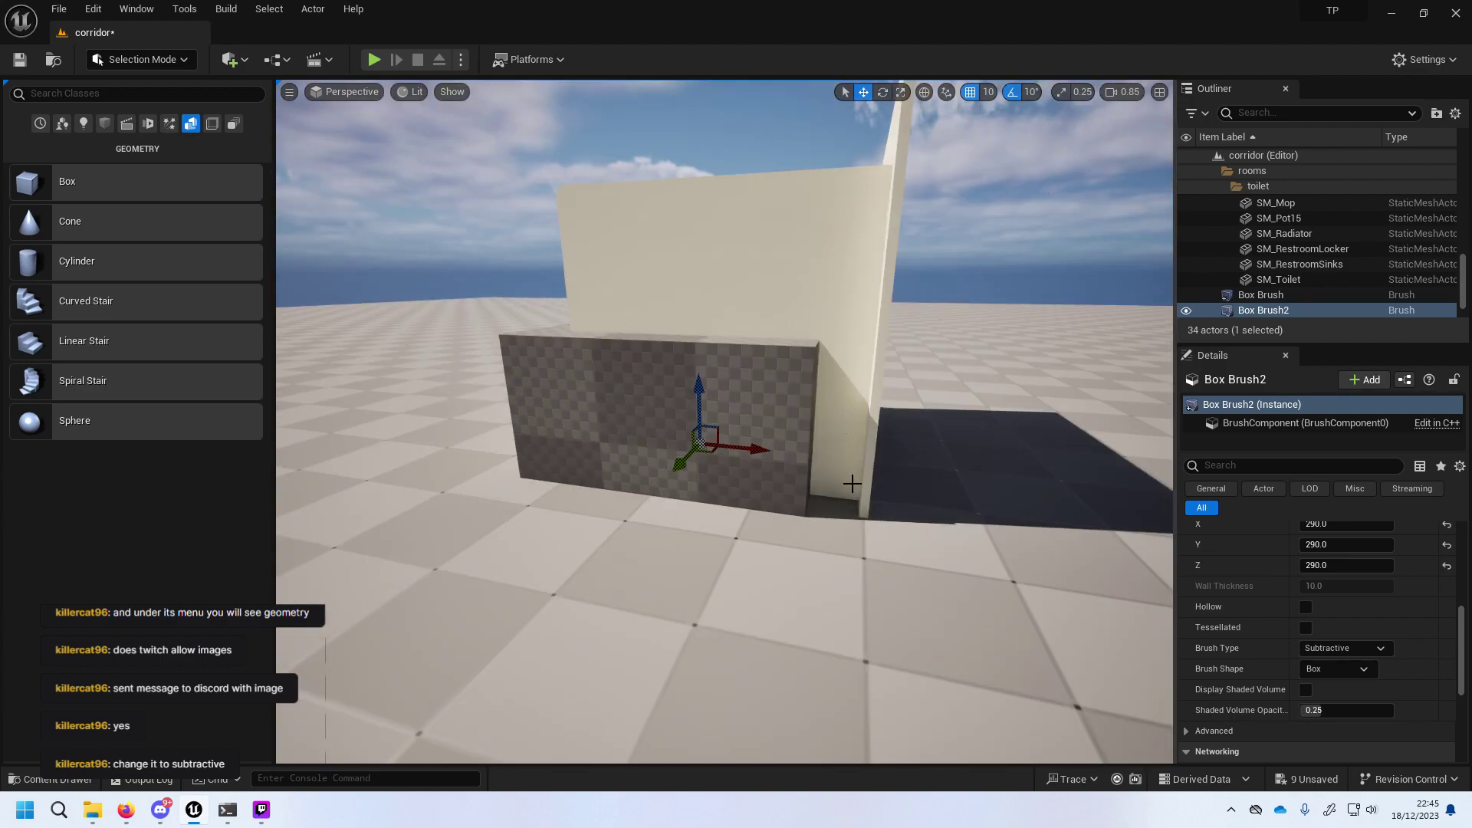
pyautogui.scroll(-2, 852, 483)
pyautogui.scroll(3, 1296, 601)
pyautogui.scroll(2, 1383, 605)
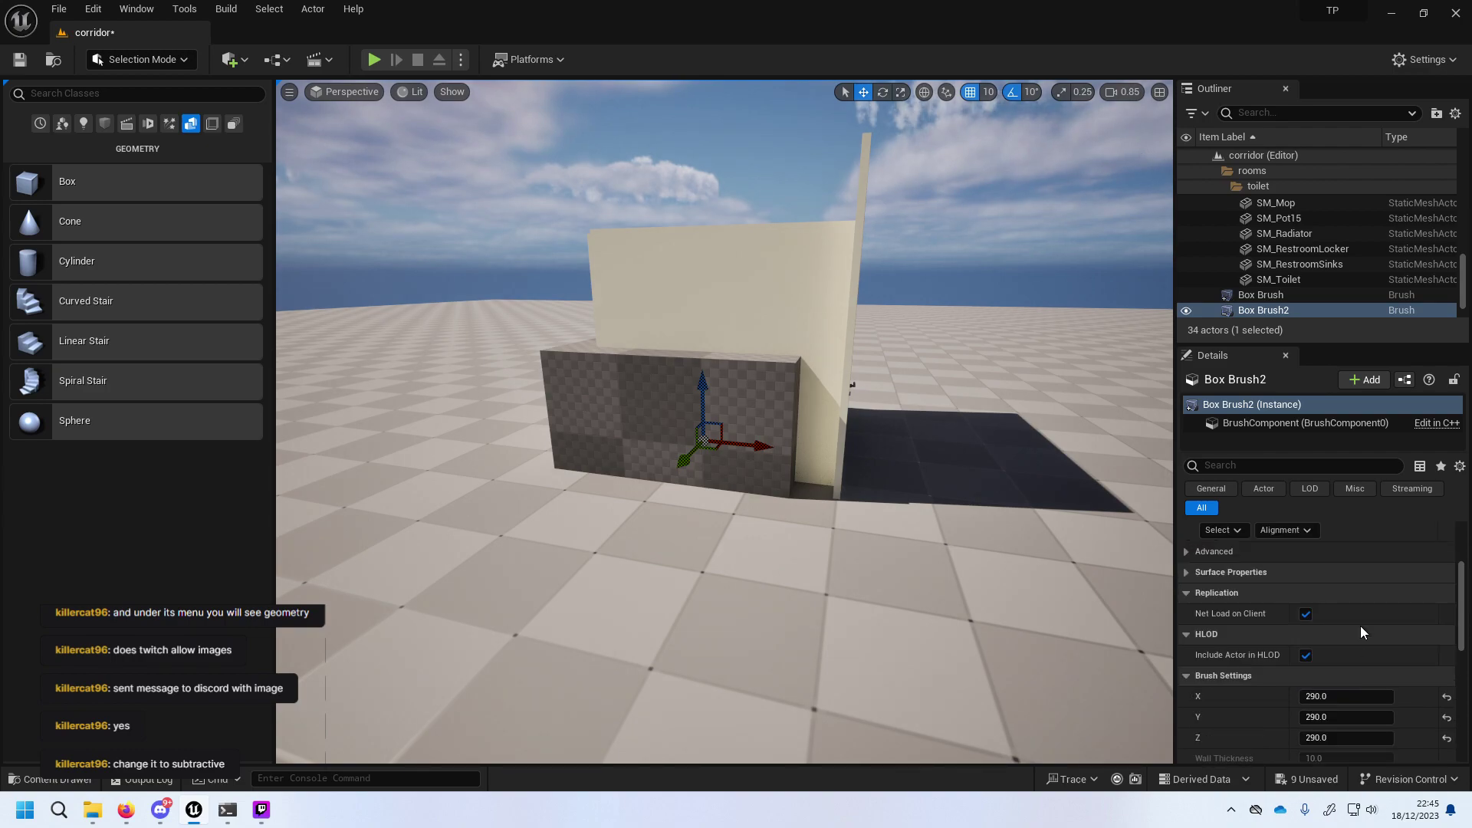
pyautogui.keyDown('ctrl'); pyautogui.click(1294, 296); pyautogui.keyUp('ctrl')
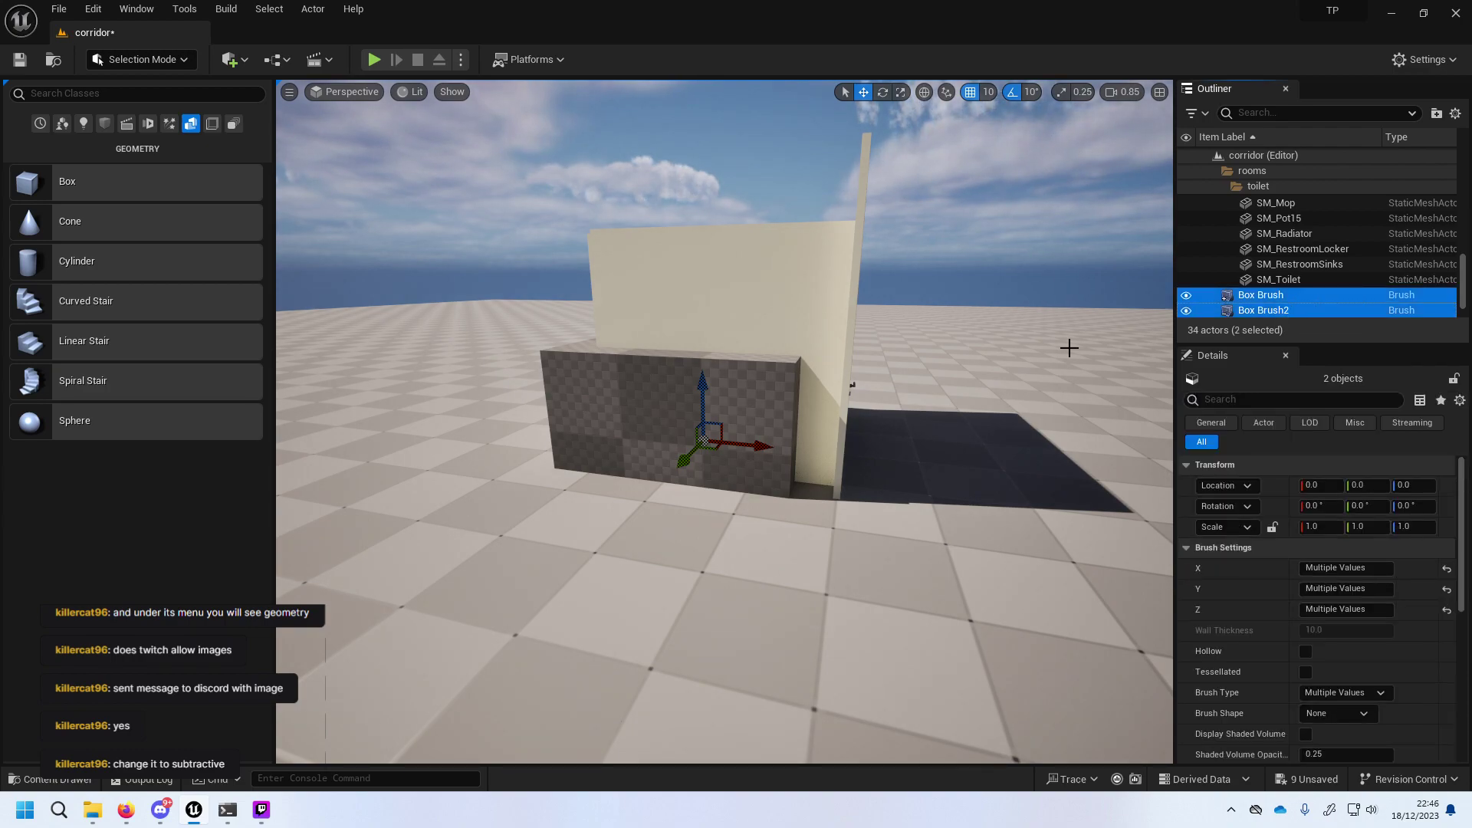
# Drag both brushes to location 50, -50, 150 and check the toilet, sink and radiator inside.
pyautogui.moveTo(702, 391); pyautogui.dragTo(704, 279)
pyautogui.moveTo(755, 342); pyautogui.dragTo(807, 346)
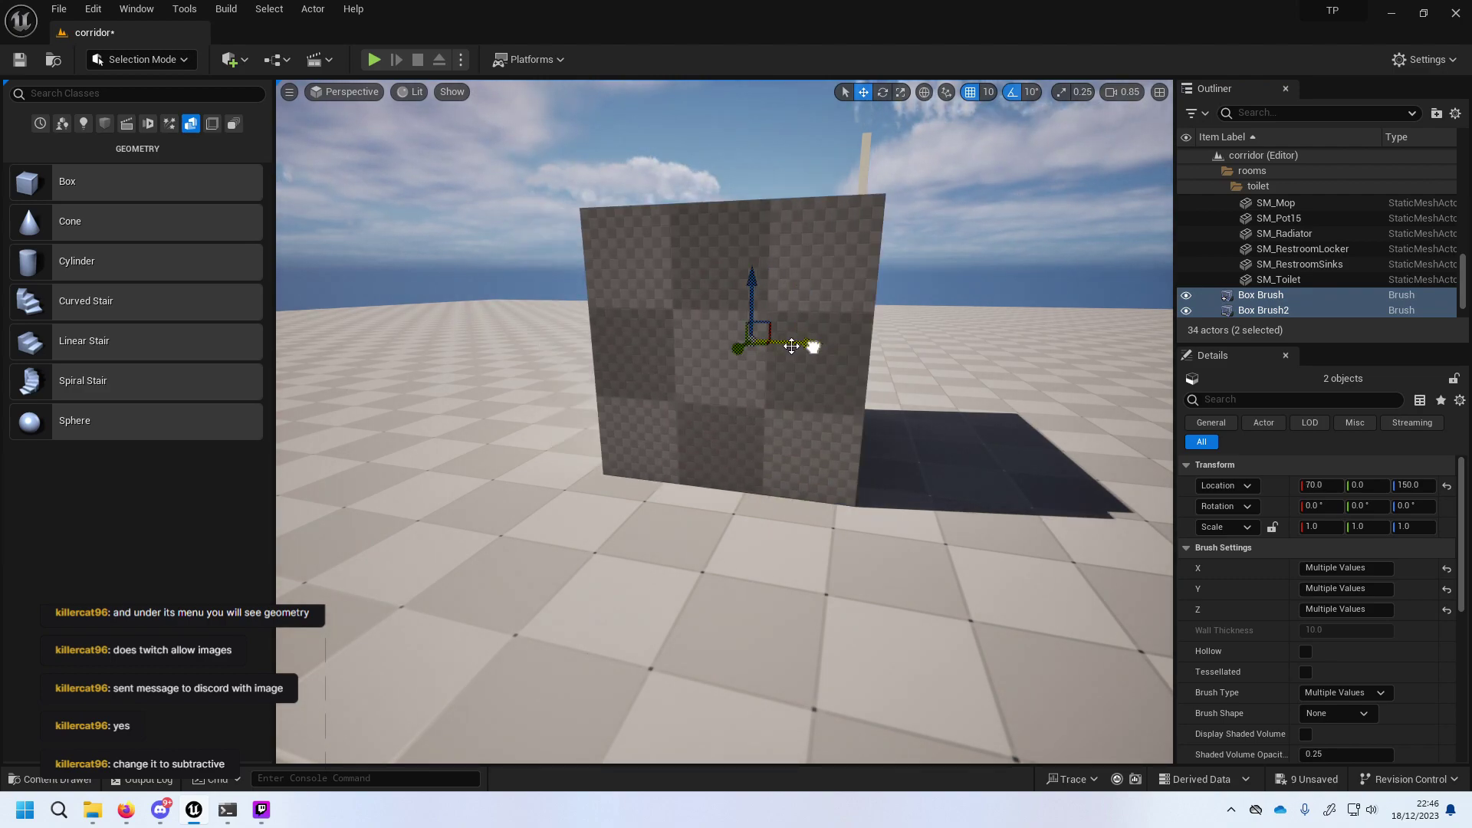
pyautogui.moveTo(813, 346); pyautogui.dragTo(797, 345)
pyautogui.moveTo(798, 345); pyautogui.dragTo(969, 379, button='right')
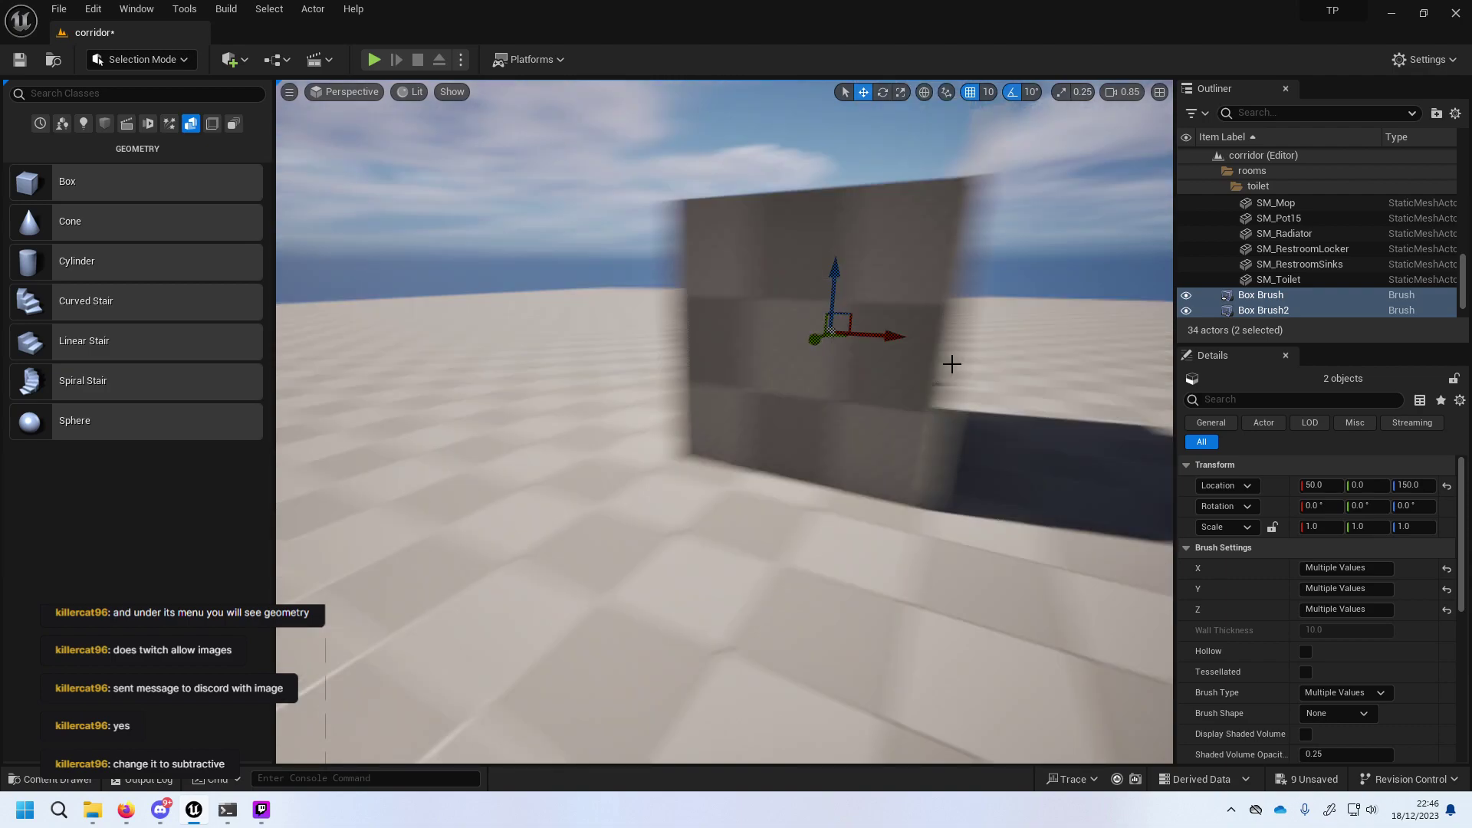
pyautogui.press('f')
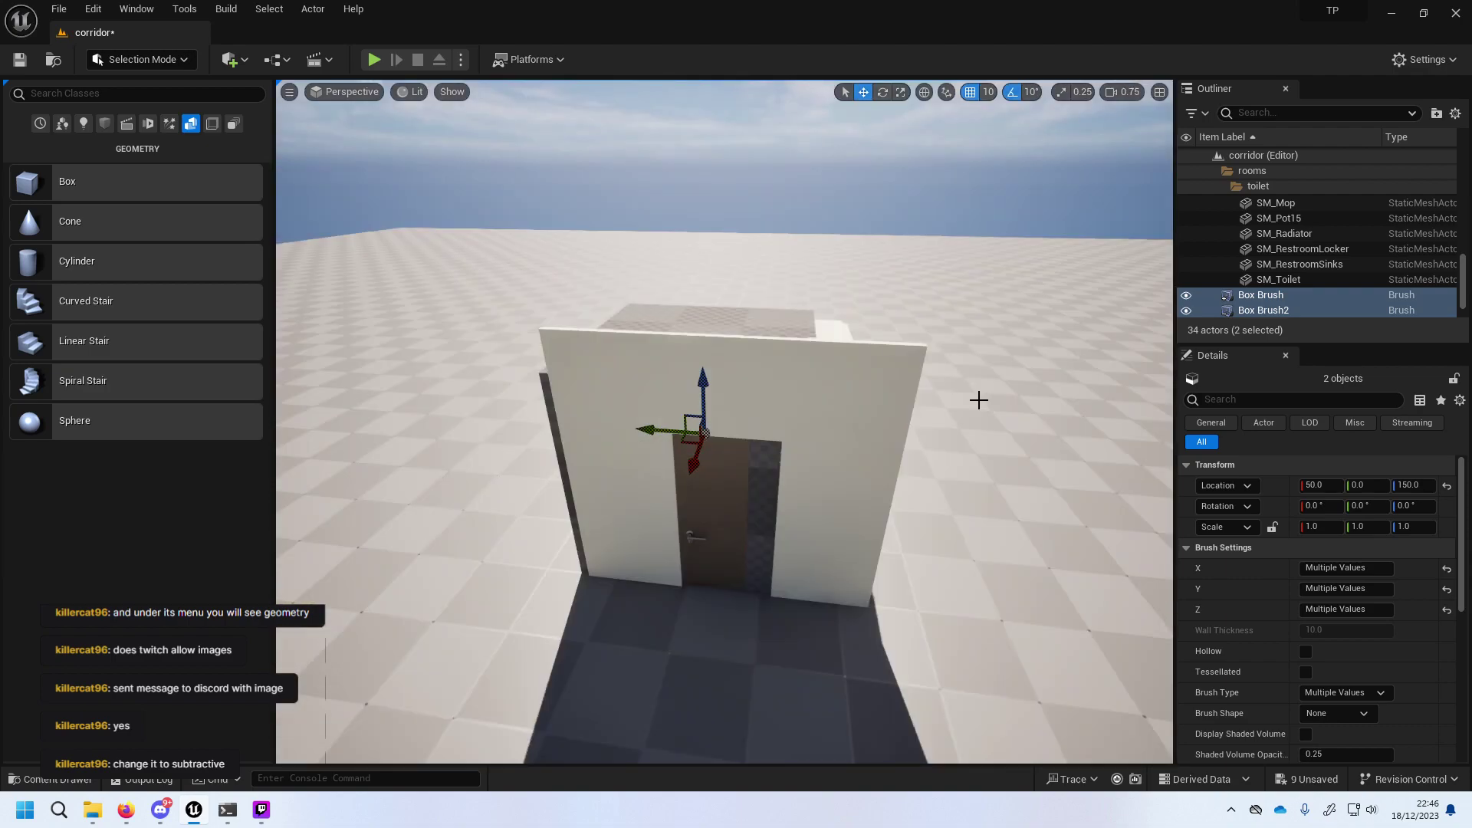
pyautogui.moveTo(650, 428)
pyautogui.mouseDown()
pyautogui.moveTo(696, 433)
pyautogui.moveTo(679, 432)
pyautogui.mouseUp()
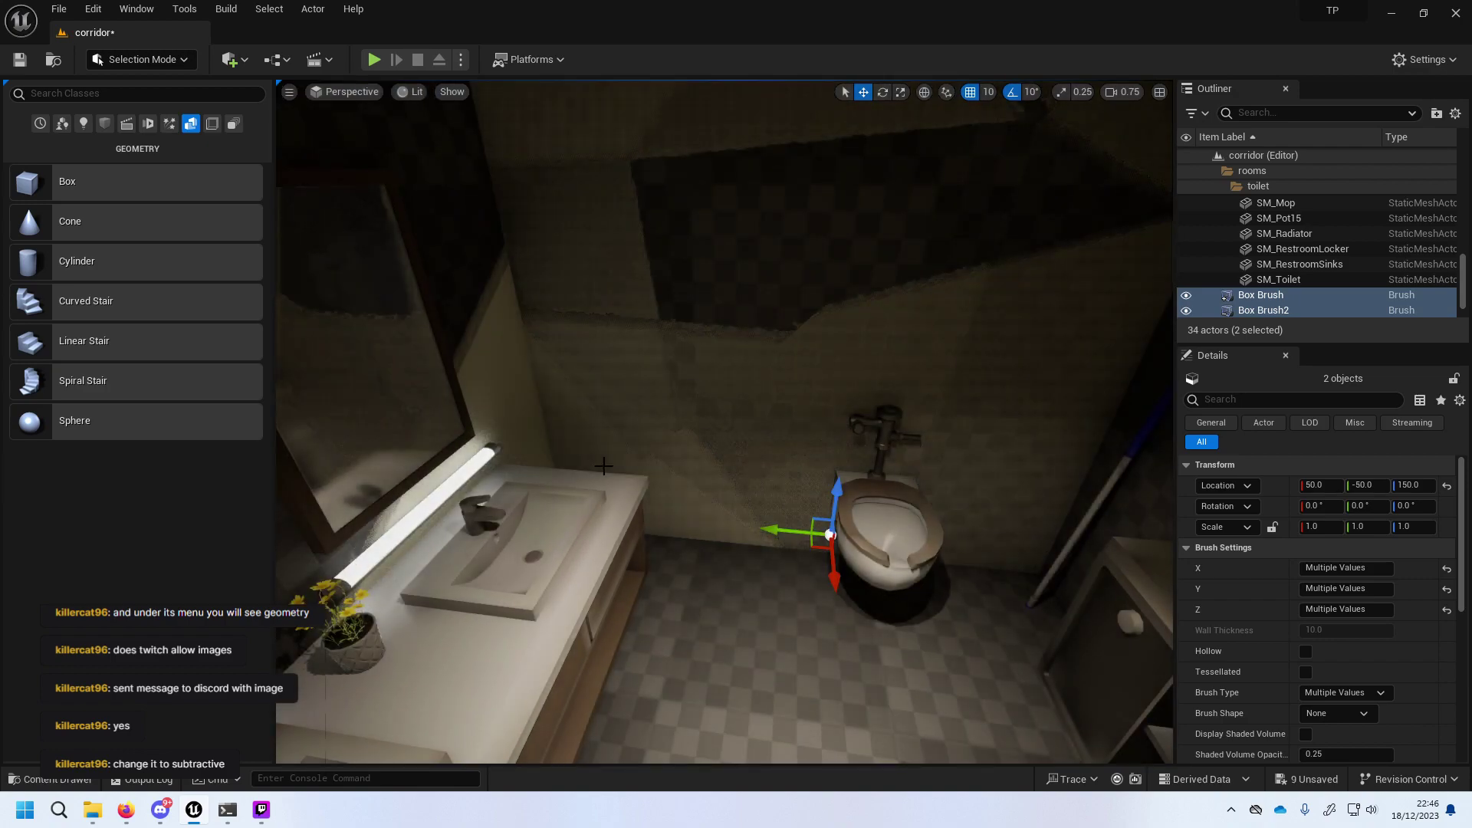
pyautogui.moveTo(571, 452)
pyautogui.mouseDown(button='right')
pyautogui.moveTo(537, 437)
pyautogui.moveTo(783, 559)
pyautogui.moveTo(529, 562)
pyautogui.moveTo(562, 628)
pyautogui.mouseUp(button='right')
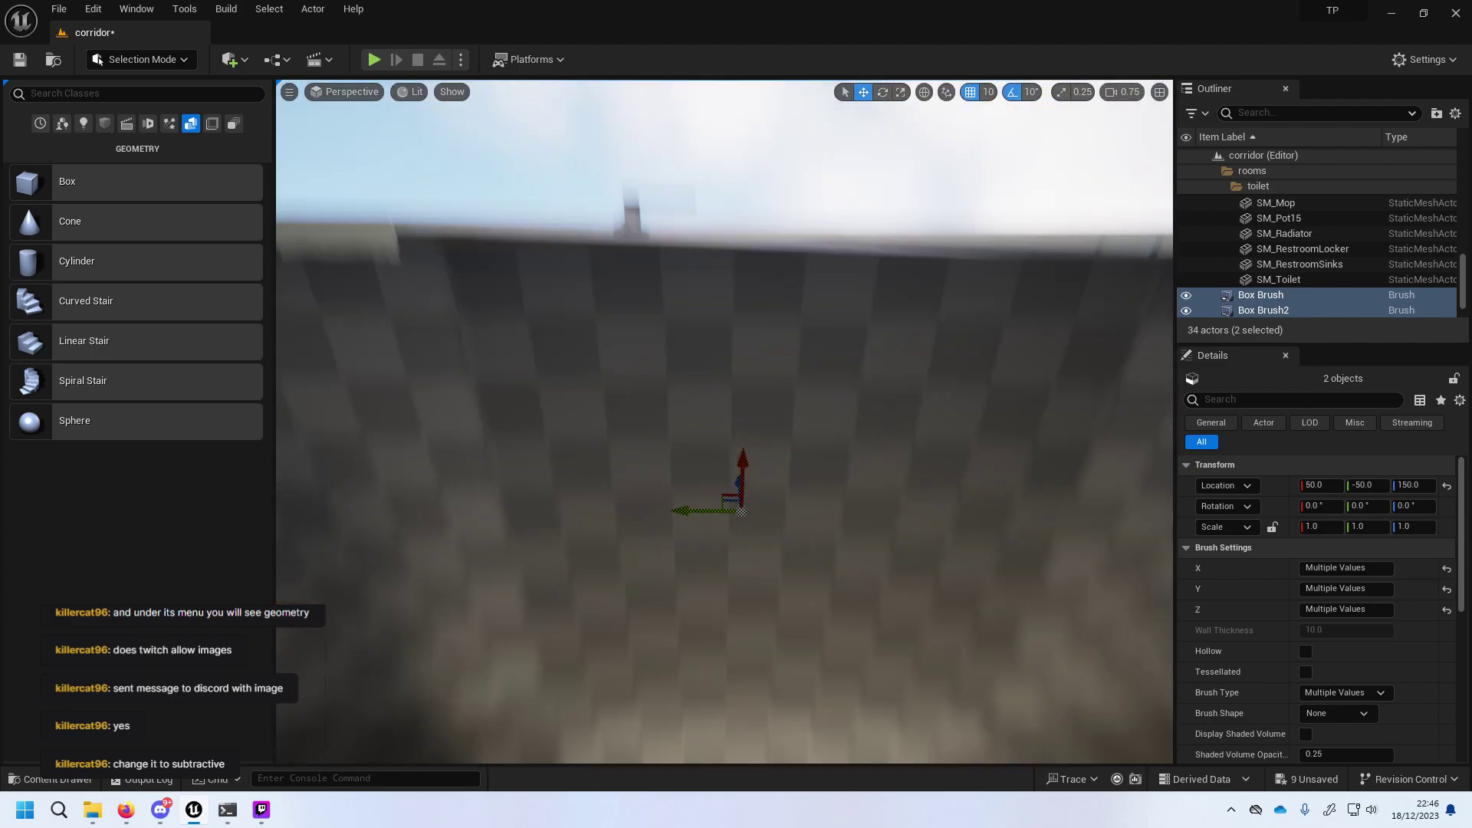
pyautogui.moveTo(565, 555)
pyautogui.mouseDown(button='right')
pyautogui.moveTo(599, 556)
pyautogui.moveTo(583, 567)
pyautogui.moveTo(726, 493)
pyautogui.moveTo(710, 508)
pyautogui.moveTo(722, 515)
pyautogui.mouseUp(button='right')
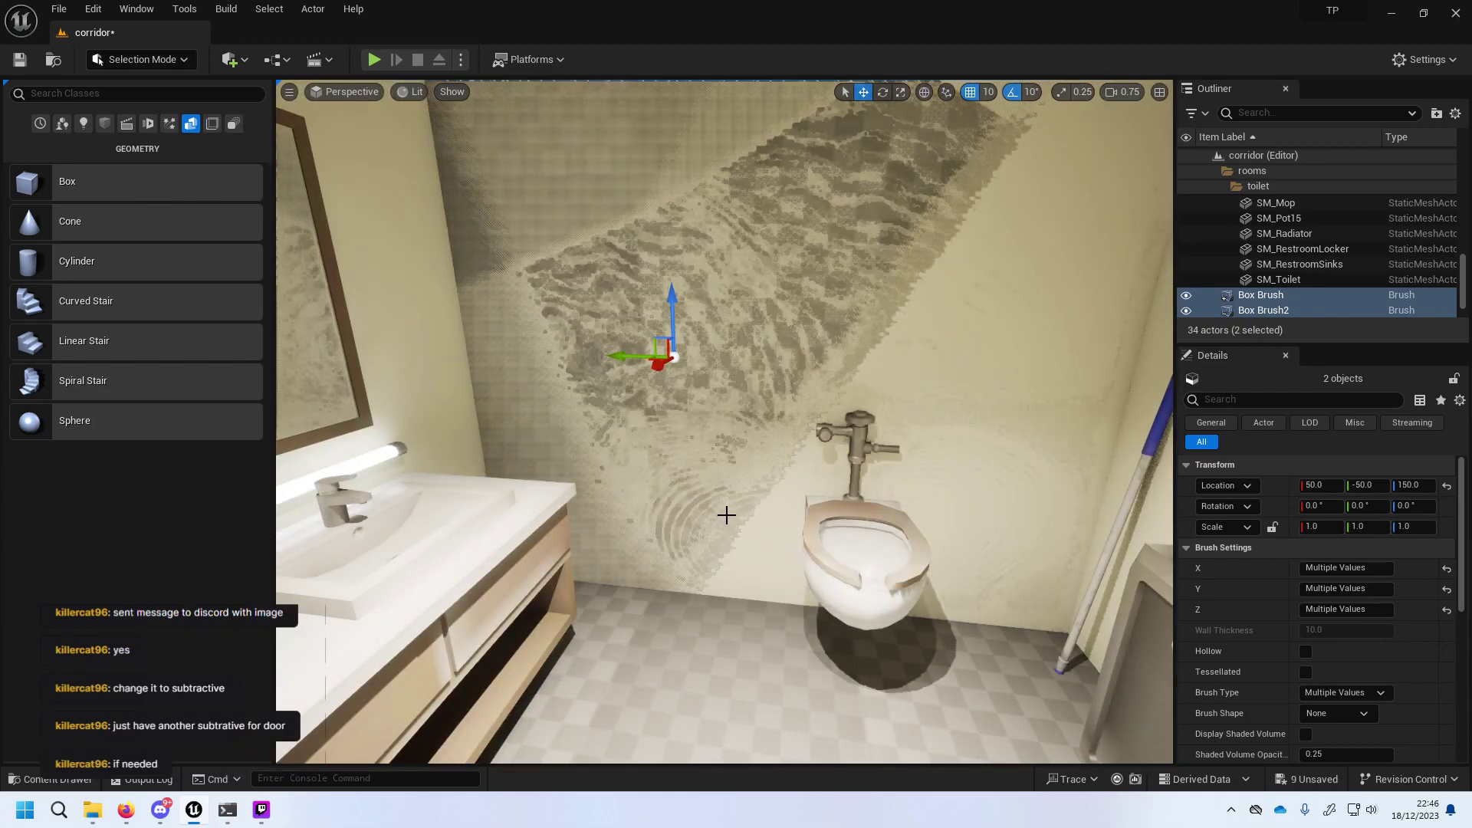
pyautogui.moveTo(726, 514); pyautogui.dragTo(726, 515, button='right')
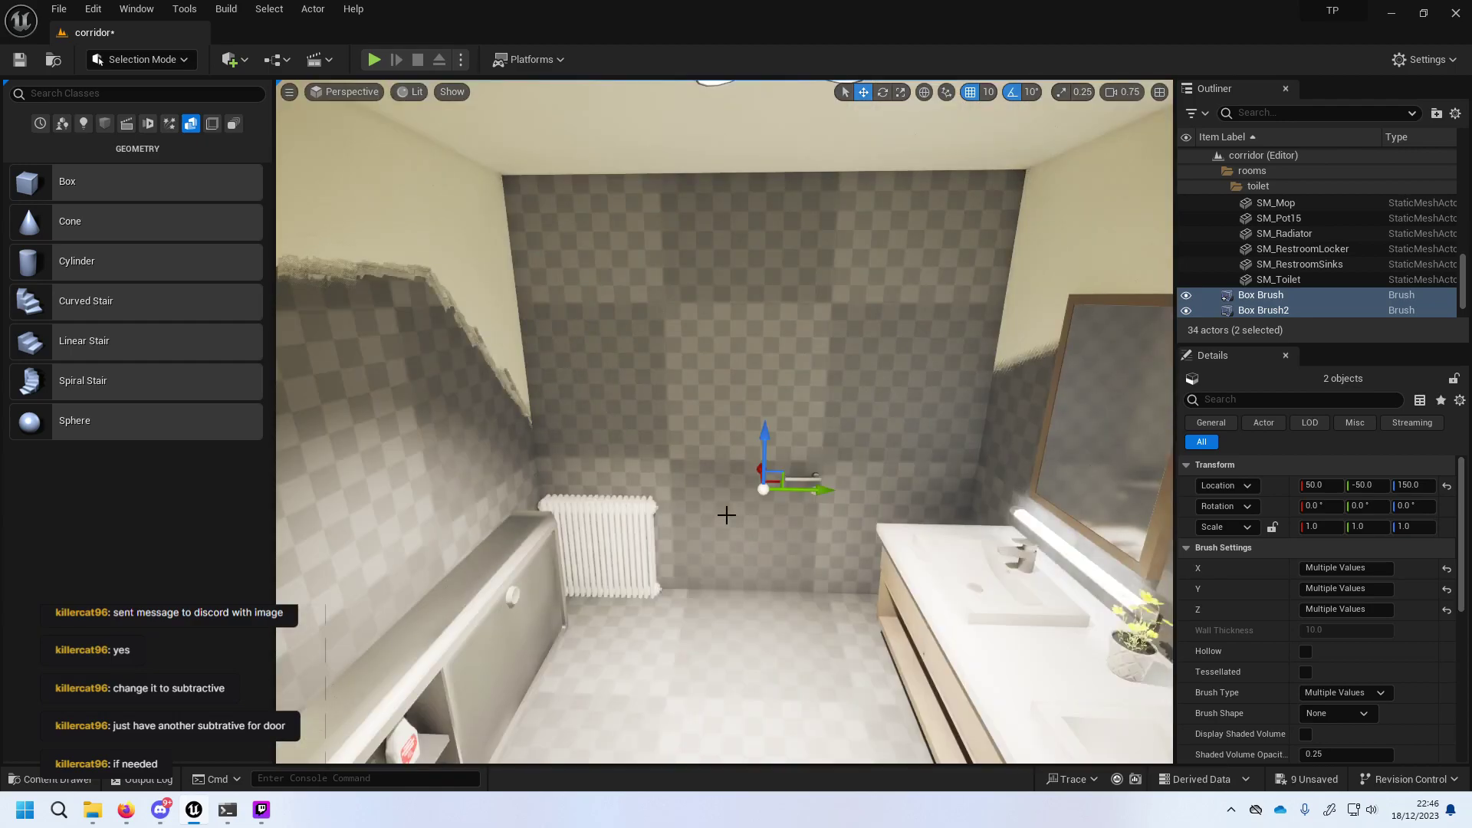
# Undo the accidental brush paste and move Box Brush into the walls folder.
pyautogui.keyDown('ctrl'); pyautogui.click(1268, 294); pyautogui.keyUp('ctrl')
pyautogui.keyDown('ctrl'); pyautogui.click(1269, 294); pyautogui.keyUp('ctrl')
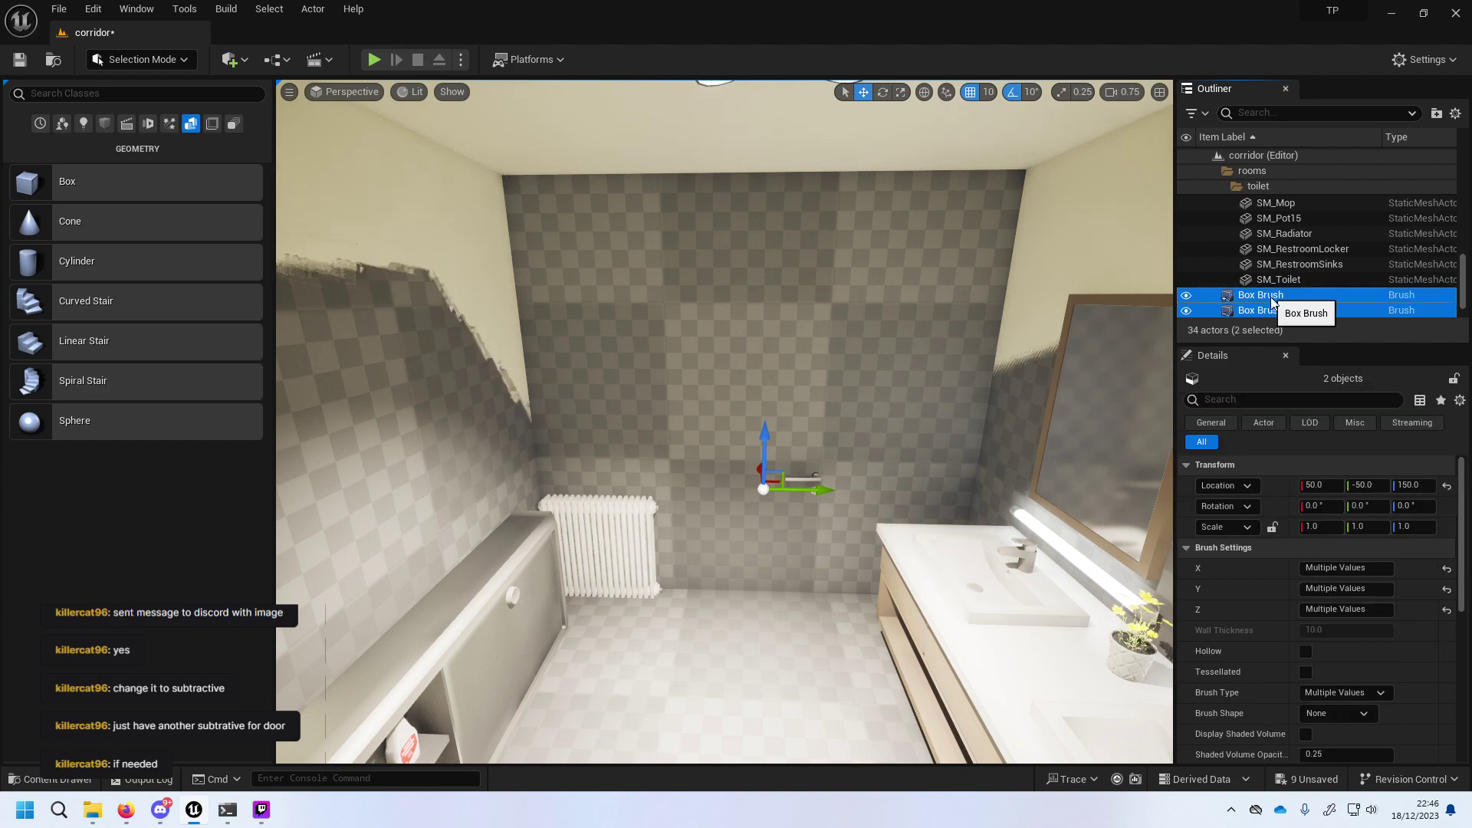
pyautogui.scroll(3, 1268, 300)
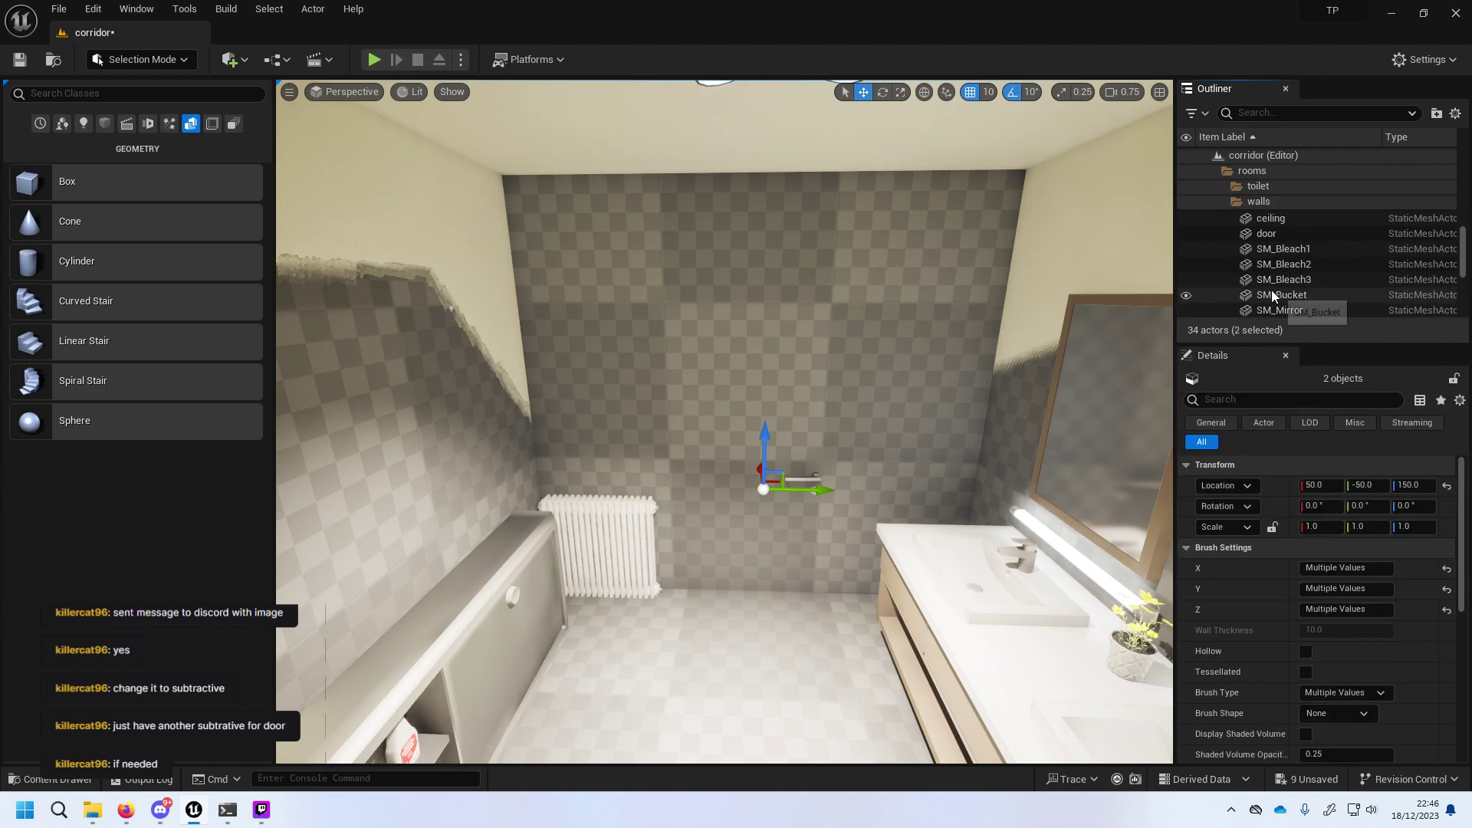
pyautogui.scroll(3, 1269, 291)
pyautogui.click(1273, 241)
pyautogui.hotkey('ctrl', 'z')
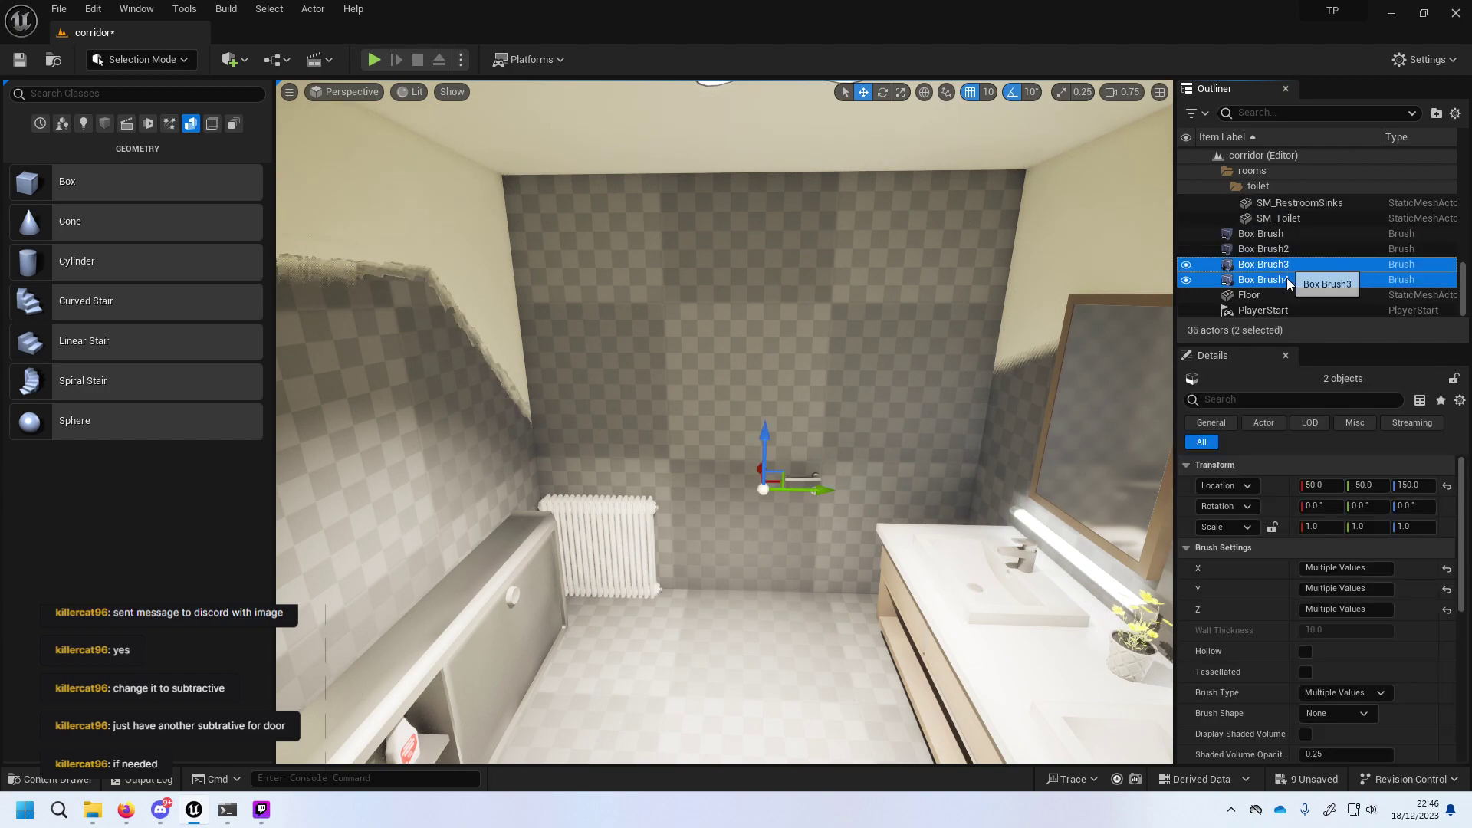
pyautogui.scroll(-5, 1290, 284)
pyautogui.hotkey('ctrl', 'z')
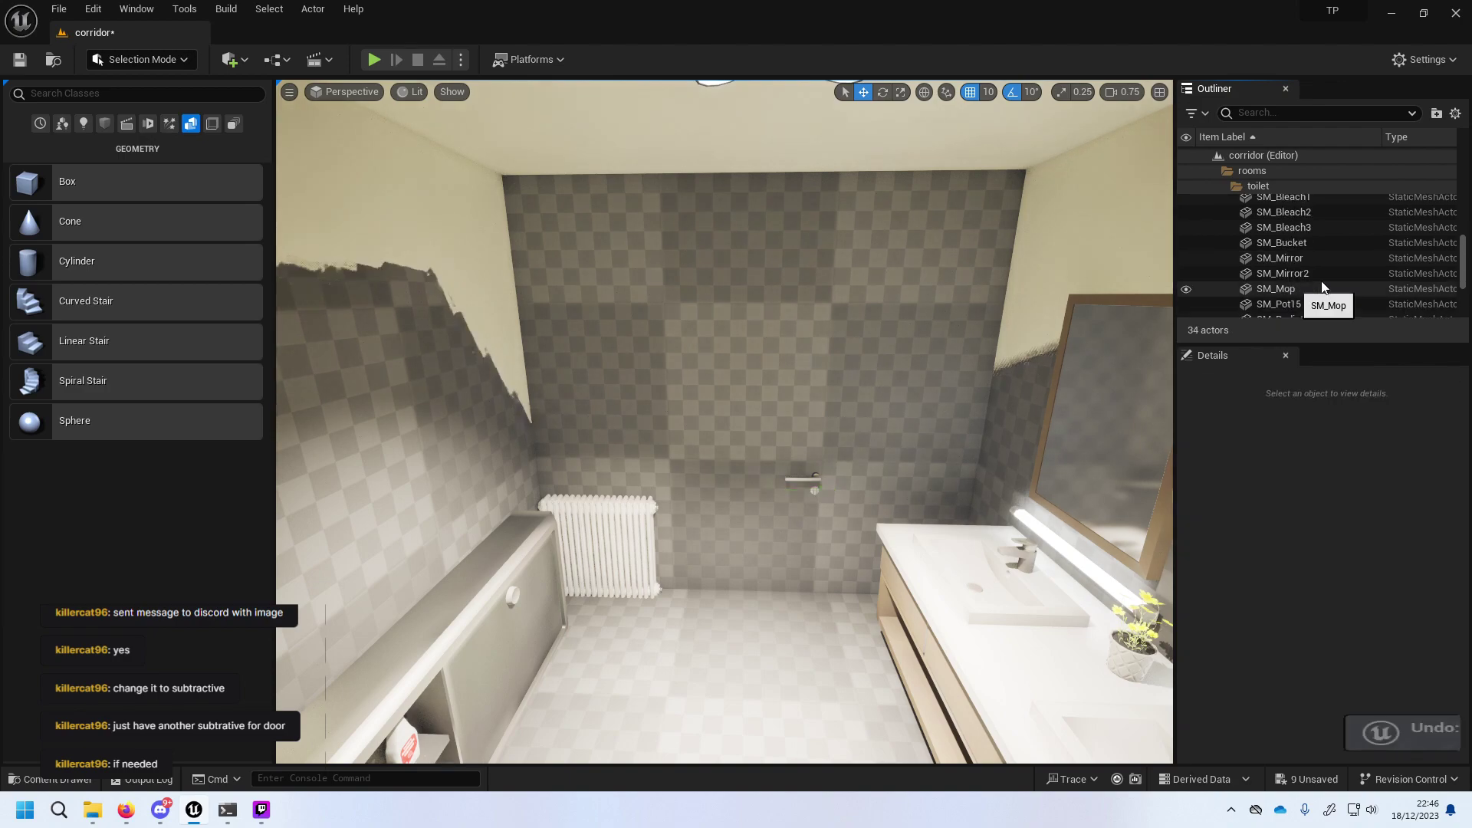
pyautogui.scroll(-3, 1304, 281)
pyautogui.click(1288, 278)
pyautogui.moveTo(1290, 264); pyautogui.dragTo(1315, 245)
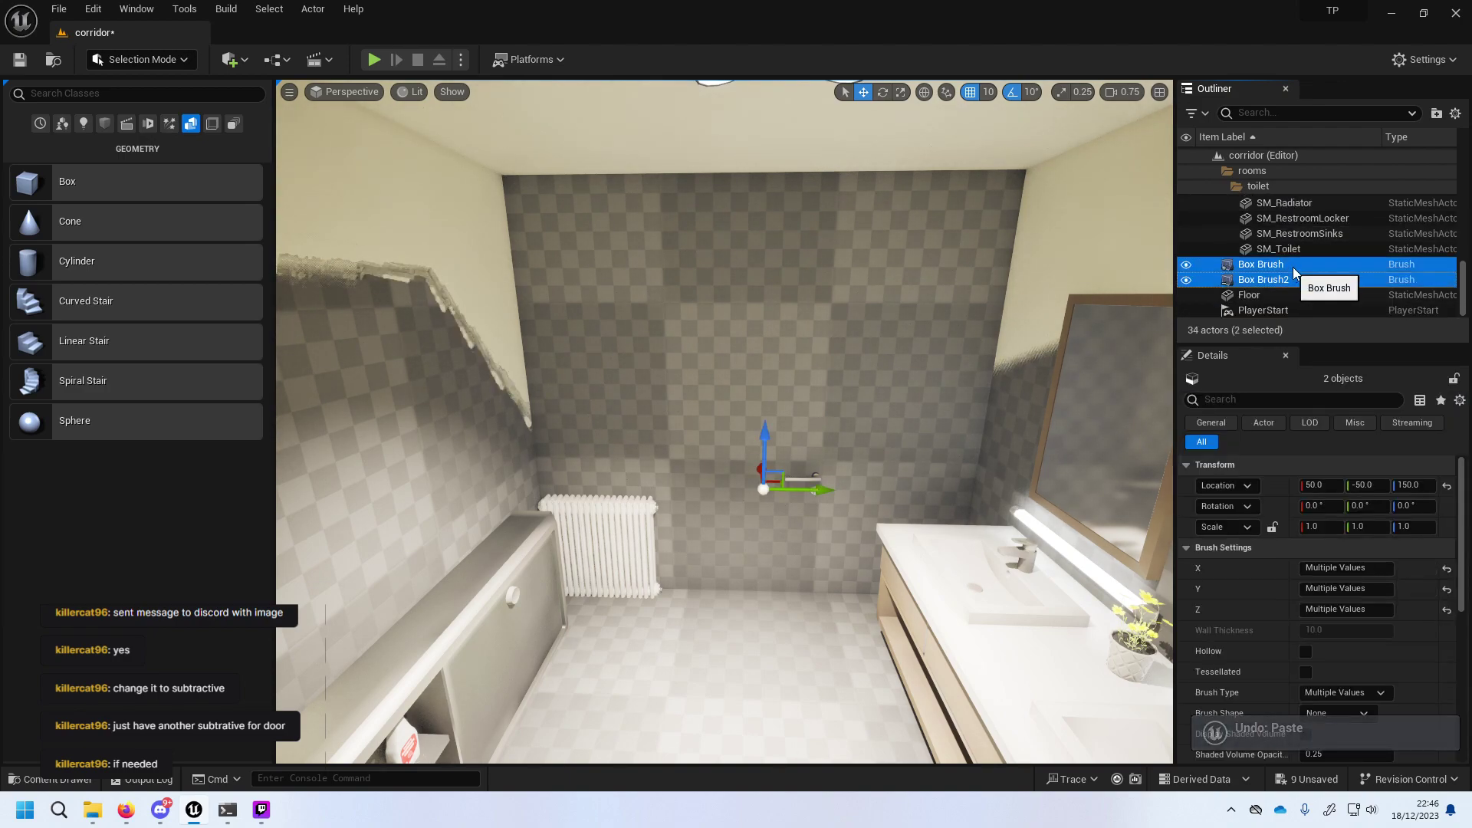
pyautogui.scroll(3, 1305, 259)
pyautogui.scroll(-3, 1314, 245)
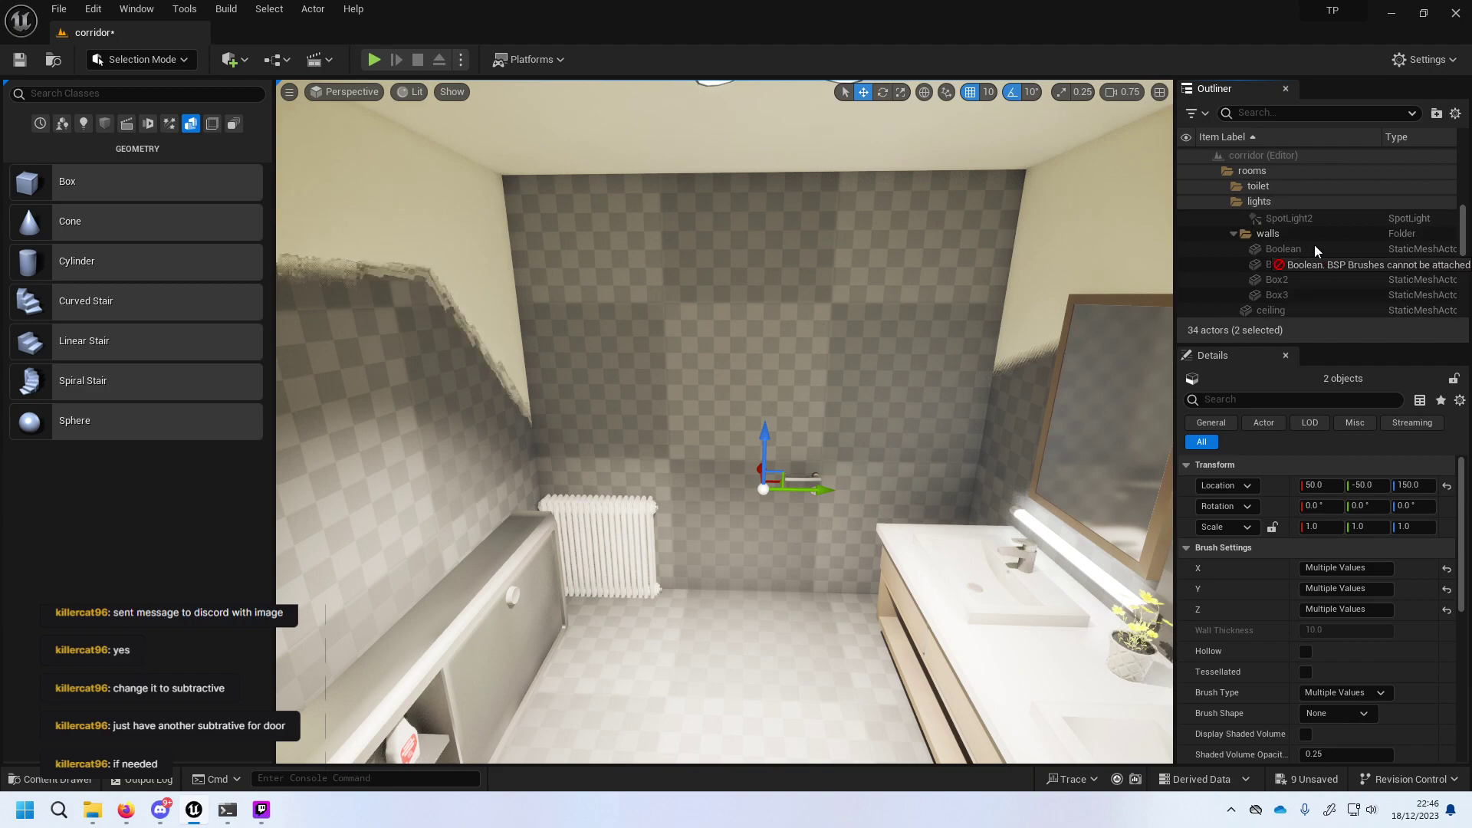
pyautogui.moveTo(1315, 246); pyautogui.dragTo(1262, 258)
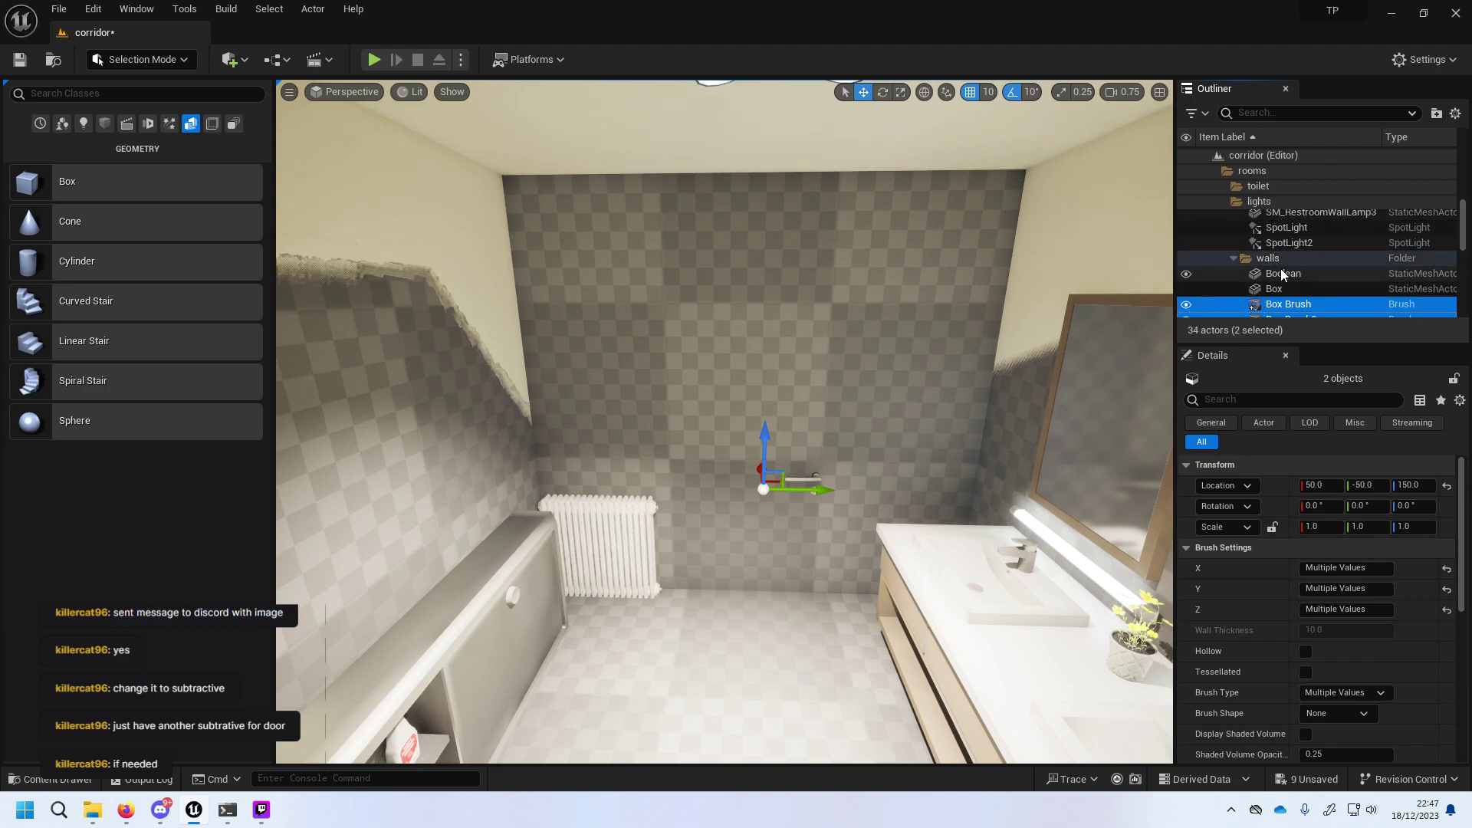
# Delete the old Boolean and Box wall meshes.
pyautogui.click(1294, 289)
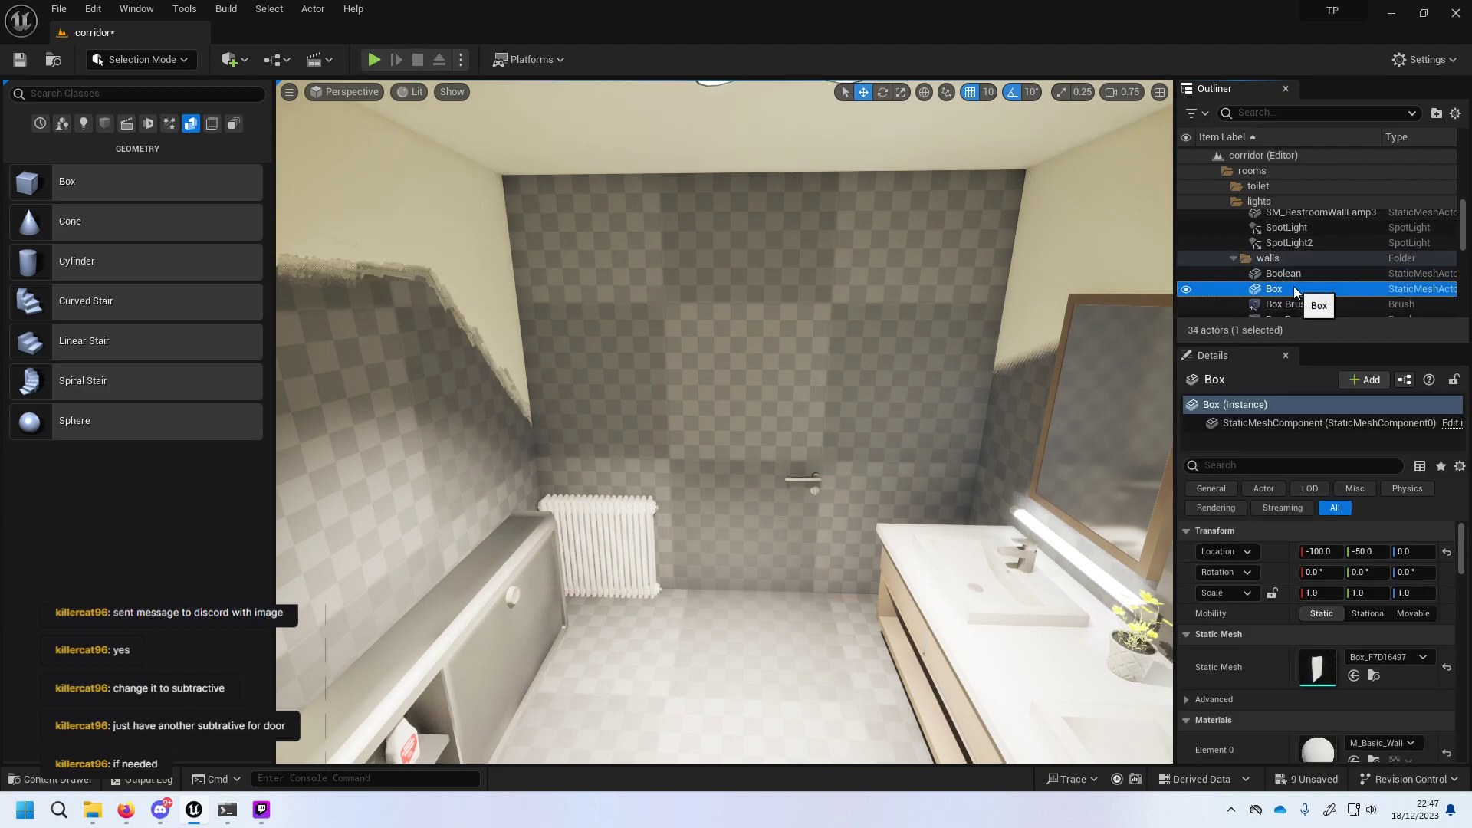
pyautogui.click(1293, 274)
pyautogui.keyDown('ctrl'); pyautogui.click(1293, 288); pyautogui.keyUp('ctrl')
pyautogui.scroll(-5, 1304, 280)
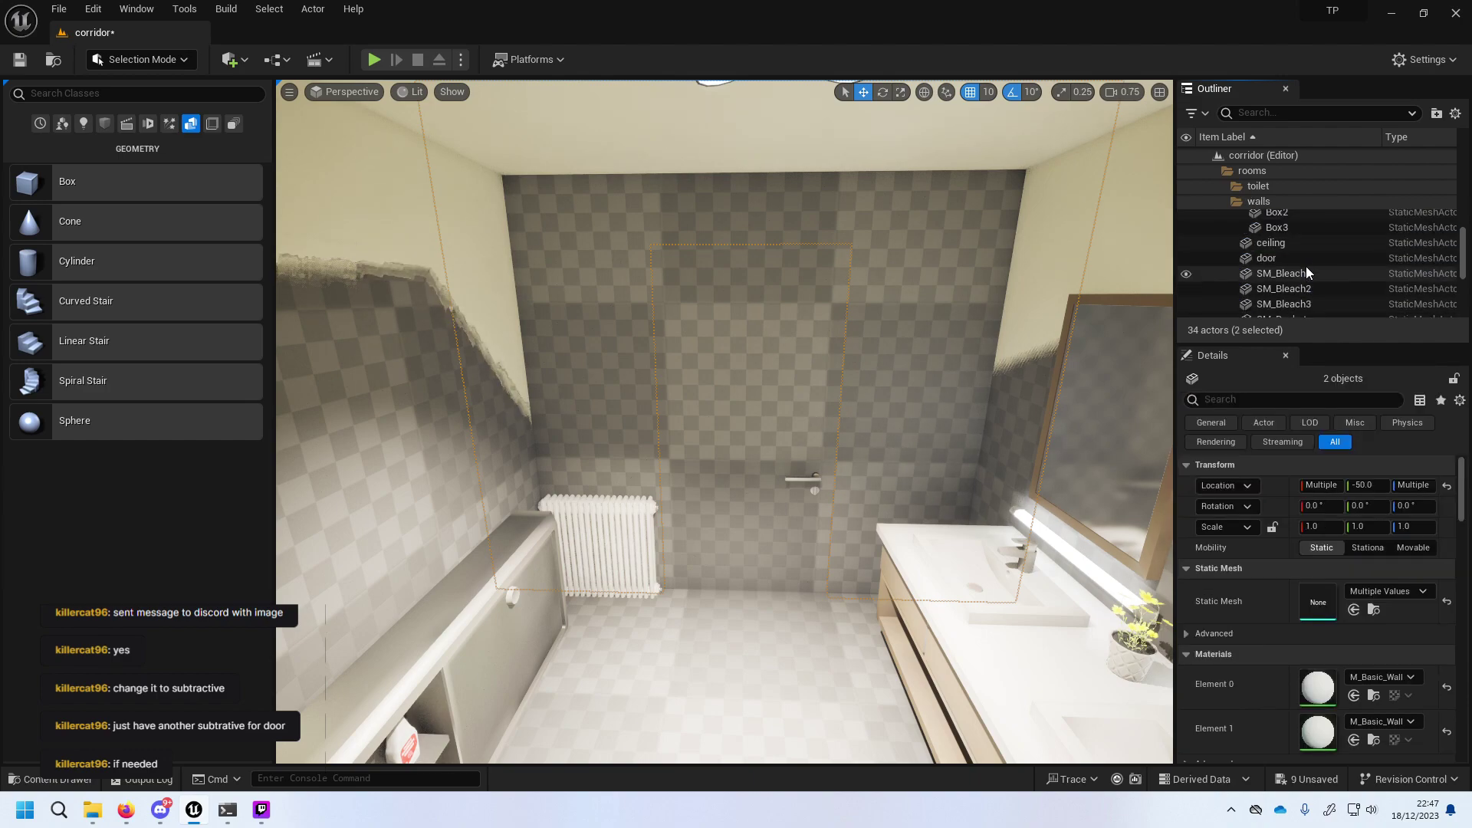
pyautogui.press('Delete')
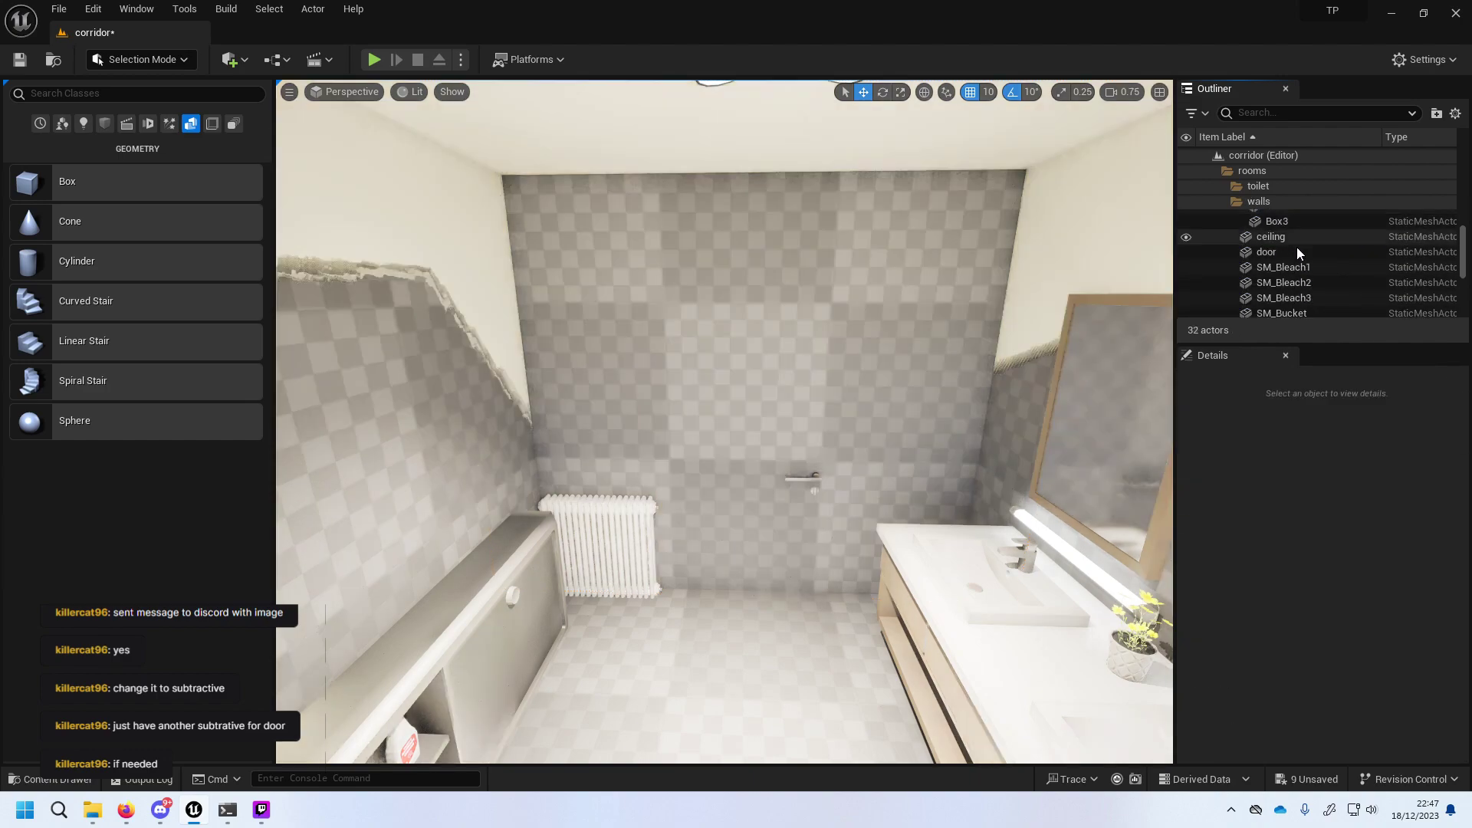
# Delete the old Box2, Box3 and ceiling meshes.
pyautogui.click(1301, 279)
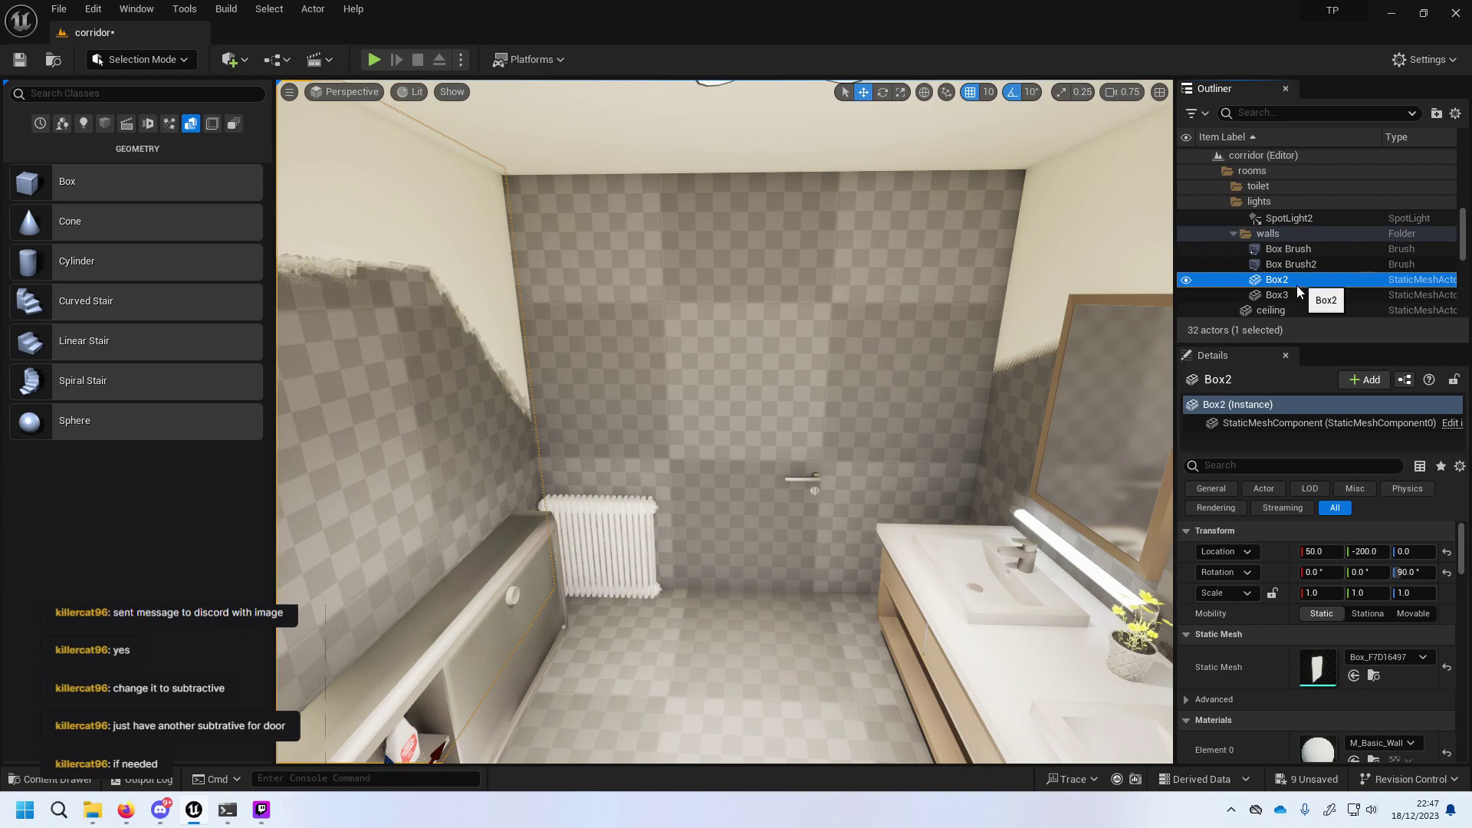
pyautogui.keyDown('ctrl'); pyautogui.click(1299, 294); pyautogui.keyUp('ctrl')
pyautogui.press('Delete')
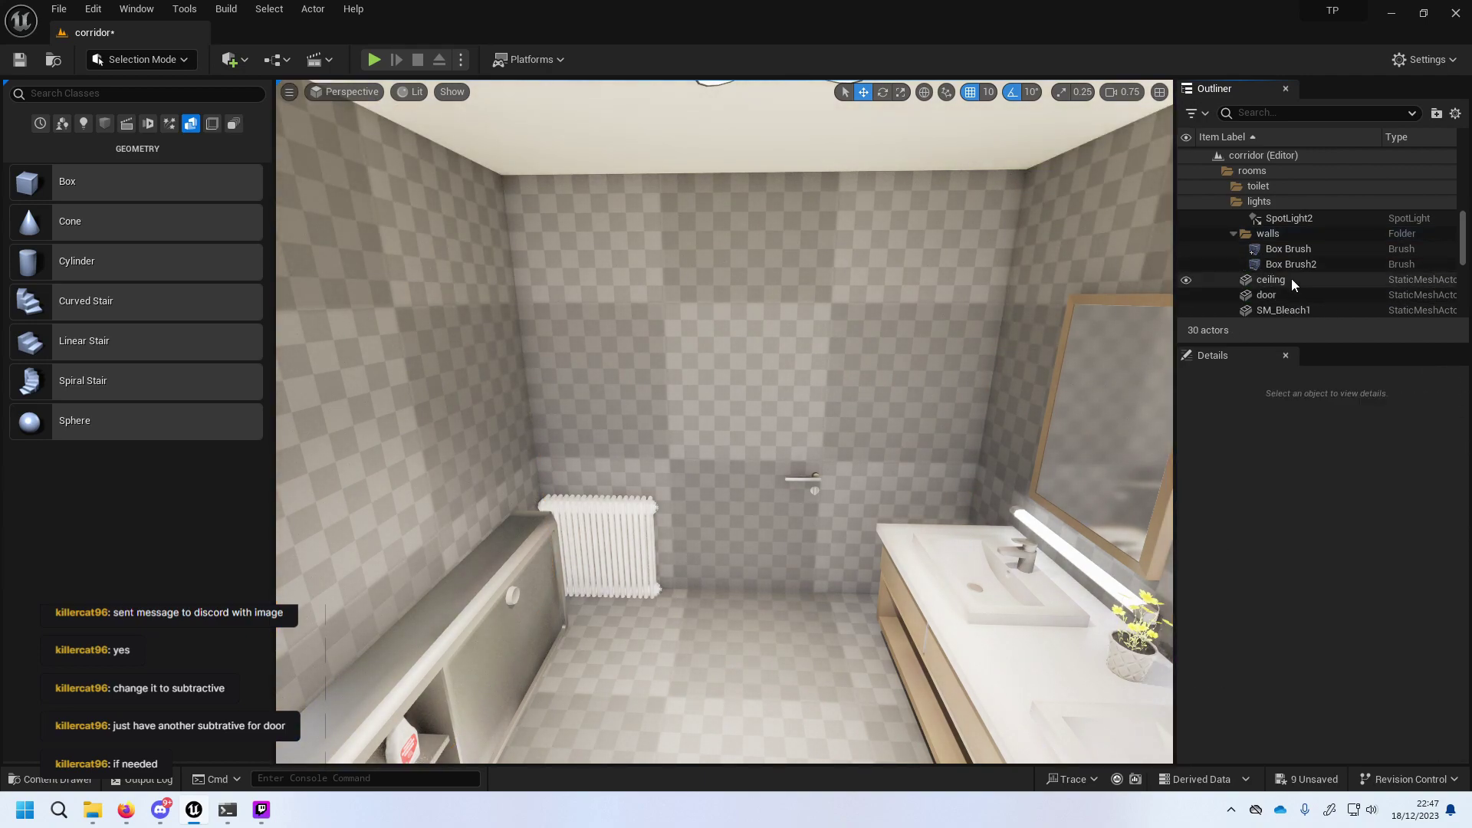
pyautogui.click(1281, 283)
pyautogui.press('Delete')
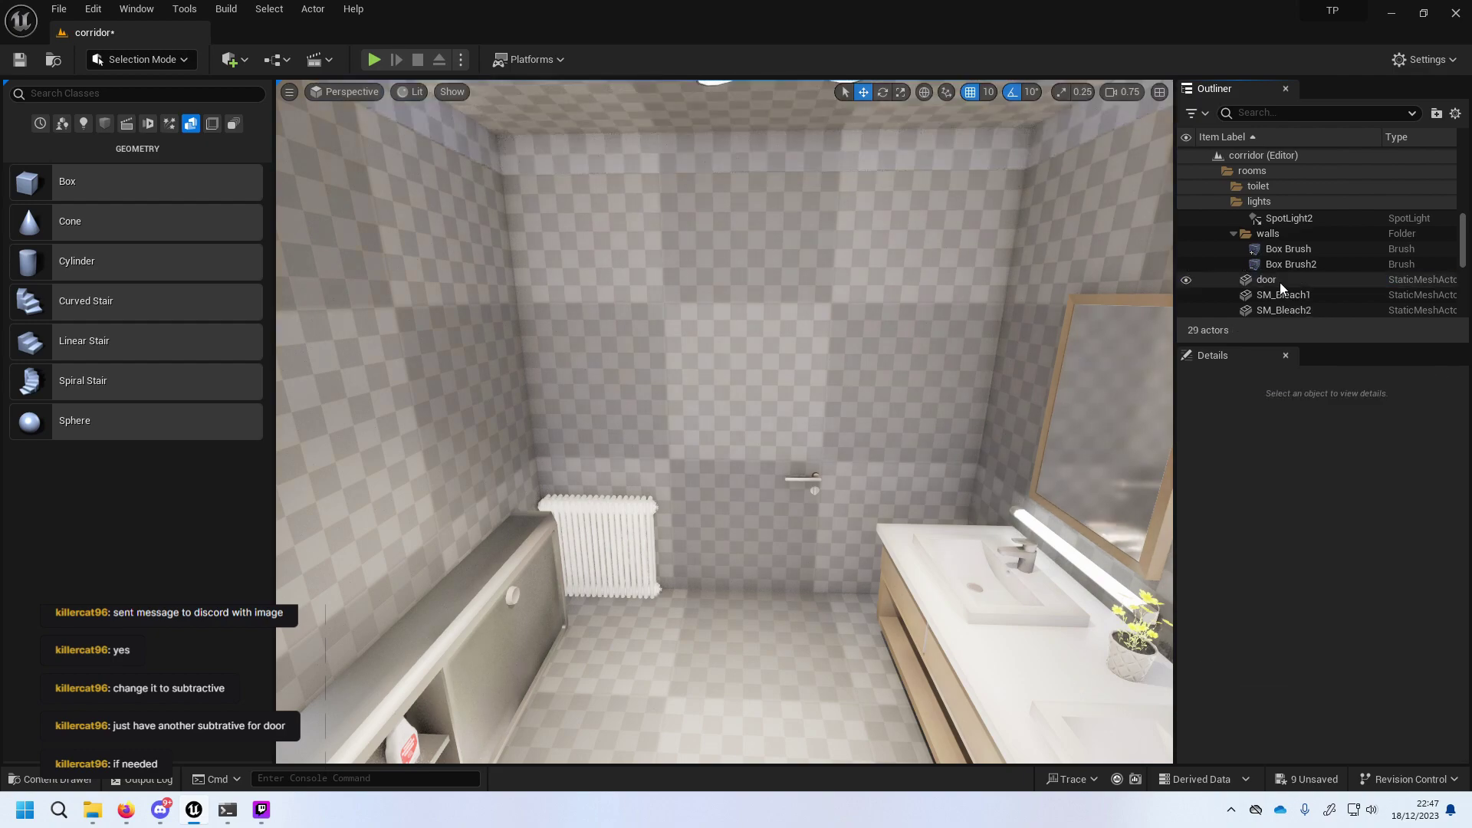
pyautogui.scroll(3, 1041, 318)
pyautogui.scroll(3, 1041, 317)
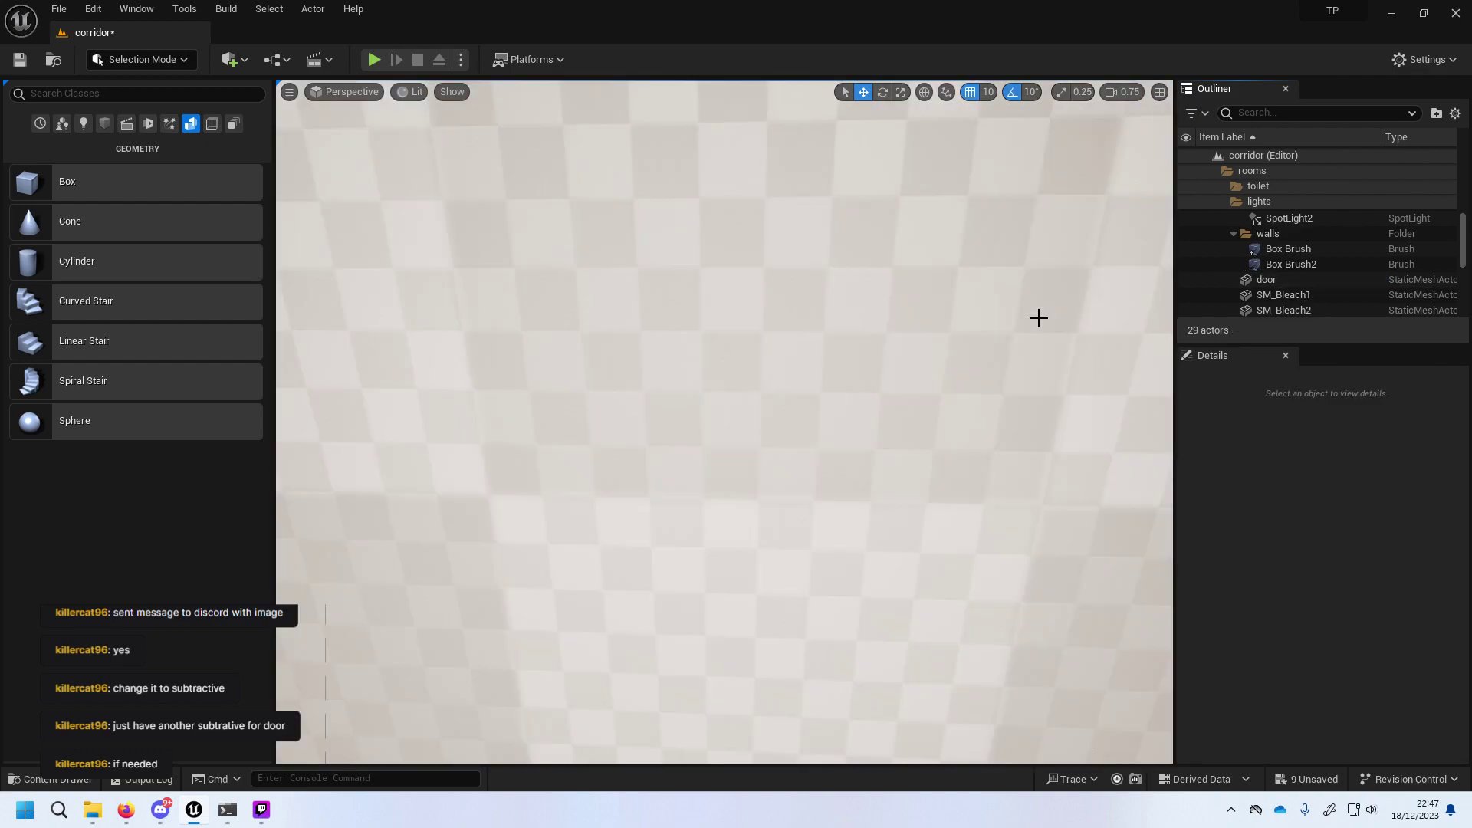
pyautogui.scroll(-3, 1039, 315)
pyautogui.moveTo(1039, 315)
pyautogui.mouseDown(button='right')
pyautogui.moveTo(997, 398)
pyautogui.moveTo(767, 429)
pyautogui.mouseUp(button='right')
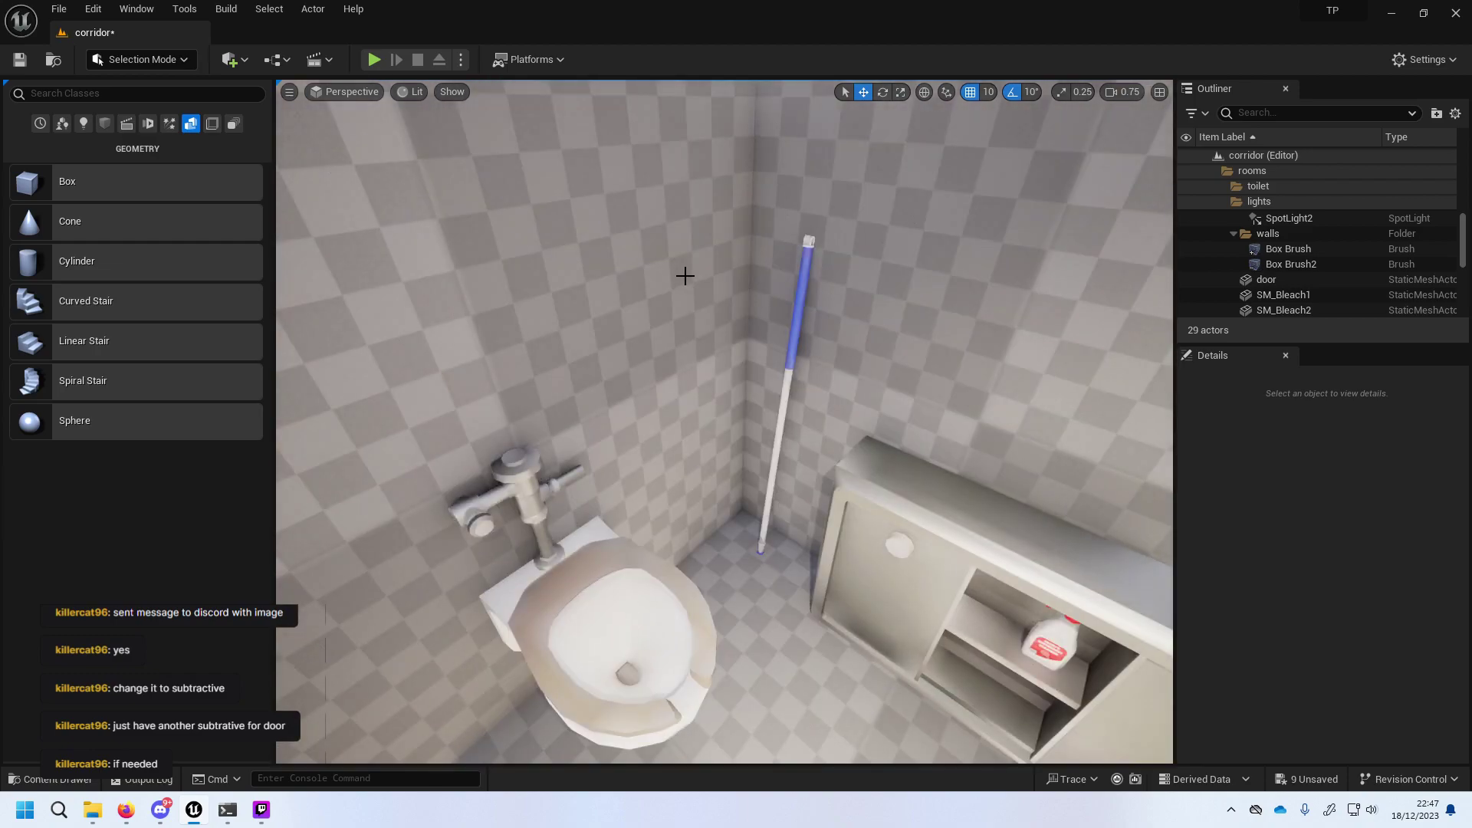
pyautogui.click(700, 296)
# Try M_Basic_Wall in Box Brush2's Element 0 material slot, undoing the first two attempts.
pyautogui.moveTo(701, 296); pyautogui.dragTo(813, 319, button='right')
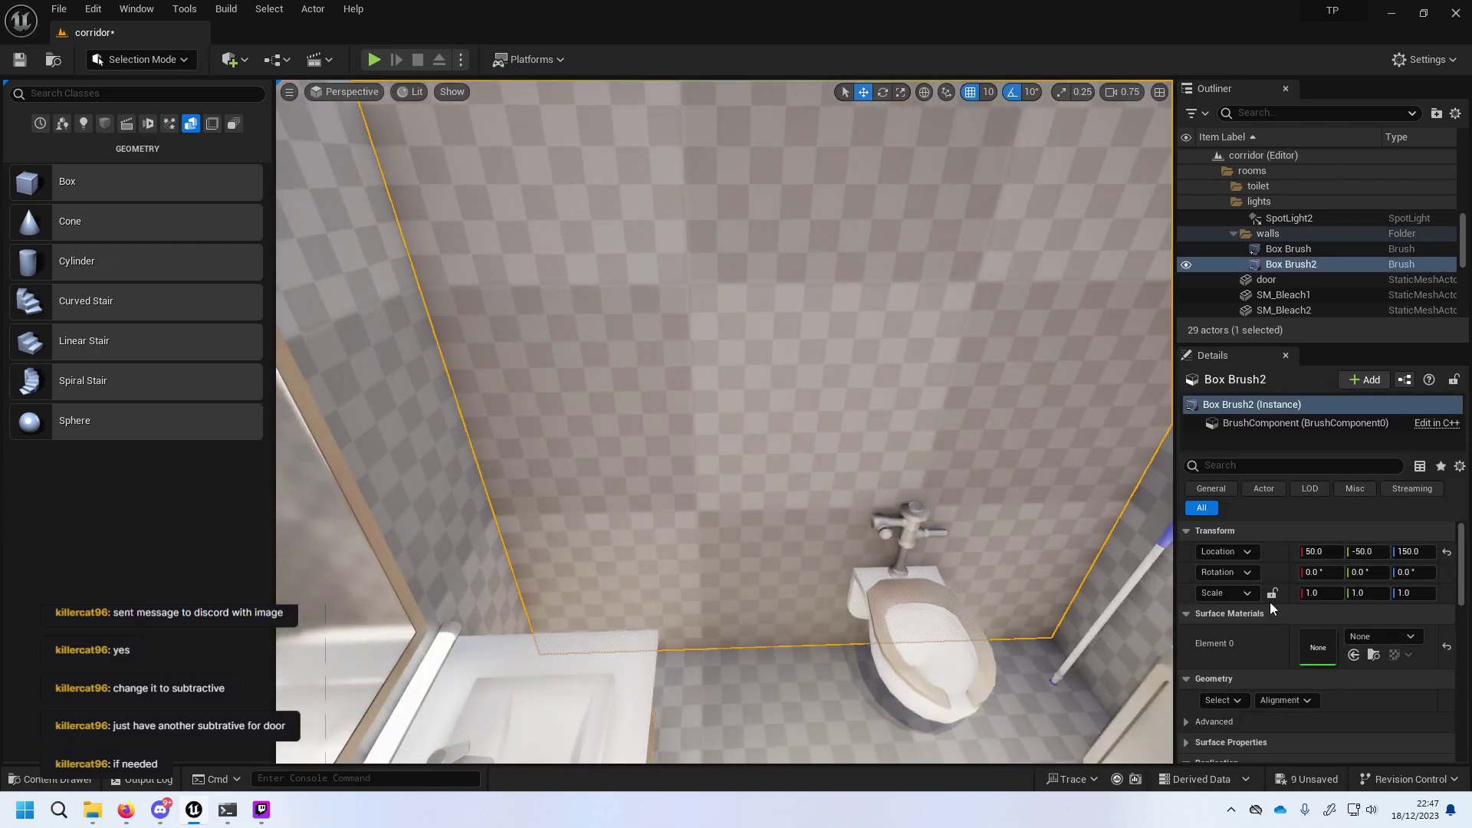
pyautogui.click(1361, 641)
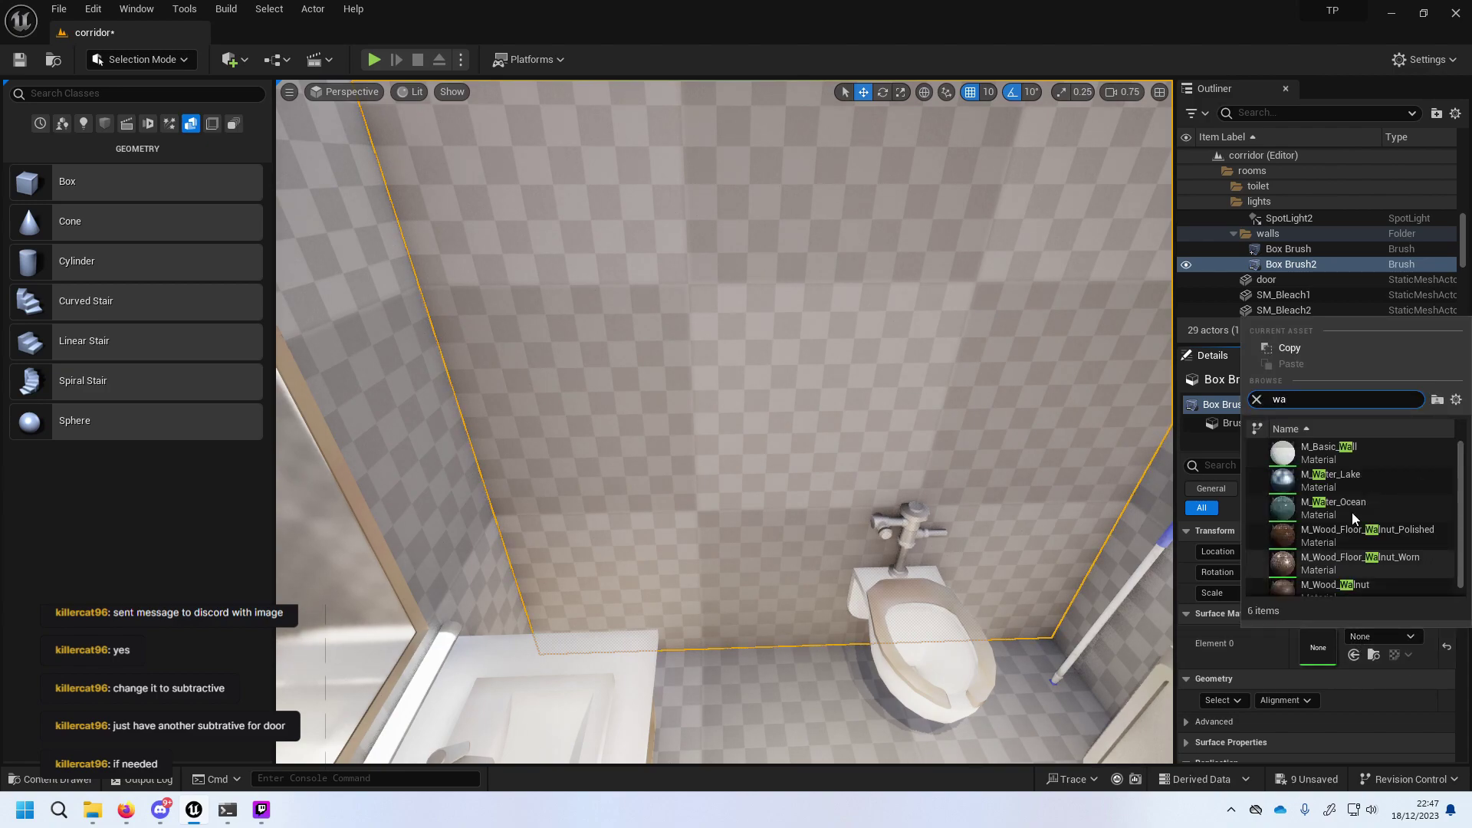
pyautogui.click(1356, 454)
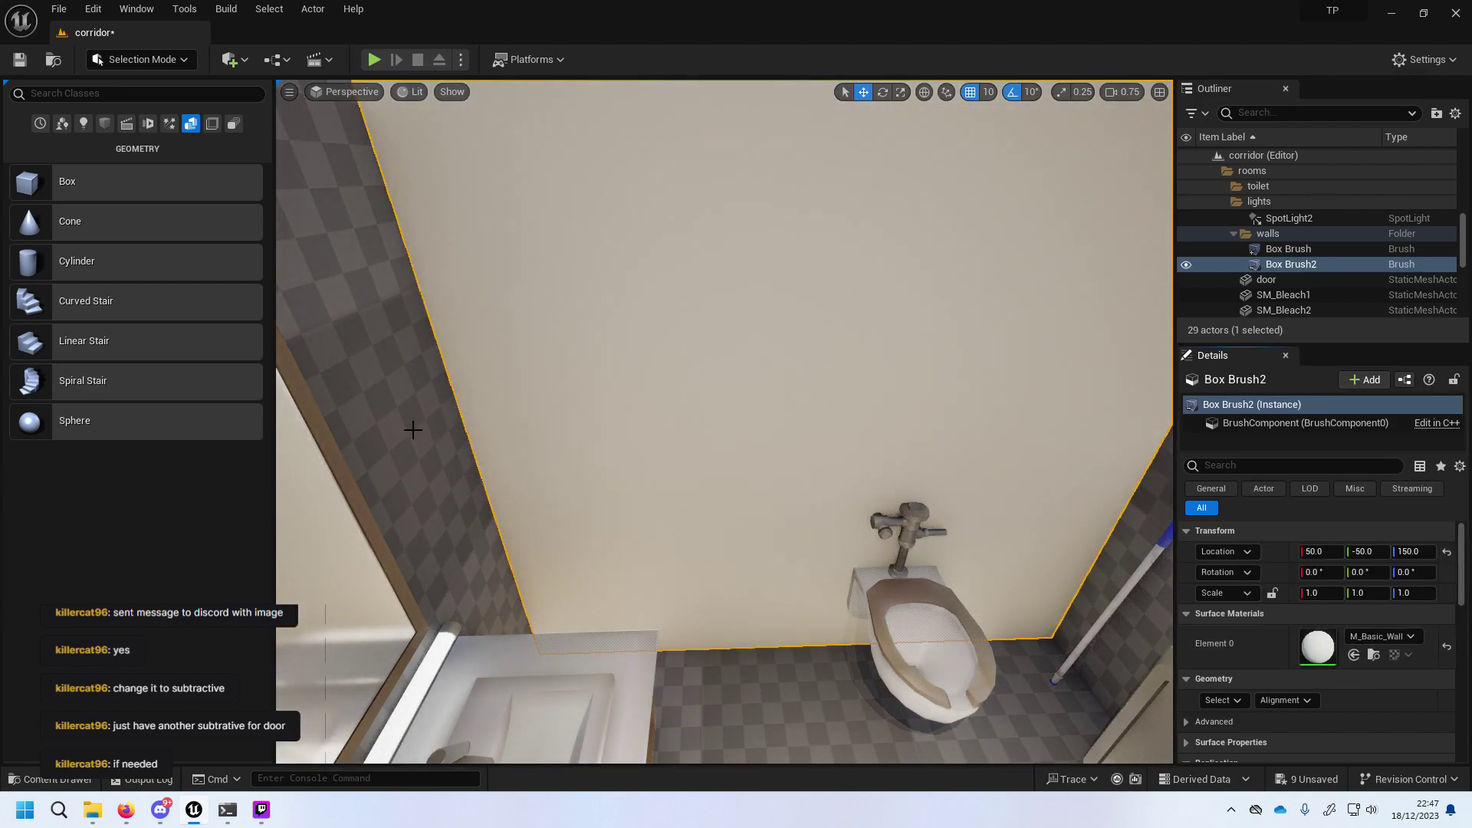
pyautogui.hotkey('ctrl', 'z')
pyautogui.click(1376, 637)
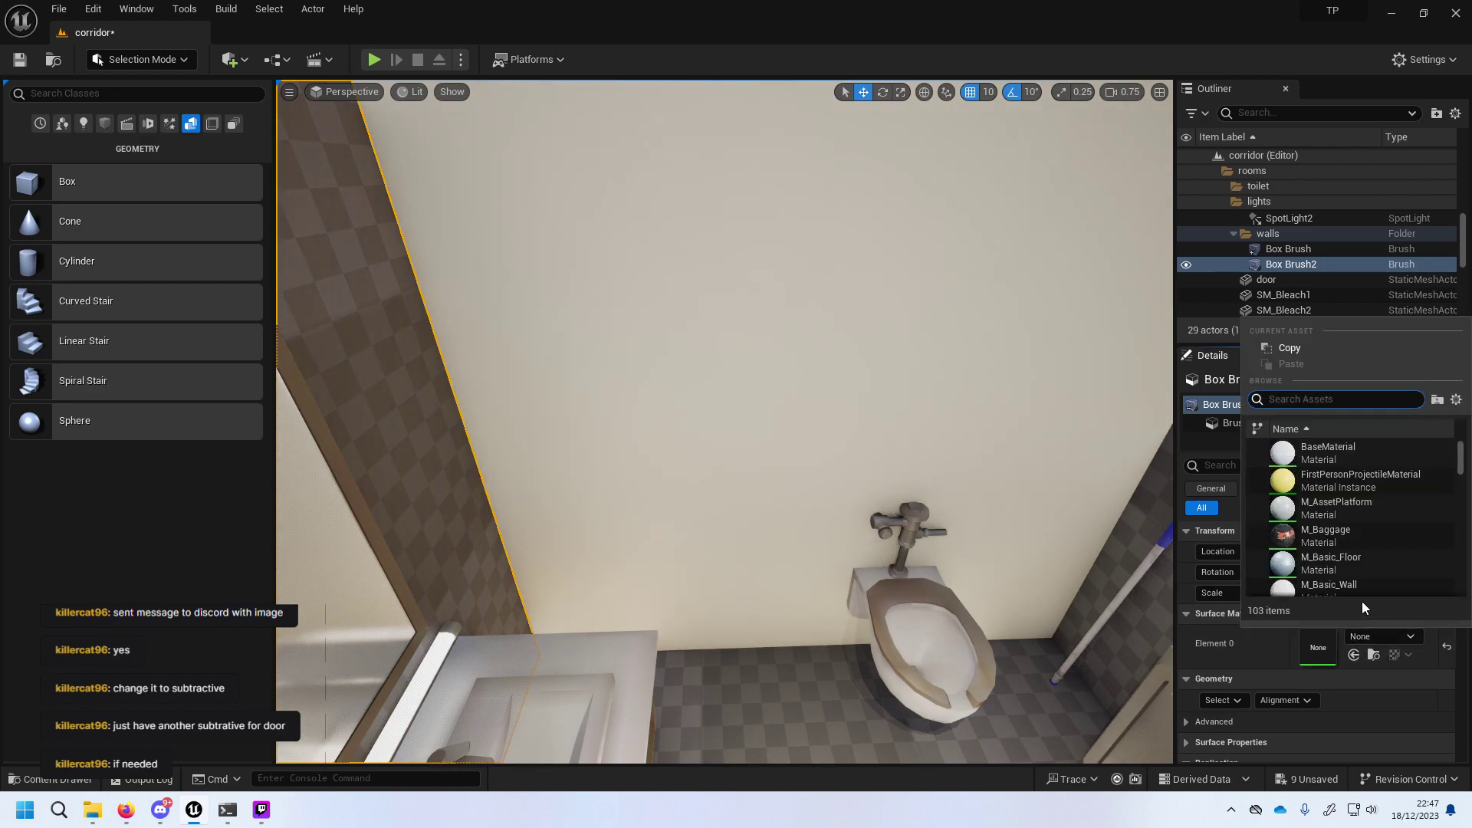
pyautogui.write('wall')
pyautogui.click(1335, 449)
pyautogui.hotkey('ctrl', 'z')
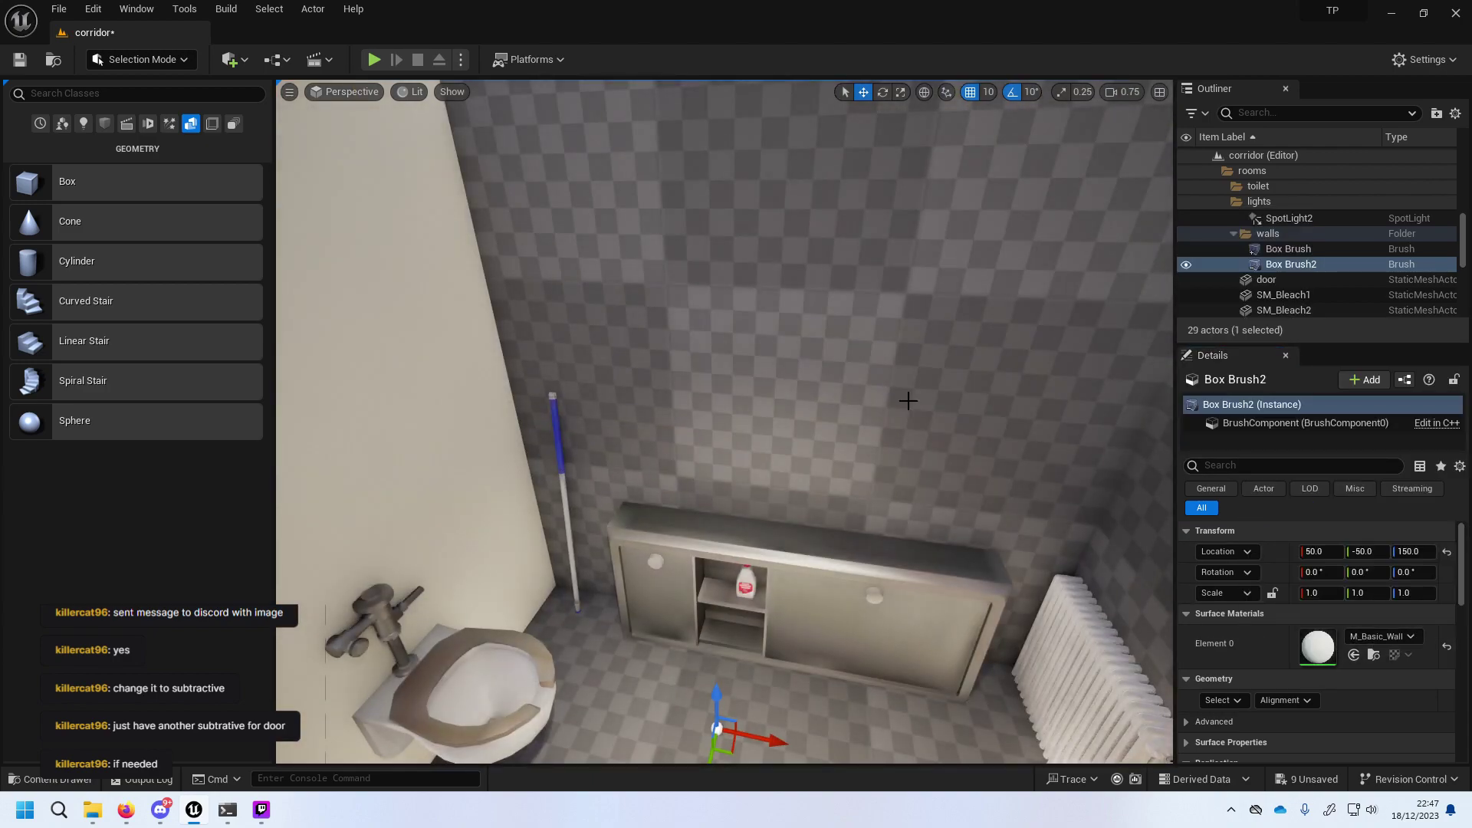
pyautogui.click(1363, 637)
pyautogui.write('wa')
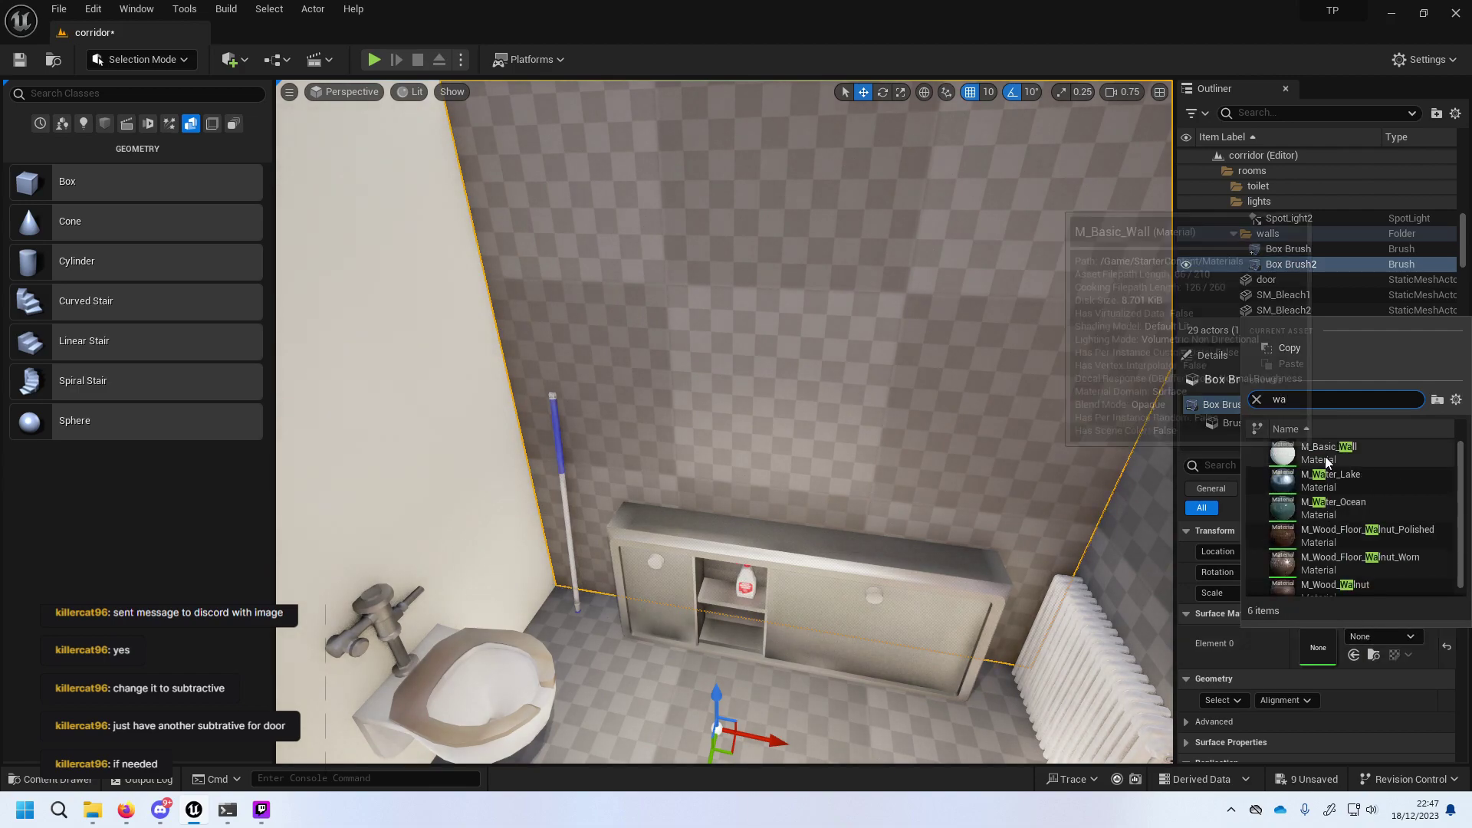
# Search 'wa', apply M_Basic_Wall to Box Brush2, and view the cream room walls.
pyautogui.moveTo(973, 461); pyautogui.dragTo(852, 411, button='right')
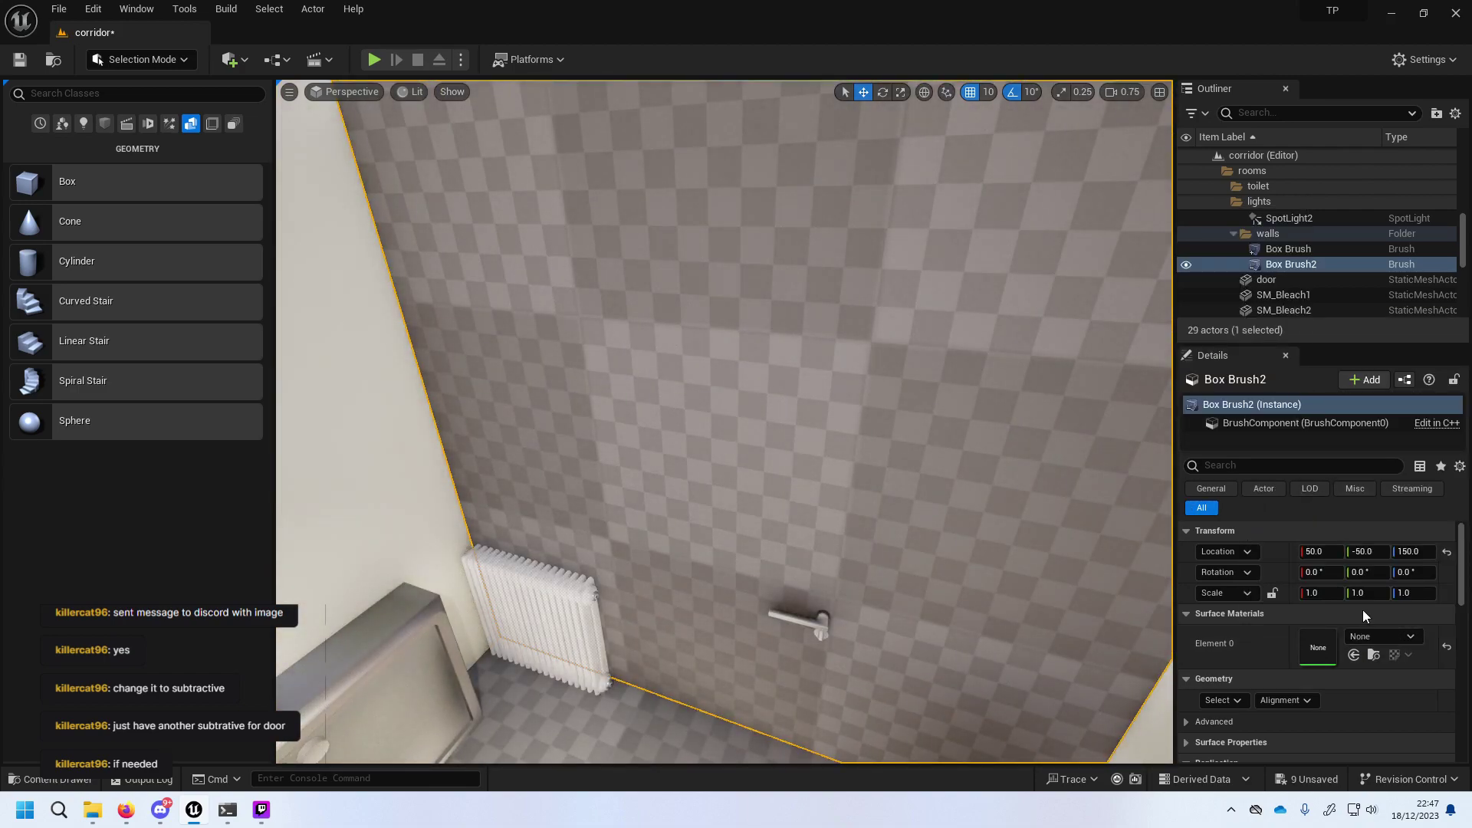
pyautogui.click(1364, 637)
pyautogui.write('wa')
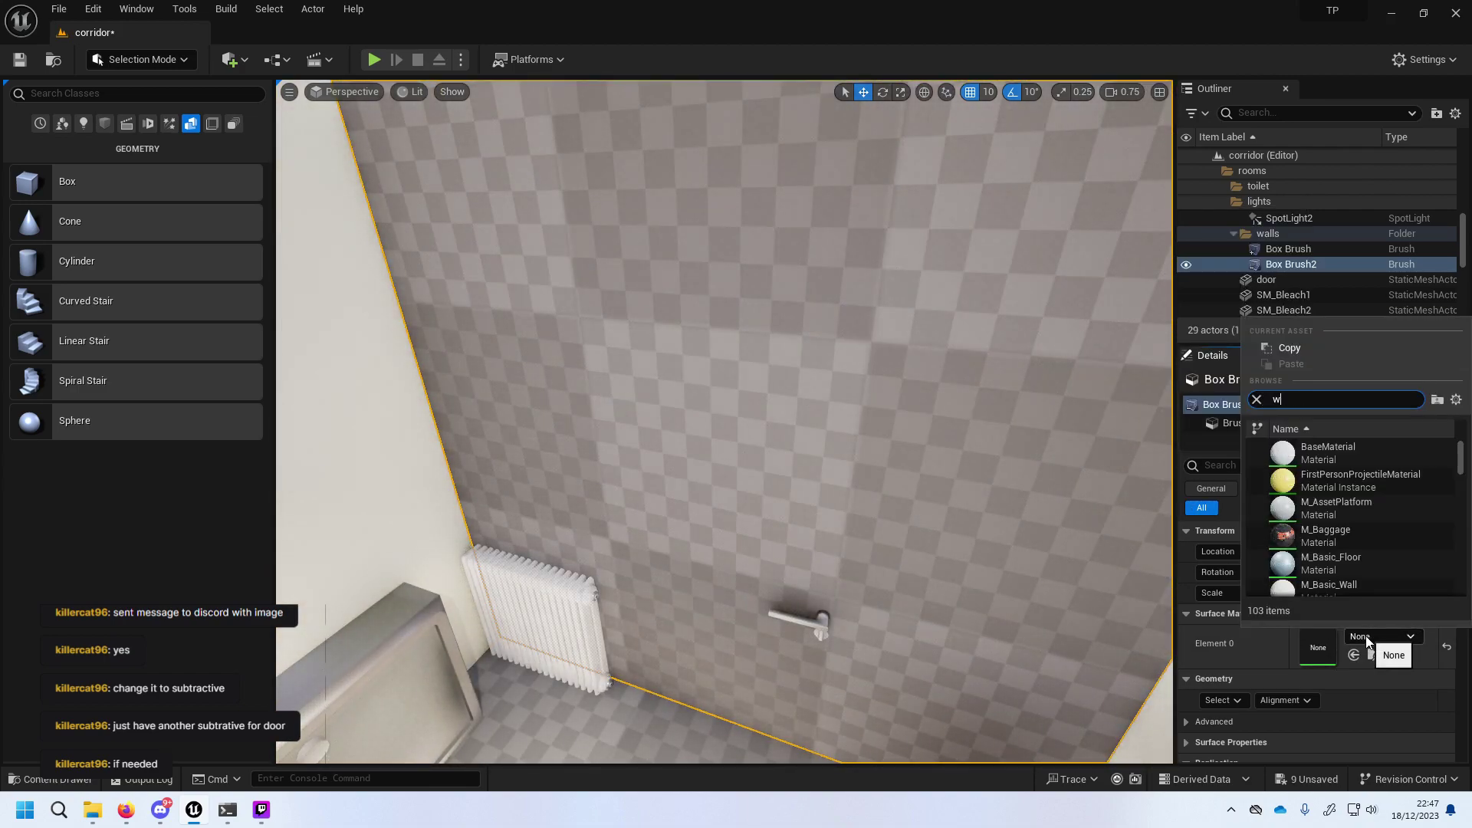
pyautogui.click(1315, 460)
pyautogui.moveTo(845, 391); pyautogui.dragTo(782, 417, button='right')
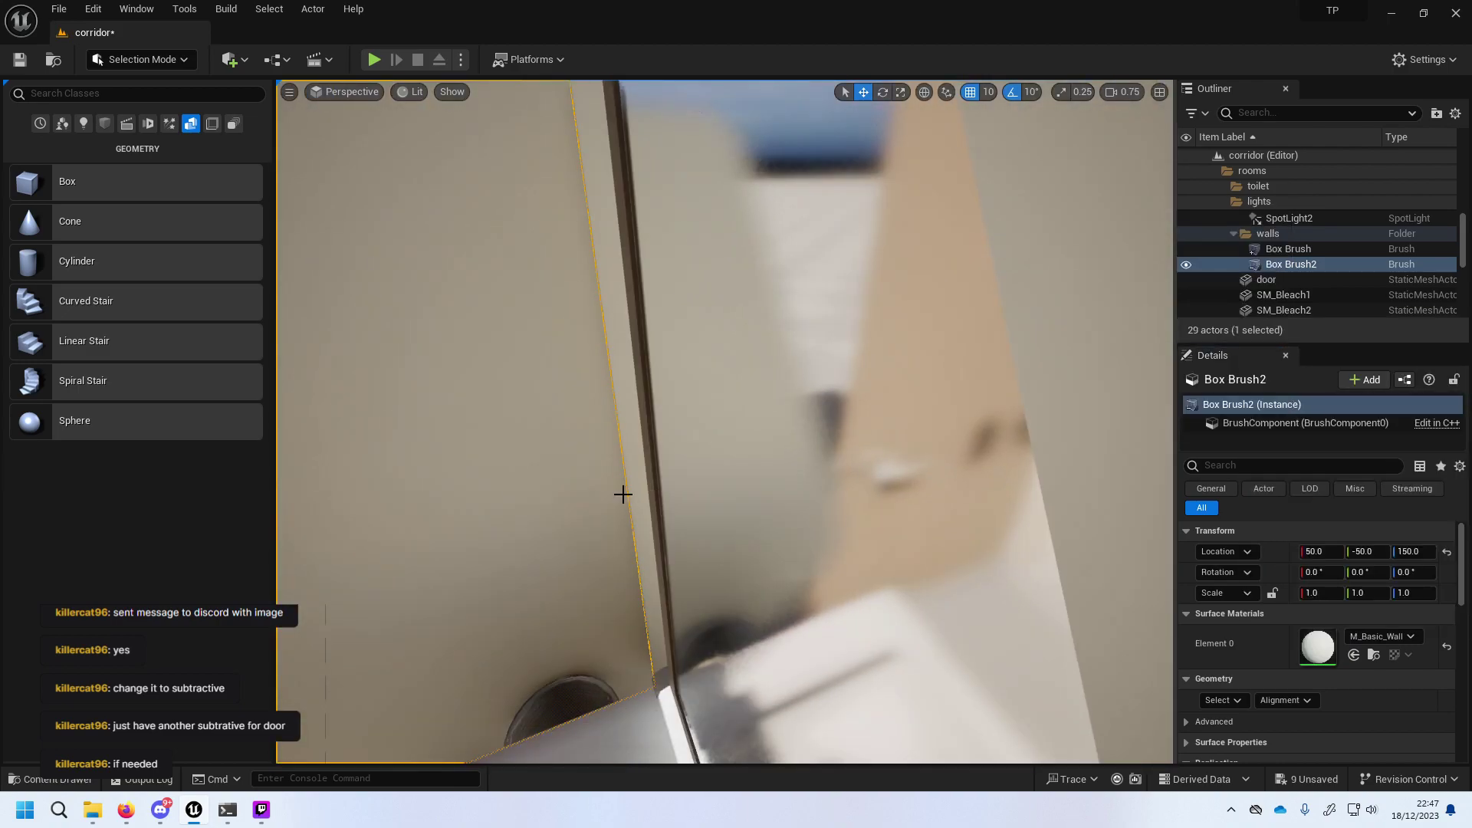
pyautogui.press('f')
pyautogui.moveTo(623, 500); pyautogui.dragTo(809, 561, button='right')
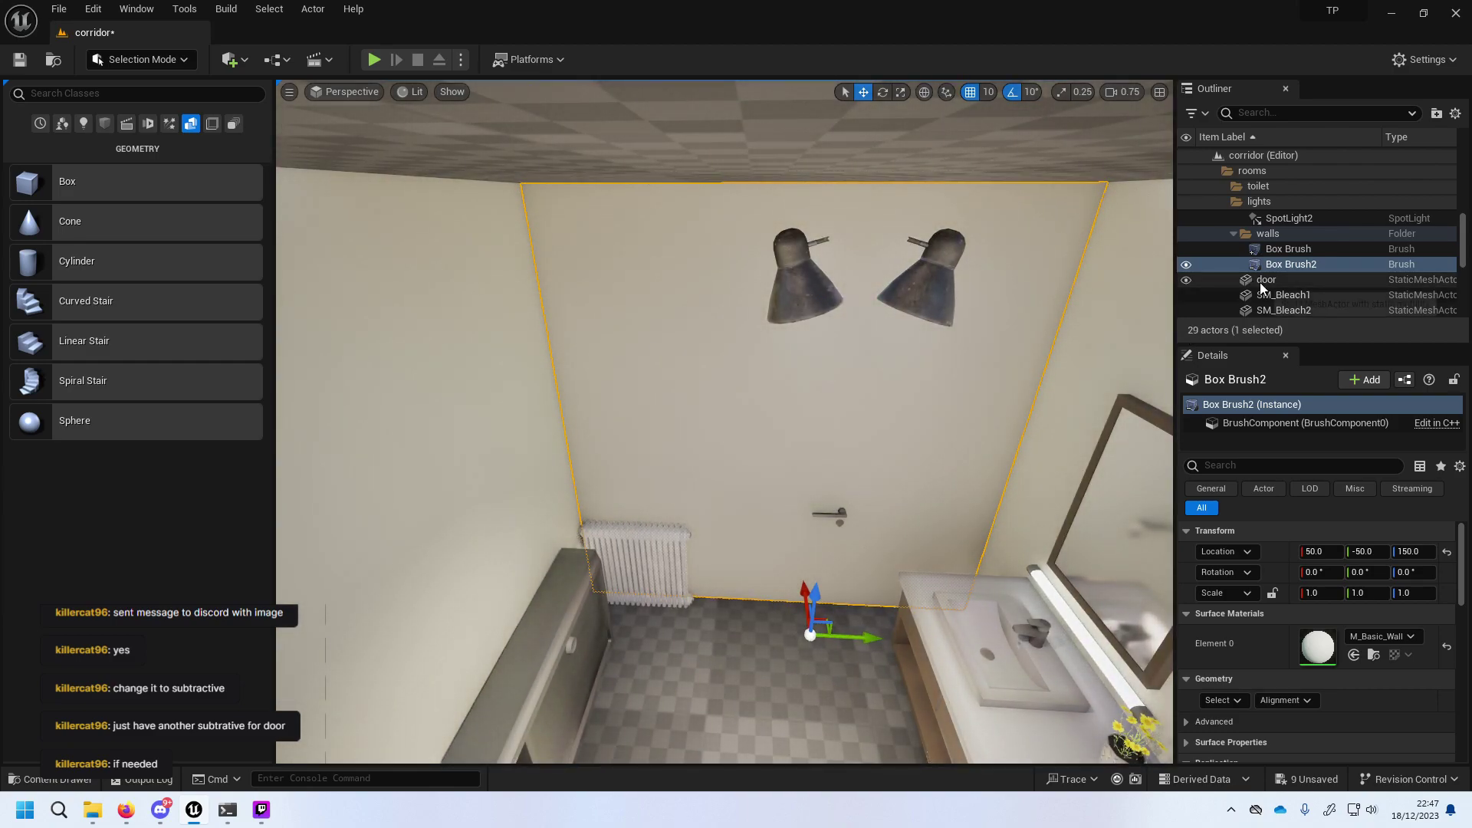
pyautogui.scroll(-2, 1304, 287)
pyautogui.scroll(2, 1296, 261)
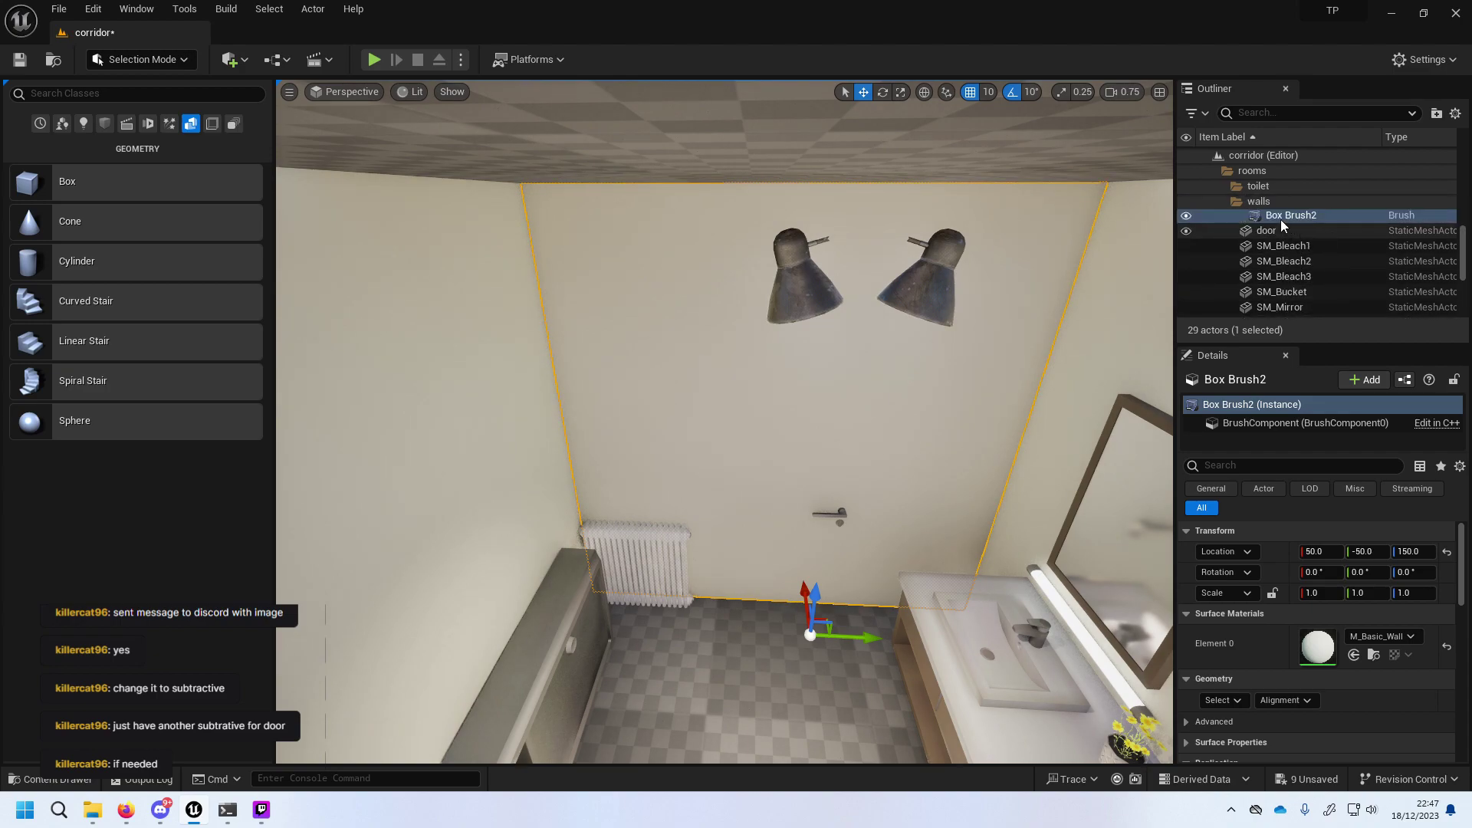
pyautogui.click(1280, 229)
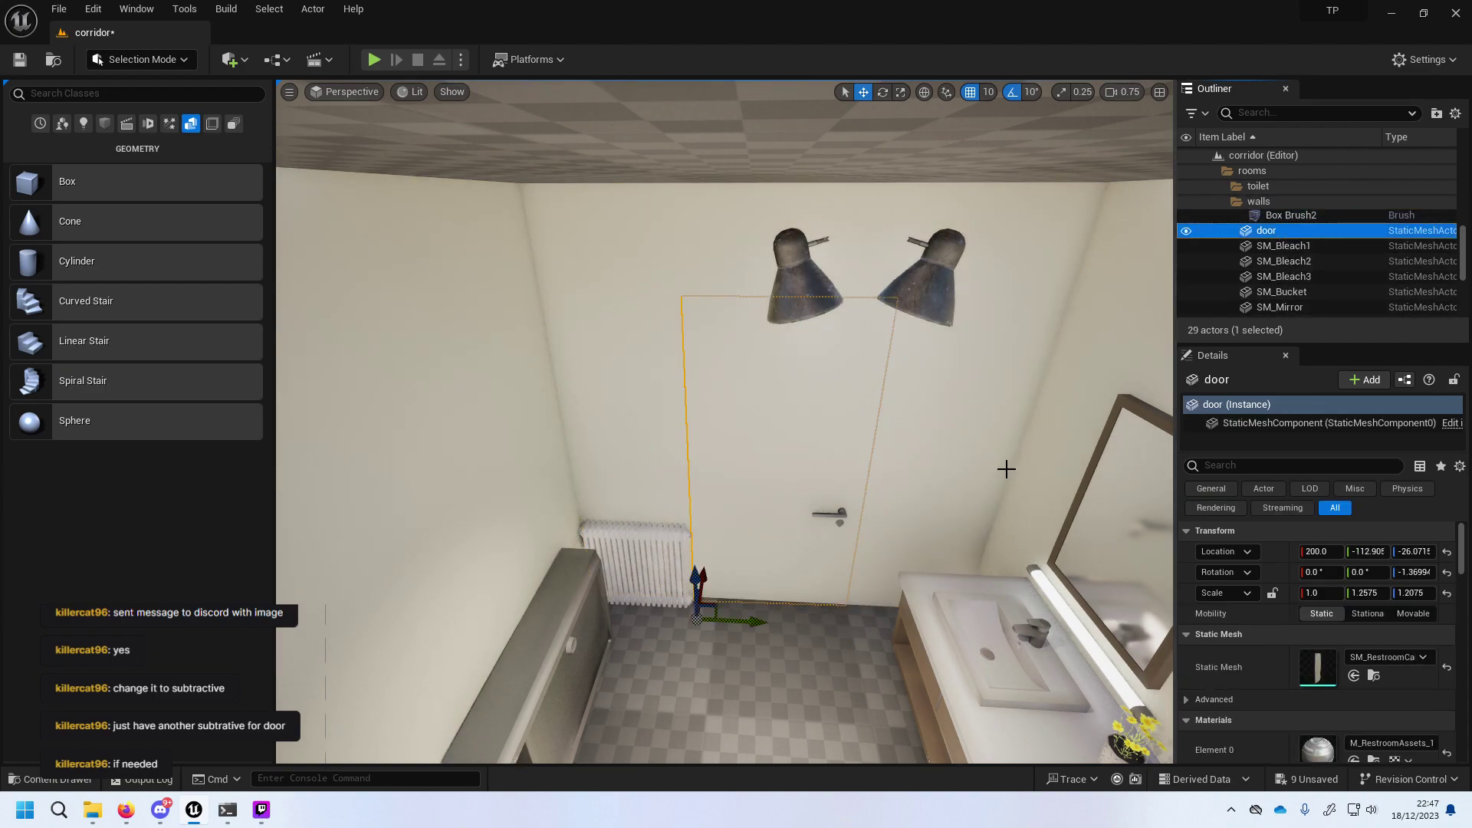
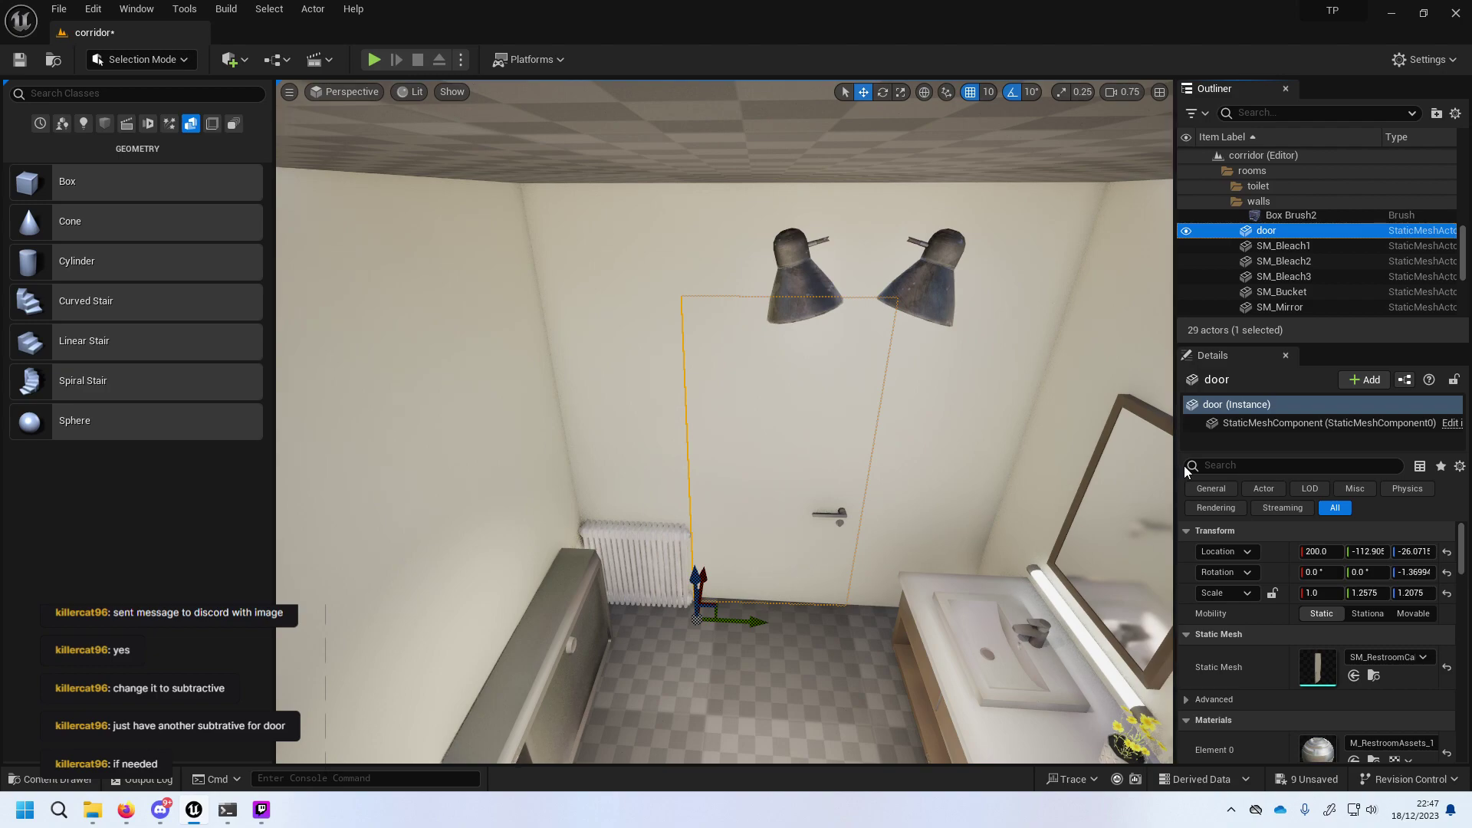
# Duplicate the door as door2 and file it in the walls folder.
pyautogui.hotkey('ctrl', 'd')
pyautogui.scroll(1, 1258, 297)
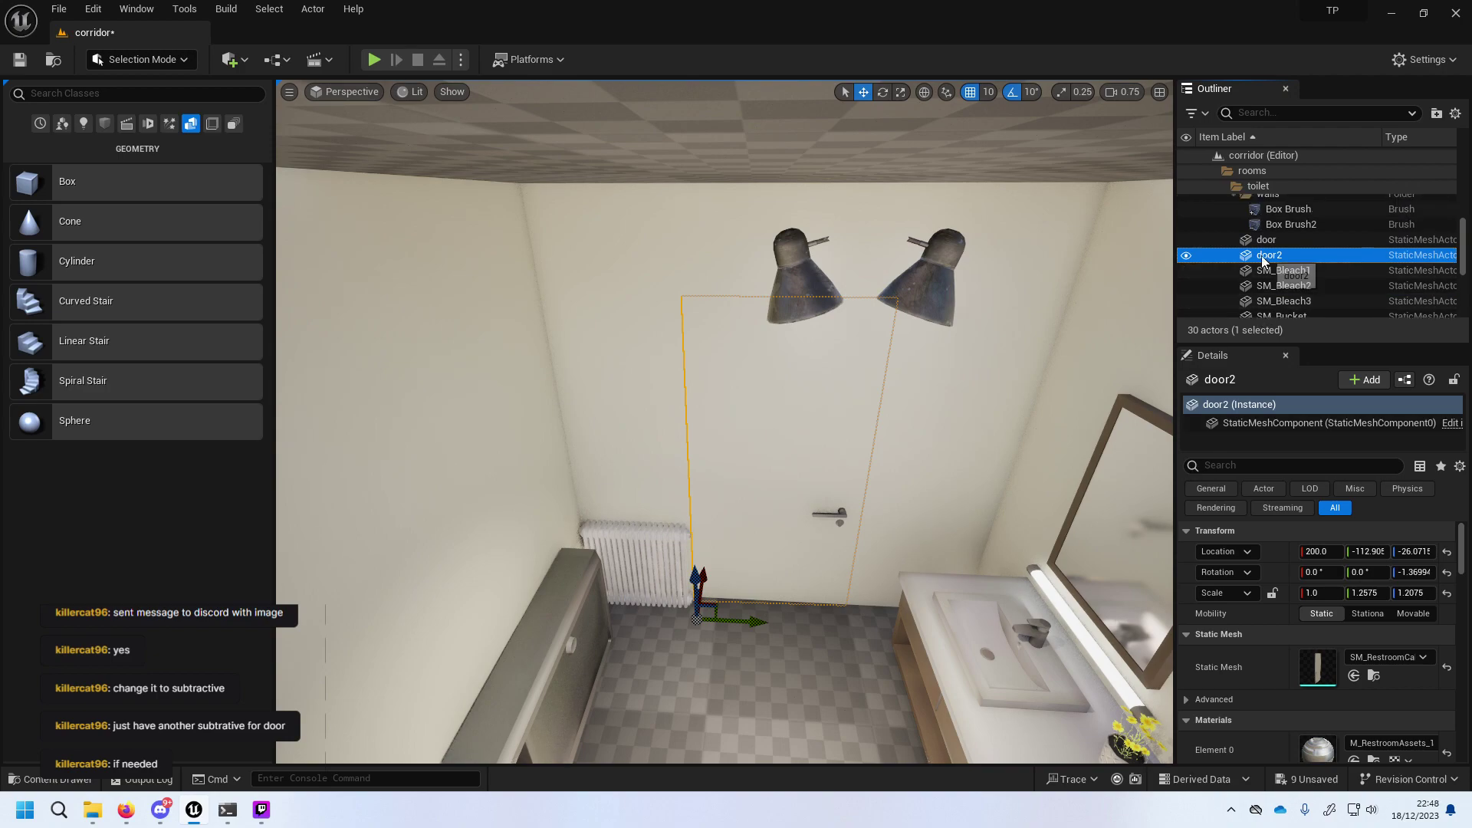
pyautogui.moveTo(1262, 256); pyautogui.dragTo(1271, 196)
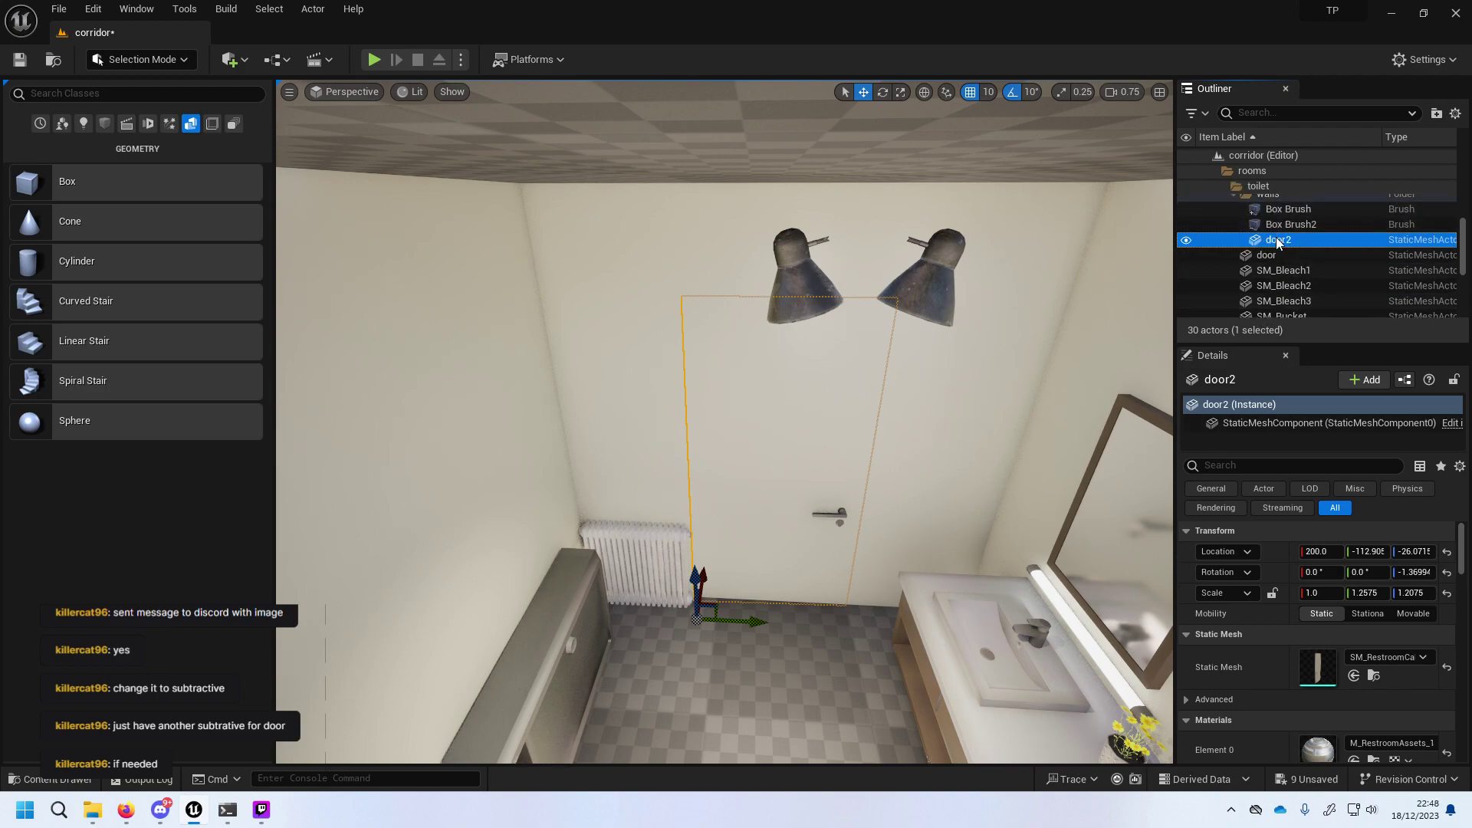
# Stretch door2 along X to a scale of about 3.755 so it pokes through the wall.
pyautogui.click(900, 91)
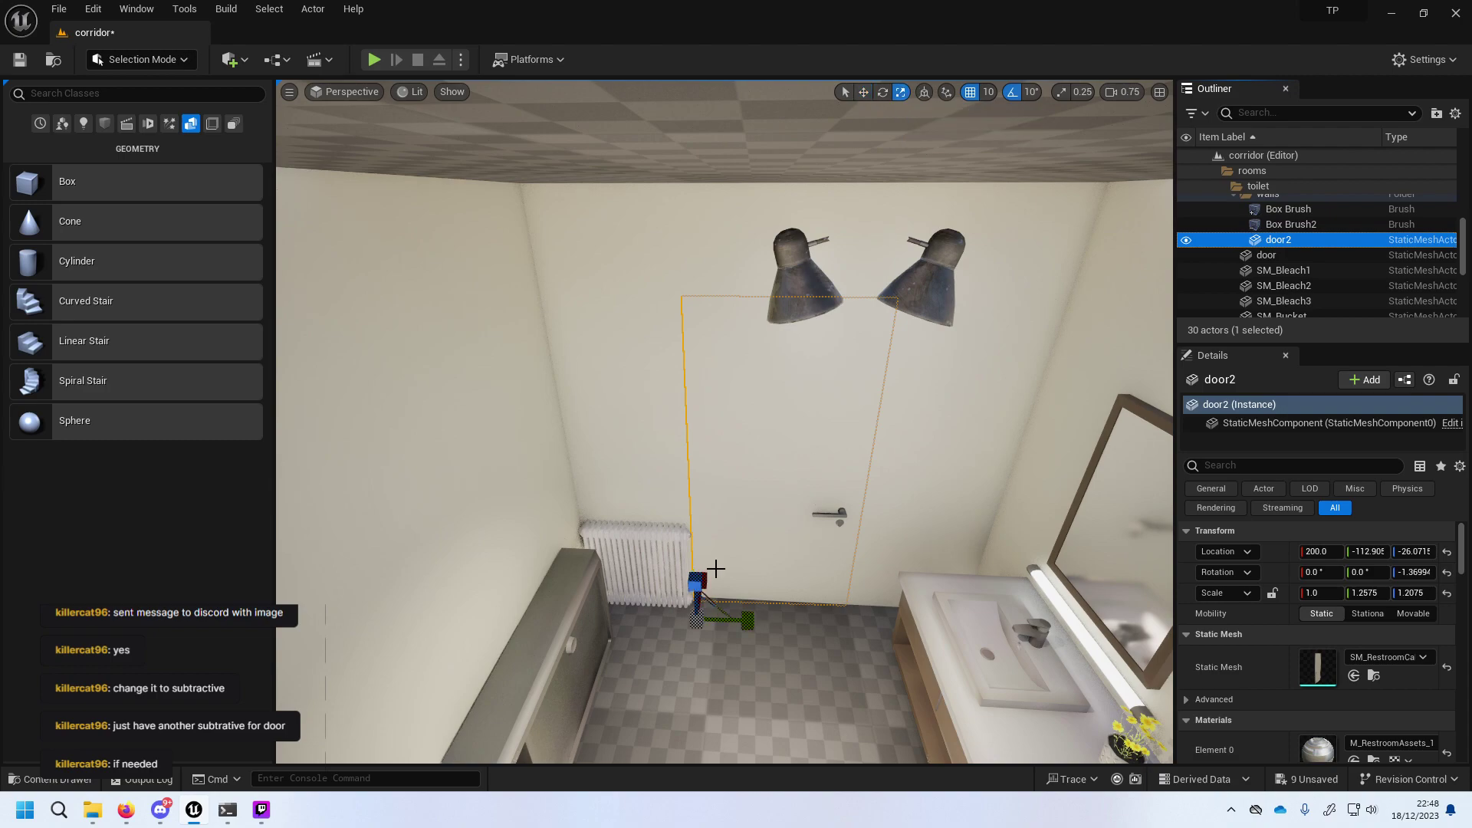
pyautogui.moveTo(716, 568); pyautogui.dragTo(818, 585, button='right')
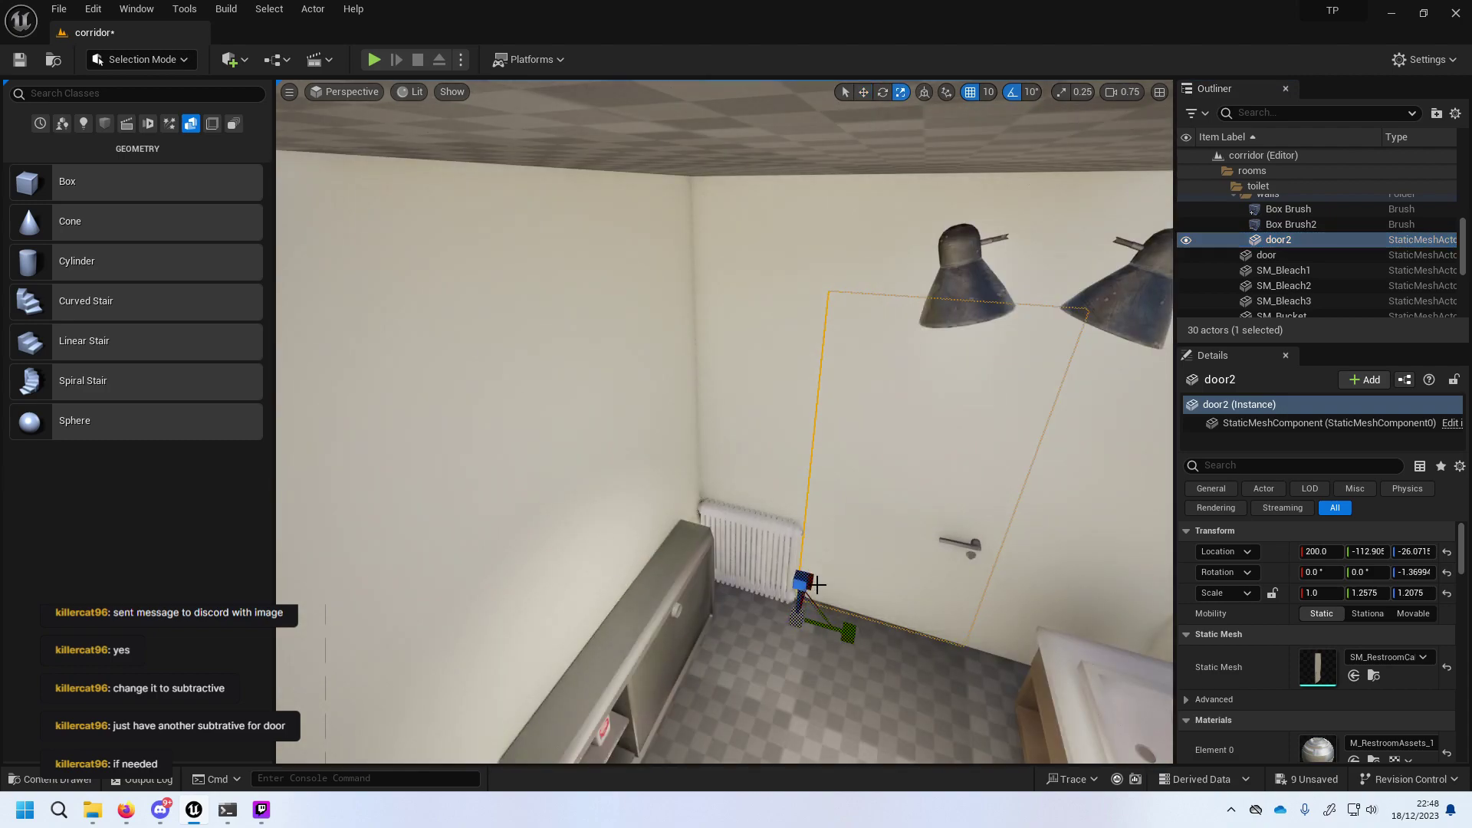
pyautogui.moveTo(813, 584); pyautogui.dragTo(824, 598)
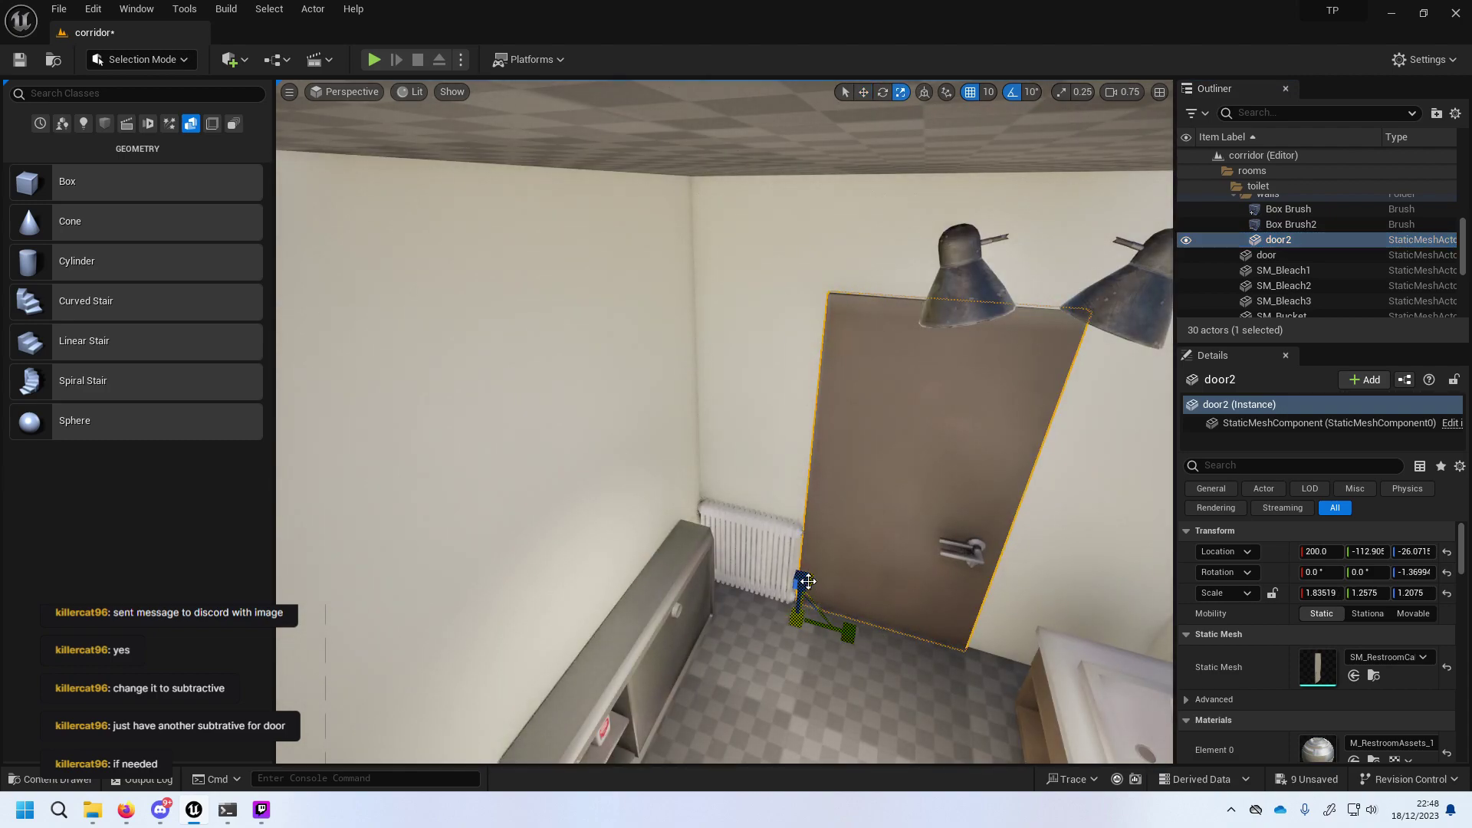
pyautogui.moveTo(808, 581)
pyautogui.mouseDown(button='right')
pyautogui.moveTo(529, 546)
pyautogui.moveTo(593, 544)
pyautogui.mouseUp(button='right')
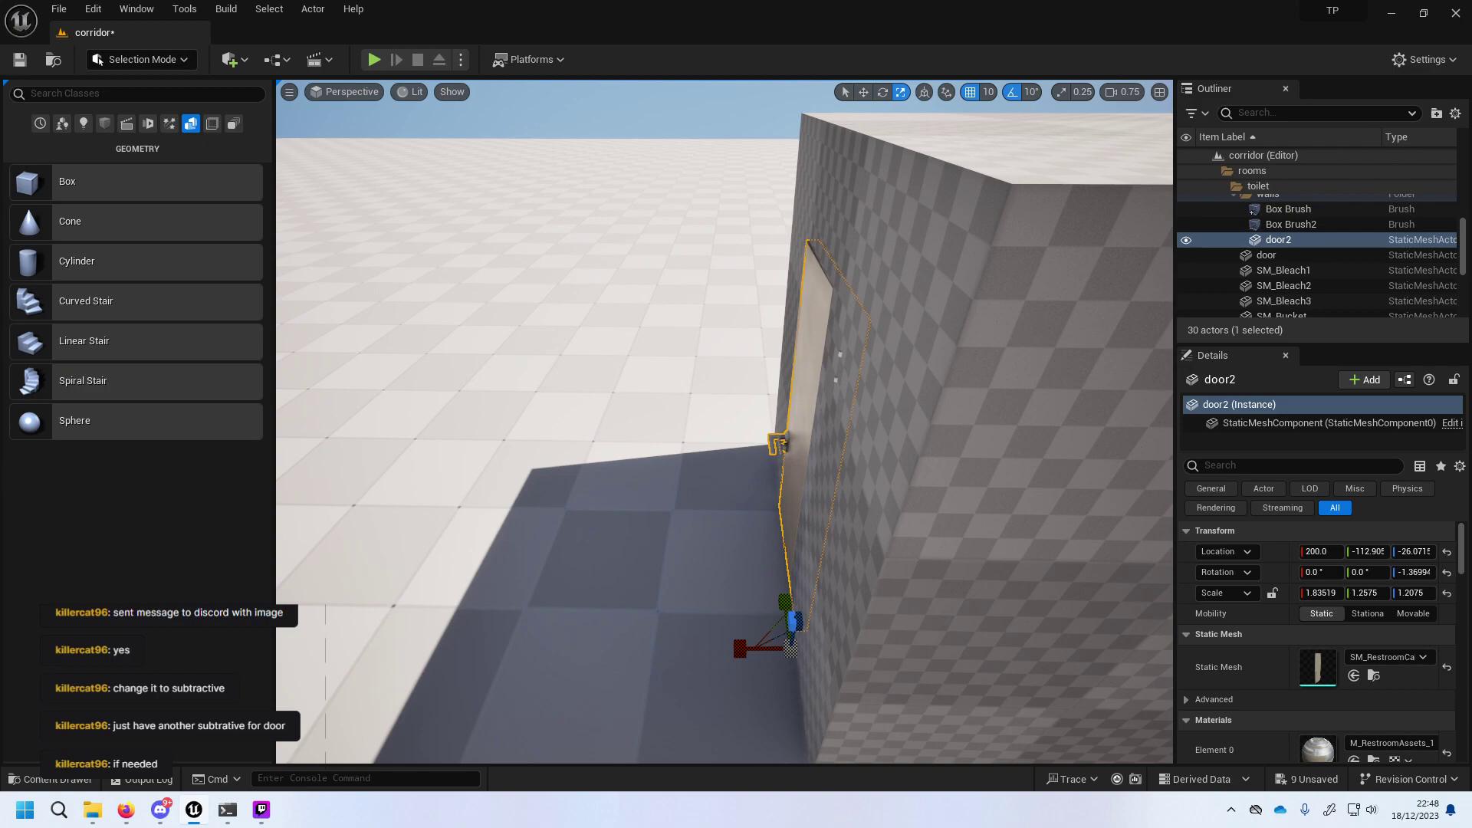
pyautogui.moveTo(739, 644); pyautogui.dragTo(983, 244)
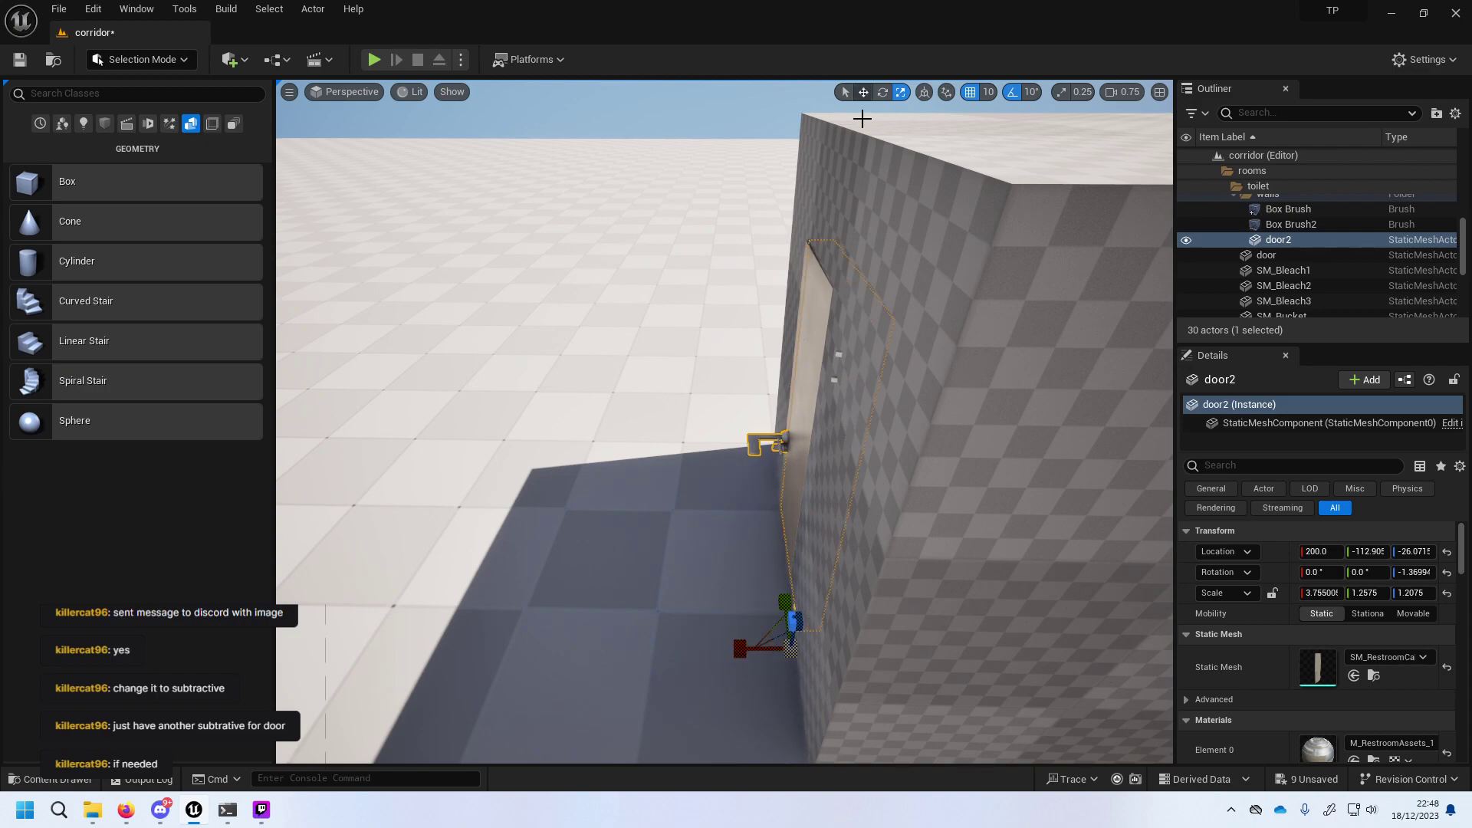
# Move door2 to Location X 210 and view it from inside the room.
pyautogui.click(863, 92)
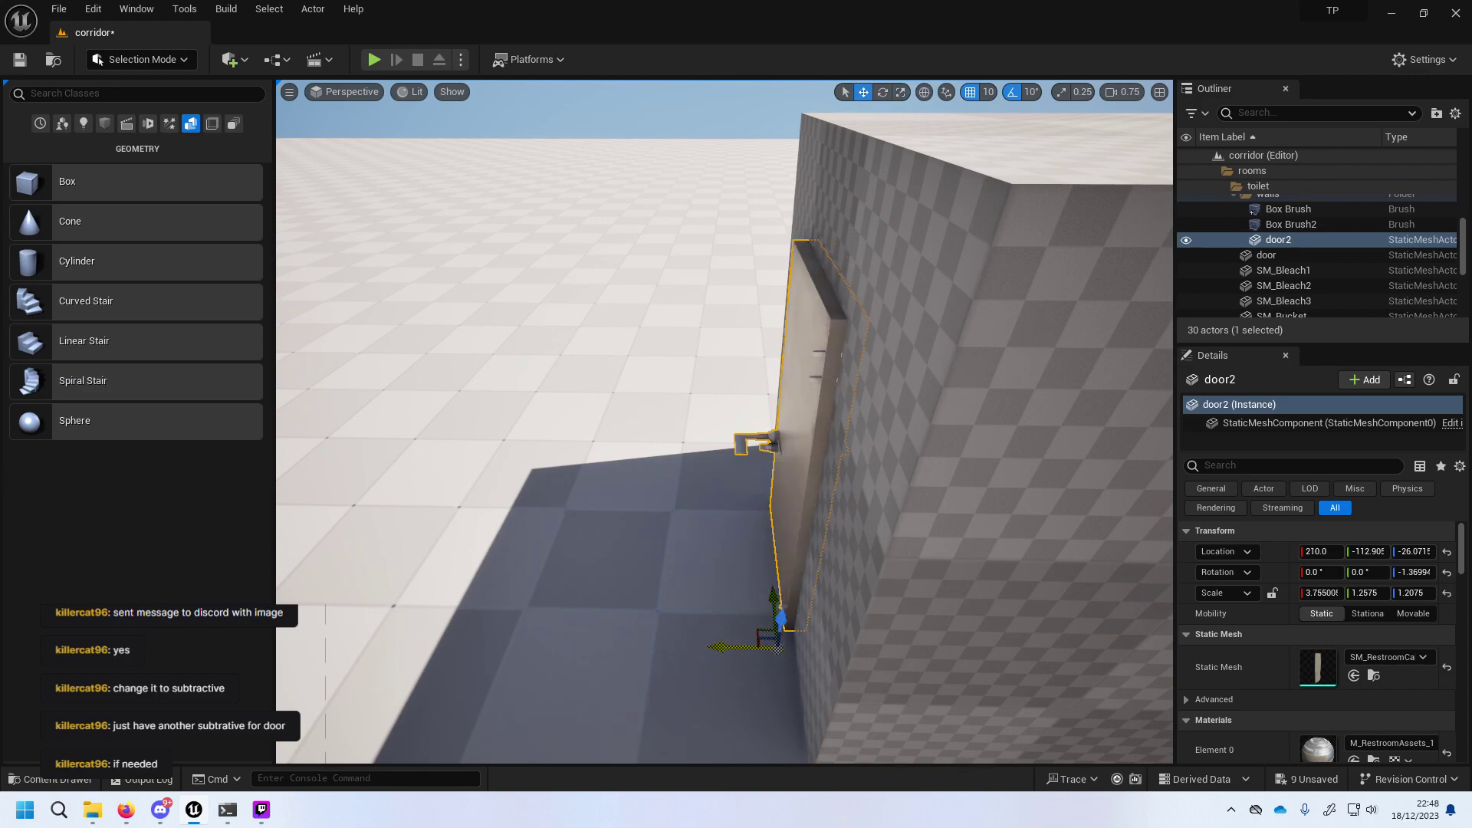
pyautogui.moveTo(756, 648); pyautogui.dragTo(811, 673)
pyautogui.scroll(5, 791, 634)
pyautogui.scroll(-3, 794, 636)
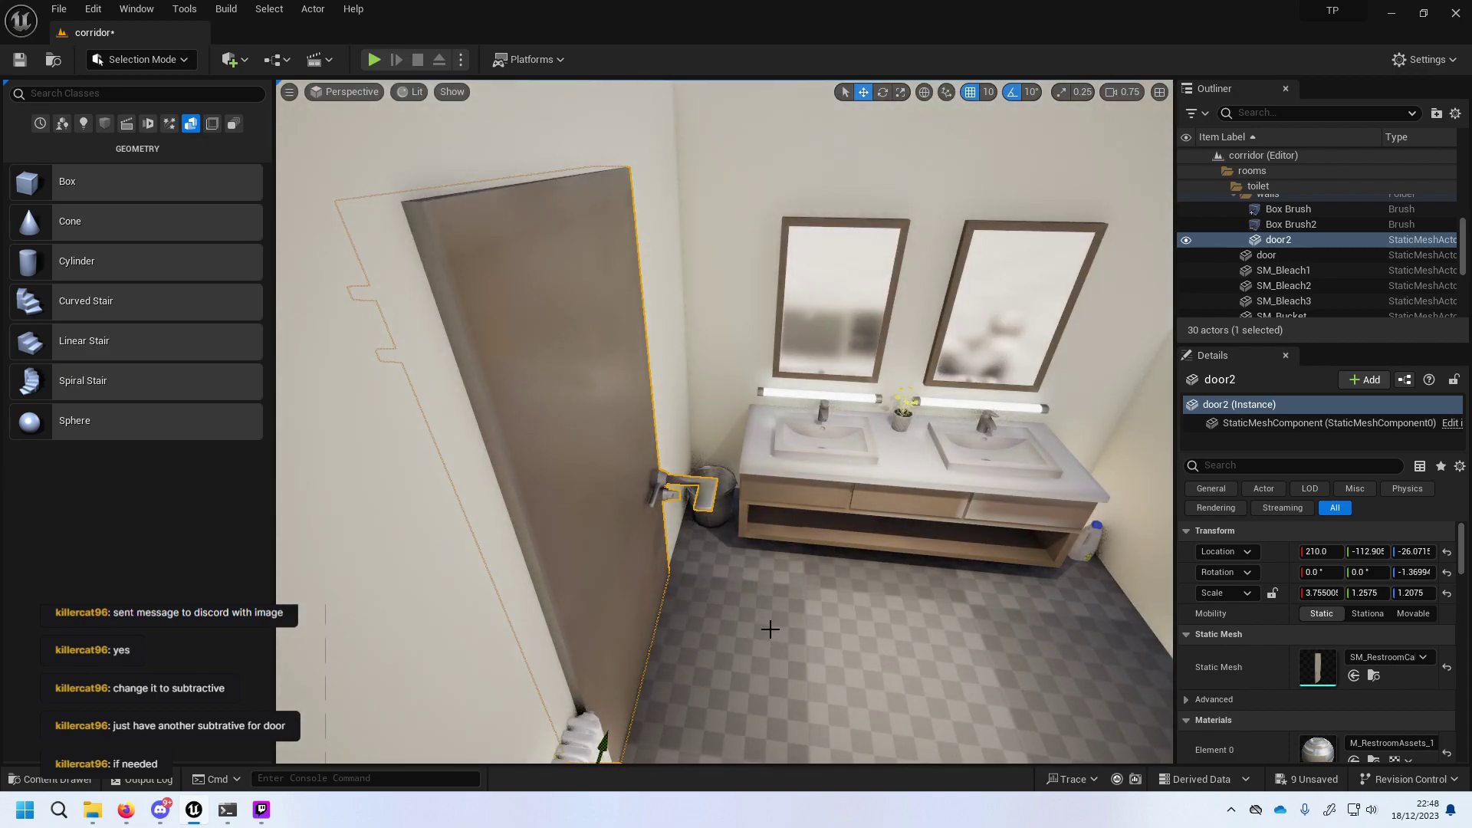
pyautogui.moveTo(805, 612)
pyautogui.mouseDown(button='right')
pyautogui.moveTo(690, 621)
pyautogui.moveTo(767, 613)
pyautogui.moveTo(813, 574)
pyautogui.mouseUp(button='right')
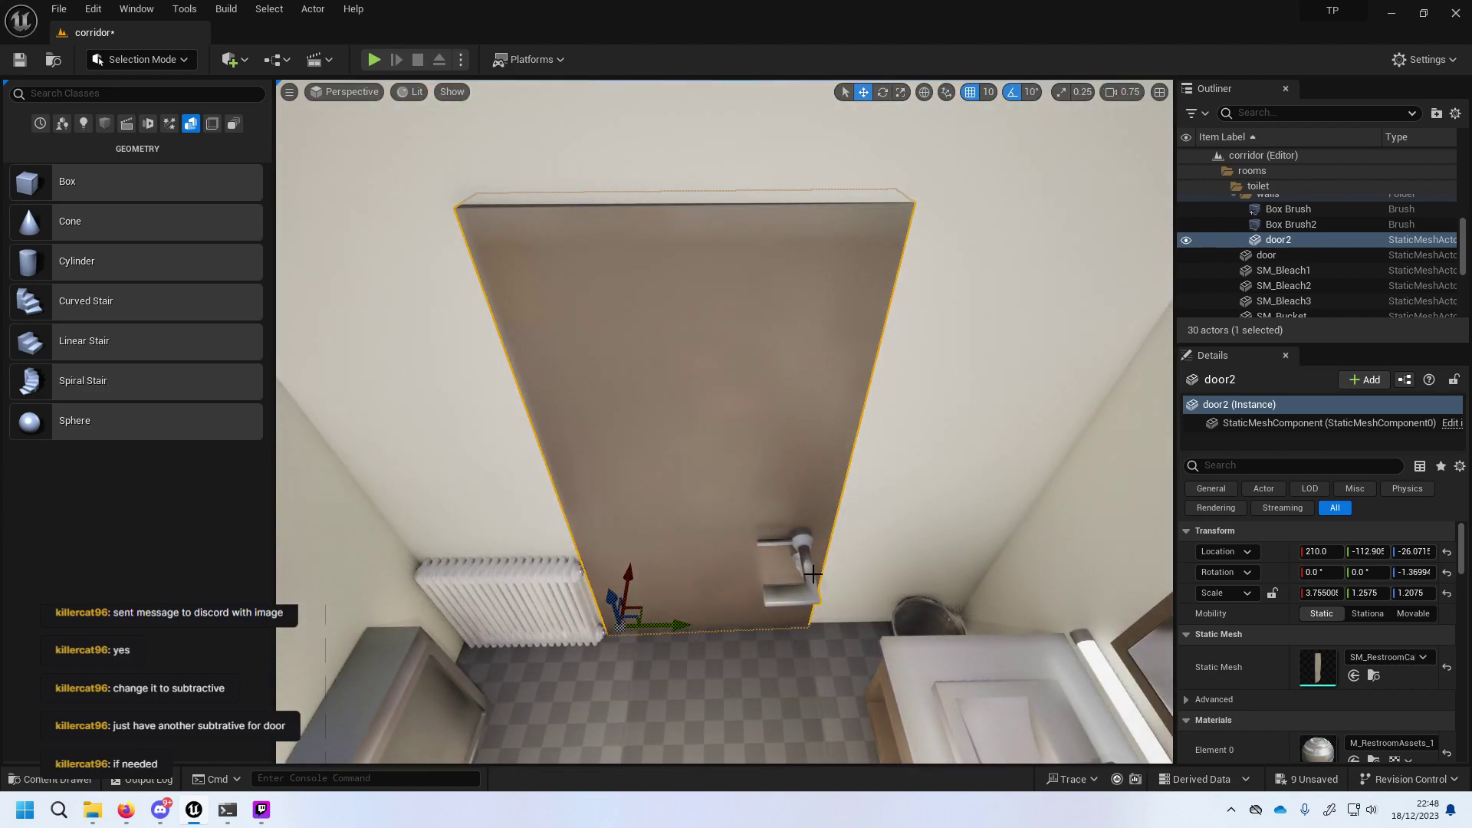
# Pull door2 back to Location X about 204.1 and turn on grid snapping.
pyautogui.click(1031, 92)
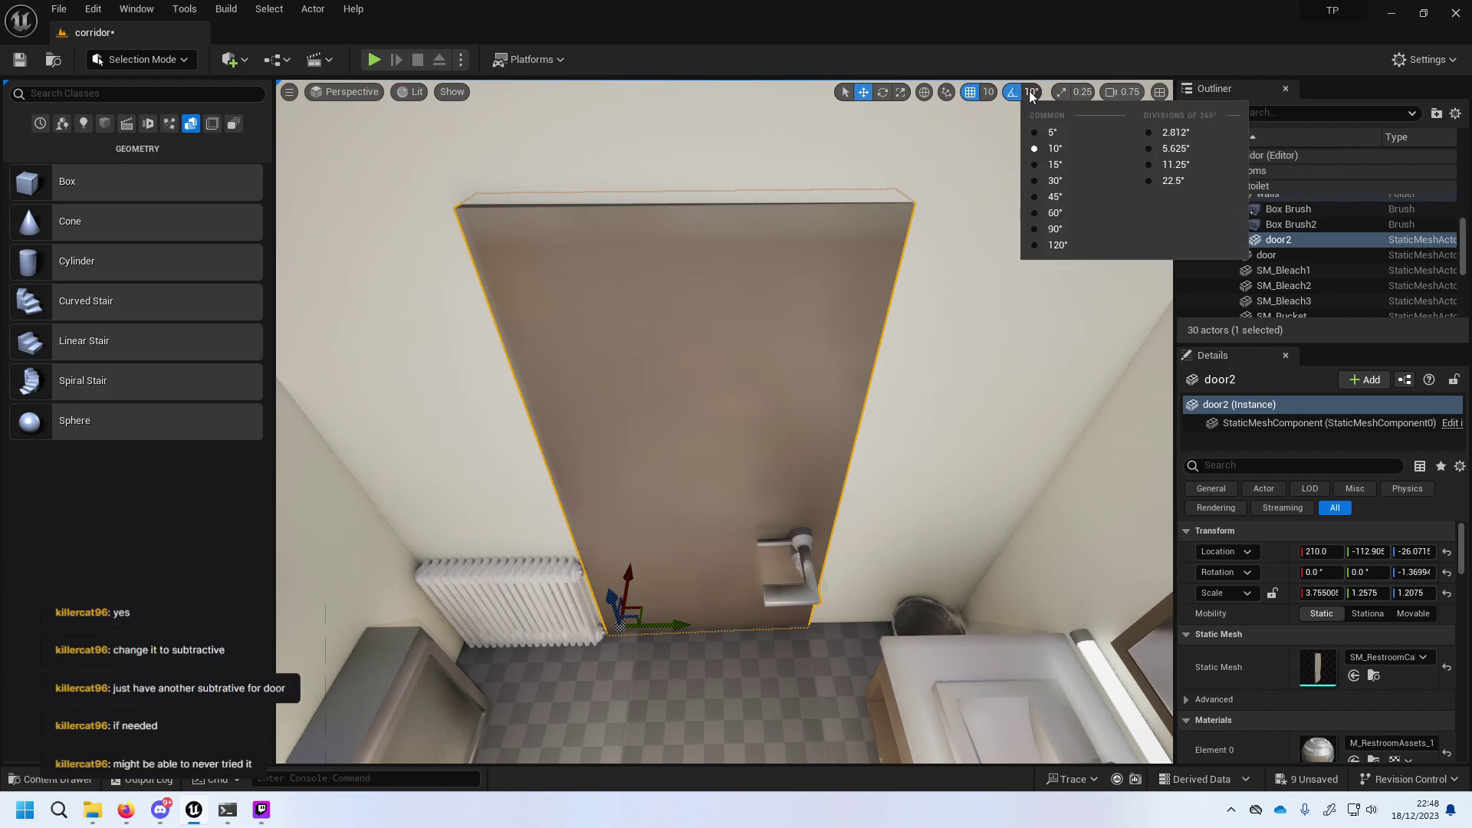
pyautogui.click(984, 96)
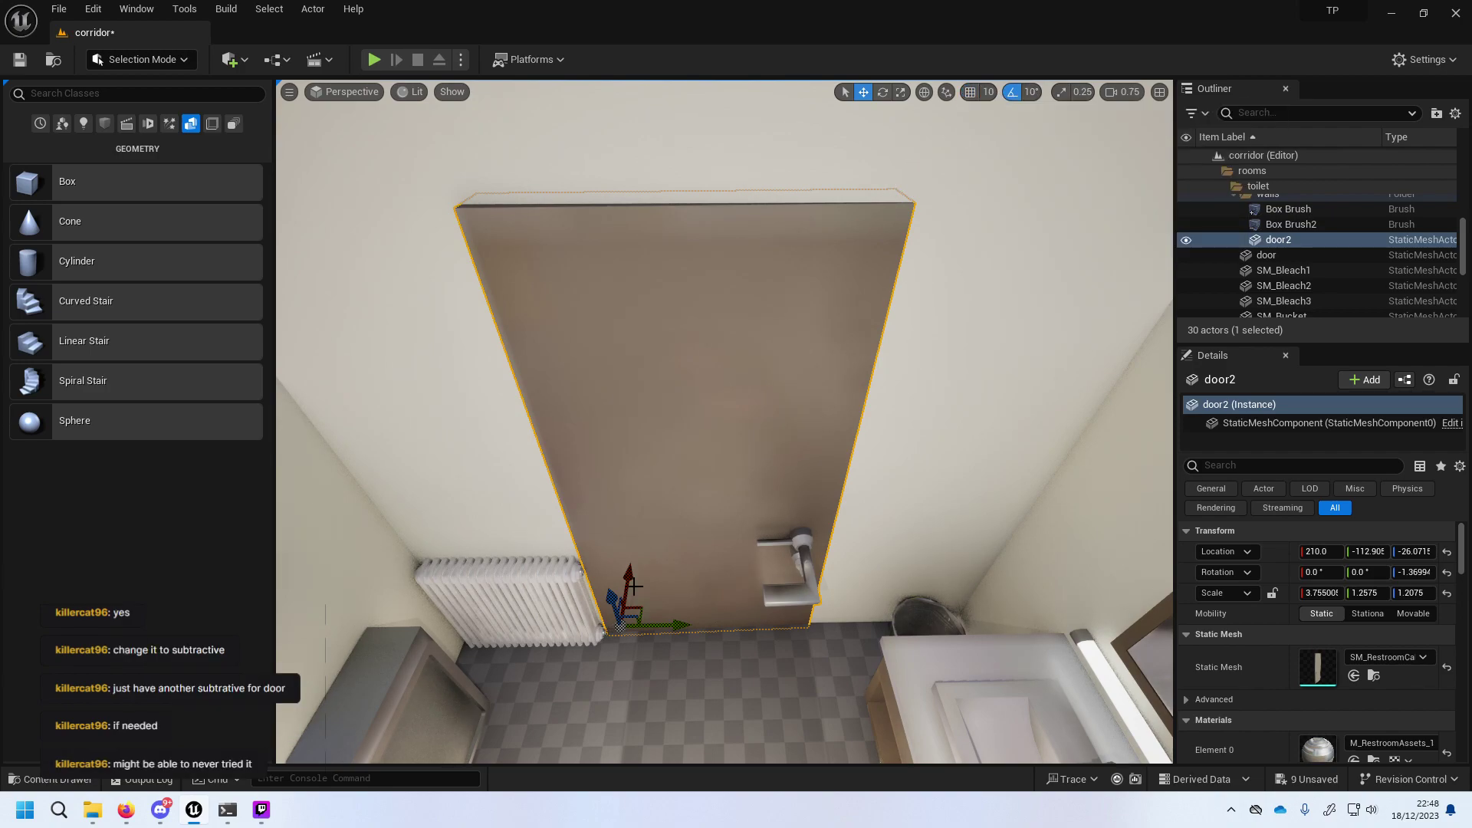
pyautogui.moveTo(628, 583); pyautogui.dragTo(988, 201)
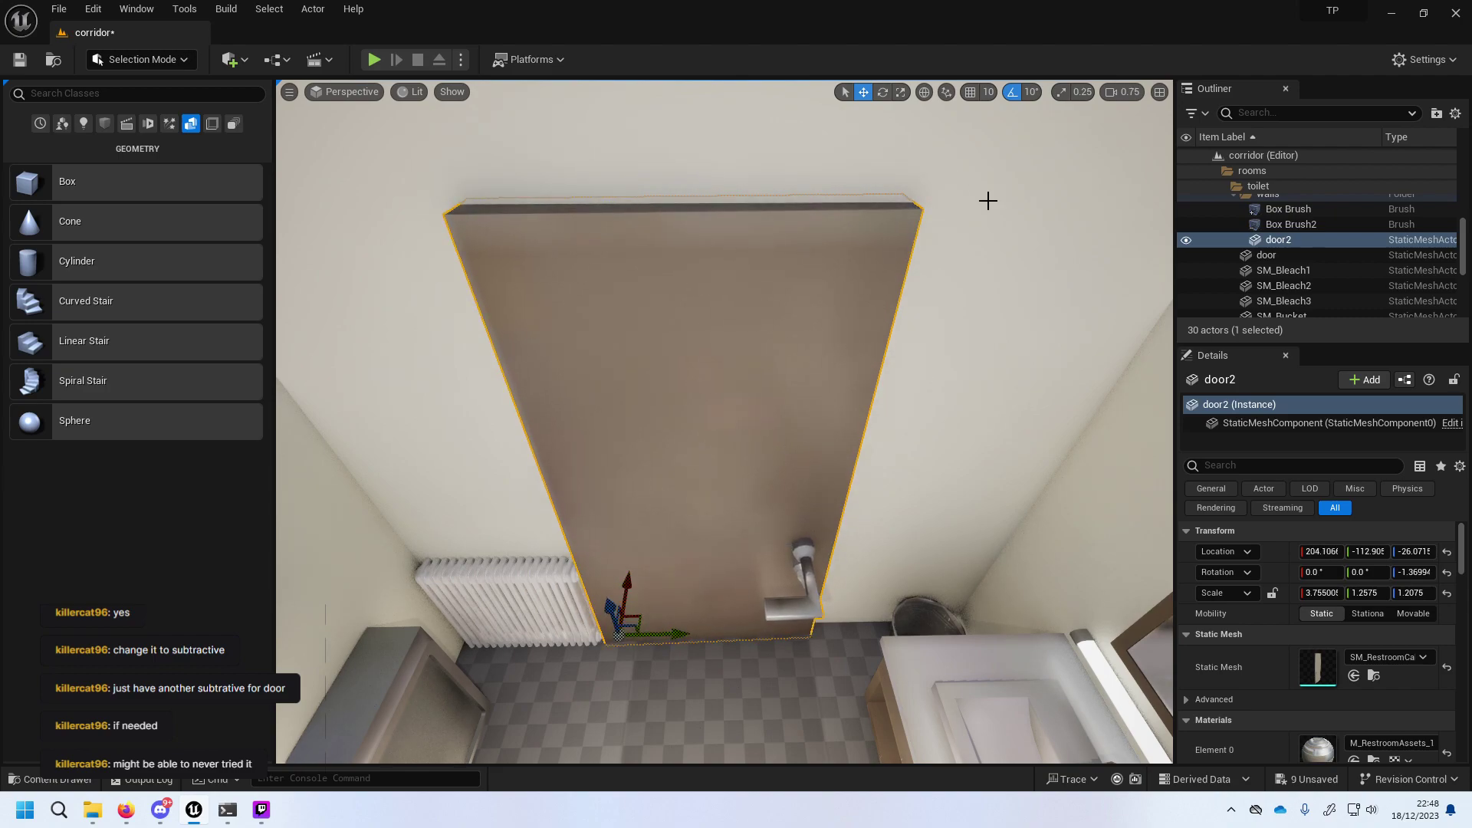
pyautogui.click(971, 94)
# In the Outliner, select Box Brush2, door2 and the original door in turn.
pyautogui.scroll(-15, 1337, 550)
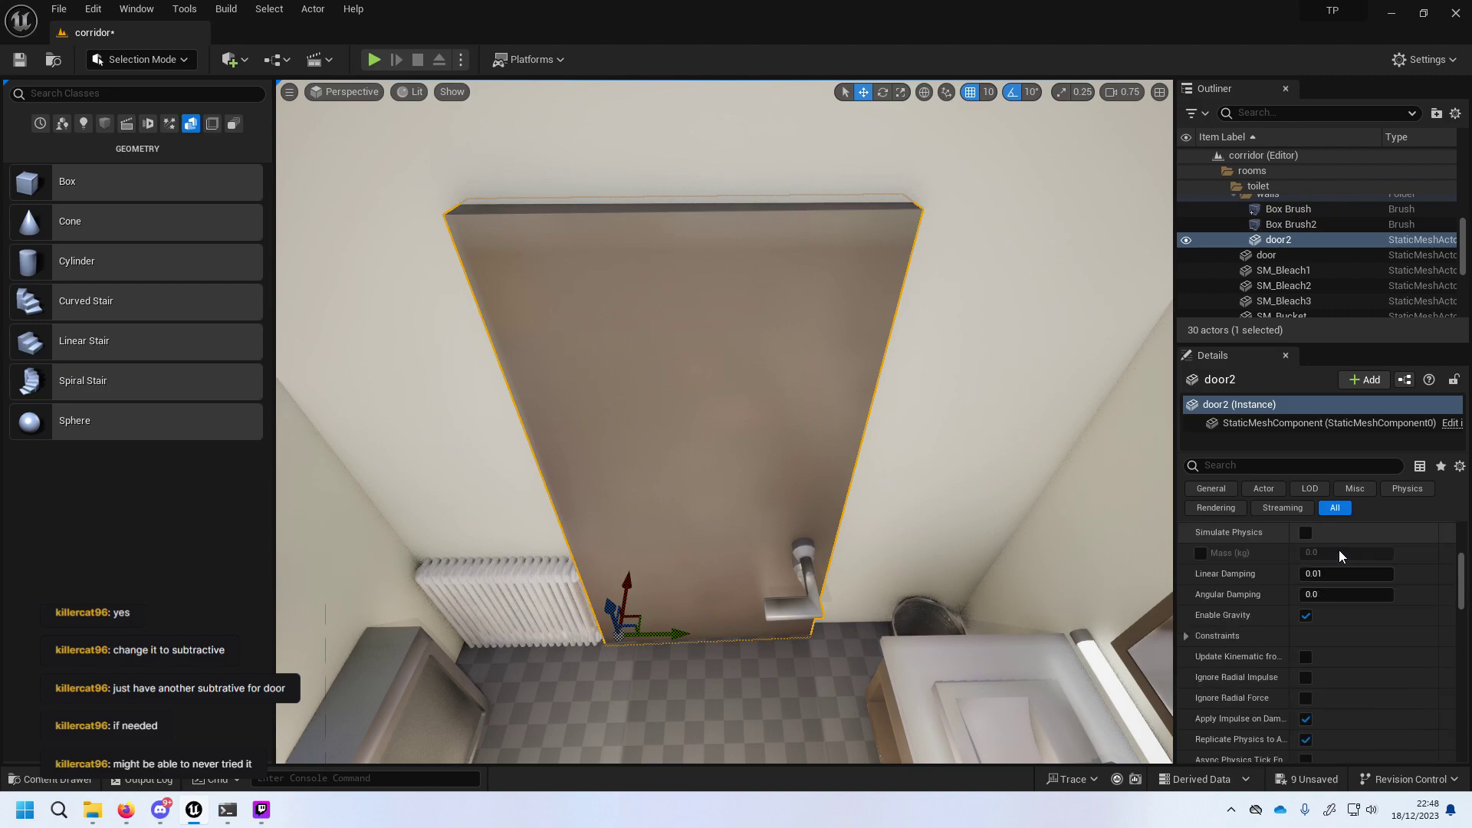
pyautogui.scroll(-6, 1339, 550)
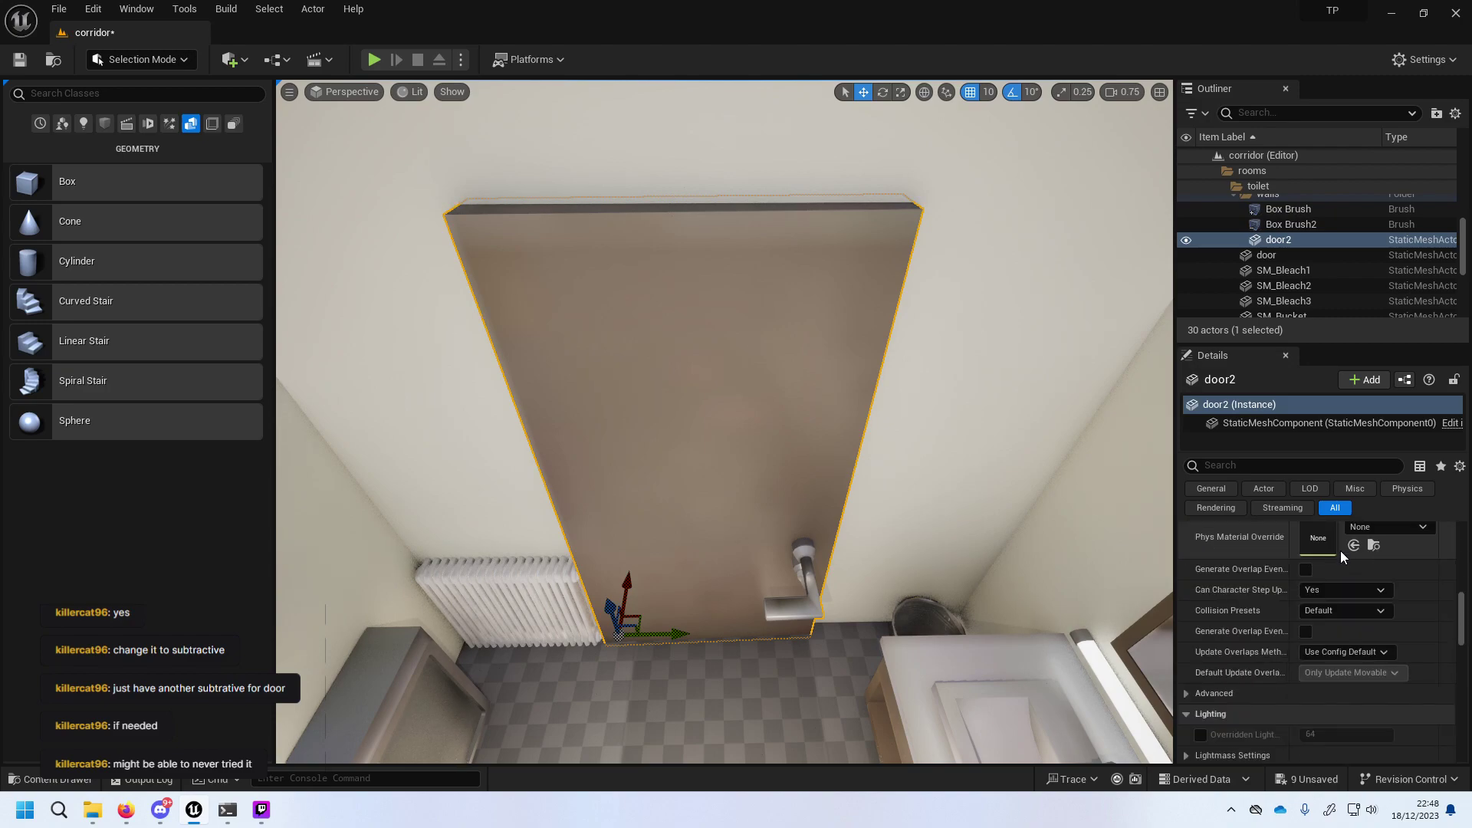
pyautogui.scroll(-2, 1340, 551)
pyautogui.scroll(-2, 1341, 551)
pyautogui.scroll(-1, 1341, 551)
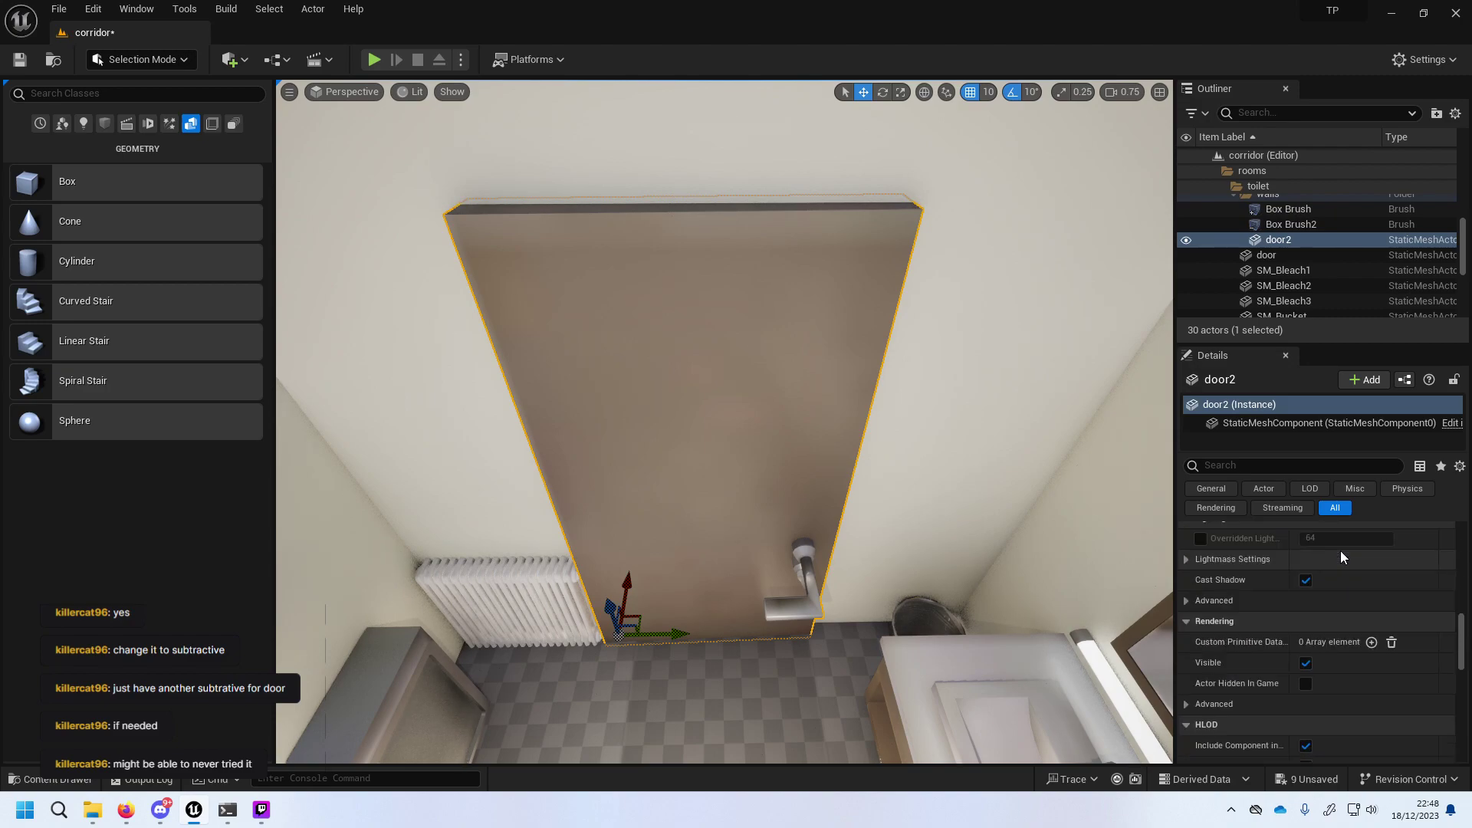
pyautogui.scroll(-1, 1341, 551)
pyautogui.click(1291, 226)
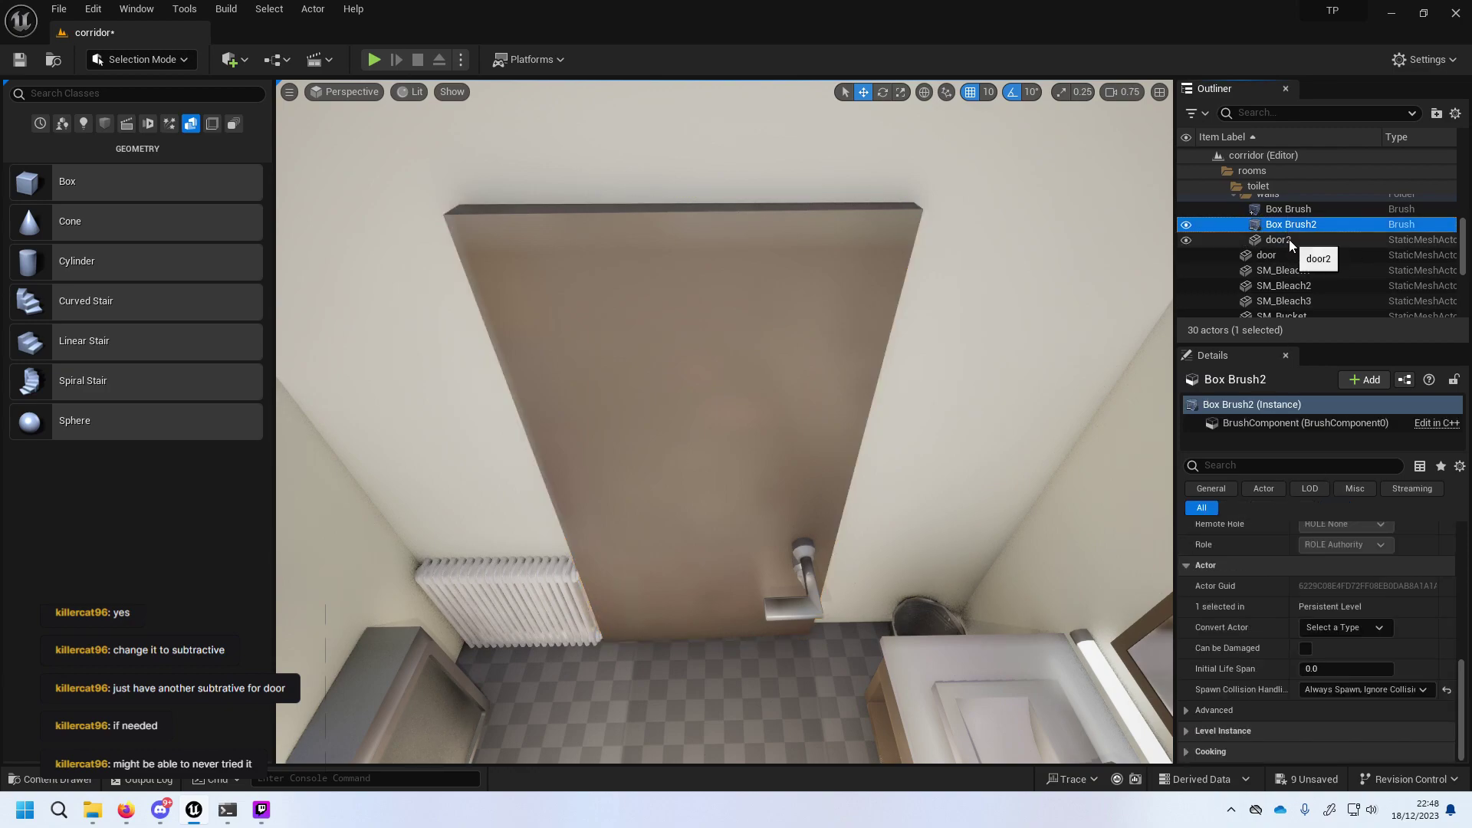
pyautogui.keyDown('ctrl'); pyautogui.click(1290, 239); pyautogui.keyUp('ctrl')
pyautogui.click(1295, 255)
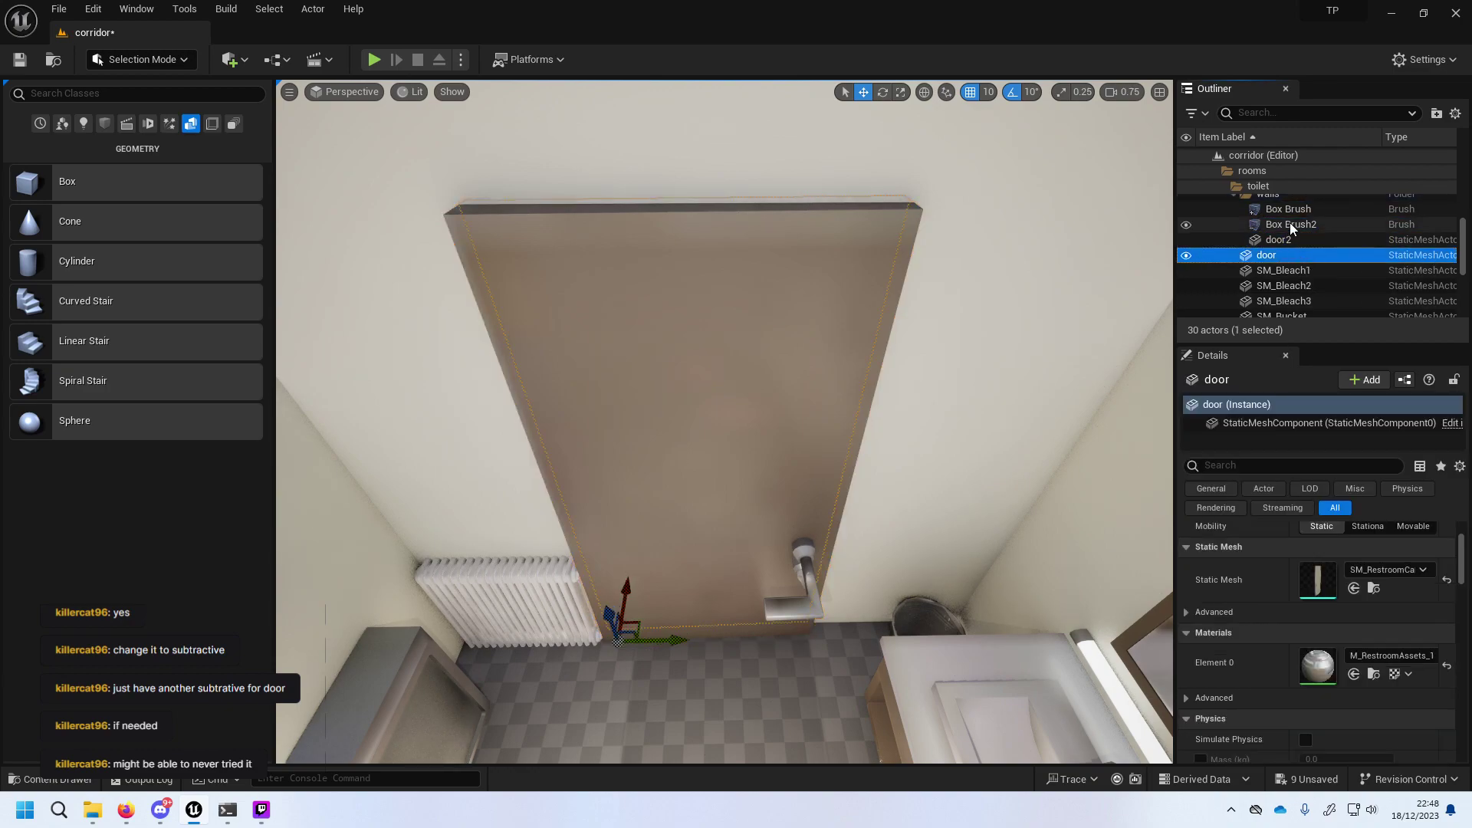
pyautogui.click(1290, 223)
pyautogui.keyDown('ctrl'); pyautogui.click(1291, 239); pyautogui.keyUp('ctrl')
# Check Box Brush, Box Brush2 and its actions, then settle on door2 selected.
pyautogui.keyDown('ctrl'); pyautogui.click(1302, 238); pyautogui.keyUp('ctrl')
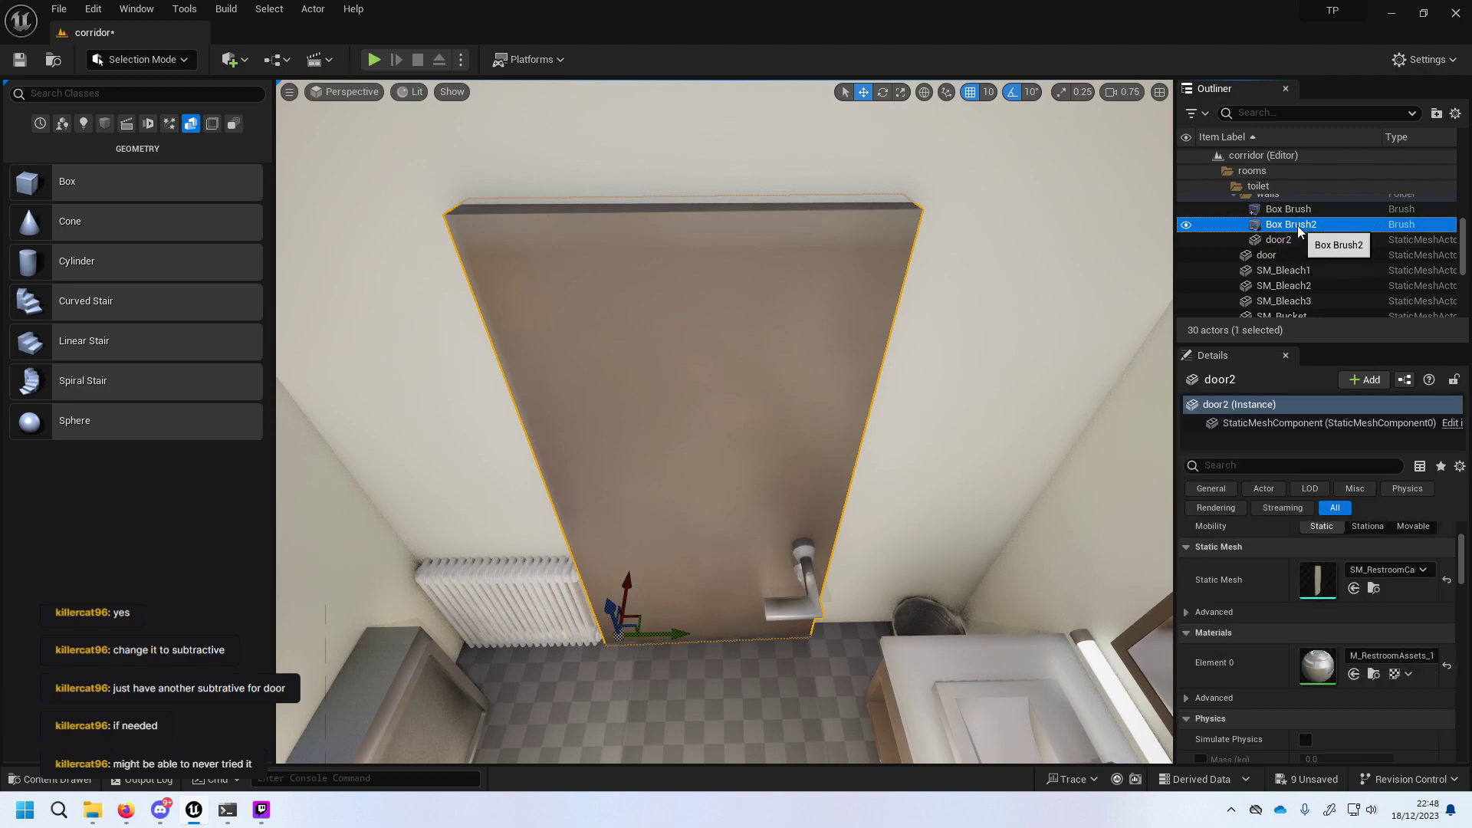
pyautogui.click(1296, 211)
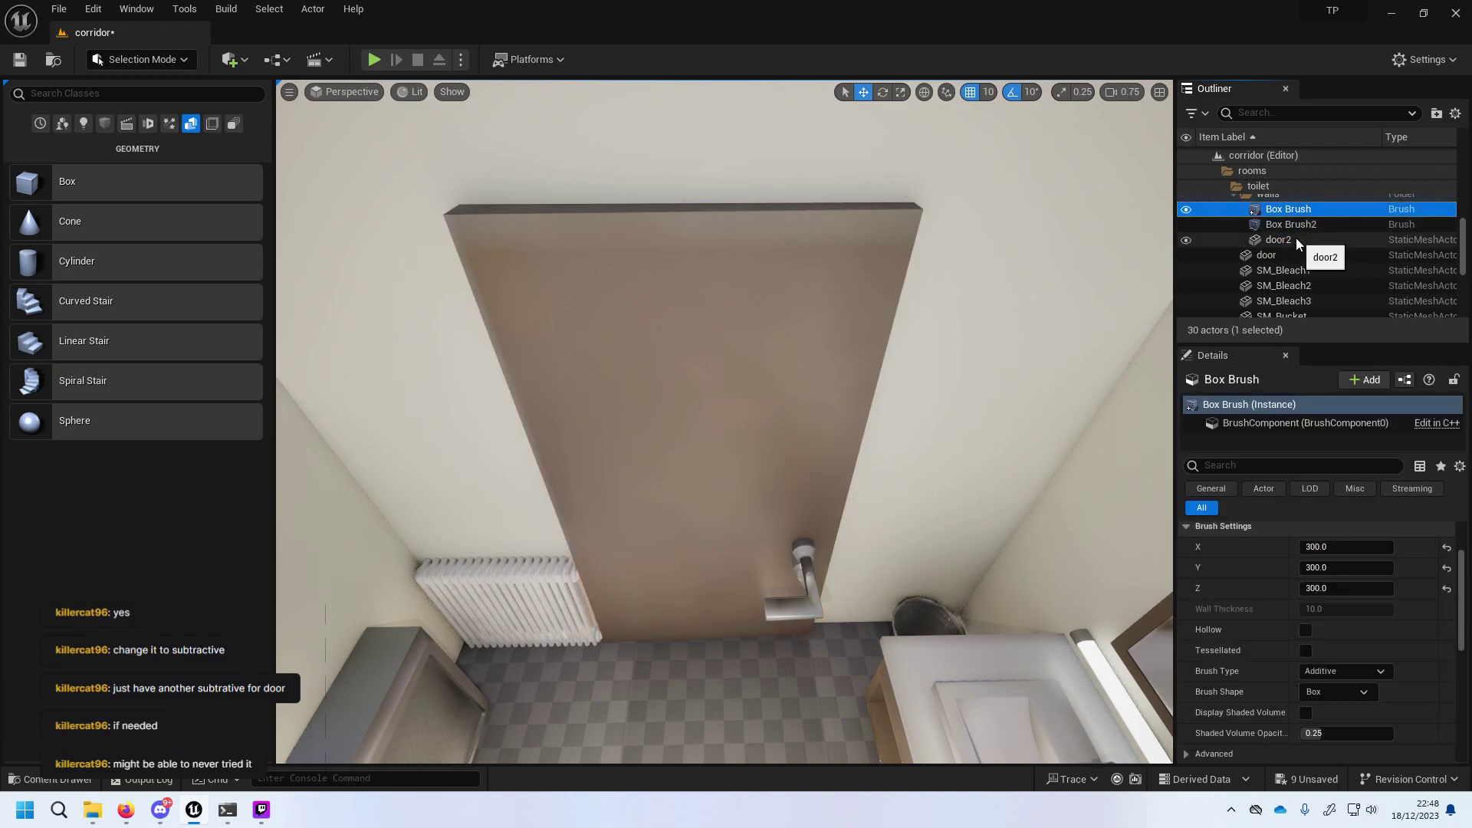
pyautogui.keyDown('shift'); pyautogui.click(1296, 238); pyautogui.keyUp('shift')
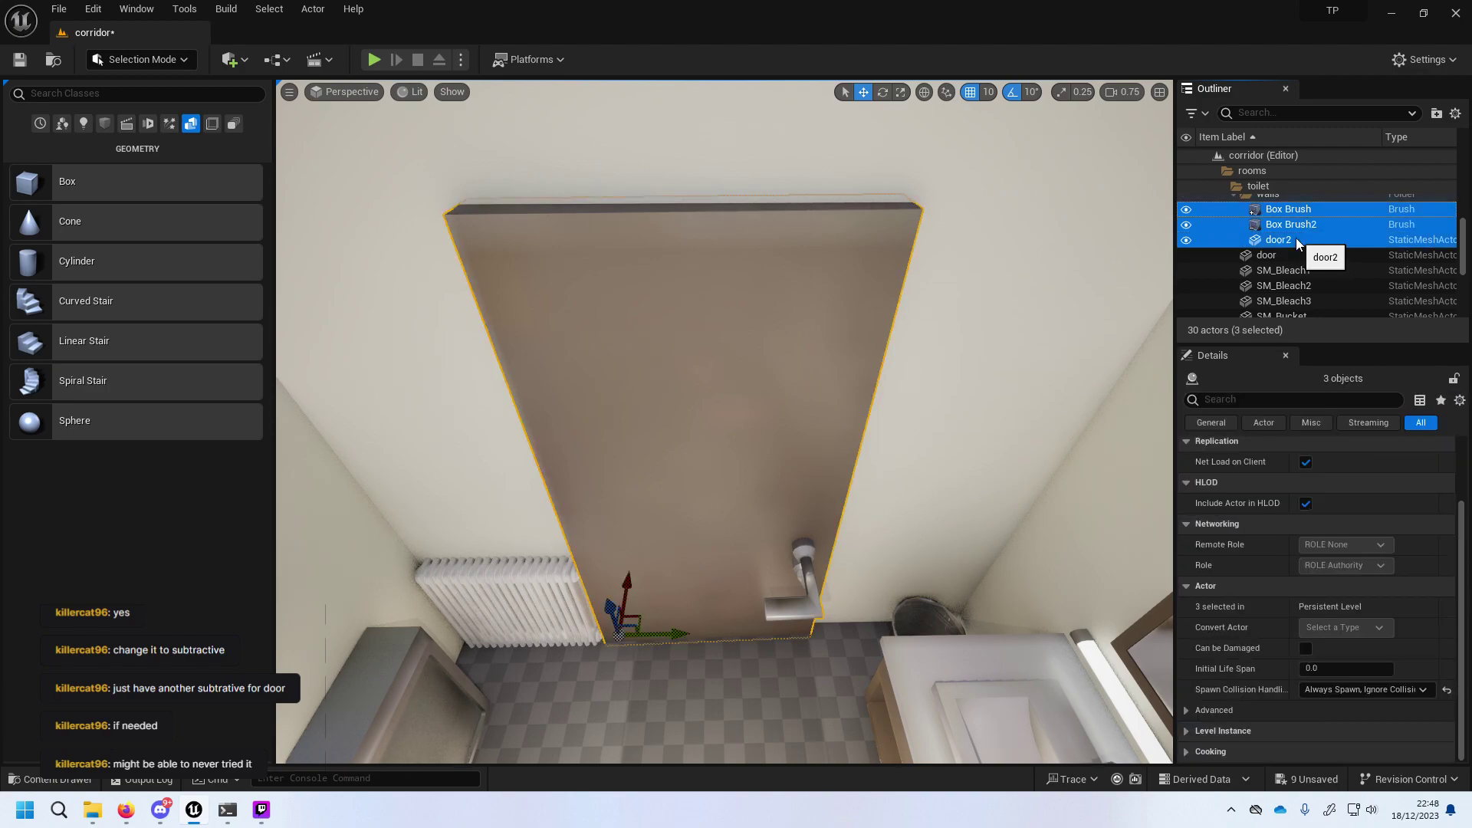
pyautogui.click(1296, 237)
pyautogui.rightClick(1295, 228)
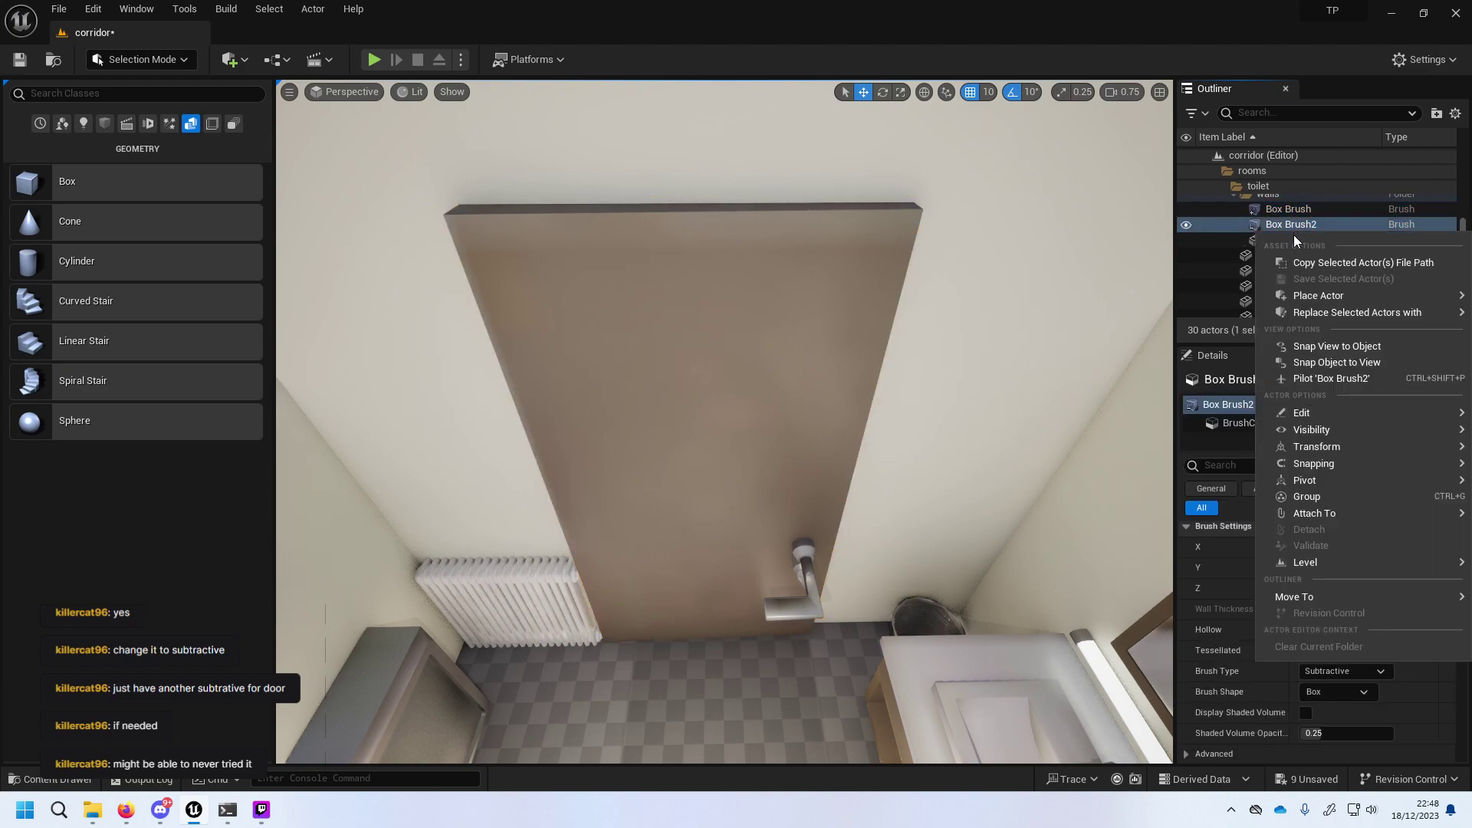
pyautogui.click(1250, 244)
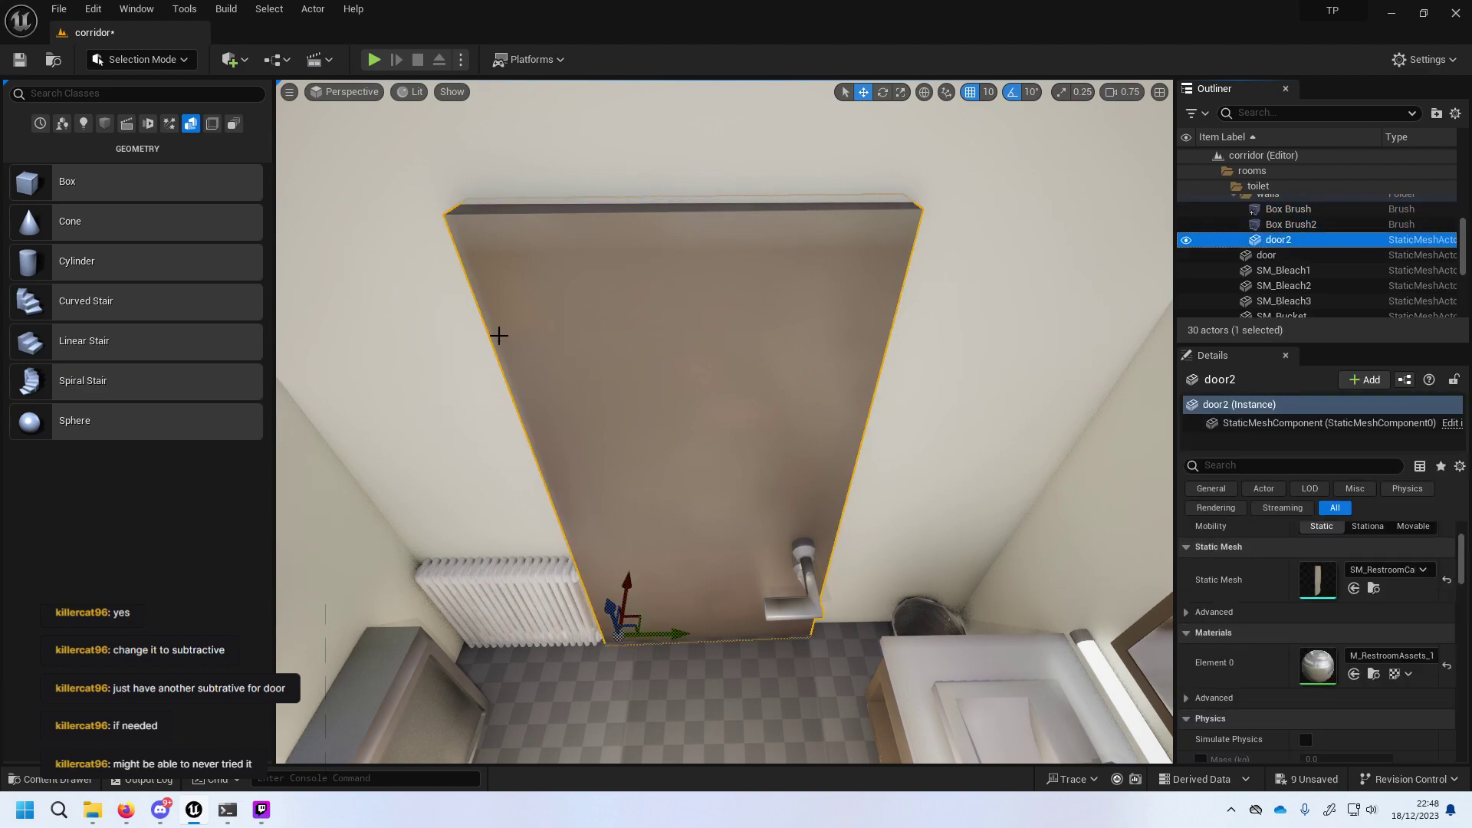
pyautogui.moveTo(482, 477); pyautogui.dragTo(485, 474)
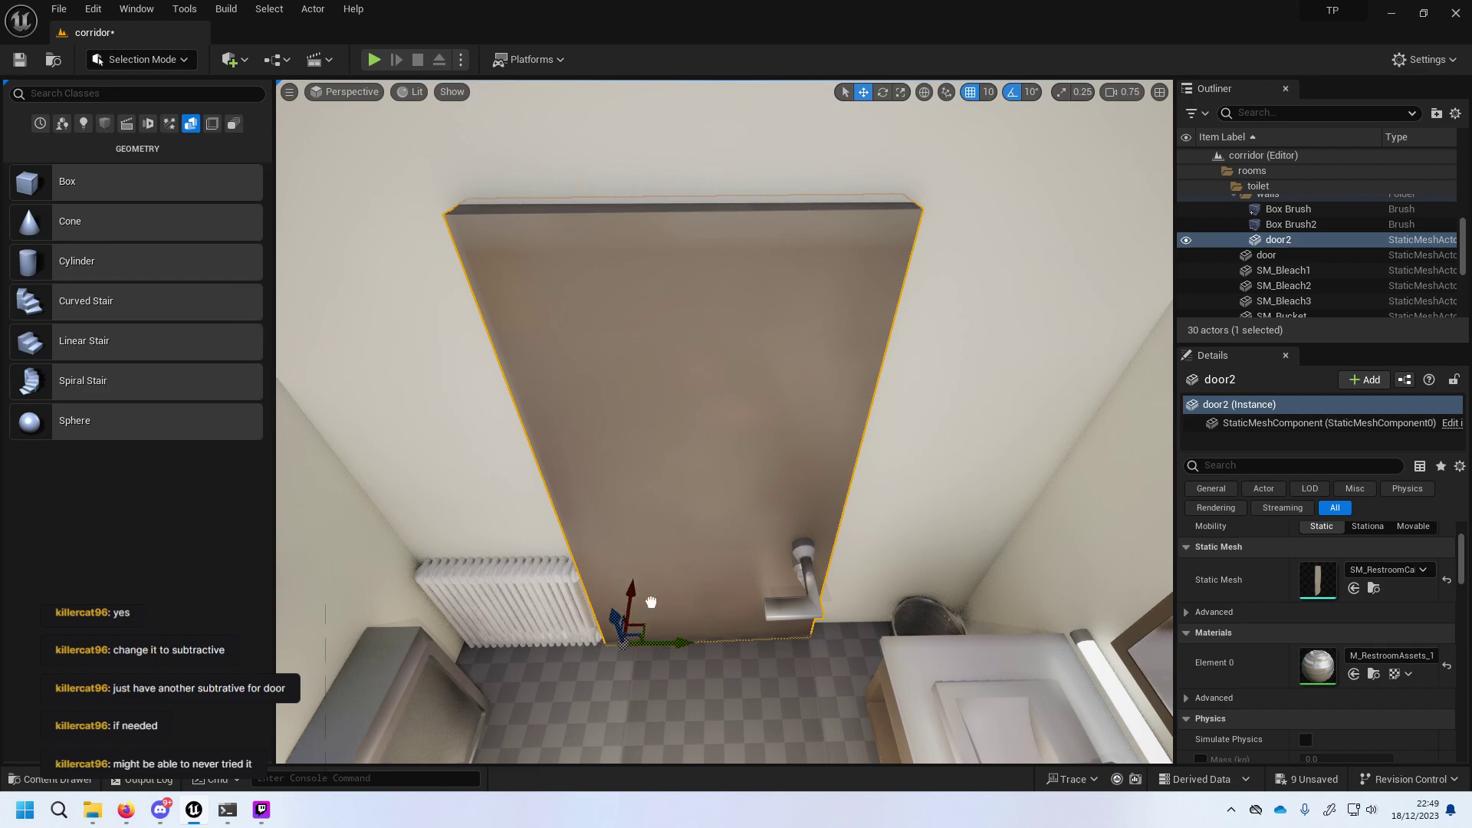
# Place a new box brush, Box Brush3, in the level and slide it along X.
pyautogui.moveTo(616, 503); pyautogui.dragTo(580, 475)
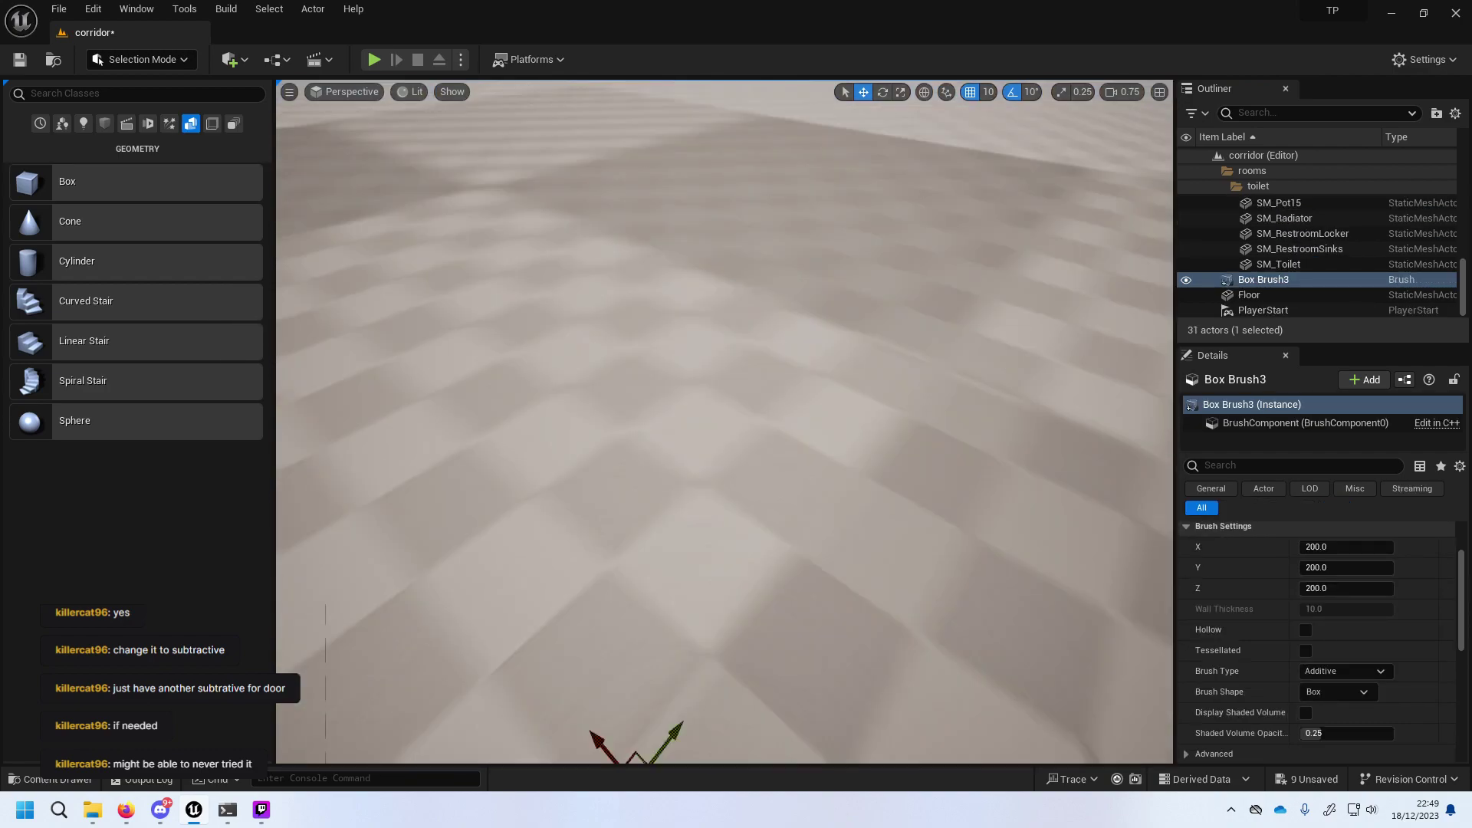
pyautogui.moveTo(581, 476)
pyautogui.mouseDown(button='right')
pyautogui.moveTo(690, 460)
pyautogui.moveTo(748, 620)
pyautogui.mouseUp(button='right')
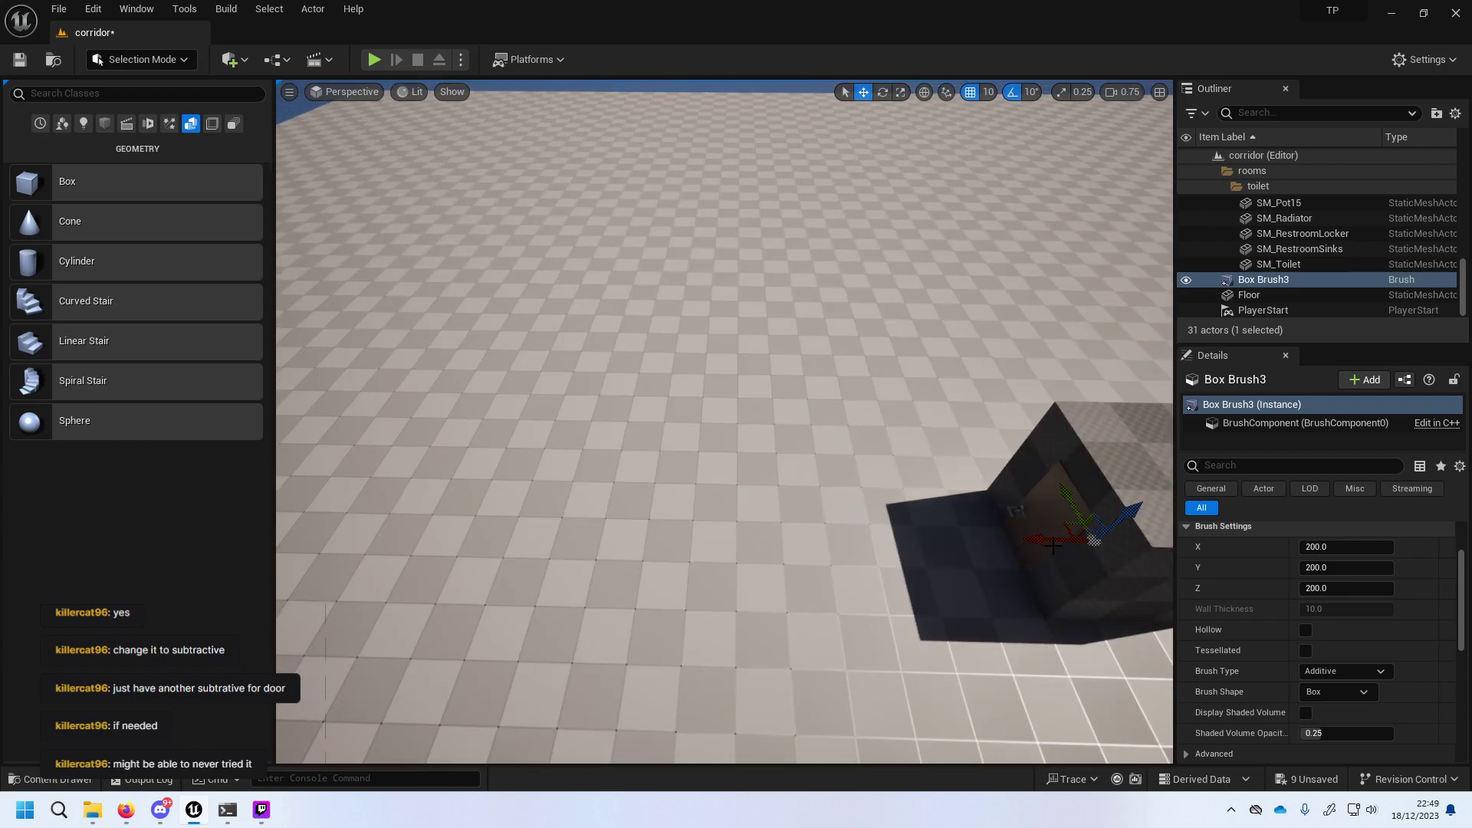
pyautogui.moveTo(1053, 546); pyautogui.dragTo(957, 559)
pyautogui.scroll(3, 806, 551)
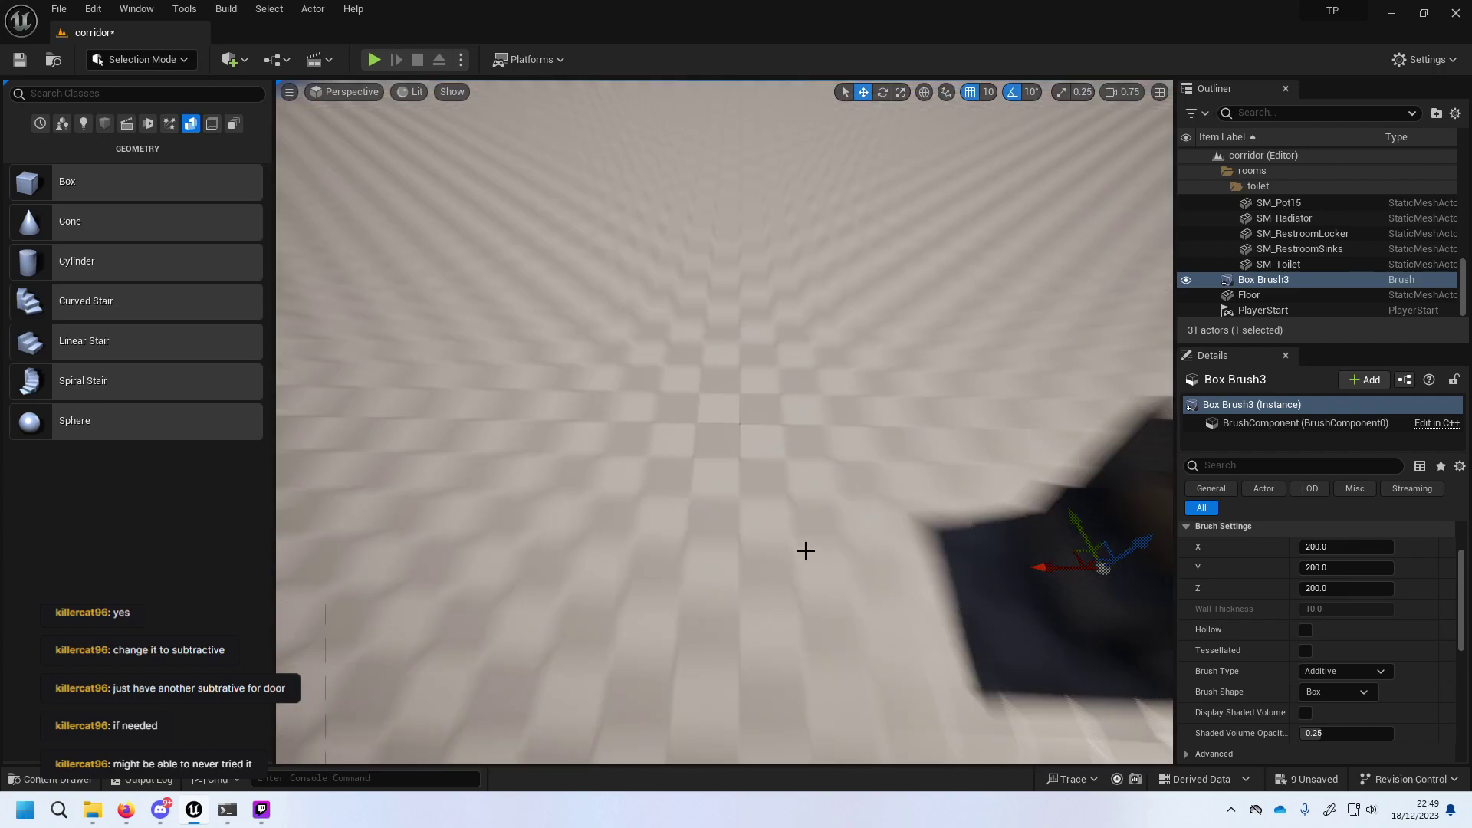
# Lower Box Brush3 toward the floor until it rests against the doorway wall.
pyautogui.moveTo(805, 551)
pyautogui.mouseDown(button='right')
pyautogui.moveTo(545, 506)
pyautogui.moveTo(607, 603)
pyautogui.mouseUp(button='right')
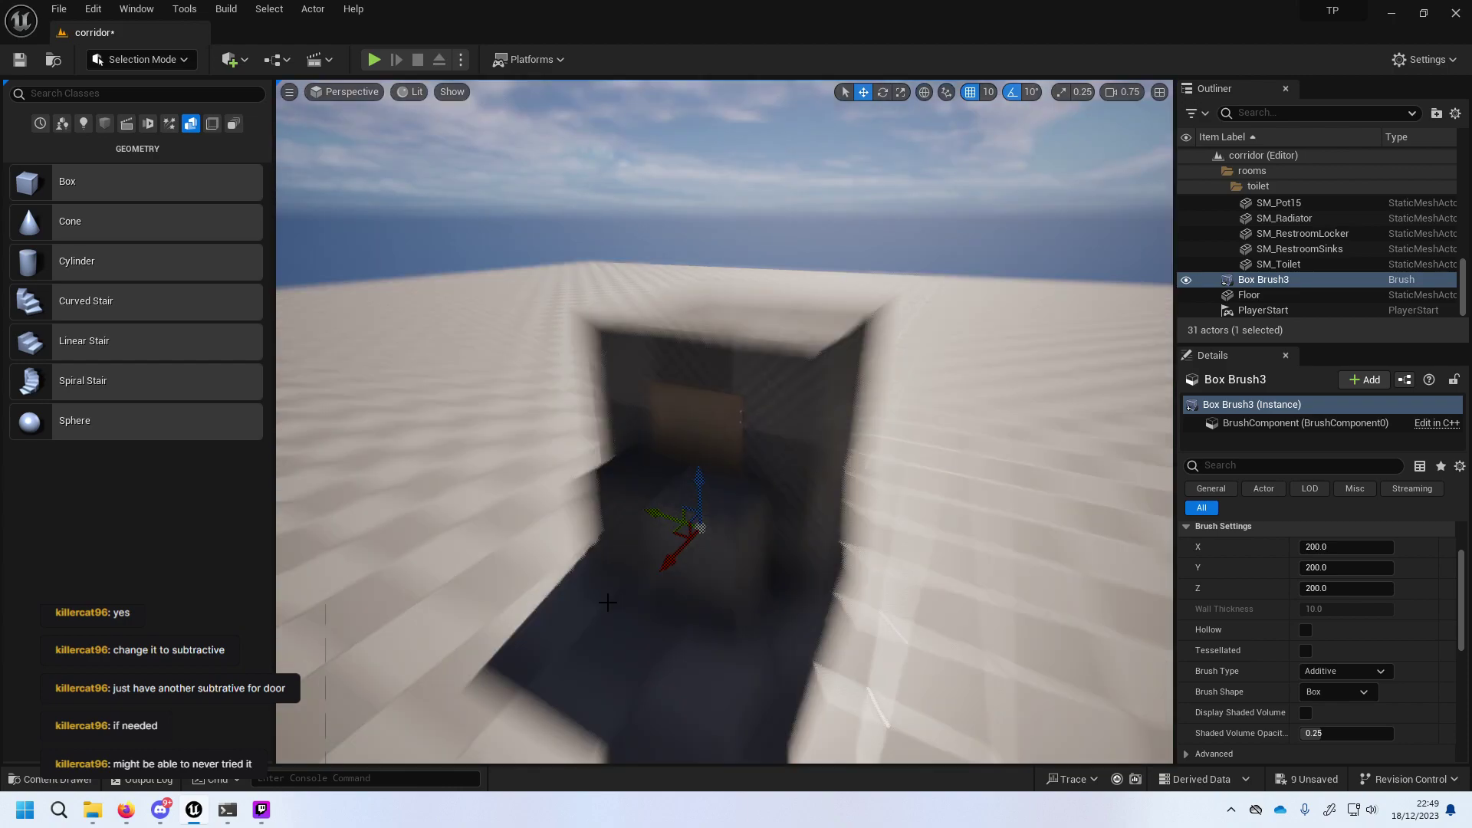
pyautogui.scroll(2, 608, 603)
pyautogui.scroll(1, 607, 603)
pyautogui.scroll(1, 607, 603)
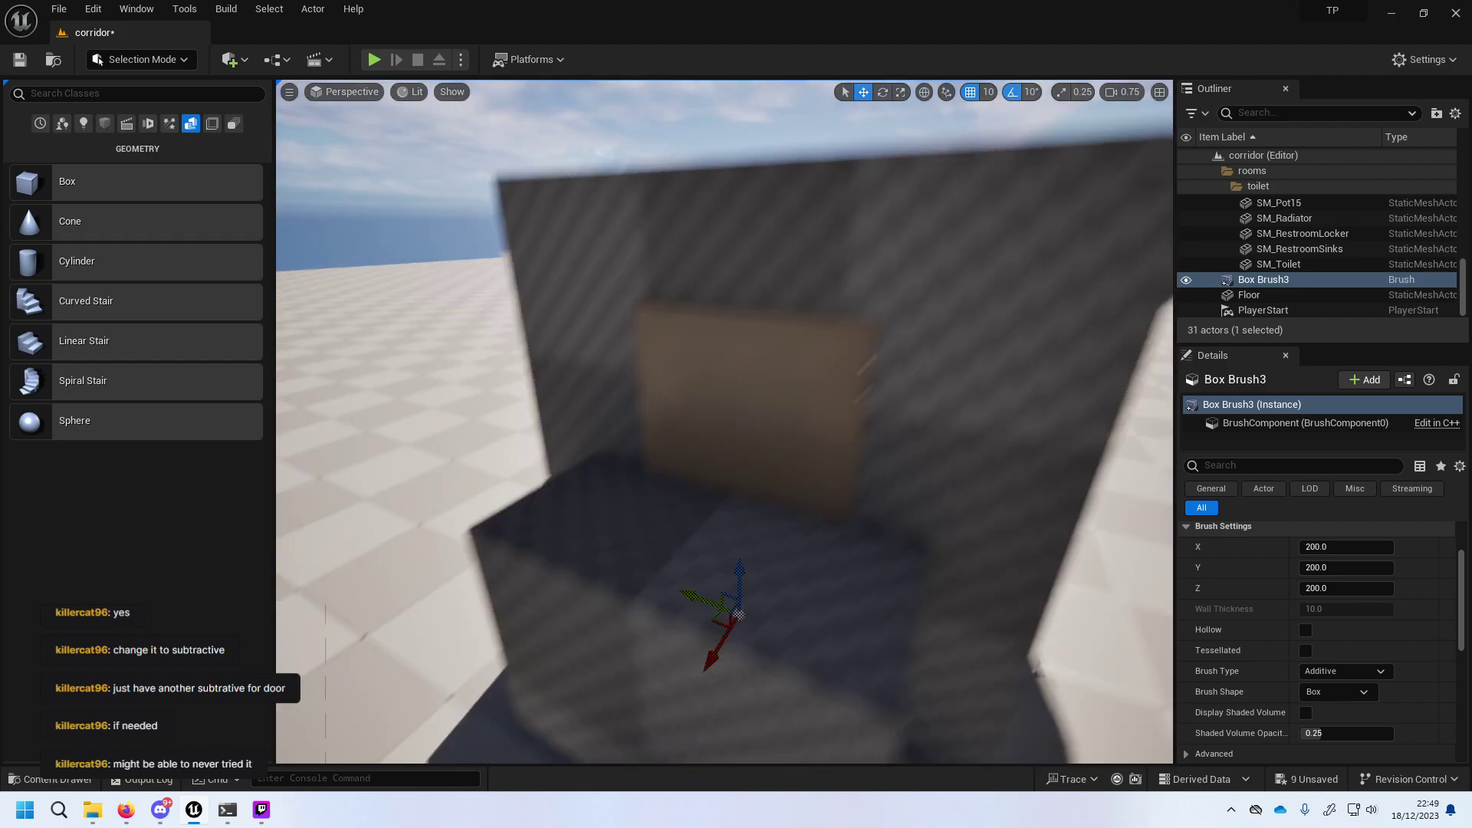
pyautogui.scroll(2, 687, 652)
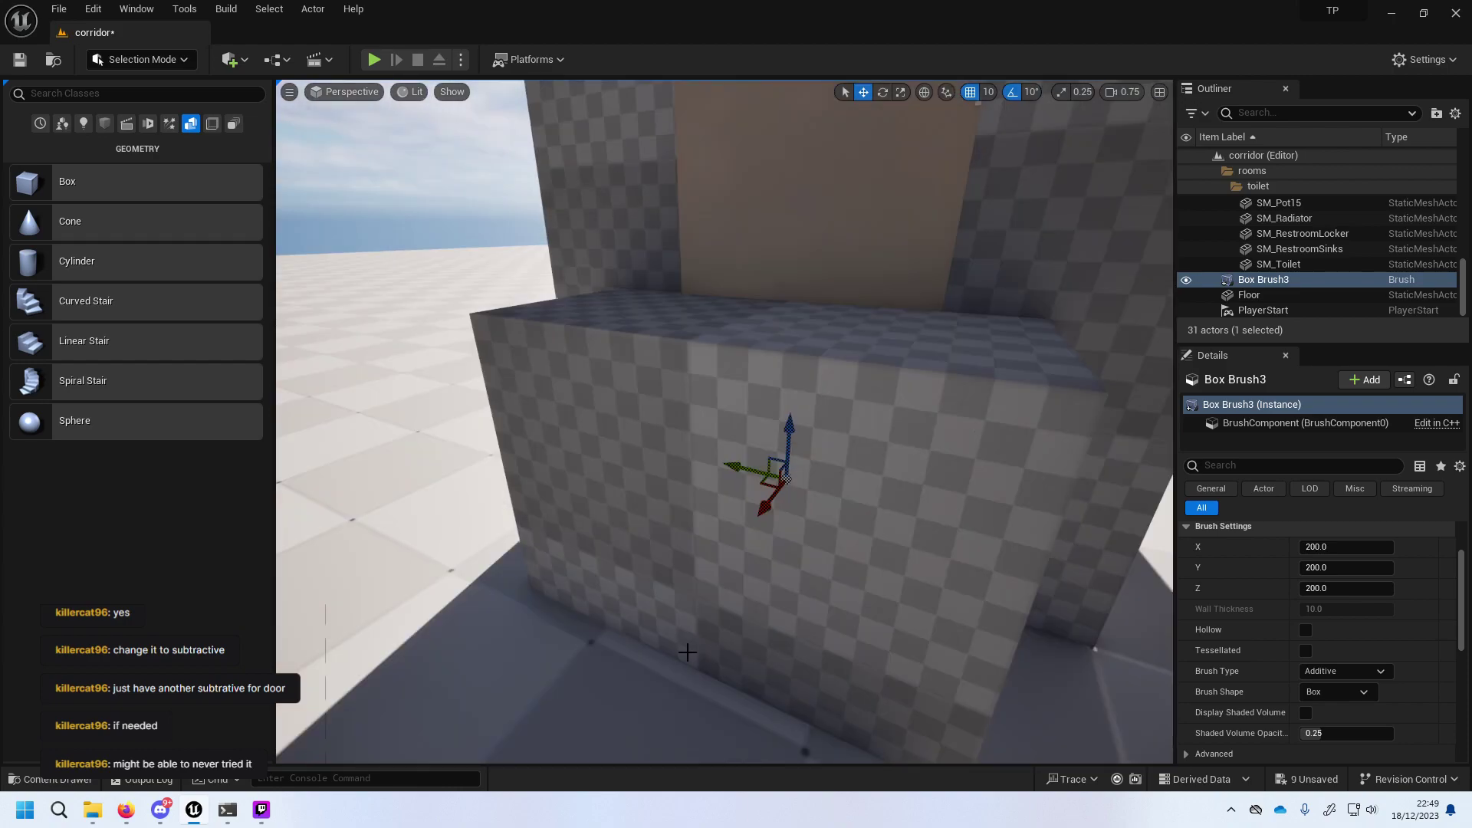
pyautogui.moveTo(797, 374); pyautogui.dragTo(803, 232, button='middle')
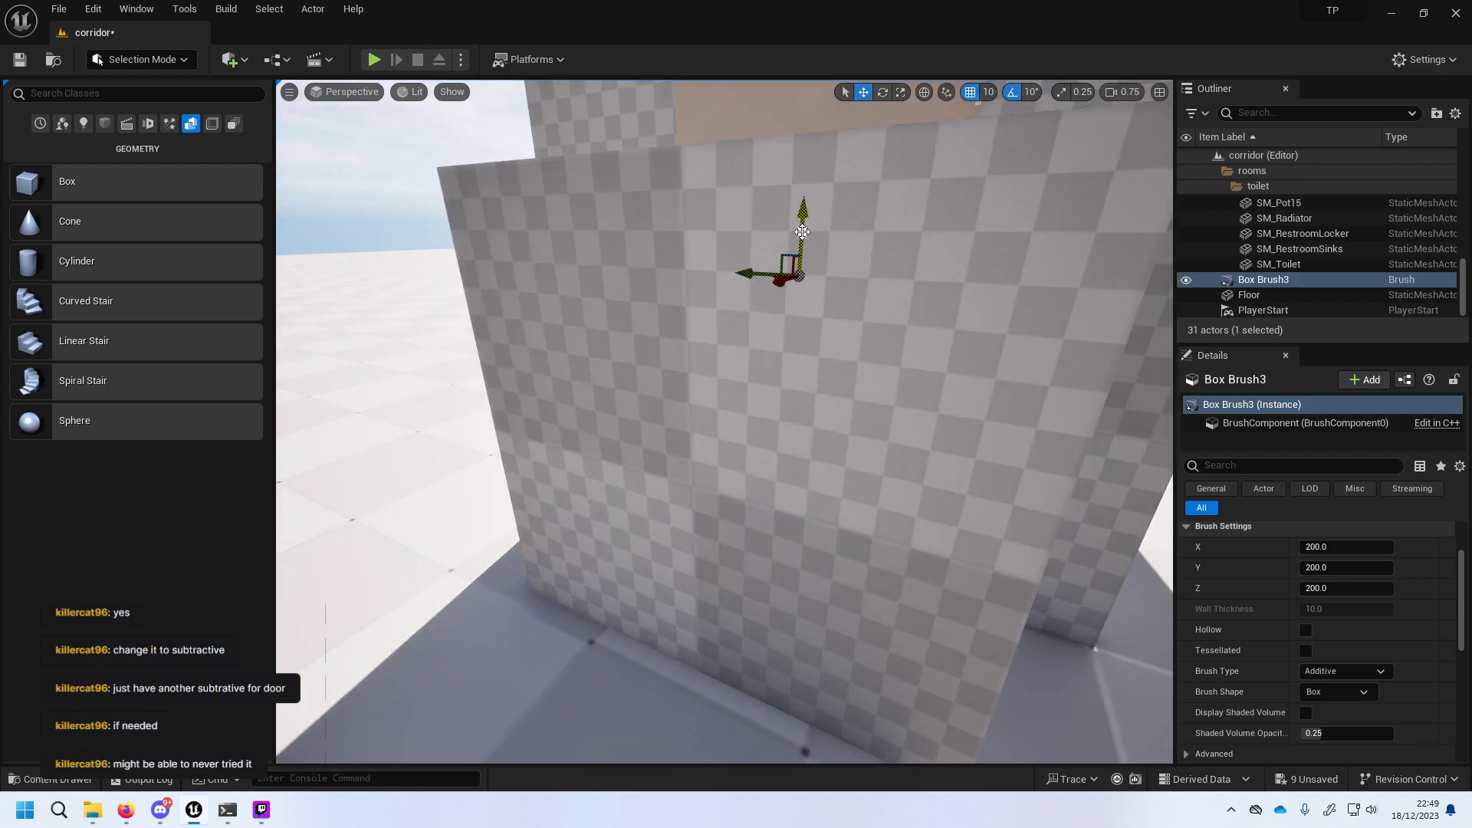
pyautogui.moveTo(802, 232); pyautogui.dragTo(797, 319)
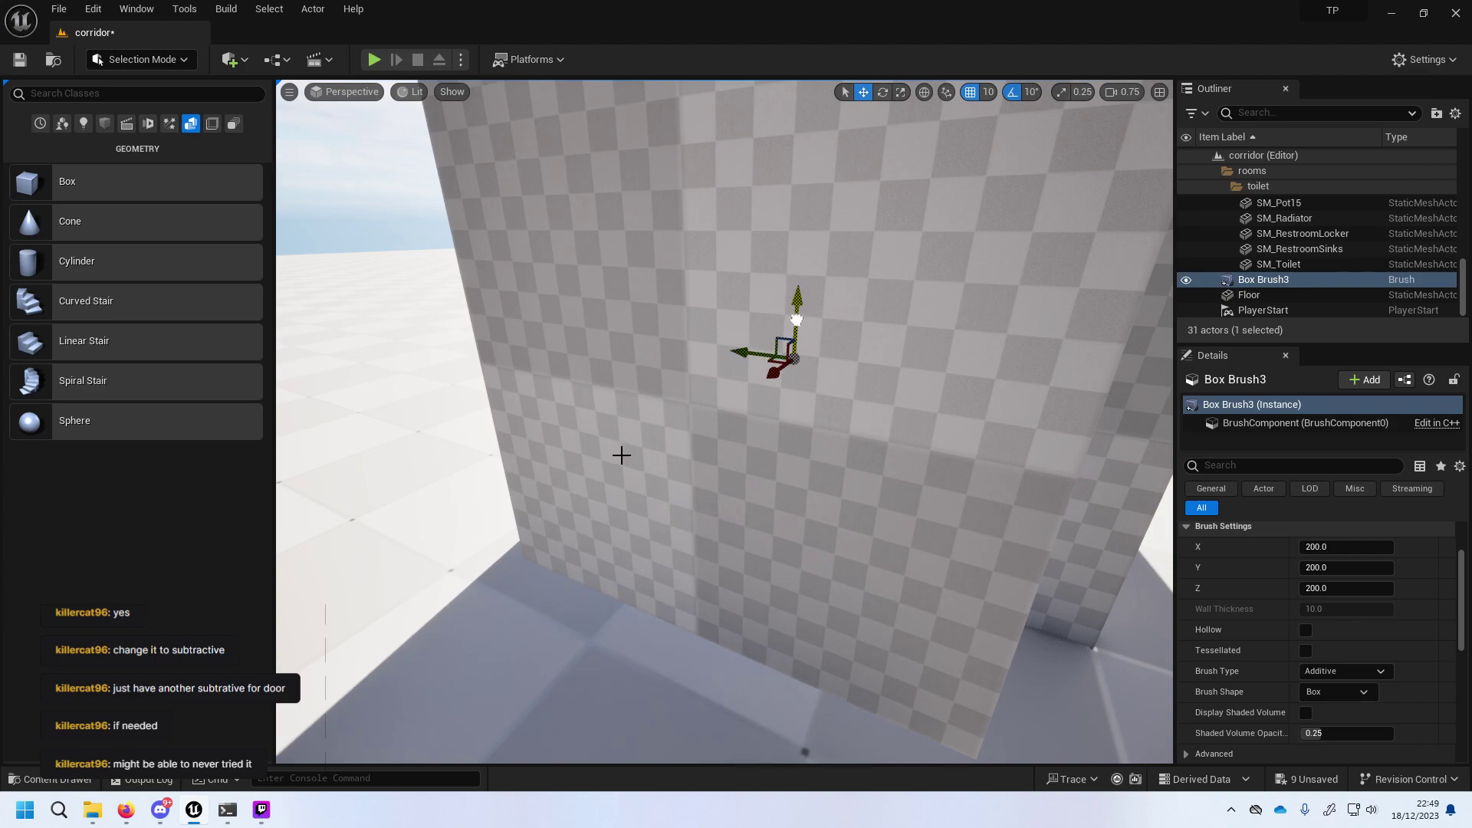
pyautogui.moveTo(622, 455); pyautogui.dragTo(628, 500, button='right')
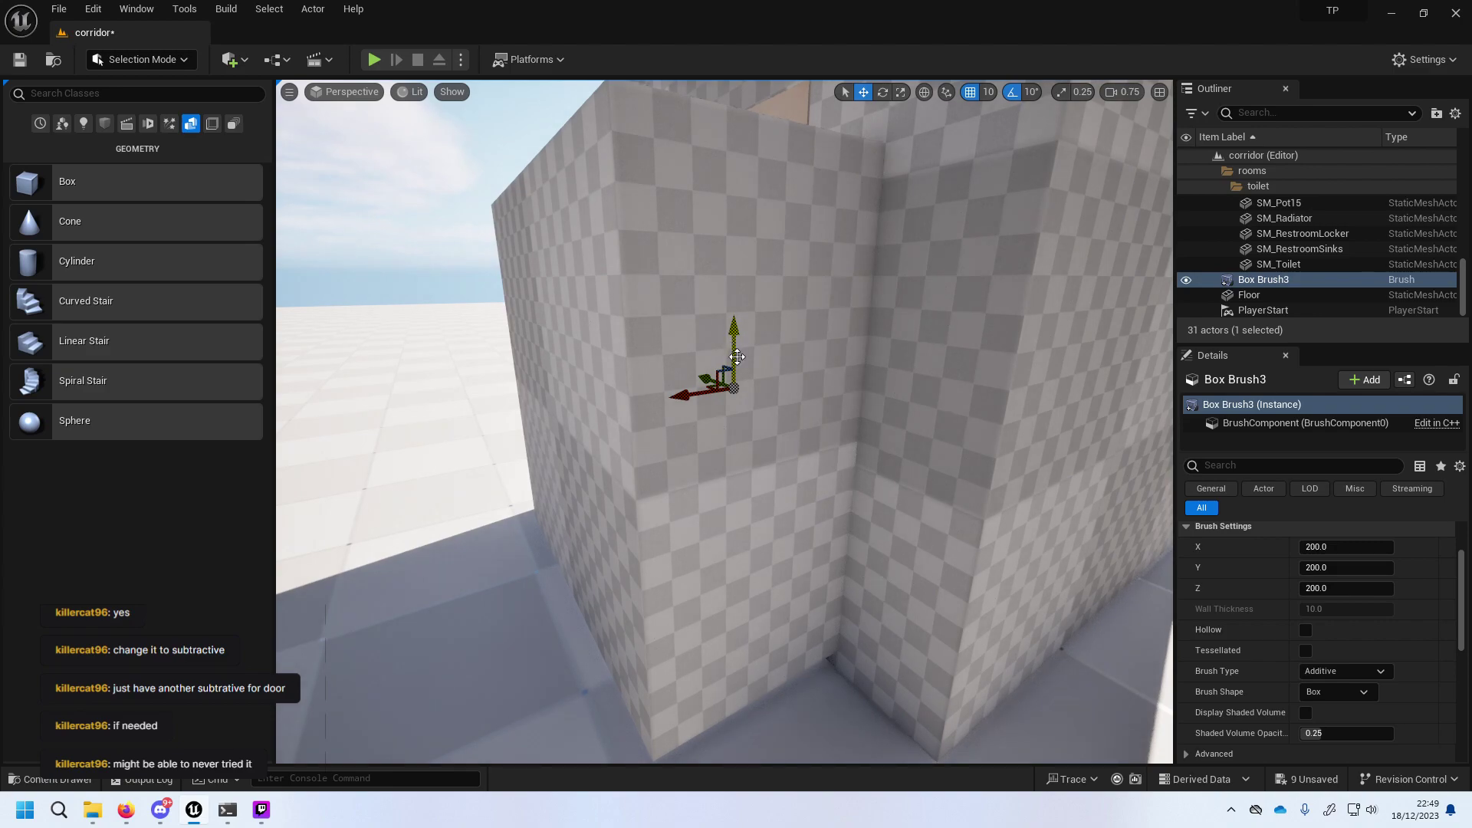
pyautogui.moveTo(737, 356); pyautogui.dragTo(737, 374)
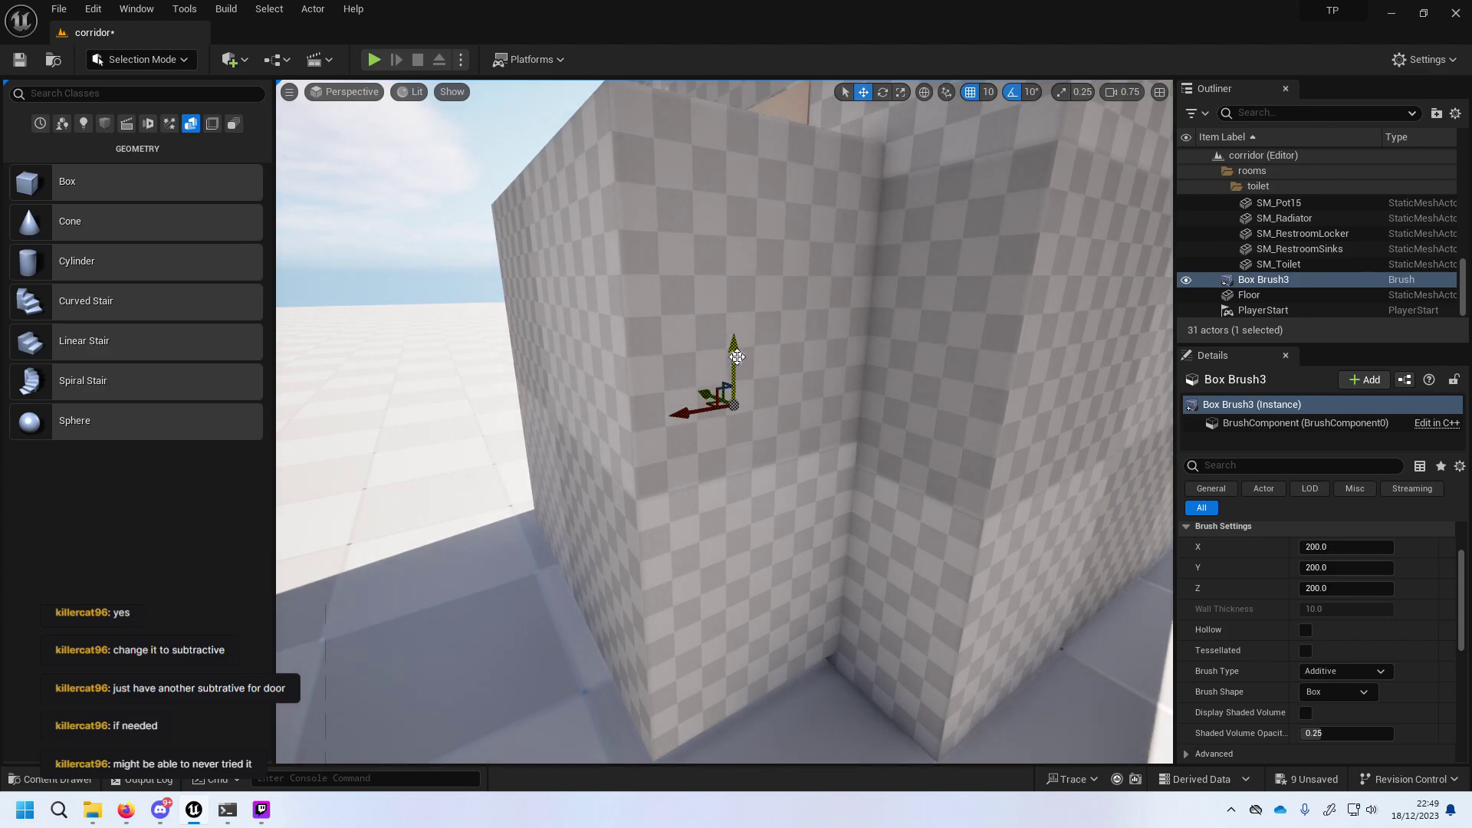
pyautogui.moveTo(737, 357); pyautogui.dragTo(561, 365, button='right')
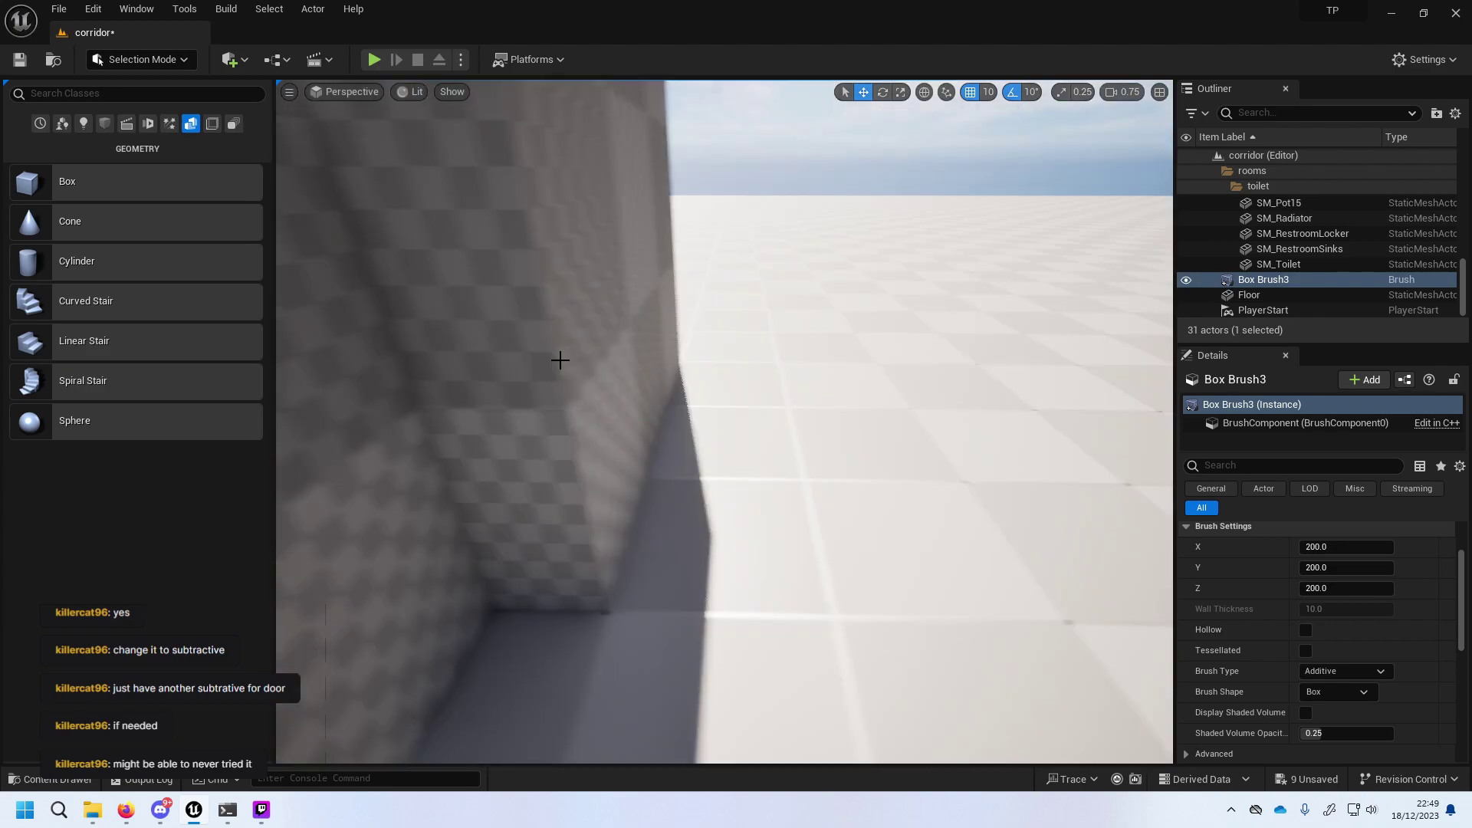
# Set Box Brush3's X and Y brush sizes to 100.
pyautogui.click(1327, 547)
pyautogui.write('00')
pyautogui.press('Return')
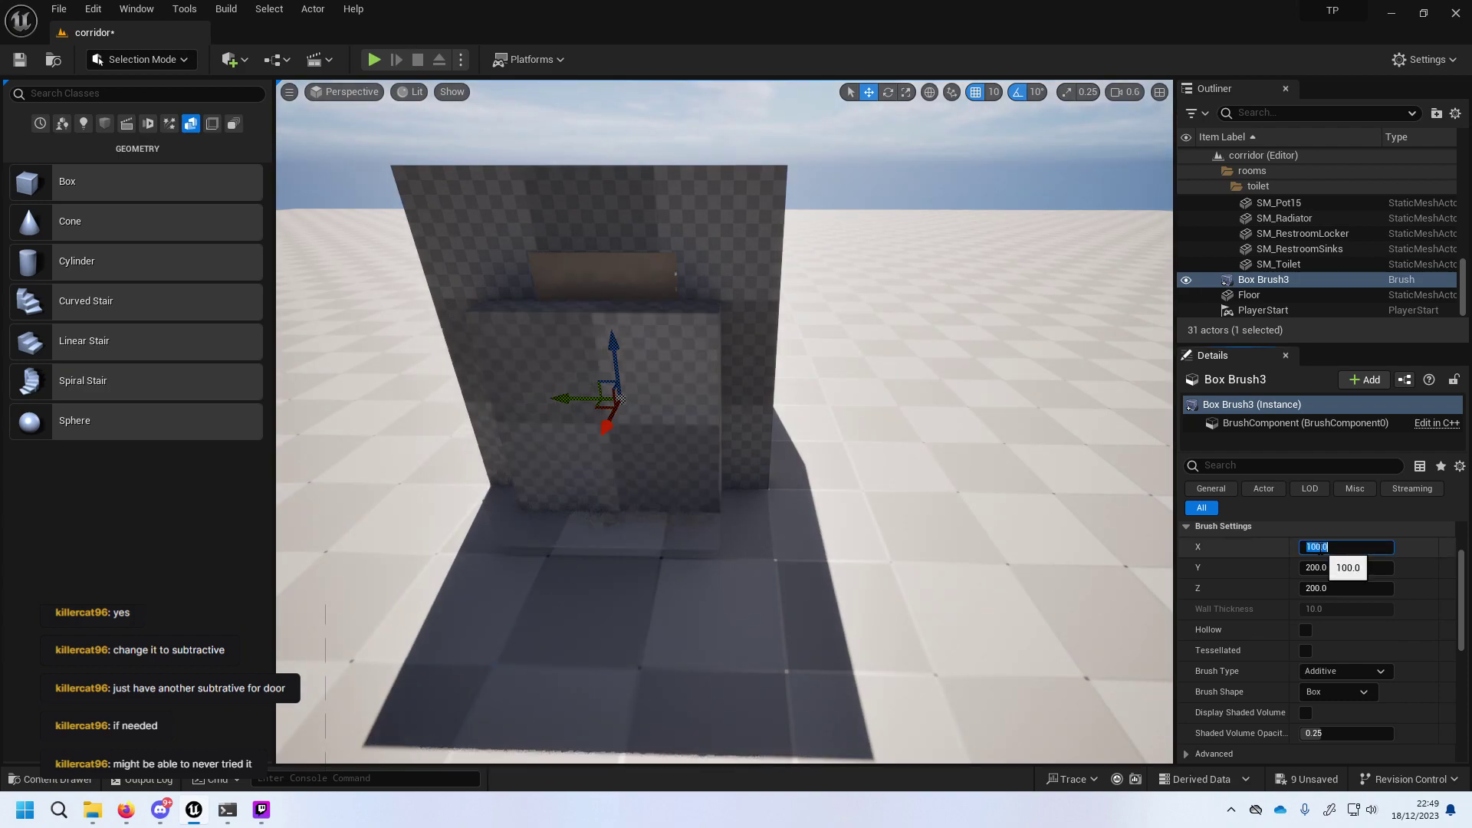
pyautogui.click(1330, 567)
pyautogui.write('100')
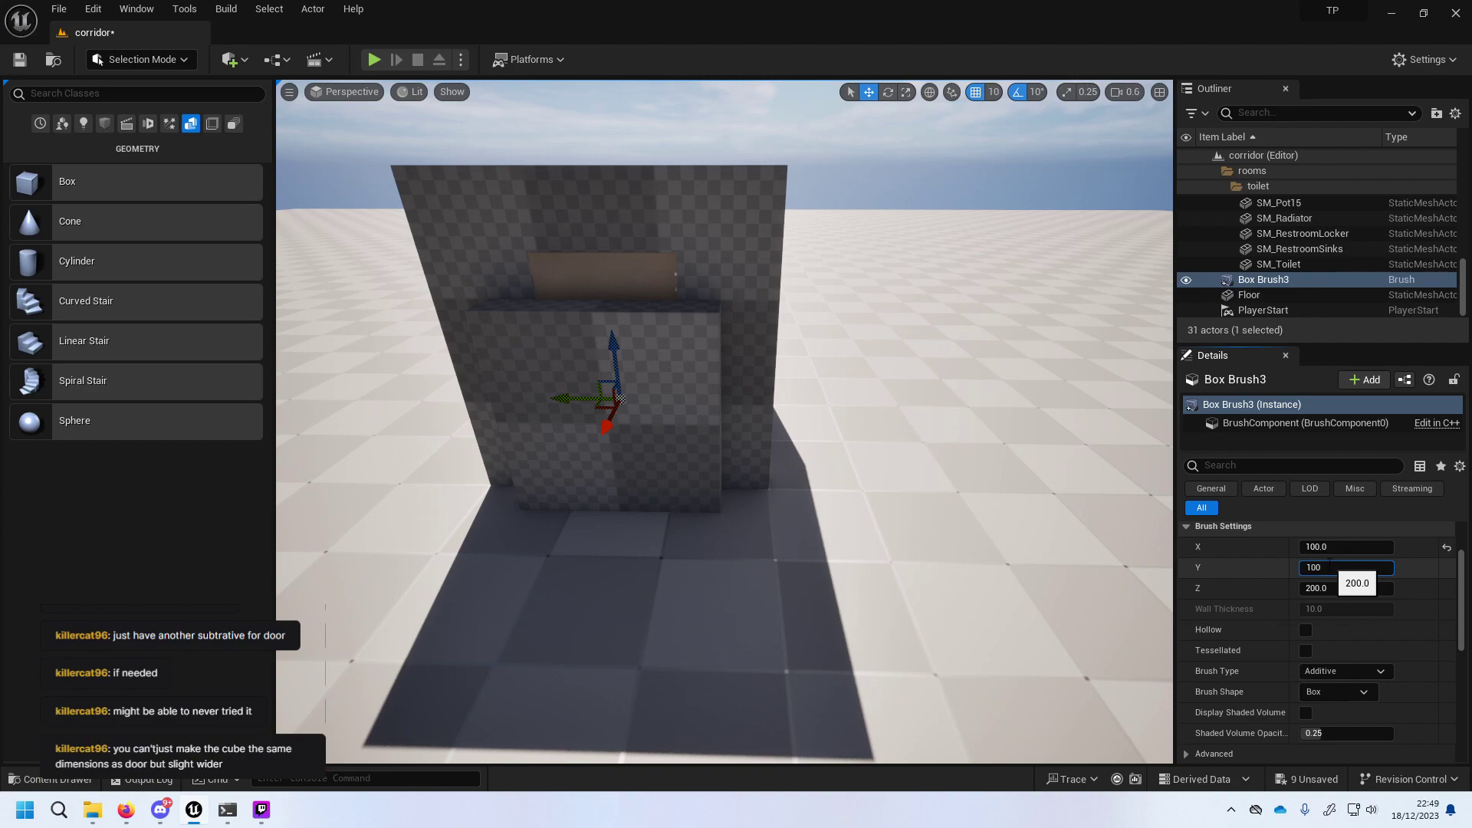
pyautogui.press('Return')
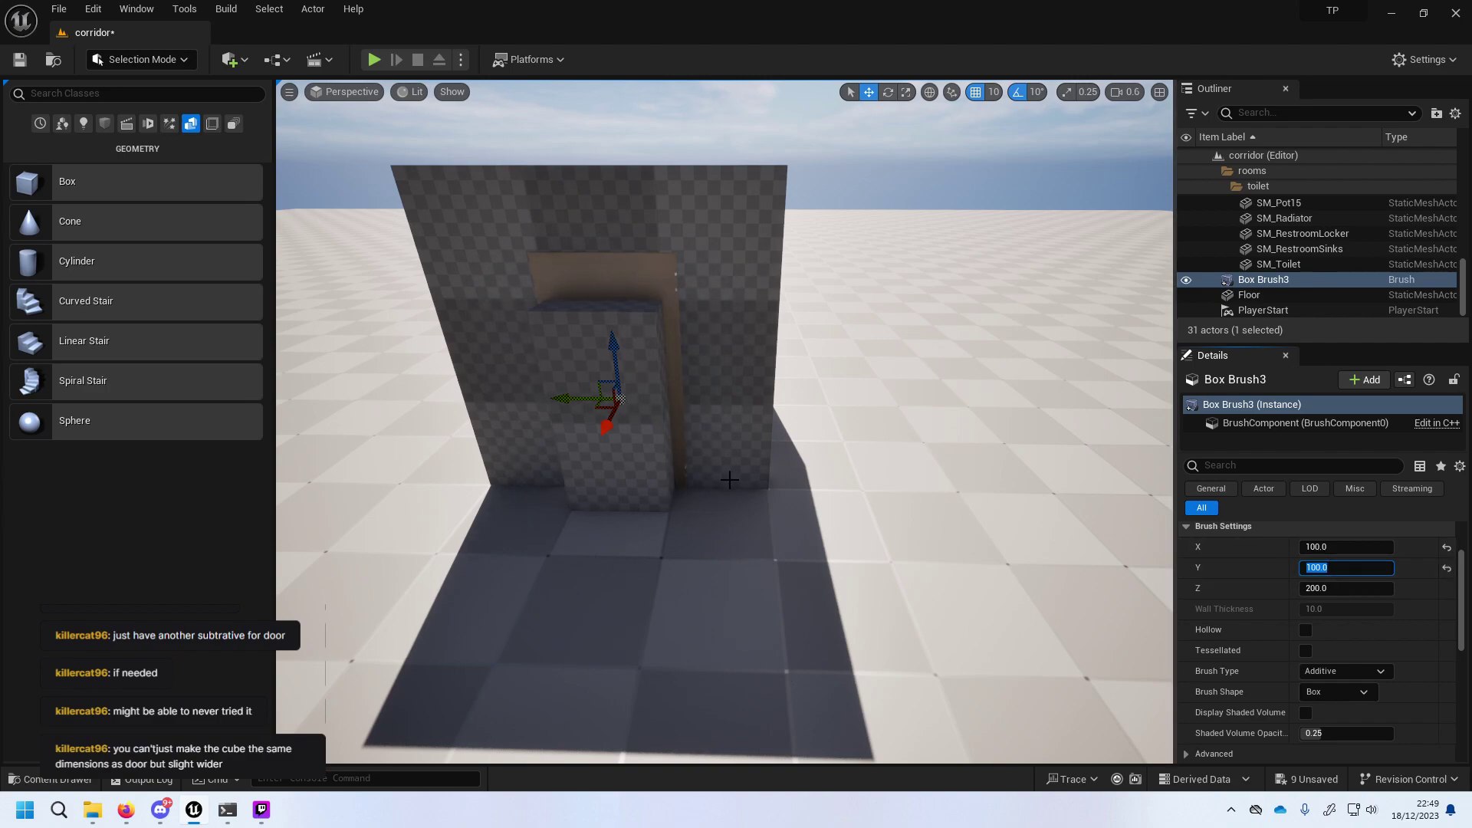
pyautogui.moveTo(730, 480)
pyautogui.mouseDown(button='right')
pyautogui.moveTo(637, 480)
pyautogui.moveTo(496, 400)
pyautogui.mouseUp(button='right')
# Set the brush Z height to 240 and raise it into the doorway.
pyautogui.click(1316, 588)
pyautogui.write('120')
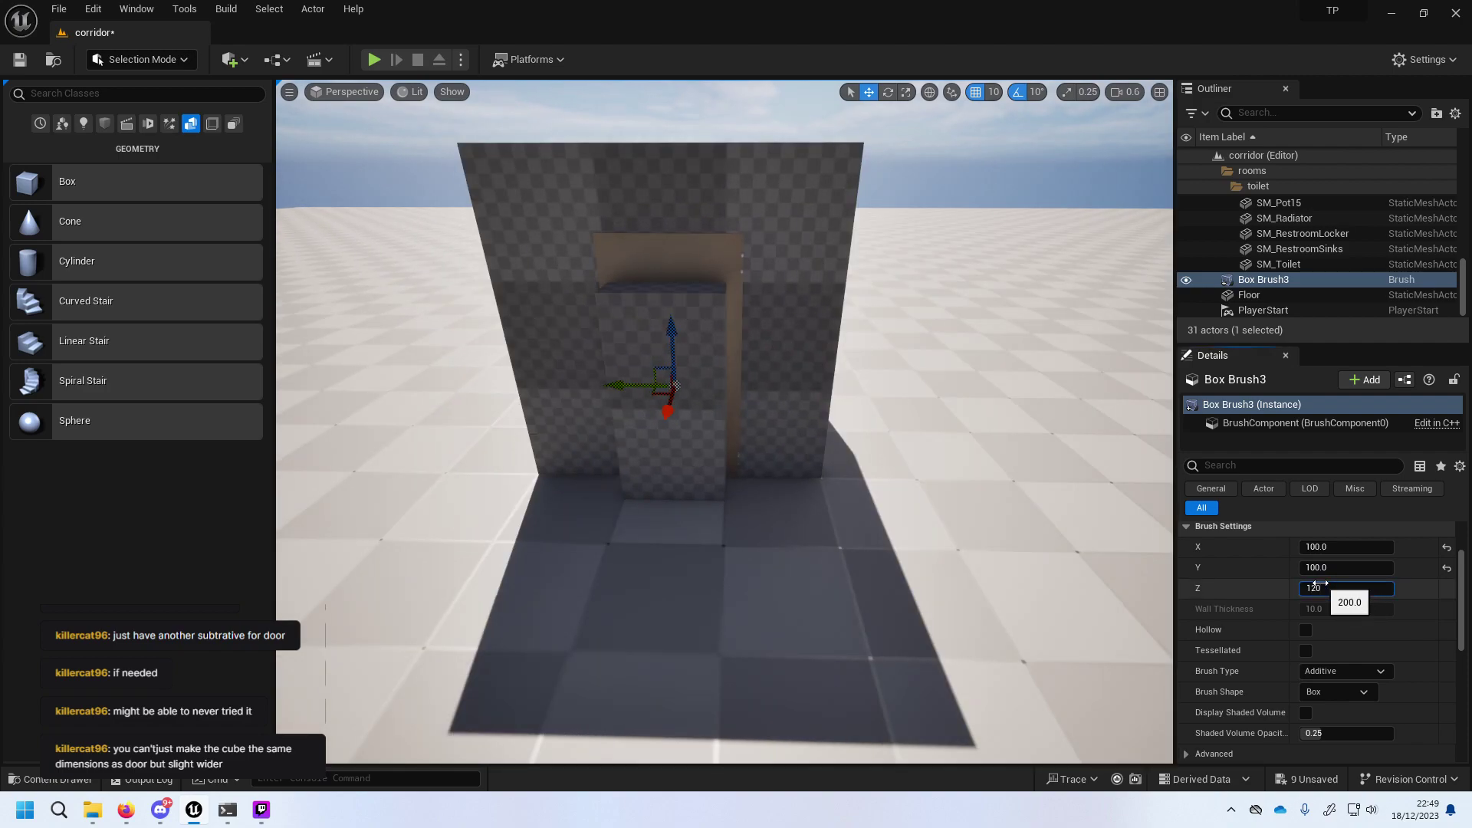
pyautogui.press('Return')
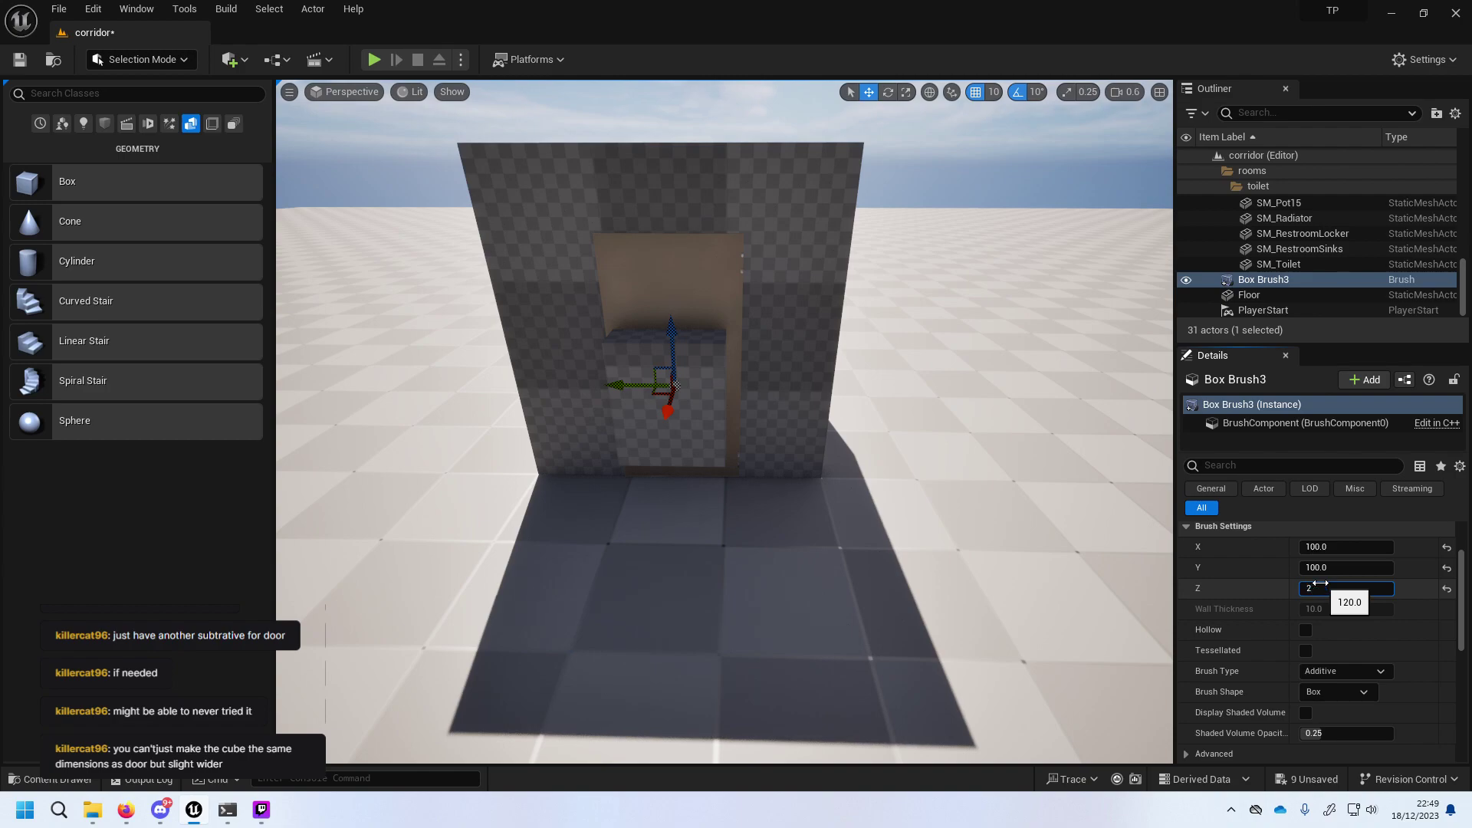
pyautogui.write('40')
pyautogui.press('Return')
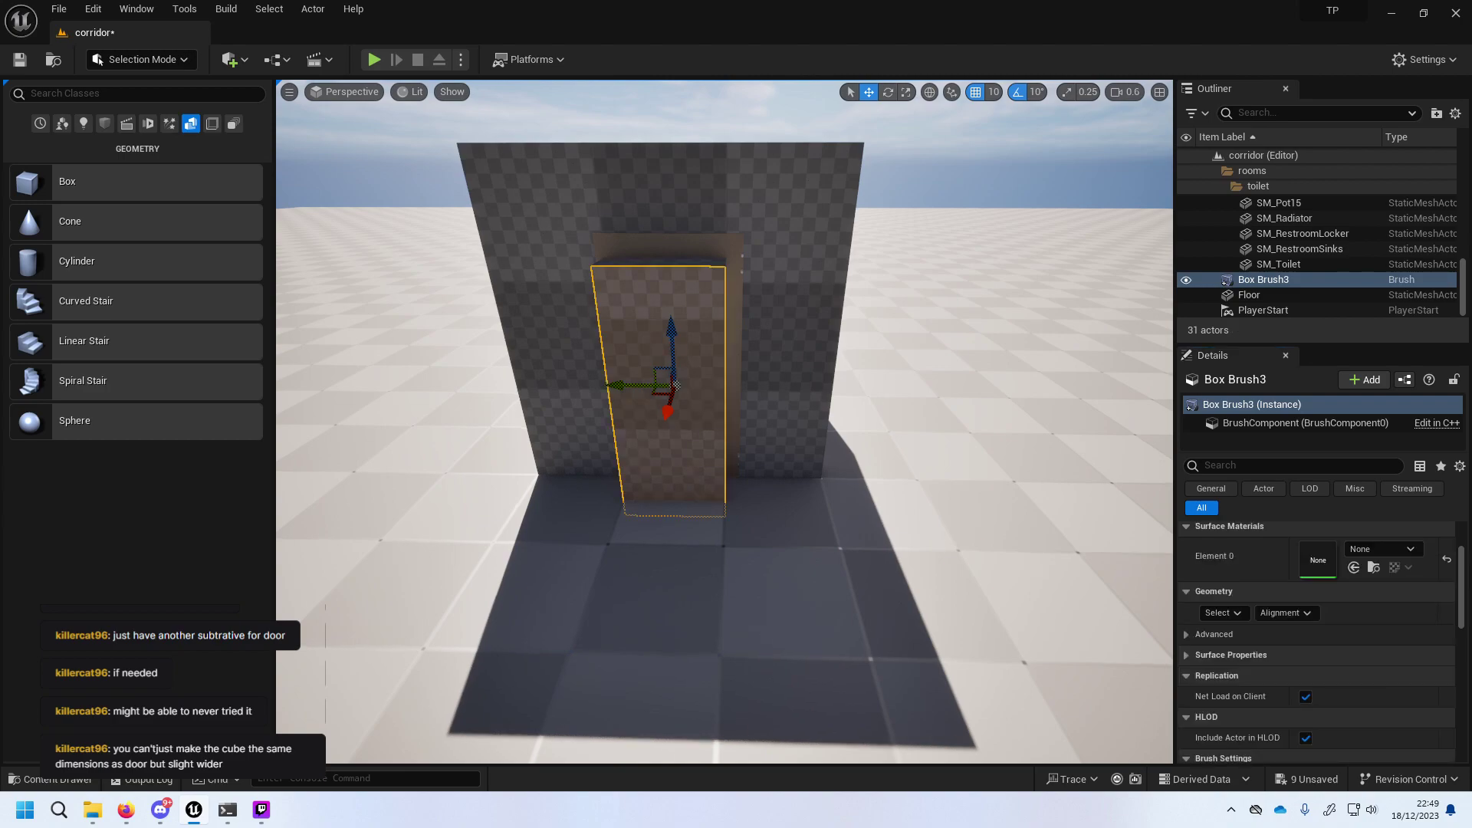
pyautogui.moveTo(671, 326)
pyautogui.mouseDown()
pyautogui.moveTo(669, 286)
pyautogui.moveTo(675, 310)
pyautogui.mouseUp()
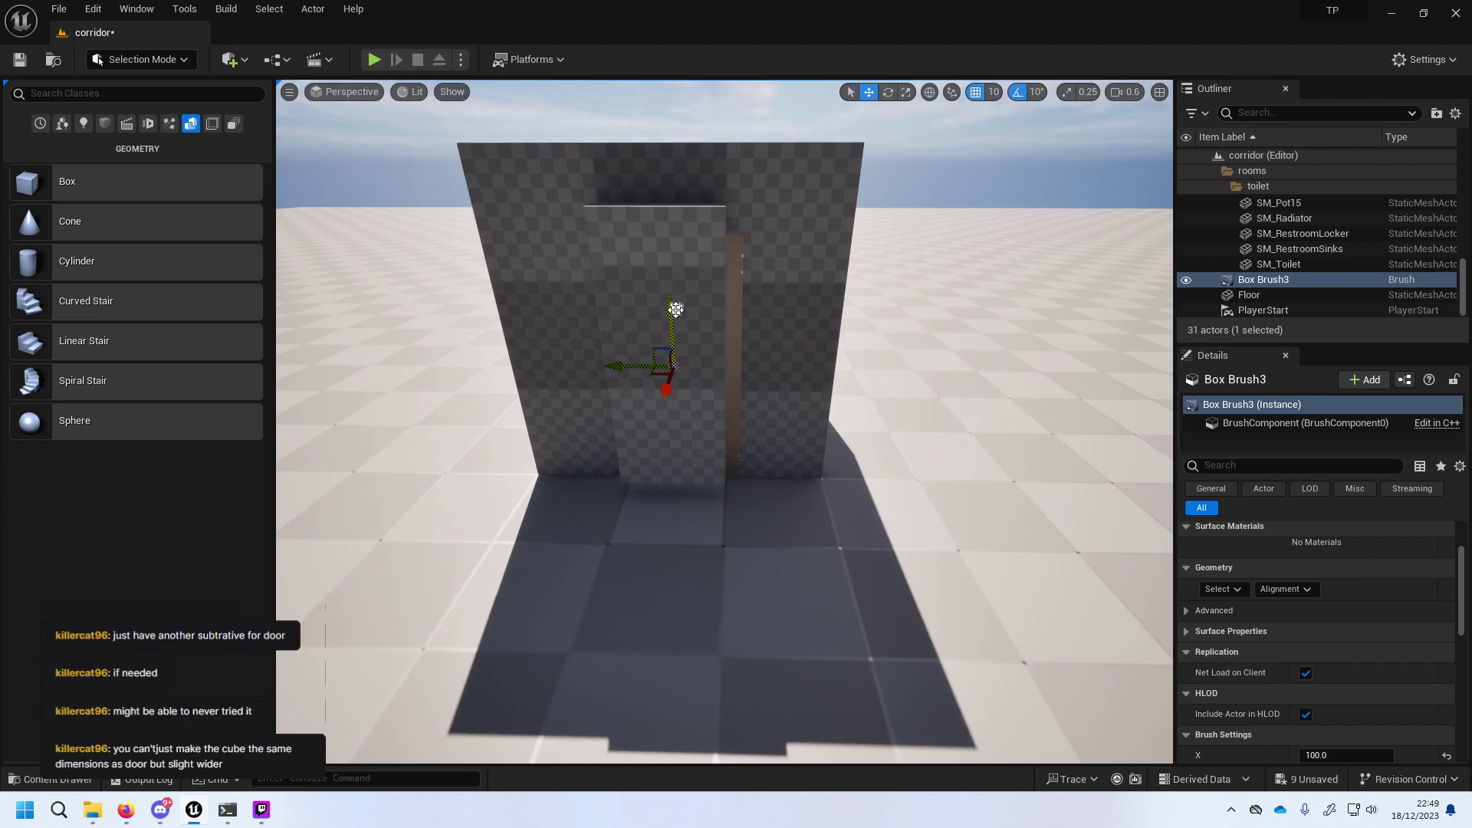
pyautogui.moveTo(676, 310); pyautogui.dragTo(652, 310, button='right')
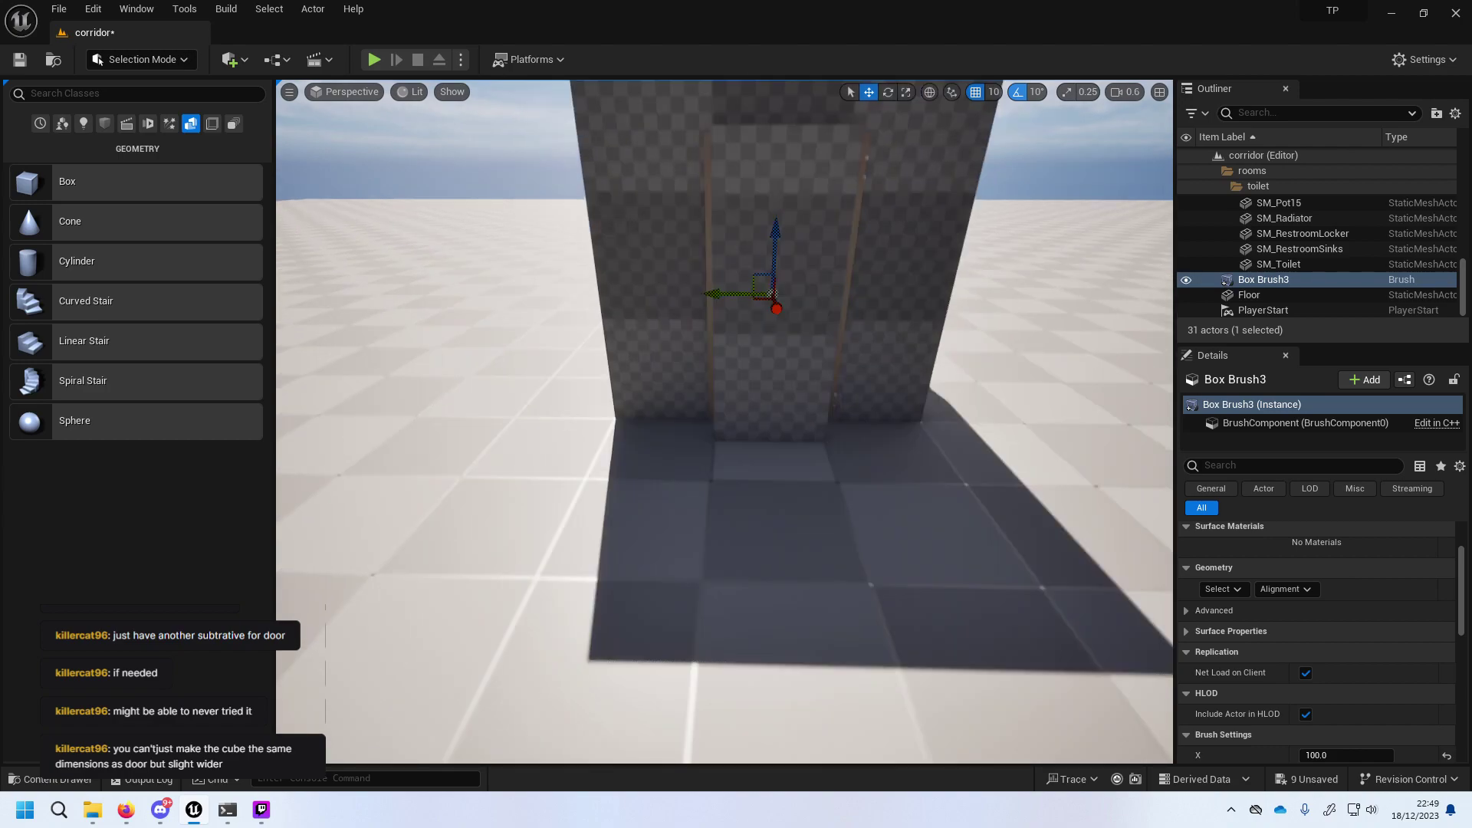
# Nudge the box brush lower, then undo the last two brush changes.
pyautogui.press('q')
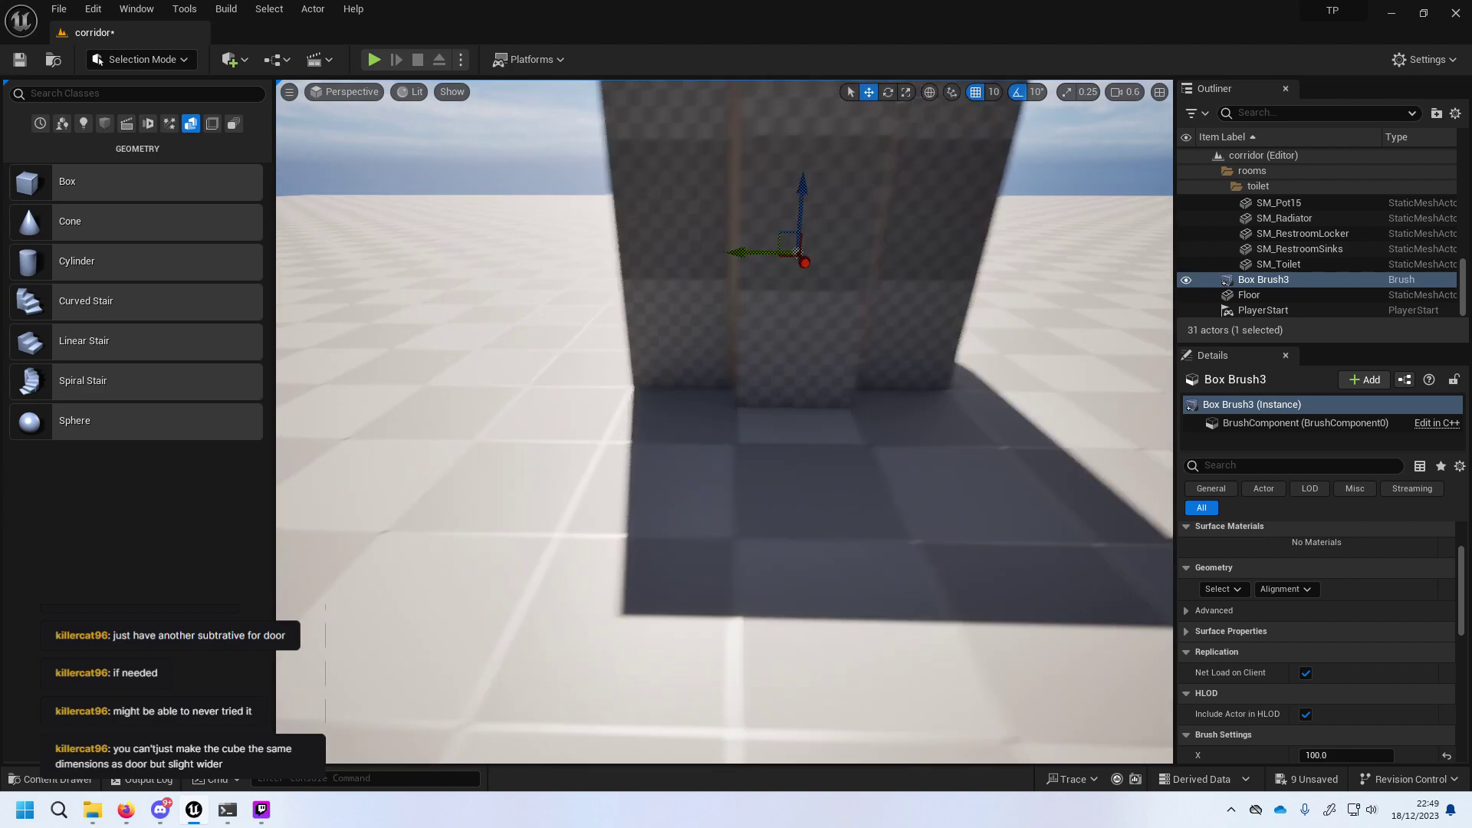
pyautogui.moveTo(651, 310)
pyautogui.mouseDown(button='right')
pyautogui.moveTo(728, 369)
pyautogui.moveTo(801, 365)
pyautogui.mouseUp(button='right')
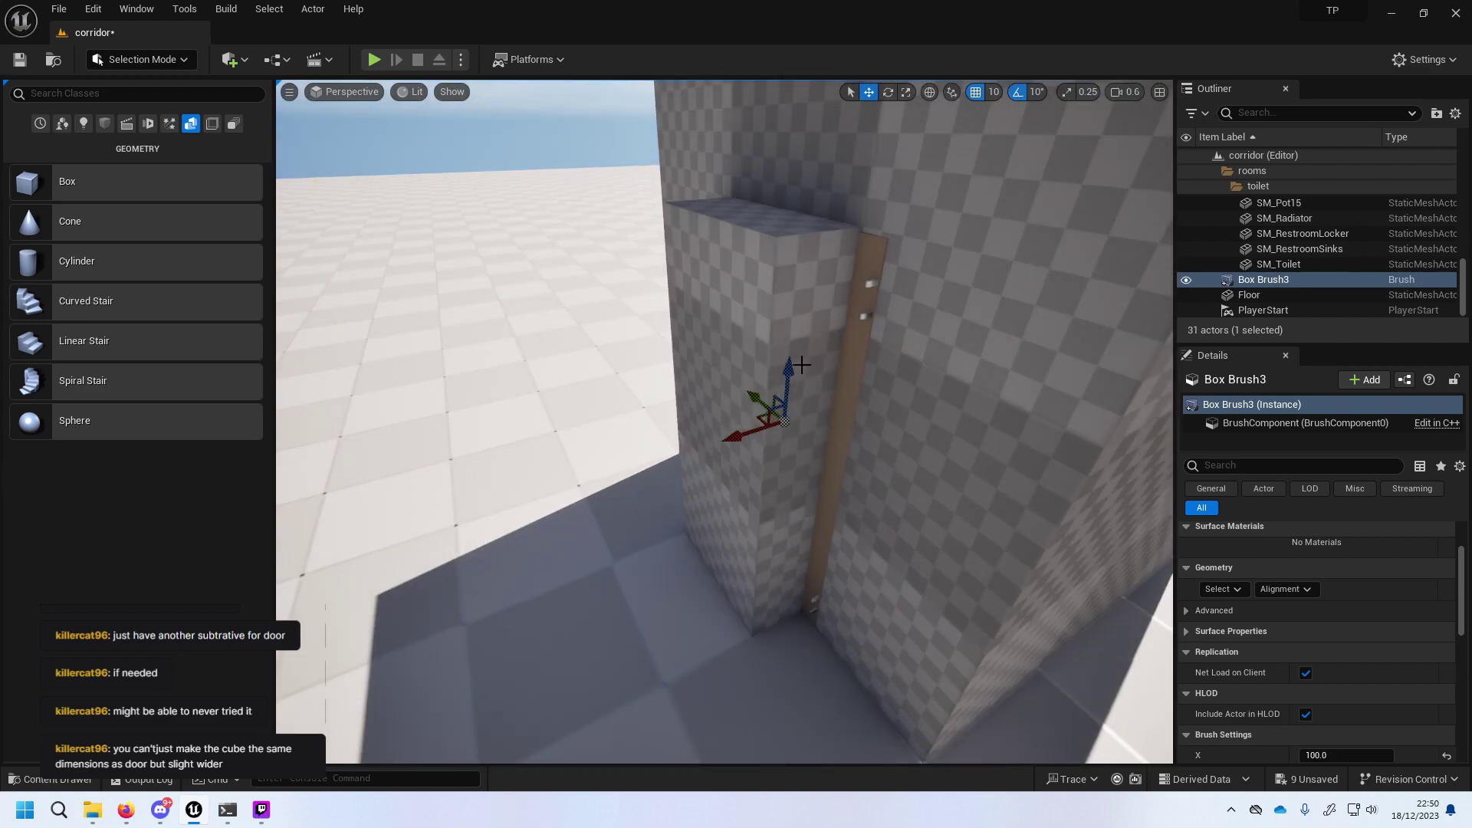
pyautogui.moveTo(792, 366); pyautogui.dragTo(789, 381)
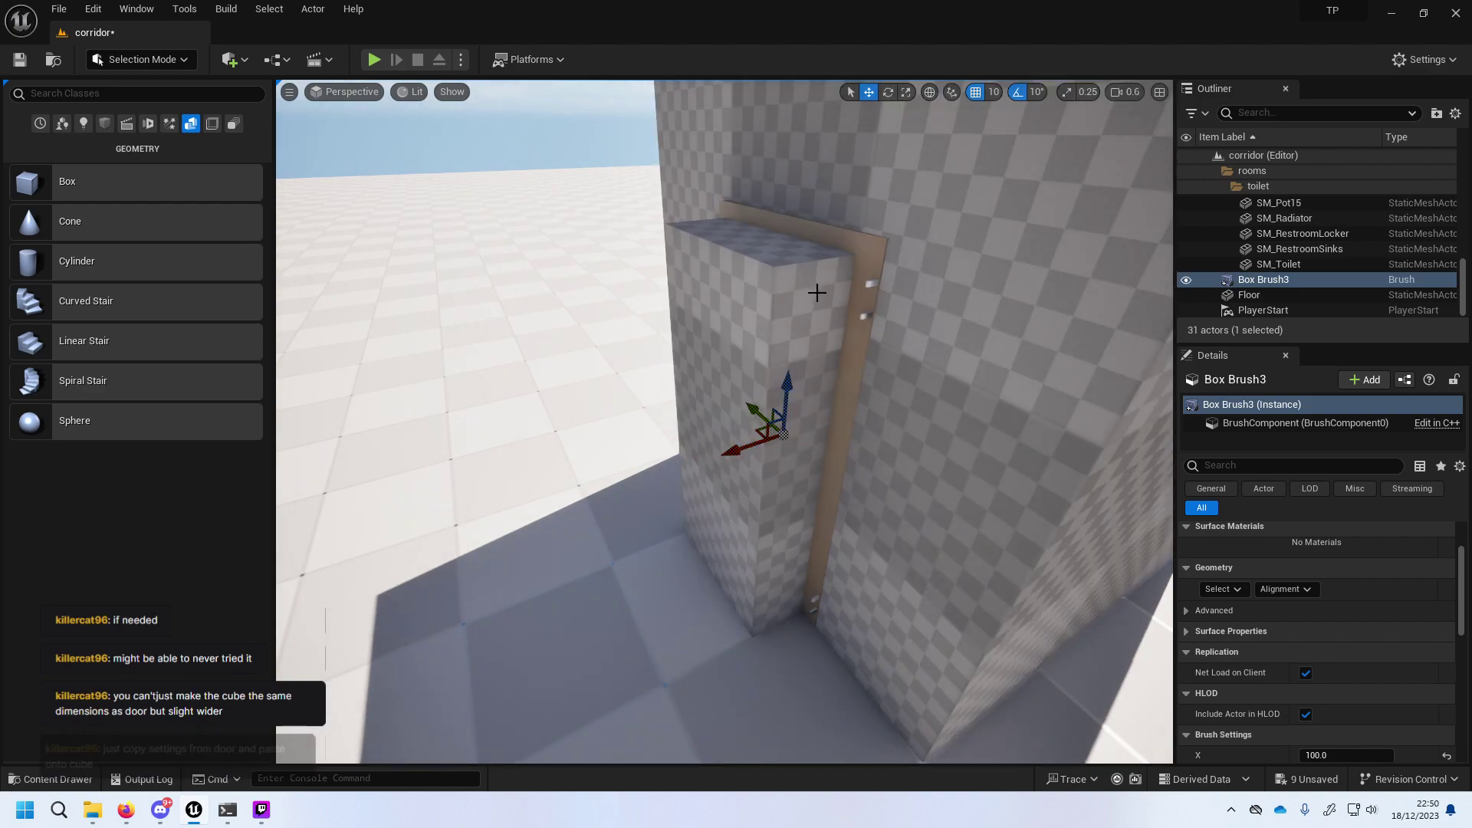
pyautogui.hotkey('ctrl', 'z')
pyautogui.hotkey('ctrl', 'z')
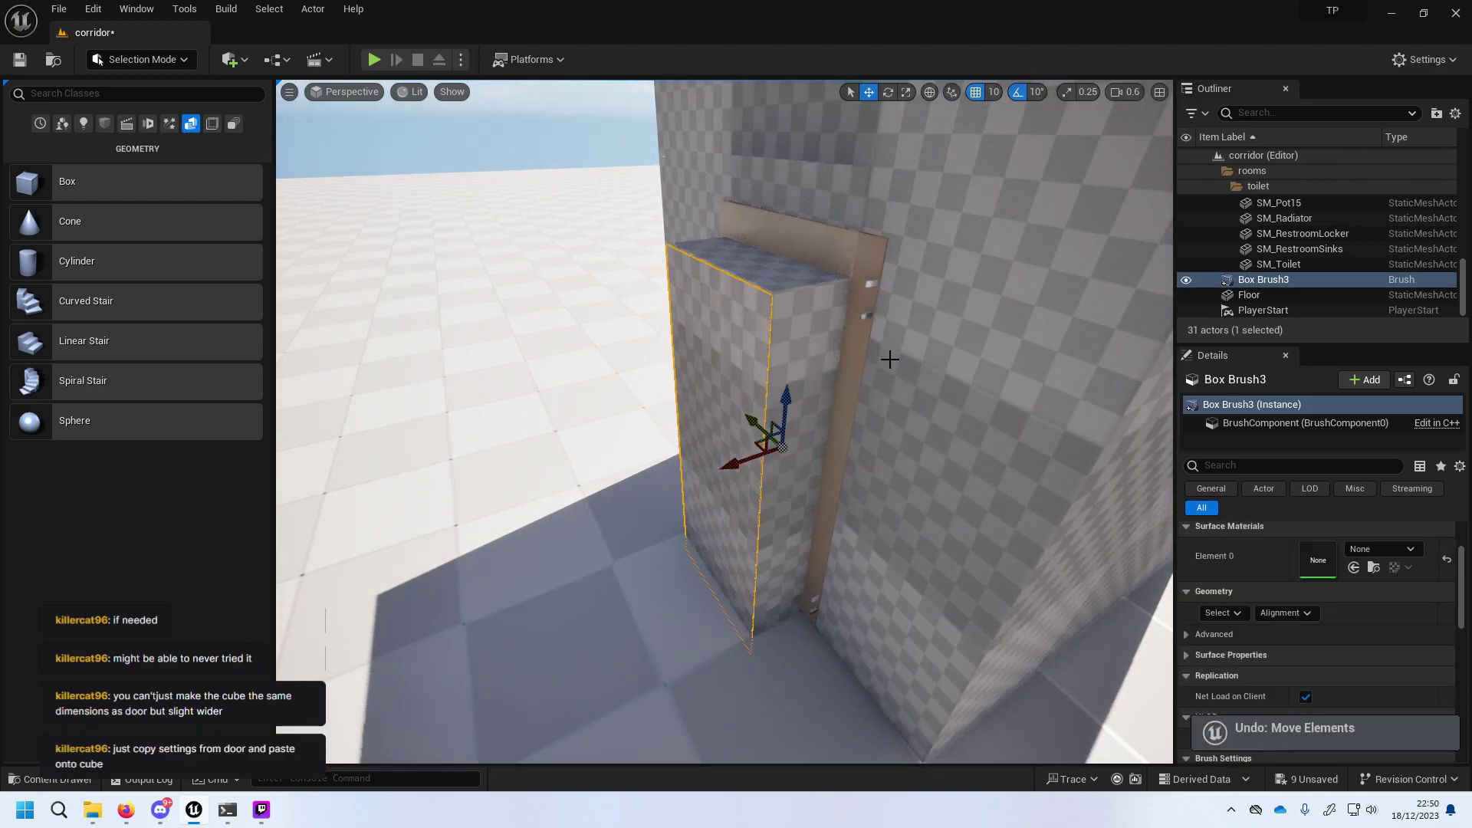
pyautogui.hotkey('ctrl', 'z')
pyautogui.hotkey('ctrl', 'z')
pyautogui.hotkey('ctrl', 'z')
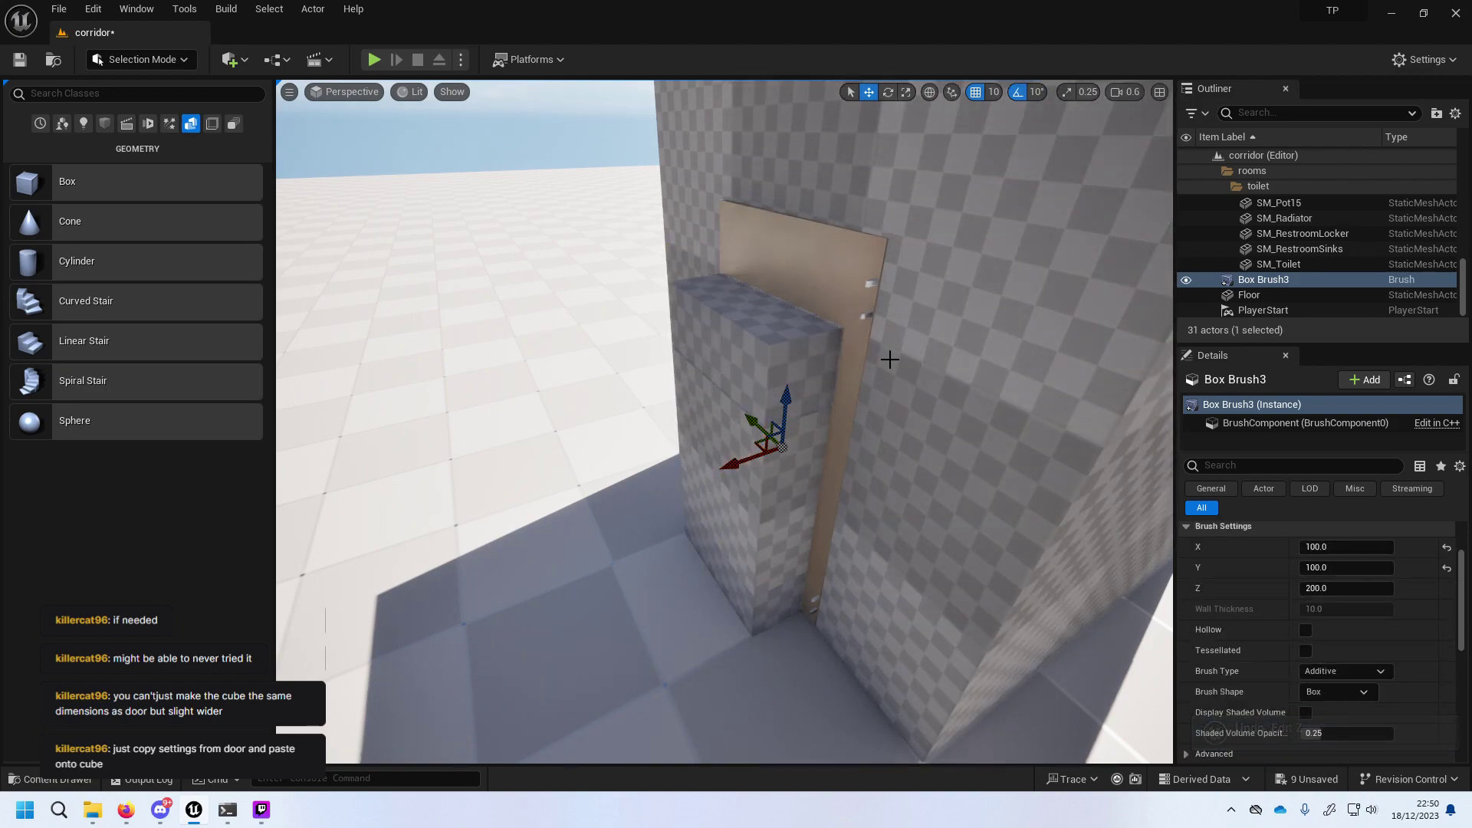
# Select door2 and bring its Transform values (Location 204.1, -112.9, -26.07) into view.
pyautogui.click(874, 299)
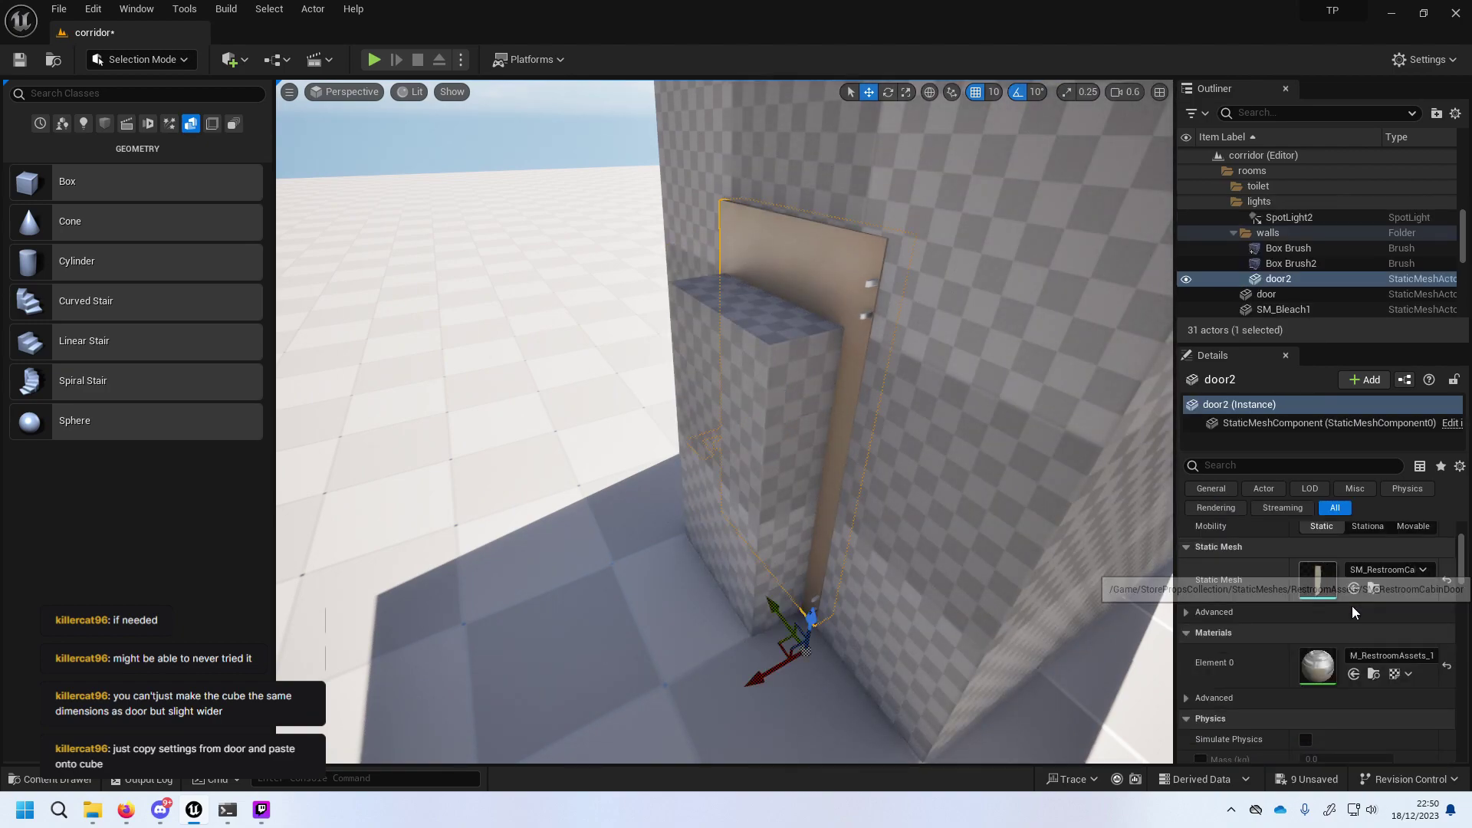
pyautogui.scroll(2, 1354, 607)
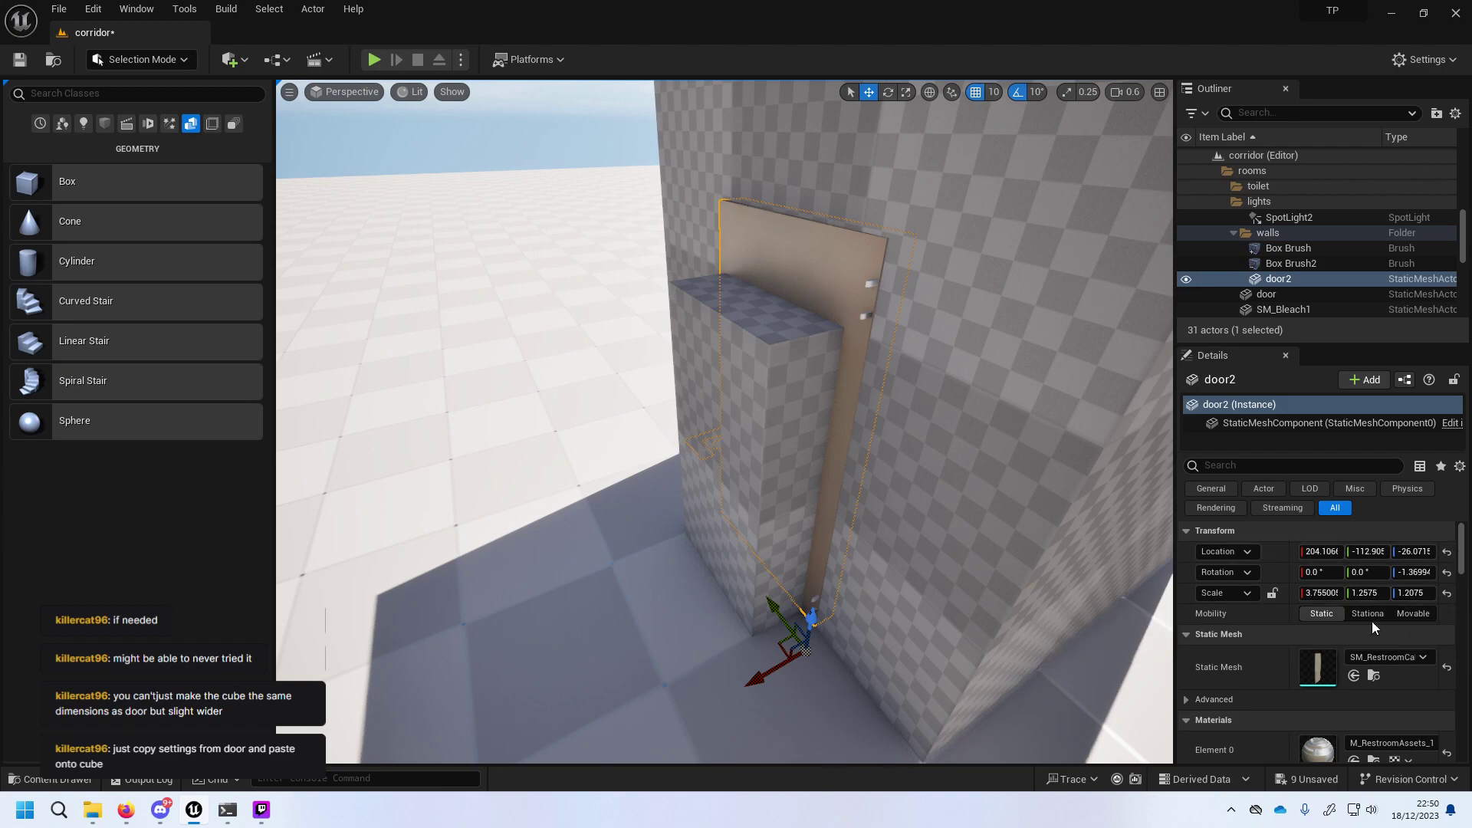
pyautogui.scroll(-1, 1367, 660)
pyautogui.scroll(-5, 1364, 664)
pyautogui.scroll(-3, 1366, 674)
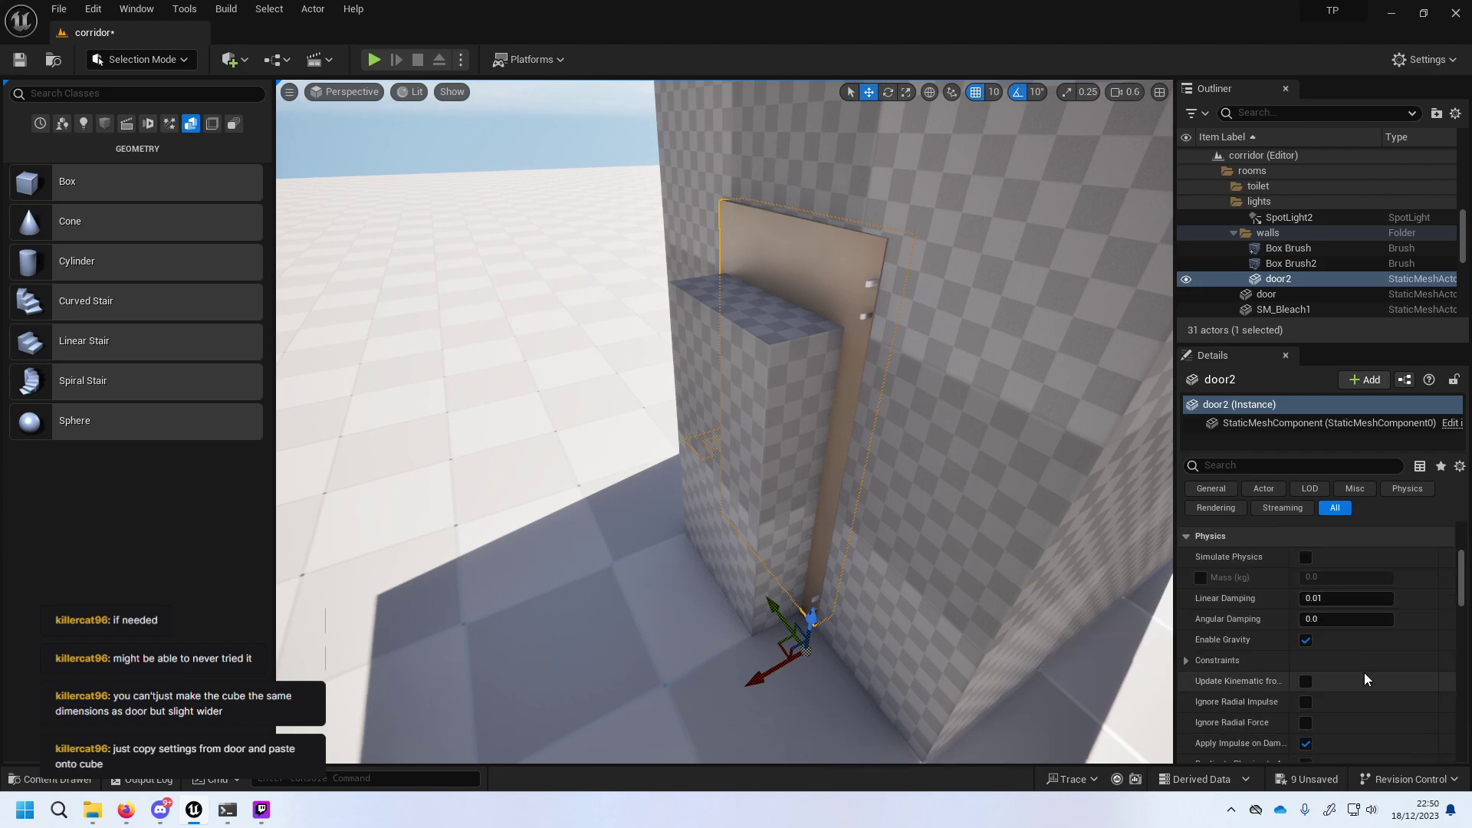
pyautogui.scroll(-2, 1368, 673)
pyautogui.scroll(3, 1368, 672)
pyautogui.scroll(3, 1383, 669)
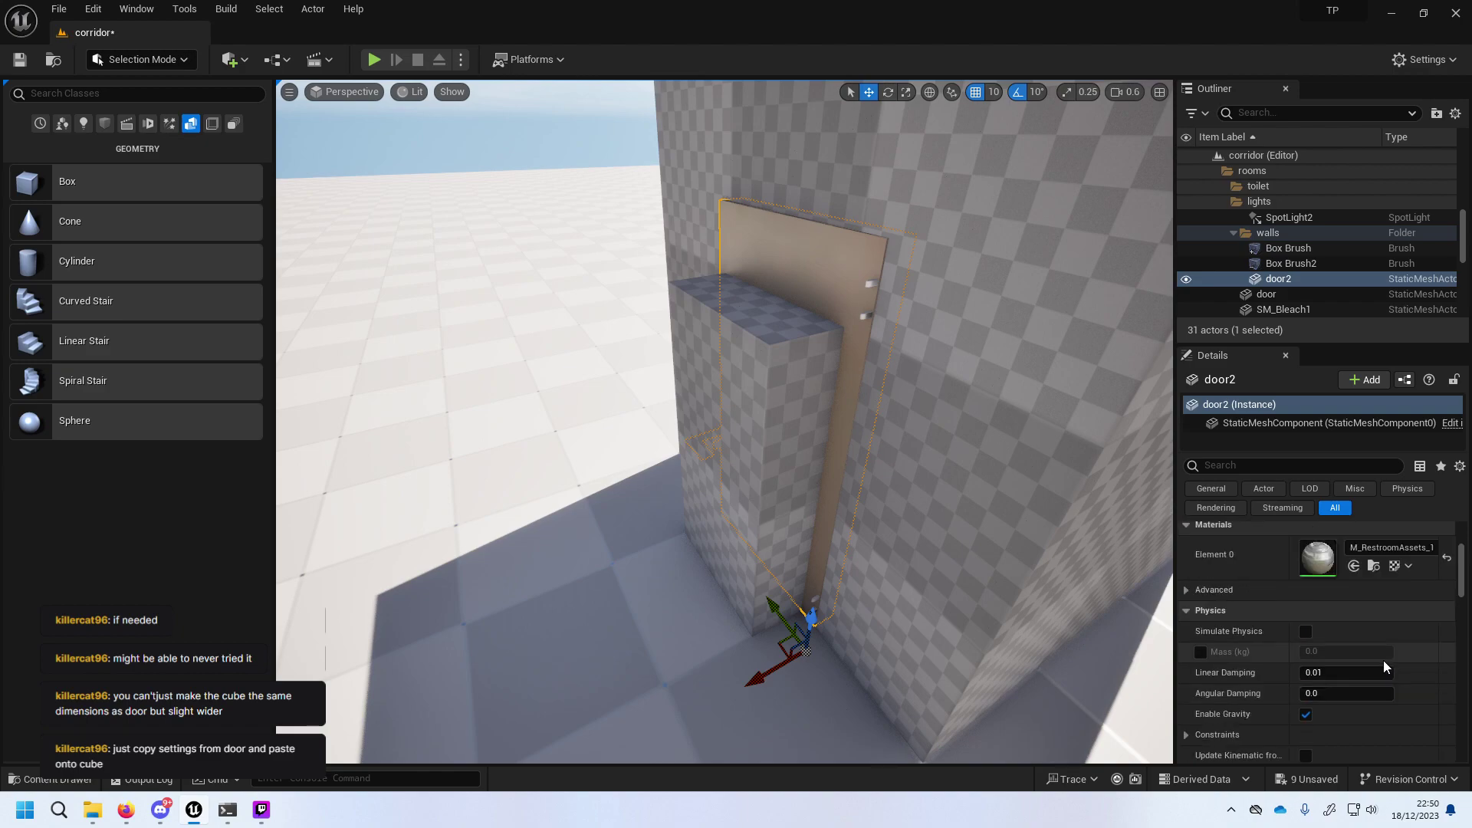
pyautogui.scroll(4, 1383, 661)
# Copy door2's location onto the box brush, then undo that paste.
pyautogui.rightClick(1276, 551)
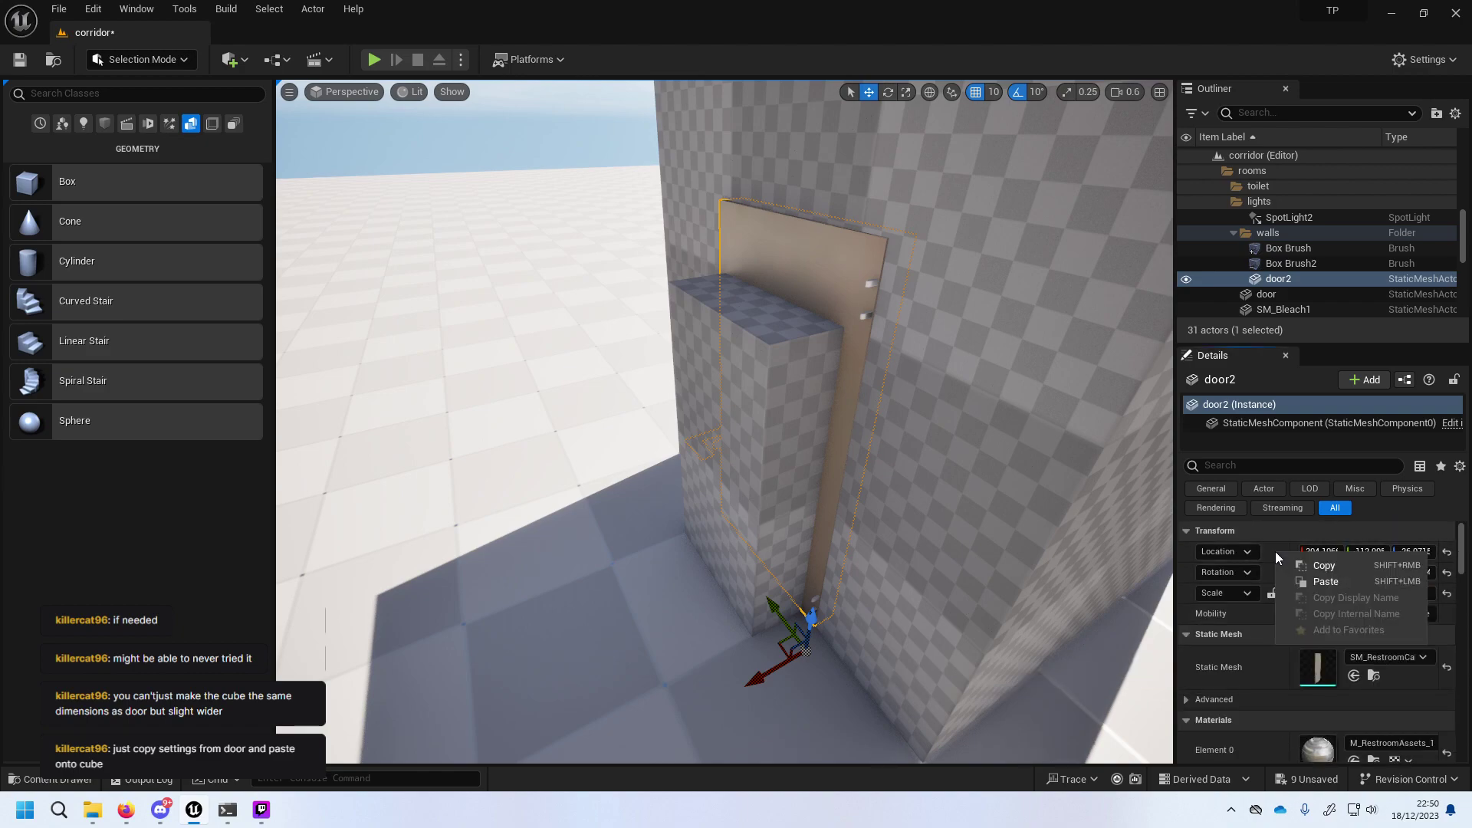
pyautogui.click(1322, 566)
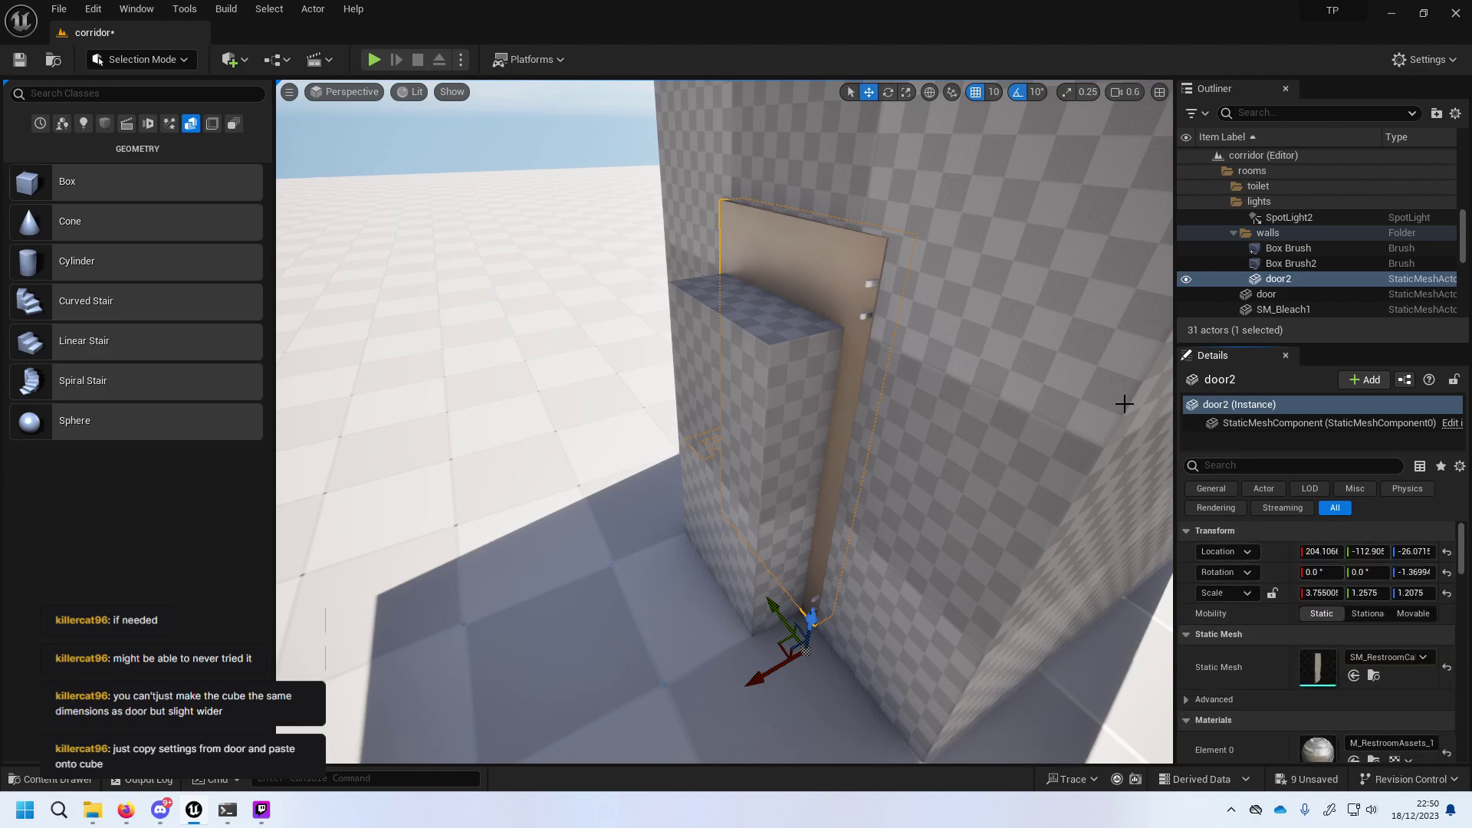
pyautogui.click(763, 490)
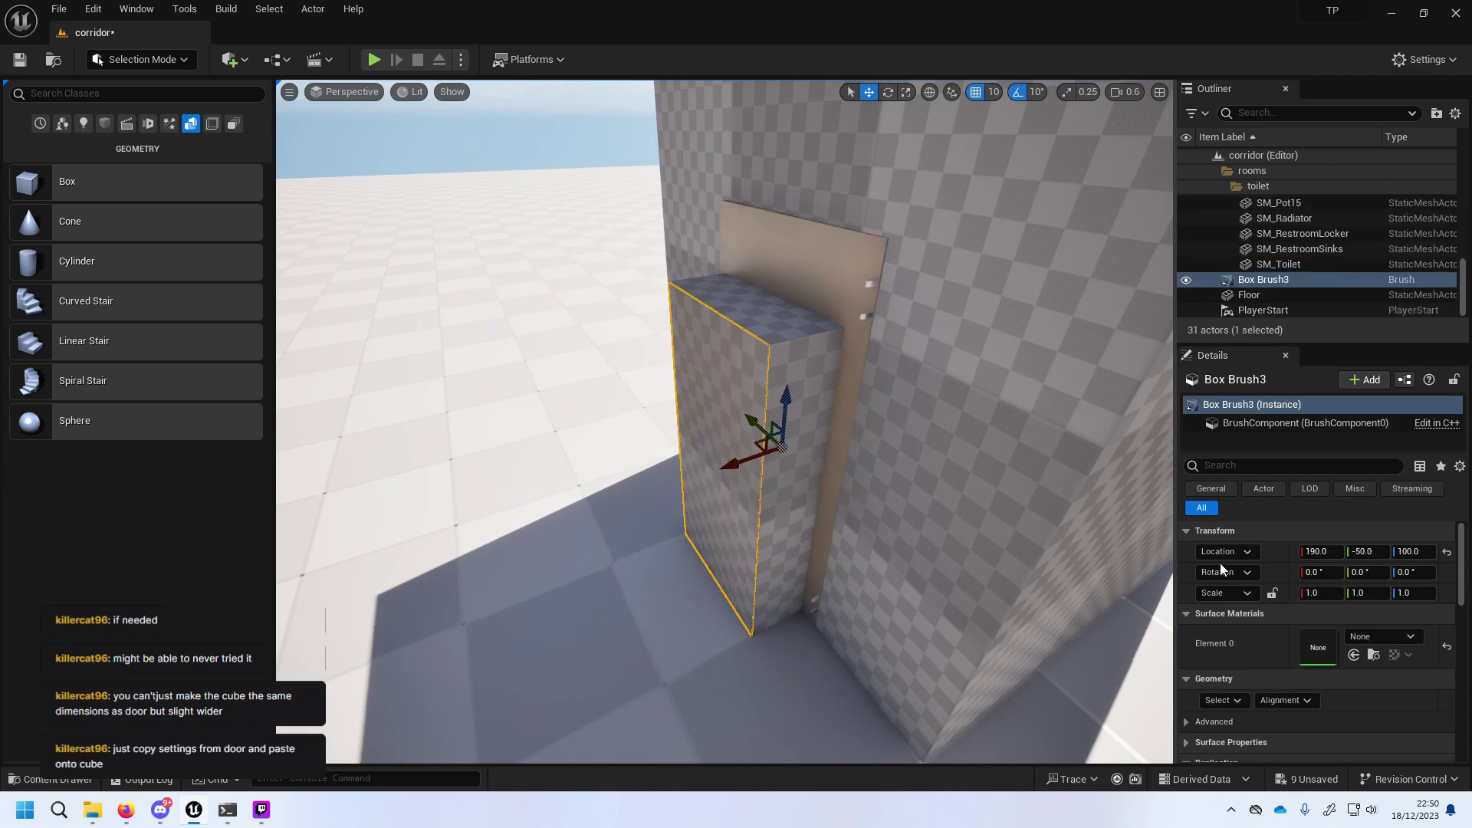
pyautogui.rightClick(1283, 554)
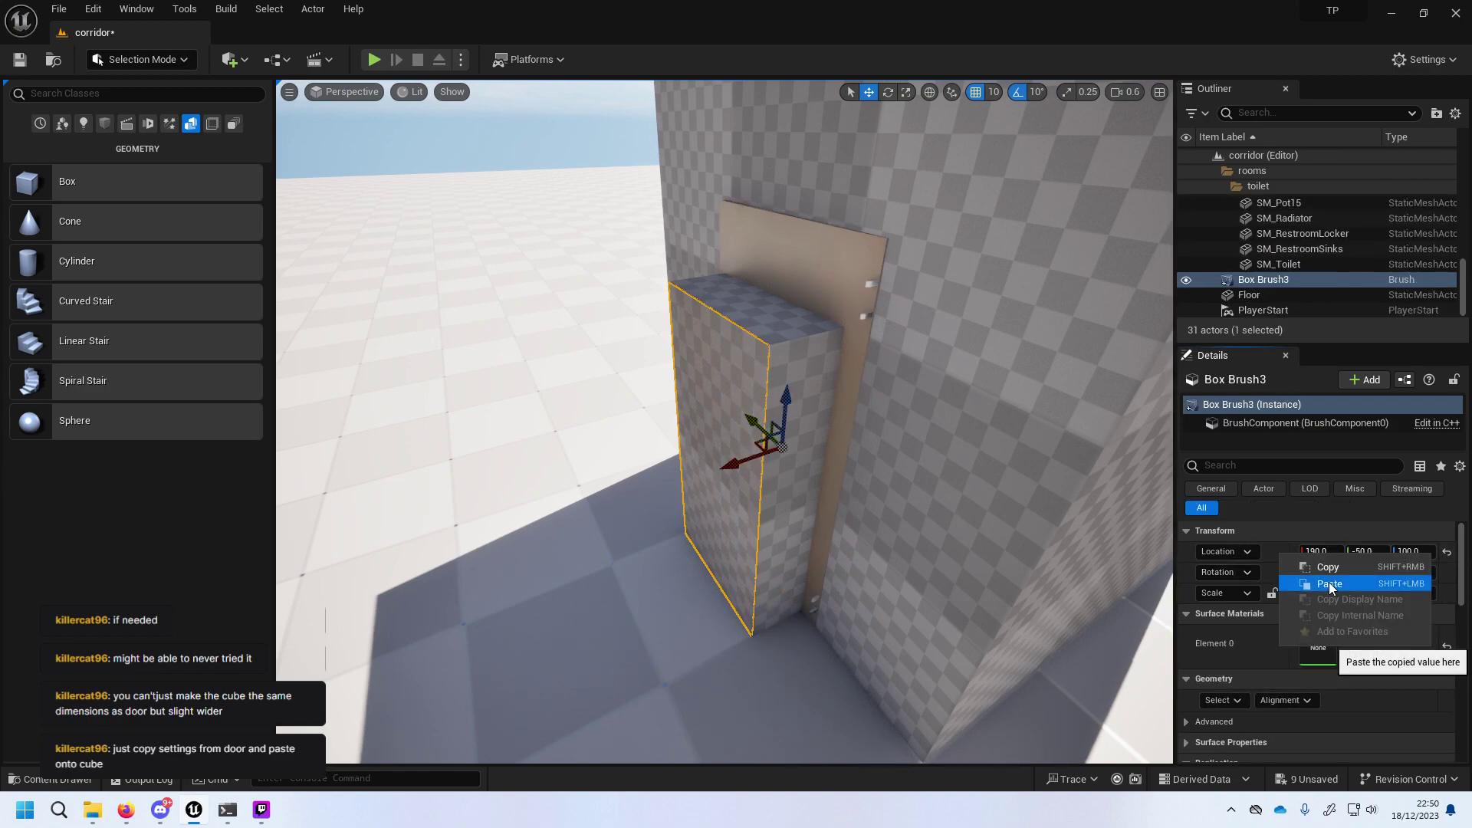
pyautogui.click(1328, 582)
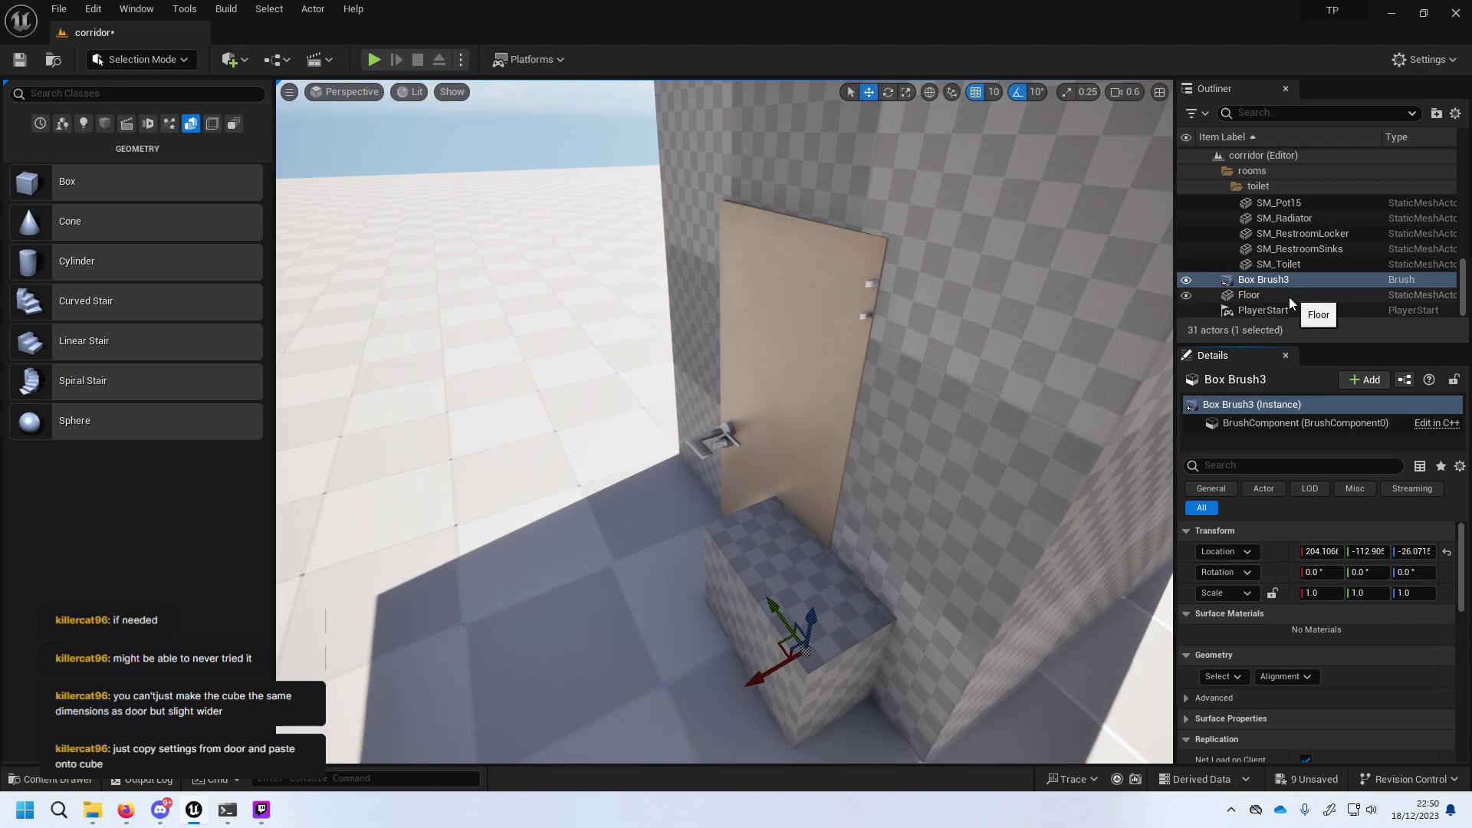
pyautogui.hotkey('ctrl', 'z')
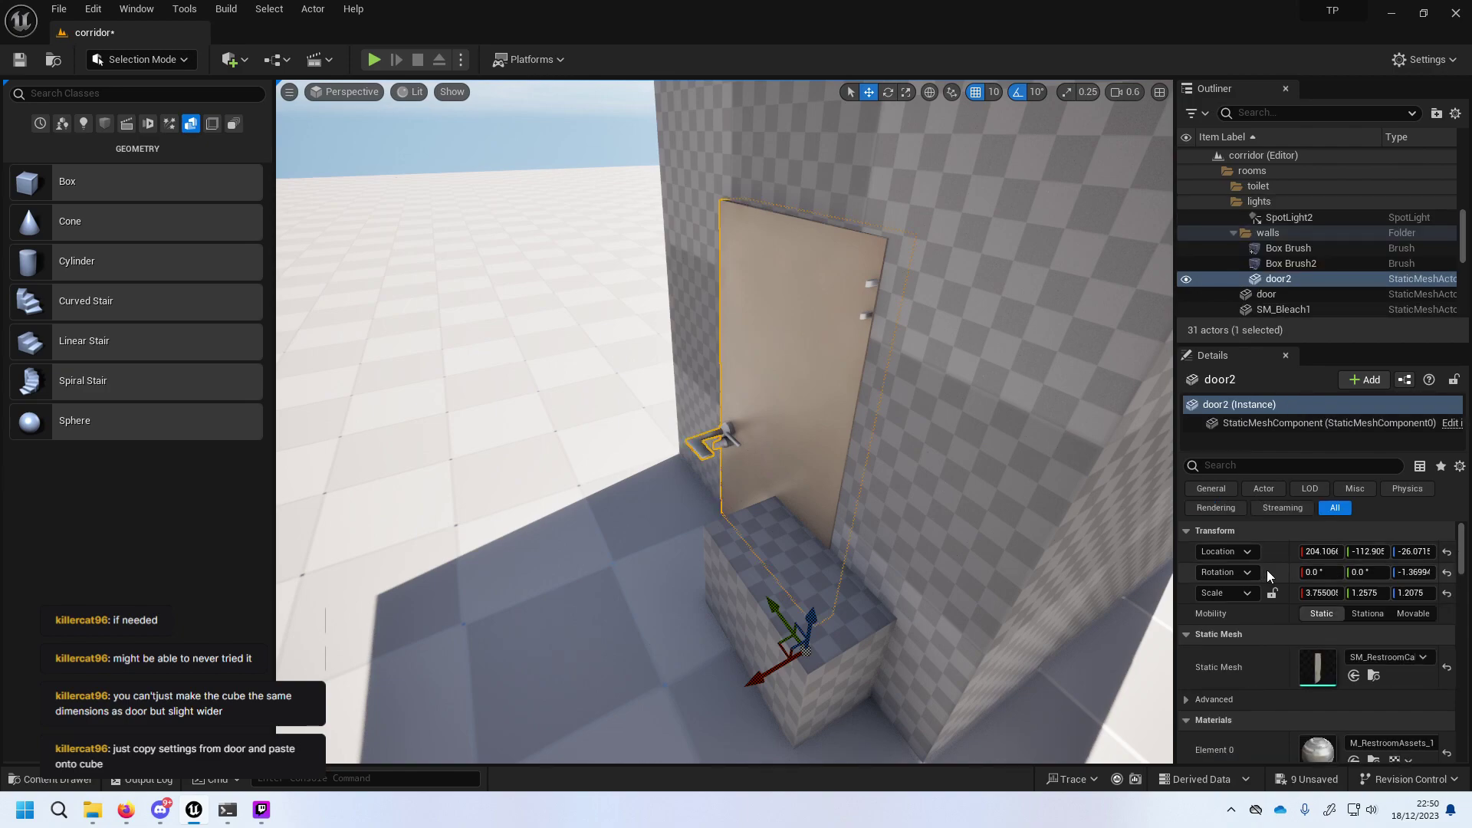
# Paste door2's rotation (Z -1.37) onto the cube brush.
pyautogui.rightClick(1267, 569)
pyautogui.click(1313, 586)
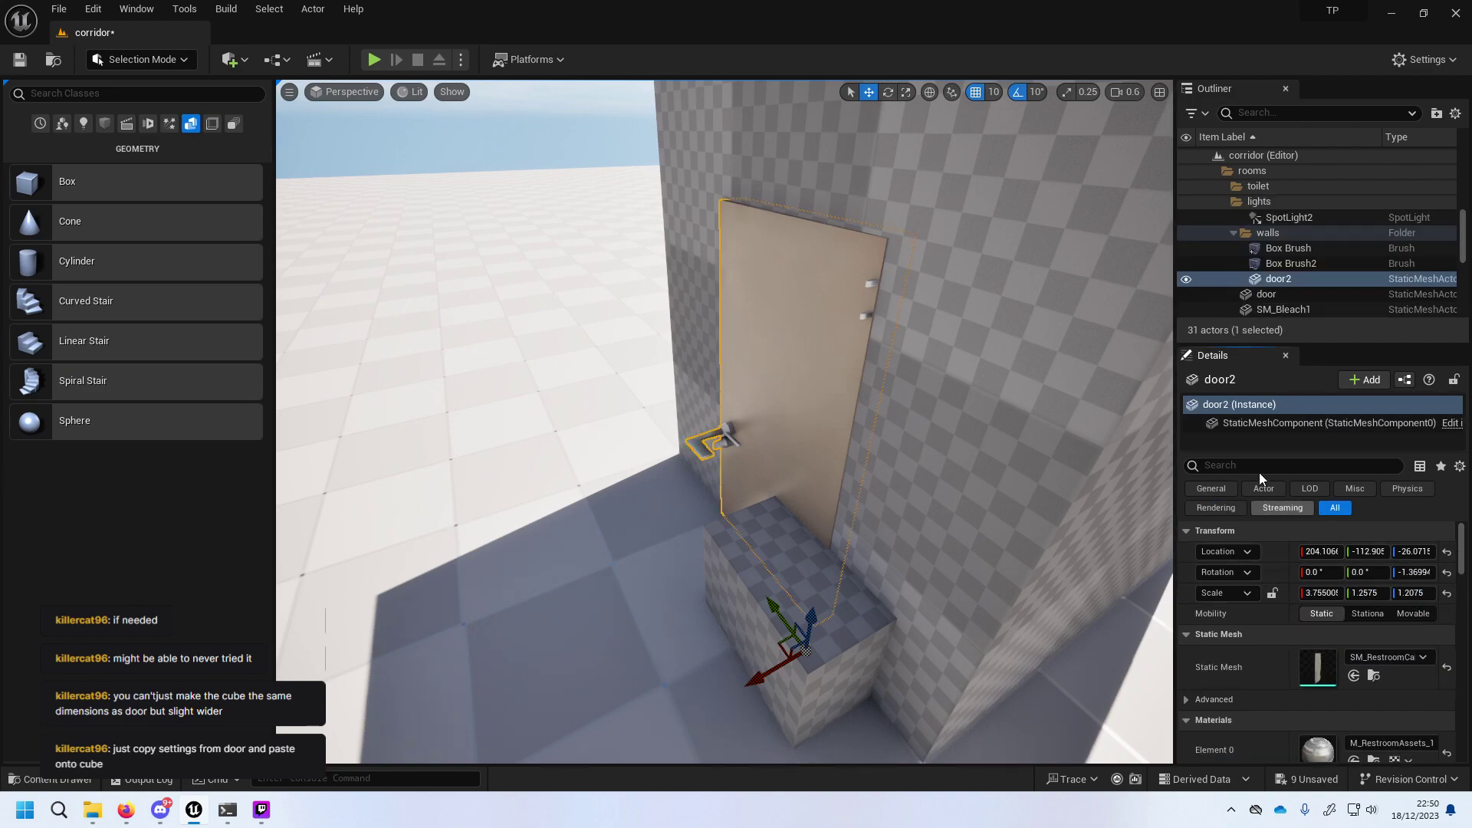
pyautogui.click(738, 628)
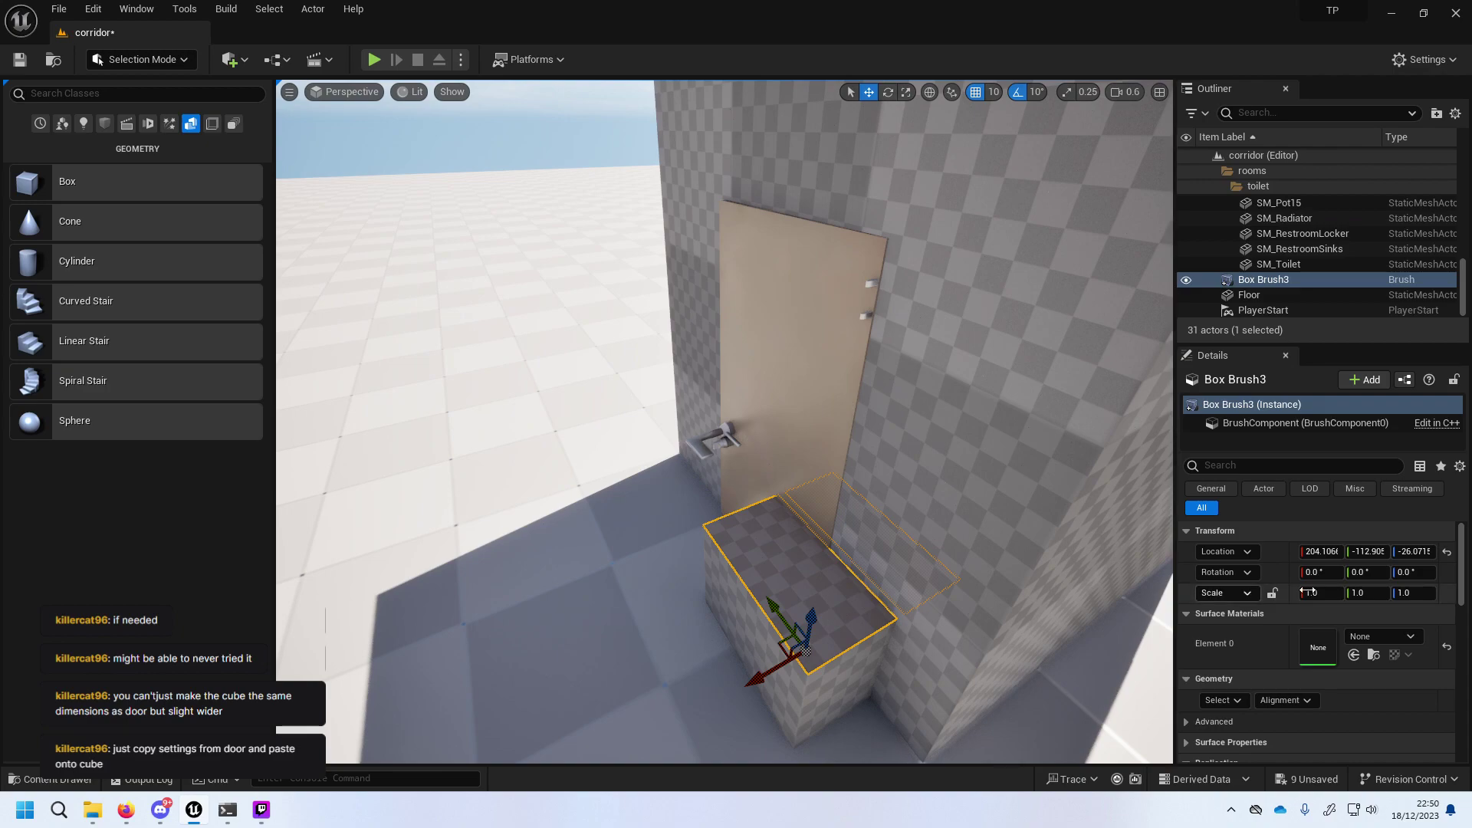
pyautogui.rightClick(1285, 574)
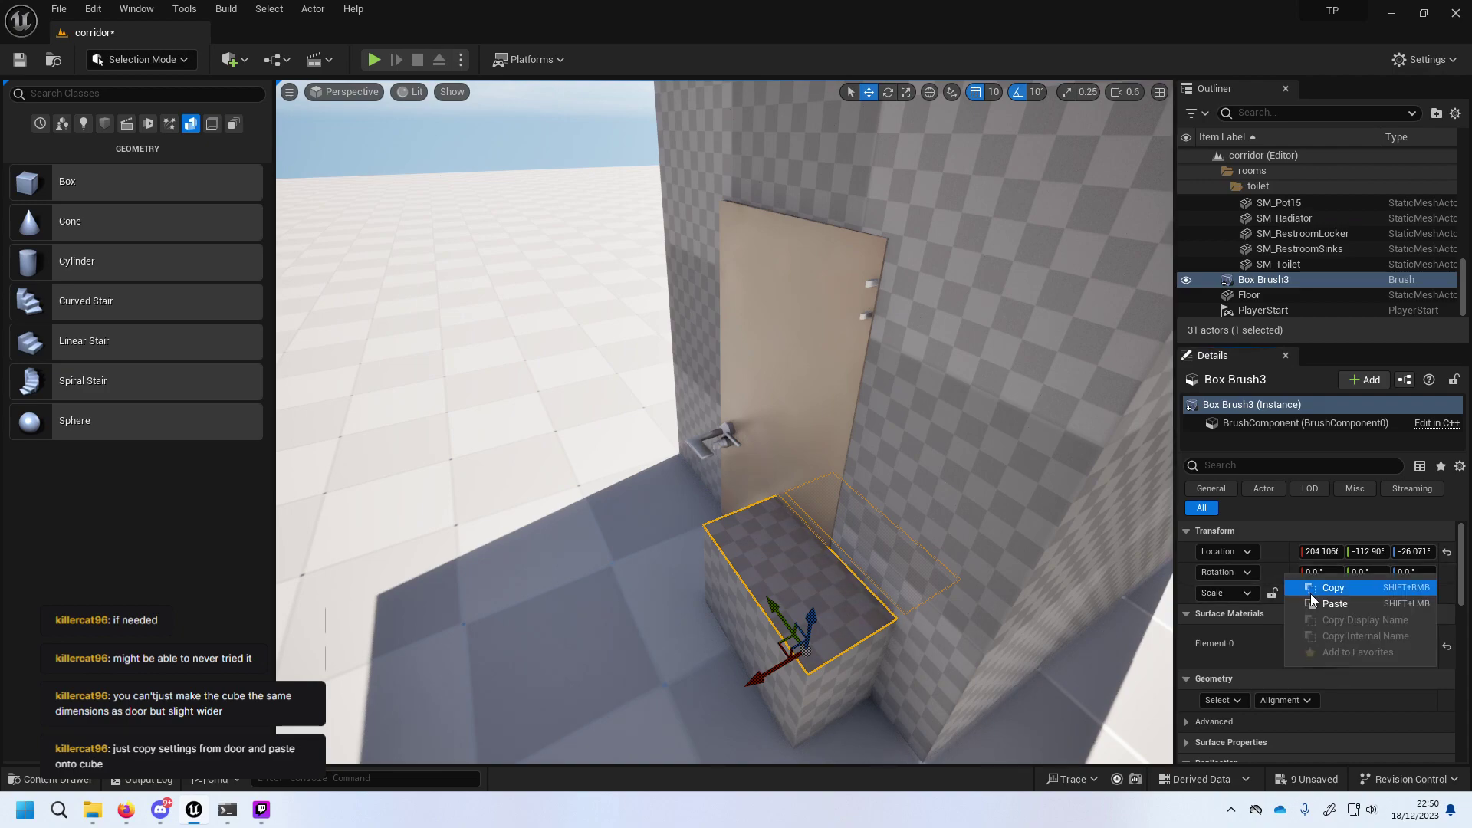
pyautogui.click(1316, 601)
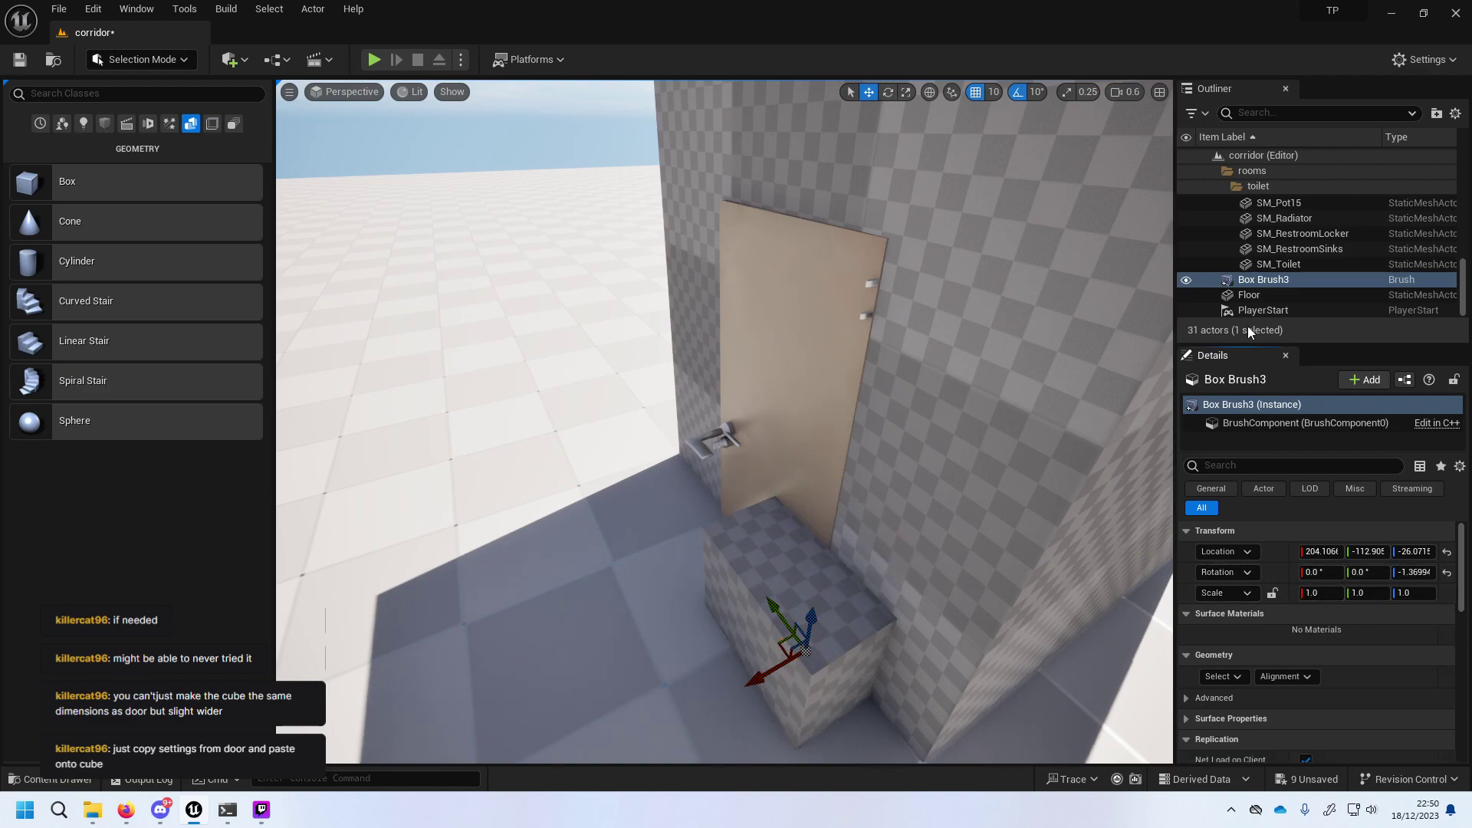
# Copy door2's scale of 3.755 × 1.2575 × 1.2075 onto Box Brush3.
pyautogui.click(1260, 295)
pyautogui.click(1265, 280)
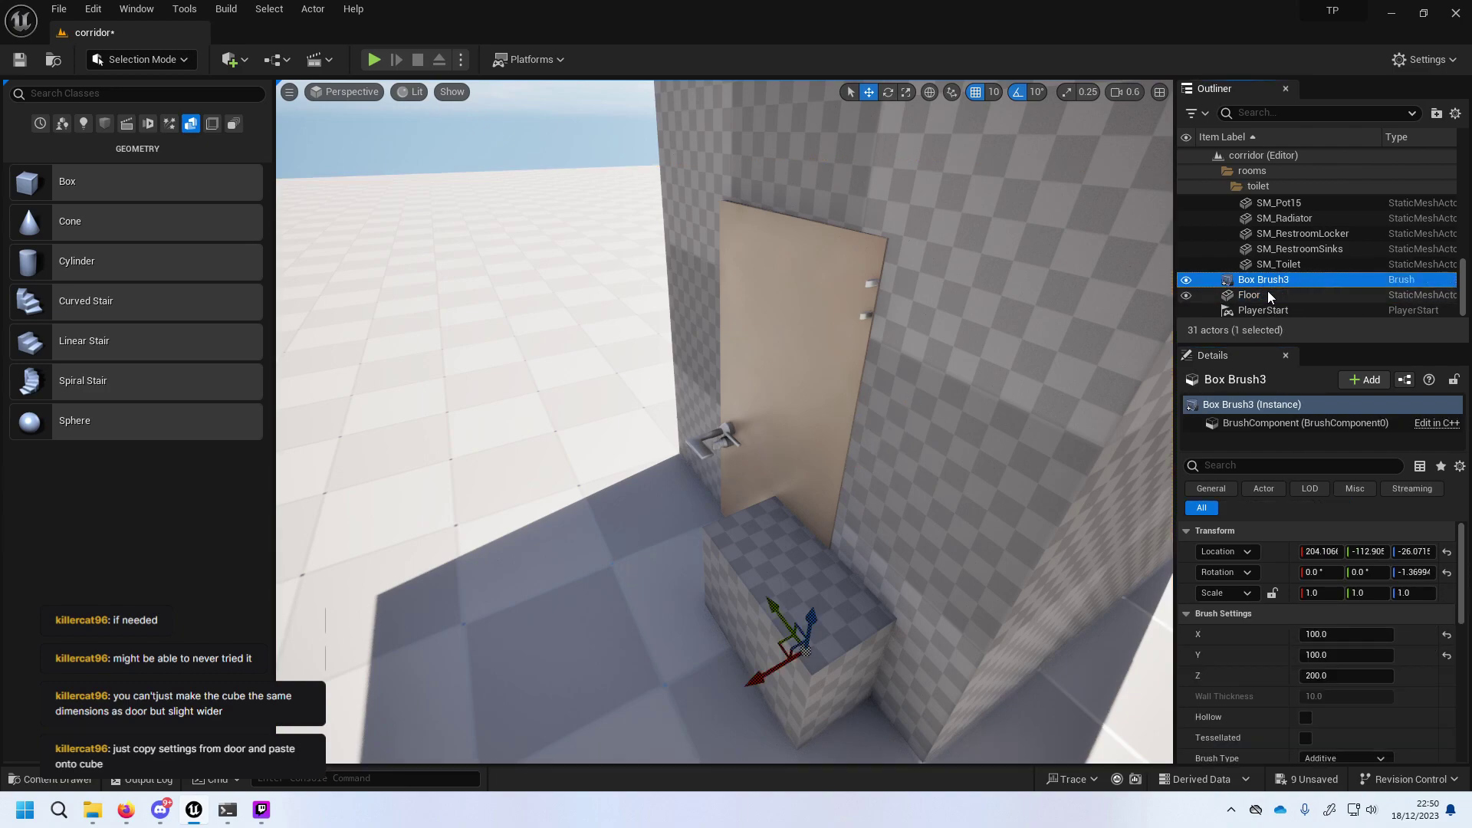
pyautogui.click(1268, 296)
pyautogui.click(1275, 276)
pyautogui.click(1277, 264)
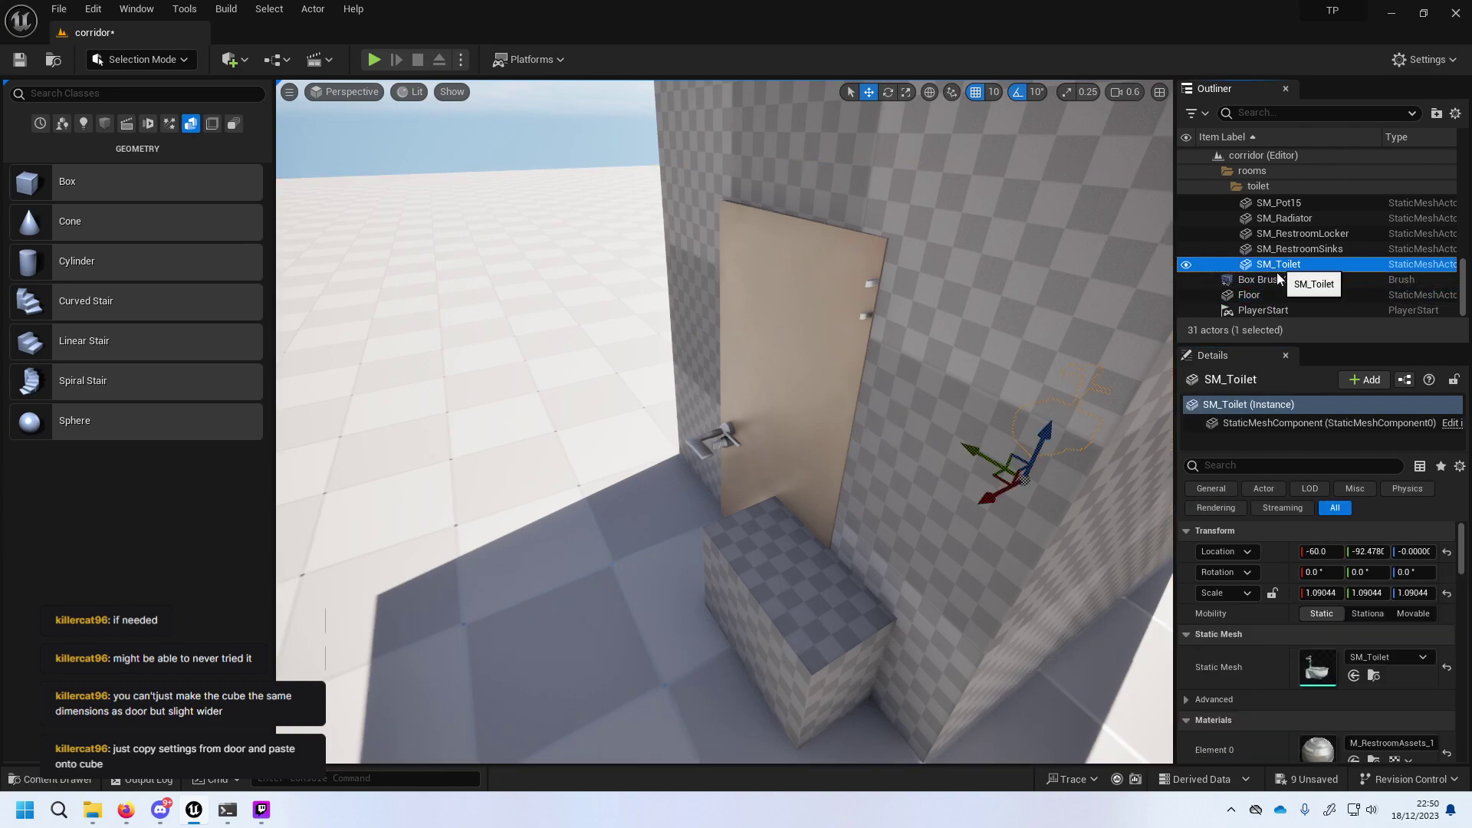
pyautogui.click(1277, 281)
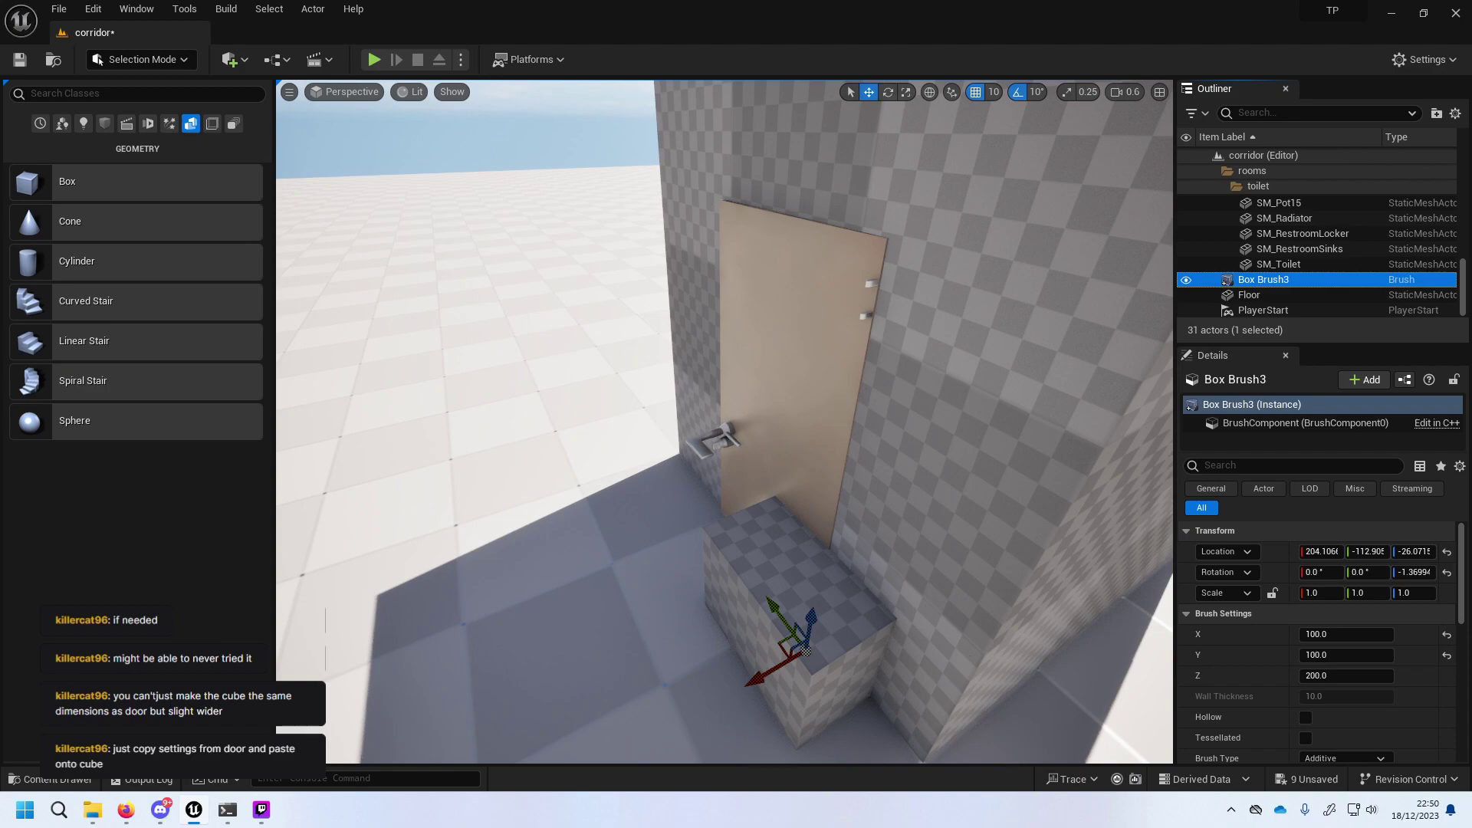
pyautogui.click(845, 319)
pyautogui.rightClick(1282, 593)
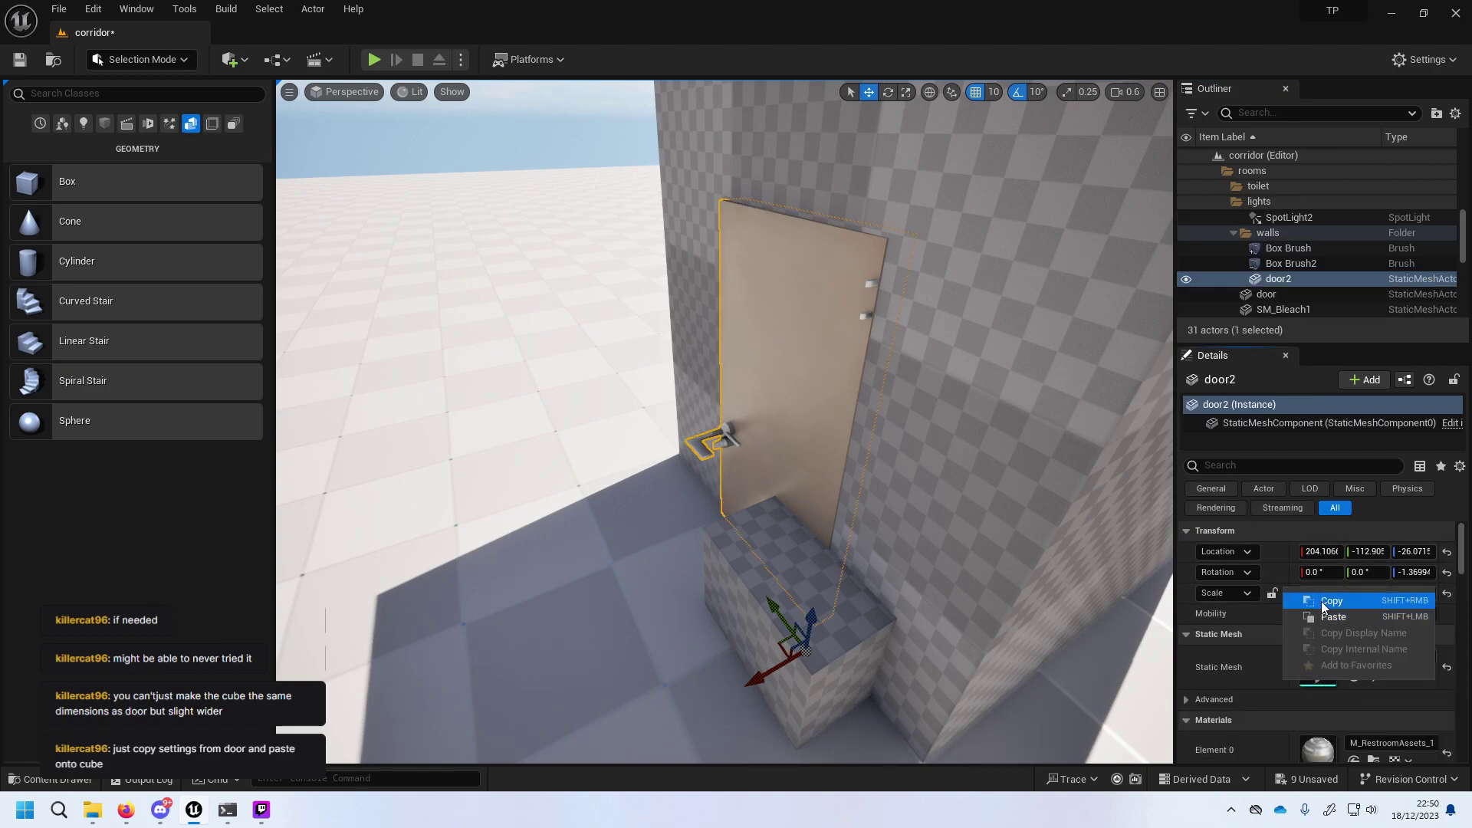
pyautogui.click(1331, 606)
pyautogui.click(840, 652)
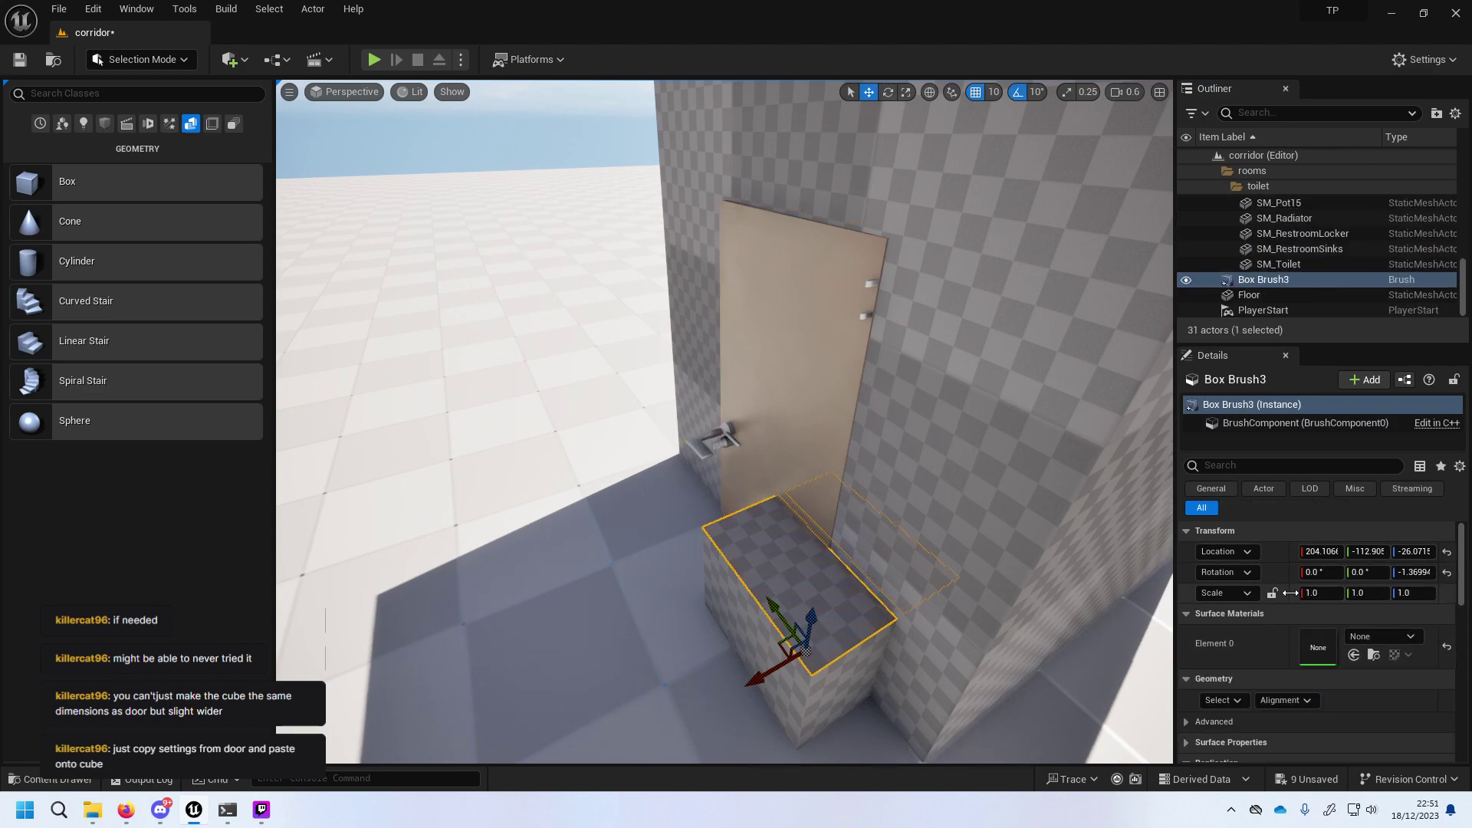
pyautogui.rightClick(1291, 593)
pyautogui.click(1323, 620)
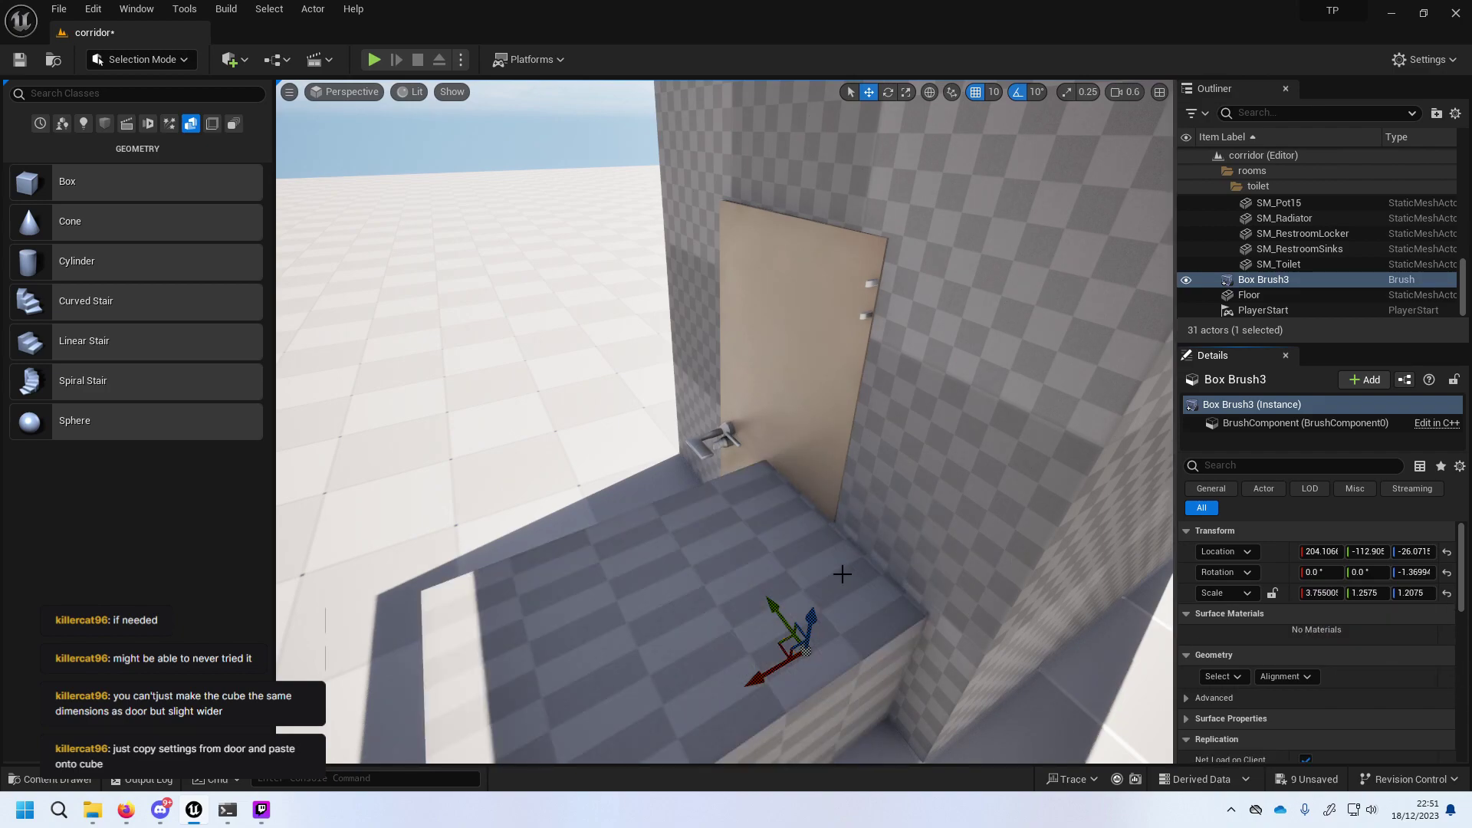
# Rotate Box Brush3 90 degrees so it stands upright against the wall.
pyautogui.scroll(-8, 842, 574)
pyautogui.scroll(10, 657, 618)
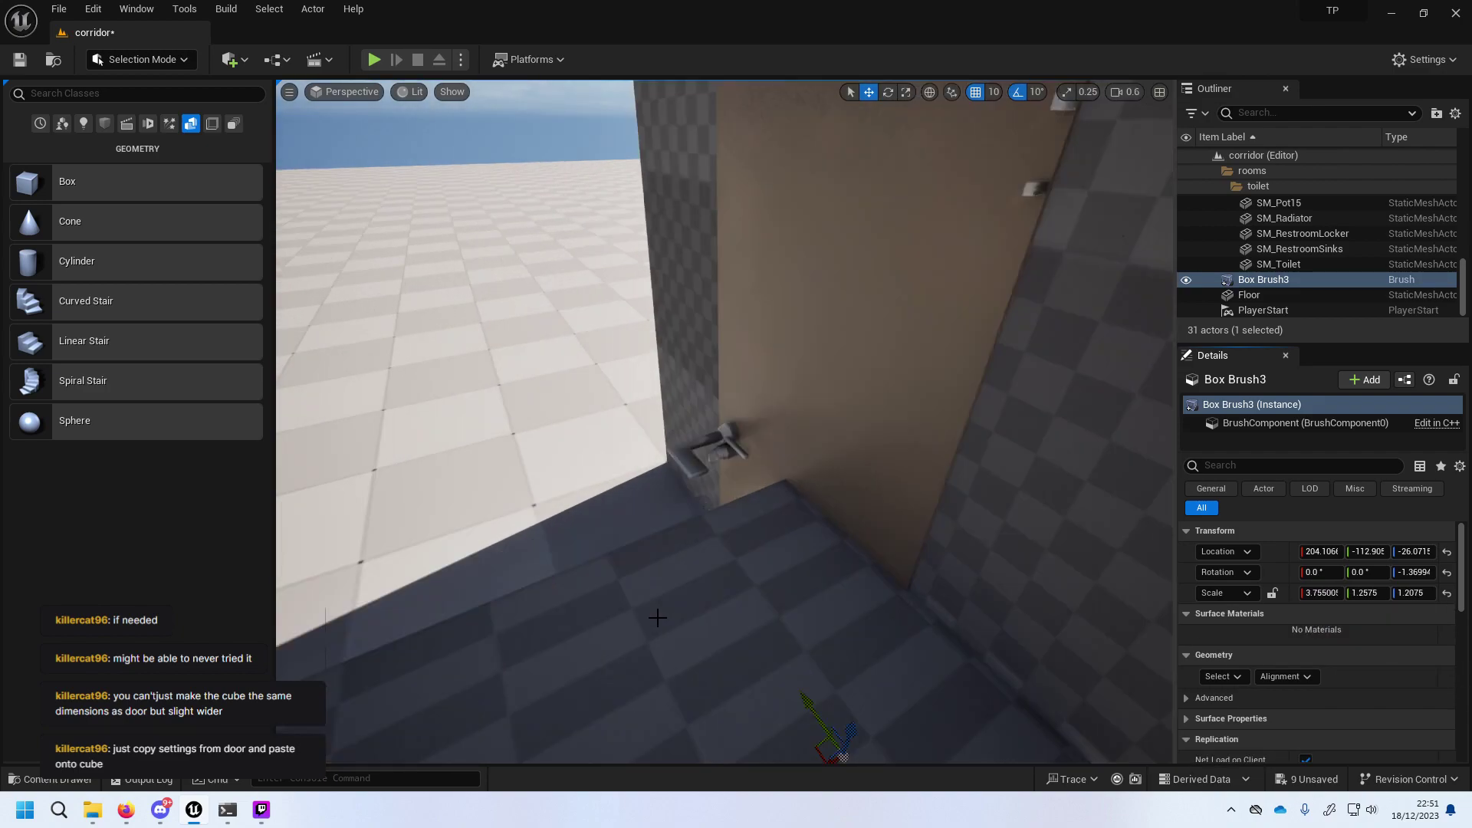
pyautogui.moveTo(657, 618)
pyautogui.mouseDown(button='right')
pyautogui.moveTo(552, 610)
pyautogui.moveTo(988, 79)
pyautogui.mouseUp(button='right')
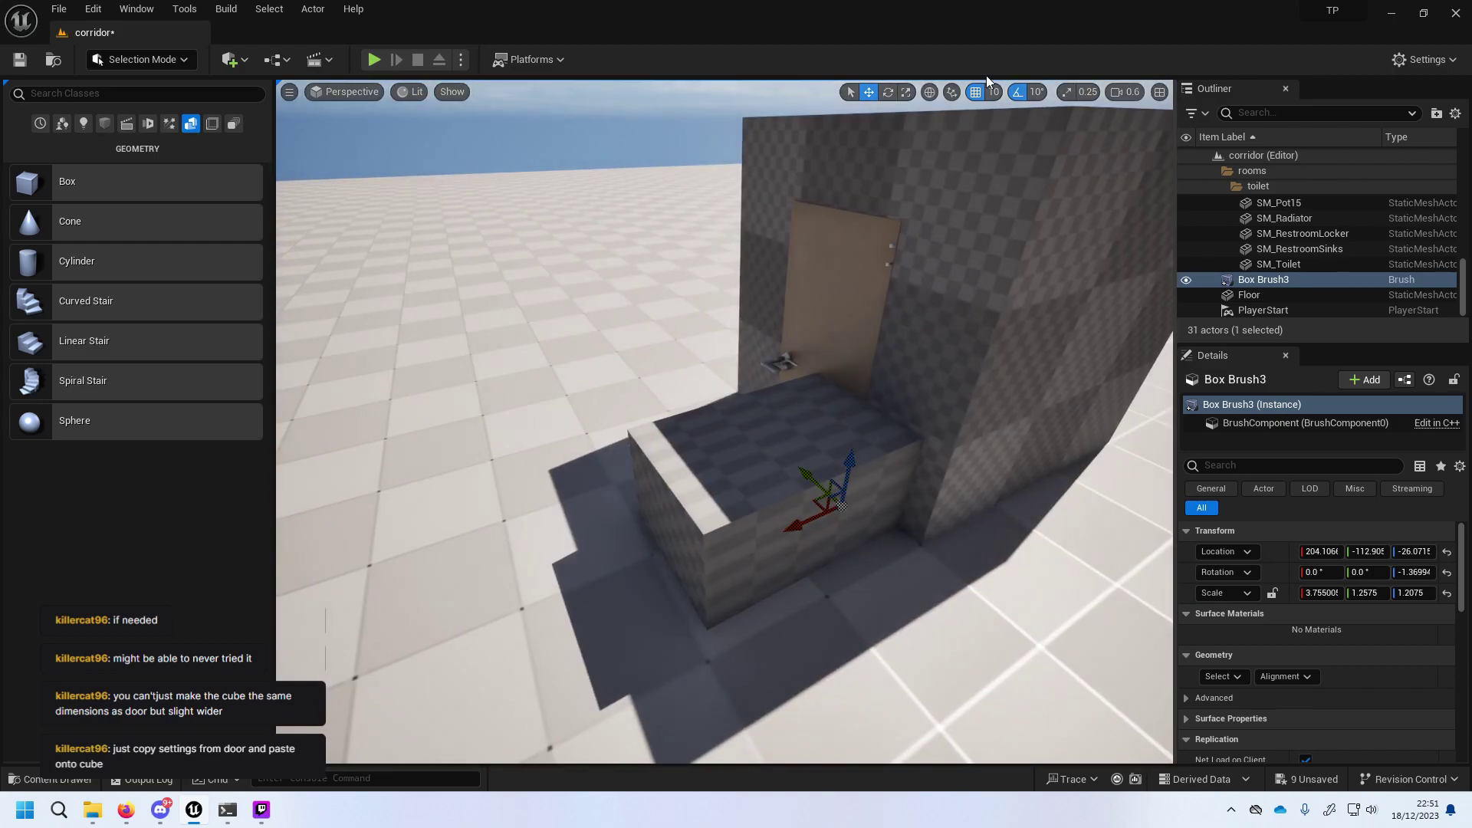
pyautogui.click(1037, 92)
pyautogui.click(951, 91)
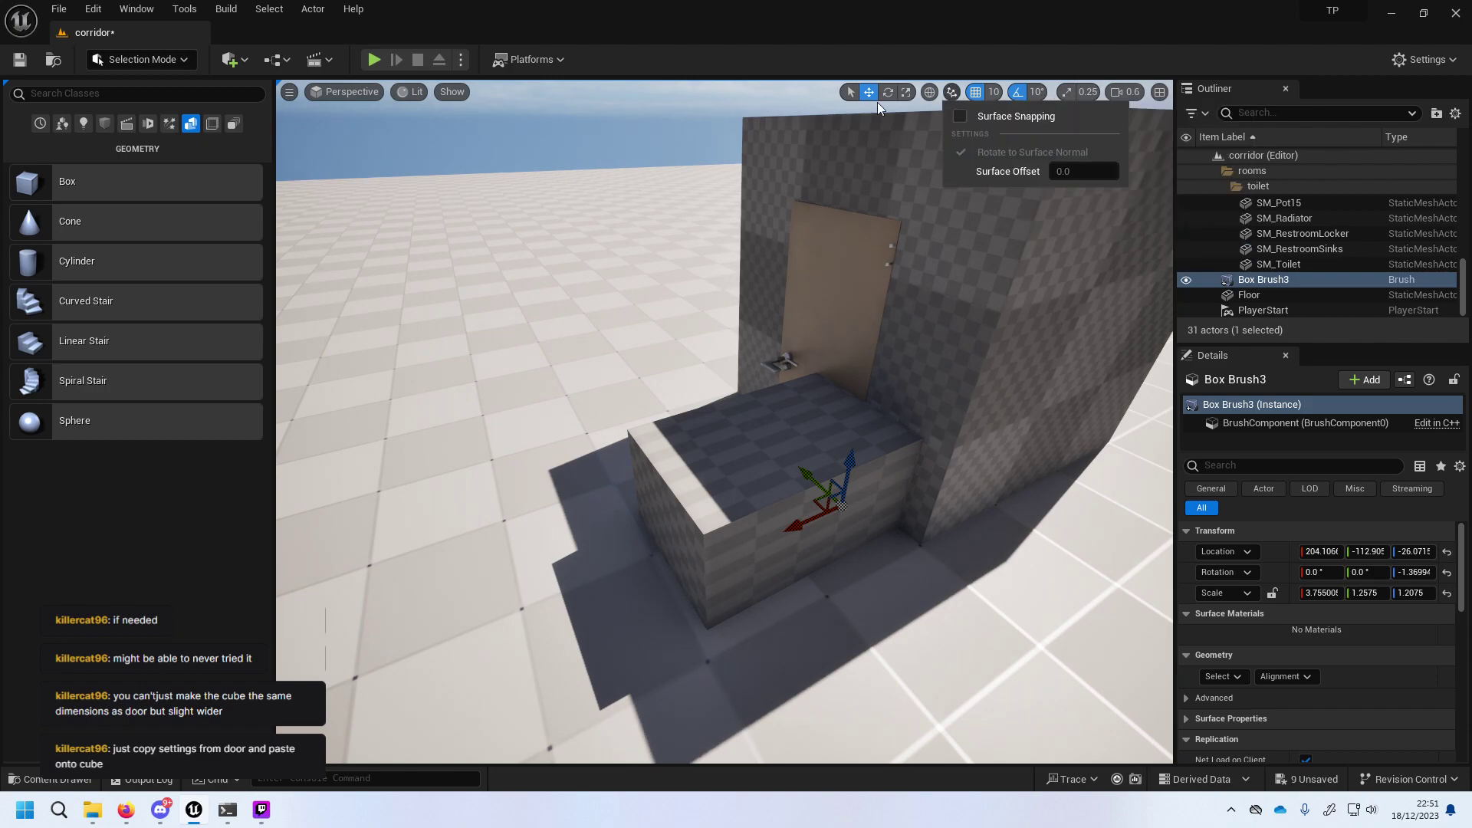
pyautogui.click(888, 91)
pyautogui.click(888, 91)
pyautogui.moveTo(767, 529); pyautogui.dragTo(858, 426)
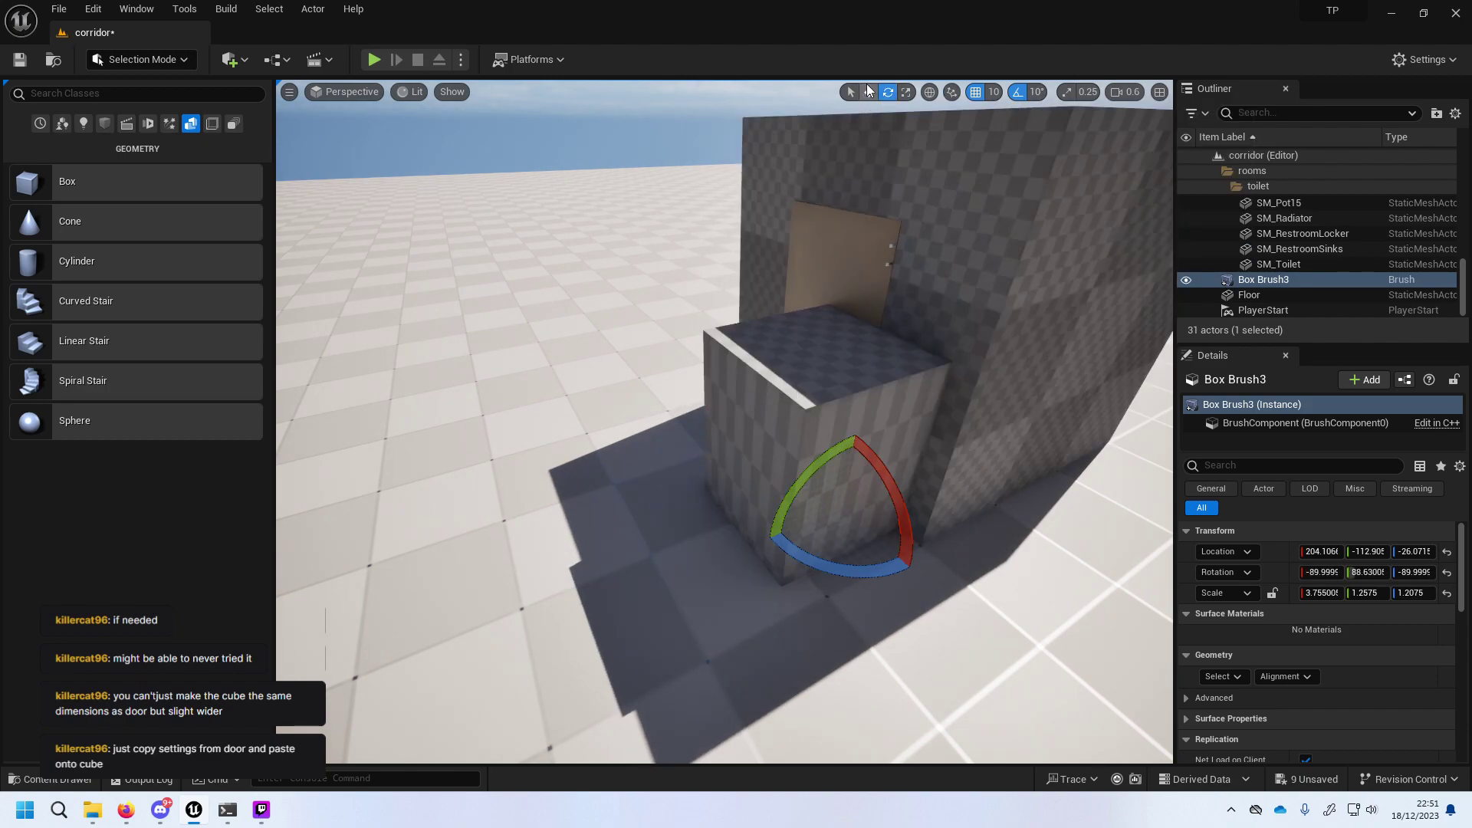
# Slide the brush along Y, set its Z size to 100, and raise it.
pyautogui.click(869, 91)
pyautogui.moveTo(815, 483)
pyautogui.mouseDown()
pyautogui.moveTo(760, 450)
pyautogui.moveTo(813, 342)
pyautogui.moveTo(828, 351)
pyautogui.moveTo(851, 529)
pyautogui.mouseUp()
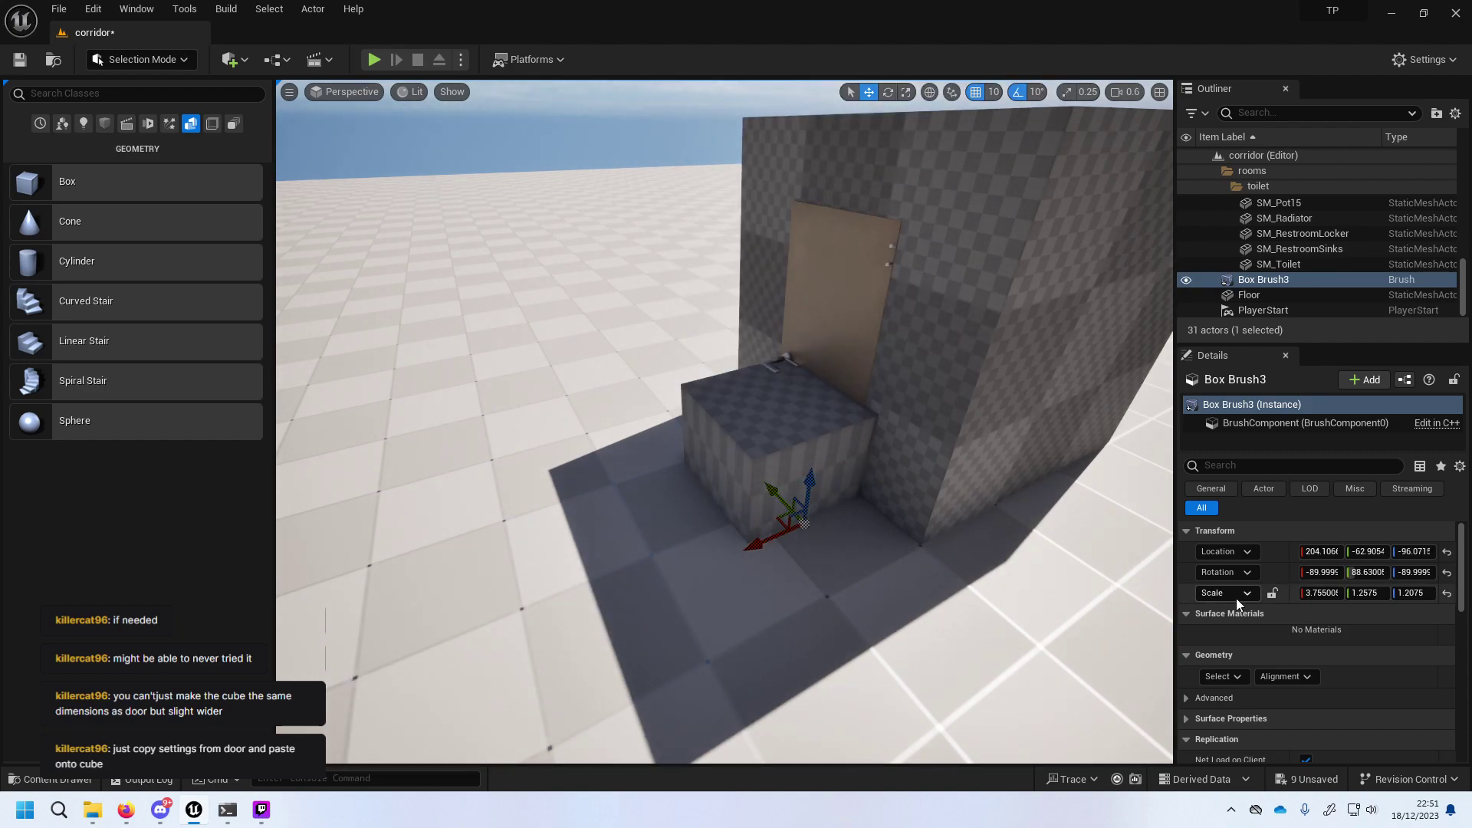
pyautogui.scroll(-3, 1318, 572)
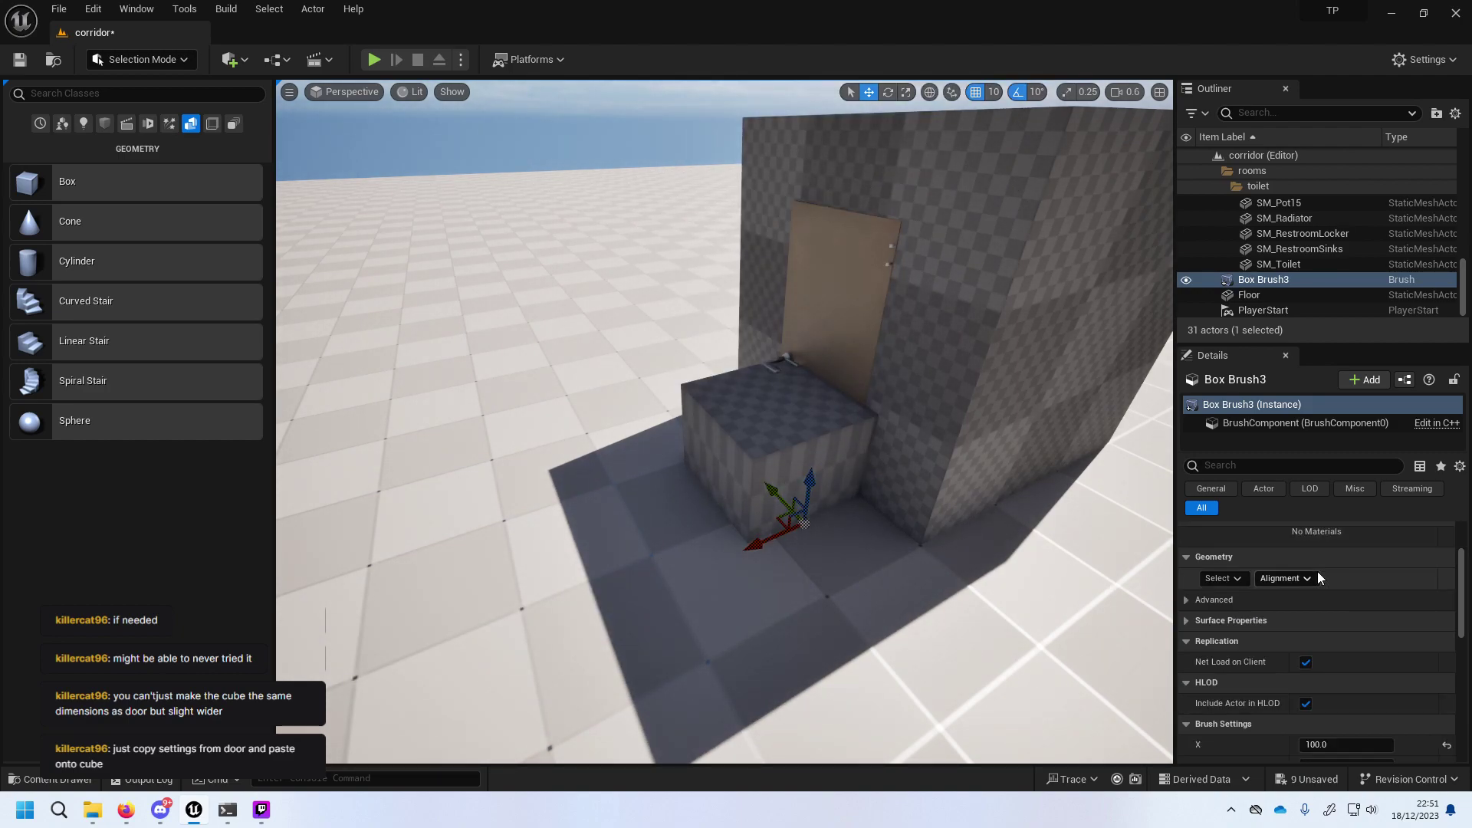
pyautogui.scroll(-3, 1323, 572)
pyautogui.click(1334, 633)
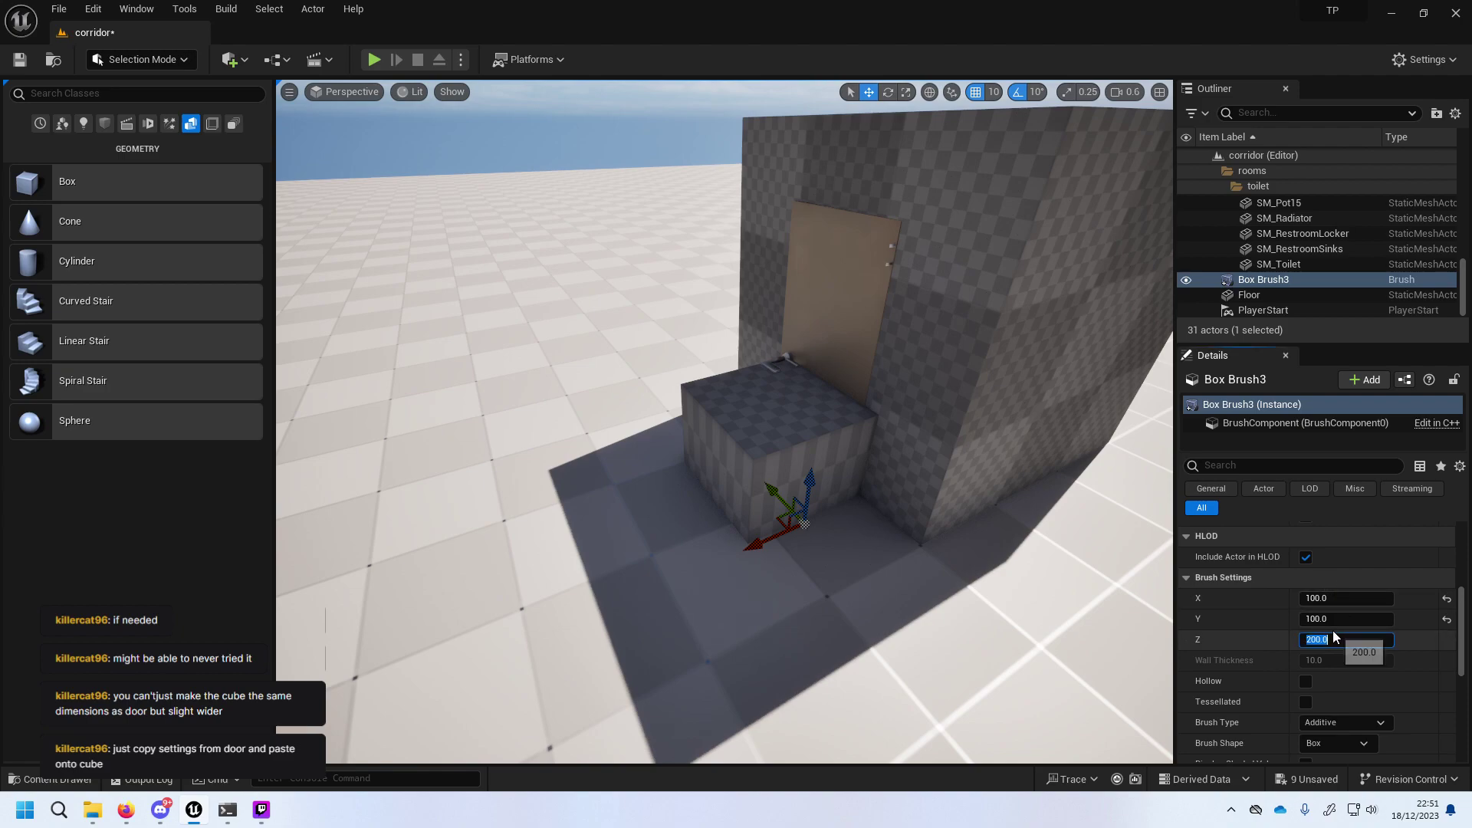
pyautogui.write('100')
pyautogui.press('Return')
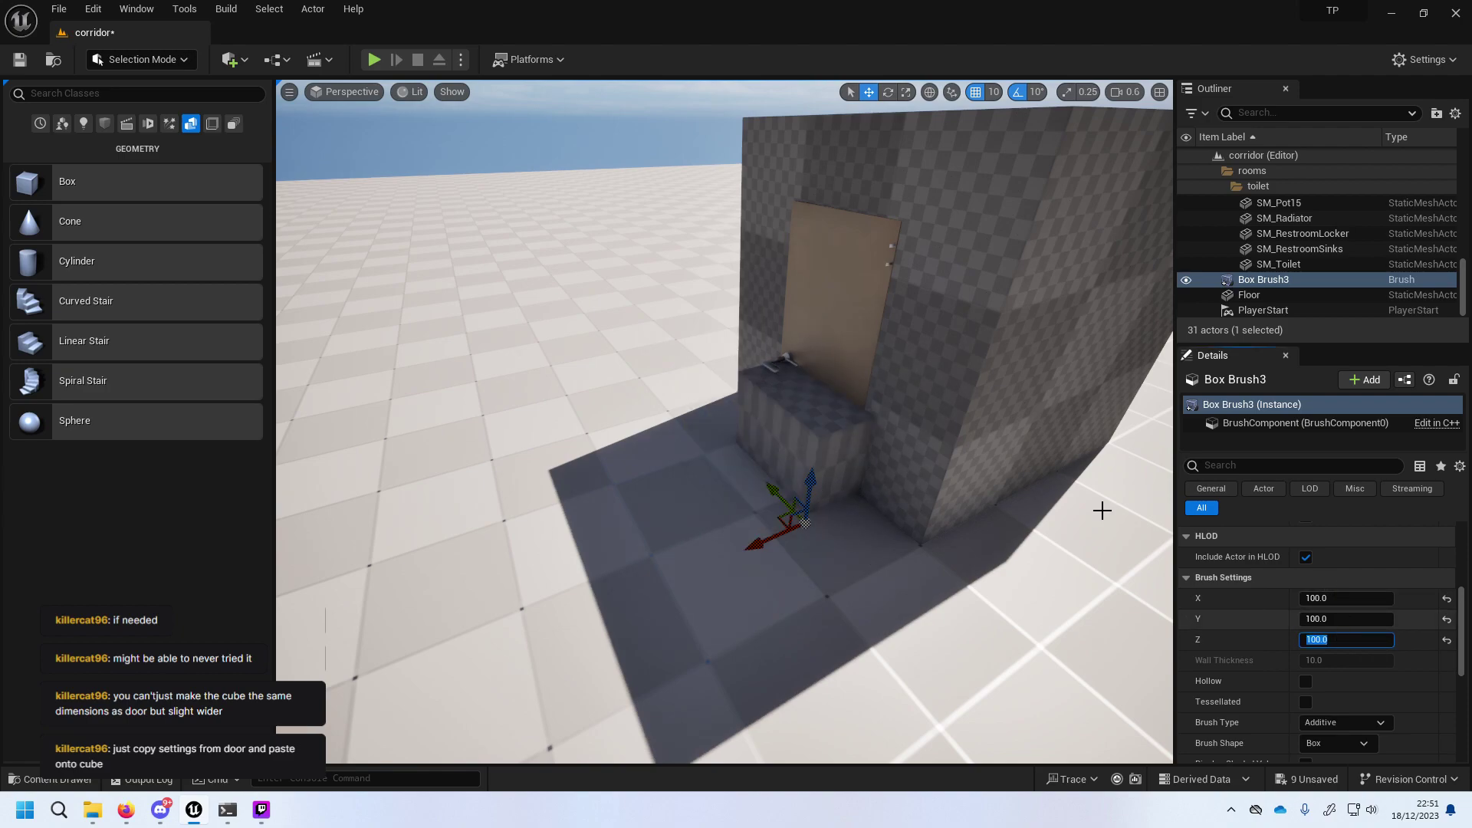
pyautogui.moveTo(811, 477)
pyautogui.mouseDown()
pyautogui.moveTo(835, 266)
pyautogui.moveTo(849, 296)
pyautogui.mouseUp()
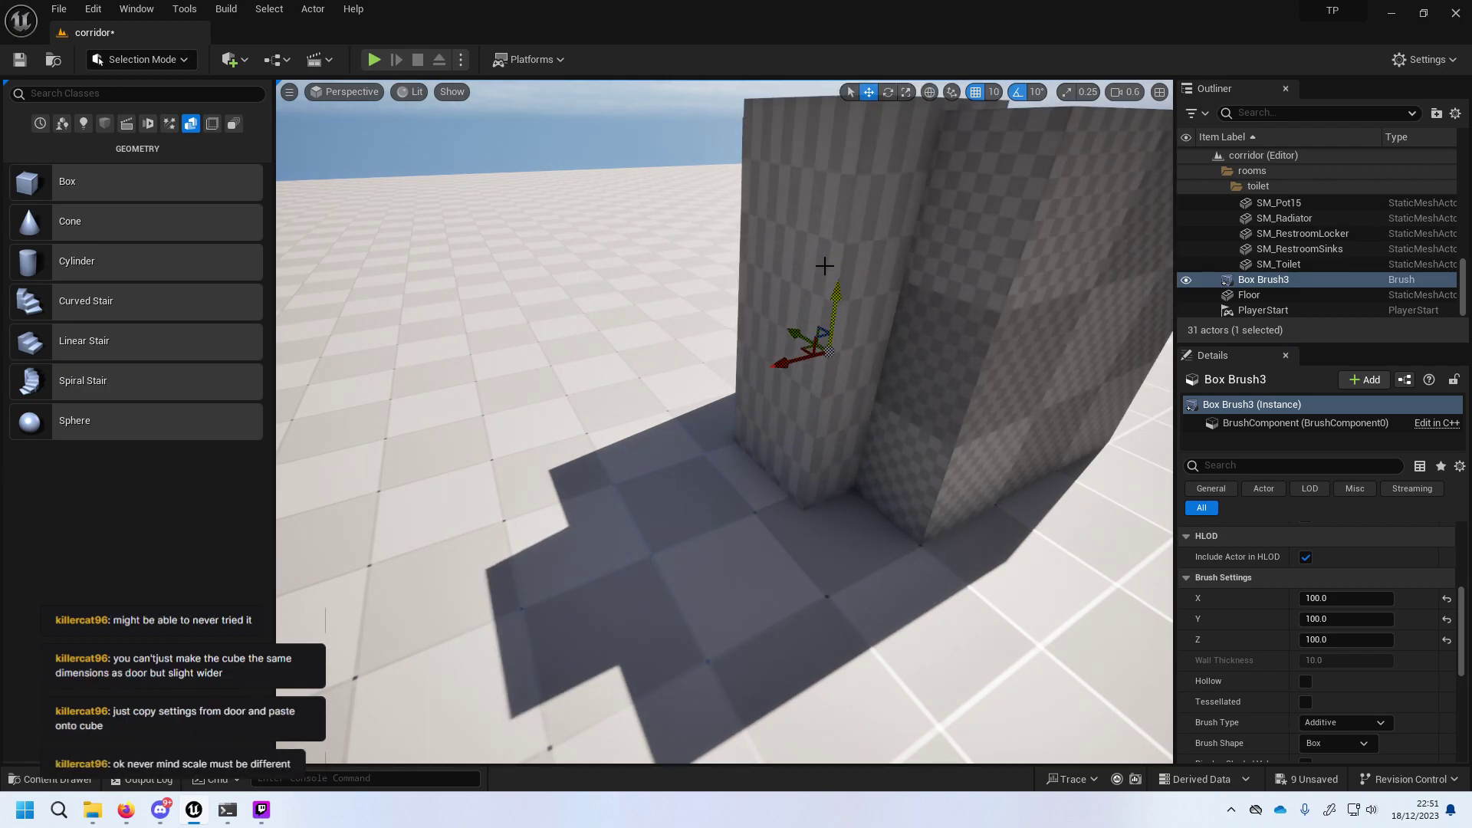
pyautogui.press('Delete')
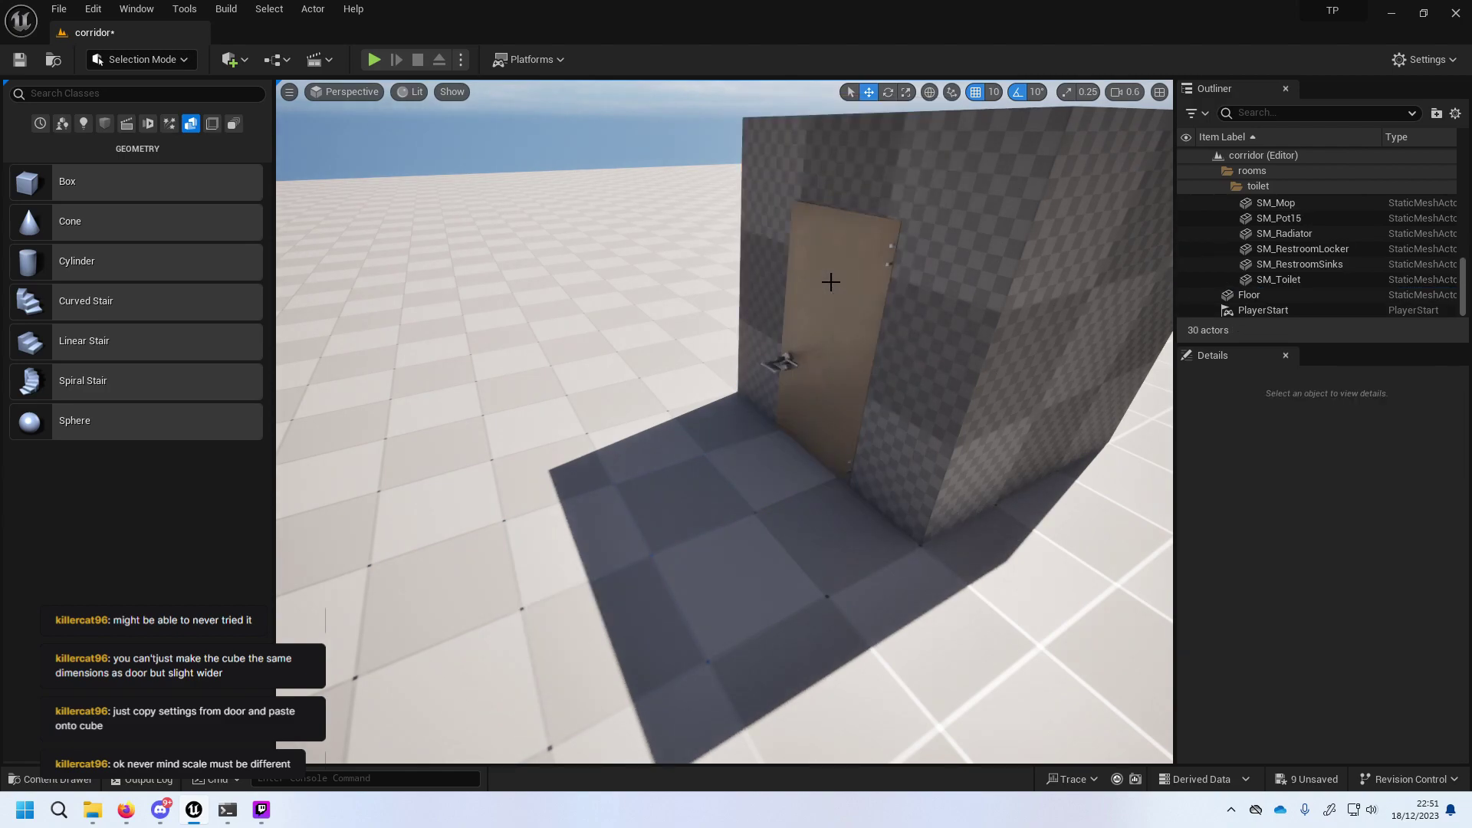
pyautogui.click(831, 283)
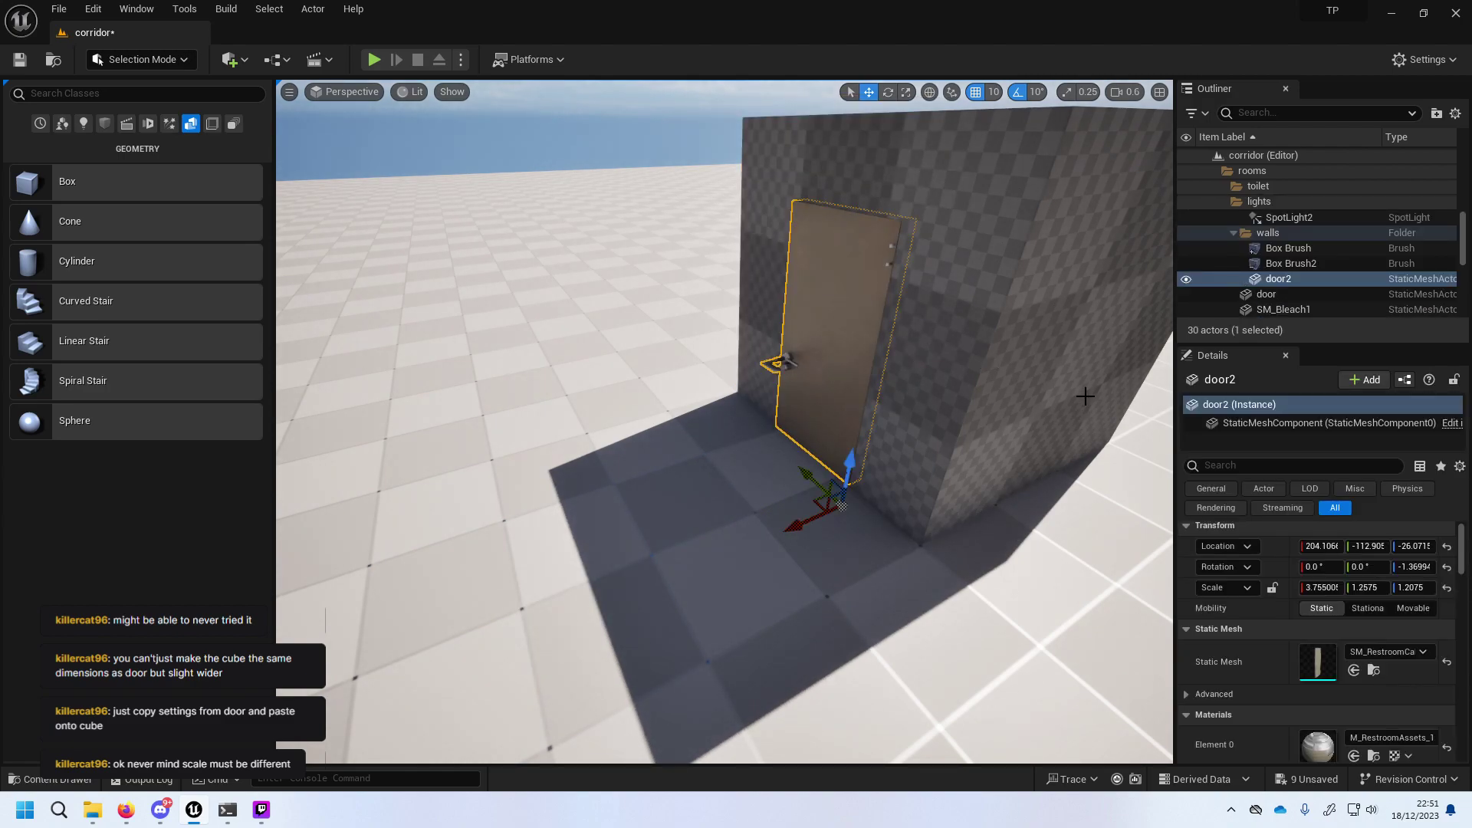
pyautogui.rightClick(848, 310)
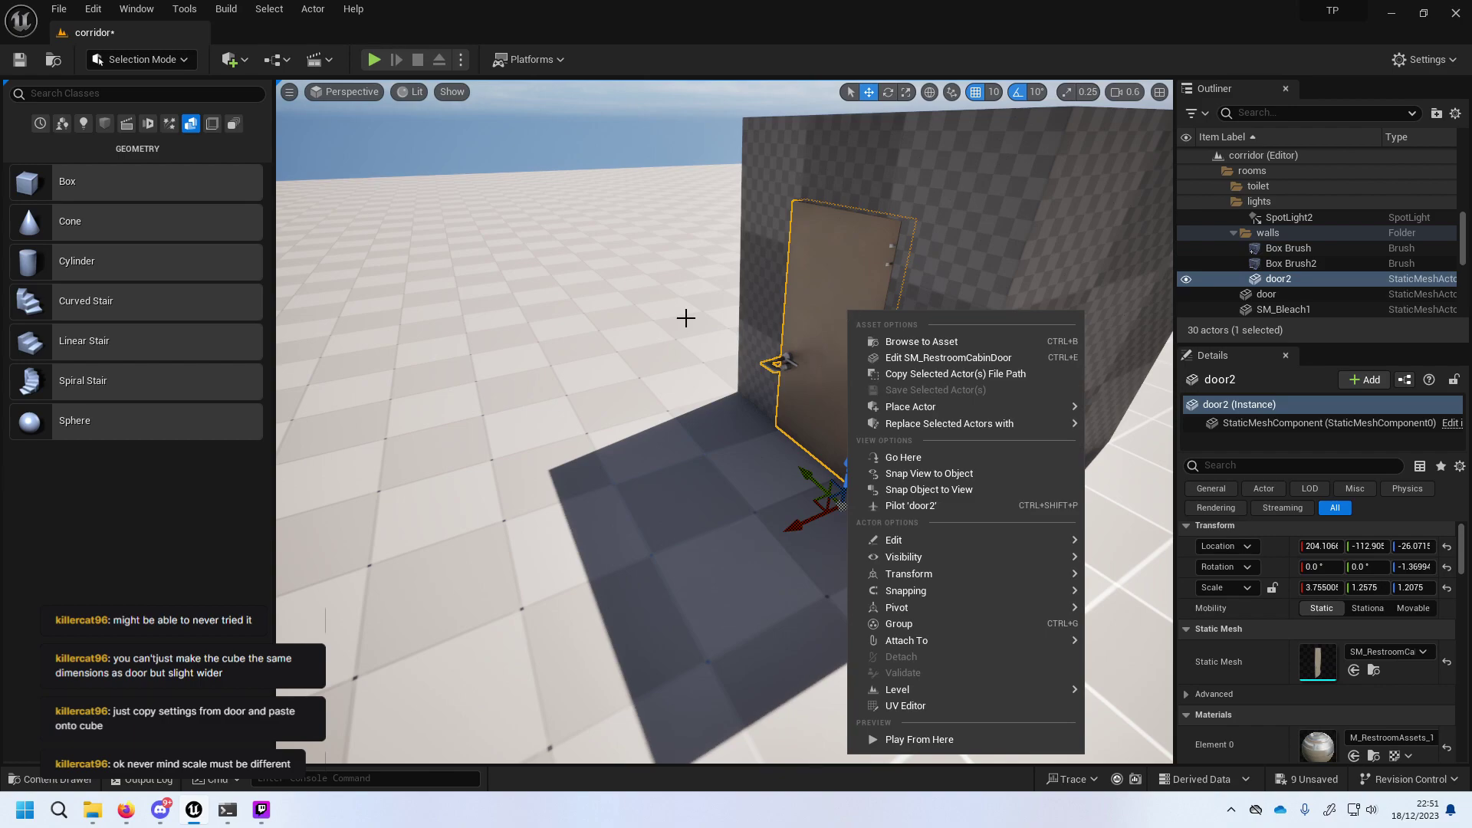
pyautogui.click(841, 506)
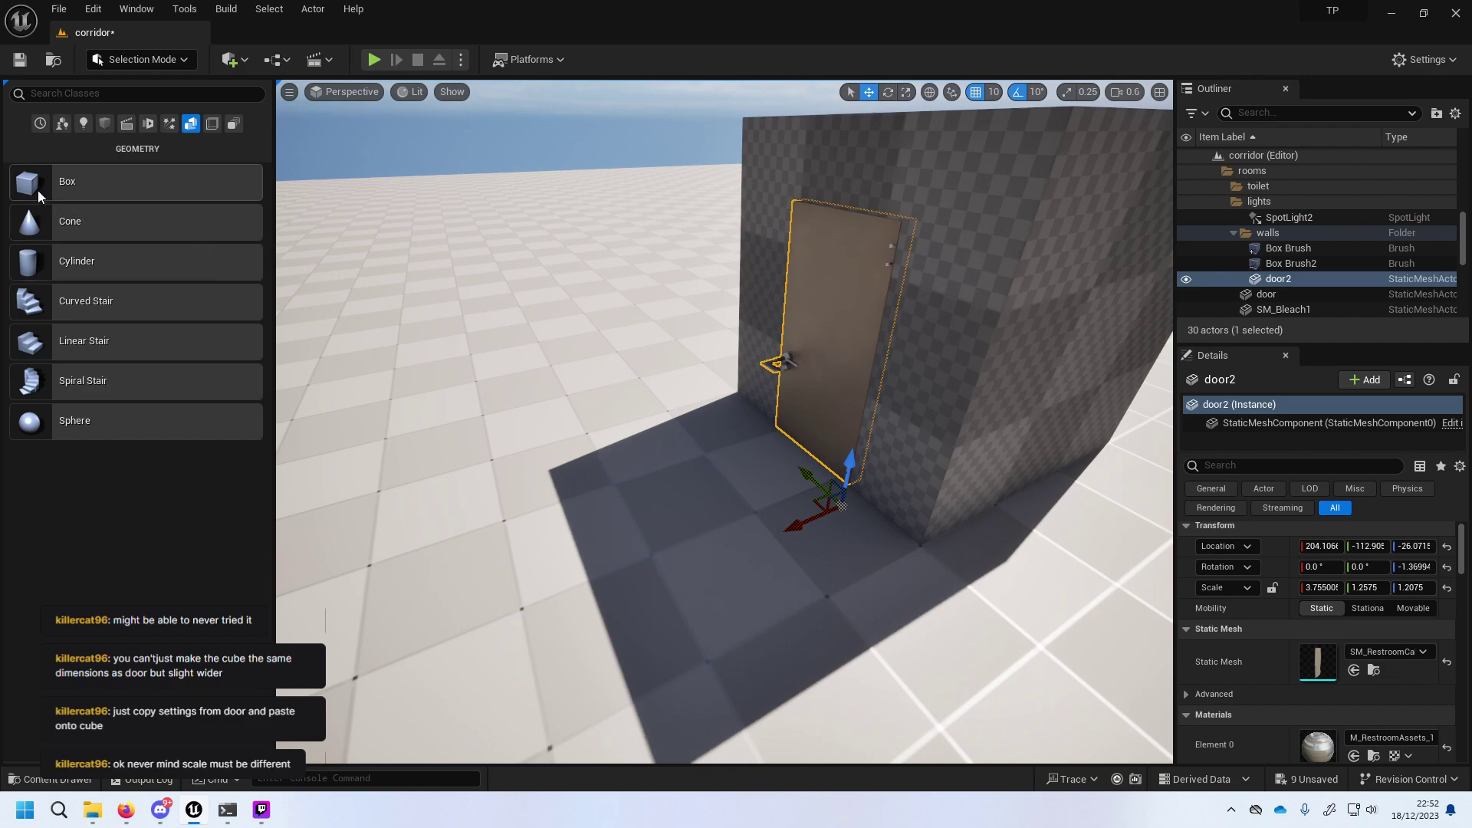
# Drop a new 200-unit box brush beside the door and move it to Y -80.
pyautogui.moveTo(68, 181); pyautogui.dragTo(727, 432)
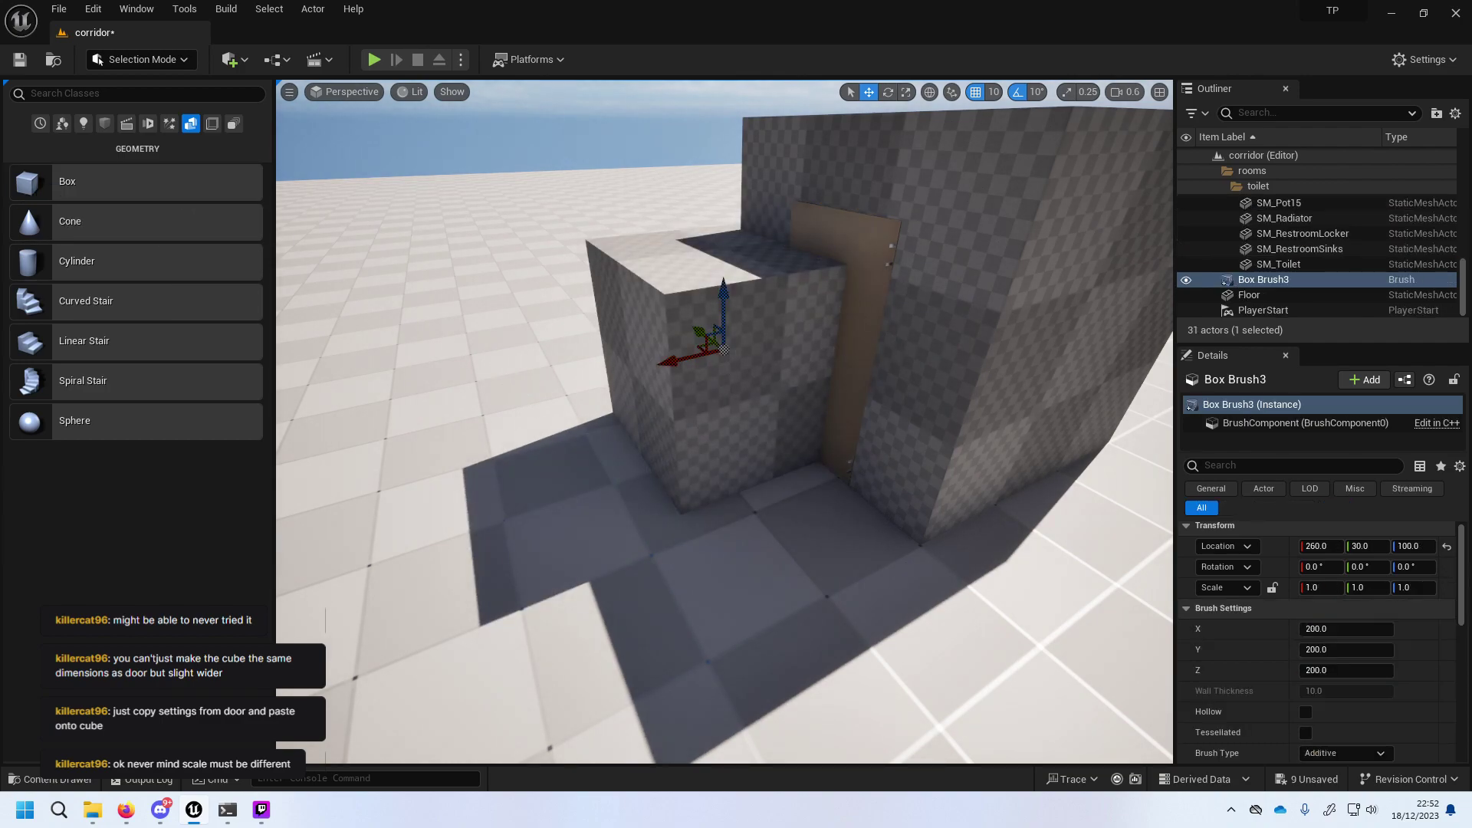
pyautogui.scroll(-5, 464, 381)
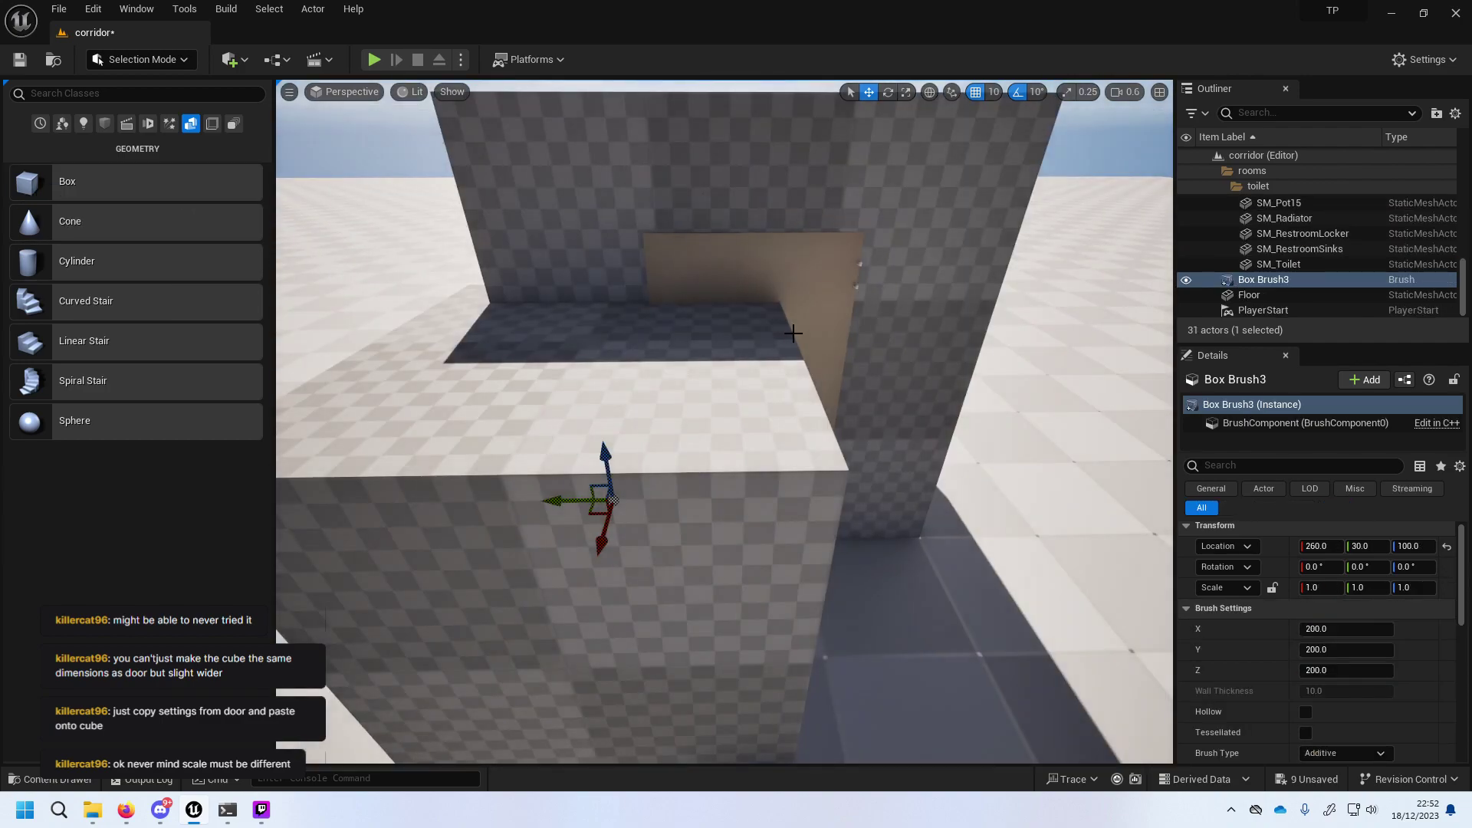
pyautogui.moveTo(569, 505); pyautogui.dragTo(762, 507)
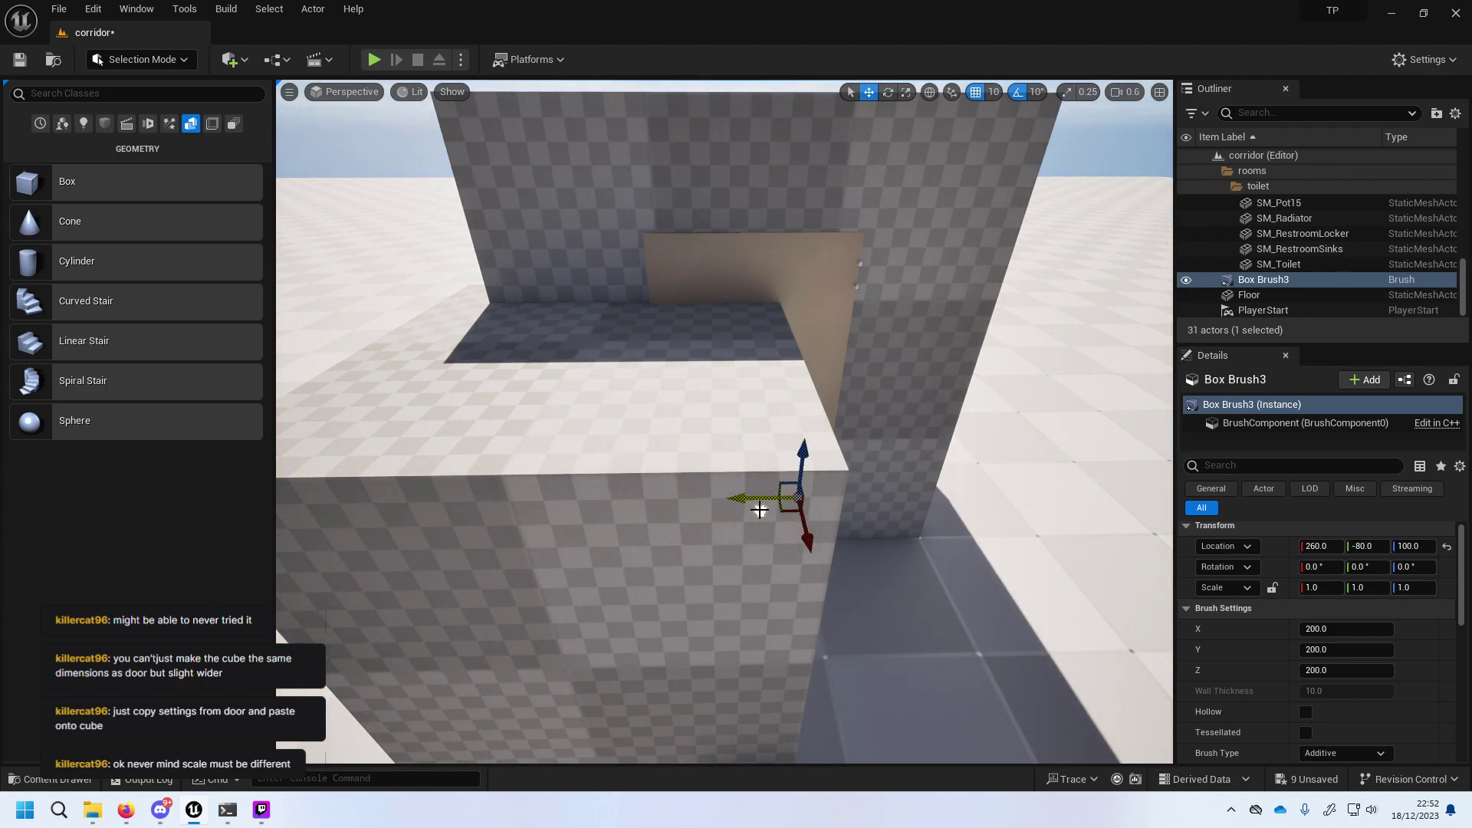
# Turn off grid and rotation snapping, squash the box along Y, then reset Y scale to 1.0.
pyautogui.click(976, 92)
pyautogui.click(1018, 92)
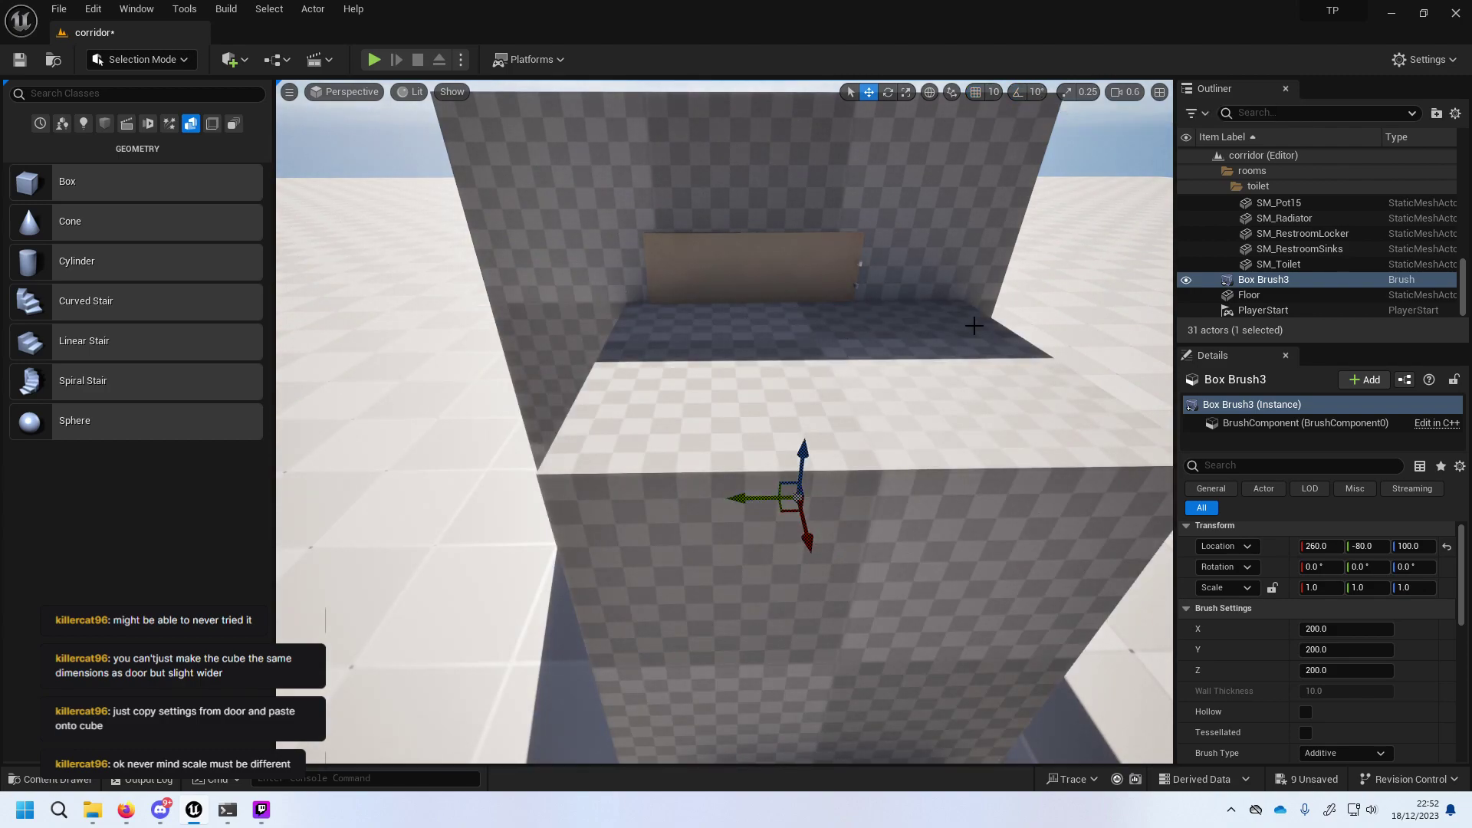
pyautogui.click(906, 92)
pyautogui.moveTo(751, 491); pyautogui.dragTo(939, 471)
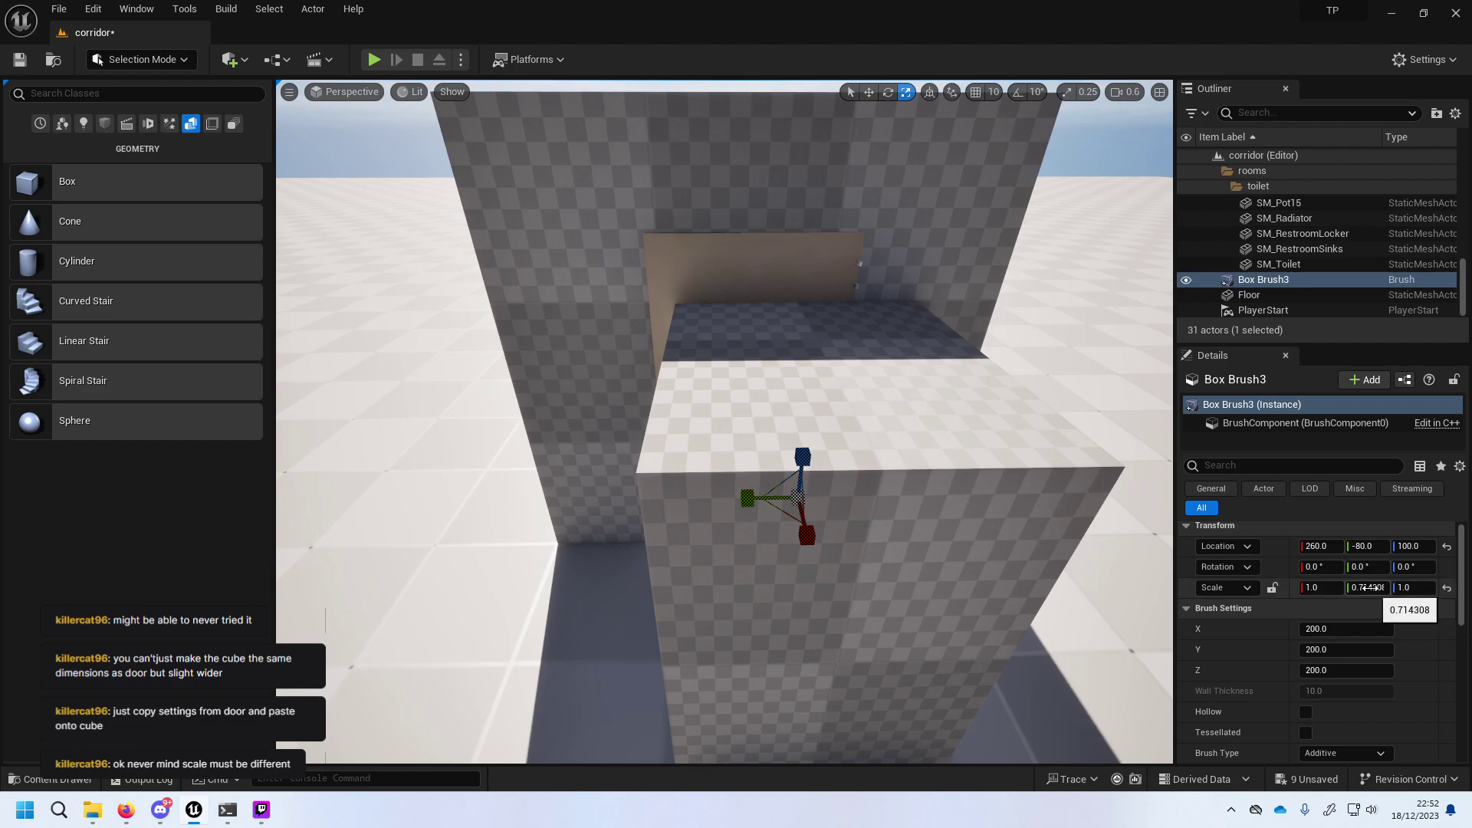
pyautogui.click(1366, 587)
pyautogui.write('1')
pyautogui.press('Return')
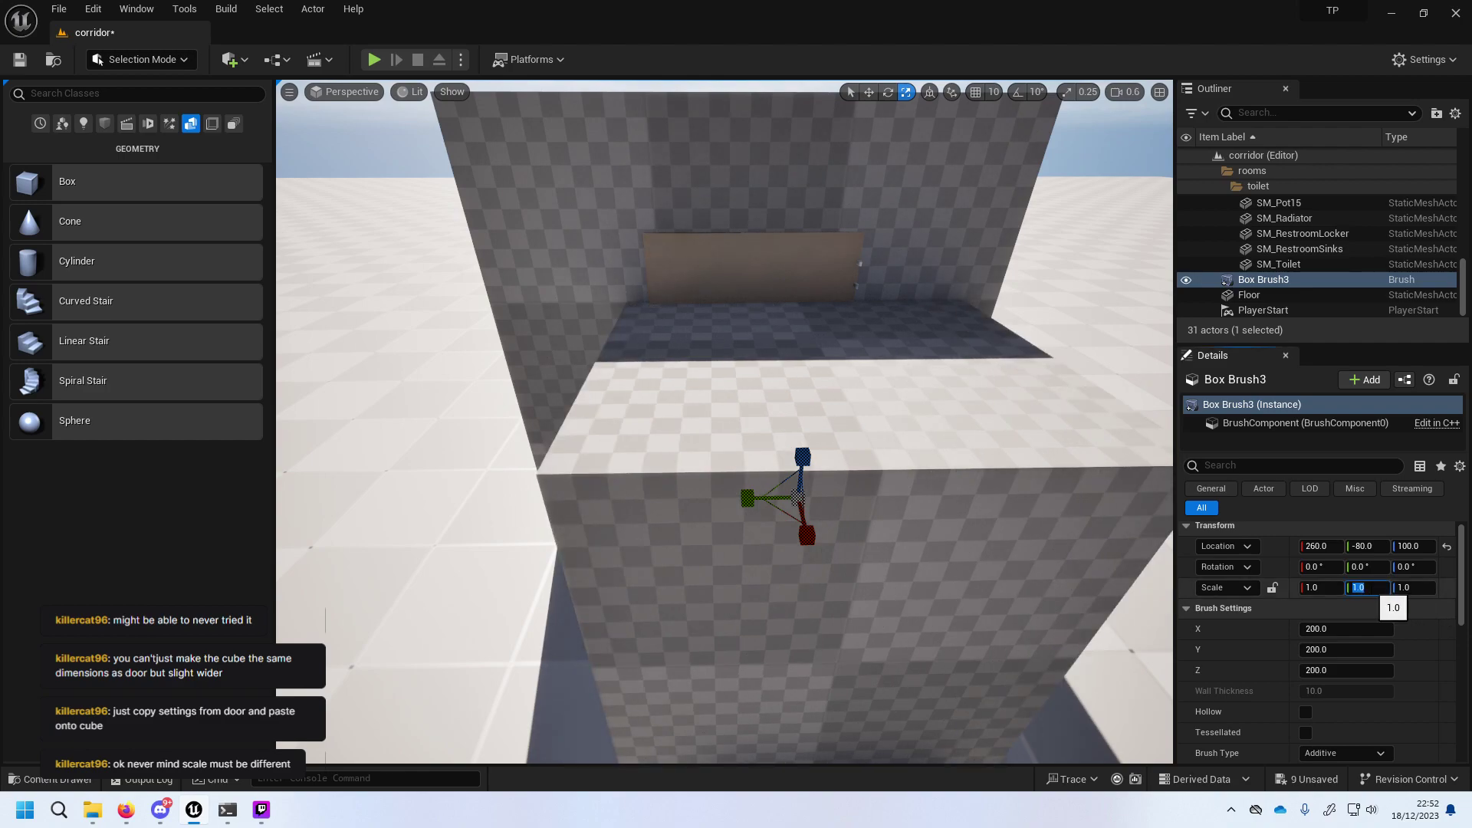
pyautogui.click(1354, 629)
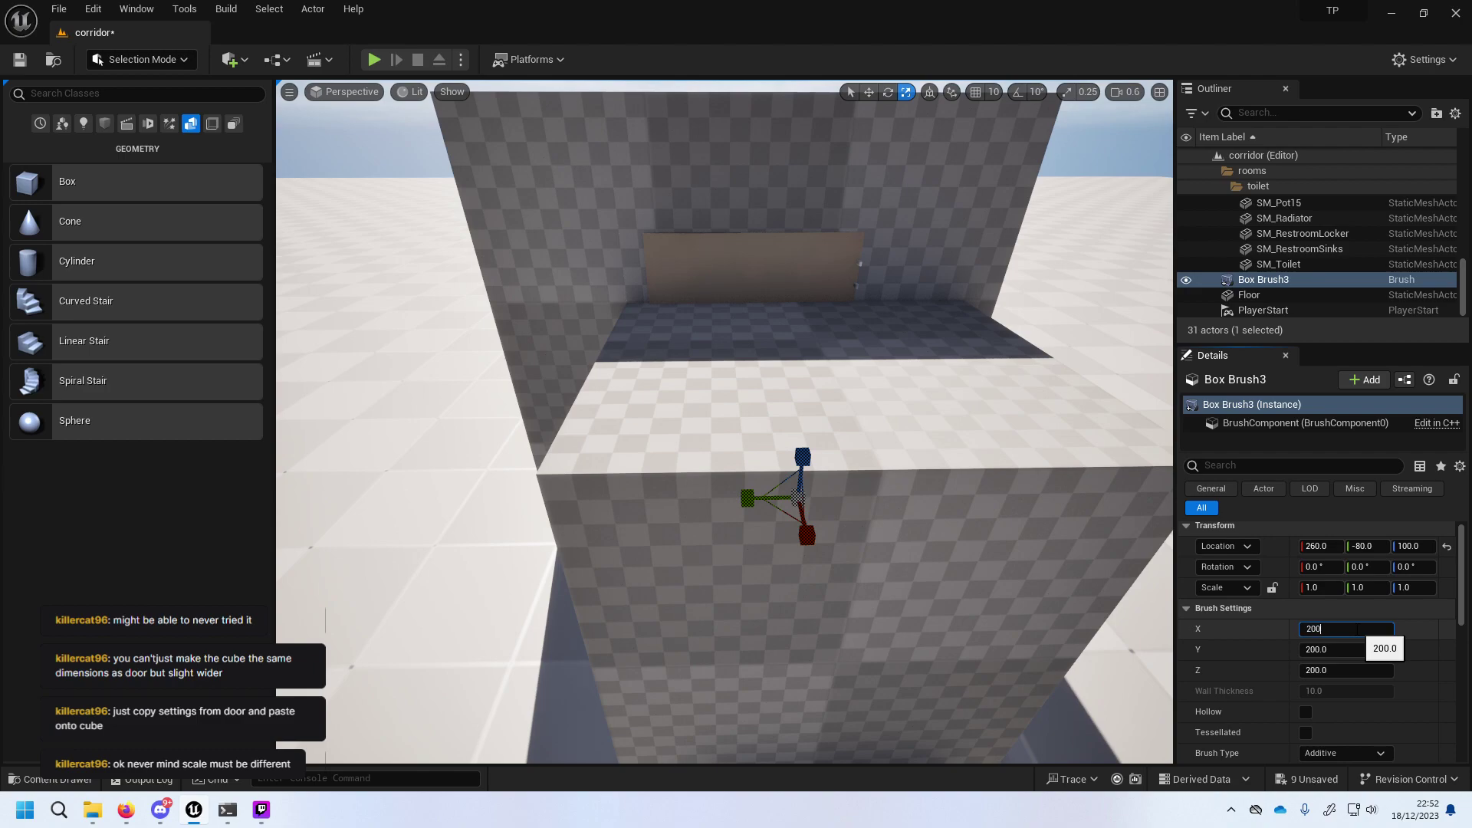
pyautogui.click(855, 84)
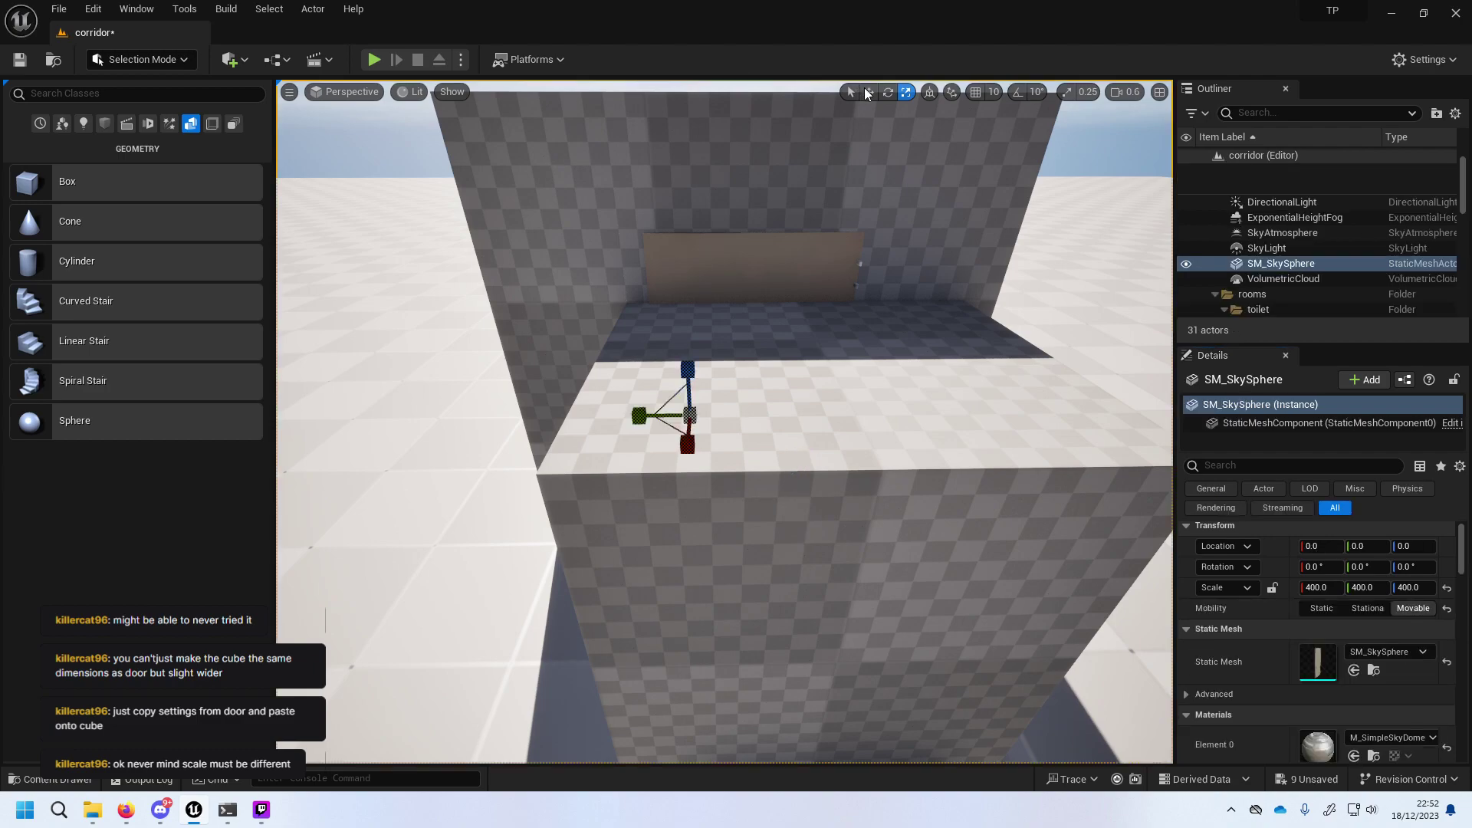
pyautogui.click(869, 92)
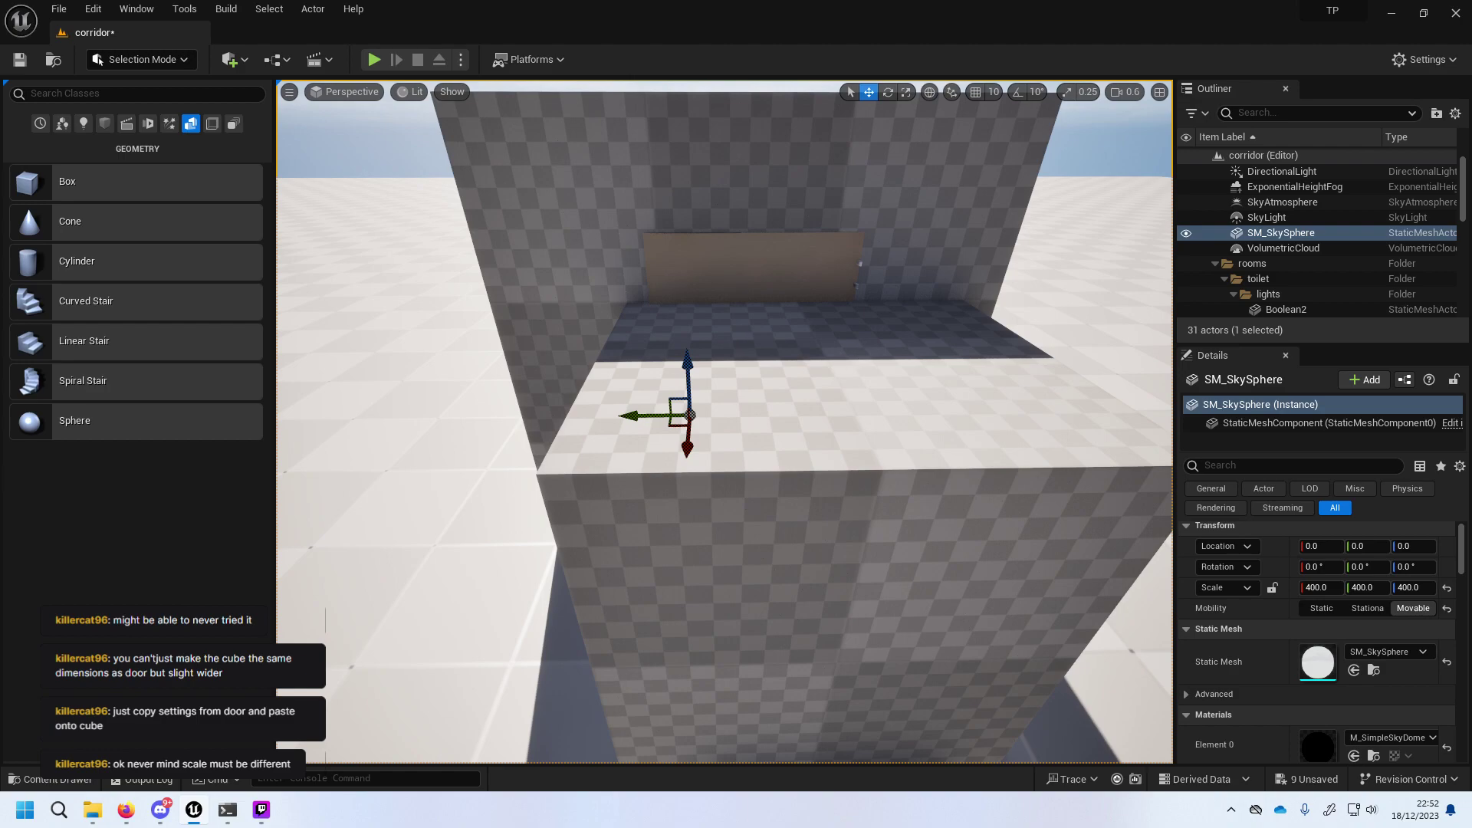
# Select the door in the corridor wall and look through its Details properties.
pyautogui.moveTo(802, 360); pyautogui.dragTo(803, 243, button='right')
pyautogui.click(757, 241)
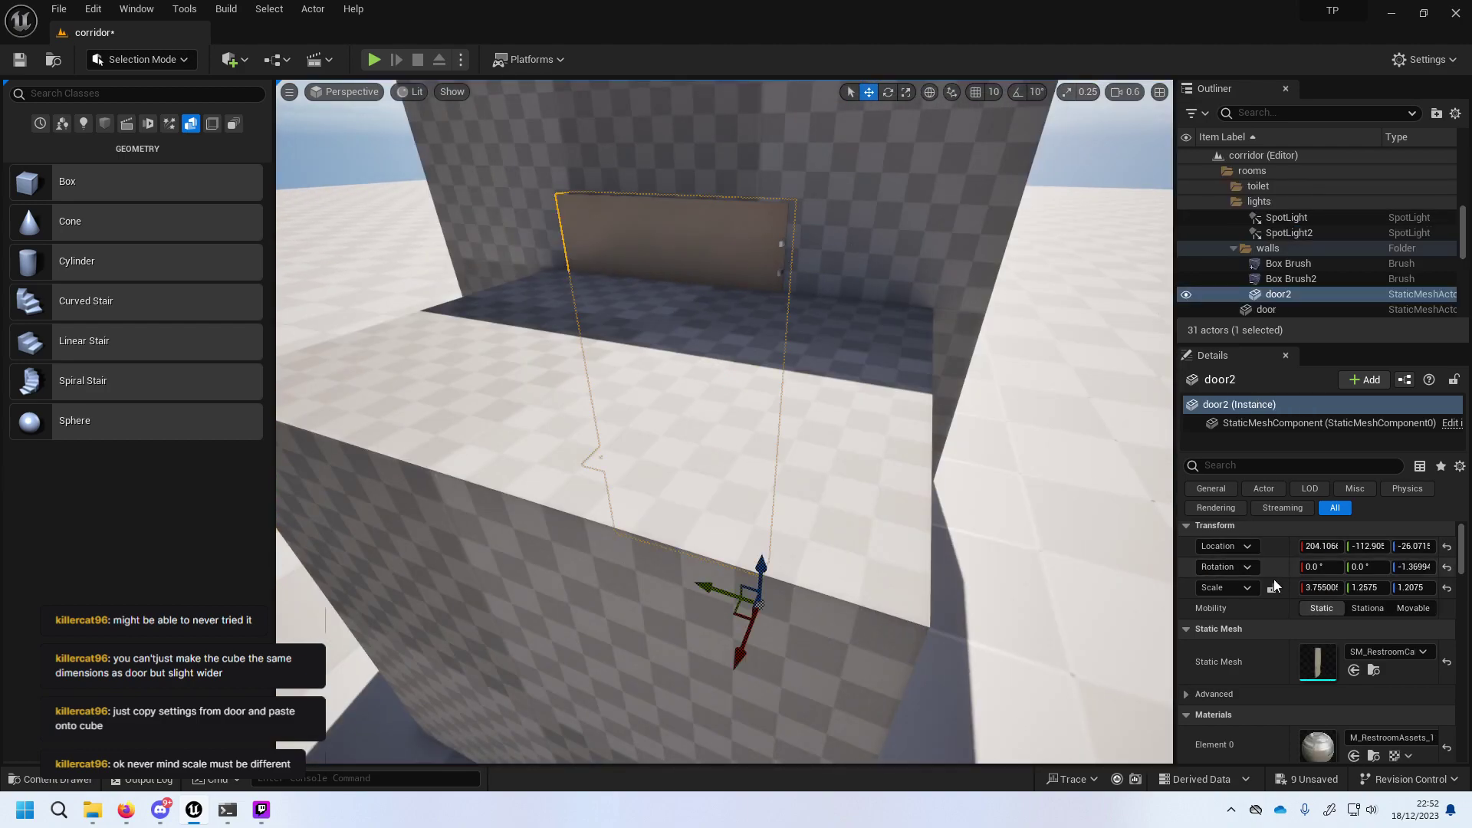
pyautogui.scroll(-4, 1289, 598)
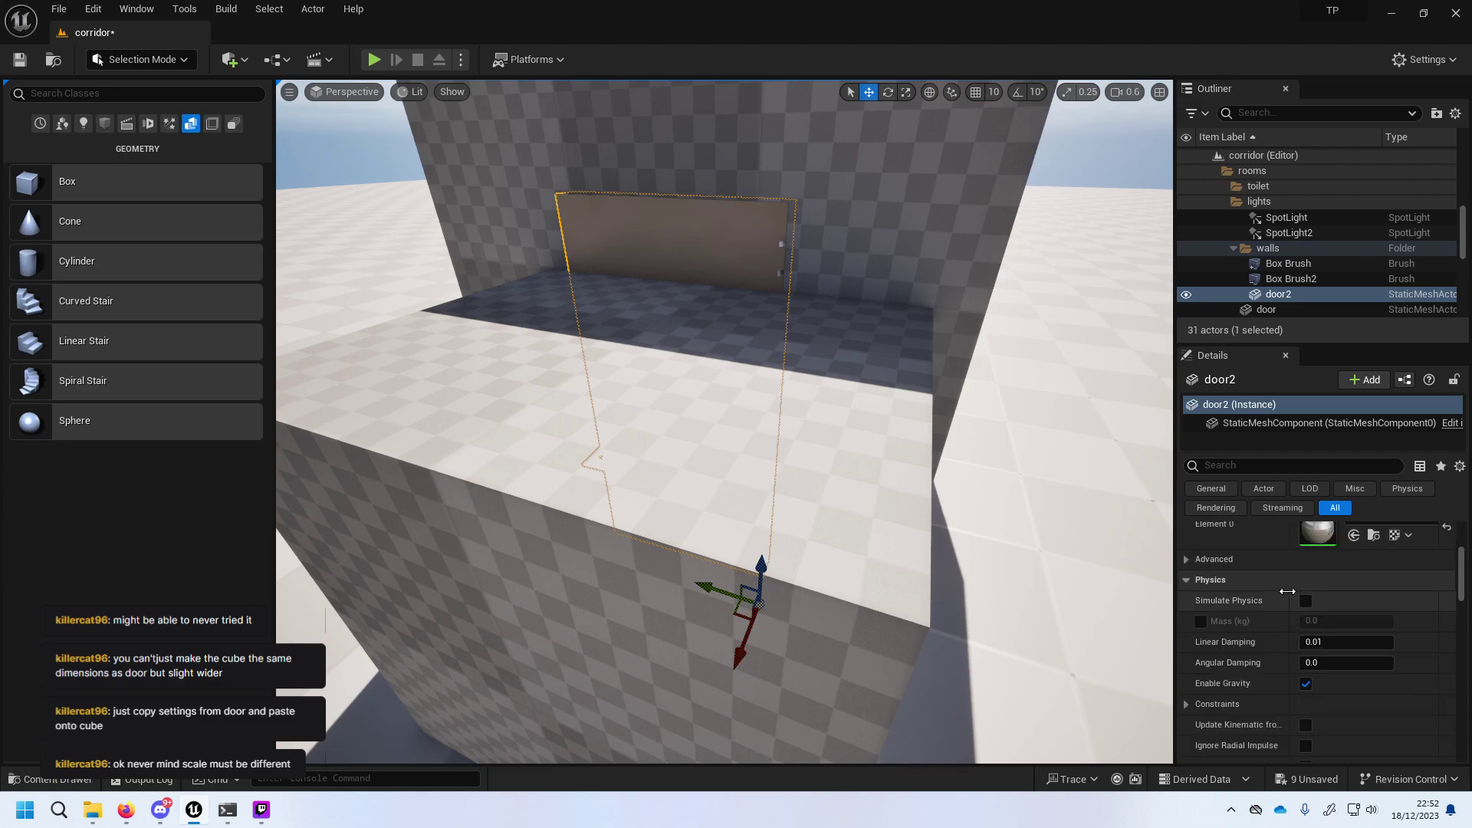
pyautogui.scroll(-3, 1289, 591)
pyautogui.scroll(-2, 1289, 590)
pyautogui.scroll(-2, 1288, 590)
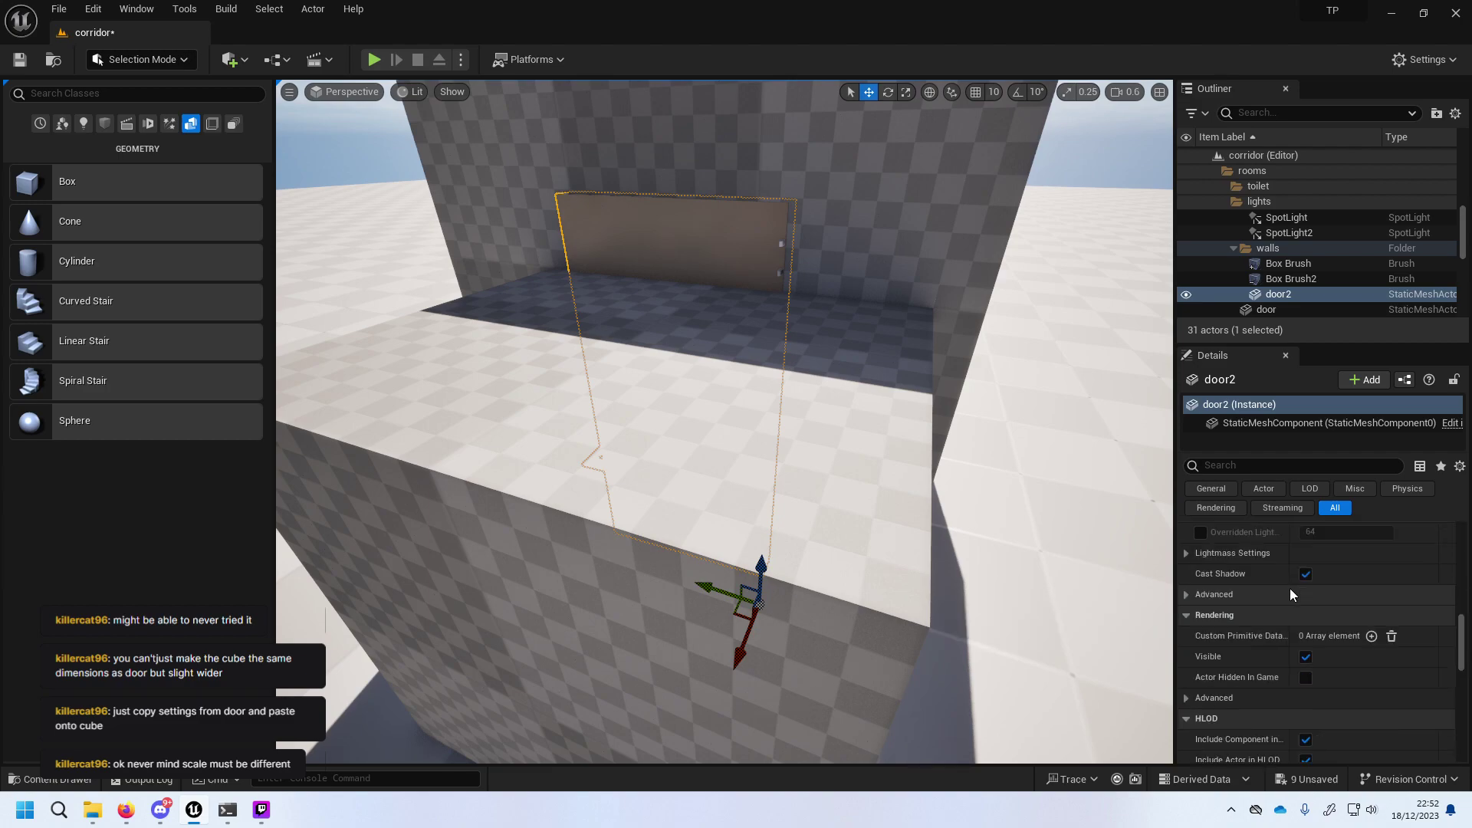
pyautogui.scroll(-3, 1287, 584)
pyautogui.scroll(-3, 1288, 583)
pyautogui.scroll(-5, 1286, 583)
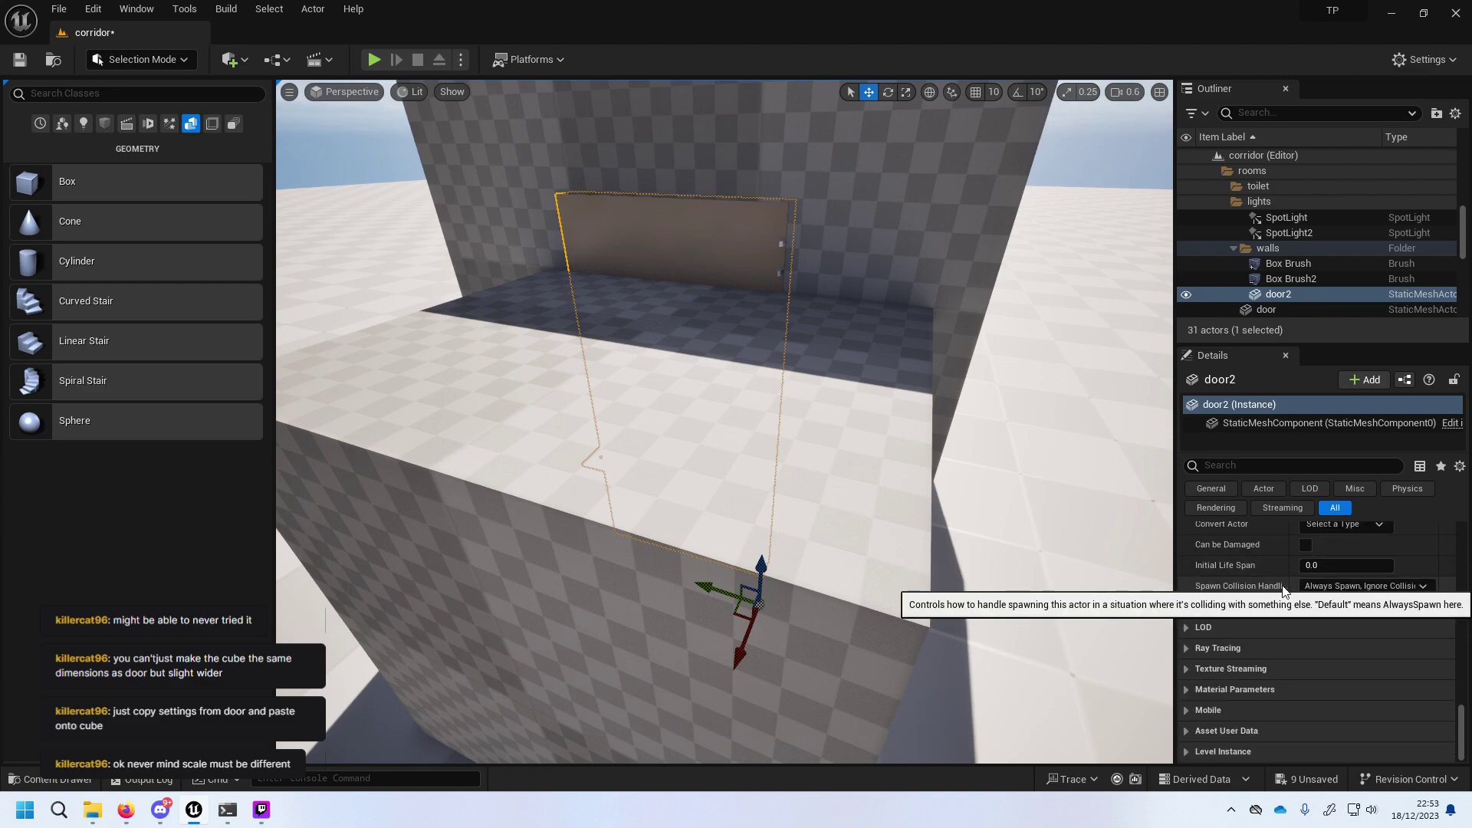
pyautogui.scroll(3, 1281, 589)
pyautogui.scroll(3, 1280, 589)
pyautogui.scroll(3, 1280, 589)
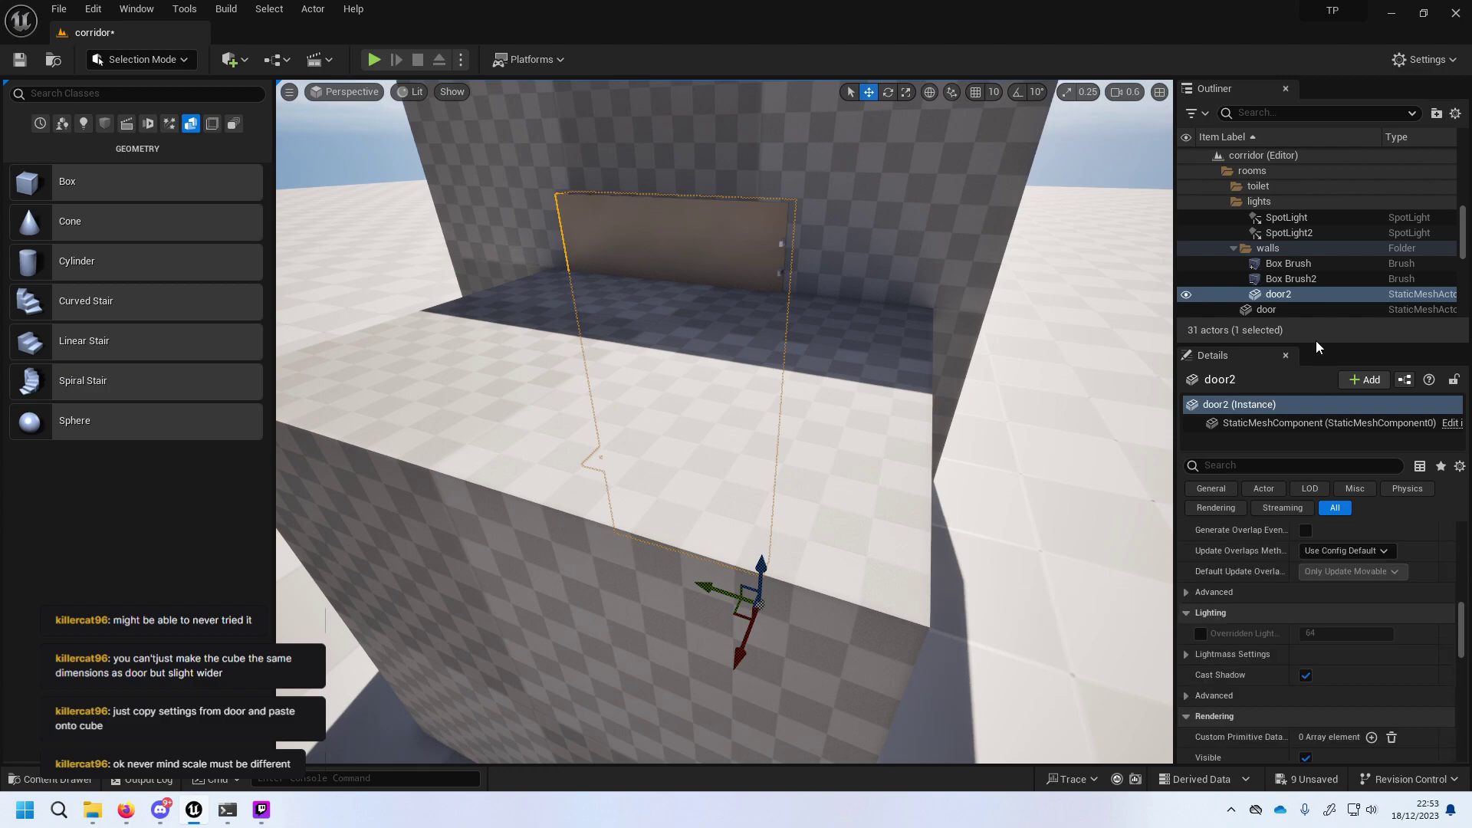
# Make door2 the active selection in the Outliner and review its details.
pyautogui.click(1293, 295)
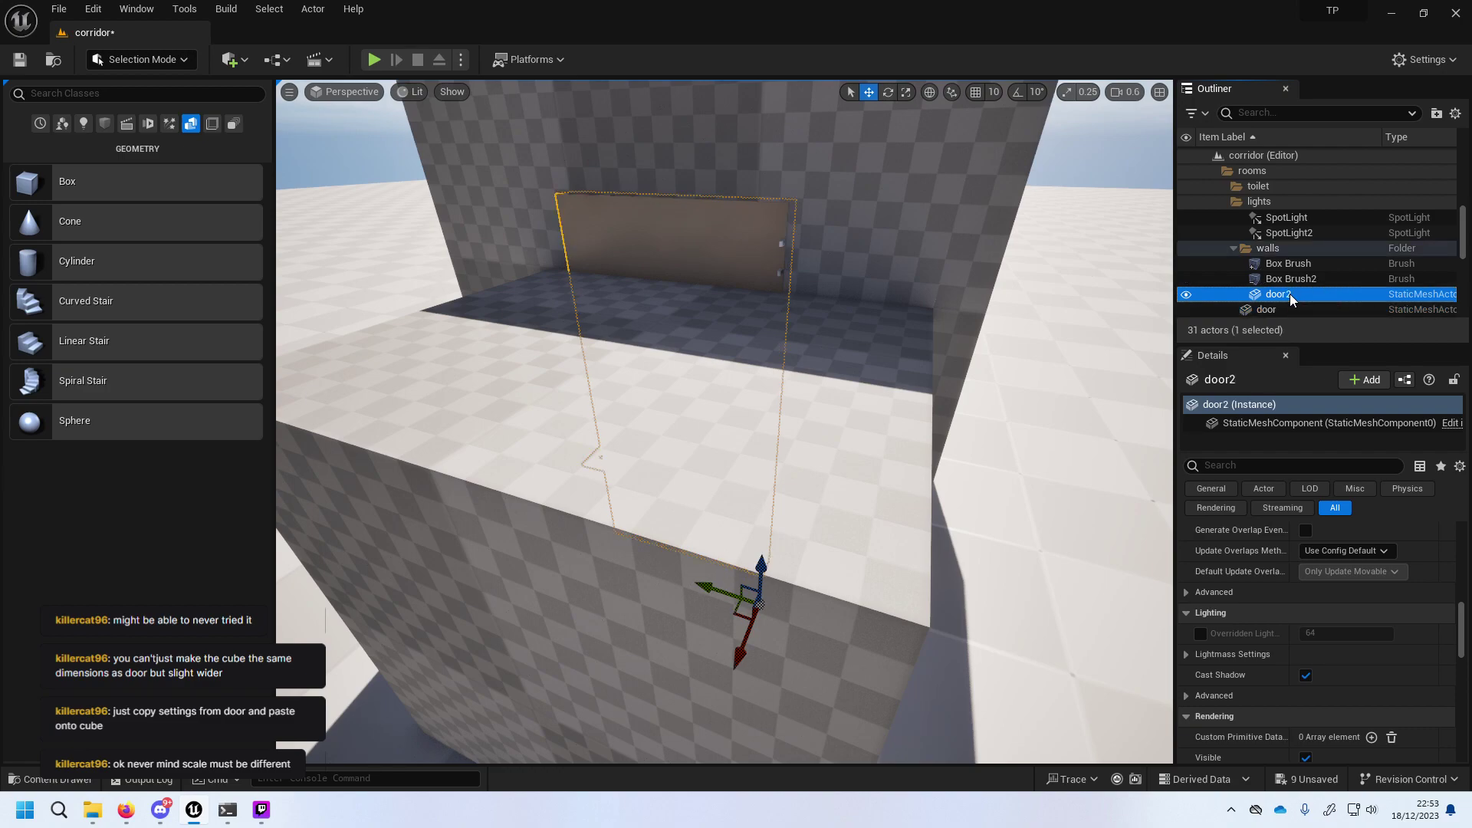
pyautogui.scroll(-2, 1290, 293)
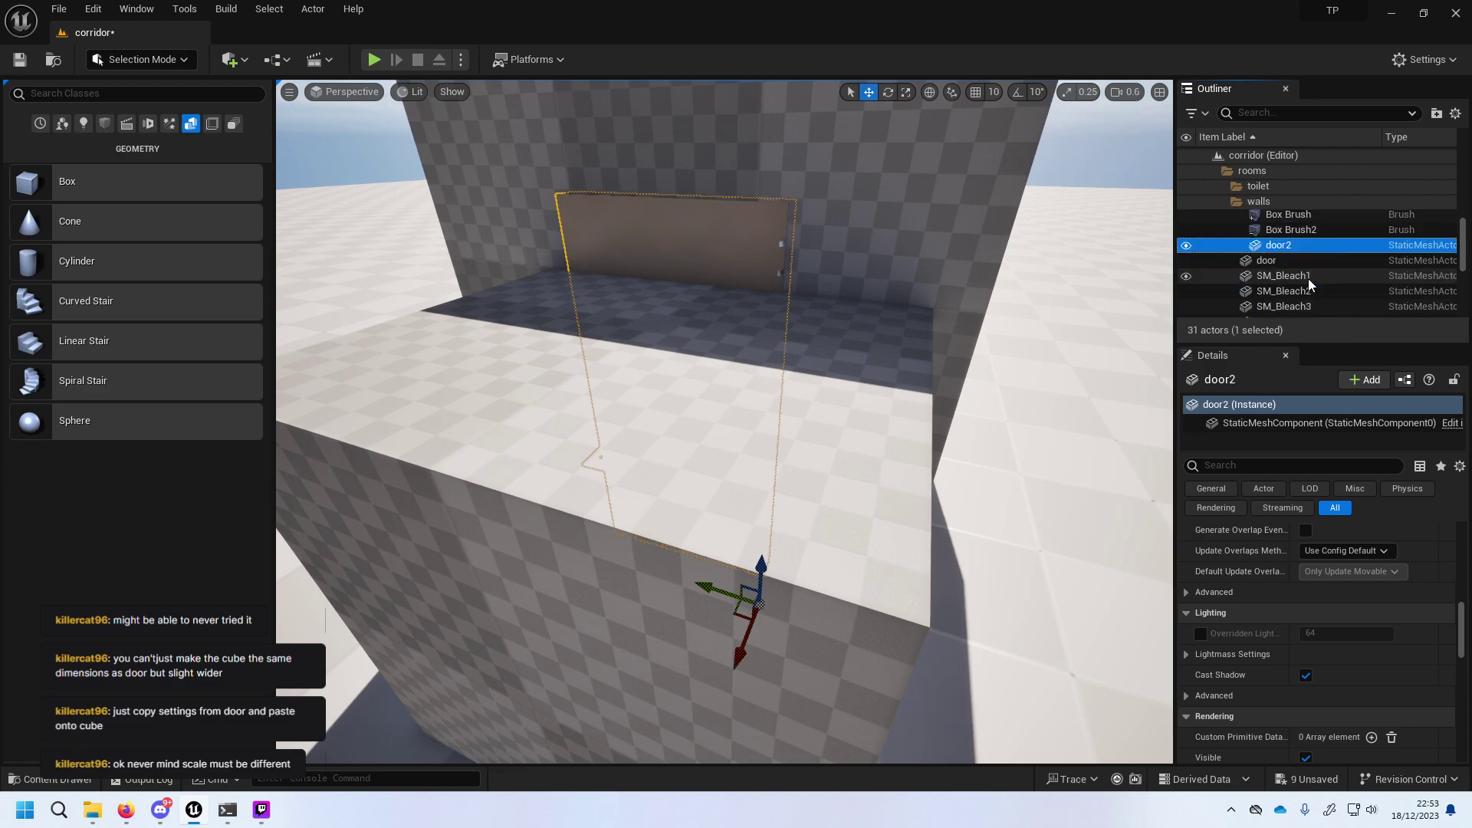
pyautogui.scroll(-2, 1309, 279)
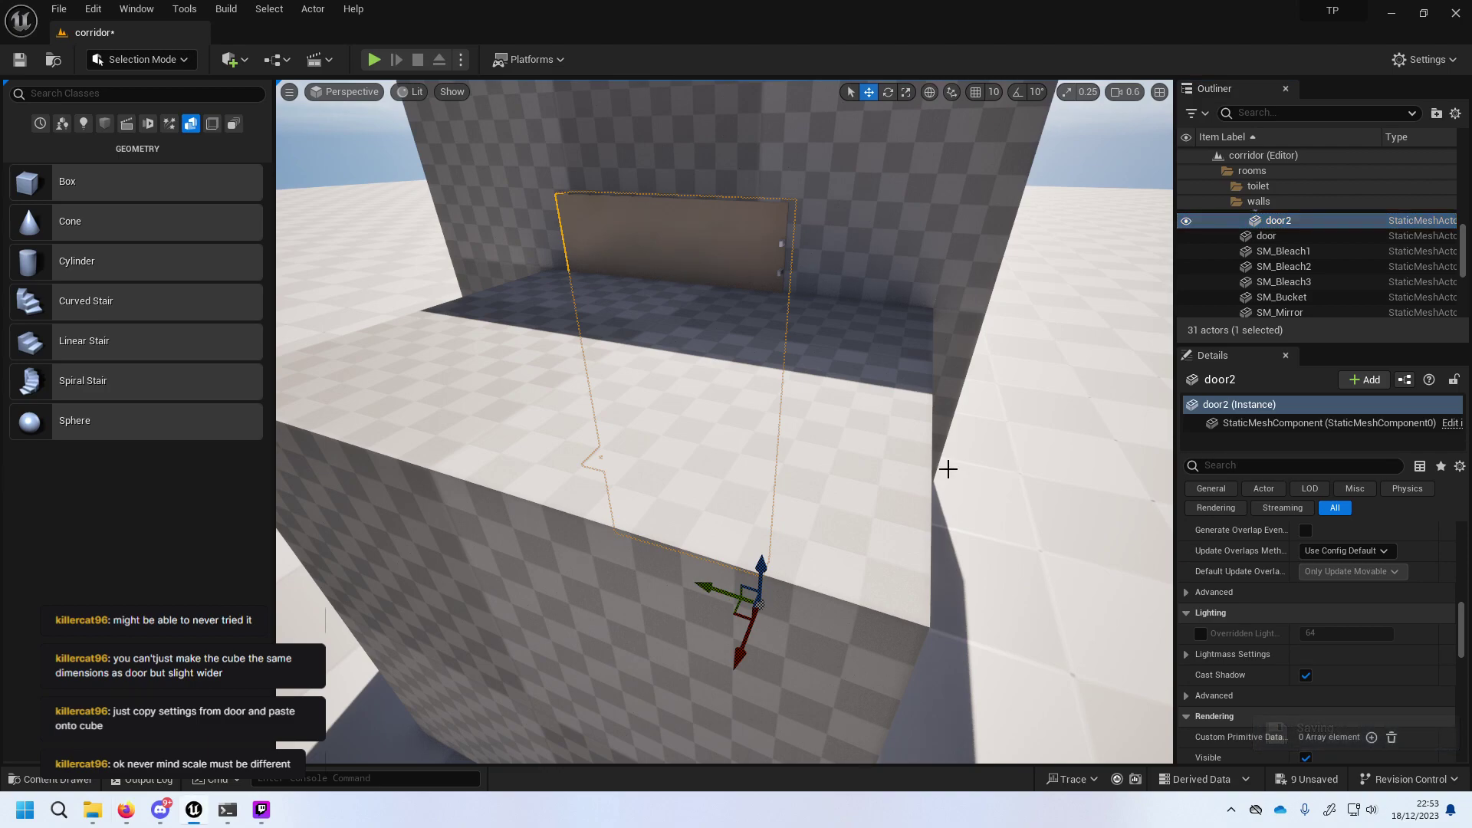
pyautogui.scroll(-10, 947, 467)
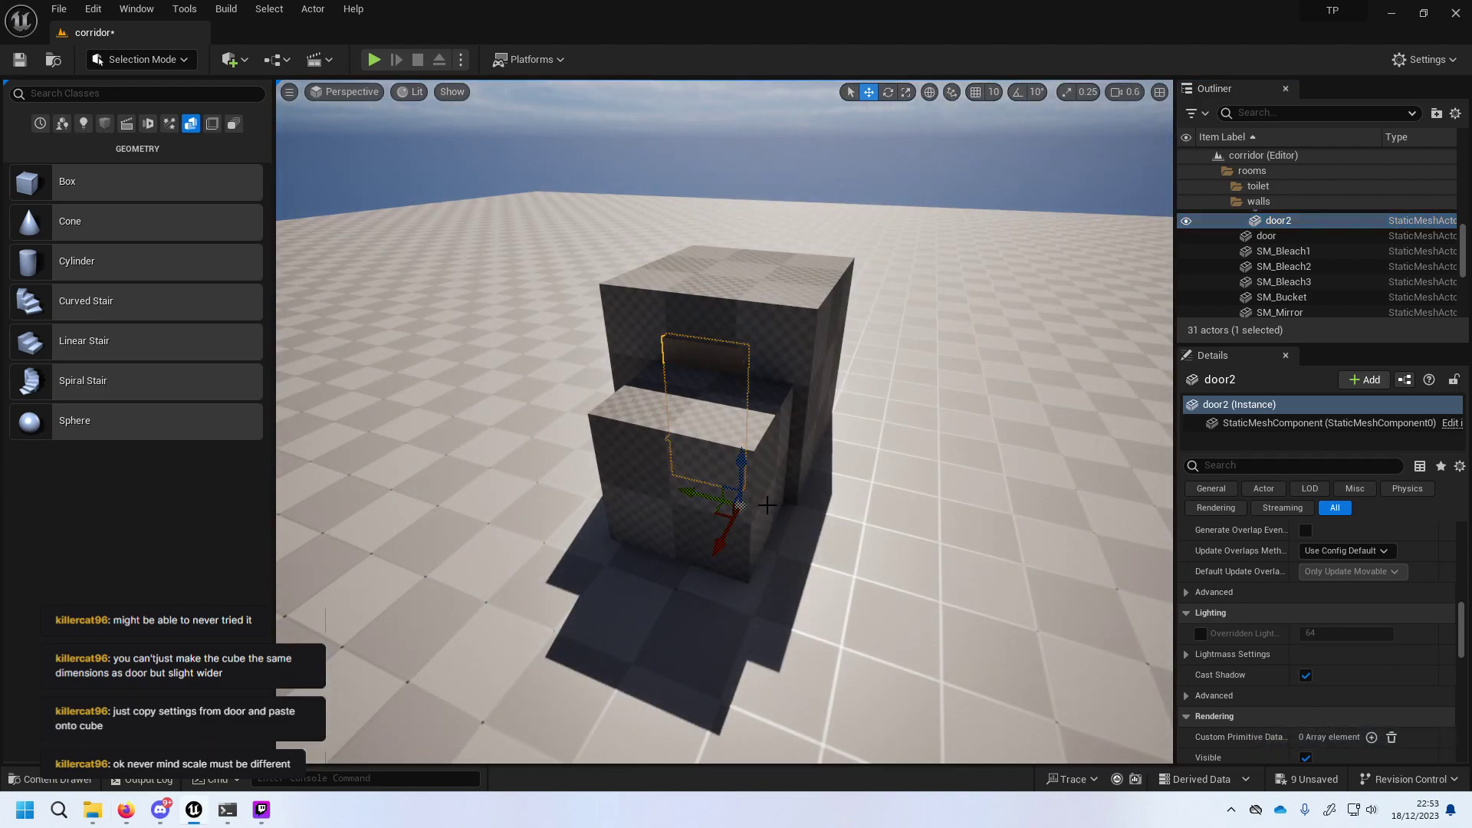
# Select the front box brush and size it to X 150, Y 110, Z 220.
pyautogui.moveTo(1103, 549); pyautogui.dragTo(598, 506, button='right')
pyautogui.click(598, 506)
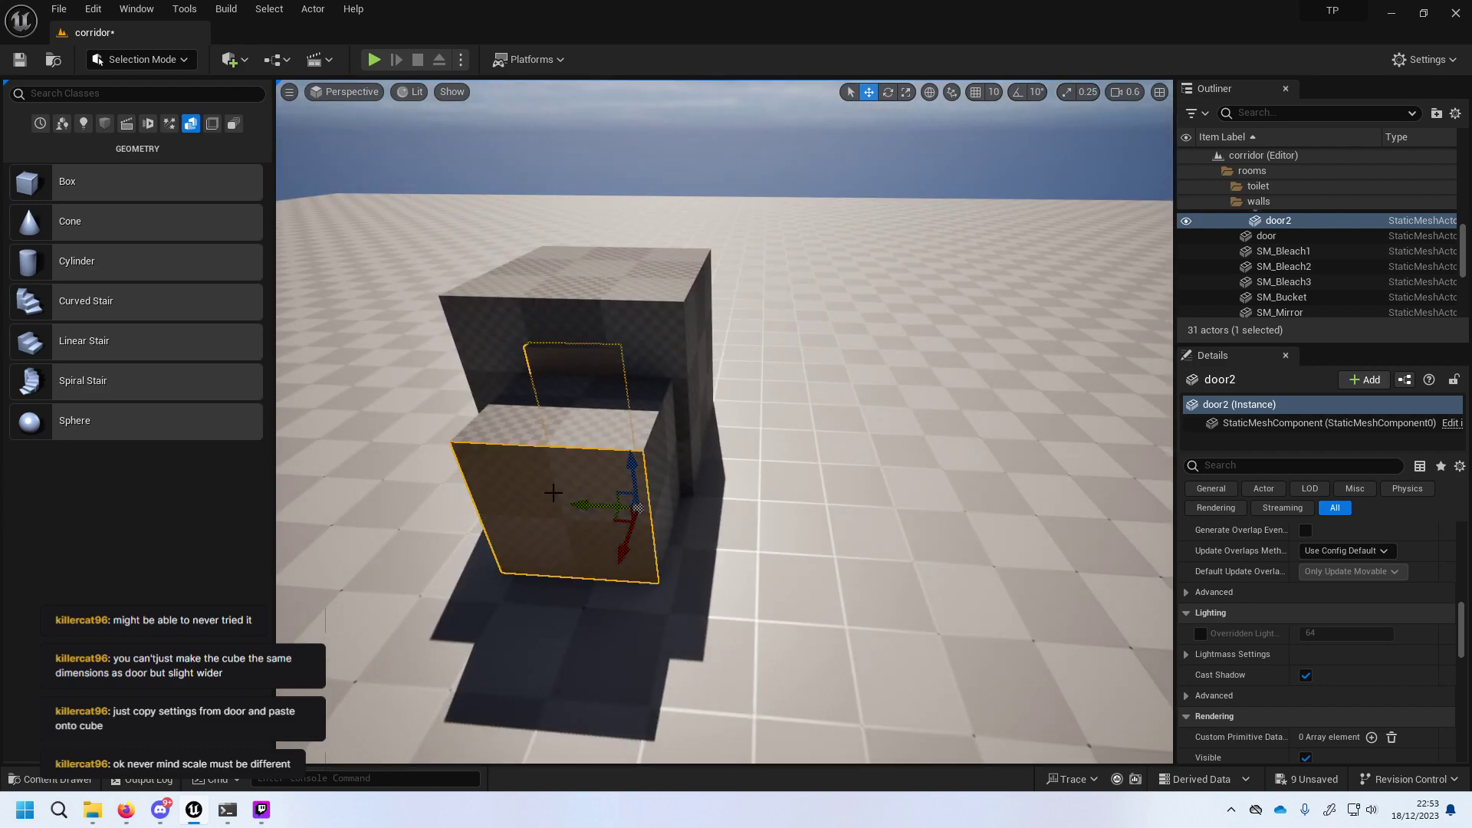
pyautogui.scroll(3, 1354, 605)
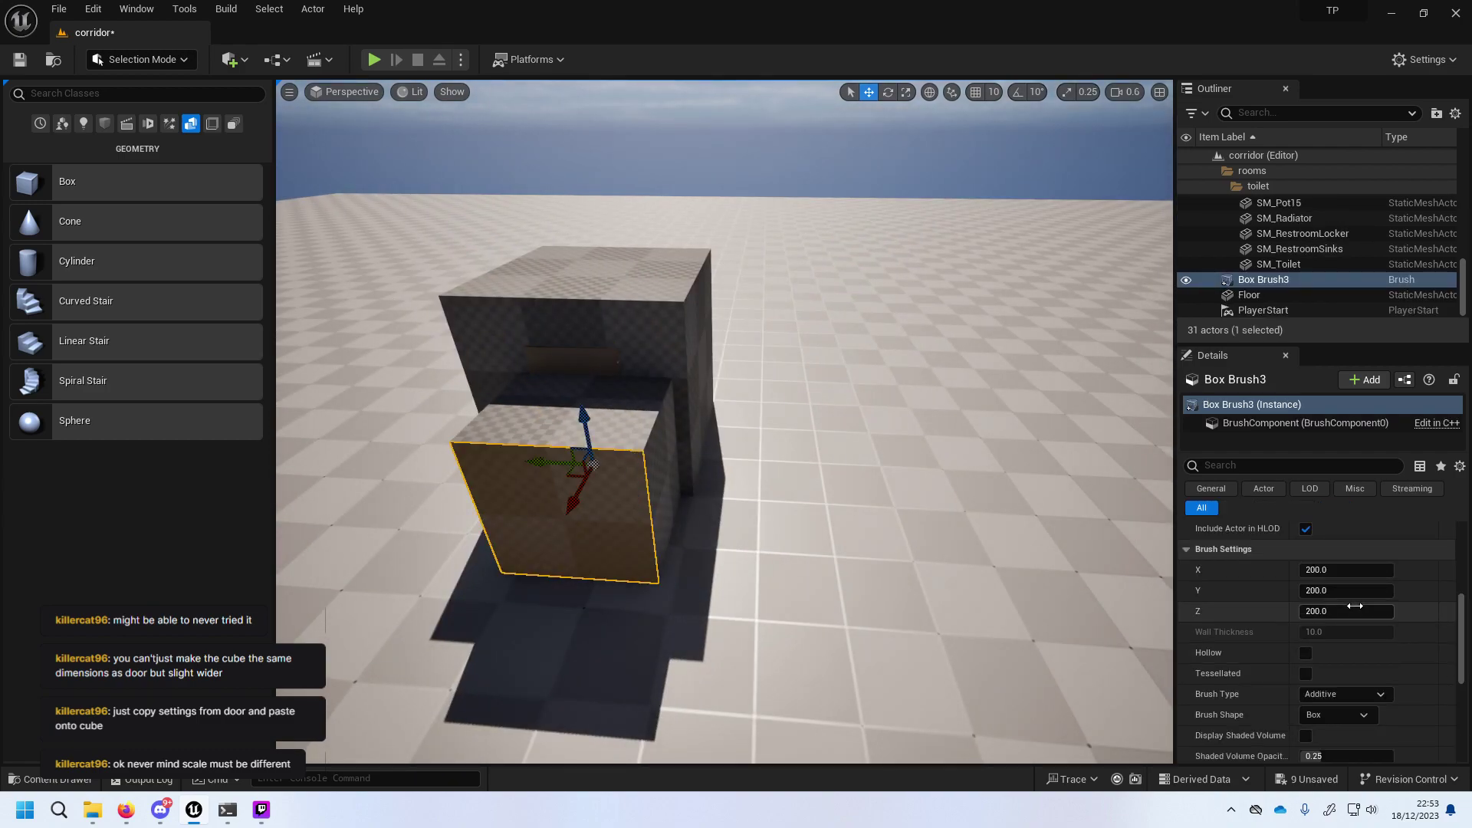
pyautogui.click(1348, 570)
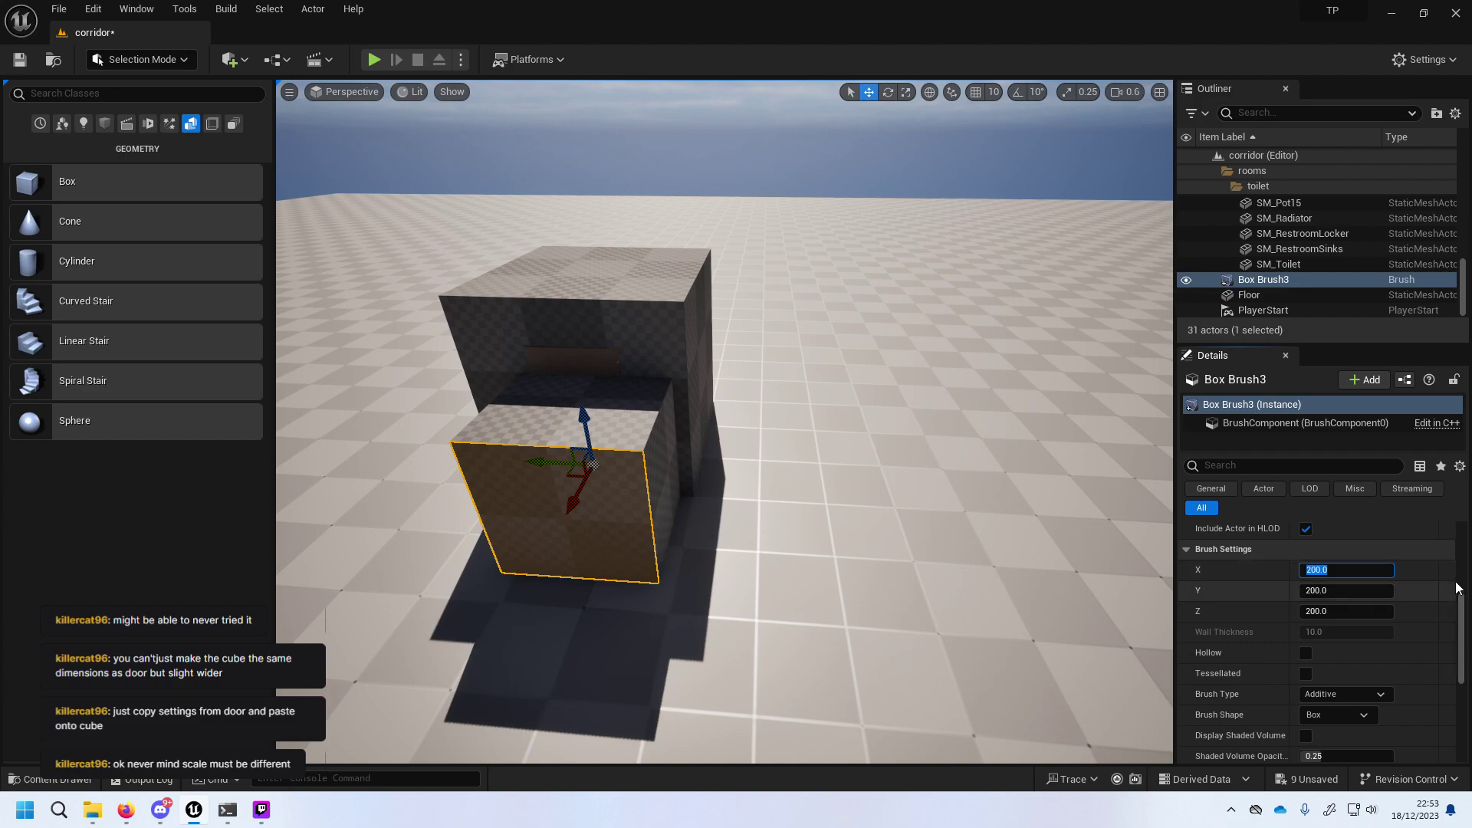
pyautogui.write('150')
pyautogui.press('Tab')
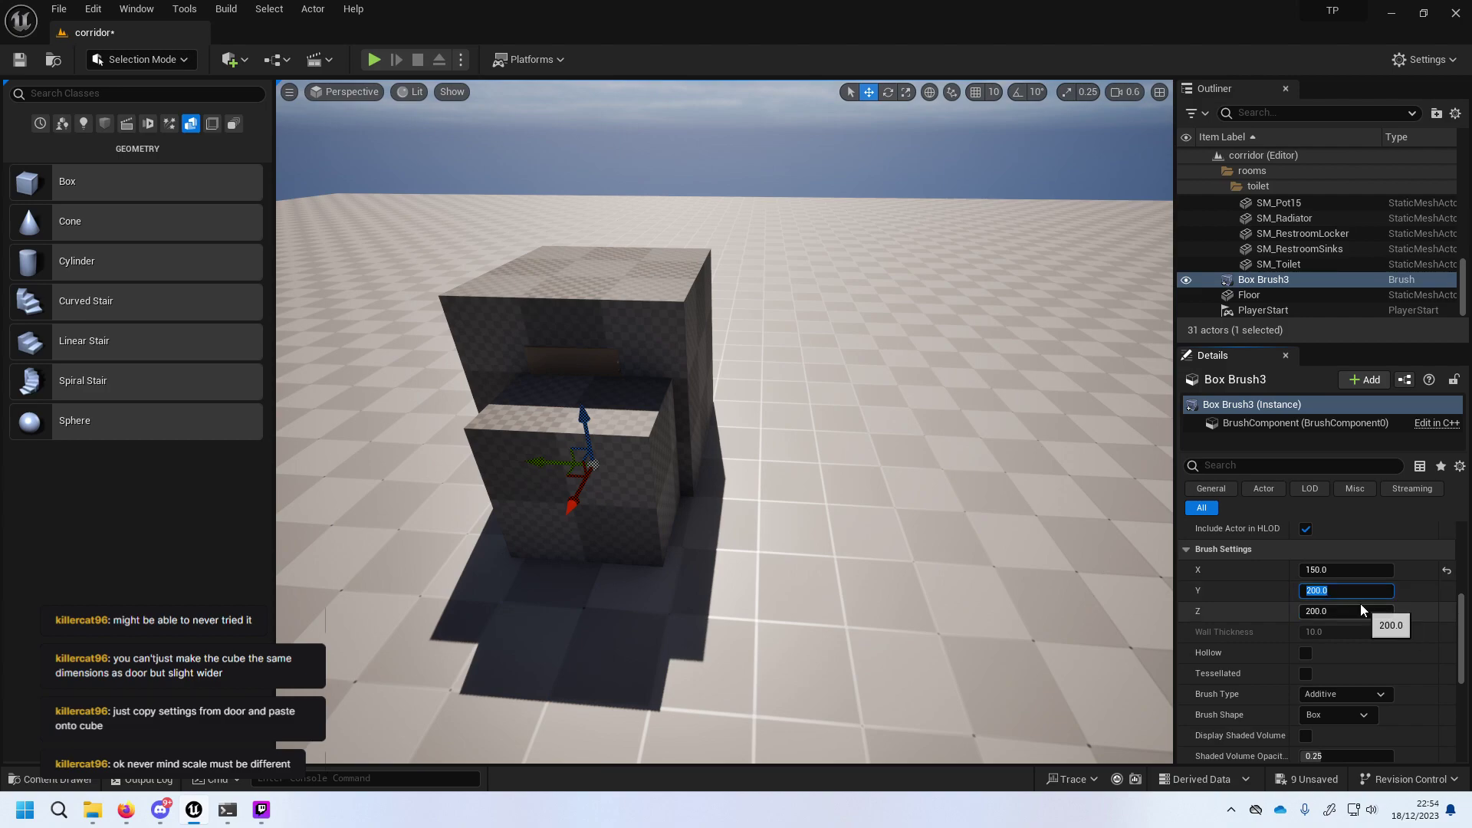
pyautogui.write('100')
pyautogui.press('Return')
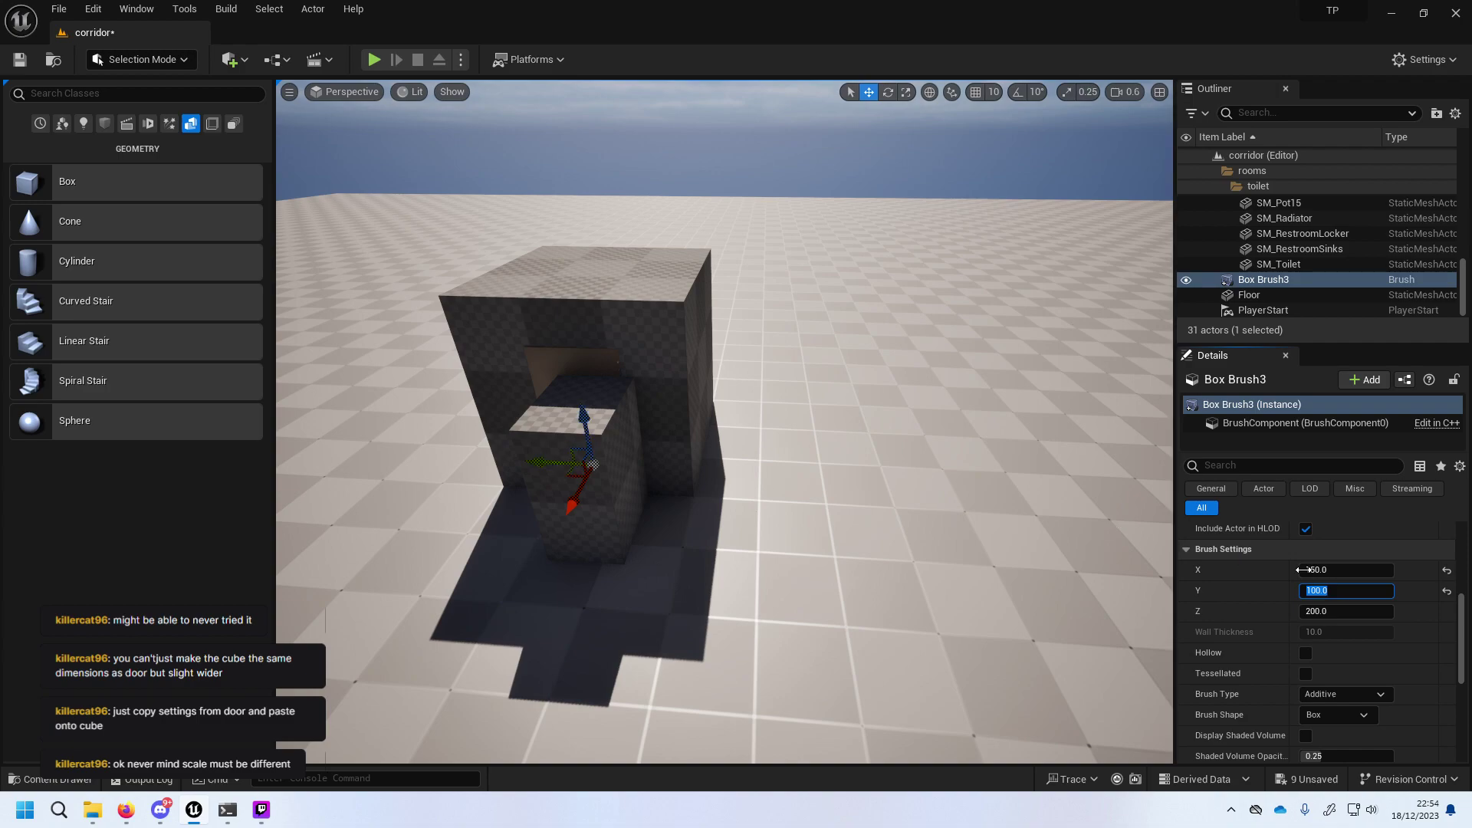
pyautogui.write('0')
pyautogui.press('Return')
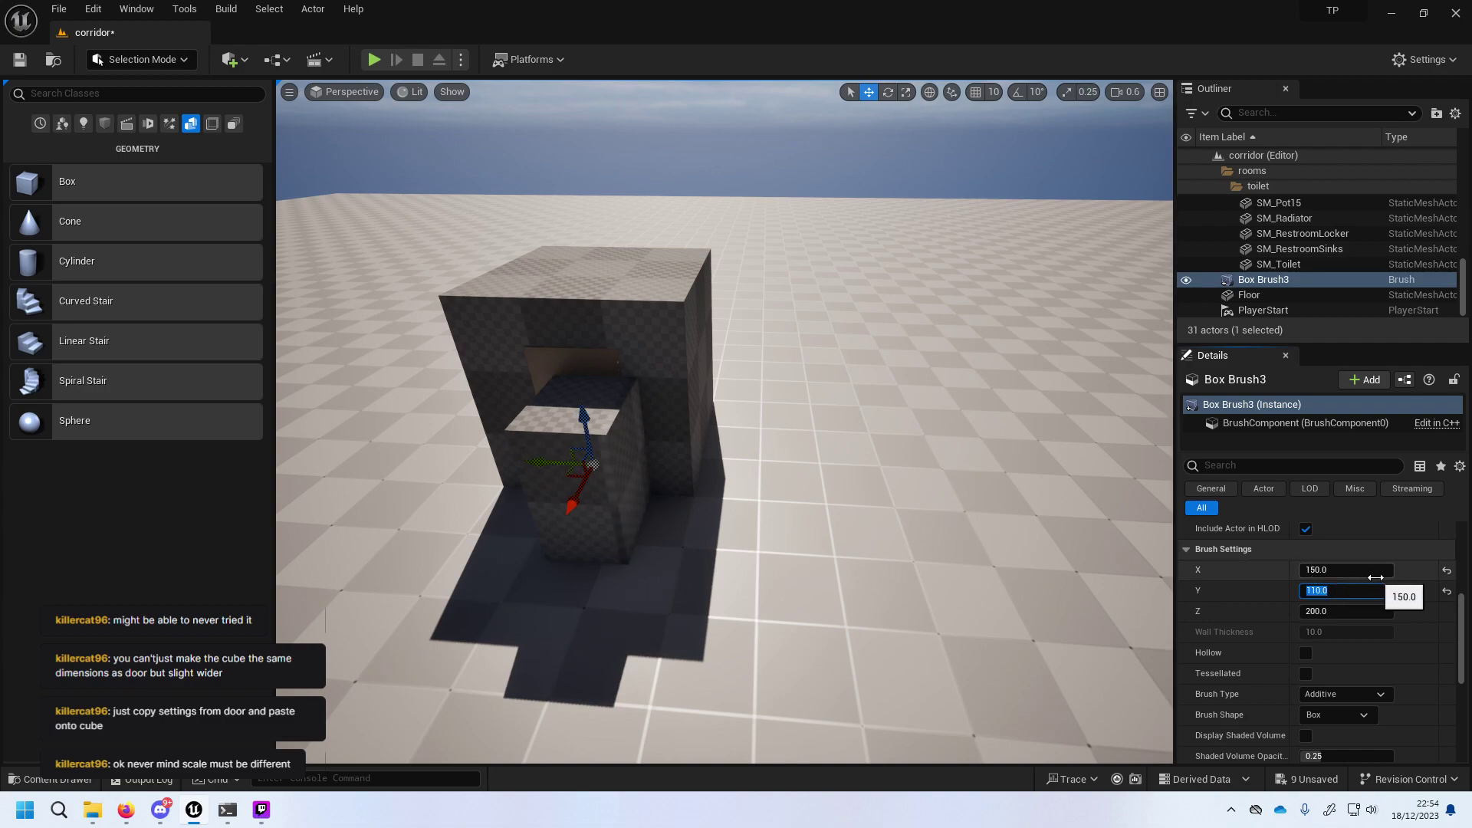
pyautogui.click(1356, 608)
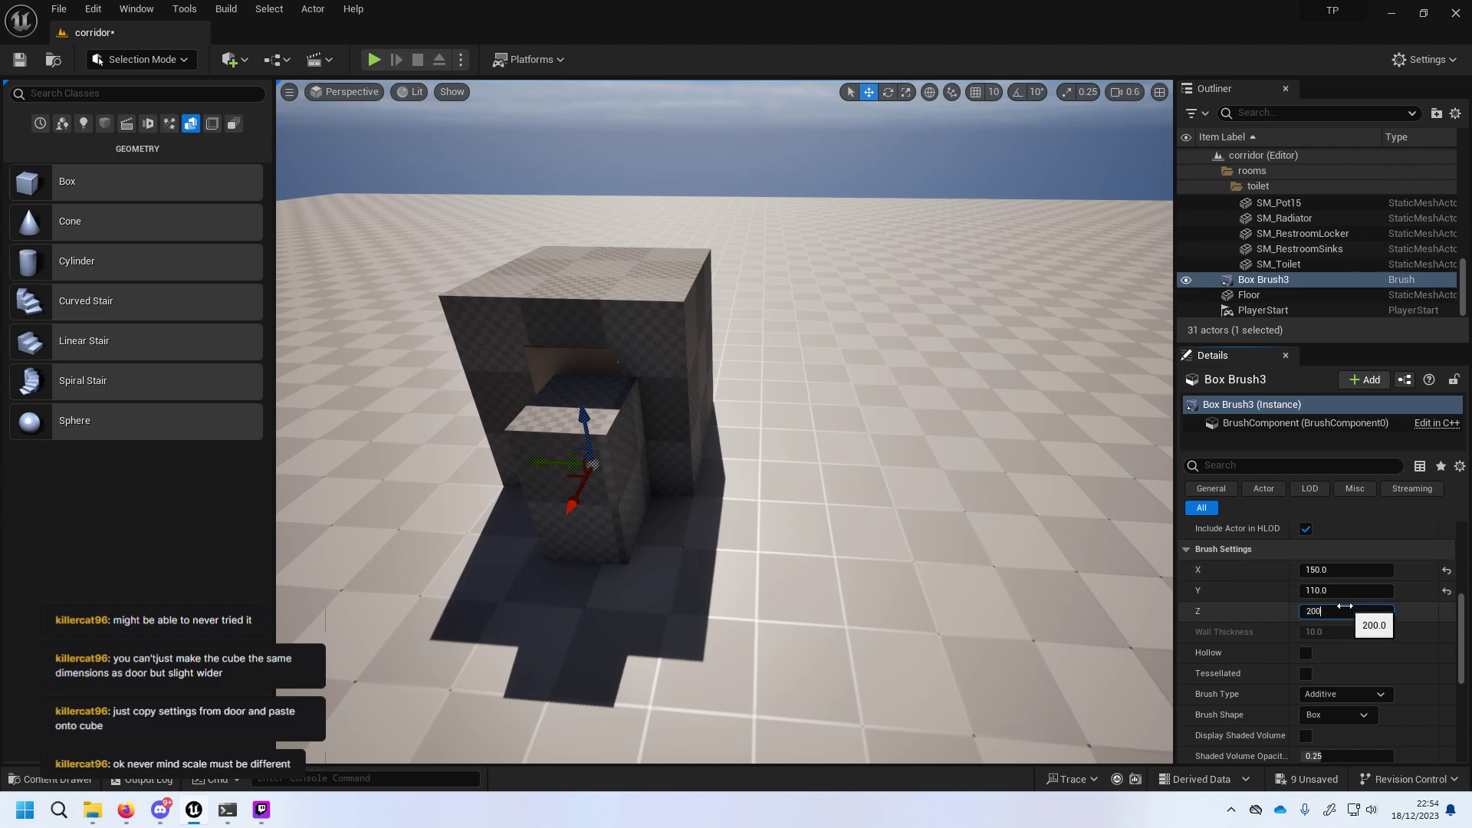
pyautogui.write('10')
pyautogui.press('Return')
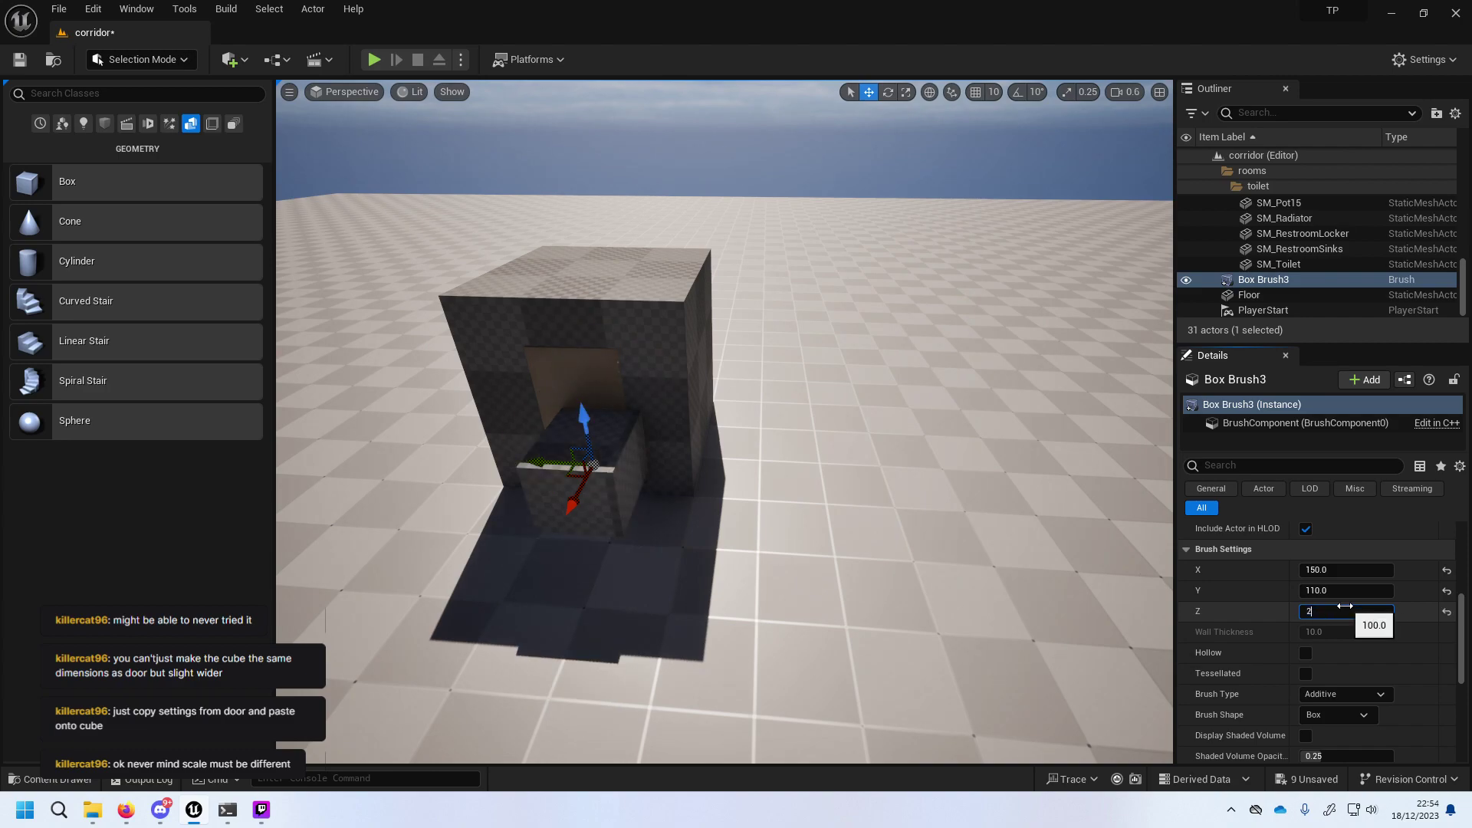
pyautogui.write('20.0')
pyautogui.press('Return')
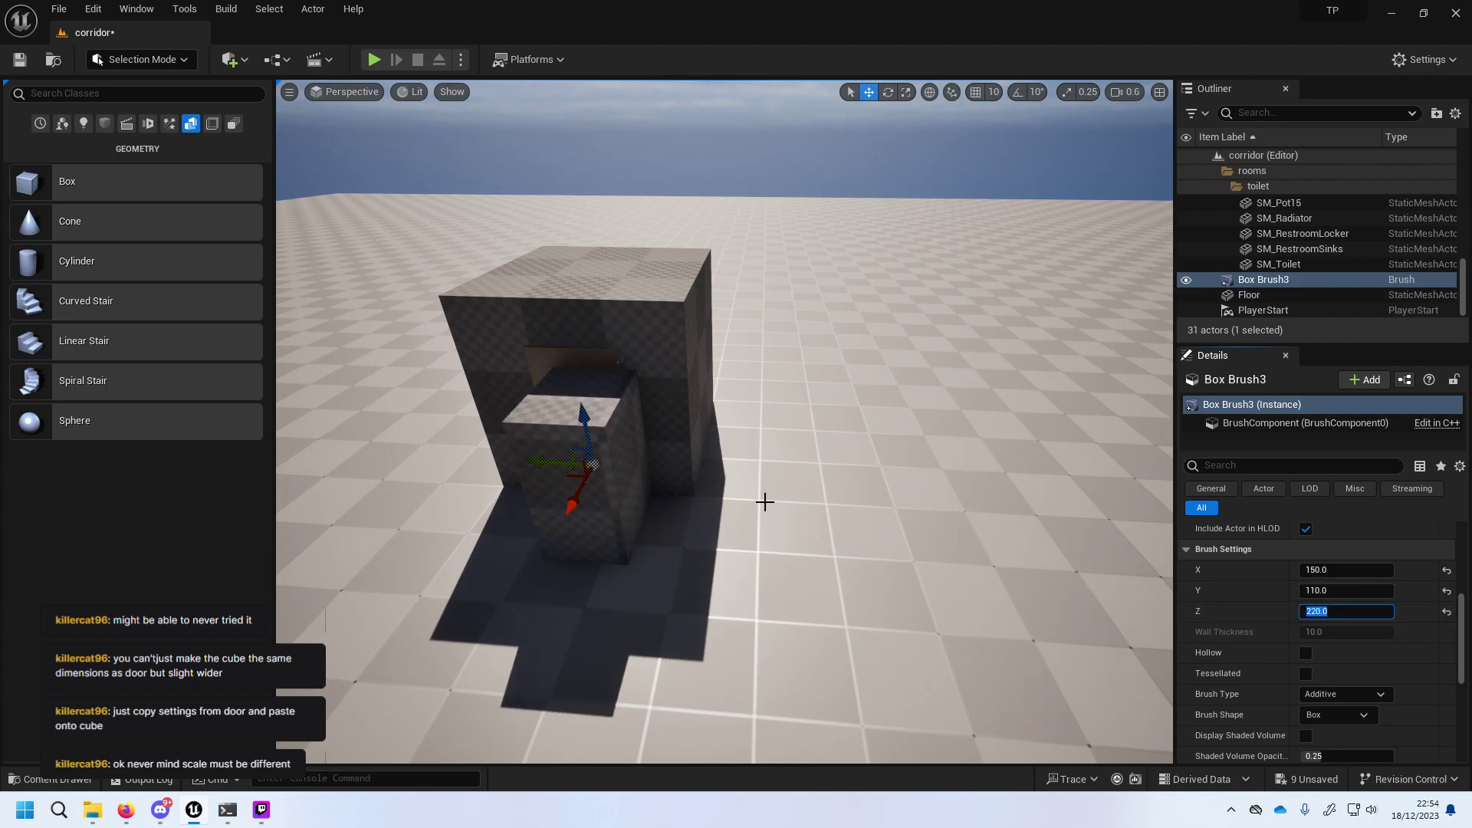
# Widen the box brush to a Y size of 120.
pyautogui.moveTo(766, 499)
pyautogui.mouseDown()
pyautogui.moveTo(867, 418)
pyautogui.moveTo(714, 394)
pyautogui.moveTo(732, 392)
pyautogui.mouseUp()
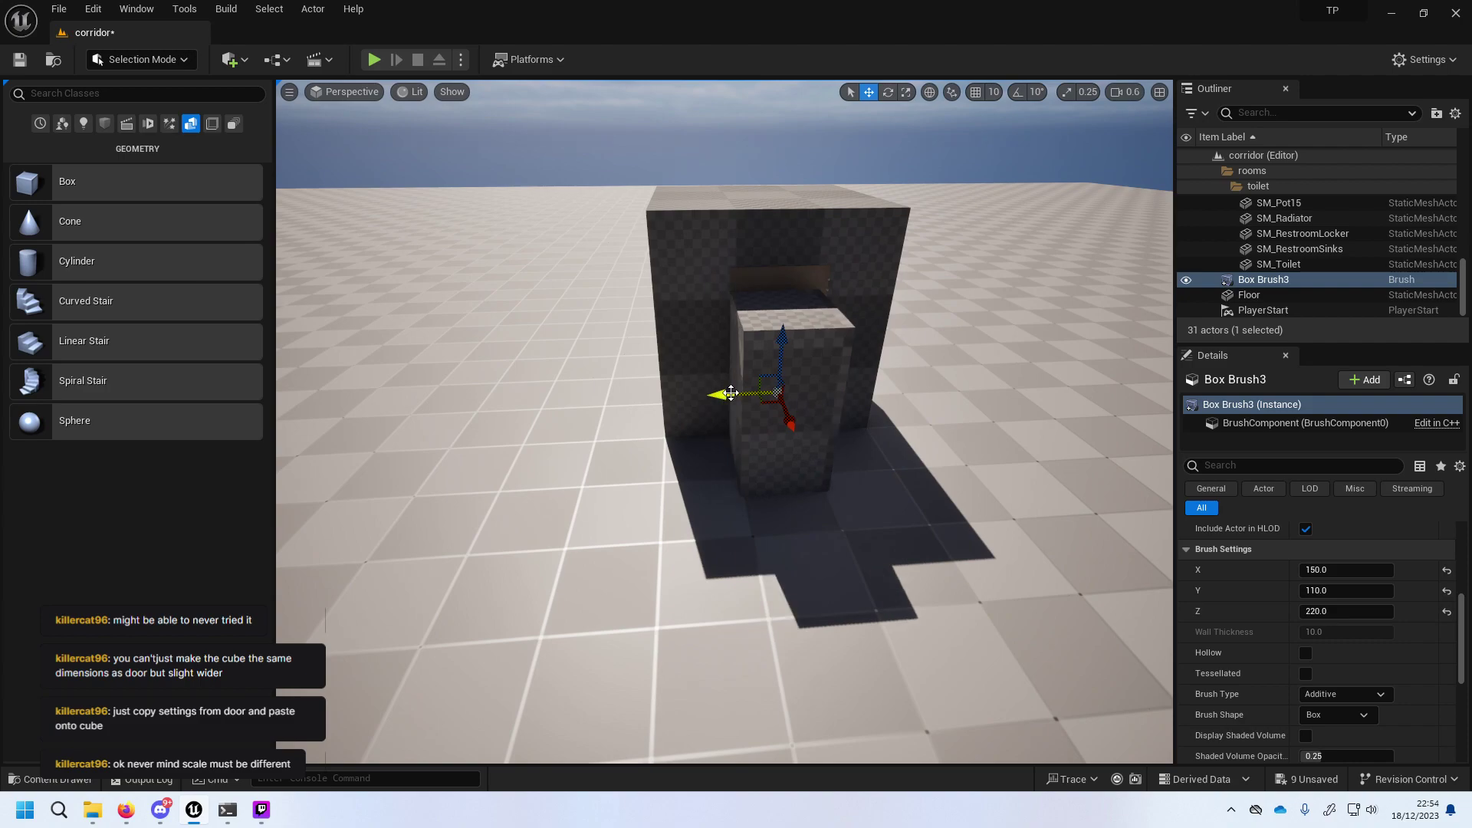
pyautogui.scroll(3, 844, 399)
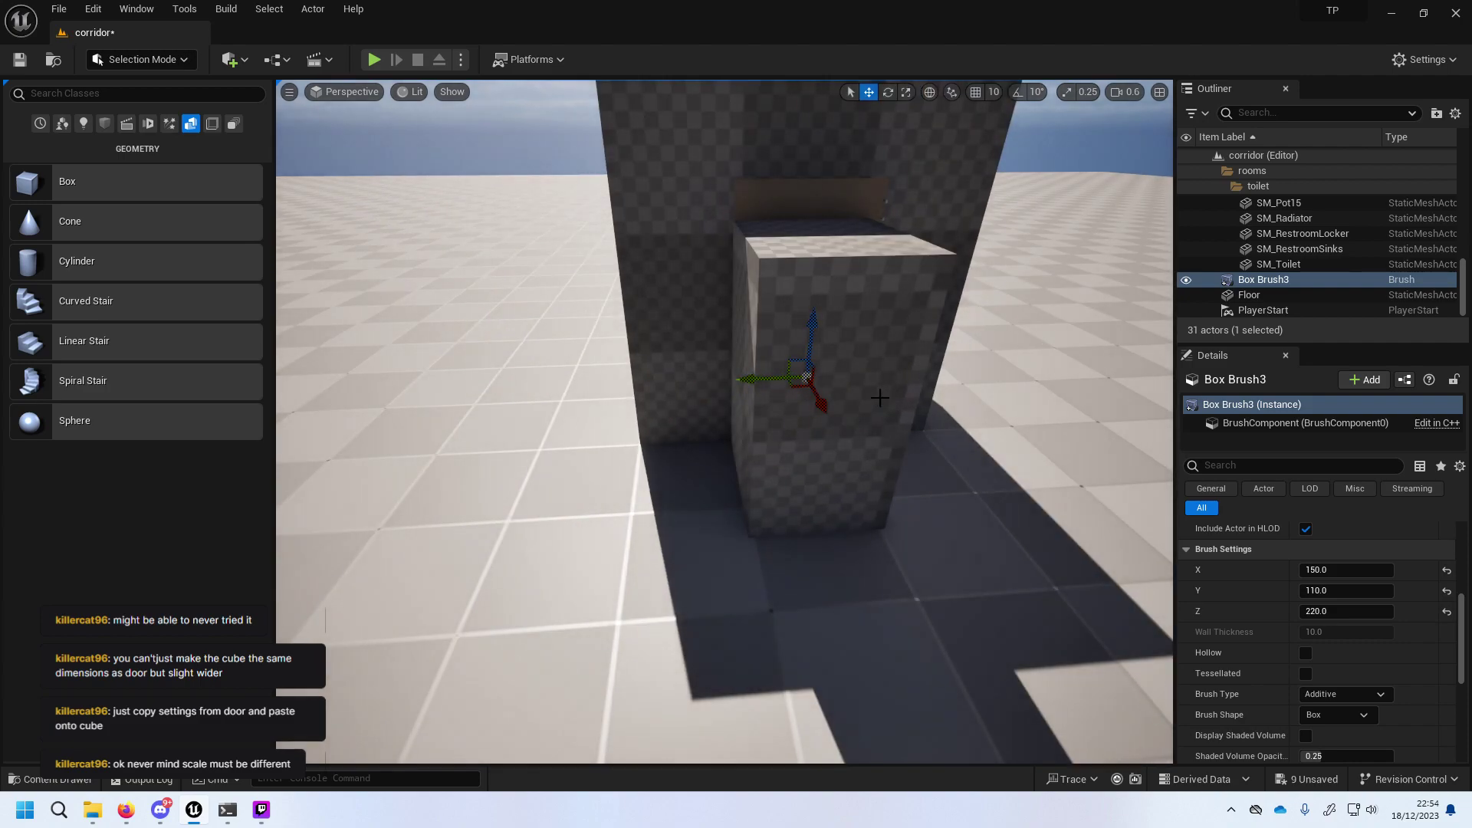
pyautogui.click(1334, 590)
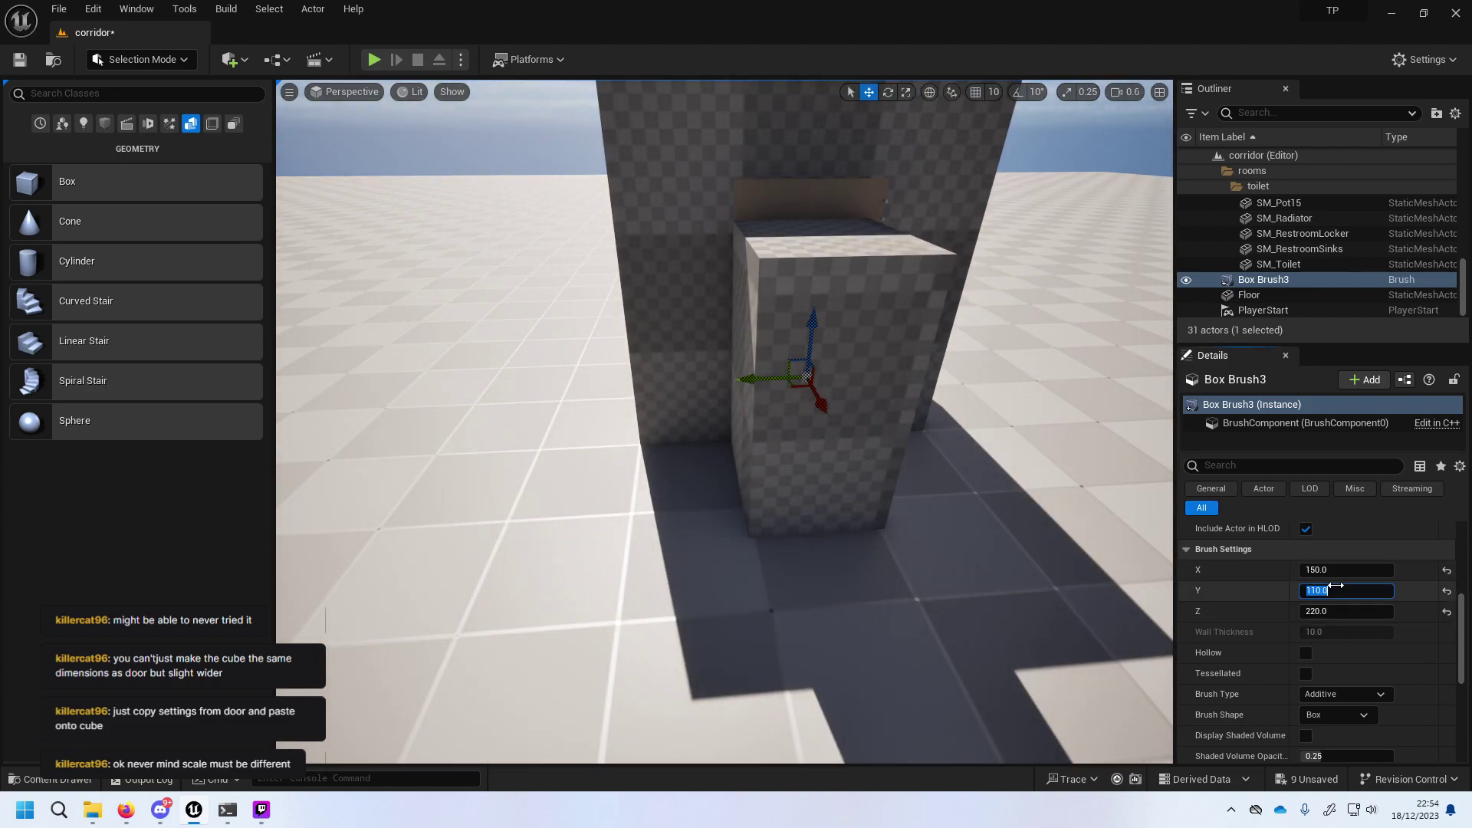
pyautogui.write('120')
pyautogui.press('Return')
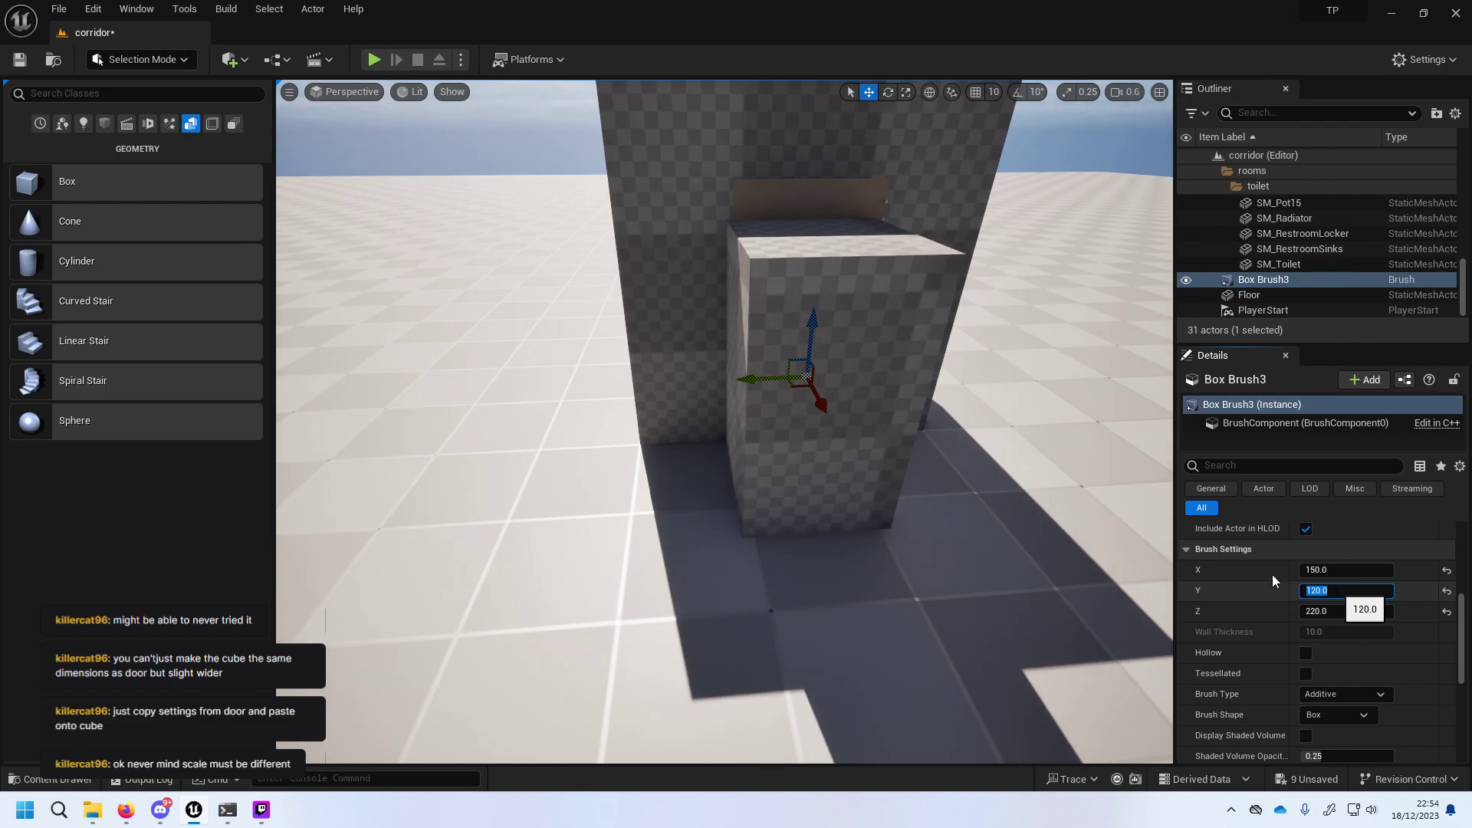
pyautogui.moveTo(937, 486)
pyautogui.mouseDown(button='right')
pyautogui.moveTo(905, 460)
pyautogui.moveTo(951, 452)
pyautogui.mouseUp(button='right')
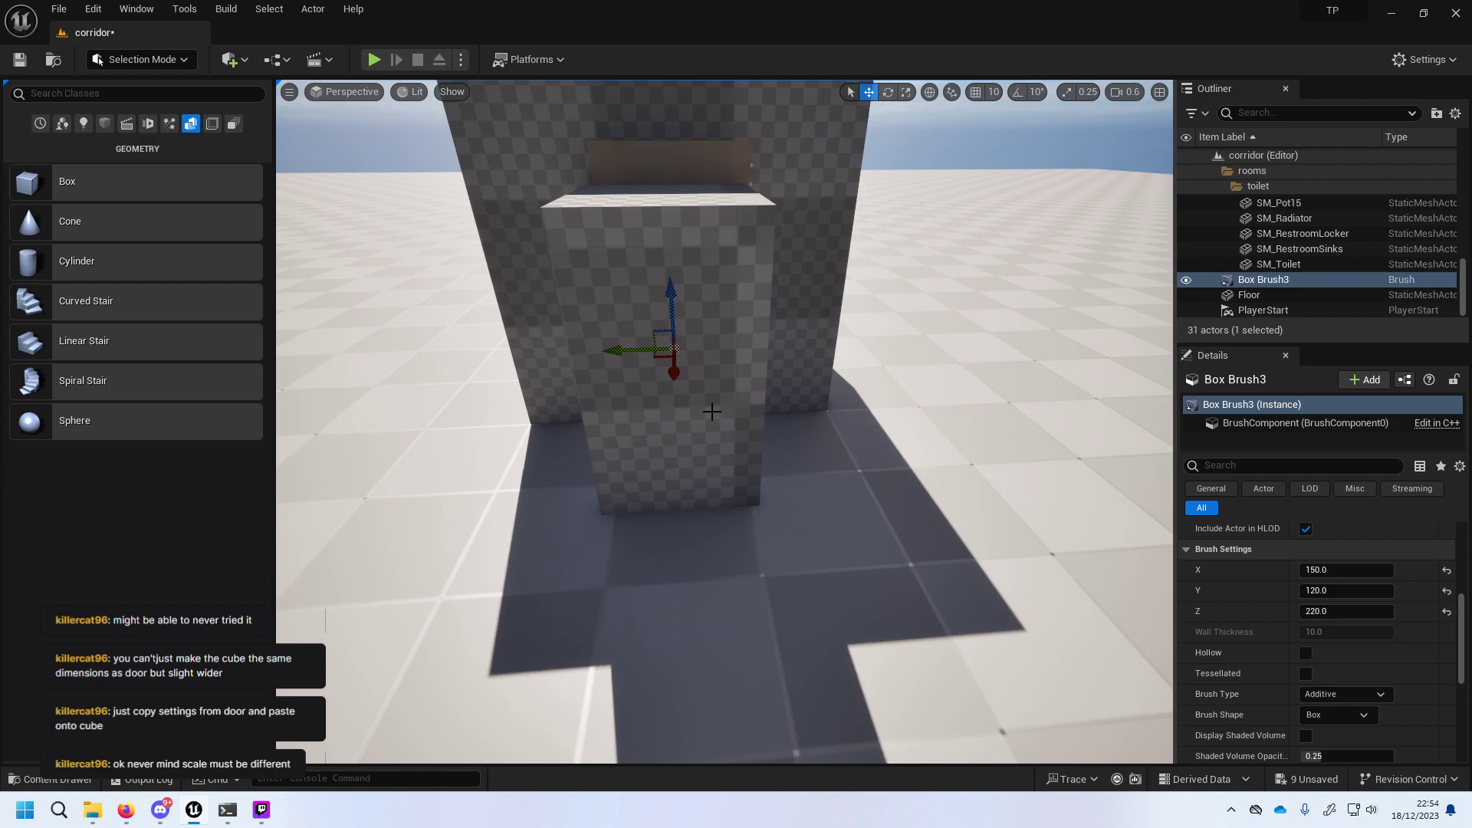
# Enable 10-unit grid snapping, then delete and restore the box brush.
pyautogui.click(976, 92)
pyautogui.moveTo(640, 352)
pyautogui.mouseDown()
pyautogui.moveTo(721, 354)
pyautogui.moveTo(641, 353)
pyautogui.mouseUp()
pyautogui.press('Delete')
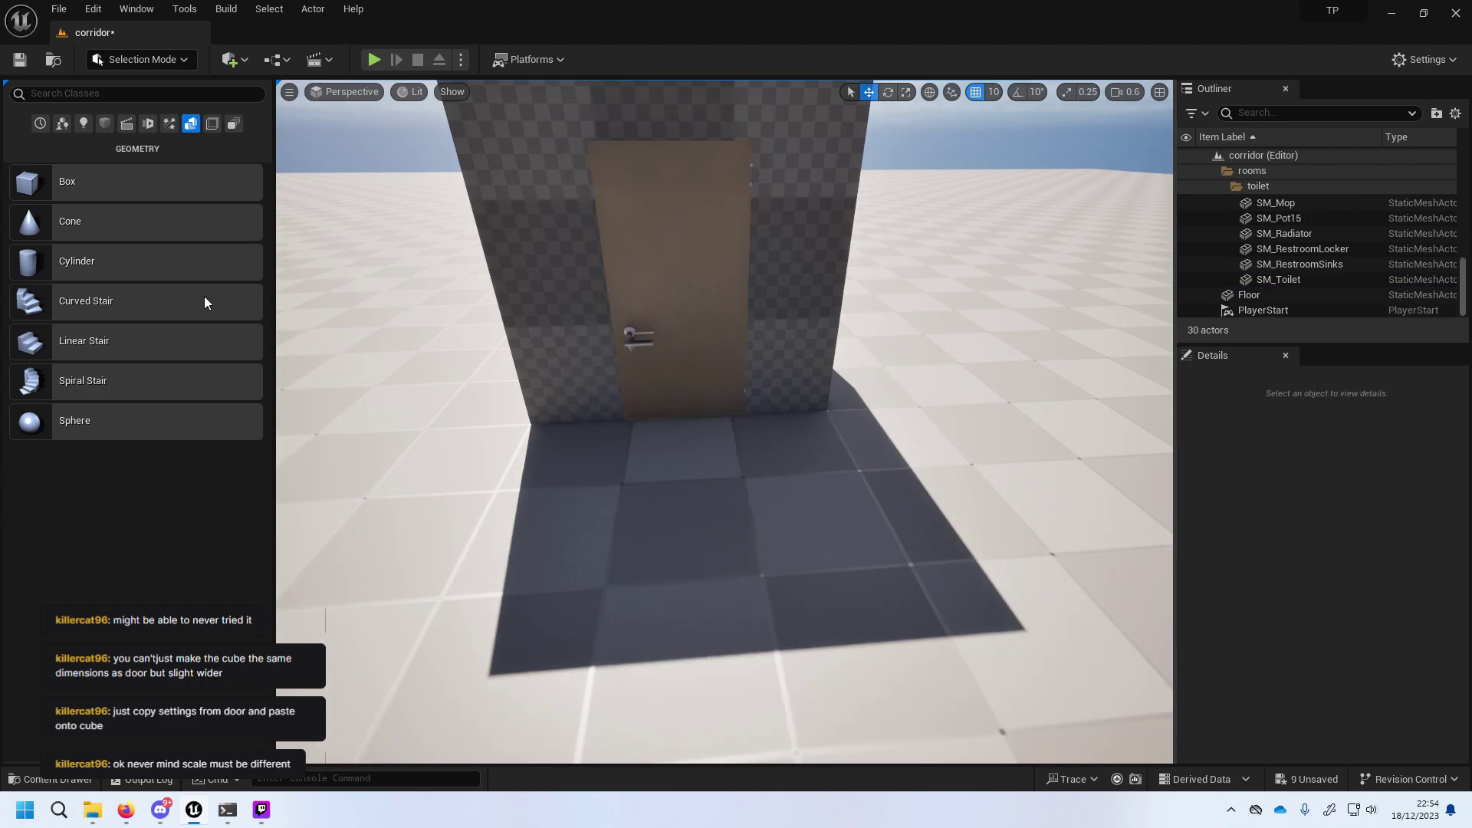
pyautogui.hotkey('ctrl', 'z')
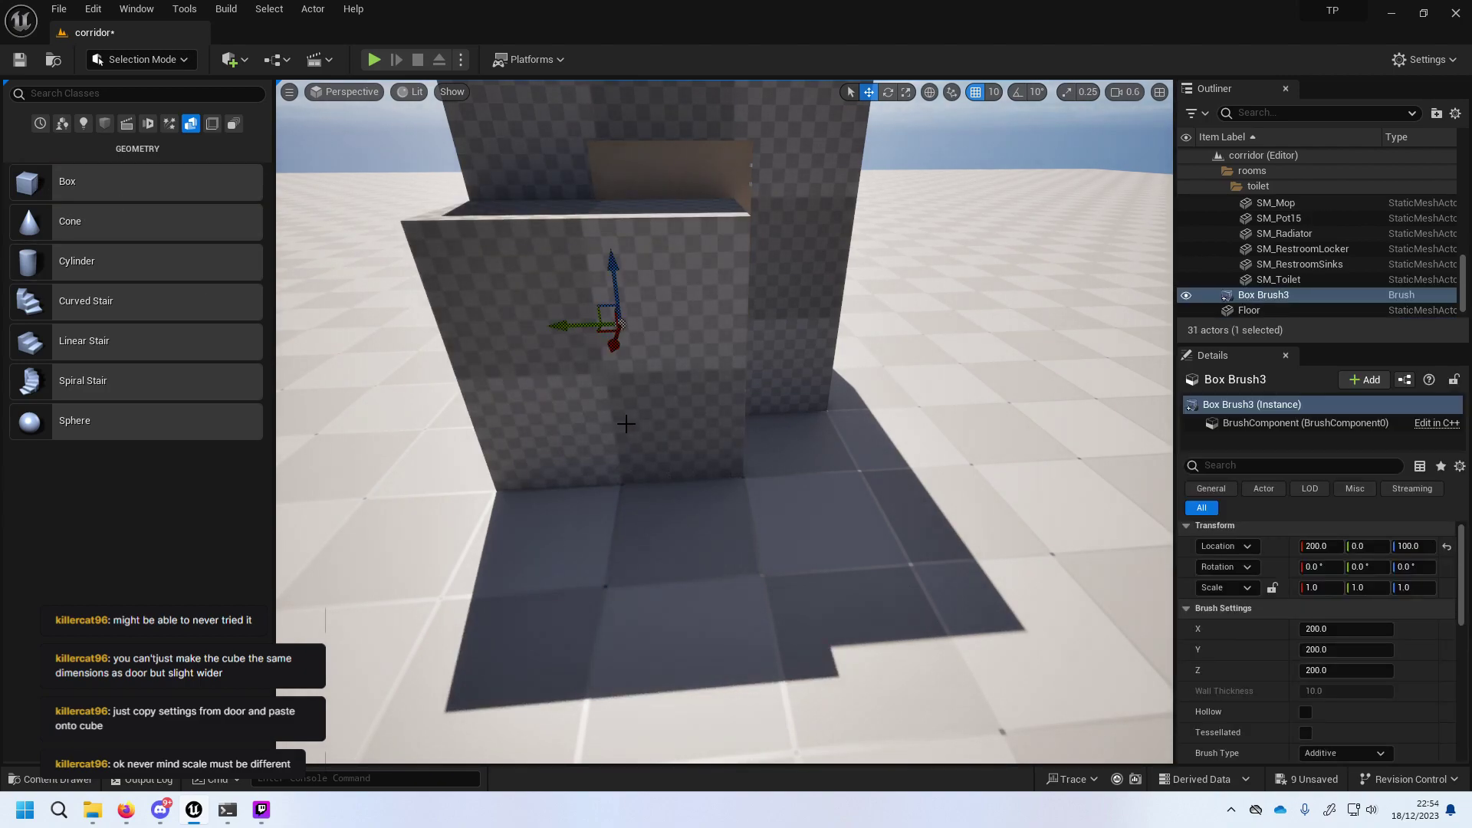
# Resize the box brush to X 30 and Y 120, keeping height 220.
pyautogui.click(1334, 650)
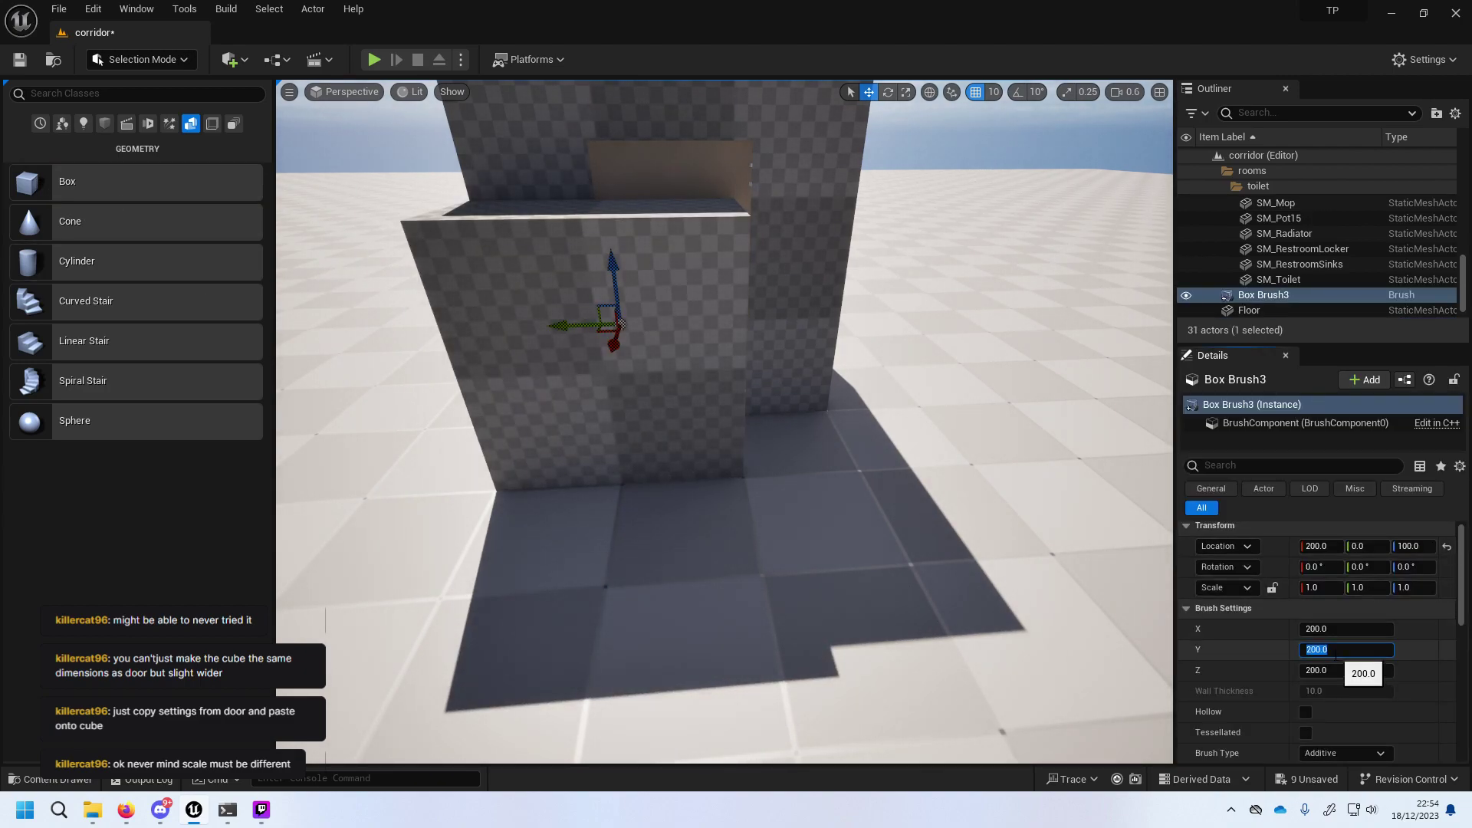
pyautogui.write('120')
pyautogui.press('Return')
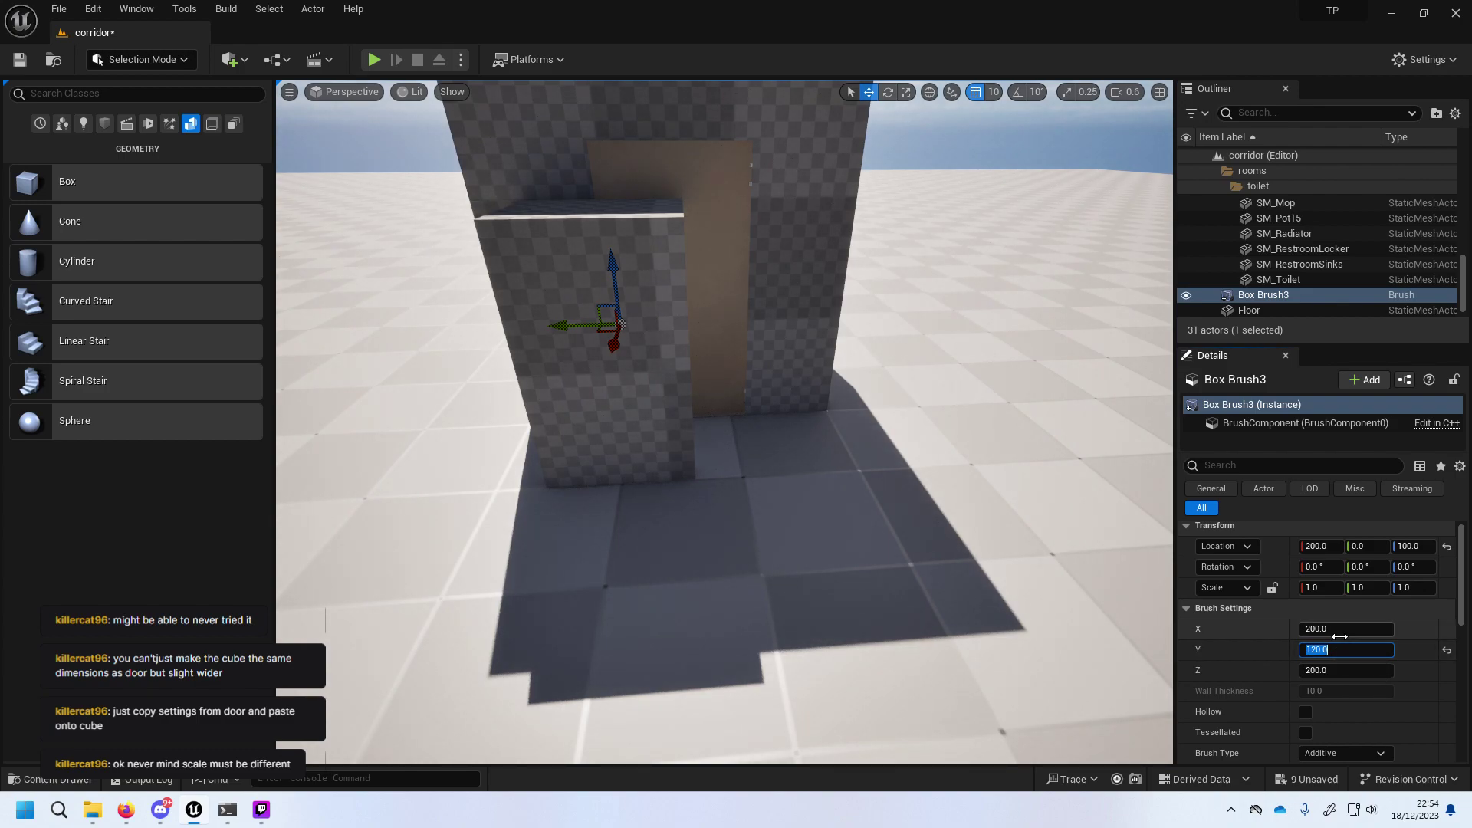
pyautogui.click(1335, 628)
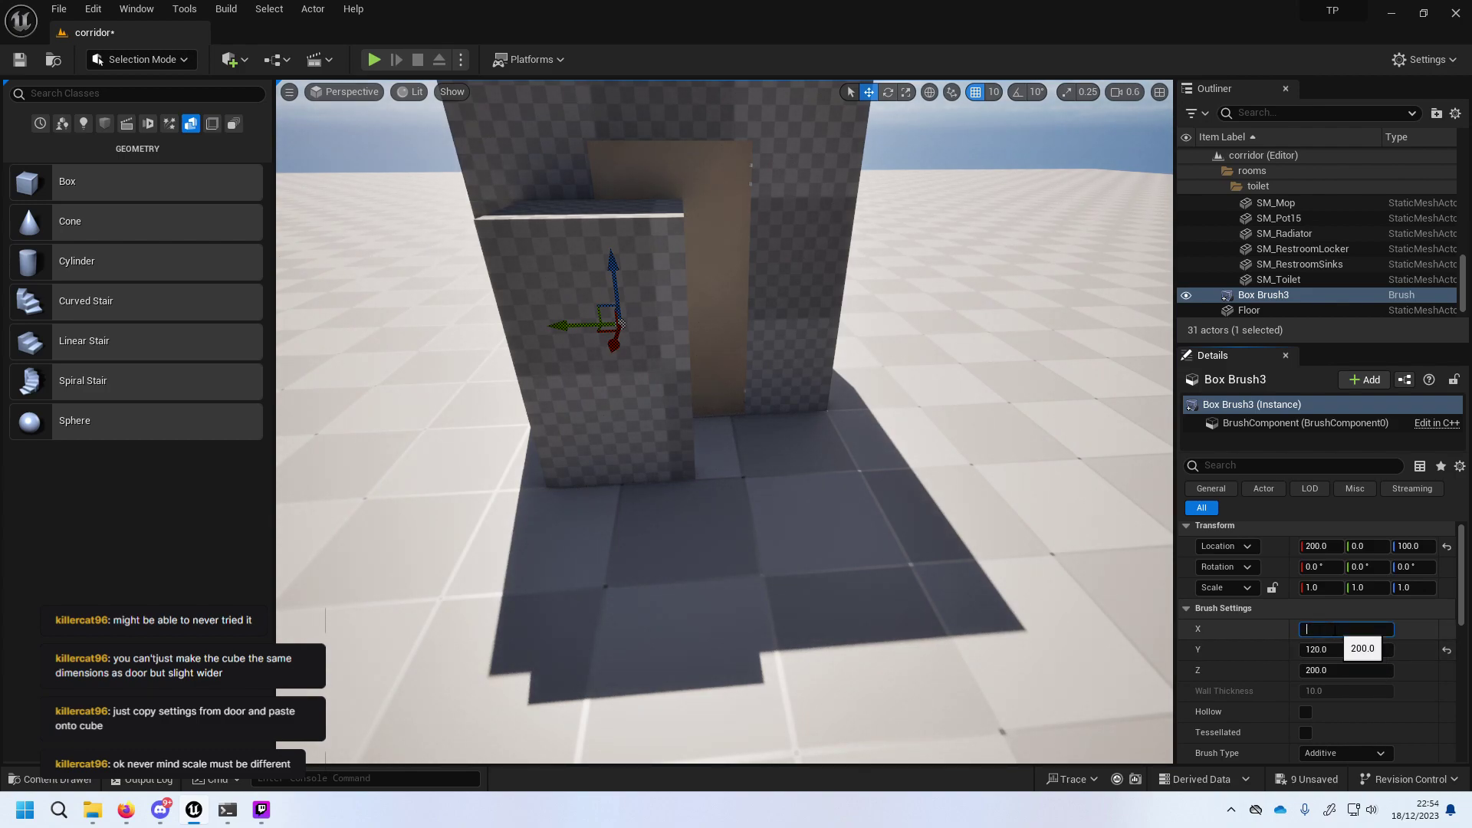
pyautogui.write('30')
pyautogui.press('Return')
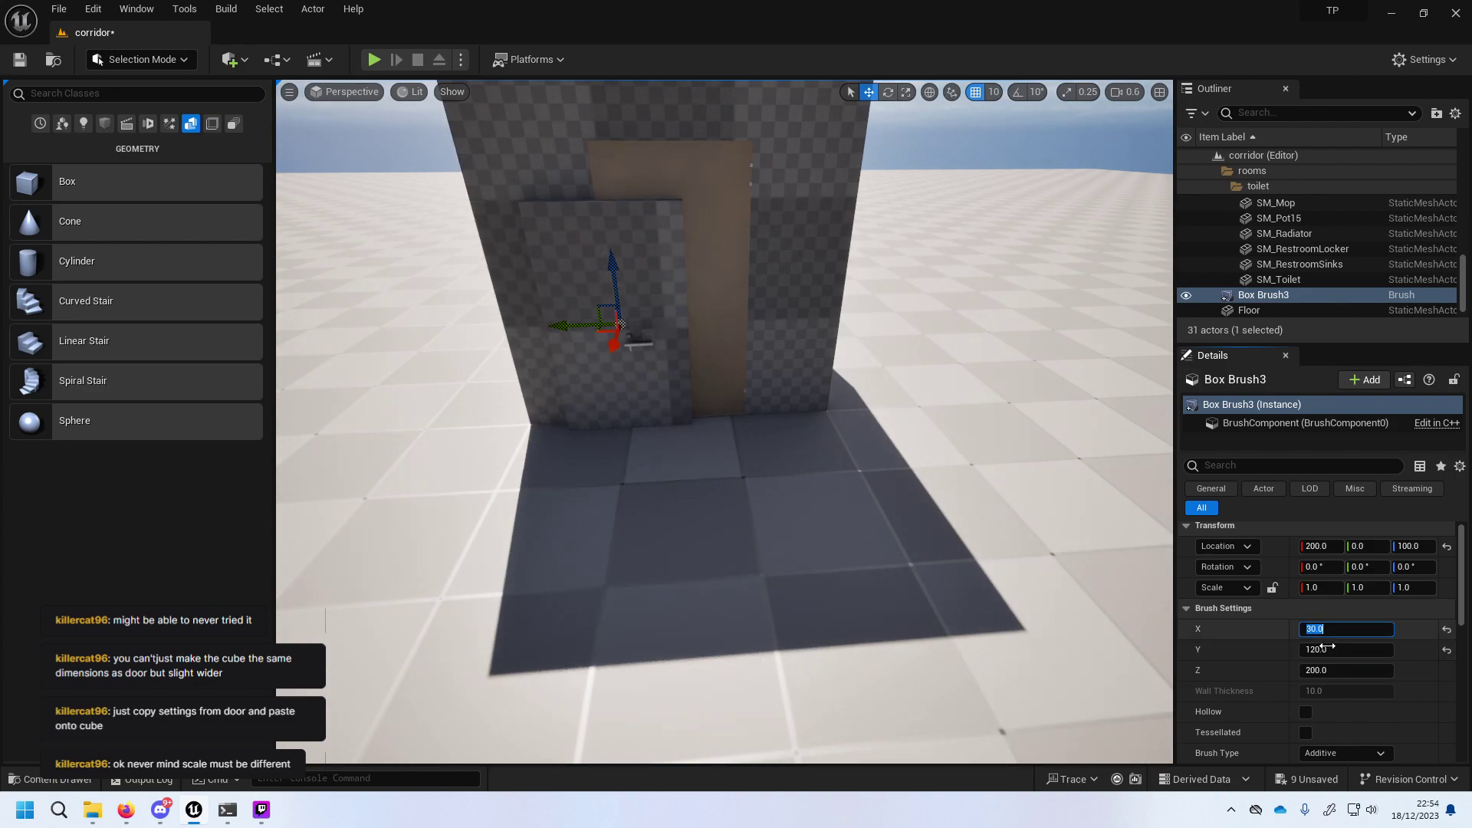
pyautogui.click(1328, 669)
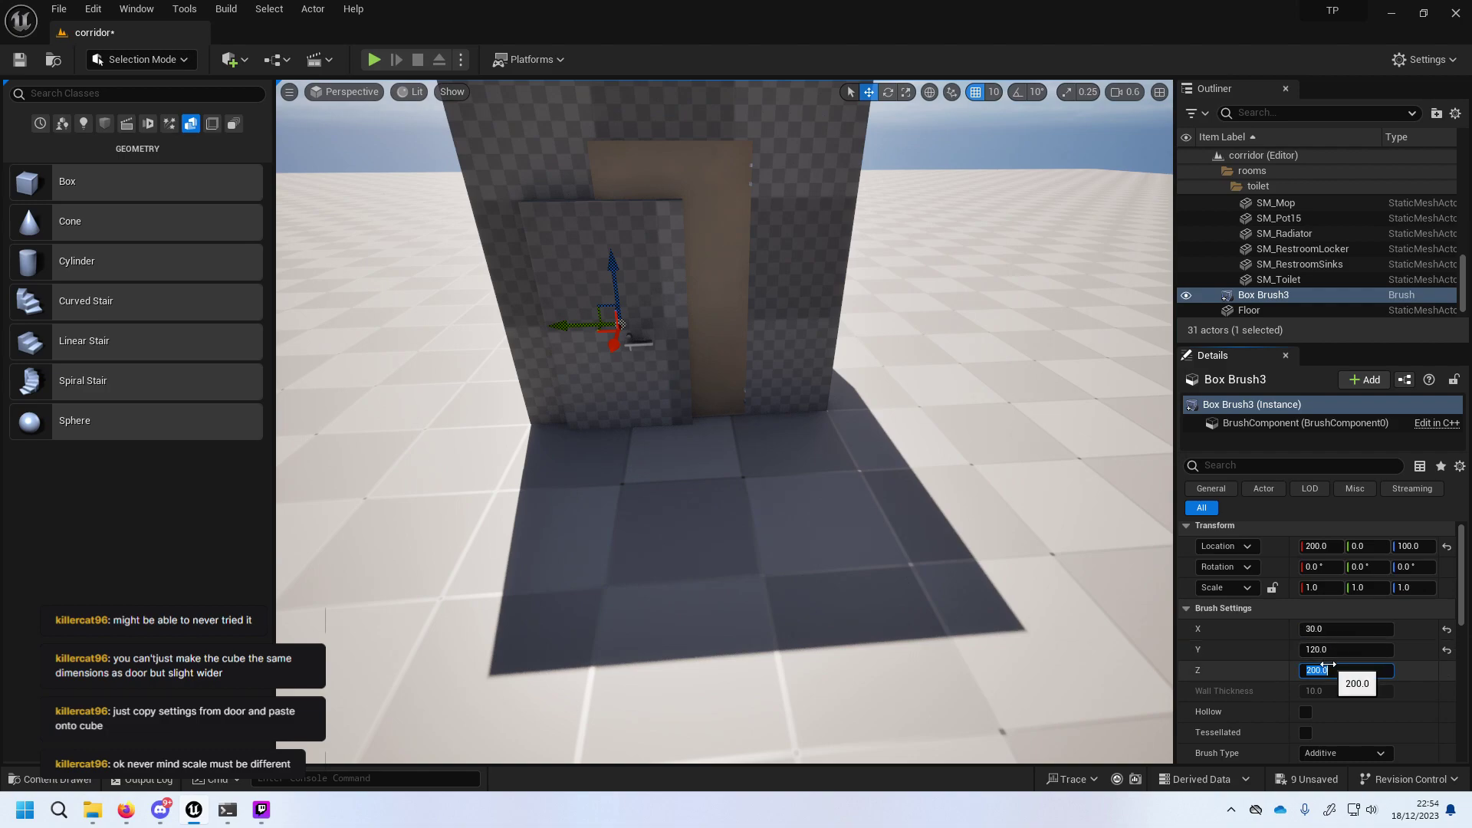
pyautogui.write('220')
pyautogui.press('Return')
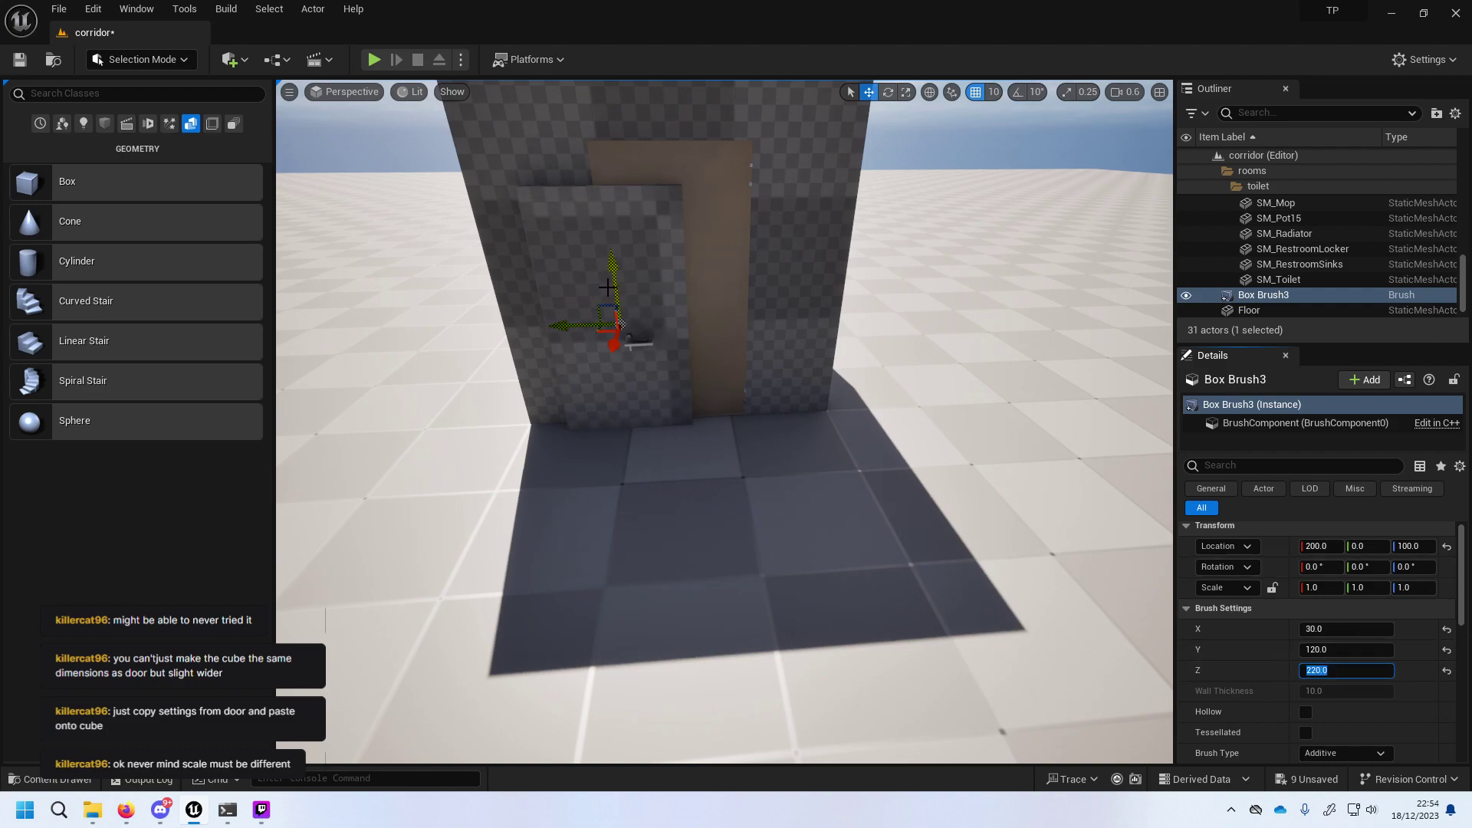
# Slide the box brush up and sideways so it lines up over the door.
pyautogui.moveTo(620, 322)
pyautogui.mouseDown()
pyautogui.moveTo(609, 220)
pyautogui.moveTo(614, 269)
pyautogui.mouseUp()
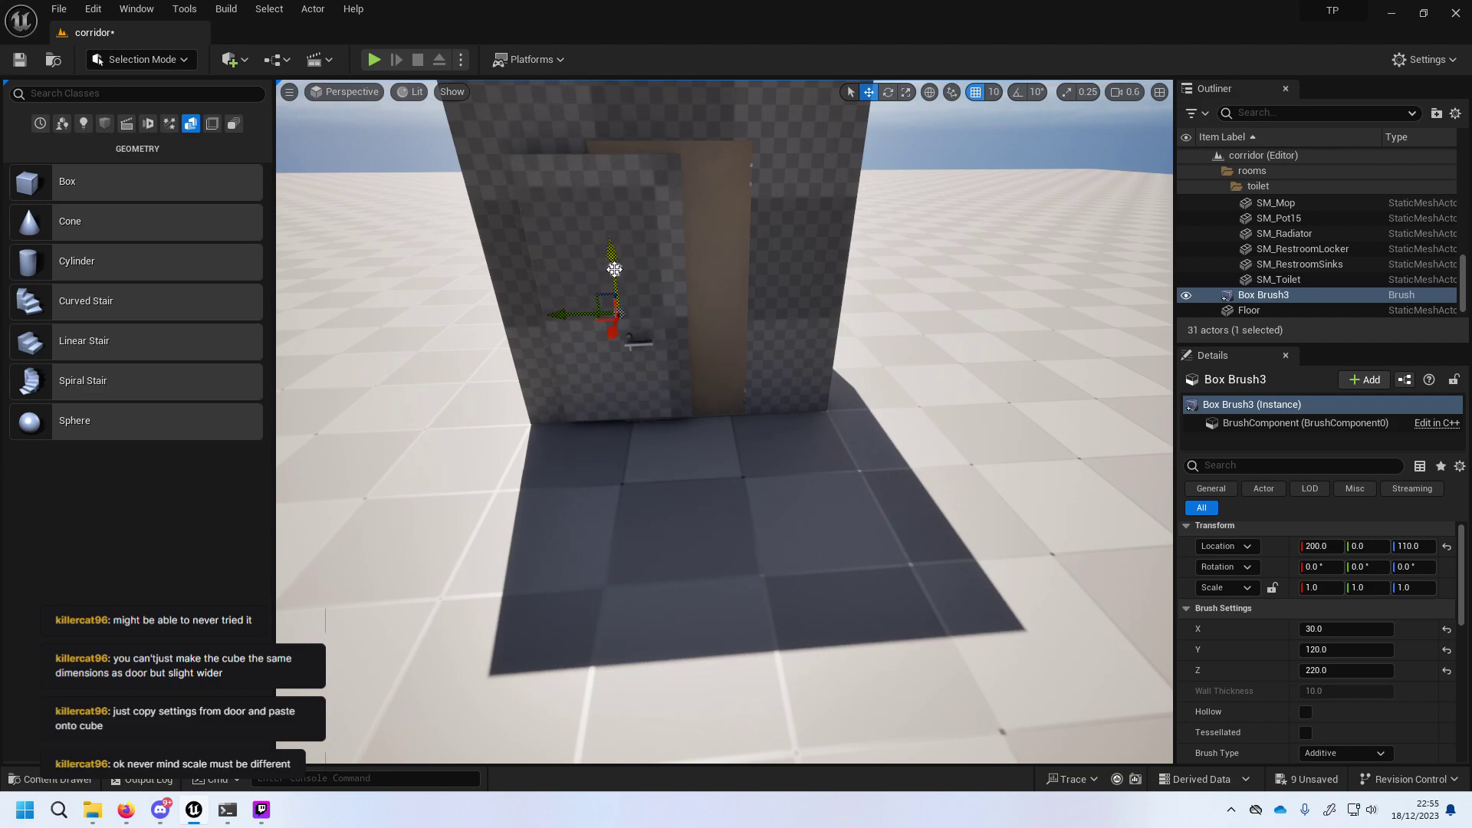
pyautogui.moveTo(614, 313); pyautogui.dragTo(625, 315)
pyautogui.click(632, 316)
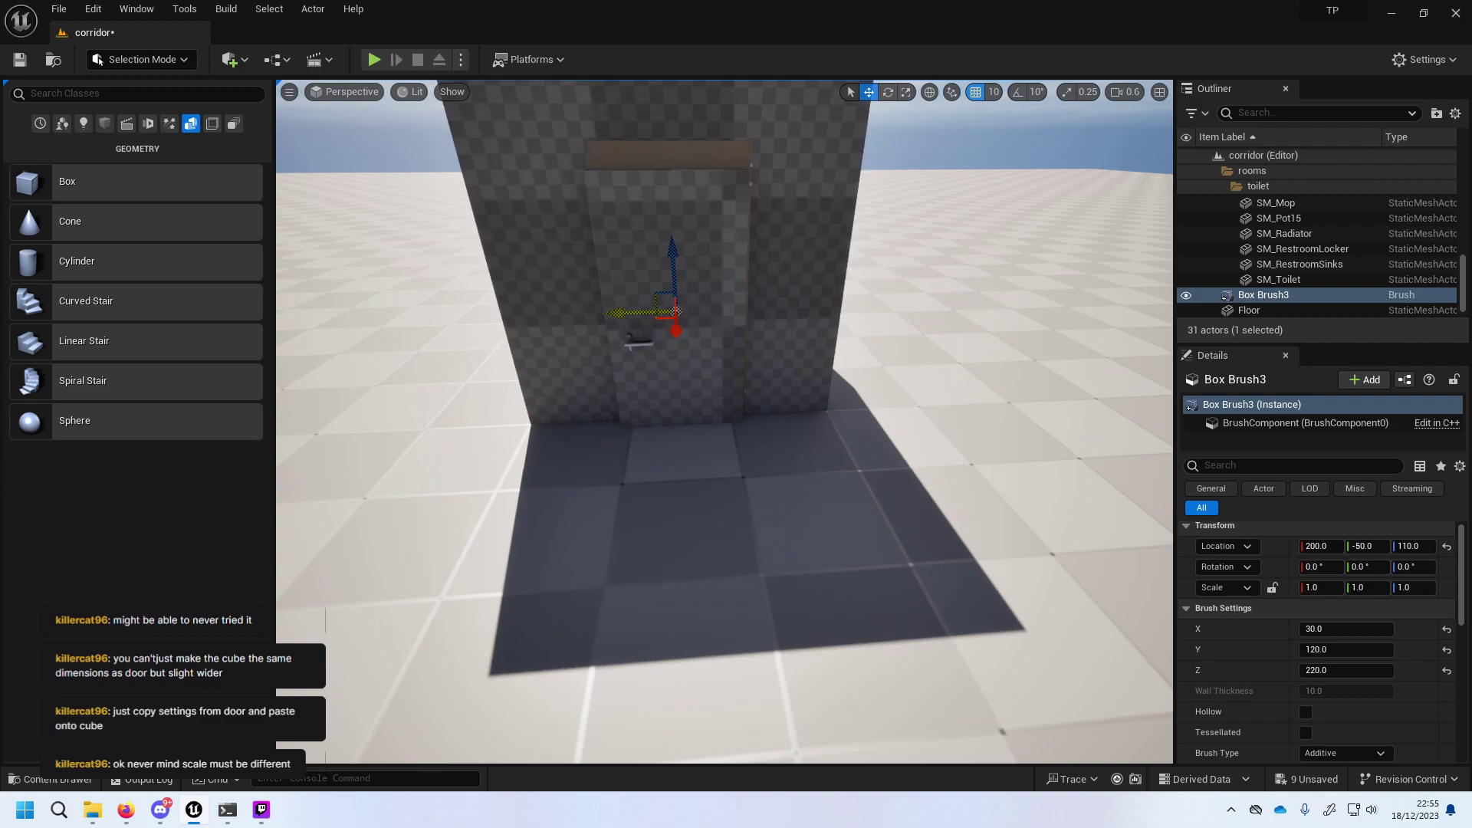
pyautogui.moveTo(633, 316); pyautogui.dragTo(644, 316)
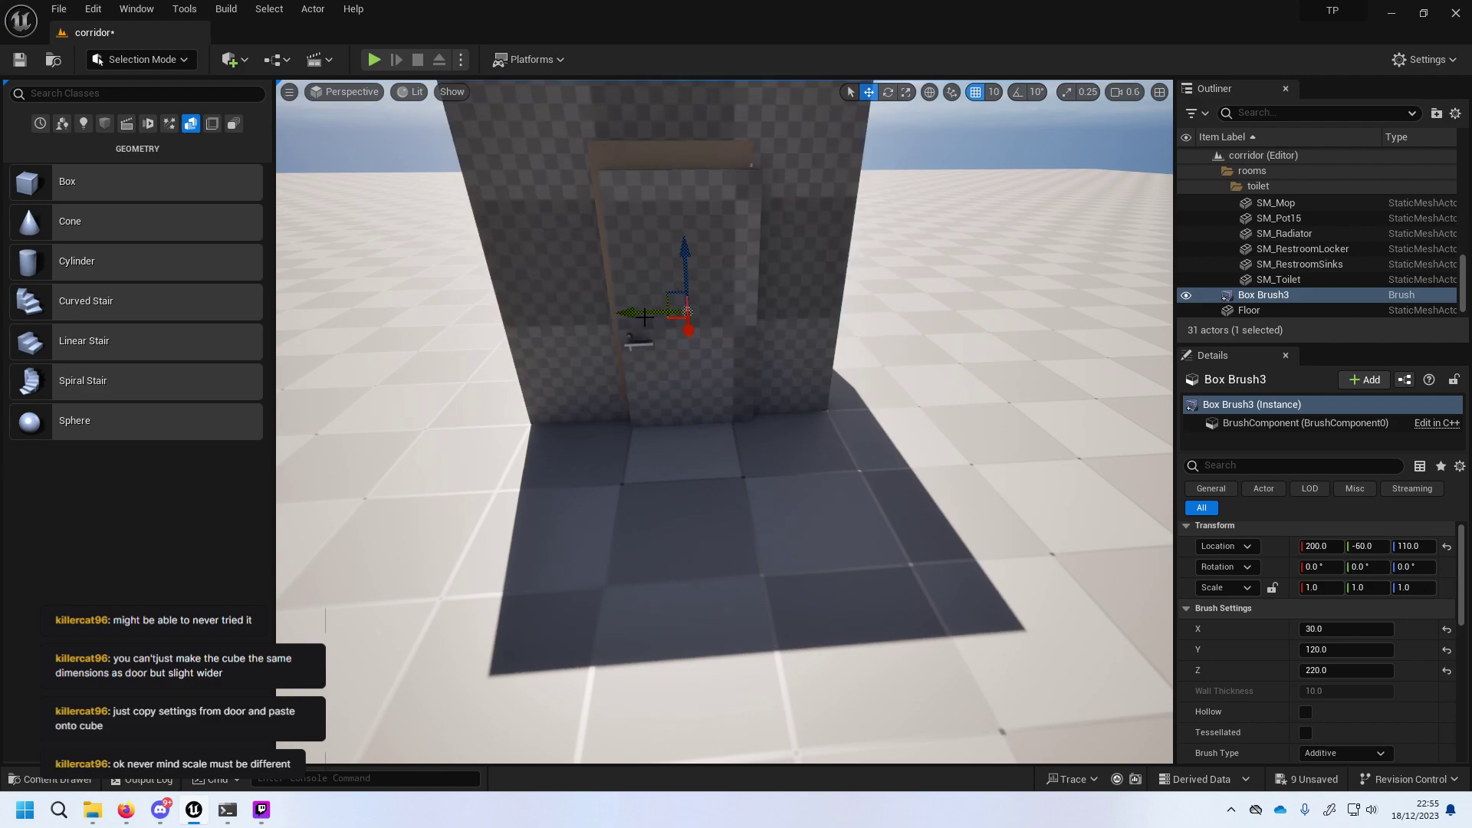
pyautogui.moveTo(644, 314); pyautogui.dragTo(650, 317, button='middle')
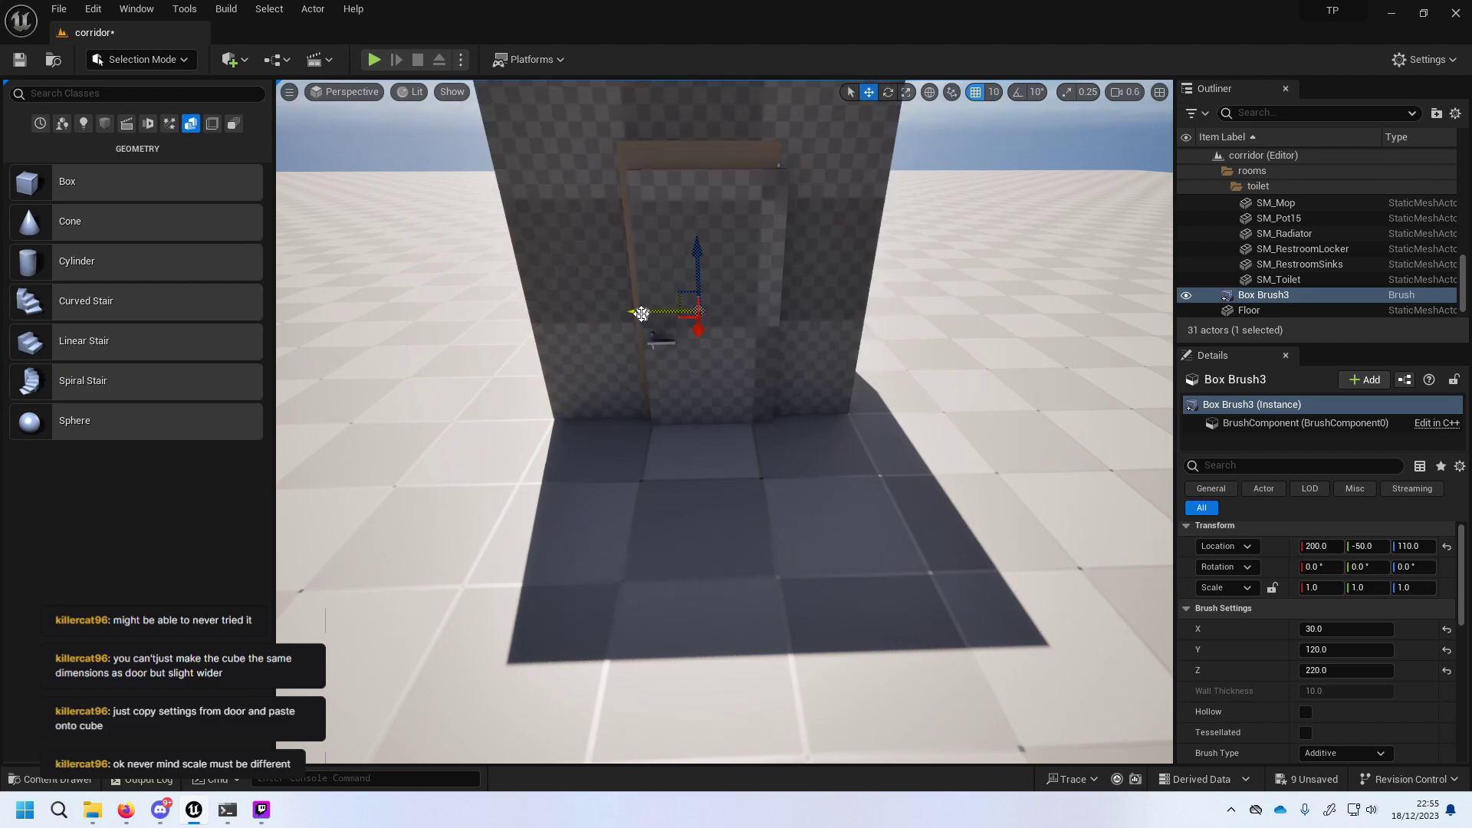
pyautogui.moveTo(651, 314); pyautogui.dragTo(639, 313)
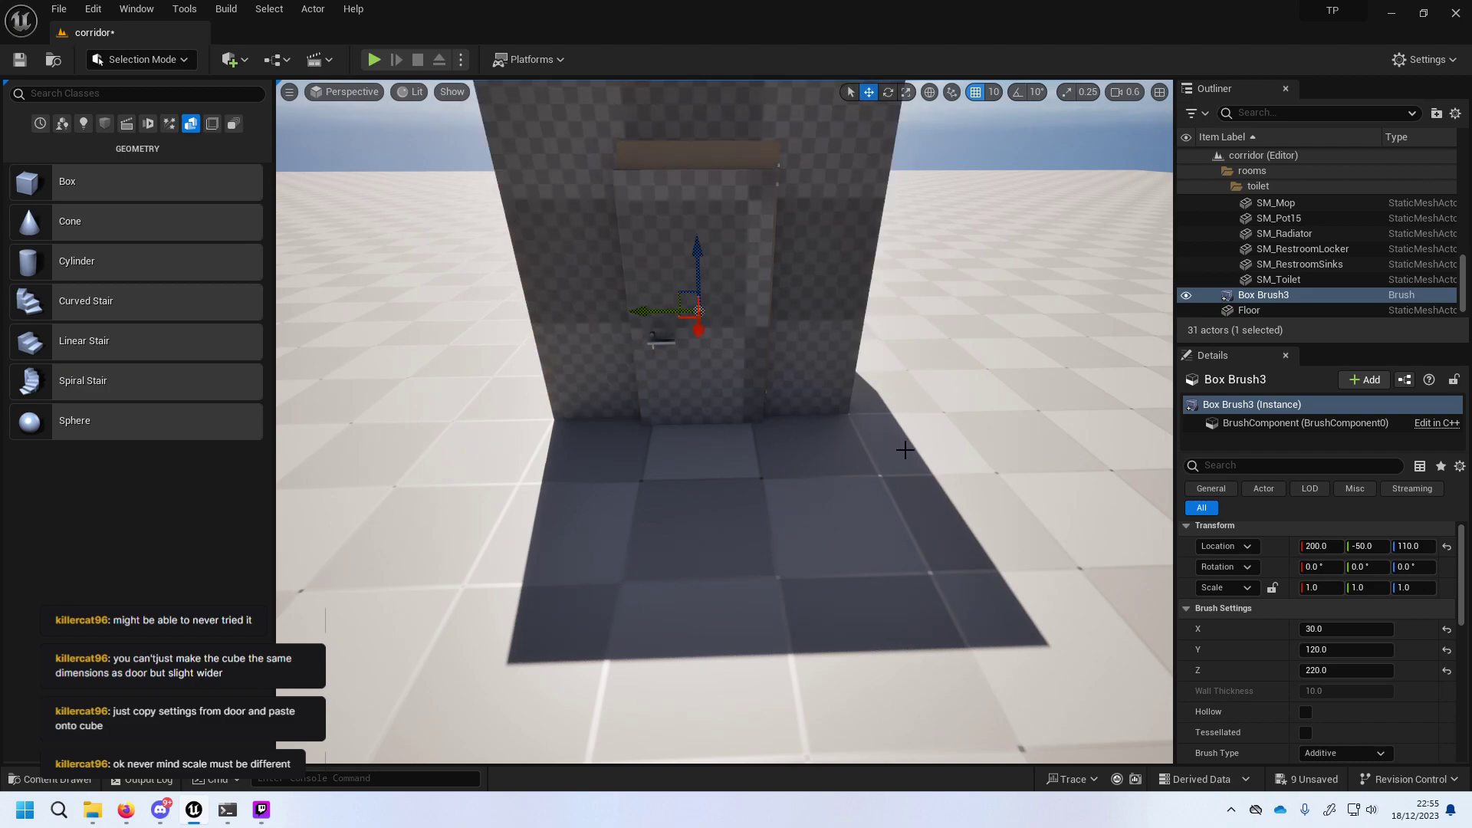
# Raise the brush height to 230 and lift it to Location 200, -50, 110.
pyautogui.click(1331, 667)
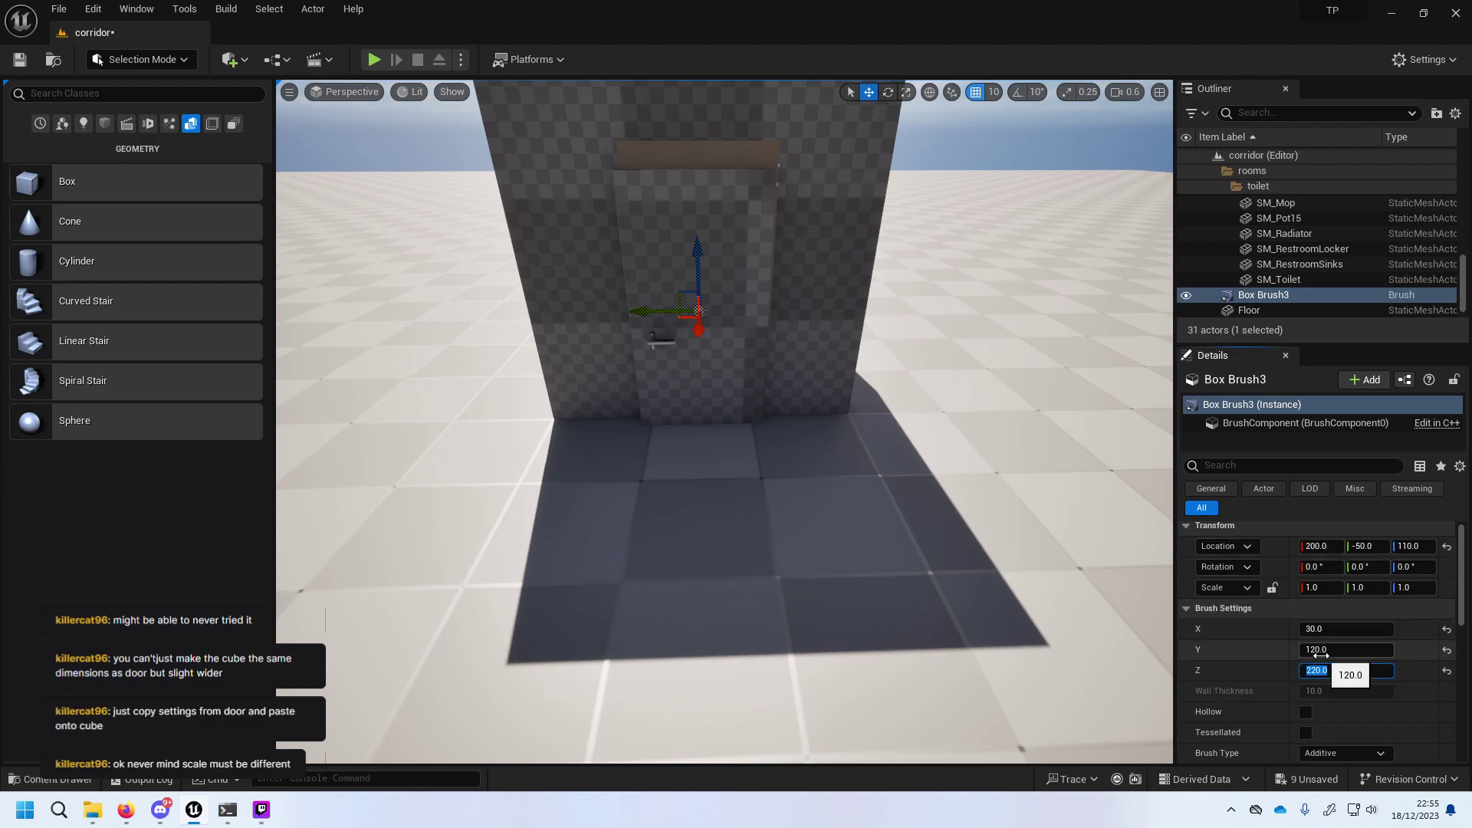
pyautogui.write('230')
pyautogui.press('Return')
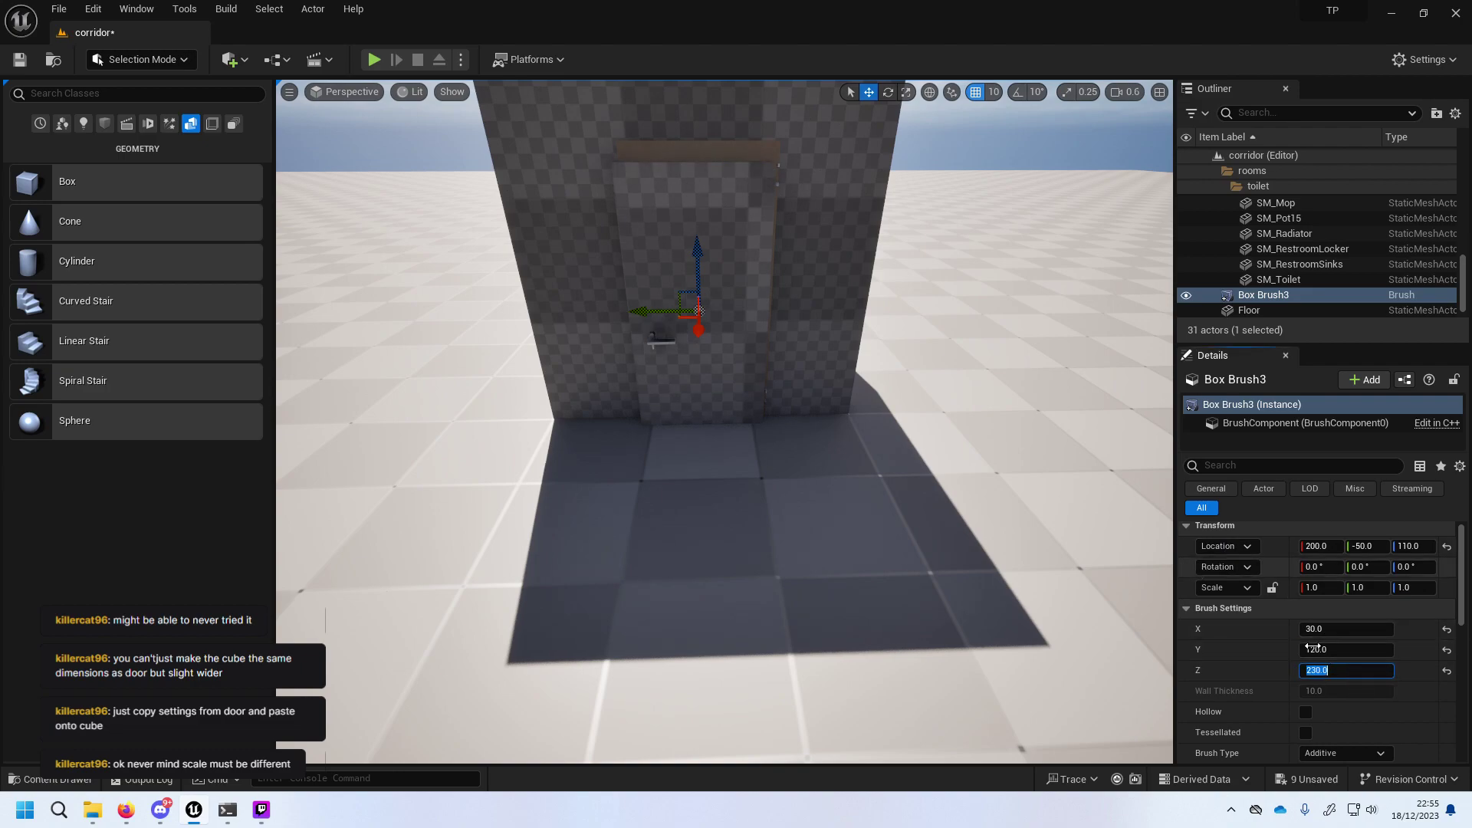
pyautogui.moveTo(701, 253); pyautogui.dragTo(705, 248)
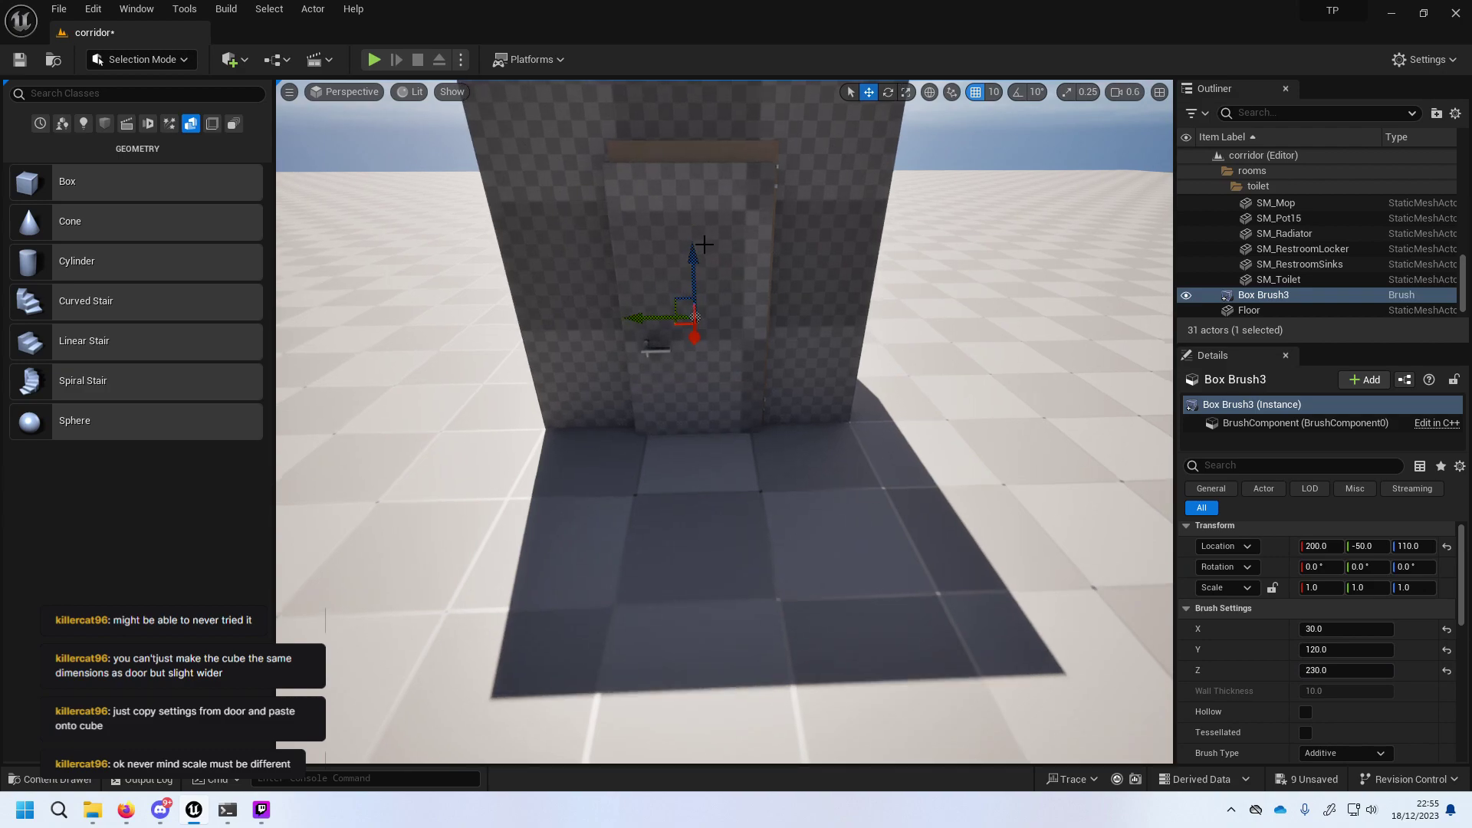
pyautogui.moveTo(705, 245); pyautogui.dragTo(707, 292)
# Move Box Brush3 into the walls folder in the Outliner.
pyautogui.scroll(10, 705, 291)
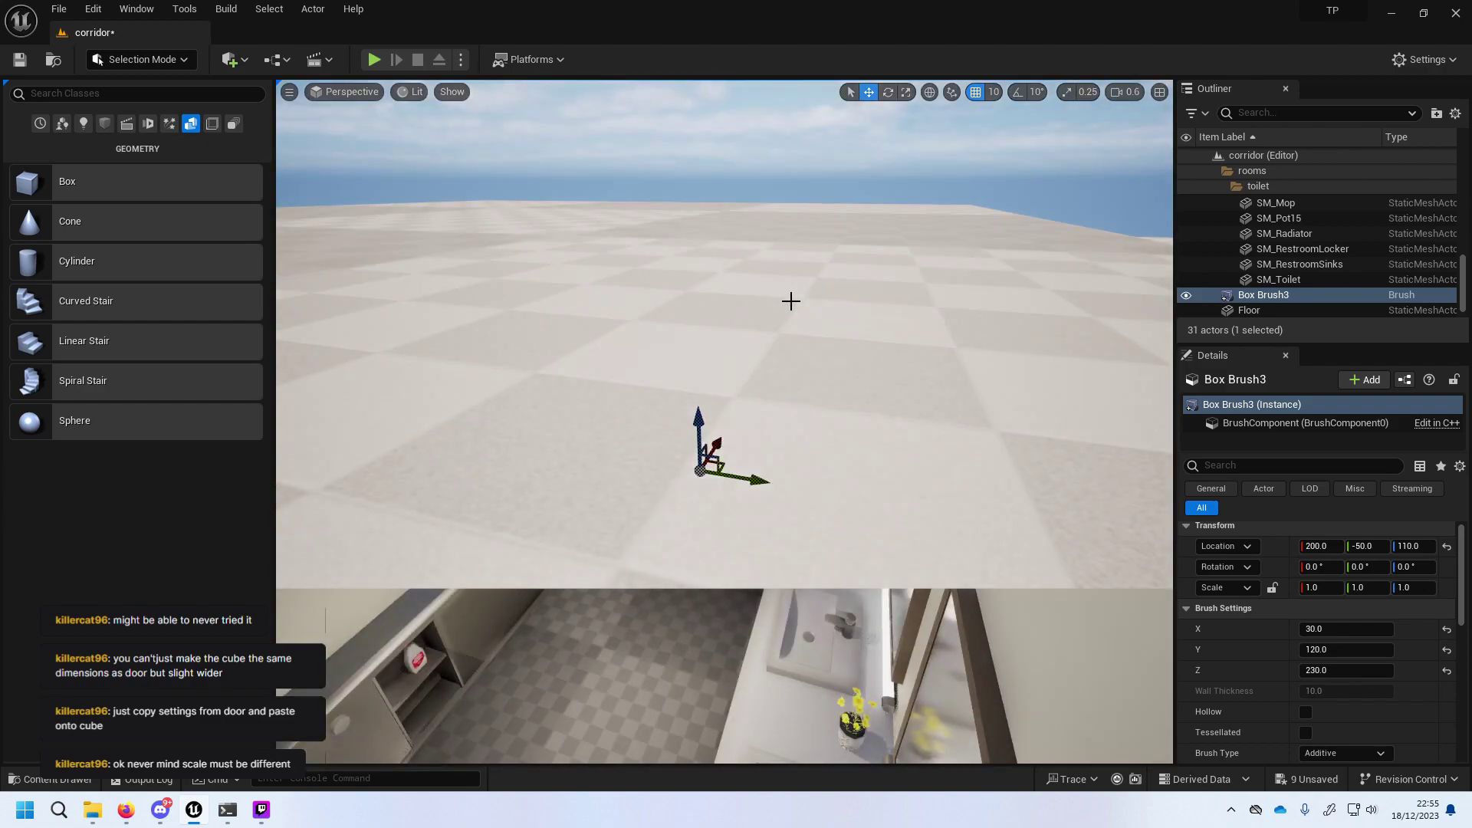
pyautogui.moveTo(851, 355); pyautogui.dragTo(729, 360, button='right')
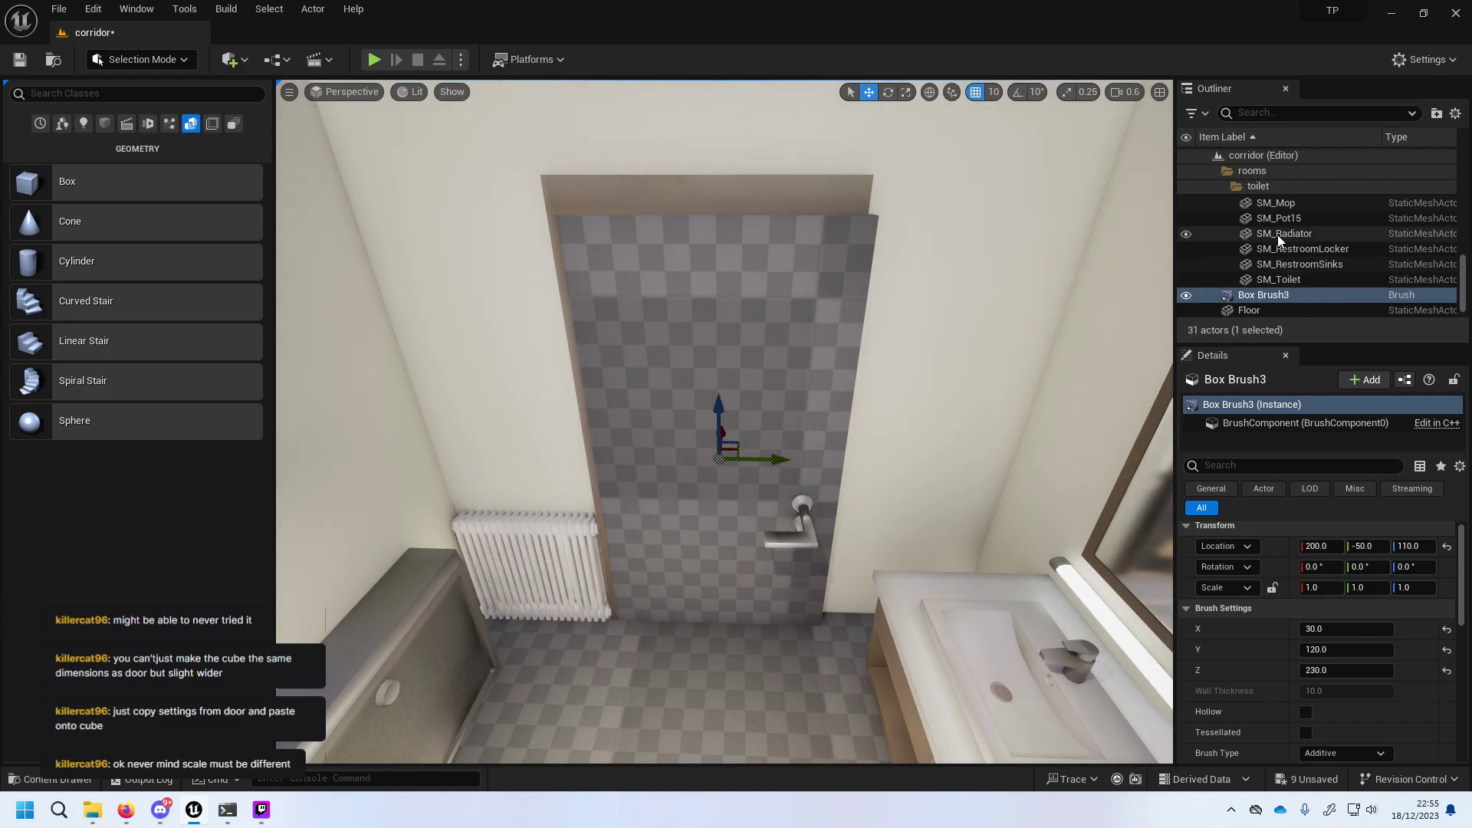
pyautogui.moveTo(1287, 296)
pyautogui.mouseDown()
pyautogui.moveTo(1278, 229)
pyautogui.moveTo(1266, 281)
pyautogui.mouseUp()
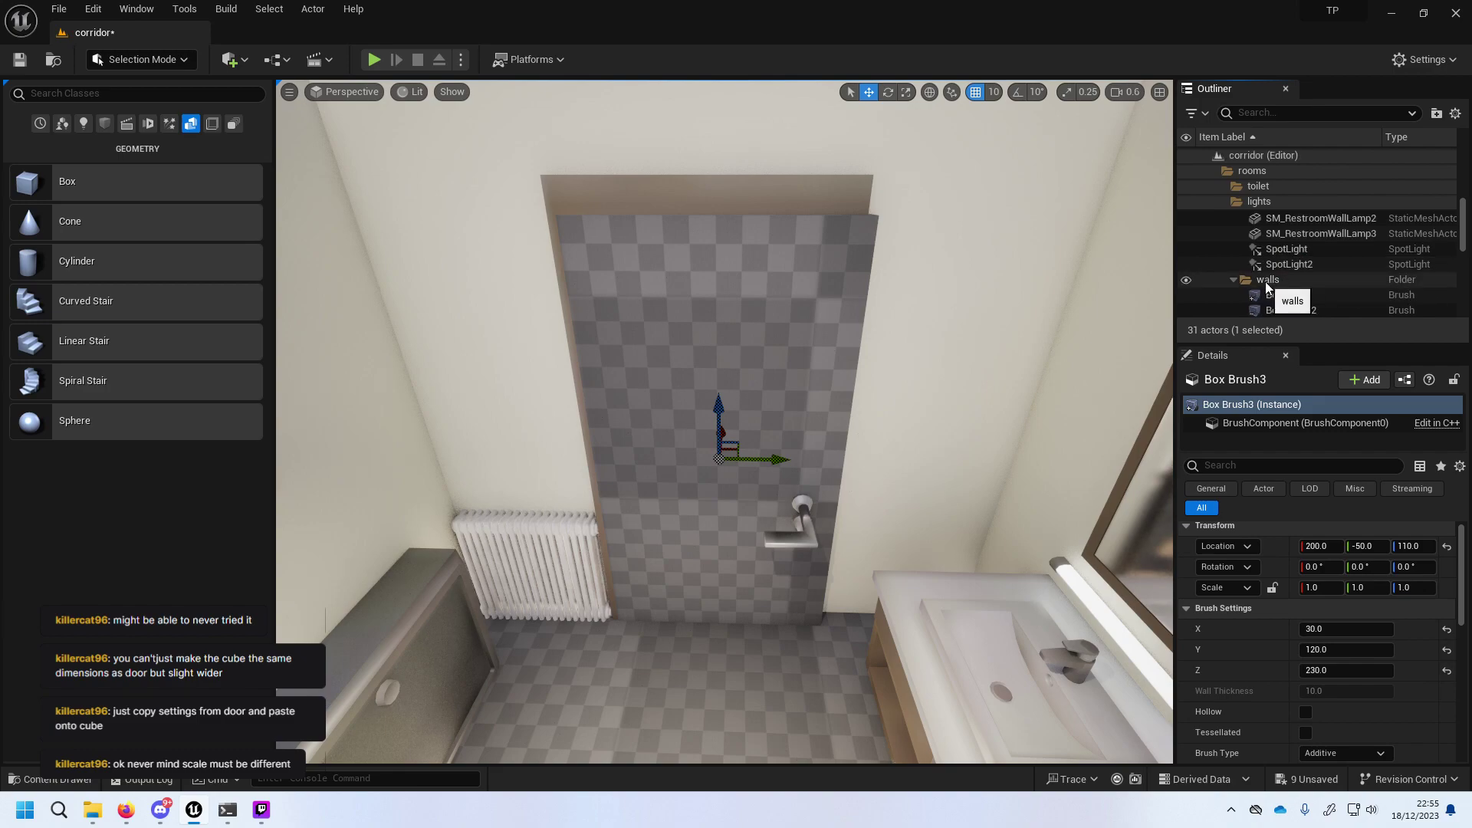
# Delete door2 and undo it, then hide the original door in the viewport.
pyautogui.click(1282, 255)
pyautogui.press('Delete')
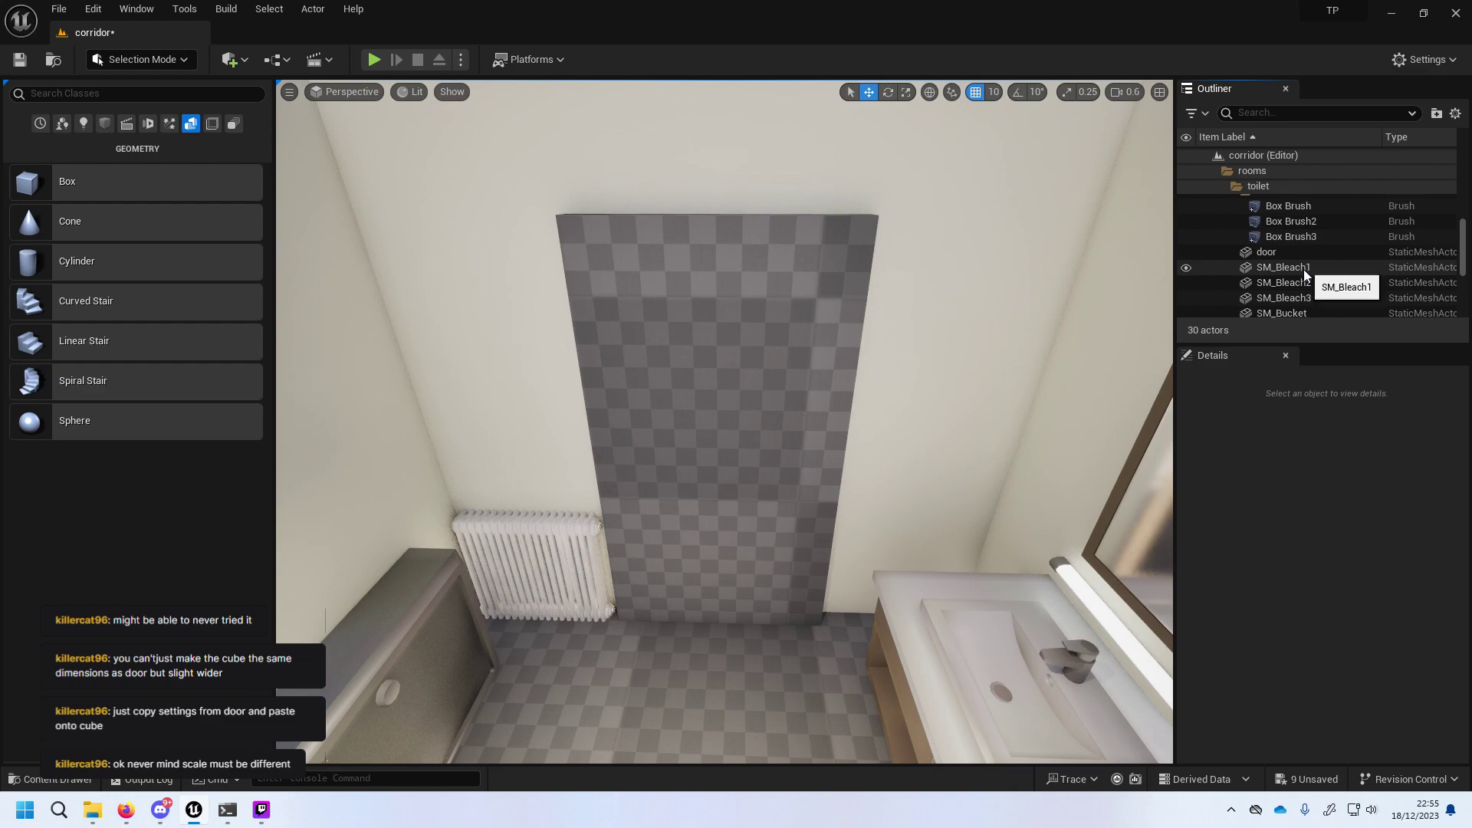
pyautogui.hotkey('ctrl', 'z')
pyautogui.click(1284, 268)
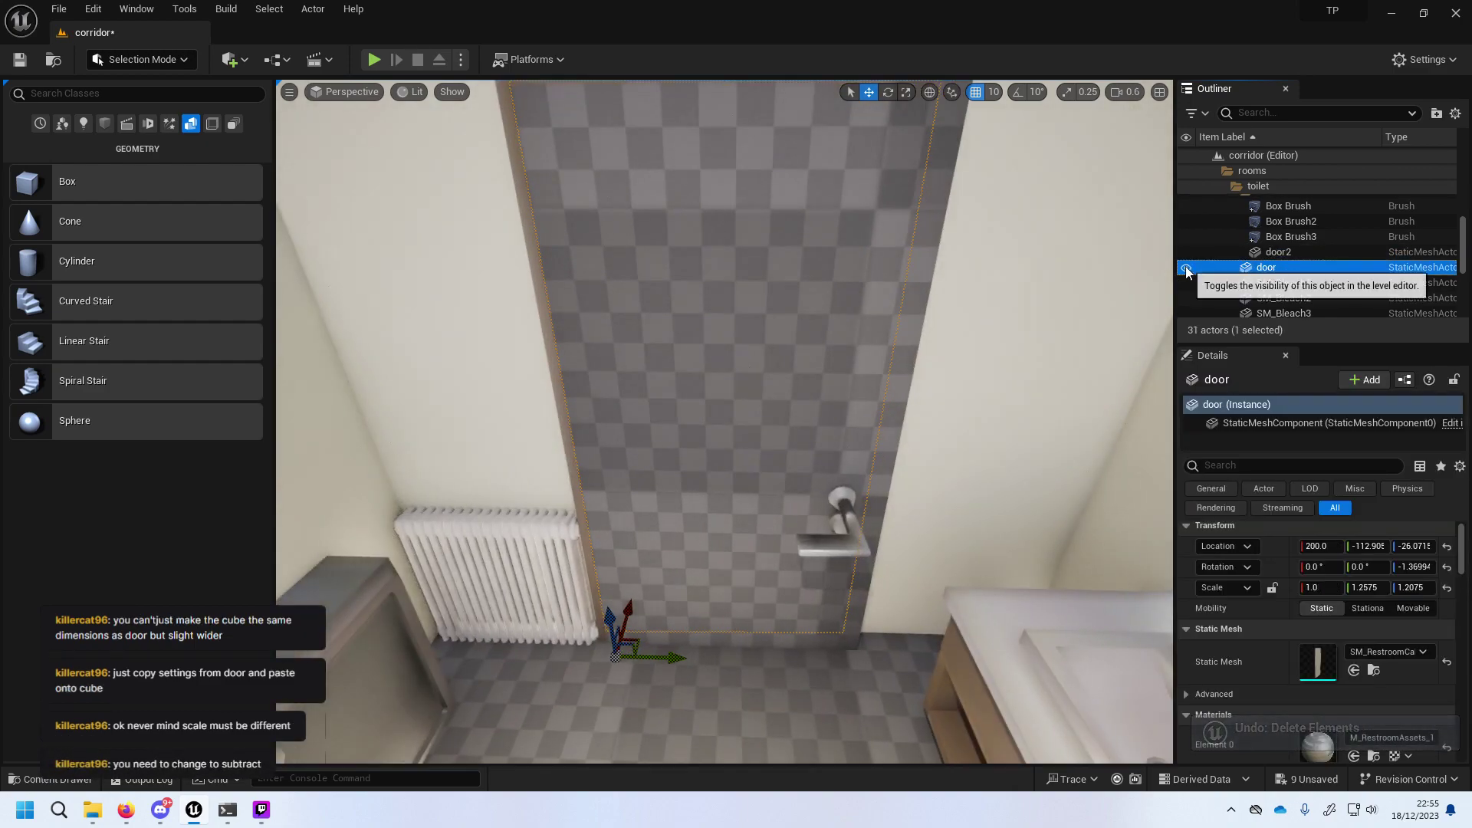
pyautogui.click(1188, 269)
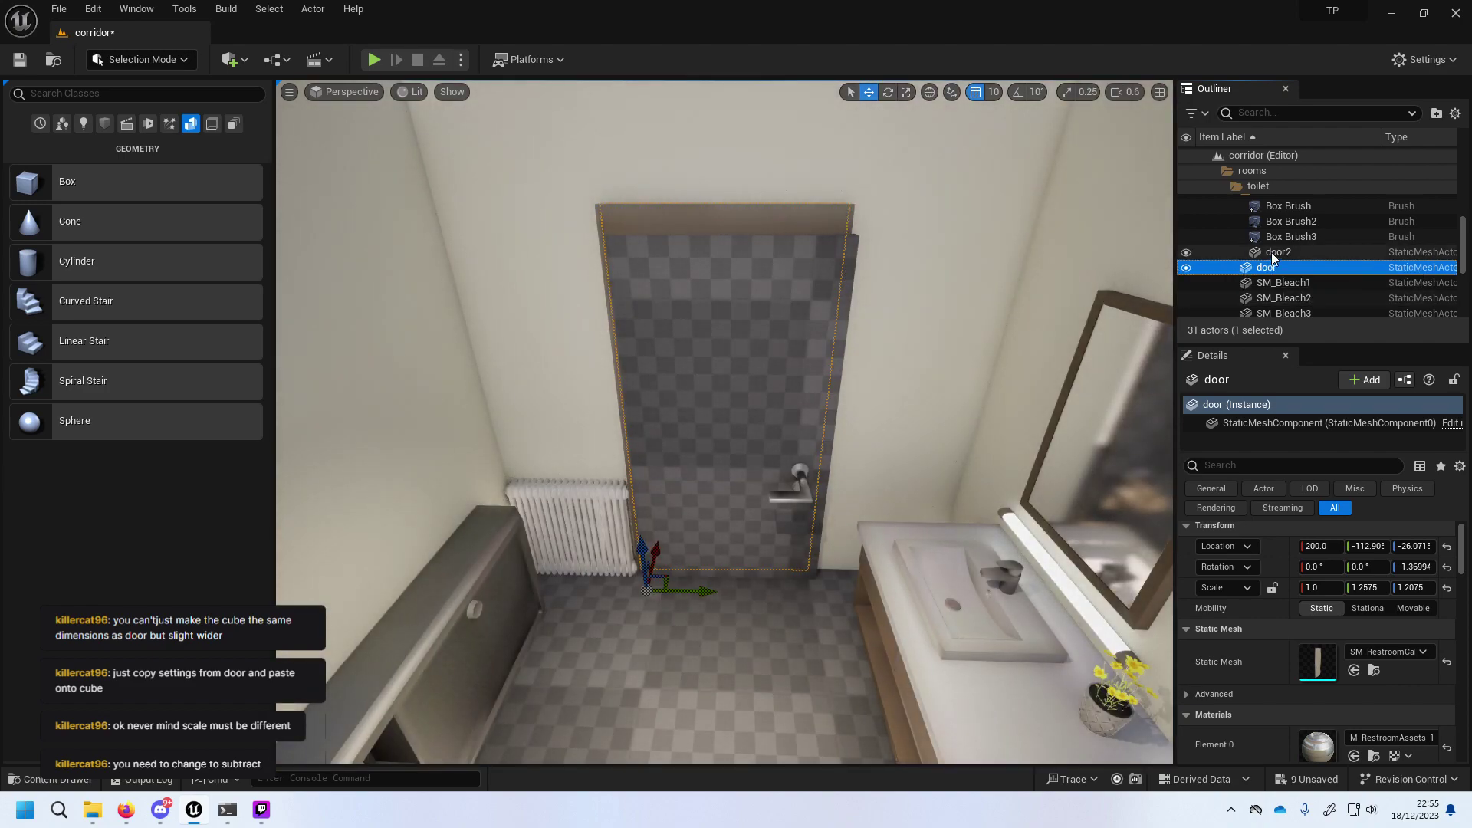
# Delete the duplicate door2 from the level.
pyautogui.click(1271, 252)
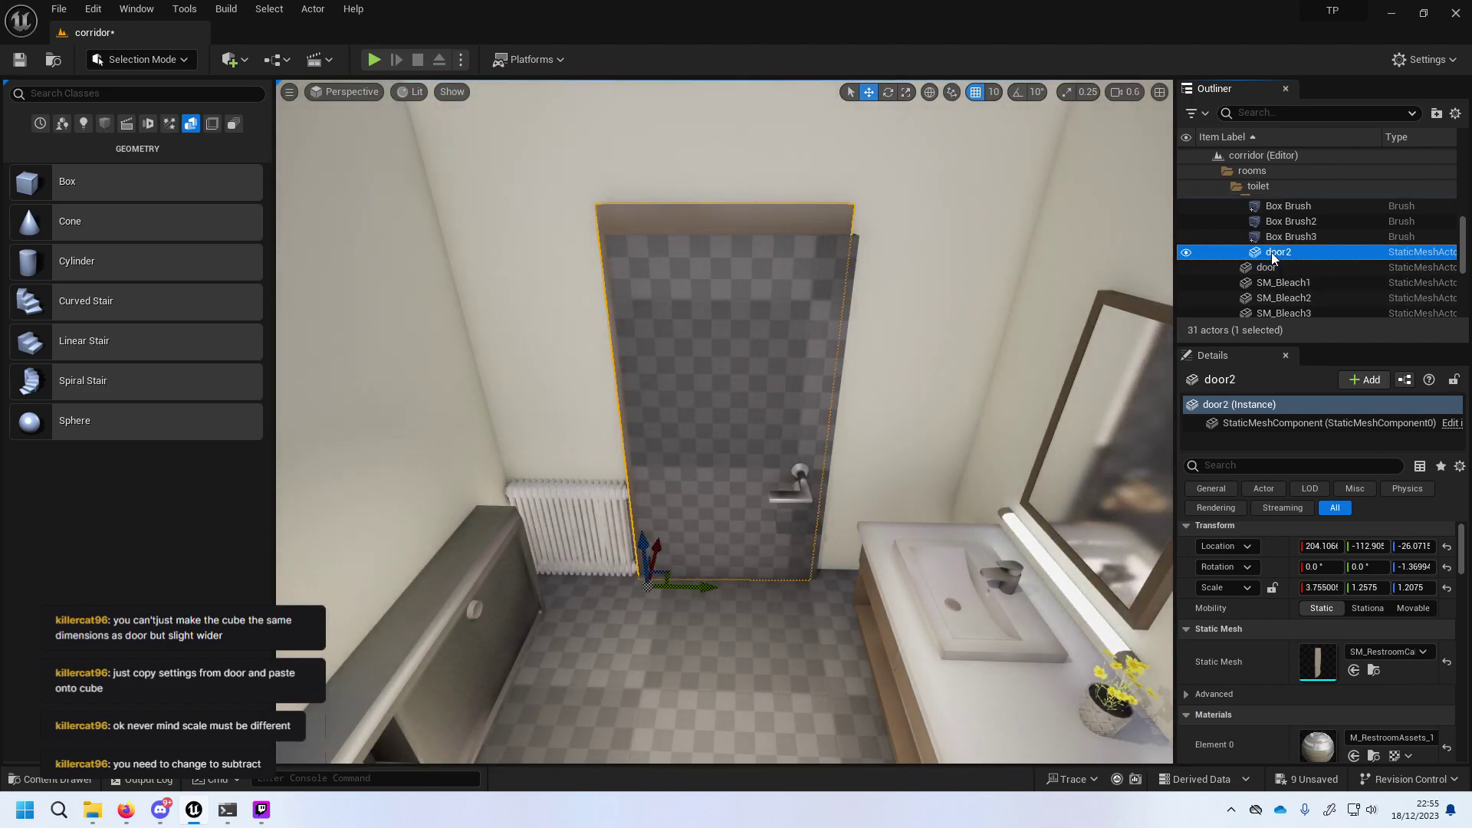
pyautogui.press('Delete')
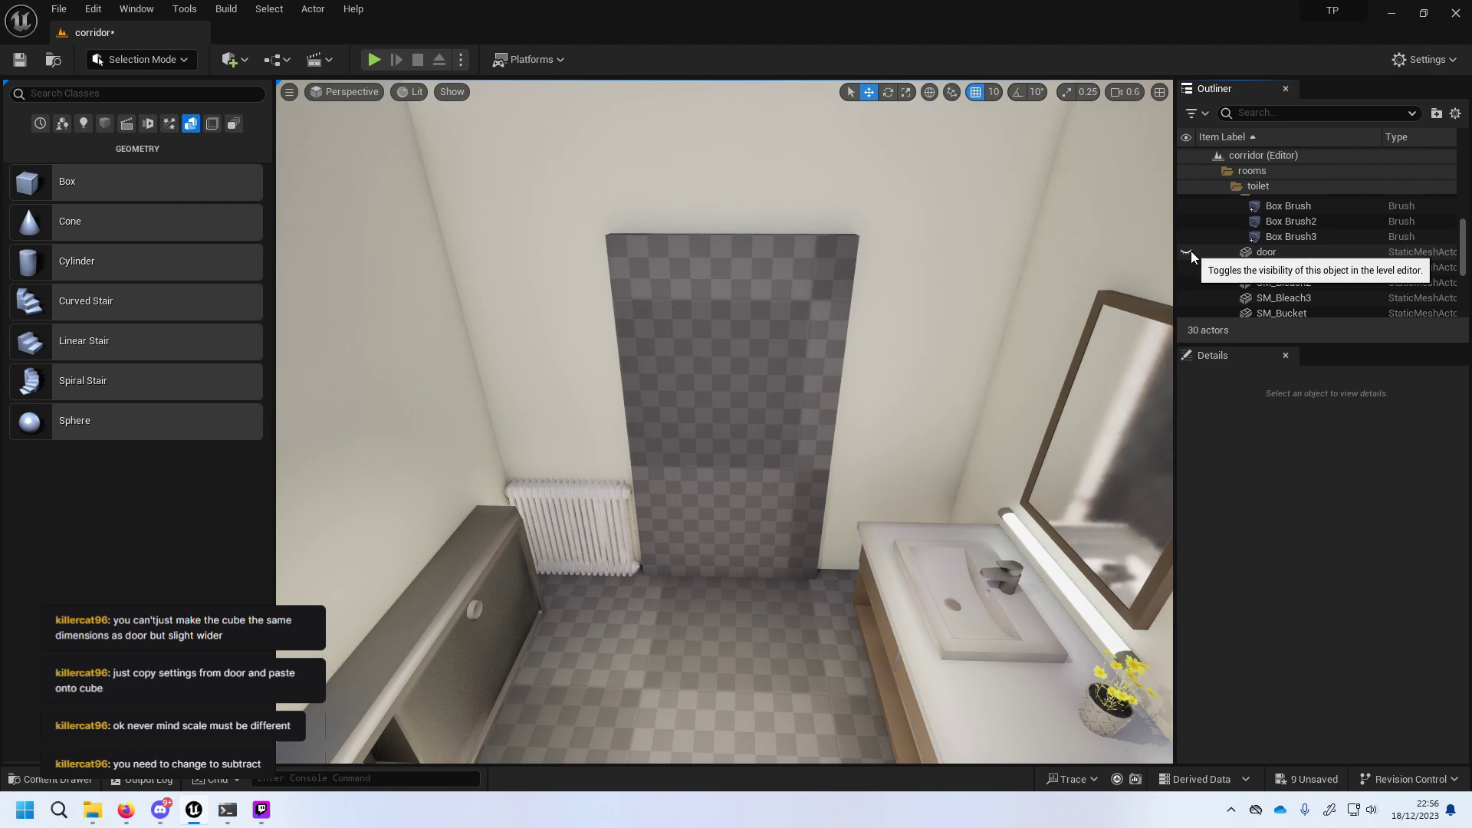
pyautogui.click(1240, 255)
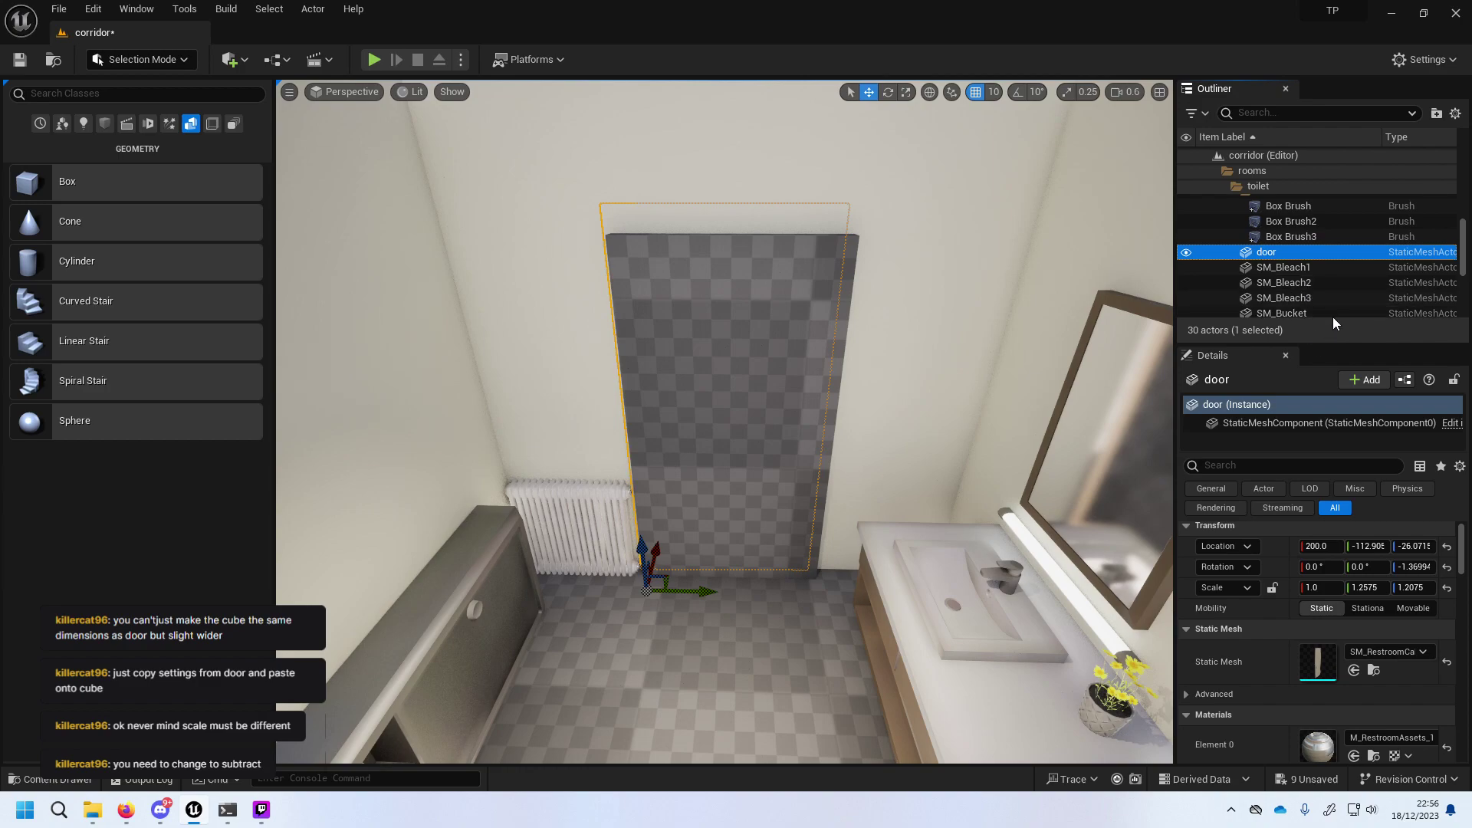
# Set Box Brush3's Brush Type to Subtractive and raise it slightly to fit the doorway.
pyautogui.click(1312, 239)
pyautogui.scroll(-3, 1372, 553)
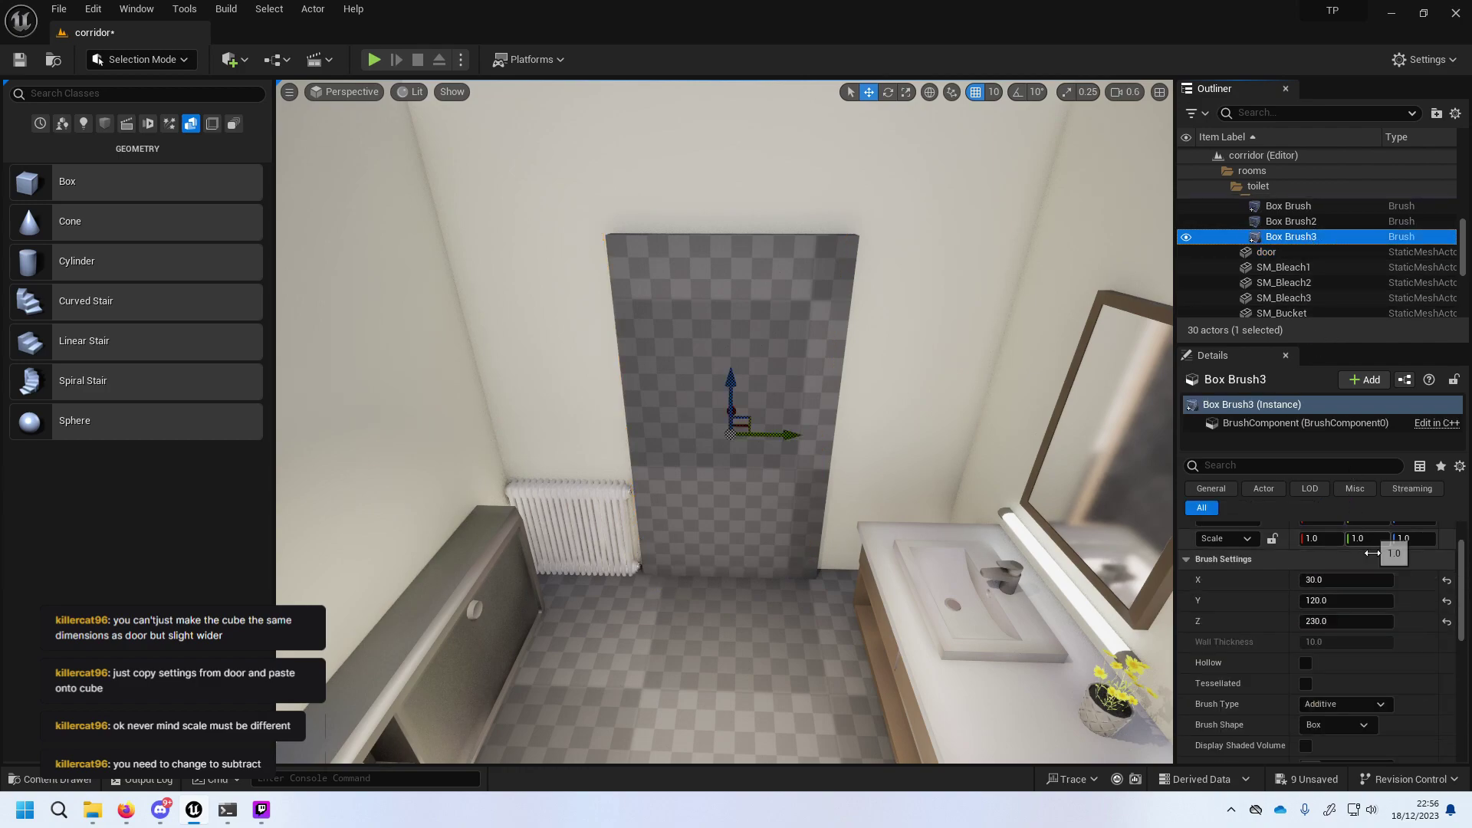
pyautogui.scroll(-2, 1373, 553)
pyautogui.click(1346, 581)
pyautogui.click(1364, 606)
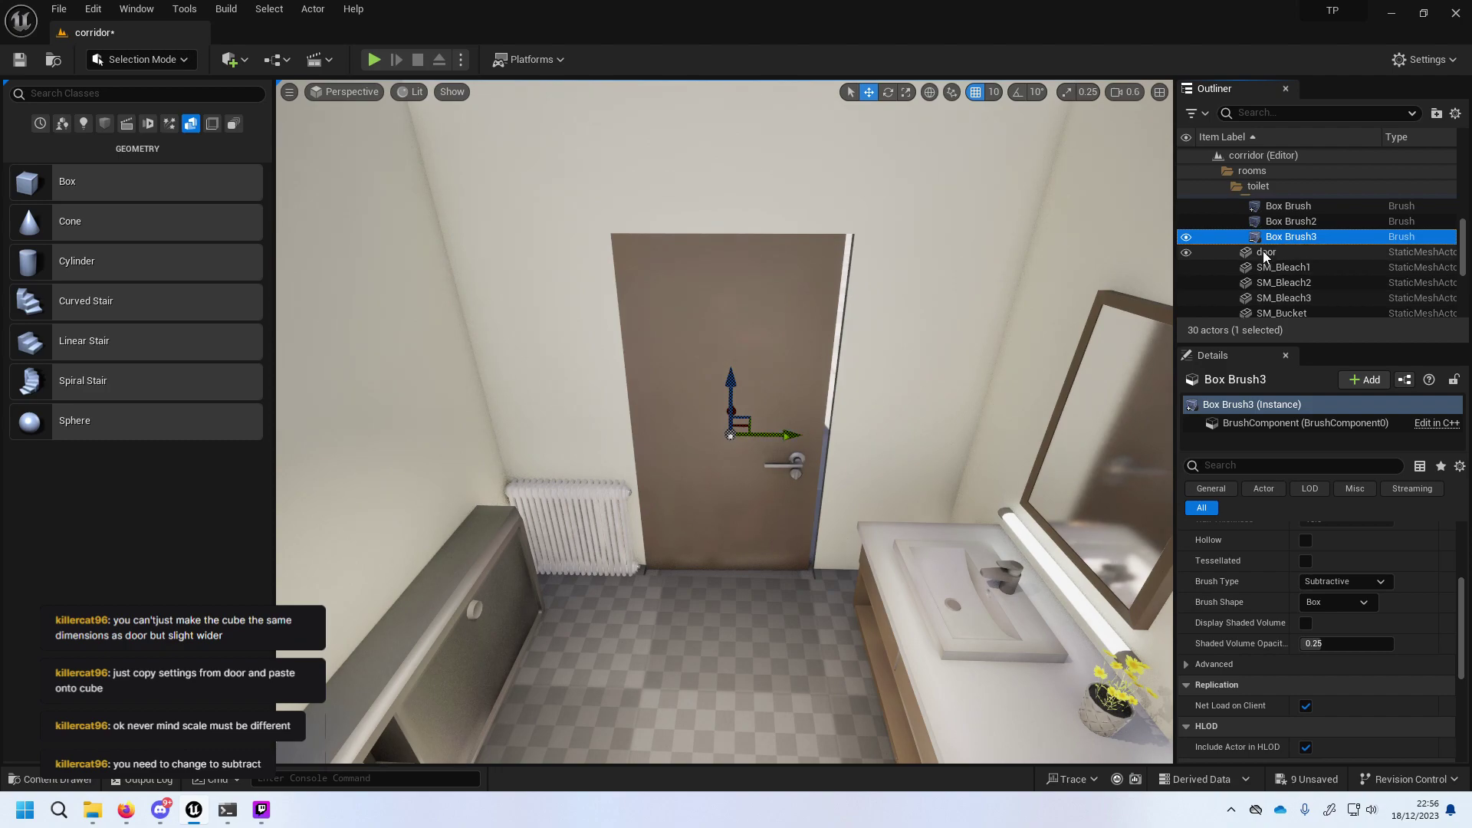
pyautogui.scroll(3, 880, 435)
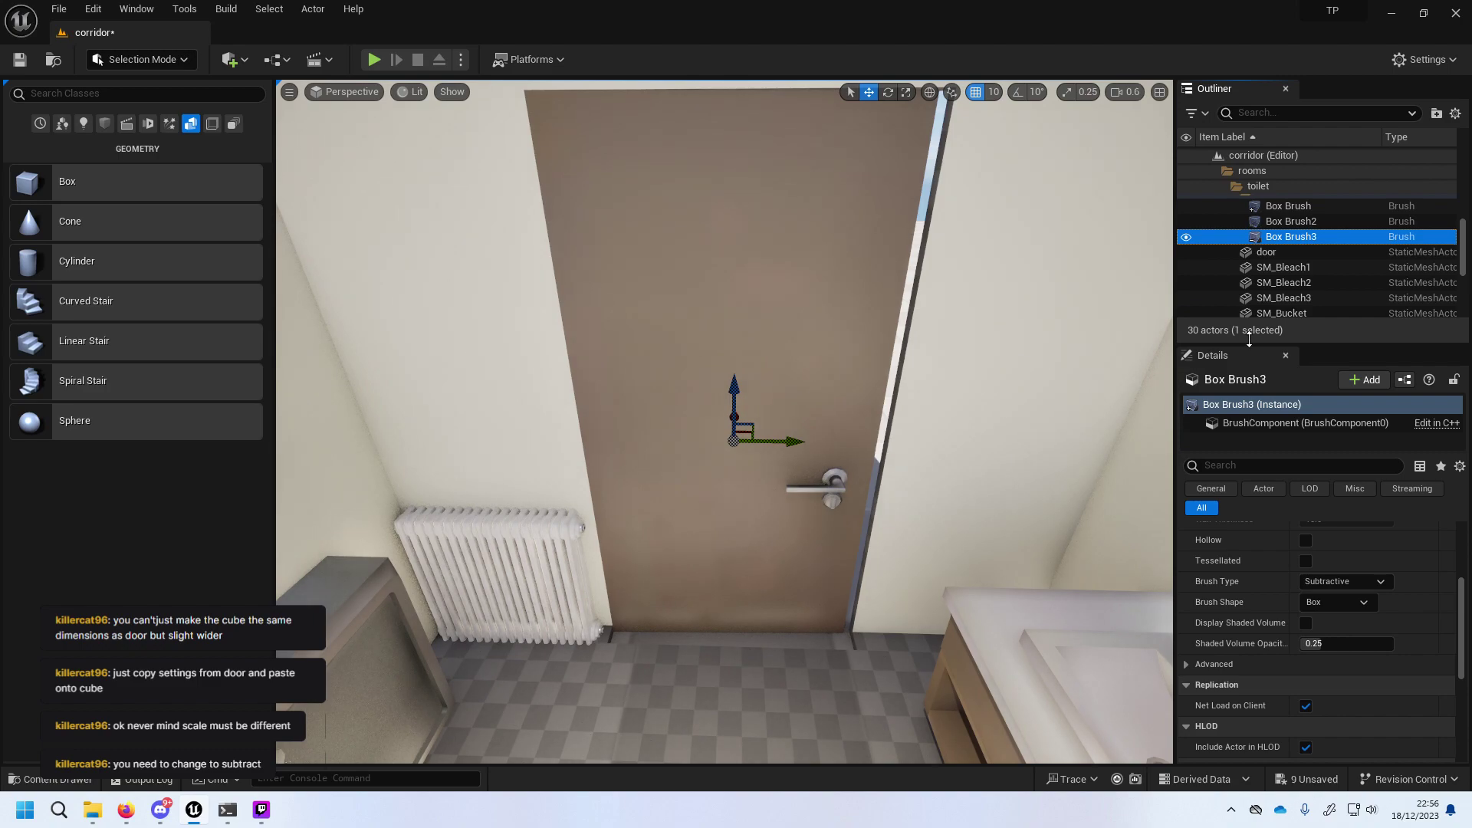
pyautogui.click(1333, 223)
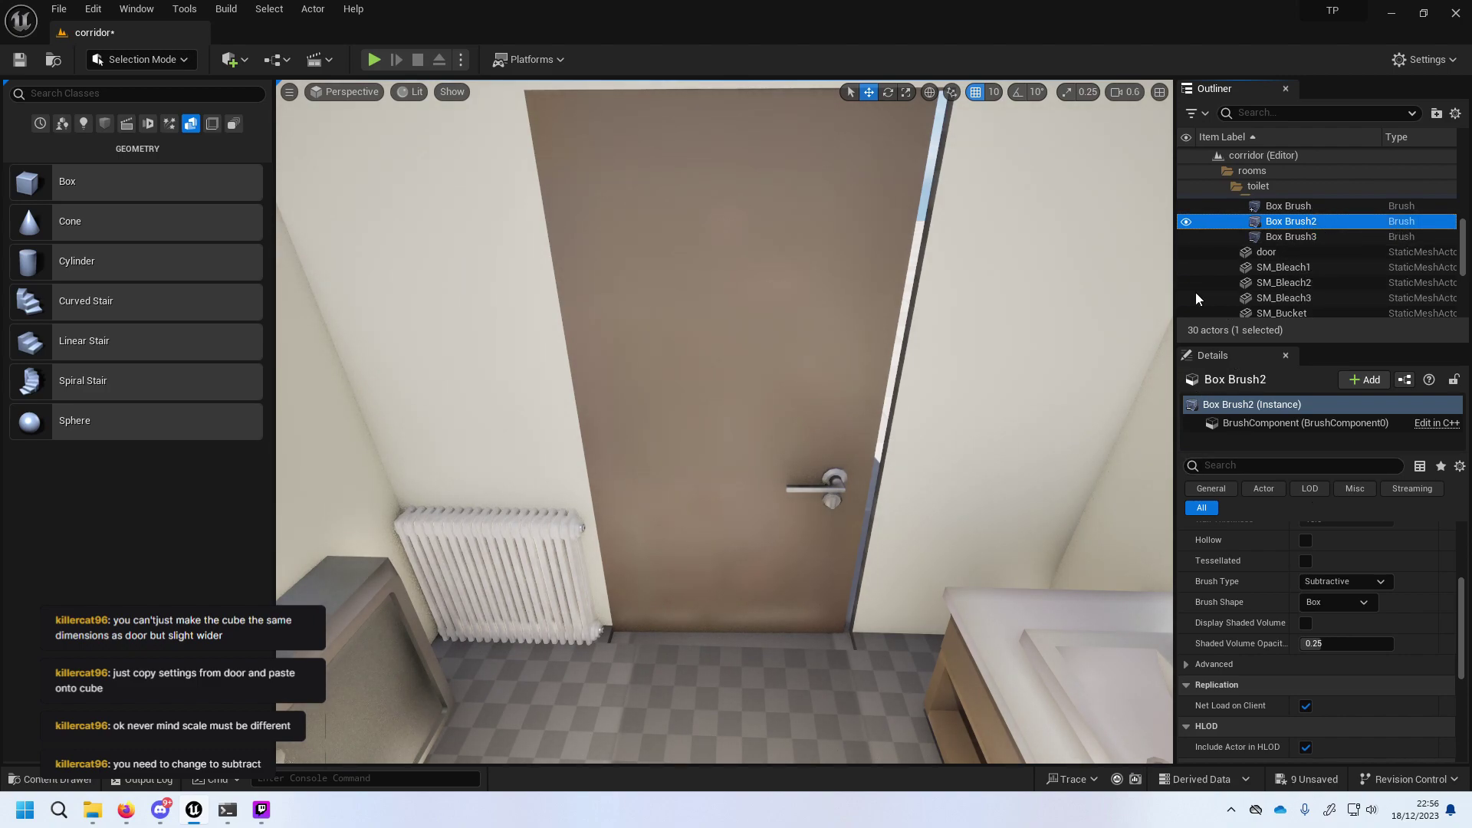
pyautogui.click(1303, 236)
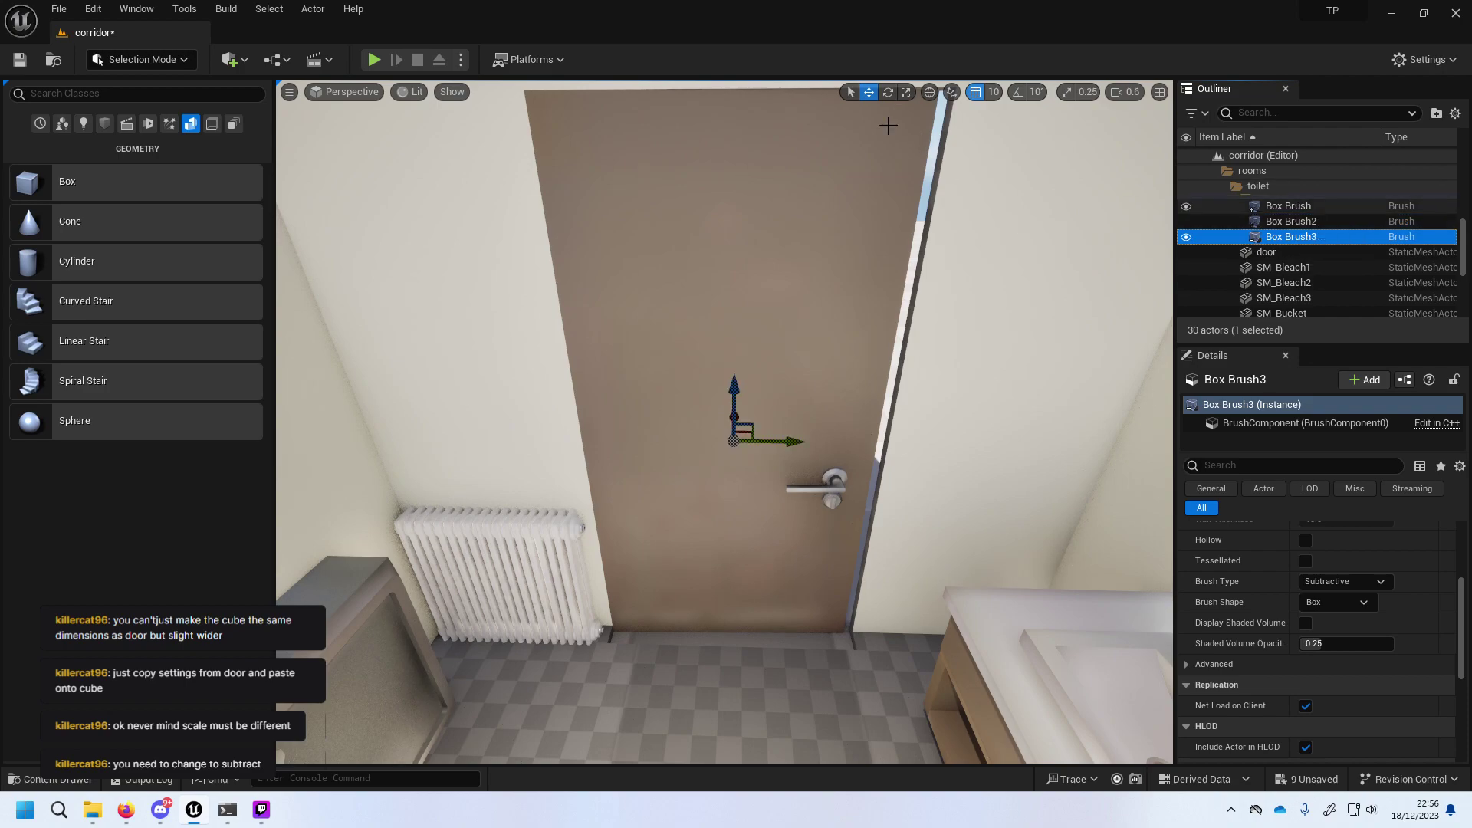
pyautogui.moveTo(737, 379); pyautogui.dragTo(738, 369)
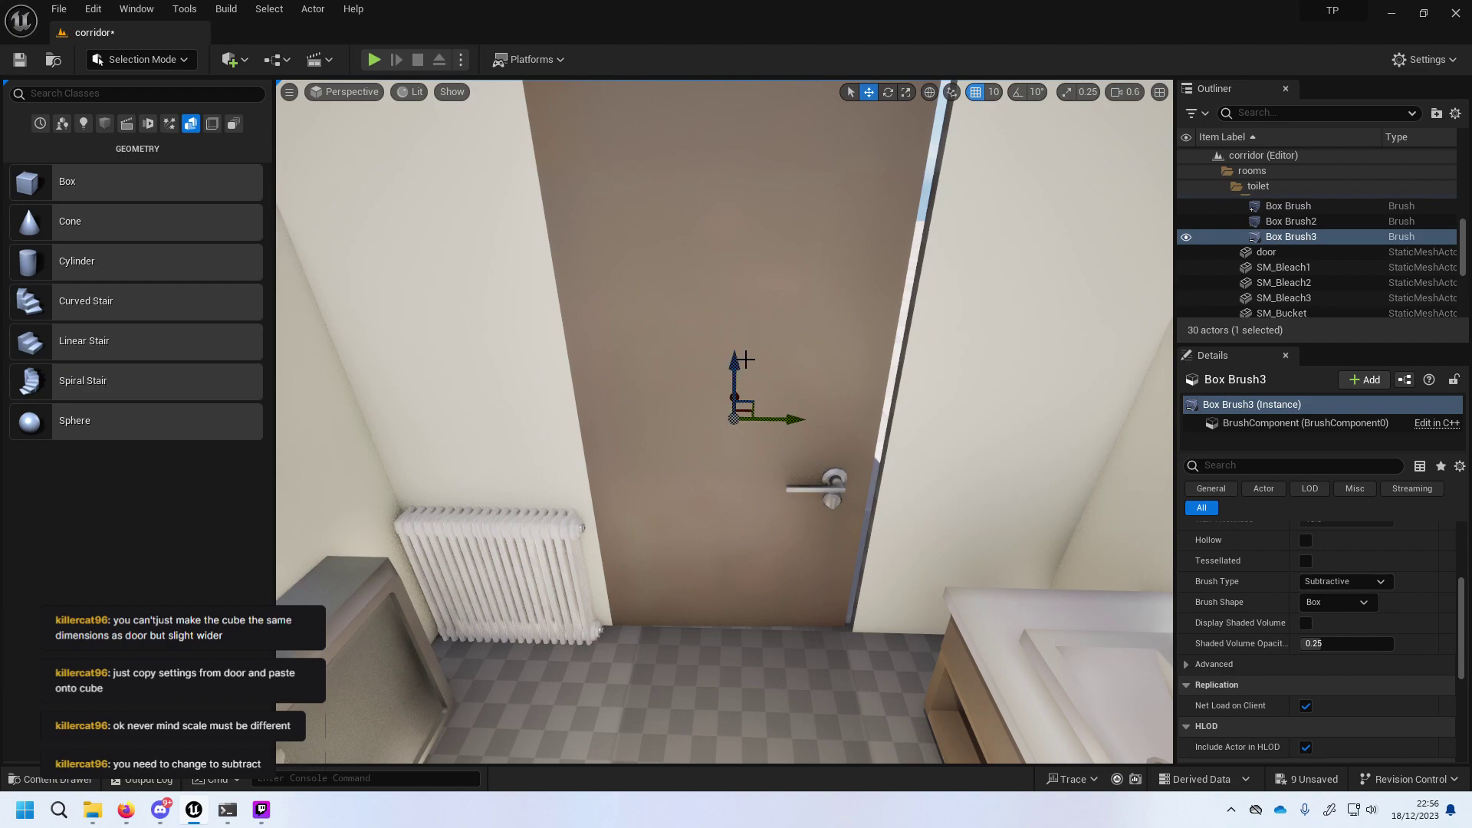
# Frame the door and scale it taller to fill the doorway.
pyautogui.click(1269, 252)
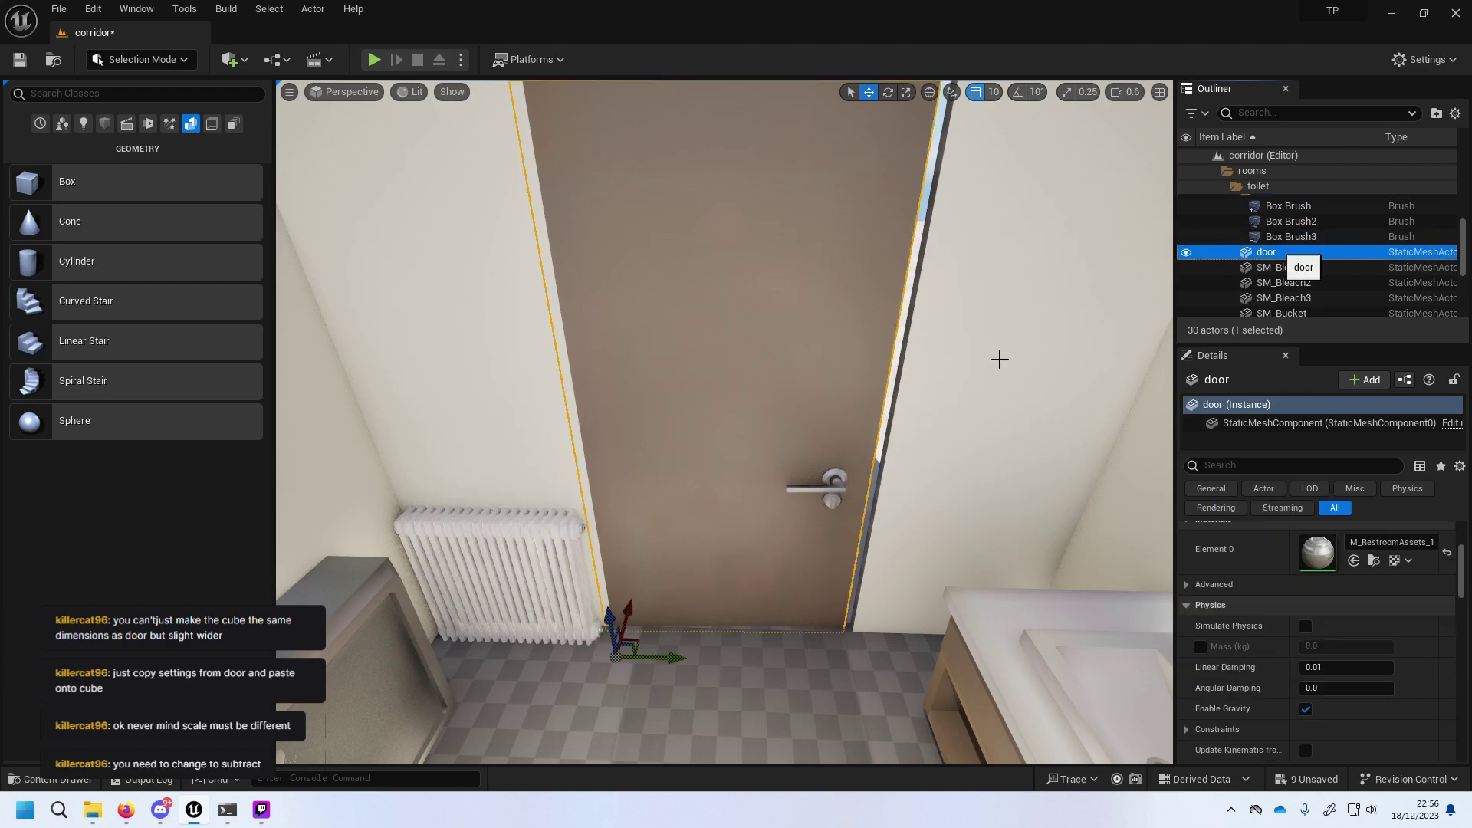
pyautogui.click(975, 93)
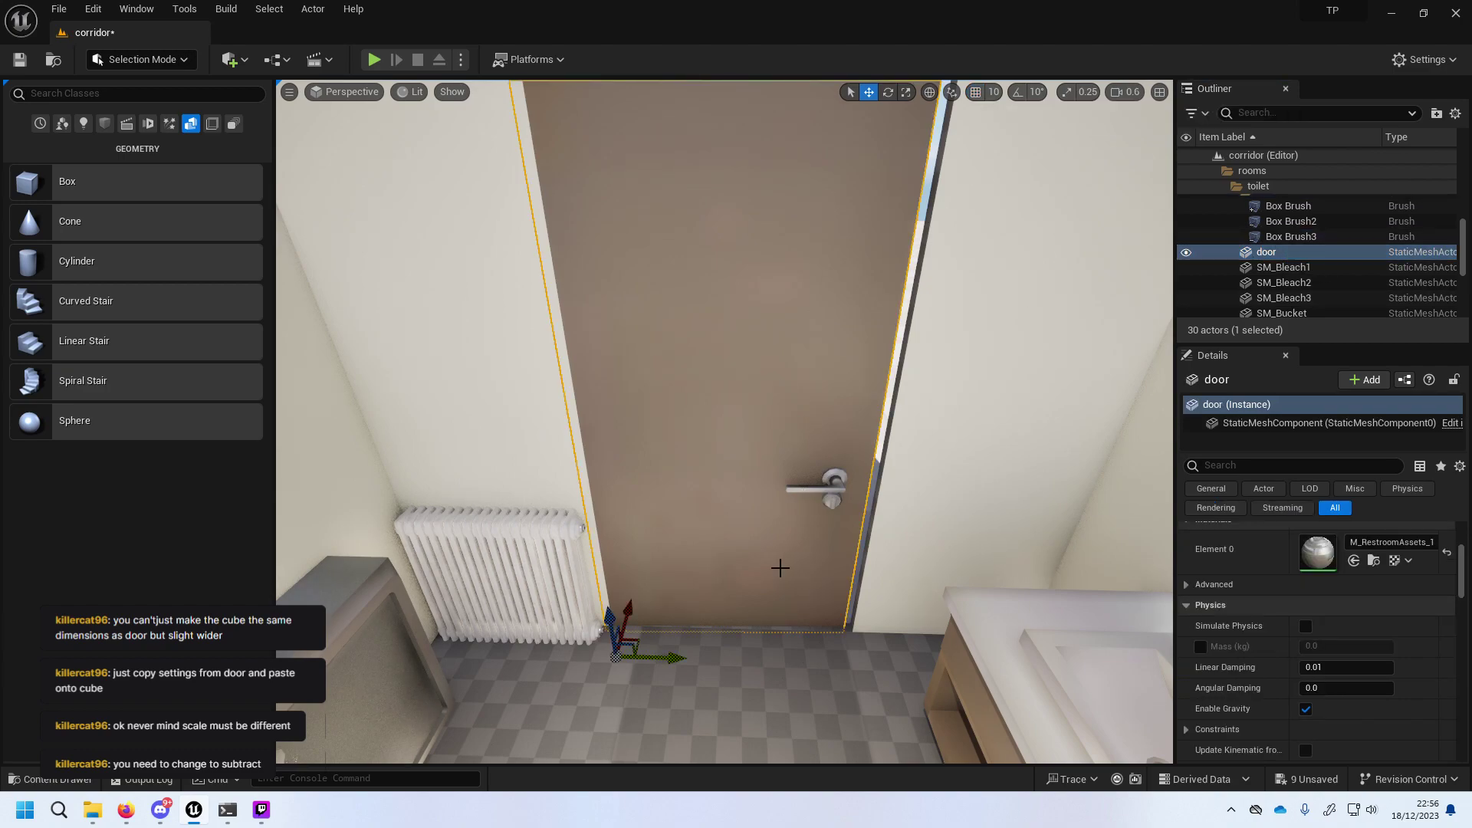
pyautogui.moveTo(675, 660); pyautogui.dragTo(684, 664)
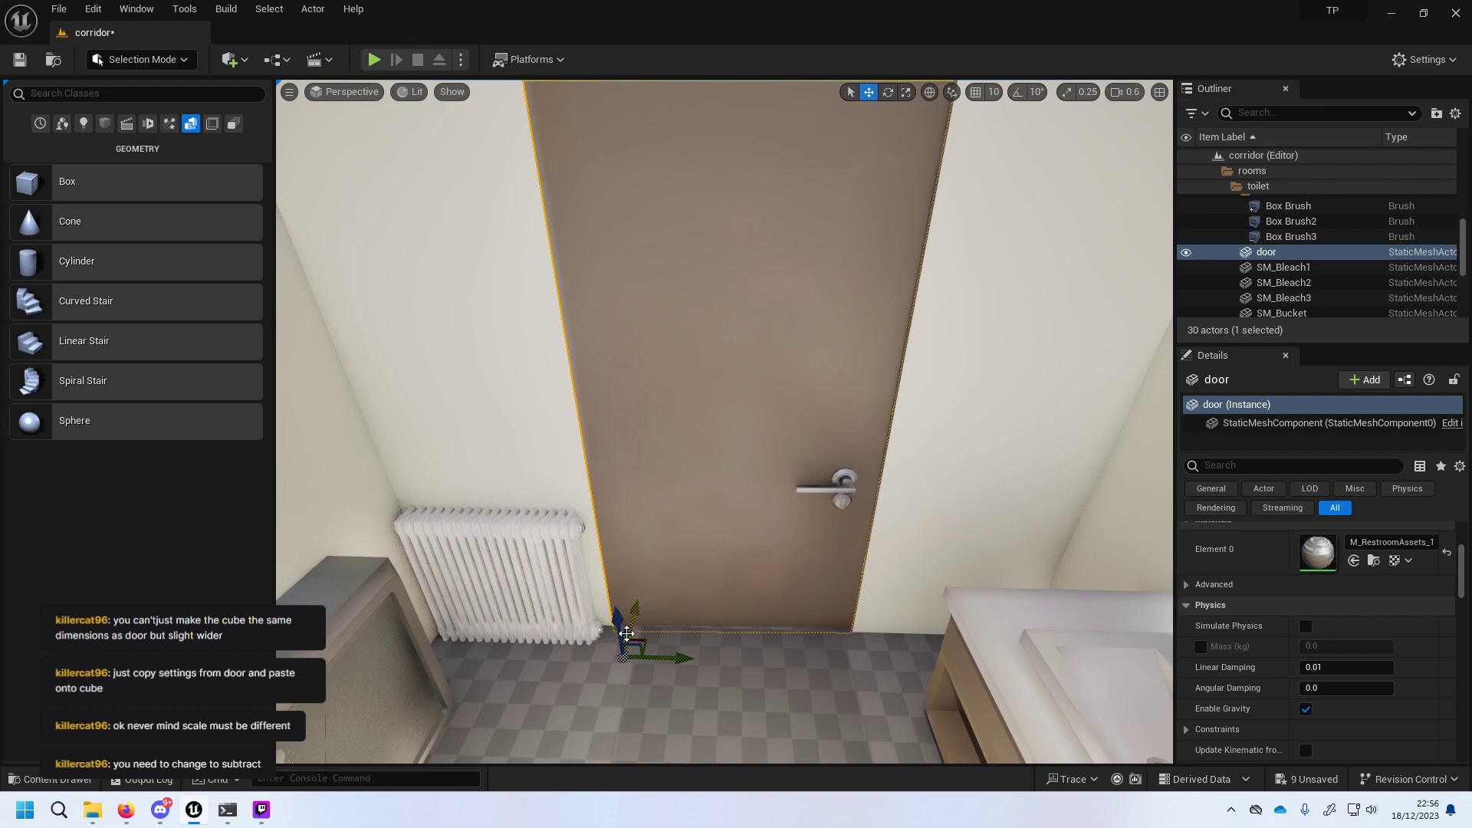
pyautogui.press('f')
pyautogui.scroll(-5, 688, 602)
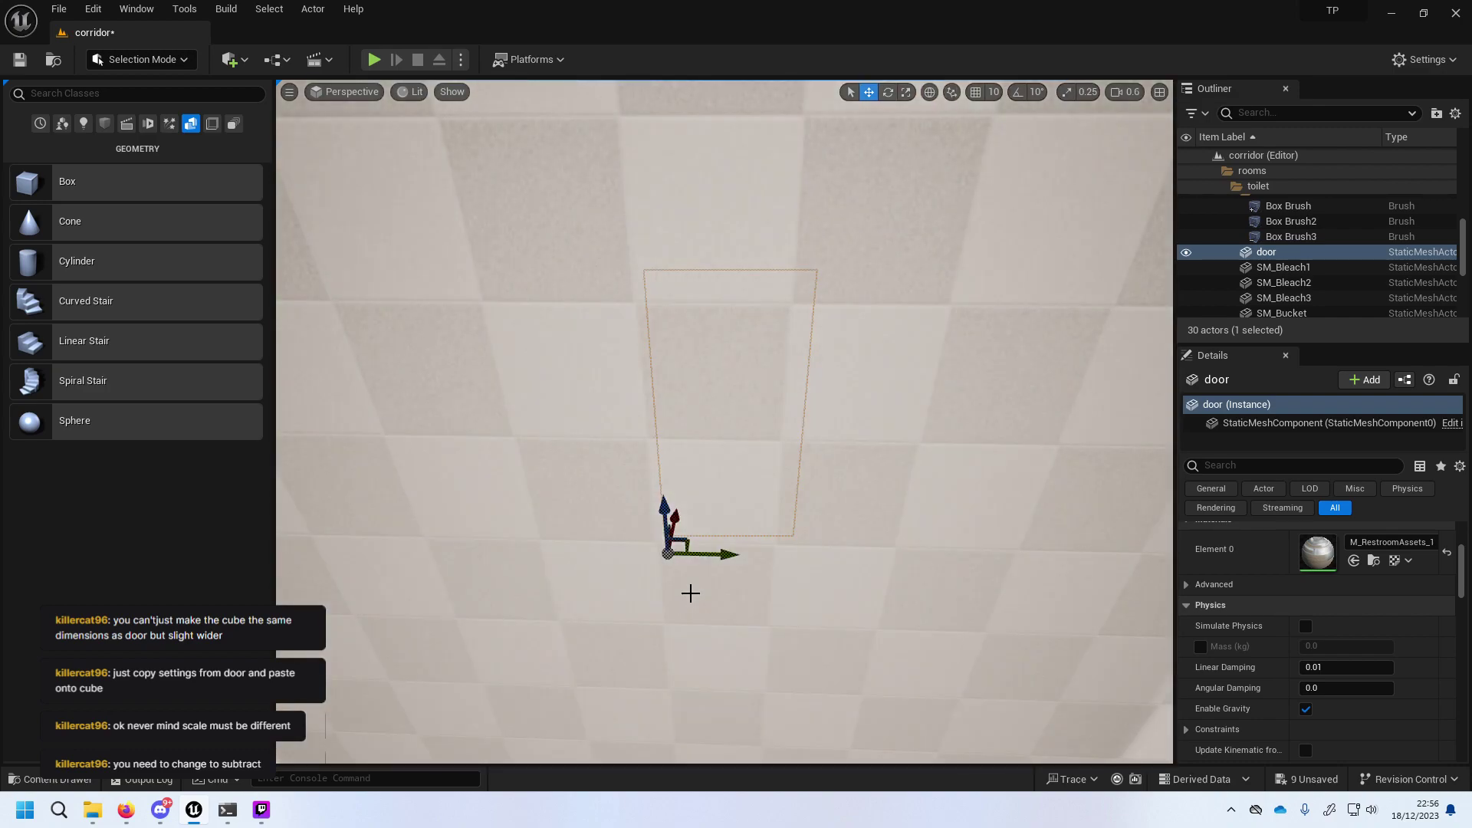
pyautogui.moveTo(773, 460); pyautogui.dragTo(773, 411, button='right')
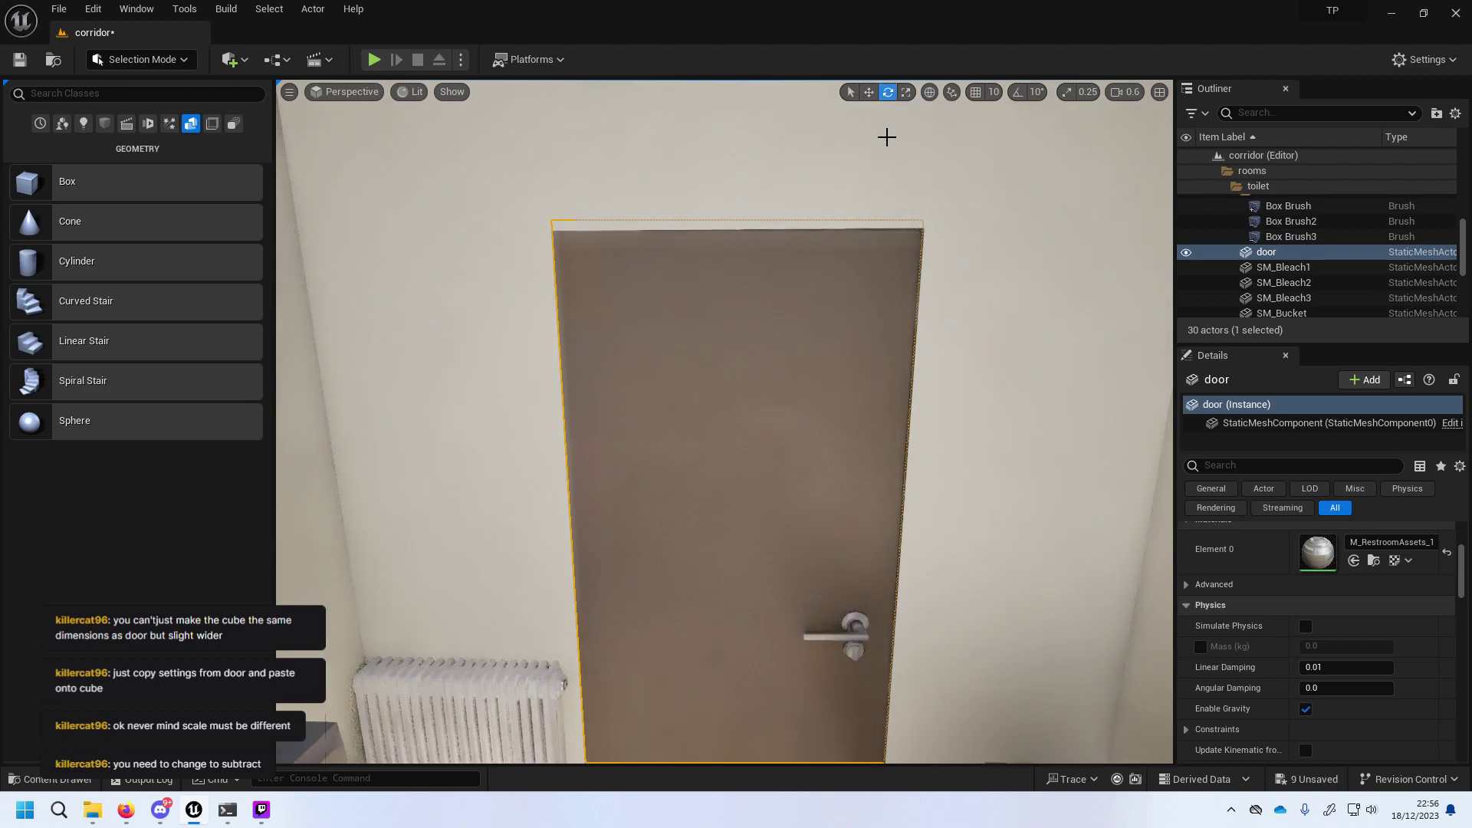
pyautogui.click(906, 92)
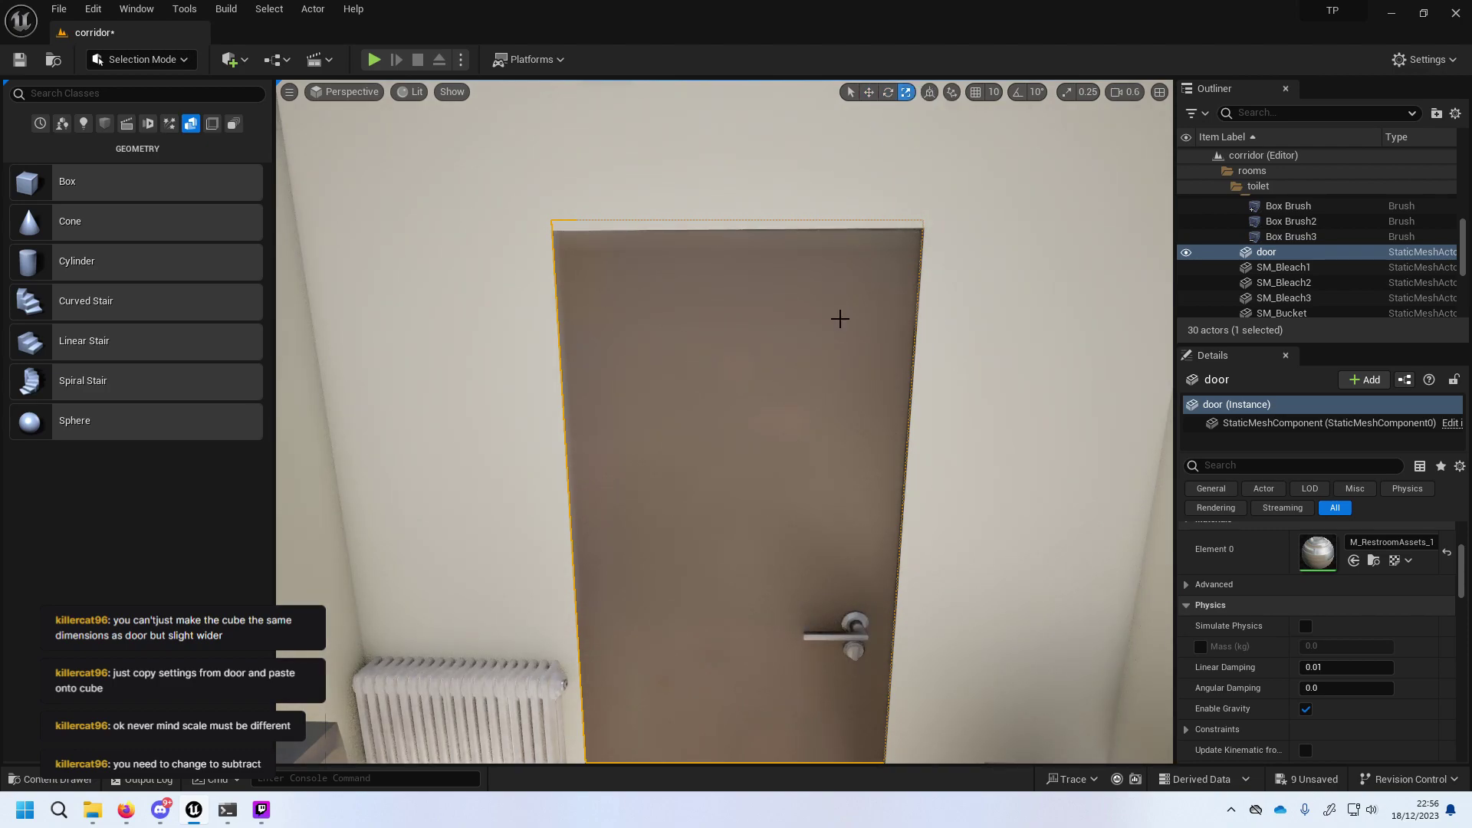
pyautogui.press('f')
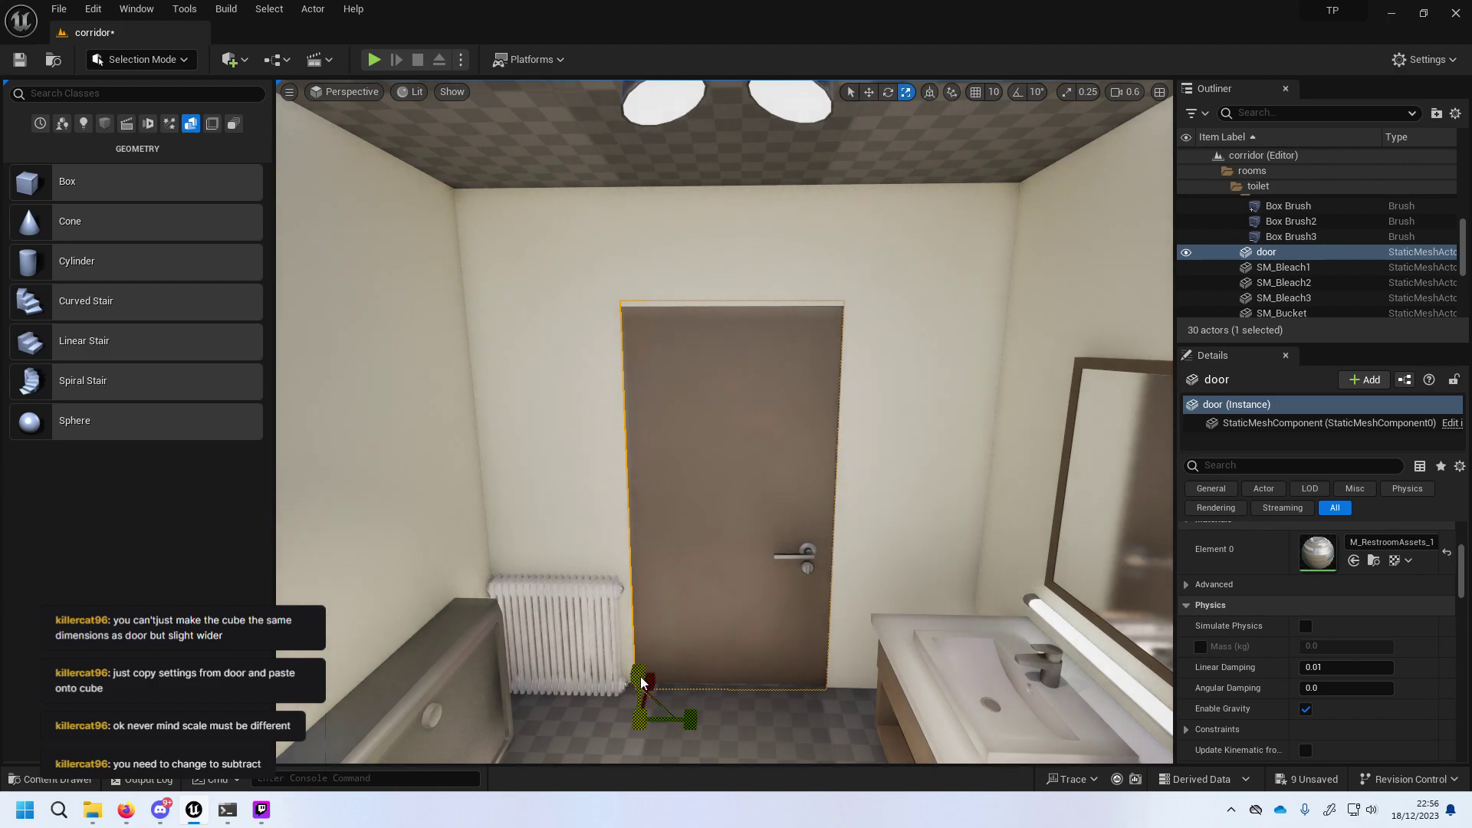
pyautogui.moveTo(643, 683); pyautogui.dragTo(643, 663)
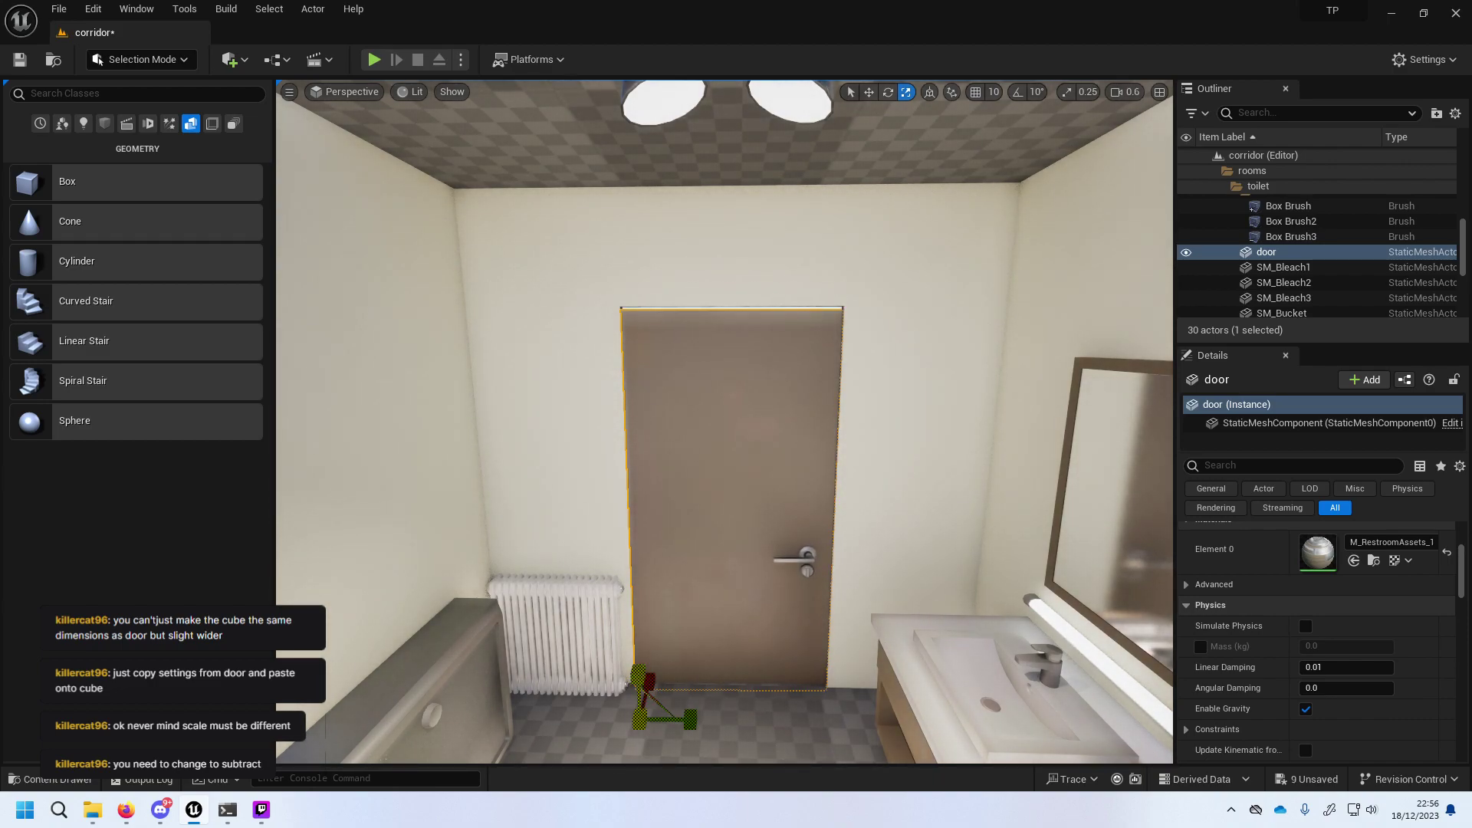
# Fine-tune the door's height, then rotate it about -34° to swing open.
pyautogui.click(869, 93)
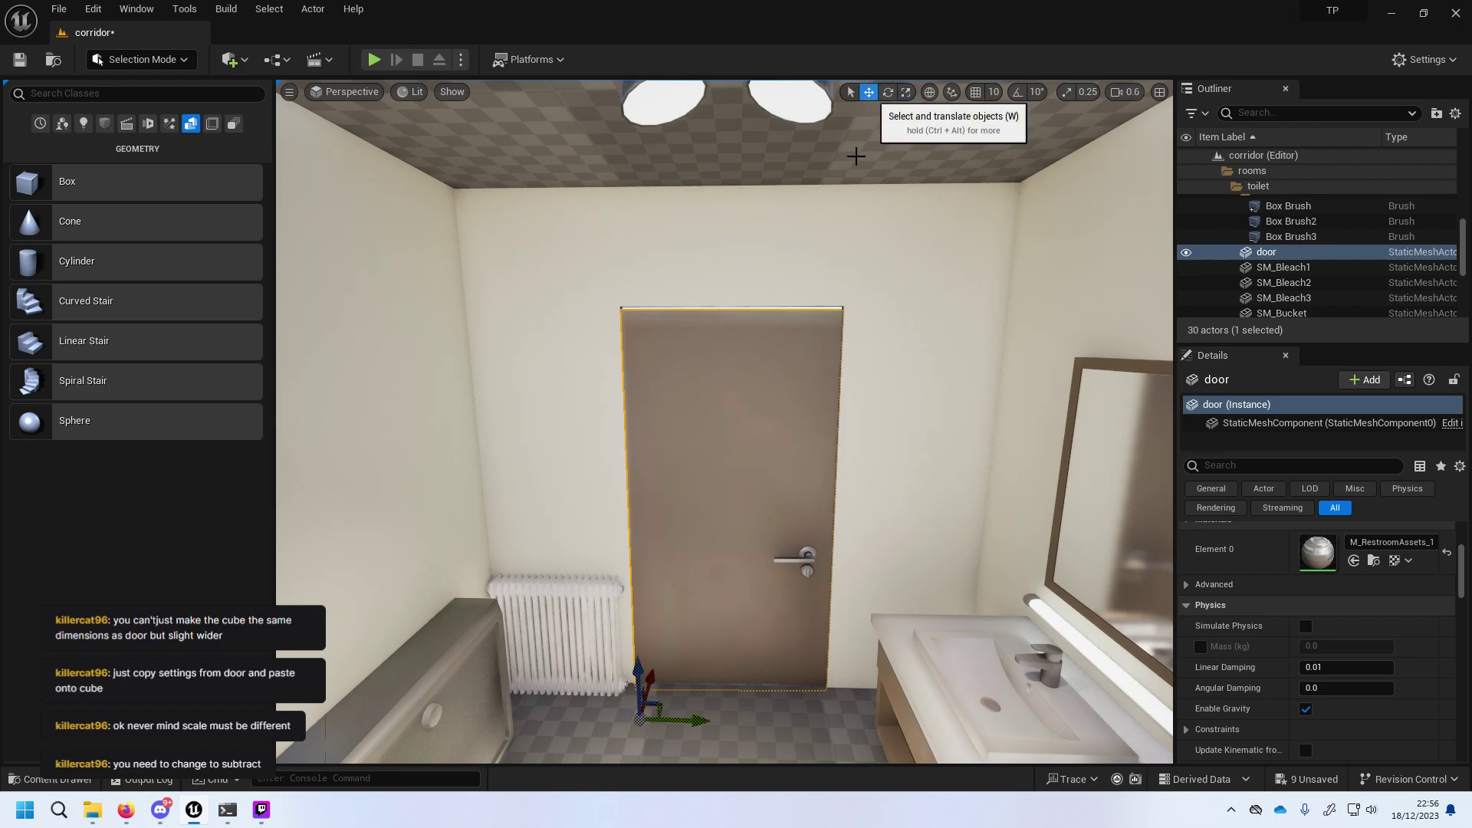
pyautogui.moveTo(643, 675); pyautogui.dragTo(643, 669)
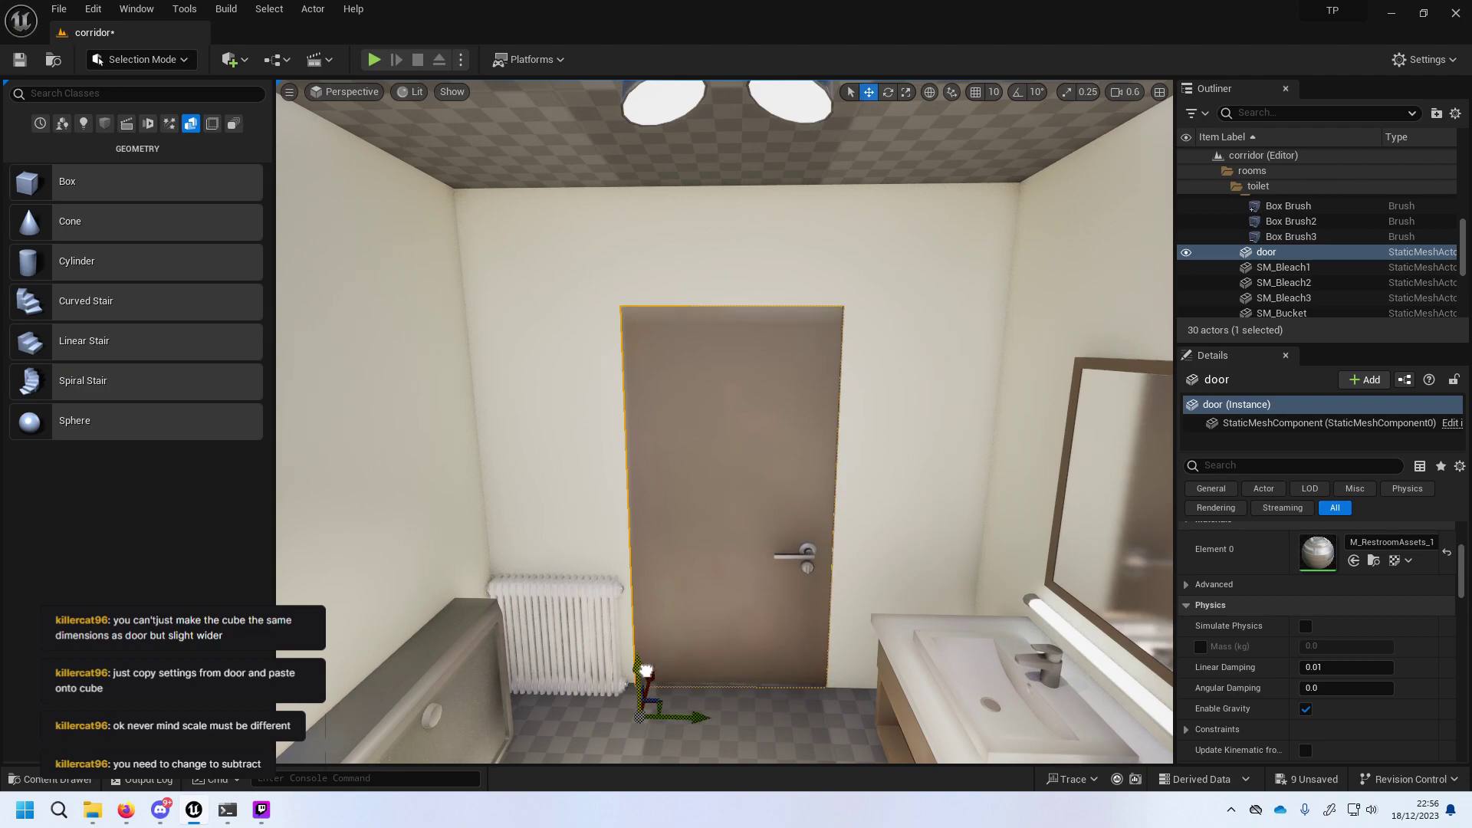
pyautogui.moveTo(648, 665); pyautogui.dragTo(649, 669)
pyautogui.click(892, 96)
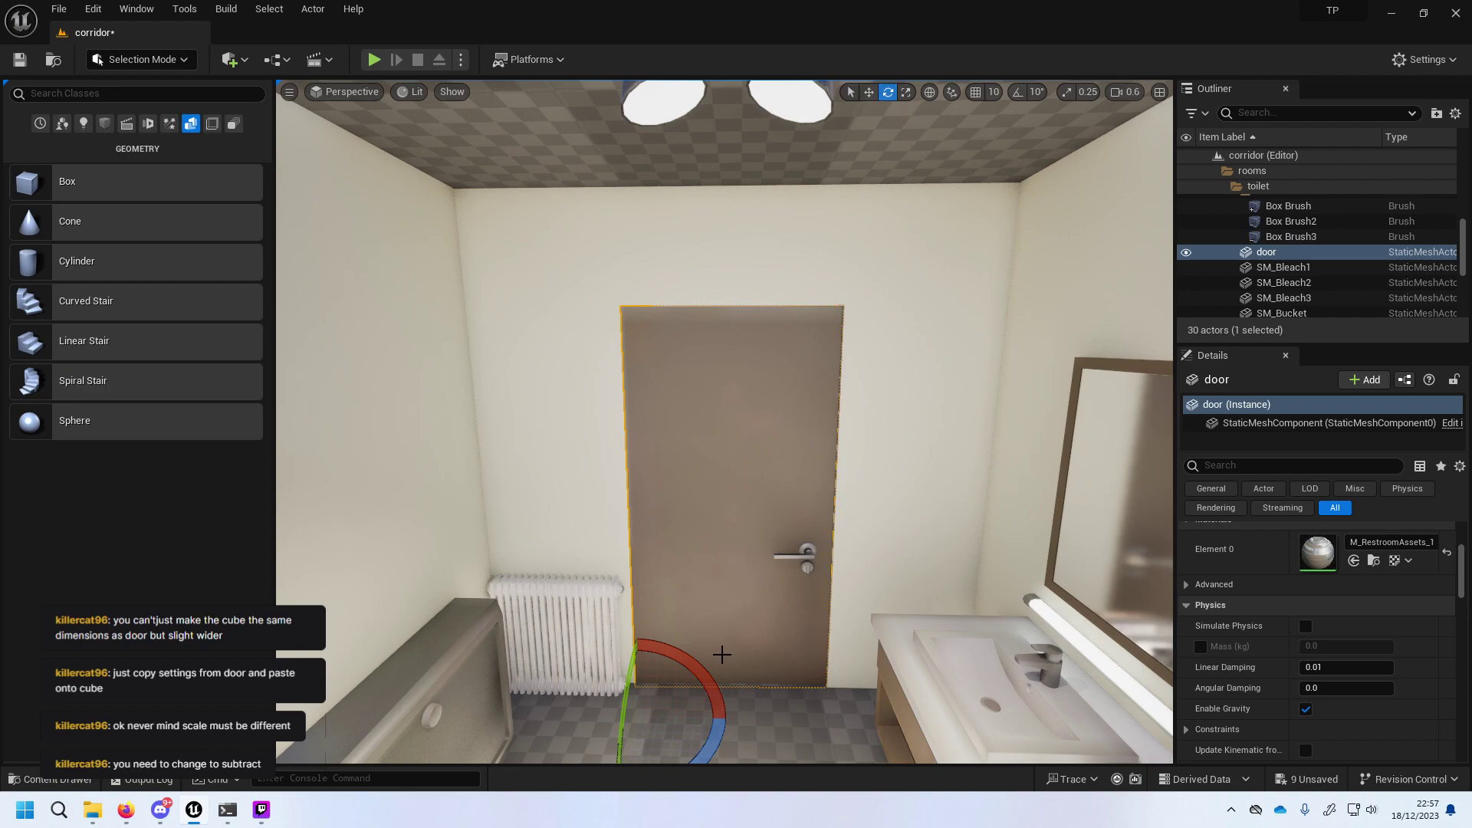
pyautogui.moveTo(652, 664)
pyautogui.mouseDown()
pyautogui.moveTo(613, 660)
pyautogui.moveTo(560, 700)
pyautogui.mouseUp()
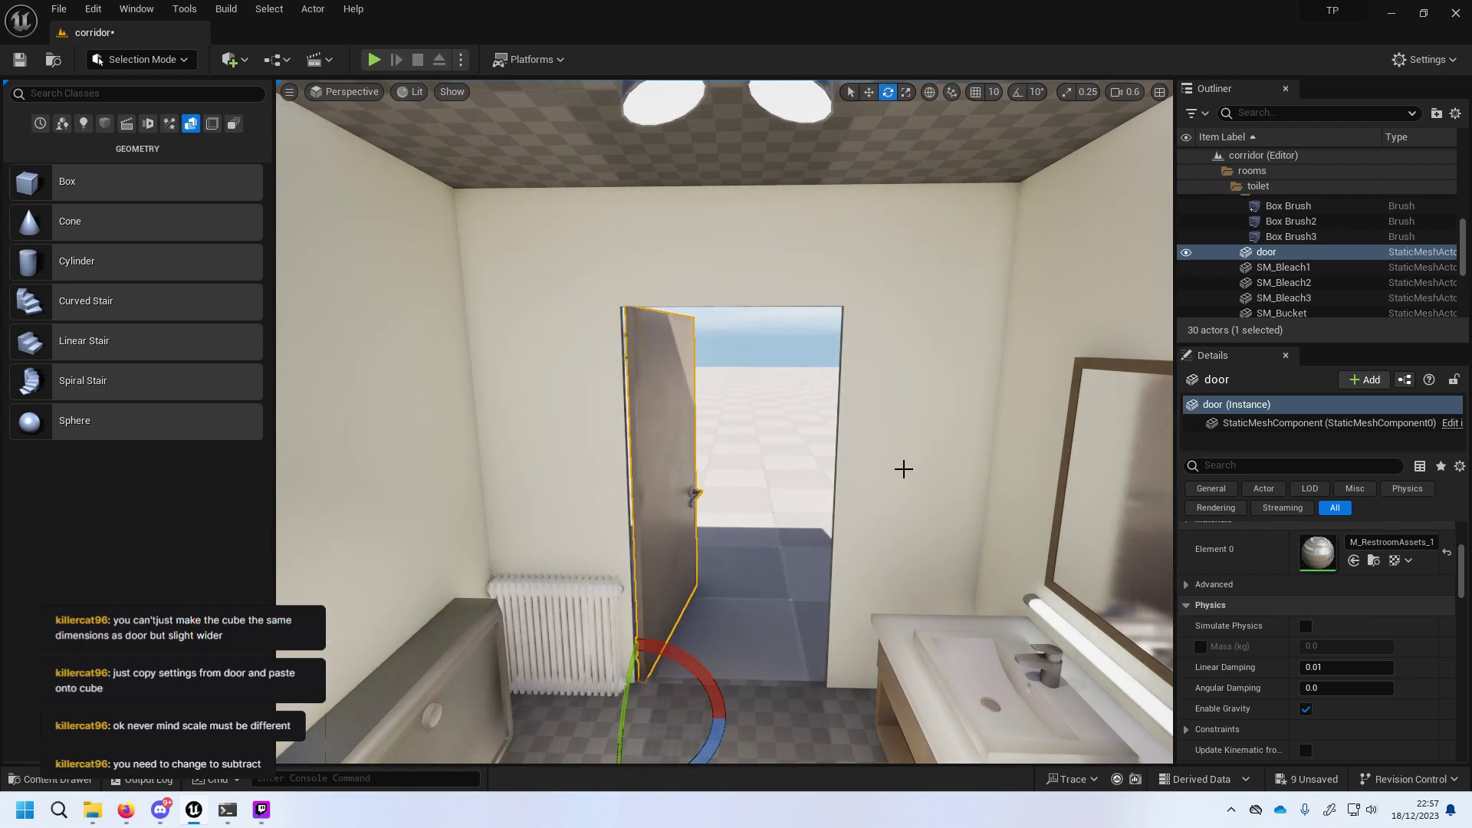
# Run Play-In-Editor, walk repeatedly through the doorway into the toilet and back out, then stop.
pyautogui.click(378, 59)
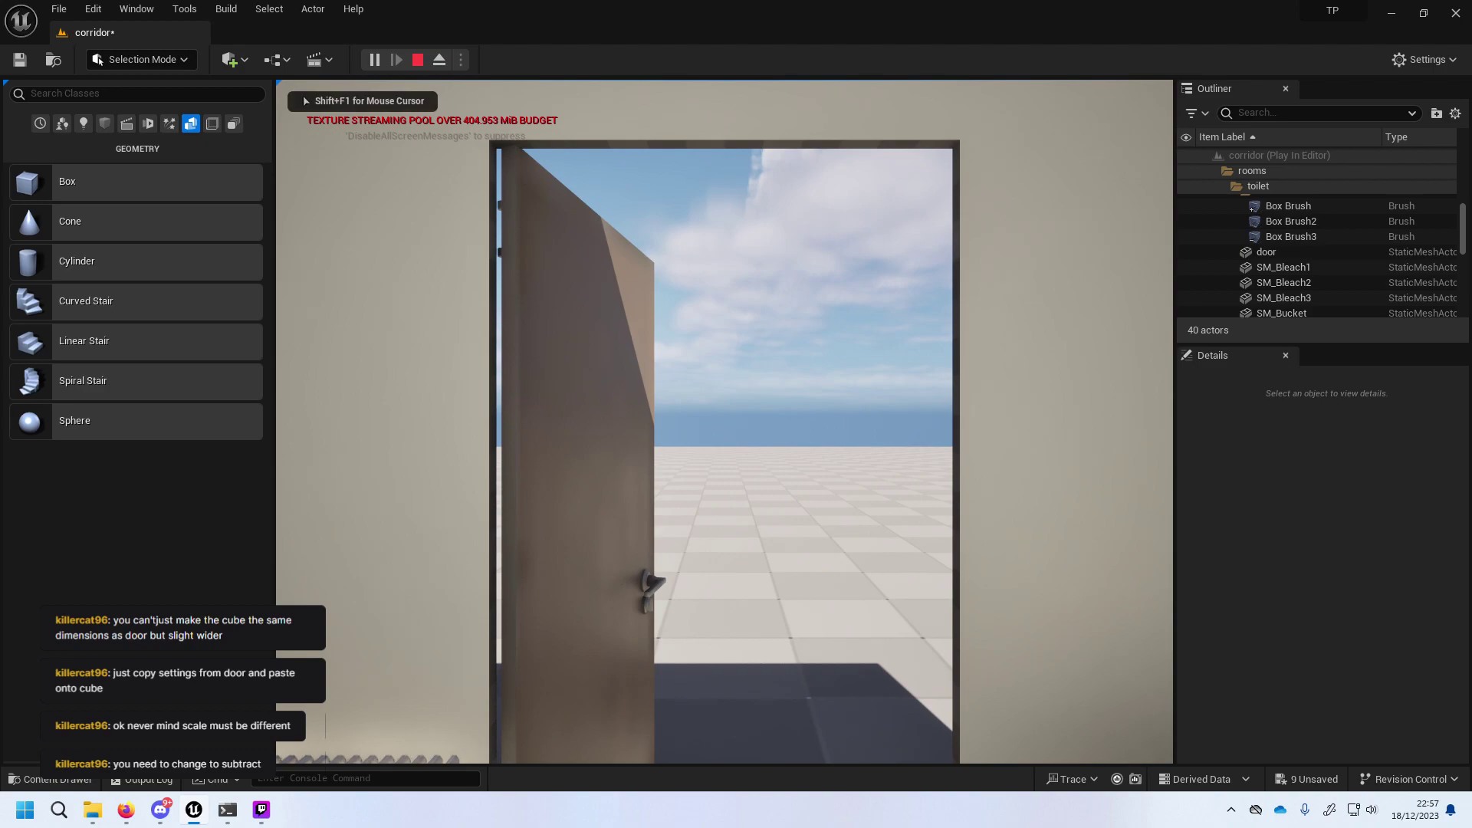
pyautogui.press('w')
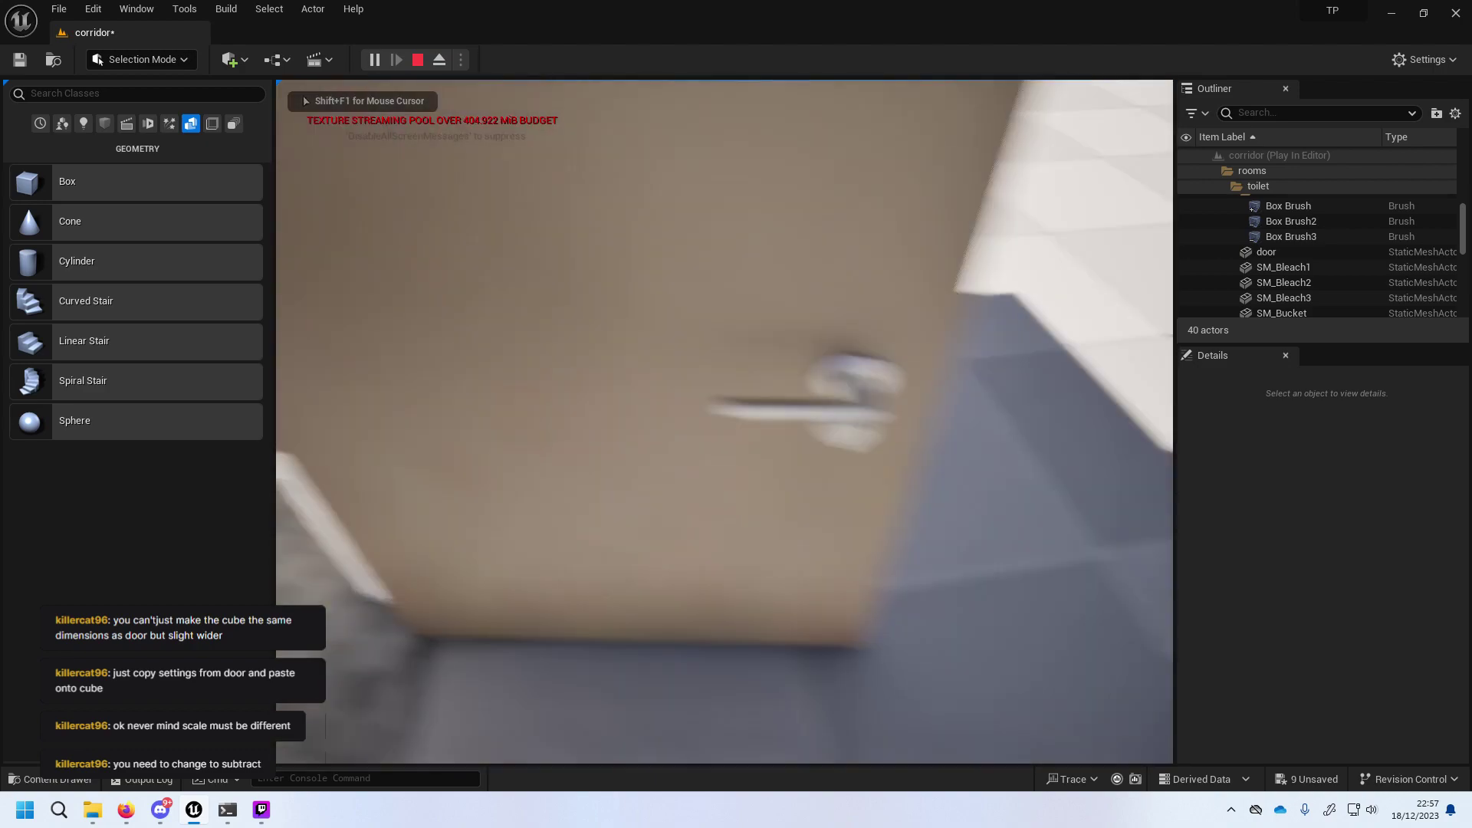
pyautogui.press('s')
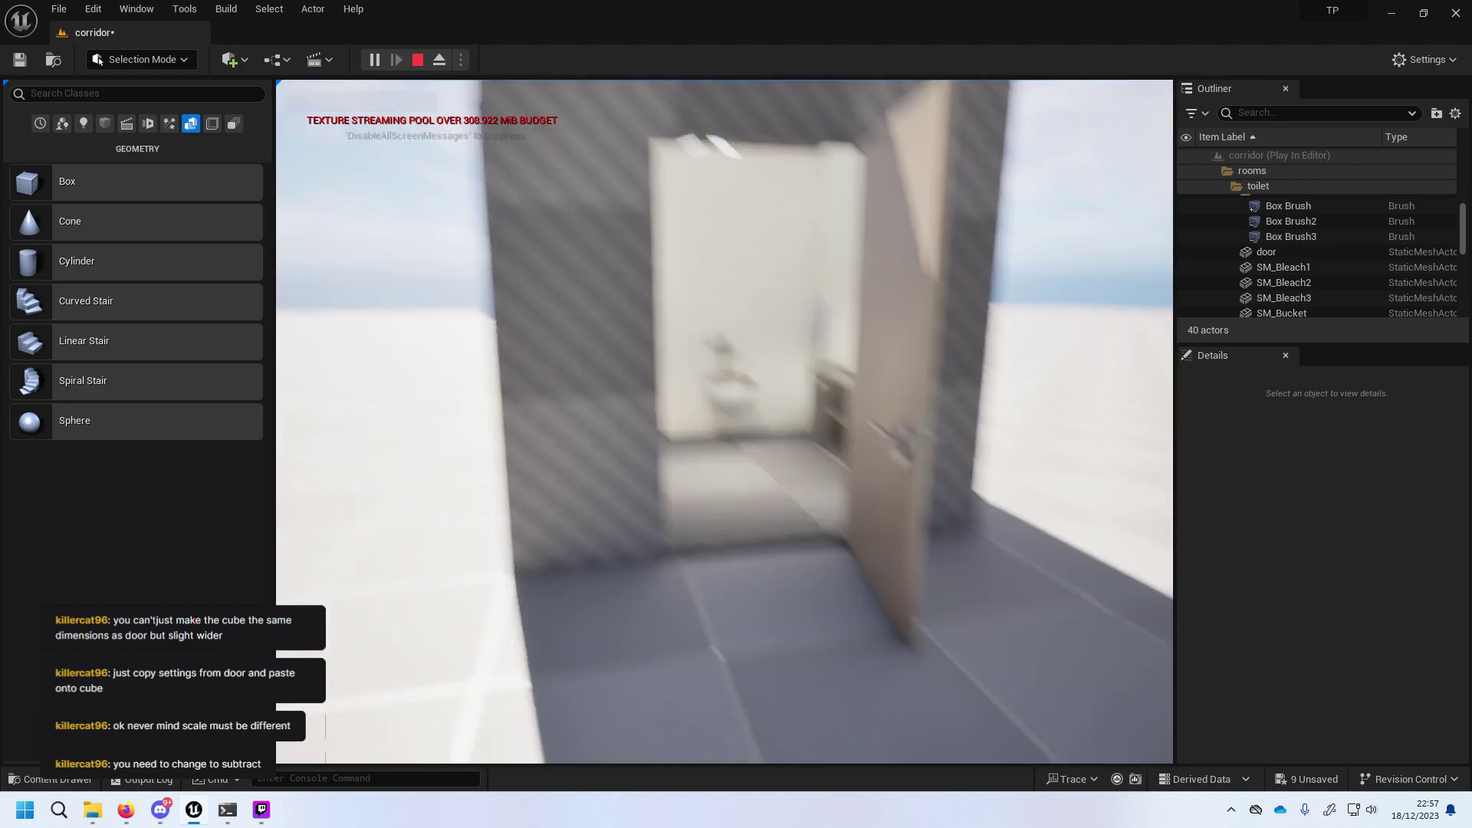
pyautogui.press('s')
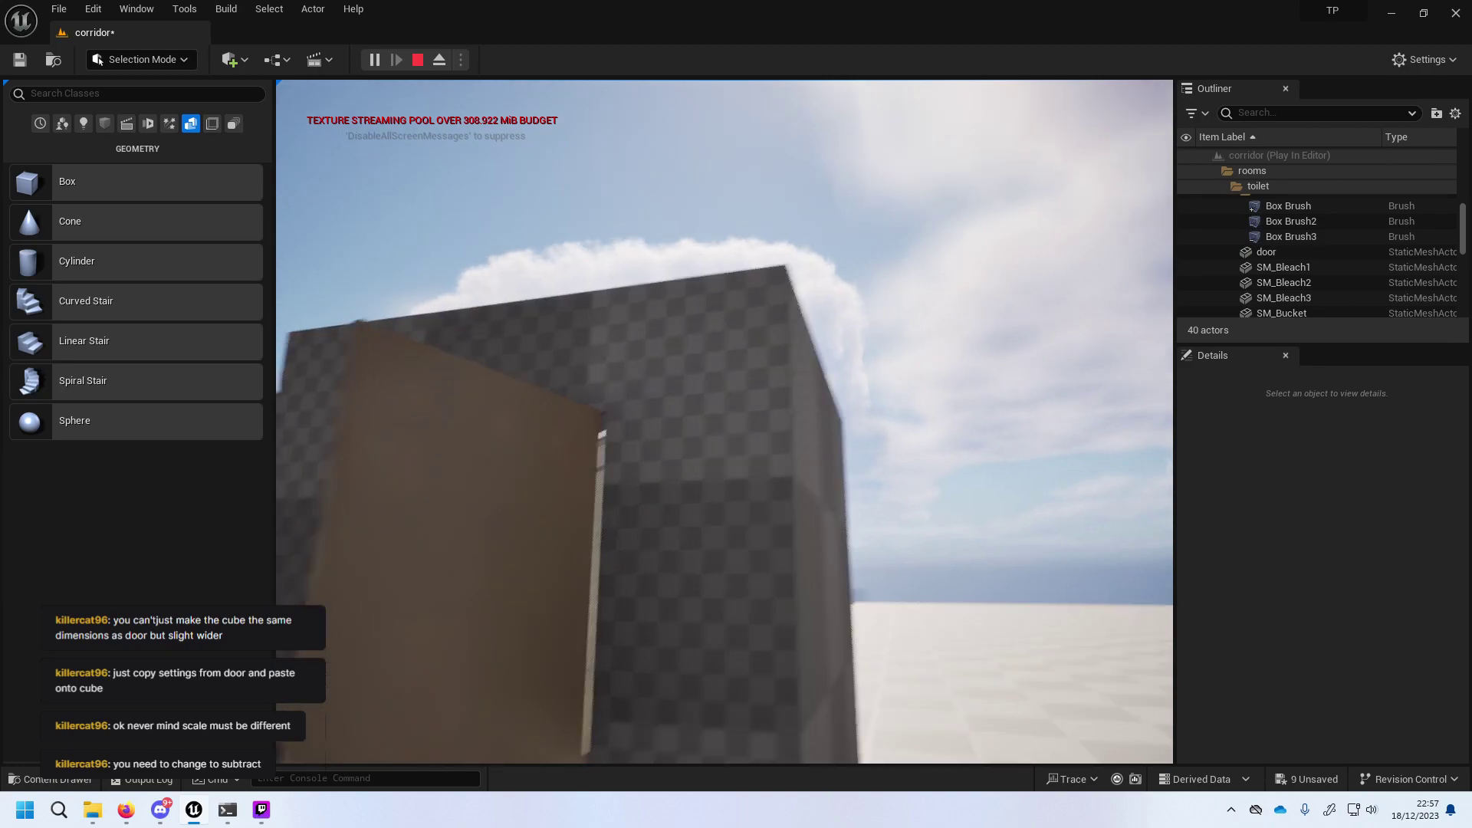
pyautogui.press('w')
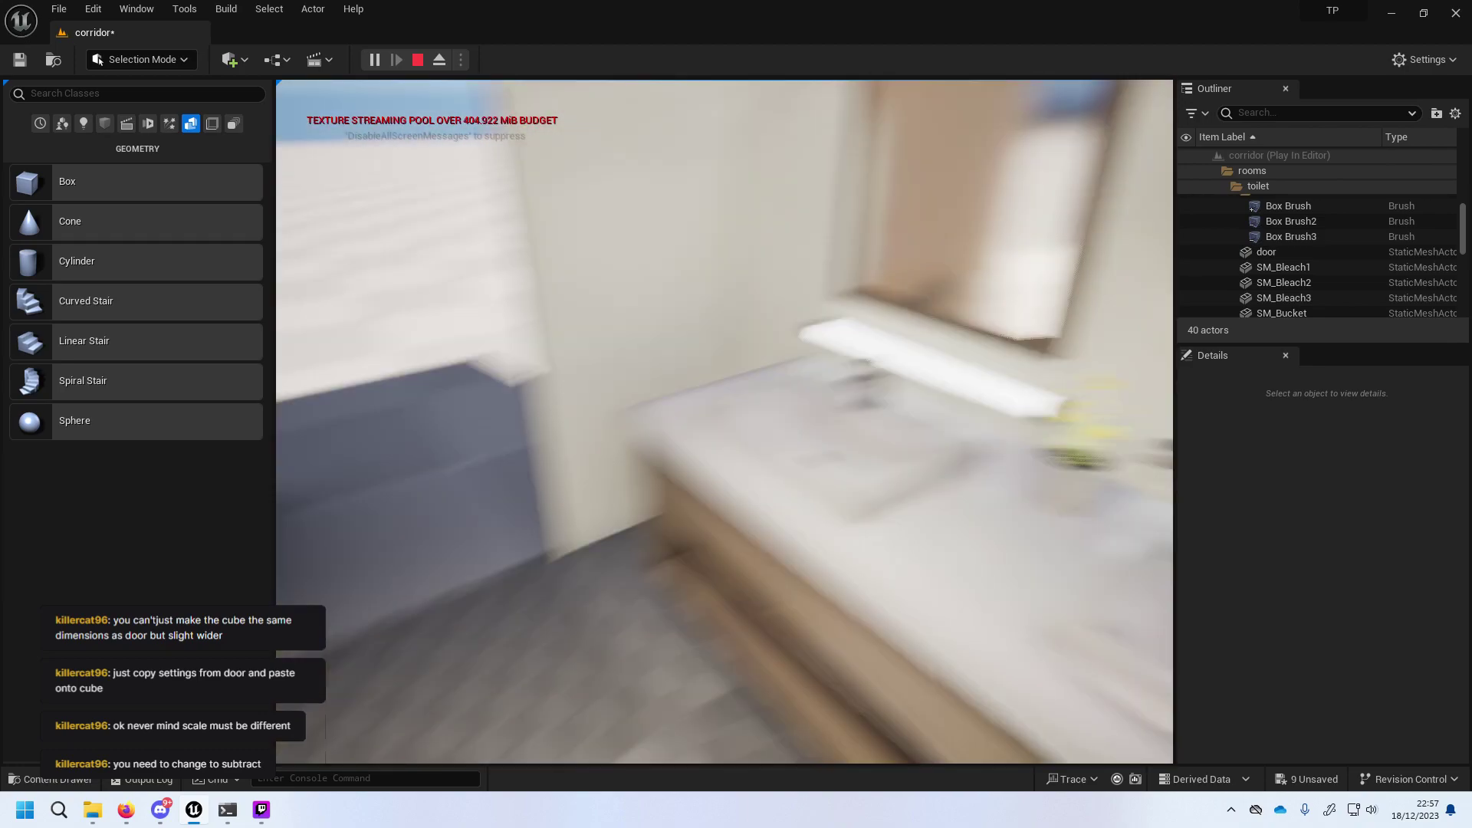
pyautogui.press('w')
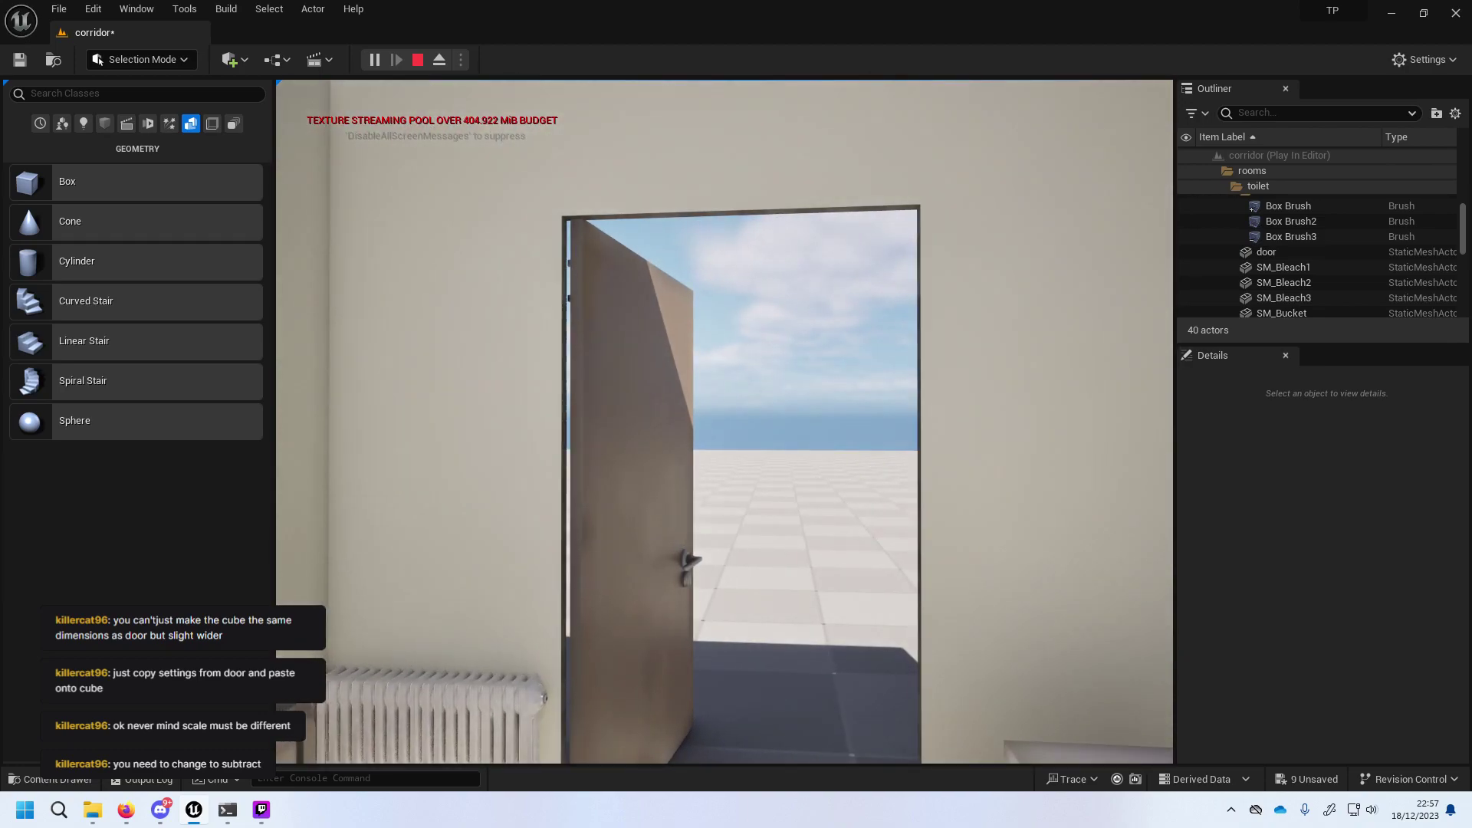
pyautogui.press('w')
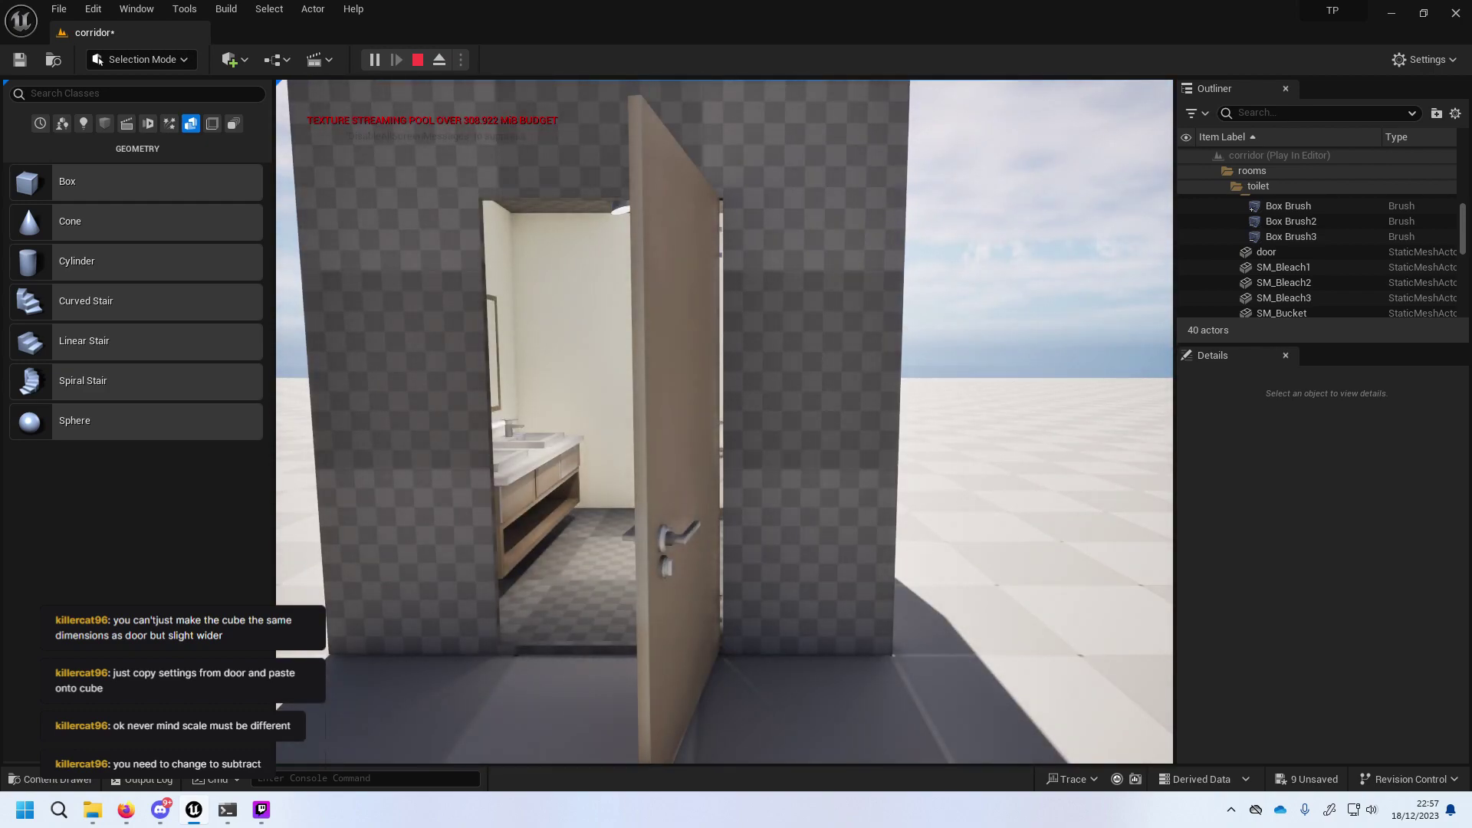
pyautogui.press('w')
pyautogui.press('s')
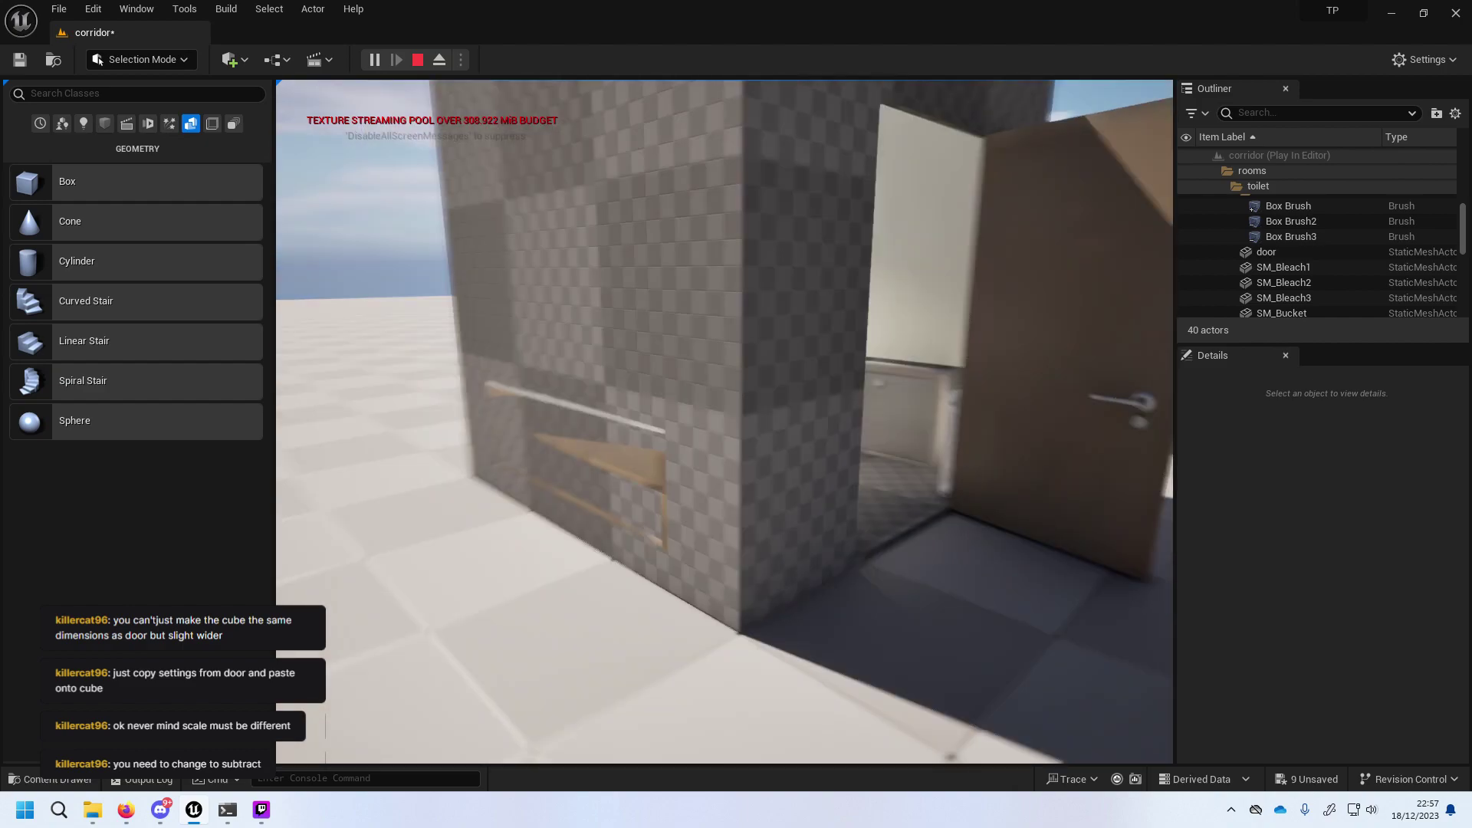
pyautogui.press('w')
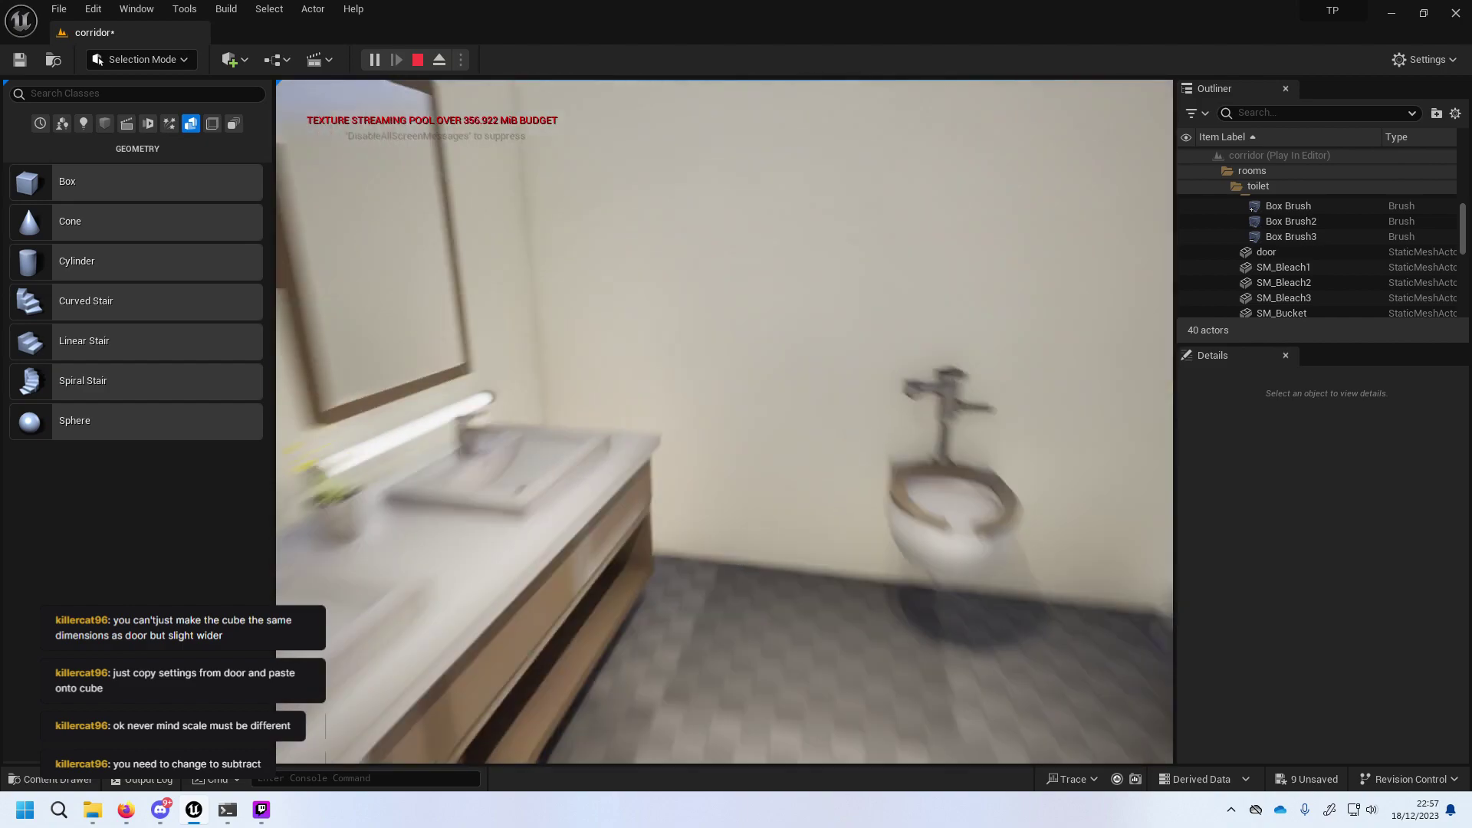
pyautogui.press('s')
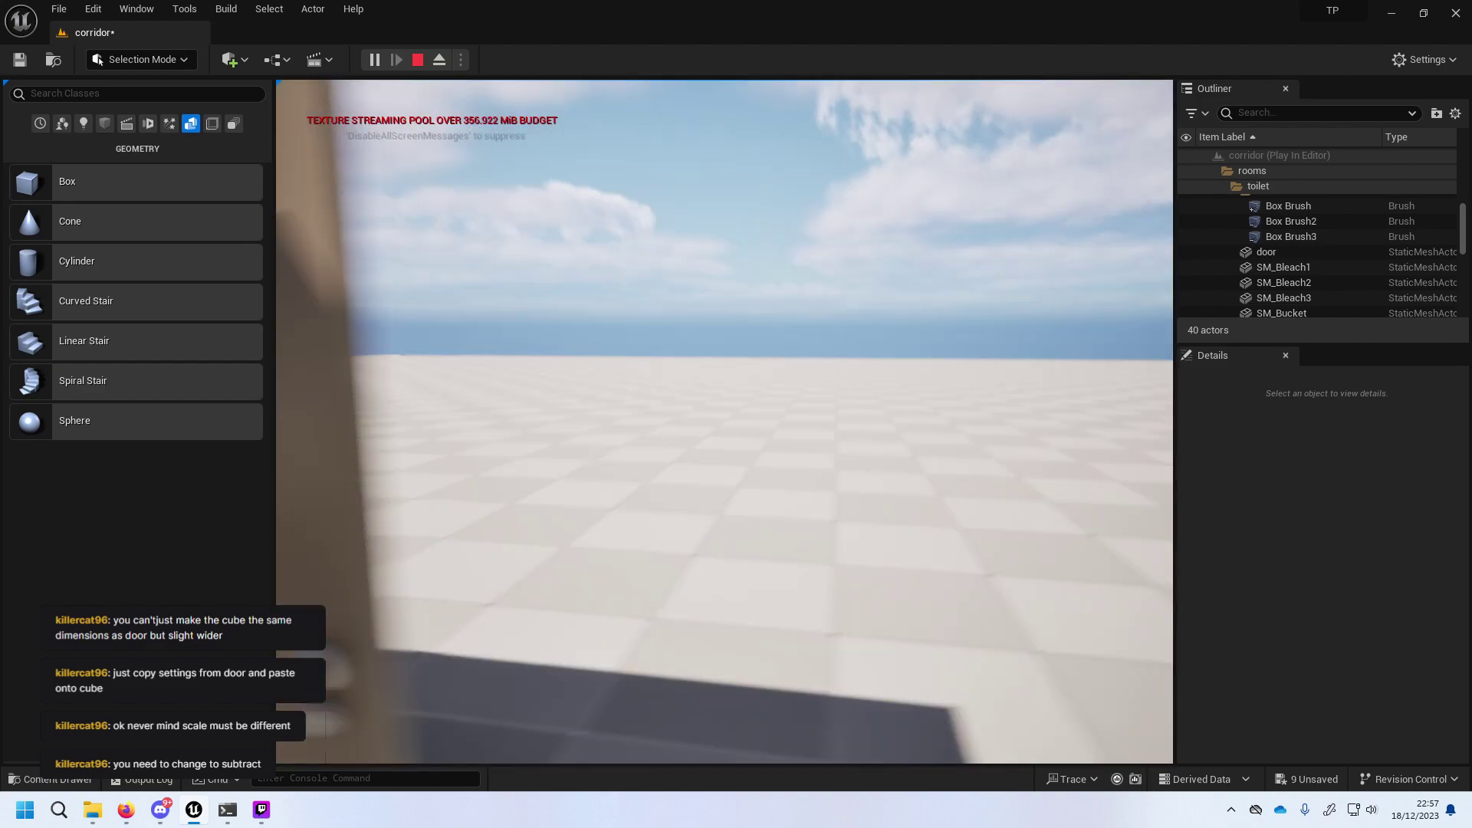
pyautogui.press('s')
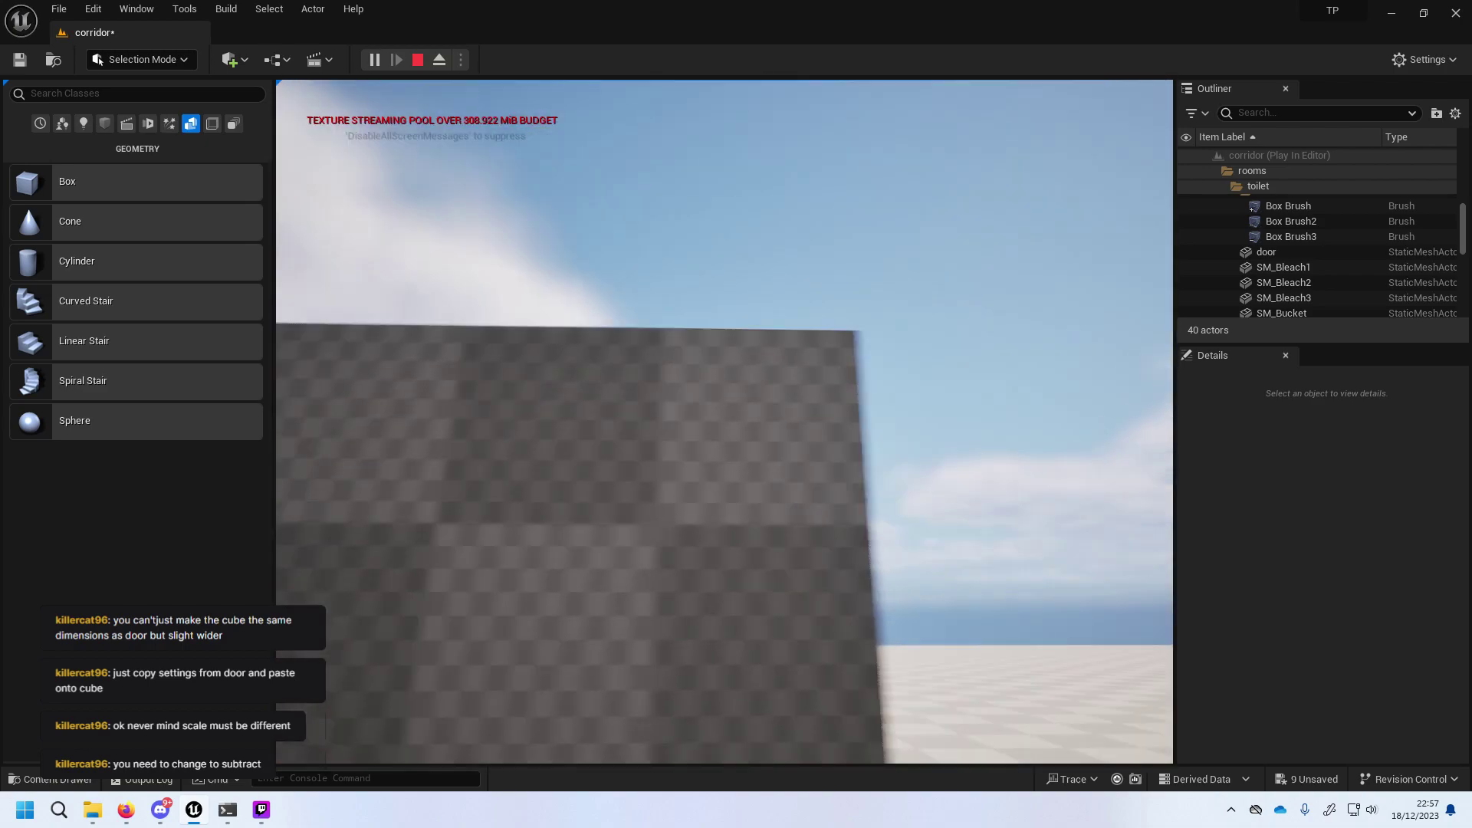
pyautogui.press('w')
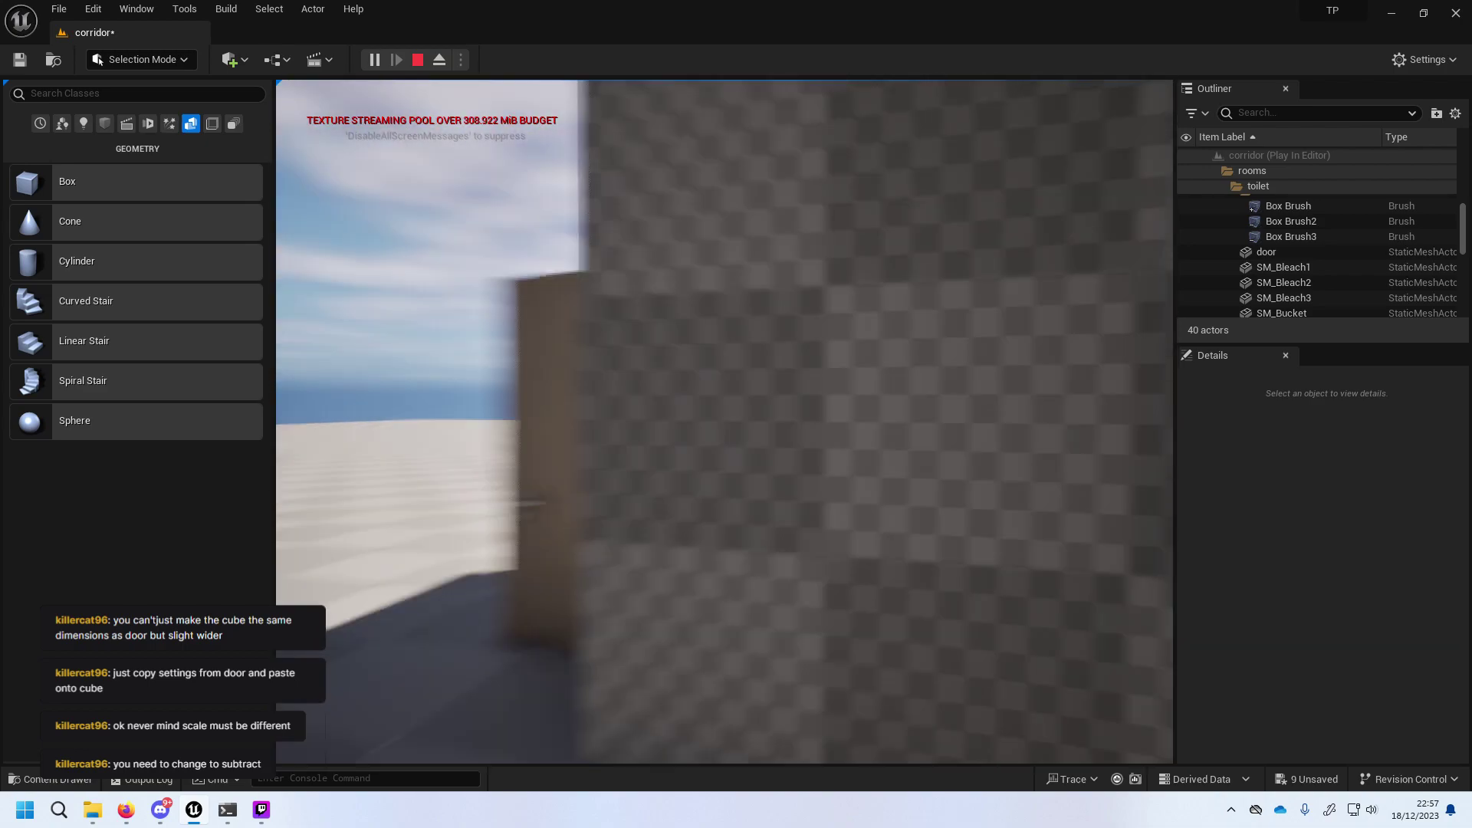
pyautogui.press('w')
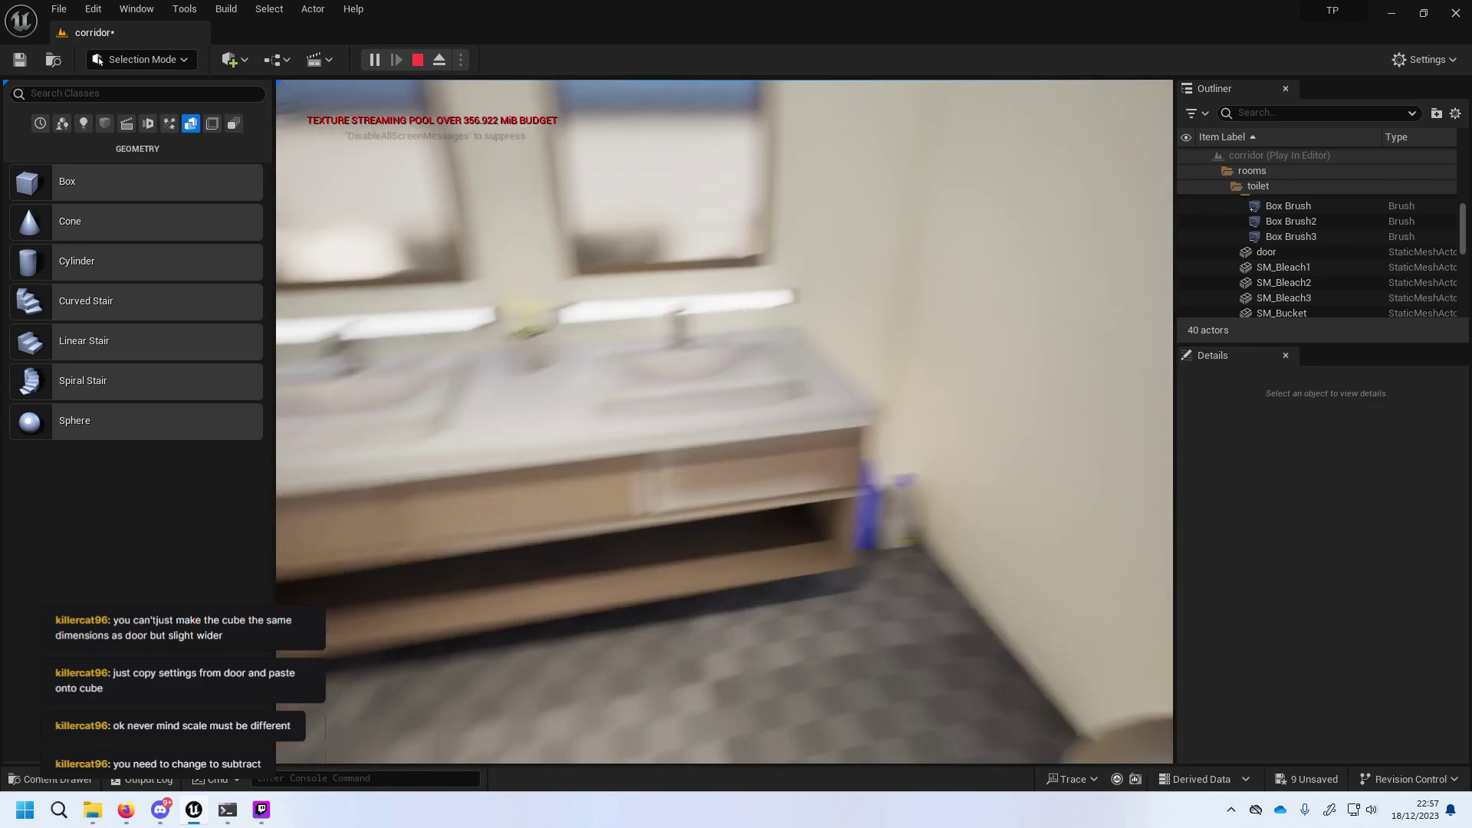
pyautogui.press('Escape')
# Play again, walk around the box and into the toilet via the doorway, then exit with Esc.
pyautogui.click(853, 448)
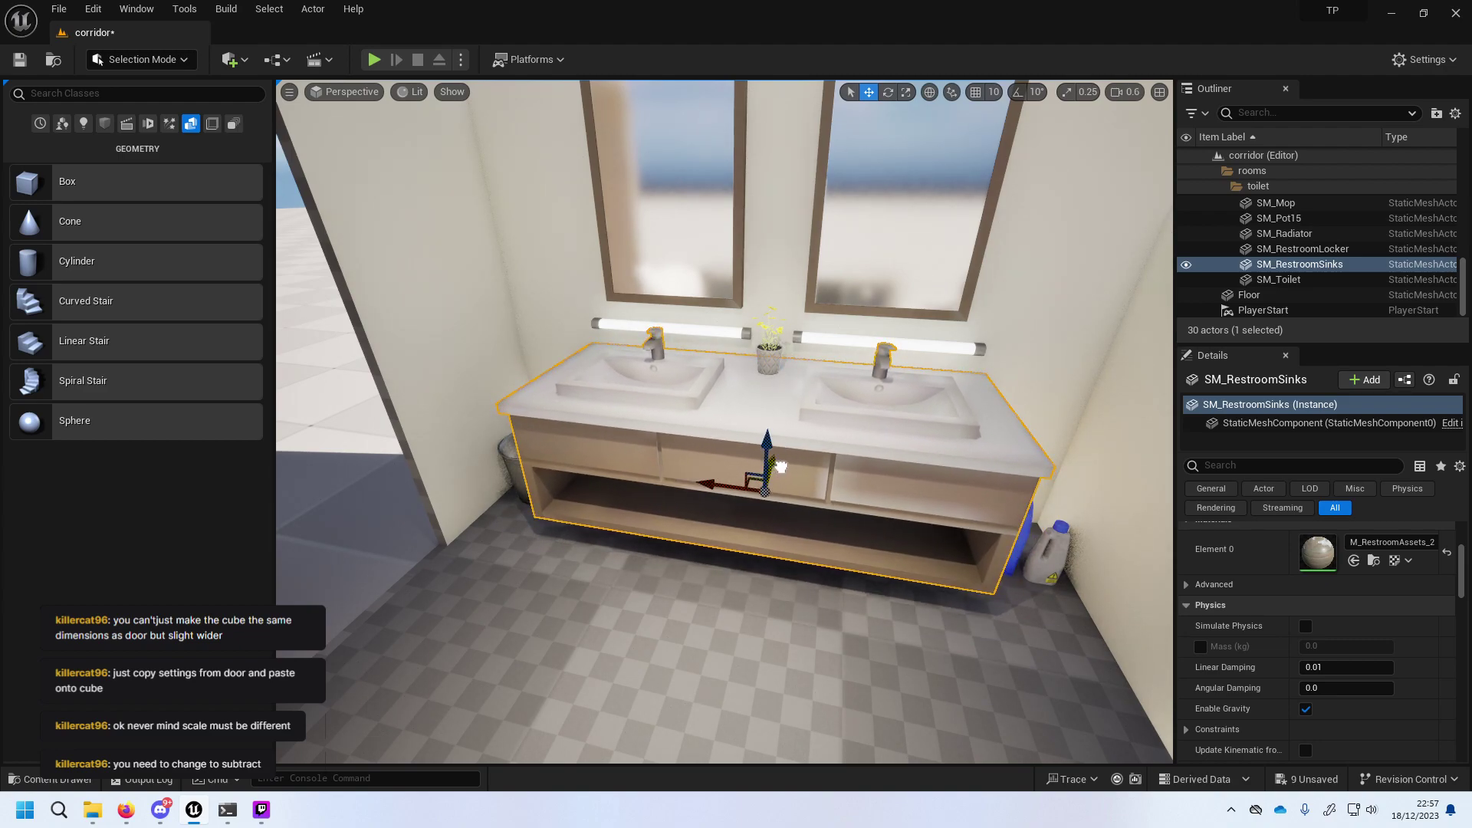
pyautogui.press('Escape')
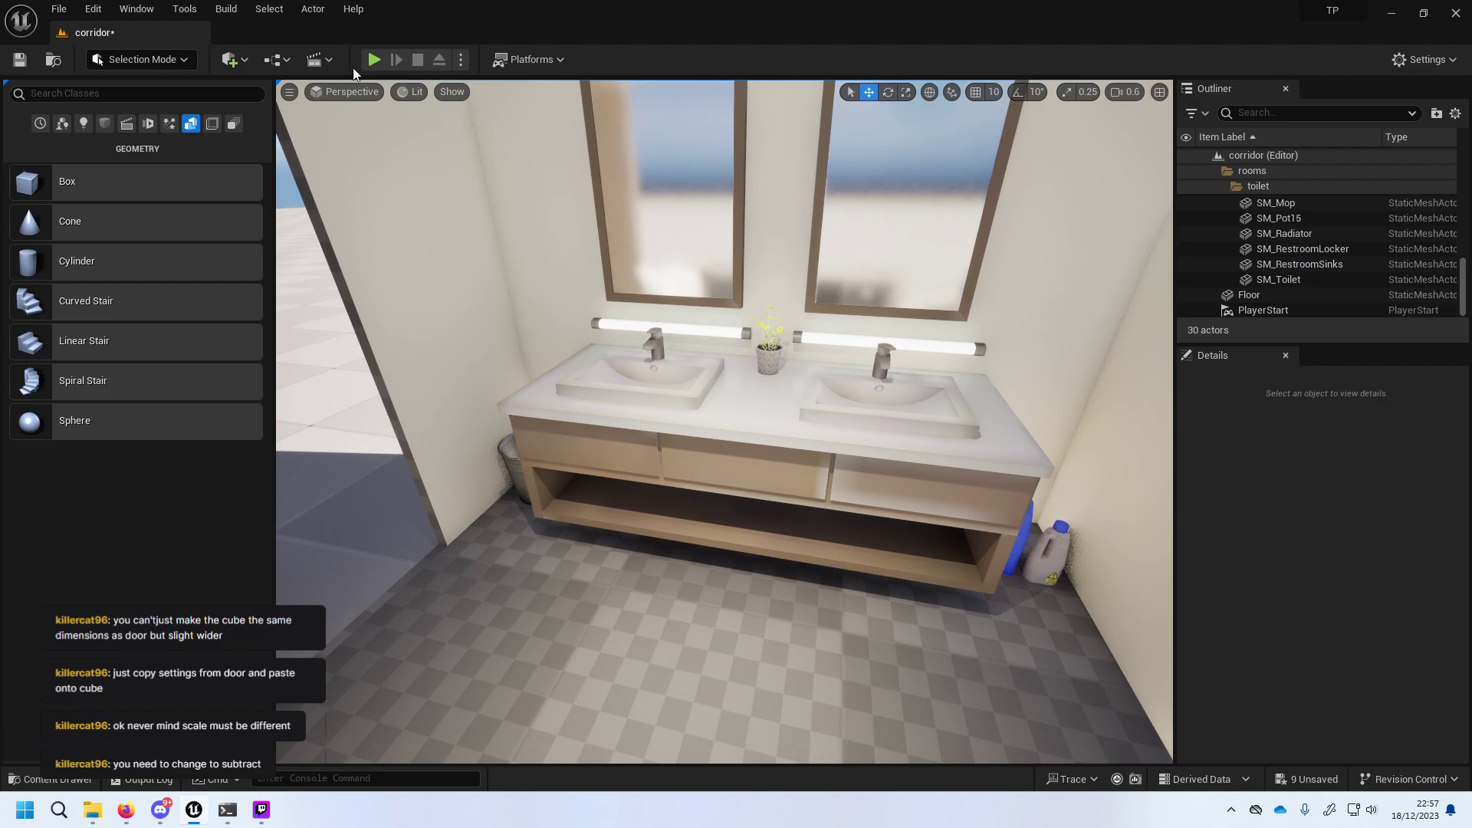
pyautogui.click(373, 60)
pyautogui.press('w')
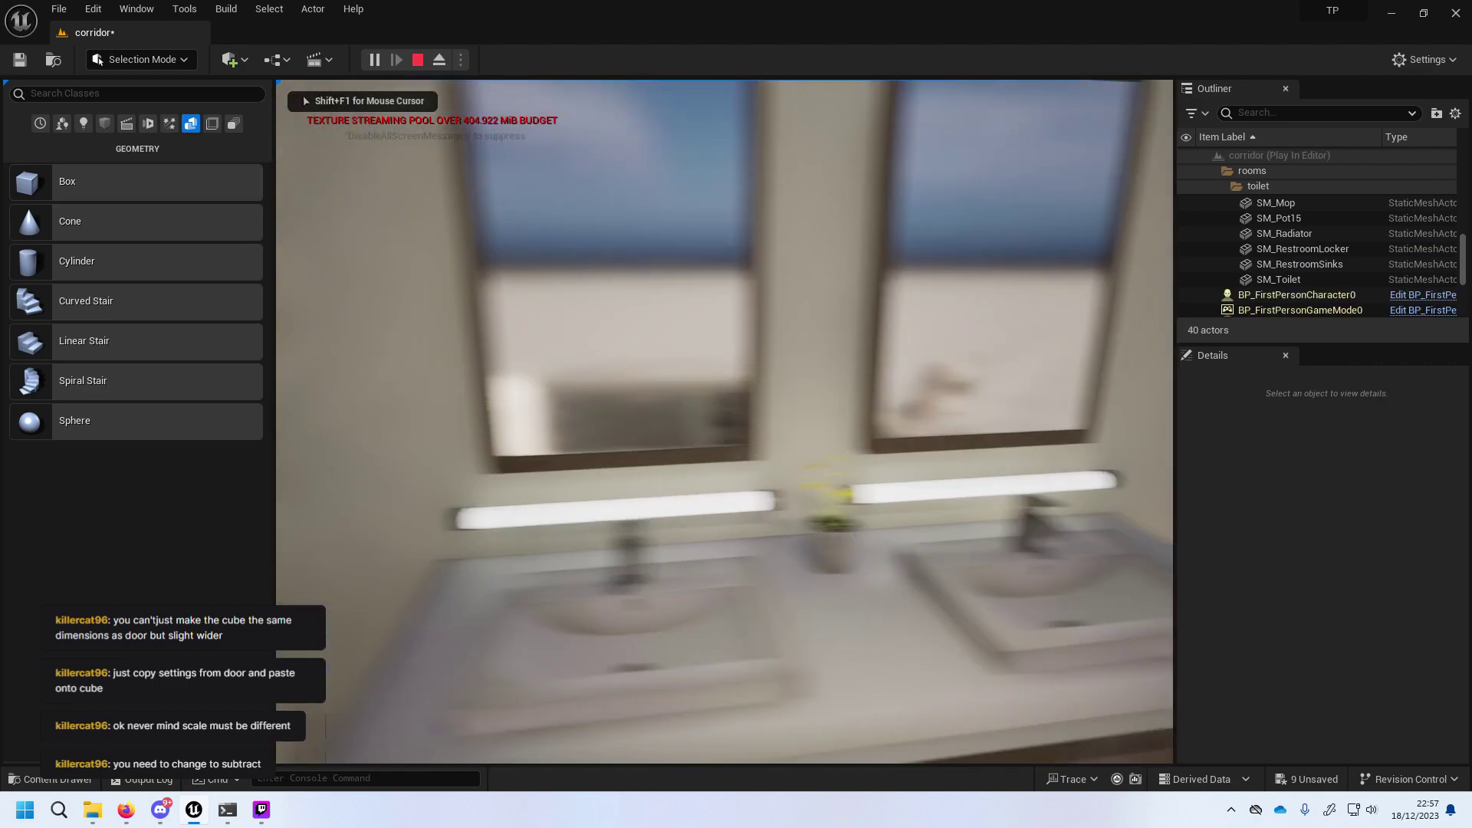
pyautogui.press('w')
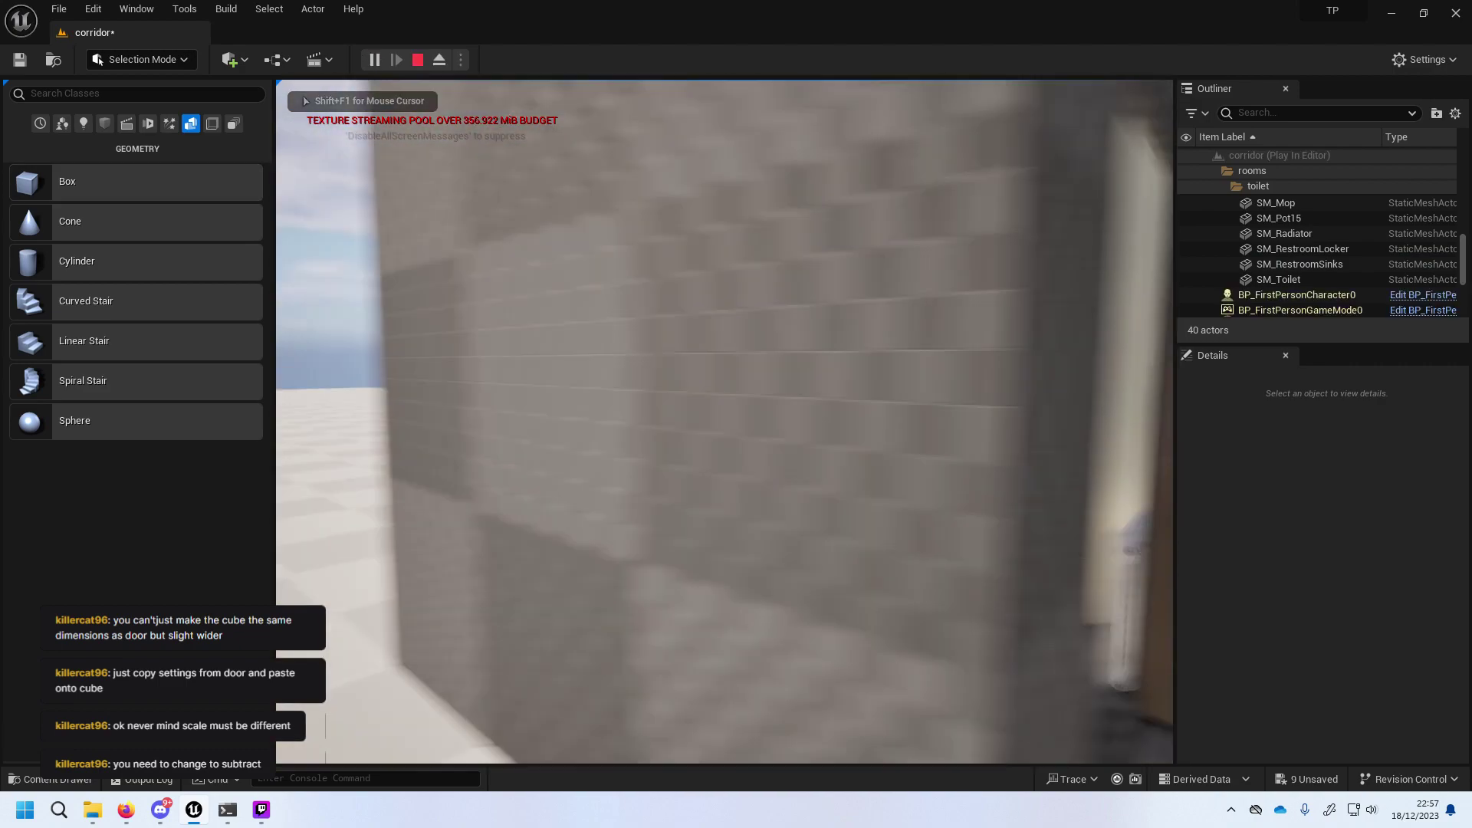
pyautogui.press('w')
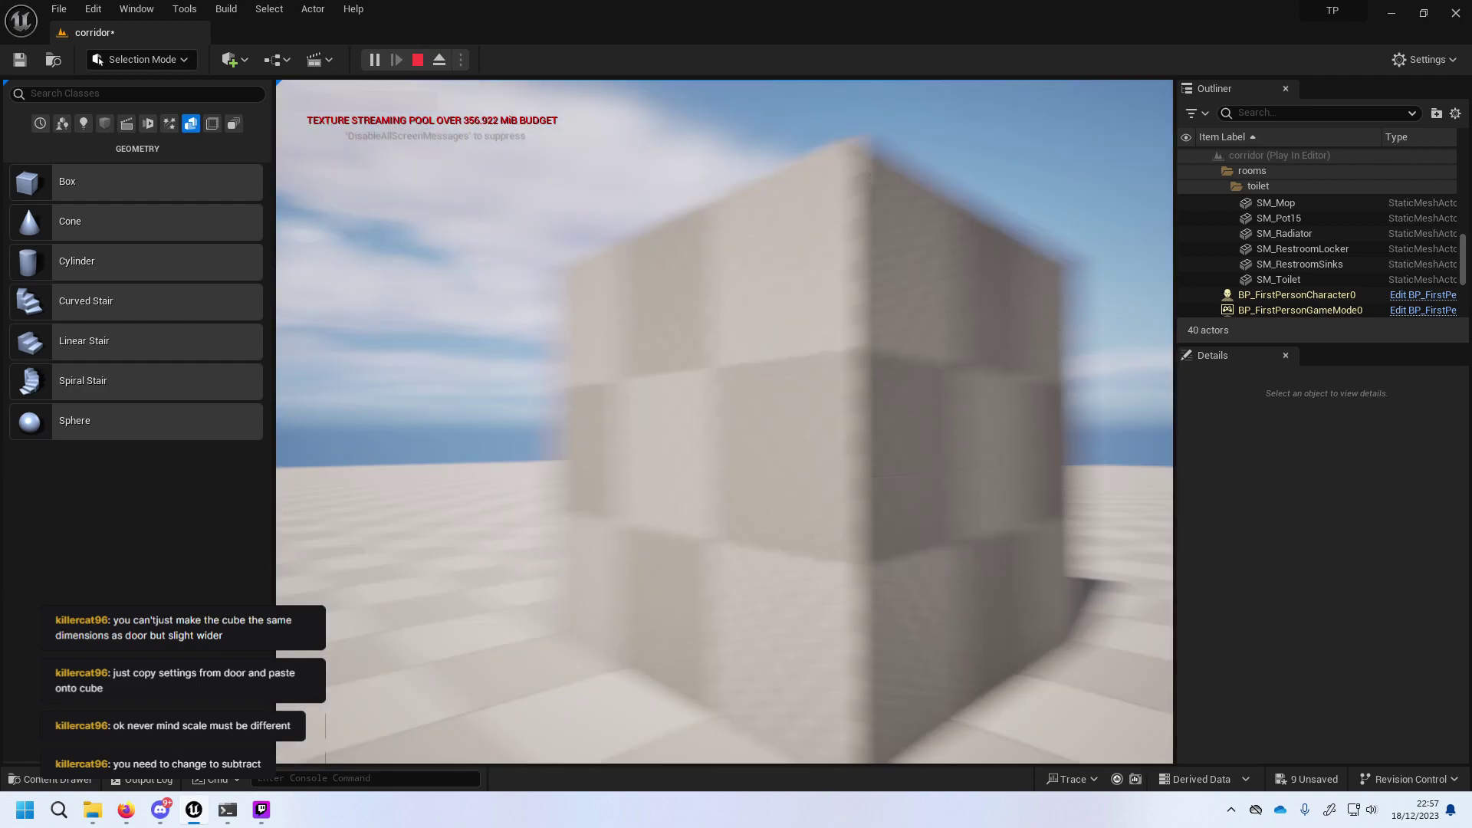
pyautogui.press('w')
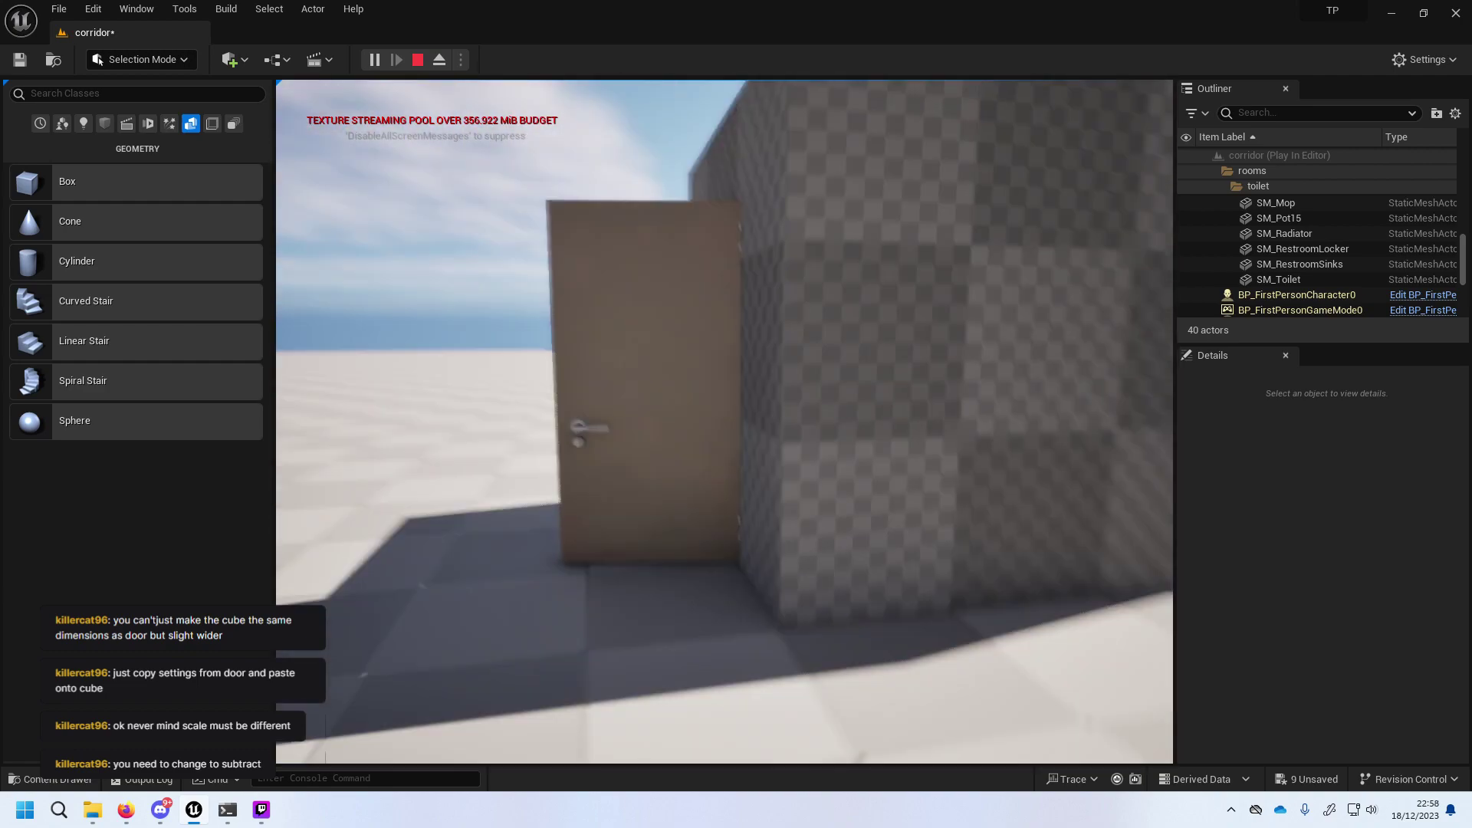
pyautogui.press('w')
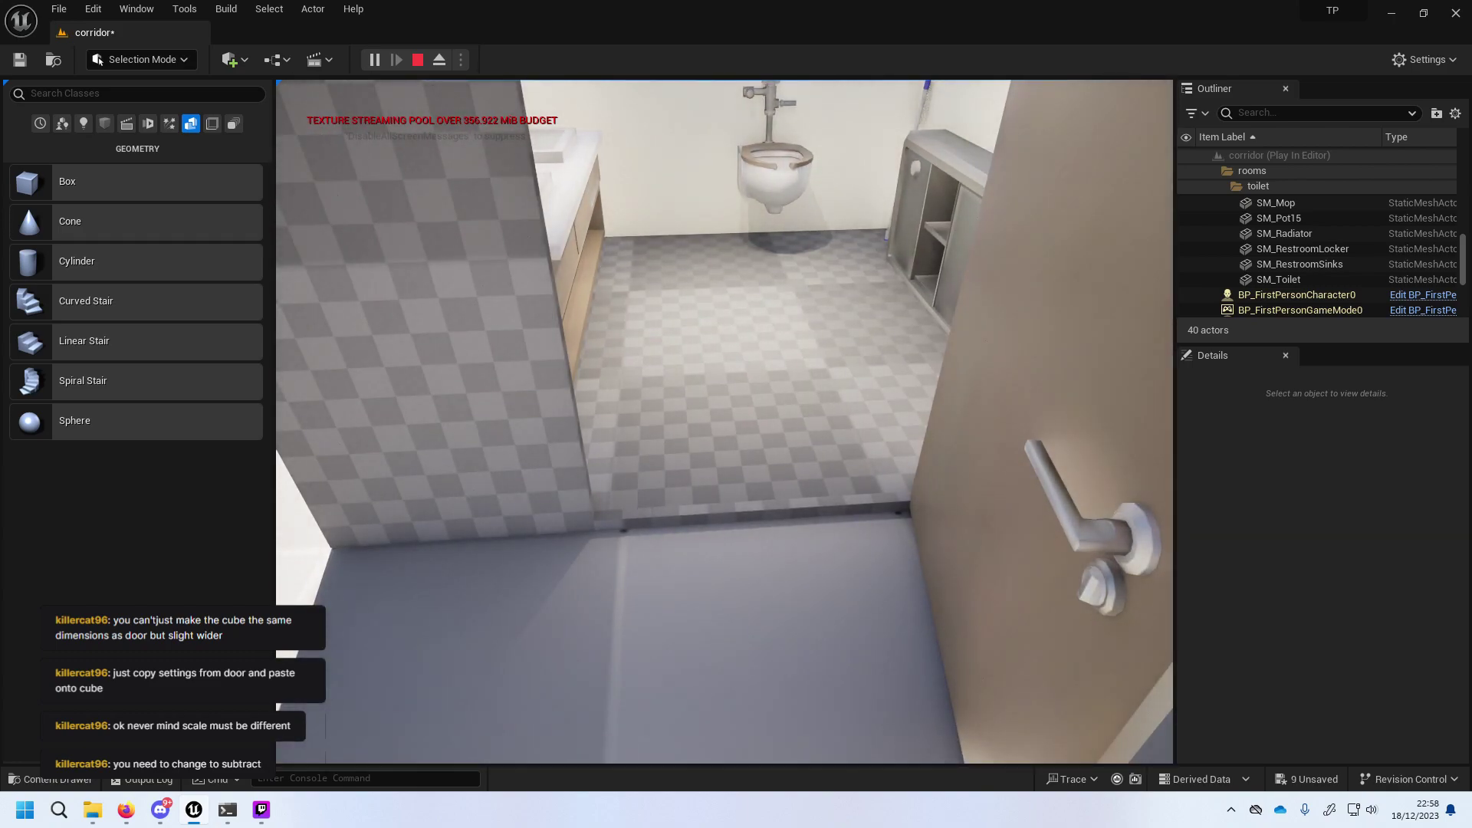
pyautogui.press('w')
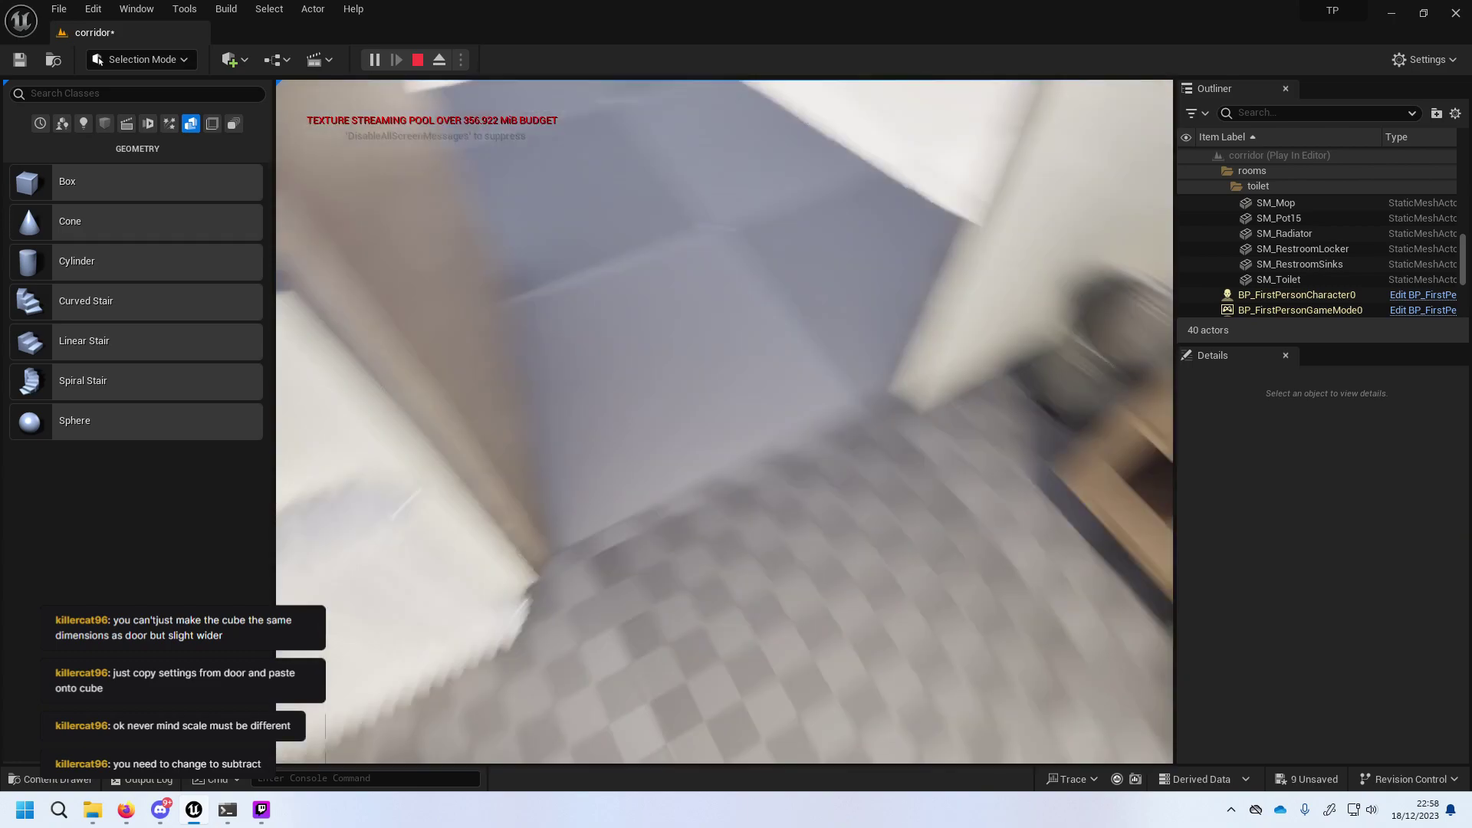
pyautogui.press('s')
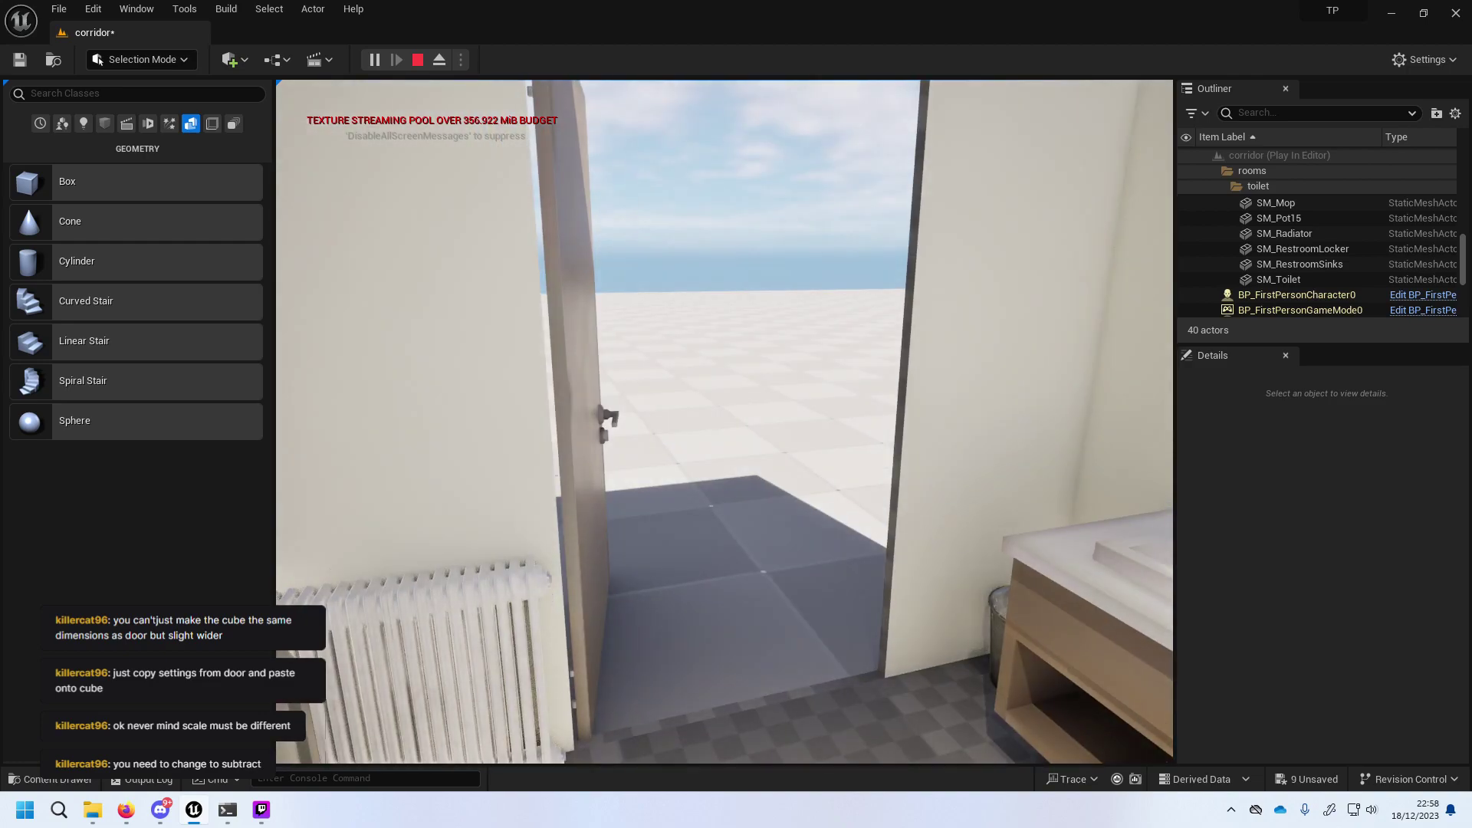
pyautogui.press('Escape')
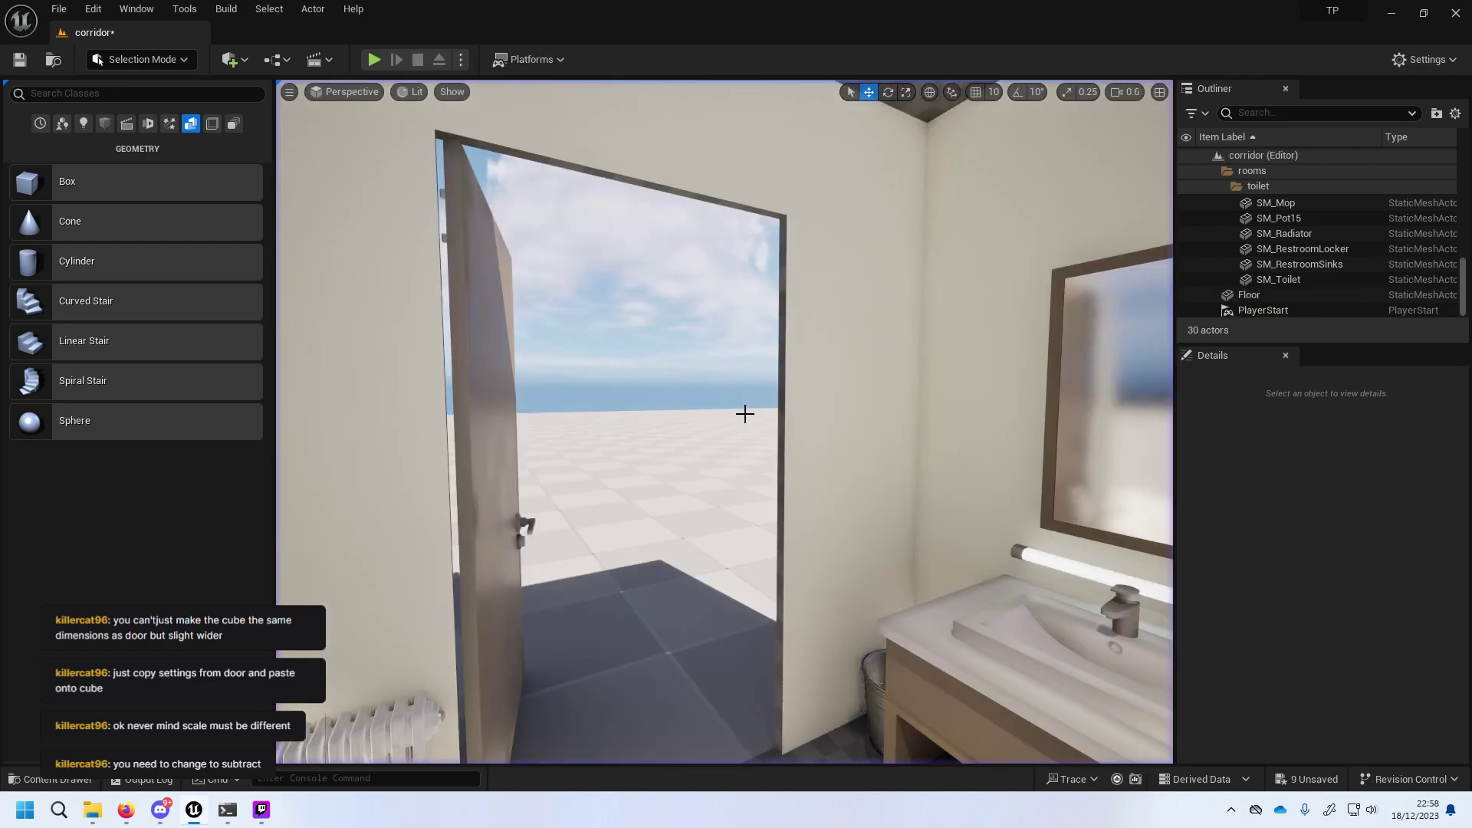
pyautogui.click(780, 407)
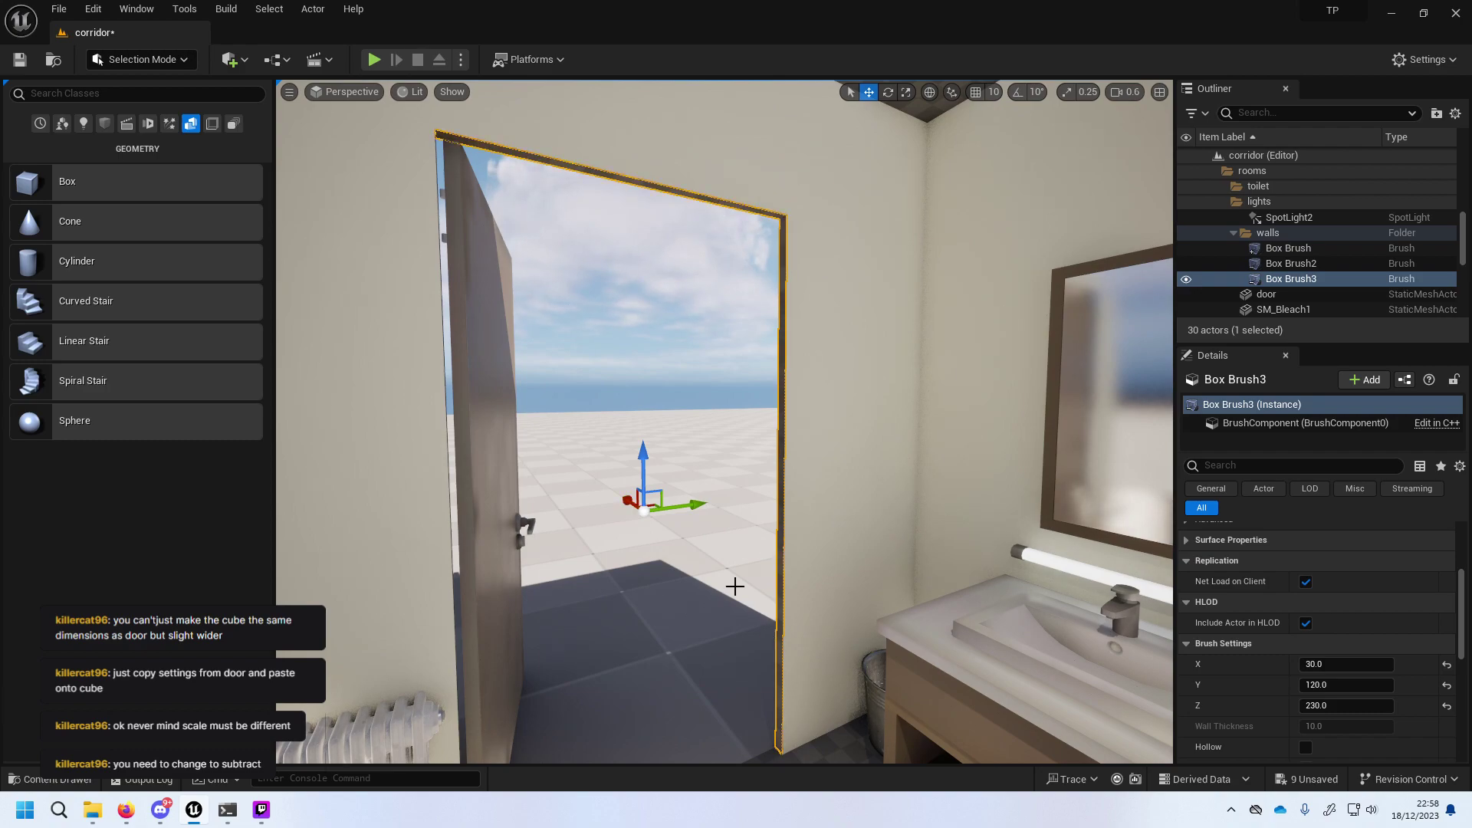
# Assign M_Basic_Wall to Box Brush3's Element 0 surface material.
pyautogui.moveTo(780, 510); pyautogui.dragTo(699, 469, button='right')
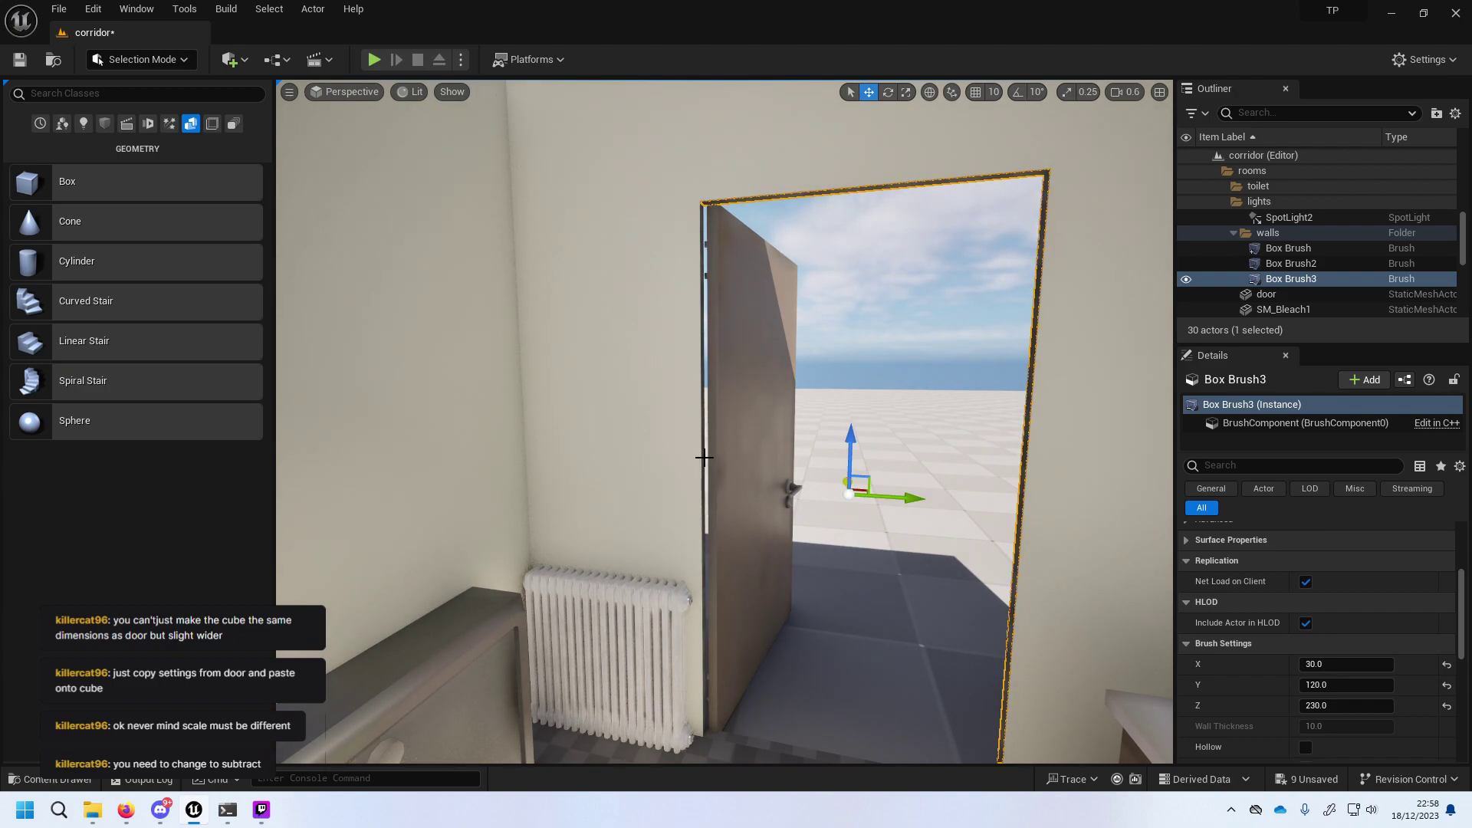
pyautogui.click(704, 458)
pyautogui.click(745, 210)
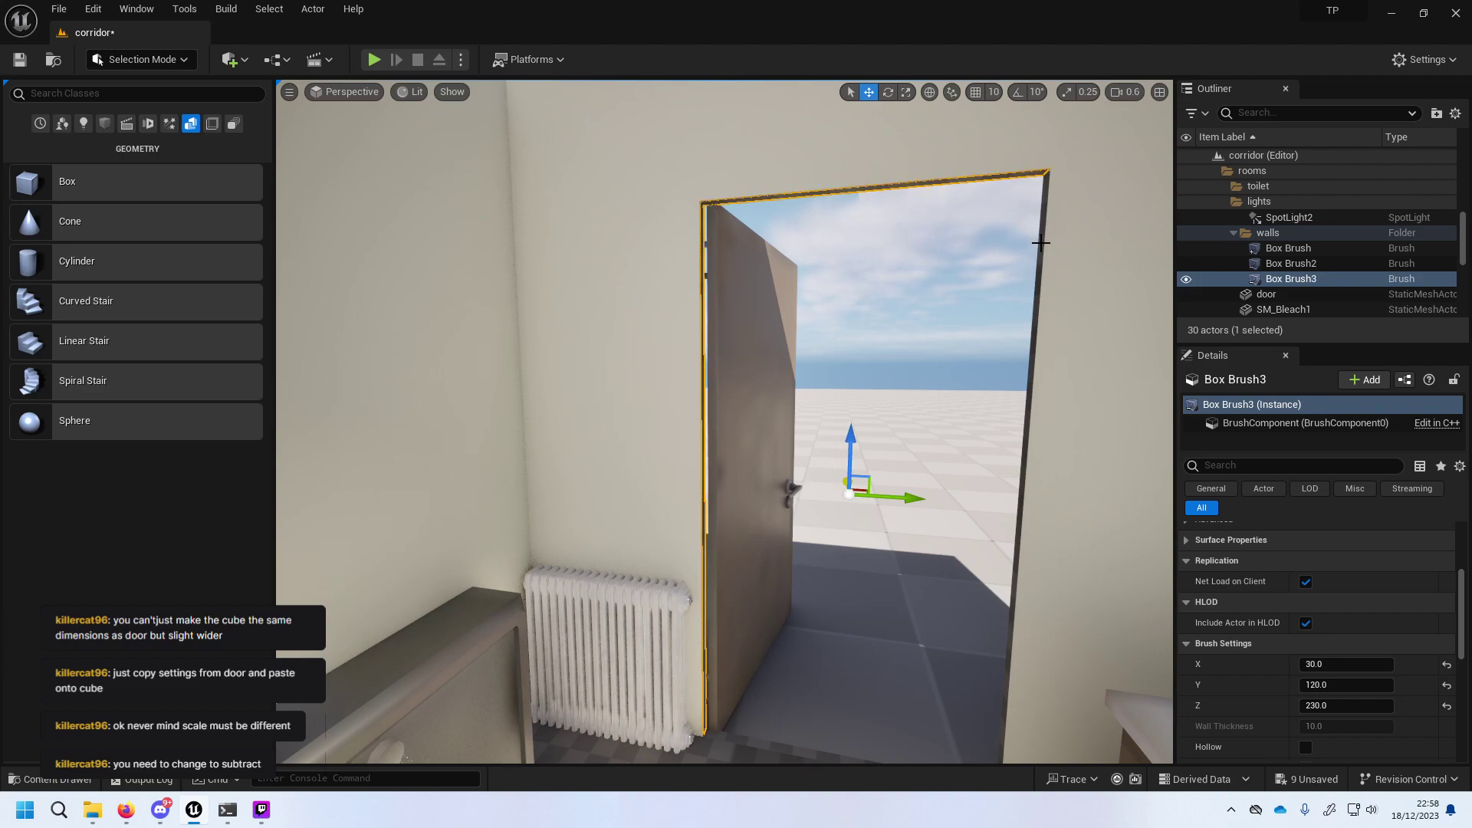
pyautogui.scroll(-3, 1322, 585)
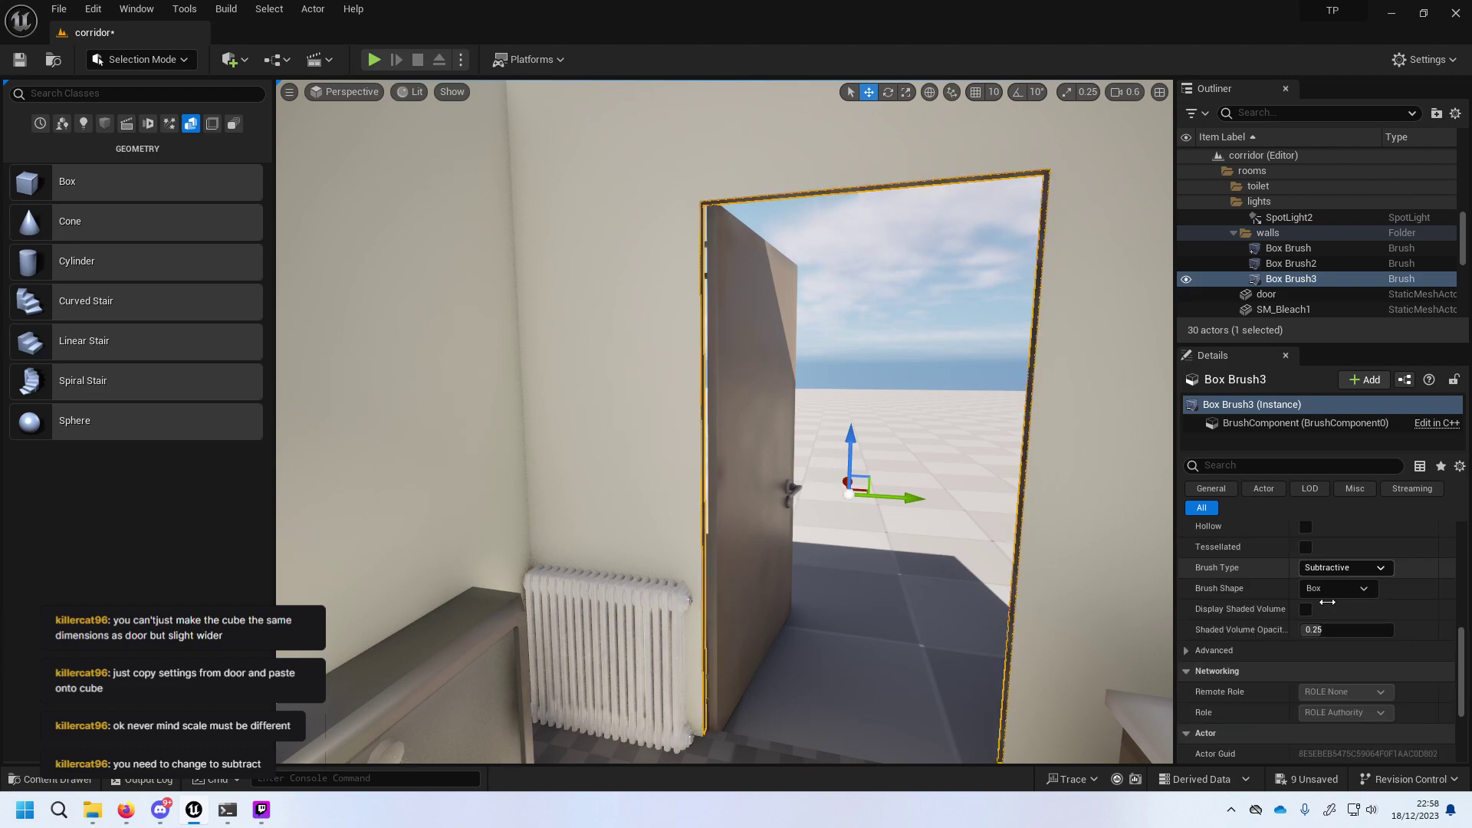
pyautogui.scroll(-2, 1335, 614)
pyautogui.scroll(3, 1350, 613)
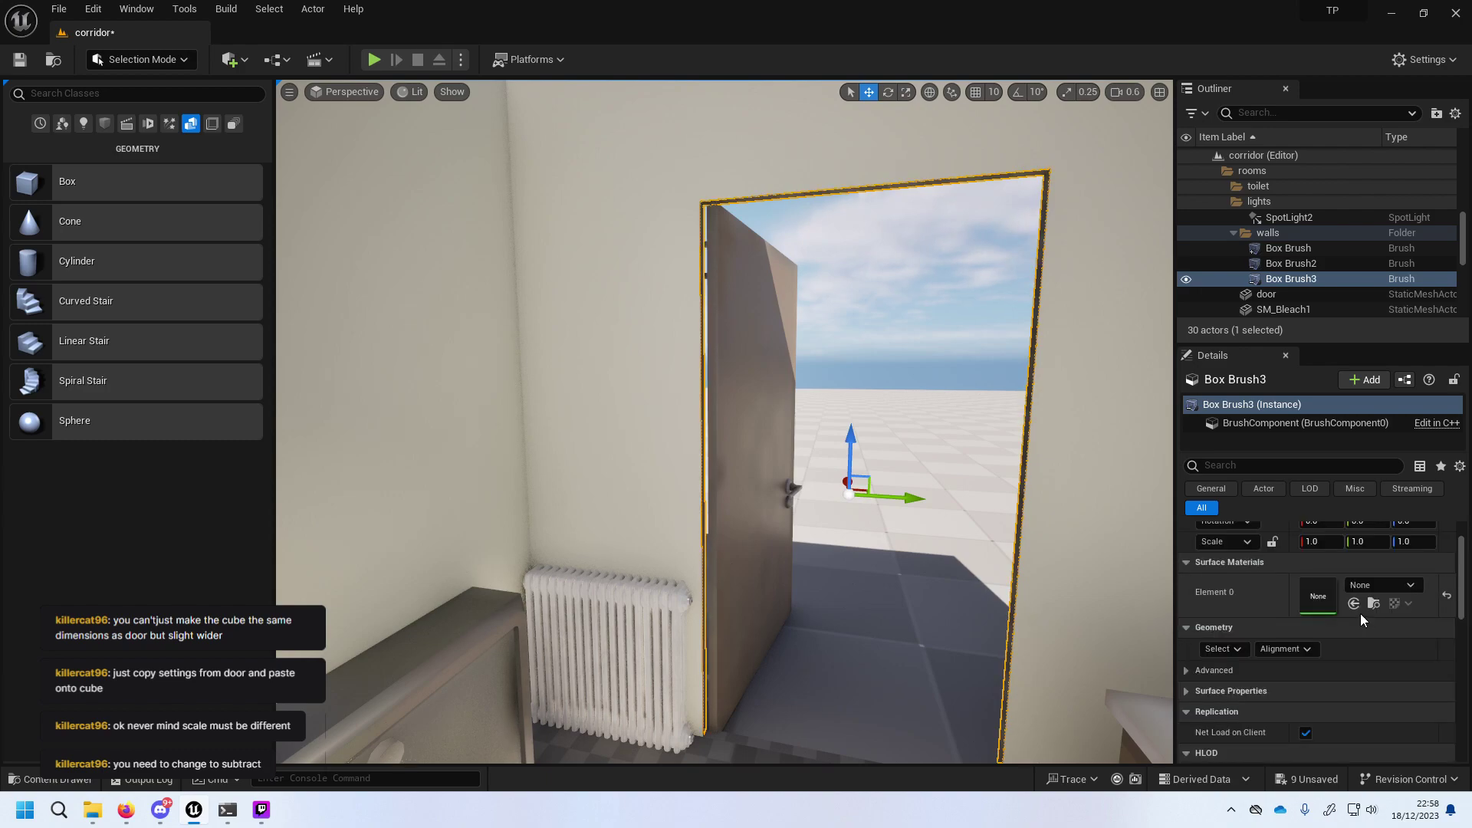
pyautogui.scroll(2, 1361, 613)
pyautogui.click(1355, 631)
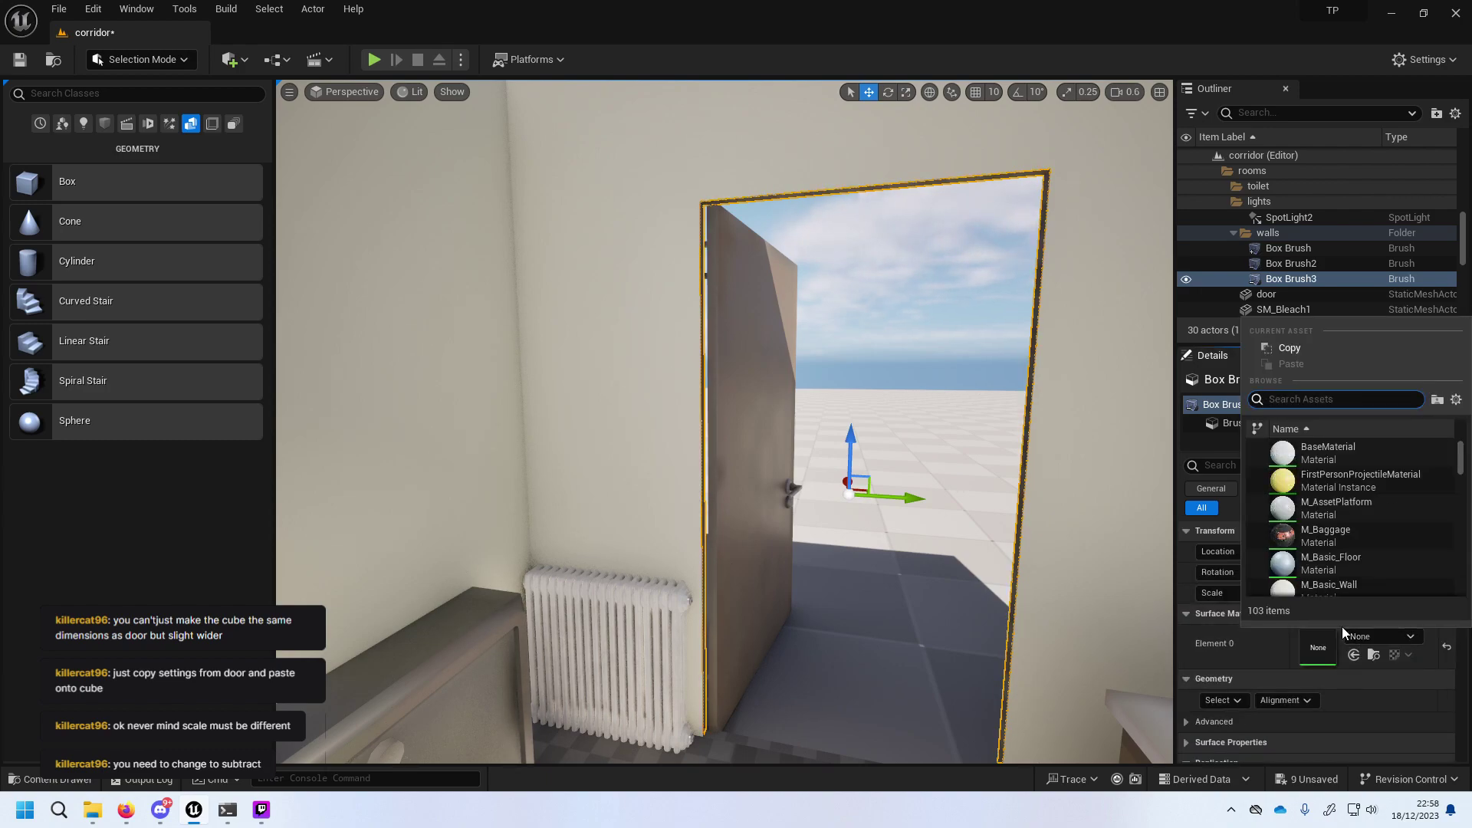
pyautogui.write('wal')
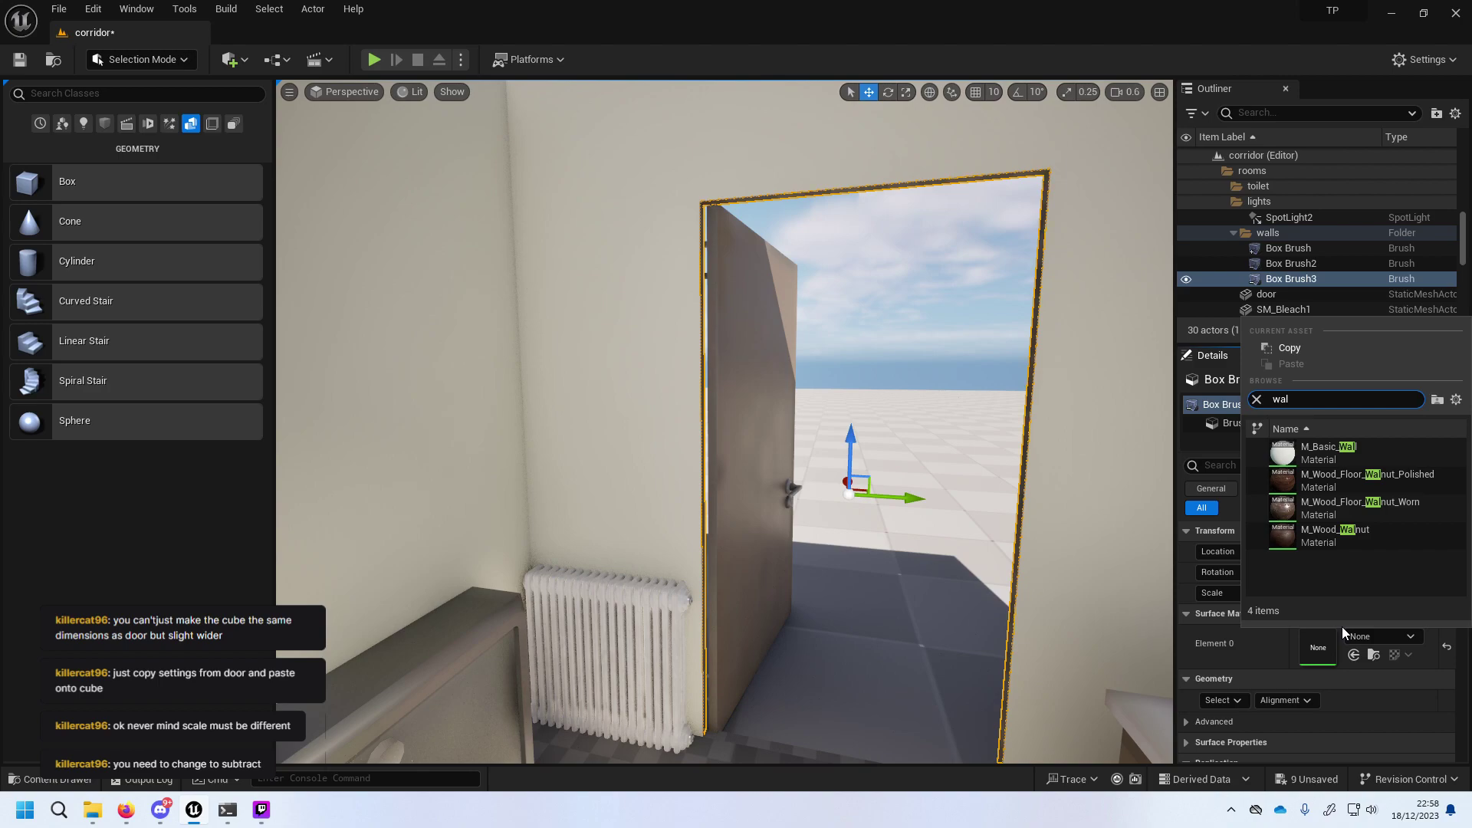
pyautogui.click(1331, 453)
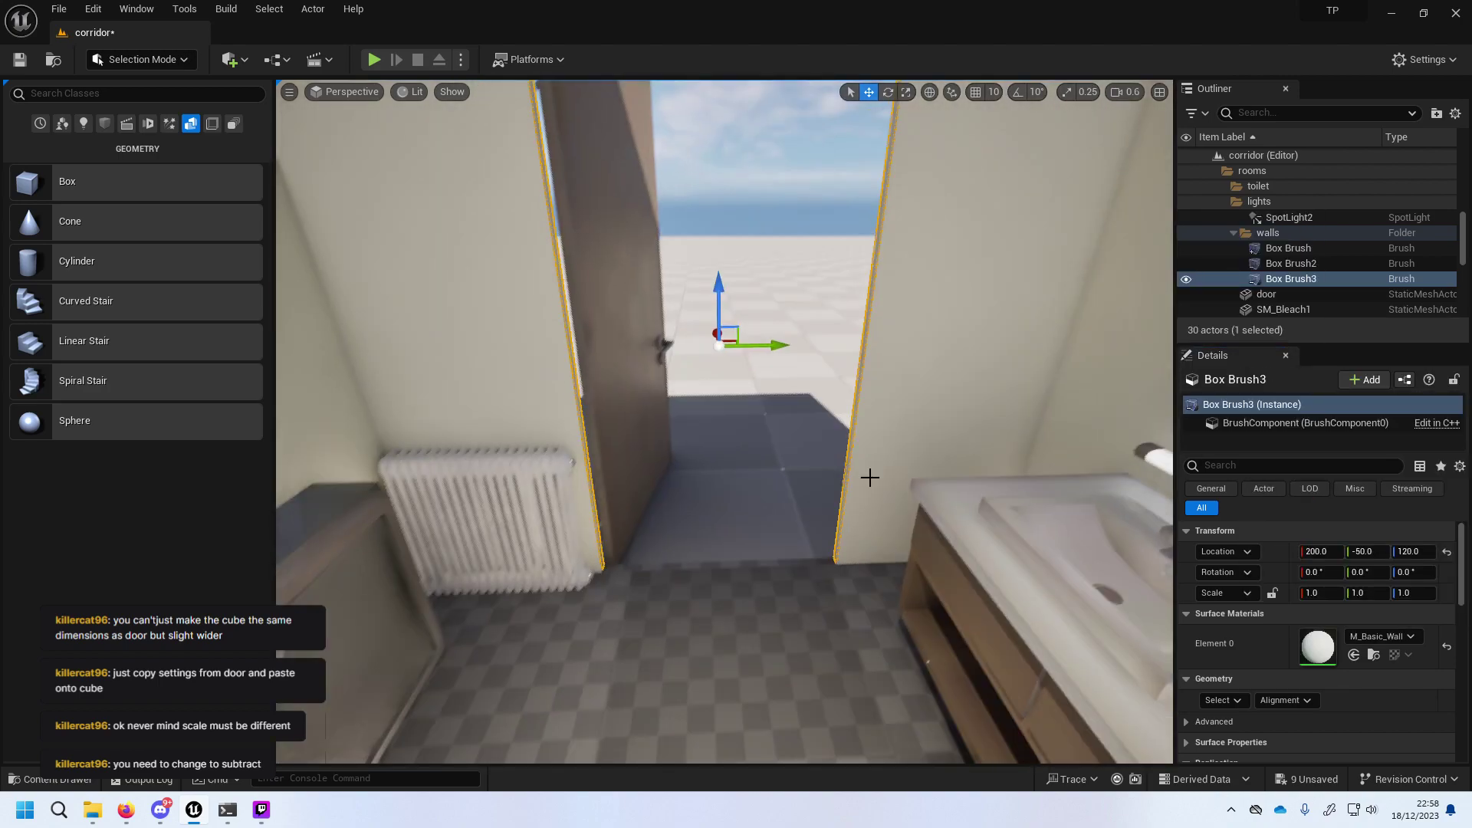
pyautogui.moveTo(867, 477); pyautogui.dragTo(959, 315)
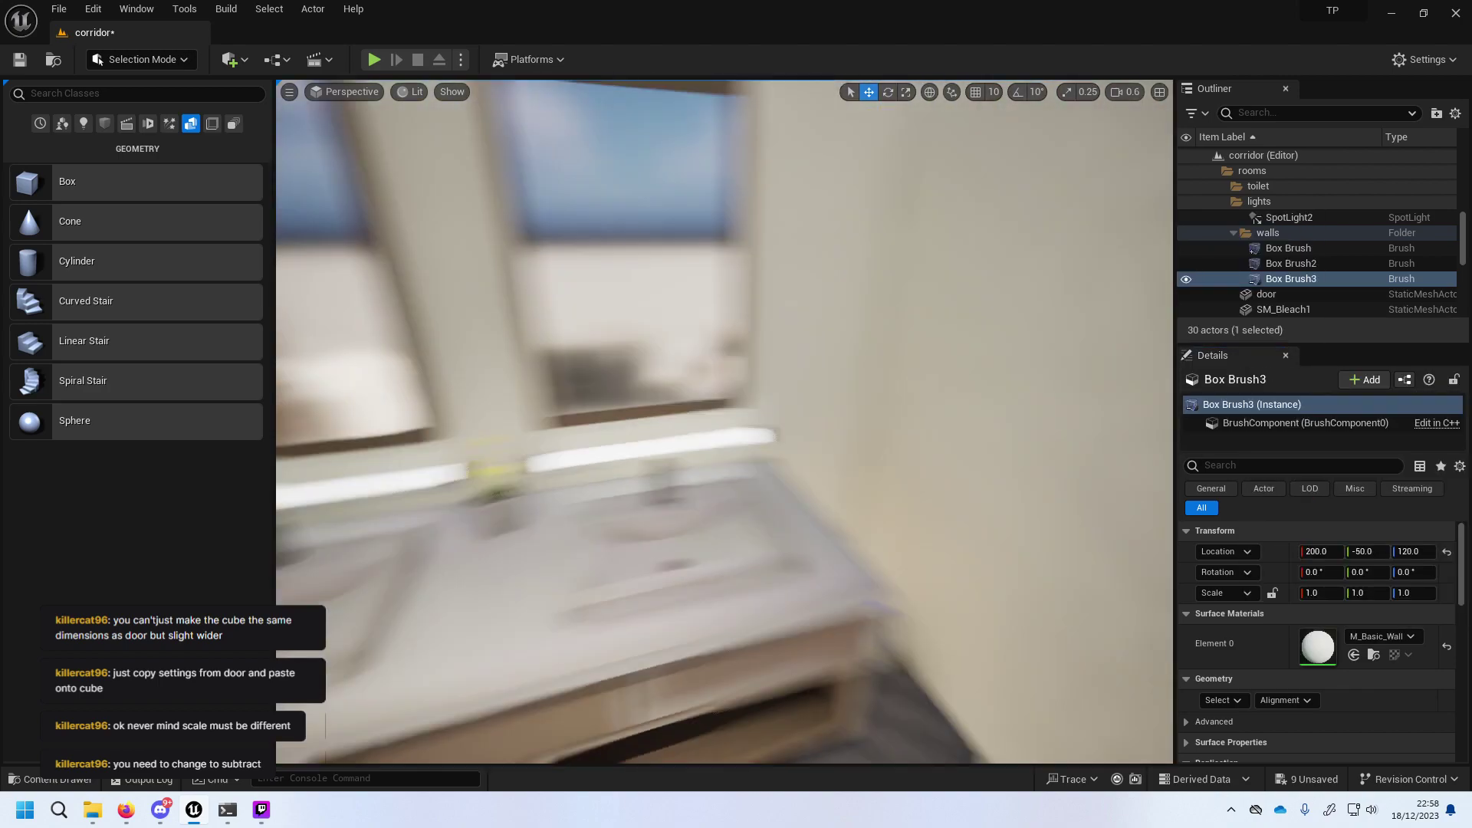
# Select and frame the wall brush behind the sinks.
pyautogui.click(923, 333)
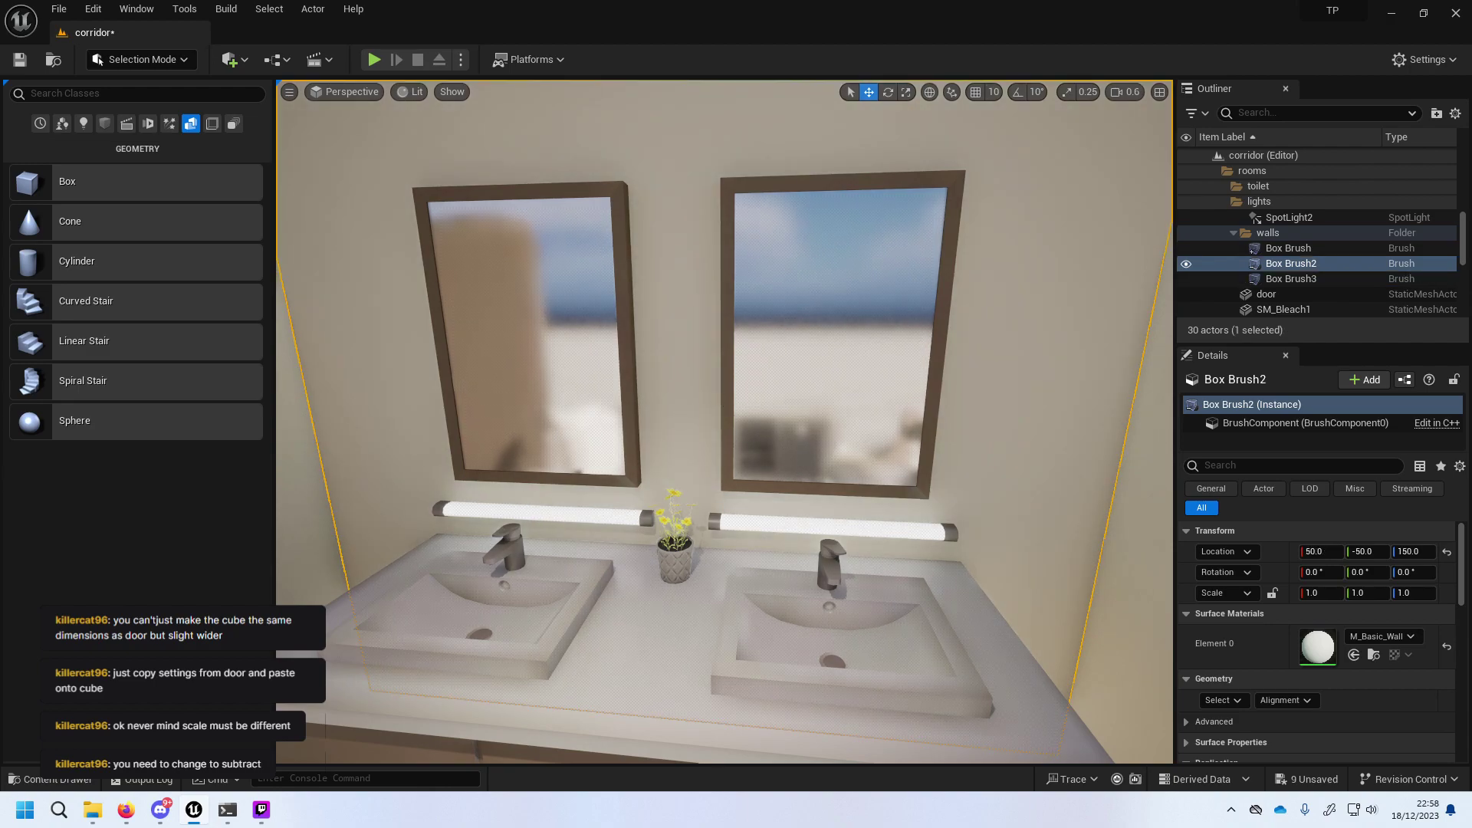
pyautogui.moveTo(552, 414); pyautogui.dragTo(543, 397)
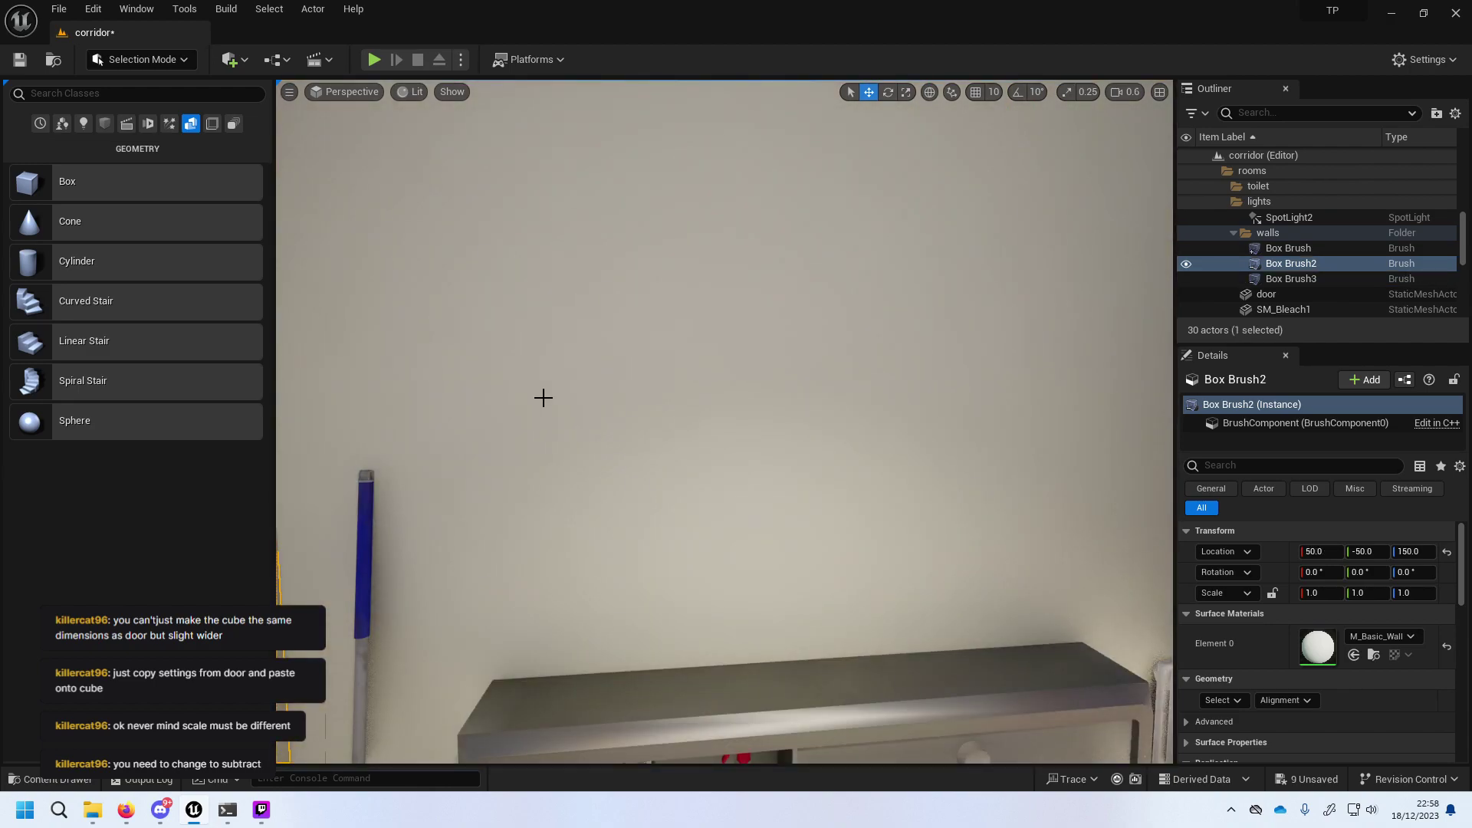
pyautogui.press('f')
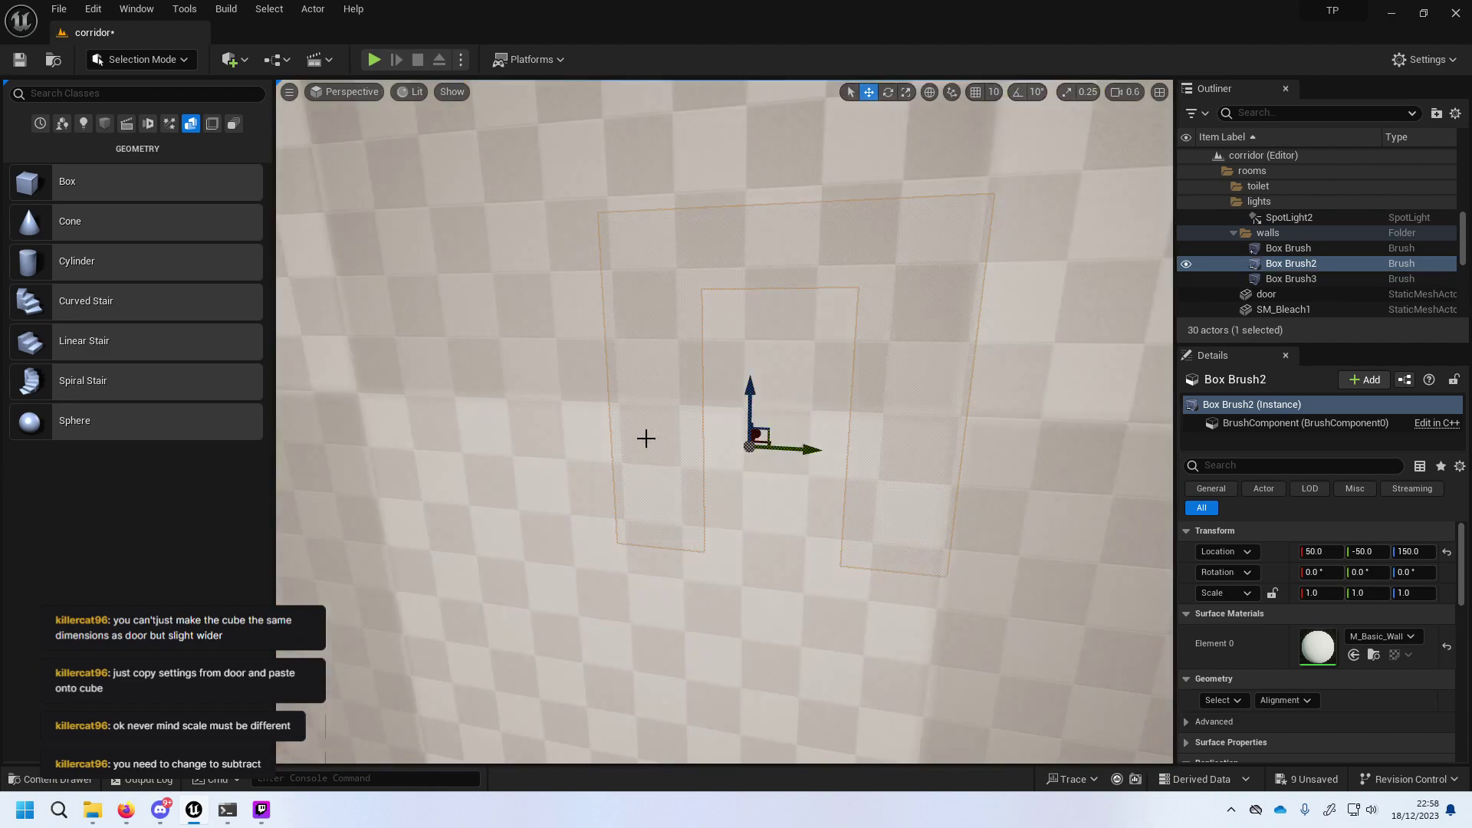
pyautogui.moveTo(647, 438)
pyautogui.mouseDown()
pyautogui.moveTo(706, 450)
pyautogui.moveTo(724, 421)
pyautogui.moveTo(690, 425)
pyautogui.moveTo(694, 452)
pyautogui.mouseUp()
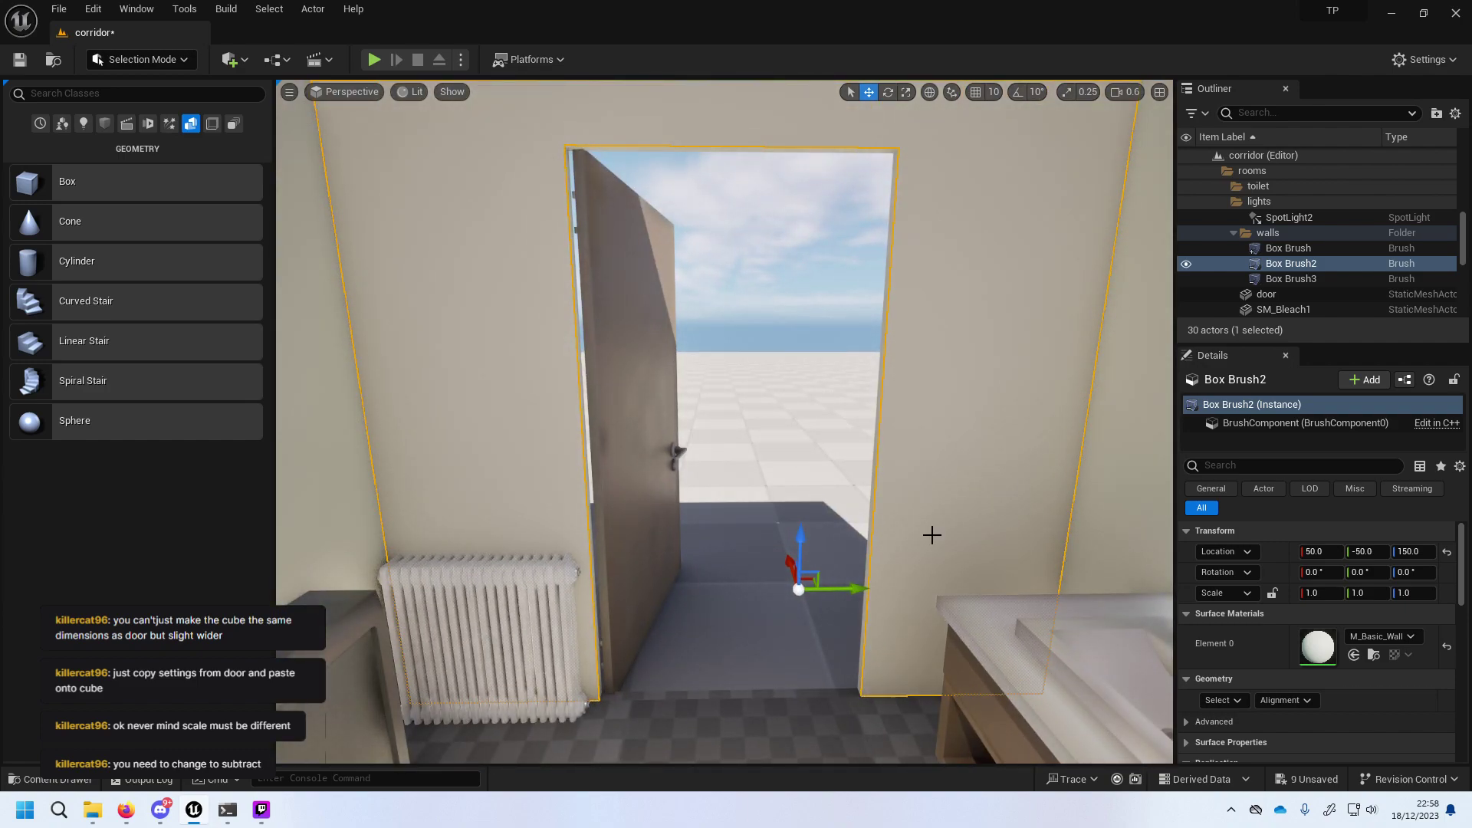
# Play-test the room, stop the session, and select the ceiling surface.
pyautogui.click(375, 59)
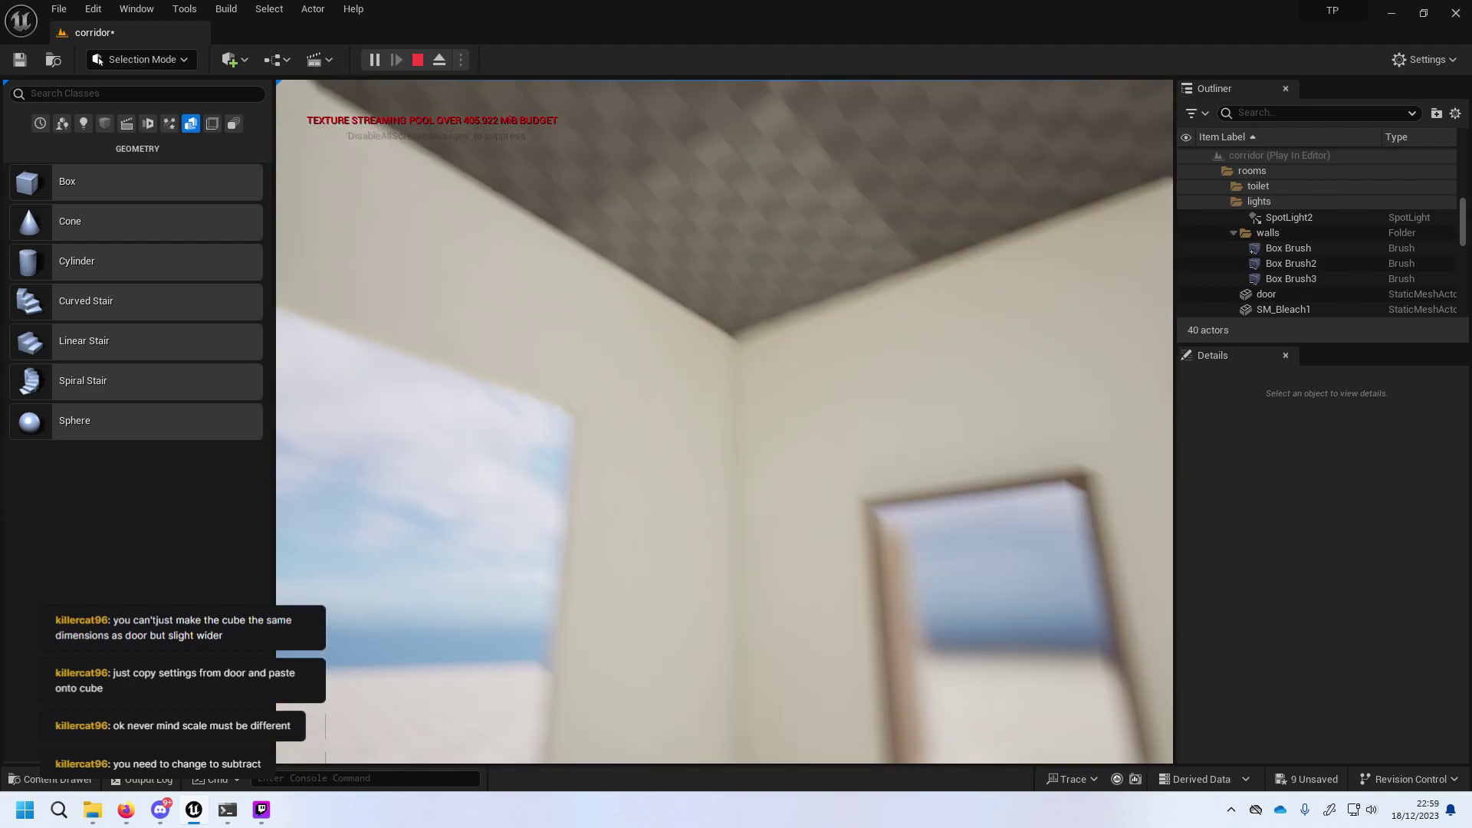
pyautogui.press('Escape')
pyautogui.click(635, 201)
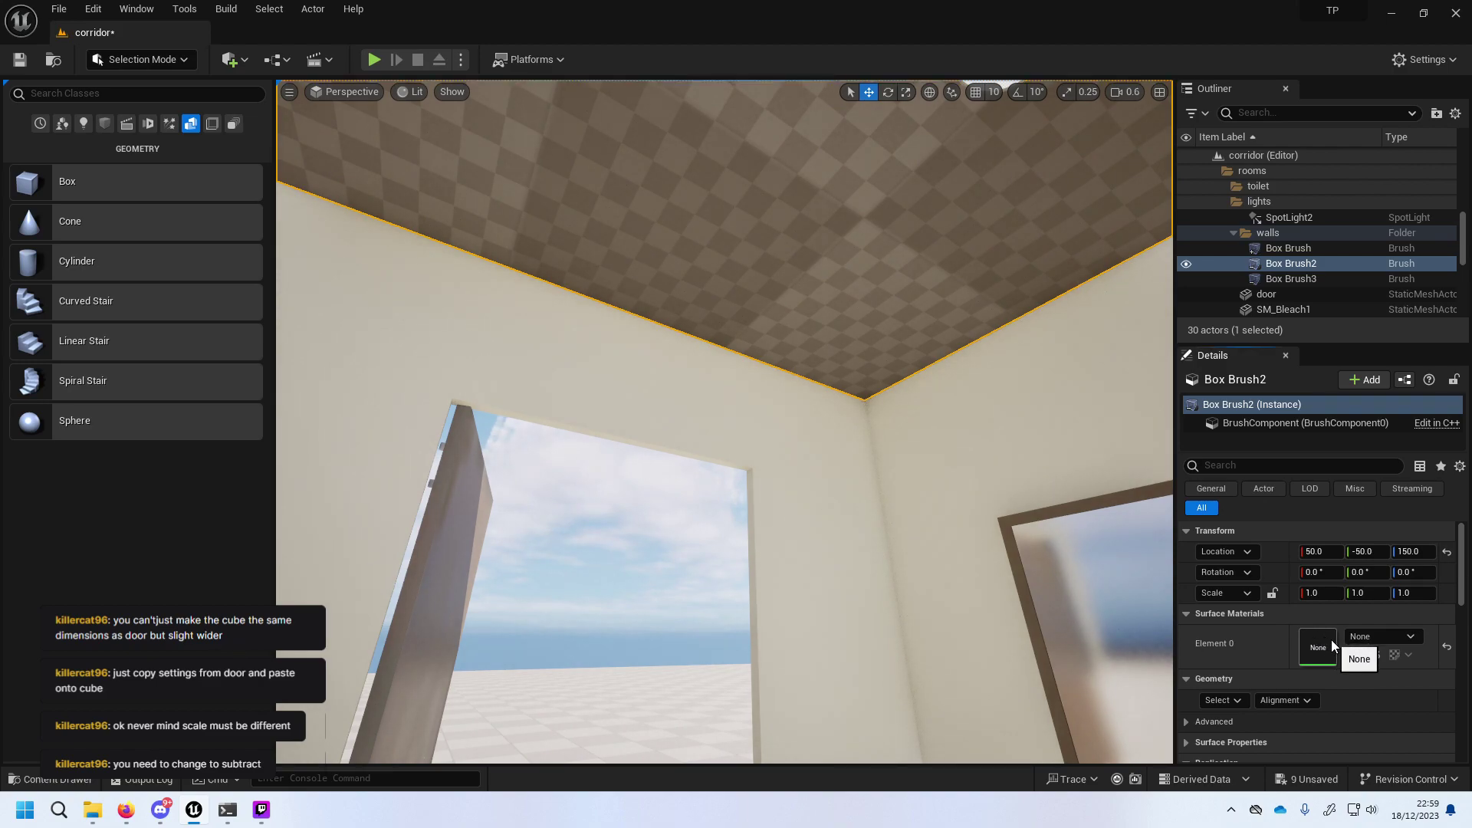
# Try M_Basic_Floor, then M_Basic_Wall, on Box Brush2's ceiling surfaces.
pyautogui.click(1367, 639)
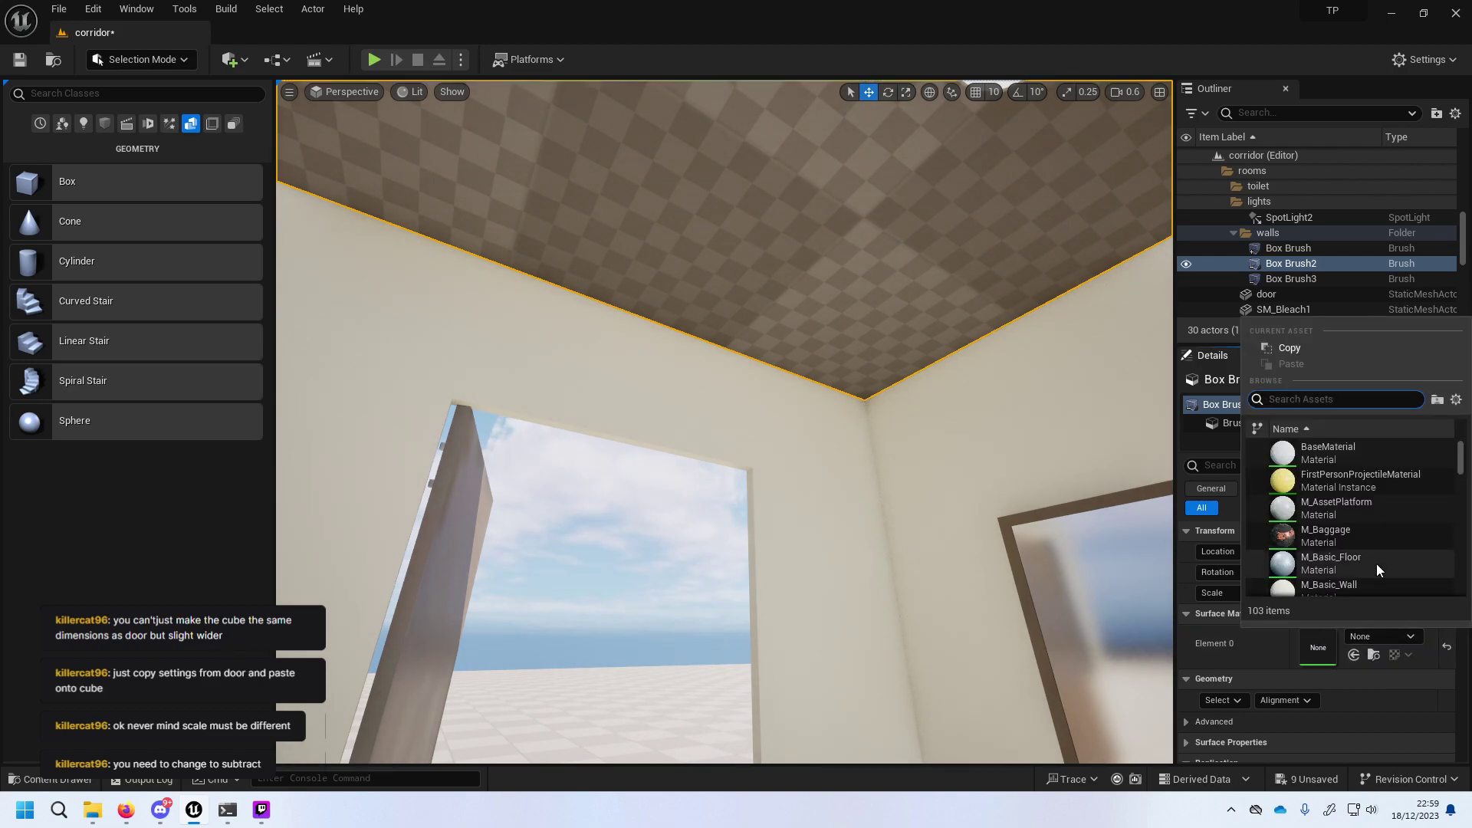
pyautogui.click(1378, 563)
pyautogui.click(1396, 635)
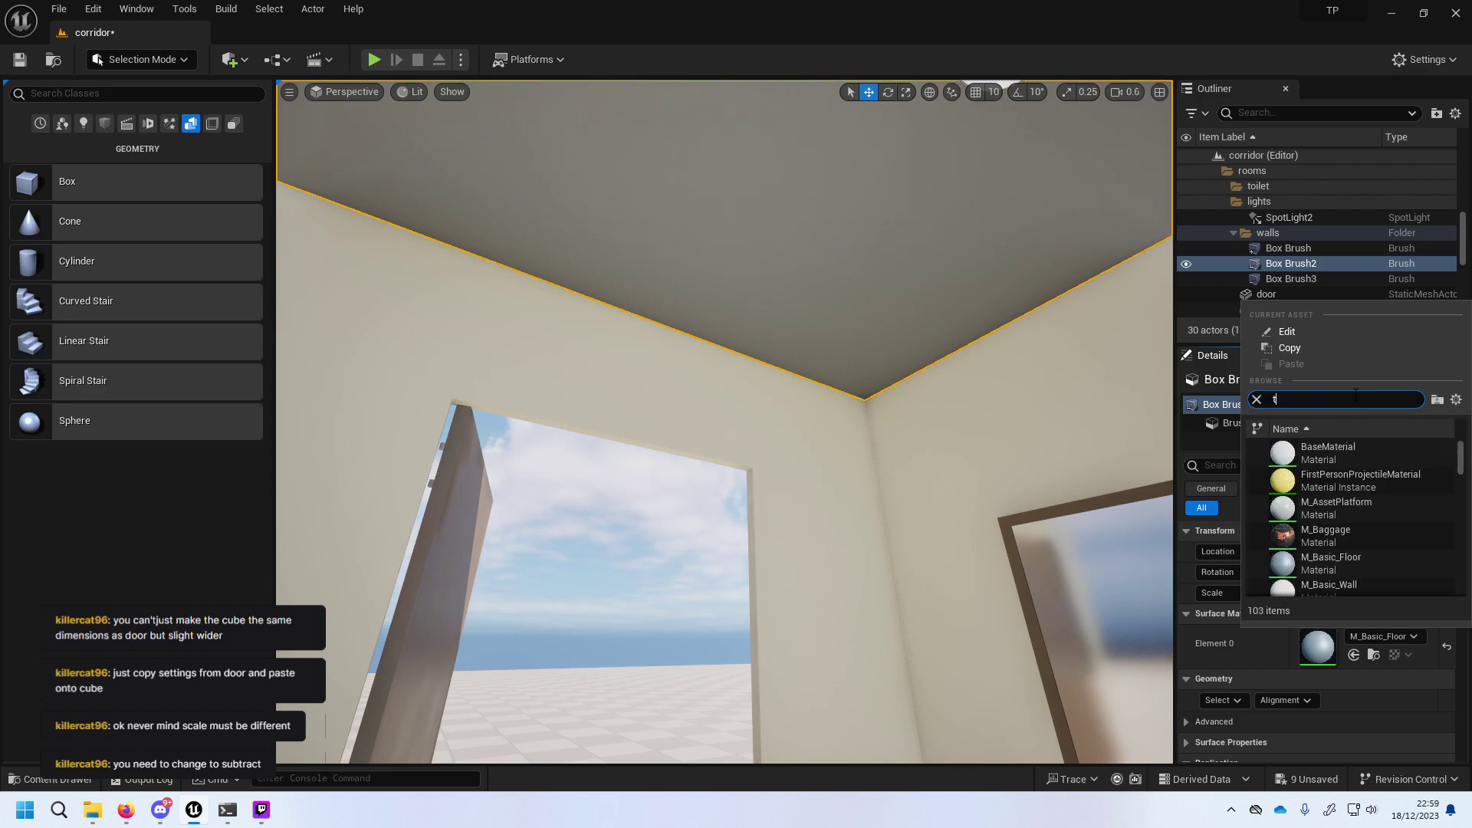
pyautogui.scroll(-3, 1420, 480)
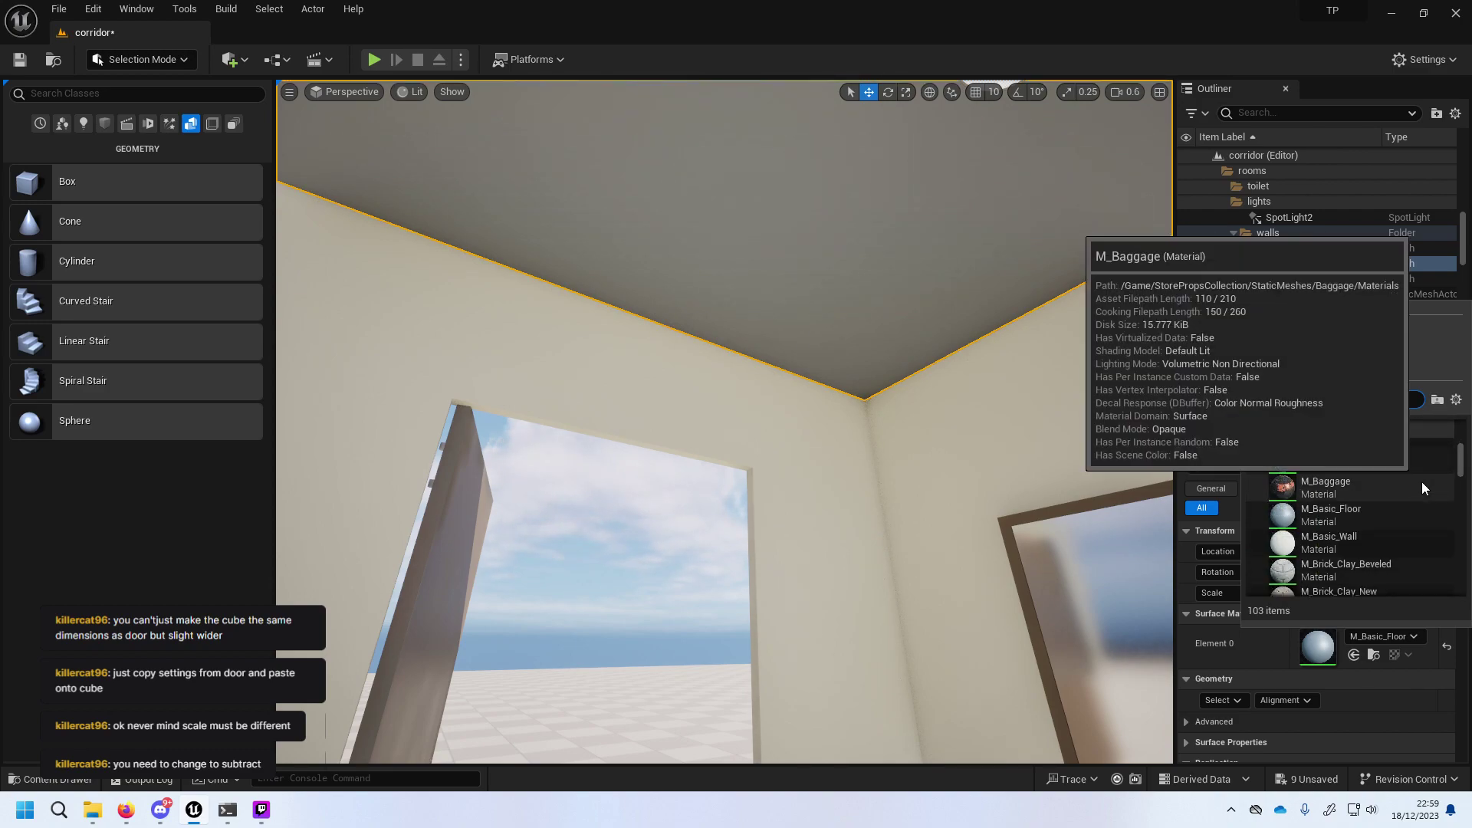
pyautogui.click(1420, 485)
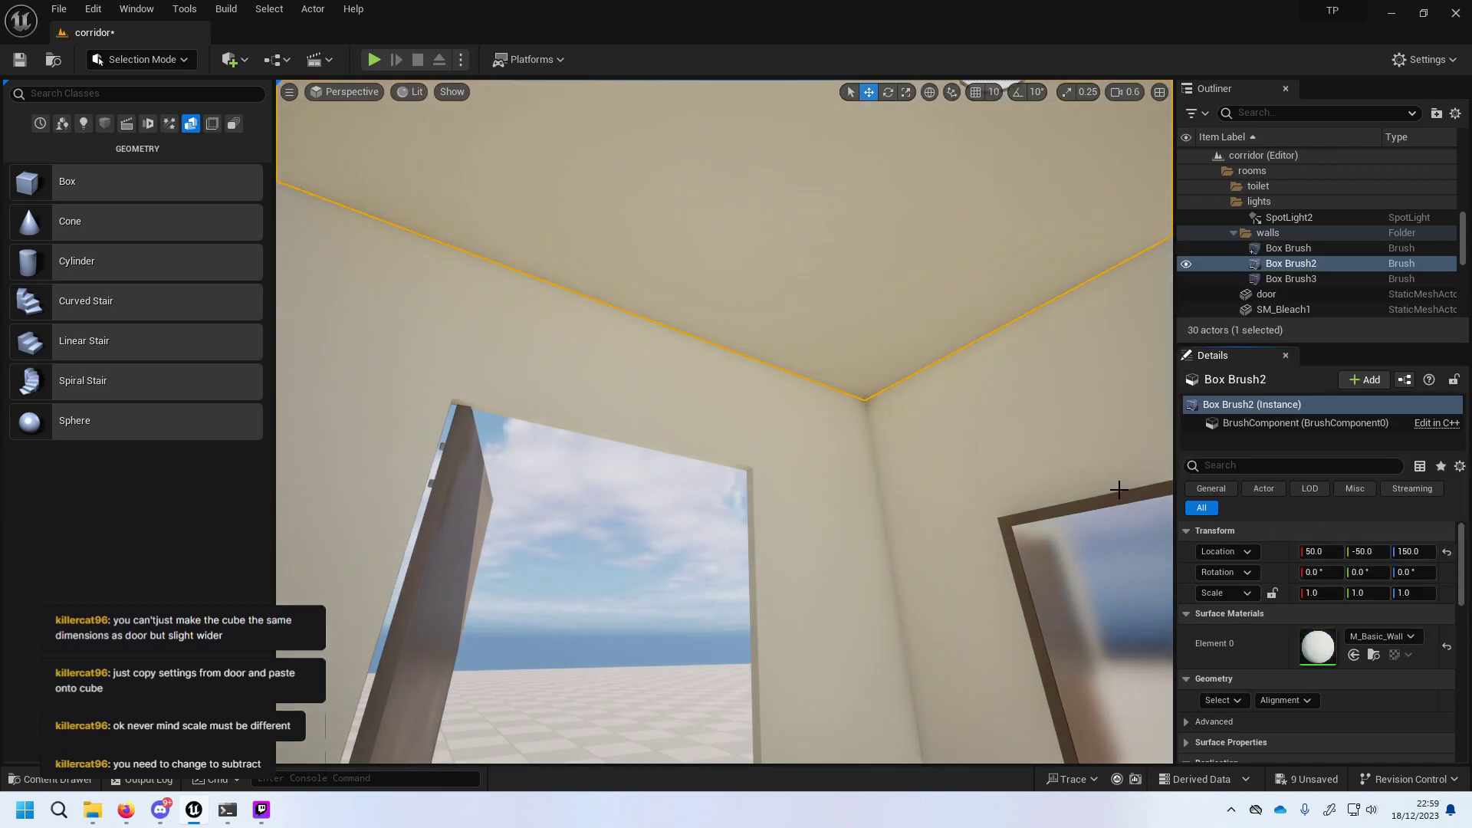
# Switch the Box Brush2 ceiling material to M_Concrete_Poured.
pyautogui.click(1367, 633)
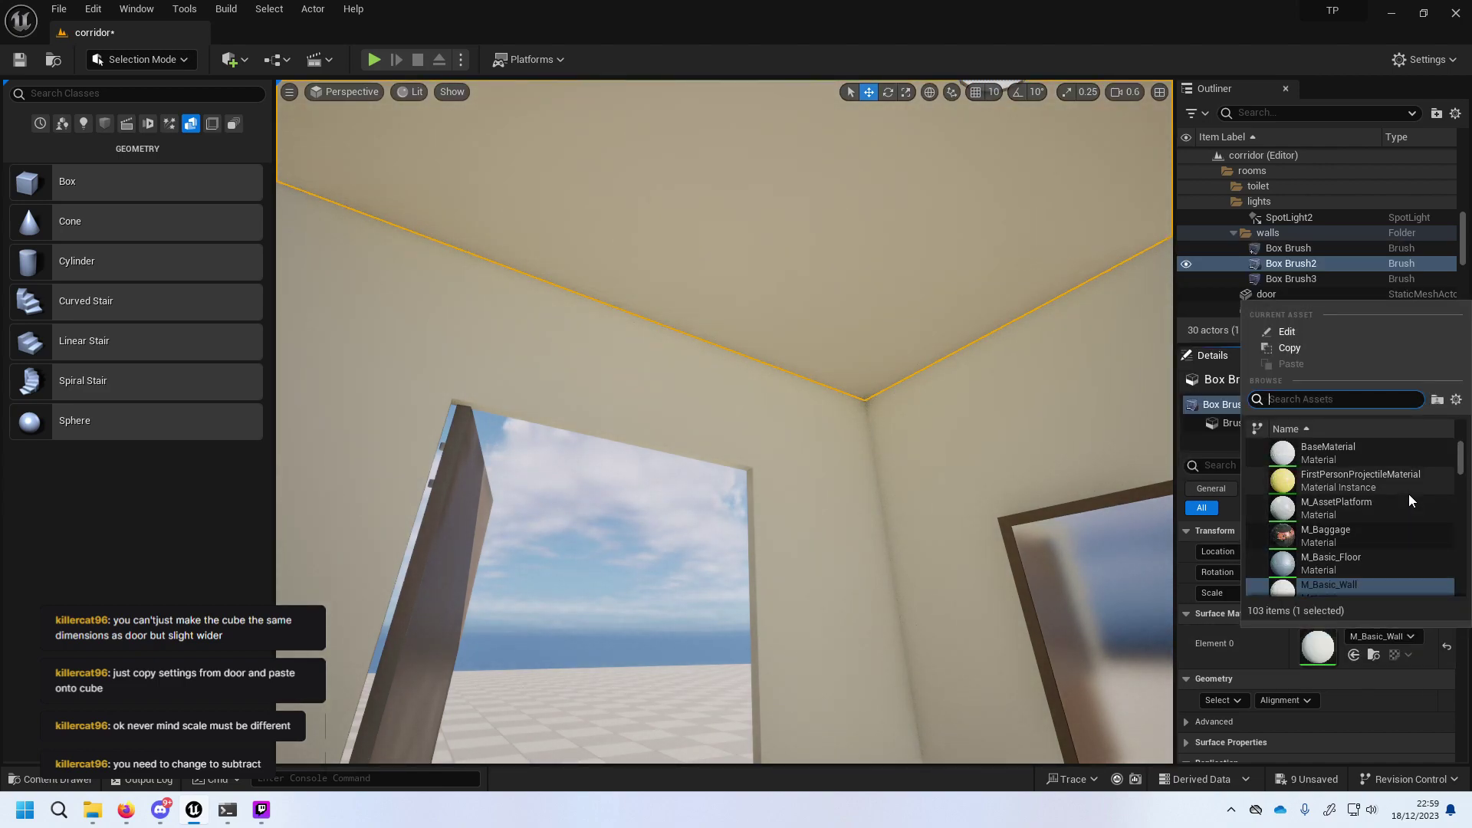
pyautogui.scroll(-2, 1409, 494)
pyautogui.scroll(-2, 1409, 494)
pyautogui.scroll(-1, 1410, 494)
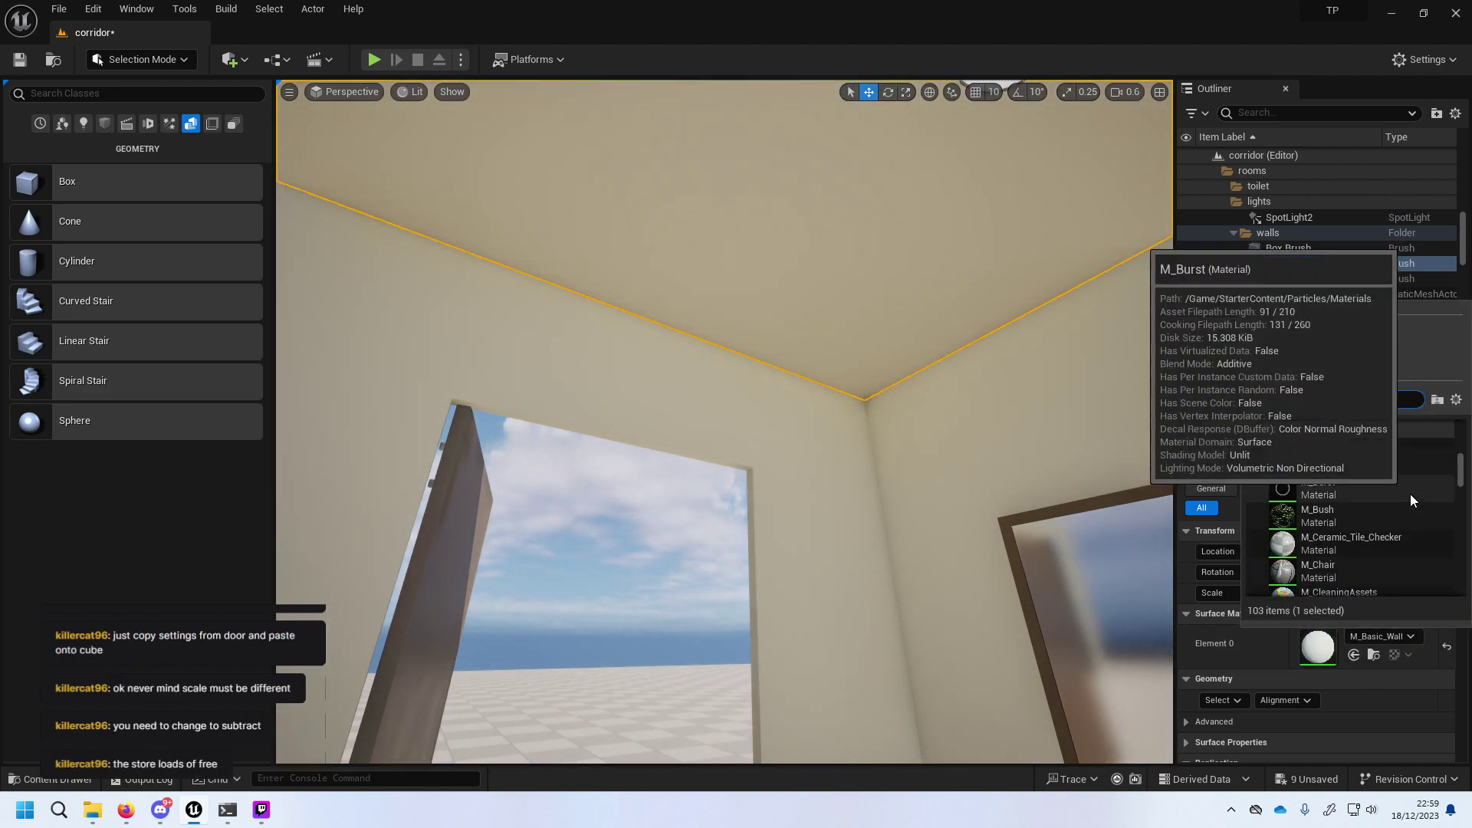
pyautogui.scroll(-2, 1419, 536)
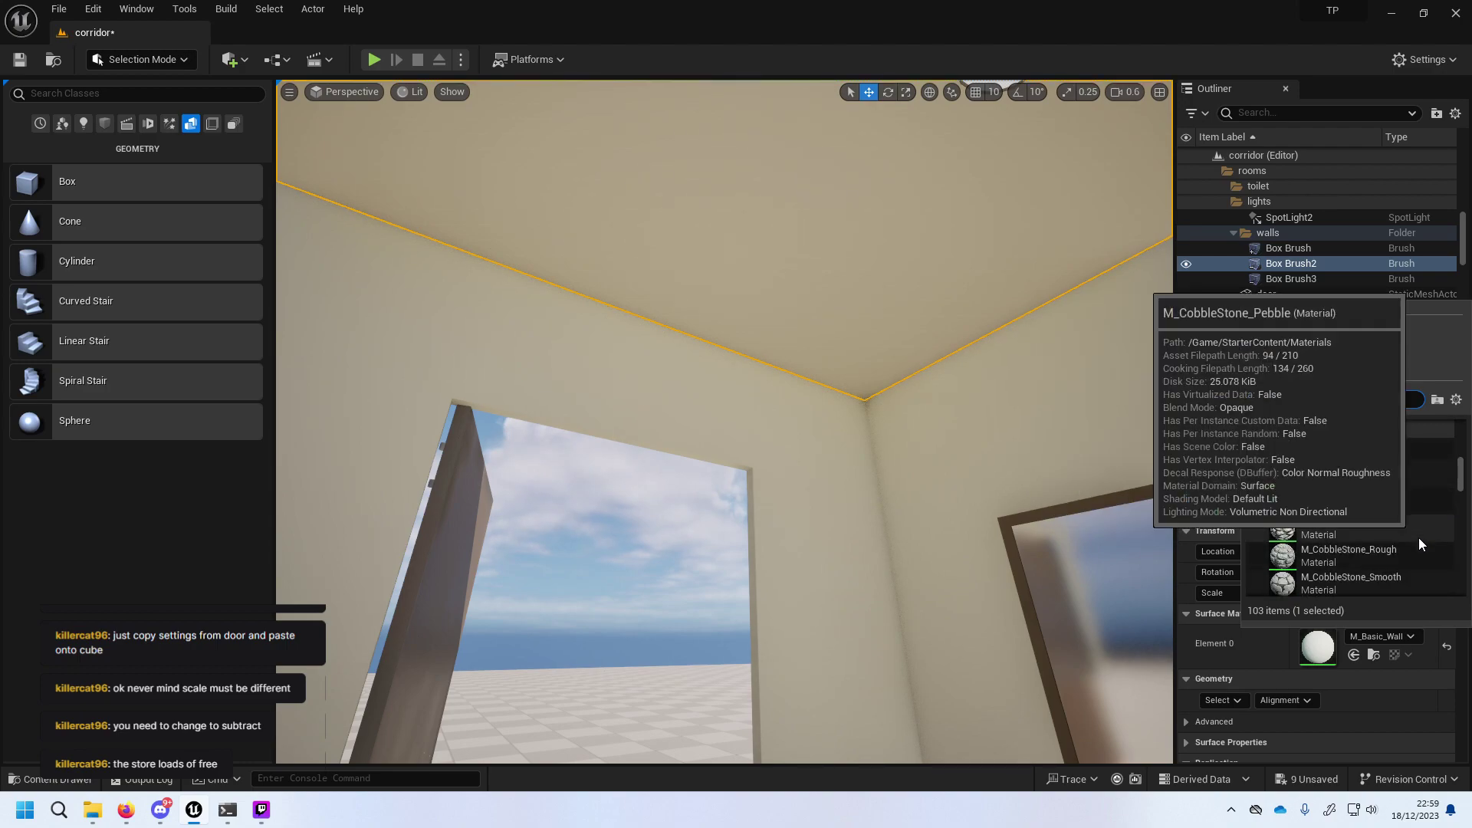
pyautogui.scroll(-2, 1419, 537)
pyautogui.scroll(-2, 1427, 472)
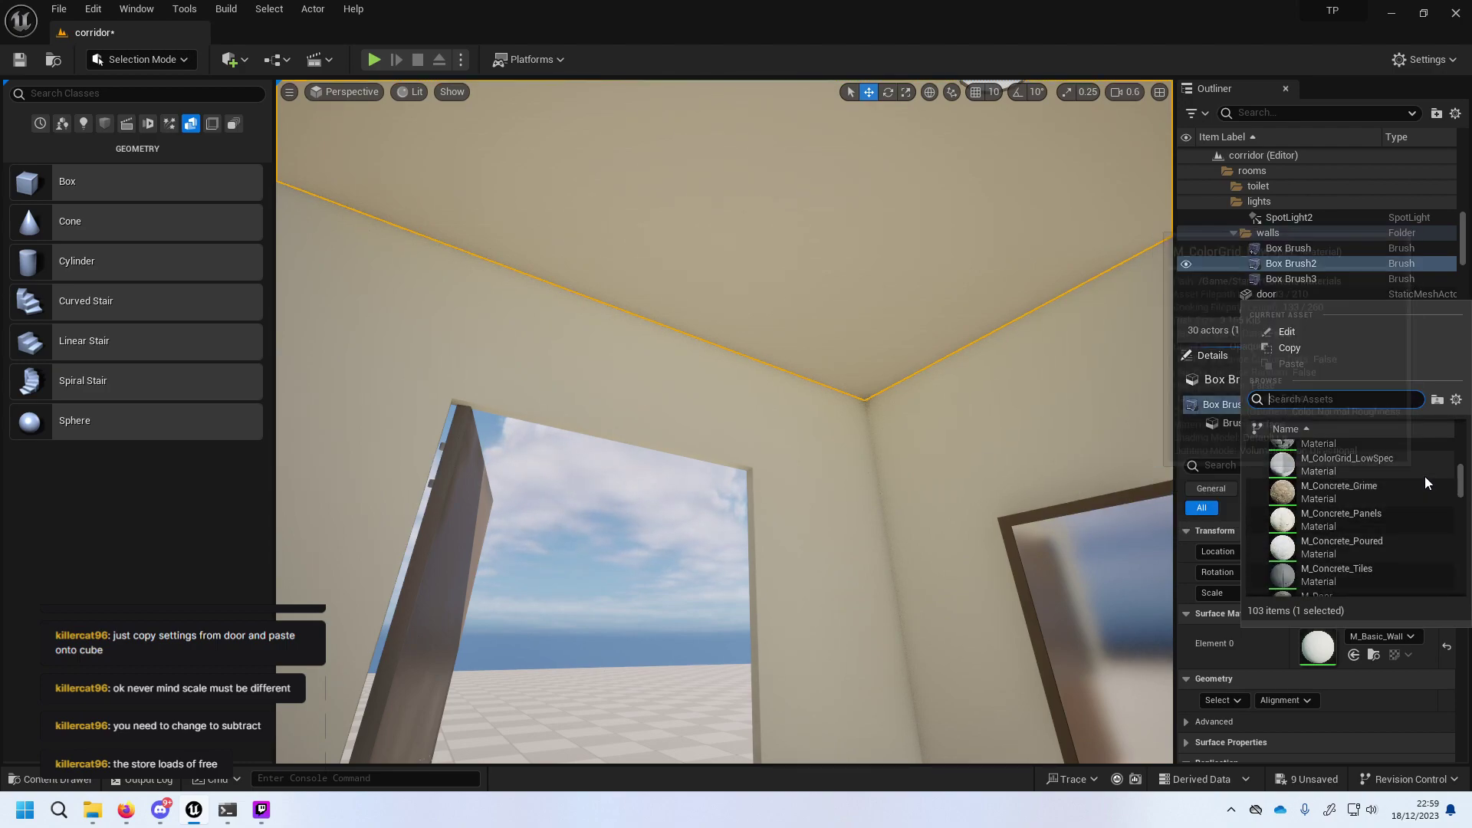
pyautogui.click(1425, 540)
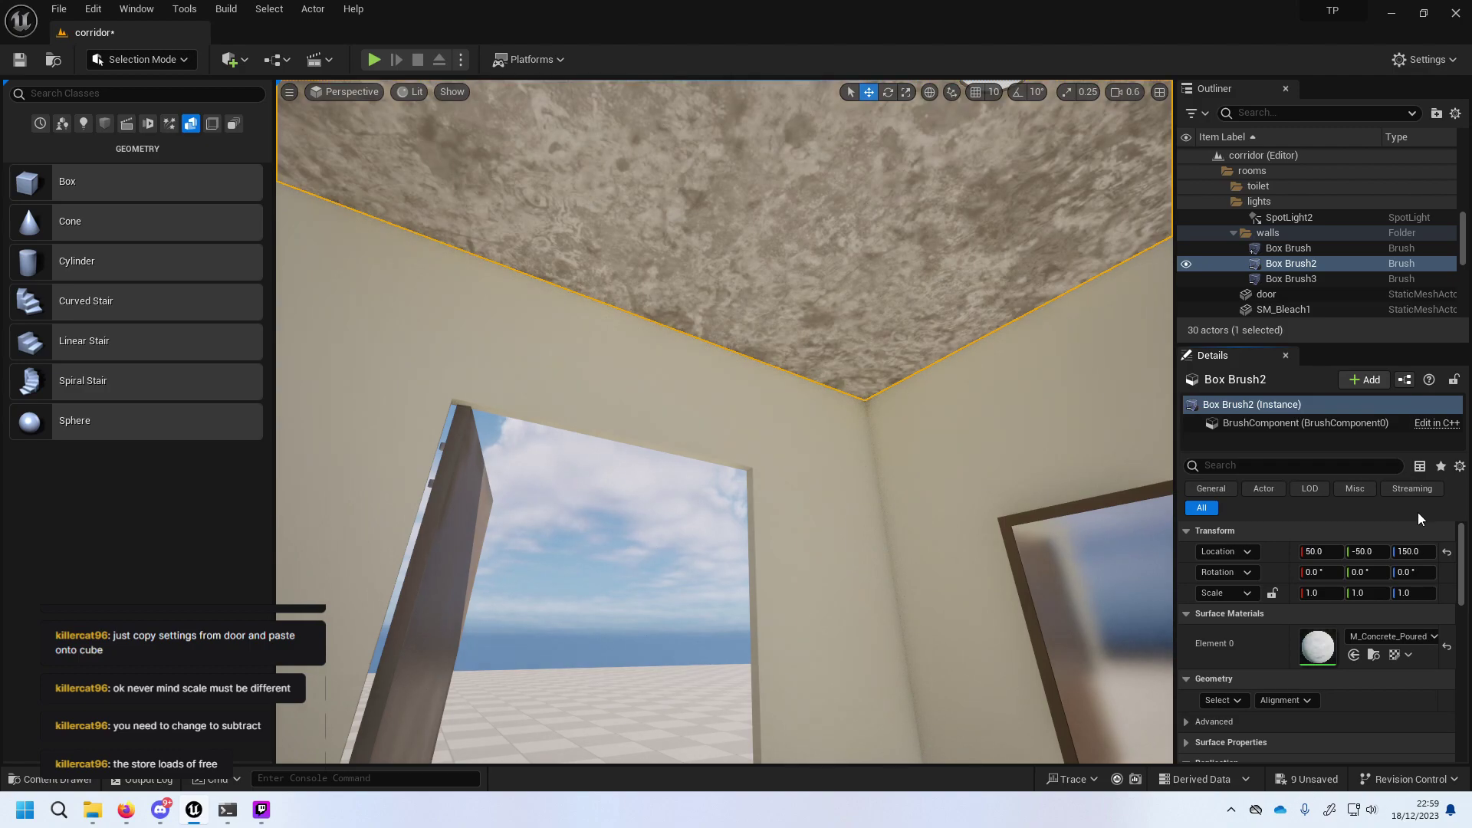
# Change the ceiling material to M_LightStage_Arrows.
pyautogui.click(1402, 637)
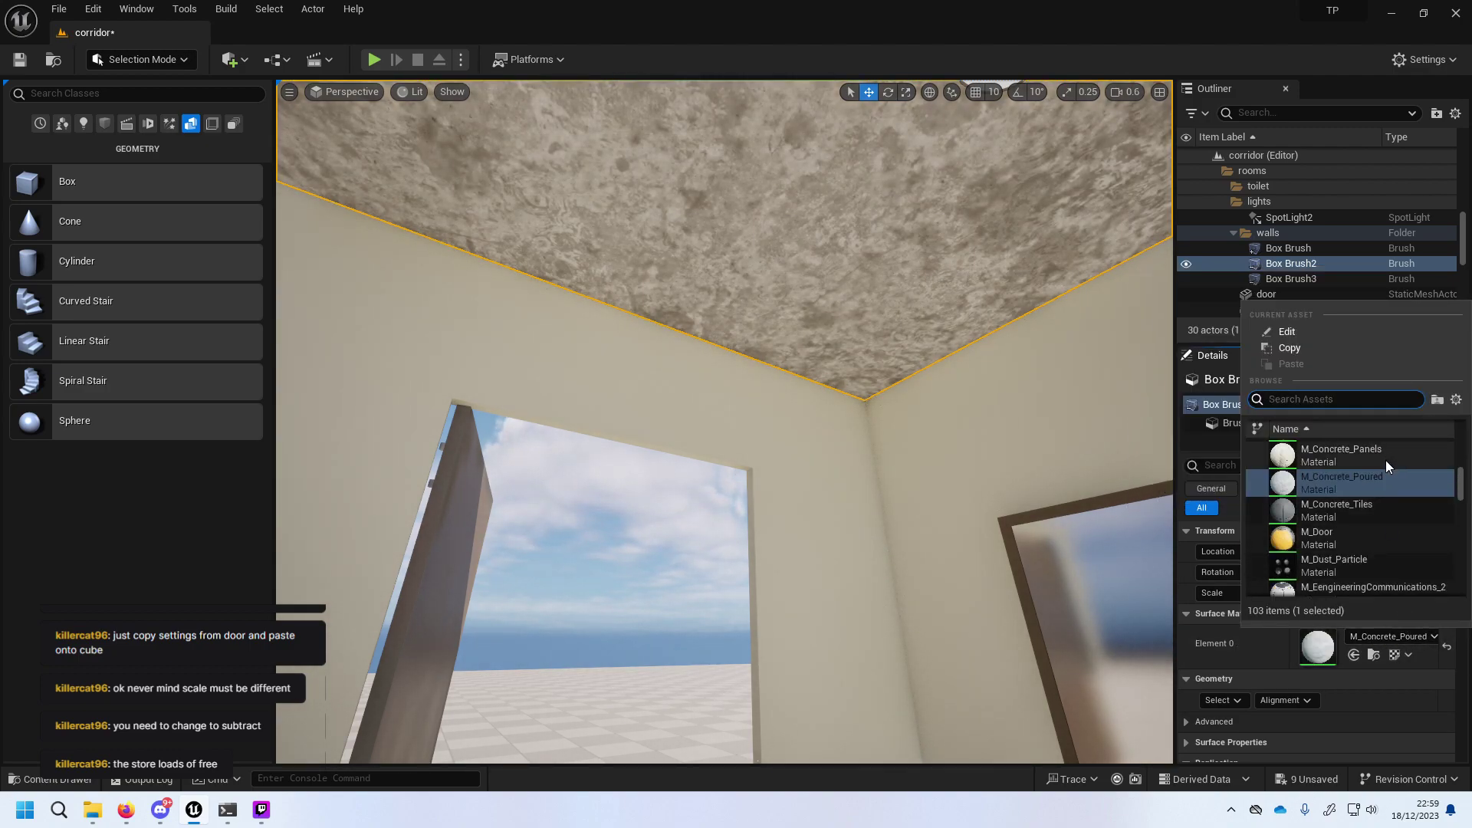
pyautogui.scroll(-3, 1386, 464)
pyautogui.scroll(-1, 1386, 463)
pyautogui.scroll(-1, 1386, 463)
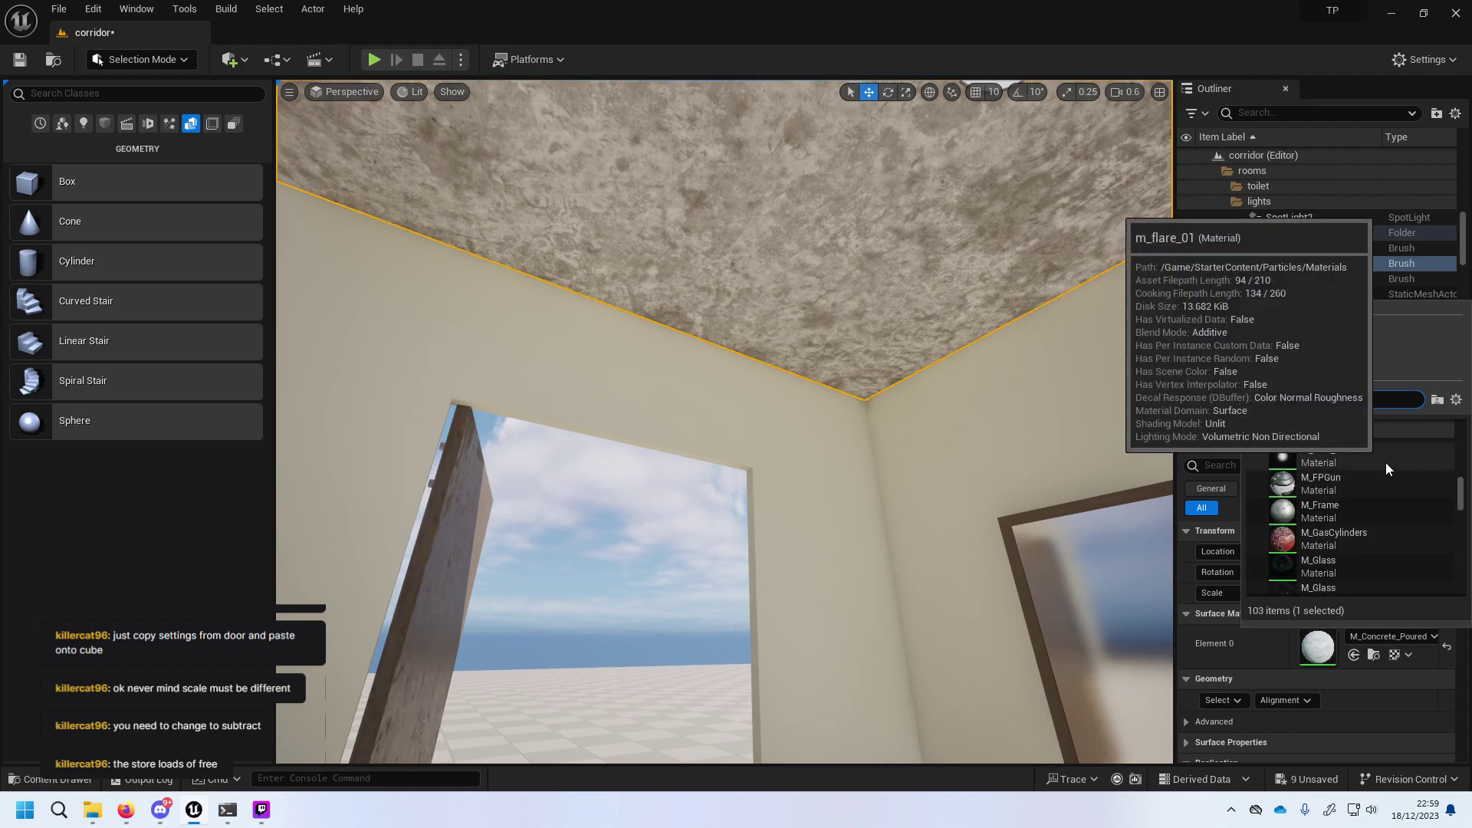
pyautogui.scroll(-2, 1387, 463)
pyautogui.scroll(-2, 1386, 462)
pyautogui.scroll(-2, 1386, 462)
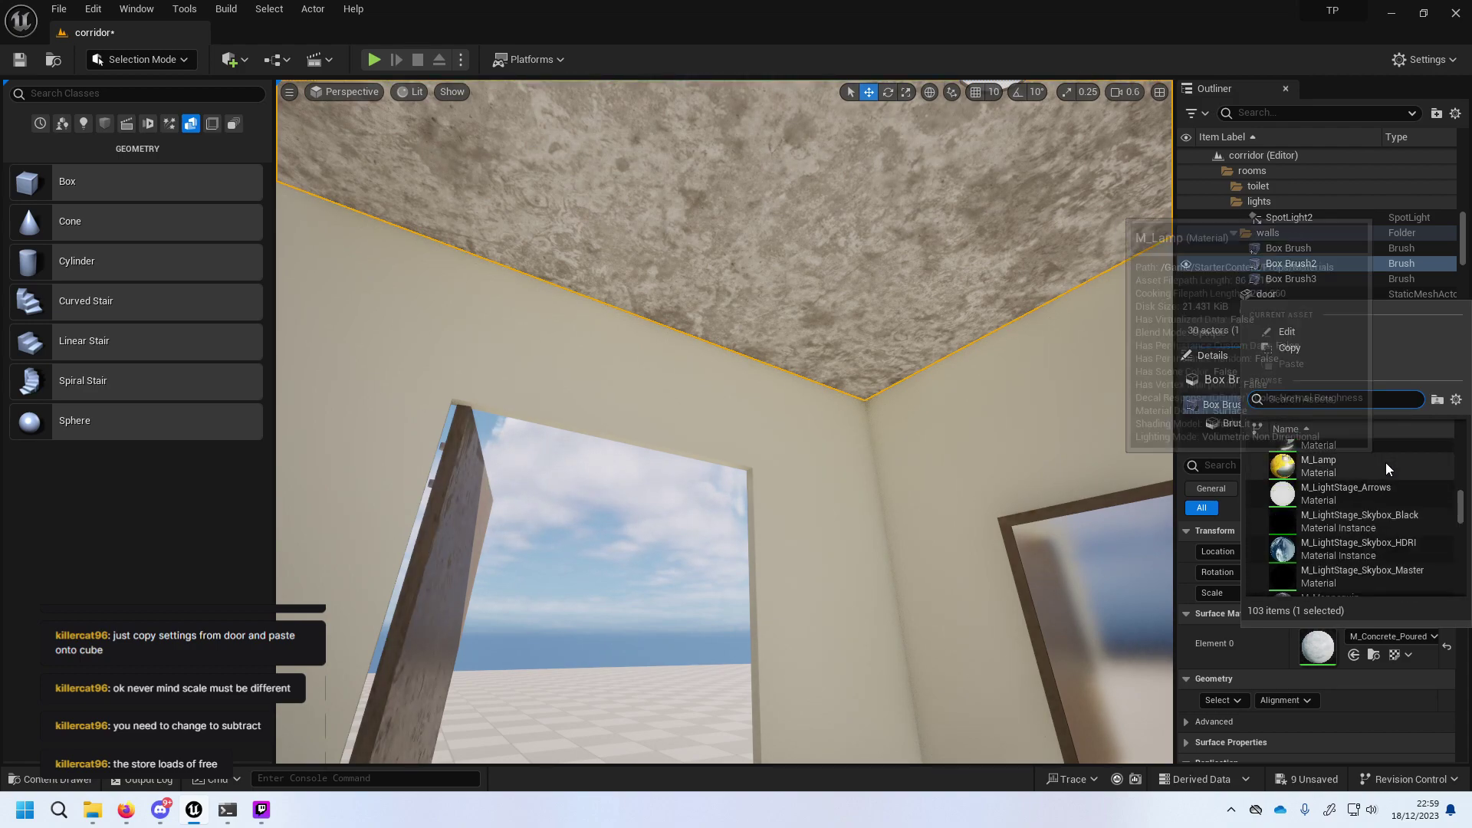
pyautogui.click(1414, 493)
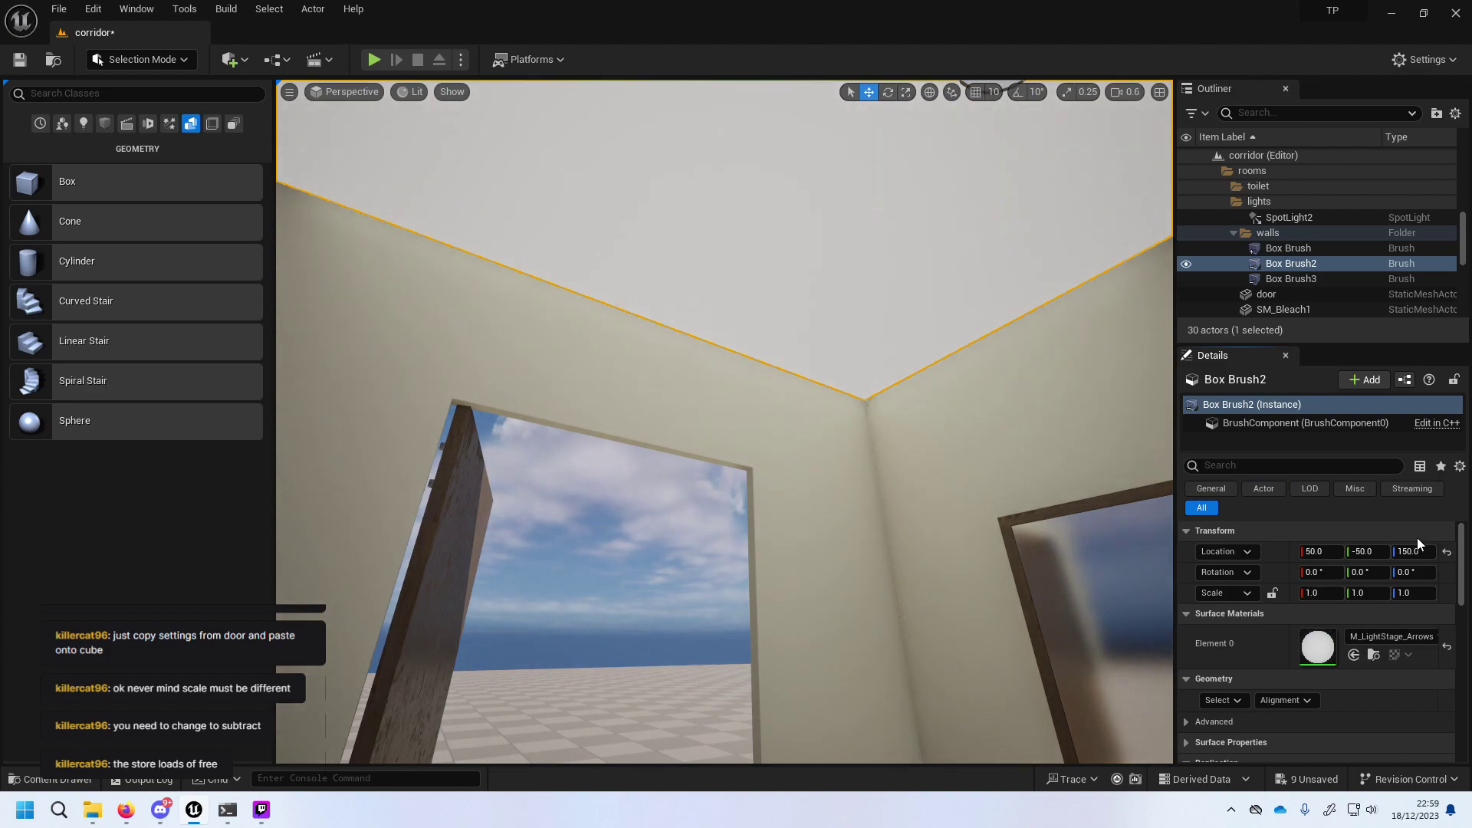
# Replace M_LightStage_Arrows with BaseMaterial as Box Brush2's Element 0 material.
pyautogui.click(1415, 633)
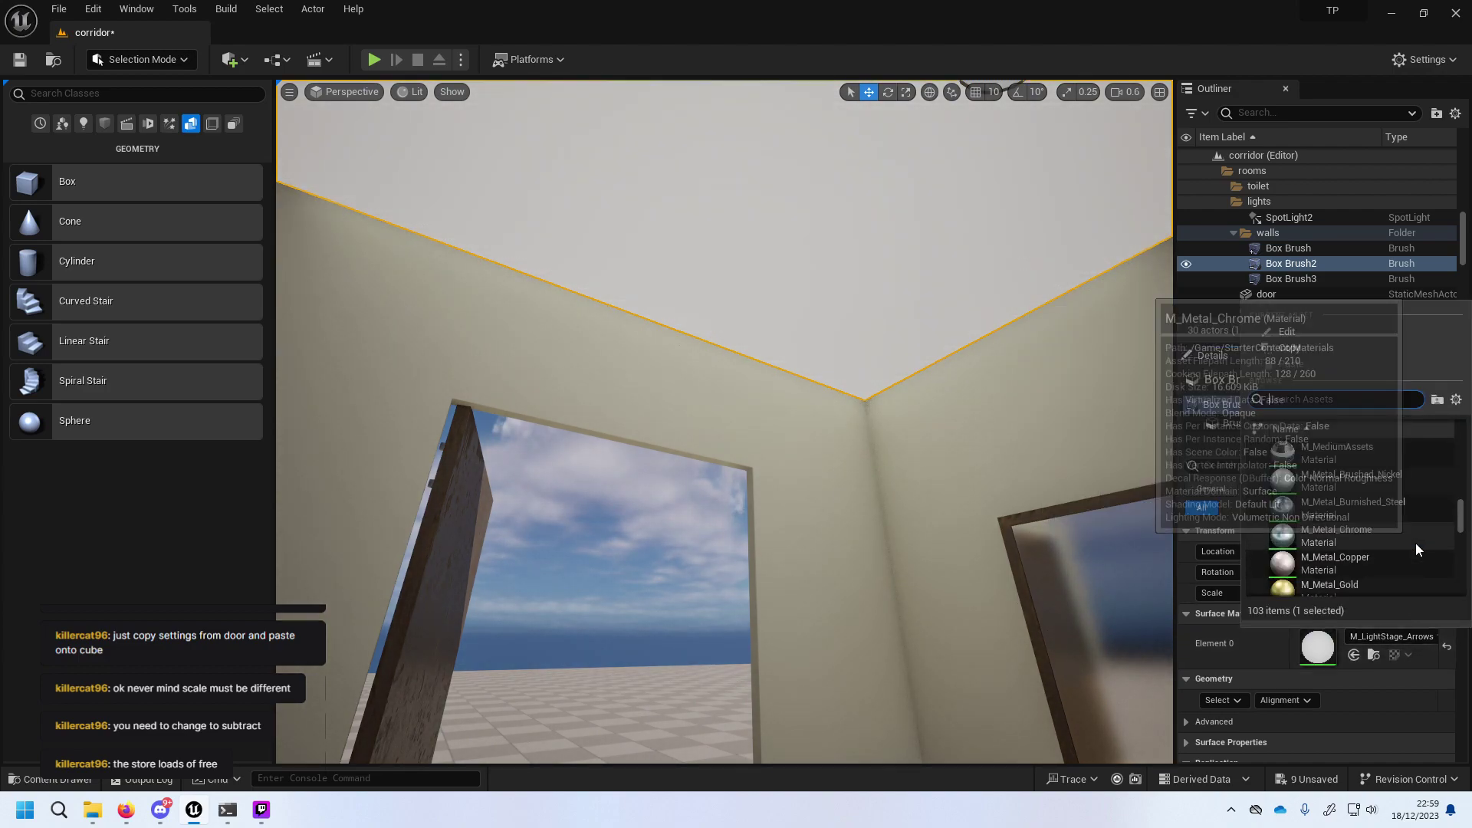
pyautogui.scroll(-2, 1416, 543)
pyautogui.scroll(-2, 1400, 481)
pyautogui.scroll(-1, 1400, 475)
pyautogui.scroll(-1, 1406, 466)
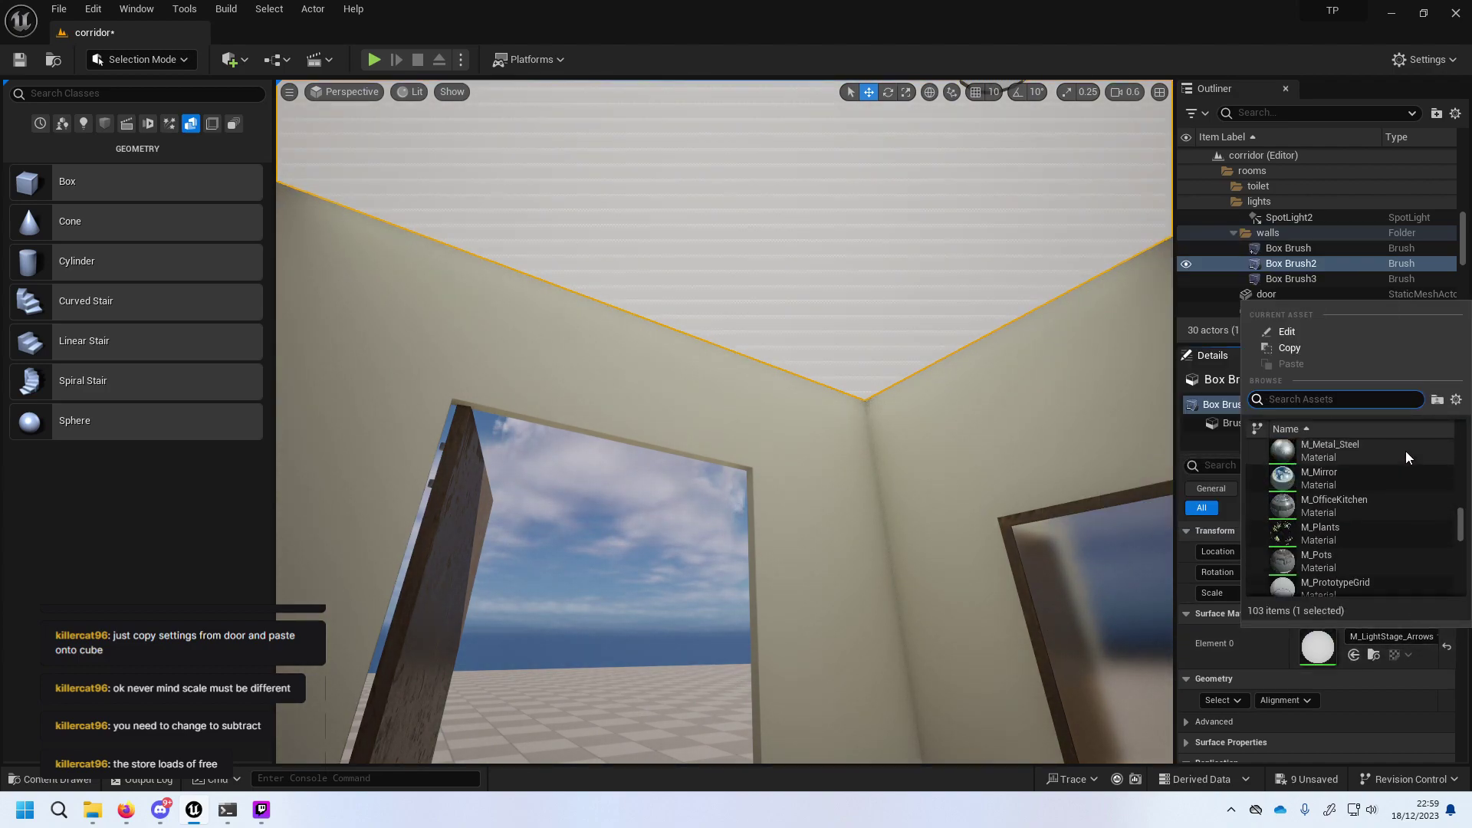
pyautogui.scroll(-1, 1393, 464)
pyautogui.scroll(-1, 1393, 464)
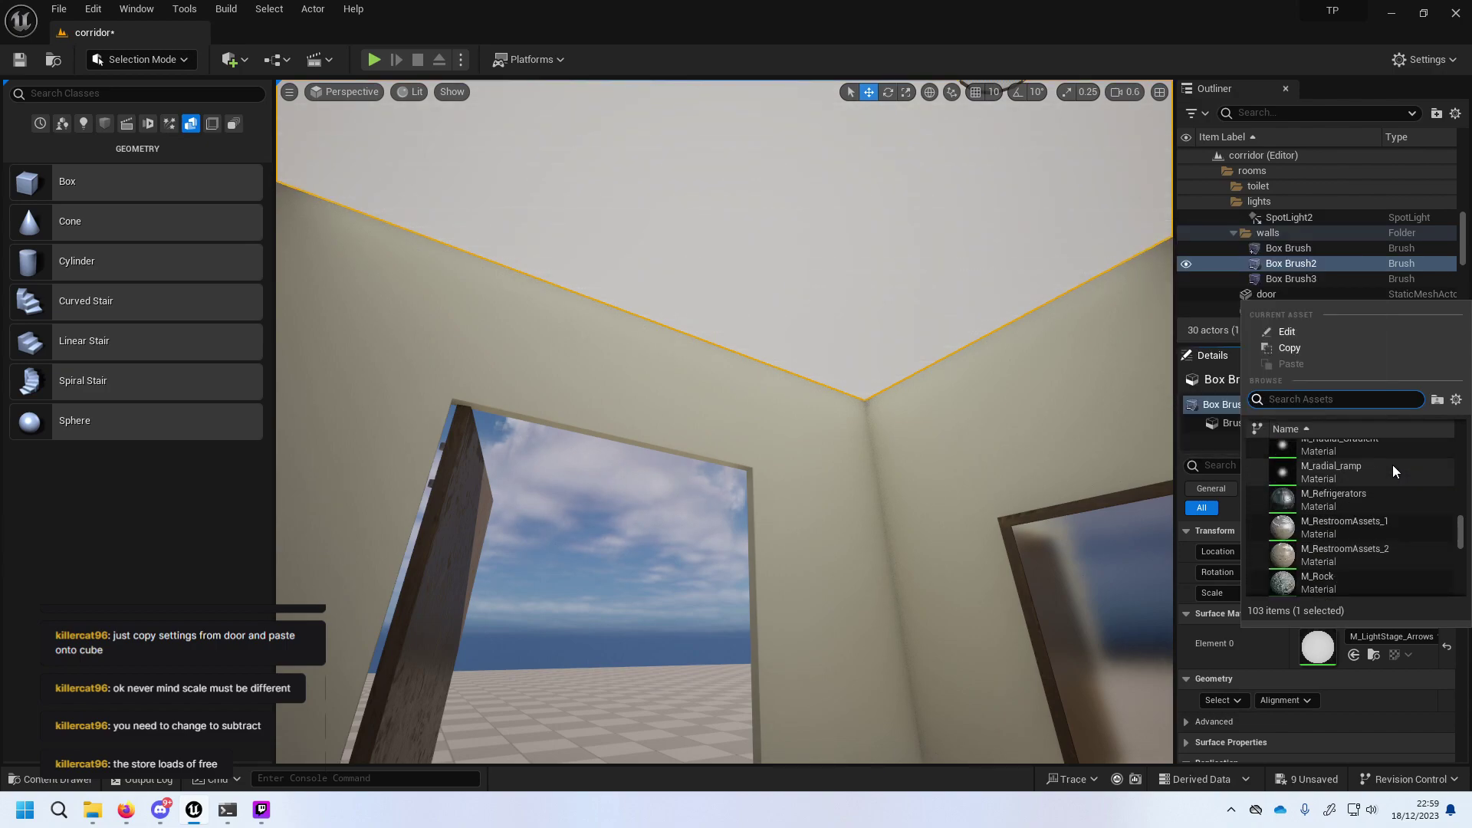
pyautogui.scroll(-1, 1393, 465)
pyautogui.scroll(-1, 1392, 464)
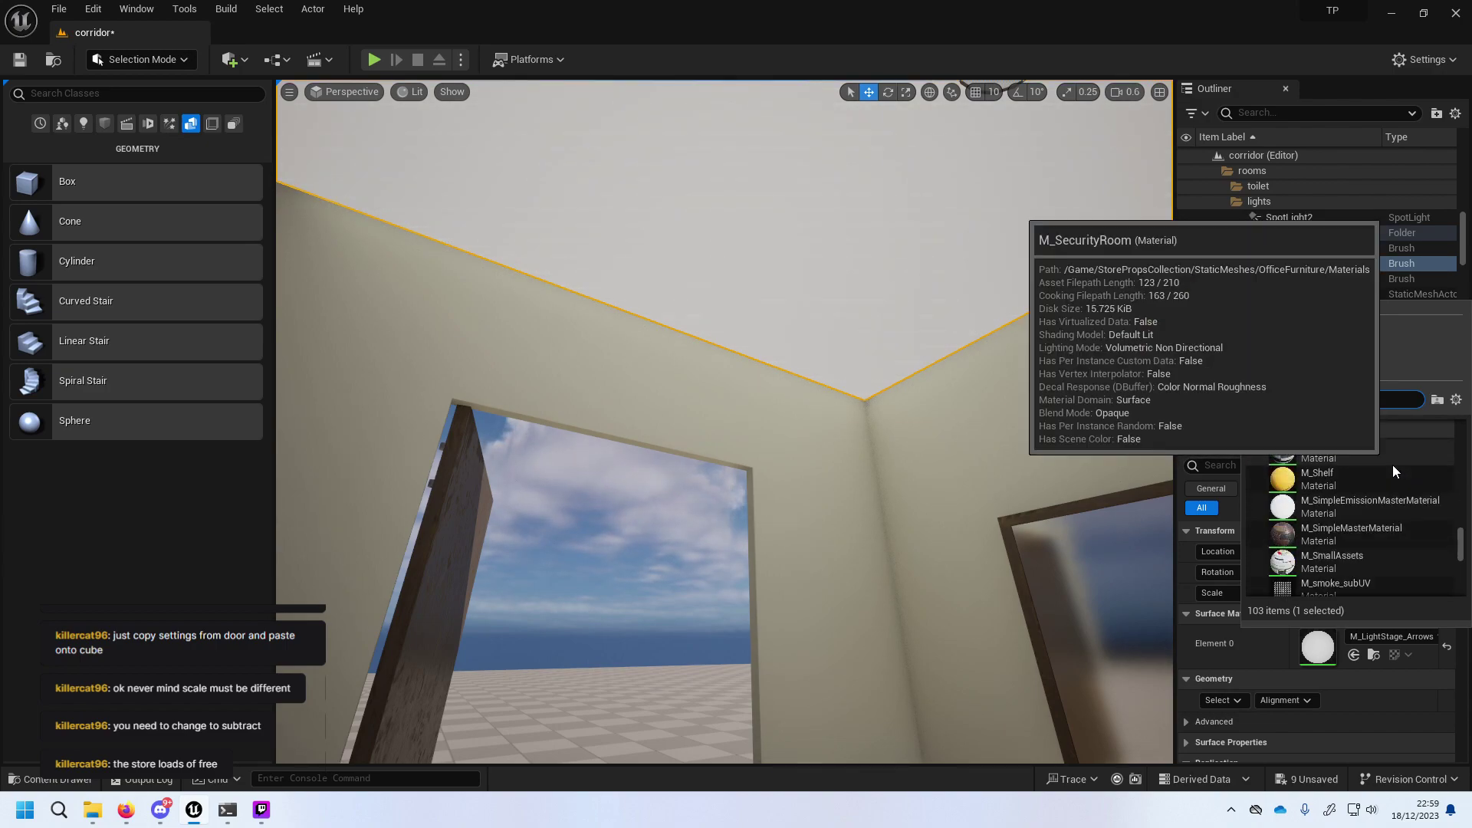
pyautogui.scroll(-1, 1393, 465)
pyautogui.scroll(-1, 1393, 467)
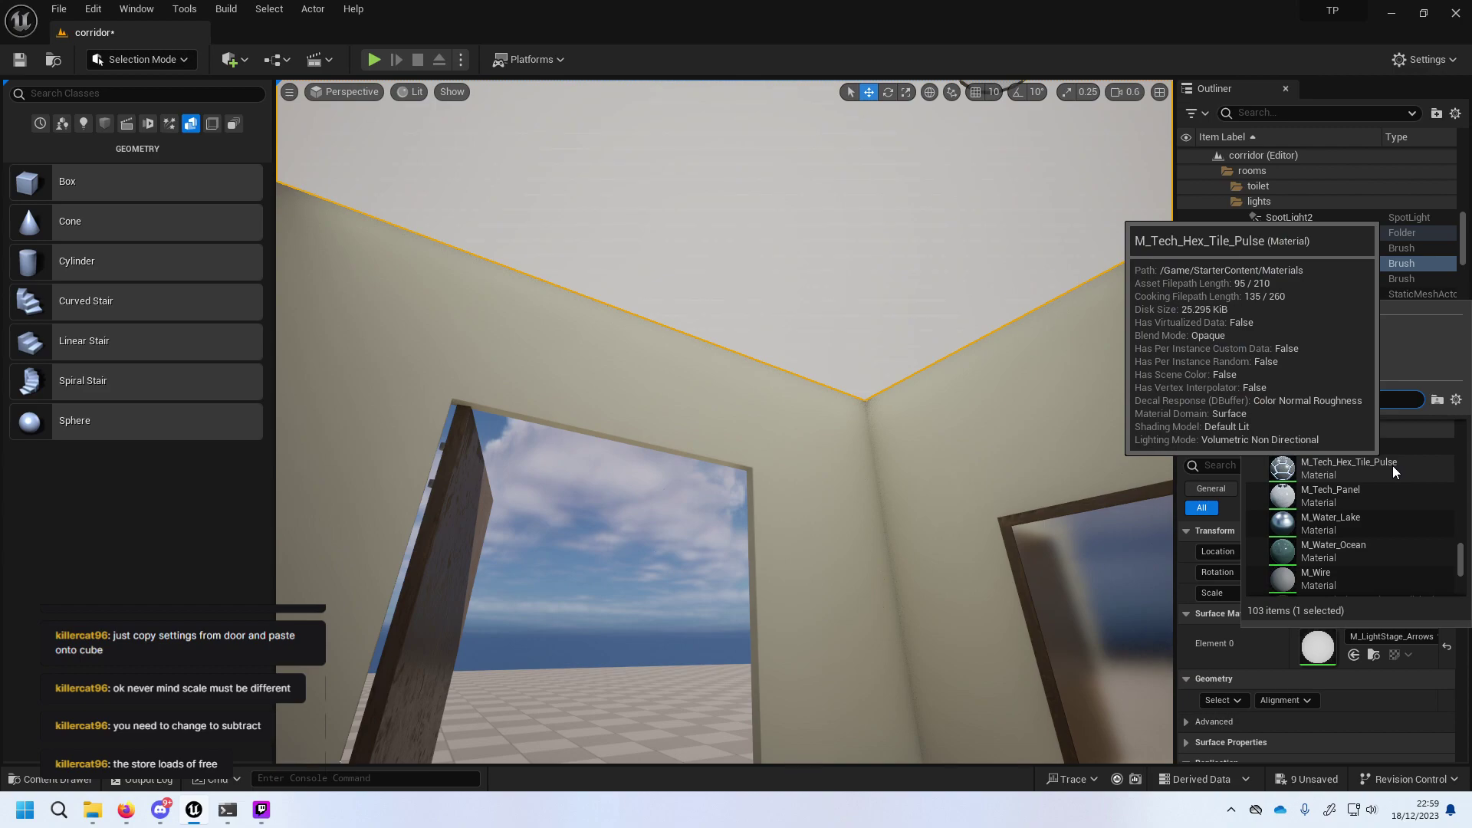
pyautogui.scroll(-1, 1404, 480)
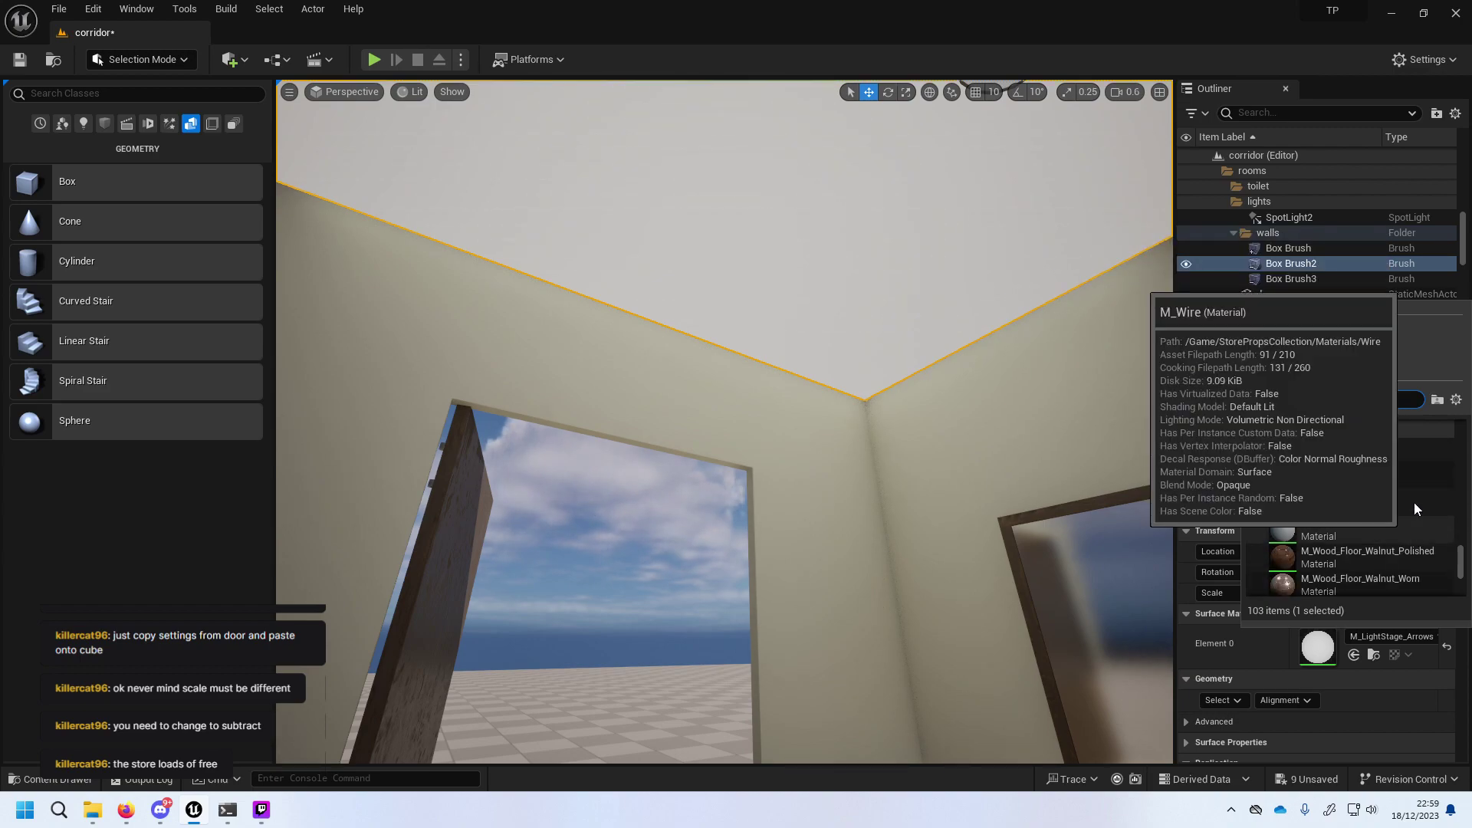
pyautogui.scroll(-1, 1408, 452)
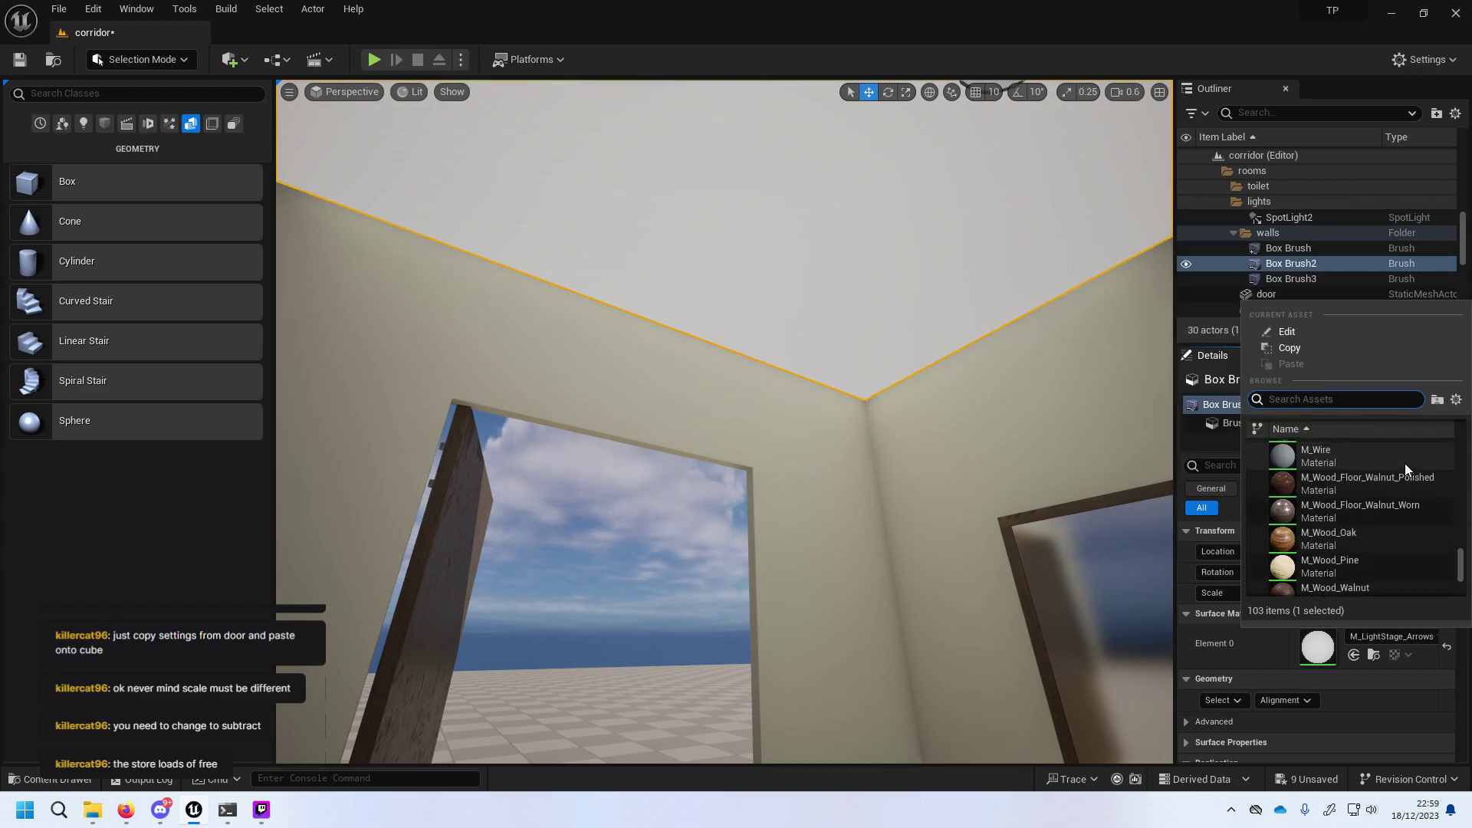
pyautogui.scroll(-1, 1405, 463)
pyautogui.scroll(-1, 1425, 457)
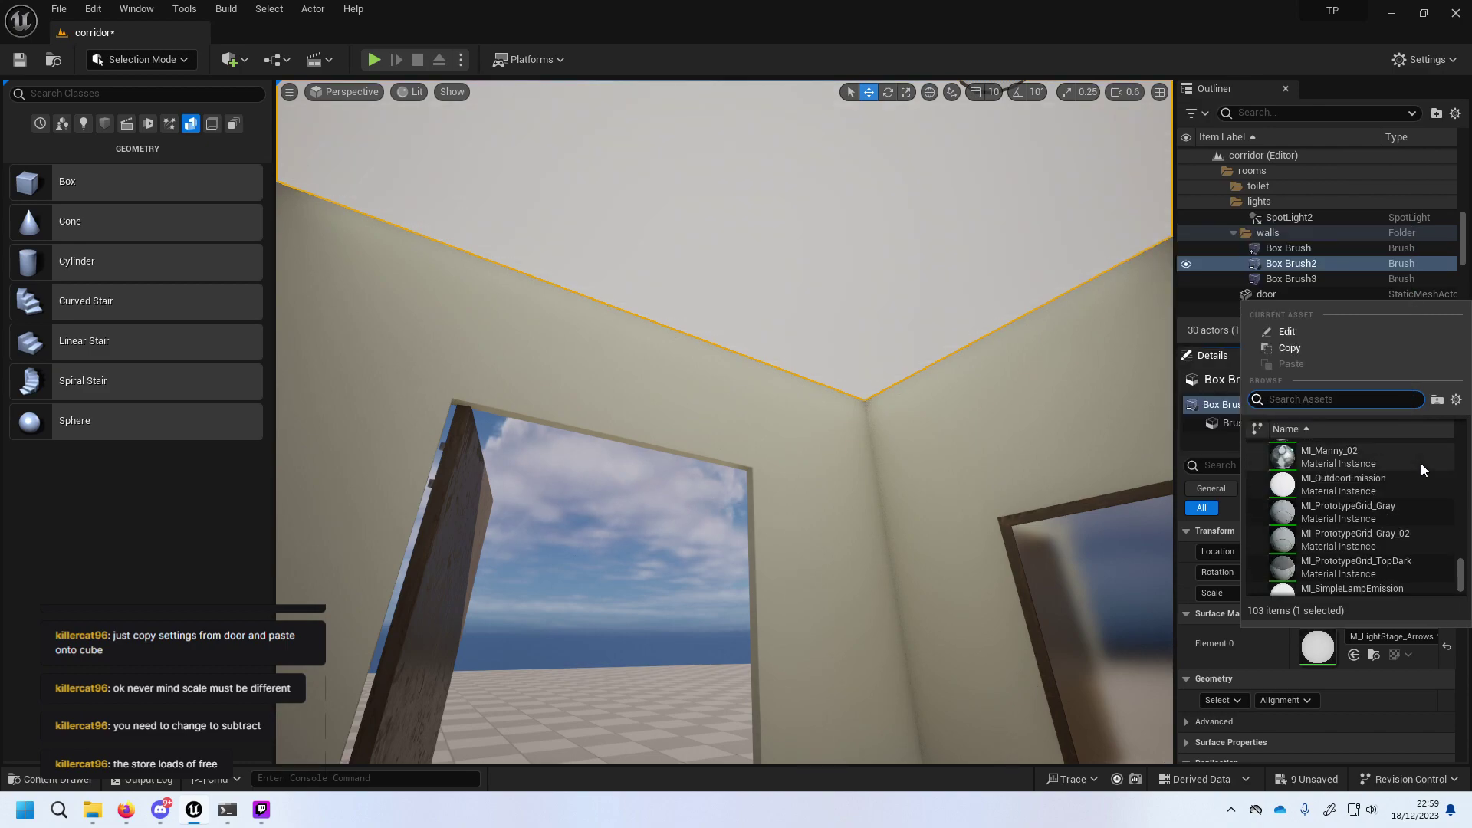
pyautogui.scroll(-1, 1420, 463)
pyautogui.scroll(10, 1428, 498)
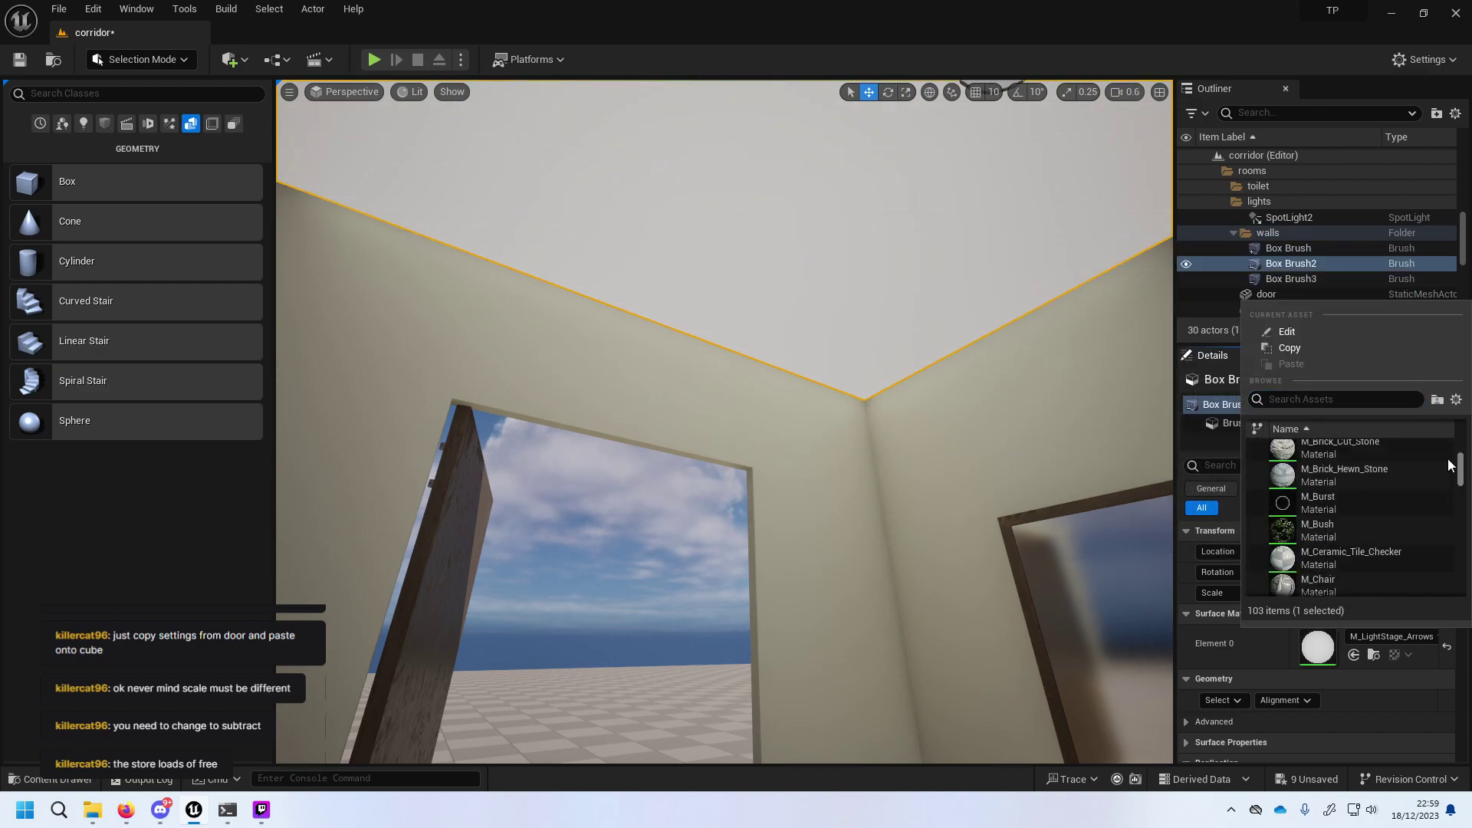
pyautogui.scroll(10, 1425, 460)
pyautogui.click(1425, 443)
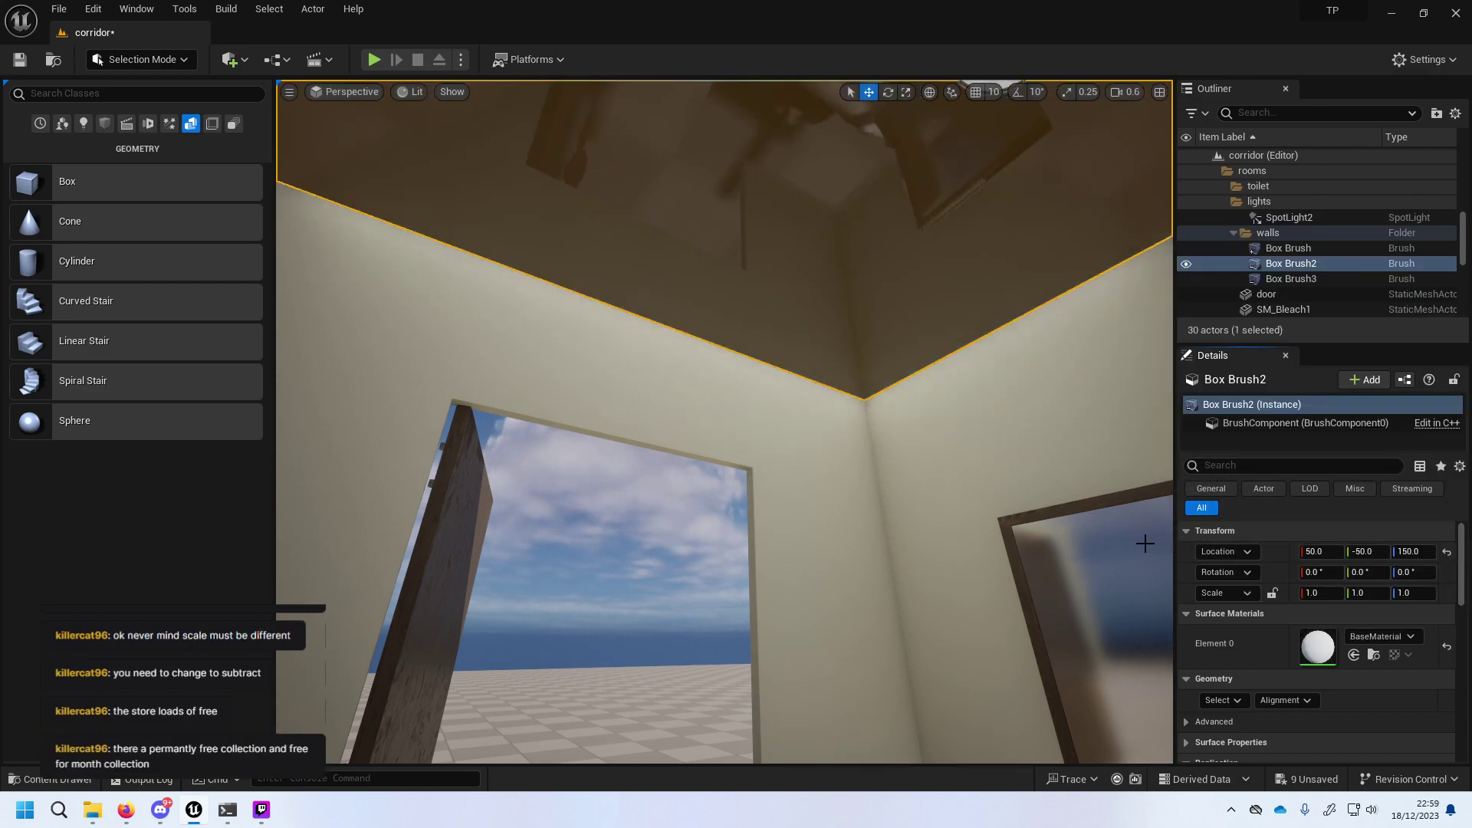
# Try FirstPersonProjectileMaterial, then M_AssetPlatform, on Box Brush2.
pyautogui.moveTo(911, 414); pyautogui.dragTo(882, 322, button='right')
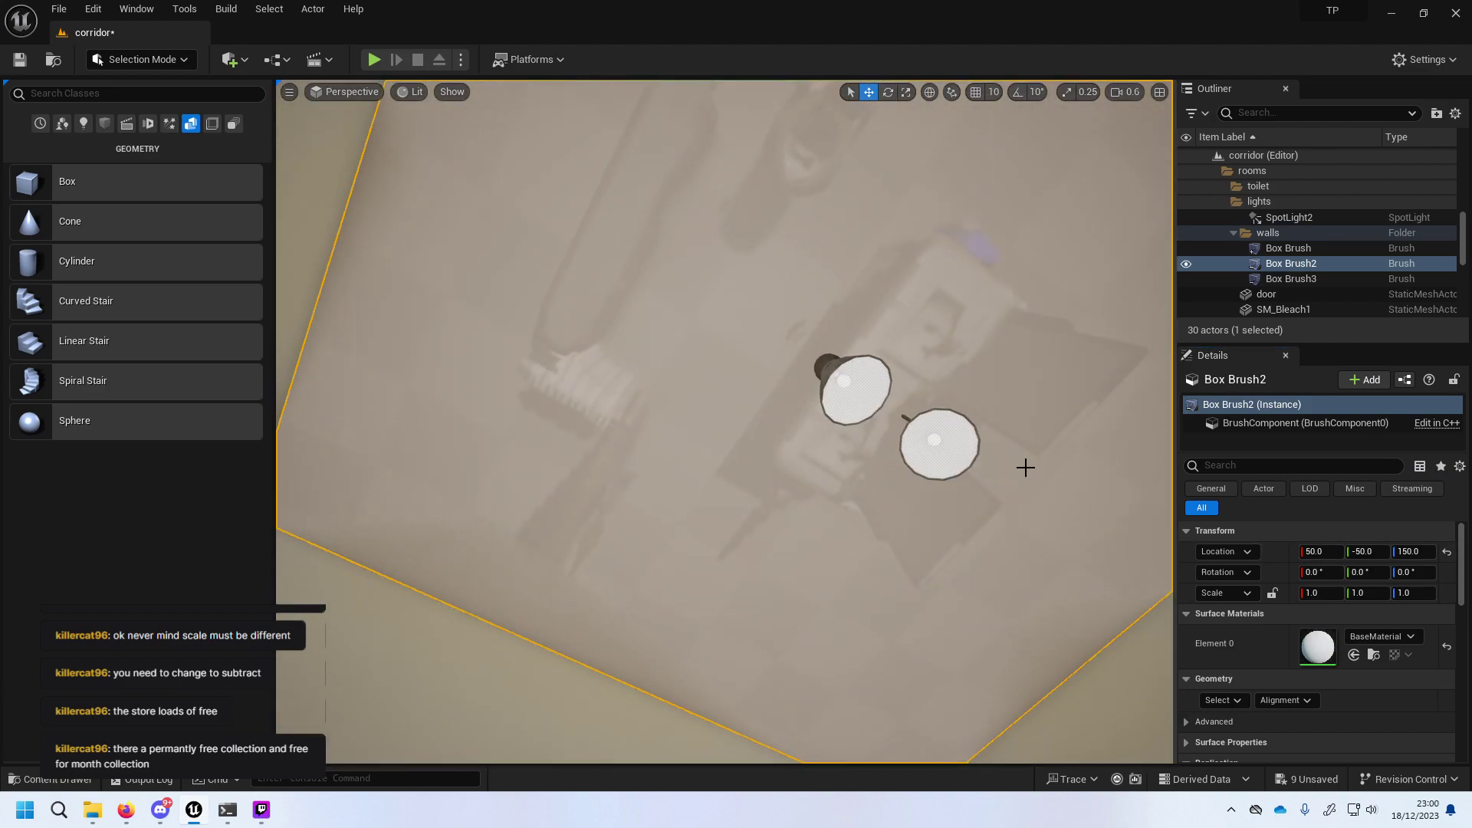
pyautogui.click(1394, 638)
pyautogui.click(1371, 482)
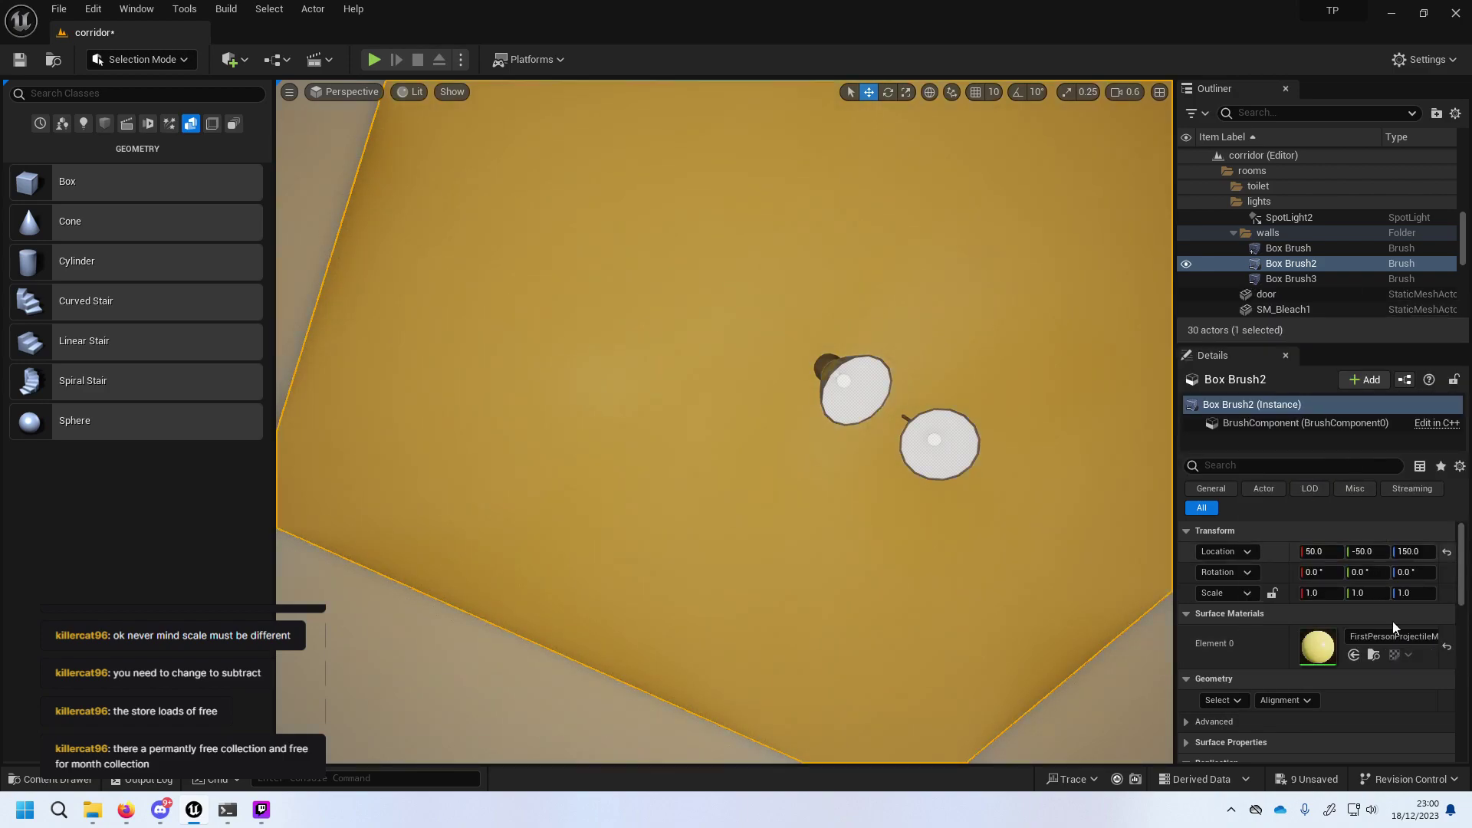
pyautogui.click(1397, 641)
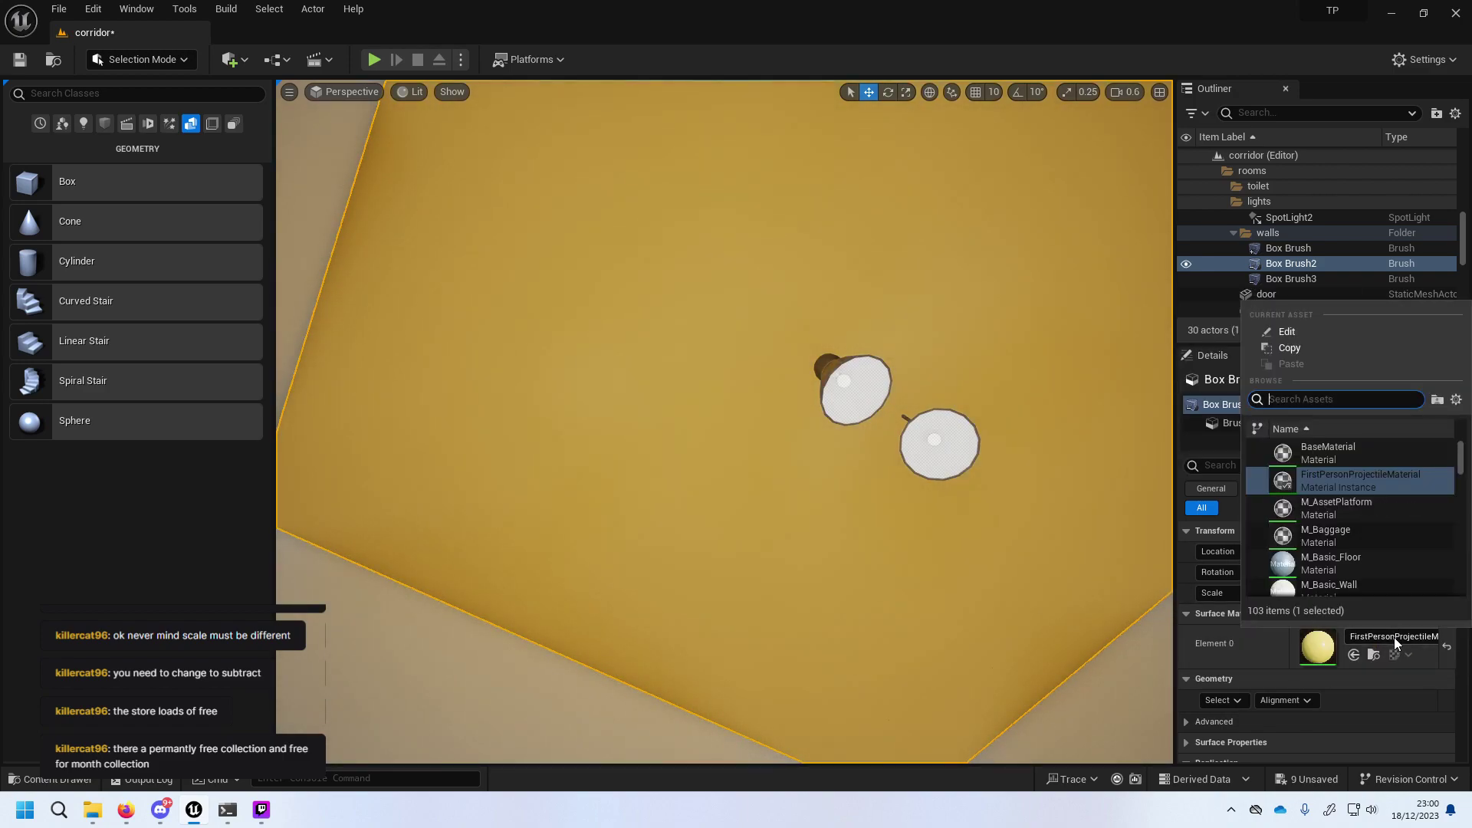
pyautogui.click(1375, 513)
# Apply M_Basic_Floor to the floor brush Box Brush2.
pyautogui.moveTo(1008, 535); pyautogui.dragTo(1009, 535, button='right')
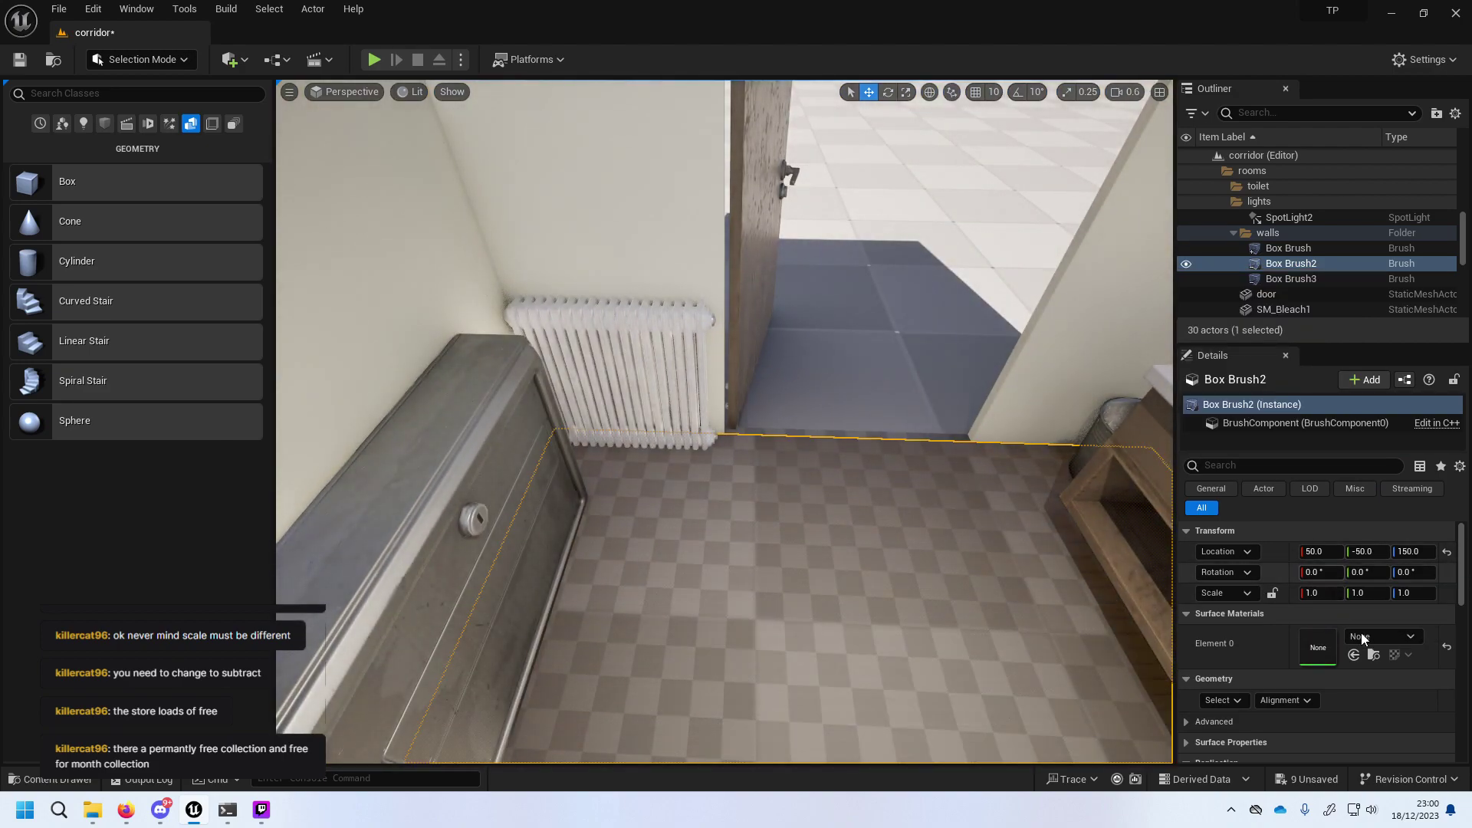
pyautogui.click(1362, 637)
pyautogui.click(1390, 557)
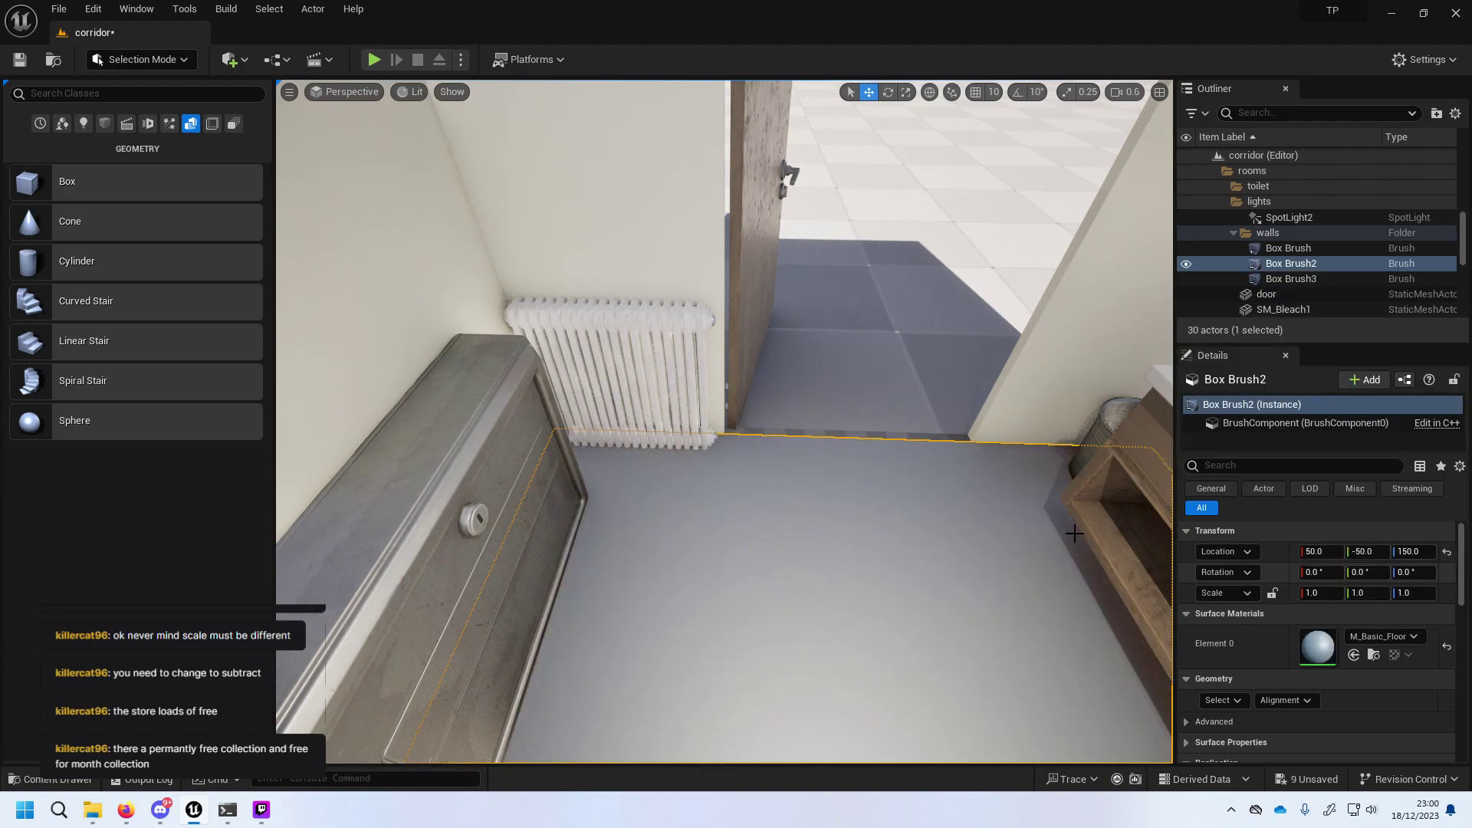
pyautogui.click(1000, 450)
# Give the doorway floor strip Box Brush3 the M_Basic_Floor material.
pyautogui.click(946, 440)
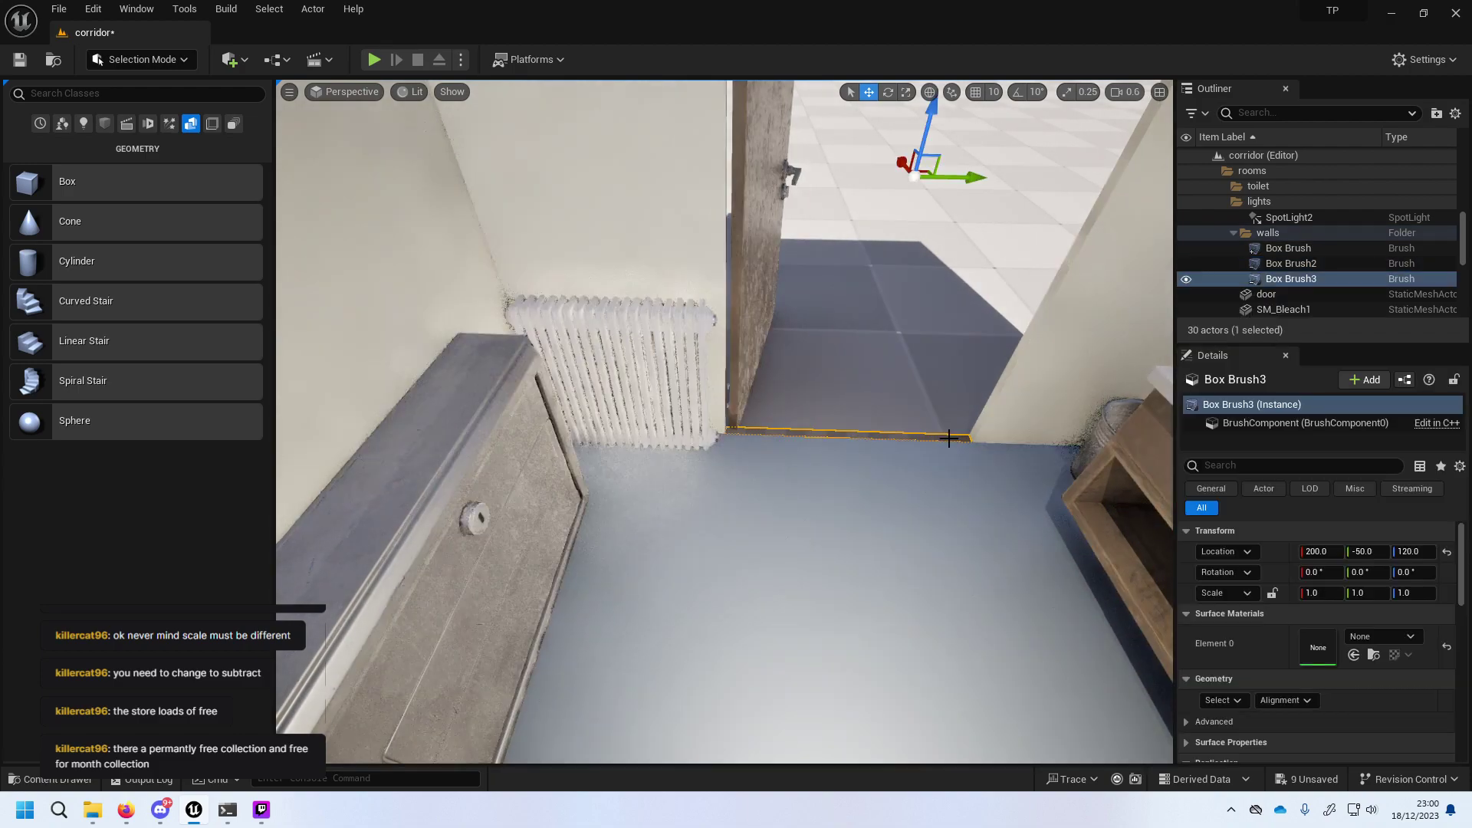
pyautogui.scroll(-3, 1363, 566)
pyautogui.scroll(-3, 1363, 566)
pyautogui.scroll(-2, 1376, 593)
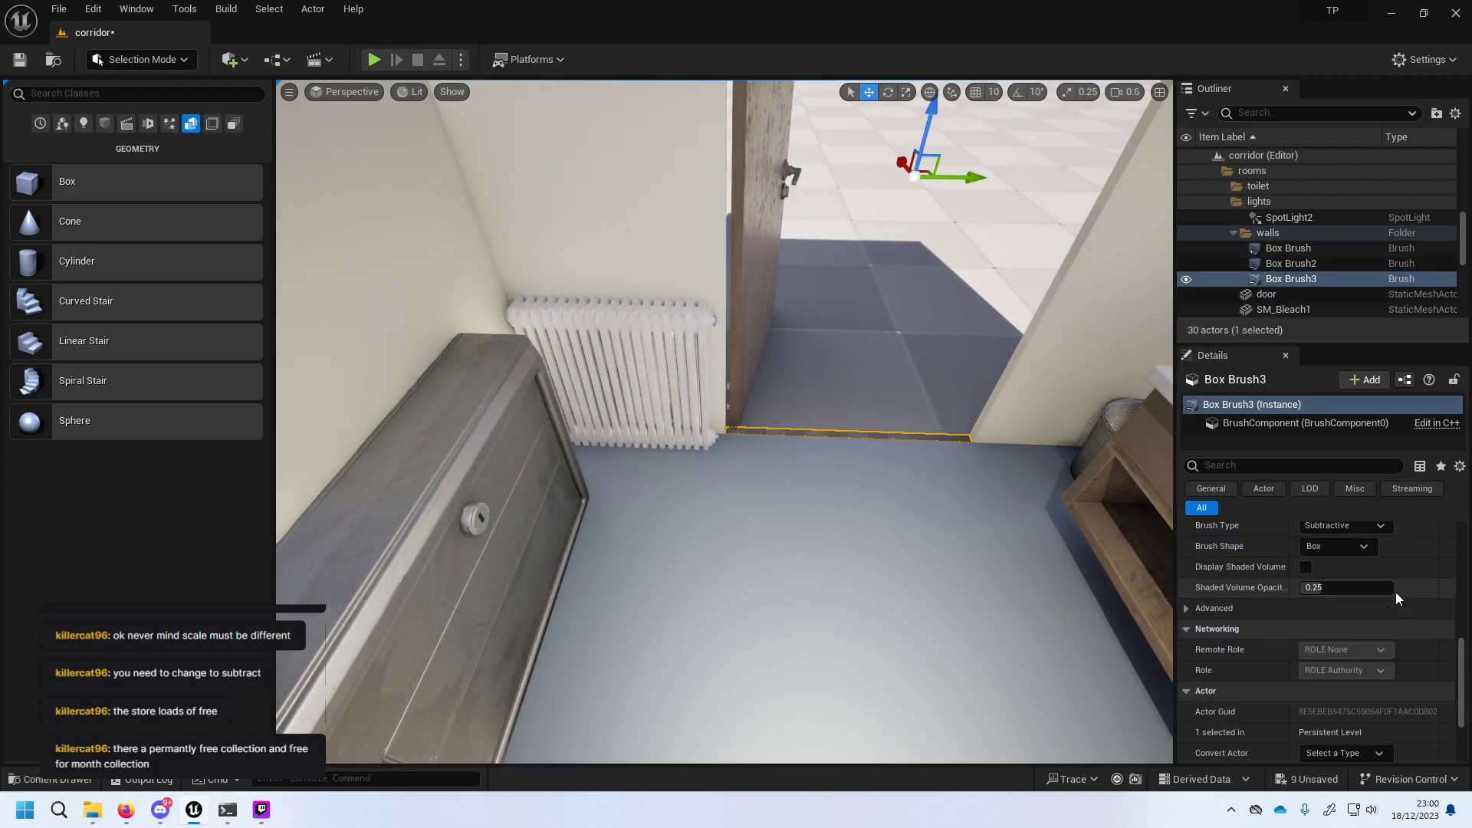
pyautogui.scroll(2, 1393, 594)
pyautogui.scroll(2, 1390, 598)
pyautogui.scroll(2, 1389, 600)
pyautogui.scroll(1, 1391, 601)
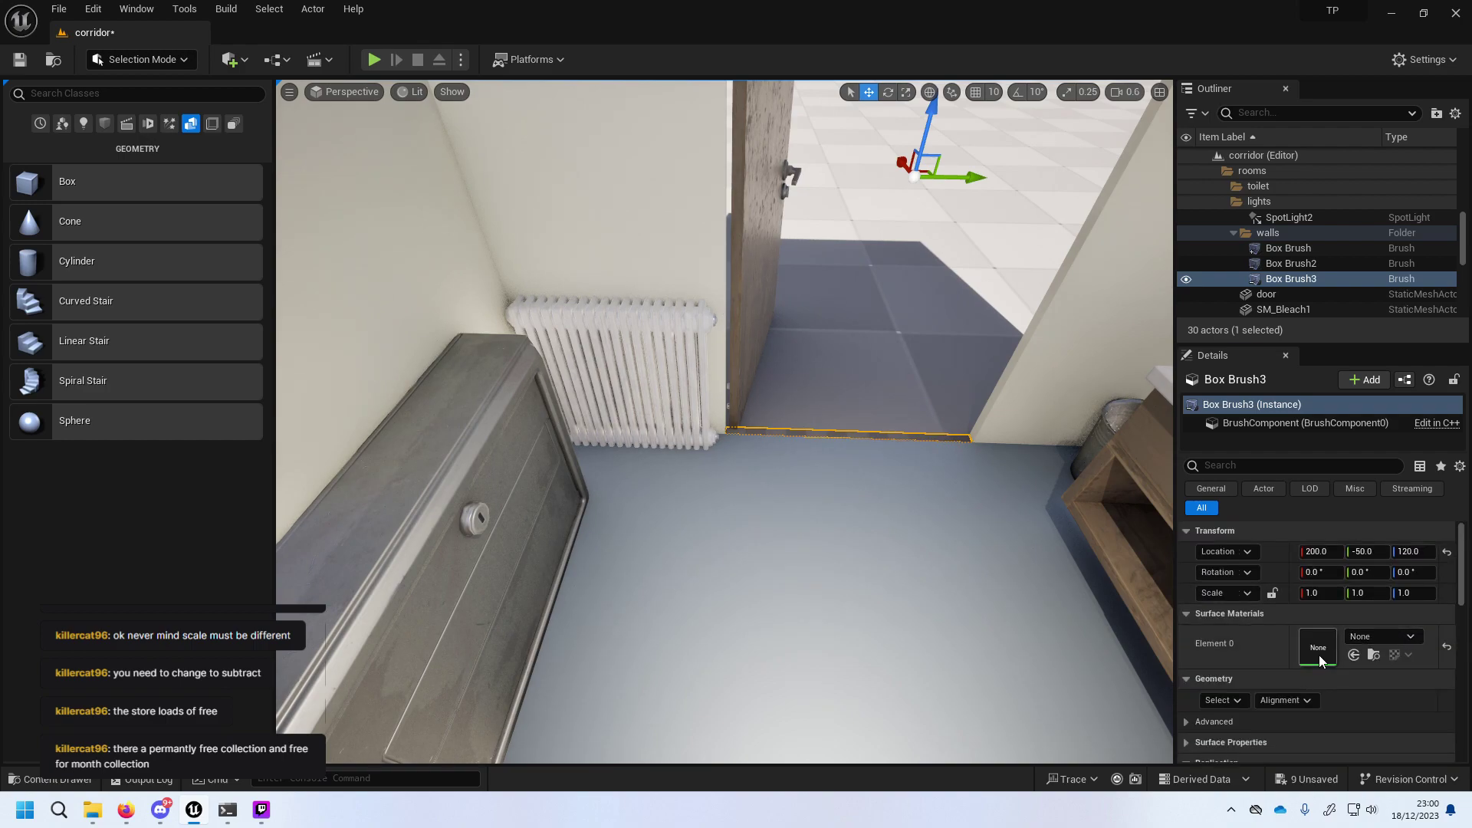
pyautogui.click(1348, 638)
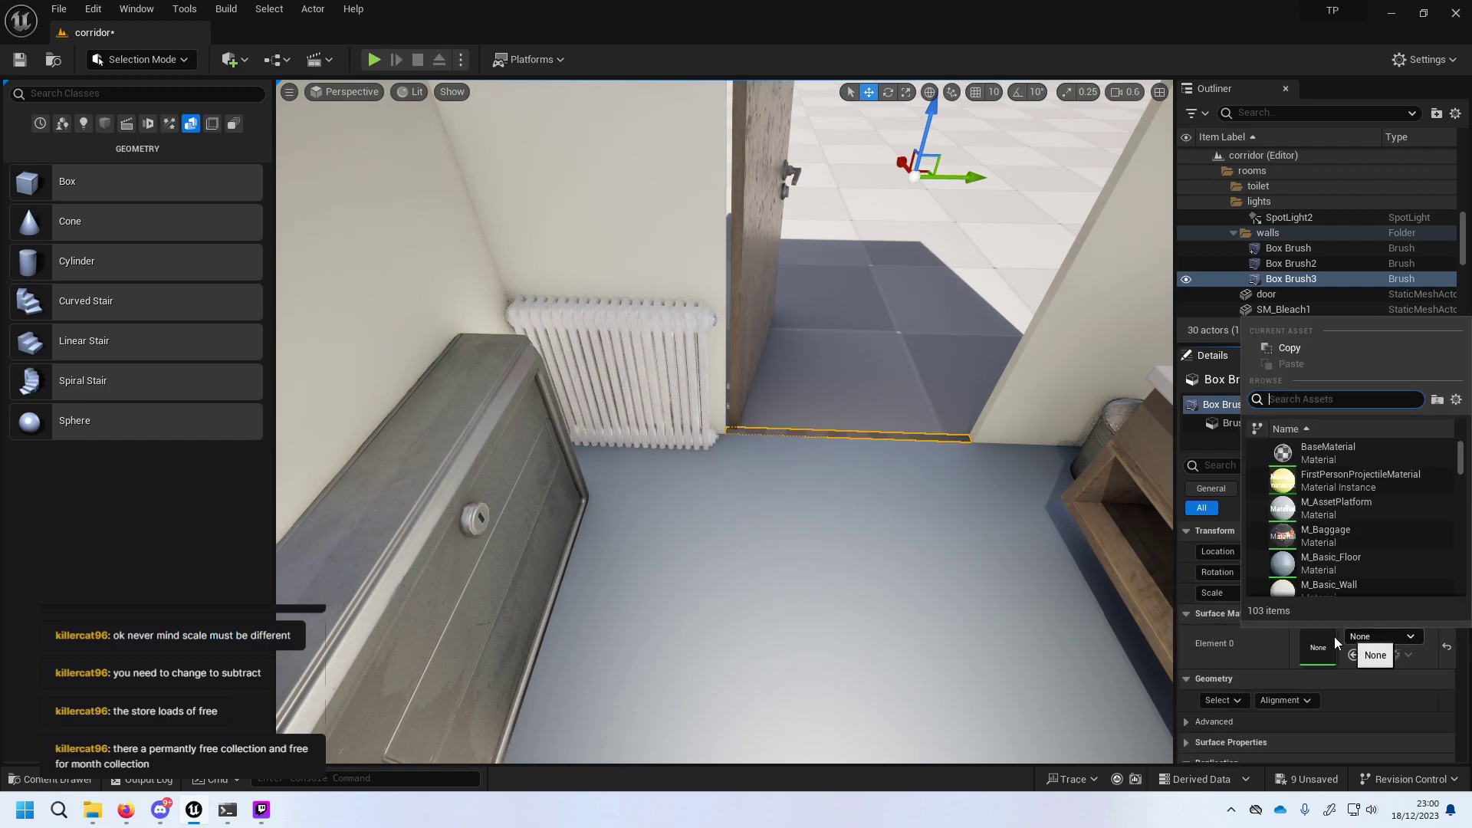
pyautogui.click(1334, 563)
pyautogui.scroll(-3, 972, 618)
pyautogui.scroll(-3, 938, 605)
pyautogui.scroll(3, 937, 604)
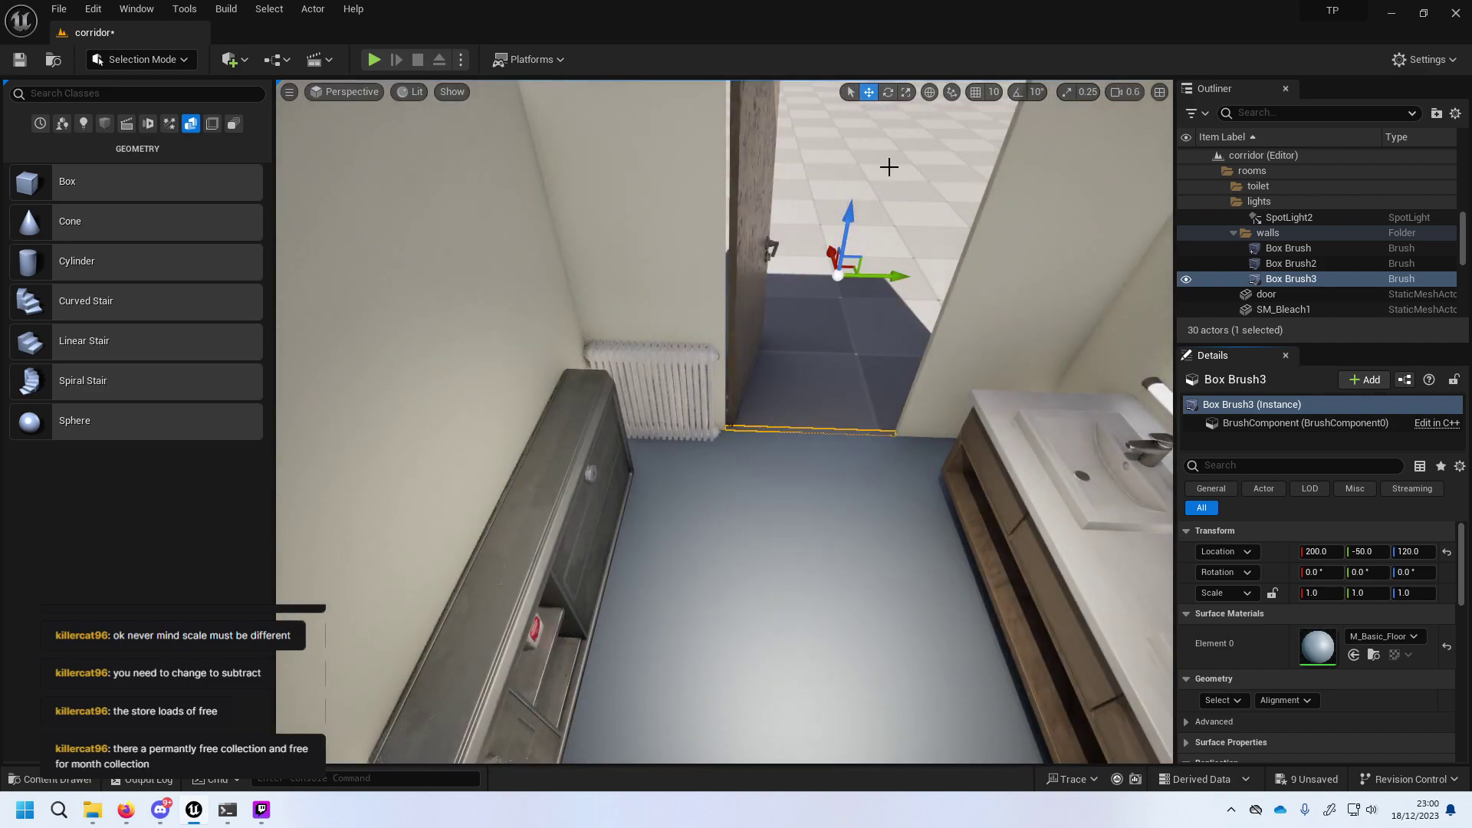
# Play-test the level, walking through the doorway past the sinks toward the cabinet and mop.
pyautogui.click(373, 59)
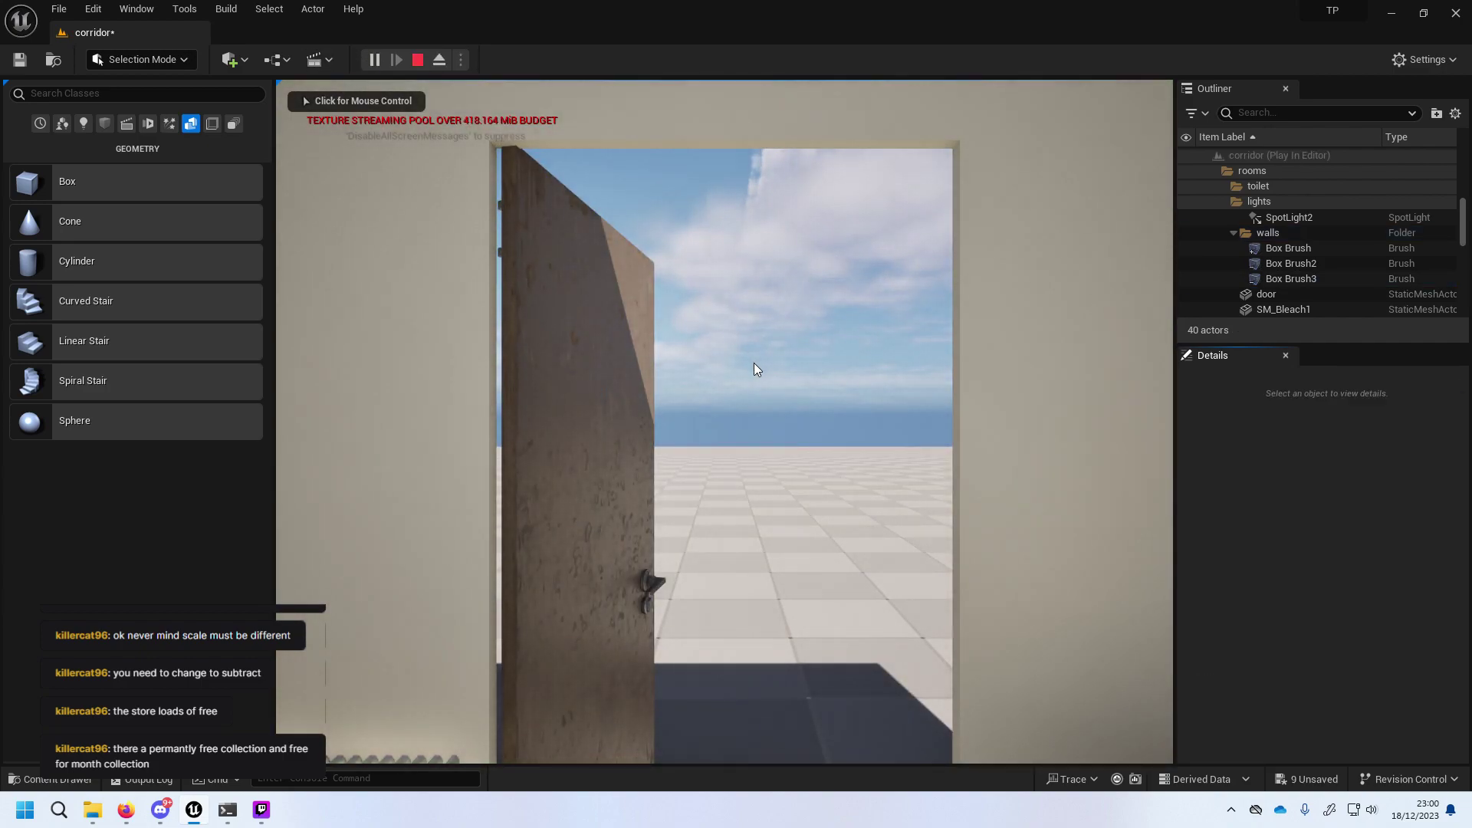
pyautogui.click(725, 422)
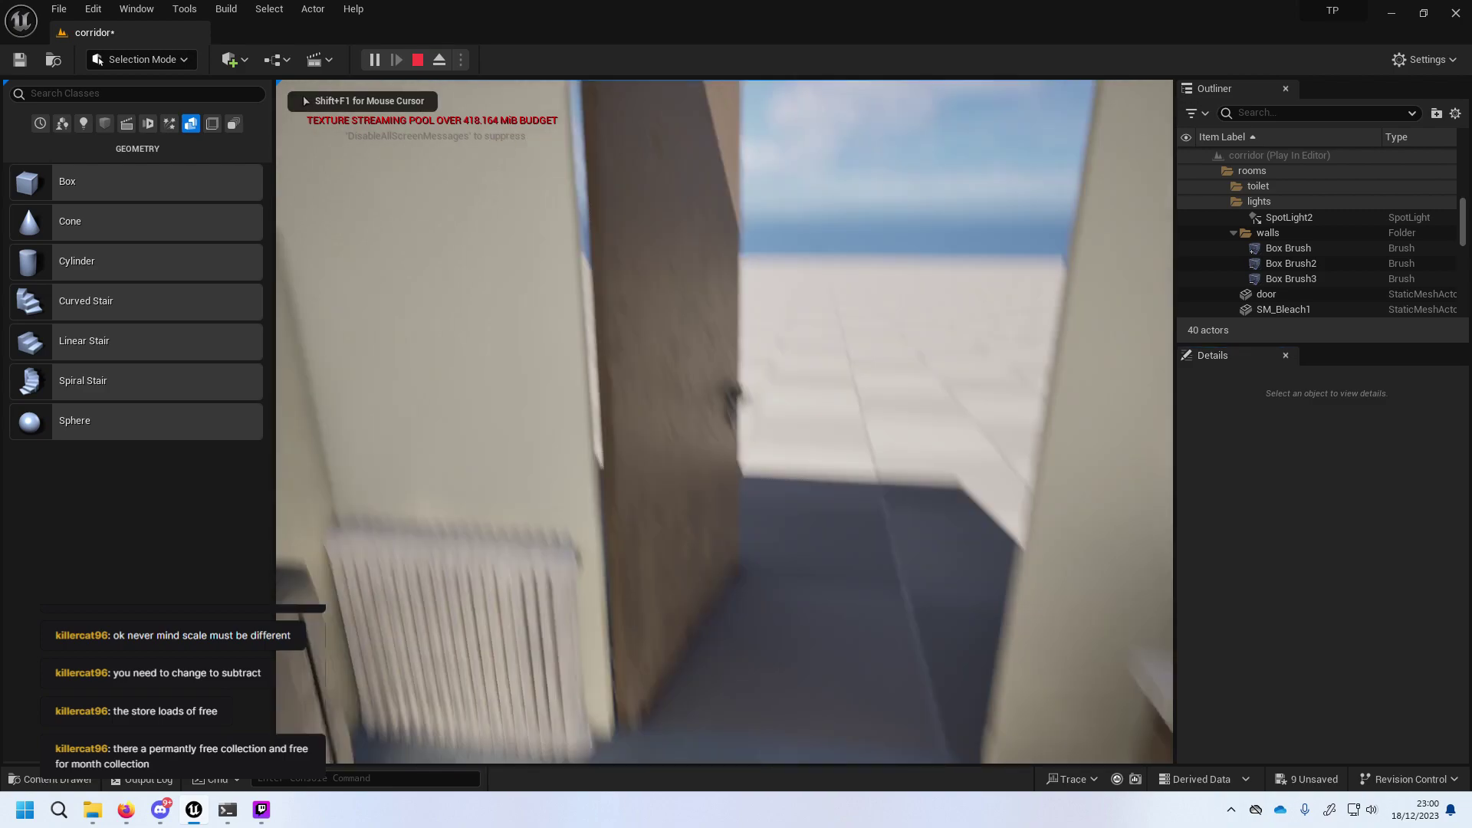
pyautogui.press('w')
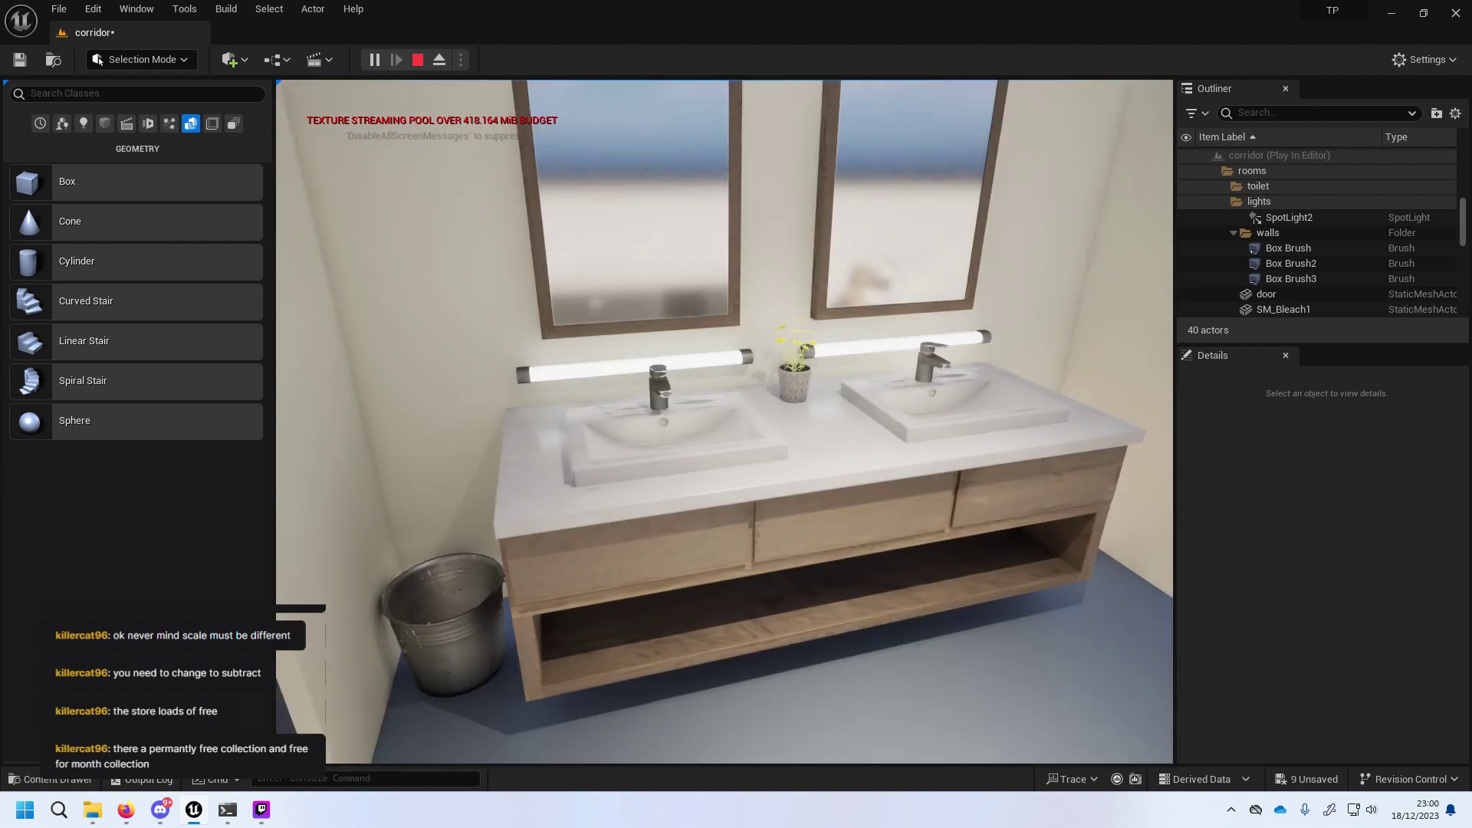
pyautogui.press('w')
pyautogui.press('s')
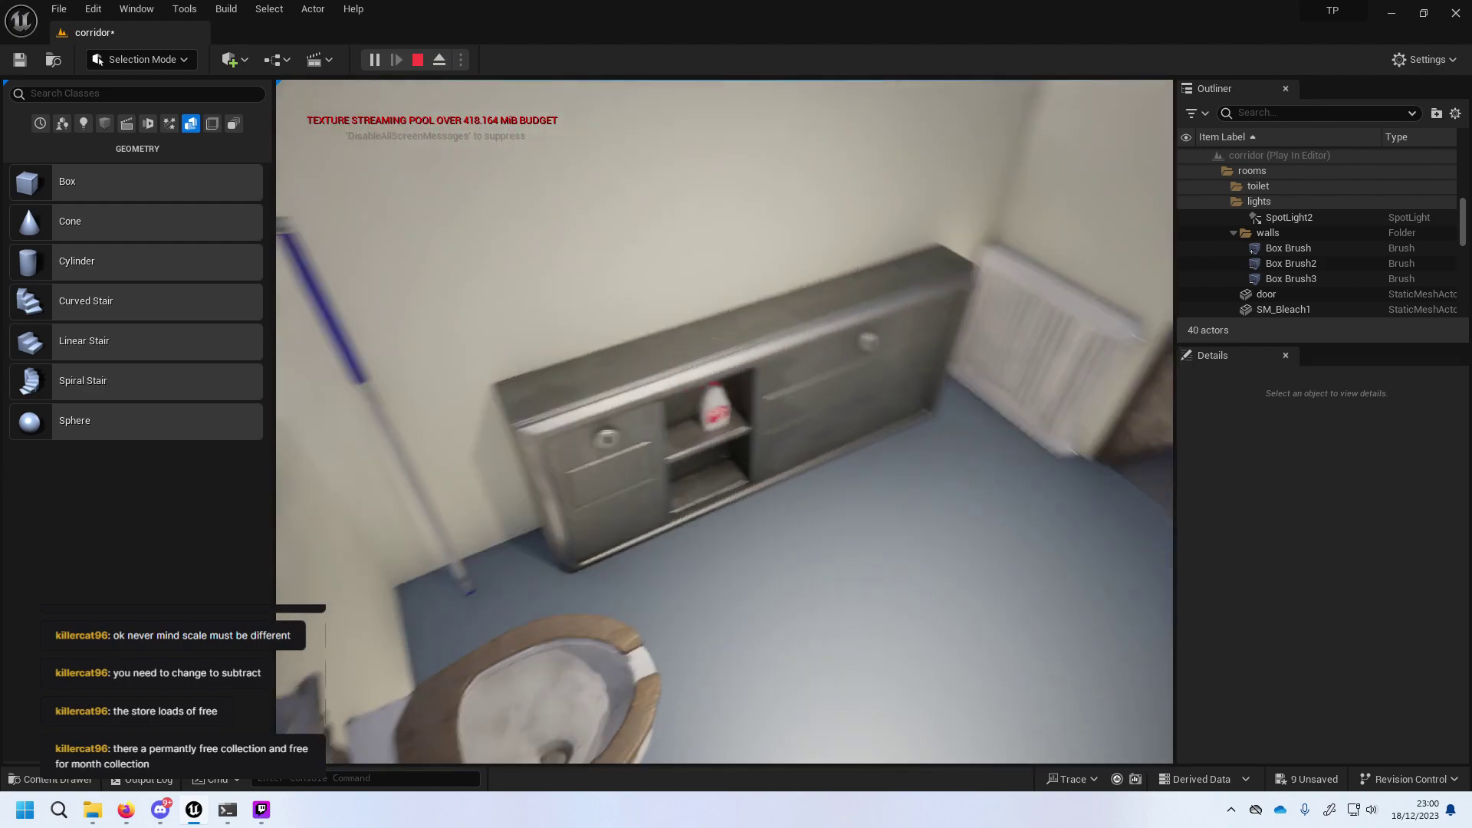
pyautogui.press('w')
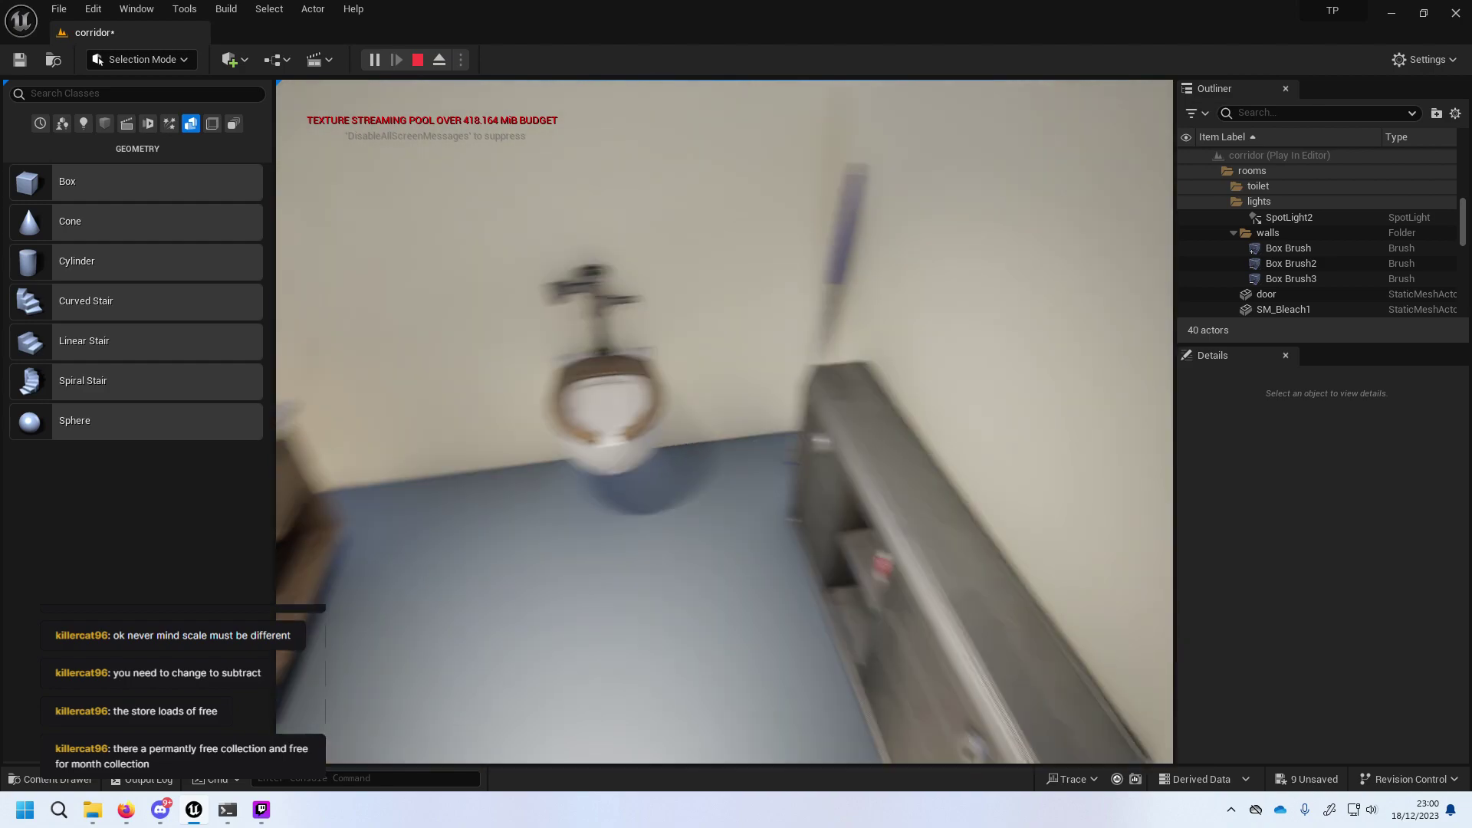
pyautogui.press('Escape')
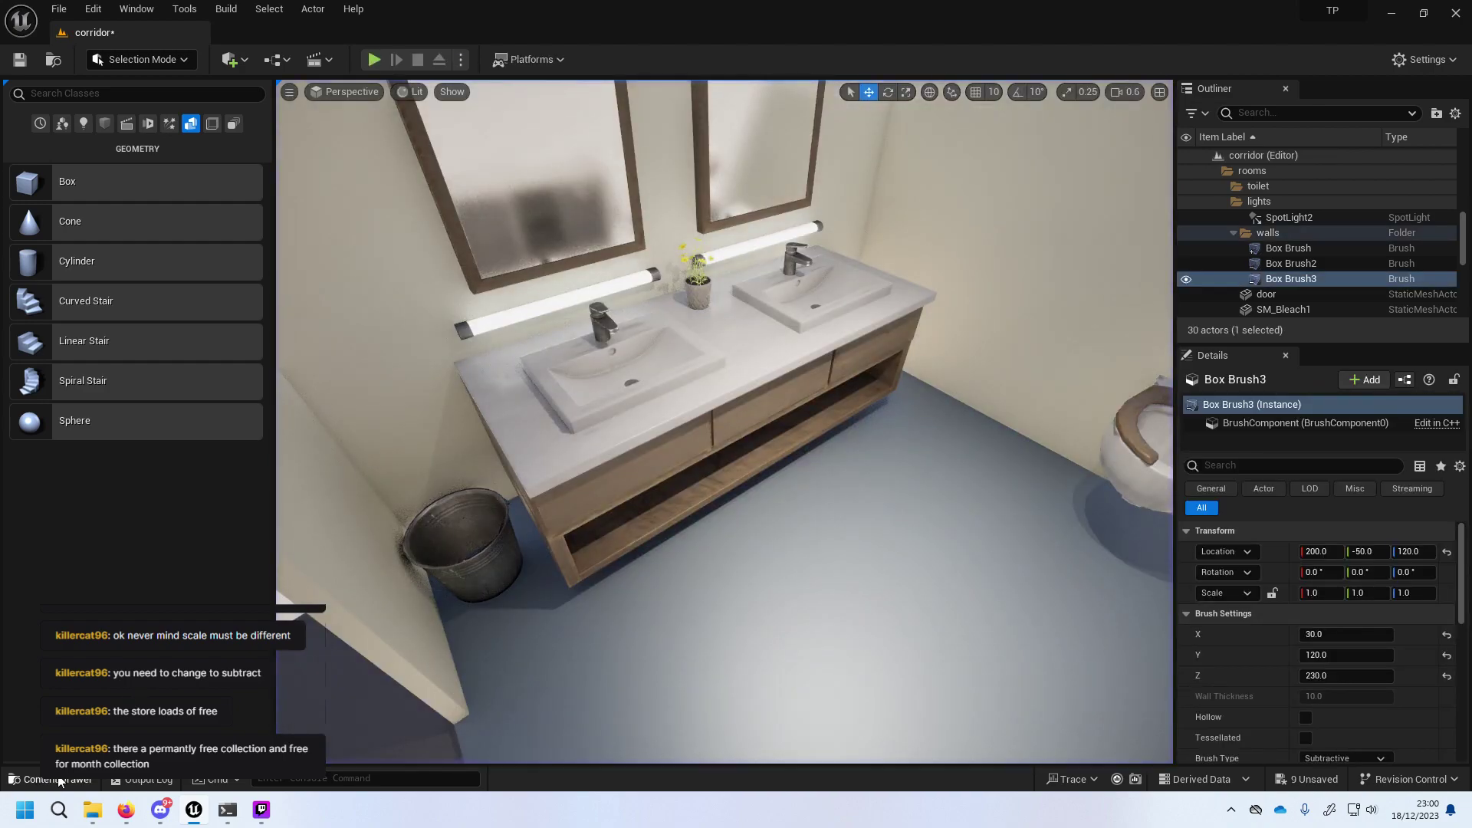
# Select Box Brush2, then play-test again, touring the sinks, bucket, toilet and doorway.
pyautogui.hotkey('ctrl', 'space')
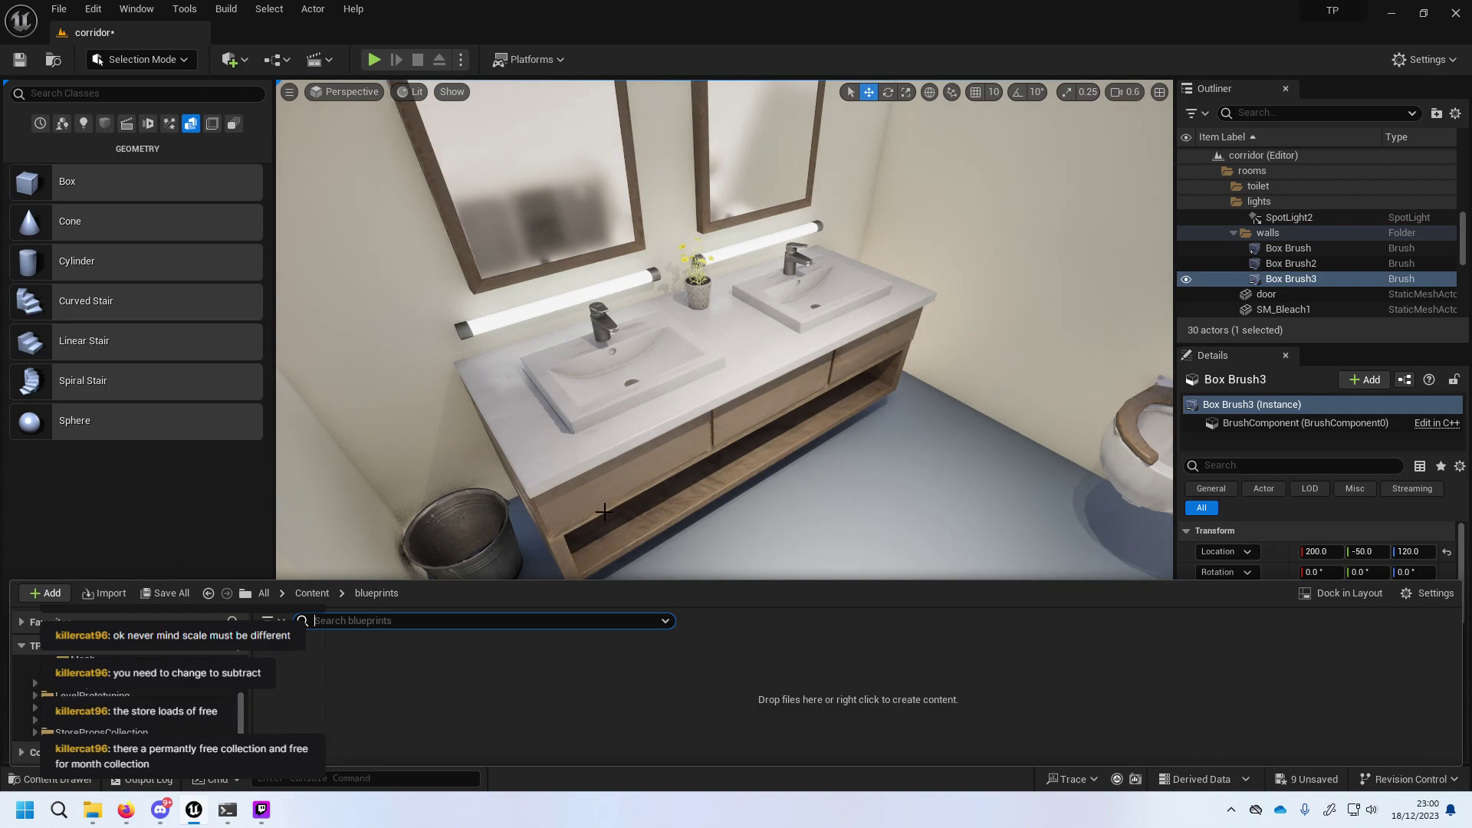
pyautogui.click(791, 481)
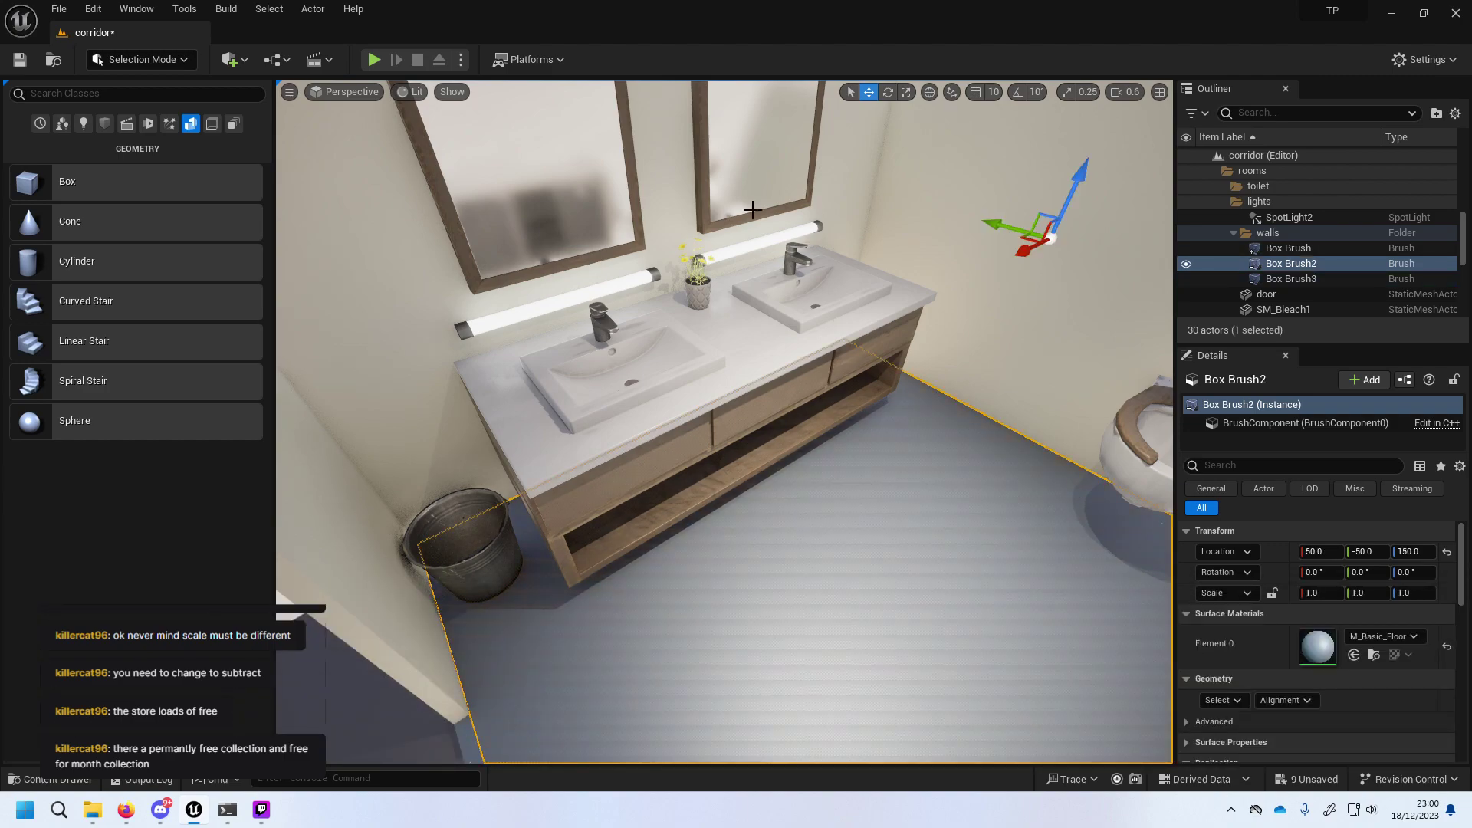
pyautogui.click(378, 55)
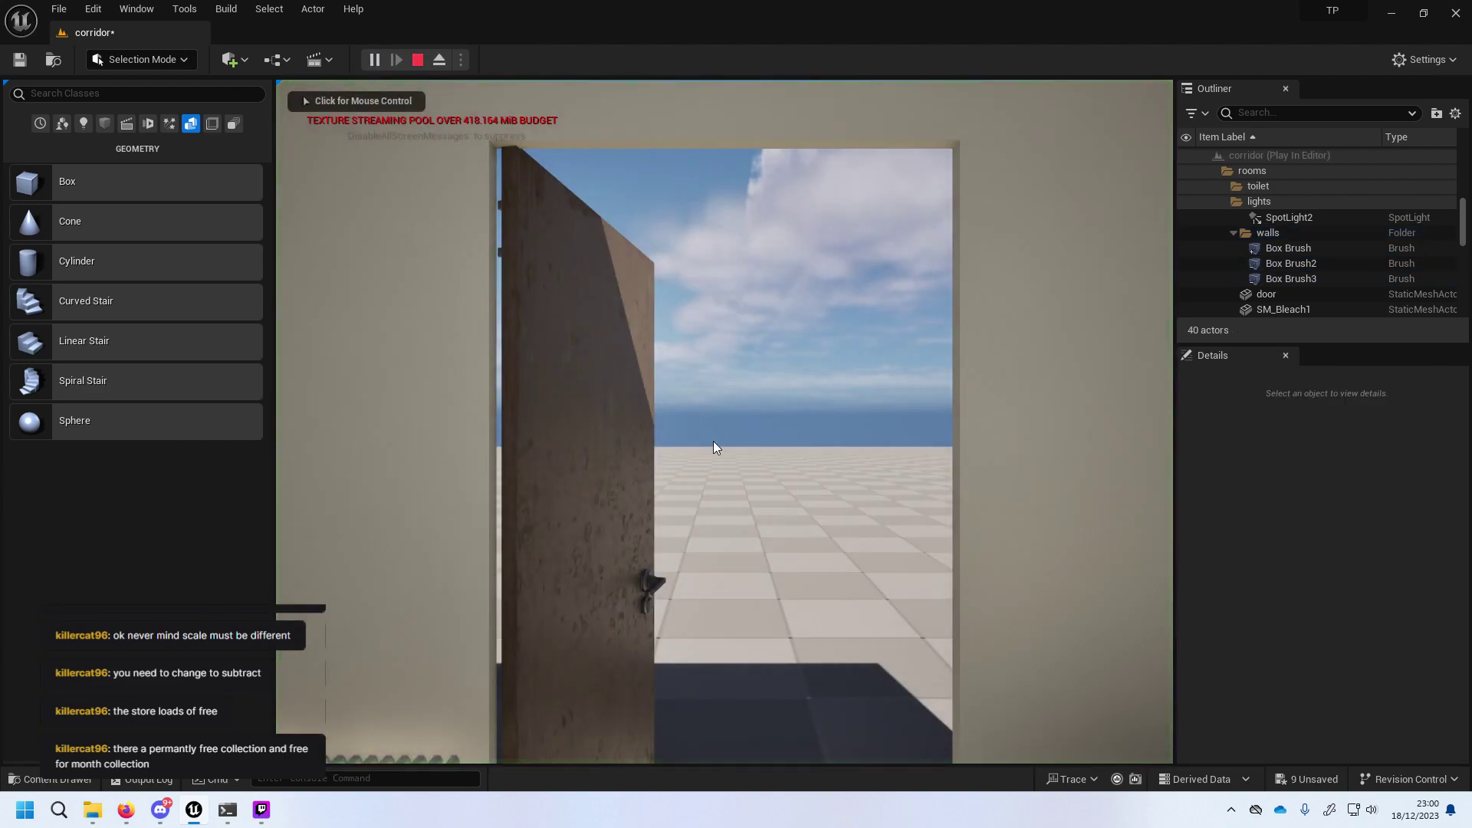
pyautogui.press('w')
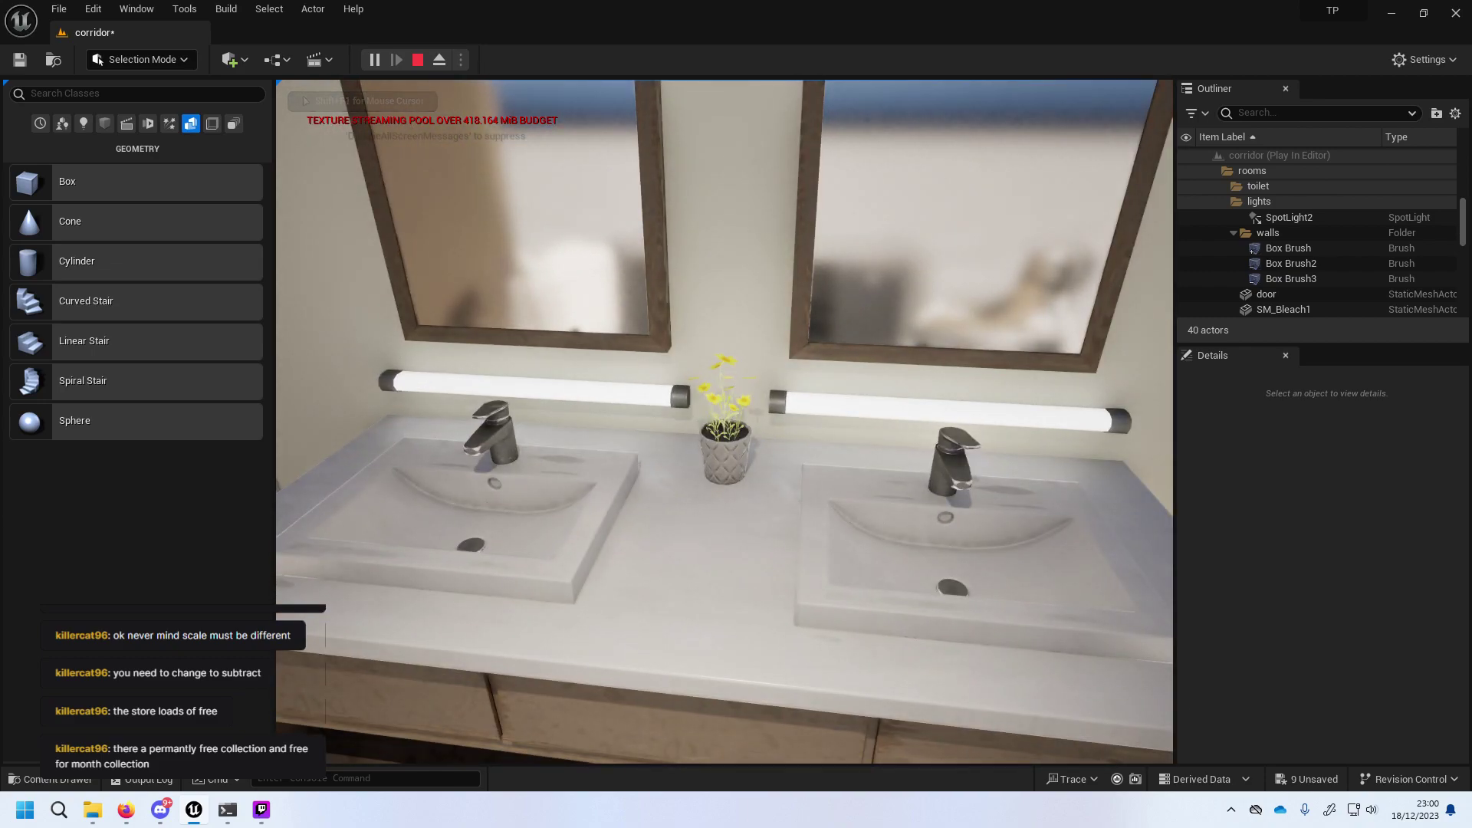
pyautogui.press('a')
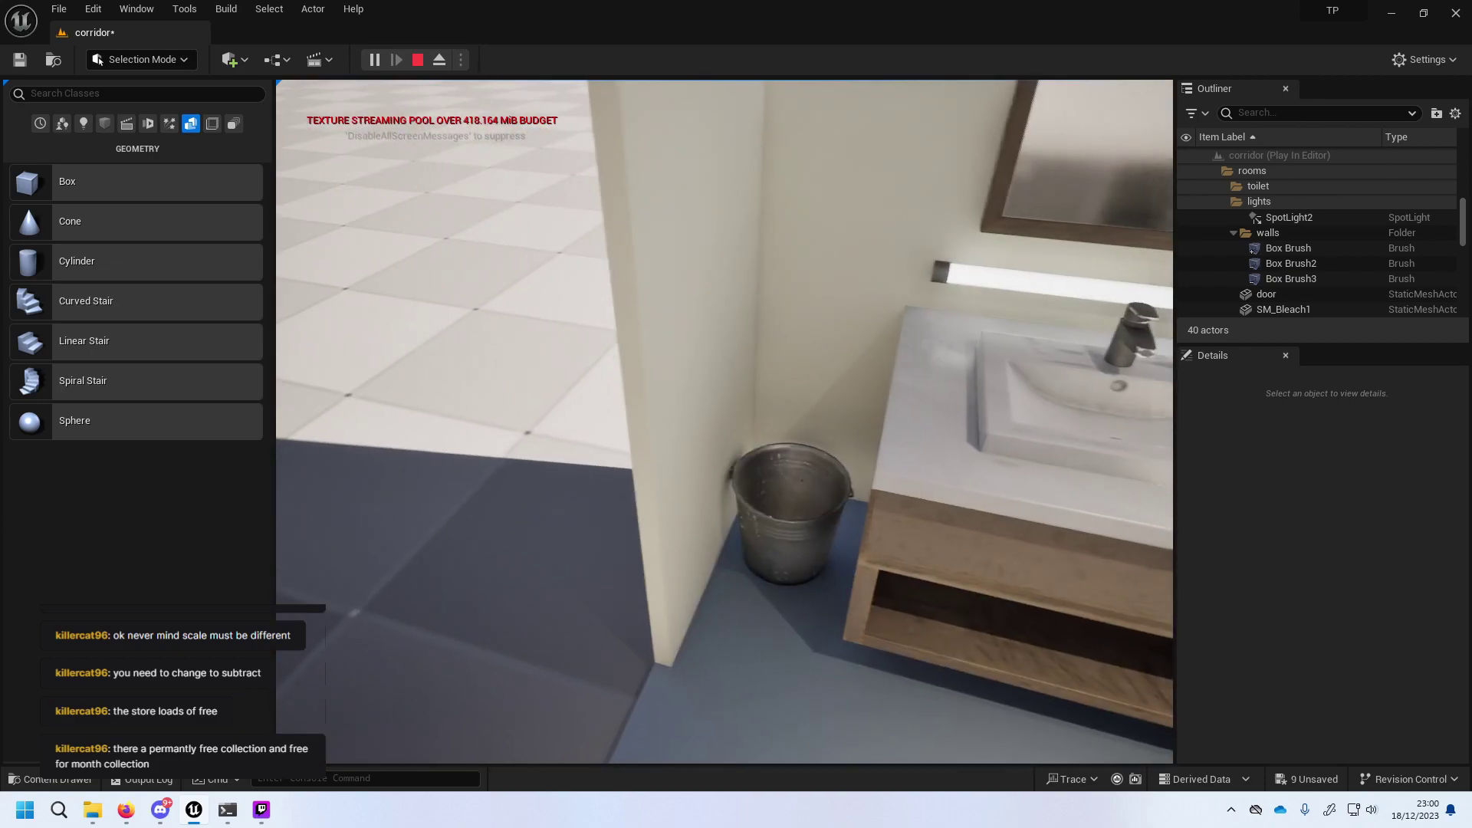
pyautogui.press('w')
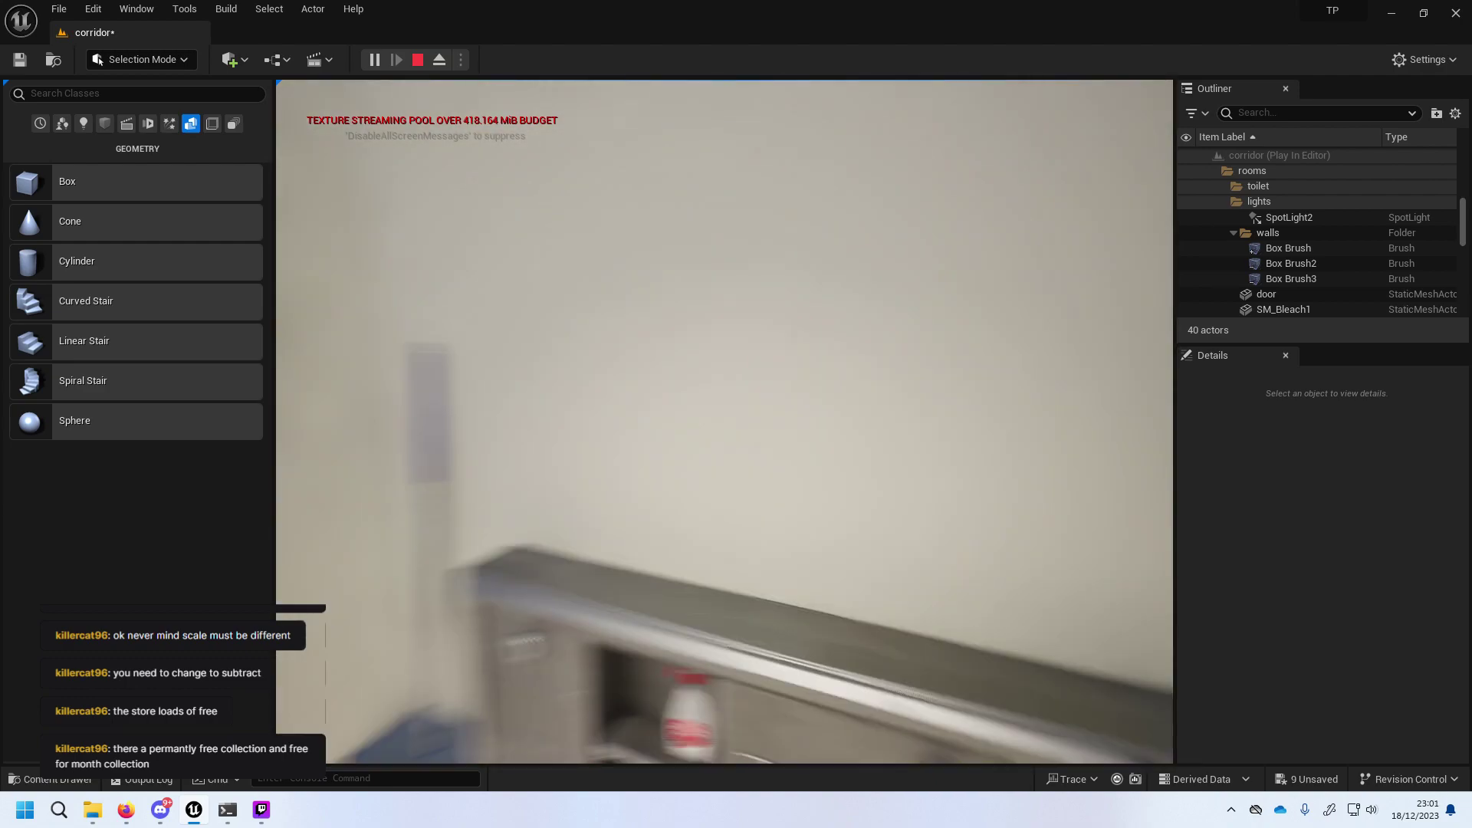
pyautogui.press('s')
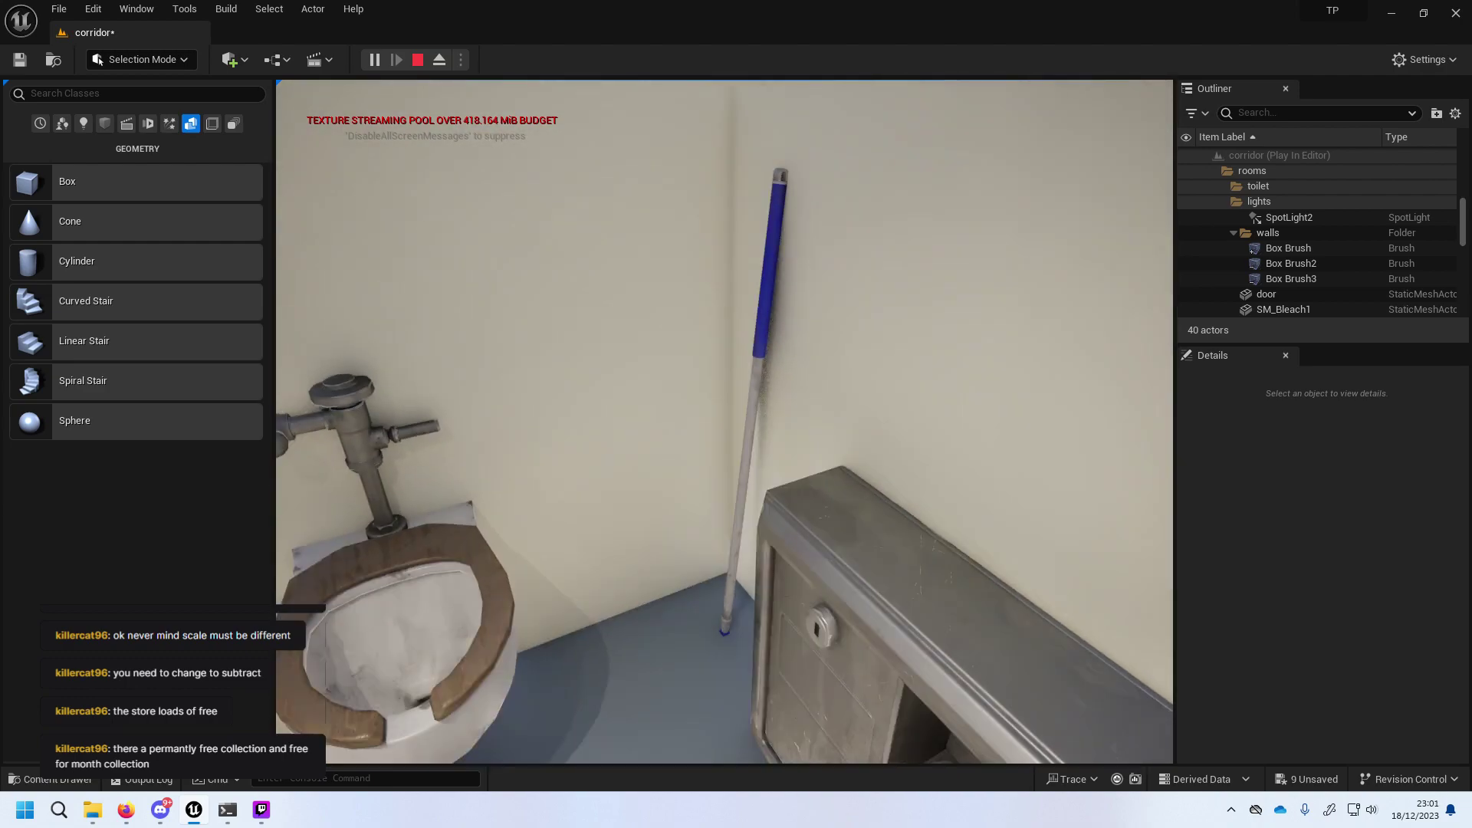
pyautogui.press('a')
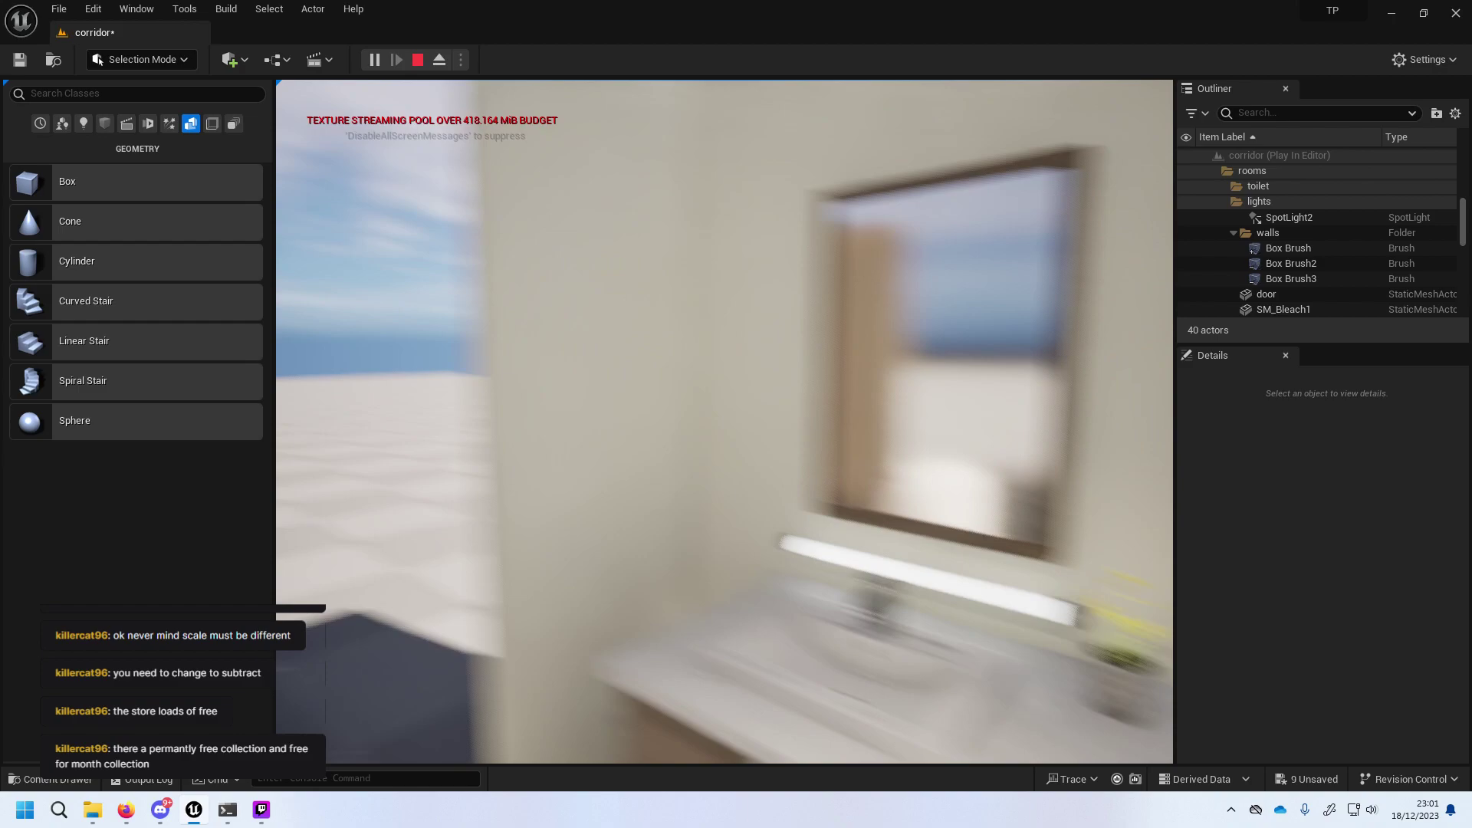
pyautogui.moveTo(725, 421)
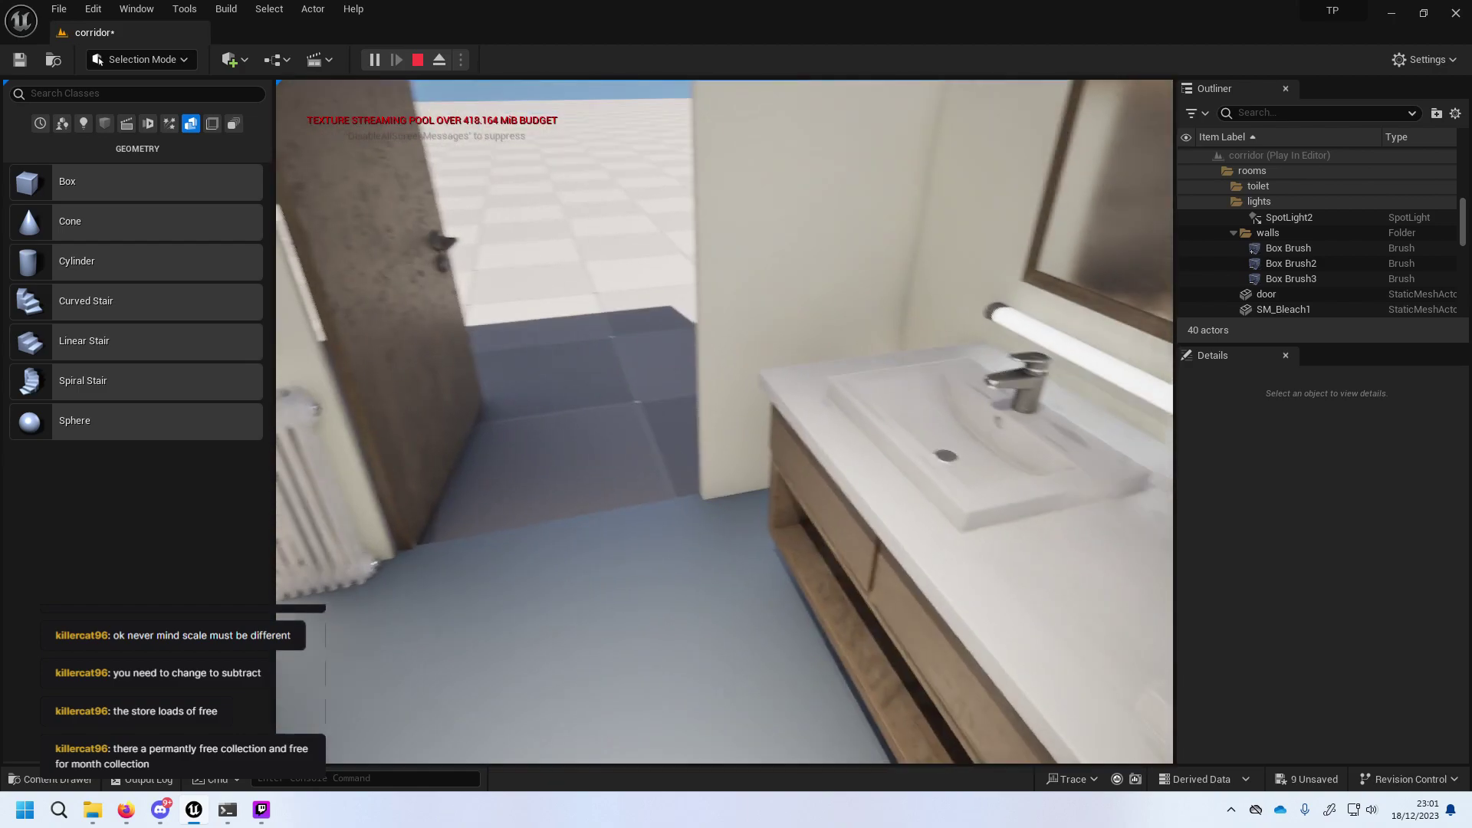
pyautogui.press('w')
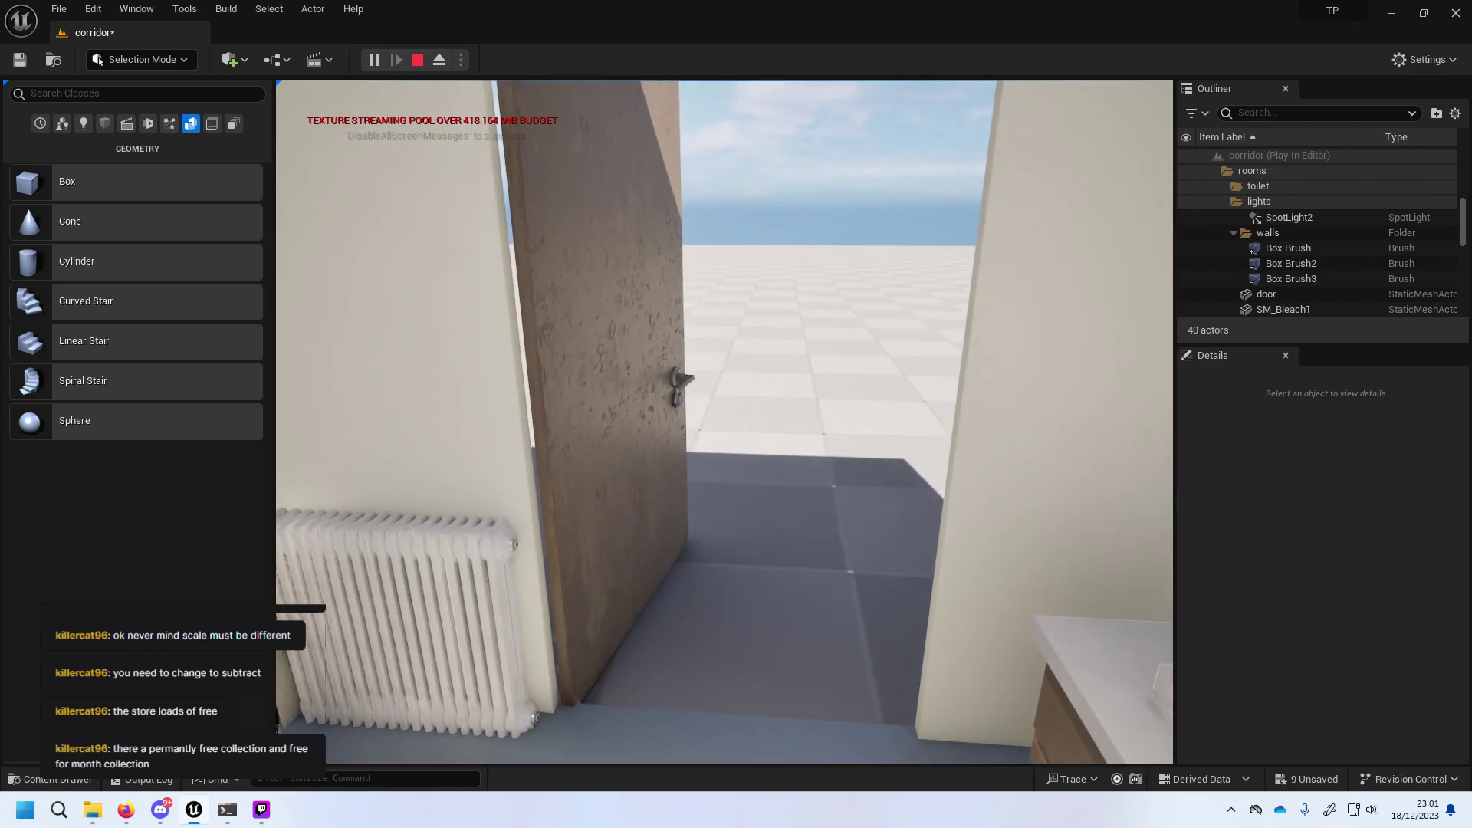
pyautogui.press('Escape')
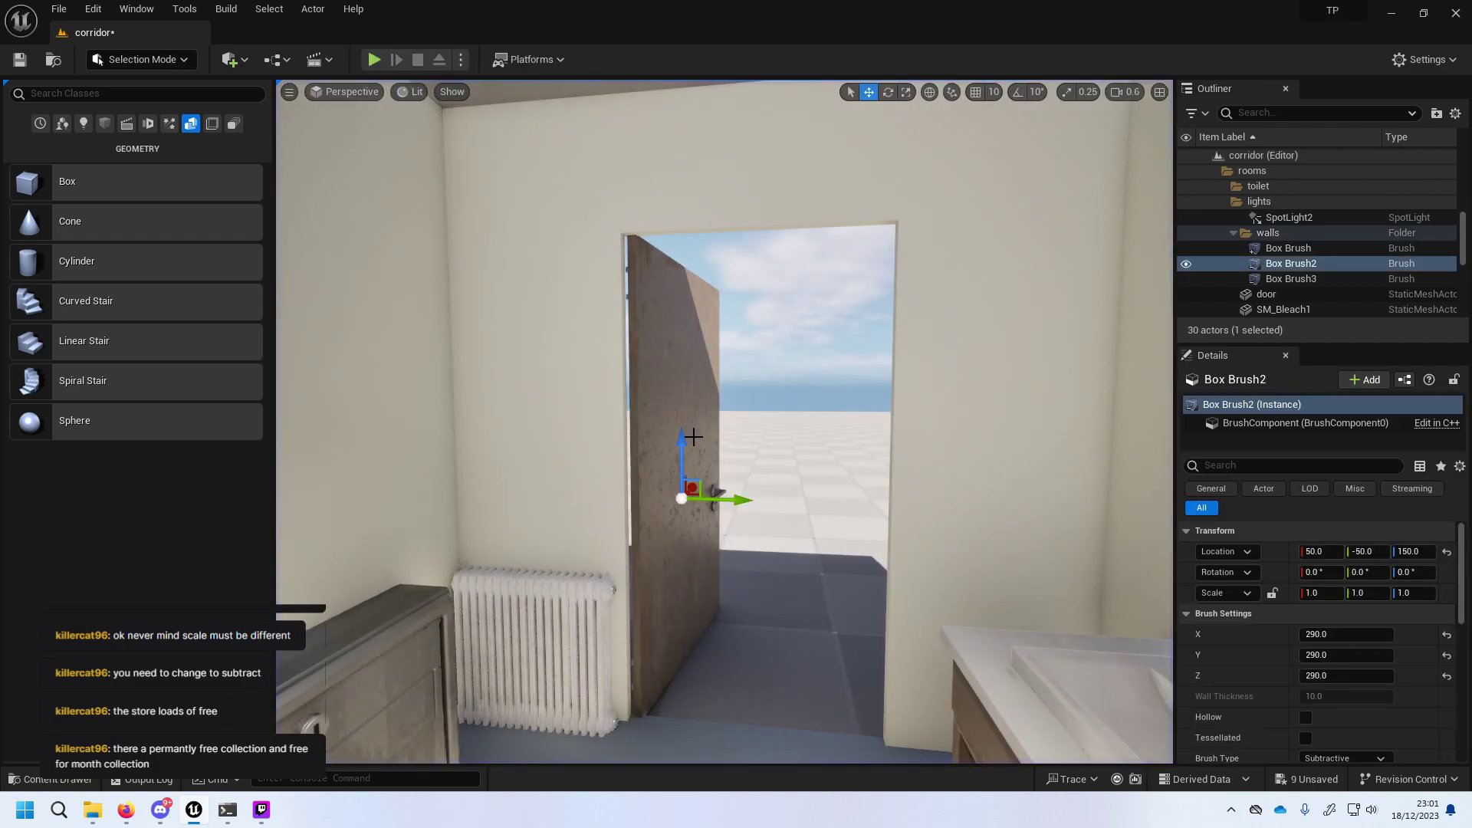
# With the rotate tool active, enable grid, rotation and scale snapping.
pyautogui.click(888, 93)
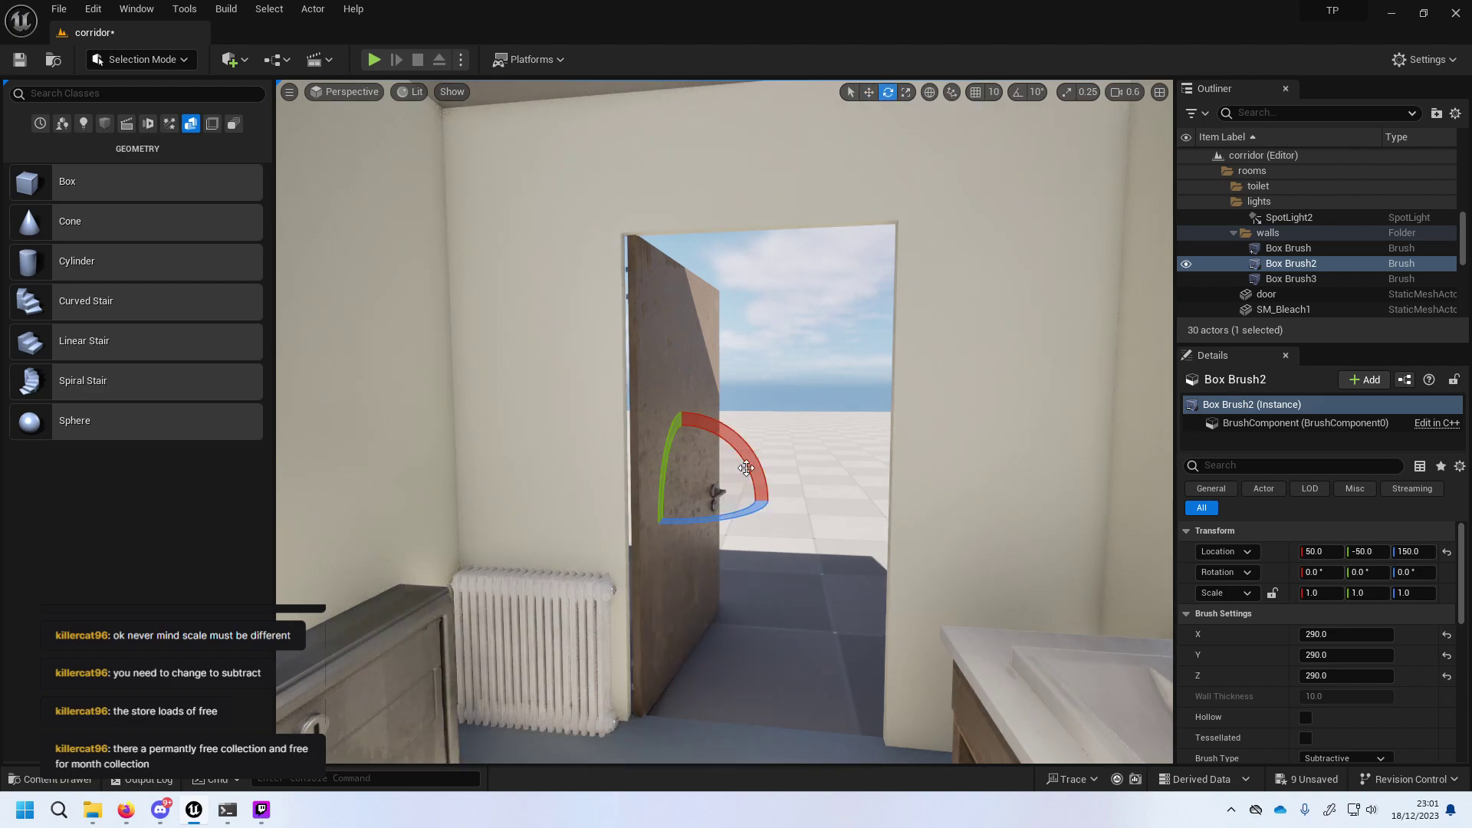
pyautogui.moveTo(757, 502); pyautogui.dragTo(865, 338)
pyautogui.hotkey('ctrl', 'z')
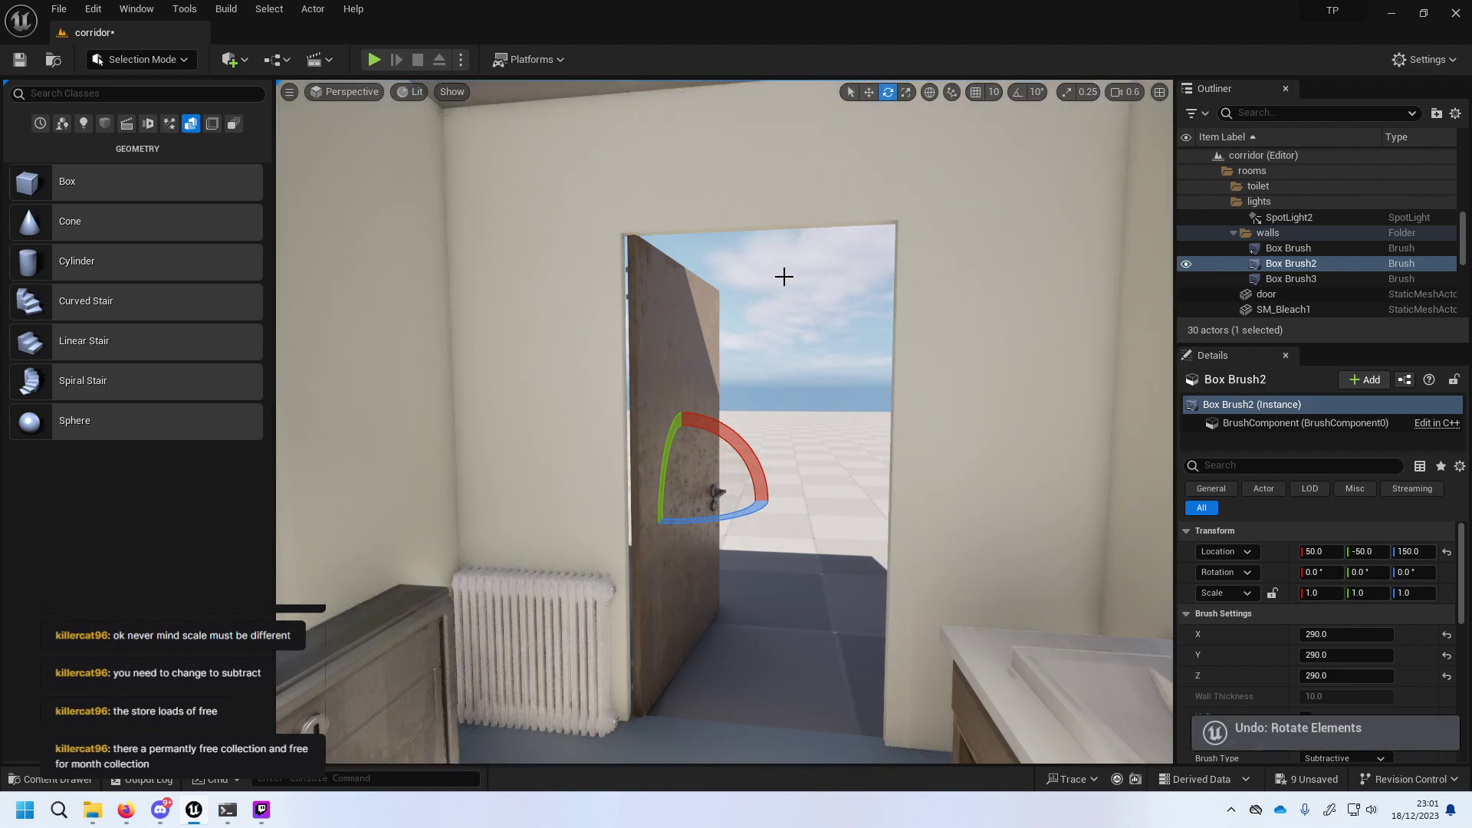
pyautogui.click(976, 92)
pyautogui.click(1019, 93)
pyautogui.click(1066, 93)
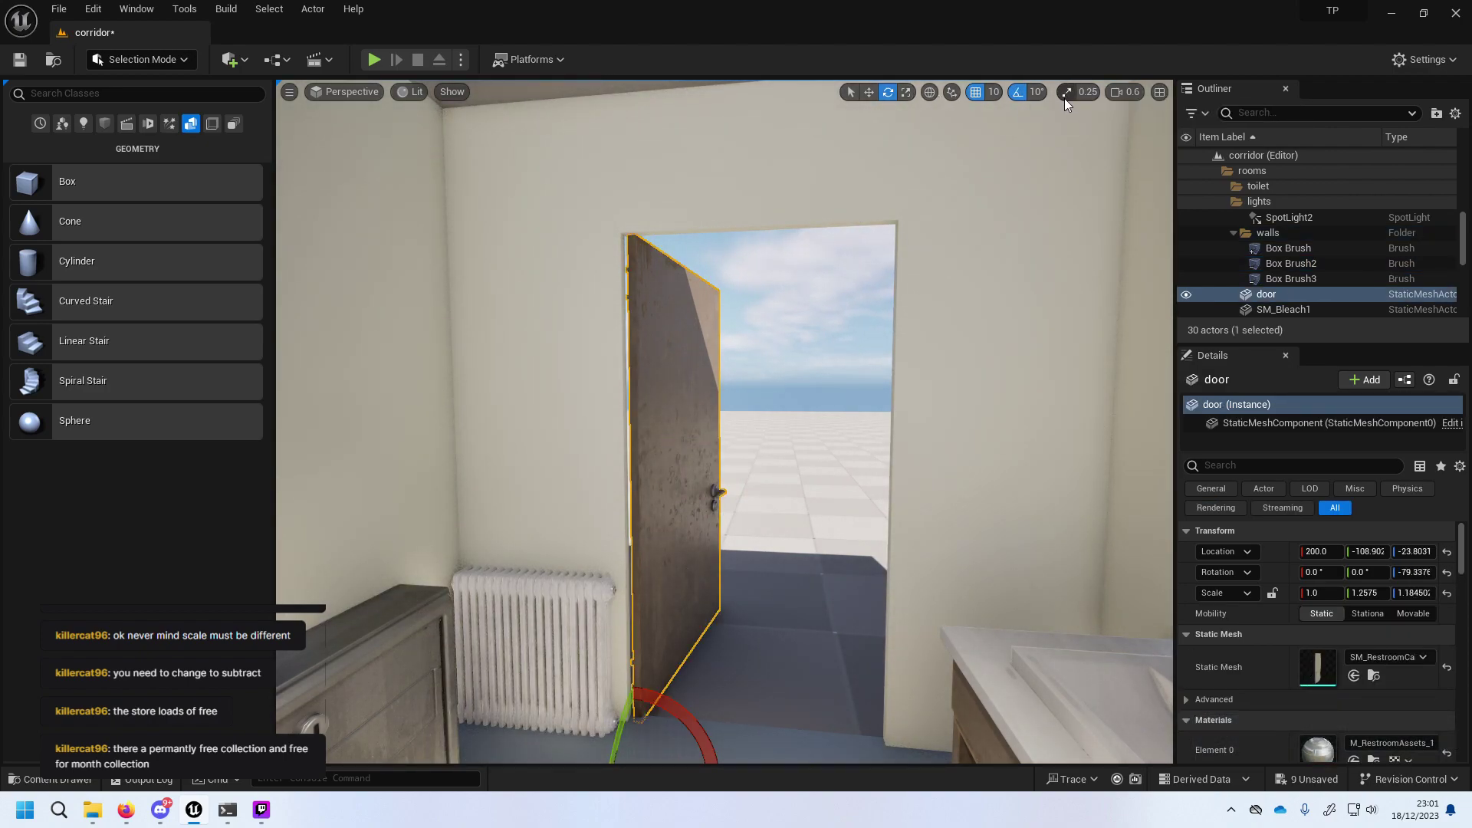
# Swing the door 40 degrees around its vertical axis so it stands partly open.
pyautogui.scroll(-5, 744, 606)
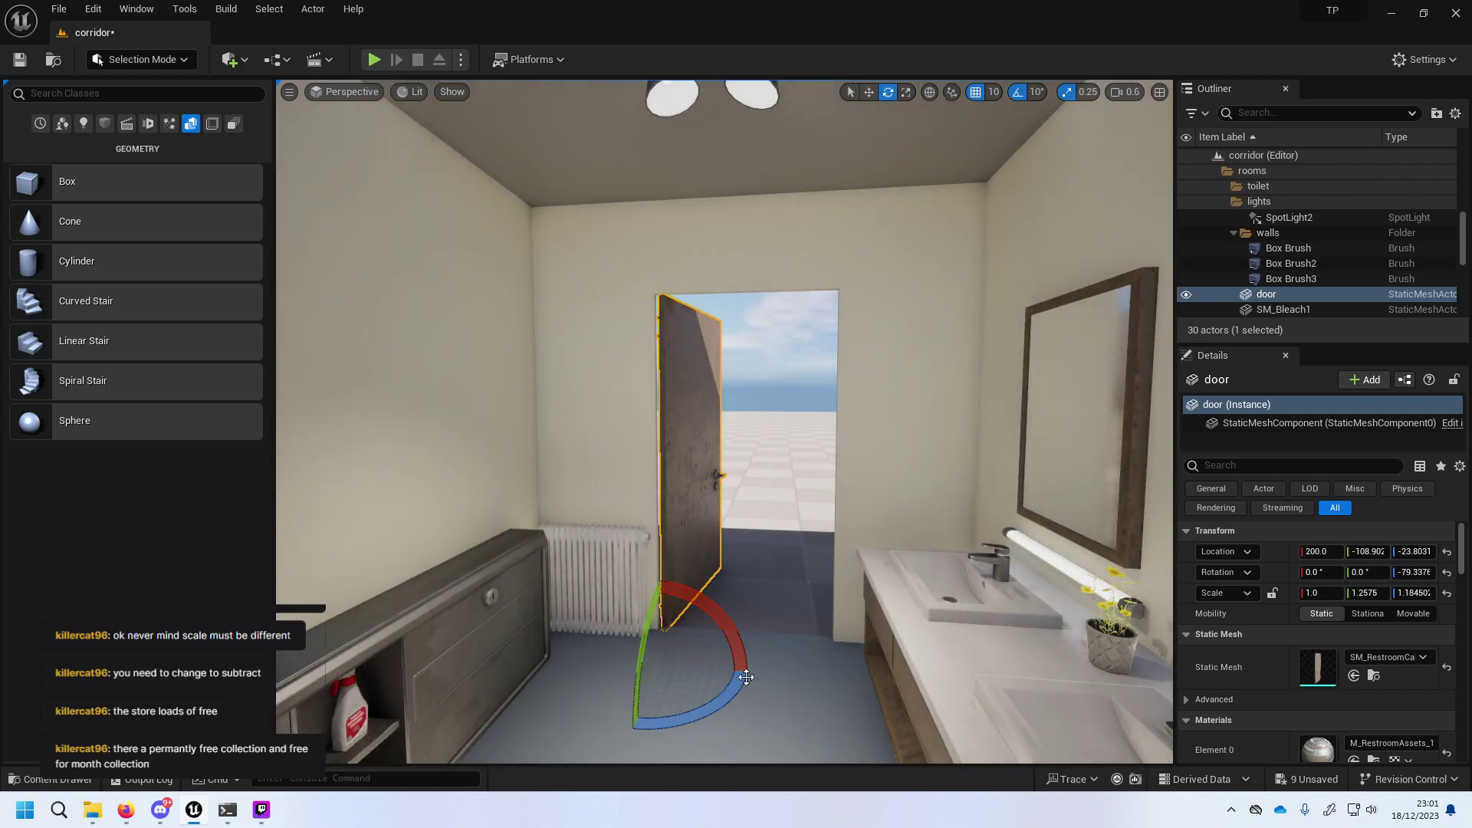
pyautogui.moveTo(679, 625); pyautogui.dragTo(724, 630)
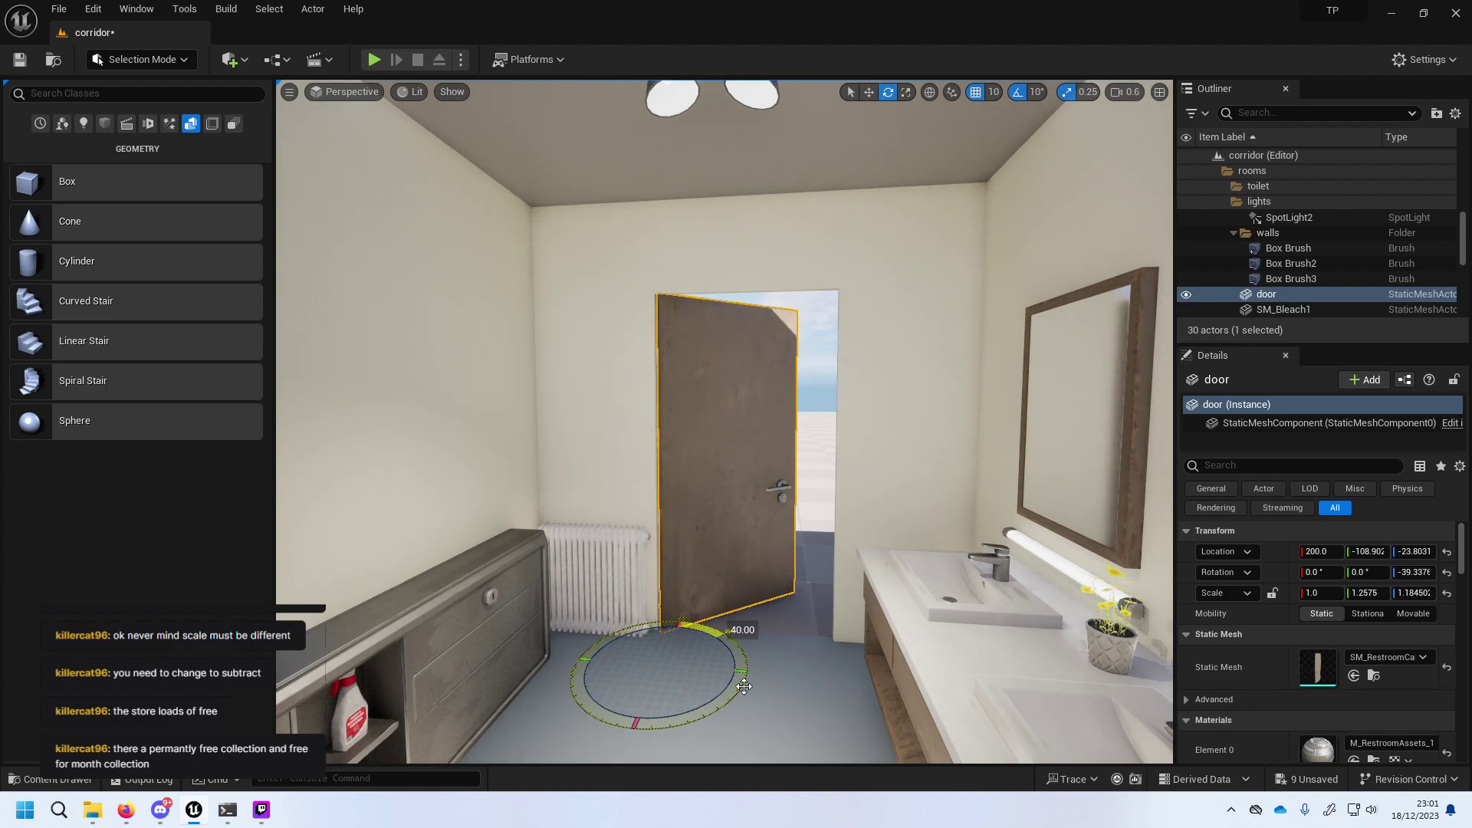
pyautogui.moveTo(744, 686); pyautogui.dragTo(745, 685)
pyautogui.press('Escape')
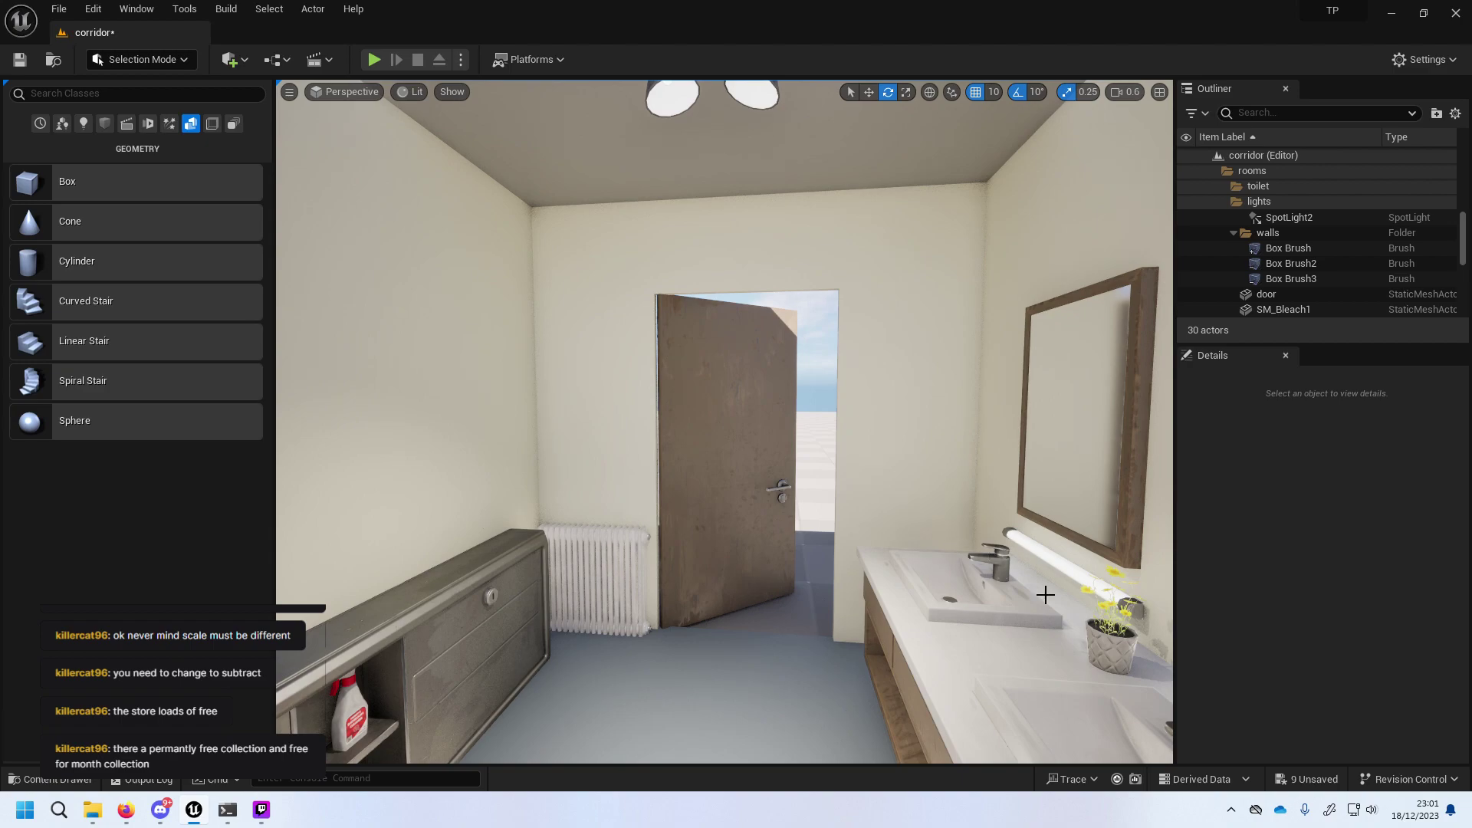
# Set the plant pot on the vanity to Movable mobility.
pyautogui.click(1094, 639)
pyautogui.scroll(-2, 1296, 641)
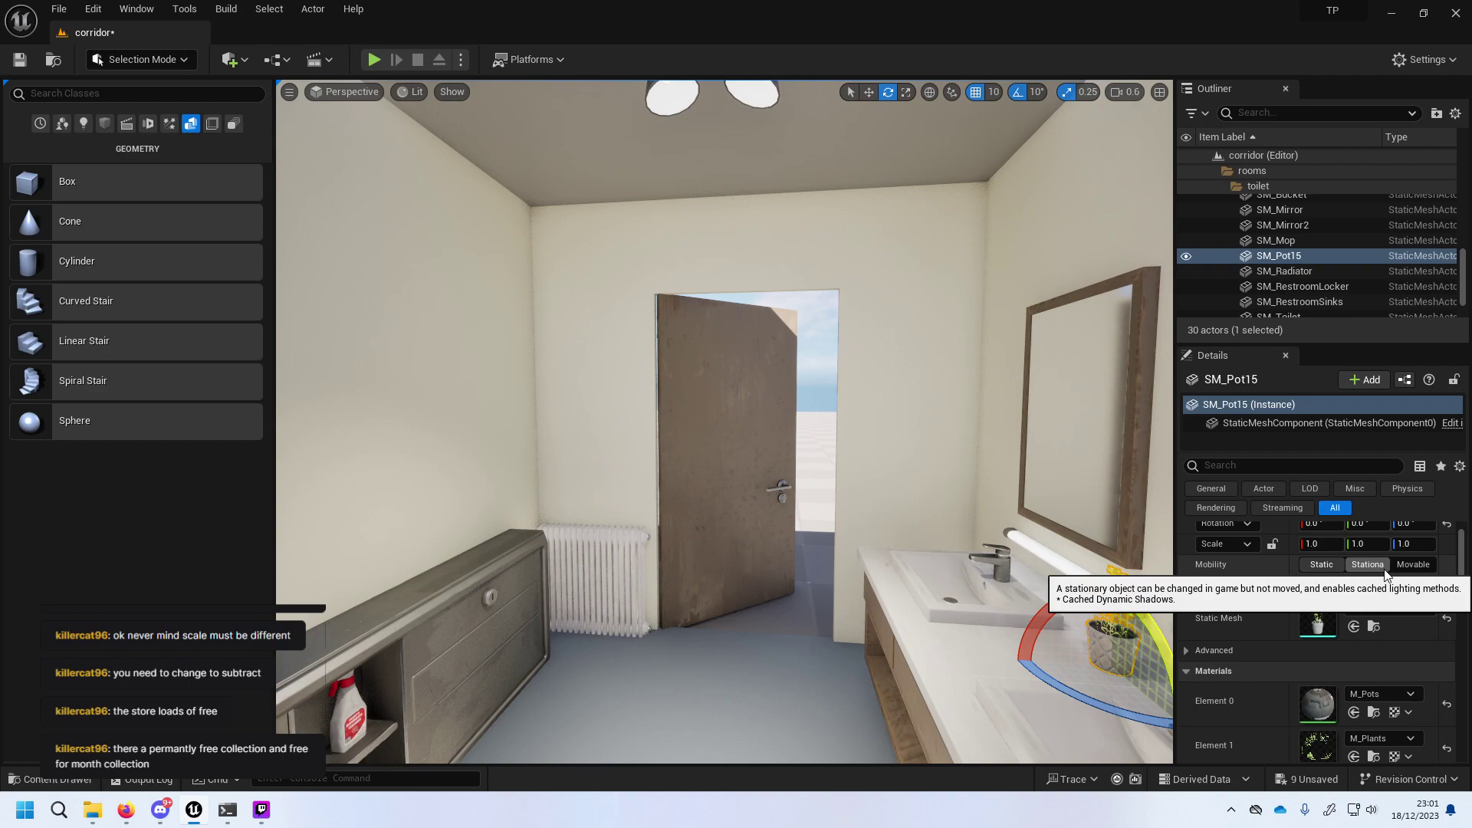
pyautogui.scroll(2, 1411, 573)
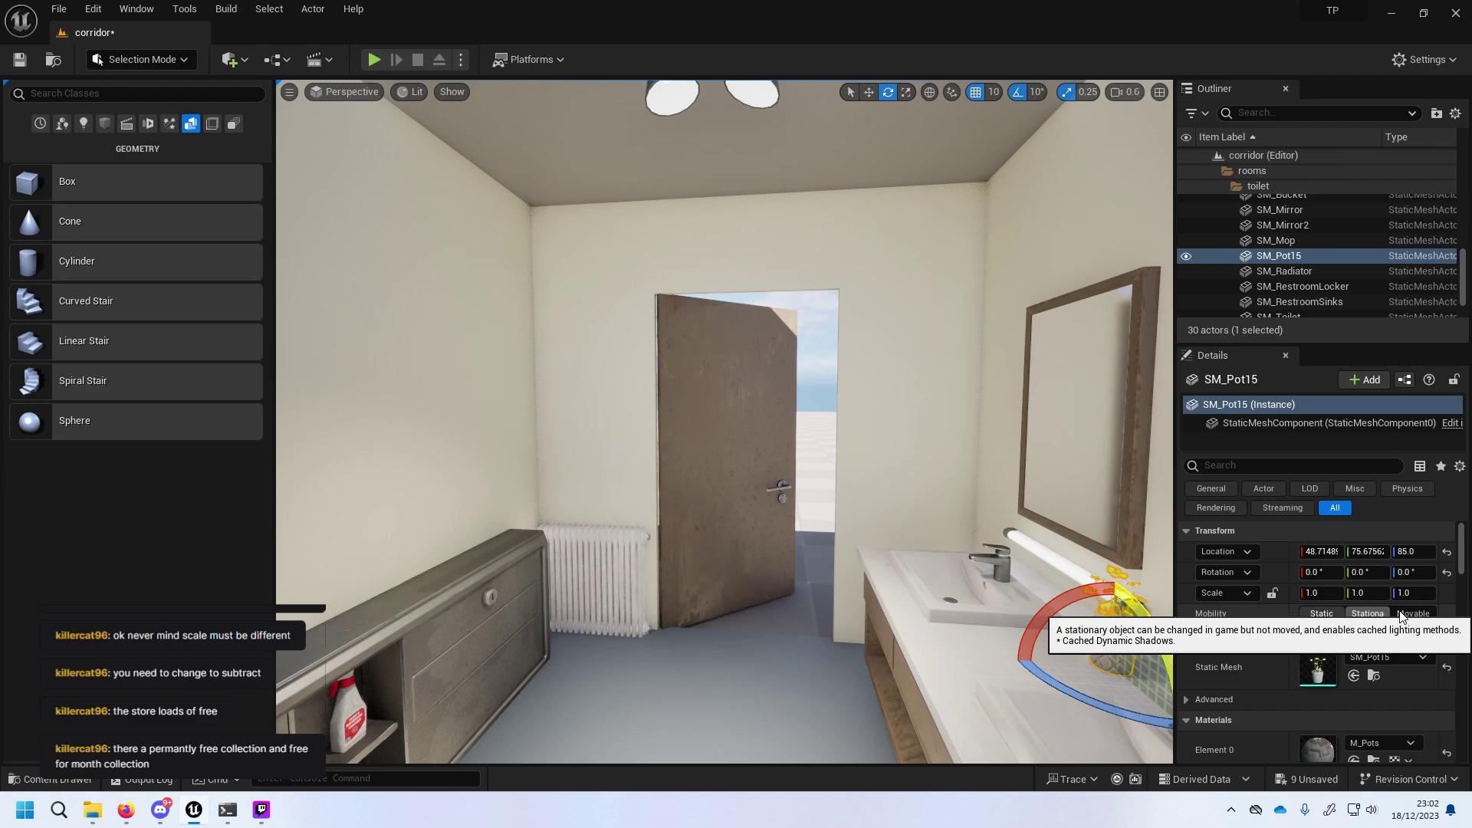
pyautogui.click(1413, 614)
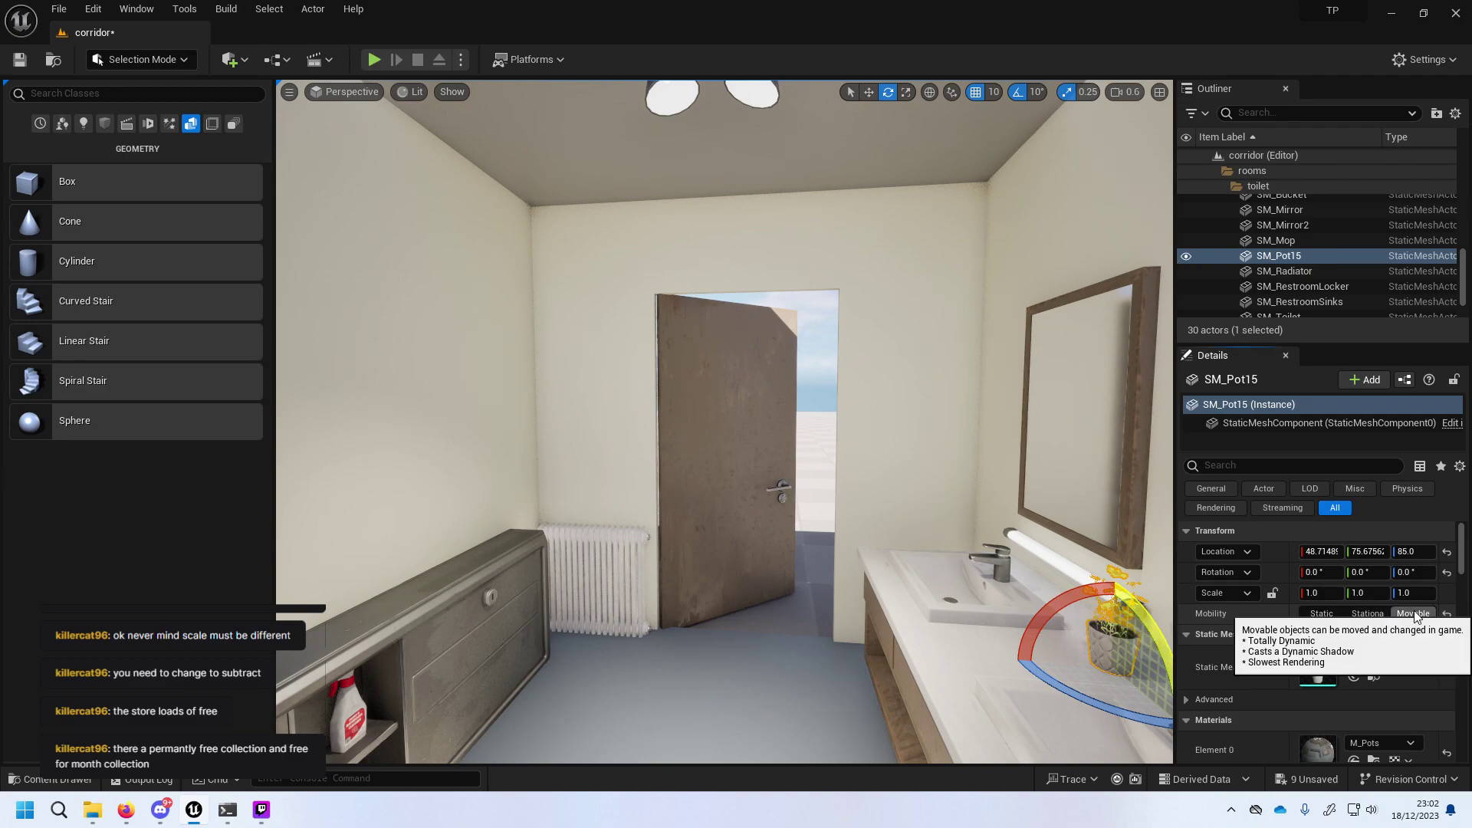
pyautogui.press('Escape')
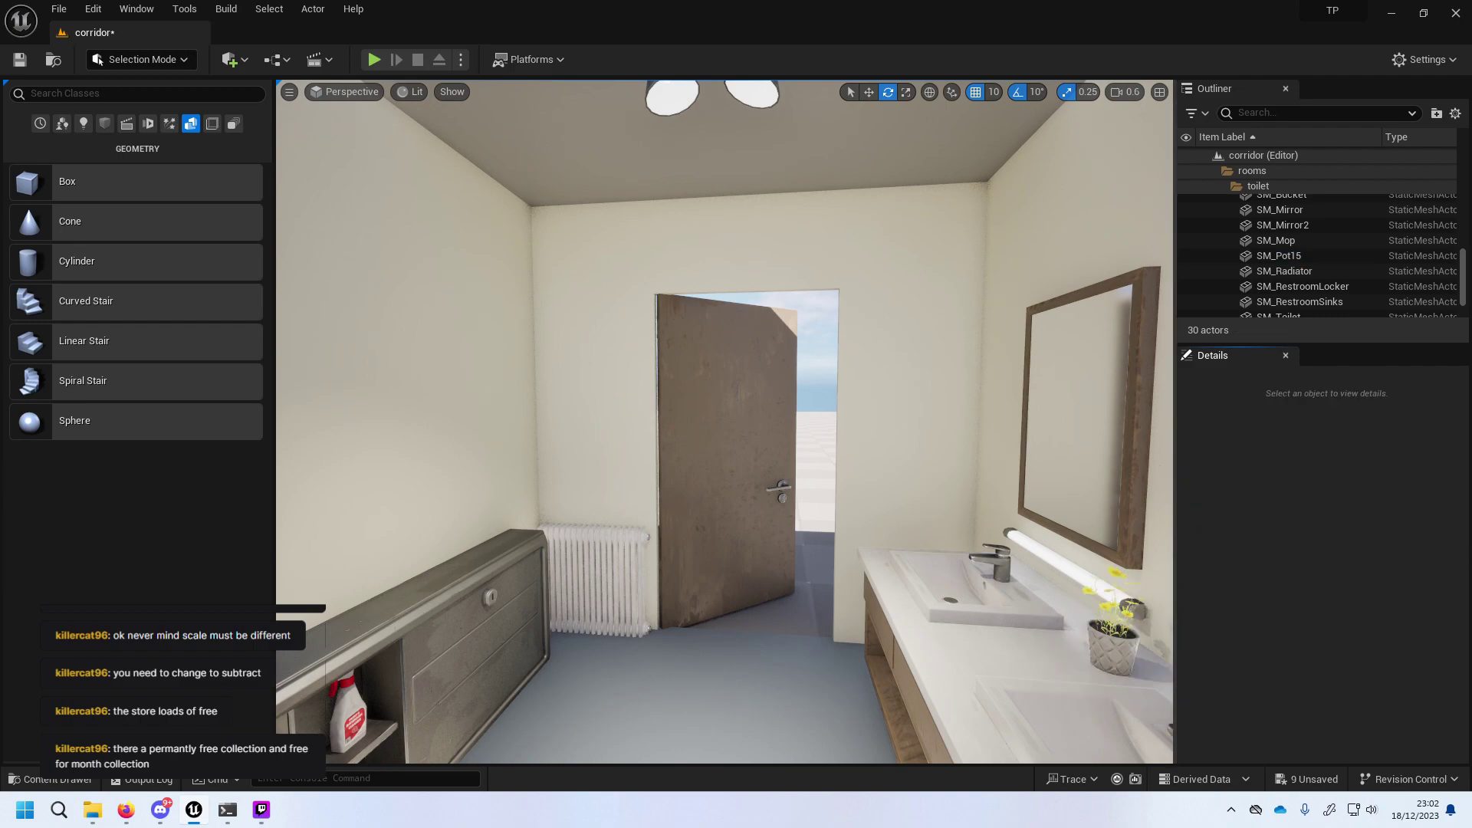
# Make the mop and the blue bleach bottle SM_Bleach2 Movable.
pyautogui.click(919, 648)
pyautogui.press('Escape')
pyautogui.click(355, 716)
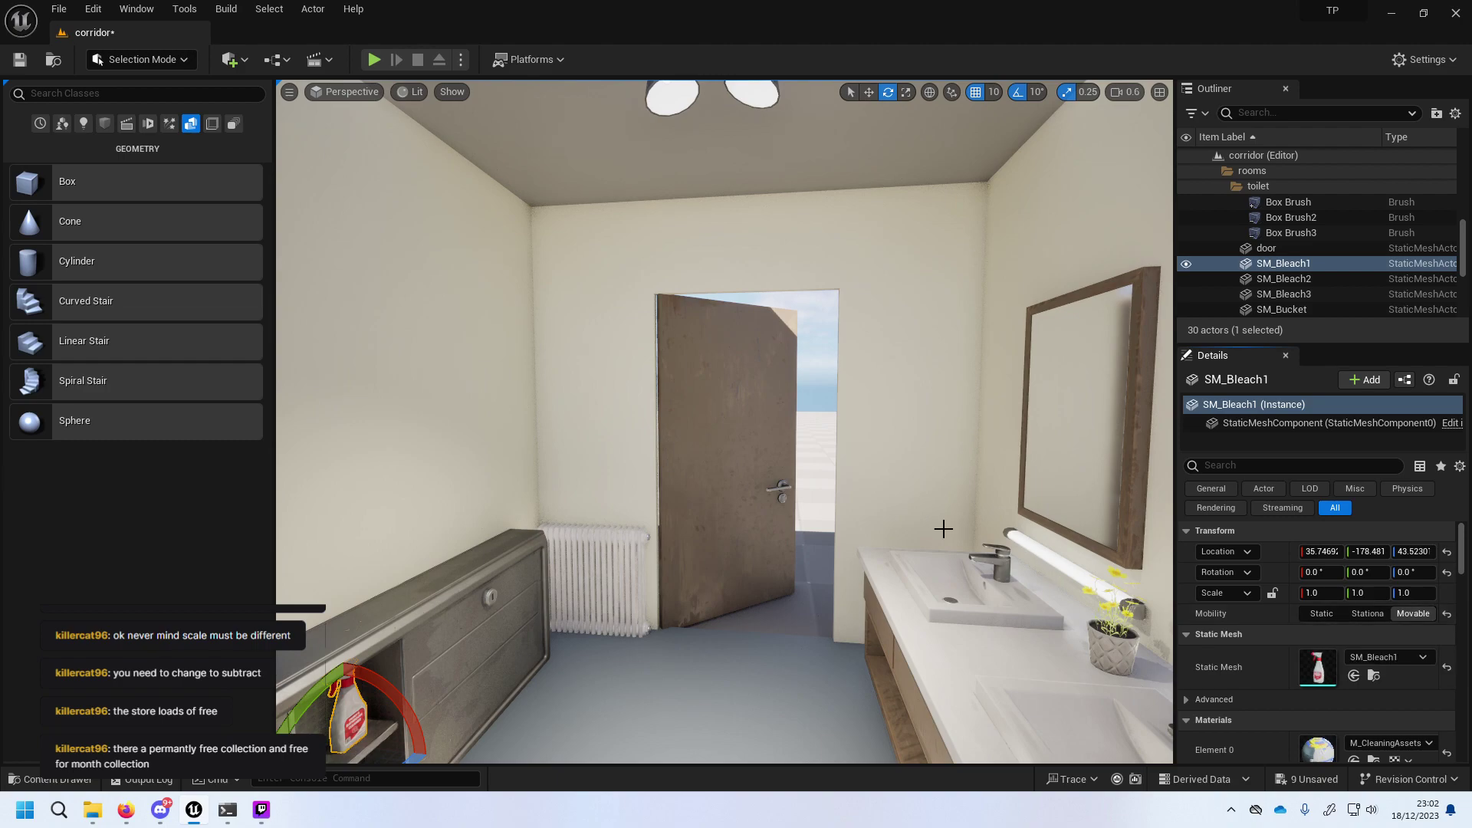
pyautogui.press('f')
pyautogui.moveTo(762, 503); pyautogui.dragTo(762, 504, button='right')
pyautogui.click(732, 444)
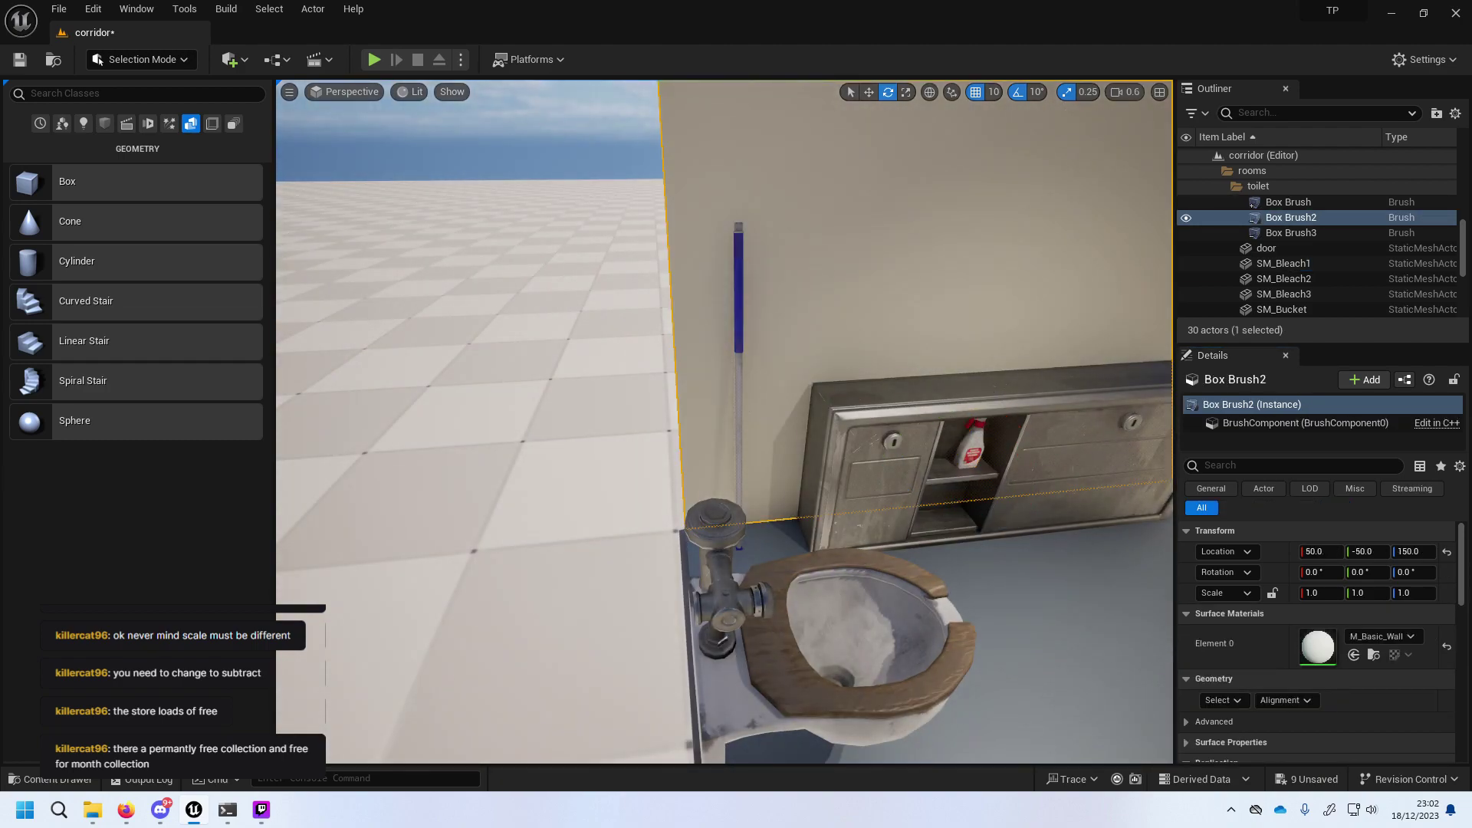
pyautogui.click(740, 440)
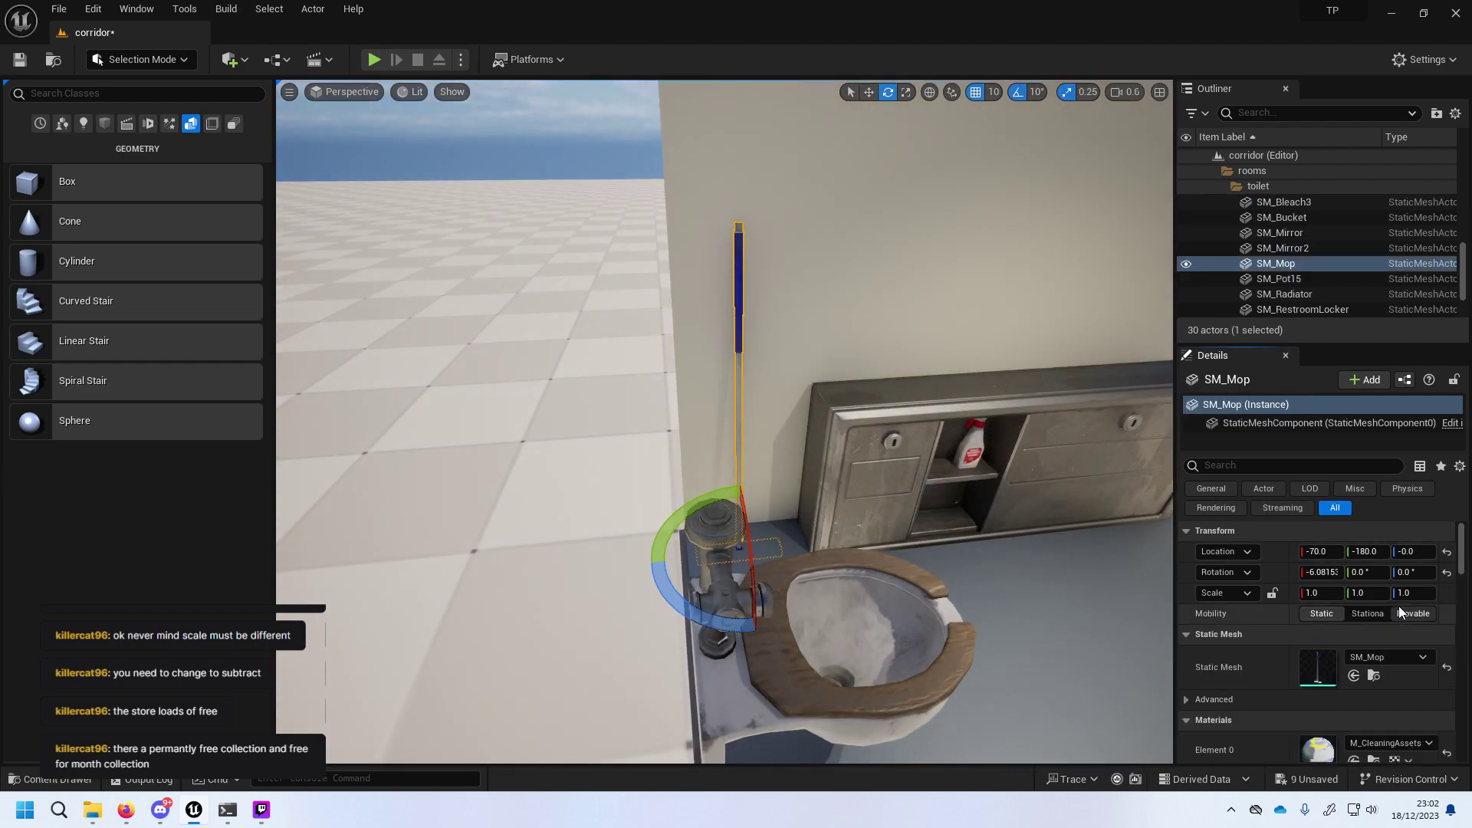
pyautogui.click(1399, 611)
pyautogui.moveTo(724, 422); pyautogui.dragTo(536, 421, button='right')
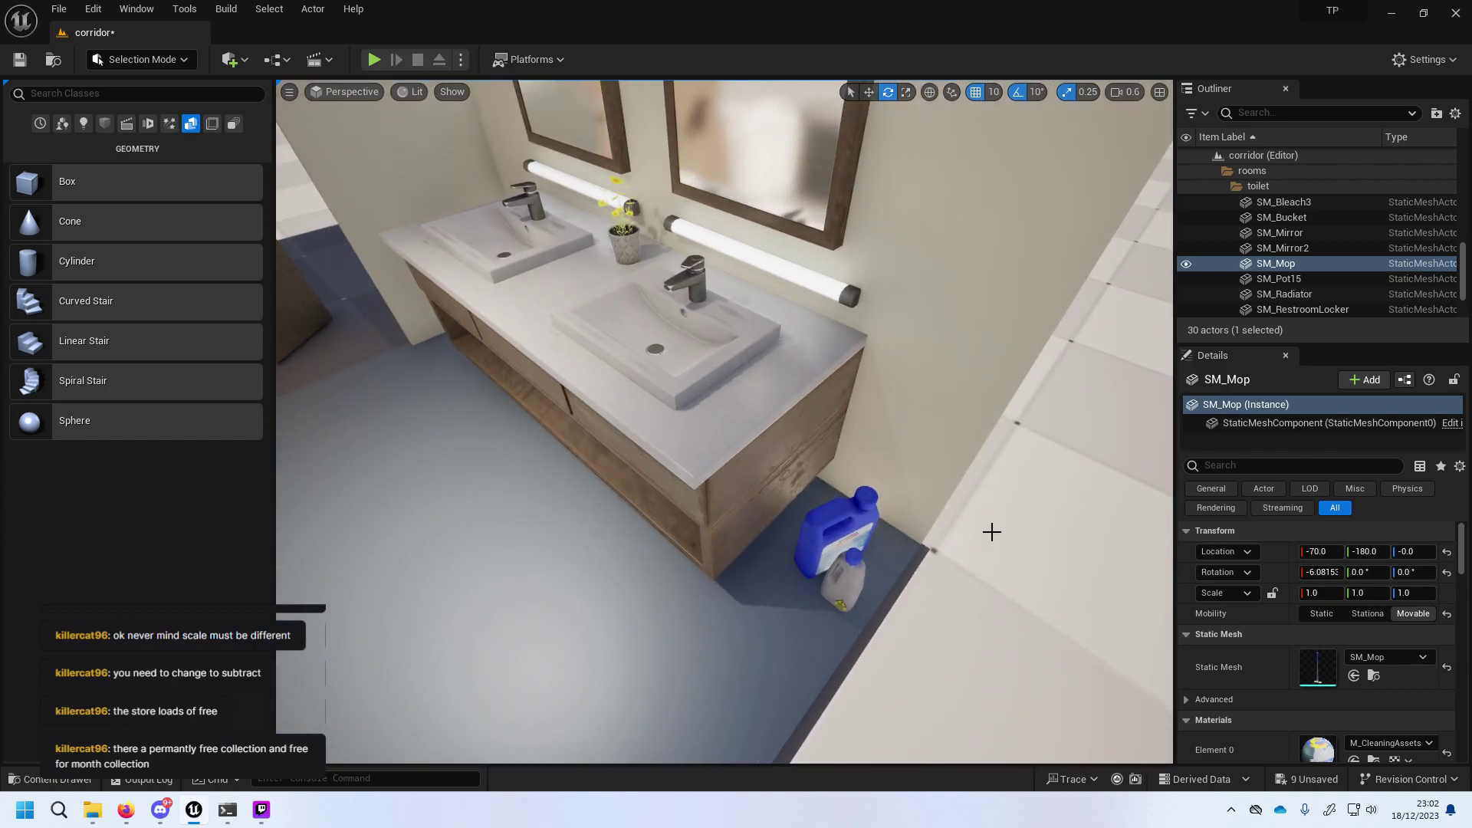
pyautogui.click(870, 513)
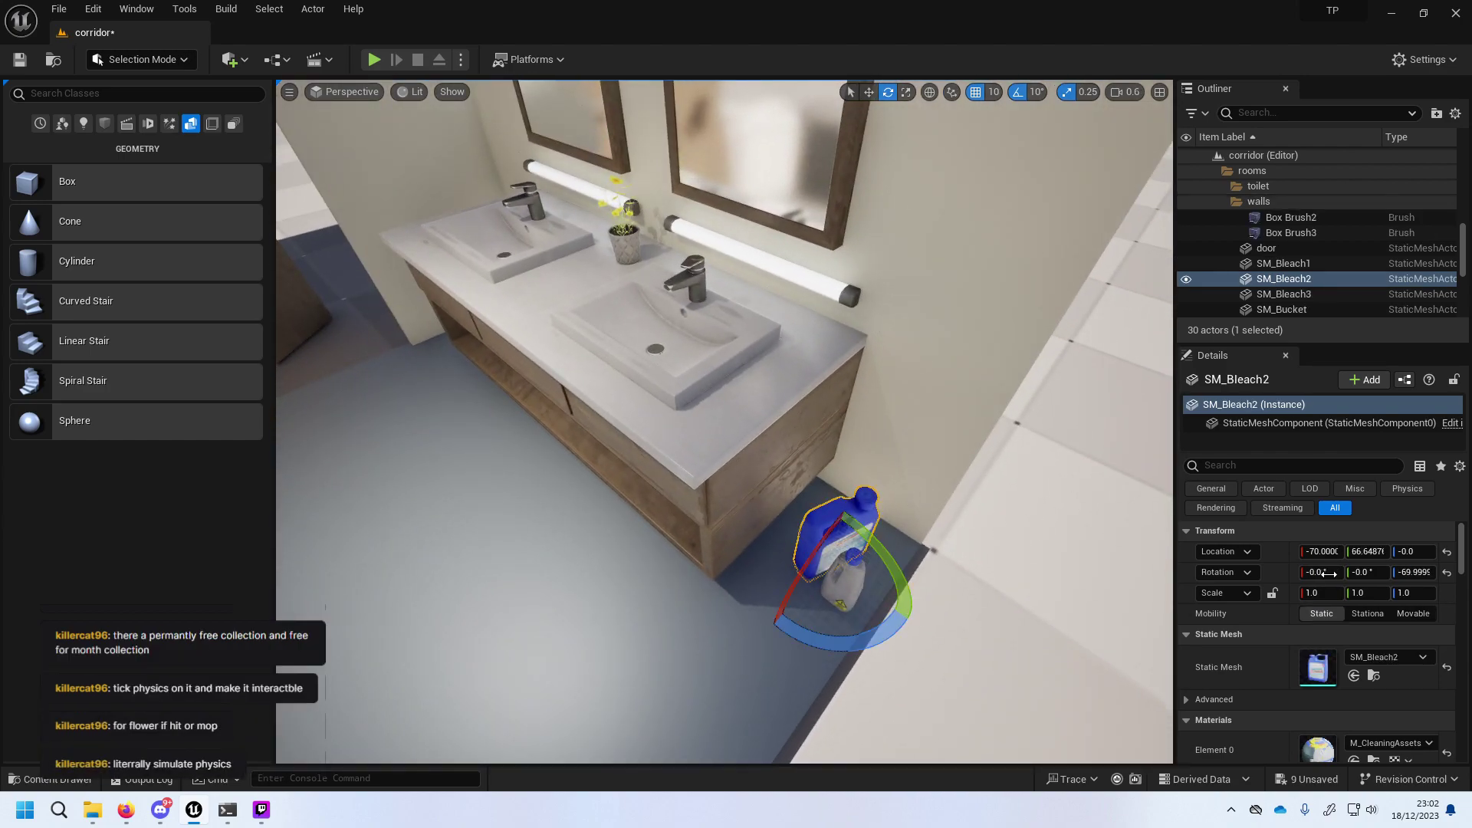
pyautogui.click(1415, 614)
# Make the bucket beside the vanity Movable and start a play test.
pyautogui.click(844, 587)
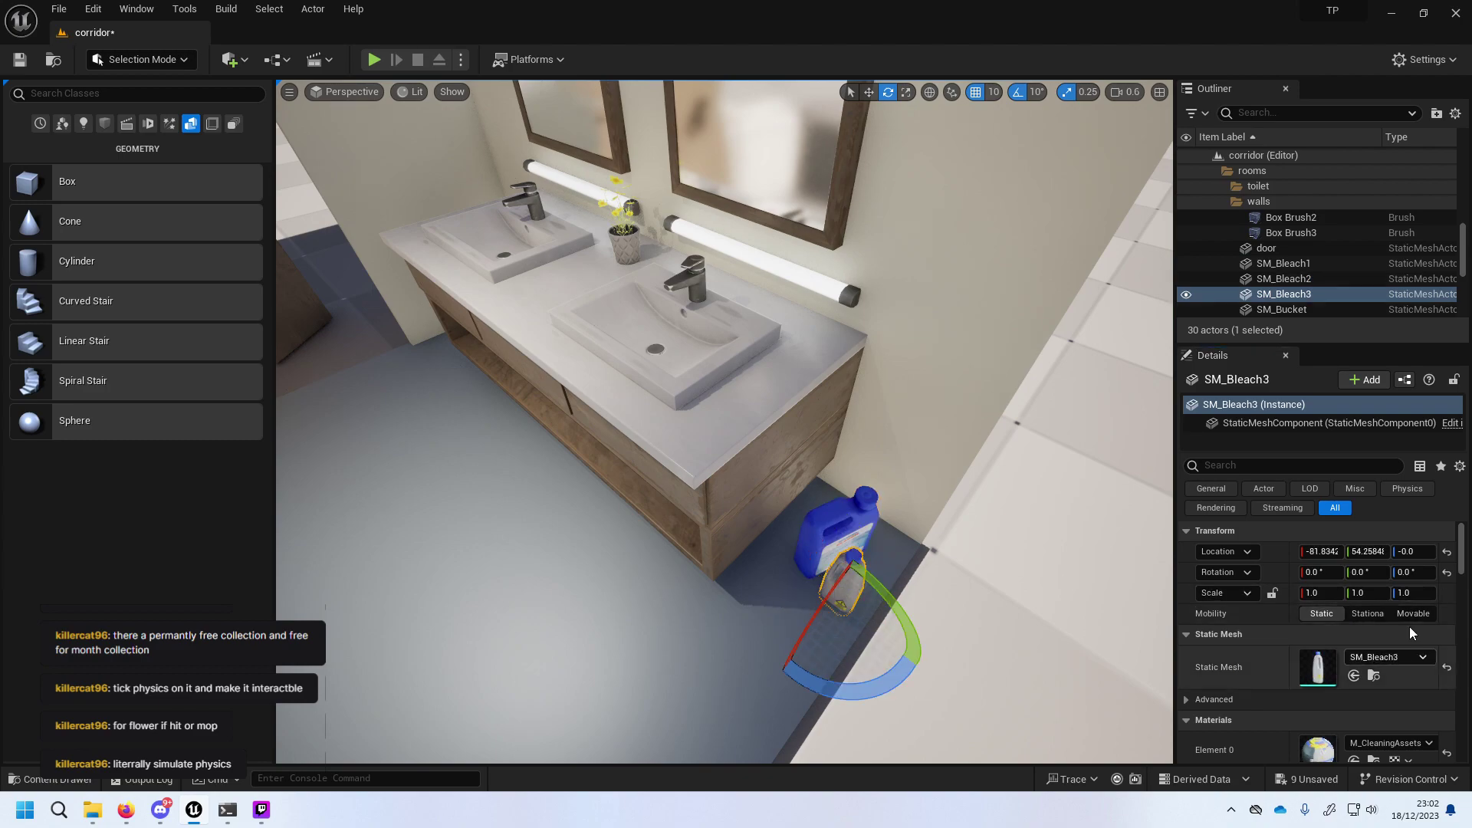
pyautogui.click(656, 388)
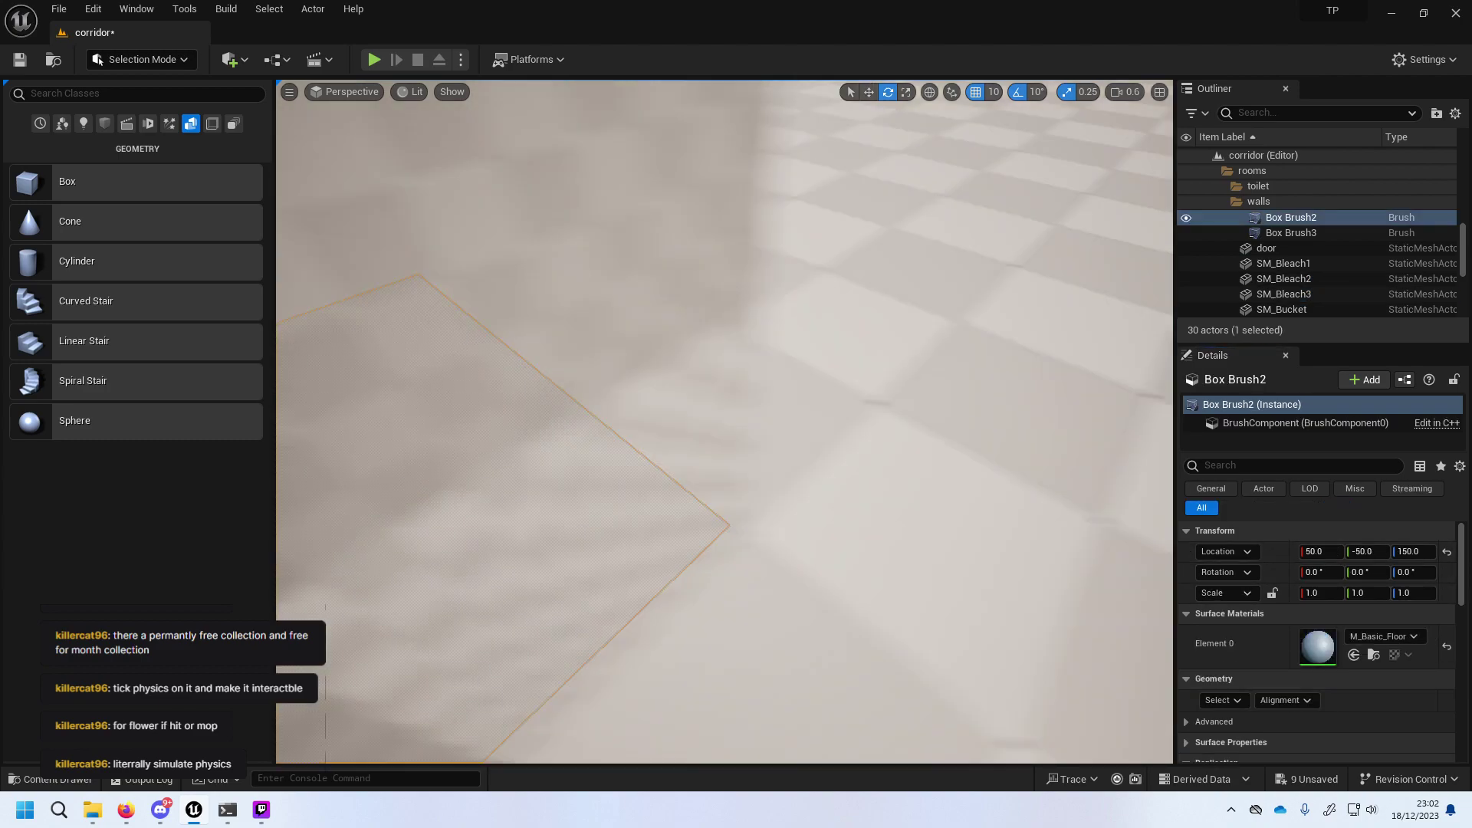
pyautogui.moveTo(656, 388); pyautogui.dragTo(656, 388, button='right')
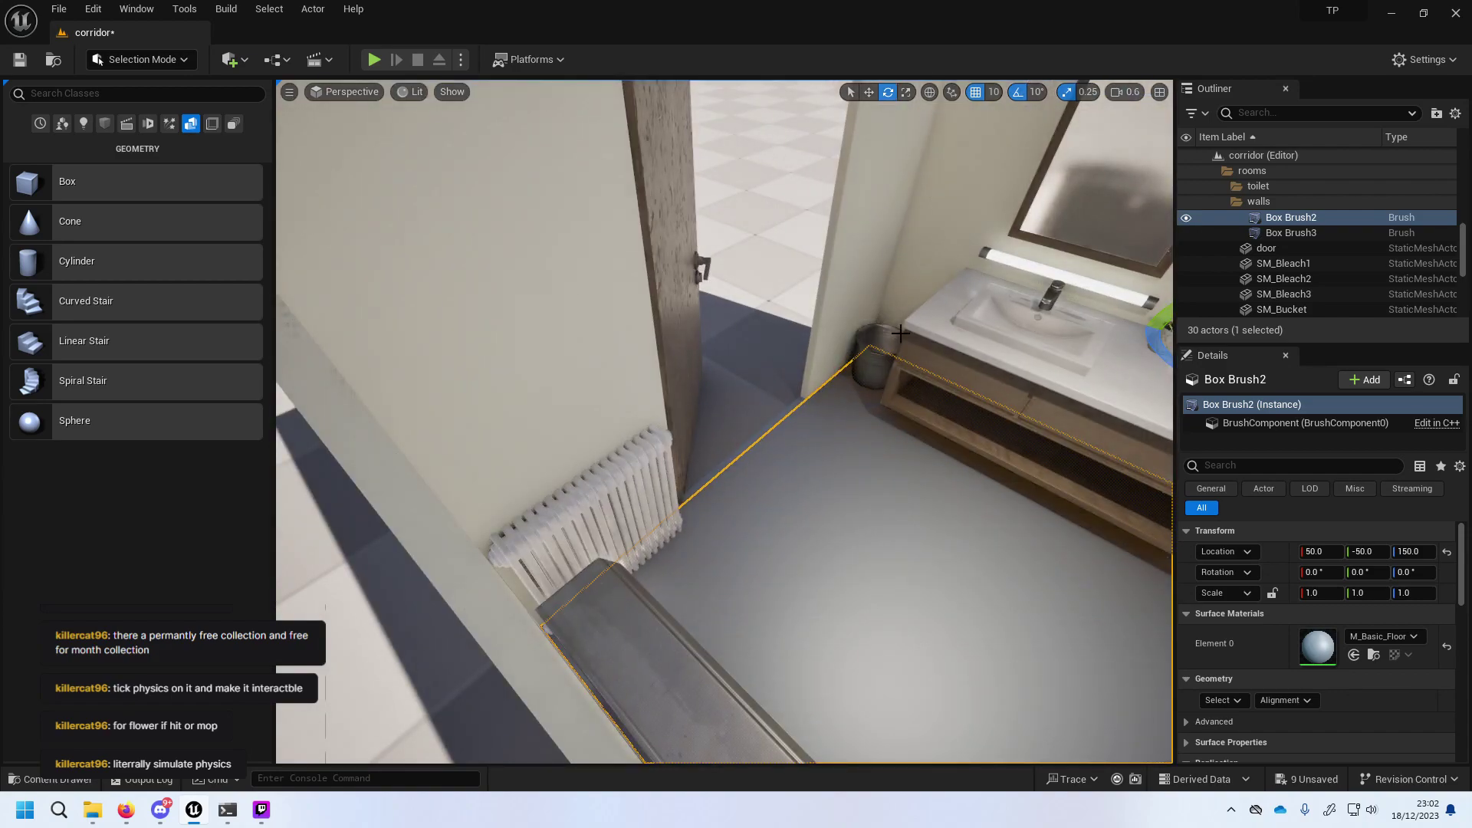
pyautogui.click(882, 357)
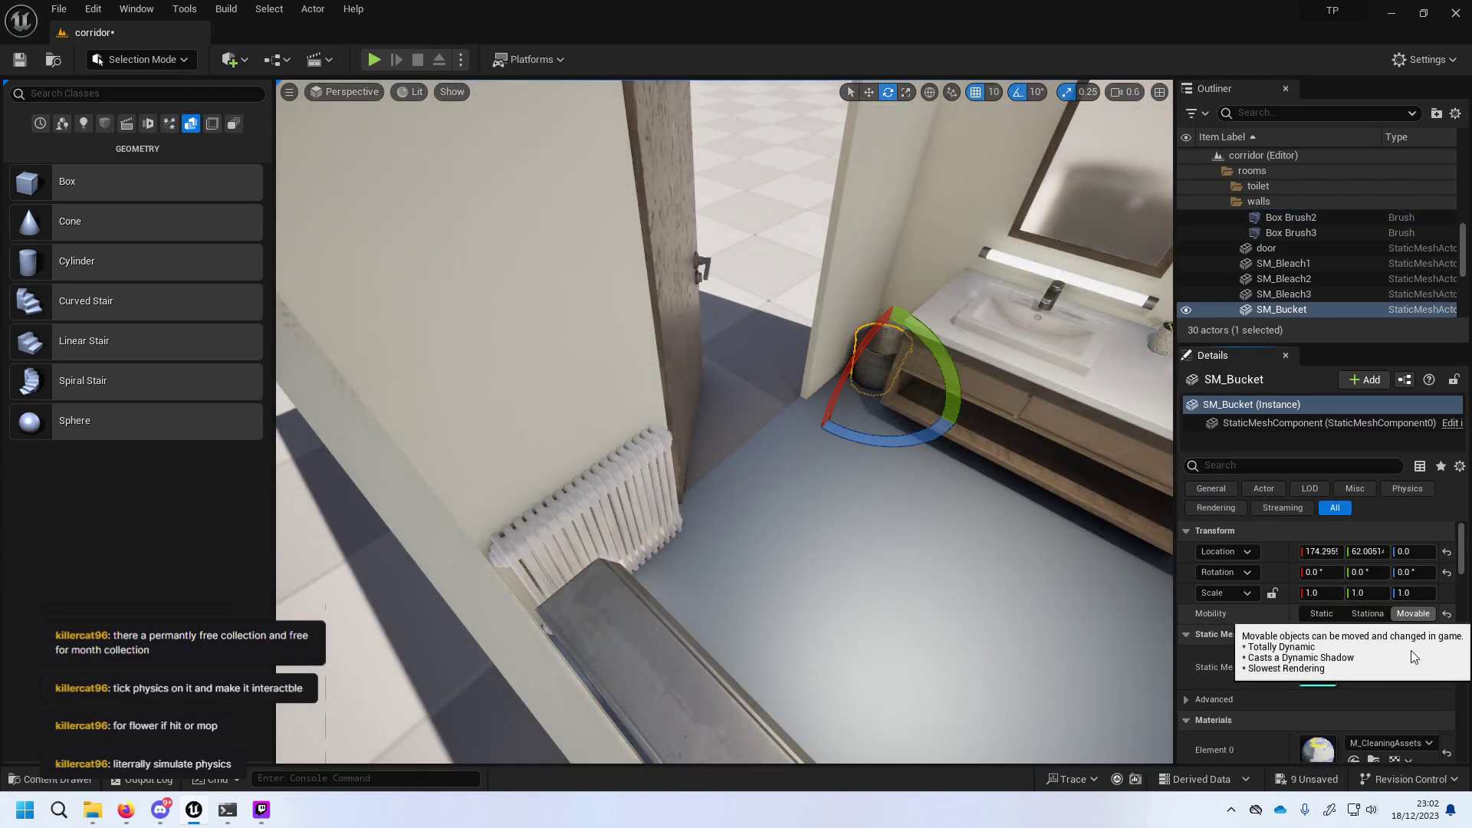
pyautogui.click(1426, 618)
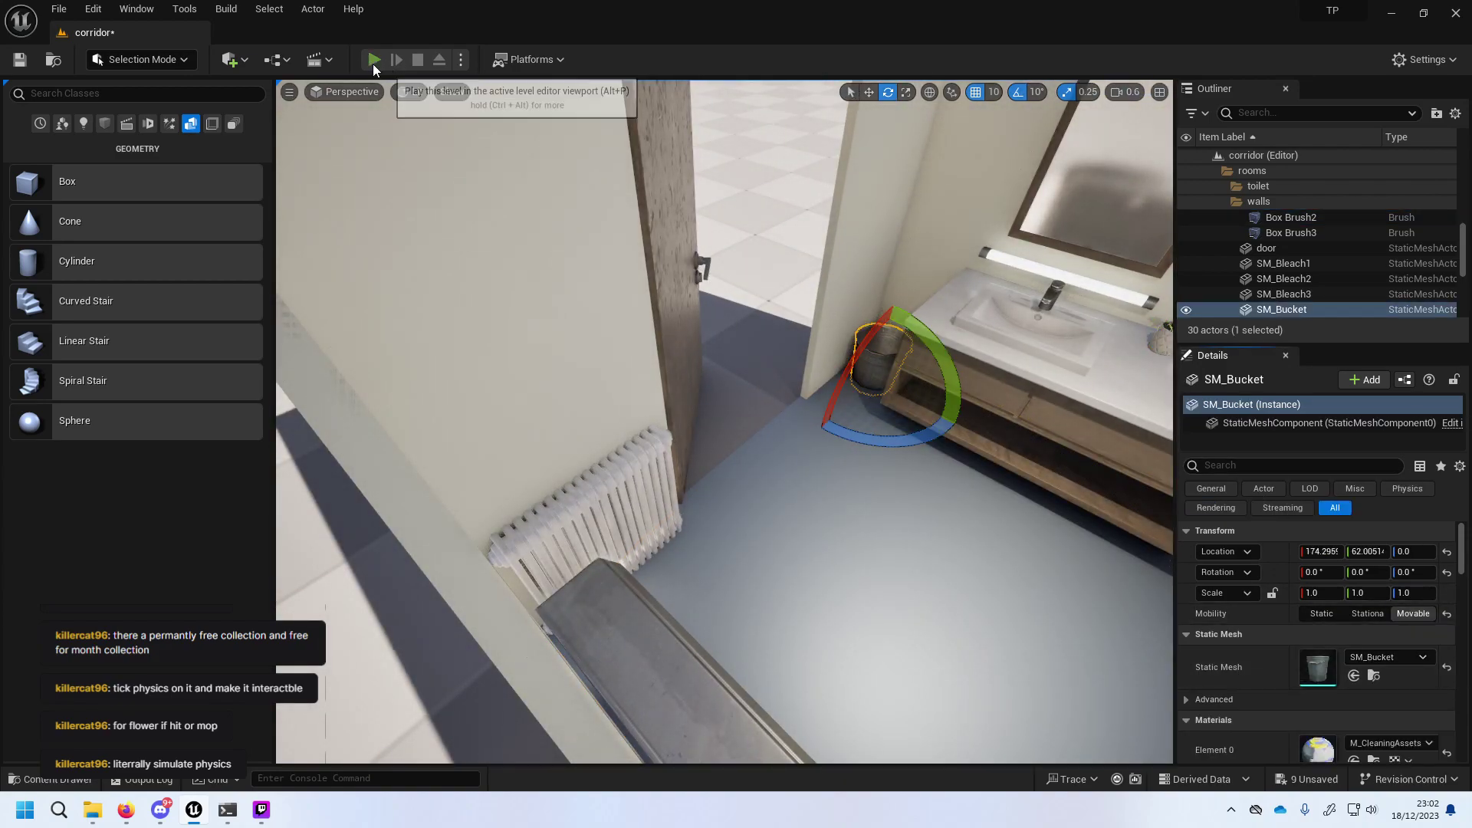
pyautogui.click(373, 60)
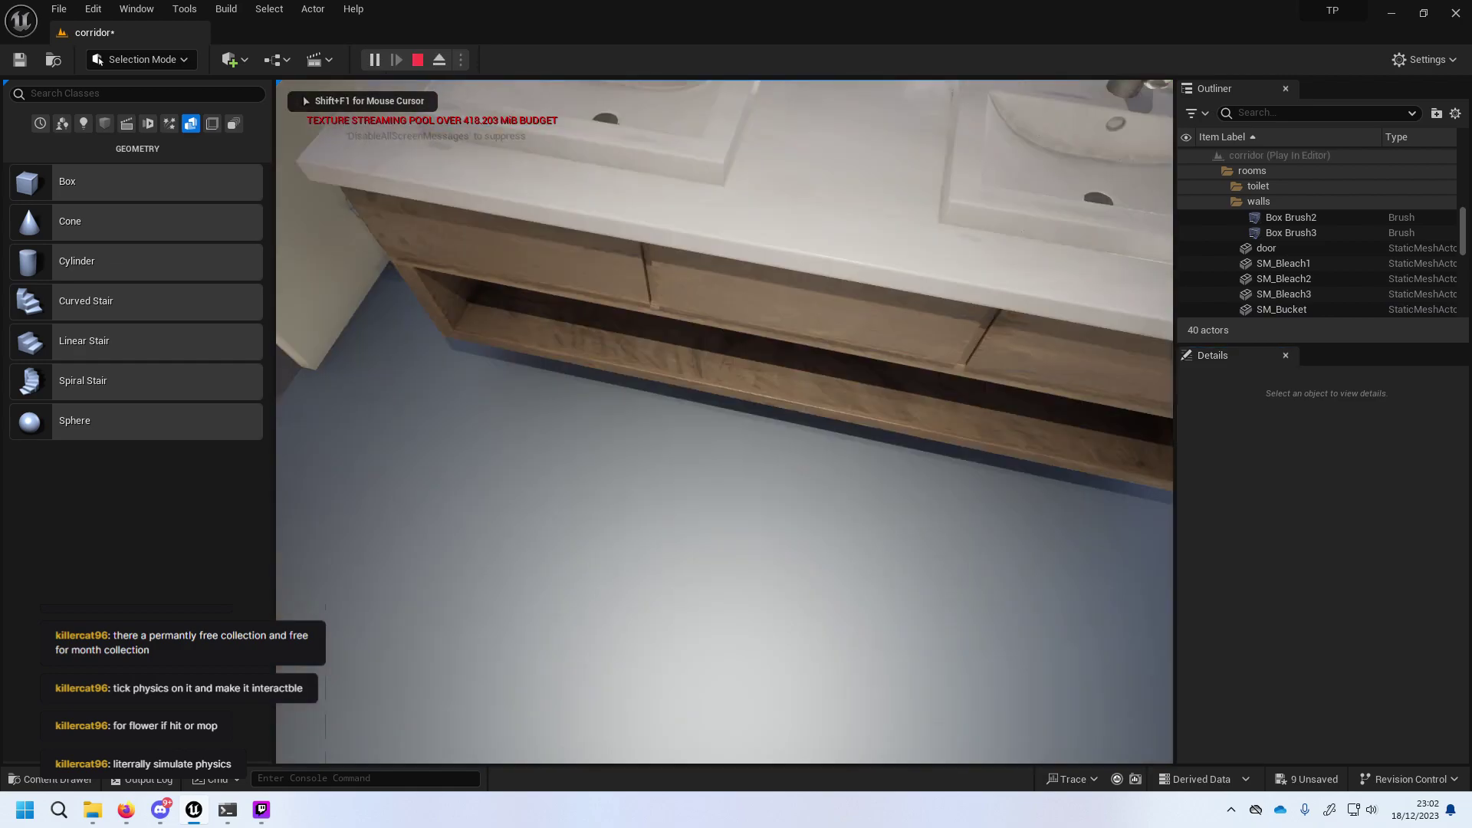
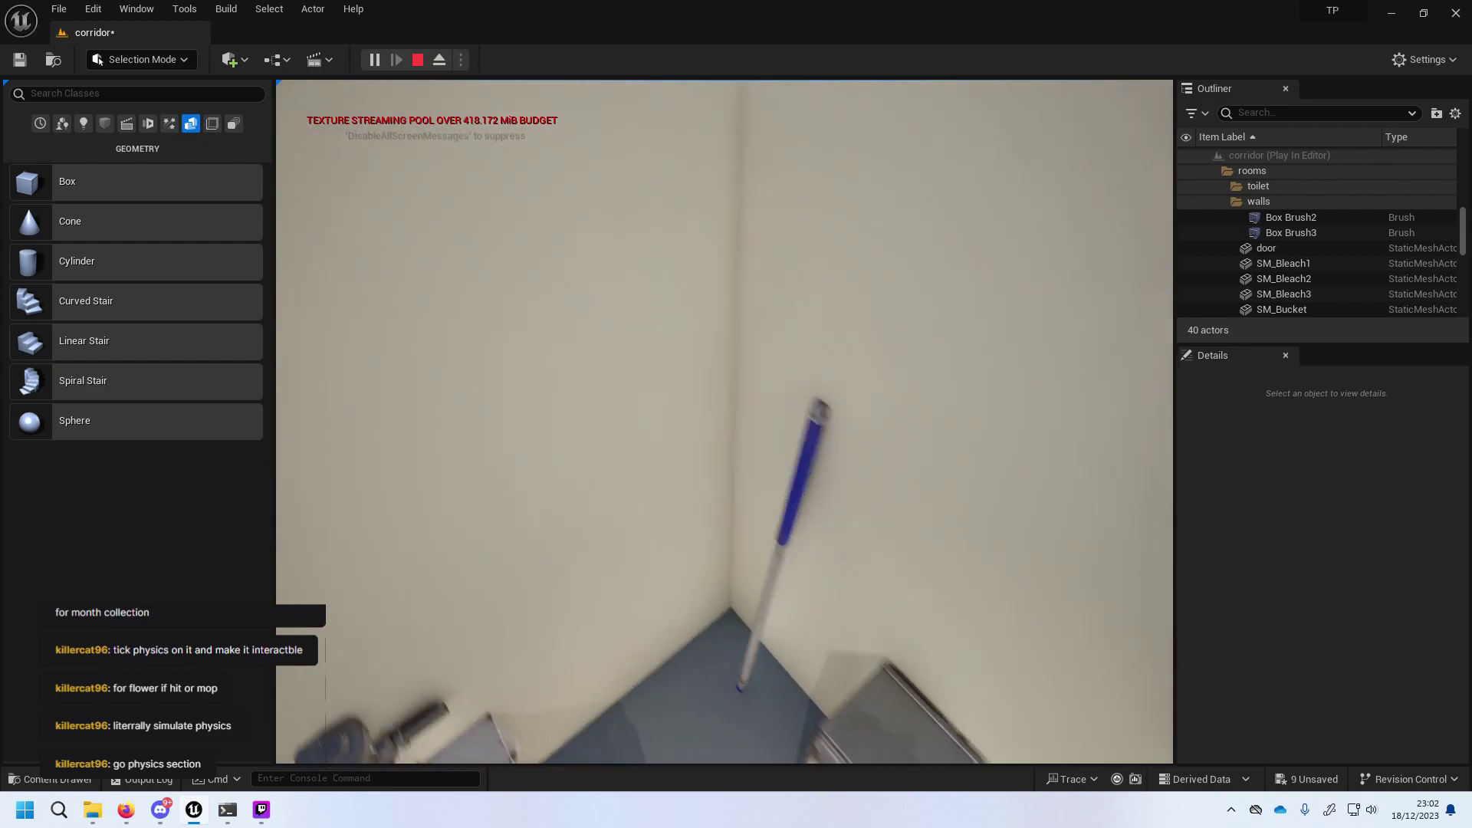
# End the play test and raise SM_Mop slightly above the floor with the Move tool.
pyautogui.press('Escape')
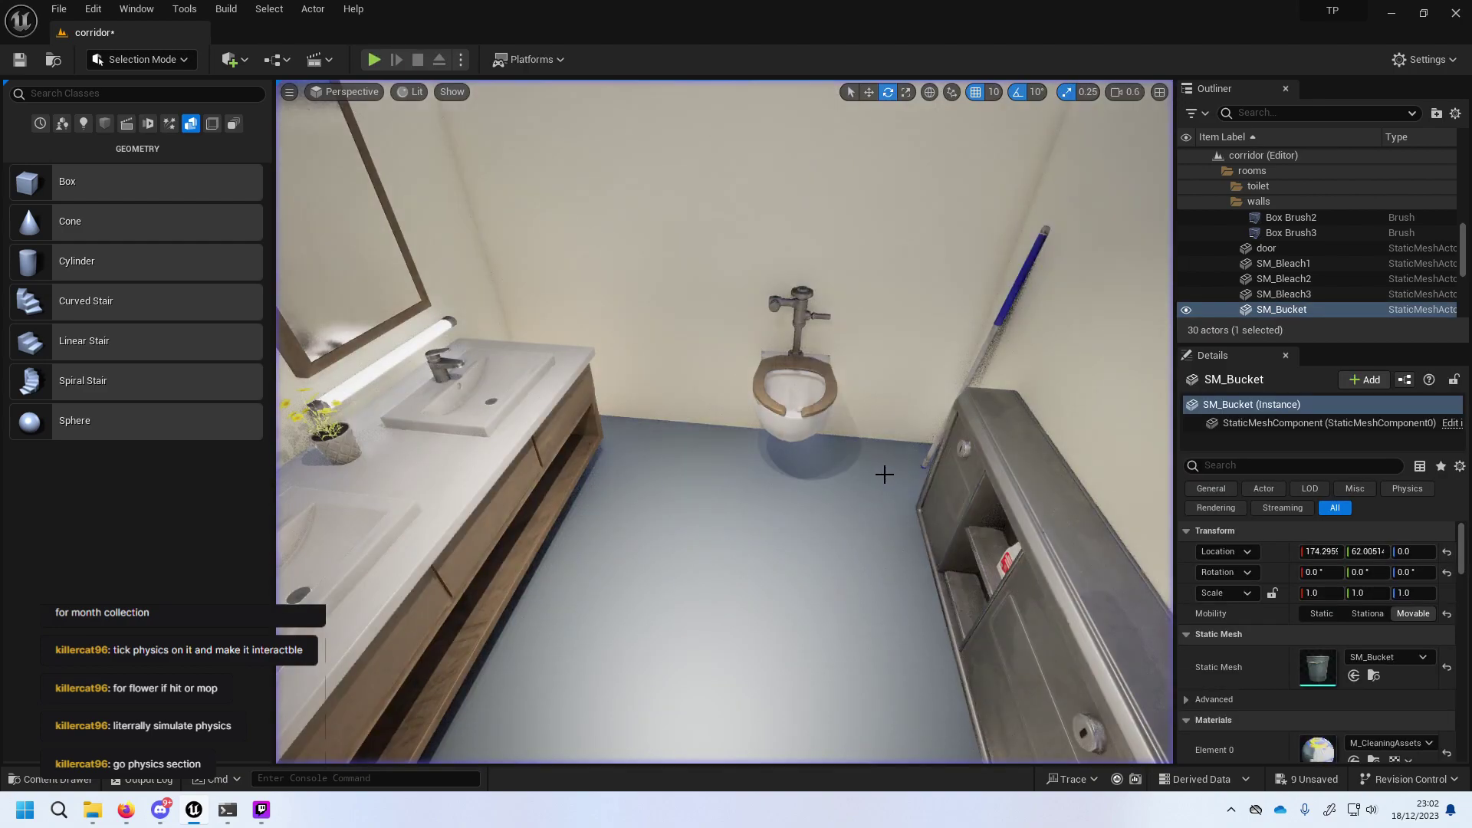
pyautogui.click(963, 383)
pyautogui.click(969, 377)
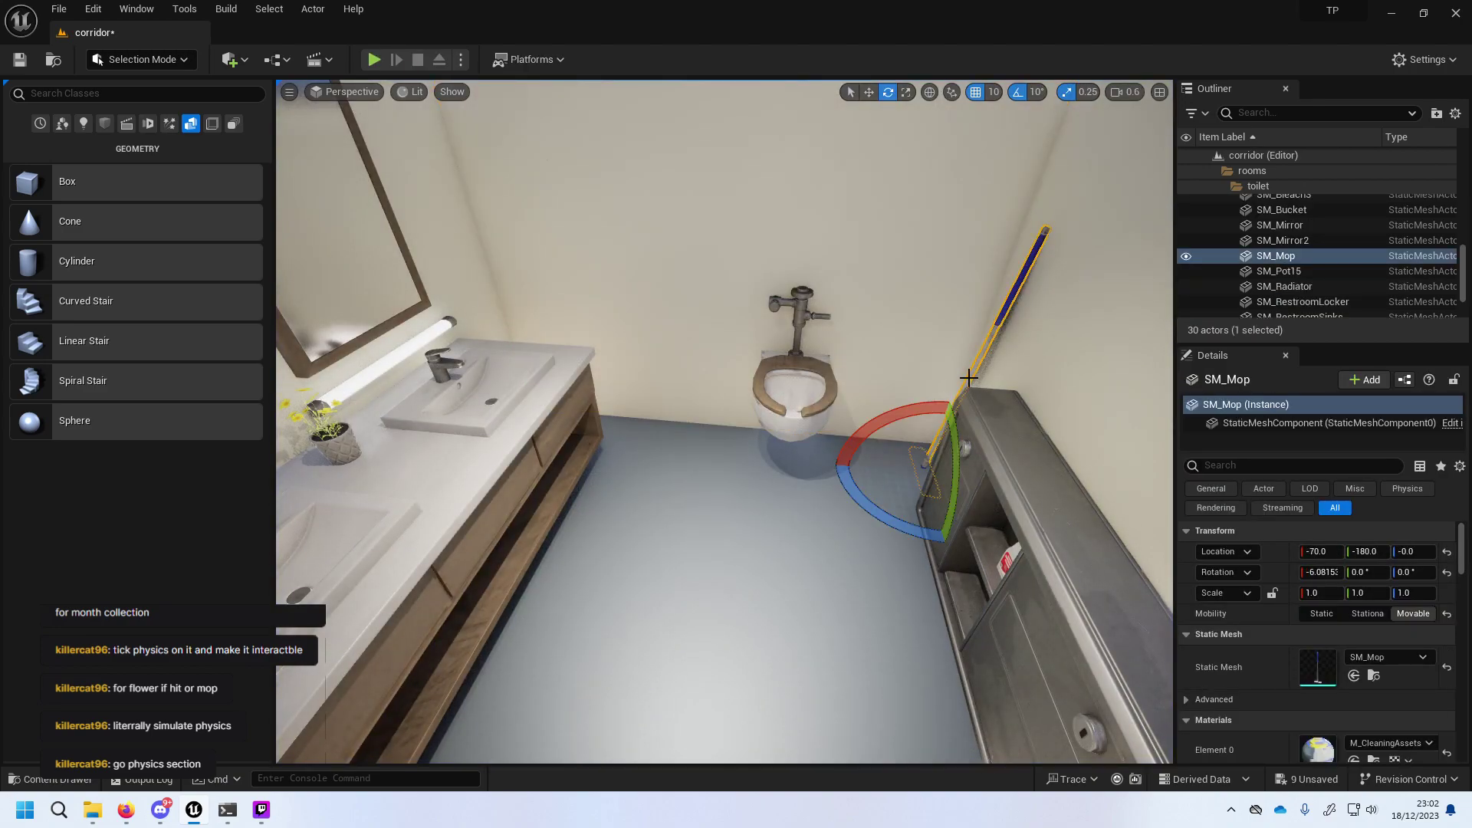
pyautogui.click(868, 92)
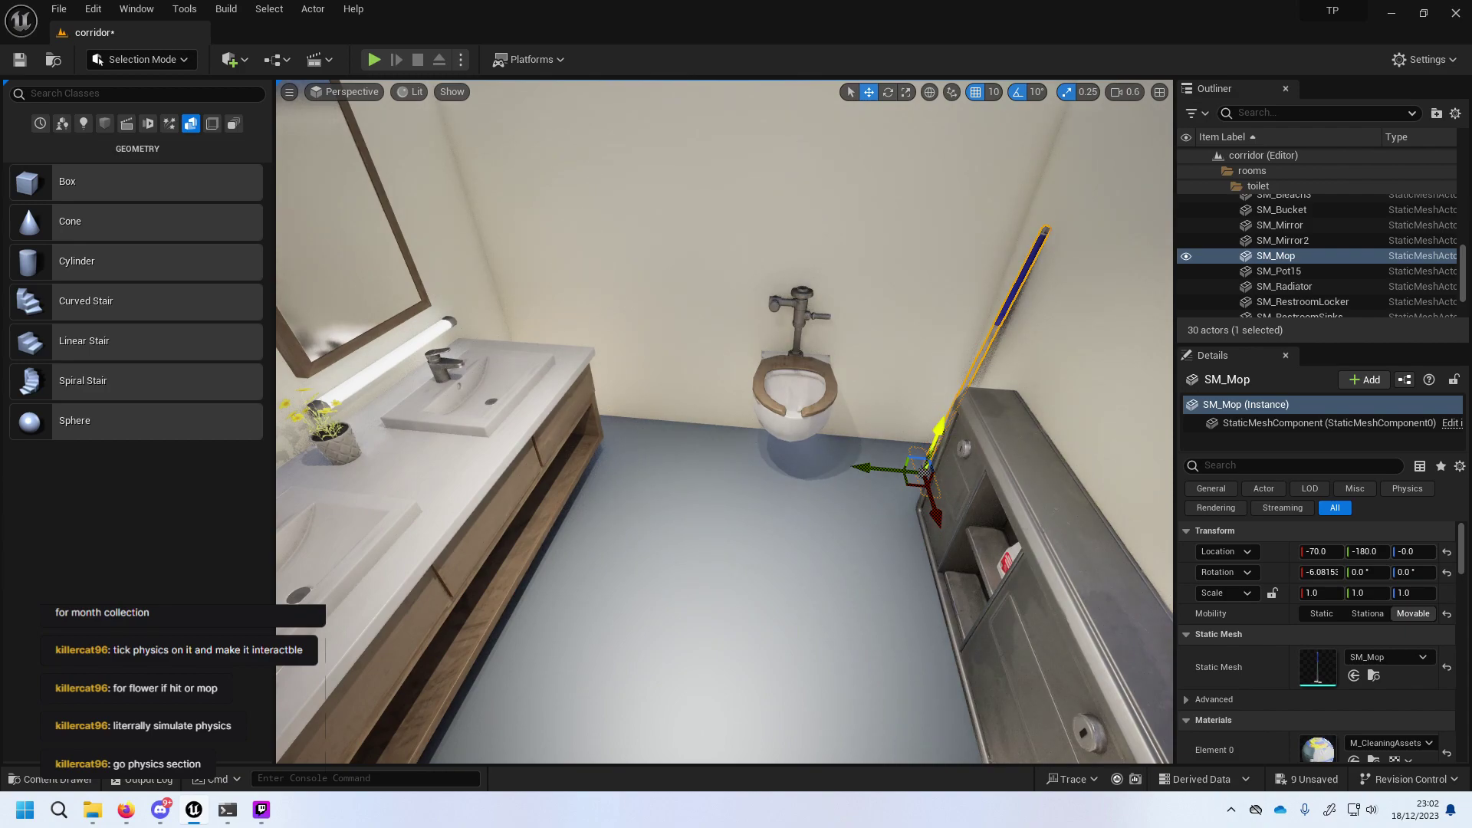
pyautogui.moveTo(938, 431); pyautogui.dragTo(949, 435)
pyautogui.moveTo(942, 433); pyautogui.dragTo(949, 427)
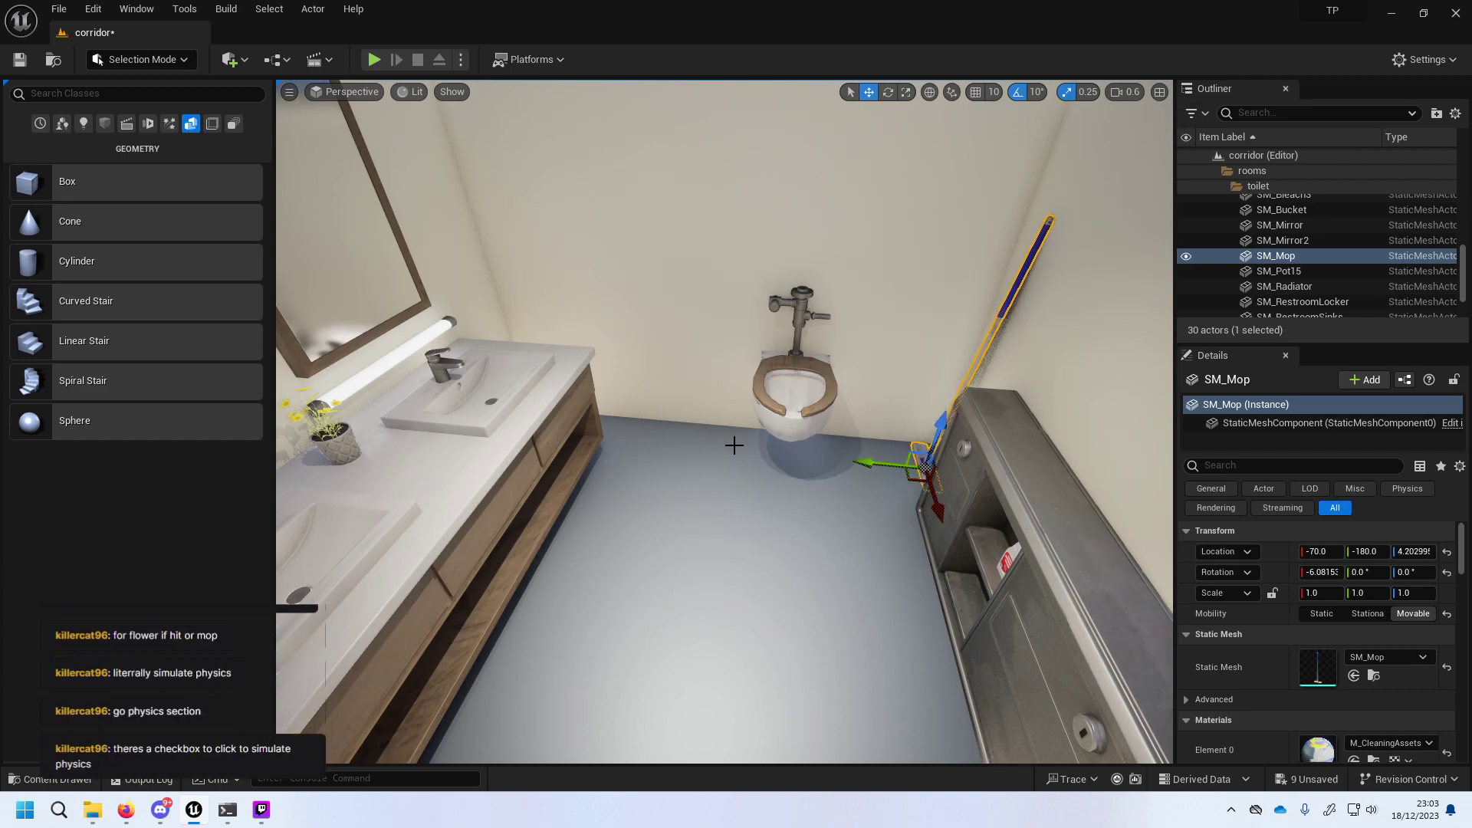
# Lift SM_Bucket beside the sink slightly off the floor.
pyautogui.moveTo(734, 445); pyautogui.dragTo(670, 527, button='right')
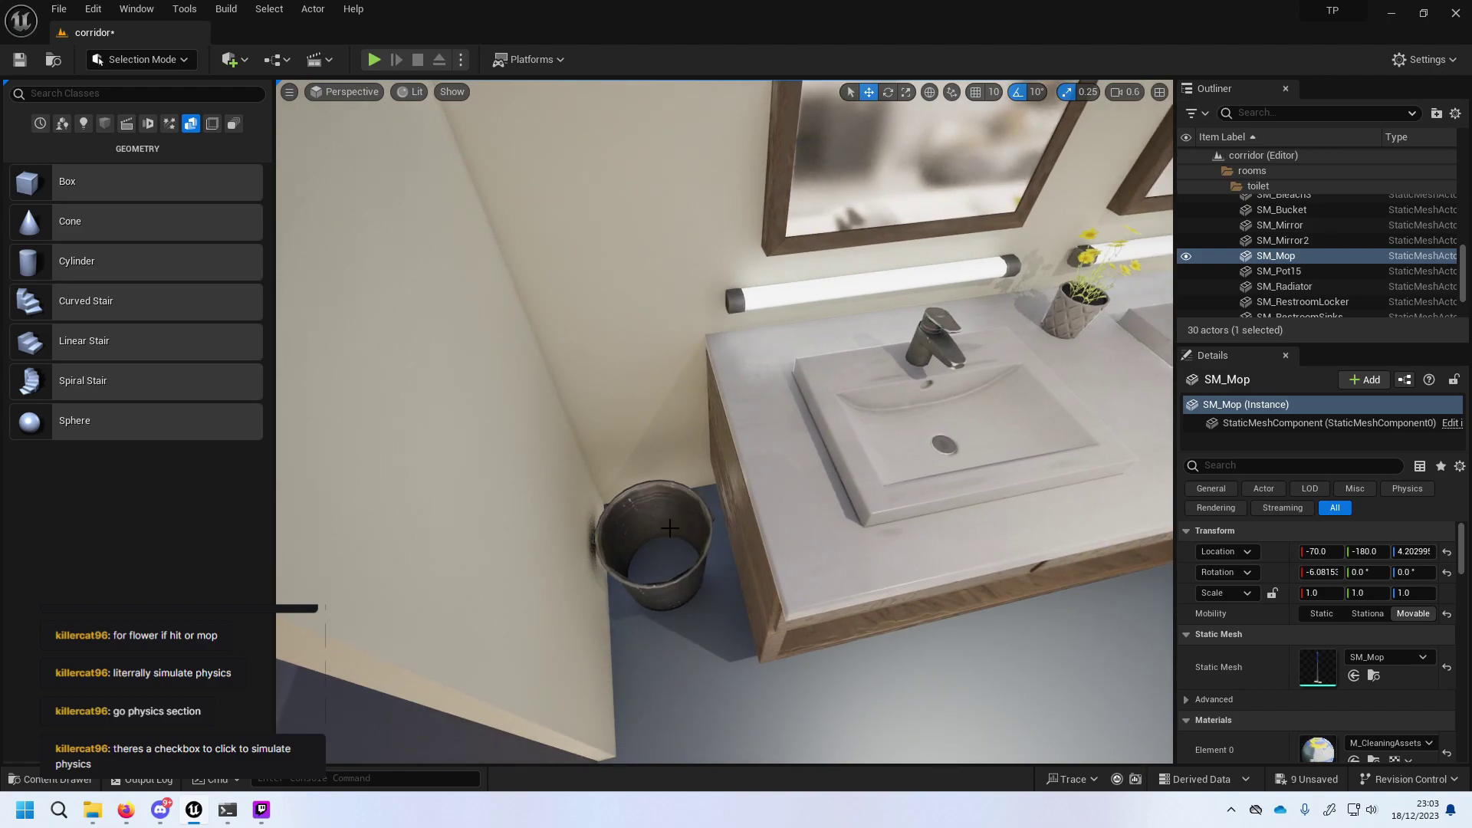
pyautogui.click(667, 525)
pyautogui.moveTo(660, 553); pyautogui.dragTo(658, 549)
# Select the white and blue bleach bottles, then the spray bottle in the cabinet.
pyautogui.moveTo(664, 571); pyautogui.dragTo(780, 510, button='right')
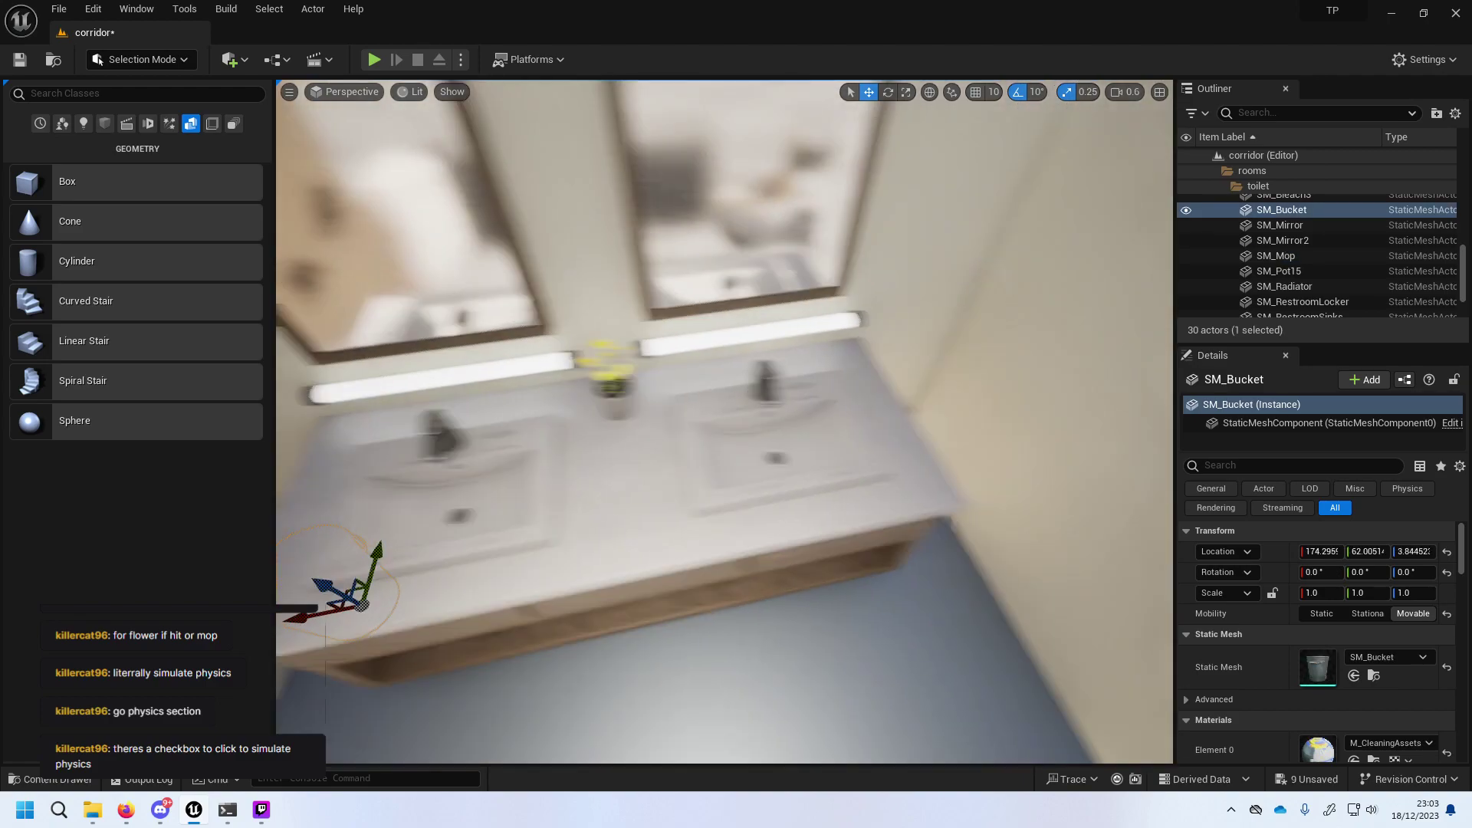
pyautogui.click(774, 458)
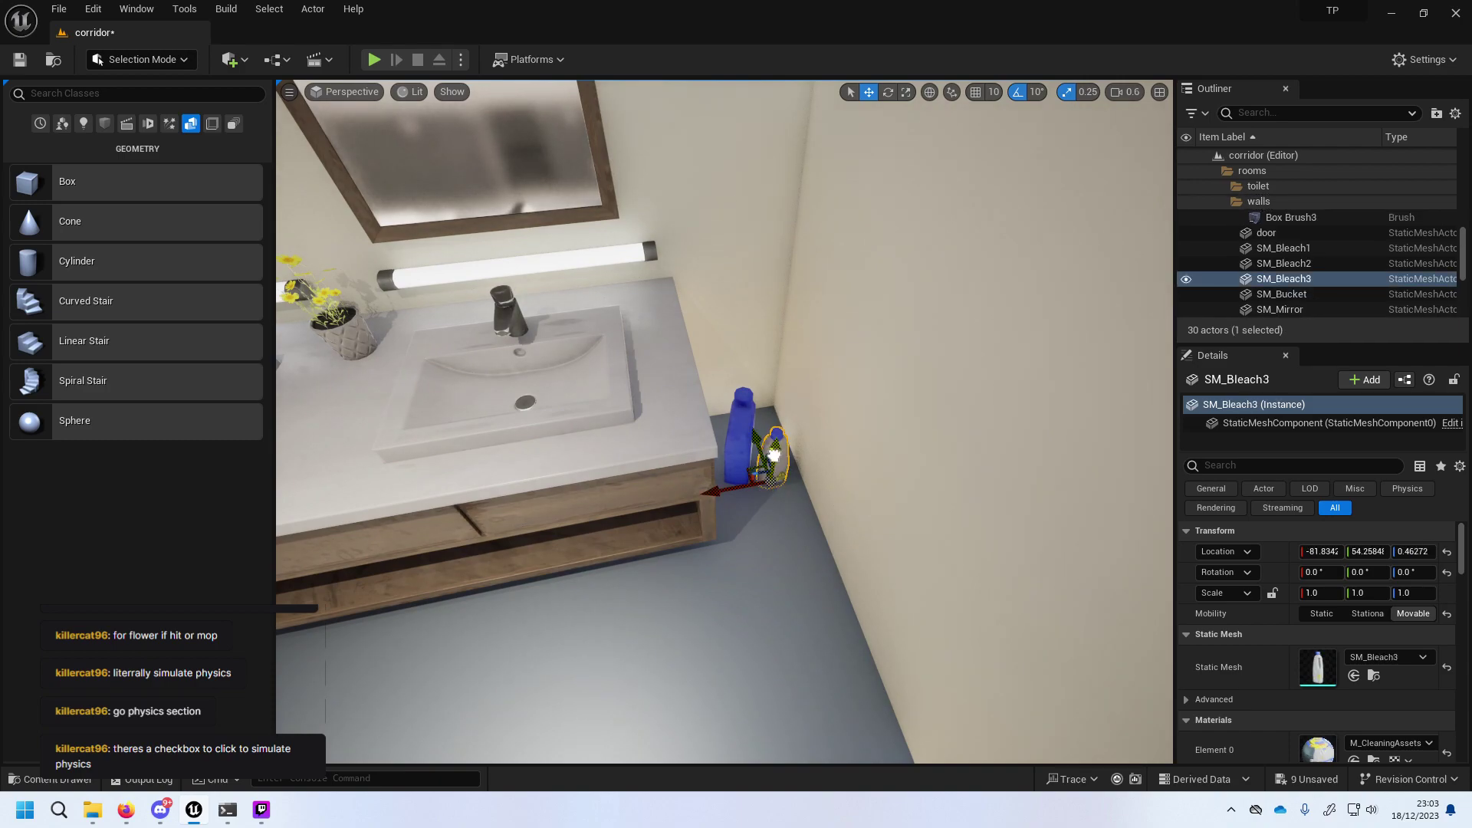
pyautogui.click(741, 444)
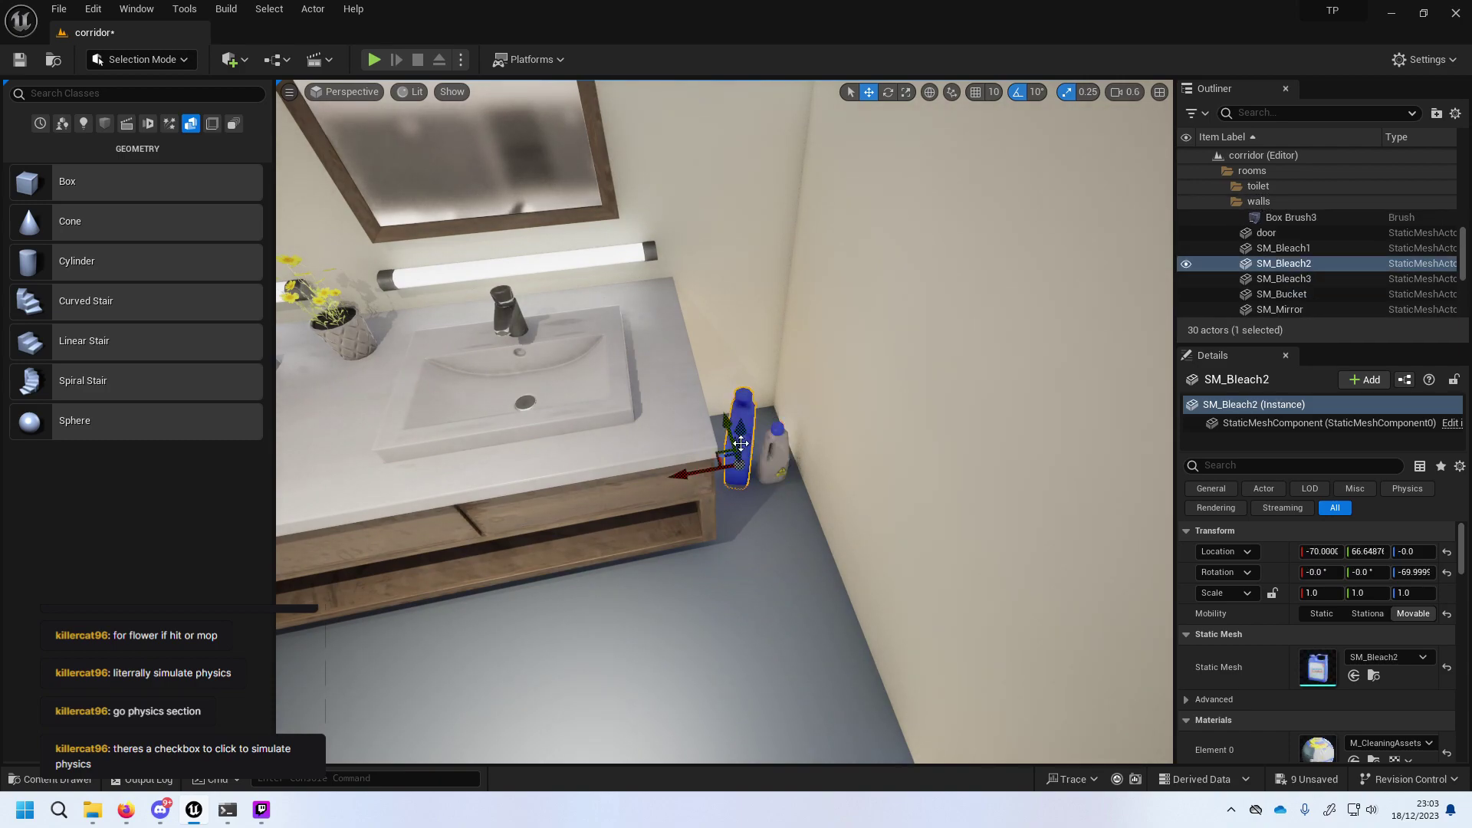
pyautogui.moveTo(723, 468)
pyautogui.mouseDown(button='right')
pyautogui.moveTo(843, 414)
pyautogui.moveTo(911, 439)
pyautogui.mouseUp(button='right')
pyautogui.click(844, 414)
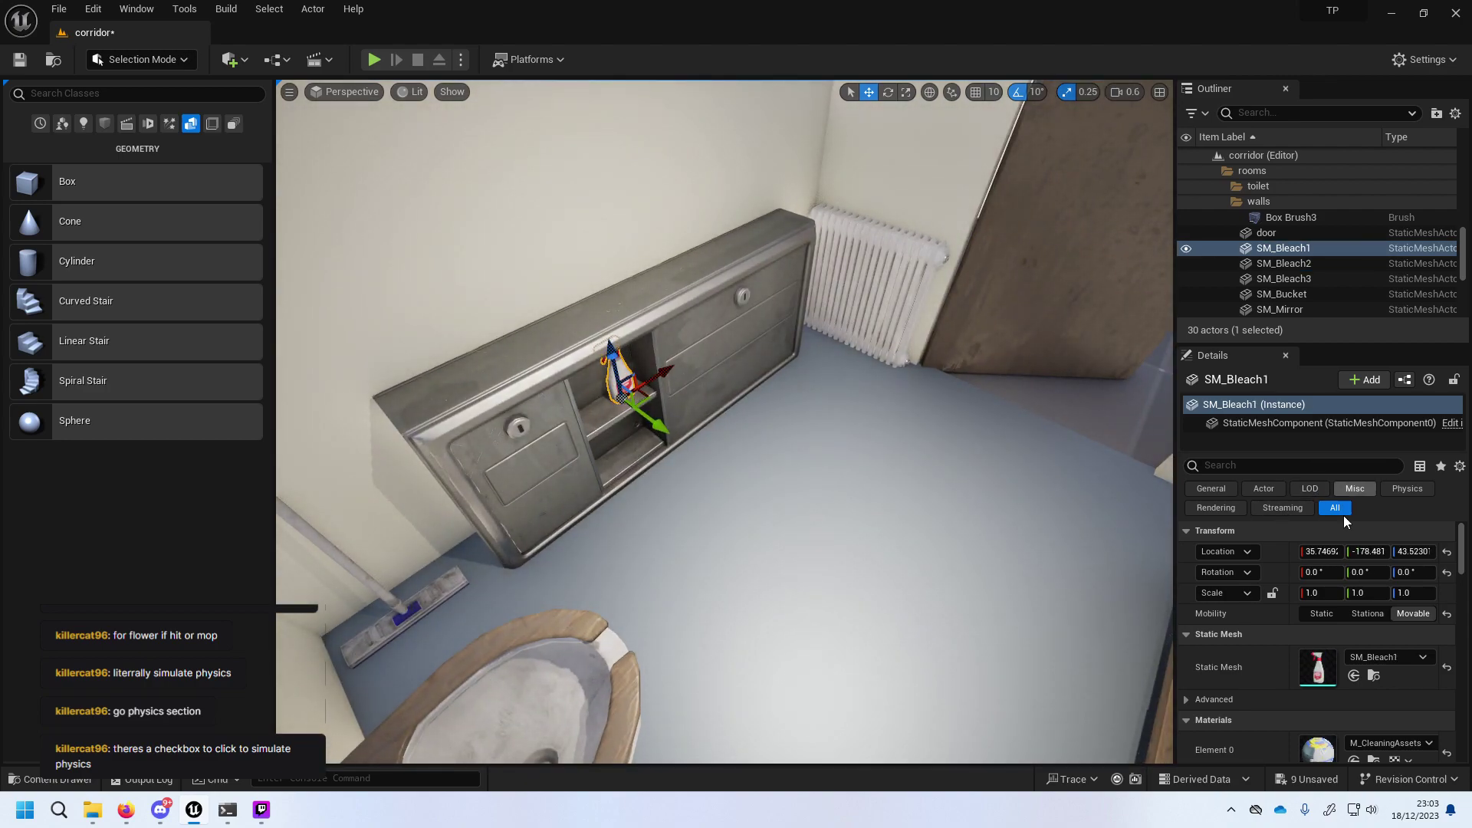
# Enable Simulate Physics on the spray bottle and the plant pot.
pyautogui.scroll(-3, 1373, 606)
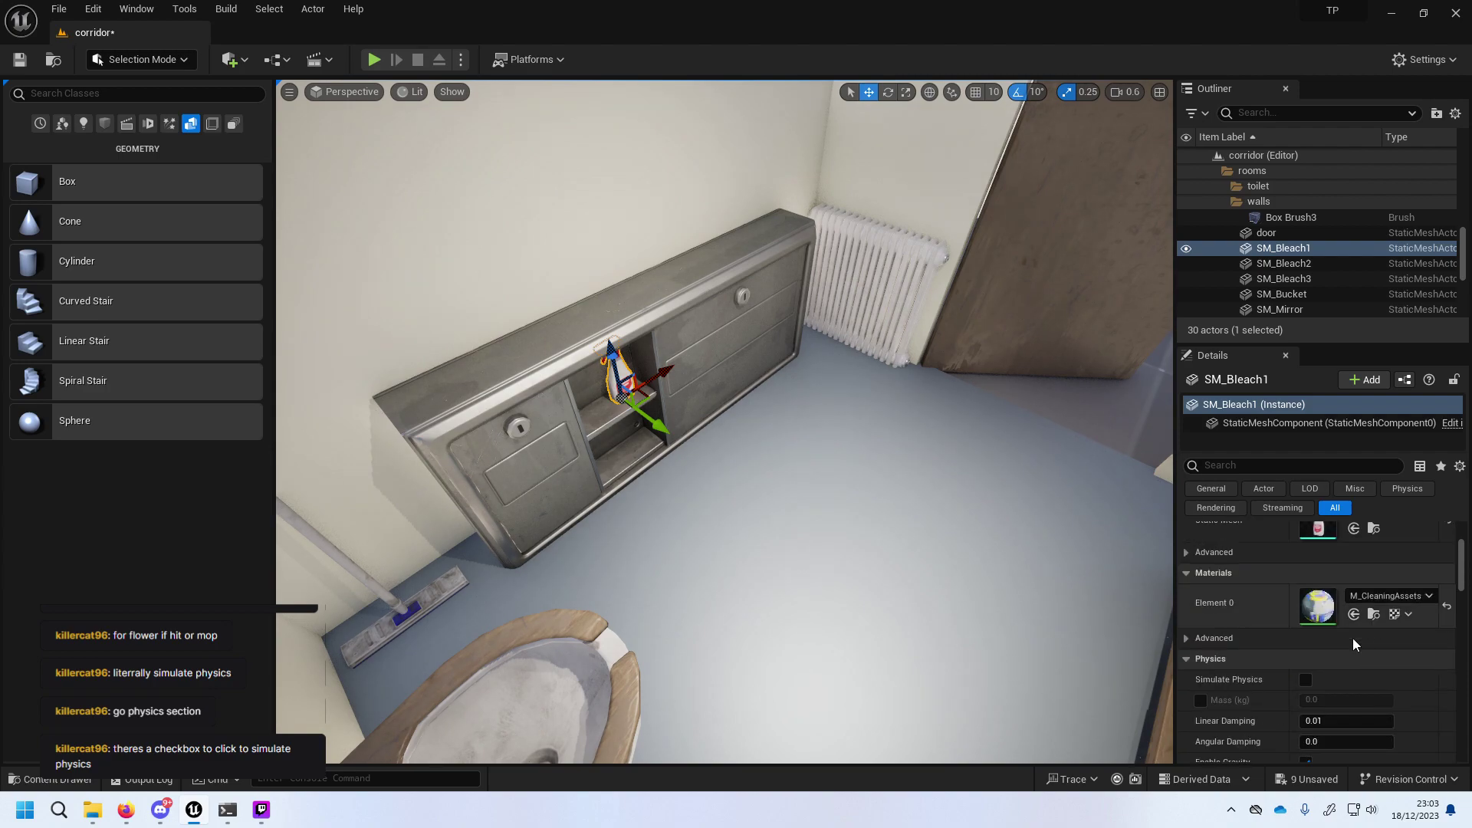
pyautogui.scroll(-1, 1301, 677)
pyautogui.click(1305, 656)
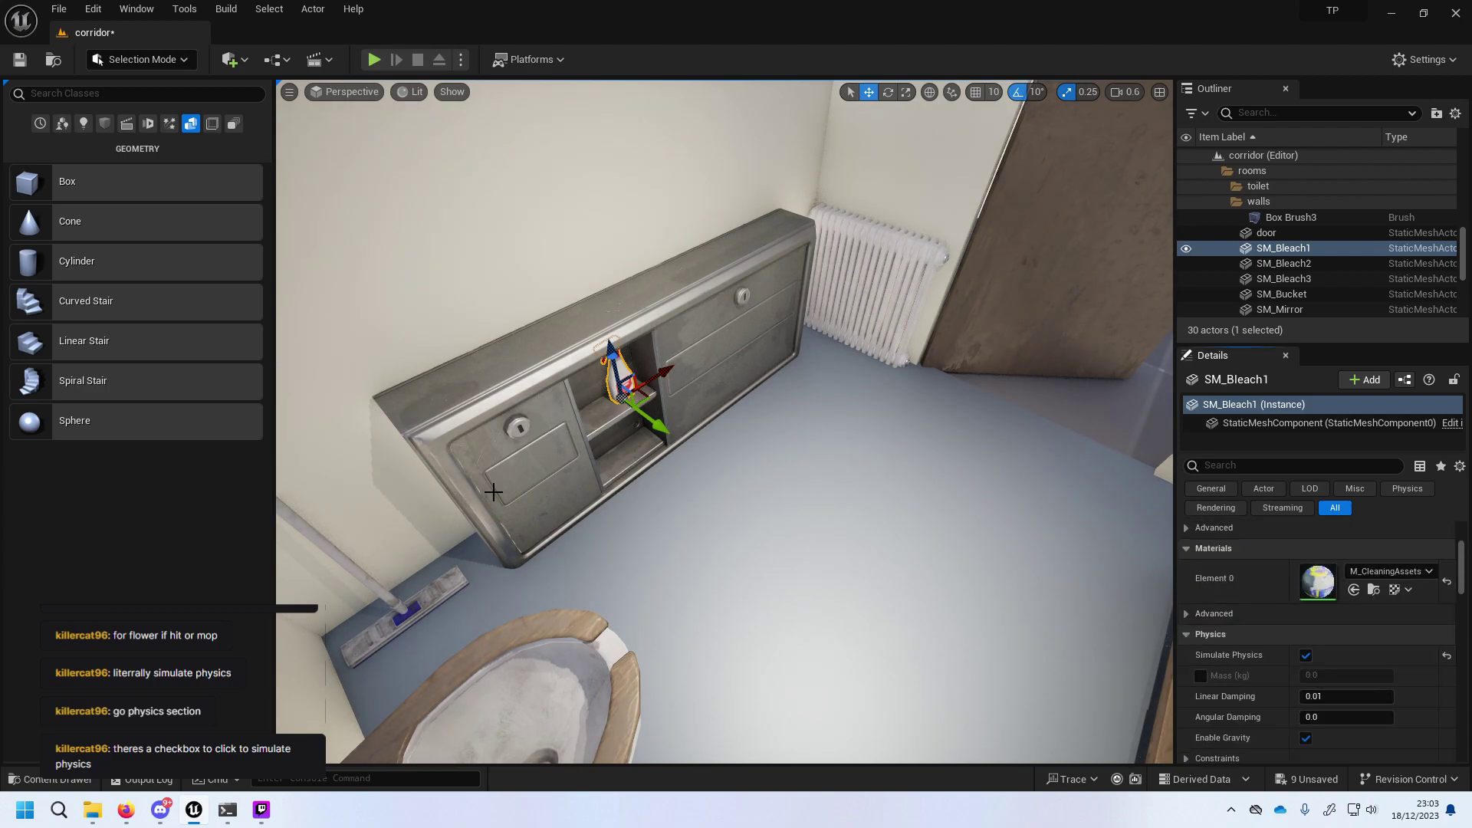
pyautogui.click(405, 625)
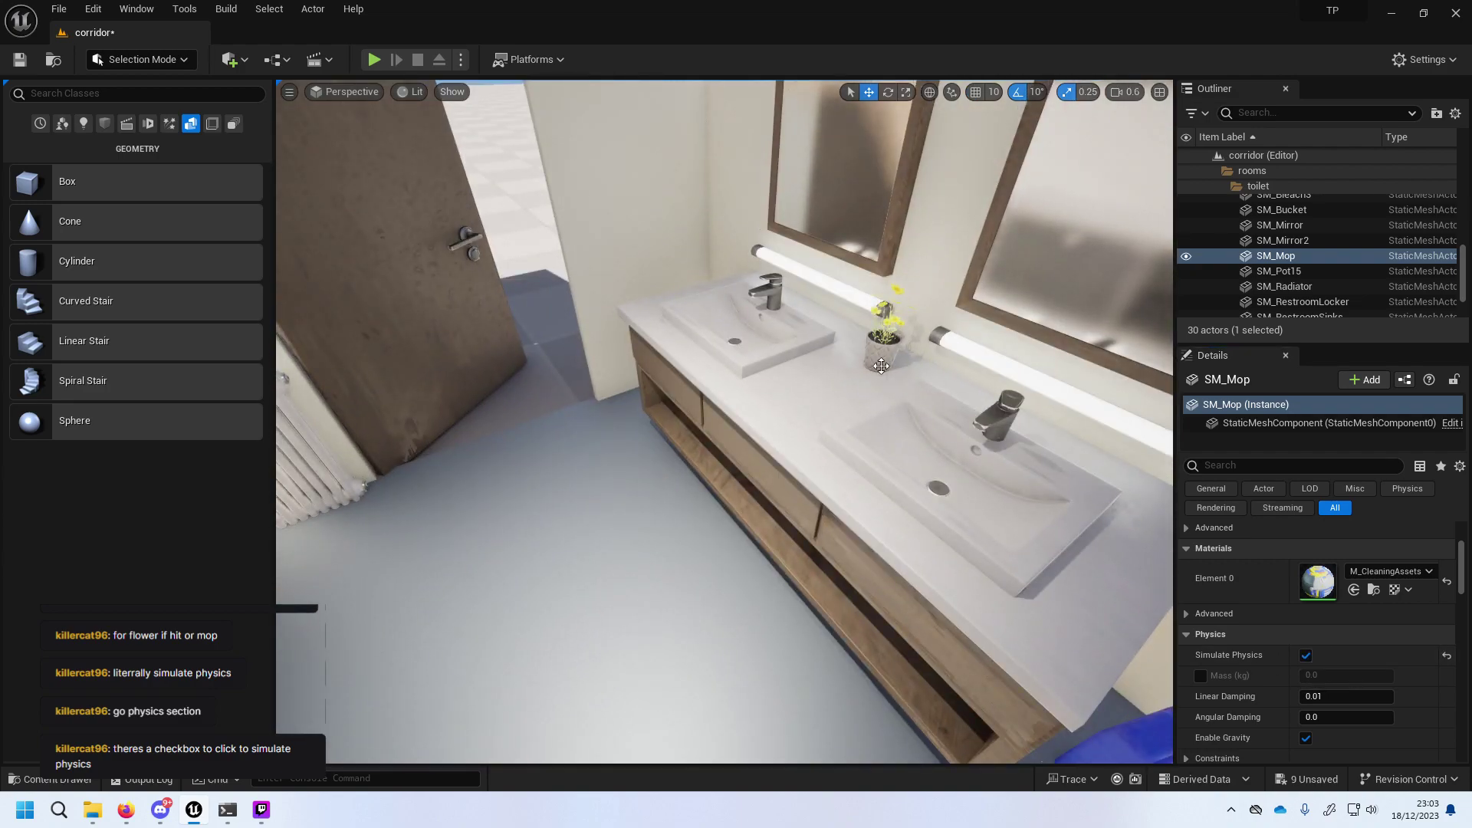
pyautogui.click(882, 337)
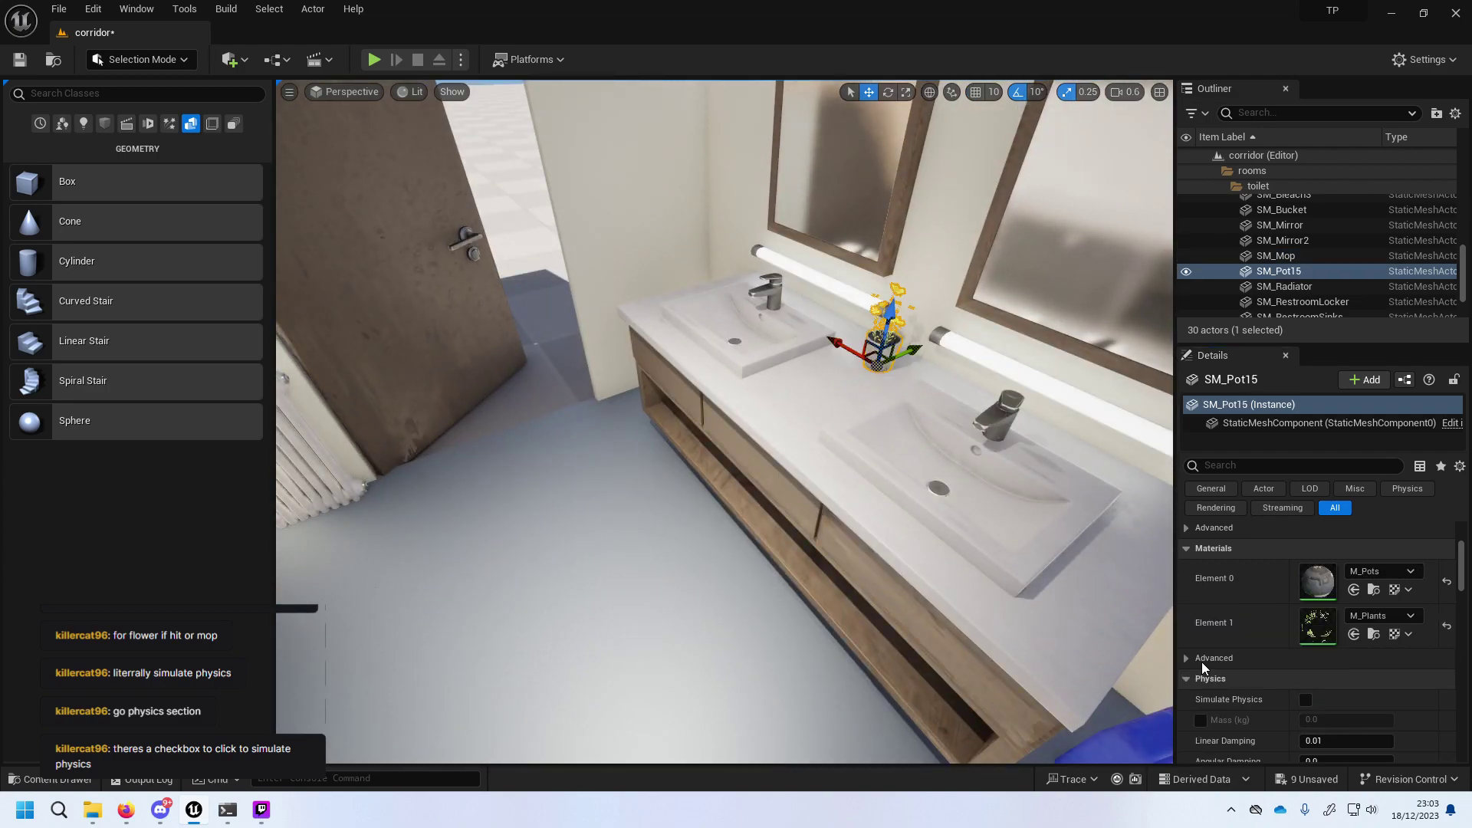
pyautogui.click(1306, 699)
# Enable Simulate Physics on the bucket, then start a Play In Editor test.
pyautogui.click(883, 560)
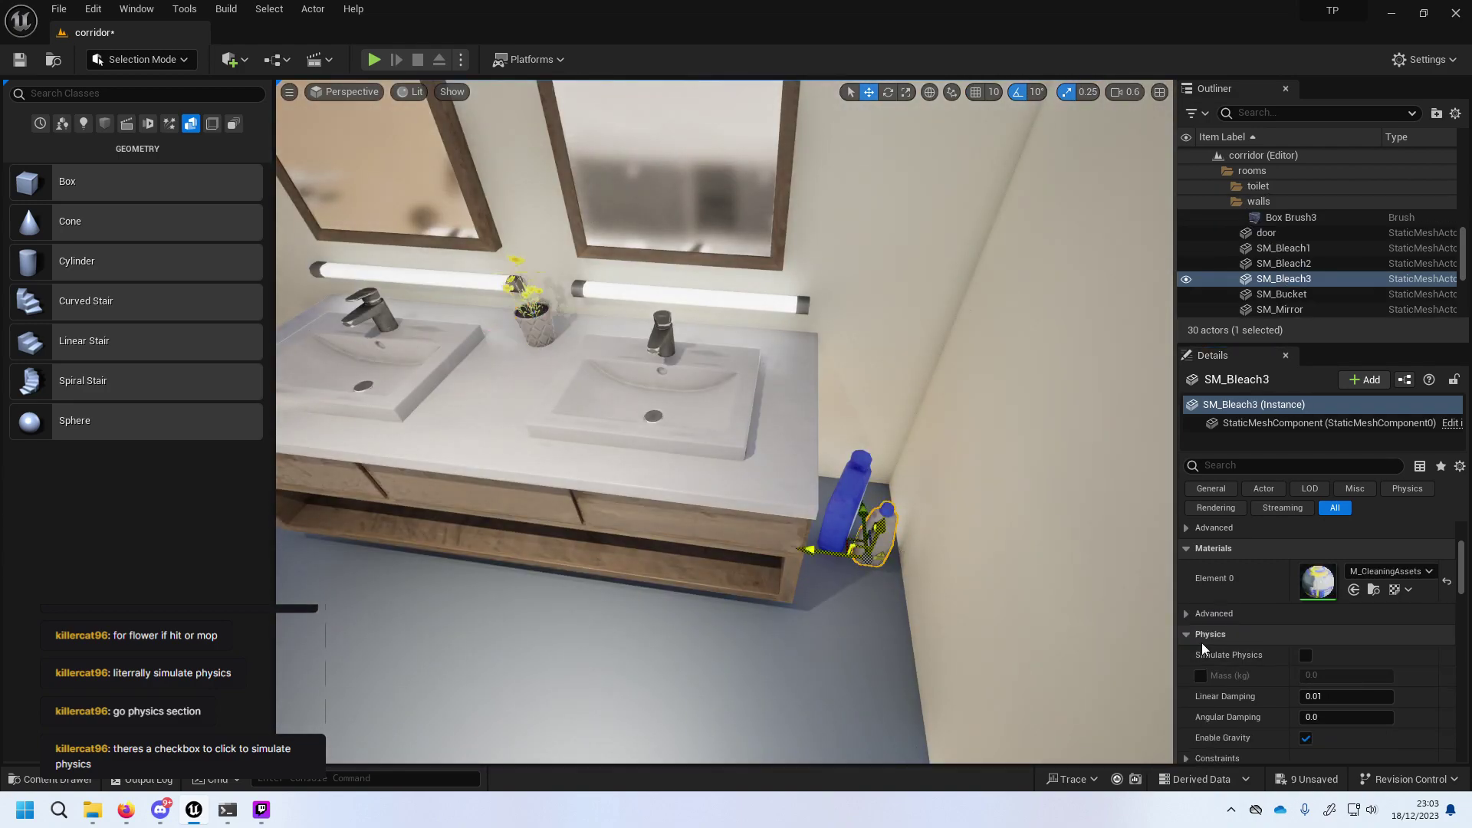
pyautogui.click(839, 523)
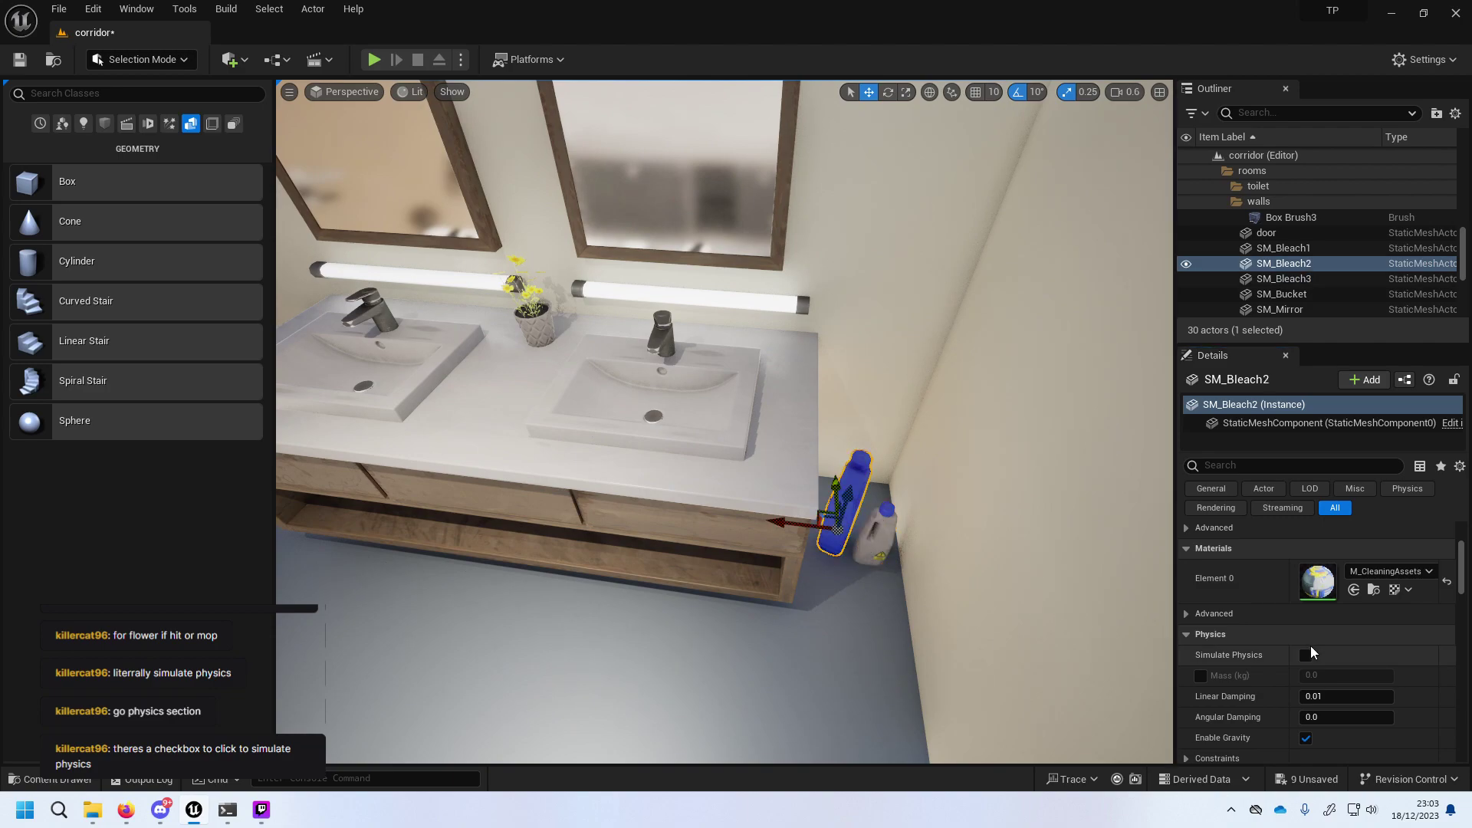
pyautogui.press('f')
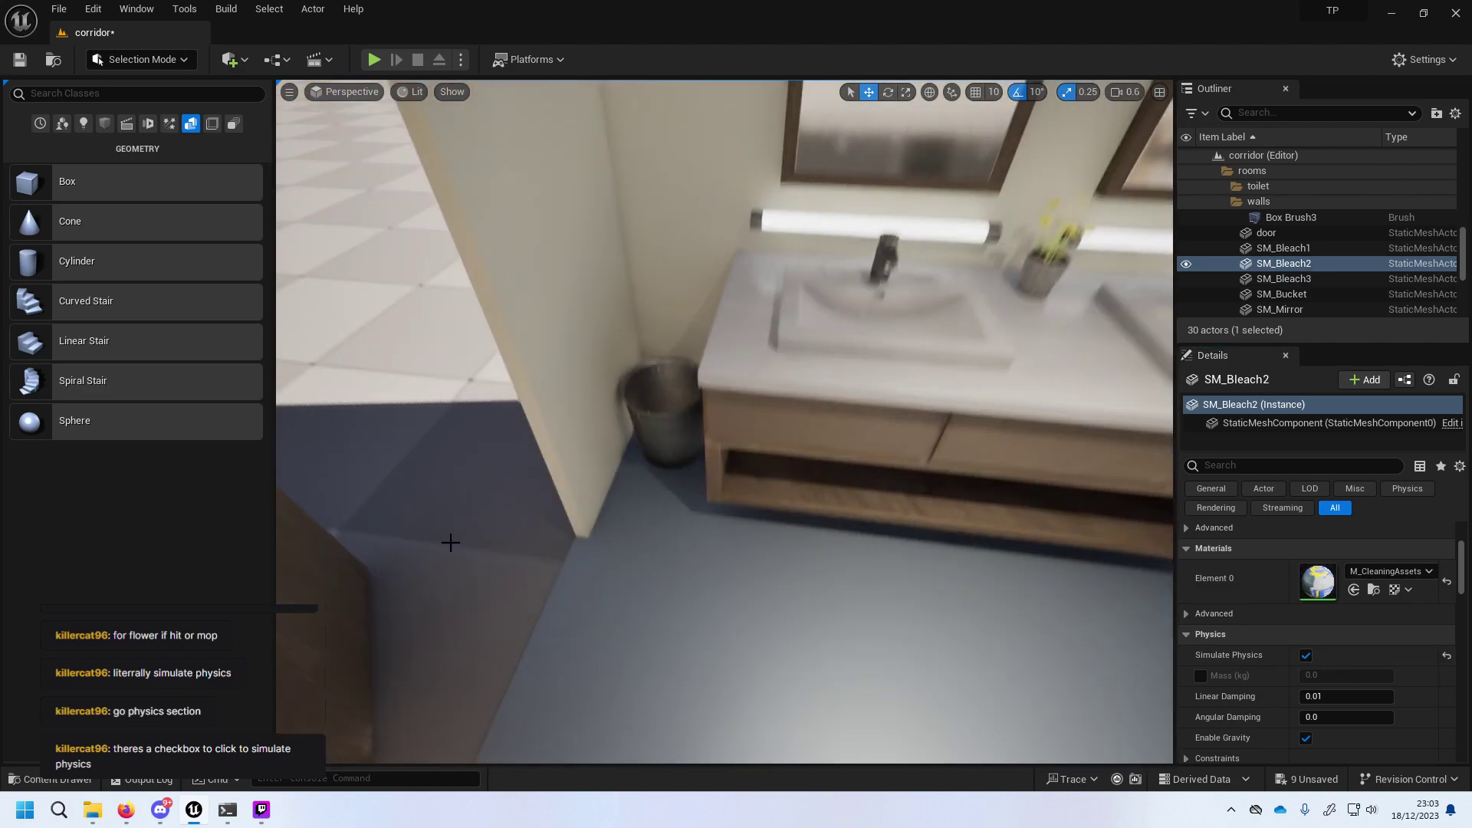
pyautogui.click(661, 414)
pyautogui.click(1308, 658)
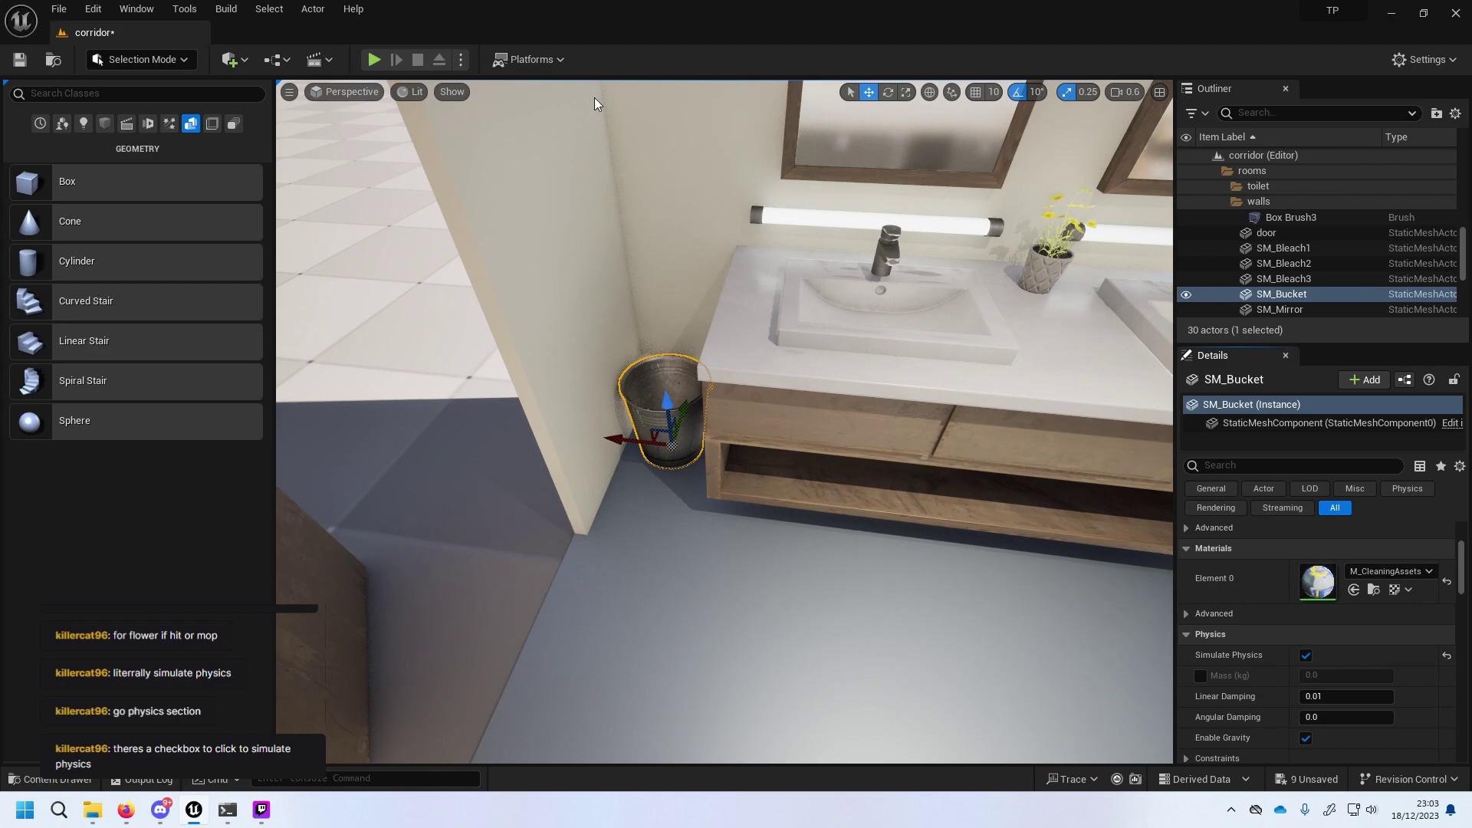
pyautogui.click(373, 59)
# Walk around the toilet room in the play test, then stop it with Esc.
pyautogui.click(898, 340)
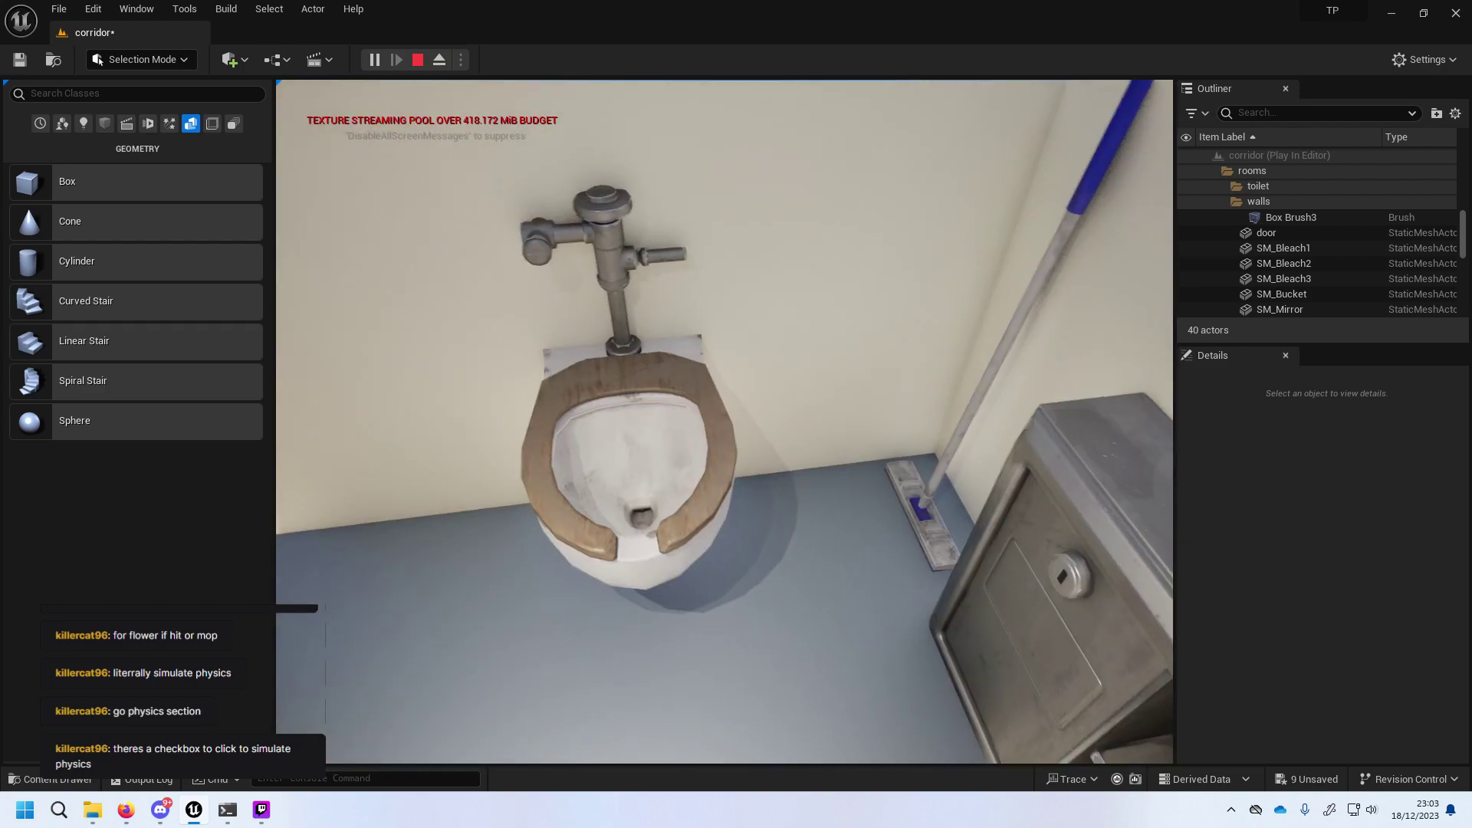
pyautogui.press('Escape')
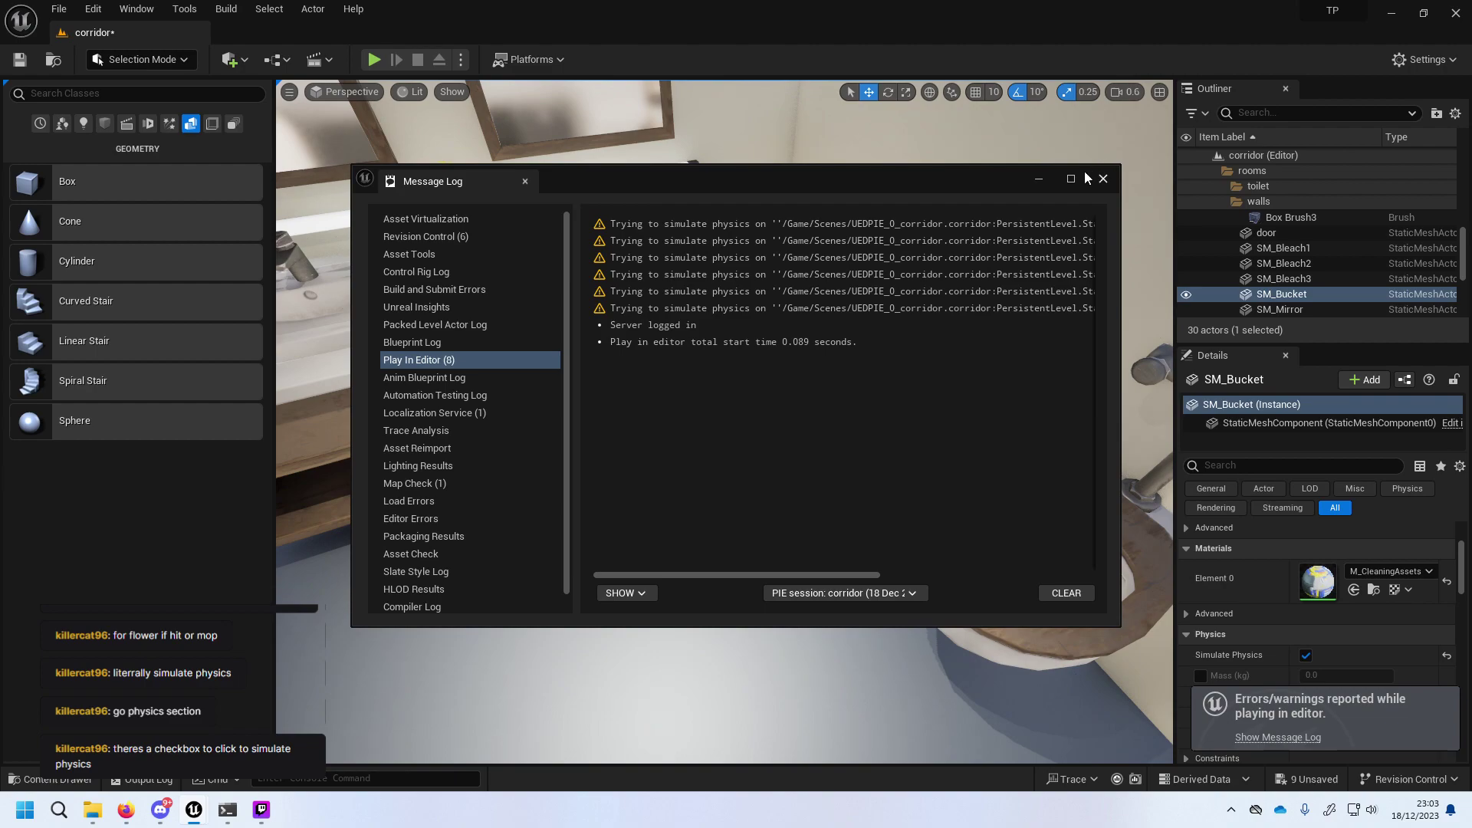
# Read the first ComplexAsSimple physics warning, then clear and close the Message Log.
pyautogui.click(980, 224)
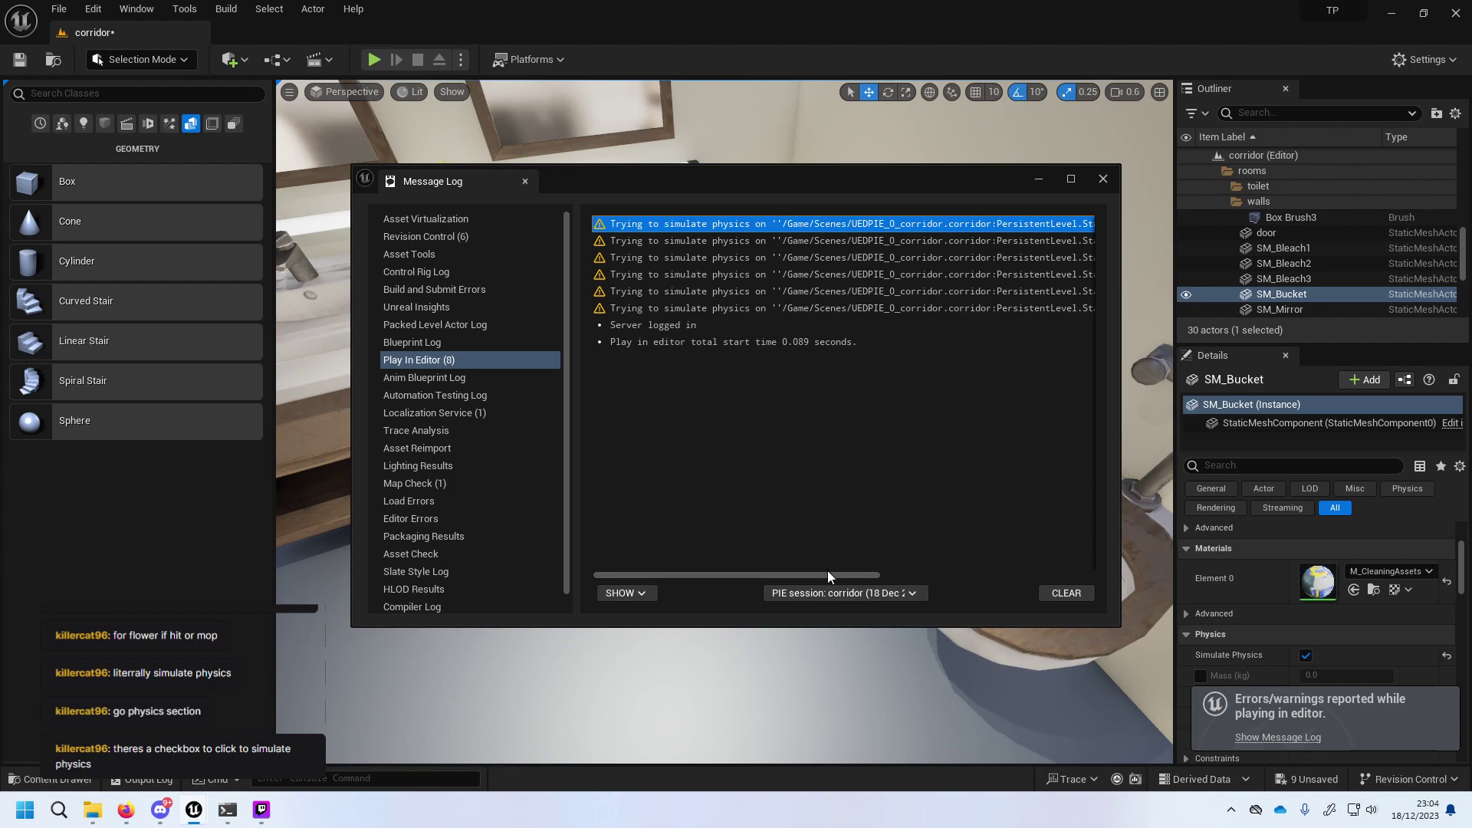
pyautogui.moveTo(828, 573); pyautogui.dragTo(1048, 592)
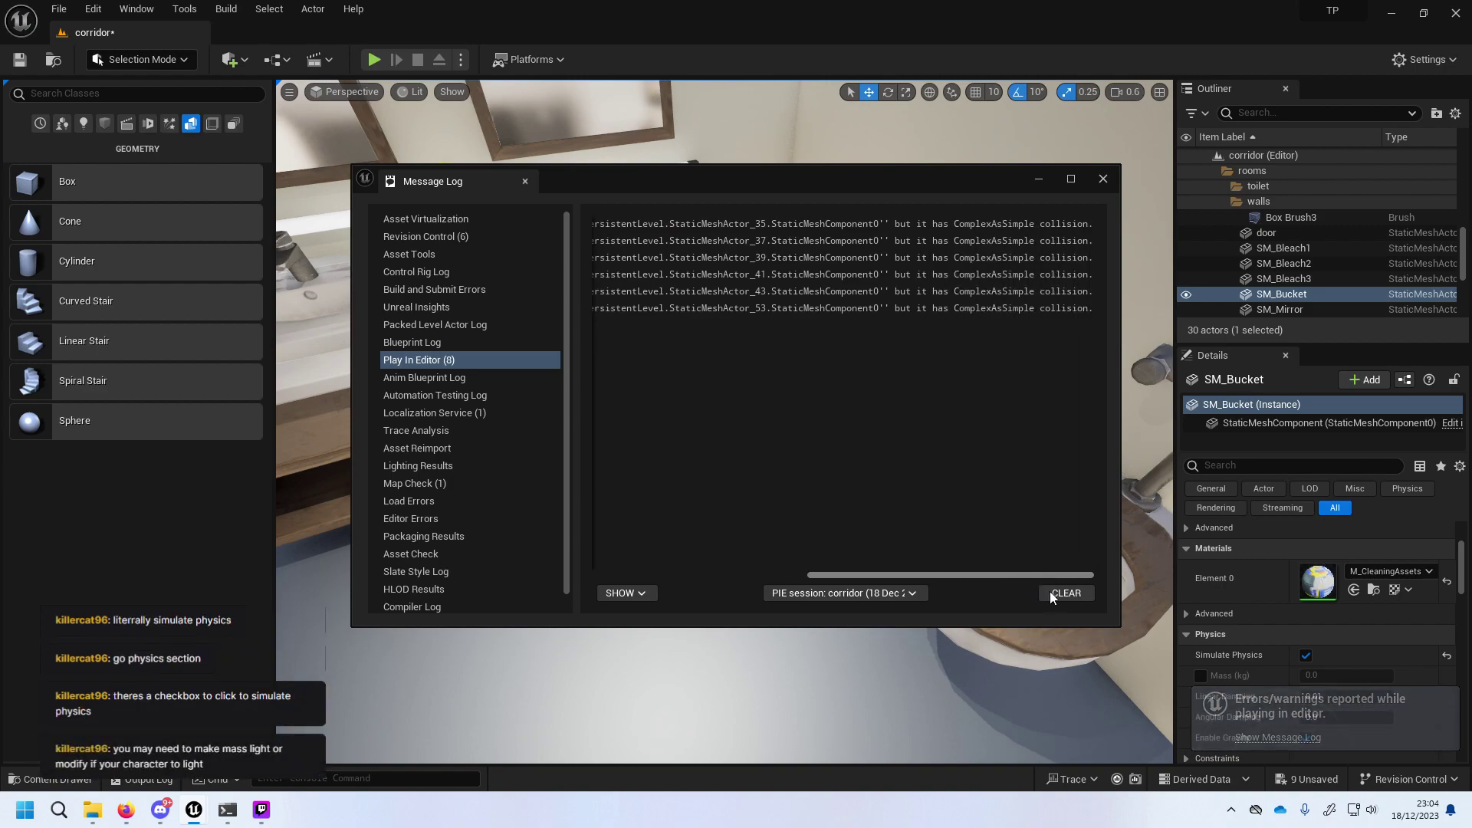
pyautogui.hscroll(-5, 994, 579)
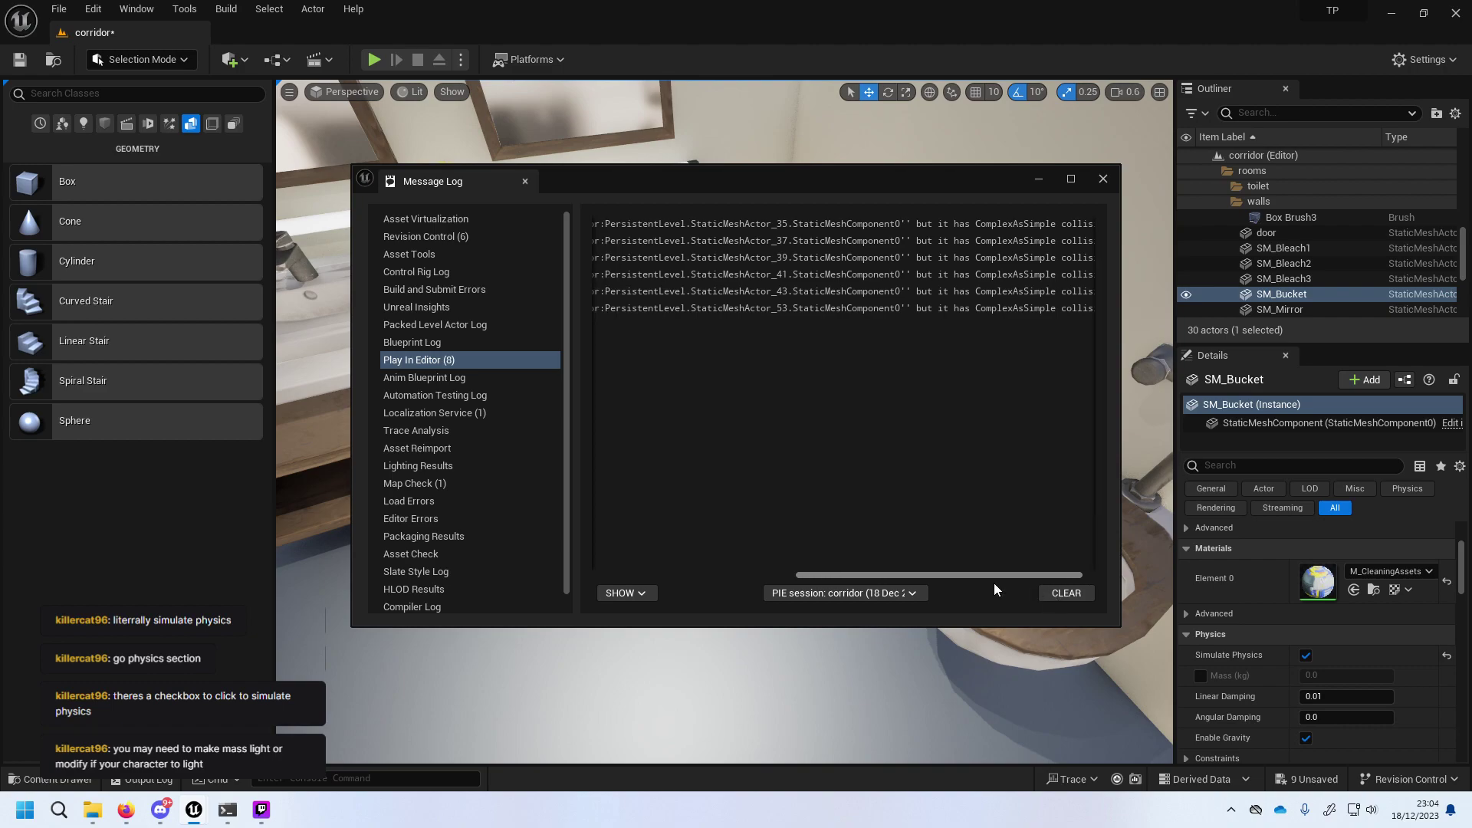
pyautogui.click(1079, 594)
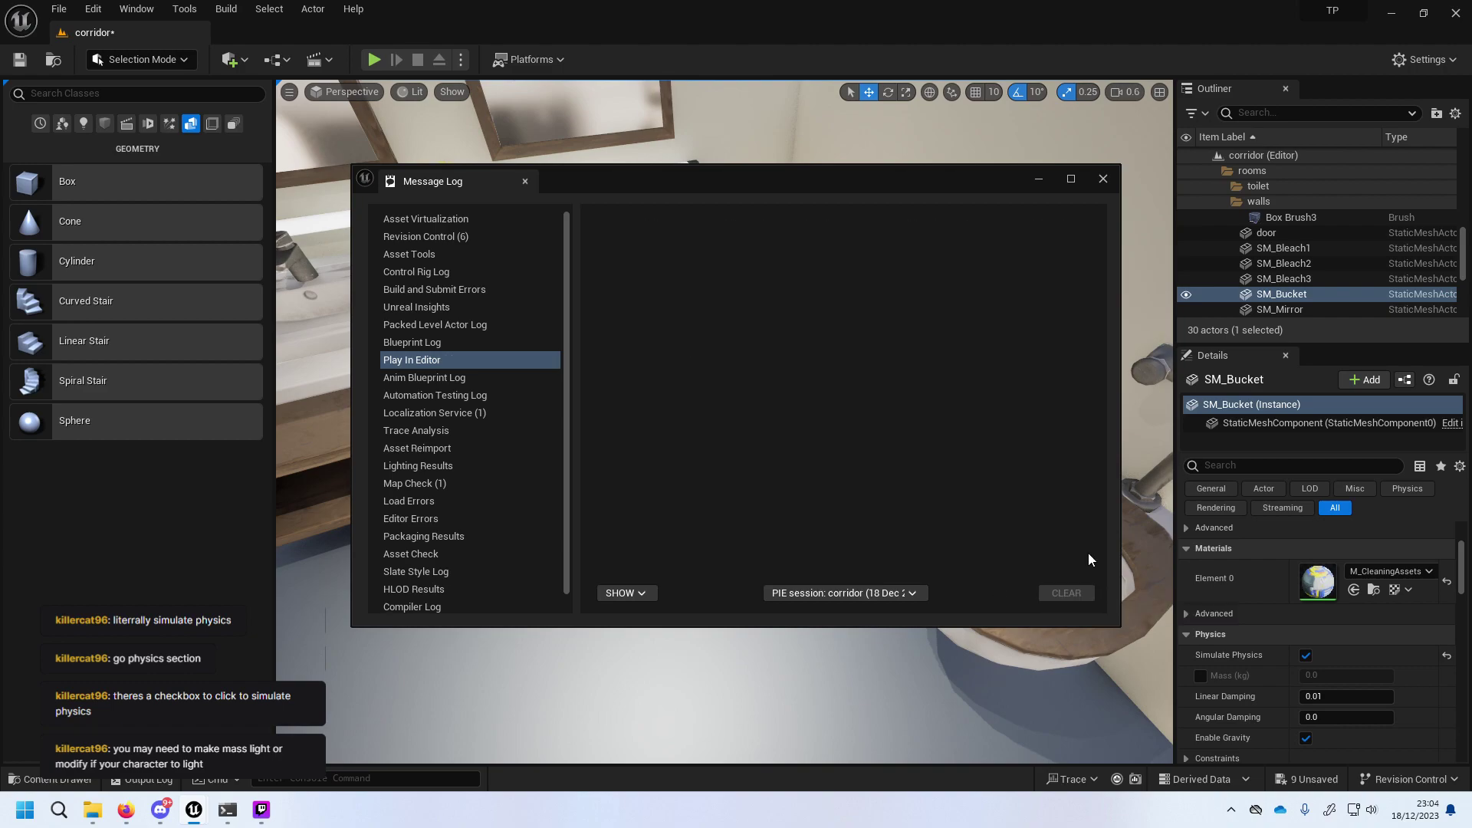
pyautogui.click(1103, 177)
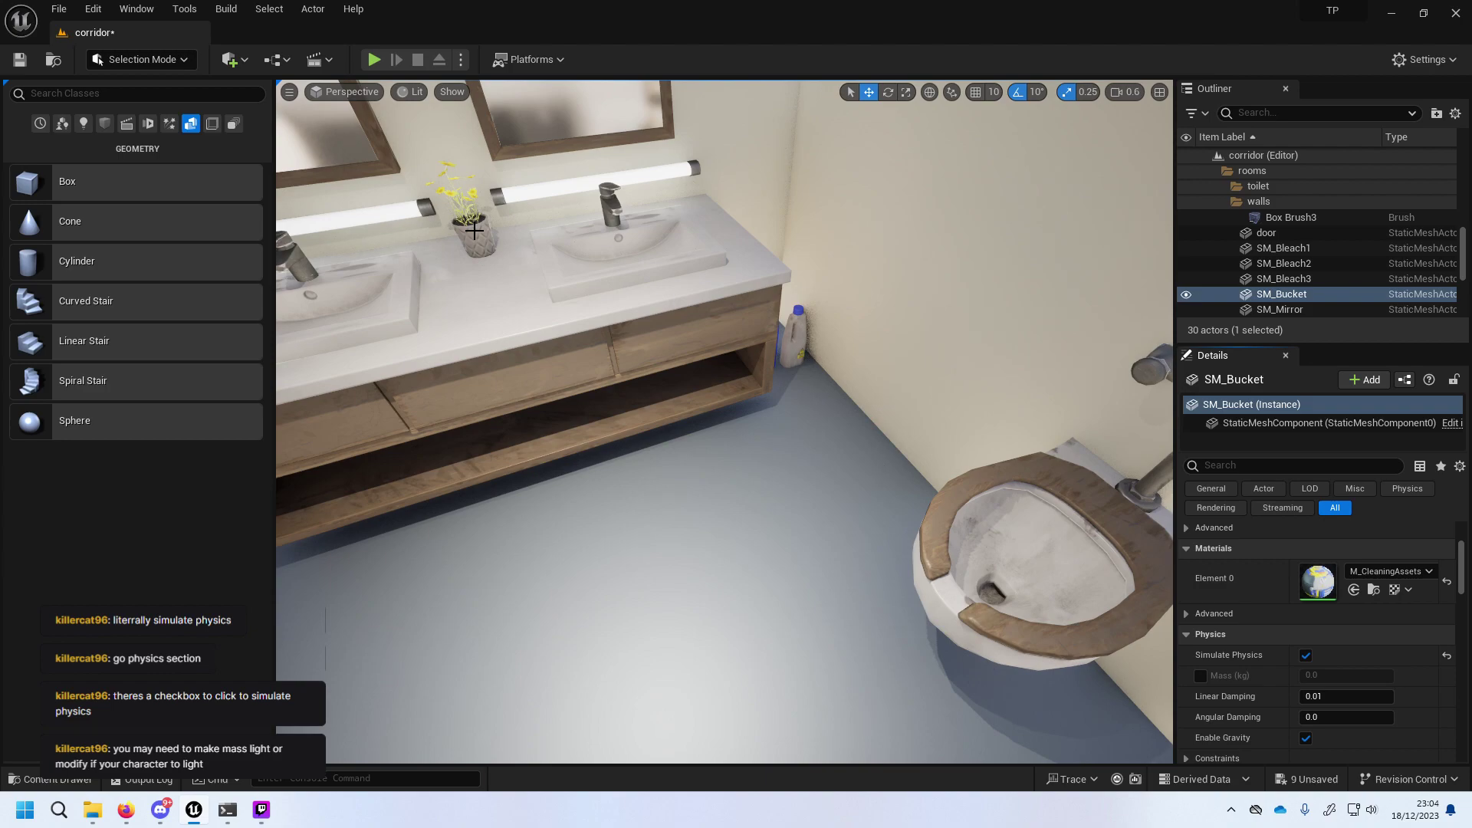
# Select the plant pot SM_Pot15 and browse its Details panel.
pyautogui.click(475, 232)
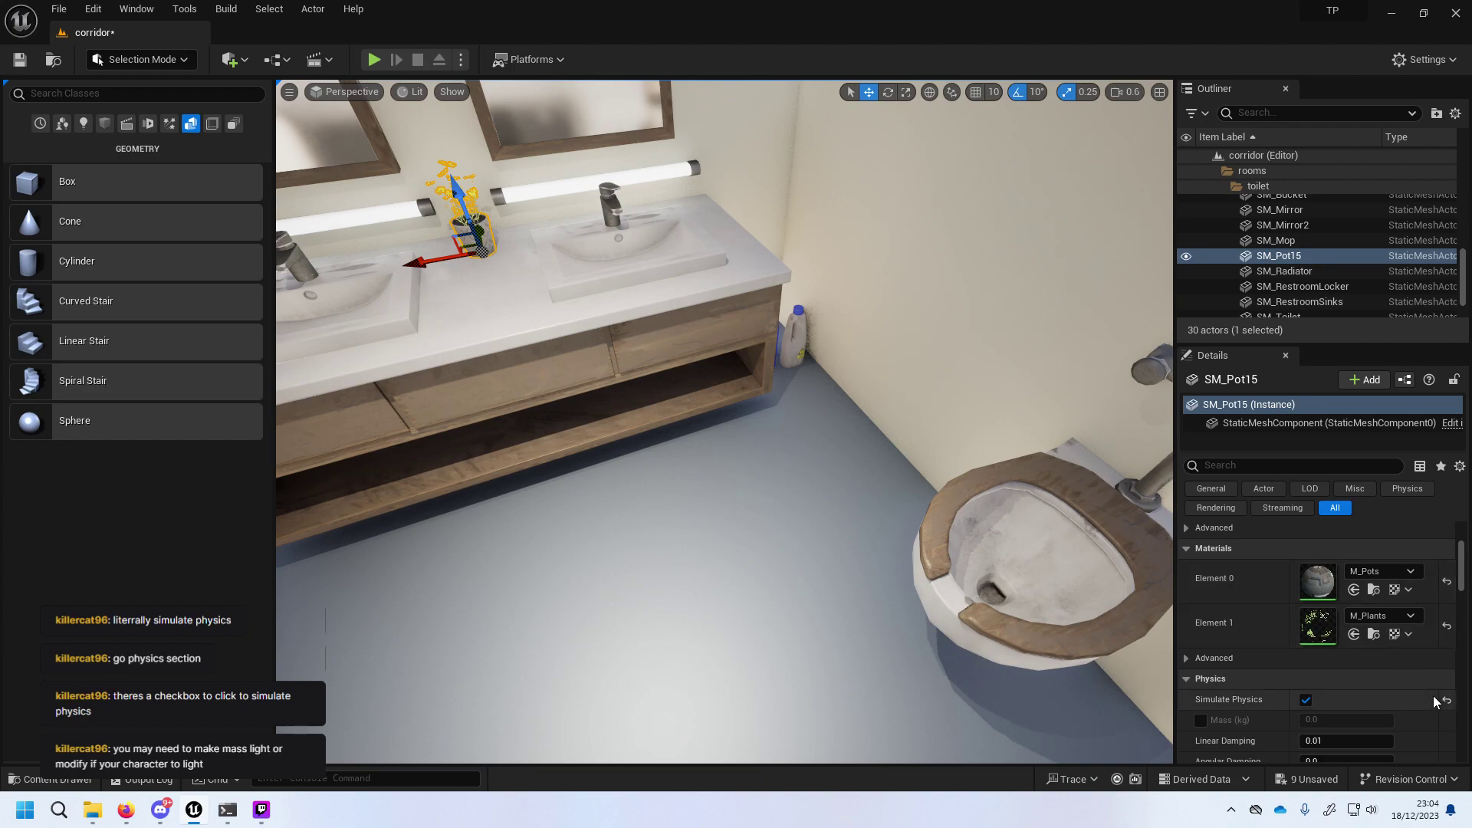
pyautogui.scroll(-5, 1434, 700)
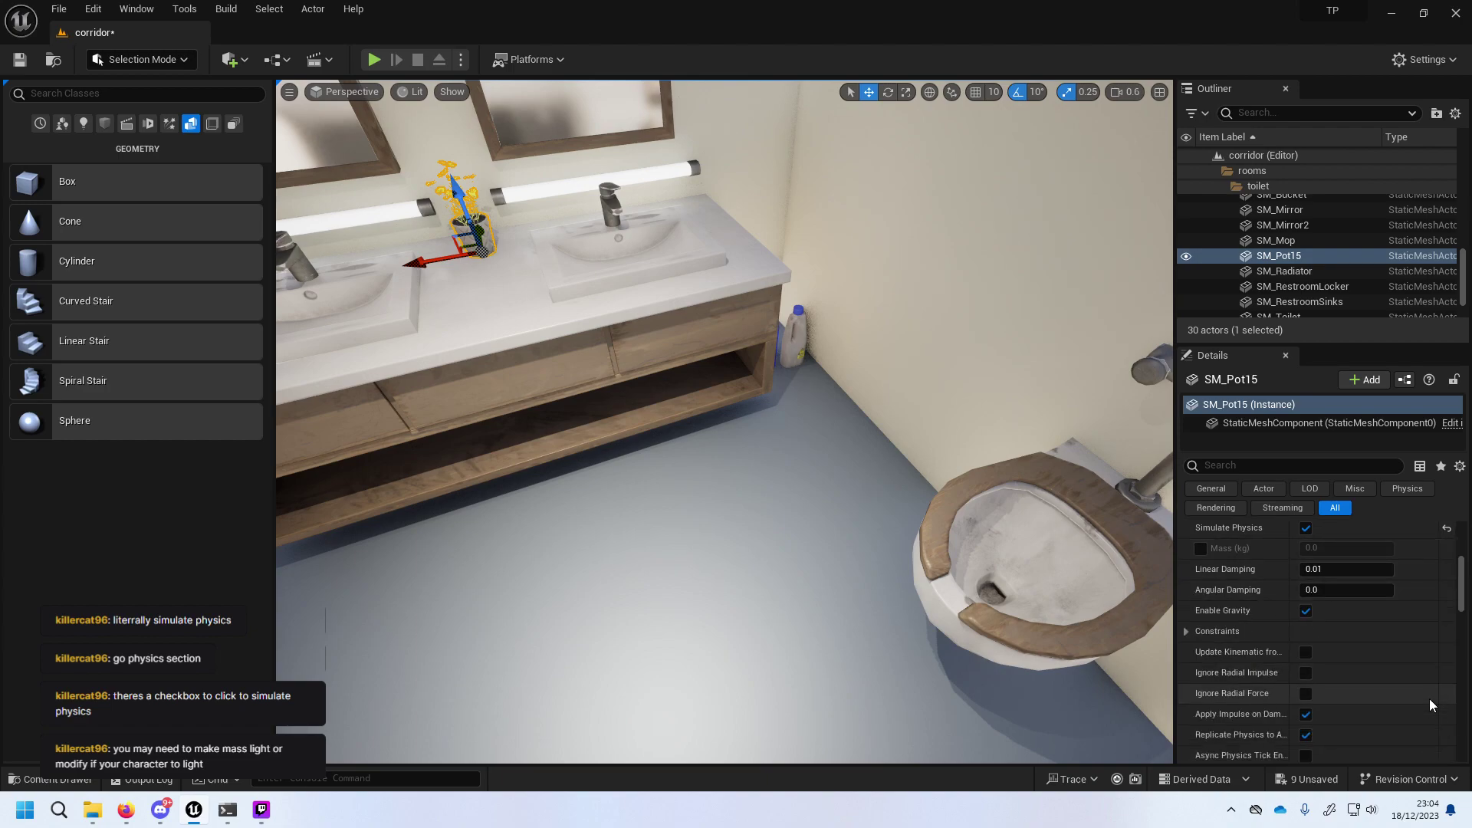
pyautogui.scroll(-4, 1429, 698)
pyautogui.scroll(-2, 1431, 588)
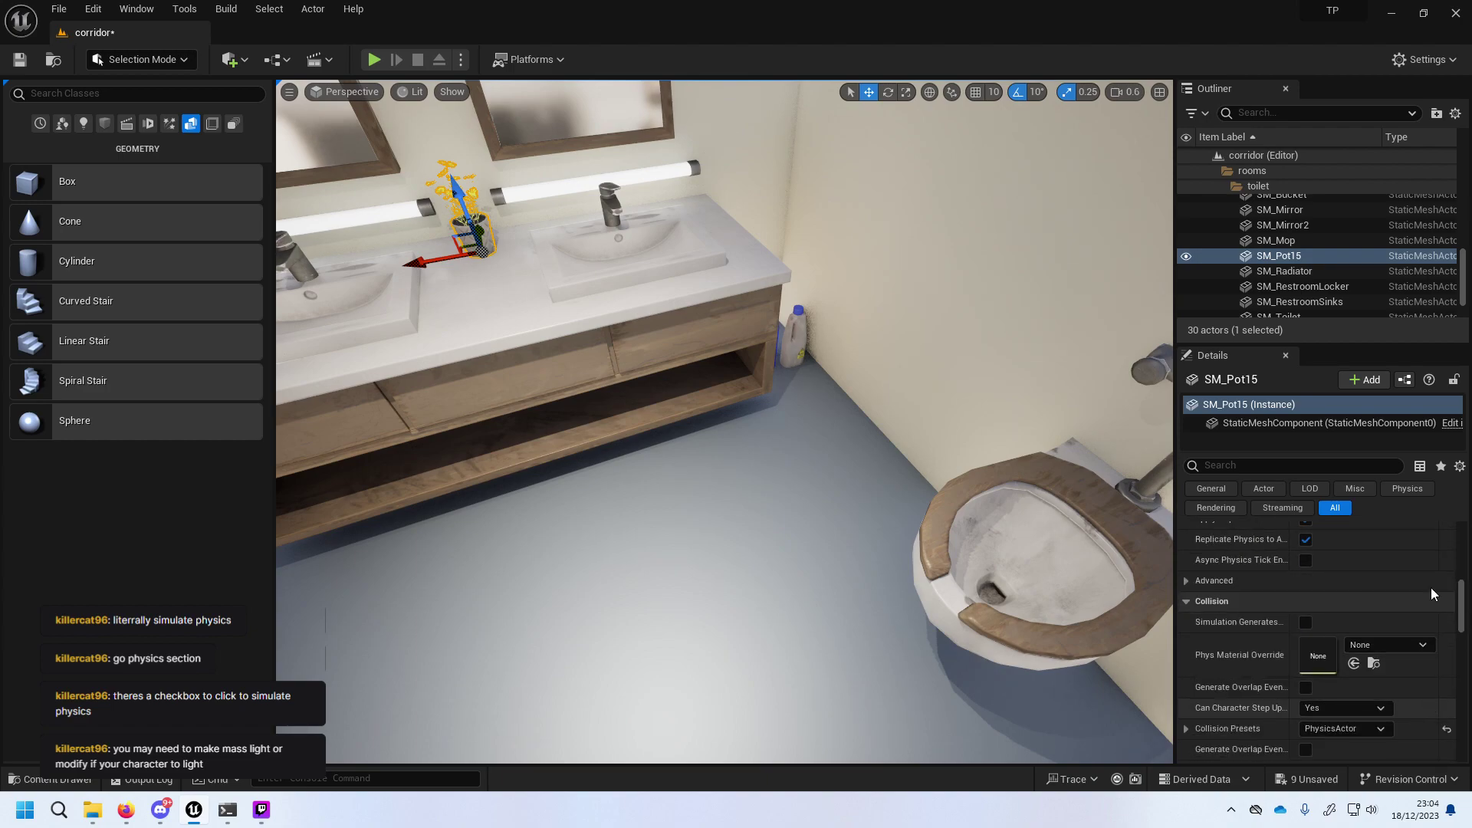
pyautogui.scroll(-4, 1427, 602)
pyautogui.scroll(-4, 1420, 616)
pyautogui.scroll(-4, 1421, 617)
pyautogui.scroll(-4, 1421, 619)
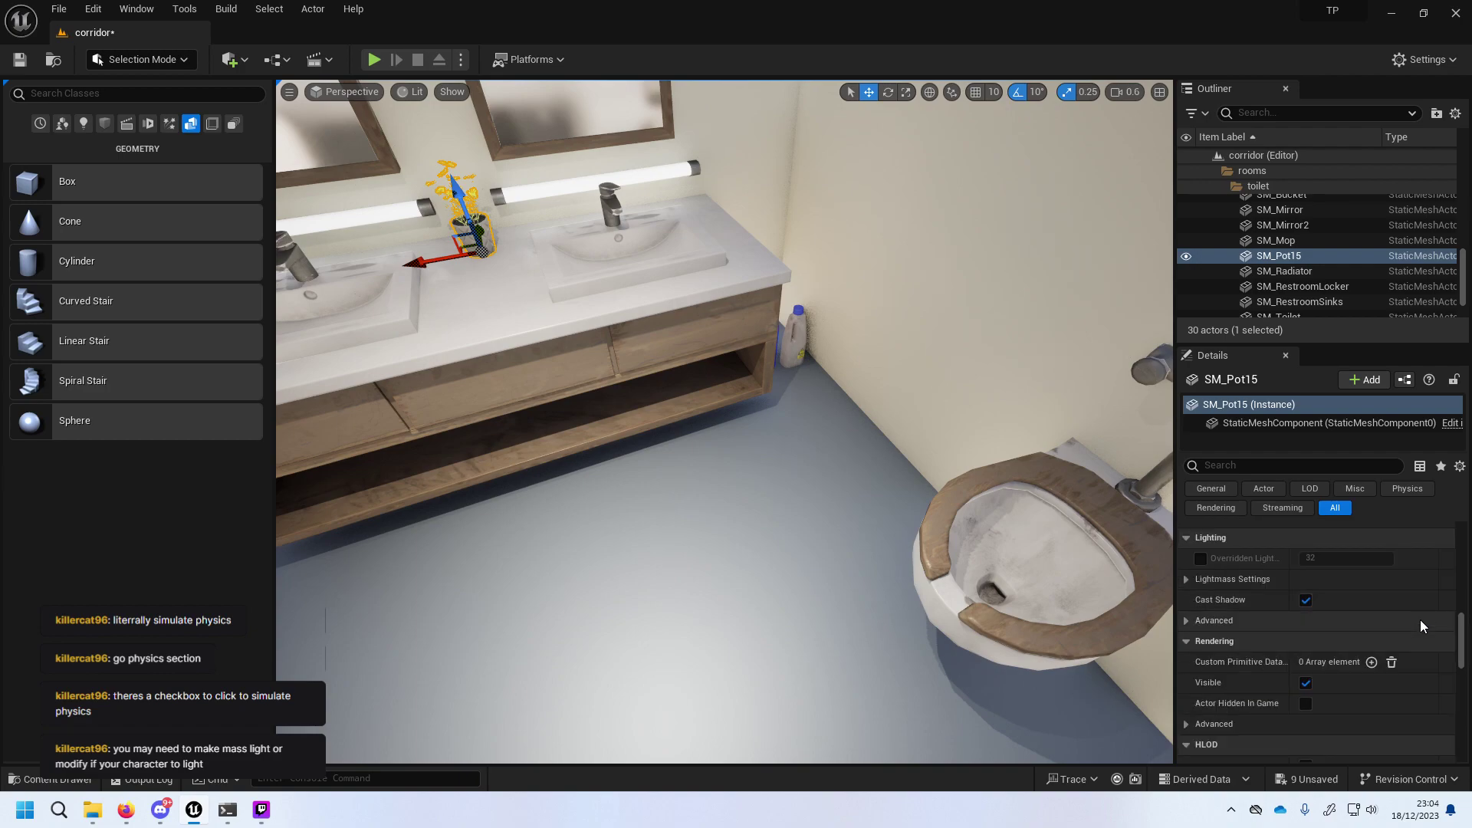
pyautogui.scroll(4, 1420, 620)
pyautogui.scroll(3, 1419, 621)
pyautogui.scroll(3, 1419, 621)
pyautogui.scroll(3, 1419, 627)
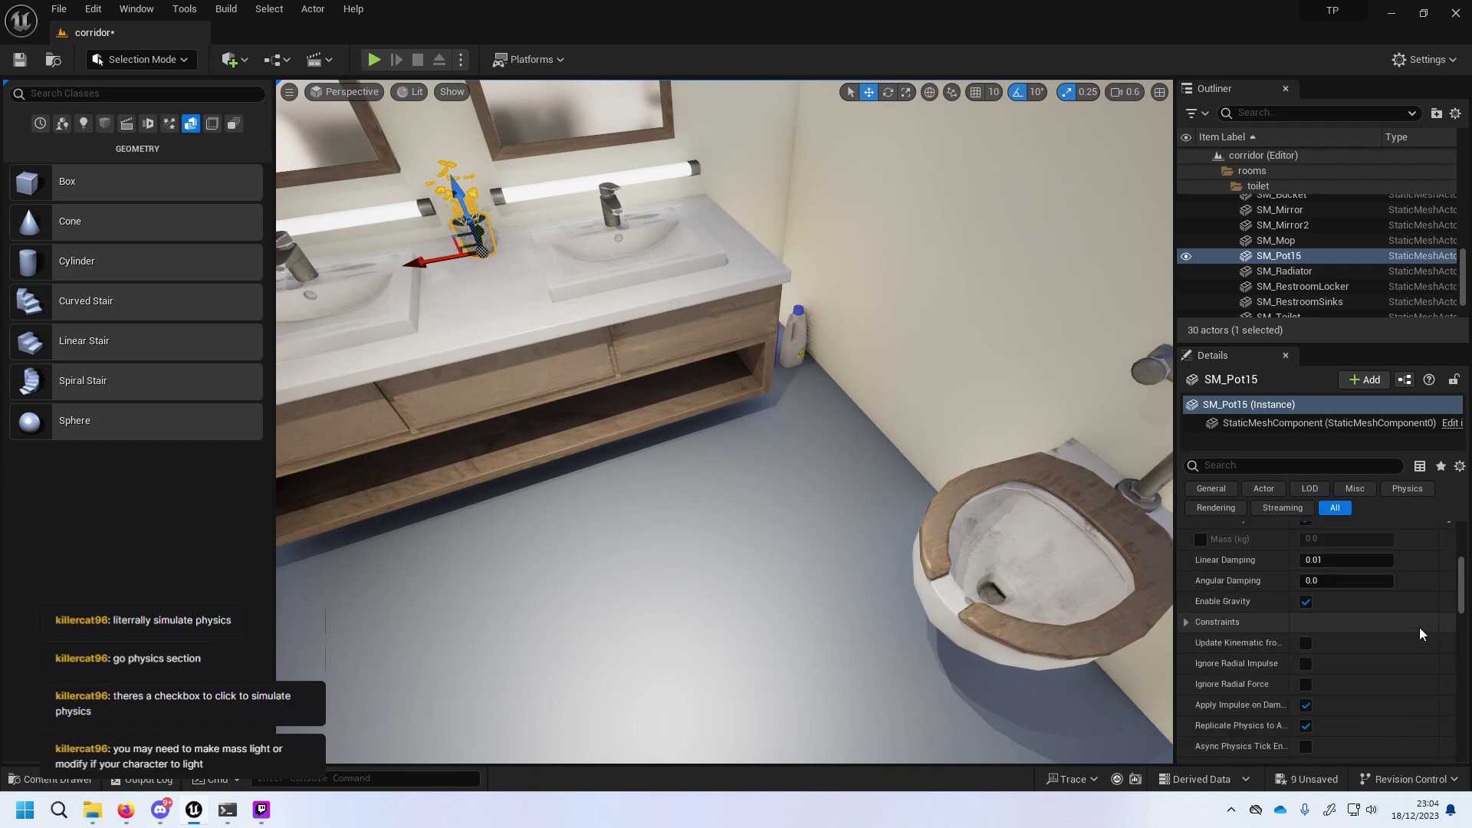
pyautogui.scroll(5, 1403, 619)
# Set SM_Pot15's Spawn Collision Handling to Default in the Actor category.
pyautogui.click(1226, 486)
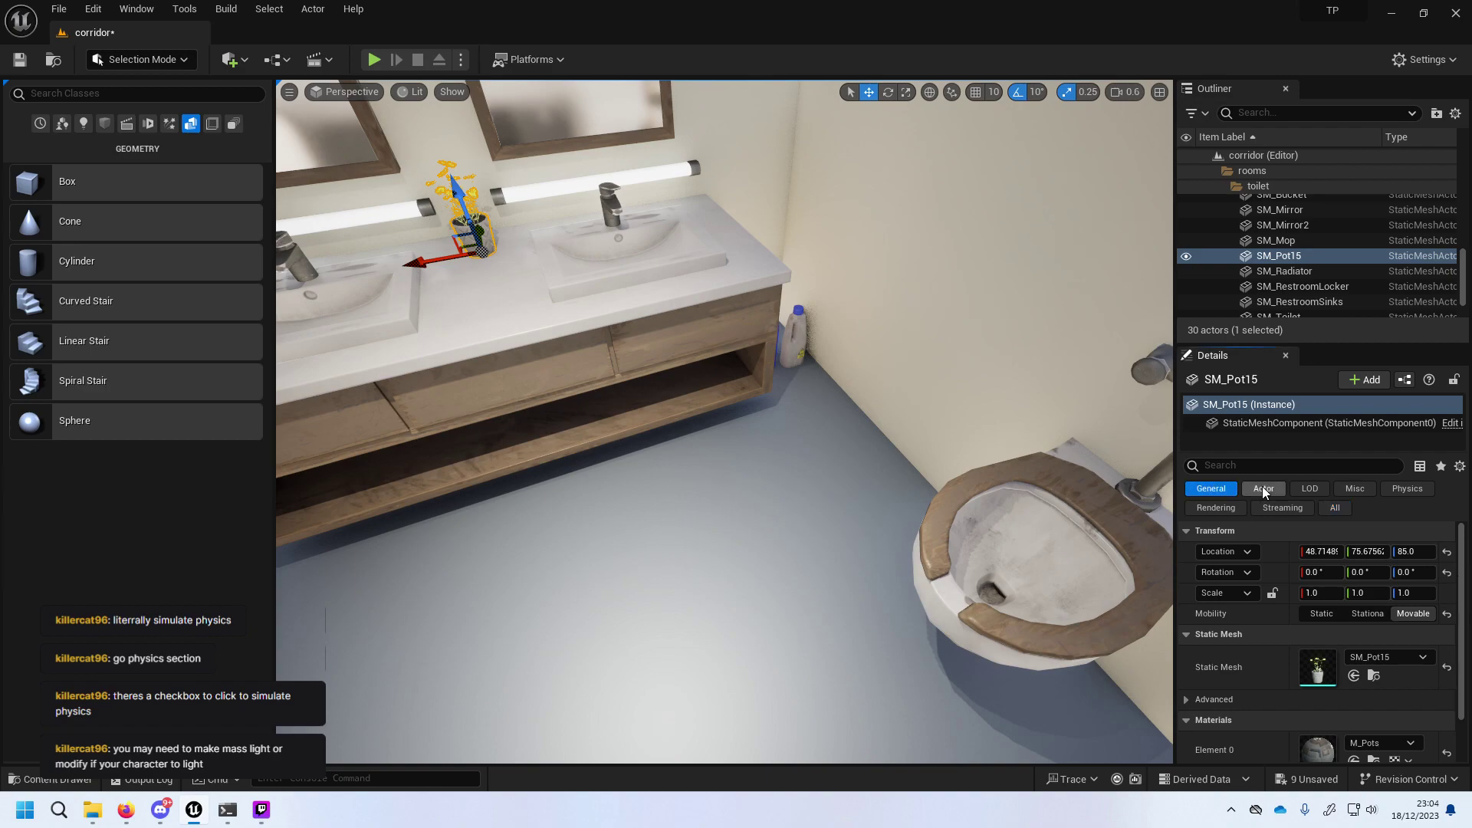
pyautogui.click(1262, 486)
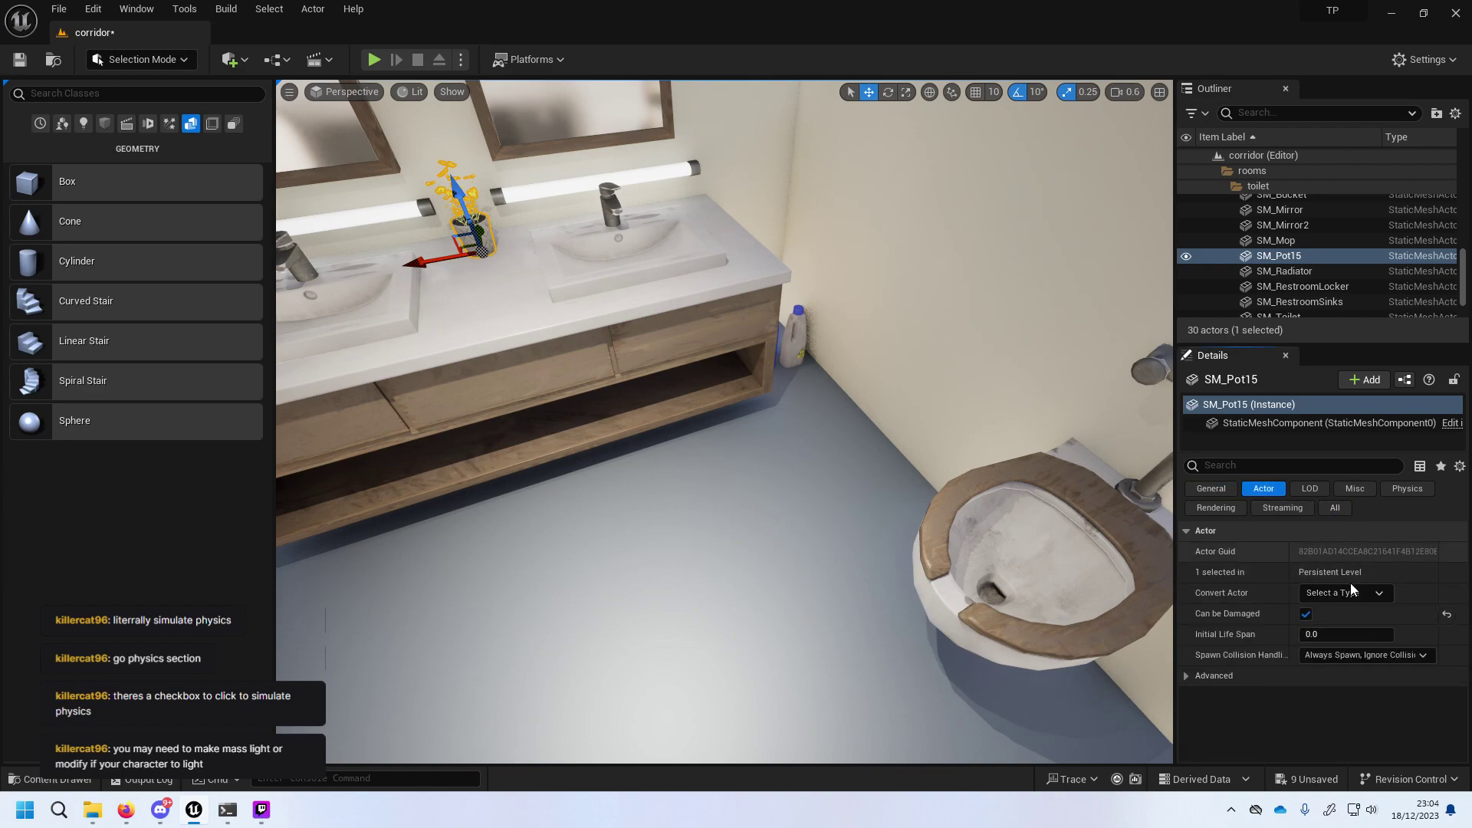
pyautogui.click(1351, 590)
pyautogui.click(1353, 589)
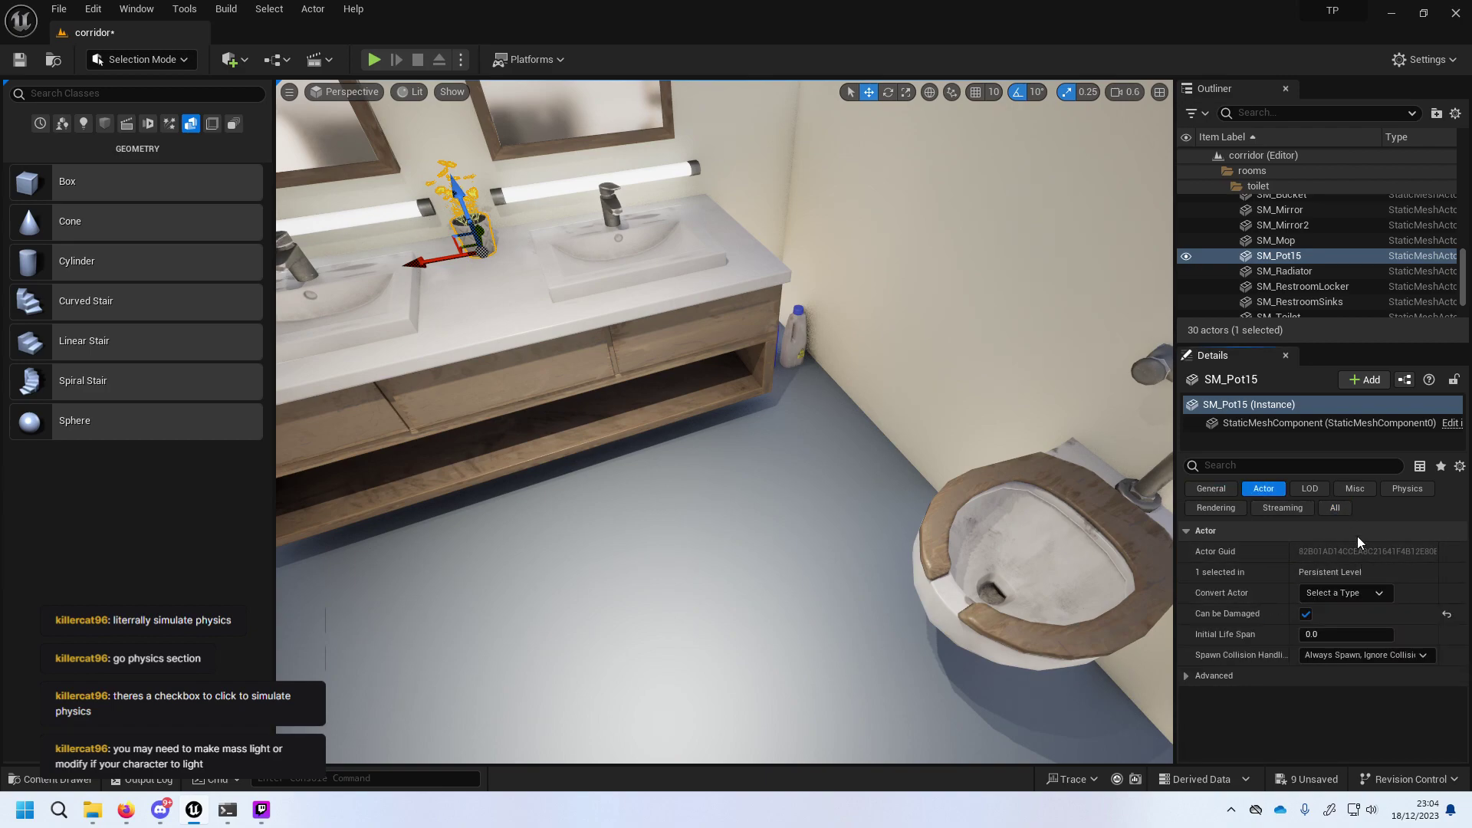
pyautogui.click(1357, 656)
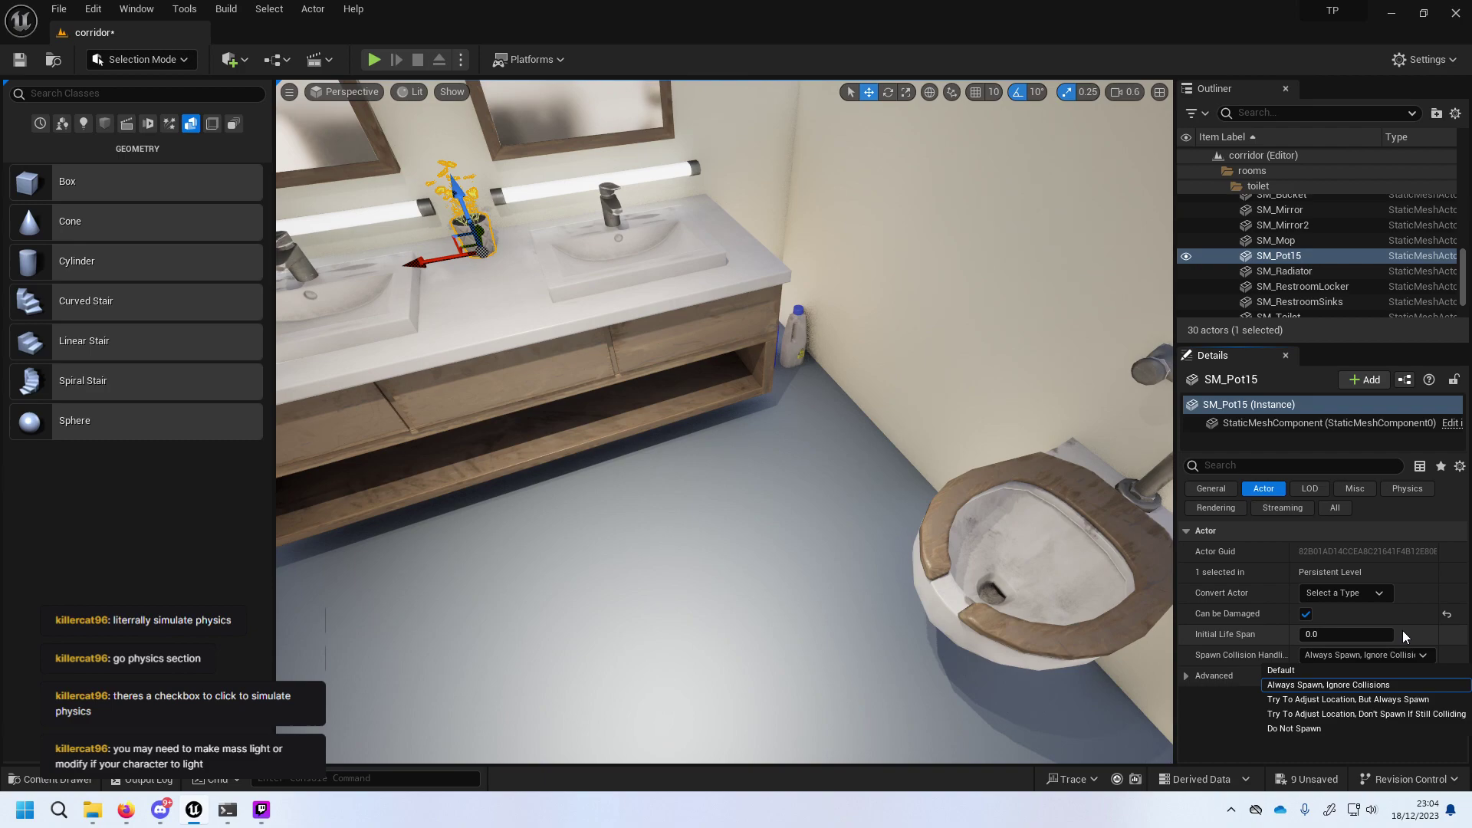
pyautogui.click(1405, 700)
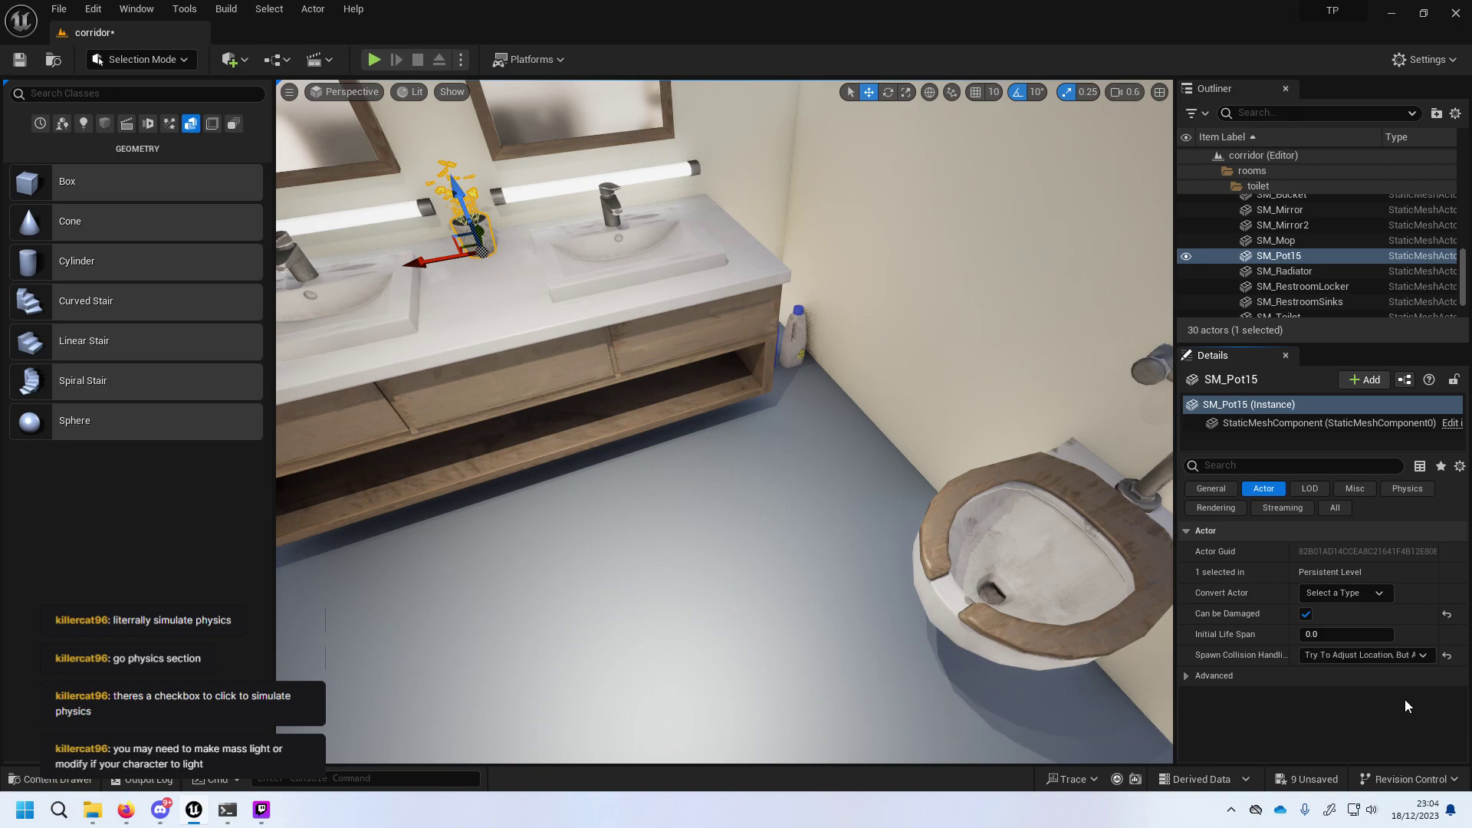
pyautogui.click(1369, 673)
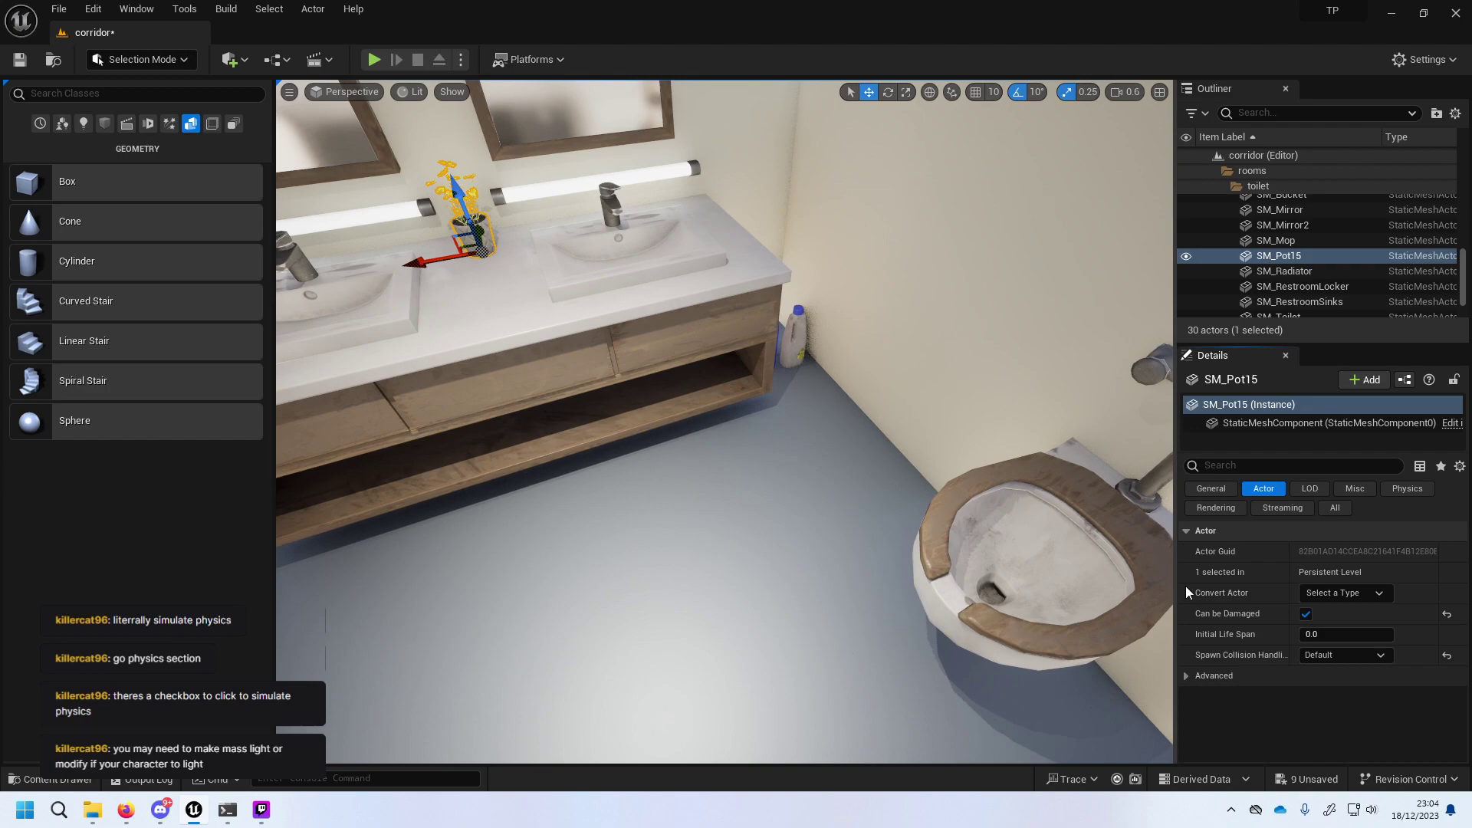
# Set SM_Bleach3's Spawn Collision Handling to Default and start a play test.
pyautogui.click(790, 349)
pyautogui.click(1315, 654)
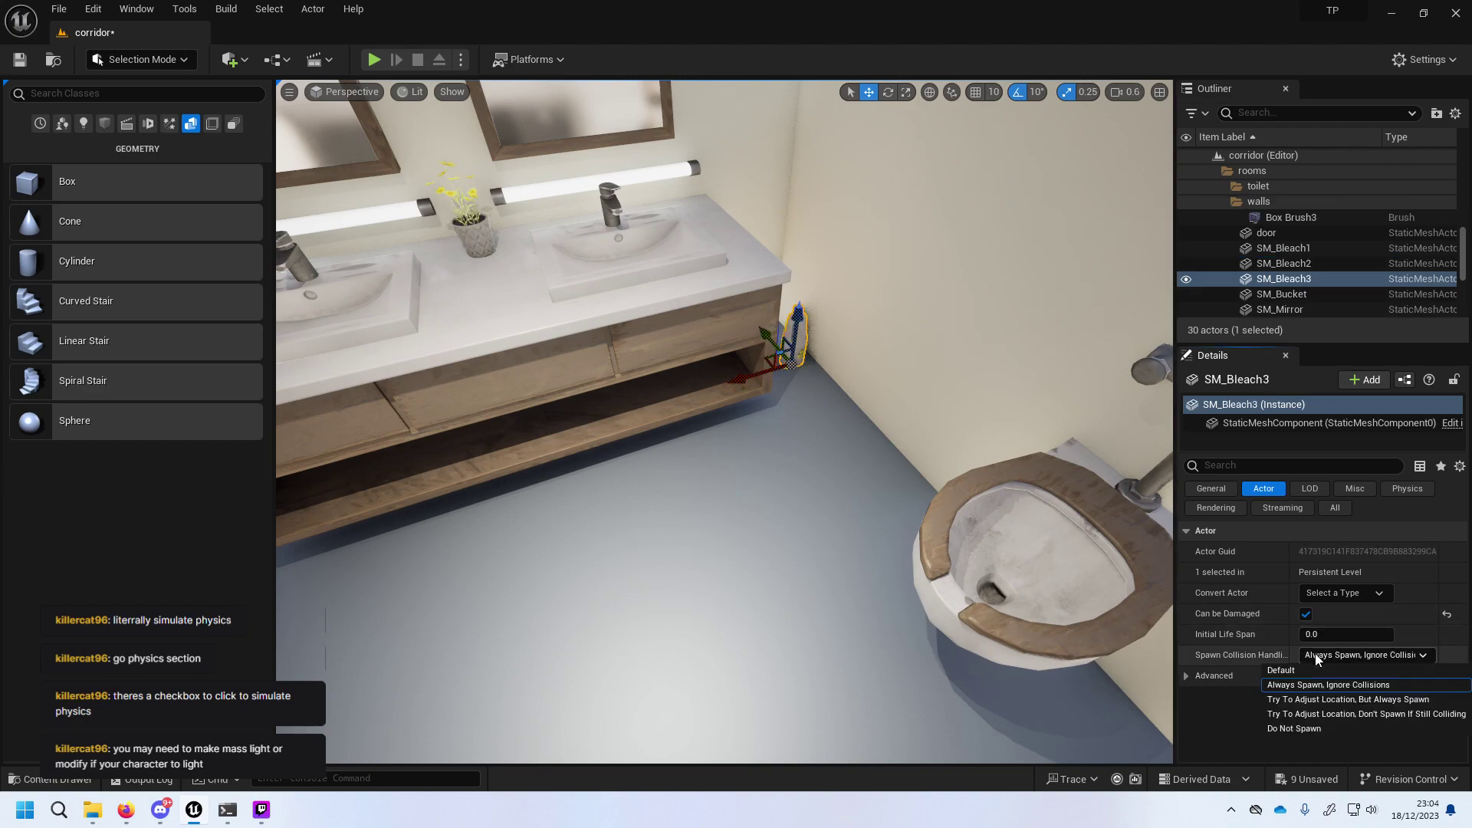
pyautogui.click(1323, 673)
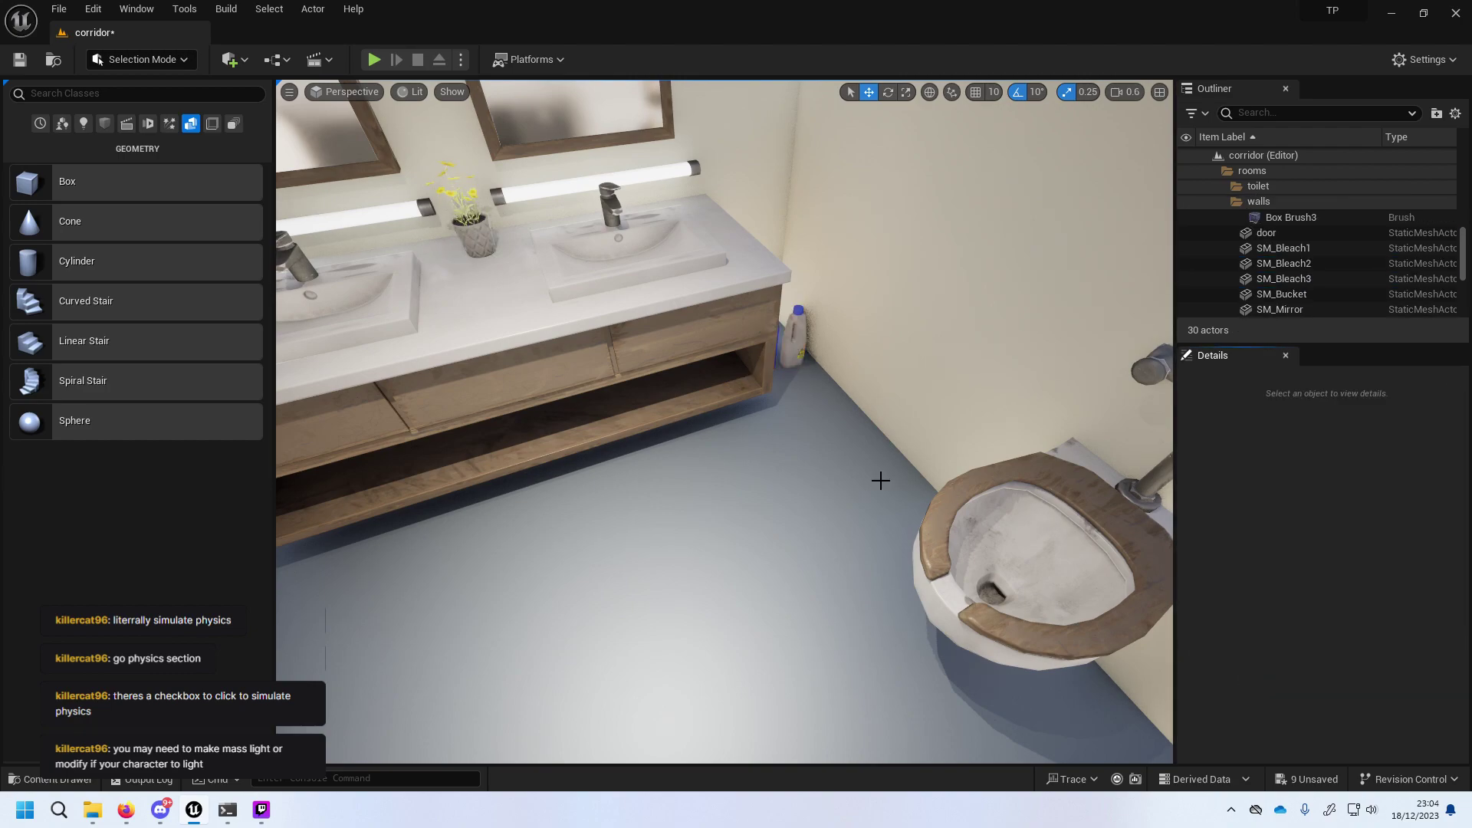
pyautogui.click(368, 59)
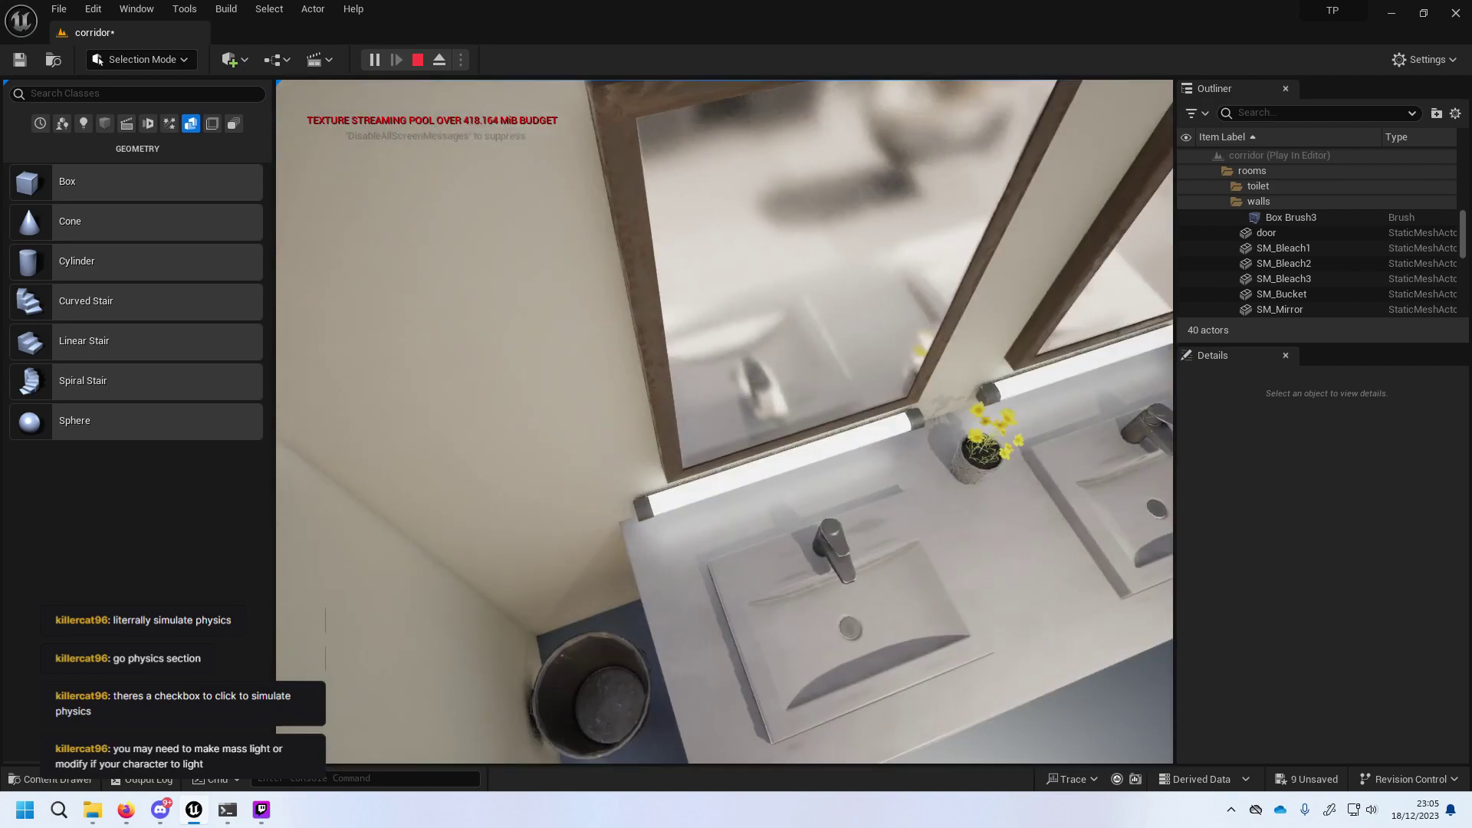
# Stop the play test, read the StaticMeshActor_41 ComplexAsSimple warning, and close the log.
pyautogui.press('Escape')
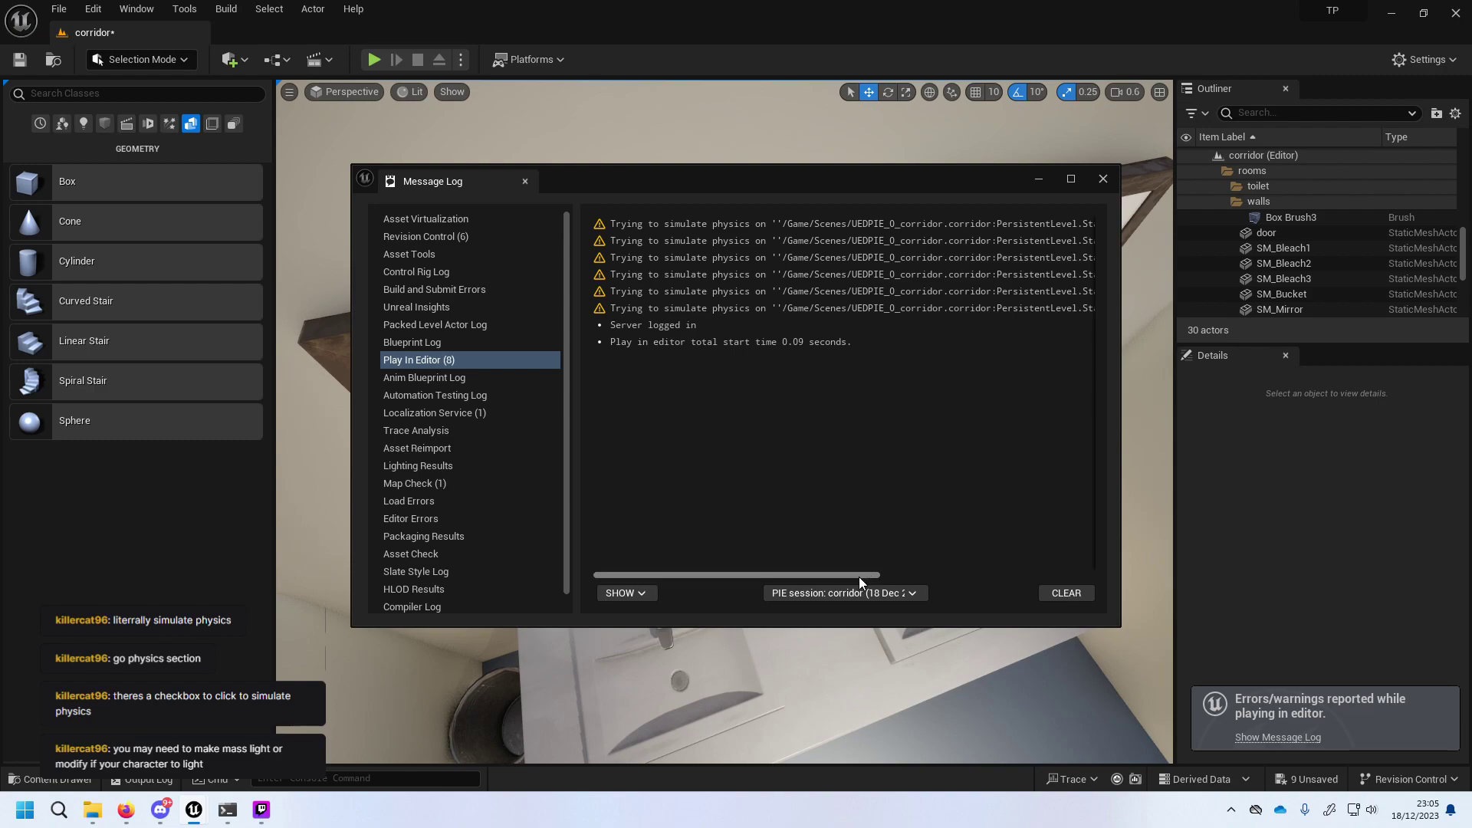
pyautogui.moveTo(859, 576); pyautogui.dragTo(1077, 605)
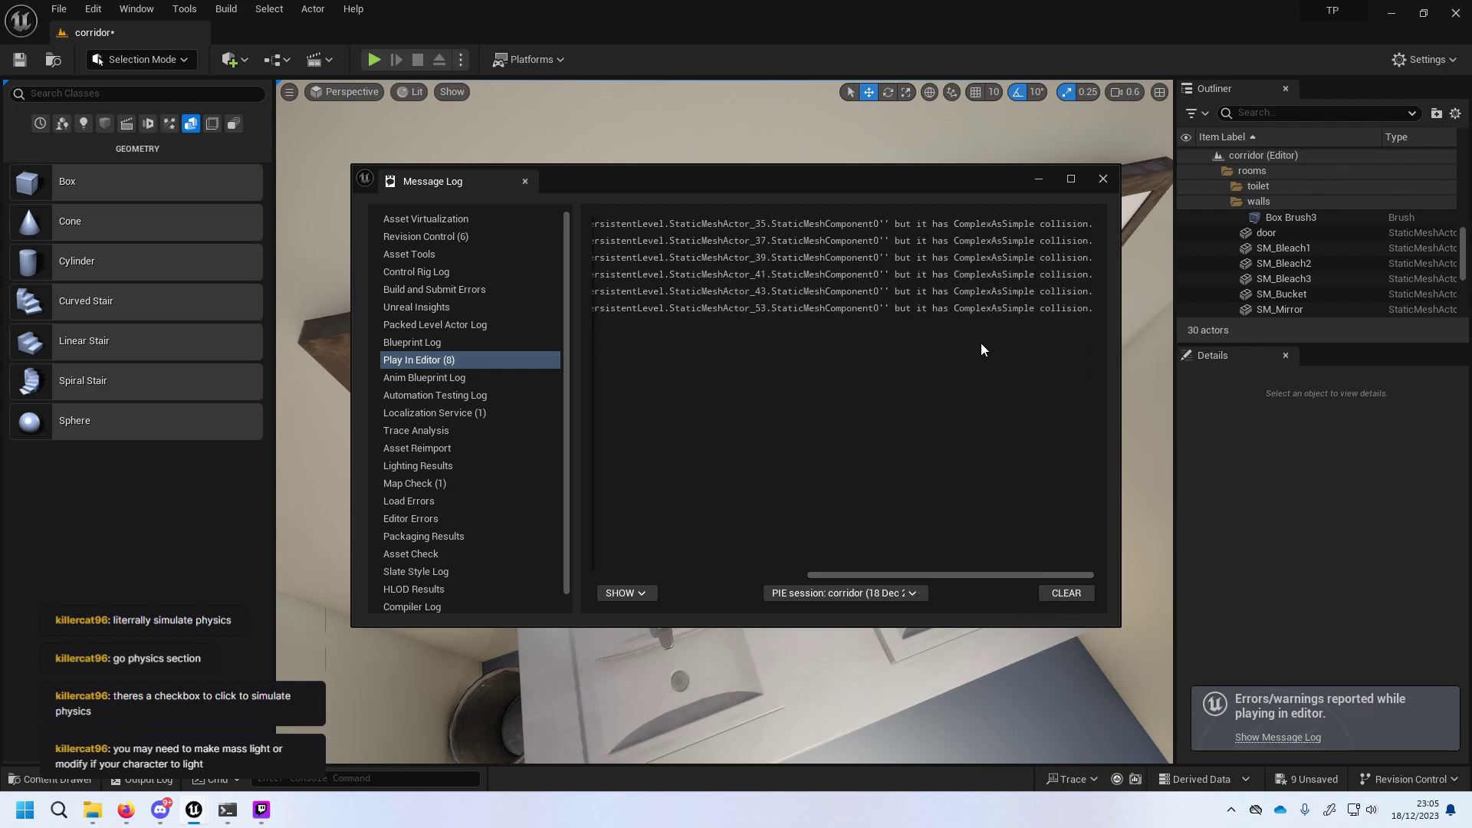
pyautogui.click(962, 278)
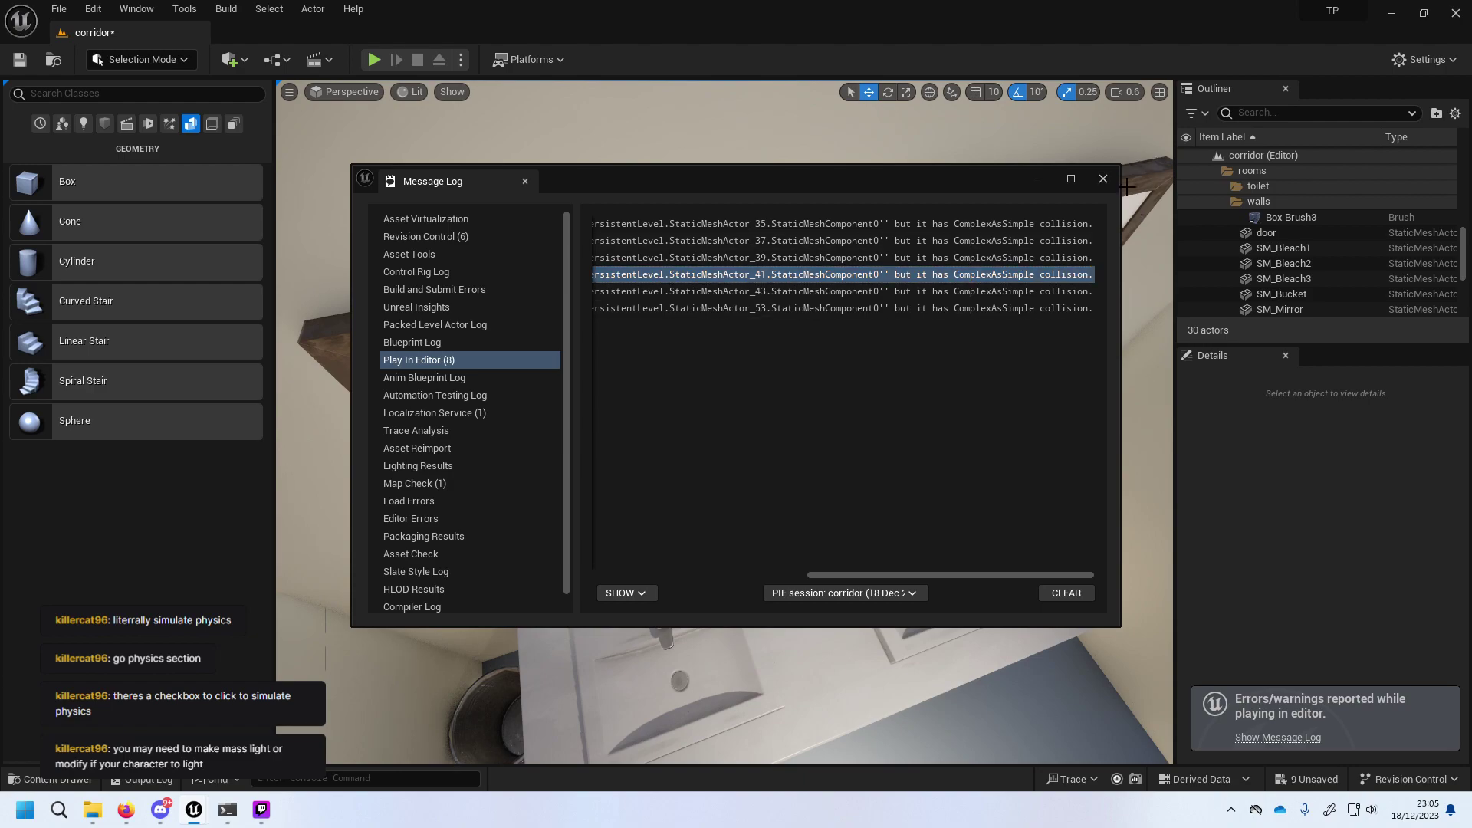
pyautogui.click(1105, 179)
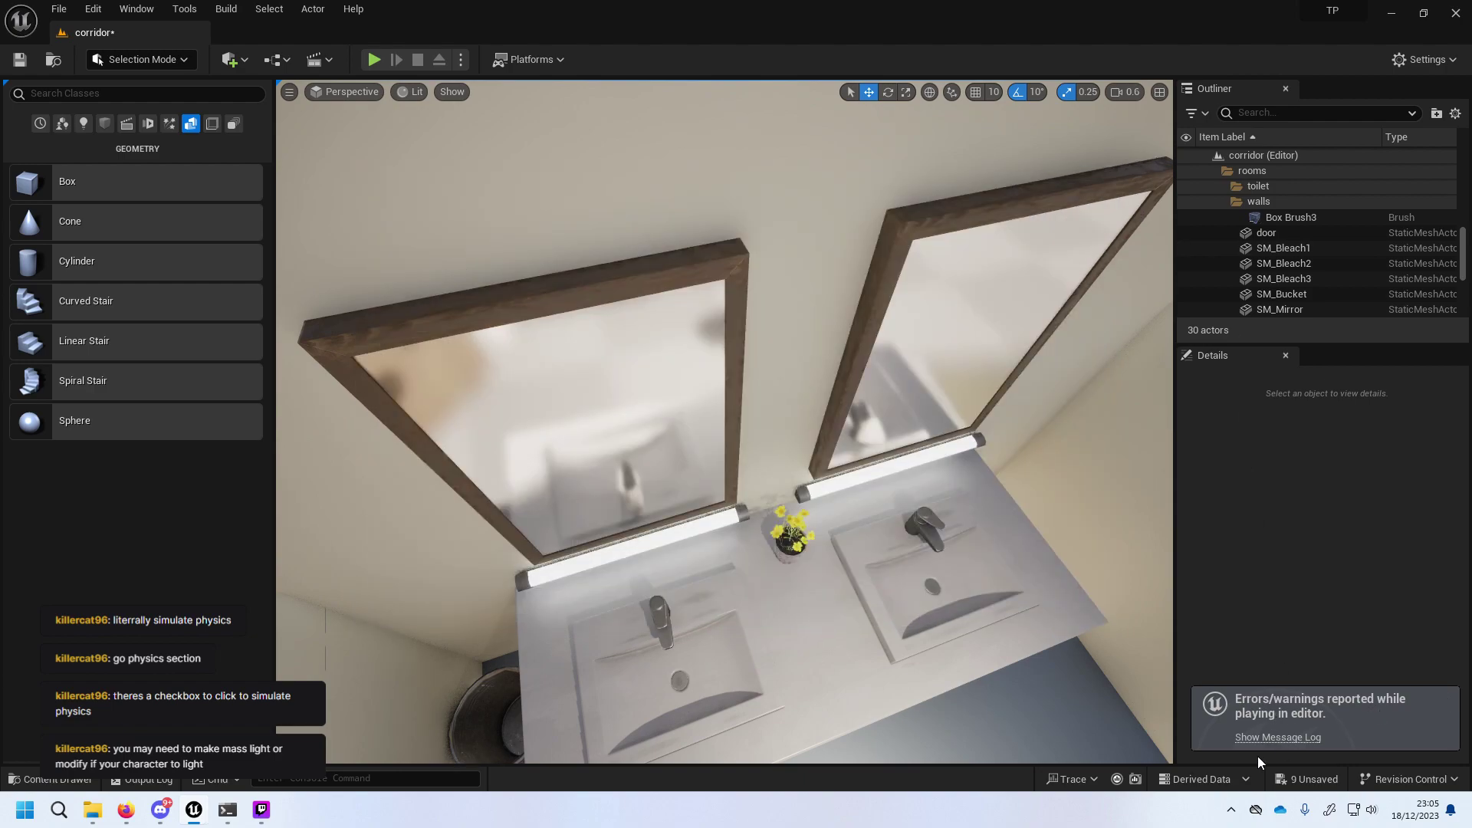
# Check SM_Pot15's advanced actor settings, leaving Physics Replication at Default.
pyautogui.click(793, 537)
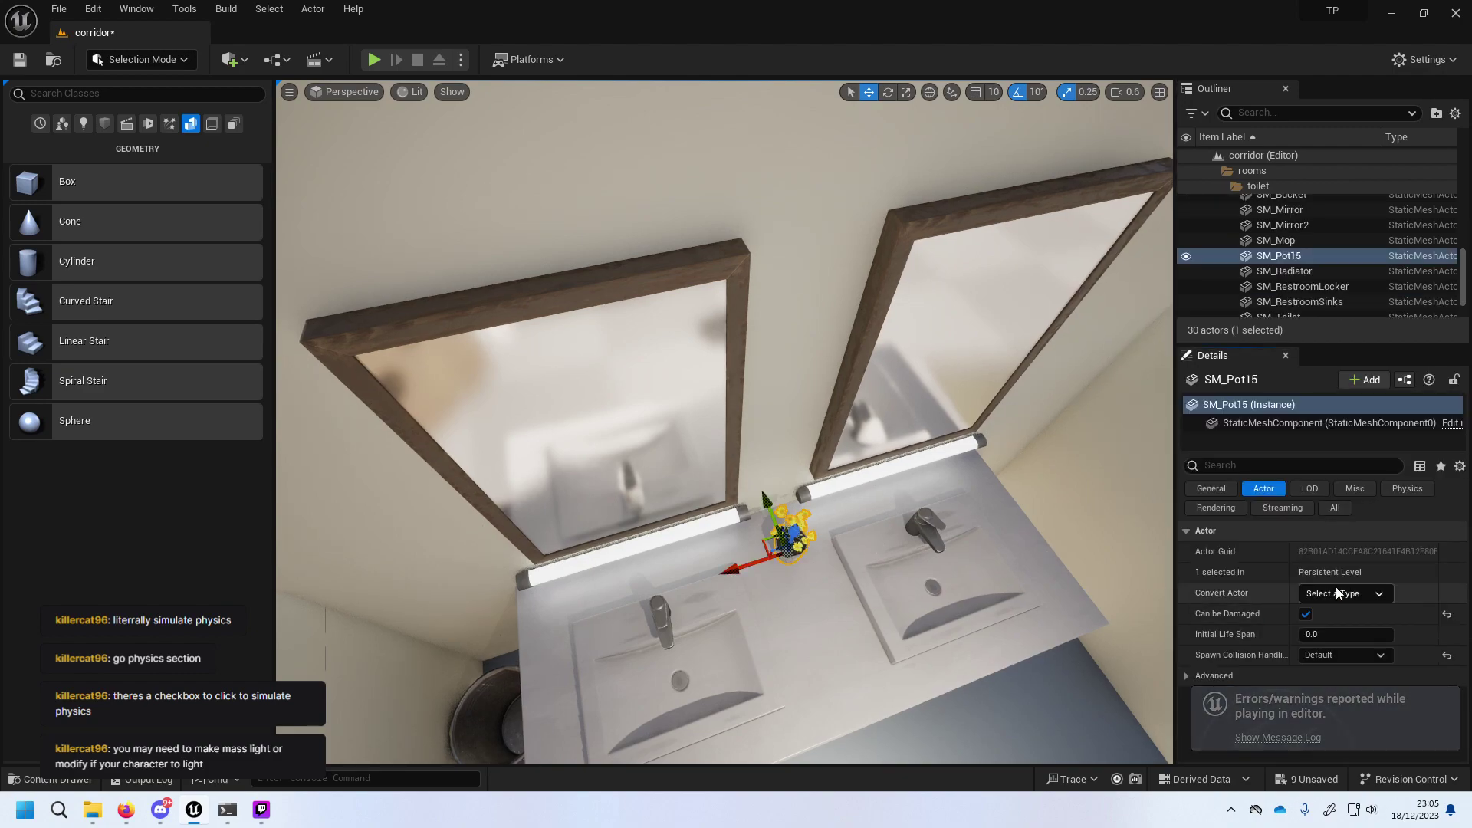
pyautogui.click(1258, 677)
pyautogui.scroll(-1, 1387, 678)
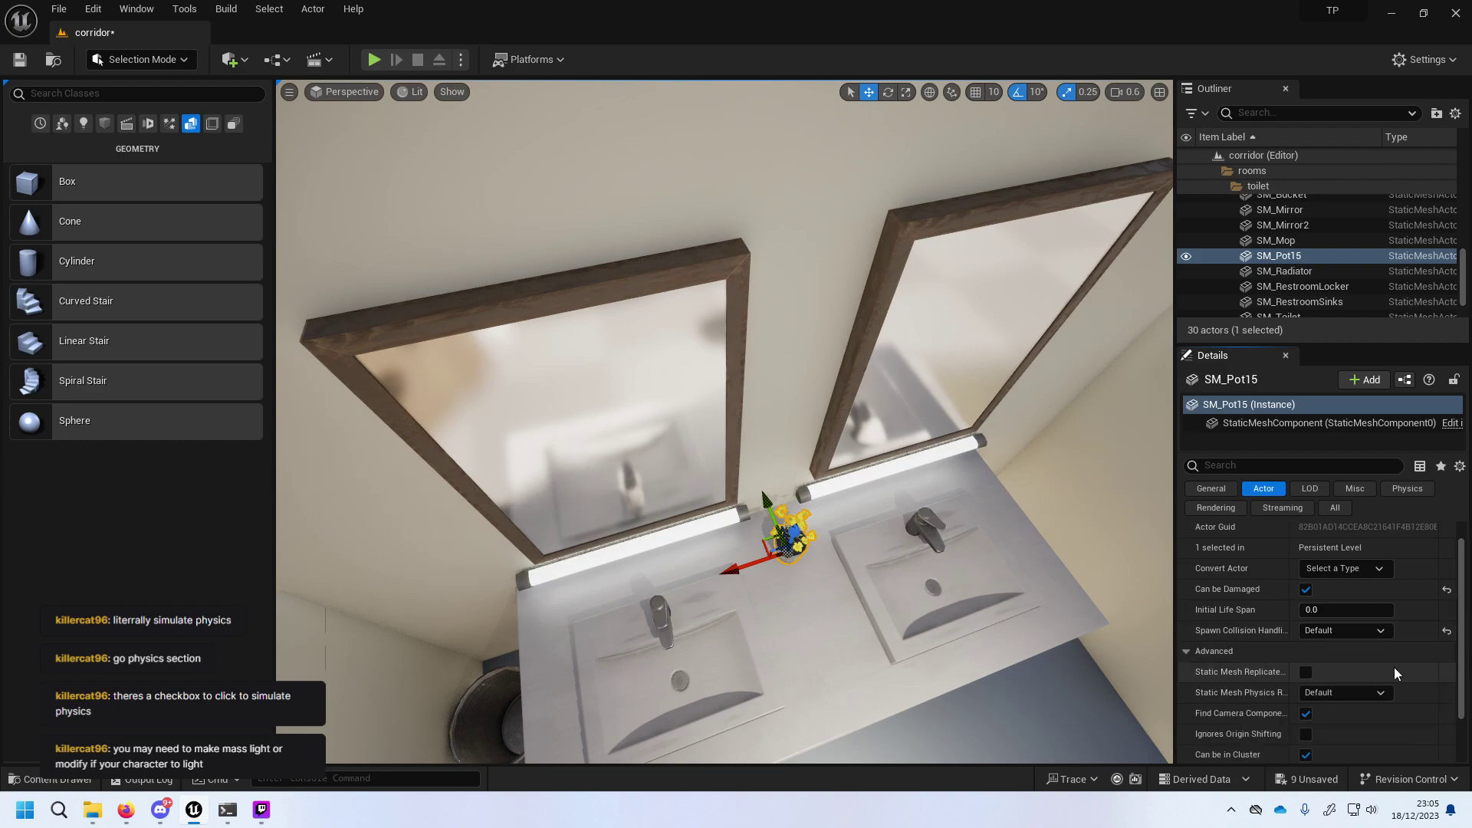
pyautogui.click(1361, 691)
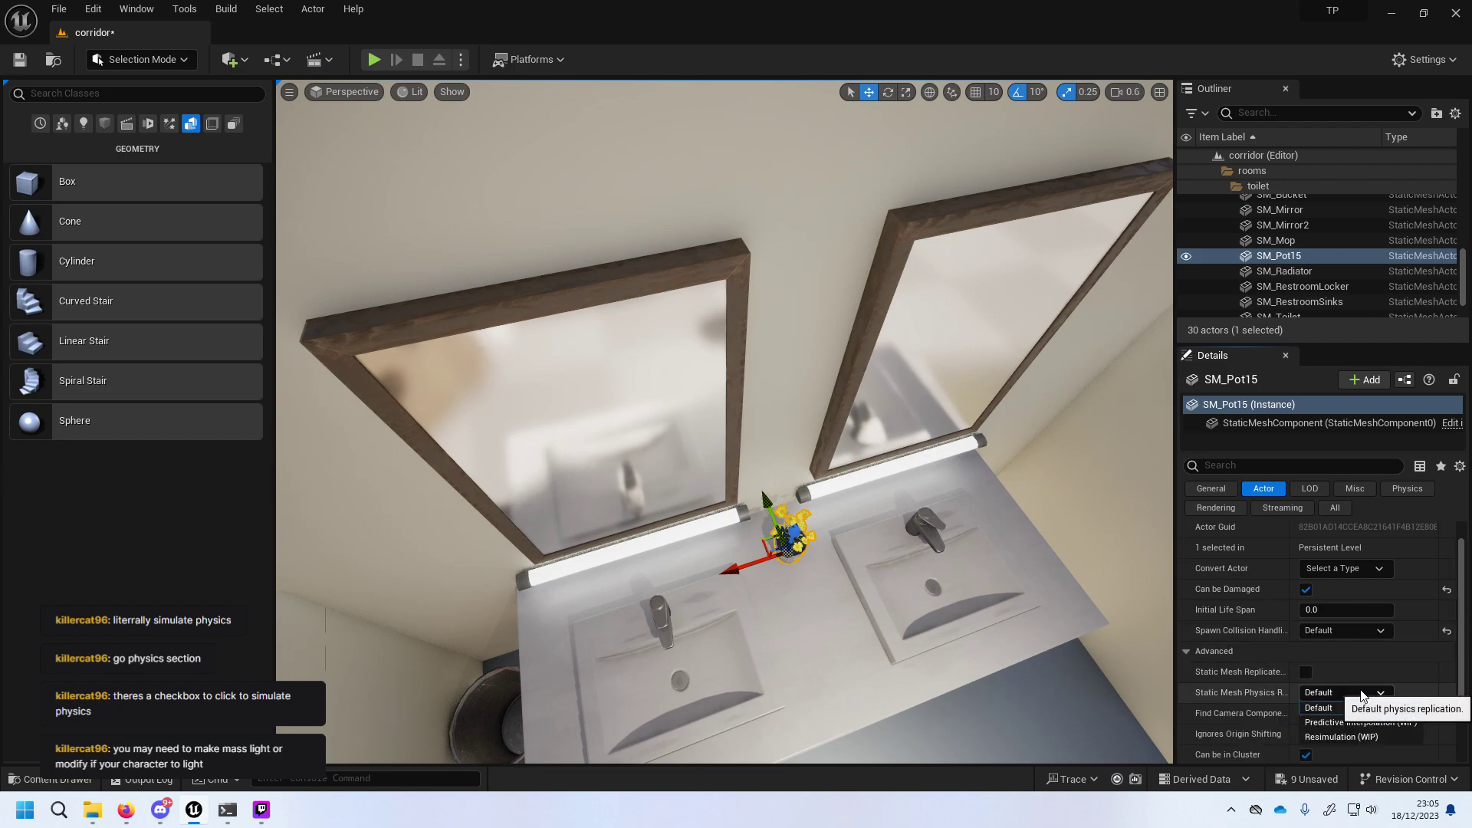
pyautogui.click(1408, 683)
pyautogui.scroll(-1, 1392, 676)
pyautogui.scroll(-1, 1394, 674)
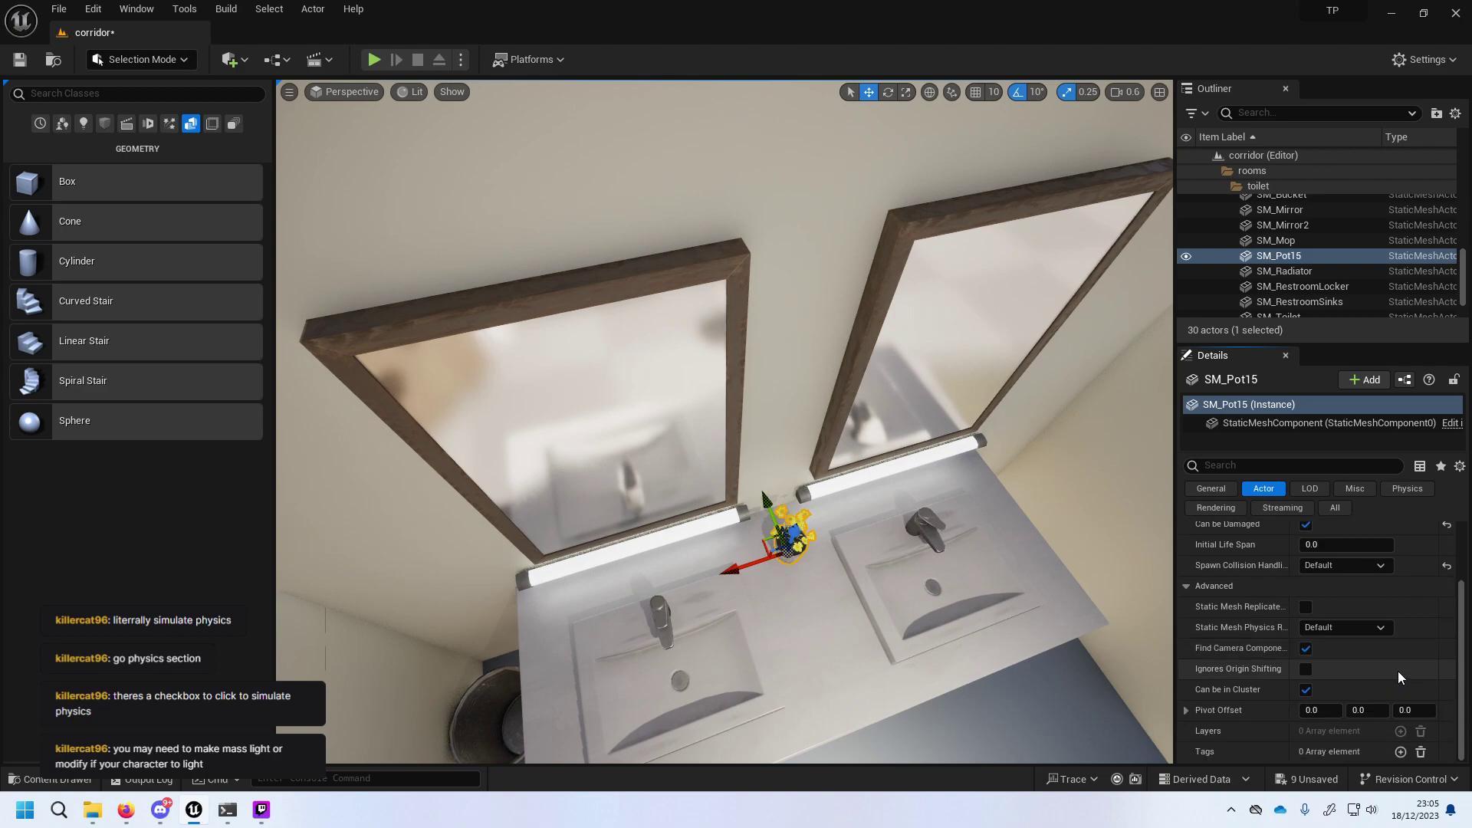
pyautogui.click(1337, 565)
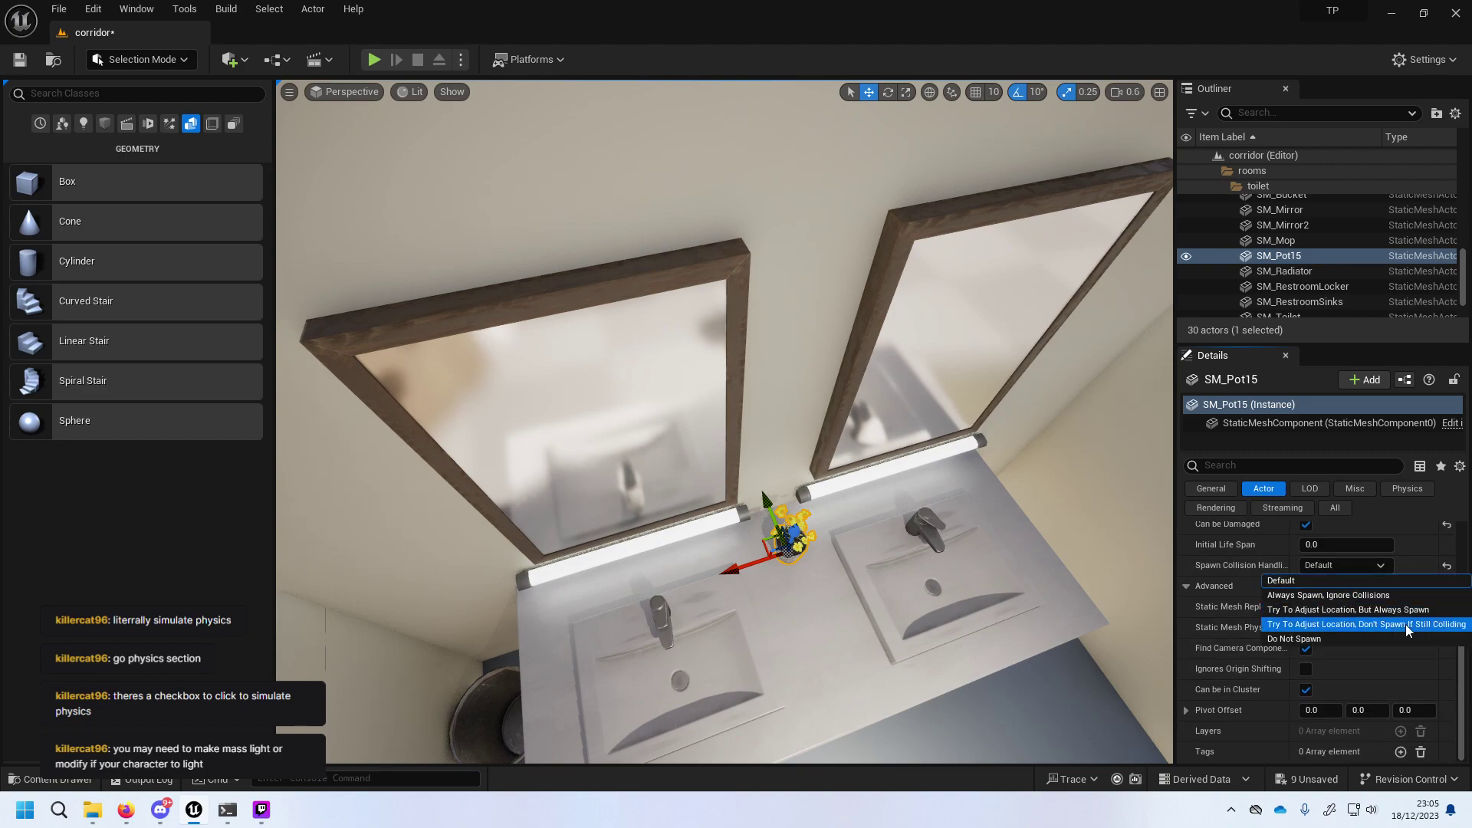
# Set the bucket's Spawn Collision Handling to Default.
pyautogui.click(477, 706)
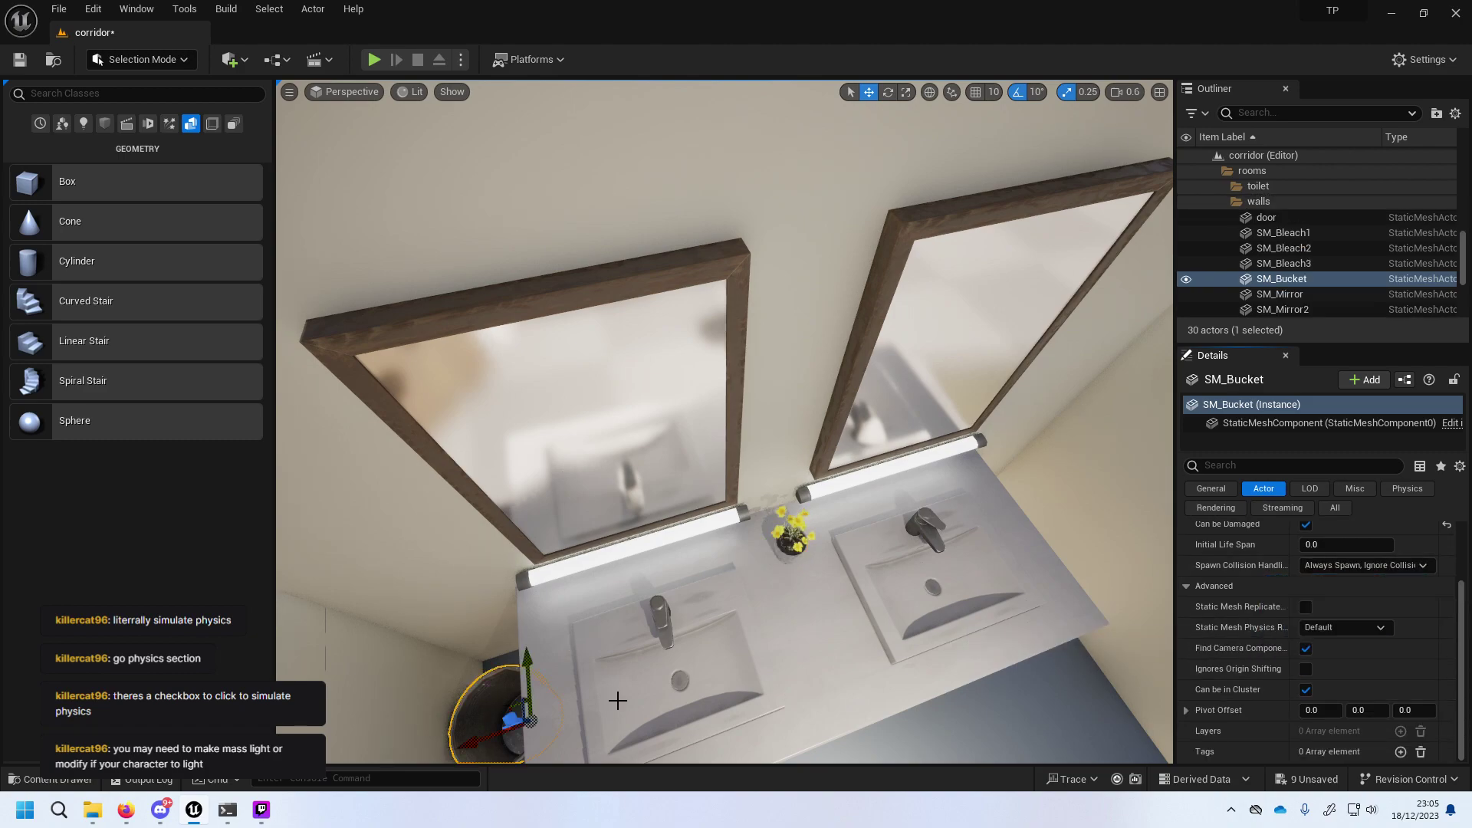
pyautogui.click(1326, 567)
pyautogui.click(1321, 595)
pyautogui.click(1331, 565)
pyautogui.click(1319, 582)
# Set blue bleach bottle SM_Bleach2's Spawn Collision Handling to Default.
pyautogui.moveTo(875, 572); pyautogui.dragTo(876, 572, button='right')
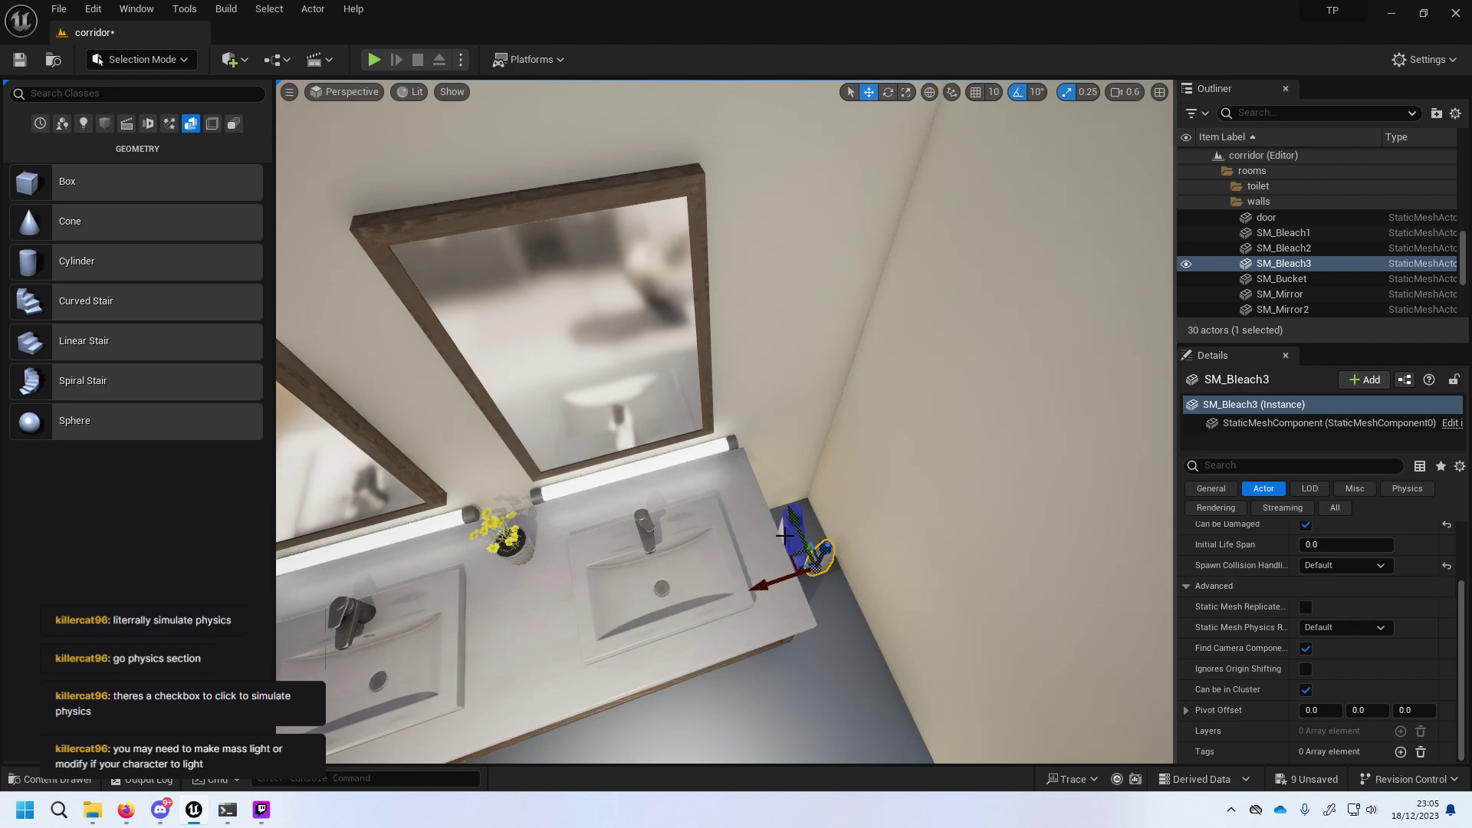
pyautogui.click(788, 536)
pyautogui.click(1322, 566)
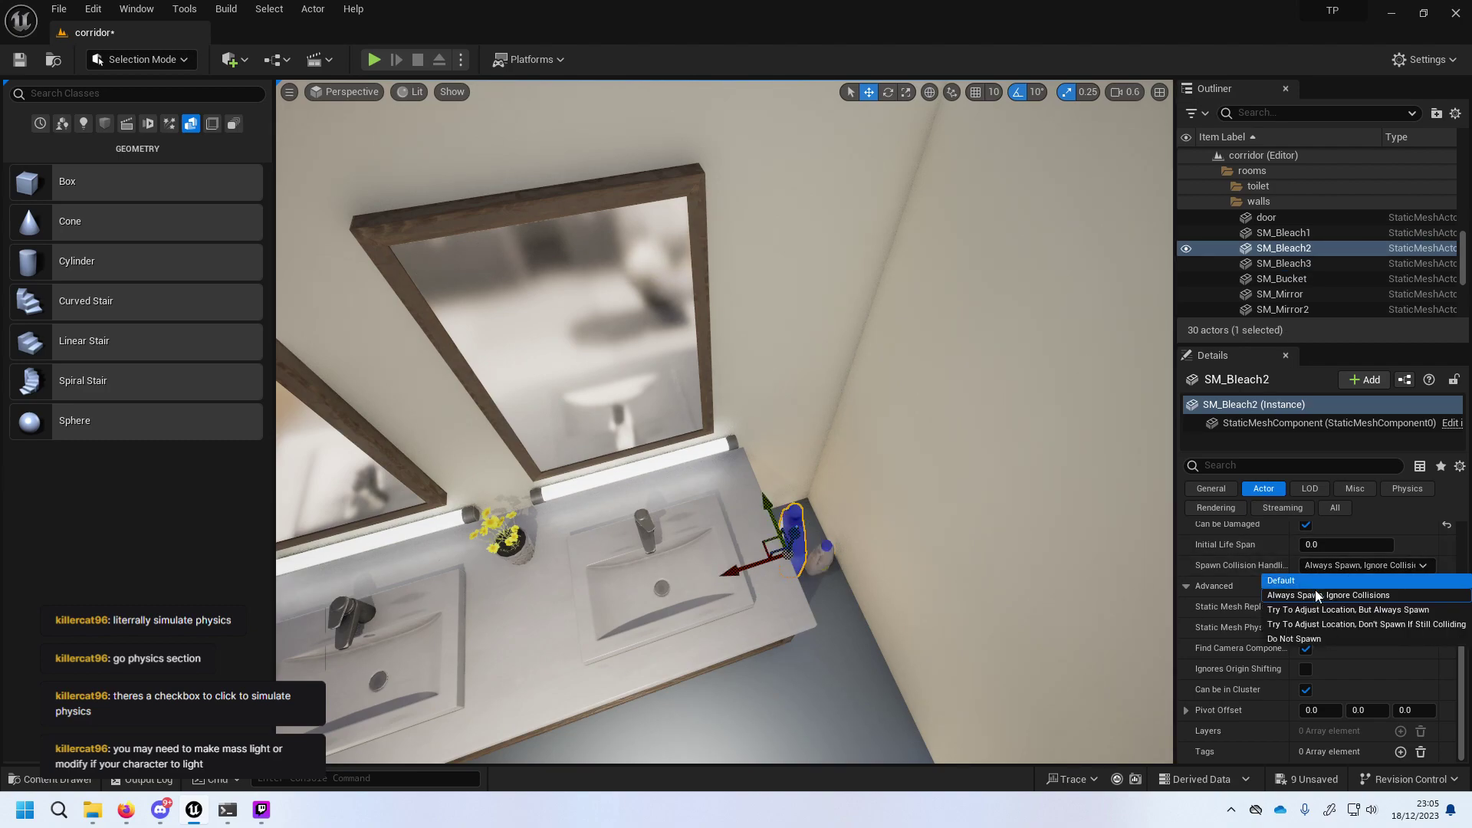
pyautogui.click(1316, 582)
# Set Spawn Collision Handling to Default for the mop and SM_Bleach1.
pyautogui.moveTo(803, 516); pyautogui.dragTo(804, 517, button='right')
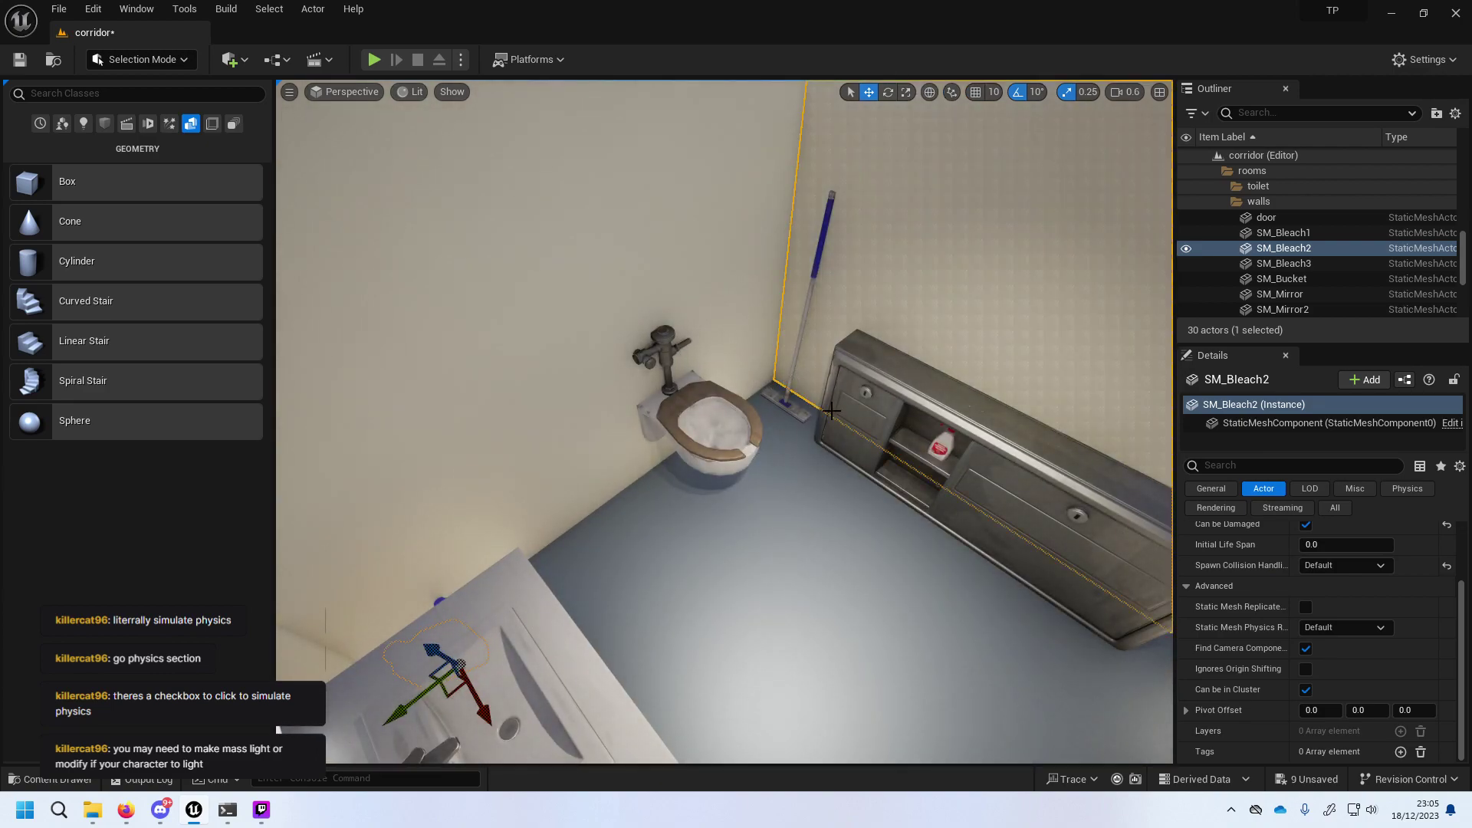
pyautogui.click(782, 405)
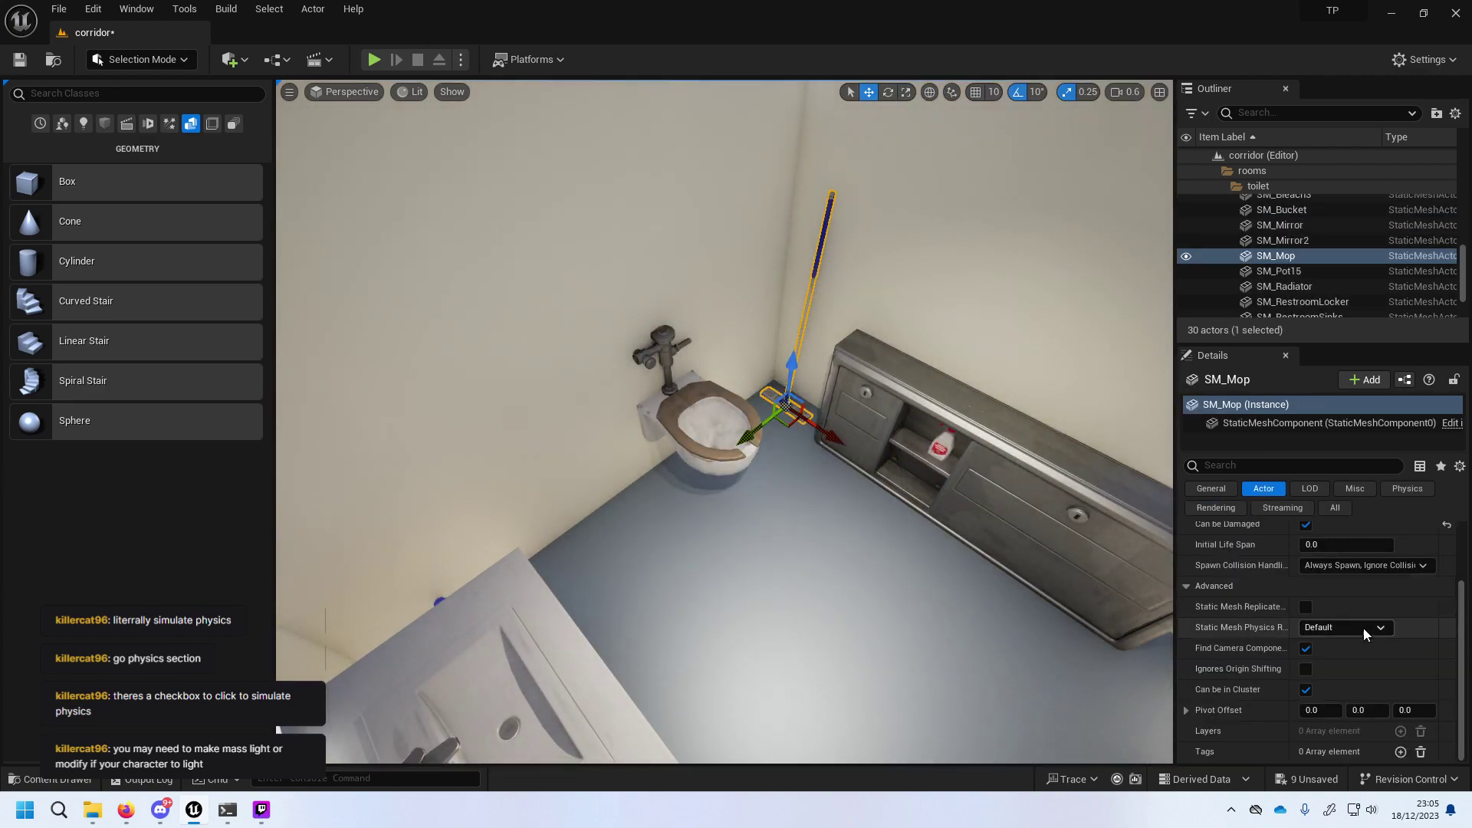
pyautogui.click(1363, 628)
pyautogui.click(1356, 567)
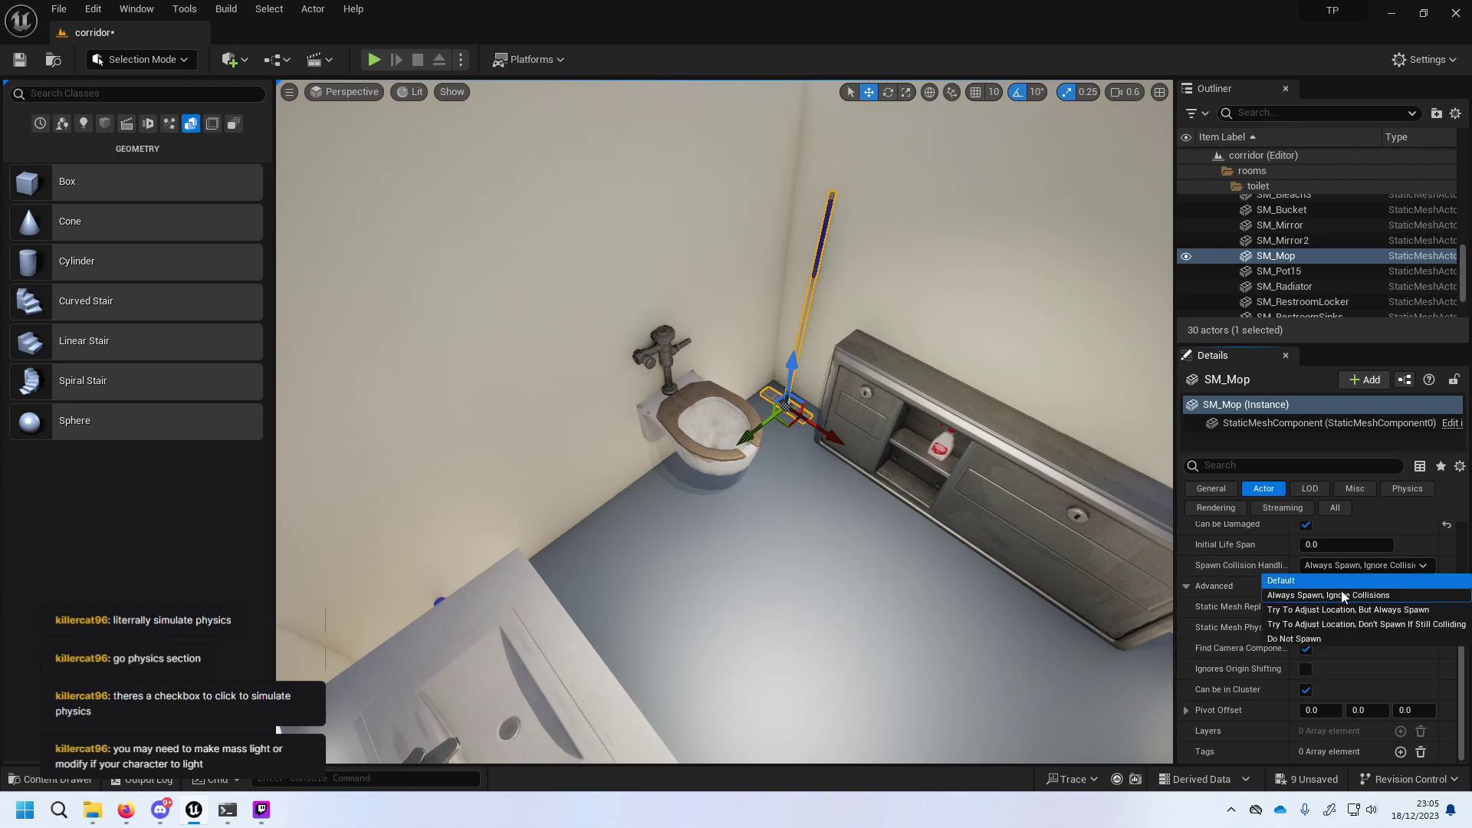
pyautogui.click(1338, 582)
pyautogui.click(944, 458)
pyautogui.click(1329, 563)
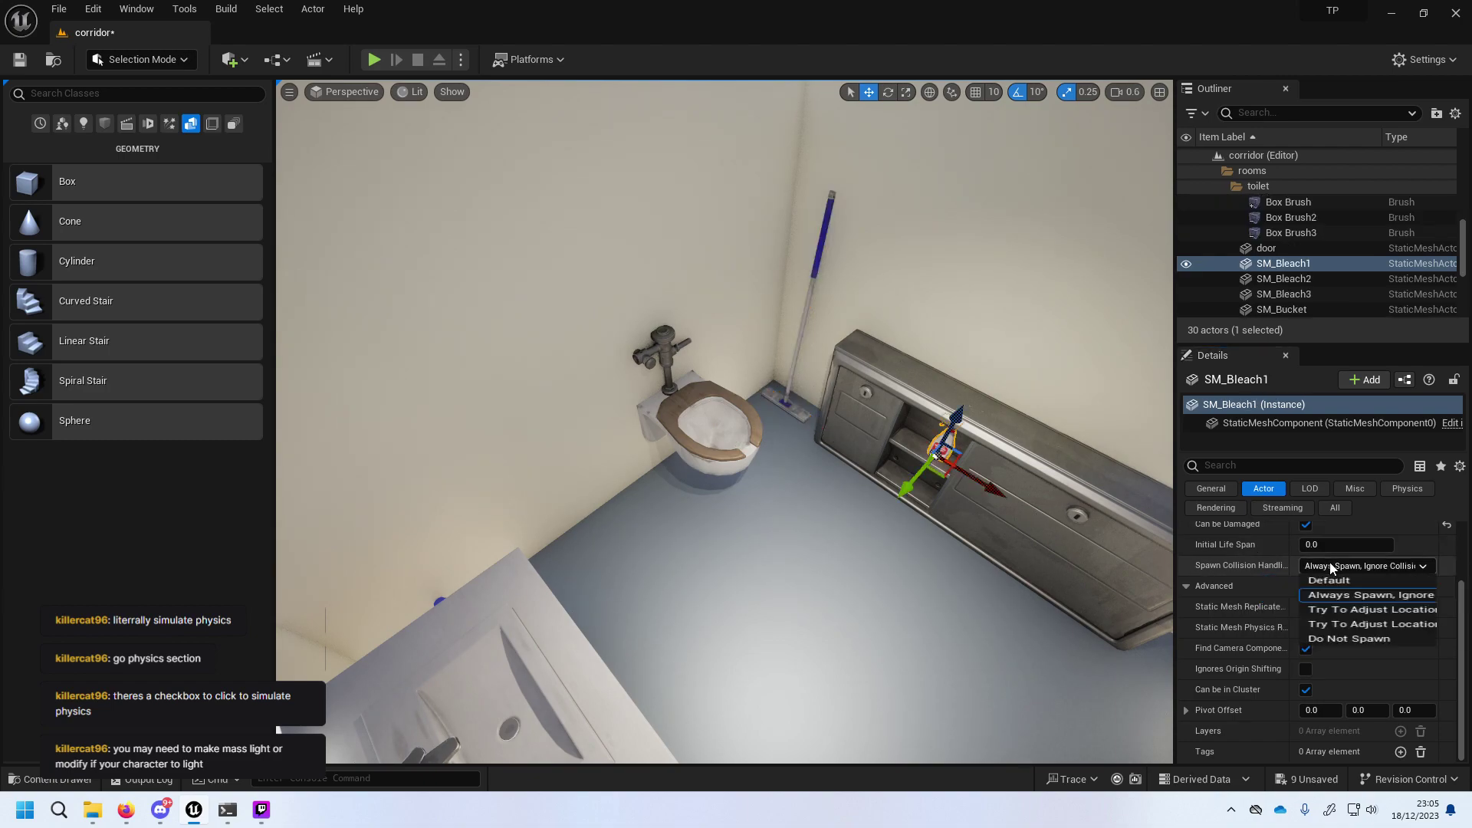
pyautogui.click(1318, 578)
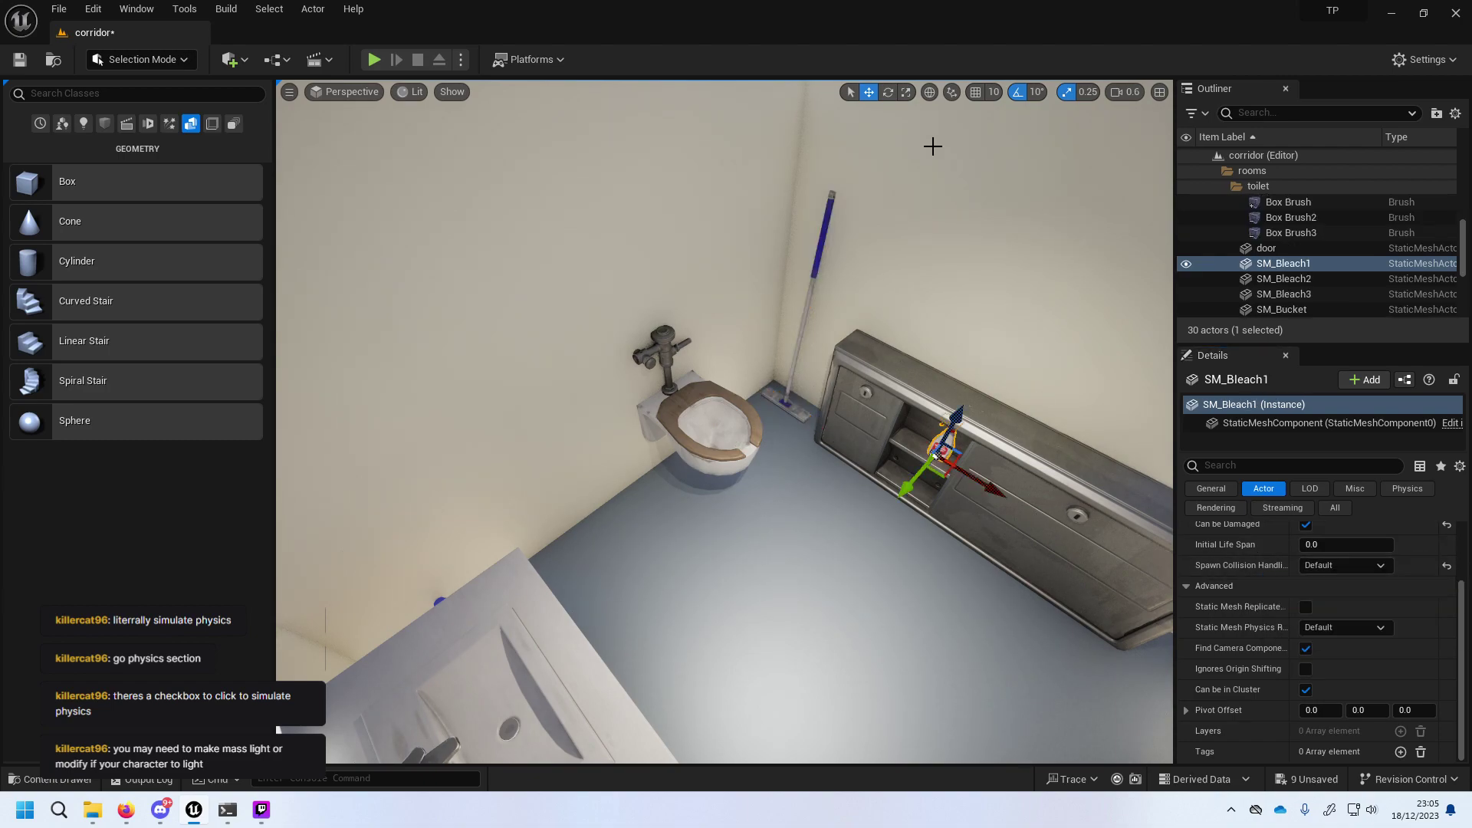
pyautogui.click(375, 60)
pyautogui.click(594, 325)
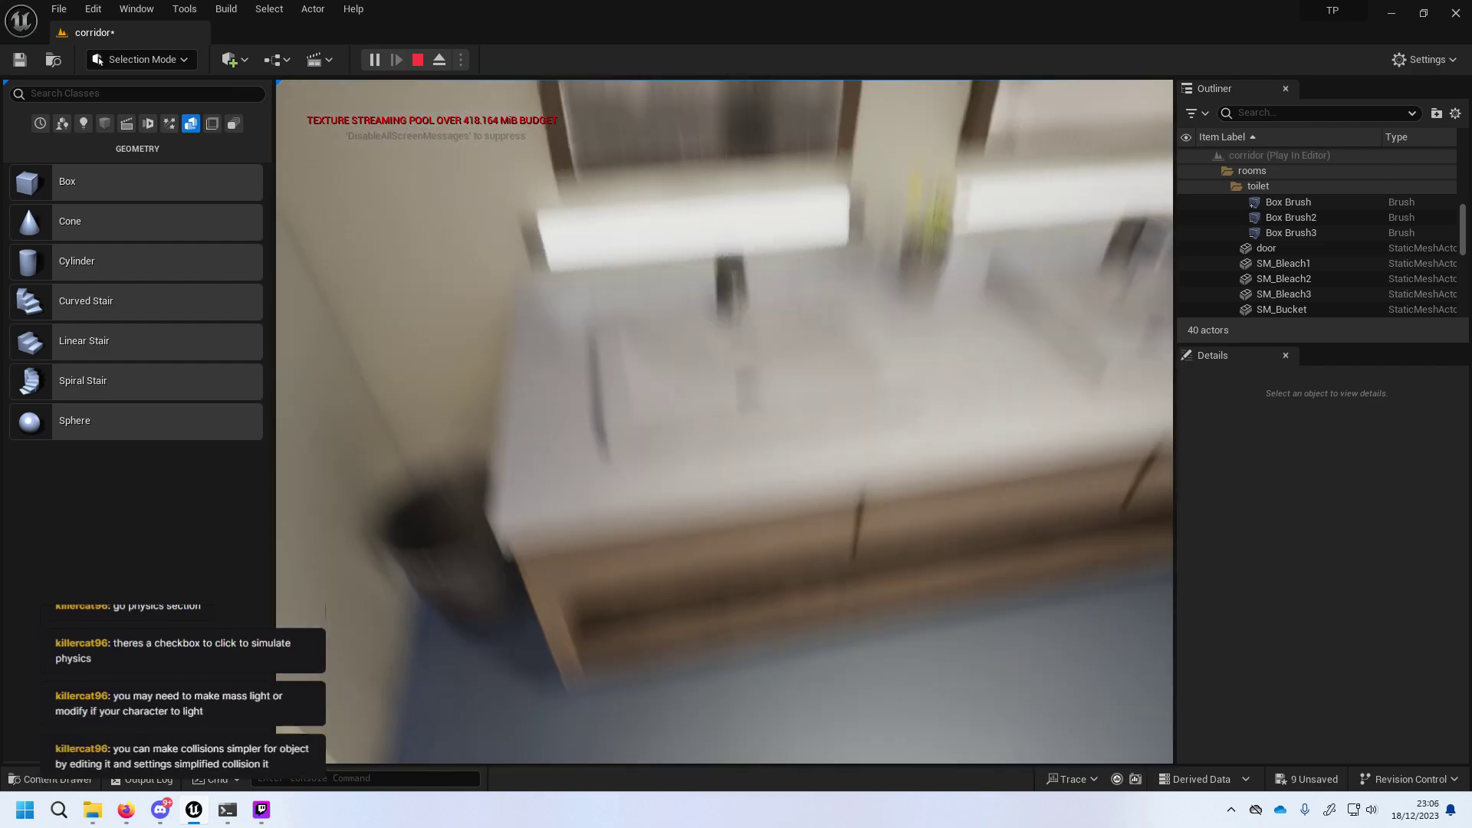
pyautogui.press('Escape')
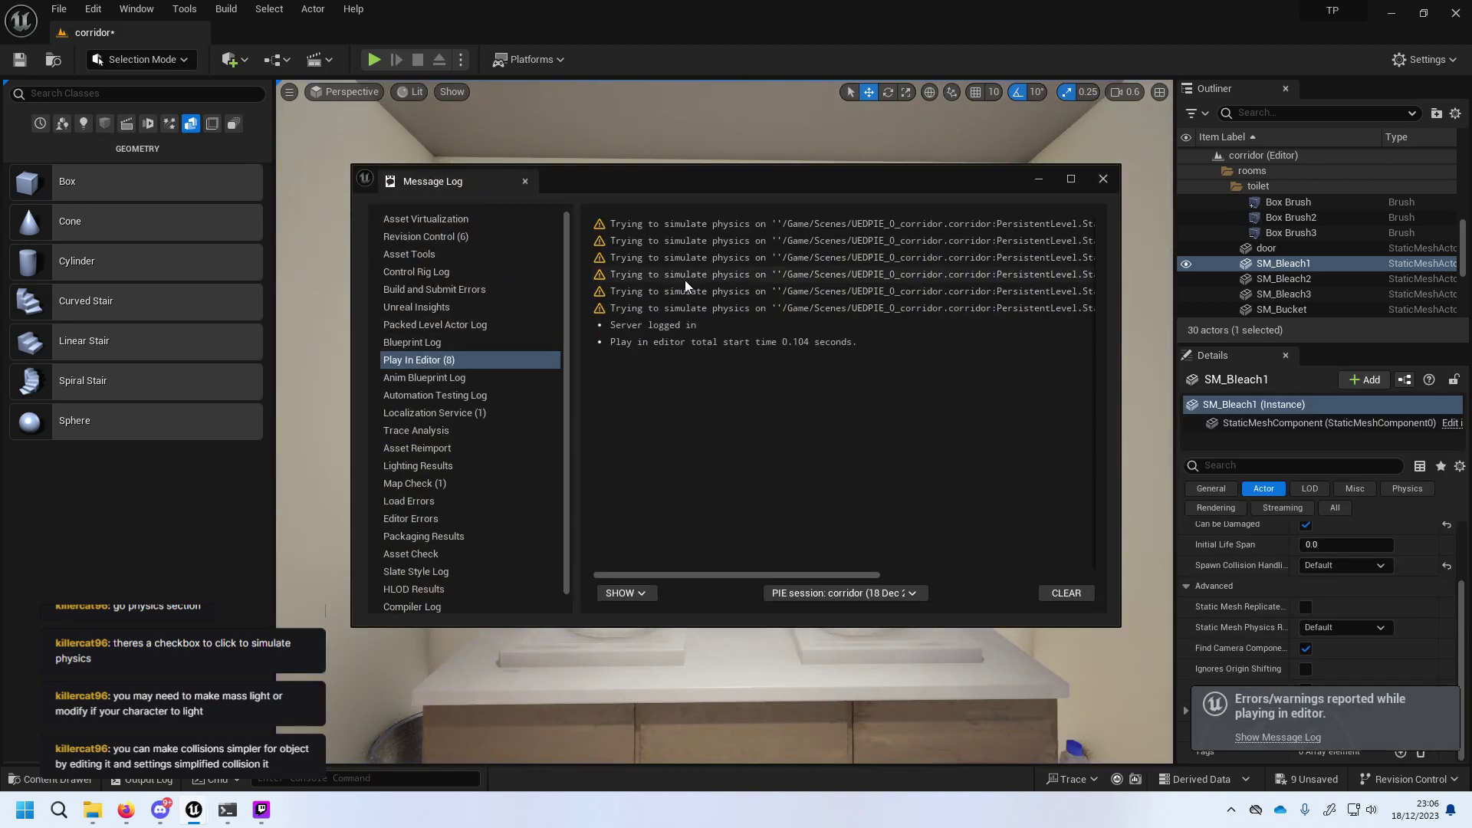
pyautogui.click(685, 276)
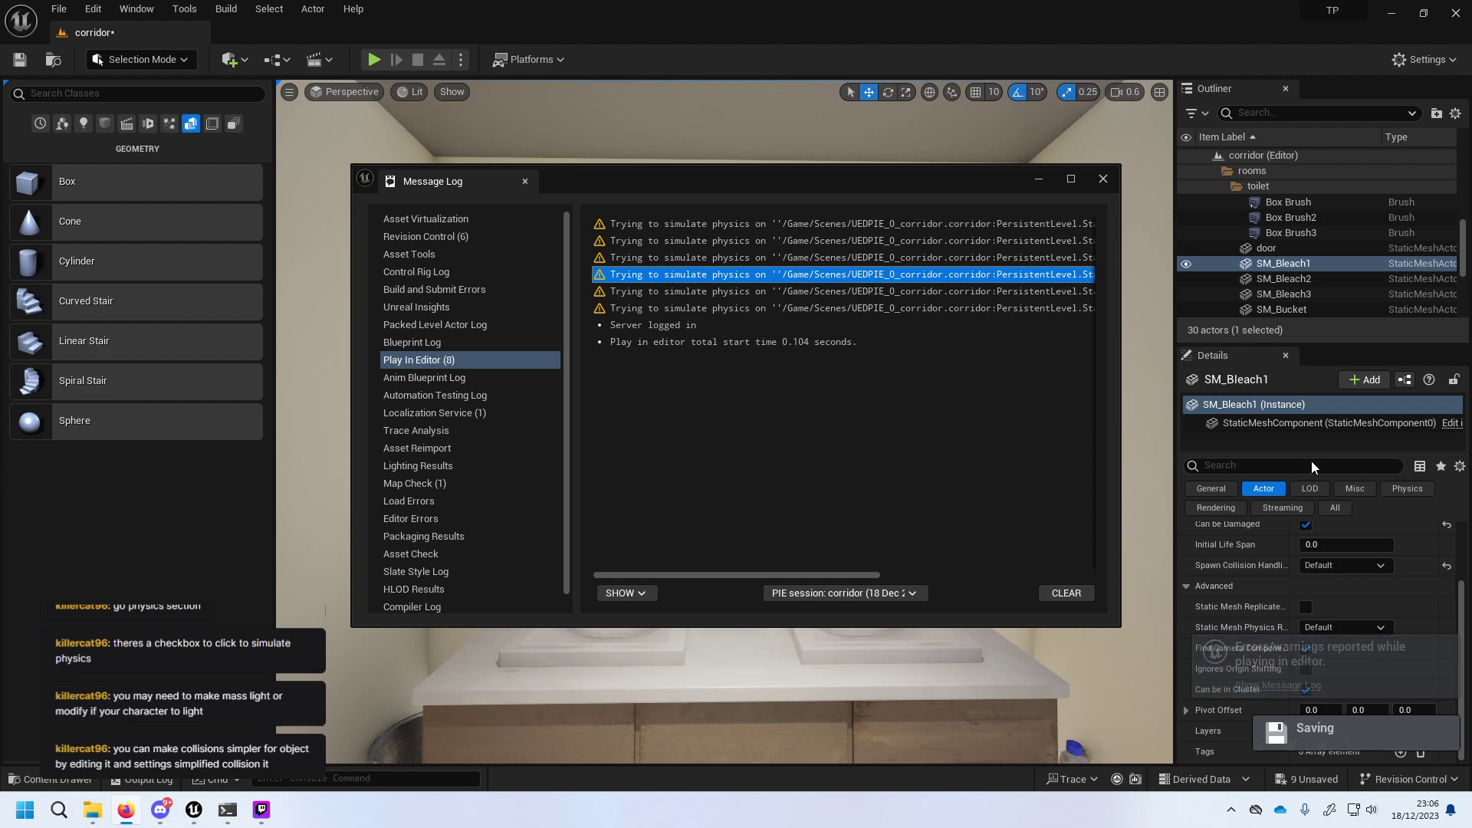
pyautogui.click(1103, 177)
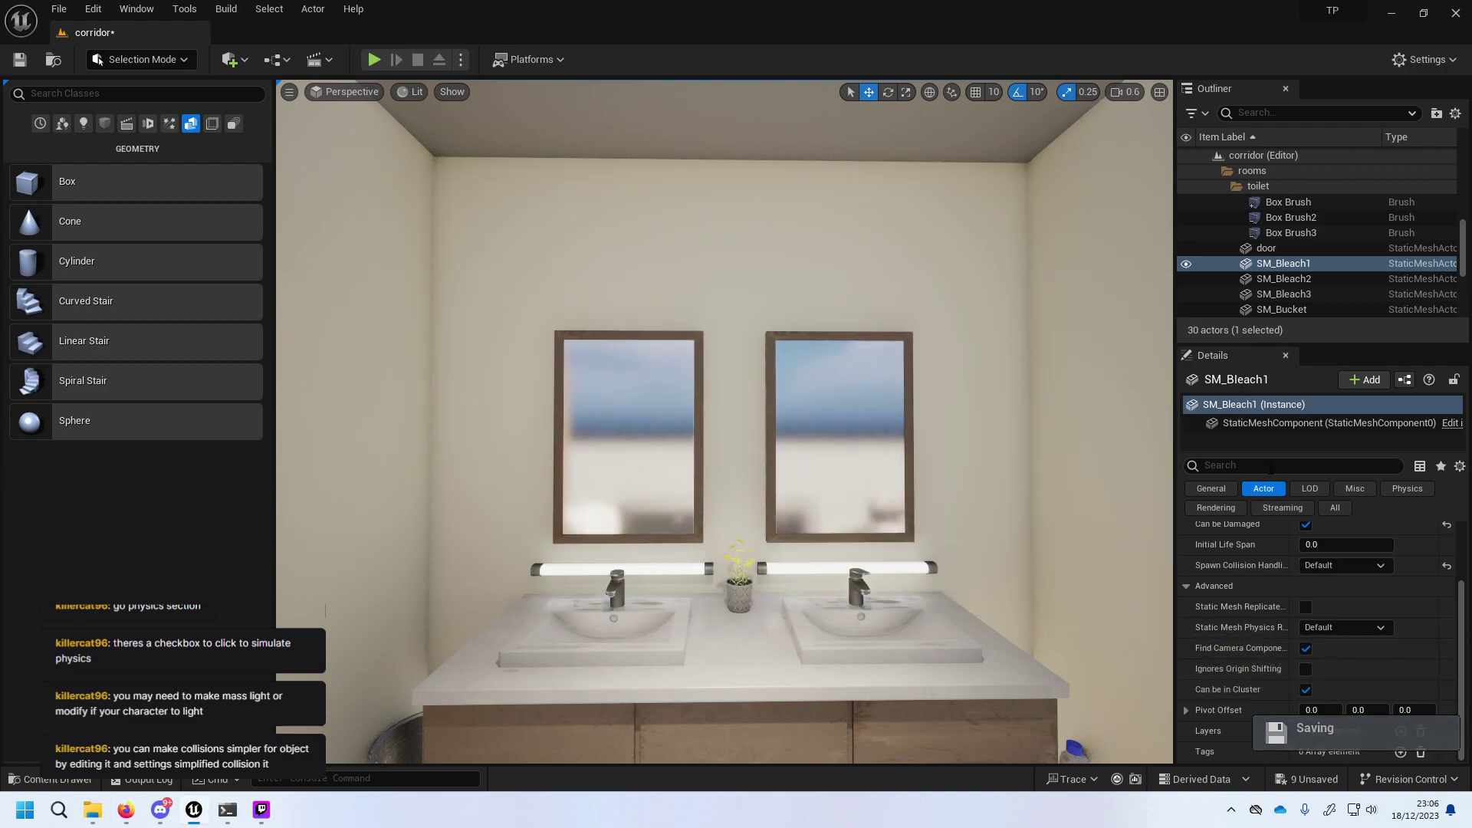
# Review SM_Bleach1's static mesh advanced options, including blocking volume creation.
pyautogui.scroll(2, 1261, 572)
pyautogui.scroll(2, 1261, 567)
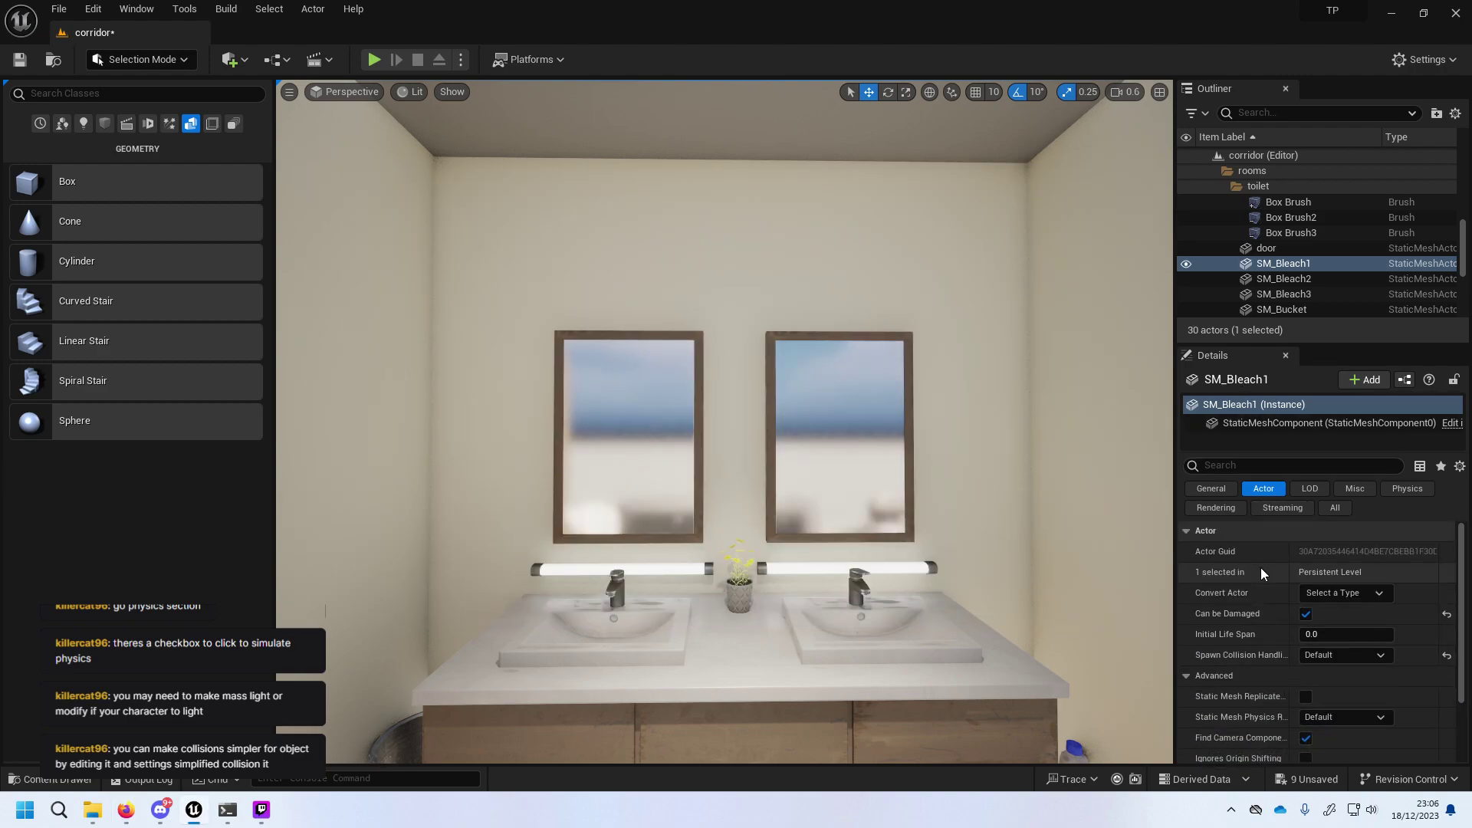
pyautogui.click(1216, 487)
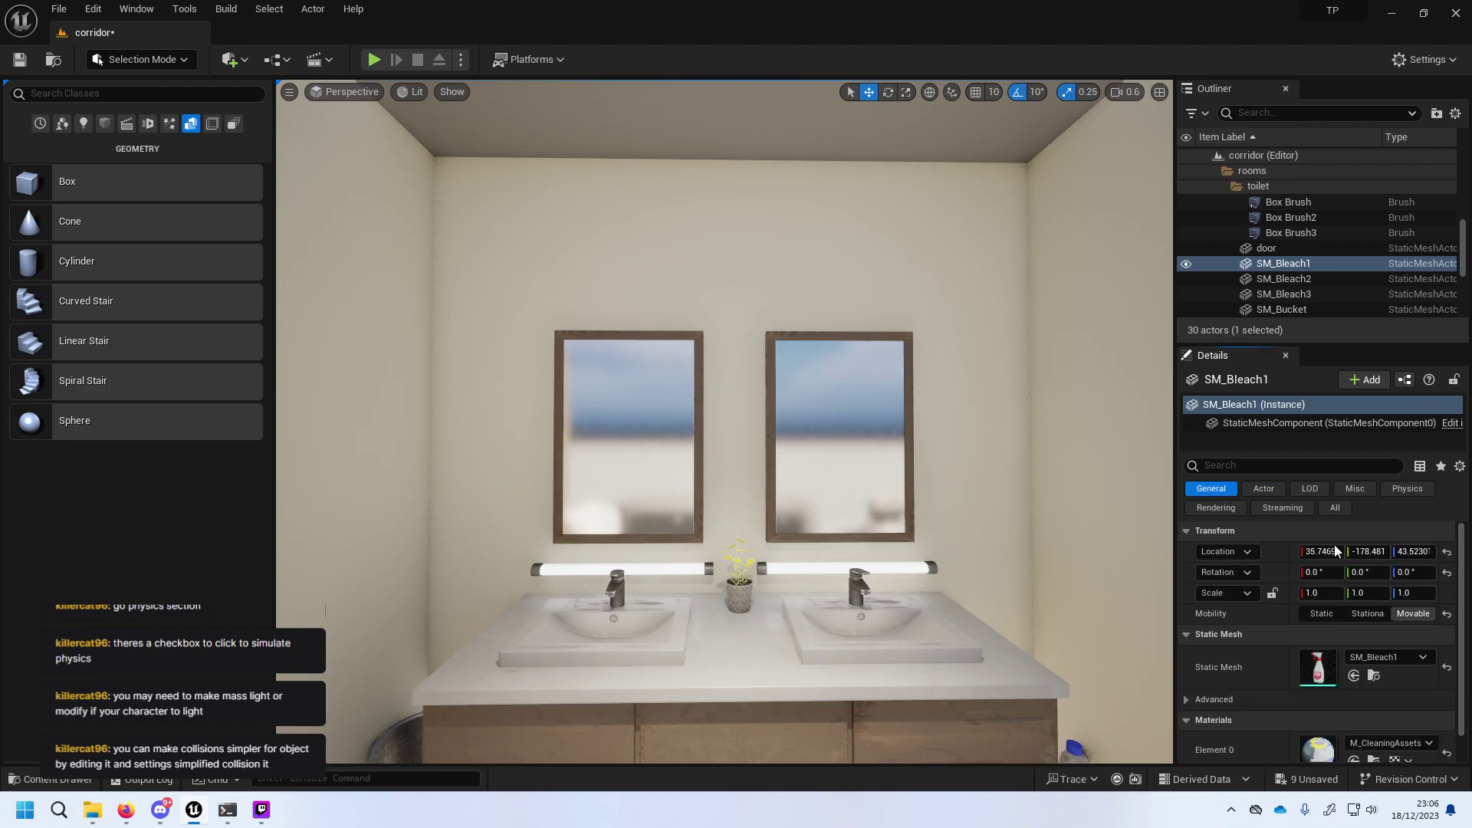
pyautogui.scroll(-1, 1427, 577)
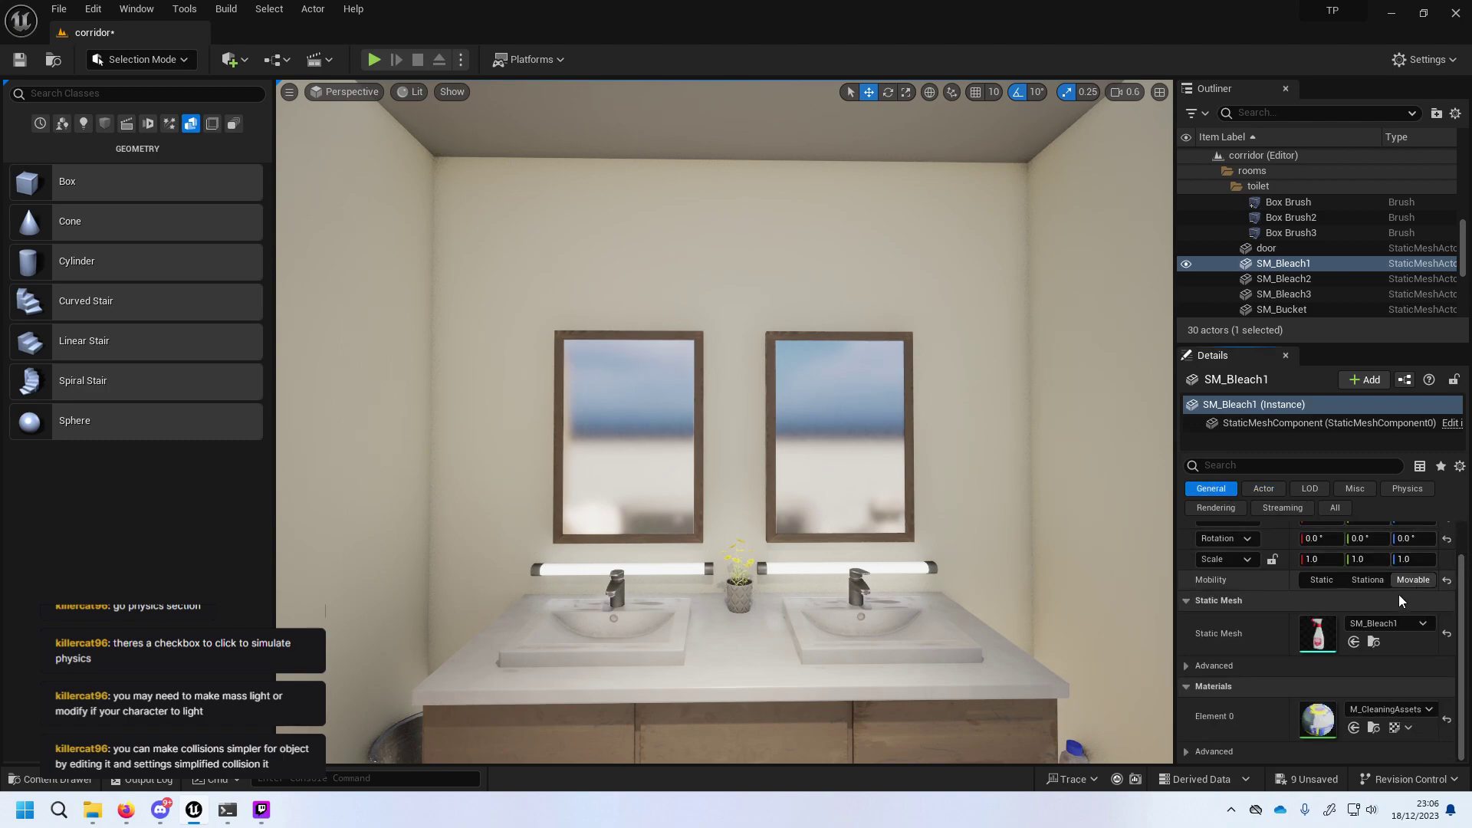
pyautogui.click(1330, 665)
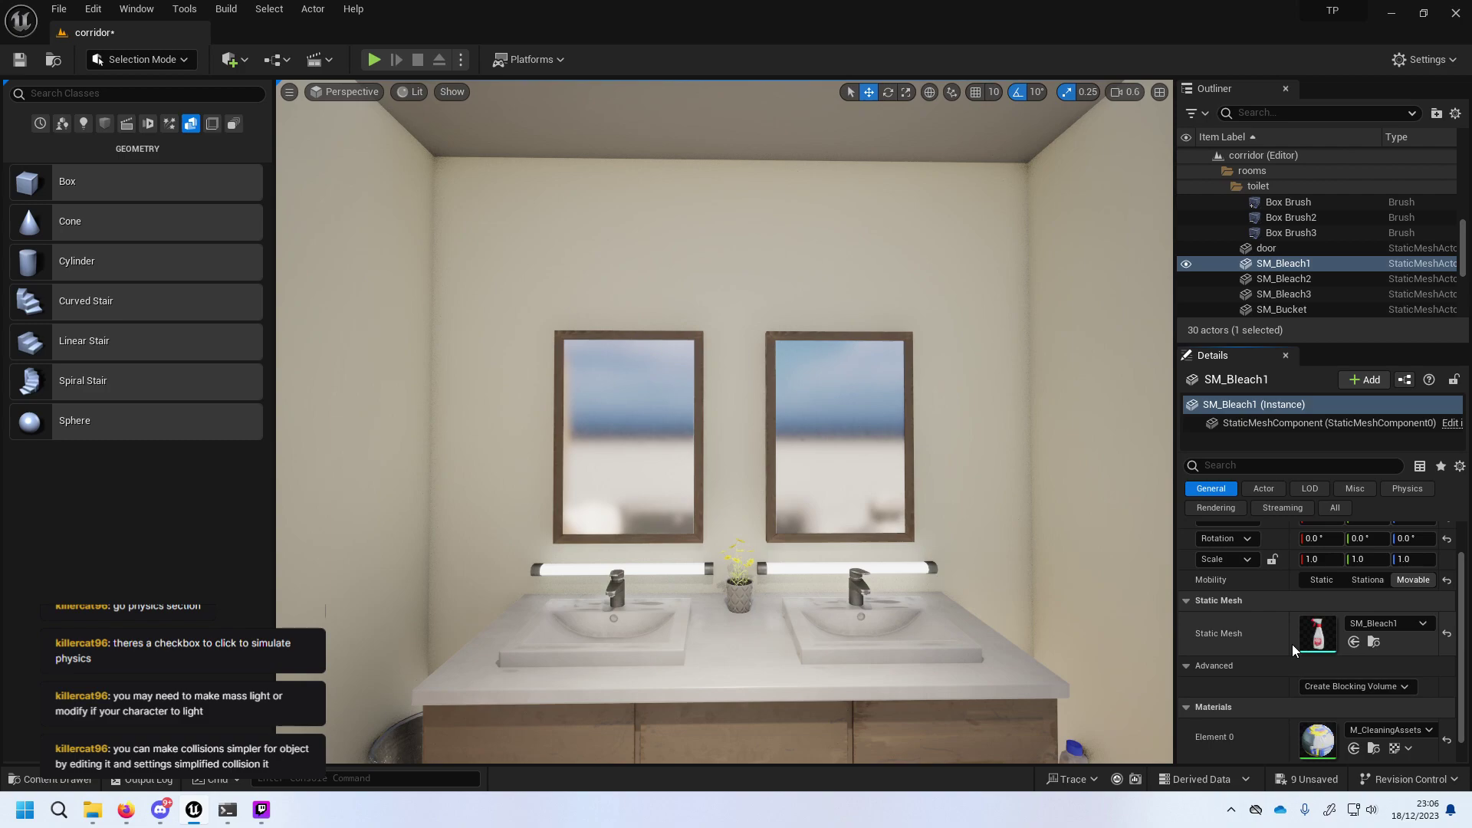
pyautogui.click(1334, 690)
pyautogui.click(1366, 686)
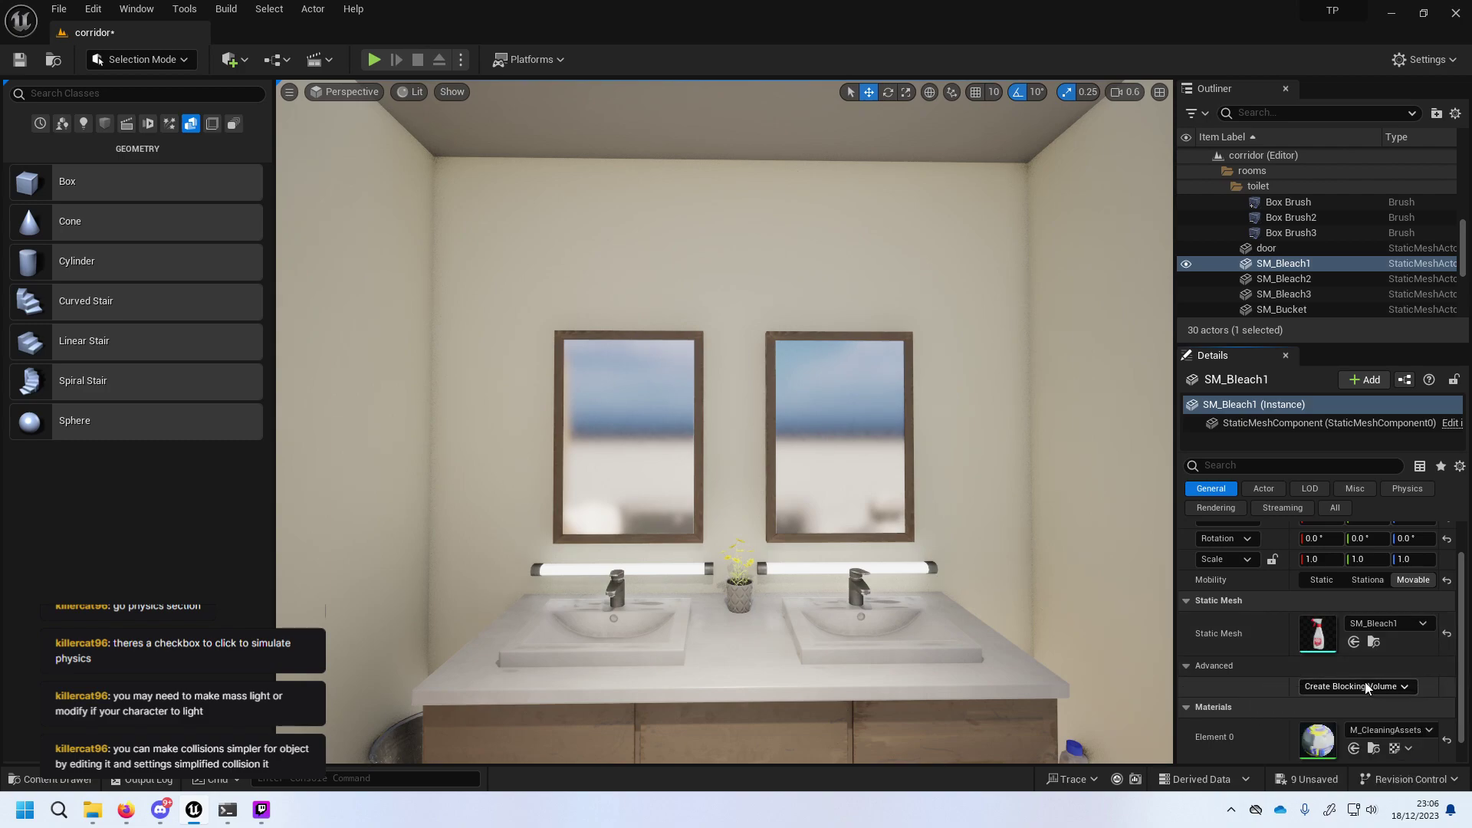
pyautogui.scroll(-1, 1350, 676)
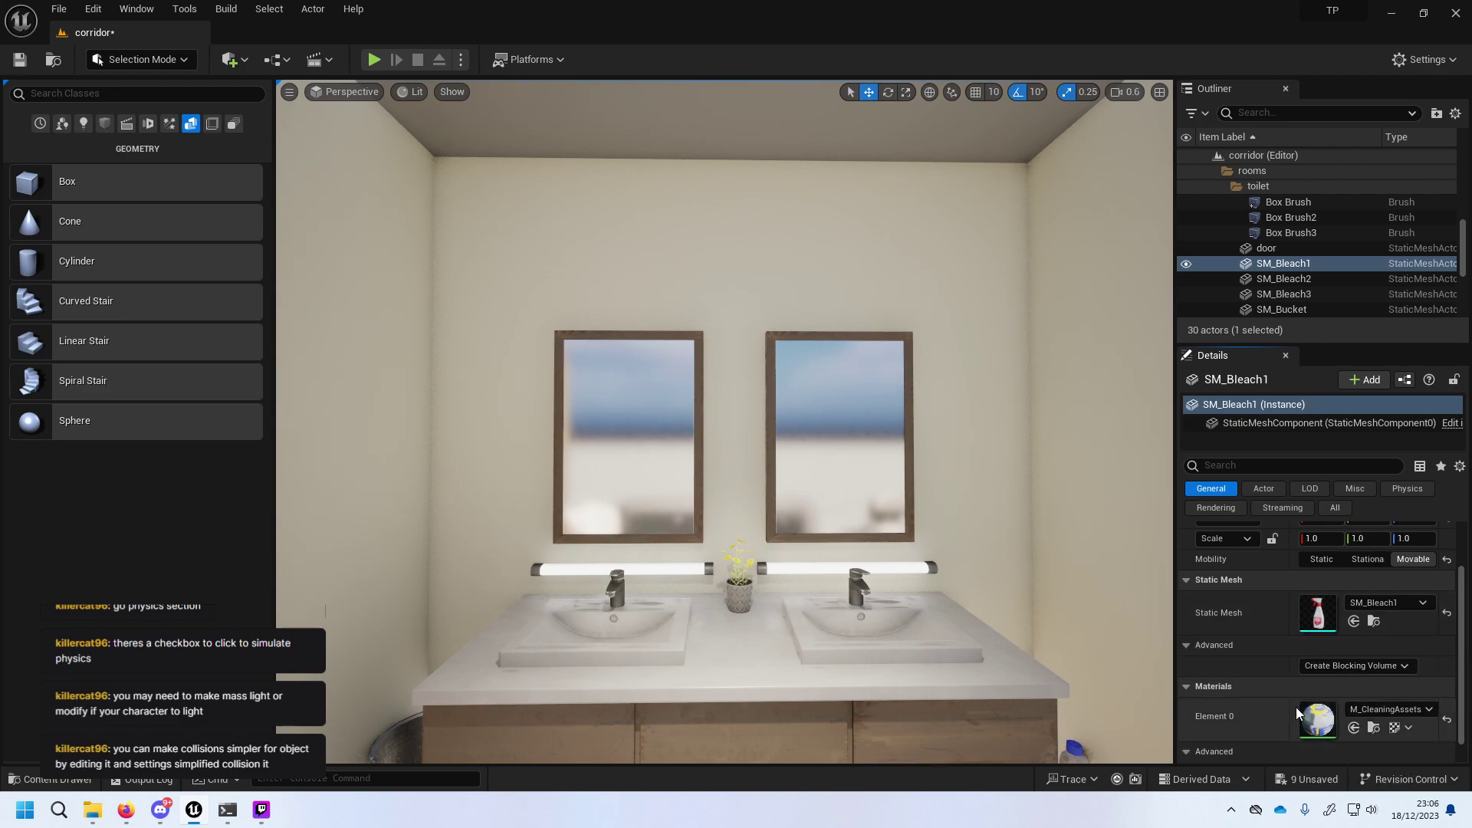
pyautogui.scroll(-1, 1297, 706)
# Show all property categories for SM_Bleach1 and inspect the advanced Physics settings.
pyautogui.click(1337, 509)
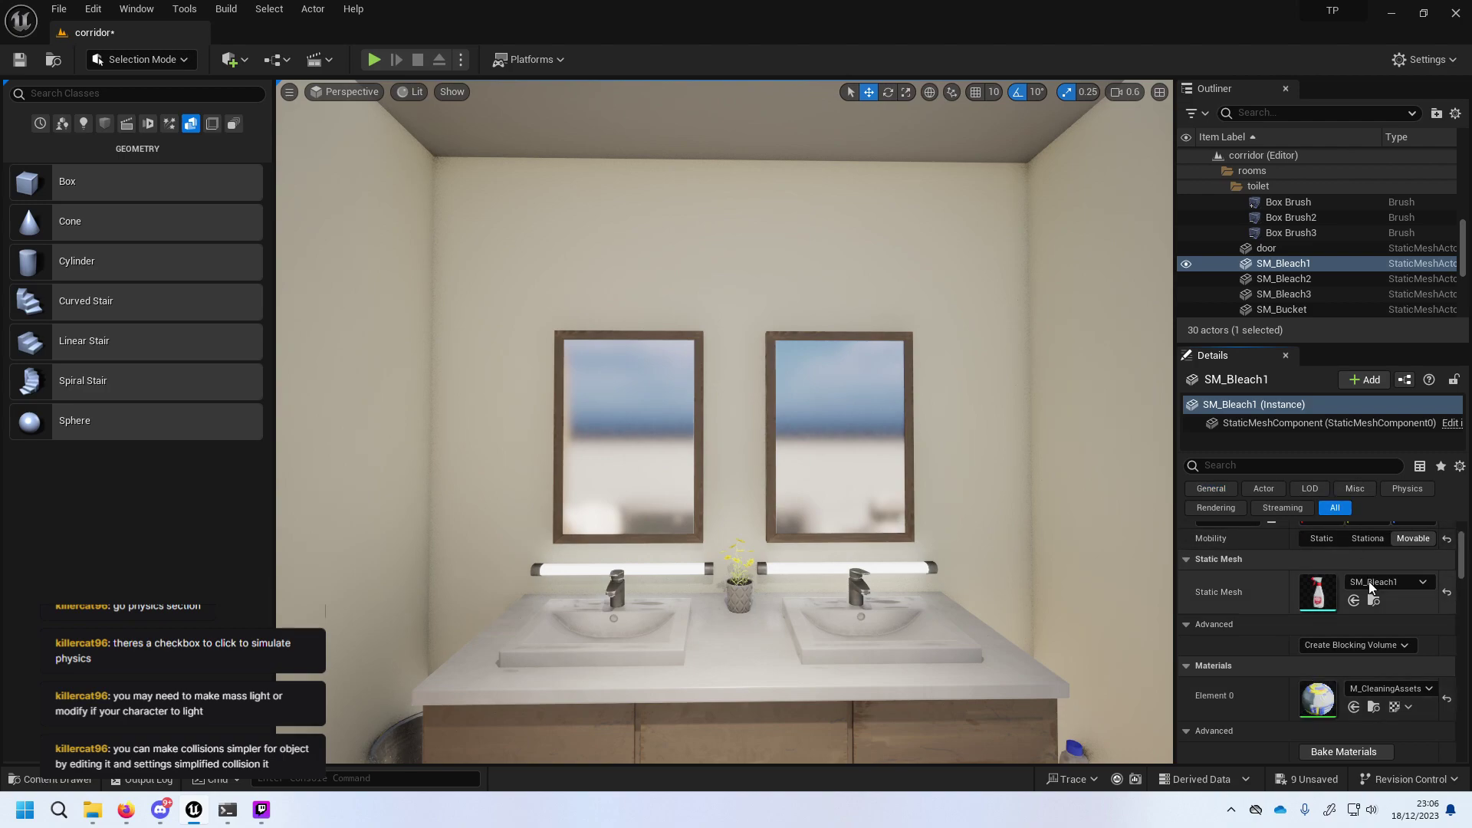
pyautogui.scroll(-10, 1369, 581)
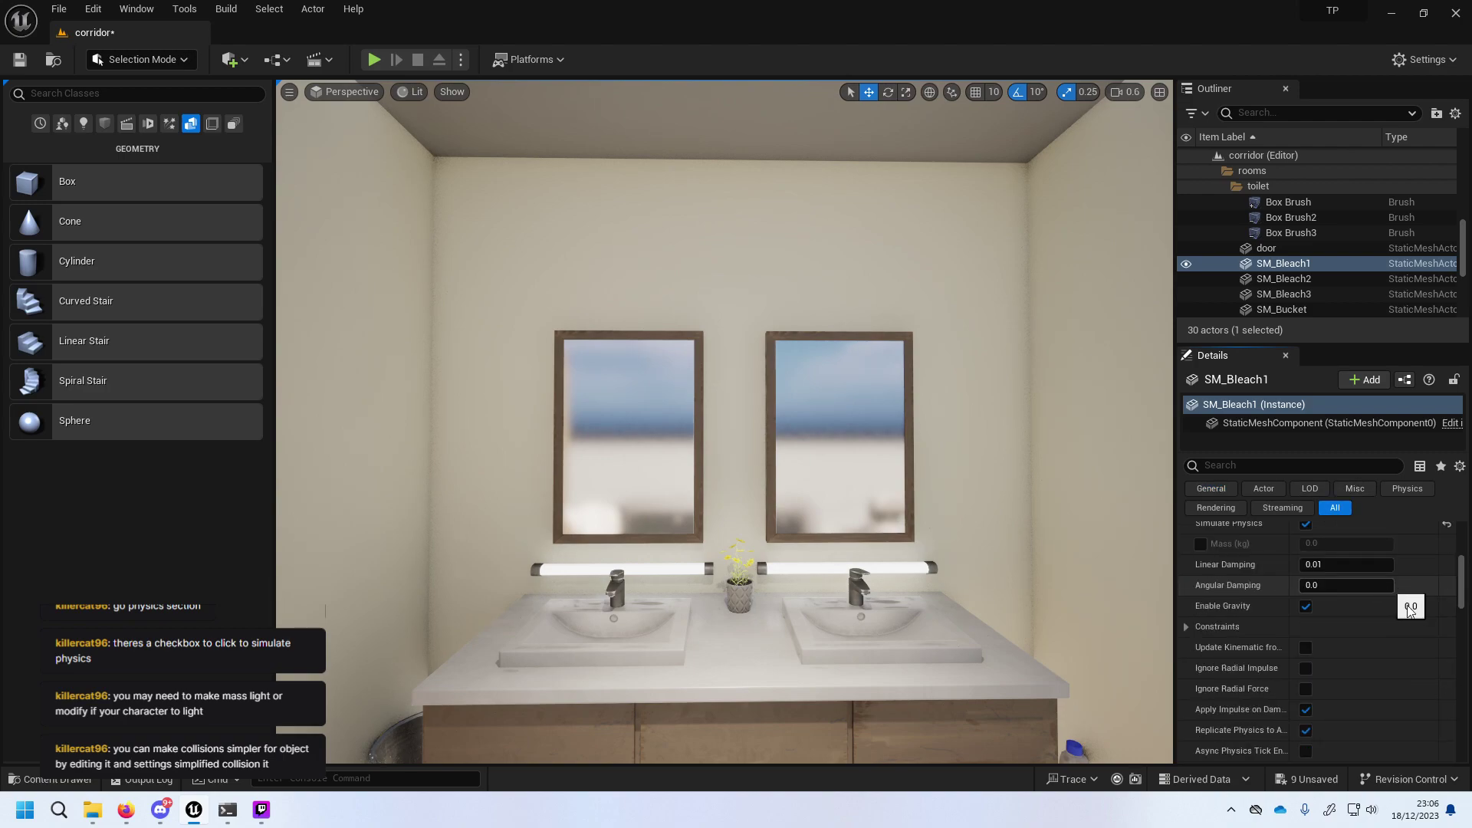
pyautogui.scroll(-3, 1313, 618)
pyautogui.click(1264, 675)
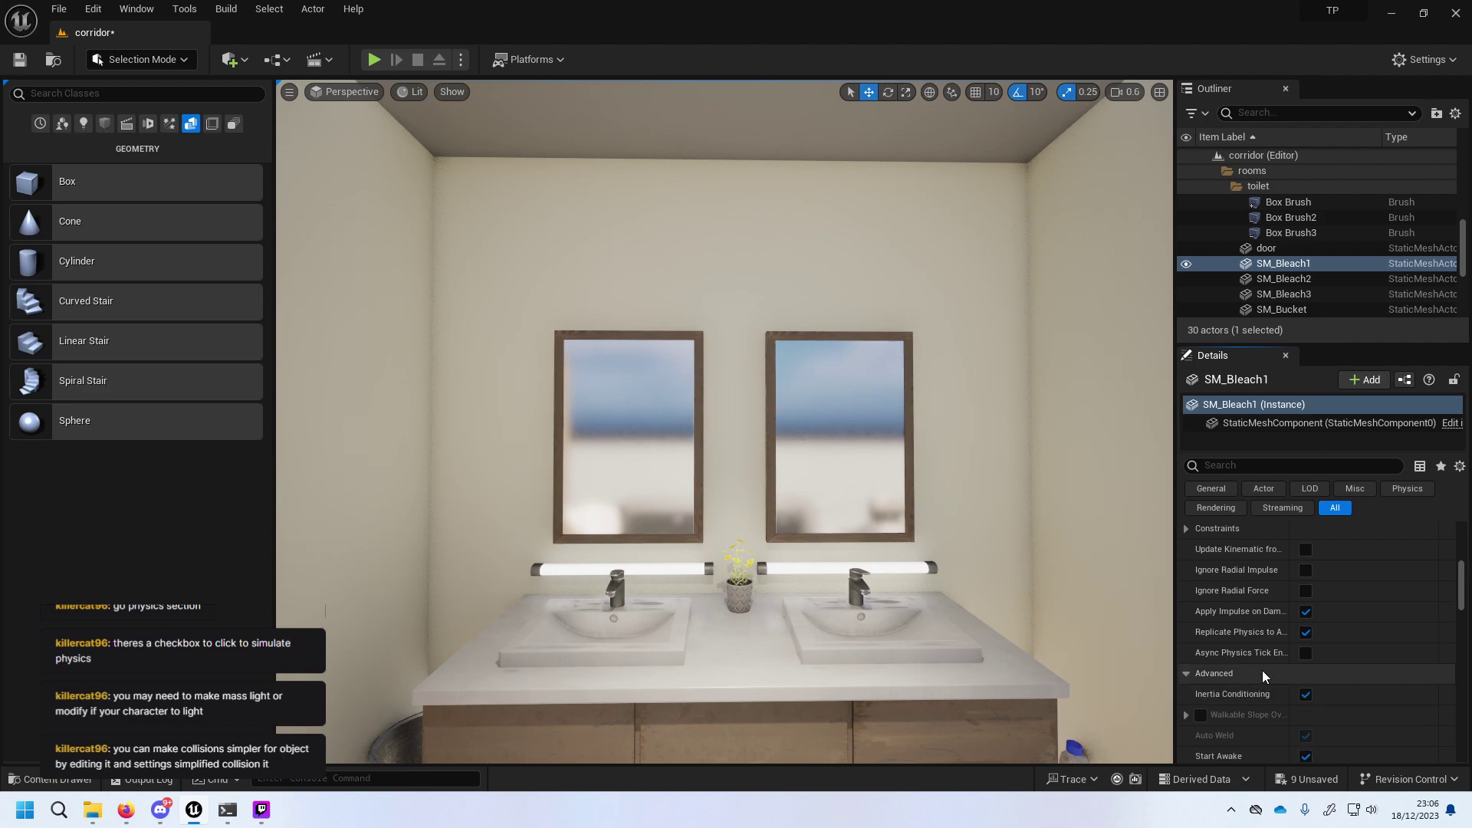
pyautogui.click(1262, 670)
pyautogui.scroll(-2, 1267, 669)
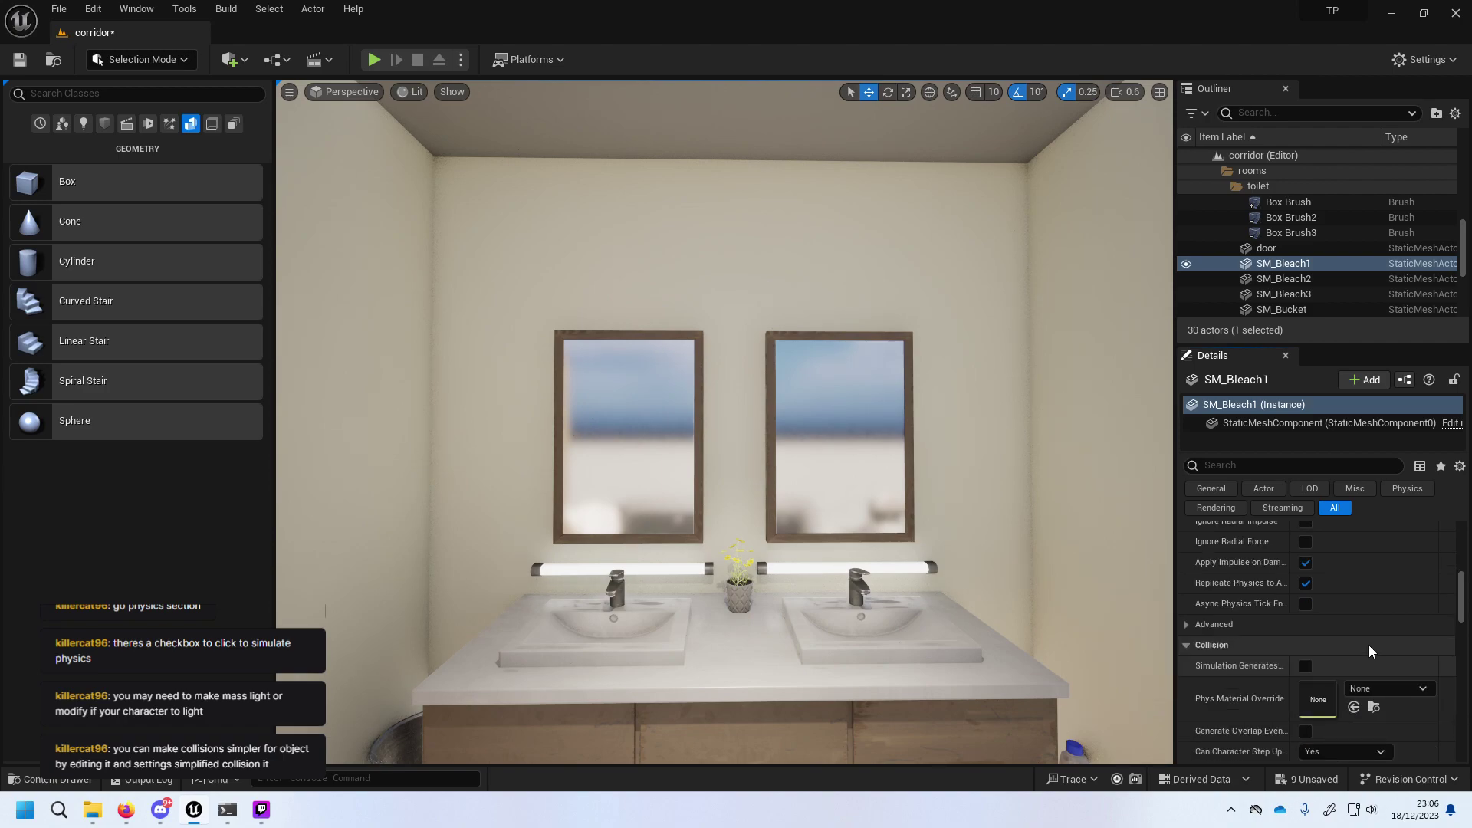
pyautogui.scroll(-1, 1369, 651)
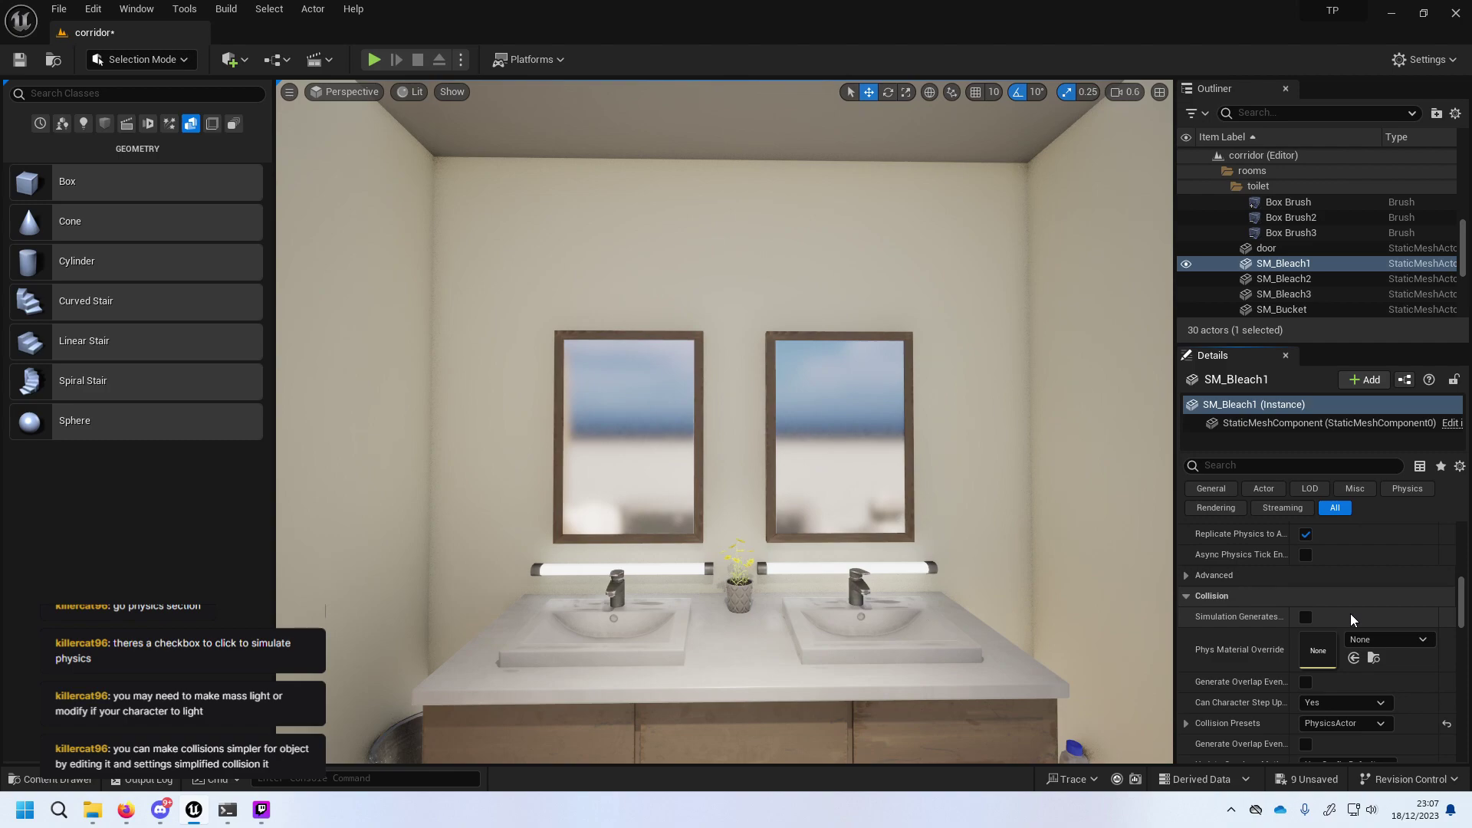
pyautogui.scroll(-1, 1351, 619)
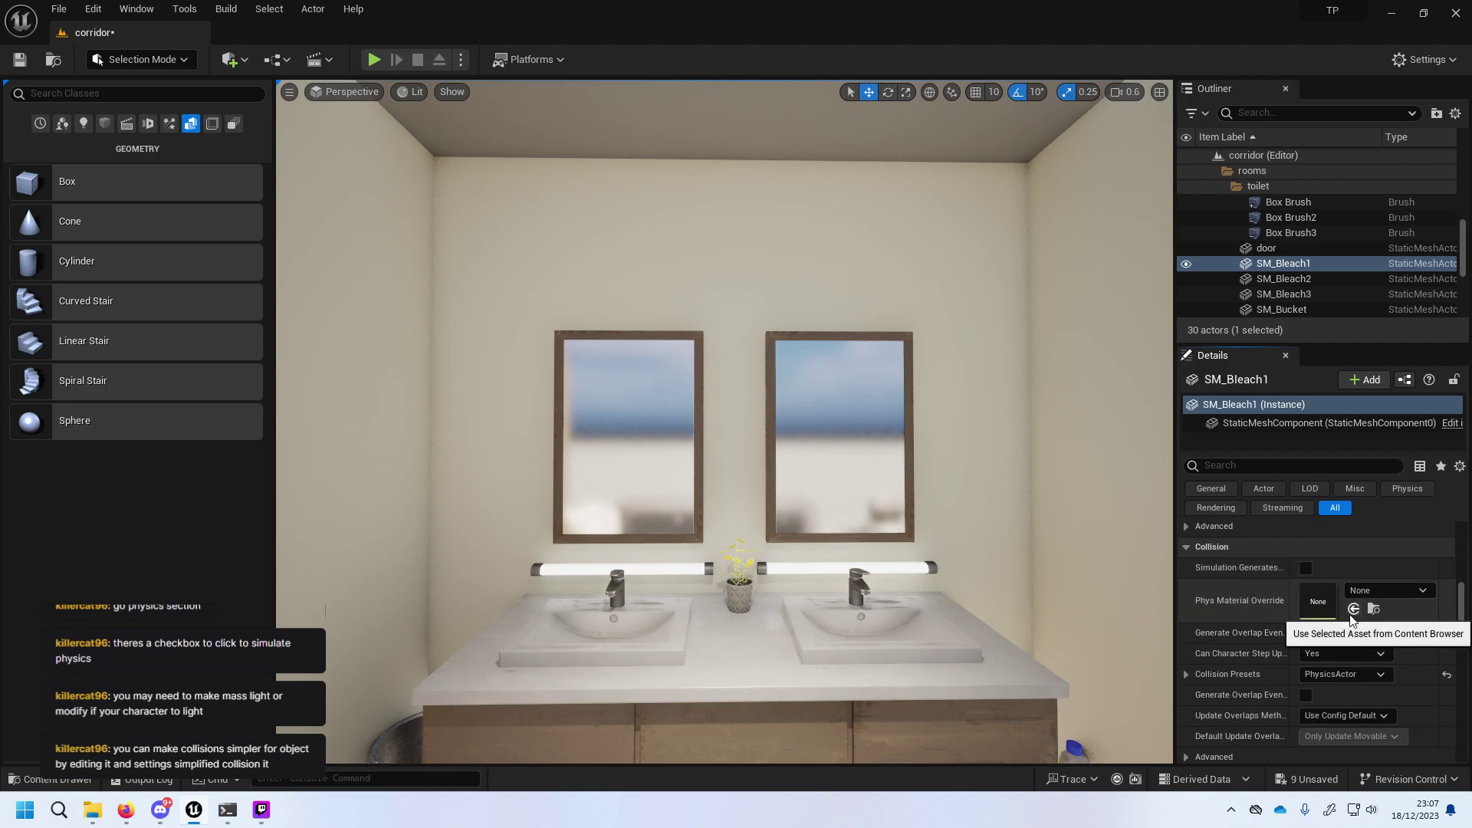
pyautogui.scroll(-1, 1351, 621)
# Review advanced Collision settings and the remaining sections, including Virtual Texture.
pyautogui.click(1279, 686)
pyautogui.scroll(-2, 1289, 675)
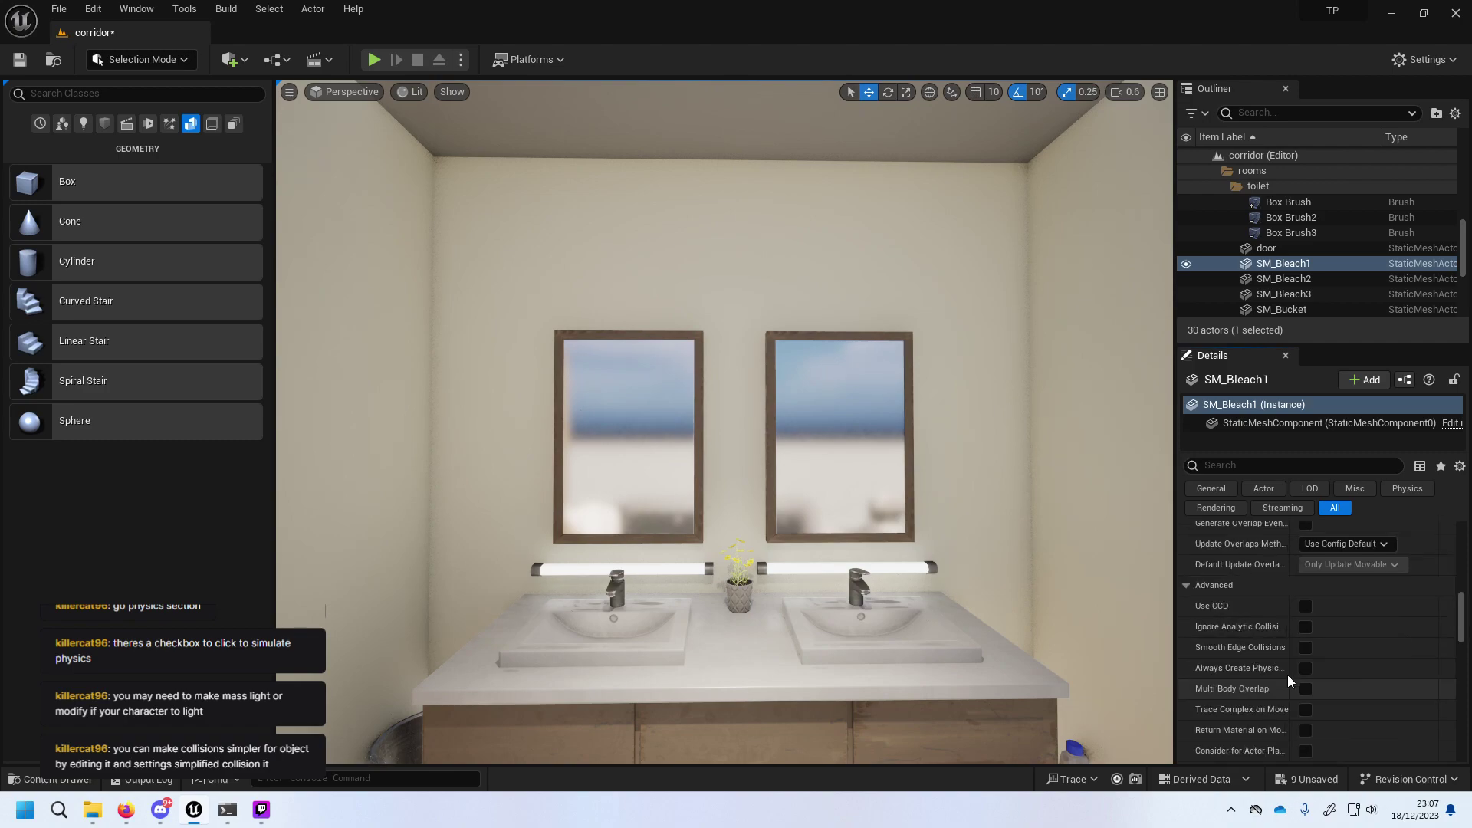
pyautogui.scroll(-1, 1317, 661)
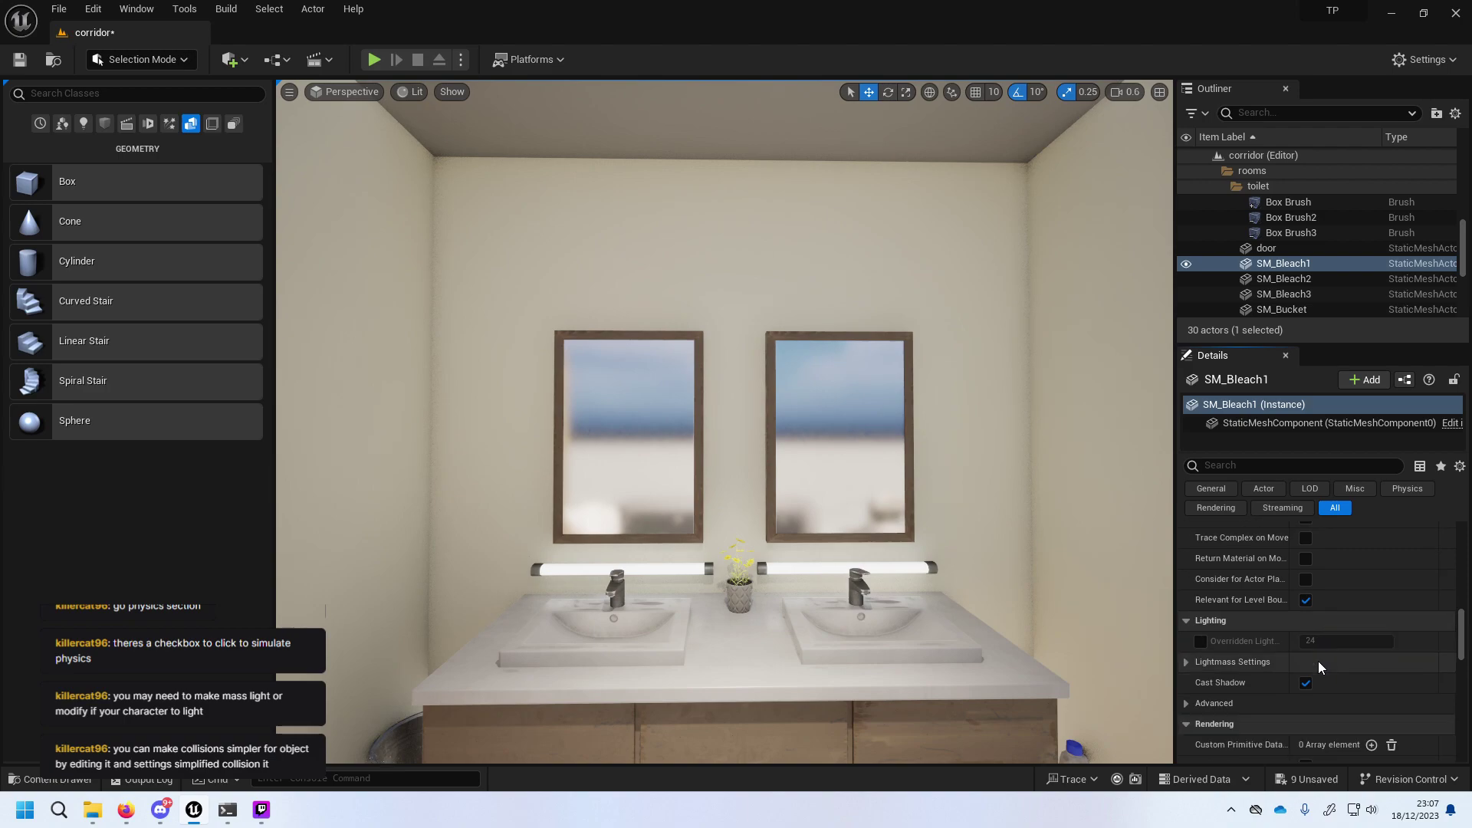
pyautogui.scroll(-1, 1318, 661)
pyautogui.scroll(-2, 1320, 660)
pyautogui.scroll(-2, 1319, 660)
pyautogui.scroll(-1, 1319, 660)
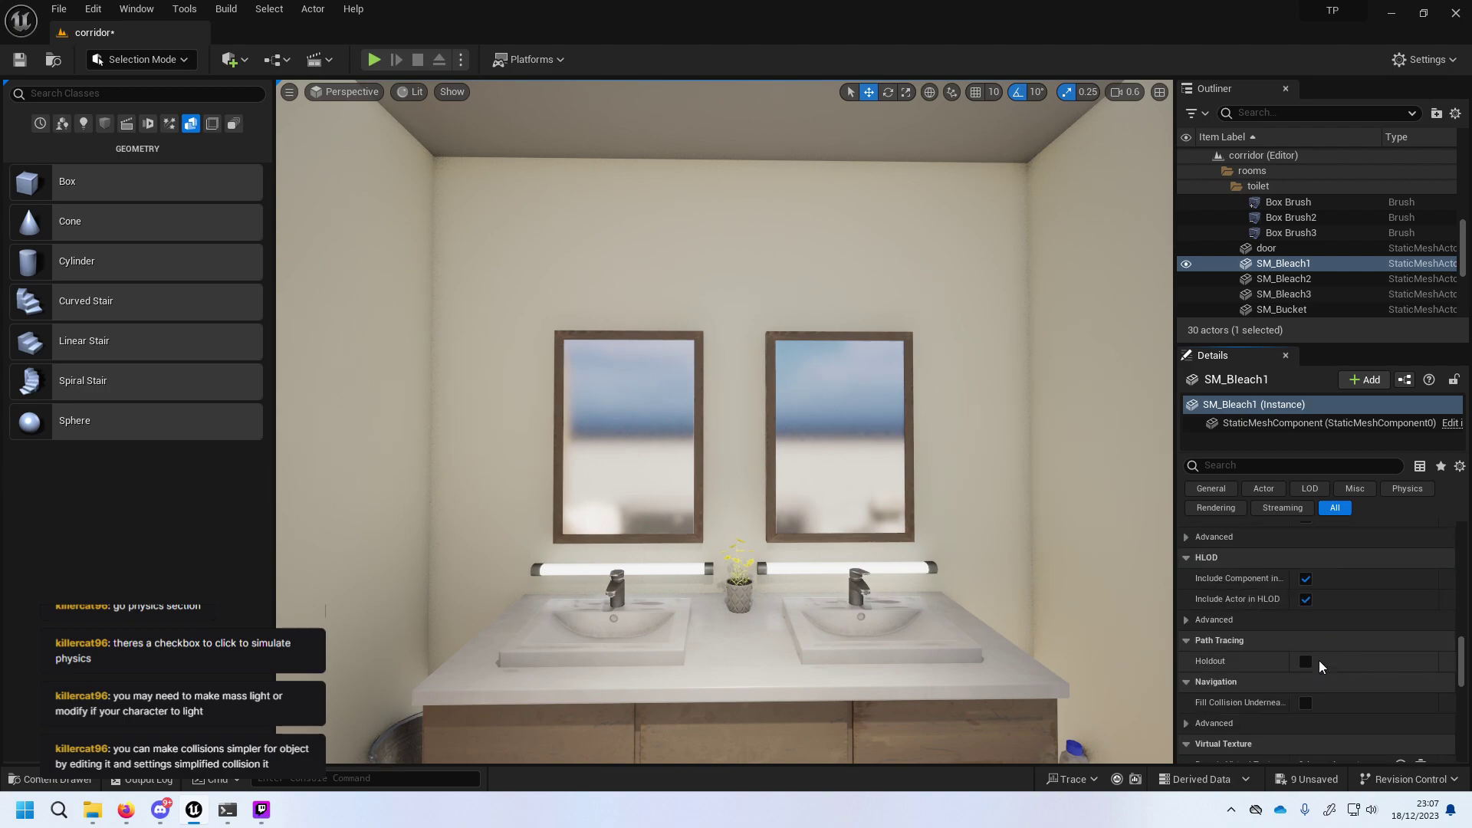
pyautogui.scroll(-1, 1319, 660)
pyautogui.scroll(-1, 1391, 620)
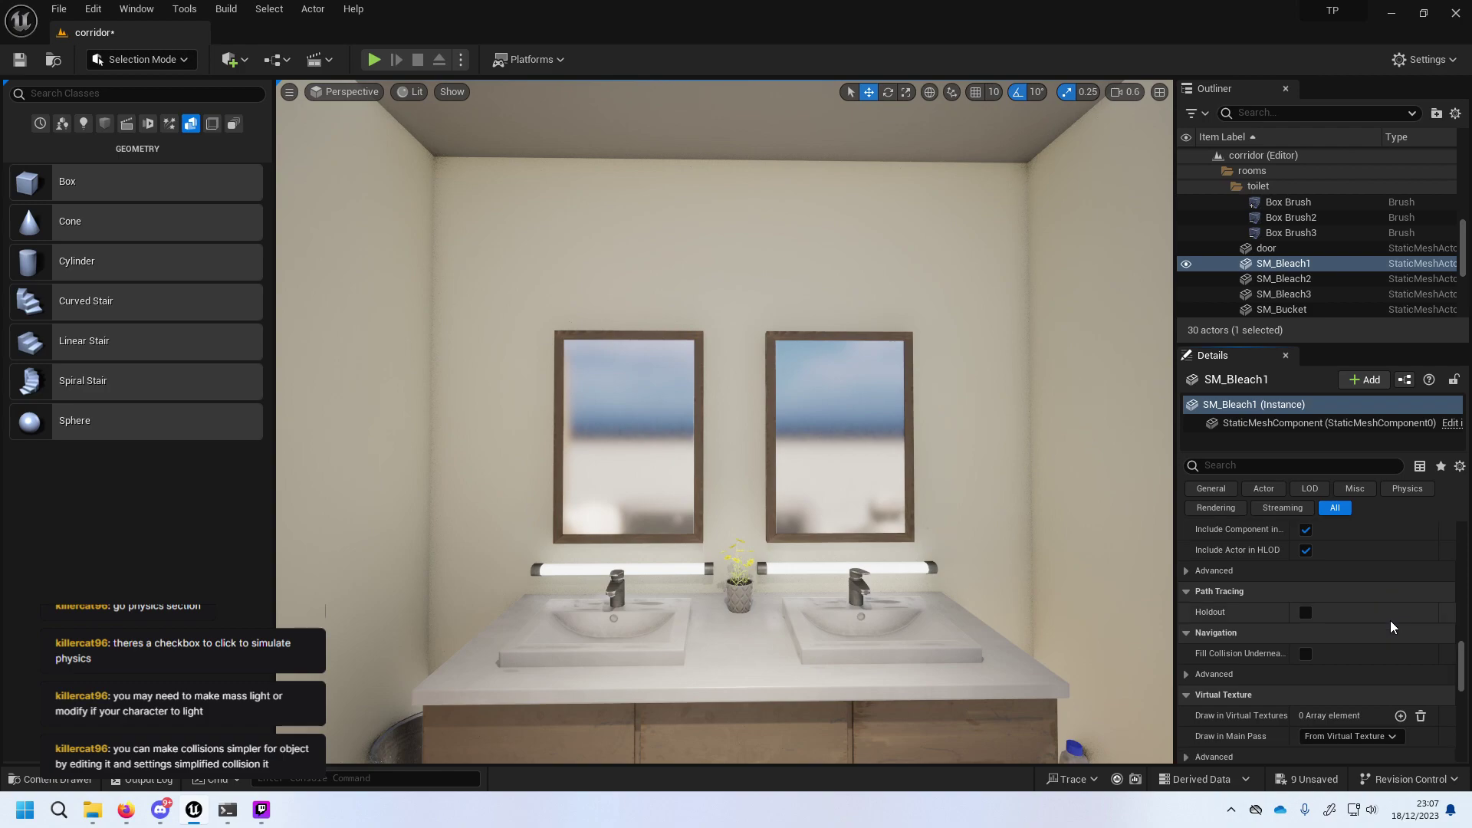
pyautogui.scroll(-1, 1391, 619)
pyautogui.scroll(-2, 1391, 622)
pyautogui.click(1333, 628)
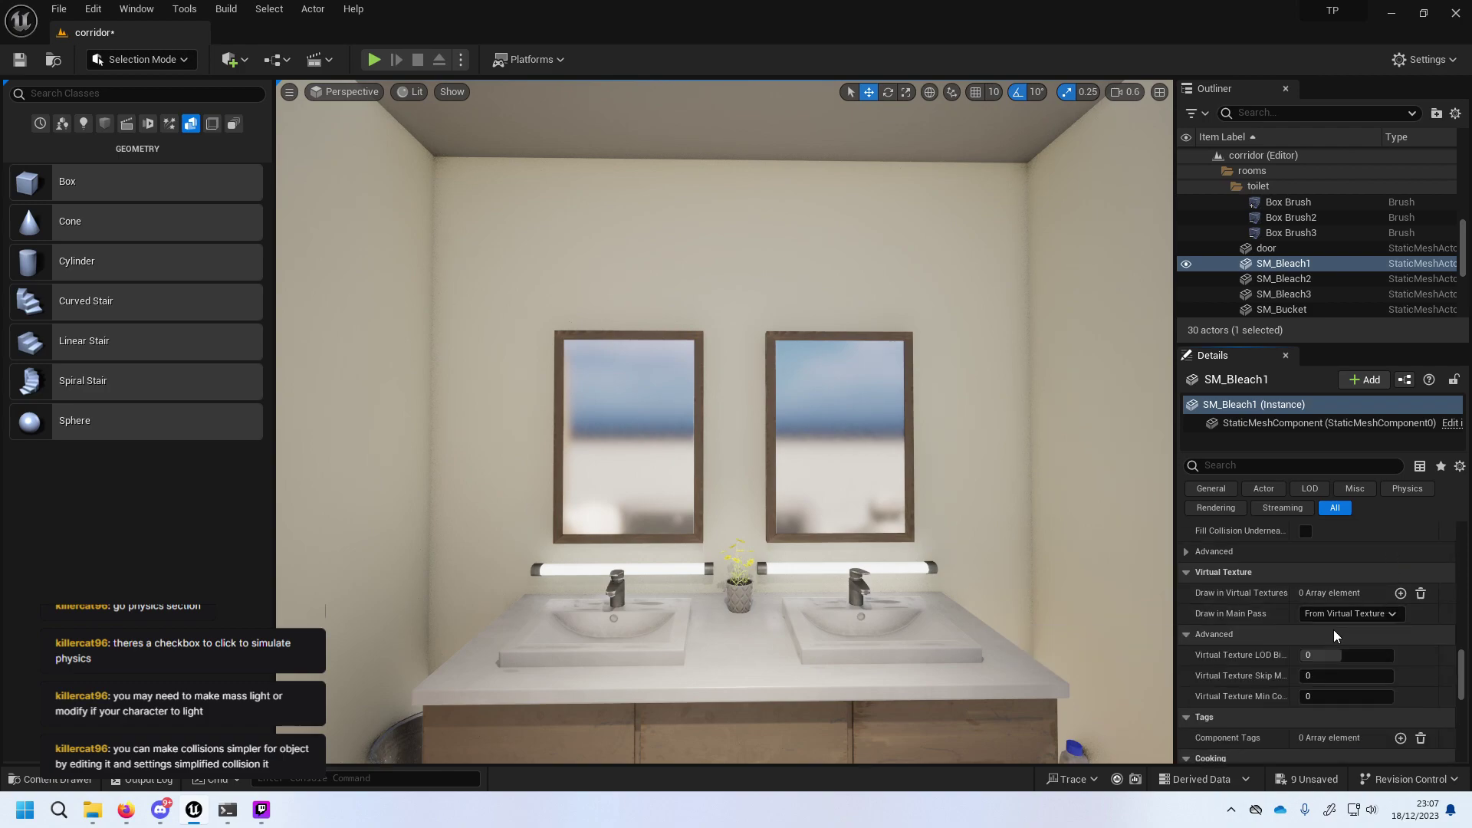
pyautogui.scroll(-2, 1397, 628)
pyautogui.scroll(-1, 1407, 632)
pyautogui.scroll(-2, 1407, 633)
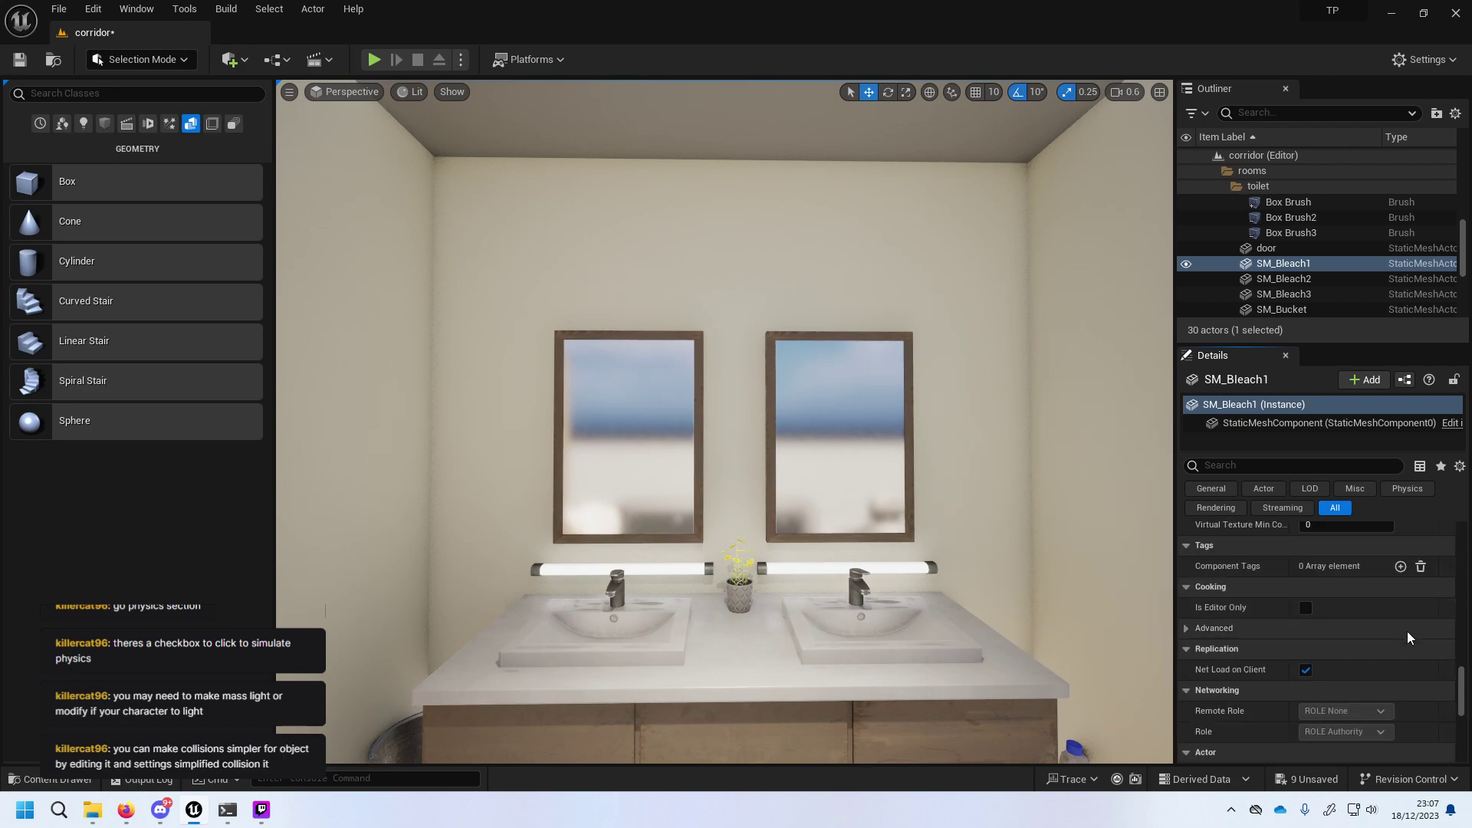
pyautogui.scroll(-2, 1388, 629)
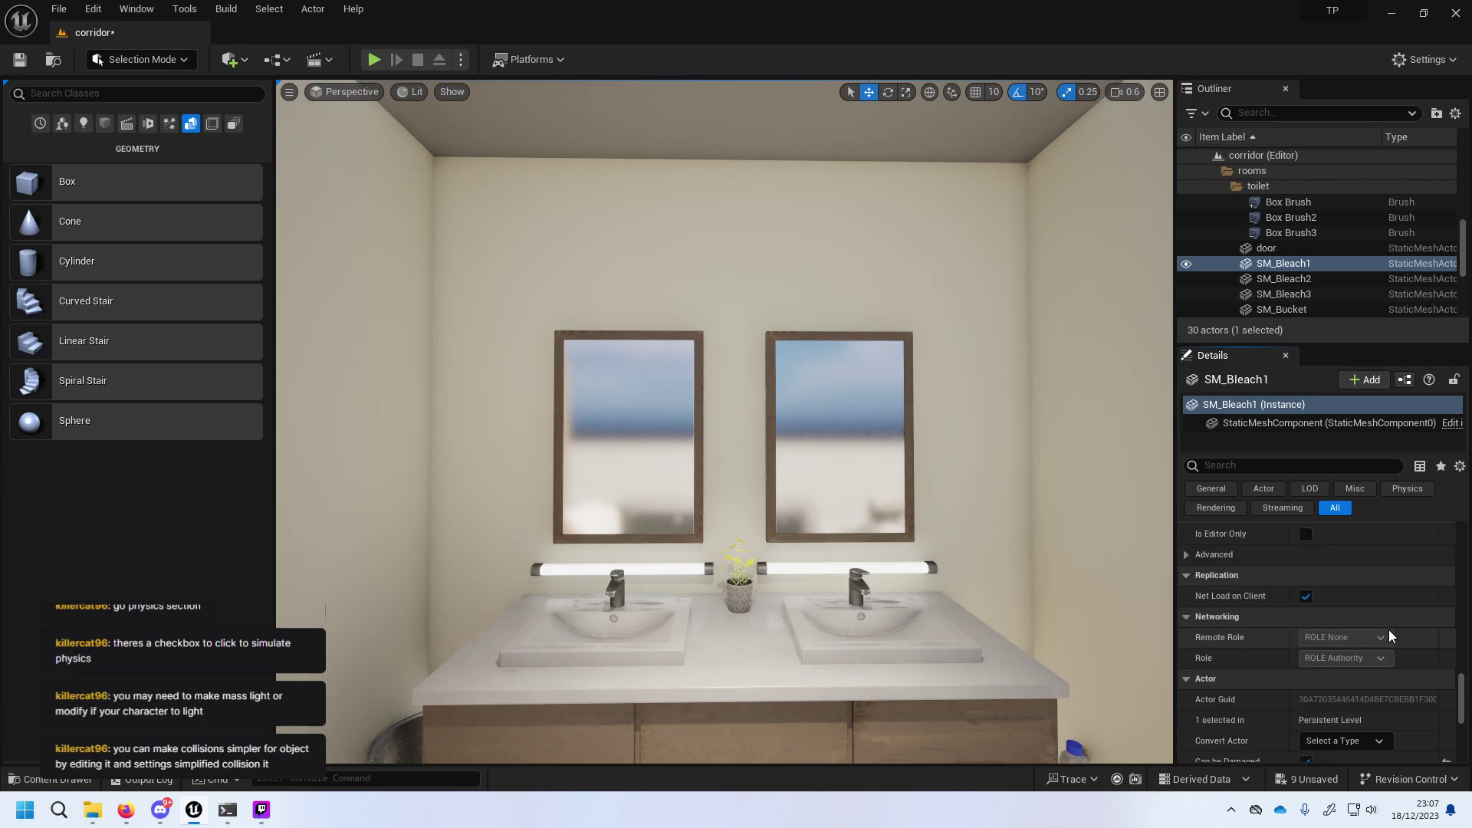
pyautogui.scroll(-2, 1388, 631)
pyautogui.scroll(-3, 1388, 632)
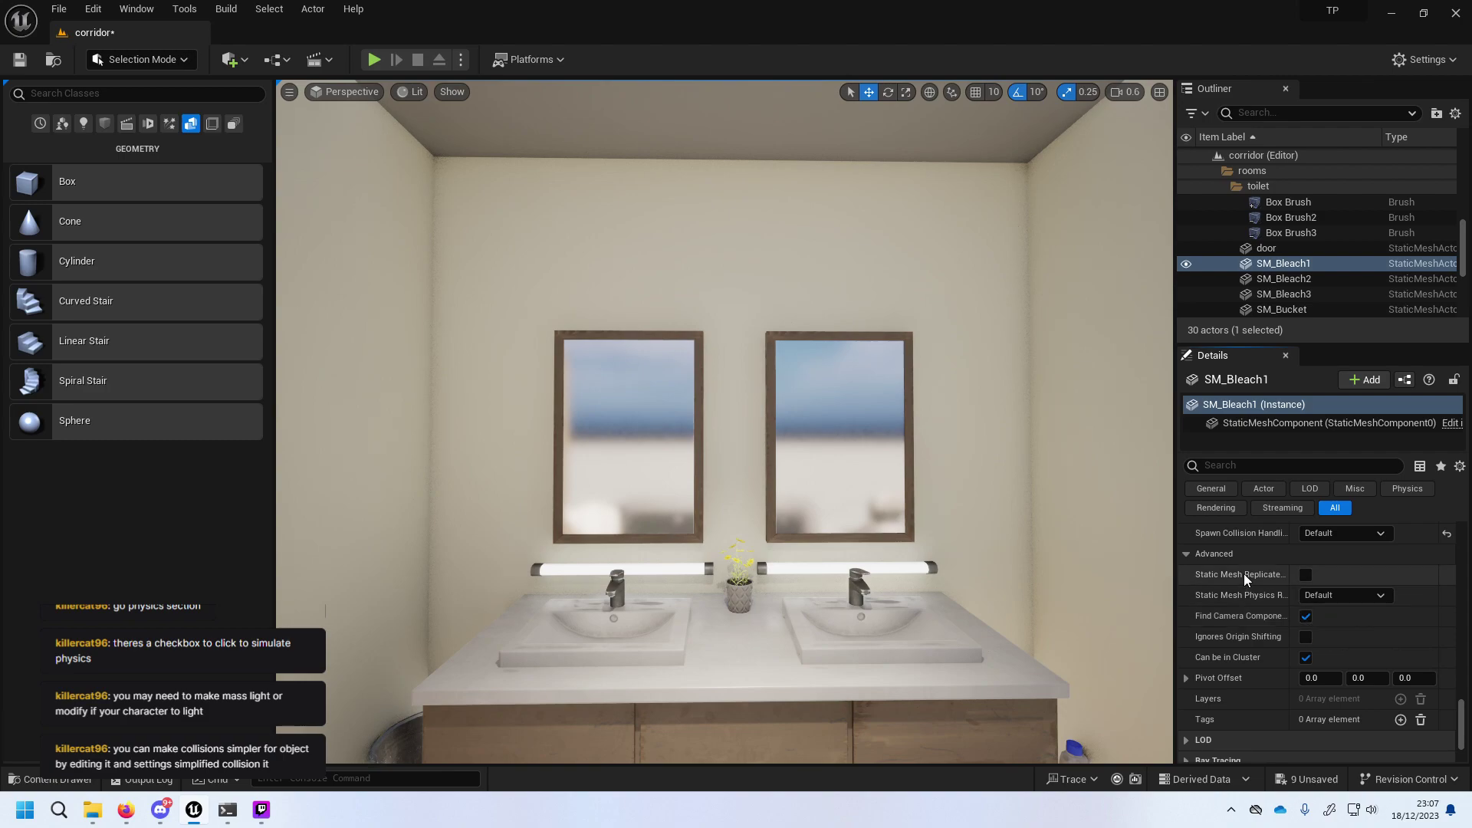
pyautogui.scroll(-1, 1276, 618)
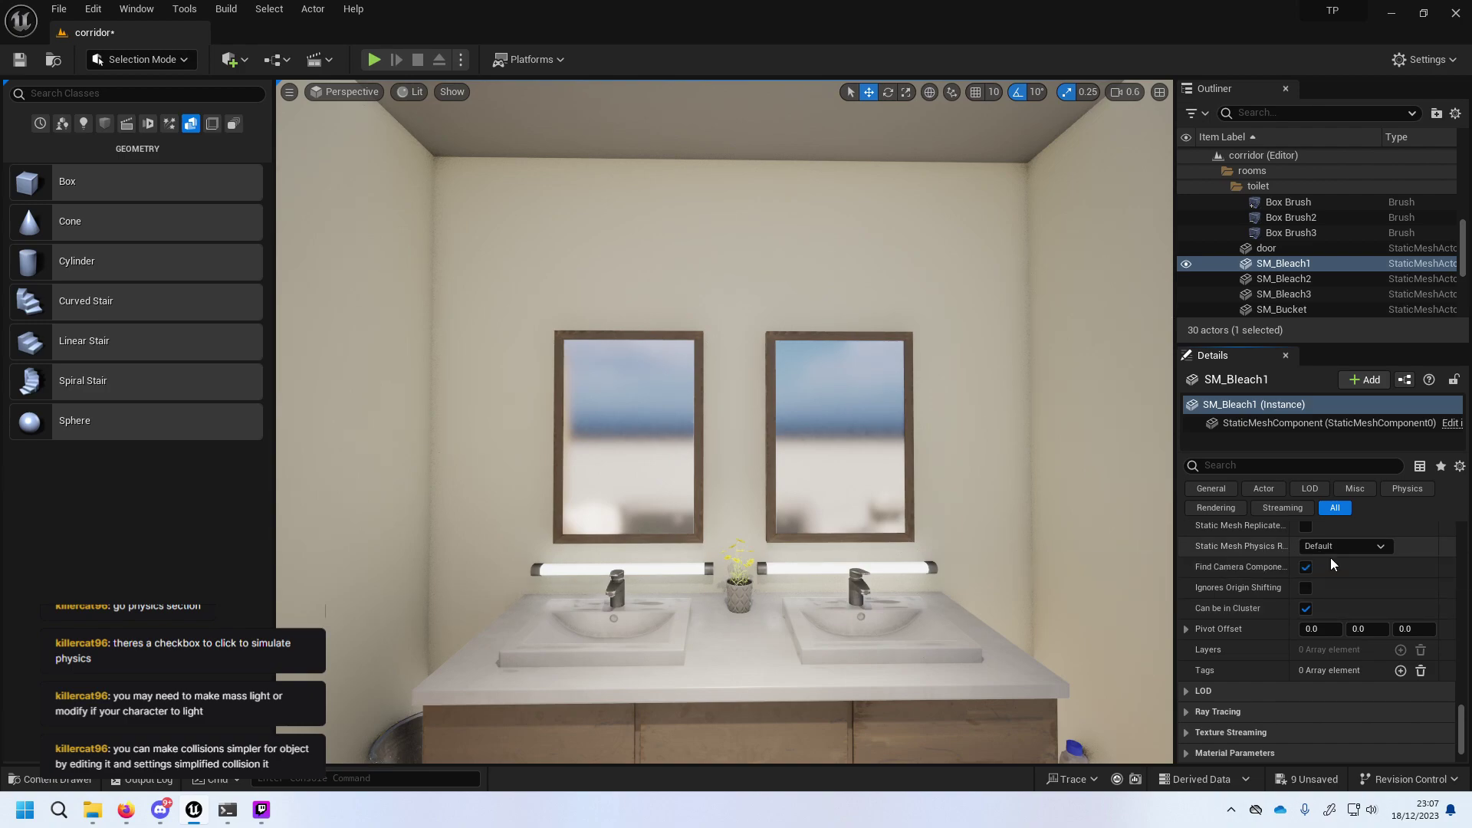
pyautogui.scroll(-1, 1332, 563)
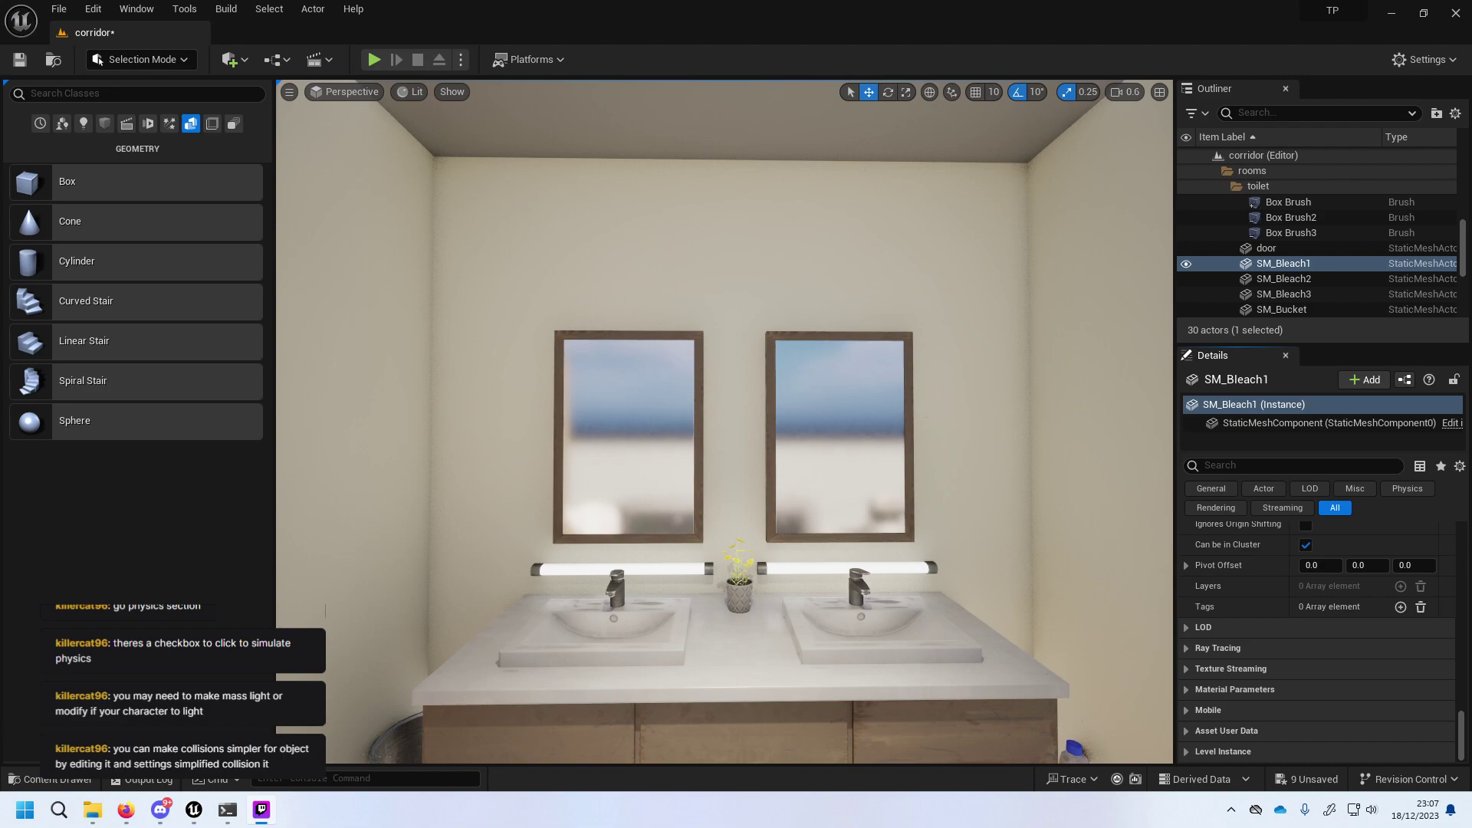
# Tilt the view down over the vanity and open SM_Bleach3's context menu.
pyautogui.moveTo(1077, 570); pyautogui.dragTo(1077, 605, button='right')
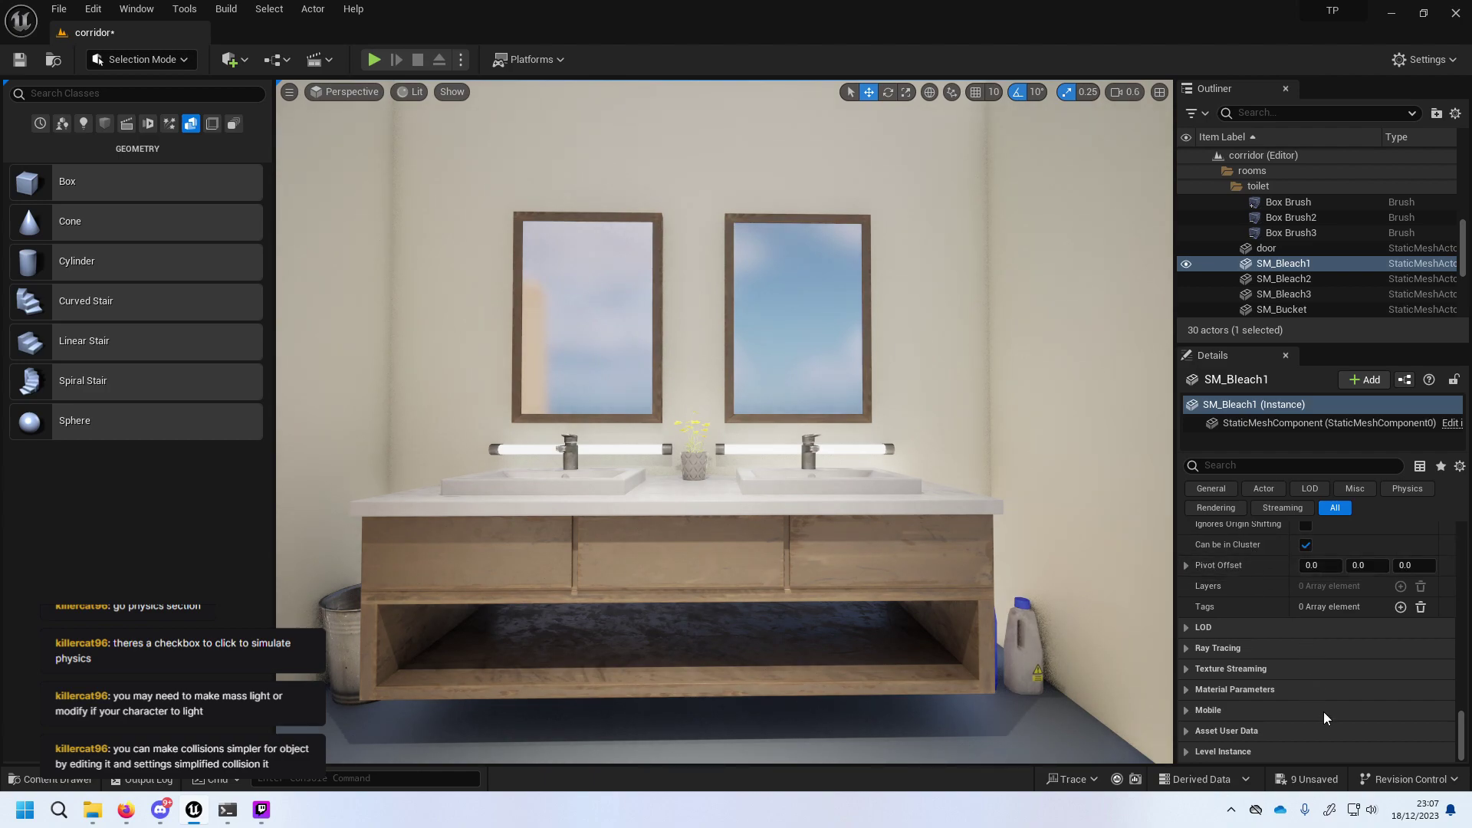
pyautogui.click(1037, 666)
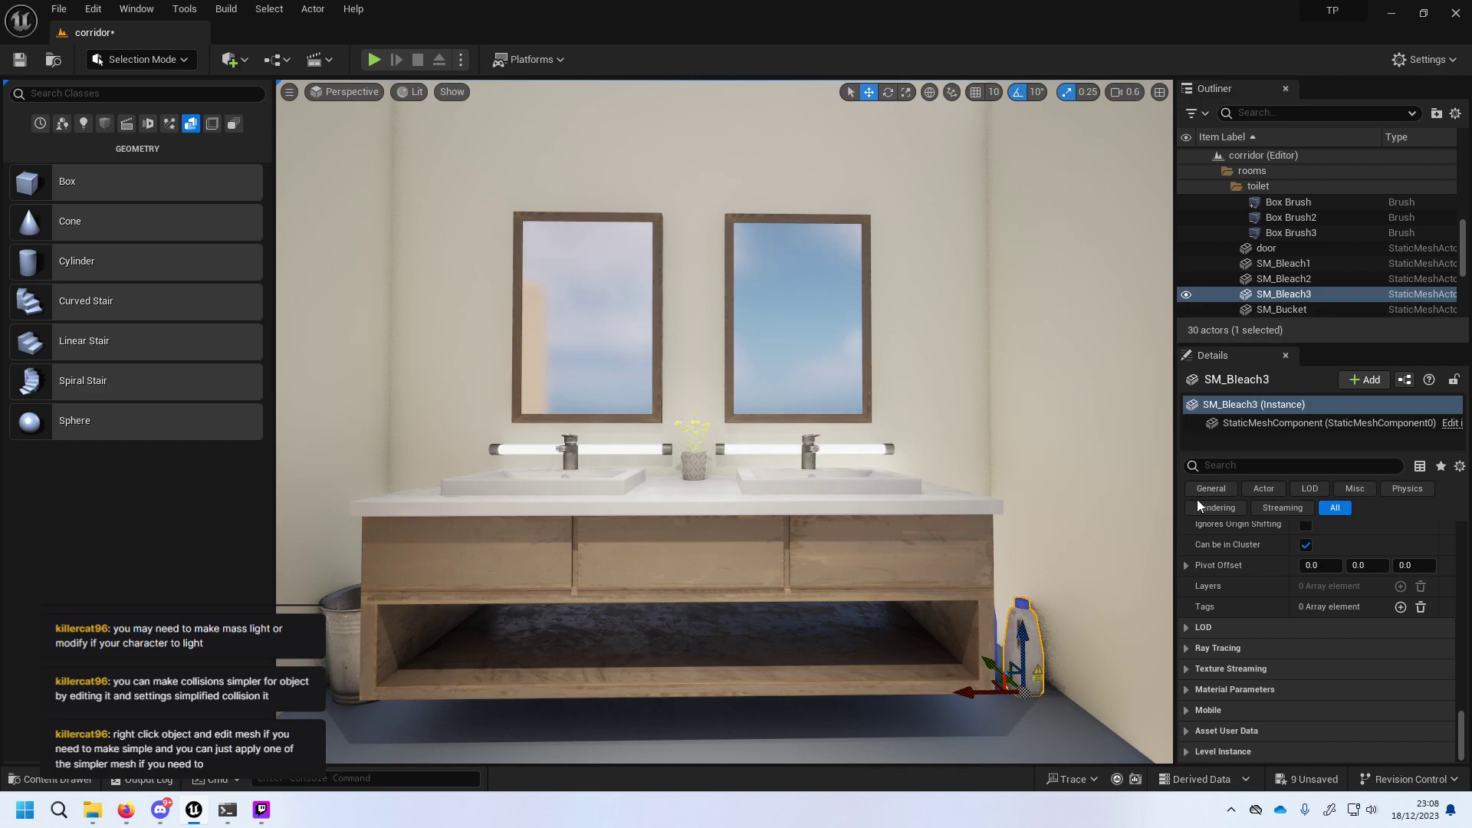
pyautogui.rightClick(1043, 657)
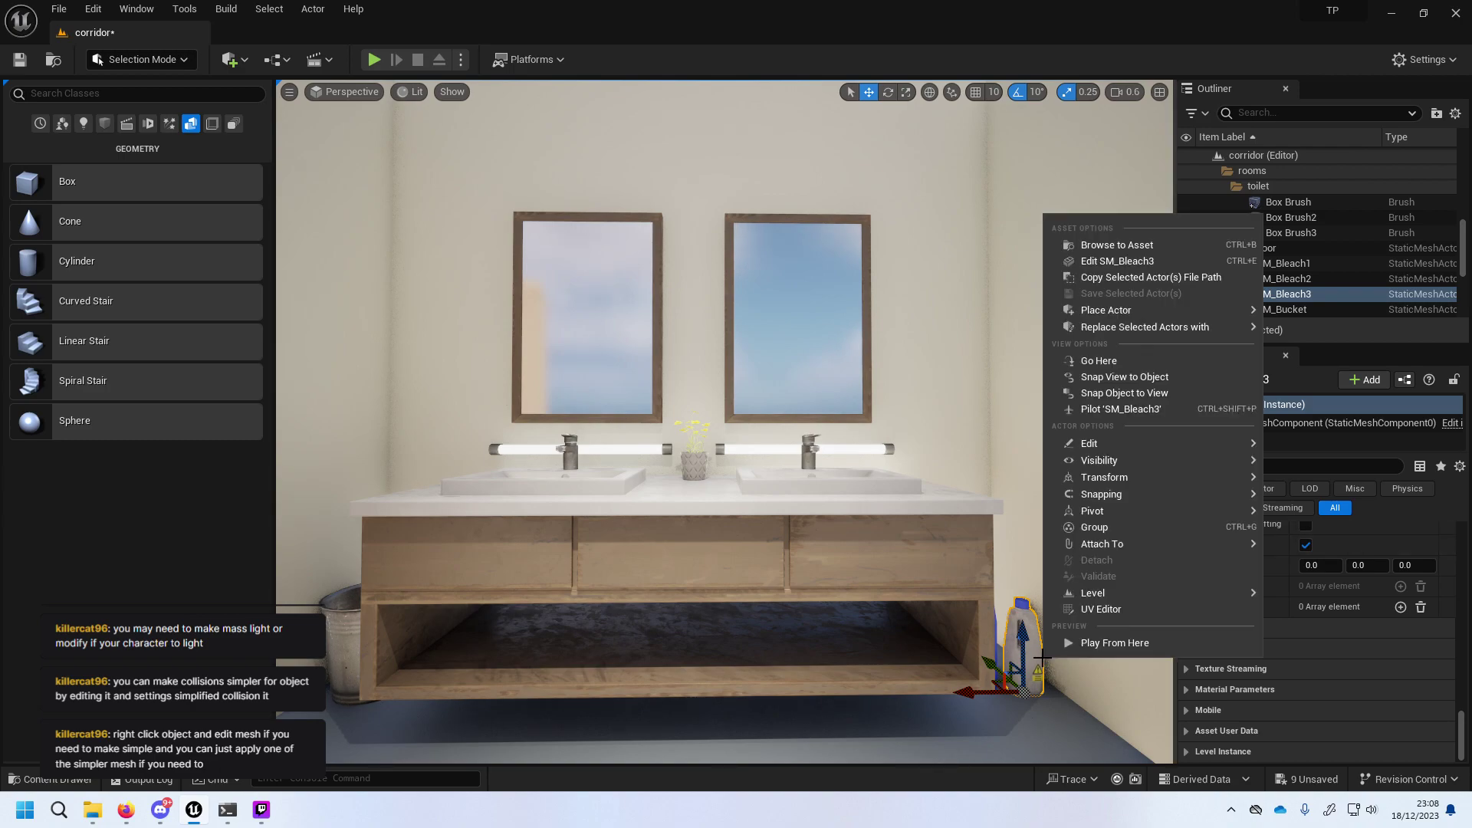
pyautogui.moveTo(1089, 593)
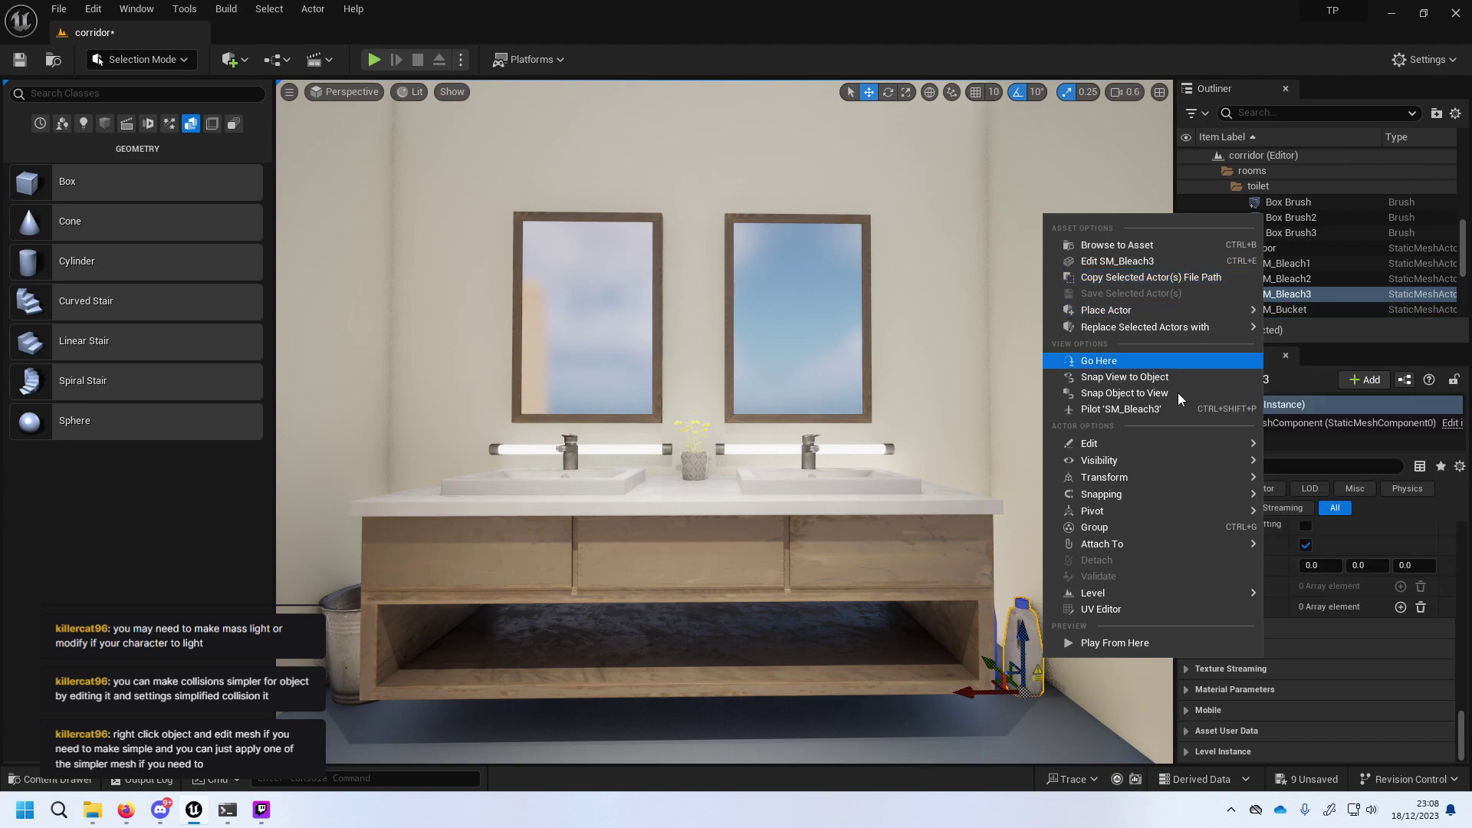
pyautogui.moveTo(1158, 450)
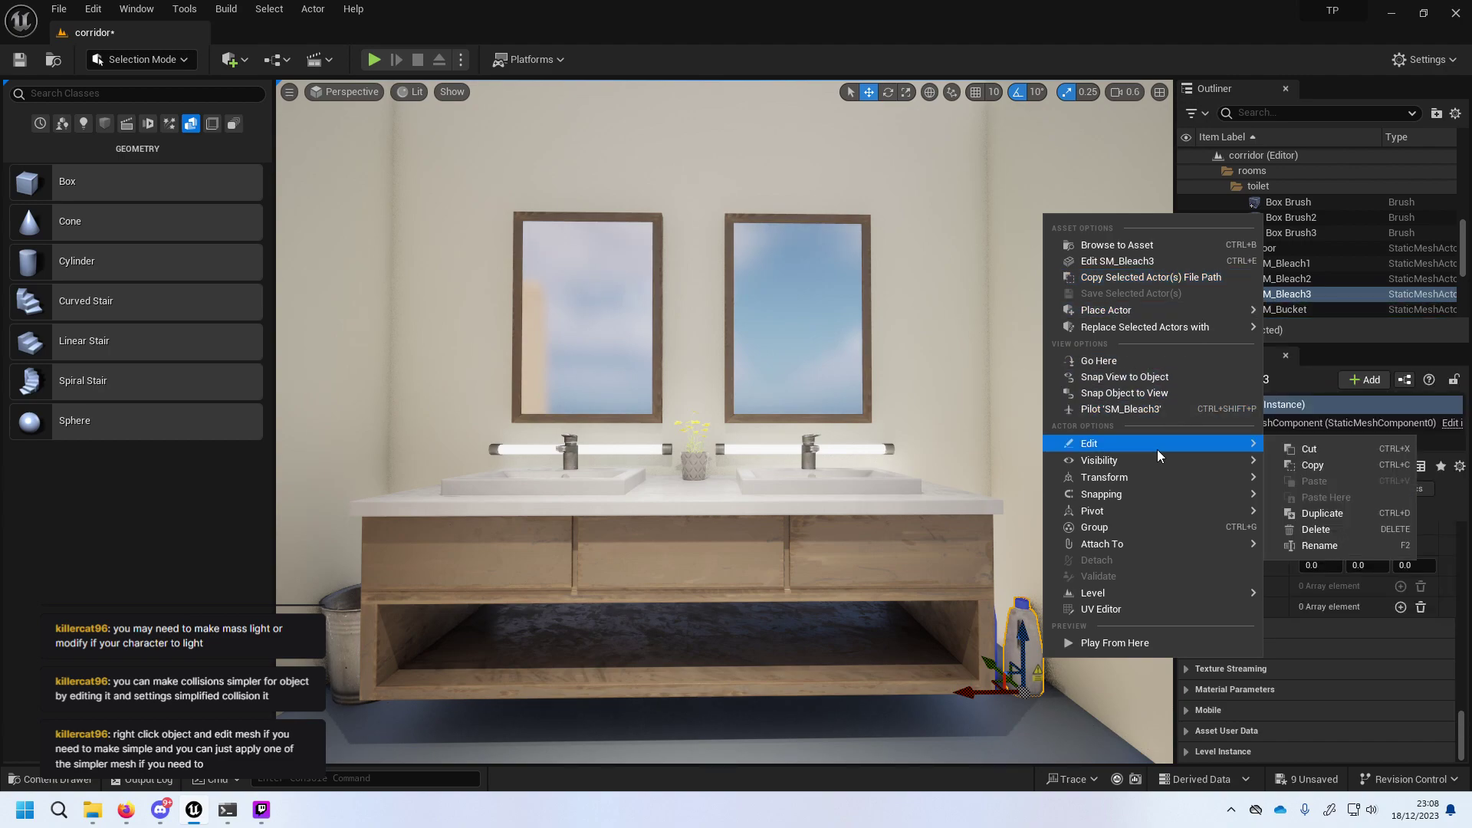
pyautogui.moveTo(1158, 477)
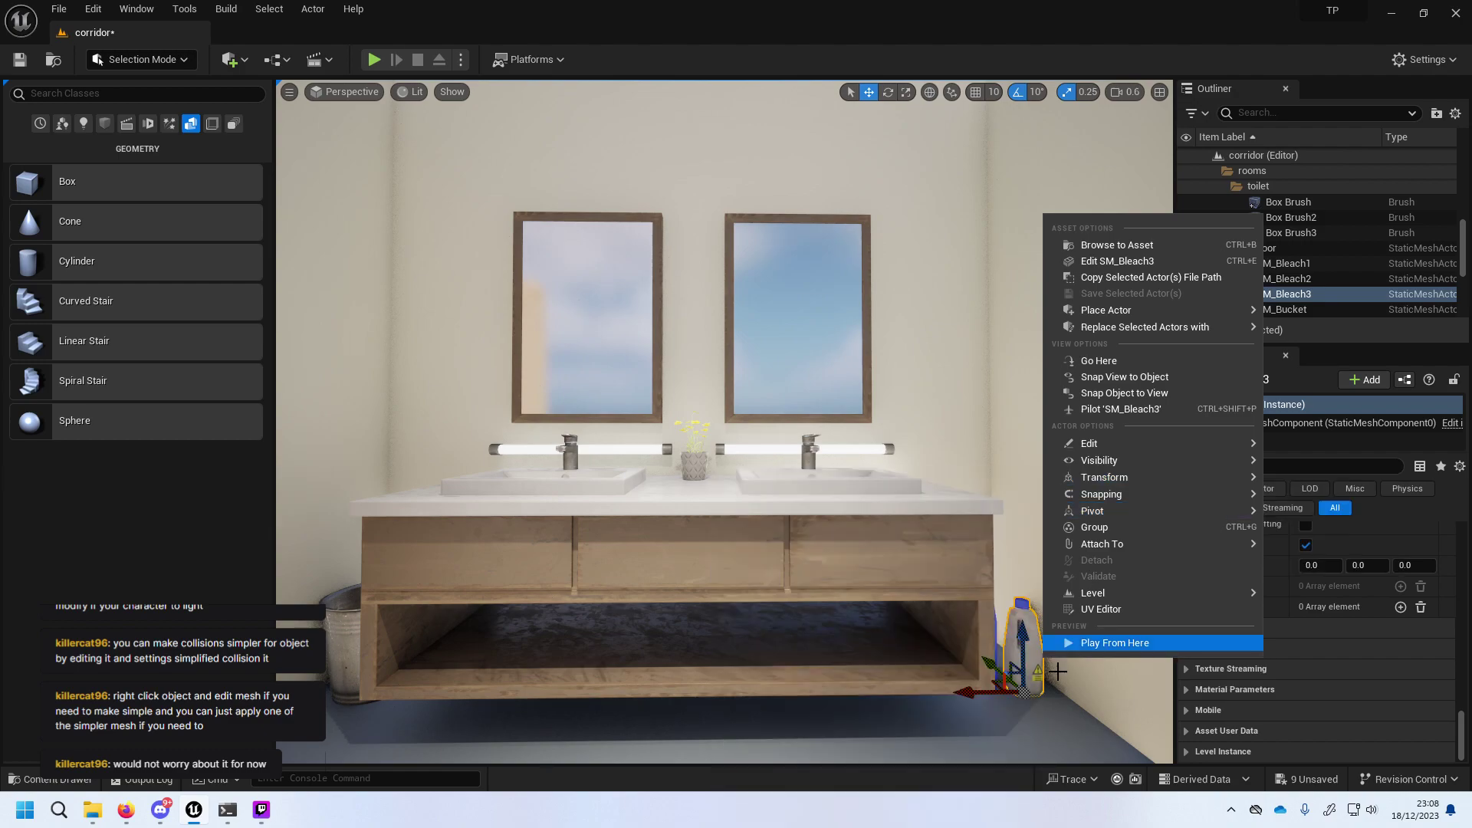
# Close the menu and undo six recent edits, returning SM_Bleach3 to its spot.
pyautogui.click(1041, 711)
pyautogui.hotkey('ctrl', 'z')
pyautogui.hotkey('ctrl', 'z')
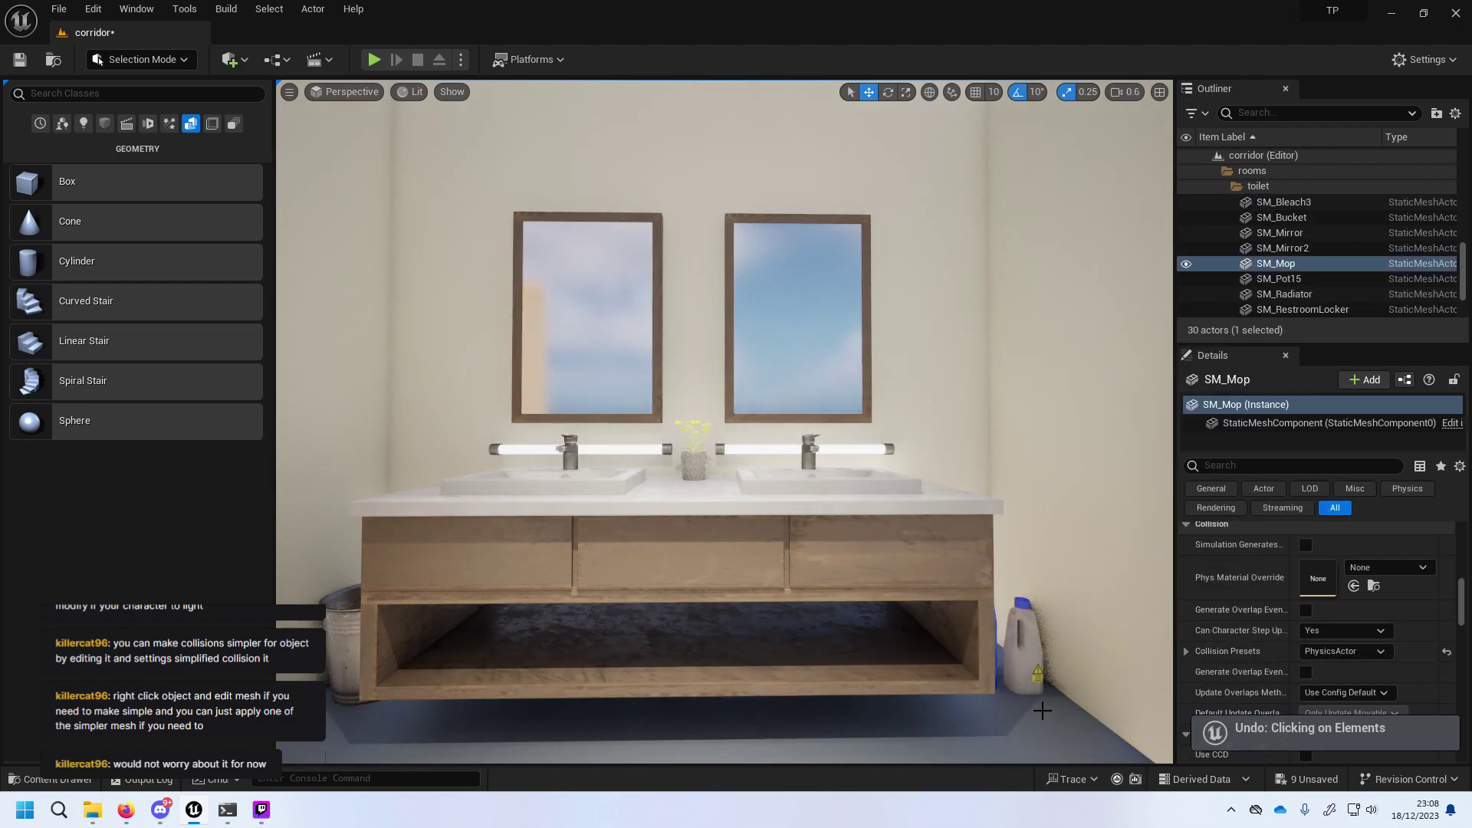
pyautogui.hotkey('ctrl', 'z')
pyautogui.hotkey('ctrl', 'z')
pyautogui.hotkey('ctrl', 'z')
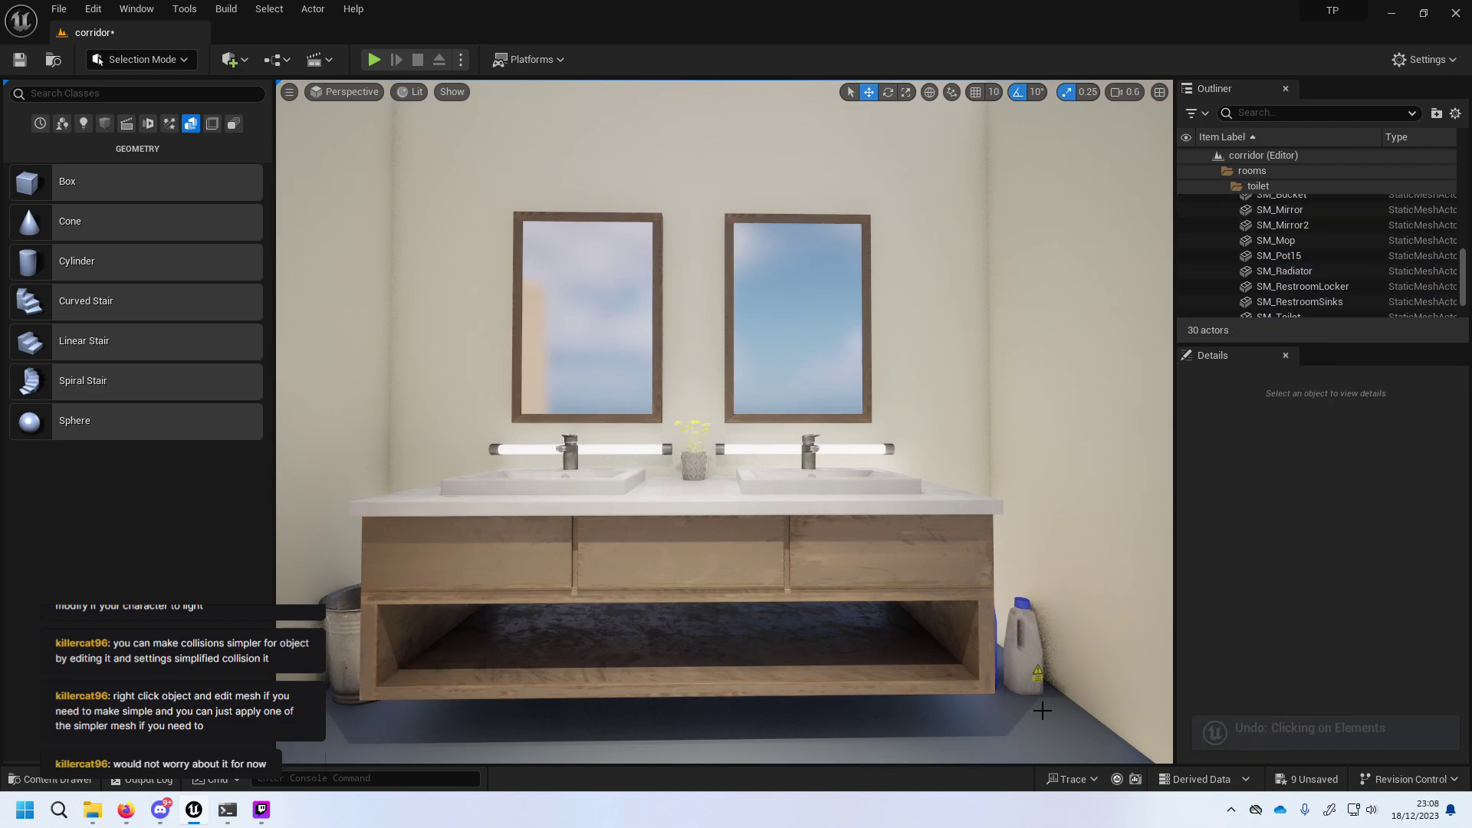
pyautogui.hotkey('ctrl', 'z')
pyautogui.hotkey('ctrl', 'z')
pyautogui.hotkey('ctrl', 'z')
pyautogui.hotkey('ctrl', 'z')
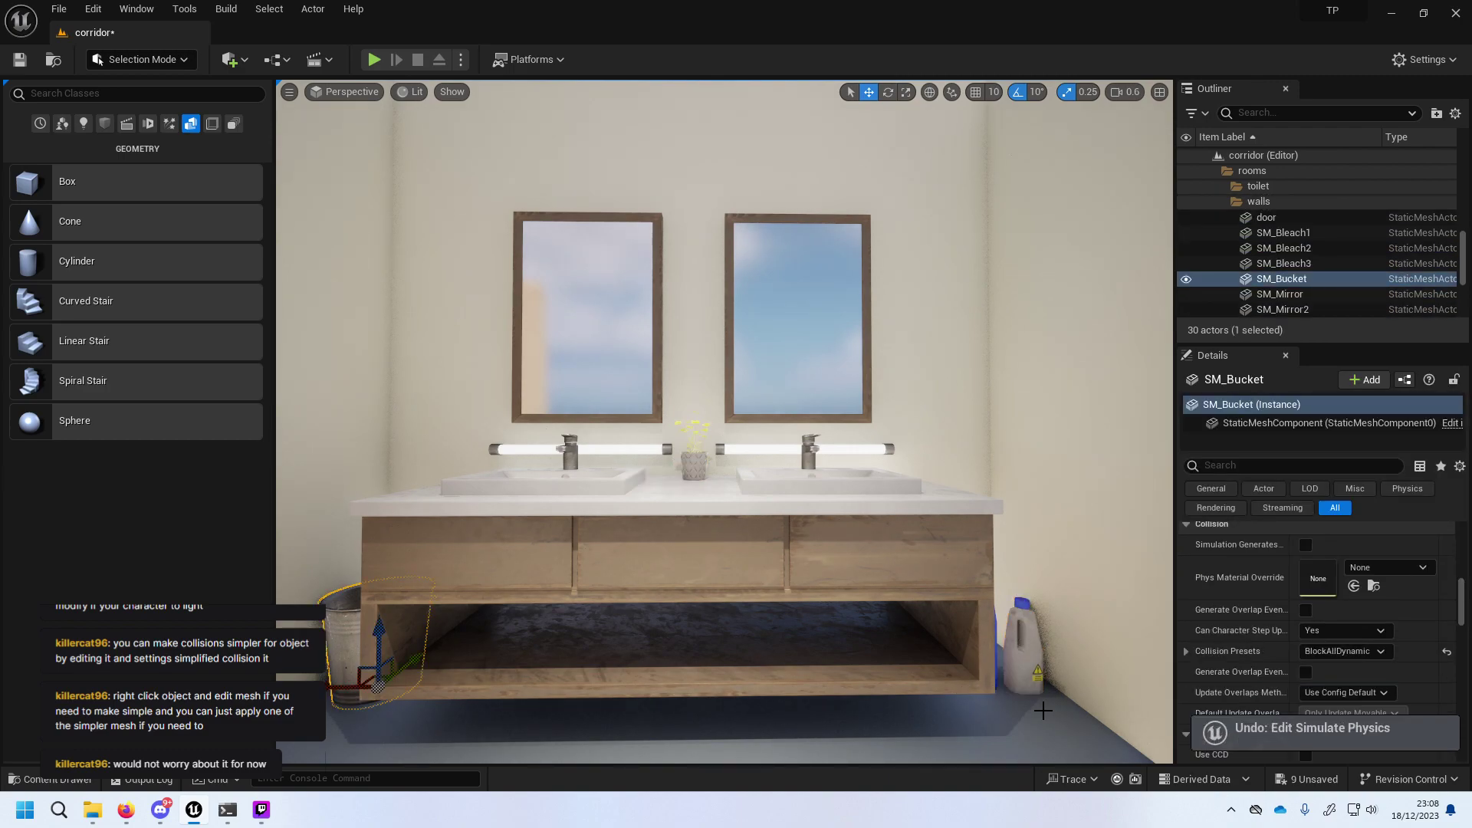
pyautogui.hotkey('ctrl', 'z')
pyautogui.hotkey('ctrl', 'z')
pyautogui.hotkey('ctrl', 'z')
pyautogui.hotkey('ctrl', 'z')
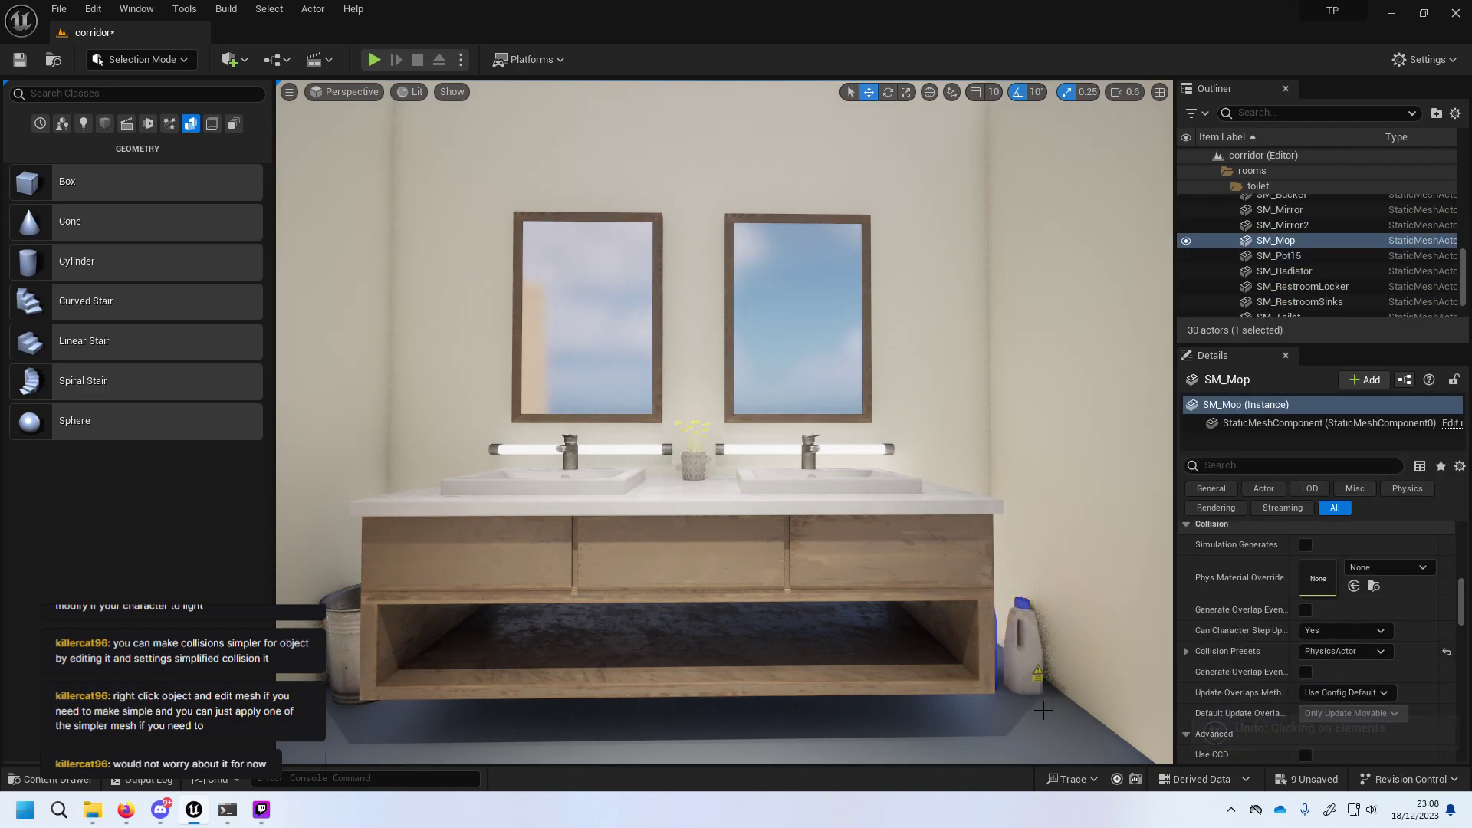
pyautogui.hotkey('ctrl', 'z')
pyautogui.hotkey('ctrl', 'z')
pyautogui.hotkey('ctrl', 'z')
pyautogui.hotkey('ctrl', 'z')
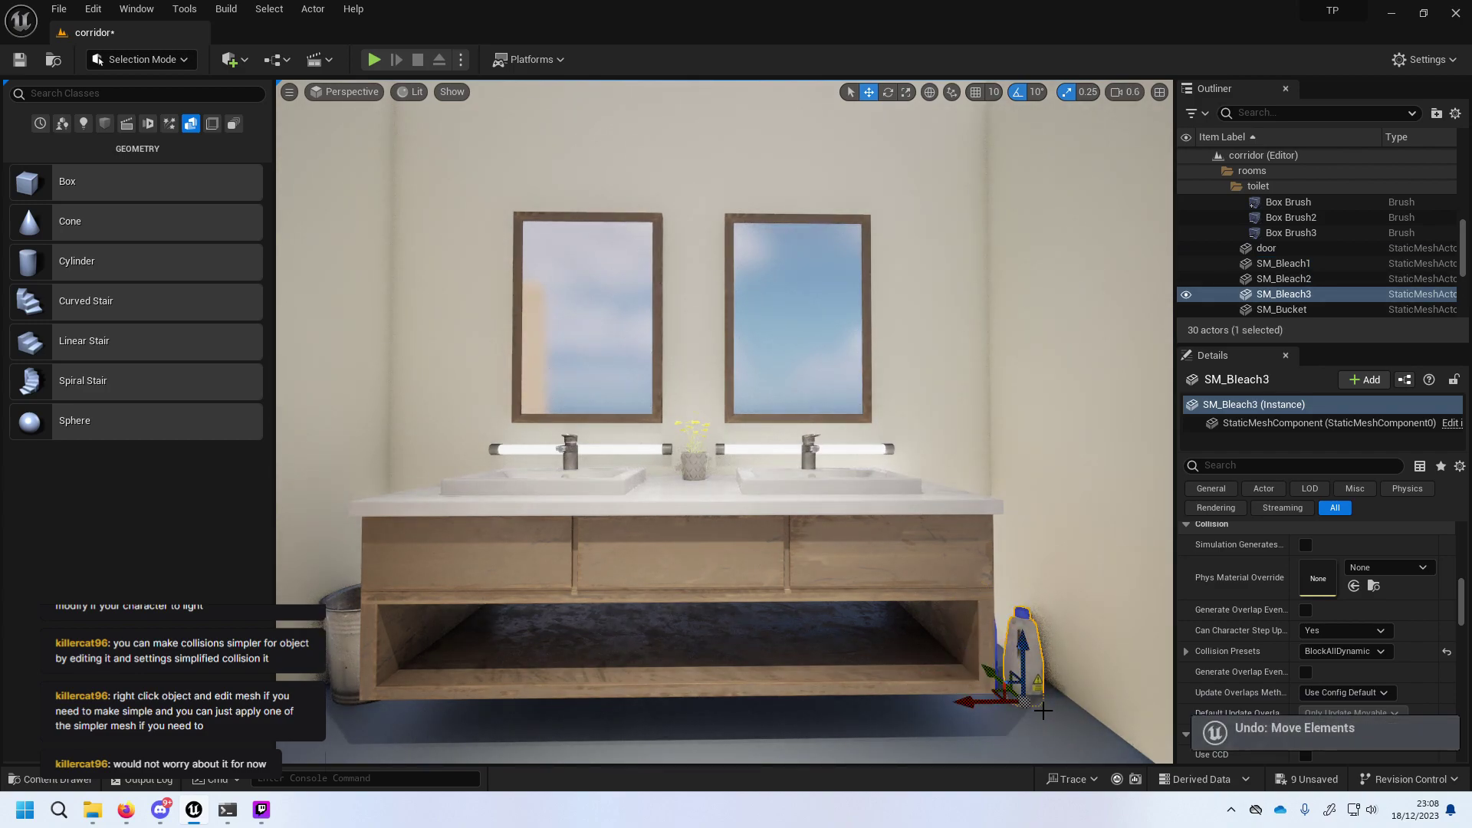
pyautogui.hotkey('ctrl', 'z')
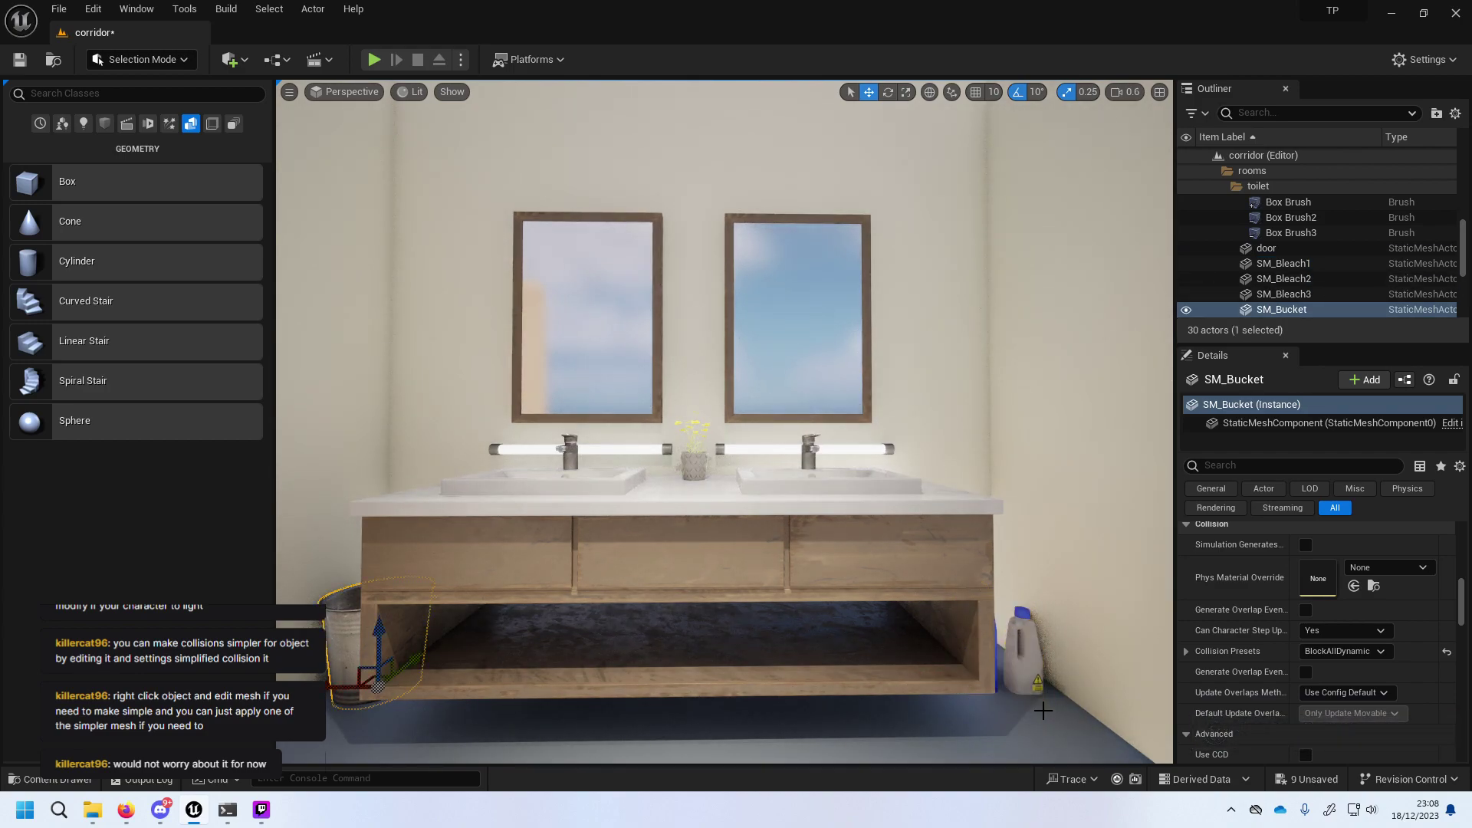
# Reselect SM_Bleach3 and fly the camera close to the vanity and bleach bottles.
pyautogui.click(1026, 662)
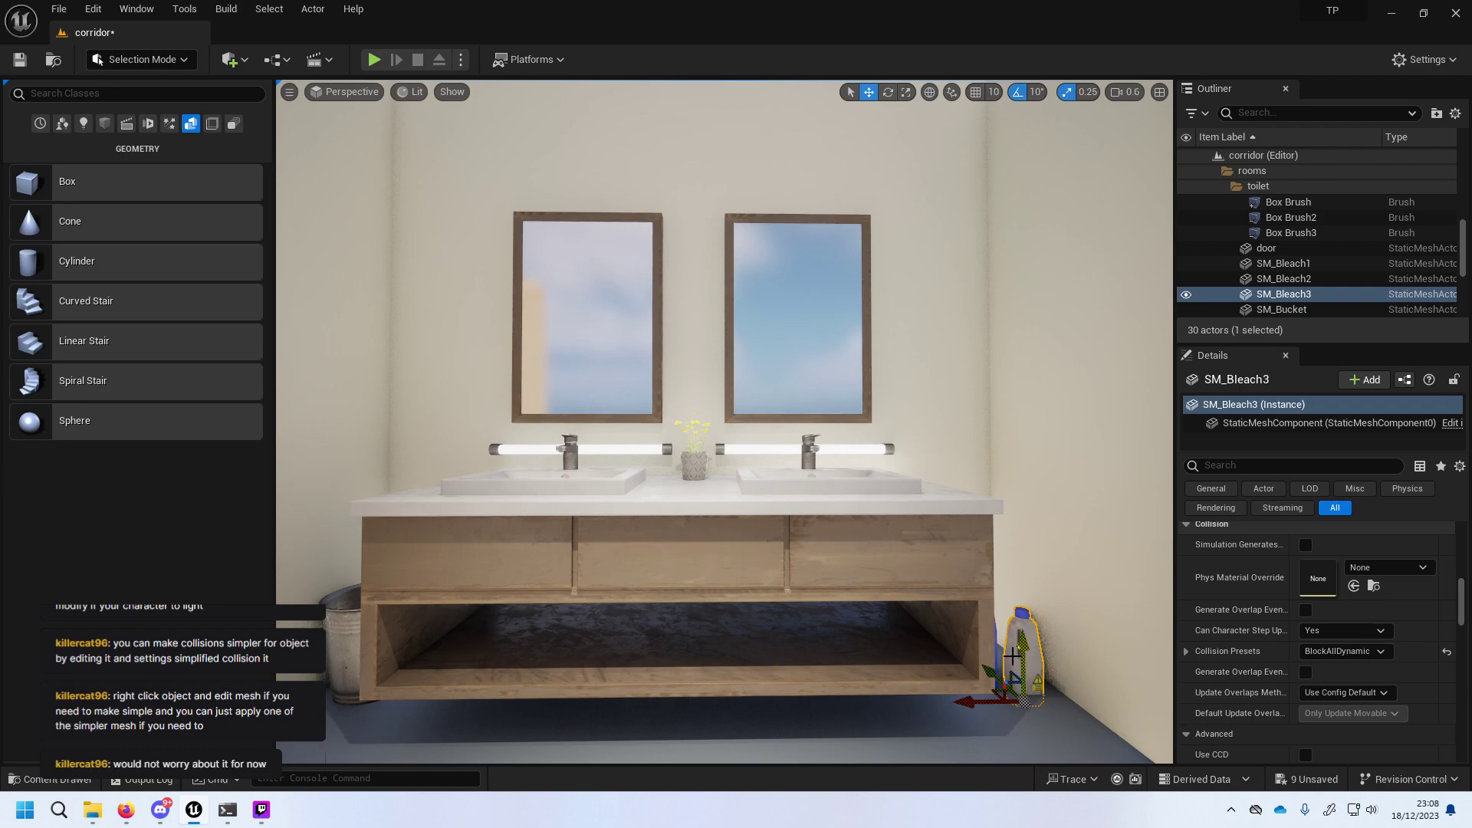
pyautogui.moveTo(1022, 654); pyautogui.dragTo(997, 648, button='right')
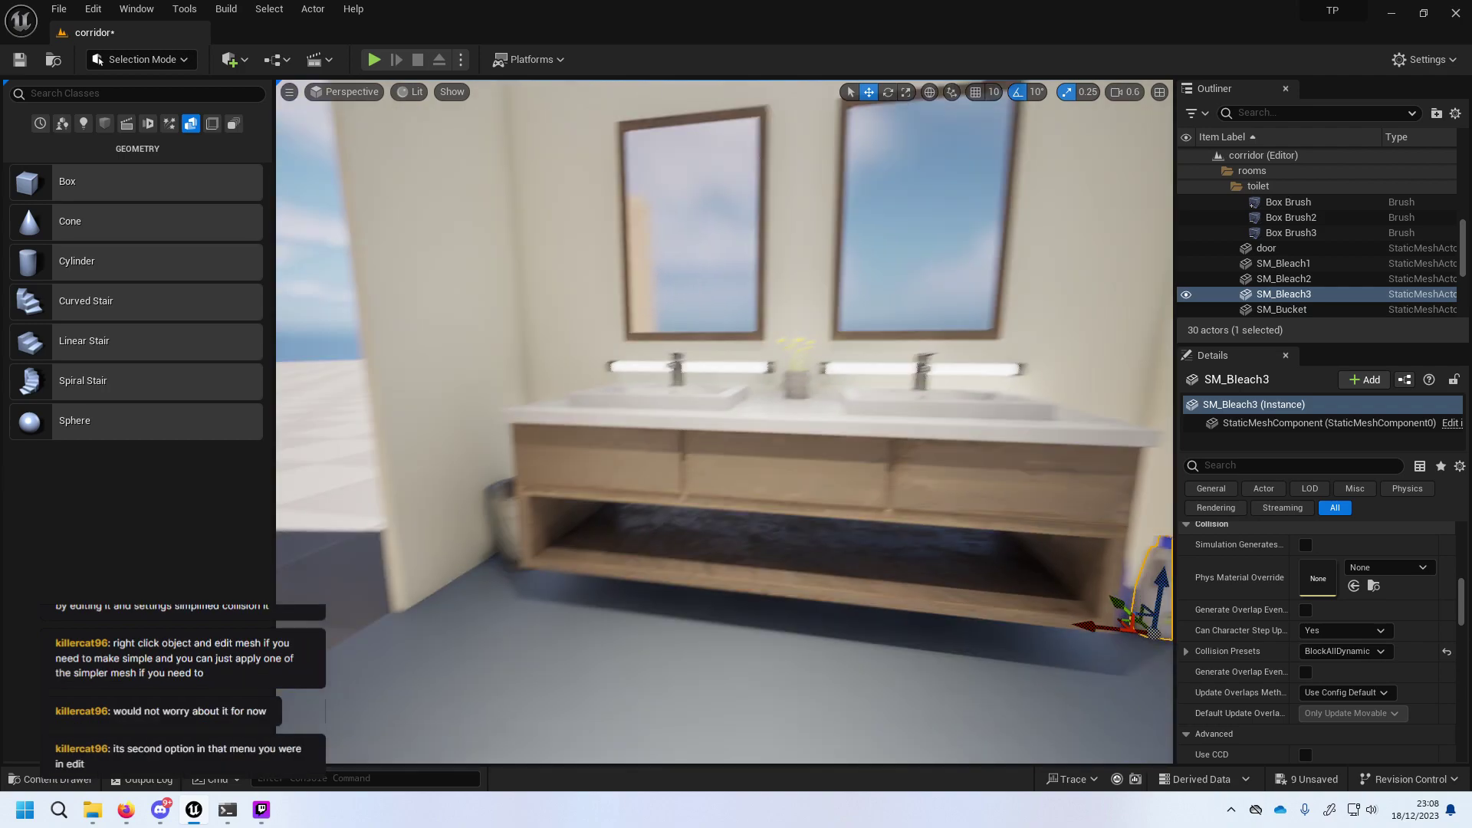
pyautogui.moveTo(816, 544); pyautogui.dragTo(843, 544, button='right')
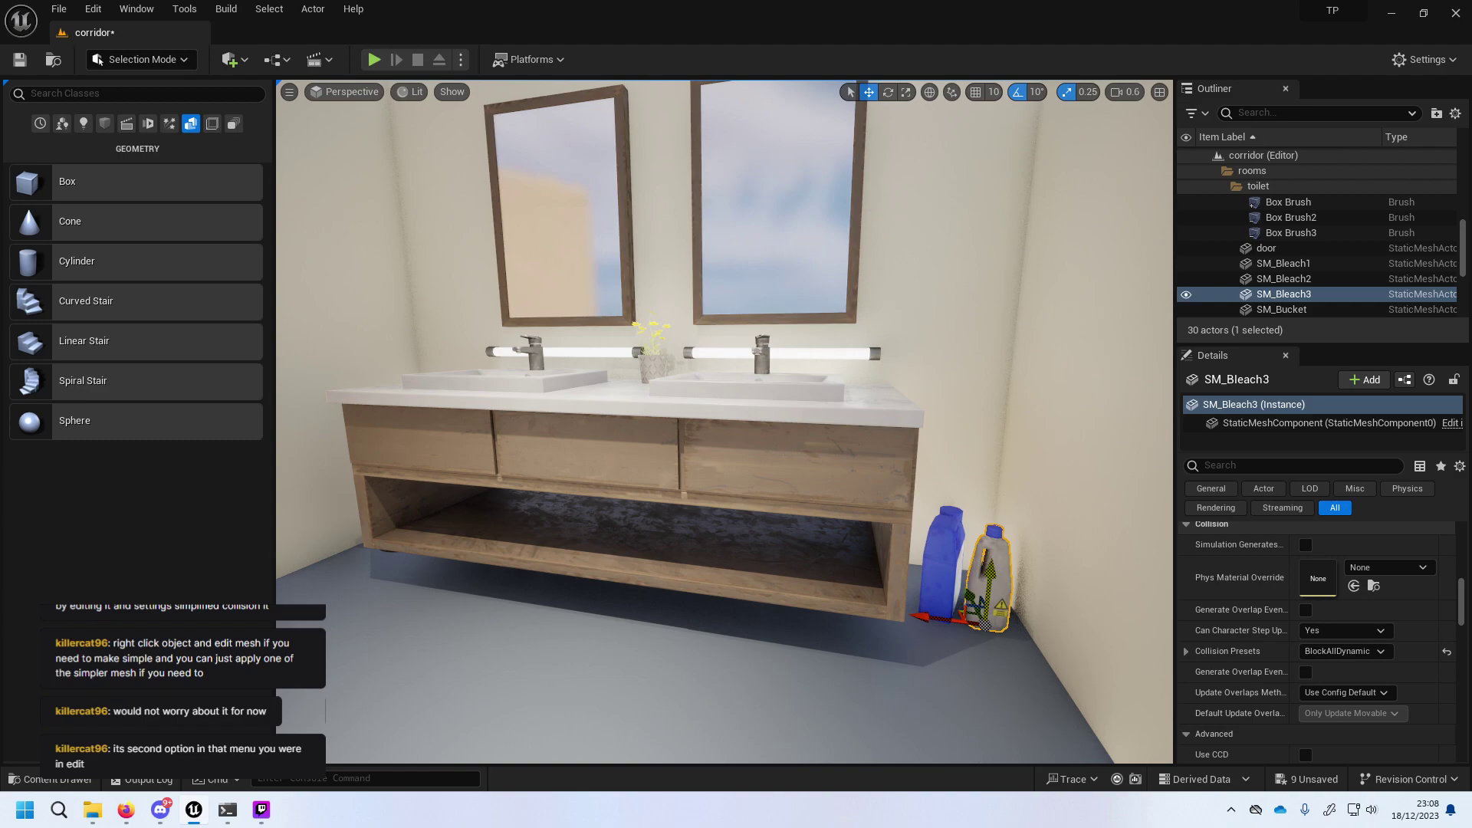
# Open SM_Bleach3 in the Static Mesh Editor and search its details for collision settings.
pyautogui.rightClick(993, 566)
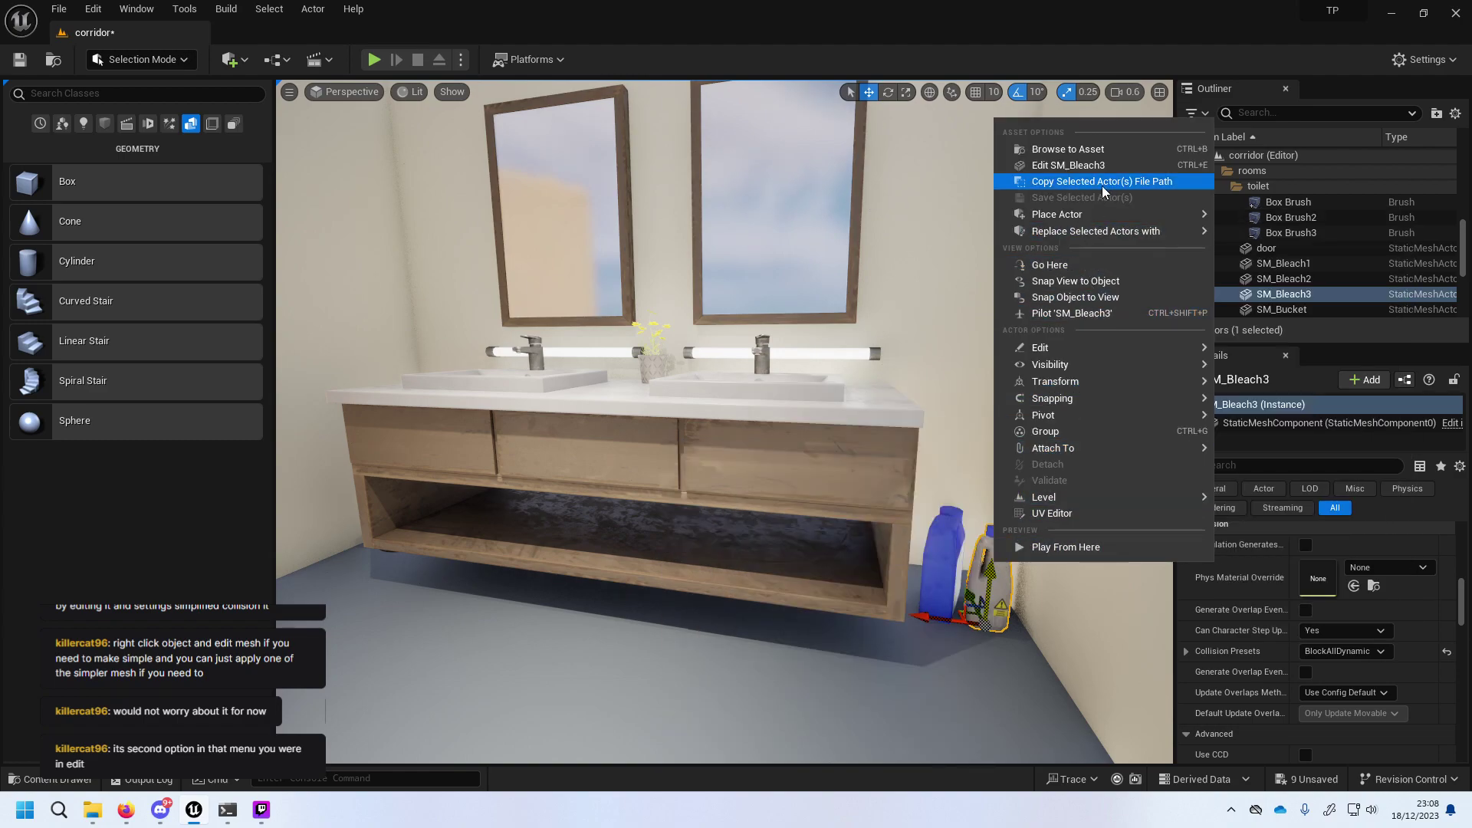
pyautogui.click(1121, 165)
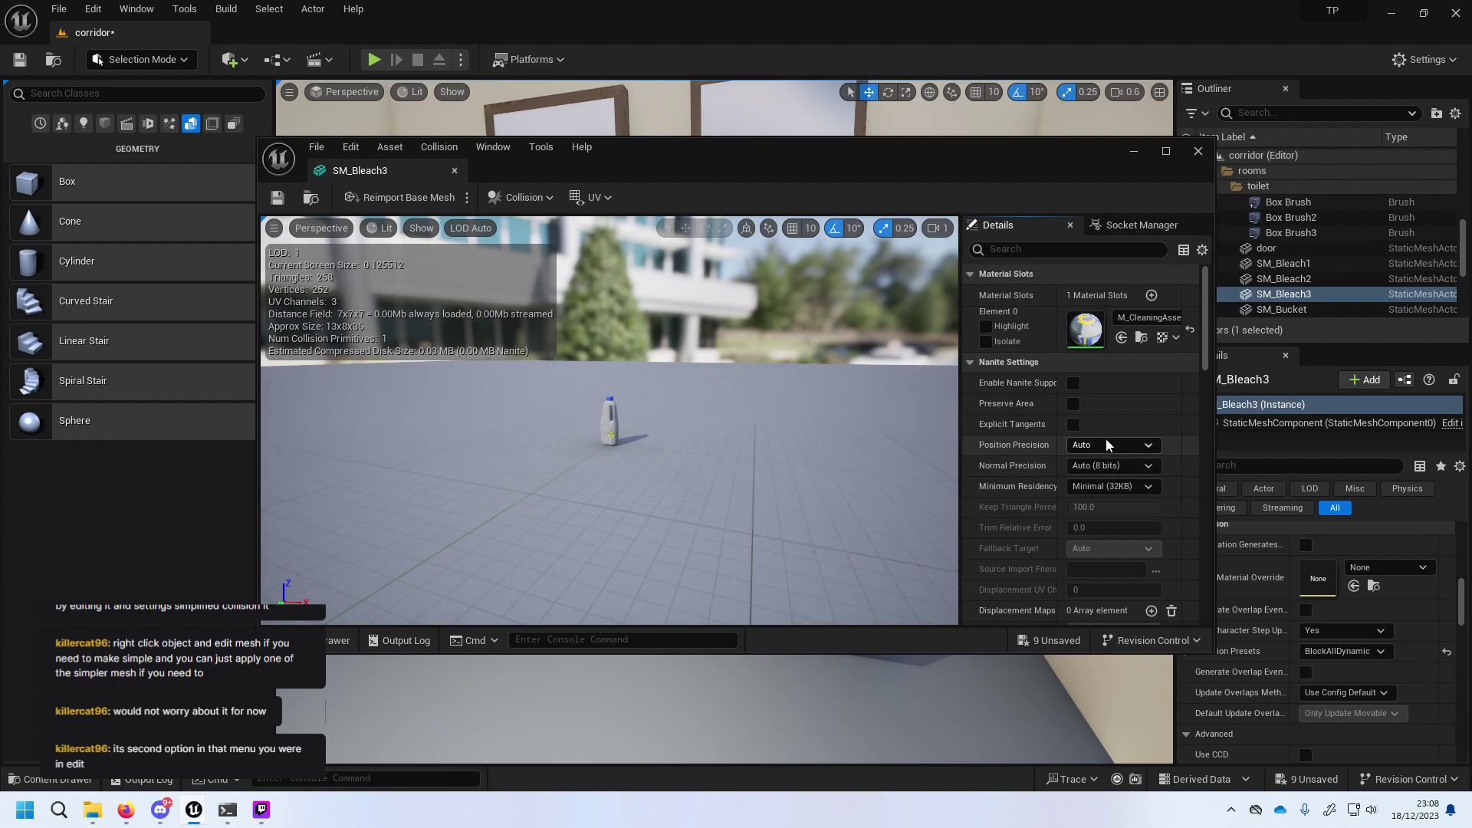
pyautogui.scroll(-1, 1119, 390)
pyautogui.scroll(-4, 1120, 390)
pyautogui.scroll(-3, 1120, 390)
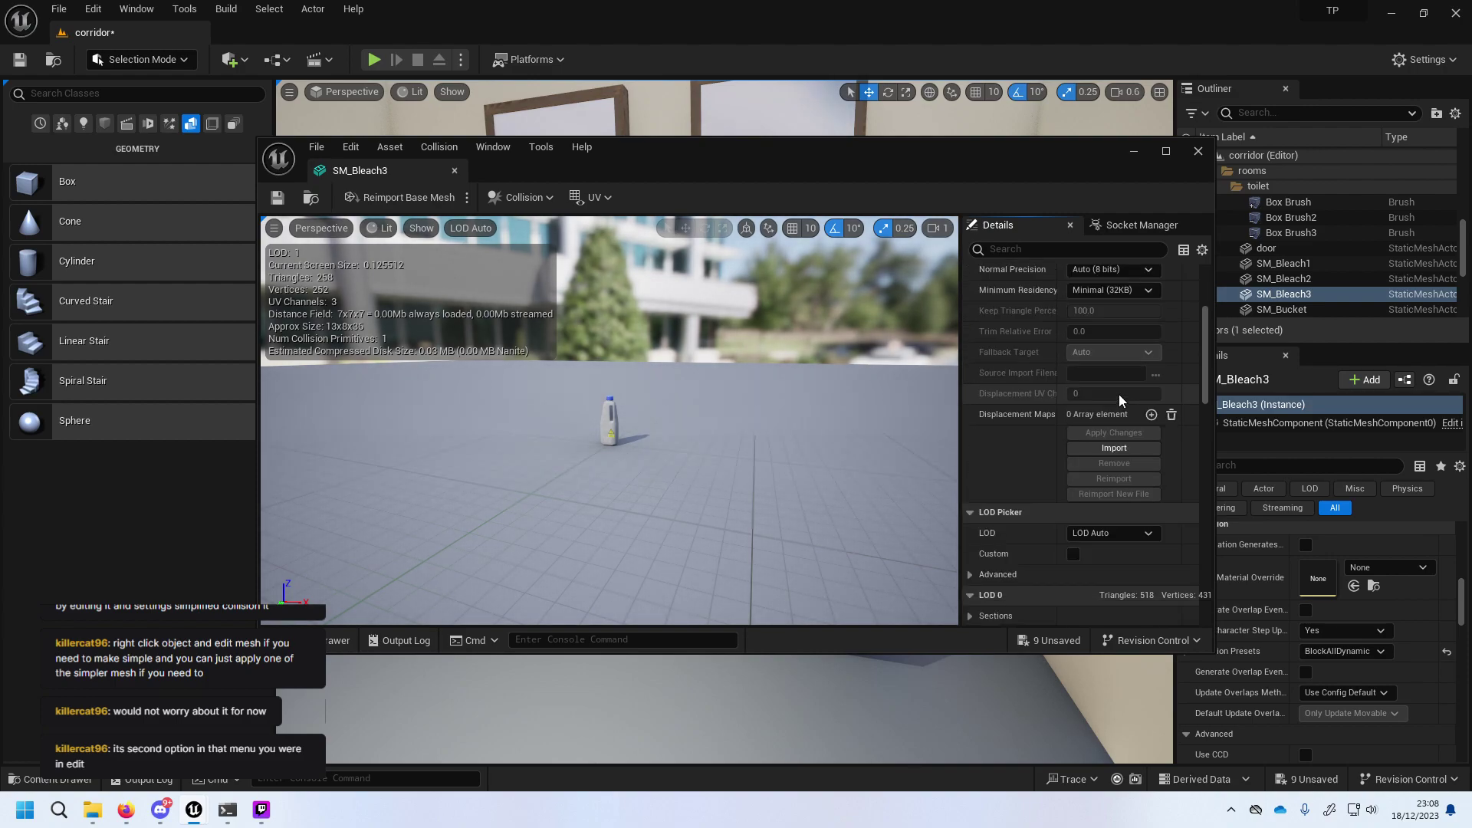
pyautogui.scroll(-4, 1120, 394)
pyautogui.scroll(-3, 1120, 394)
pyautogui.scroll(-4, 1119, 395)
pyautogui.scroll(-3, 1119, 394)
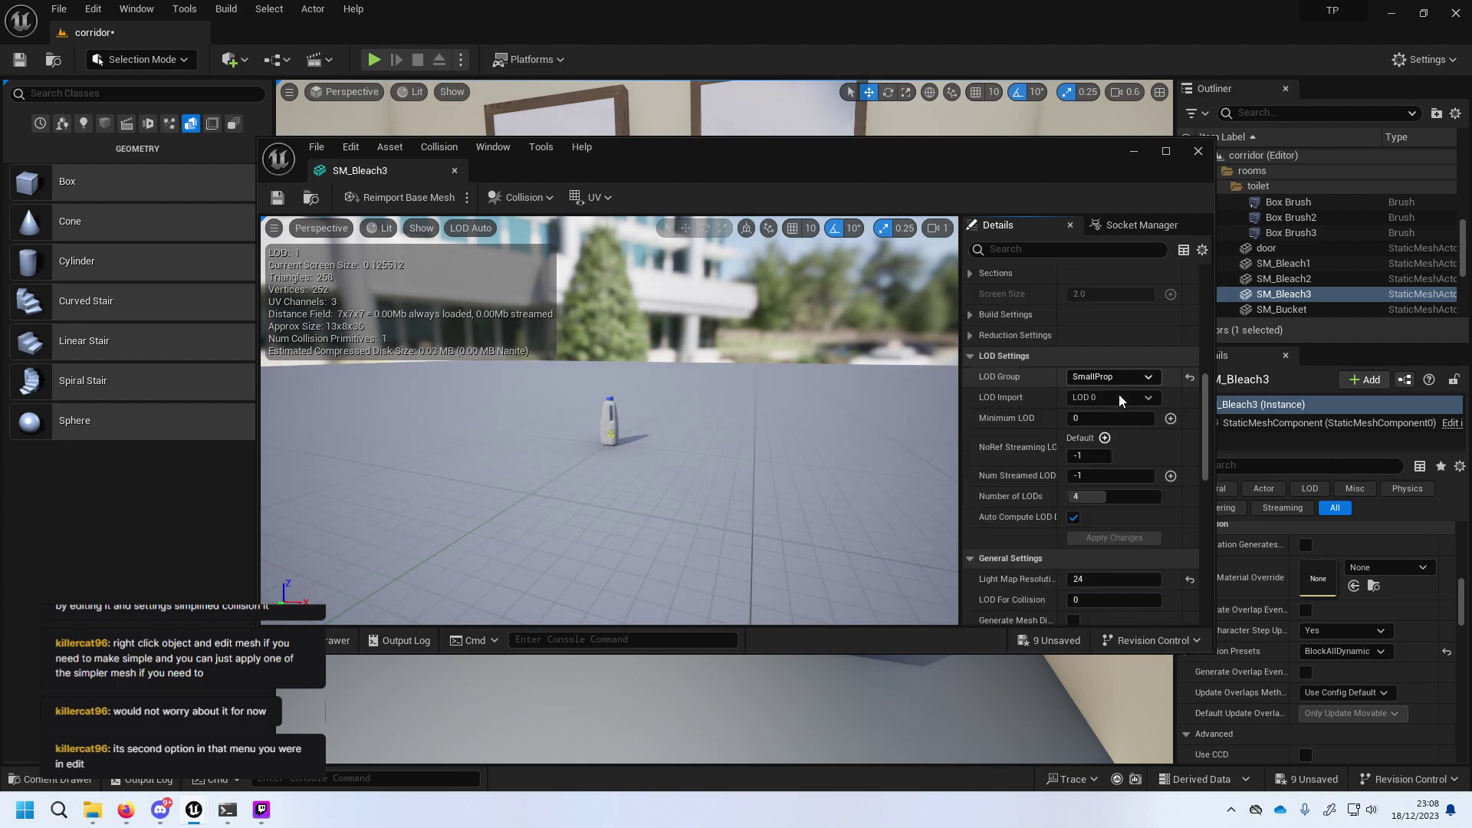
pyautogui.scroll(-4, 1119, 394)
pyautogui.scroll(-3, 1120, 394)
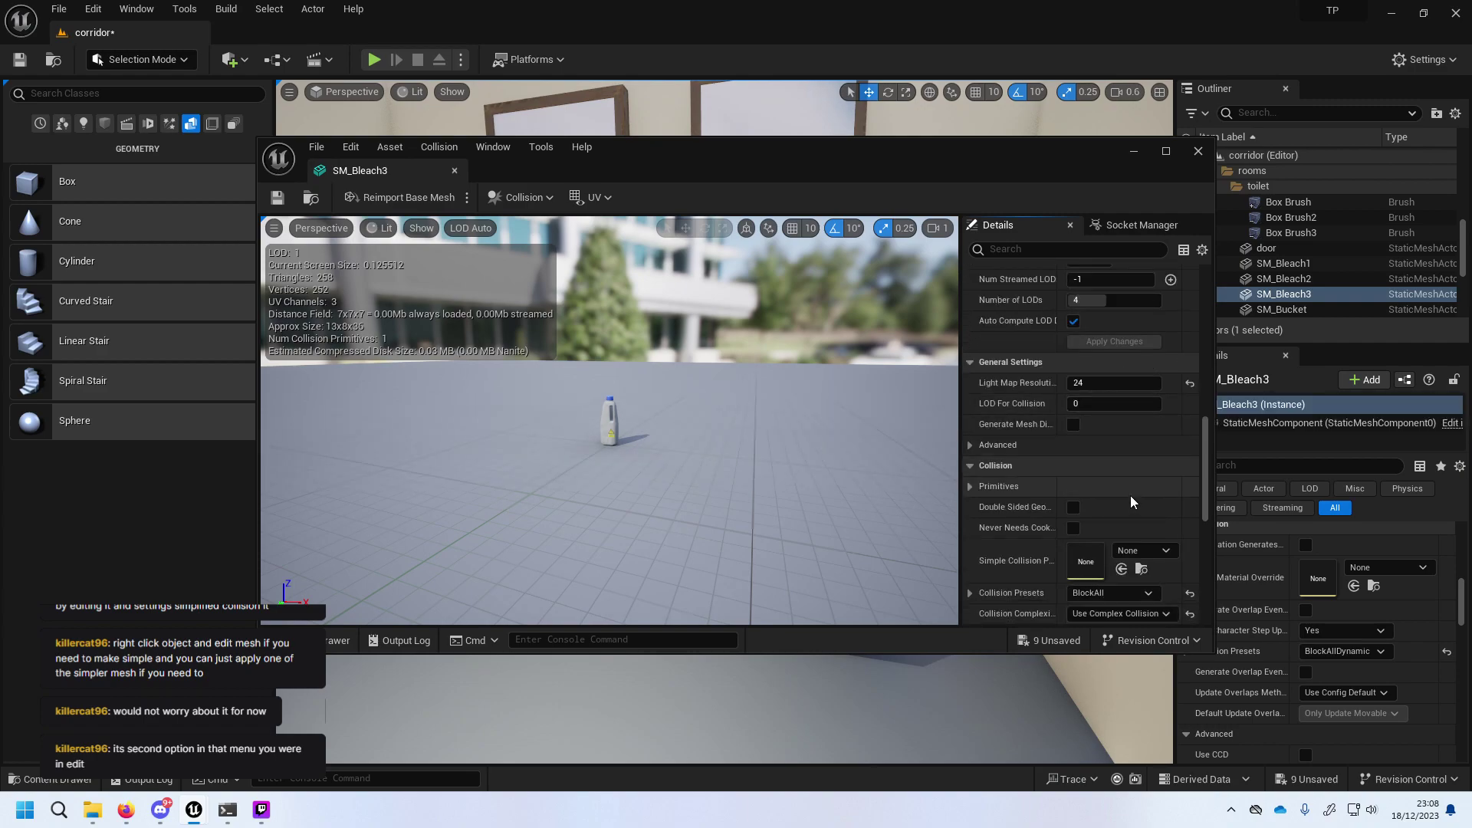
pyautogui.scroll(-2, 1129, 498)
pyautogui.scroll(-2, 1130, 495)
pyautogui.scroll(-2, 1134, 494)
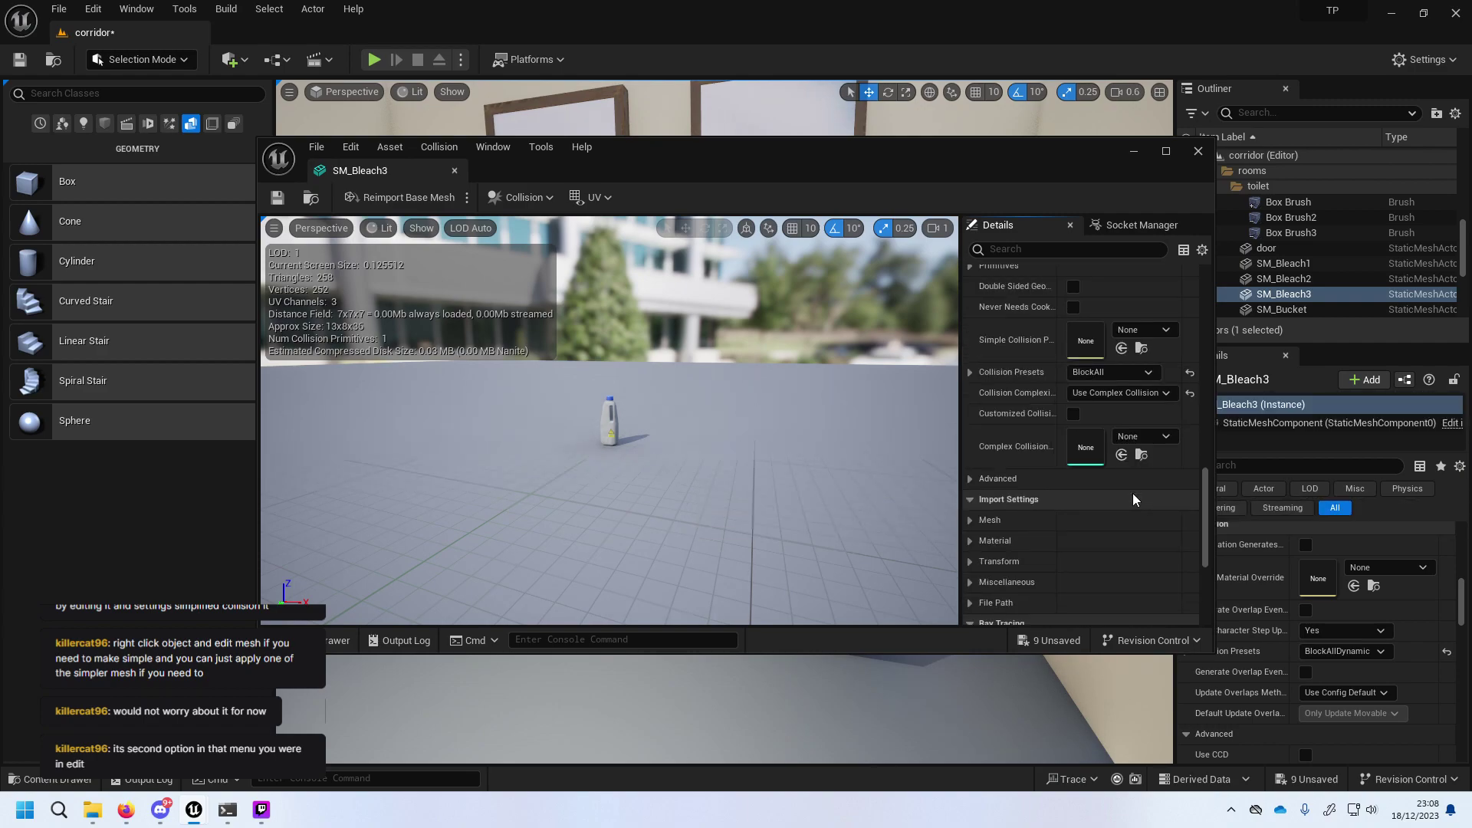
pyautogui.scroll(-2, 1134, 494)
pyautogui.scroll(-2, 1133, 492)
pyautogui.scroll(-2, 1133, 493)
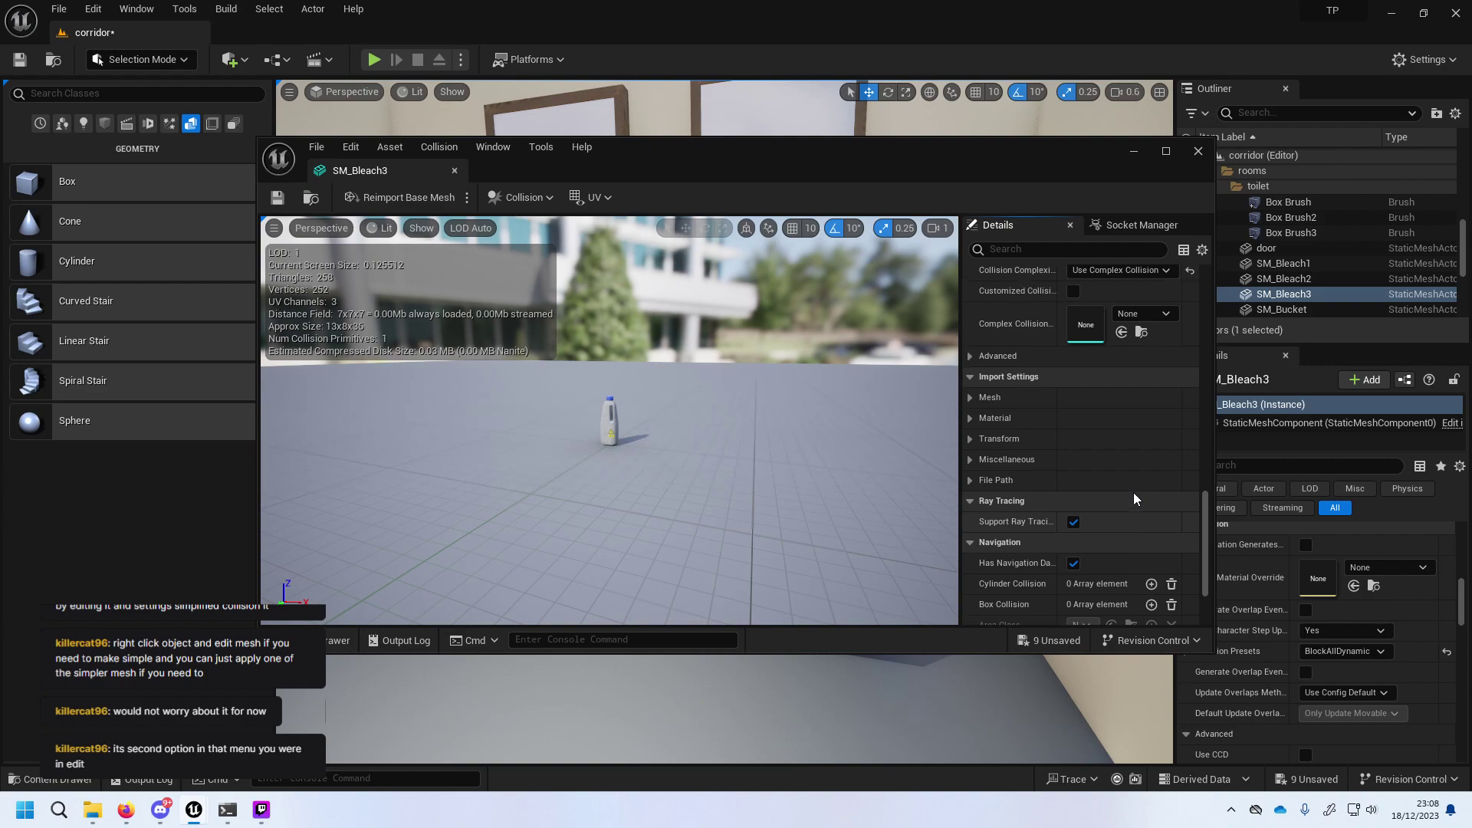
pyautogui.scroll(3, 1135, 487)
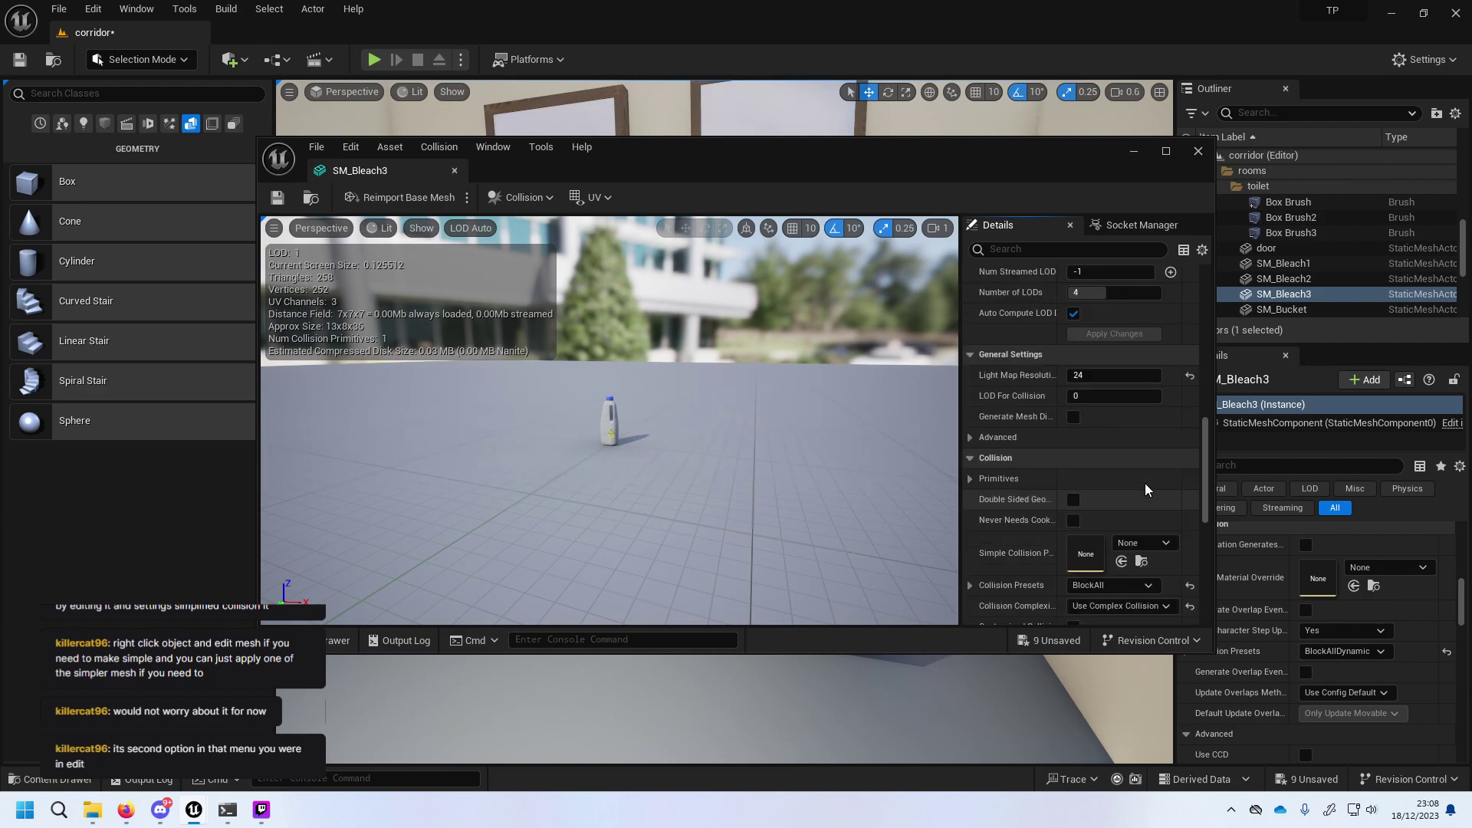
pyautogui.scroll(3, 1150, 483)
pyautogui.scroll(1, 1165, 509)
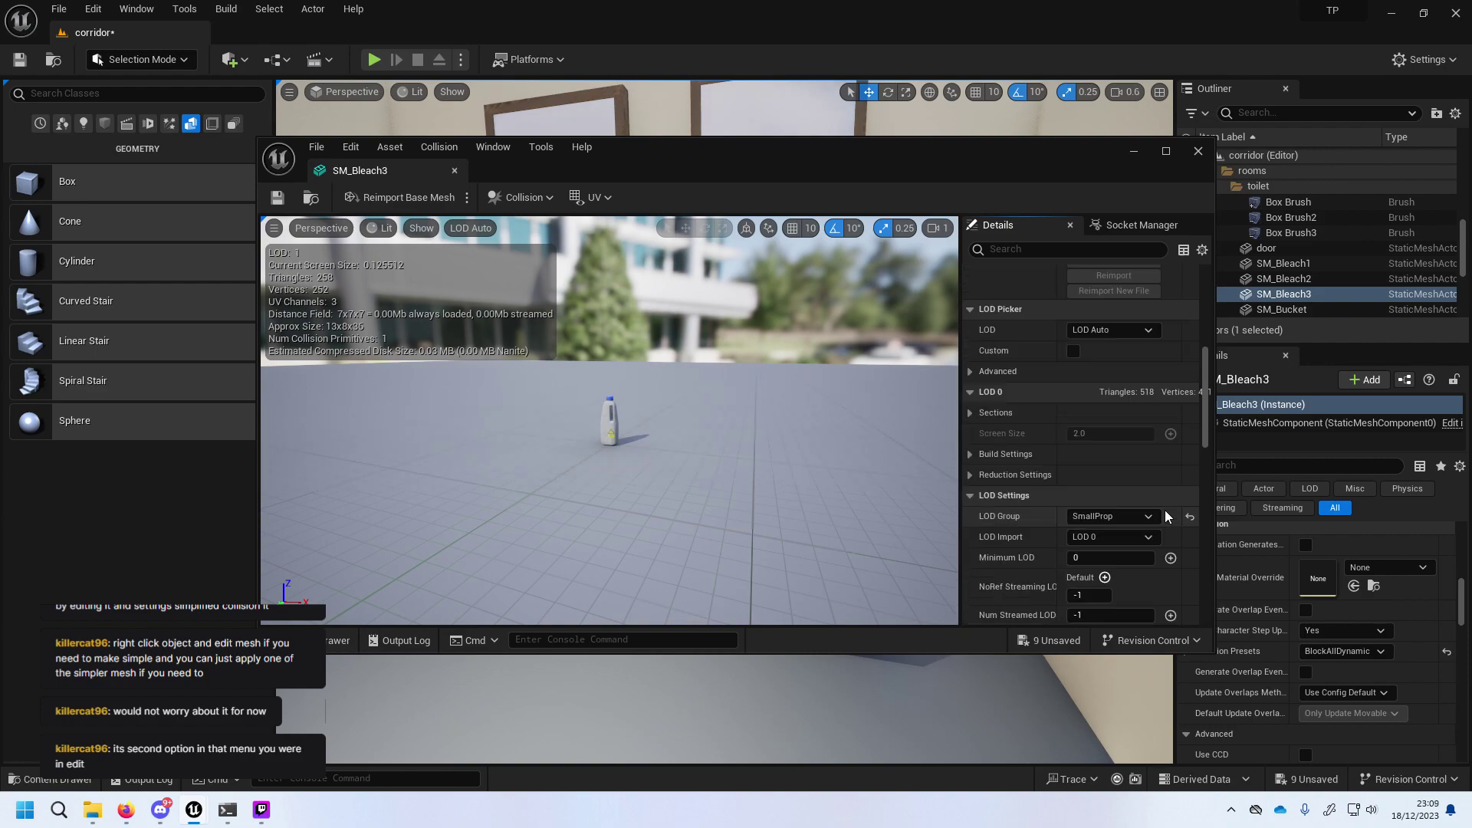
pyautogui.click(1058, 251)
pyautogui.write('colli')
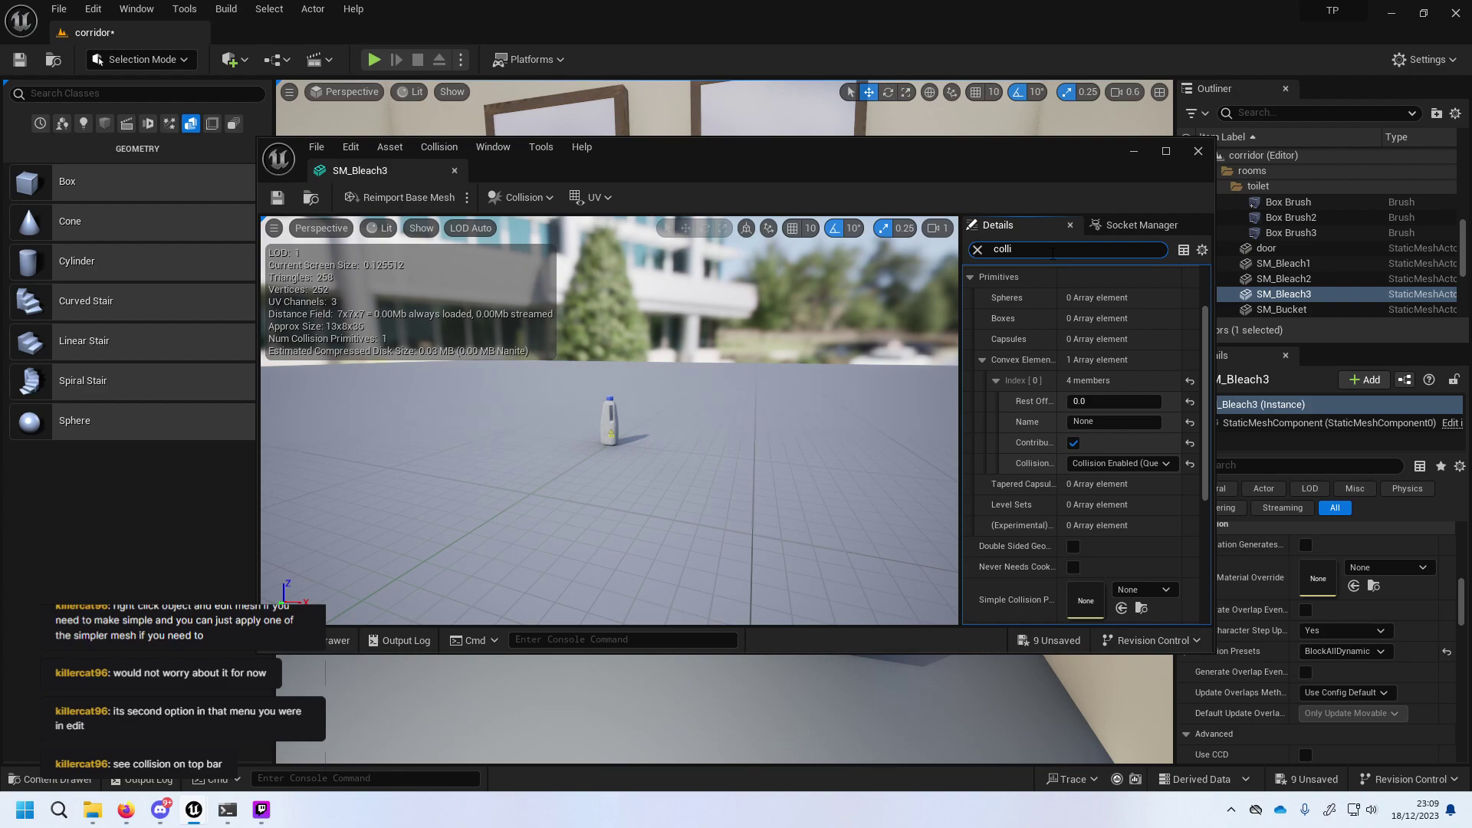
pyautogui.press('BackSpace')
pyautogui.press('BackSpace')
pyautogui.press('BackSpace')
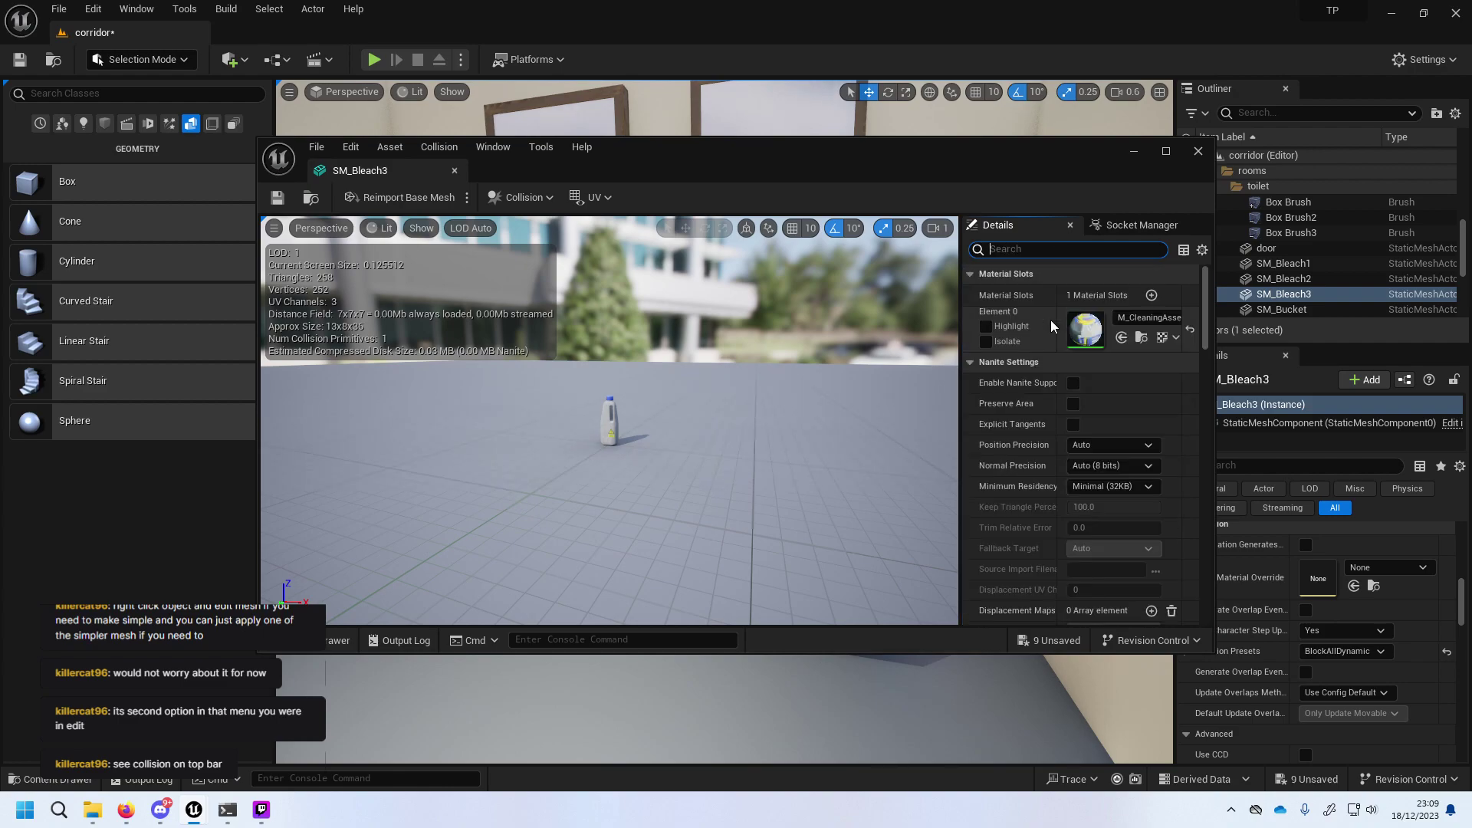
# Add a box simplified collision to SM_Bleach3 and close the mesh editor.
pyautogui.click(558, 201)
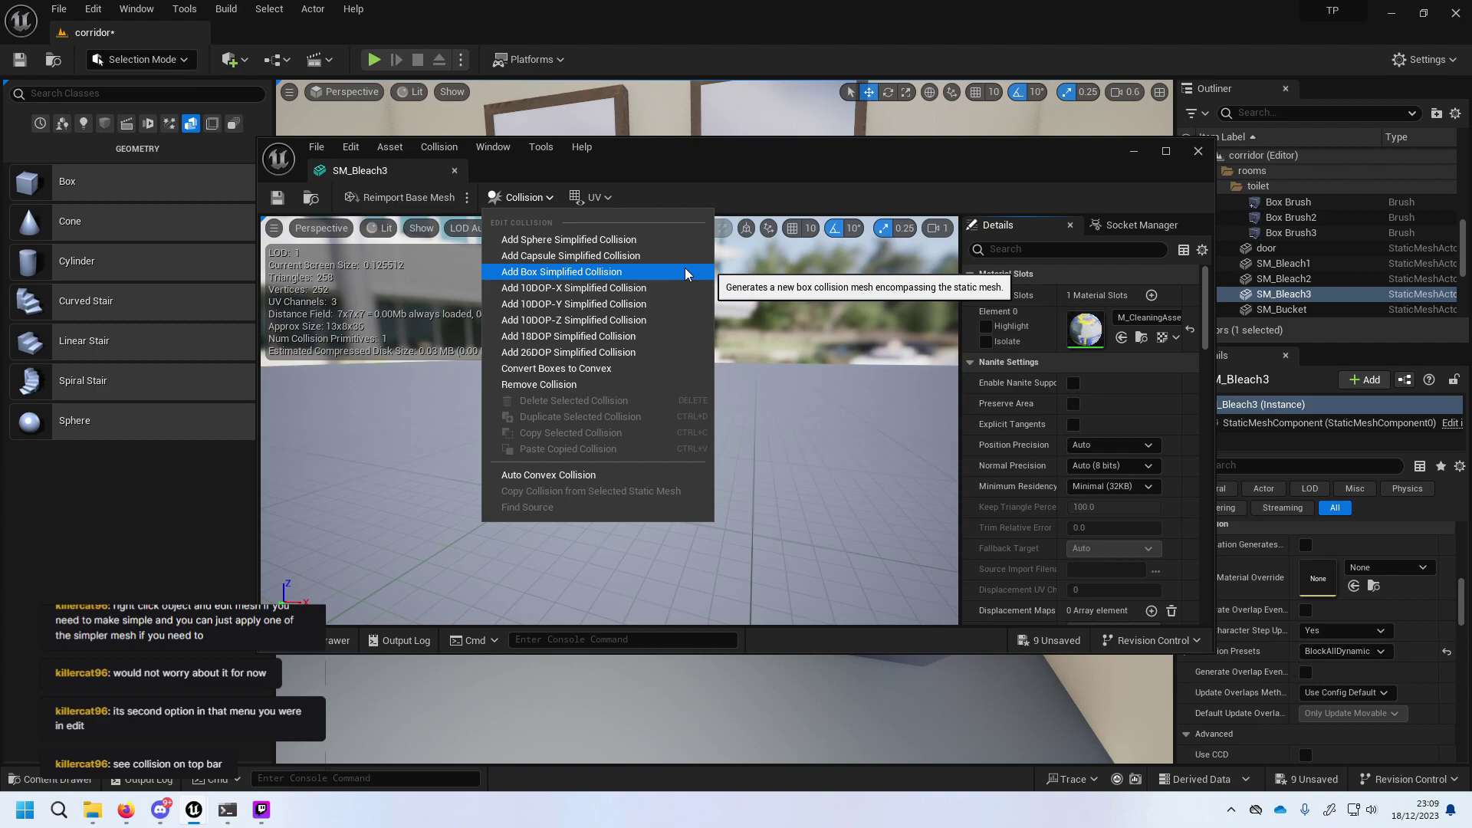
pyautogui.click(685, 273)
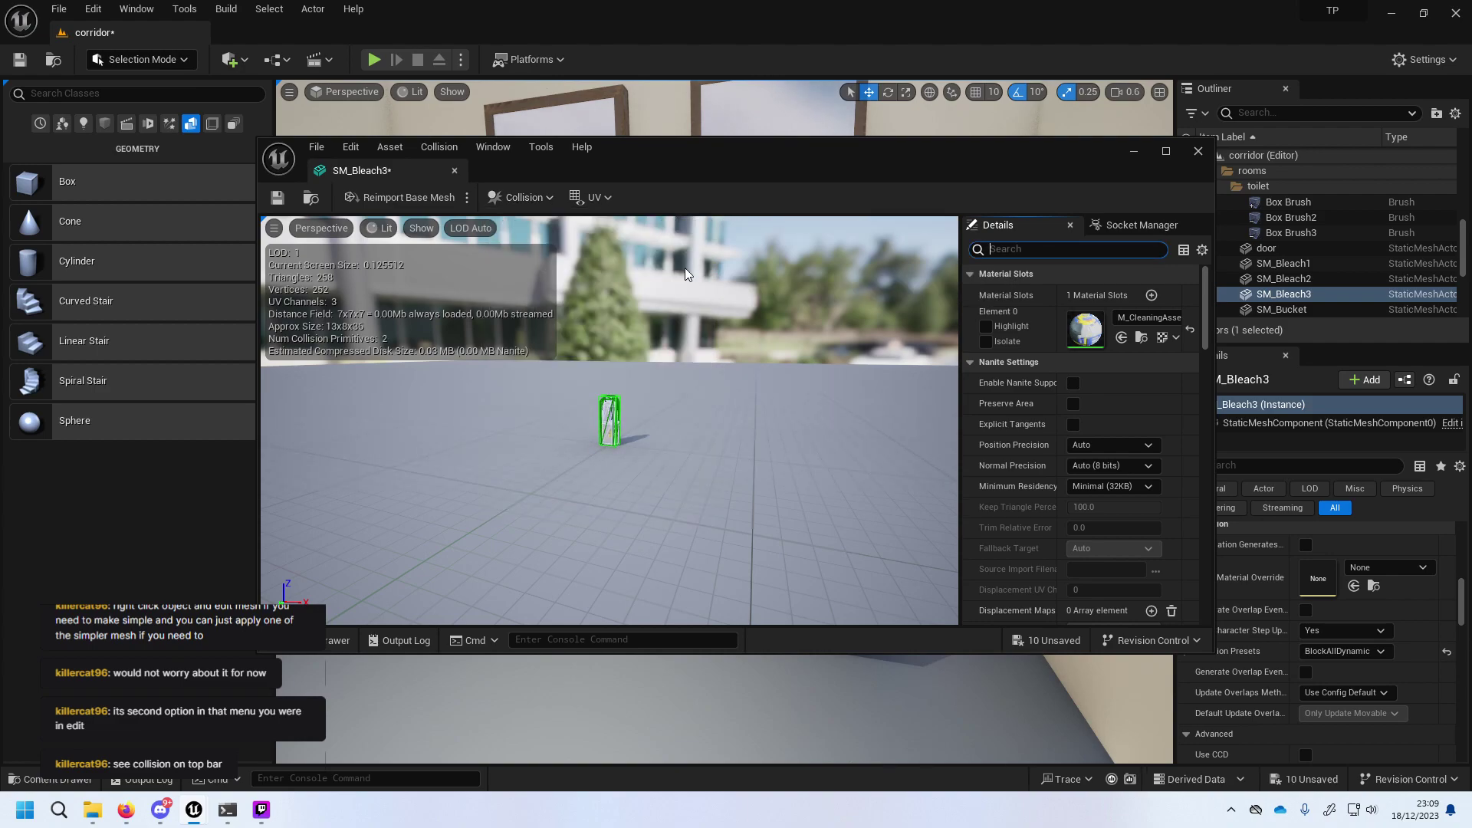
pyautogui.click(1199, 151)
# Add a box simplified collision to the blue SM_Bleach2 bottle's mesh and close its editor.
pyautogui.rightClick(951, 545)
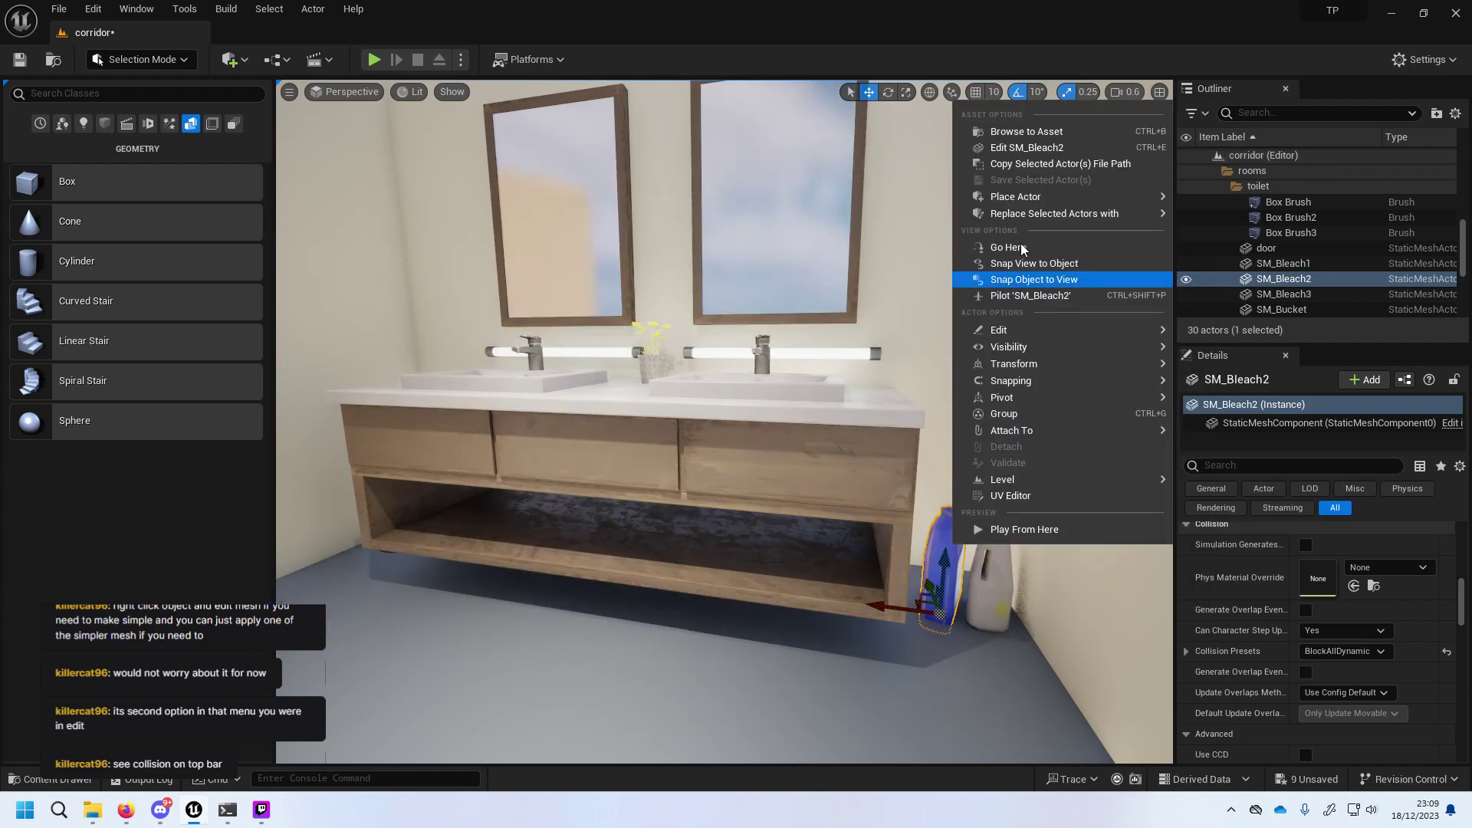
pyautogui.click(1025, 147)
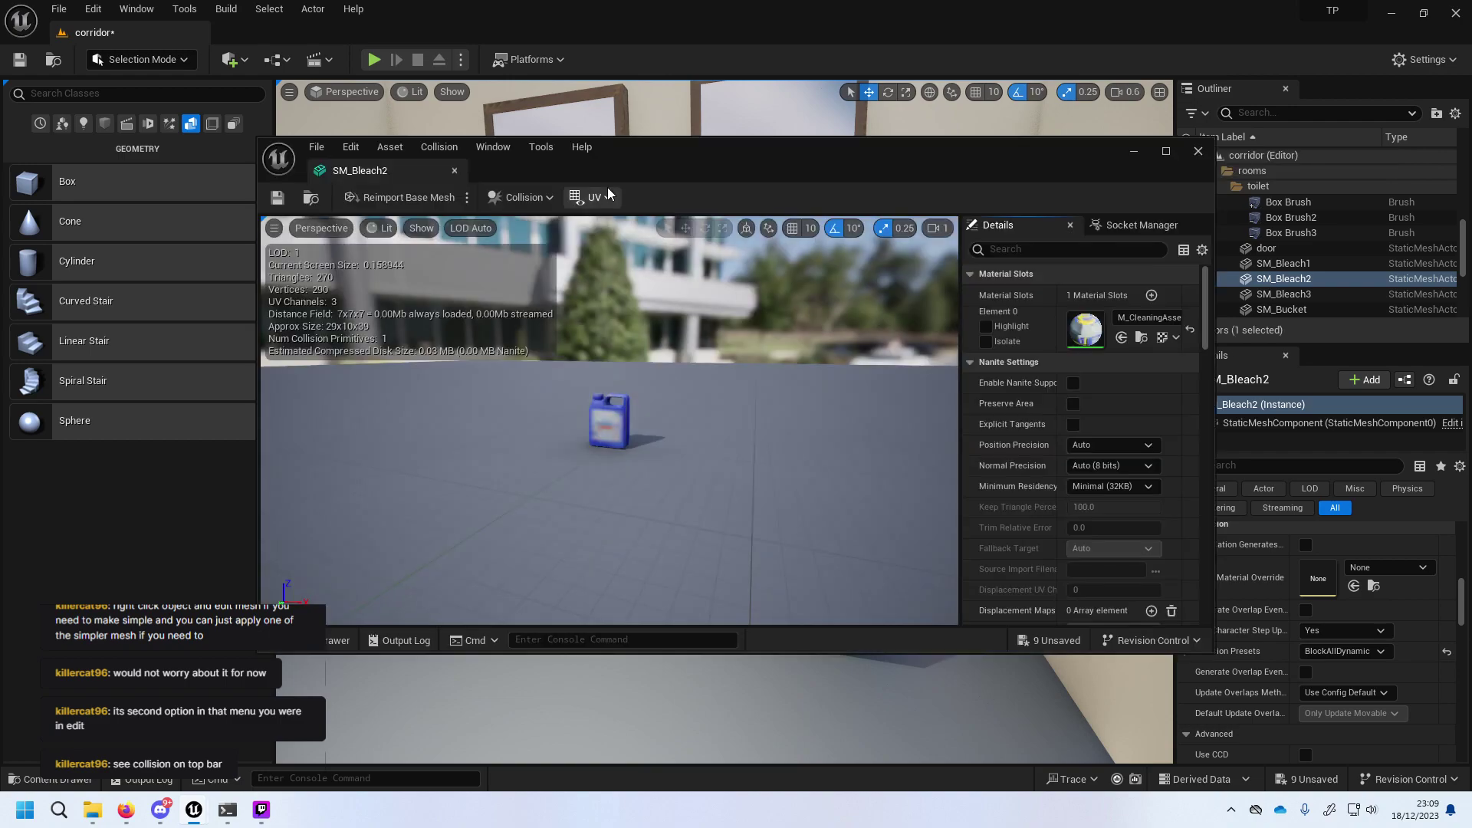
pyautogui.click(541, 201)
pyautogui.click(533, 272)
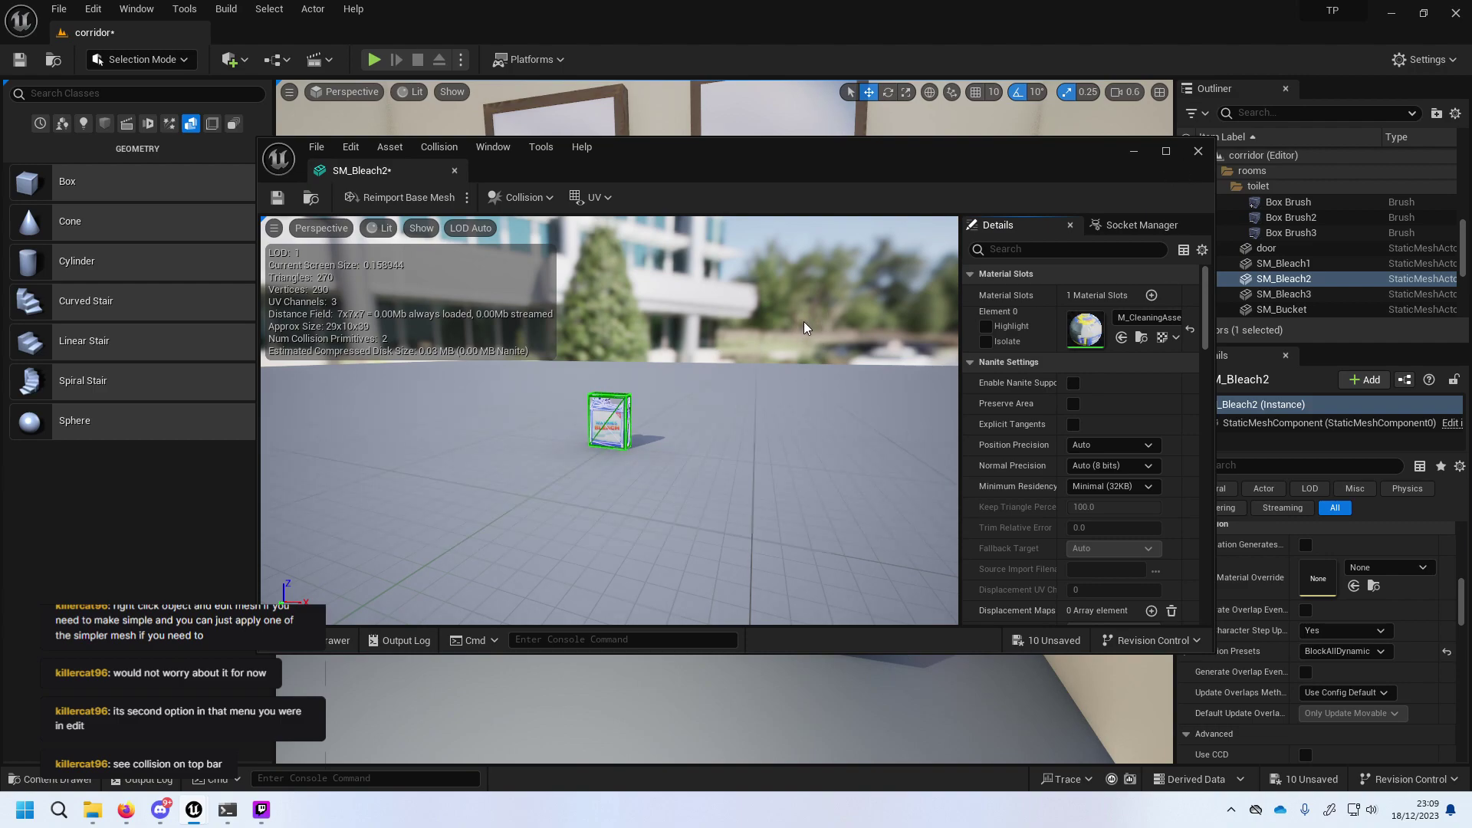
pyautogui.click(1199, 151)
pyautogui.moveTo(540, 398); pyautogui.dragTo(682, 477, button='right')
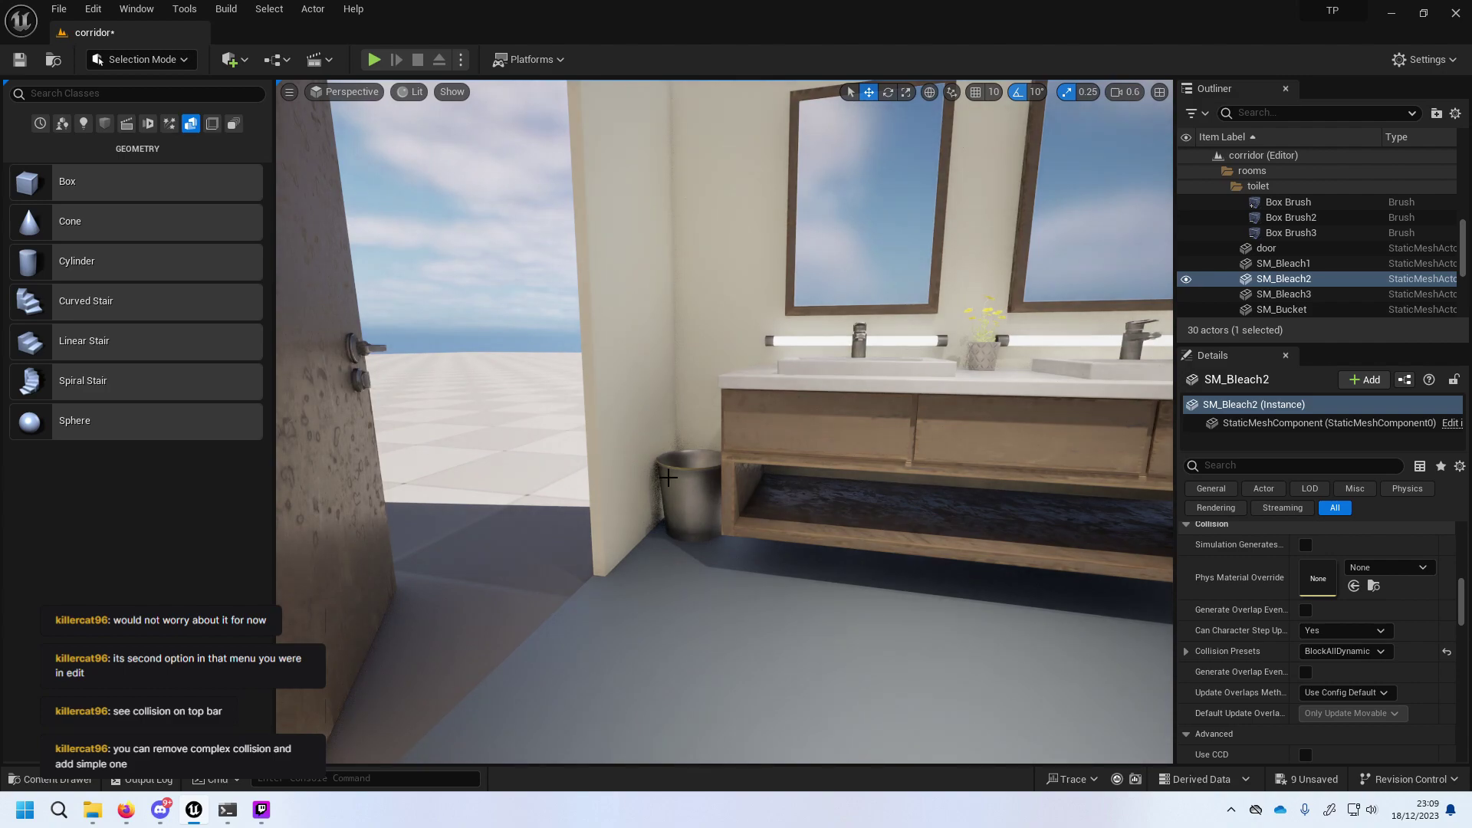
# Add a DOP simplified collision hull to SM_Bucket, save it with Ctrl+S and close the editor.
pyautogui.click(681, 476)
pyautogui.rightClick(682, 476)
pyautogui.click(766, 86)
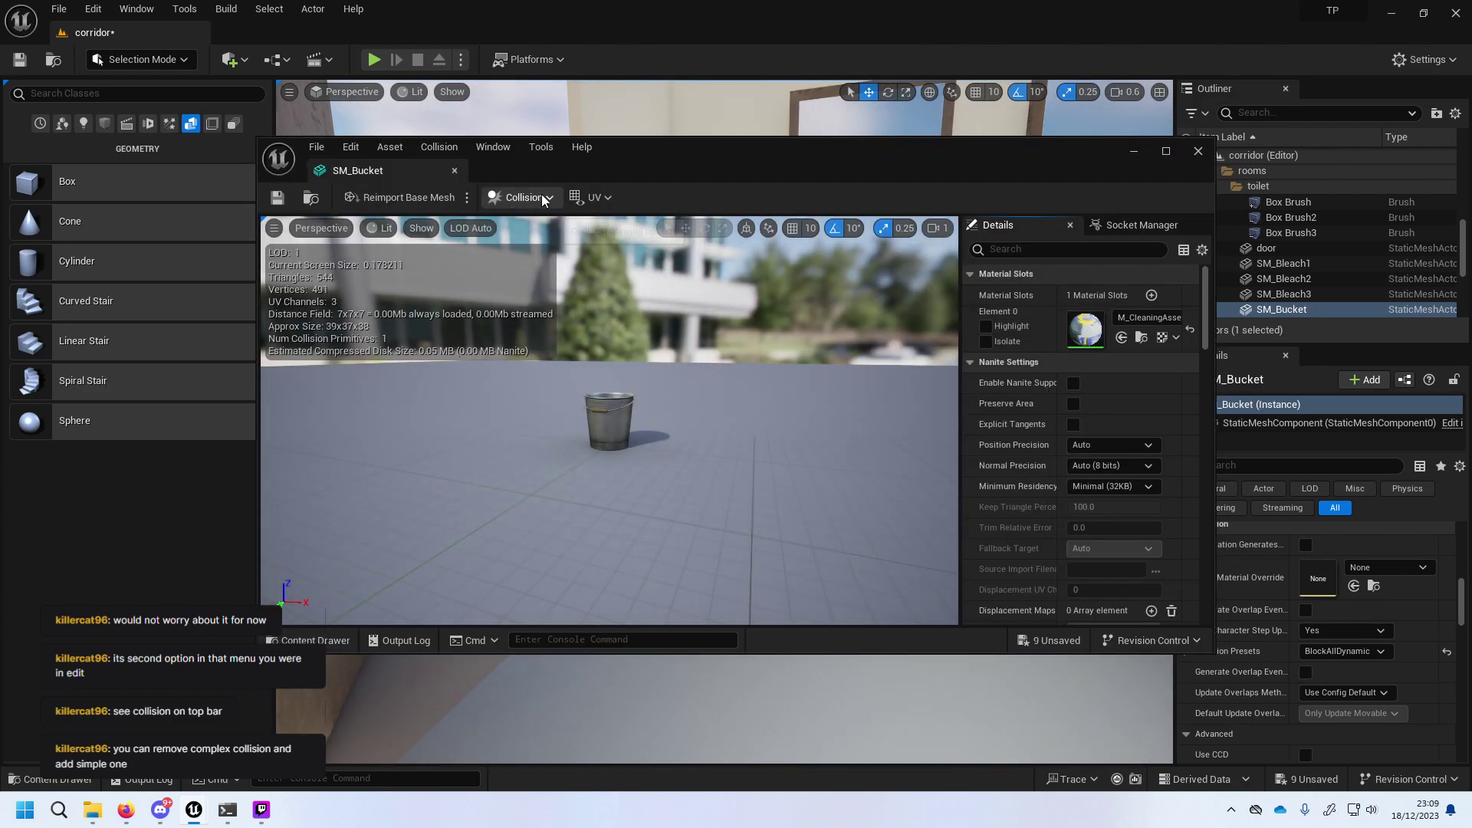
pyautogui.click(521, 198)
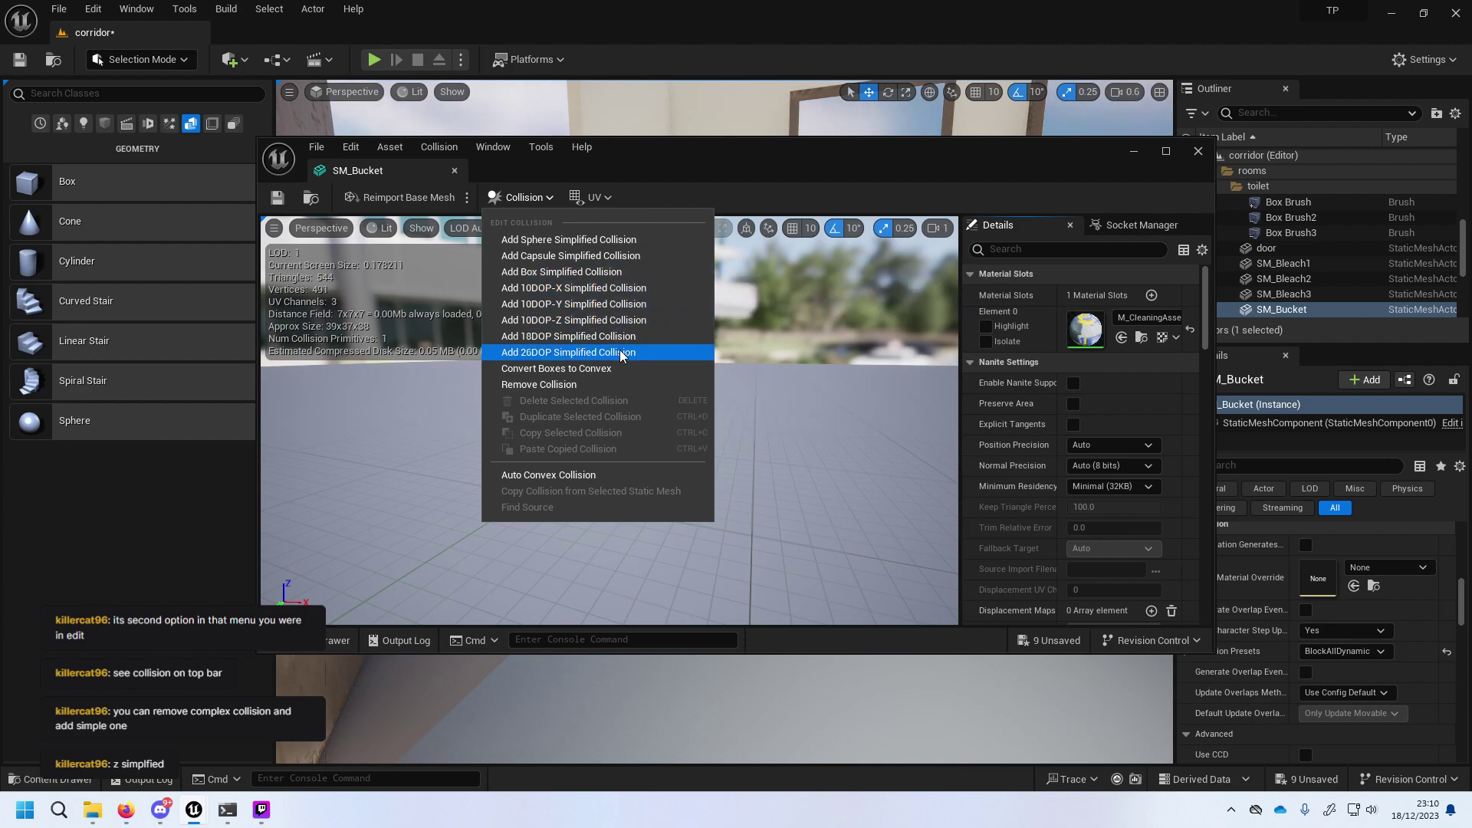
pyautogui.click(640, 321)
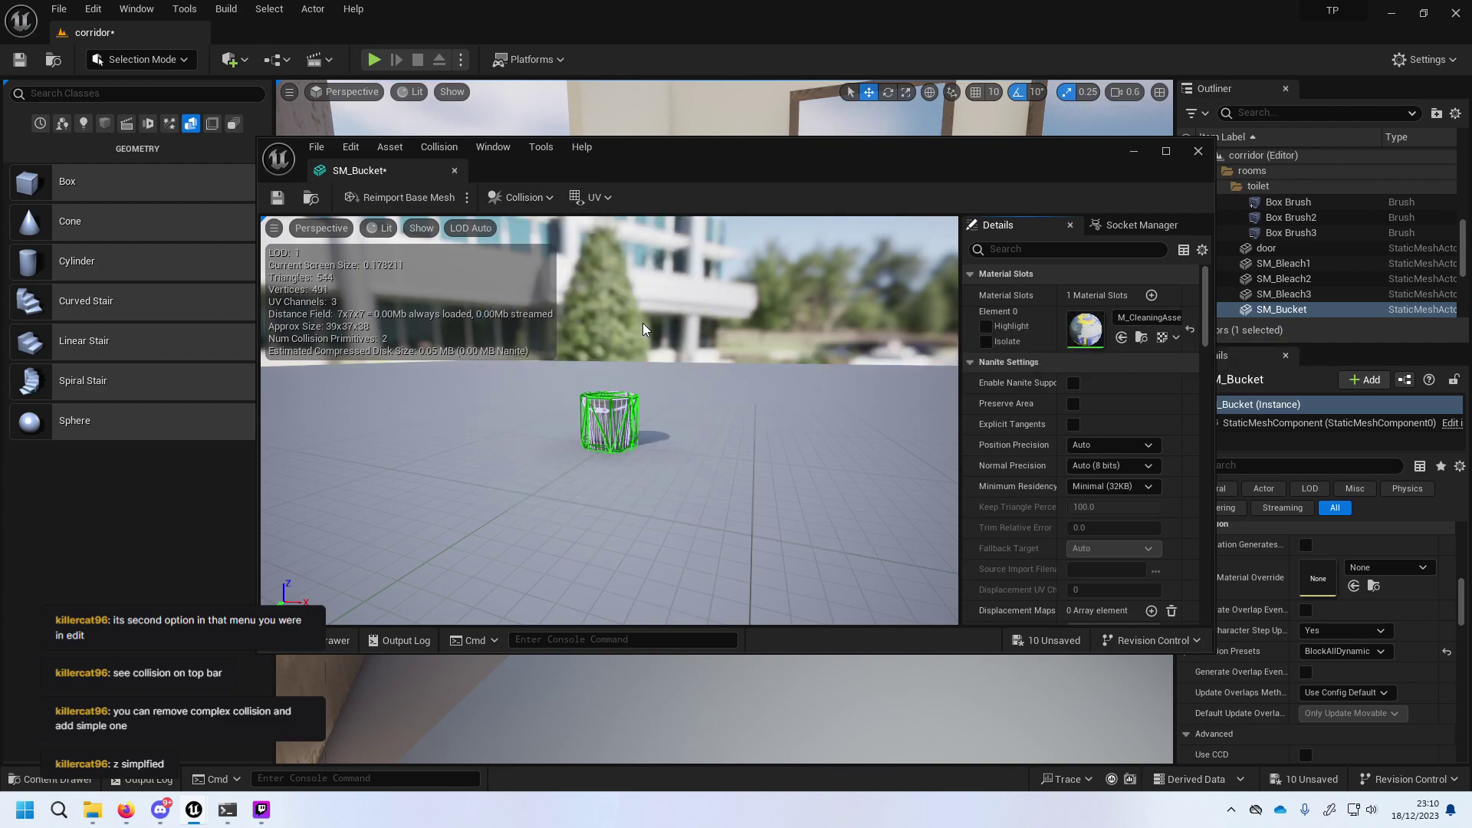
pyautogui.moveTo(739, 384); pyautogui.dragTo(755, 373)
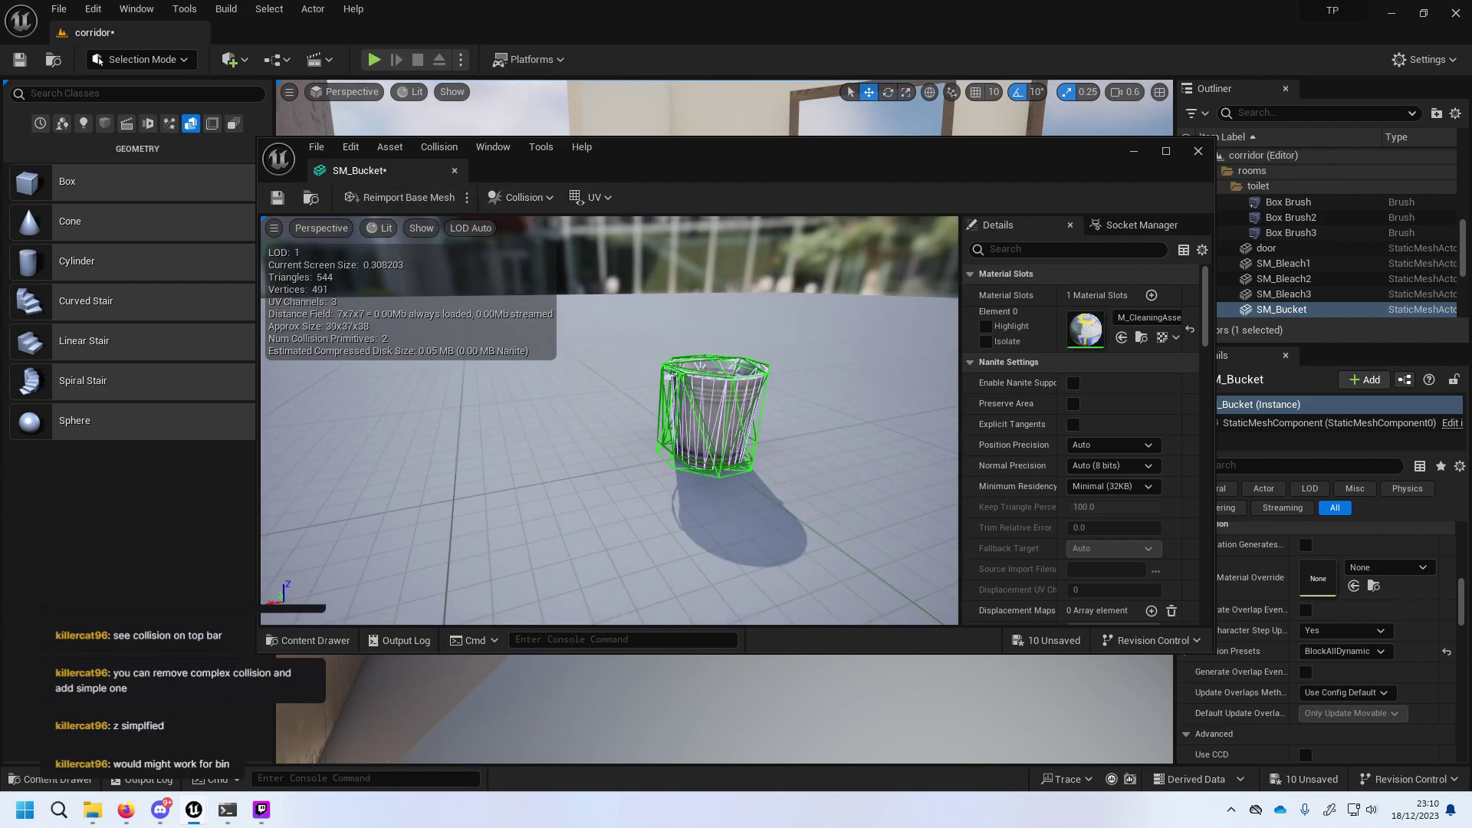
pyautogui.hotkey('ctrl', 's')
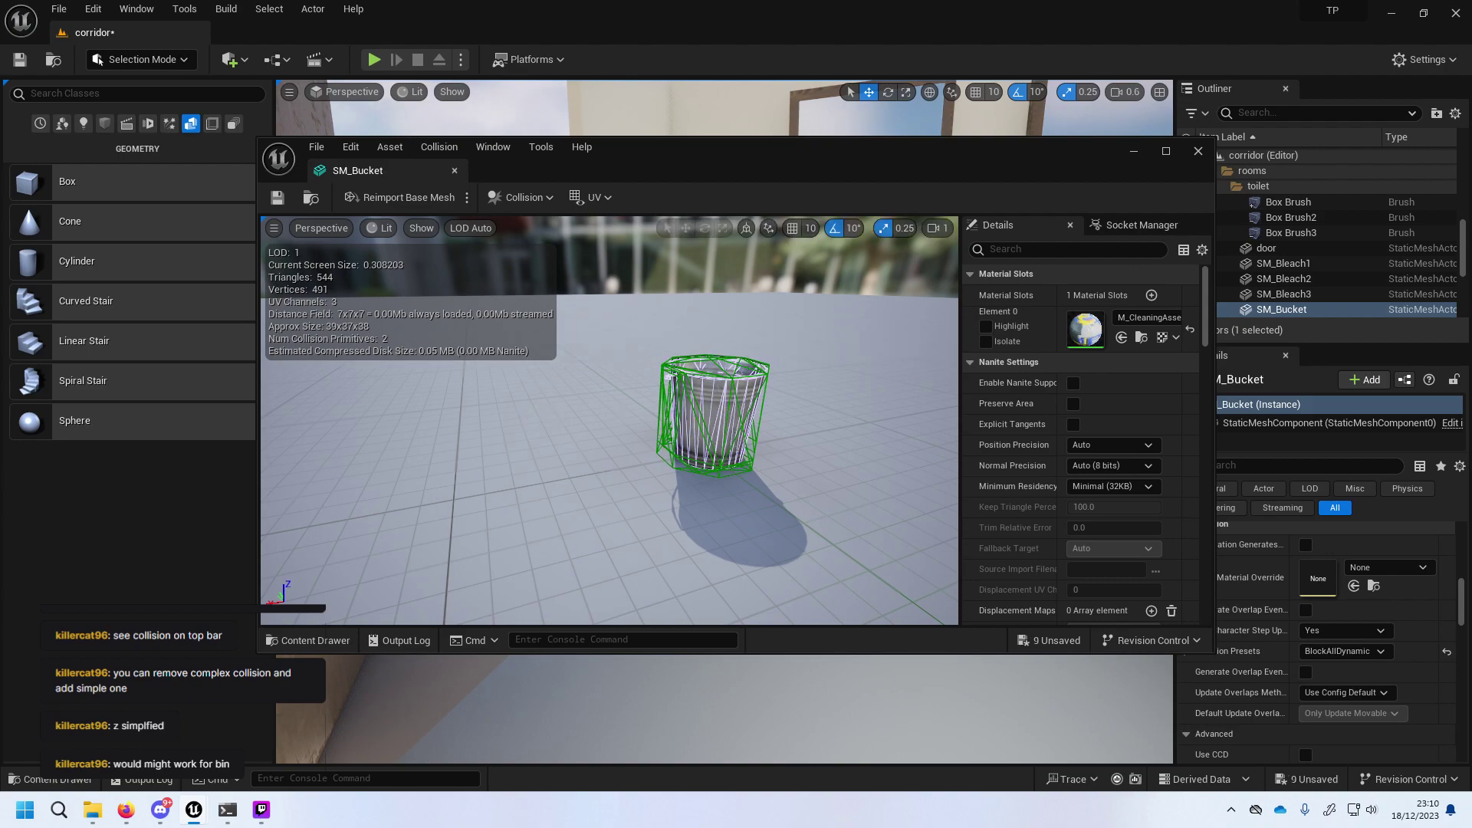
pyautogui.click(721, 468)
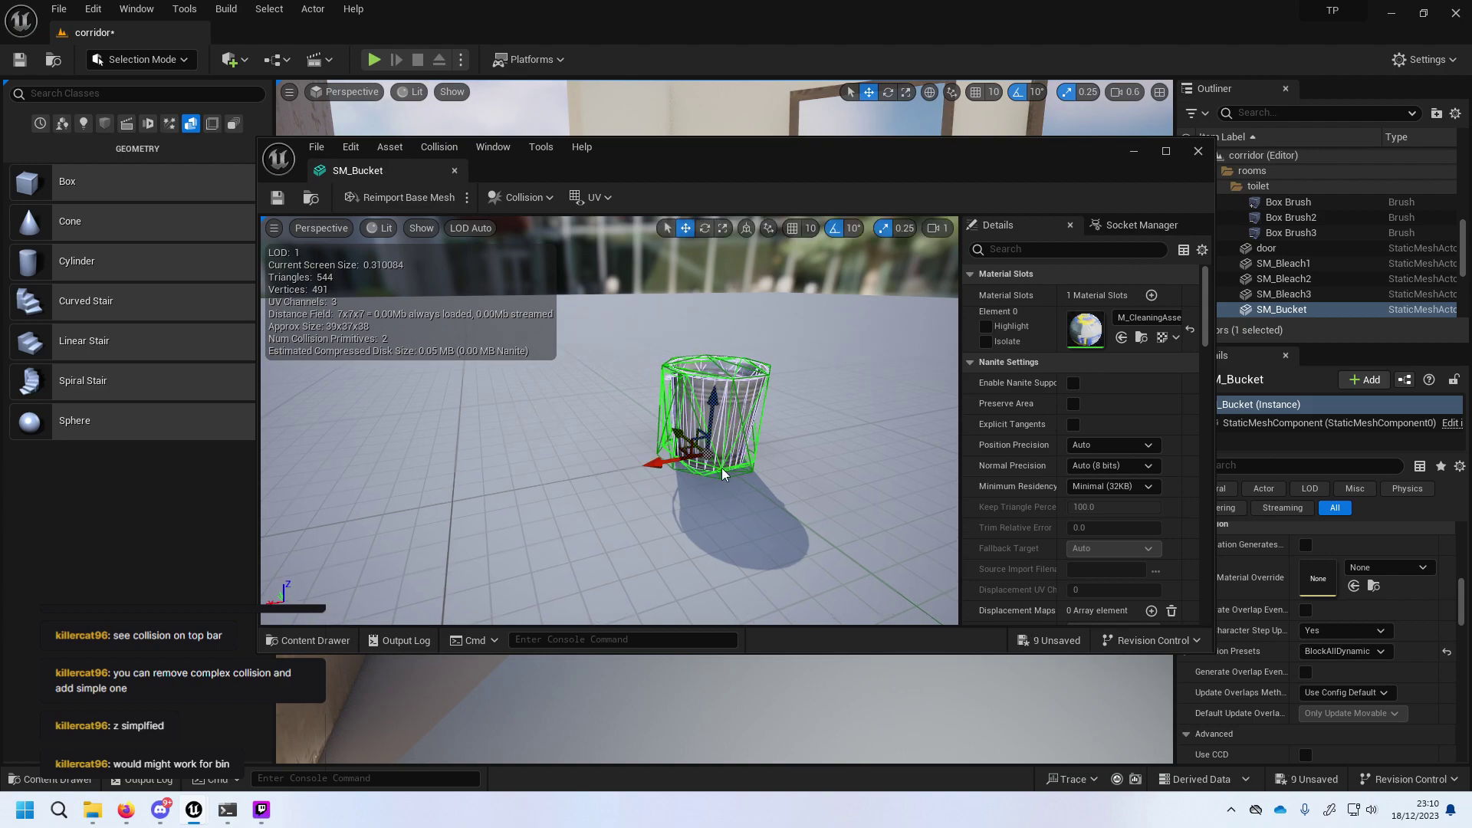
pyautogui.click(1198, 151)
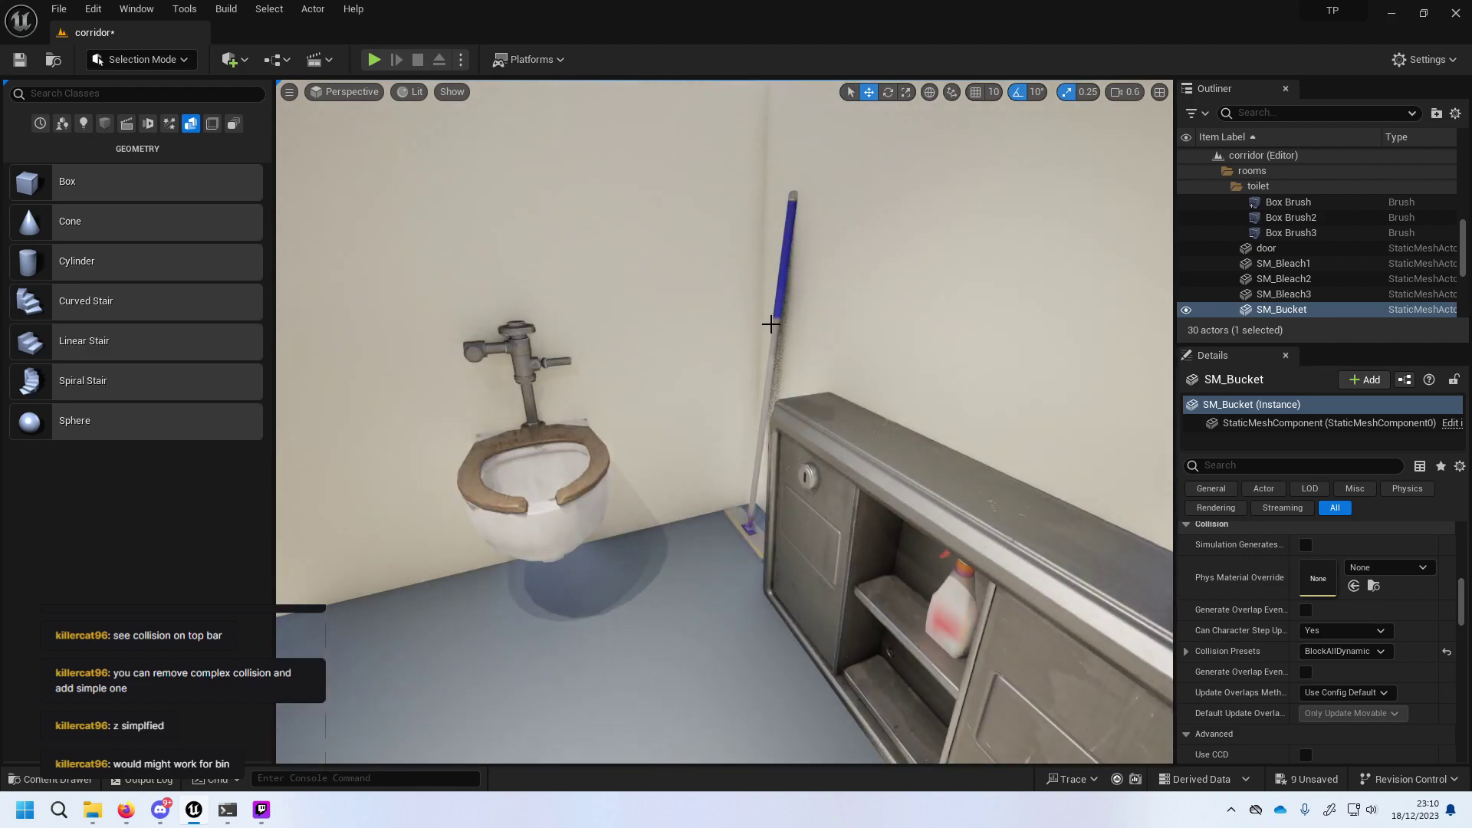
# Open SM_Mop in the mesh editor and add several DOP collisions, including 18DOP and 26DOP.
pyautogui.click(773, 320)
pyautogui.rightClick(773, 321)
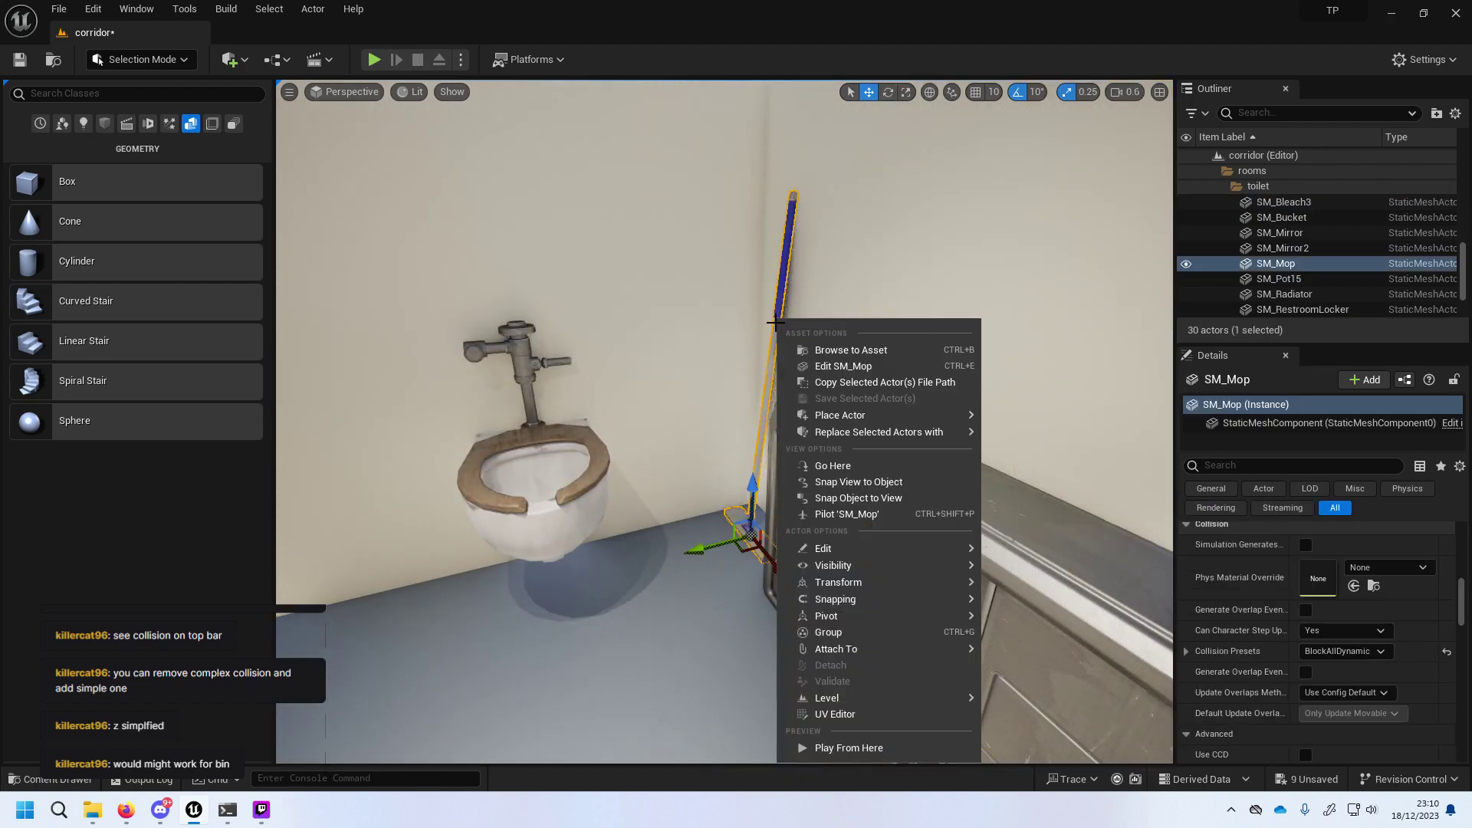
pyautogui.click(841, 365)
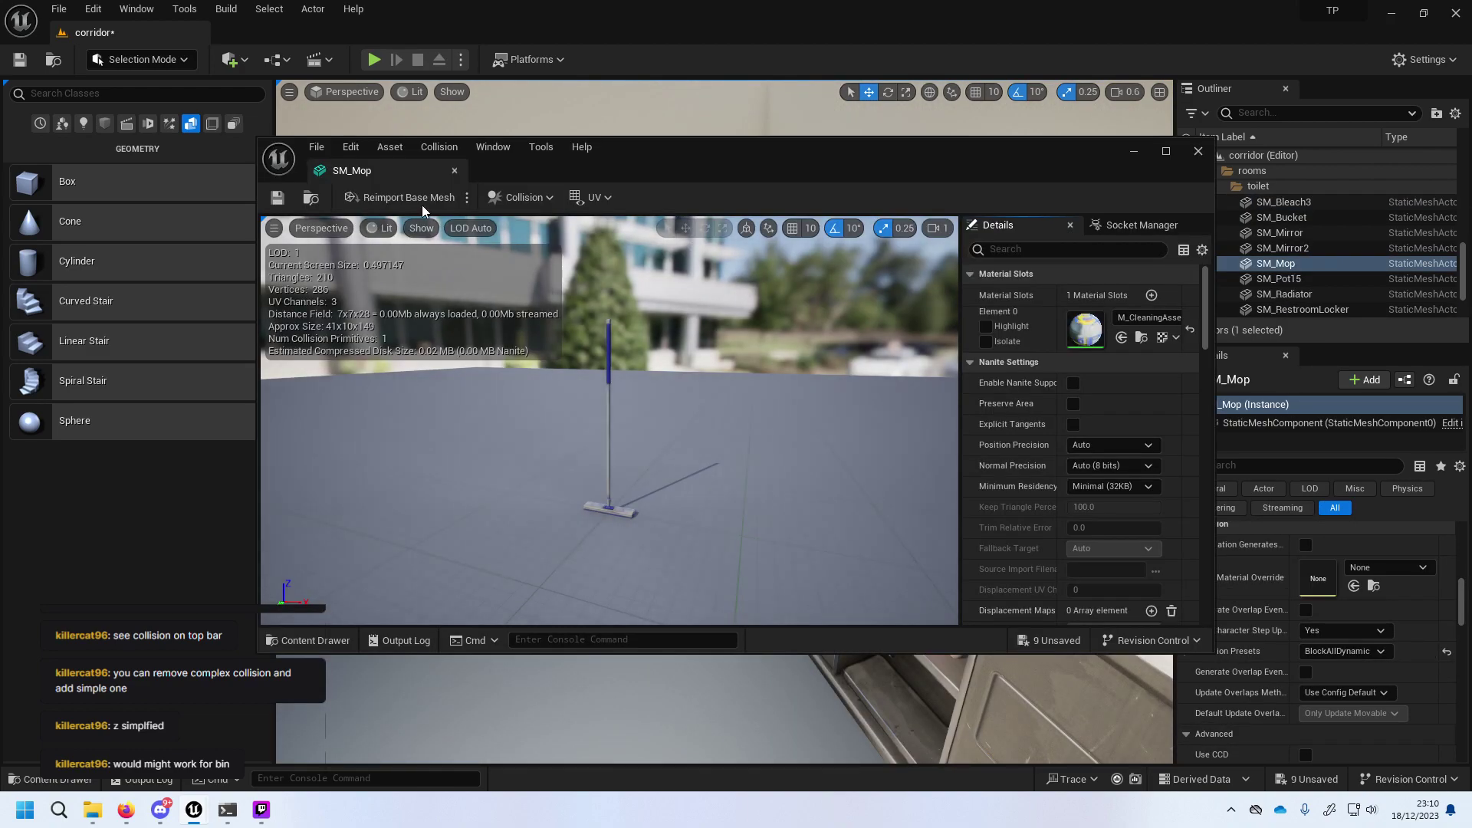
pyautogui.click(521, 198)
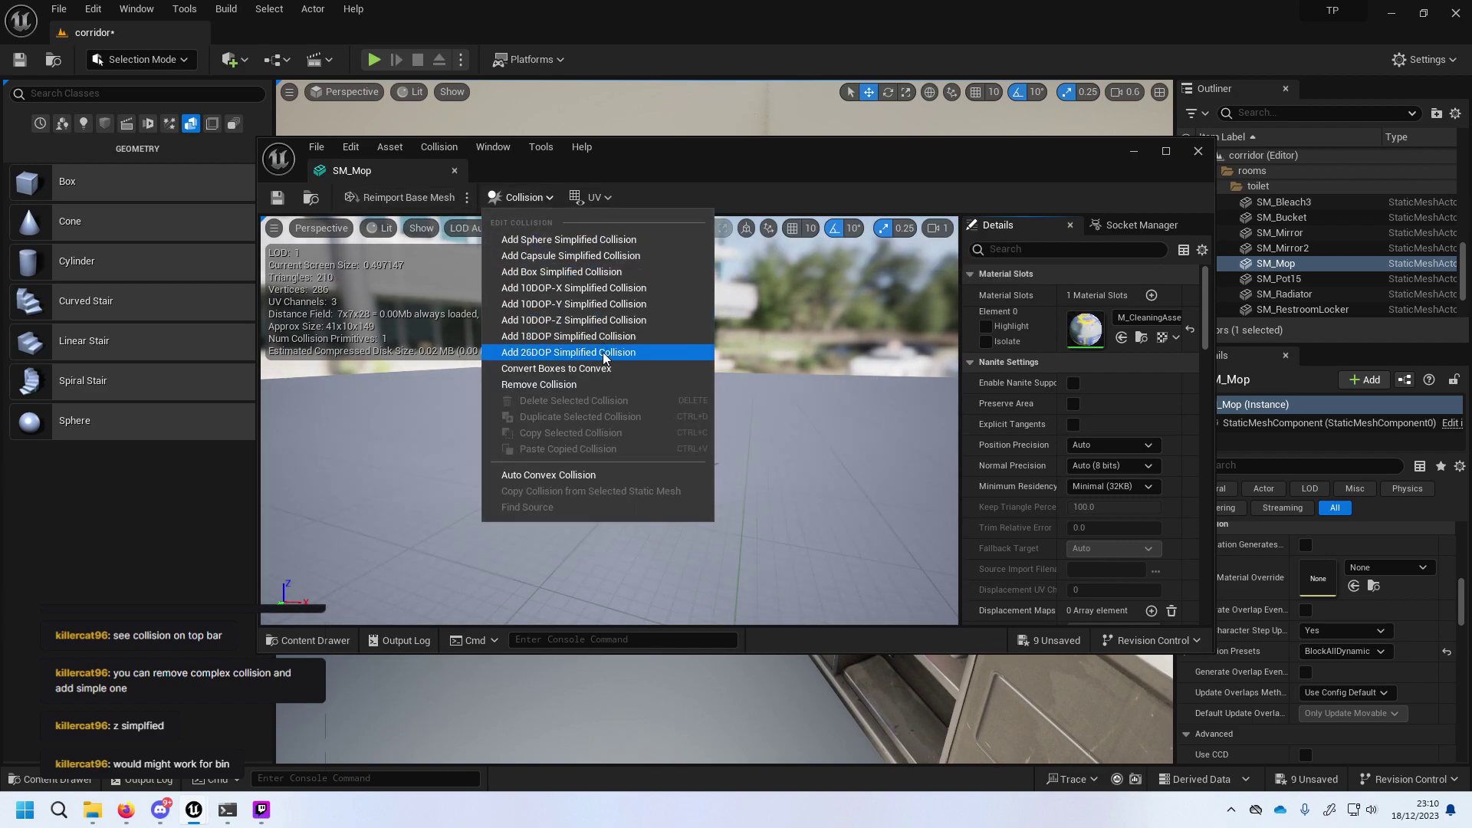
pyautogui.click(606, 318)
pyautogui.click(549, 198)
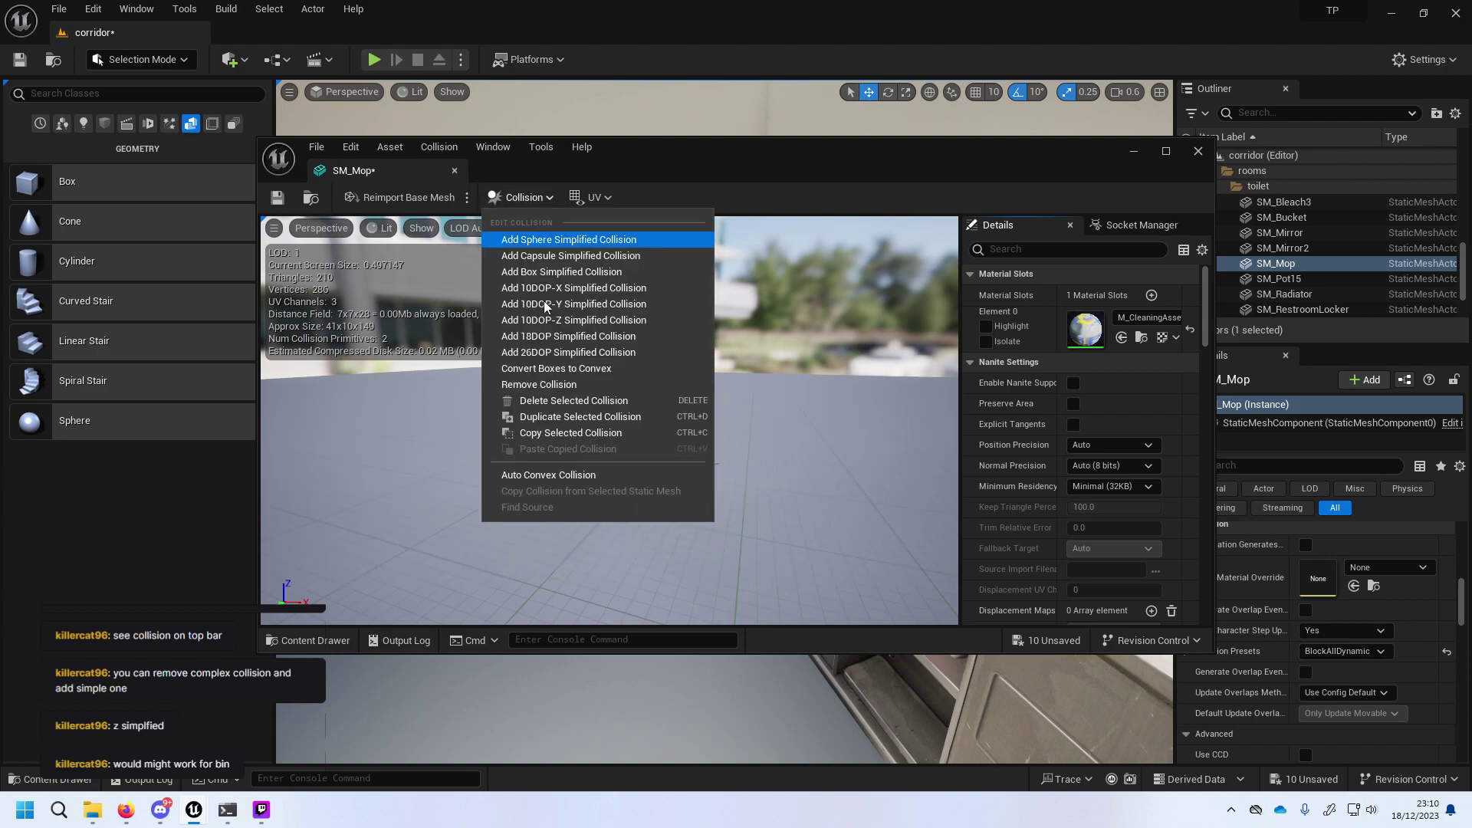
pyautogui.click(559, 335)
pyautogui.click(547, 198)
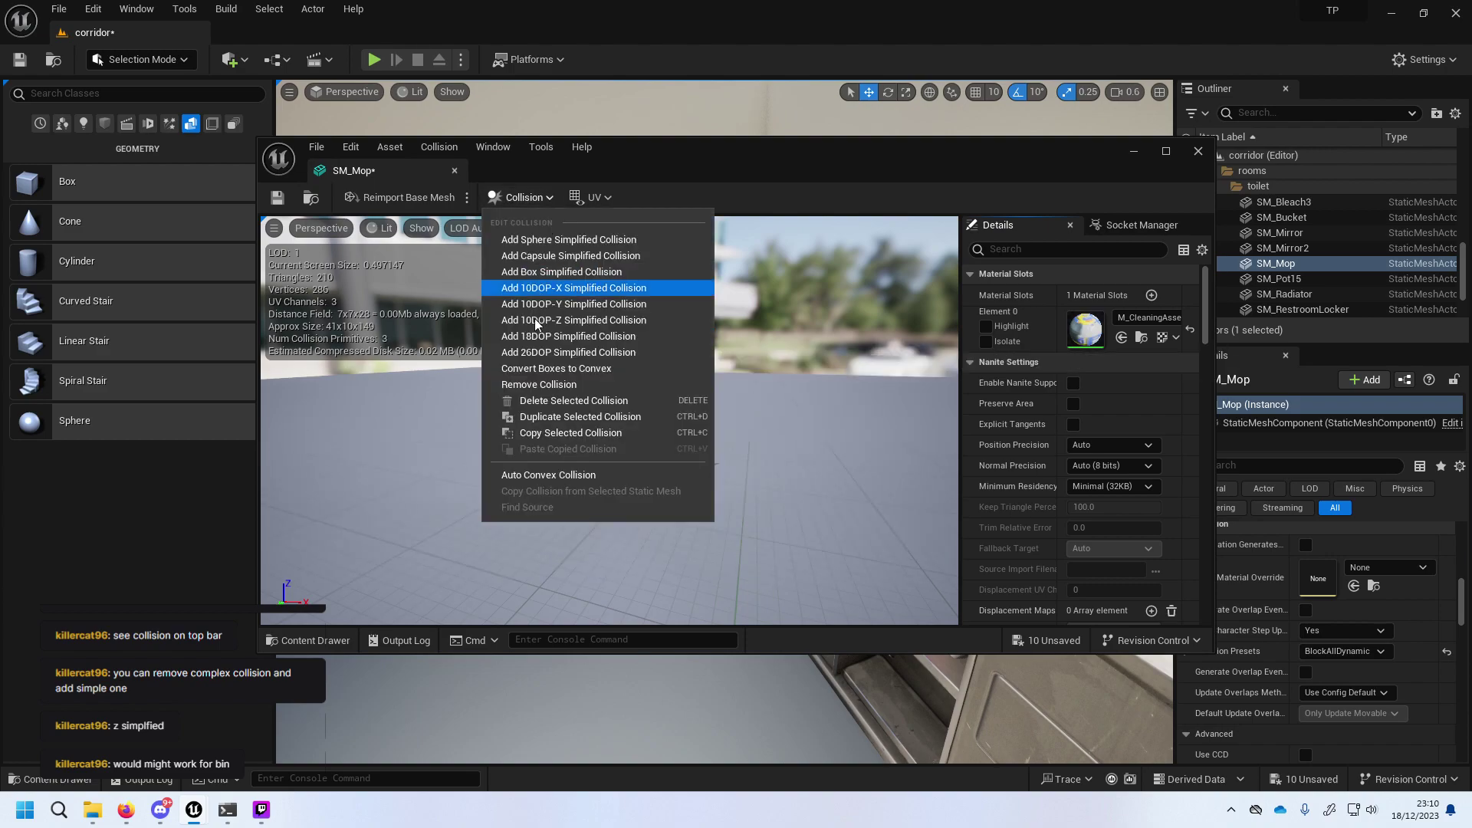
pyautogui.click(541, 331)
pyautogui.click(524, 197)
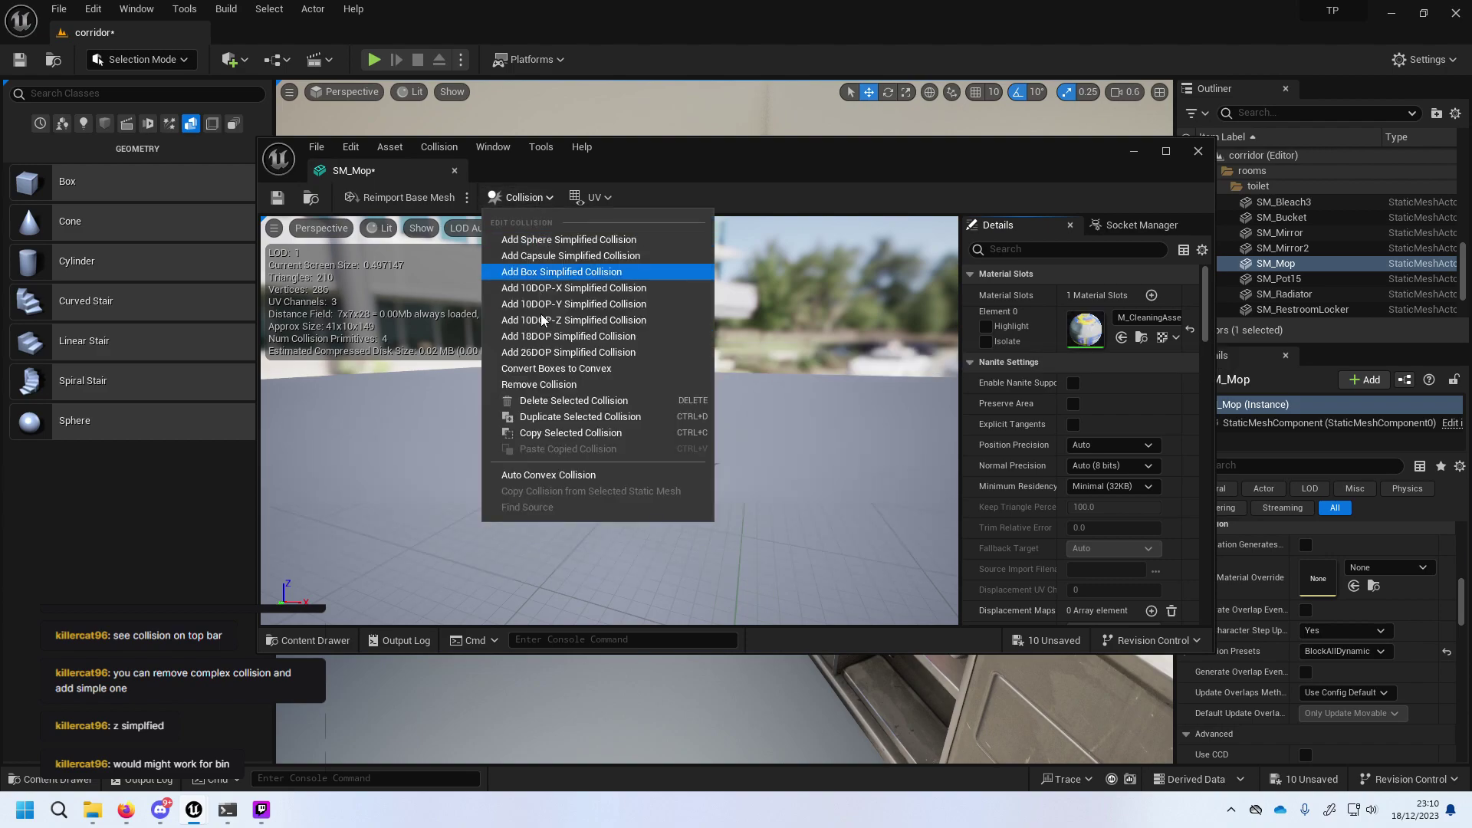
pyautogui.click(543, 352)
# Decline Convert Boxes to Convex, try sphere and capsule collisions, then undo back to one hull.
pyautogui.click(557, 201)
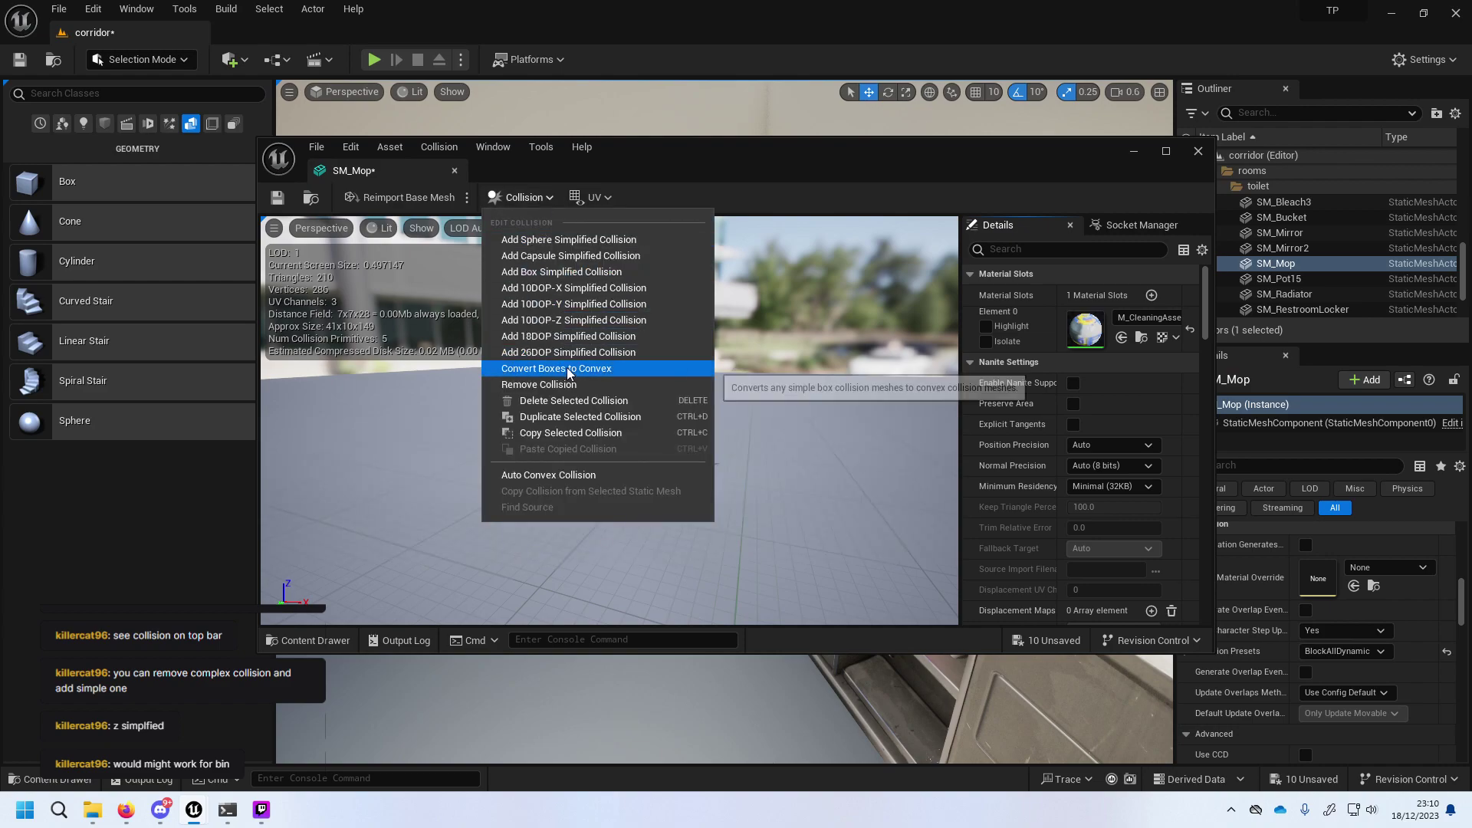
pyautogui.click(551, 310)
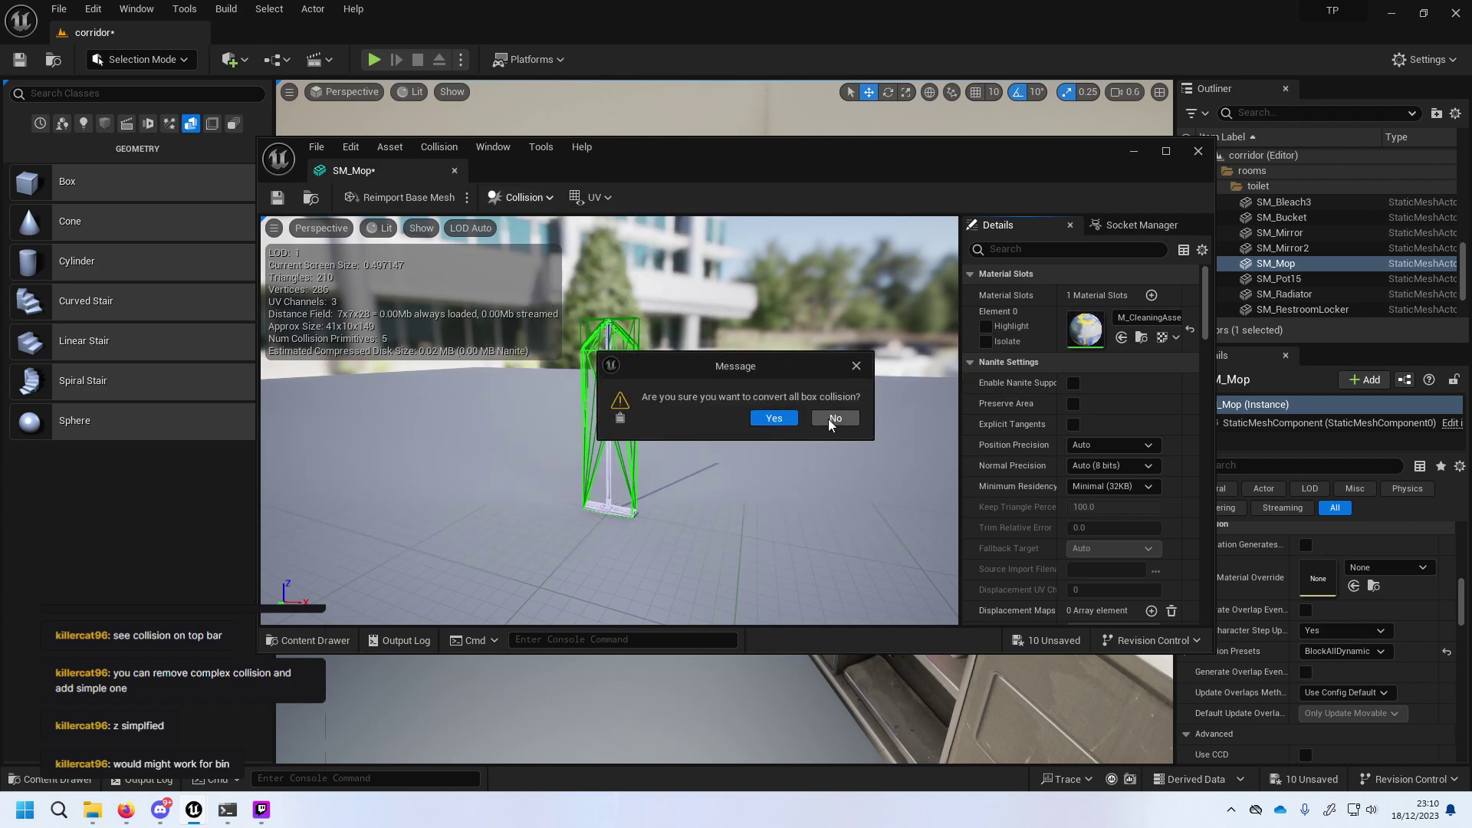
pyautogui.click(828, 418)
pyautogui.click(526, 198)
pyautogui.click(559, 239)
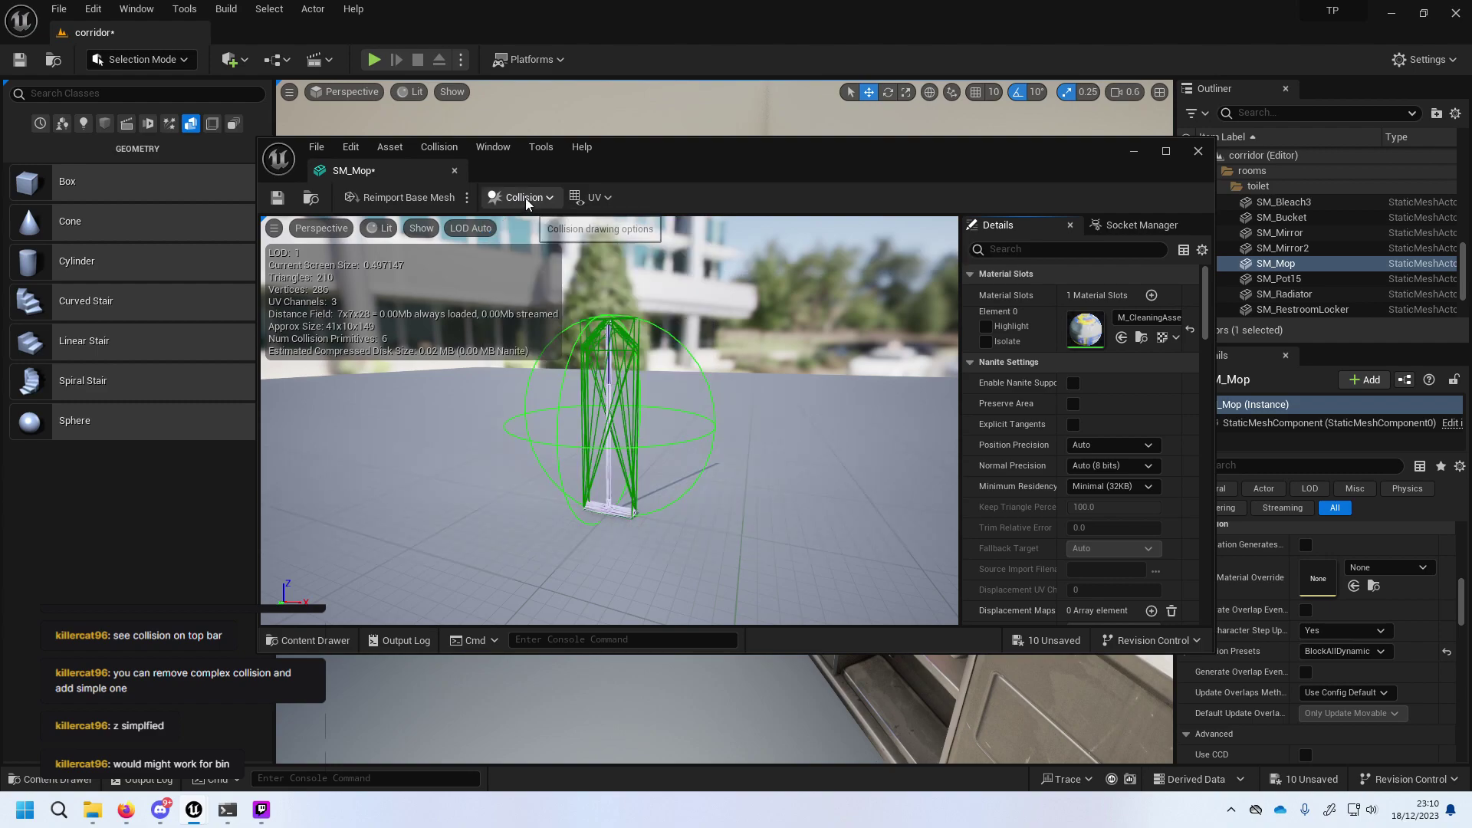
pyautogui.click(527, 199)
pyautogui.click(546, 253)
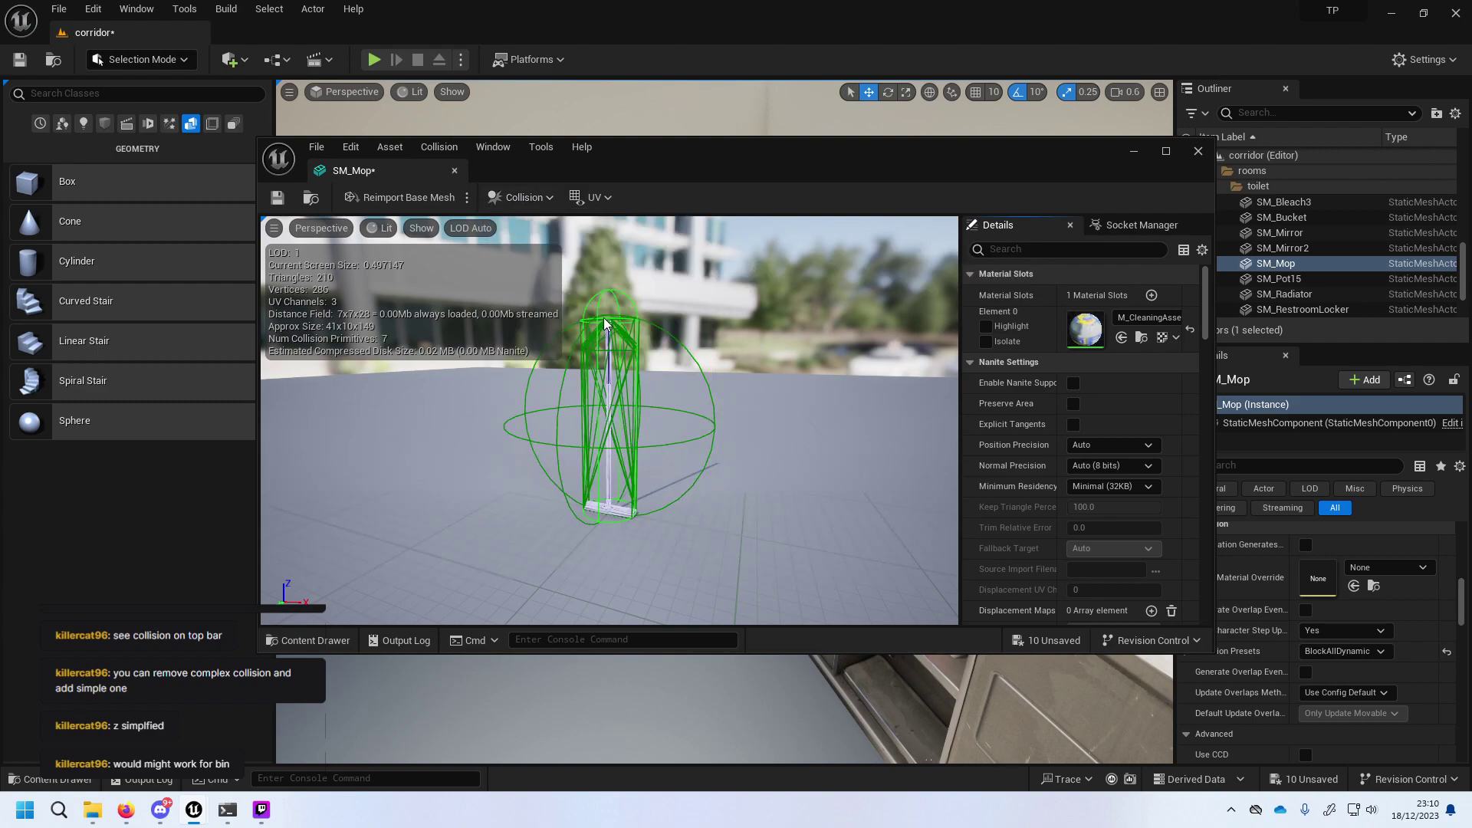
pyautogui.hotkey('ctrl', 'z')
pyautogui.hotkey('ctrl', 'z')
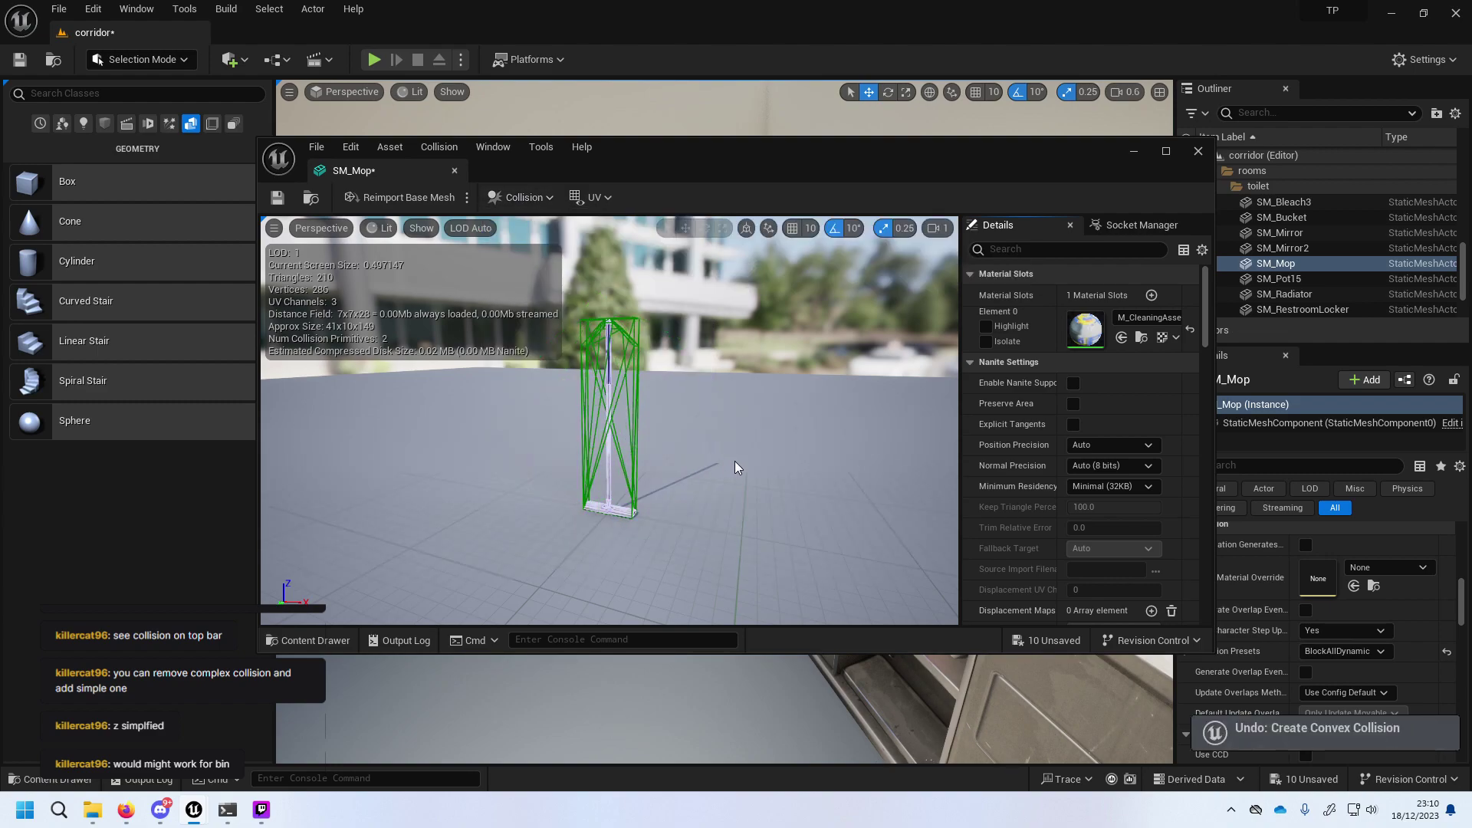
pyautogui.hotkey('ctrl', 'z')
pyautogui.hotkey('ctrl', 'z')
pyautogui.hotkey('ctrl', 'z')
pyautogui.hotkey('ctrl', 'z')
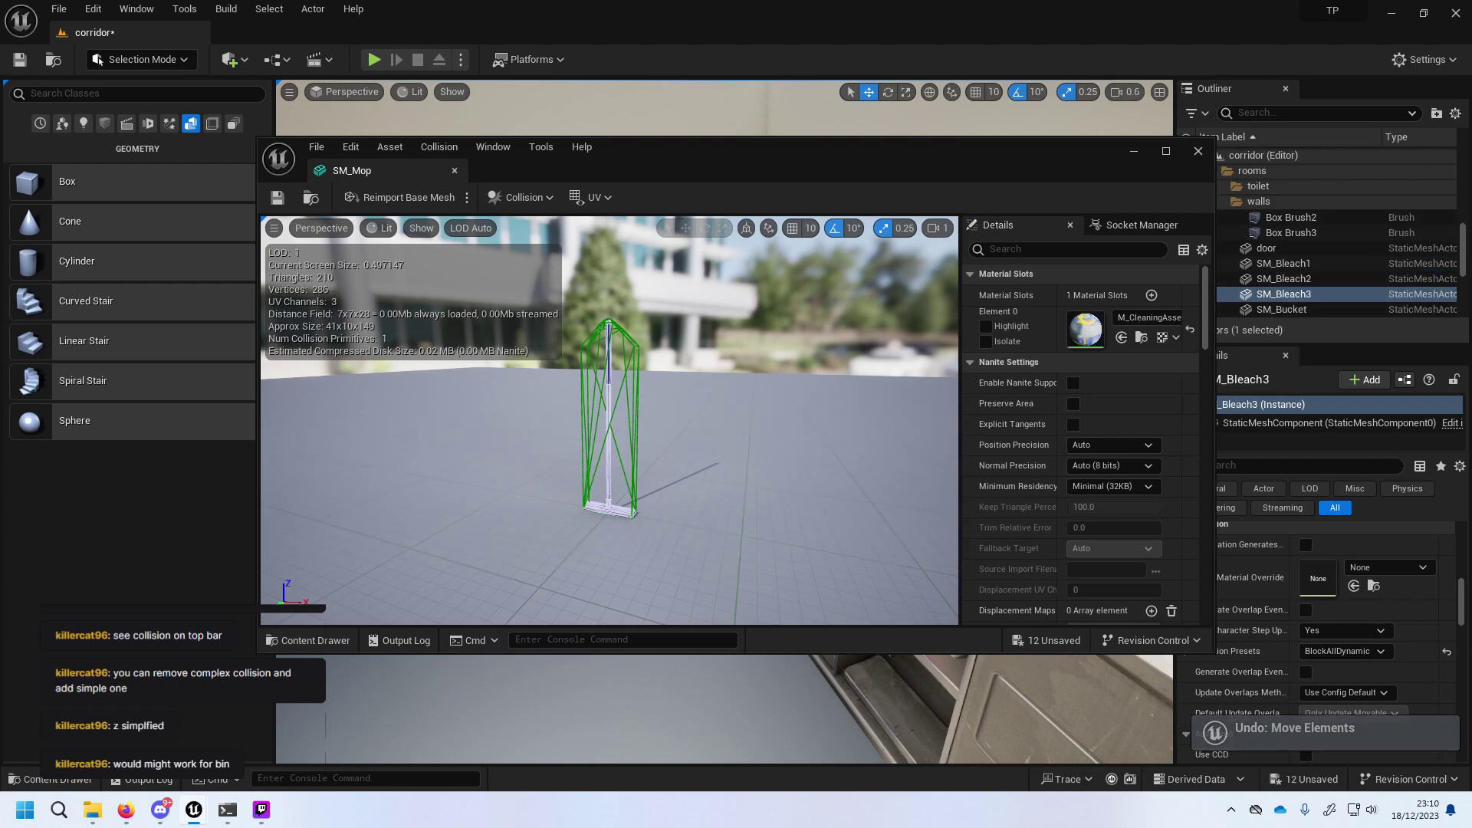
pyautogui.click(623, 388)
pyautogui.hotkey('ctrl', 'z')
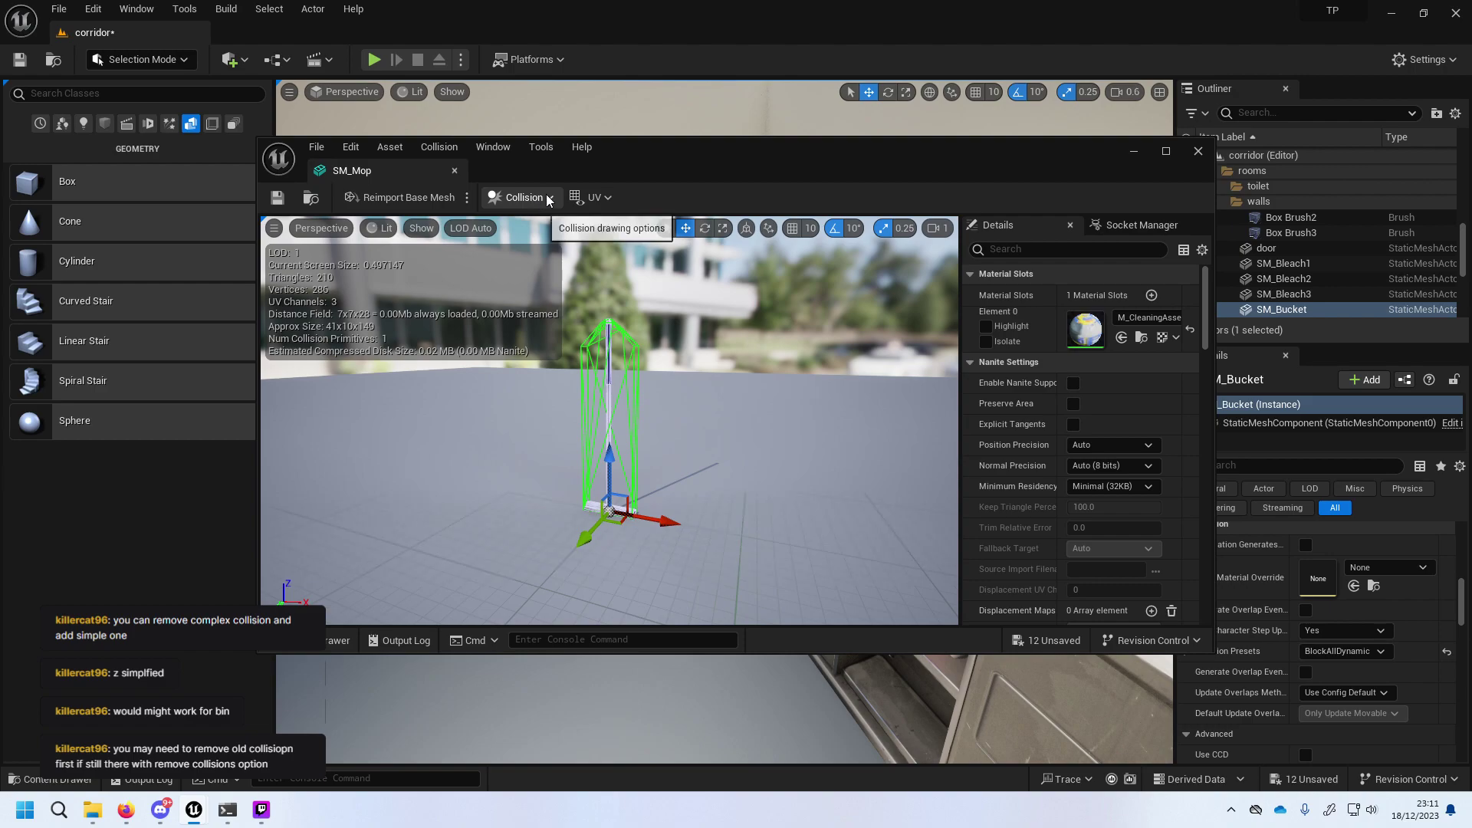
# Remove the mop's existing collision, then try sphere and 18DOP collisions and undo each.
pyautogui.click(546, 196)
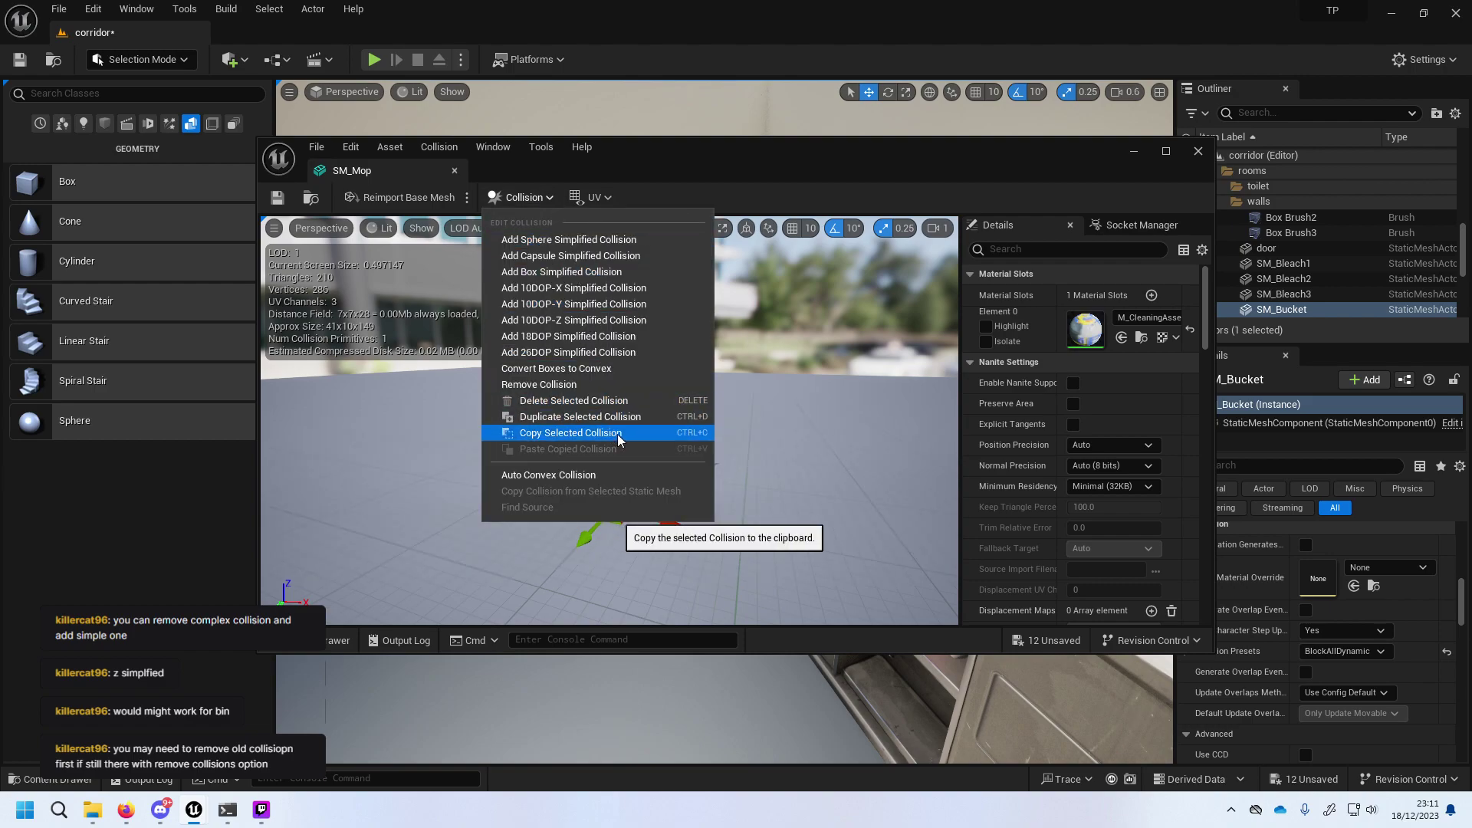
pyautogui.click(597, 385)
pyautogui.click(535, 201)
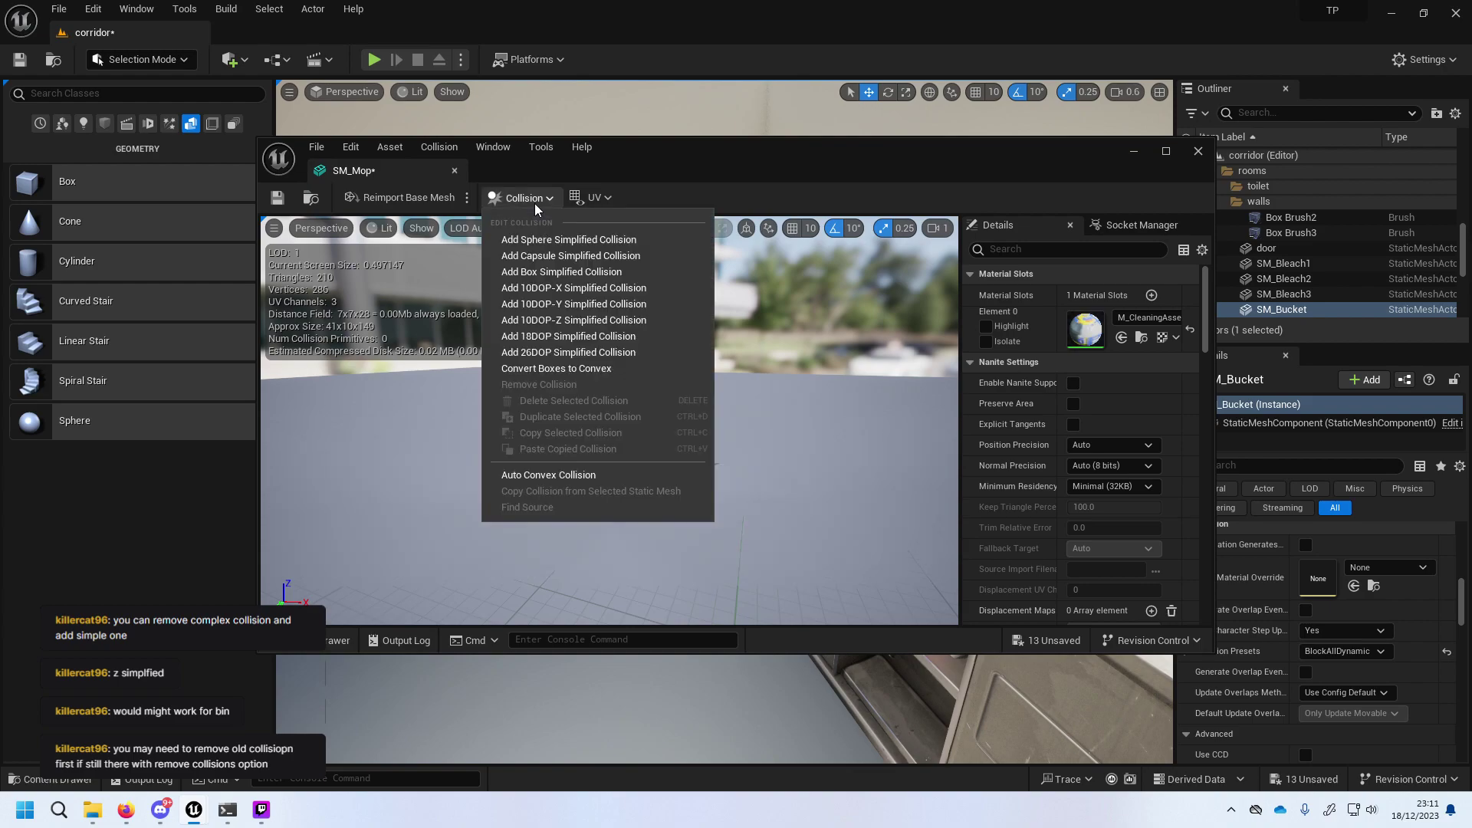
pyautogui.click(560, 232)
pyautogui.hotkey('ctrl', 'z')
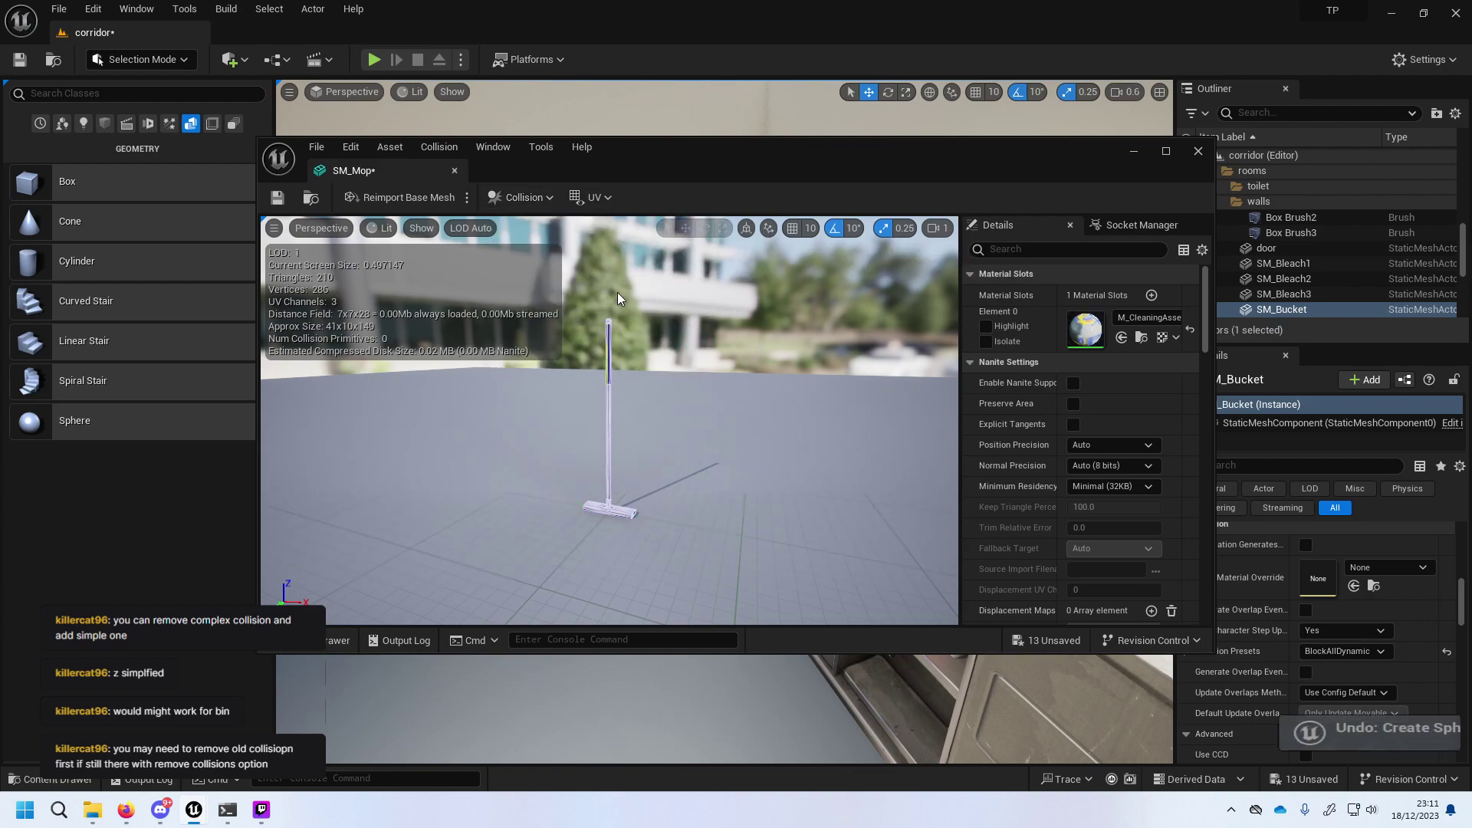
pyautogui.click(529, 197)
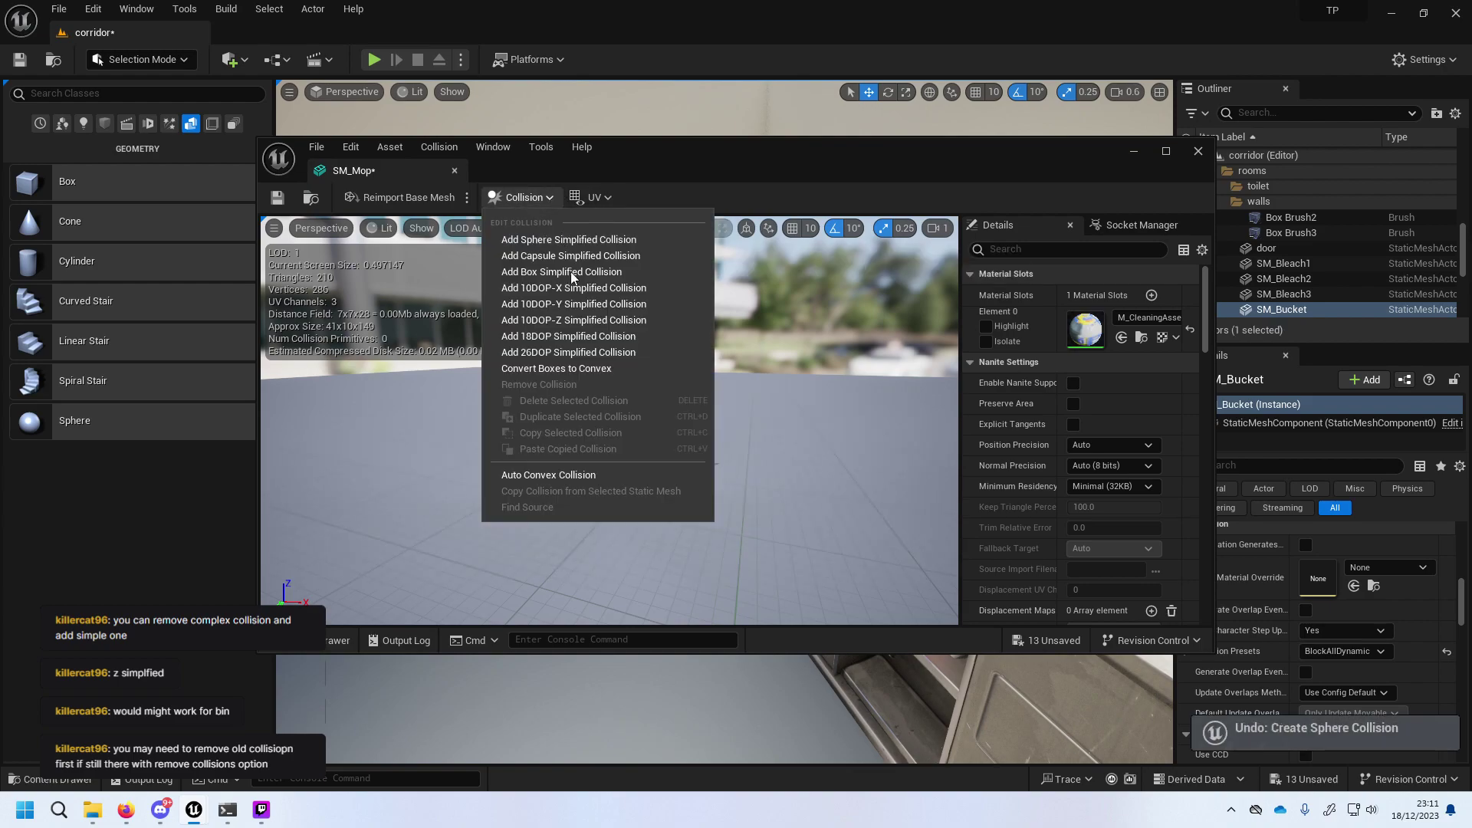
pyautogui.click(606, 336)
pyautogui.hotkey('ctrl', 'z')
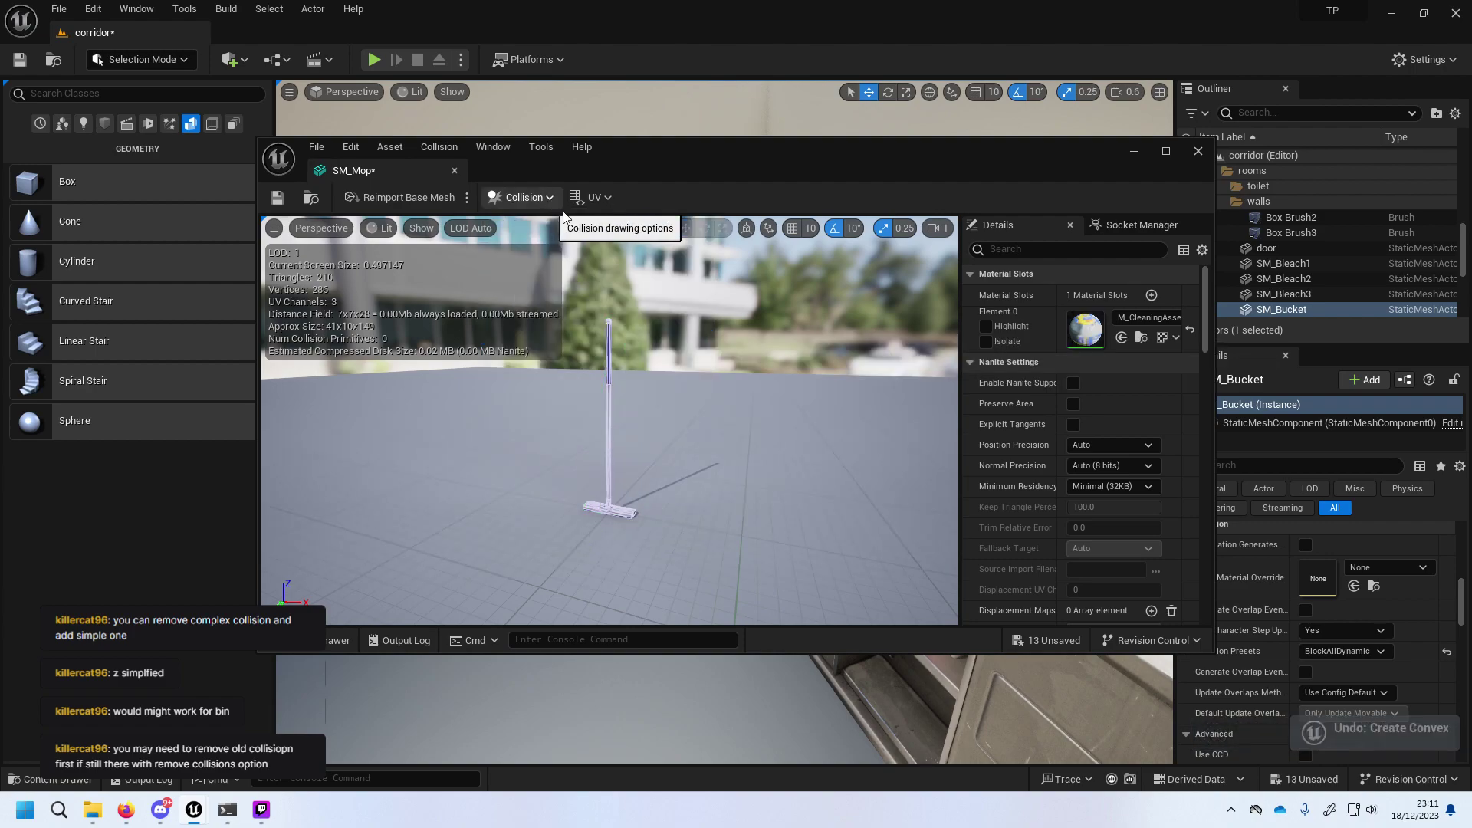
# Delete a trial DOP hull, add a 10DOP-Z simplified collision to SM_Mop, and close the editor.
pyautogui.click(547, 201)
pyautogui.click(569, 351)
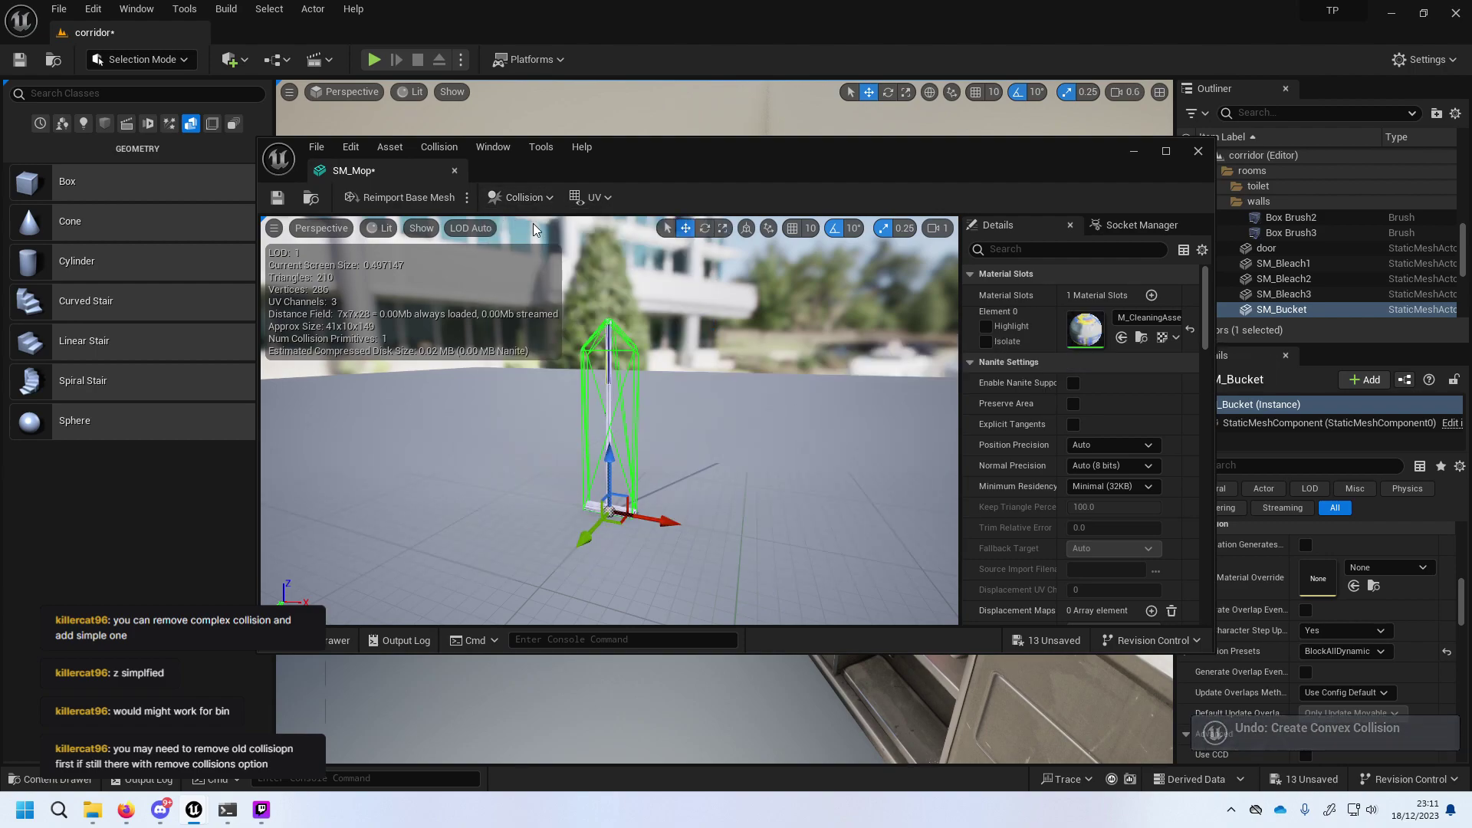
pyautogui.press('Delete')
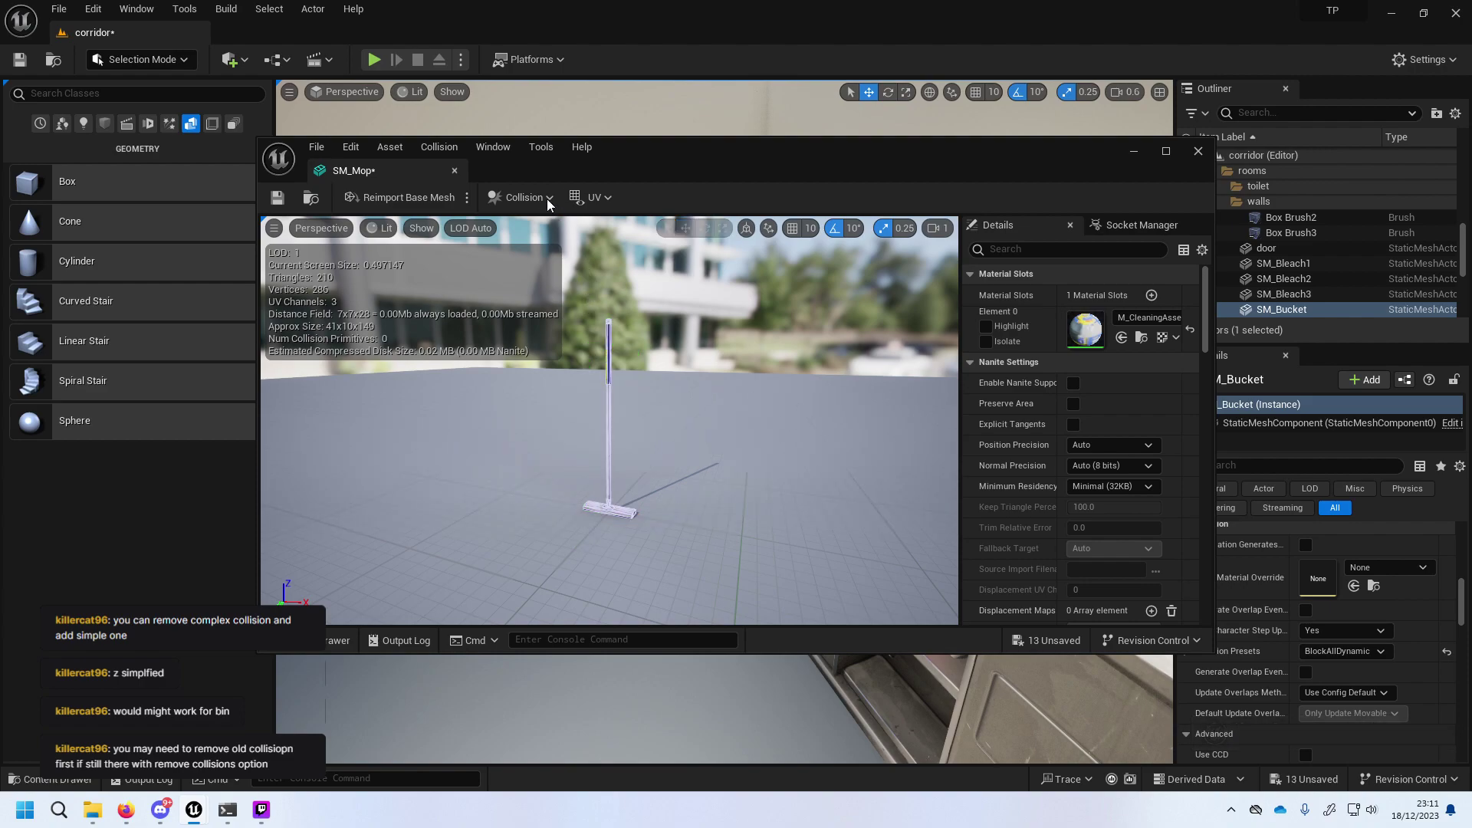
pyautogui.click(546, 199)
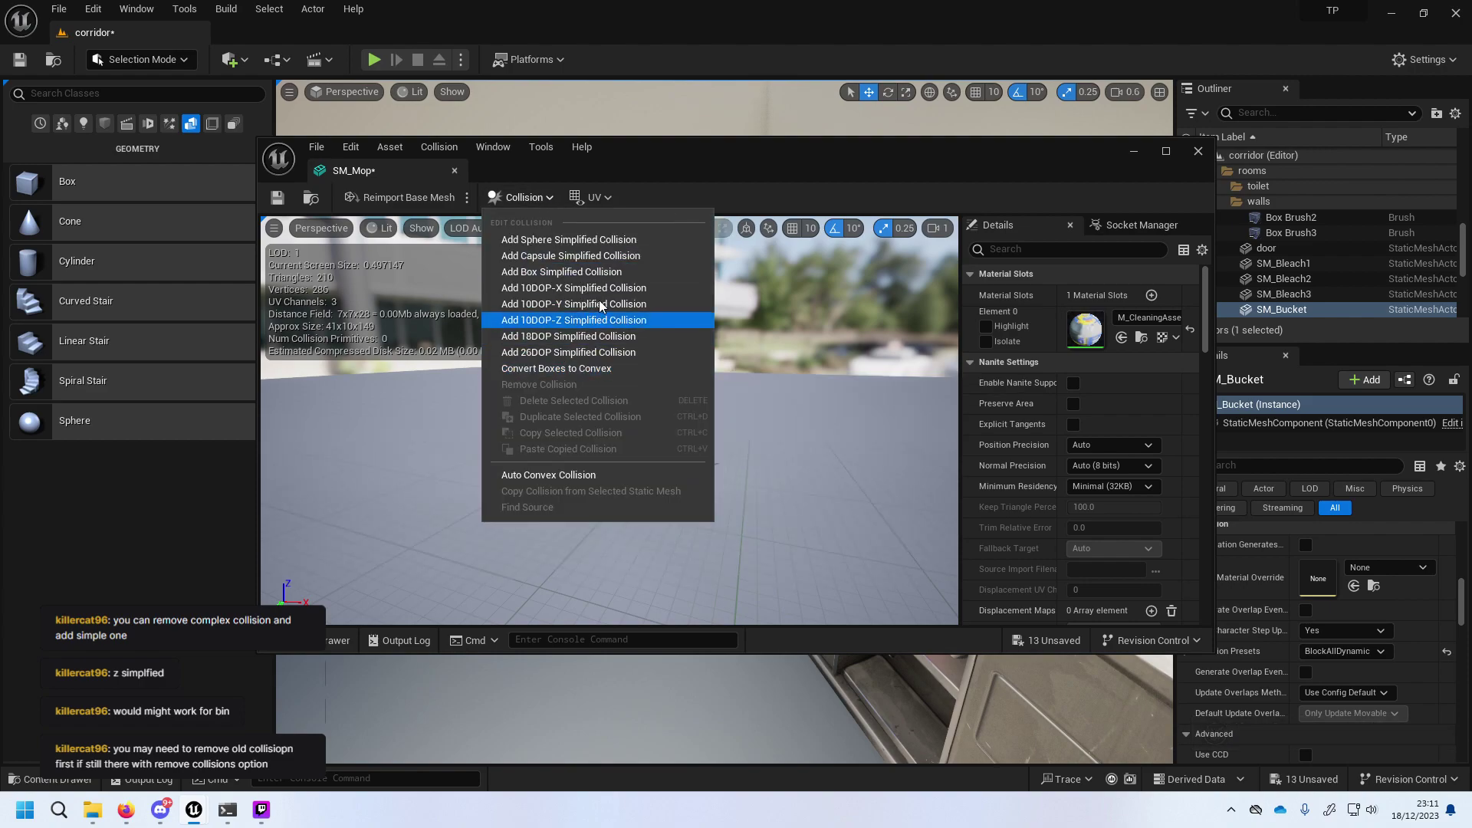
pyautogui.click(596, 255)
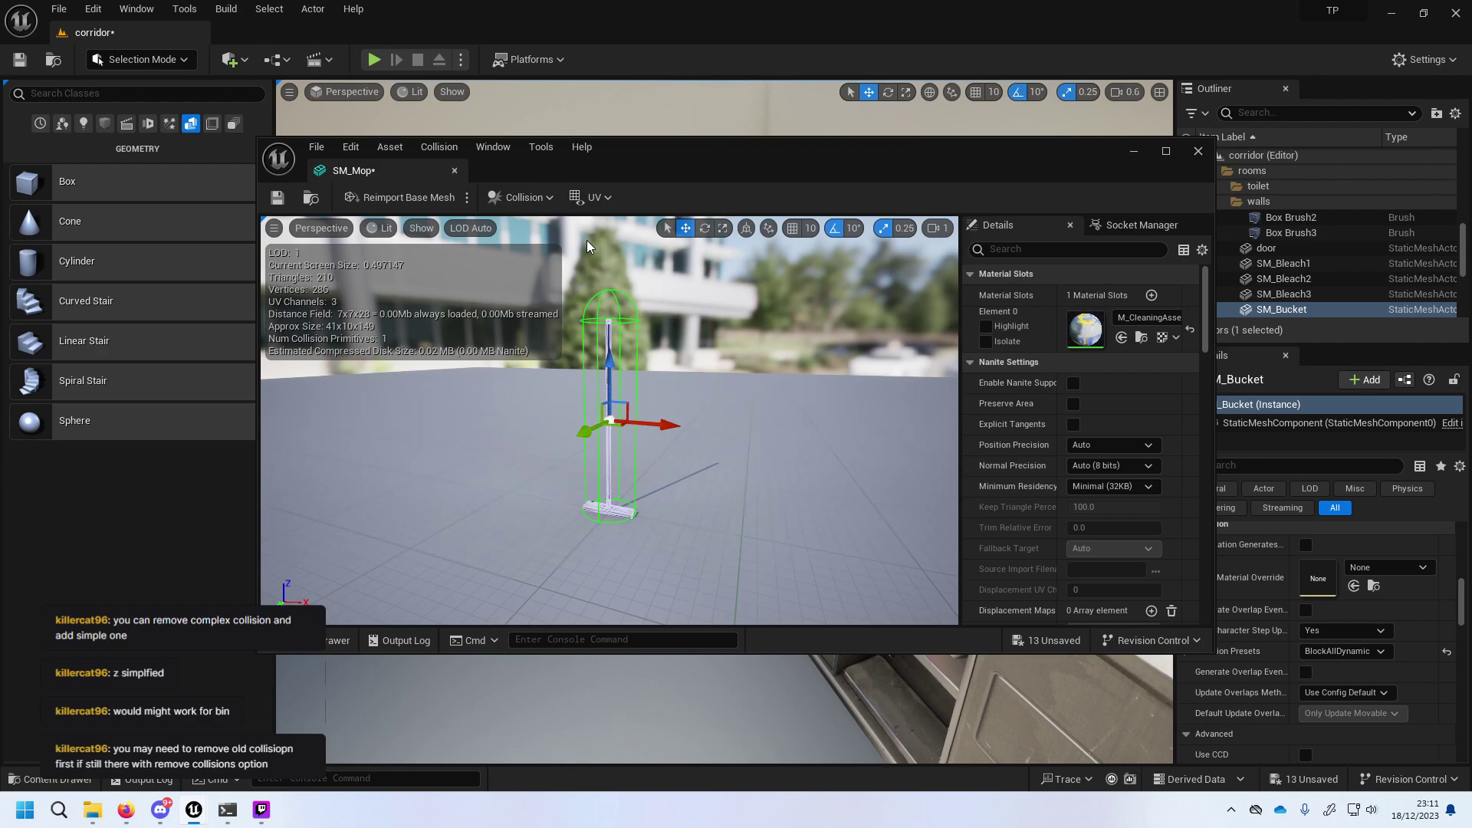
pyautogui.click(1188, 156)
# Replace SM_Bleach1's collision with one box simplified collision, save with Ctrl+S and close the editor.
pyautogui.rightClick(954, 593)
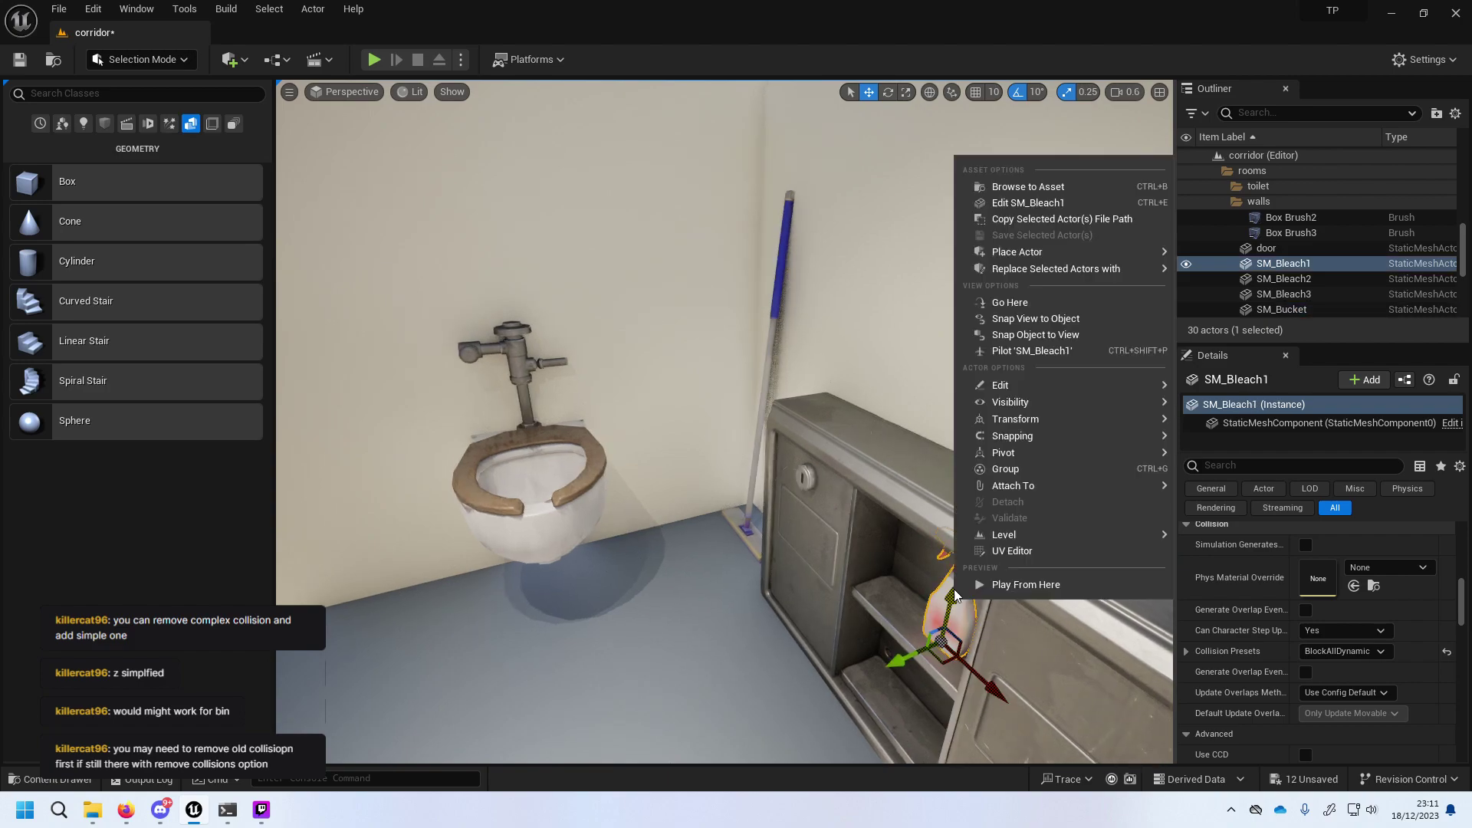
pyautogui.click(918, 198)
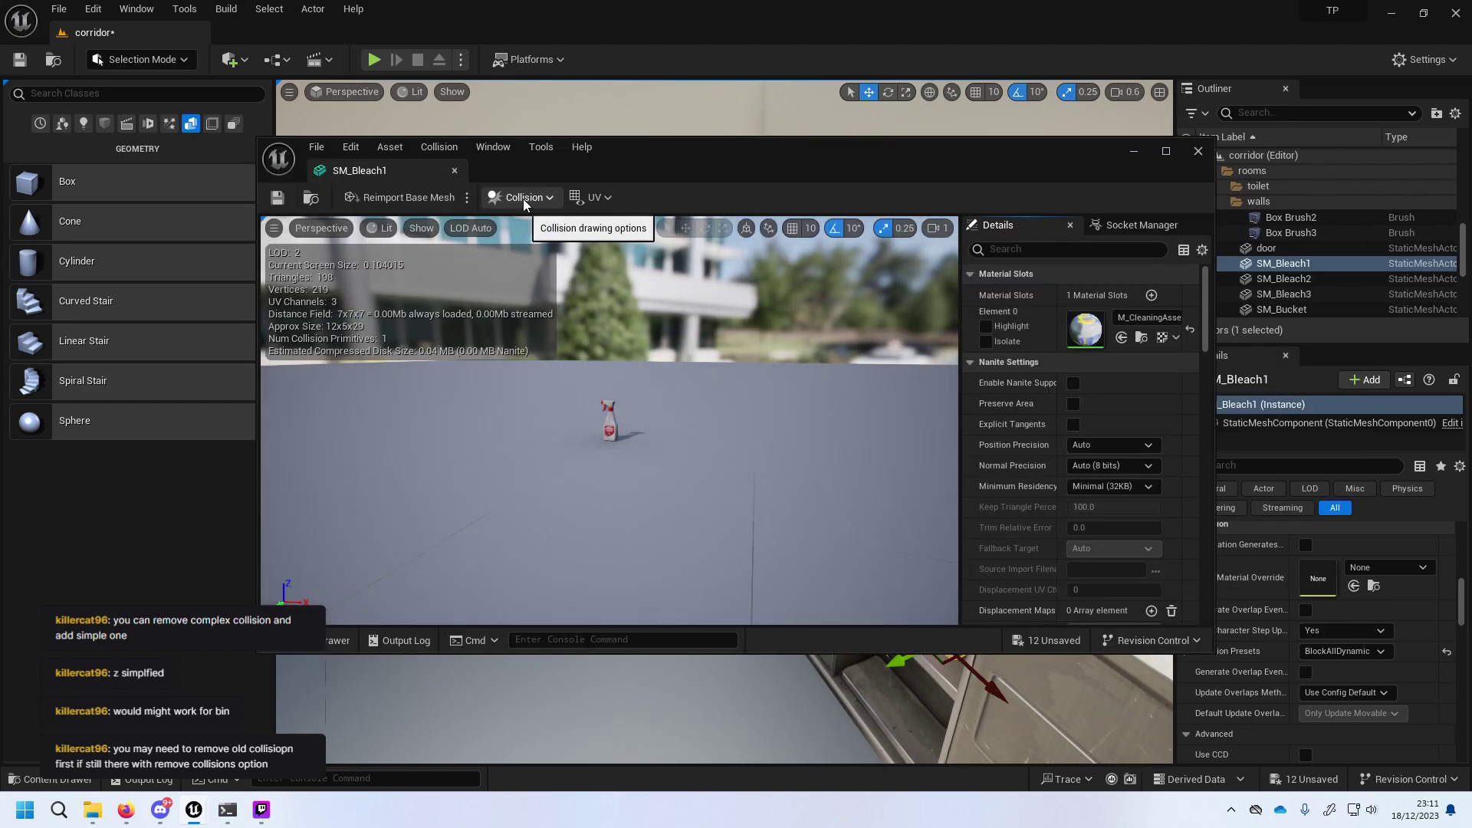
pyautogui.click(520, 197)
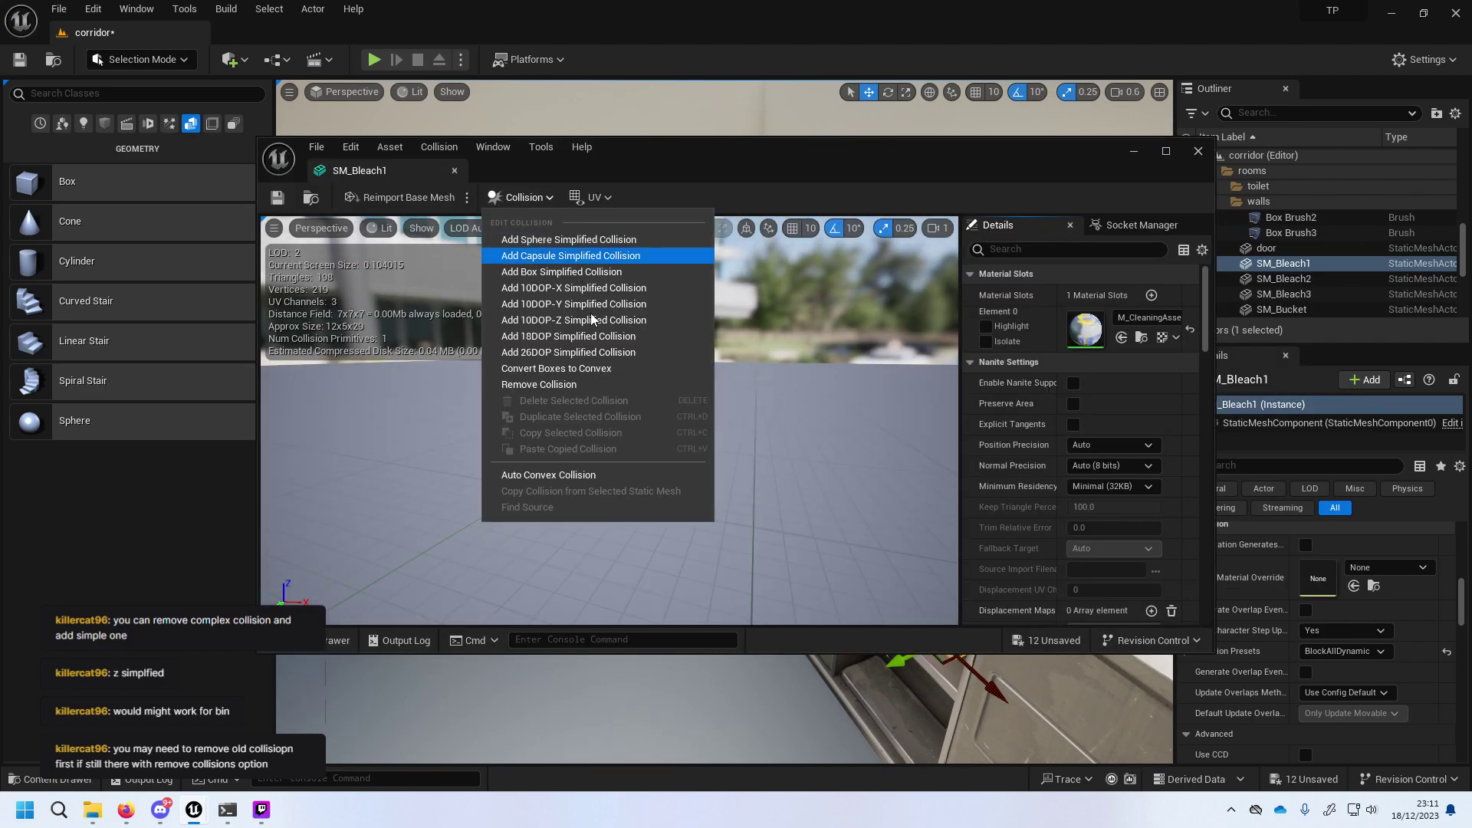
pyautogui.click(540, 384)
pyautogui.click(529, 198)
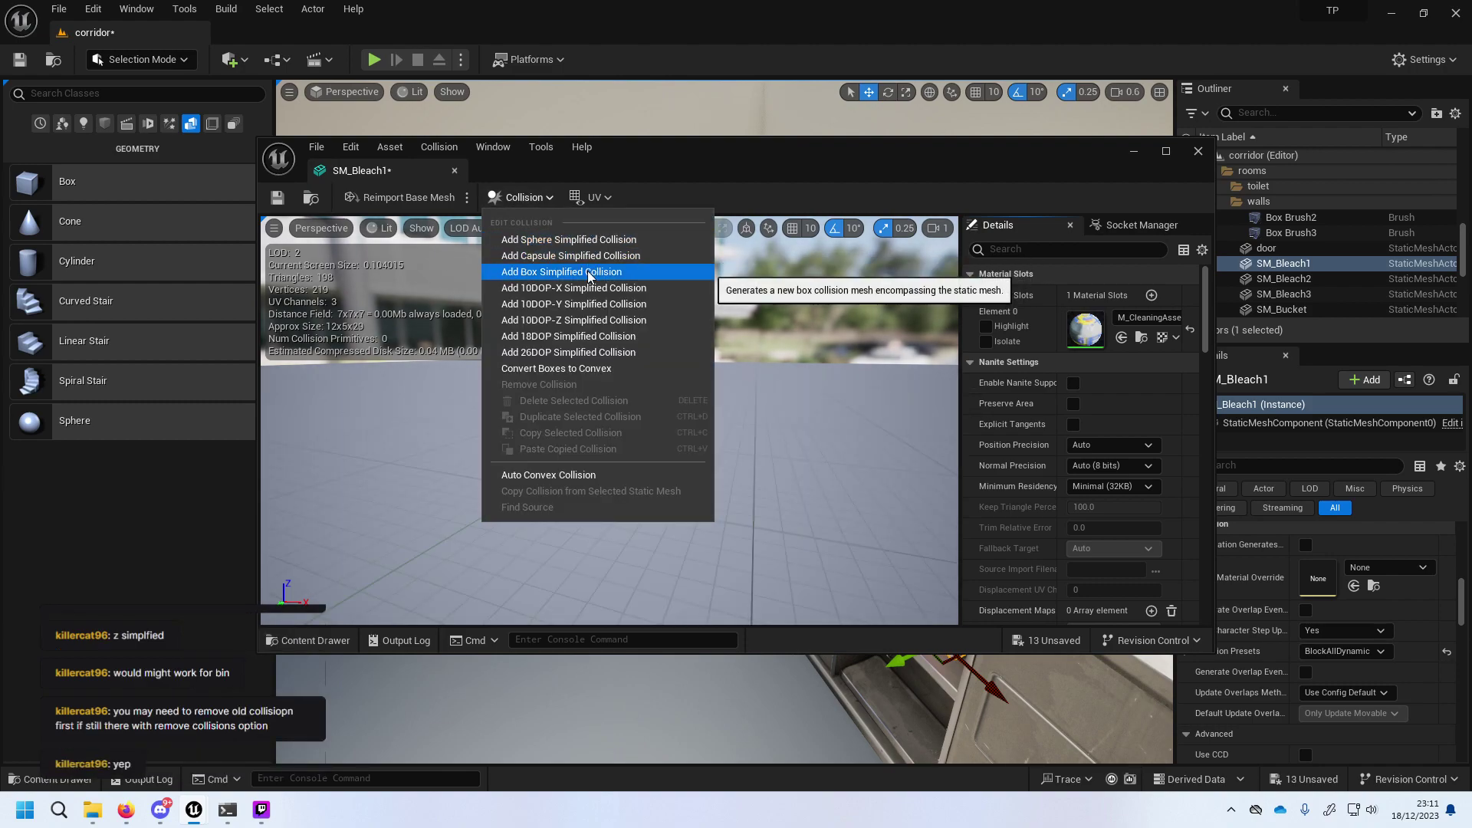
pyautogui.click(589, 273)
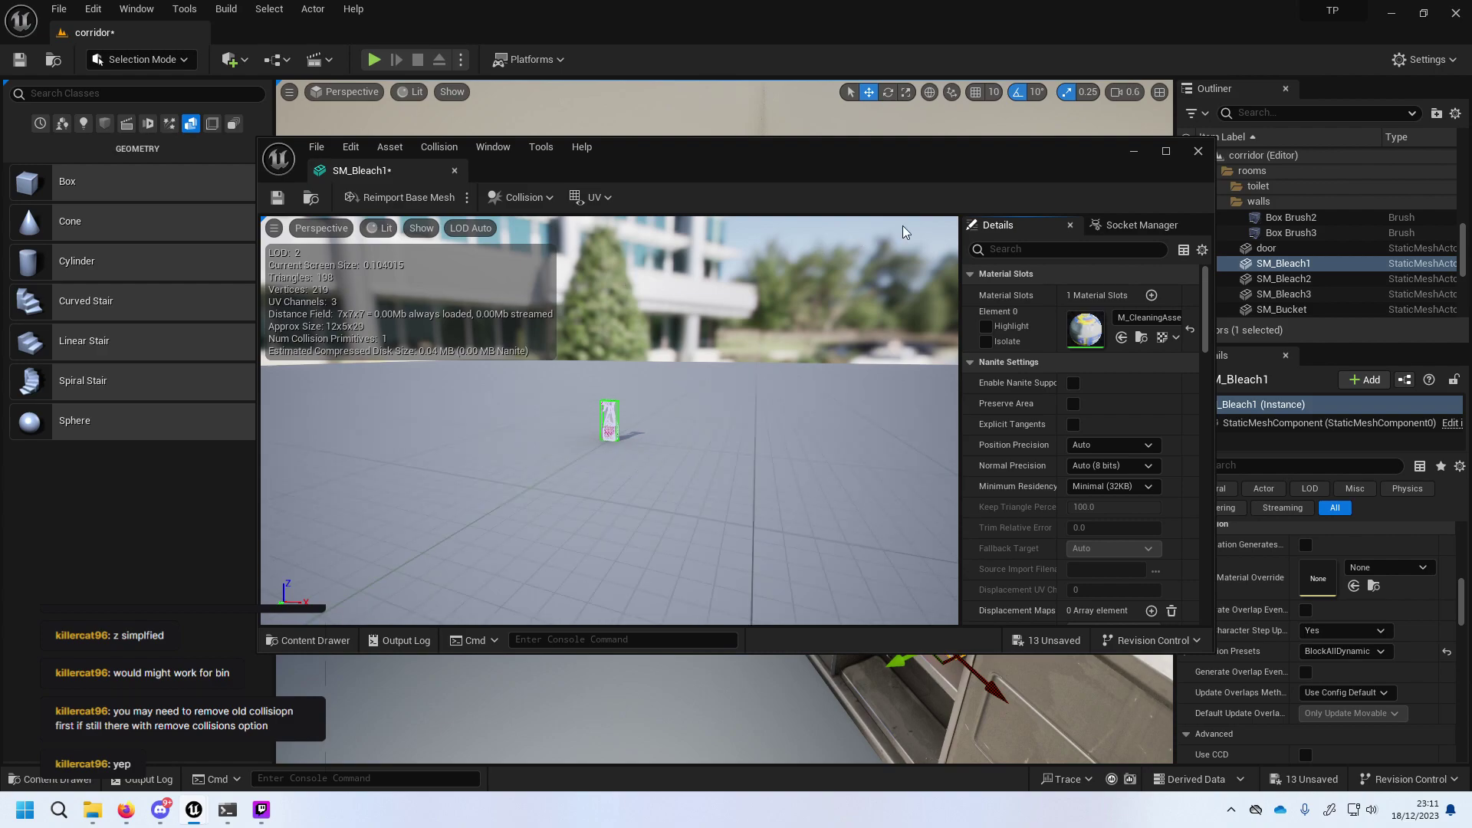
pyautogui.hotkey('ctrl', 's')
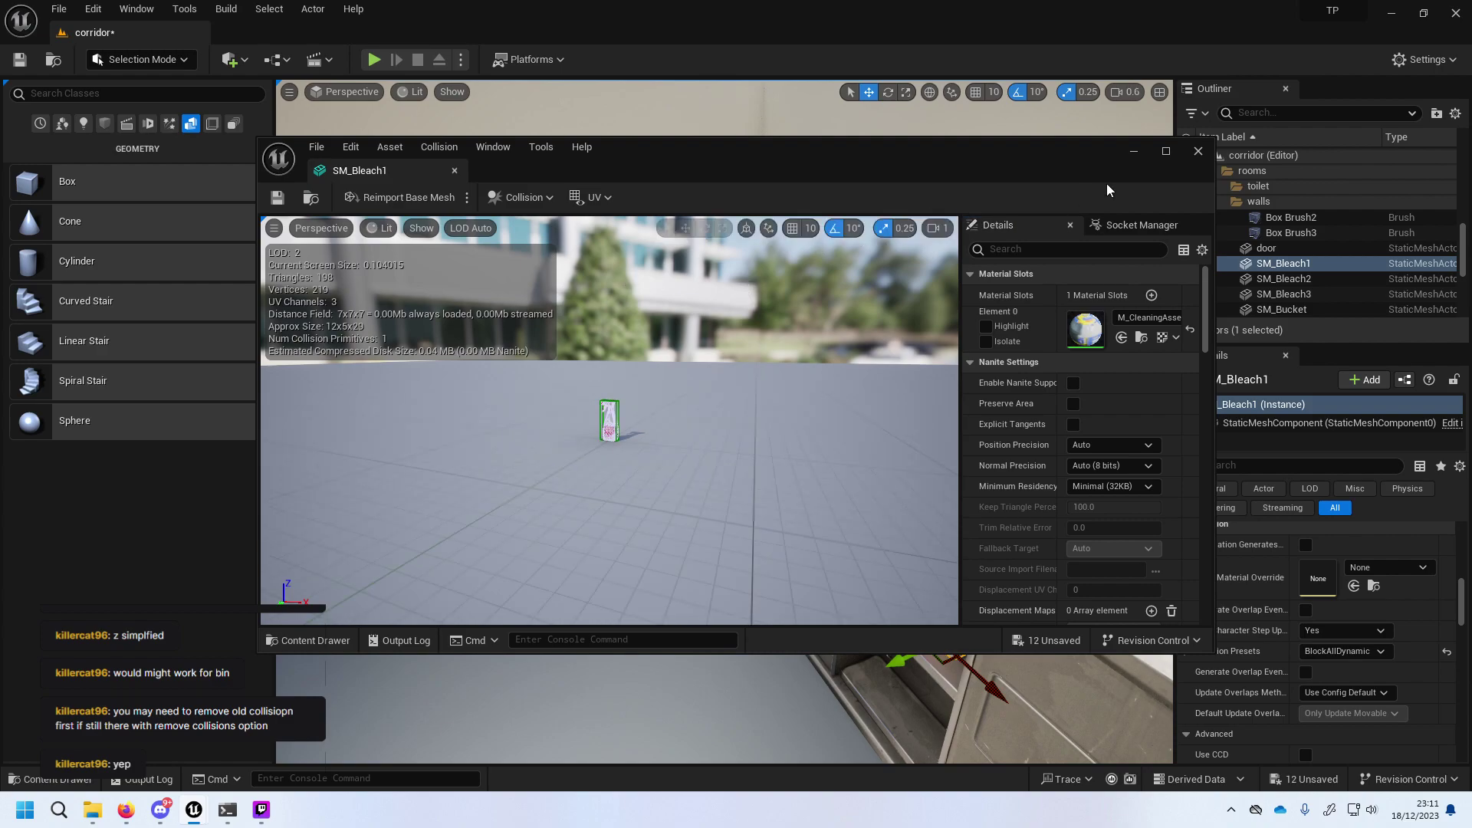
pyautogui.click(1198, 151)
pyautogui.moveTo(738, 359); pyautogui.dragTo(955, 314, button='right')
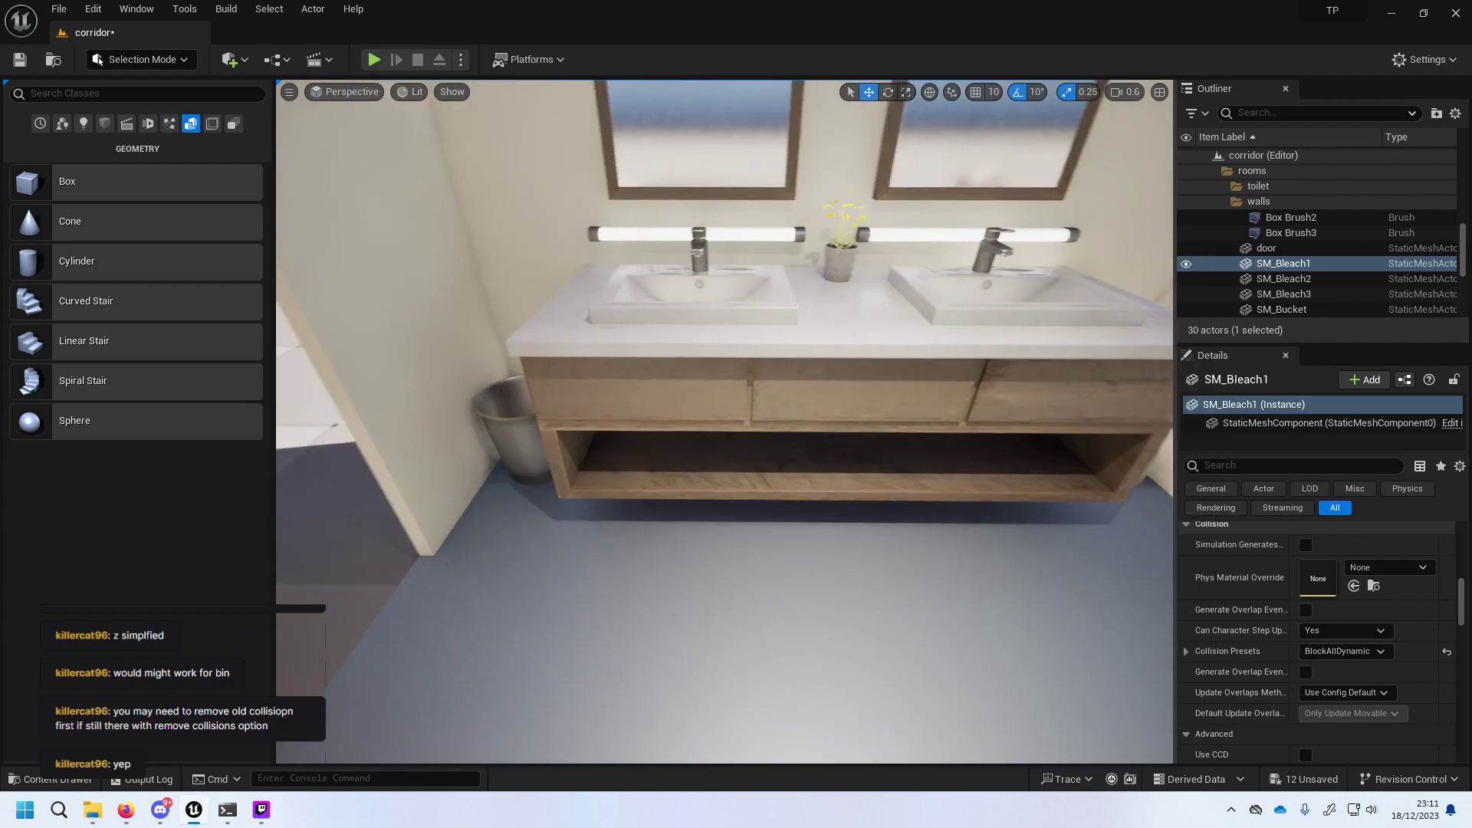
# Select the bucket beside the sinks and tick Simulate Physics in its Details.
pyautogui.rightClick(874, 349)
pyautogui.click(494, 422)
pyautogui.click(495, 422)
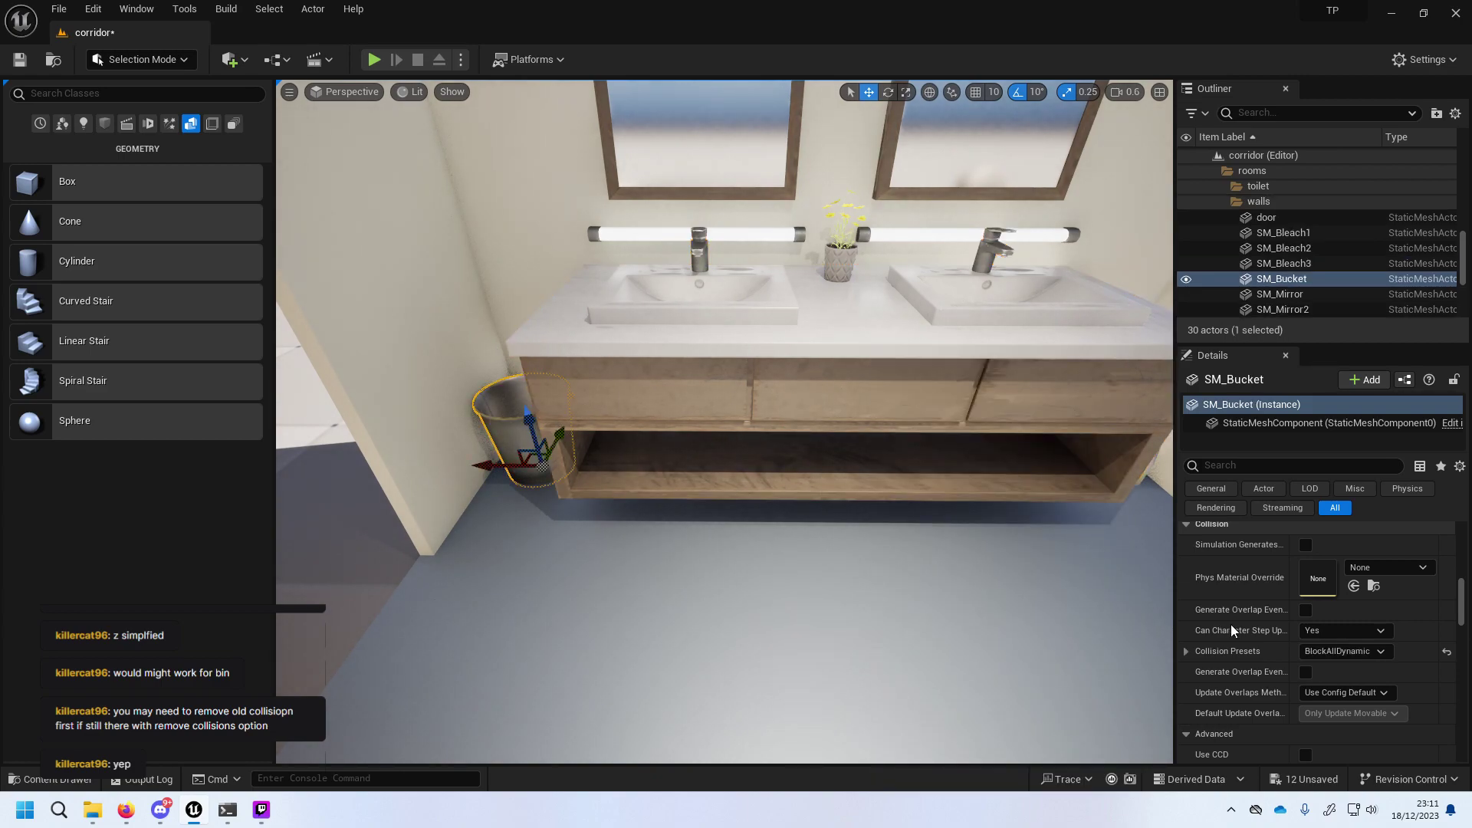
pyautogui.scroll(3, 1345, 615)
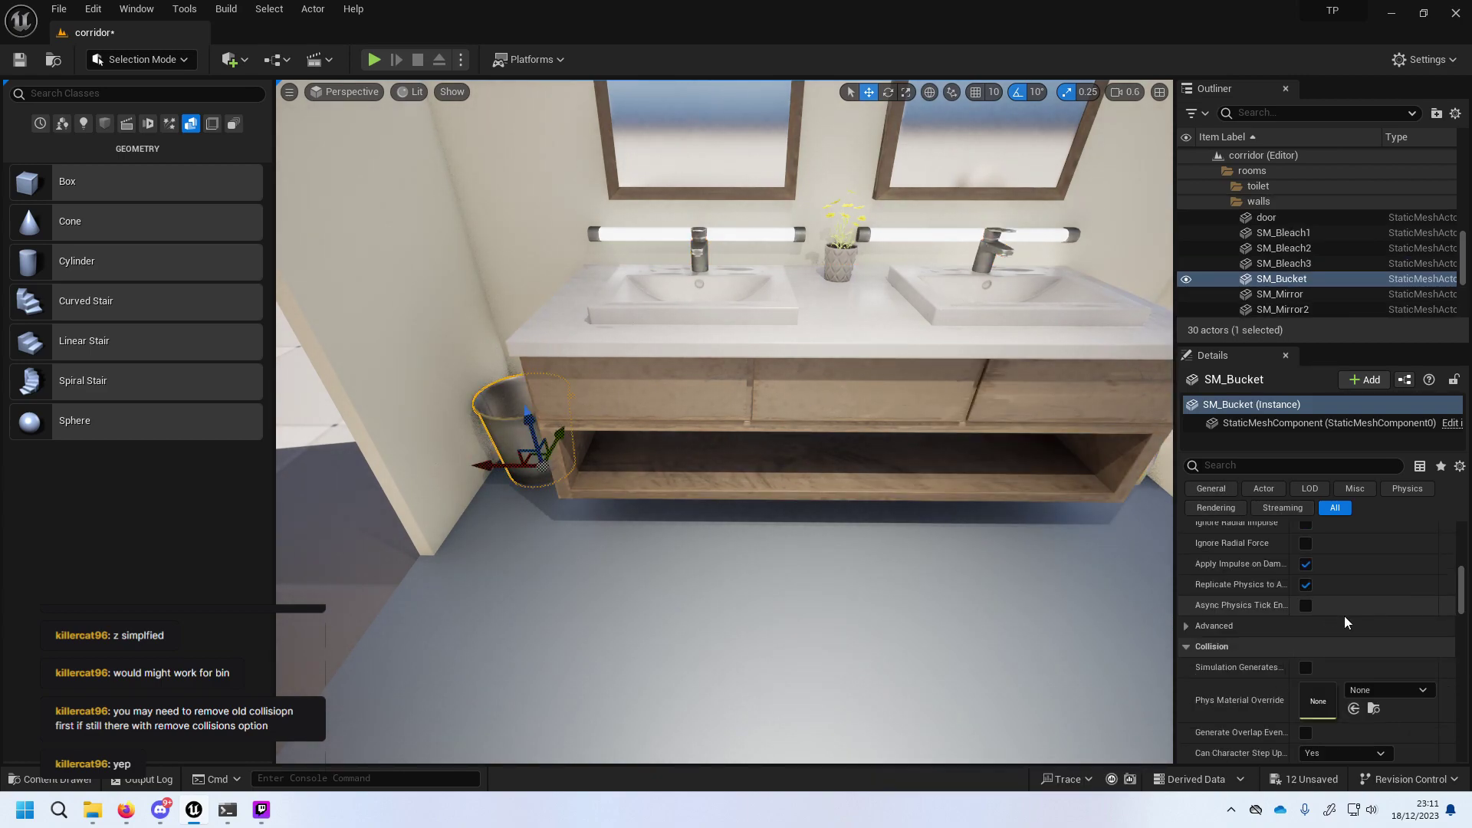
pyautogui.scroll(3, 1356, 620)
pyautogui.scroll(3, 1356, 620)
pyautogui.scroll(2, 1360, 621)
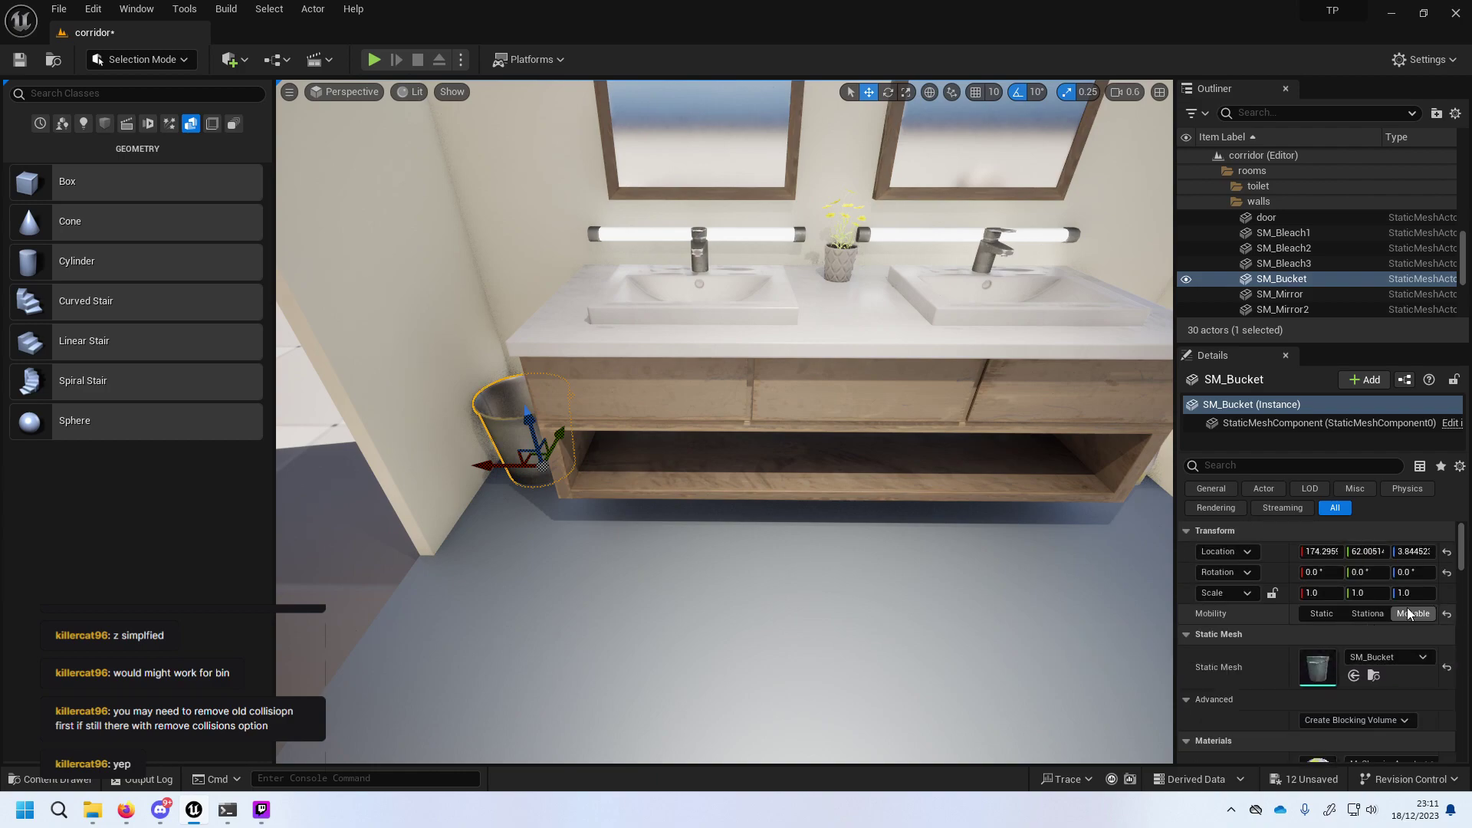
pyautogui.scroll(-3, 1372, 614)
pyautogui.scroll(-3, 1388, 602)
pyautogui.scroll(-2, 1405, 585)
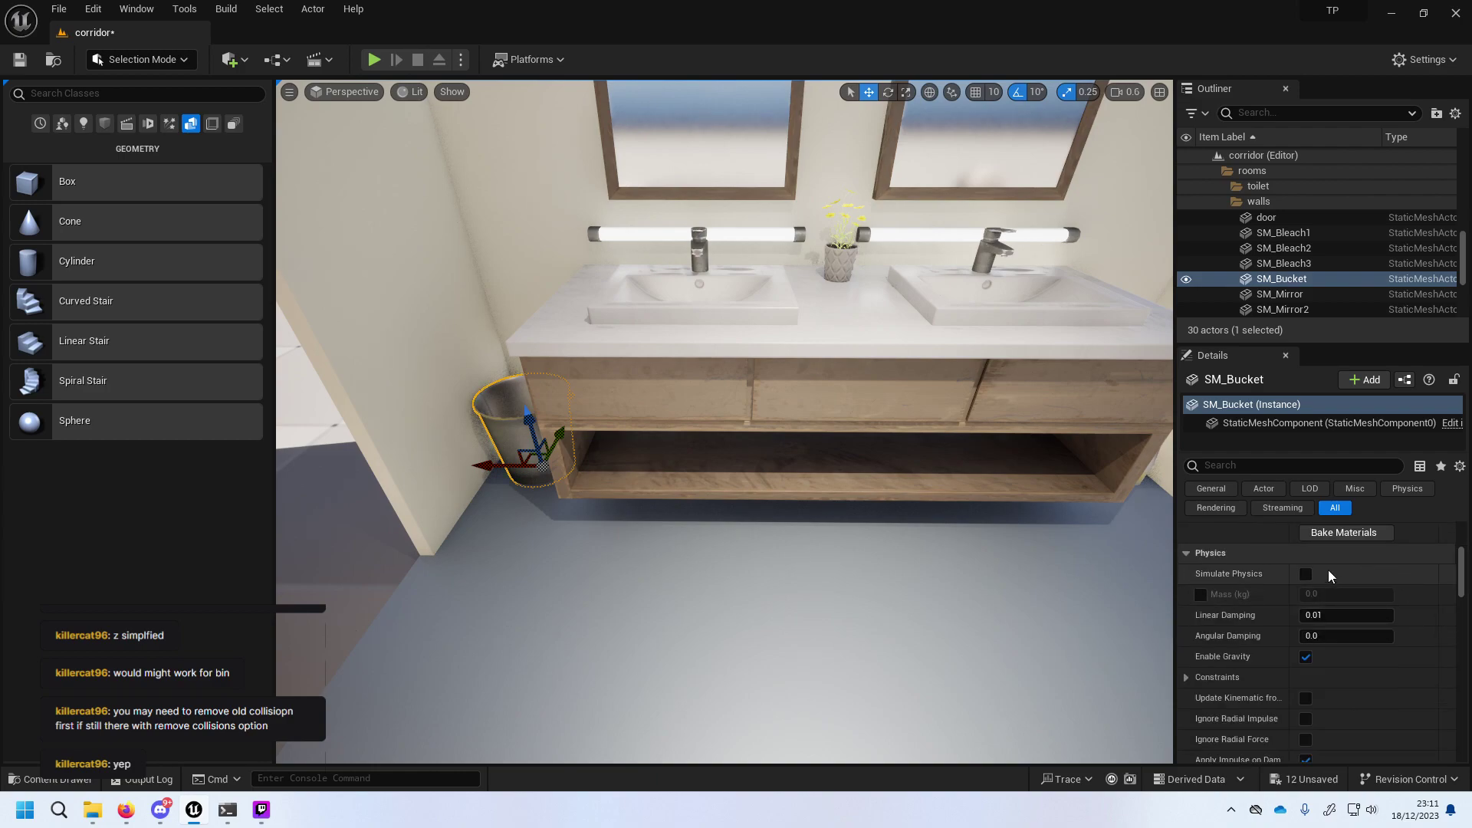
pyautogui.click(1303, 575)
# Add another simplified collision to the SM_Pot15 flower pot mesh and close its editor.
pyautogui.click(842, 257)
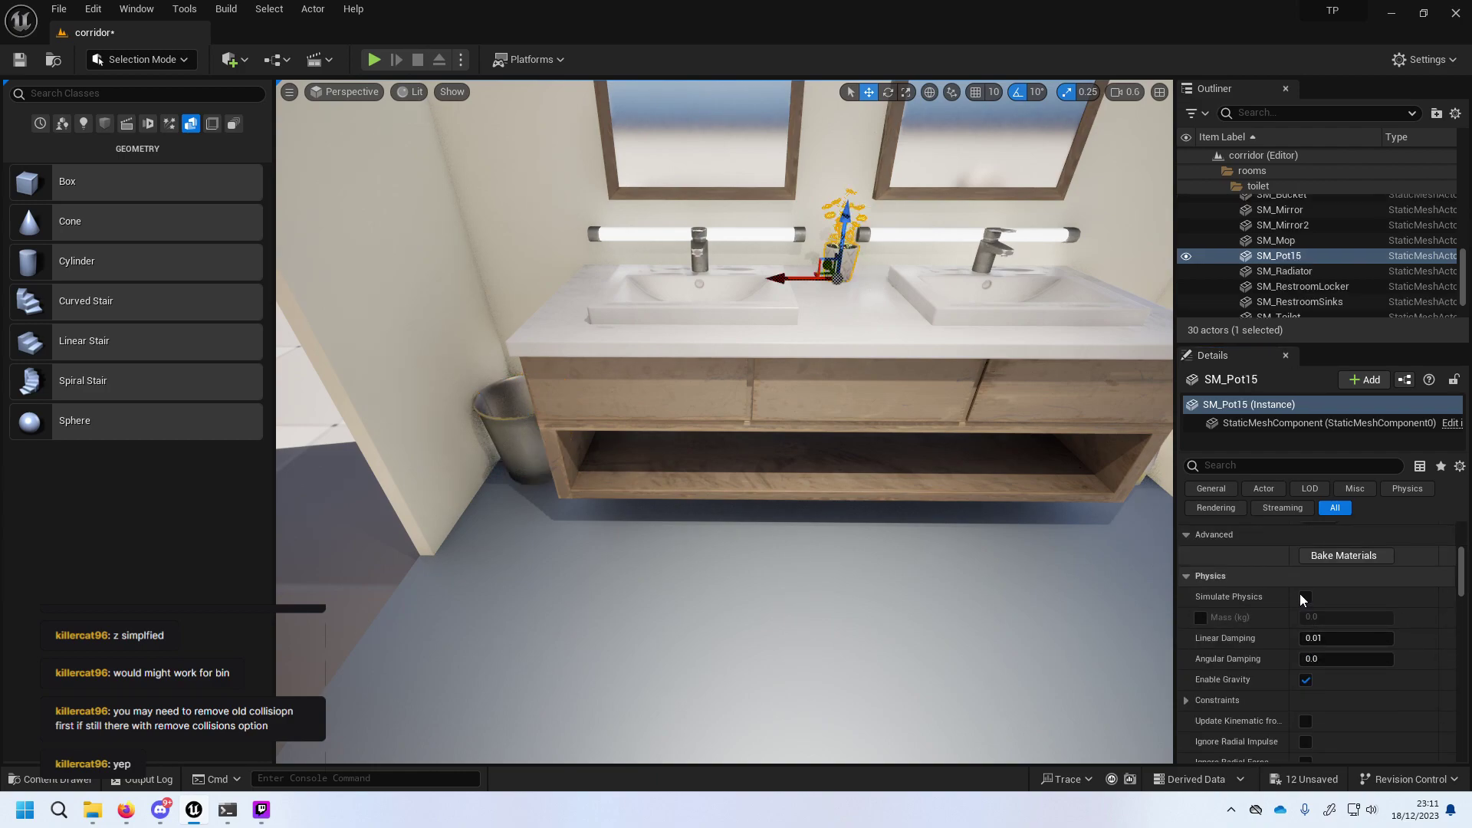
pyautogui.rightClick(847, 267)
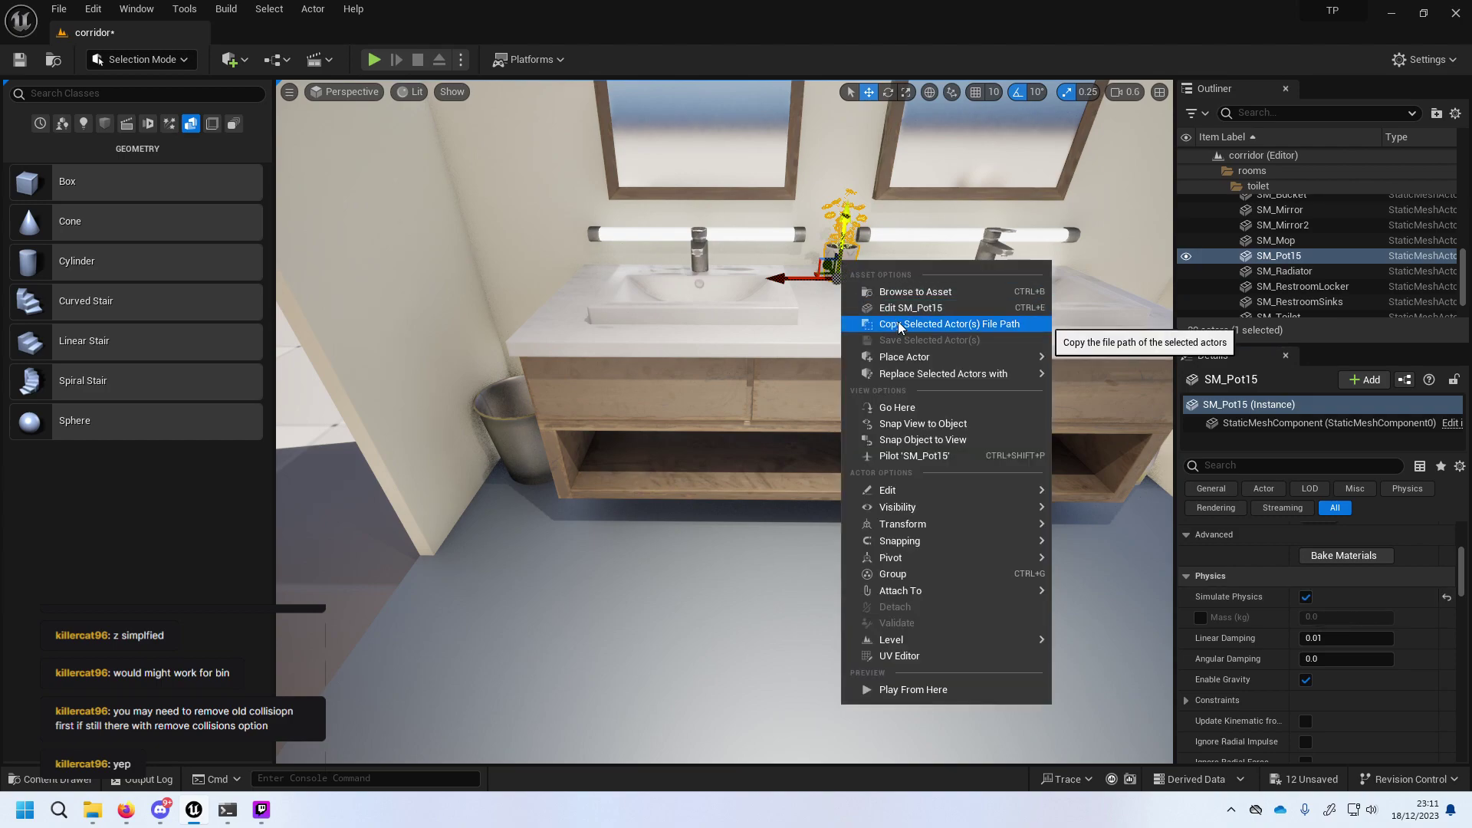
pyautogui.click(945, 308)
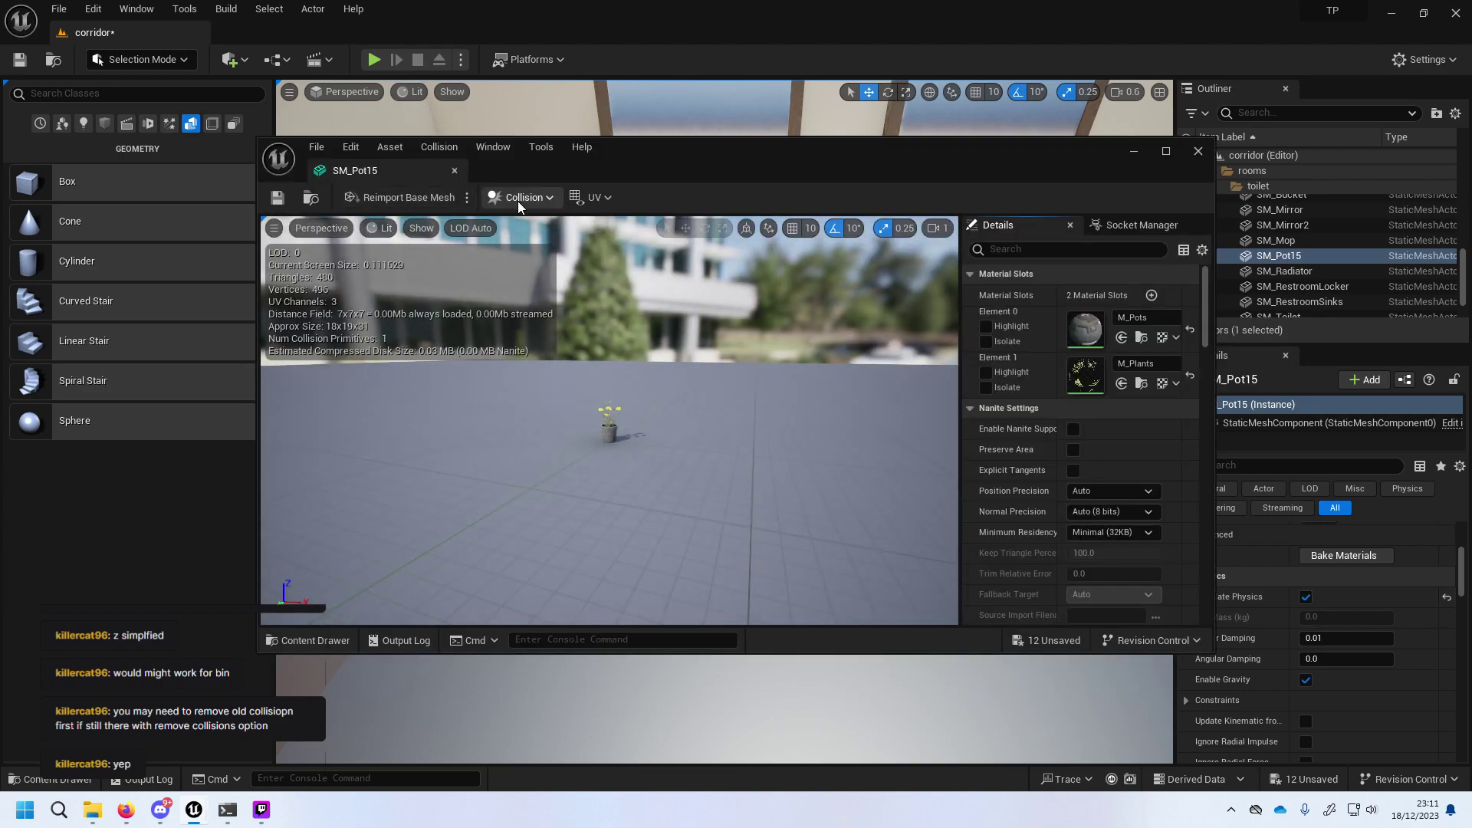
pyautogui.click(522, 197)
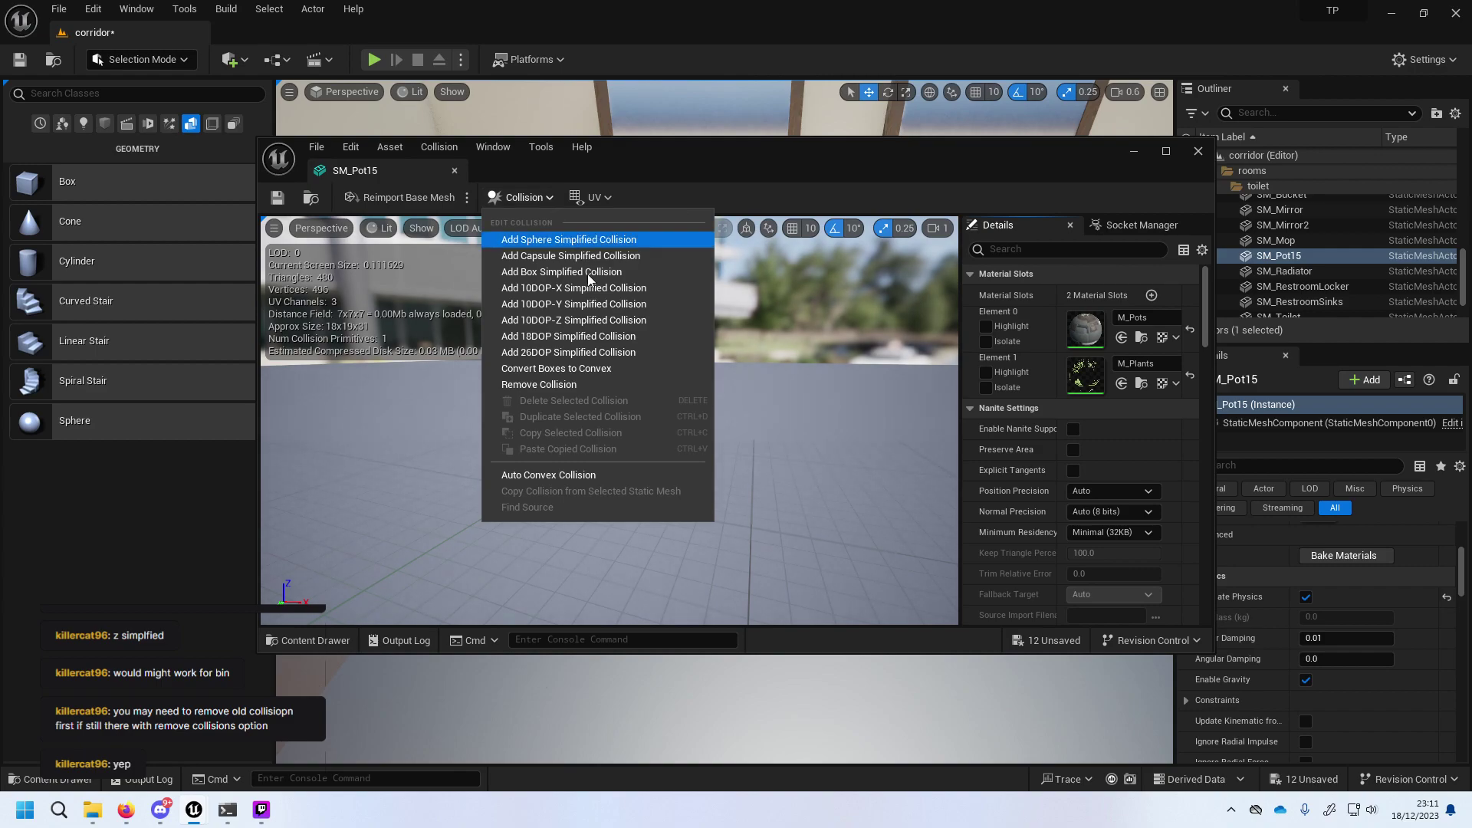
pyautogui.click(605, 322)
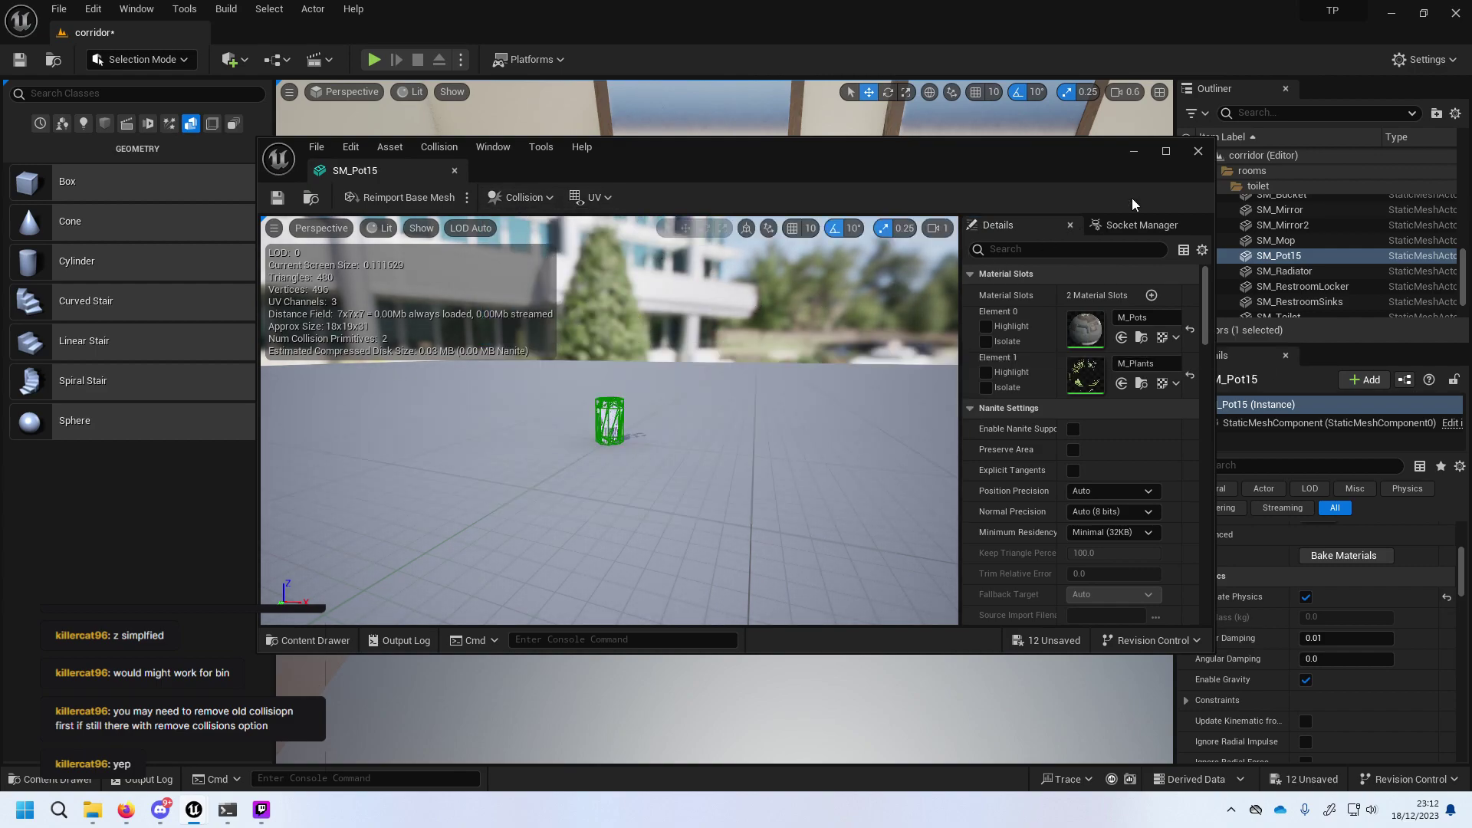
pyautogui.click(1198, 151)
pyautogui.moveTo(871, 328)
pyautogui.mouseDown(button='right')
pyautogui.moveTo(746, 368)
pyautogui.moveTo(714, 316)
pyautogui.mouseUp(button='right')
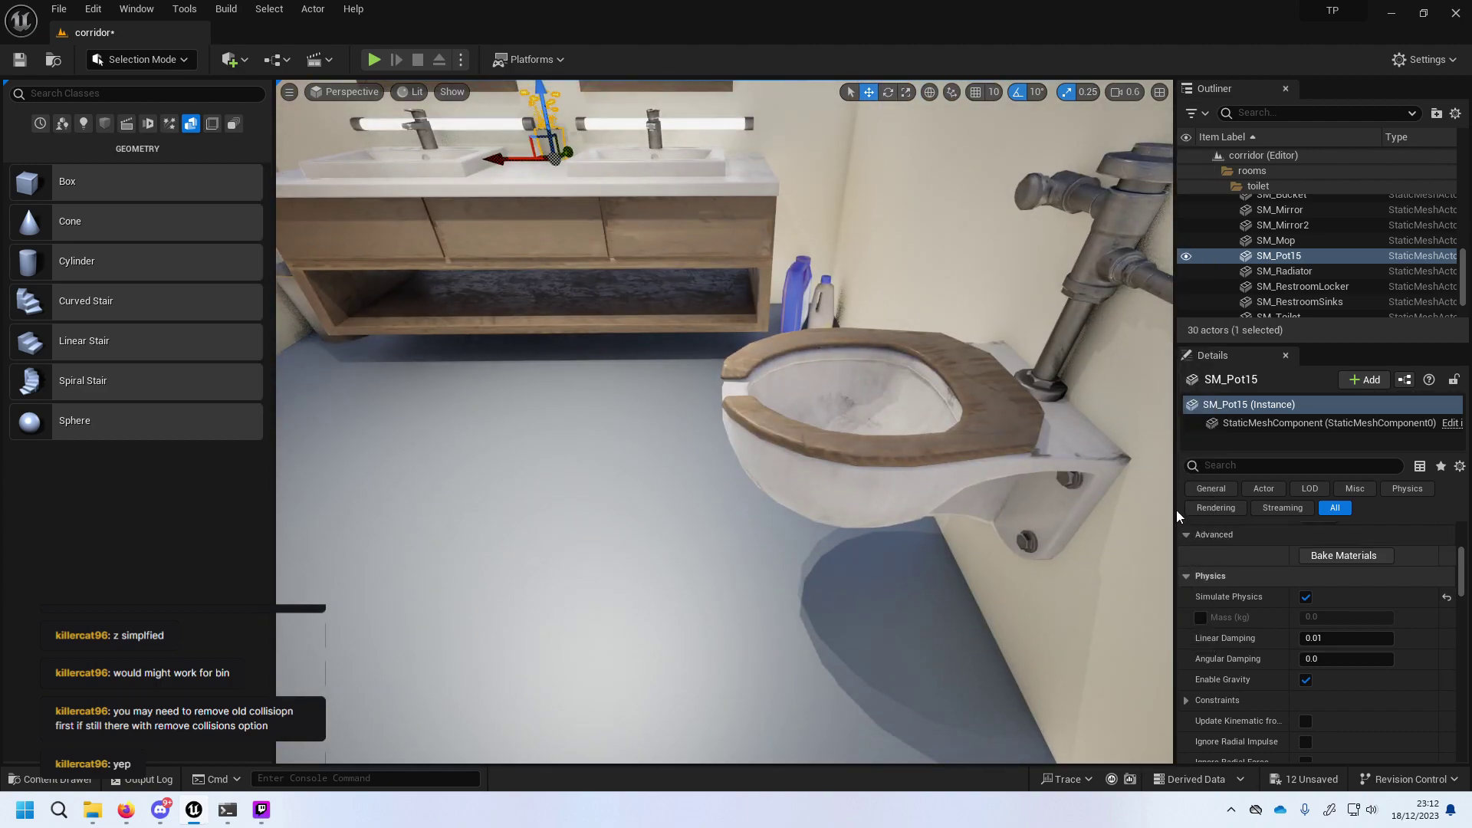
# Turn on Simulate Physics for the SM_Bleach3 bottle.
pyautogui.click(800, 295)
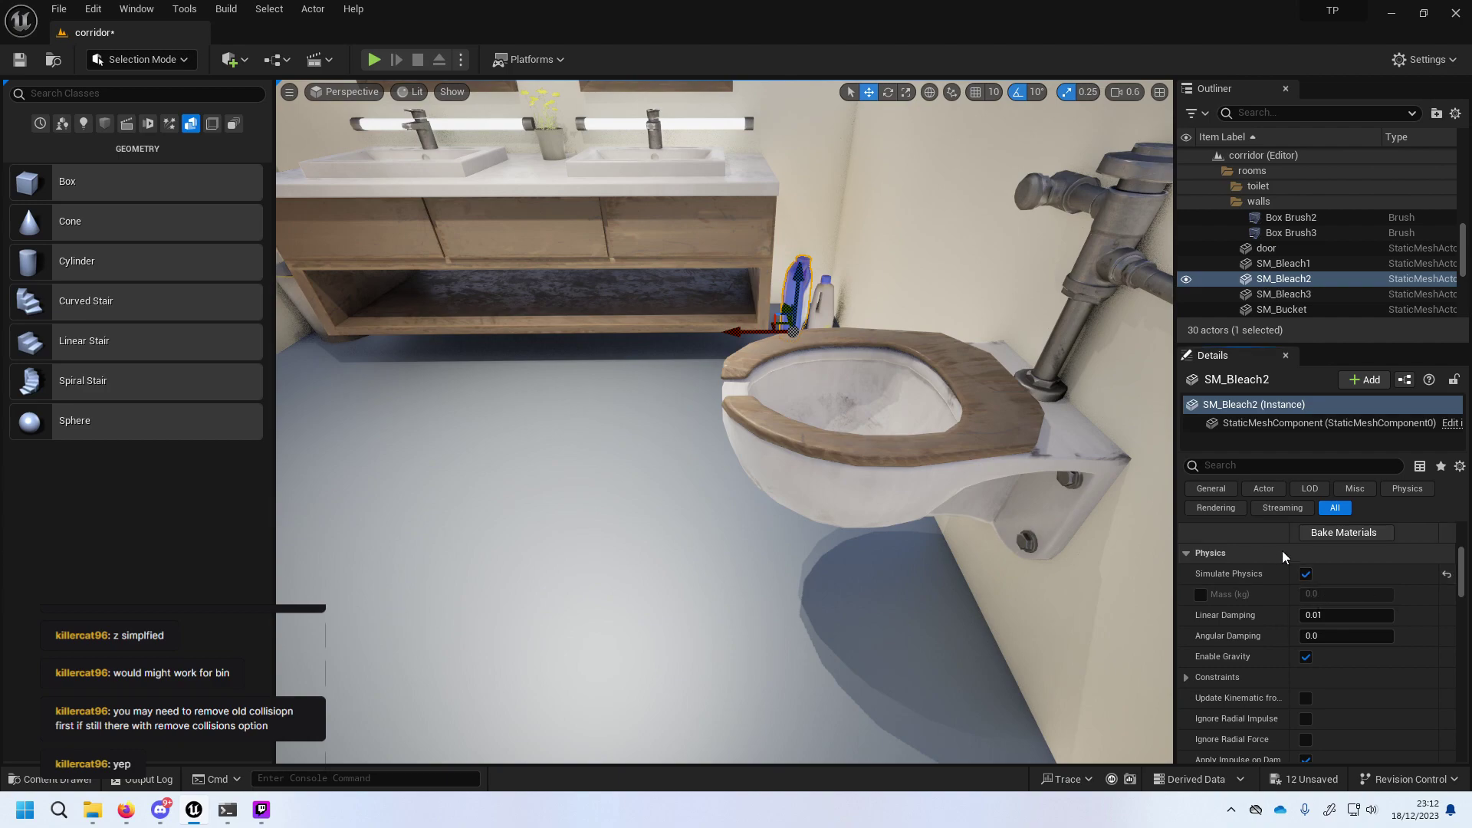
pyautogui.click(836, 276)
pyautogui.click(824, 293)
pyautogui.click(1306, 574)
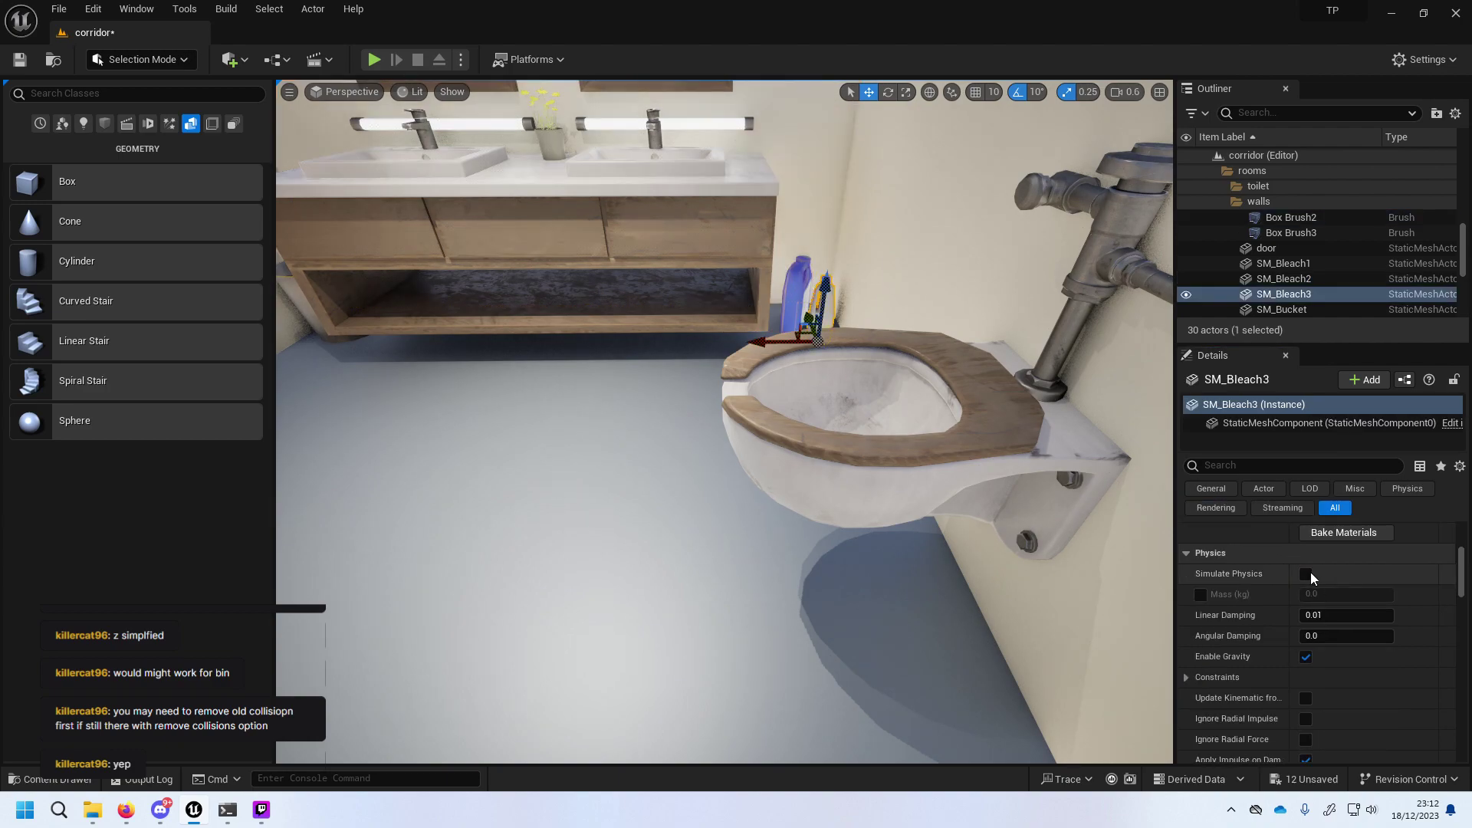
pyautogui.click(1308, 574)
# Turn on Simulate Physics for the mop and SM_Bleach1, then start a Play test.
pyautogui.click(734, 384)
pyautogui.press('f')
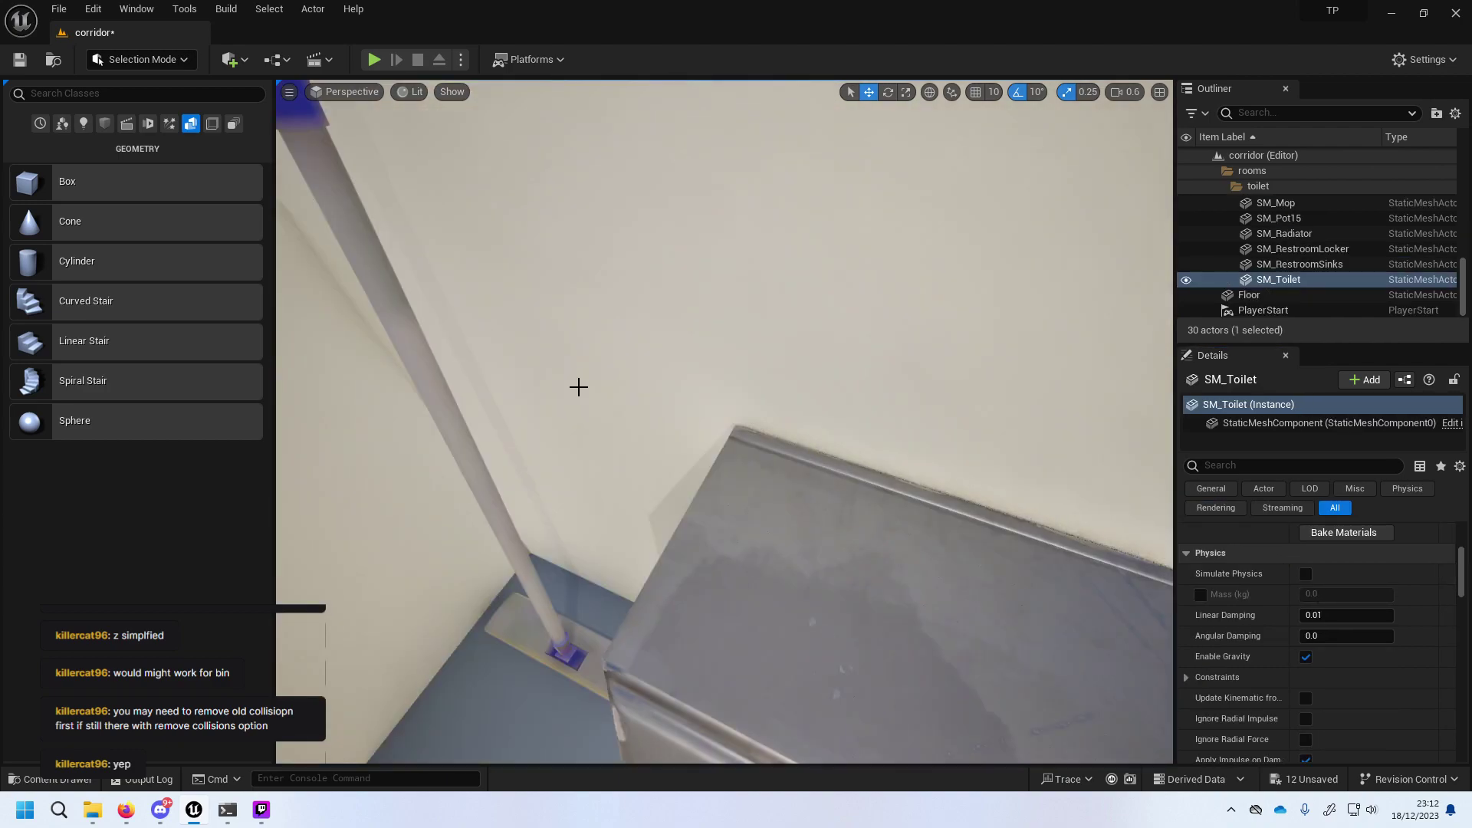
pyautogui.click(750, 470)
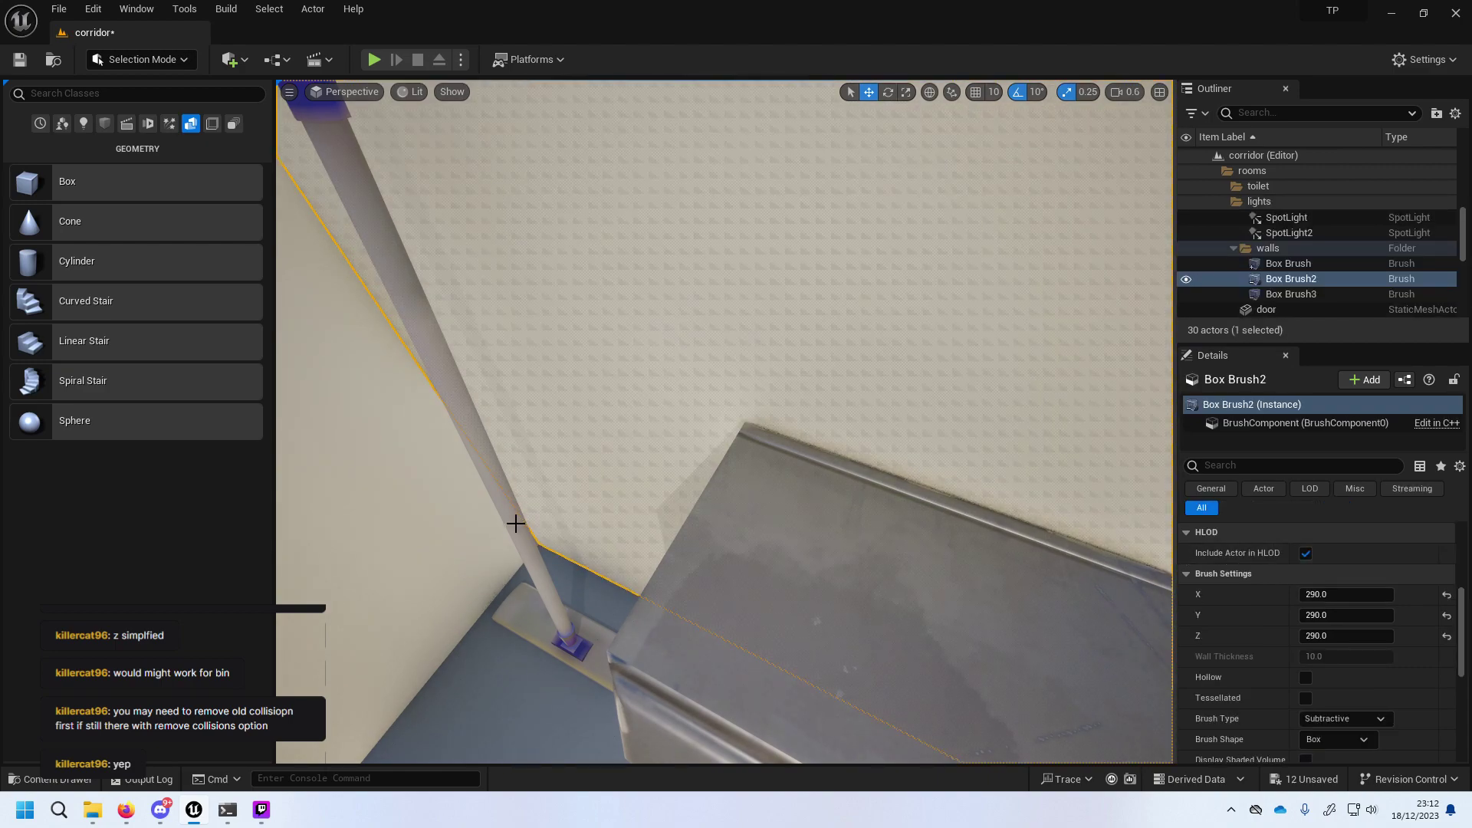
pyautogui.click(517, 483)
pyautogui.click(1306, 574)
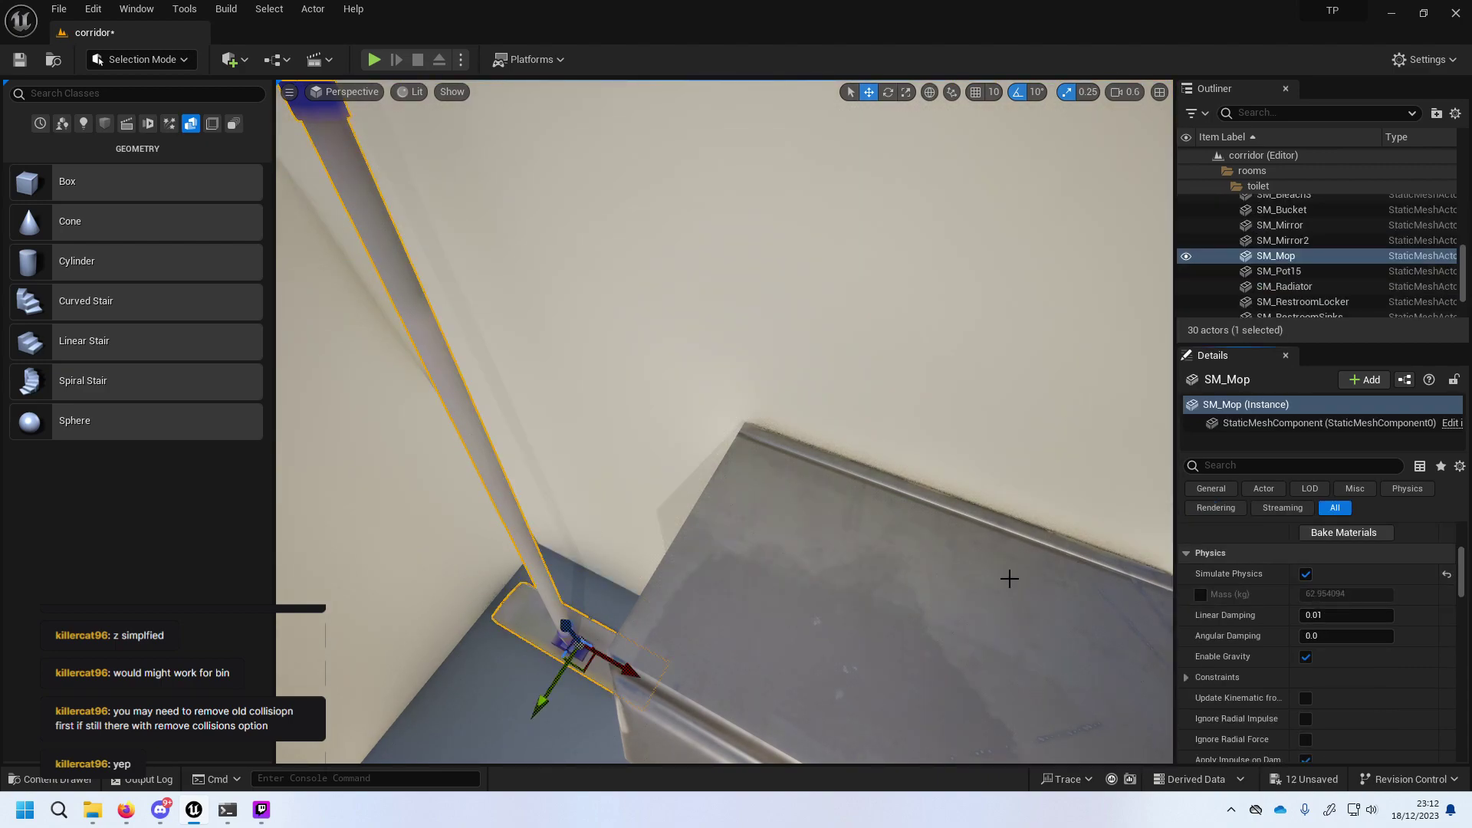
pyautogui.press('f')
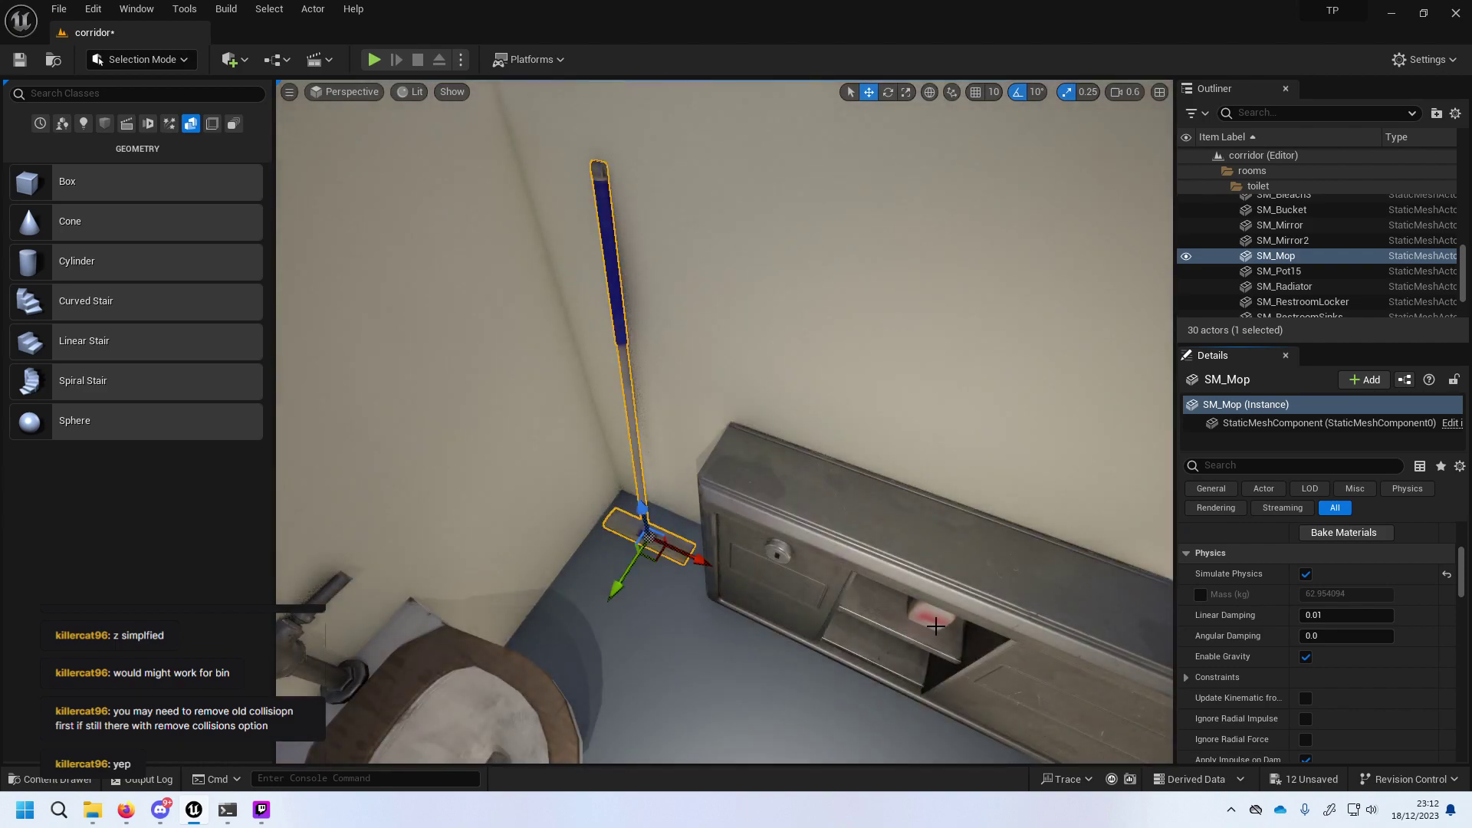
pyautogui.click(935, 622)
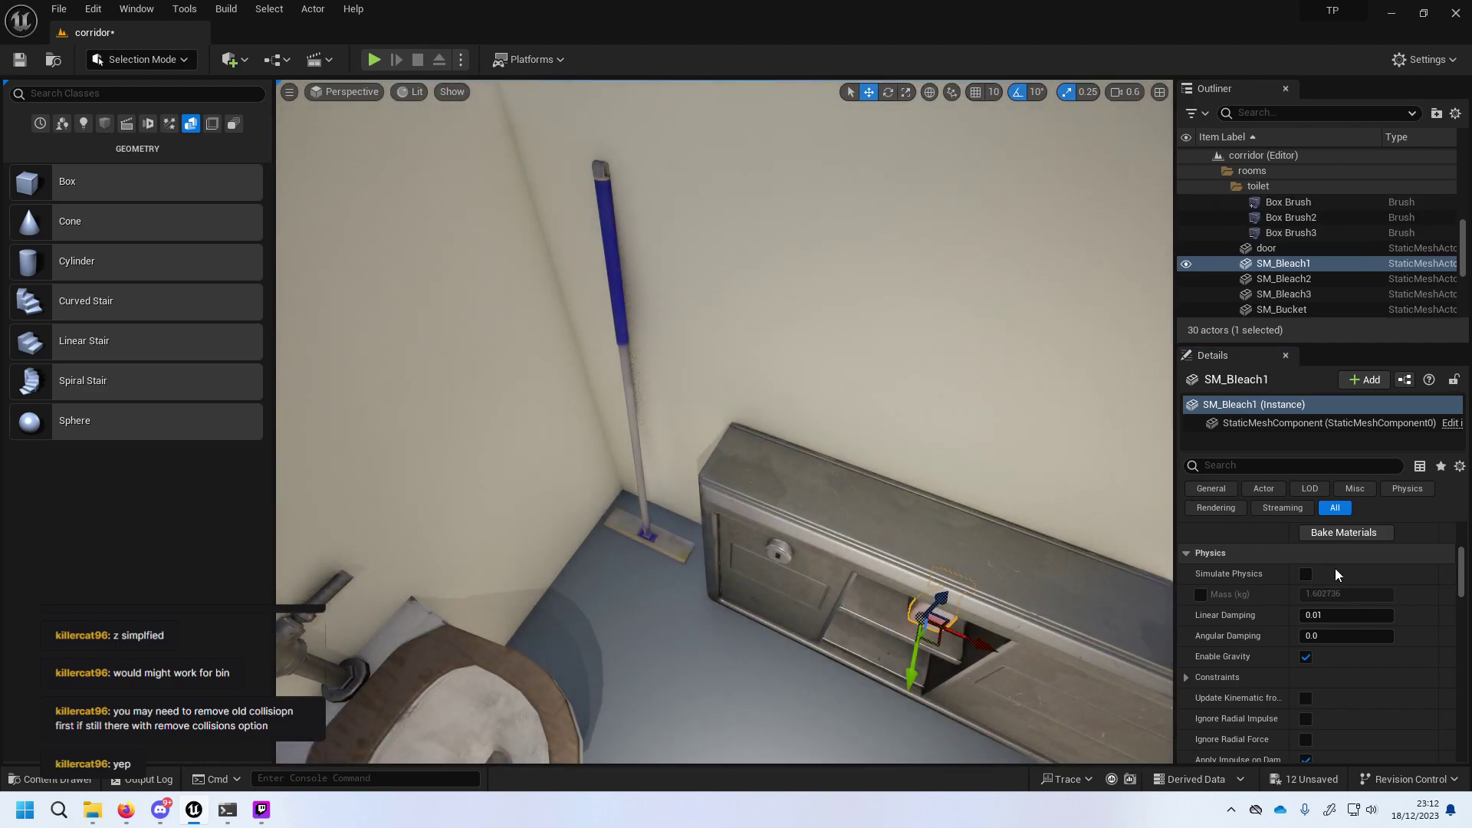
pyautogui.click(1306, 574)
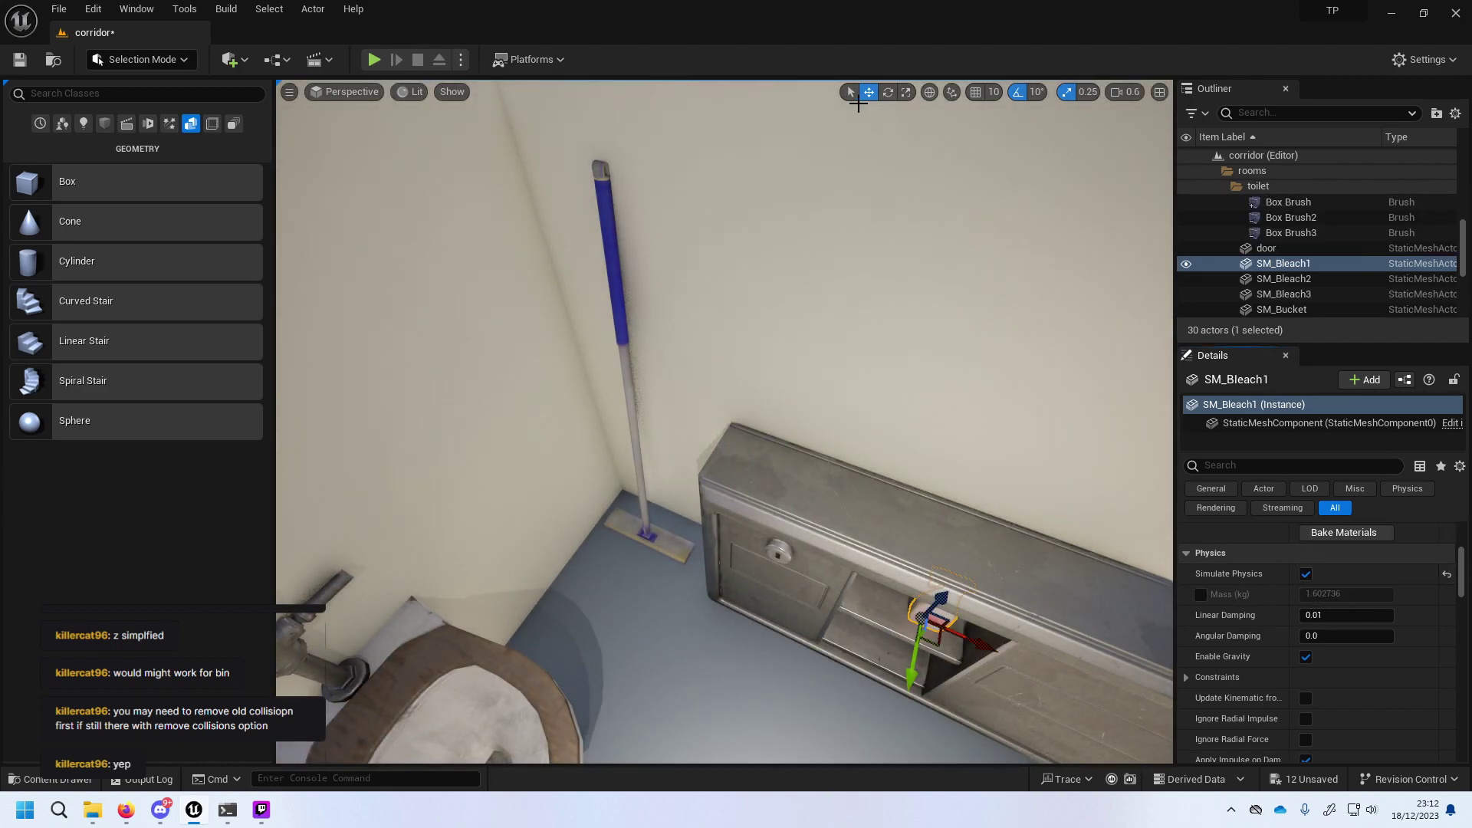
pyautogui.click(385, 62)
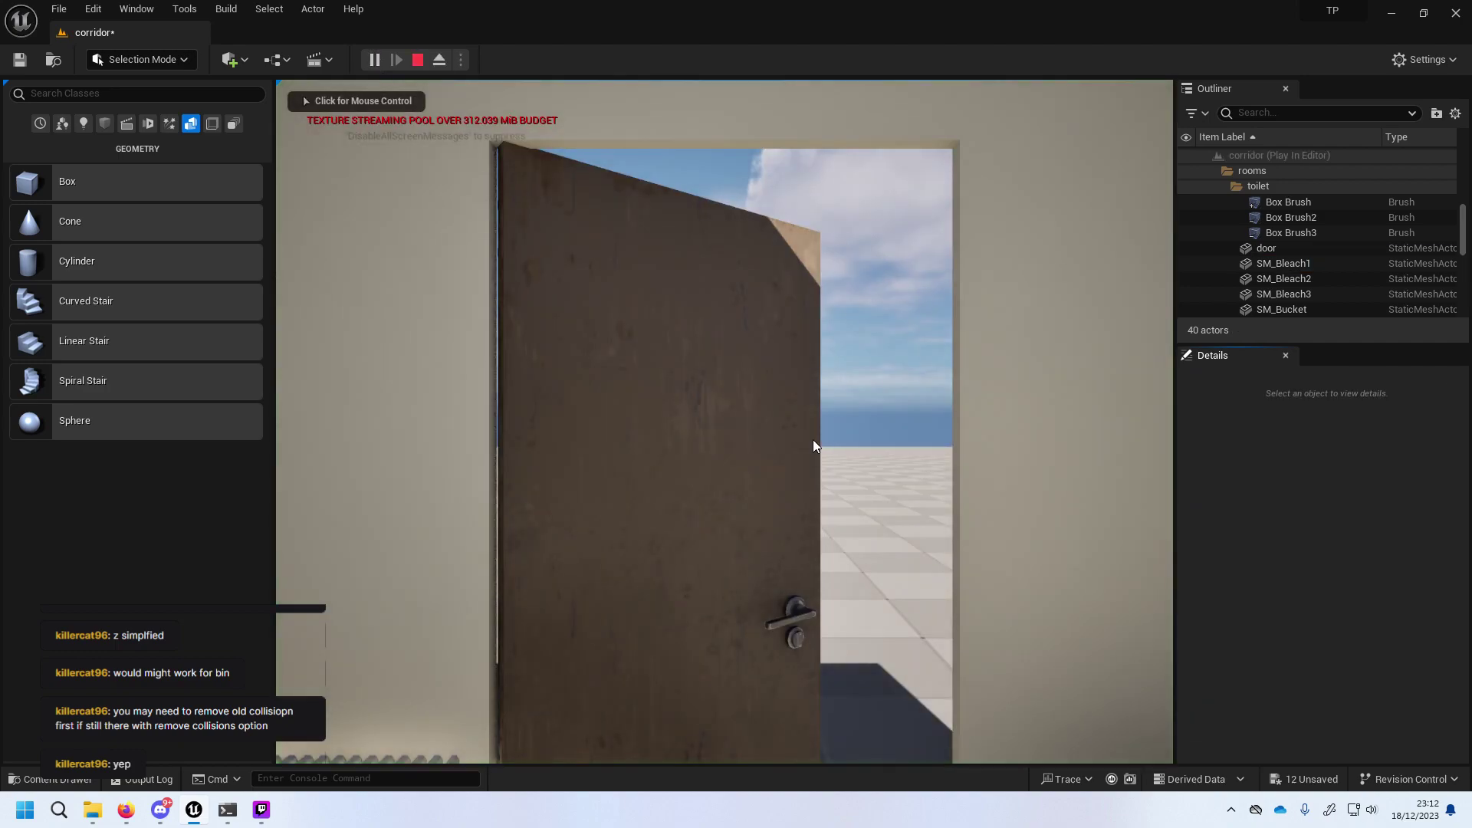
# Stop the play test with Esc, read the eight ComplexAsSimple warnings, and close the Message Log.
pyautogui.click(812, 439)
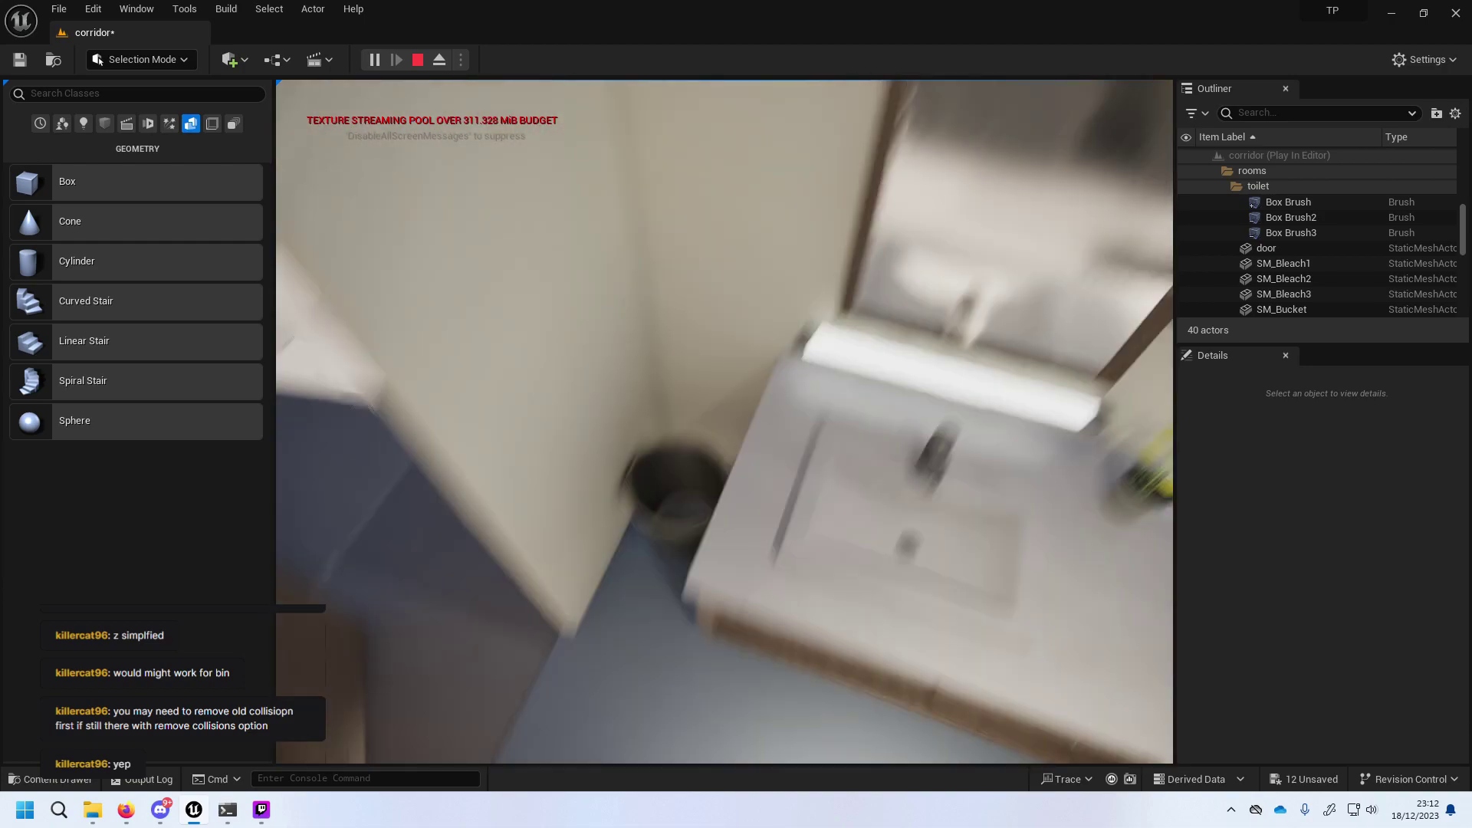
pyautogui.press('Escape')
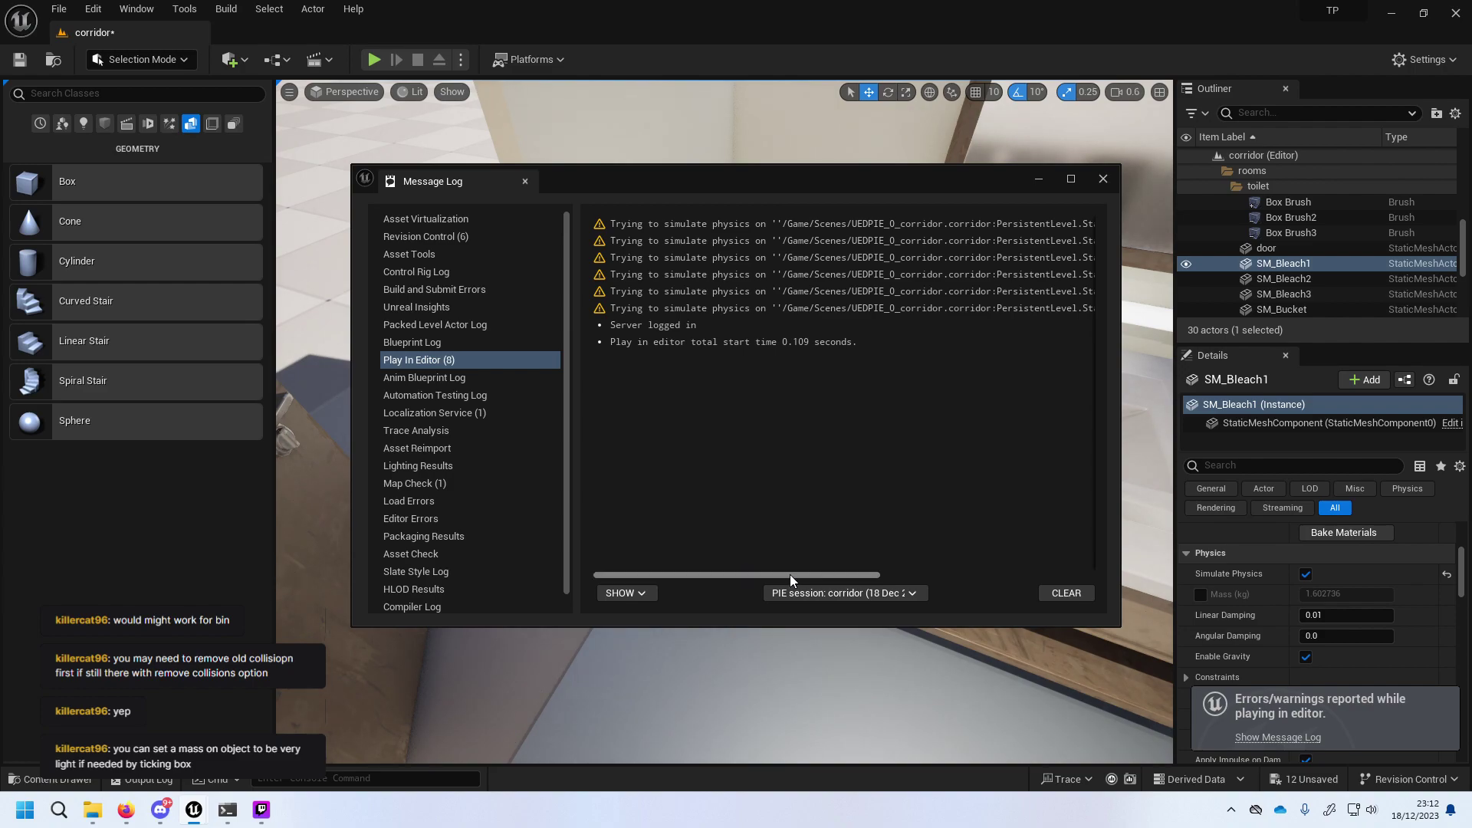
pyautogui.moveTo(831, 577); pyautogui.dragTo(1069, 600)
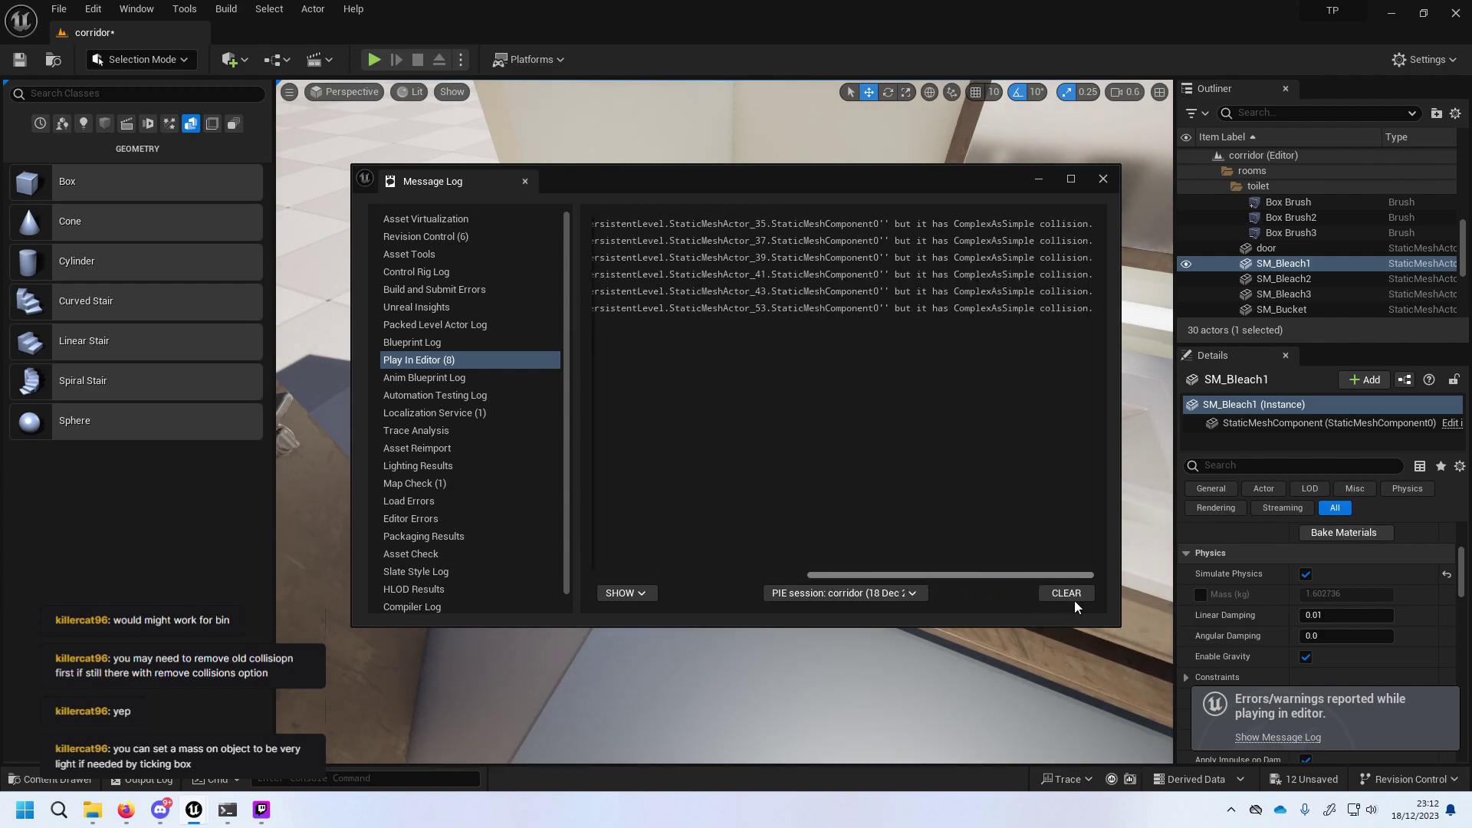
pyautogui.moveTo(1043, 575); pyautogui.dragTo(798, 568)
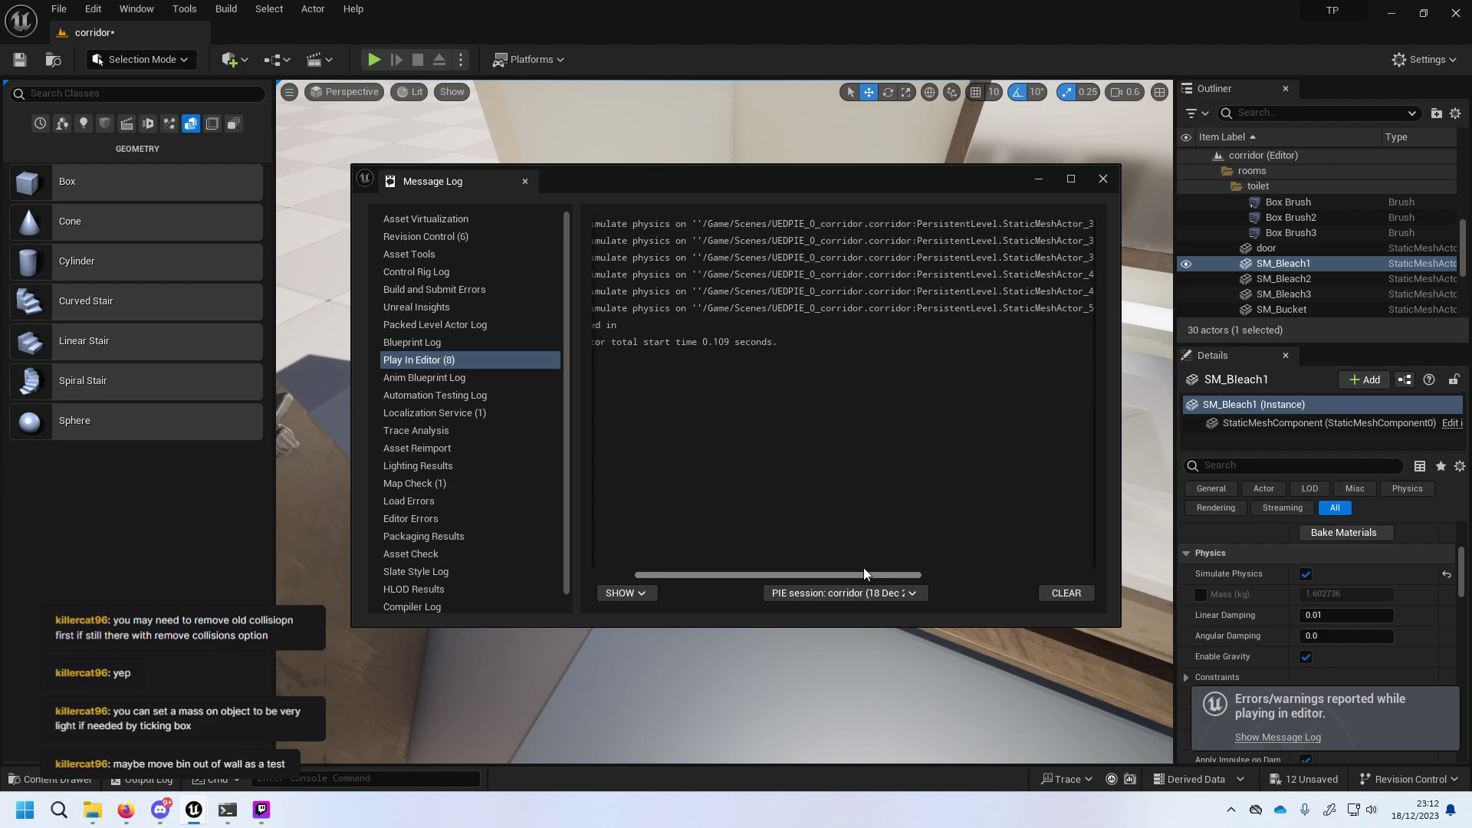
pyautogui.moveTo(797, 569); pyautogui.dragTo(1043, 591)
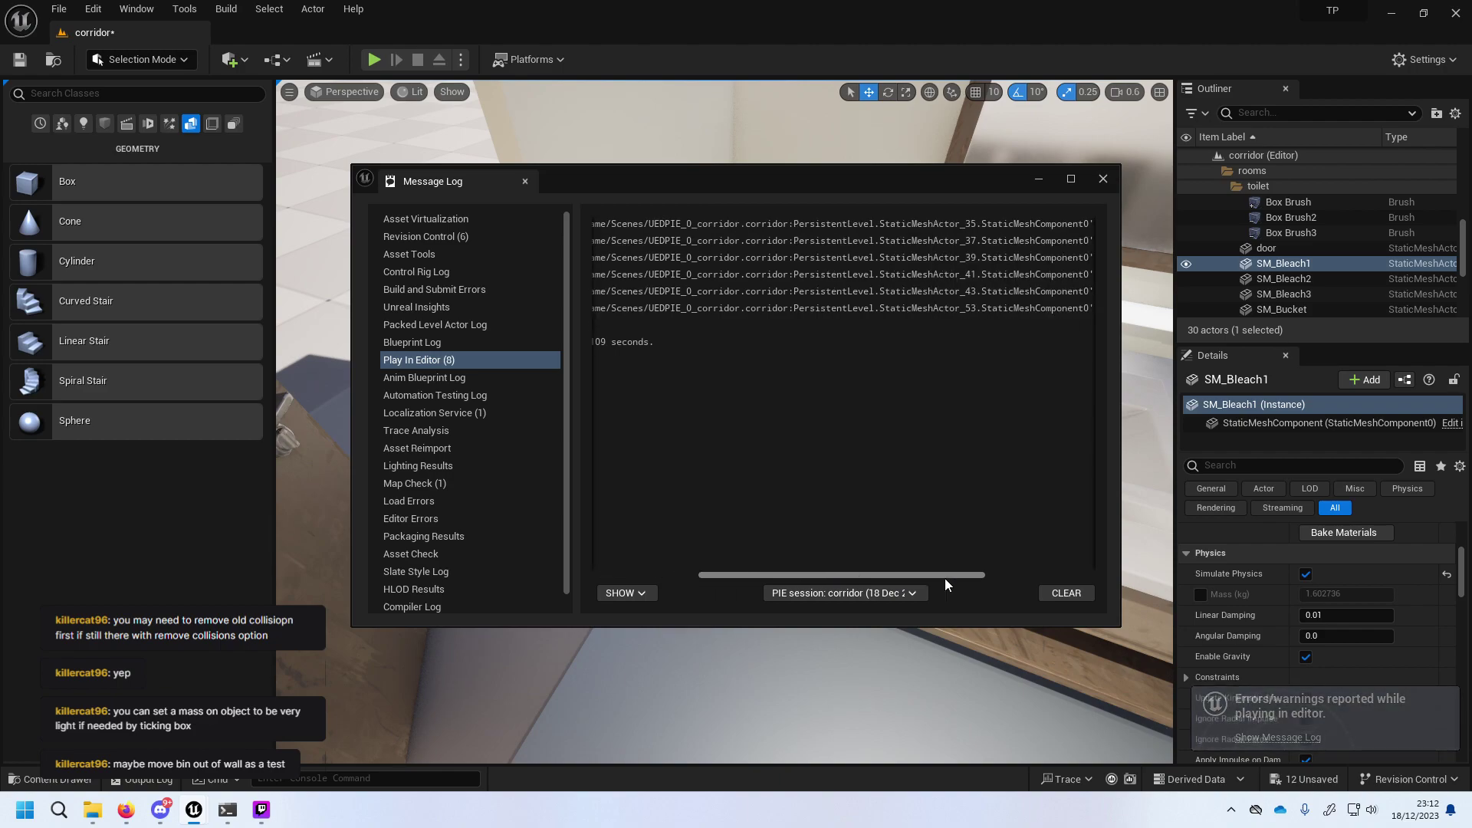
pyautogui.click(937, 224)
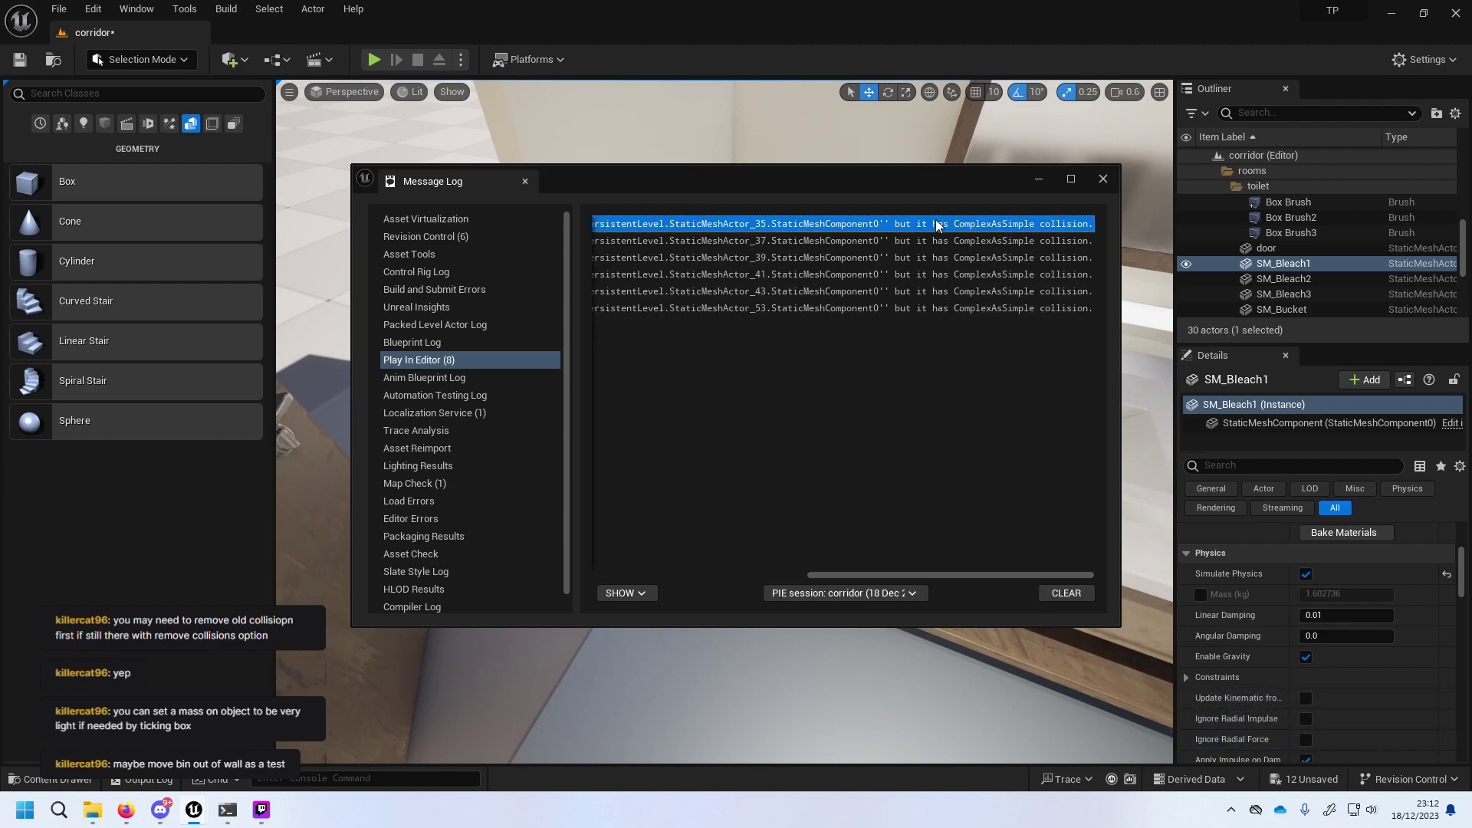
pyautogui.click(1103, 178)
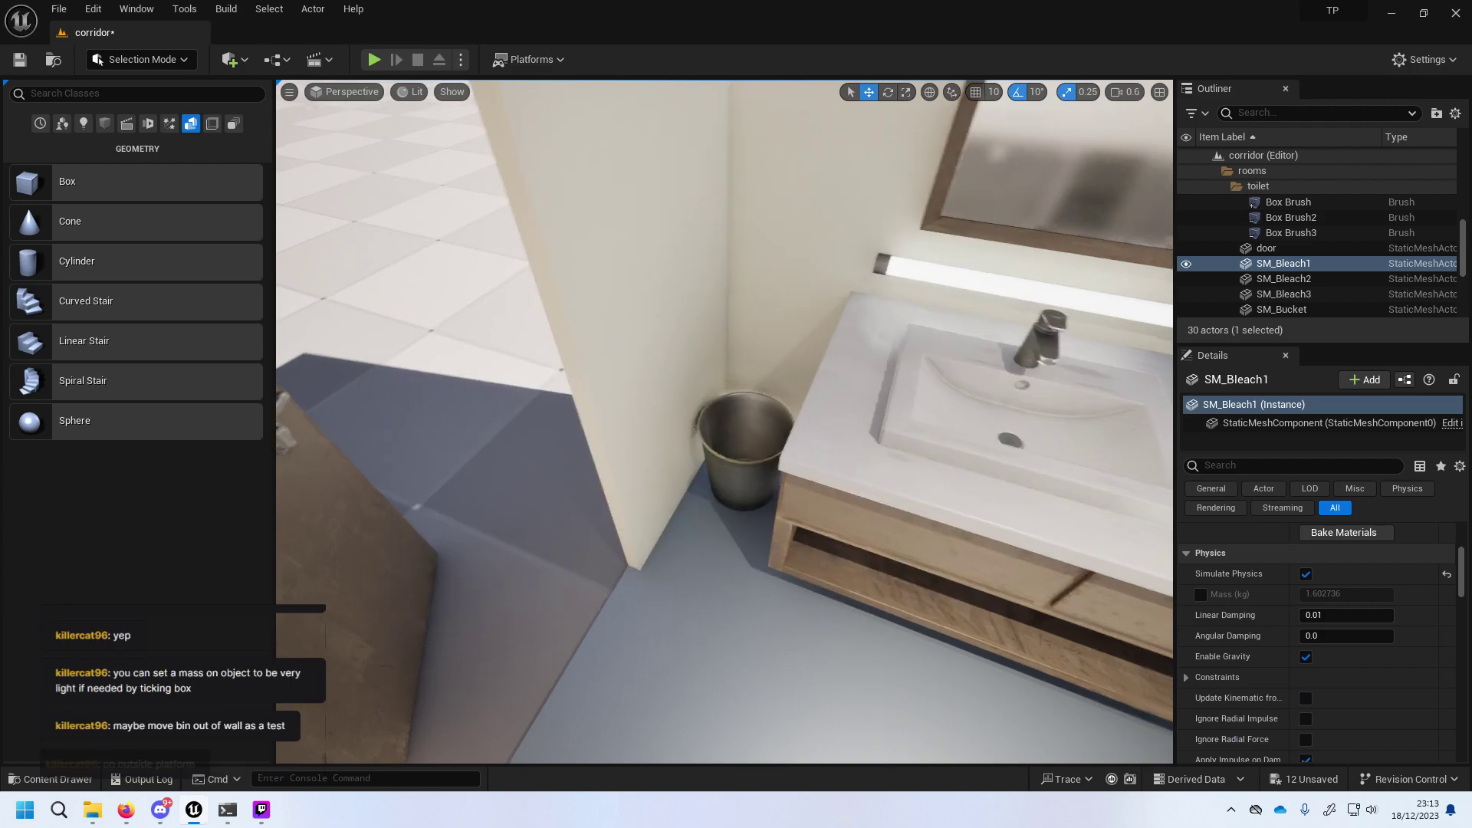
# Focus on the double-sink vanity and inspect the SM_Bleach3 bottle's mesh component properties.
pyautogui.moveTo(917, 243); pyautogui.dragTo(950, 385, button='right')
pyautogui.click(1244, 423)
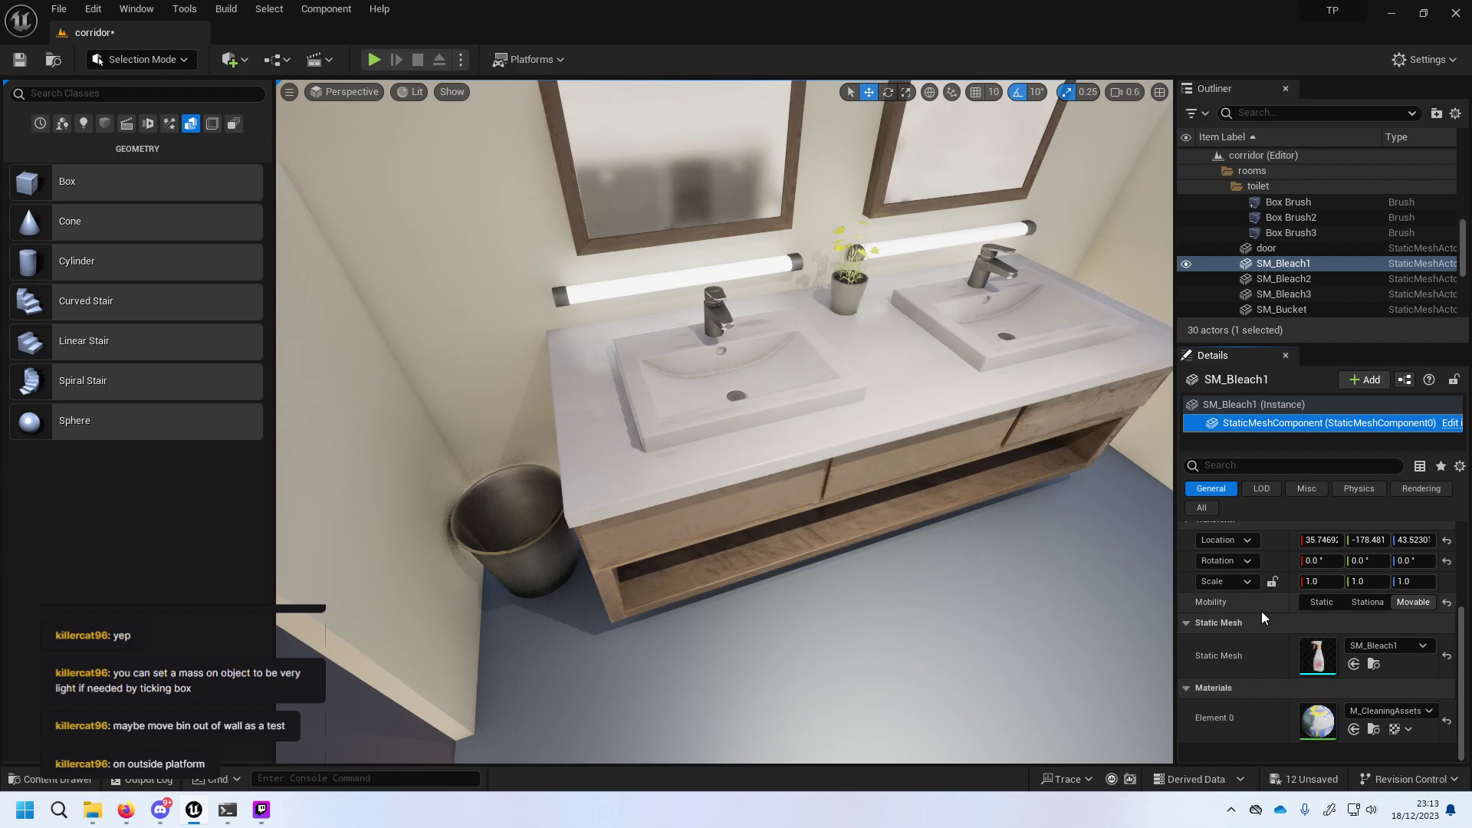
pyautogui.rightClick(1275, 426)
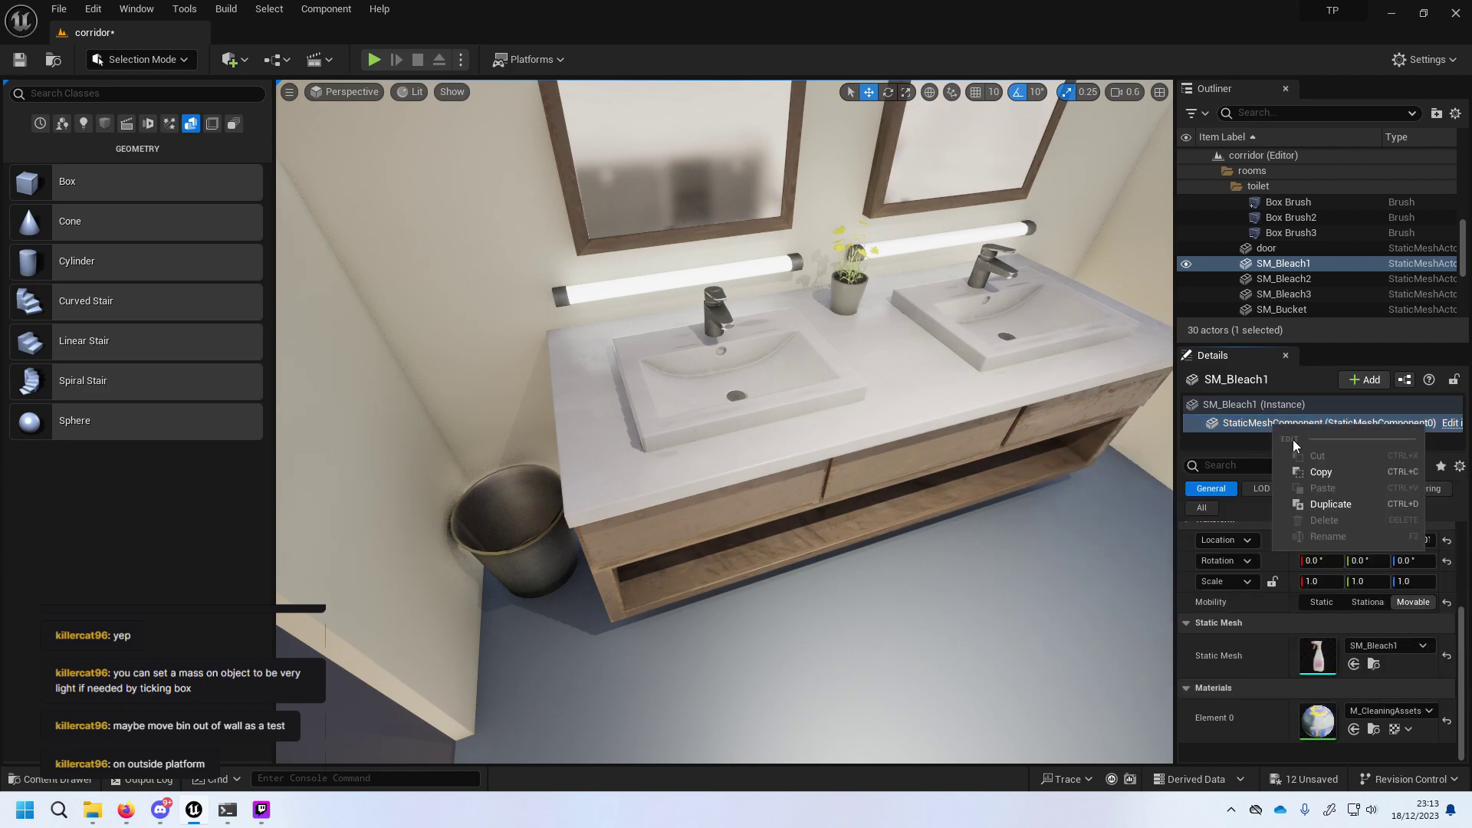
pyautogui.click(1133, 414)
pyautogui.press('f')
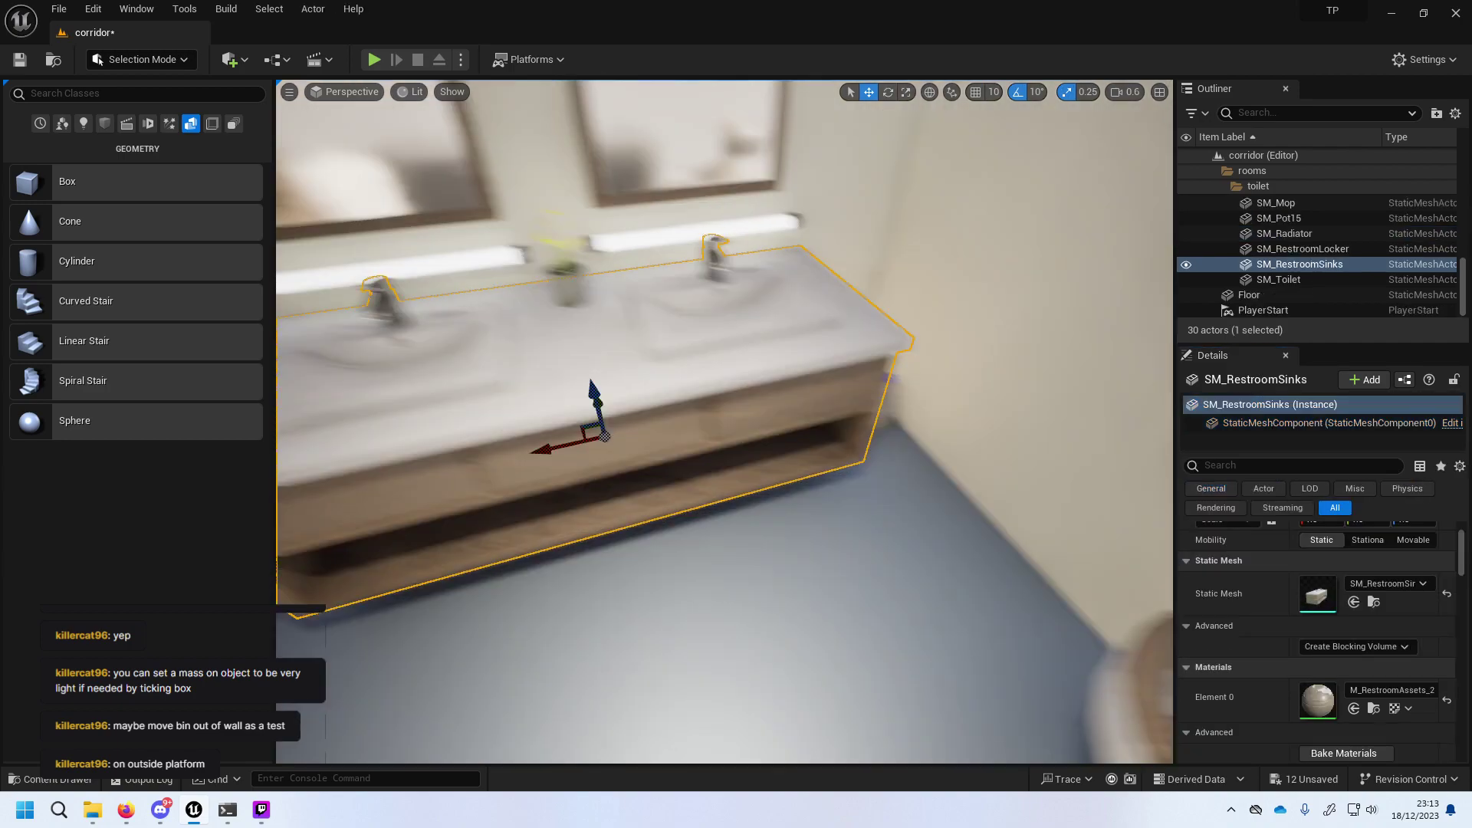
pyautogui.click(840, 400)
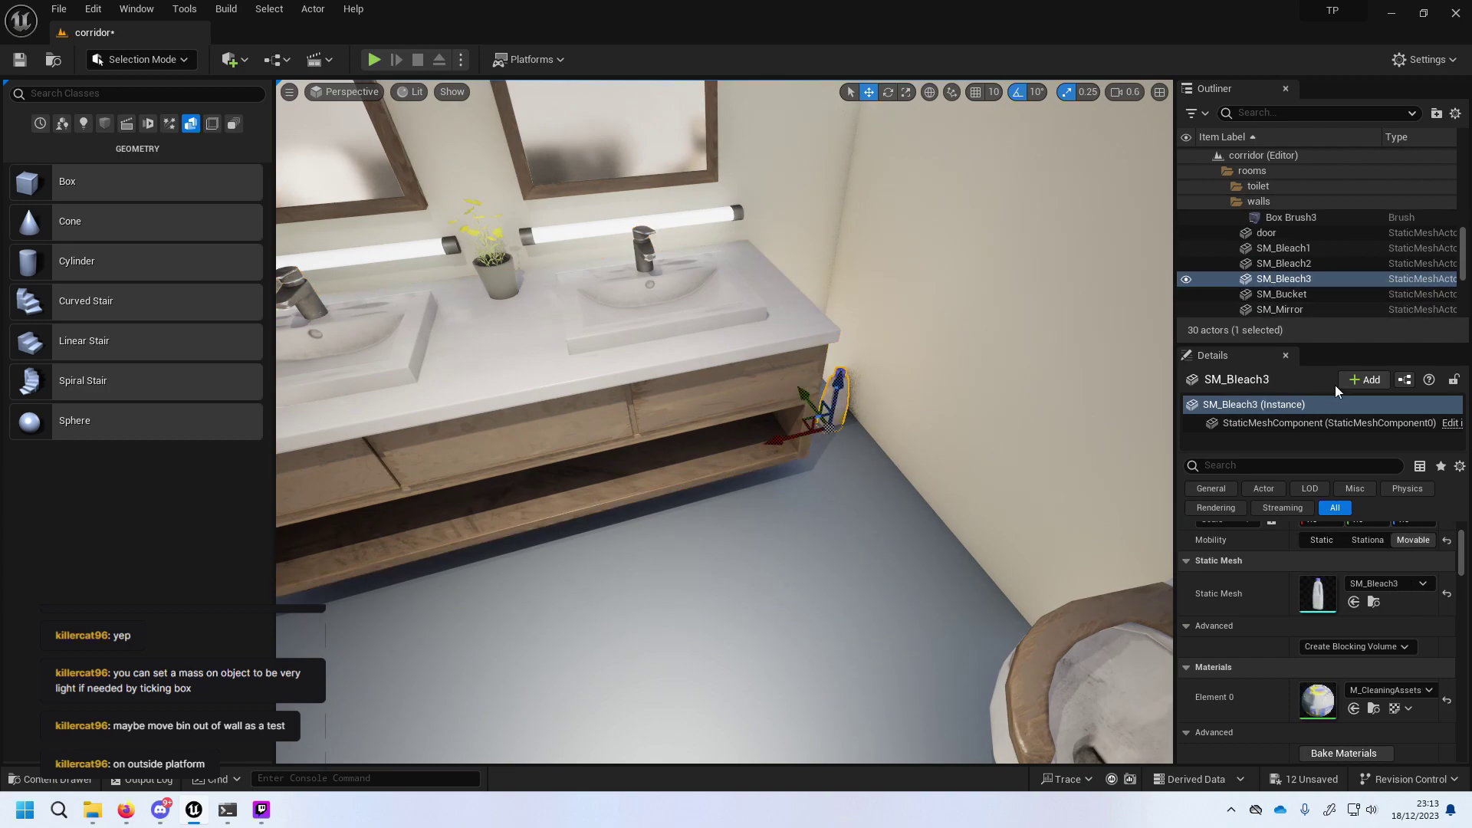
pyautogui.click(1350, 422)
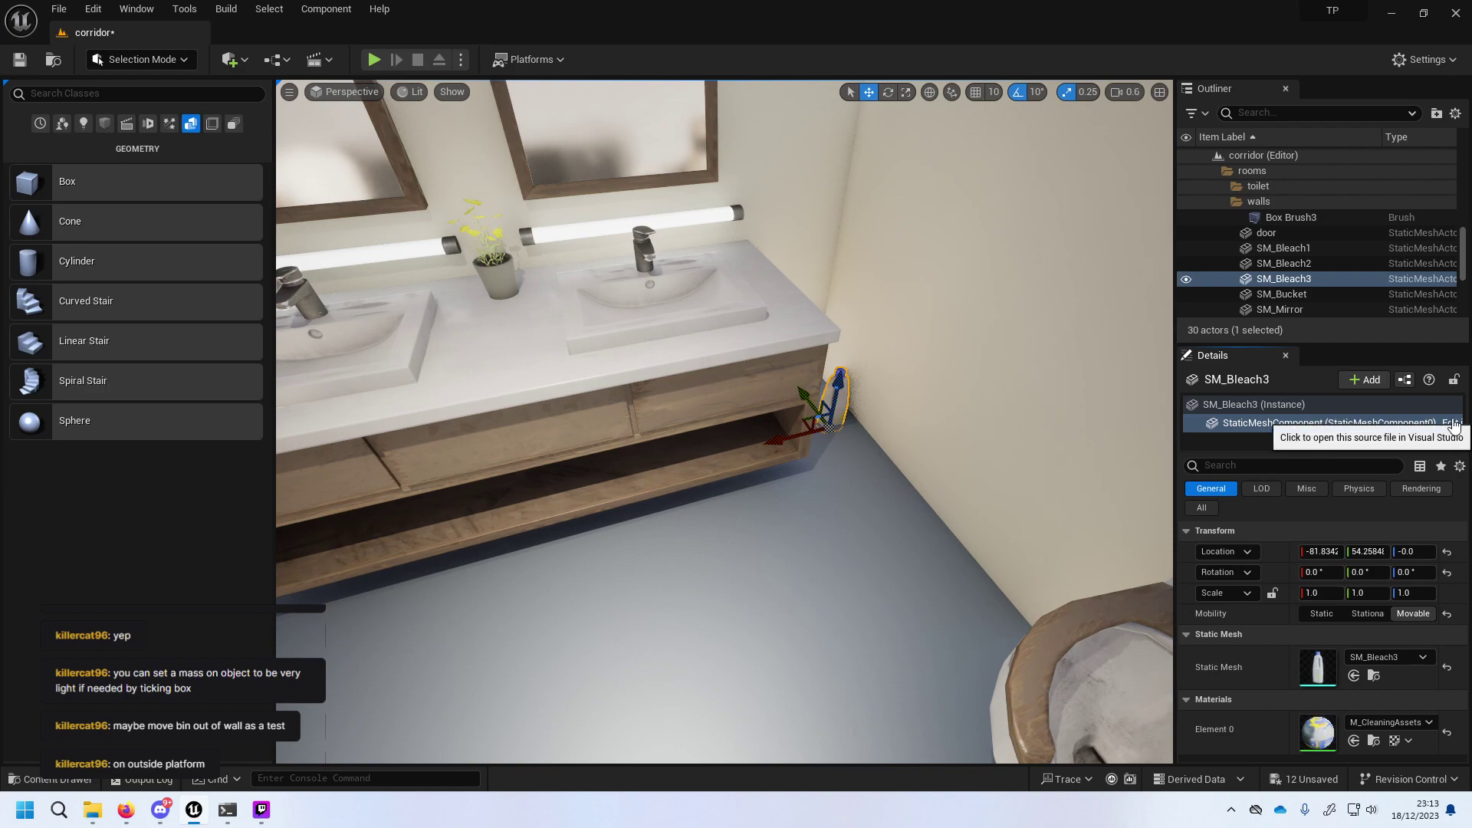
pyautogui.rightClick(840, 401)
pyautogui.click(842, 413)
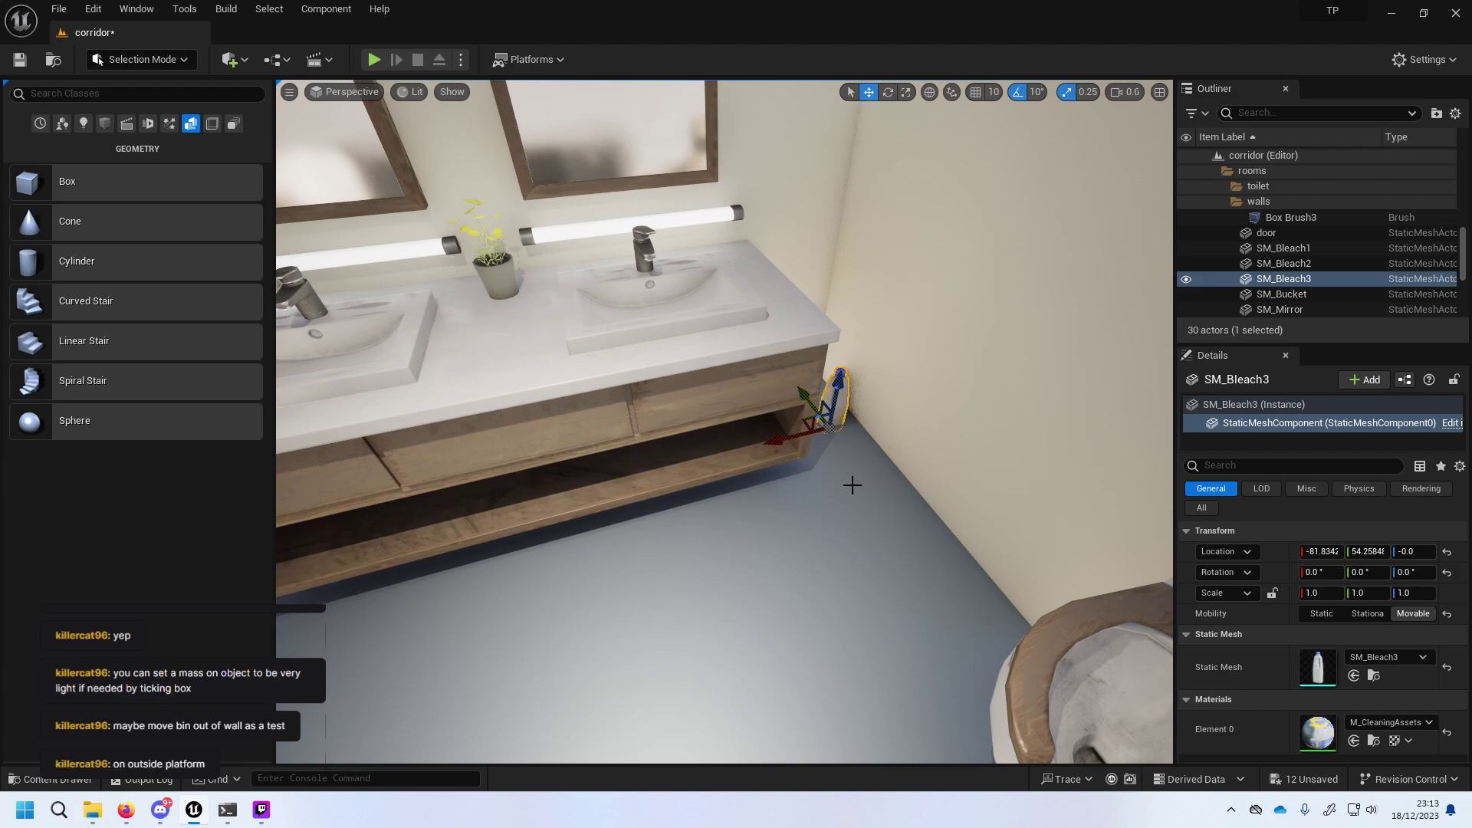
# Drag the bucket out onto the open floor beside the vanity and start a Play test.
pyautogui.click(681, 489)
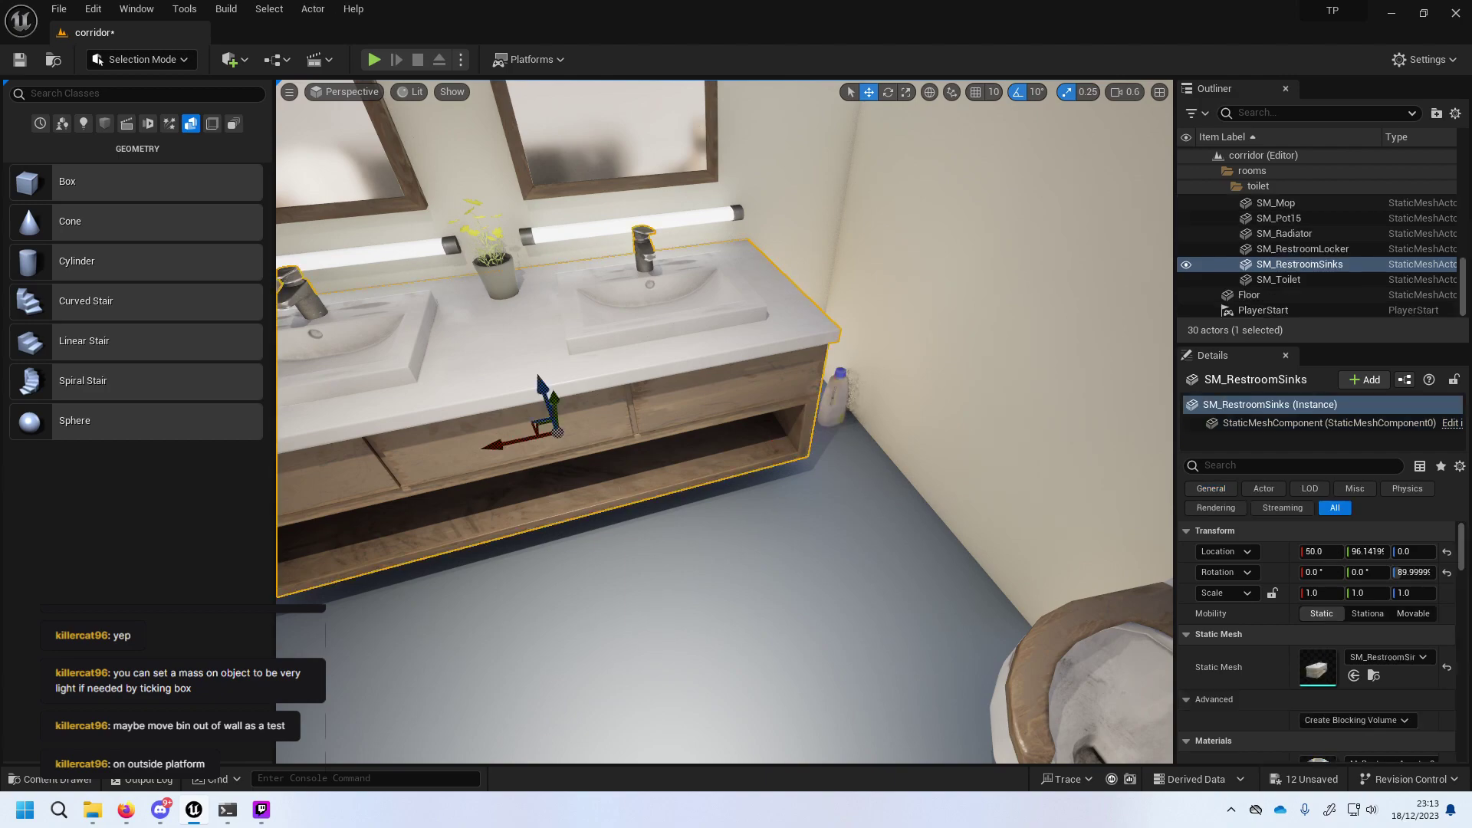
pyautogui.keyDown('alt'); pyautogui.moveTo(681, 488); pyautogui.dragTo(596, 420); pyautogui.keyUp('alt')
pyautogui.click(582, 352)
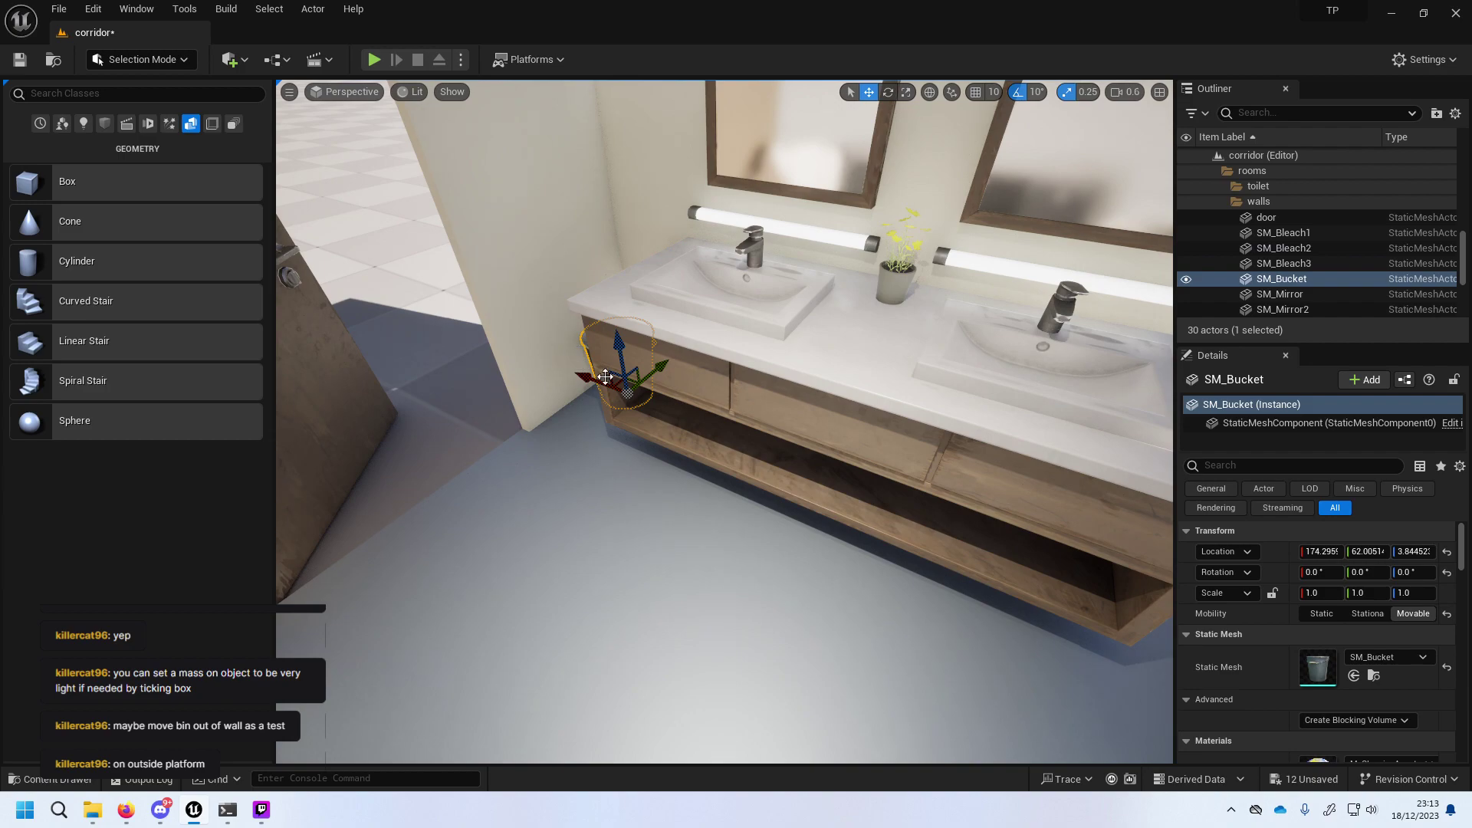
pyautogui.moveTo(650, 373); pyautogui.dragTo(573, 496)
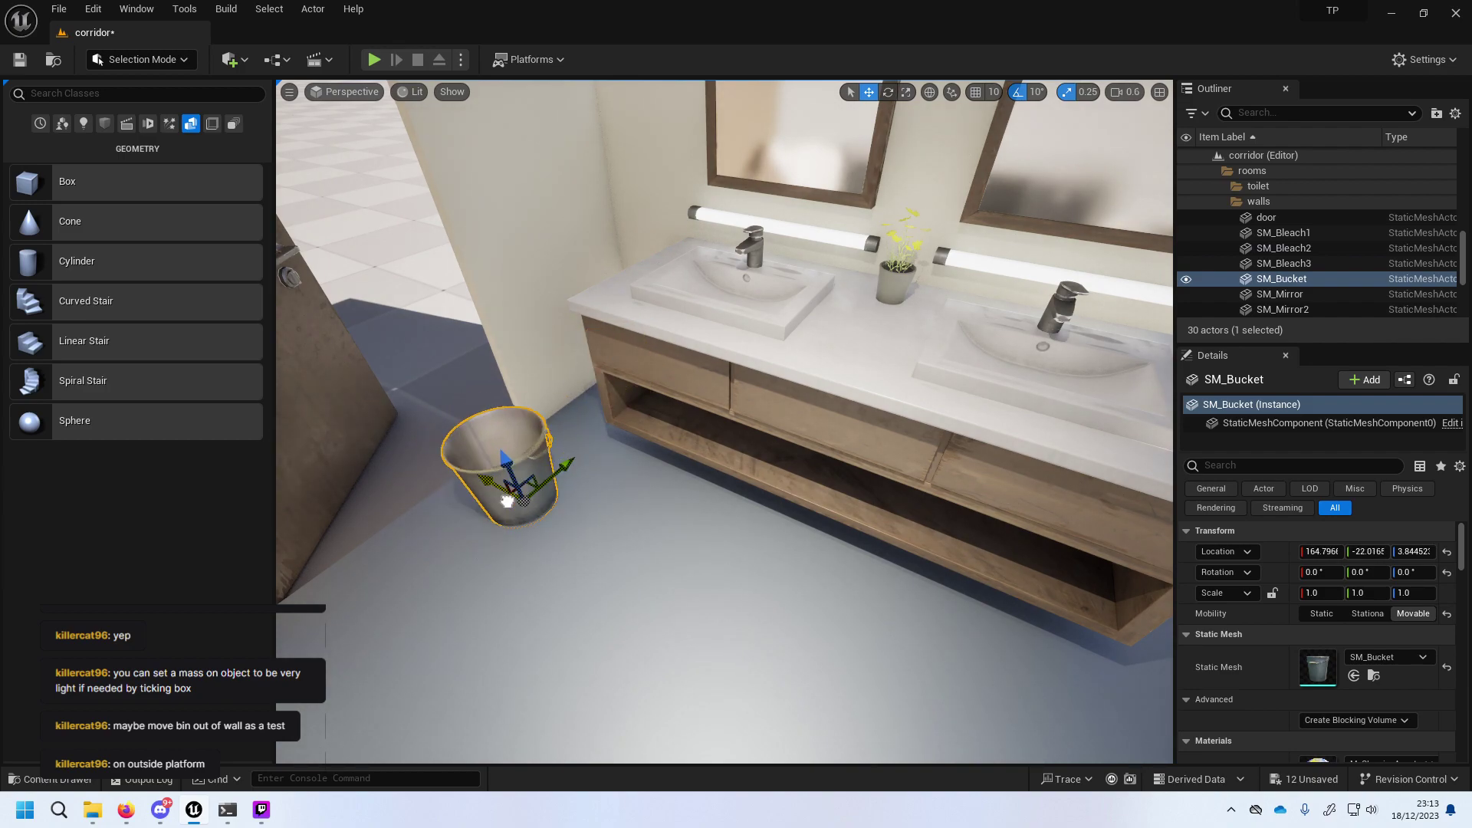
pyautogui.click(397, 57)
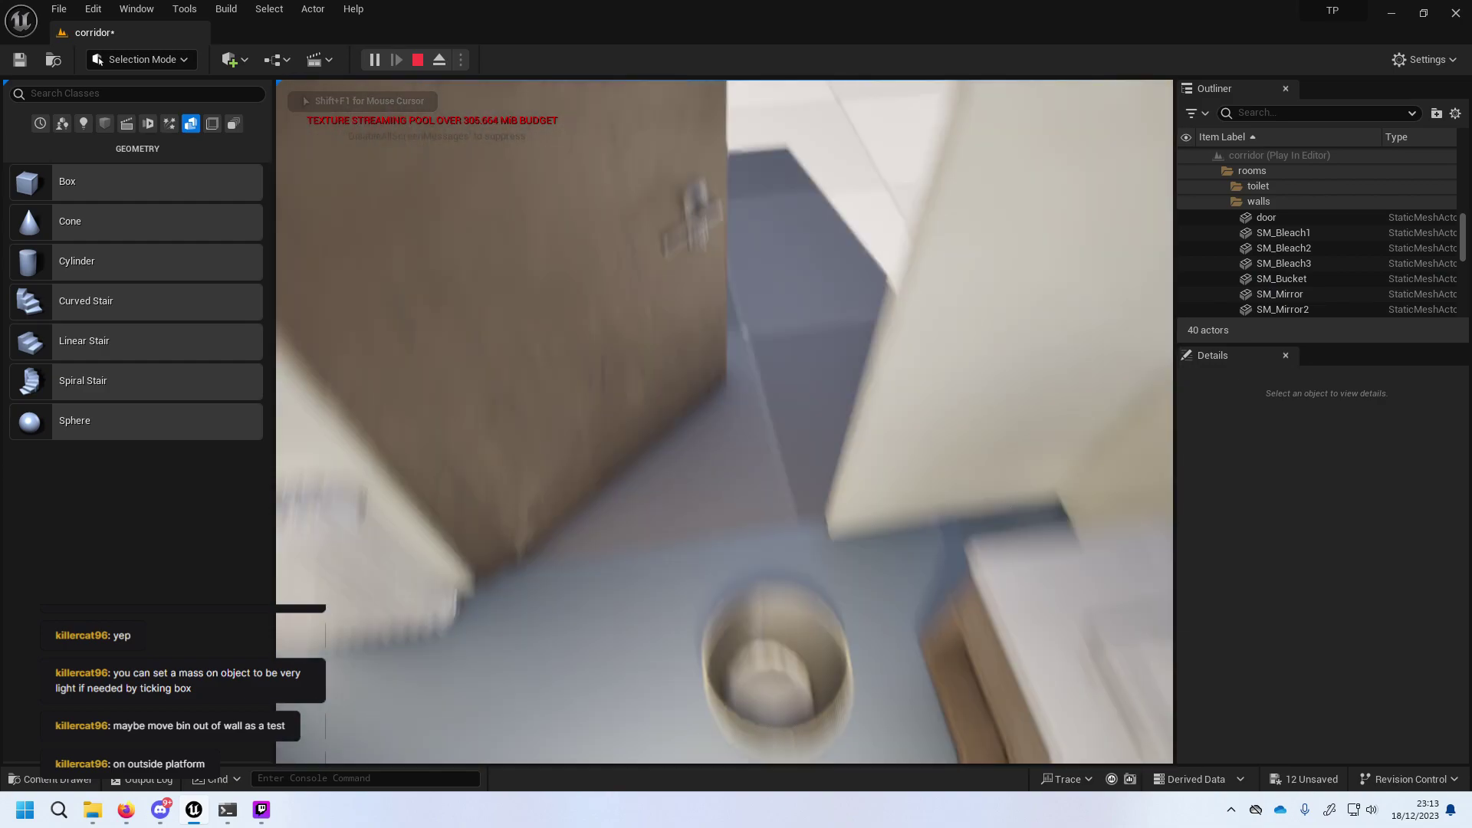
# Stop Play In Editor and close the Message Log of play warnings.
pyautogui.press('Escape')
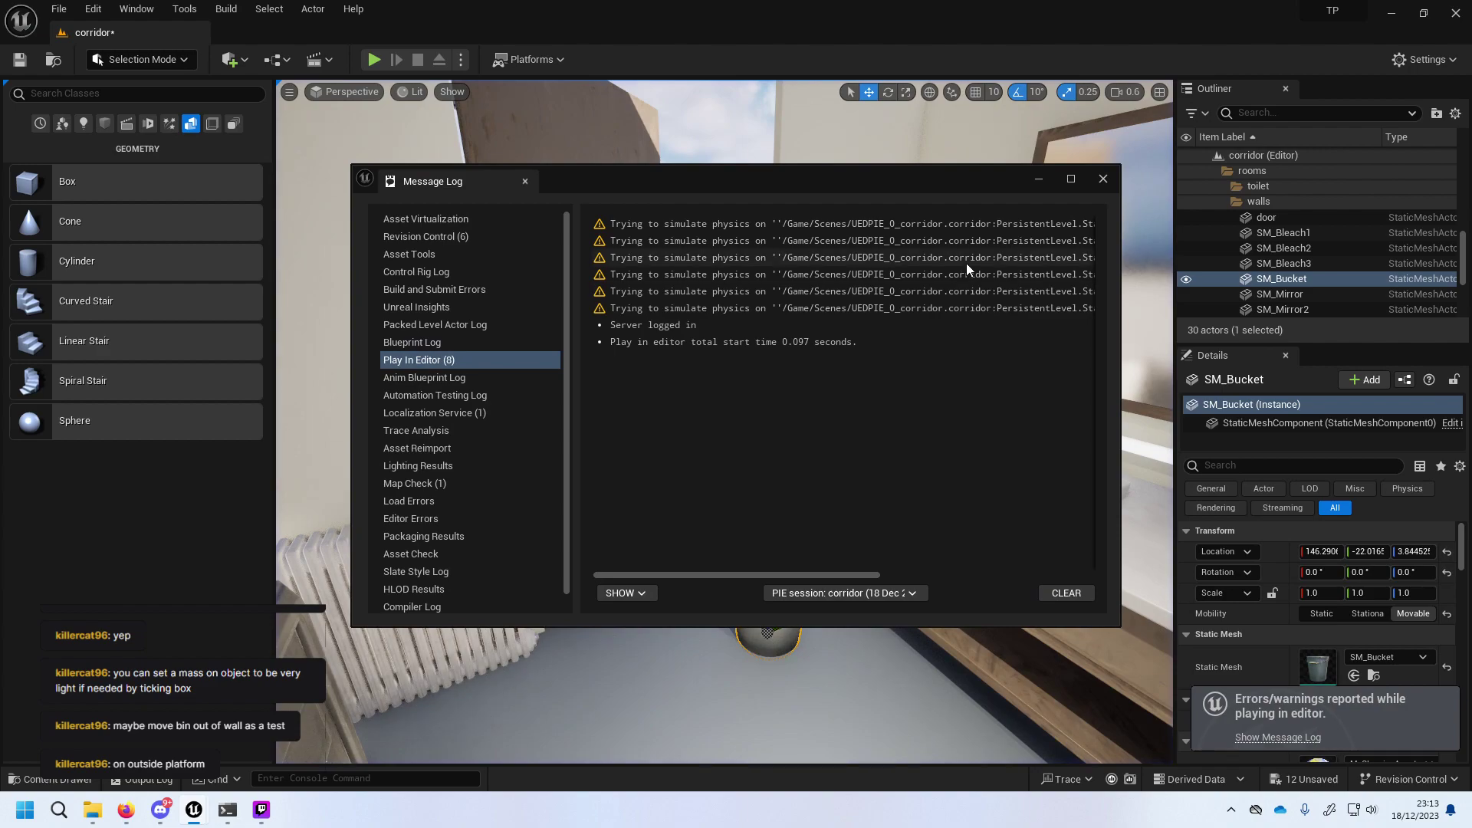
pyautogui.click(1103, 179)
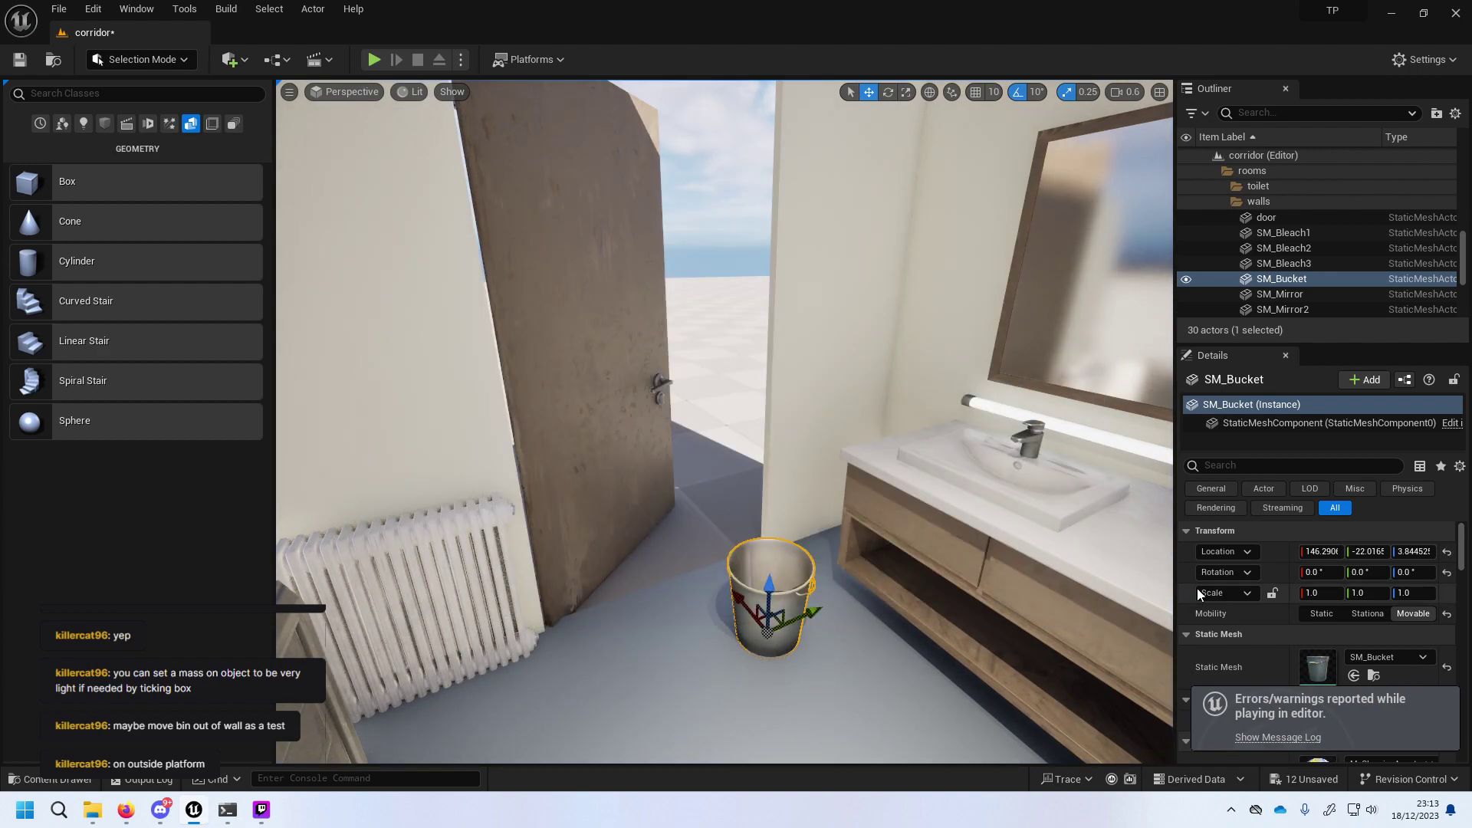
# Replace SM_Bucket's existing collision with a 10DOP-Z simplified hull and save the mesh.
pyautogui.rightClick(773, 590)
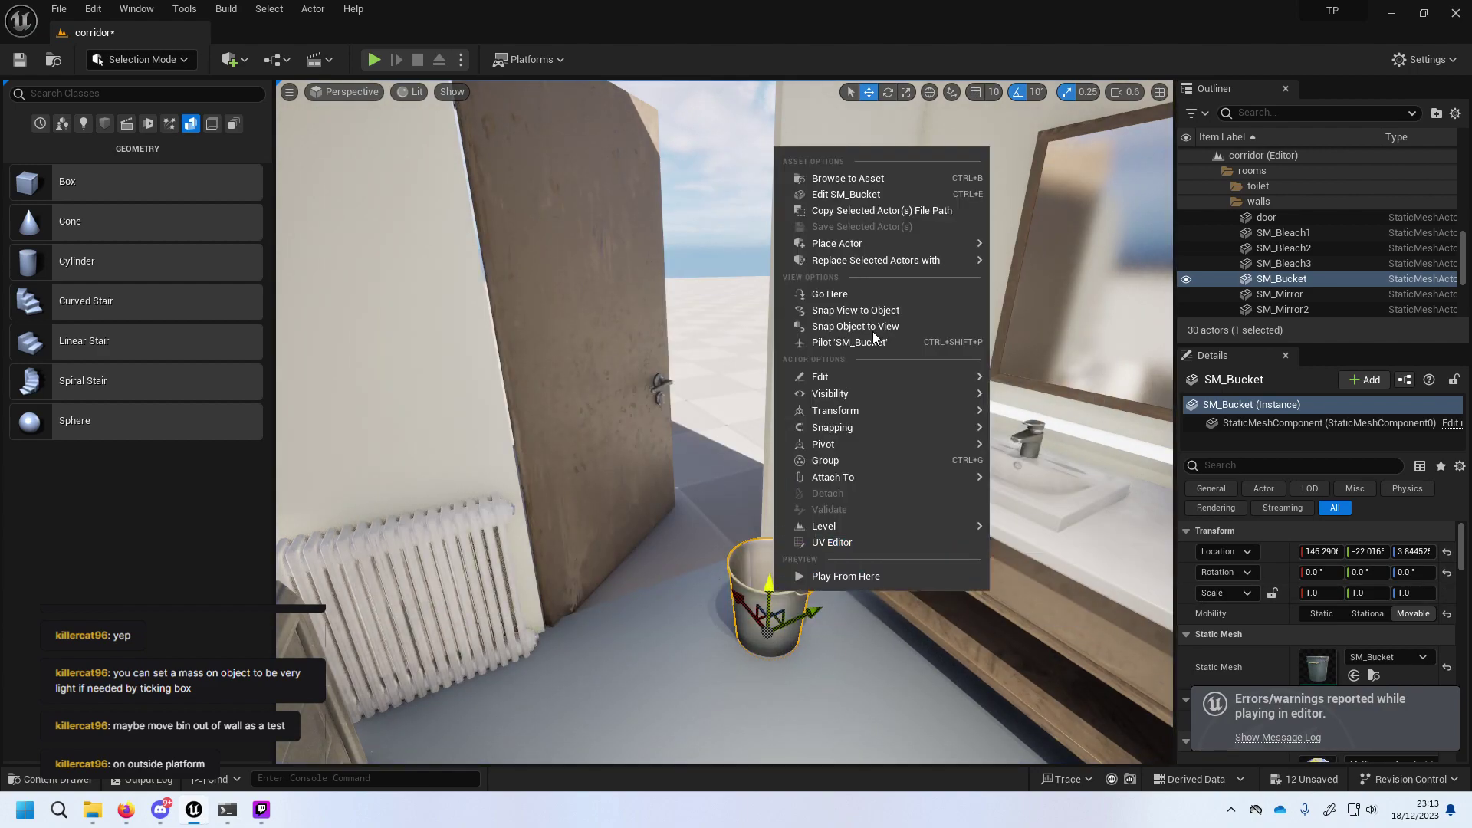
pyautogui.click(858, 195)
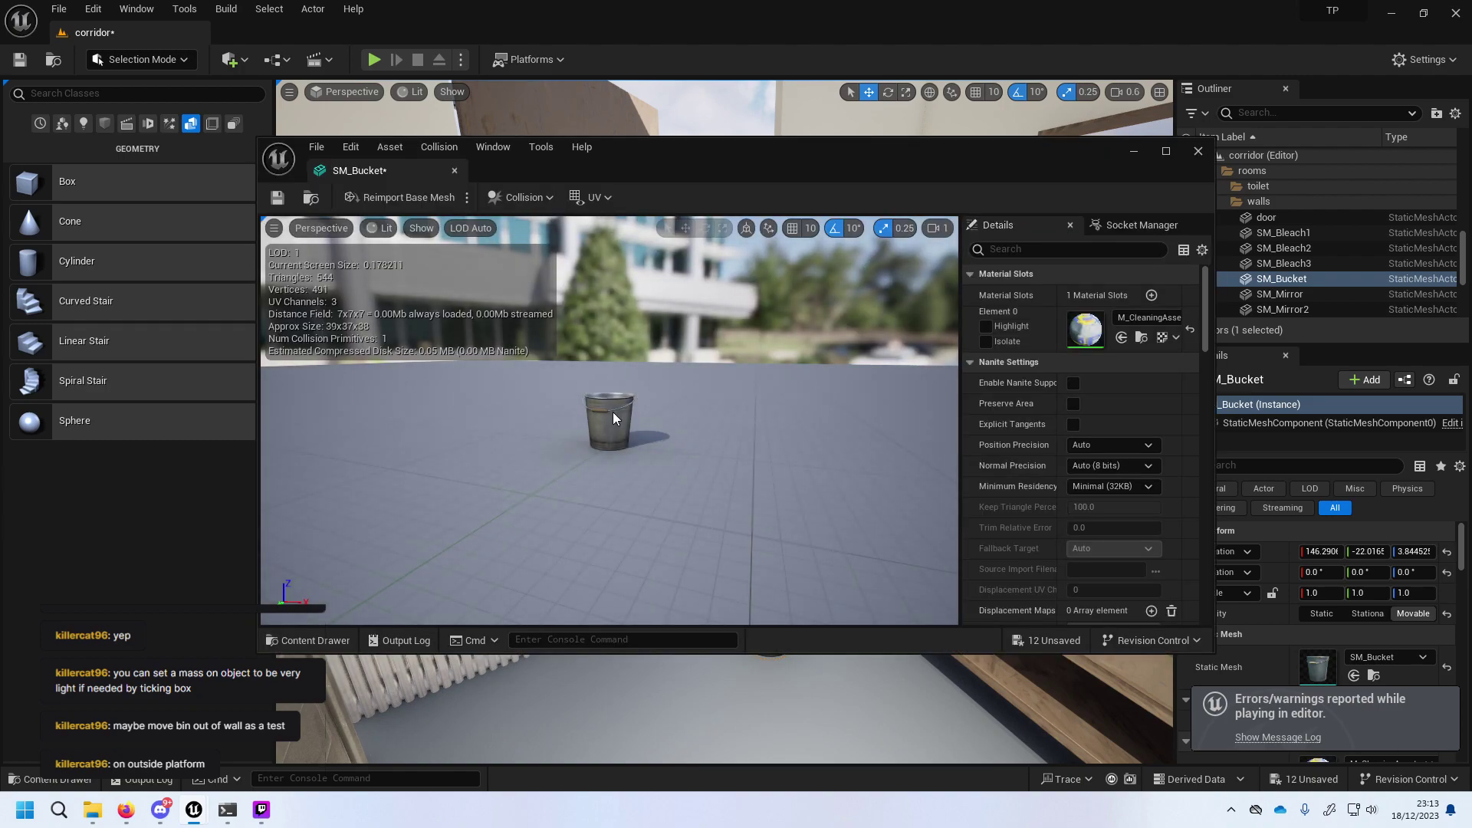
pyautogui.click(550, 198)
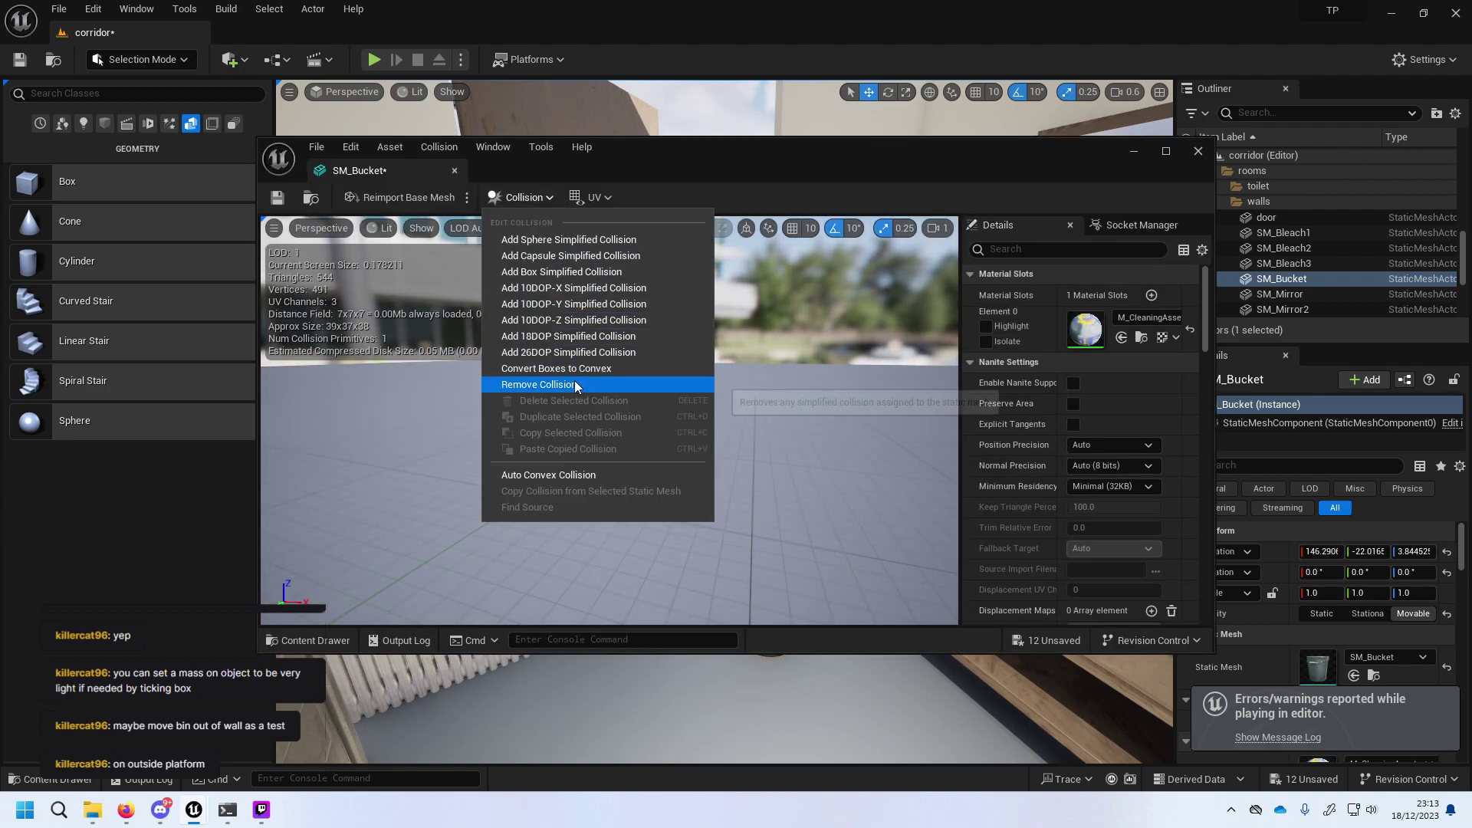
pyautogui.click(574, 383)
pyautogui.click(547, 198)
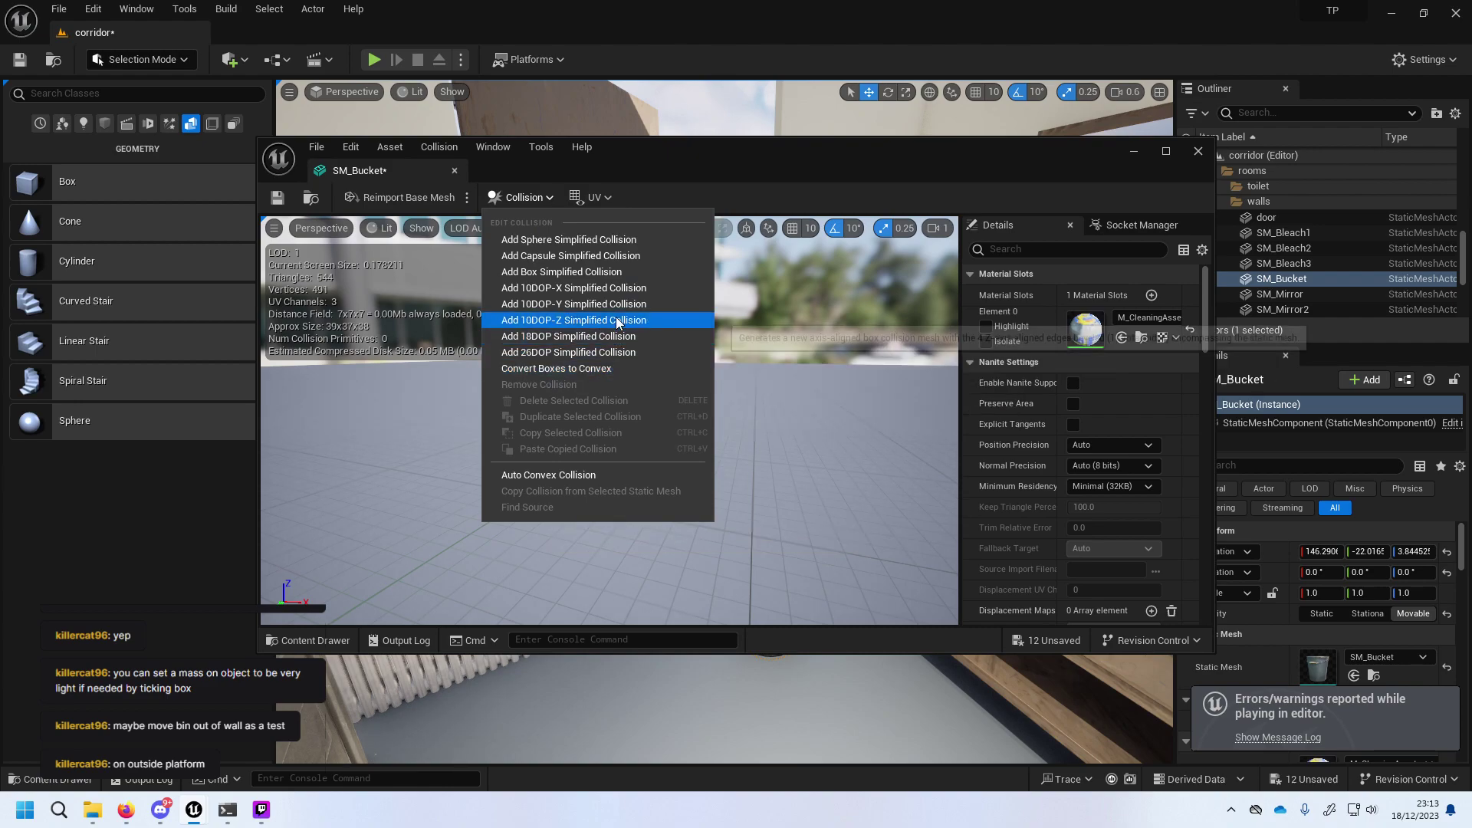
pyautogui.click(613, 337)
pyautogui.hotkey('ctrl', 's')
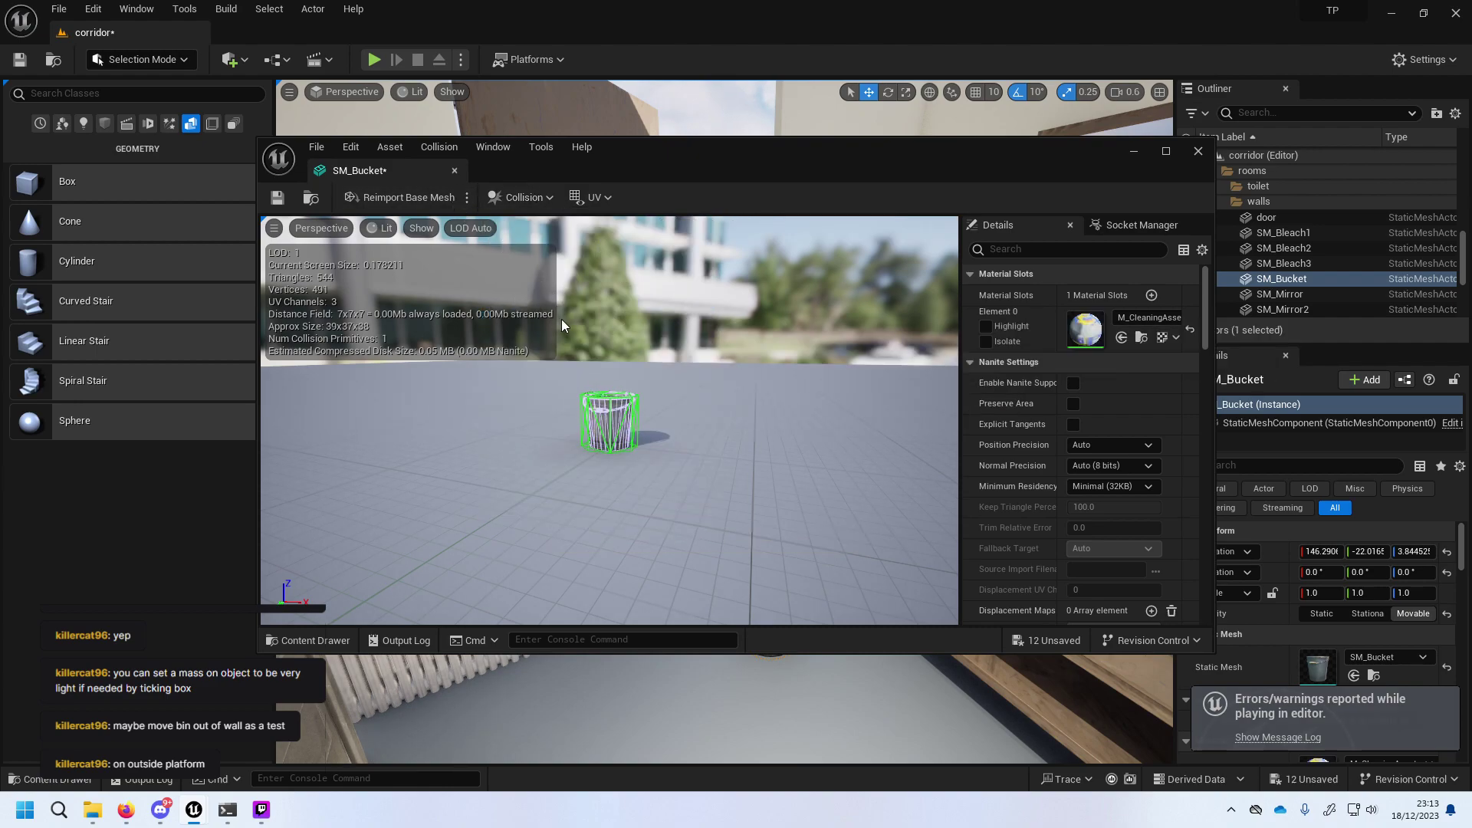
pyautogui.click(1199, 151)
# Run a quick play test of the level, then stop it and dismiss the warnings log.
pyautogui.click(374, 59)
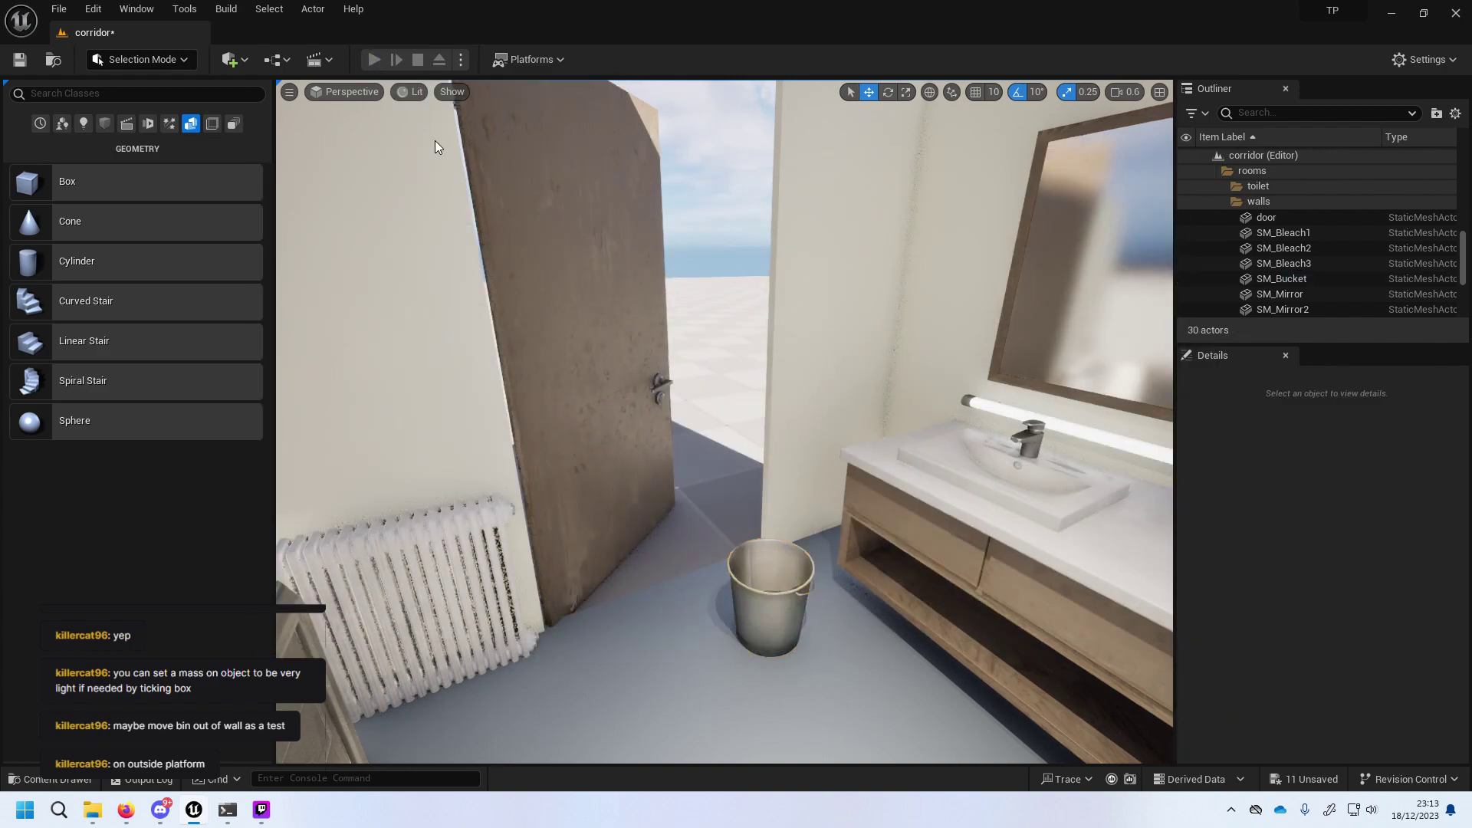
pyautogui.click(724, 421)
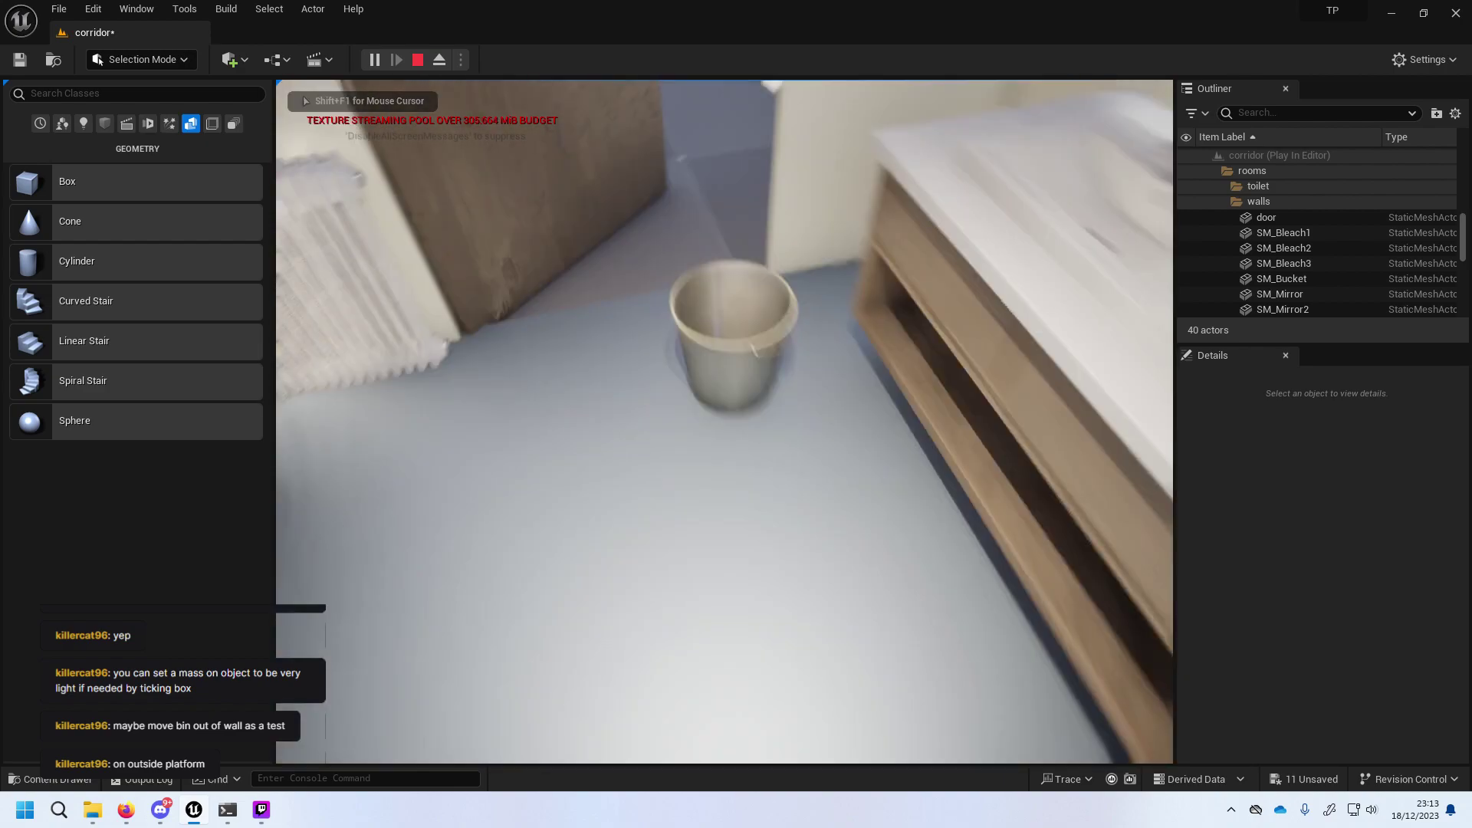
pyautogui.press('Escape')
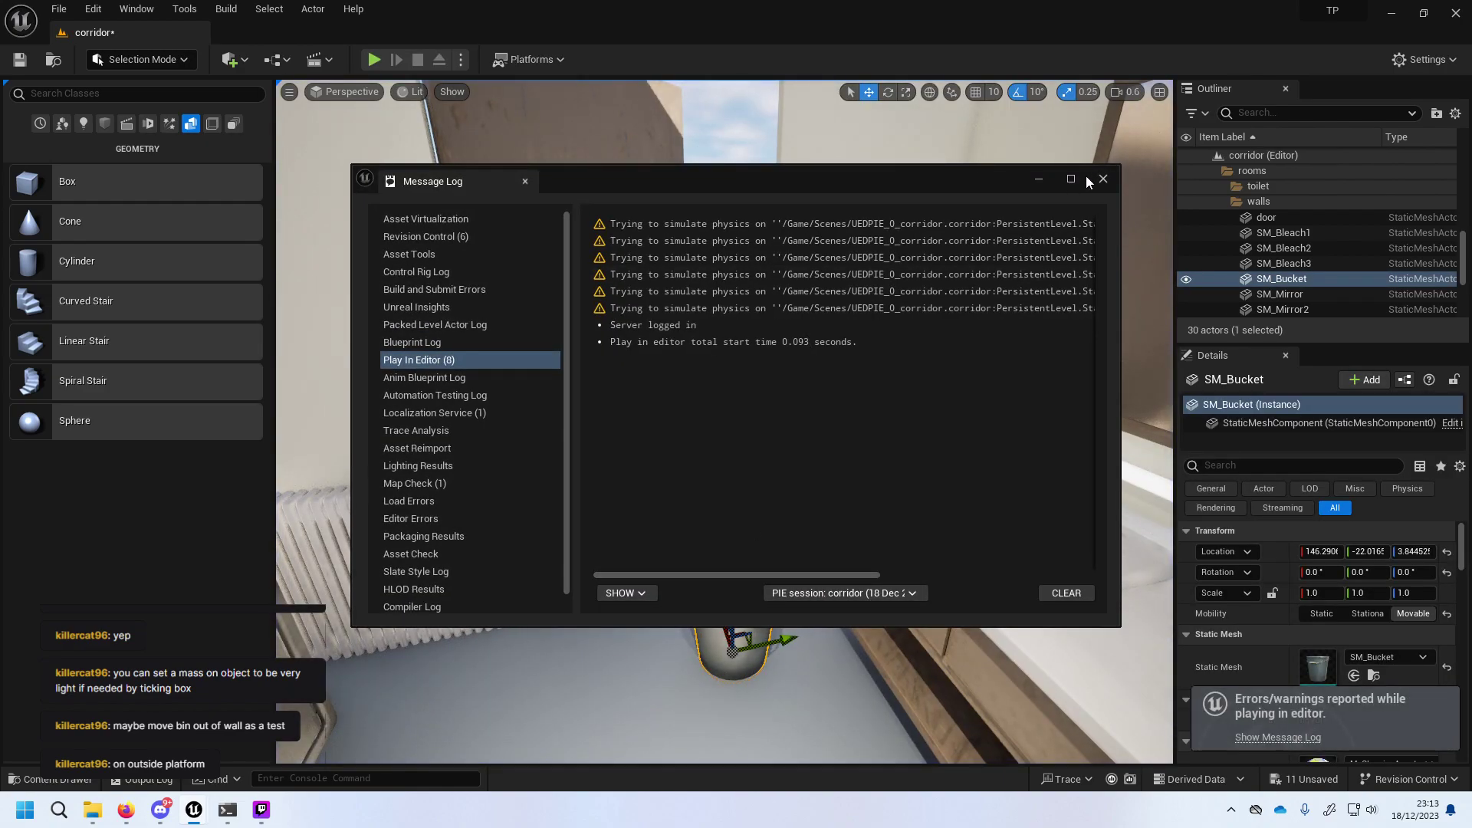
pyautogui.click(1103, 179)
# Browse the bucket's Details panel and inspect Spawn Collision Handling, leaving it unchanged.
pyautogui.scroll(-5, 1256, 610)
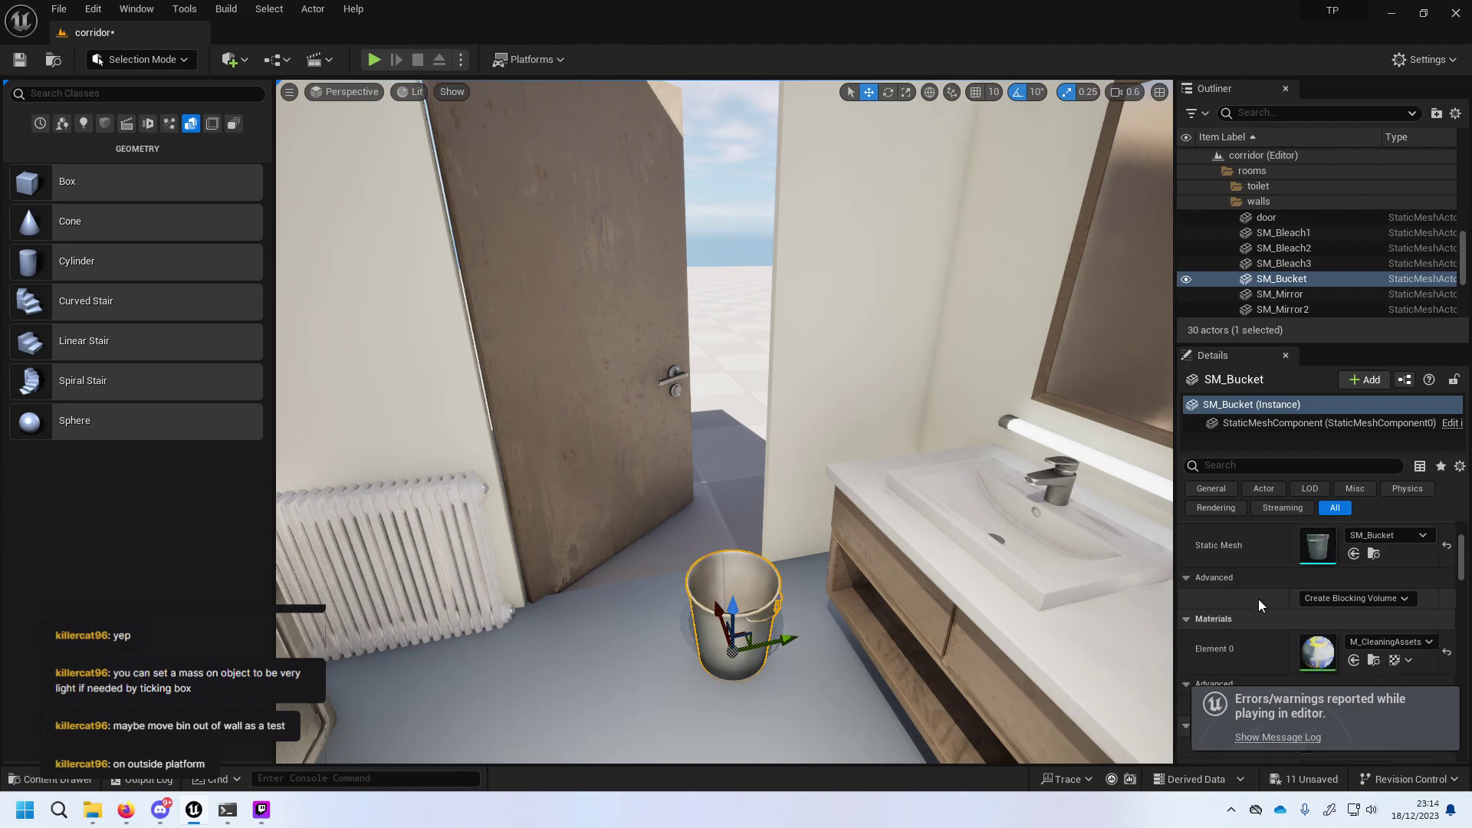
pyautogui.scroll(-2, 1274, 592)
pyautogui.scroll(-2, 1311, 580)
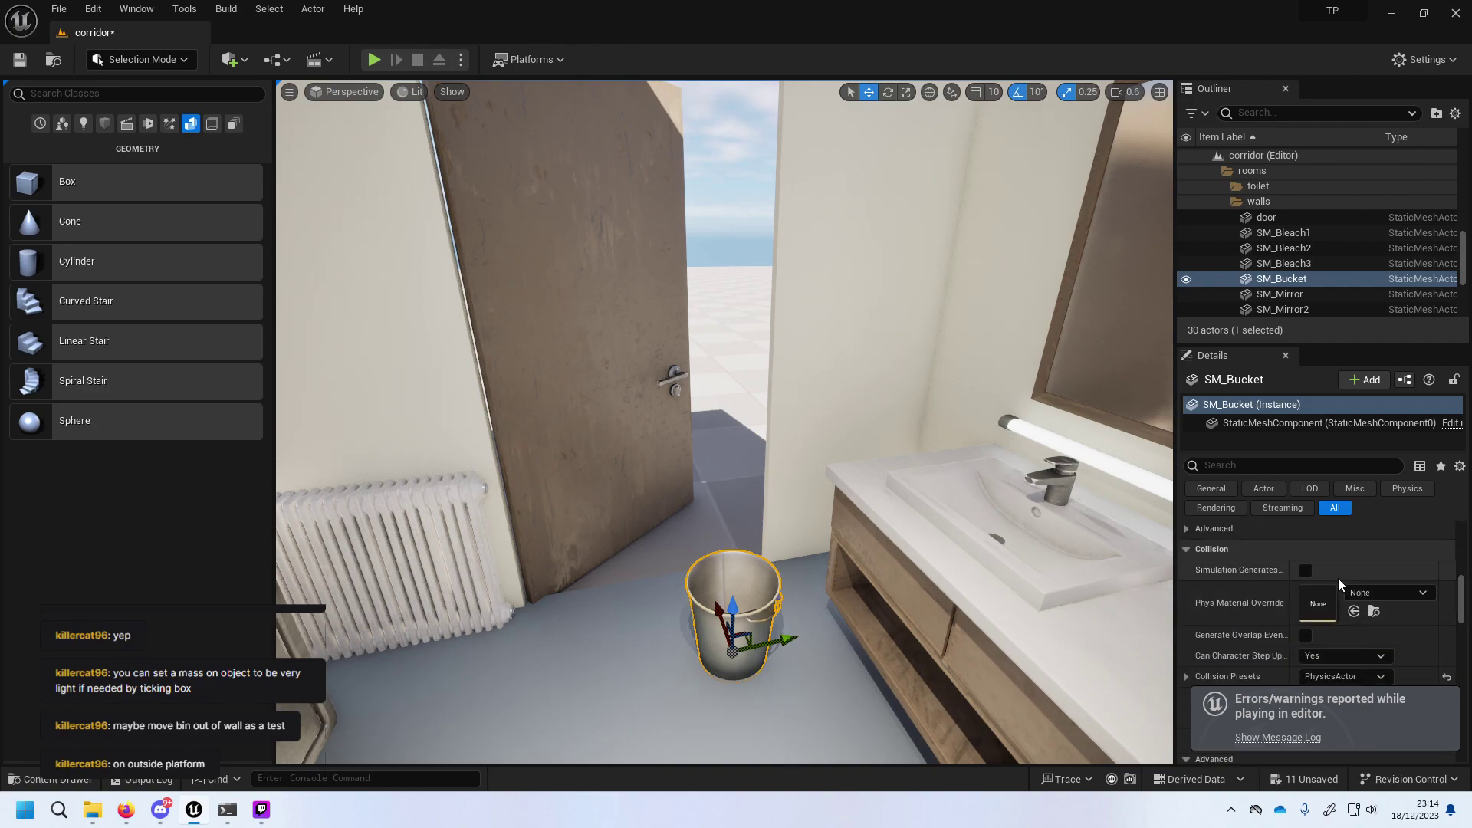
pyautogui.scroll(2, 1362, 575)
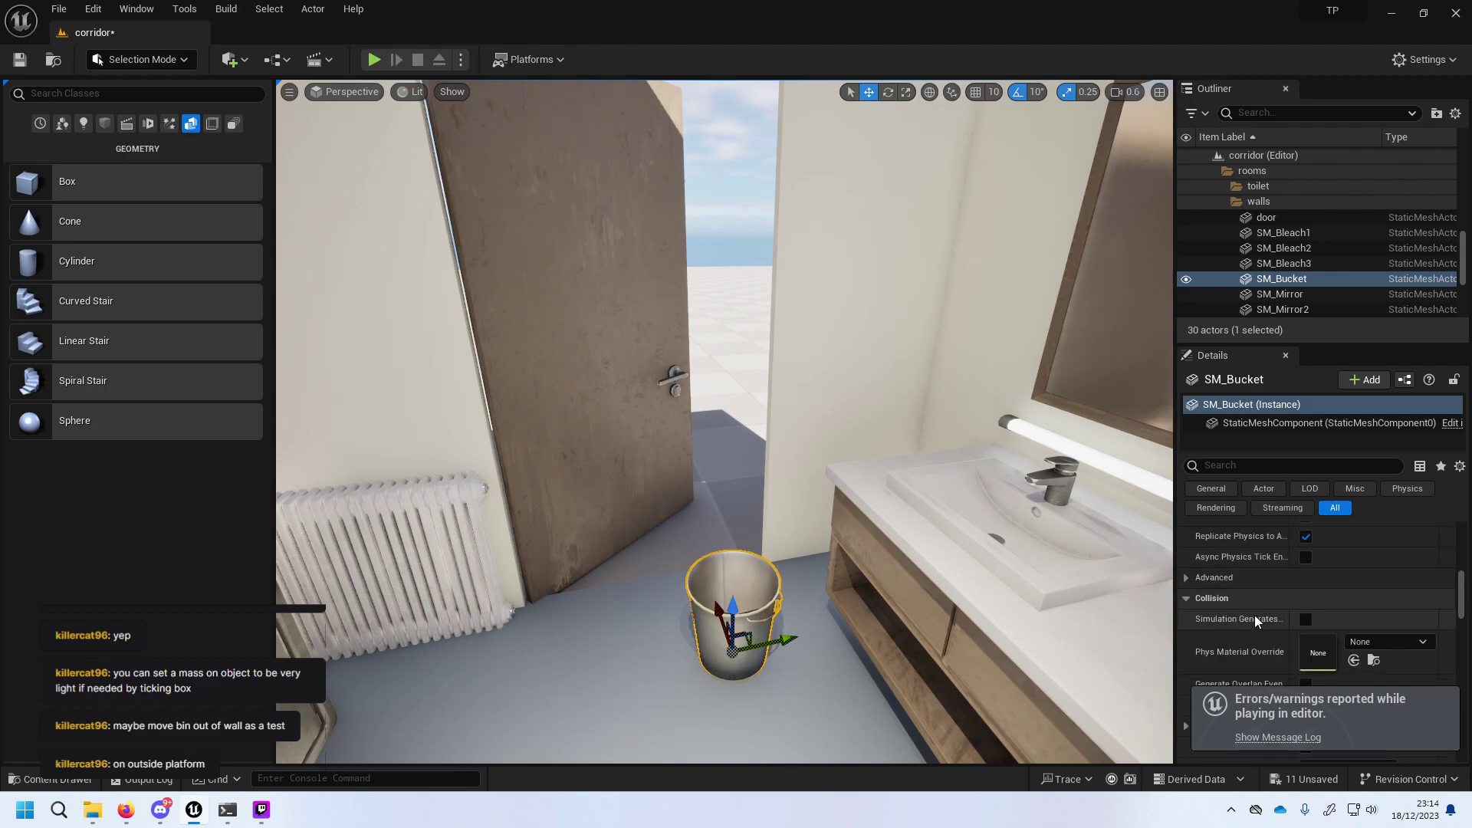
pyautogui.scroll(1, 1291, 595)
pyautogui.scroll(1, 1319, 603)
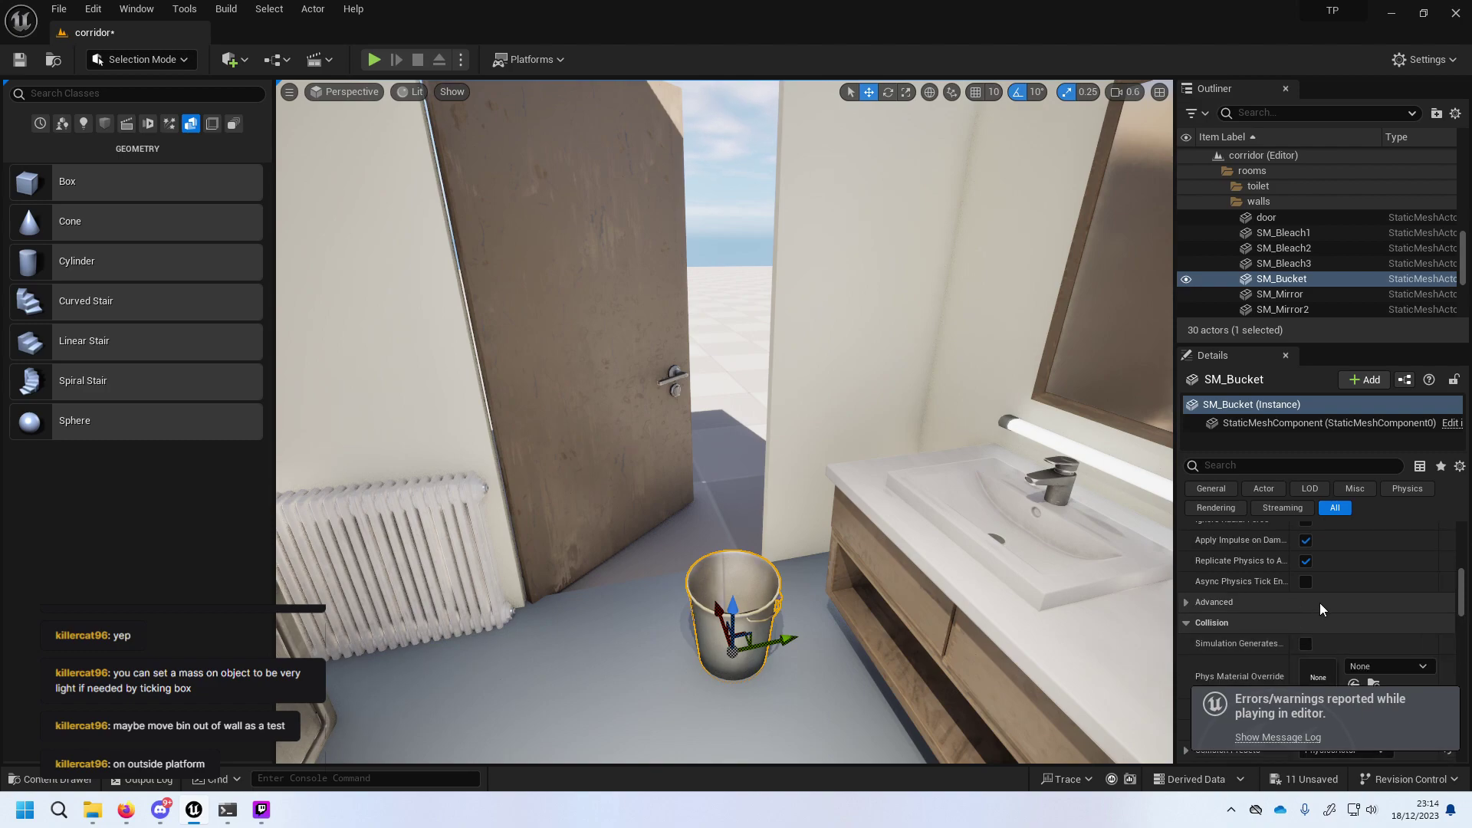
pyautogui.scroll(1, 1327, 605)
pyautogui.scroll(1, 1331, 606)
pyautogui.scroll(2, 1331, 605)
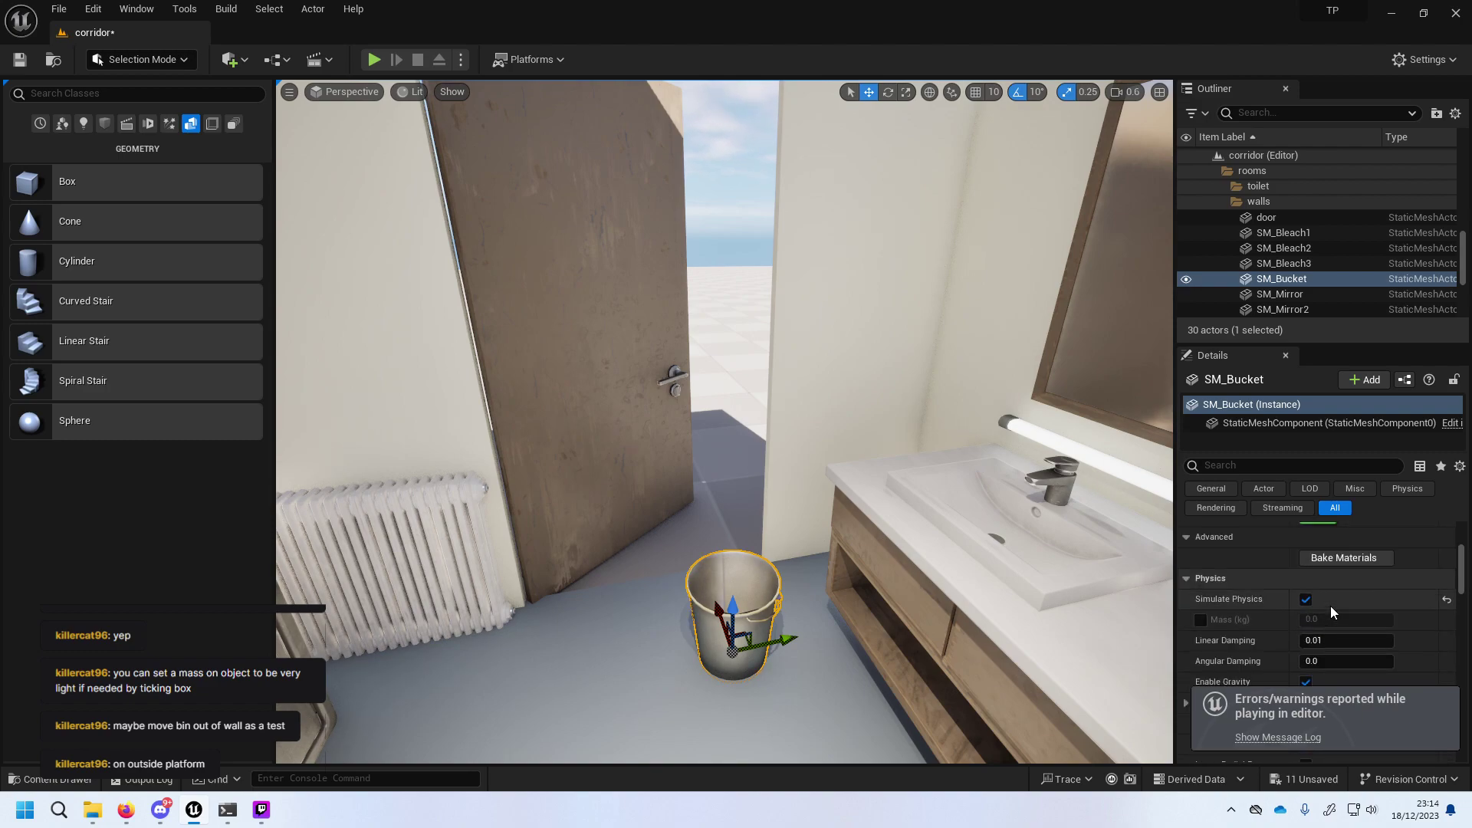
pyautogui.scroll(-1, 1331, 606)
pyautogui.scroll(-1, 1333, 606)
pyautogui.scroll(-1, 1334, 606)
pyautogui.scroll(-2, 1338, 605)
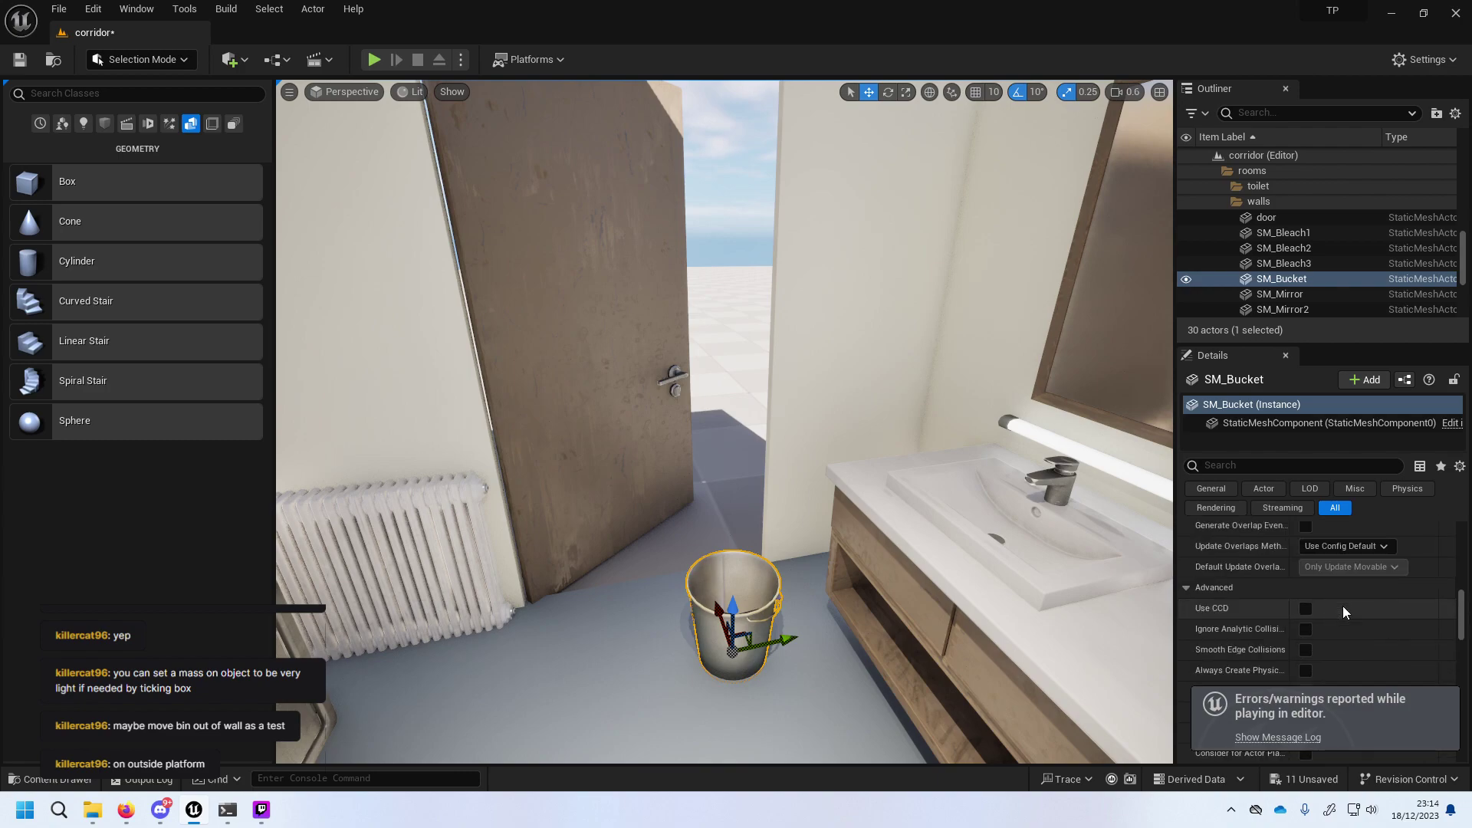
pyautogui.scroll(-2, 1350, 607)
pyautogui.scroll(-1, 1408, 606)
pyautogui.scroll(-1, 1410, 600)
pyautogui.scroll(-1, 1410, 601)
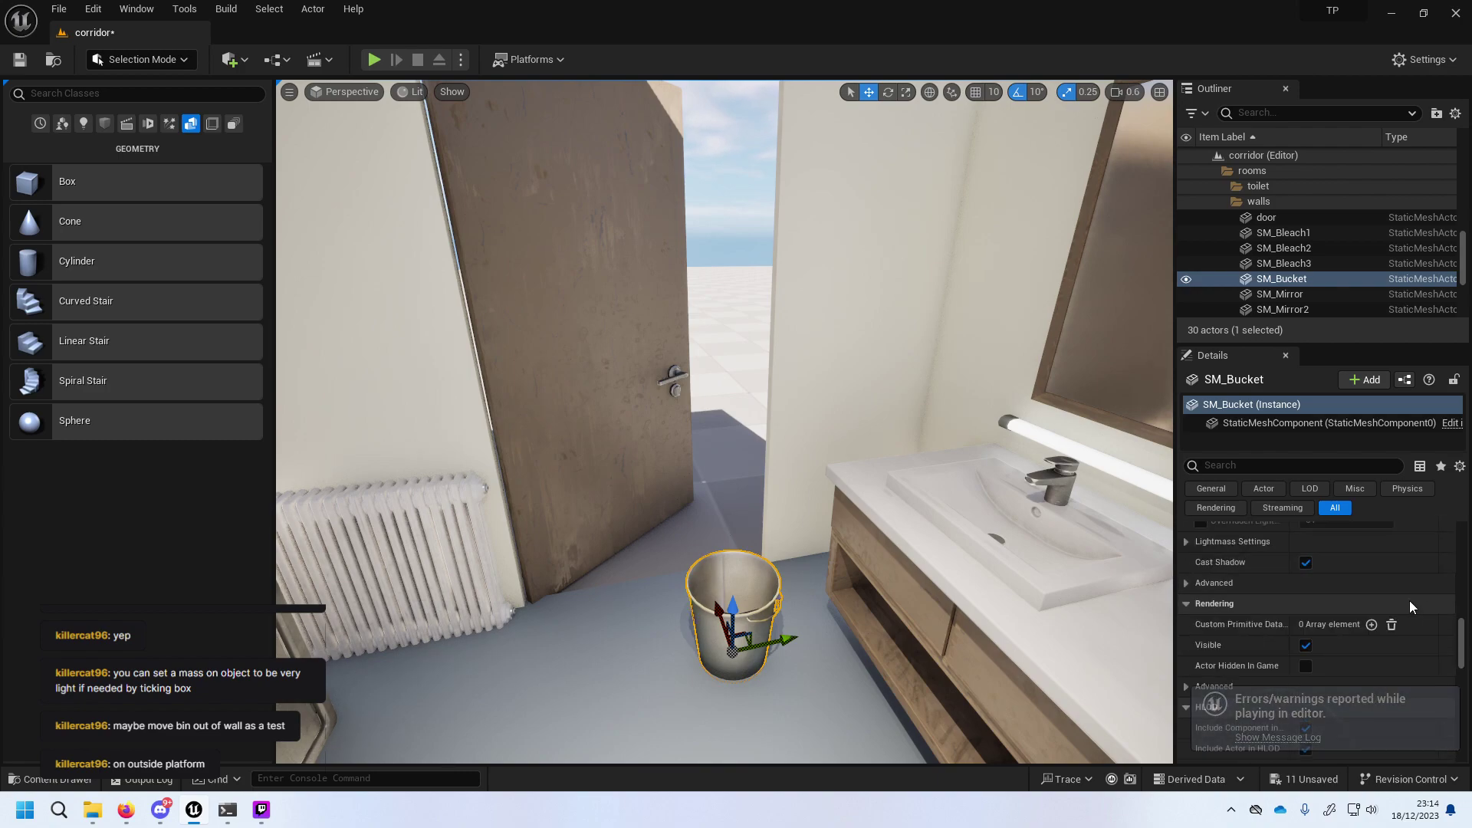
pyautogui.scroll(-3, 1410, 600)
pyautogui.scroll(-3, 1409, 600)
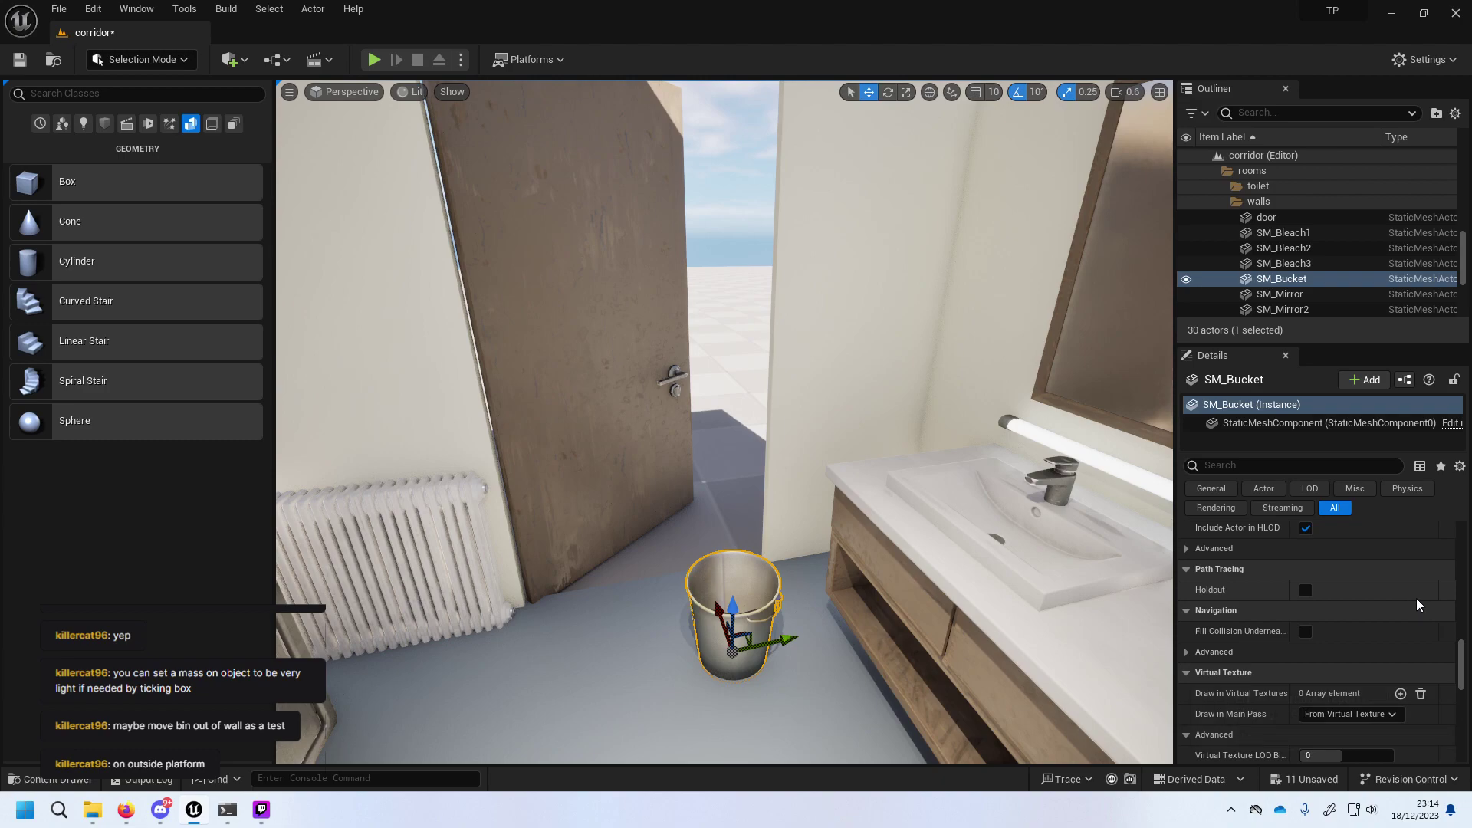
pyautogui.scroll(-3, 1416, 598)
pyautogui.click(1417, 583)
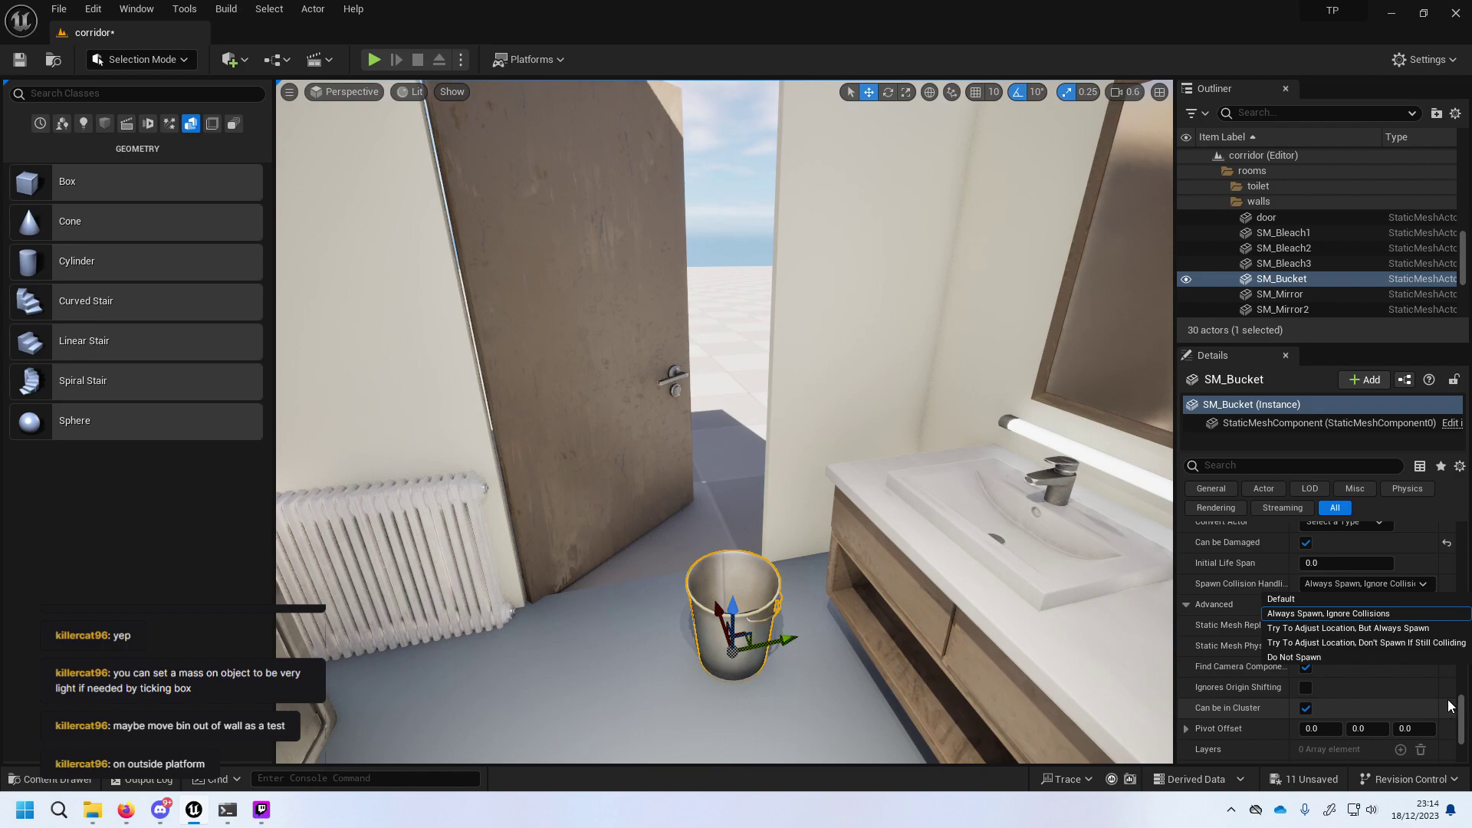
pyautogui.click(1273, 588)
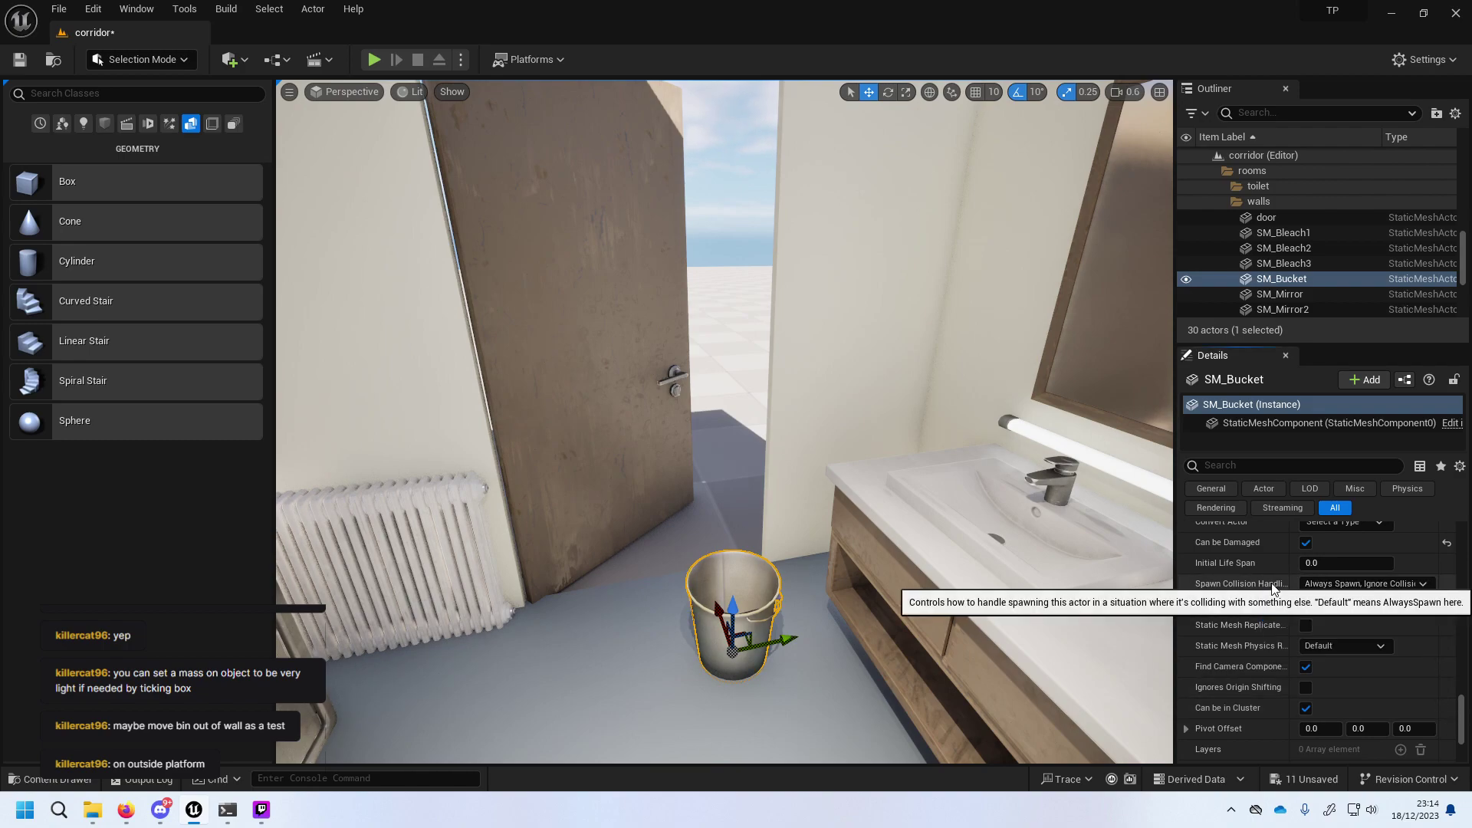
# Override SM_Bucket's mass to 10 kg and start a play test.
pyautogui.scroll(-3, 1400, 680)
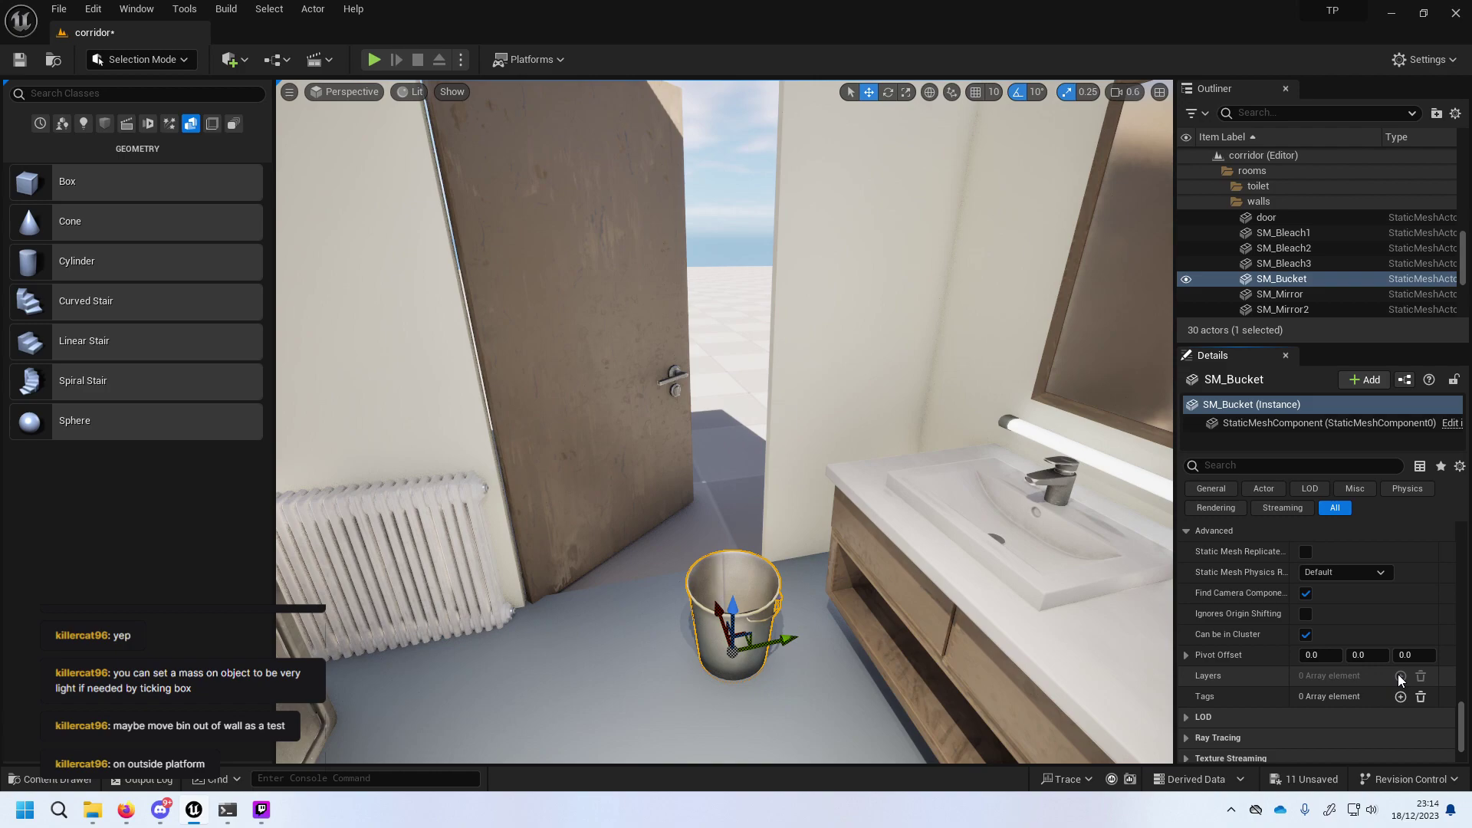
pyautogui.scroll(-3, 1402, 677)
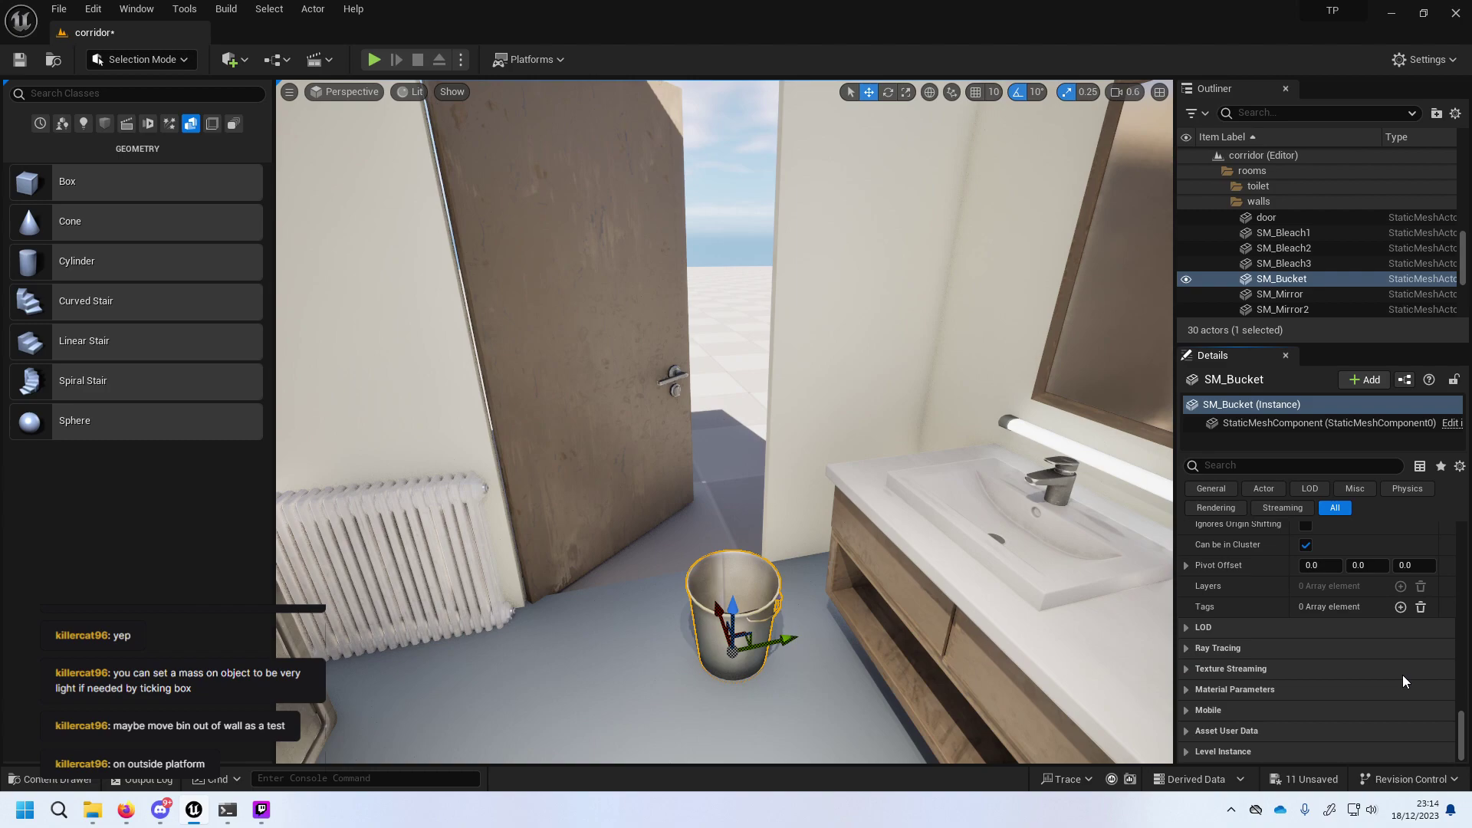
pyautogui.scroll(-3, 1401, 677)
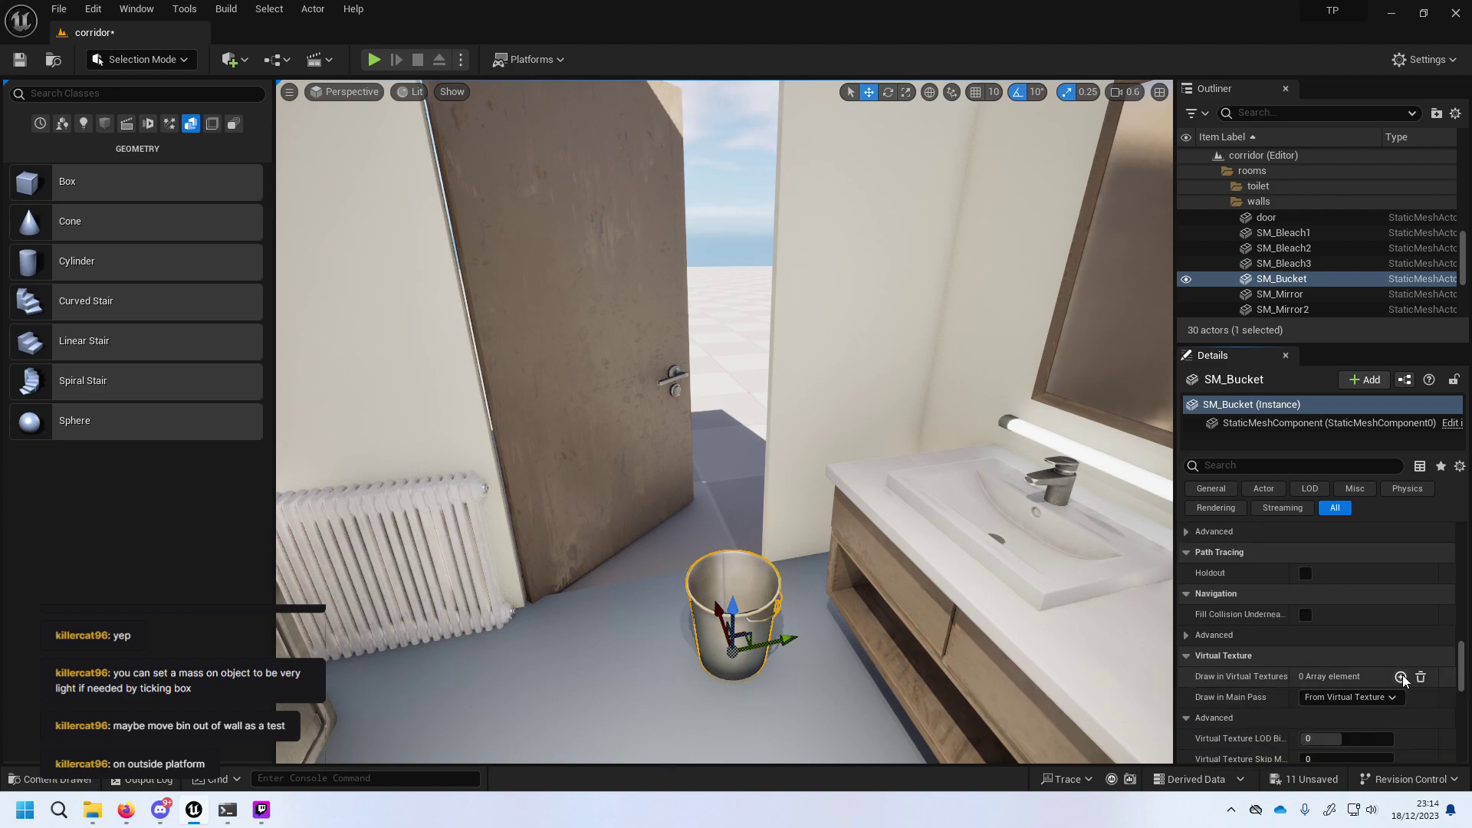
pyautogui.scroll(4, 1403, 679)
pyautogui.scroll(3, 1403, 681)
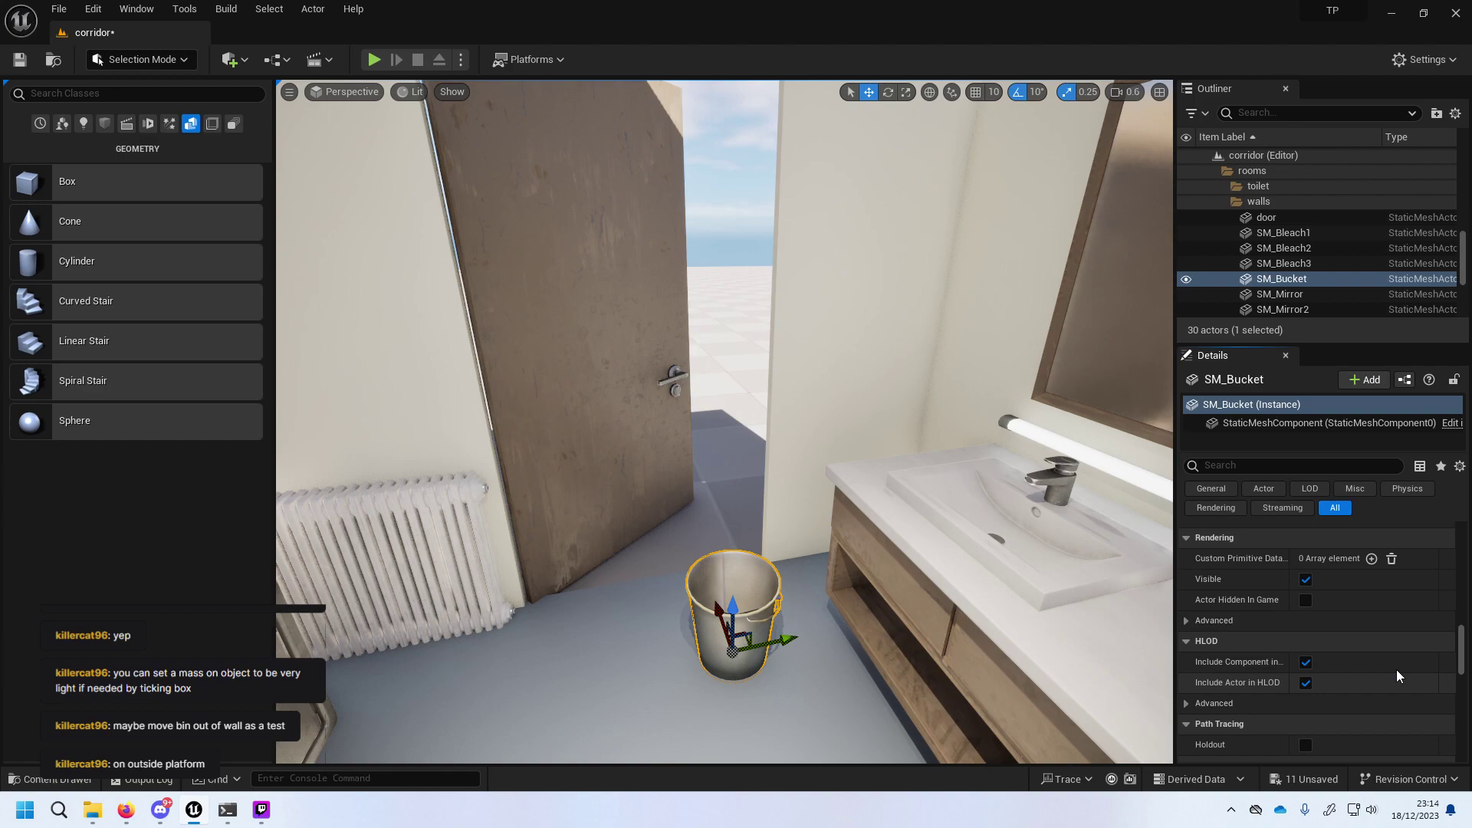
pyautogui.scroll(4, 1397, 674)
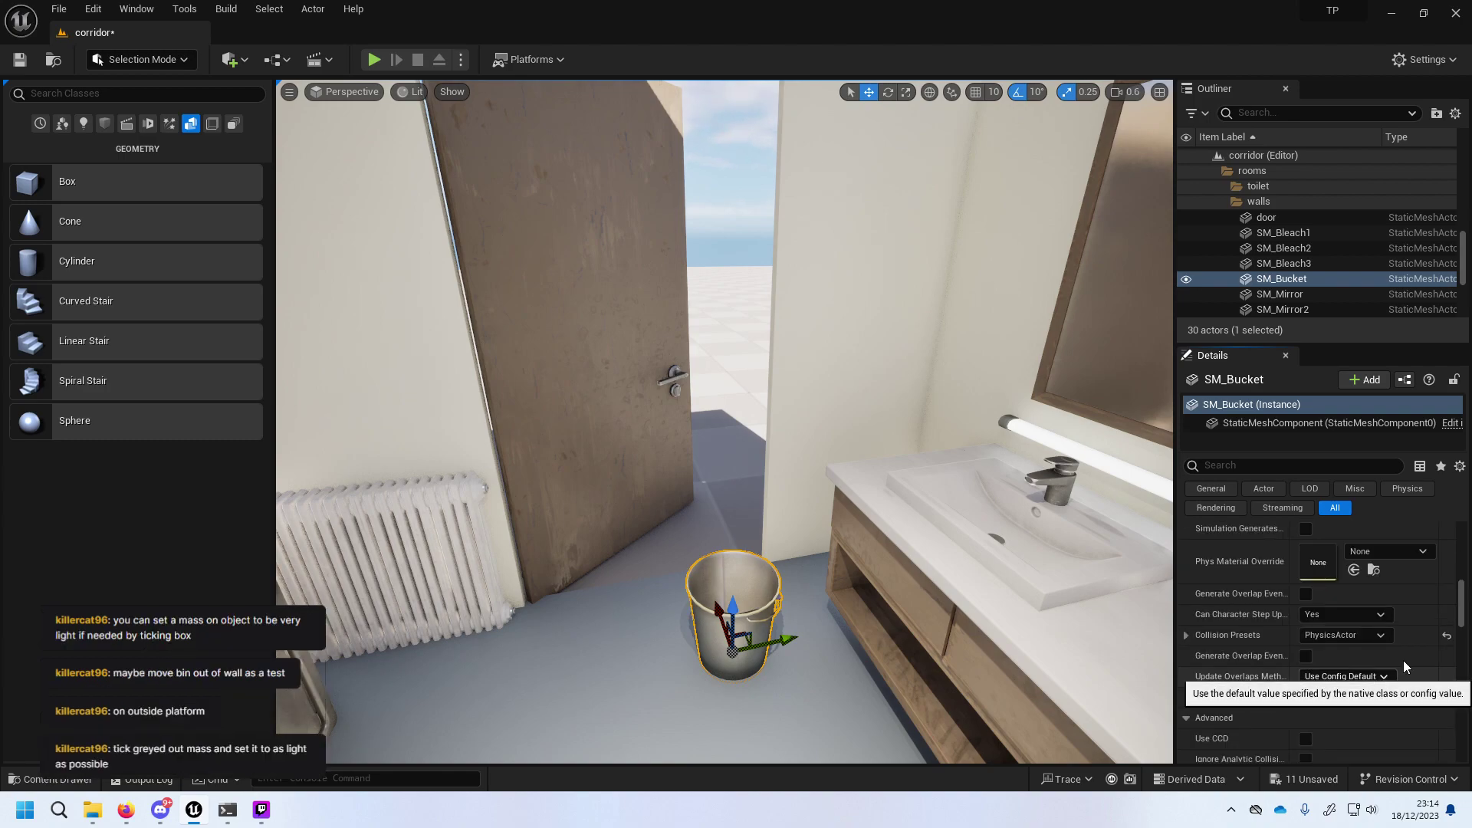
pyautogui.scroll(2, 1411, 648)
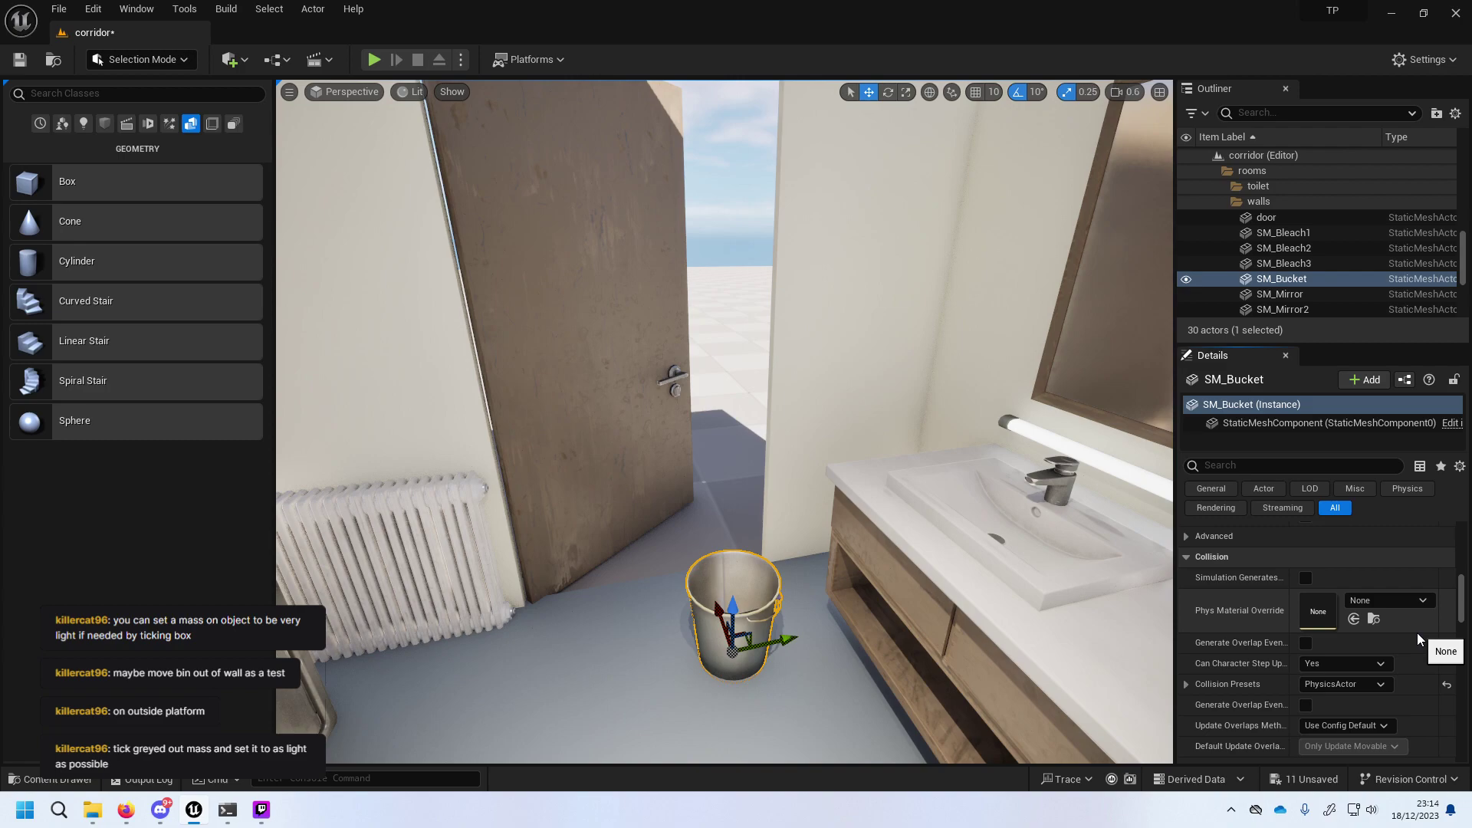
pyautogui.scroll(3, 1410, 638)
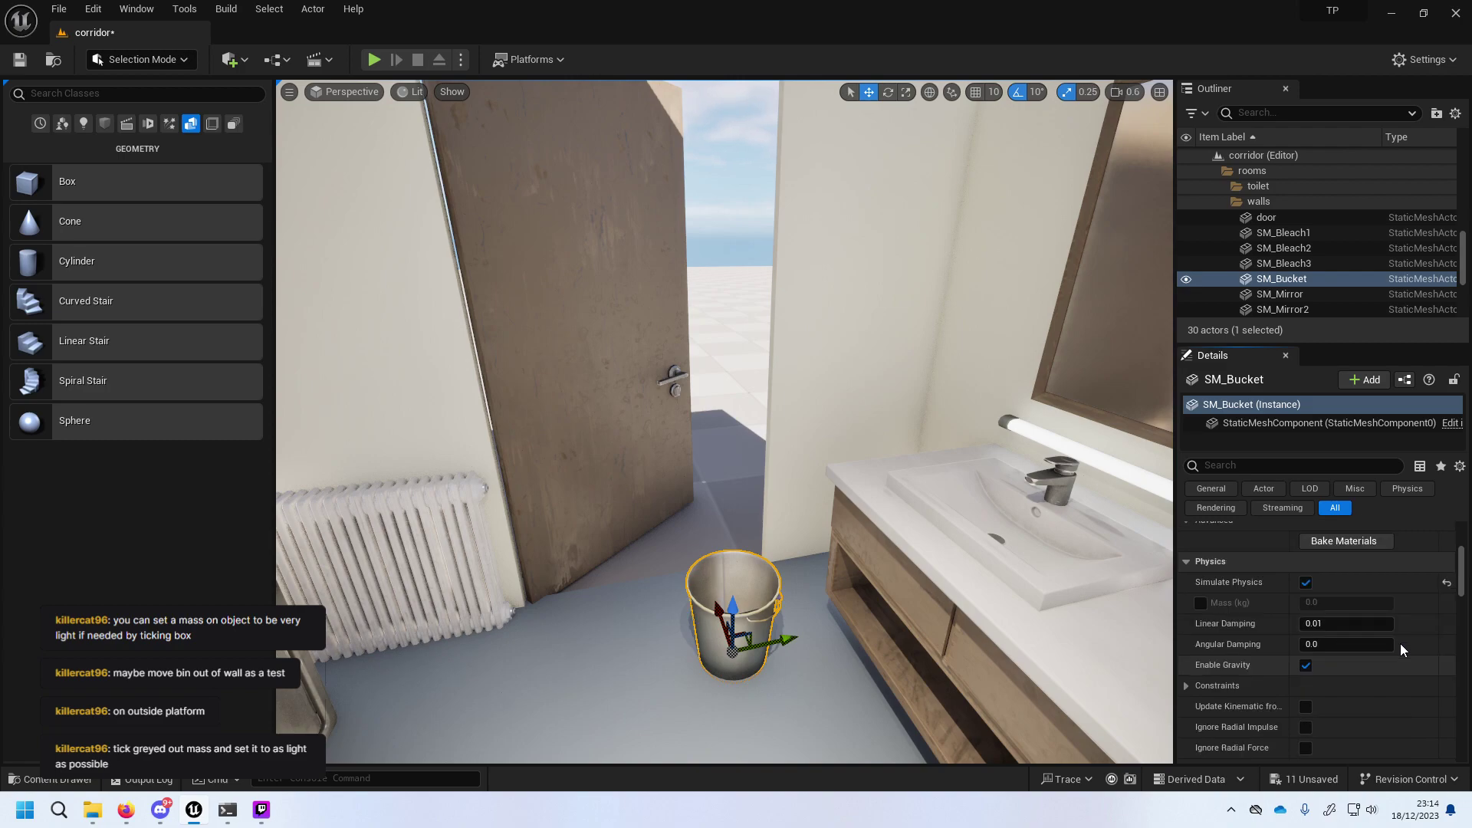
pyautogui.scroll(2, 1400, 642)
pyautogui.scroll(5, 1394, 649)
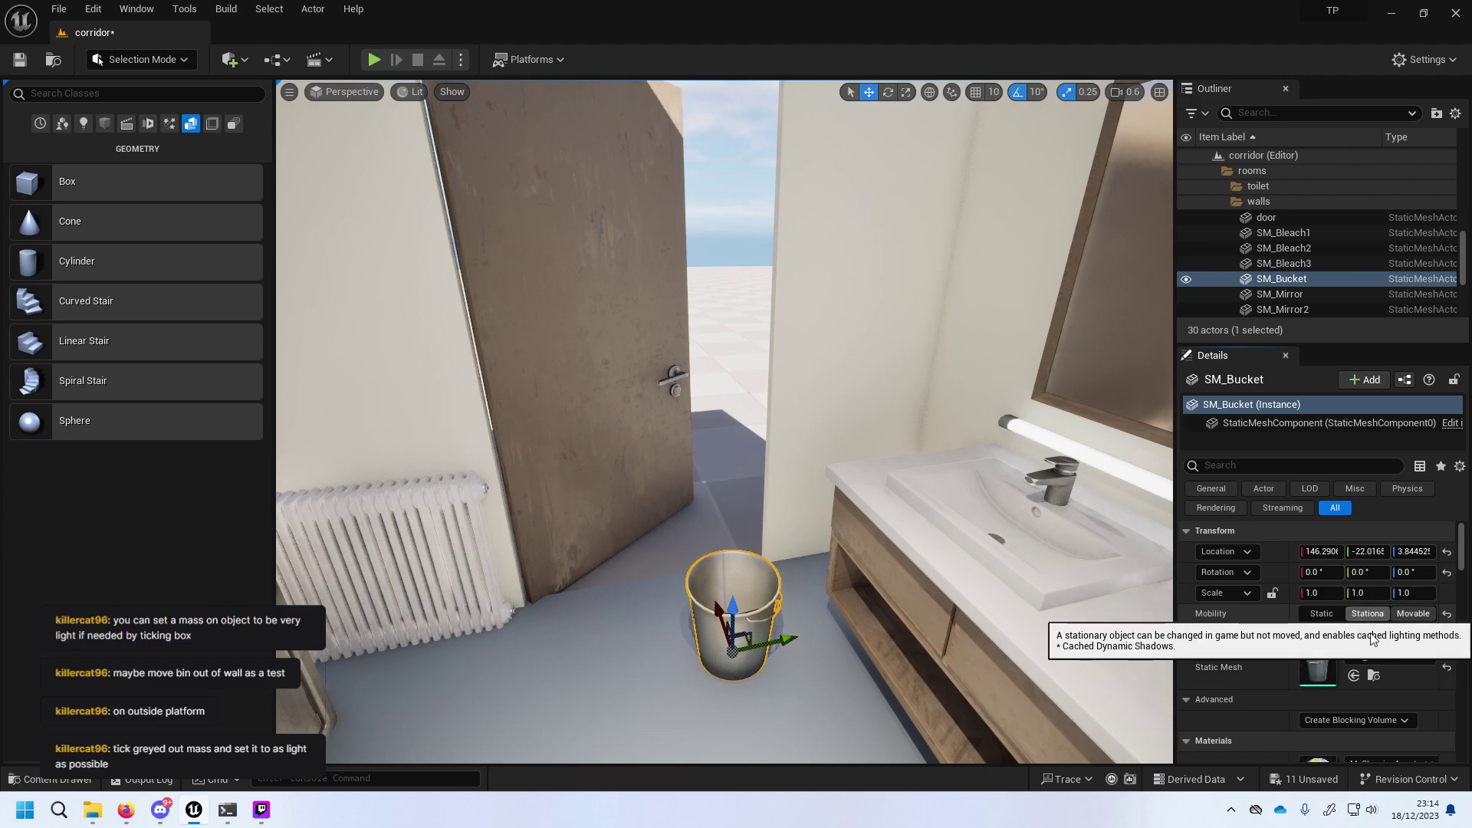
pyautogui.scroll(-1, 1369, 669)
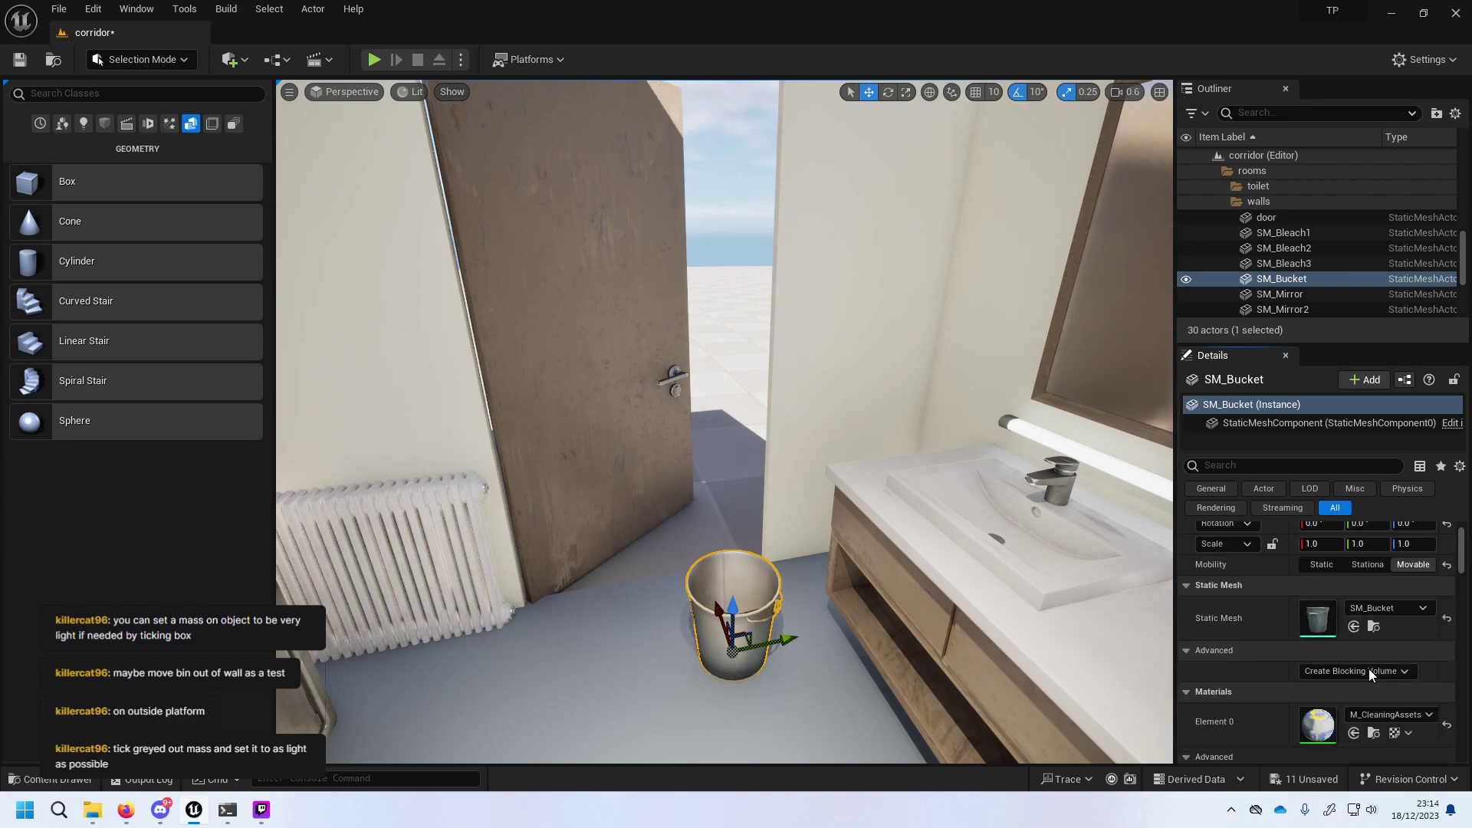
pyautogui.scroll(-2, 1369, 669)
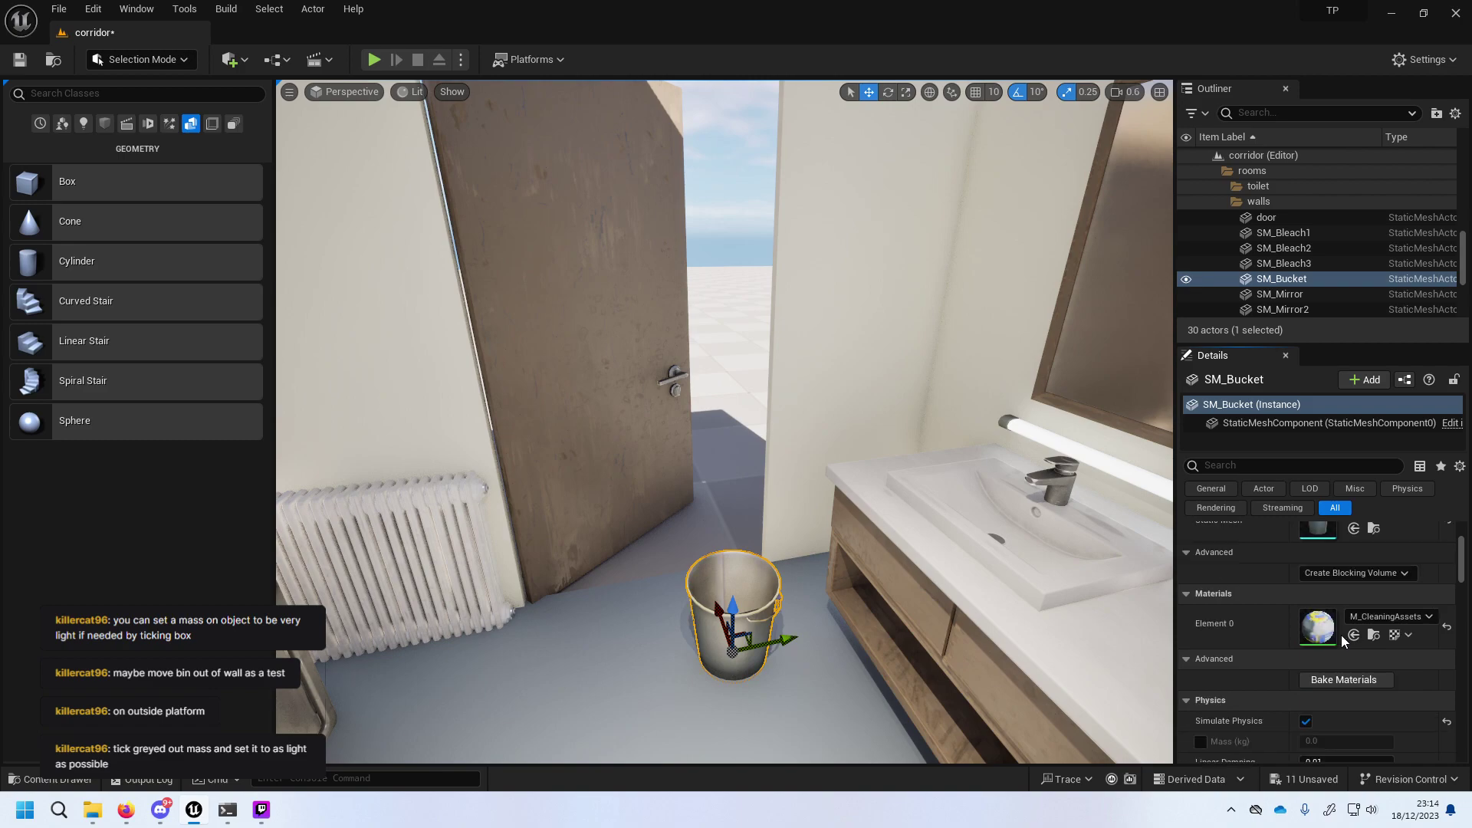
pyautogui.scroll(-4, 1342, 635)
pyautogui.click(1201, 545)
pyautogui.click(1330, 546)
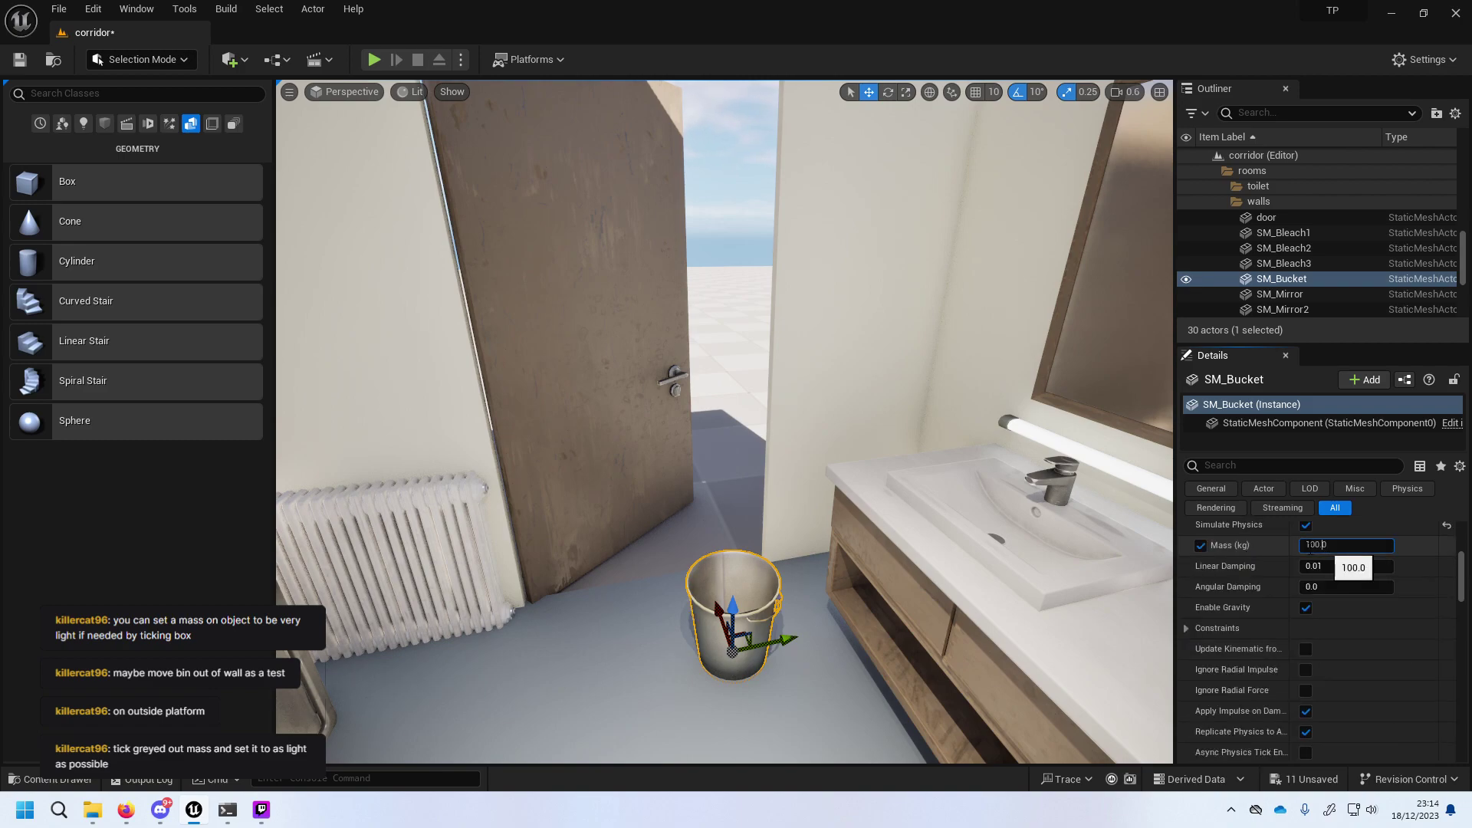
pyautogui.press('BackSpace')
pyautogui.press('BackSpace')
pyautogui.press('BackSpace')
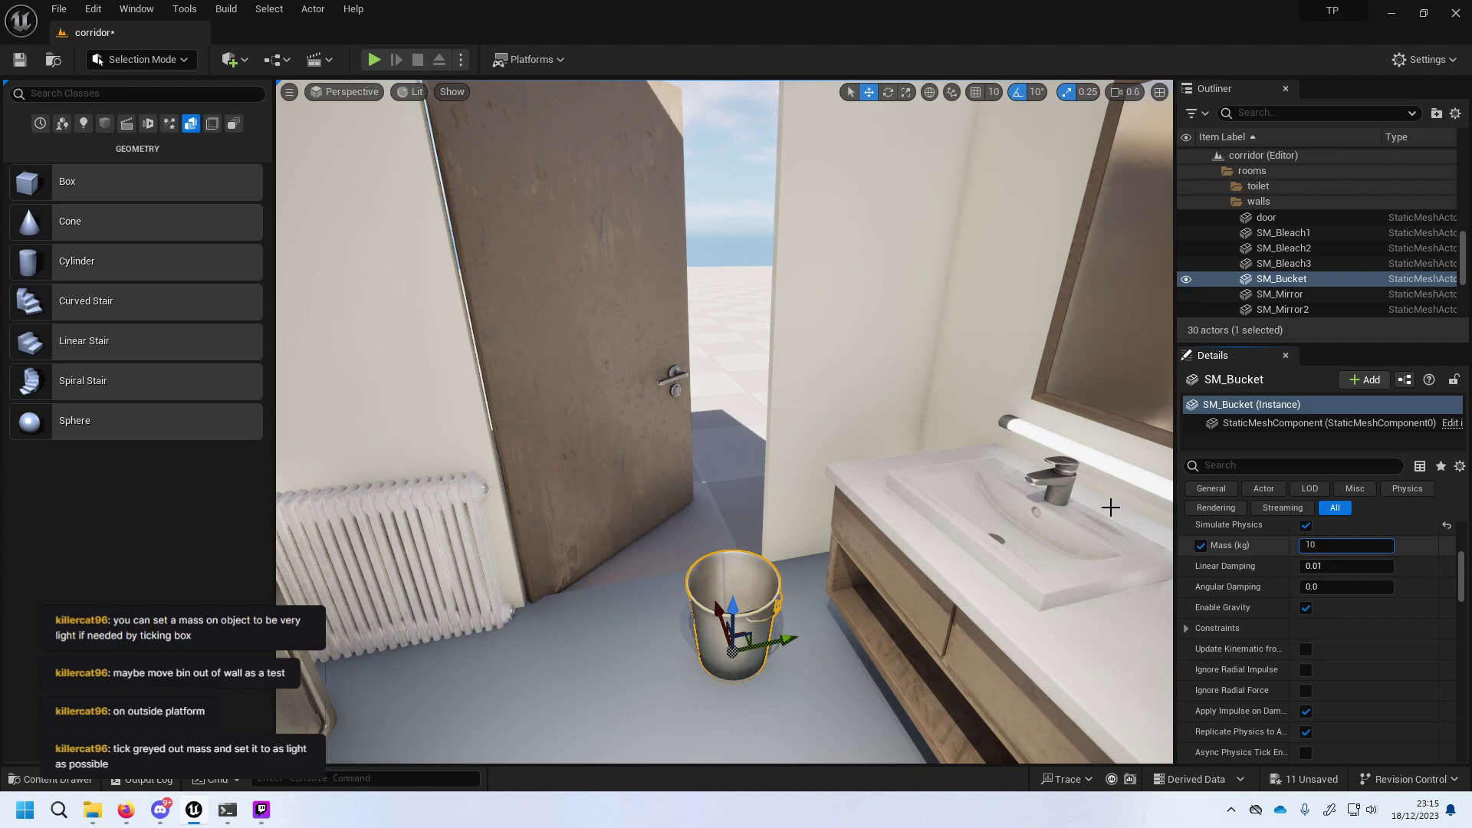
pyautogui.click(365, 60)
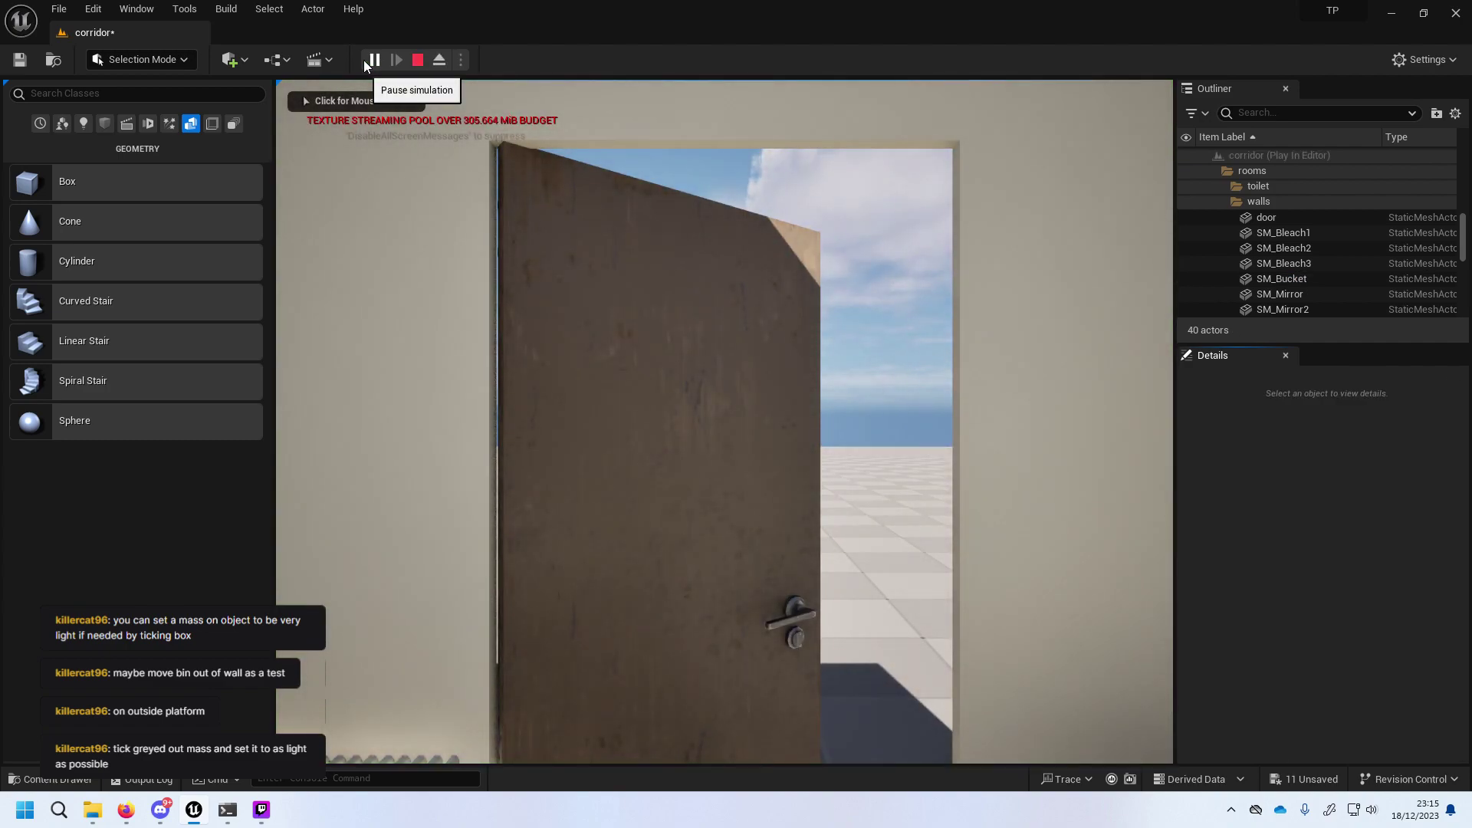
# End the running play test and dismiss the play warnings log.
pyautogui.click(369, 153)
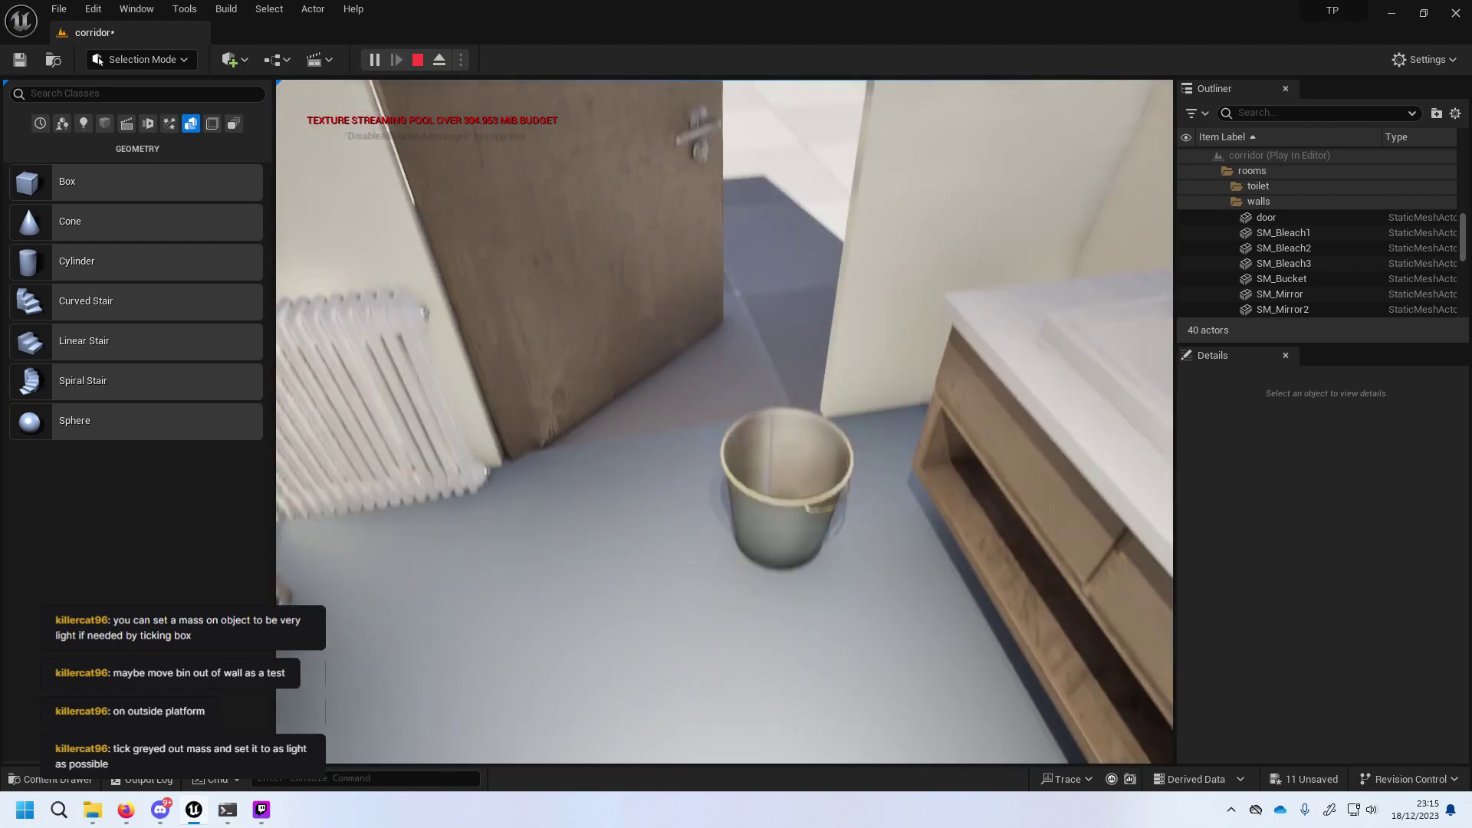
pyautogui.press('Escape')
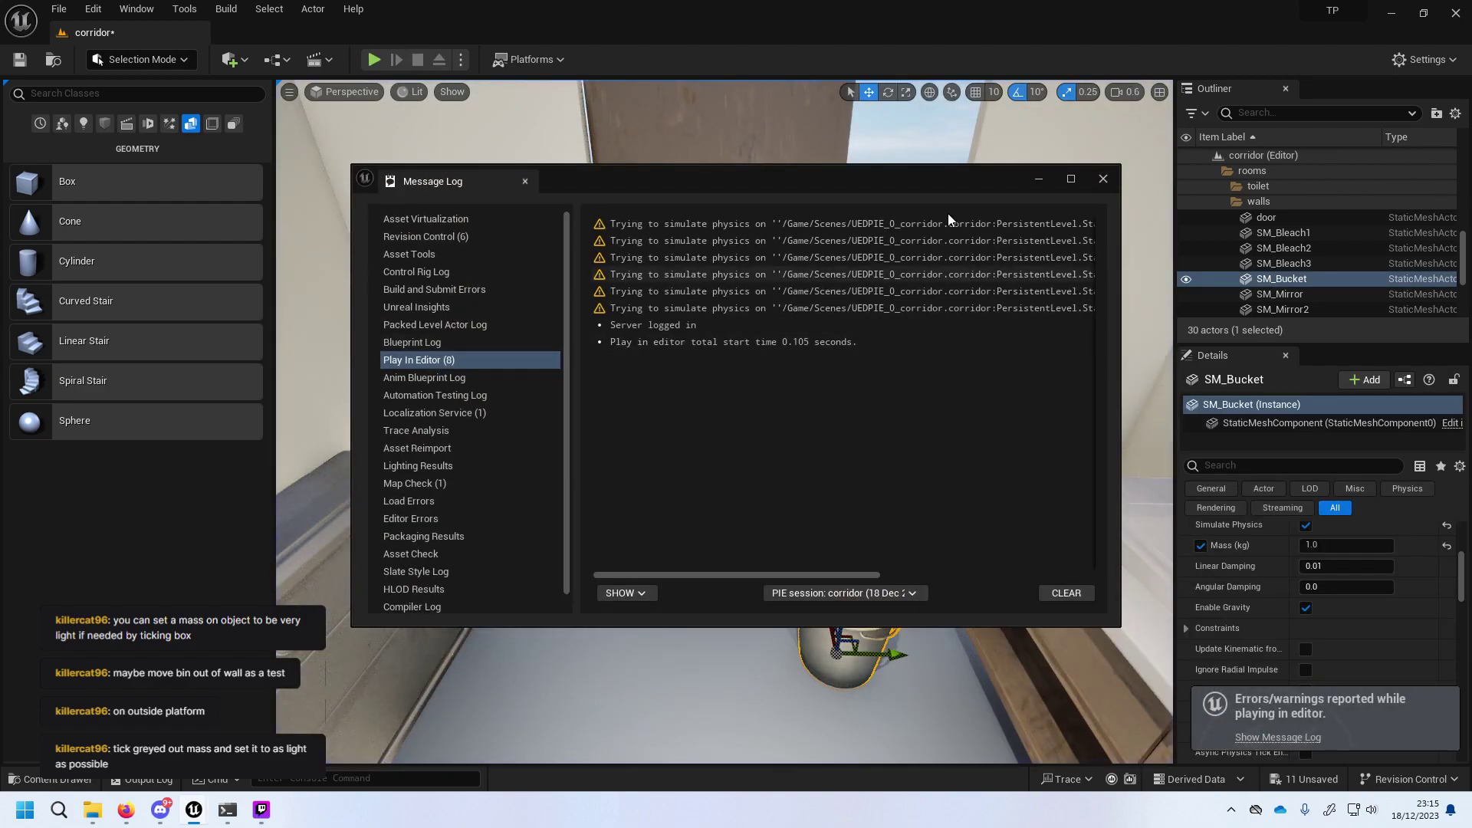
pyautogui.click(1103, 178)
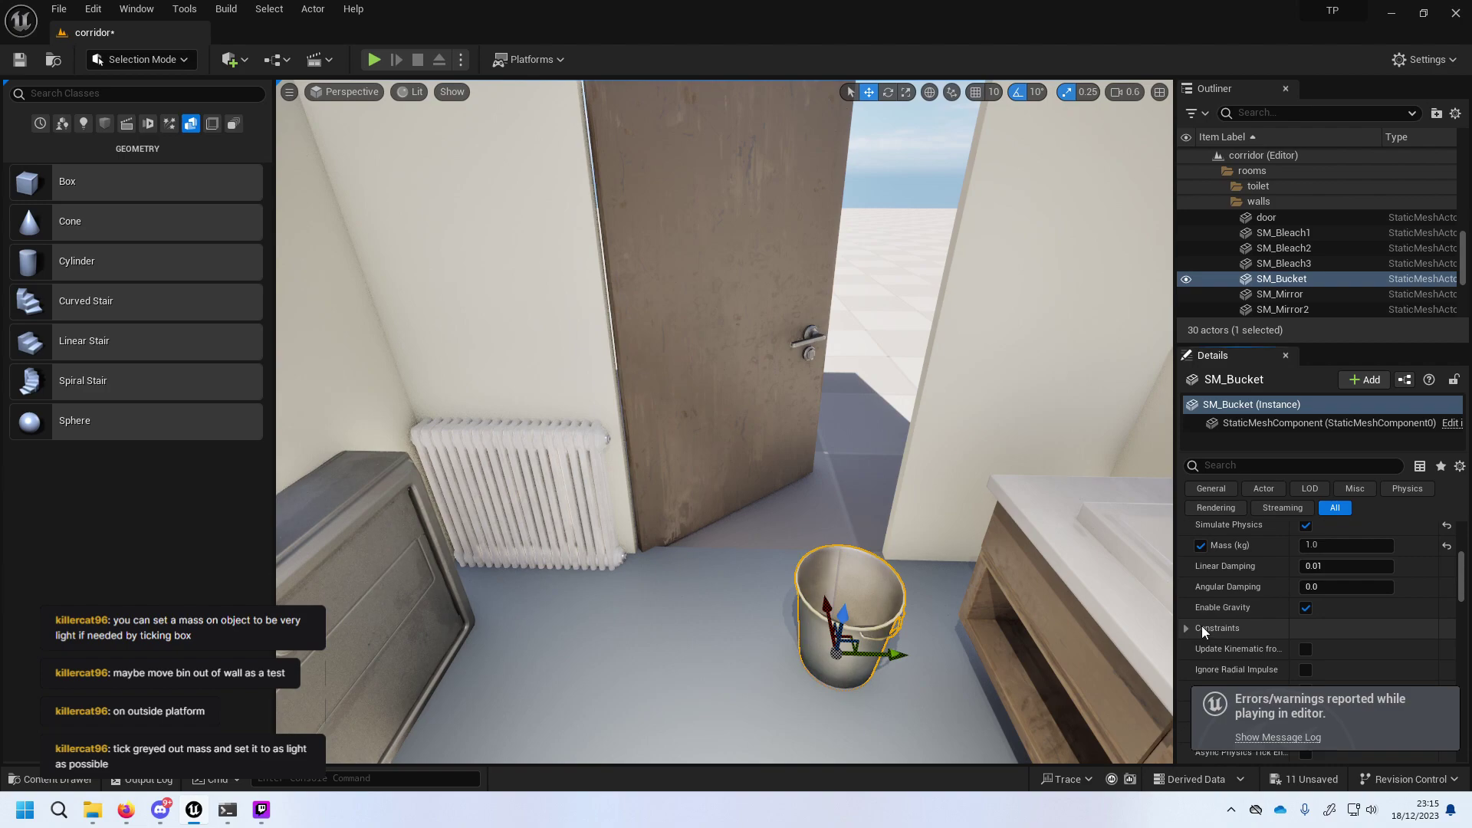
# Expand the Advanced section of the bucket's Physics settings in Details.
pyautogui.scroll(-5, 1212, 618)
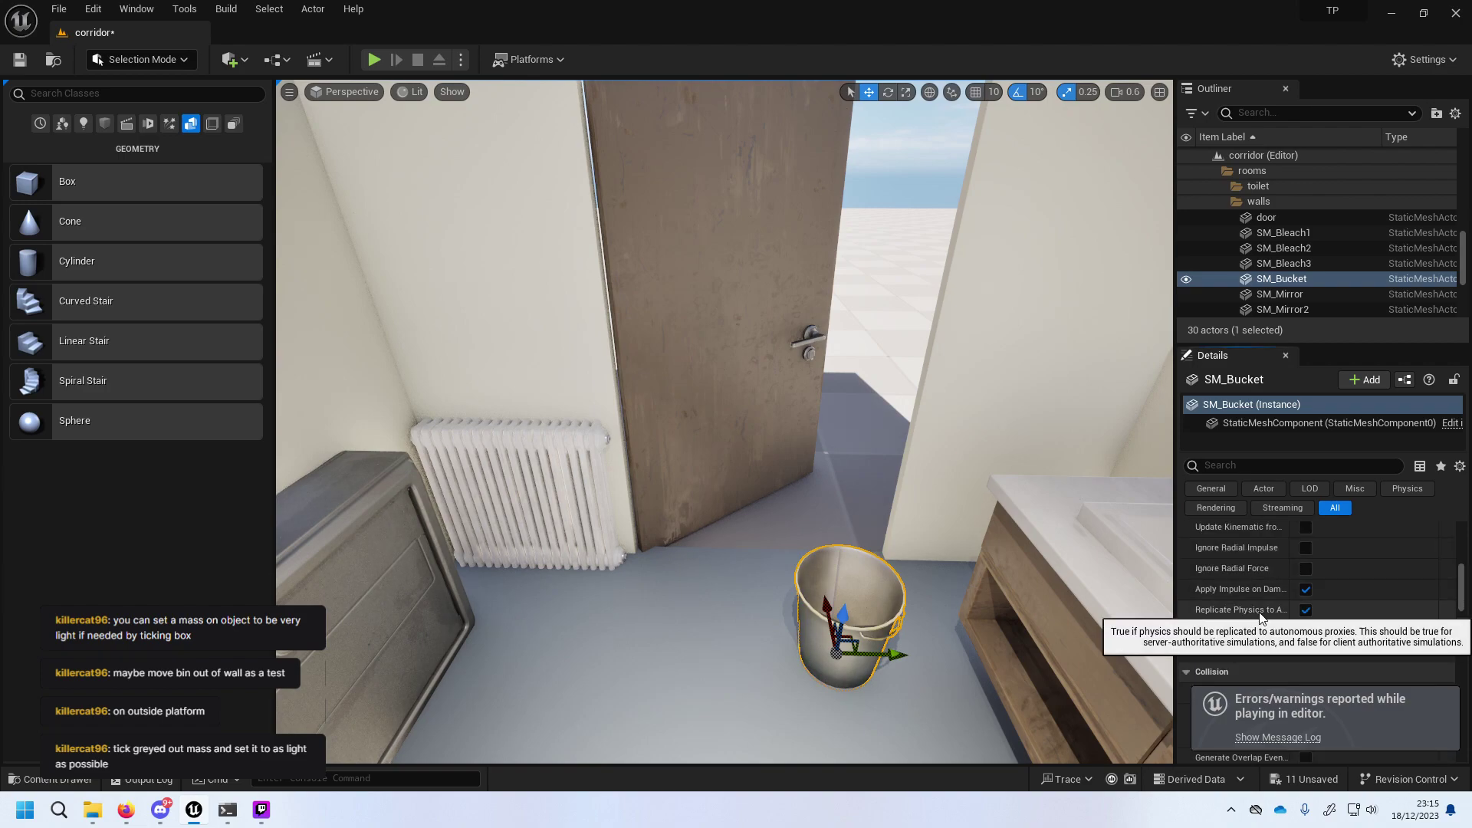
pyautogui.scroll(-3, 1401, 603)
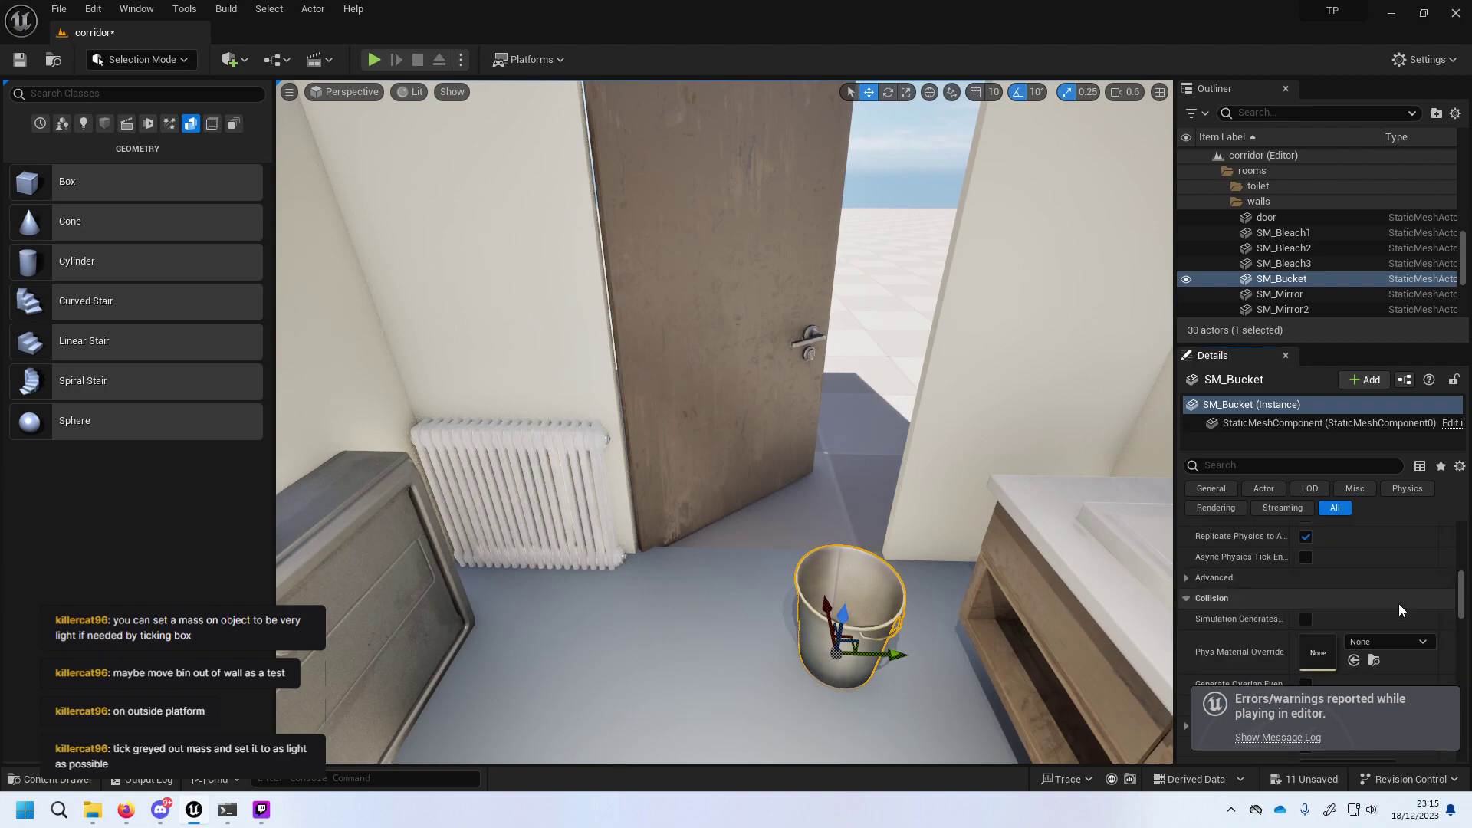
pyautogui.click(1200, 579)
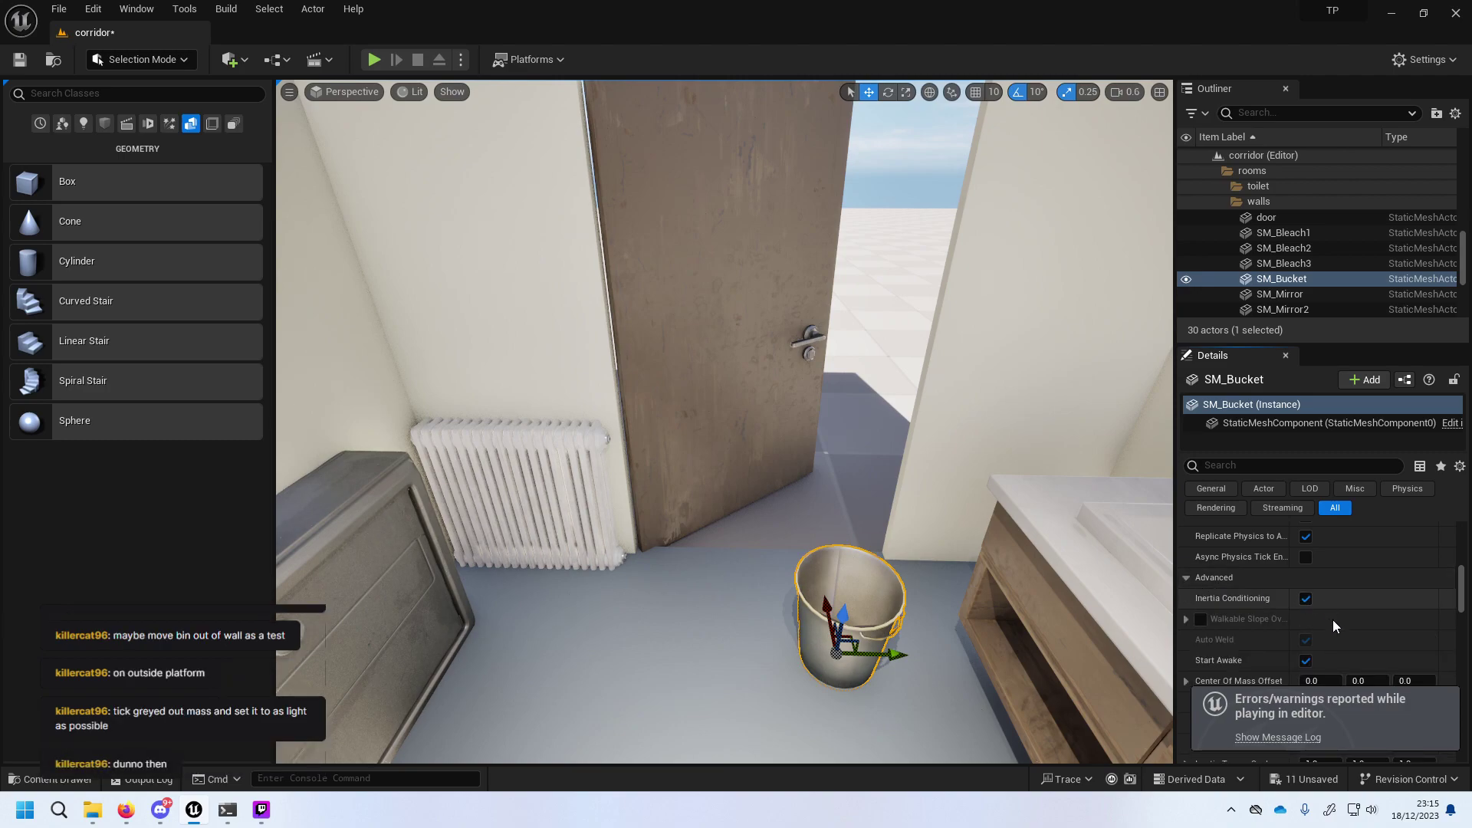
pyautogui.scroll(-4, 1340, 627)
pyautogui.scroll(-4, 1340, 628)
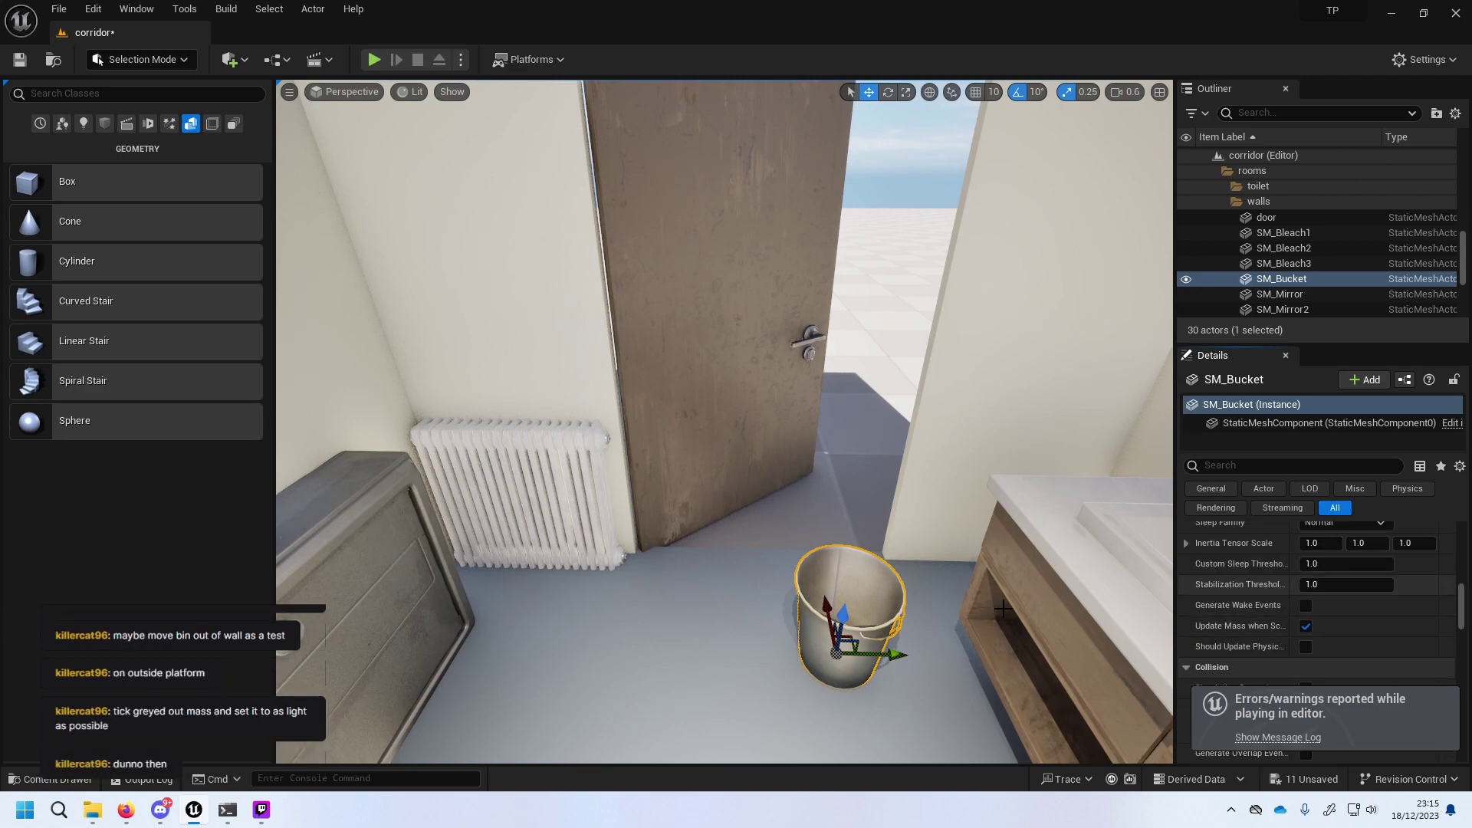
# Copy the bucket actor's file path from its context menu, then reopen the menu.
pyautogui.rightClick(846, 625)
pyautogui.click(925, 228)
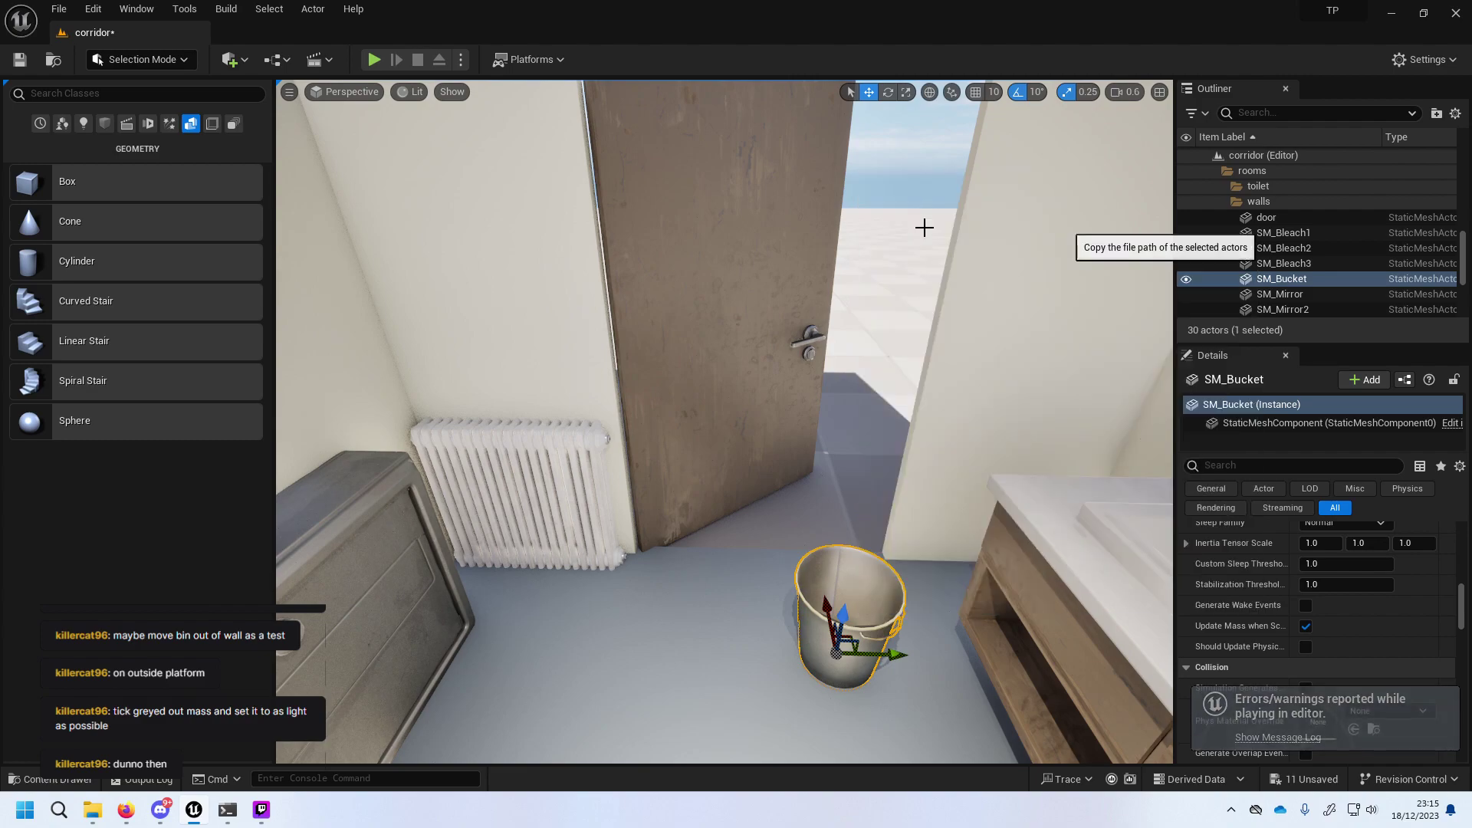
pyautogui.rightClick(878, 152)
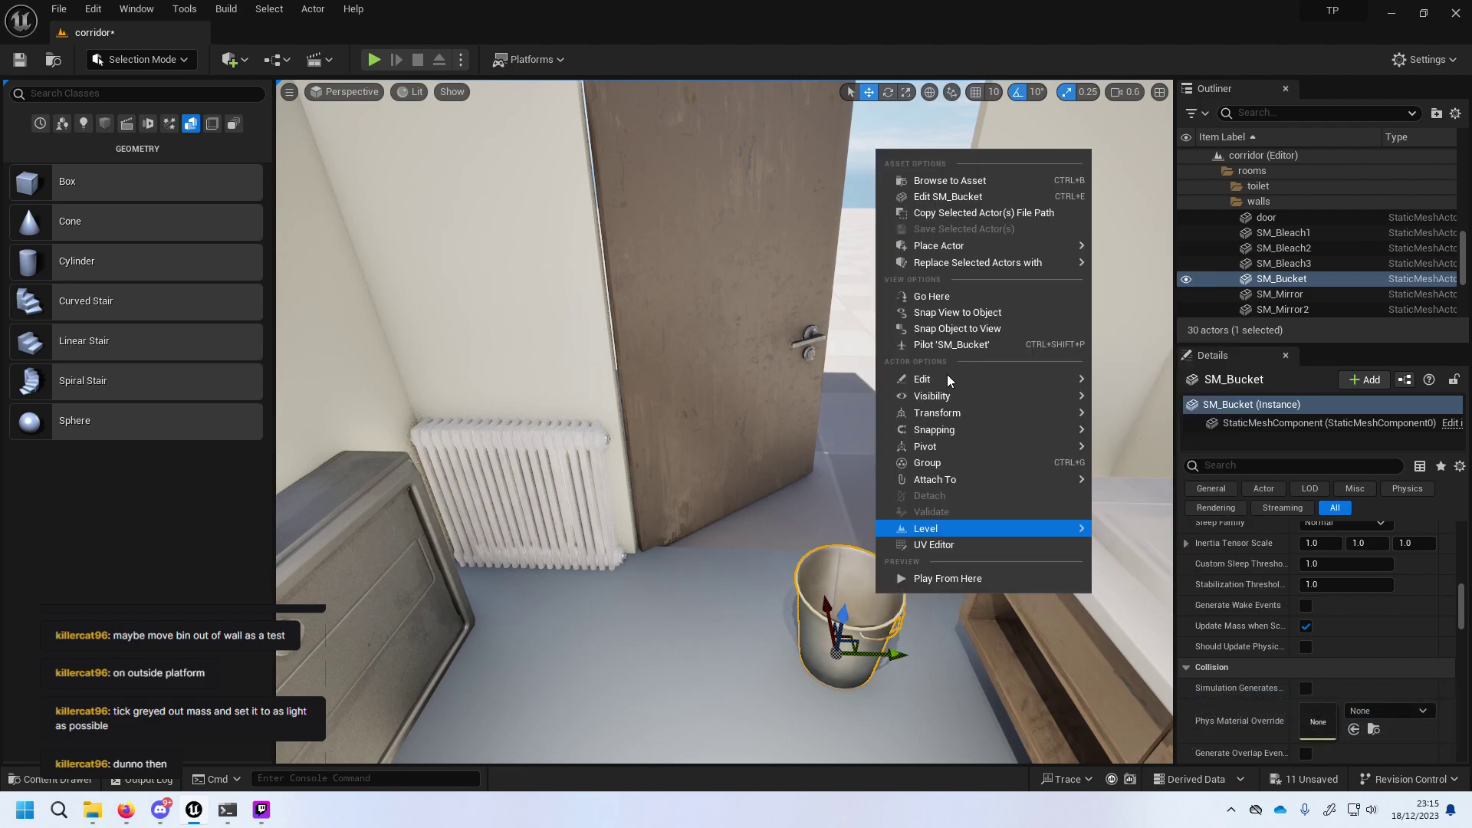
# Generate auto convex collision with 4 hulls on the SM_Bucket mesh.
pyautogui.click(986, 199)
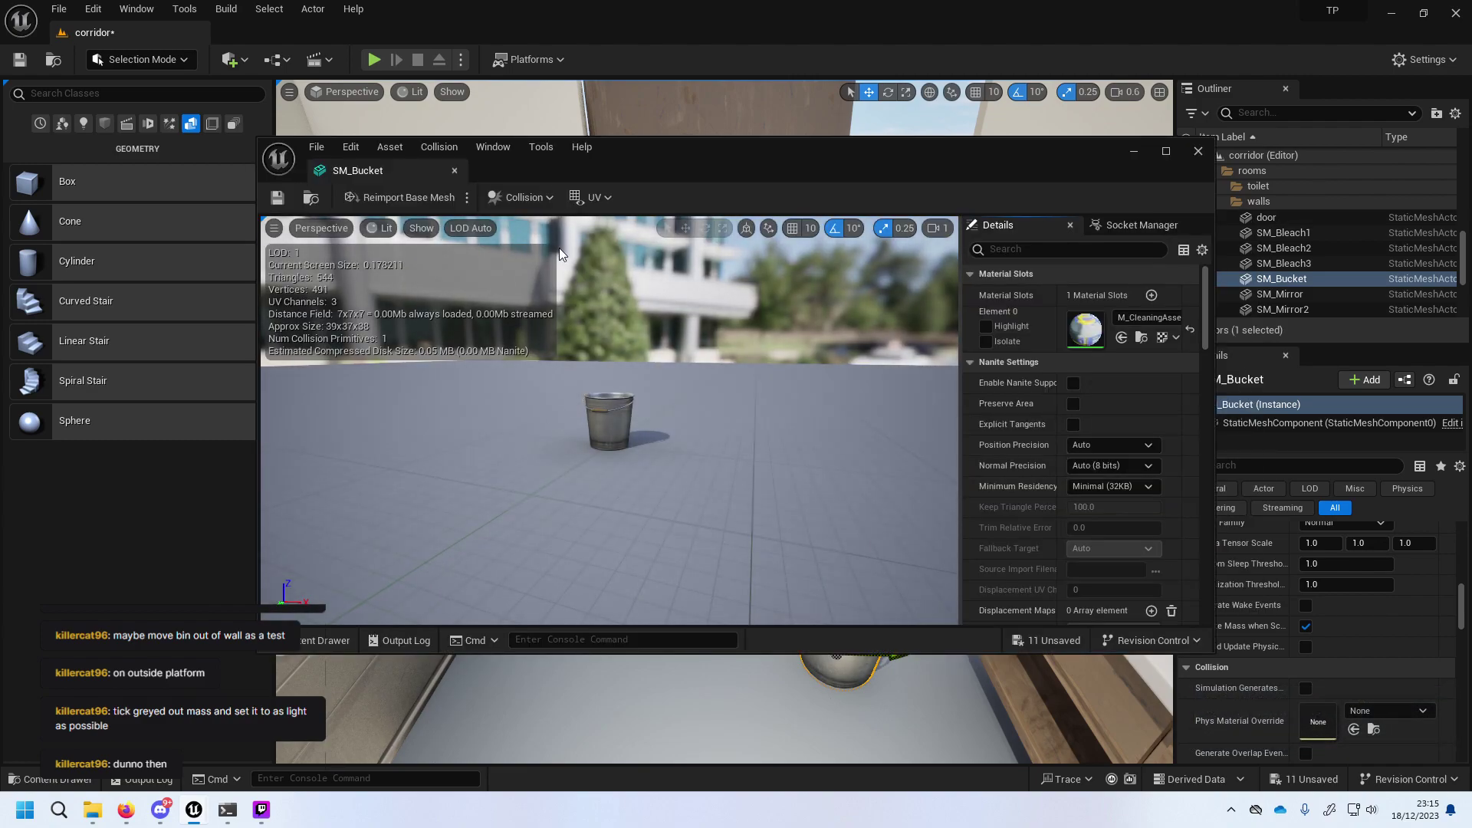
pyautogui.click(524, 198)
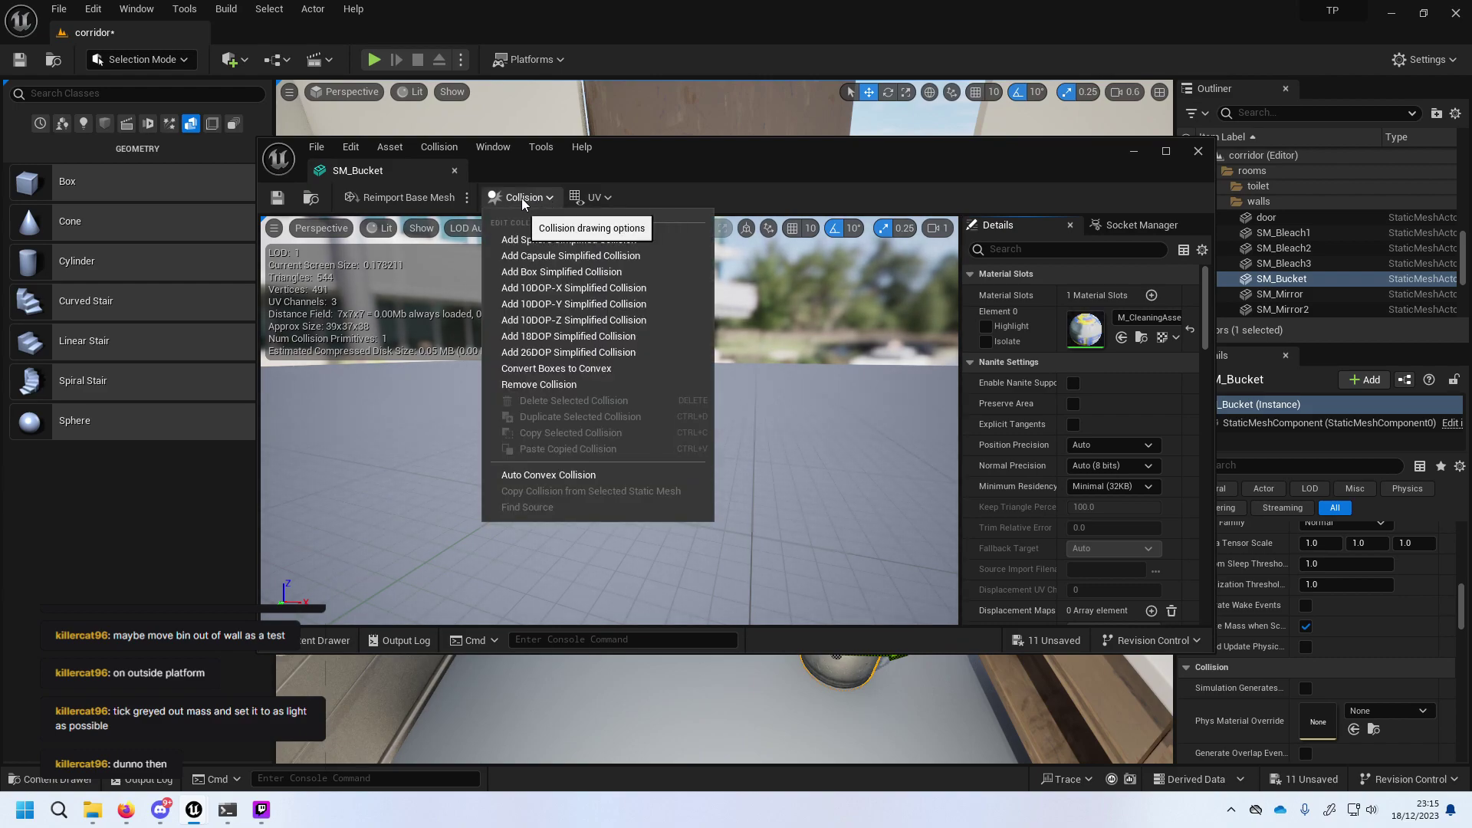
pyautogui.click(554, 474)
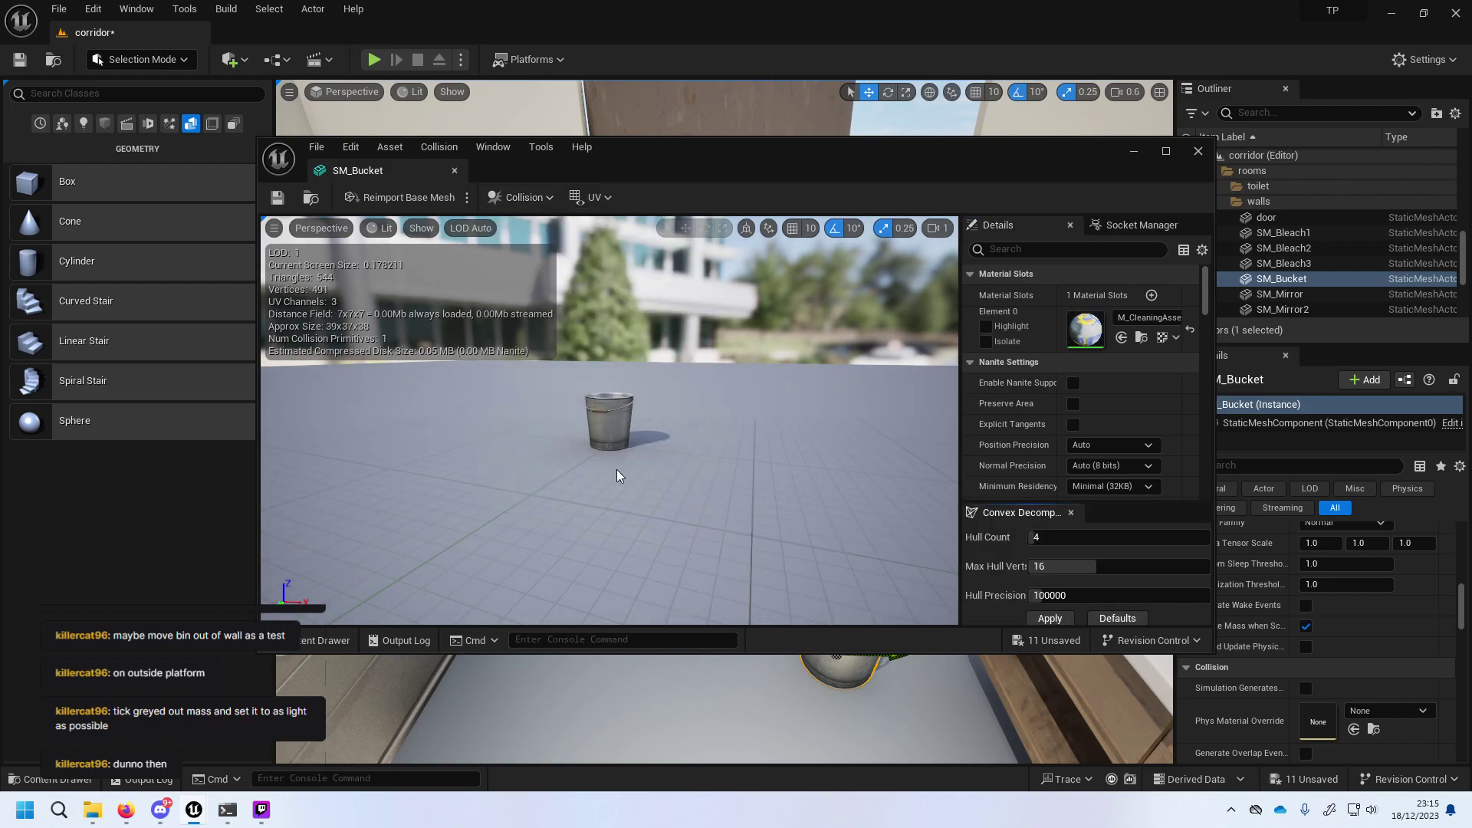
pyautogui.click(1057, 622)
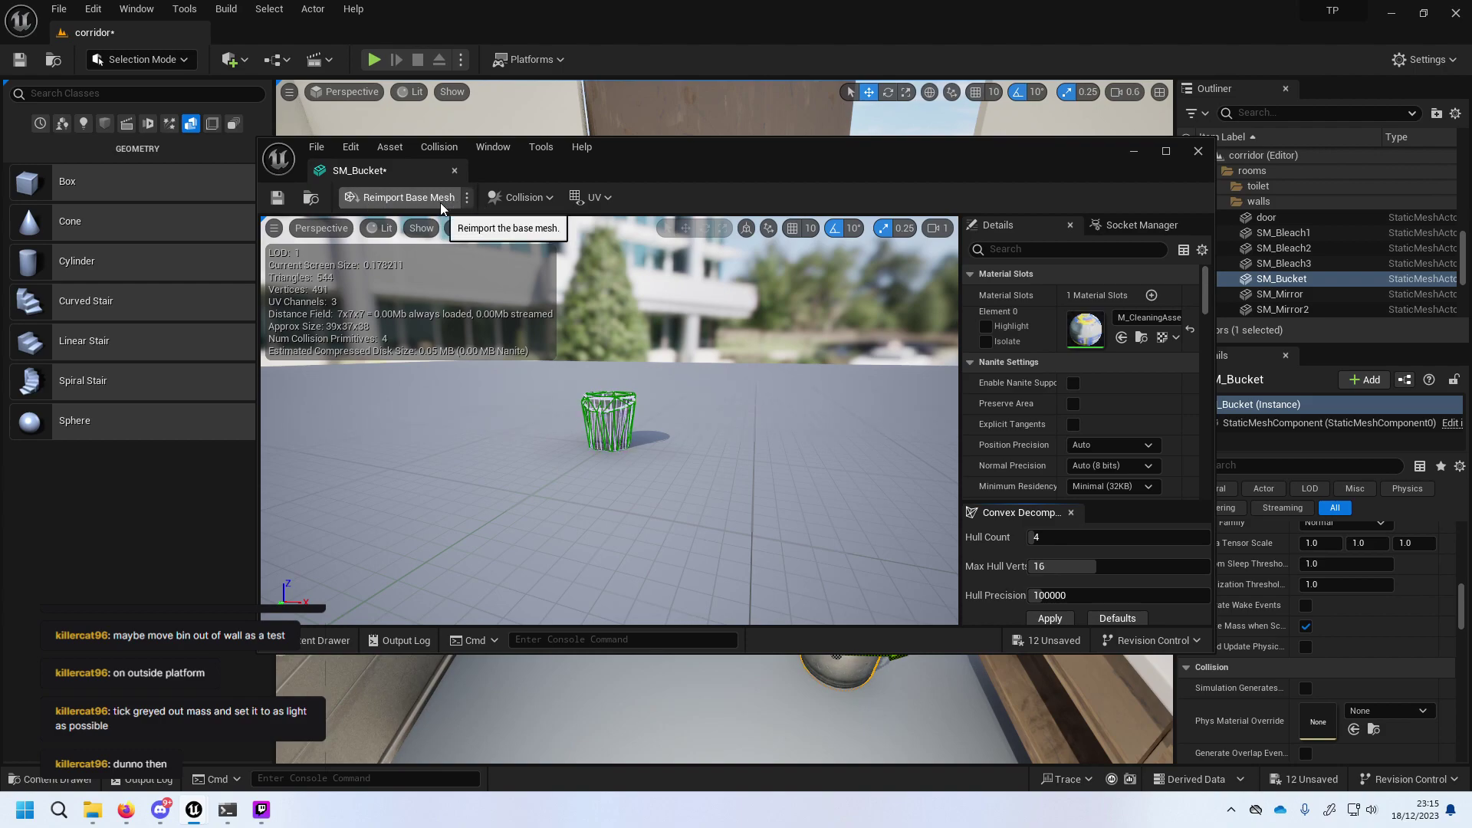
# Abandon the base-mesh reimport and start playing the level with Alt+P.
pyautogui.click(441, 201)
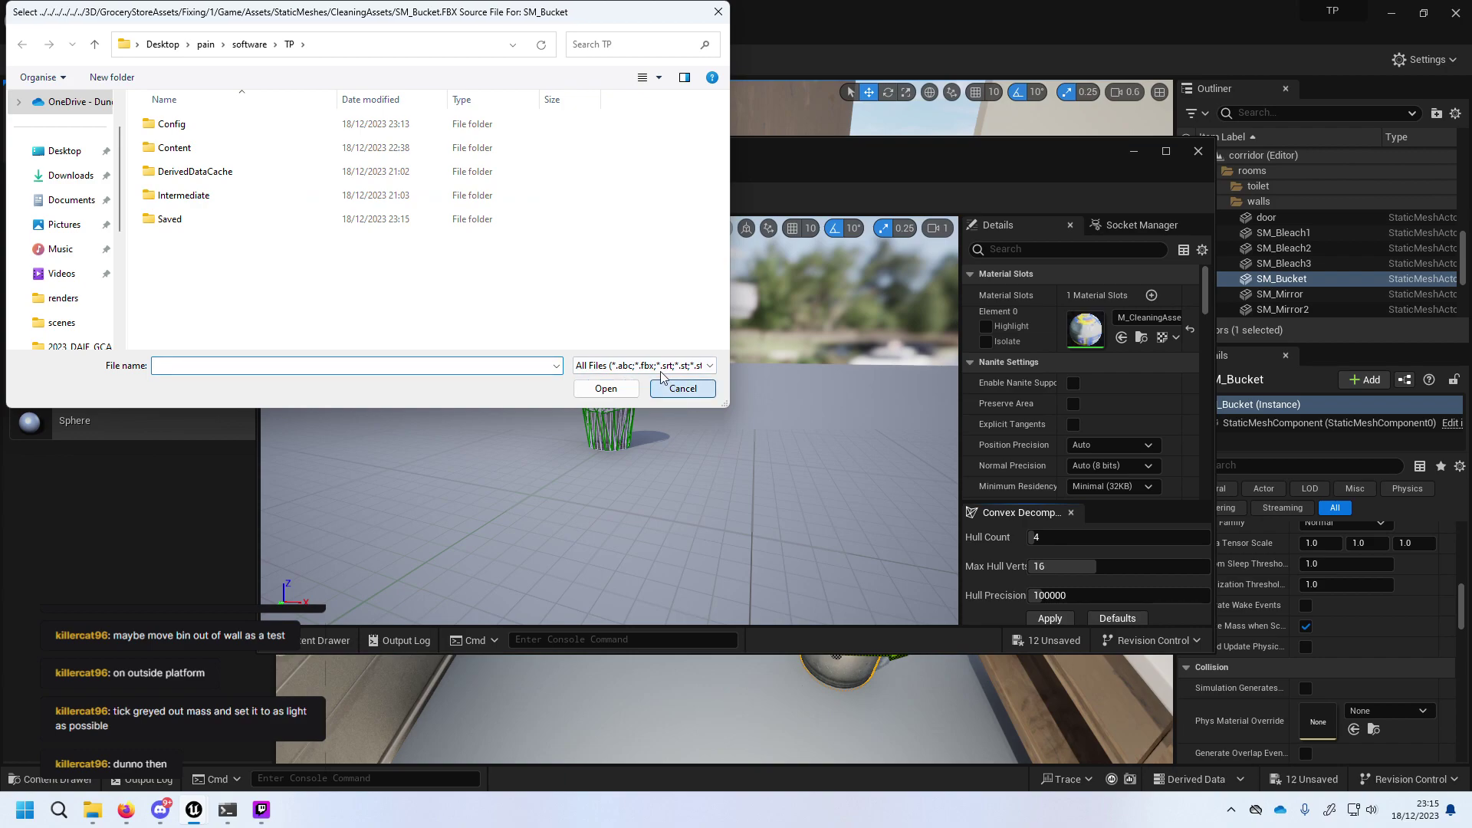
pyautogui.click(667, 388)
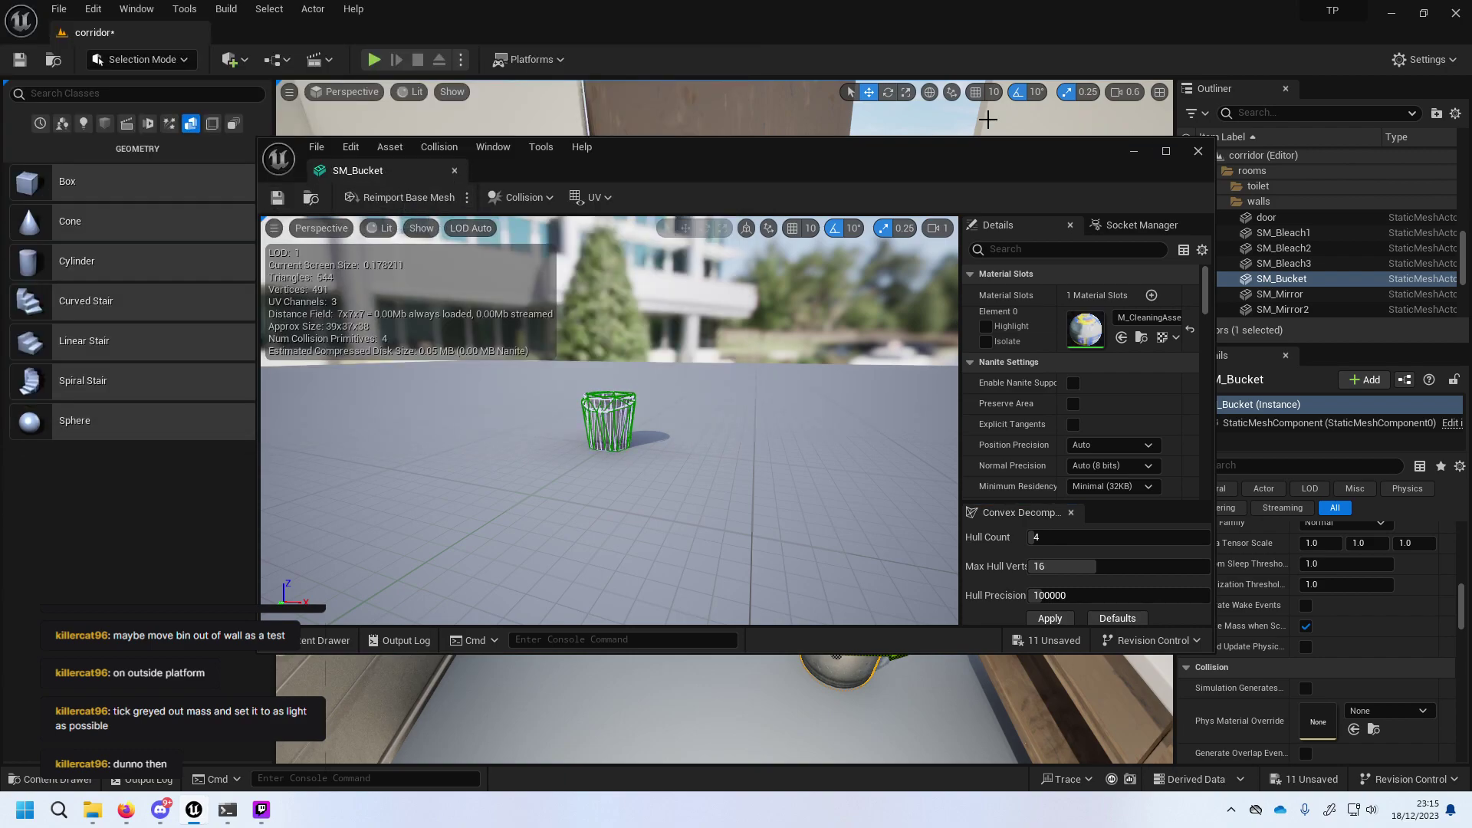
pyautogui.hotkey('alt', 'p')
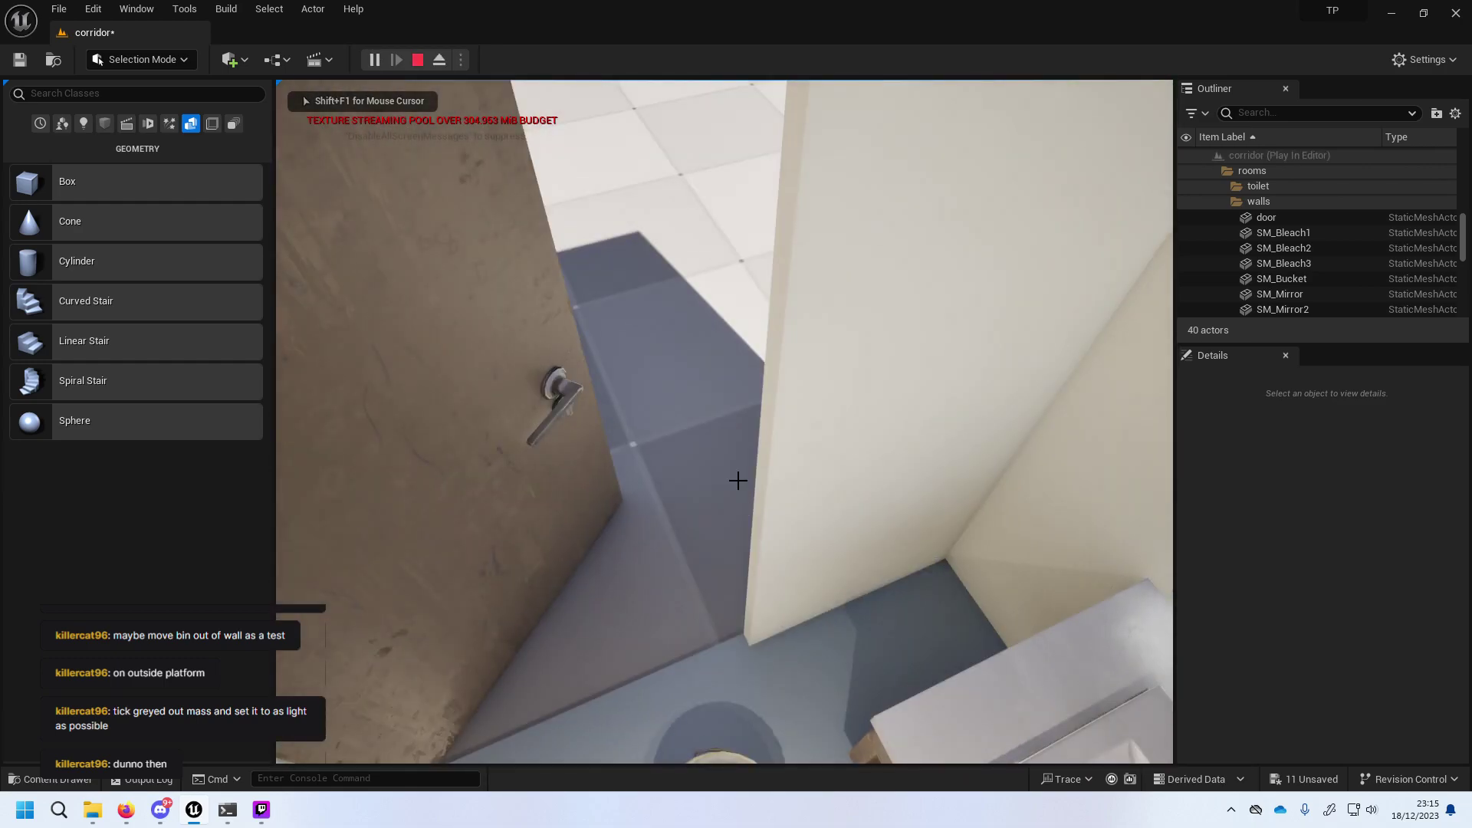
# End the play test and frame the toilet room wall Box Brush2 in the viewport.
pyautogui.press('Escape')
pyautogui.click(1103, 179)
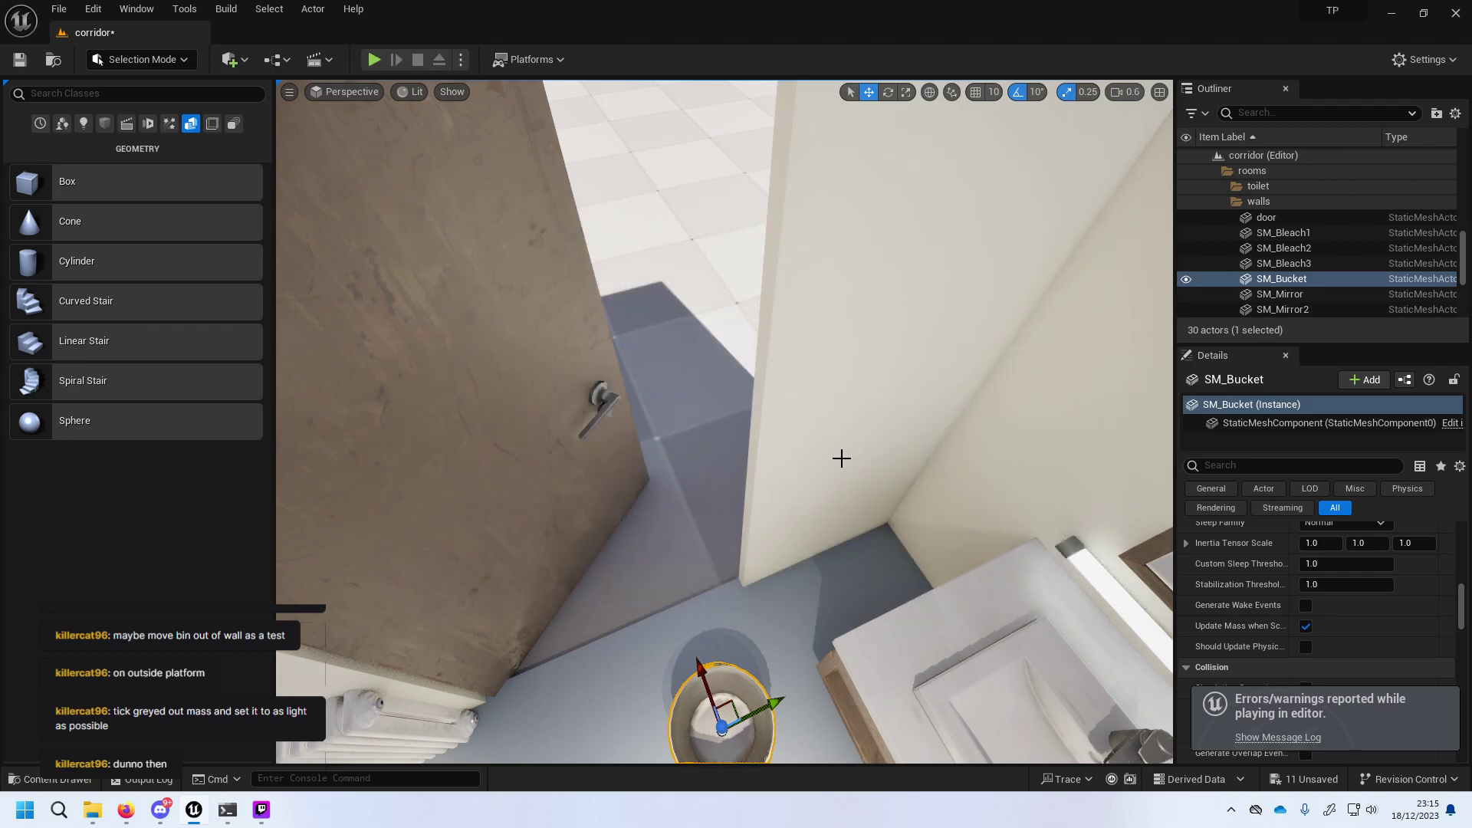
pyautogui.click(788, 452)
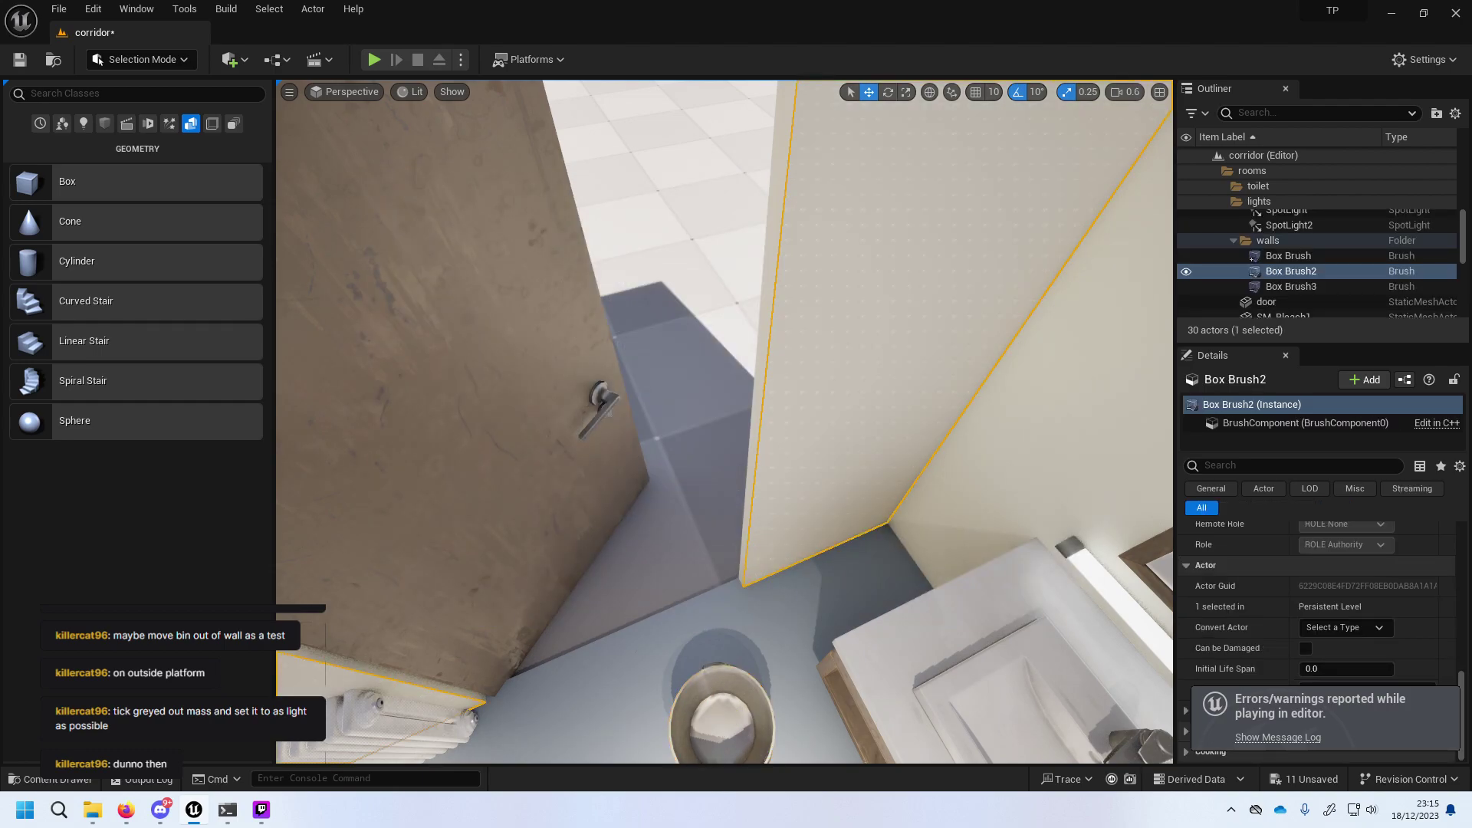
pyautogui.moveTo(788, 453); pyautogui.dragTo(788, 361, button='right')
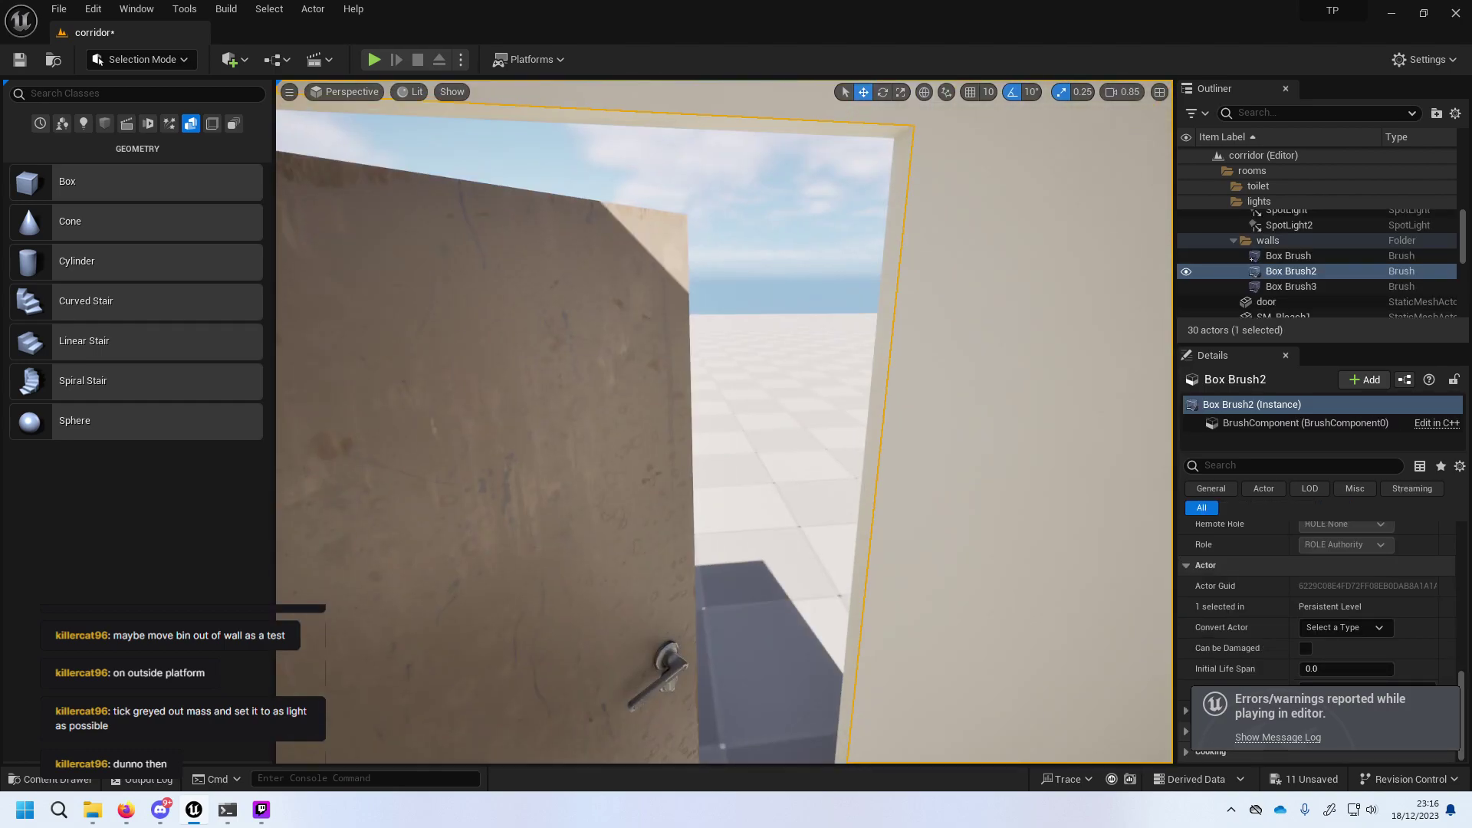
pyautogui.press('f')
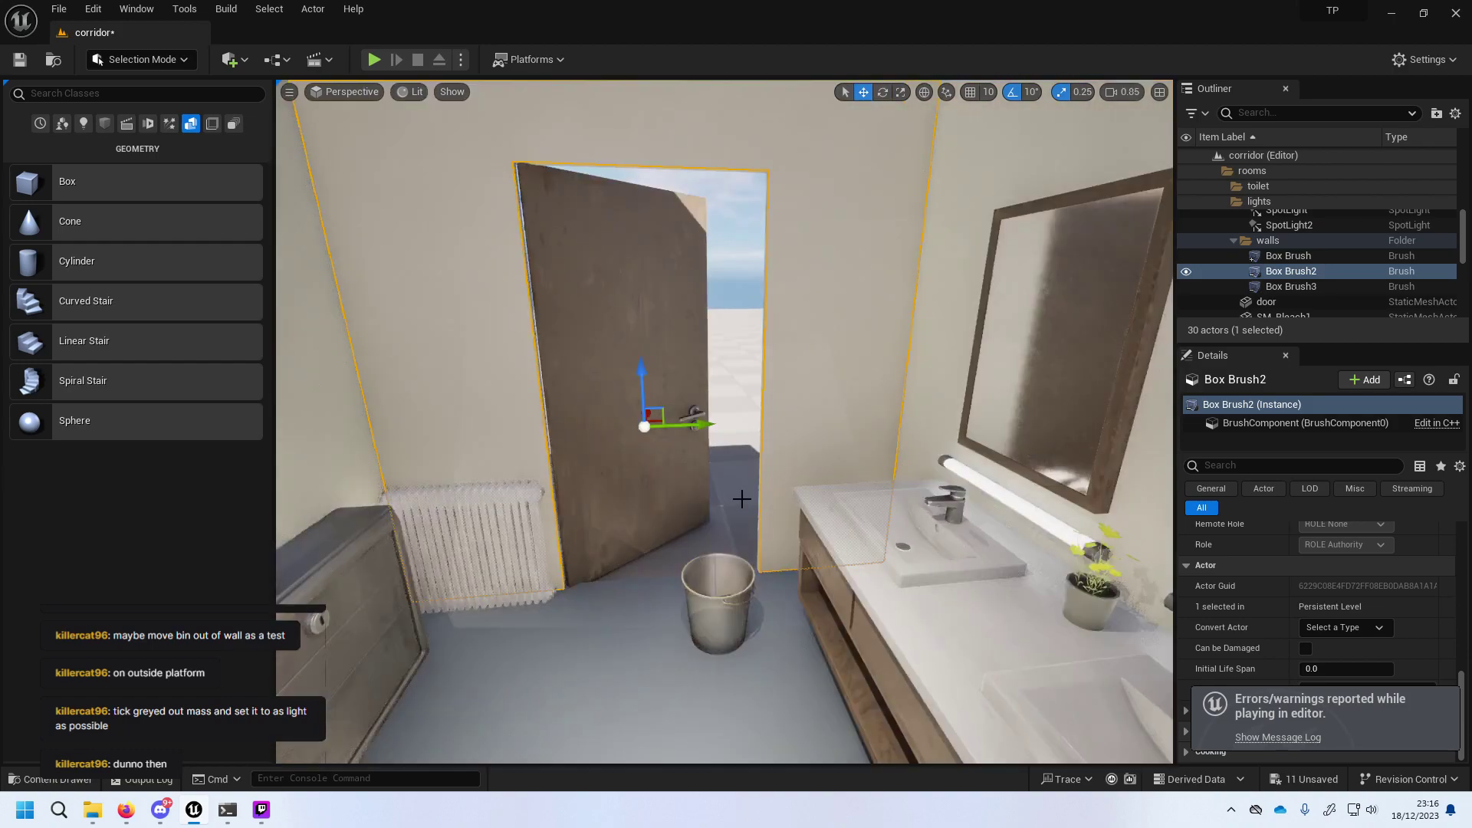
# Undo twelve edits, reverting the props' physics, bucket collision and mobility changes through SM_Pot15.
pyautogui.hotkey('ctrl', 'z')
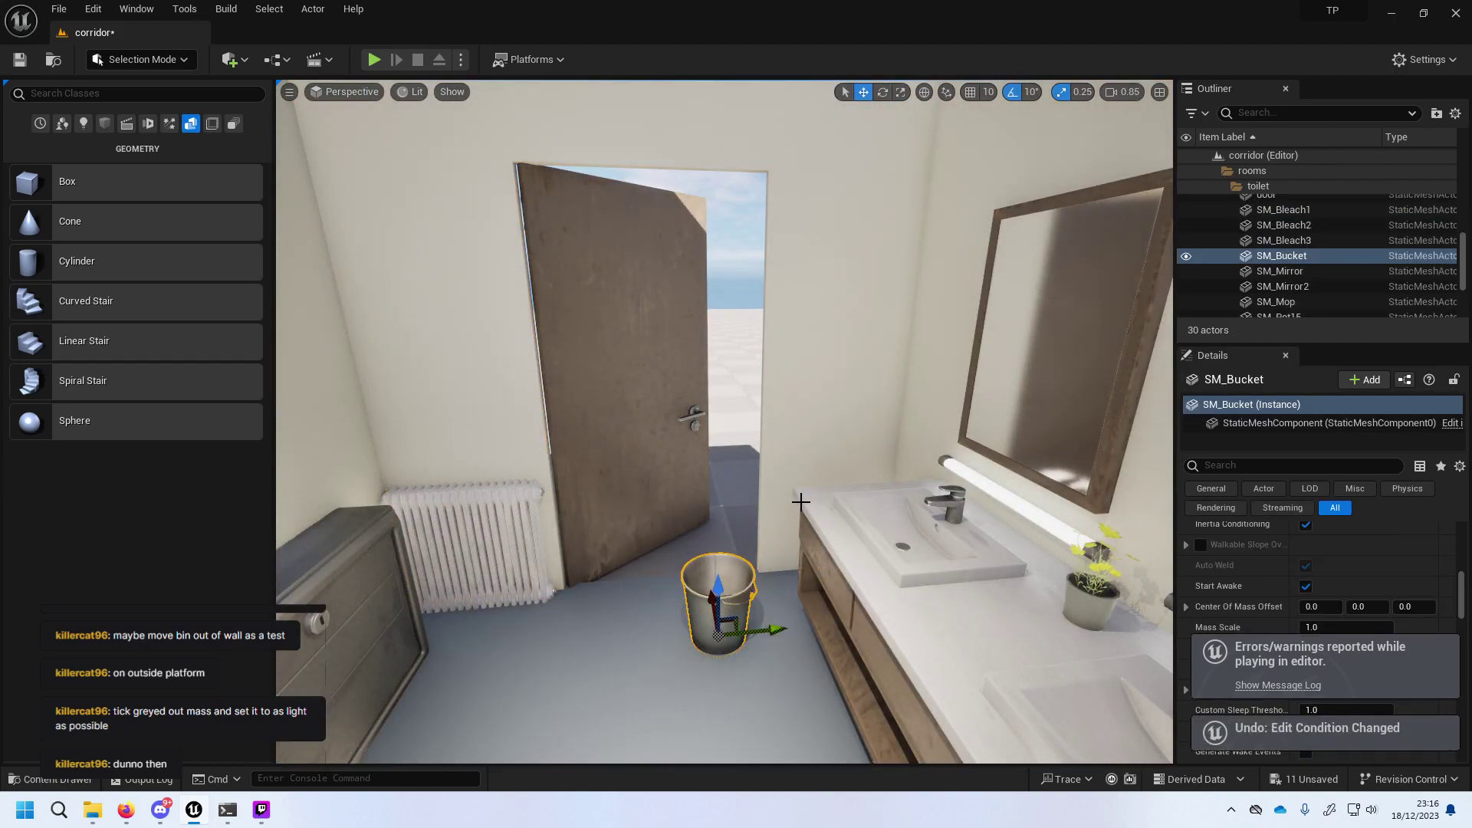
pyautogui.hotkey('ctrl', 'z')
pyautogui.hotkey('ctrl', 'z')
pyautogui.hotkey('ctrl', 'z')
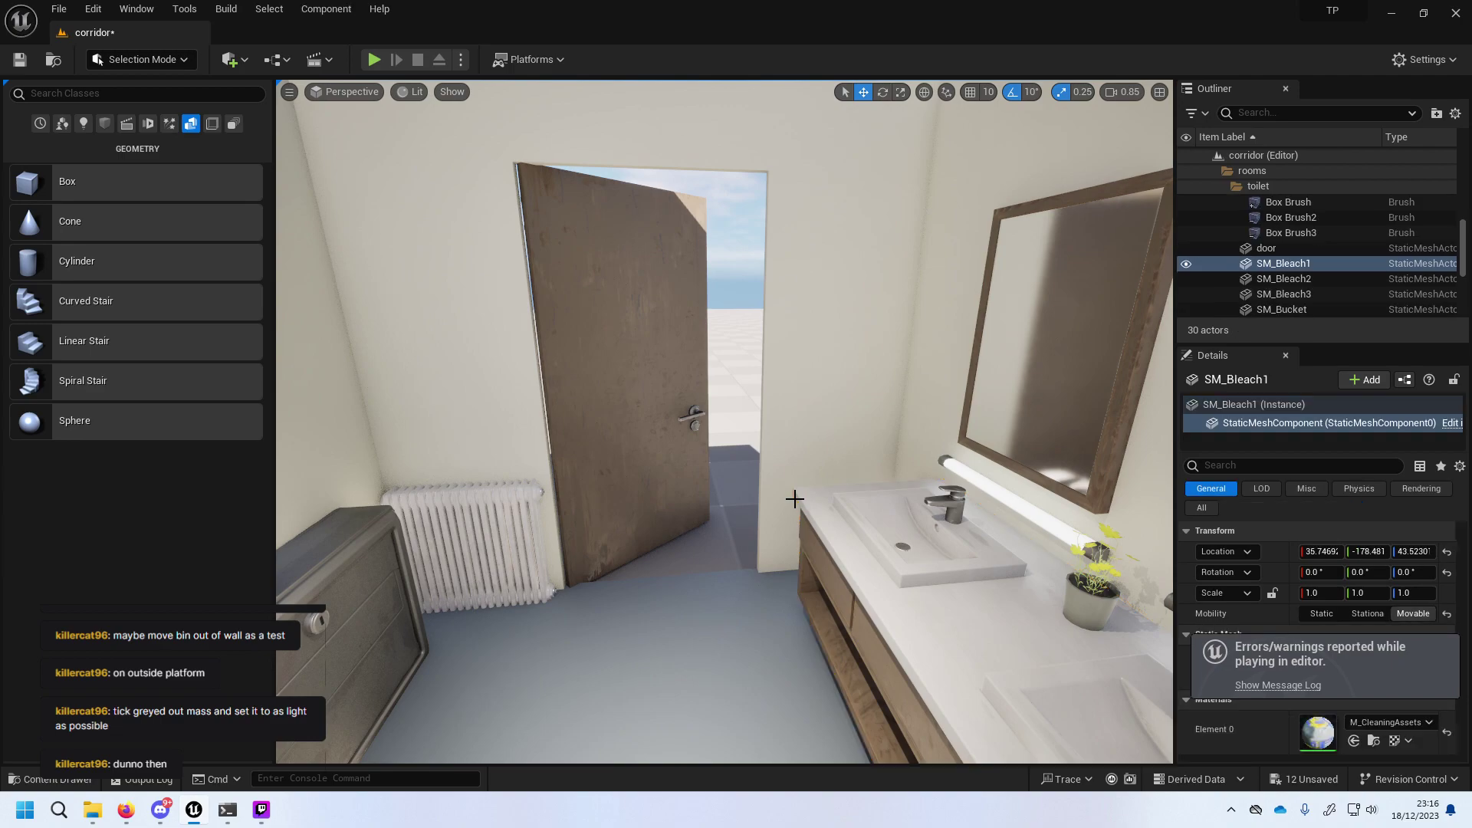
pyautogui.hotkey('ctrl', 'z')
pyautogui.hotkey('ctrl', 'z')
pyautogui.hotkey('ctrl', 'z')
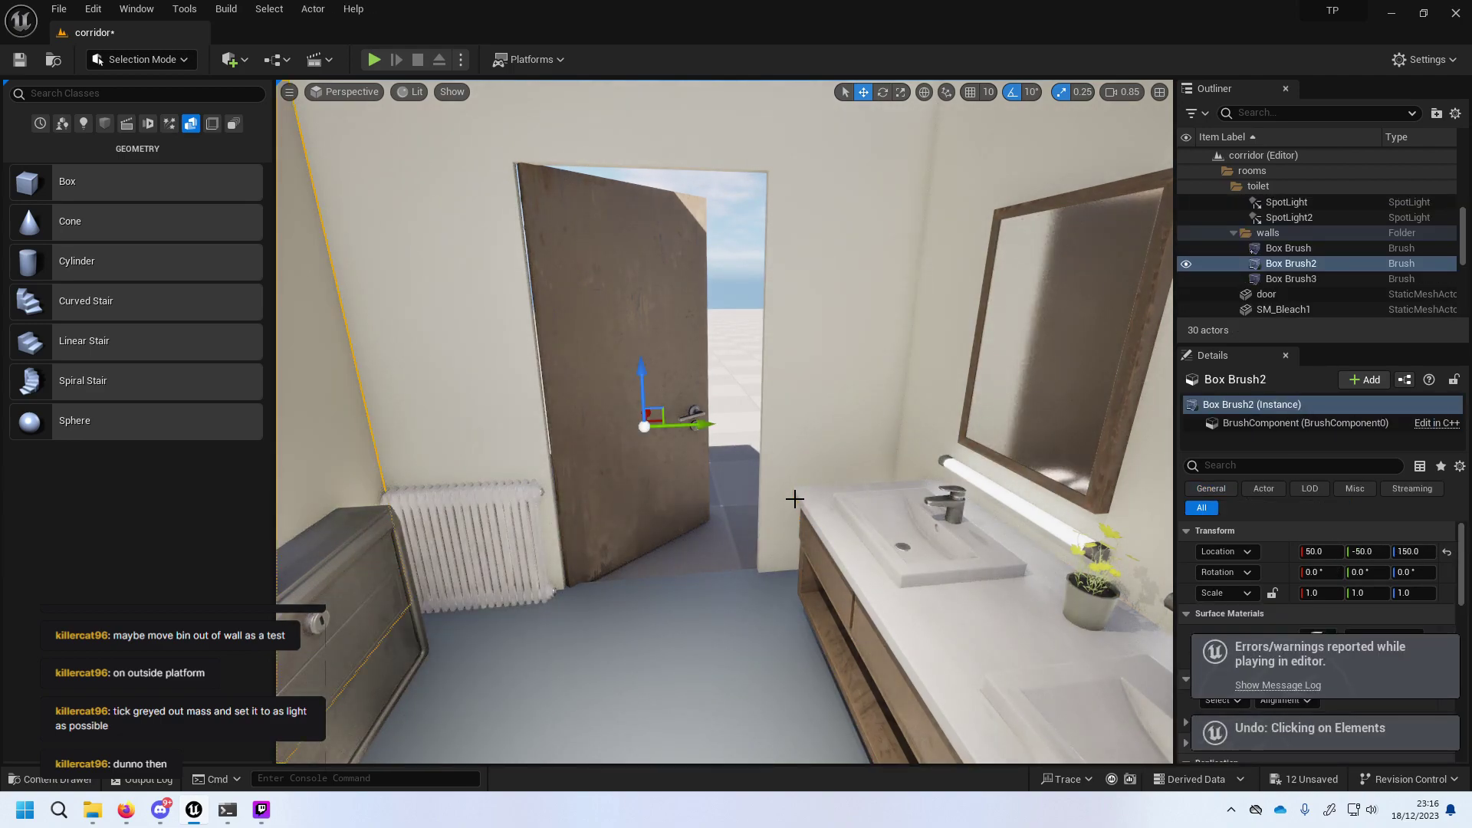
pyautogui.hotkey('ctrl', 'z')
pyautogui.hotkey('ctrl', 'z')
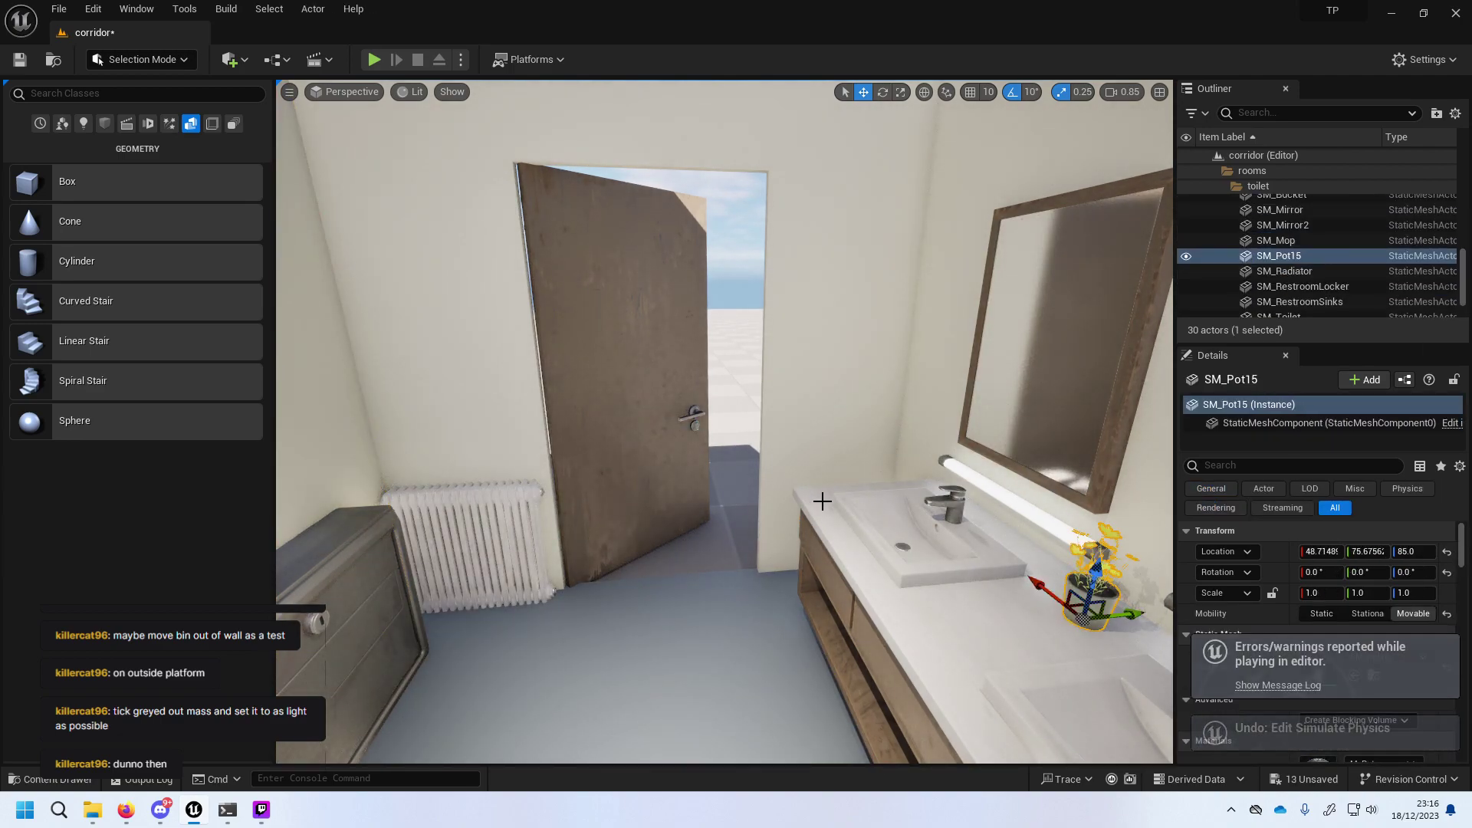
pyautogui.hotkey('ctrl', 'z')
pyautogui.hotkey('ctrl', 'z')
pyautogui.hotkey('ctrl', 'z')
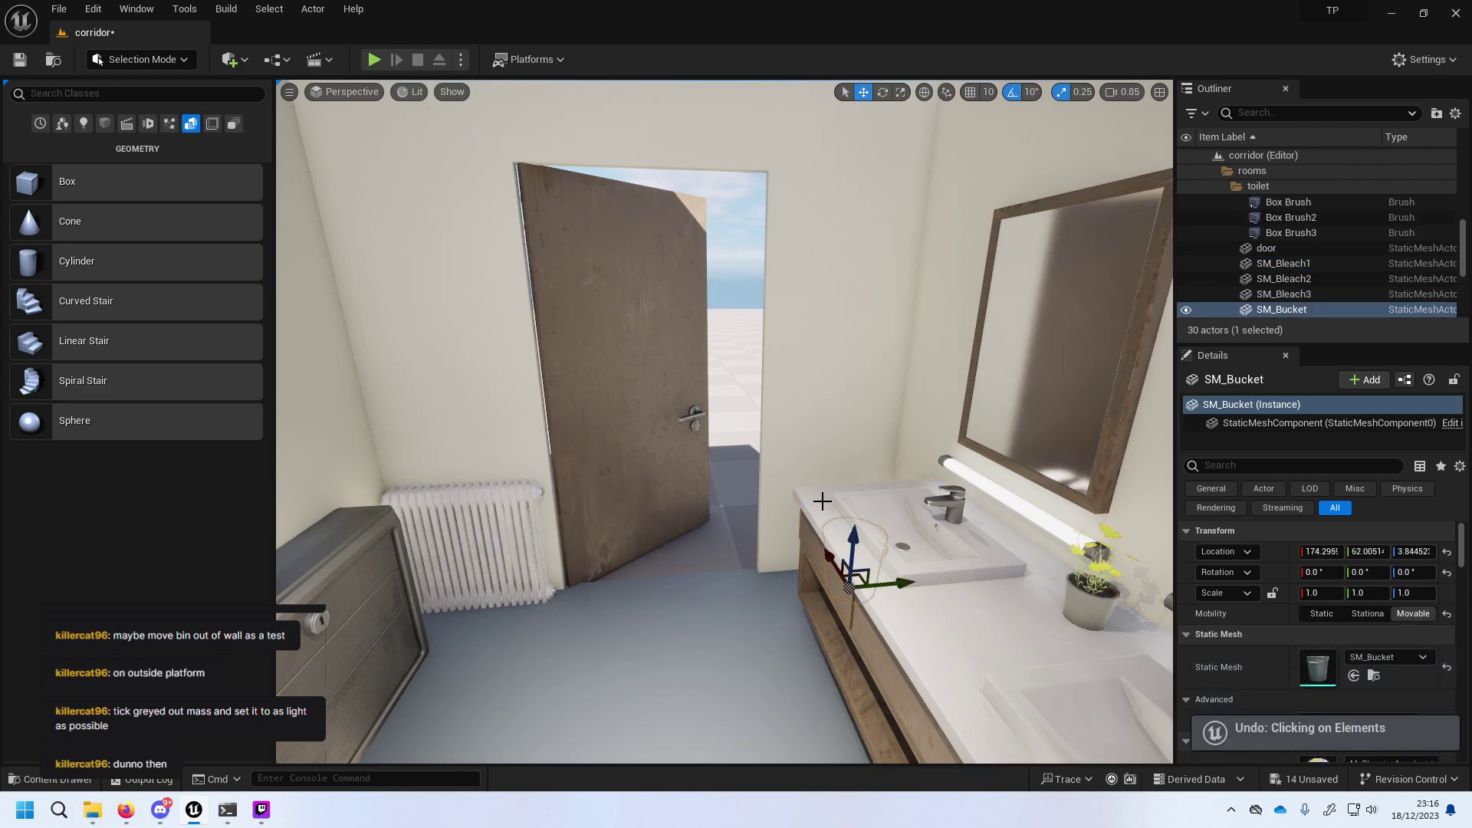
pyautogui.hotkey('ctrl', 'z')
pyautogui.hotkey('ctrl', 'z')
pyautogui.hotkey('ctrl', 'z')
pyautogui.hotkey('ctrl', 'z')
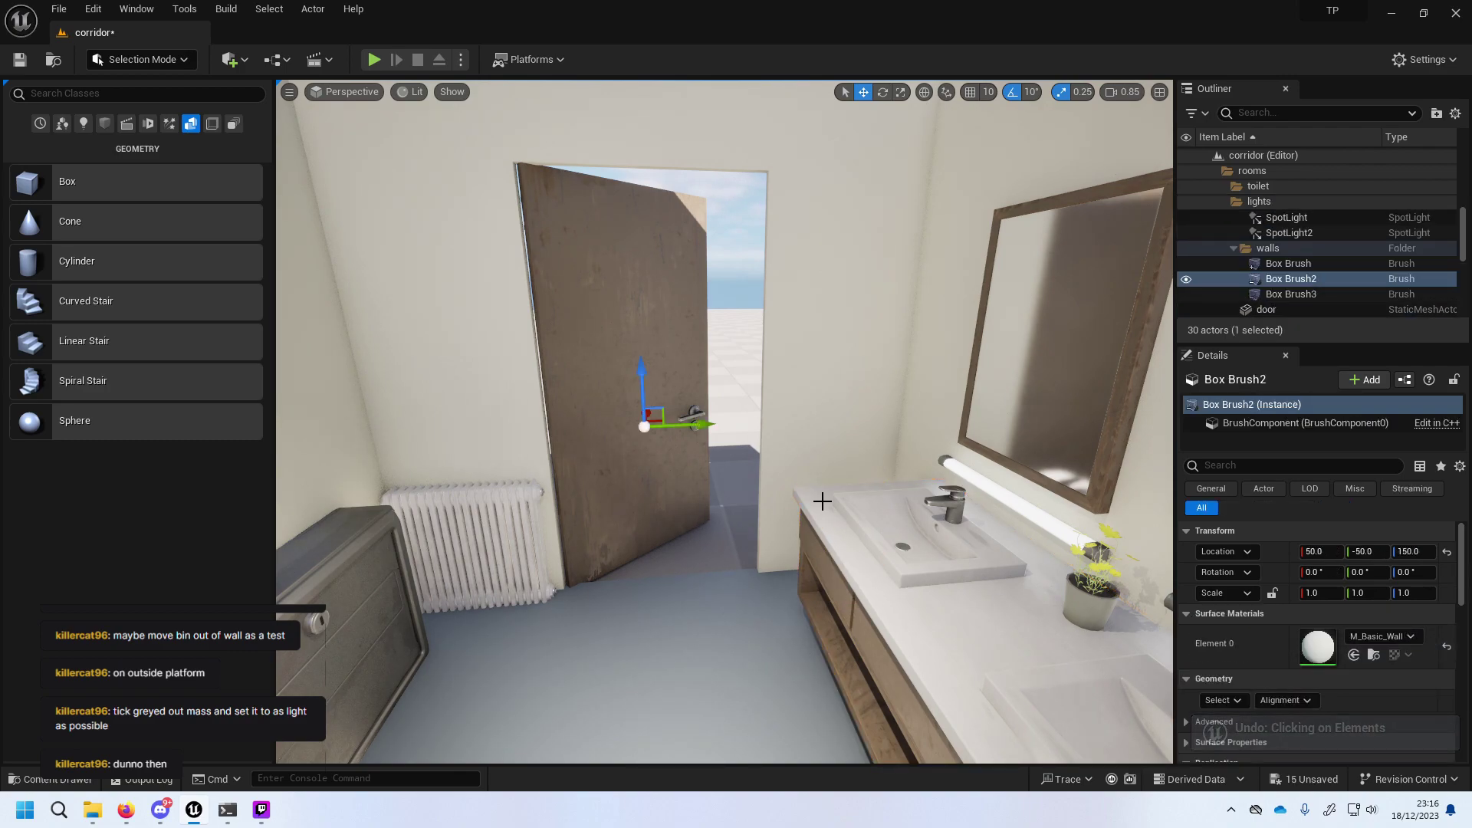
pyautogui.hotkey('ctrl', 'z')
pyautogui.hotkey('ctrl', 'z')
pyautogui.hotkey('ctrl', 'z')
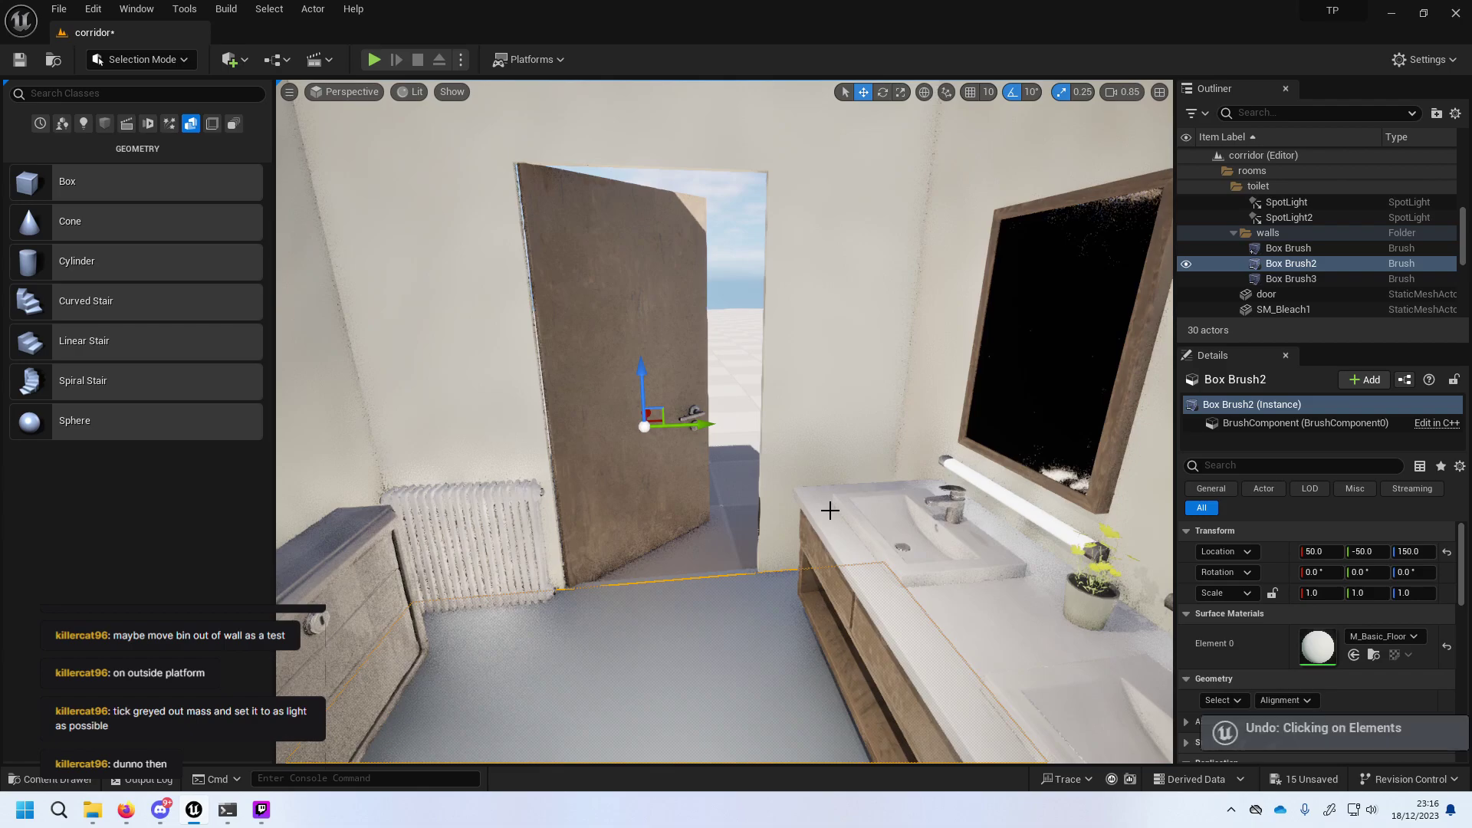
pyautogui.hotkey('ctrl', 'z')
pyautogui.hotkey('ctrl', 'z')
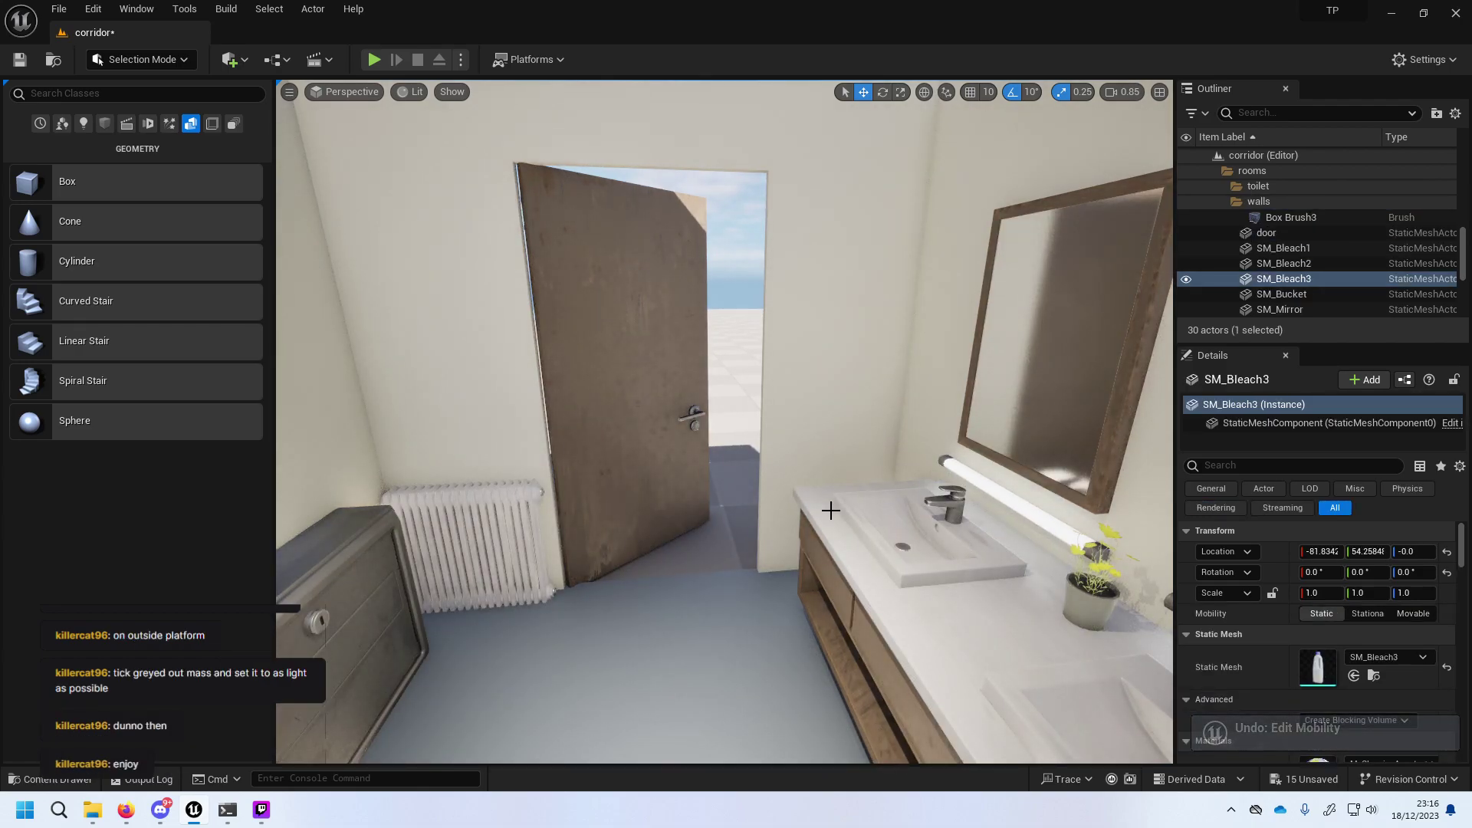
pyautogui.hotkey('ctrl', 'z')
pyautogui.hotkey('ctrl', 'z')
pyautogui.hotkey('ctrl', 'z')
pyautogui.hotkey('ctrl', 'z')
pyautogui.hotkey('ctrl', 'z')
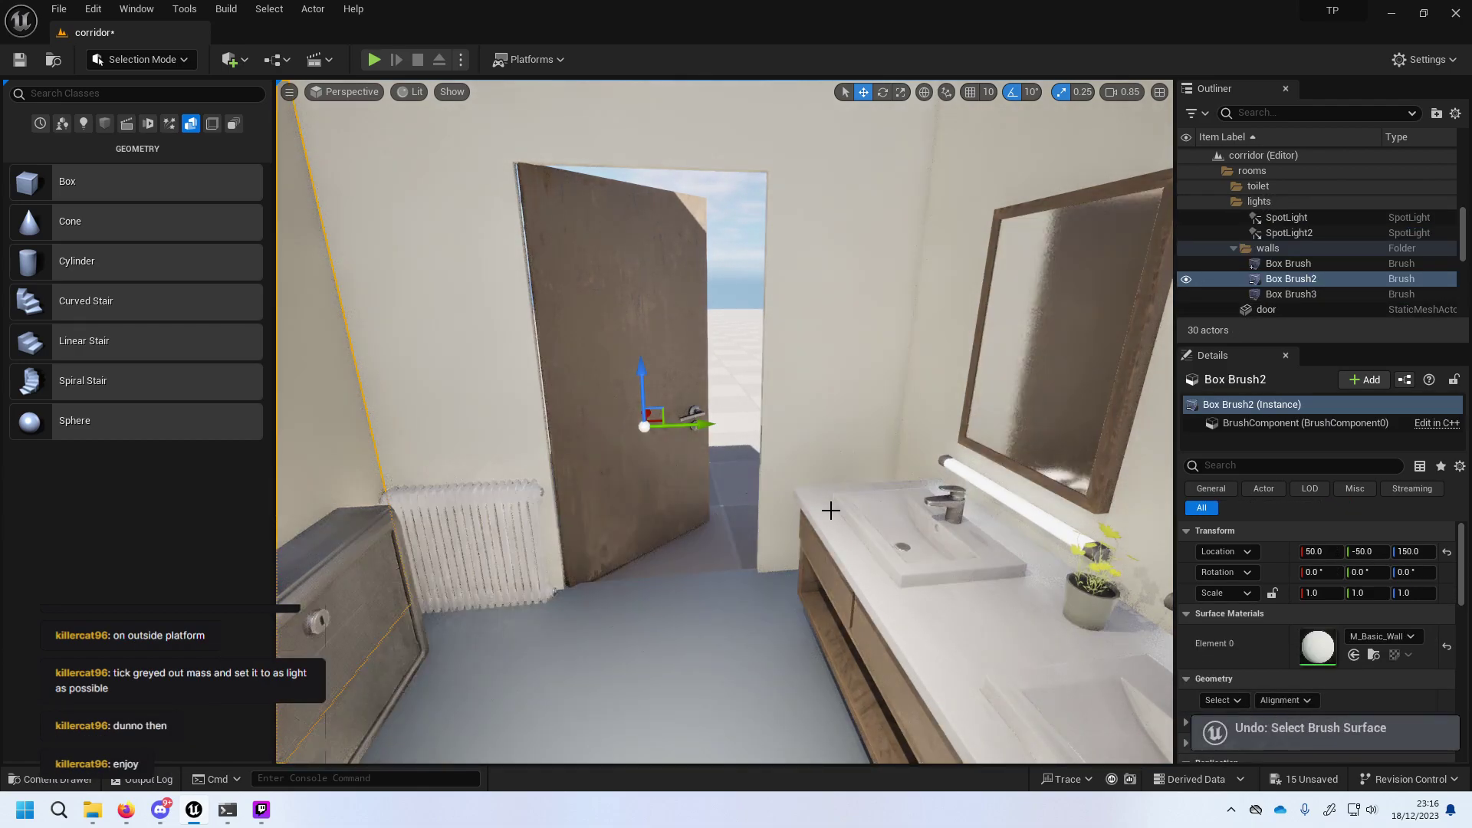
pyautogui.hotkey('ctrl', 'z')
pyautogui.hotkey('ctrl', 'z')
pyautogui.hotkey('ctrl', 'z')
pyautogui.hotkey('ctrl', 'z')
pyautogui.hotkey('ctrl', 'z')
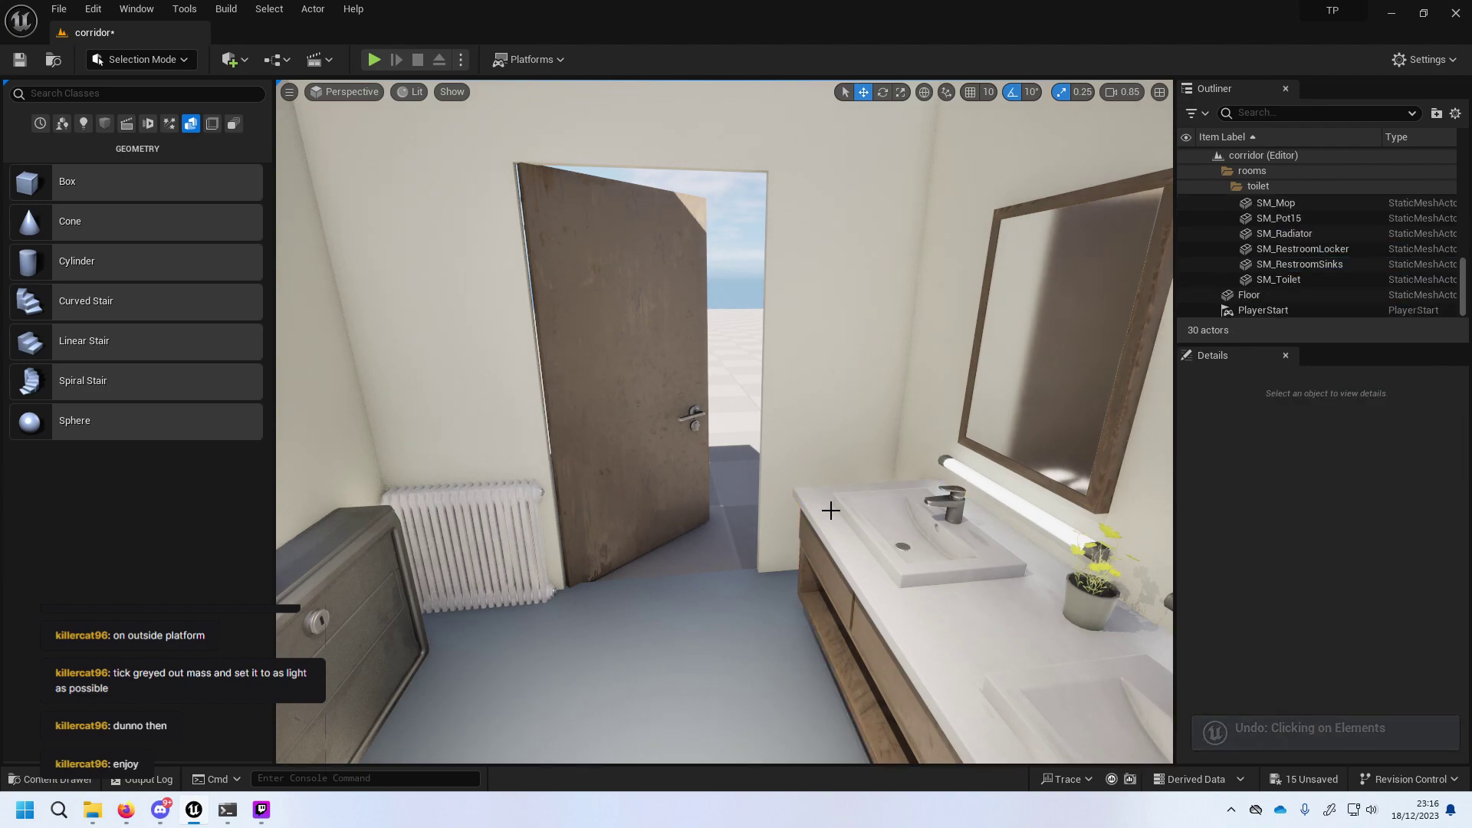
pyautogui.hotkey('ctrl', 'z')
pyautogui.hotkey('ctrl', 'z')
pyautogui.hotkey('ctrl', 'z')
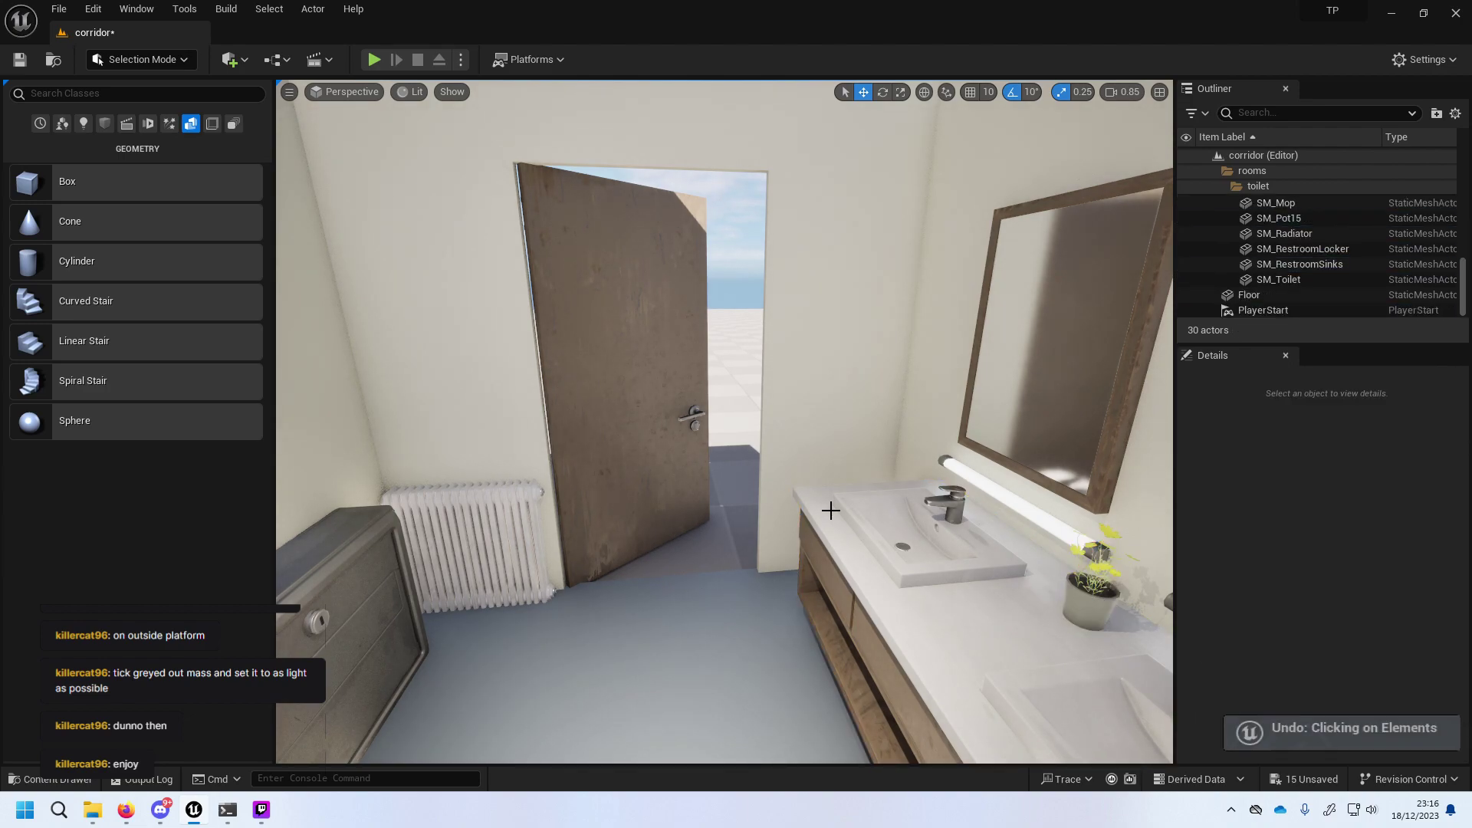
pyautogui.hotkey('ctrl', 'z')
pyautogui.hotkey('ctrl', 'z')
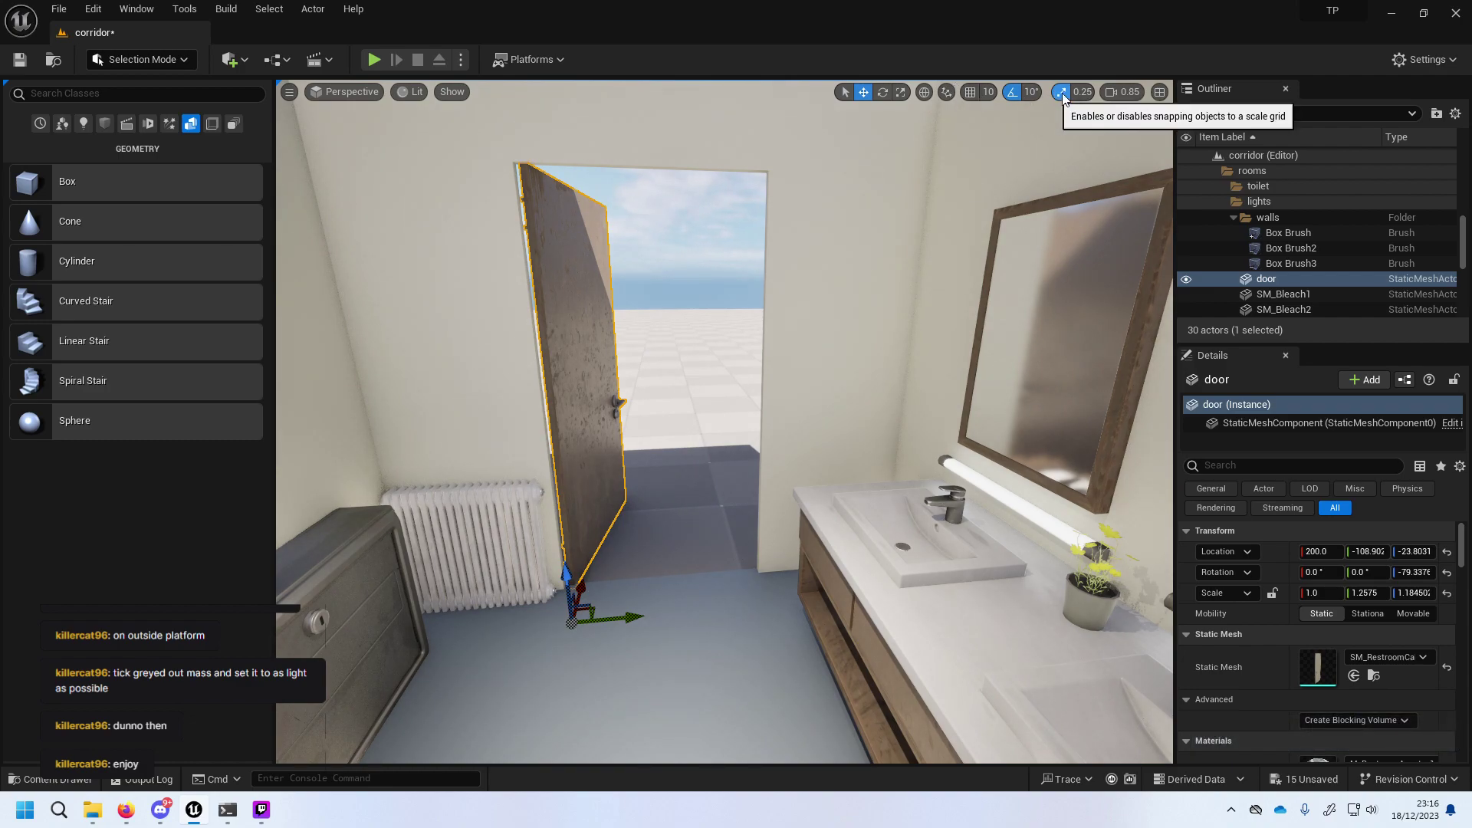
# Rotate the door to a -39.3° yaw with the Rotate tool and save the level.
pyautogui.click(883, 93)
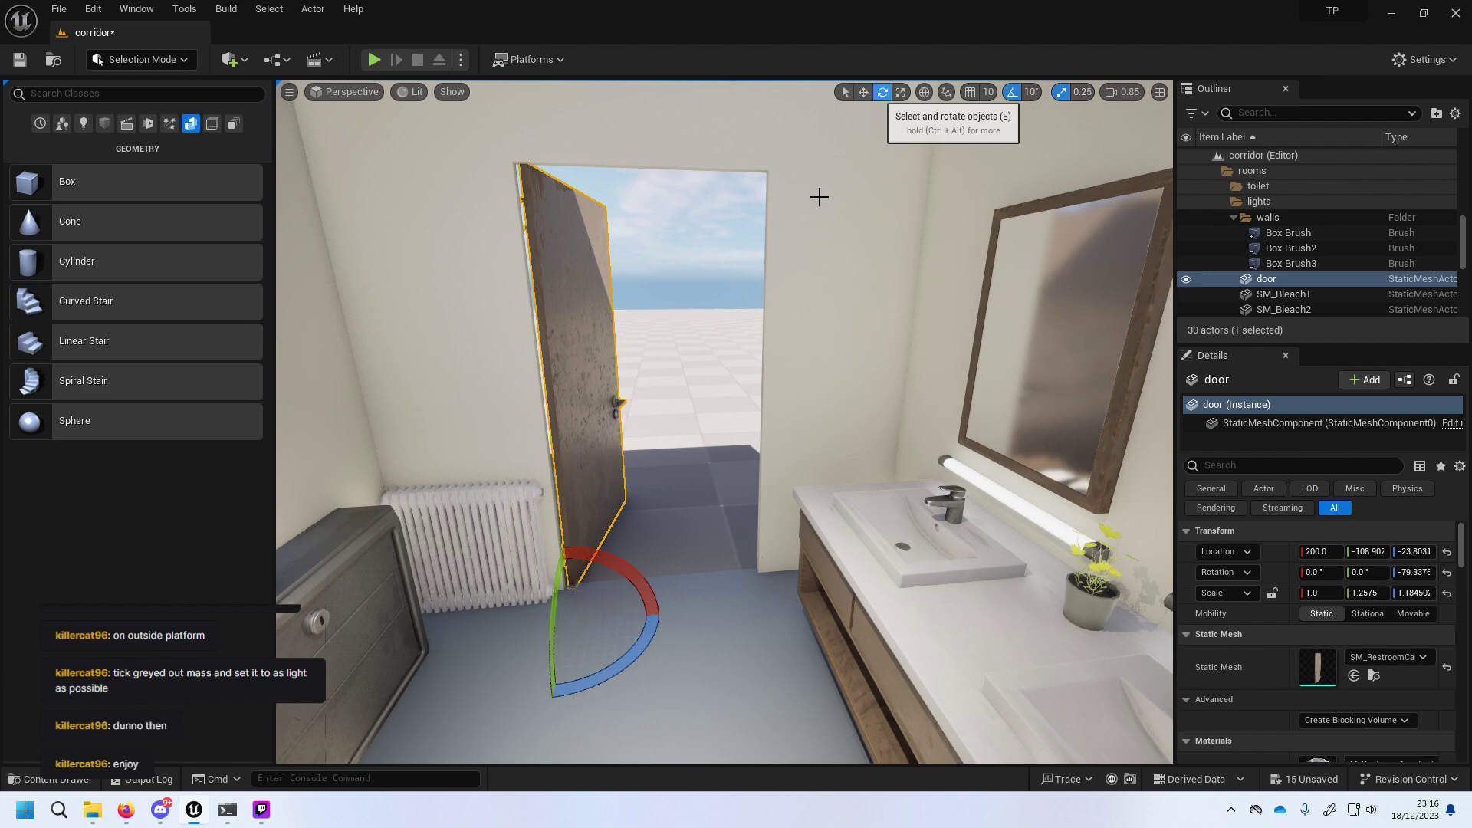
pyautogui.moveTo(613, 675)
pyautogui.mouseDown()
pyautogui.moveTo(648, 639)
pyautogui.moveTo(619, 629)
pyautogui.mouseUp()
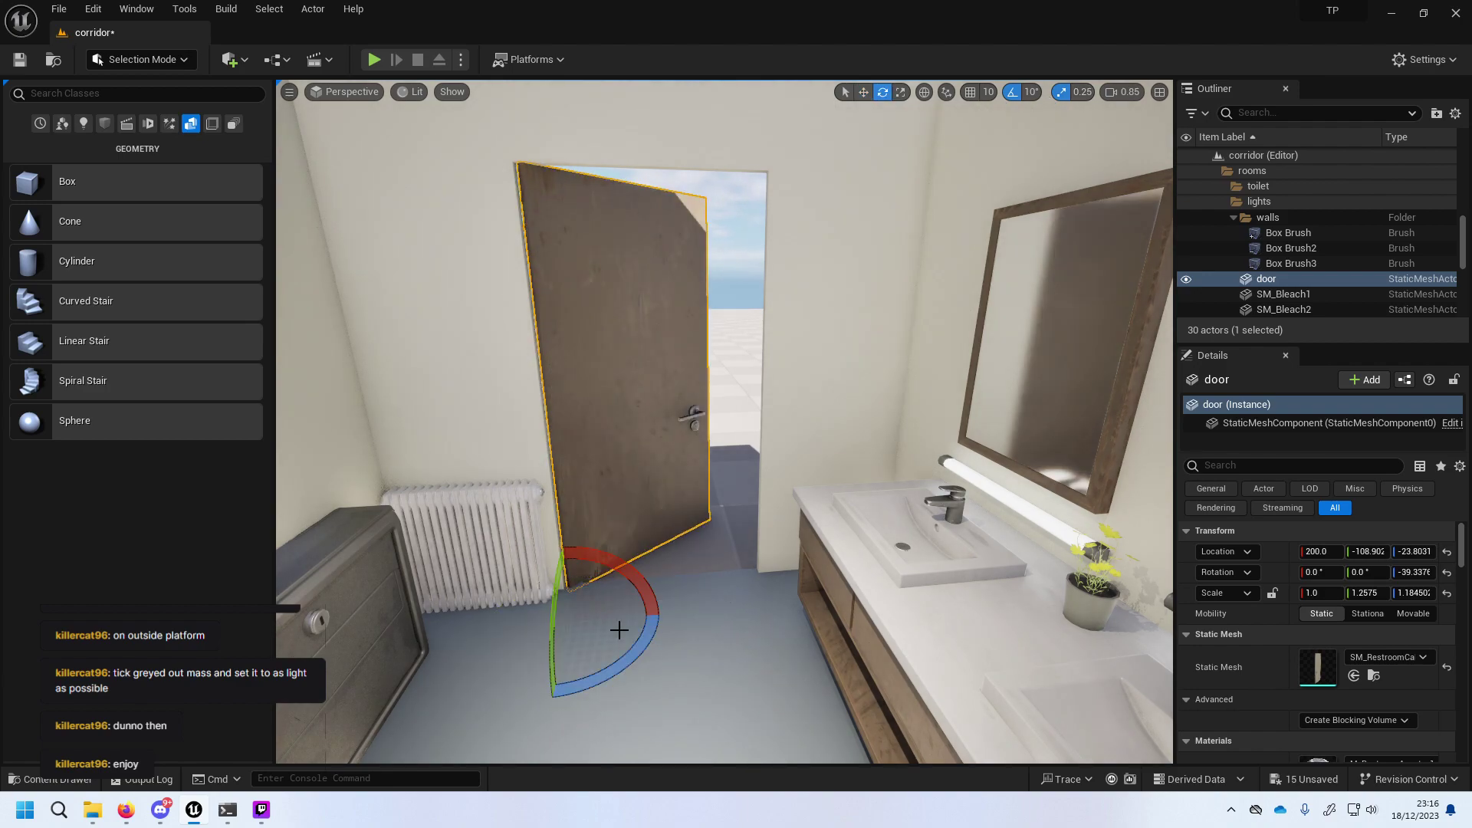
pyautogui.hotkey('ctrl', 's')
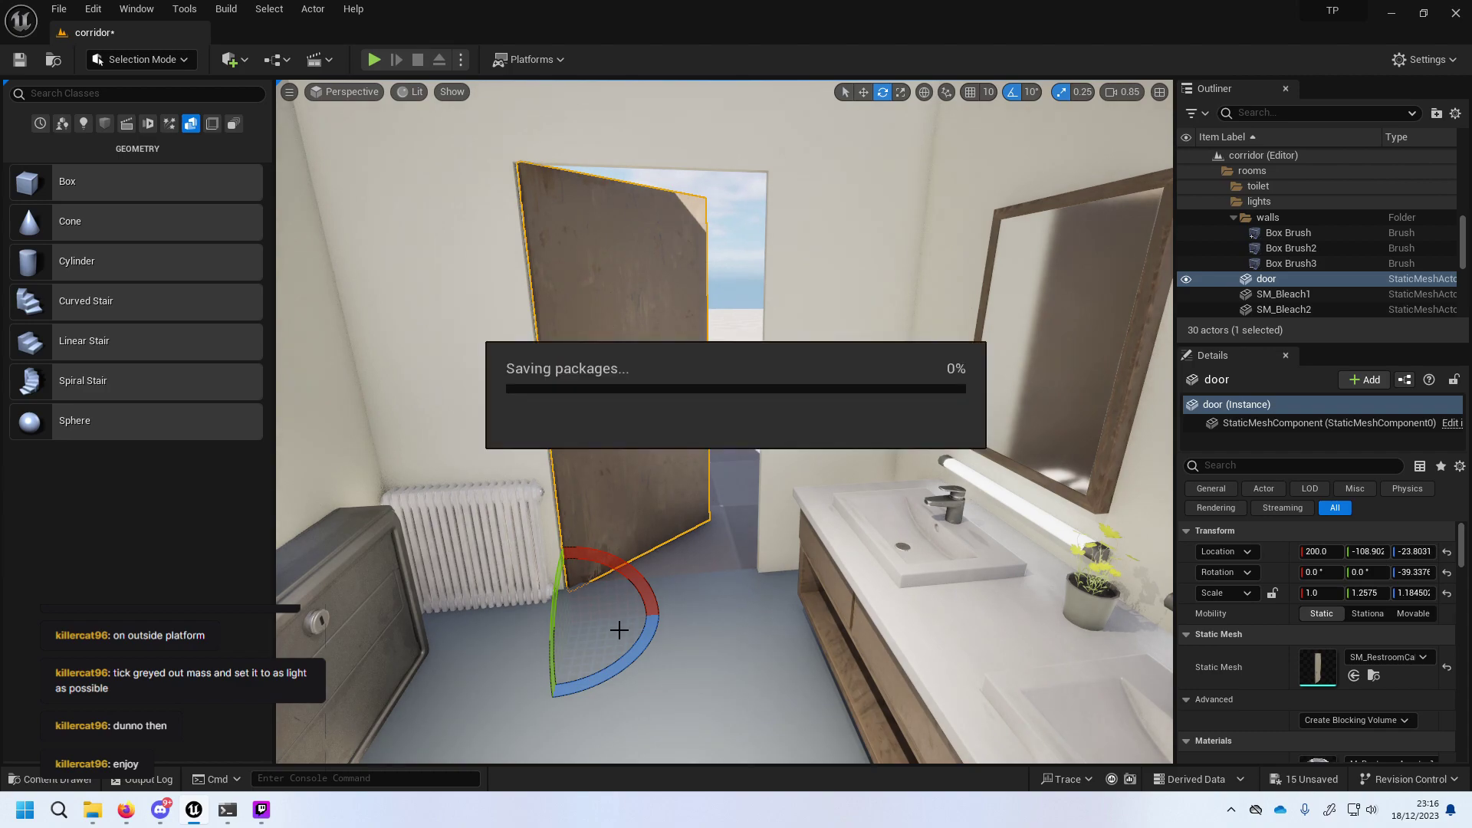